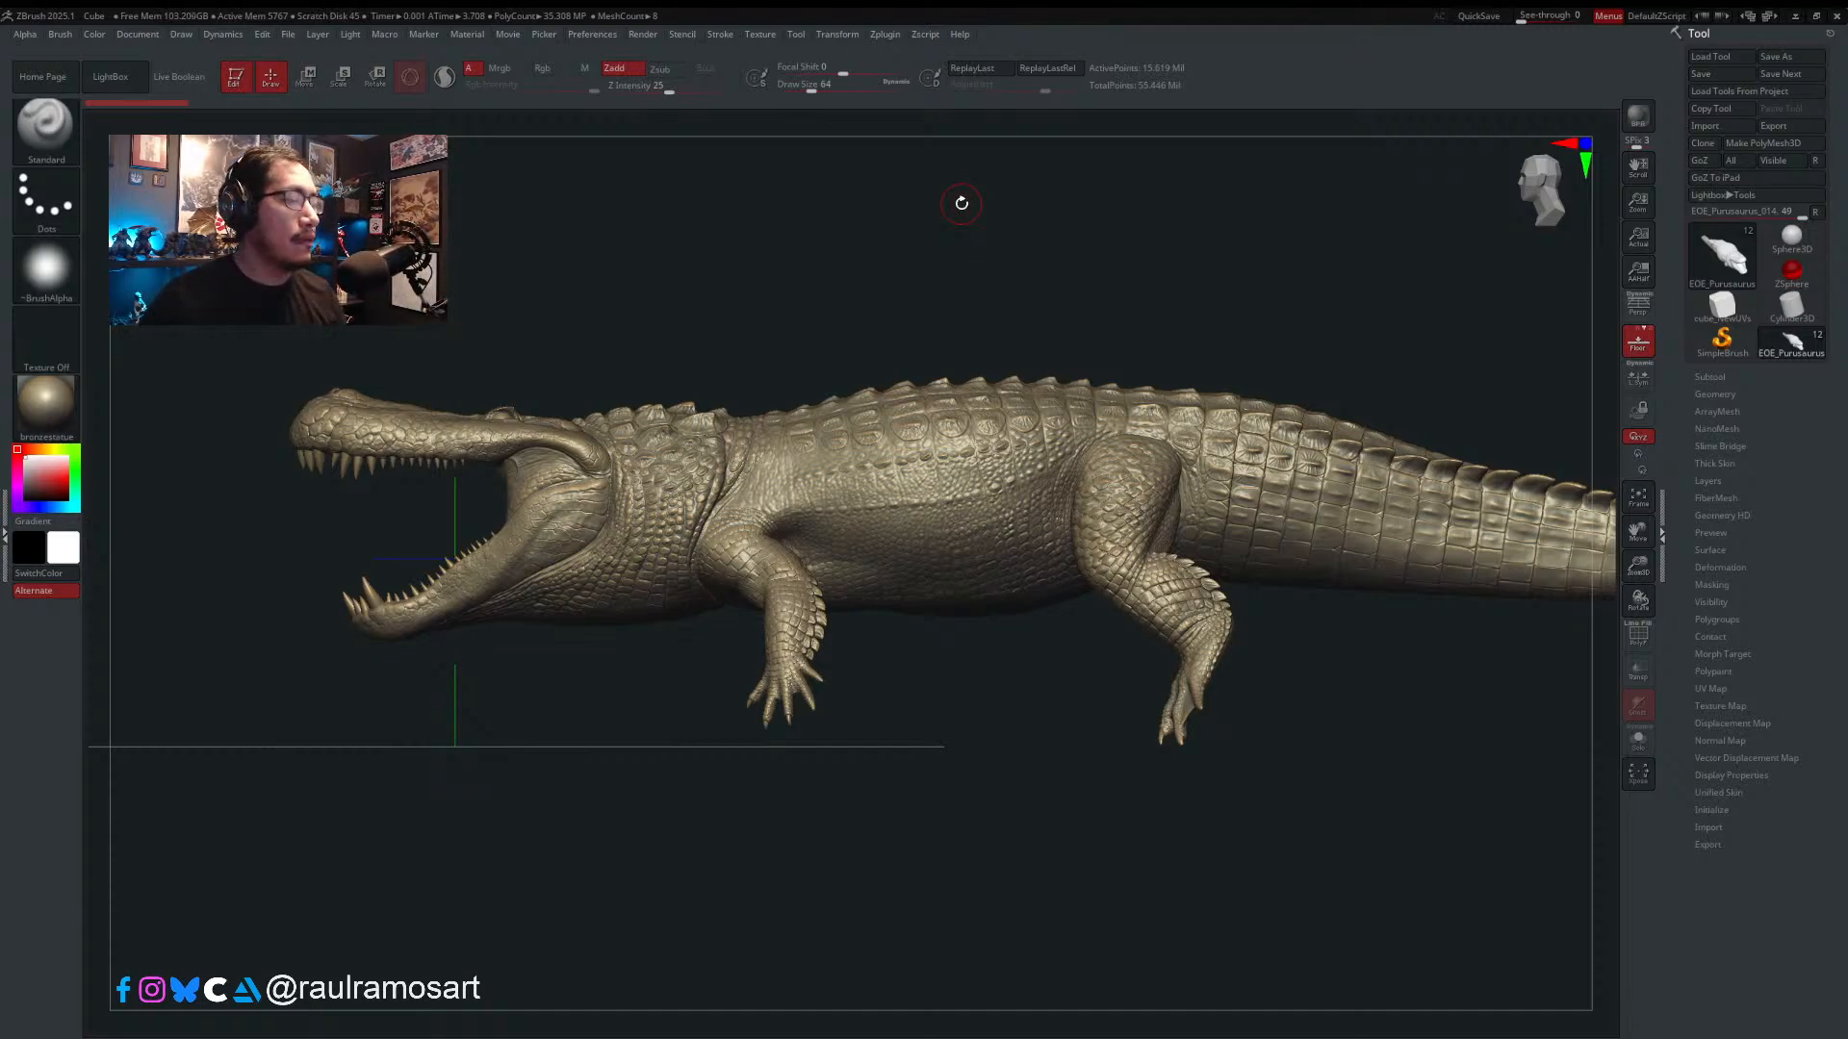
- Open the subtool list and reduce the draw size to about 33
drag(1103, 281, 911, 813)
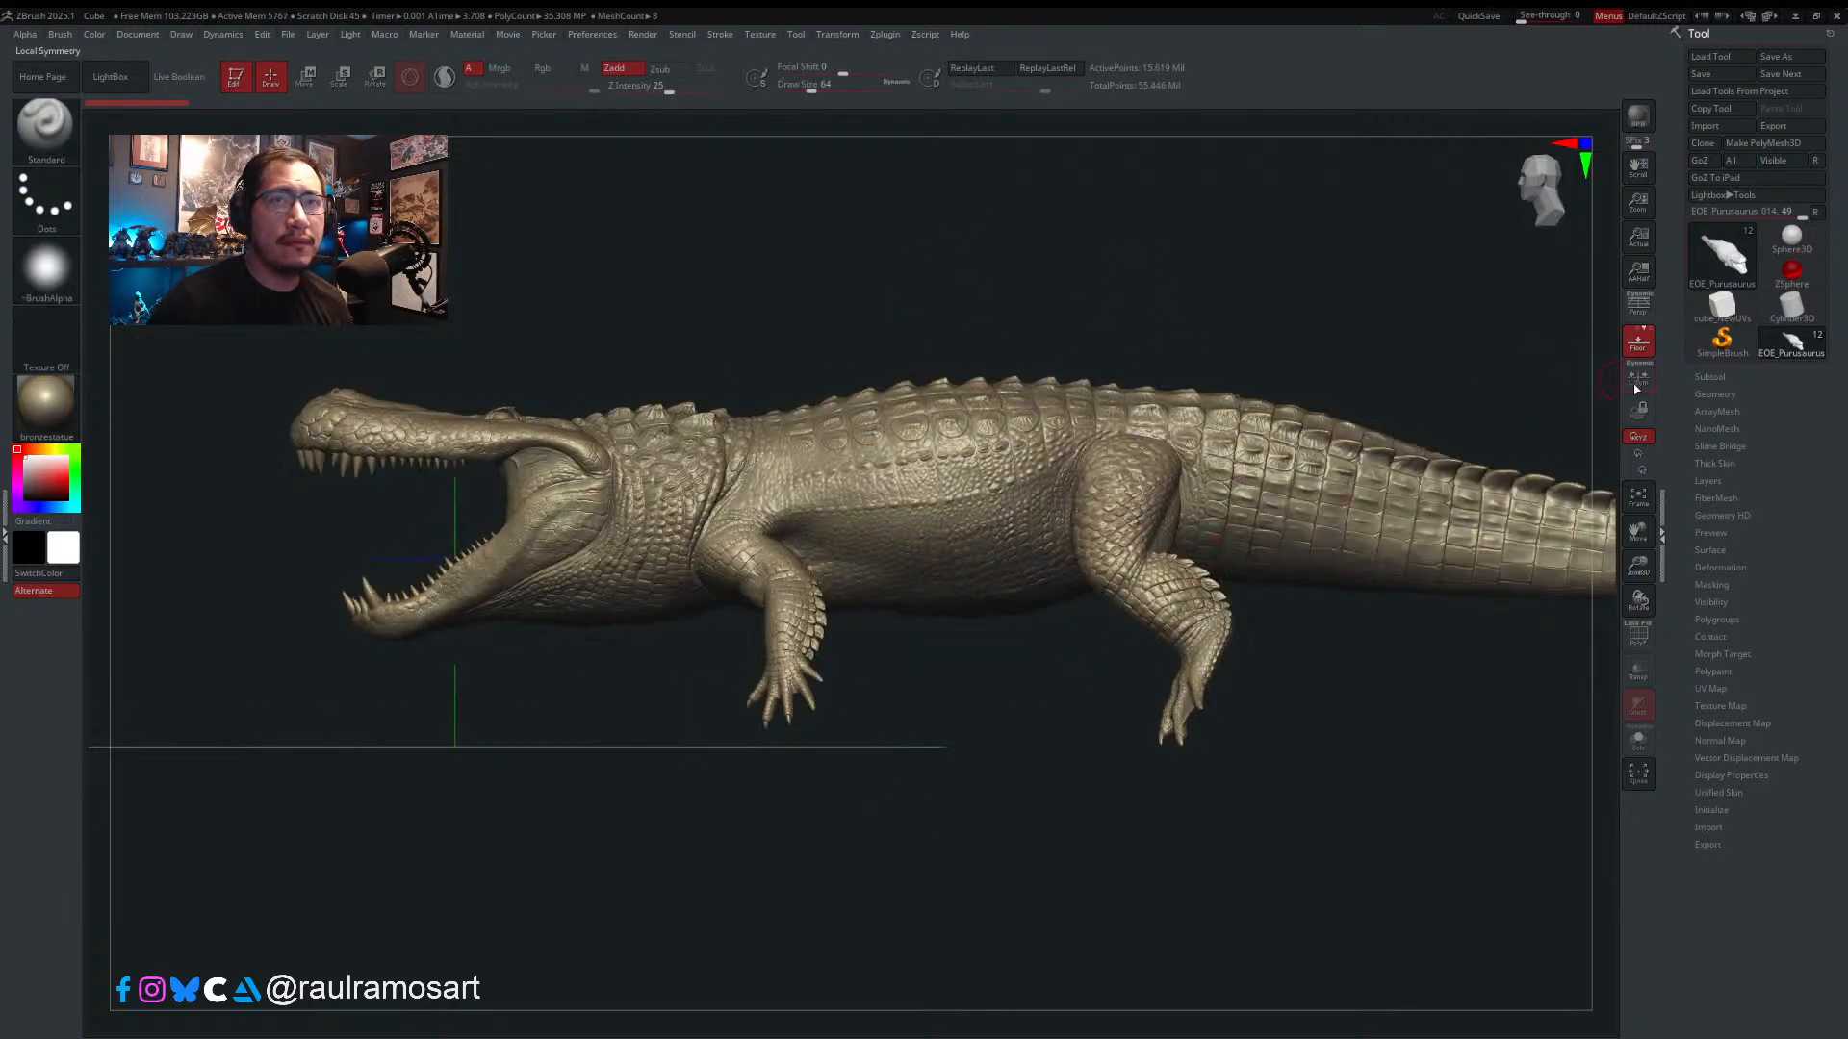
click(1709, 376)
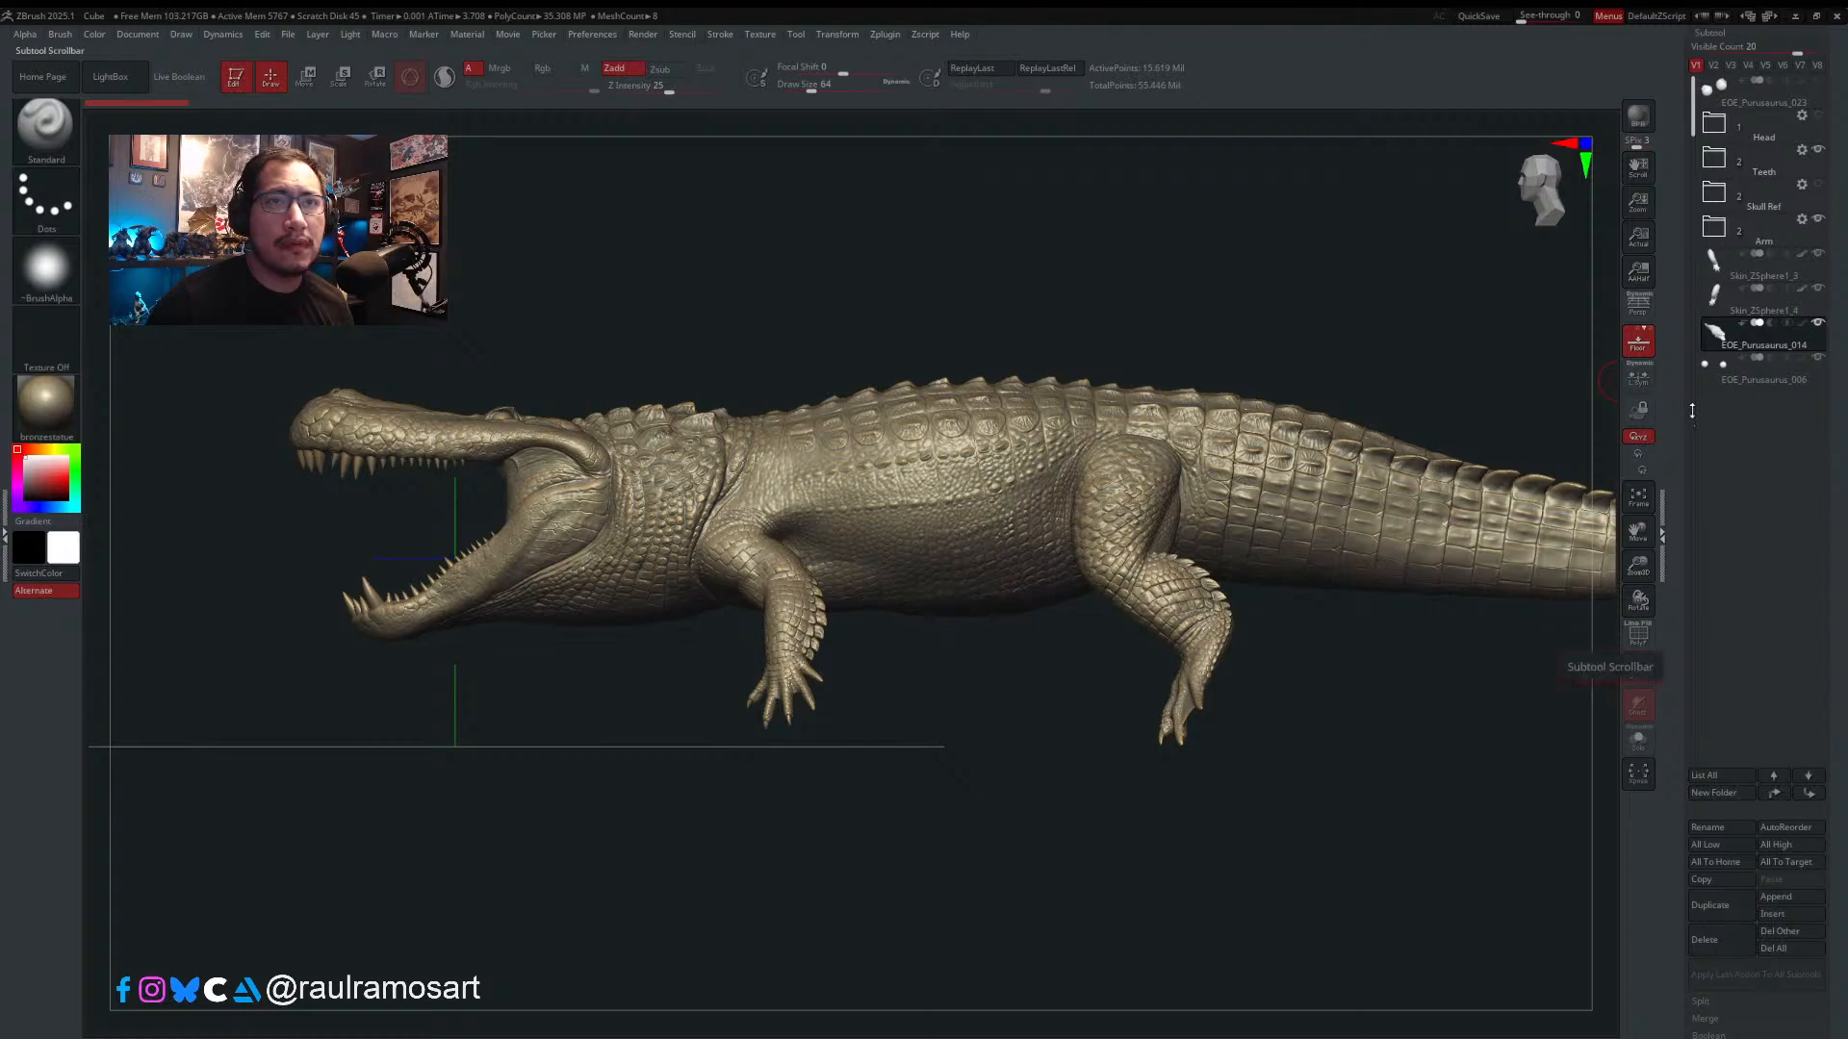
alt+drag(1279, 286, 1170, 302)
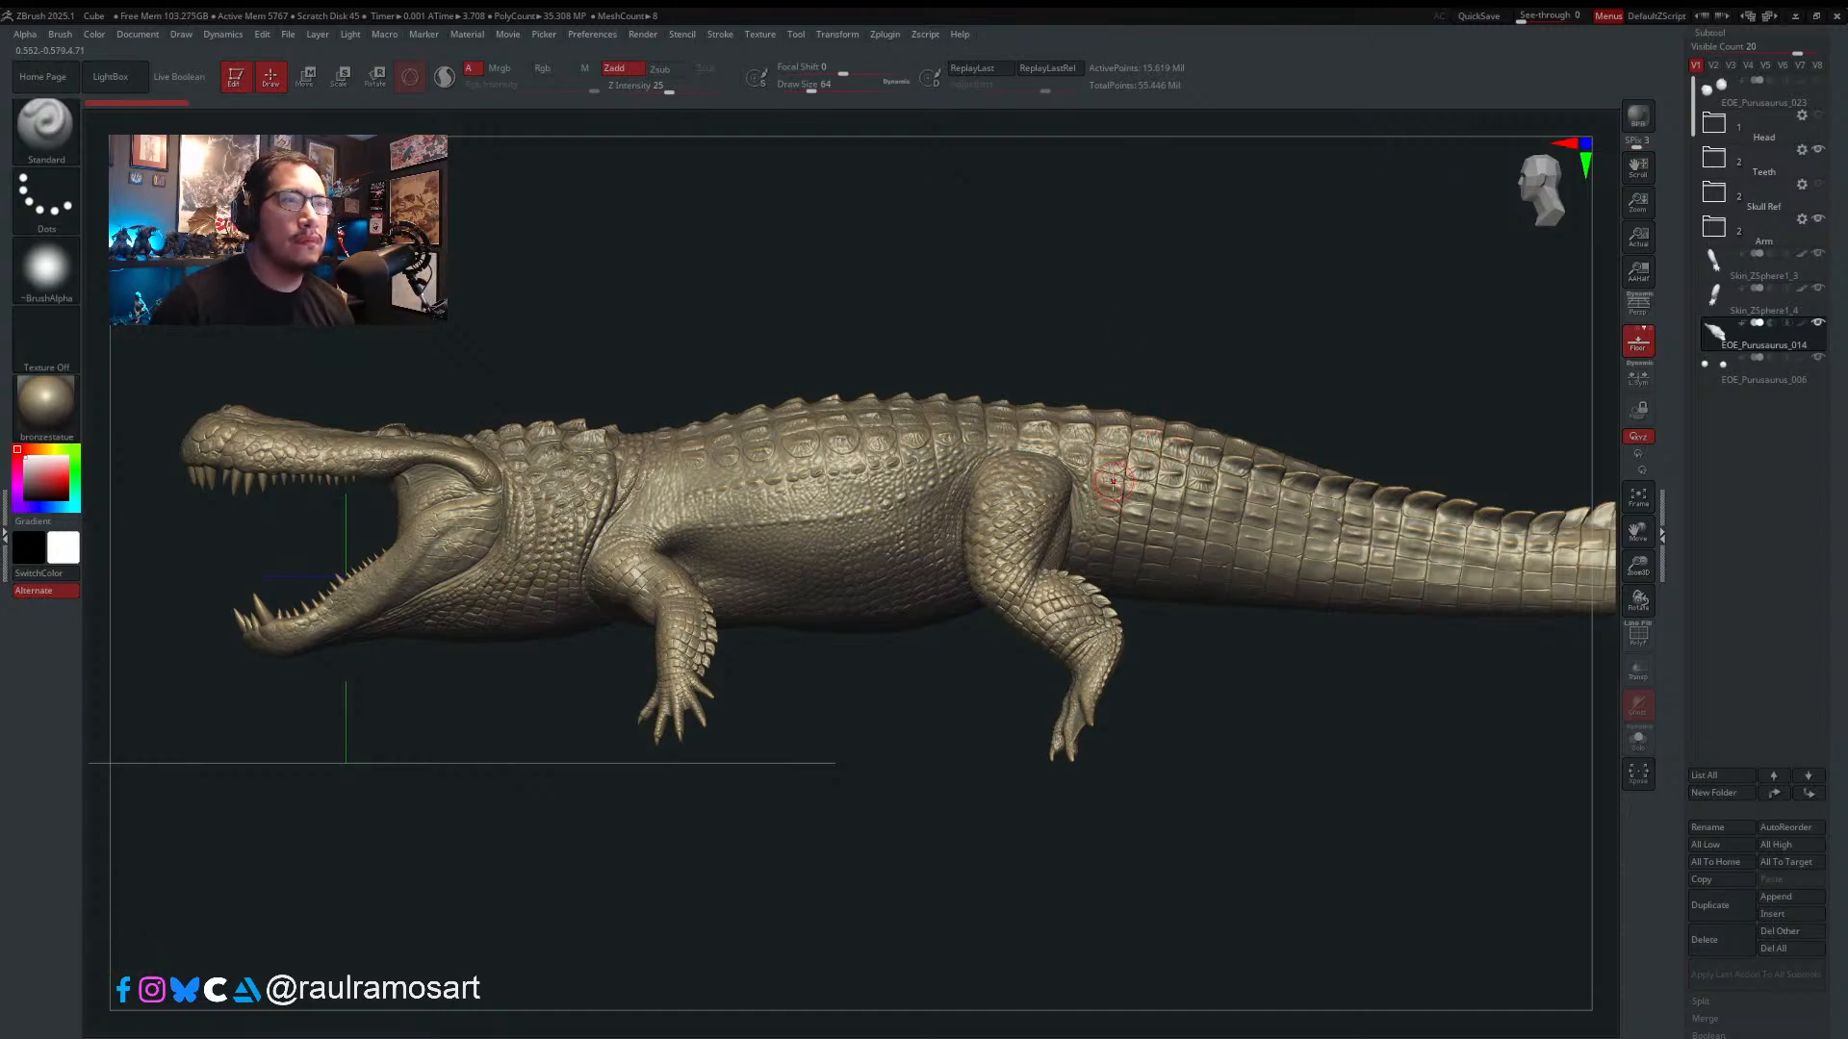
key(s)
drag(777, 535, 772, 530)
mouse_move(772, 524)
right_down()
mouse_move(799, 532)
mouse_move(770, 589)
right_up()
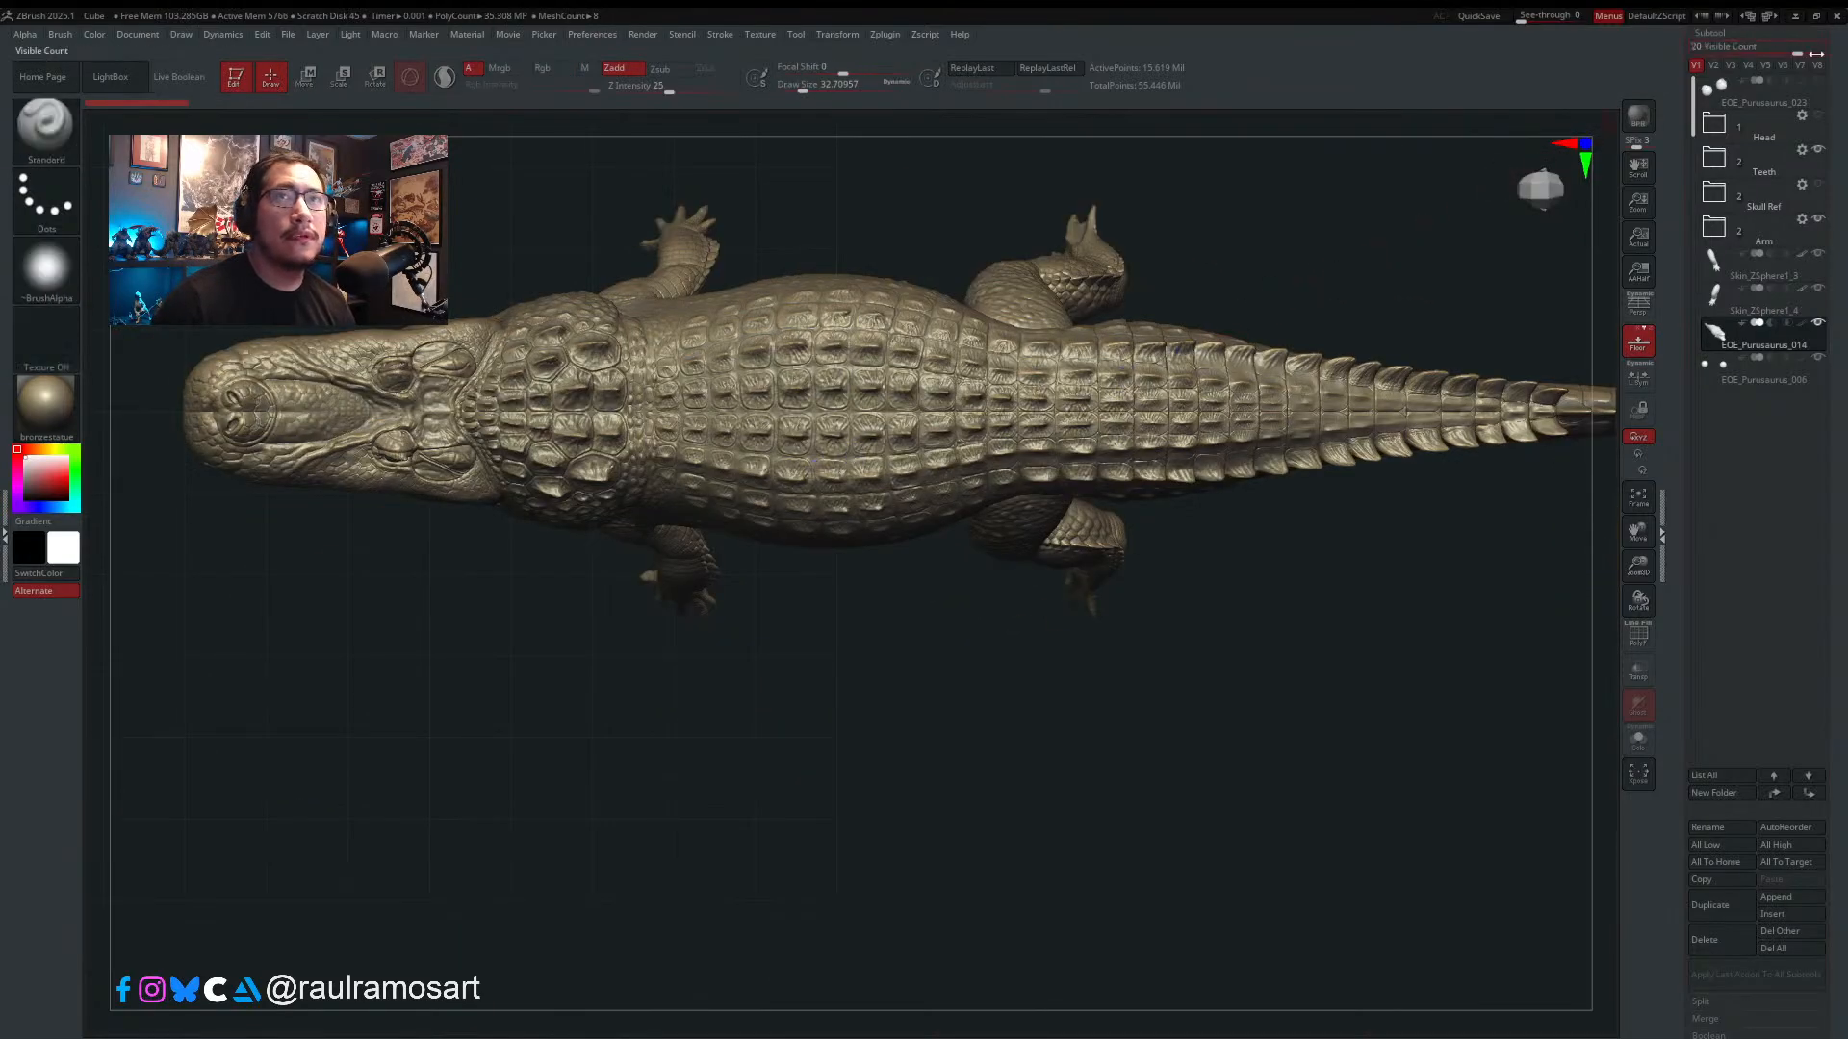
- Save the tool as a new version named EOE_Purusaurus_024.ztl
drag(1838, 77, 1840, 383)
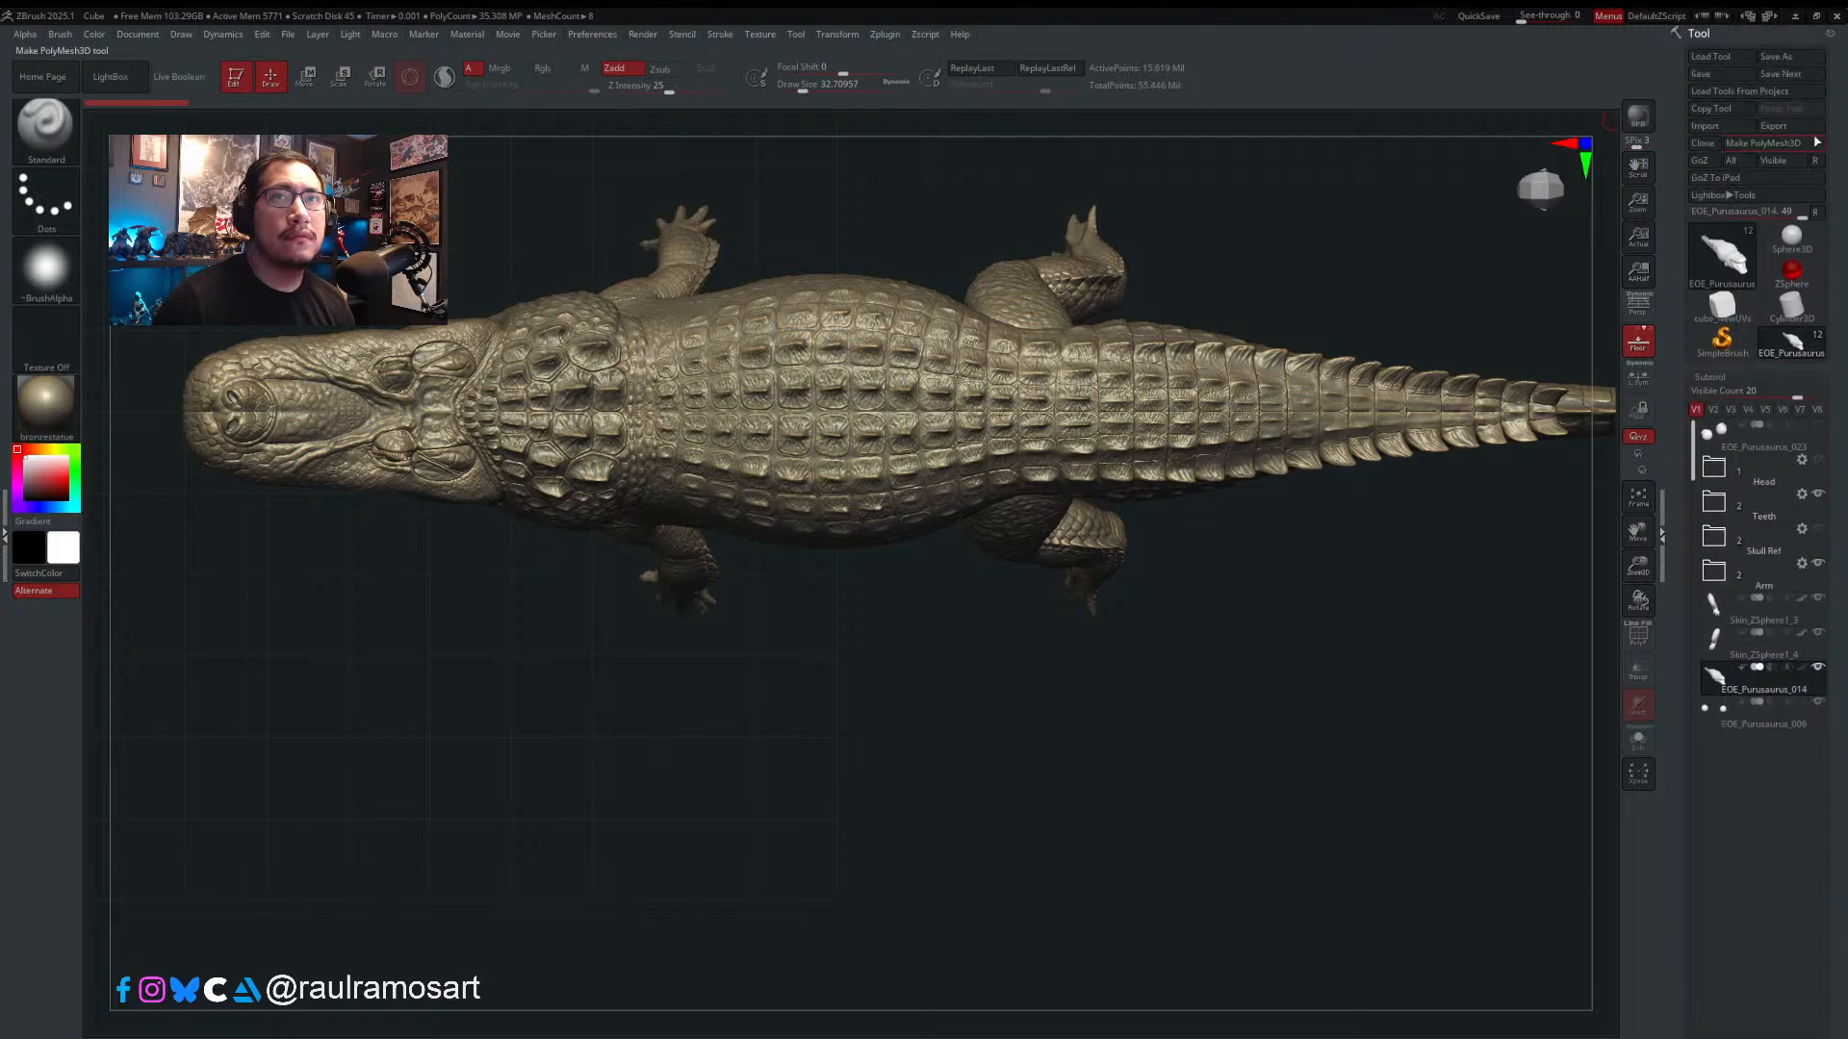
click(1779, 57)
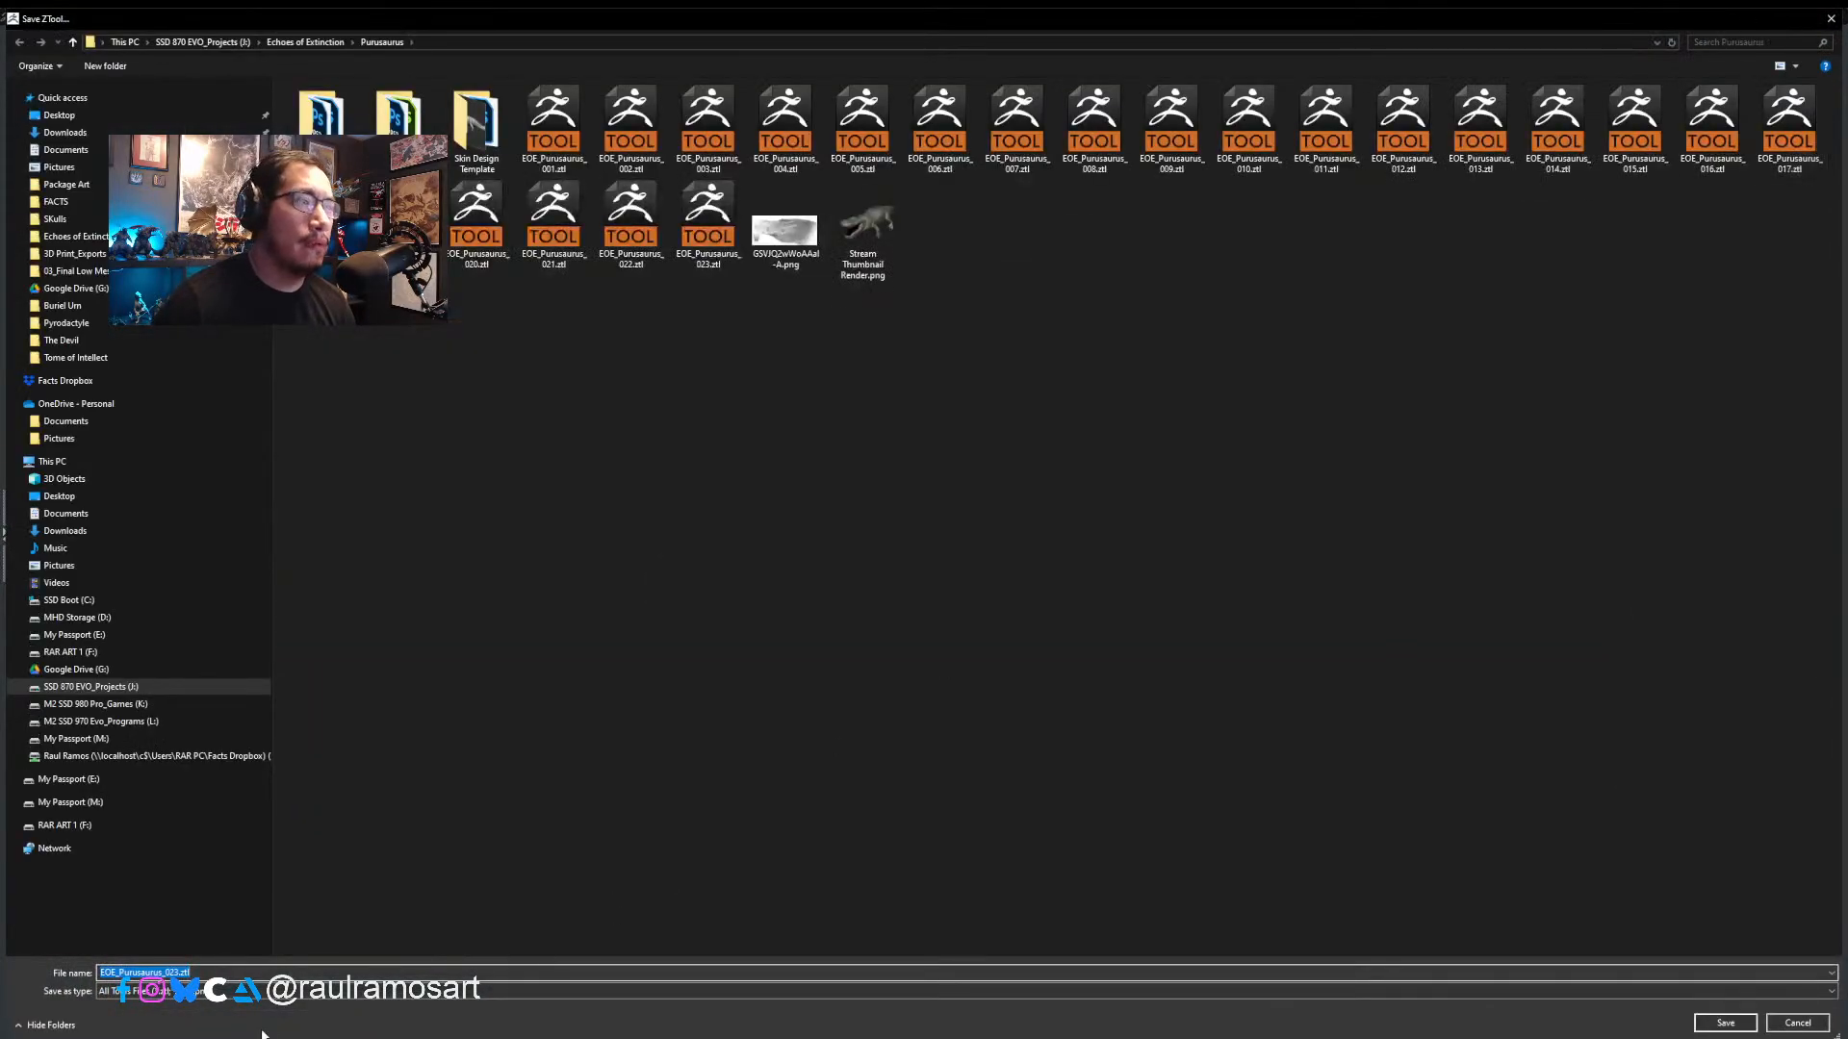
click(177, 972)
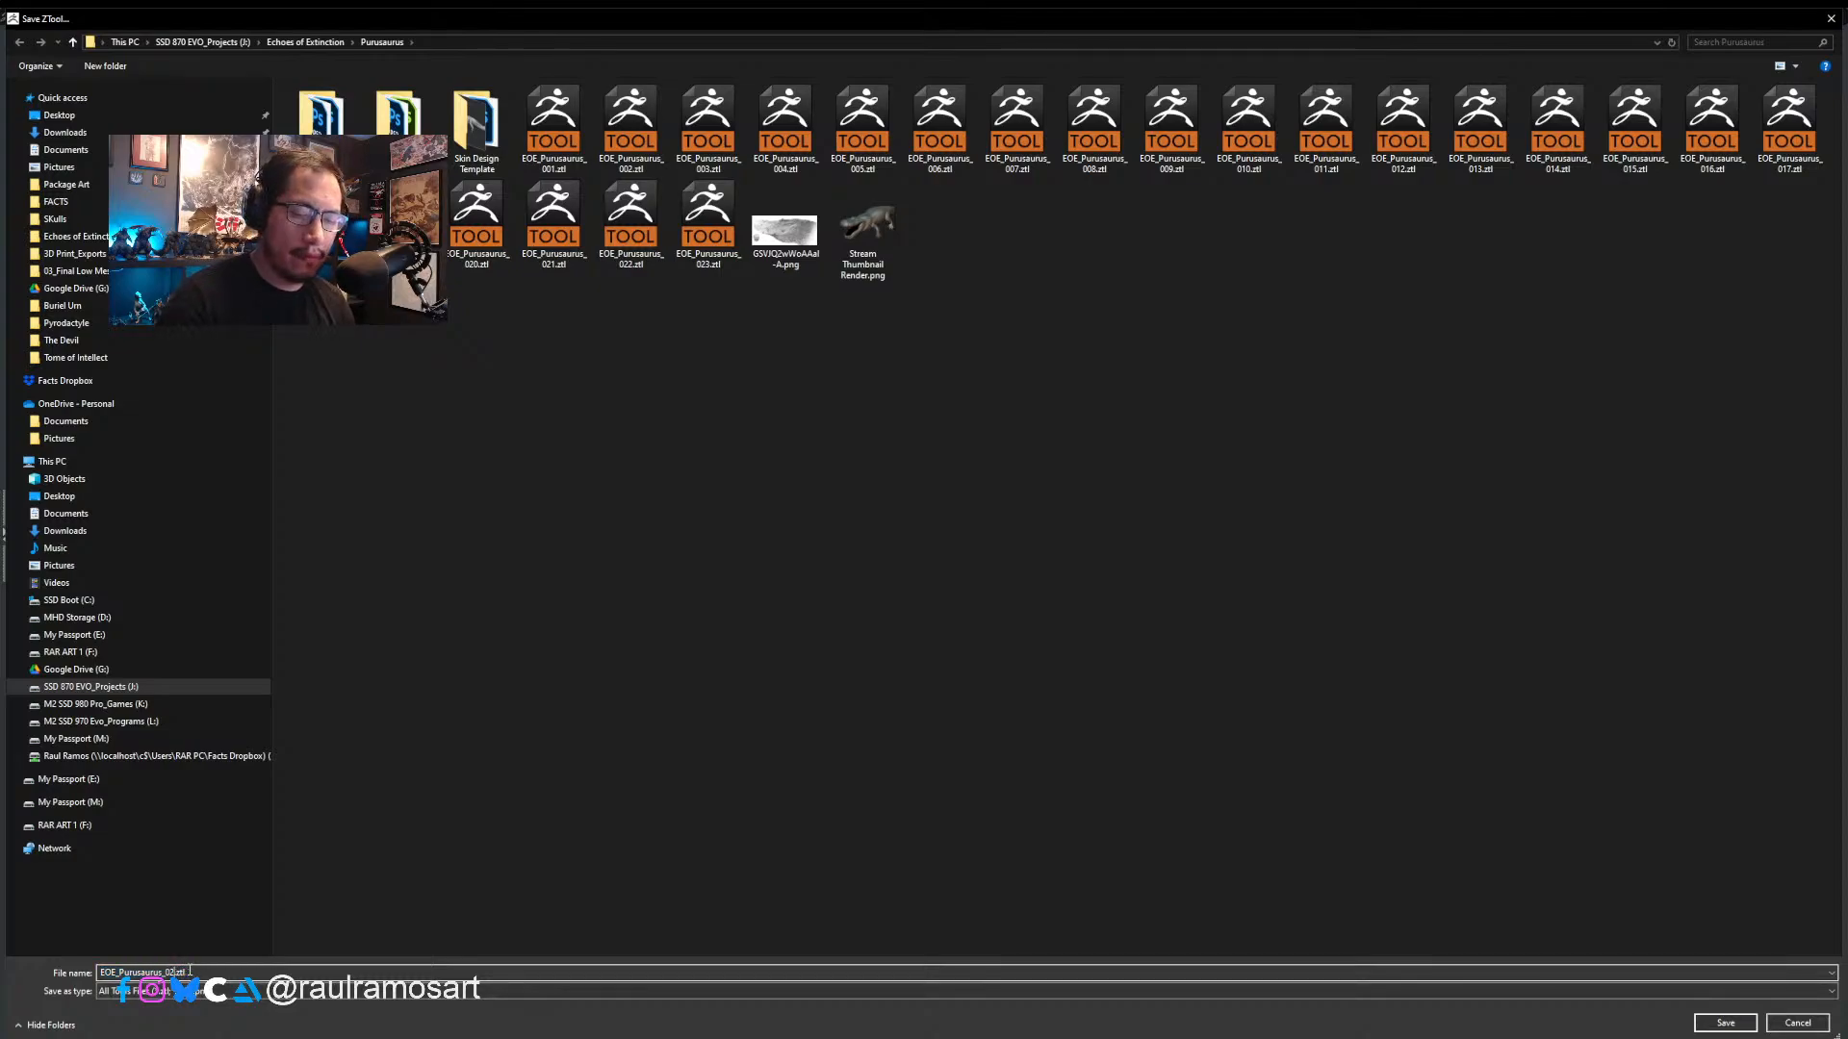
click(1725, 1022)
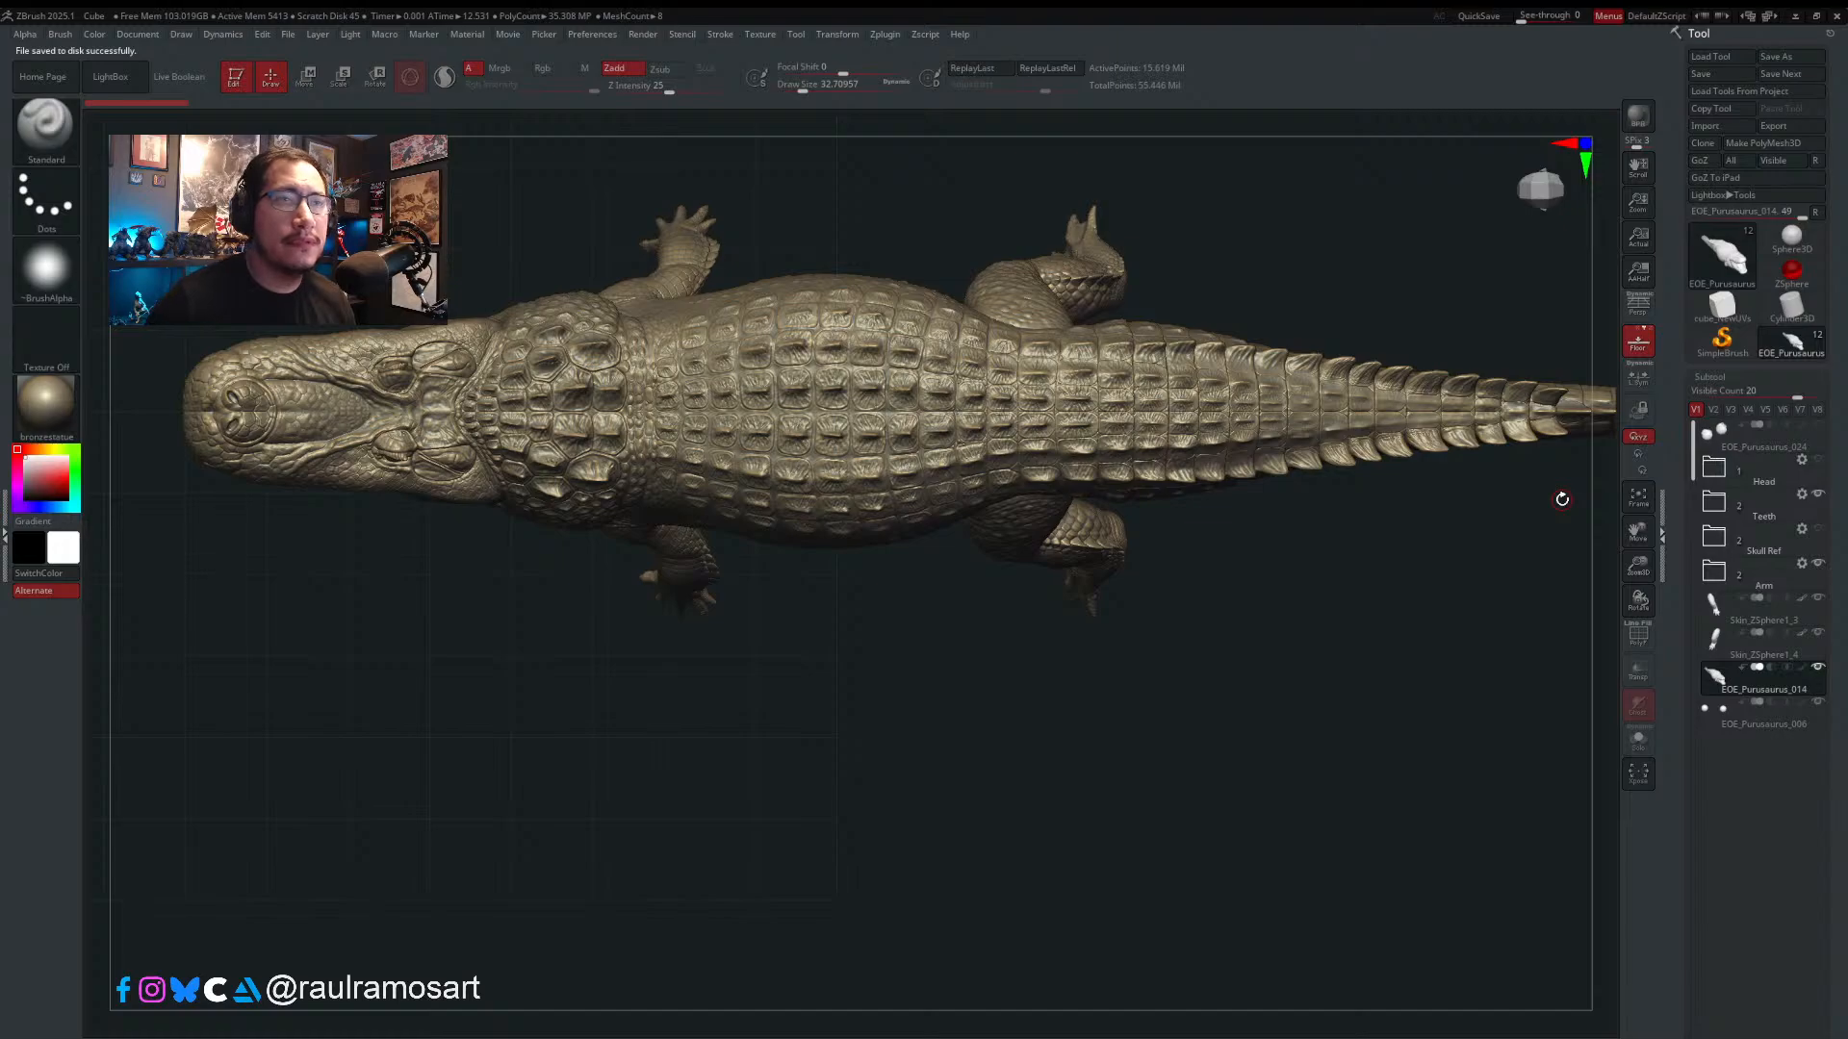
- Choose the Orb_Curve brush for the throat scales and set the draw size to about 14
drag(1225, 756, 1304, 569)
mouse_move(1402, 314)
mouse_down()
mouse_move(1365, 384)
mouse_move(1328, 371)
mouse_move(1395, 529)
mouse_move(1019, 568)
mouse_move(946, 531)
mouse_move(919, 545)
mouse_up()
ctrl+right_drag(846, 579, 817, 529)
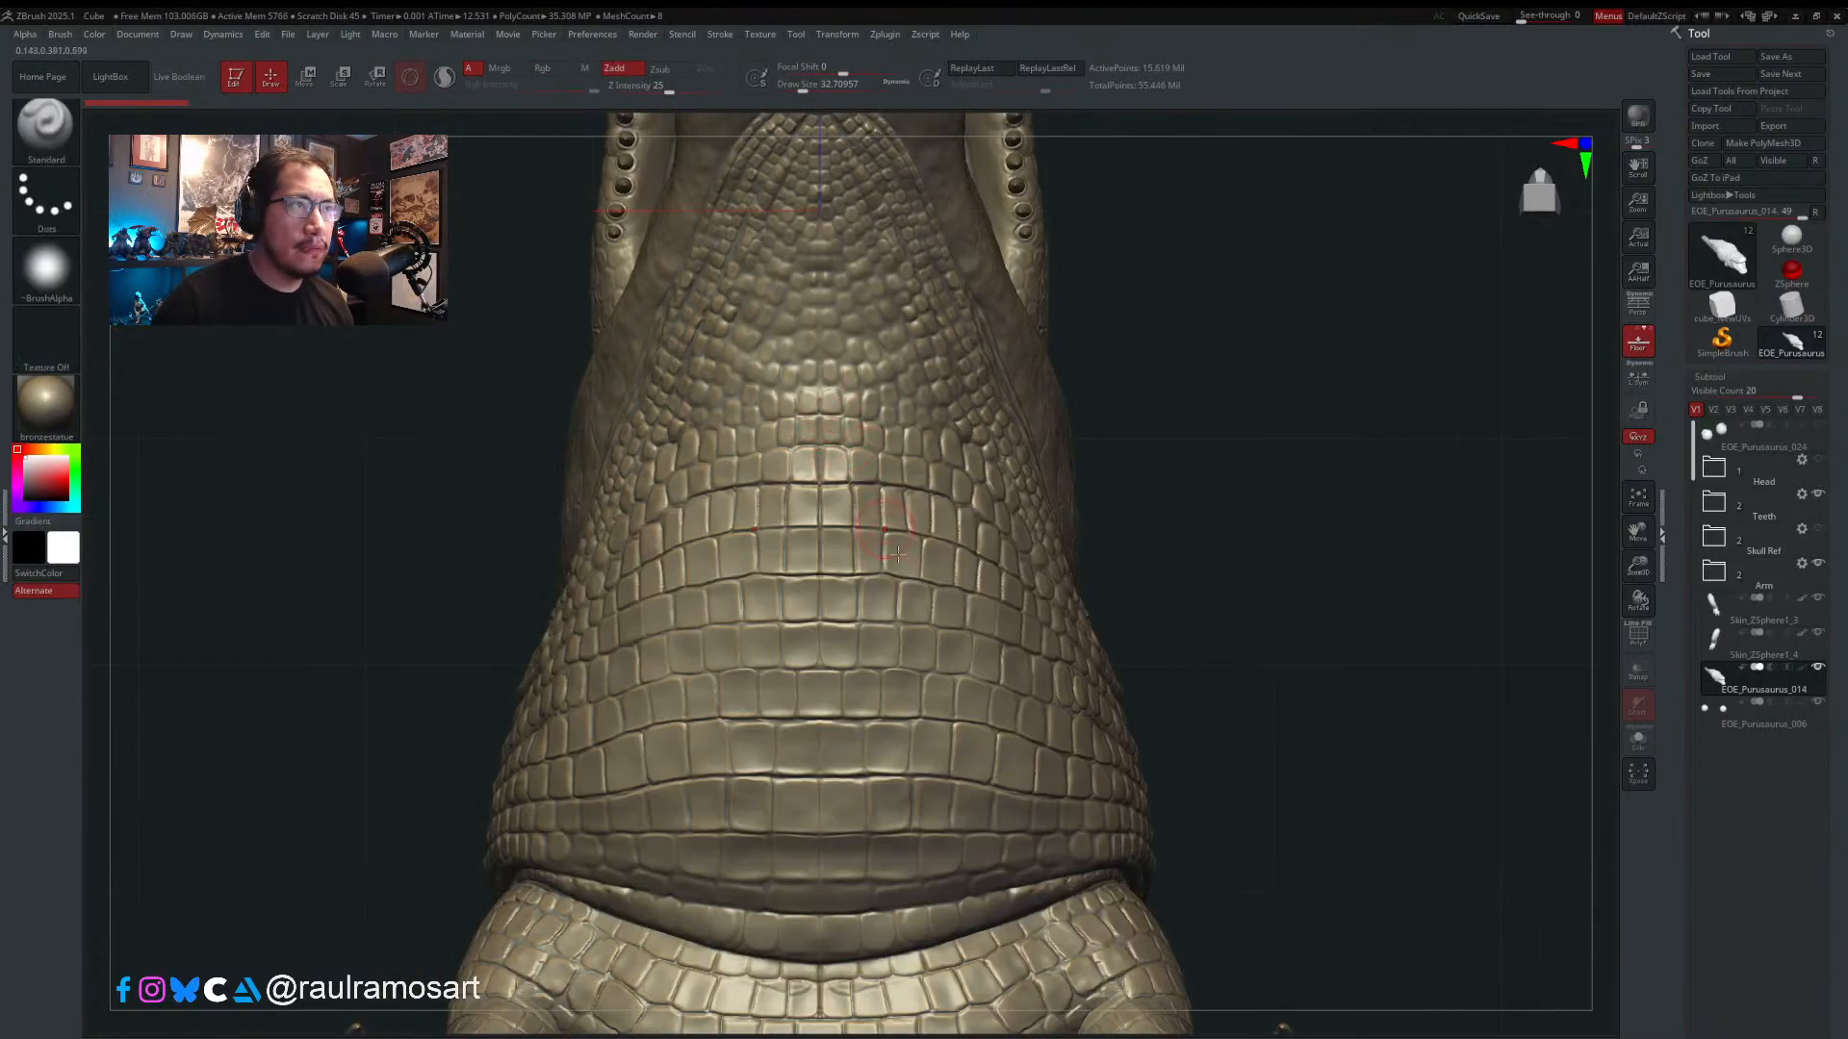
alt+right_drag(780, 370, 821, 550)
key(b)
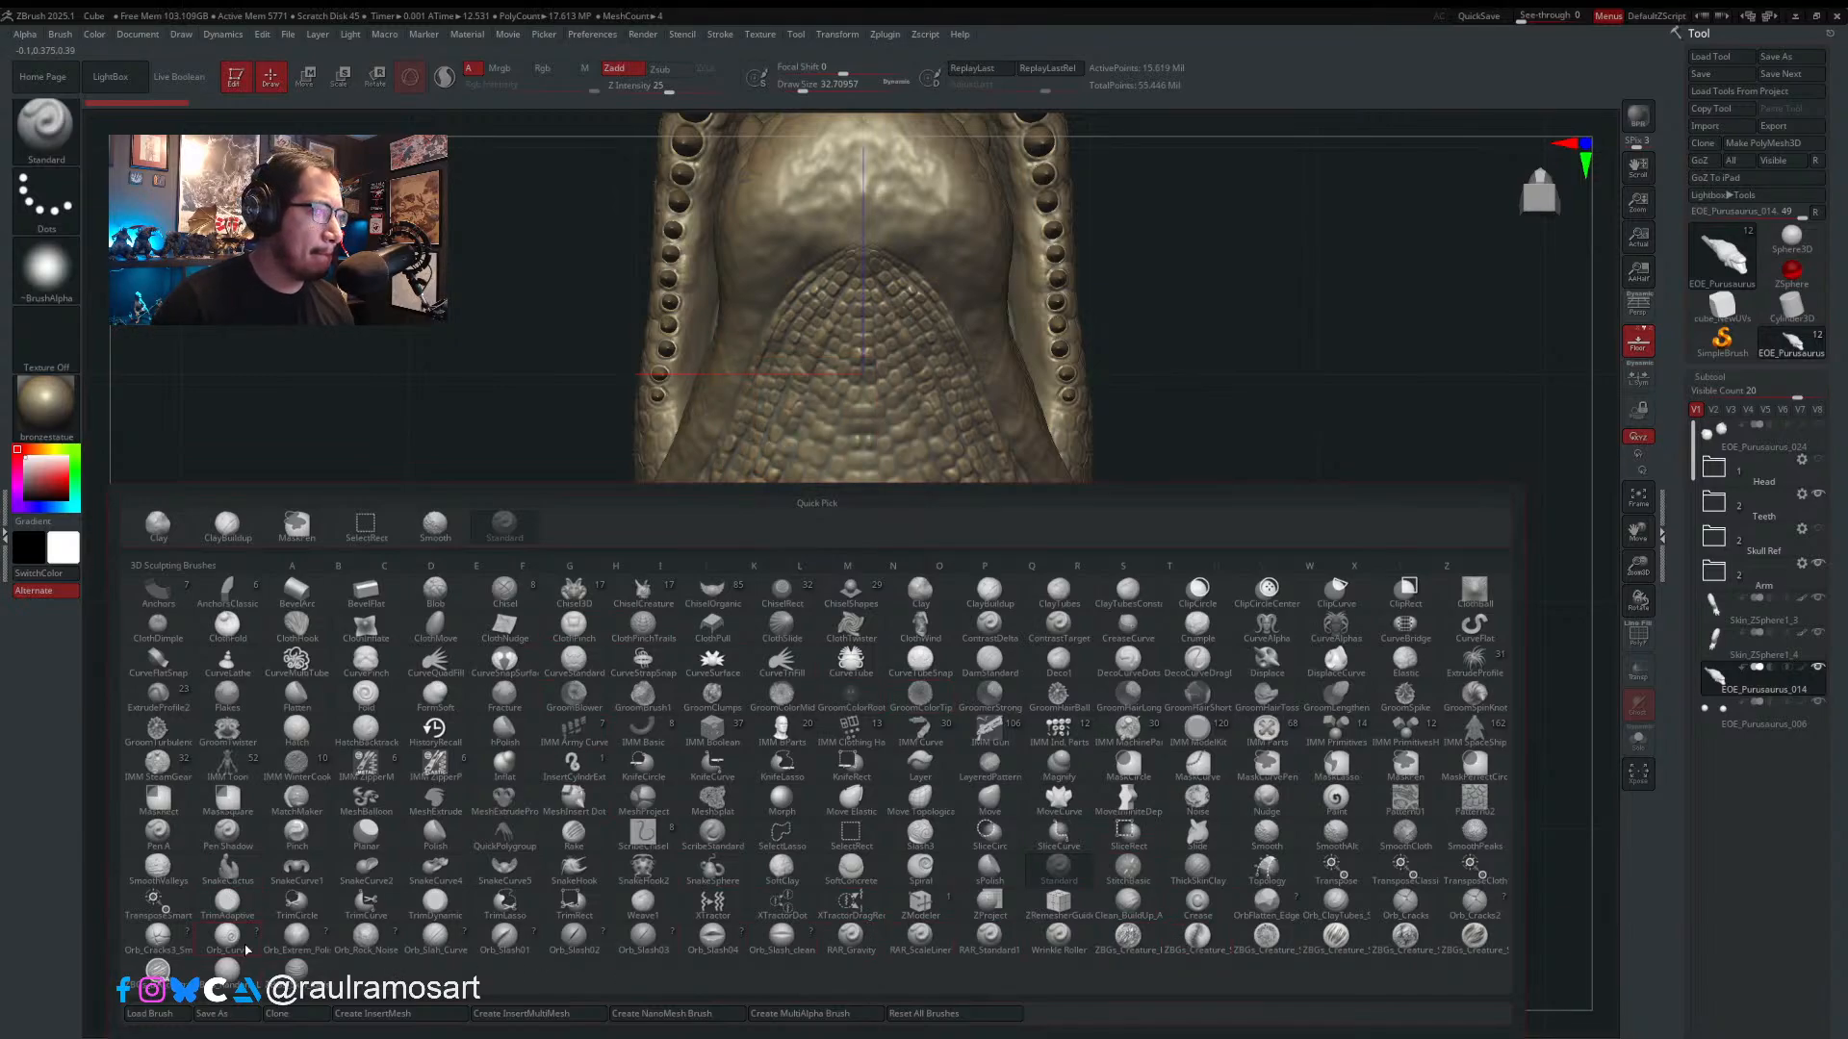
mouse_move(241, 966)
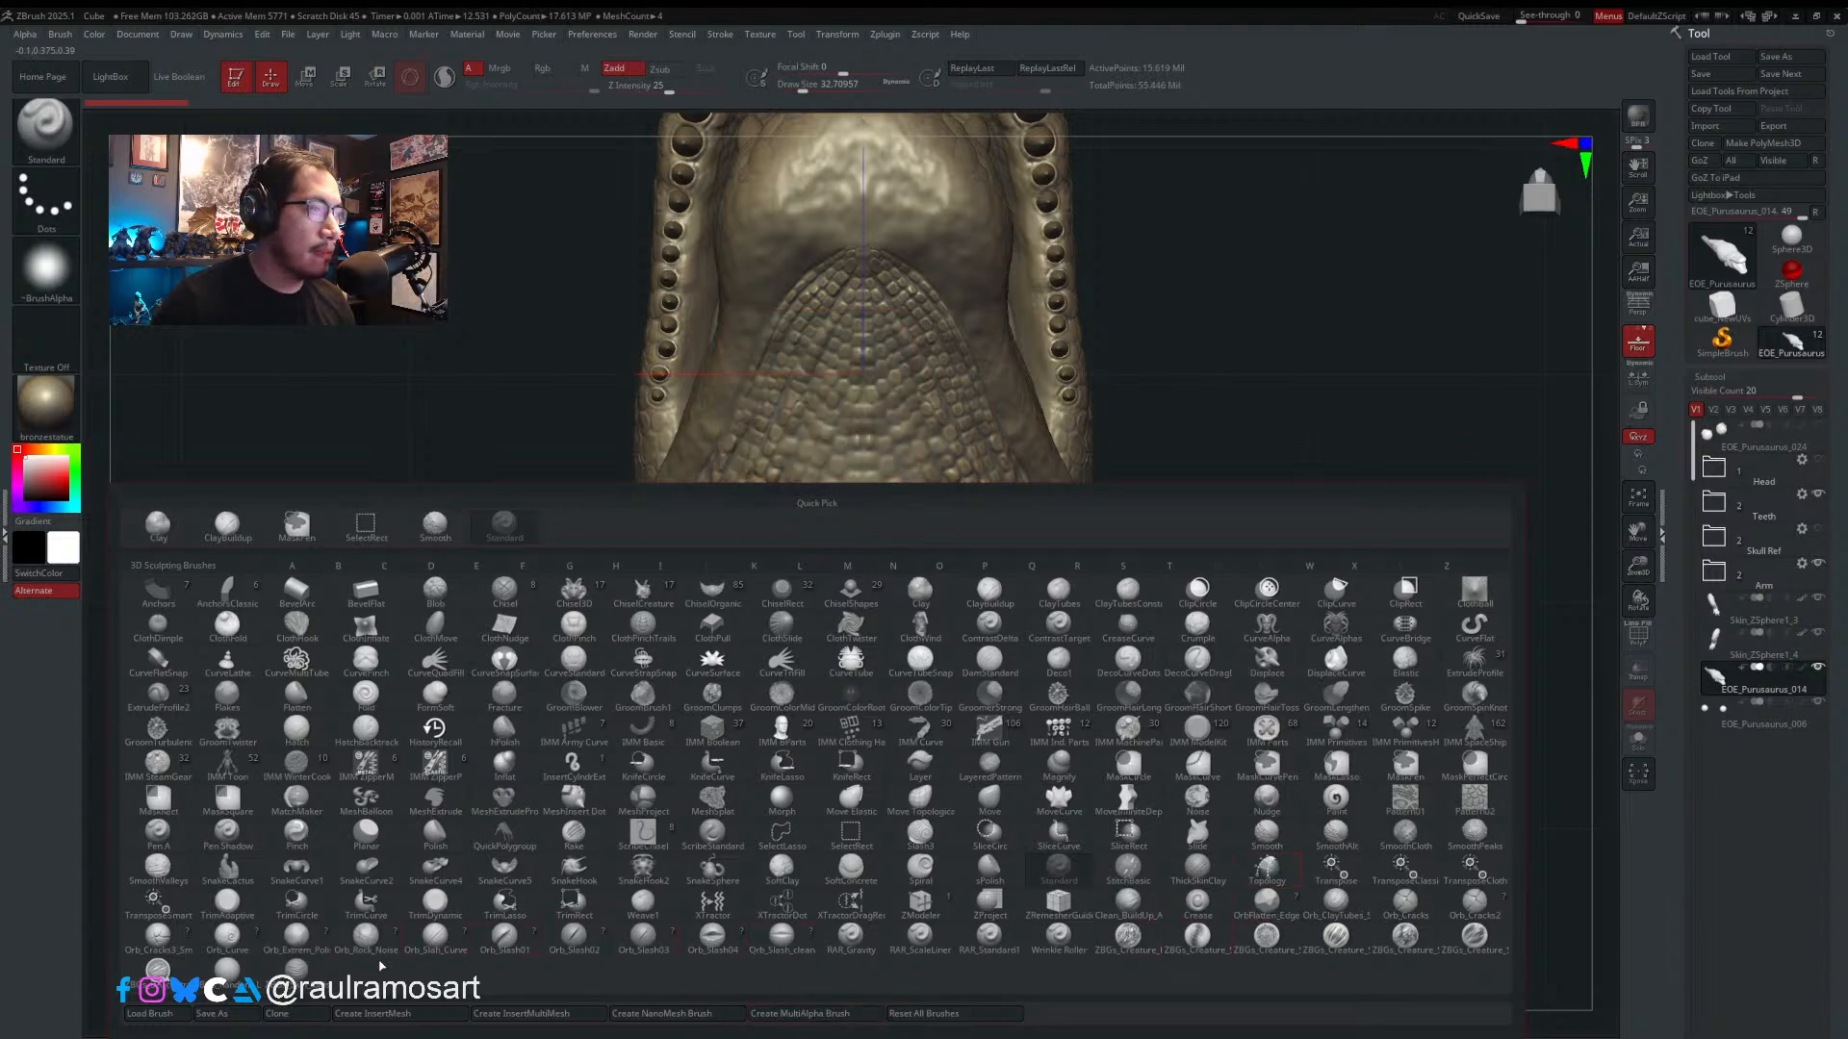
click(231, 941)
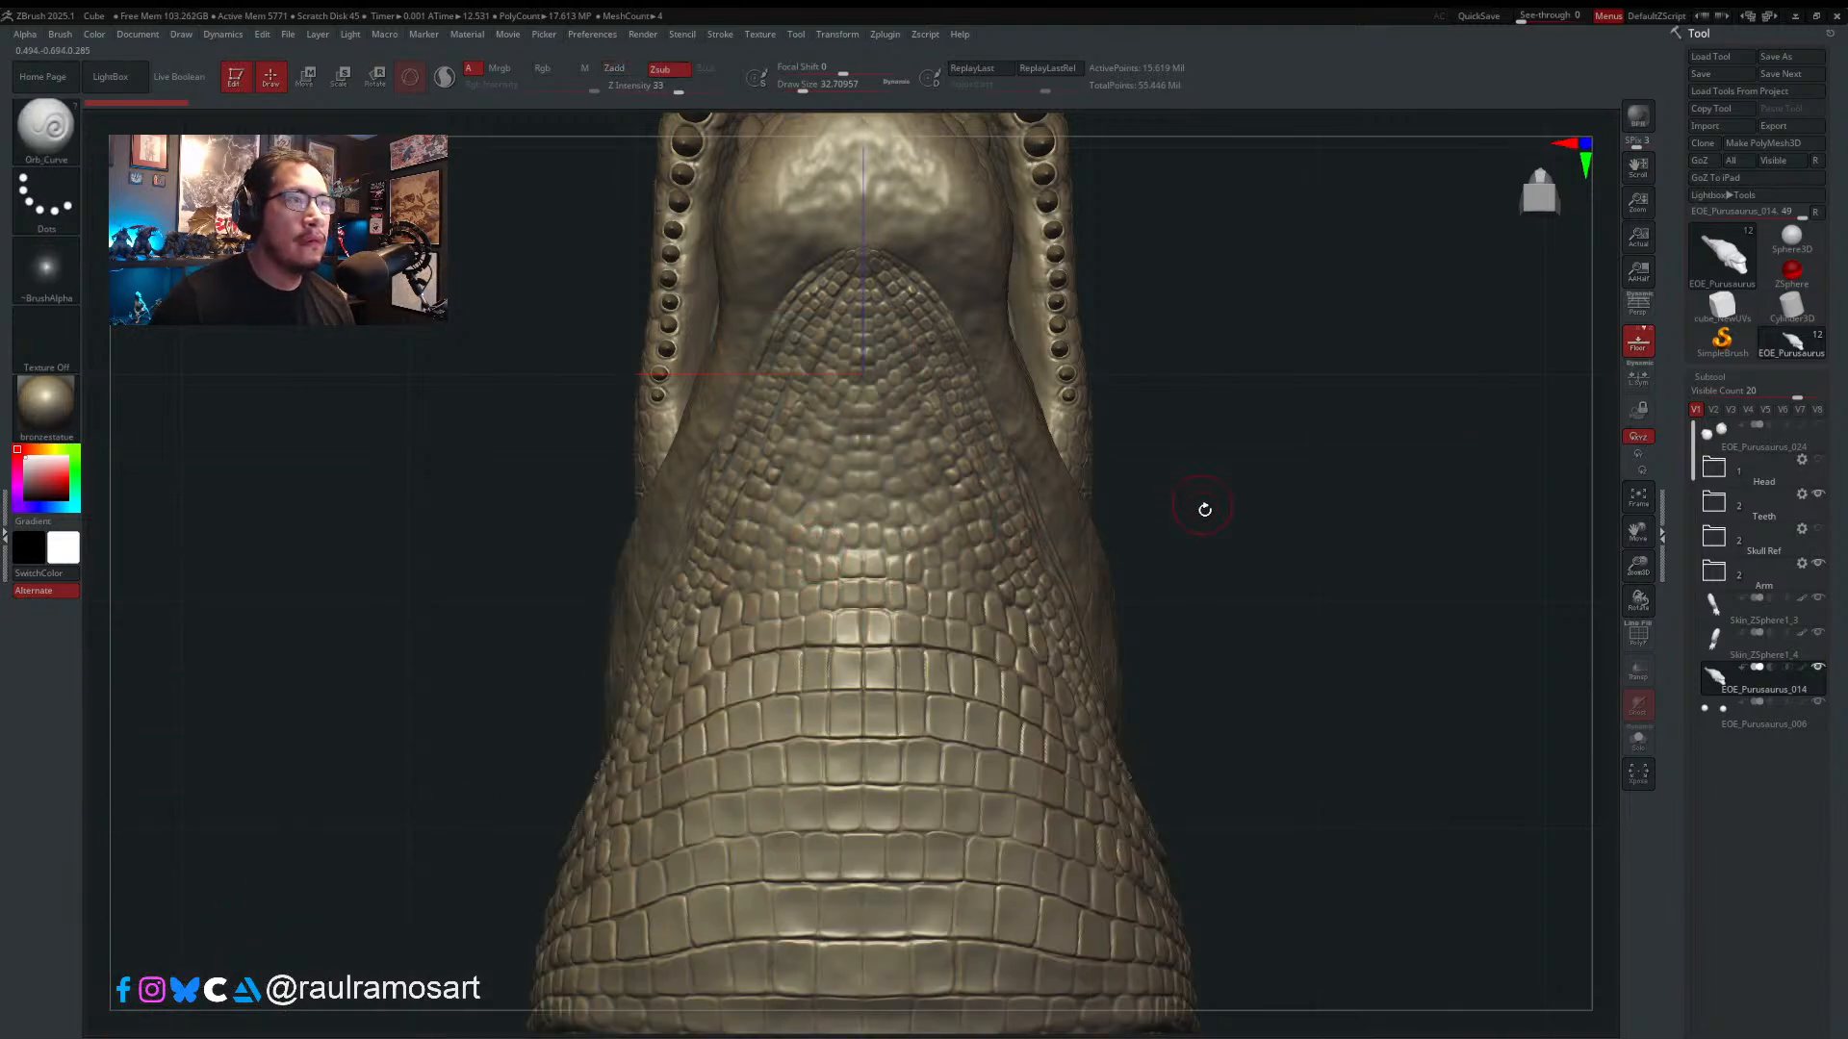
alt+drag(1205, 510, 1248, 637)
key(s)
drag(883, 472, 859, 476)
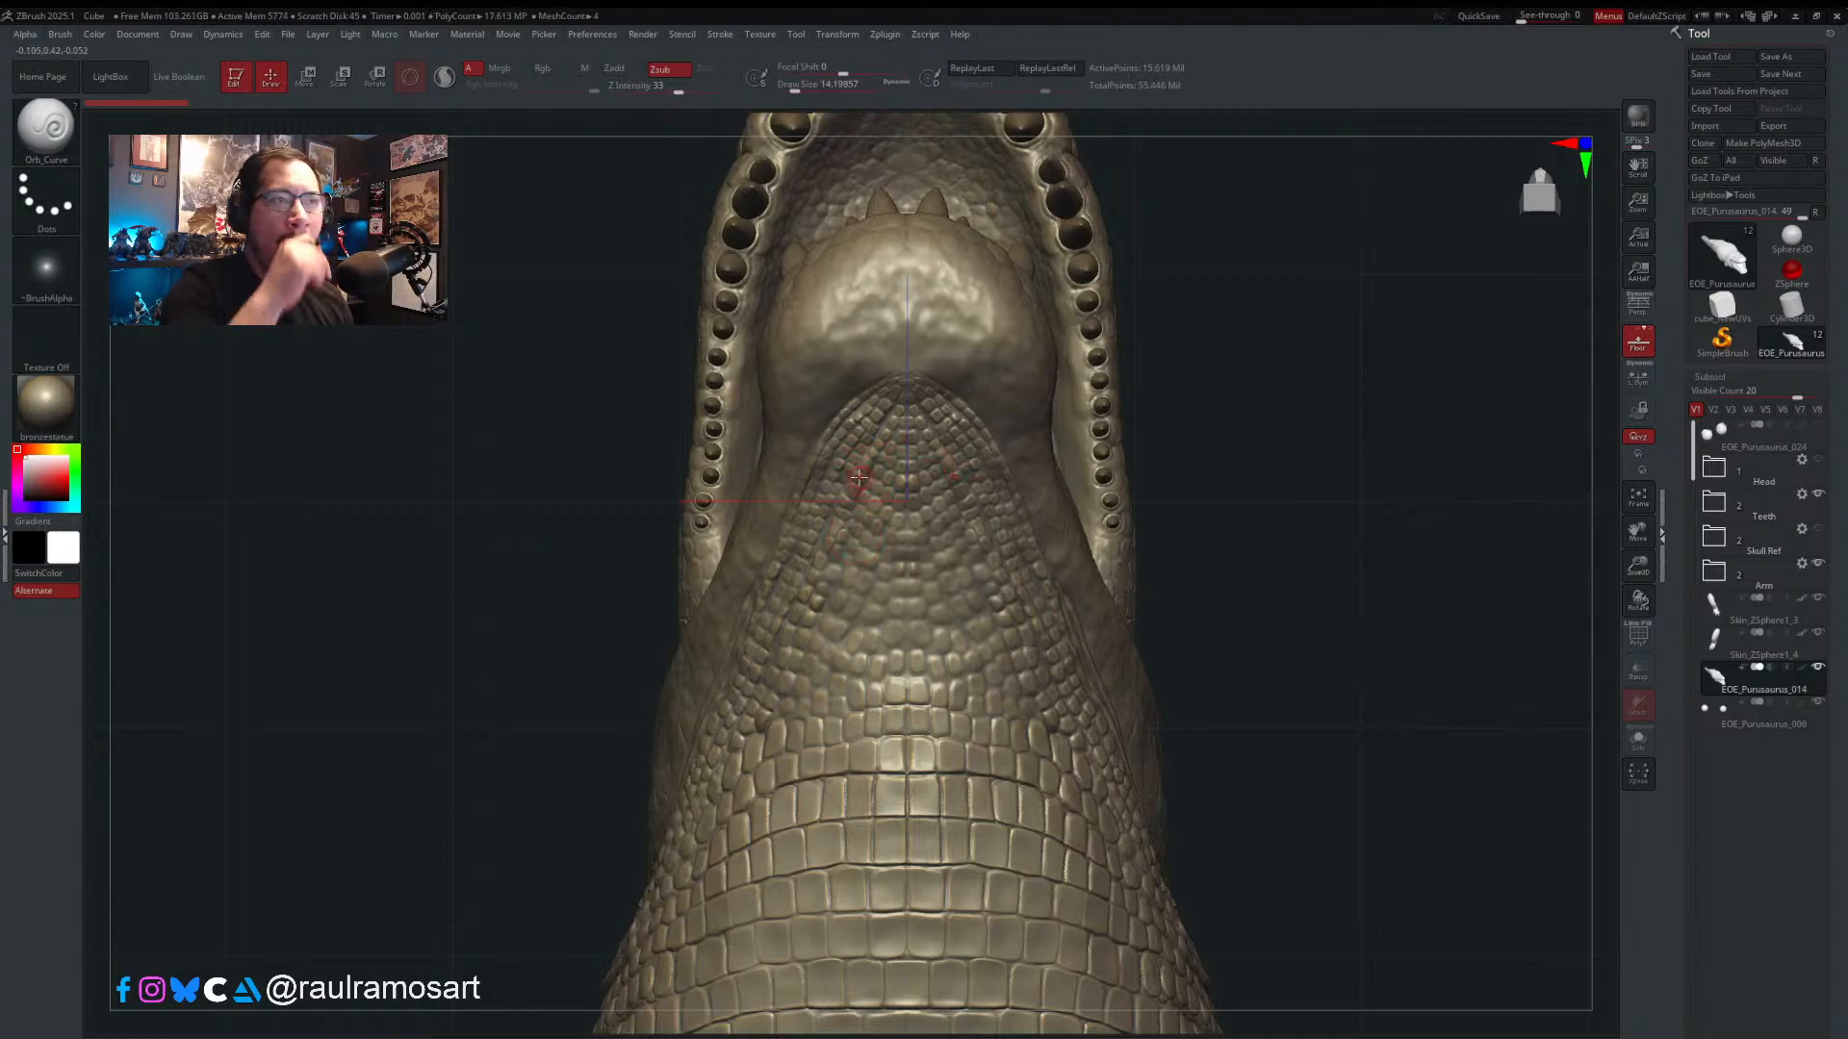
- Drop the body mesh to subdivision level 1 and switch to Move mode in a side view of the head
right_drag(1235, 389, 1239, 635)
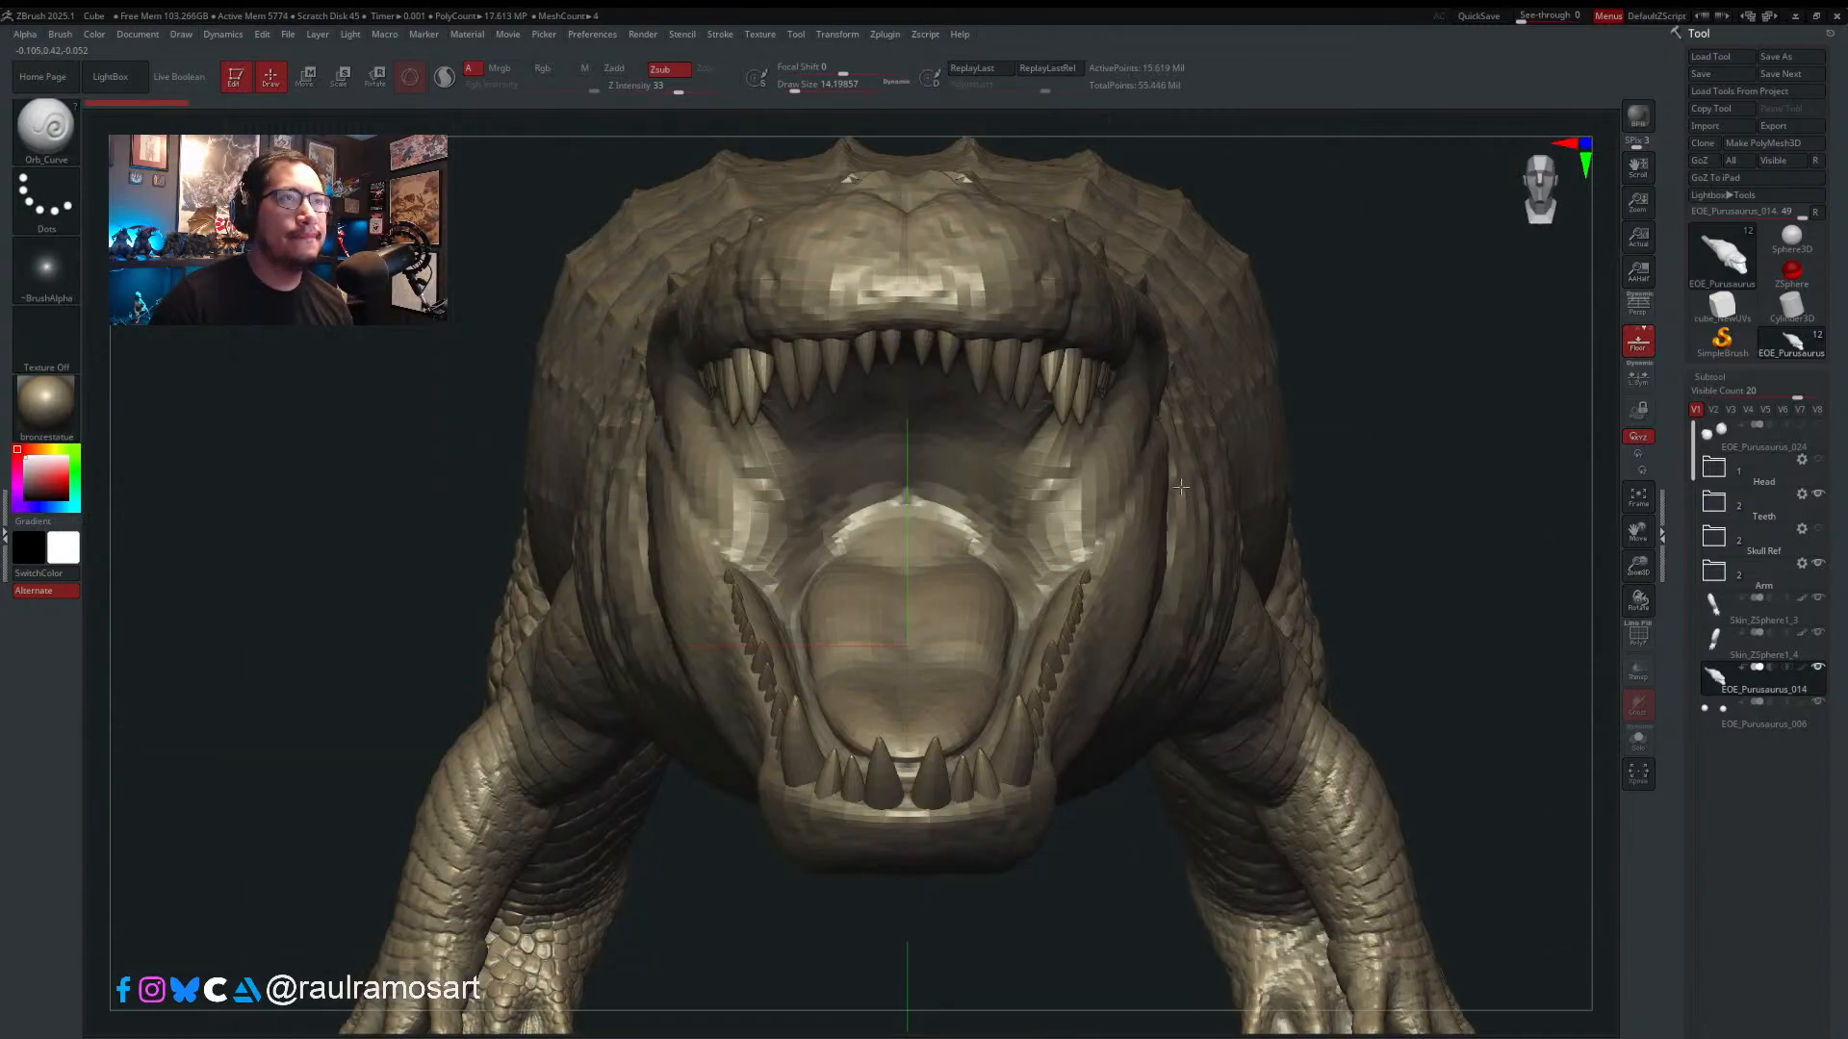
ctrl+right_drag(866, 597, 1052, 523)
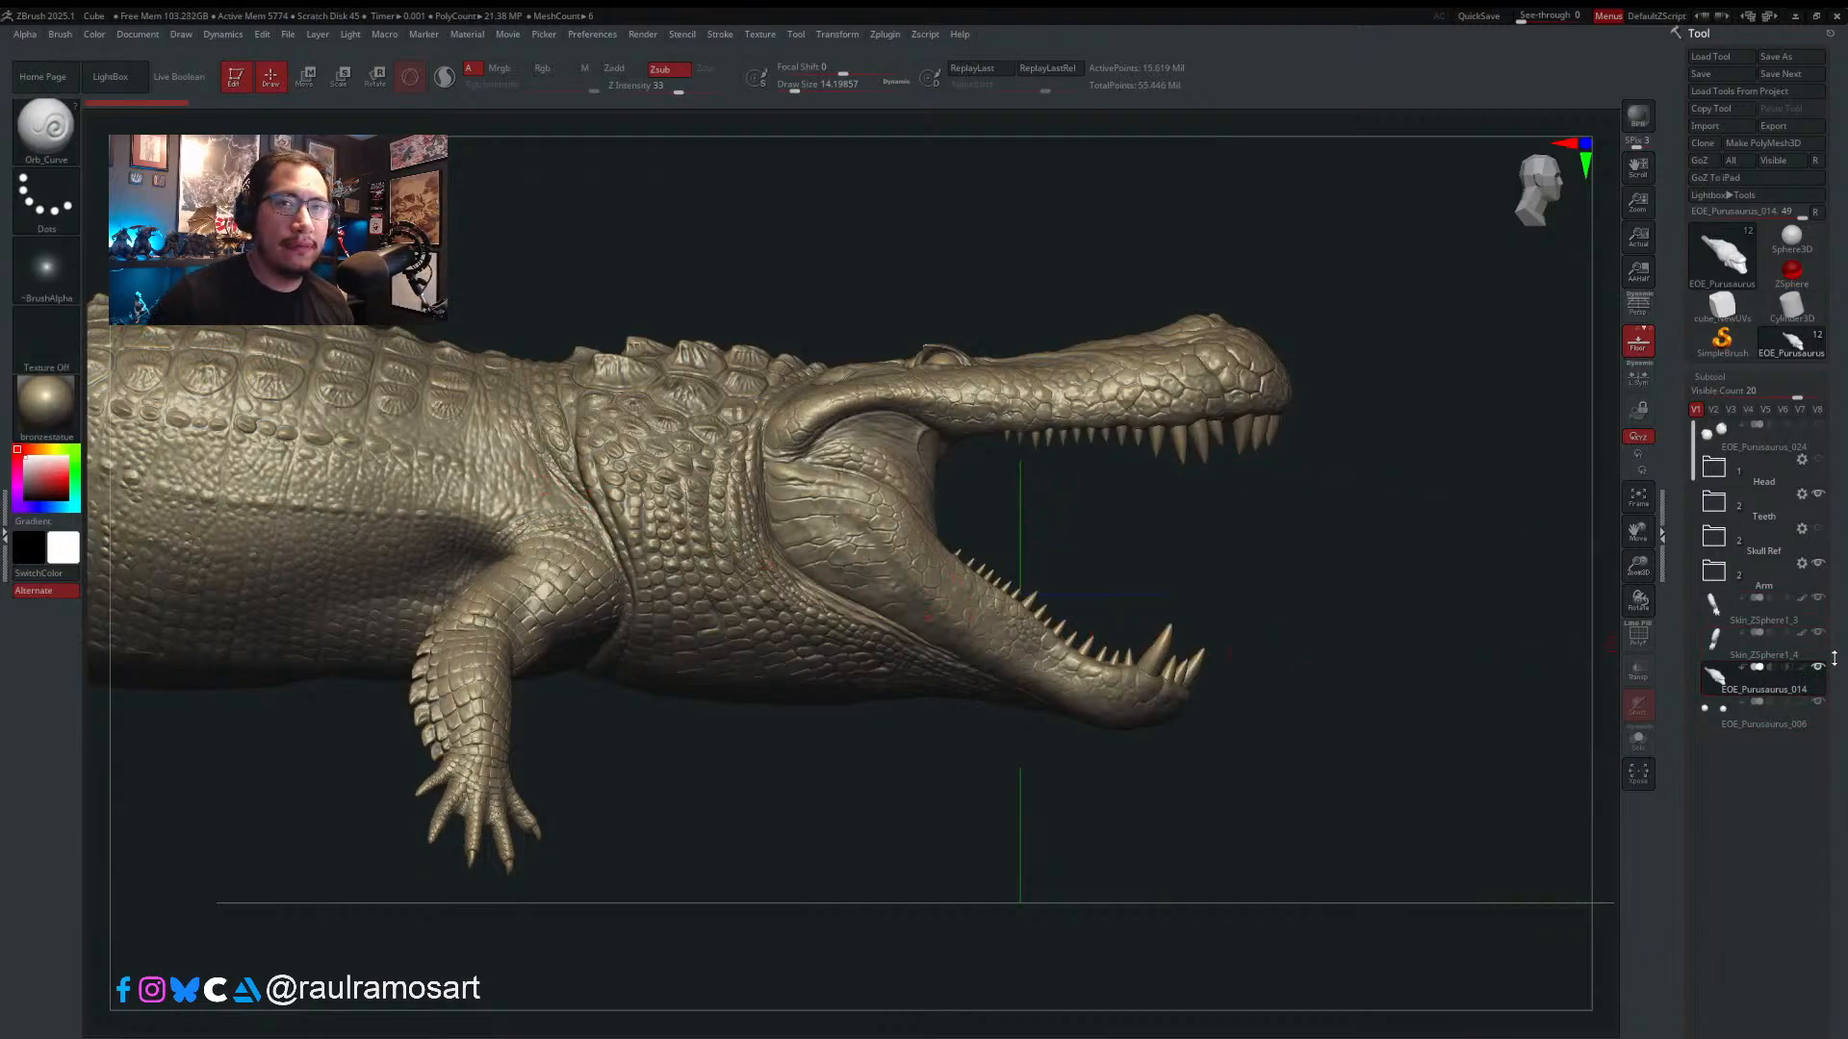
scroll(1821, 466, down, 5)
scroll(1820, 465, down, 5)
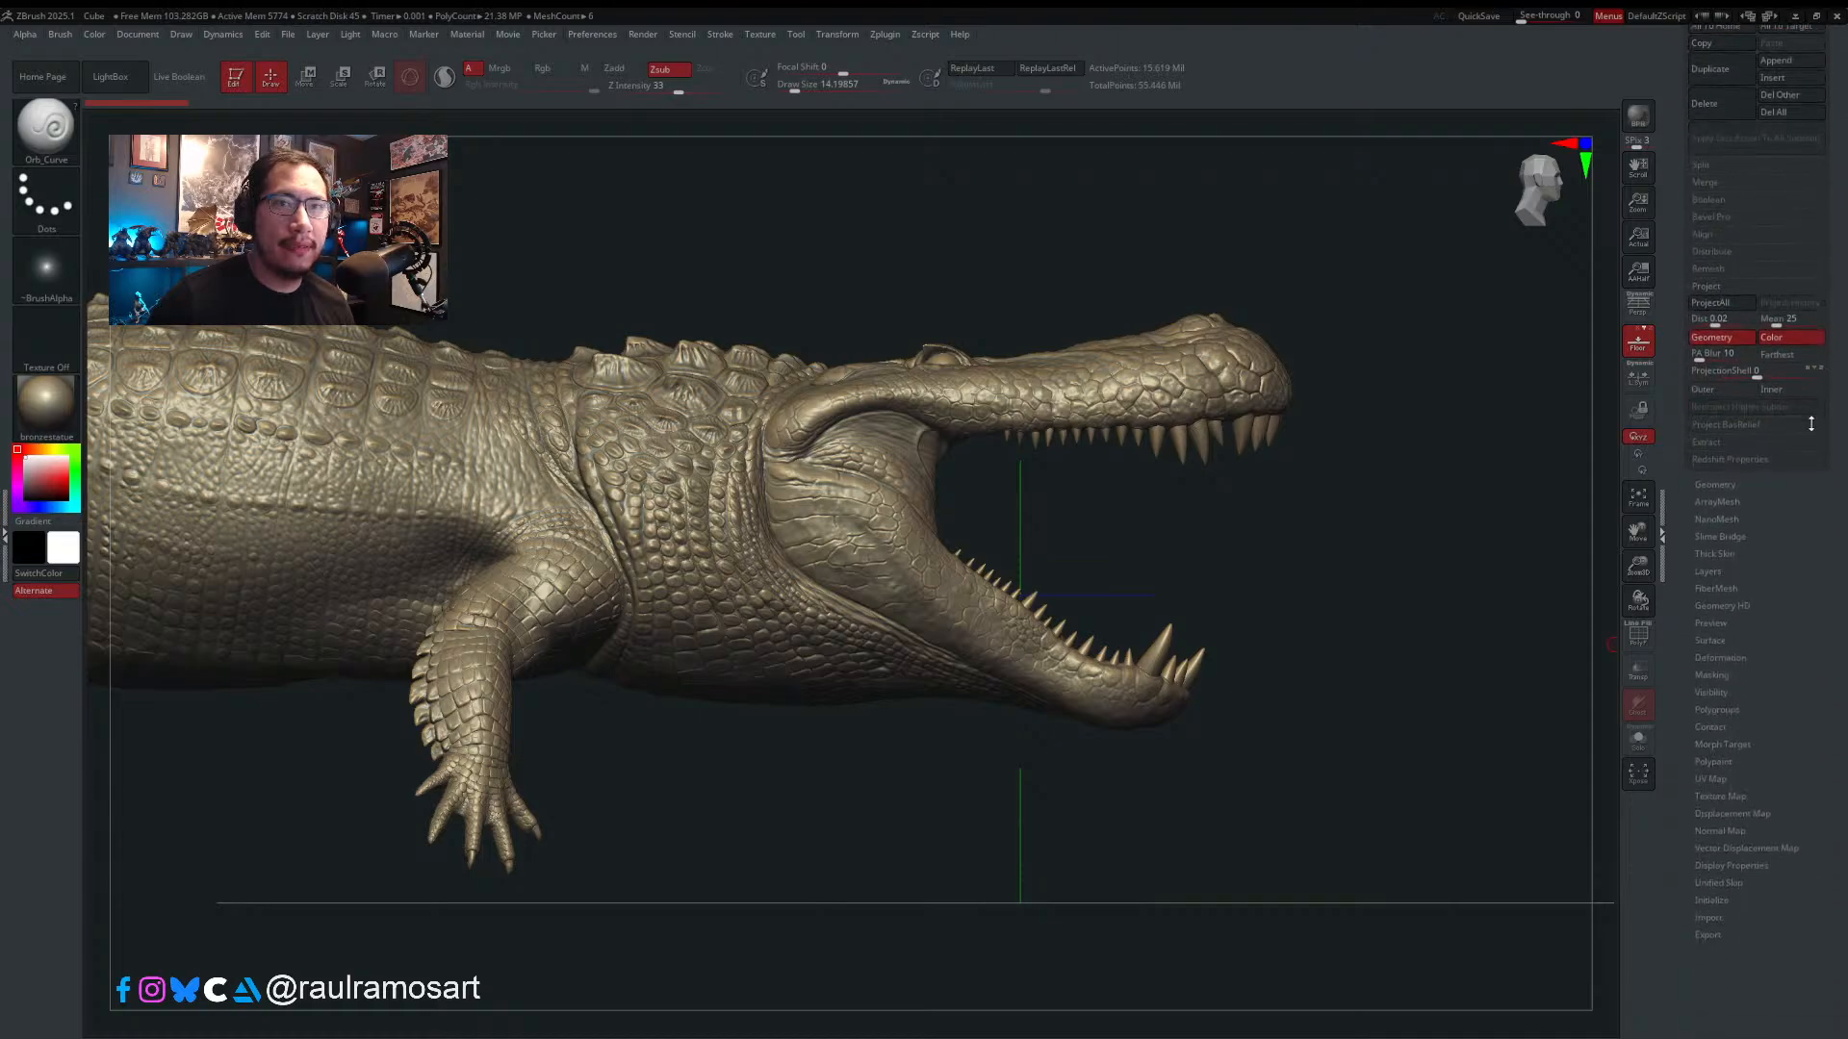
shift+click(1715, 477)
drag(1748, 512, 1673, 507)
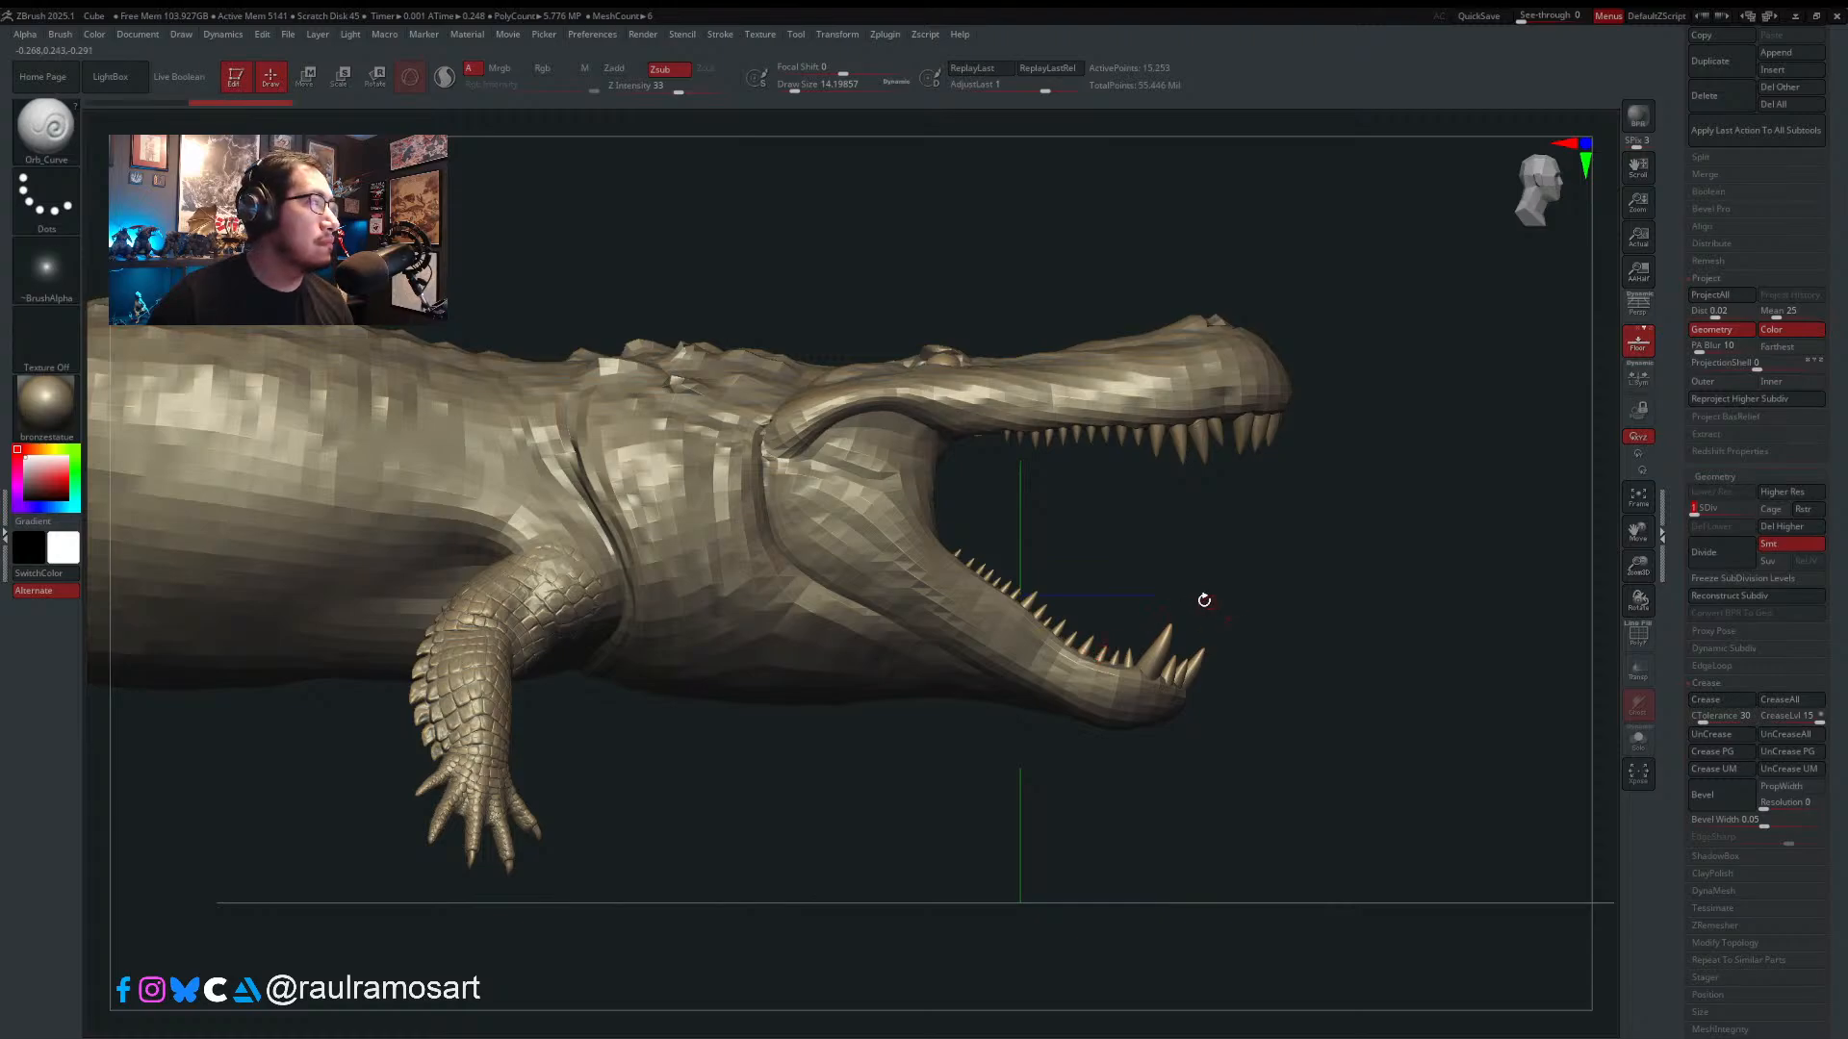
shift+drag(1204, 603, 1075, 622)
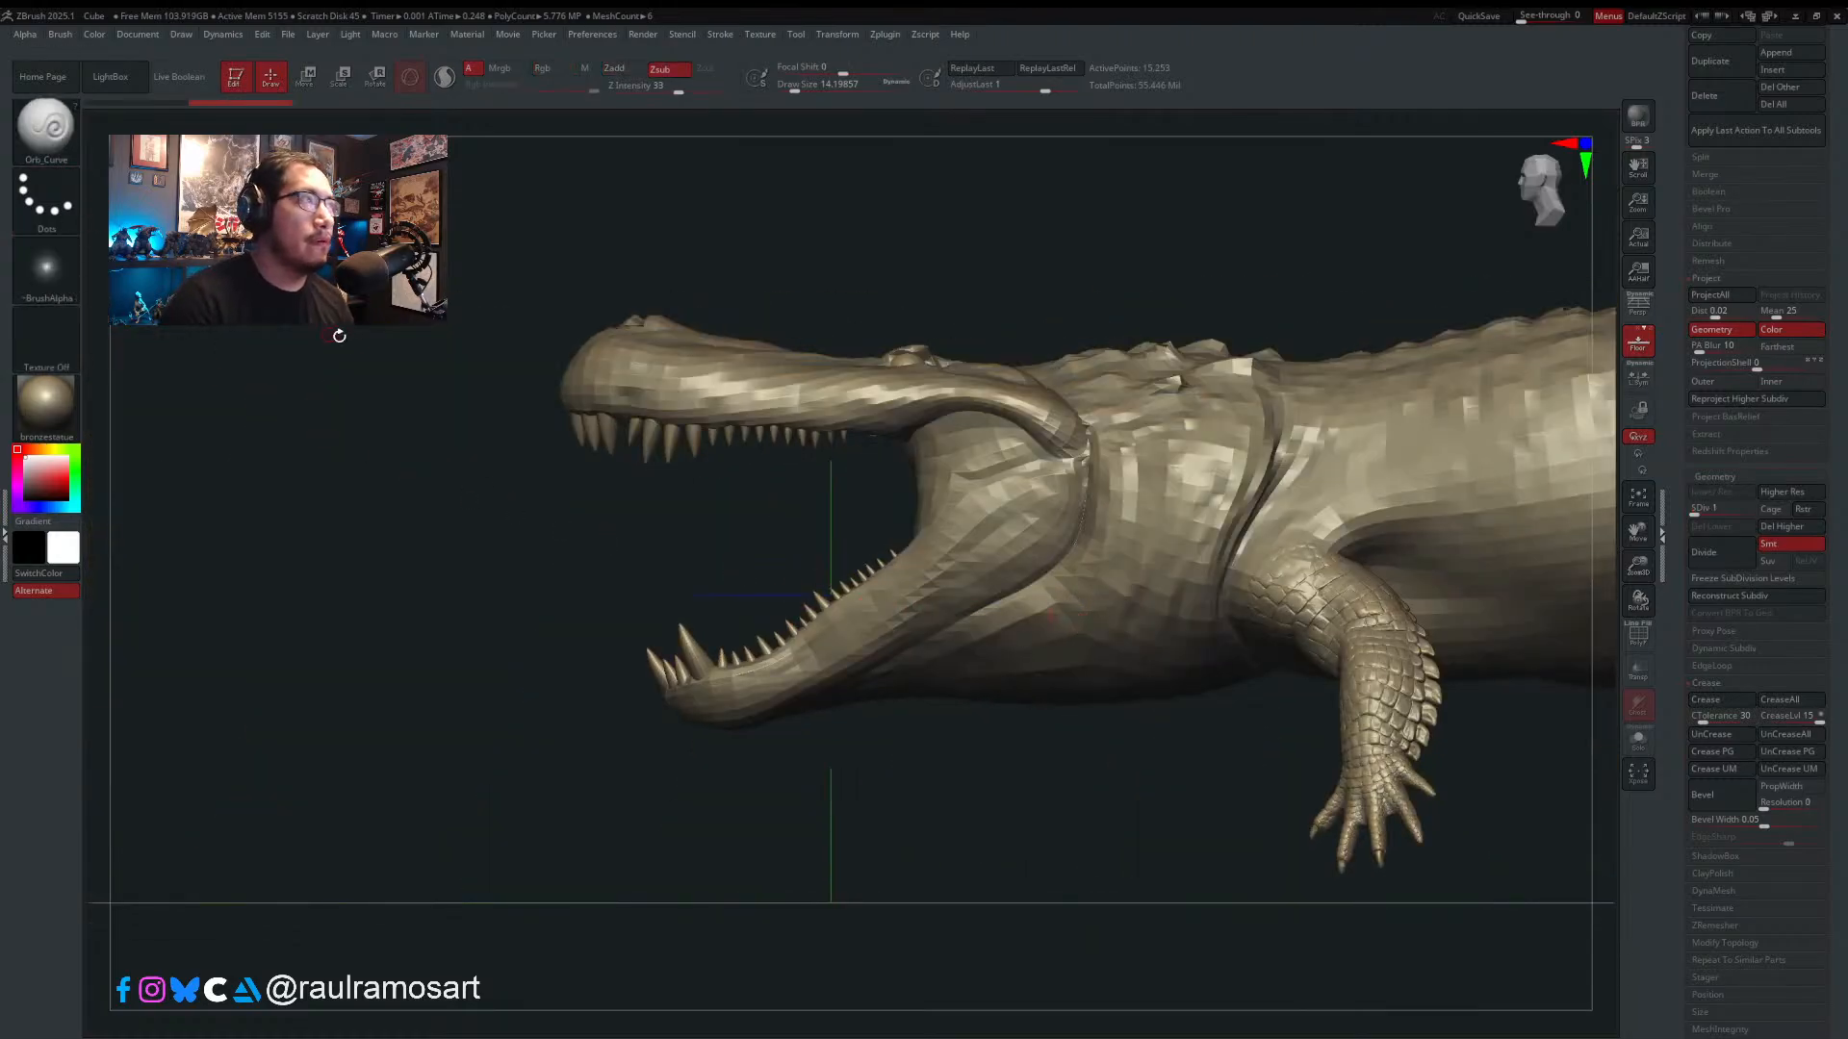
key(w)
key(b)
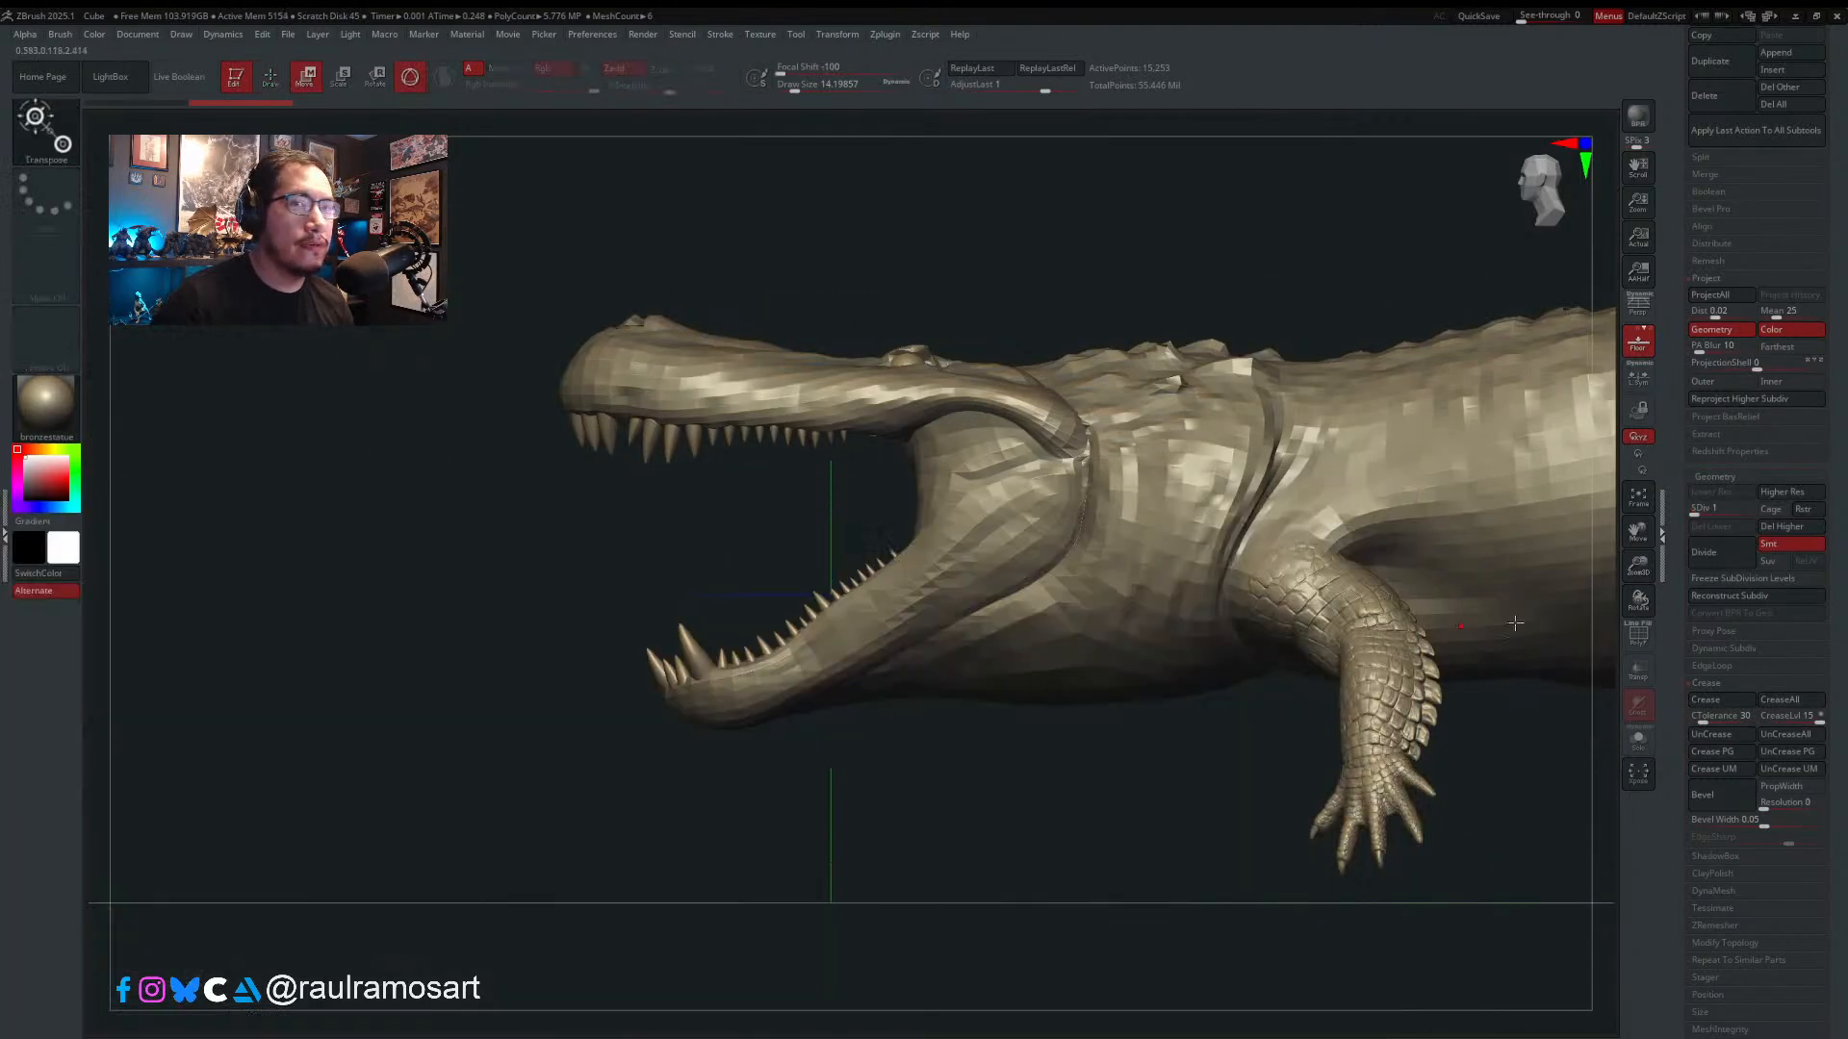
- Return the body to subdivision level 6 and add a new sculpting layer to it
drag(1699, 510, 1769, 513)
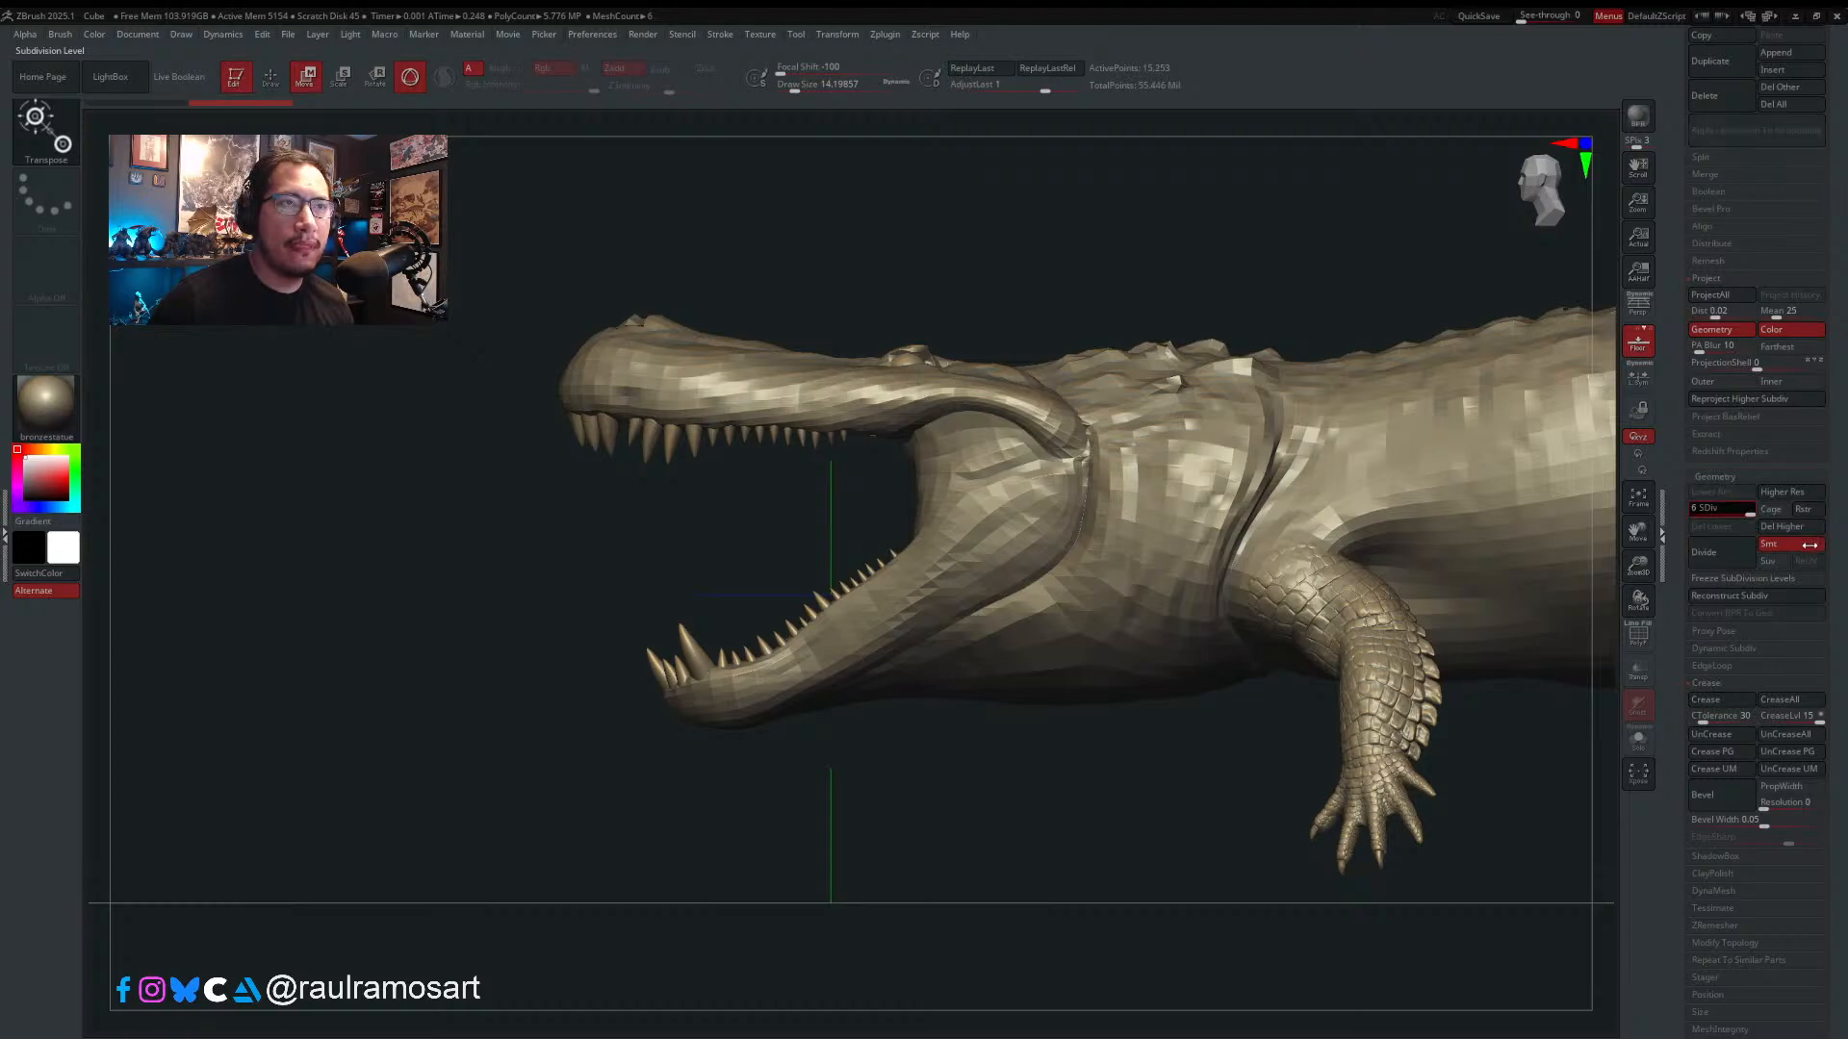
scroll(1826, 481, down, 8)
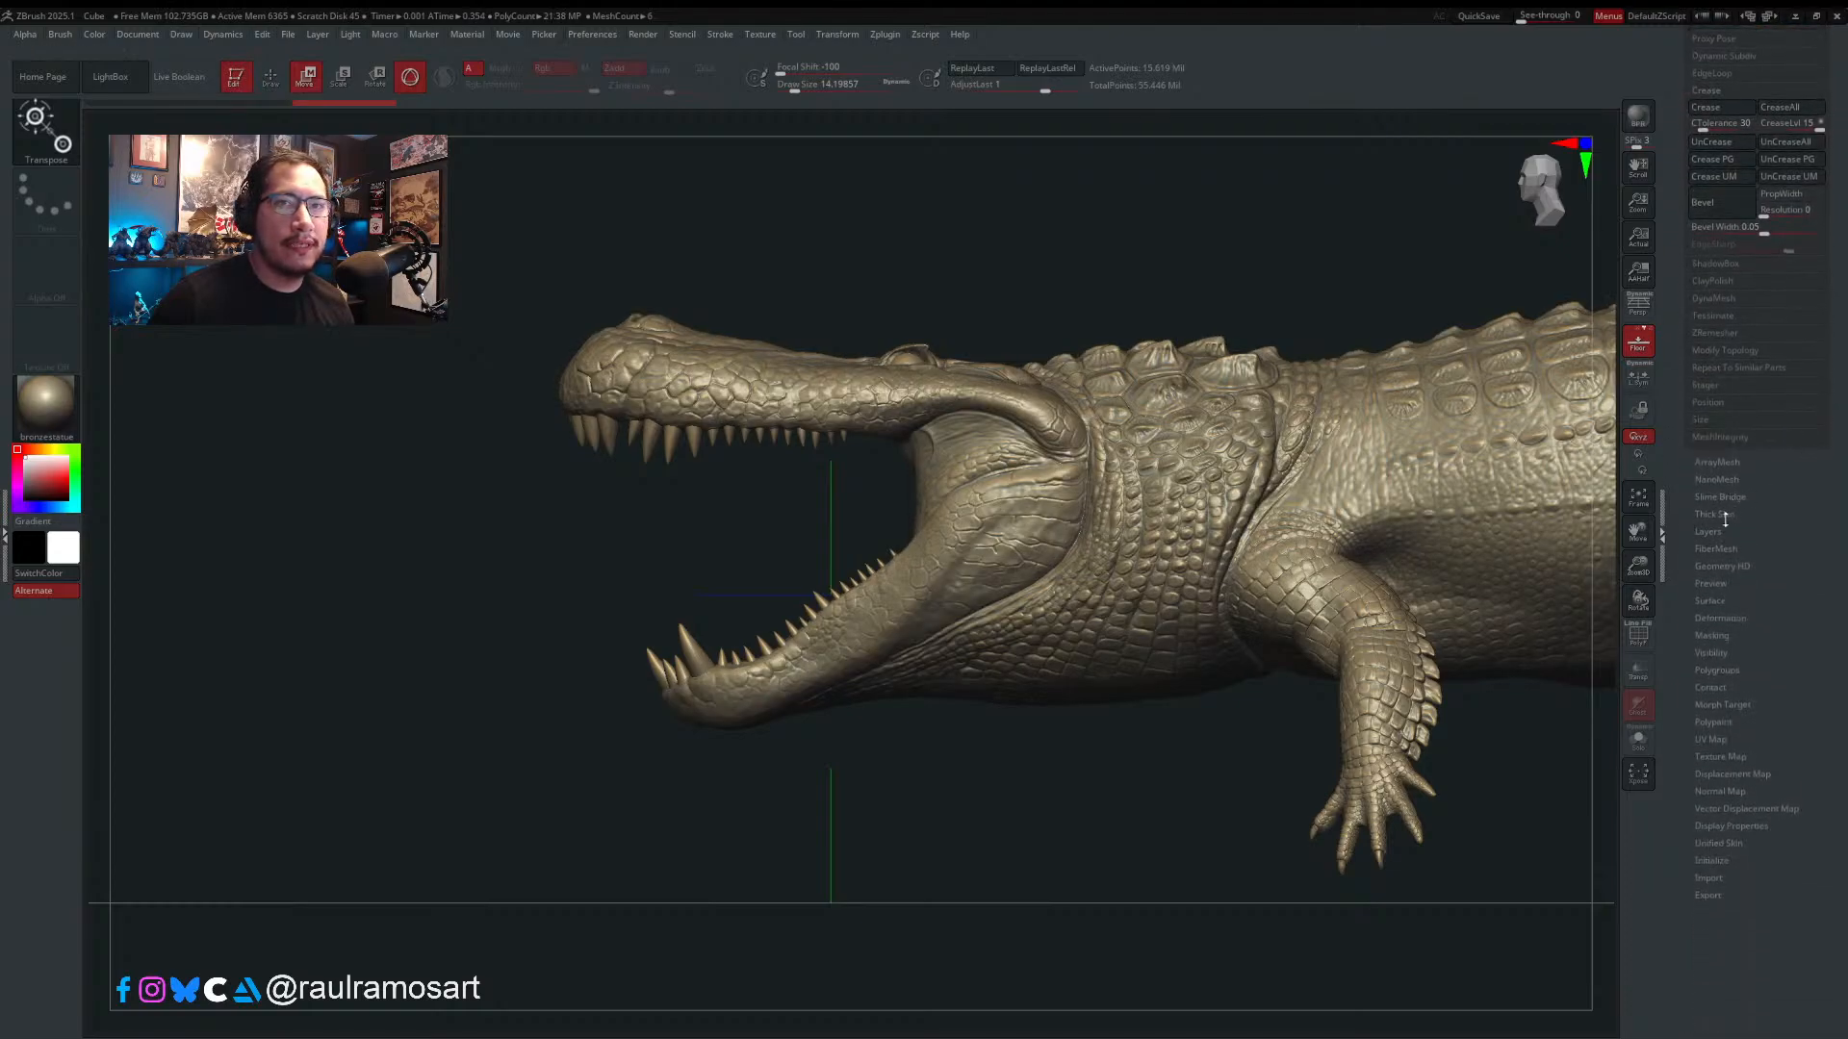
click(1717, 530)
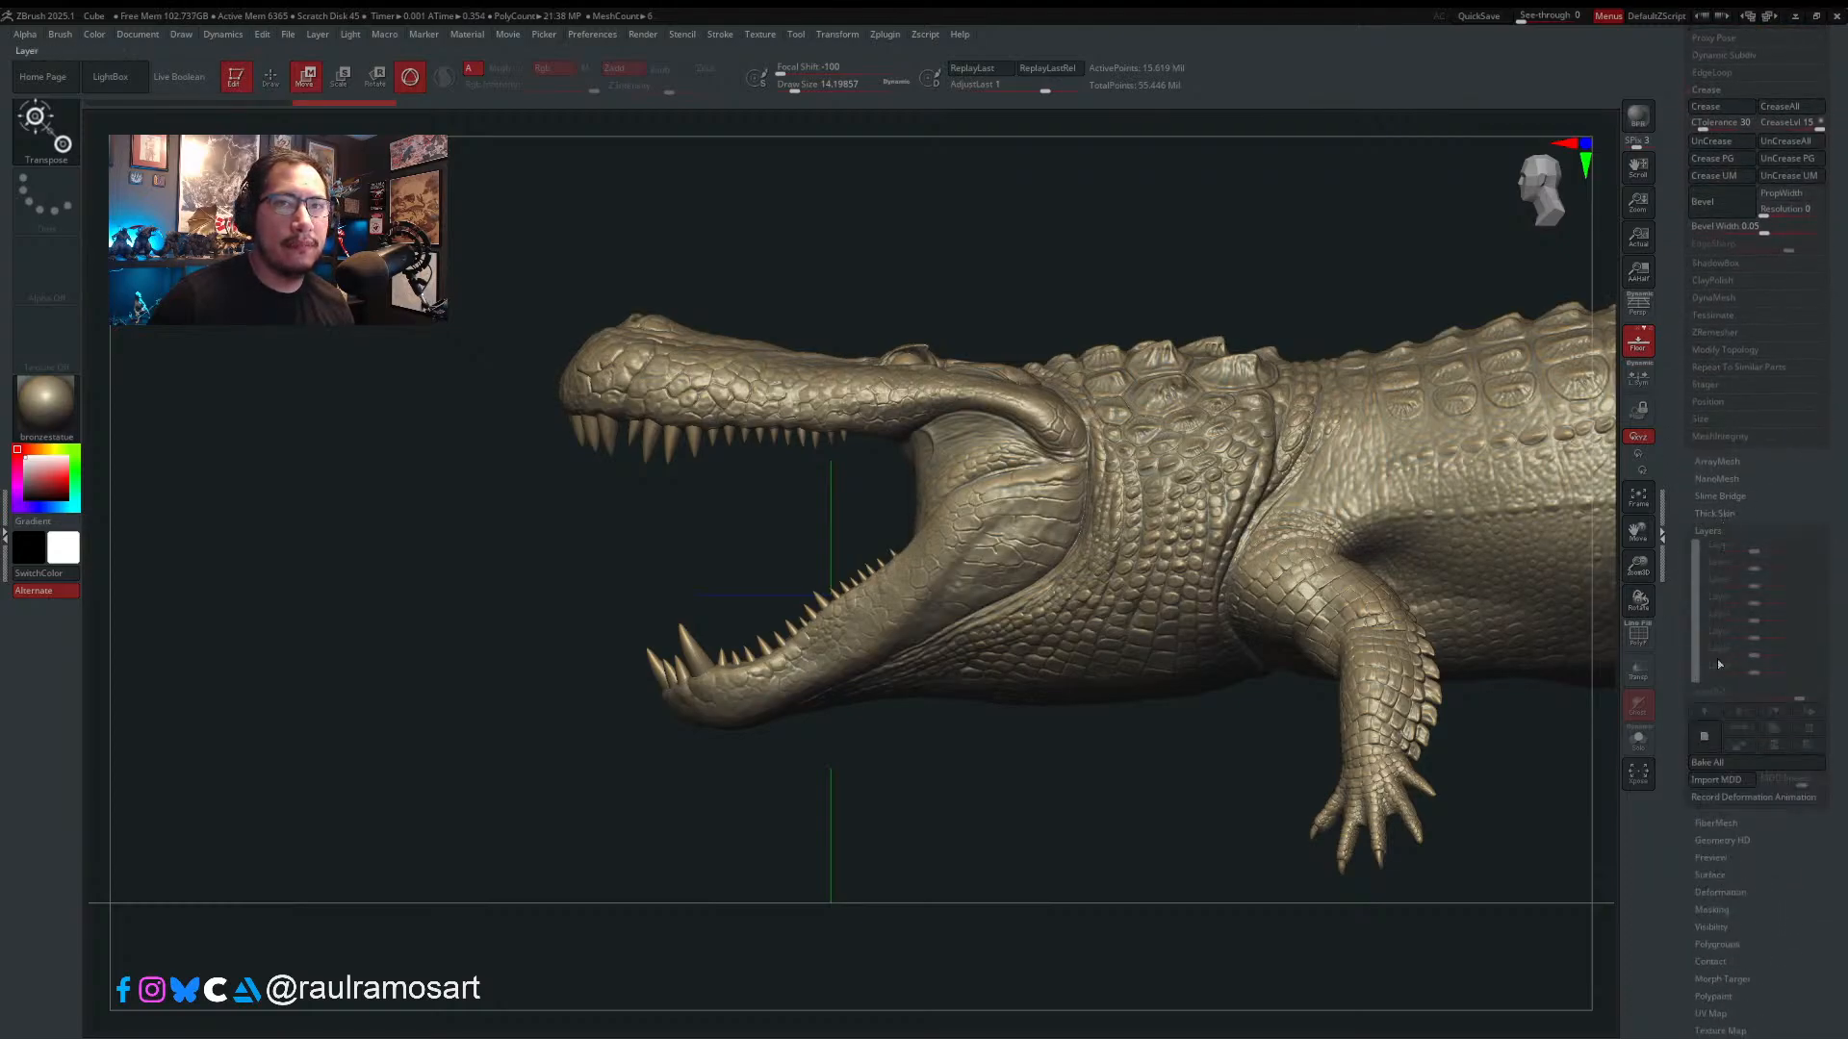
click(1700, 738)
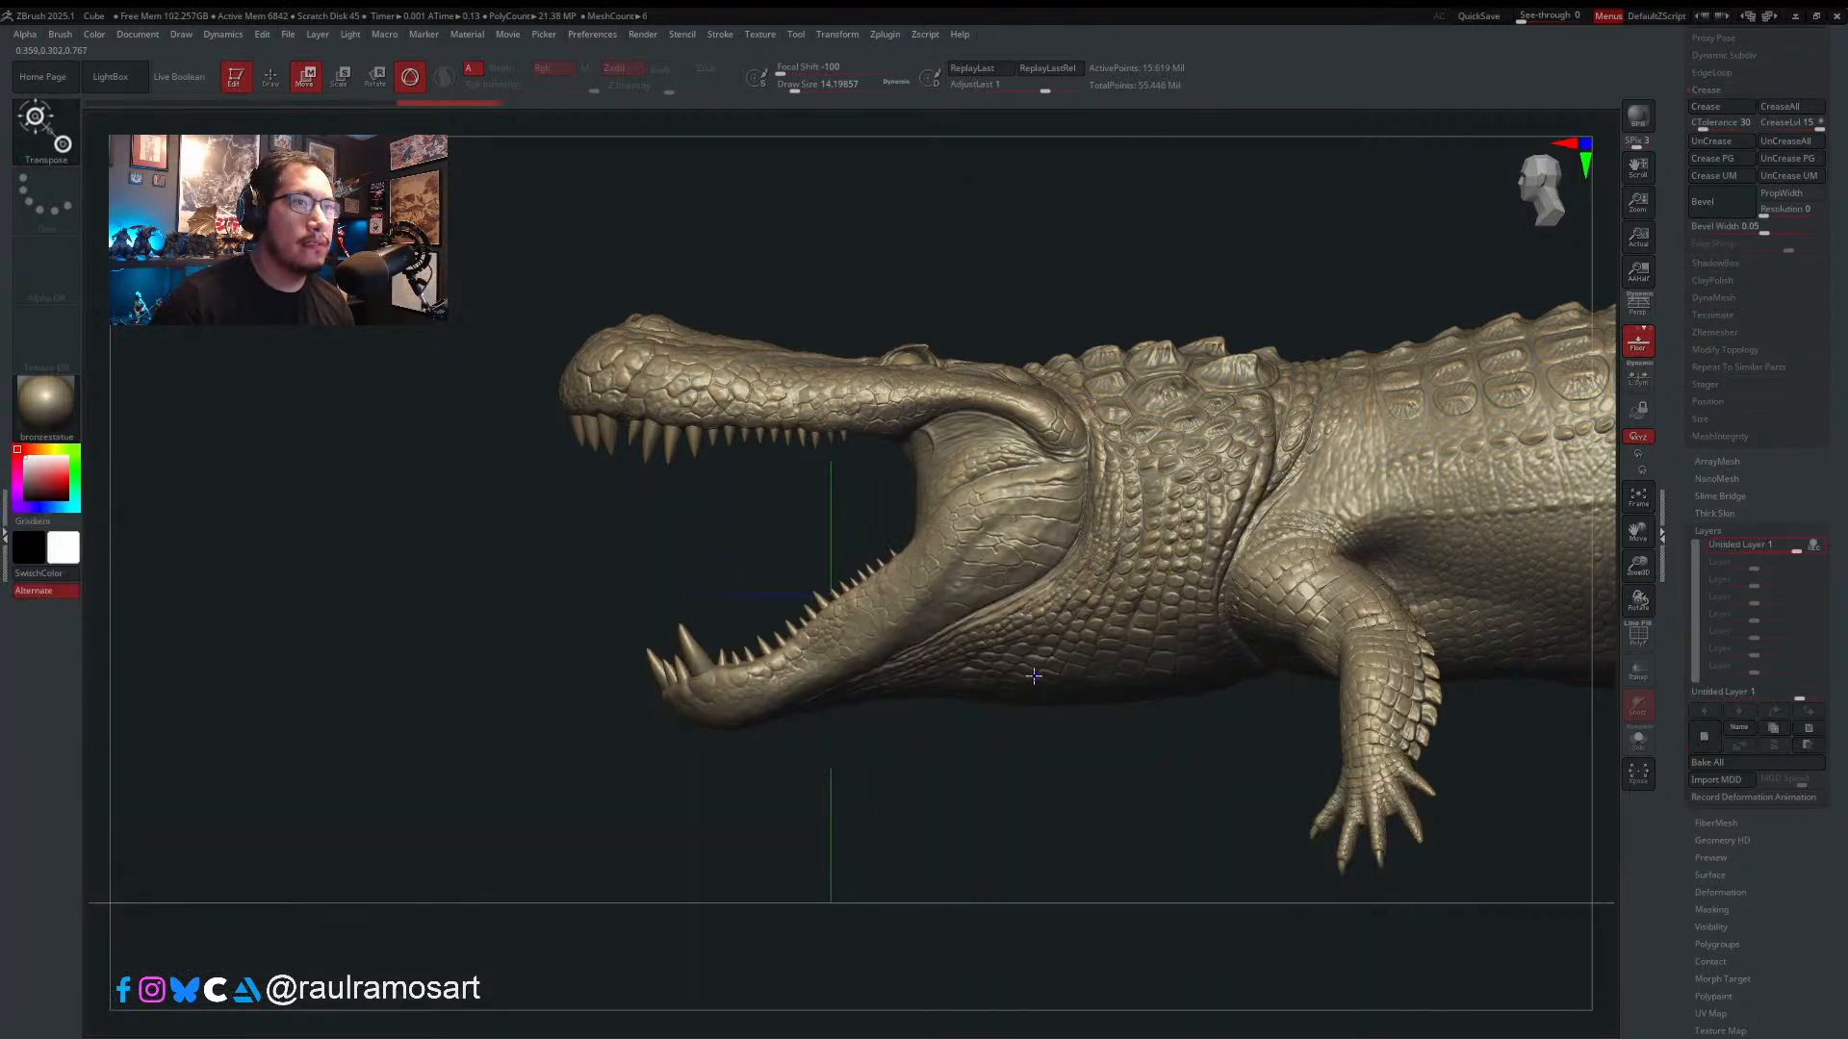
key(shift+f)
key(shift+f)
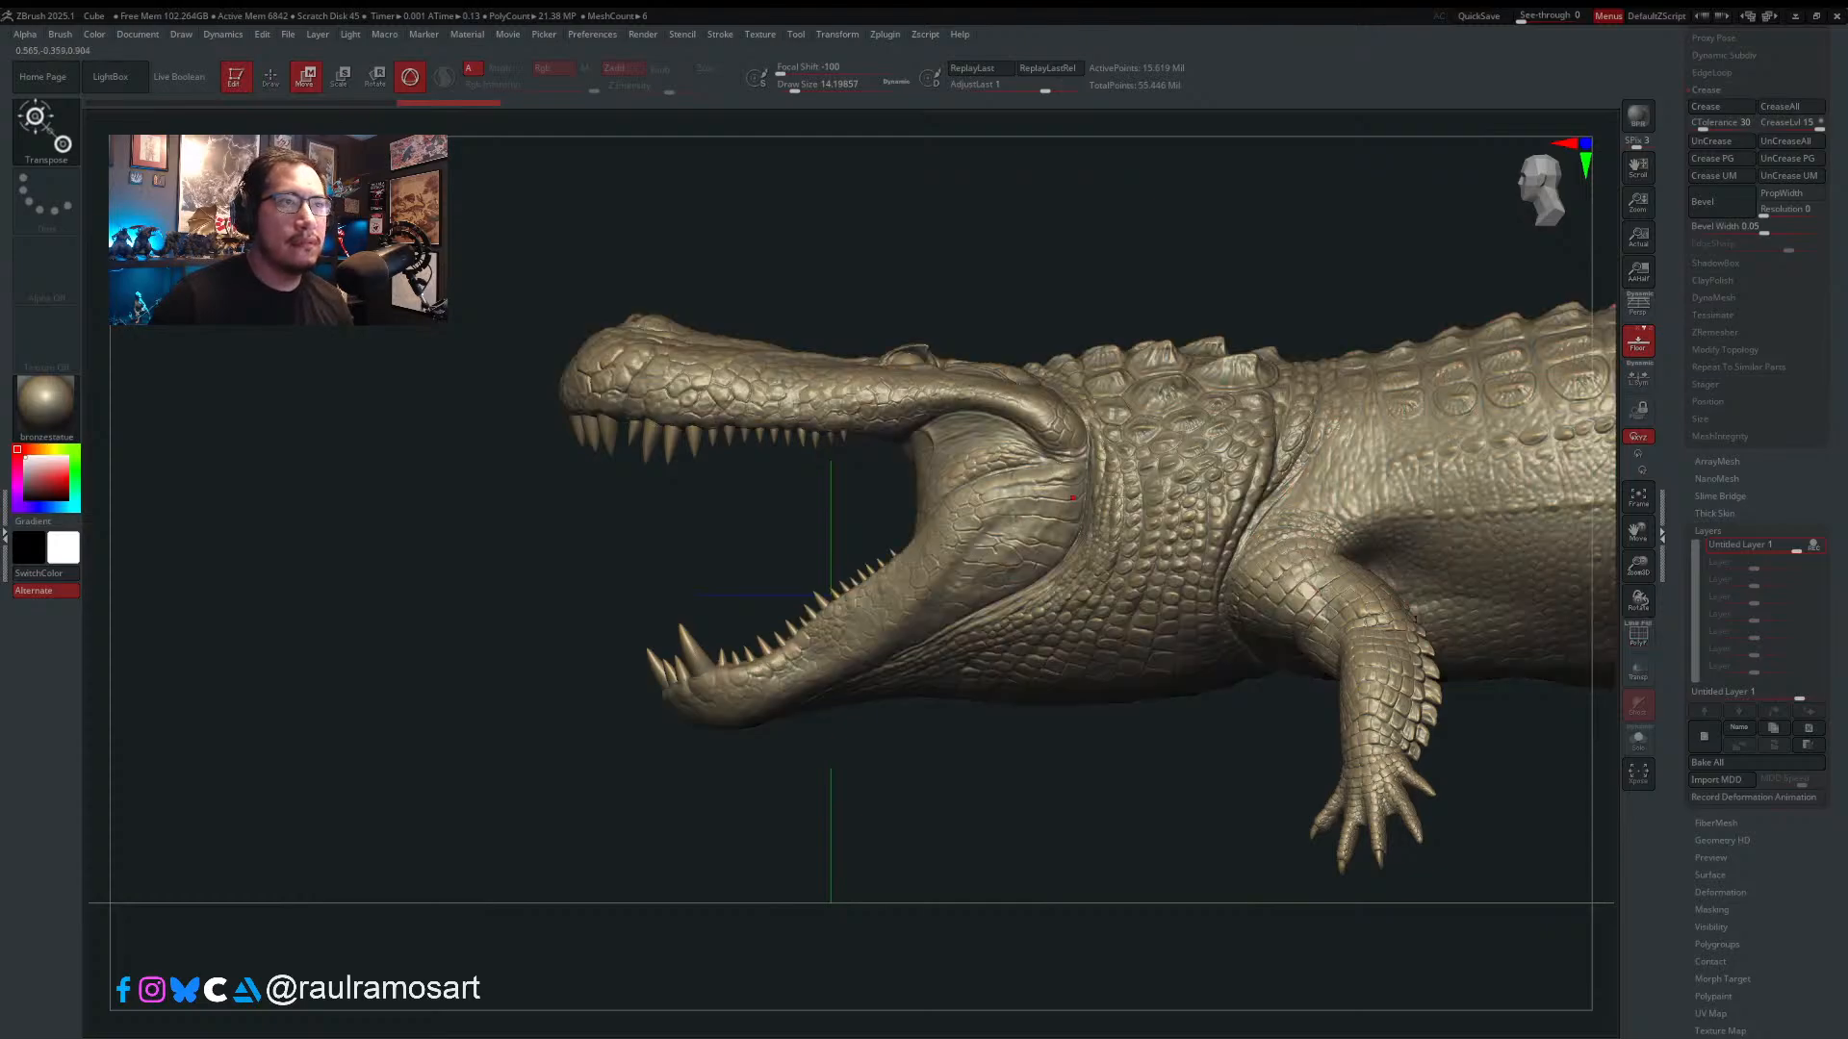
- Lower the body mesh step by step to subdivision level 1
drag(1840, 442, 1787, 722)
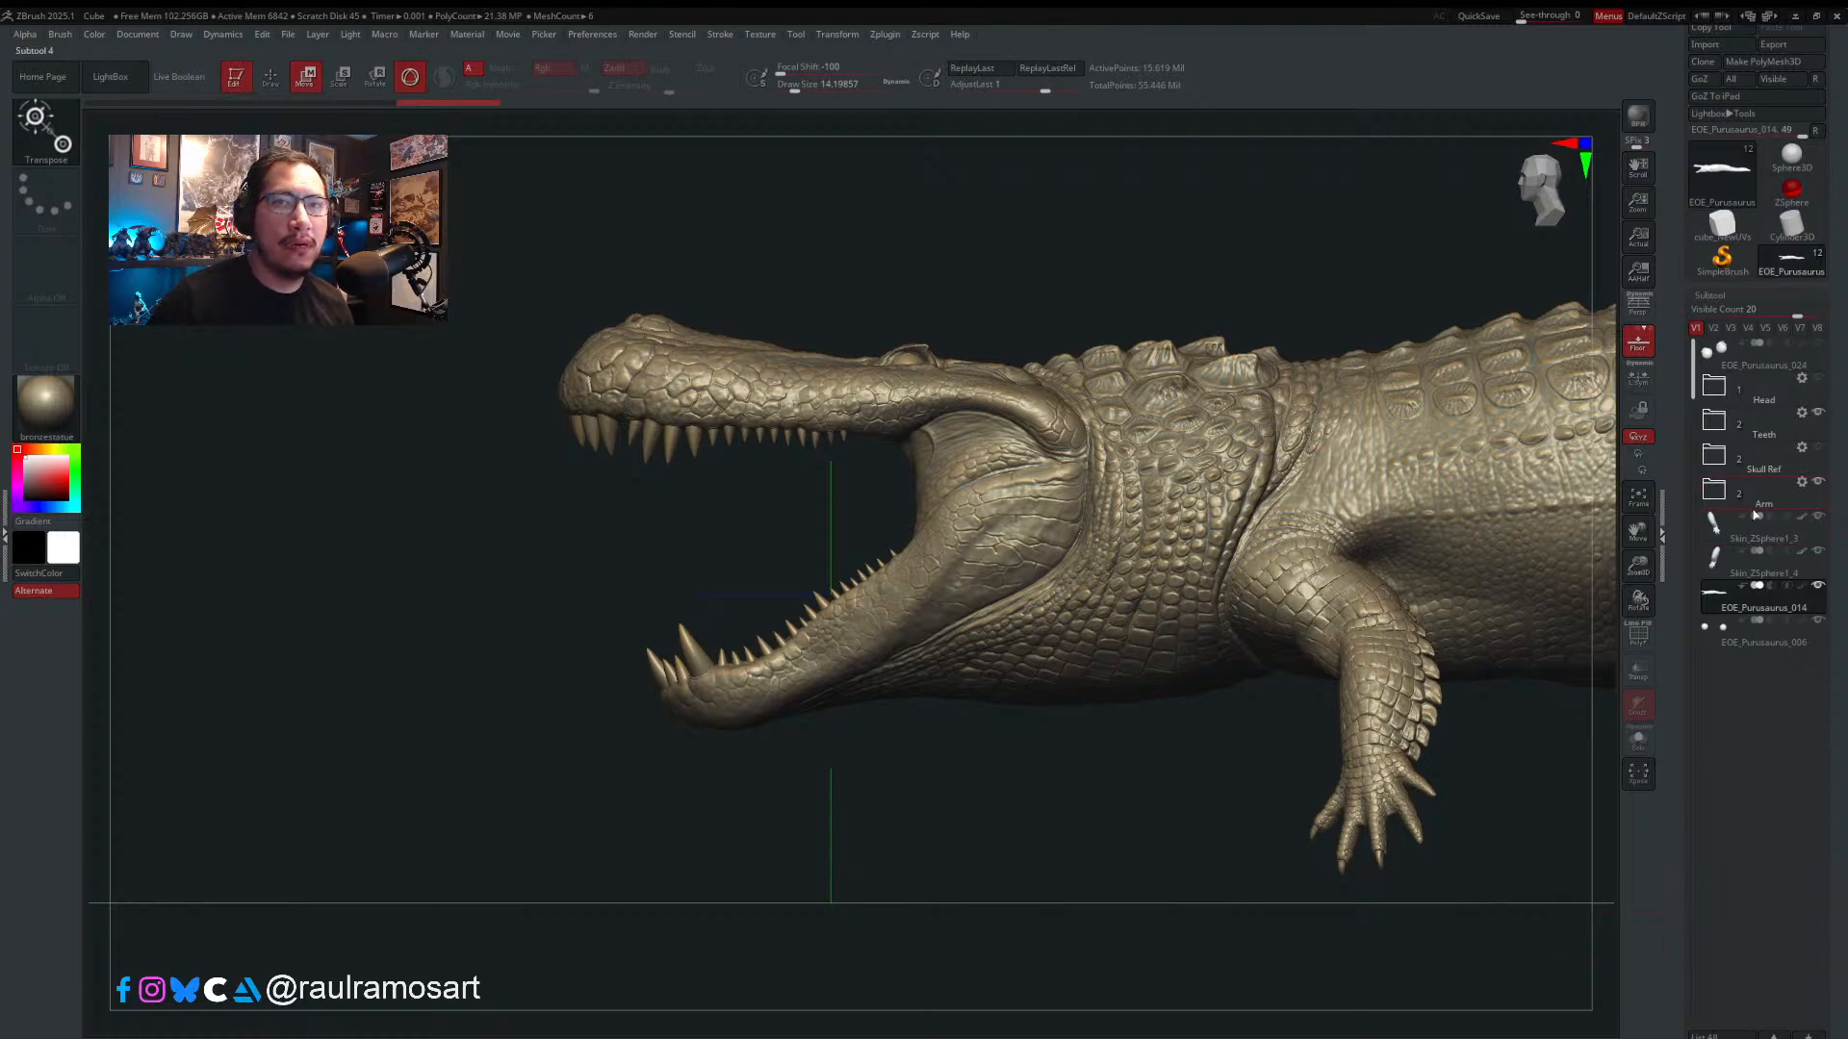
scroll(1821, 359, down, 8)
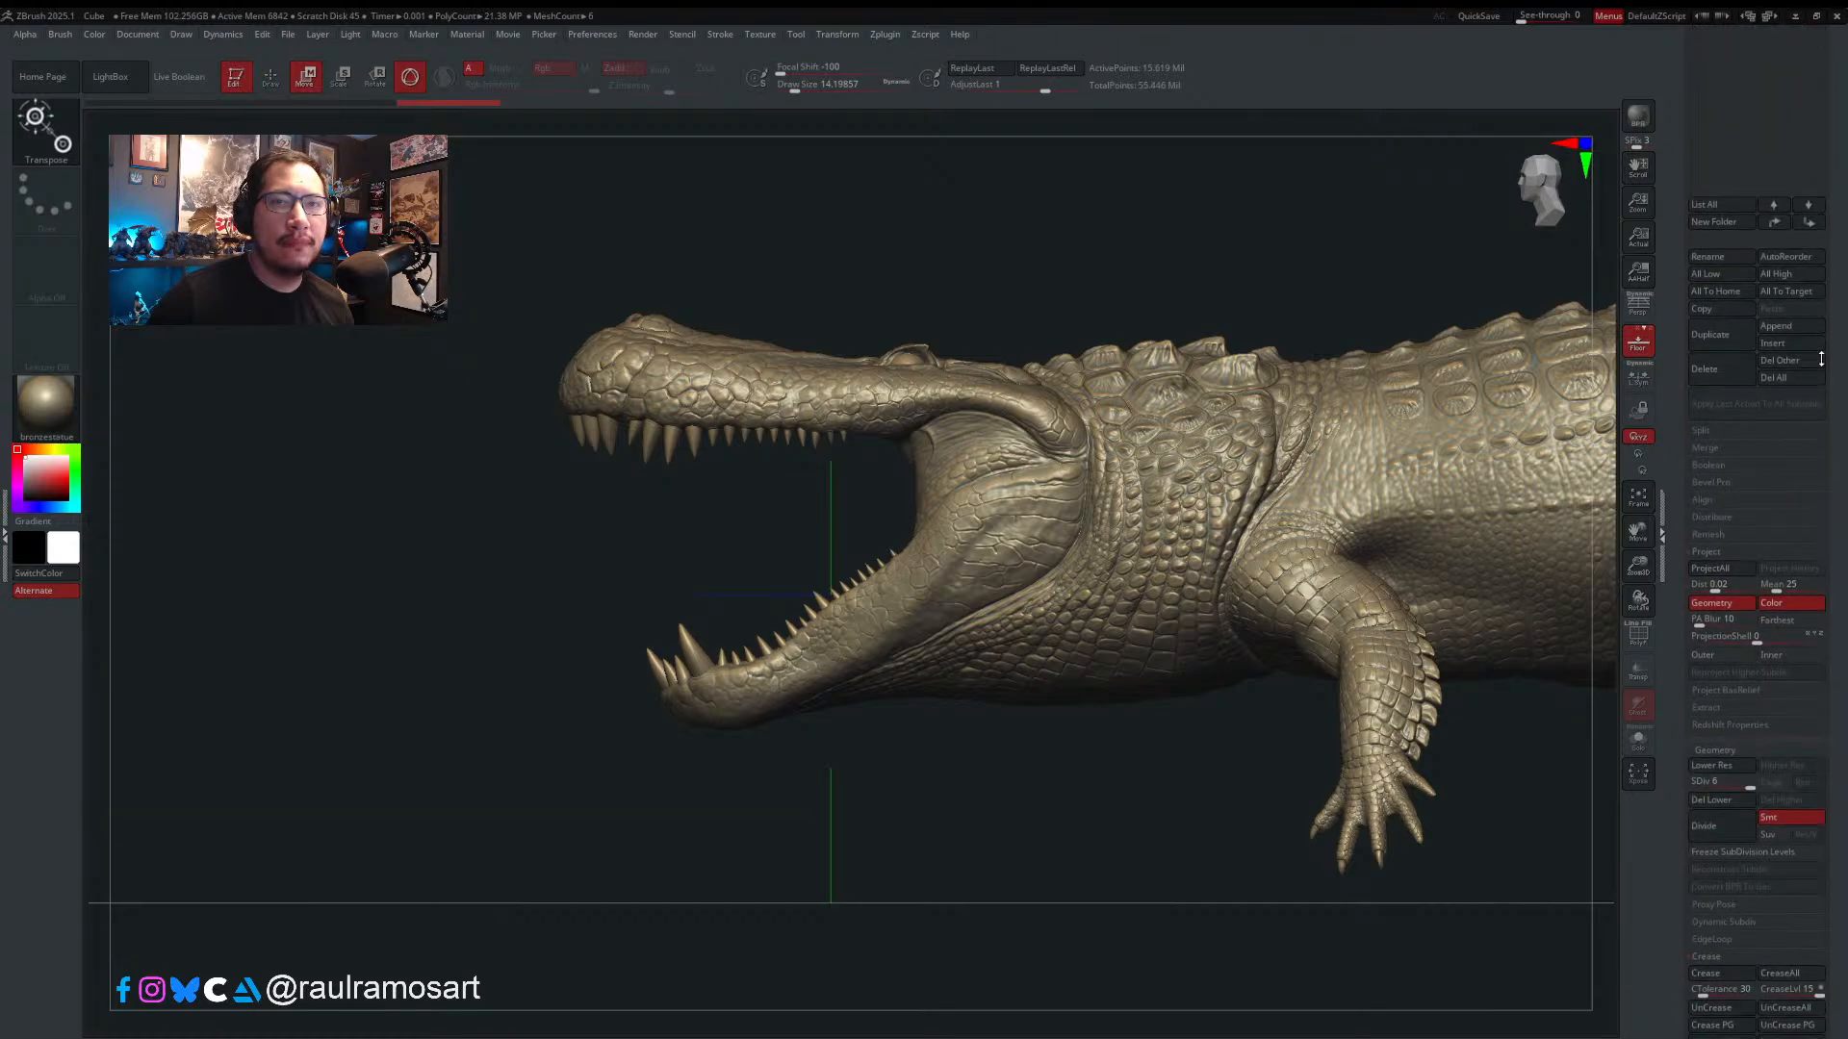
scroll(1820, 359, down, 3)
key(shift+d)
key(shift+d)
key(shift+d)
key(shift+d)
key(shift+d)
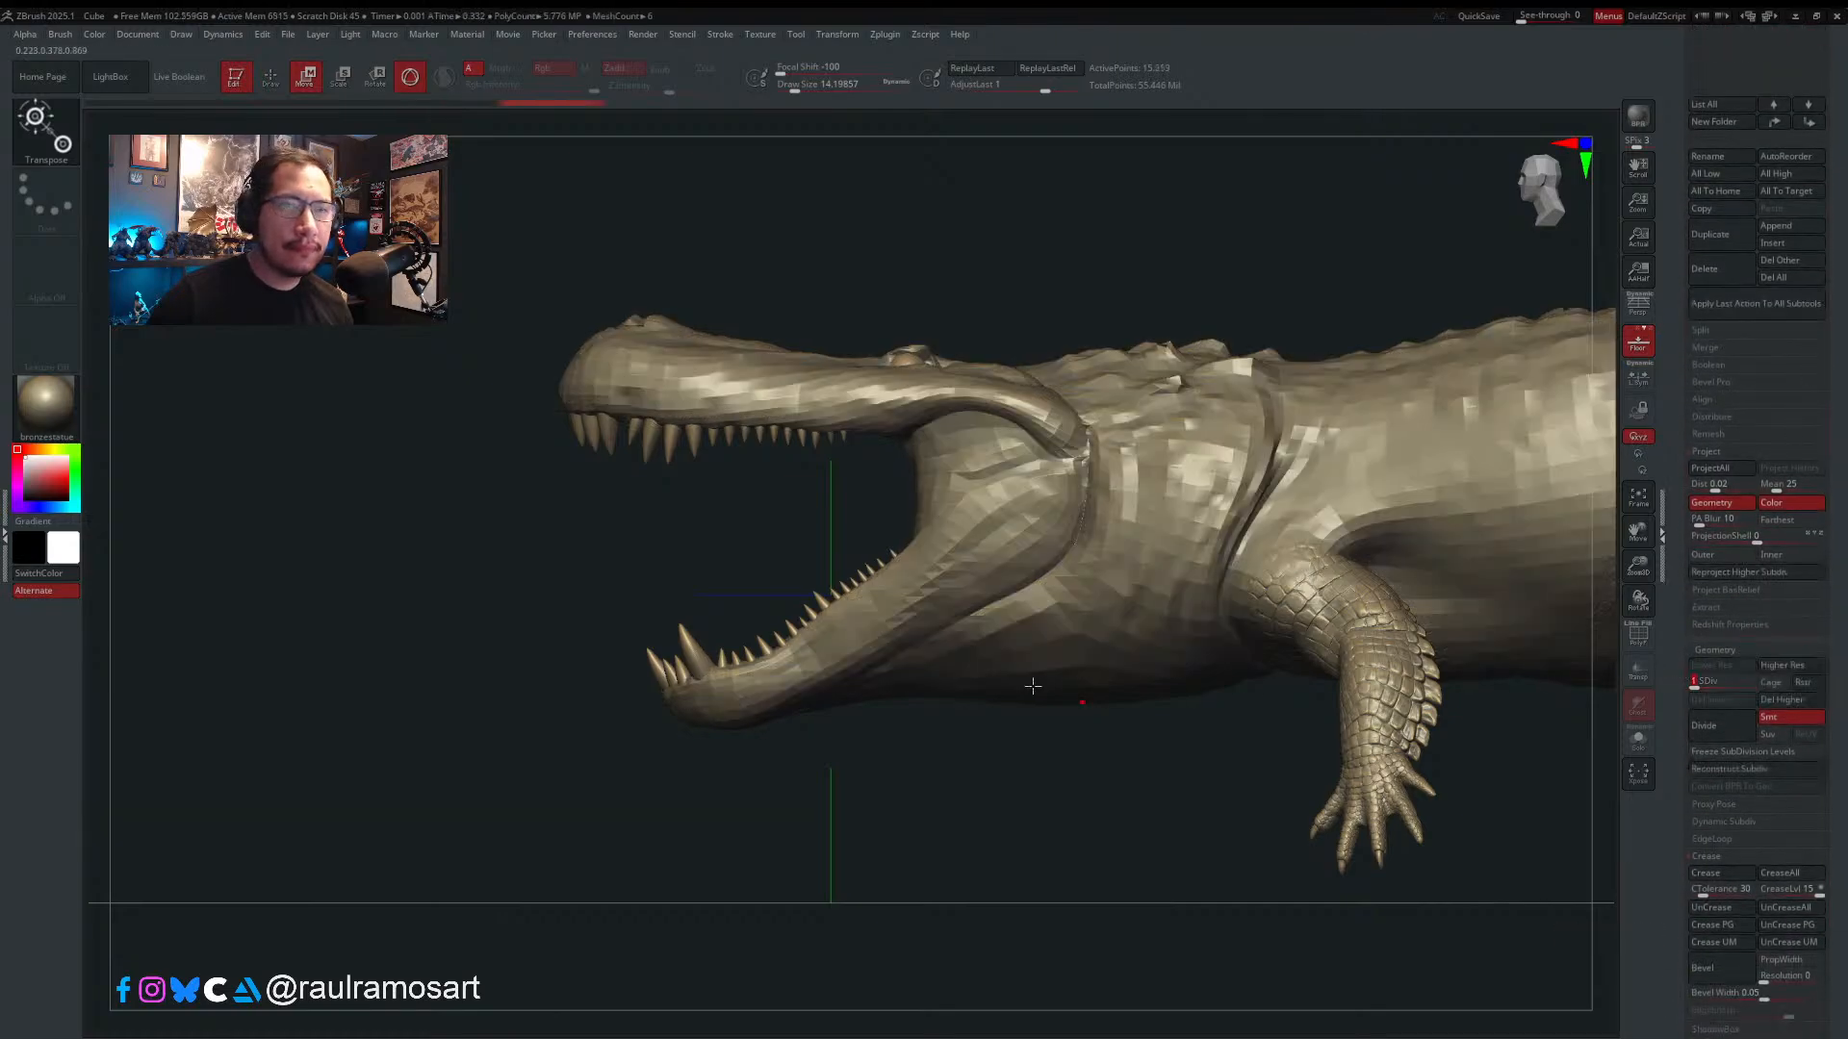
- Display the mesh's polygroups and enlarge the draw size to about 245, returning to Draw mode
key(shift+f)
key(s)
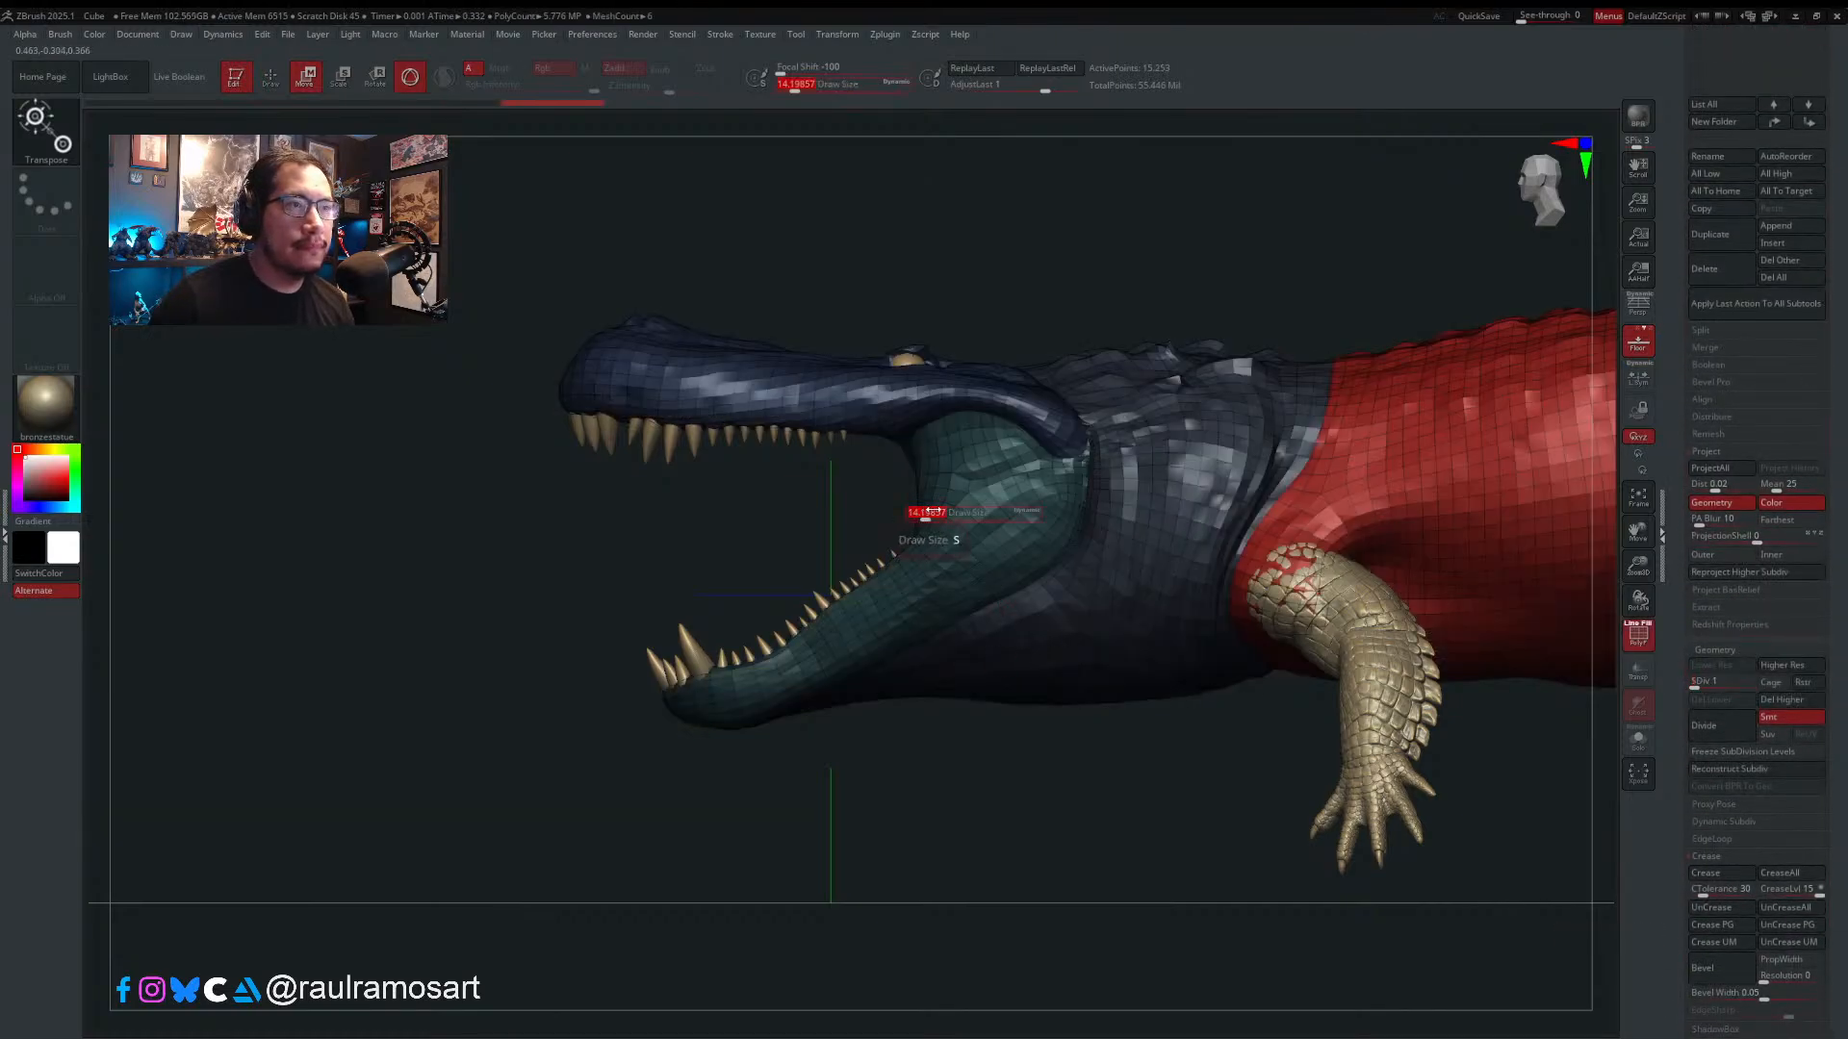
drag(933, 511, 970, 515)
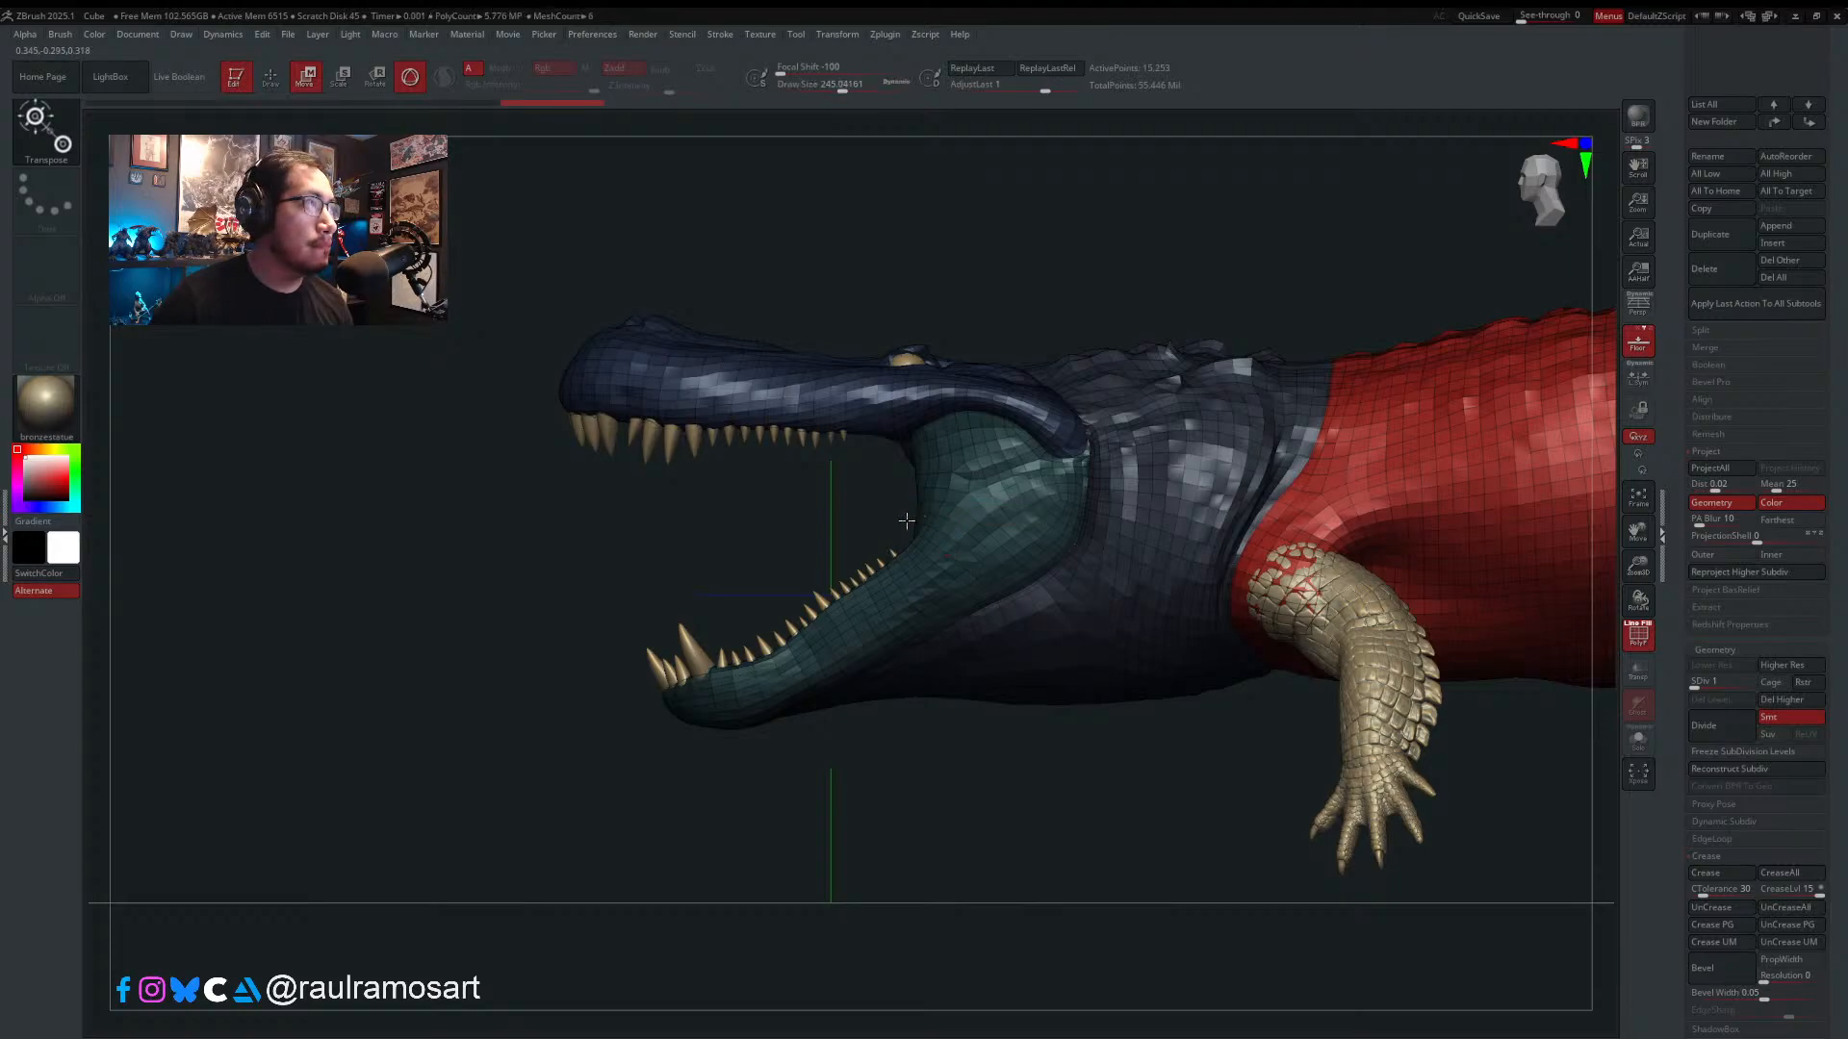
key(q)
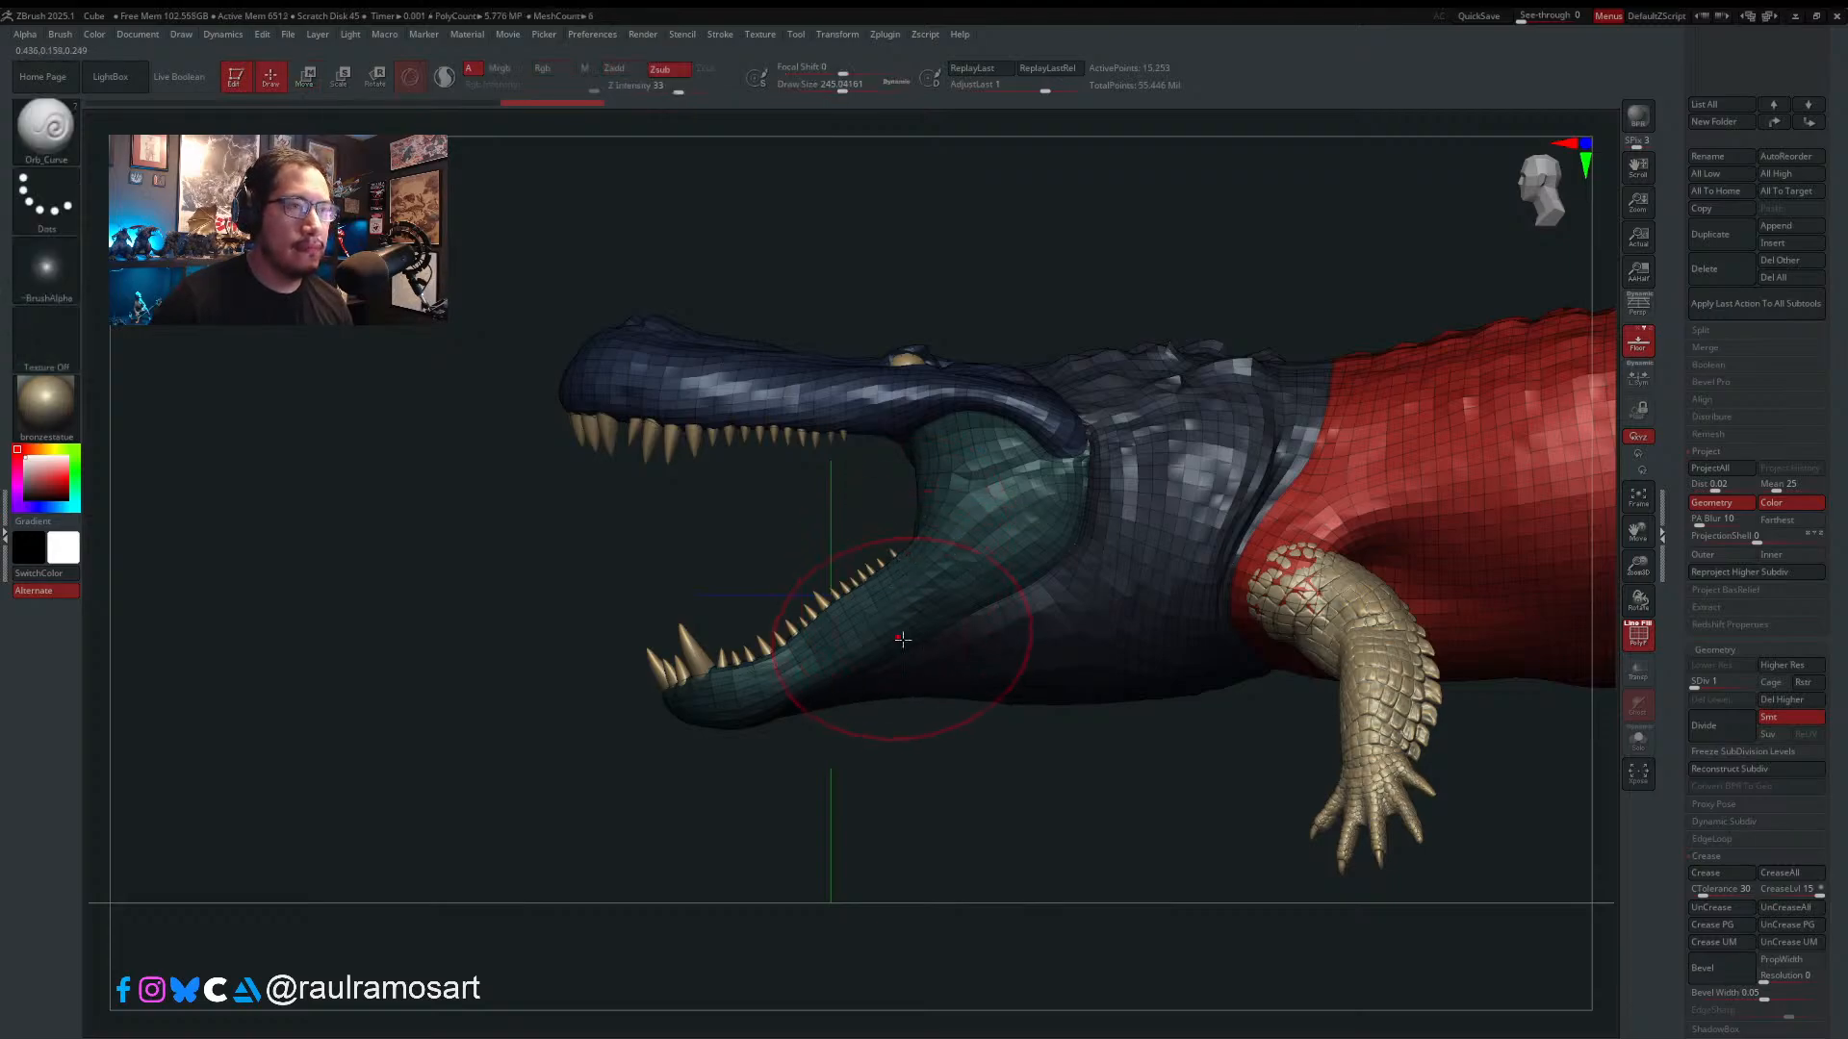
- Isolate the lower jaw polygroup, mask it, and bring the rest of the body back into view
ctrl+shift+click(922, 585)
ctrl+click(925, 751)
ctrl+shift+click(925, 742)
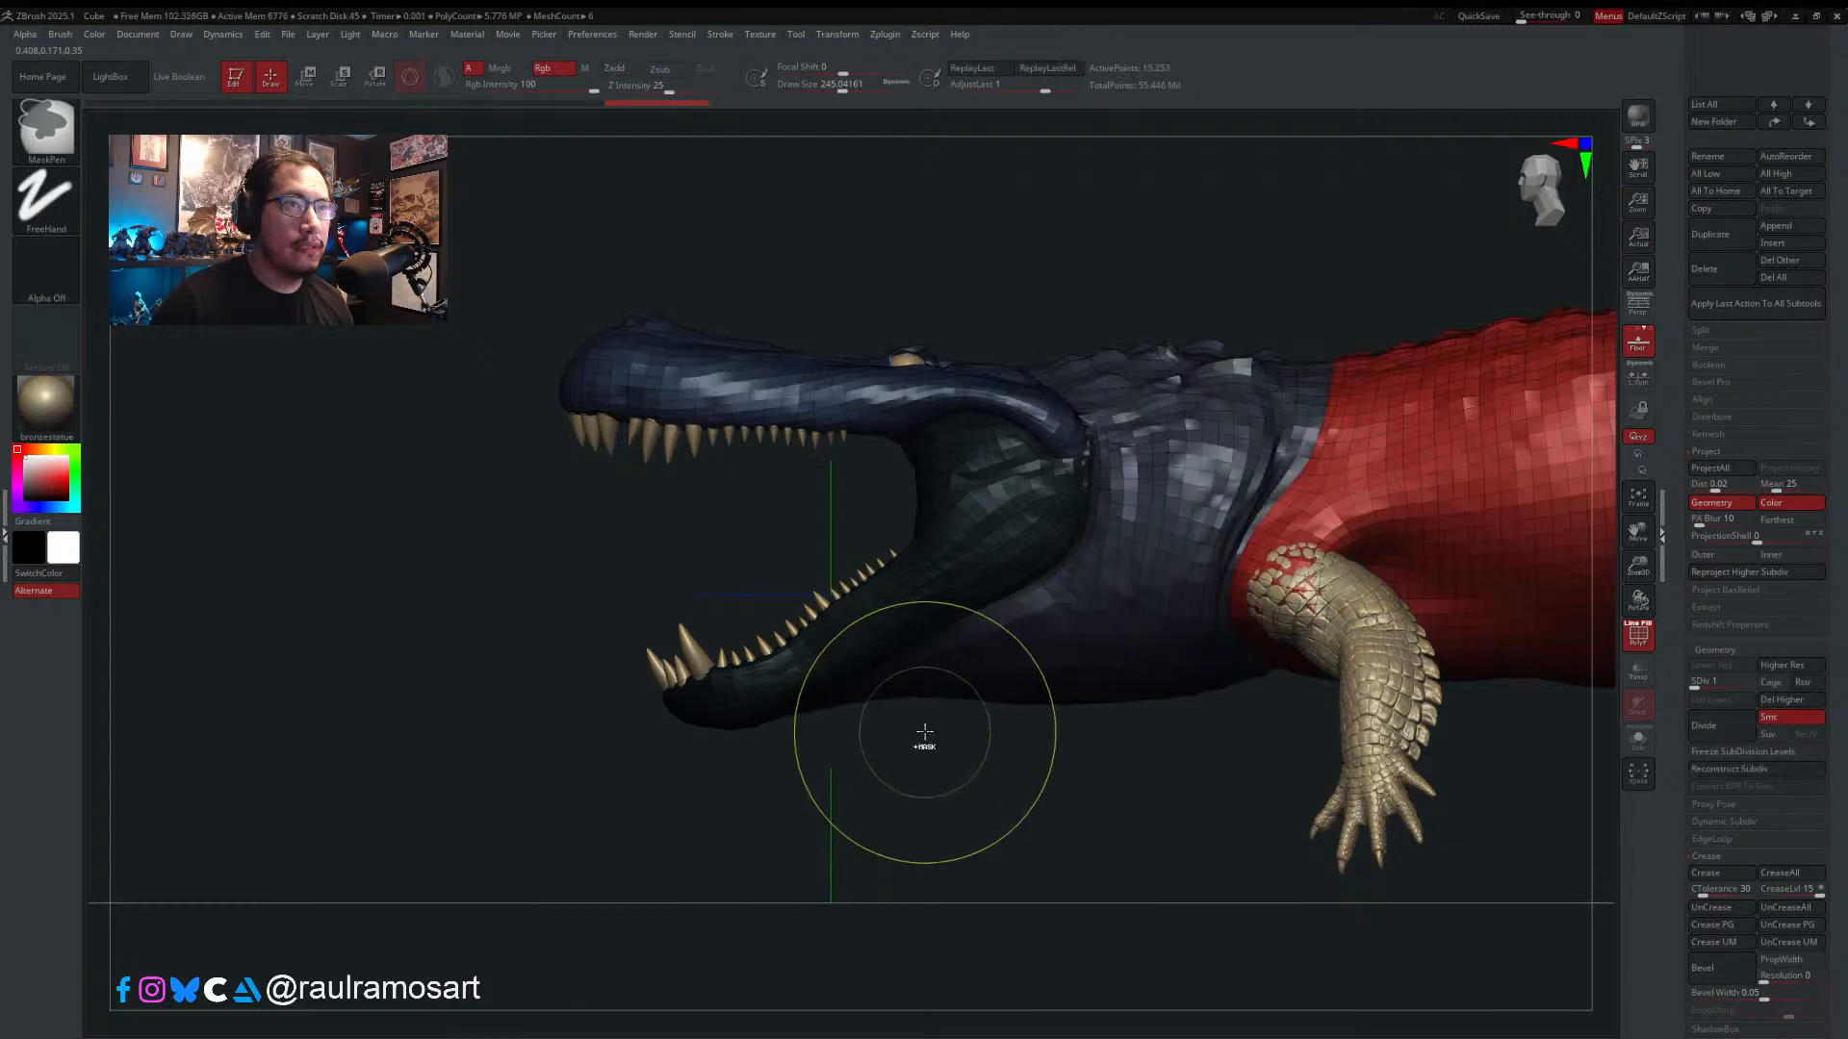
ctrl+click(912, 715)
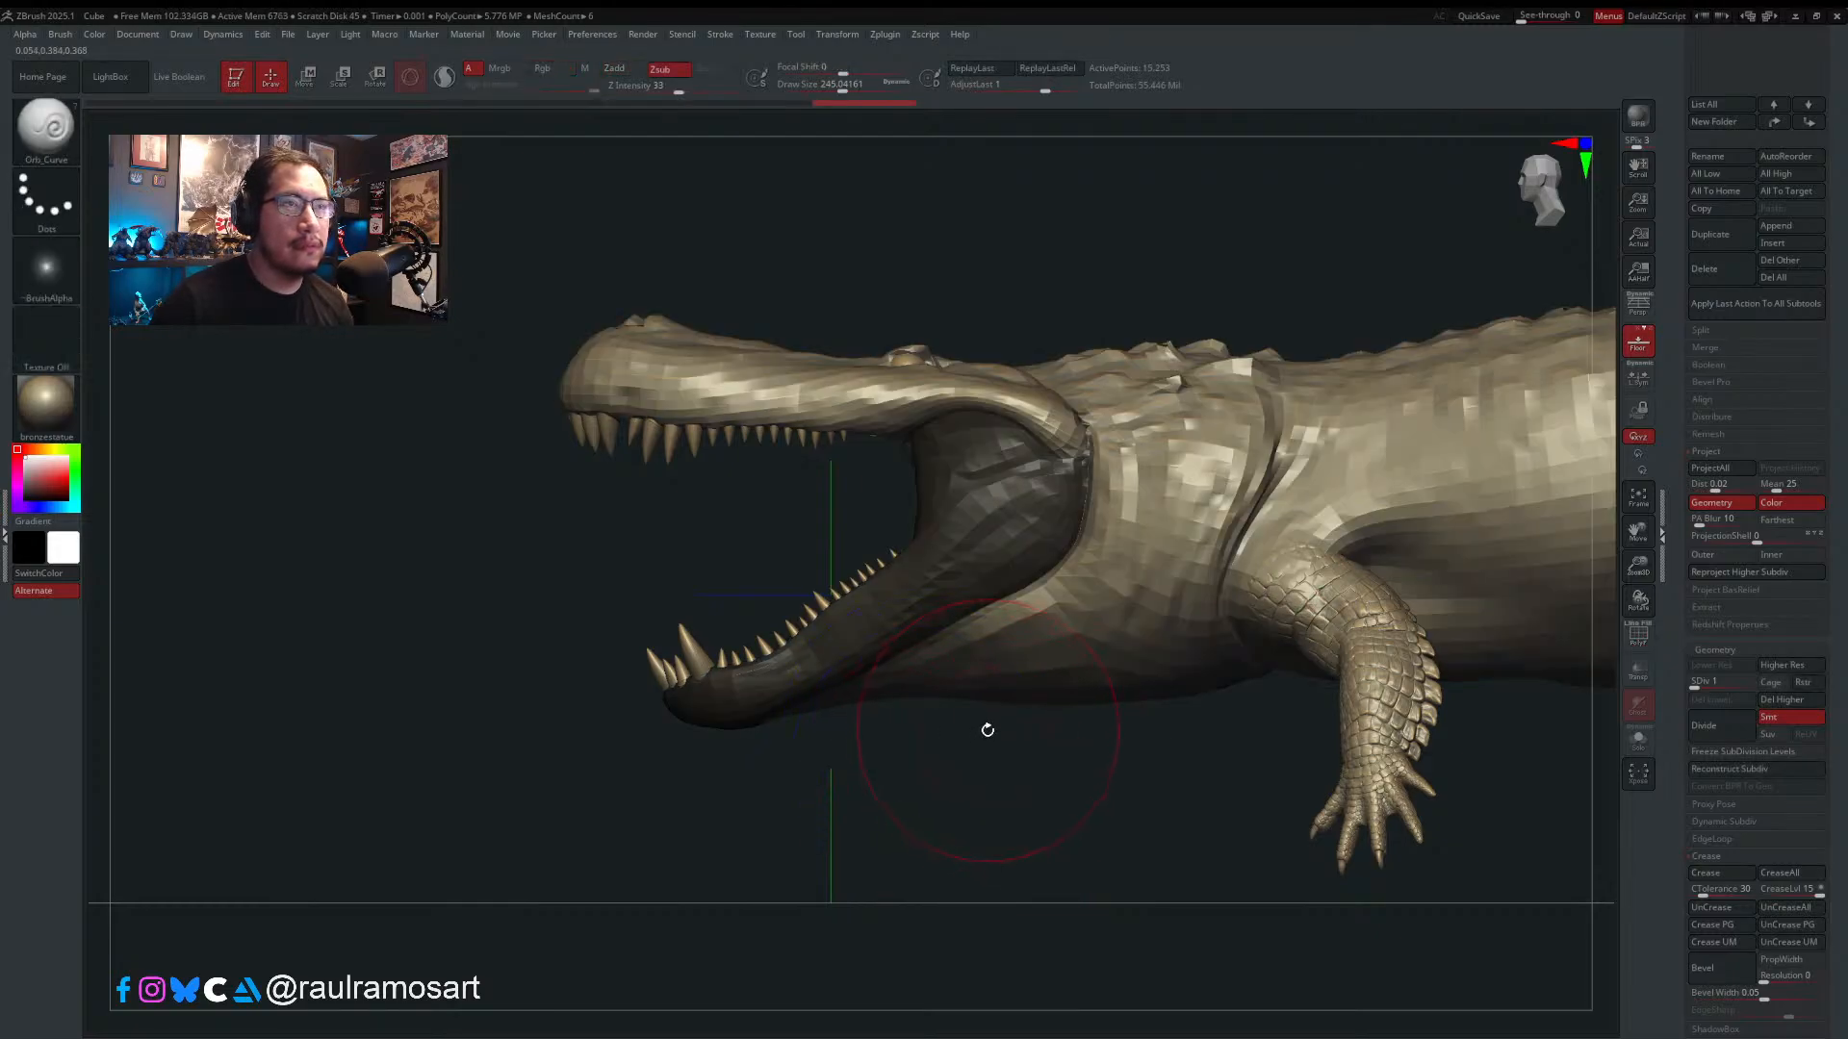
- Extend the mask over the throat with the MaskLasso brush and trim it at the upper back corner of the mouth
key(ctrl)
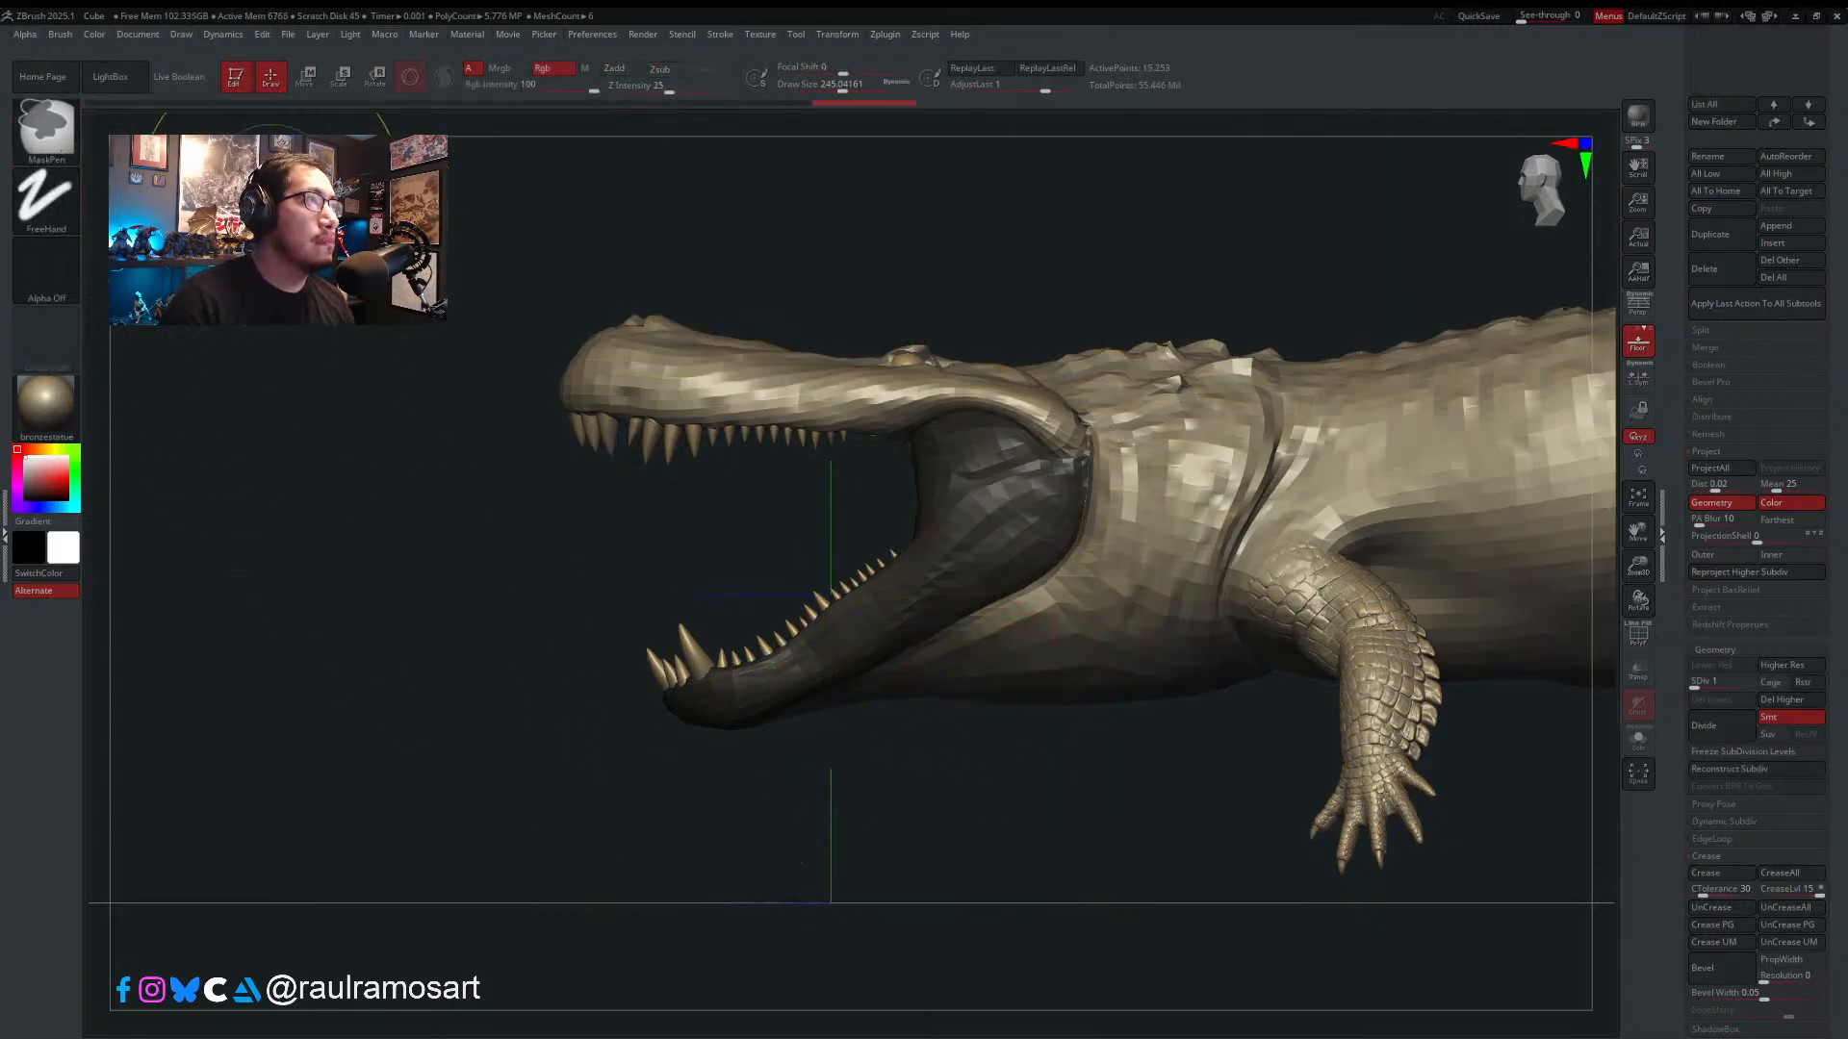
ctrl+click(59, 137)
ctrl+click(338, 204)
mouse_move(866, 811)
ctrl+mouse_down()
mouse_move(629, 598)
mouse_move(962, 524)
mouse_move(1078, 472)
mouse_move(1106, 578)
mouse_move(1058, 829)
ctrl+mouse_up()
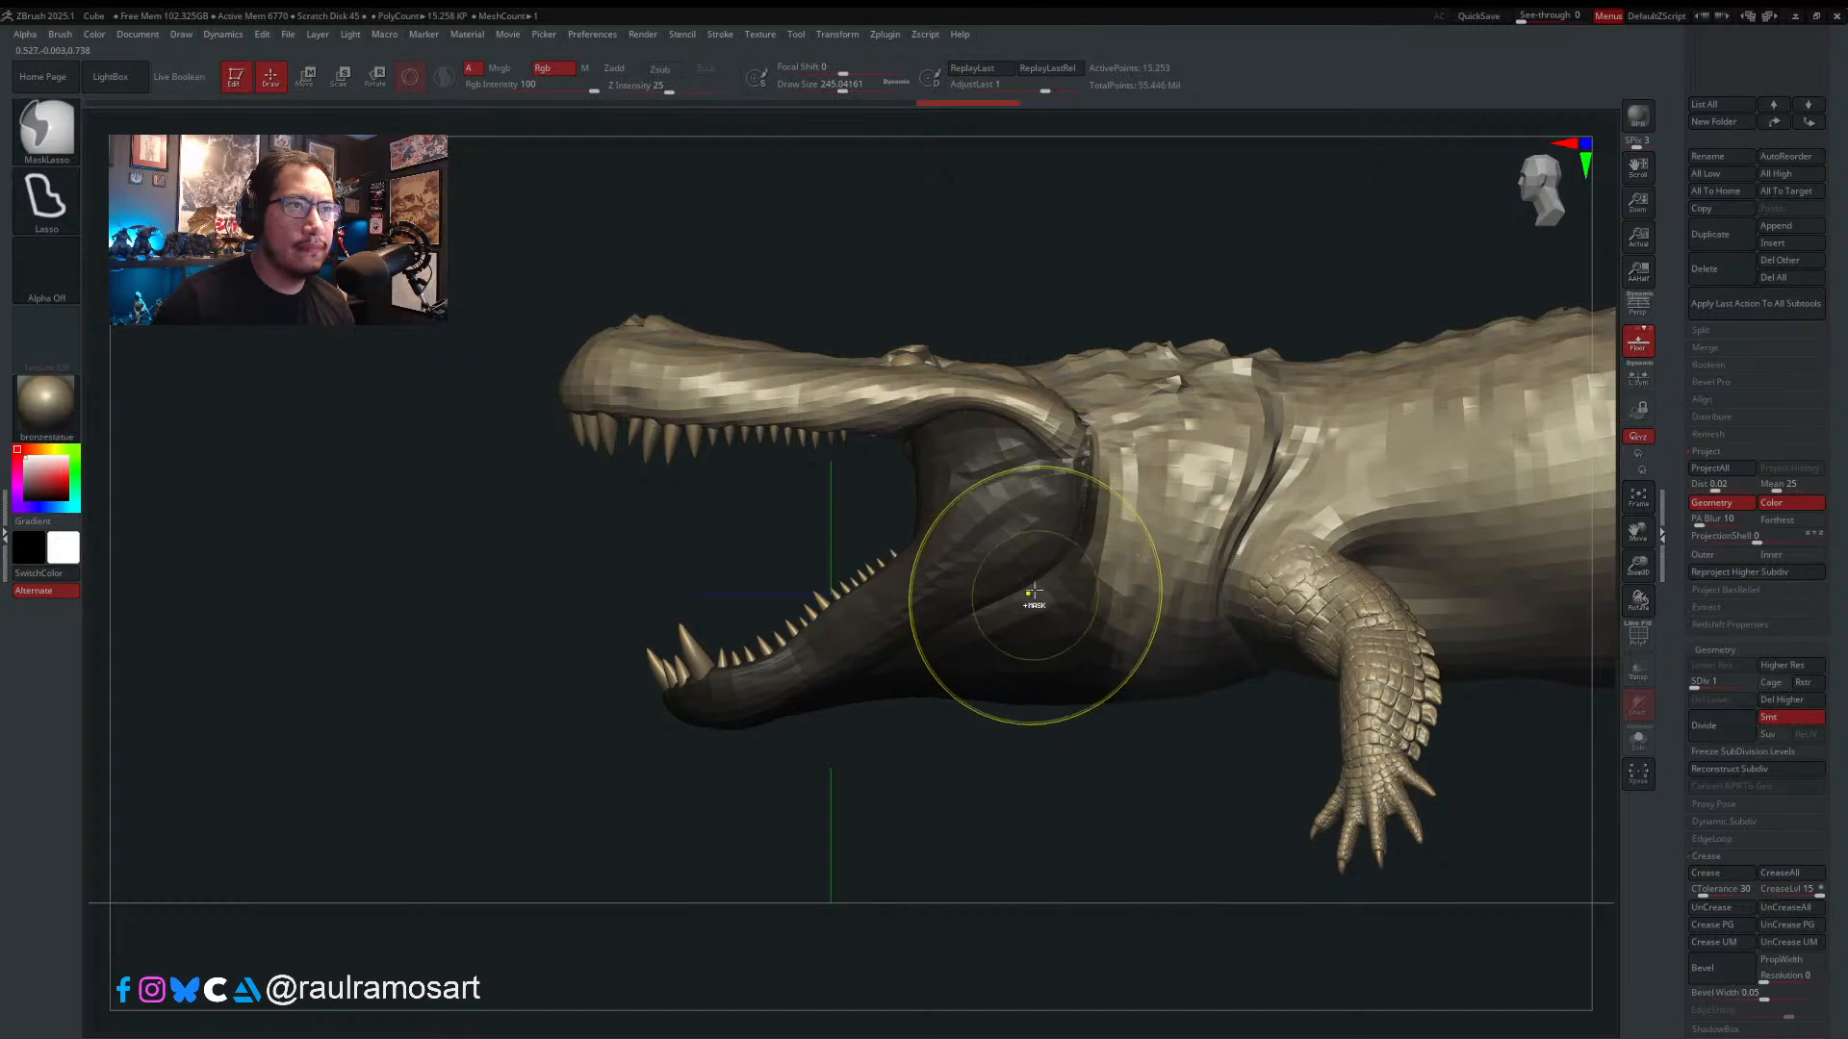
mouse_move(931, 231)
ctrl+mouse_down()
mouse_move(828, 246)
mouse_move(883, 479)
mouse_move(1045, 452)
mouse_move(1117, 300)
ctrl+mouse_up()
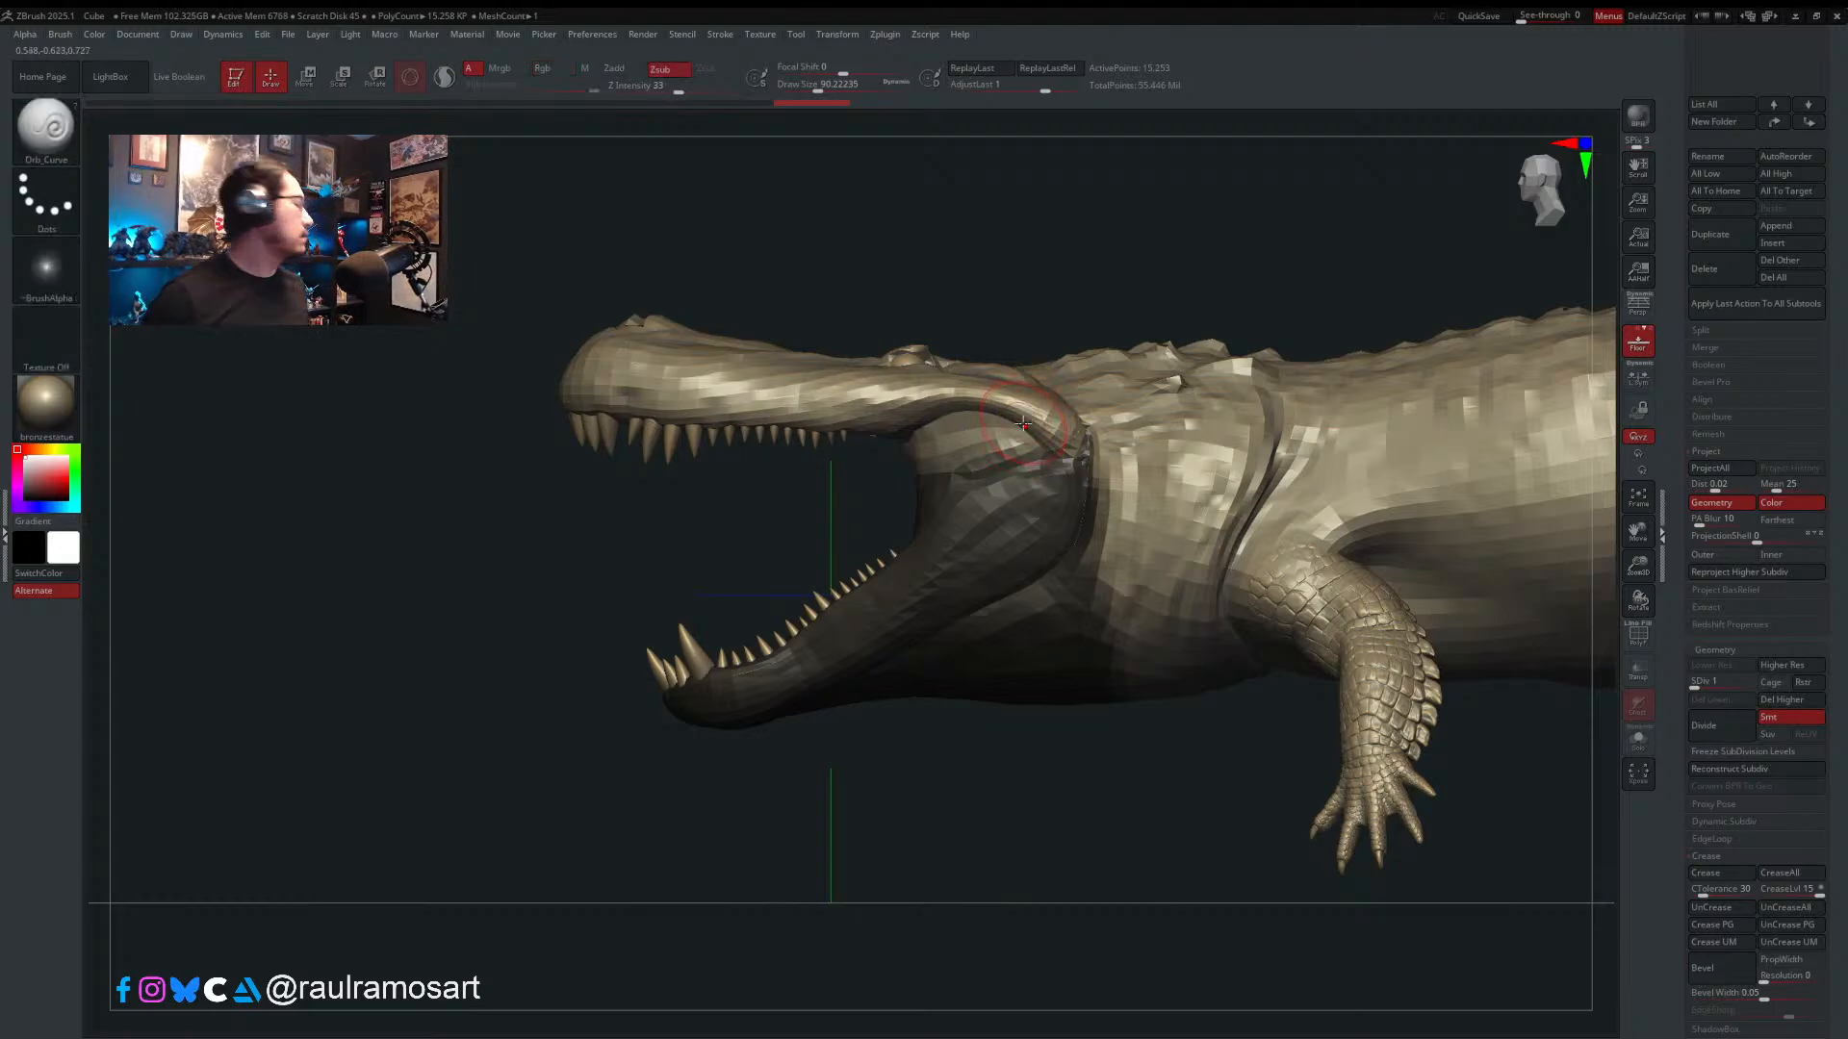
- Soften the mask's edge around the mouth corner and invert it so the lower jaw and throat are left unmasked
ctrl+click(1089, 388)
ctrl+click(1090, 394)
ctrl+click(1090, 393)
mouse_move(989, 269)
ctrl+mouse_down()
mouse_move(880, 415)
mouse_move(995, 454)
mouse_move(1108, 387)
mouse_move(1097, 356)
ctrl+mouse_up()
ctrl+click(1072, 387)
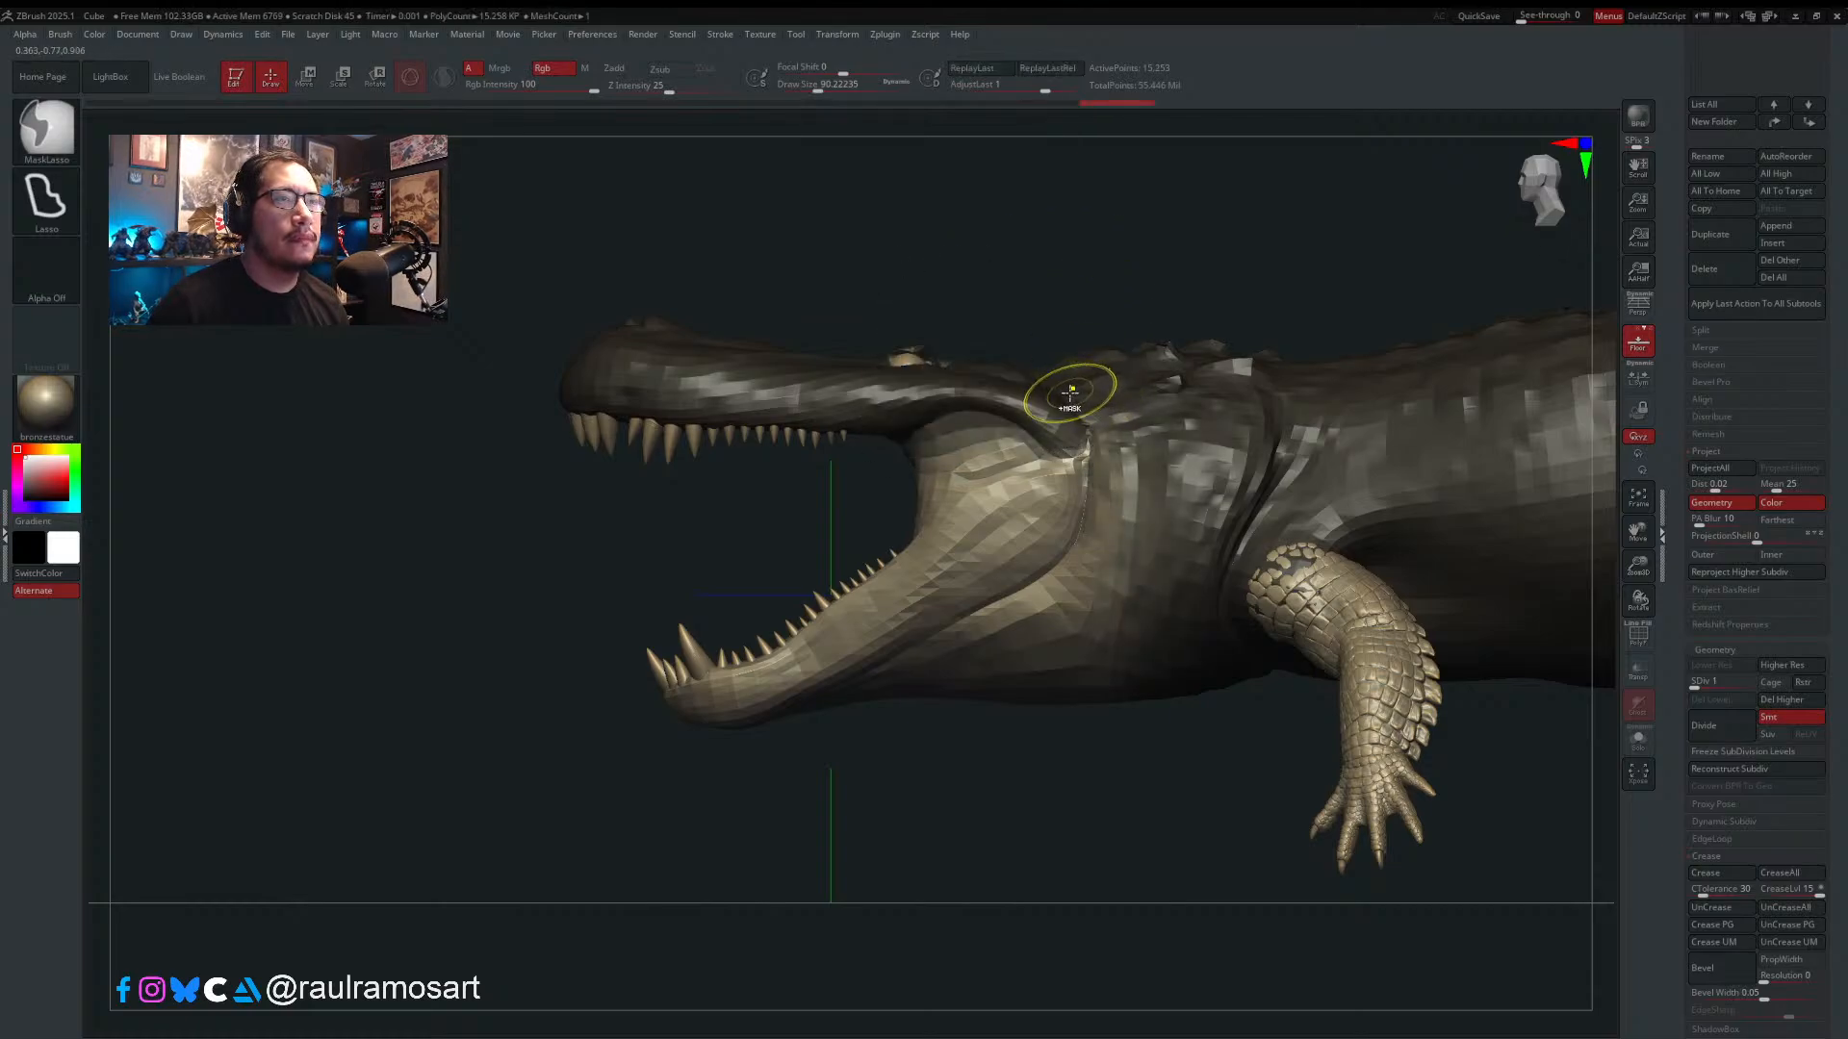
- Lay a transpose line from the jaw hinge out past the snout and switch it to the Gizmo 3D
key(w)
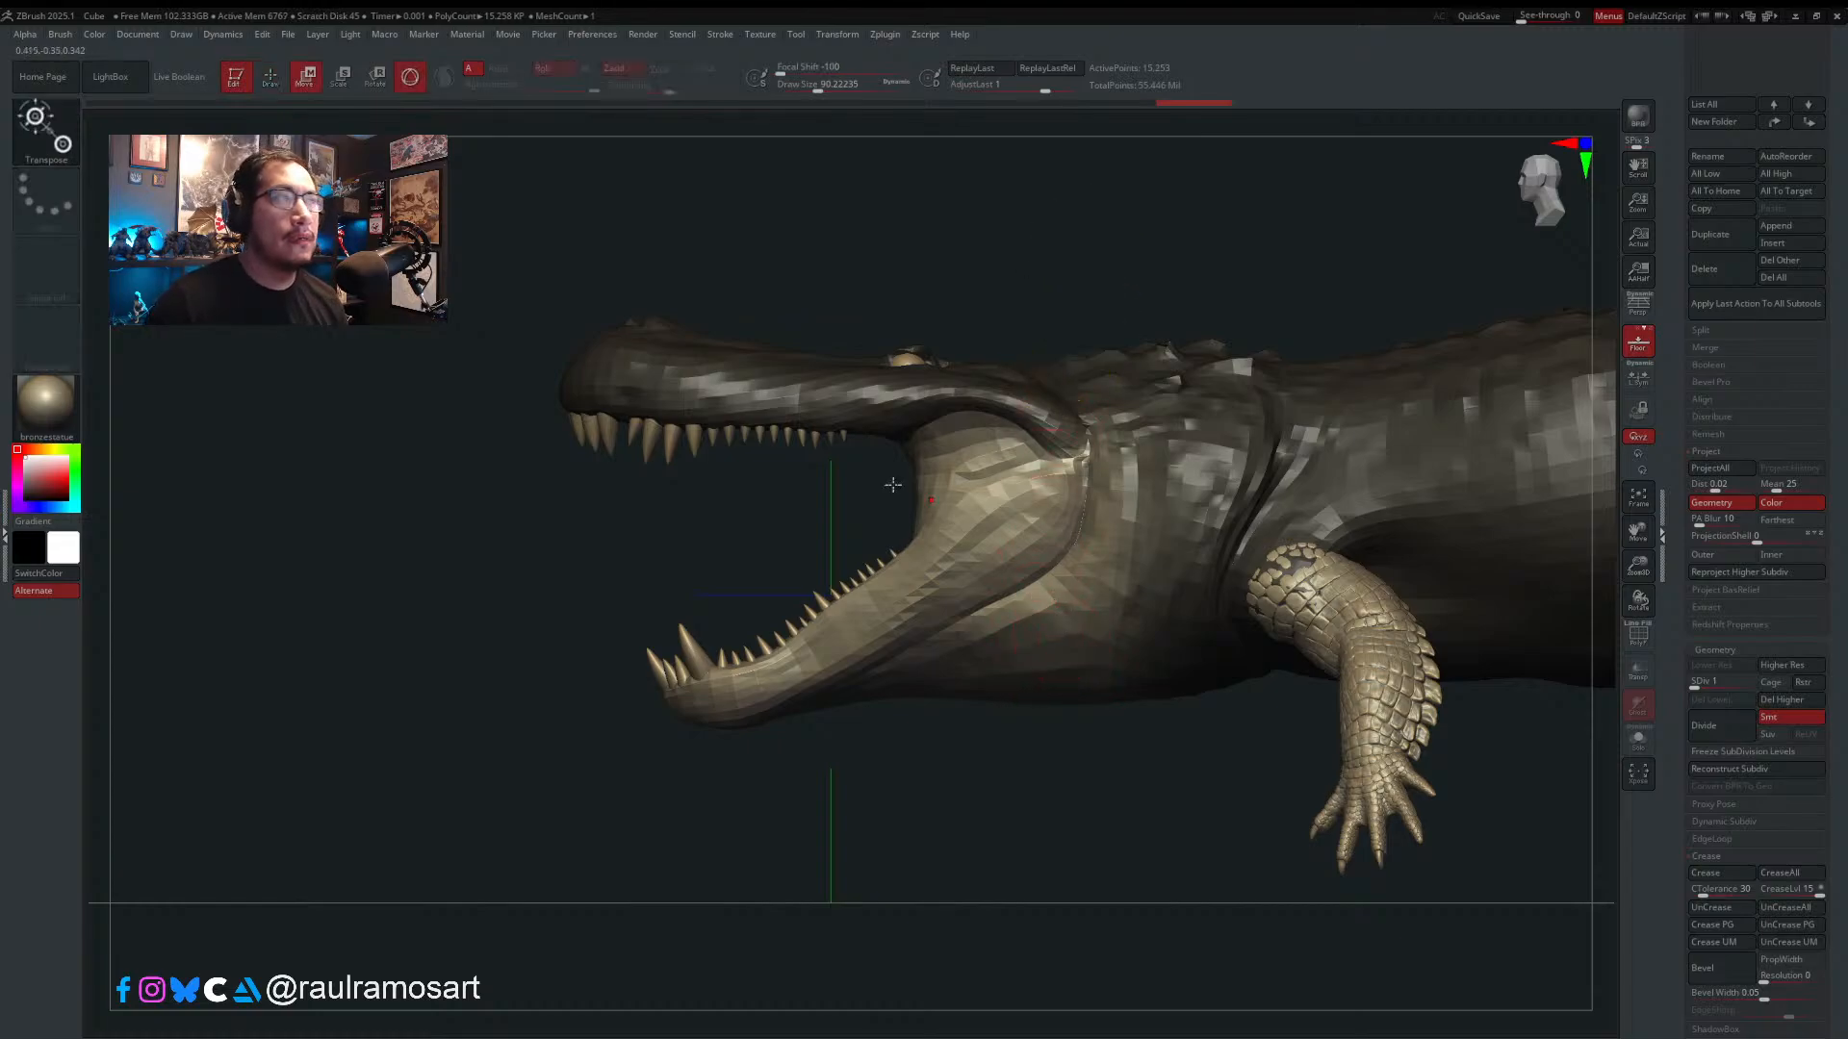
key(y)
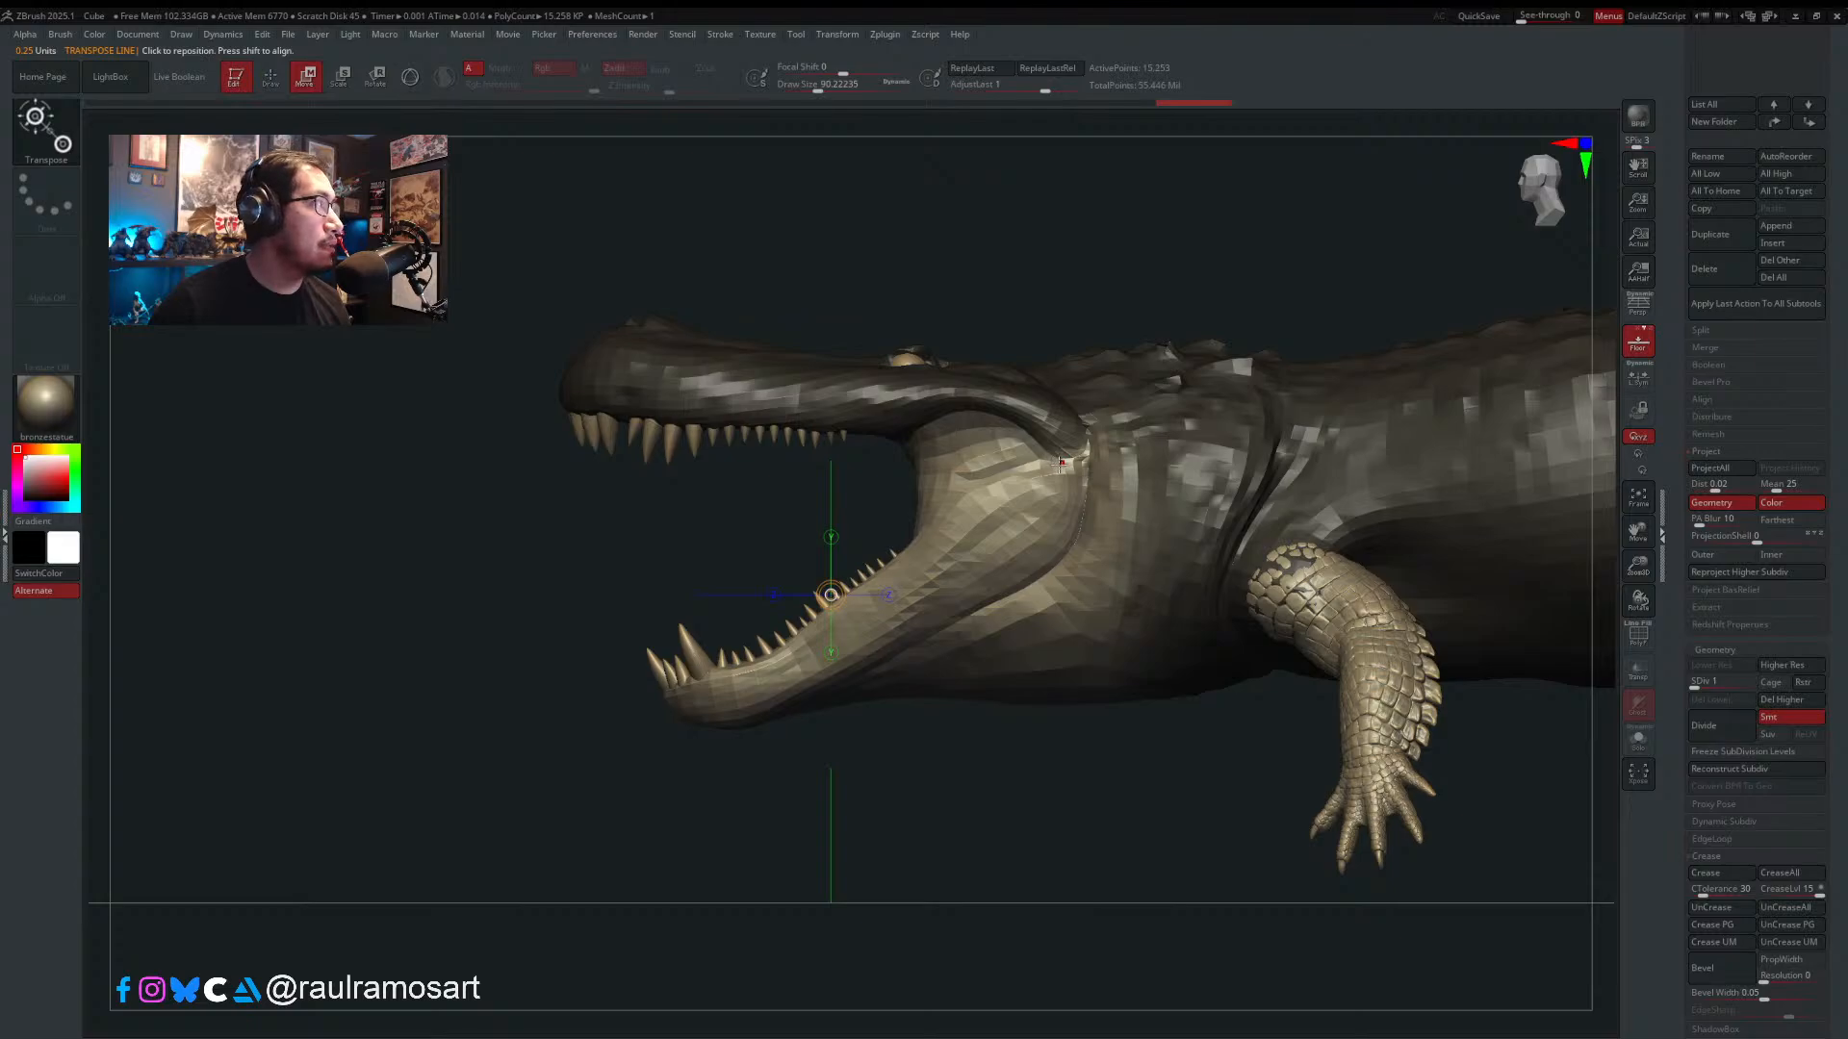
drag(1070, 455, 535, 602)
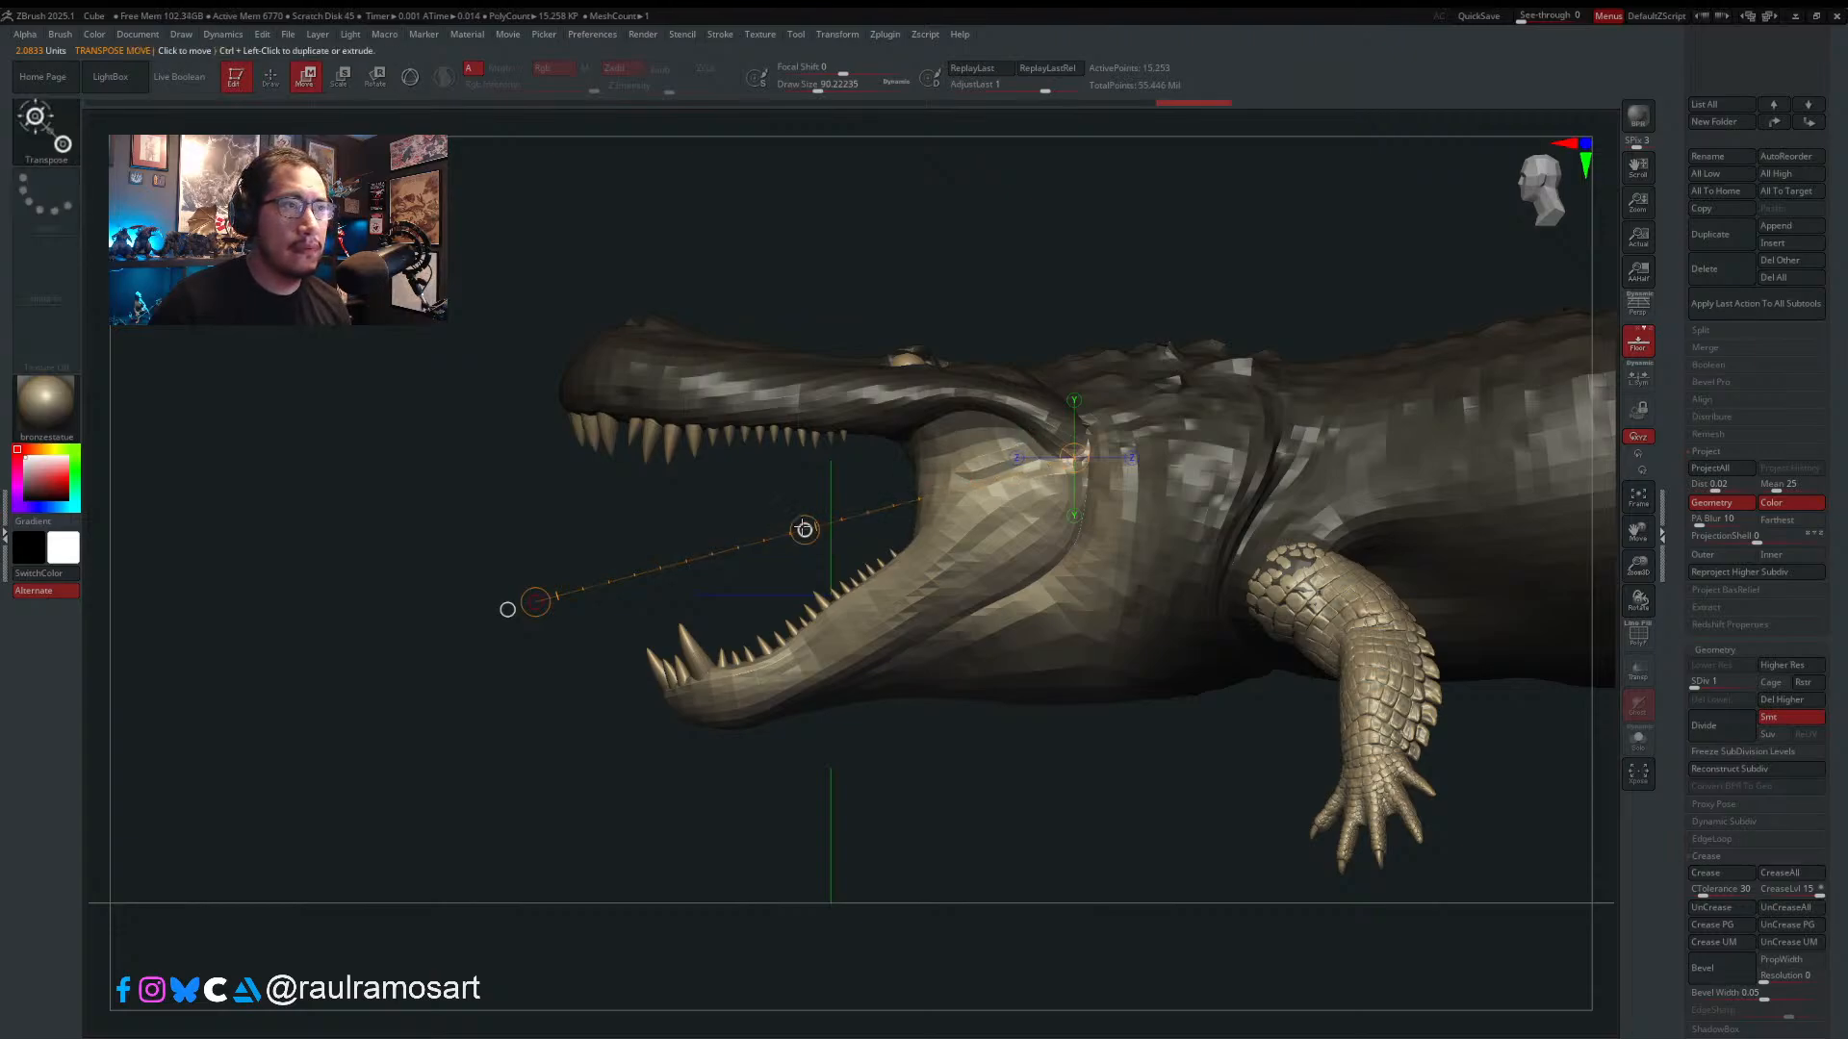
mouse_move(1033, 419)
mouse_down()
mouse_move(1044, 431)
mouse_move(412, 600)
mouse_move(460, 591)
mouse_up()
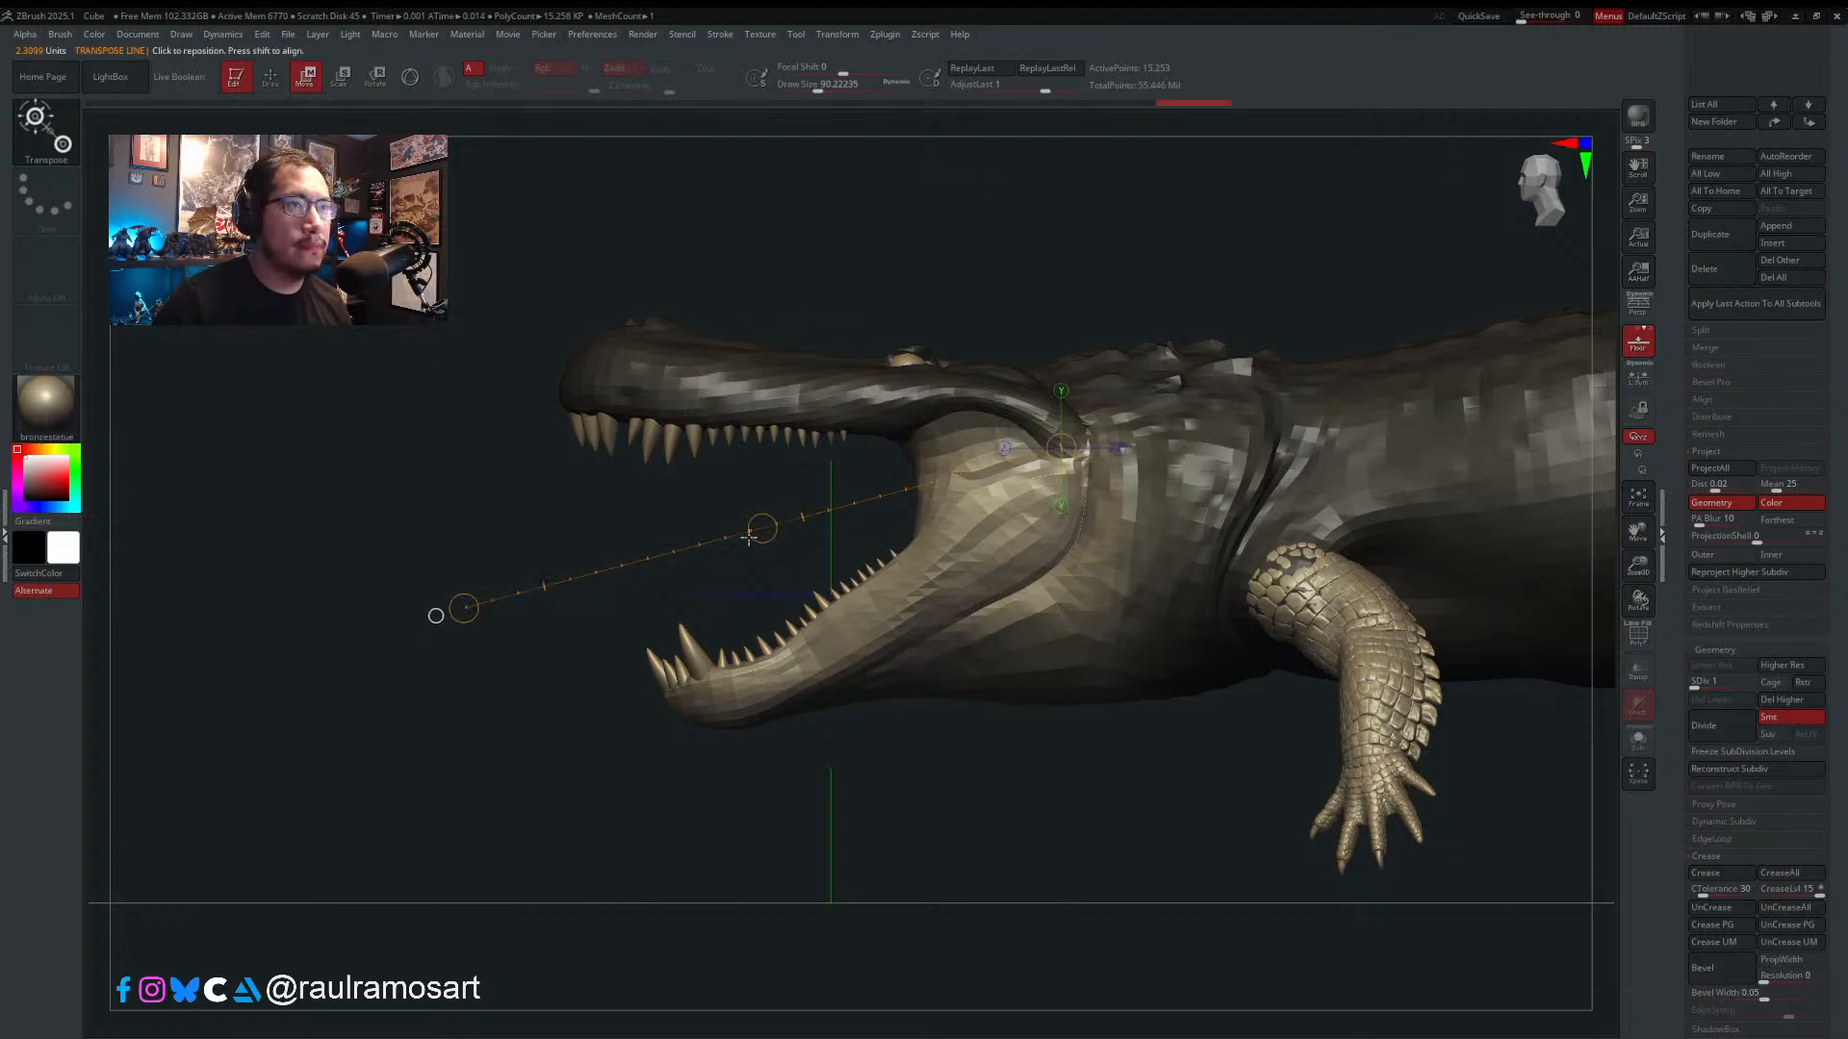
click(412, 79)
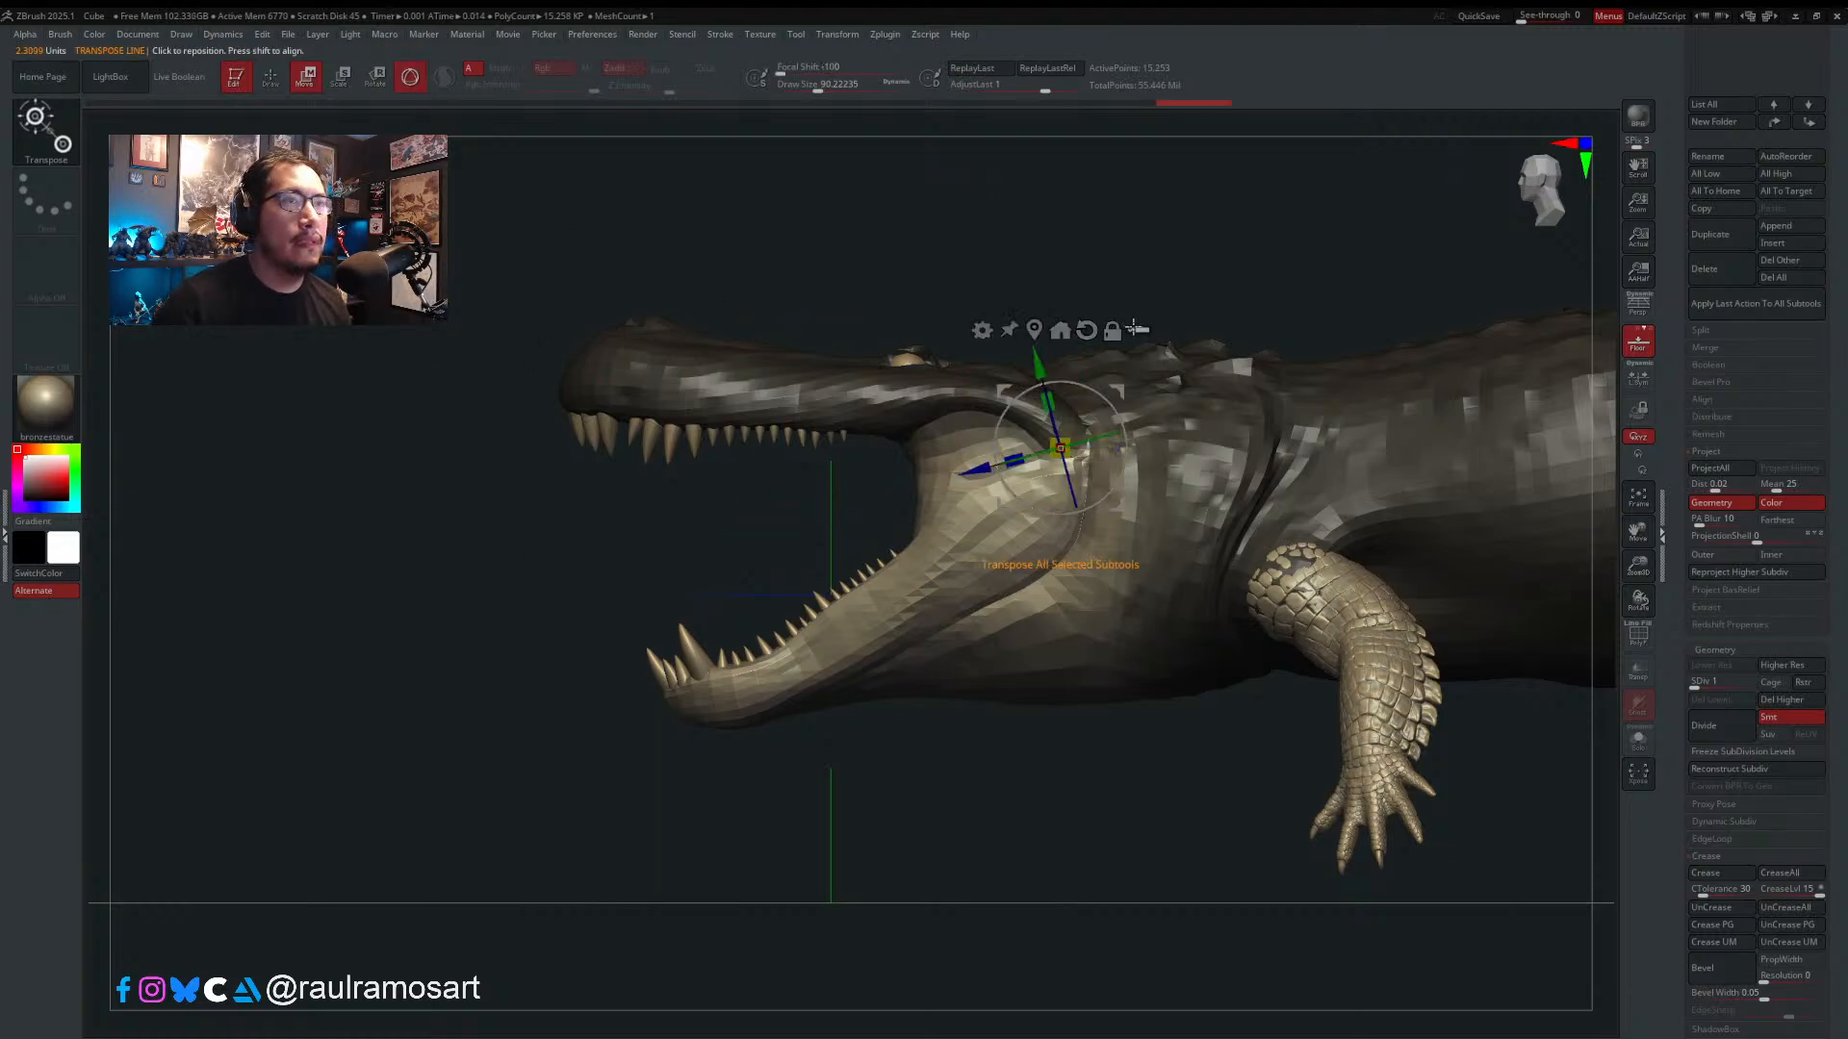
- Enable transposing of all selected subtools and include the lower teeth with the body, leaving out the upper teeth and limbs
key(ctrl+shift)
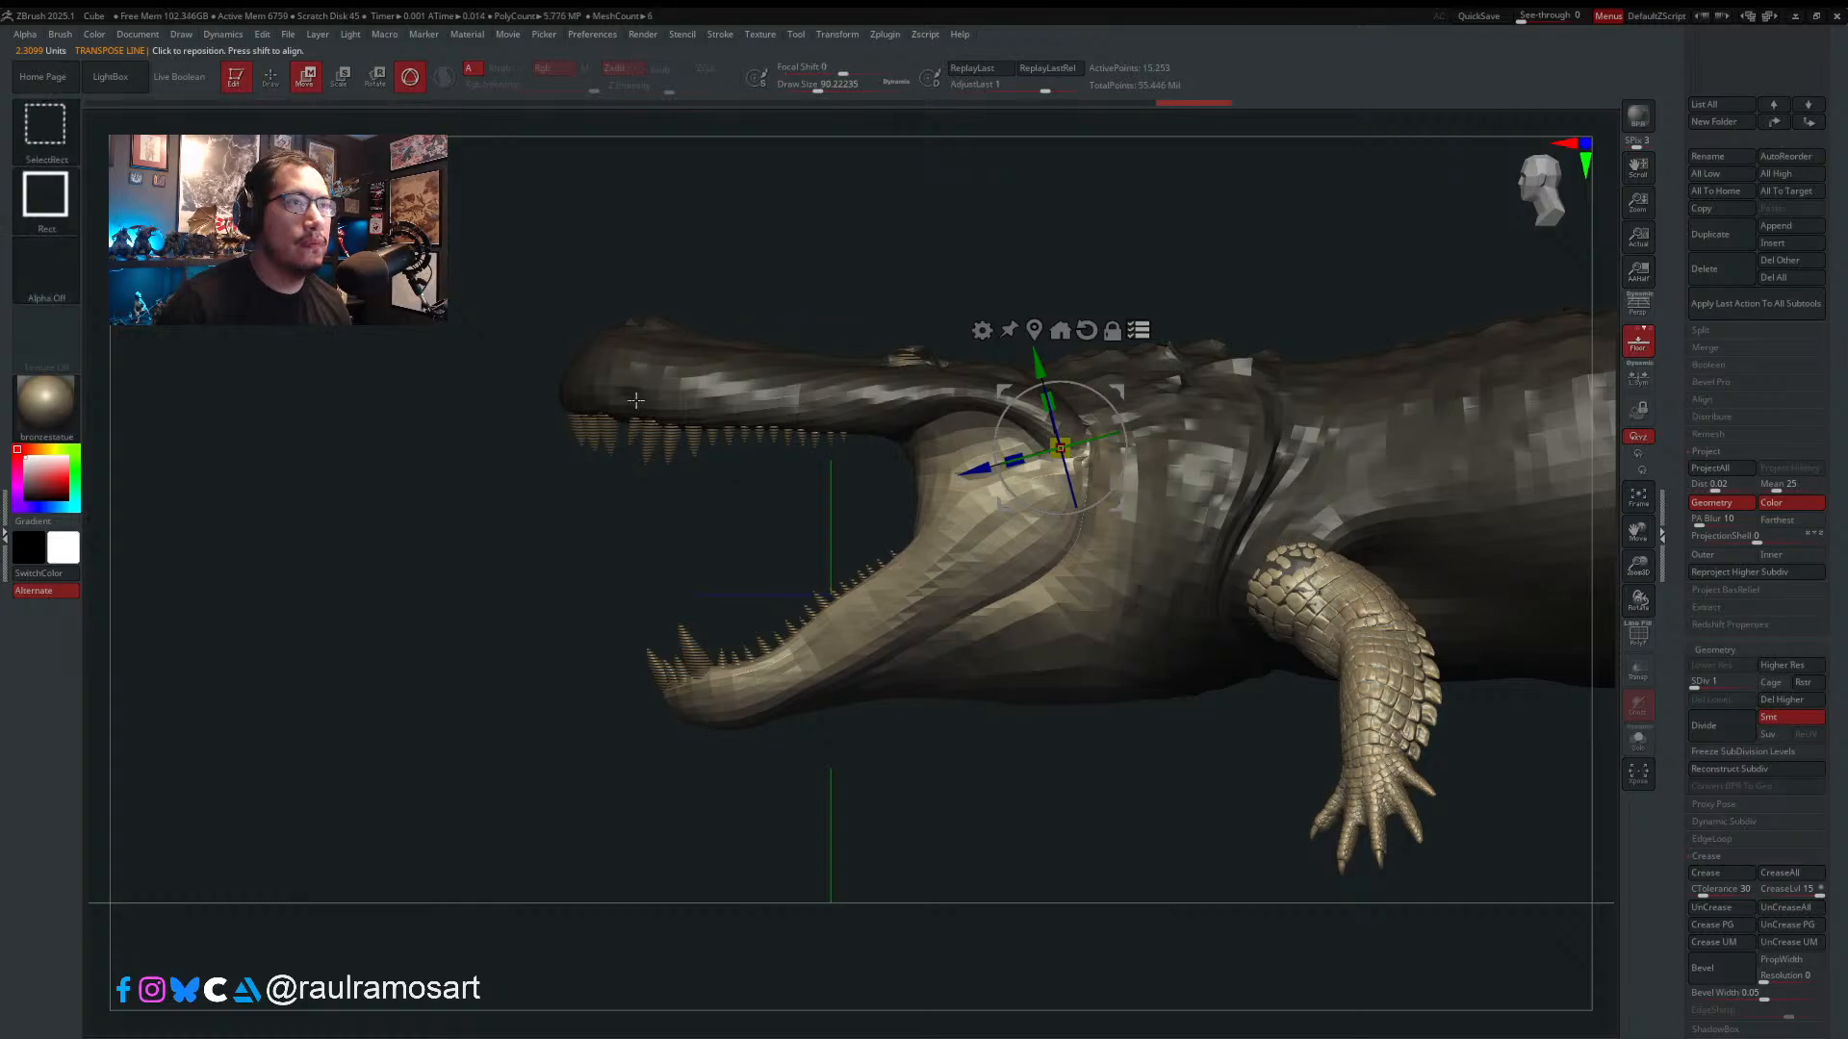
mouse_move(645, 552)
ctrl+shift+mouse_down()
mouse_move(726, 638)
mouse_move(722, 673)
ctrl+shift+mouse_up()
ctrl+shift+drag(1469, 875, 1375, 741)
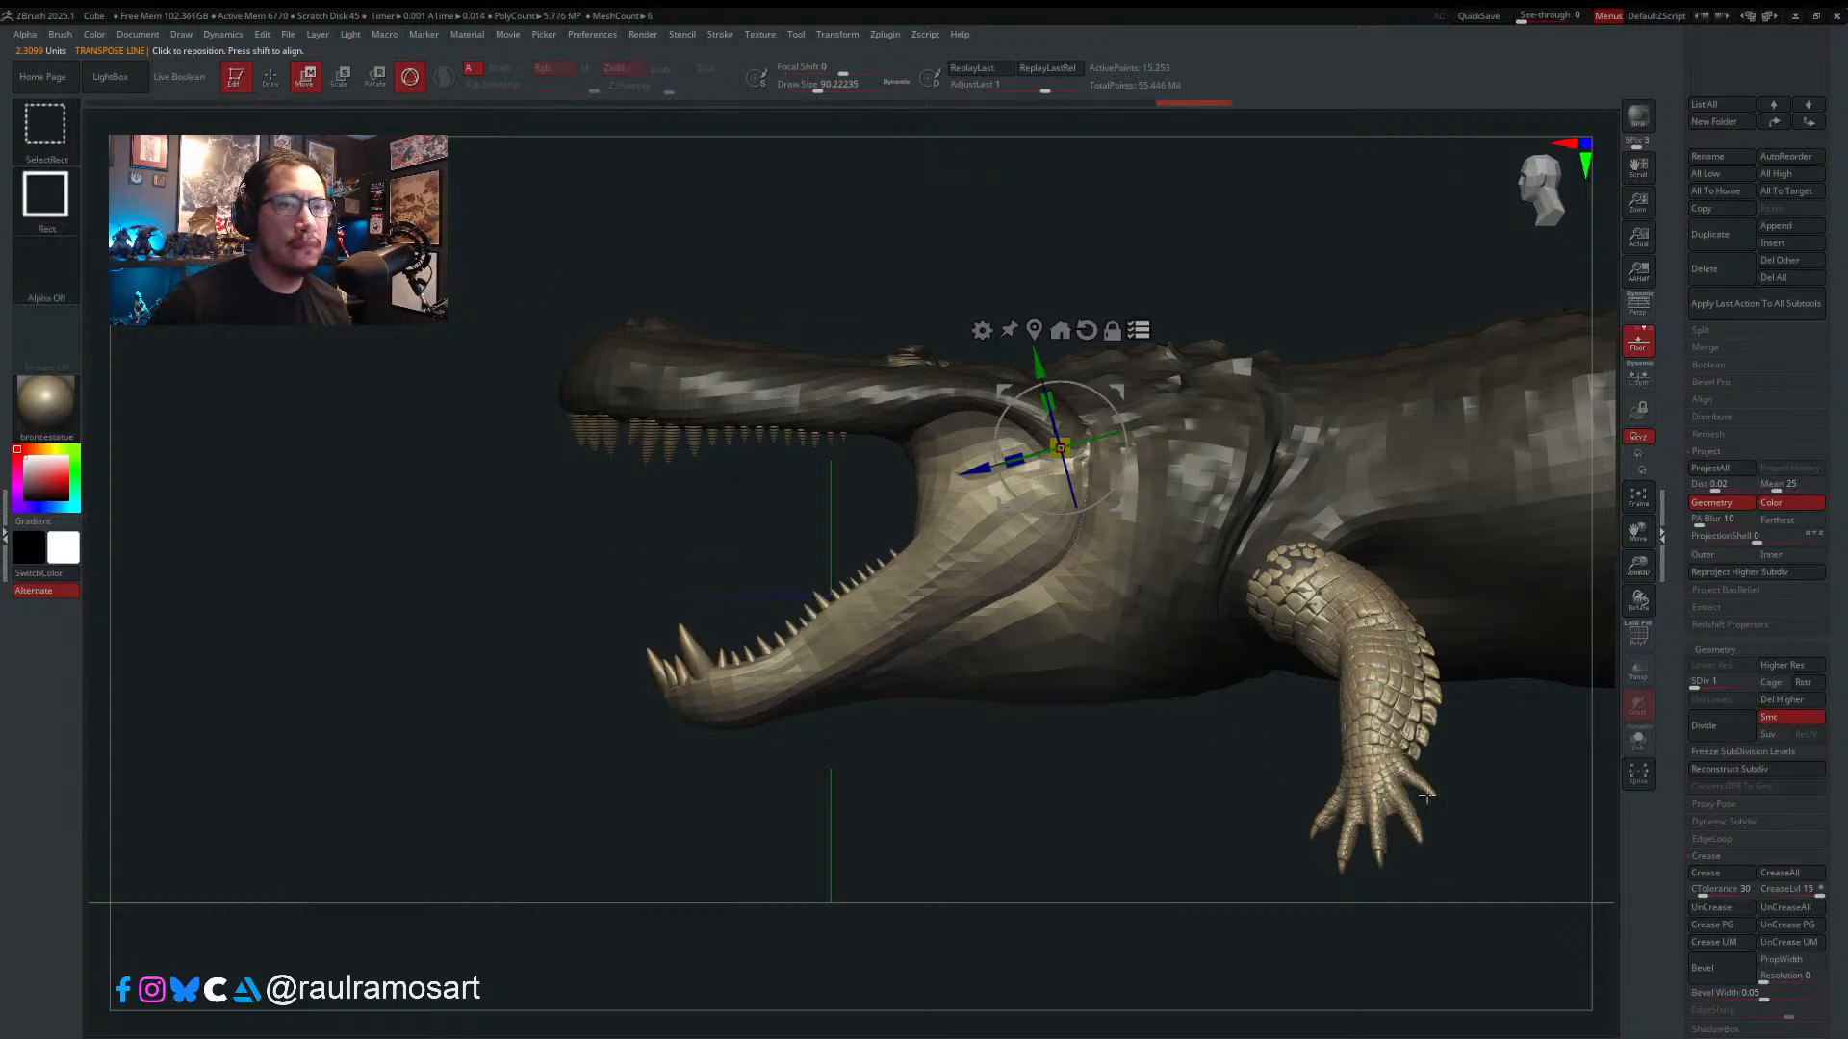
ctrl+alt+shift+drag(1503, 905, 1376, 772)
alt+drag(1552, 851, 557, 738)
ctrl+alt+shift+drag(1260, 861, 967, 643)
ctrl+right_drag(979, 742, 871, 577)
alt+right_drag(1032, 668, 1557, 883)
right_drag(790, 631, 847, 587)
ctrl+right_drag(847, 587, 1608, 670)
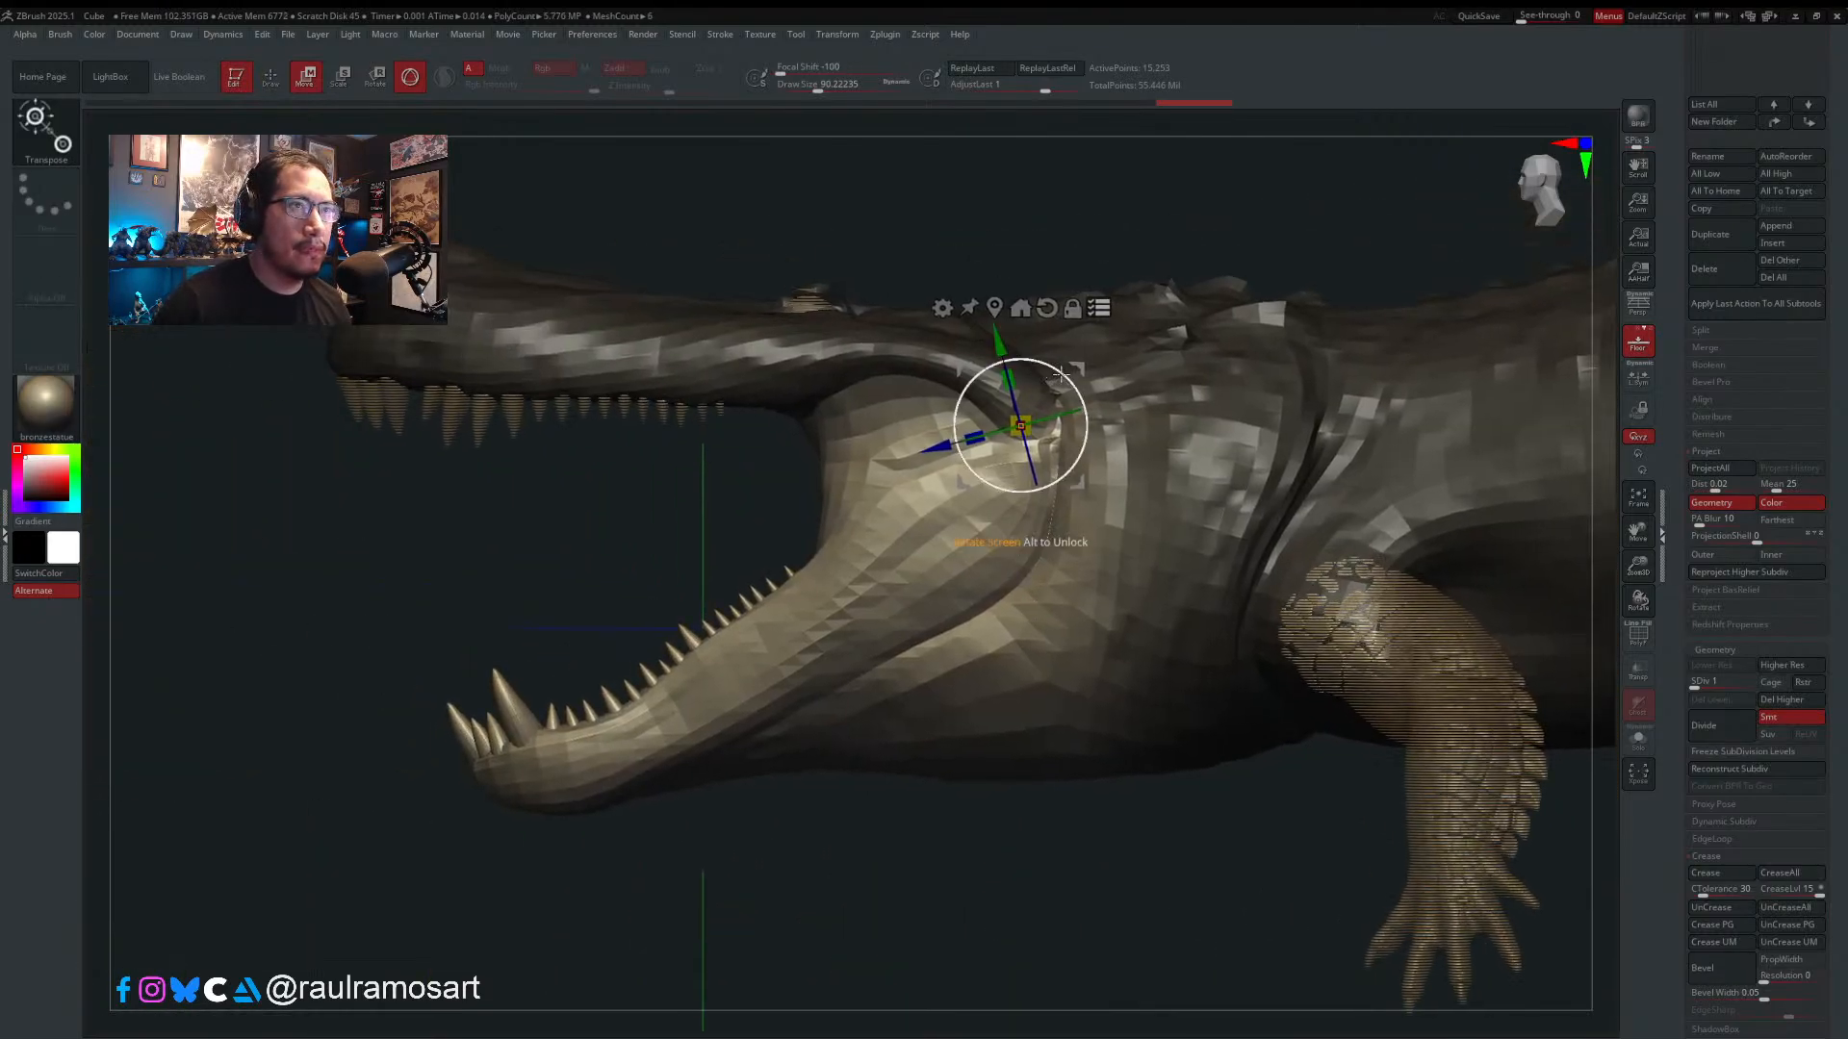
- Try rotating the lower jaw shut around its hinge, examine it from other angles and undo the rotation
drag(1060, 373, 1060, 411)
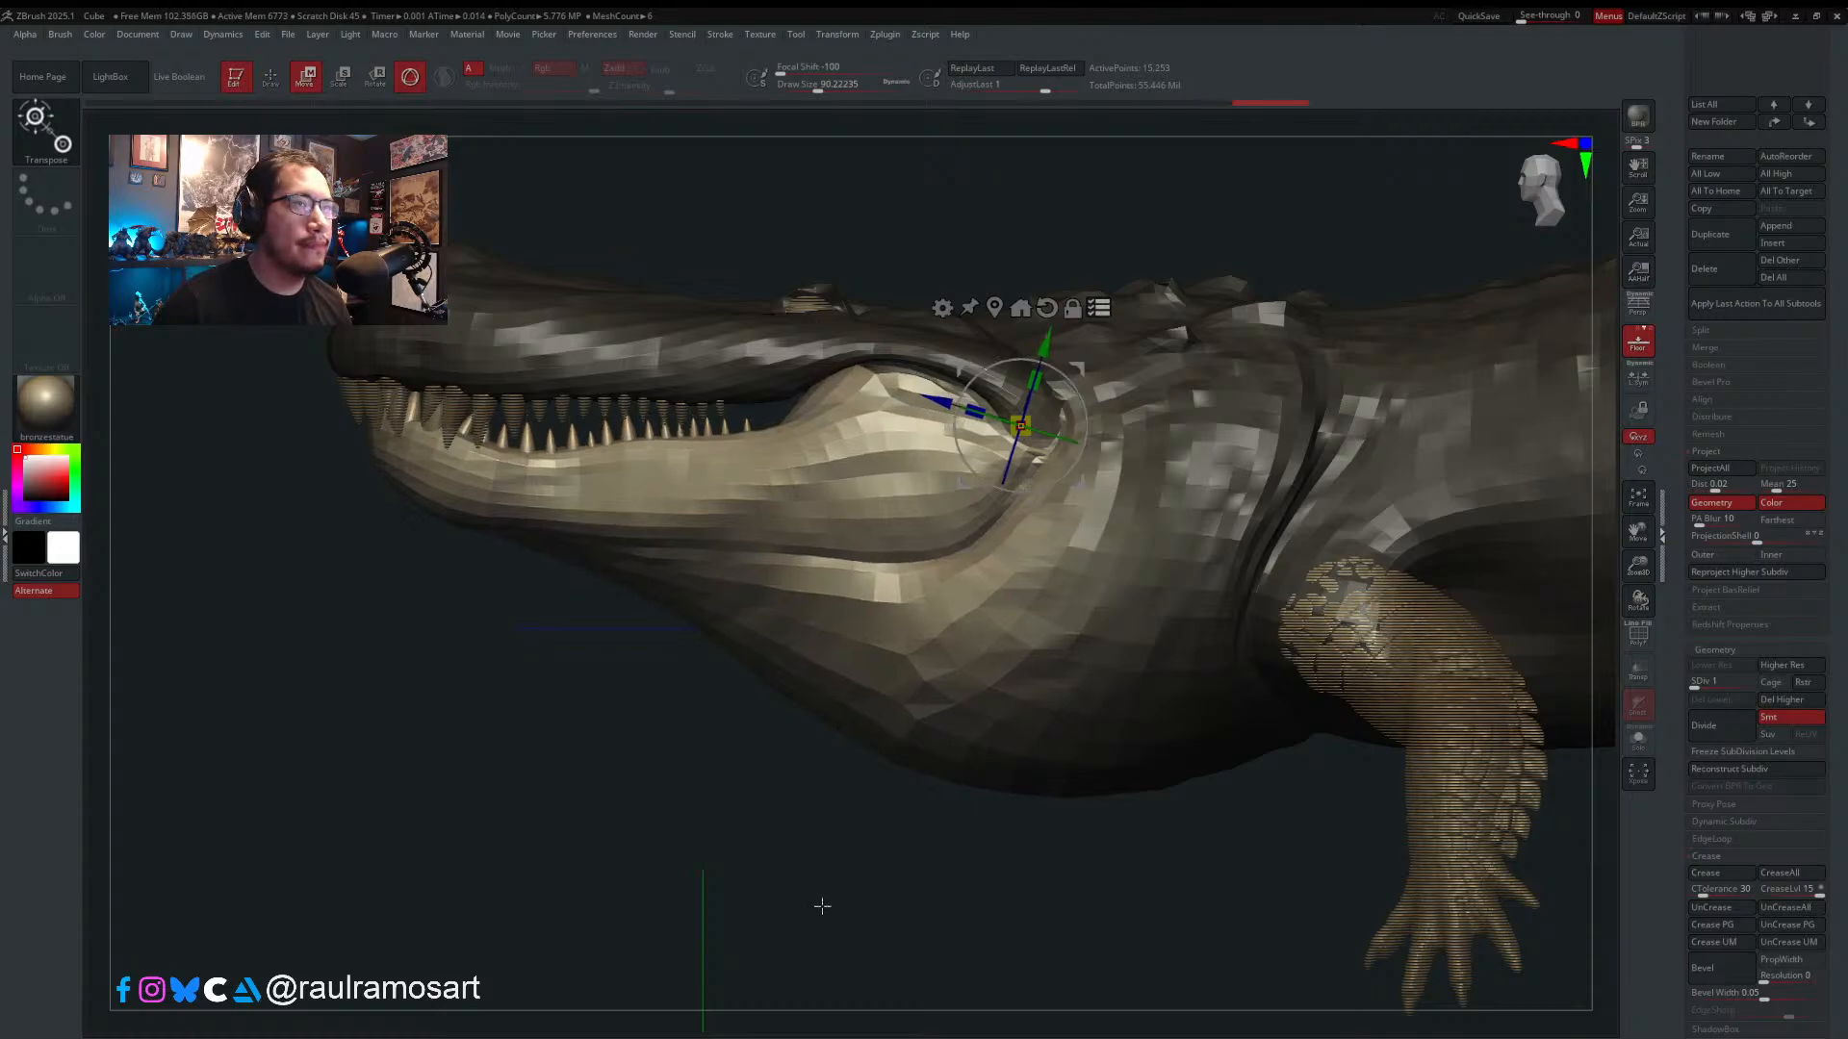
drag(822, 904, 1432, 507)
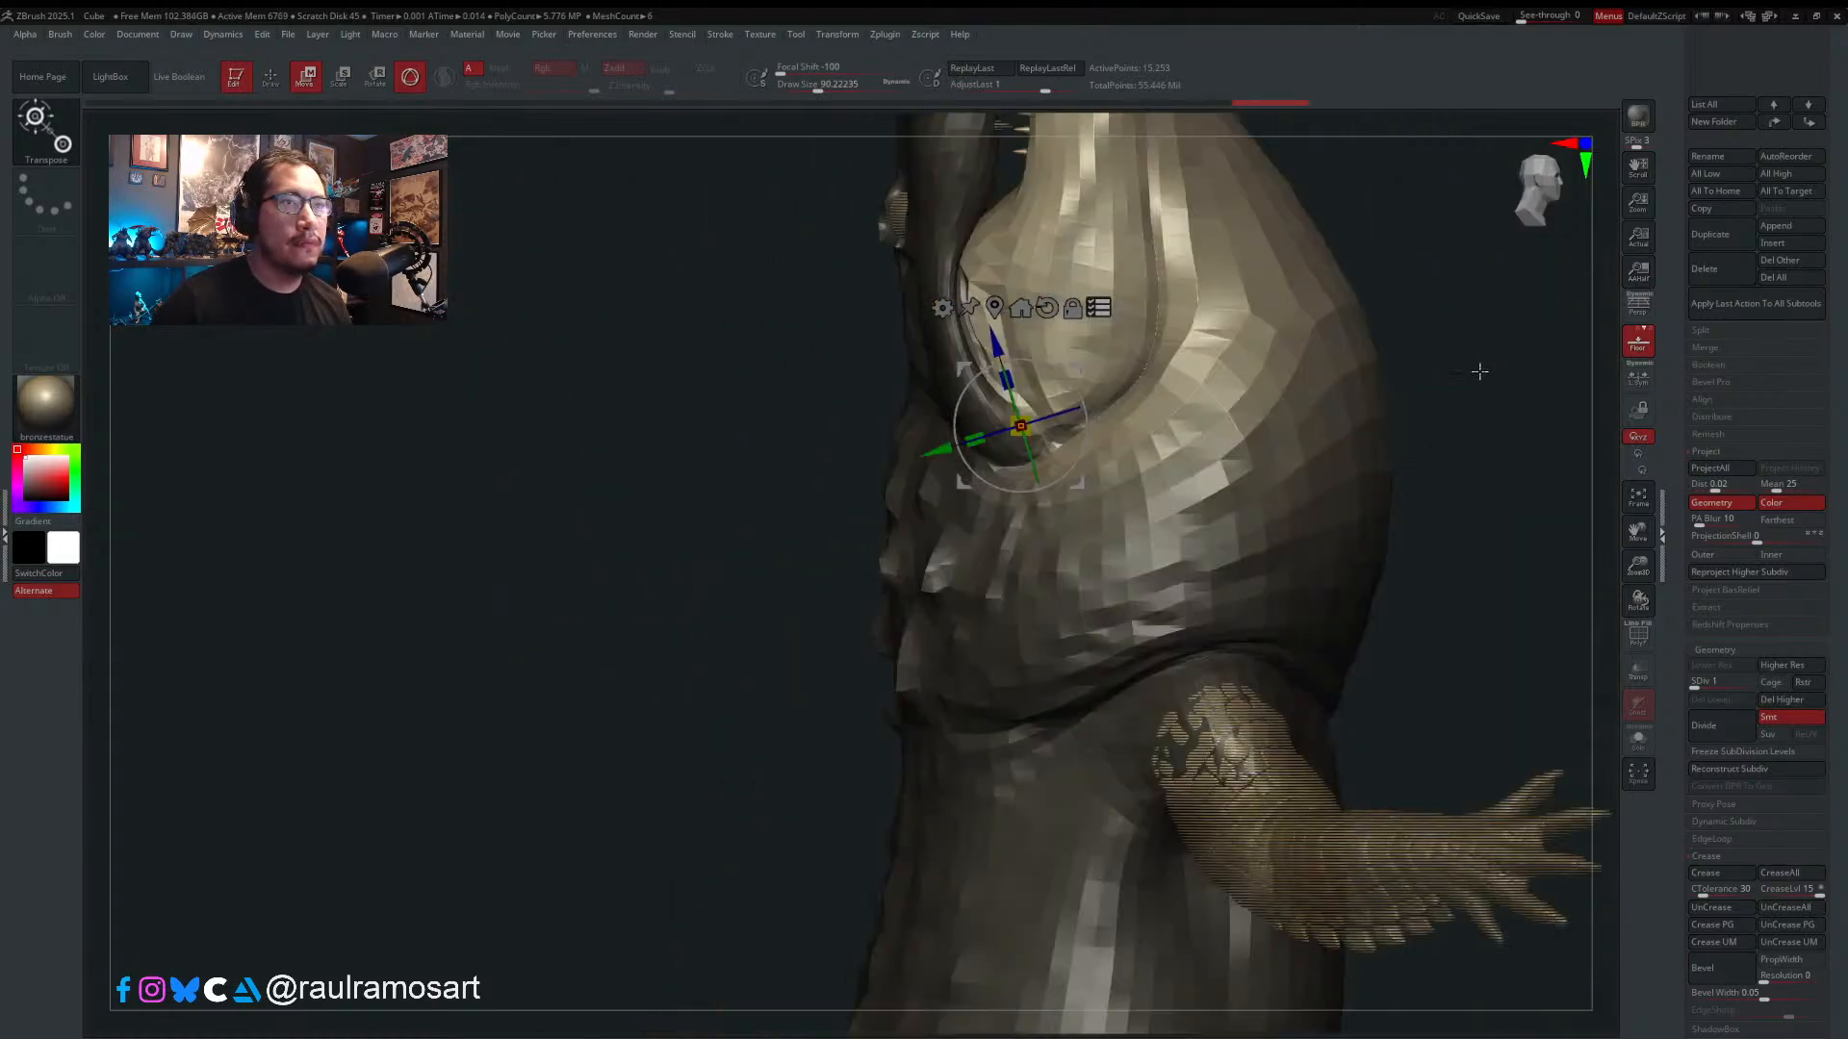
alt+drag(1480, 372, 1341, 590)
key(ctrl+z)
drag(1041, 644, 954, 685)
key(f)
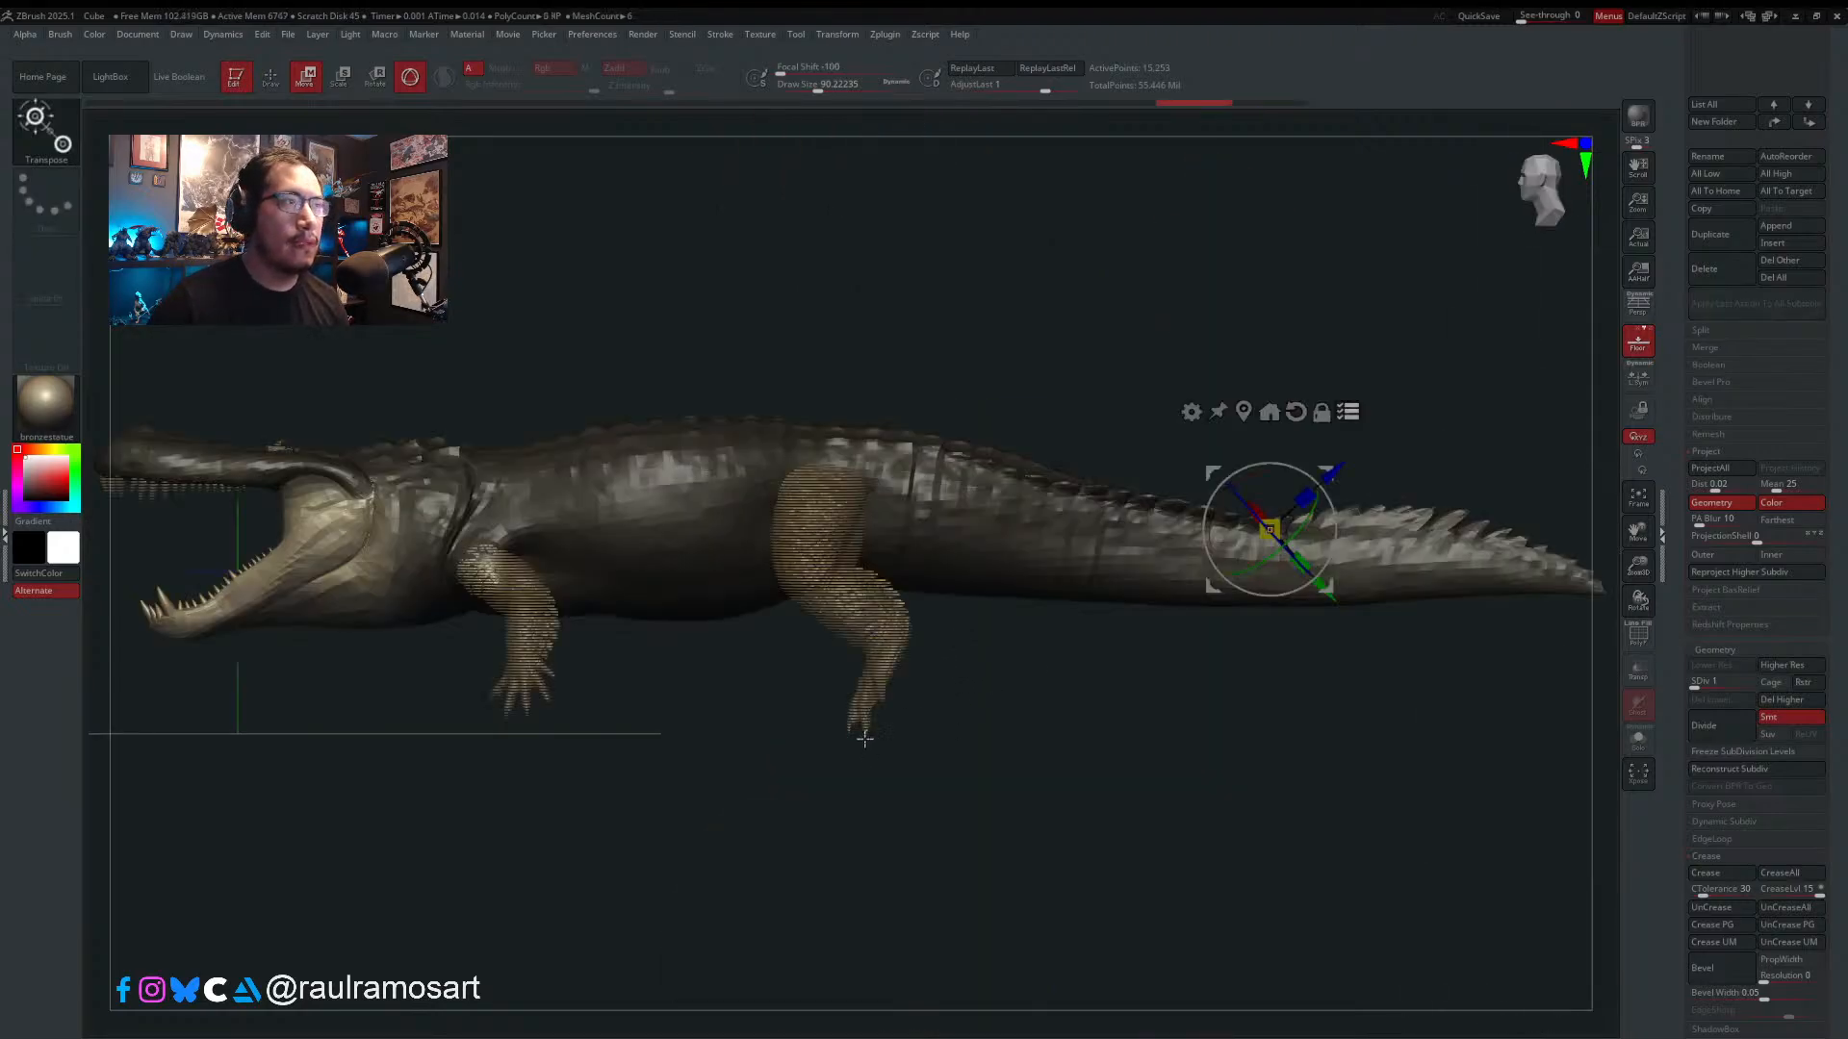
- Refine the mask around the upper cheek and mouth corner with the MaskLasso brush in Draw mode
key(q)
alt+right_drag(854, 825, 1462, 806)
ctrl+right_drag(799, 478, 813, 526)
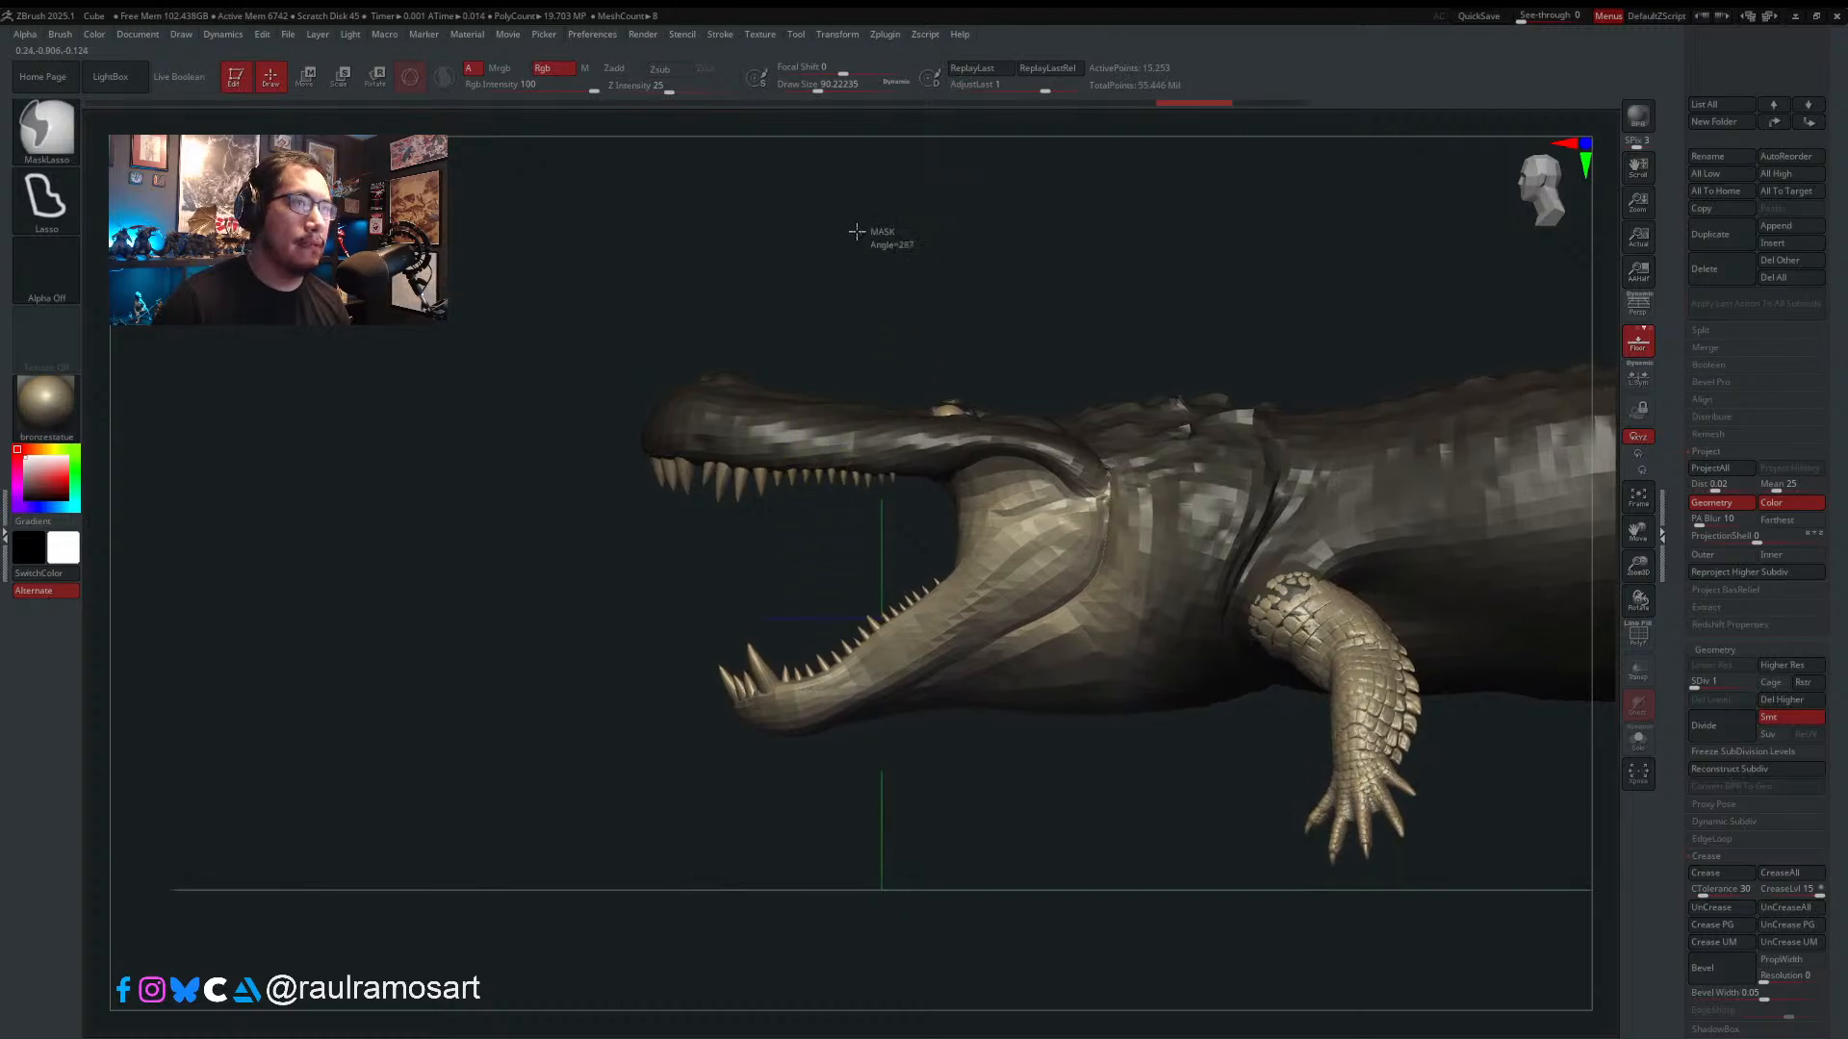
mouse_move(856, 232)
ctrl+mouse_down()
mouse_move(638, 528)
mouse_move(870, 553)
mouse_move(928, 505)
mouse_move(979, 498)
mouse_move(1029, 289)
mouse_move(1101, 314)
ctrl+mouse_up()
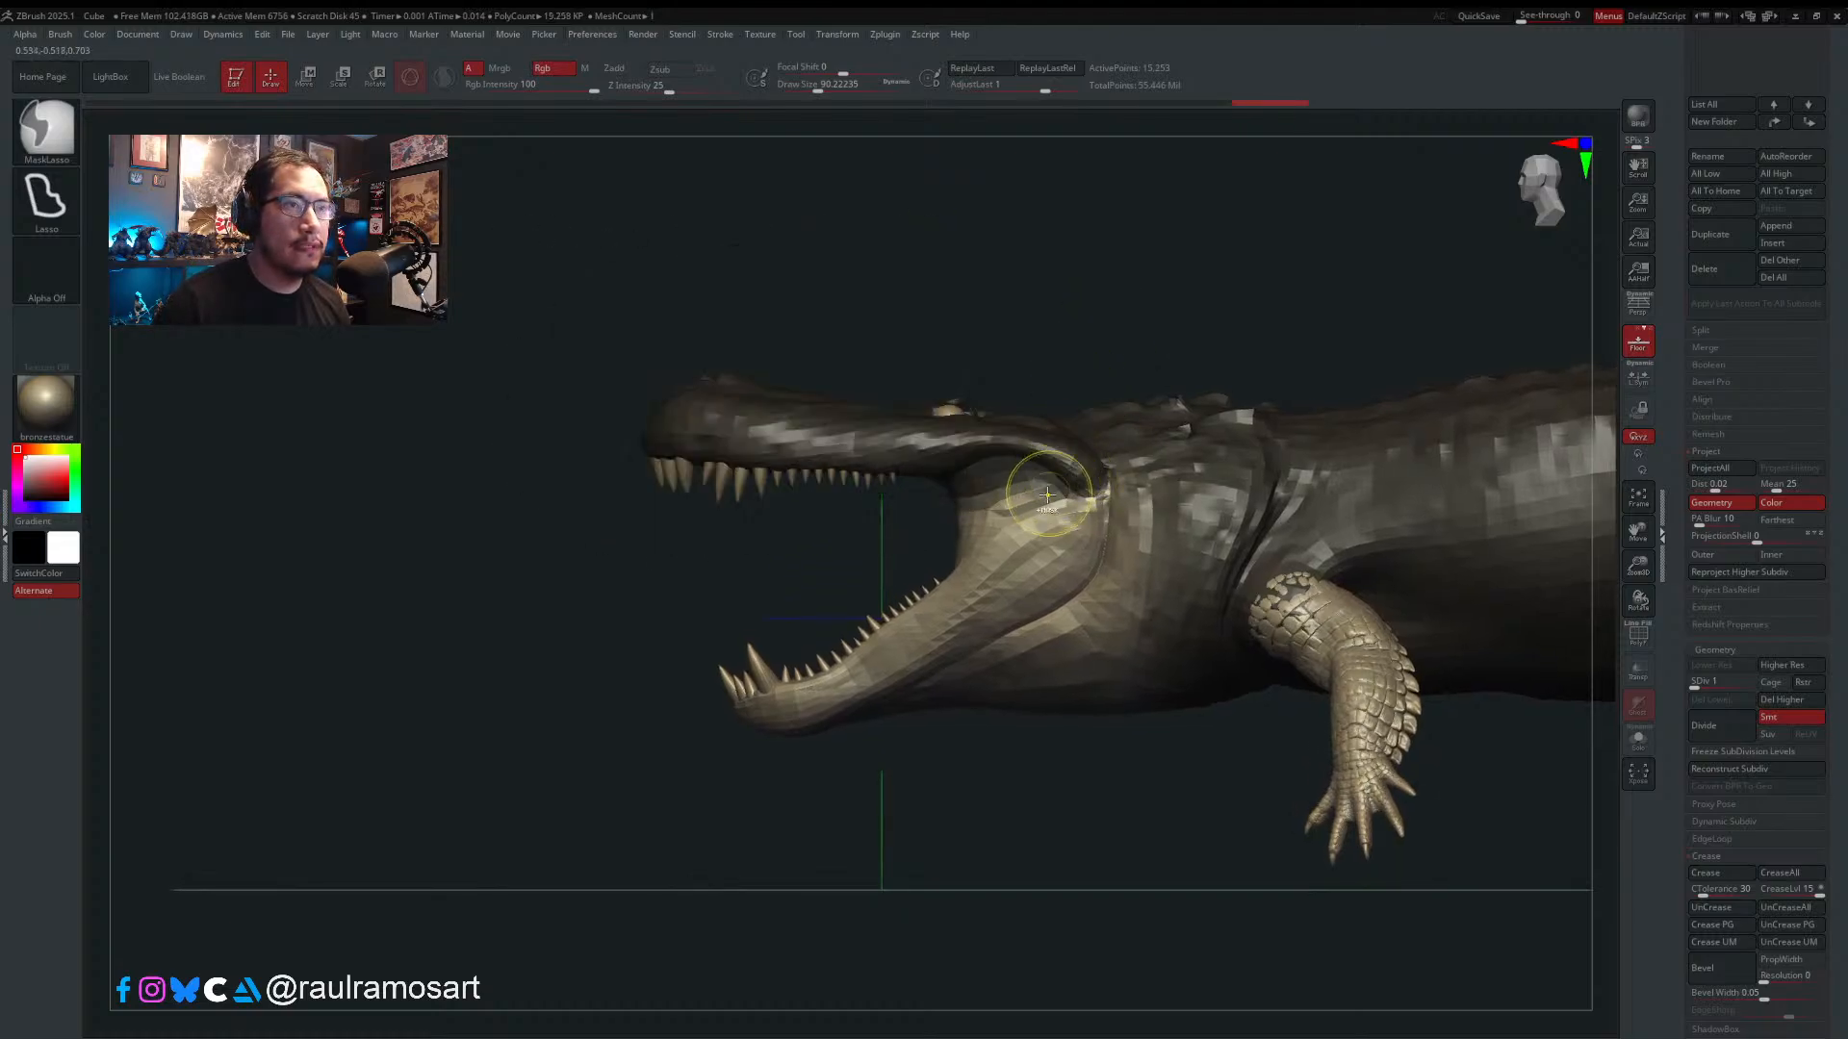
key(ctrl+z)
key(ctrl+shift+z)
key(ctrl+z)
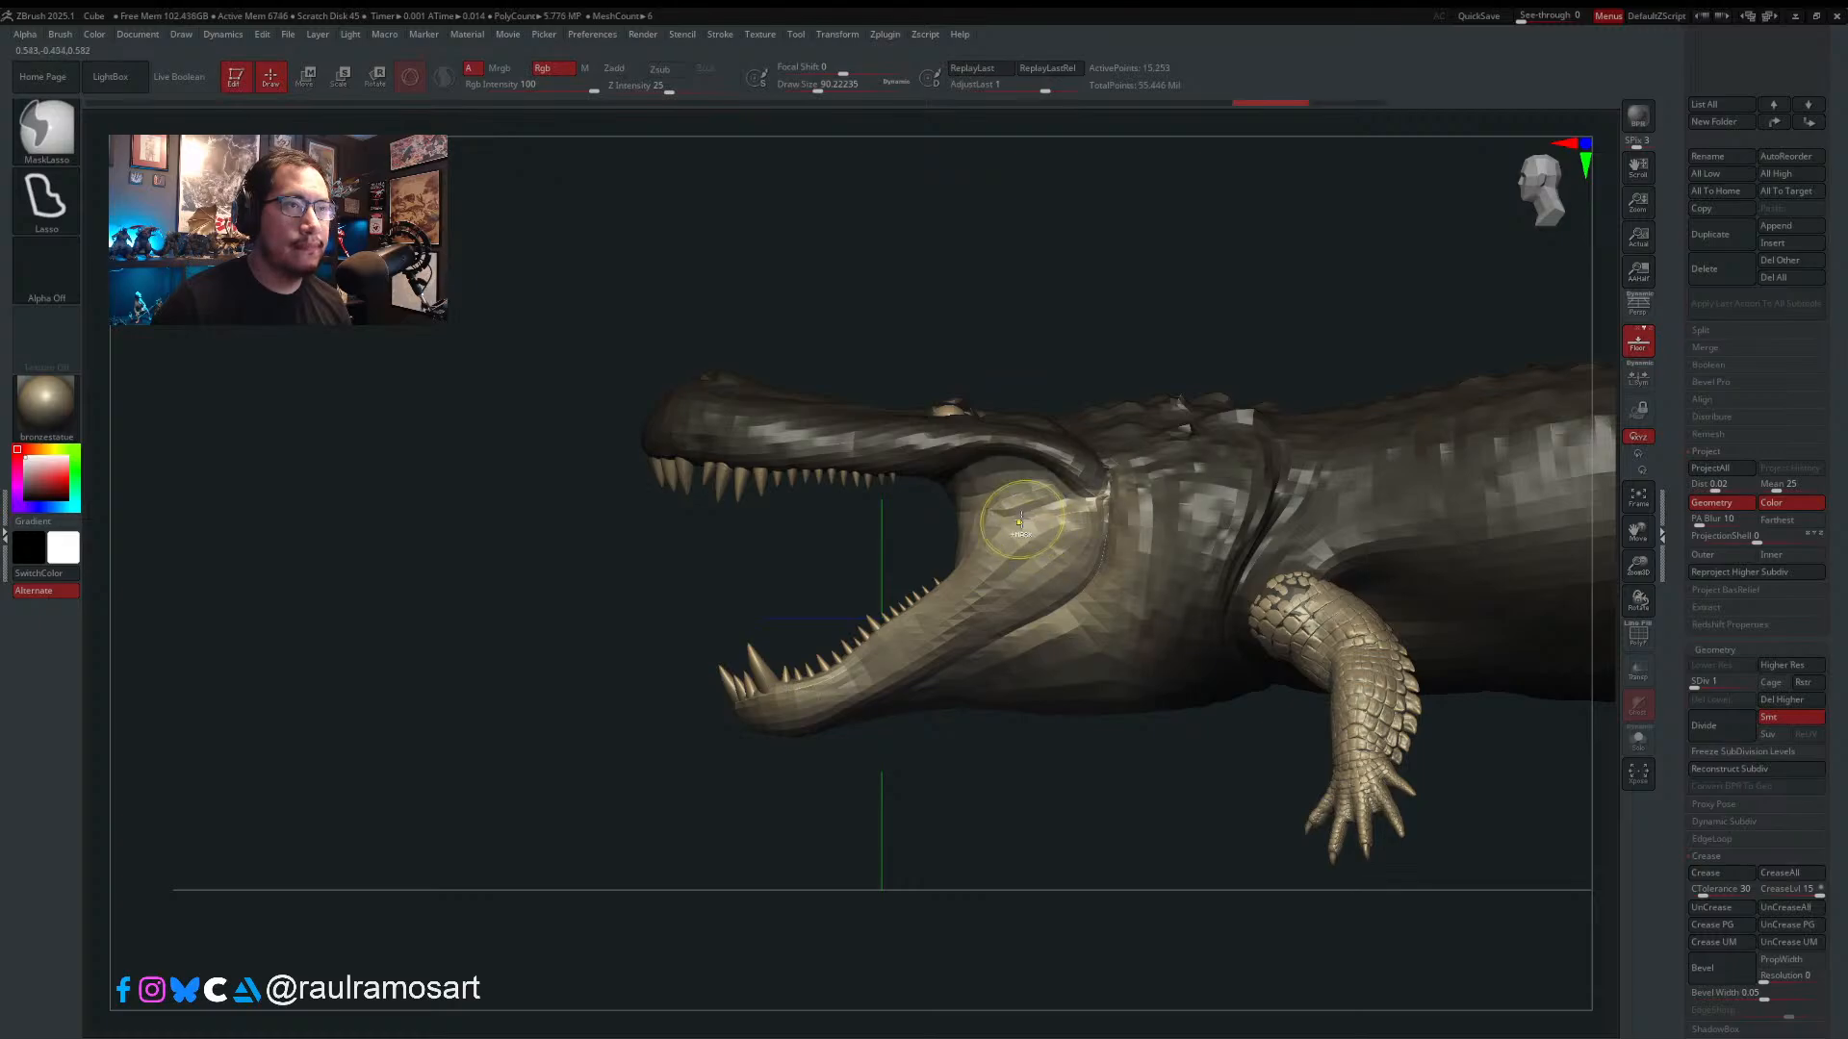
mouse_move(1006, 222)
ctrl+mouse_down()
mouse_move(568, 485)
mouse_move(844, 532)
mouse_move(1090, 492)
mouse_move(1140, 399)
mouse_move(1141, 347)
ctrl+mouse_up()
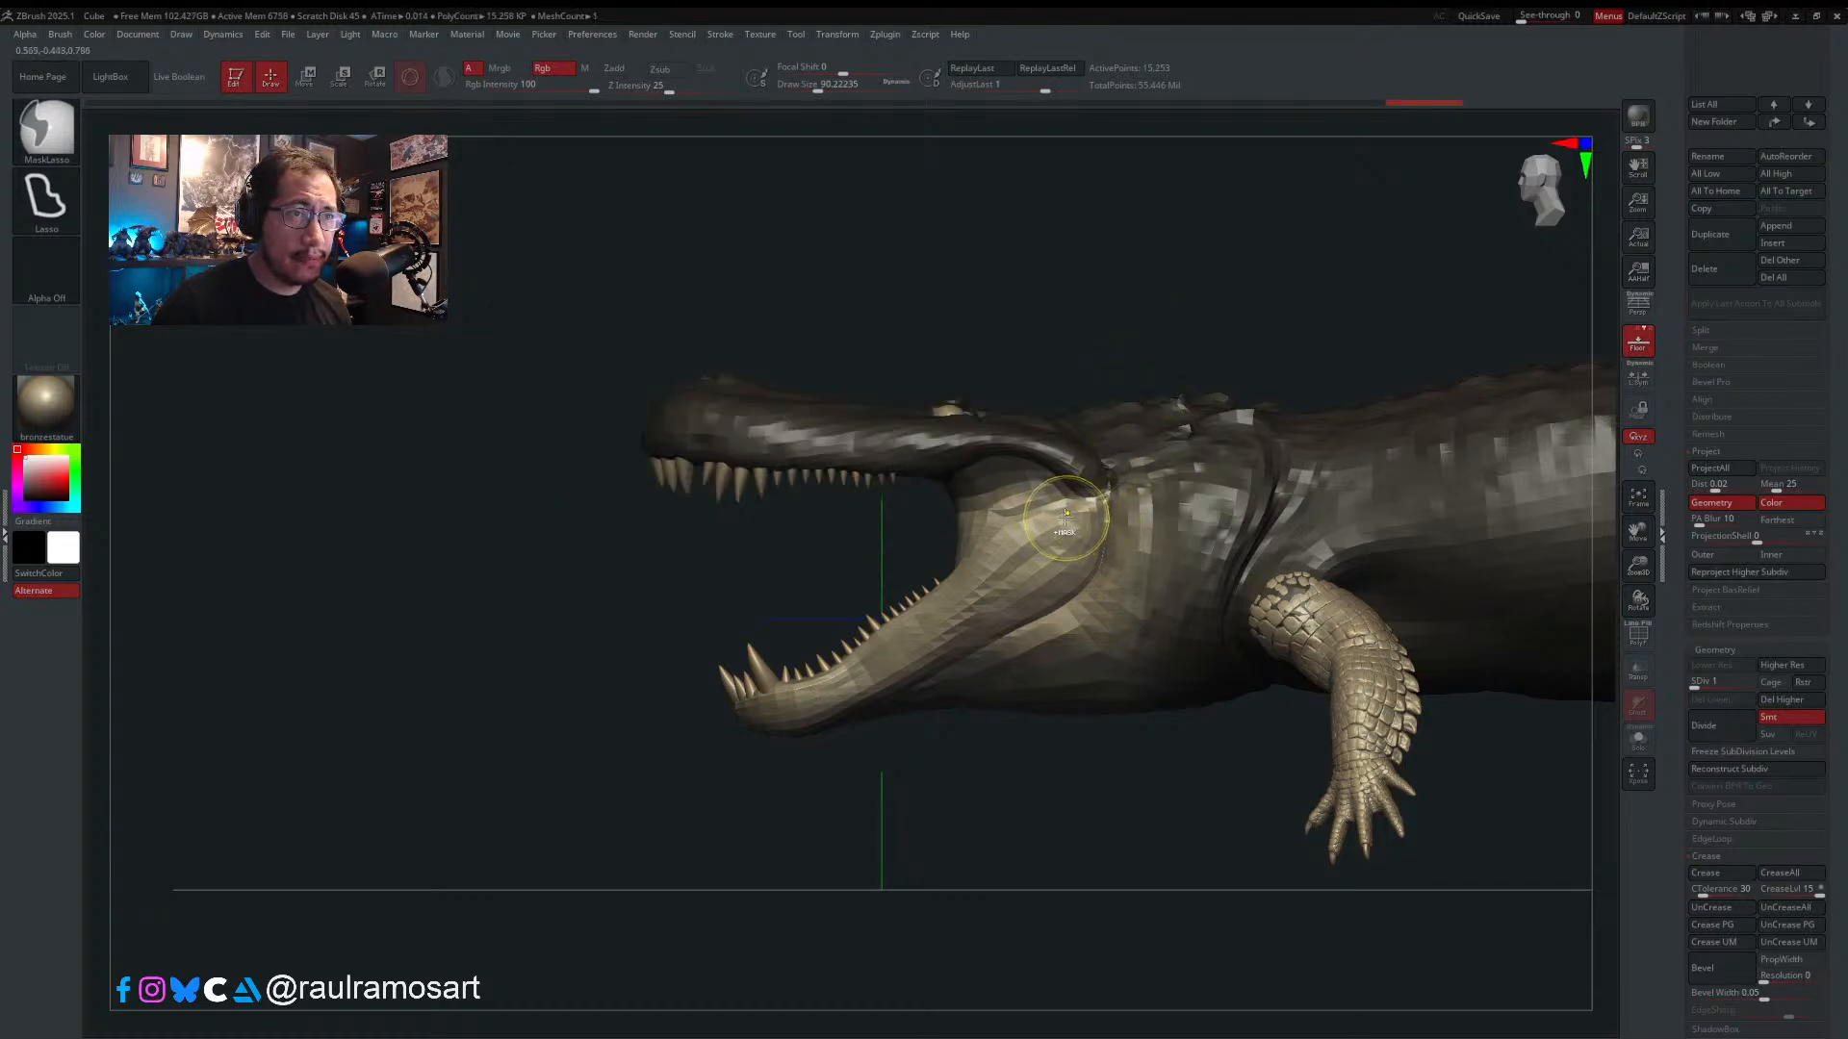
mouse_move(1020, 258)
ctrl+mouse_down()
mouse_move(465, 400)
mouse_move(888, 511)
mouse_move(1147, 428)
ctrl+mouse_up()
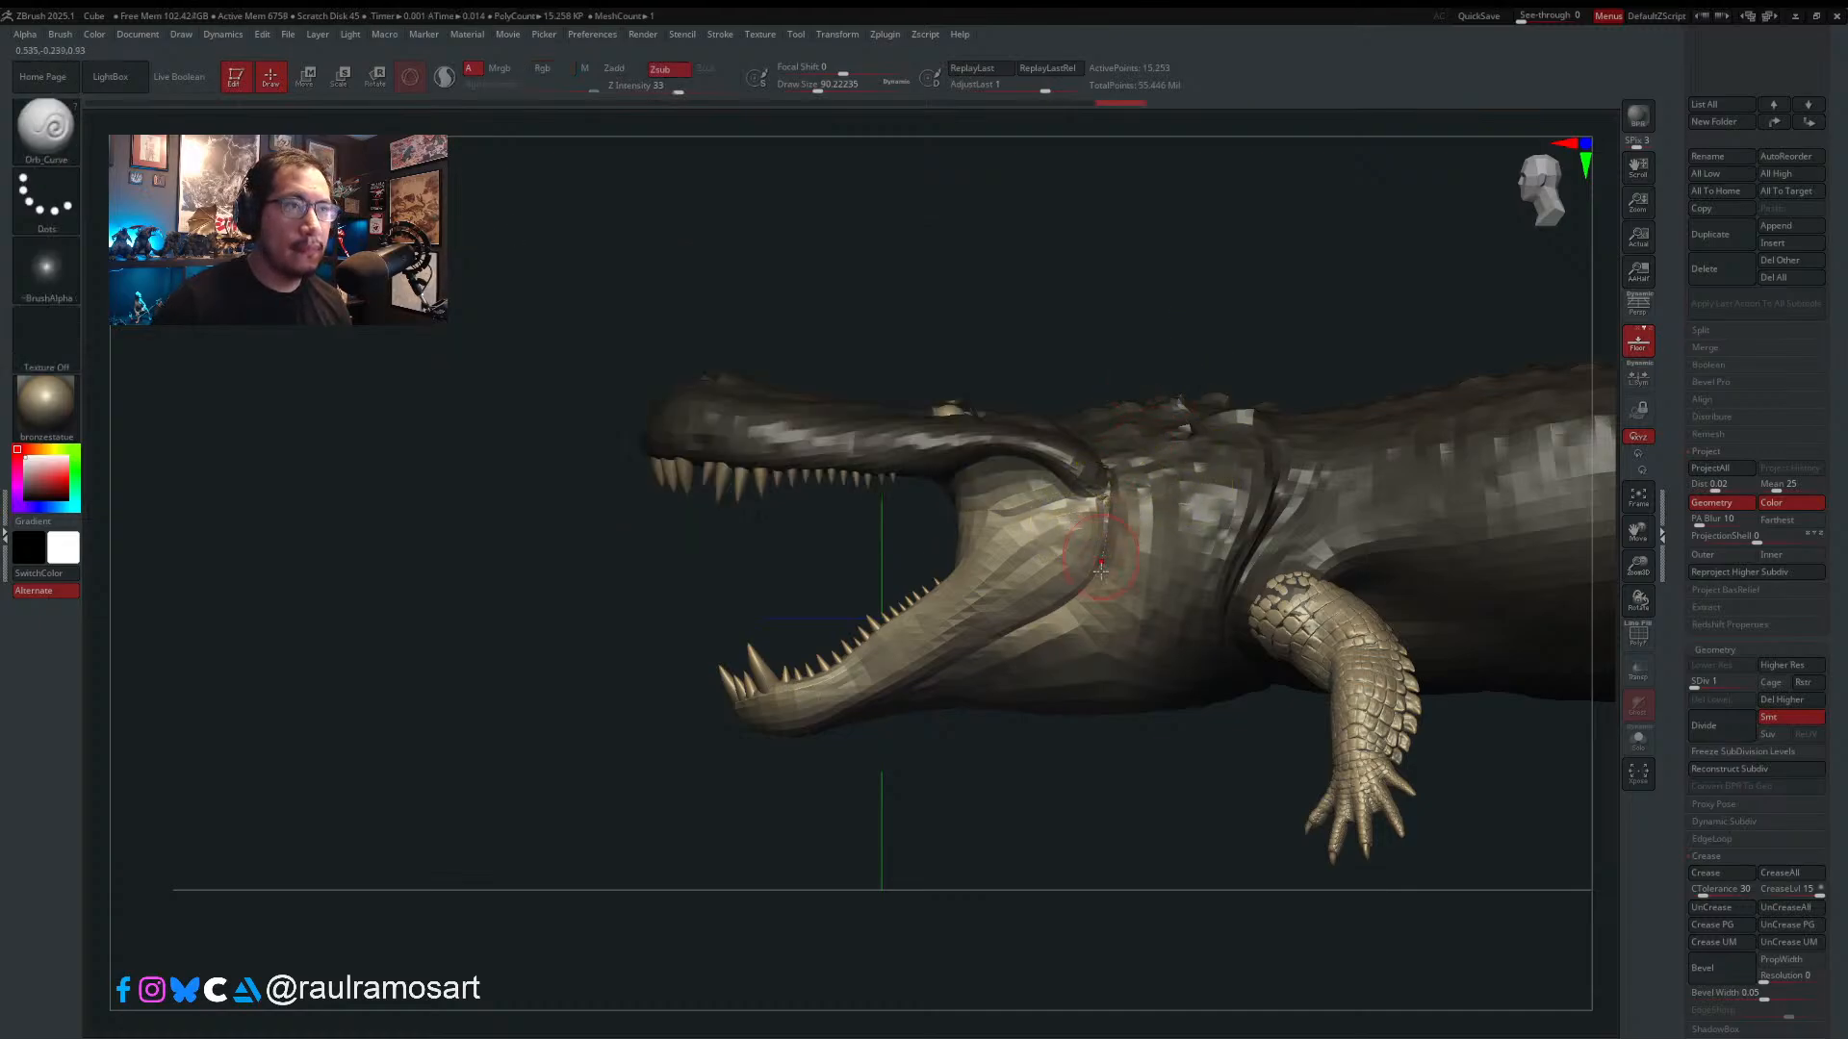
- Realign the gizmo to the jaw hinge with a new transpose line and rotate the lower jaw up until the mouth closes
key(w)
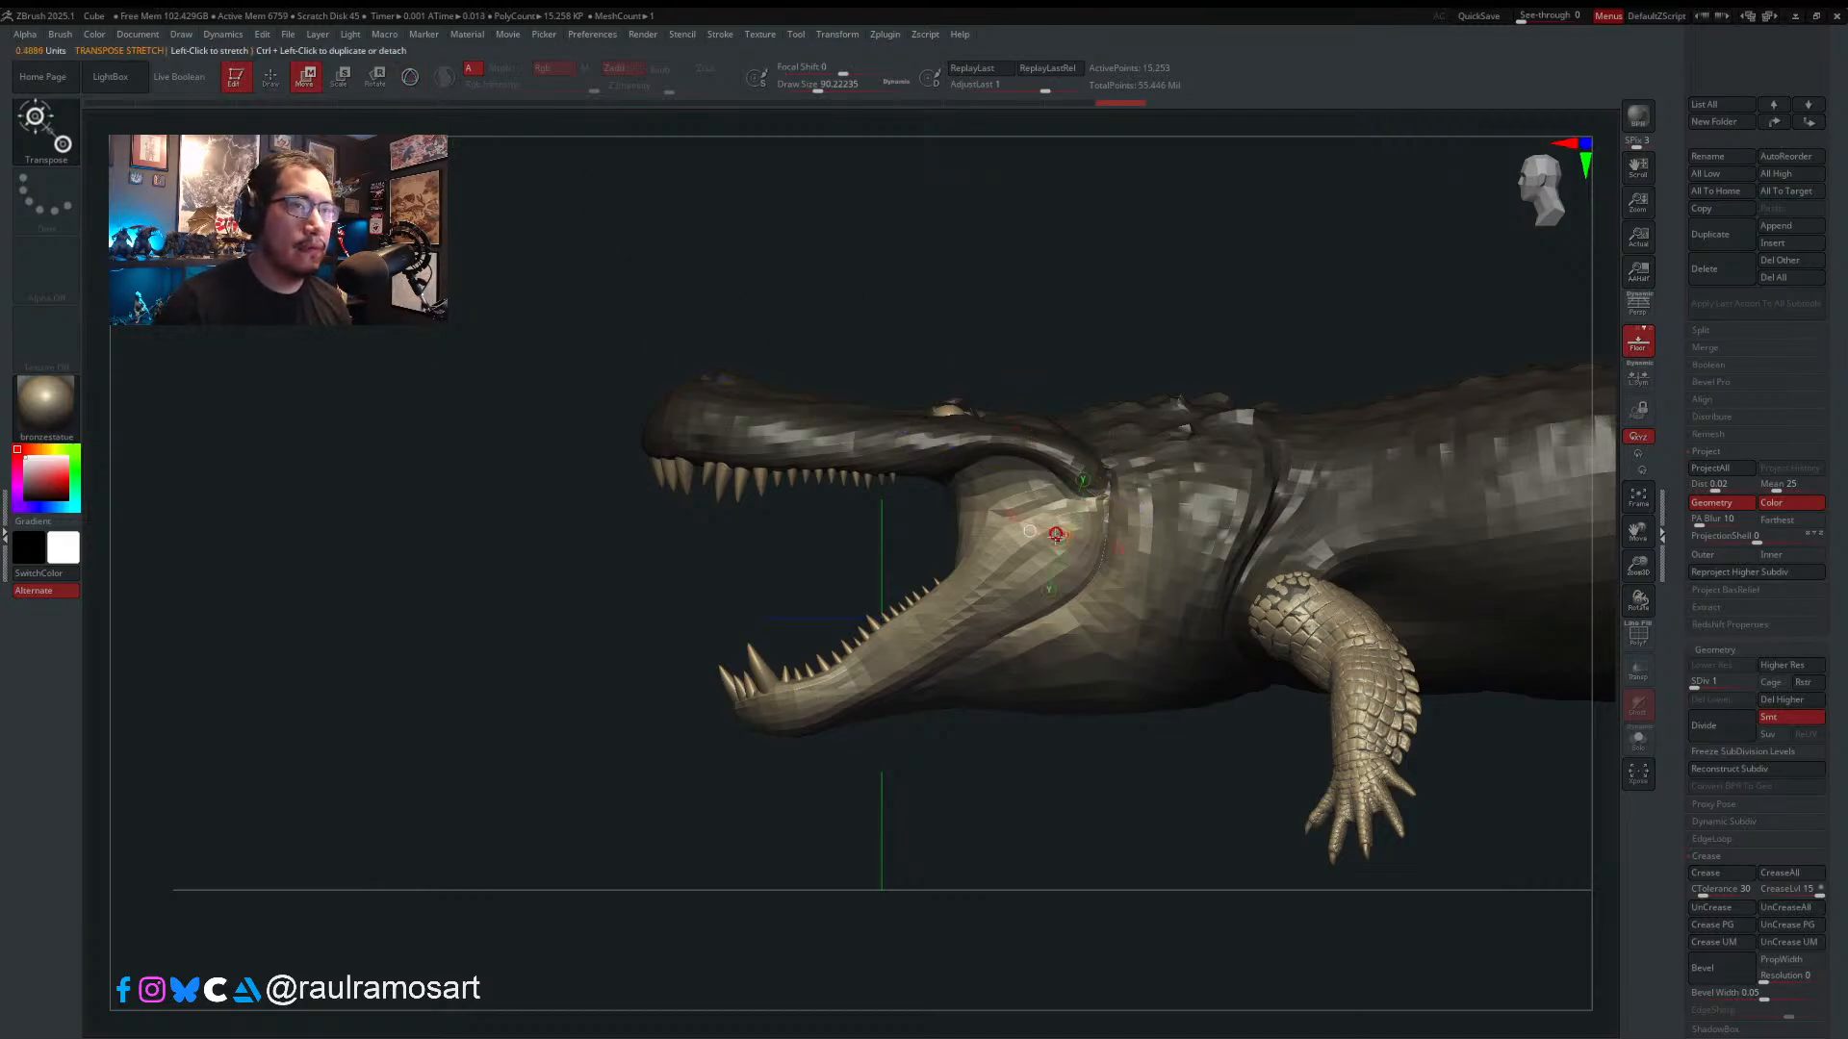
drag(1089, 485, 676, 553)
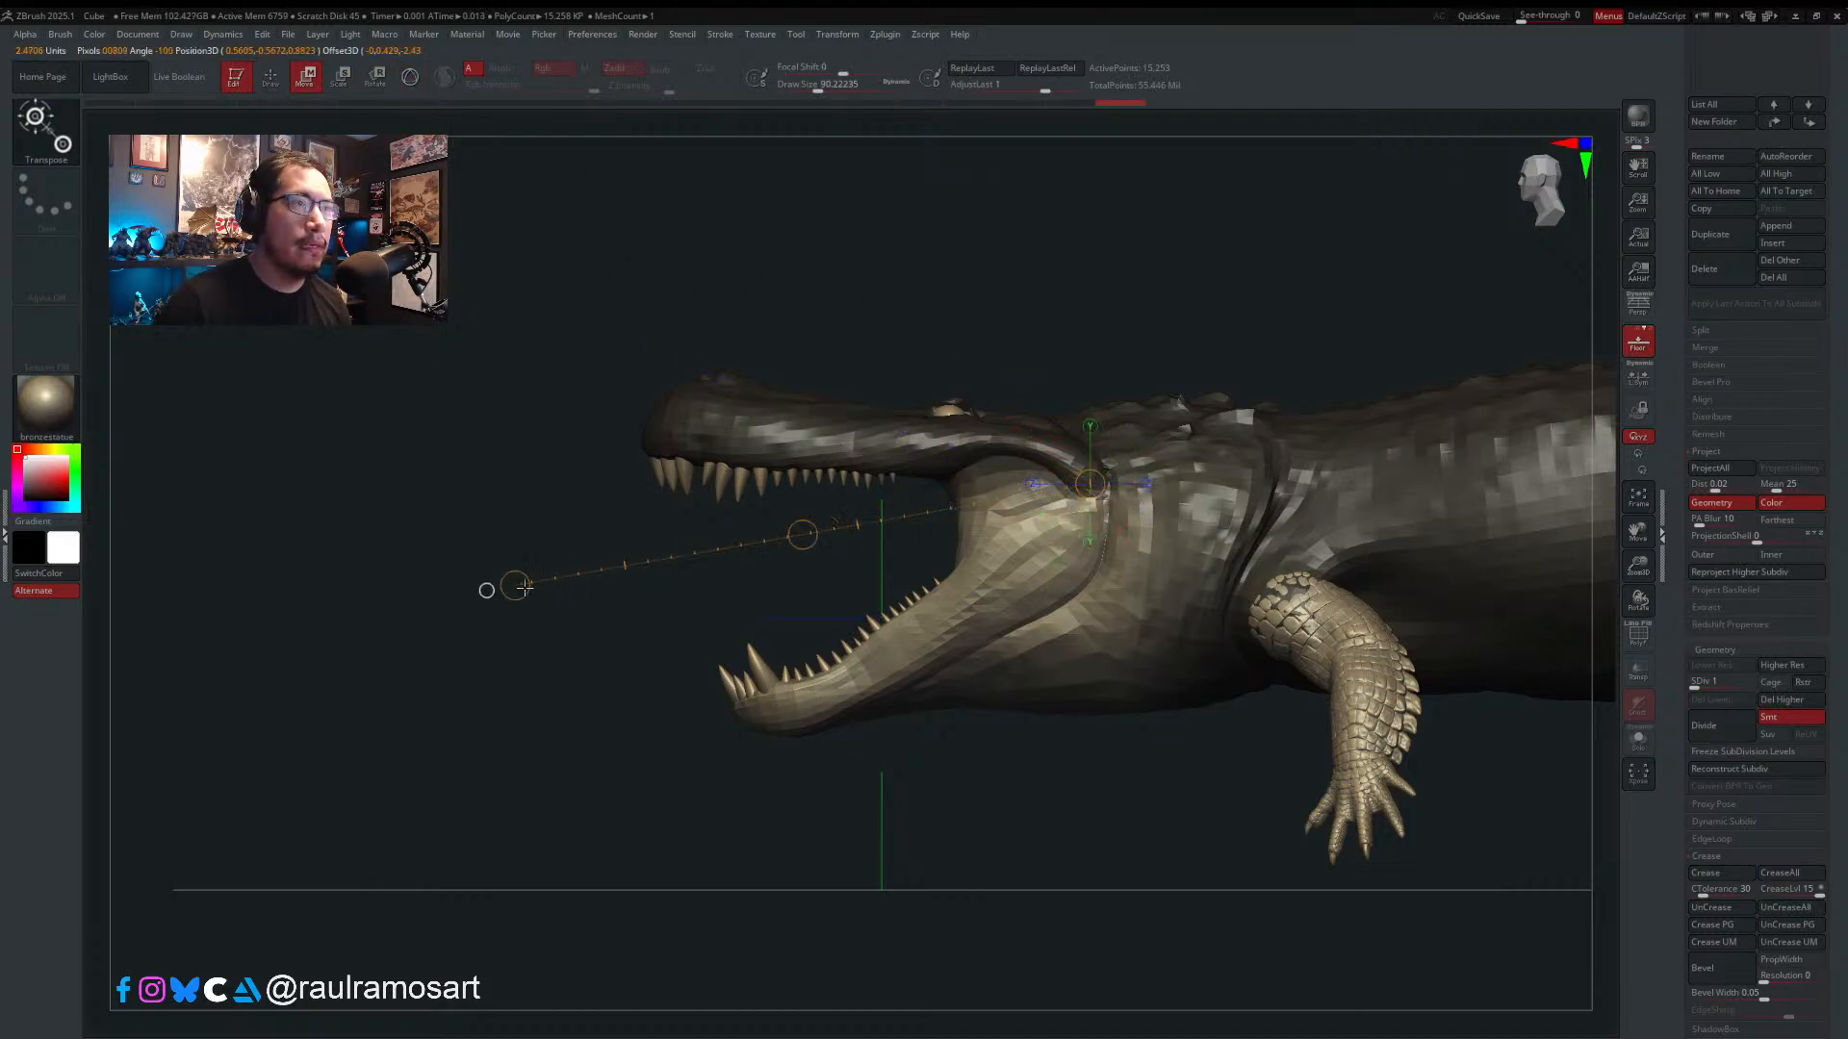
click(410, 77)
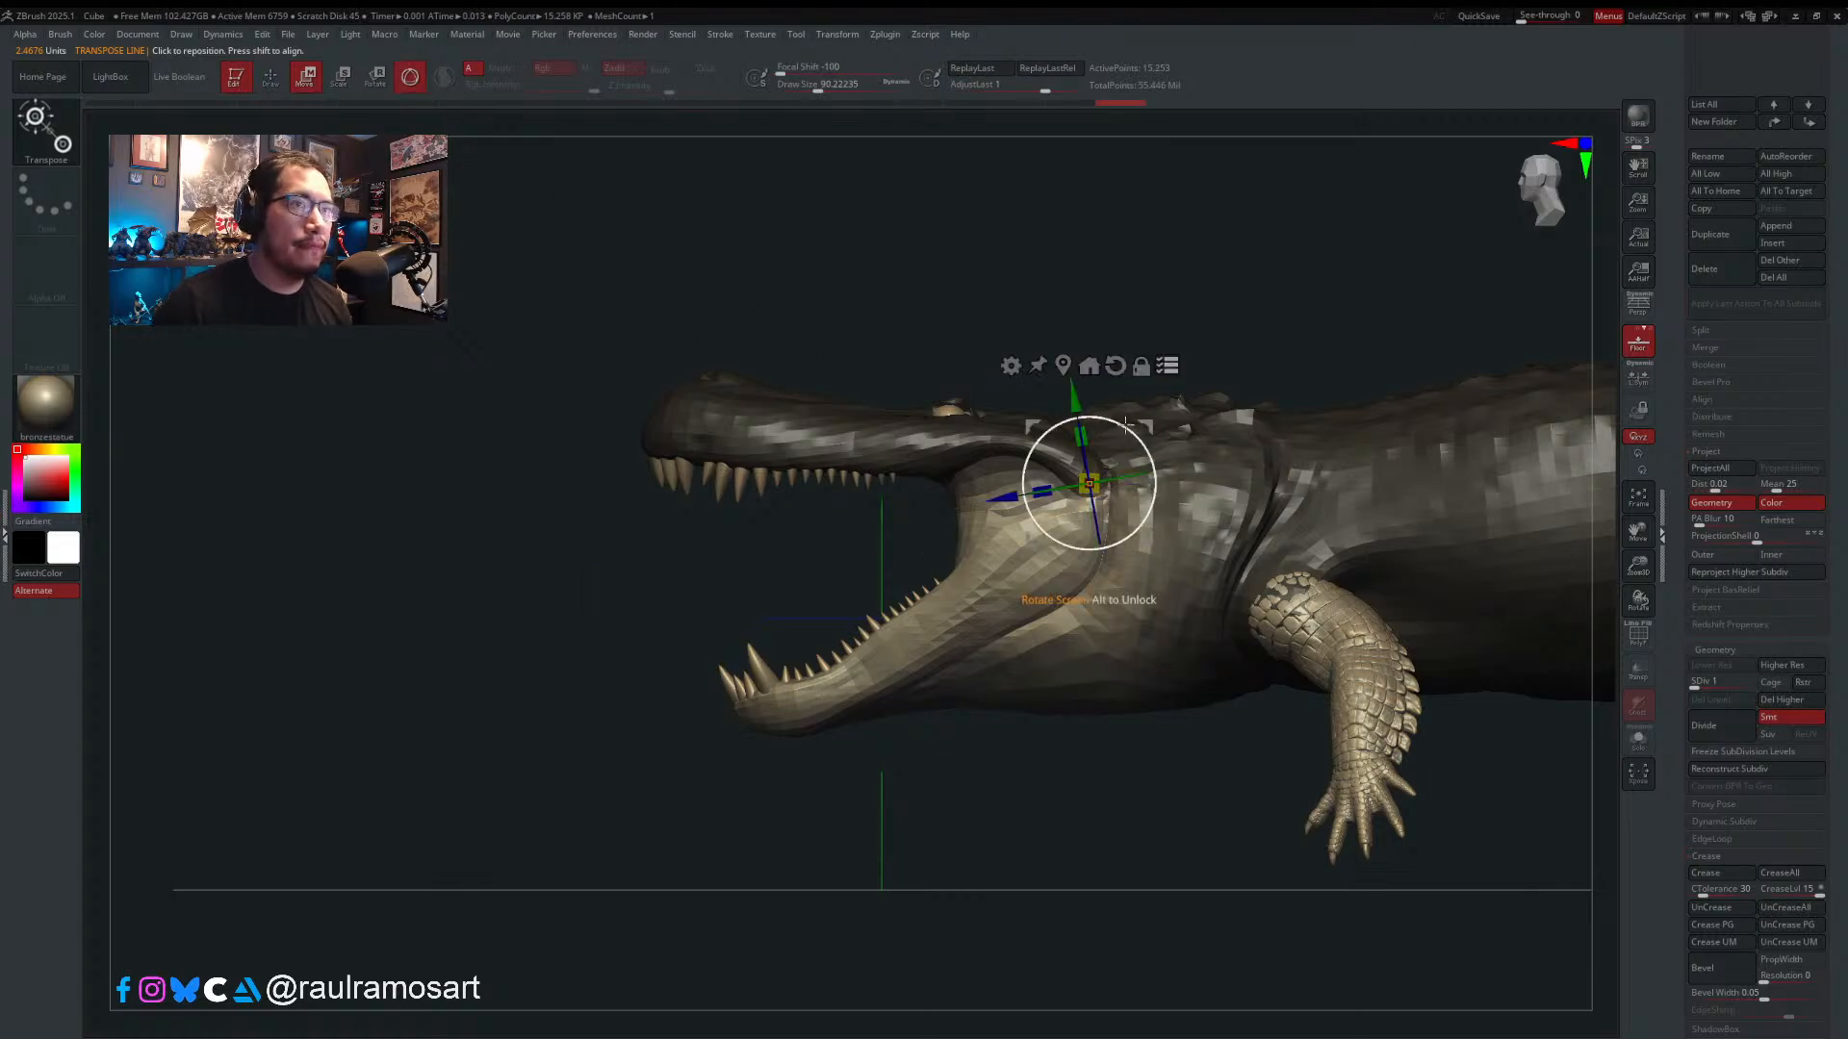
drag(1128, 426, 1130, 459)
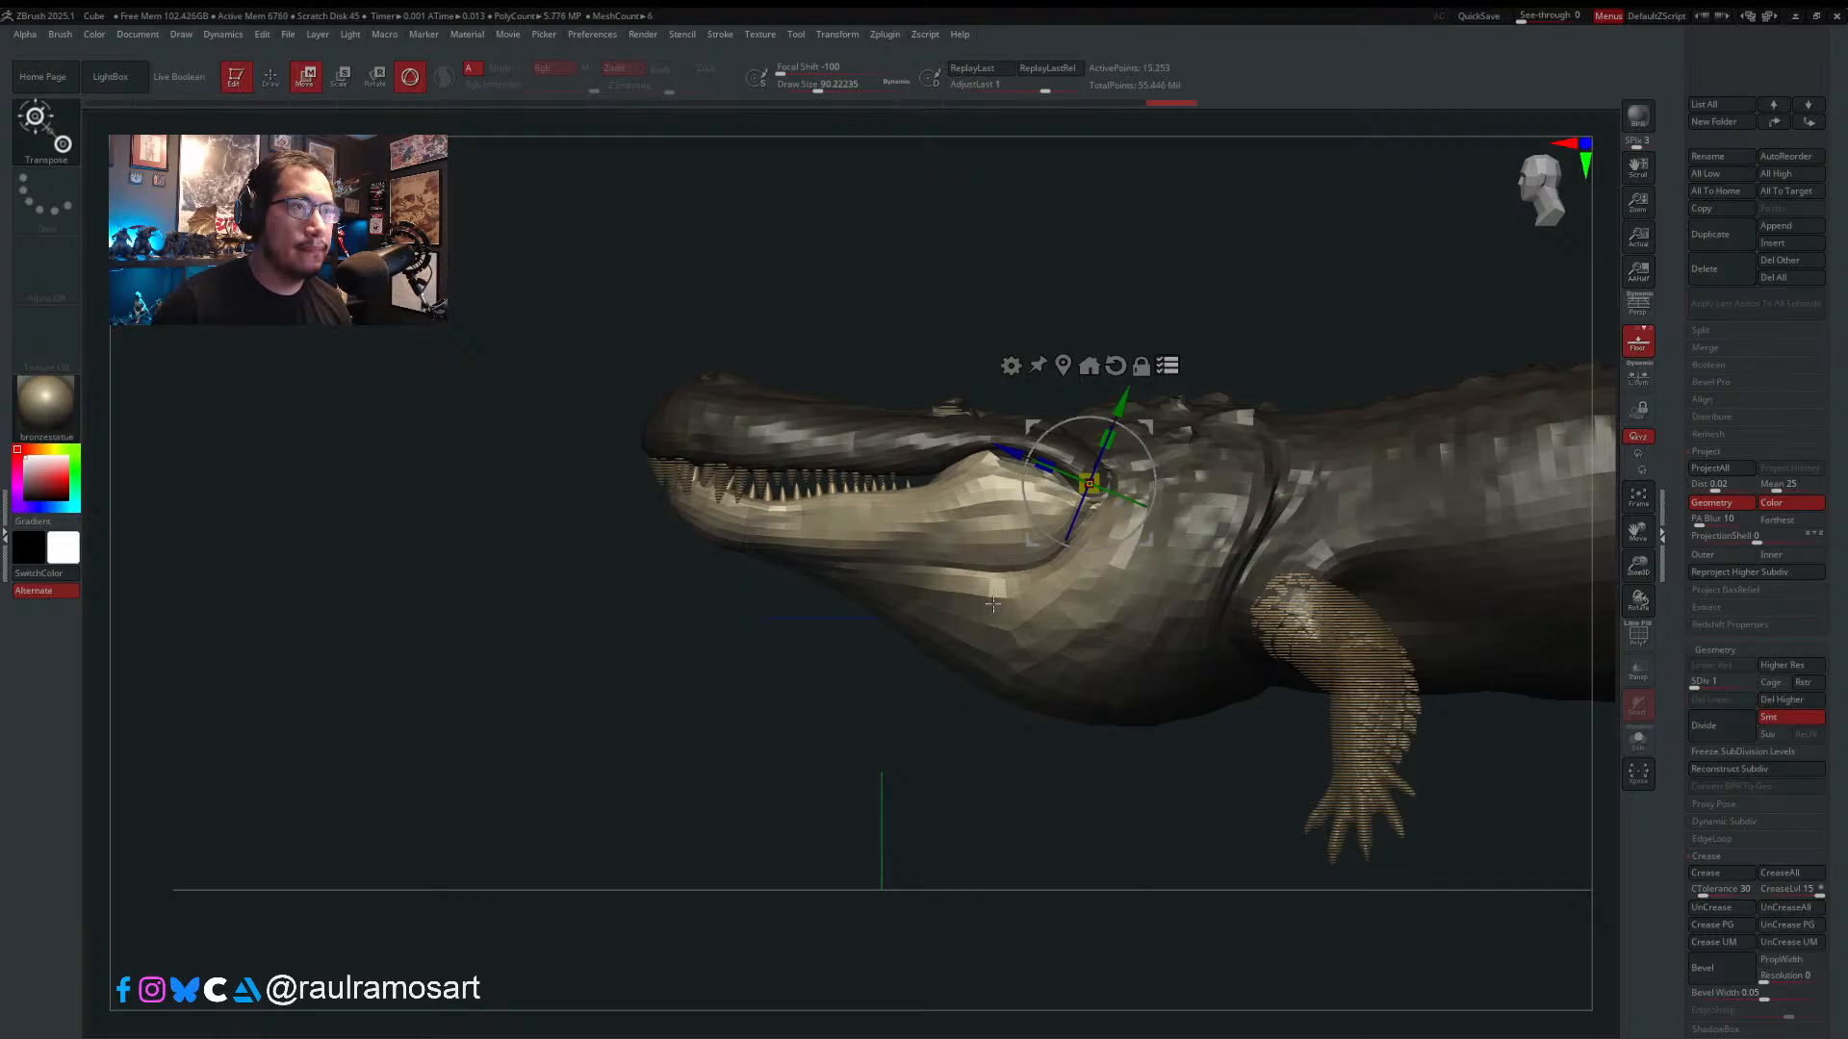
- Check the closed mouth from both sides and fine-tune the lower jaw's rotation with small turns of the gizmo
drag(835, 792, 1203, 624)
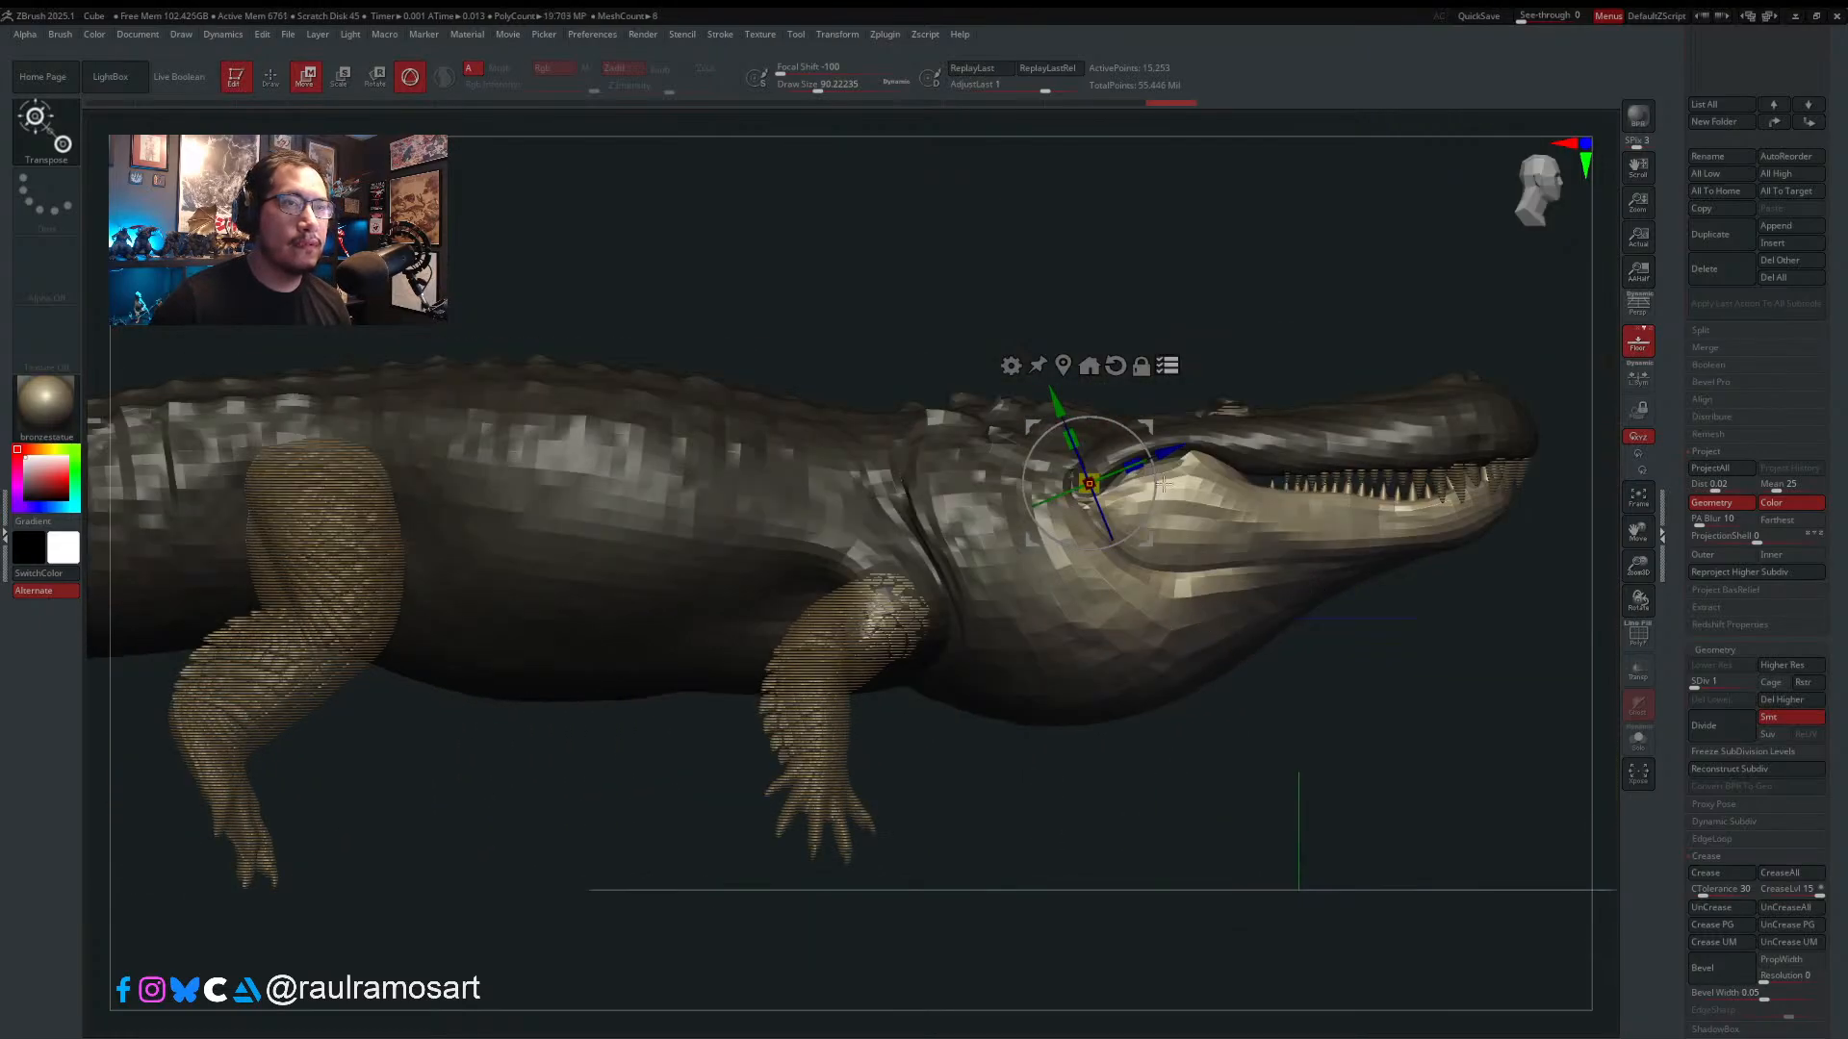
alt+drag(1459, 713, 1281, 910)
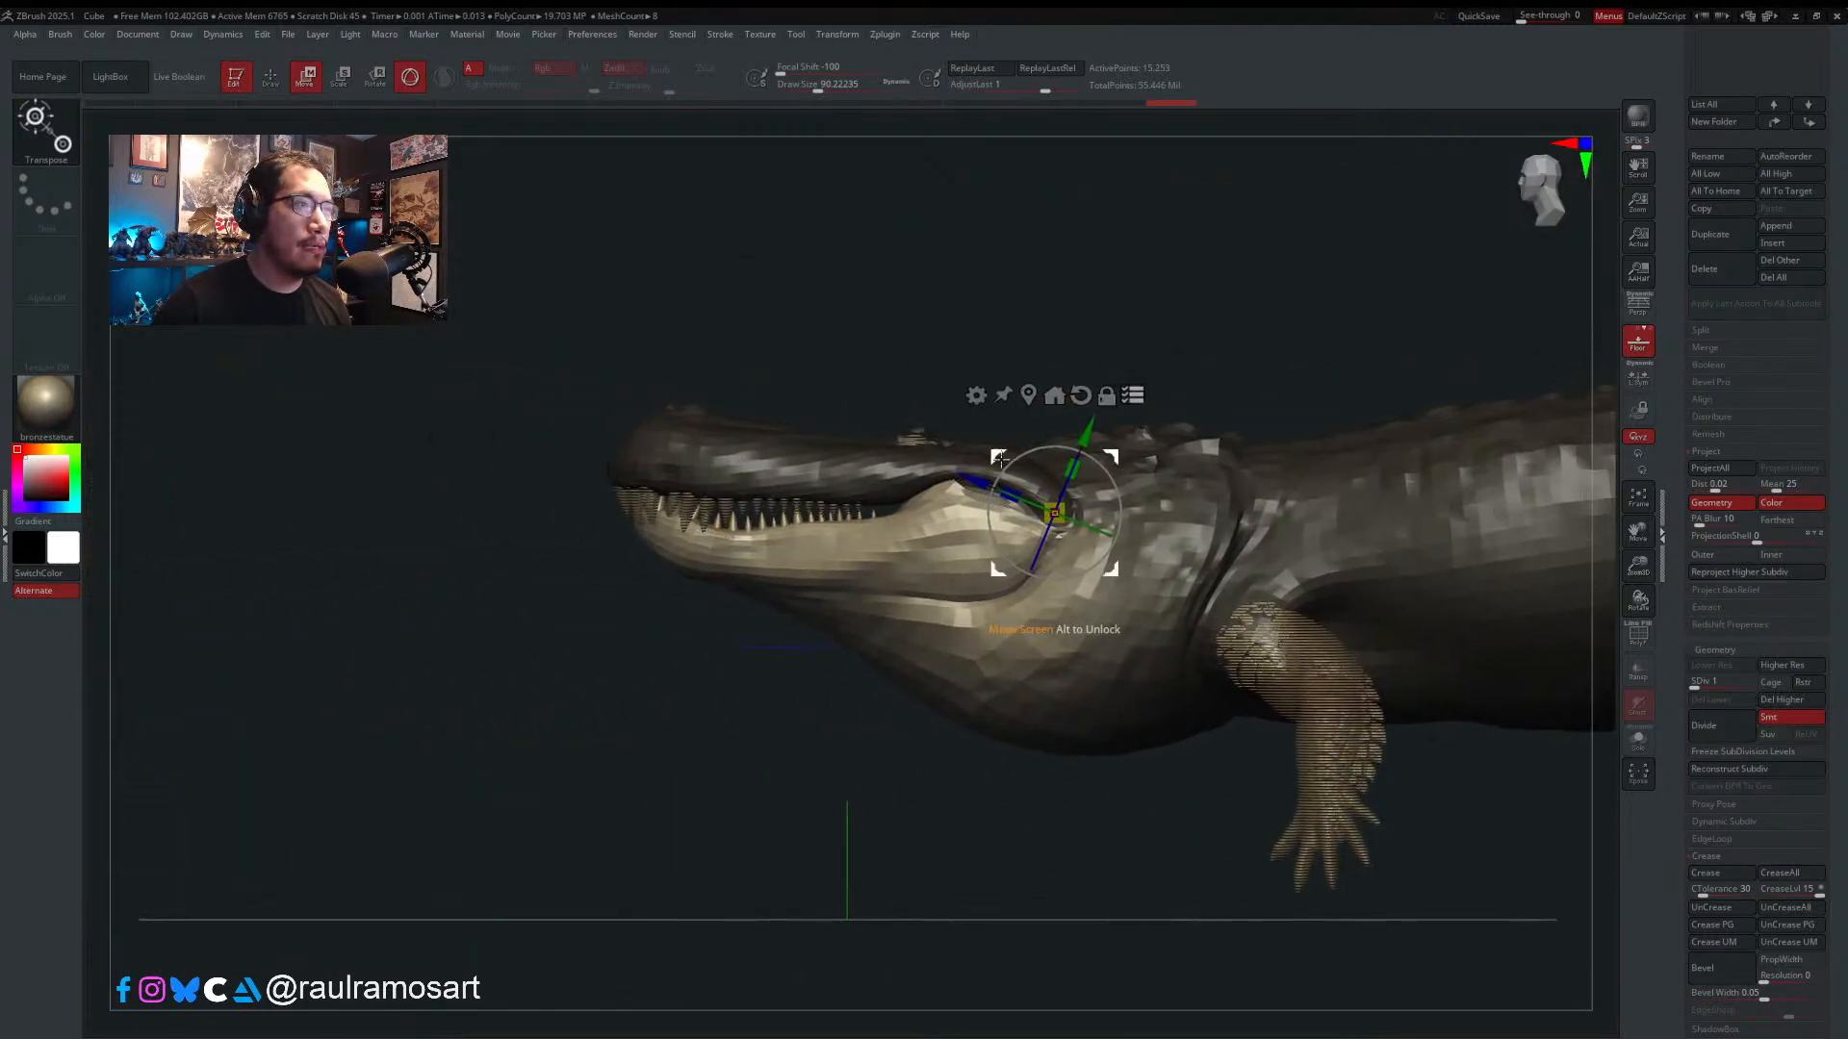
ctrl+right_drag(1023, 483, 1076, 529)
mouse_move(1117, 481)
mouse_down()
mouse_move(1128, 498)
mouse_move(1111, 462)
mouse_move(1114, 486)
mouse_up()
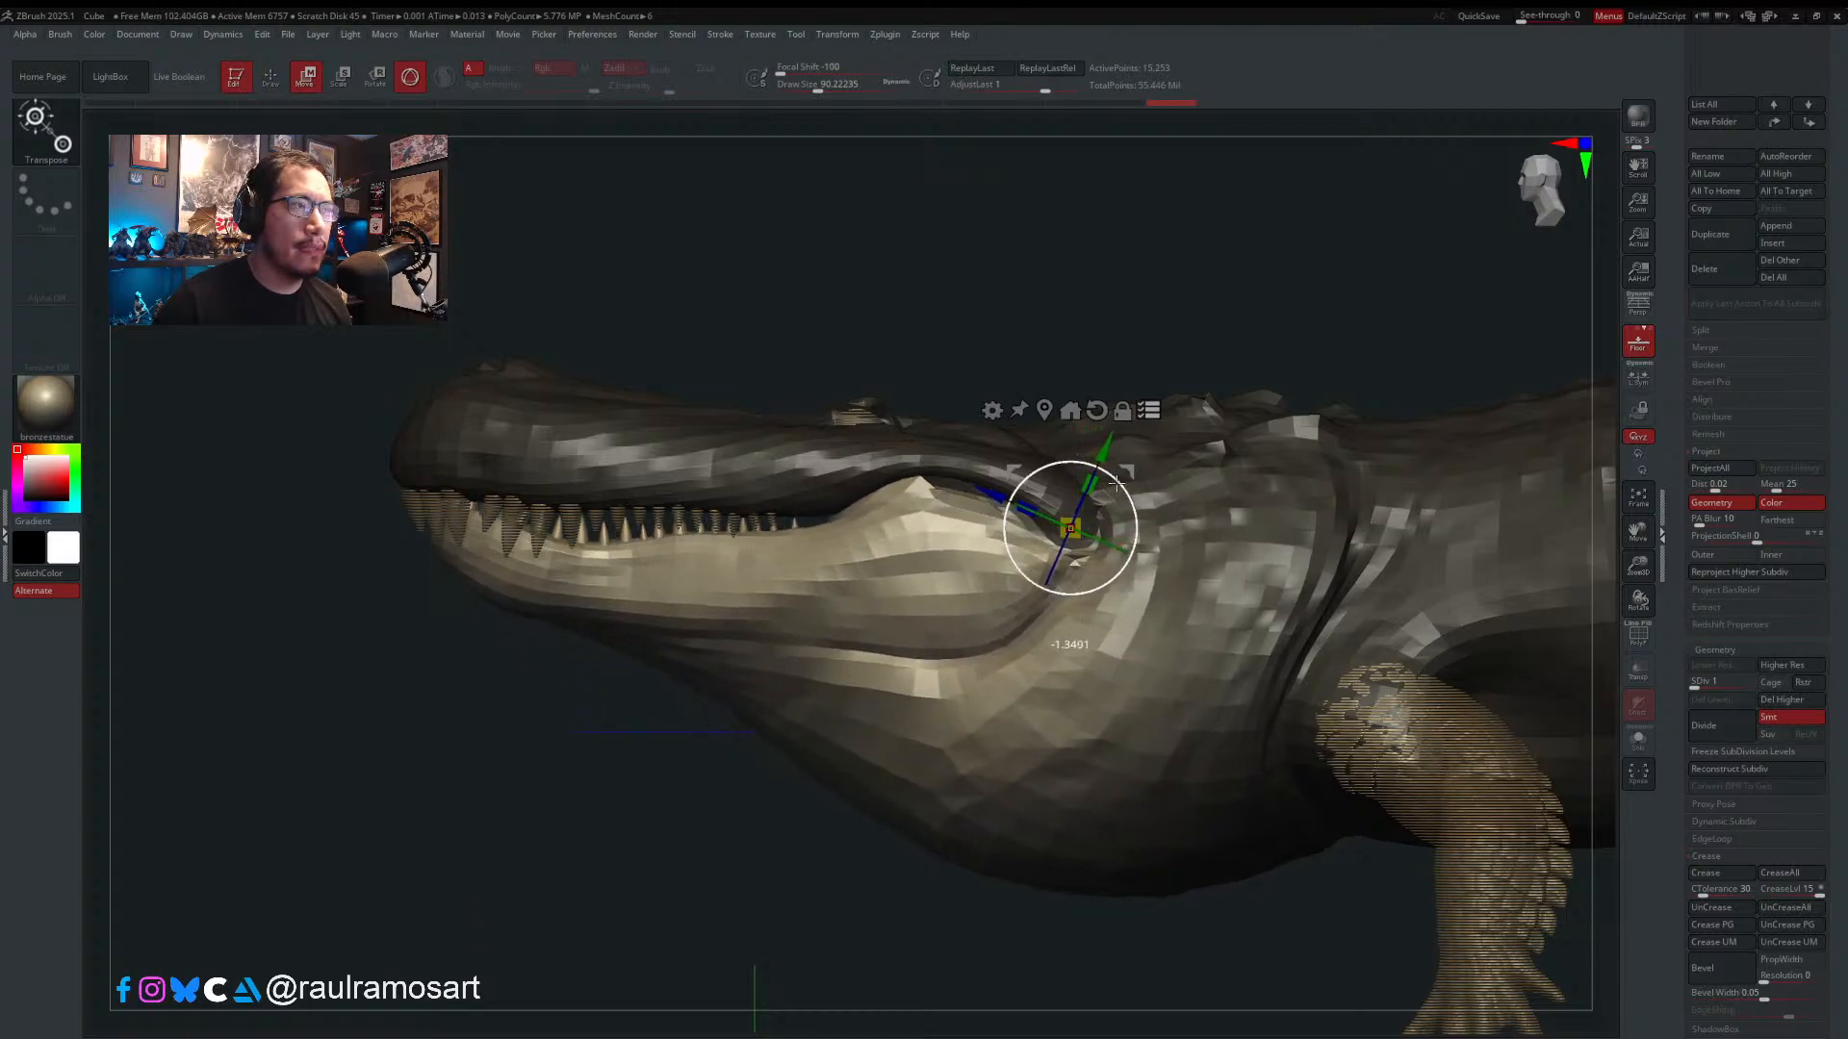
drag(1117, 481, 1118, 479)
- Return to Draw mode and inspect from below and from the side how the lower jaw fits inside the upper teeth
key(q)
mouse_move(713, 524)
right_down()
mouse_move(742, 437)
mouse_move(688, 525)
mouse_move(608, 504)
mouse_move(638, 623)
mouse_move(722, 306)
right_up()
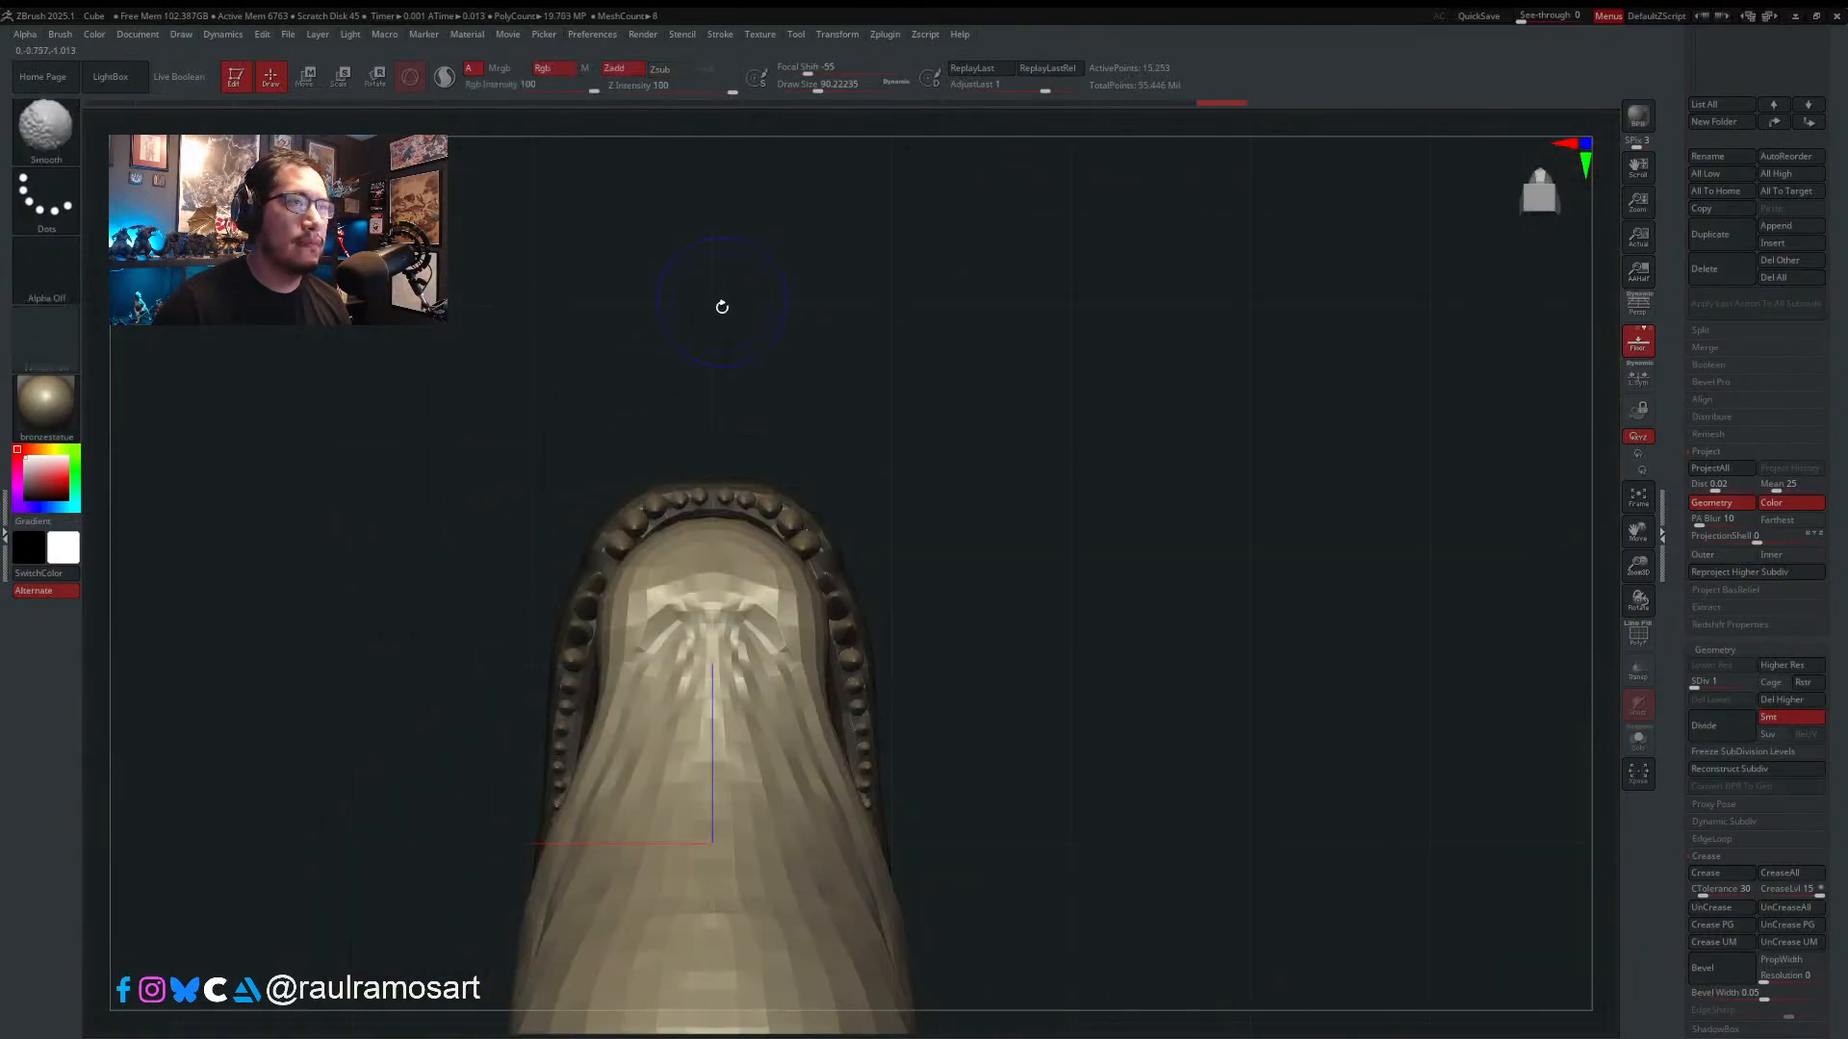
mouse_move(780, 556)
right_down()
mouse_move(846, 548)
mouse_move(839, 616)
mouse_move(770, 721)
mouse_move(765, 553)
mouse_move(808, 520)
mouse_move(931, 527)
mouse_move(856, 622)
right_up()
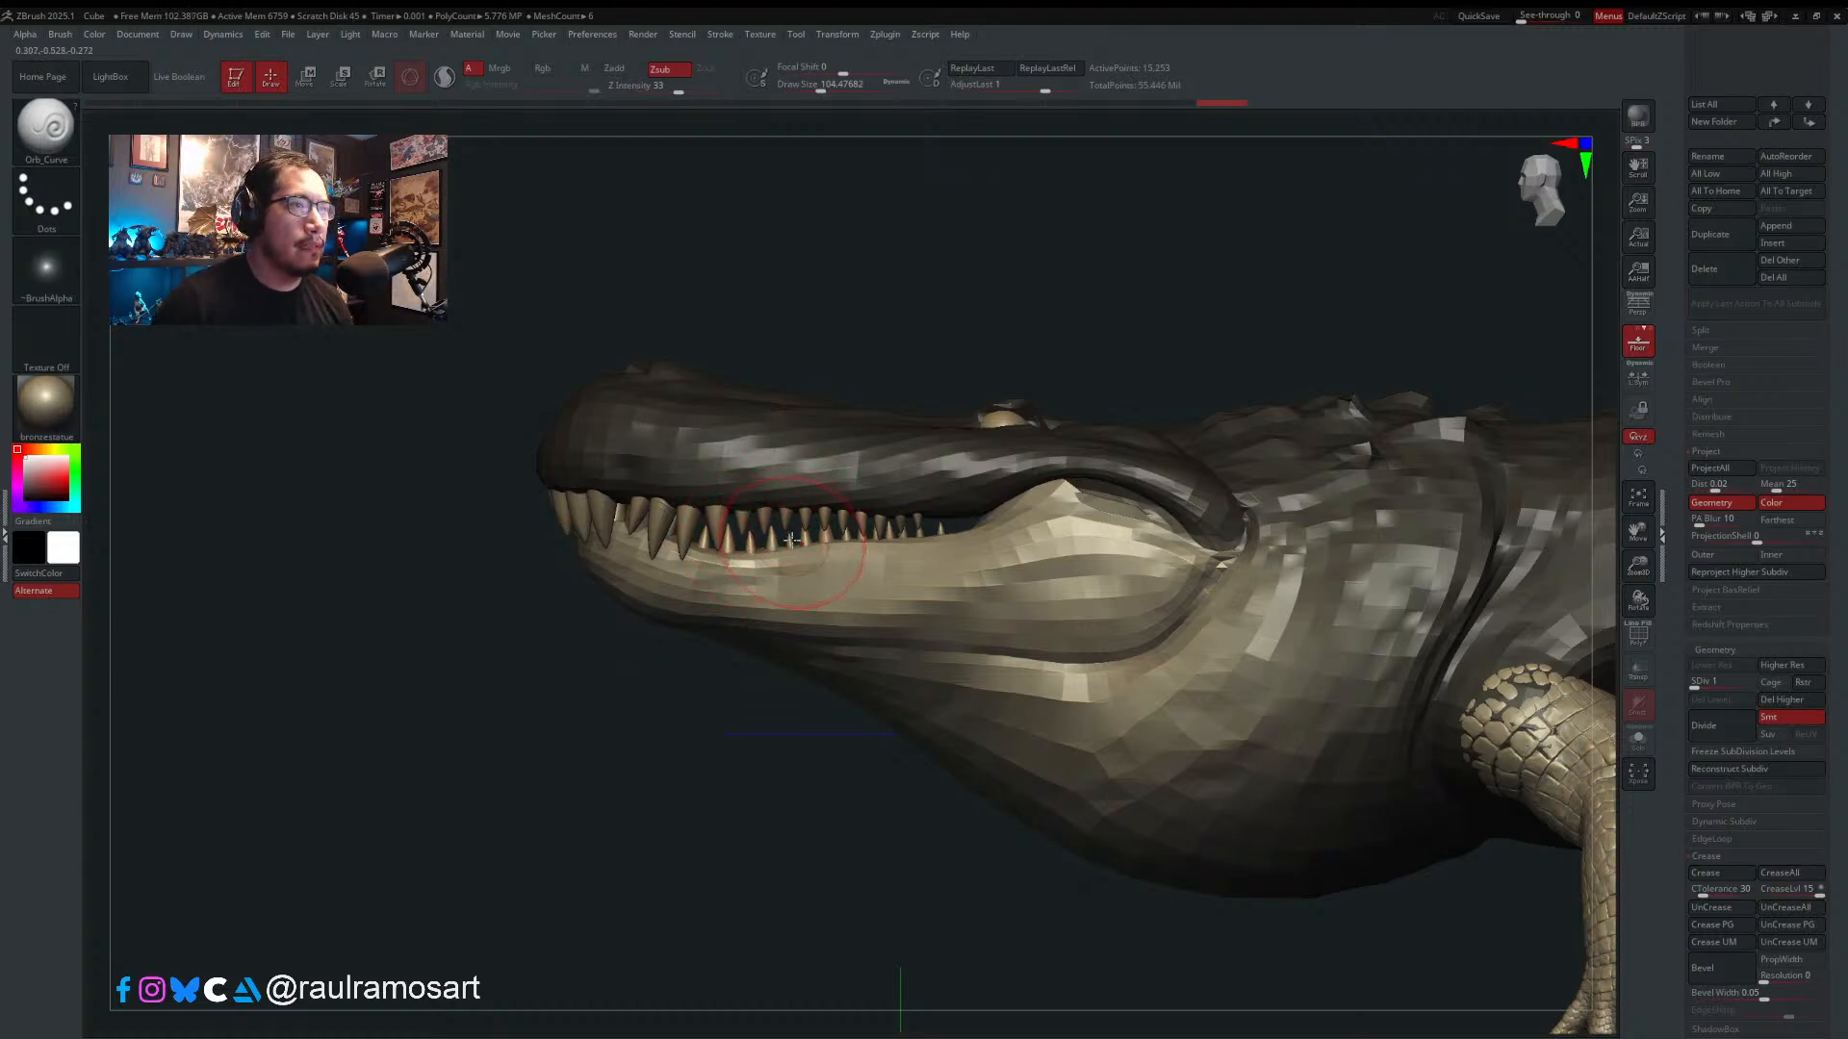
mouse_move(788, 543)
right_down()
mouse_move(801, 473)
mouse_move(867, 429)
mouse_move(832, 445)
mouse_move(813, 592)
mouse_move(797, 541)
right_up()
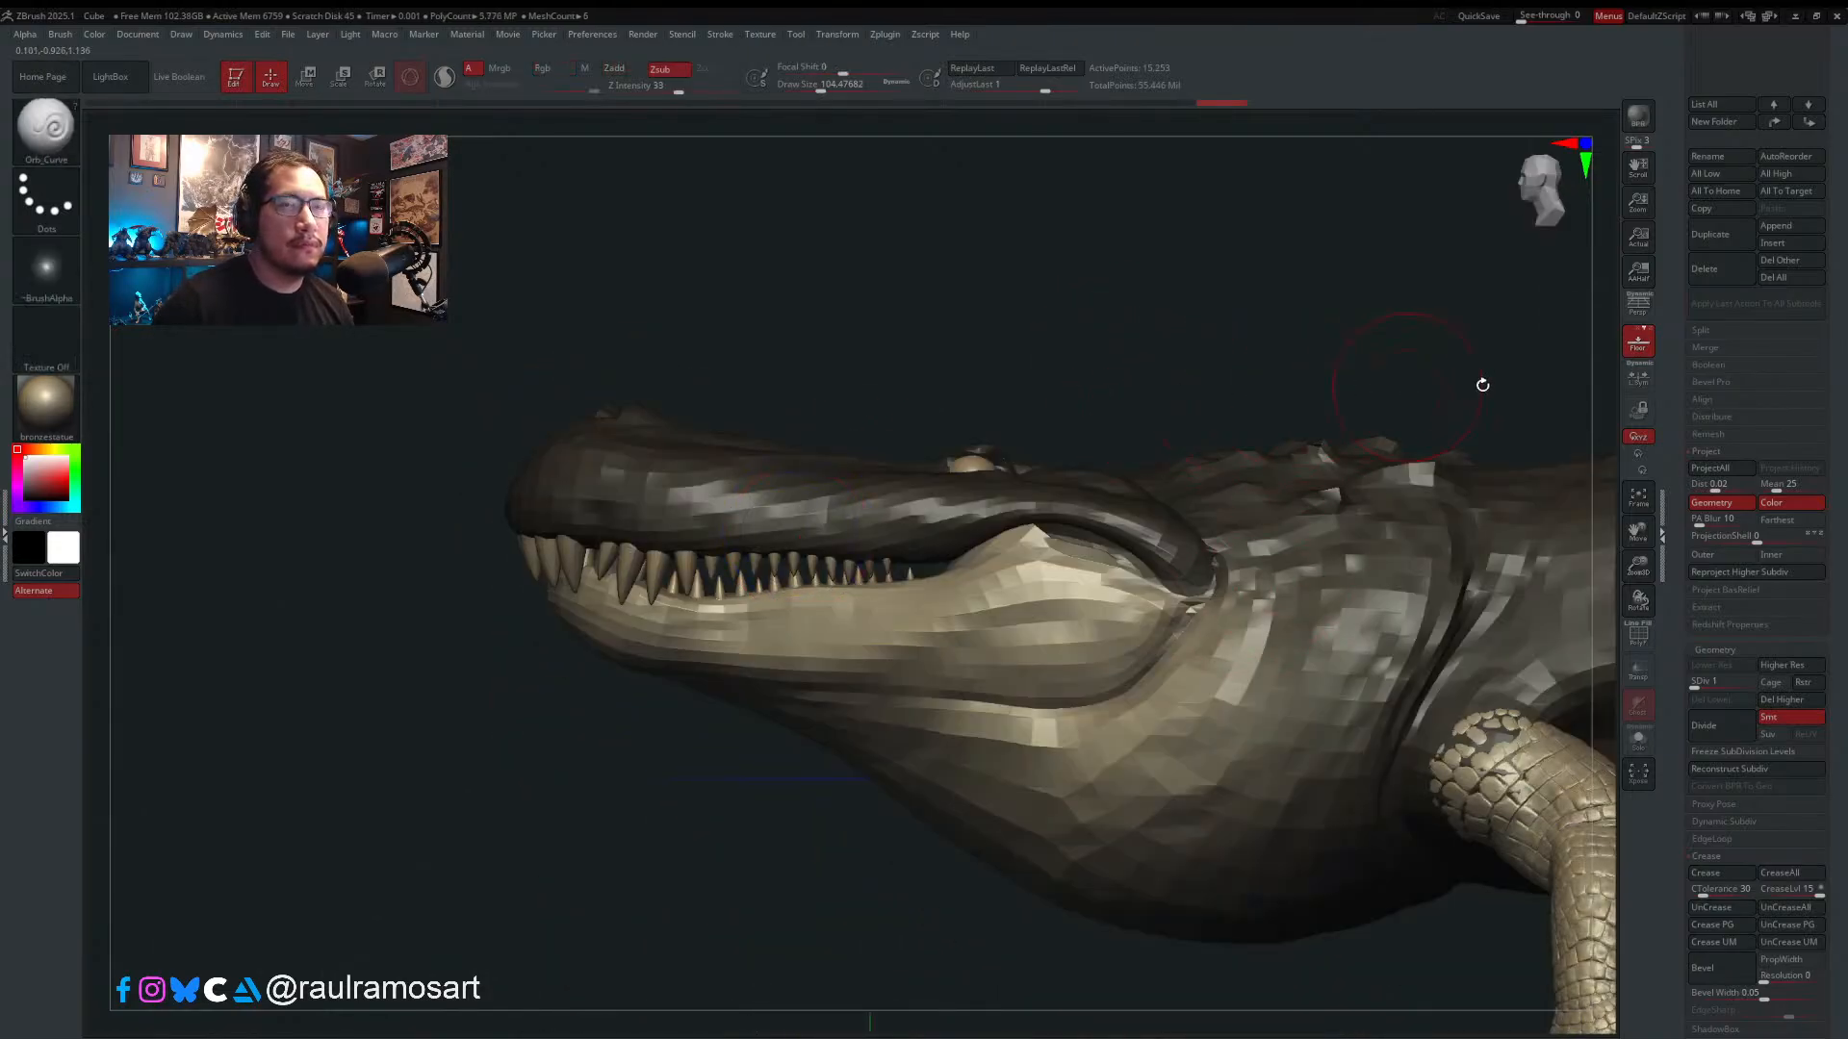
- Raise the body mesh to subdivision level 6 and set the draw size to about 132
scroll(1834, 486, down, 10)
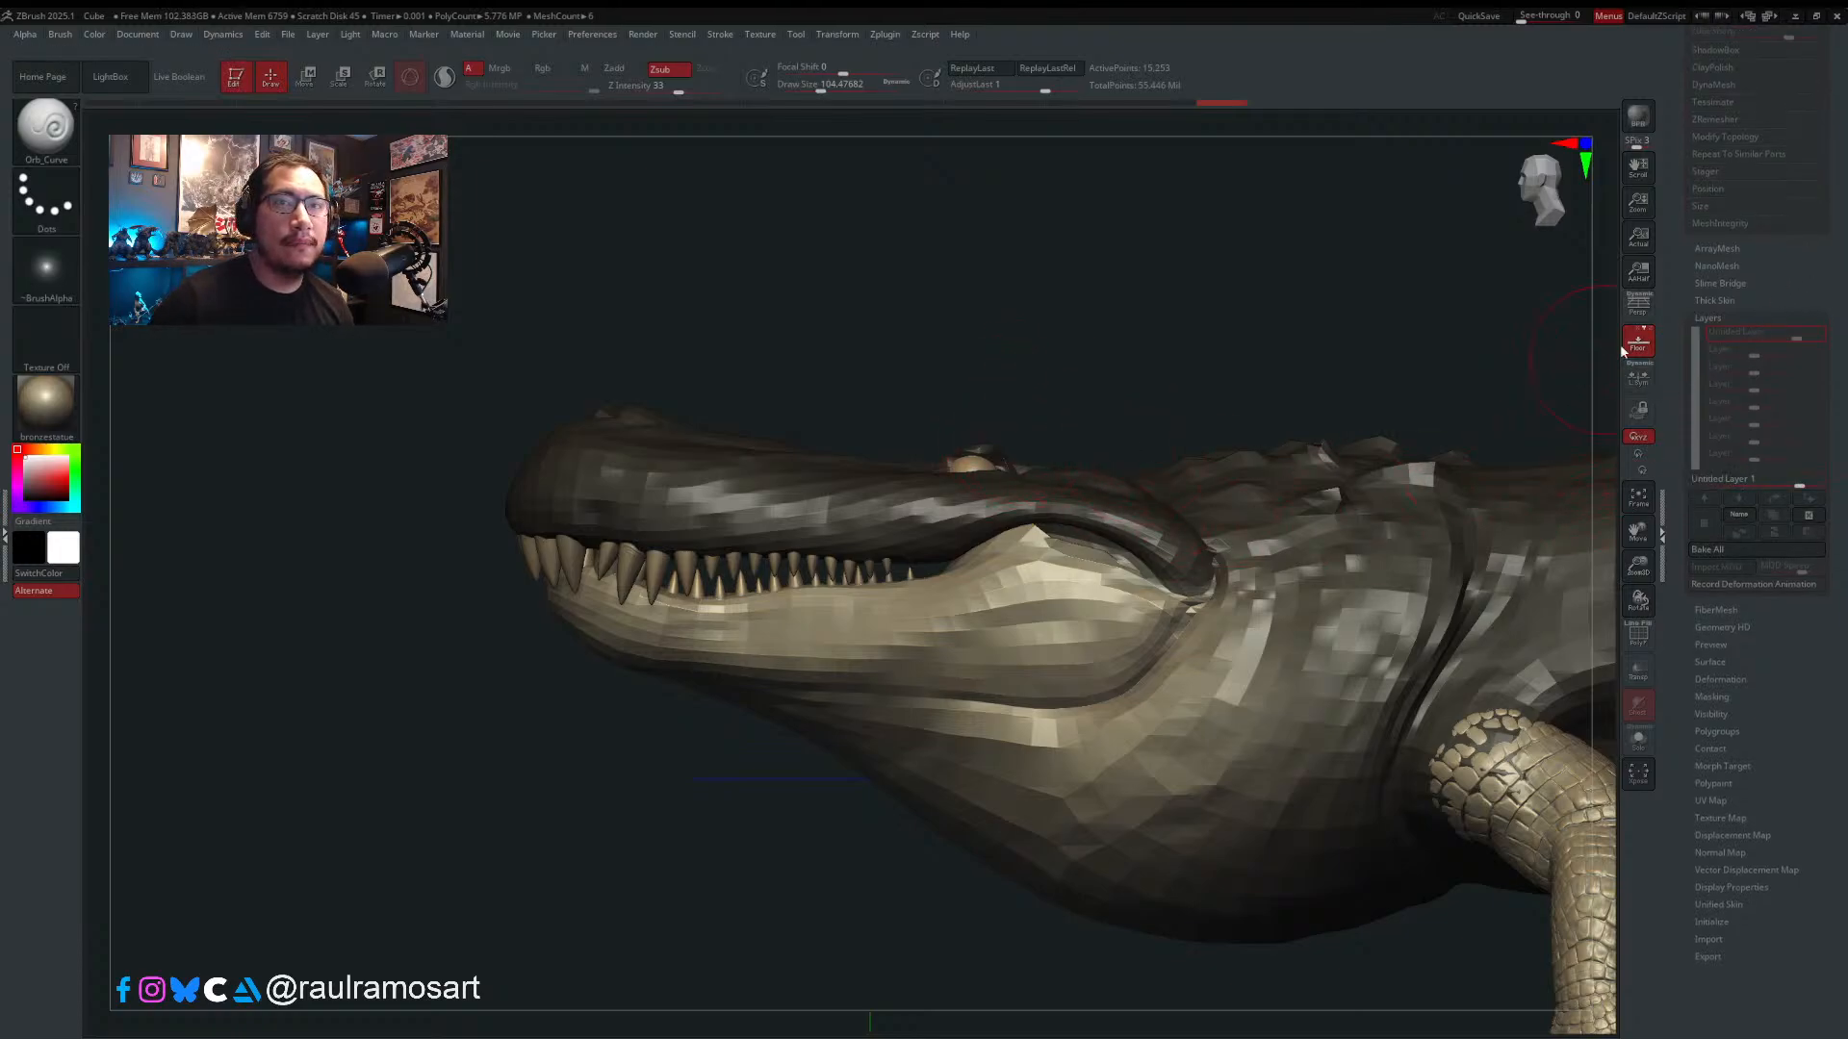
scroll(1700, 251, up, 10)
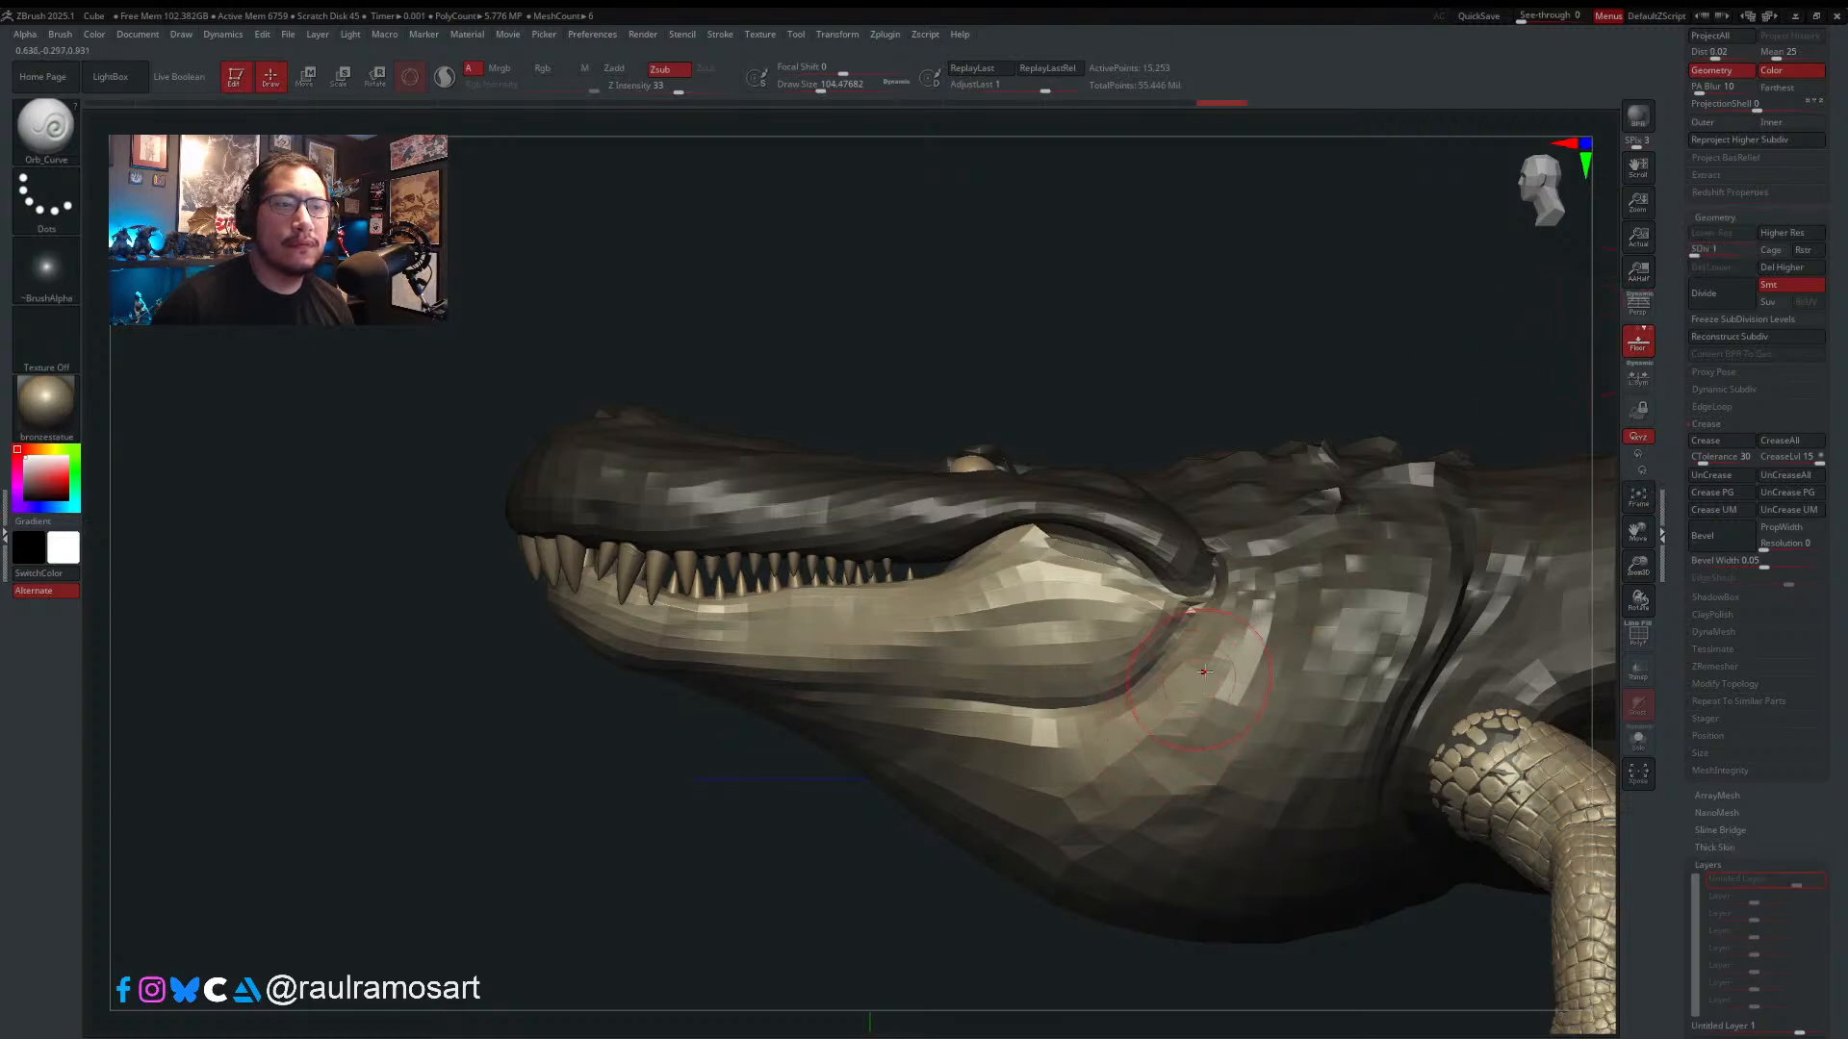
key(s)
drag(1210, 667, 1227, 667)
alt+right_drag(1212, 830, 1047, 632)
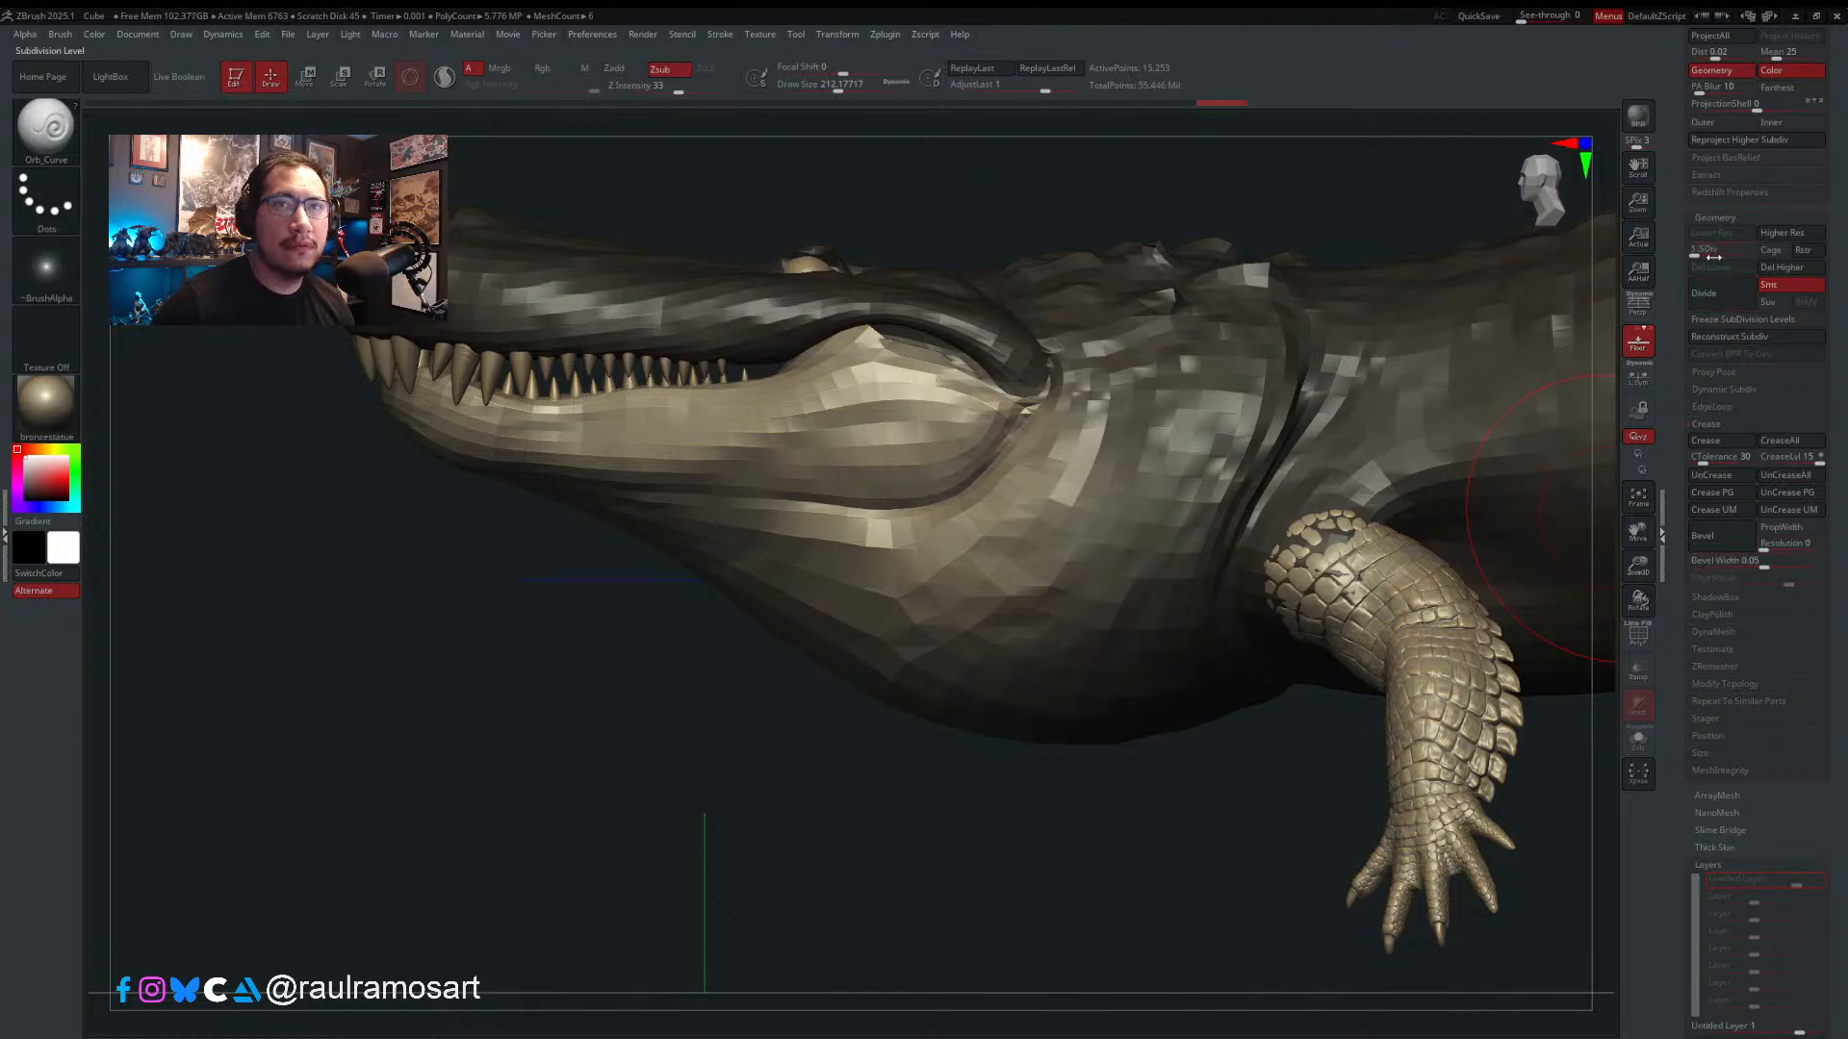
drag(1713, 257, 1753, 255)
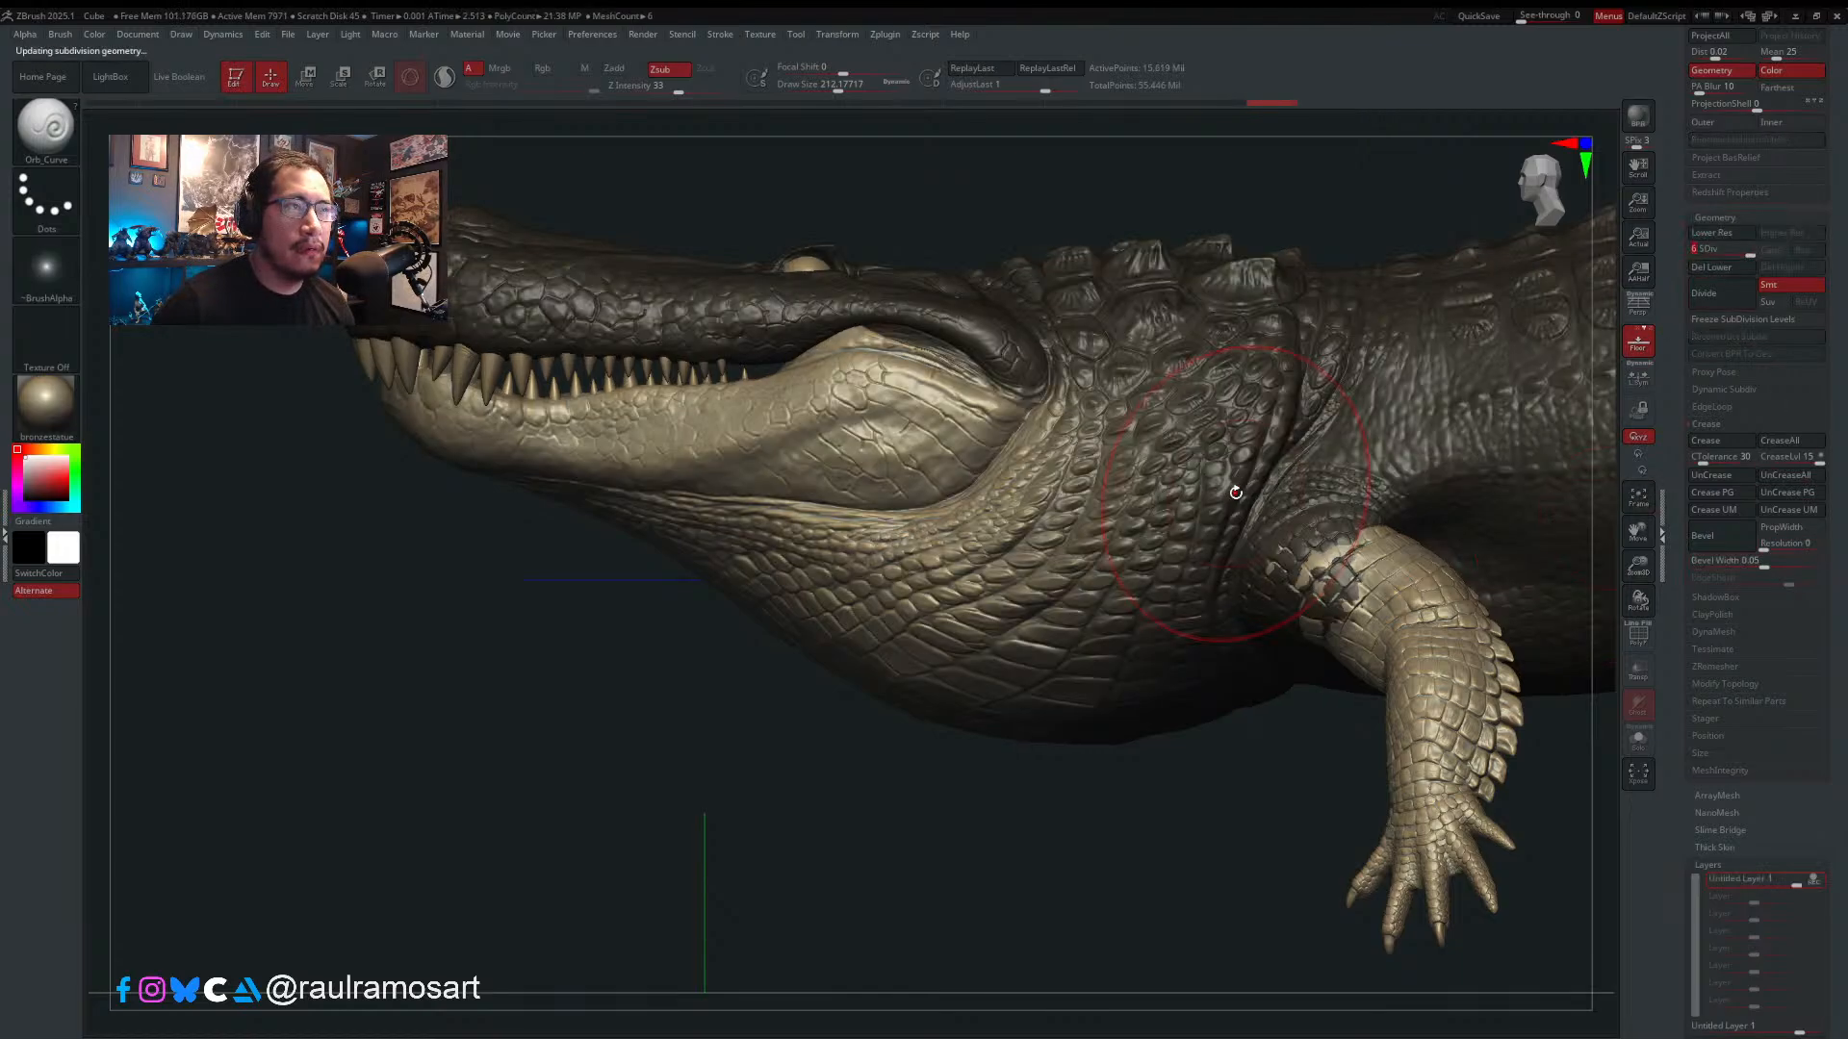
key(s)
drag(907, 533, 895, 531)
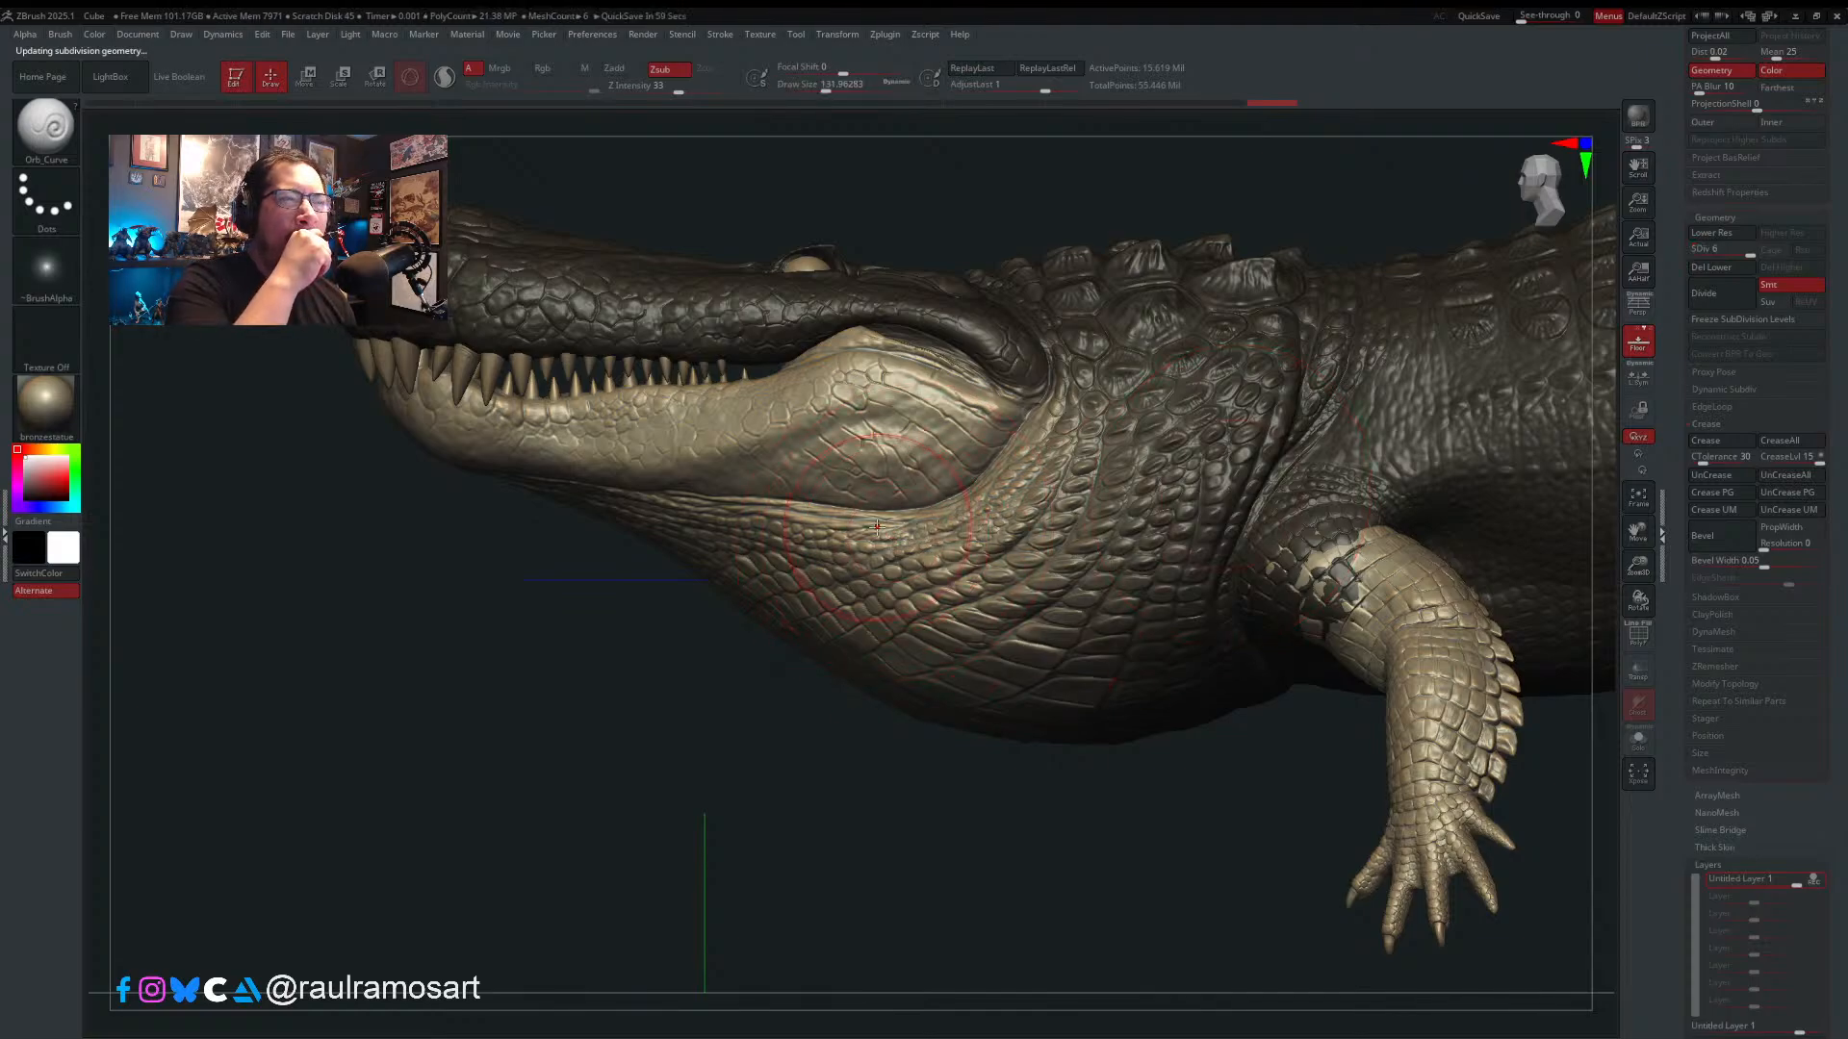
- Rename the body mesh's layer holding the jaw pose to Rotation
alt+right_drag(1007, 539, 1045, 604)
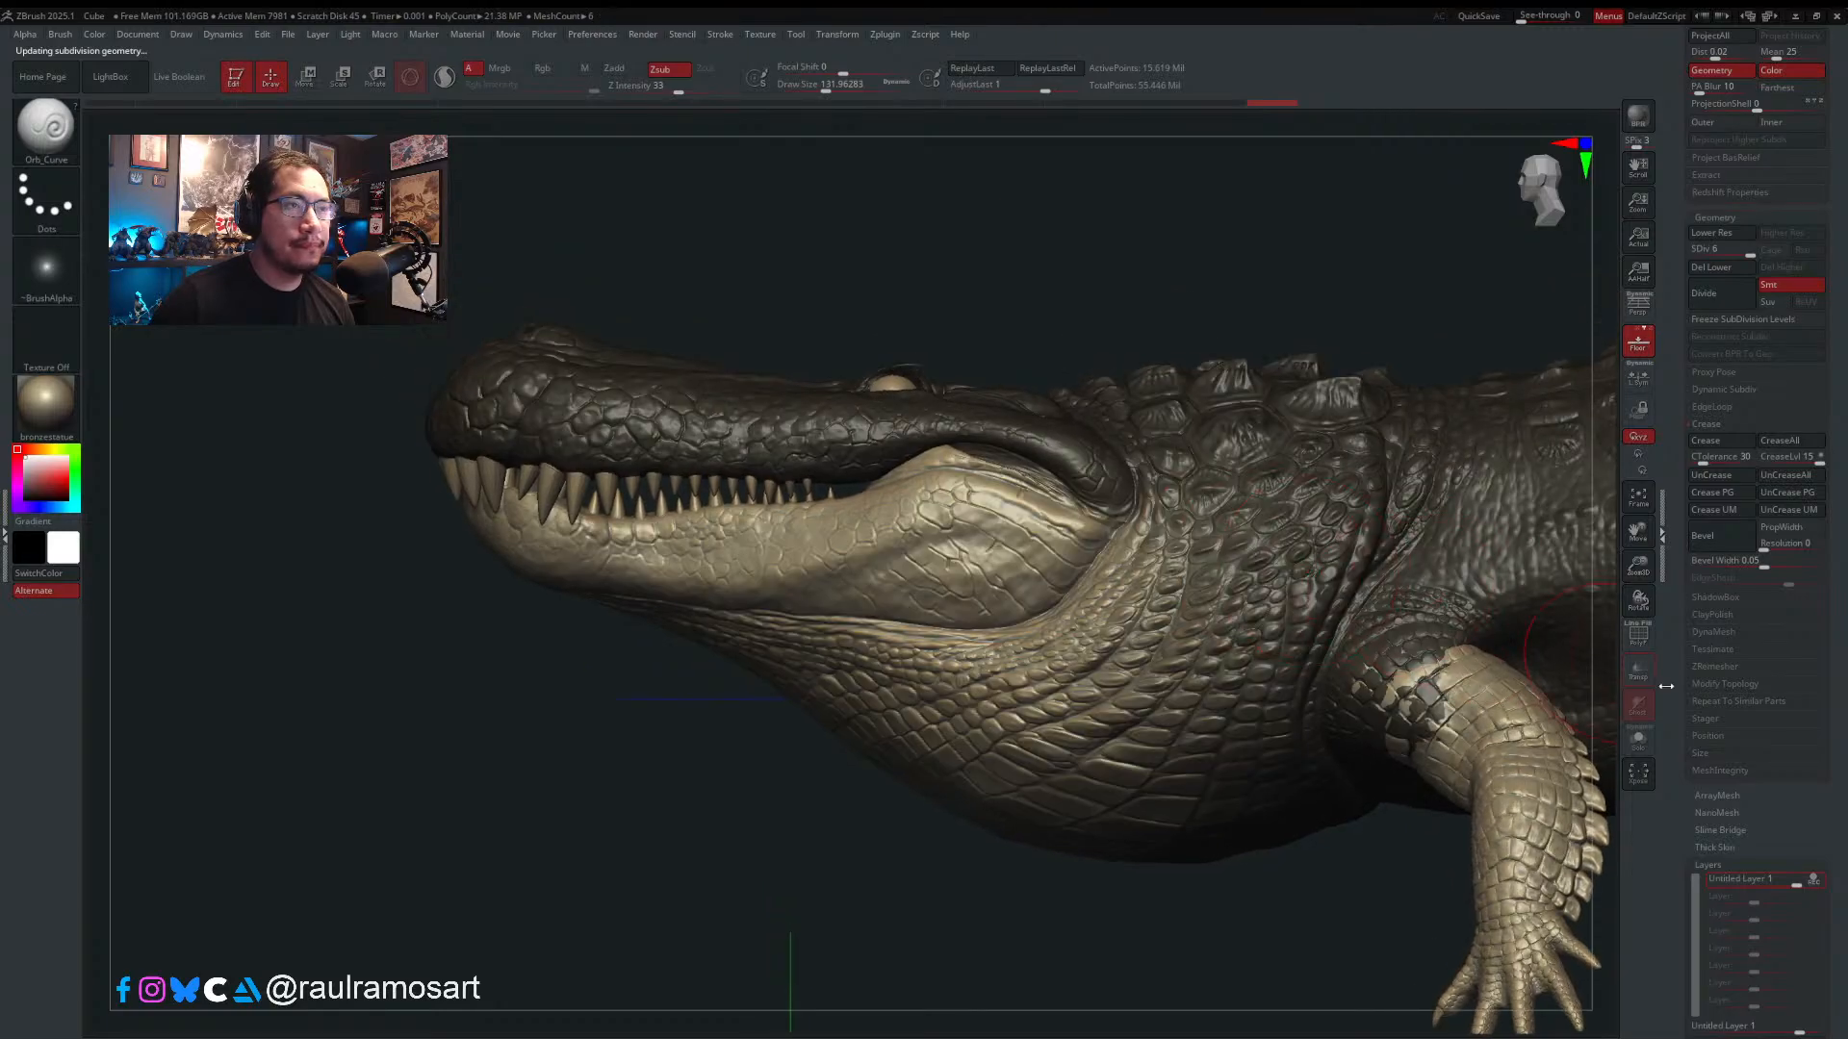
scroll(1822, 824, down, 5)
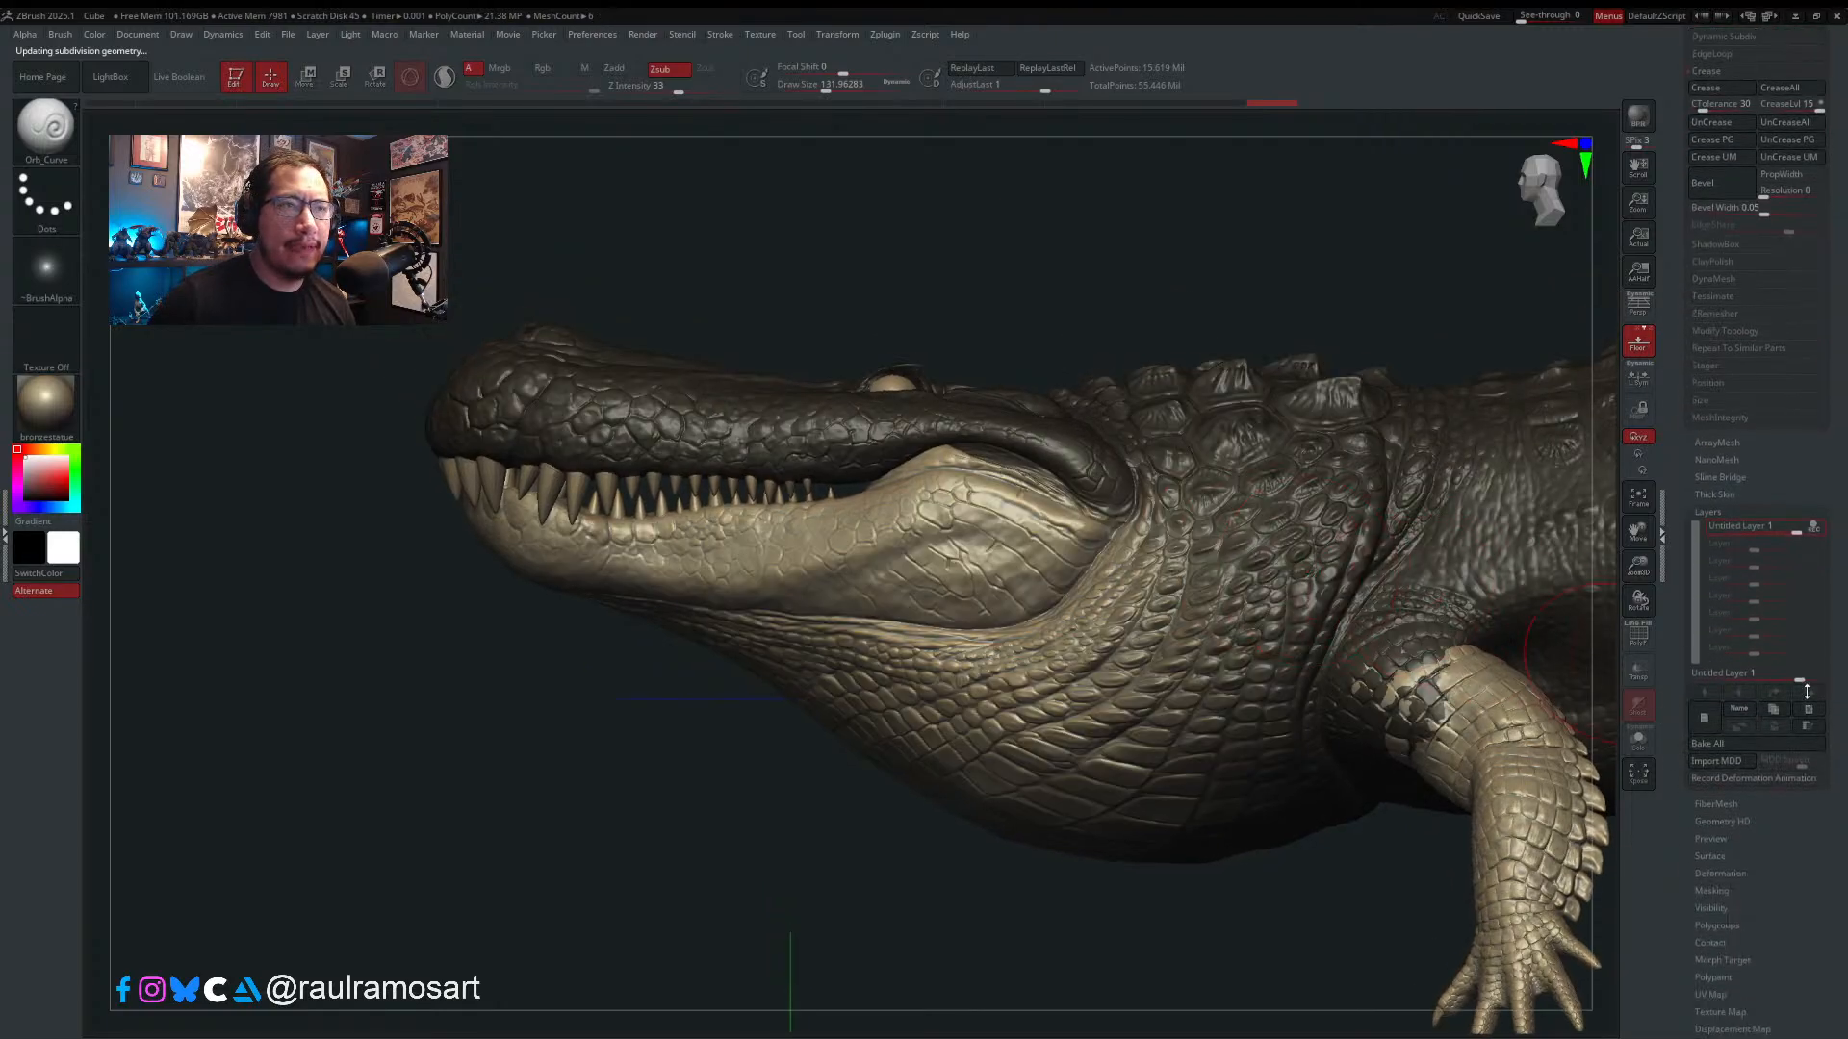
click(1752, 632)
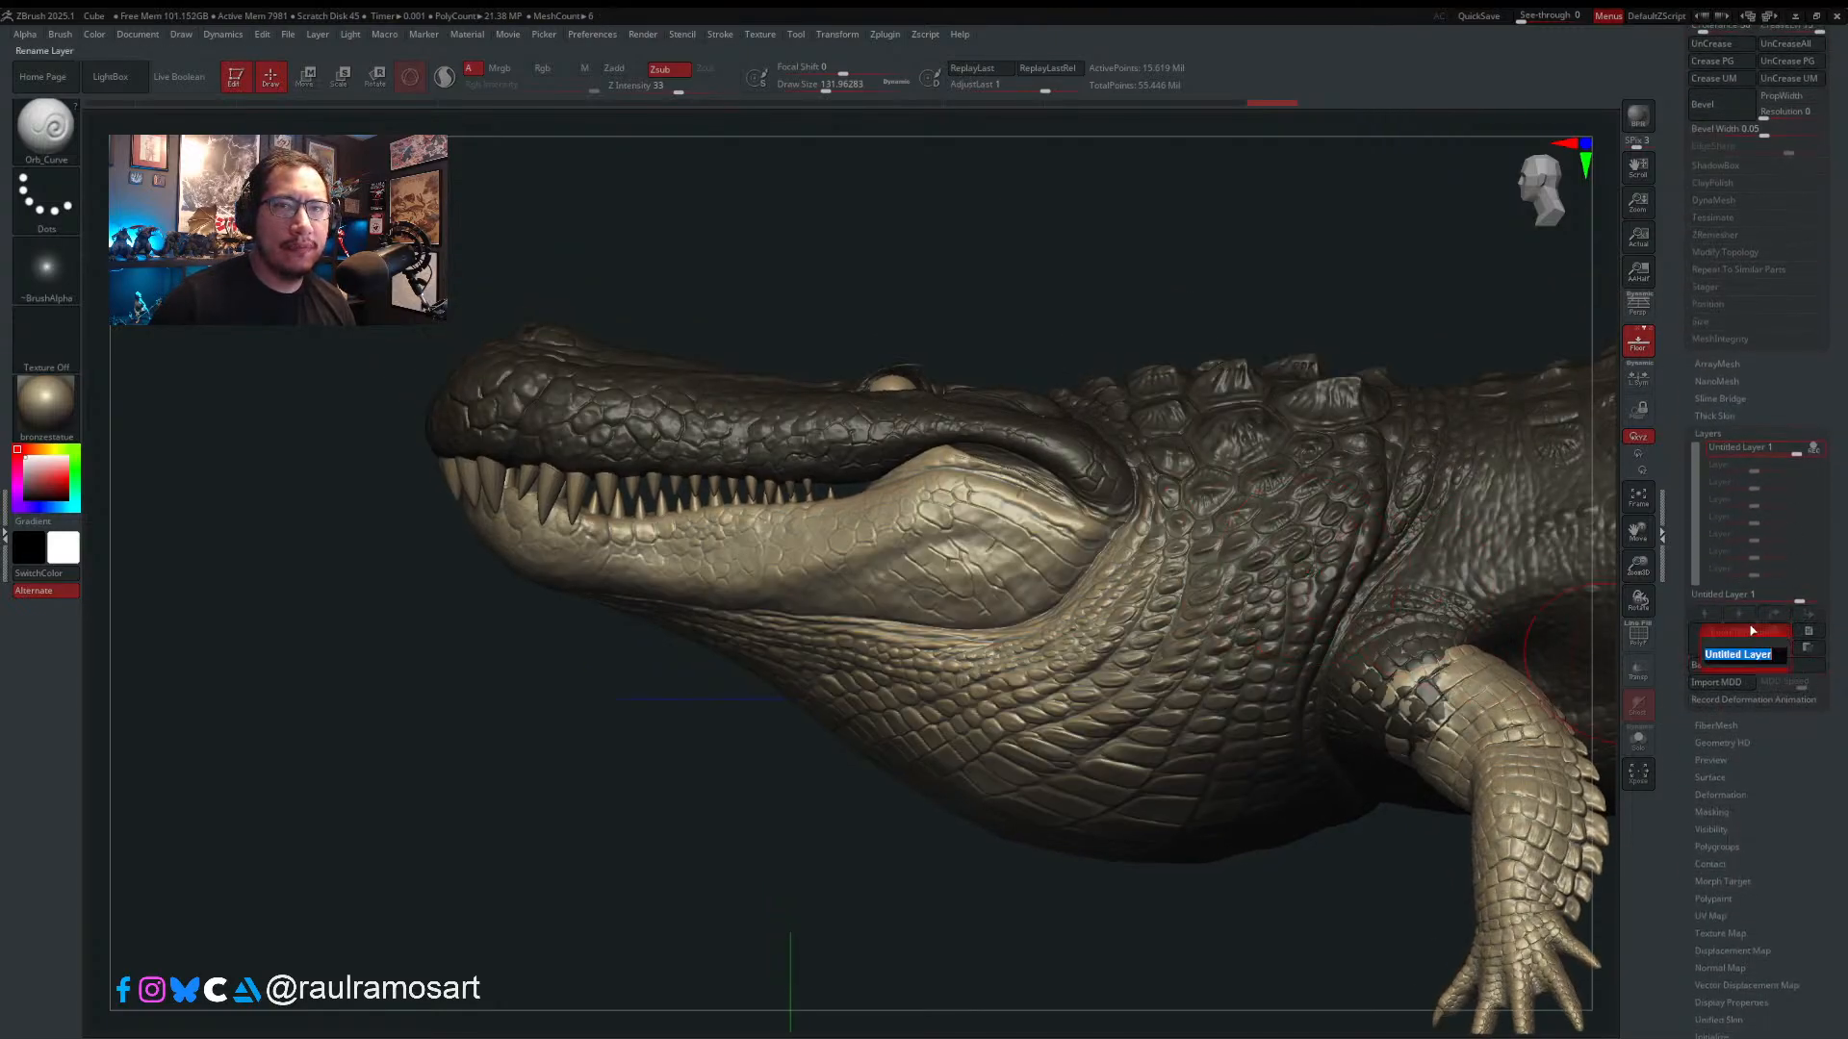
text(To)
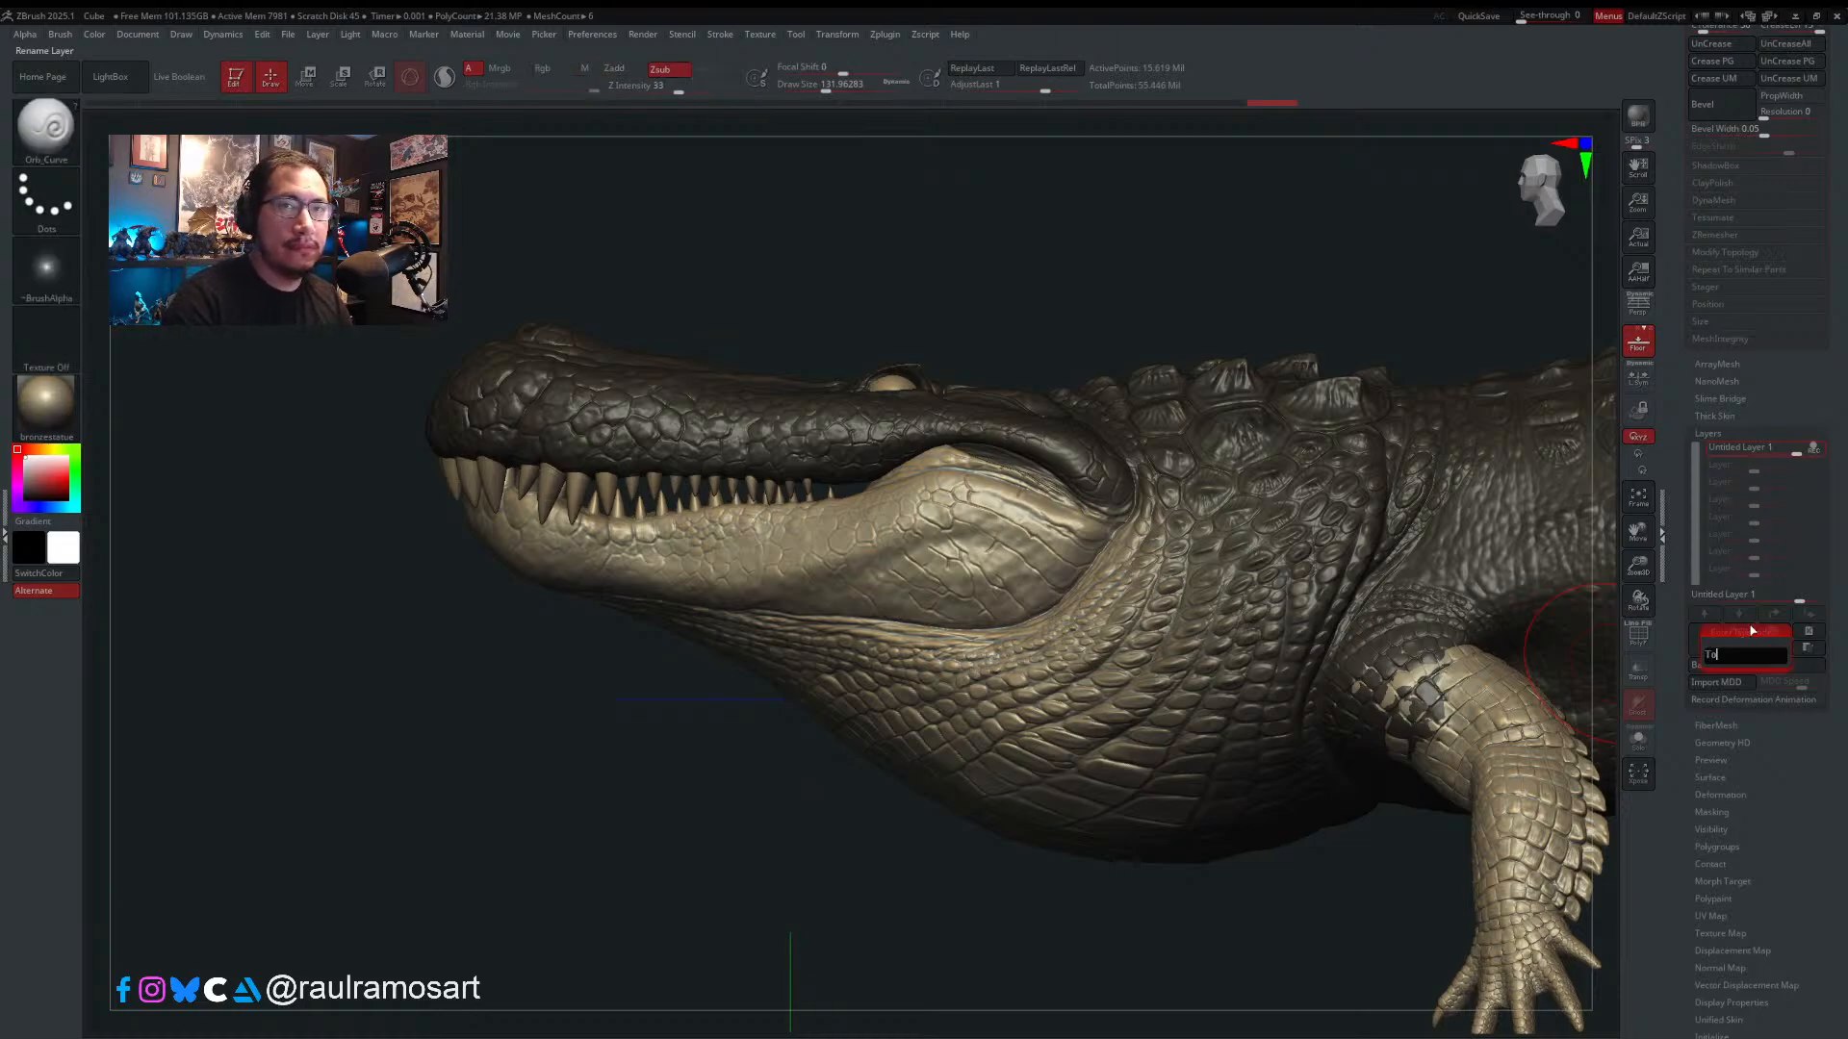
key(BackSpace)
text(Rota)
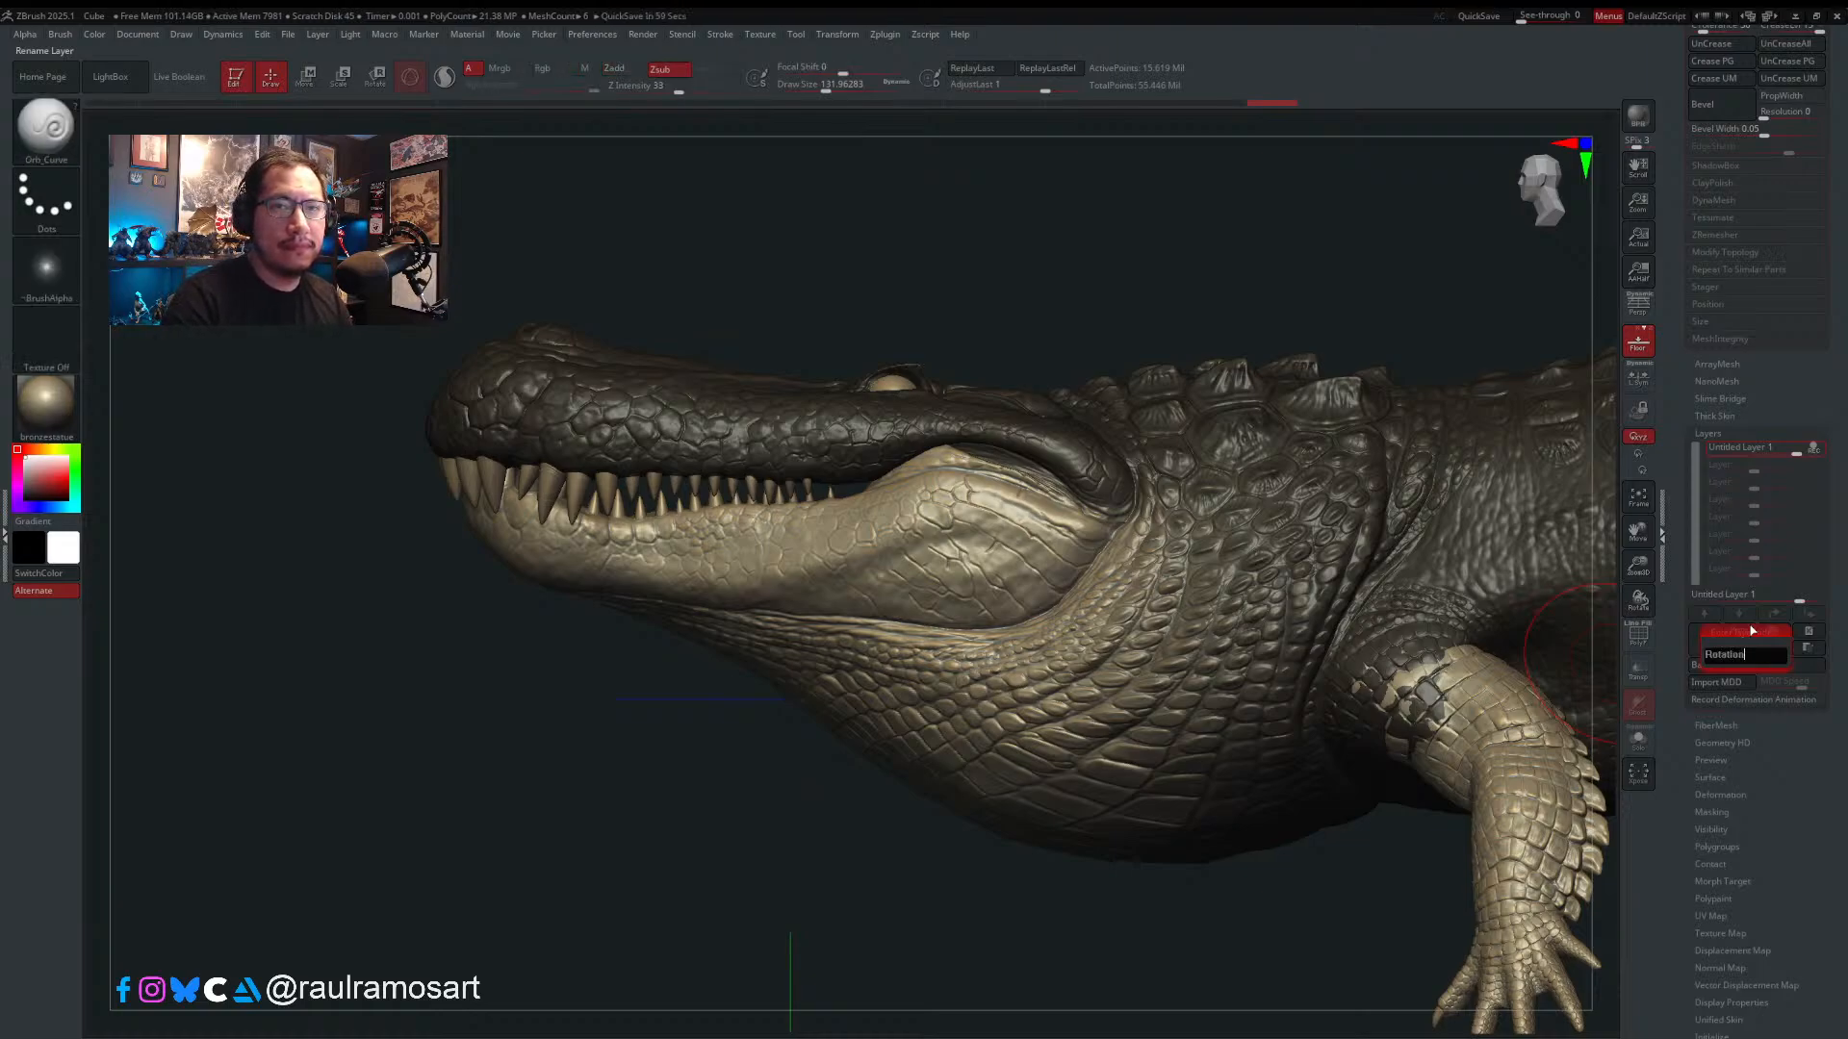
text(tion)
key(Return)
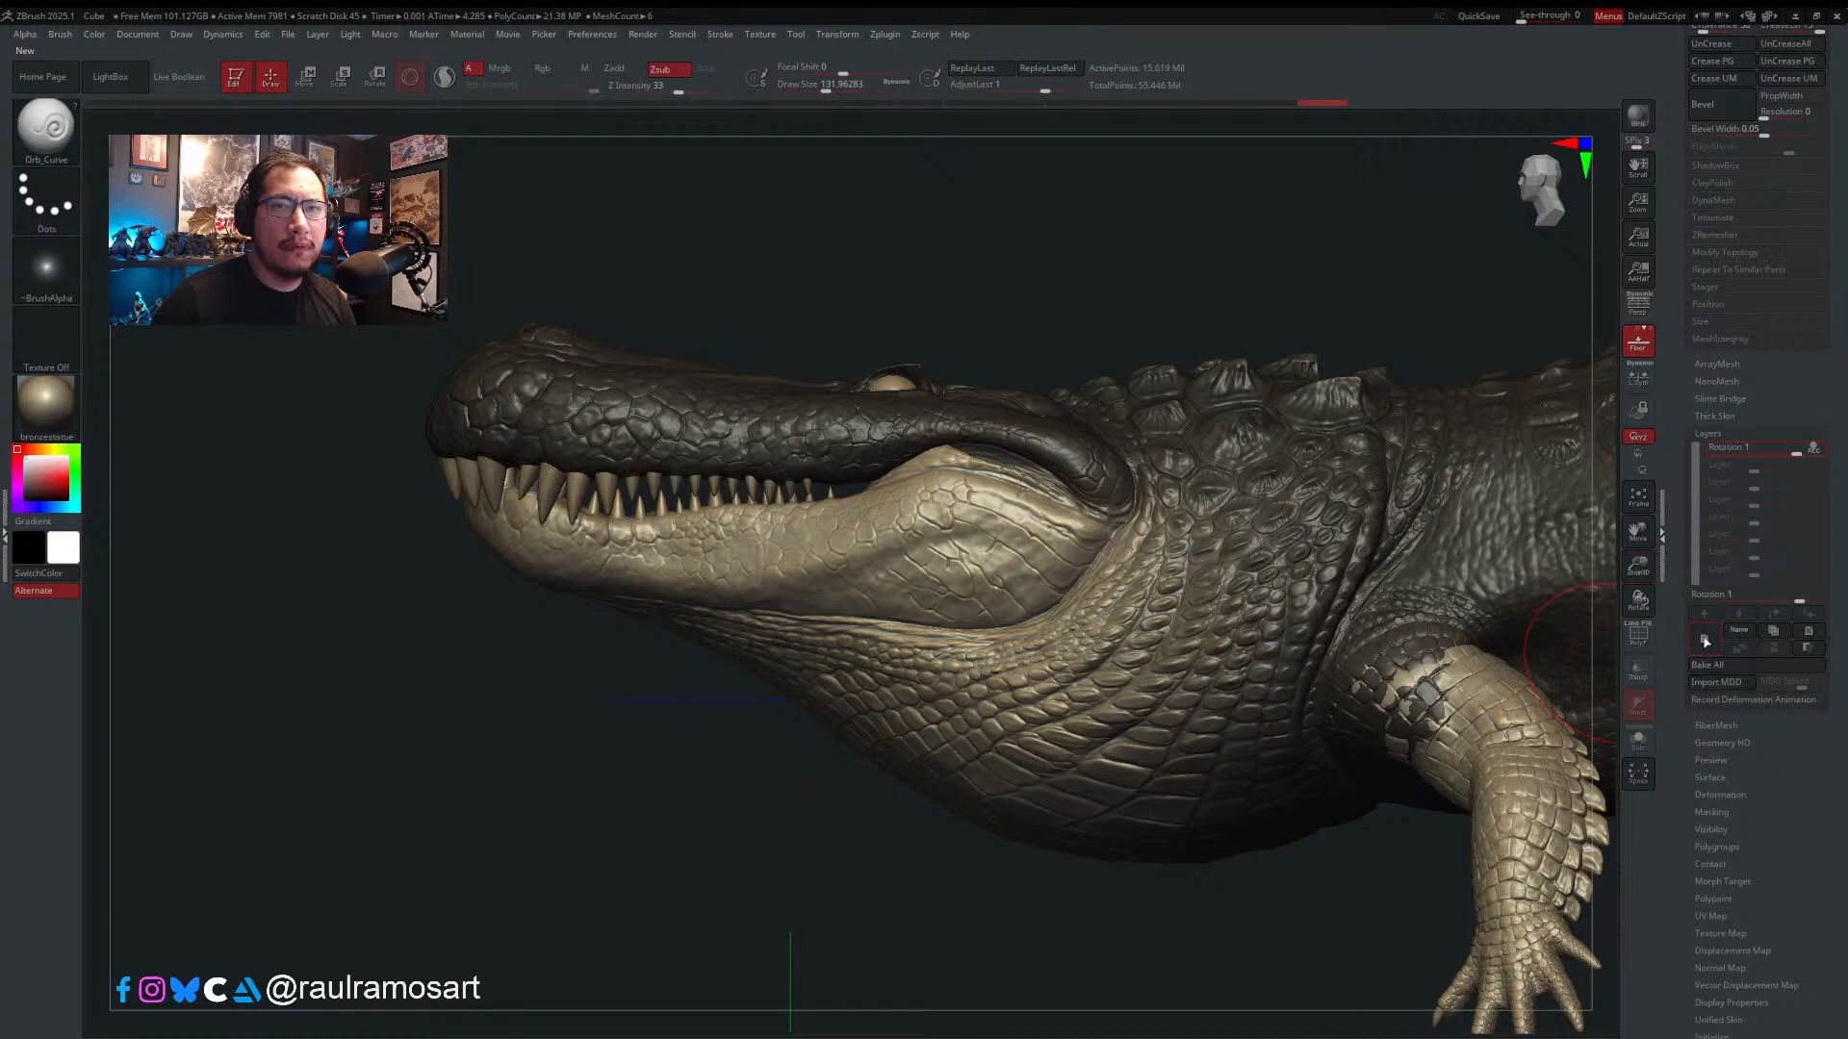
- Add a second layer to the body mesh and name it Ajustments
click(1704, 639)
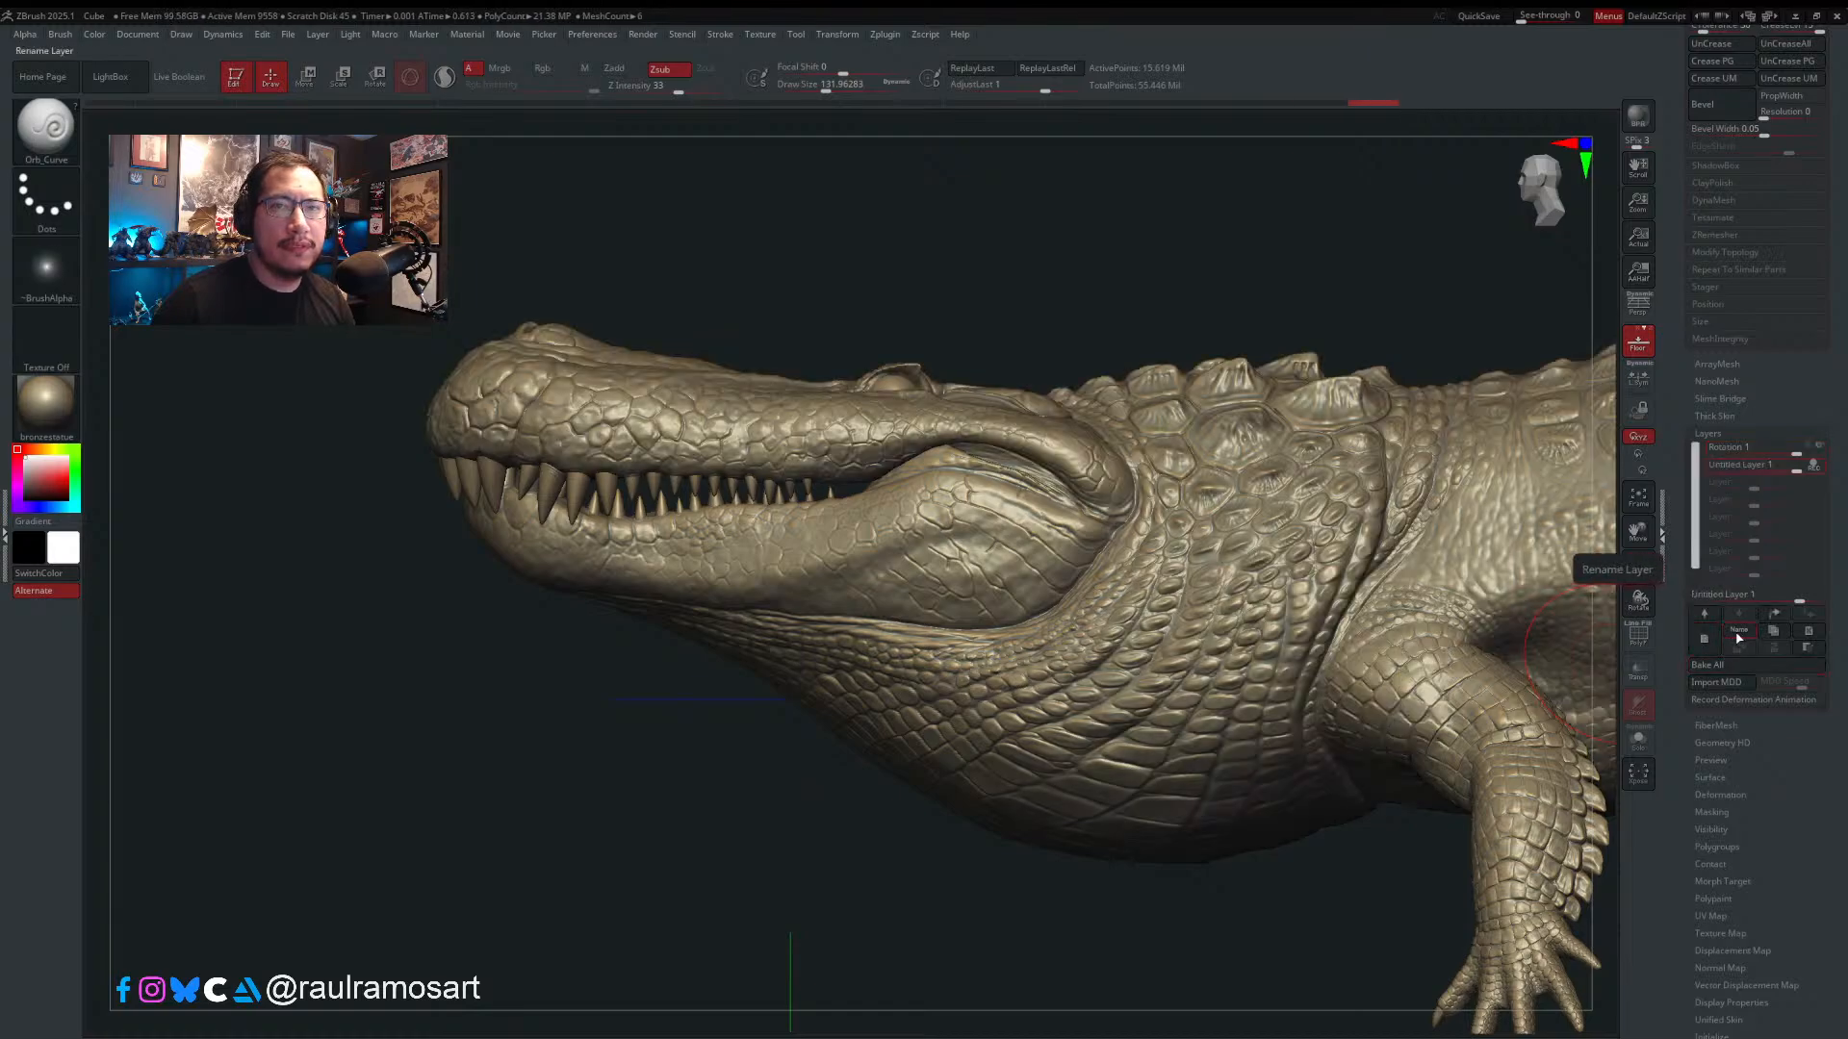
click(1738, 633)
text(Al)
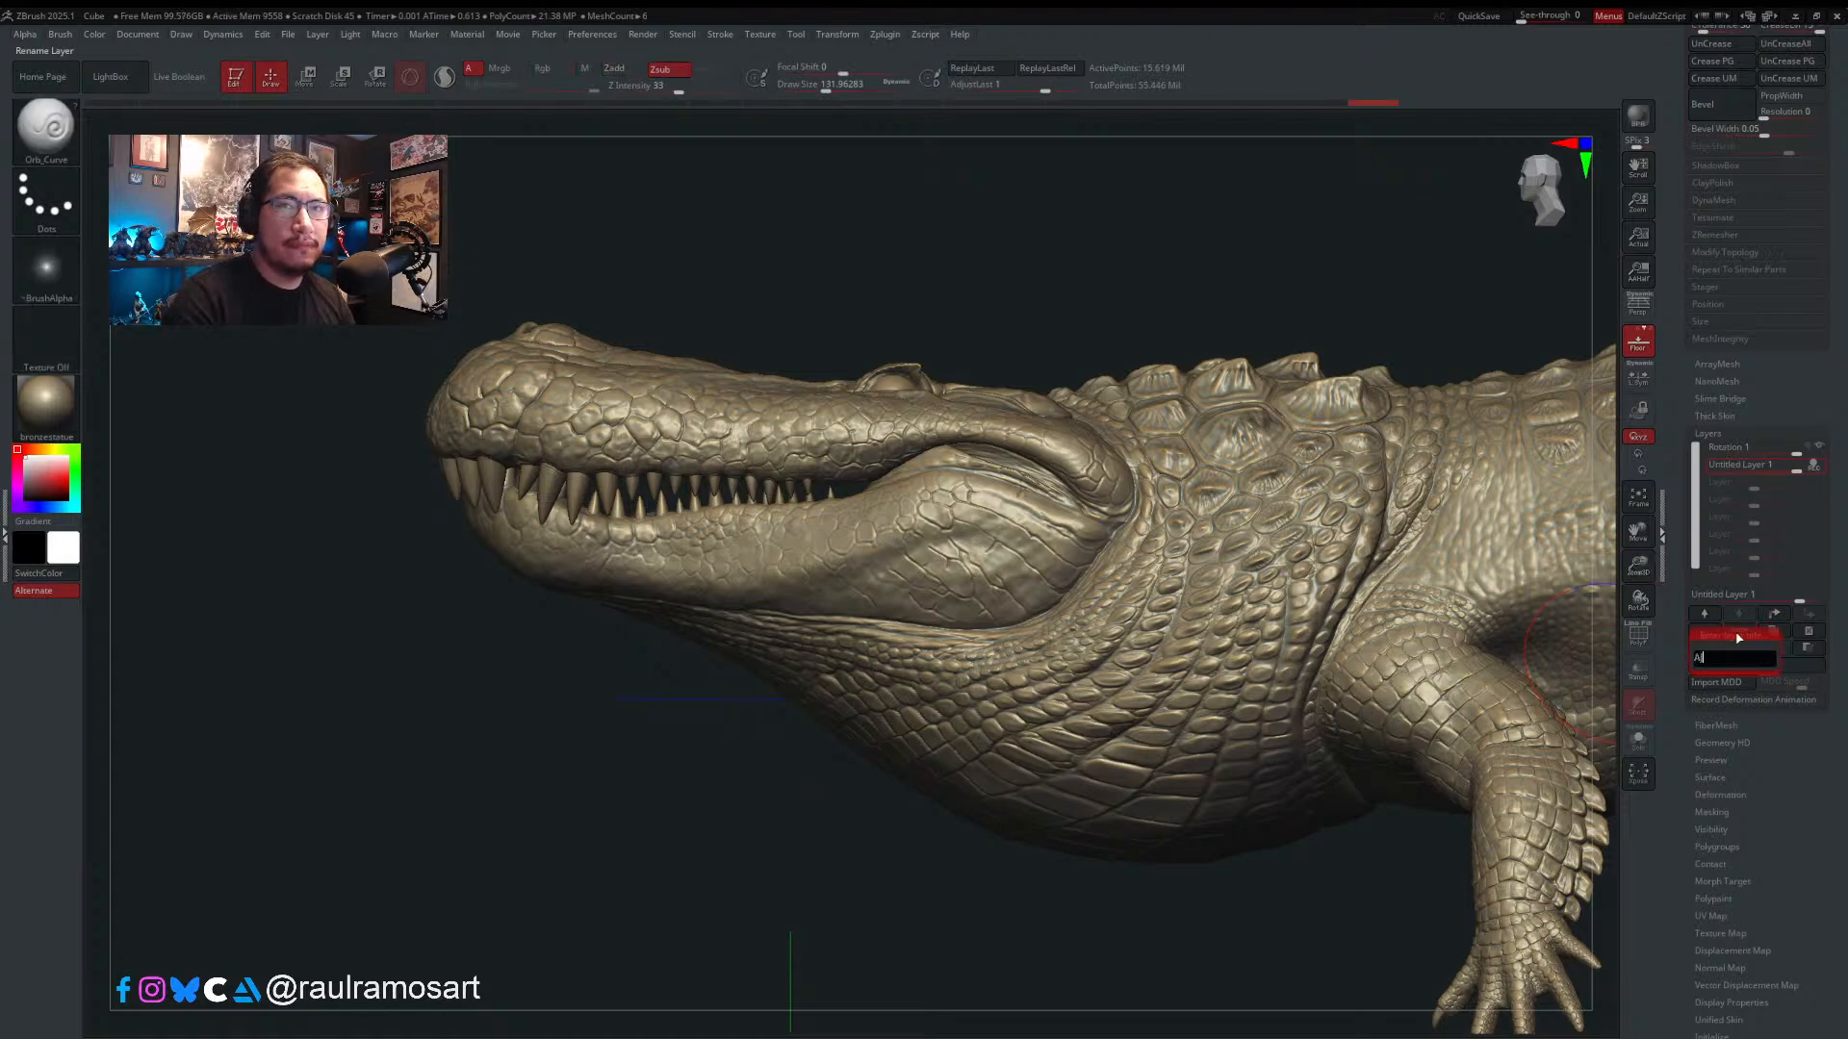
text(ustments)
key(Return)
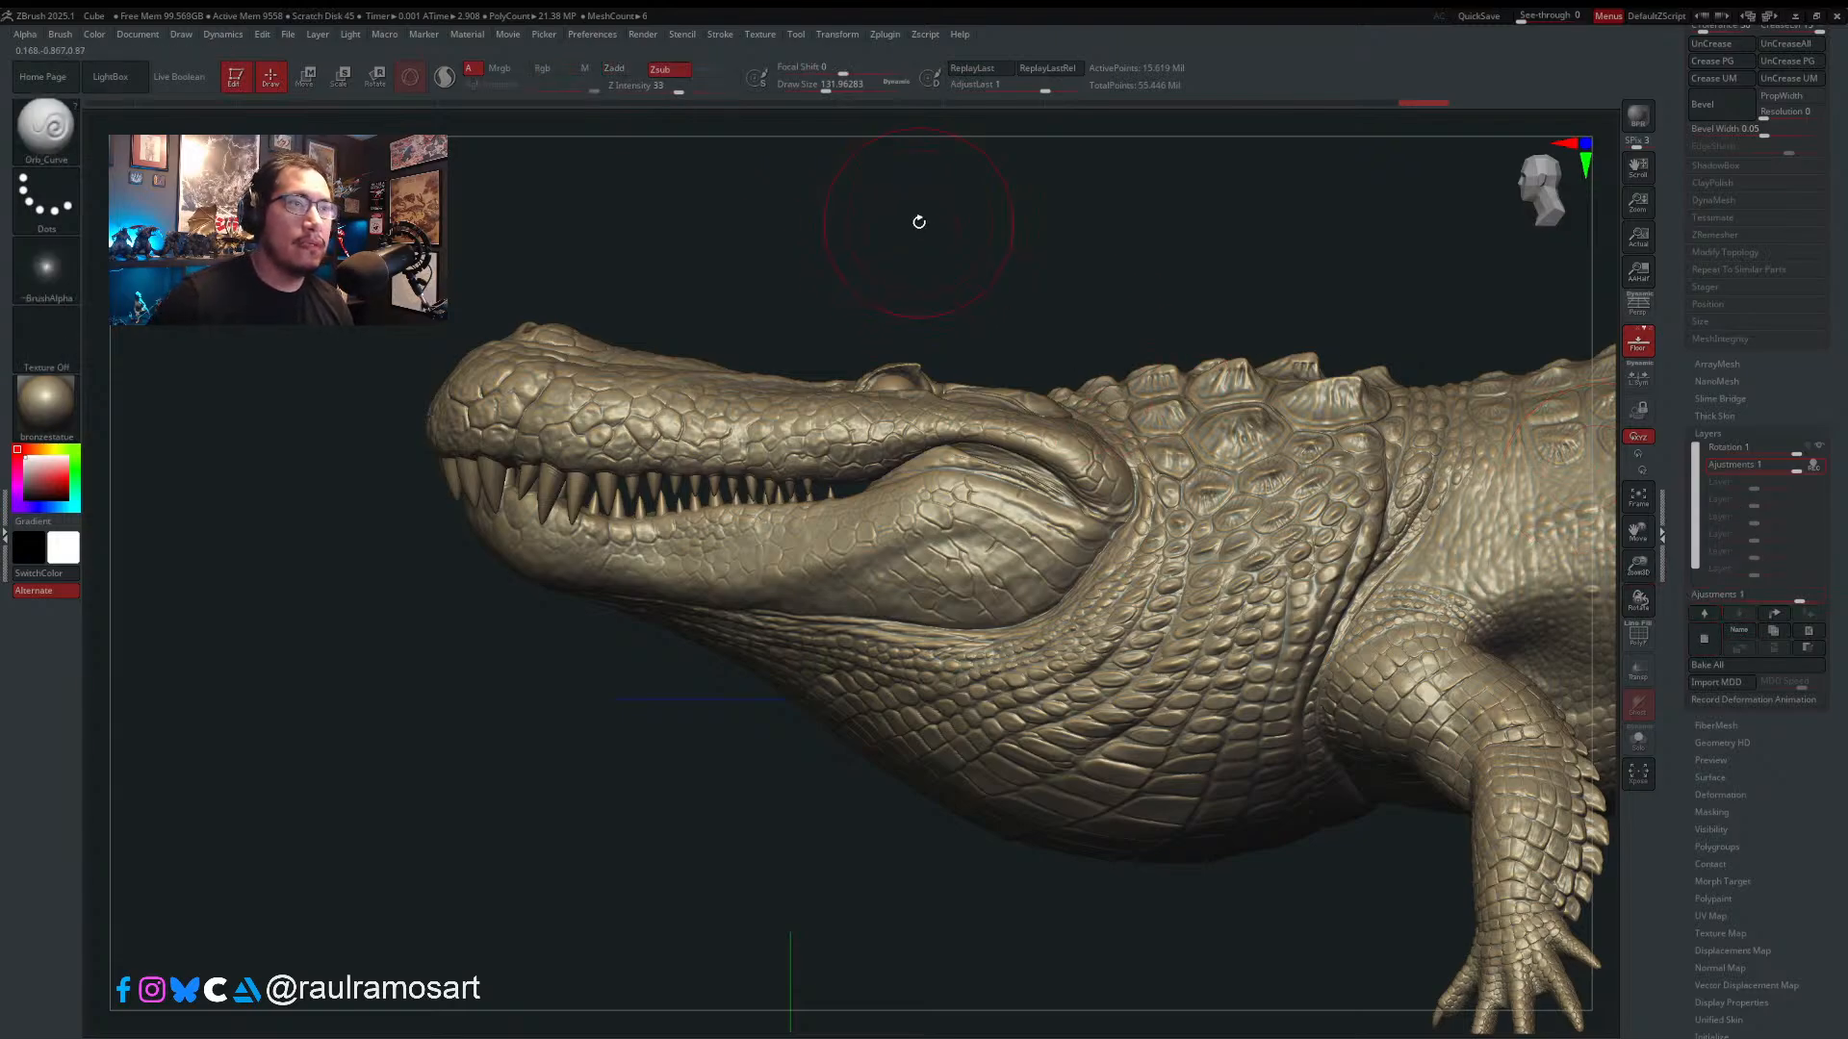
- Drop the body mesh to subdivision level 1 and mask everything except the lower jaw
scroll(1742, 289, up, 5)
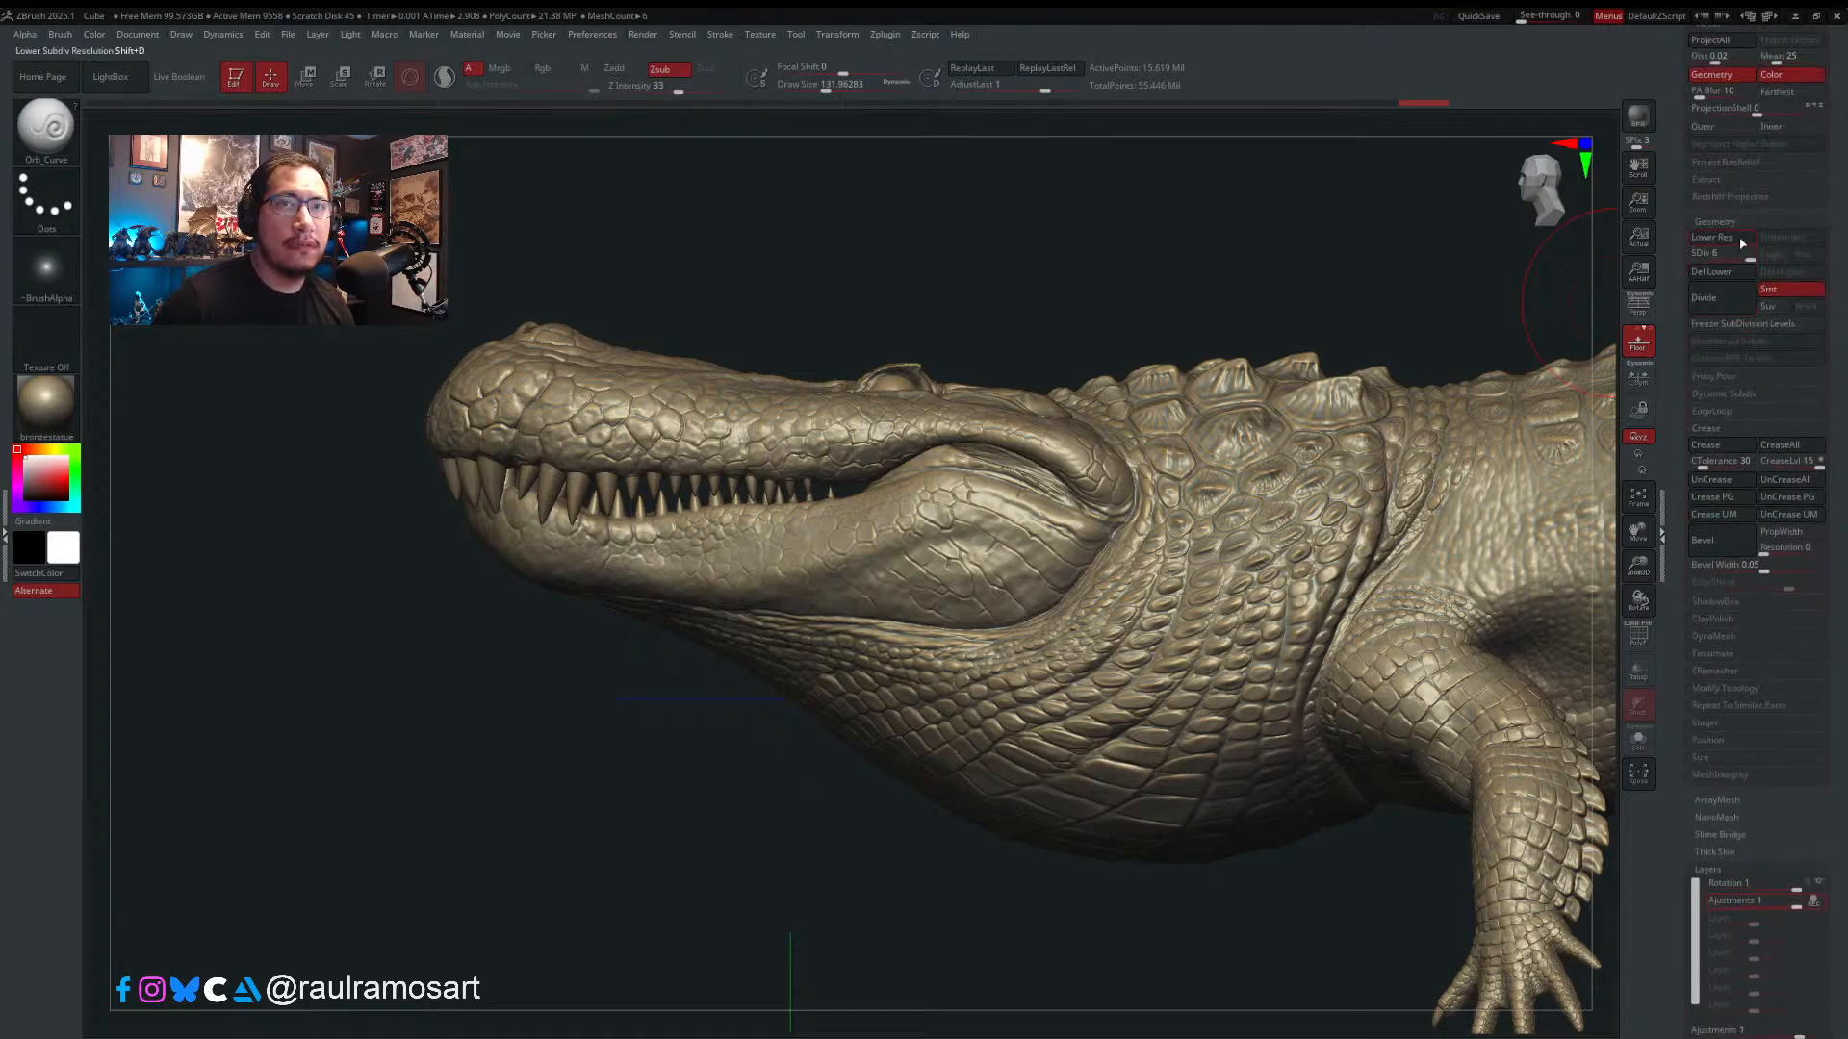
drag(1740, 252, 1726, 251)
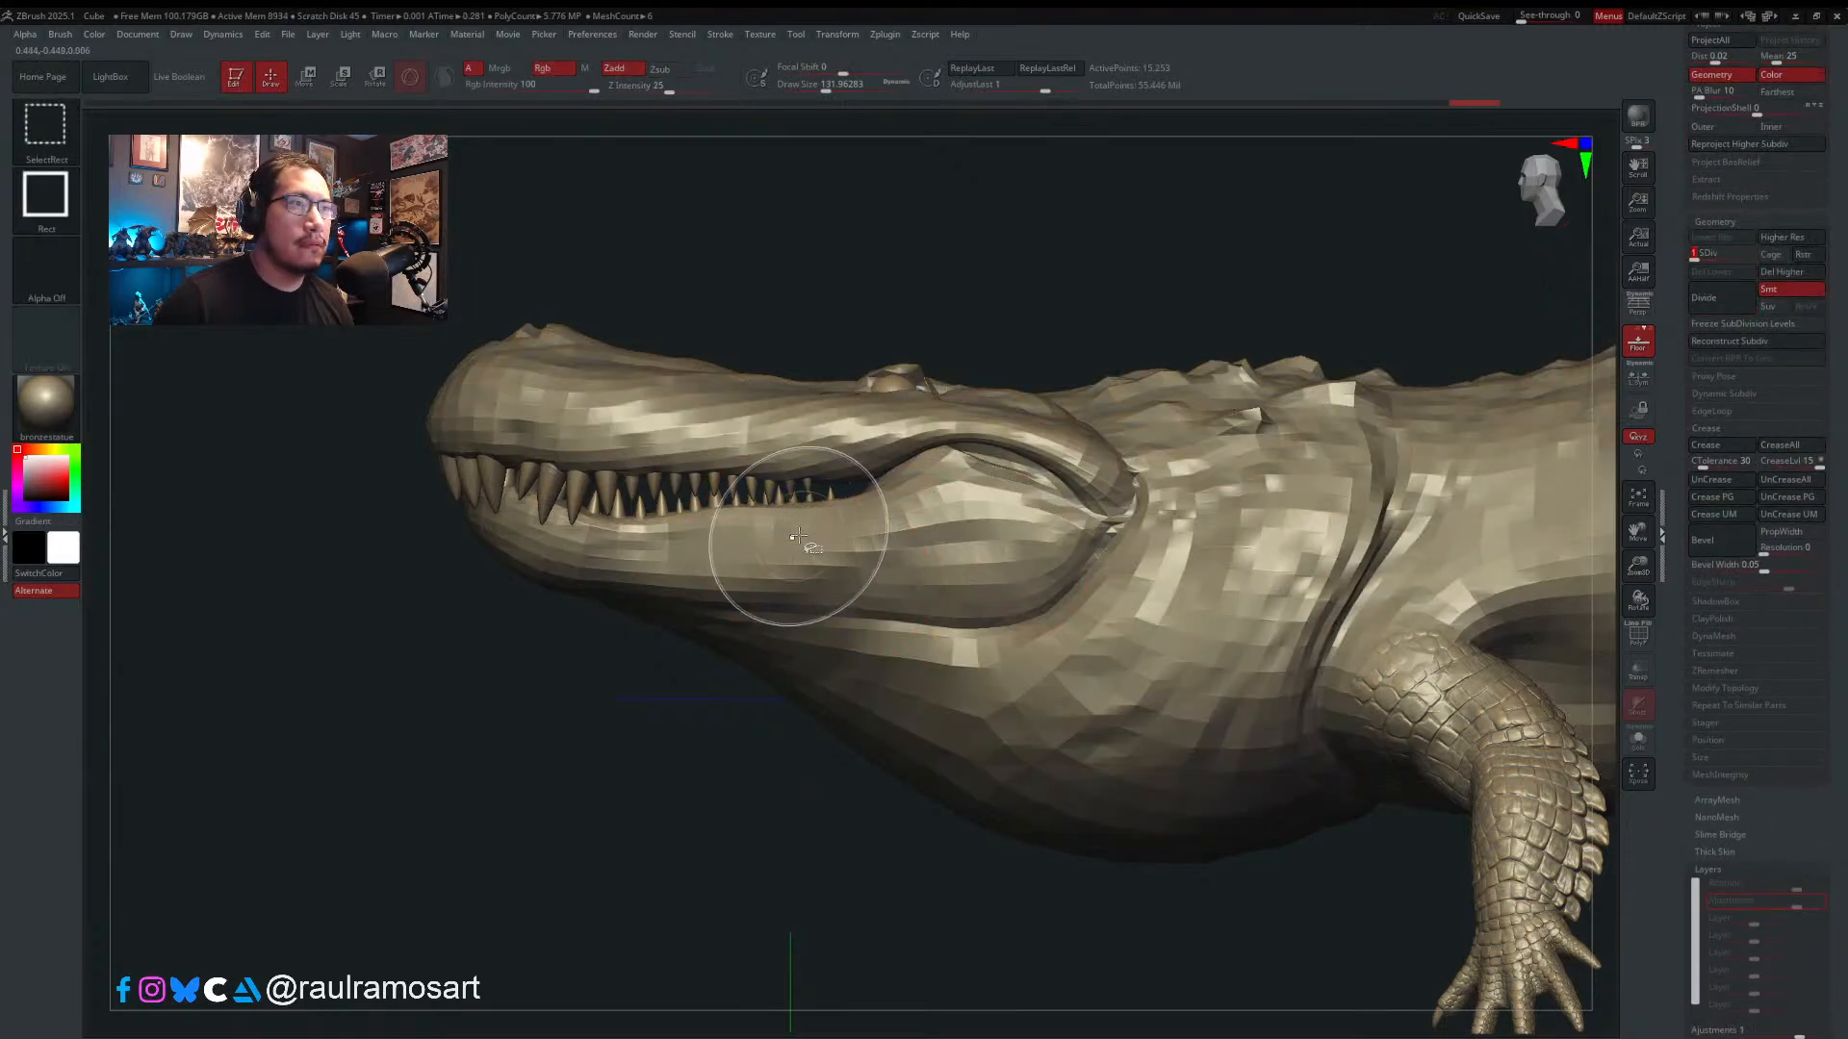
ctrl+shift+click(807, 538)
ctrl+shift+click(963, 279)
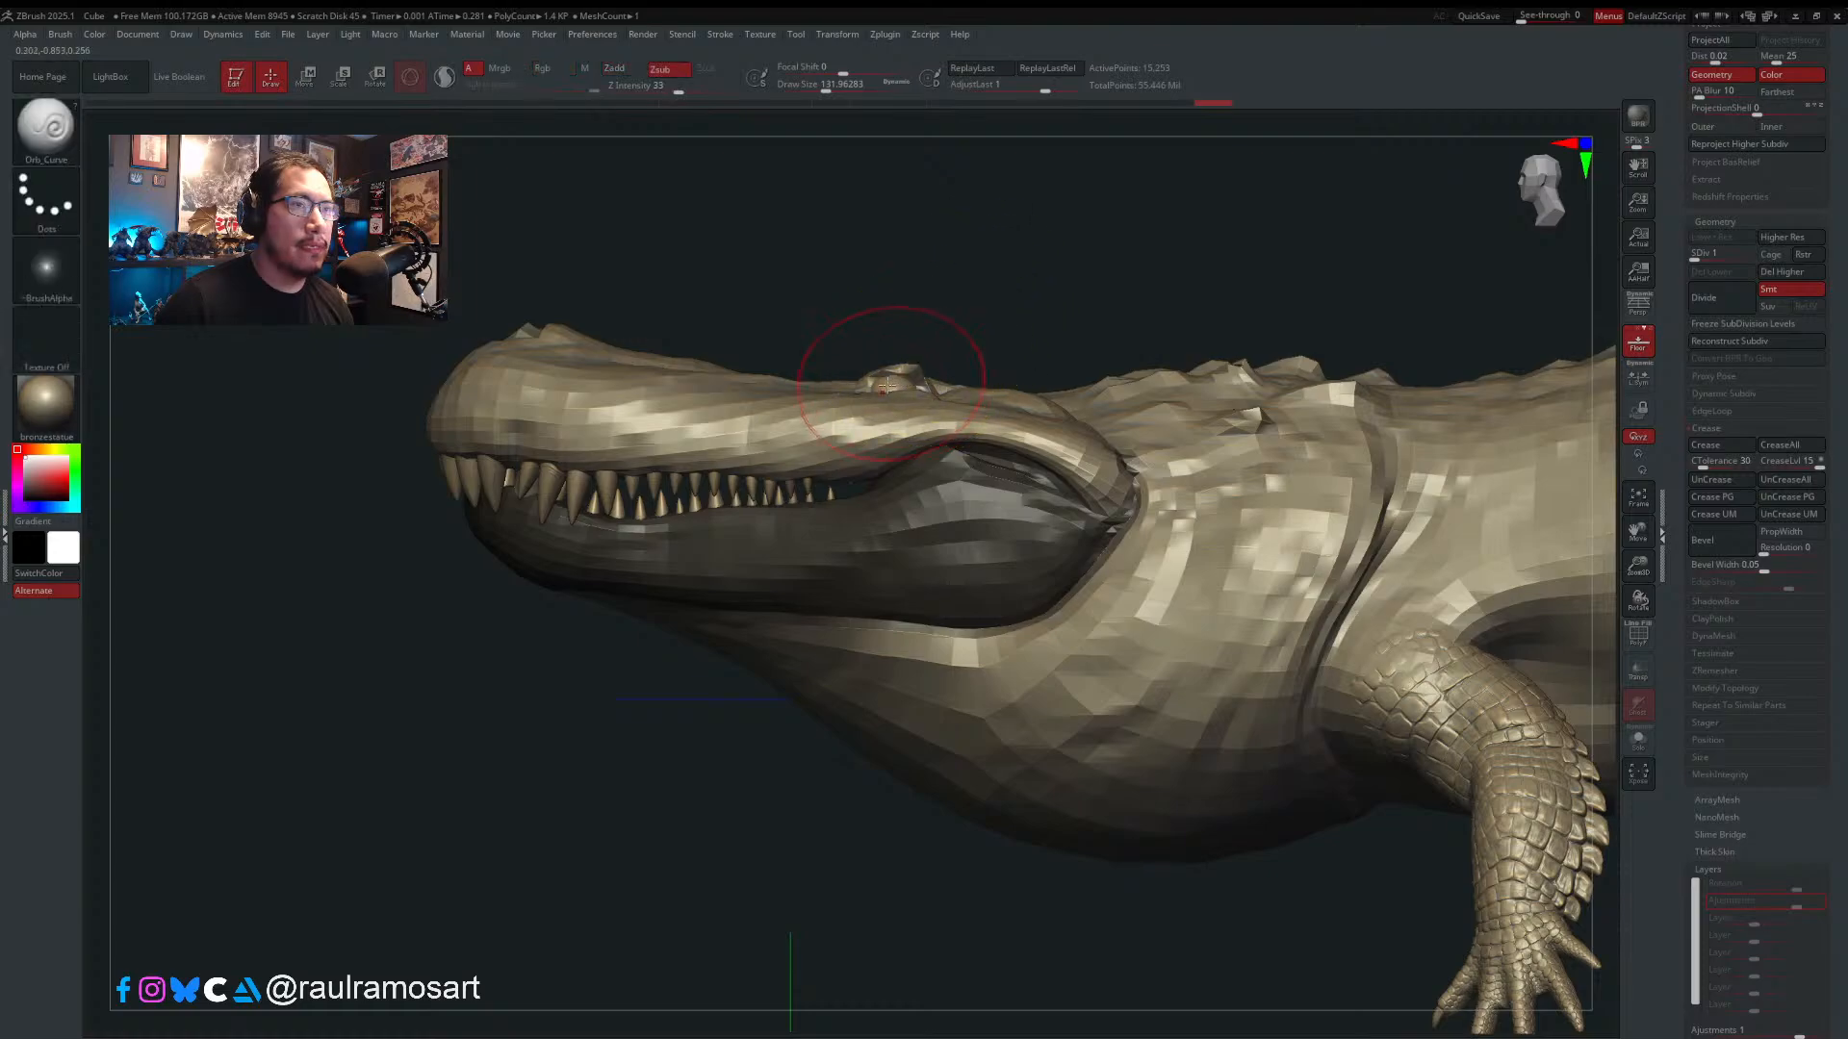
key(shift+f)
key(shift+f)
ctrl+click(639, 809)
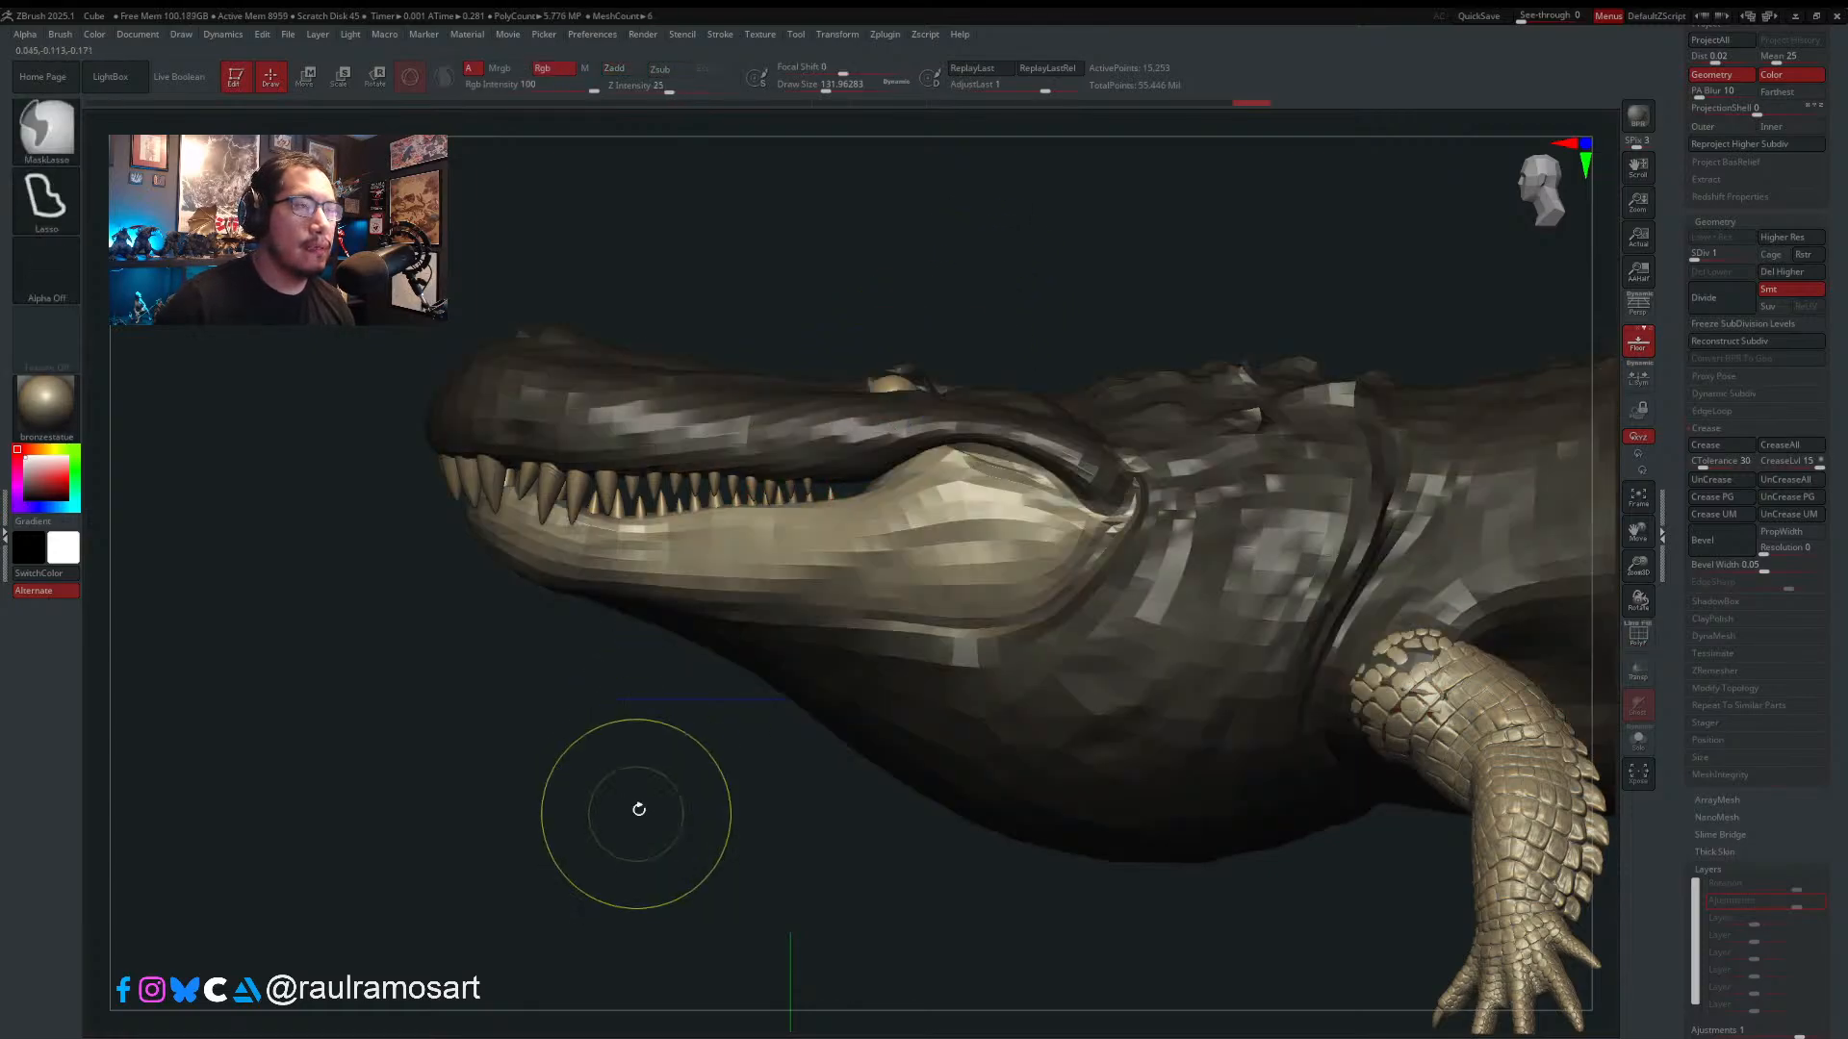
- Switch to the Move brush for shaping the lower jaw from directly below
right_drag(681, 556, 821, 516)
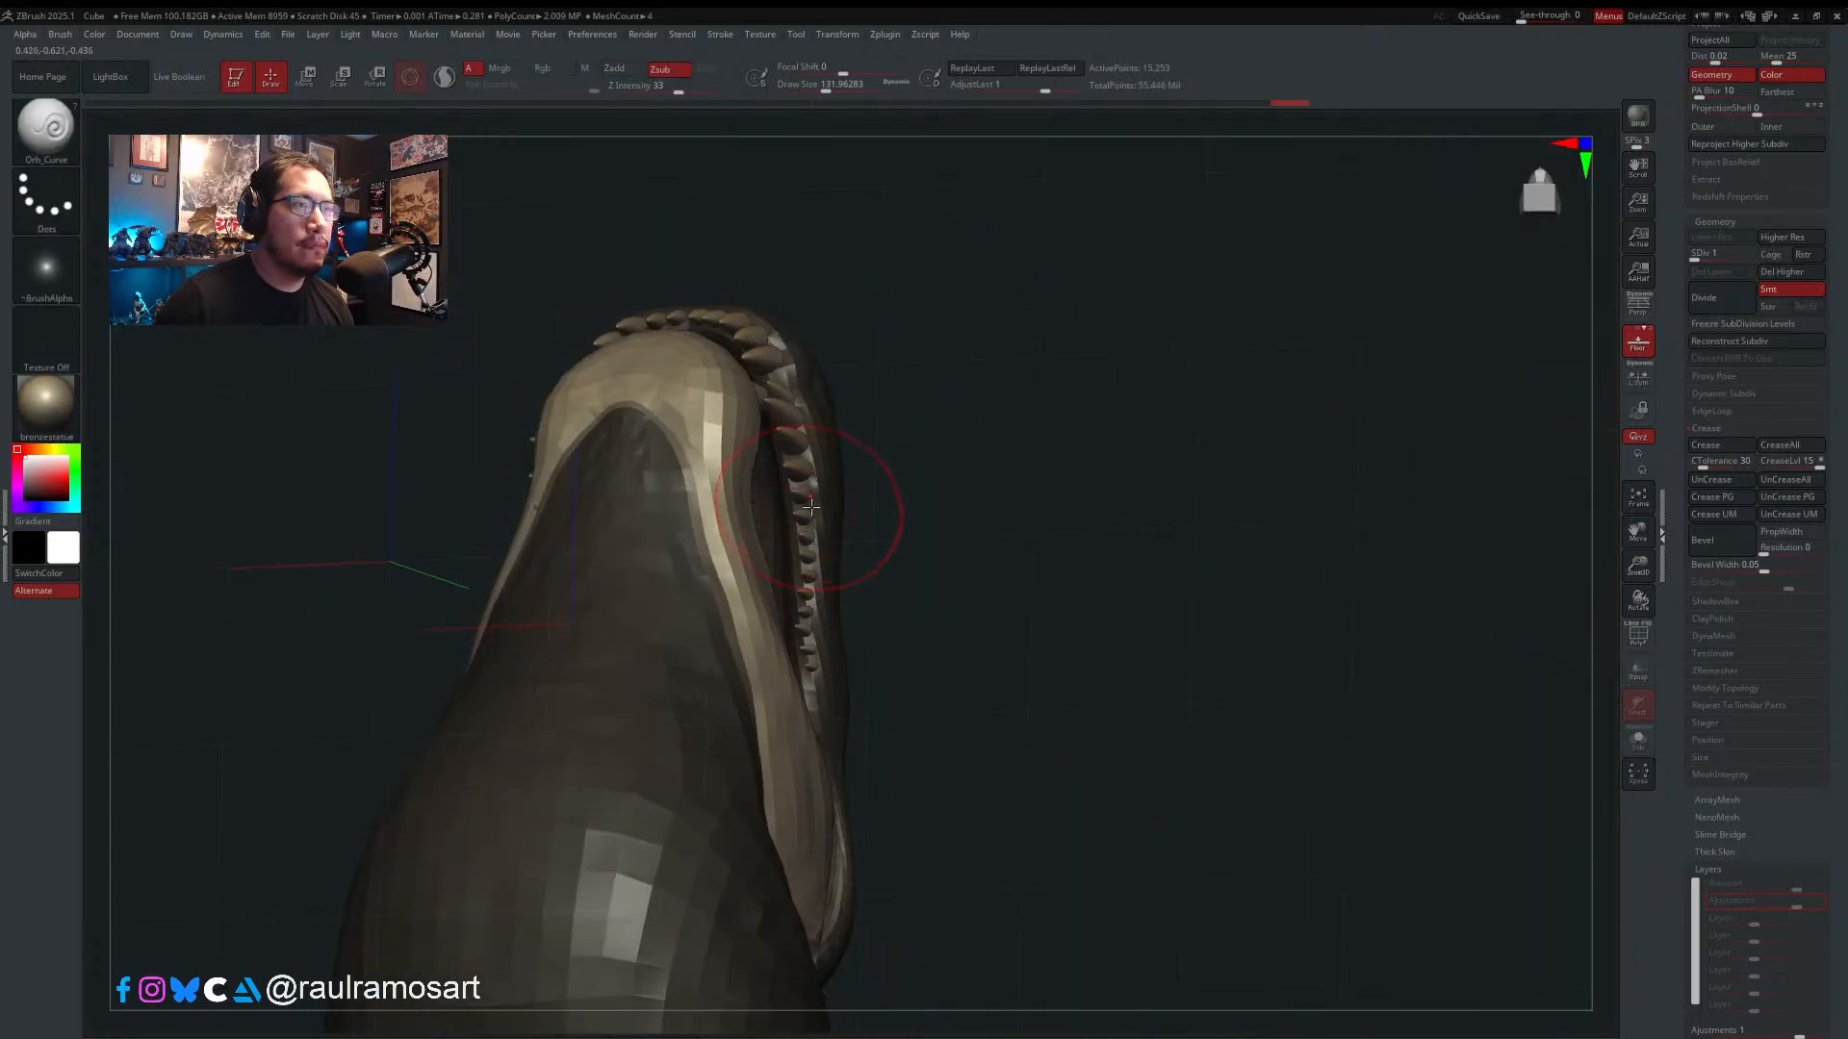
shift+right_drag(947, 453, 958, 459)
key(b)
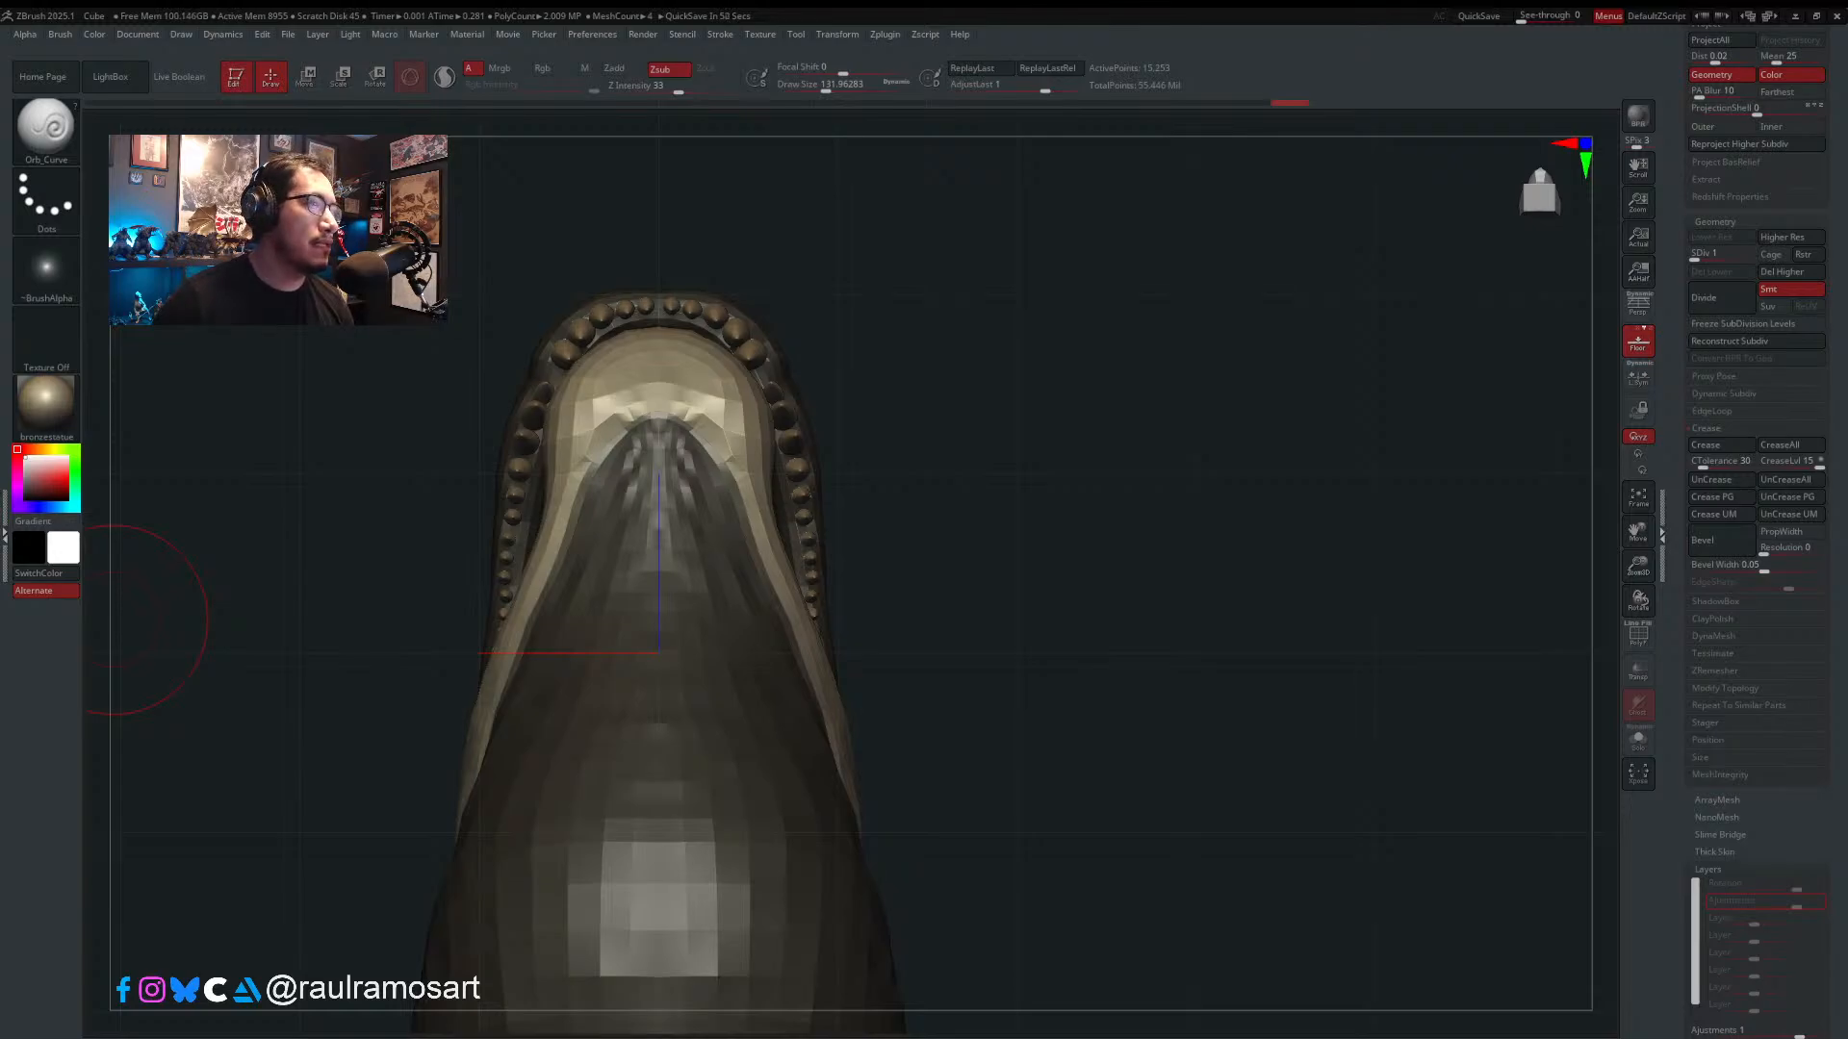
right_drag(1131, 570, 973, 577)
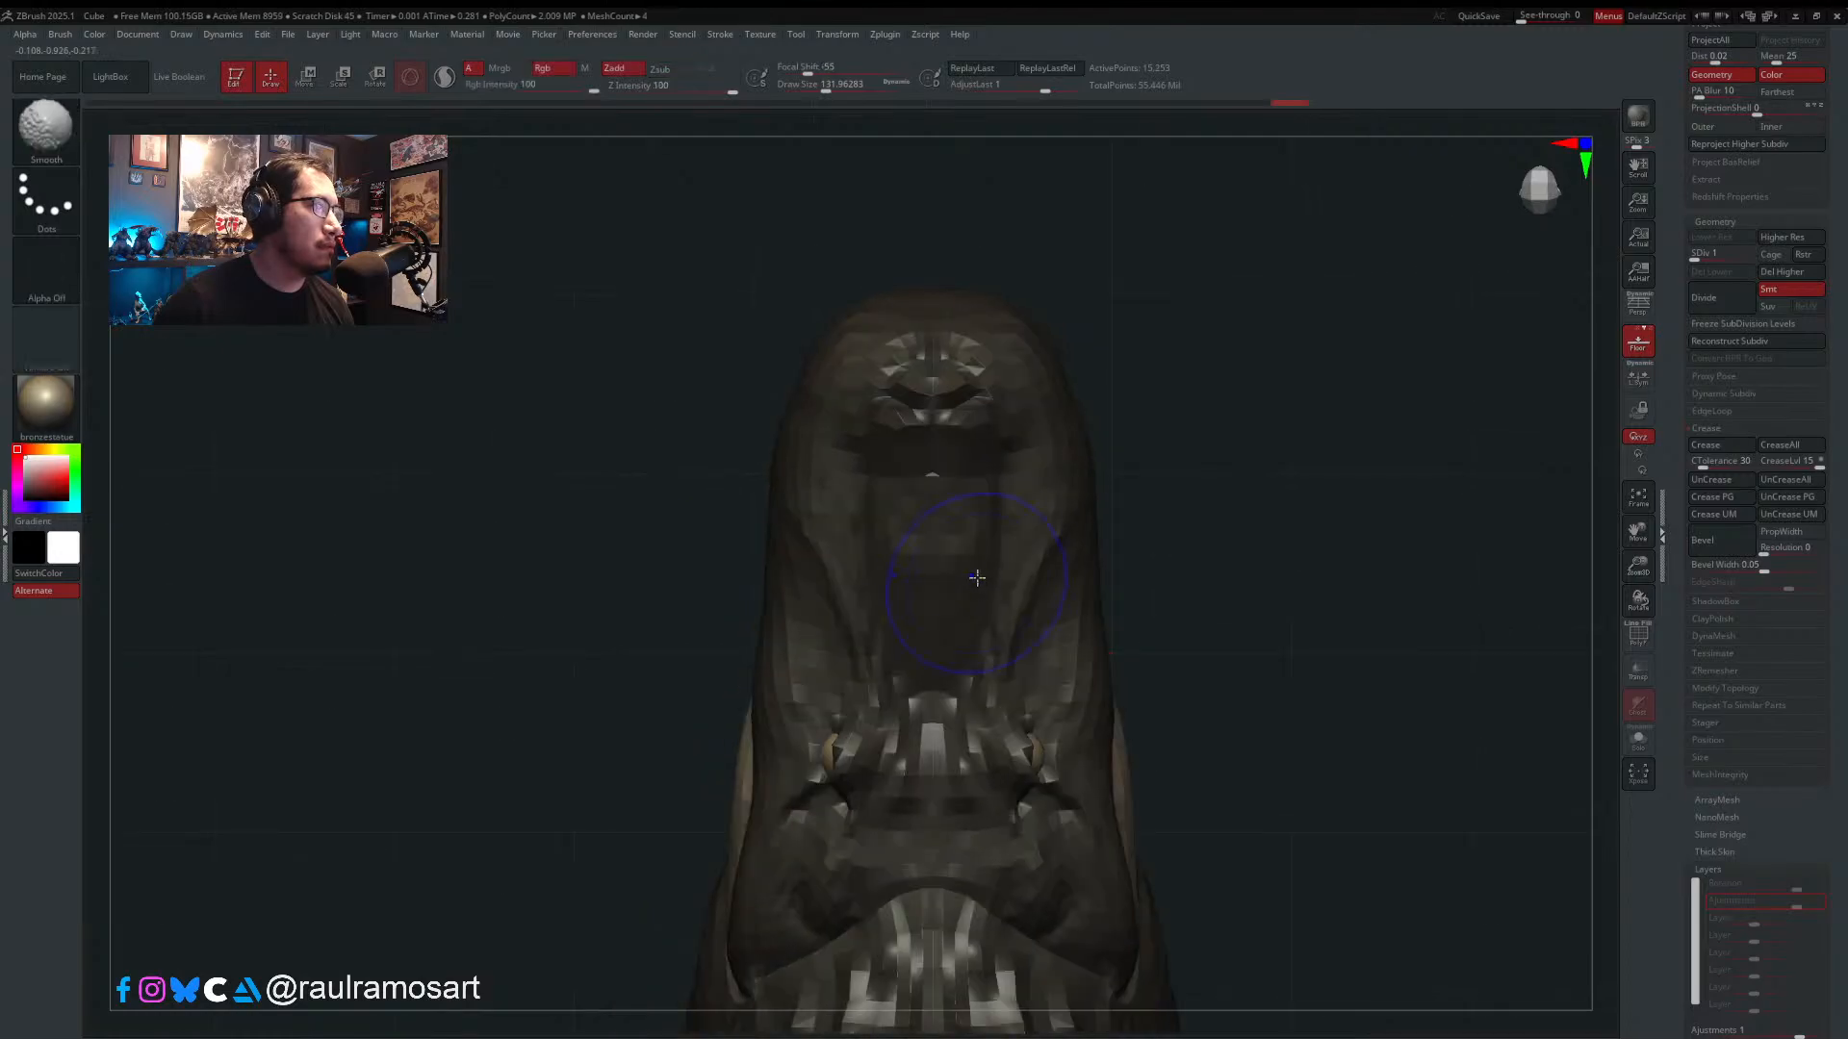
mouse_move(792, 475)
right_down()
mouse_move(844, 468)
mouse_move(818, 470)
right_up()
key(space)
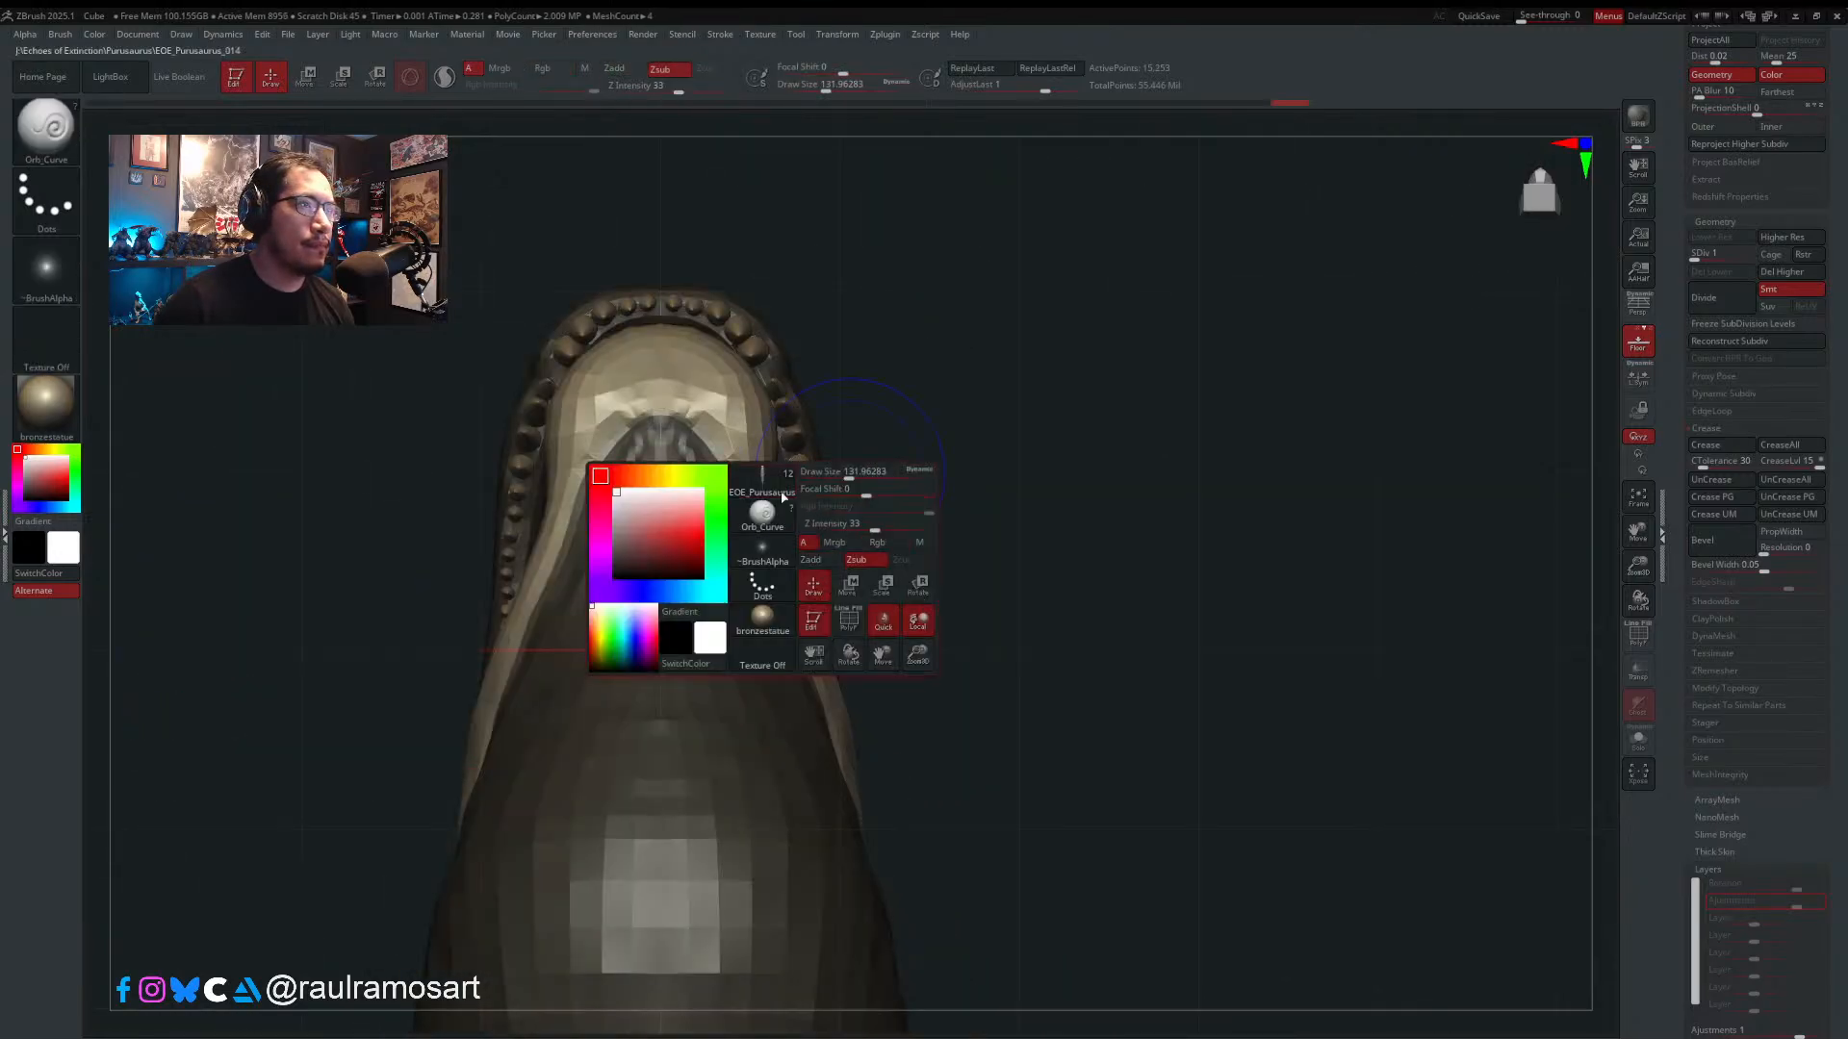
key(b)
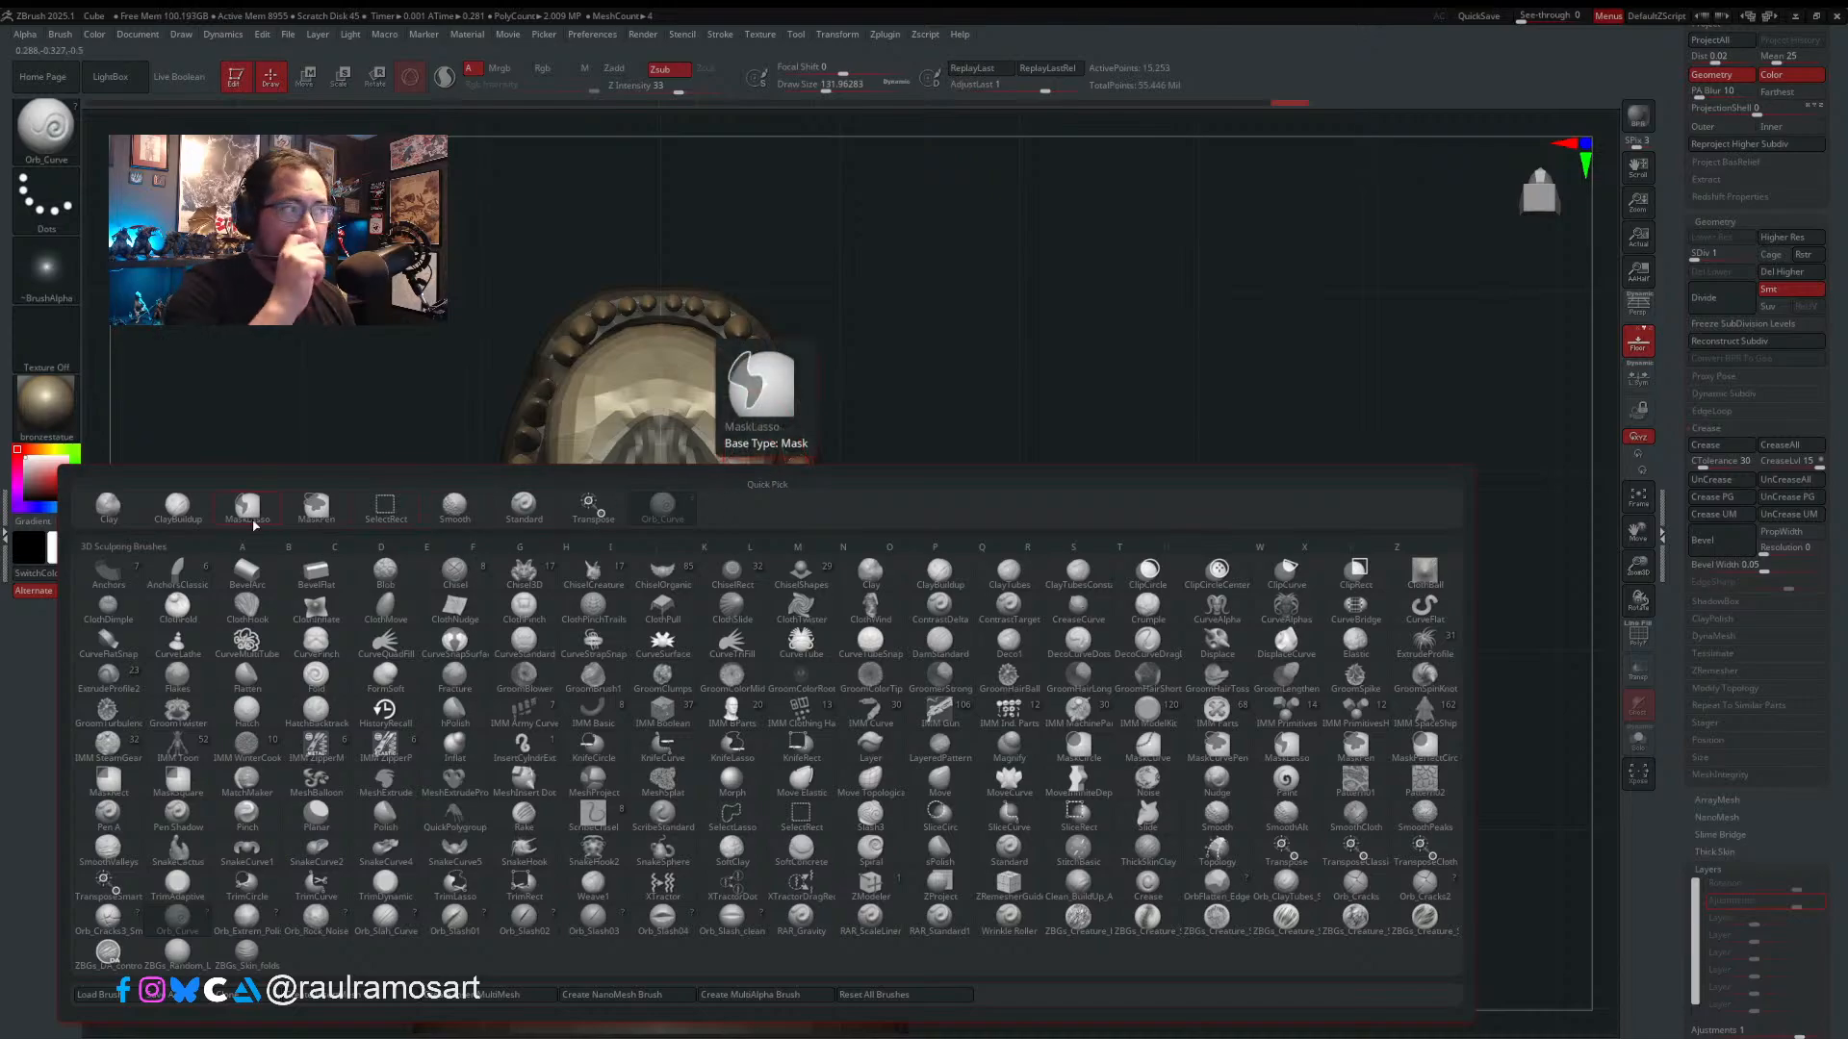
click(937, 778)
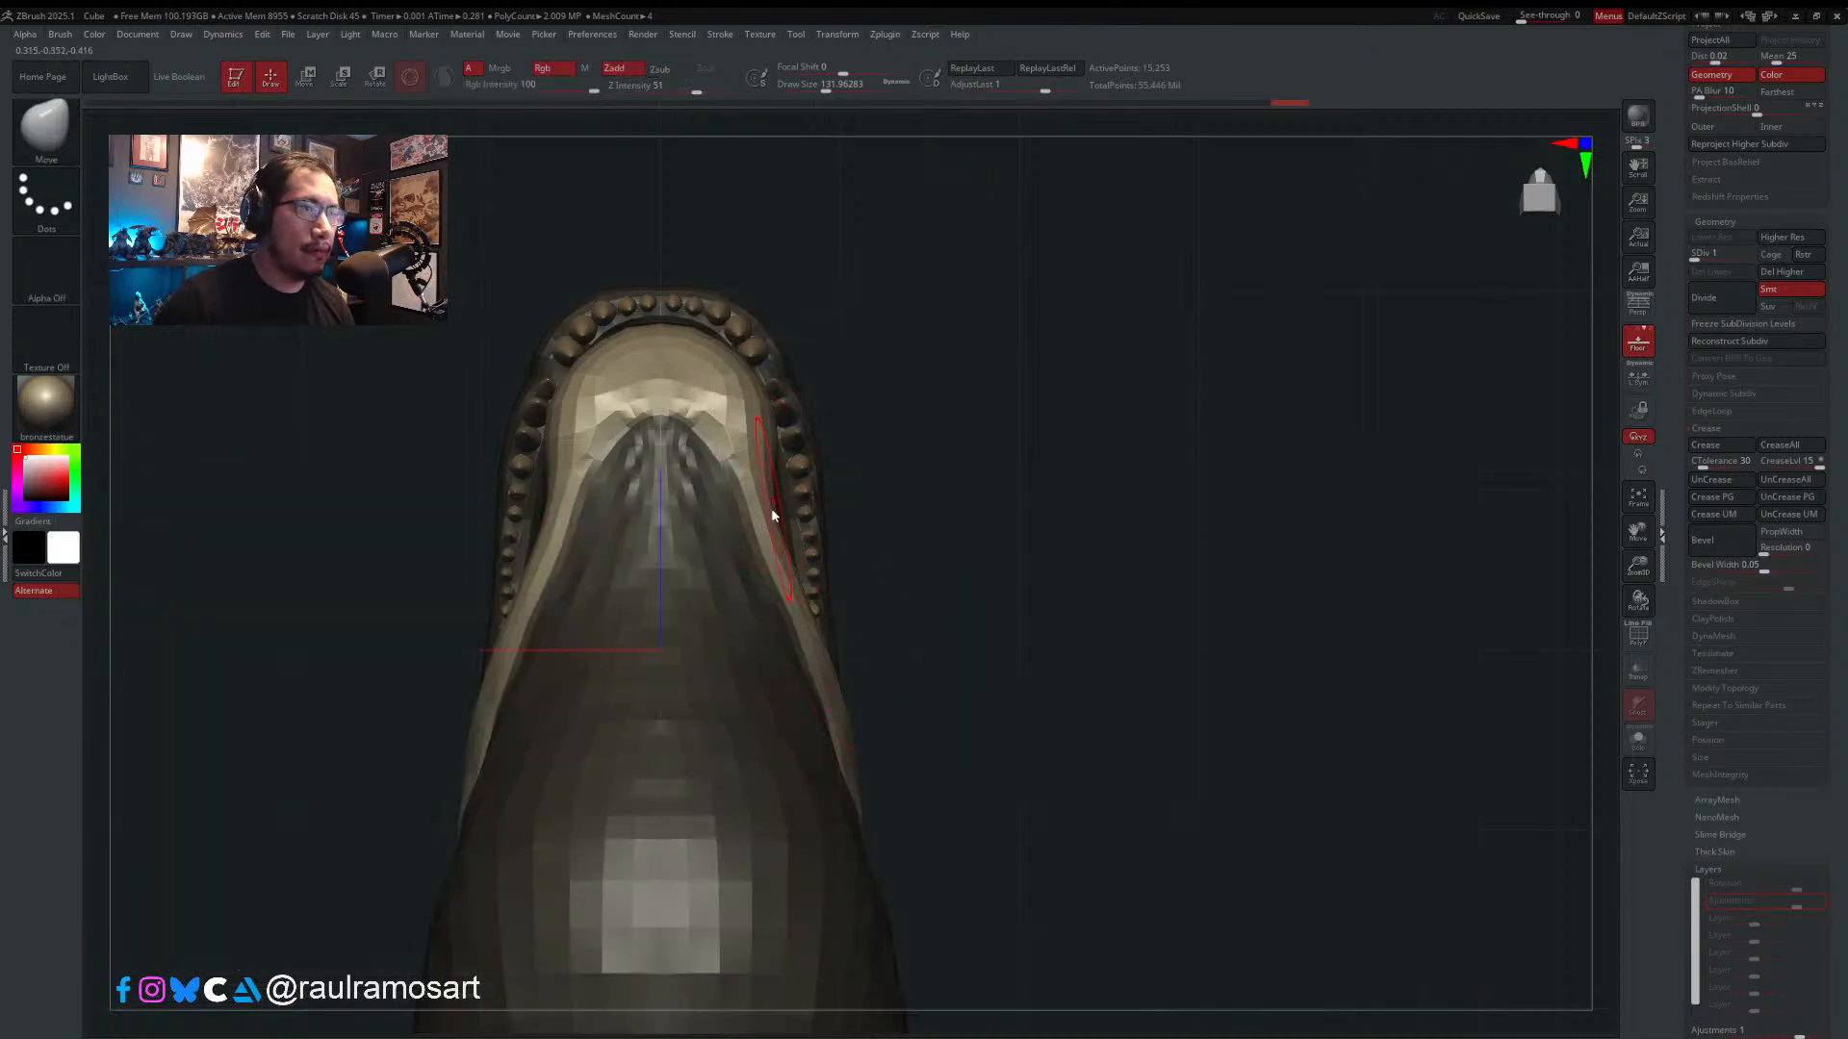
- Push the lower jaw's side outward toward the teeth, reduce the draw size to about 158, and undo the stroke at the jaw tip
key(s)
drag(771, 512, 779, 511)
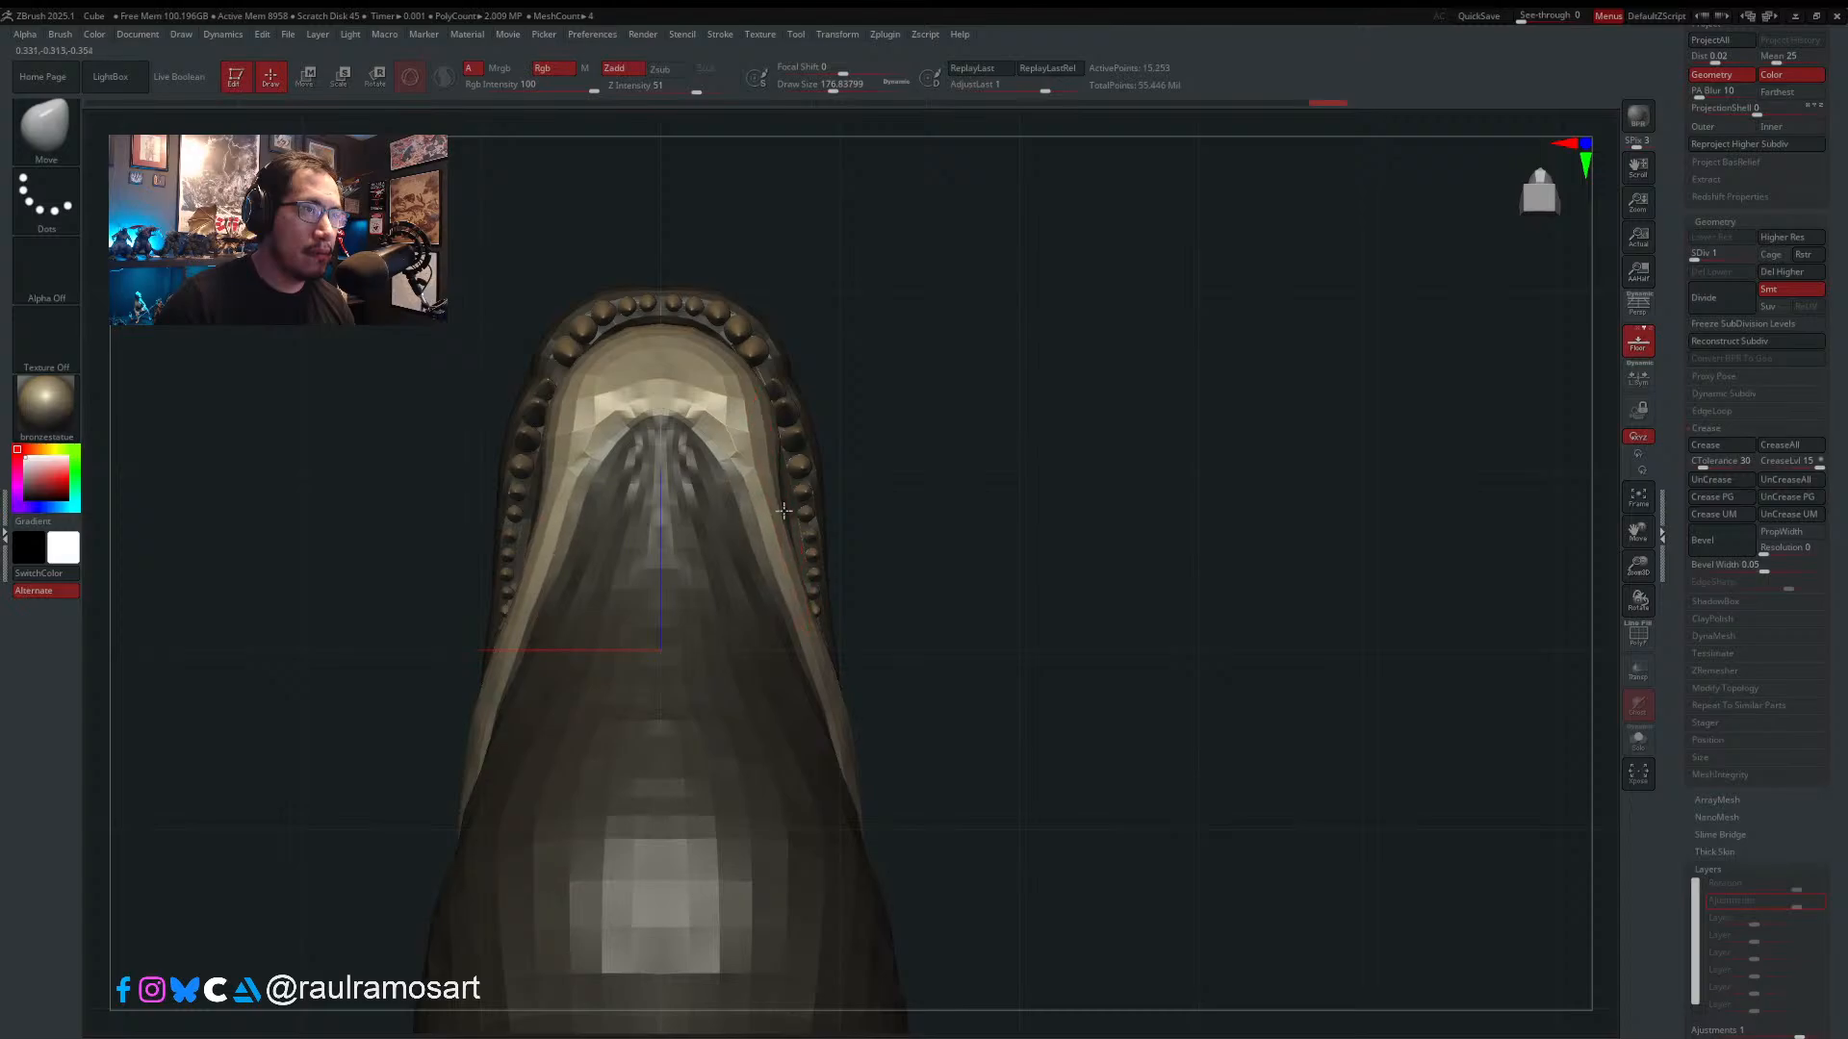
key(s)
mouse_move(782, 429)
mouse_down()
mouse_move(764, 430)
mouse_move(774, 440)
mouse_up()
key(s)
key(s)
key(s)
key(s)
drag(650, 321, 702, 328)
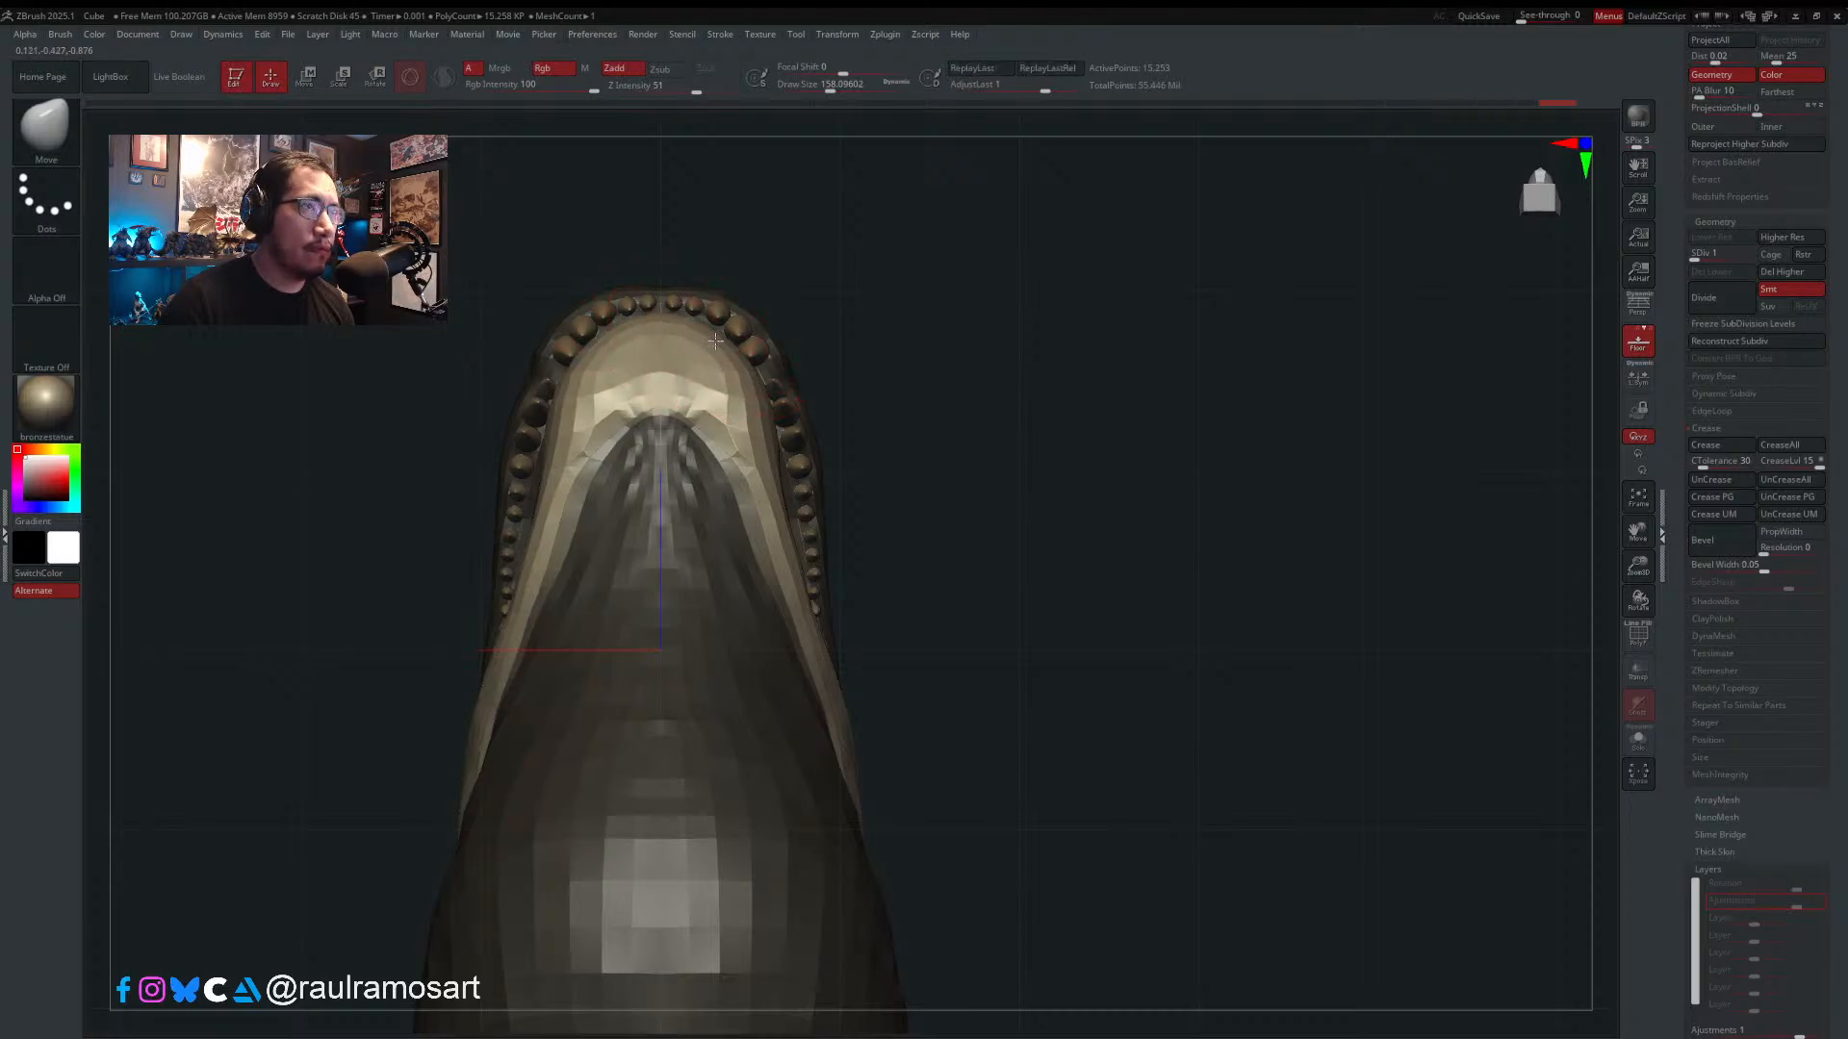
key(ctrl+z)
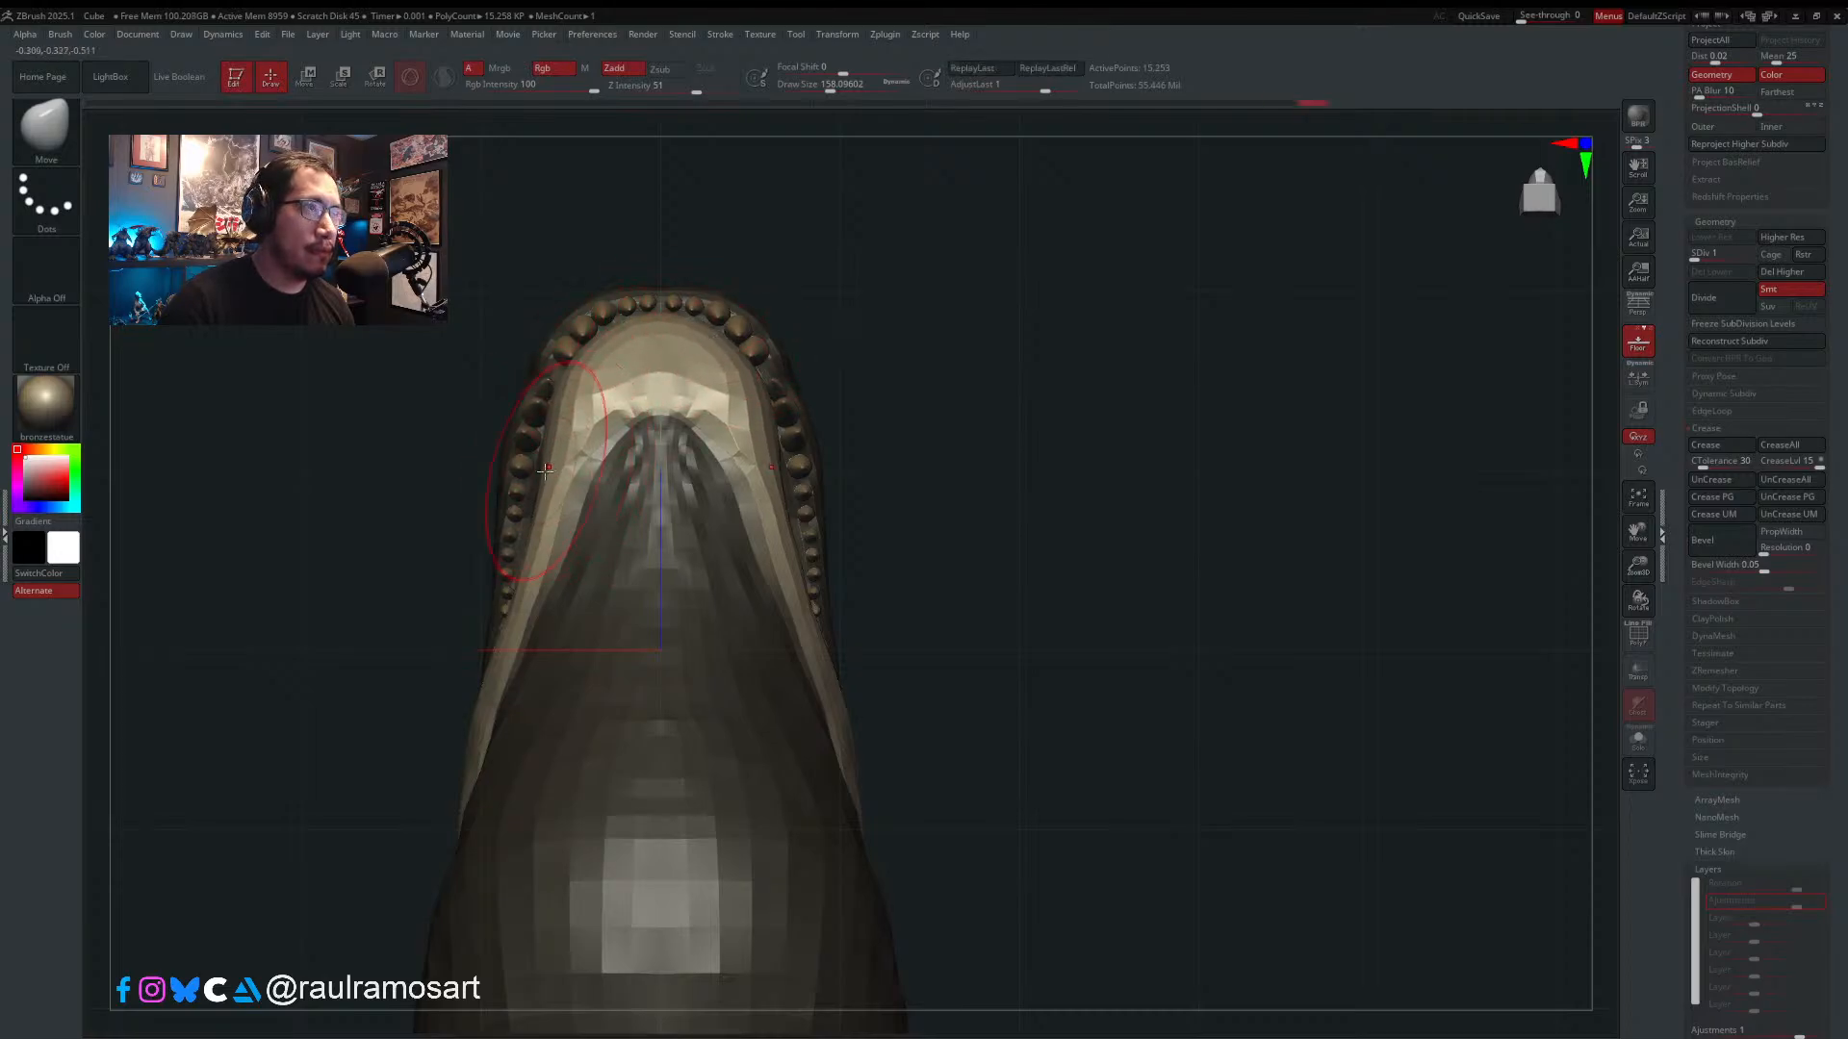
- Widen the lower jaw along its sides, pulling its edges out to the tooth rows with repeated Move strokes from below
drag(545, 471, 537, 483)
drag(539, 502, 535, 500)
key(s)
drag(536, 496, 540, 496)
drag(541, 495, 535, 488)
drag(529, 560, 514, 579)
mouse_move(541, 483)
mouse_down()
mouse_move(528, 497)
mouse_move(534, 442)
mouse_move(525, 535)
mouse_up()
key(s)
key(s)
drag(522, 566, 515, 589)
mouse_move(508, 571)
right_down()
mouse_move(598, 524)
mouse_move(574, 516)
mouse_move(1158, 408)
mouse_move(789, 371)
right_up()
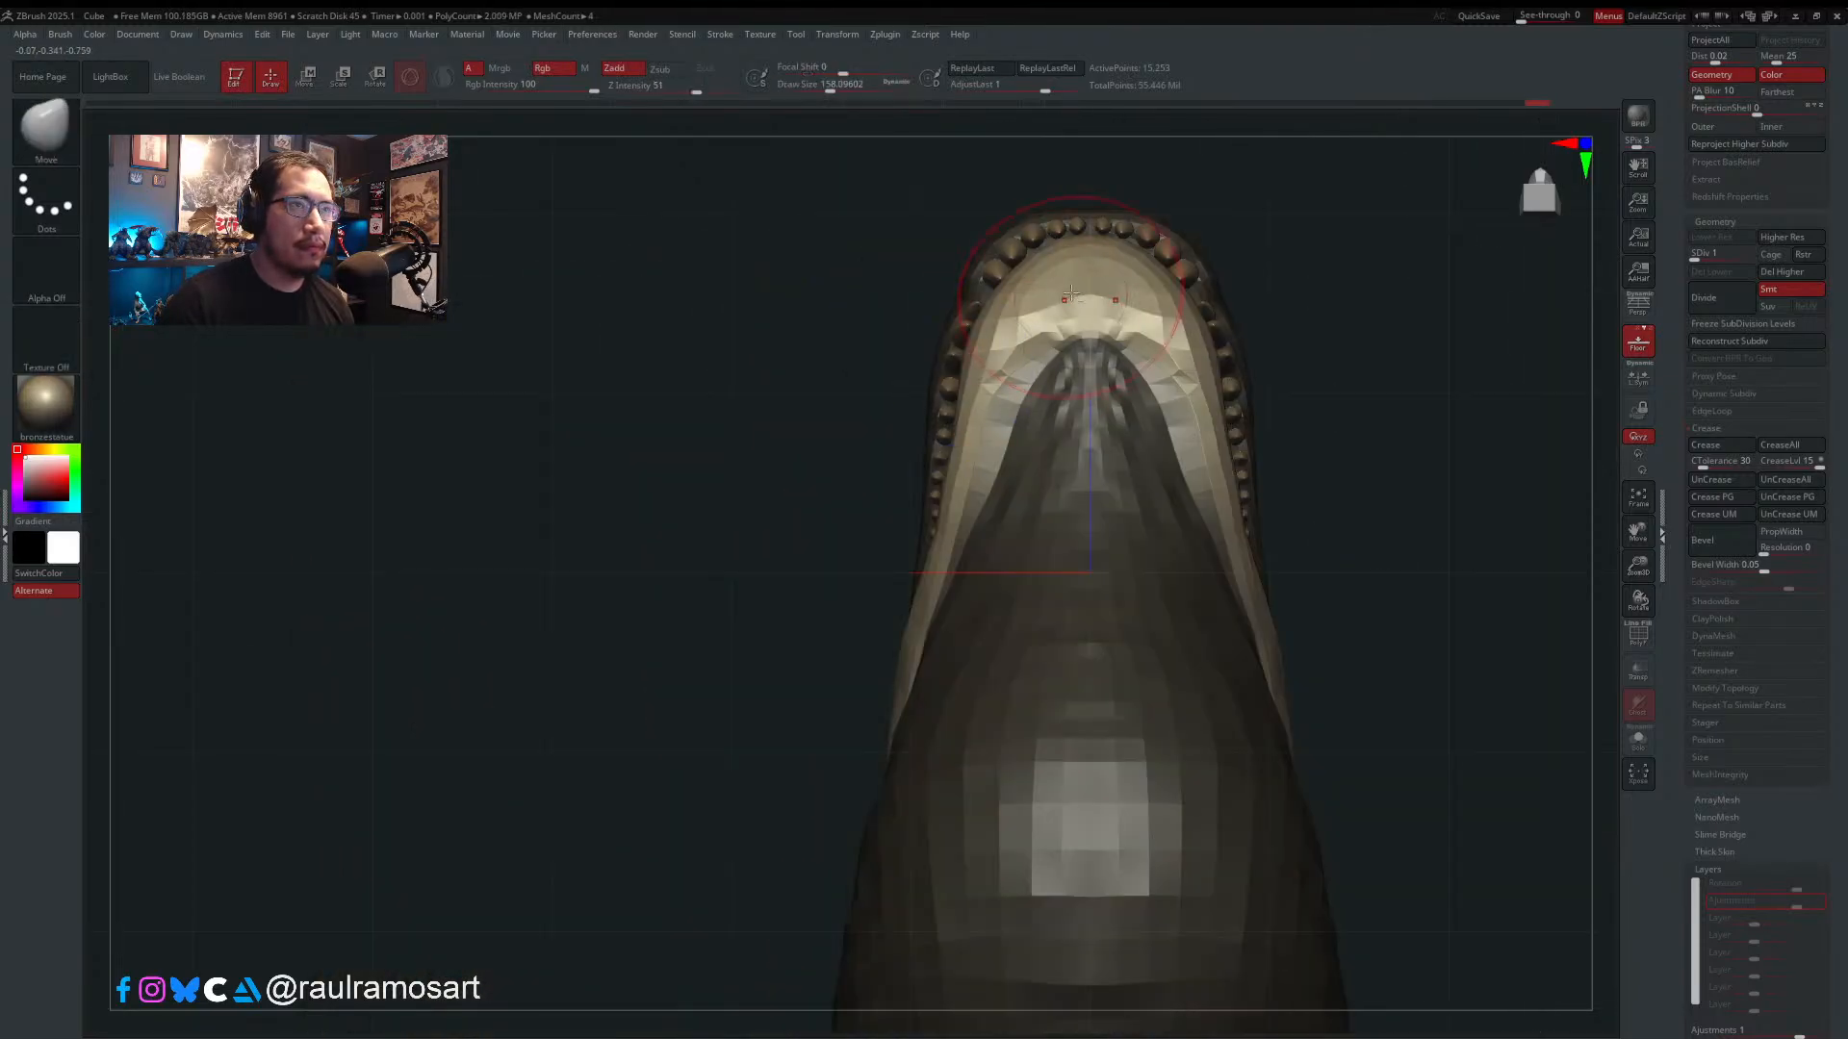
- Refine the front curve of the lower jaw around the front teeth, reducing the Move brush to a draw size of about 101
alt+right_drag(1058, 286, 895, 431)
key(s)
drag(874, 414, 846, 418)
drag(834, 489, 853, 411)
drag(872, 400, 883, 389)
key(s)
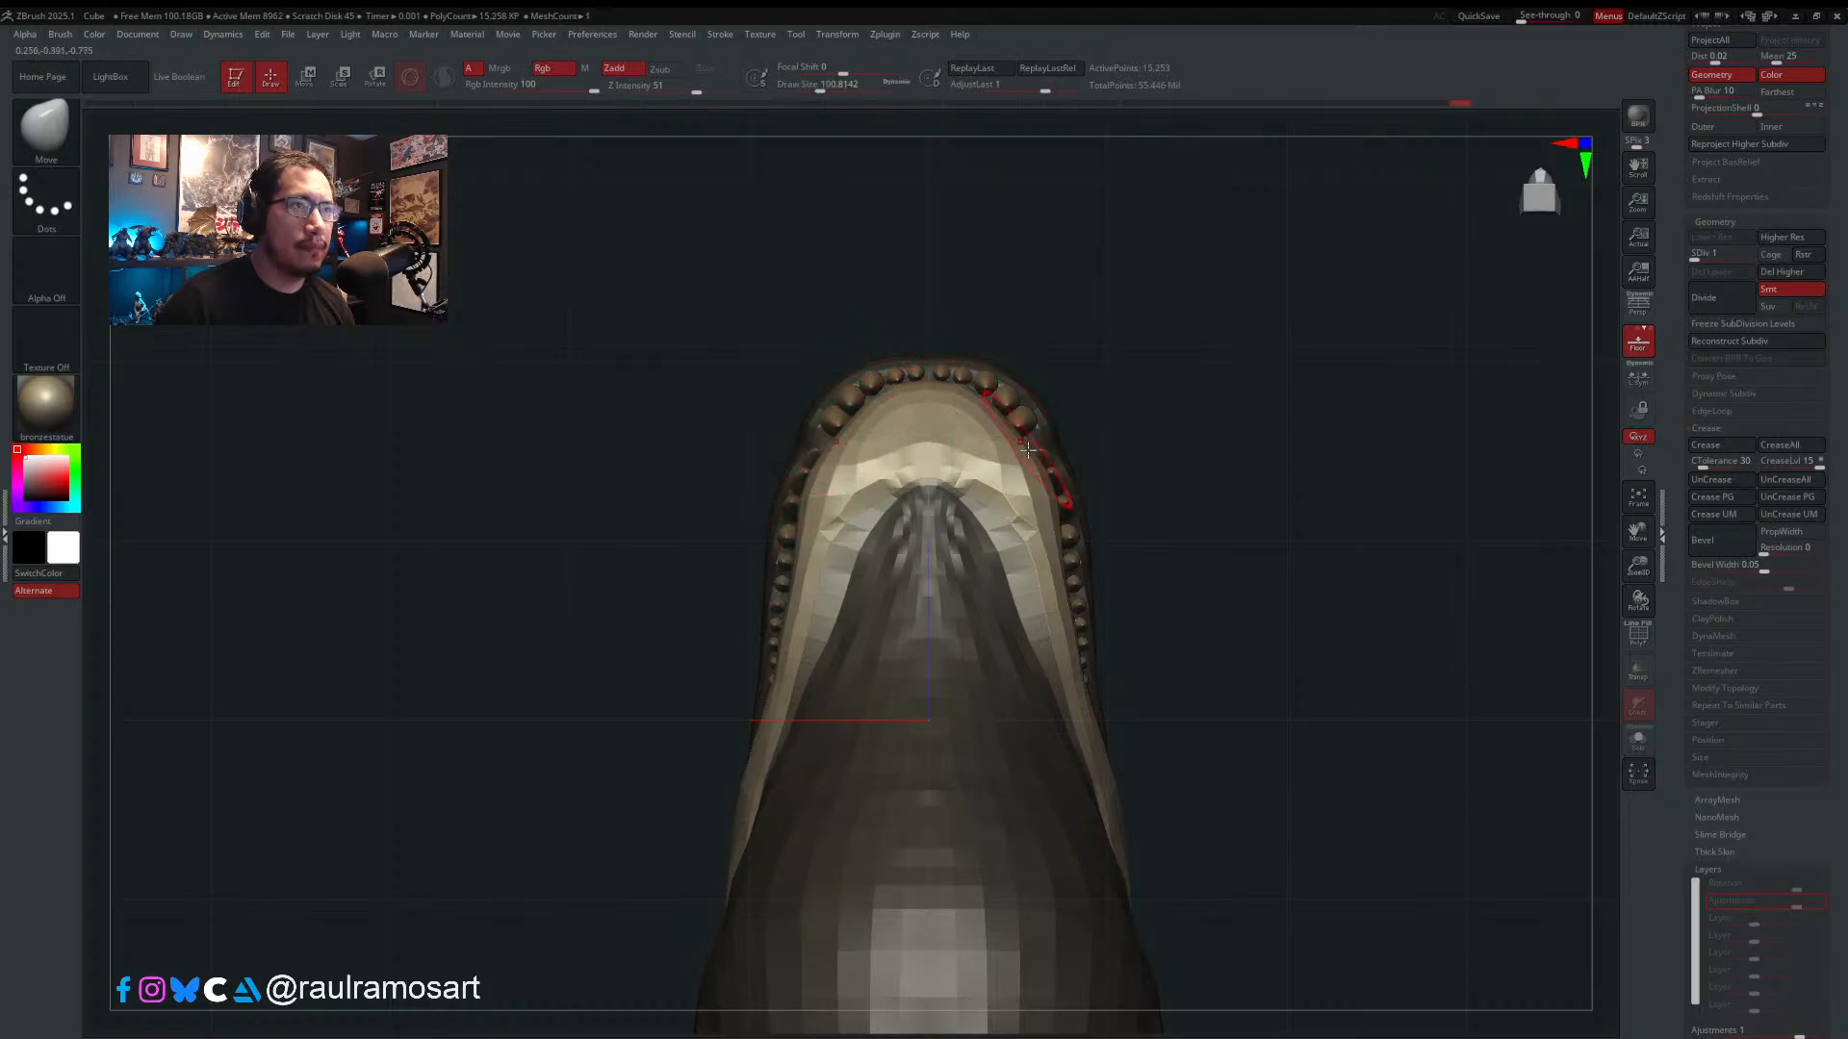
drag(1046, 473, 1048, 471)
- Pull the lower jaw's upper edge toward the side teeth with larger Move strokes from the side
right_drag(866, 486, 997, 520)
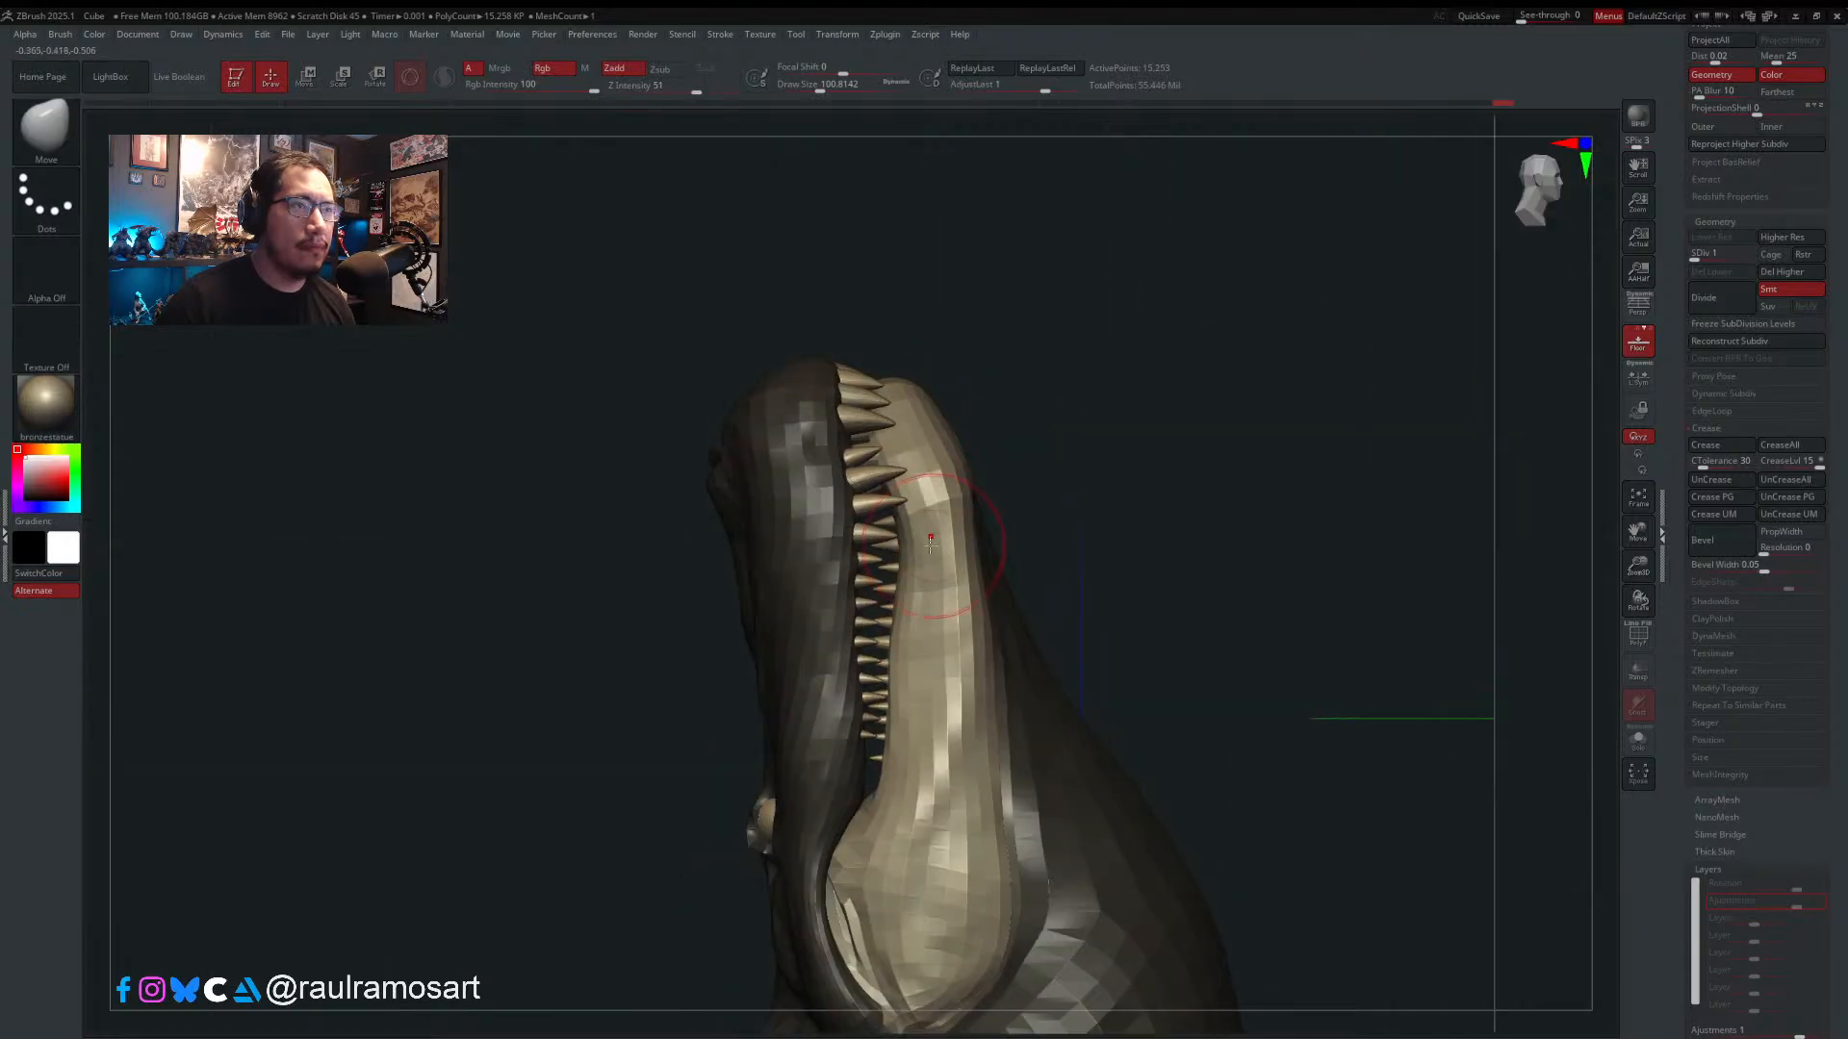
key(s)
mouse_move(916, 550)
mouse_down()
mouse_move(869, 540)
mouse_move(900, 526)
mouse_move(883, 533)
mouse_move(896, 556)
mouse_up()
key(s)
key(s)
key(s)
key(s)
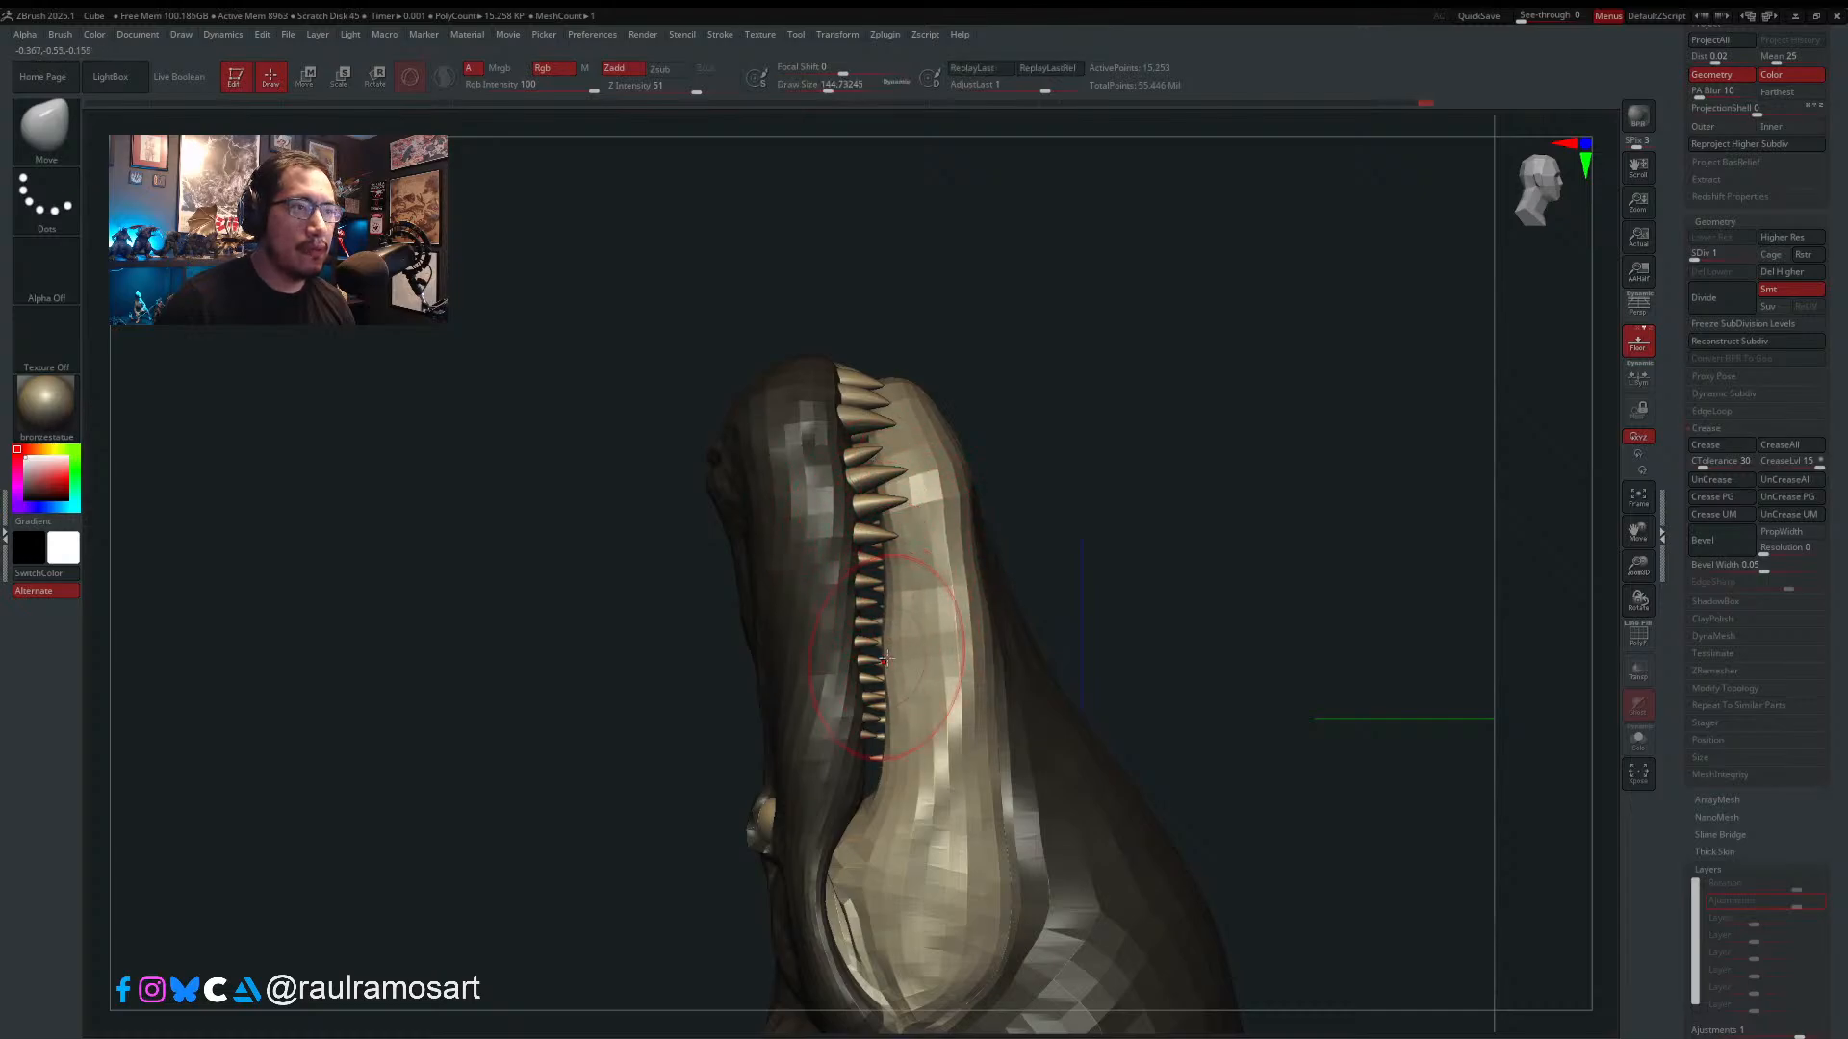
mouse_move(888, 661)
mouse_down()
mouse_move(891, 715)
mouse_move(890, 657)
mouse_up()
key(s)
- Examine how the reshaped lower jaw meets the upper teeth from the front and from the side
right_drag(1026, 622, 994, 429)
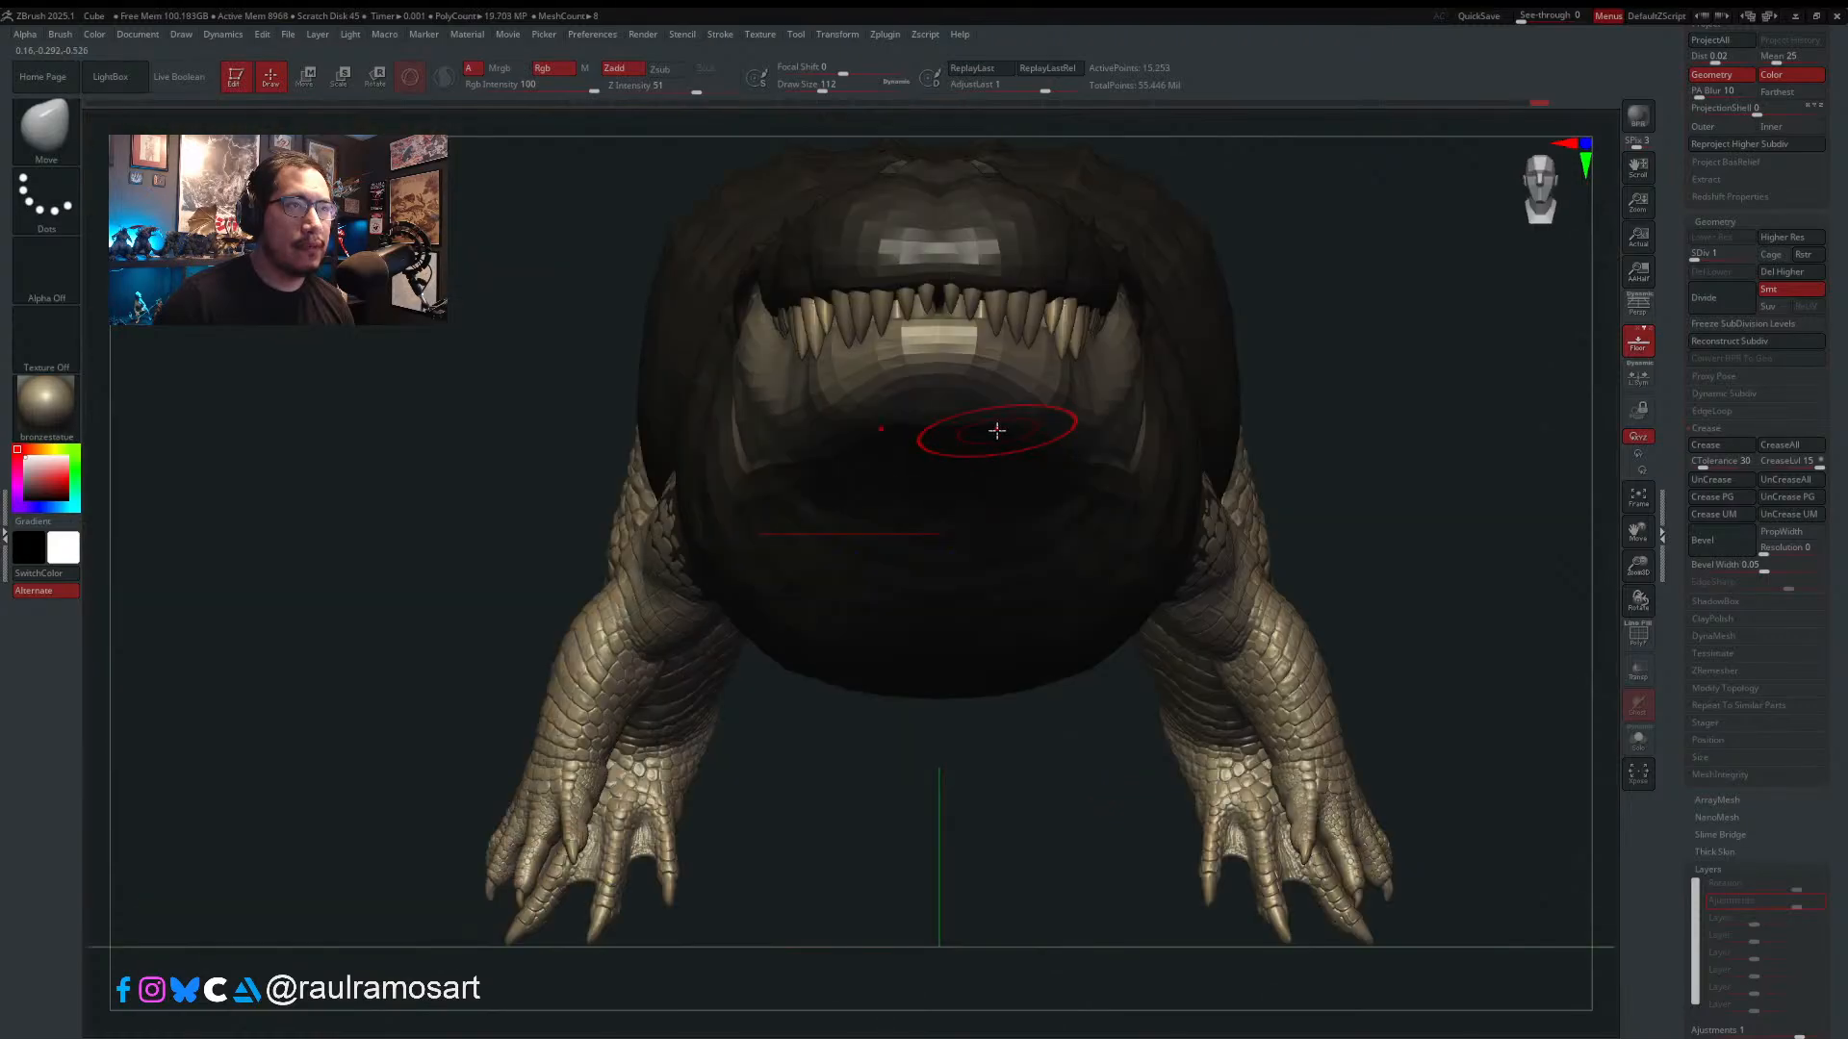
mouse_move(924, 352)
right_down()
mouse_move(965, 337)
mouse_move(932, 347)
right_up()
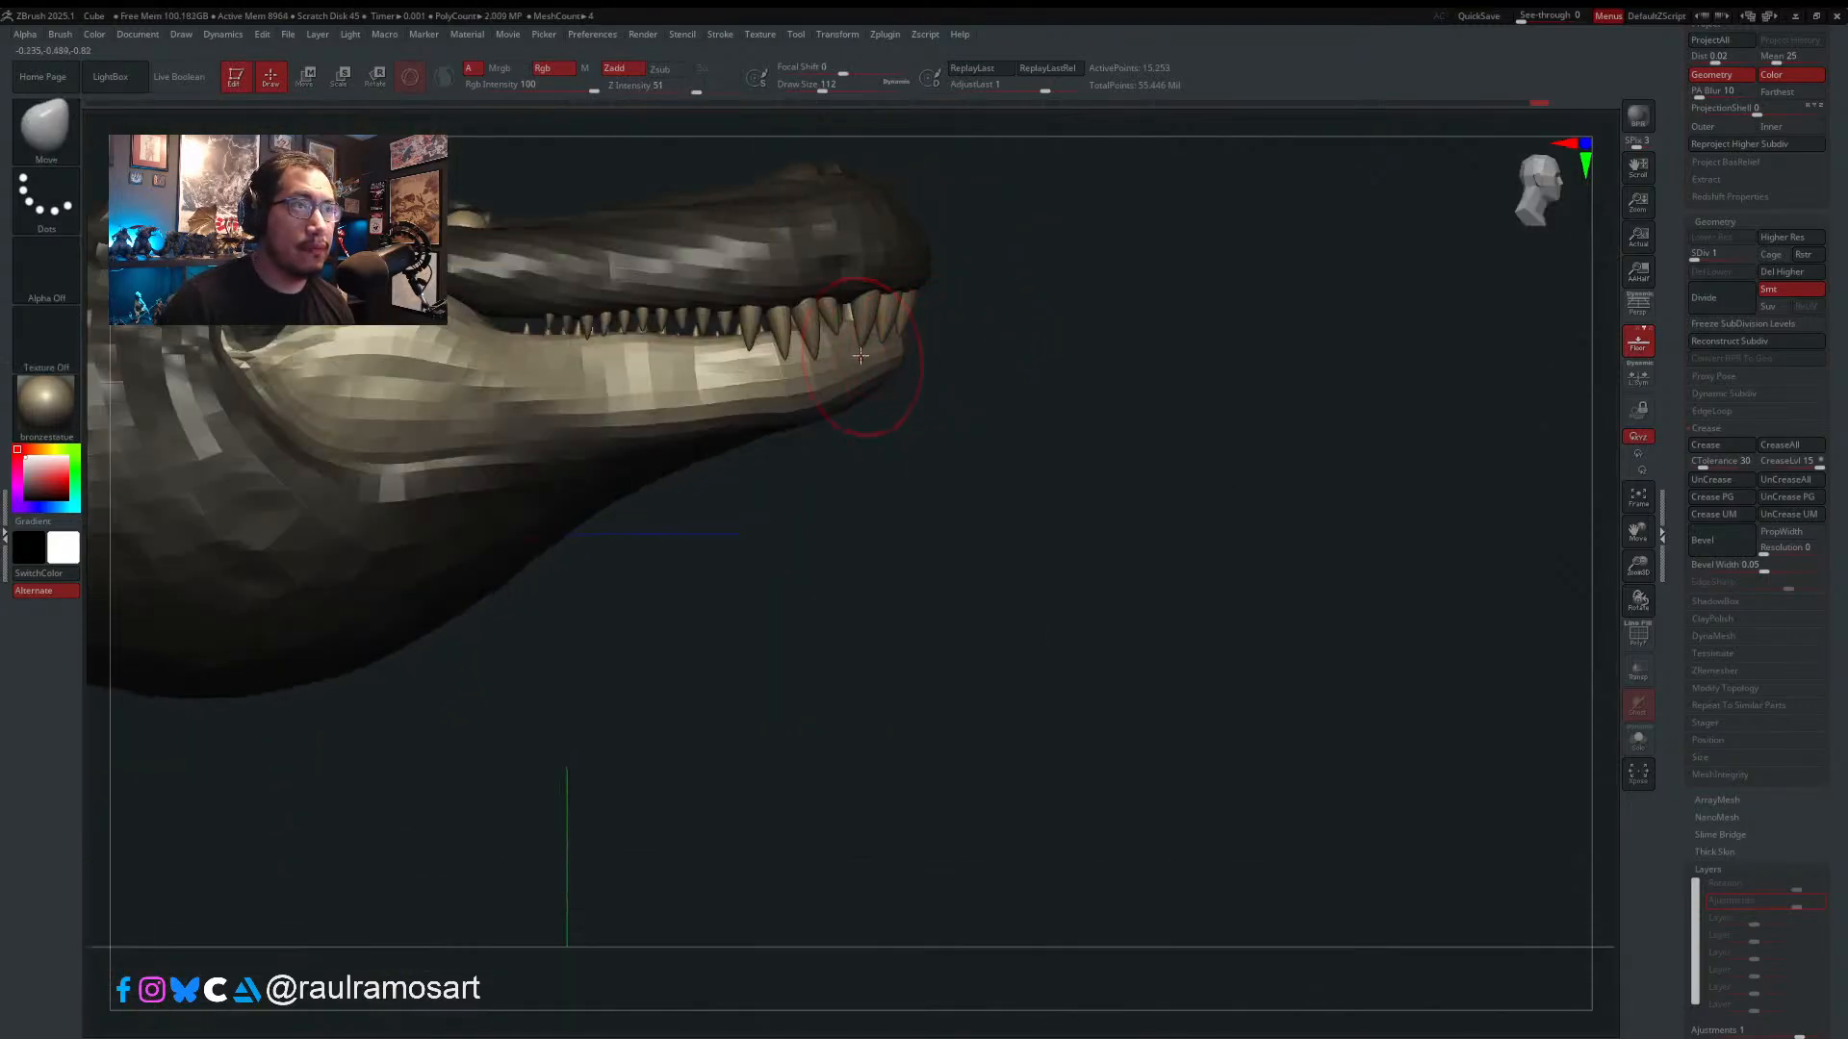
alt+right_drag(635, 373, 877, 522)
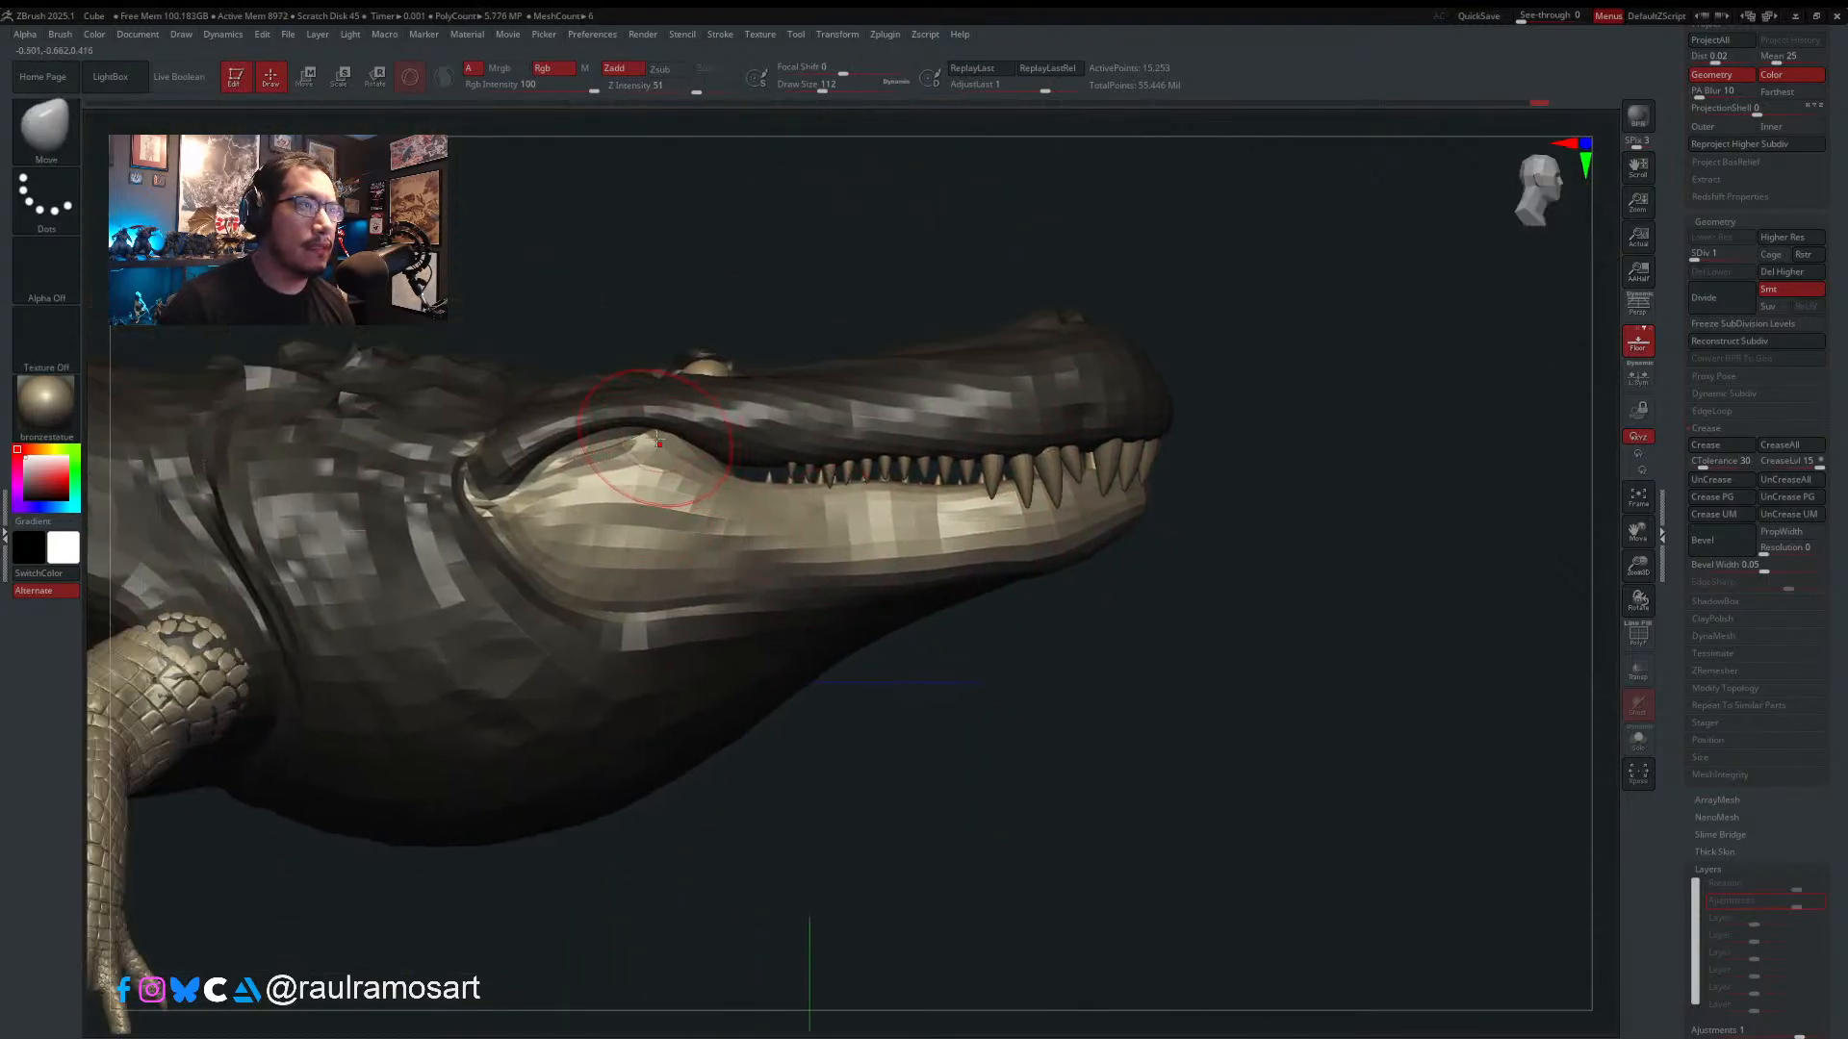
mouse_move(679, 453)
right_down()
mouse_move(725, 491)
mouse_move(602, 435)
right_up()
ctrl+drag(478, 435, 483, 440)
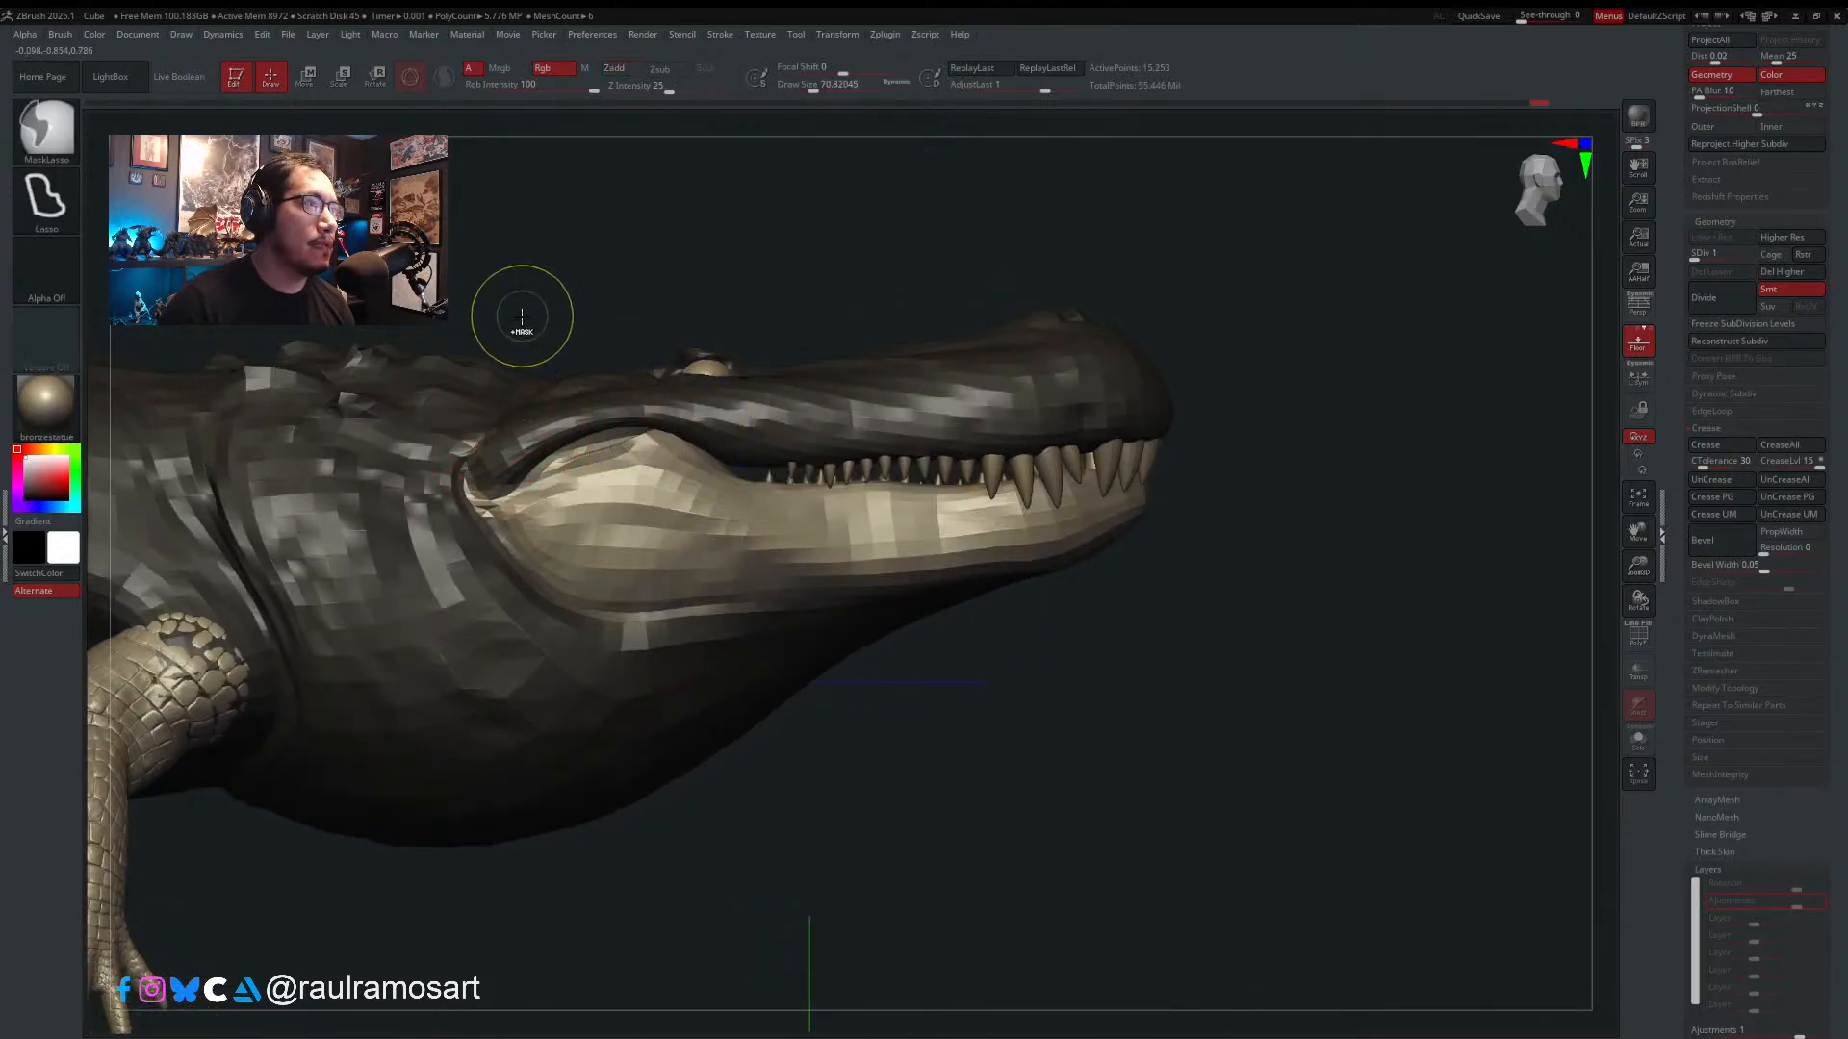
mouse_move(526, 296)
ctrl+mouse_down()
mouse_move(487, 502)
mouse_move(531, 380)
mouse_move(420, 424)
mouse_move(492, 508)
mouse_move(525, 385)
ctrl+mouse_up()
mouse_move(767, 481)
right_down()
mouse_move(924, 459)
mouse_move(1122, 468)
right_up()
- Adjust the lower jaw's profile from the side, moving the gum line, underside and mouth corner at draw sizes between about 104 and 192
key(s)
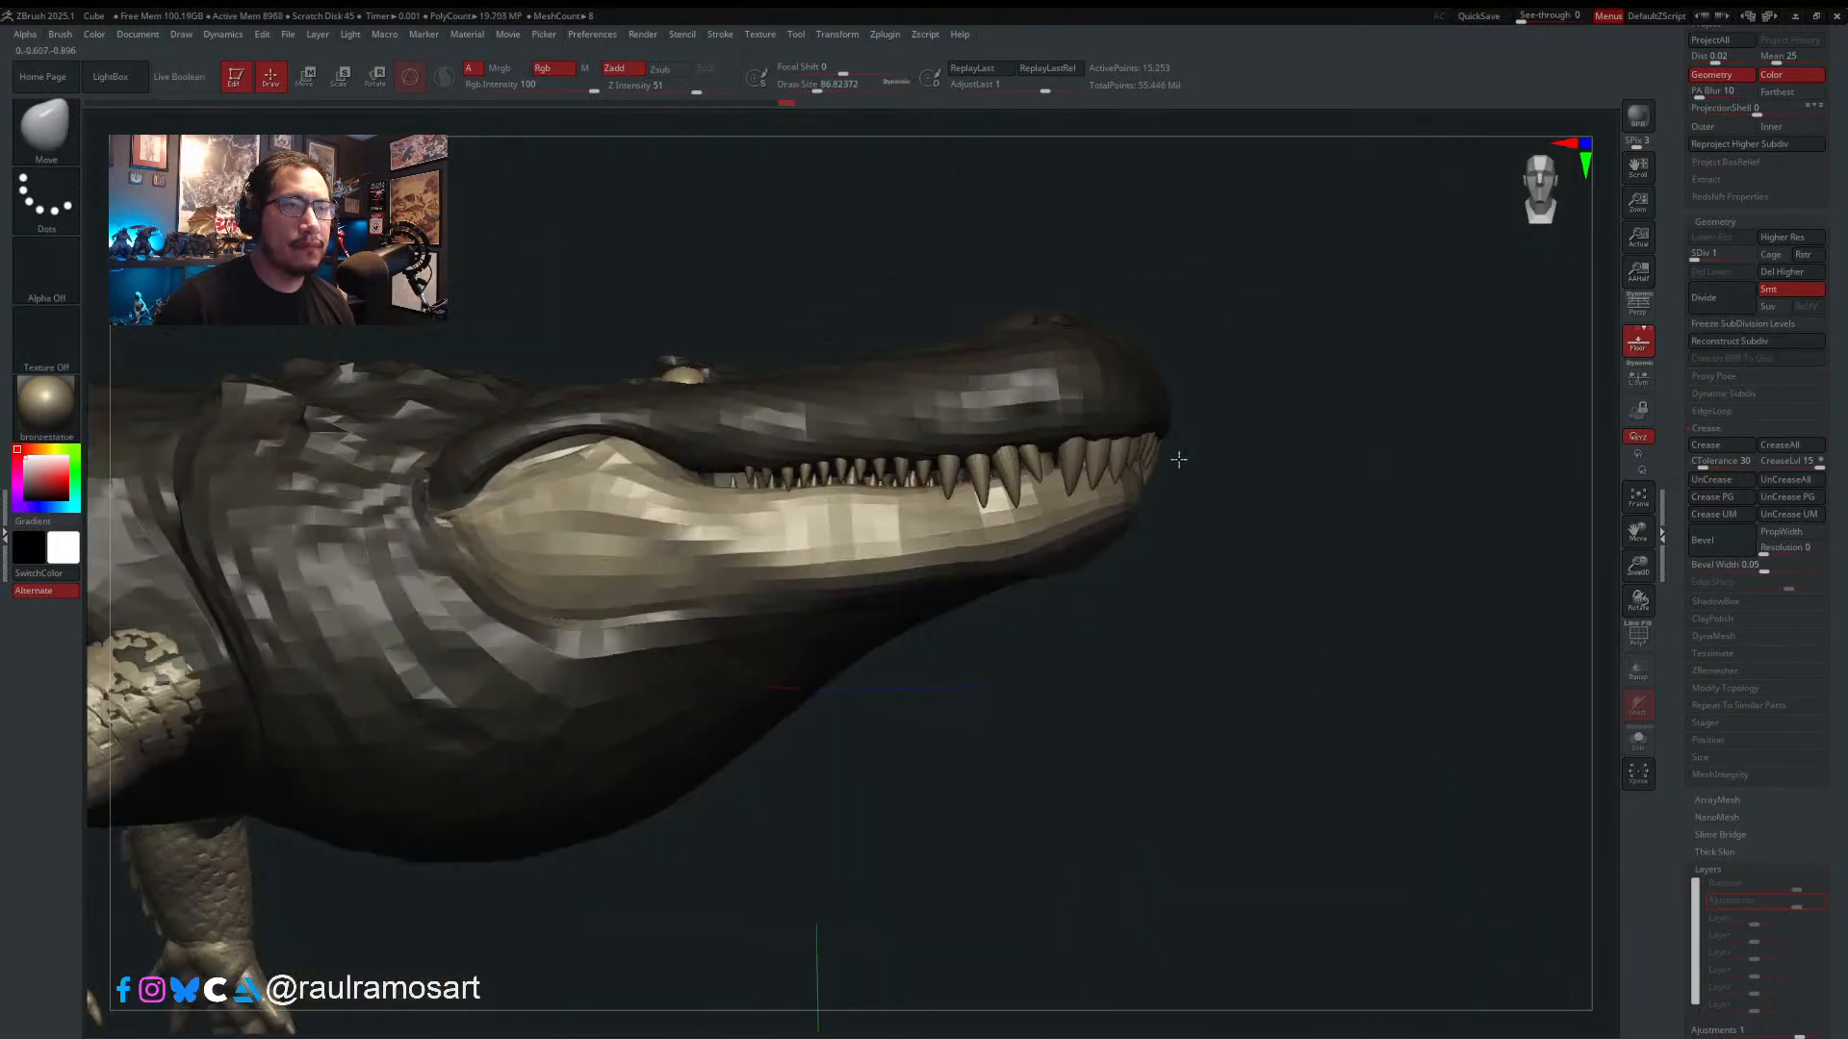
drag(871, 488, 860, 491)
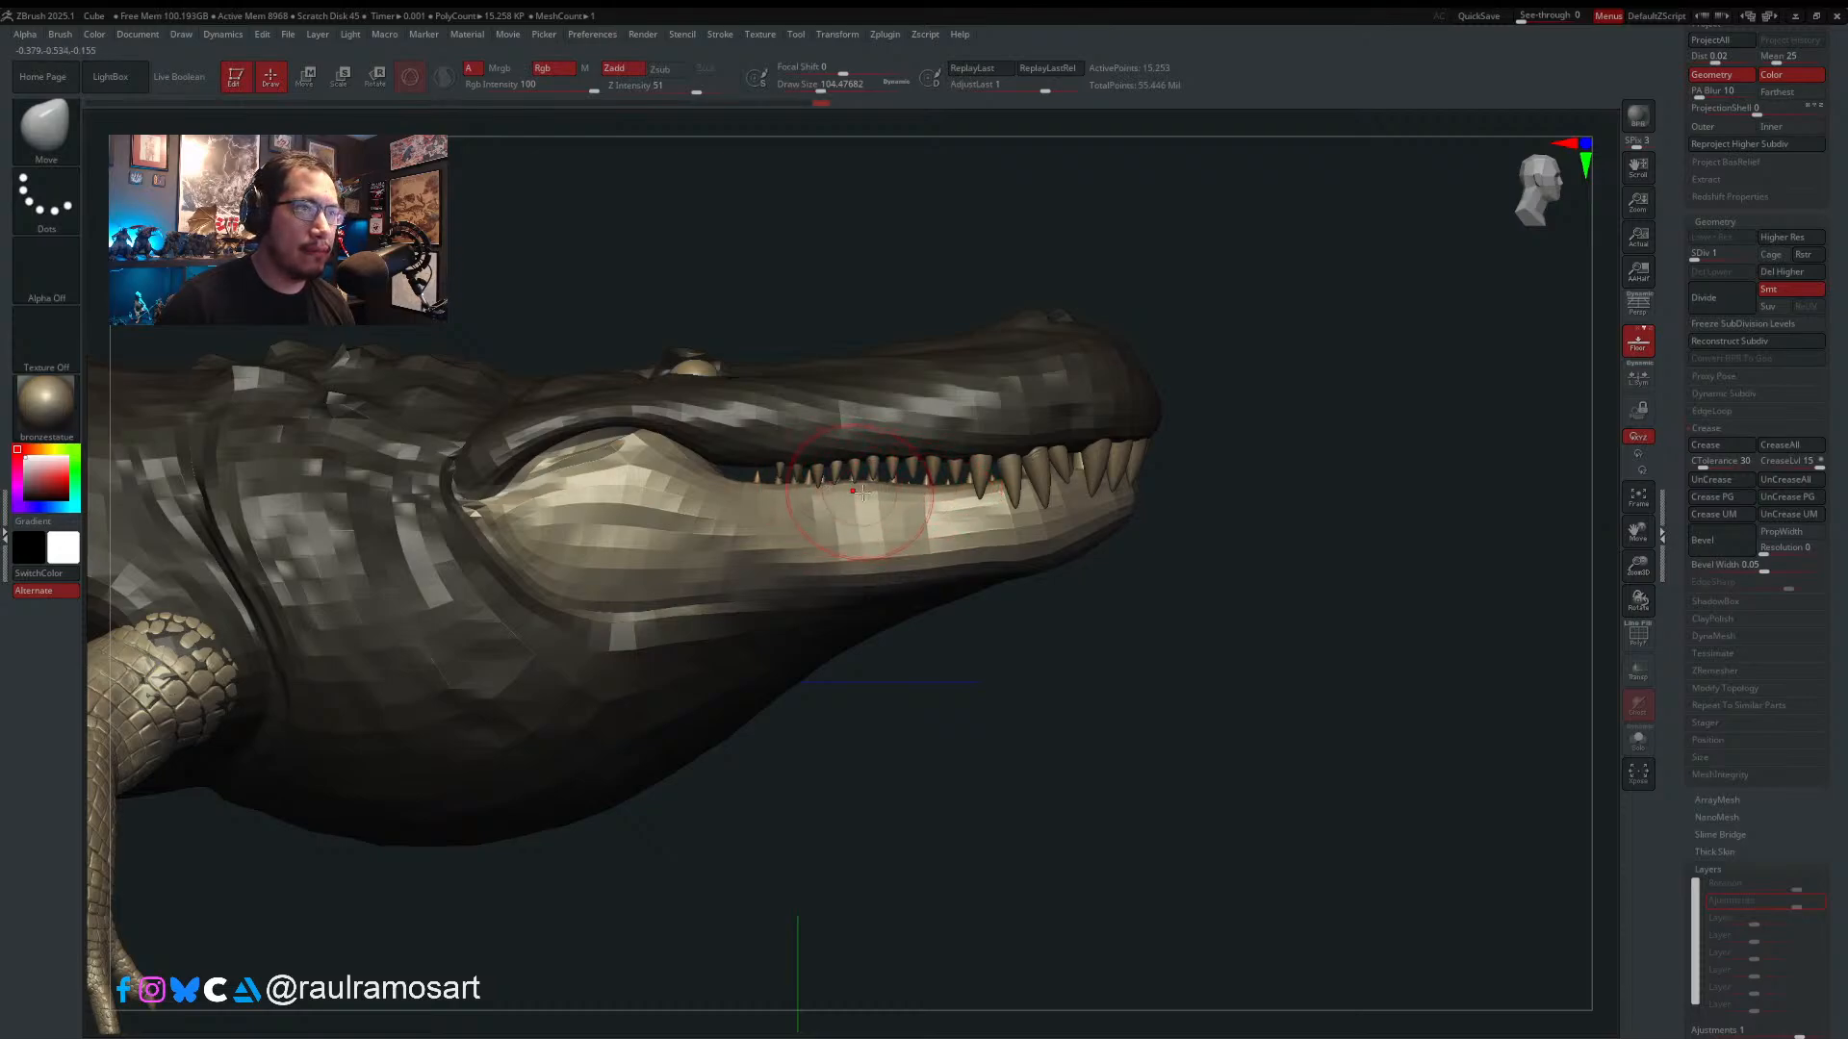
drag(1121, 702, 1083, 633)
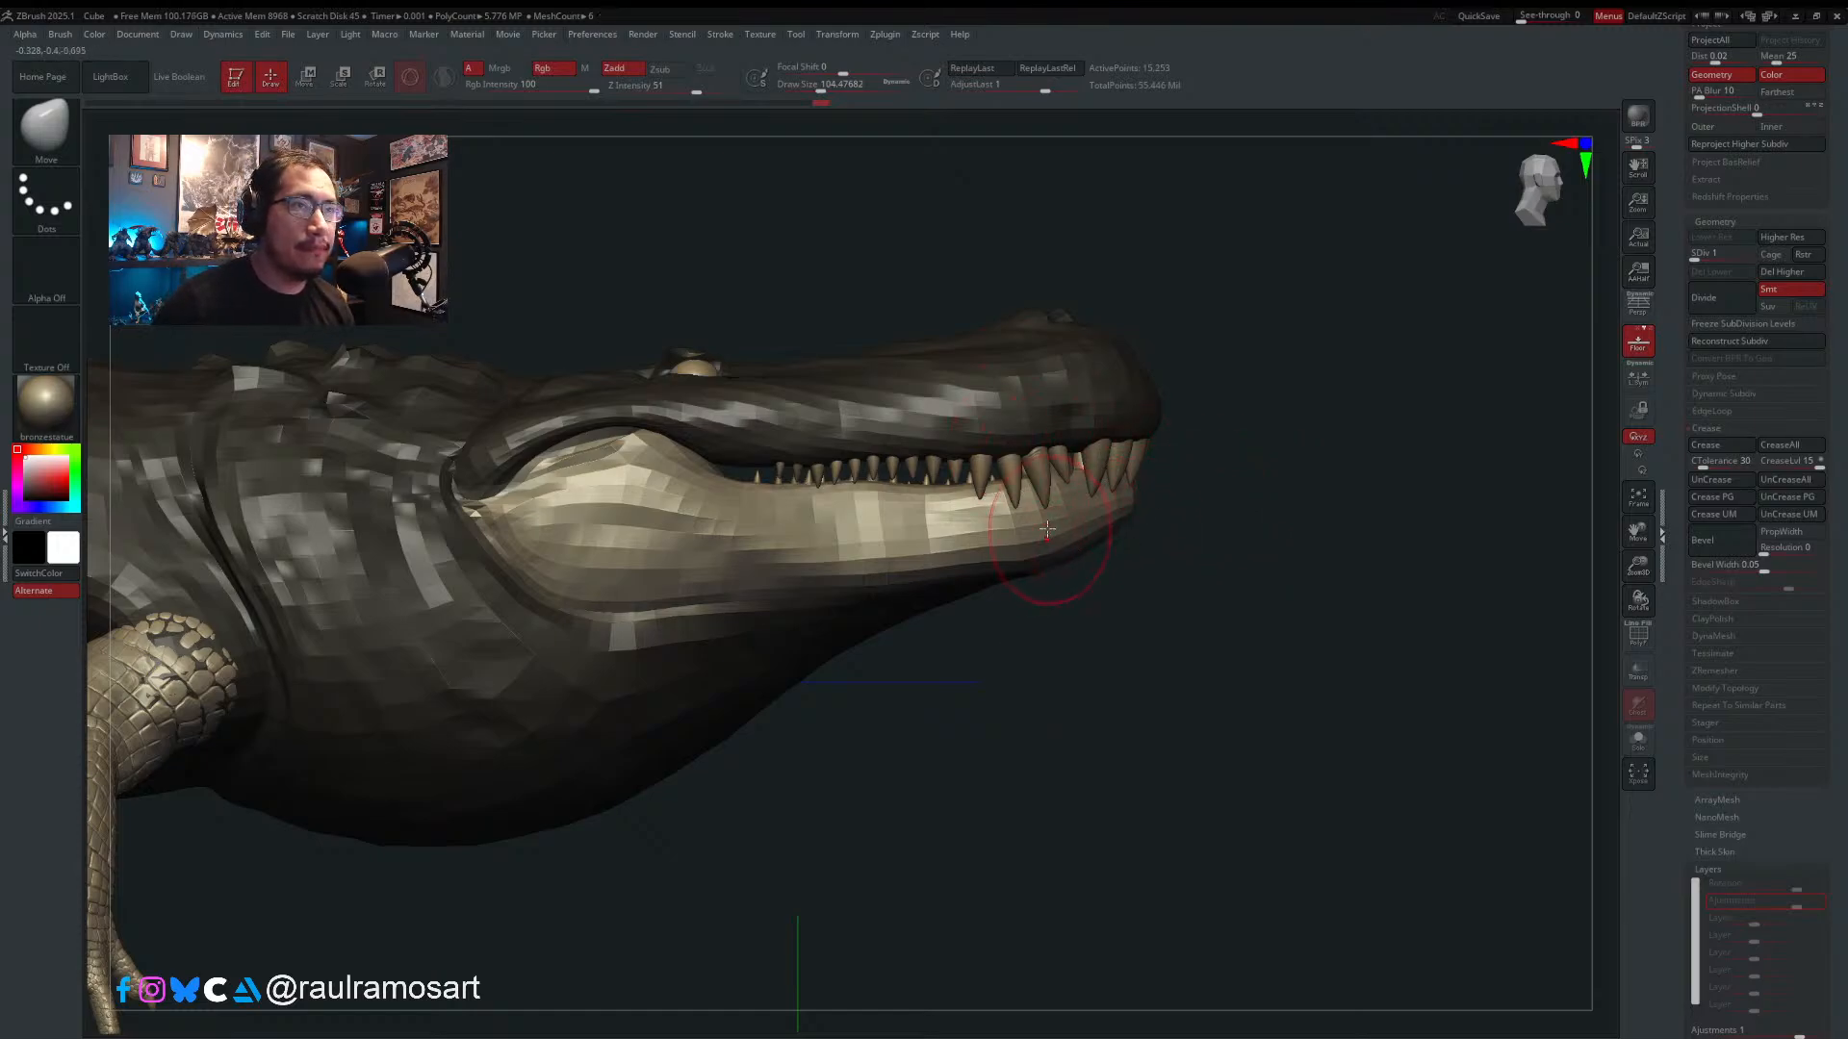
key(s)
drag(1043, 541, 1041, 552)
key(s)
drag(896, 545, 903, 544)
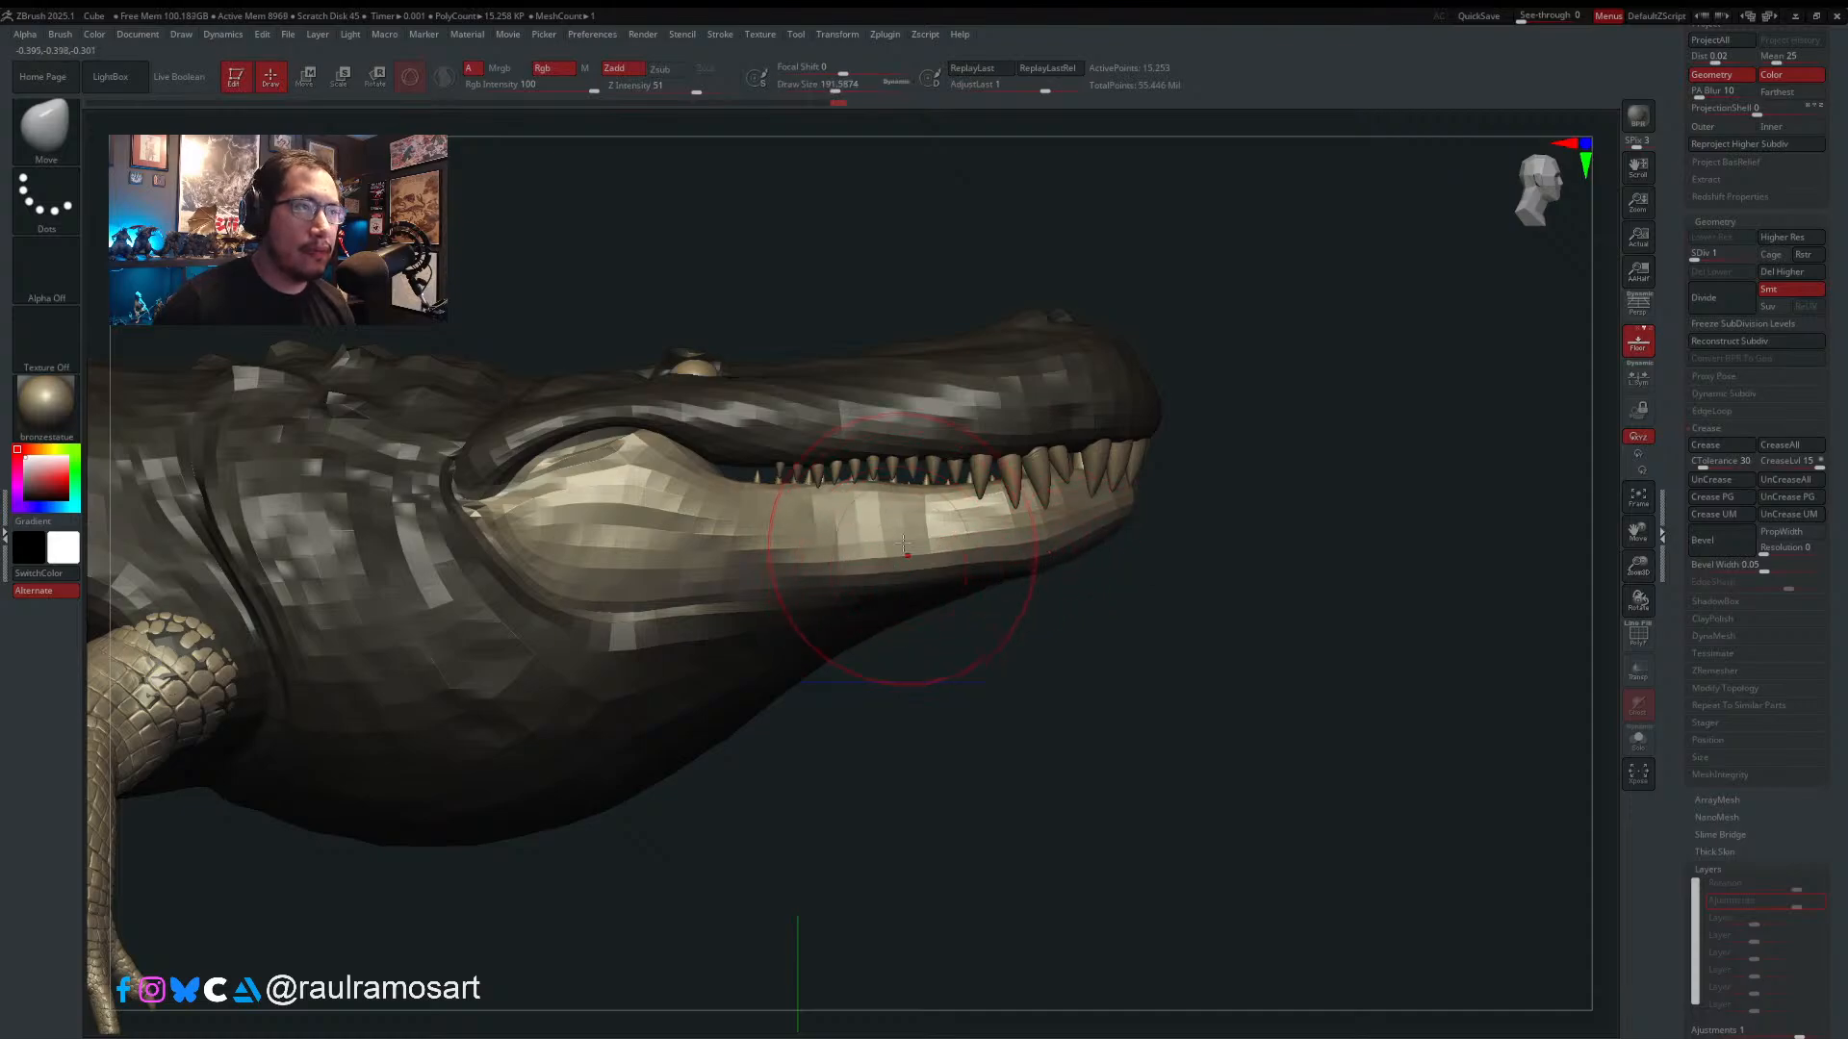
key(s)
drag(711, 469, 697, 469)
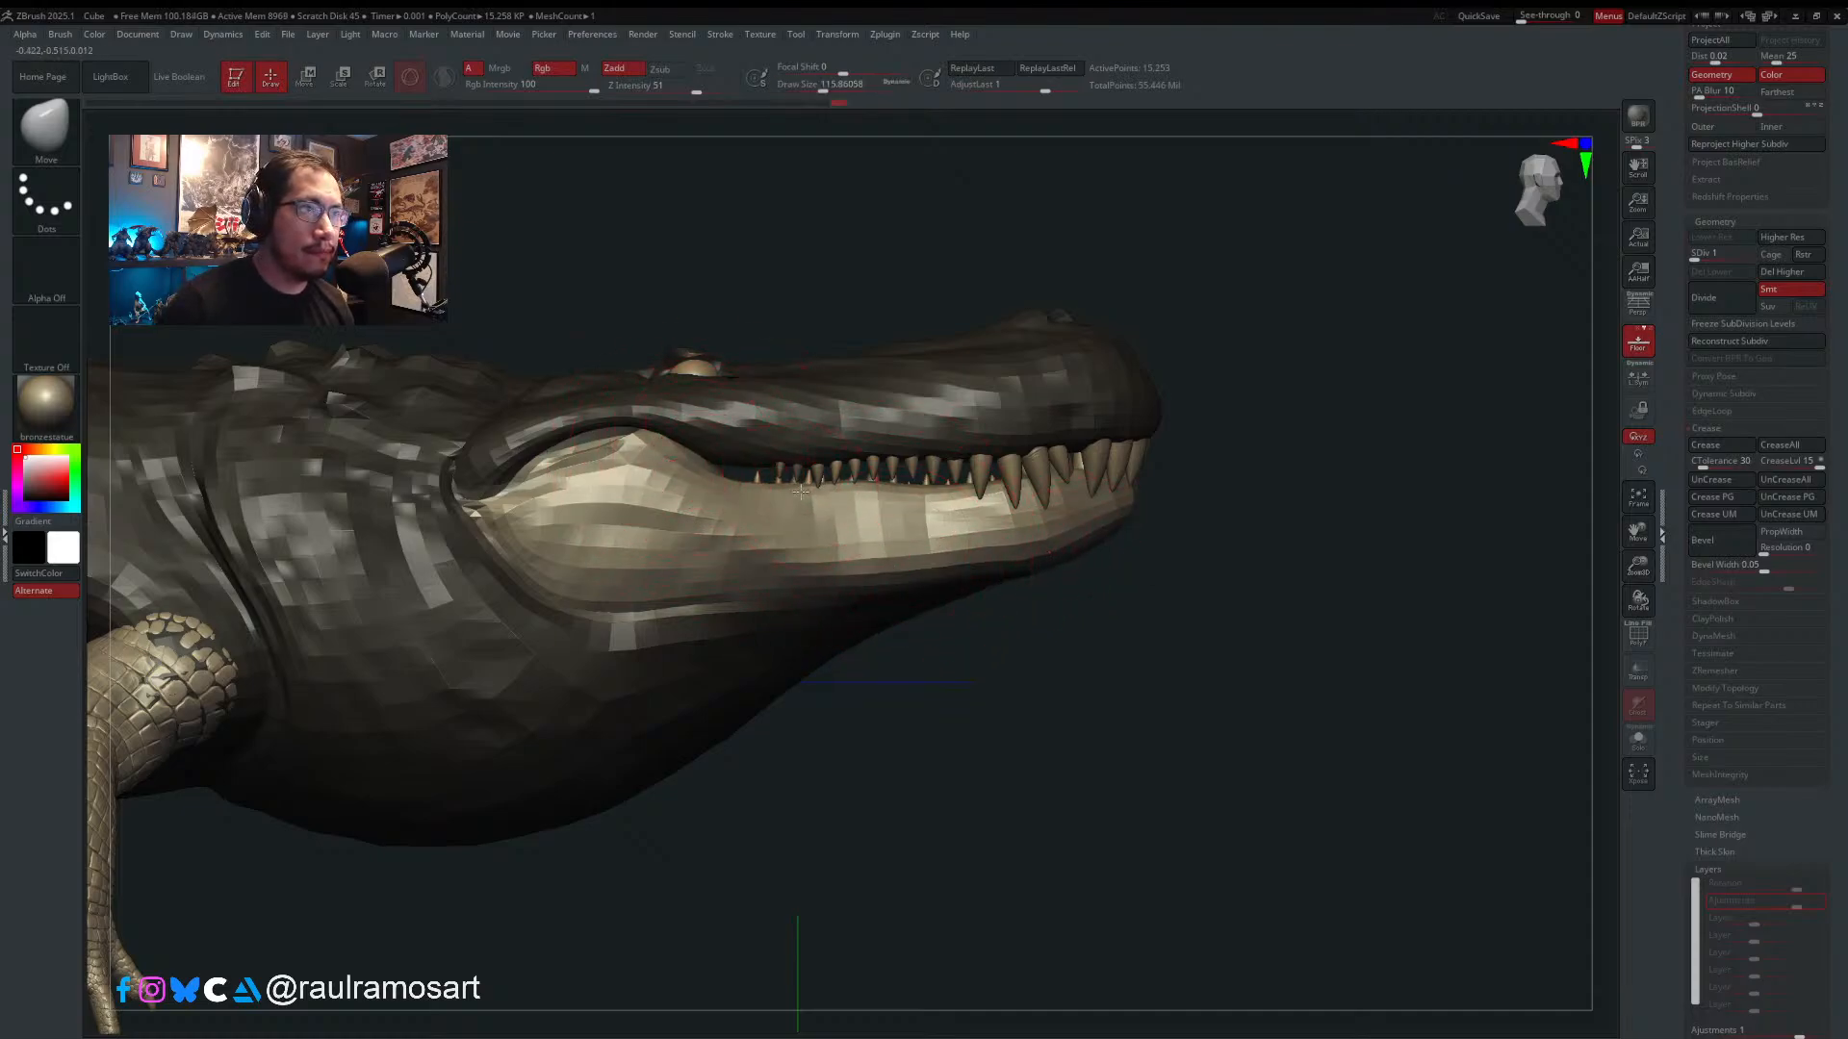
- Adjust the lower jaw's gum line from the side and its side outline from below with the Move brush at a draw size of about 115
drag(801, 492, 891, 489)
shift+drag(1280, 568, 1049, 536)
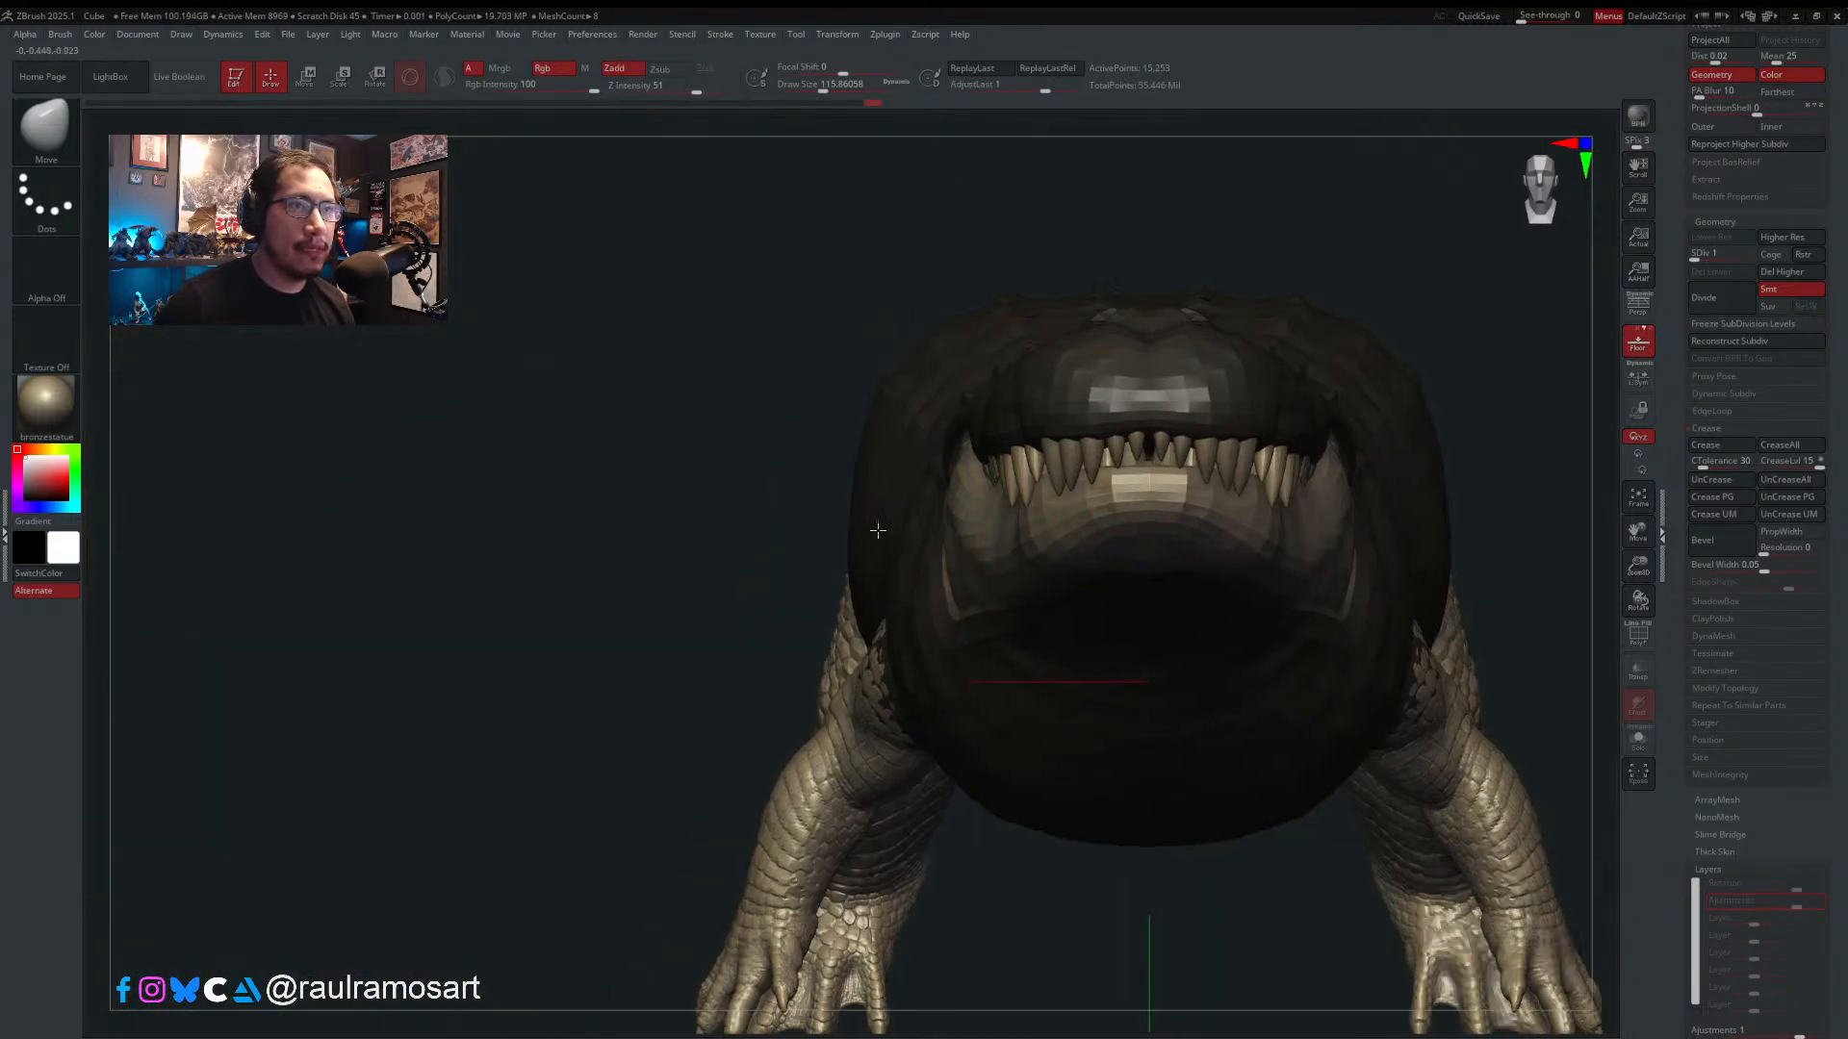
alt+right_drag(878, 530, 886, 348)
mouse_move(892, 468)
right_down()
mouse_move(948, 477)
mouse_move(919, 488)
mouse_move(939, 501)
right_up()
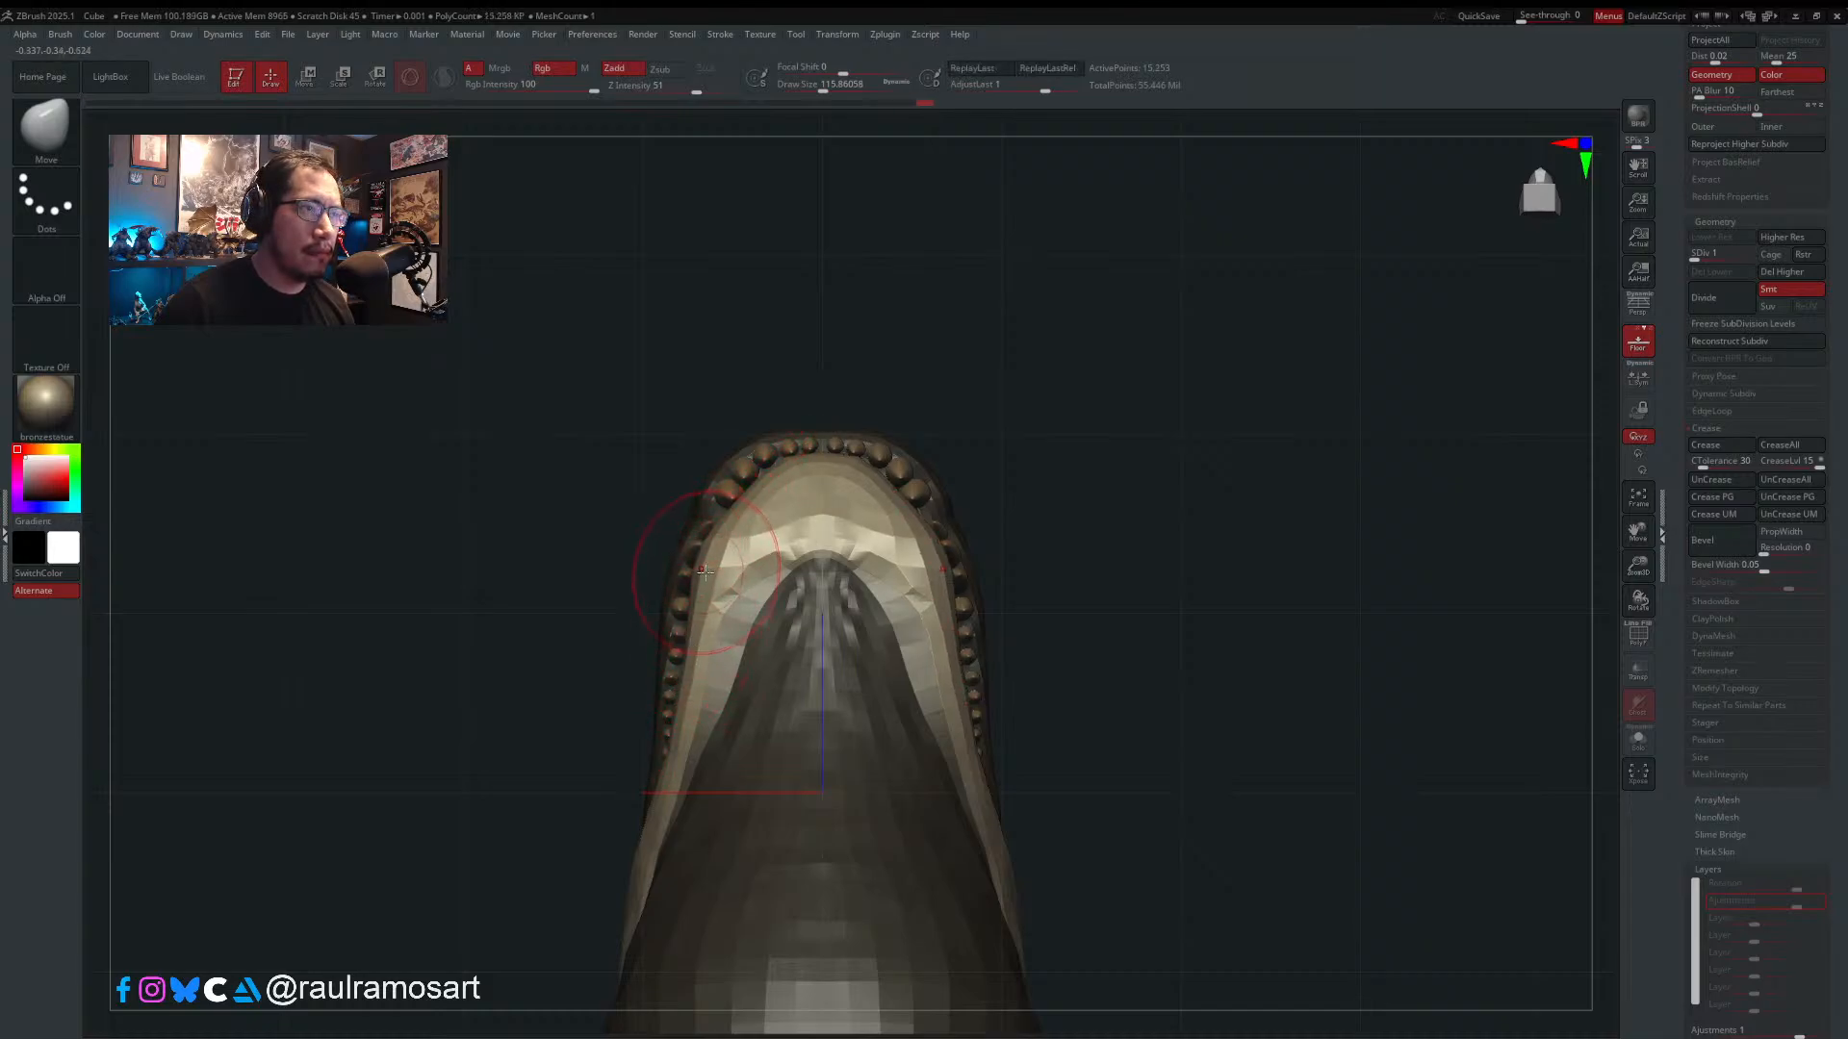
drag(705, 560, 763, 544)
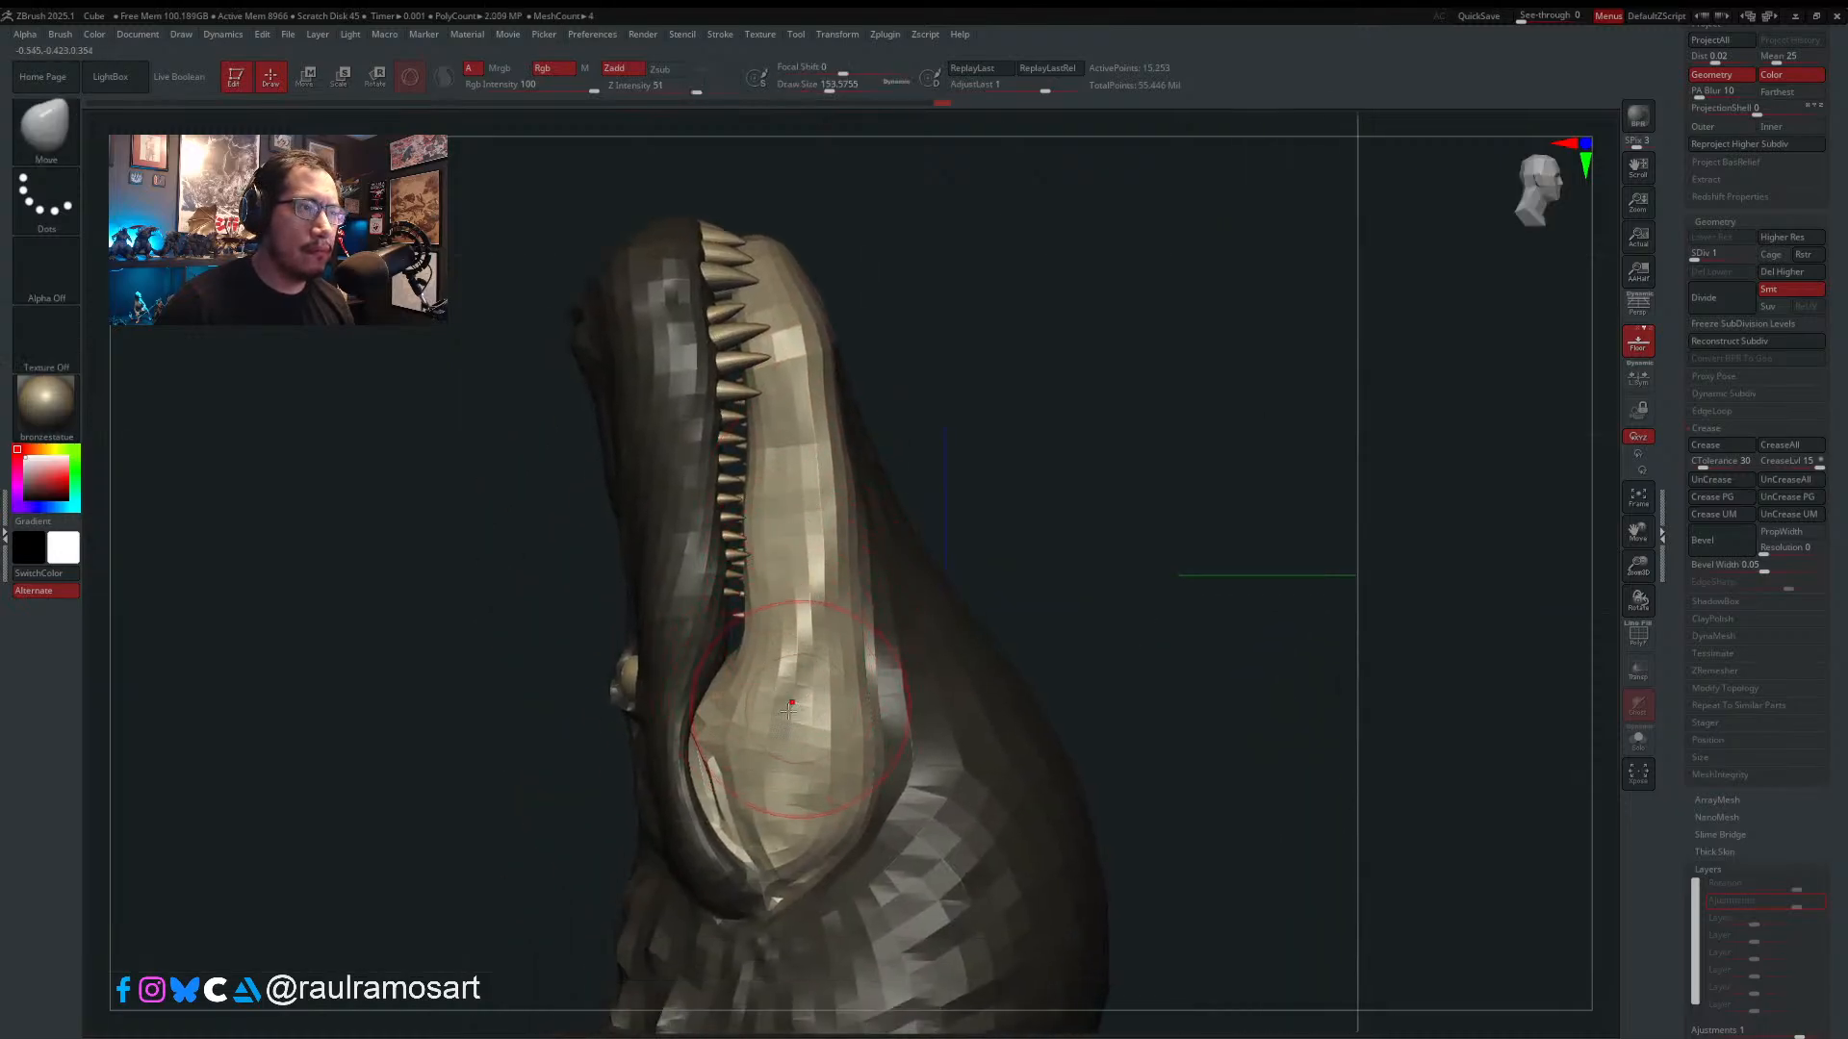
- Refine the rear of the lower jaw and the gum line under the side teeth at Move draw sizes of about 80 and 136
key(s)
drag(760, 728, 734, 729)
right_drag(842, 645, 990, 664)
shift+right_drag(973, 541, 915, 536)
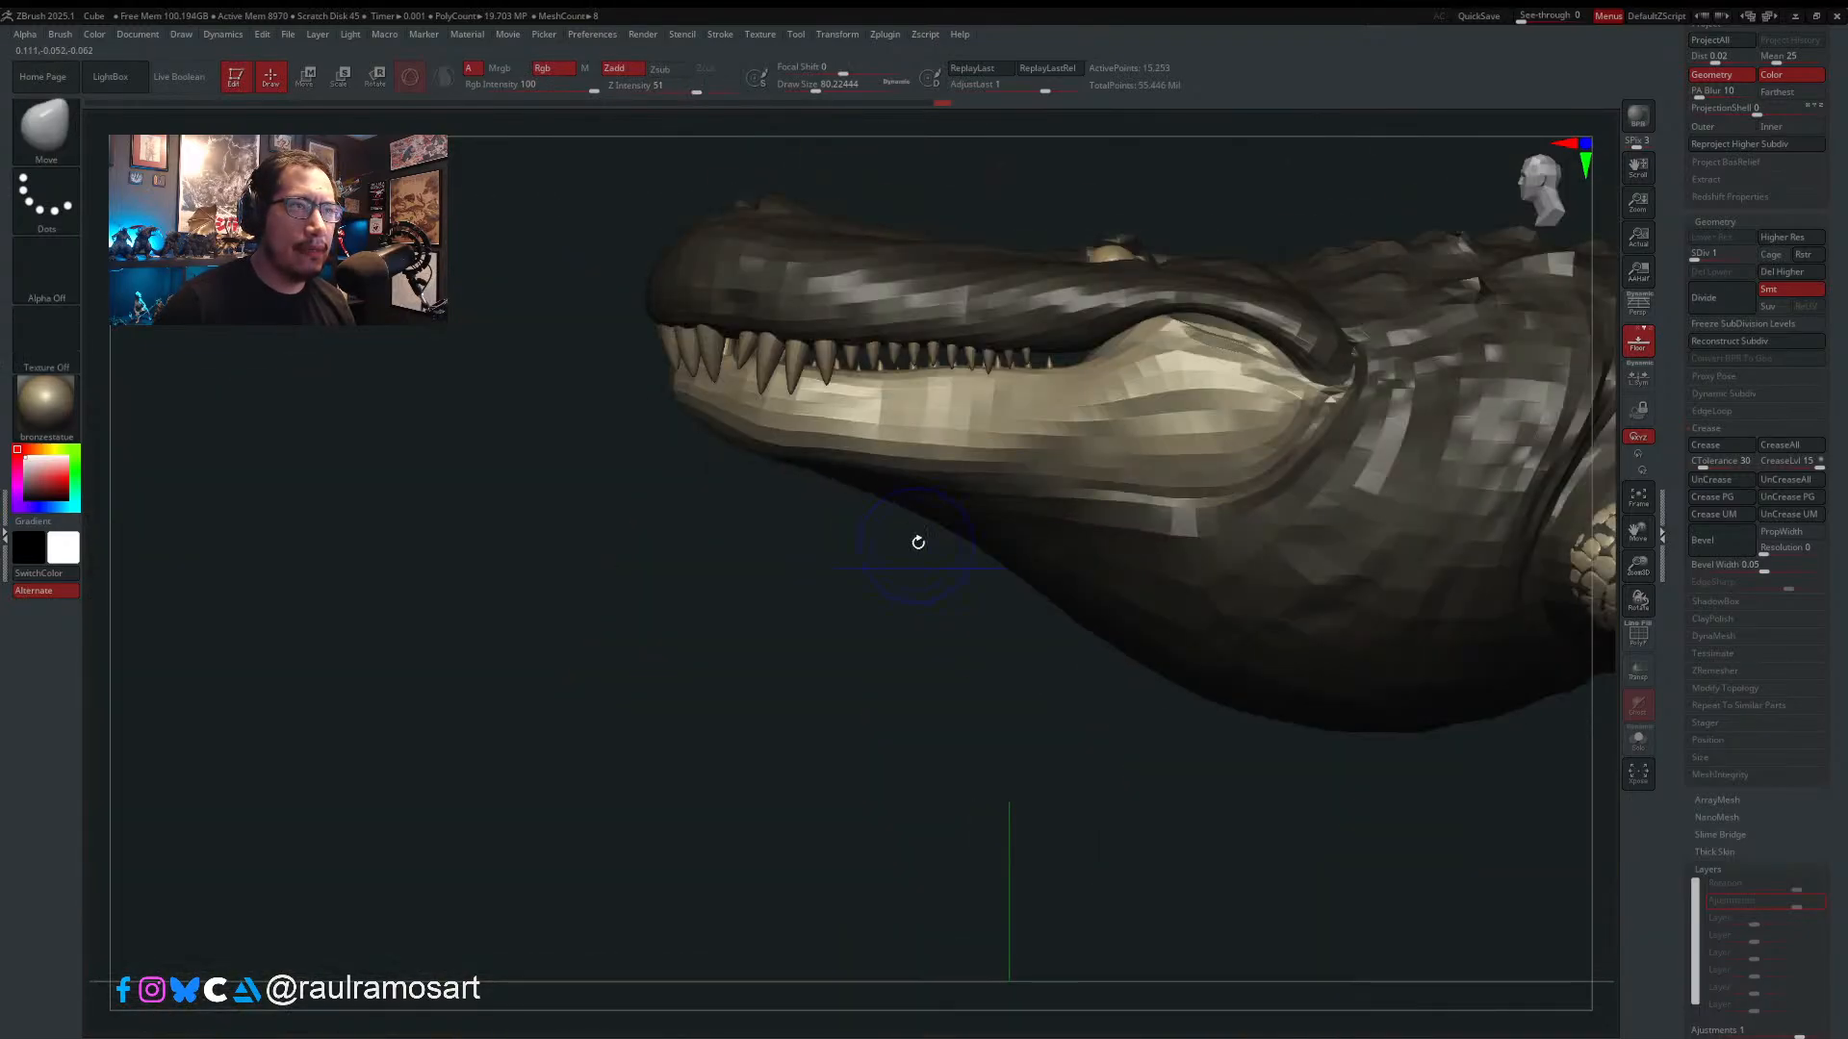
alt+right_drag(890, 654, 783, 775)
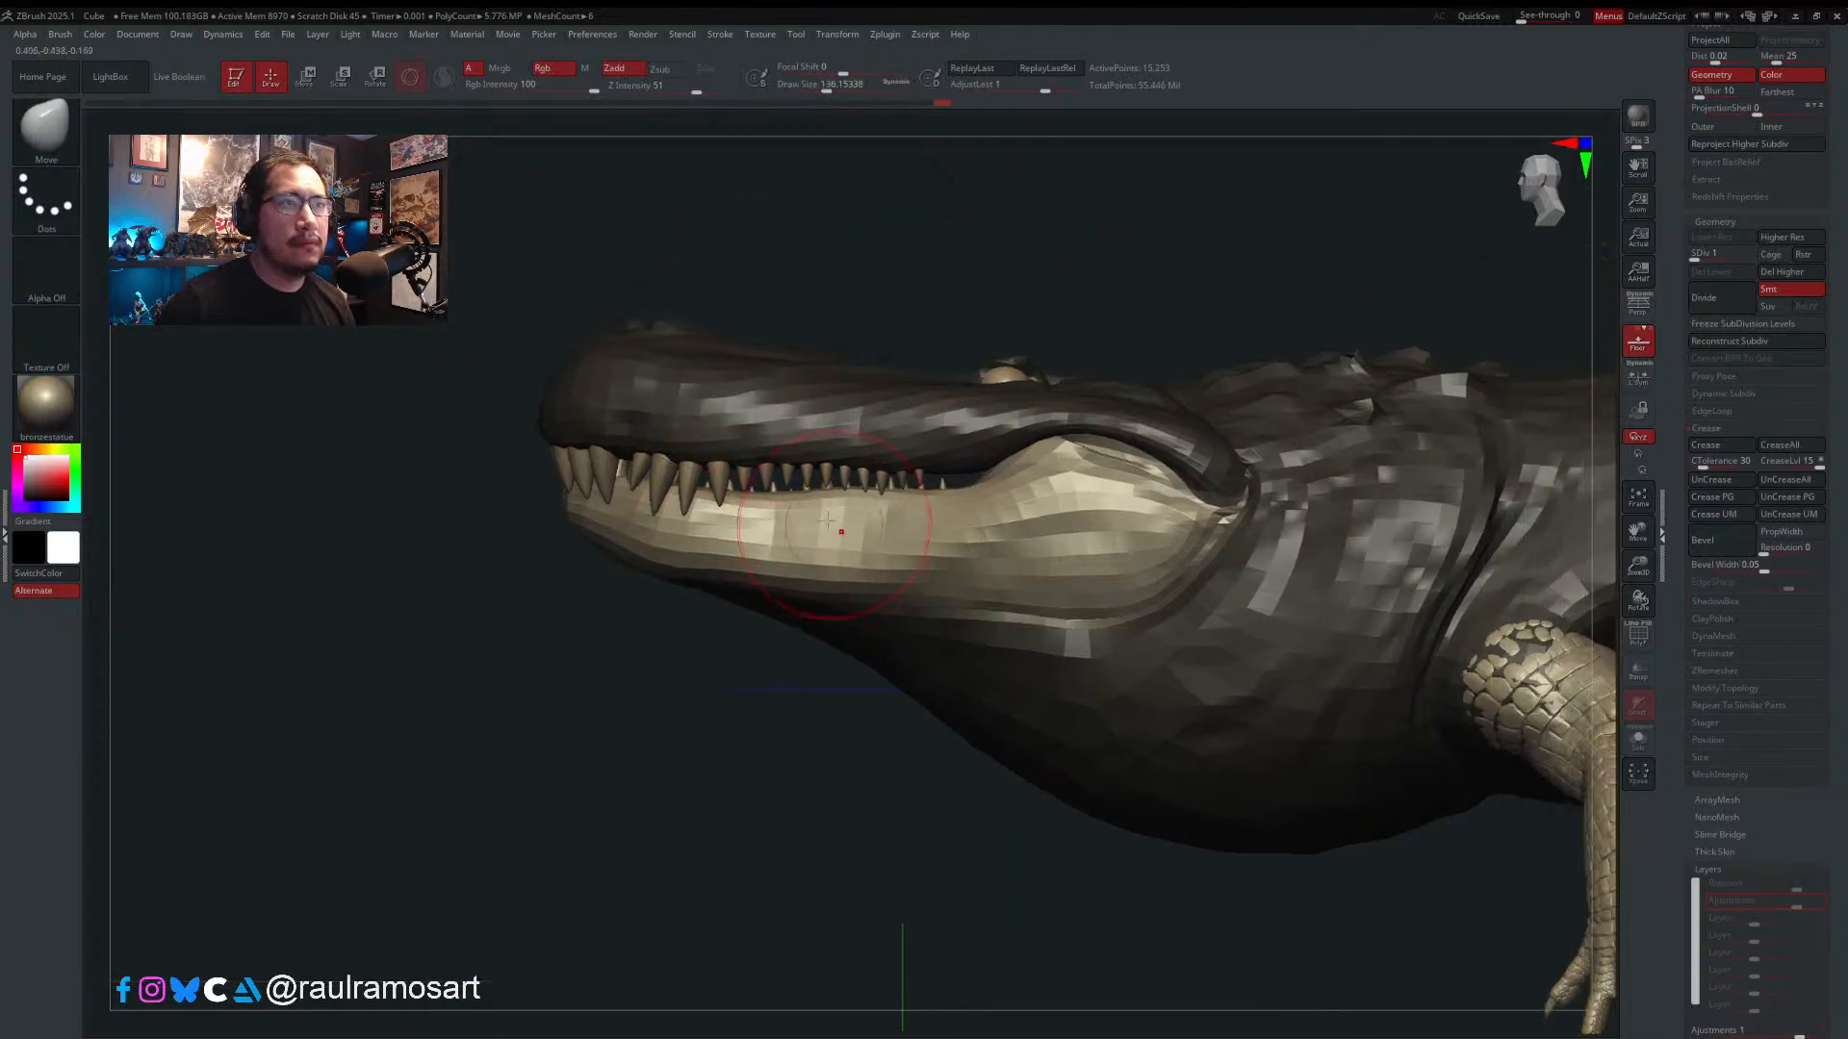
key(s)
drag(826, 508, 827, 490)
key(s)
mouse_move(827, 490)
right_down()
mouse_move(886, 503)
mouse_move(810, 521)
mouse_move(861, 486)
mouse_move(910, 387)
mouse_move(755, 354)
mouse_move(763, 450)
right_up()
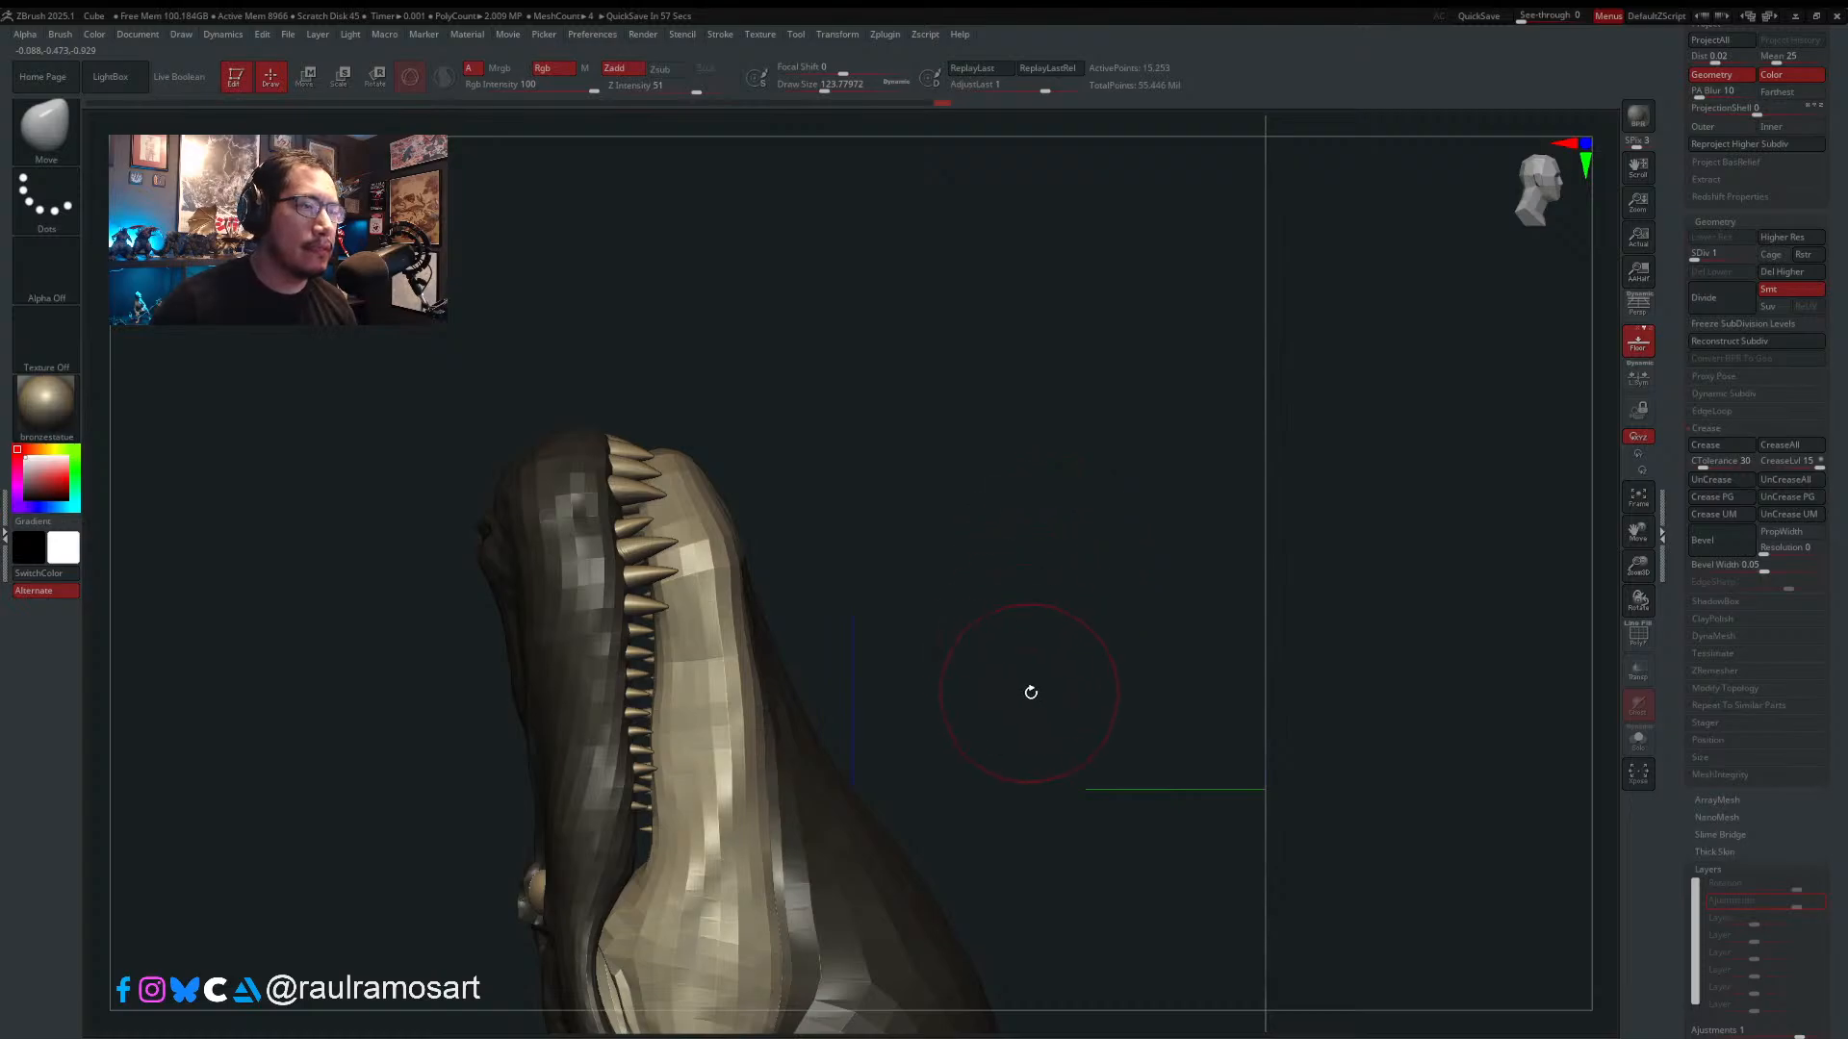
- Adjust the throat beneath the rear of the jaw from the side, enlarging the Move brush to a draw size of about 276
alt+drag(1031, 692, 1066, 479)
drag(976, 566, 936, 717)
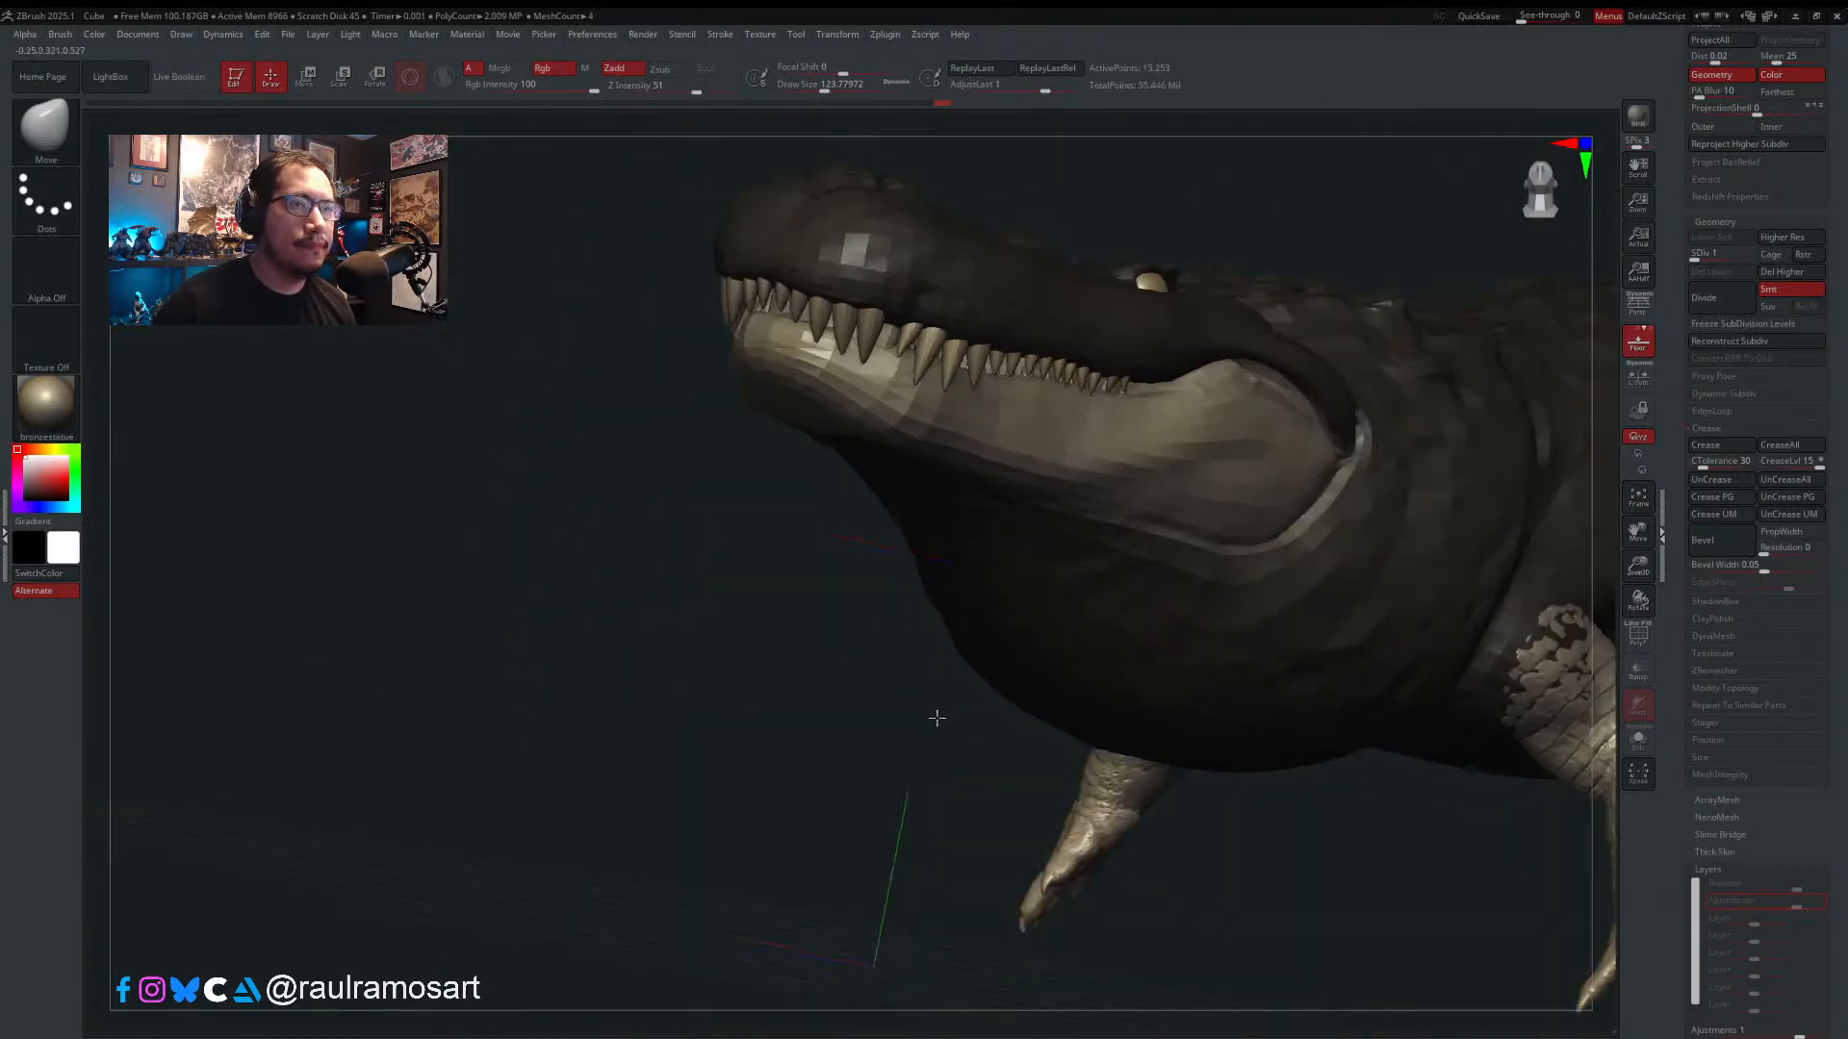
shift+right_drag(937, 718, 963, 673)
alt+right_drag(979, 581, 1037, 727)
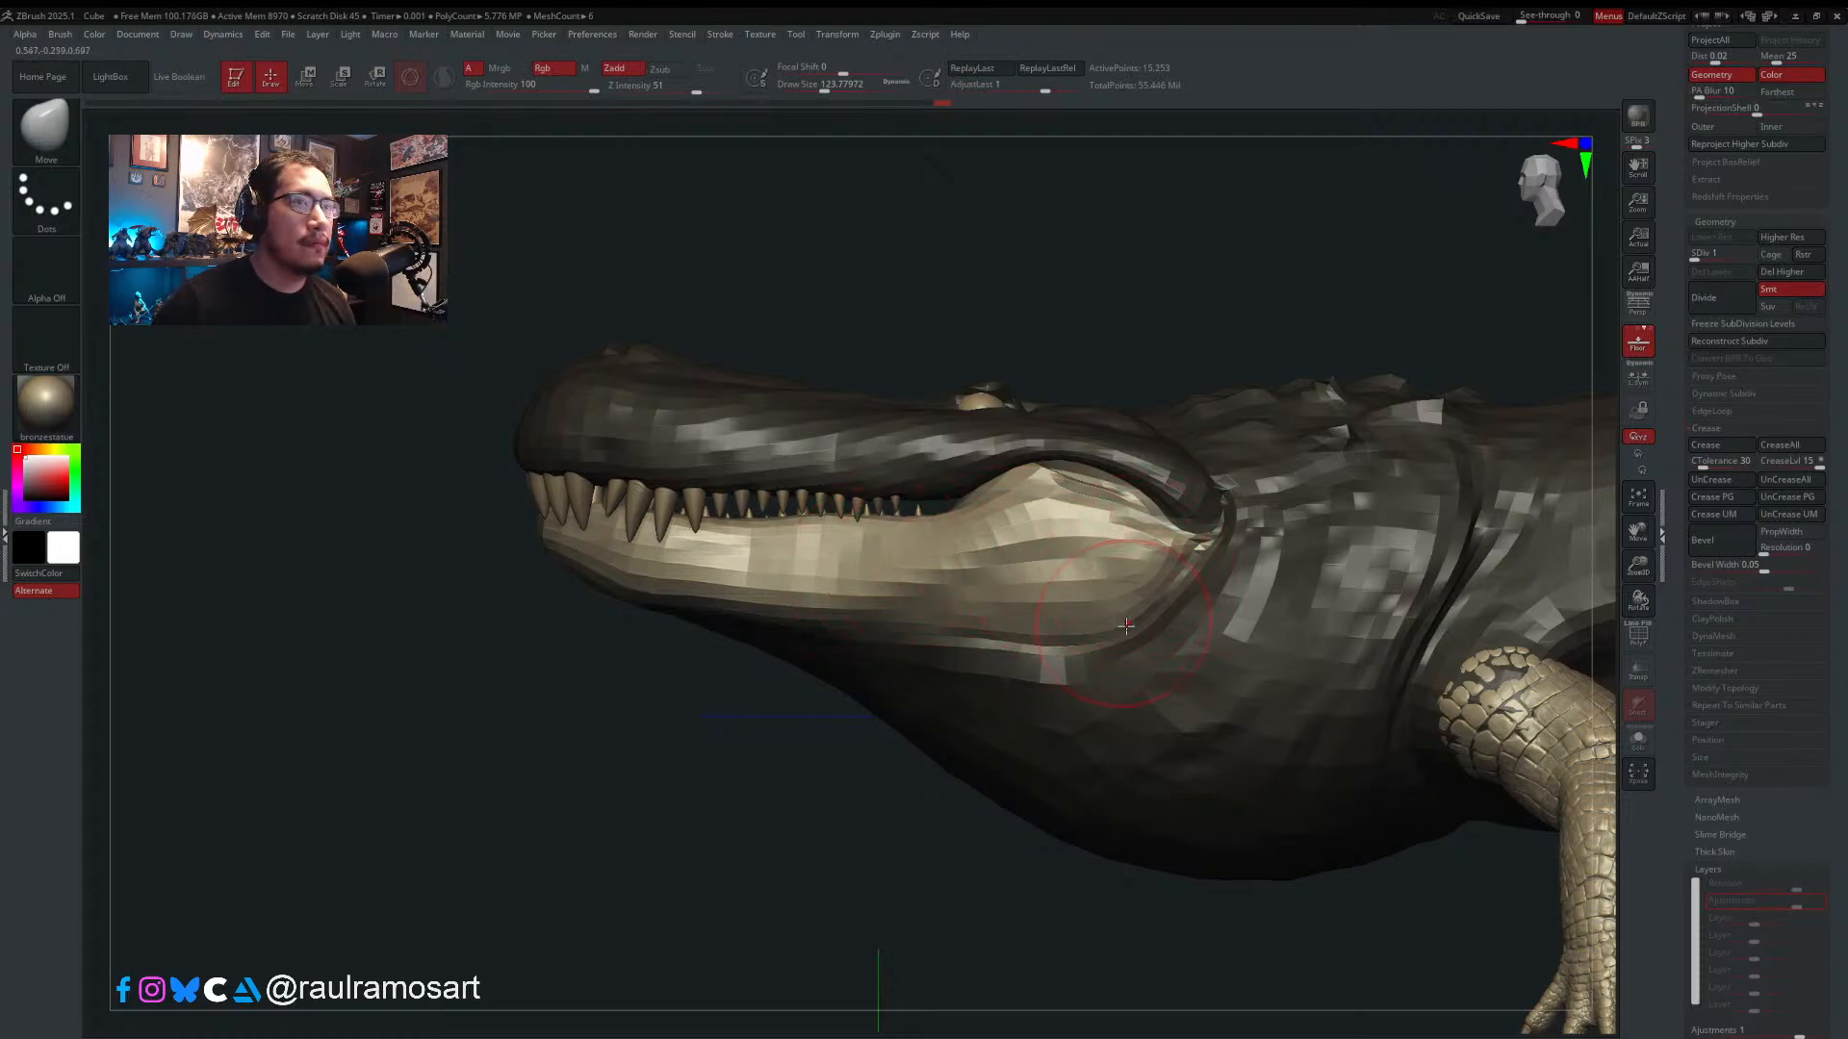
alt+right_drag(1111, 710, 925, 614)
key(s)
drag(926, 614, 958, 618)
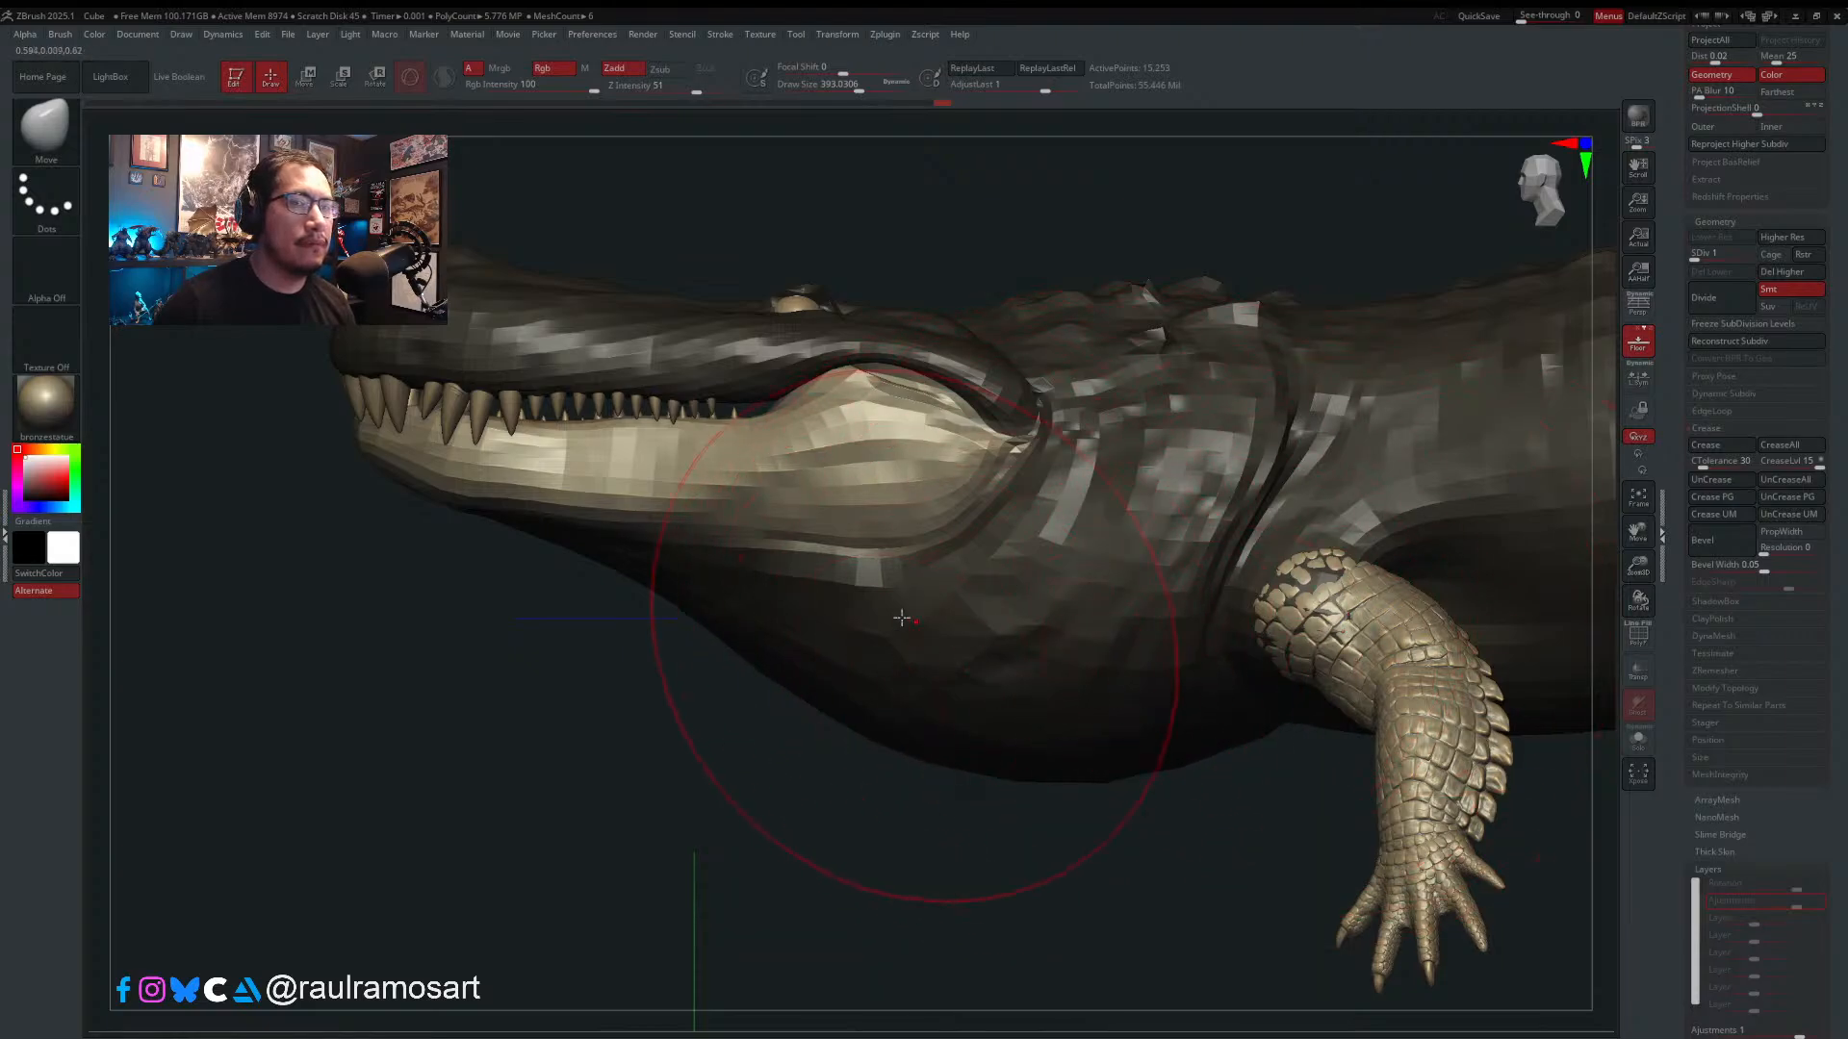
key(s)
drag(933, 578, 920, 580)
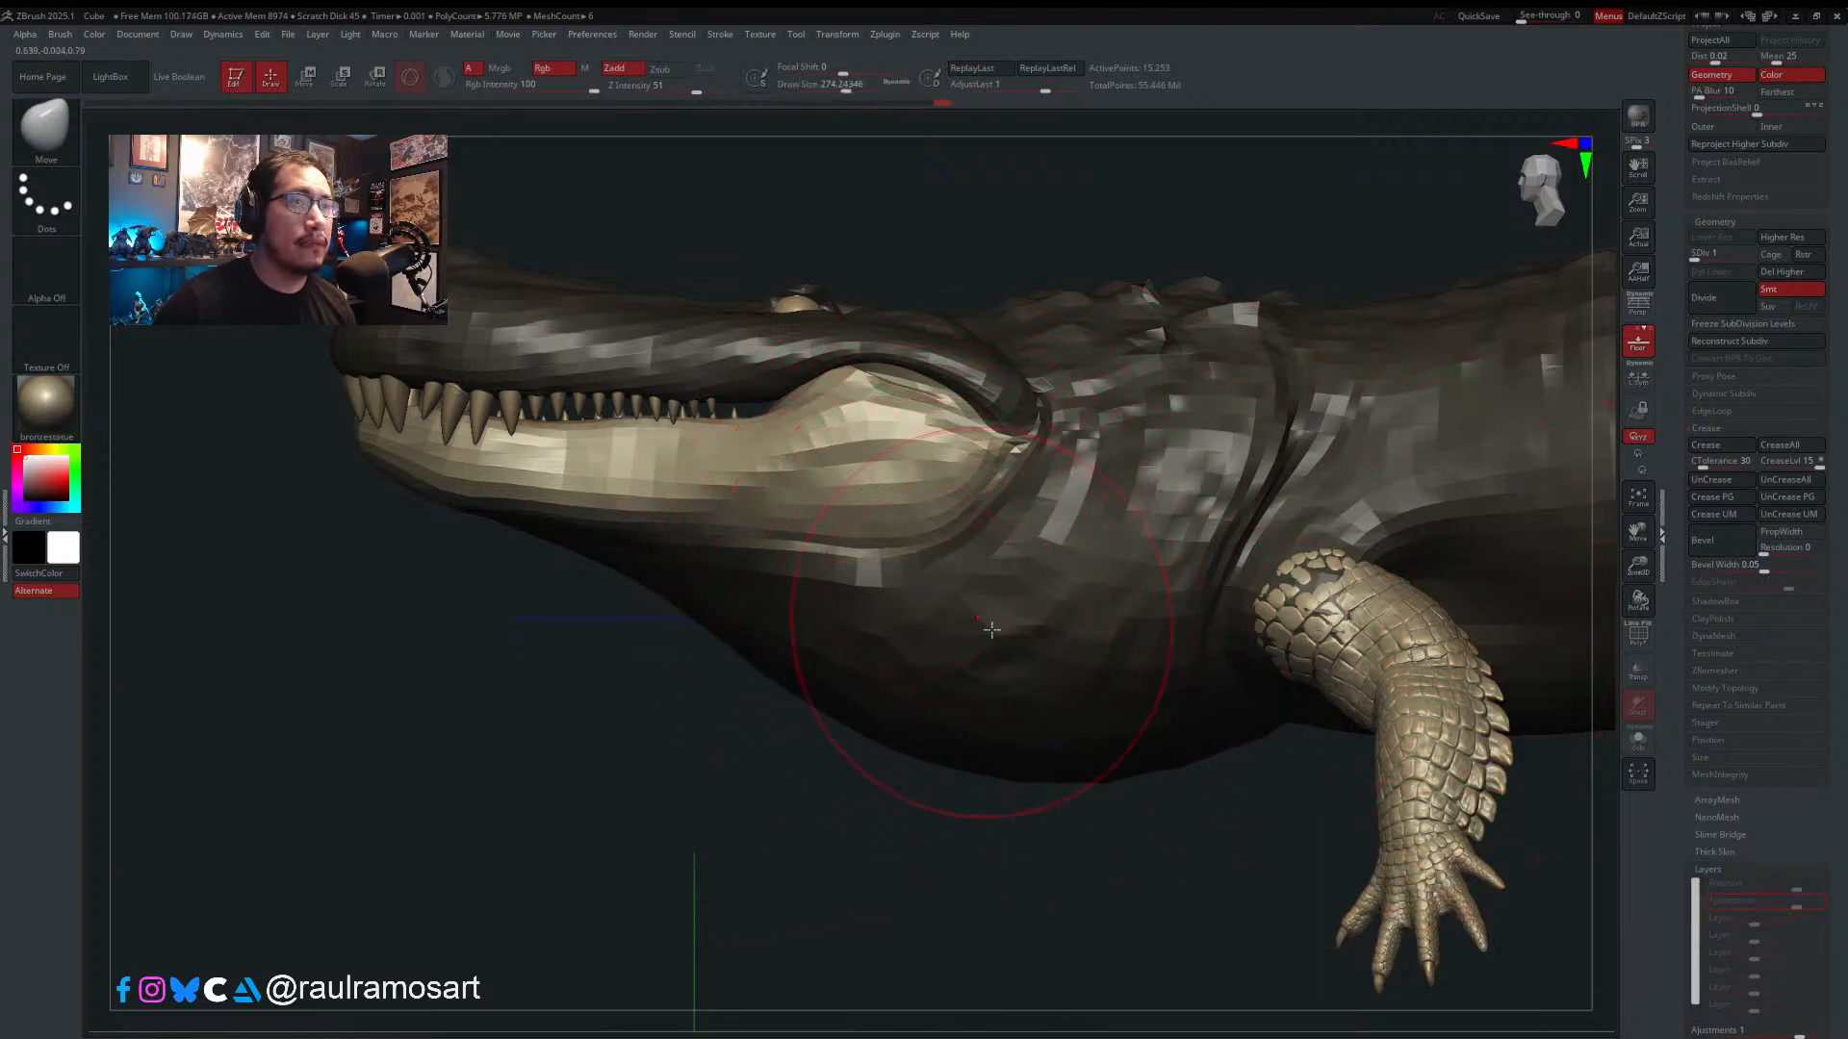
- Refine the lower jaw's side profile along the teeth and underside at Move draw sizes between about 128 and 192
alt+drag(664, 654, 867, 723)
key(s)
drag(786, 502, 778, 503)
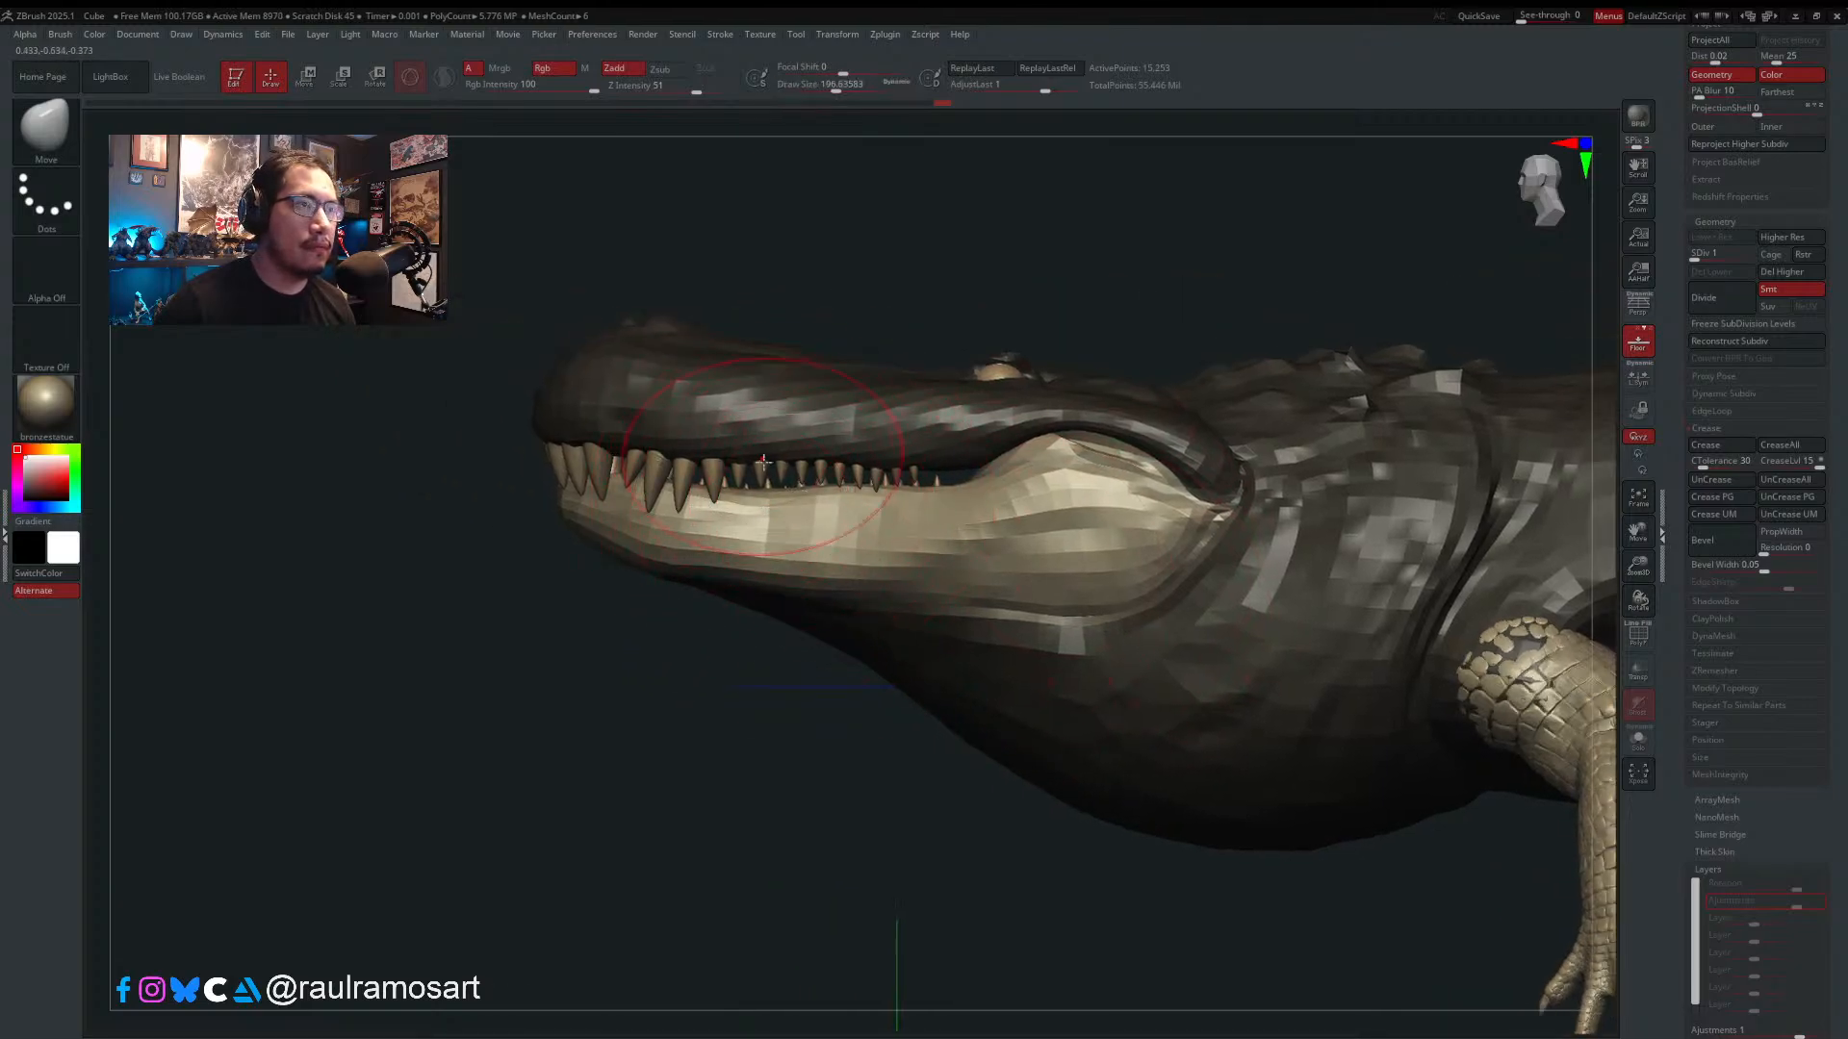
ctrl+right_drag(769, 470, 767, 487)
key(s)
drag(789, 485, 778, 487)
mouse_move(777, 487)
right_down()
mouse_move(871, 486)
mouse_move(902, 449)
mouse_move(817, 478)
mouse_move(833, 475)
mouse_move(816, 593)
right_up()
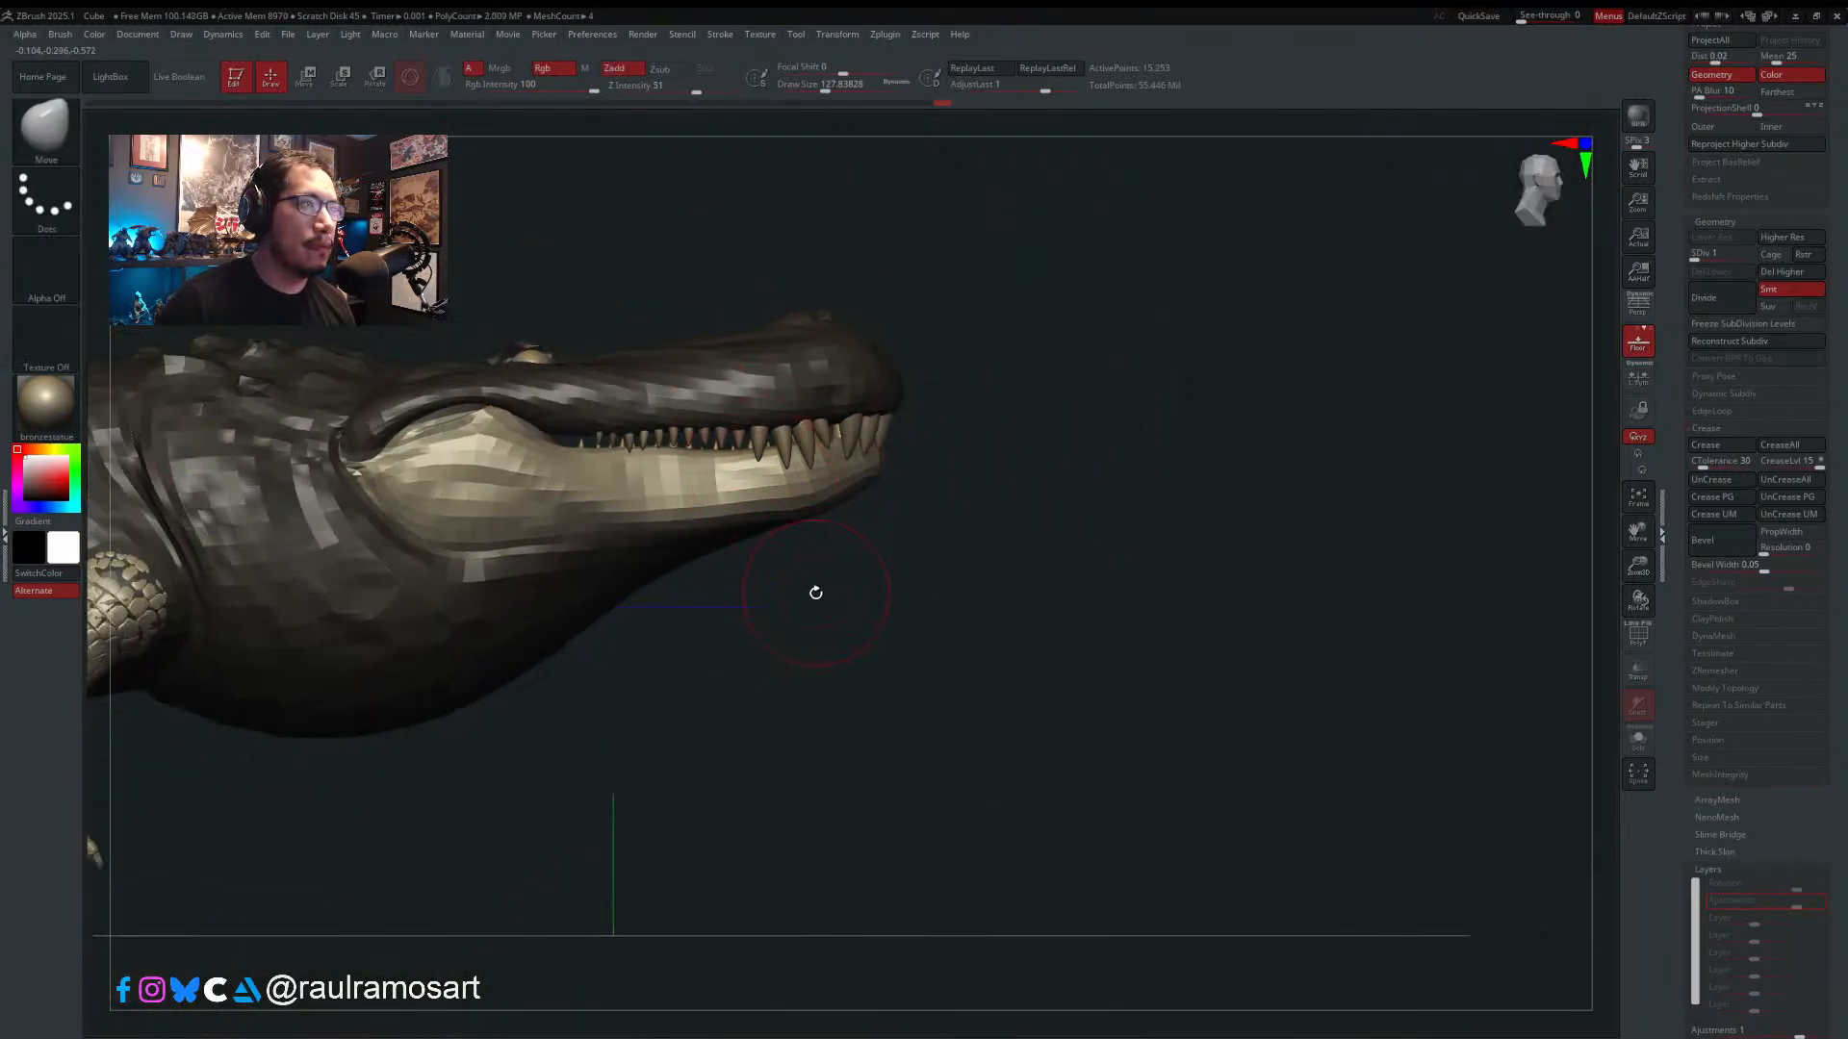
key(s)
drag(796, 520, 807, 514)
alt+right_drag(857, 500, 1027, 577)
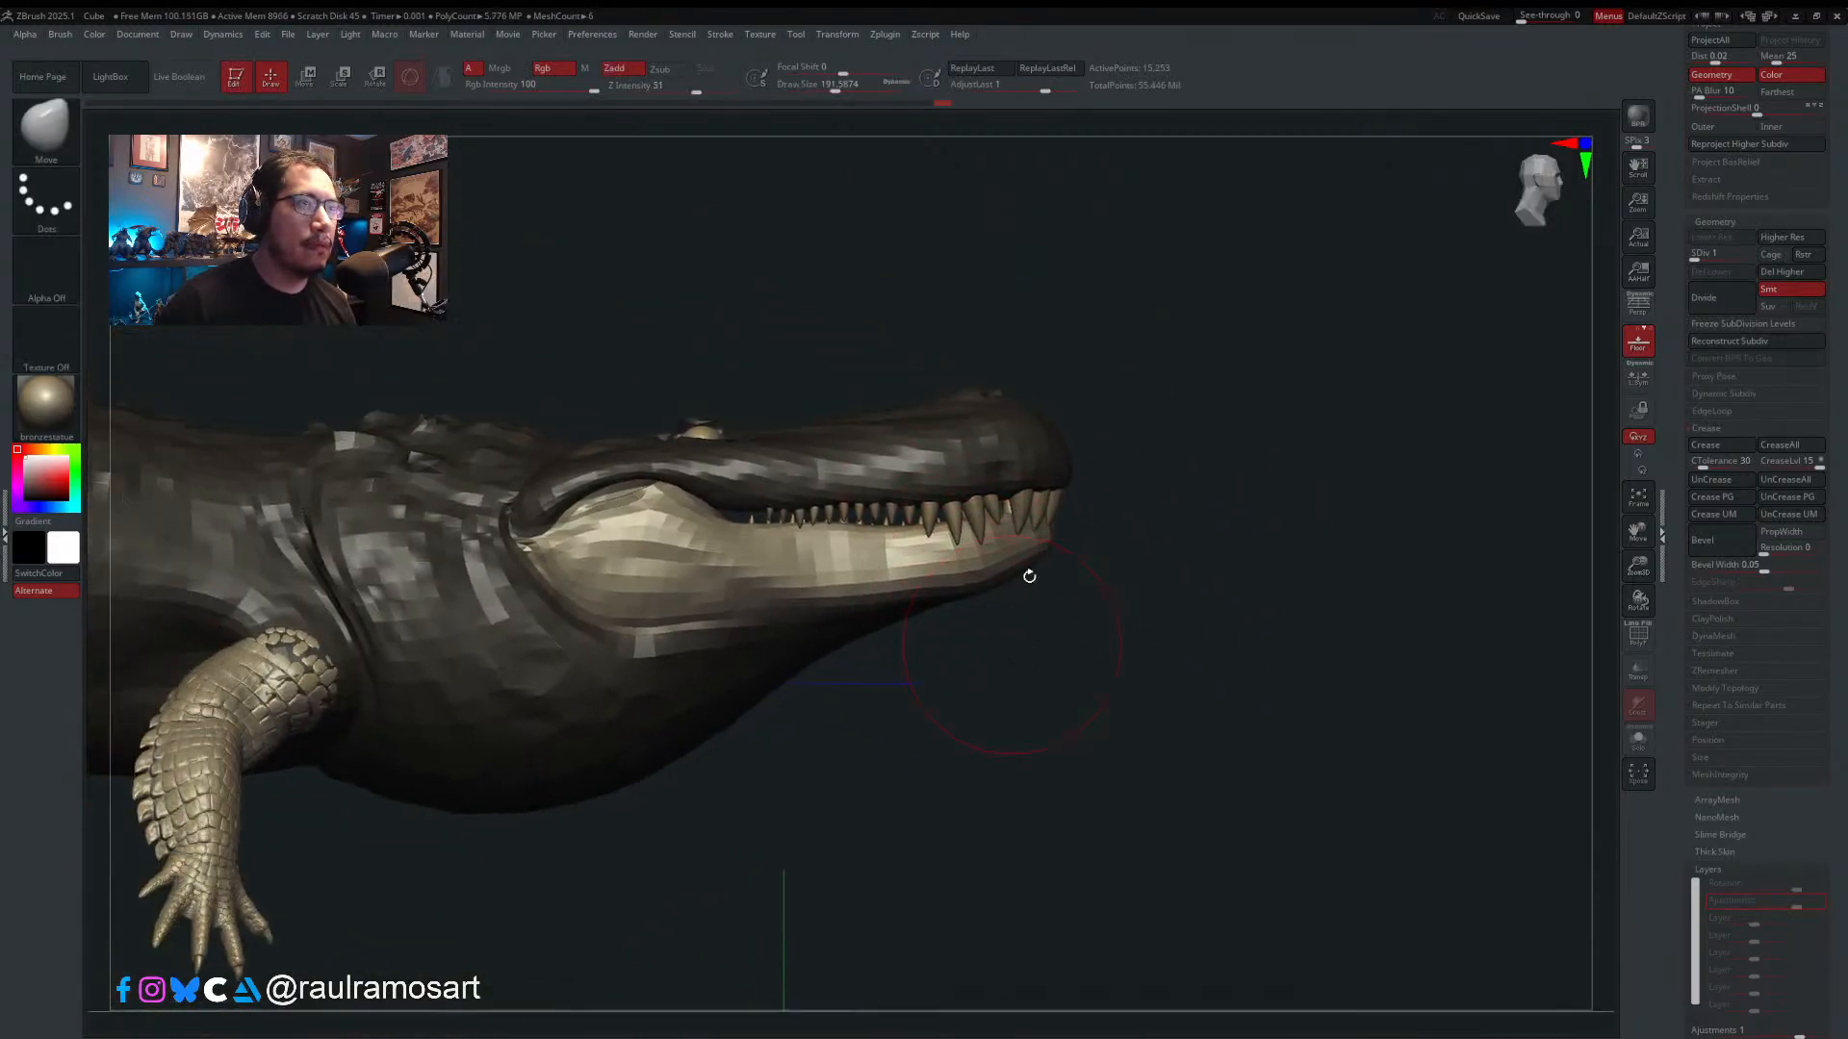
- Isolate the lower jaw's polygroup by hiding the rest of the body mesh
mouse_move(1159, 430)
ctrl+mouse_down()
mouse_move(1179, 511)
mouse_move(1155, 528)
ctrl+mouse_up()
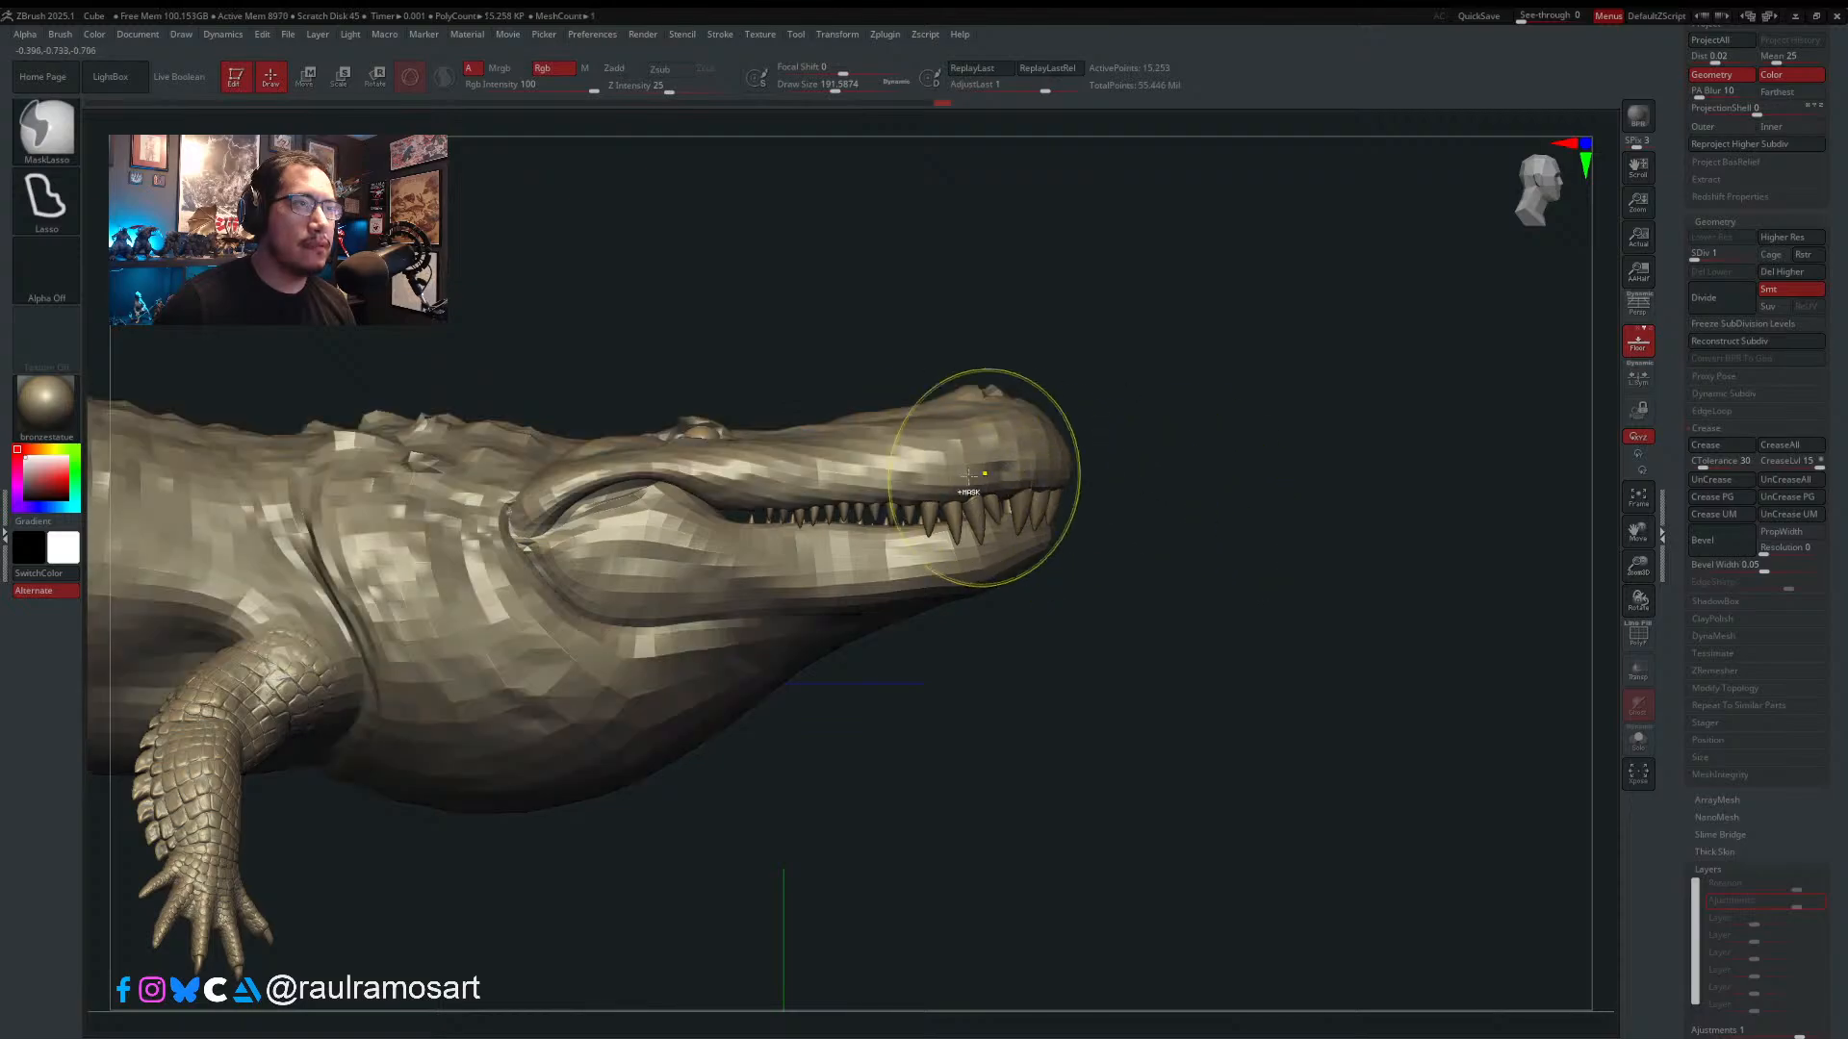
ctrl+shift+click(881, 559)
ctrl+shift+click(882, 561)
ctrl+shift+click(1053, 635)
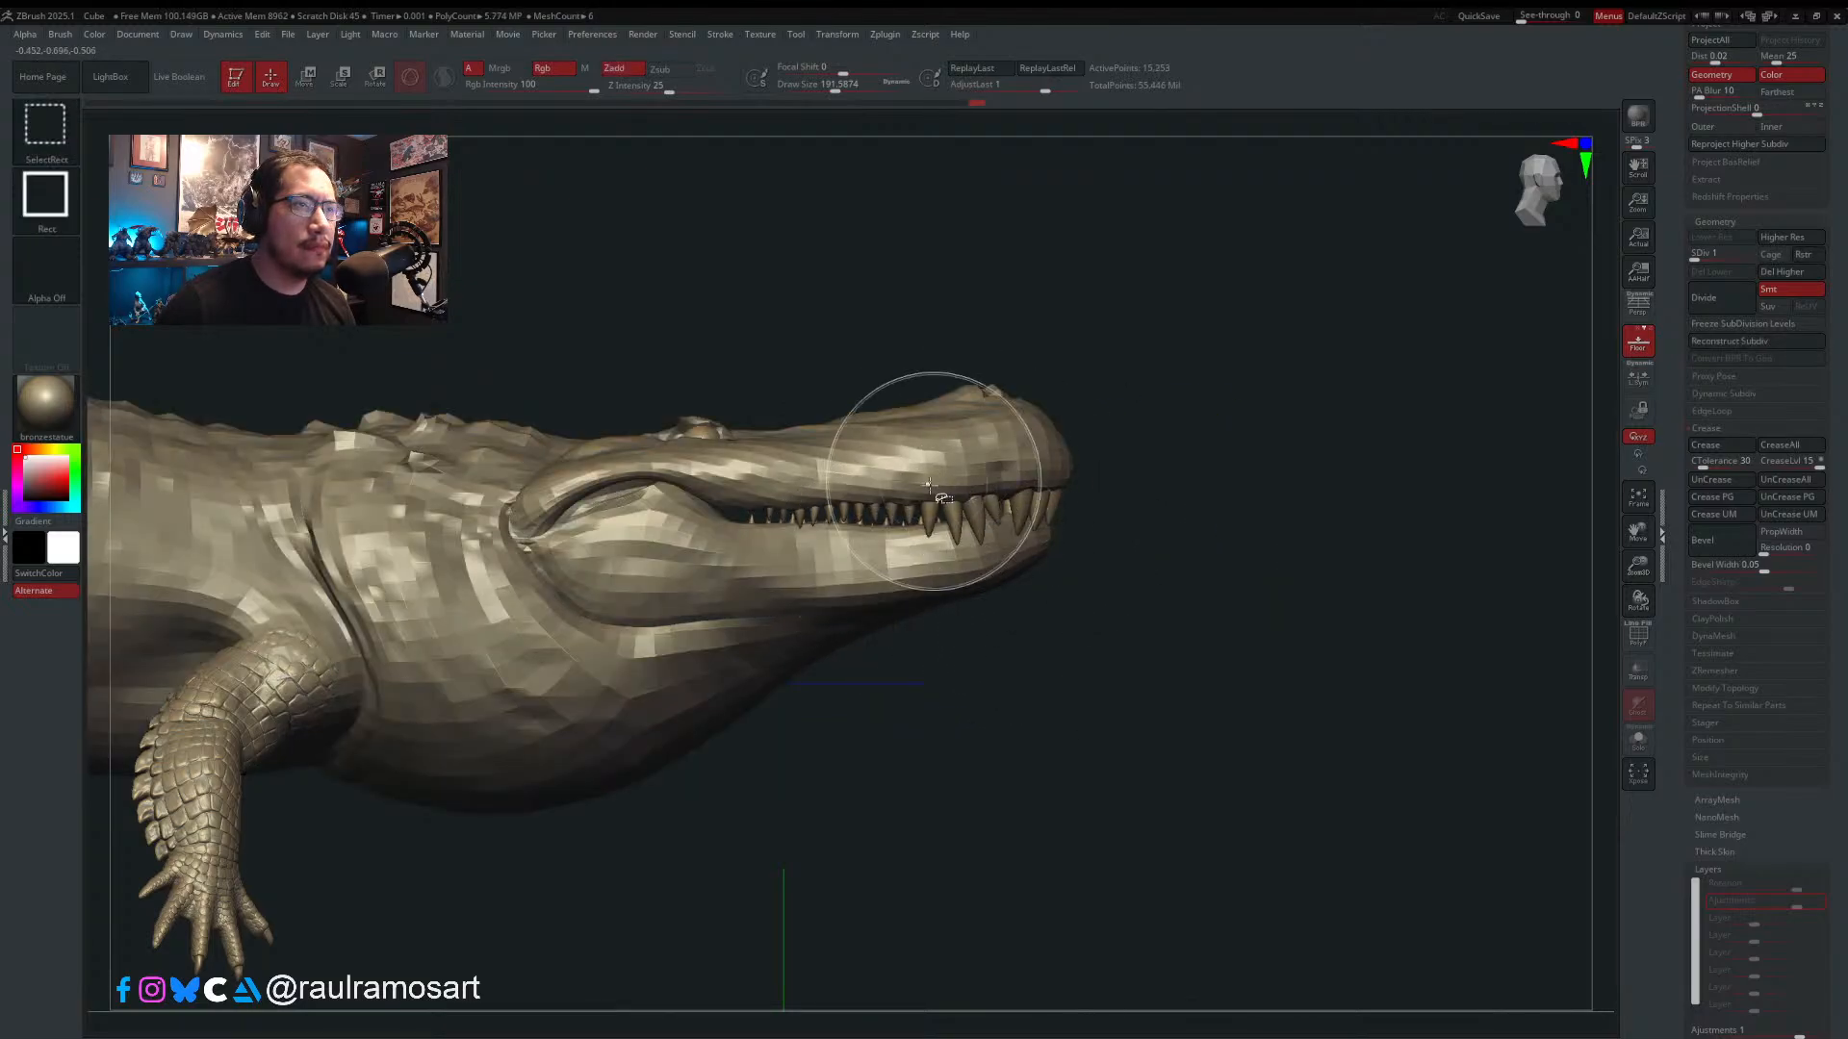
ctrl+shift+click(885, 564)
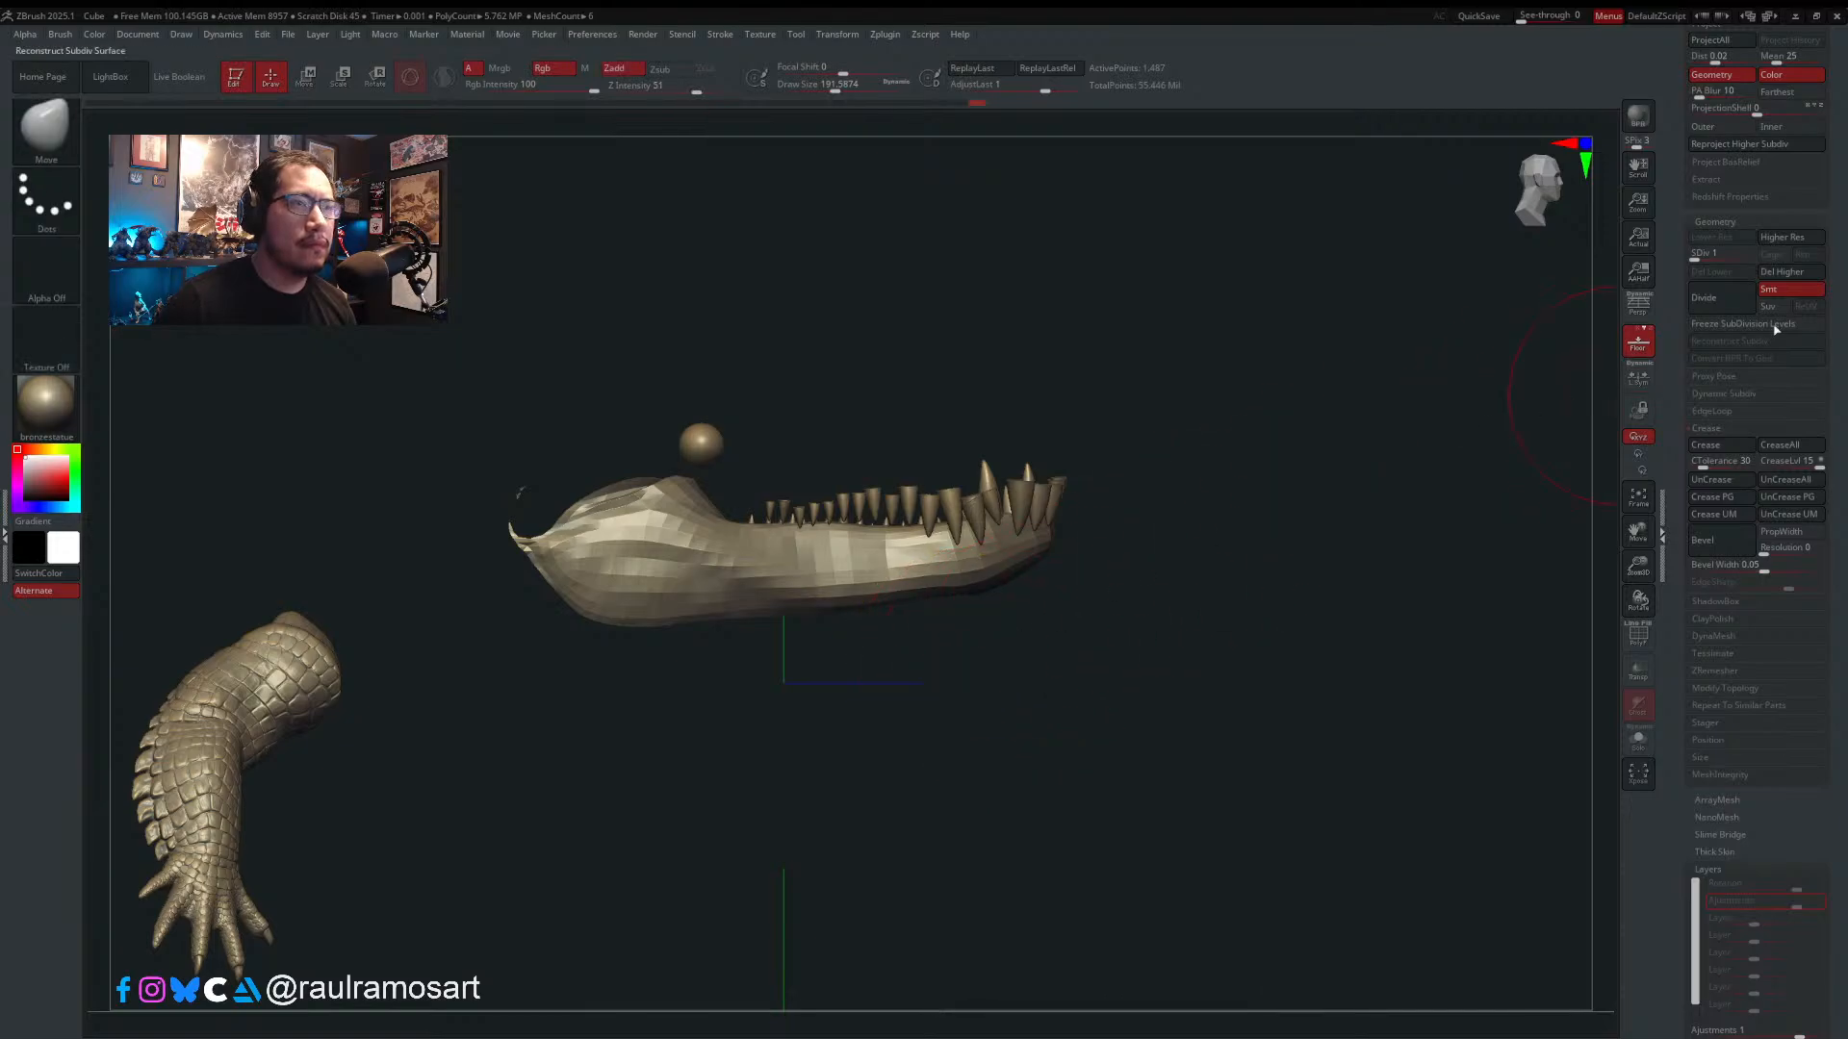
- In the Teeth folder, hide the upper teeth subtool EOE_Purusaurus_008 and select the lower teeth subtool EOE_Purusaurus_009
scroll(1837, 293, up, 1)
scroll(1837, 293, up, 10)
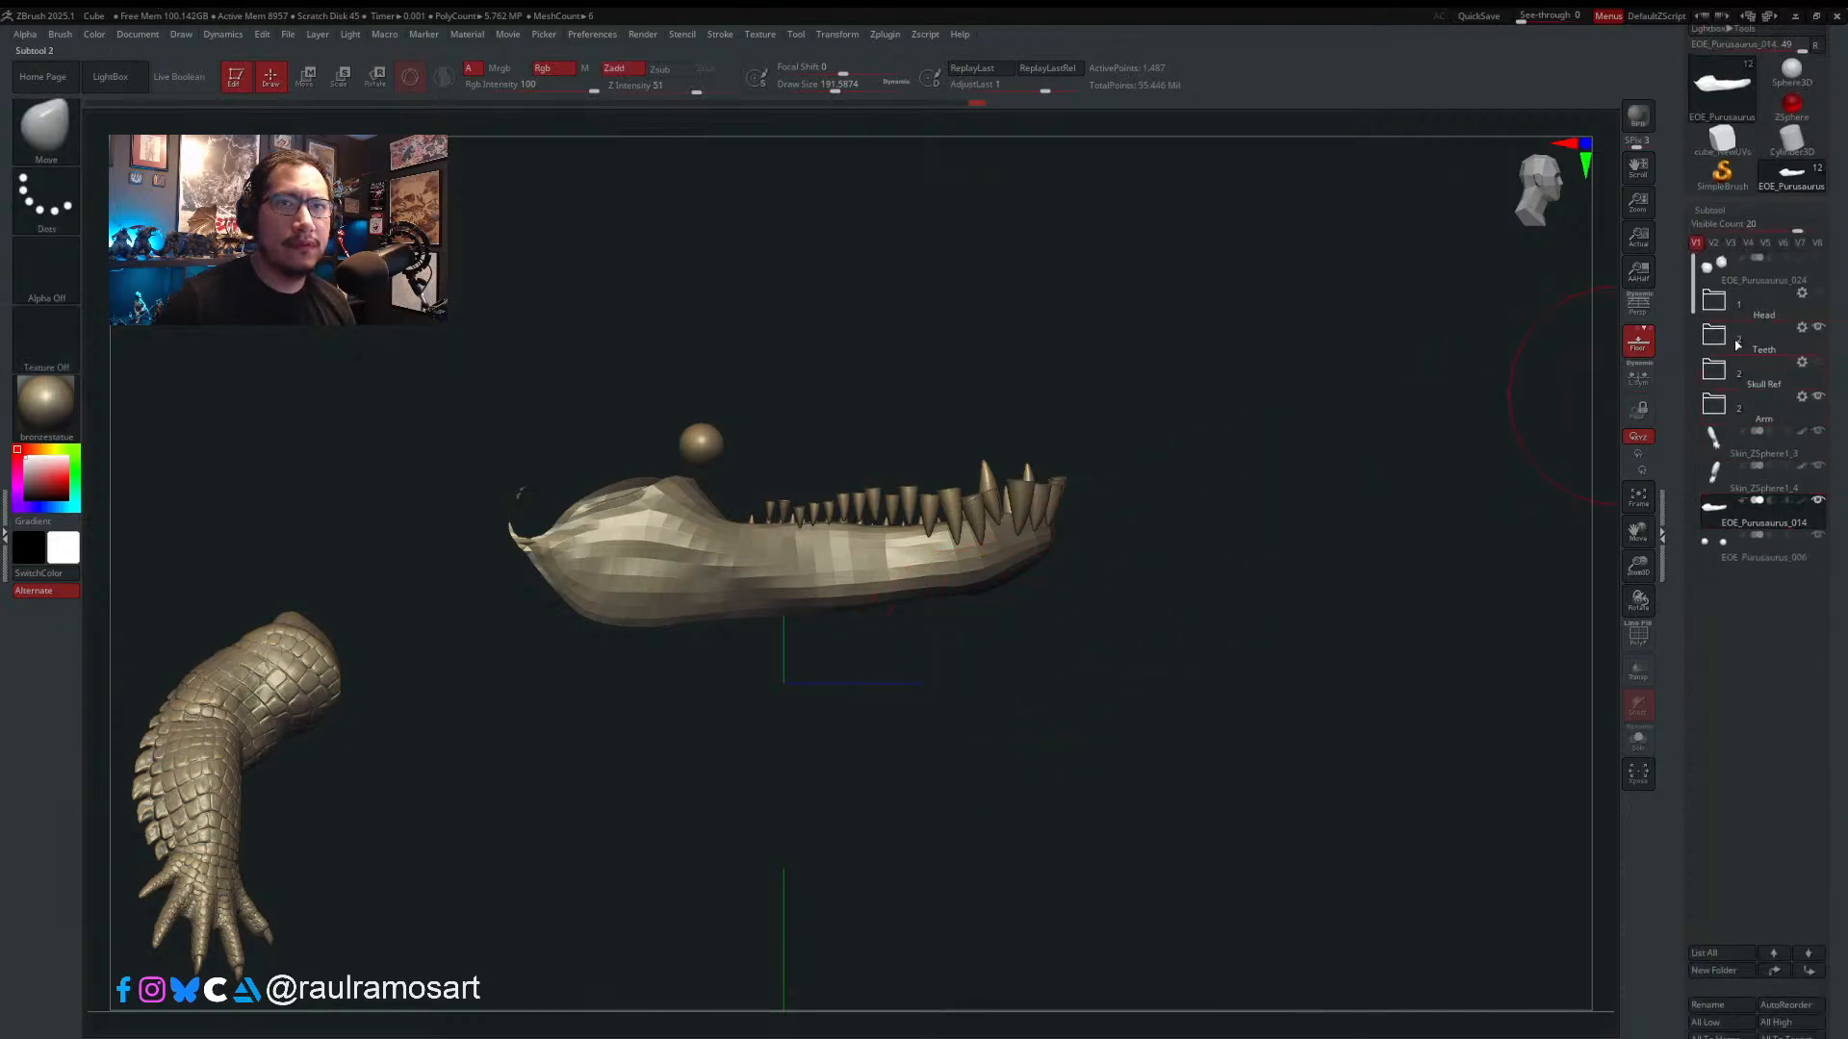
click(1713, 335)
click(1818, 363)
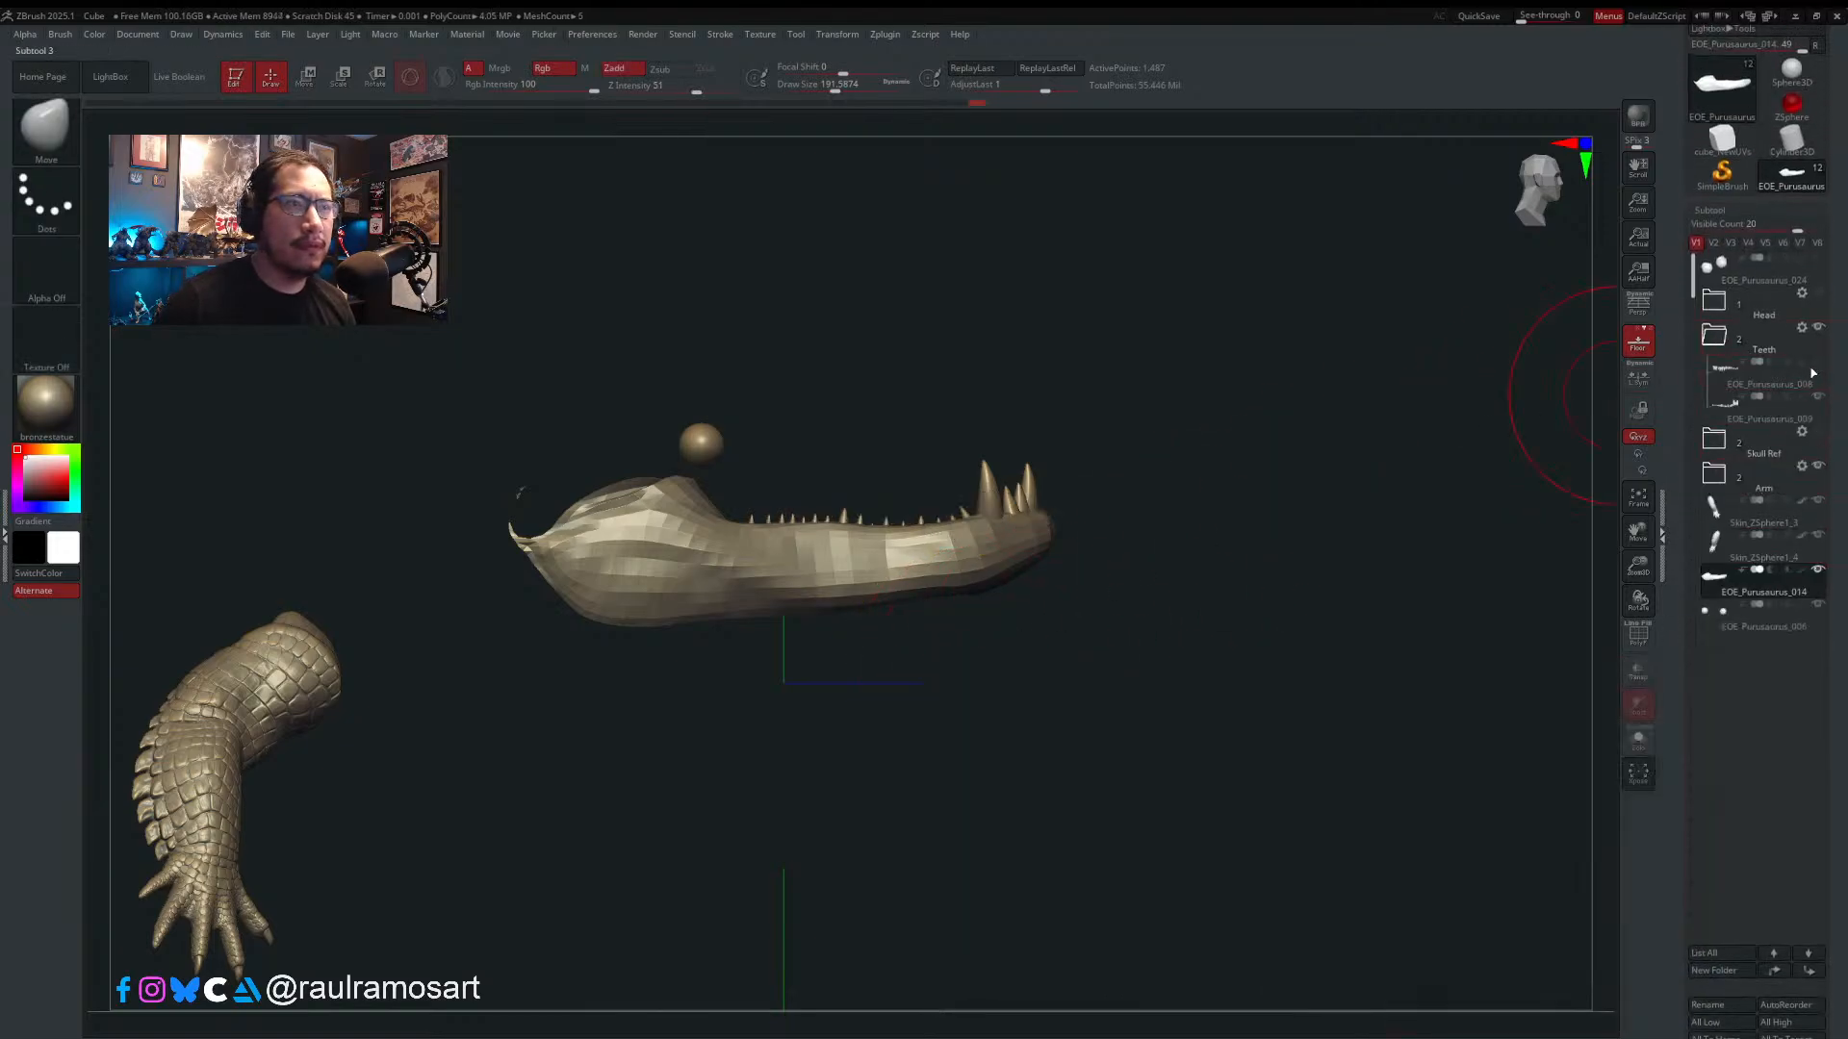
mouse_move(909, 506)
mouse_down()
mouse_move(908, 603)
mouse_move(920, 482)
mouse_up()
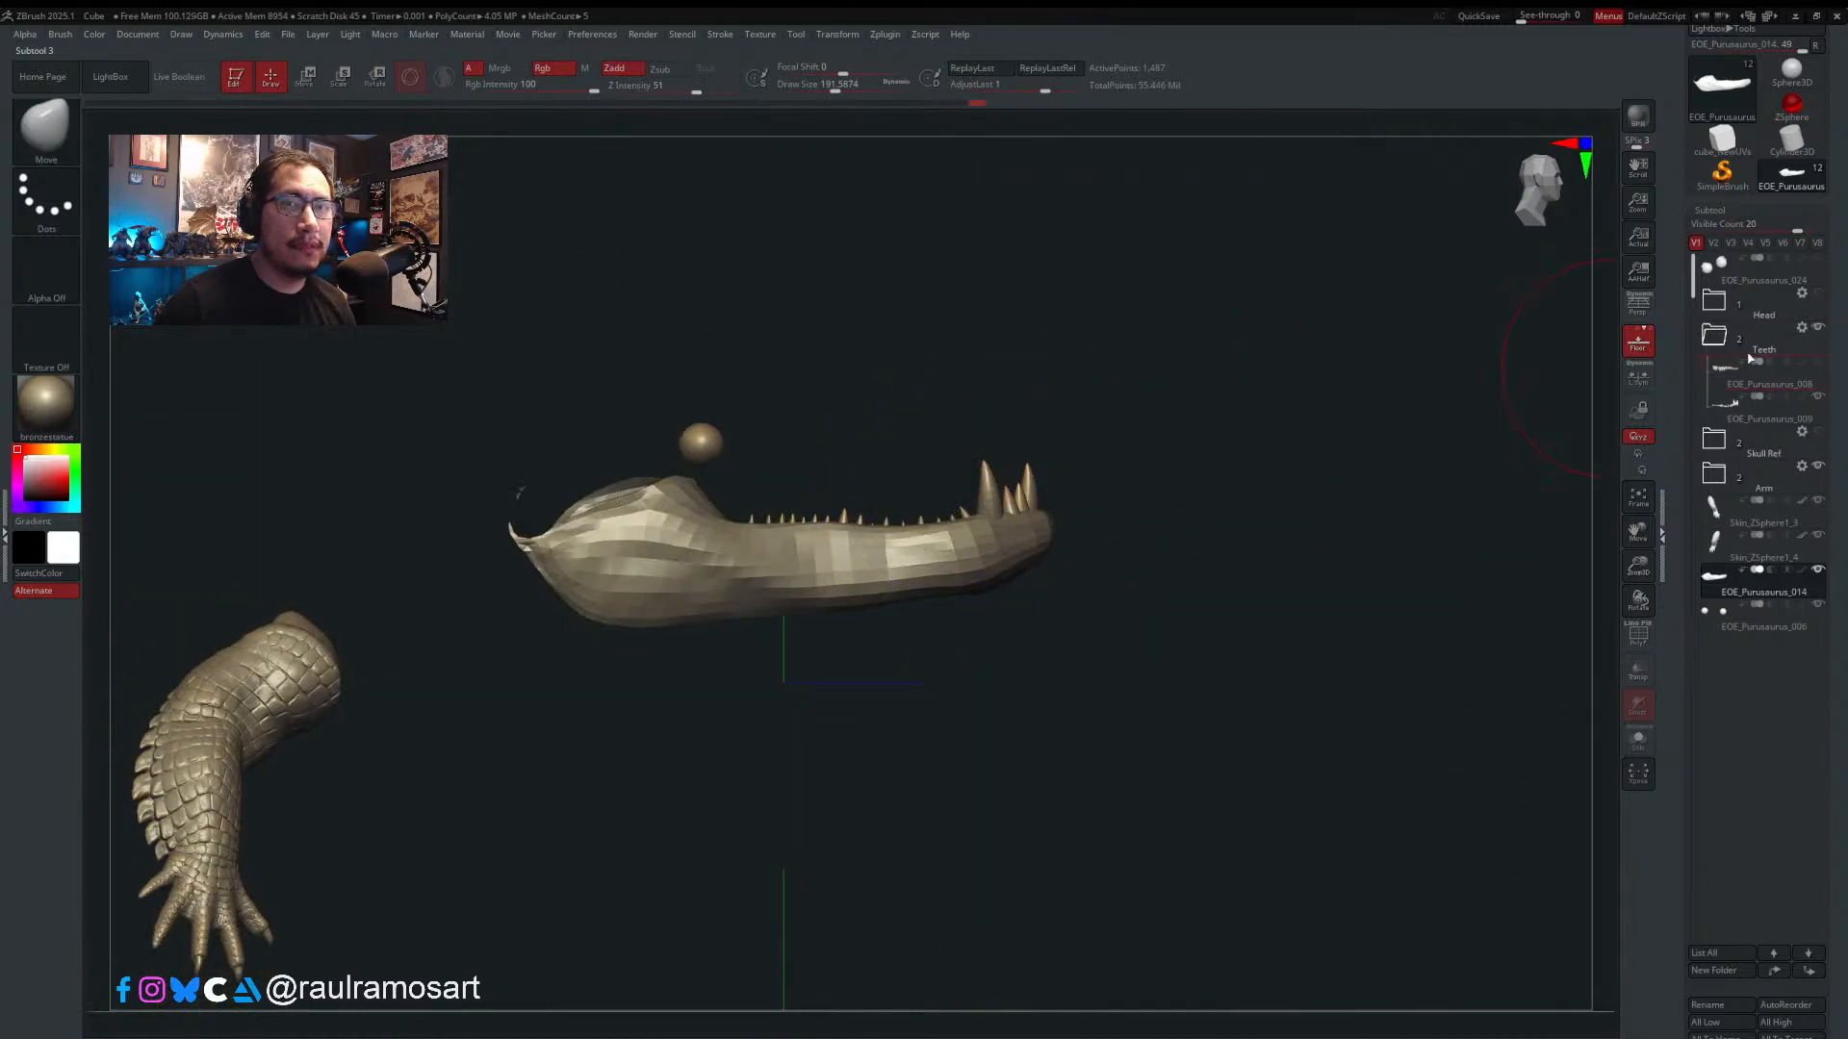
click(1764, 404)
key(f)
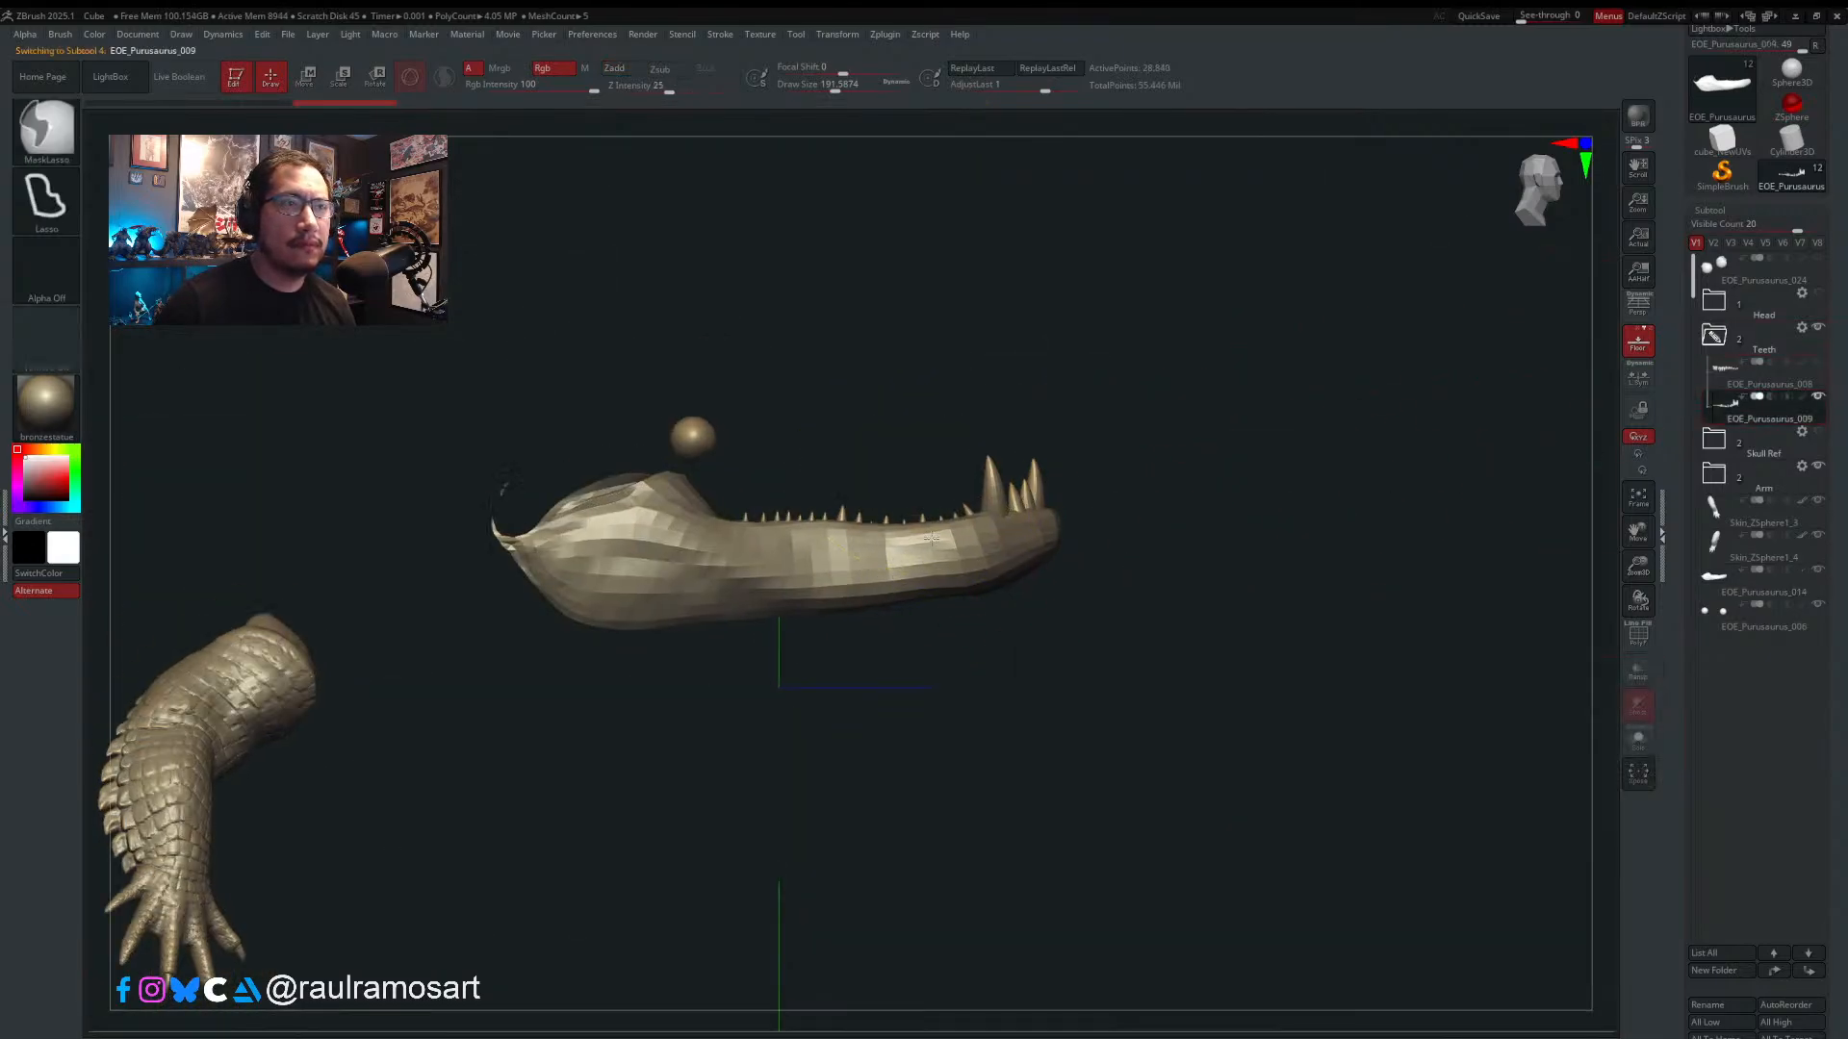
- Inspect the lower teeth up close and switch from the Move brush to the Transpose move line with the Gizmo turned off
key(s)
drag(934, 491, 914, 492)
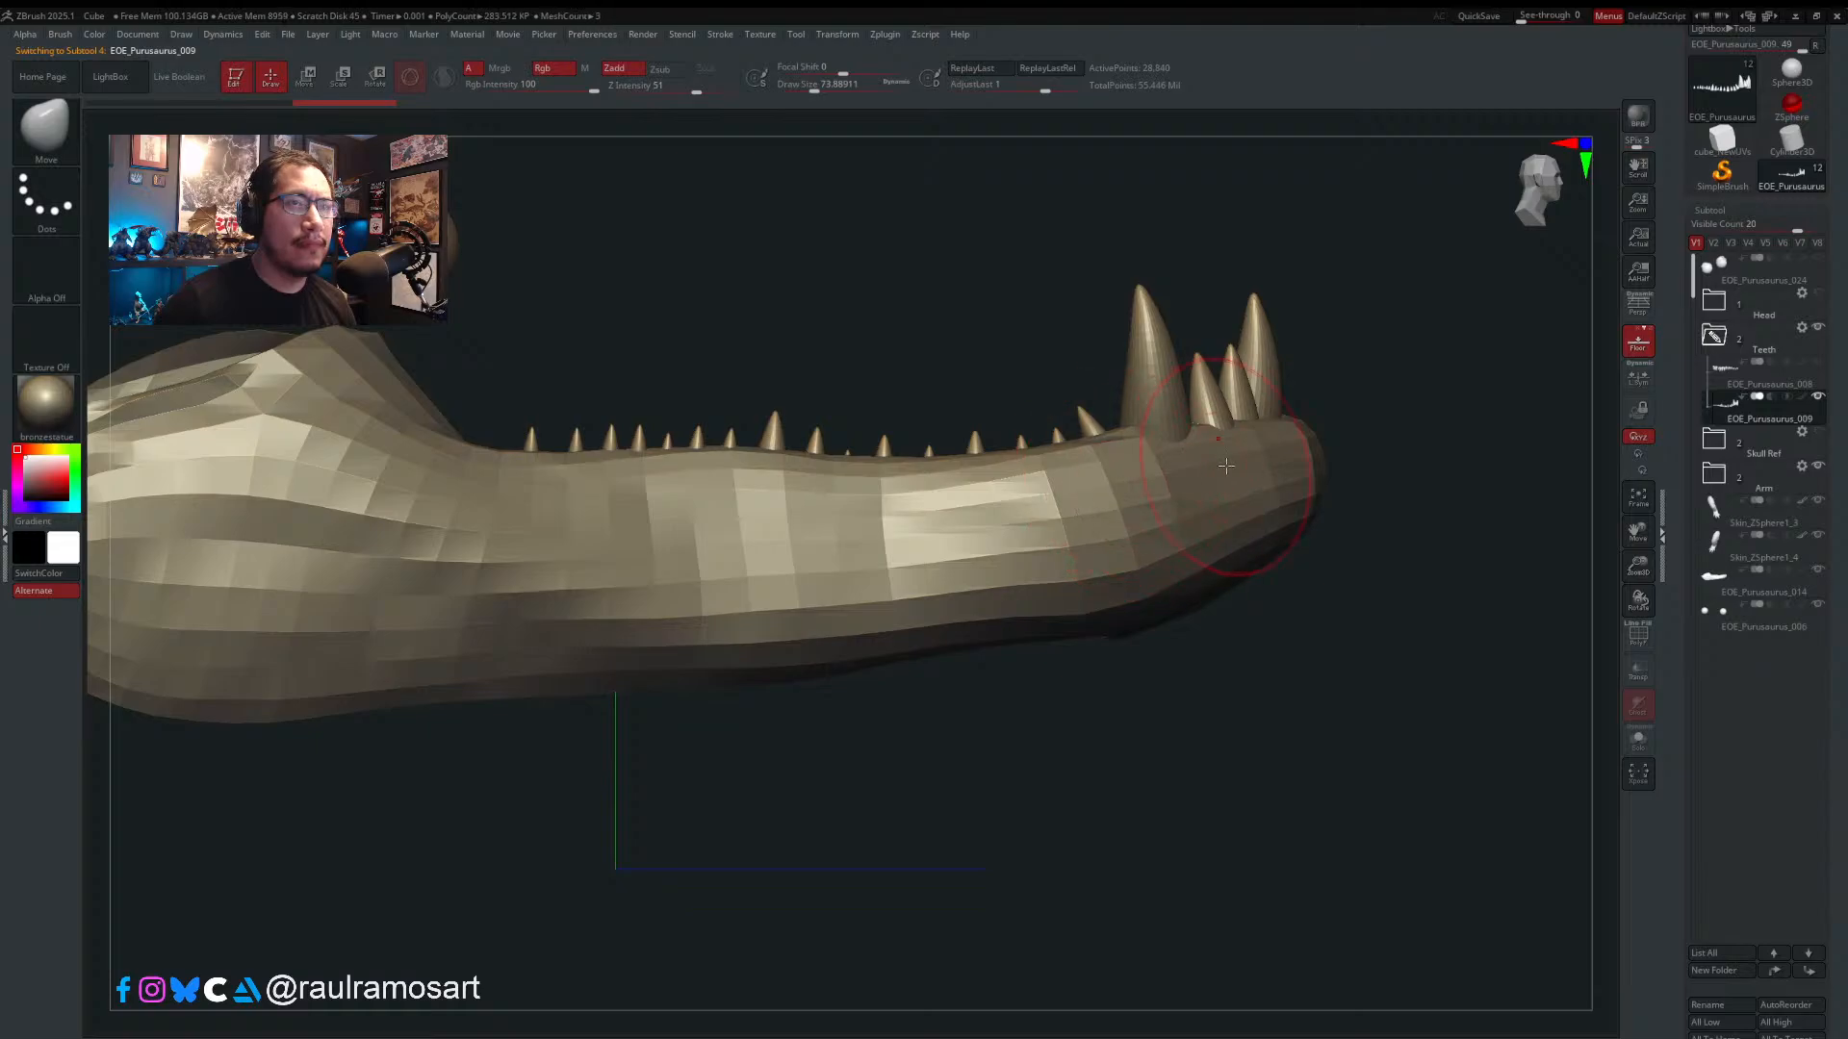
mouse_move(1228, 474)
right_down()
mouse_move(1228, 574)
mouse_move(1188, 705)
mouse_move(1169, 539)
right_up()
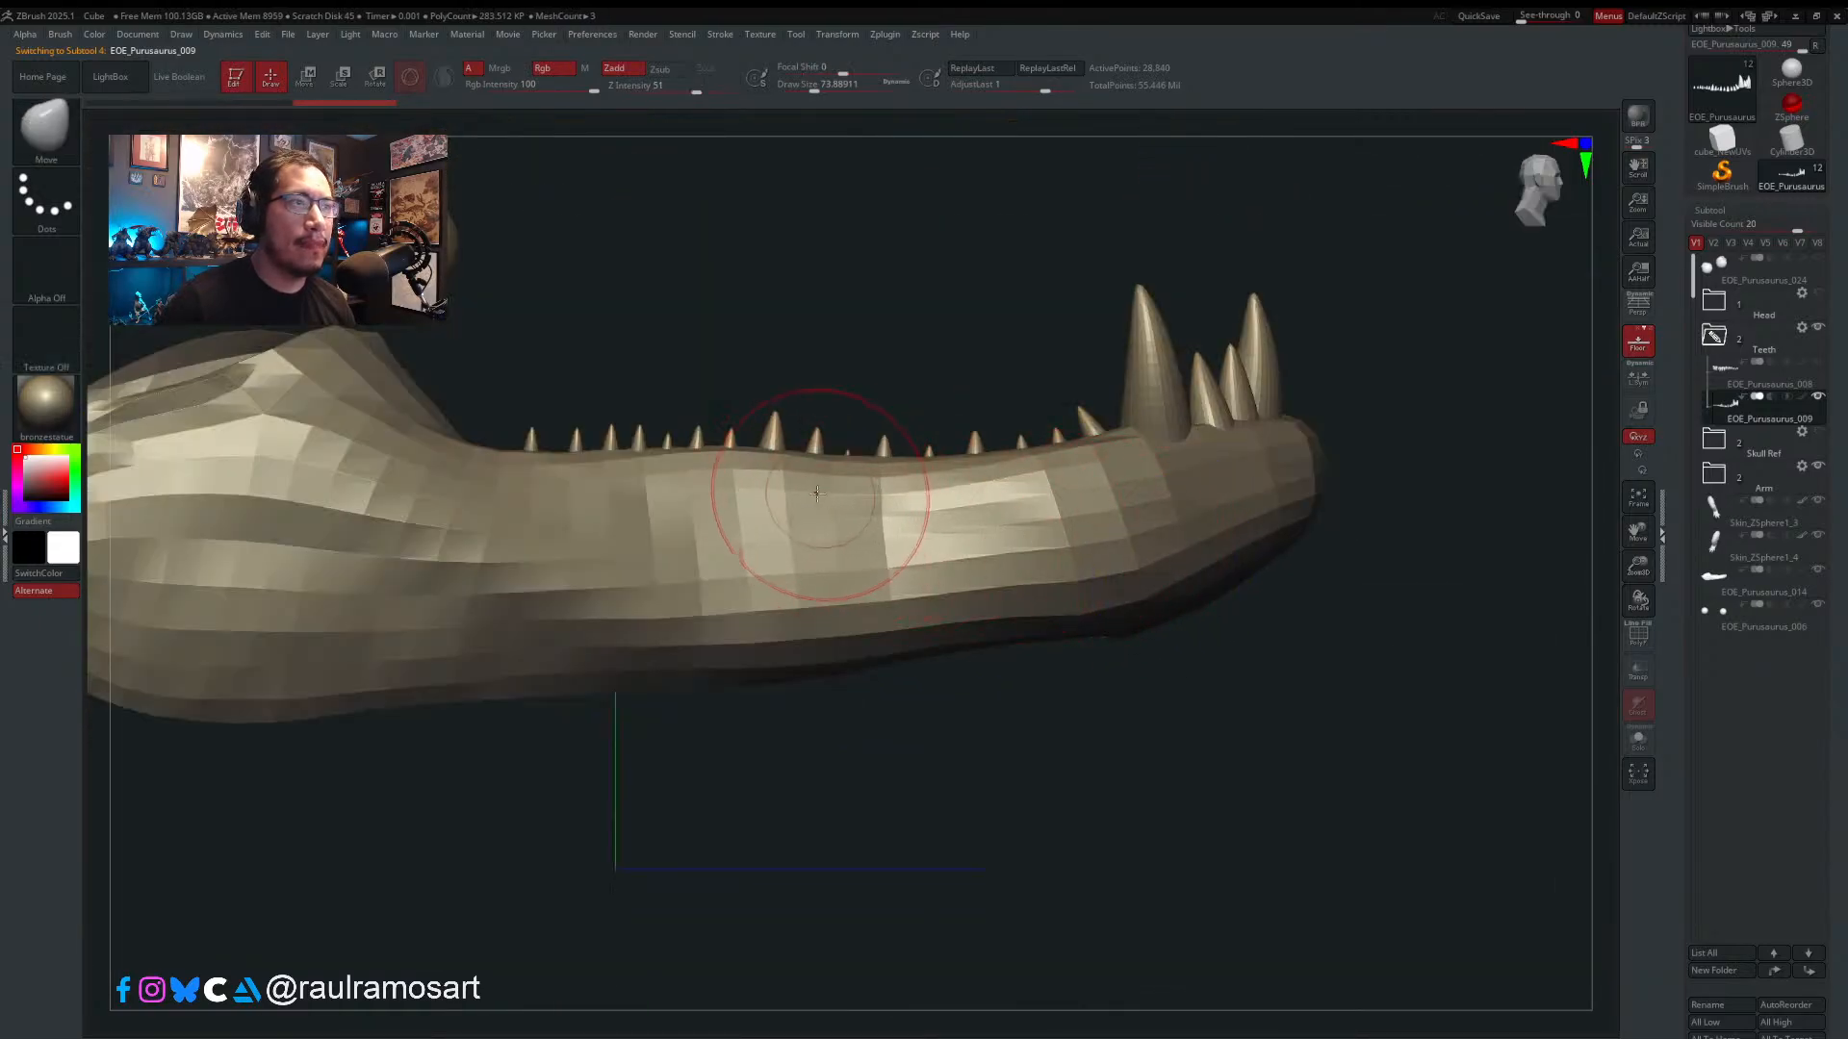
key(w)
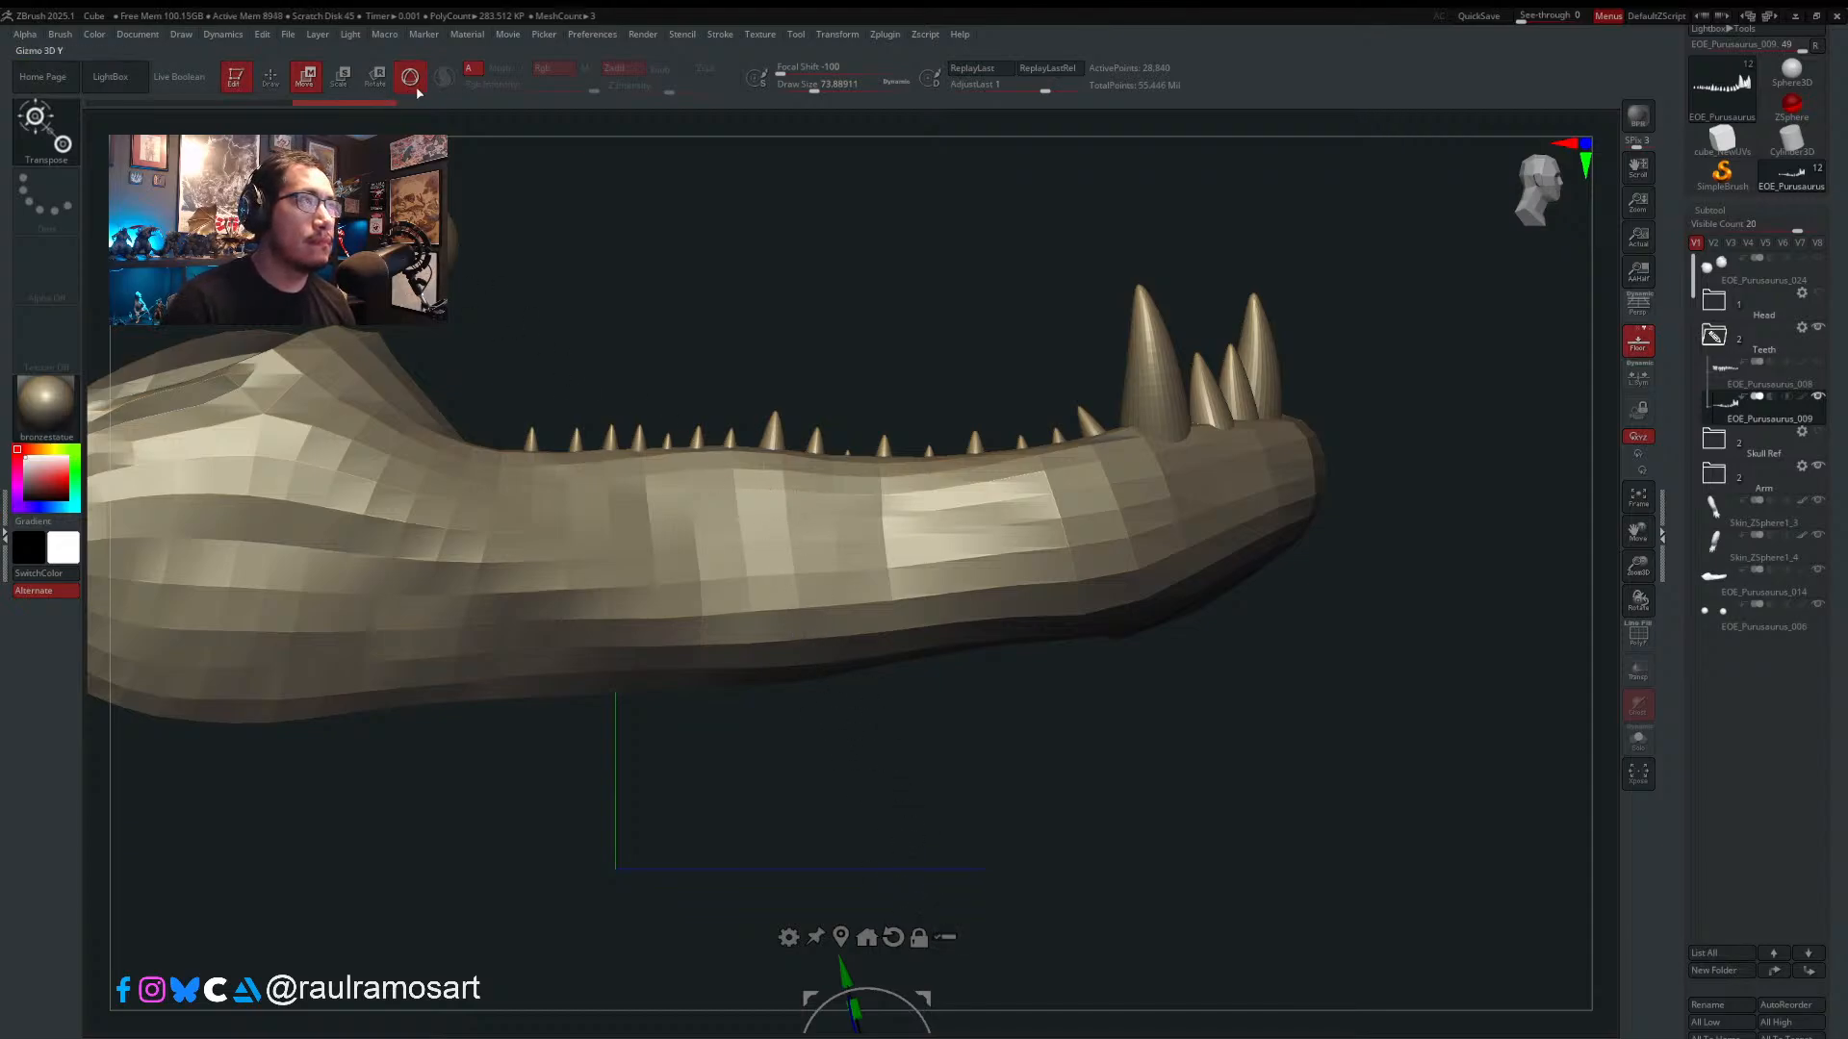
key(y)
mouse_move(808, 422)
alt+mouse_down()
mouse_move(886, 565)
mouse_move(872, 539)
alt+mouse_up()
key(s)
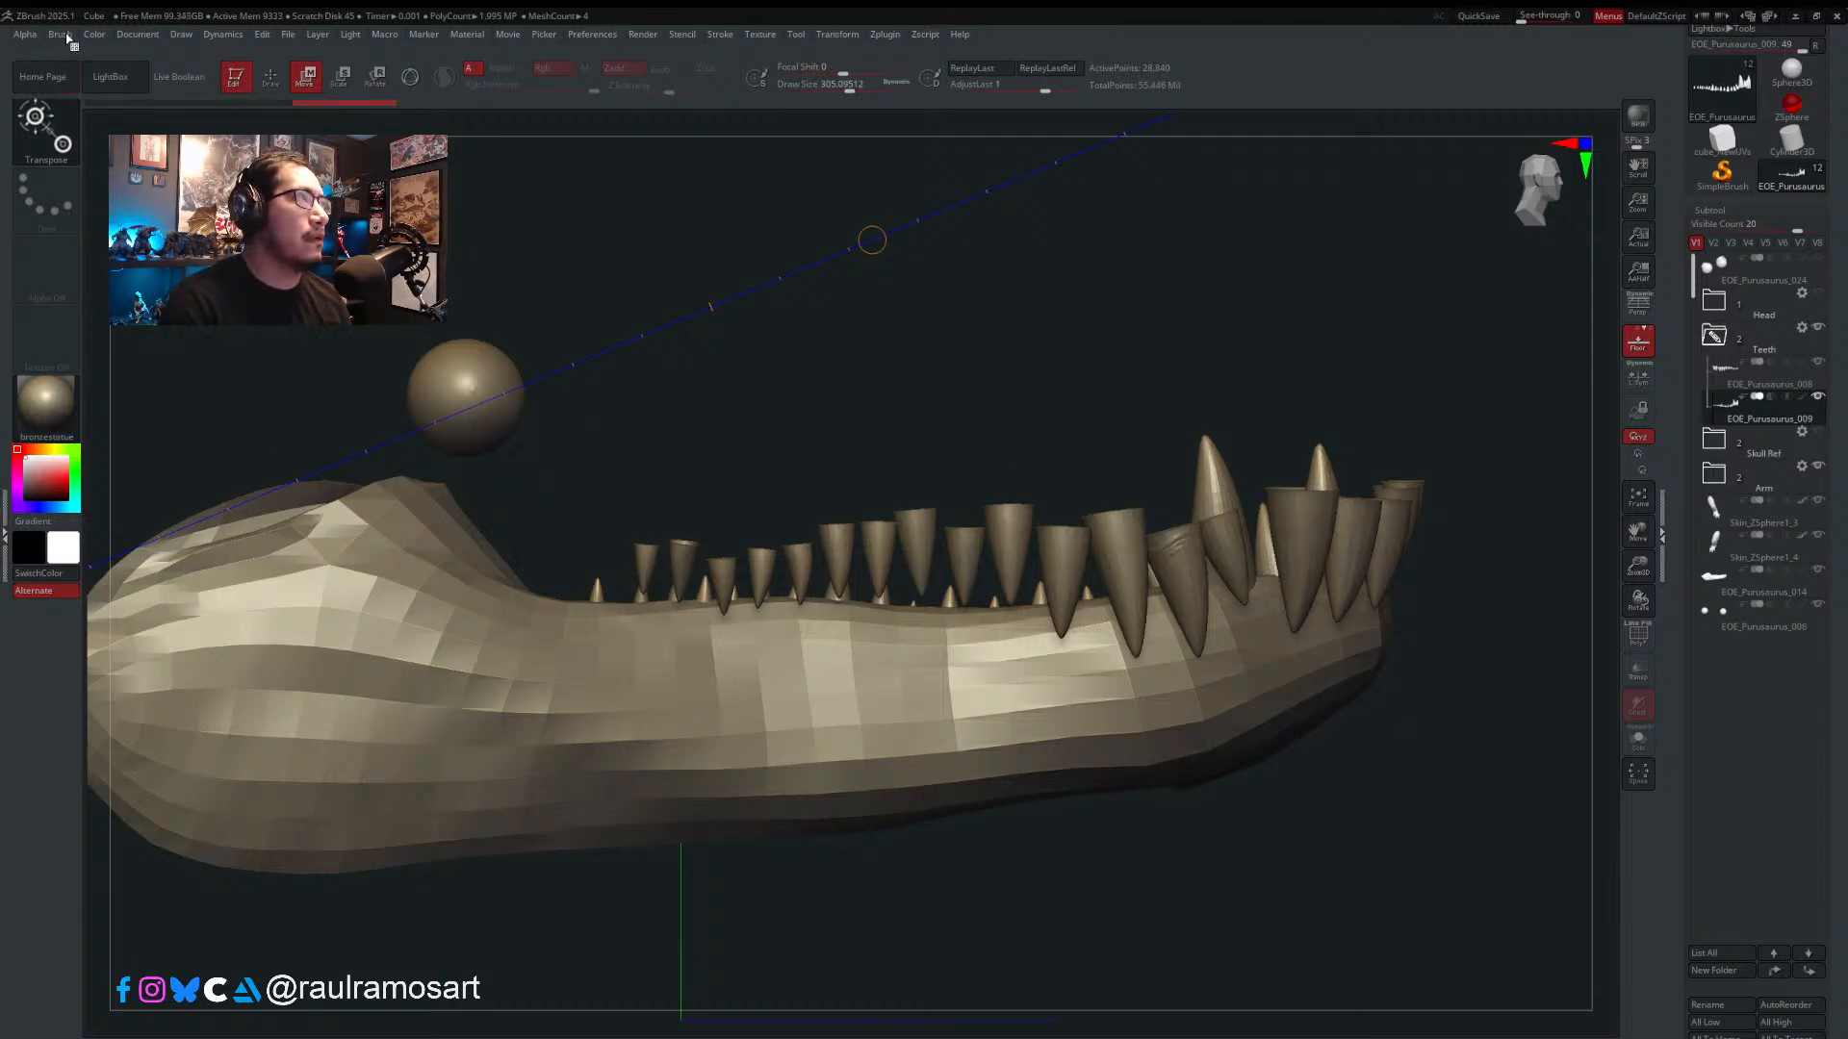
- Set the Transpose brush's auto masking Mask By Polygroups value to 100
click(60, 34)
click(105, 555)
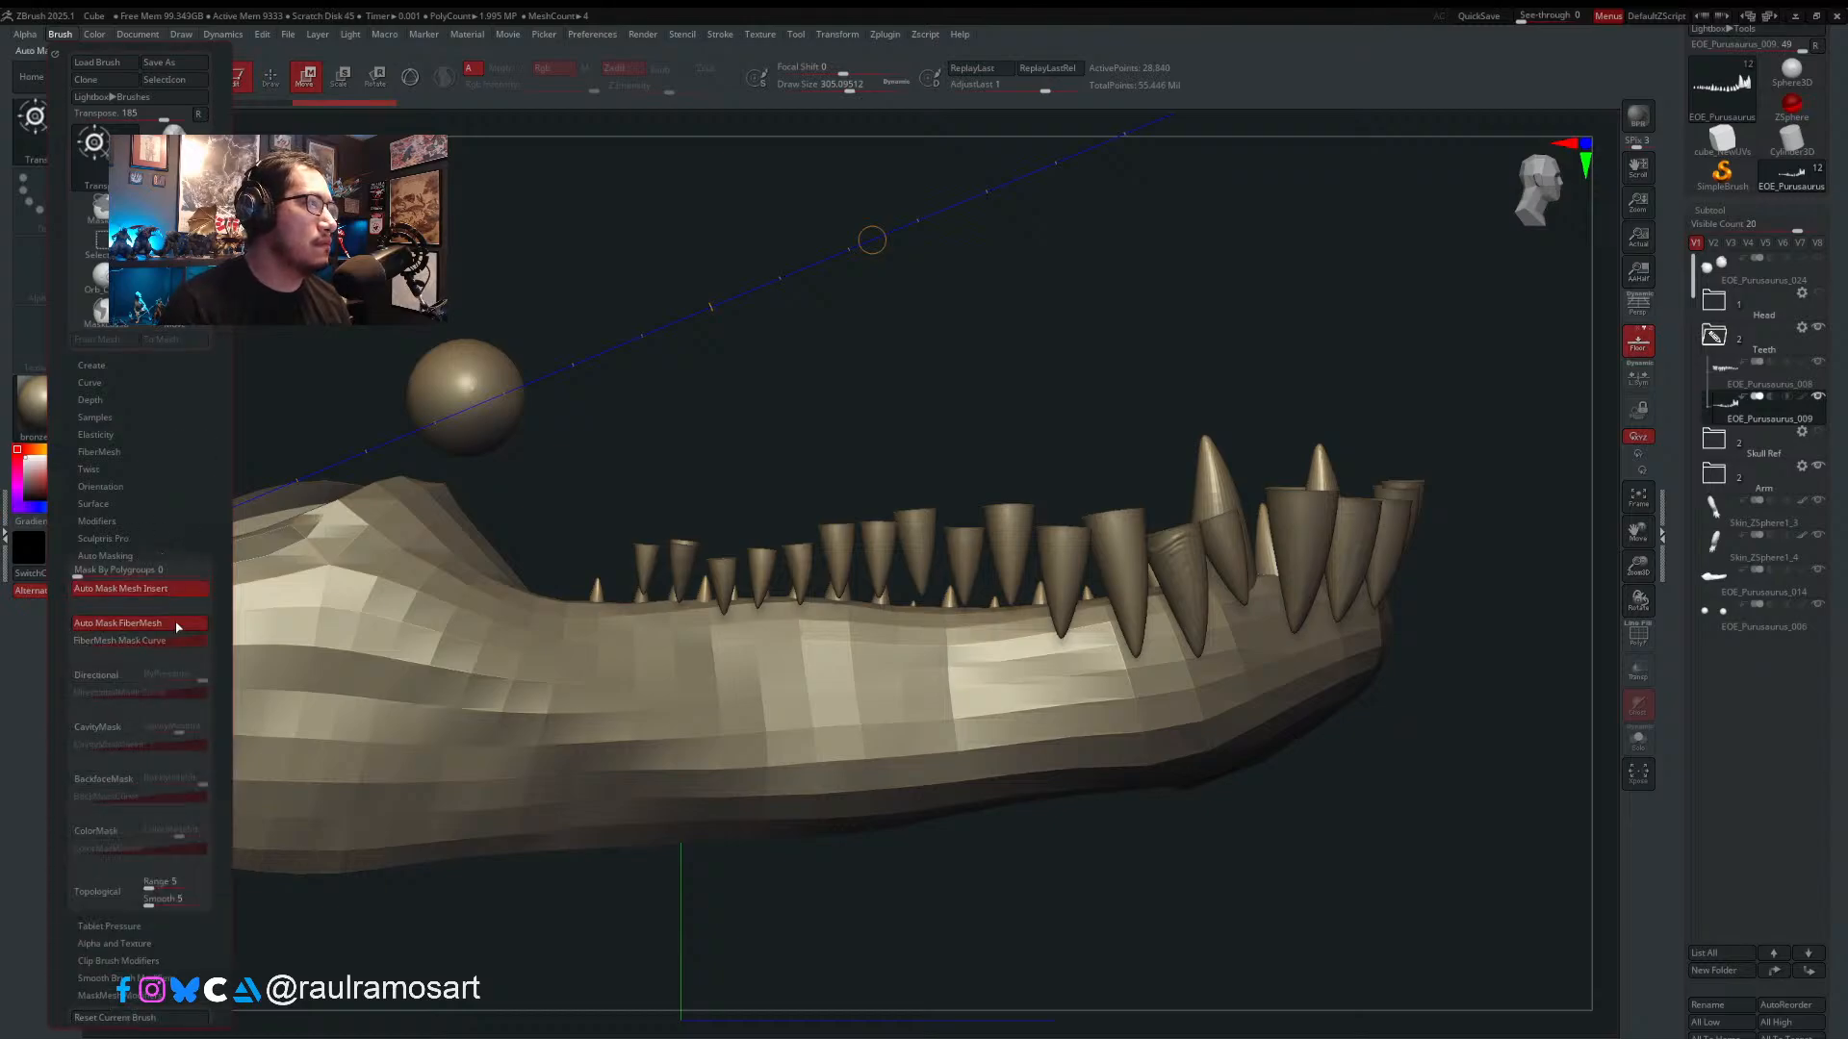
drag(115, 568, 222, 560)
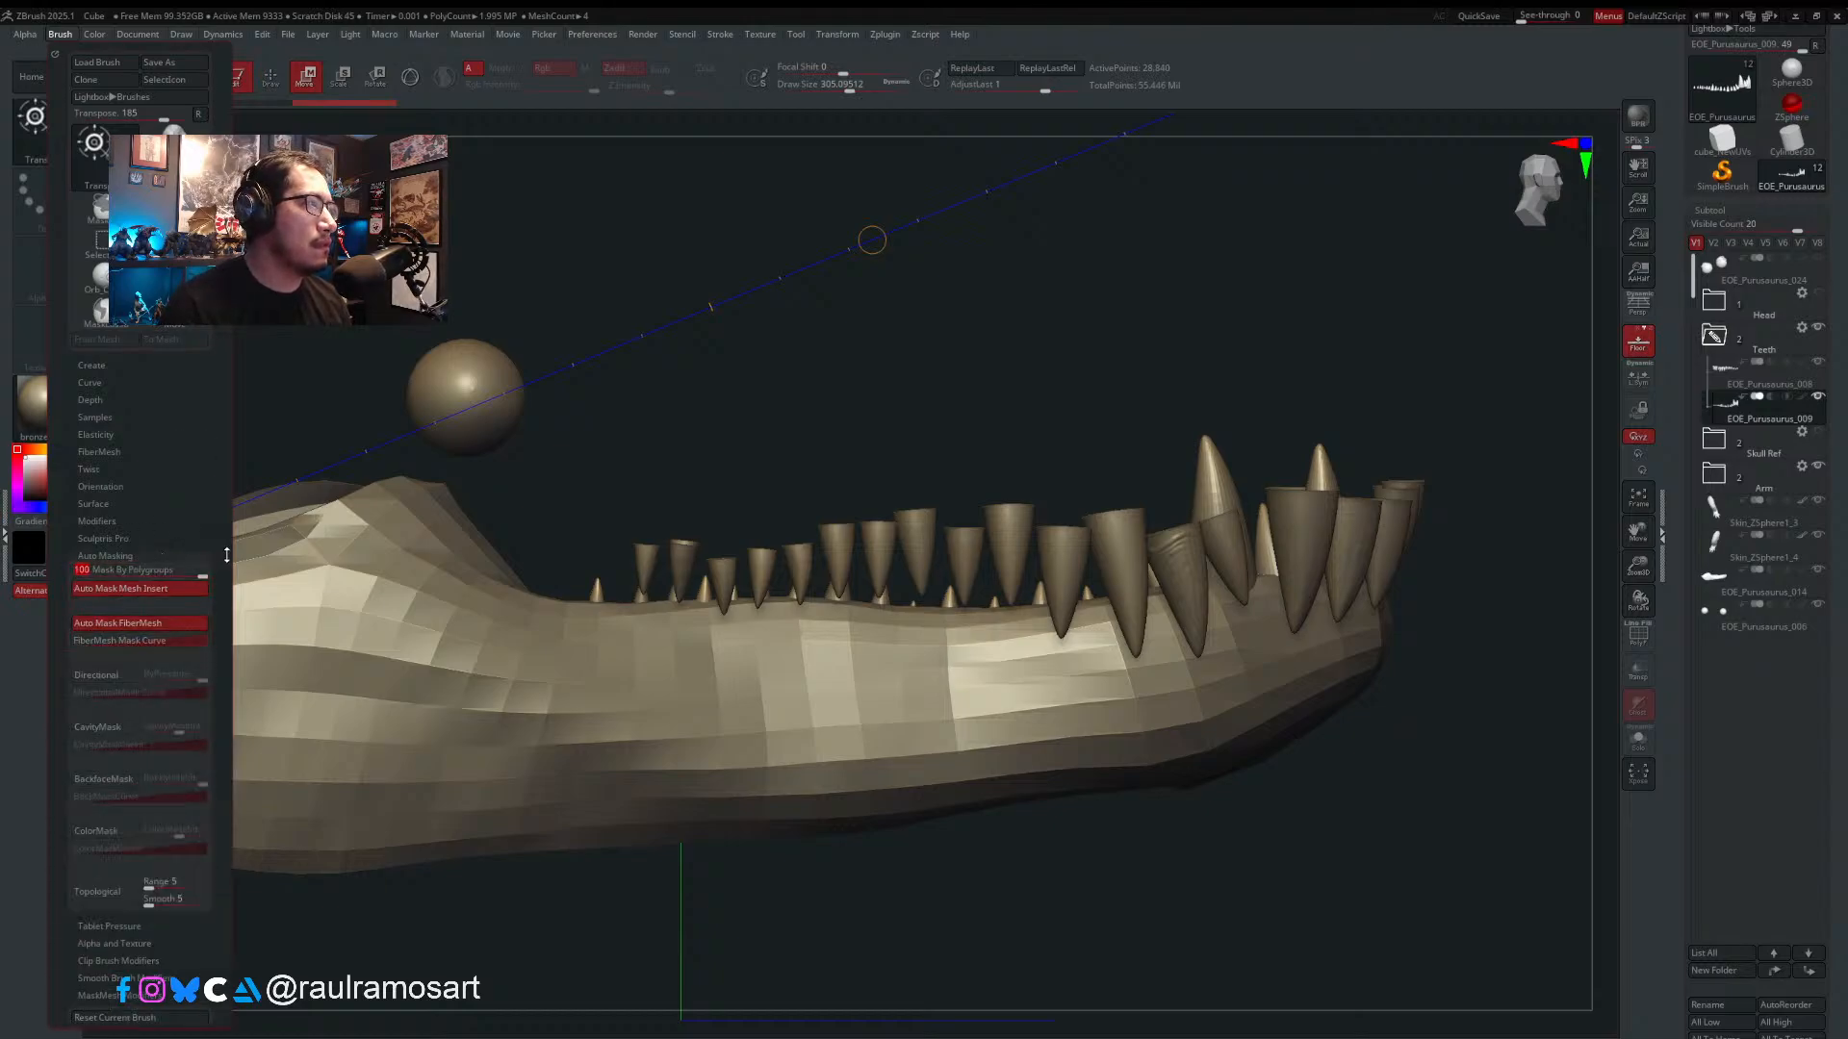
- Display the PolyFrame and raise the rearmost lower teeth out of the gum one by one with Transpose move lines
mouse_move(902, 394)
mouse_down()
mouse_move(1045, 442)
mouse_move(1039, 420)
mouse_move(1059, 526)
mouse_move(1065, 404)
mouse_move(1035, 577)
mouse_up()
key(shift+f)
alt+drag(1269, 832, 1203, 924)
drag(498, 560, 454, 460)
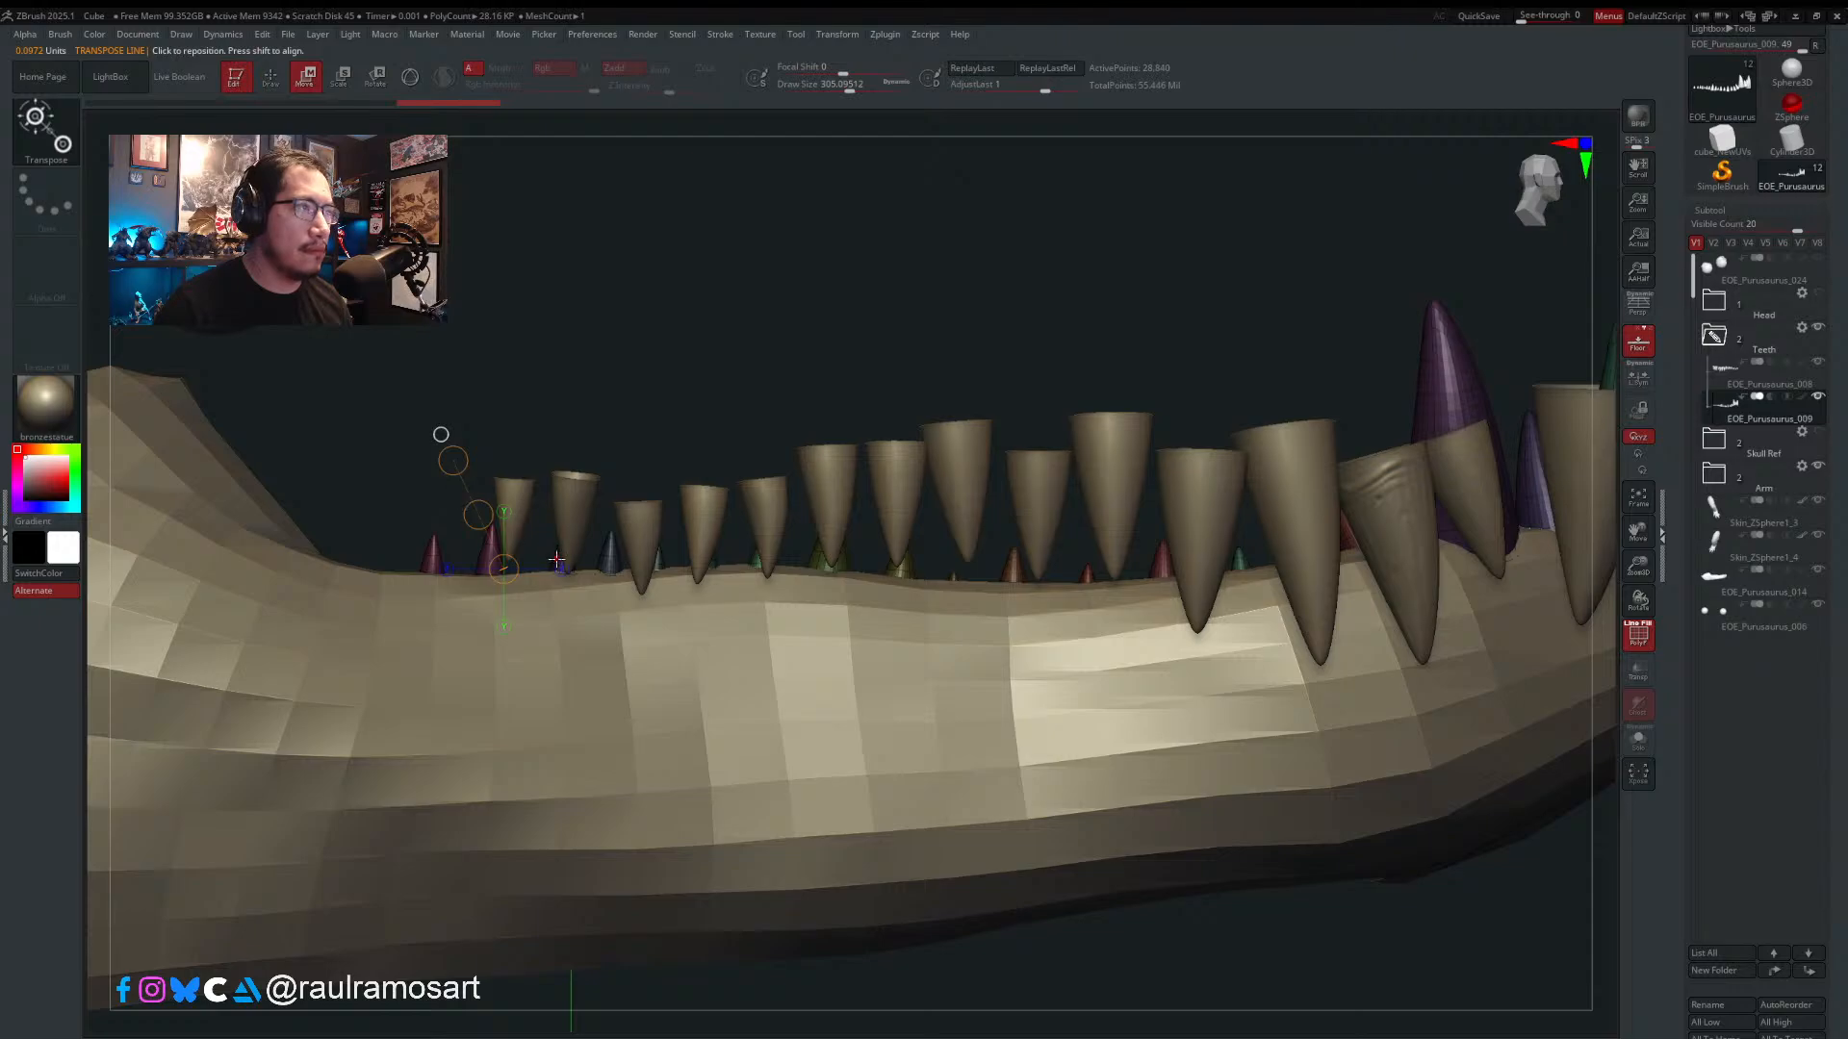
drag(556, 559, 520, 455)
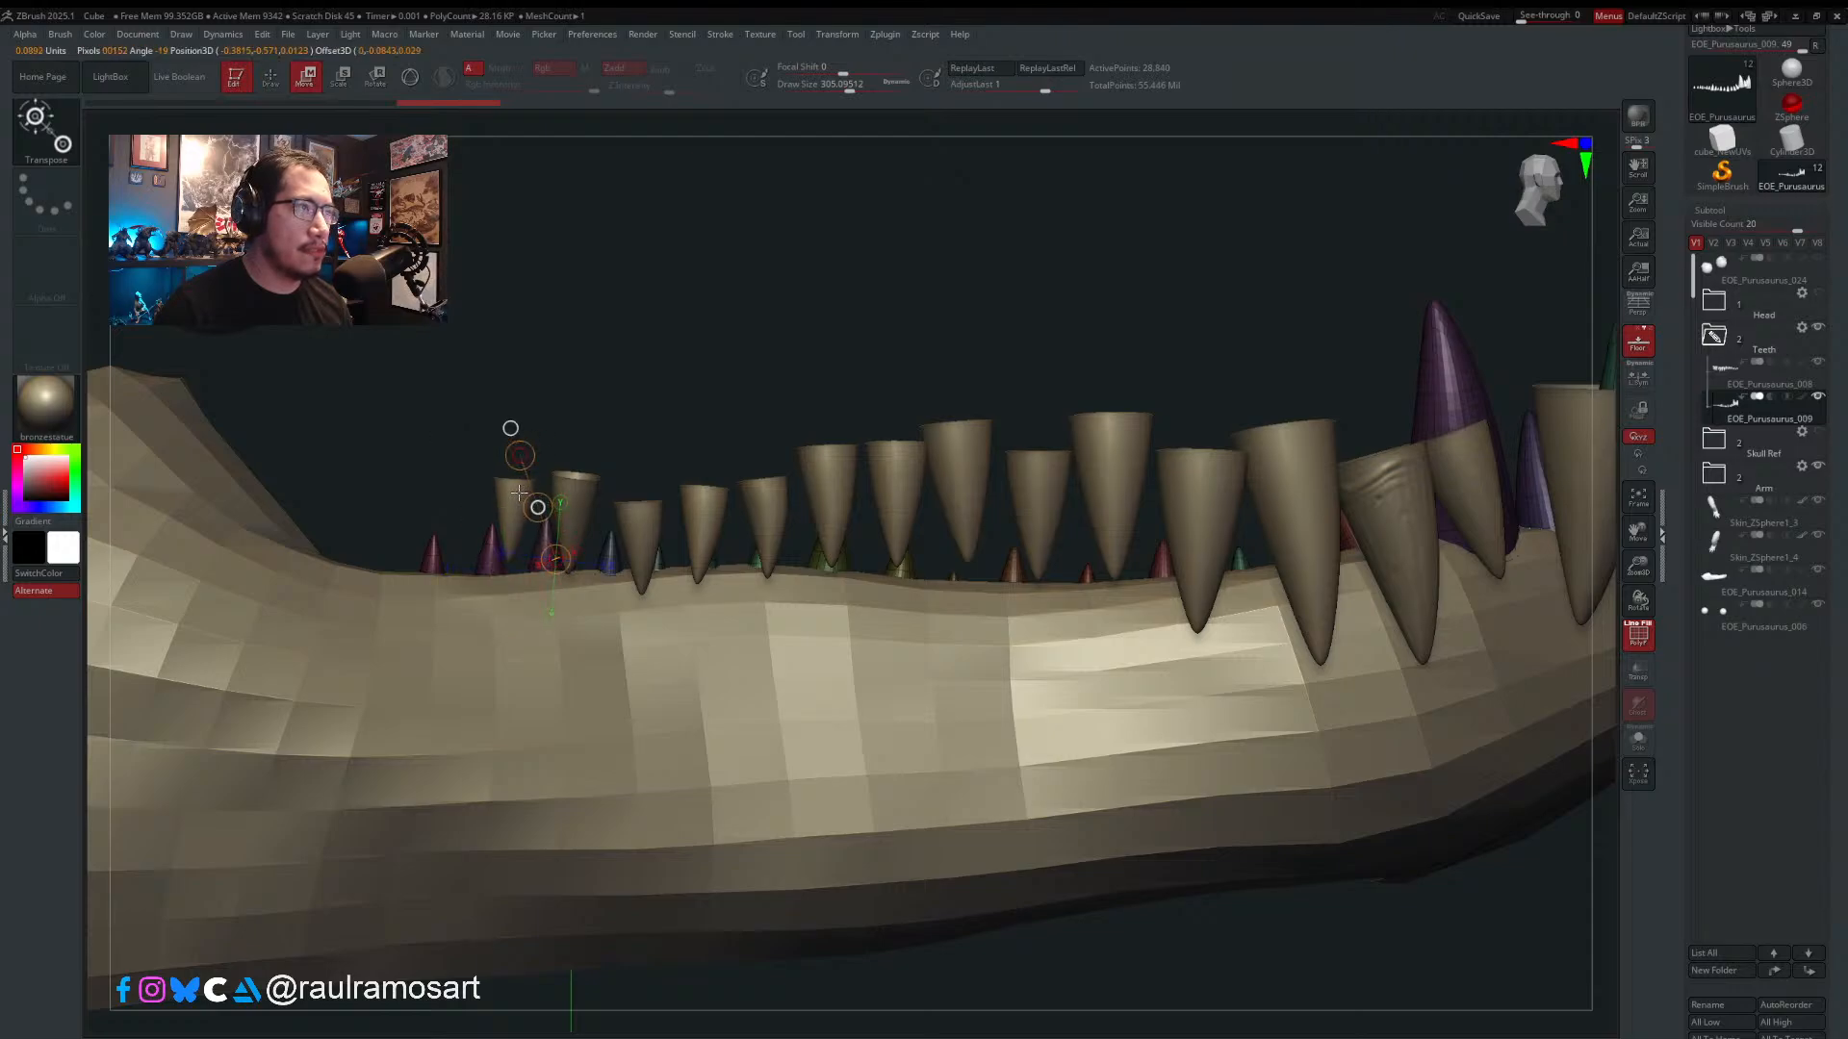
drag(611, 550, 597, 488)
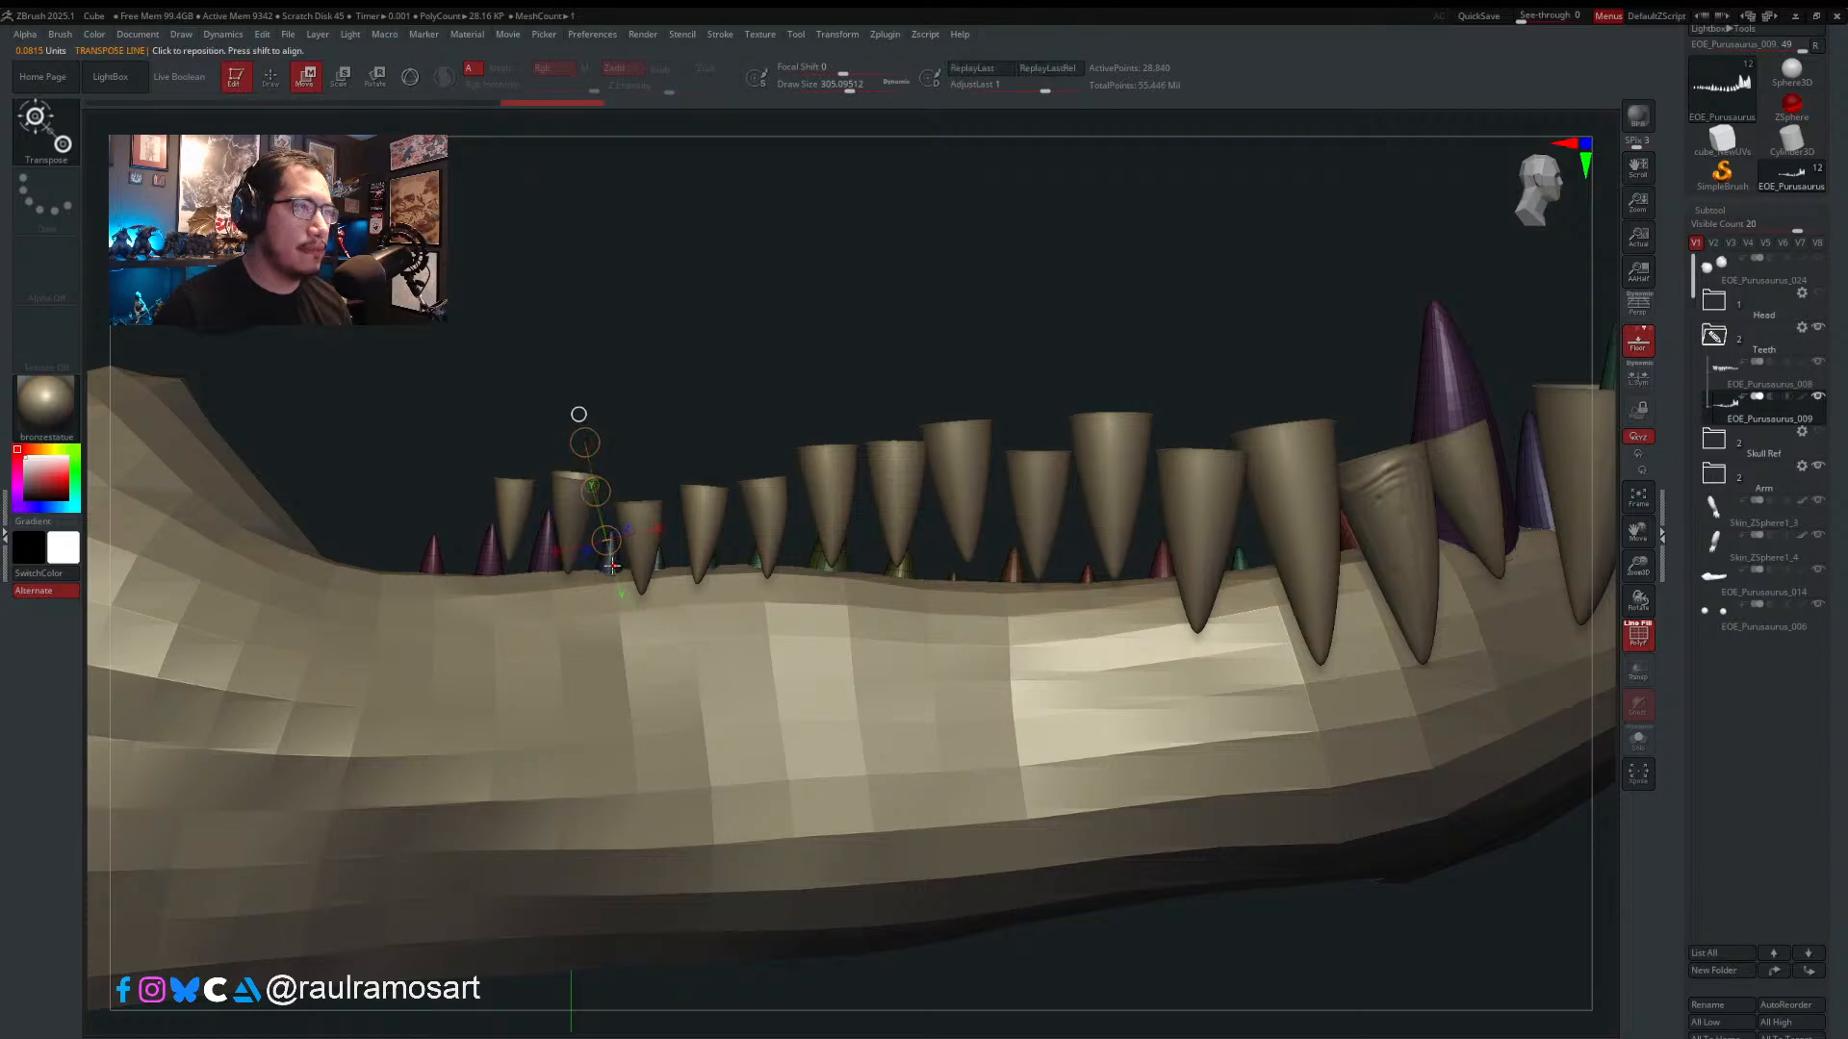
drag(610, 565, 590, 488)
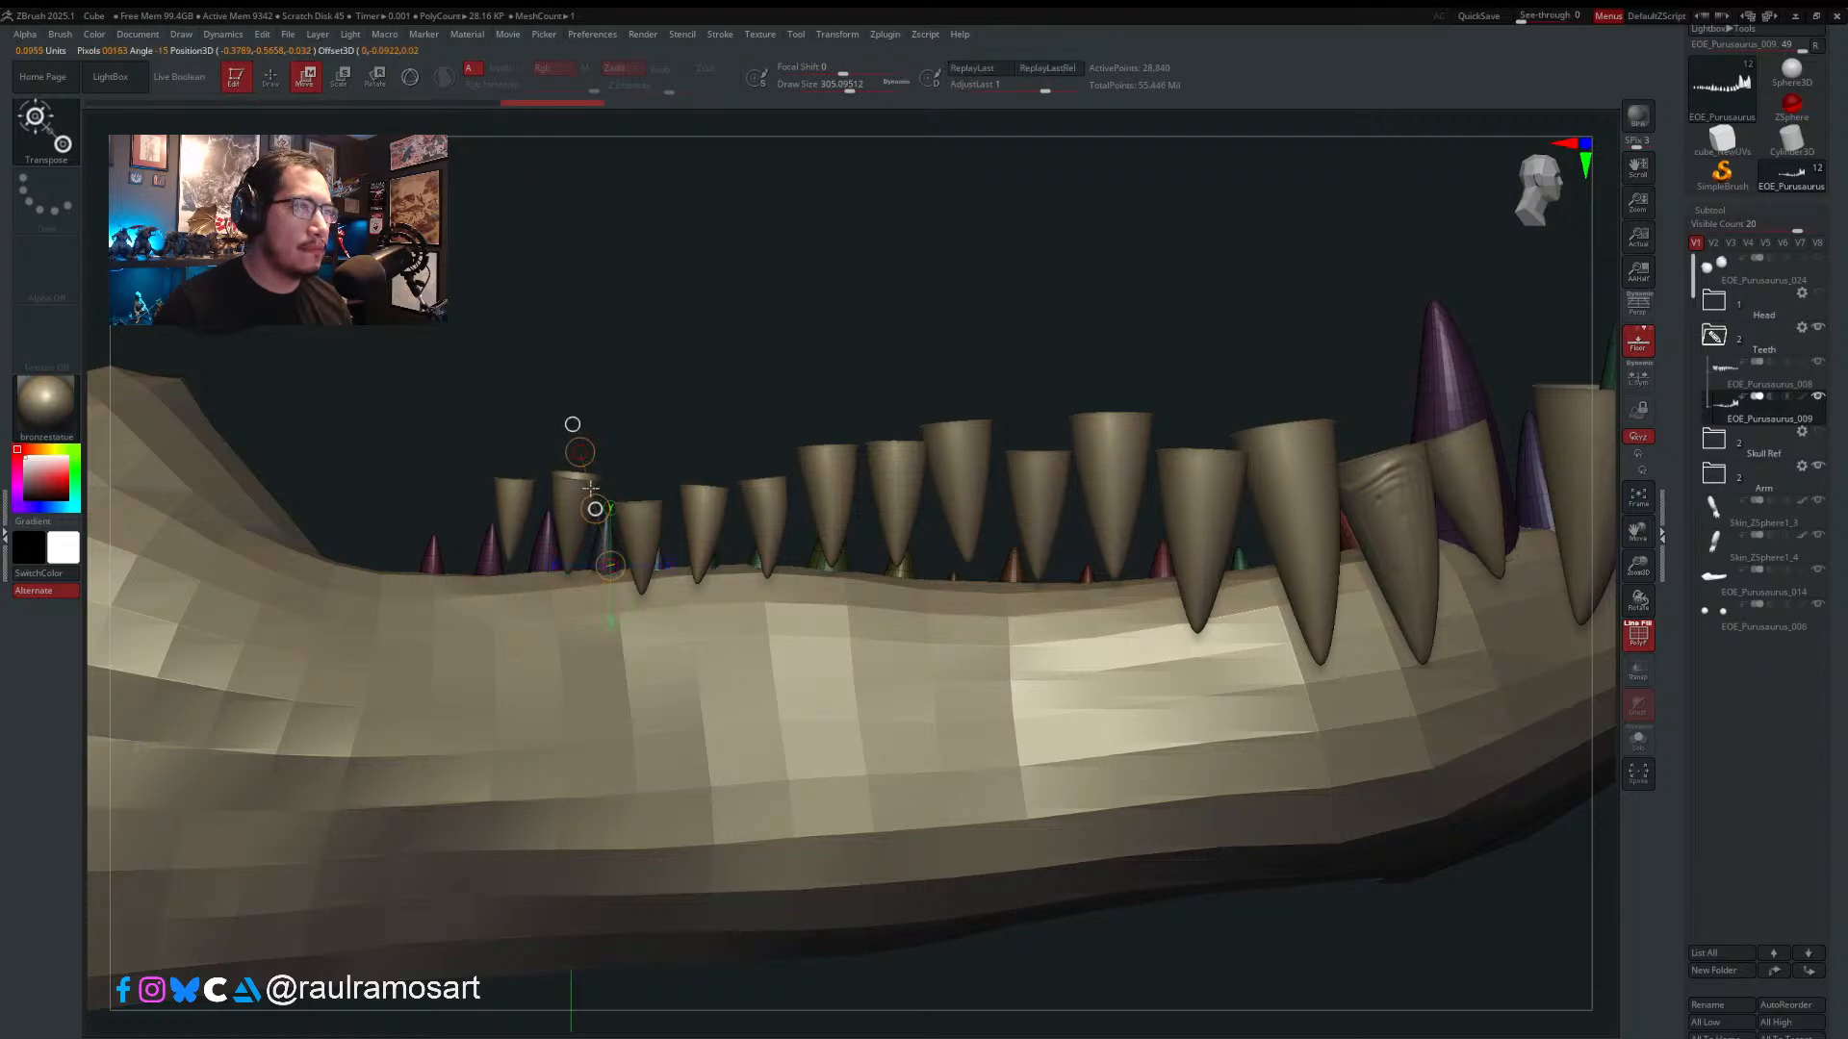
- Raise the next lower teeth toward the middle of the jaw, using a separate Transpose move line for each tooth
mouse_move(658, 556)
mouse_down()
mouse_move(780, 524)
mouse_move(731, 519)
mouse_move(814, 569)
mouse_move(837, 560)
mouse_move(788, 558)
mouse_move(869, 528)
mouse_move(804, 531)
mouse_move(950, 543)
mouse_move(906, 550)
mouse_move(949, 582)
mouse_move(1018, 578)
mouse_move(975, 568)
mouse_up()
mouse_move(1035, 379)
mouse_down()
mouse_move(1085, 334)
mouse_move(1044, 380)
mouse_up()
mouse_move(906, 513)
mouse_down()
mouse_move(965, 330)
mouse_move(921, 279)
mouse_up()
drag(910, 396, 915, 395)
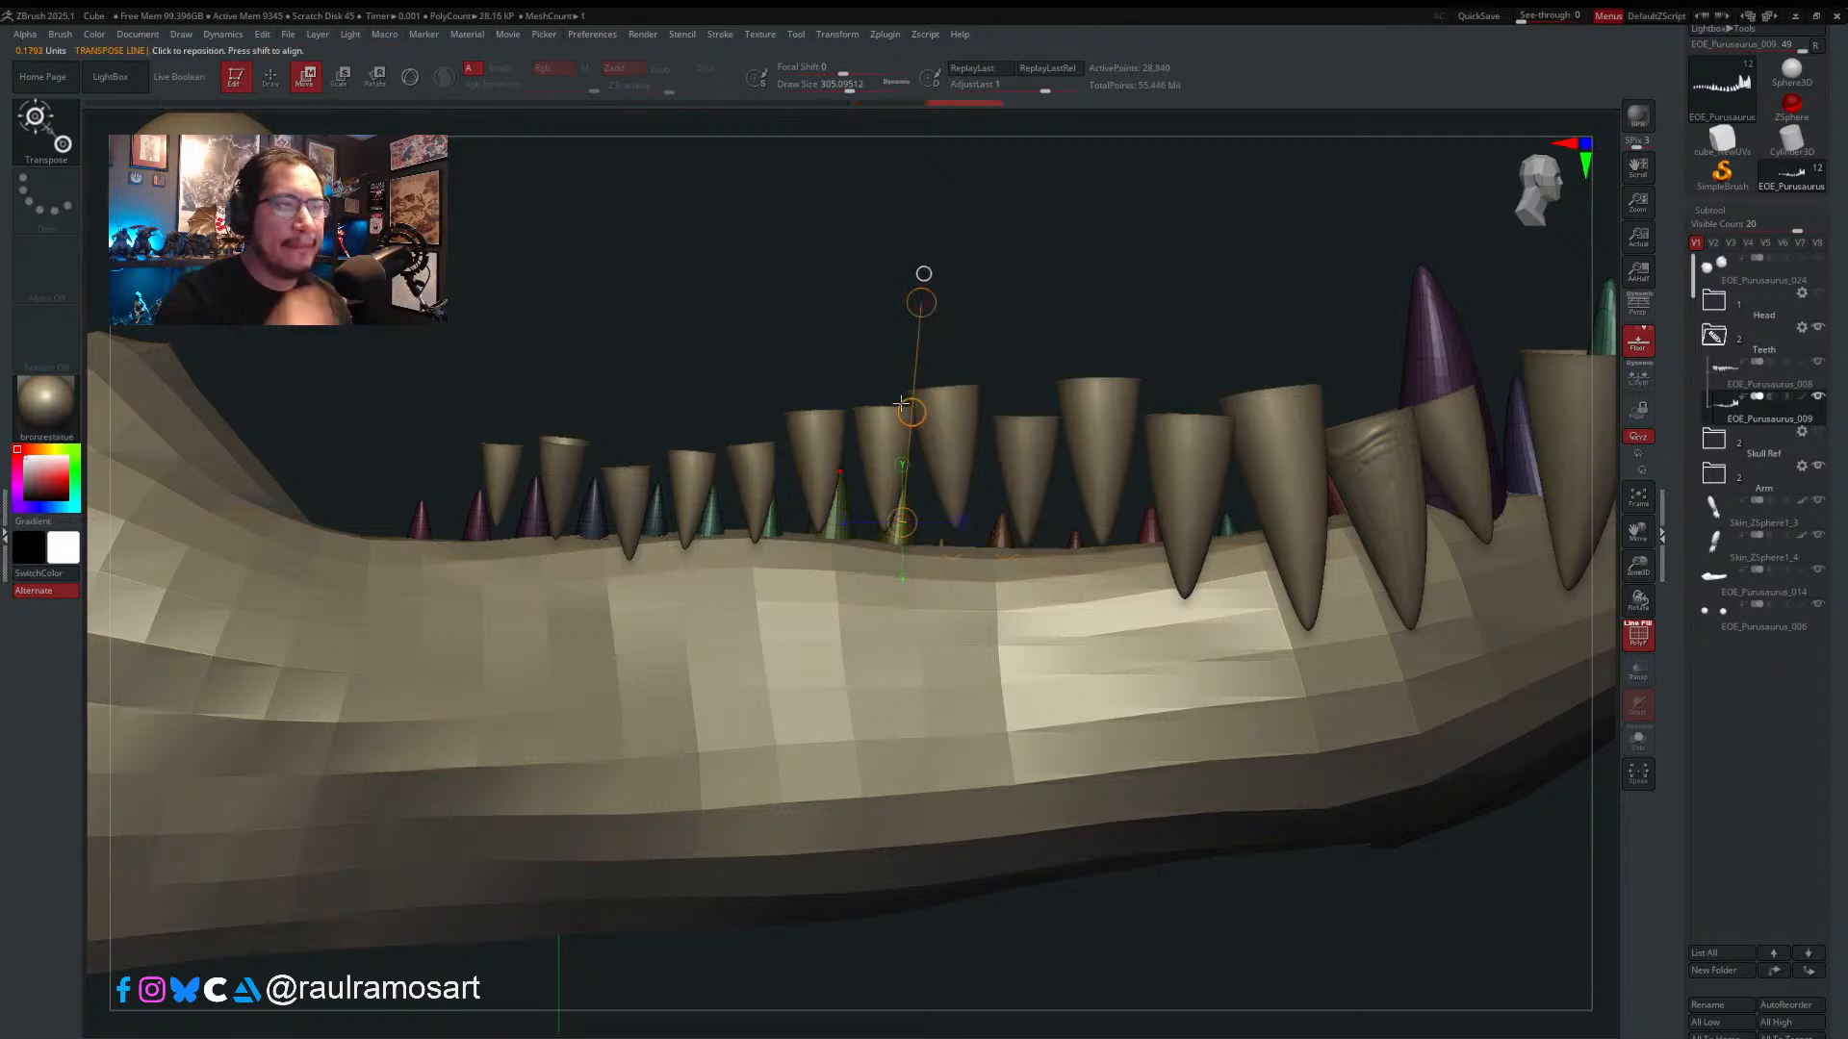
- Raise three more lower teeth around the middle of the jaw out of the gum, drawing a separate Transpose move line for each
ctrl+click(835, 525)
drag(840, 507, 895, 362)
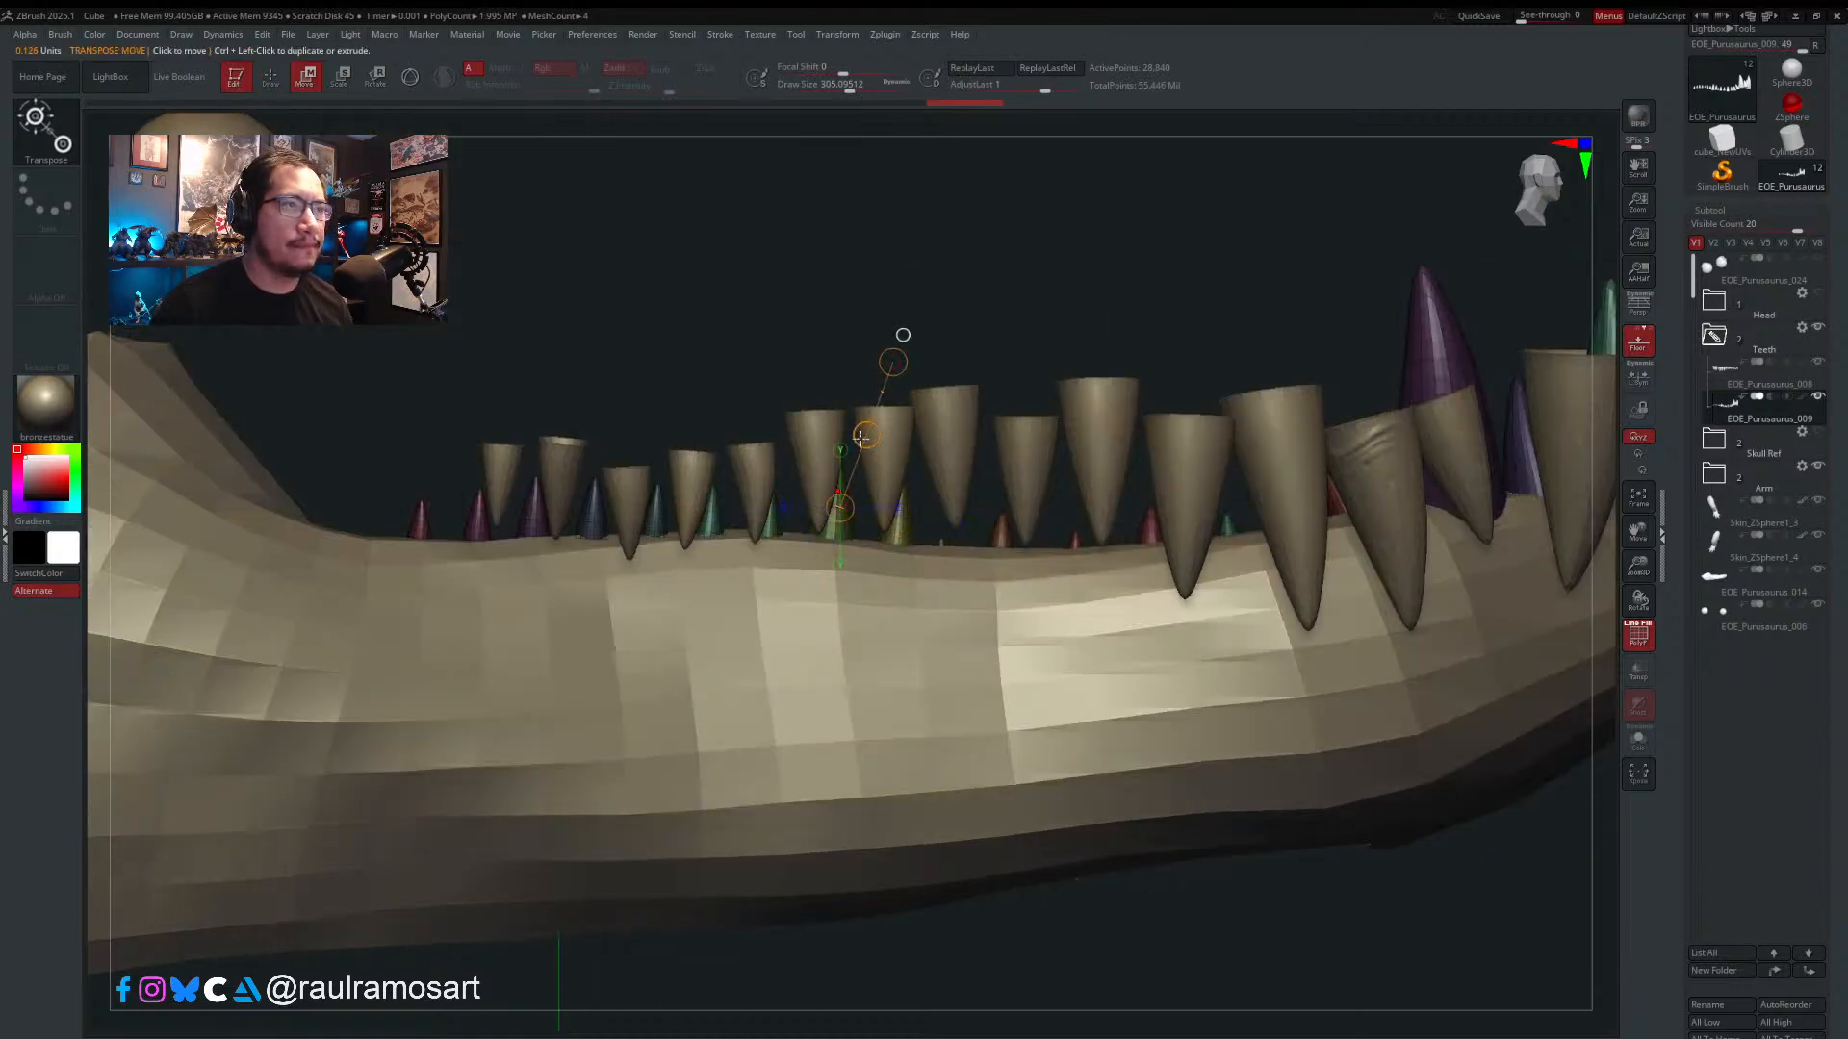
drag(866, 435, 871, 402)
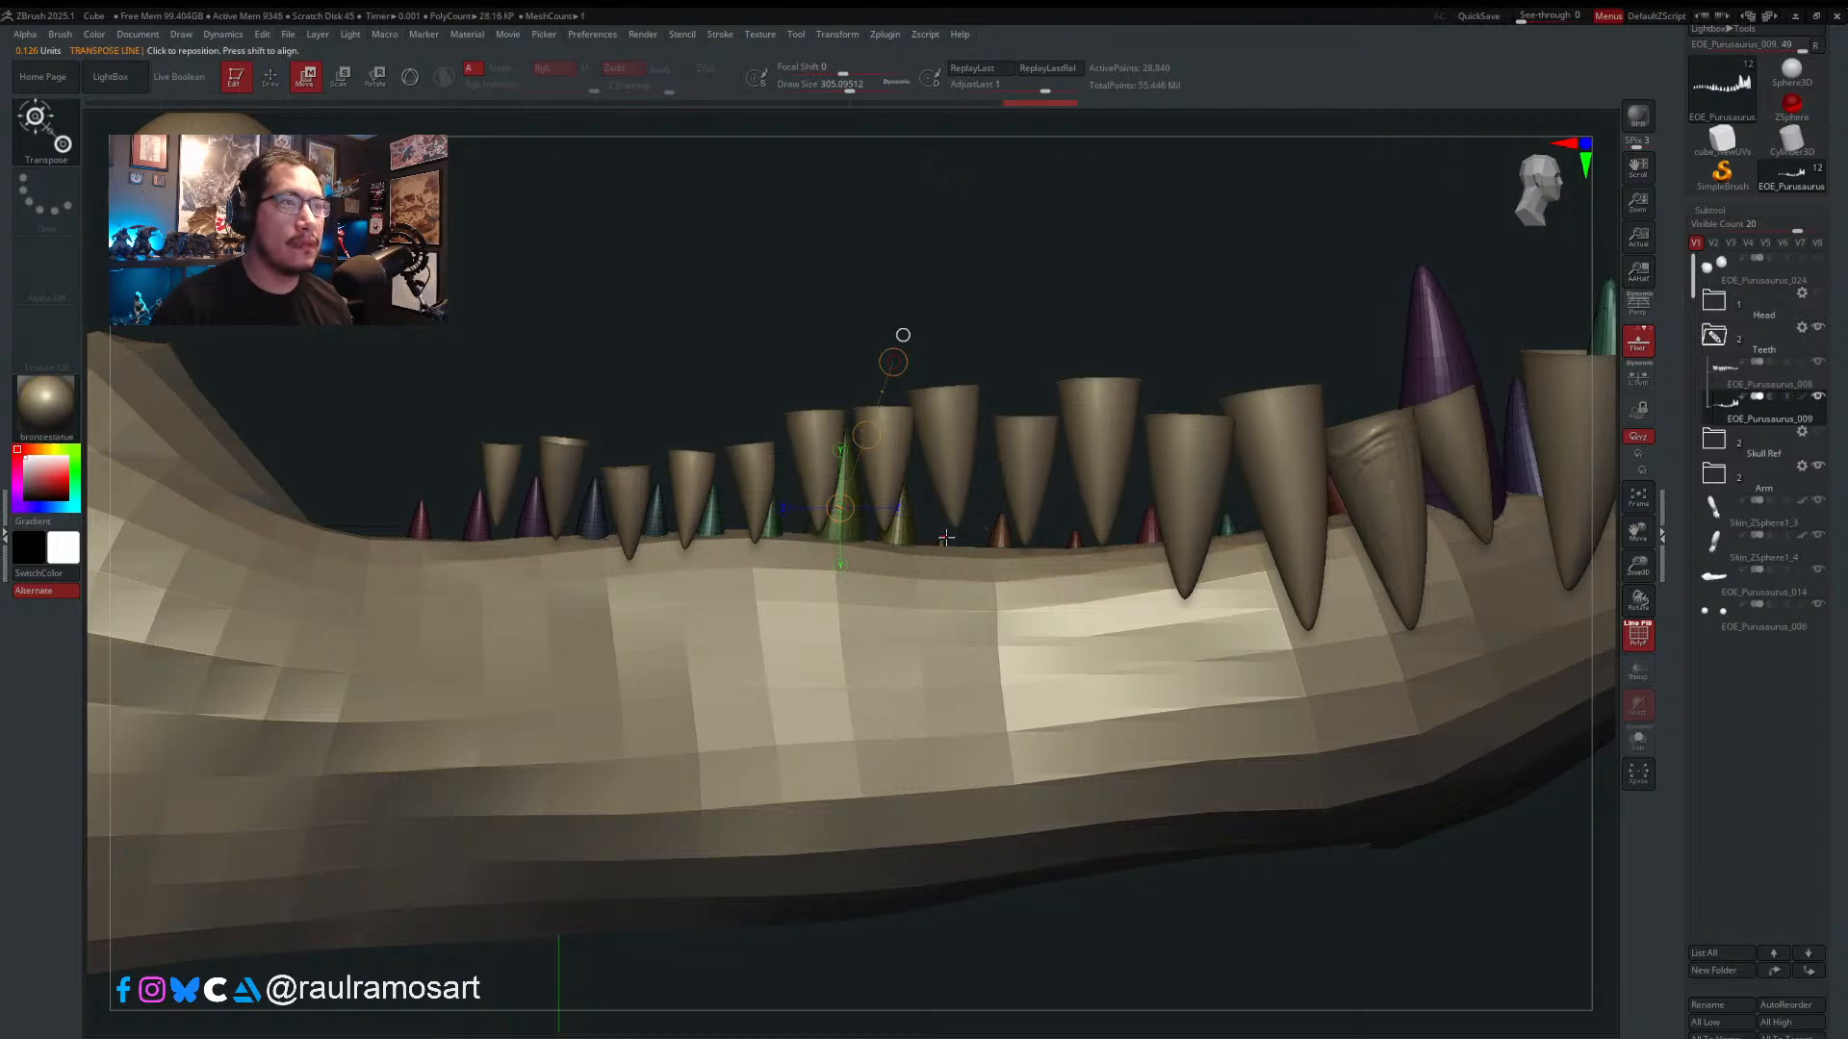
mouse_move(943, 541)
mouse_down()
mouse_move(1021, 431)
mouse_move(983, 470)
mouse_move(985, 449)
mouse_up()
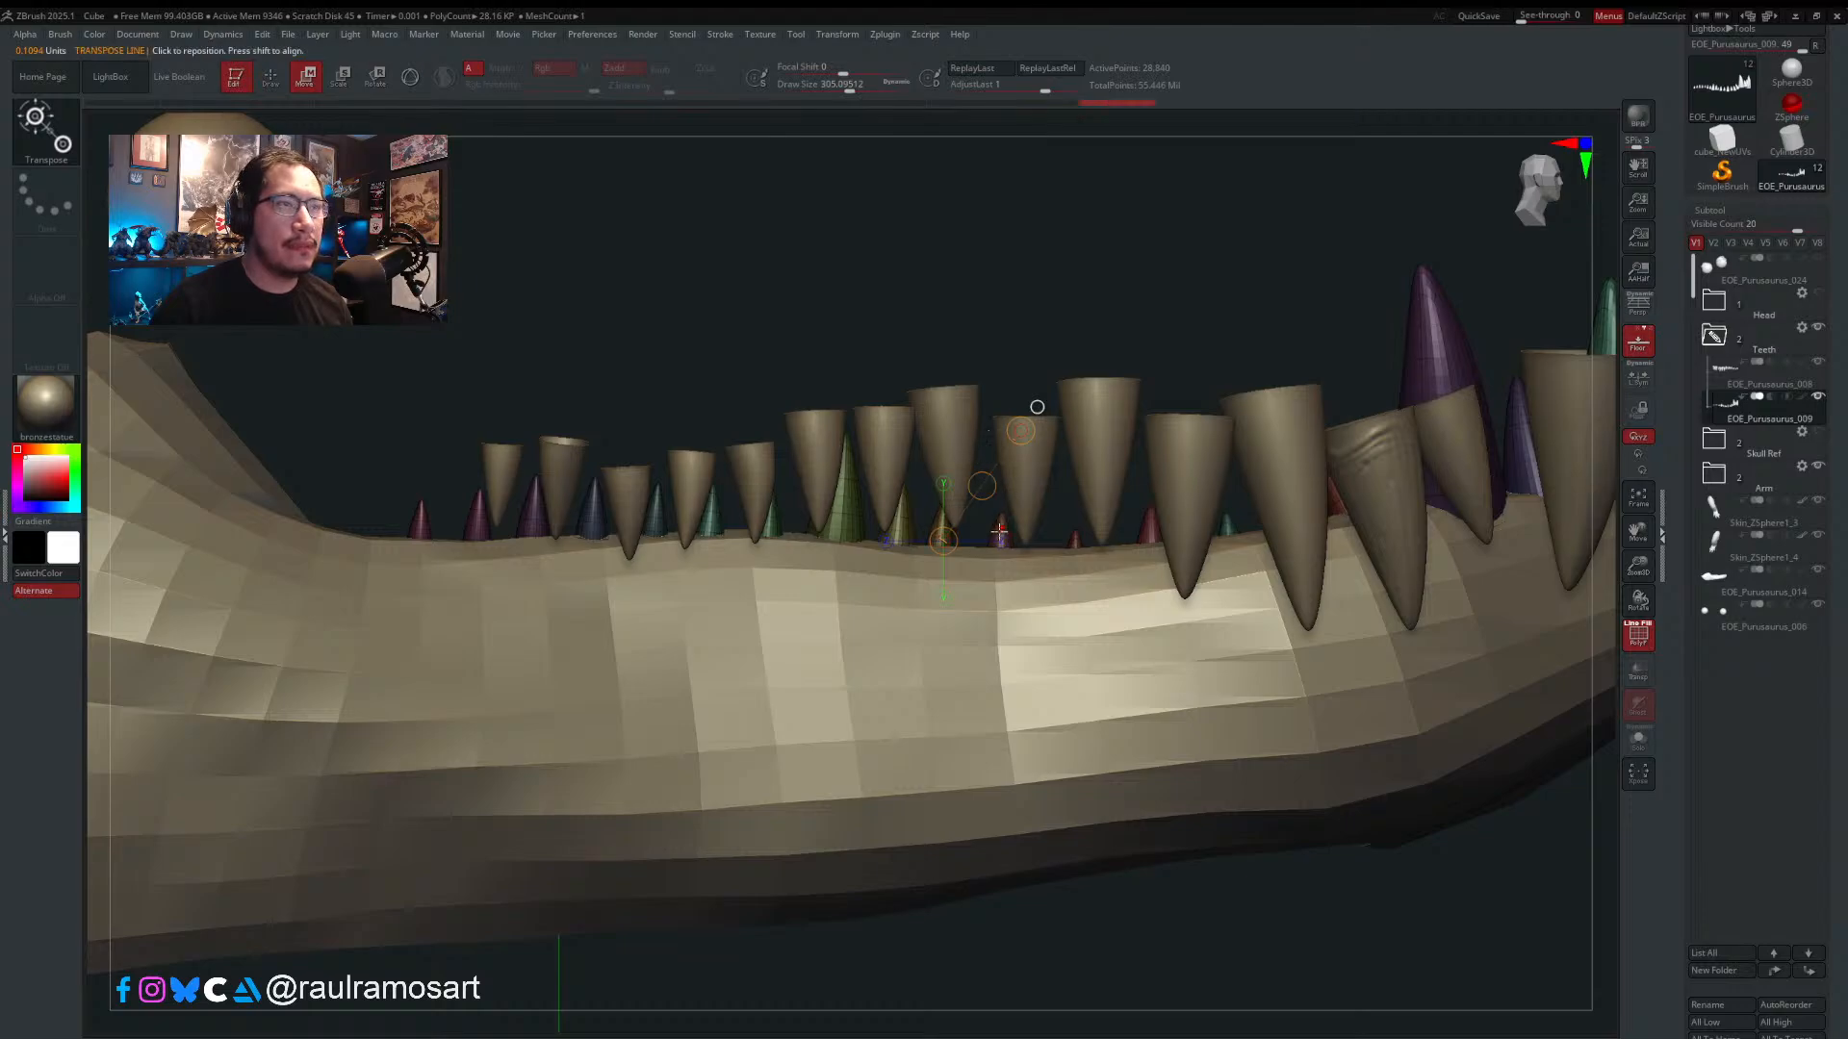
click(1002, 541)
drag(1001, 522, 1143, 320)
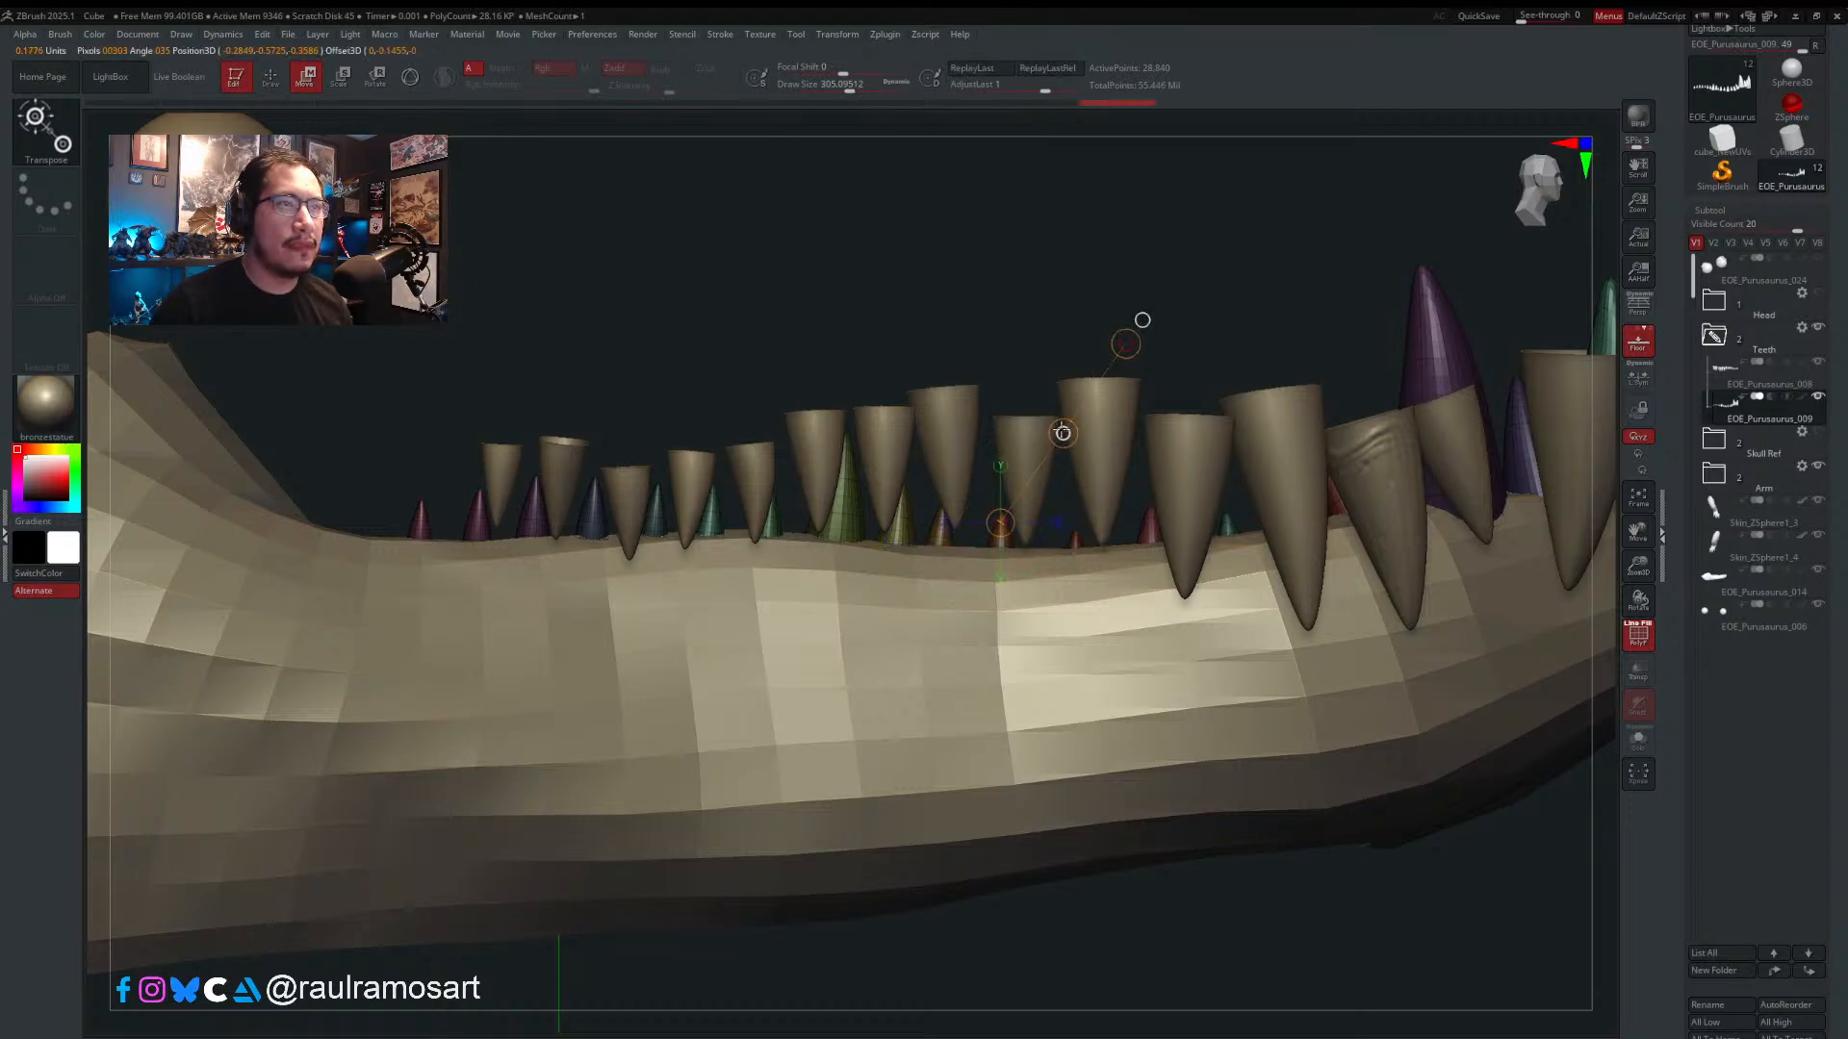
drag(1062, 433, 1063, 396)
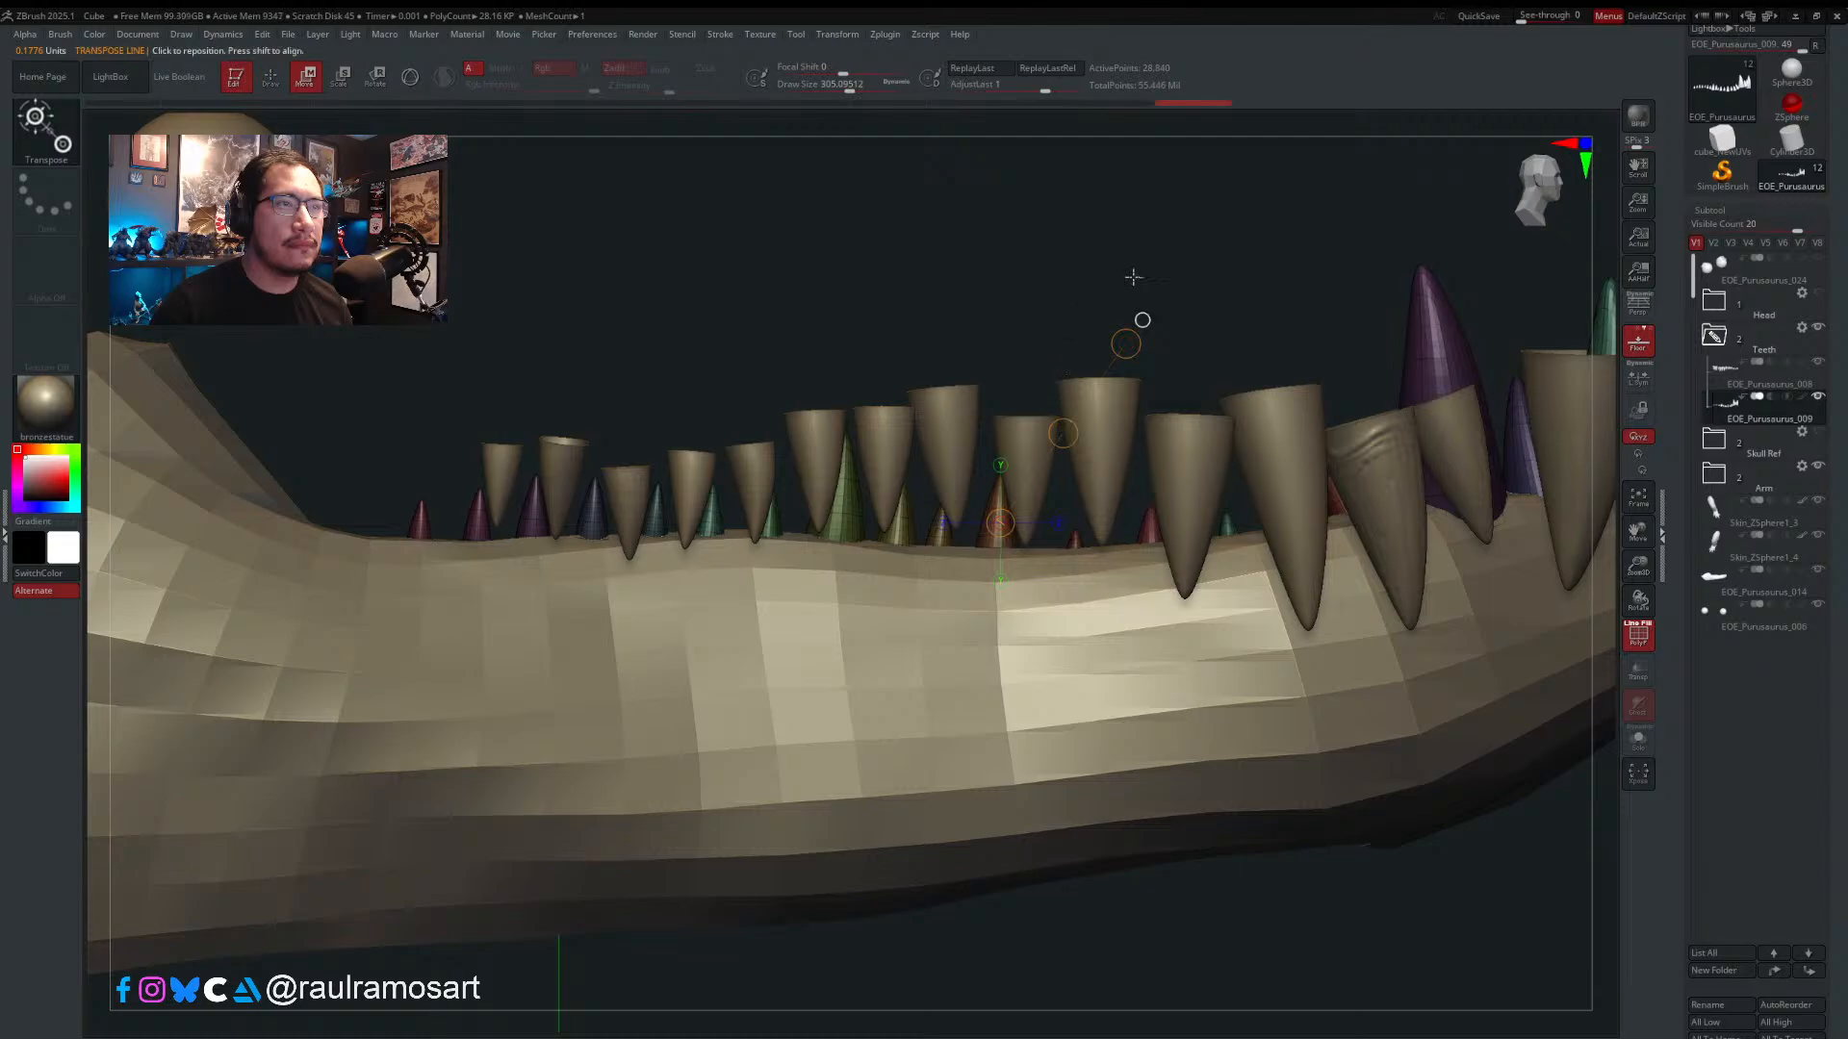
- Raise the next three lower teeth toward the front of the jaw with individual Transpose move lines
alt+drag(1222, 195, 923, 270)
drag(779, 617, 870, 420)
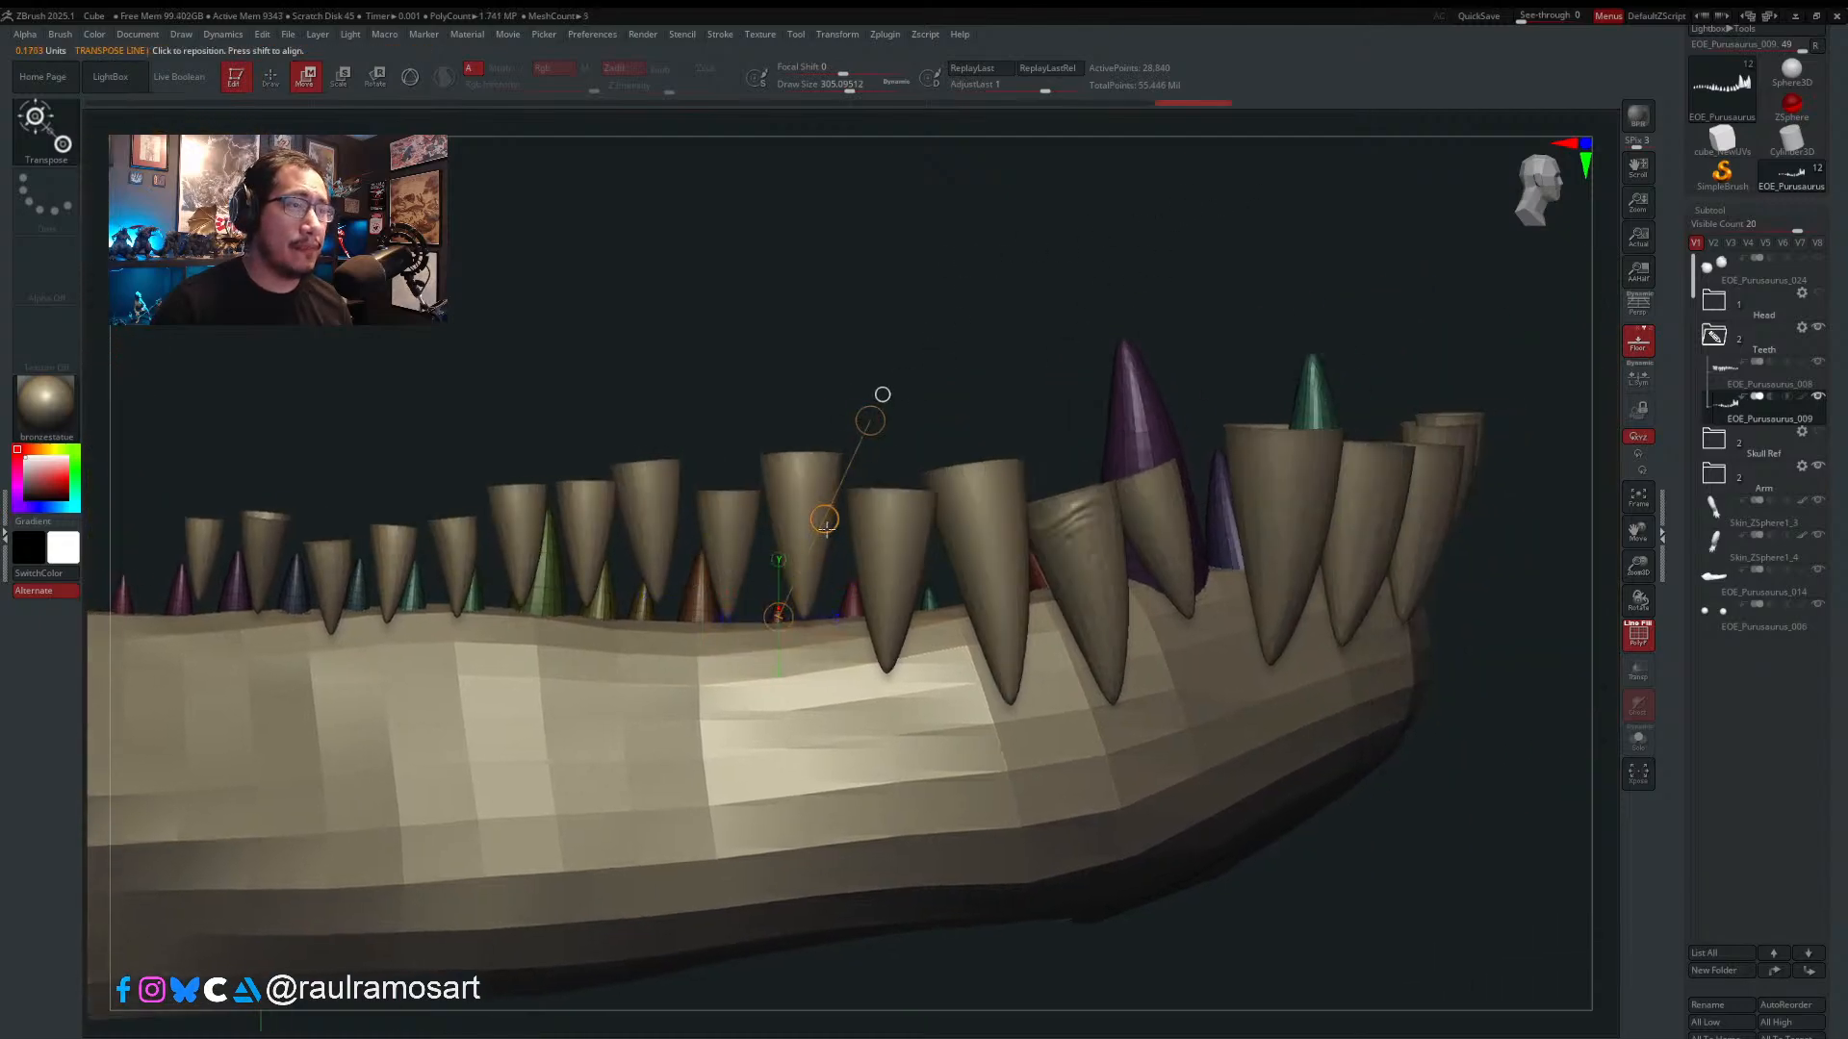
drag(823, 519, 825, 464)
drag(847, 601, 903, 393)
drag(874, 496, 868, 437)
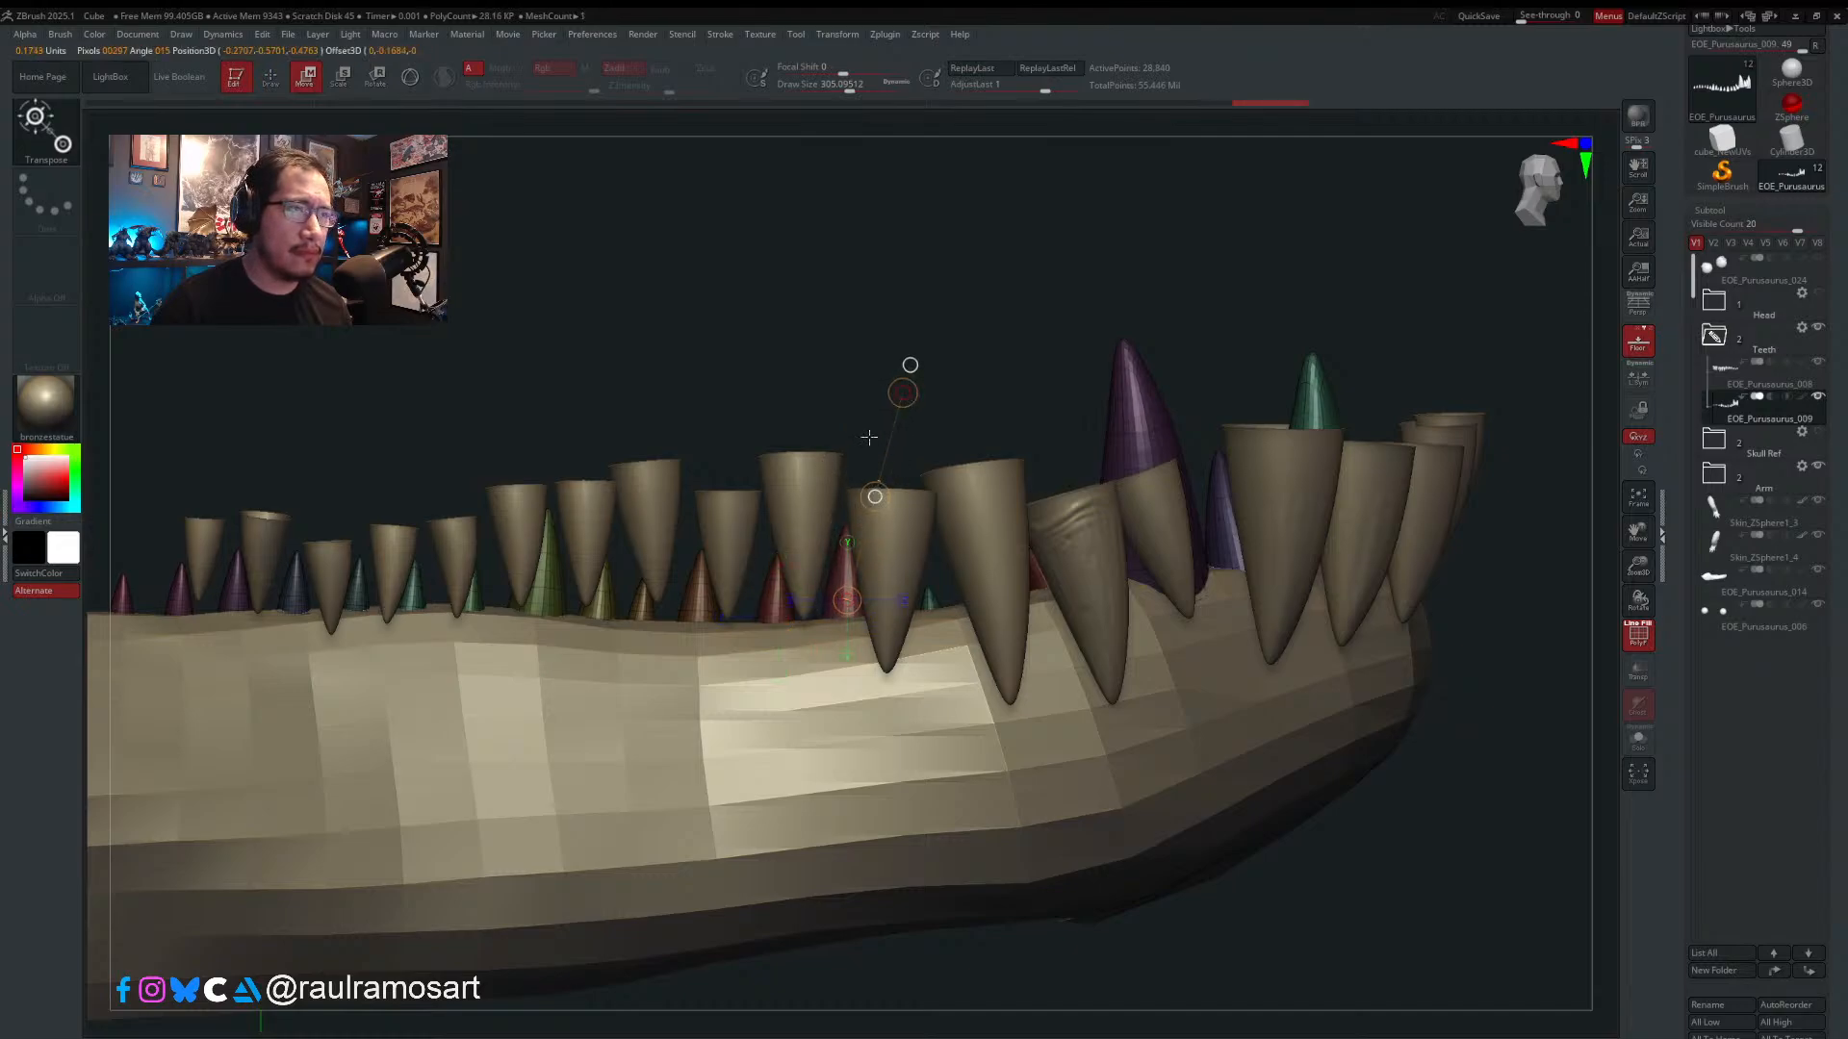
drag(932, 599, 1013, 425)
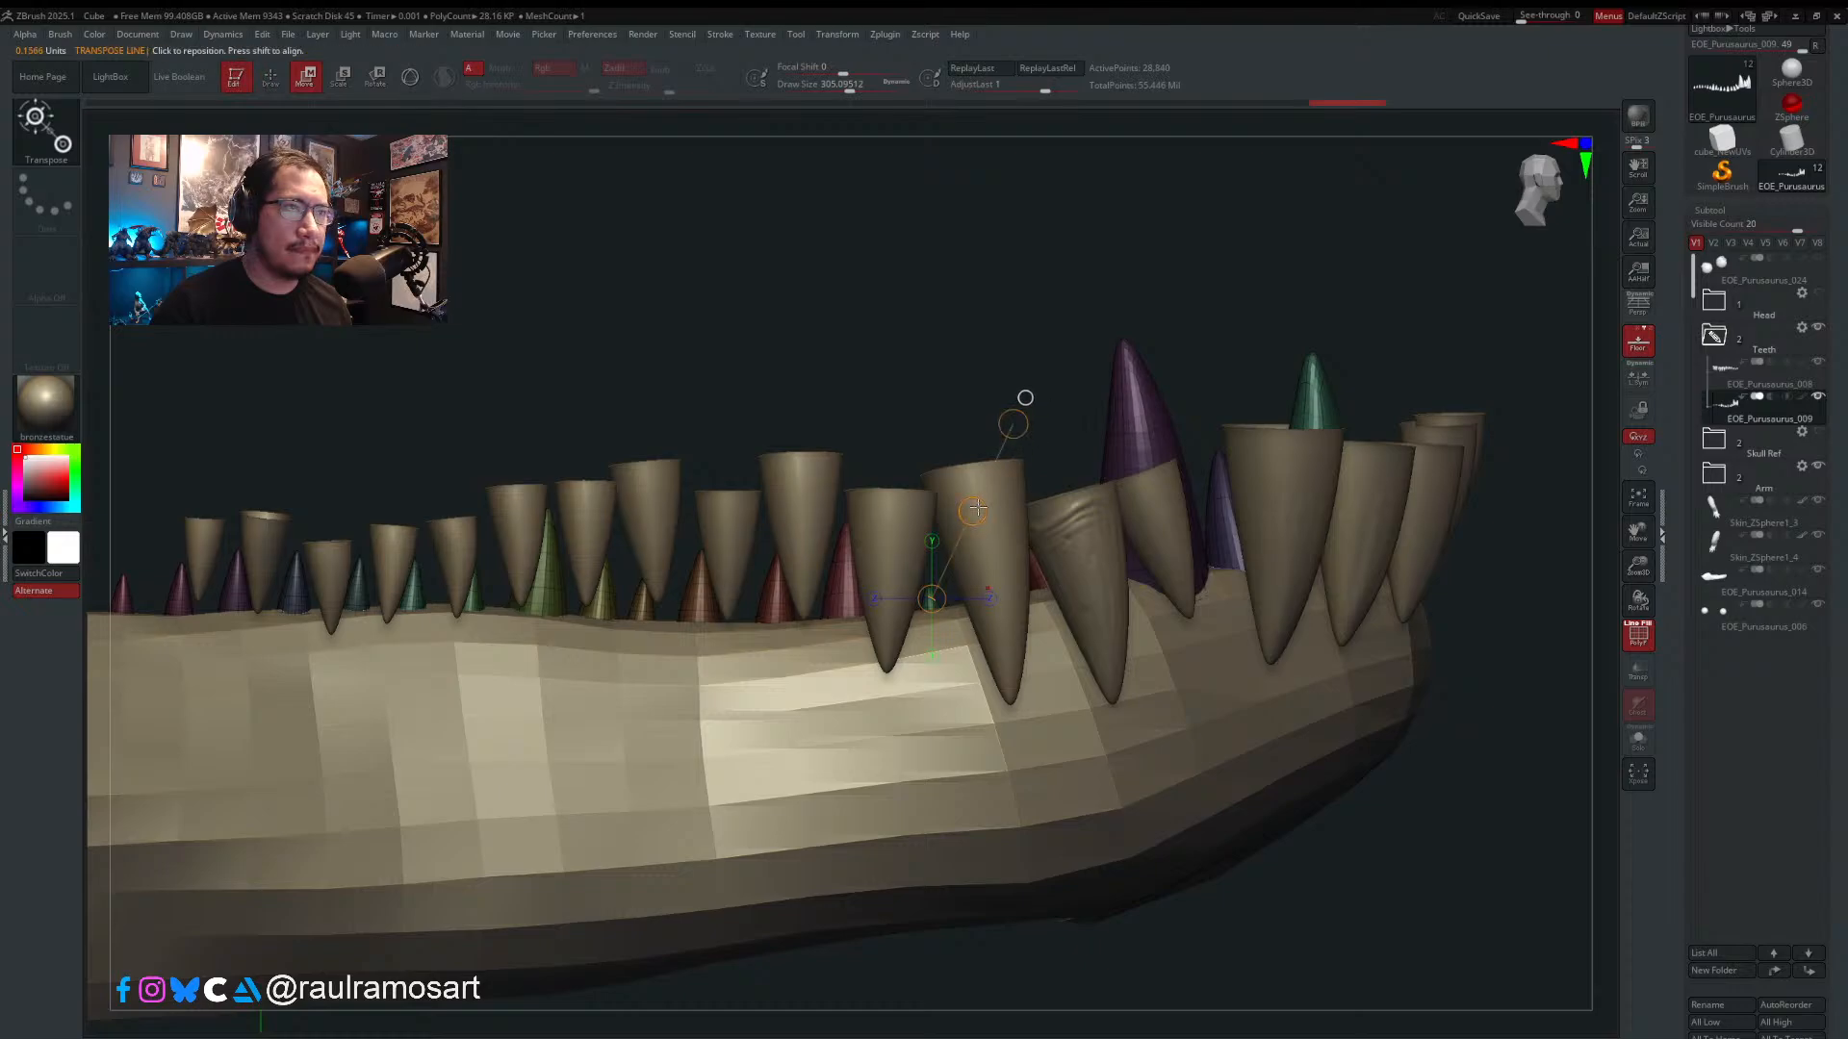
drag(972, 511, 972, 437)
- Make the surrounding meshes transparent while raising the two sunken lower teeth behind the large purple fang, and restore solid display
click(1639, 672)
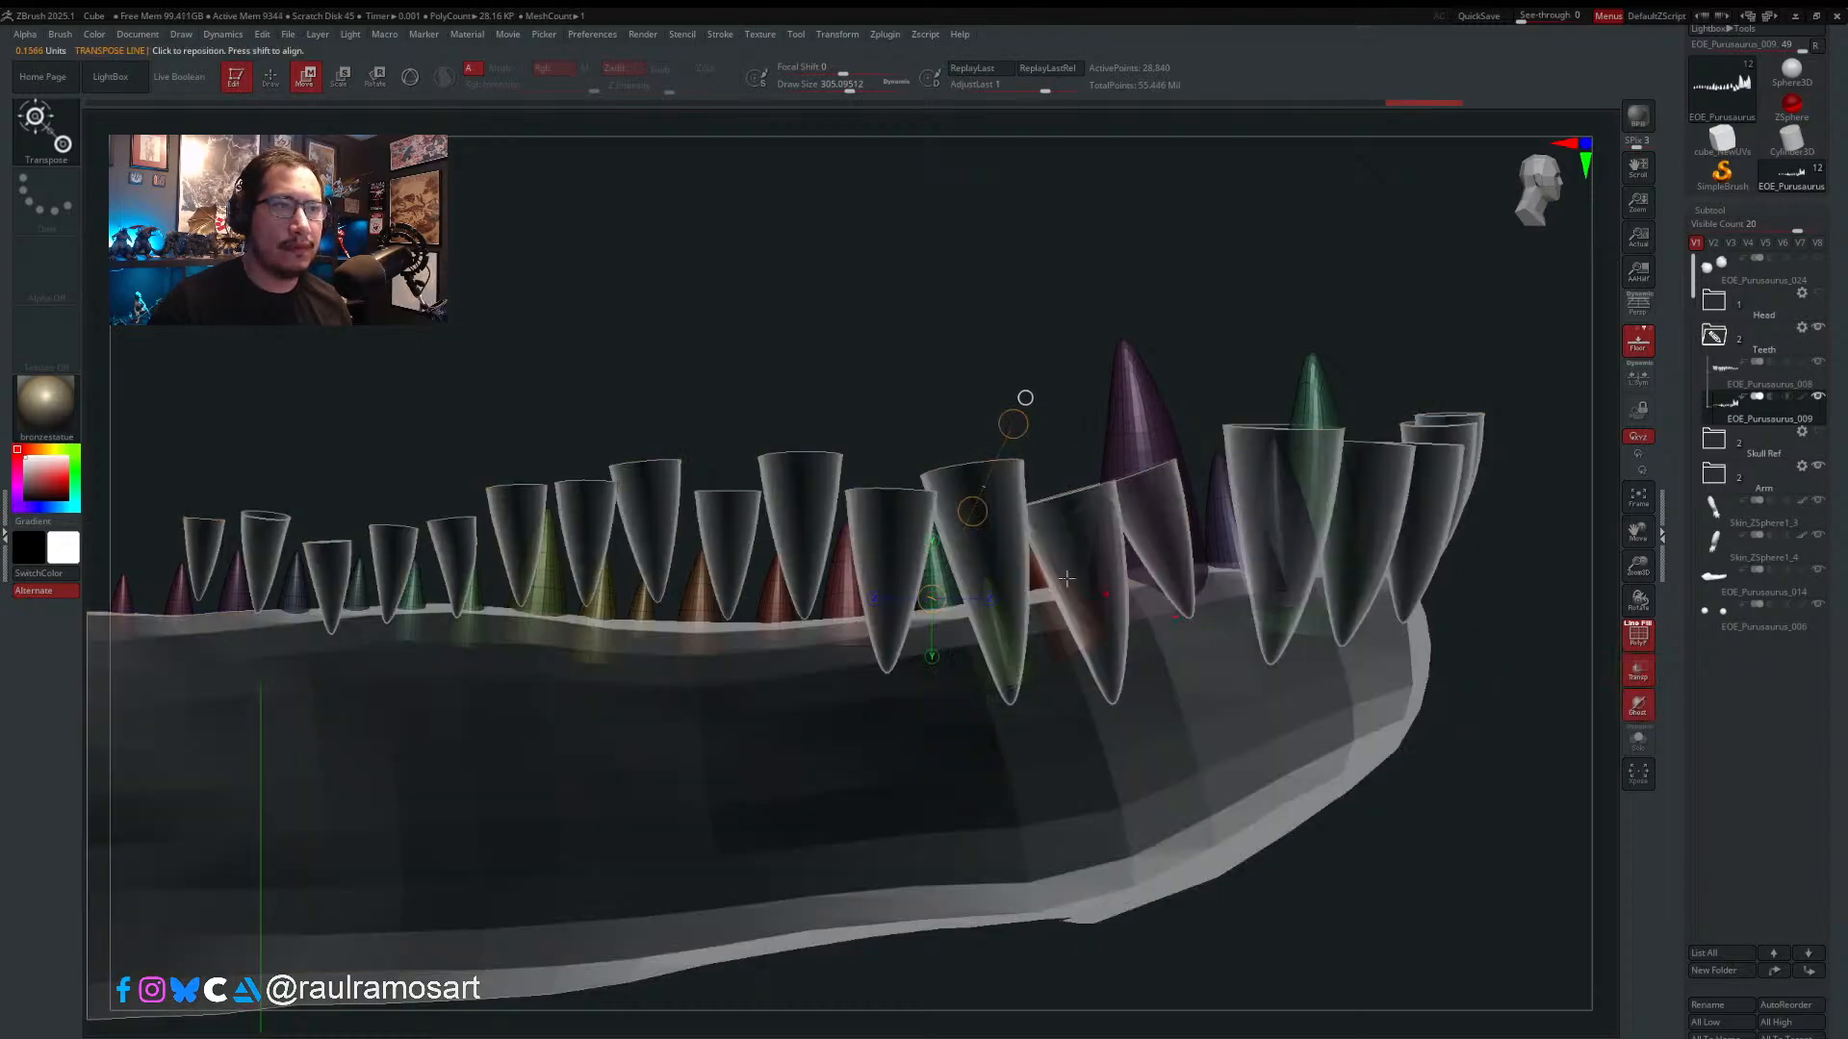
click(994, 609)
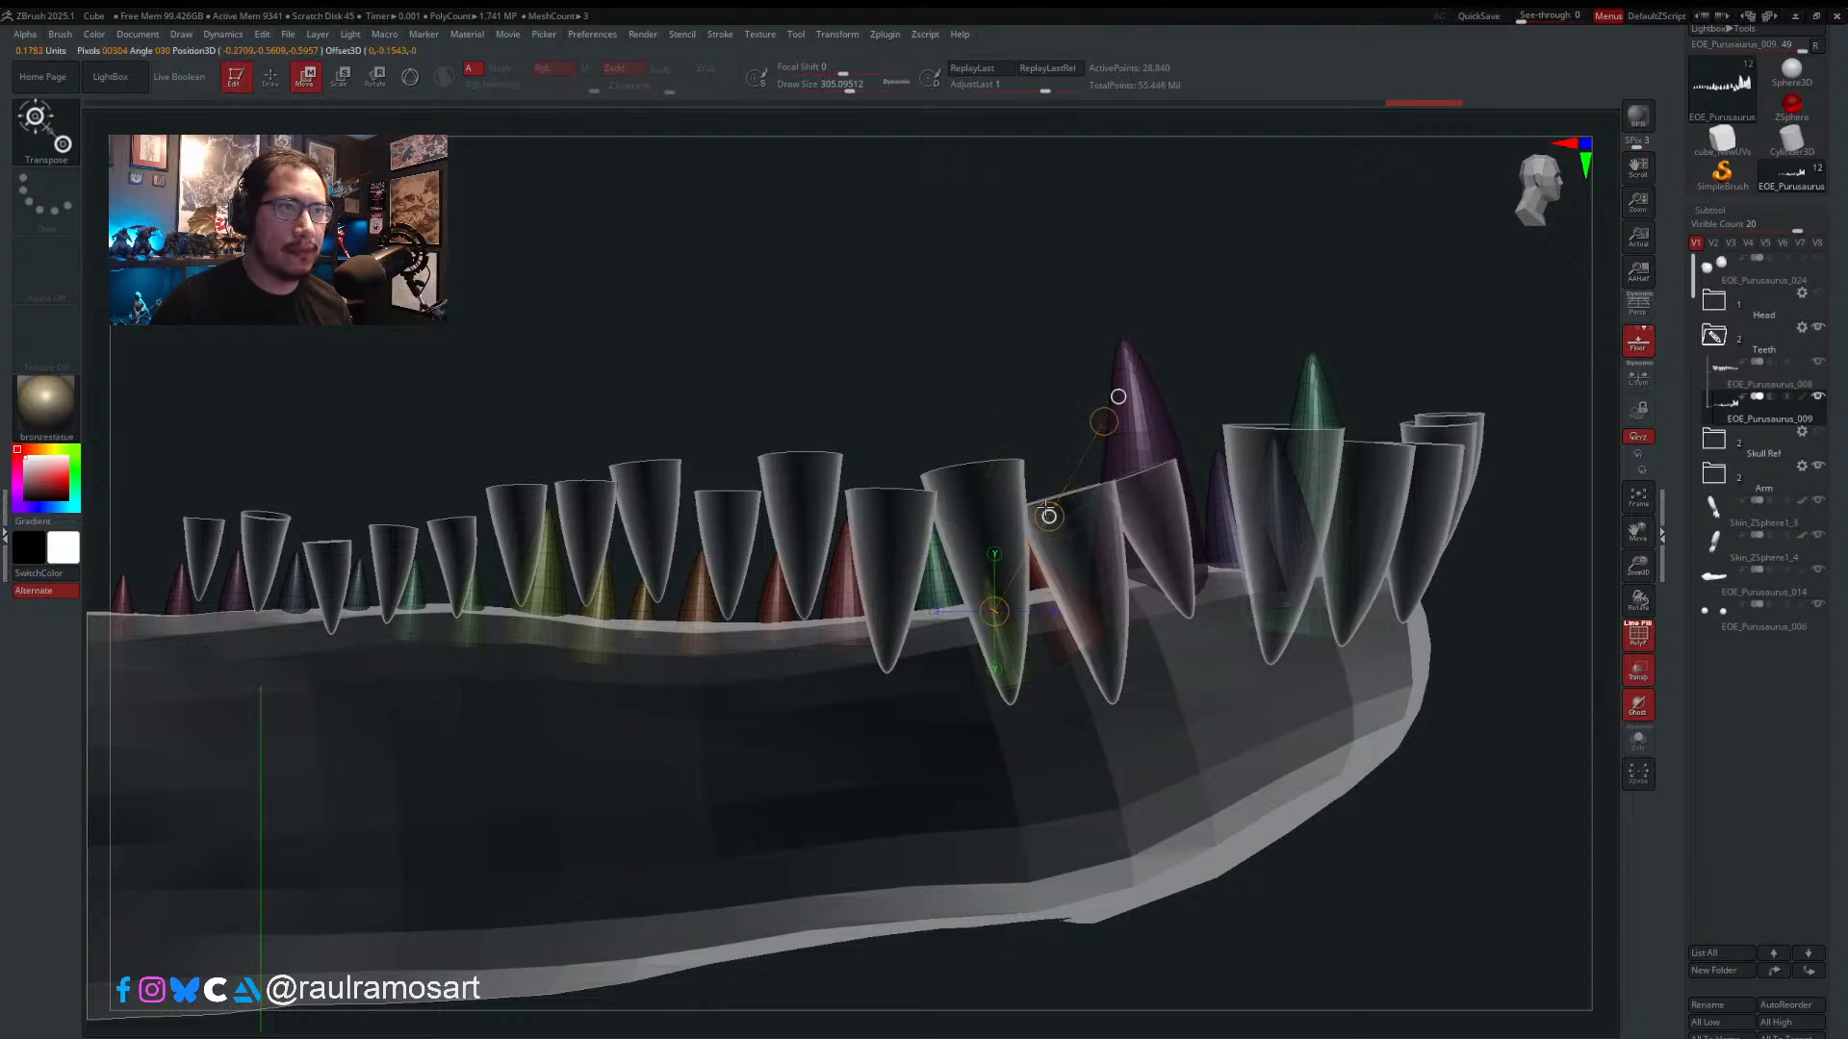
drag(1066, 613, 1160, 481)
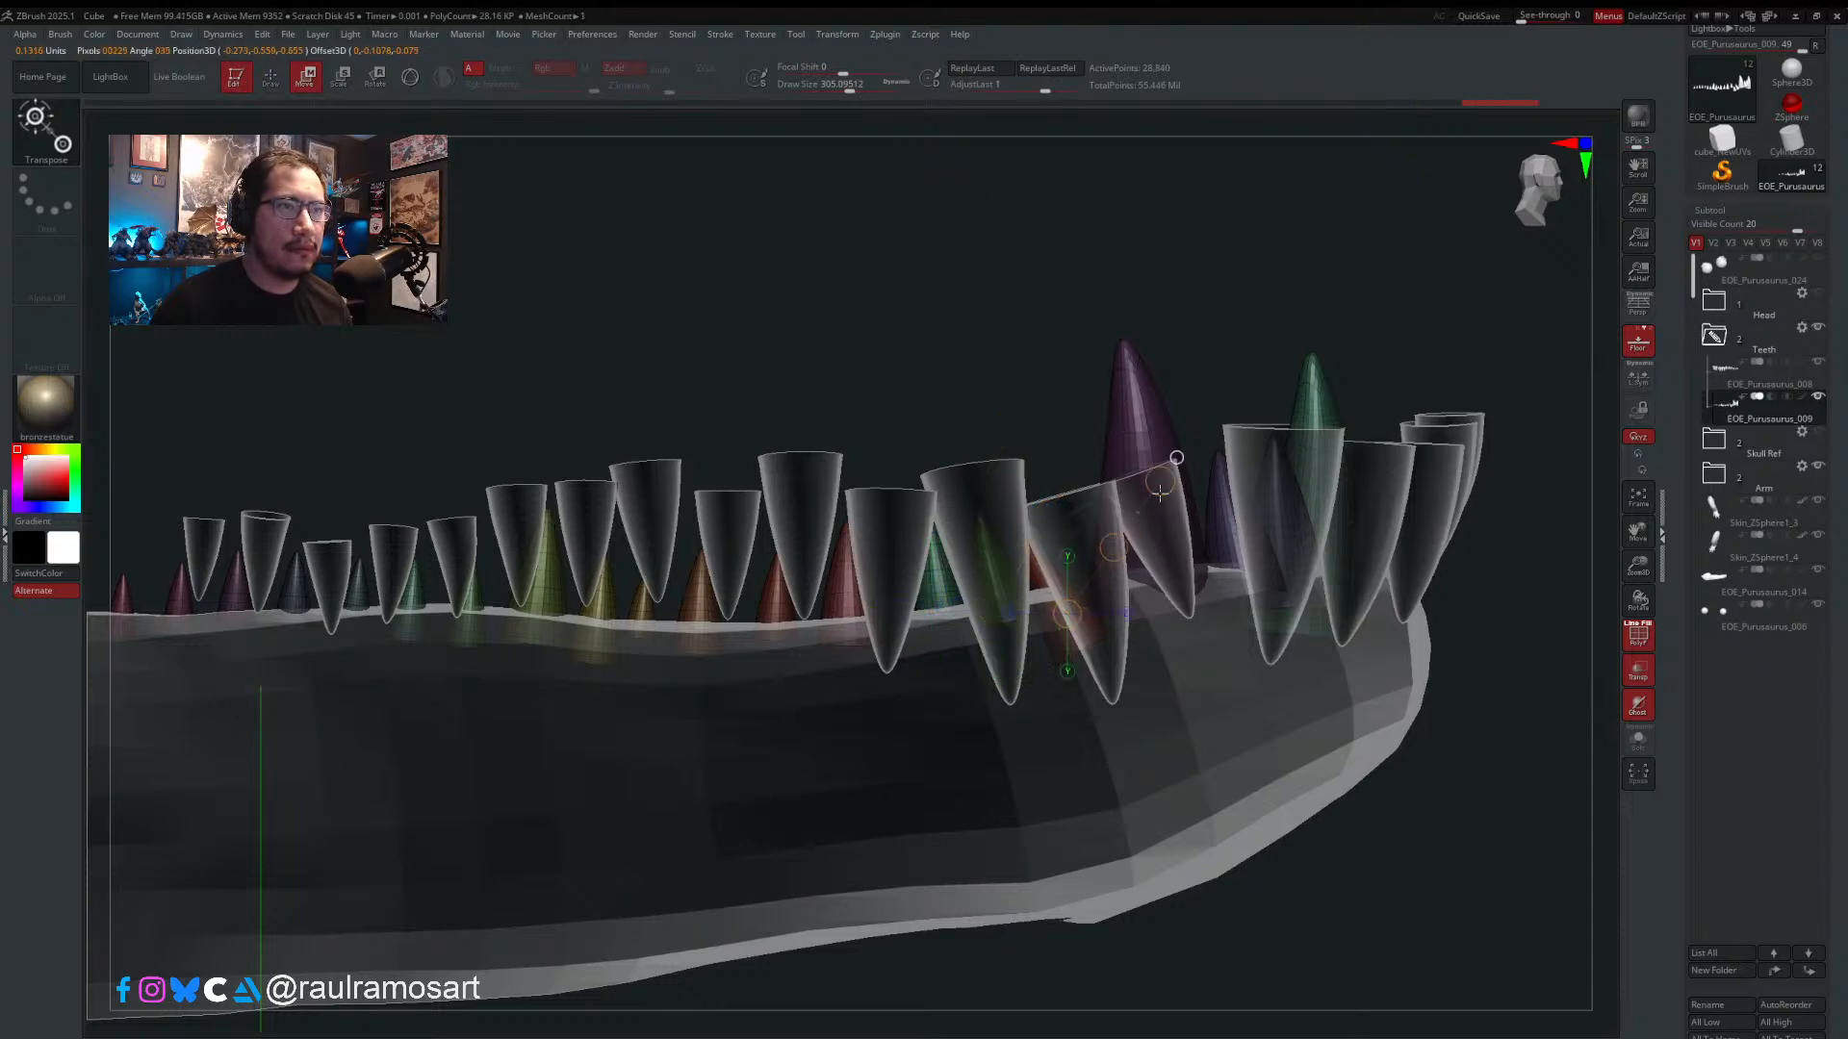
drag(1113, 548, 1103, 506)
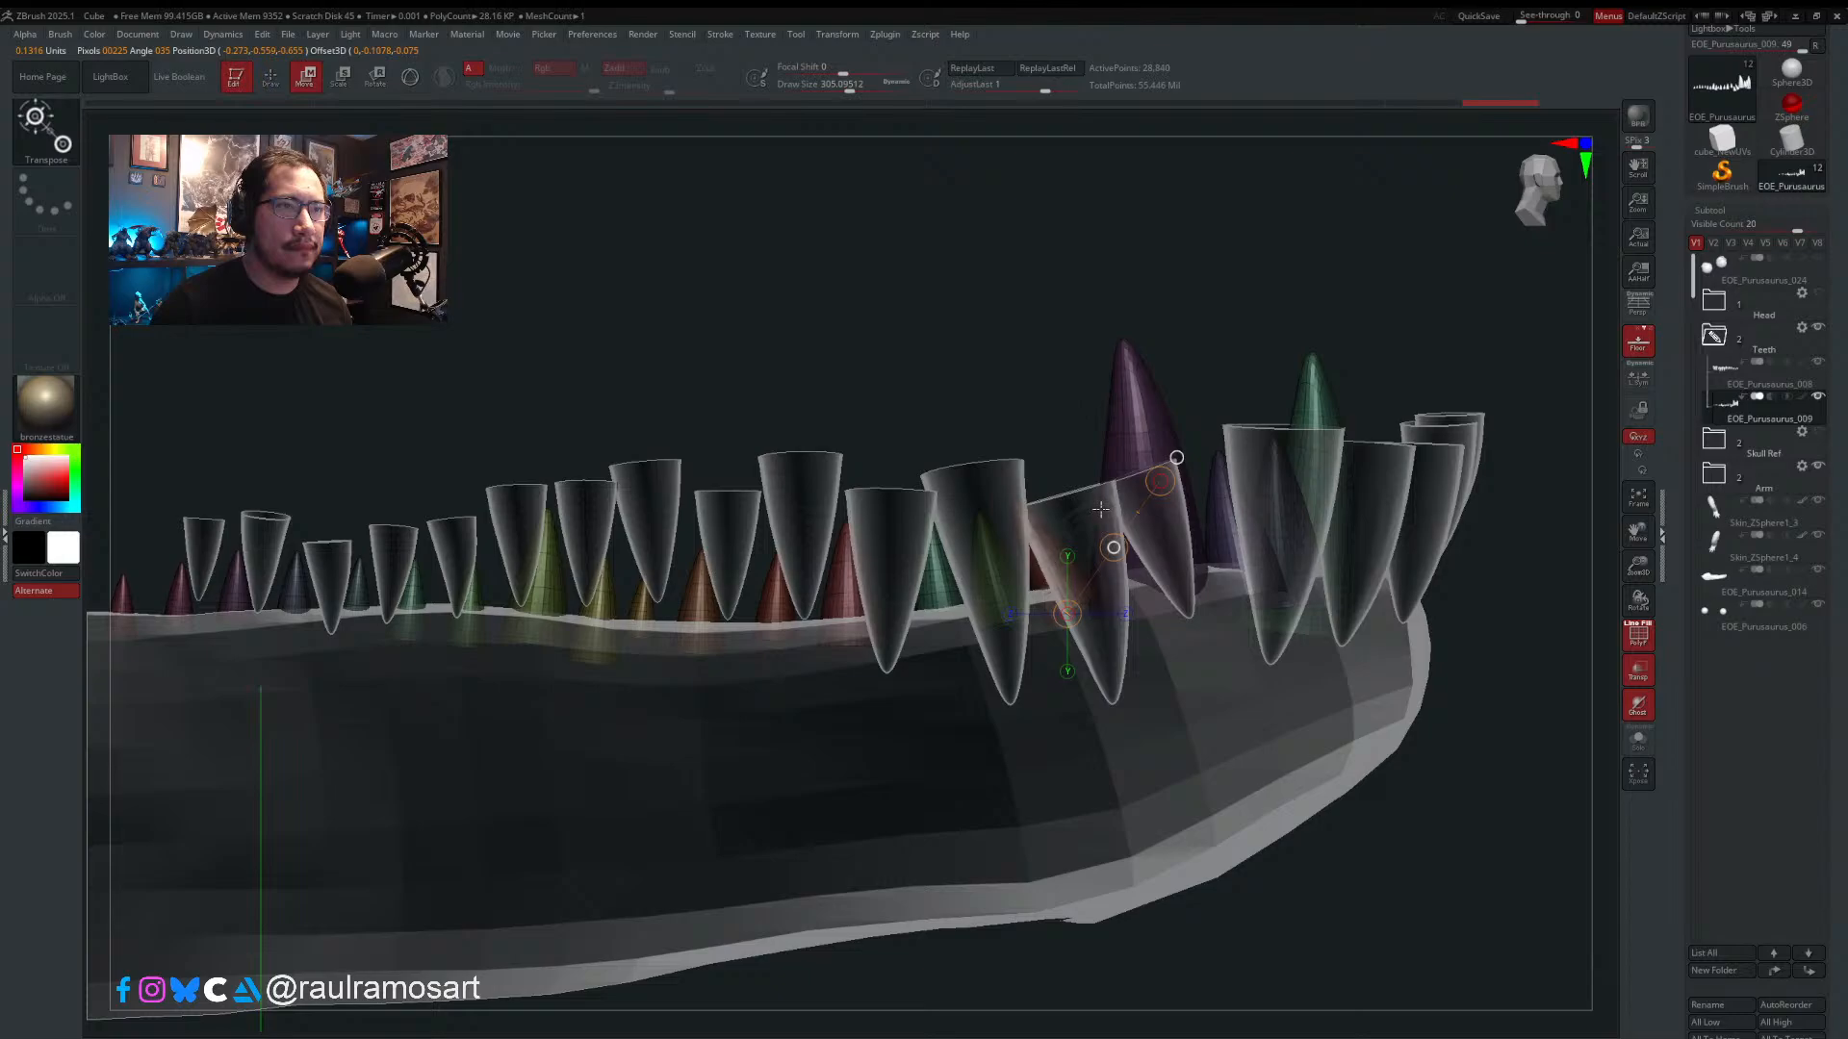
key(q)
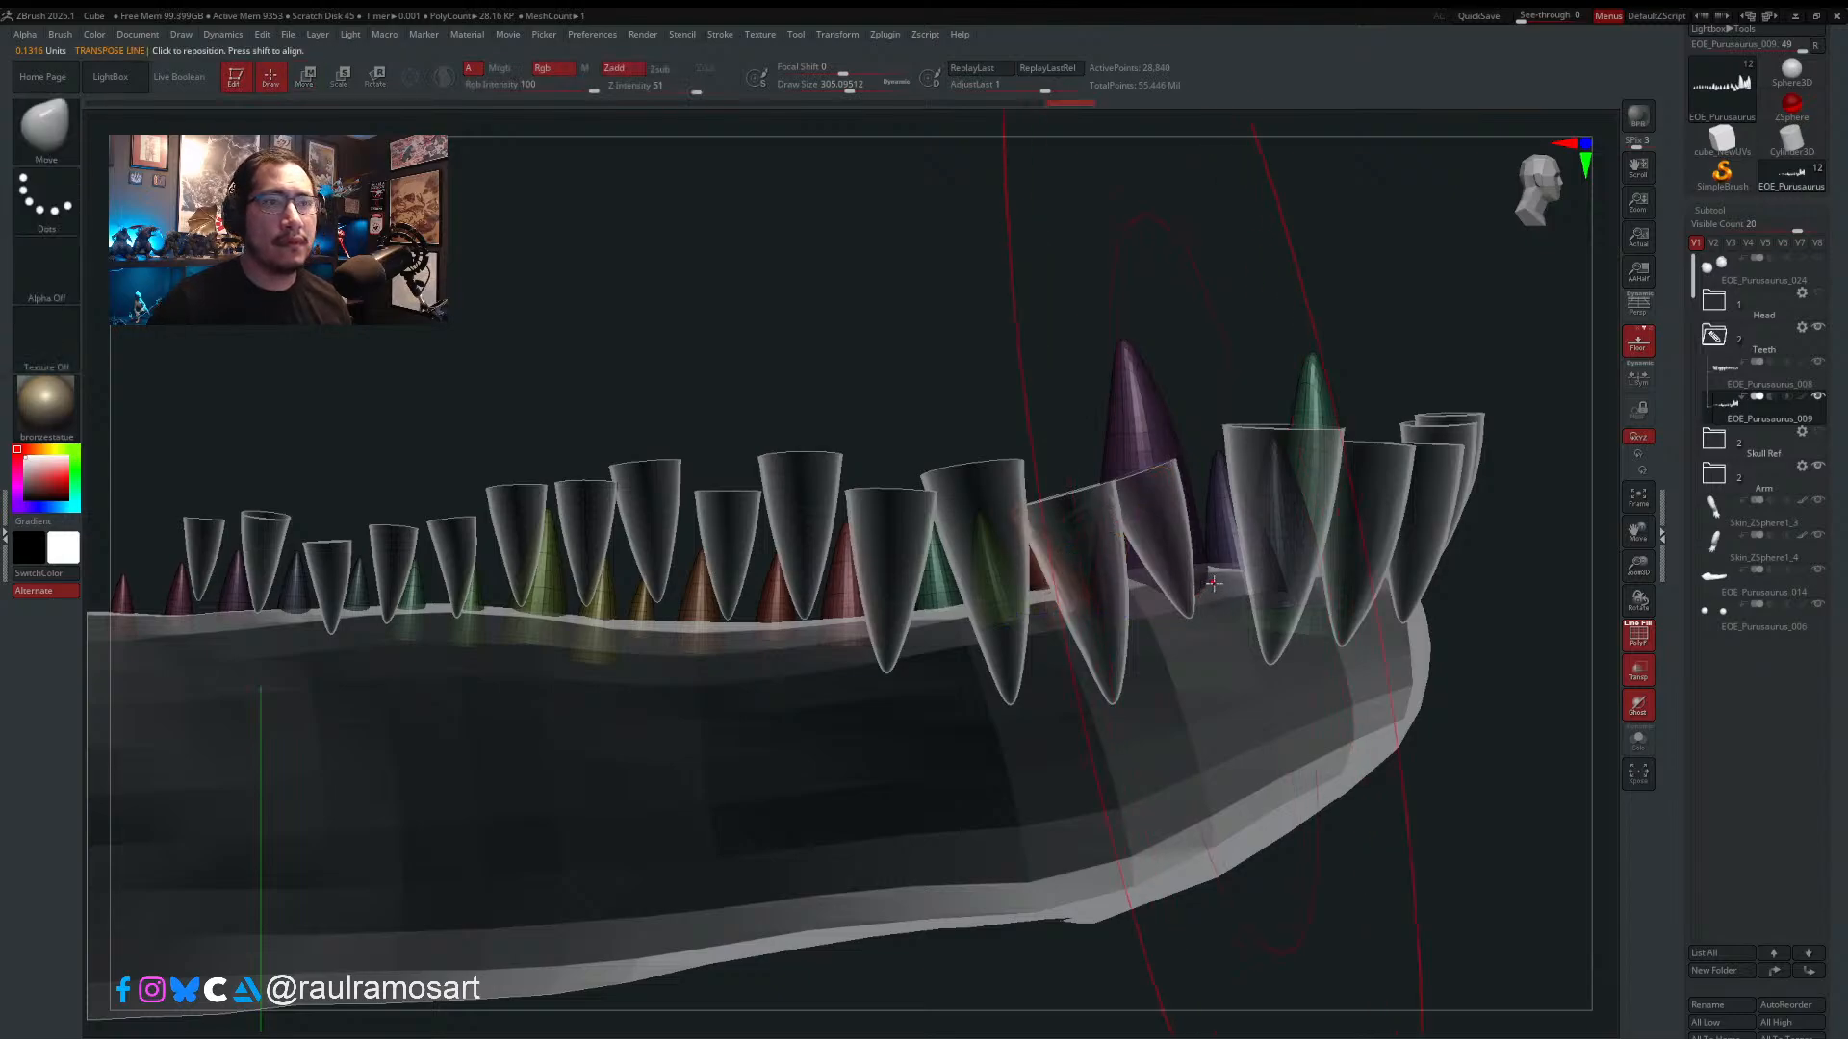
click(1642, 679)
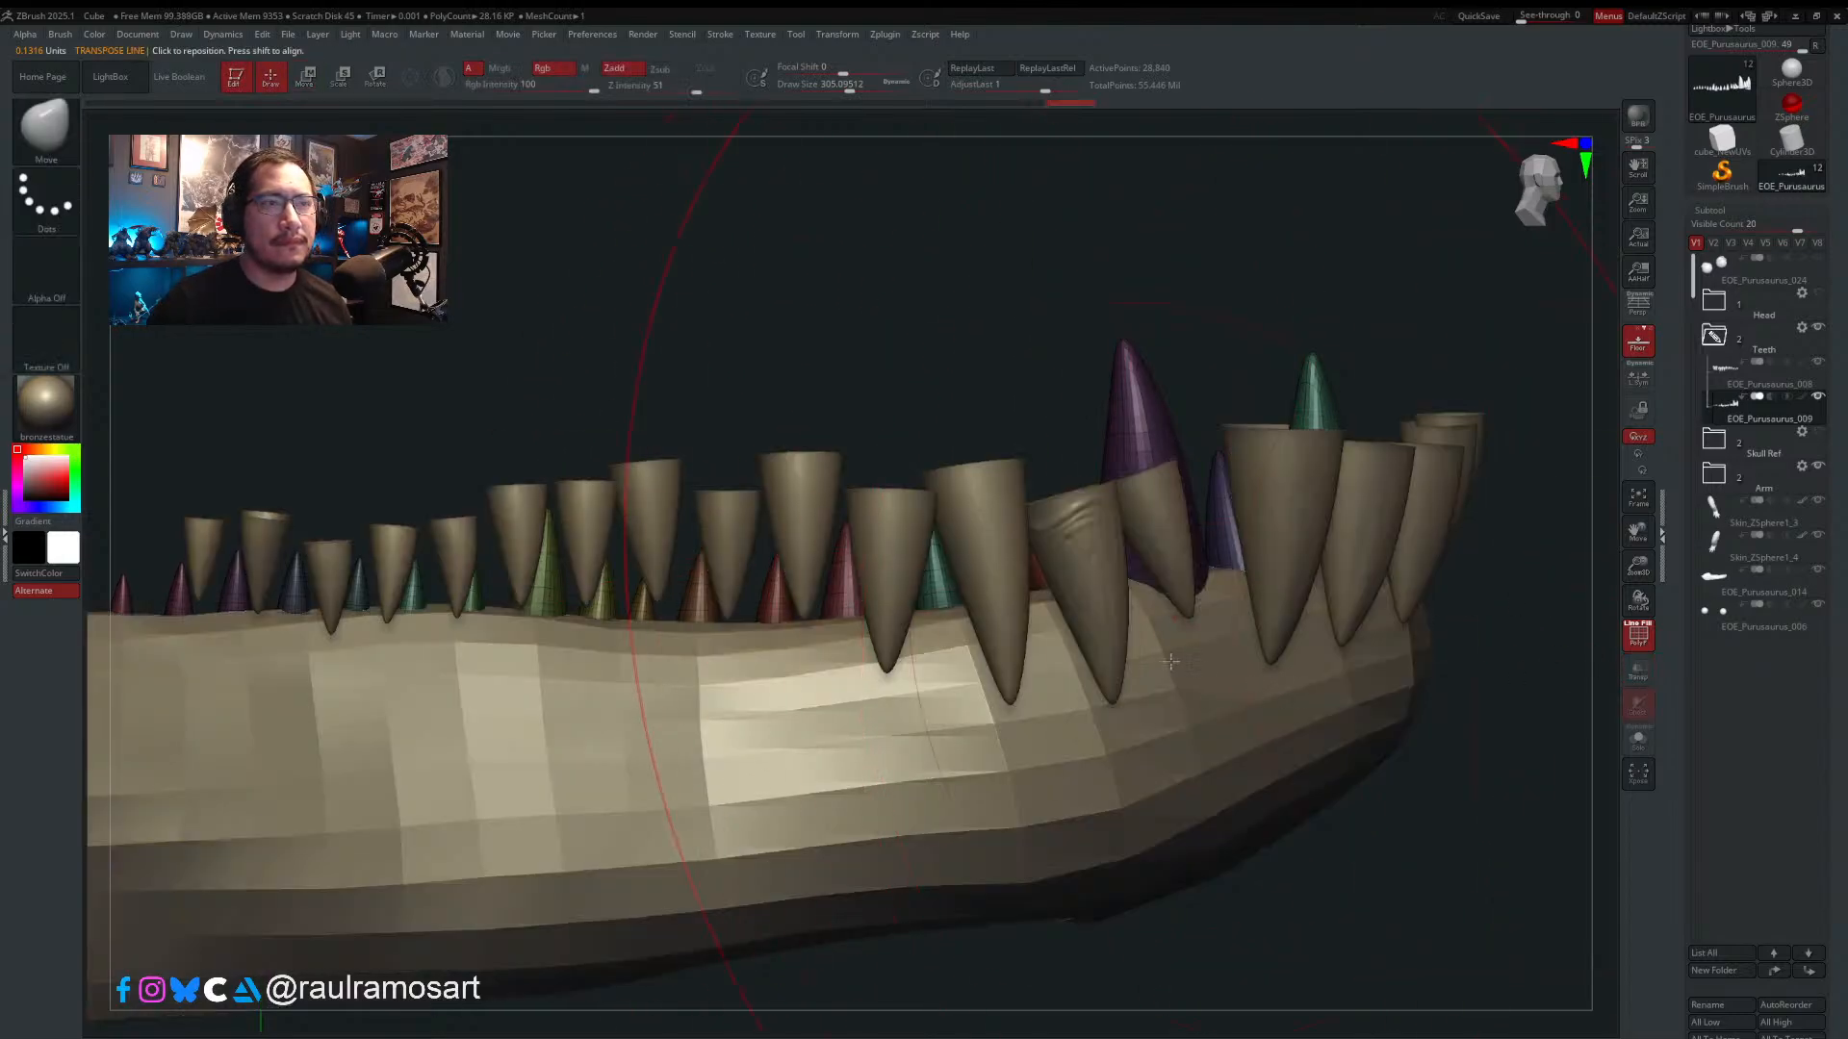
- Turn on Double-sided display for the lower teeth and the upper teeth subtool EOE_Purusaurus_008
mouse_move(1068, 616)
ctrl+right_down()
mouse_move(1051, 468)
mouse_move(965, 647)
mouse_move(1018, 705)
mouse_move(1026, 751)
mouse_move(1019, 570)
mouse_move(995, 647)
ctrl+right_up()
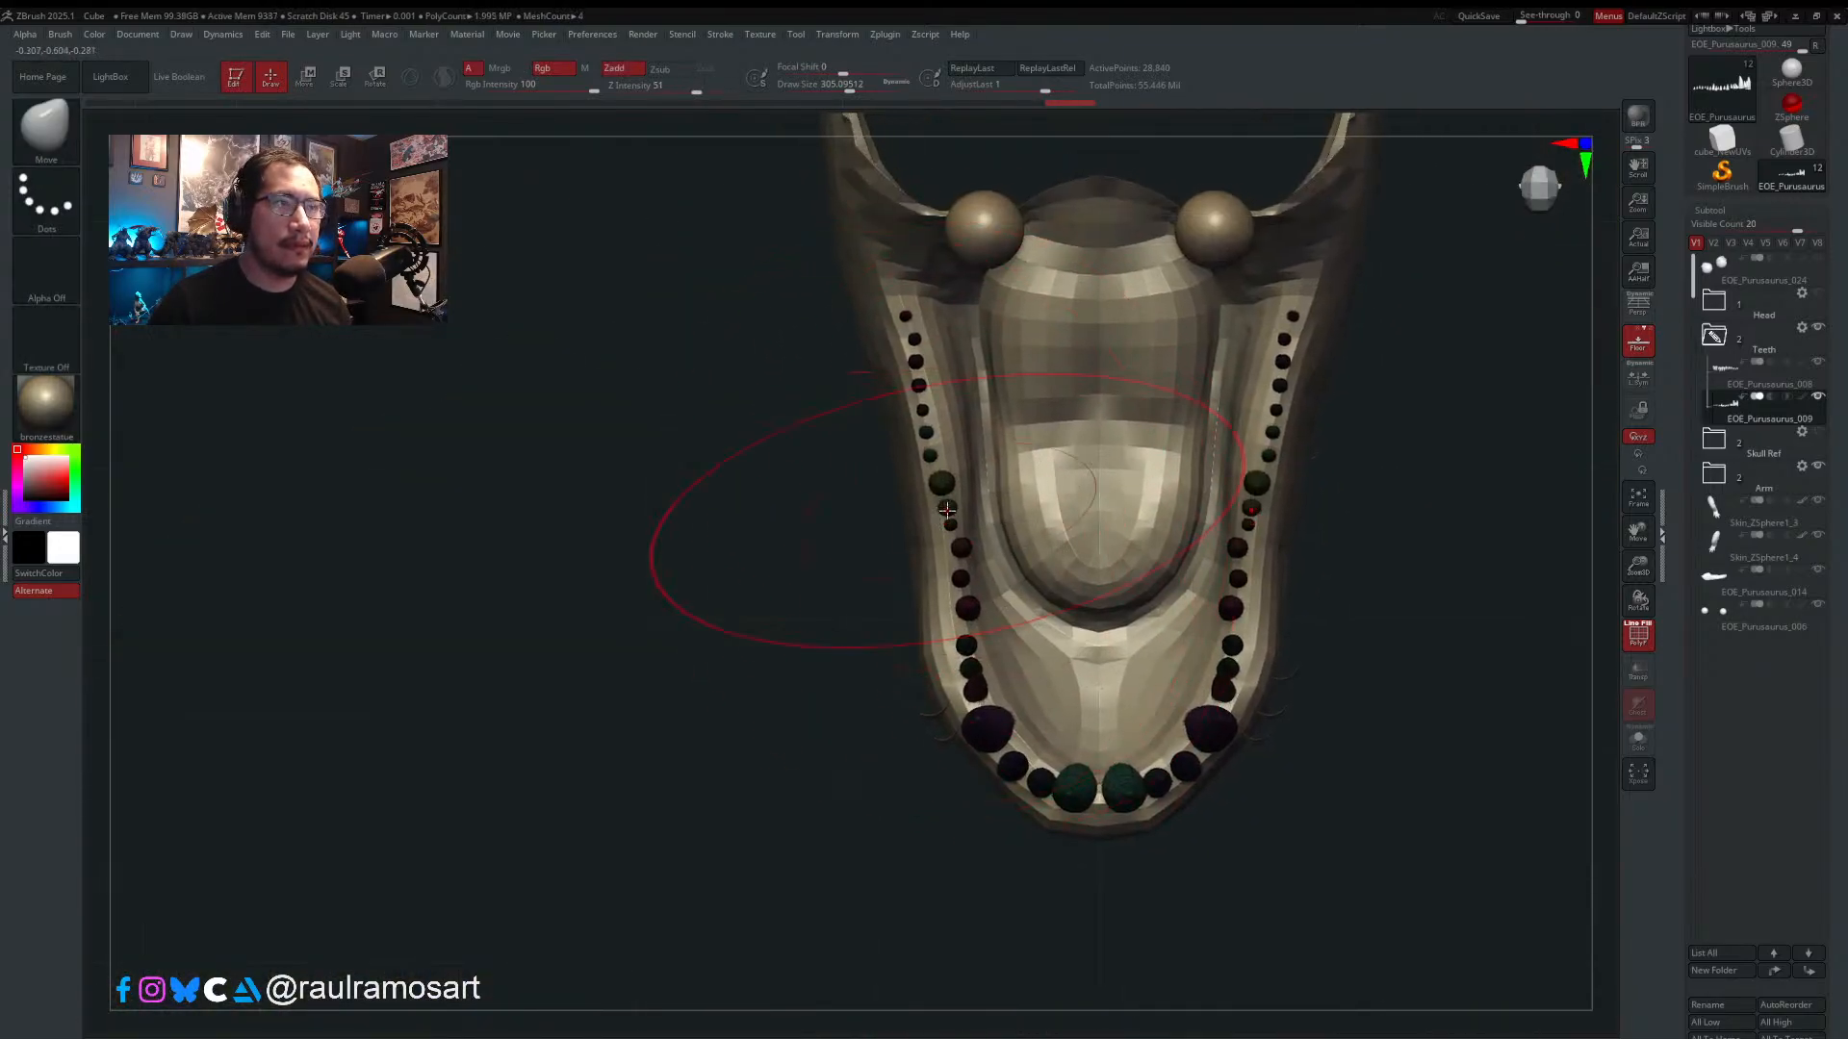
mouse_move(922, 505)
right_down()
mouse_move(940, 492)
mouse_move(970, 544)
right_up()
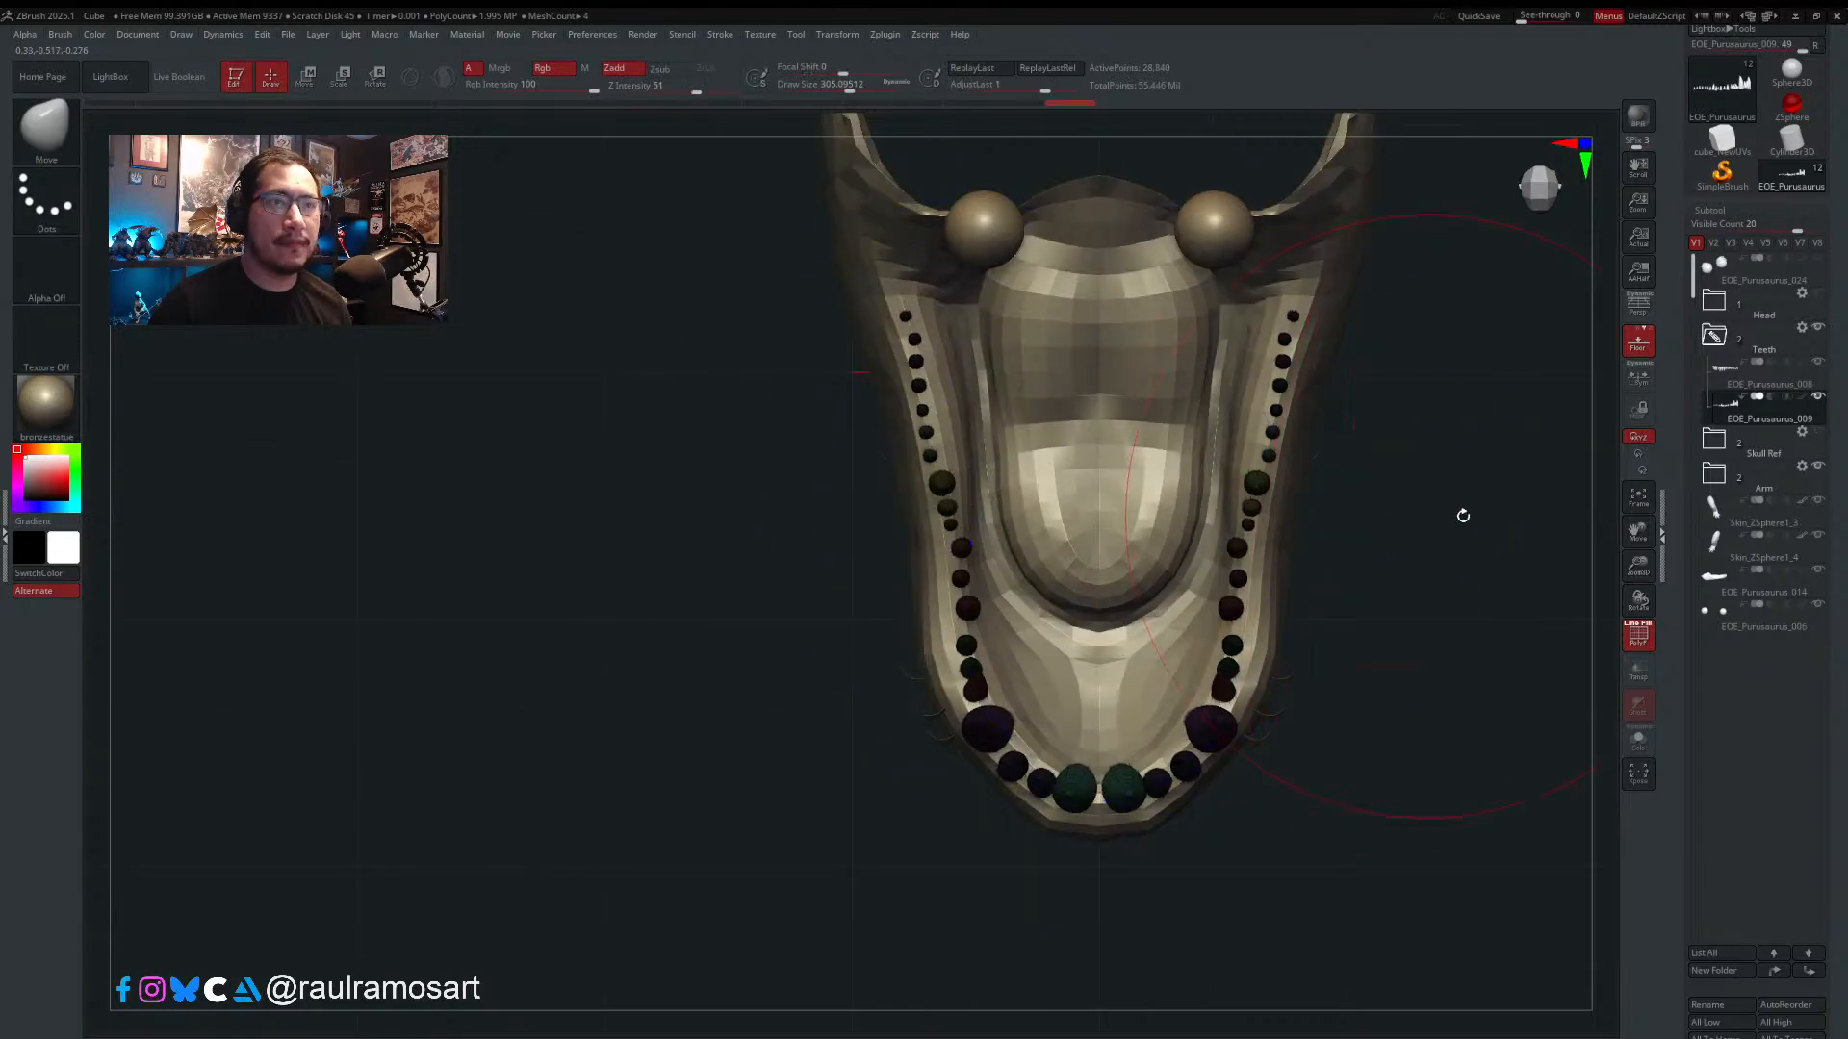
drag(1827, 594, 1826, 248)
key(shift)
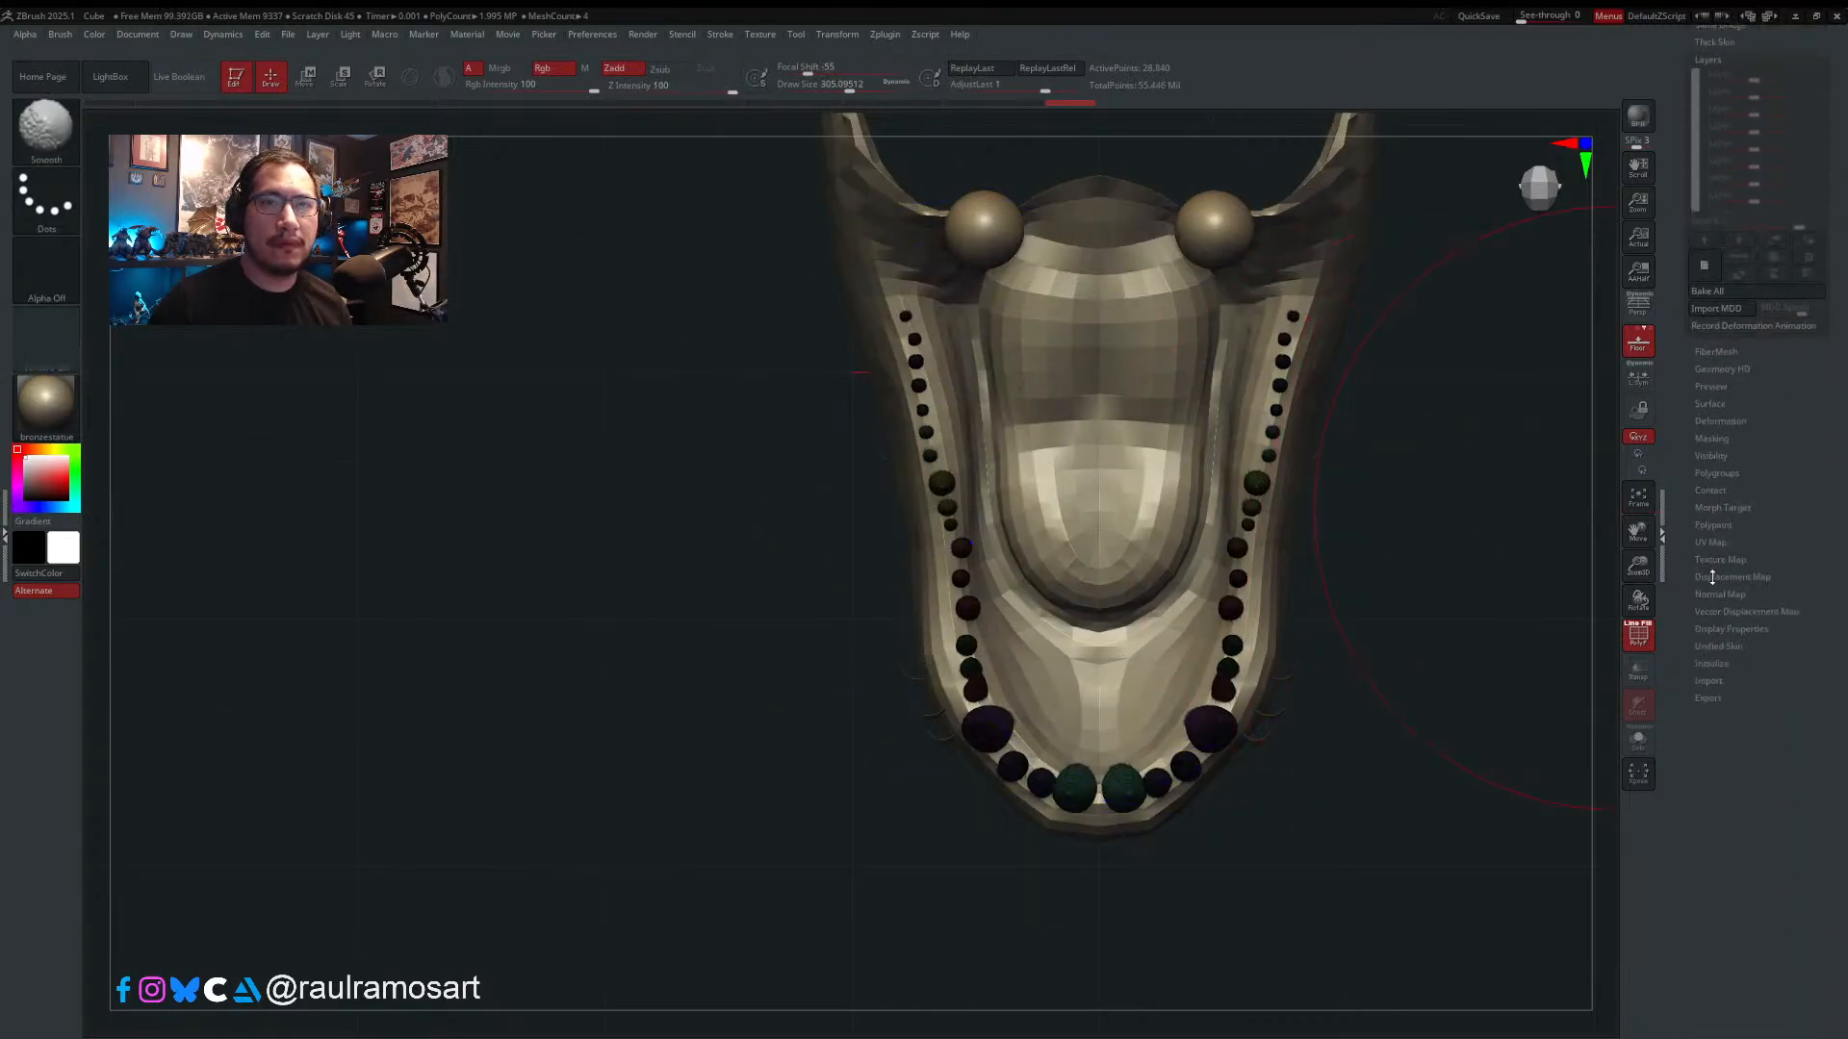
click(1714, 631)
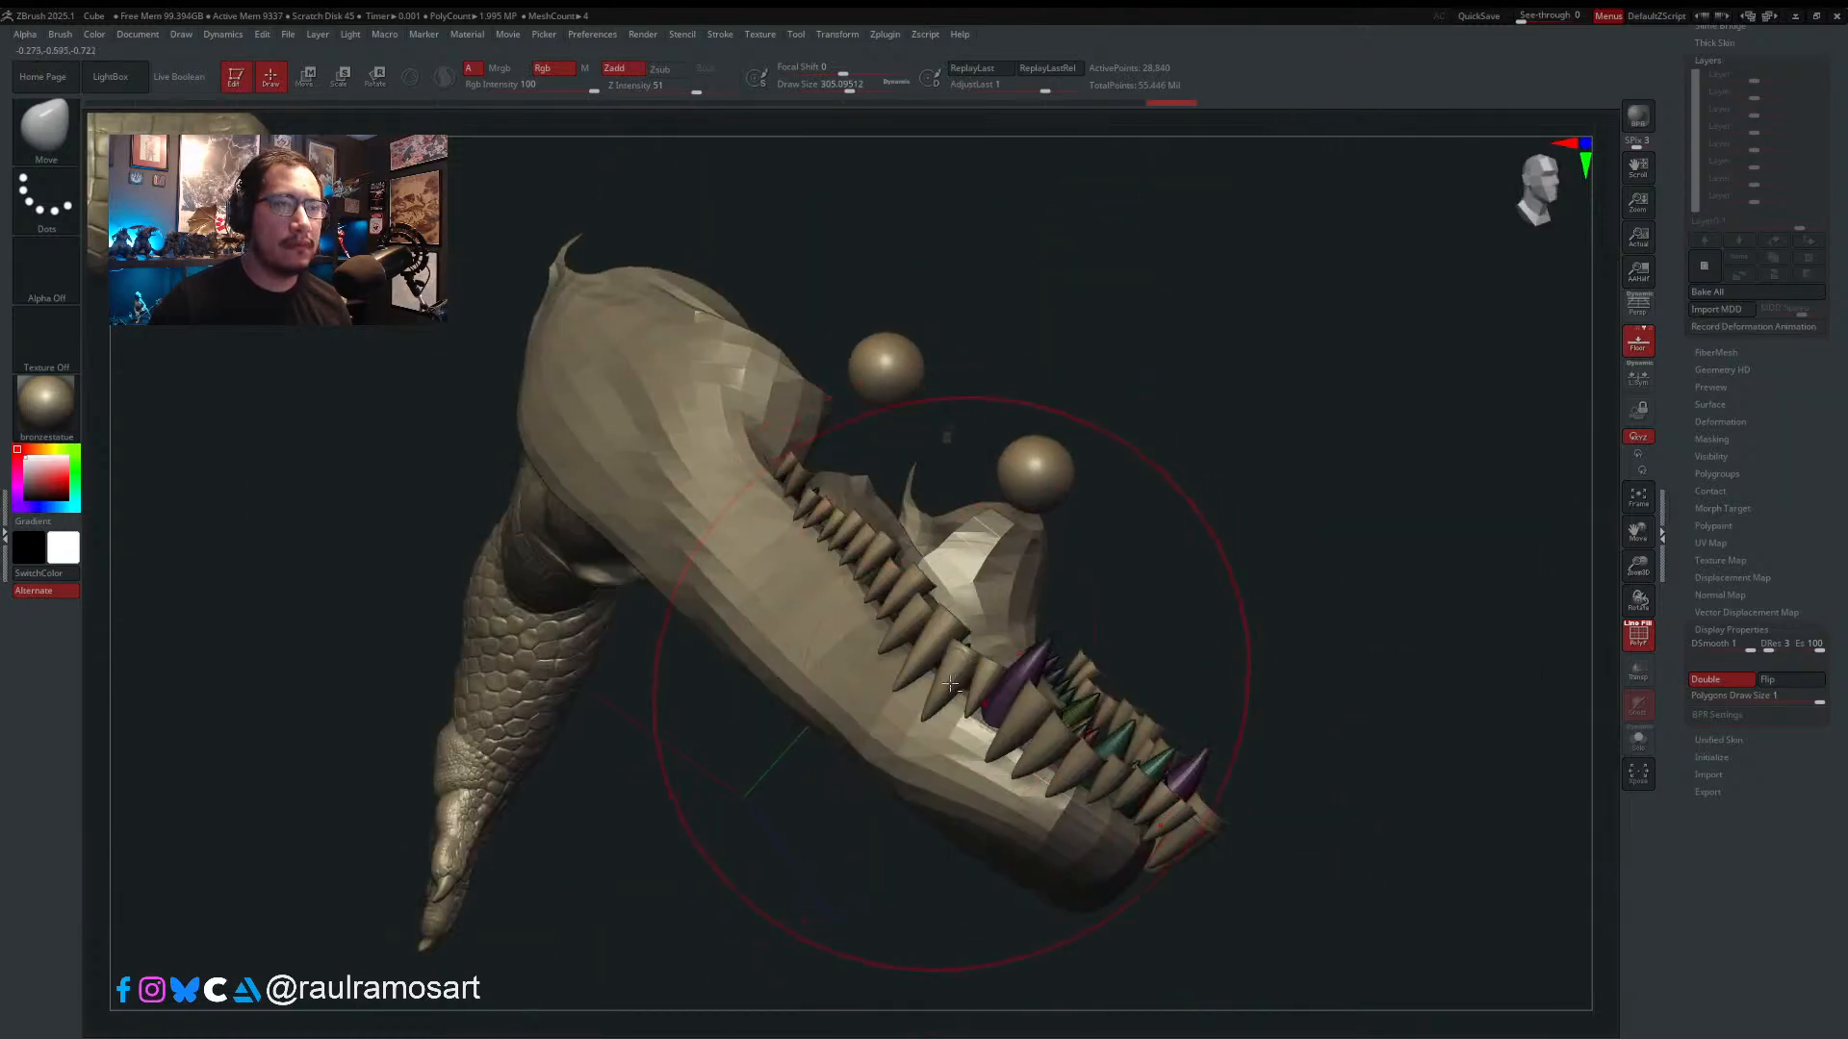
alt+click(963, 636)
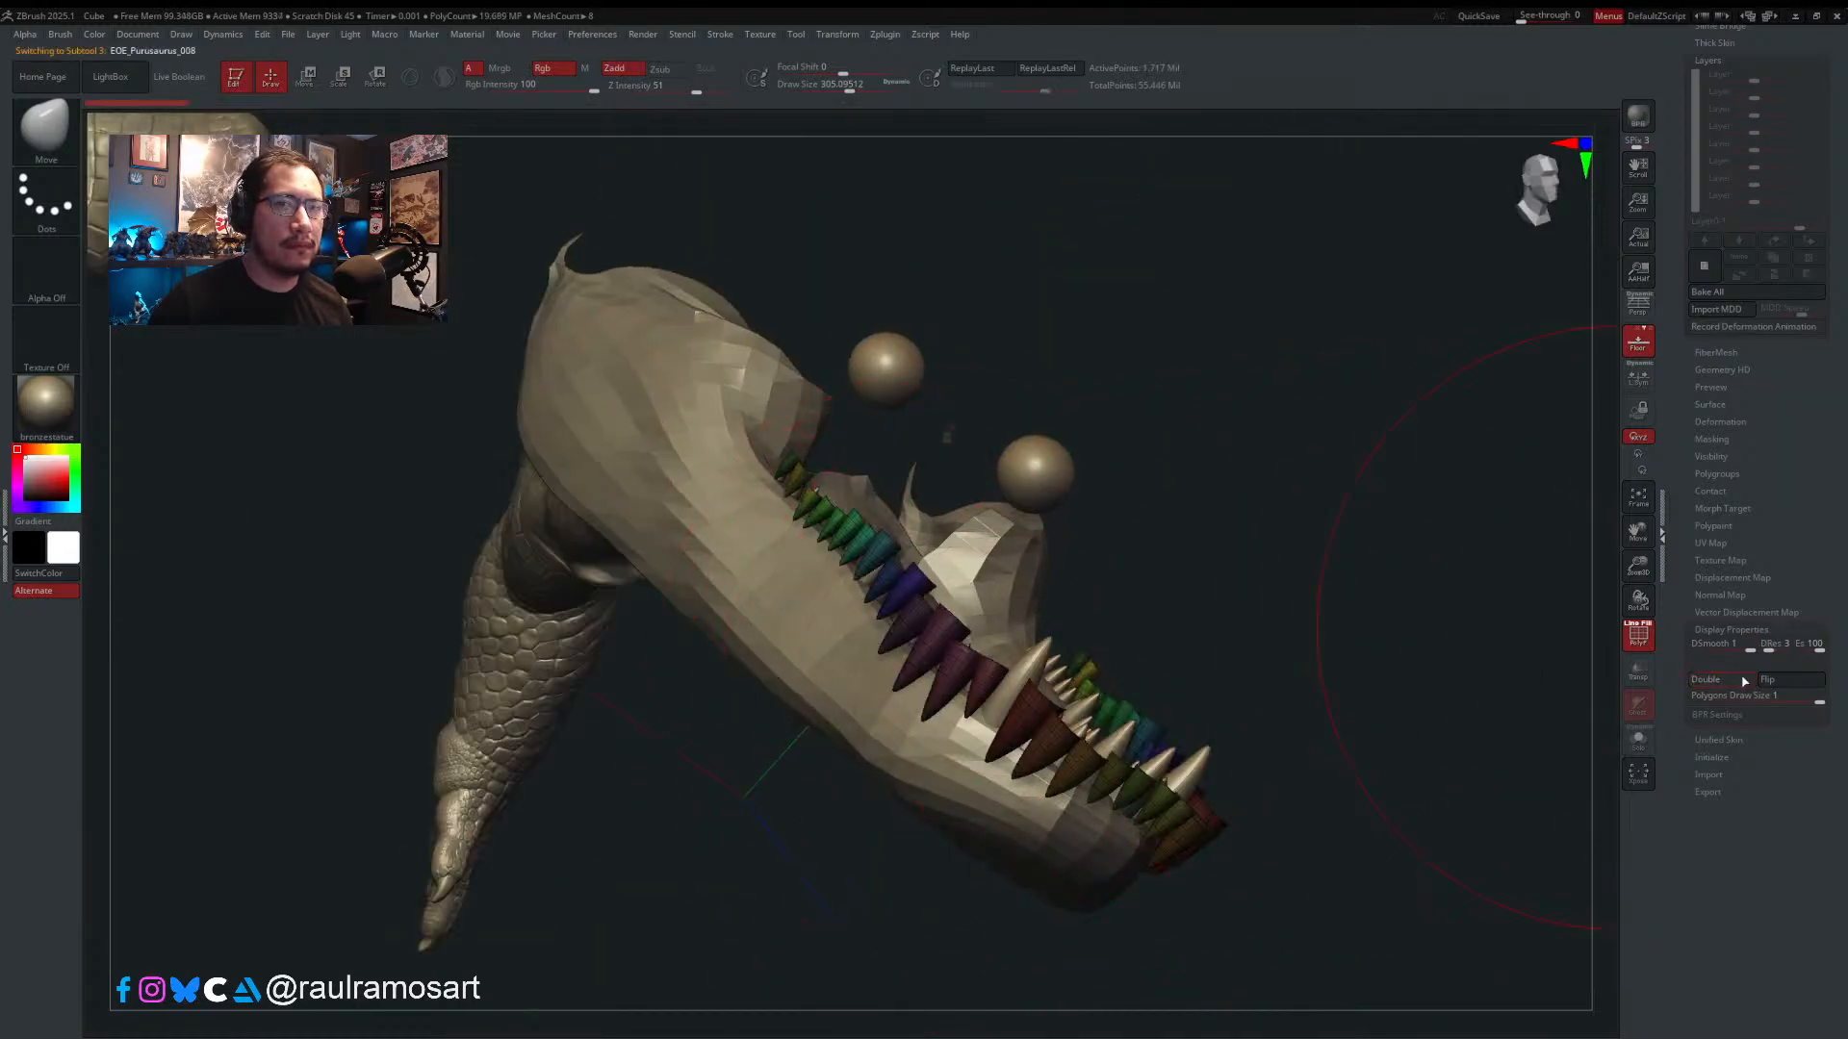
- Reactivate the lower teeth subtool EOE_Purusaurus_009 and shift its mid-jaw teeth outward onto the jaw ridge with Transpose lines from above
drag(1435, 551, 1219, 514)
right_drag(1220, 514, 1058, 500)
ctrl+right_drag(1054, 414, 1012, 481)
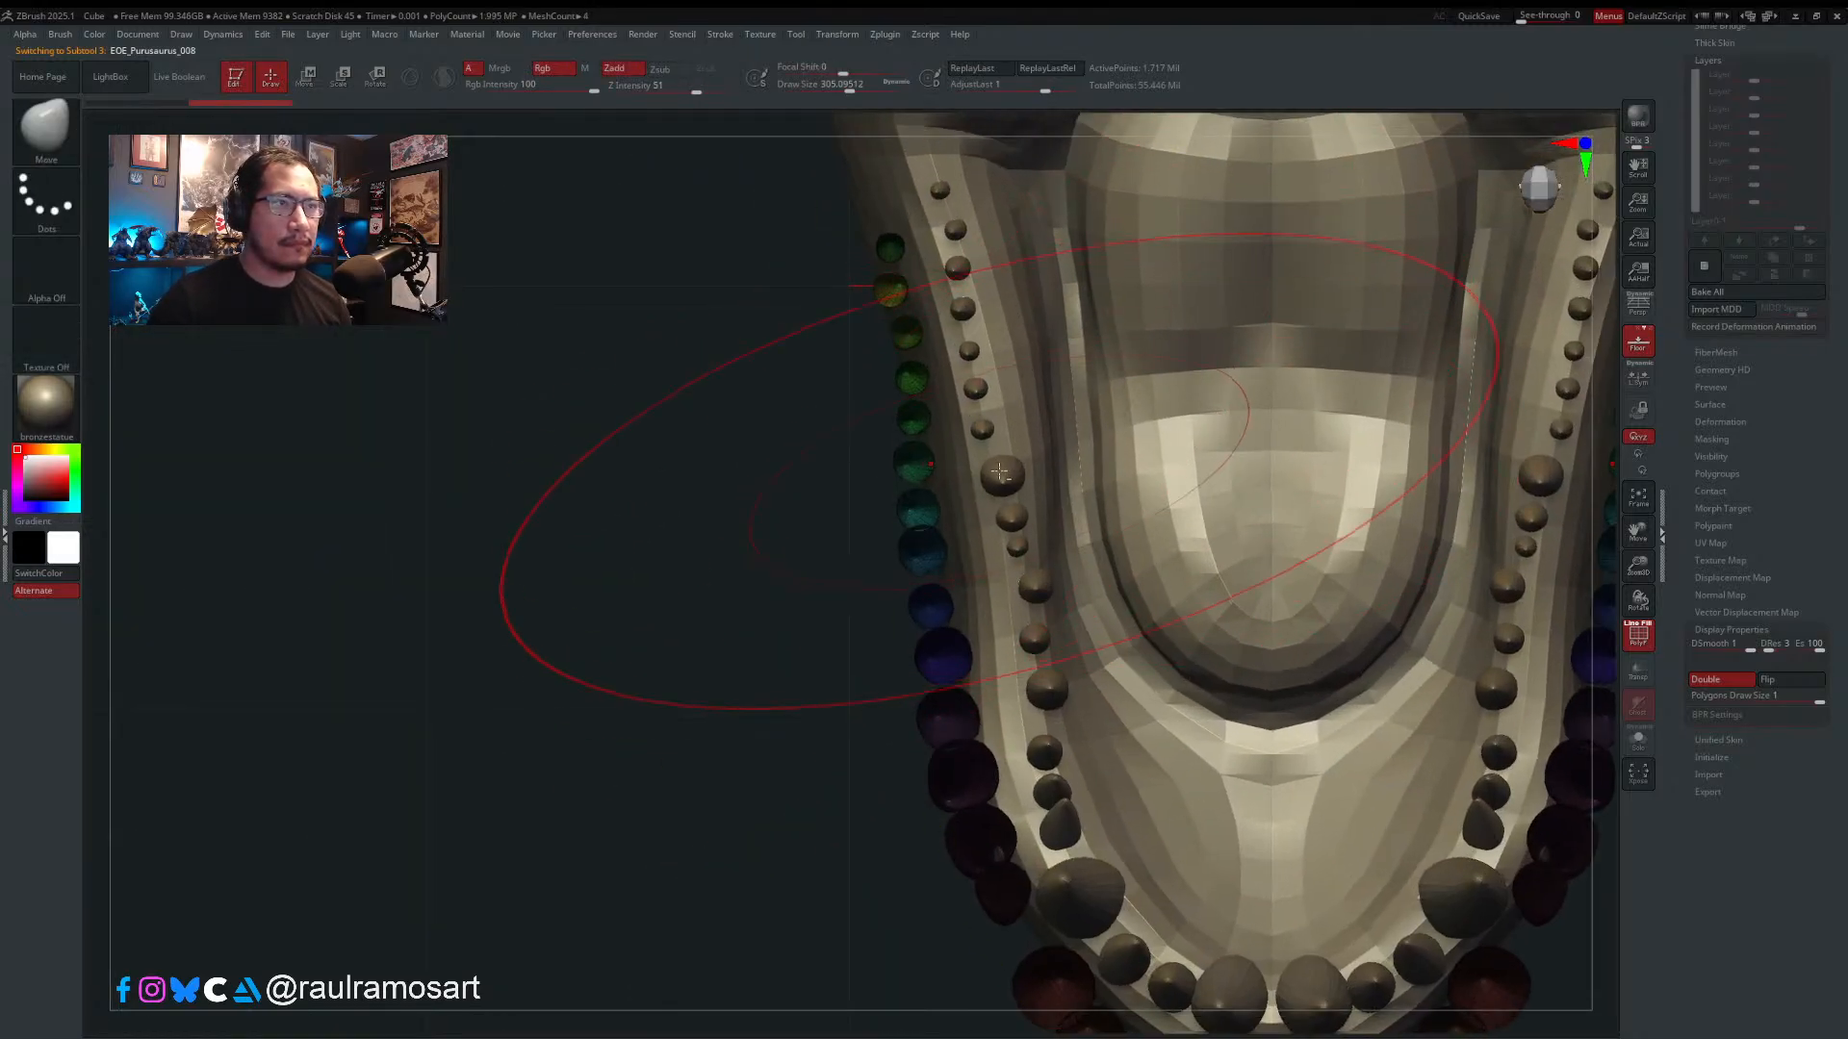
key(w)
mouse_move(1006, 476)
mouse_down()
mouse_move(1148, 451)
mouse_move(1073, 466)
mouse_up()
key(ctrl+z)
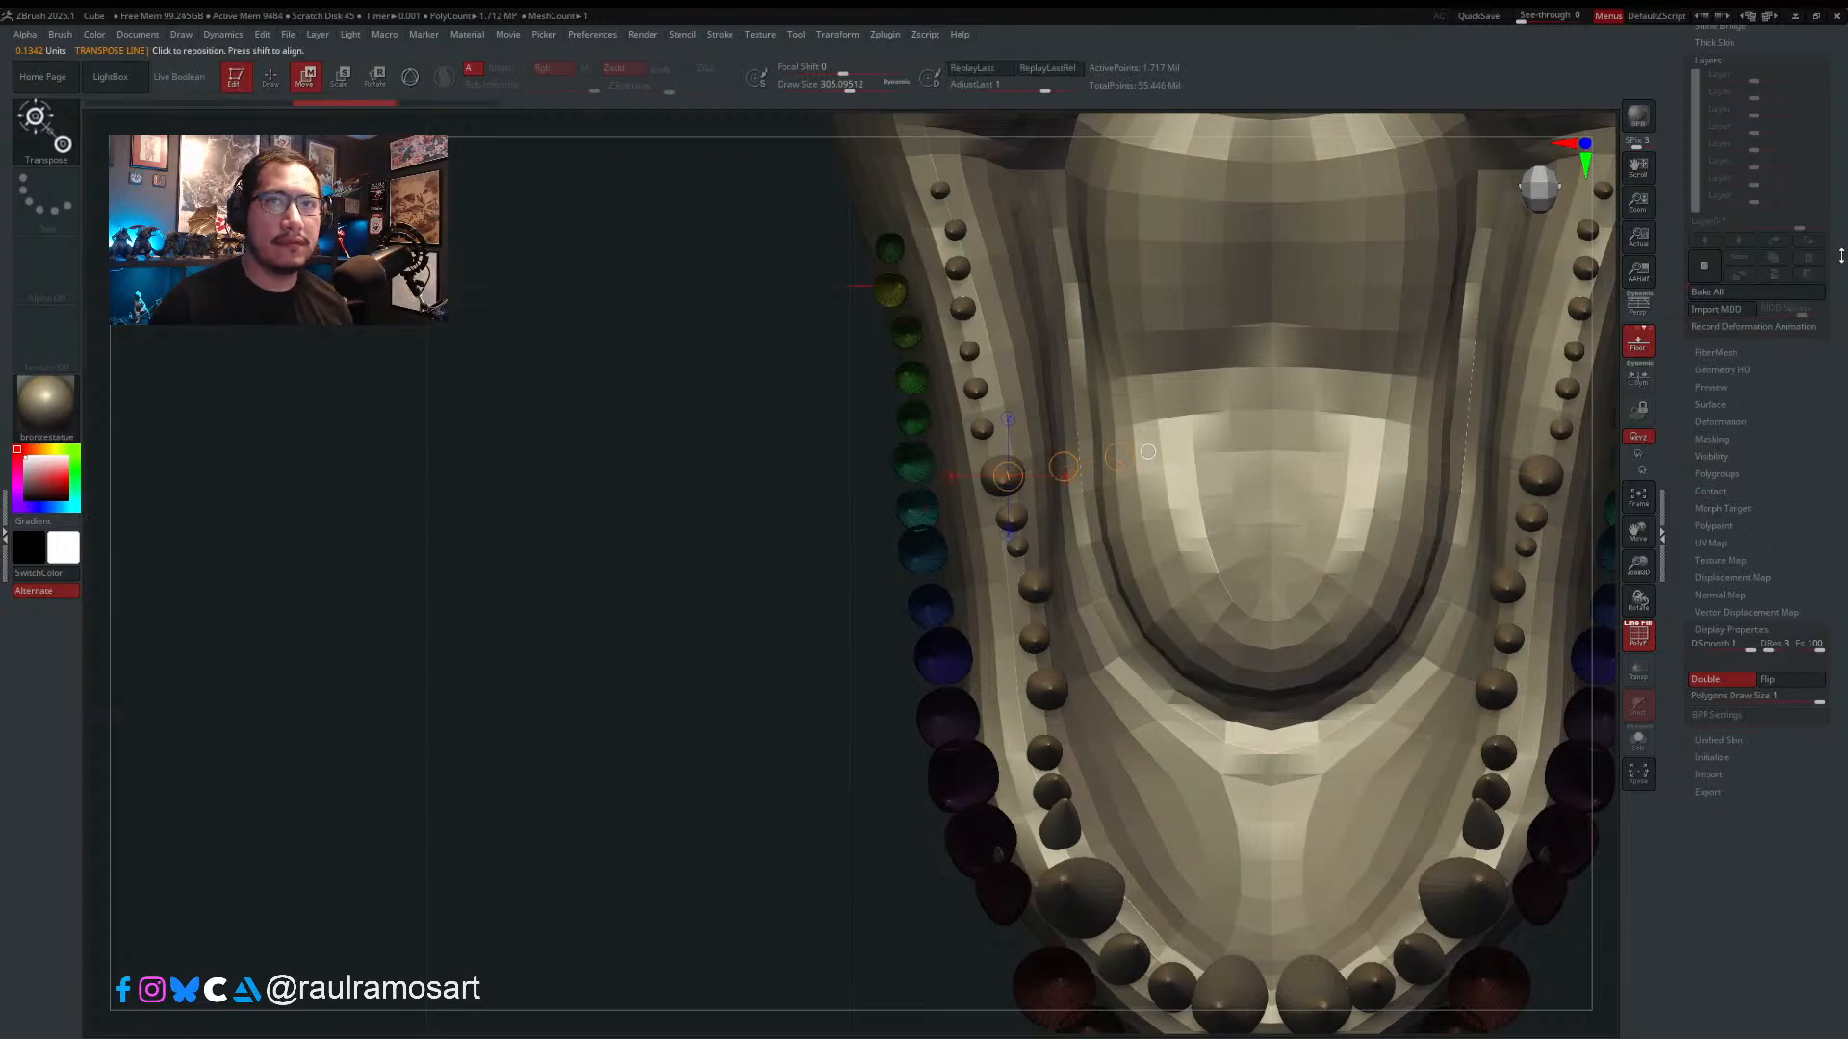
mouse_move(1839, 256)
mouse_down()
mouse_move(1833, 404)
mouse_move(1771, 561)
mouse_up()
alt+click(1003, 474)
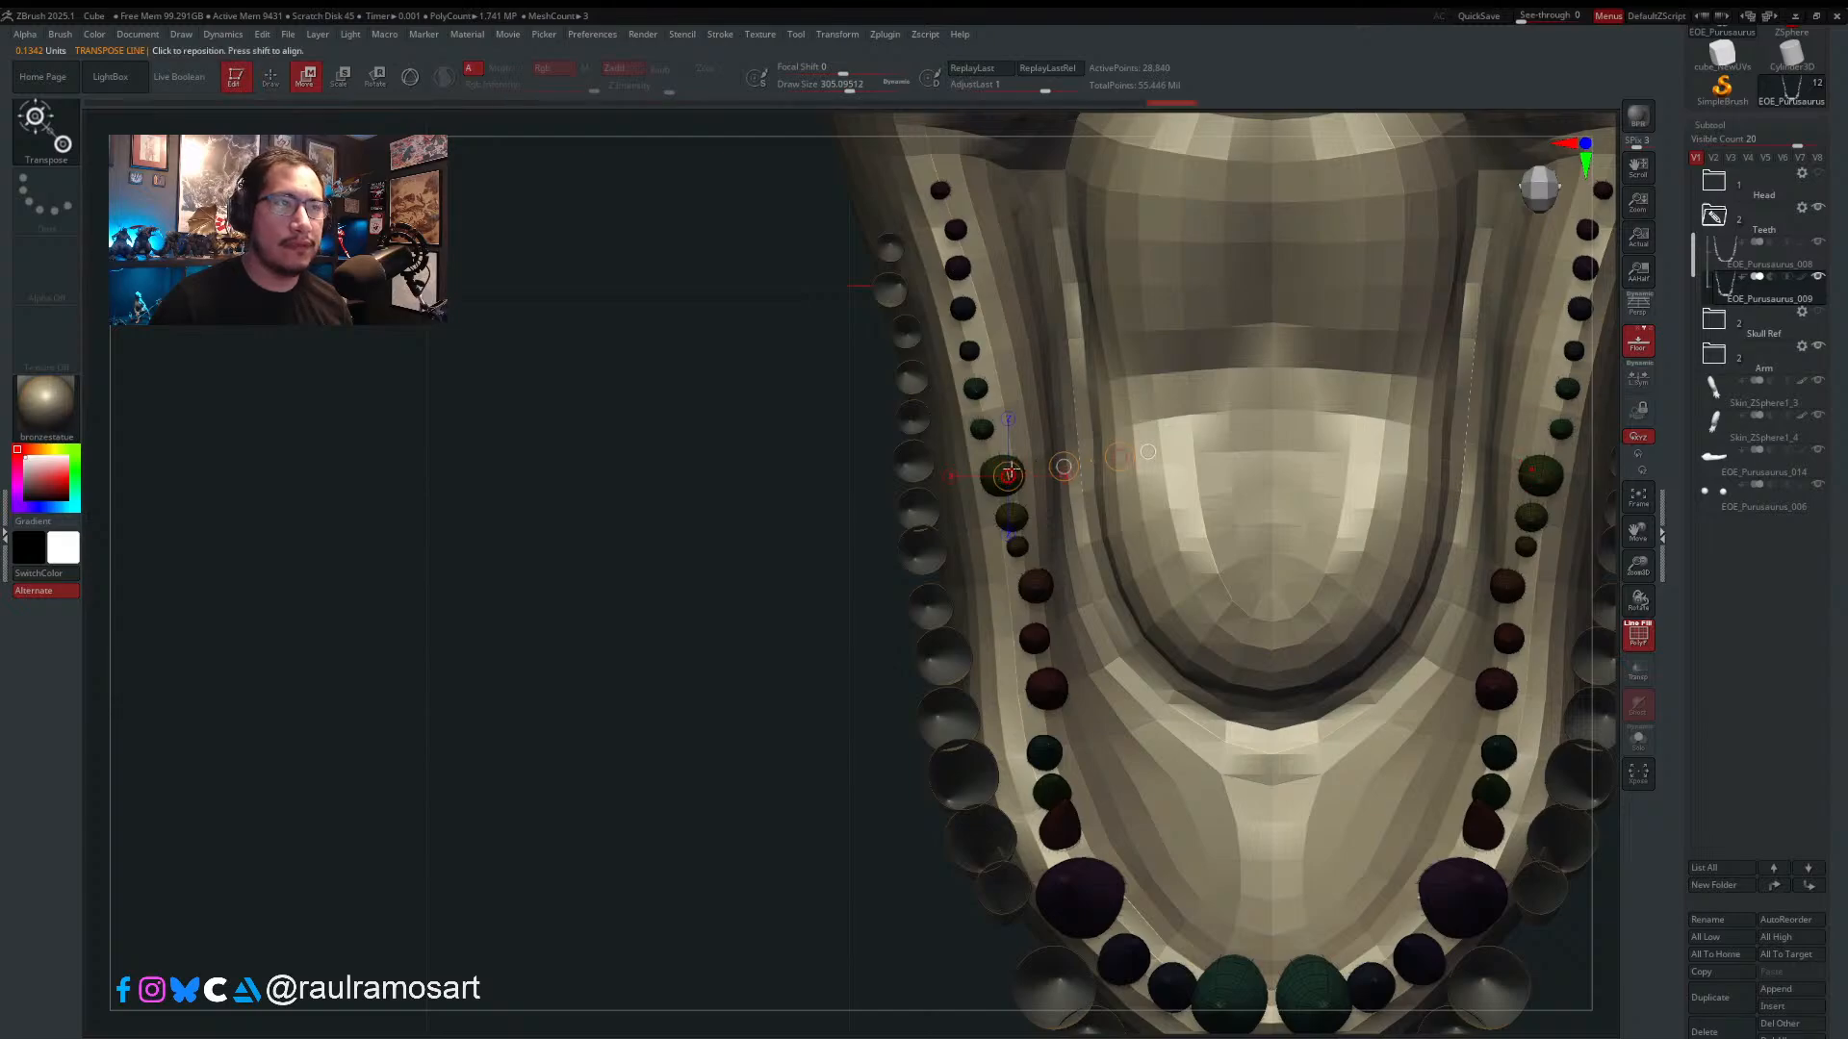
mouse_move(1001, 465)
mouse_down()
mouse_move(1146, 438)
mouse_move(1065, 449)
mouse_up()
mouse_move(1020, 517)
mouse_down()
mouse_move(1134, 516)
mouse_move(1053, 517)
mouse_move(1140, 545)
mouse_move(1063, 548)
mouse_move(1160, 588)
mouse_move(1070, 588)
mouse_move(1155, 627)
mouse_move(1071, 632)
mouse_move(1214, 684)
mouse_move(1107, 684)
mouse_up()
mouse_move(1049, 748)
mouse_down()
mouse_move(1186, 736)
mouse_move(1099, 740)
mouse_move(1184, 773)
mouse_move(1092, 785)
mouse_move(1176, 804)
mouse_move(1245, 792)
mouse_move(1124, 806)
mouse_up()
key(q)
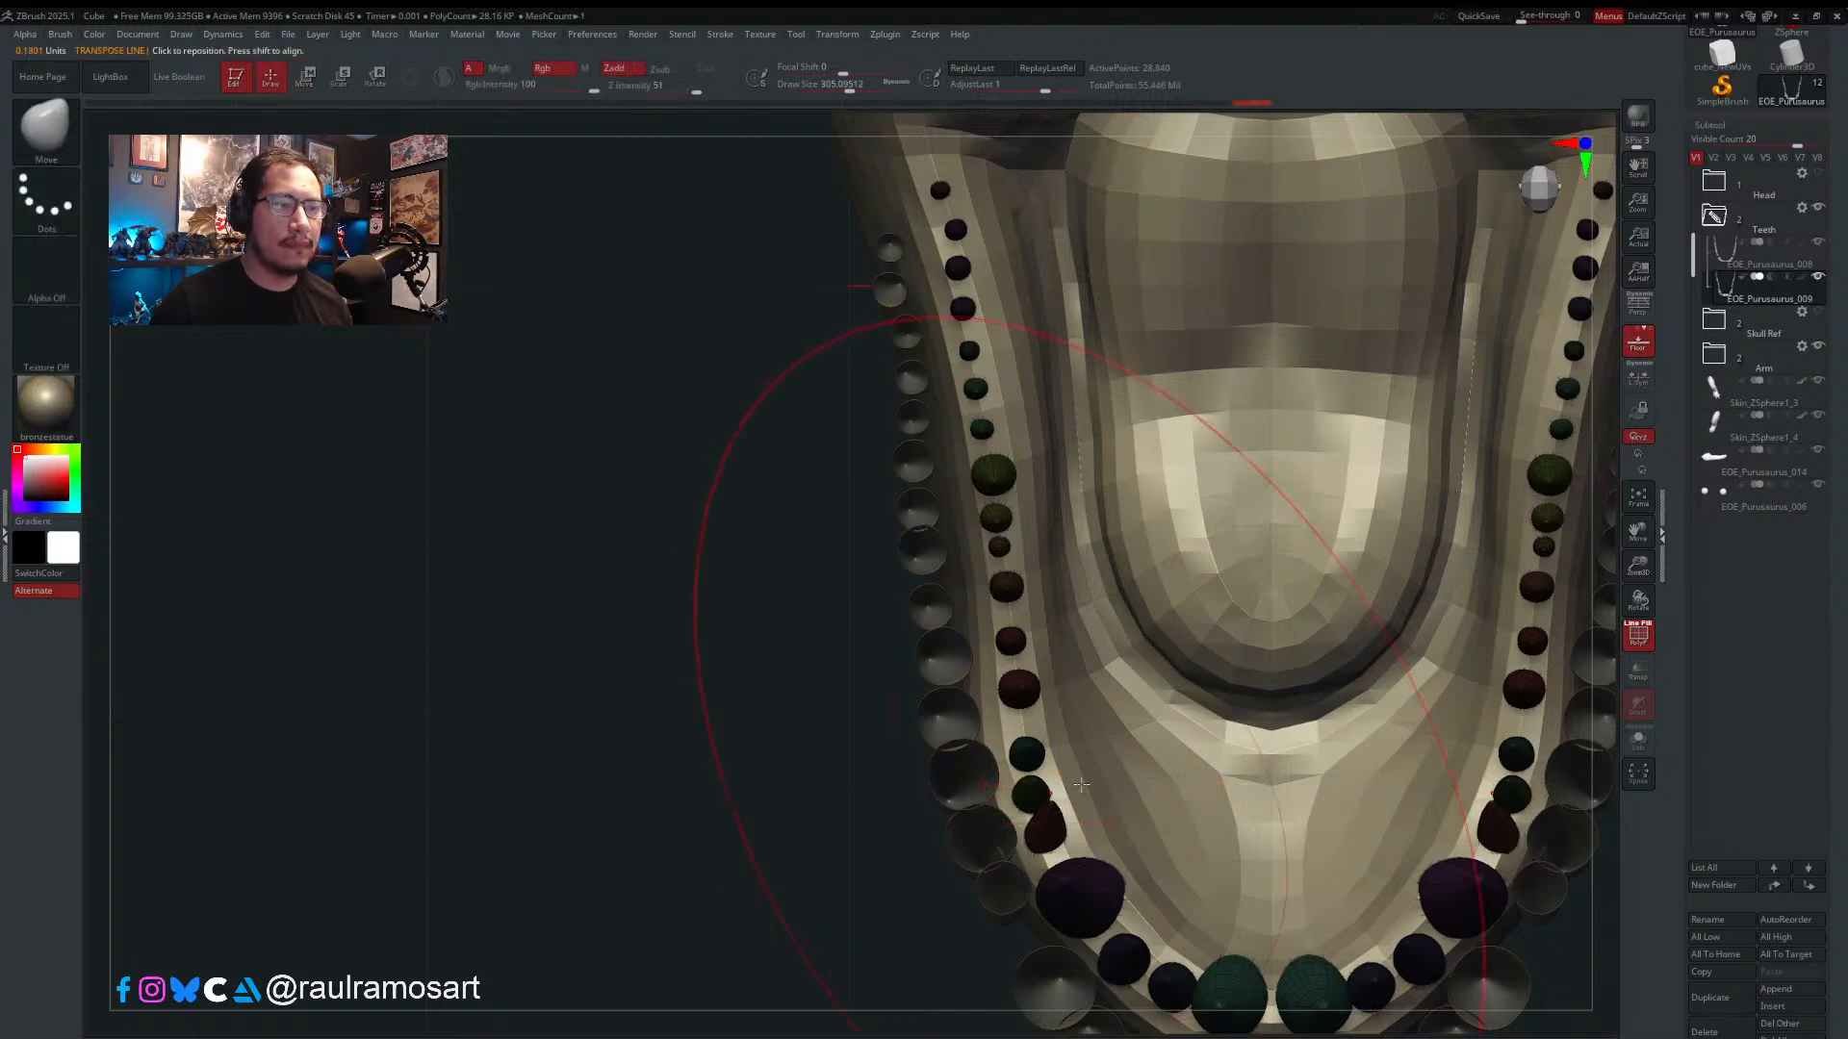
- Shift the front lower teeth outward along the tip of the jaw with Transpose move lines, working from above
mouse_move(1077, 717)
ctrl+right_down()
mouse_move(1073, 587)
mouse_move(1188, 594)
mouse_move(1158, 584)
mouse_move(1216, 668)
mouse_move(1208, 841)
mouse_move(1230, 672)
ctrl+right_up()
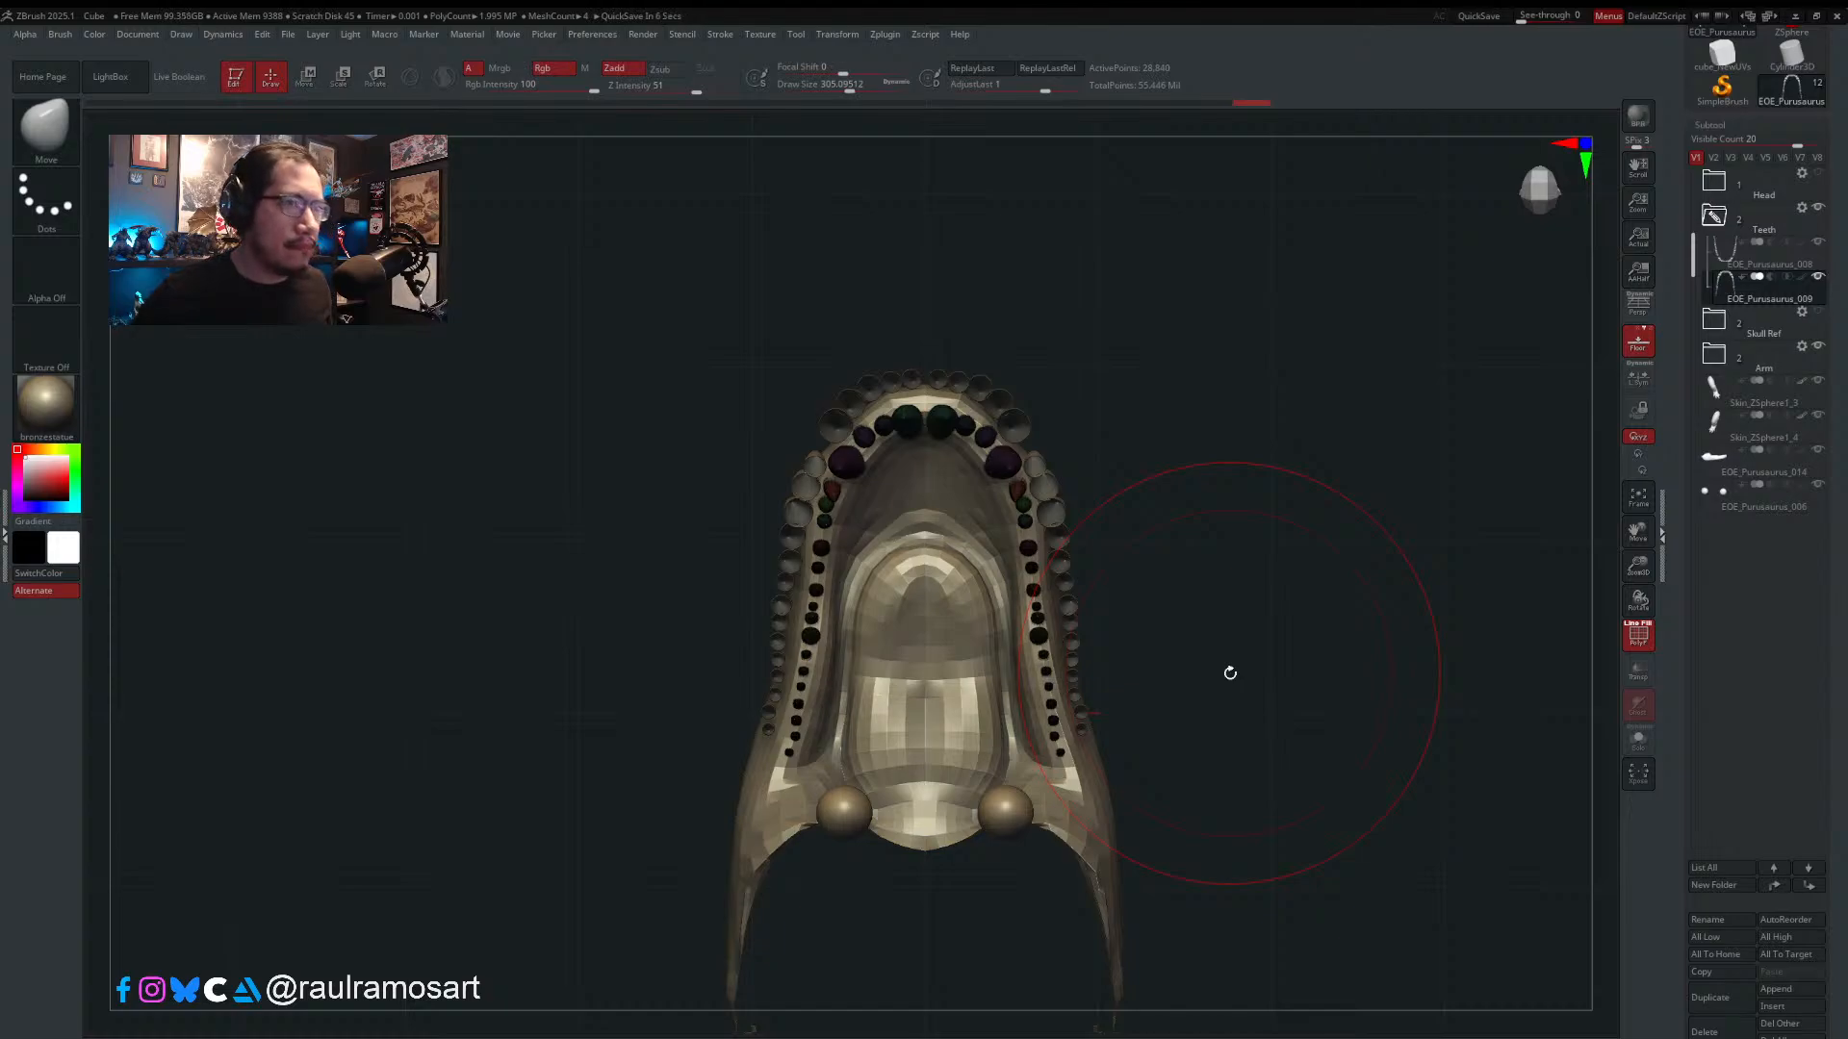
mouse_move(1230, 673)
mouse_down()
mouse_move(1233, 520)
mouse_move(1295, 524)
mouse_move(1097, 490)
mouse_move(1143, 635)
mouse_move(1134, 703)
mouse_move(1053, 577)
mouse_up()
mouse_move(1029, 492)
alt+mouse_down()
mouse_move(1058, 636)
mouse_move(995, 626)
alt+mouse_up()
key(s)
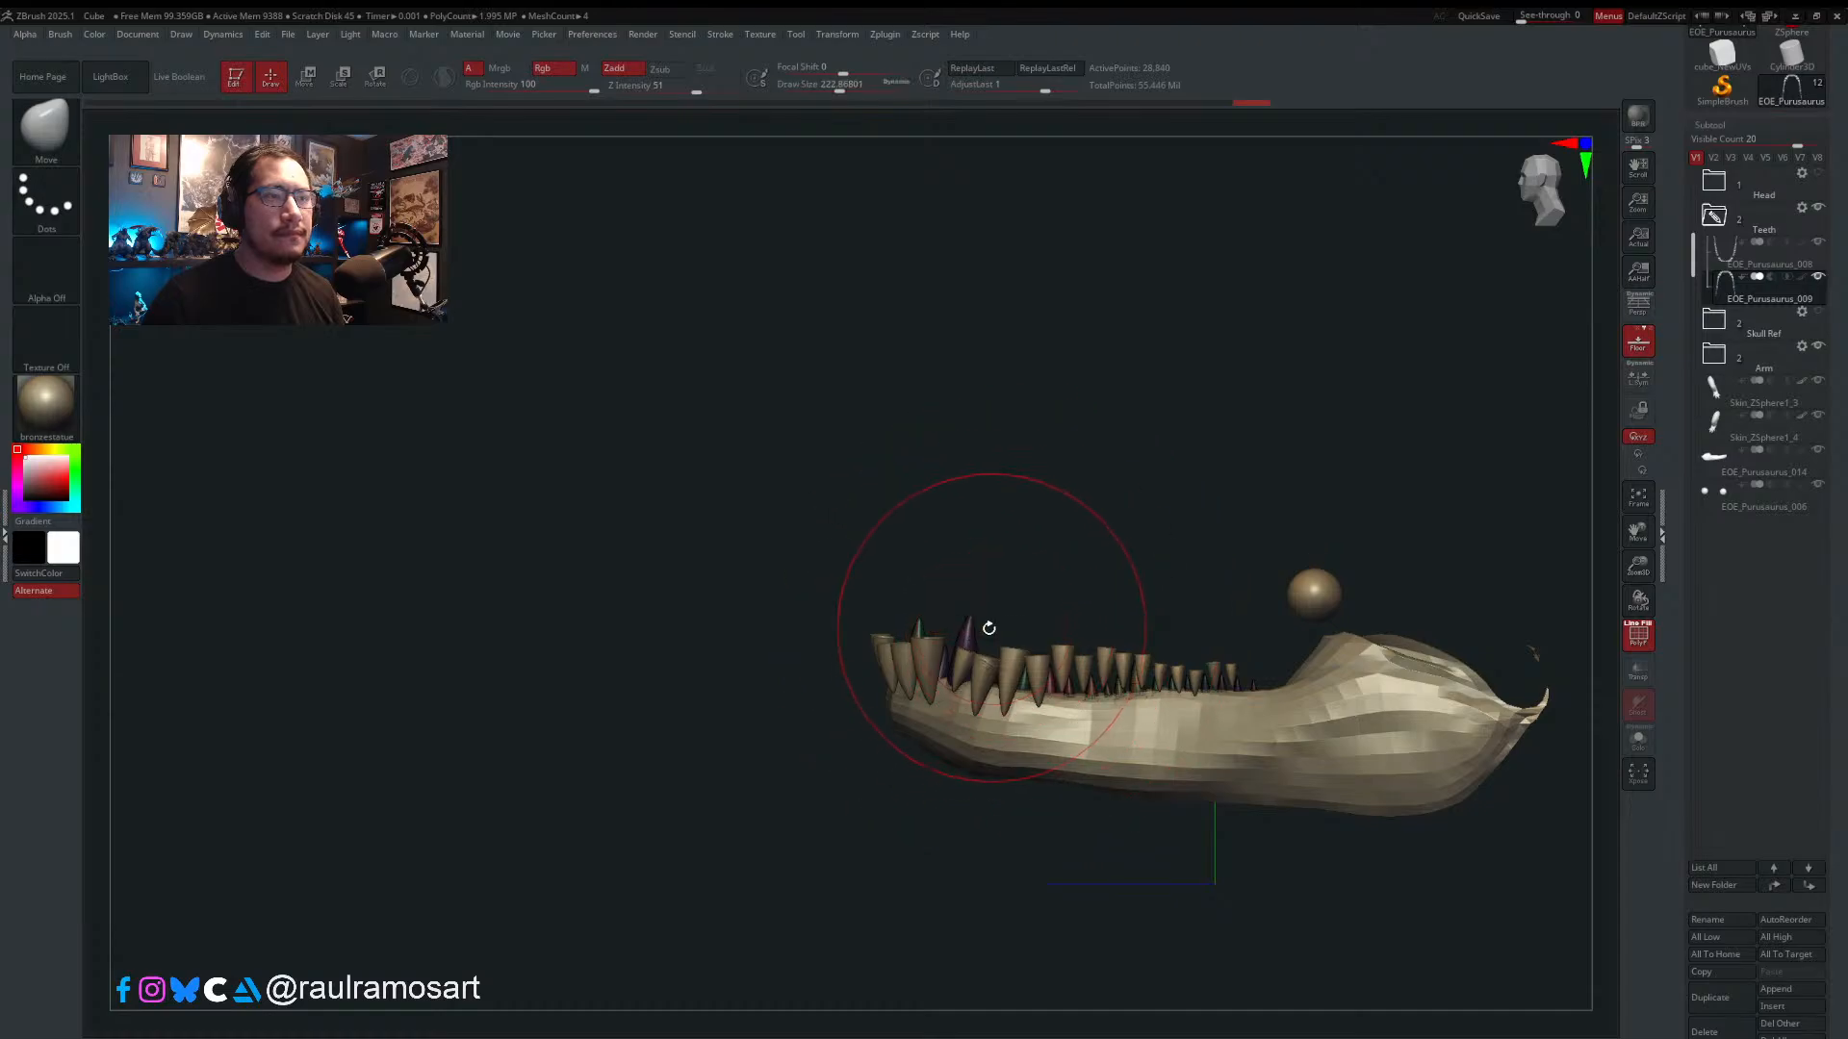
mouse_move(955, 643)
ctrl+right_down()
mouse_move(943, 539)
mouse_move(1001, 677)
mouse_move(947, 645)
mouse_move(916, 590)
ctrl+right_up()
drag(874, 491, 871, 490)
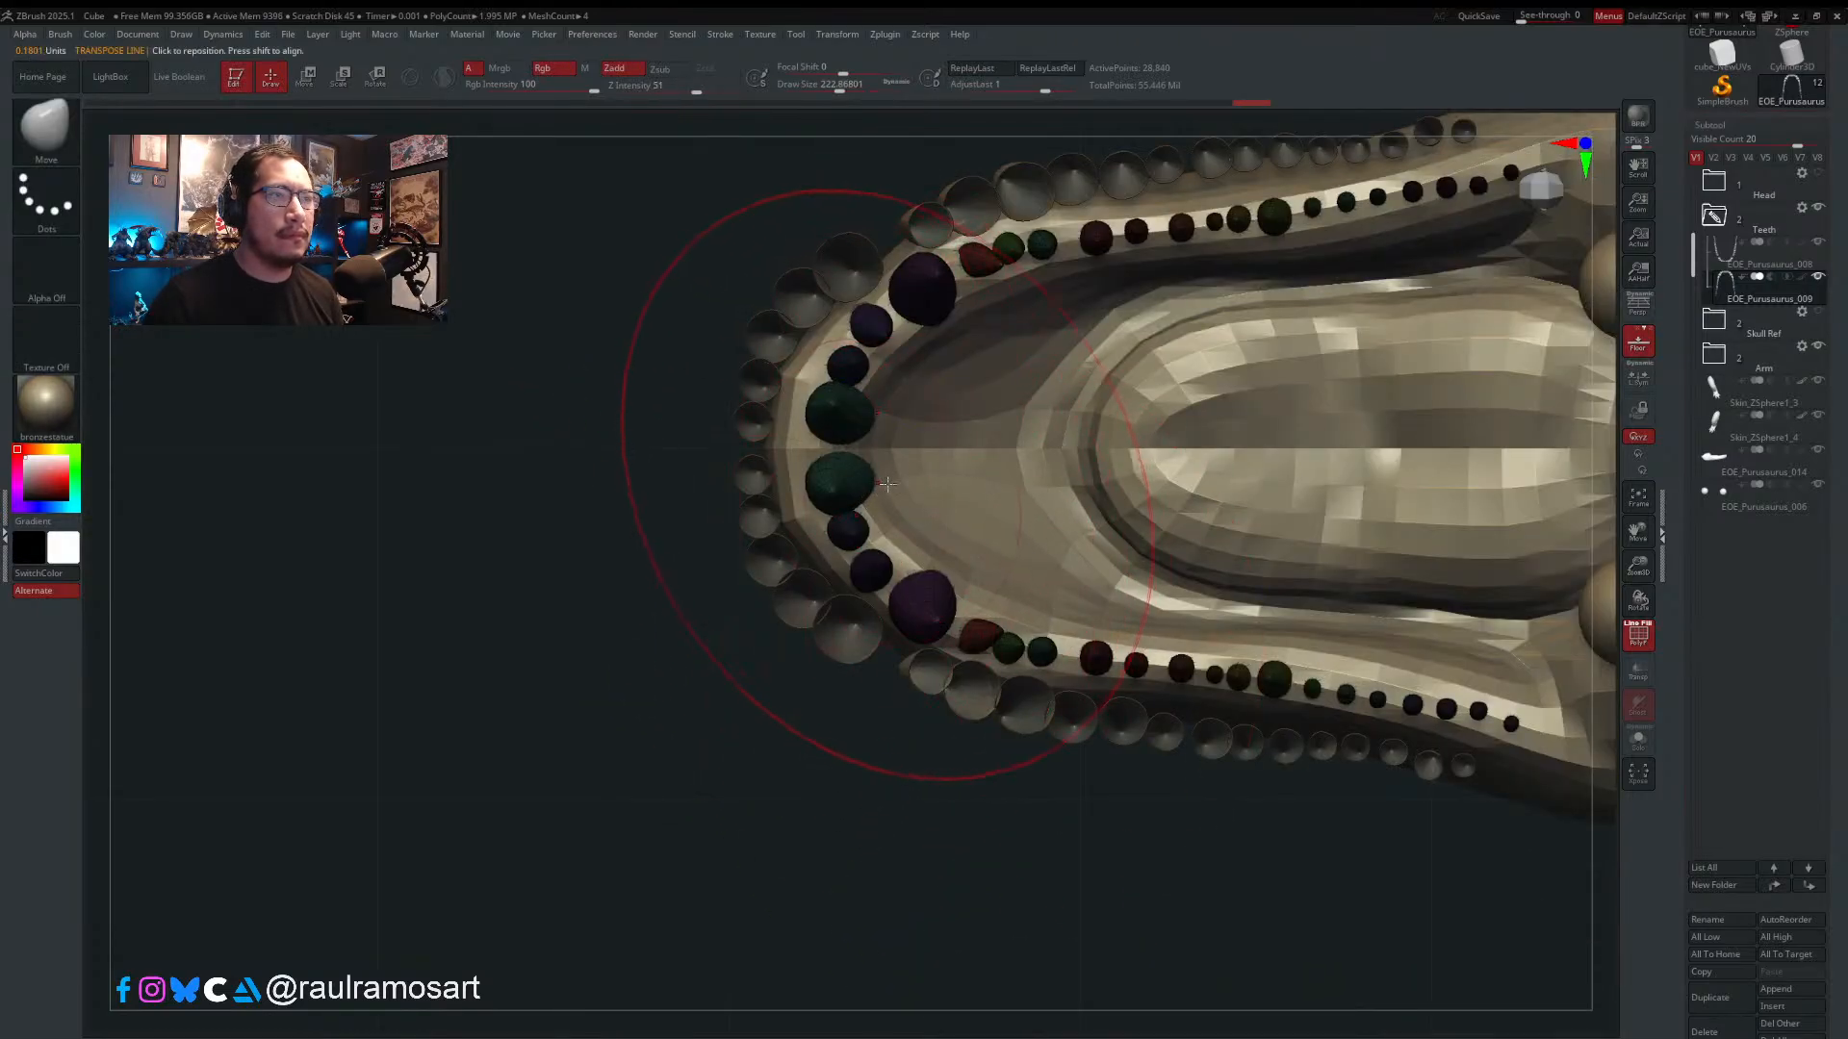
key(w)
mouse_move(854, 412)
mouse_down()
mouse_move(1007, 400)
mouse_move(922, 405)
mouse_move(965, 387)
mouse_move(905, 377)
mouse_move(1018, 359)
mouse_move(970, 322)
mouse_up()
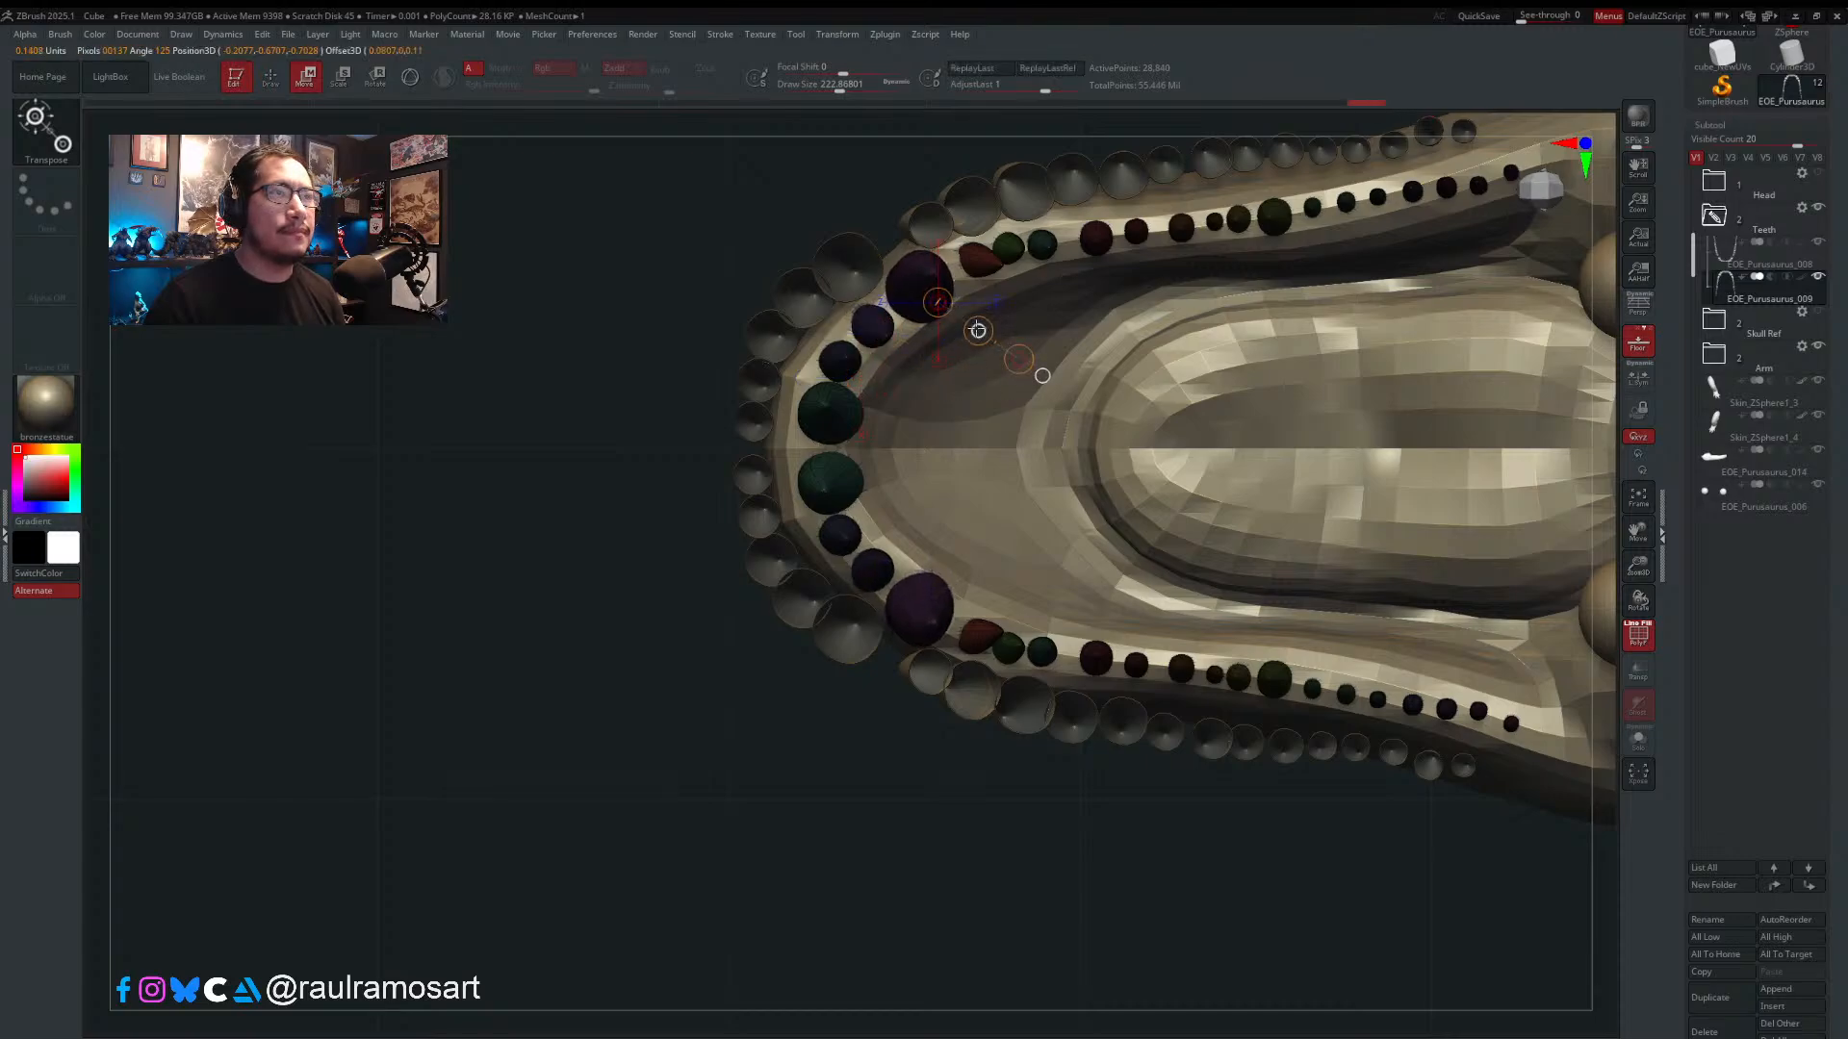
key(q)
mouse_move(948, 827)
mouse_down()
mouse_move(1025, 628)
mouse_move(874, 670)
mouse_up()
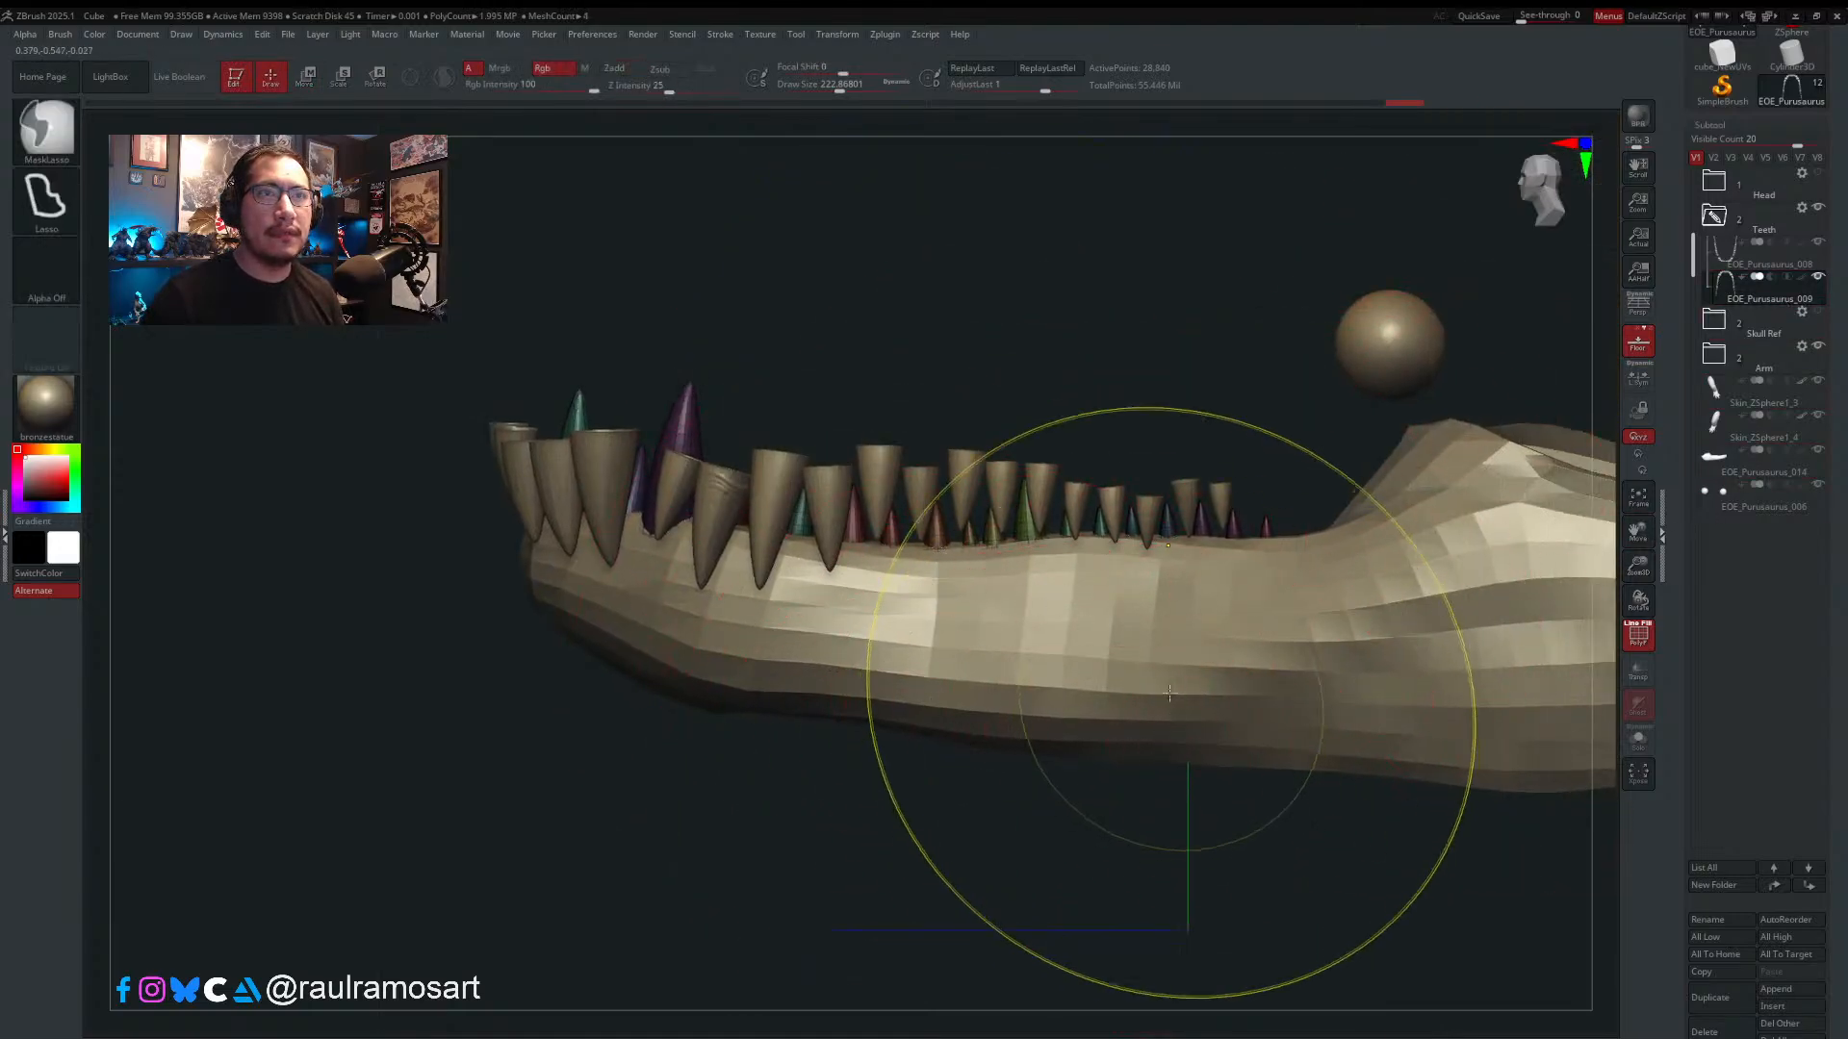
- Make the body mesh EOE_Purusaurus_014 the active subtool and turn off the PolyFrame to examine the closed mouth
ctrl+right_drag(1171, 700, 1120, 629)
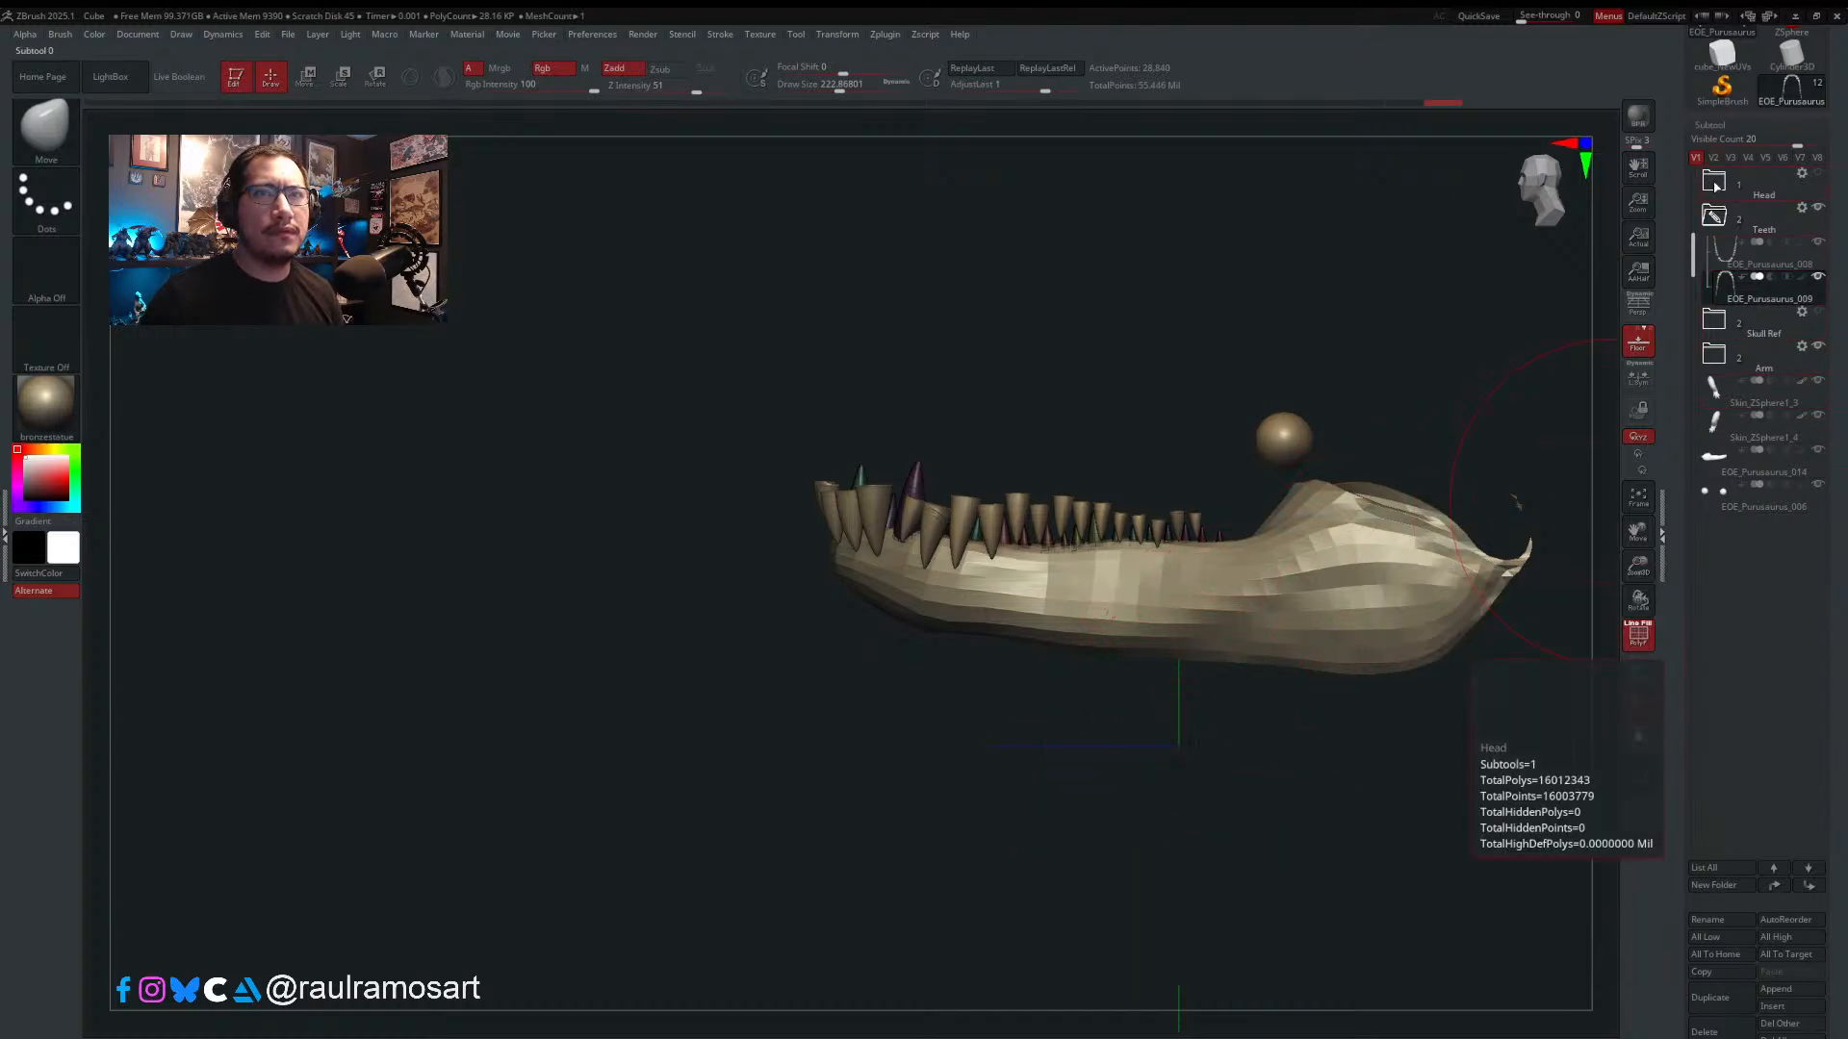
click(1715, 184)
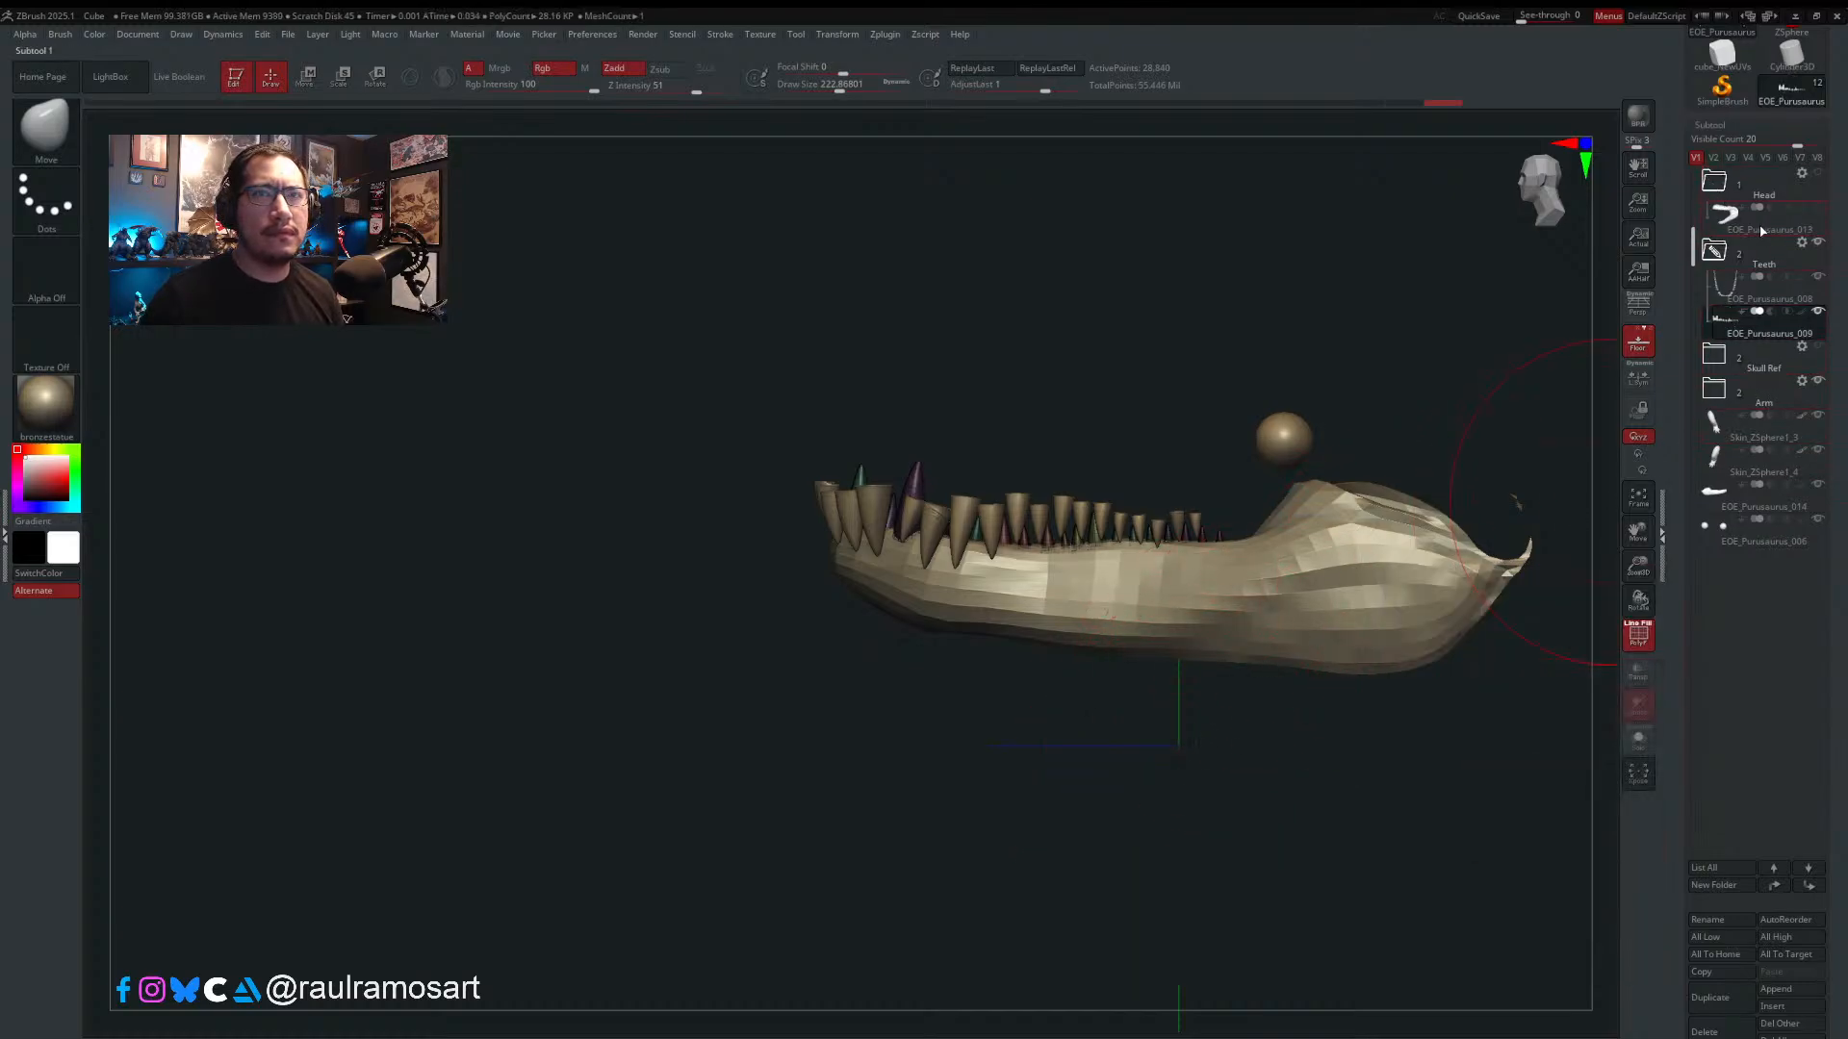
click(1714, 185)
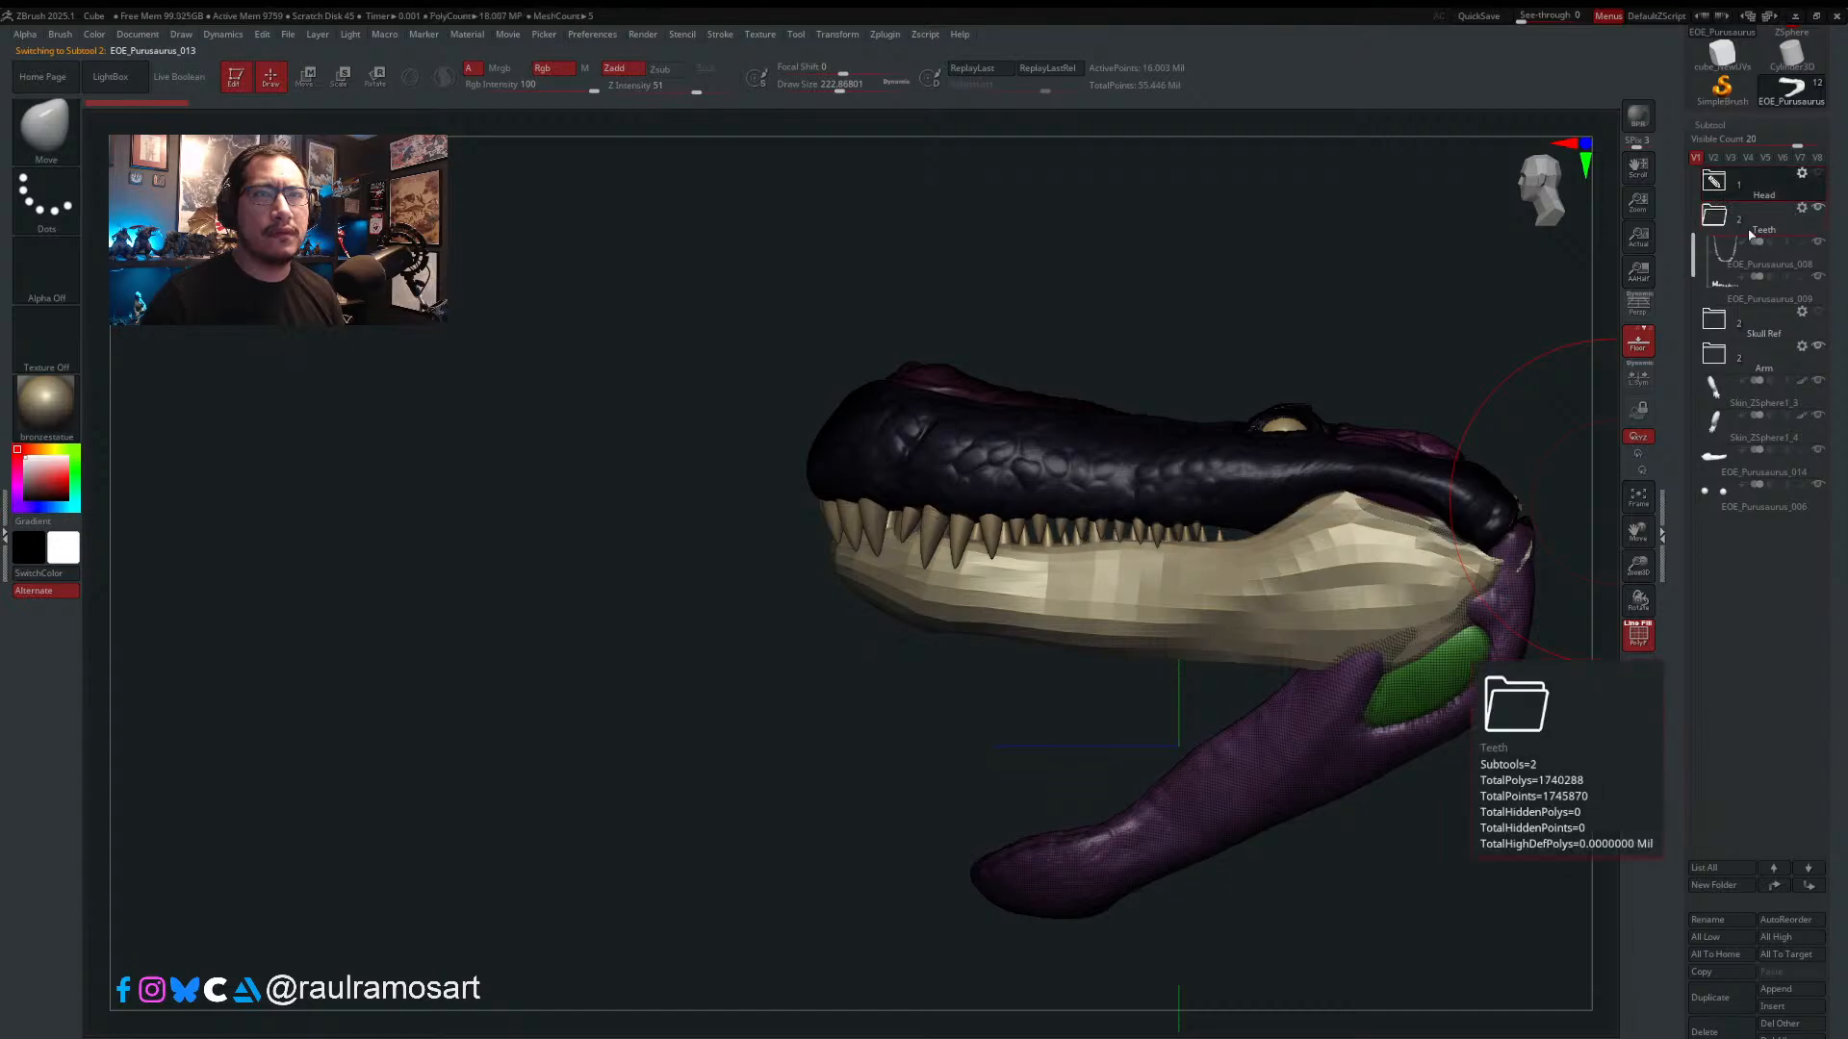
click(1725, 474)
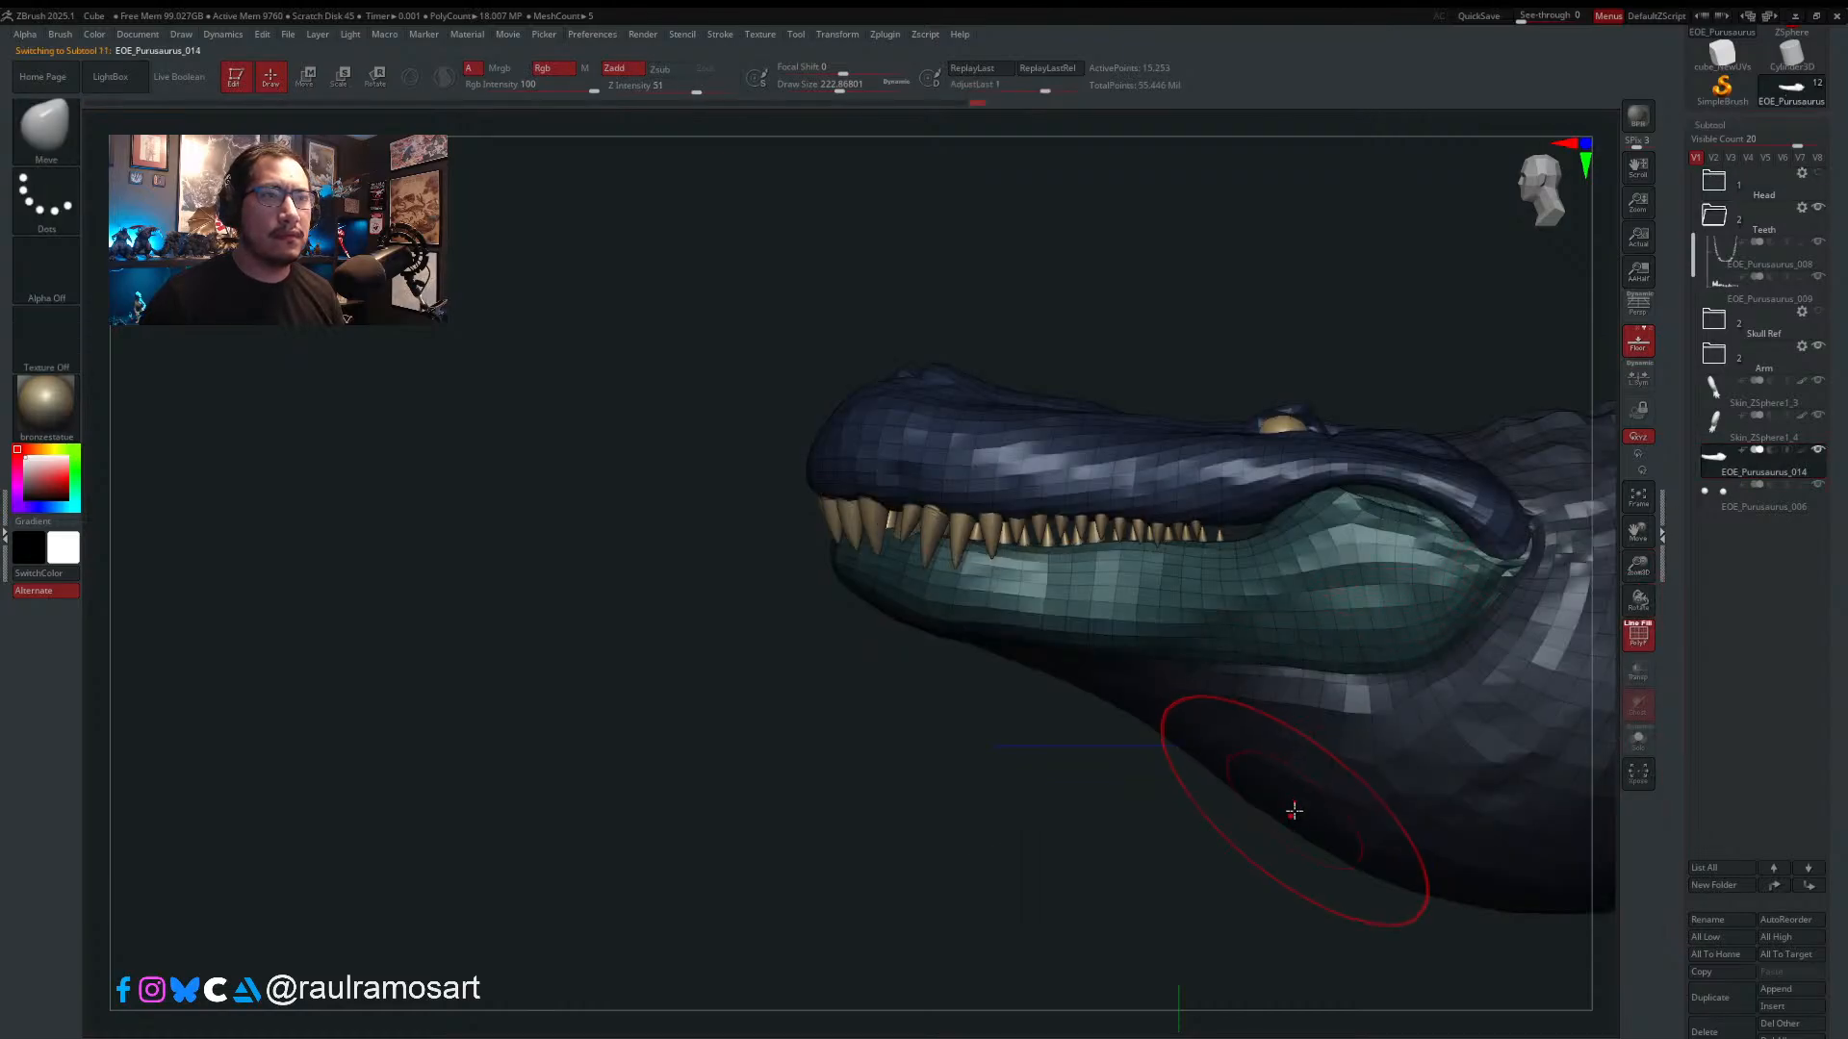
key(shift+f)
mouse_move(1245, 783)
right_down()
mouse_move(1313, 758)
mouse_move(1250, 771)
mouse_move(1245, 734)
mouse_move(1328, 596)
mouse_move(1306, 549)
right_up()
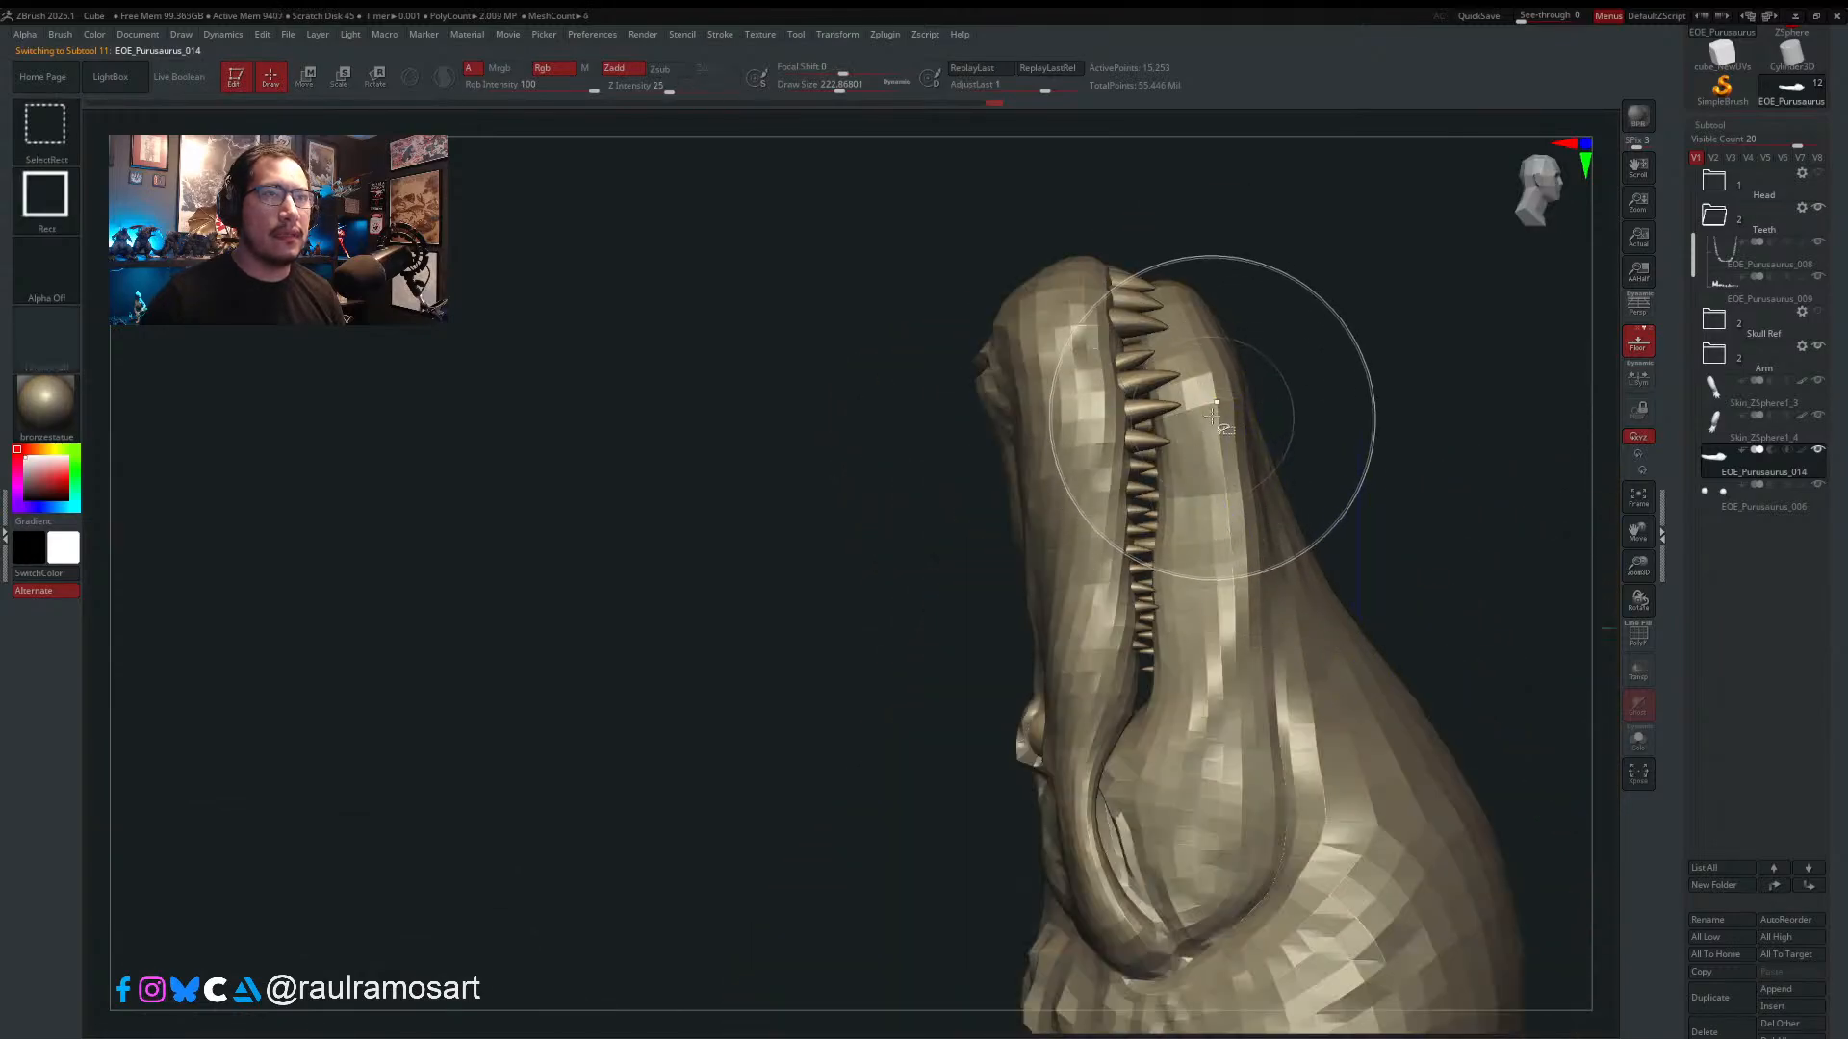
- Choose the ClayBuildup brush for the body mesh and turn on the PolyFrame in a side view of the head
mouse_move(1215, 416)
right_down()
mouse_move(1284, 366)
mouse_move(1049, 510)
mouse_move(996, 562)
mouse_move(1023, 578)
mouse_move(989, 613)
right_up()
key(b)
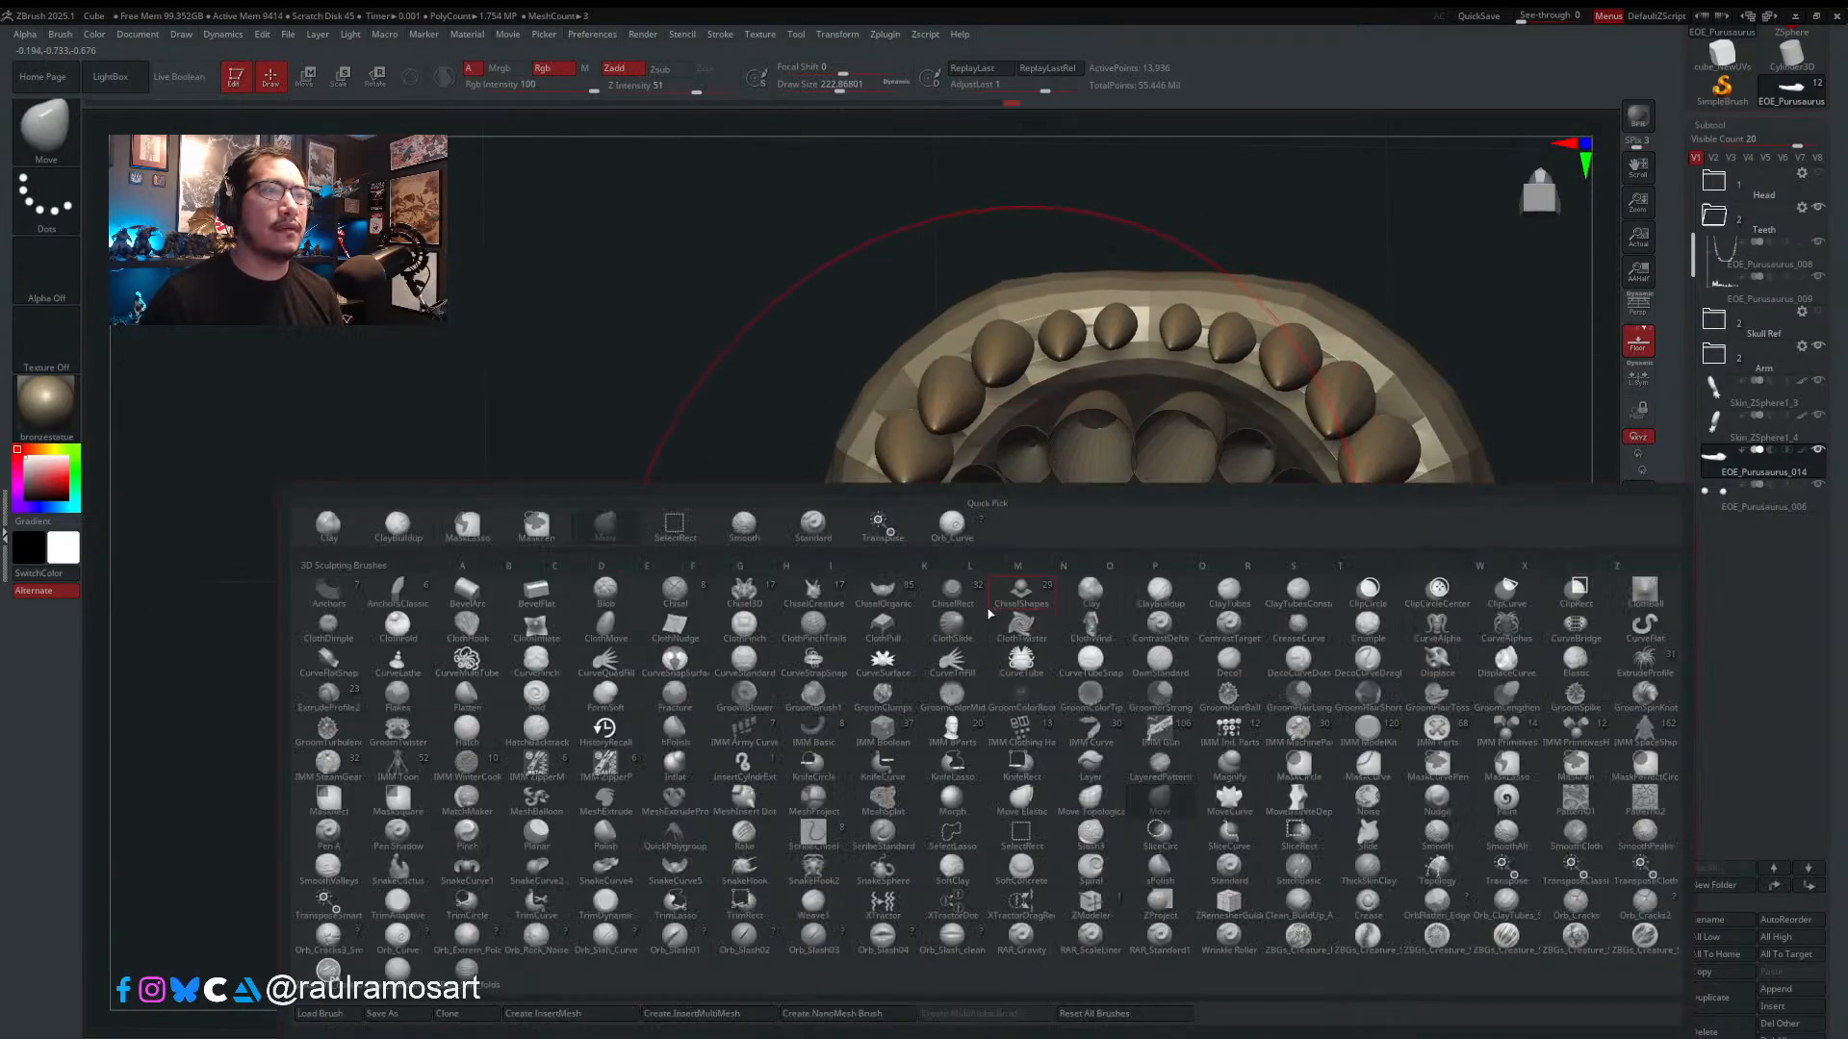
click(429, 541)
mouse_move(972, 570)
right_down()
mouse_move(1103, 631)
mouse_move(1164, 644)
mouse_move(1216, 627)
mouse_move(1109, 497)
right_up()
key(shift+f)
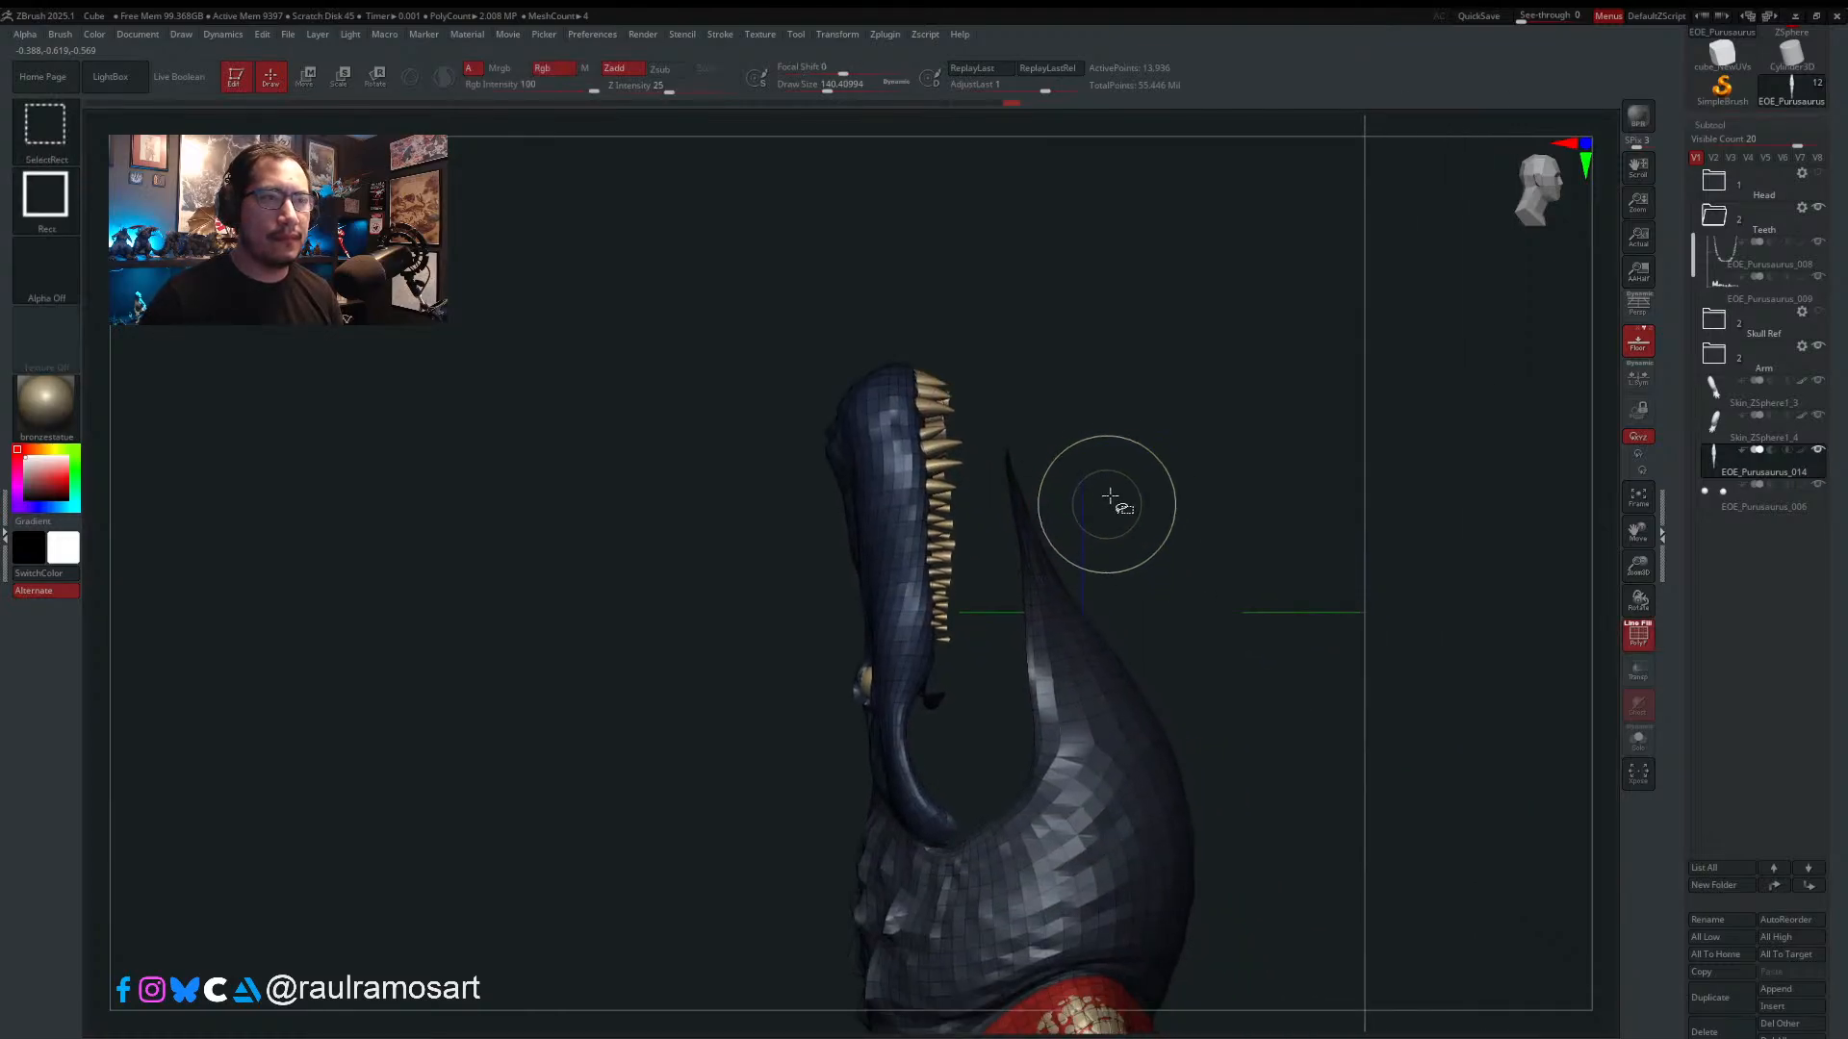
- Hide the front of the lower jaw using SelectRect and SelectLasso to expose the palate
ctrl+shift+drag(1144, 487, 984, 393)
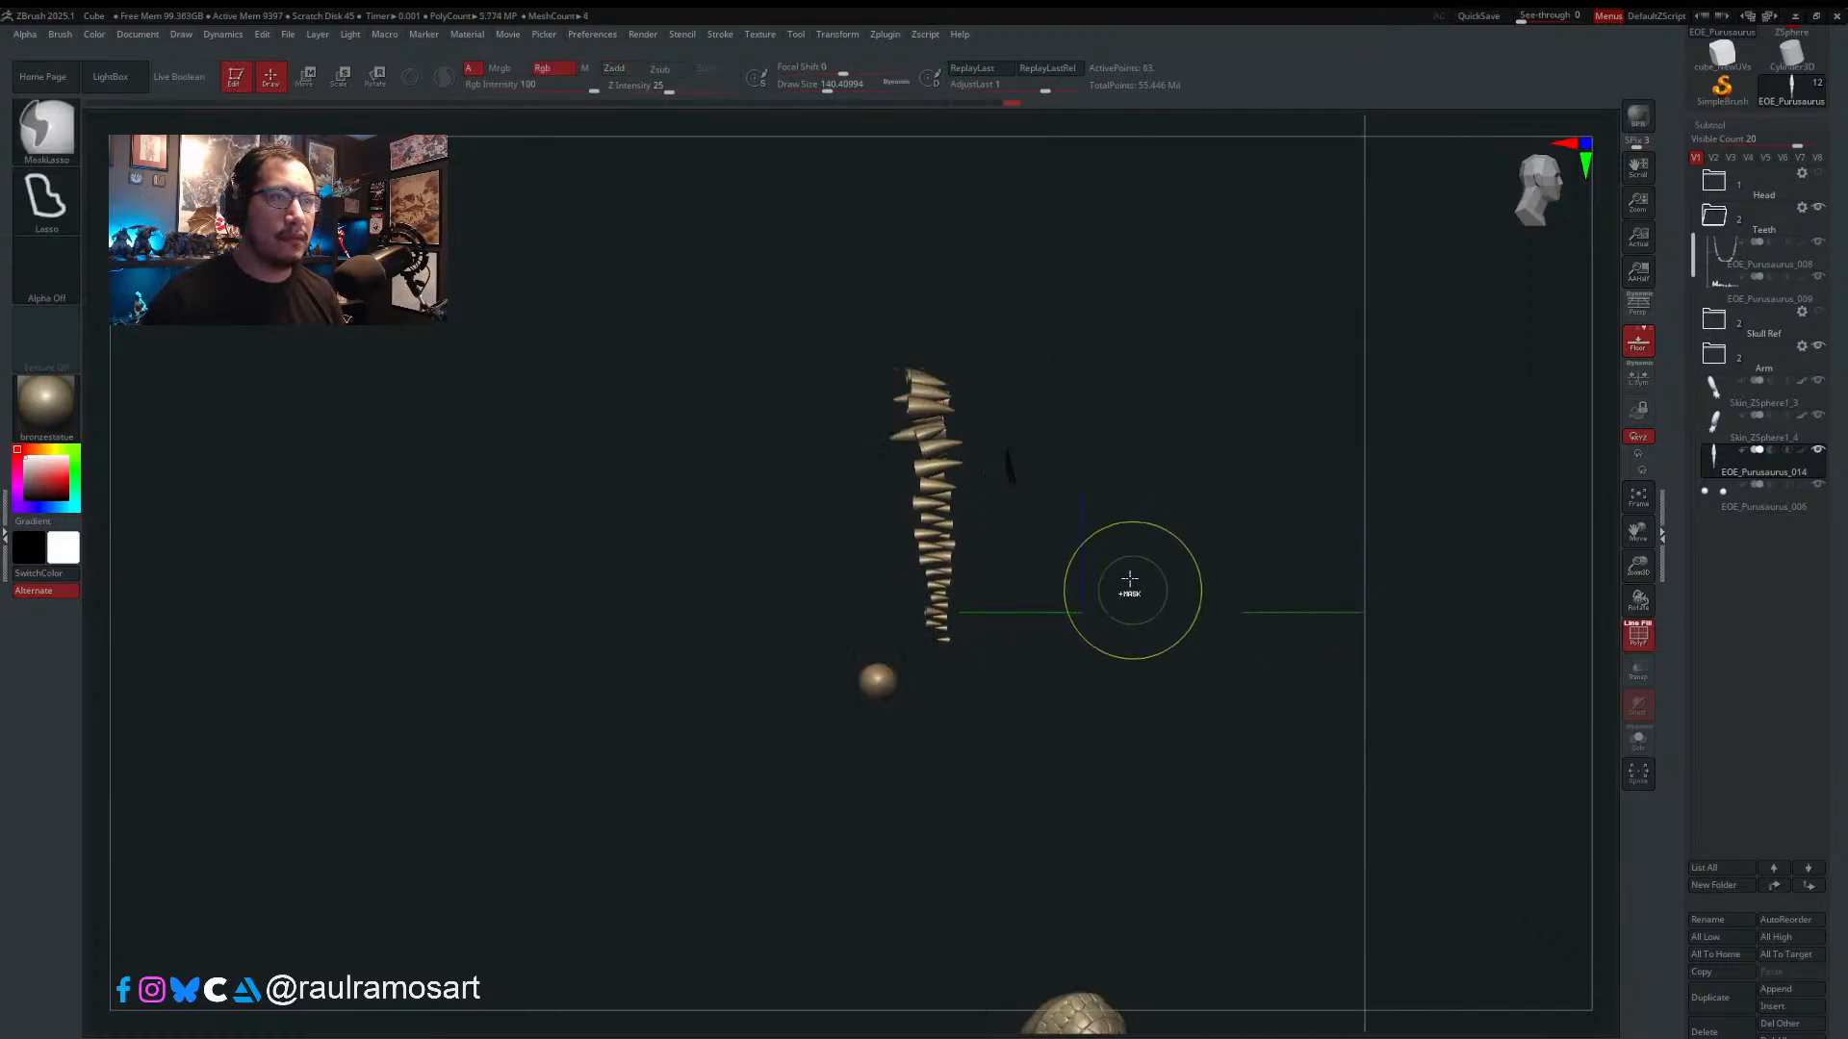
key(ctrl+z)
ctrl+alt+shift+drag(1208, 662, 982, 429)
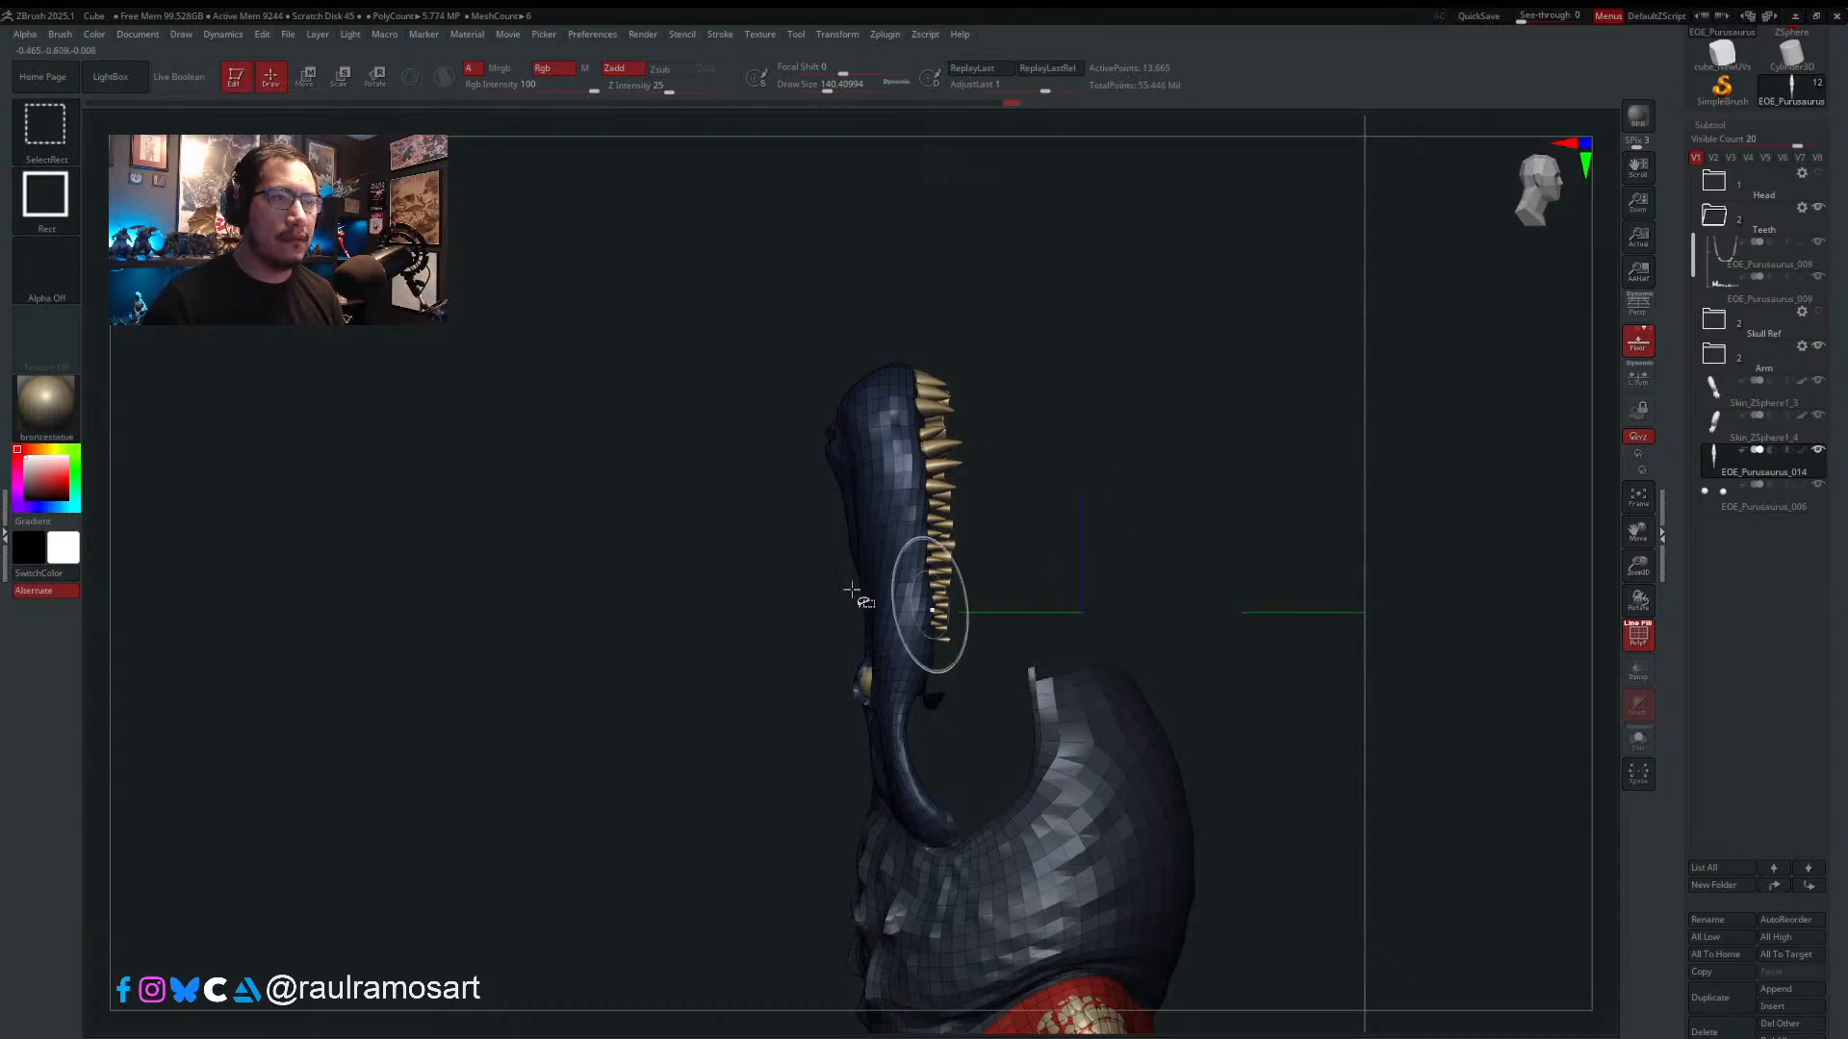
click(56, 139)
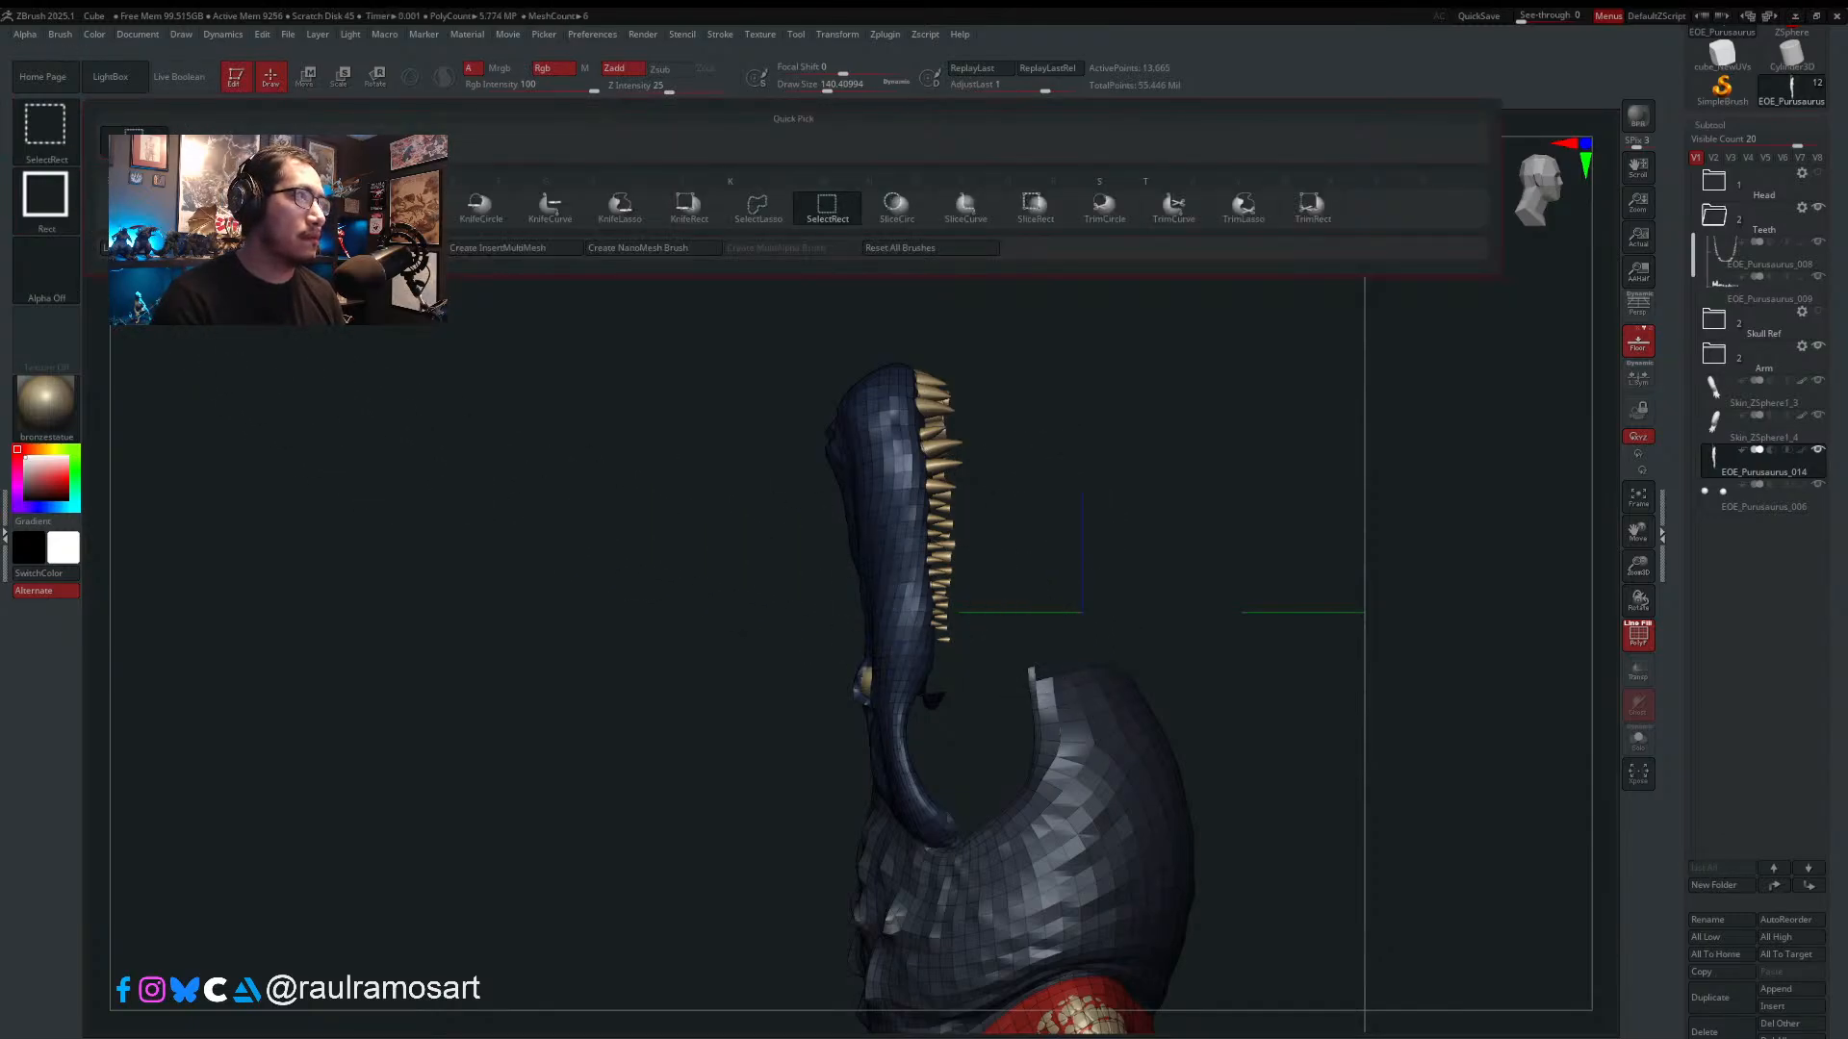
click(760, 212)
mouse_move(1005, 616)
ctrl+alt+shift+mouse_down()
mouse_move(1208, 551)
mouse_move(1184, 690)
mouse_move(1213, 610)
mouse_move(1002, 483)
mouse_move(943, 558)
mouse_move(808, 623)
ctrl+alt+shift+mouse_up()
- Adjust the palate along the inner row of teeth with the Move brush
key(b)
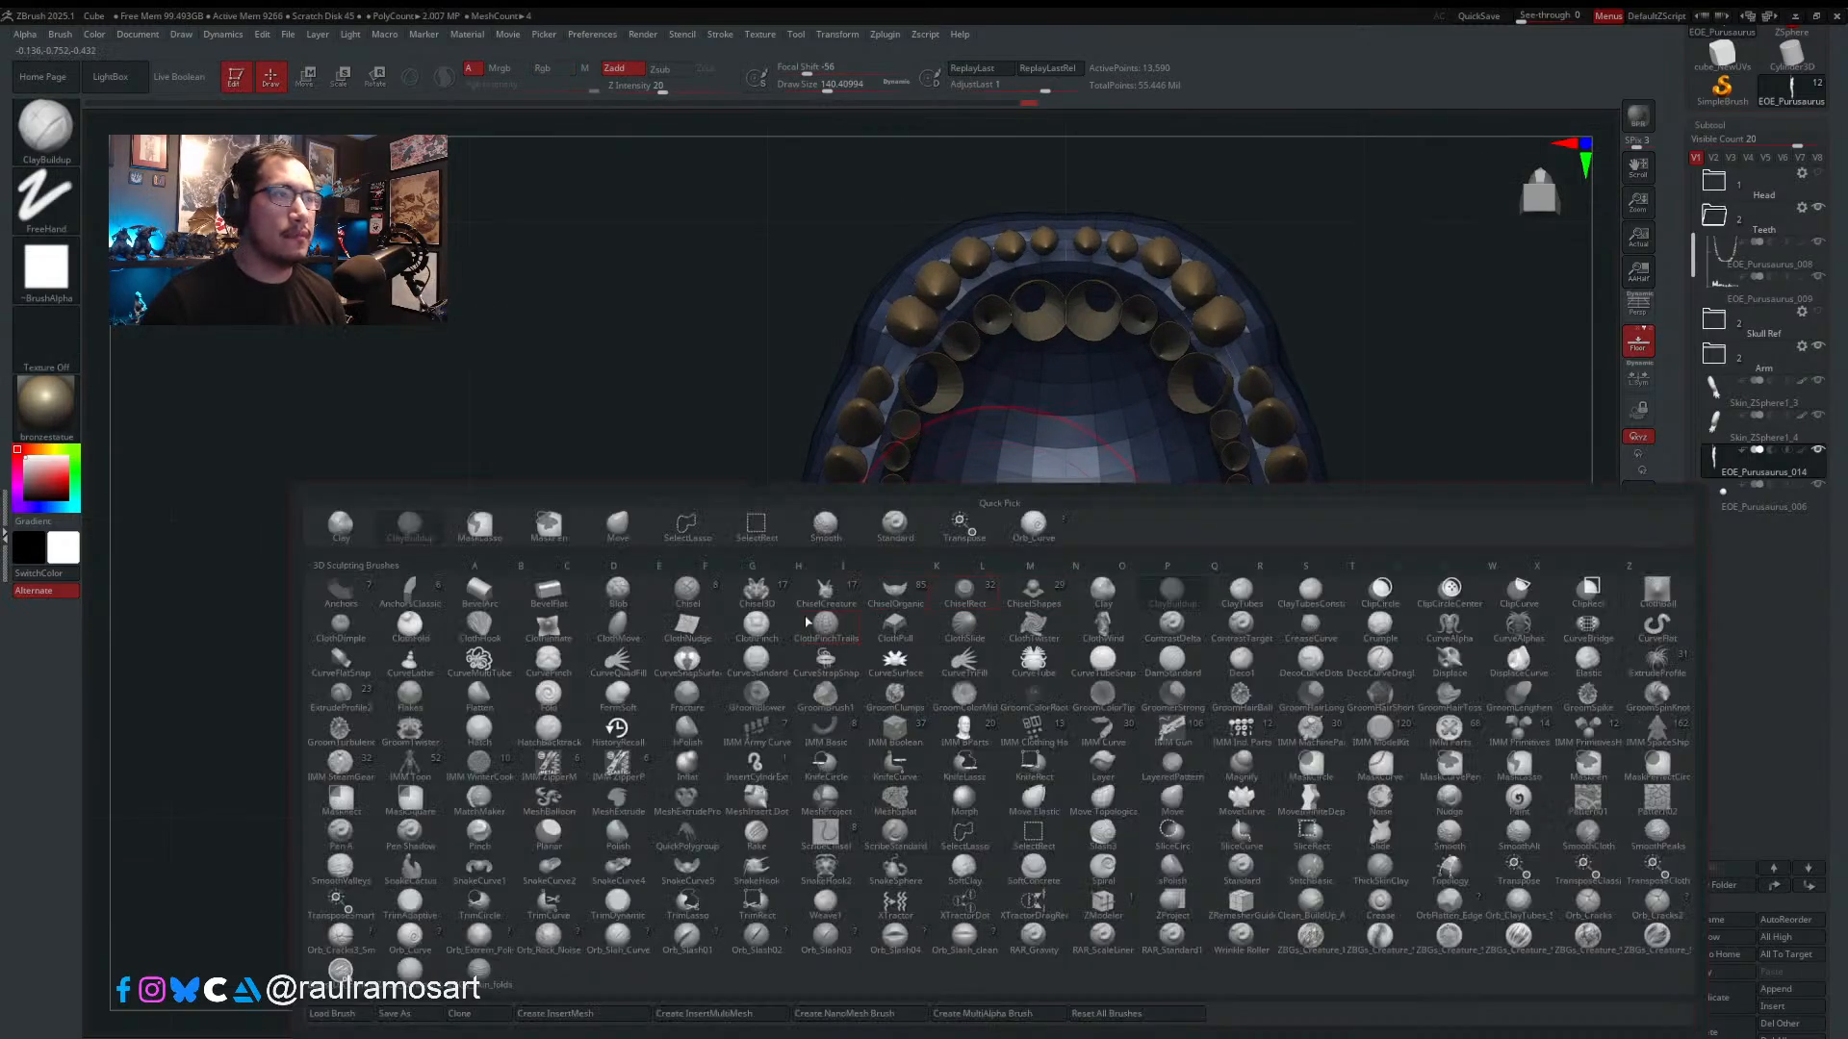
click(612, 528)
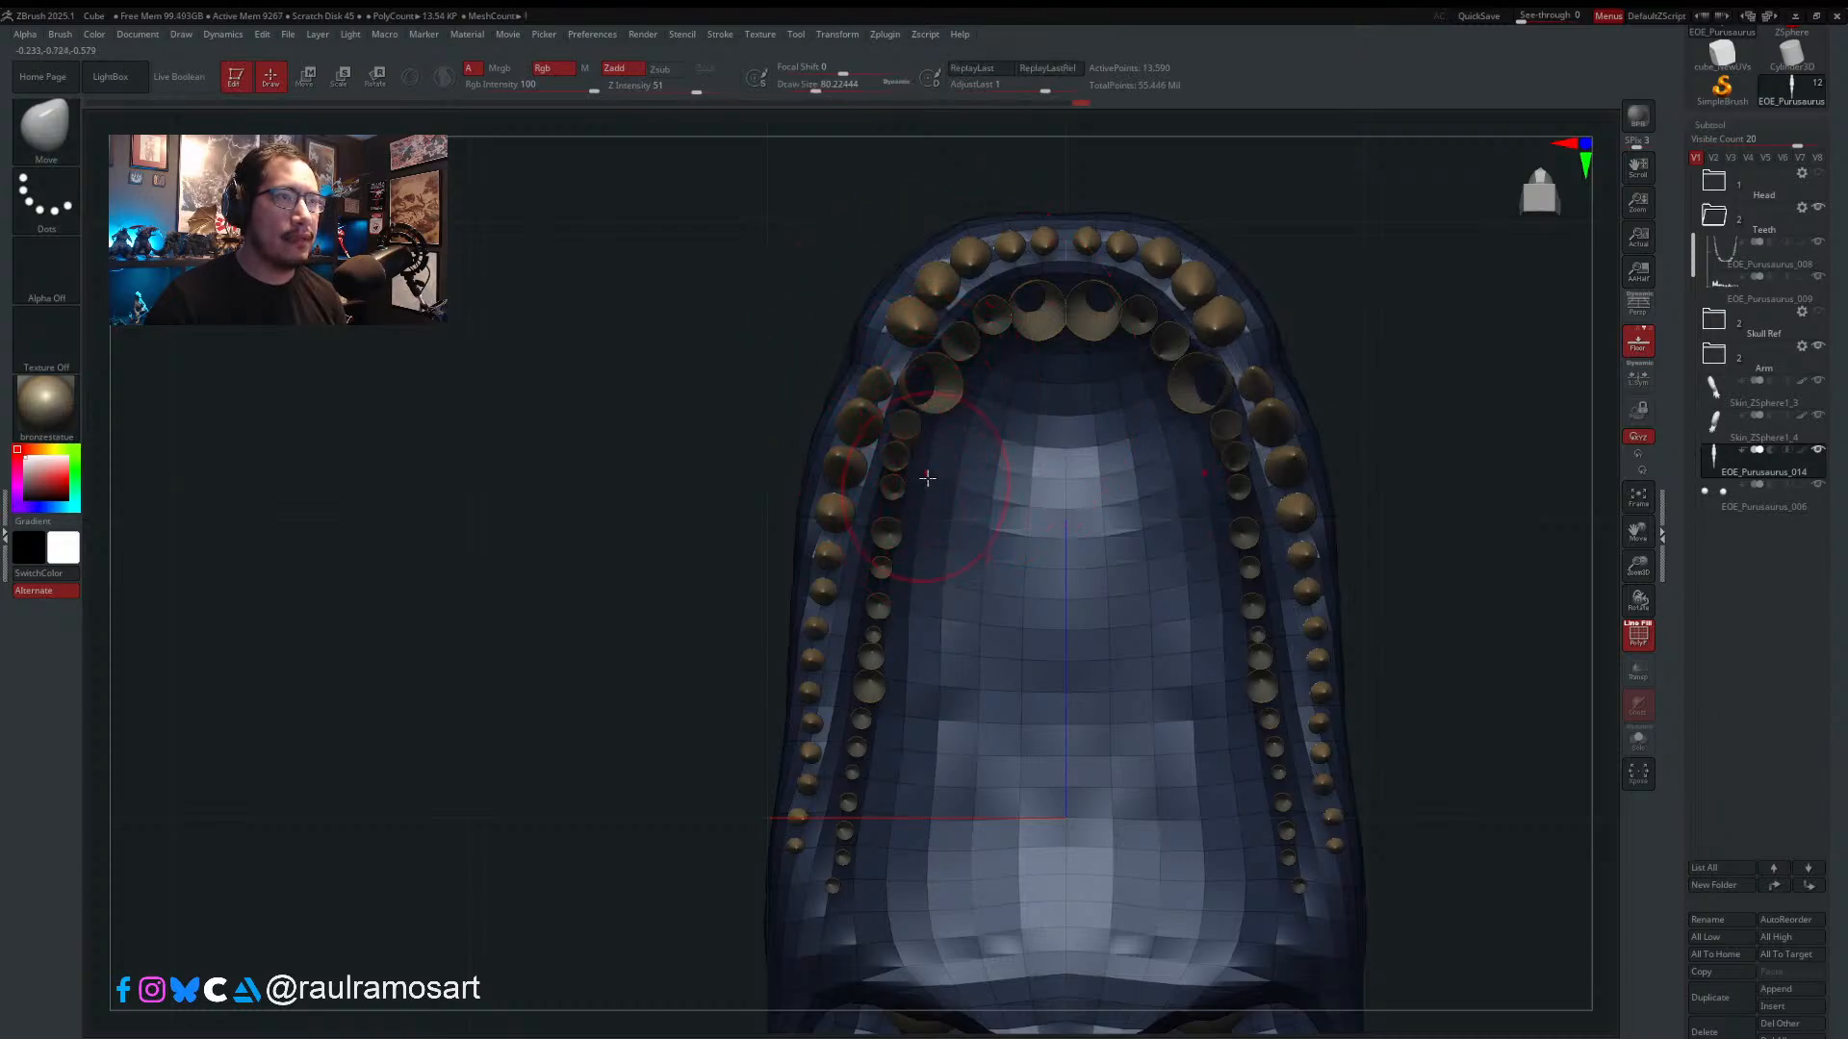
mouse_move(988, 414)
right_down()
mouse_move(928, 423)
mouse_move(945, 416)
right_up()
- Switch to the Clean_BuildUp brush at a draw size of about 68 and build up the palate inside the tooth rows
key(b)
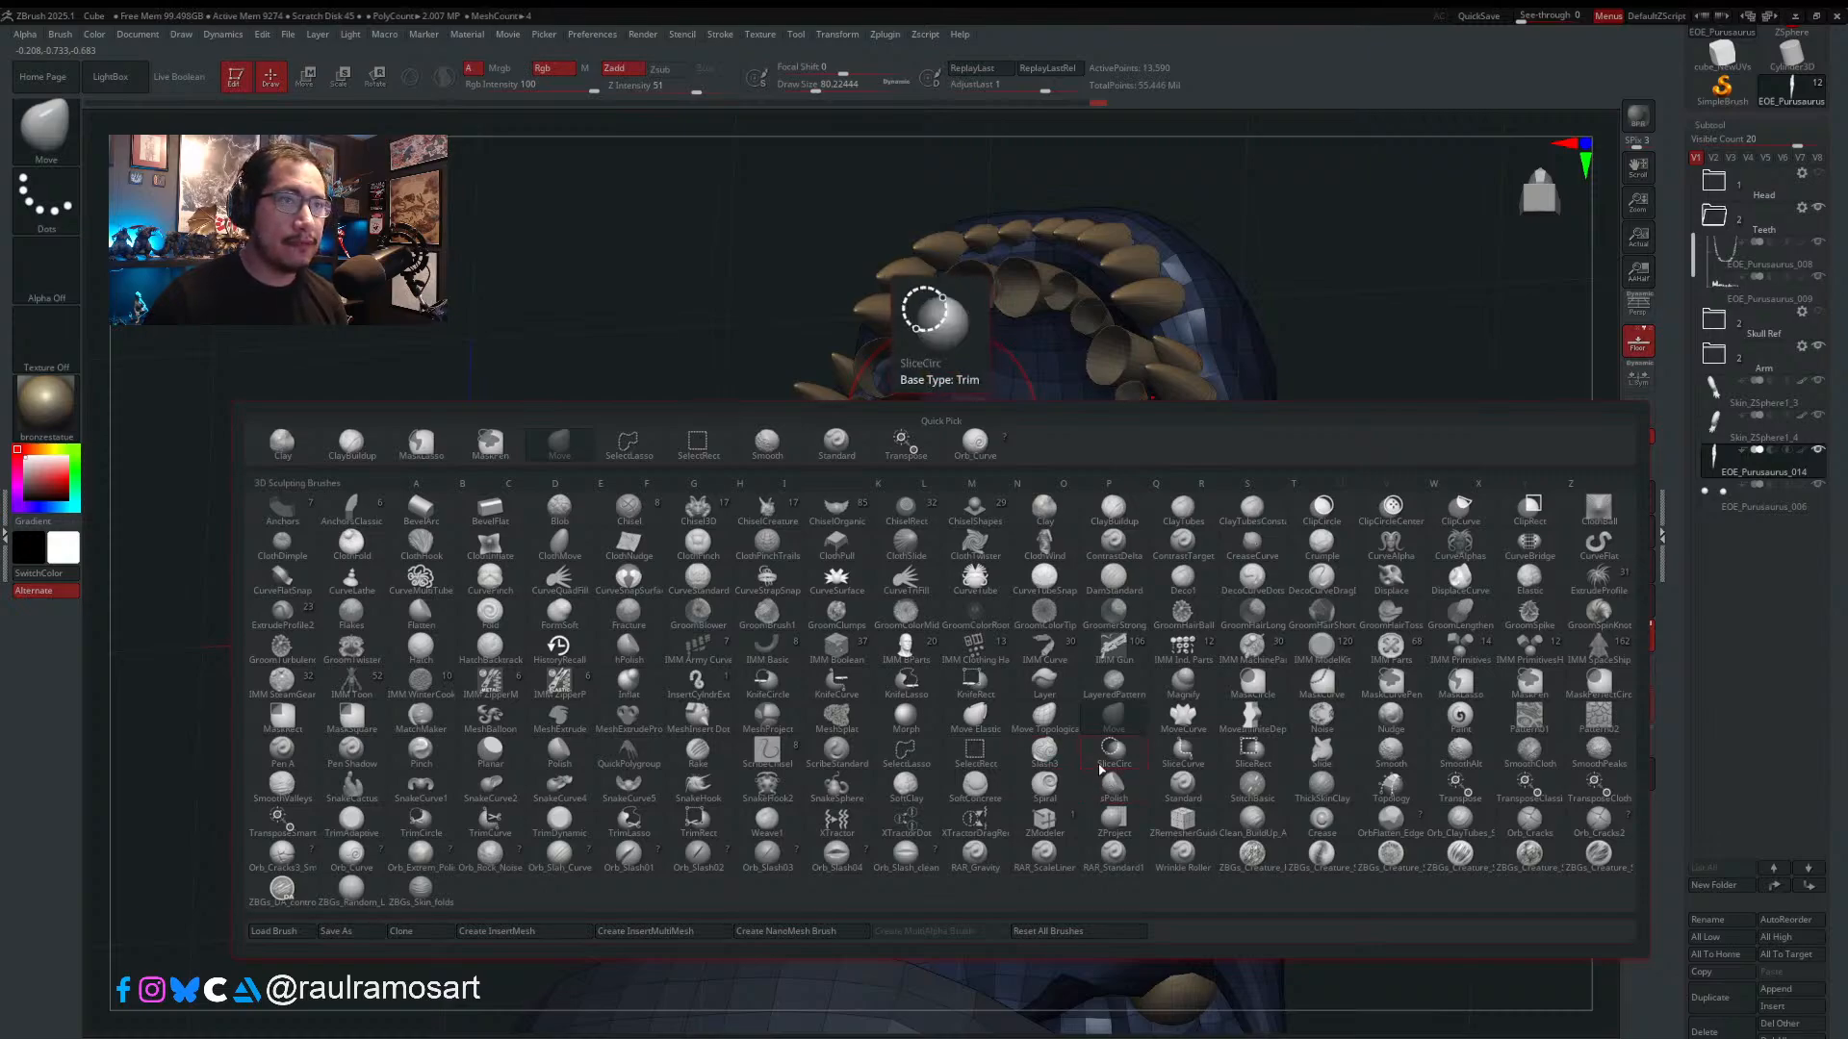
click(1241, 823)
right_drag(1059, 694, 945, 349)
key(s)
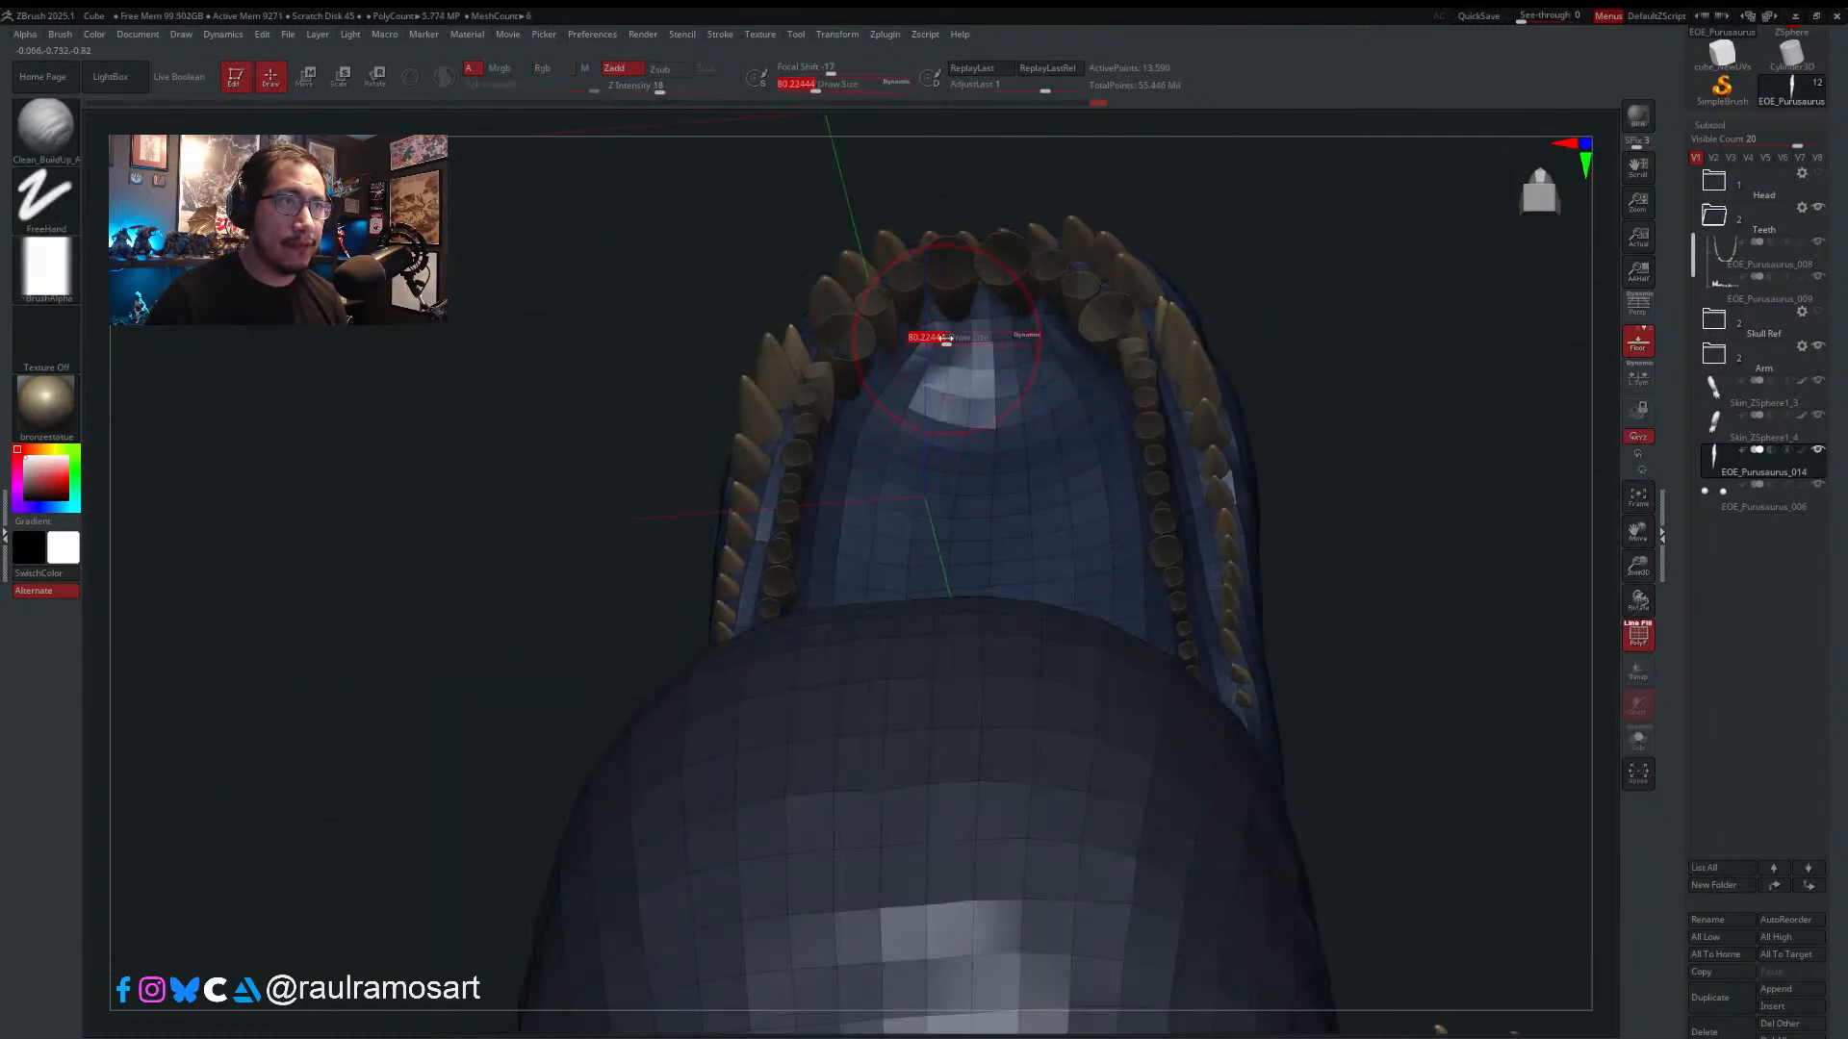
drag(945, 348, 942, 339)
right_drag(894, 373, 849, 396)
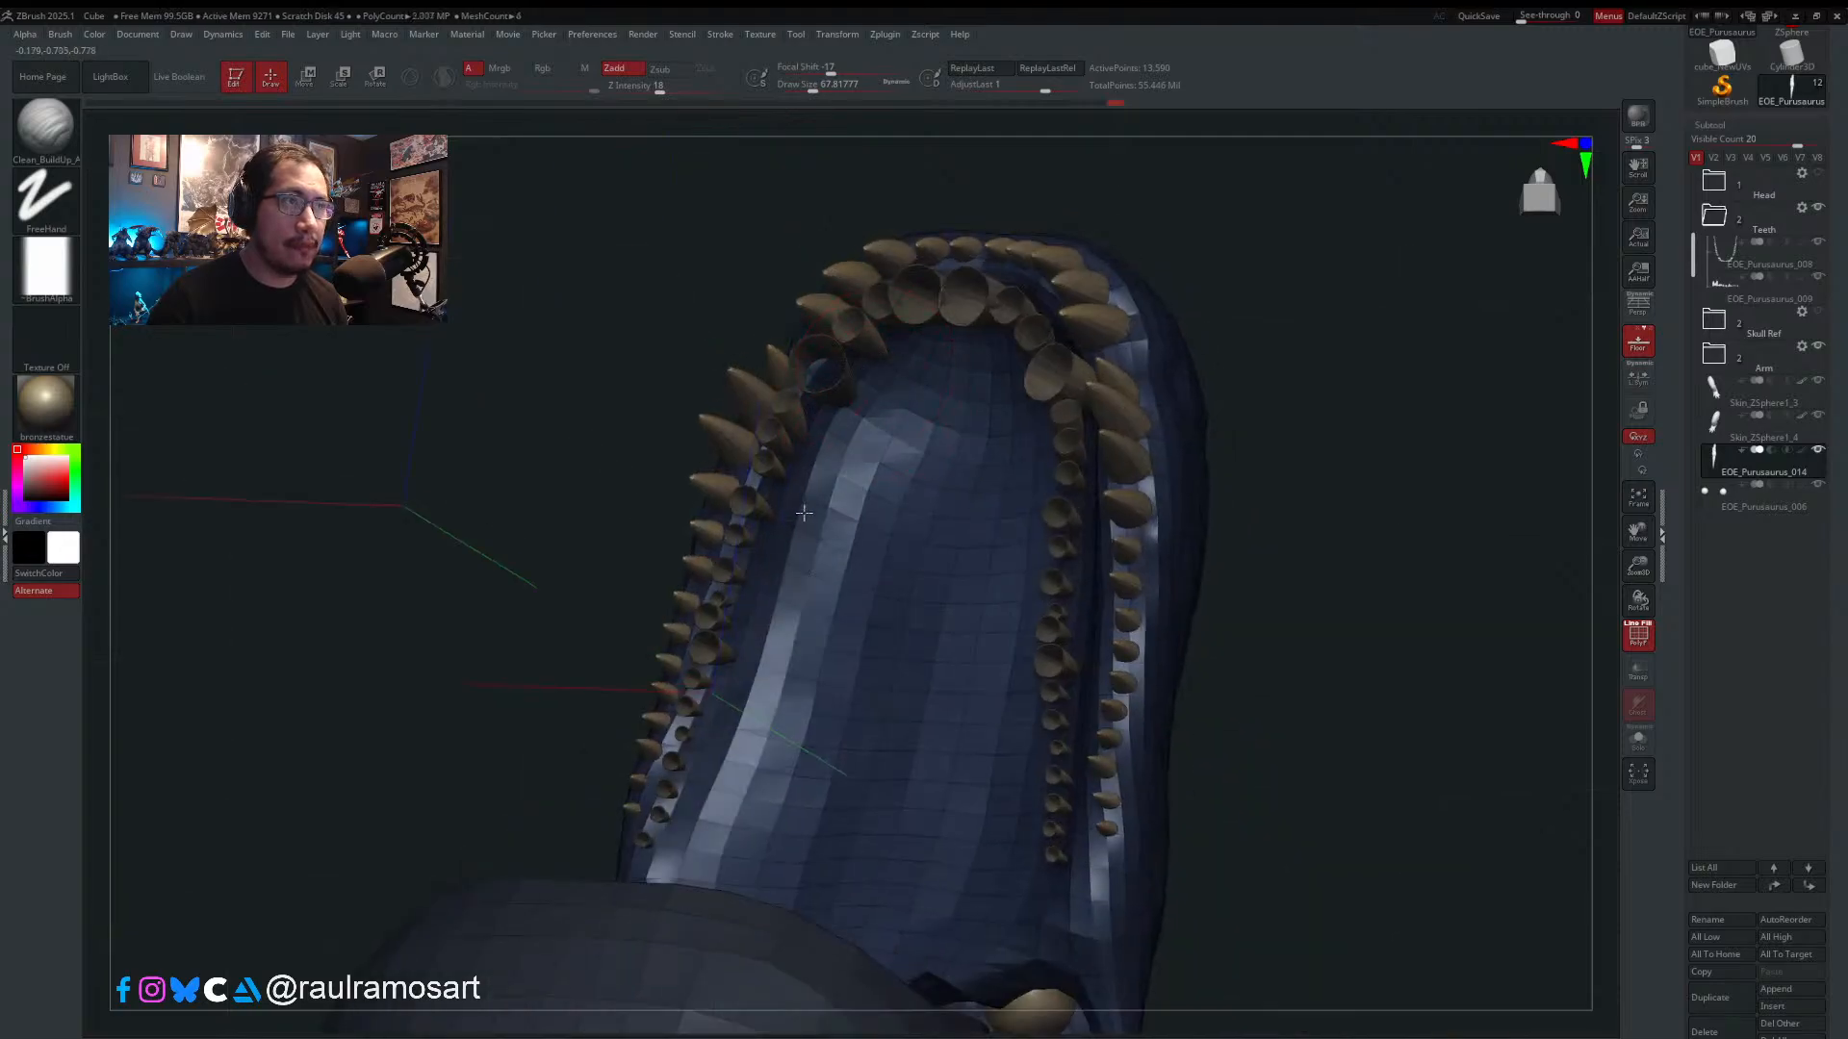
right_drag(809, 502, 808, 416)
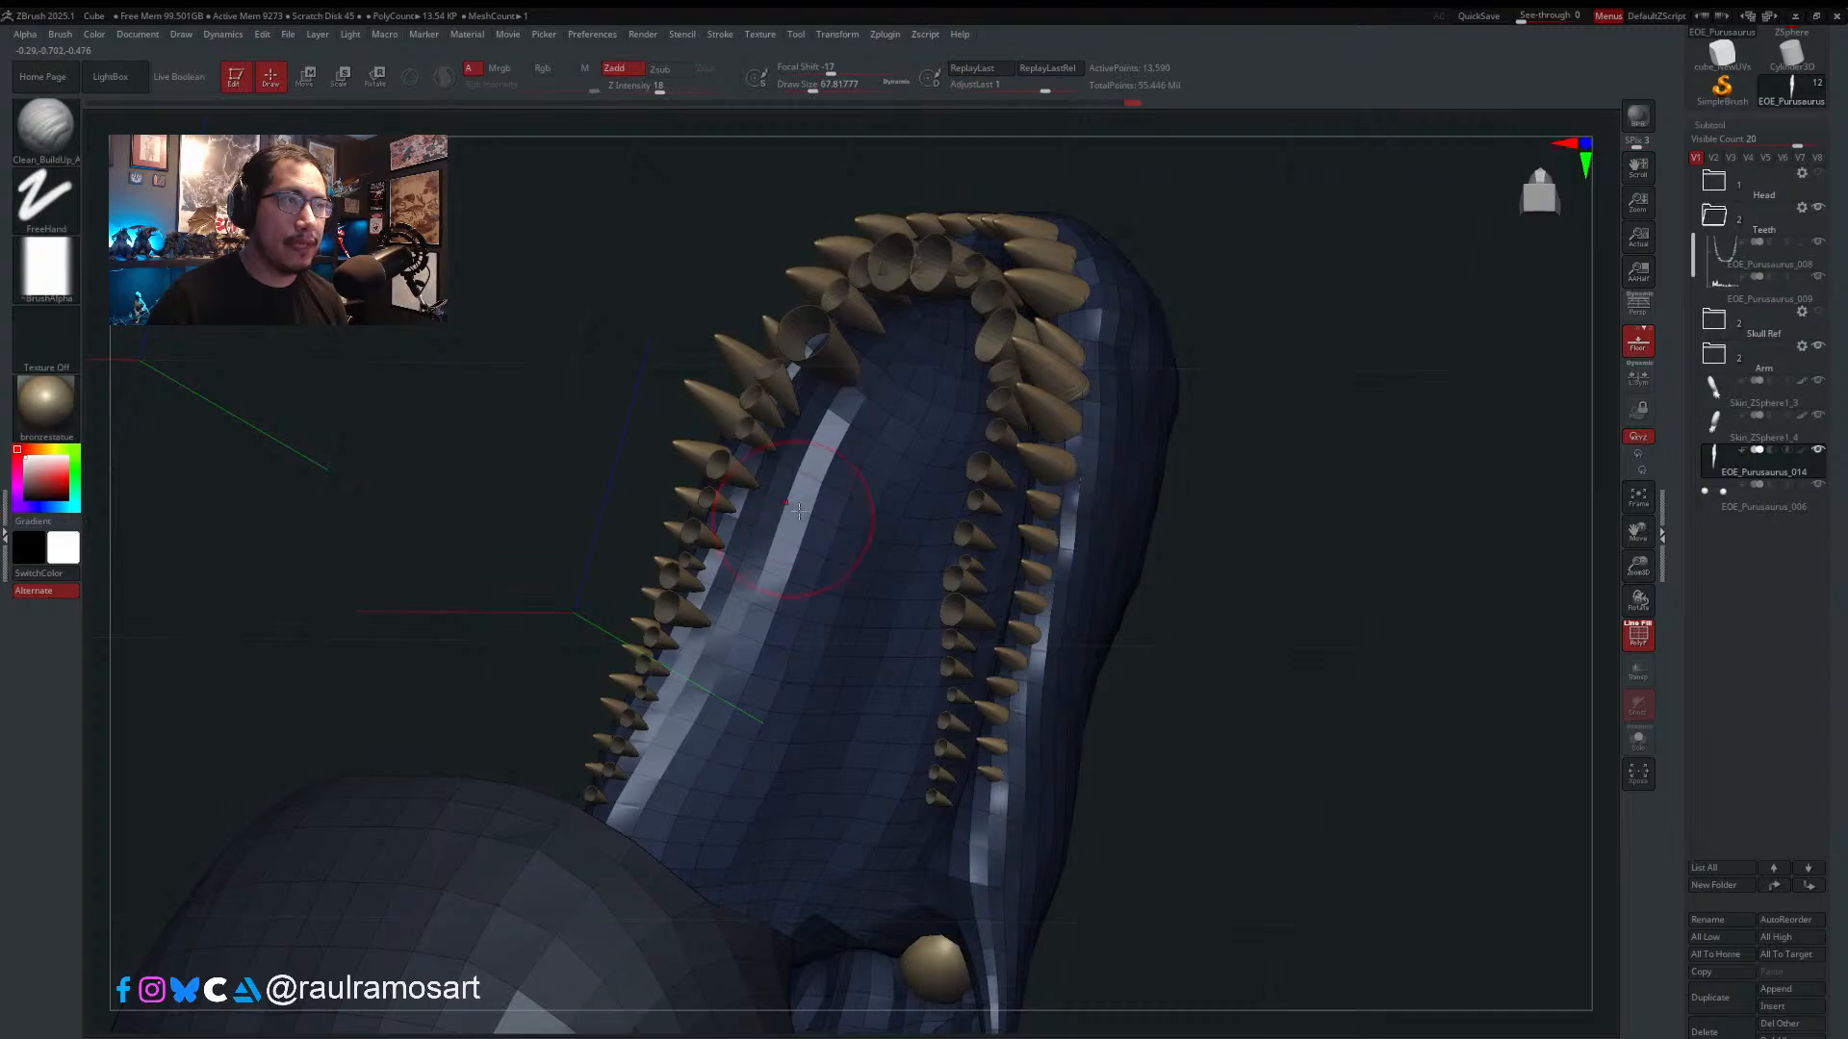
right_drag(798, 511, 761, 644)
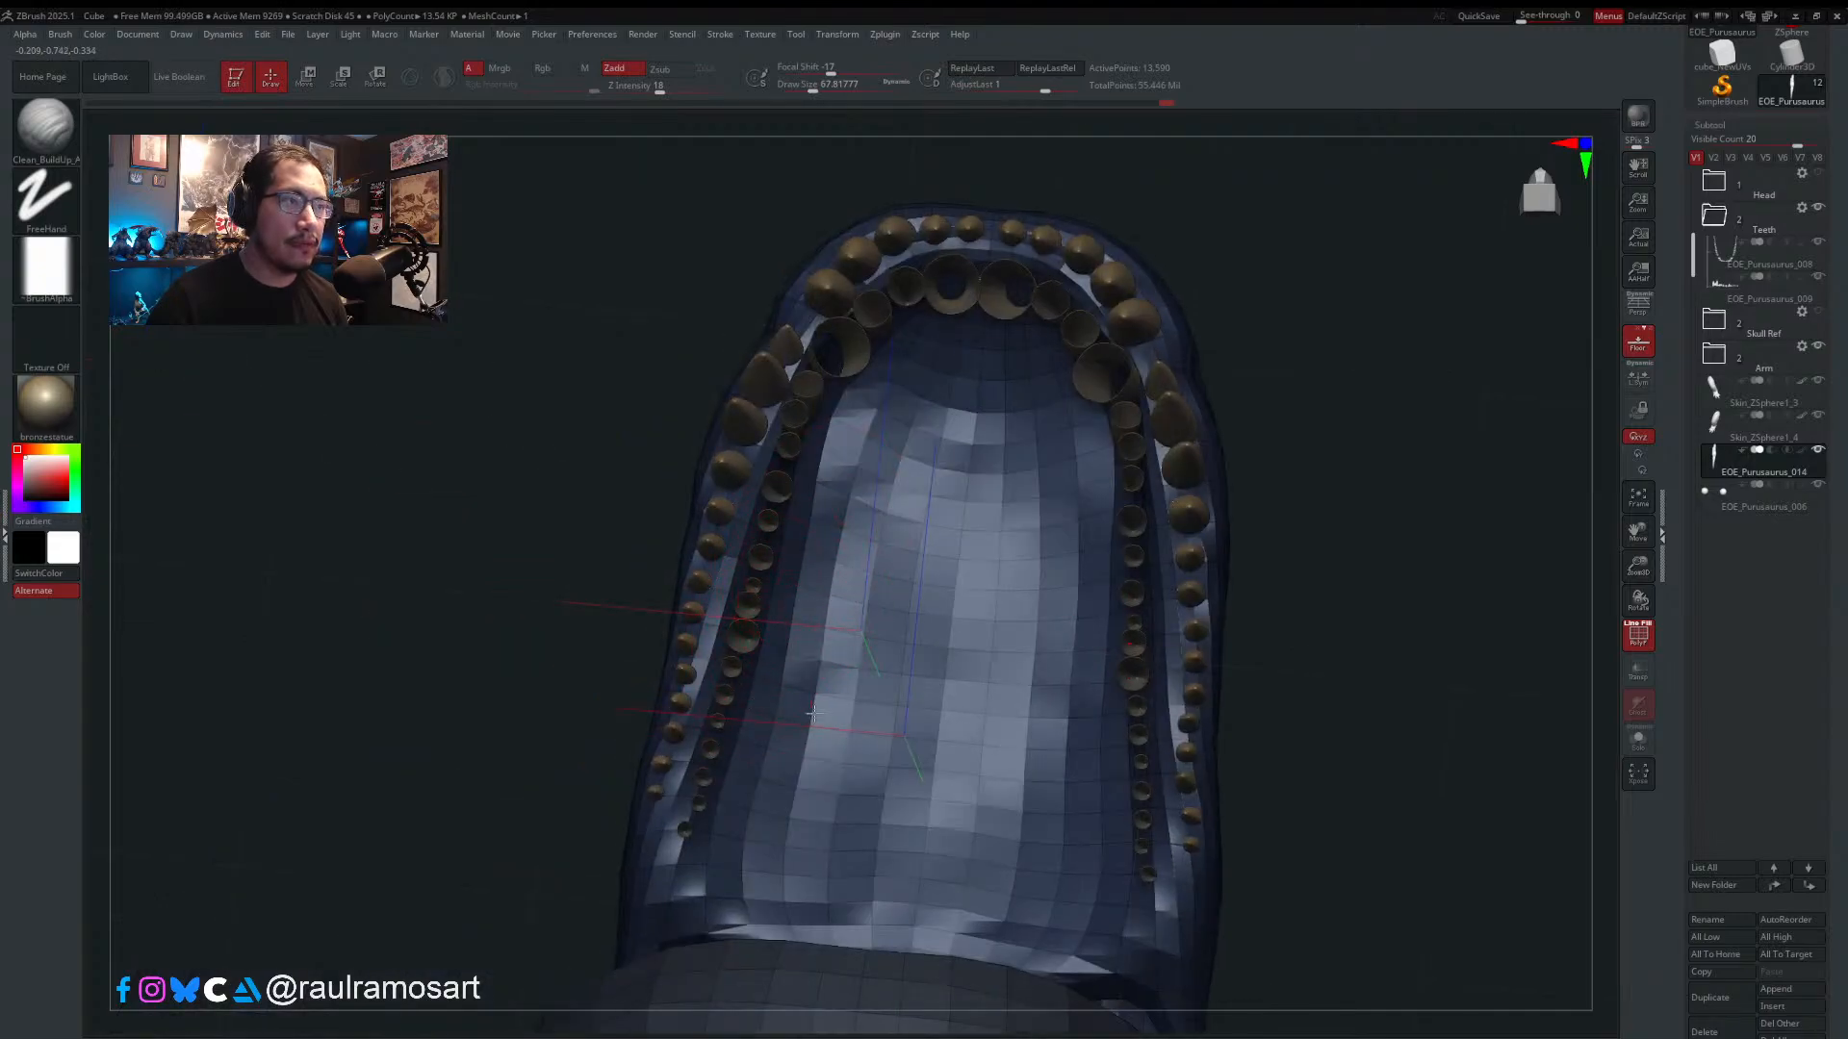
drag(853, 496, 871, 424)
- Reduce the draw size to about 51 and refine the front of the palate around the large lower teeth
right_drag(832, 525, 828, 354)
key(s)
drag(824, 356, 818, 356)
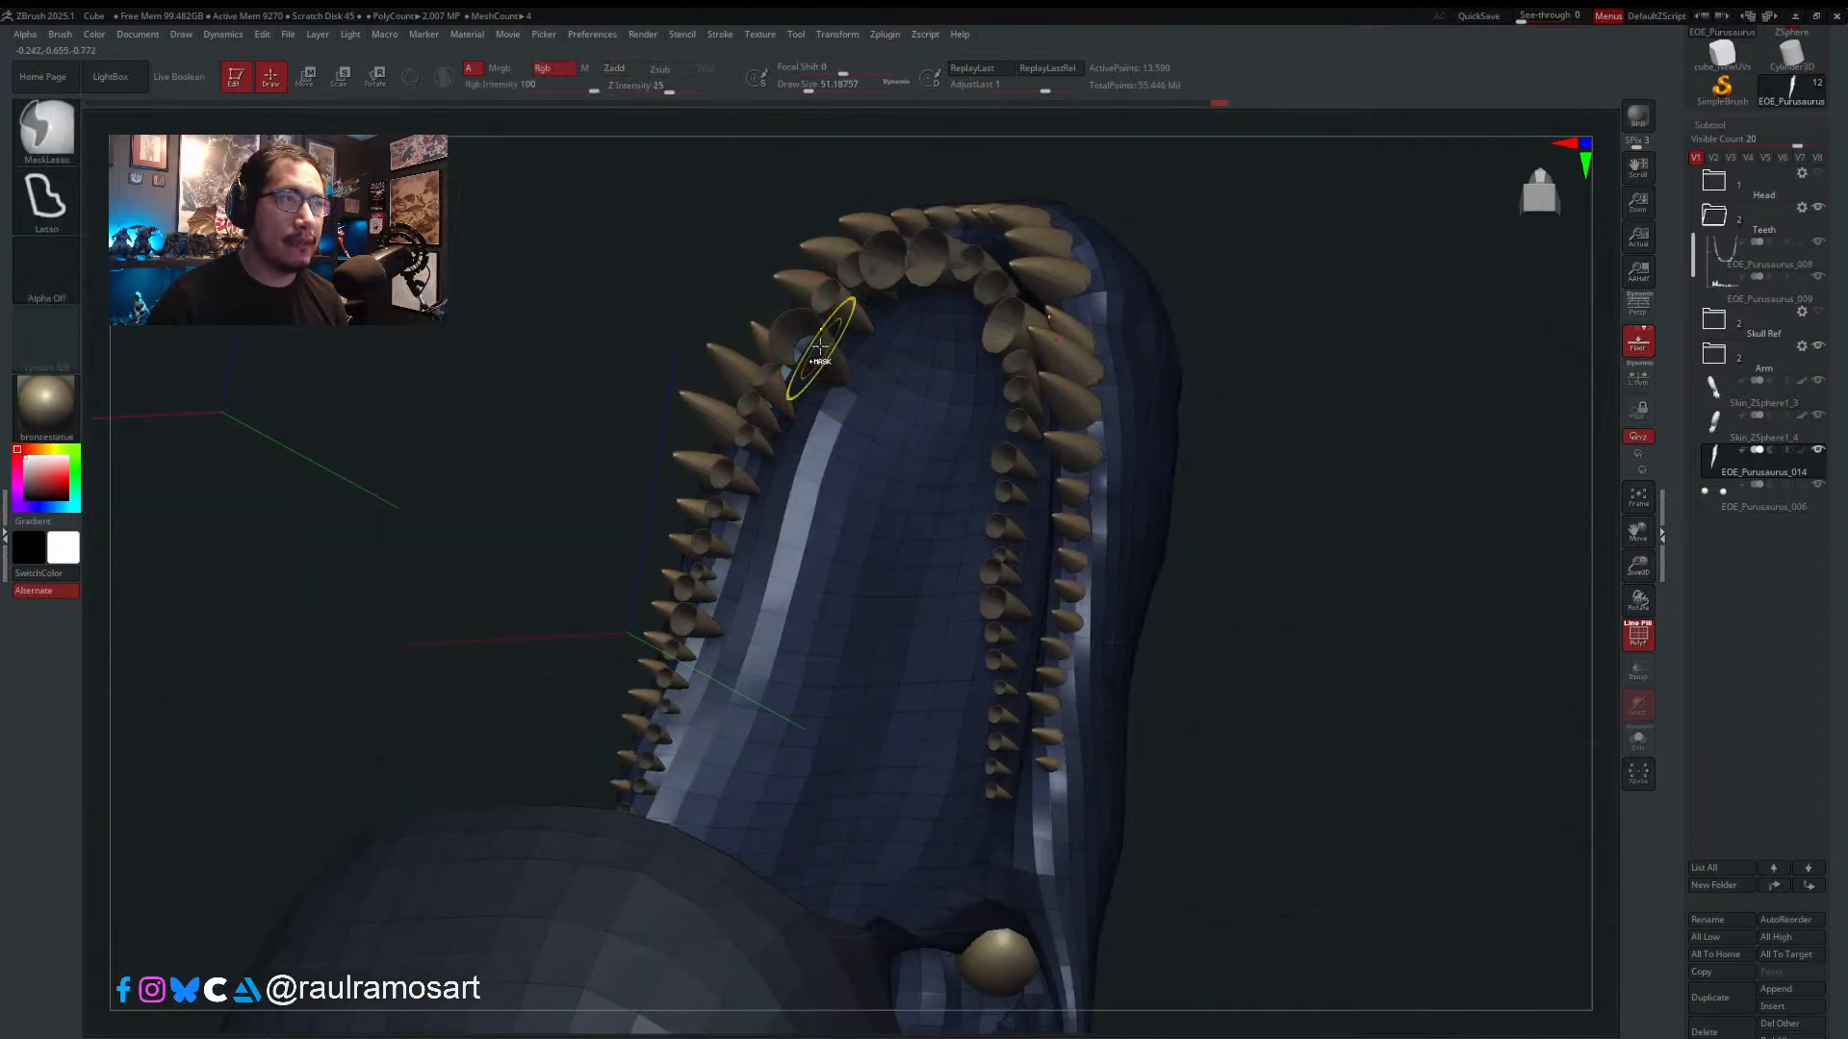
mouse_move(821, 351)
ctrl+right_down()
mouse_move(839, 374)
mouse_move(823, 408)
ctrl+right_up()
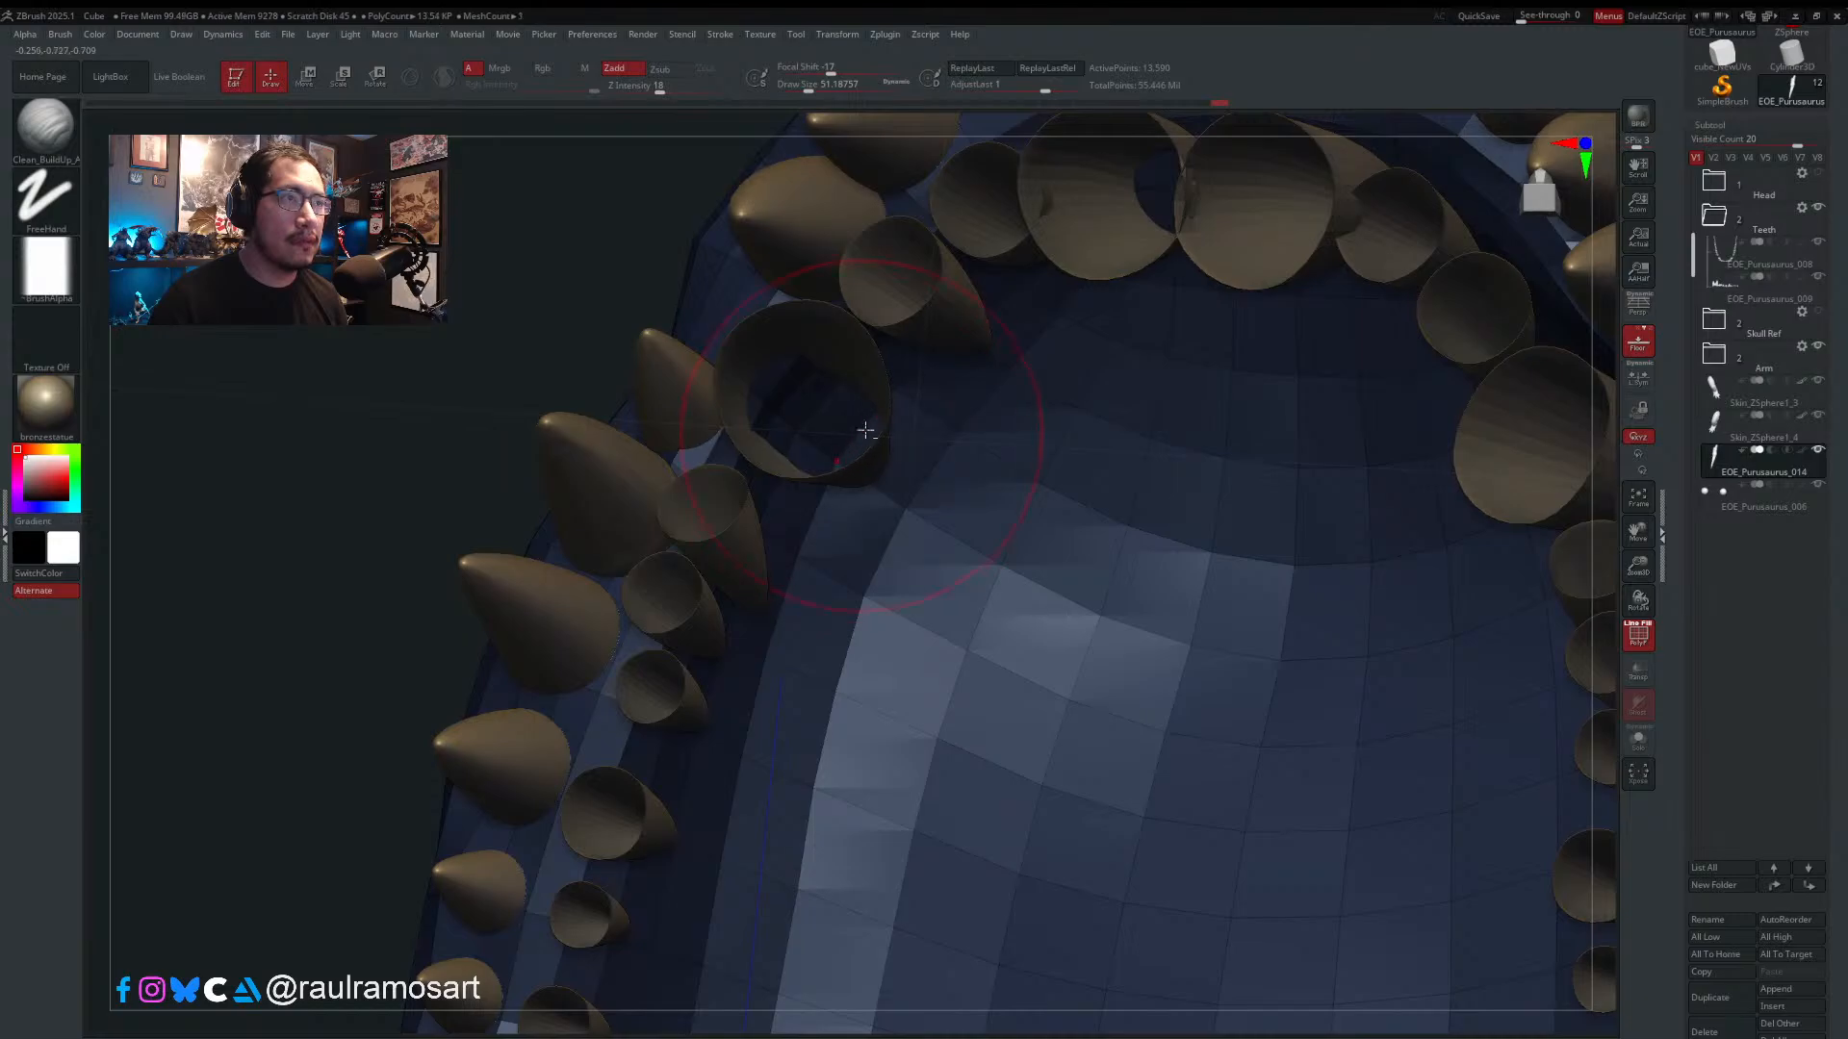
right_drag(866, 433, 935, 473)
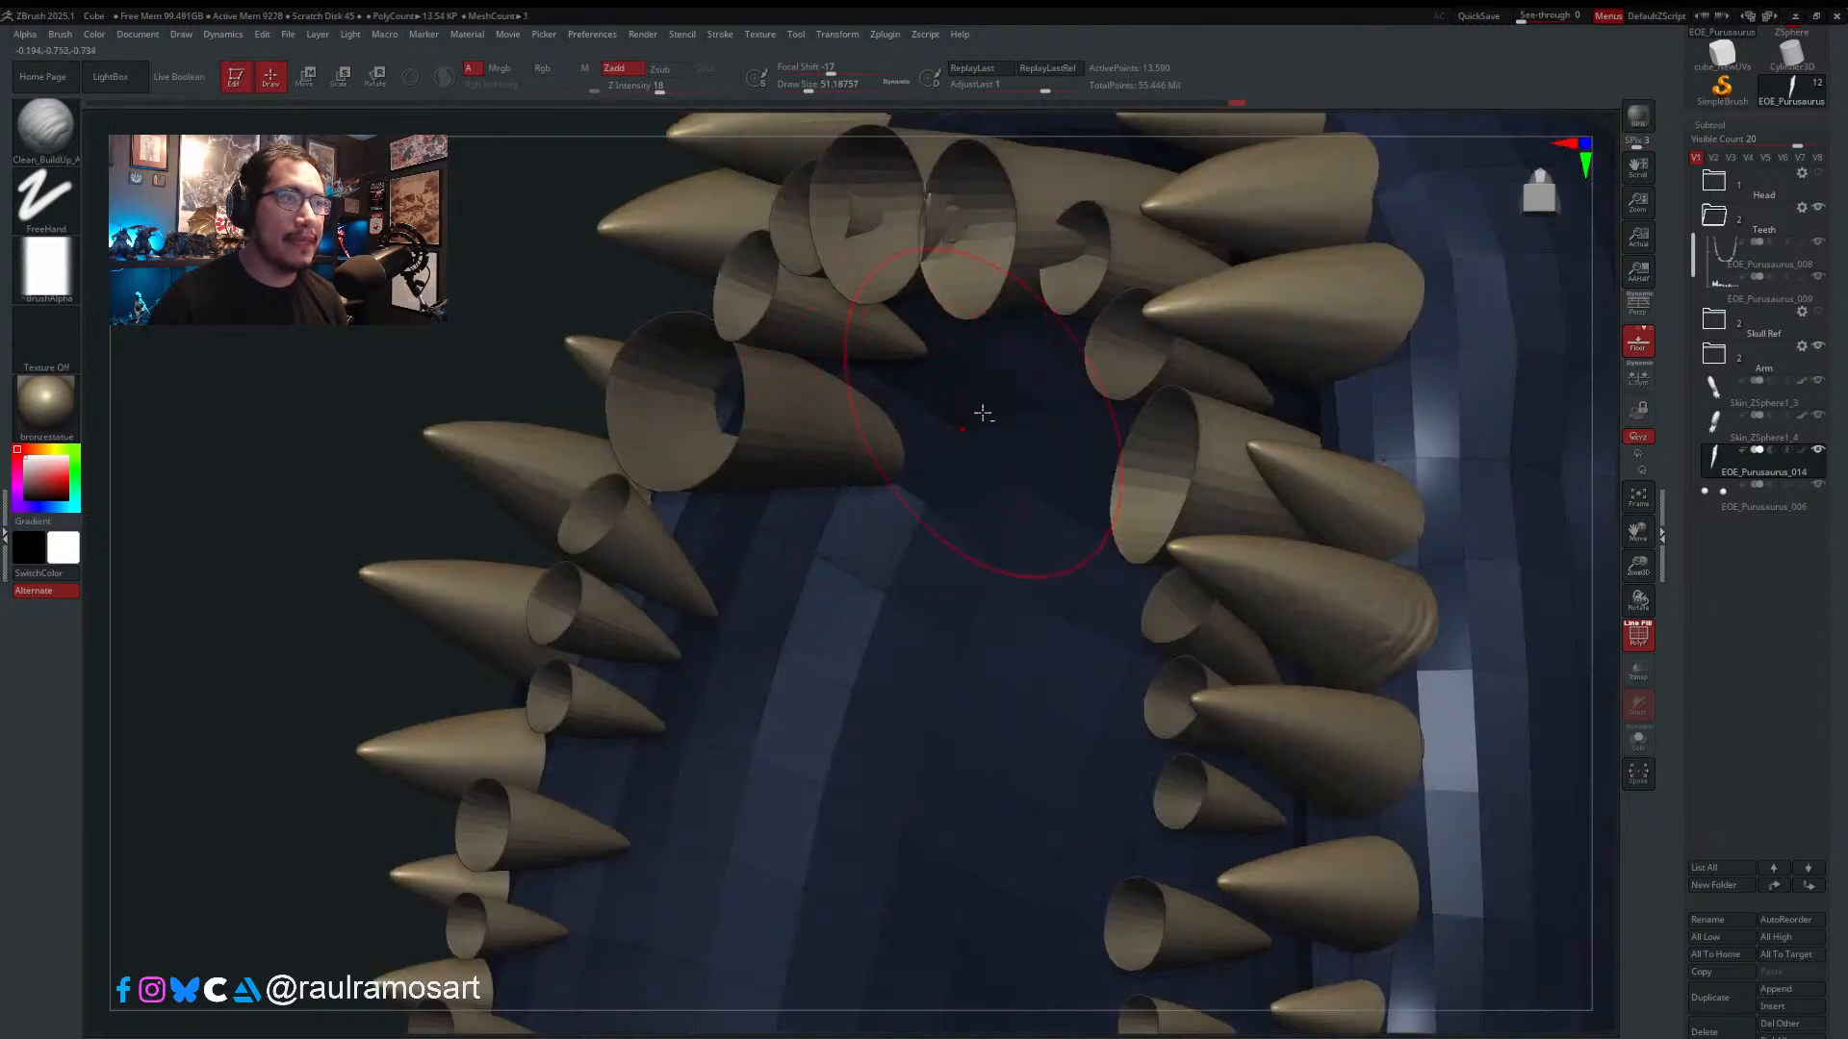
right_drag(982, 408, 973, 363)
right_drag(1031, 286, 962, 468)
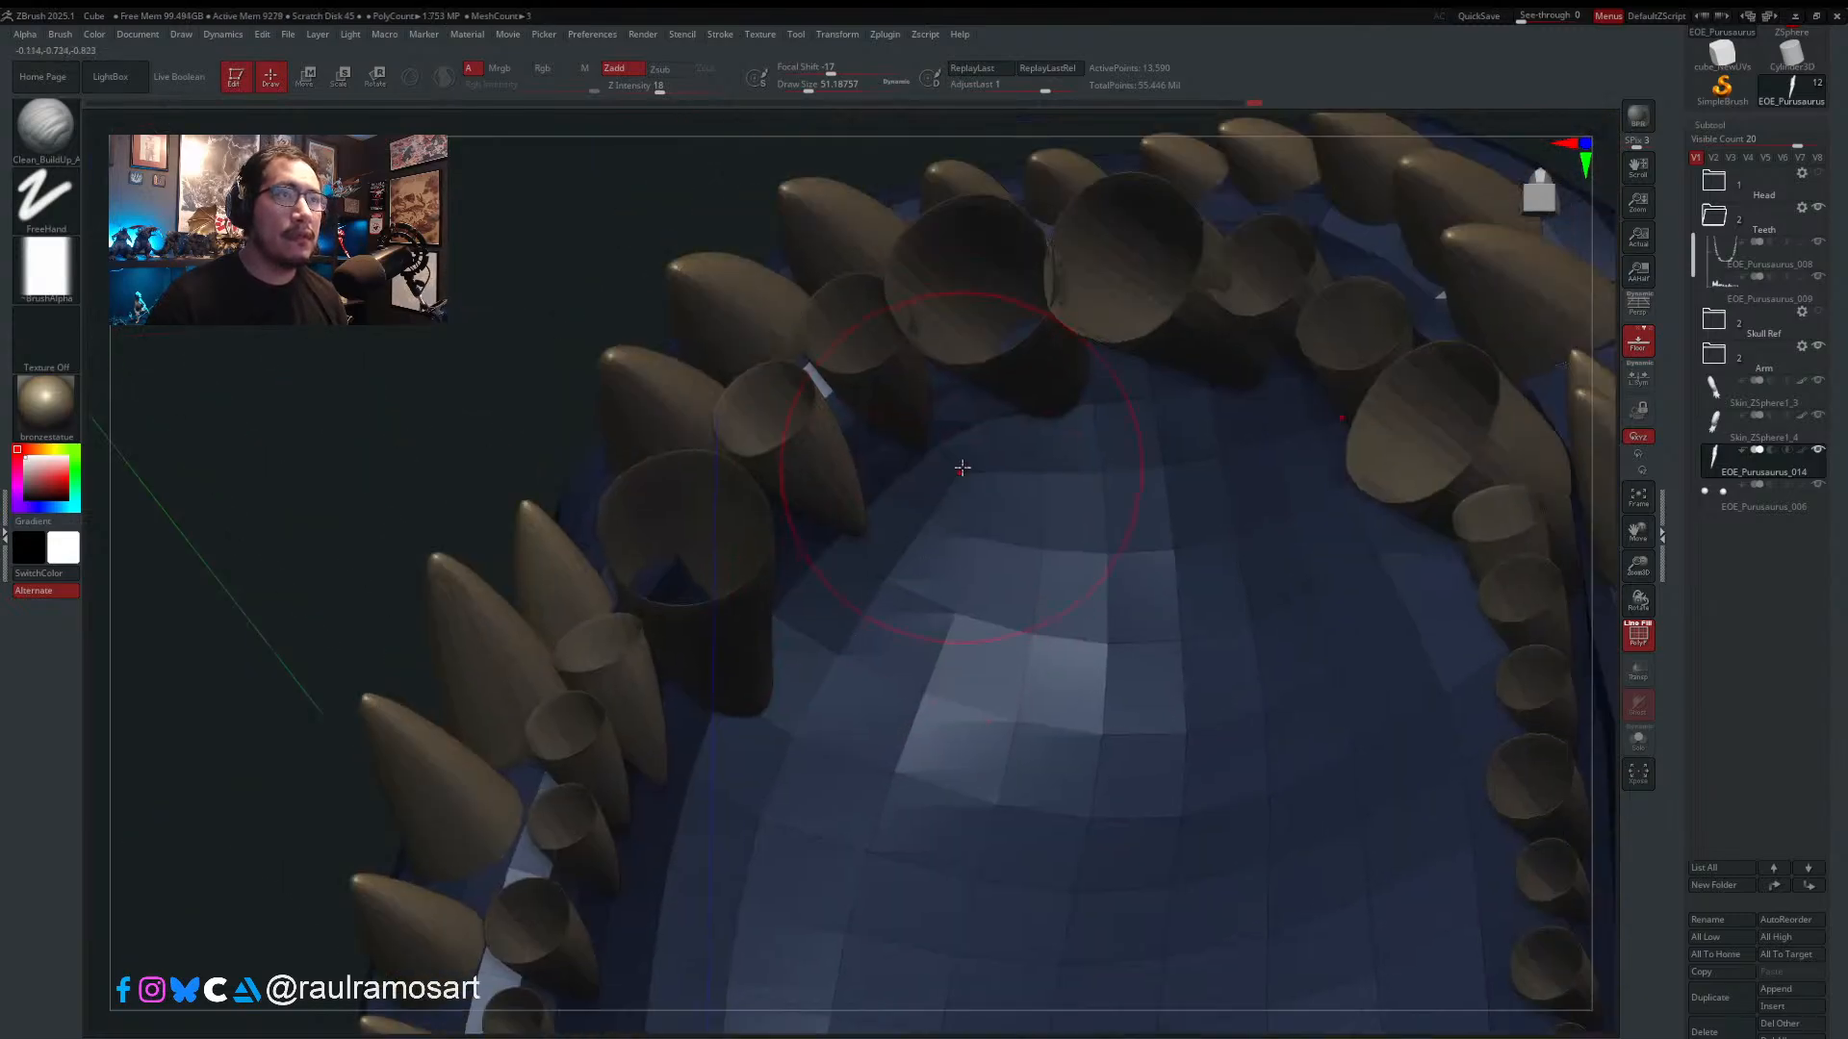
- Examine the underside of the neck and body, then return to a straight view of the palate
right_drag(1094, 387, 1101, 287)
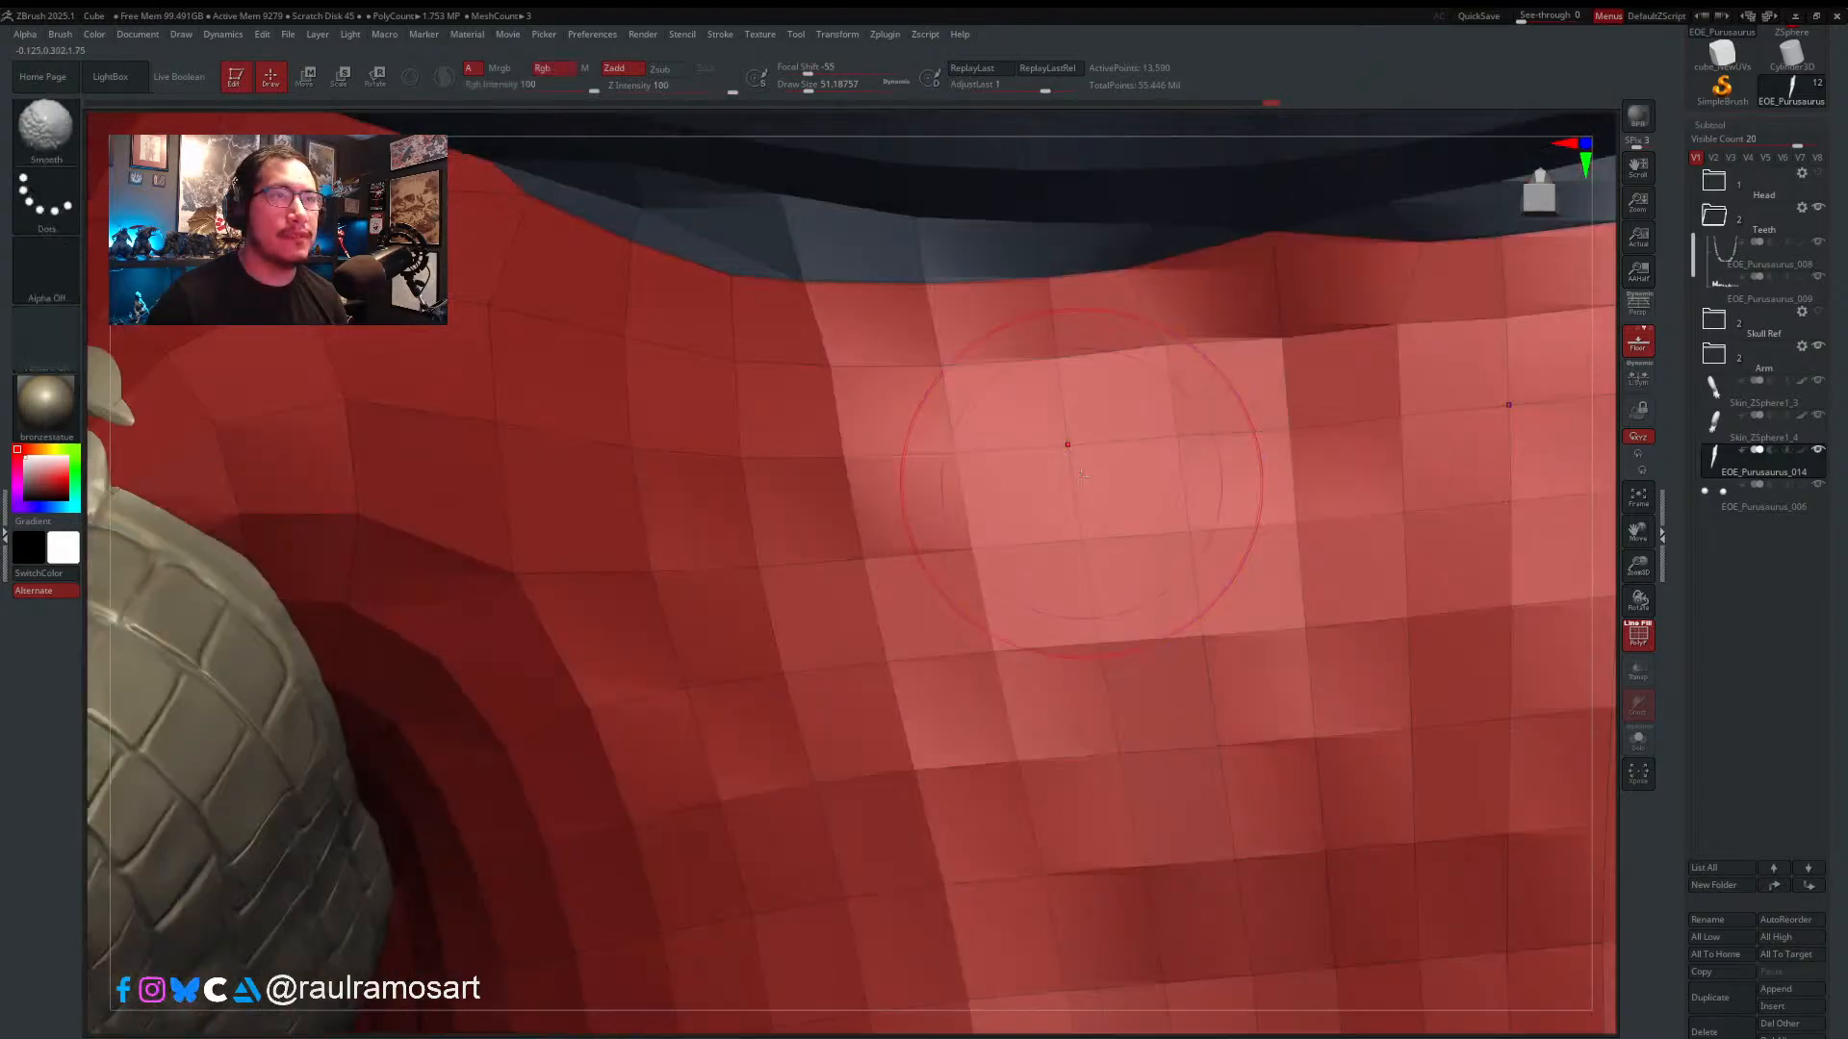
key(ctrl)
ctrl+right_drag(1018, 261, 1012, 207)
alt+right_drag(1012, 206, 993, 664)
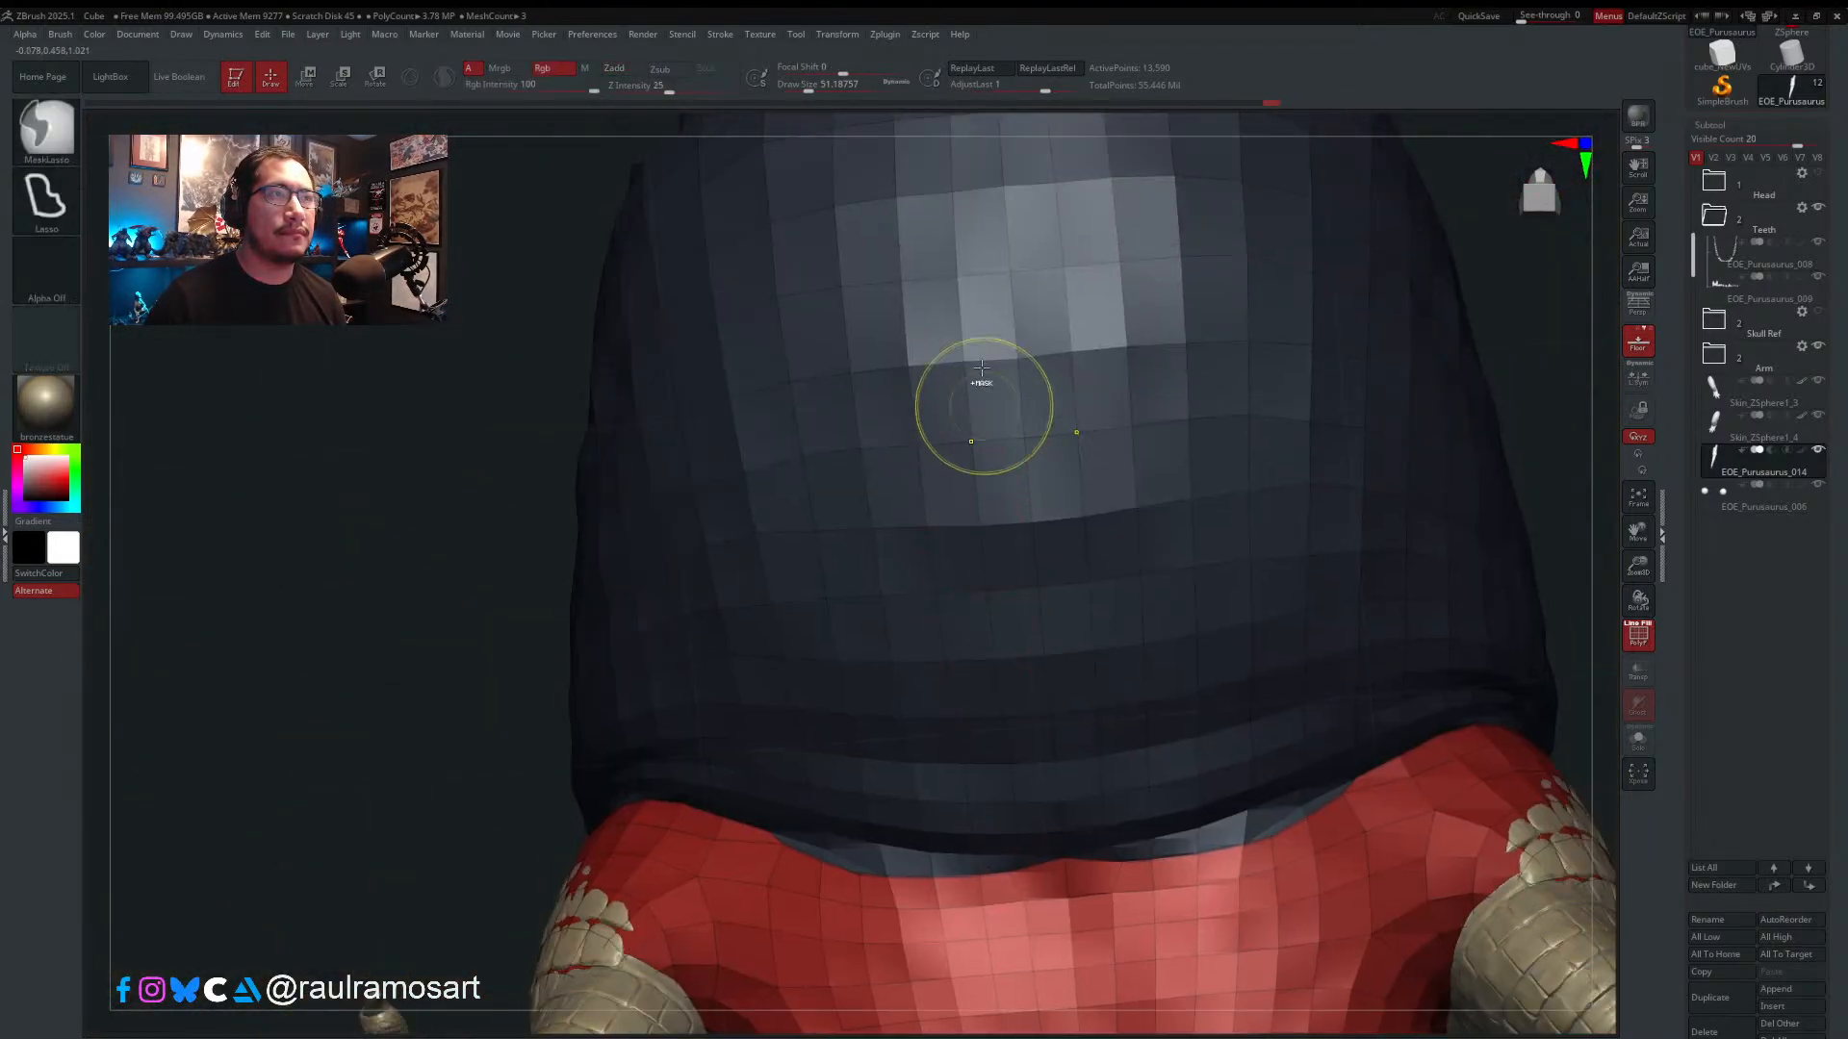
ctrl+right_drag(981, 396, 974, 471)
alt+right_drag(974, 472, 920, 400)
right_drag(930, 713, 926, 520)
mouse_move(924, 434)
right_down()
mouse_move(851, 501)
mouse_move(899, 280)
mouse_move(885, 539)
mouse_move(907, 467)
mouse_move(859, 423)
mouse_move(847, 541)
right_up()
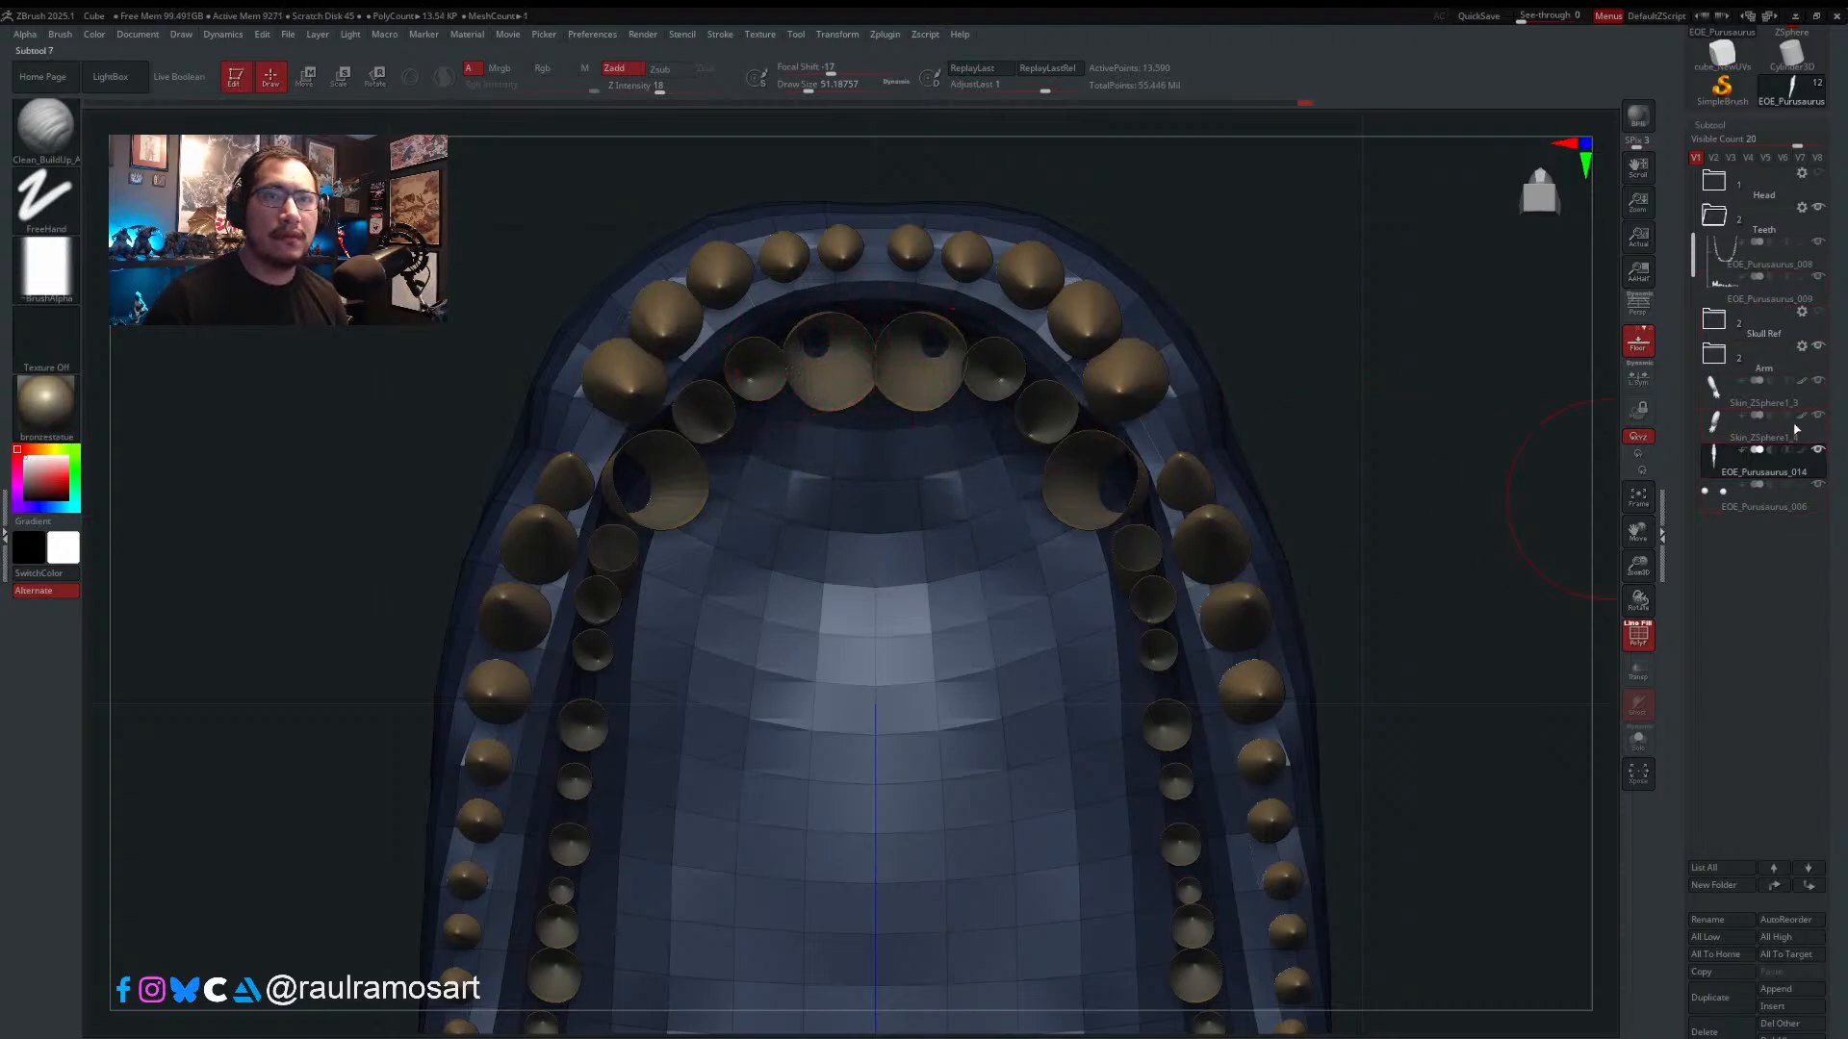
- Hide the lower teeth subtool EOE_Purusaurus_009 and sculpt the front of the palate behind the upper front teeth with Clean_BuildUp
click(1813, 284)
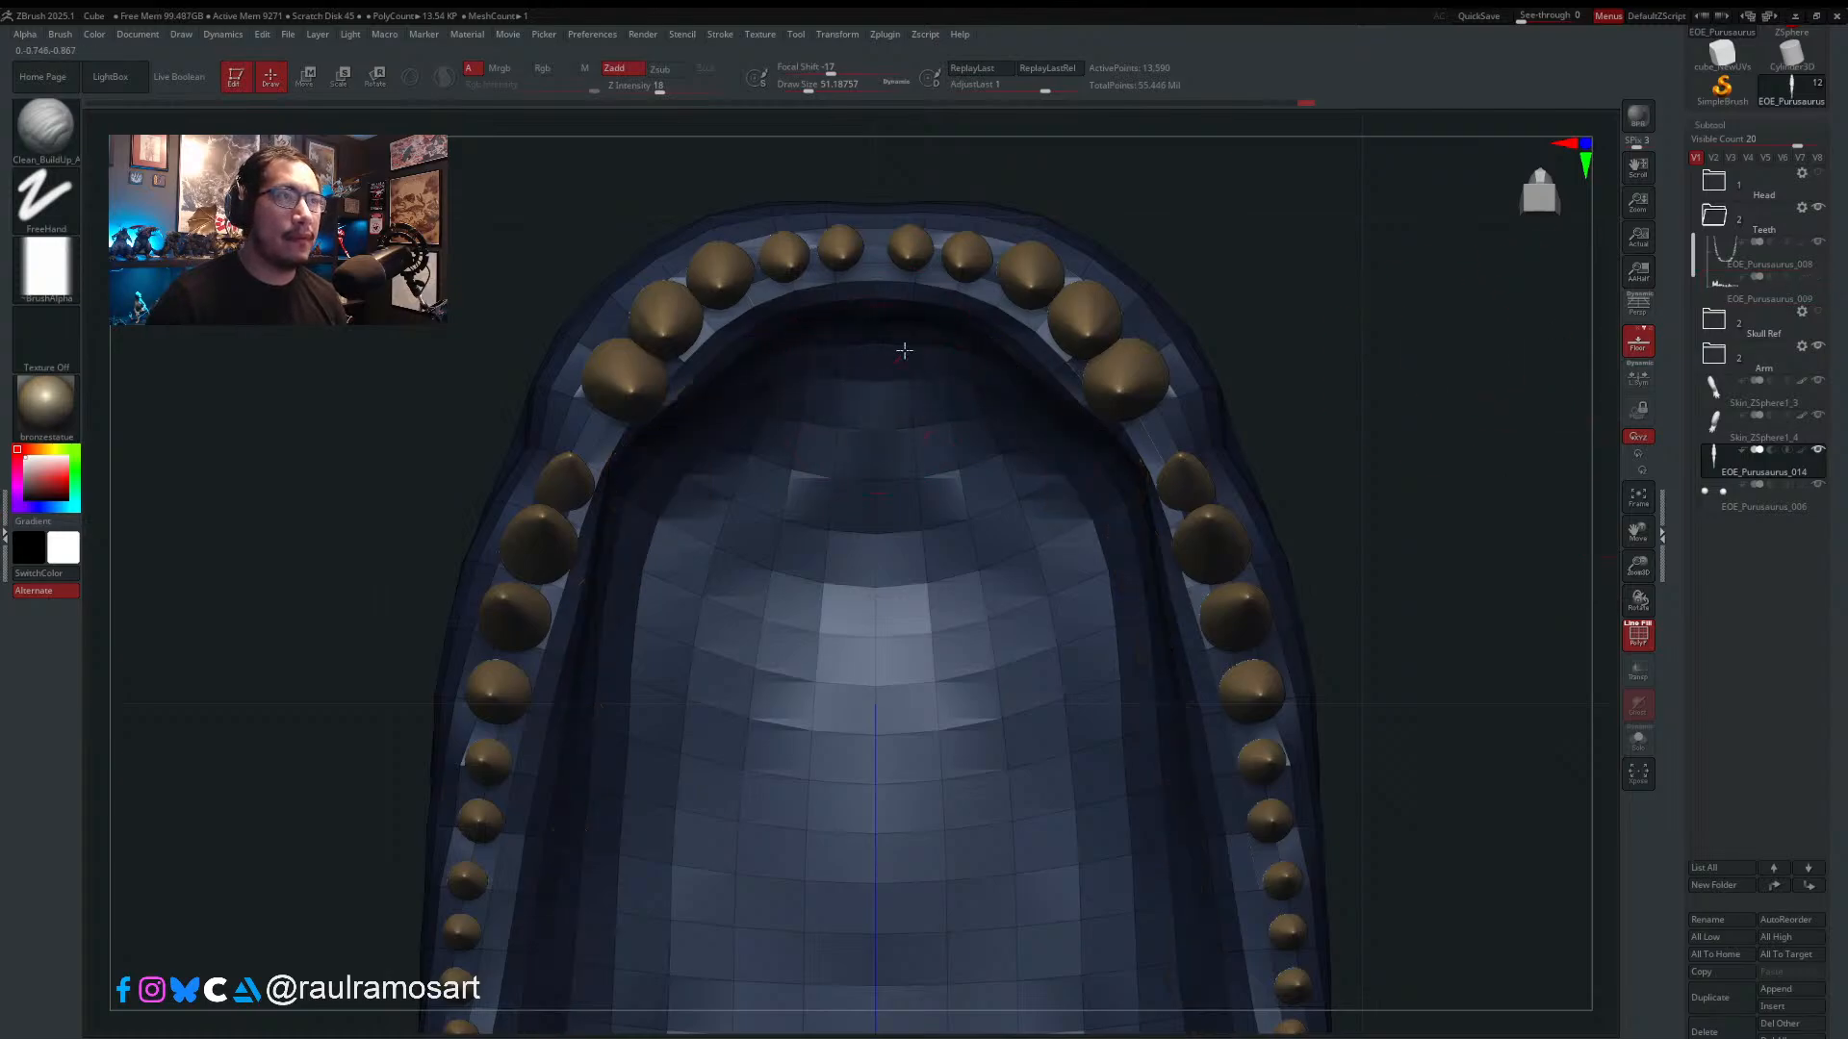
mouse_move(842, 429)
alt+mouse_down()
mouse_move(828, 457)
mouse_move(876, 453)
mouse_move(817, 481)
alt+mouse_up()
right_drag(804, 332, 855, 323)
drag(855, 323, 736, 364)
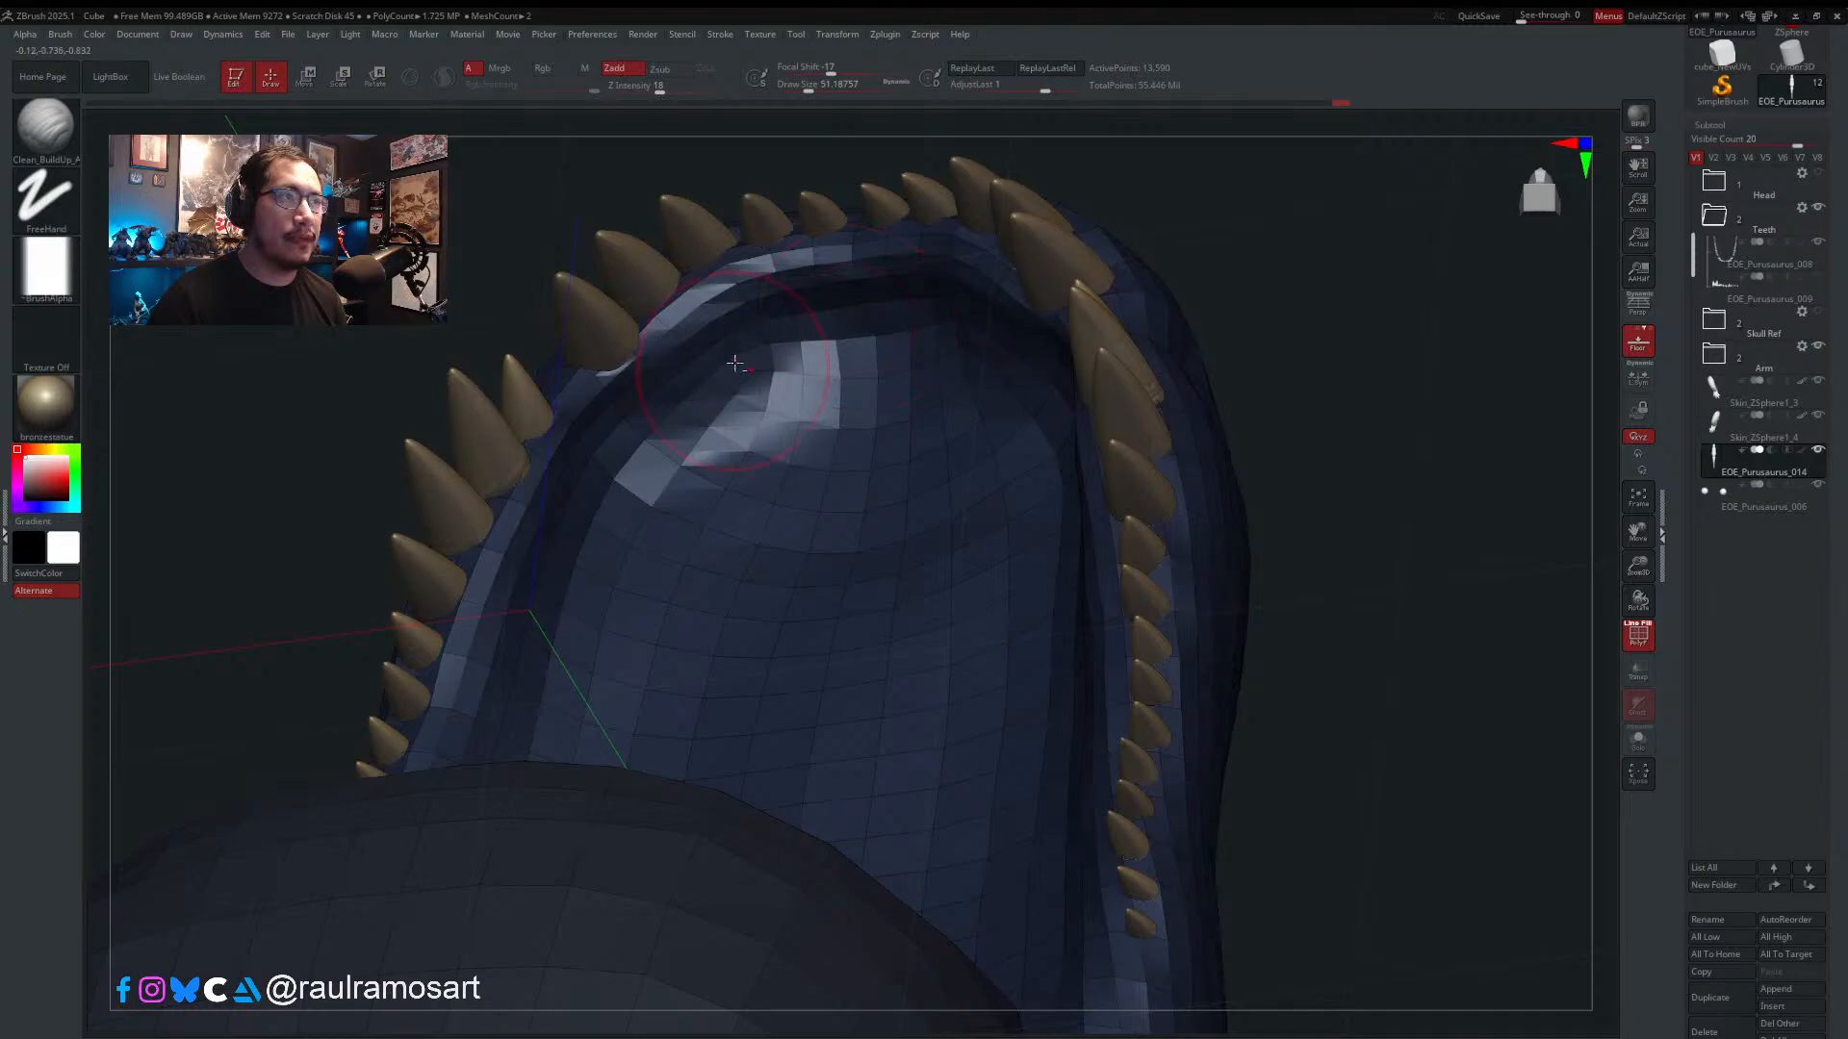
mouse_move(736, 364)
right_down()
mouse_move(639, 362)
mouse_move(647, 404)
mouse_move(579, 426)
right_up()
right_drag(702, 370, 898, 319)
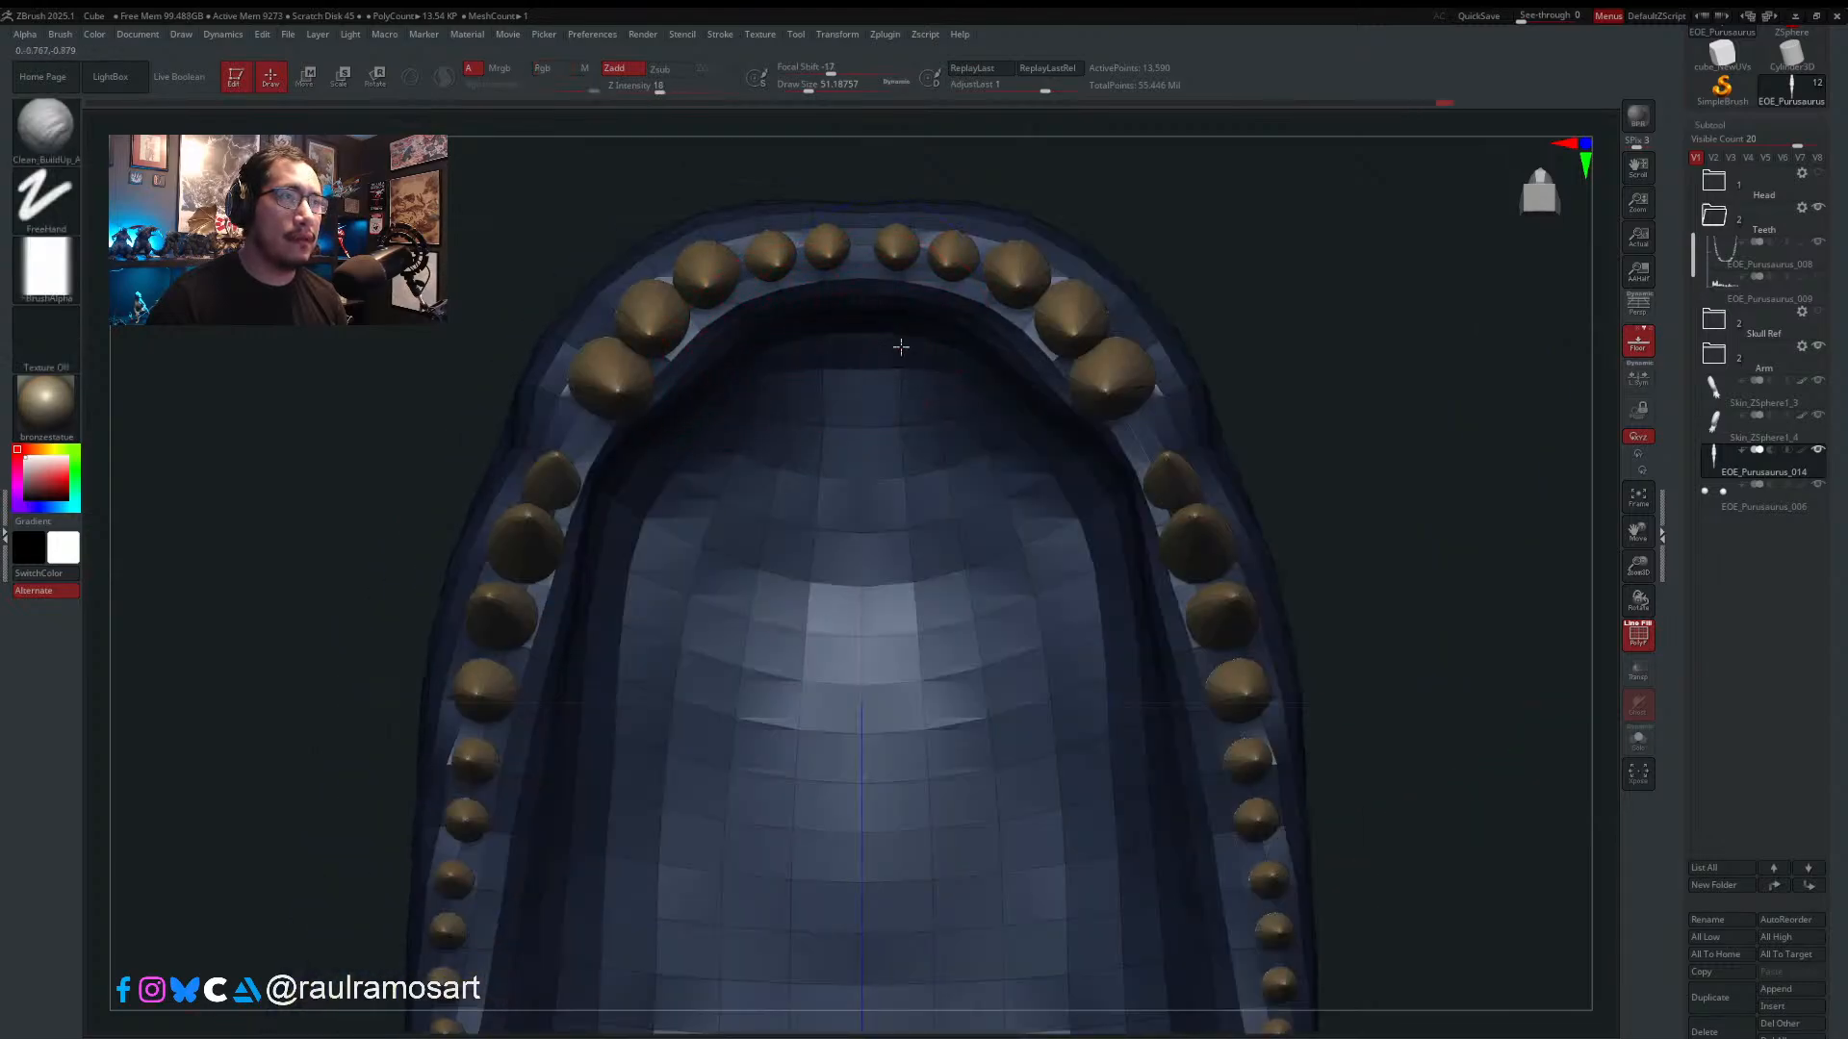
right_drag(788, 405, 745, 392)
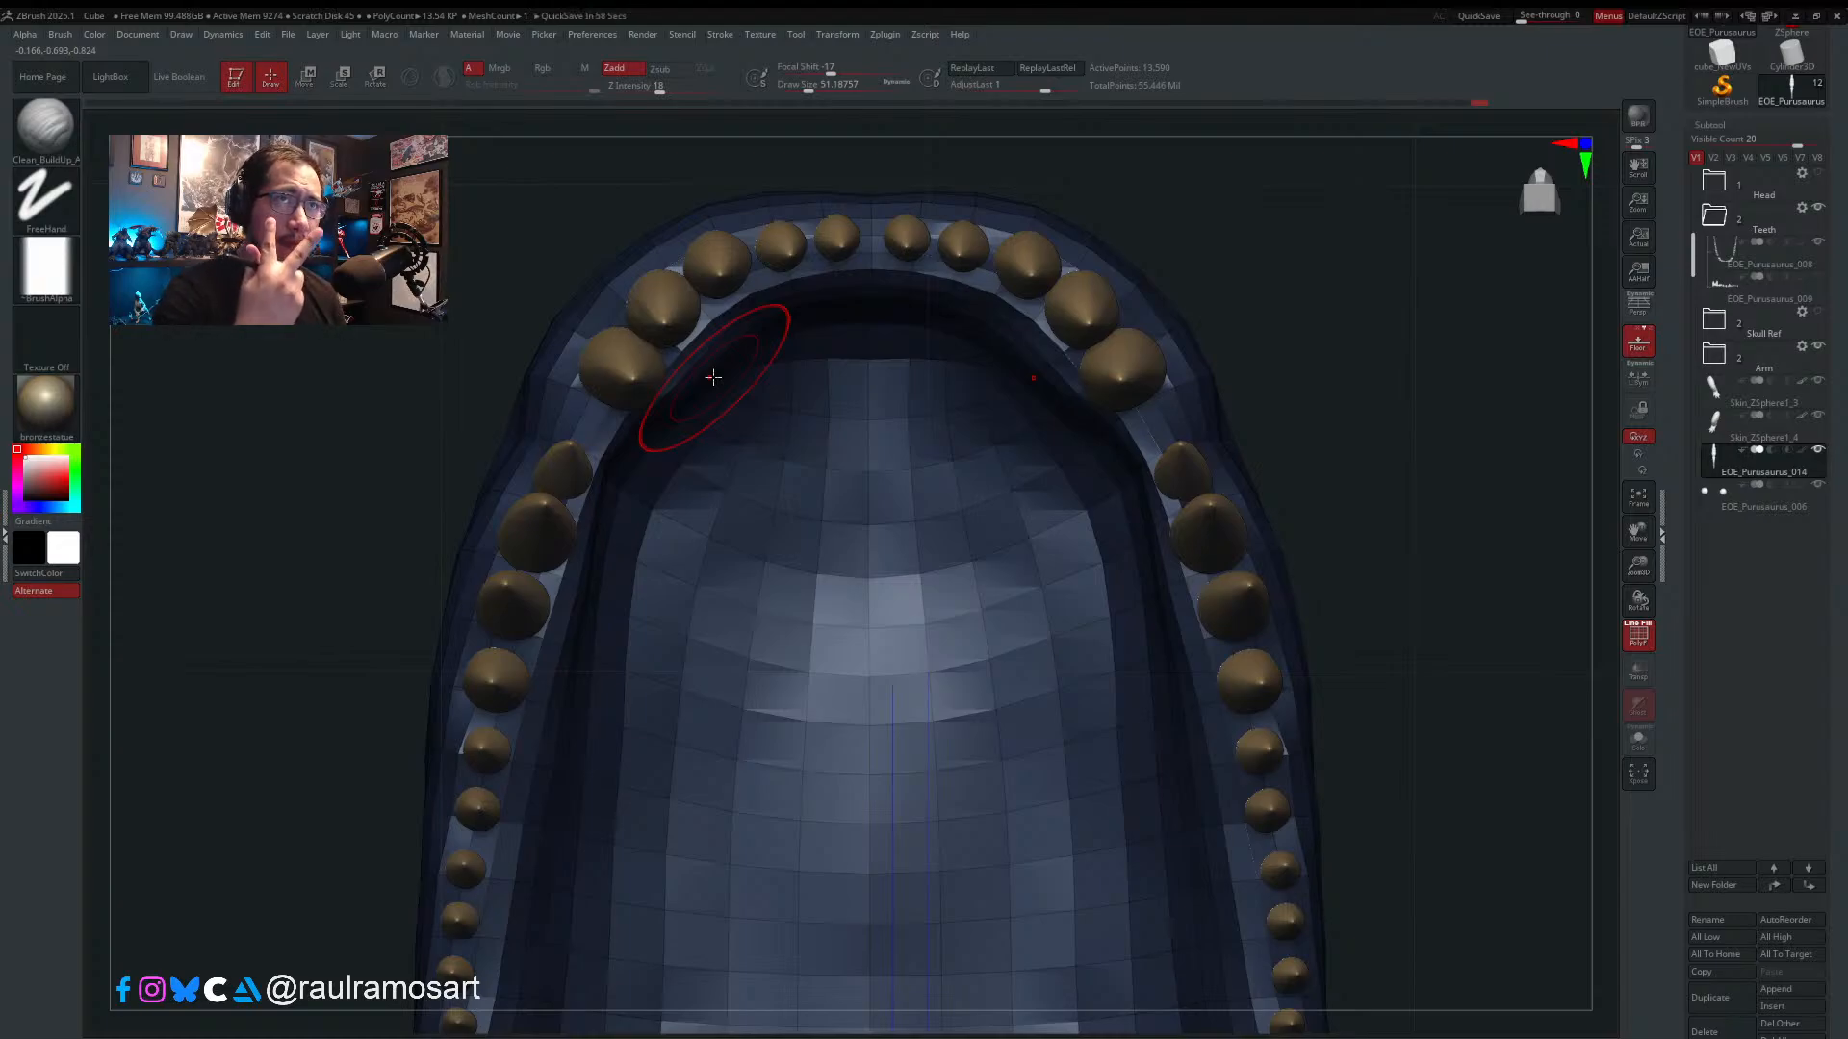
- Shape the opposite side of the front palate, adding volume and carving the recess behind the teeth
mouse_move(785, 501)
right_down()
mouse_move(737, 378)
mouse_move(743, 317)
mouse_move(866, 332)
mouse_move(996, 274)
right_up()
right_drag(907, 401, 1015, 360)
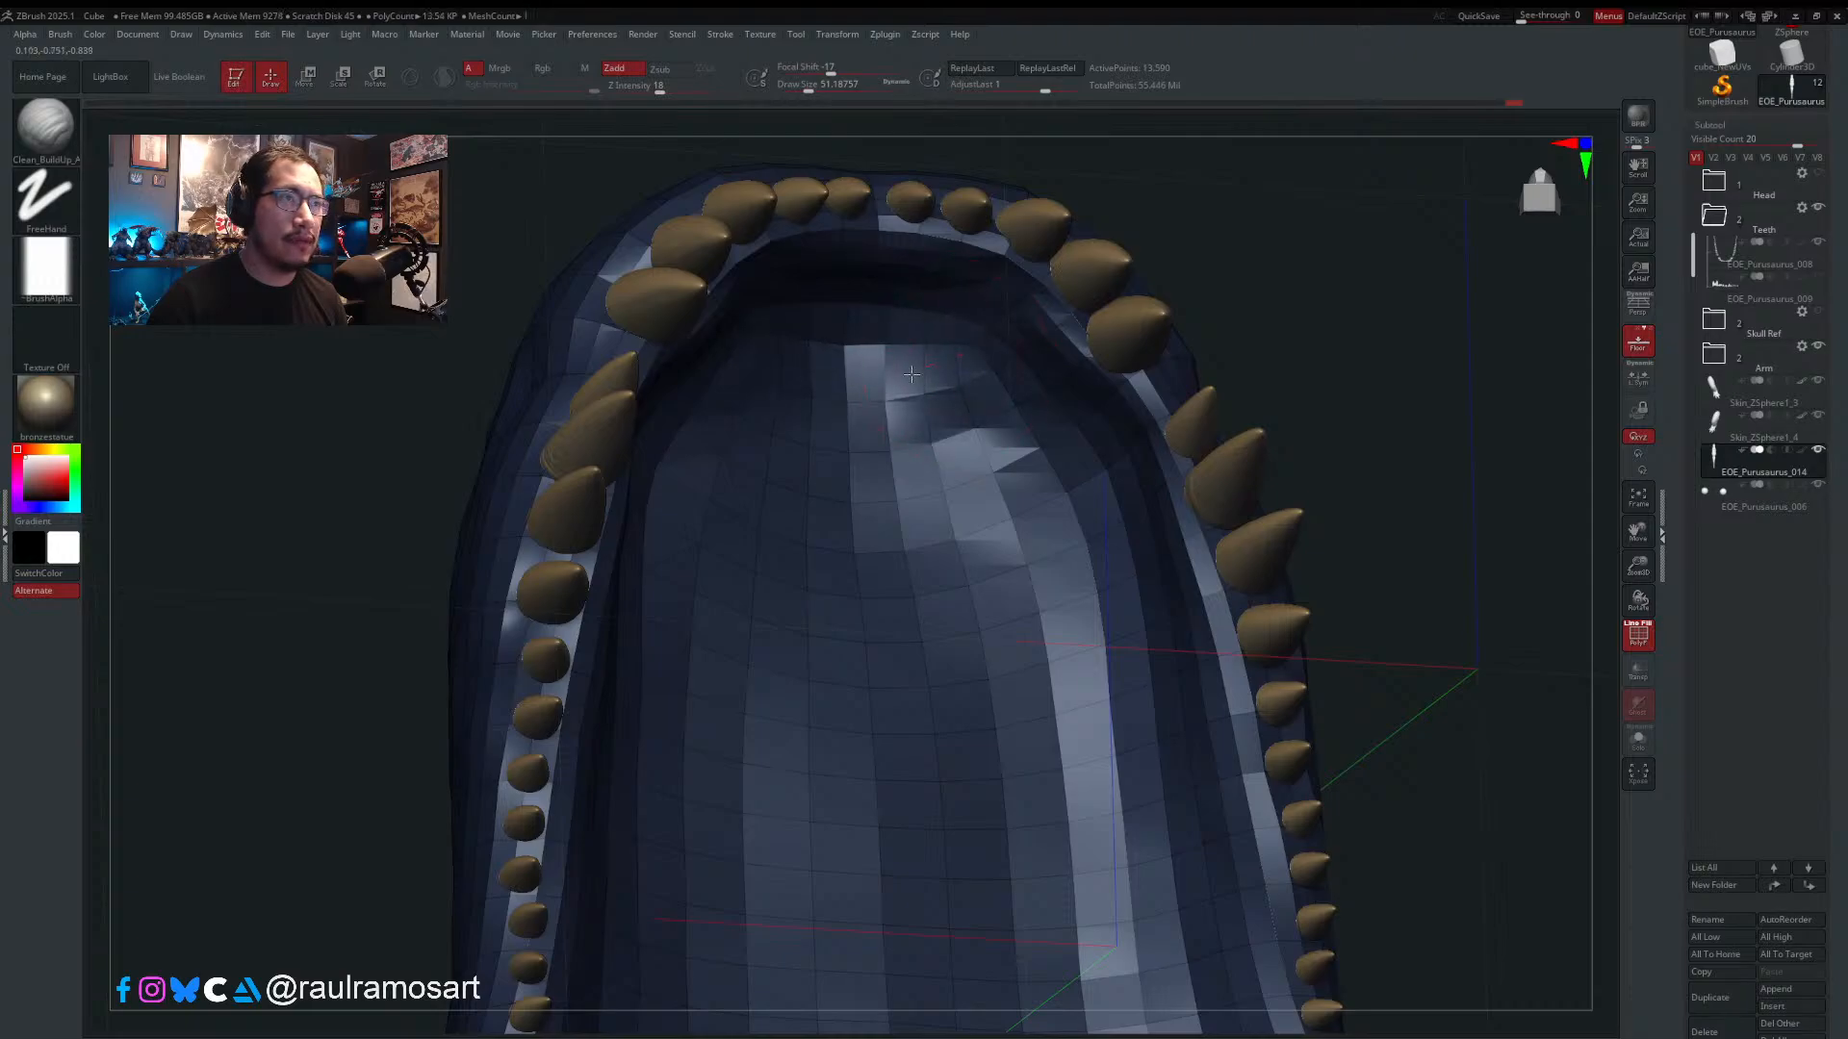
drag(949, 411, 1016, 413)
right_drag(1018, 414, 1007, 502)
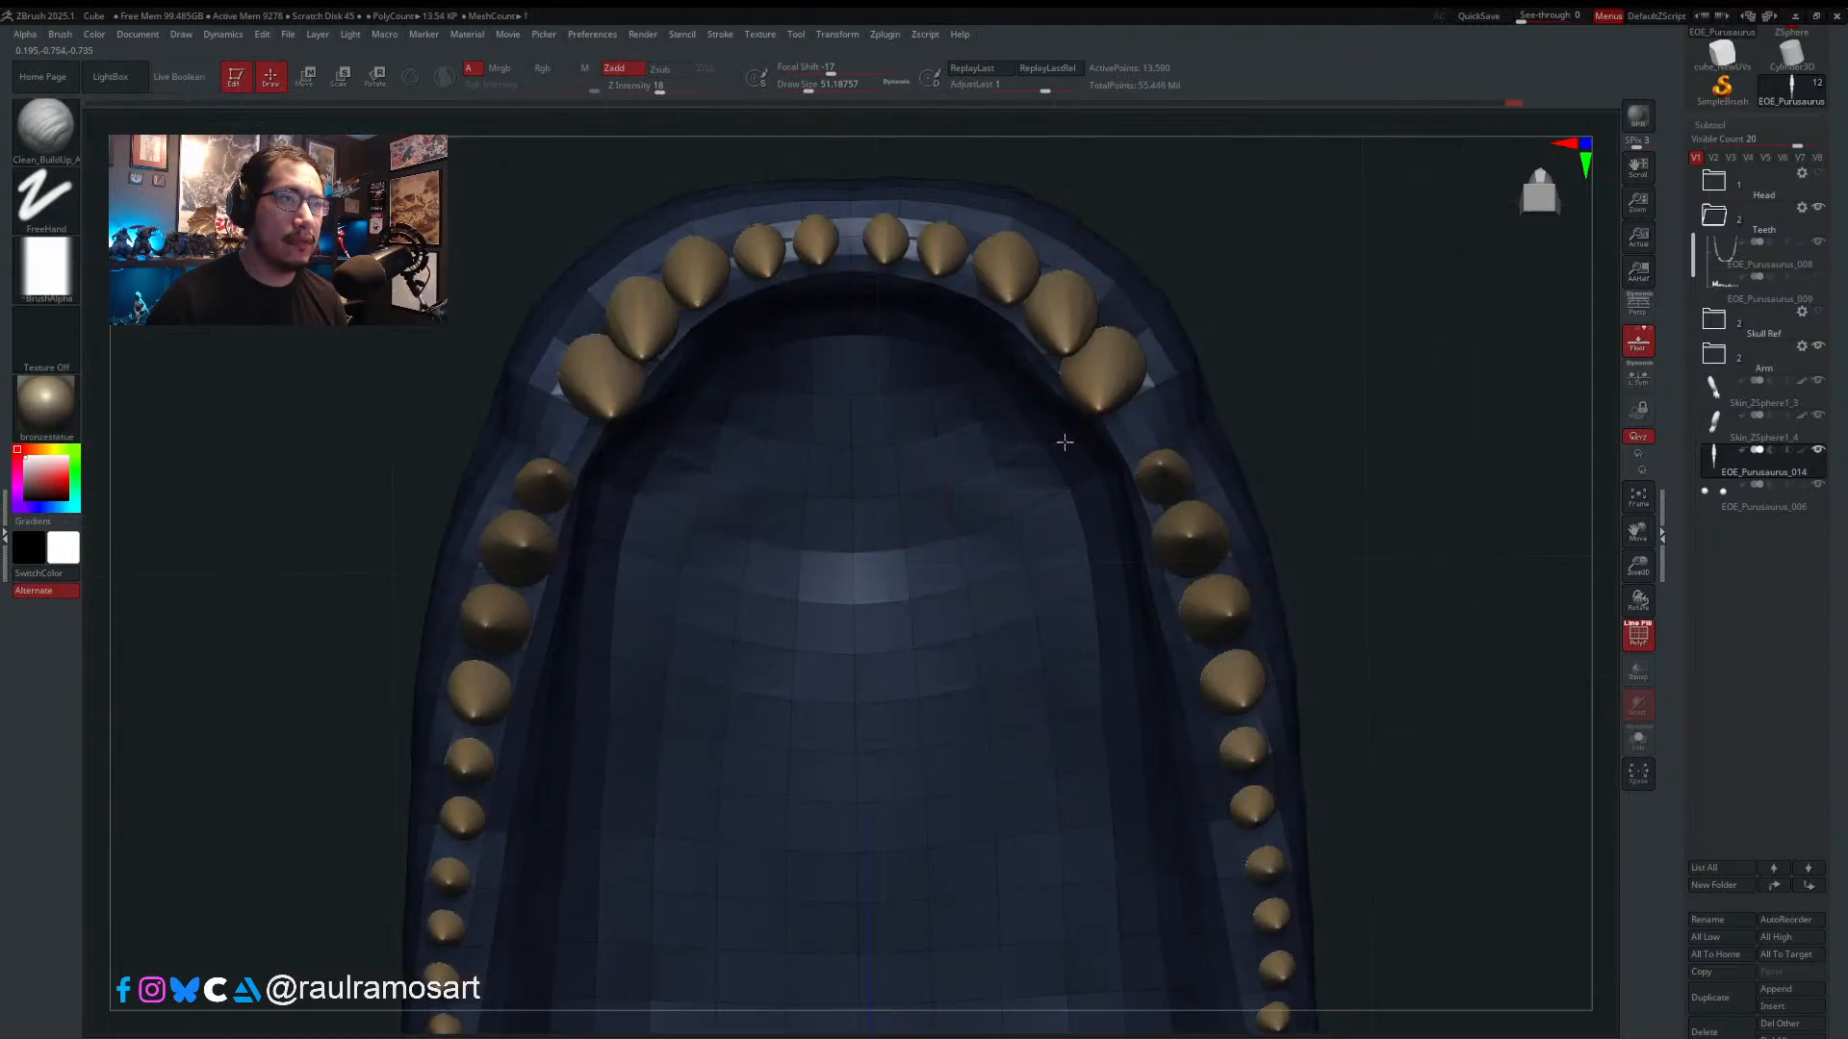
right_drag(1065, 443, 1072, 431)
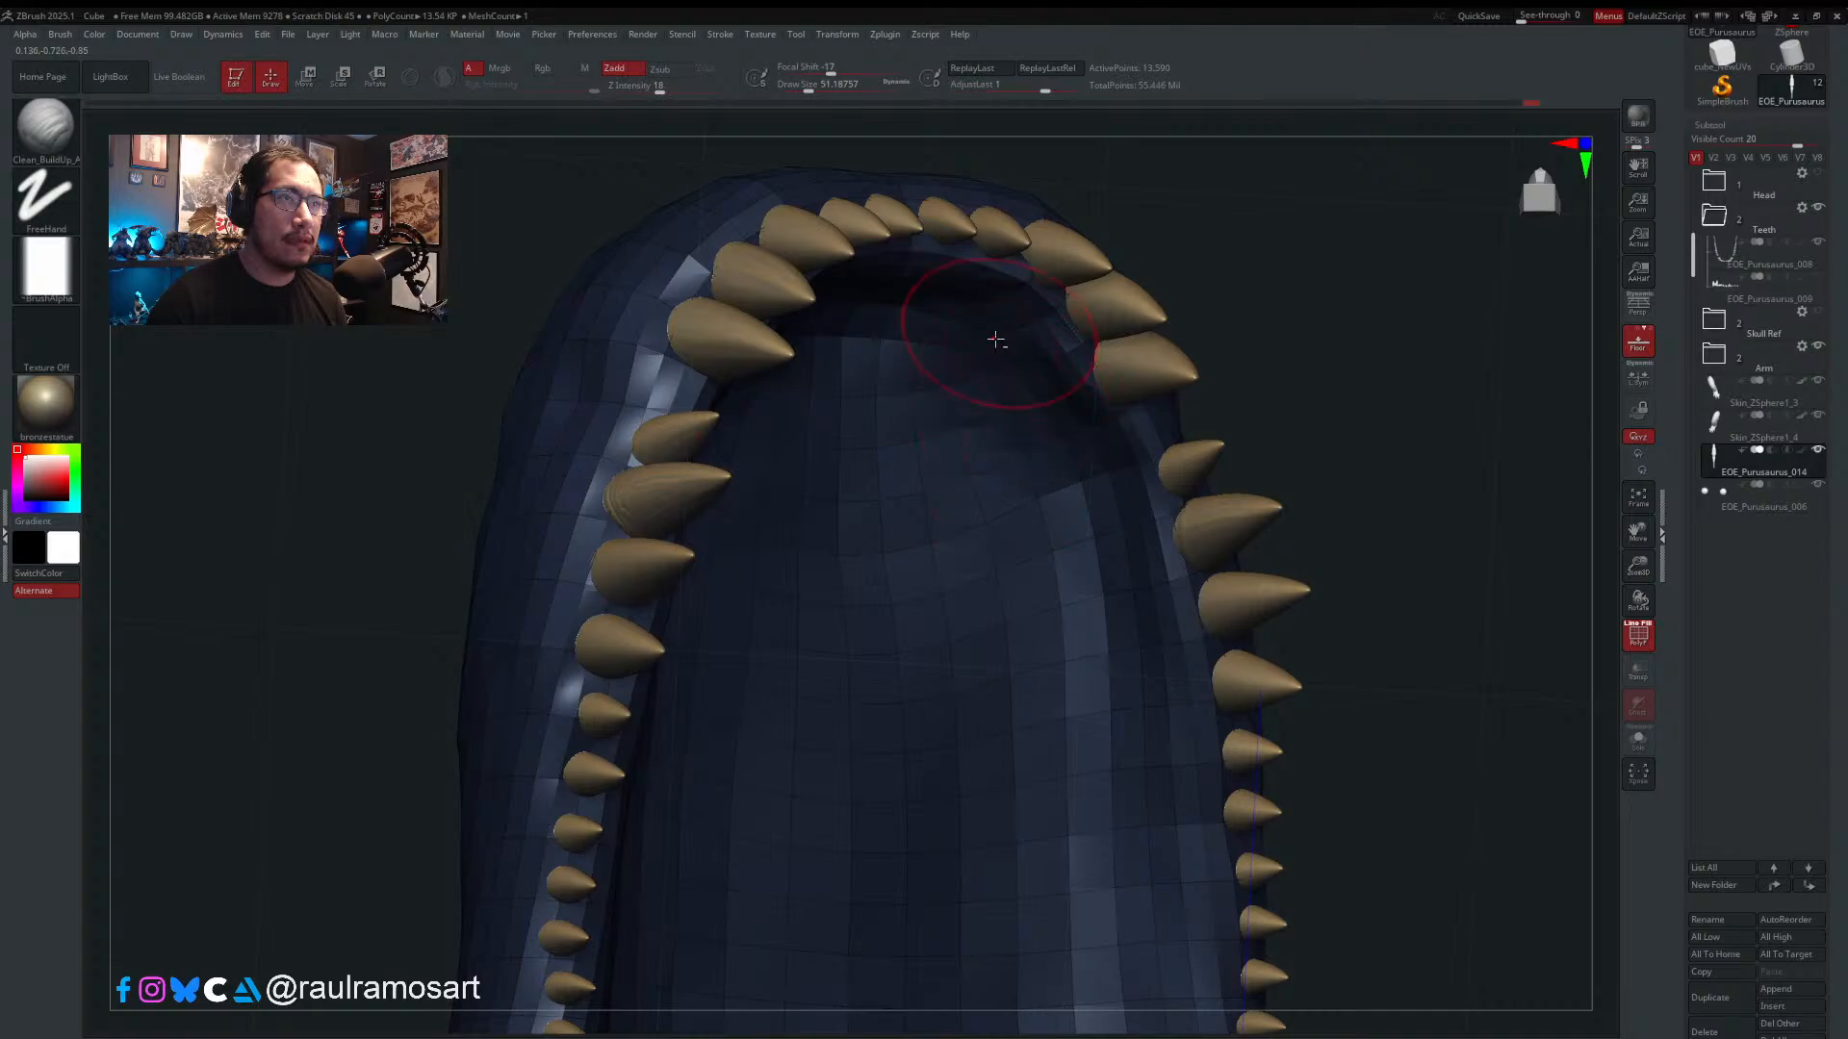
alt+drag(995, 338, 959, 343)
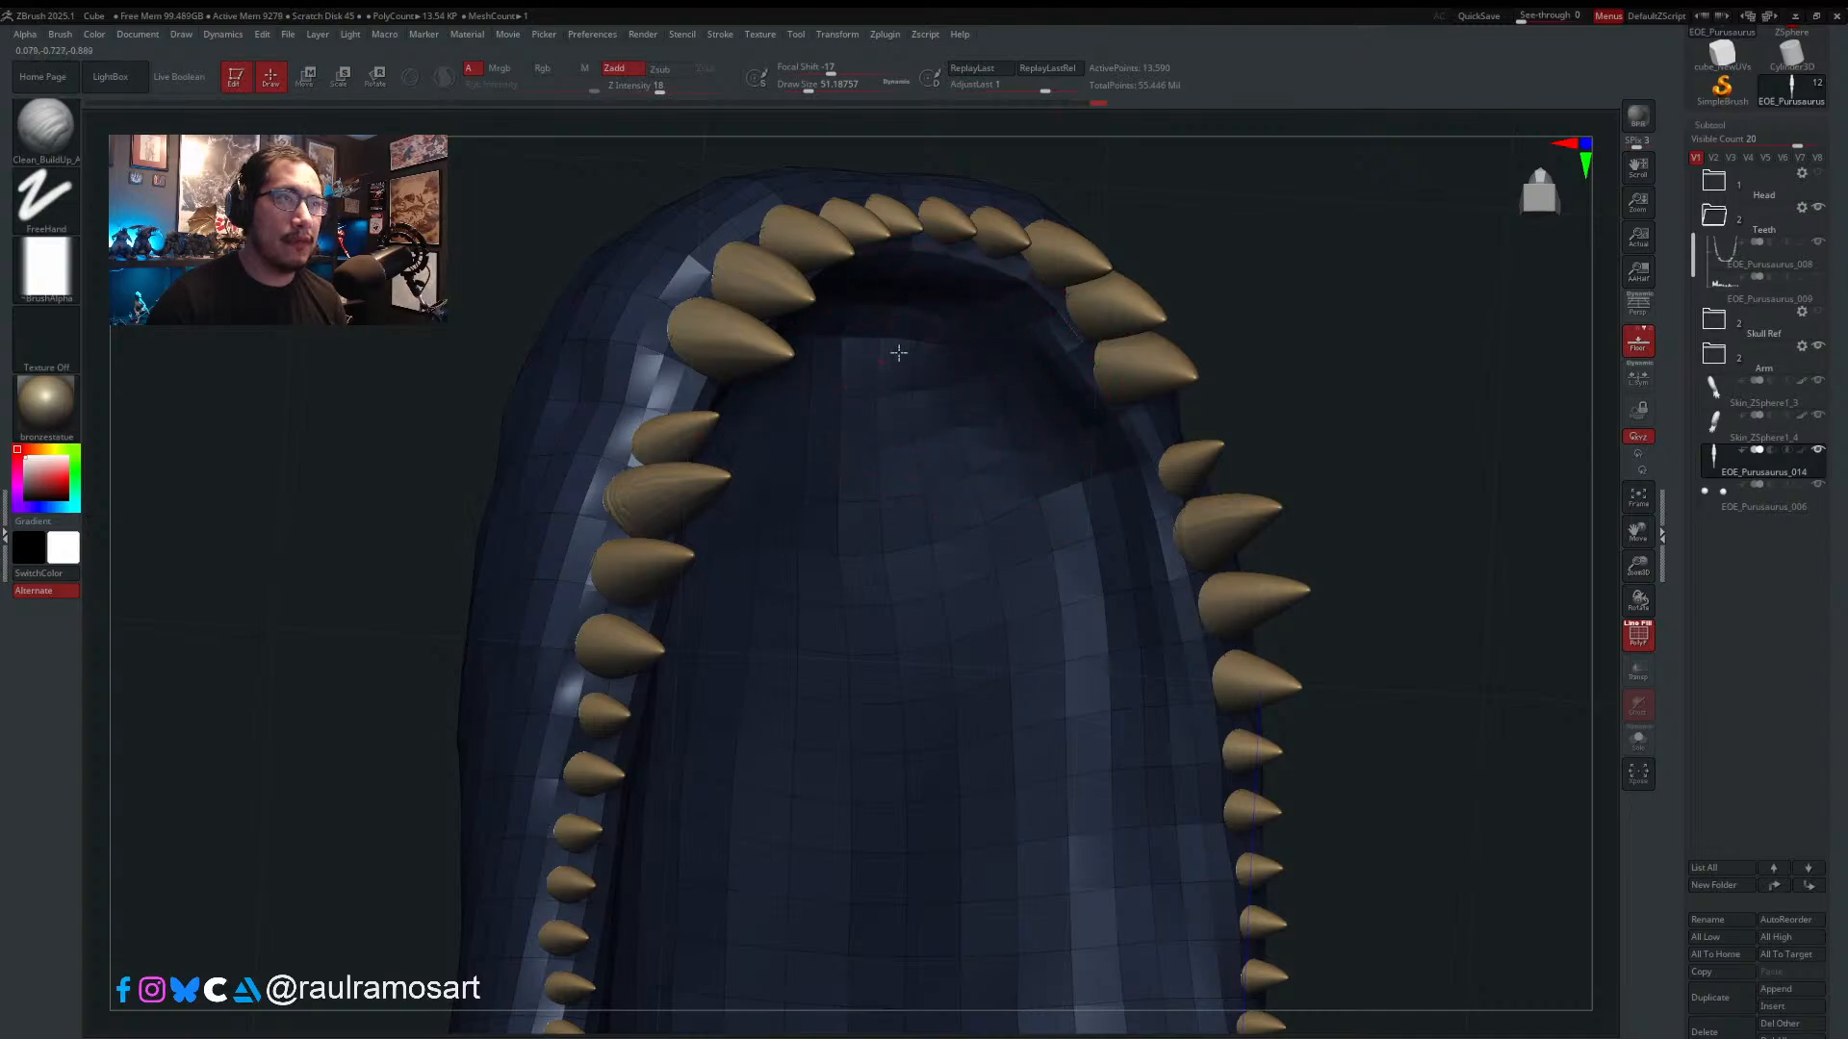
- Refine the groove between the palate and the upper side teeth, working from straight and angled views
shift+right_drag(909, 376, 904, 363)
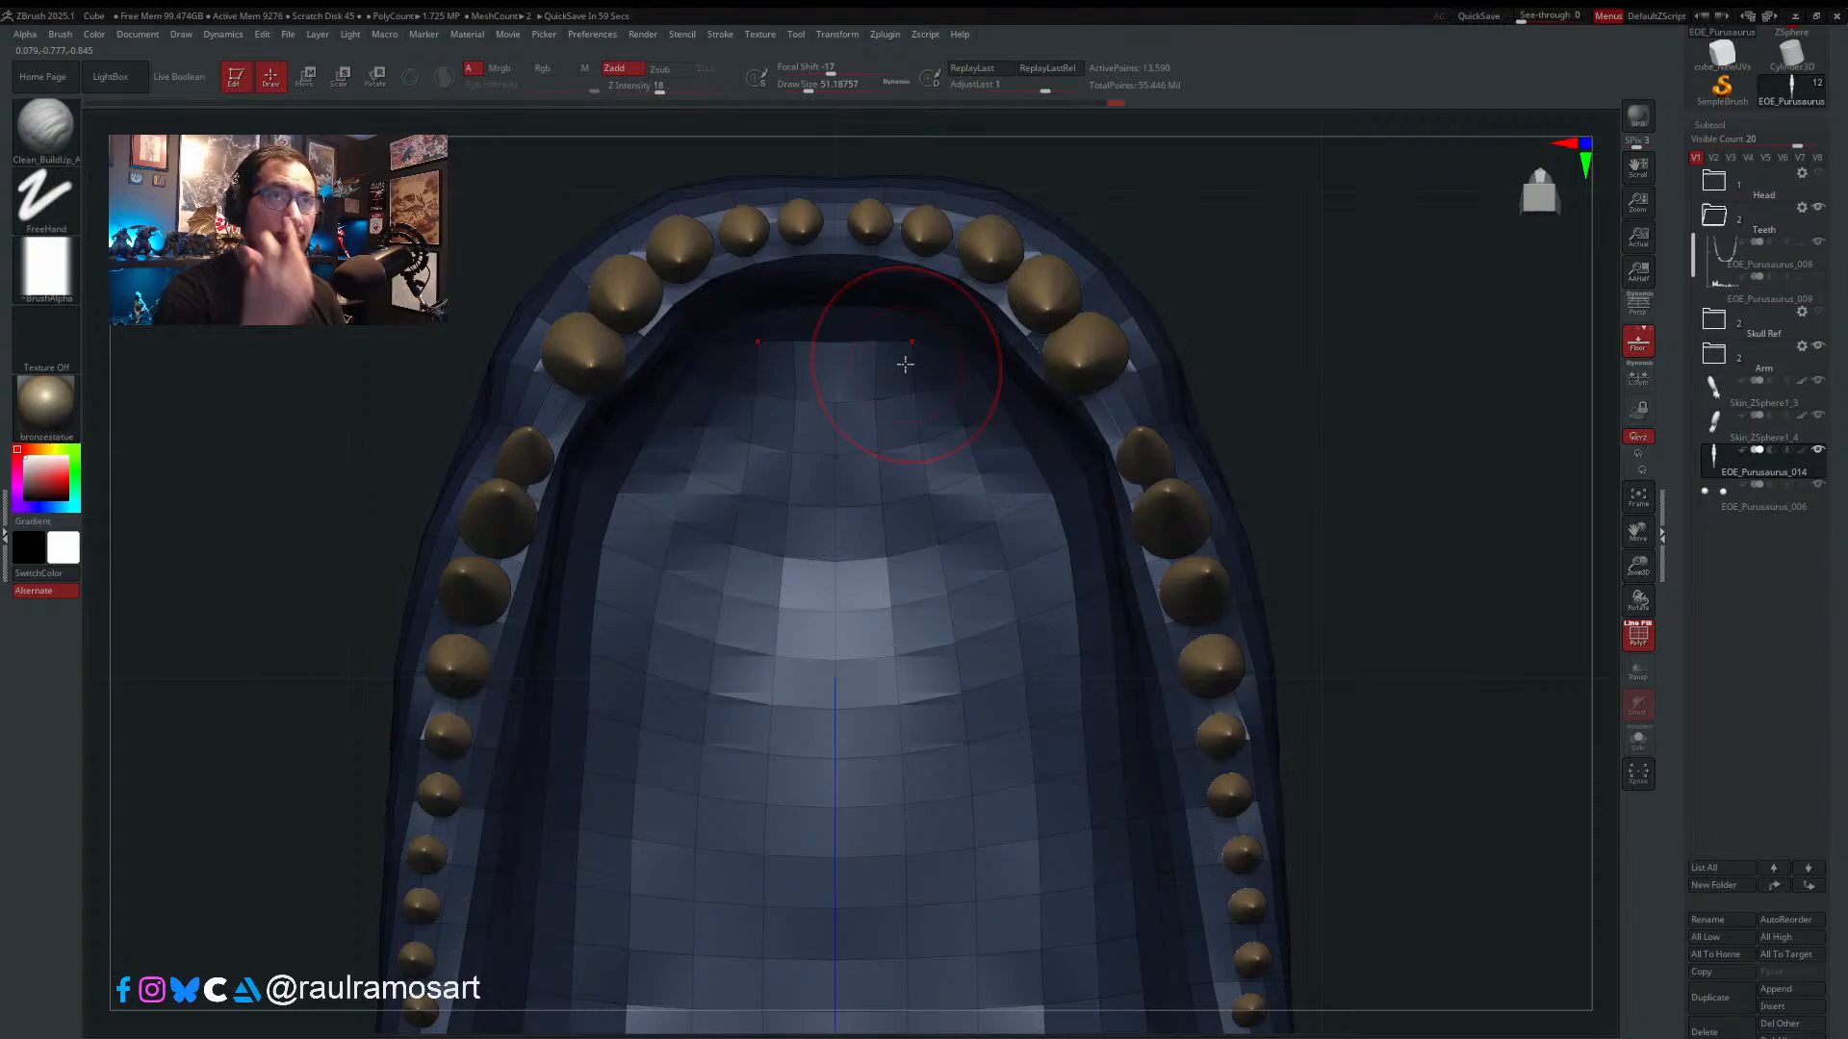
right_drag(685, 435, 524, 451)
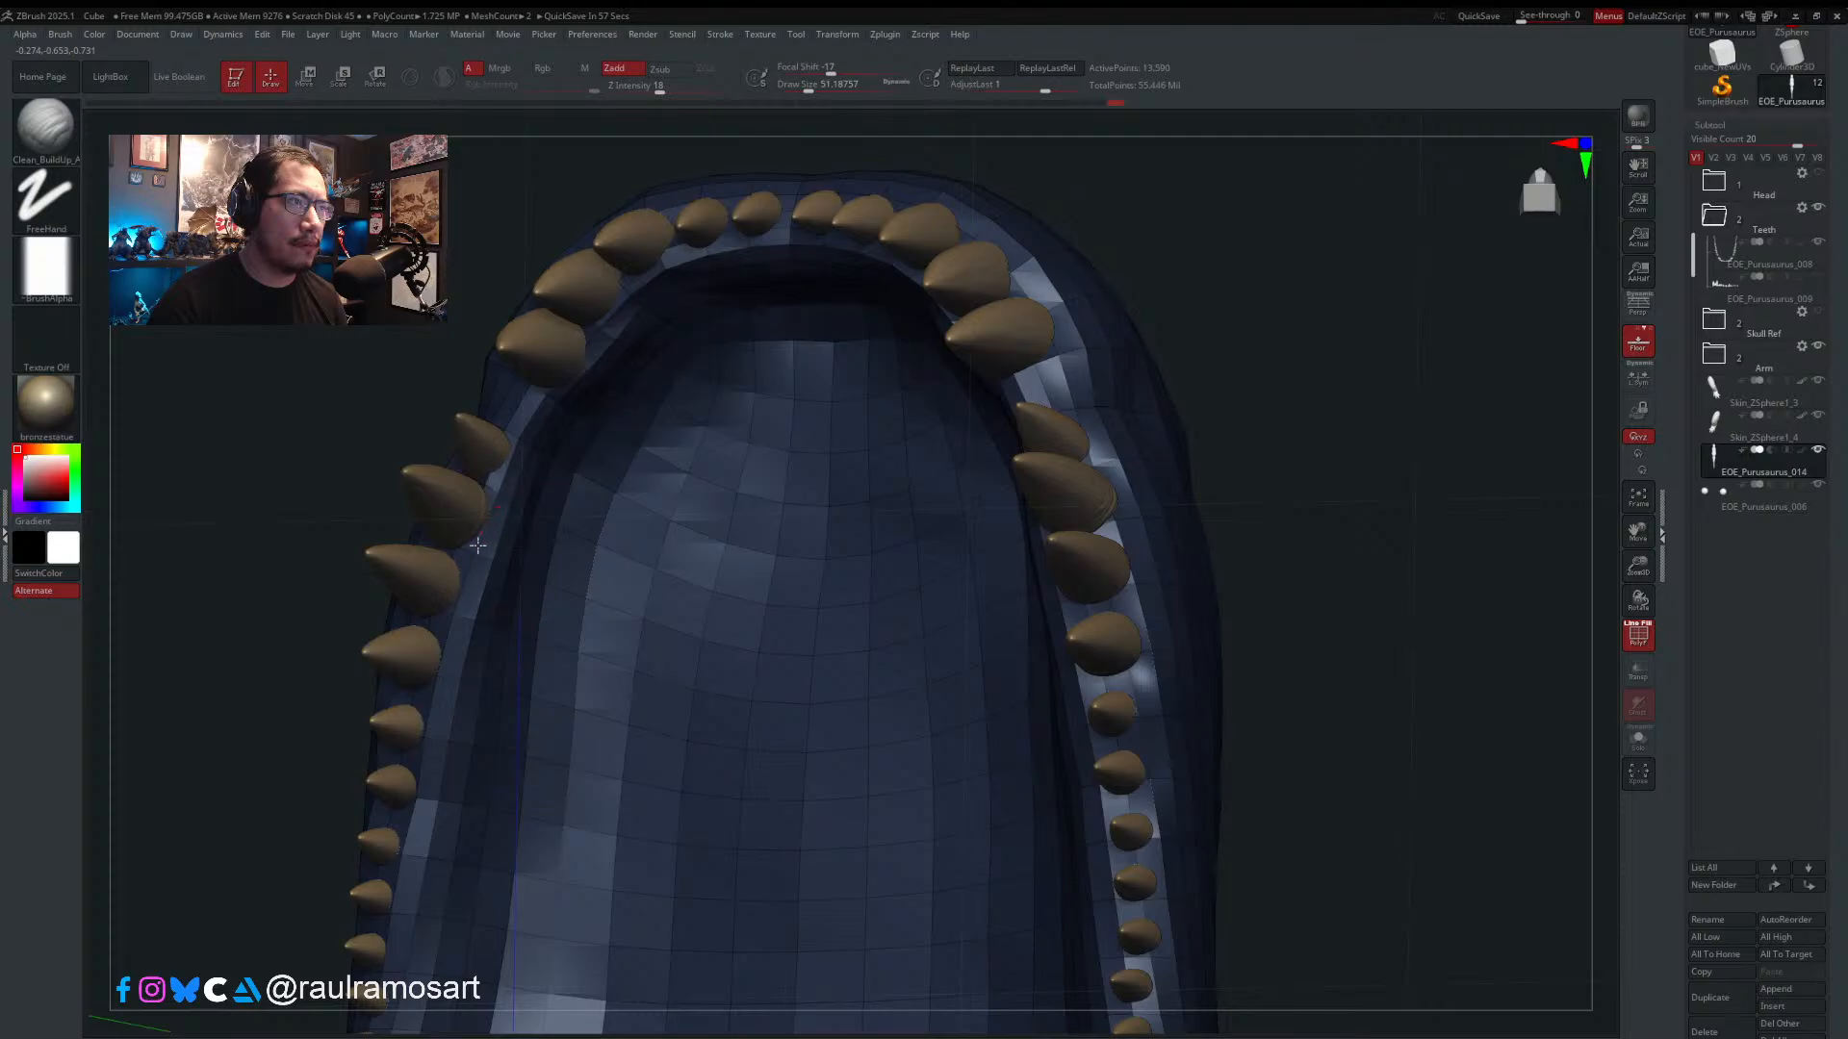
mouse_move(534, 517)
right_down()
mouse_move(569, 499)
mouse_move(542, 480)
mouse_move(505, 562)
mouse_move(522, 535)
right_up()
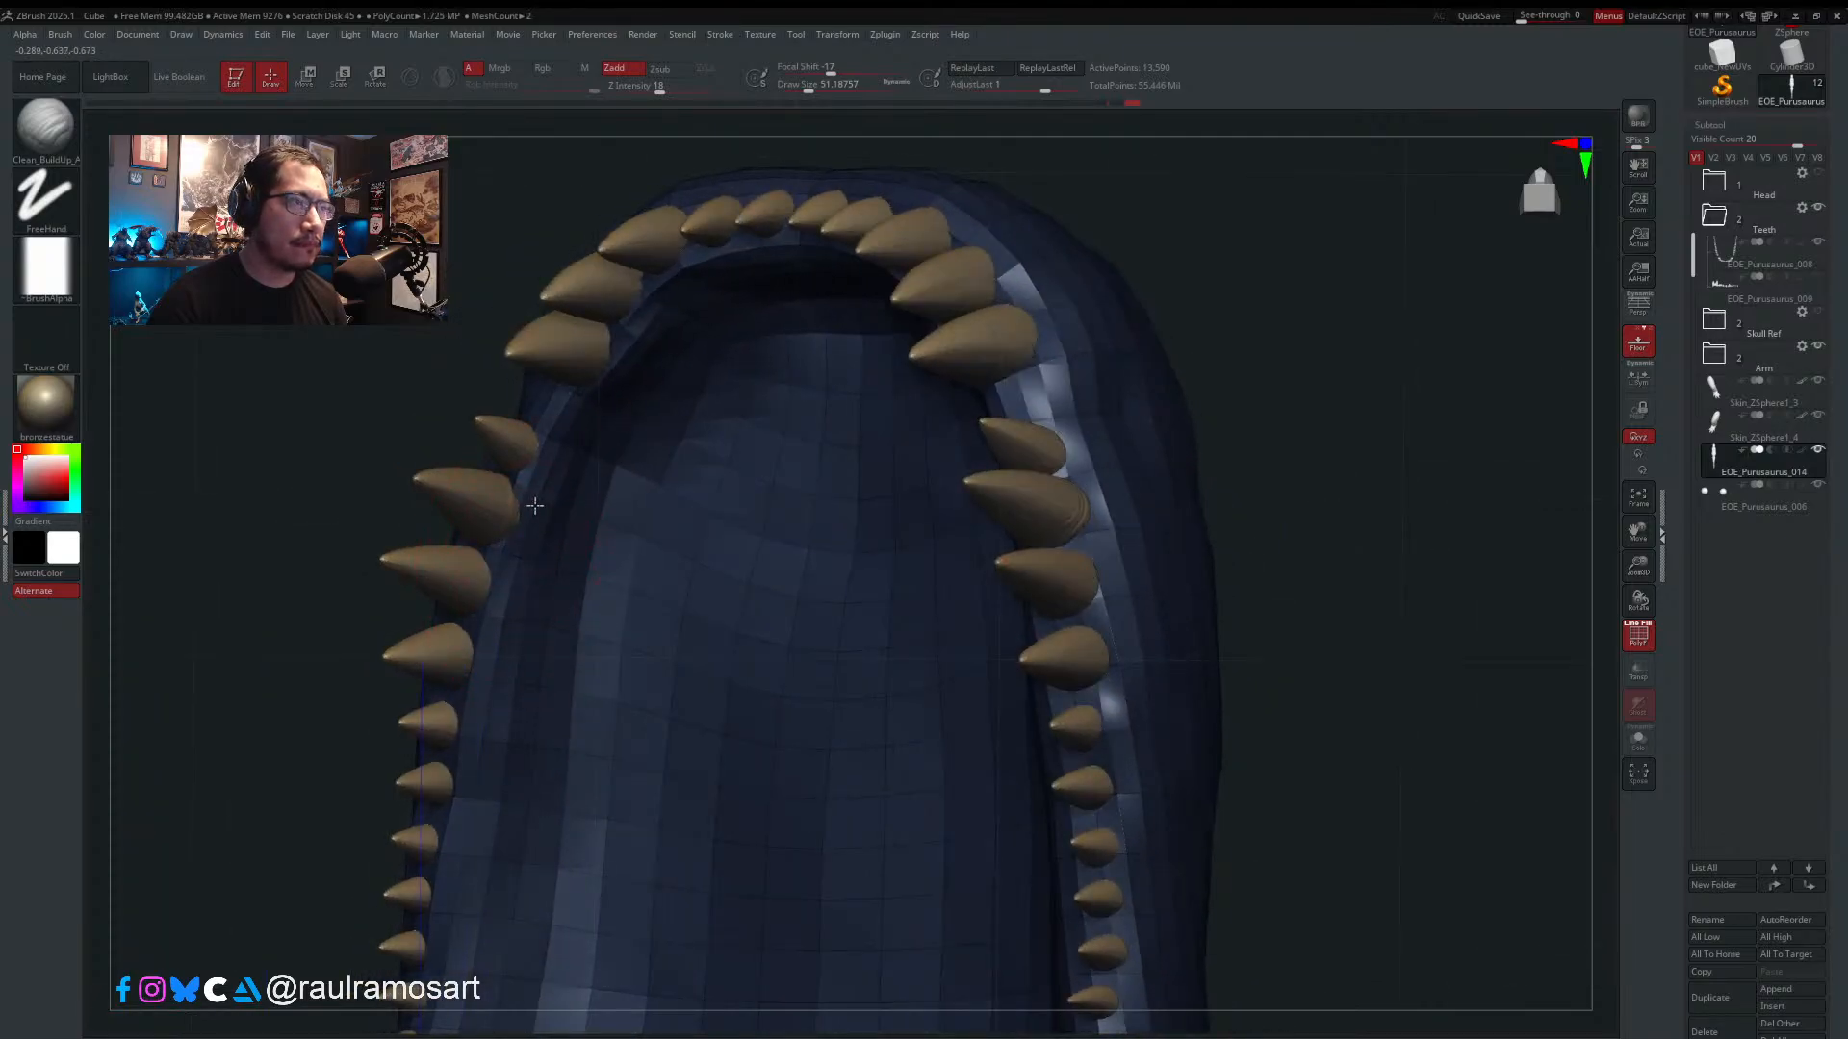
shift+right_drag(566, 507, 1512, 598)
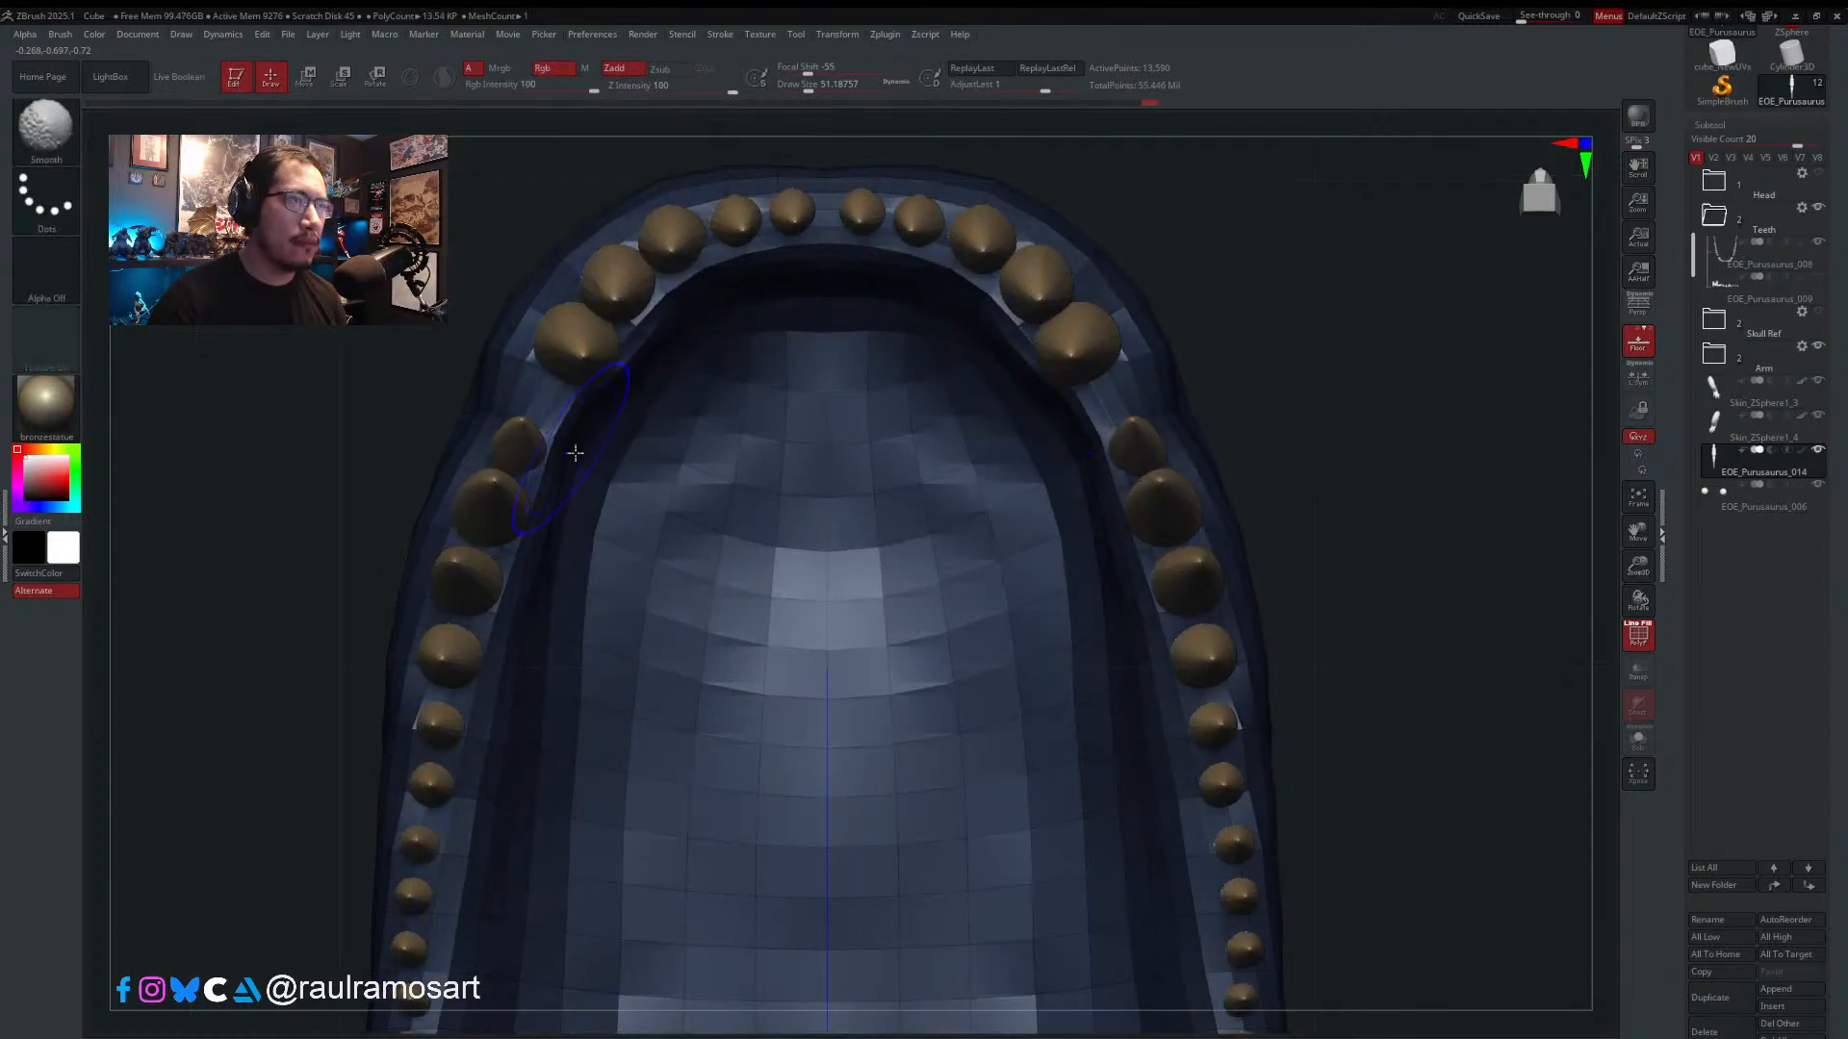
- Show the lower teeth subtool EOE_Purusaurus_009 again and examine how its large front teeth fit against the palate
click(1814, 276)
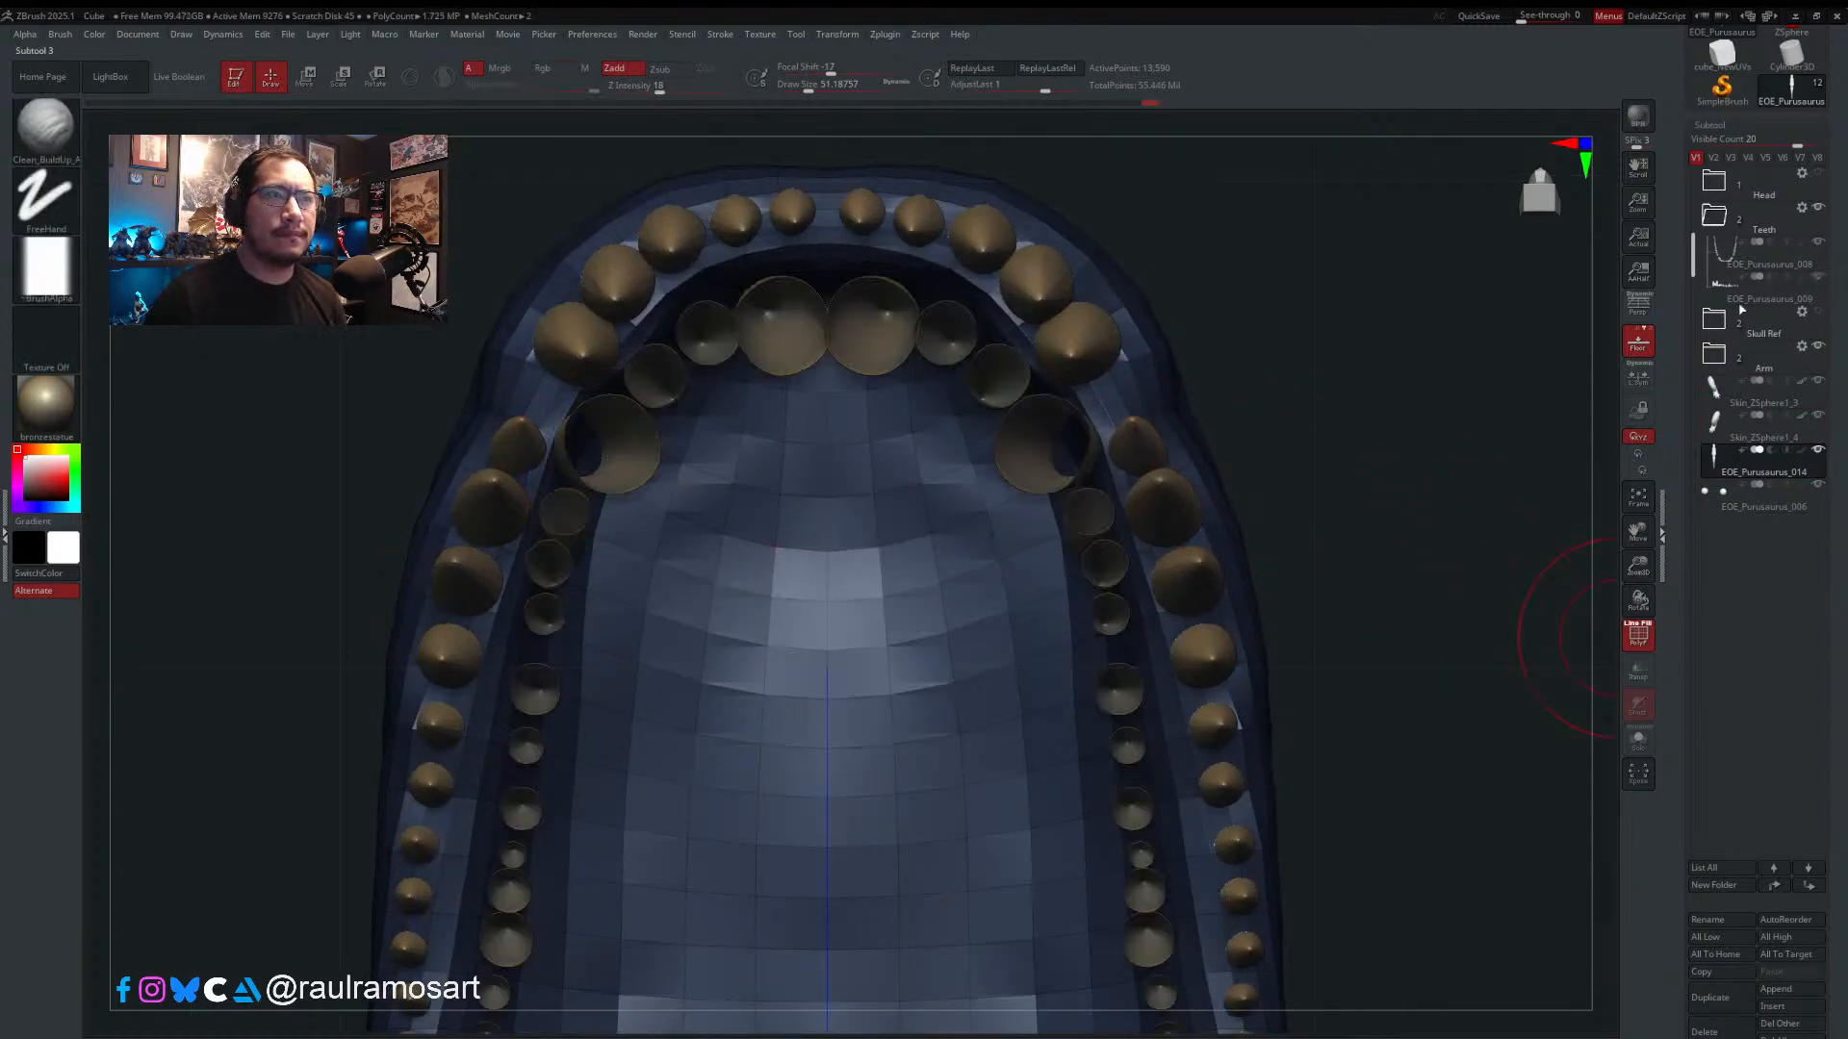
right_drag(853, 448, 840, 450)
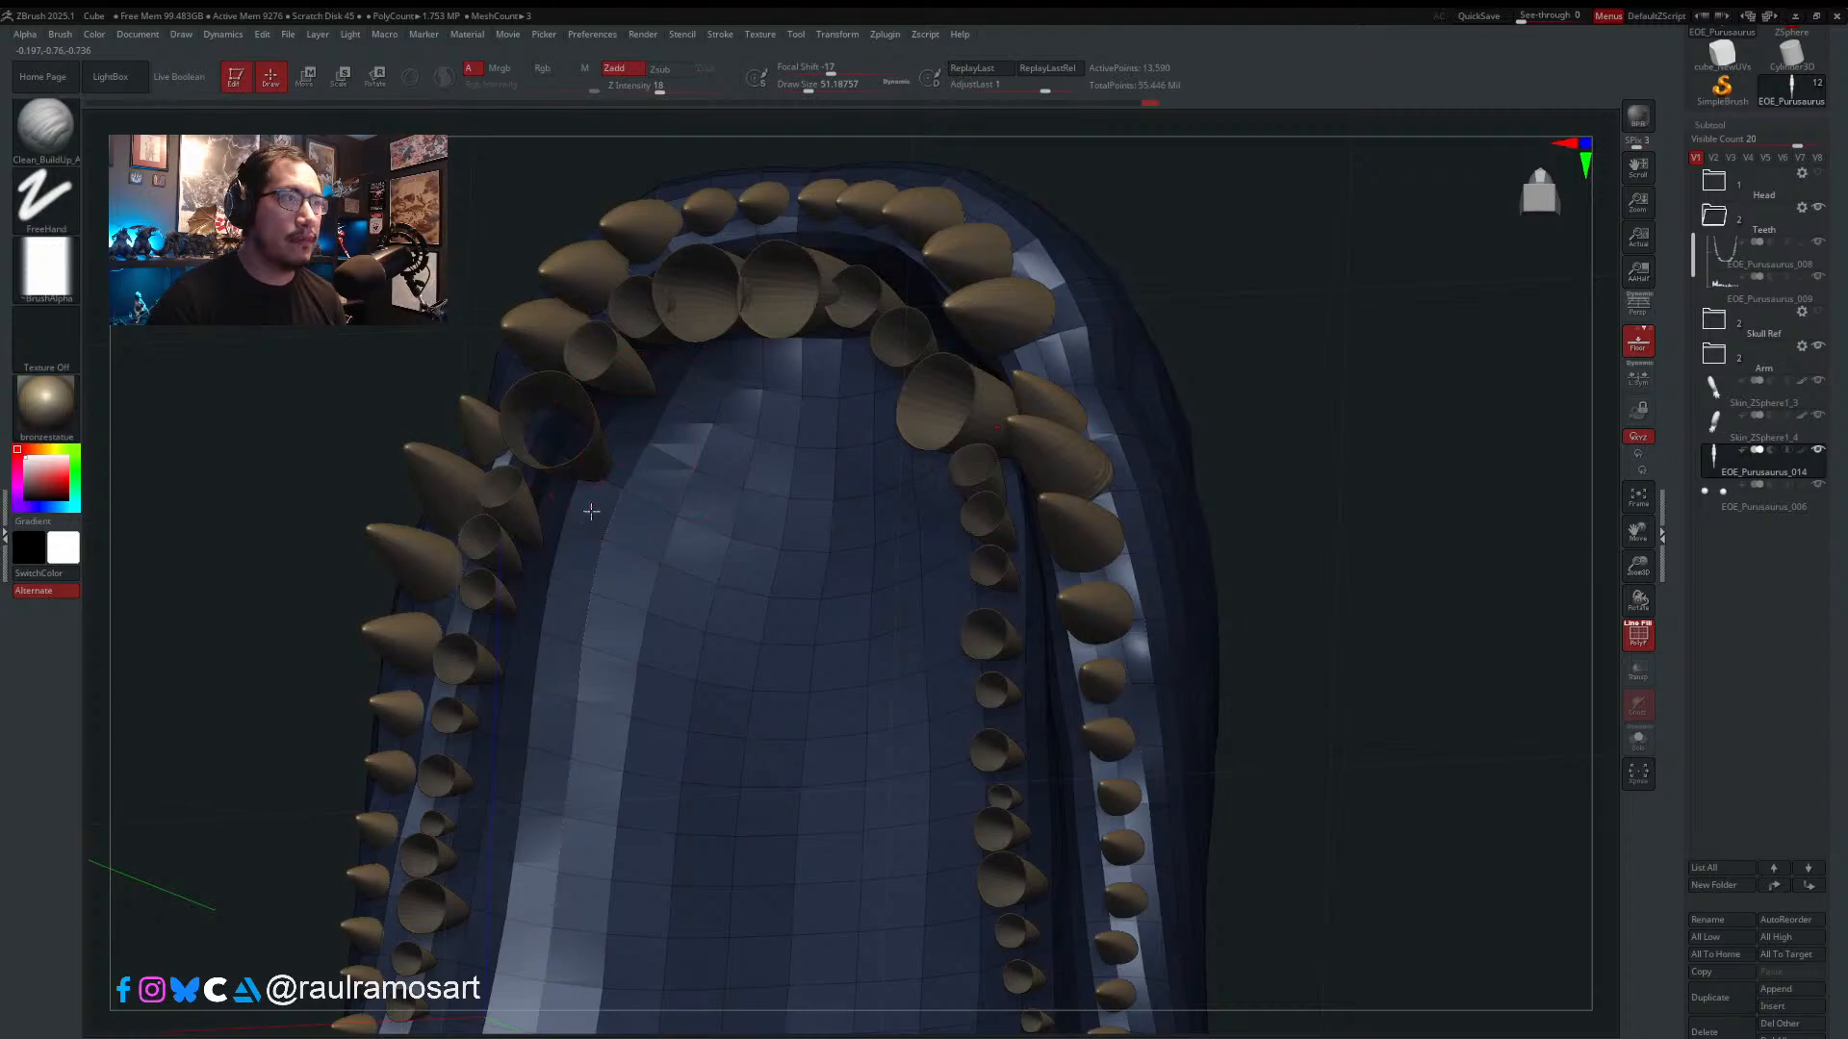
mouse_move(665, 488)
right_down()
mouse_move(781, 481)
mouse_move(672, 495)
right_up()
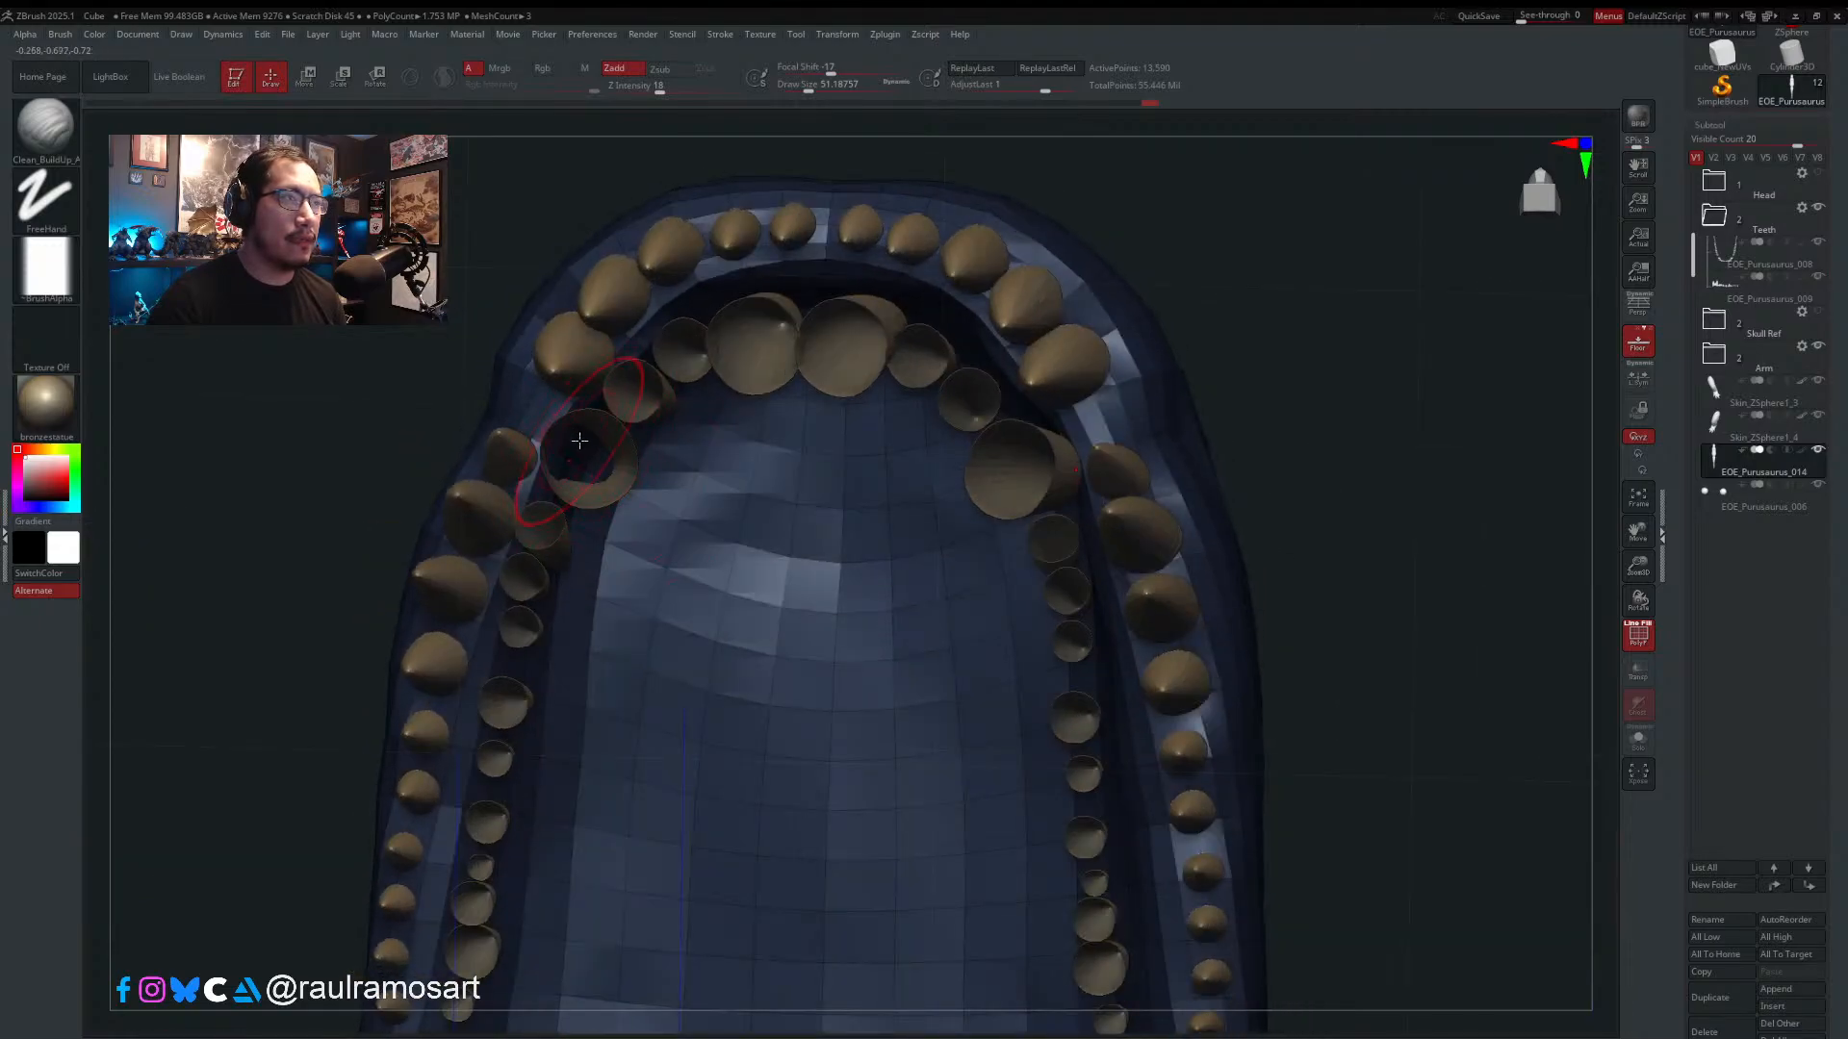
right_drag(575, 442, 650, 452)
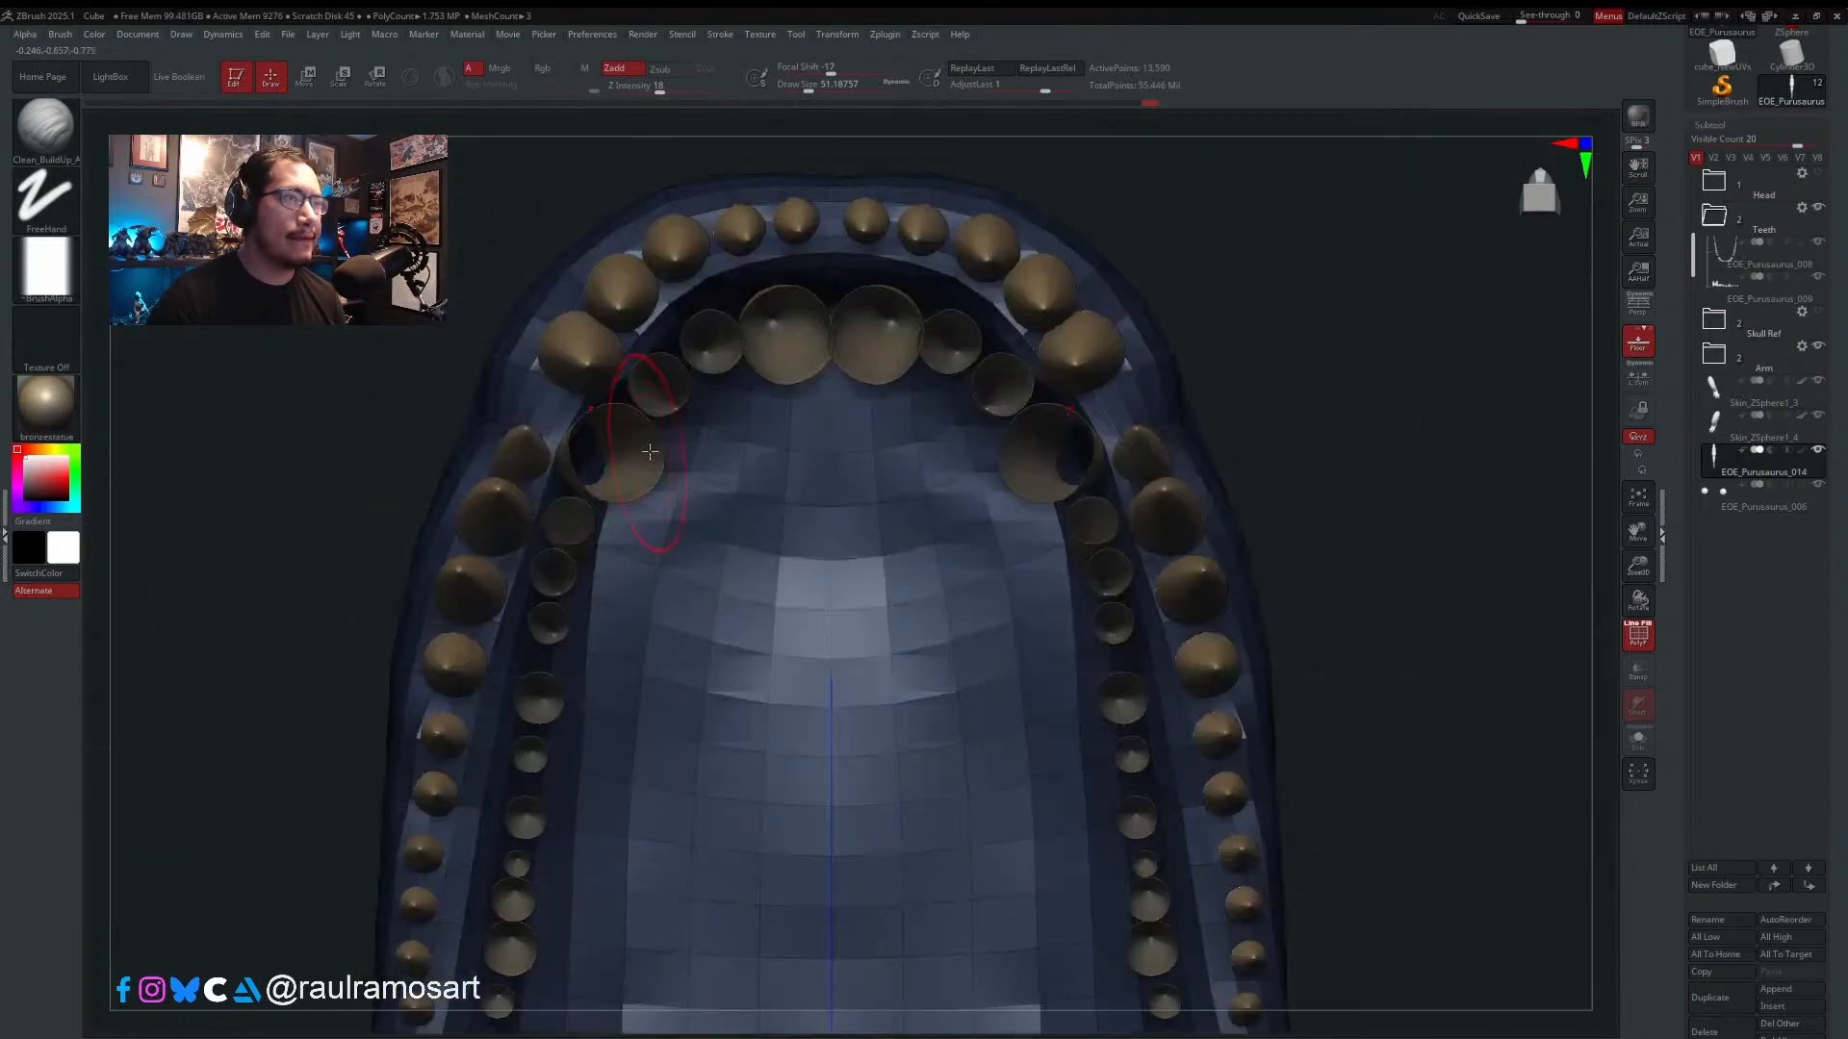
- Place a transpose line on a large lower tooth of EOE_Purusaurus_009 and inspect how the upper and lower teeth interlock from the side
alt+click(650, 469)
key(w)
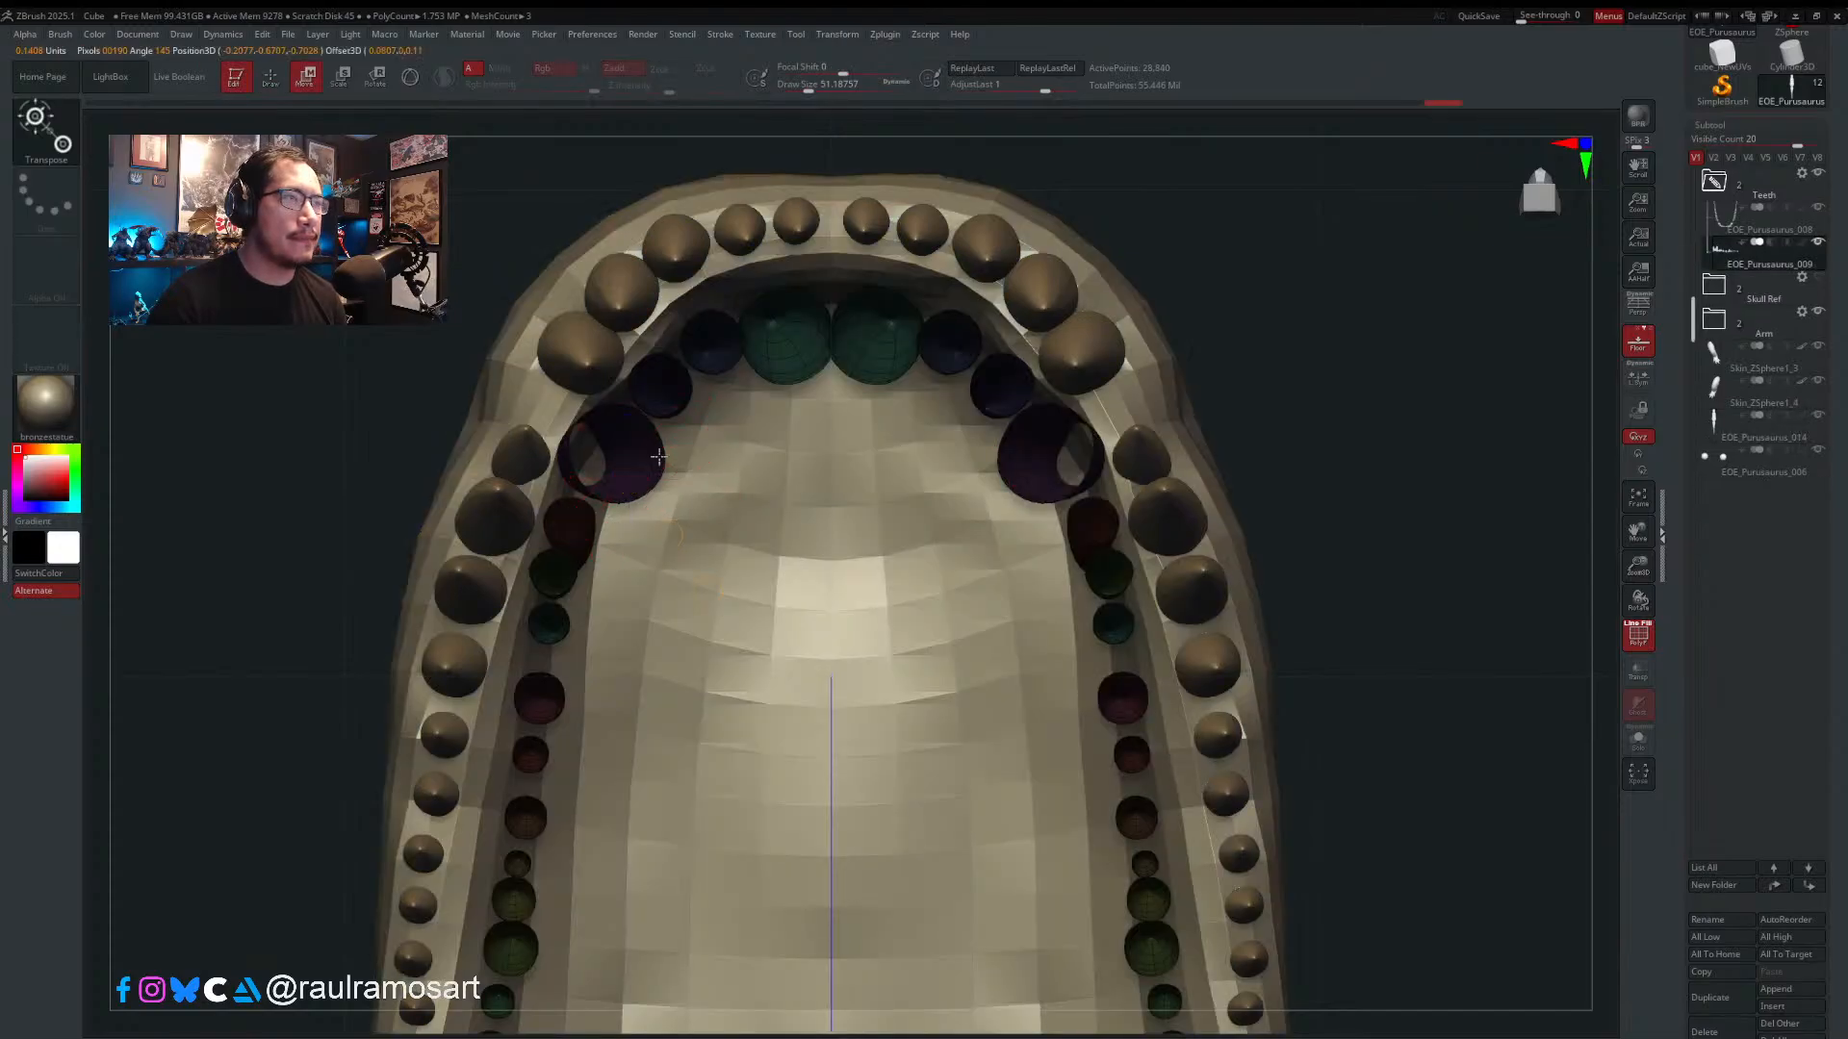
drag(652, 453, 699, 459)
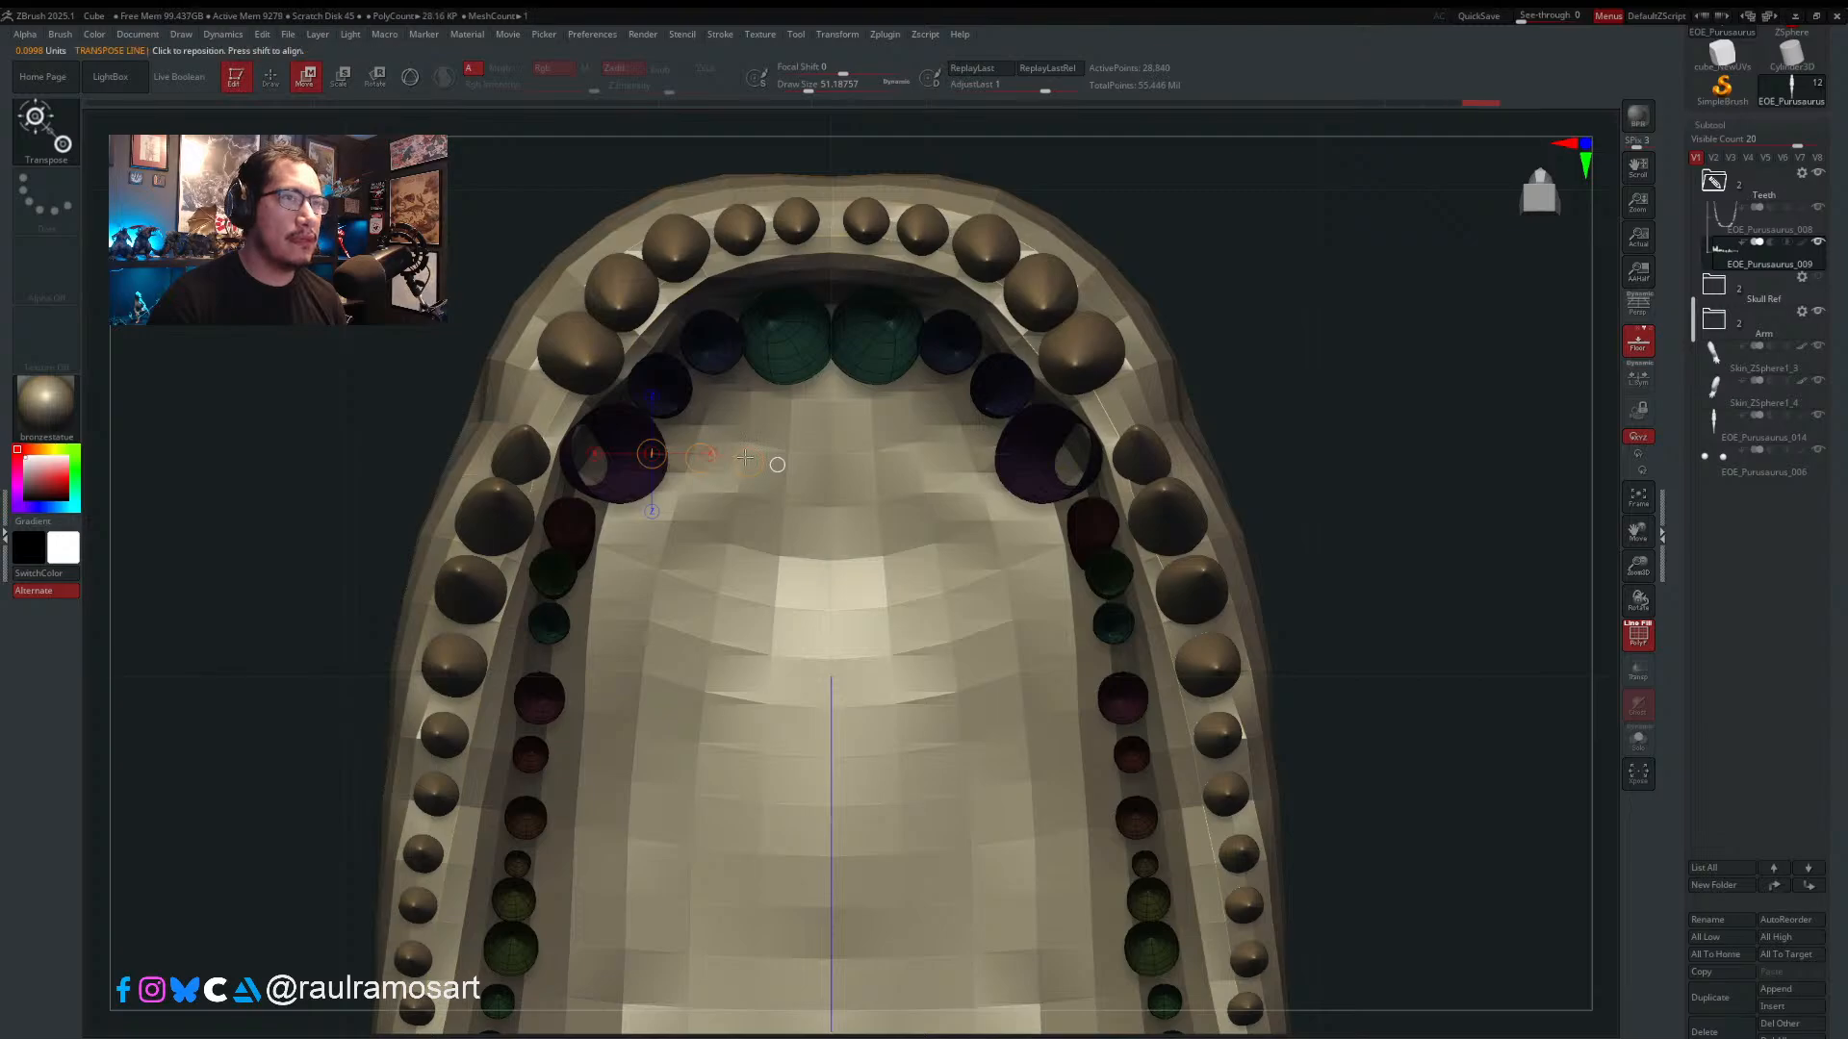
right_drag(1075, 522, 1090, 523)
key(q)
mouse_move(1321, 336)
right_down()
mouse_move(1322, 502)
mouse_move(1282, 437)
mouse_move(1213, 520)
mouse_move(1167, 510)
right_up()
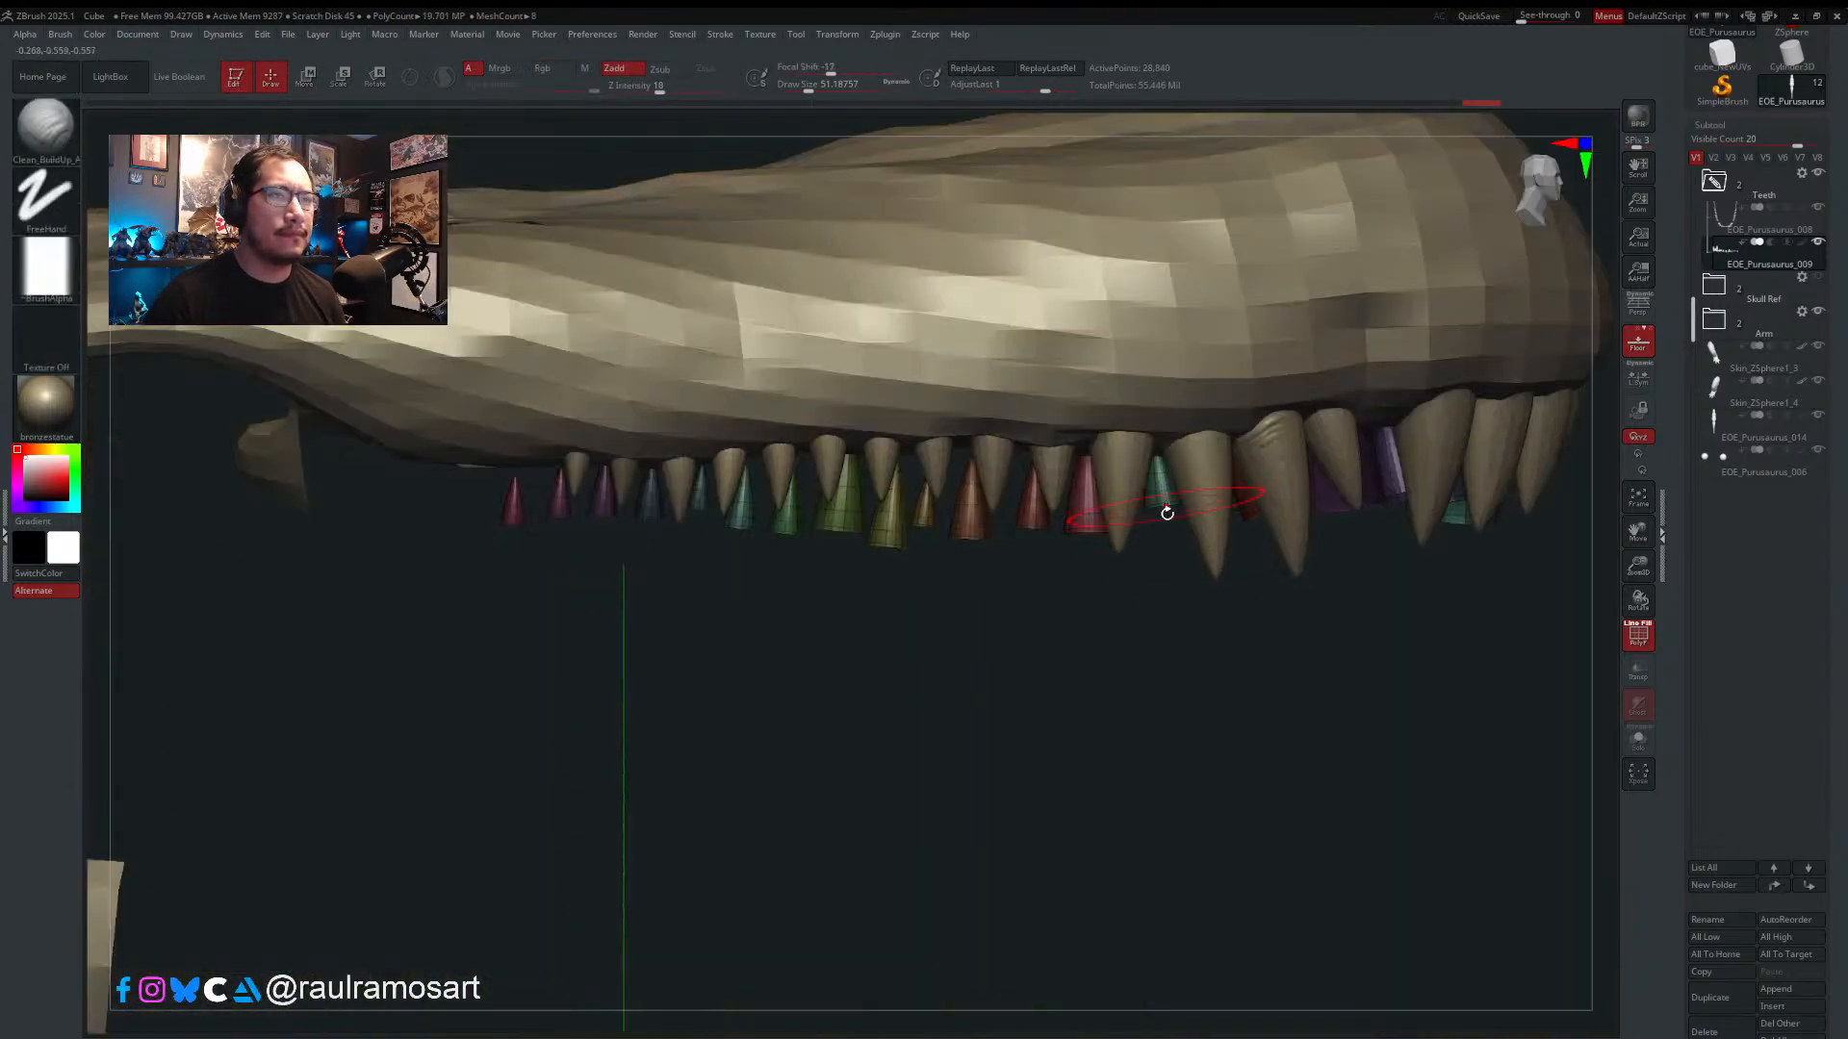
alt+right_drag(1254, 654, 1209, 524)
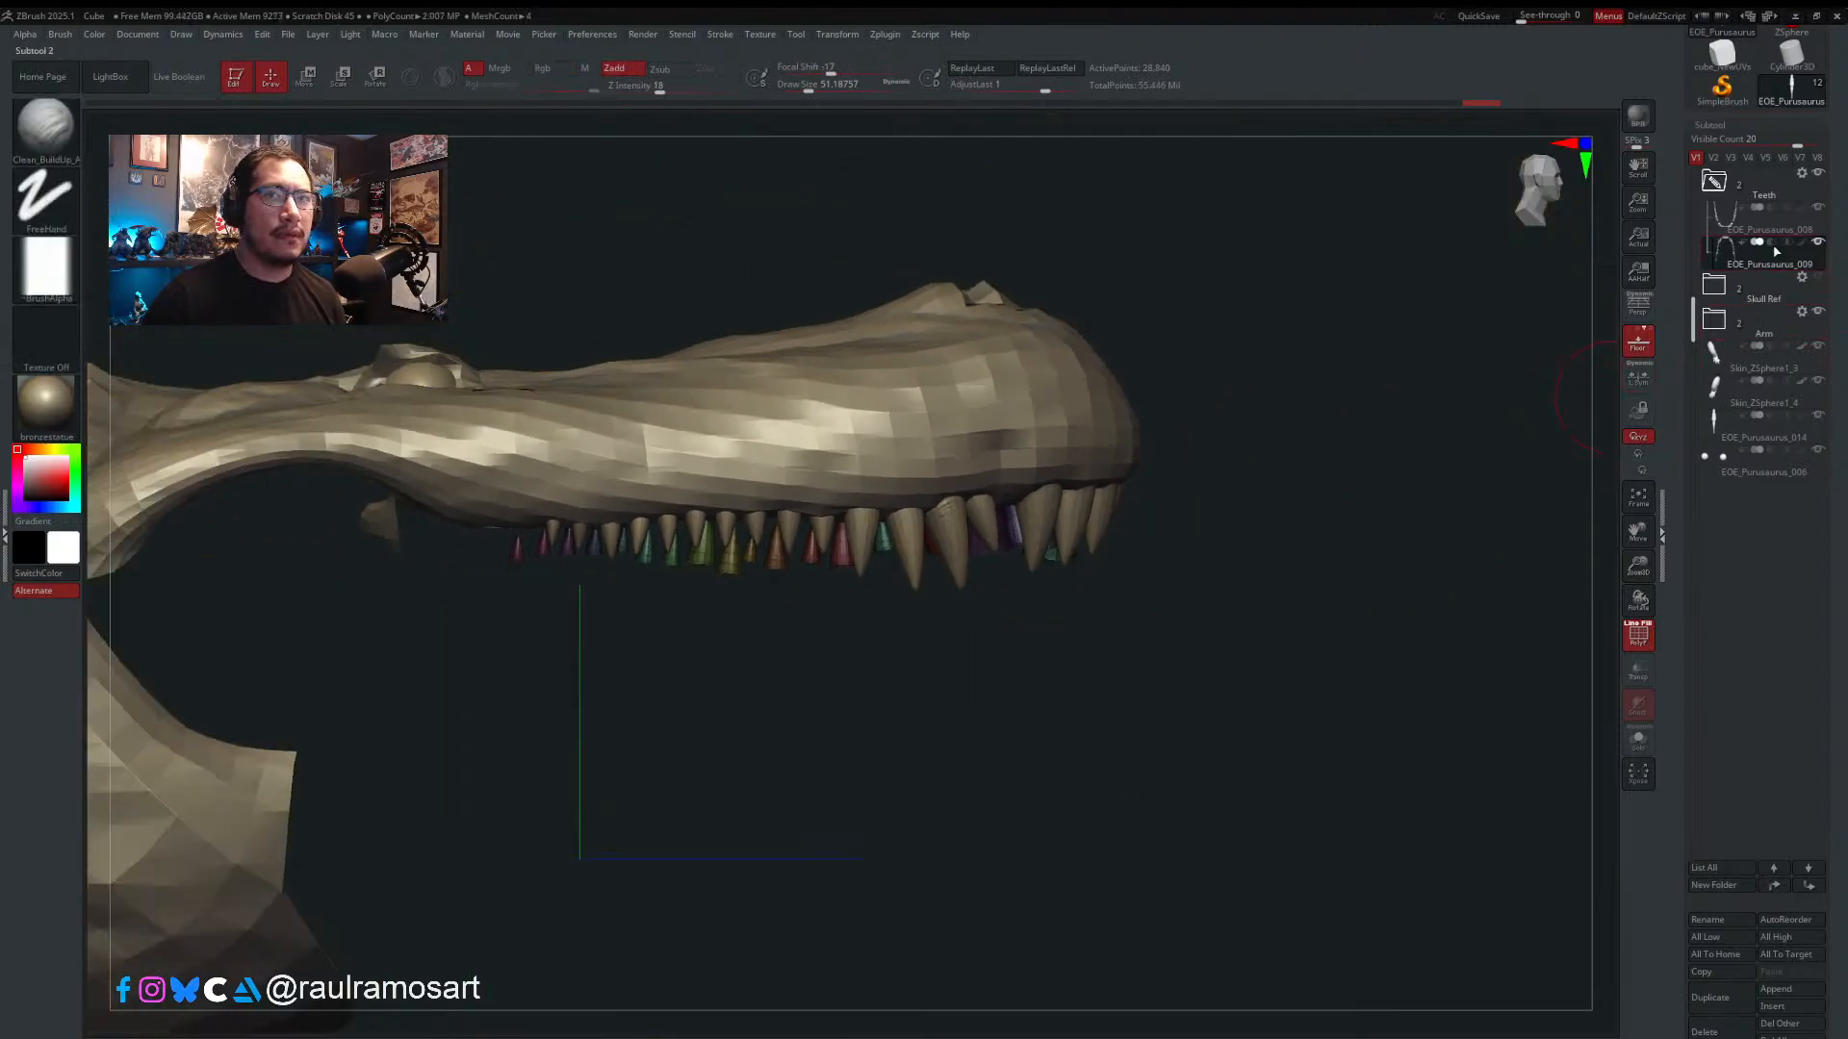
- Select the body mesh EOE_Purusaurus_014, unhide its lower jaw, and reduce the draw size to about 22
click(1793, 438)
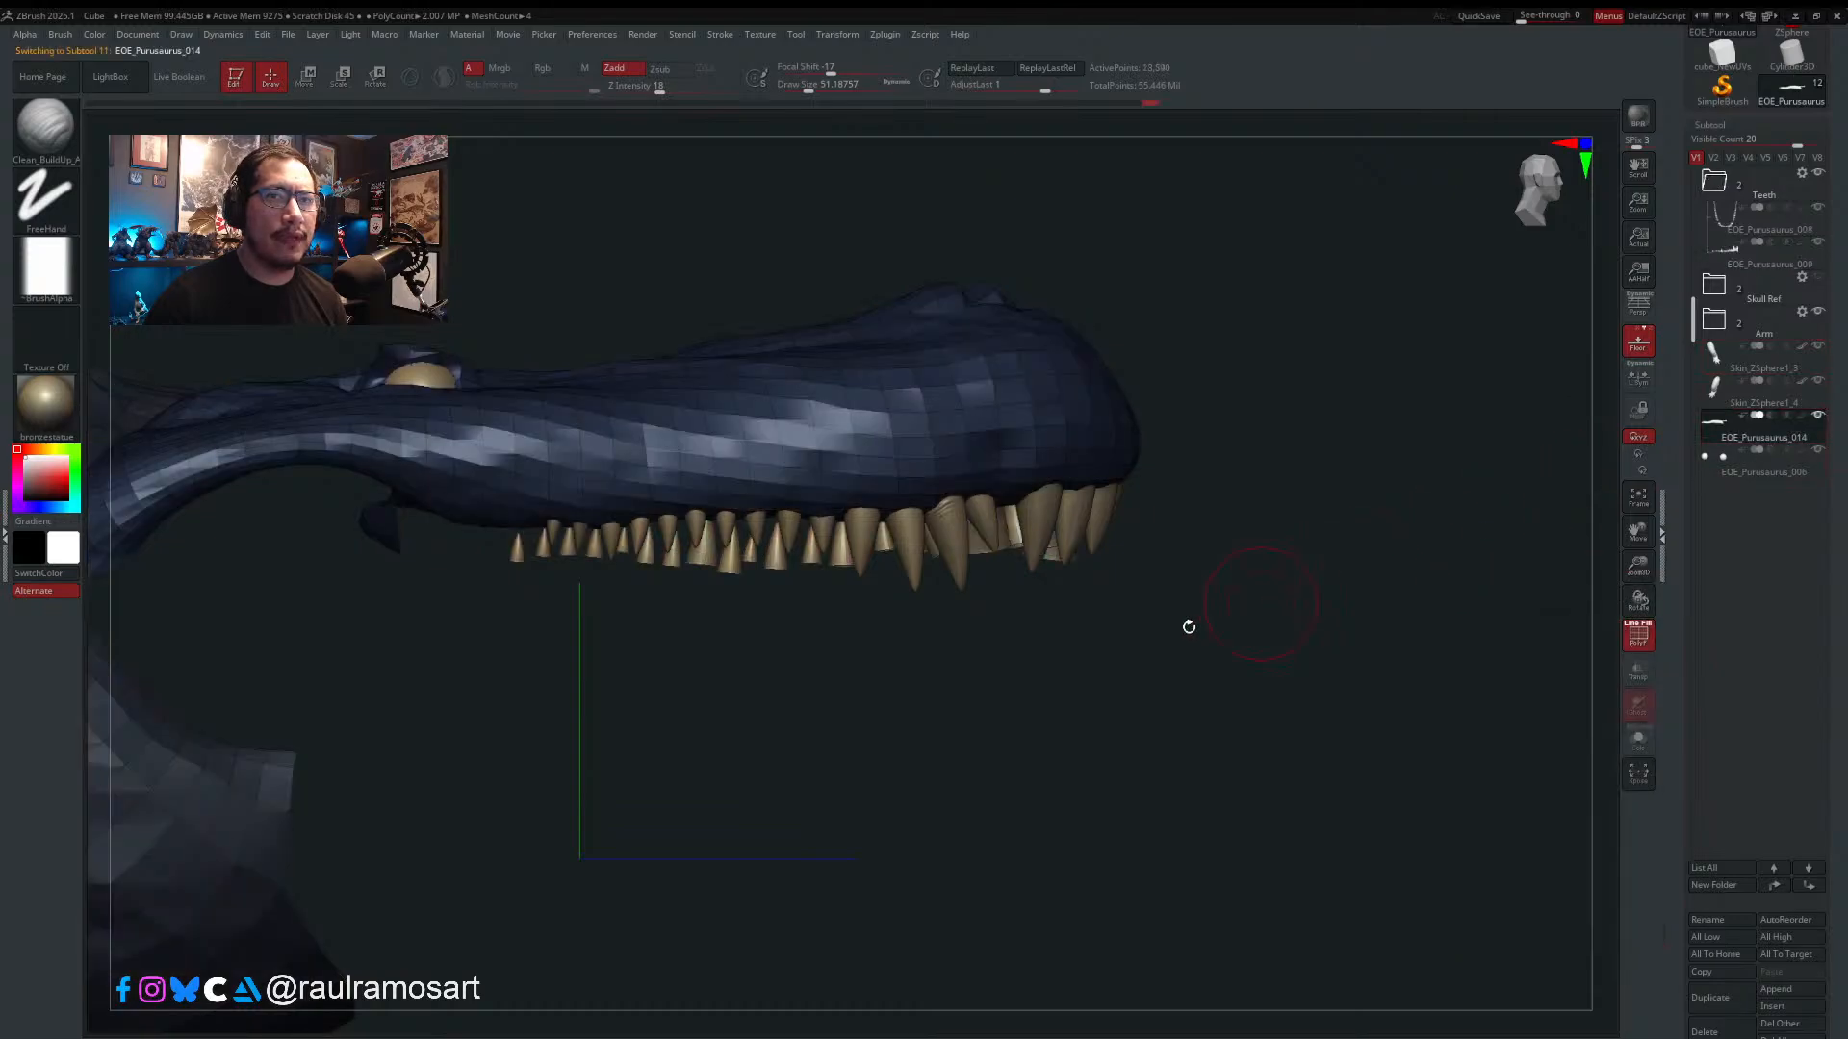
ctrl+shift+click(1068, 738)
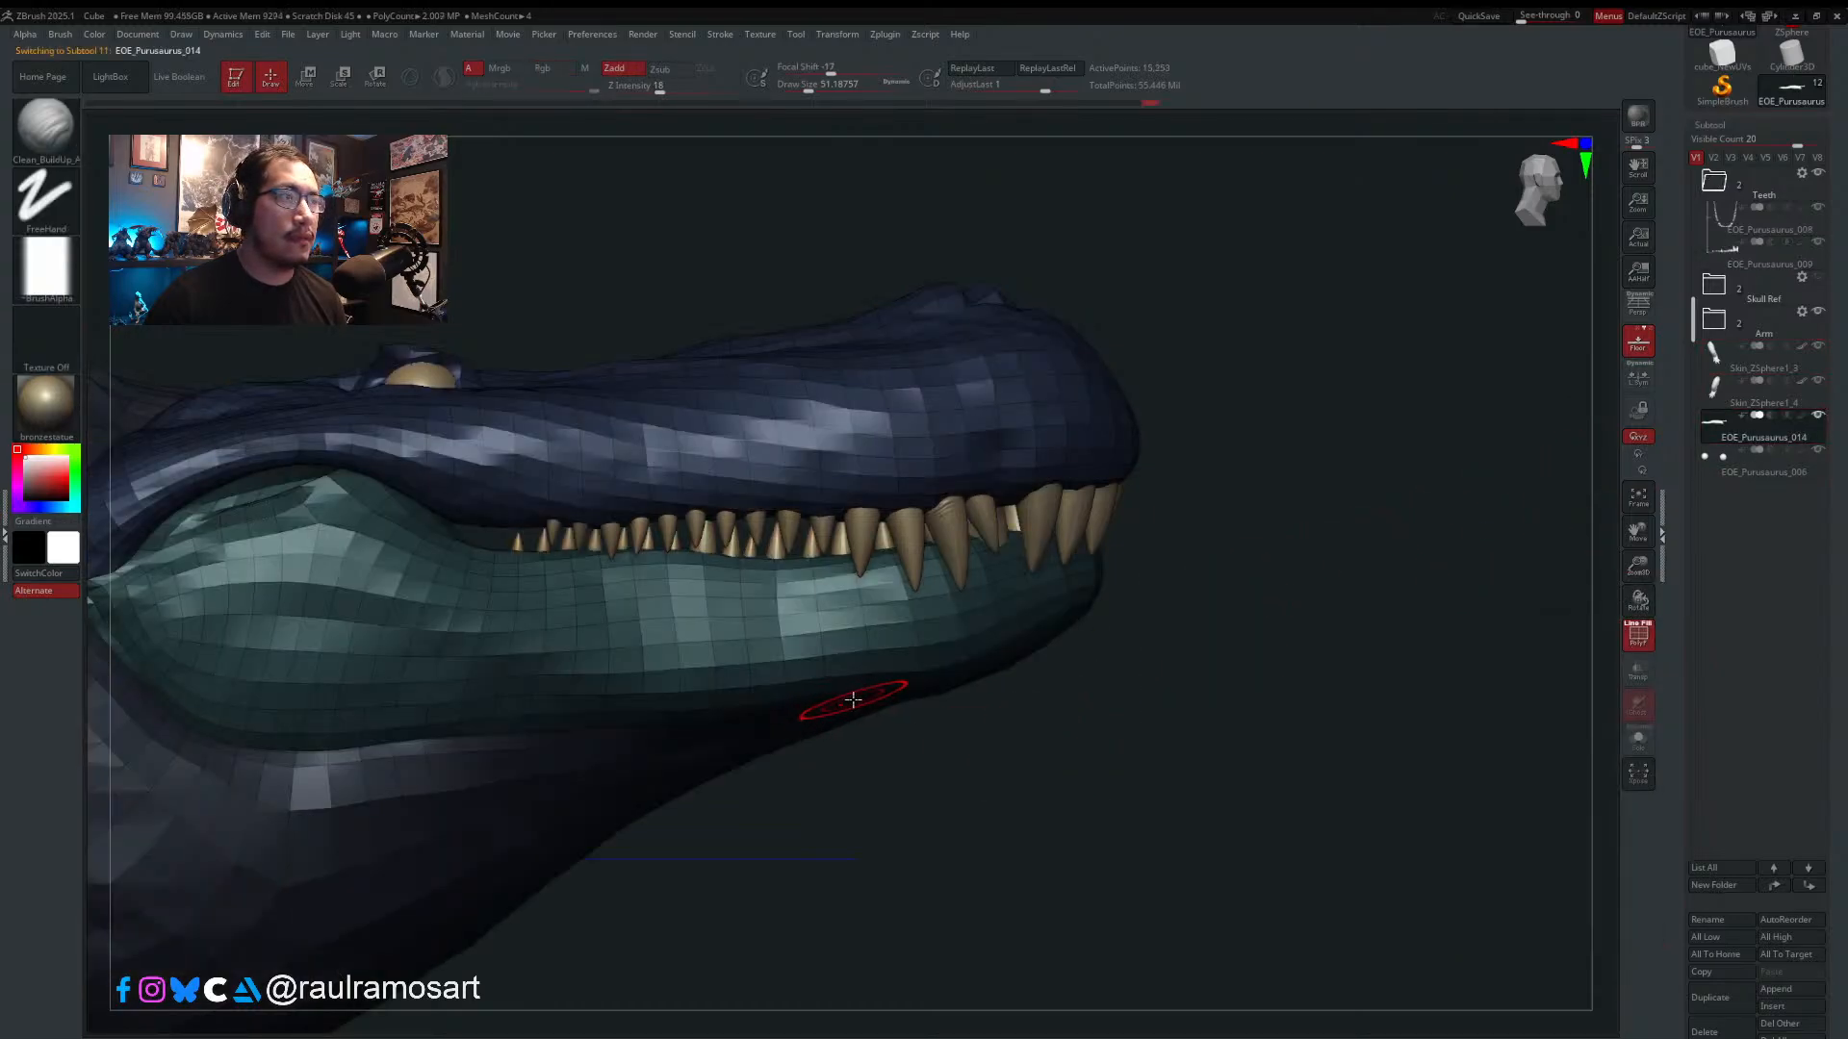
mouse_move(853, 700)
right_down()
mouse_move(796, 713)
mouse_move(969, 581)
right_up()
key(s)
drag(961, 416, 944, 418)
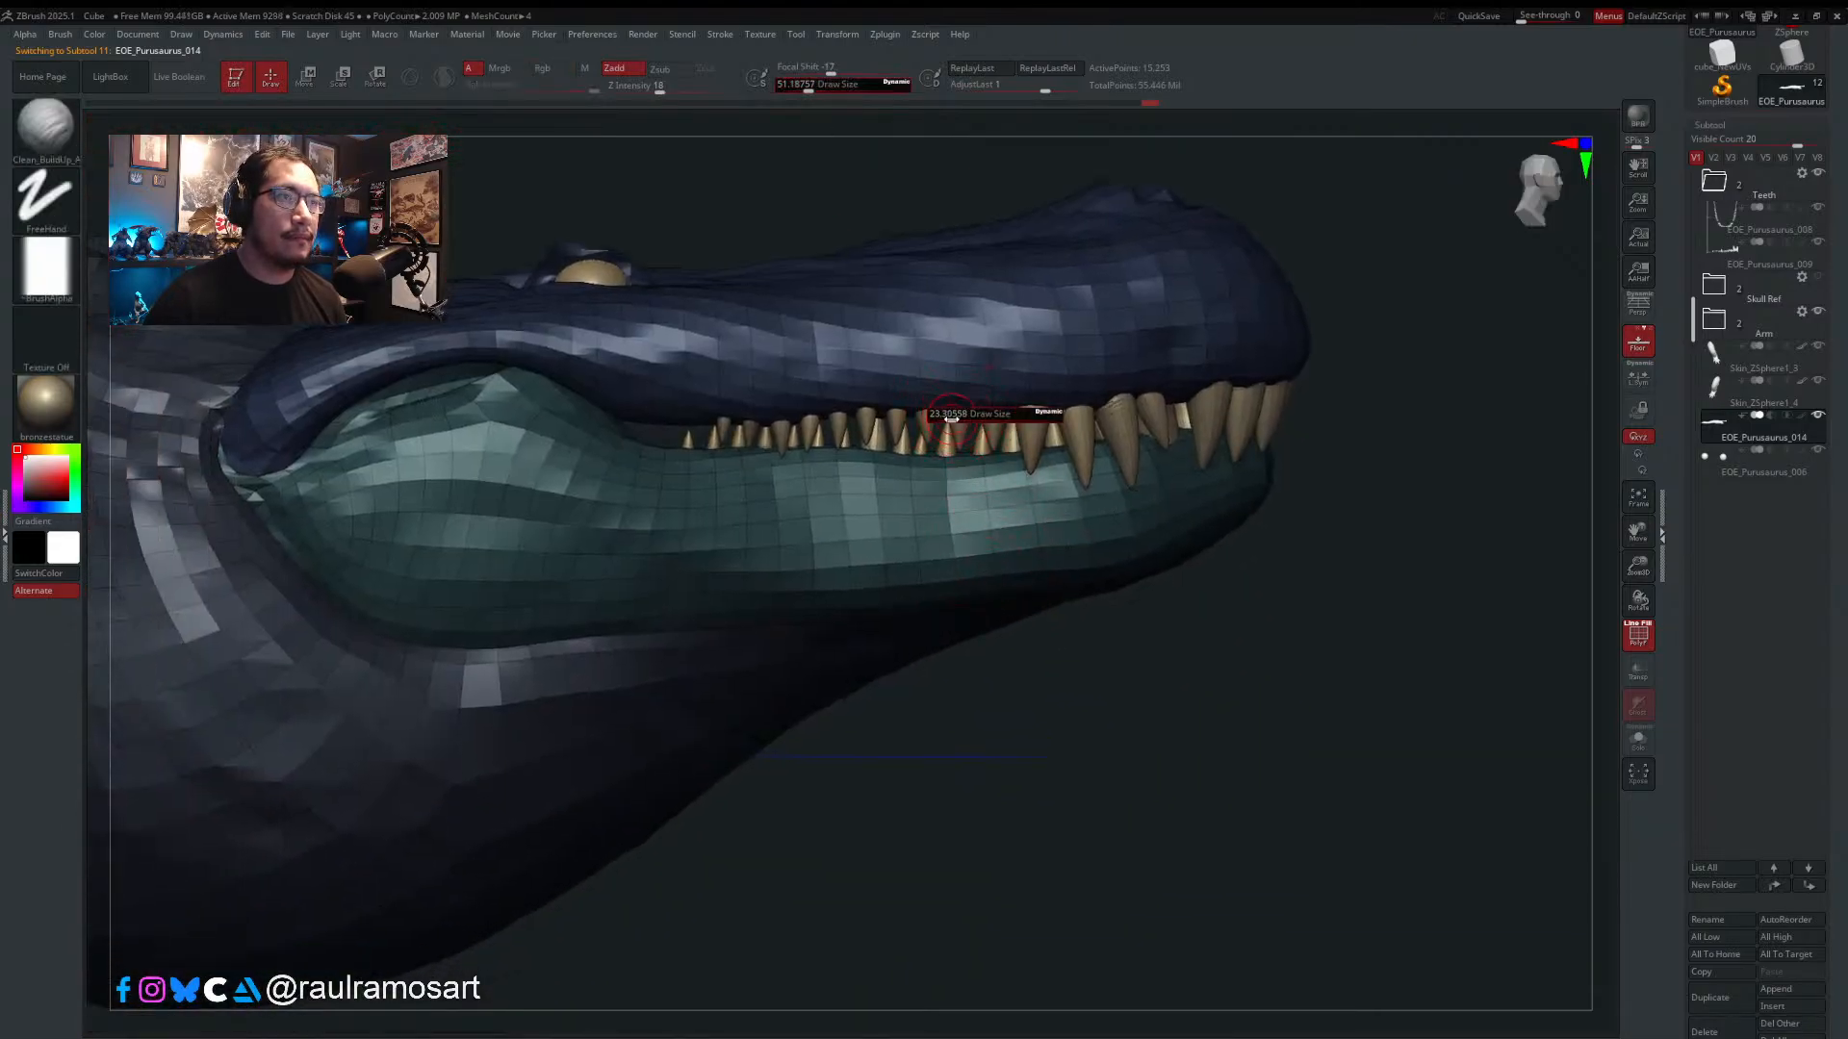
key(w)
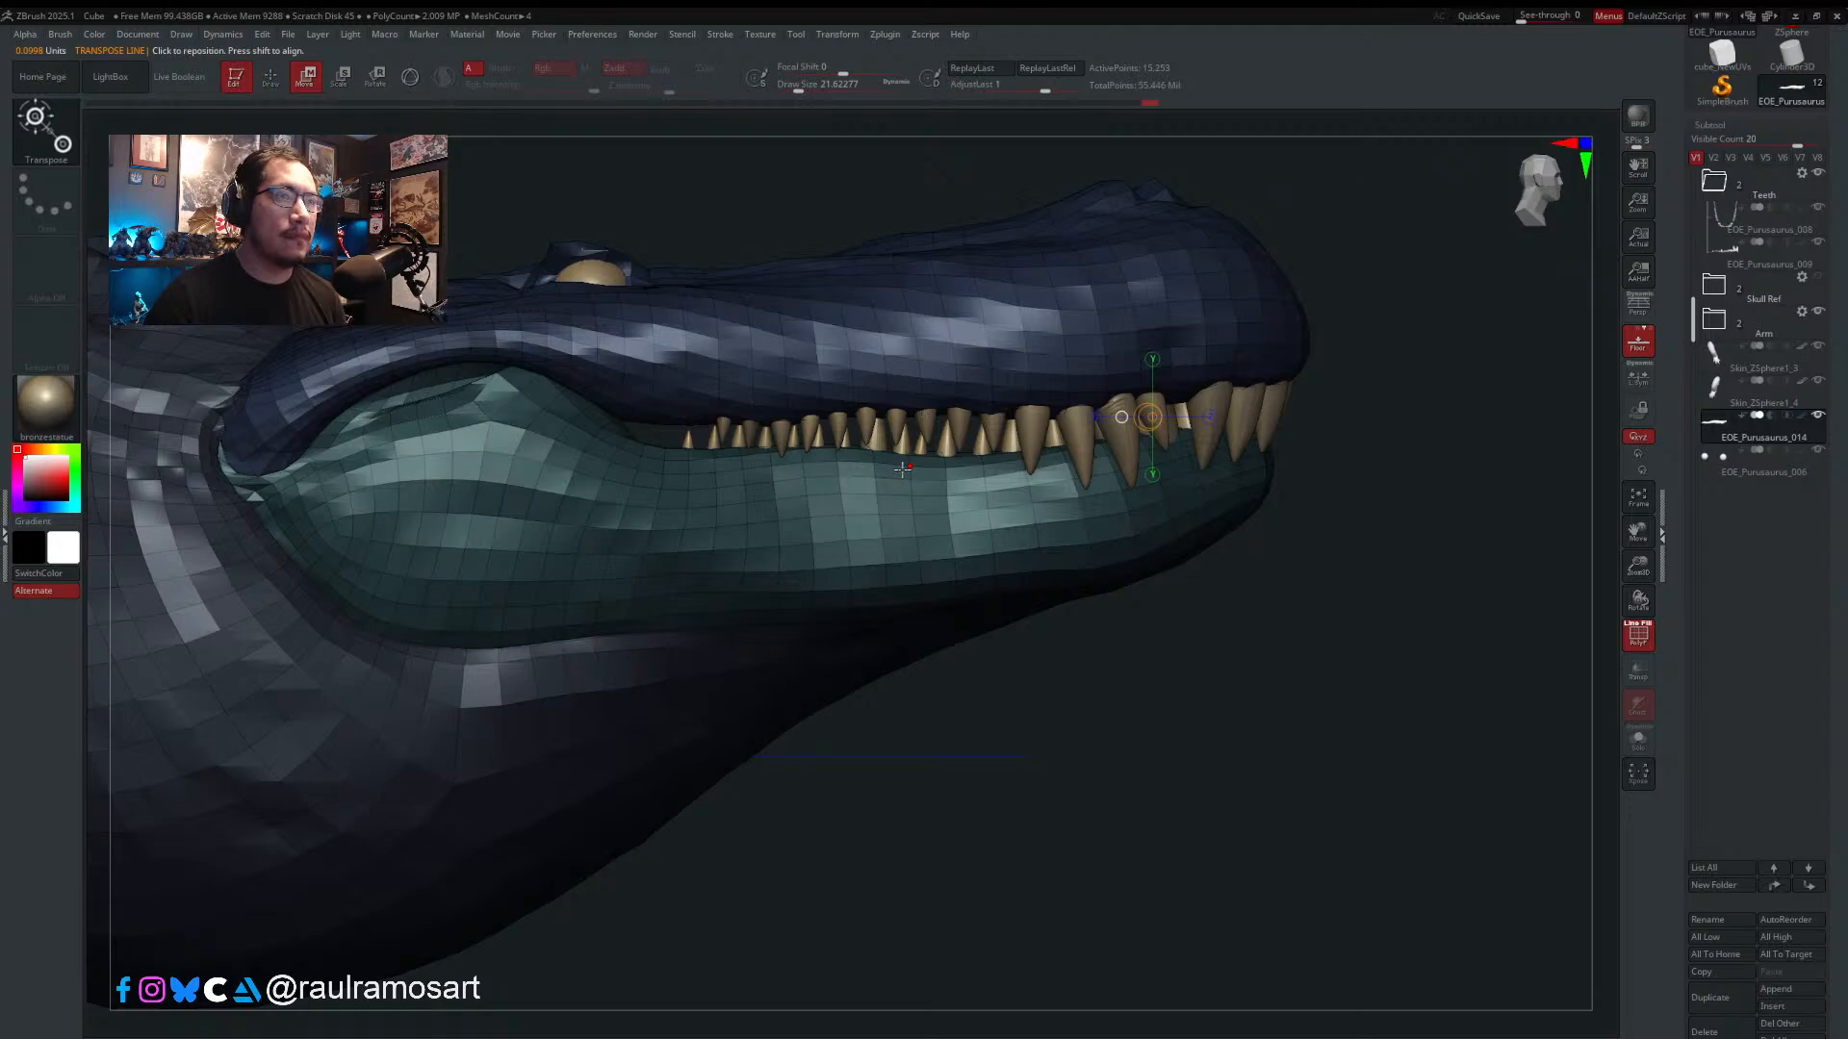
key(q)
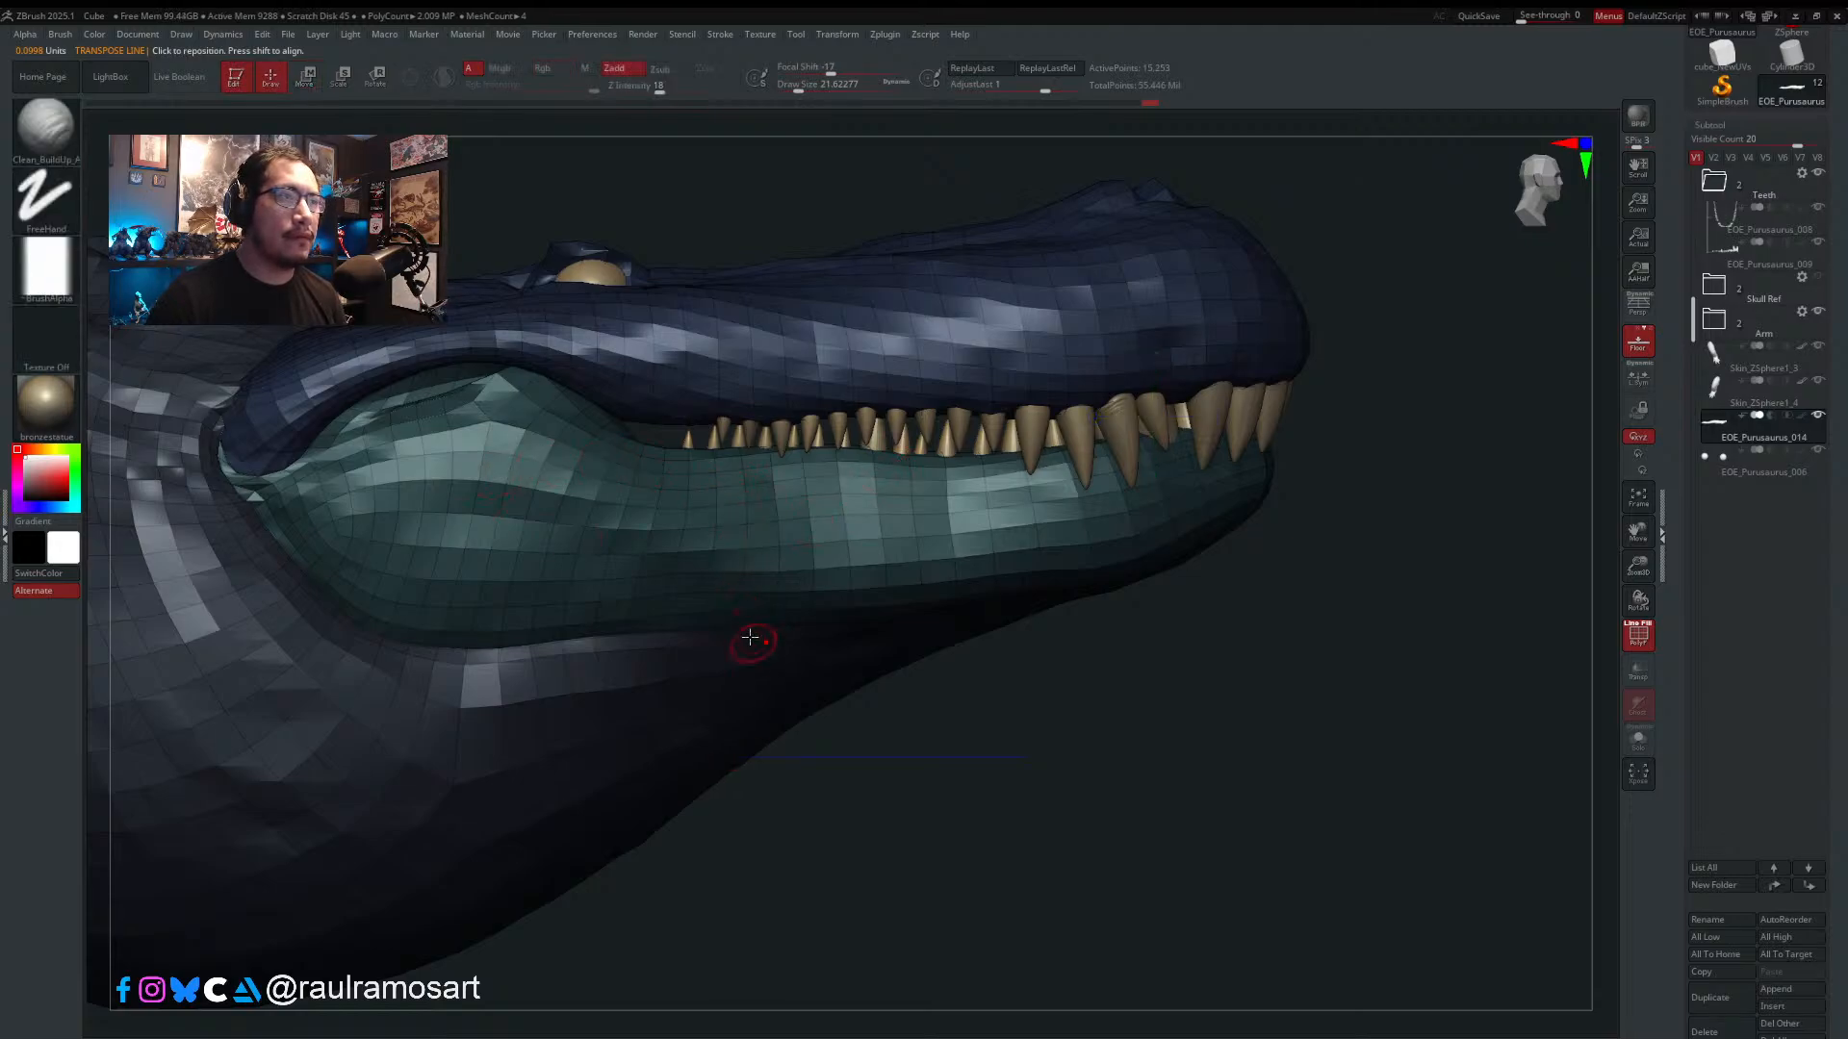
- Activate the transform gizmo on the body mesh at the jaw hinge behind the mouth corner
key(b)
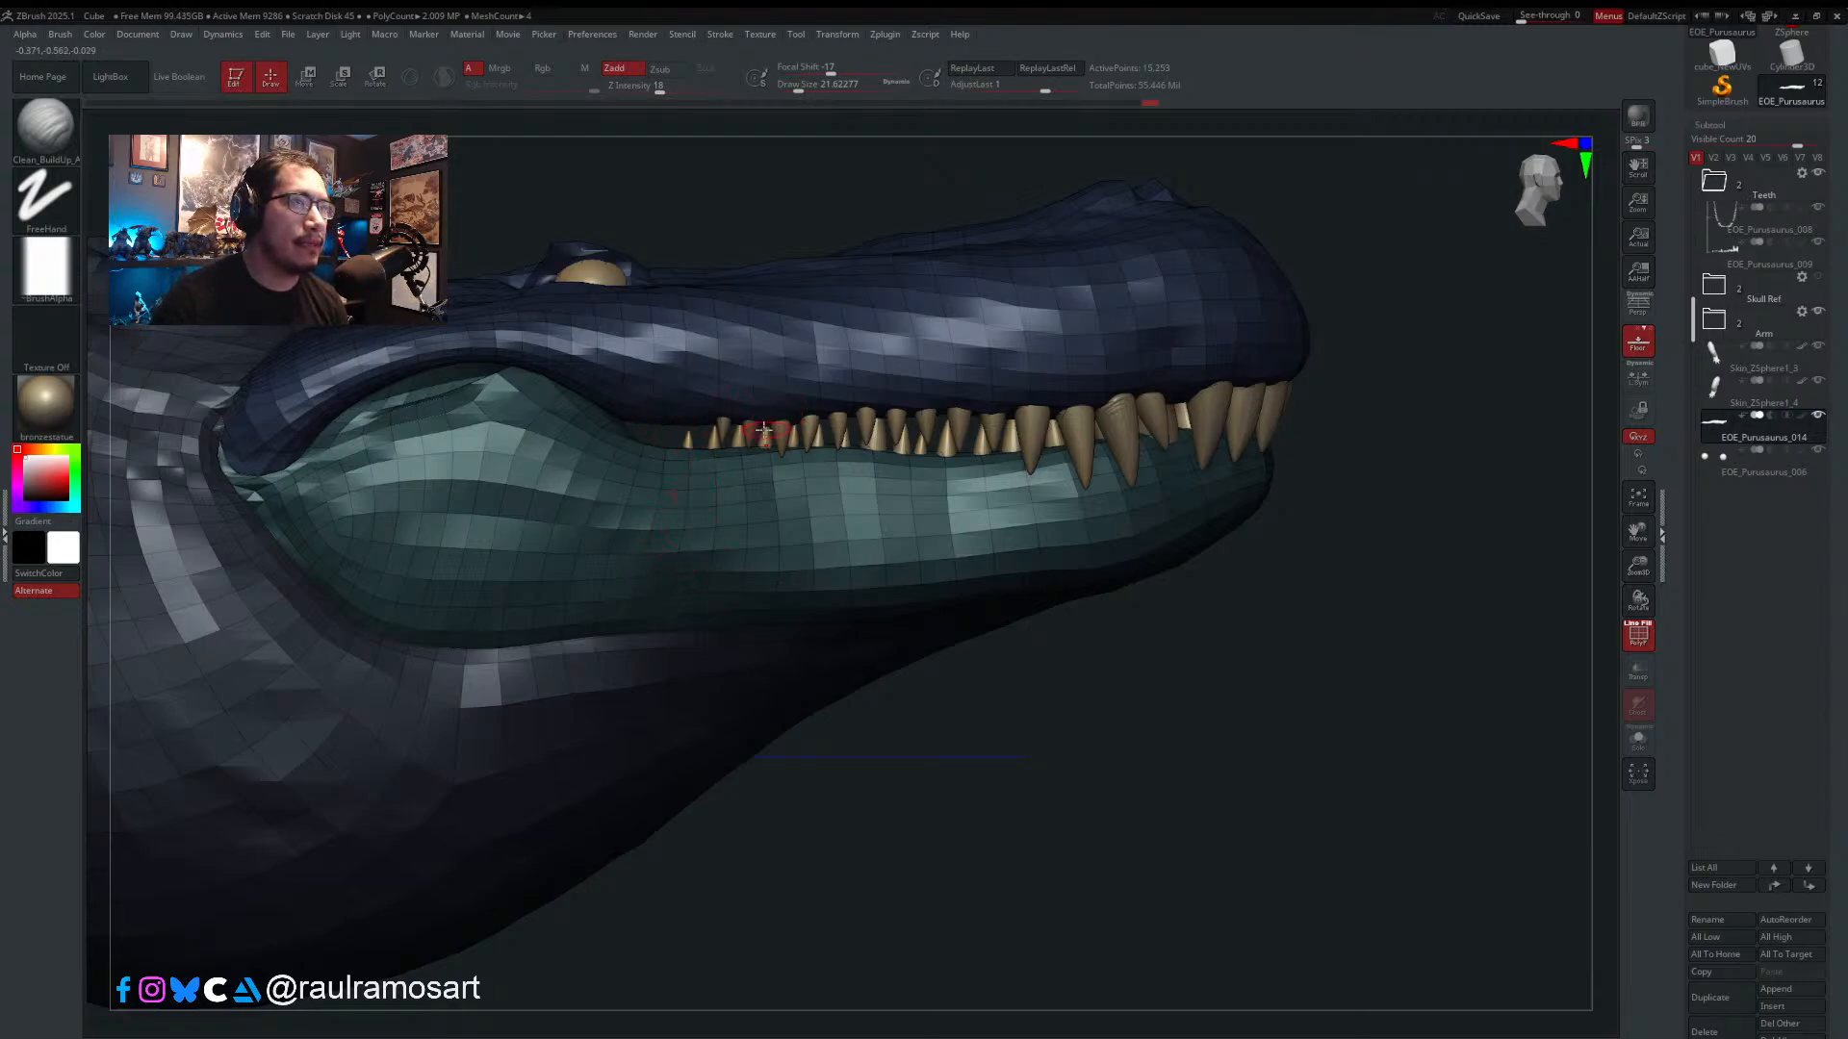
key(w)
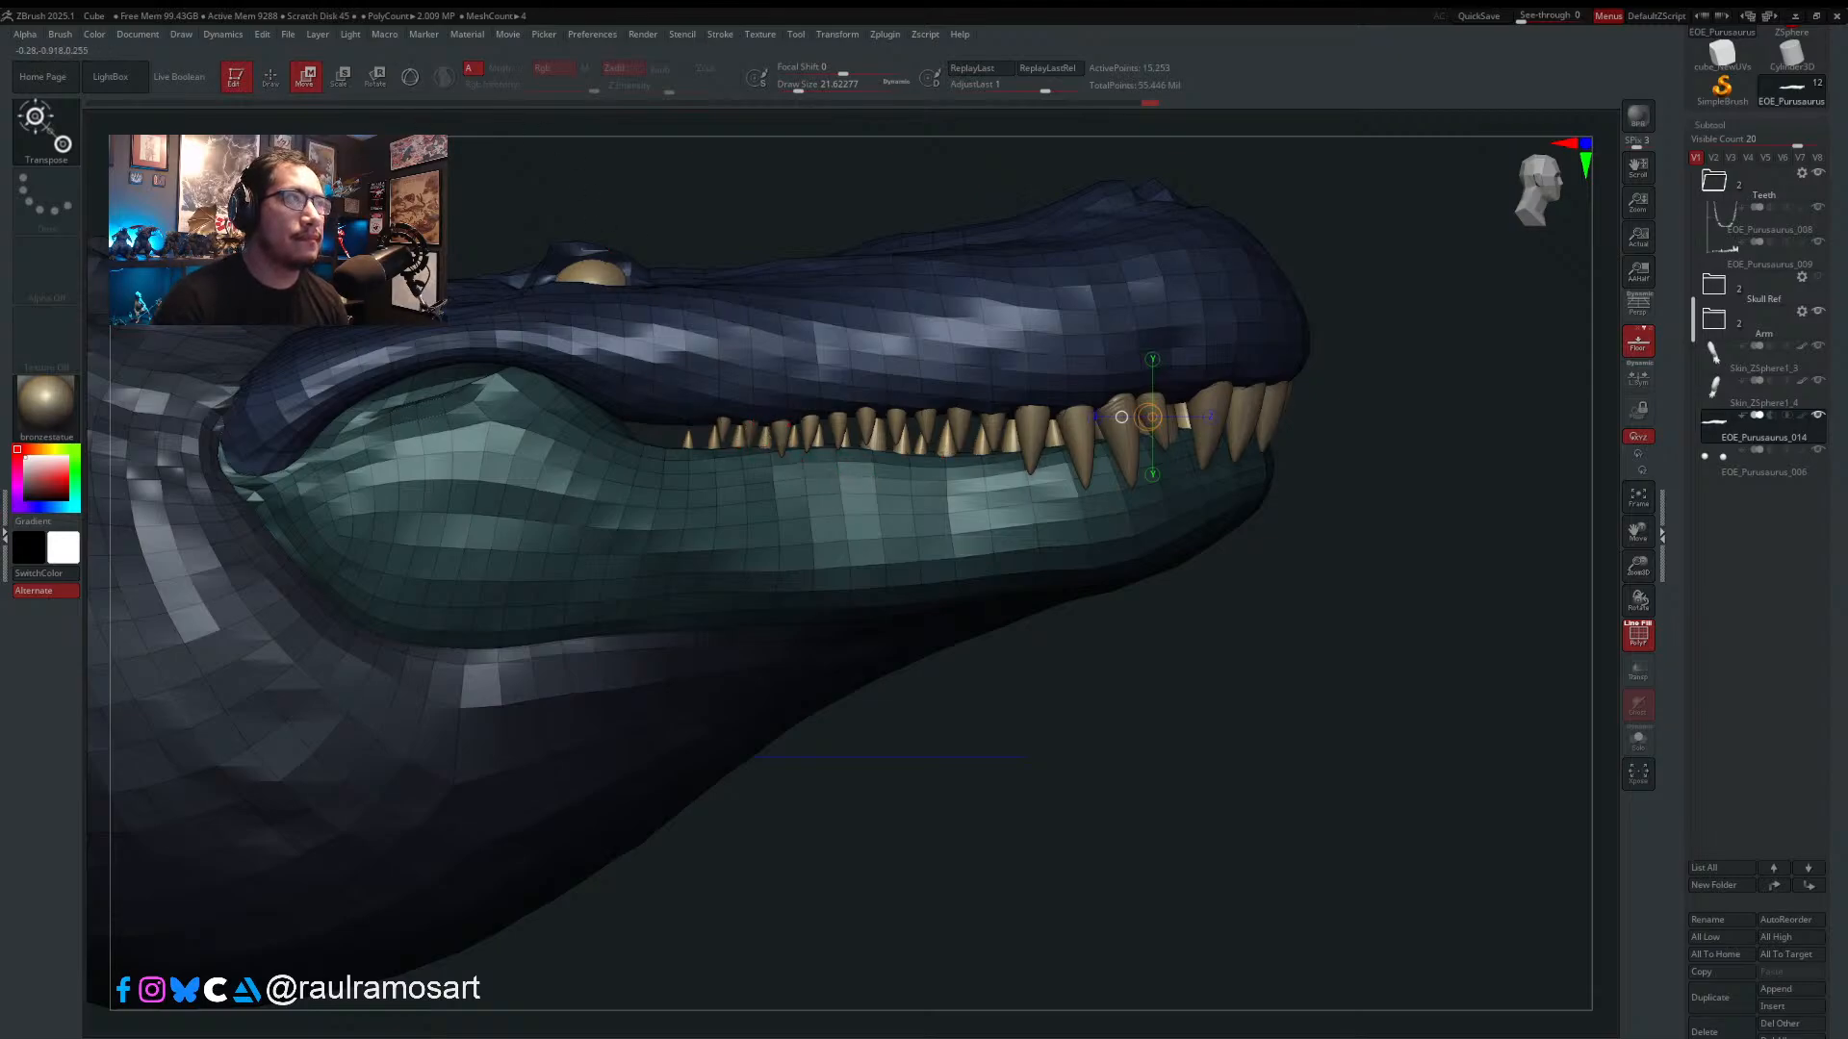
click(409, 79)
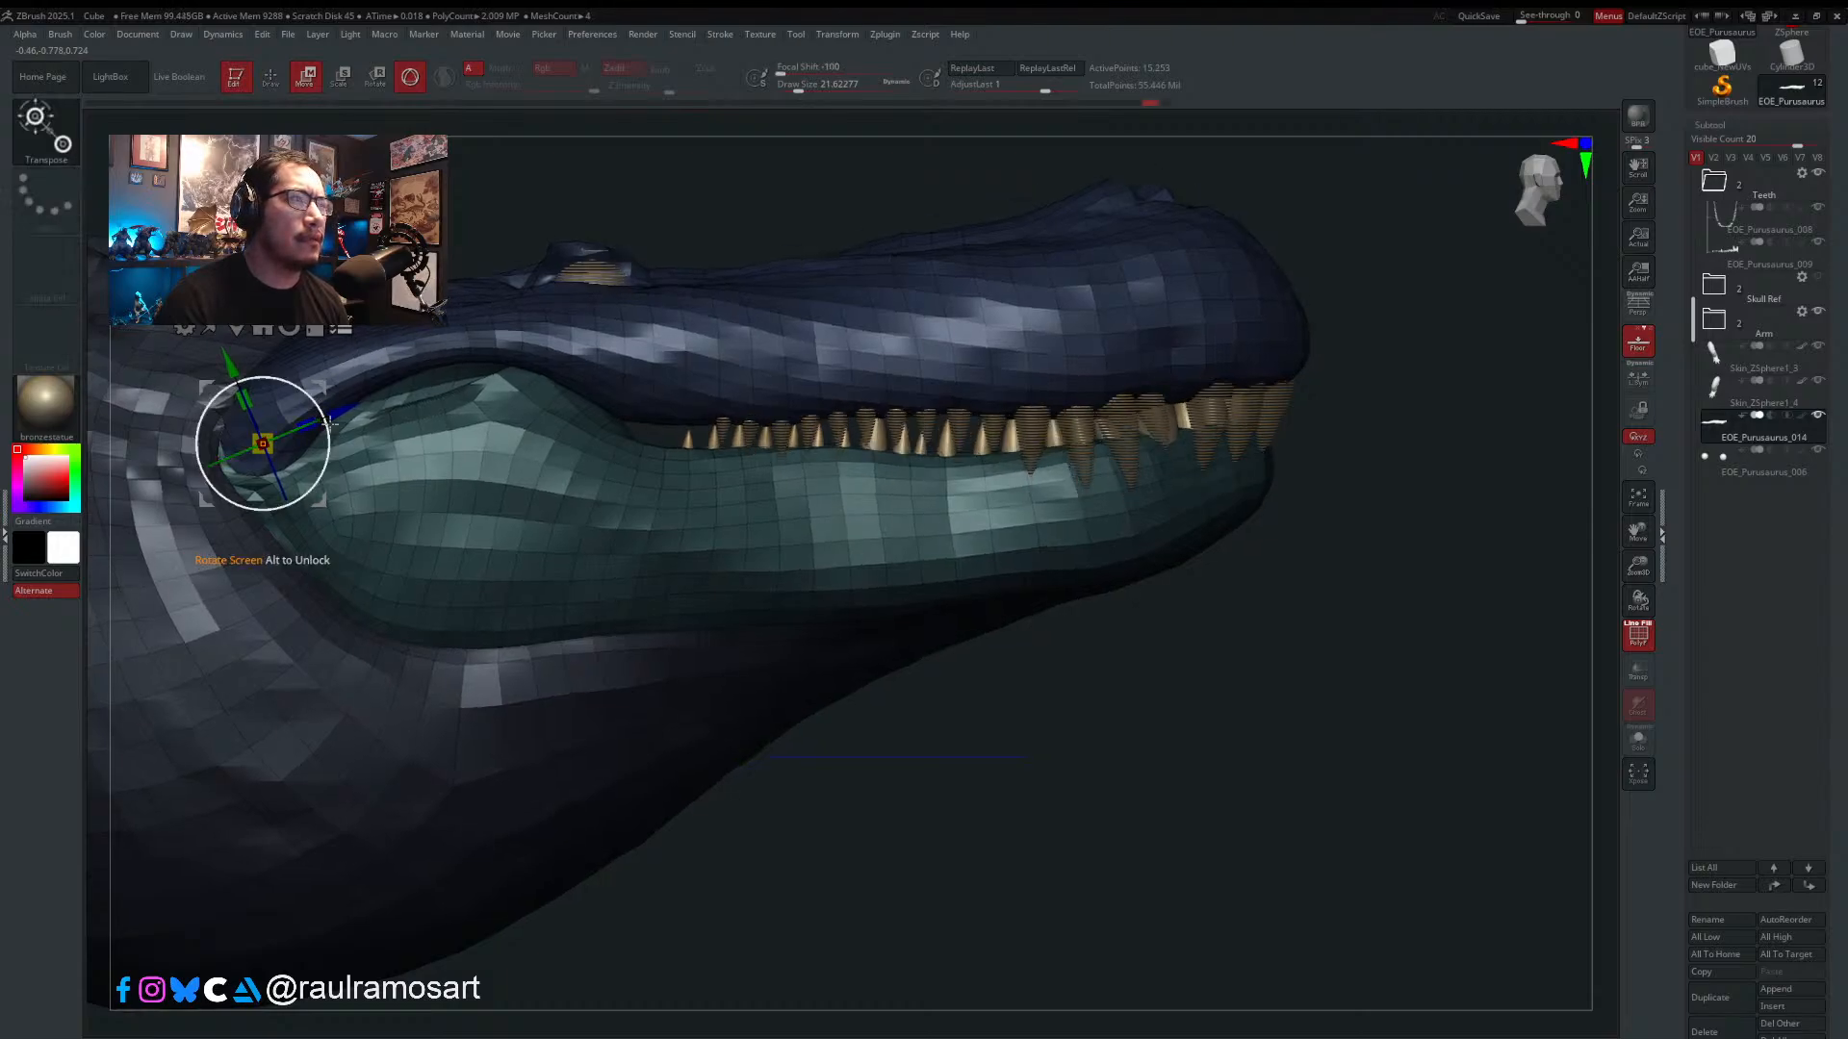
alt+right_drag(326, 429, 771, 364)
key(q)
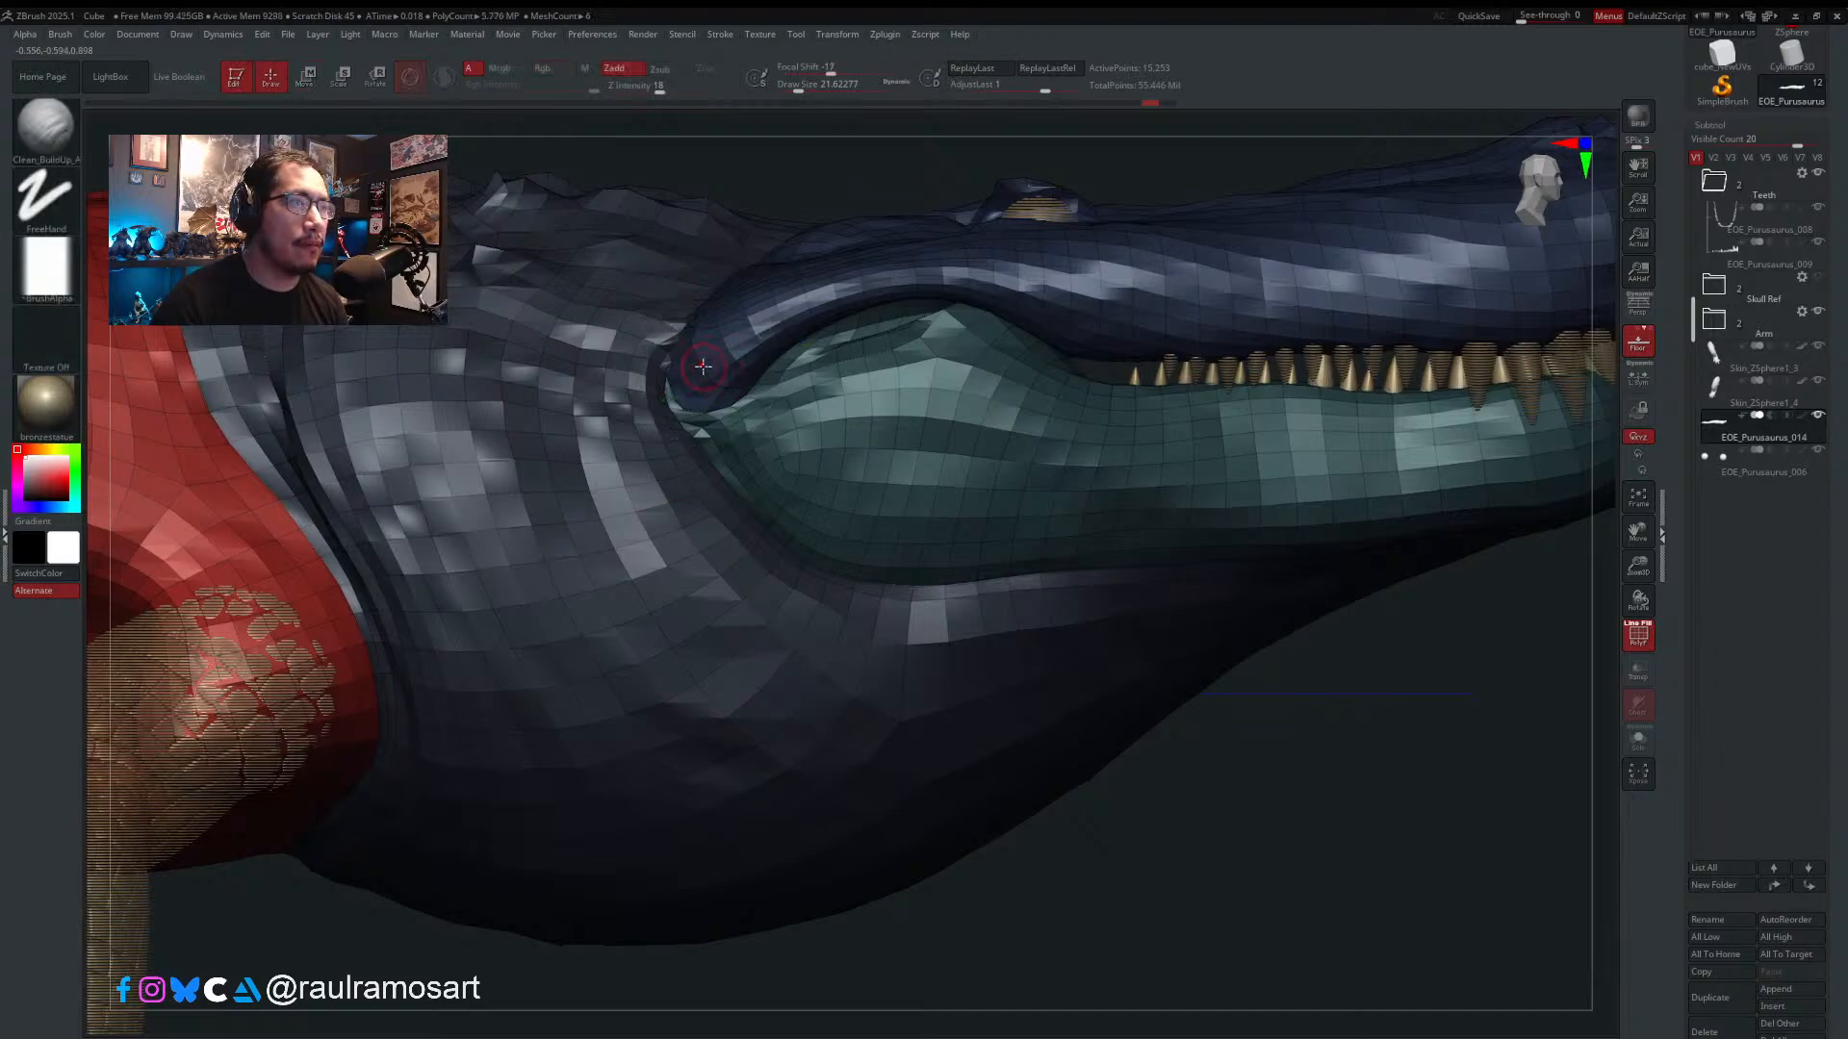
key(w)
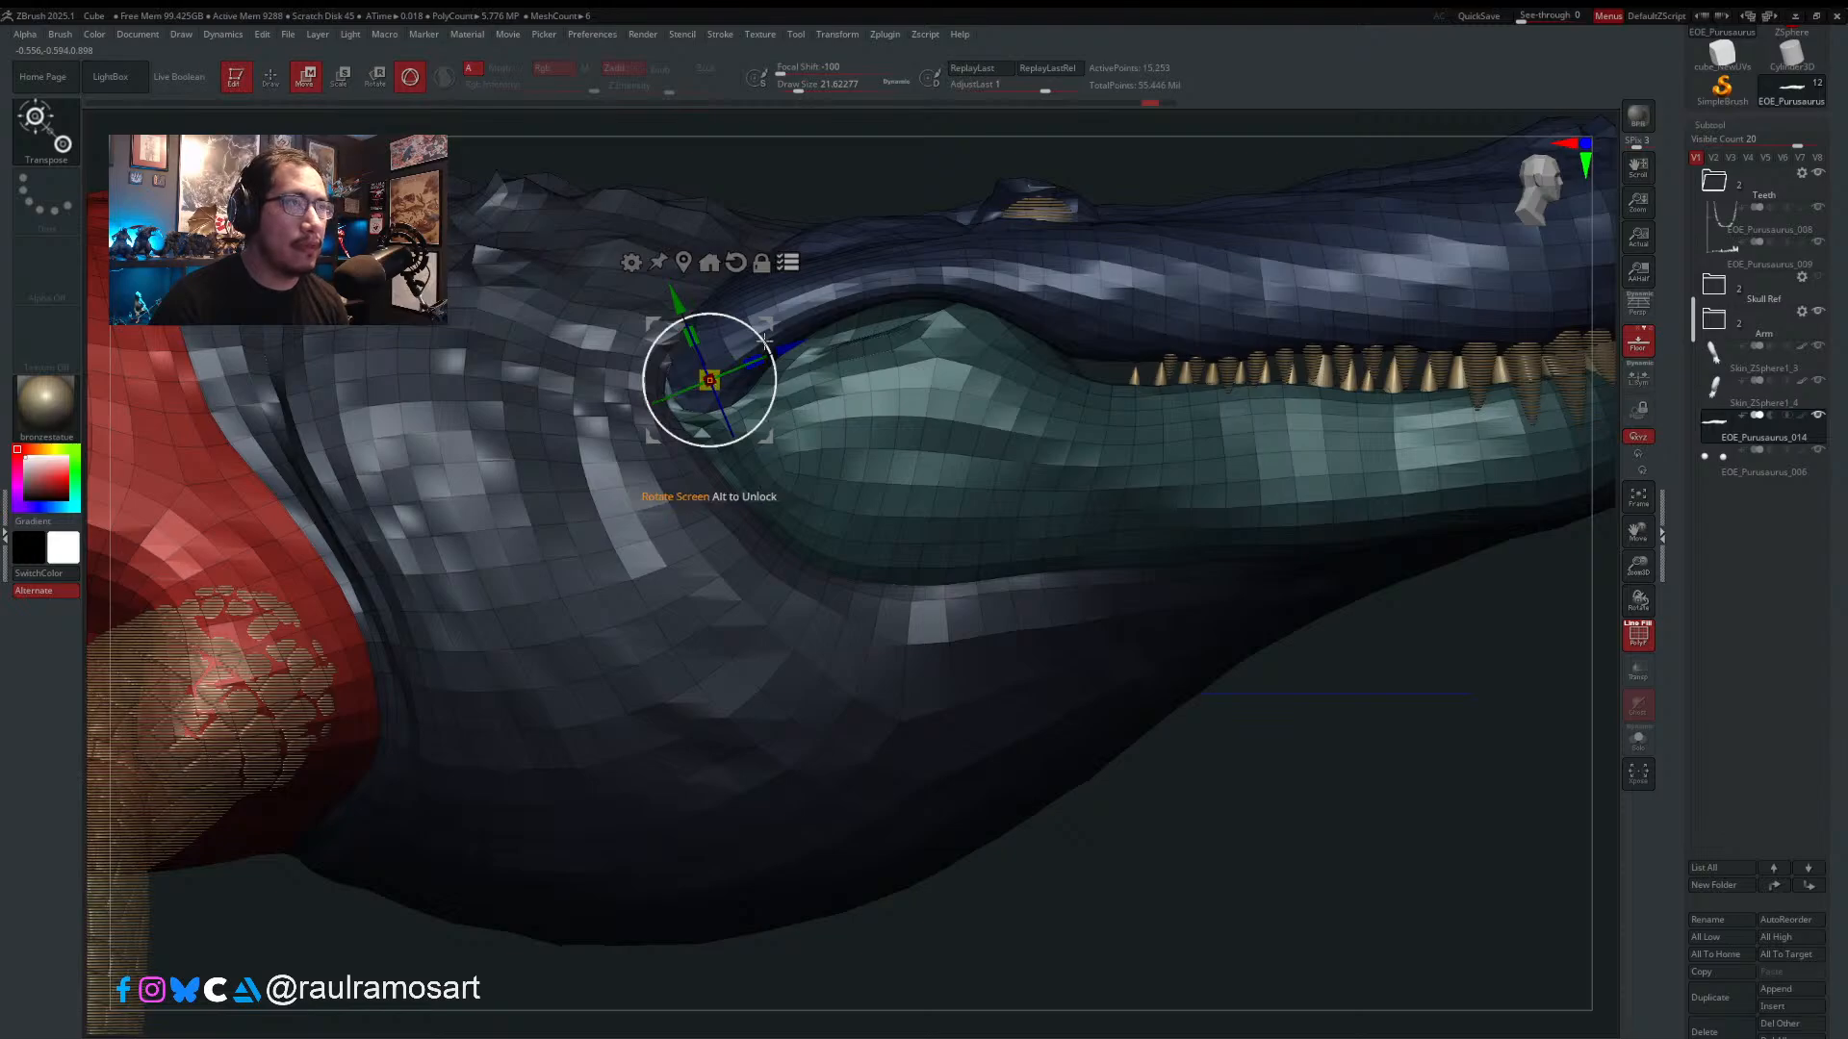
key(q)
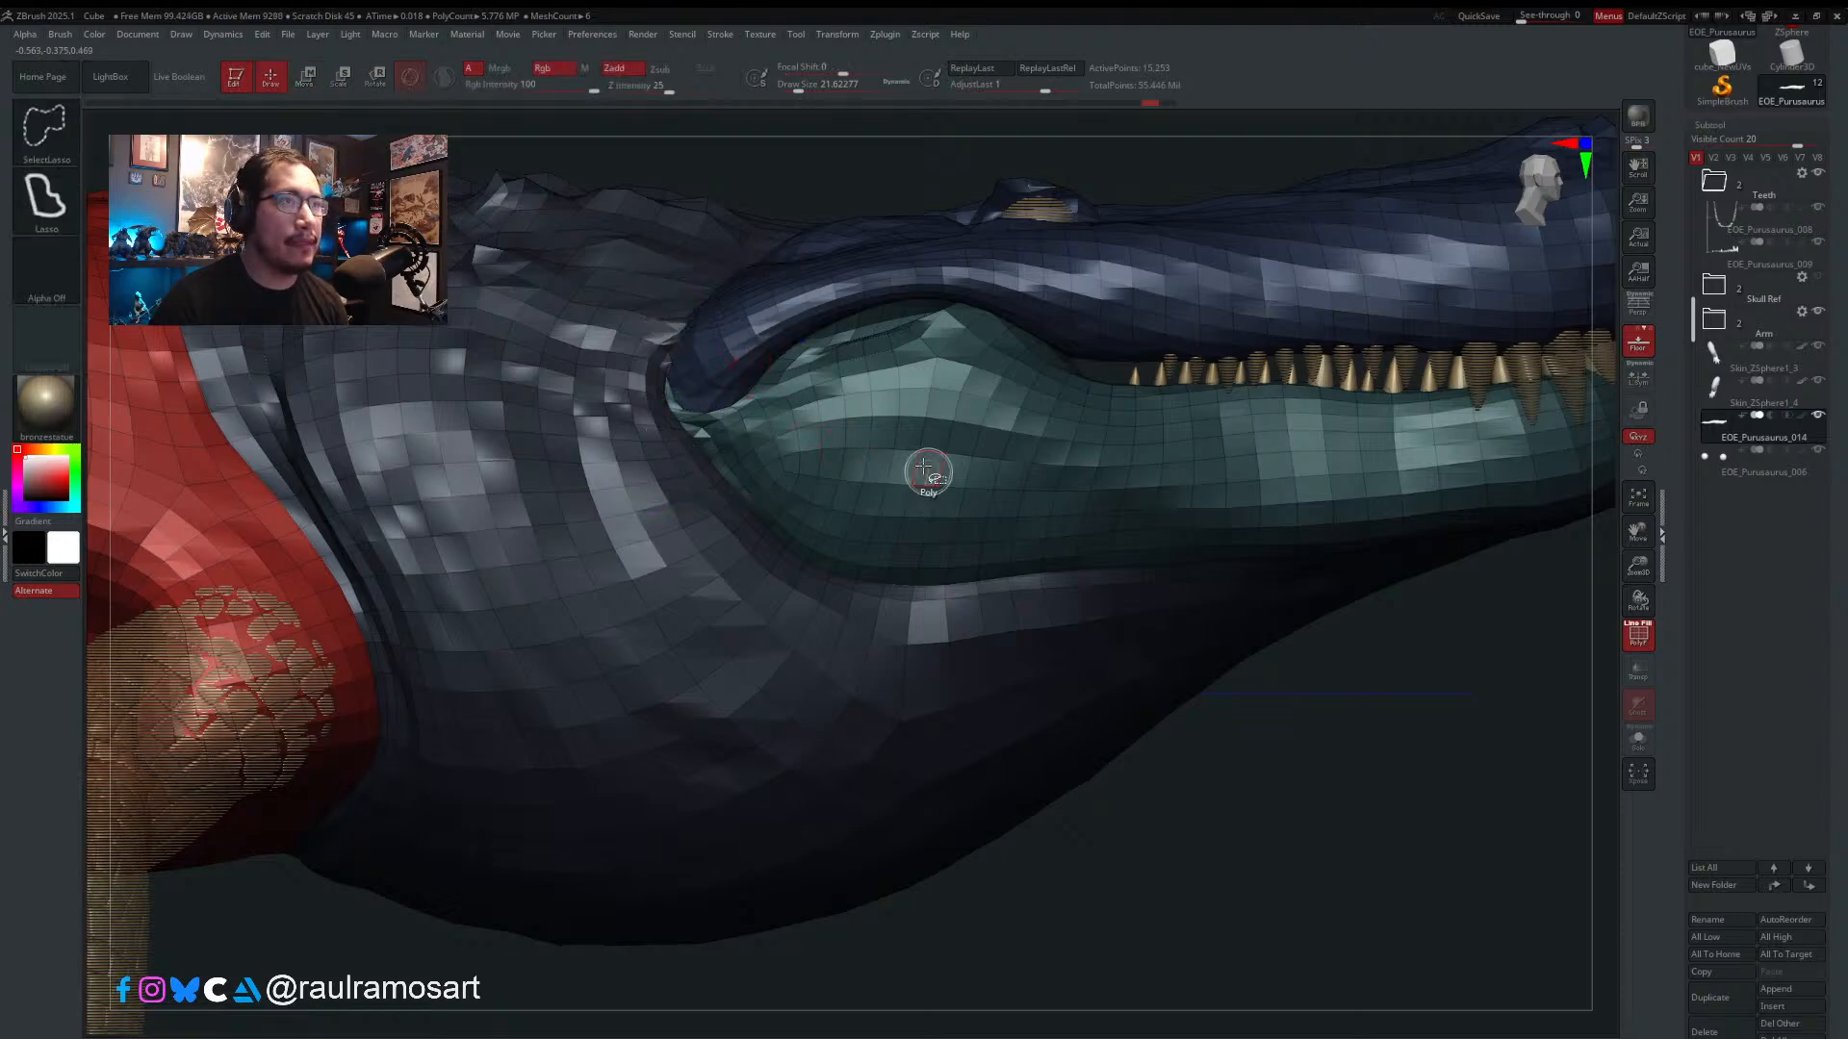
- Mask everything except the lower jaw polygroup and try to rotate the jaw open around its hinge
ctrl+shift+click(922, 423)
ctrl+shift+click(1063, 812)
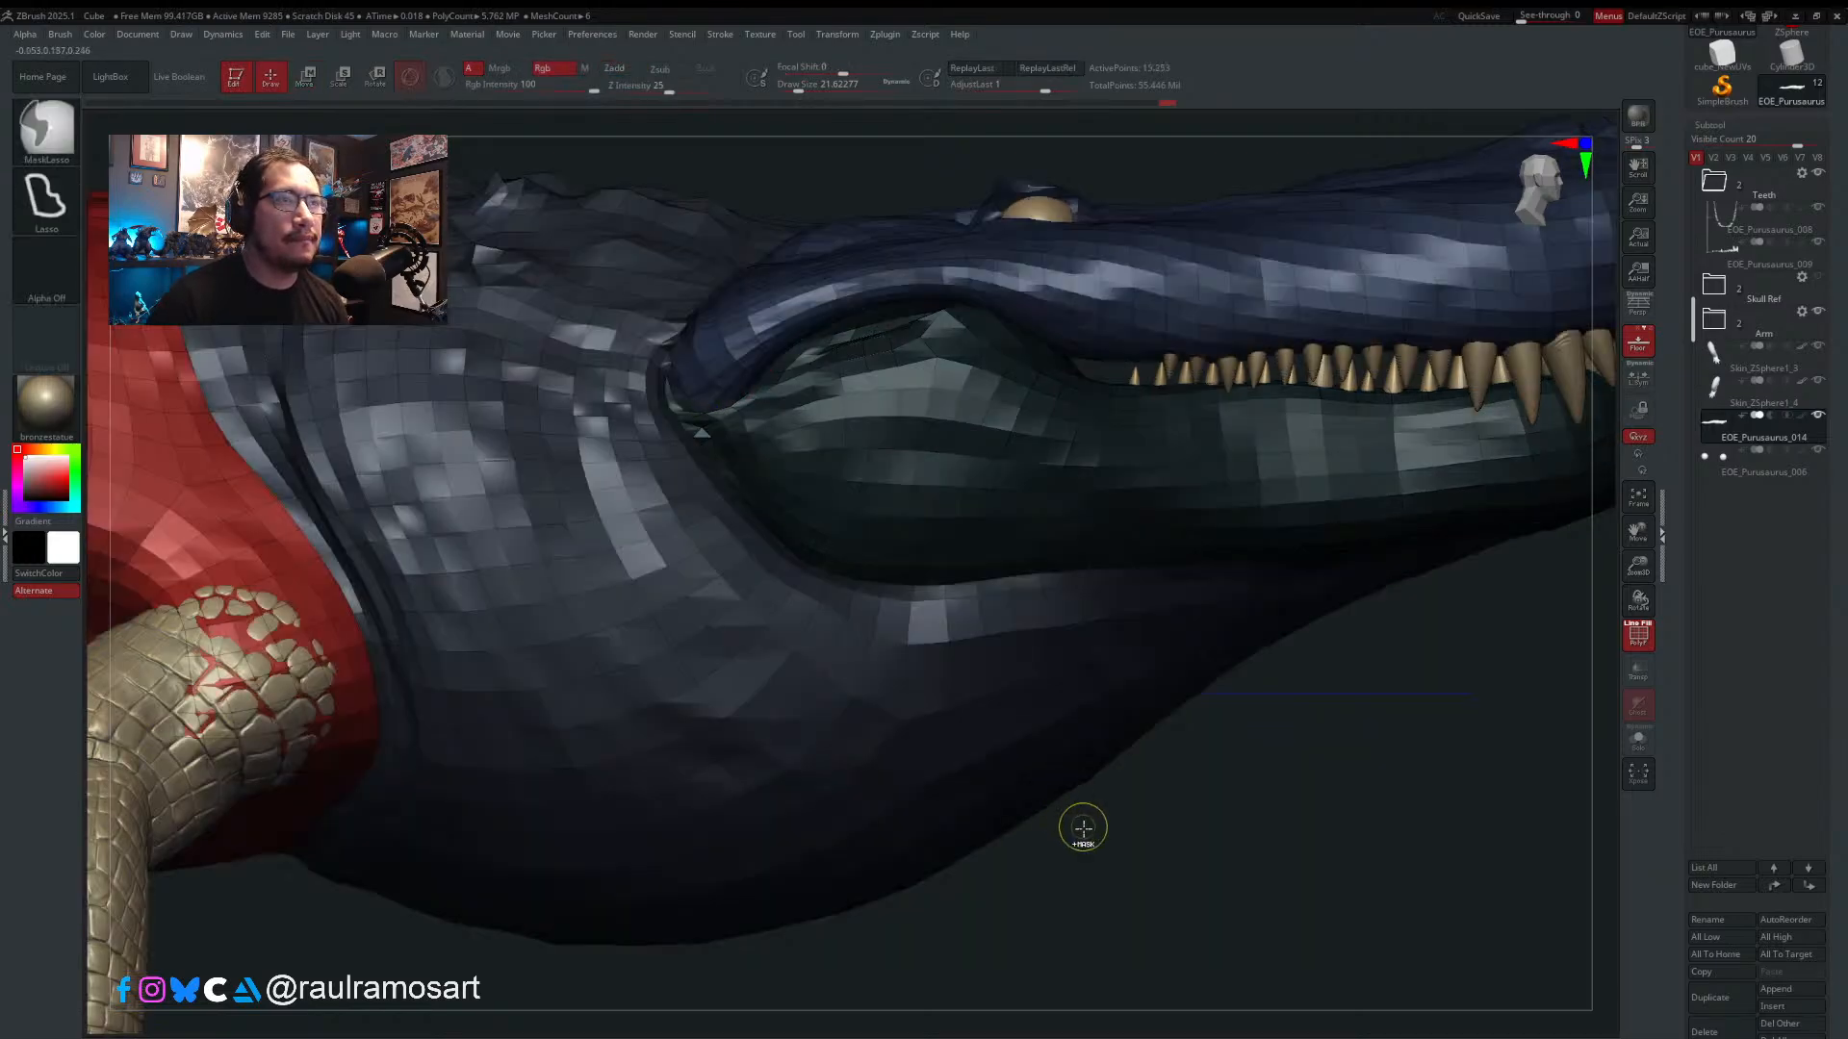
ctrl+click(1076, 825)
key(w)
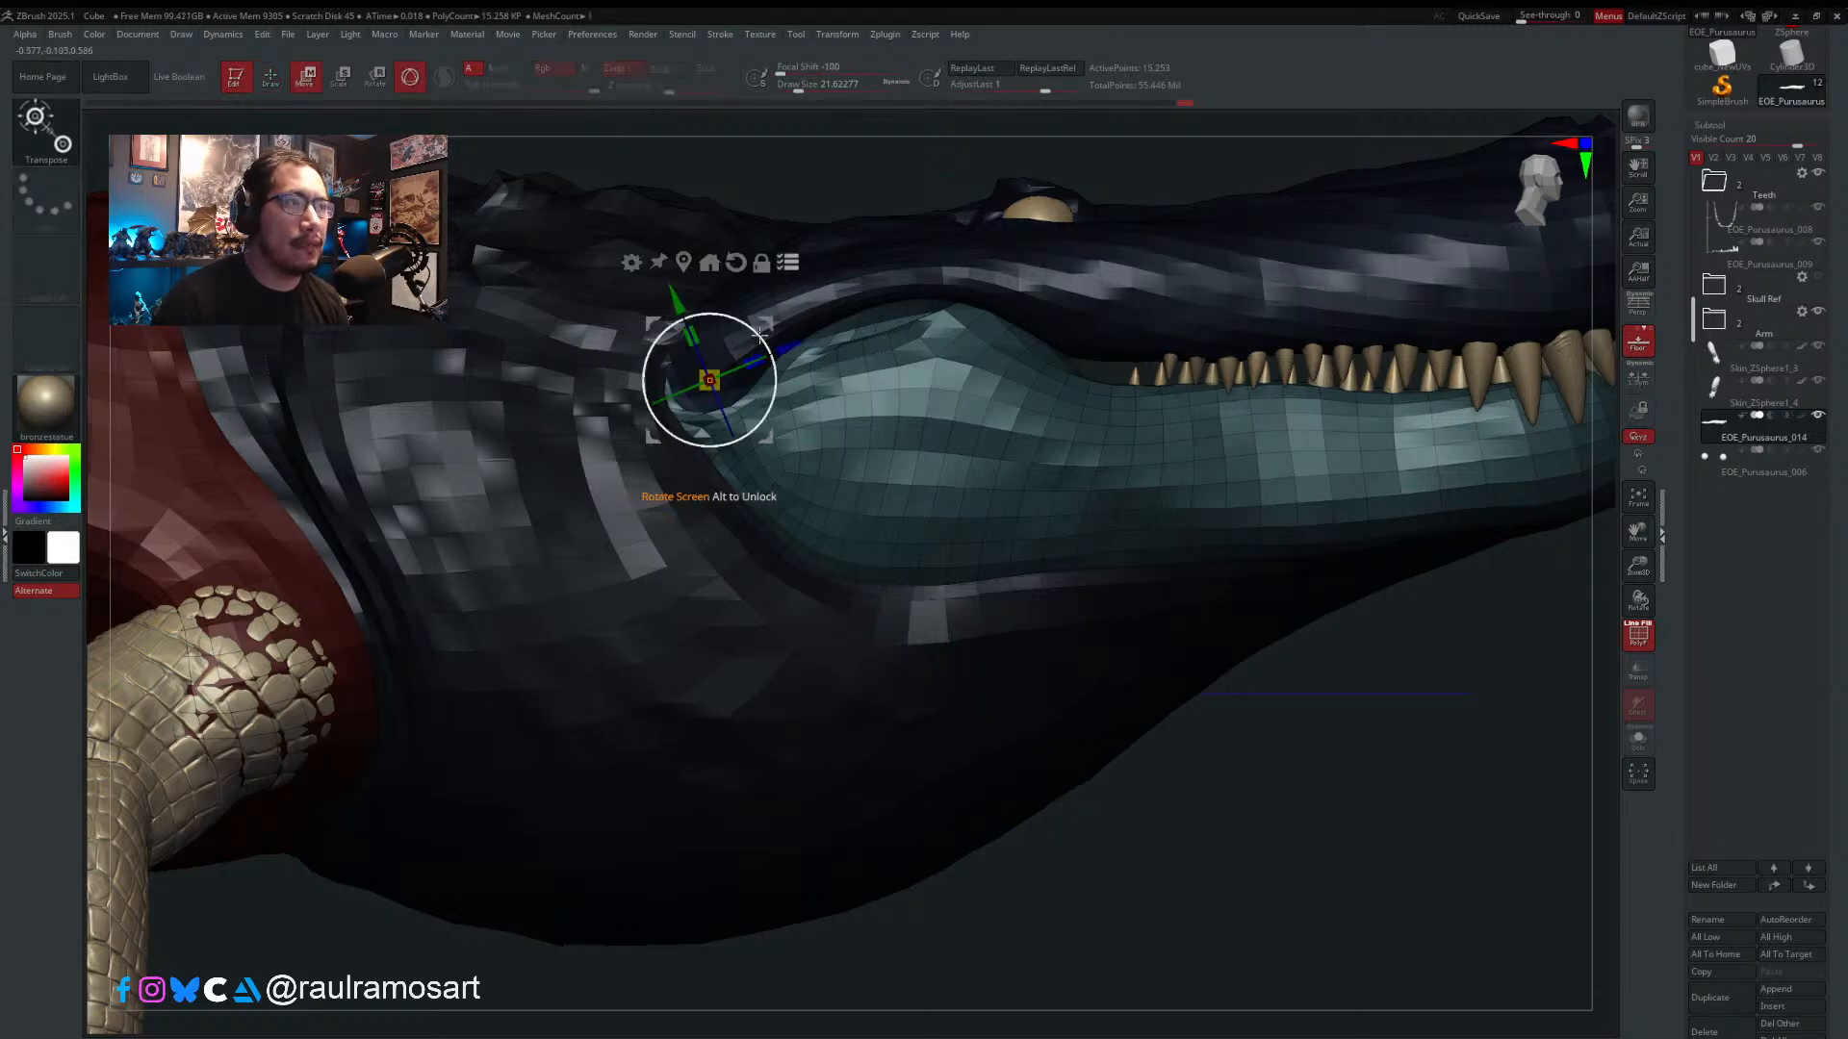
drag(755, 329, 758, 336)
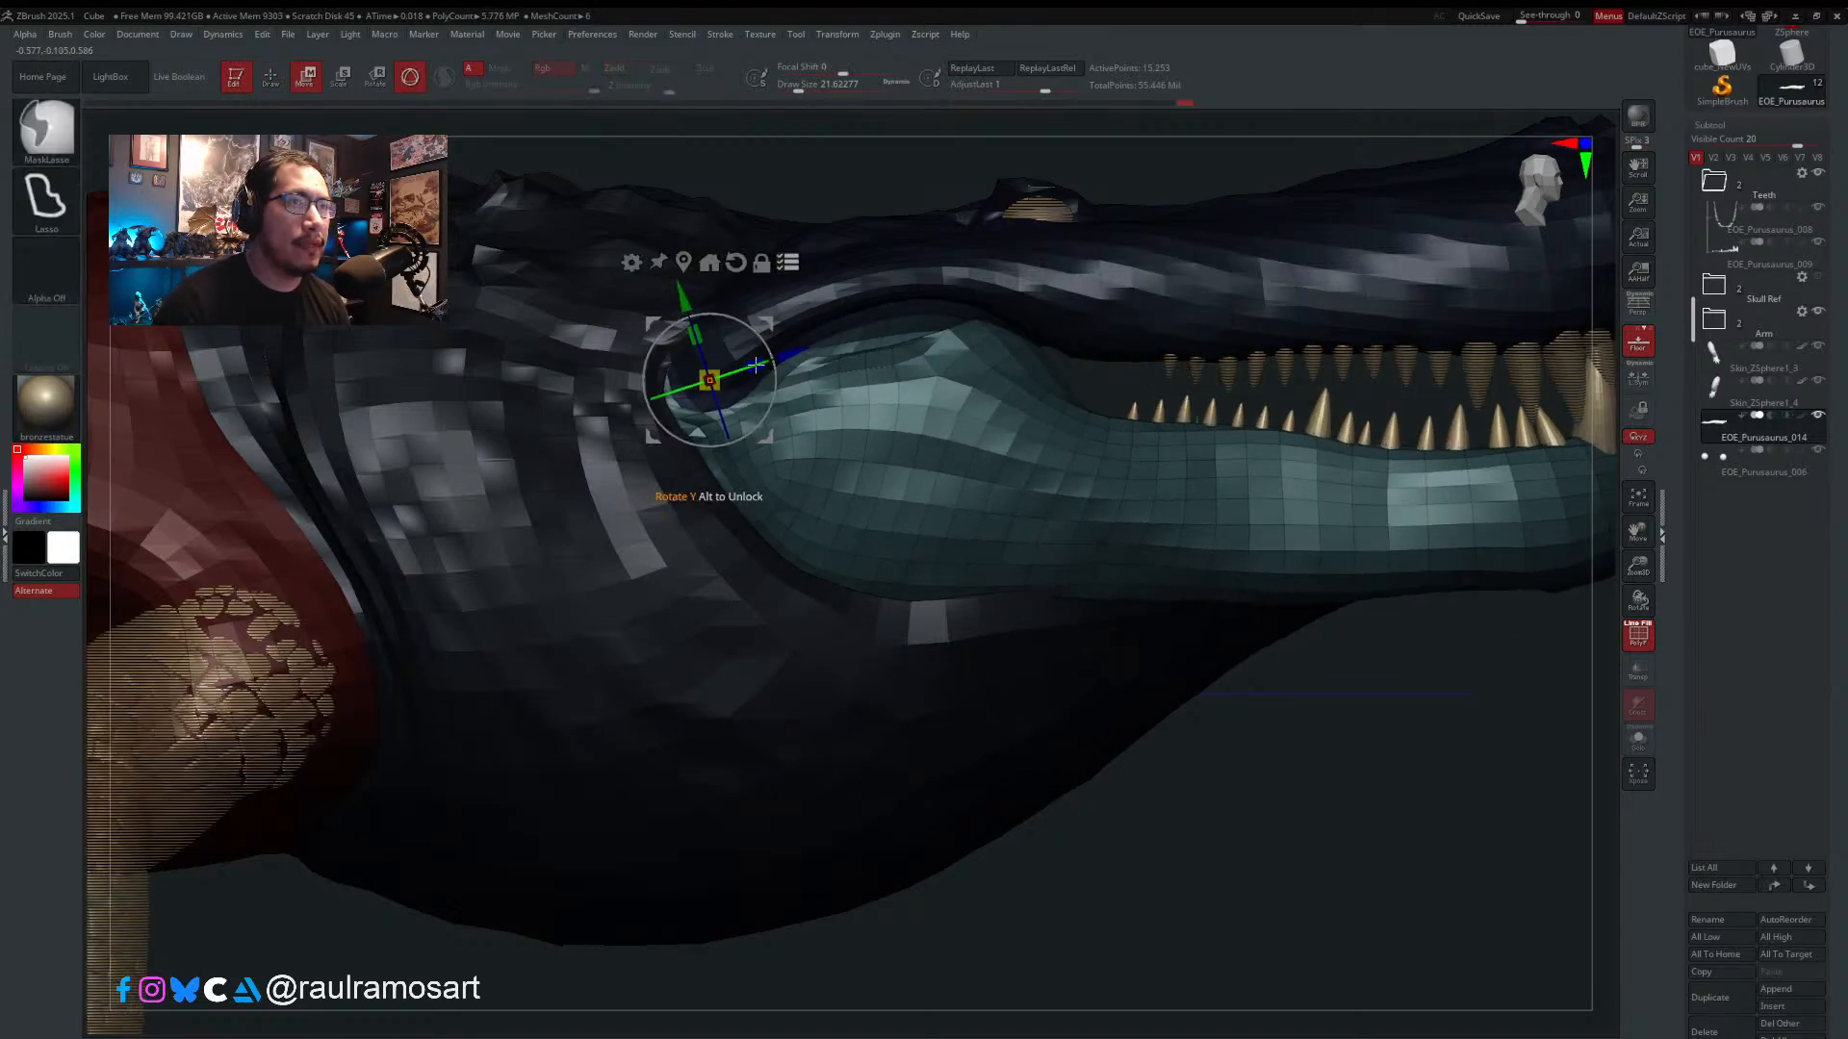
- Undo the lower jaw rotation and clear the mask from the body mesh
key(ctrl+z)
key(q)
ctrl+drag(1045, 804, 1268, 839)
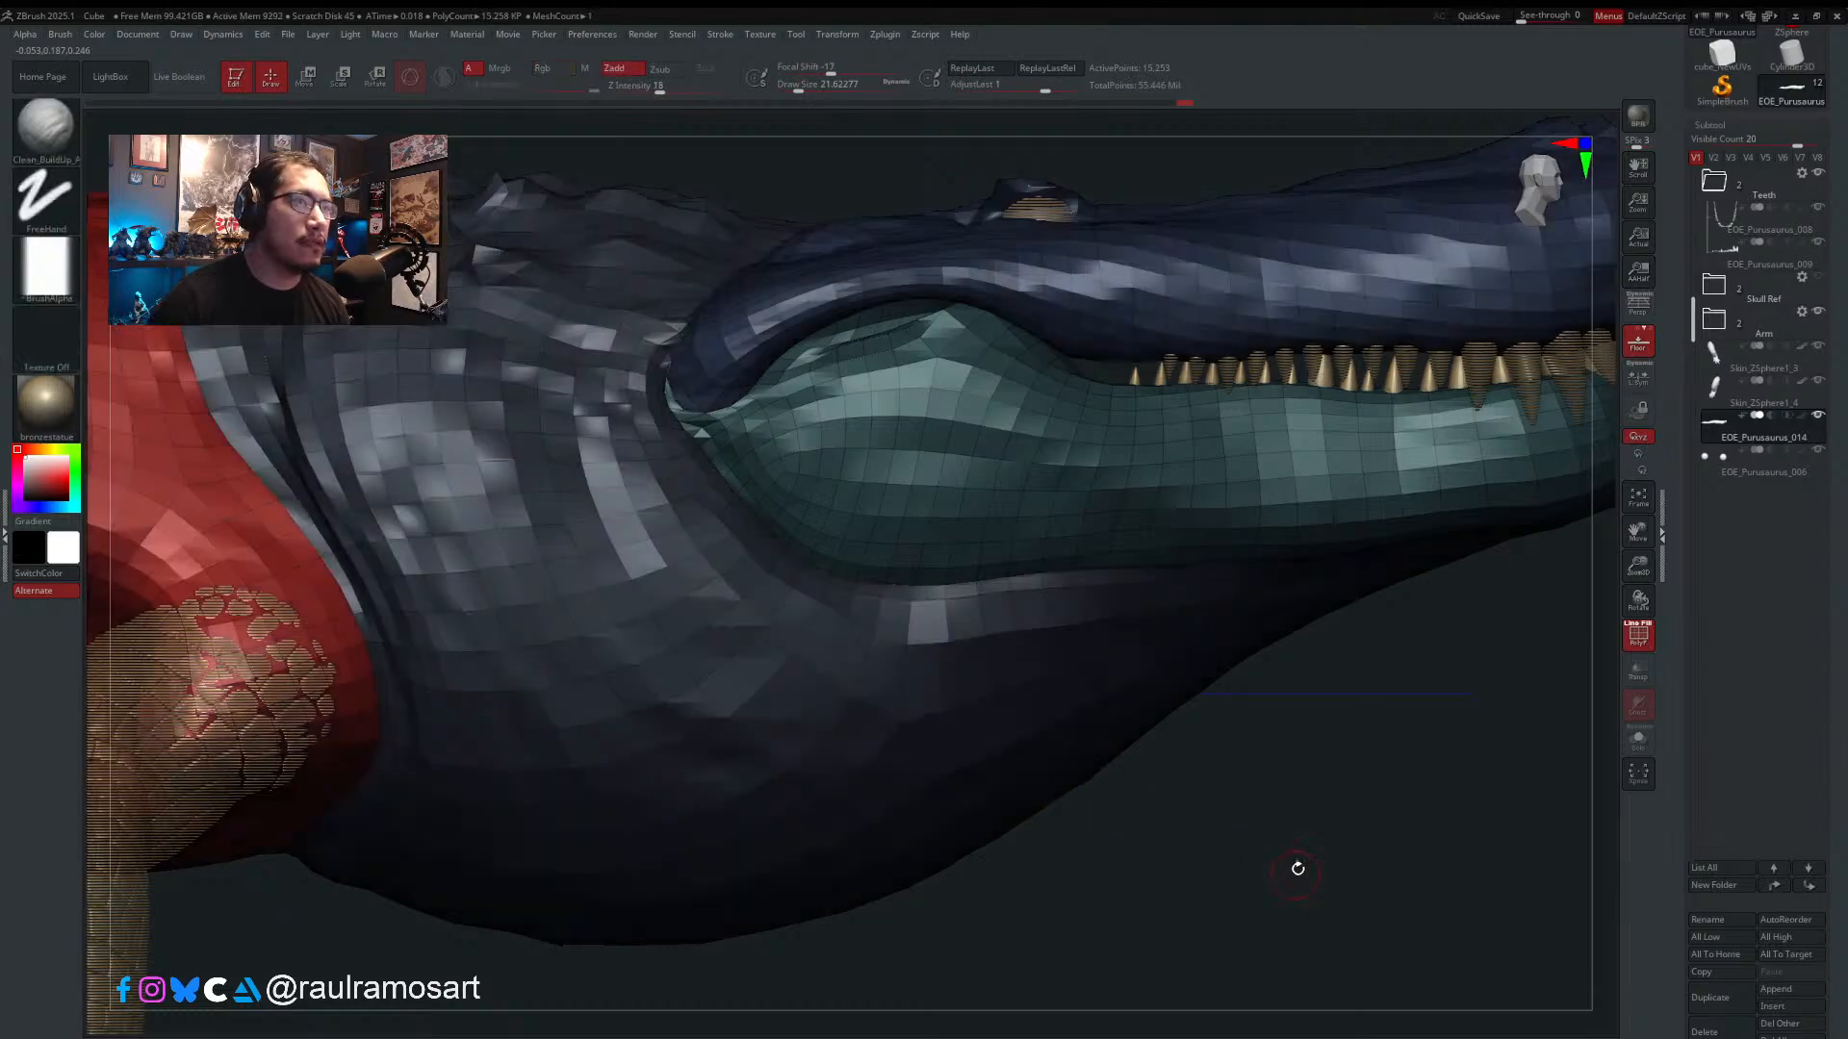
- Check the closed mouth from the side and below, and choose the Move brush with a draw size of about 124
ctrl+right_drag(1293, 866, 1285, 616)
right_drag(1126, 586, 855, 626)
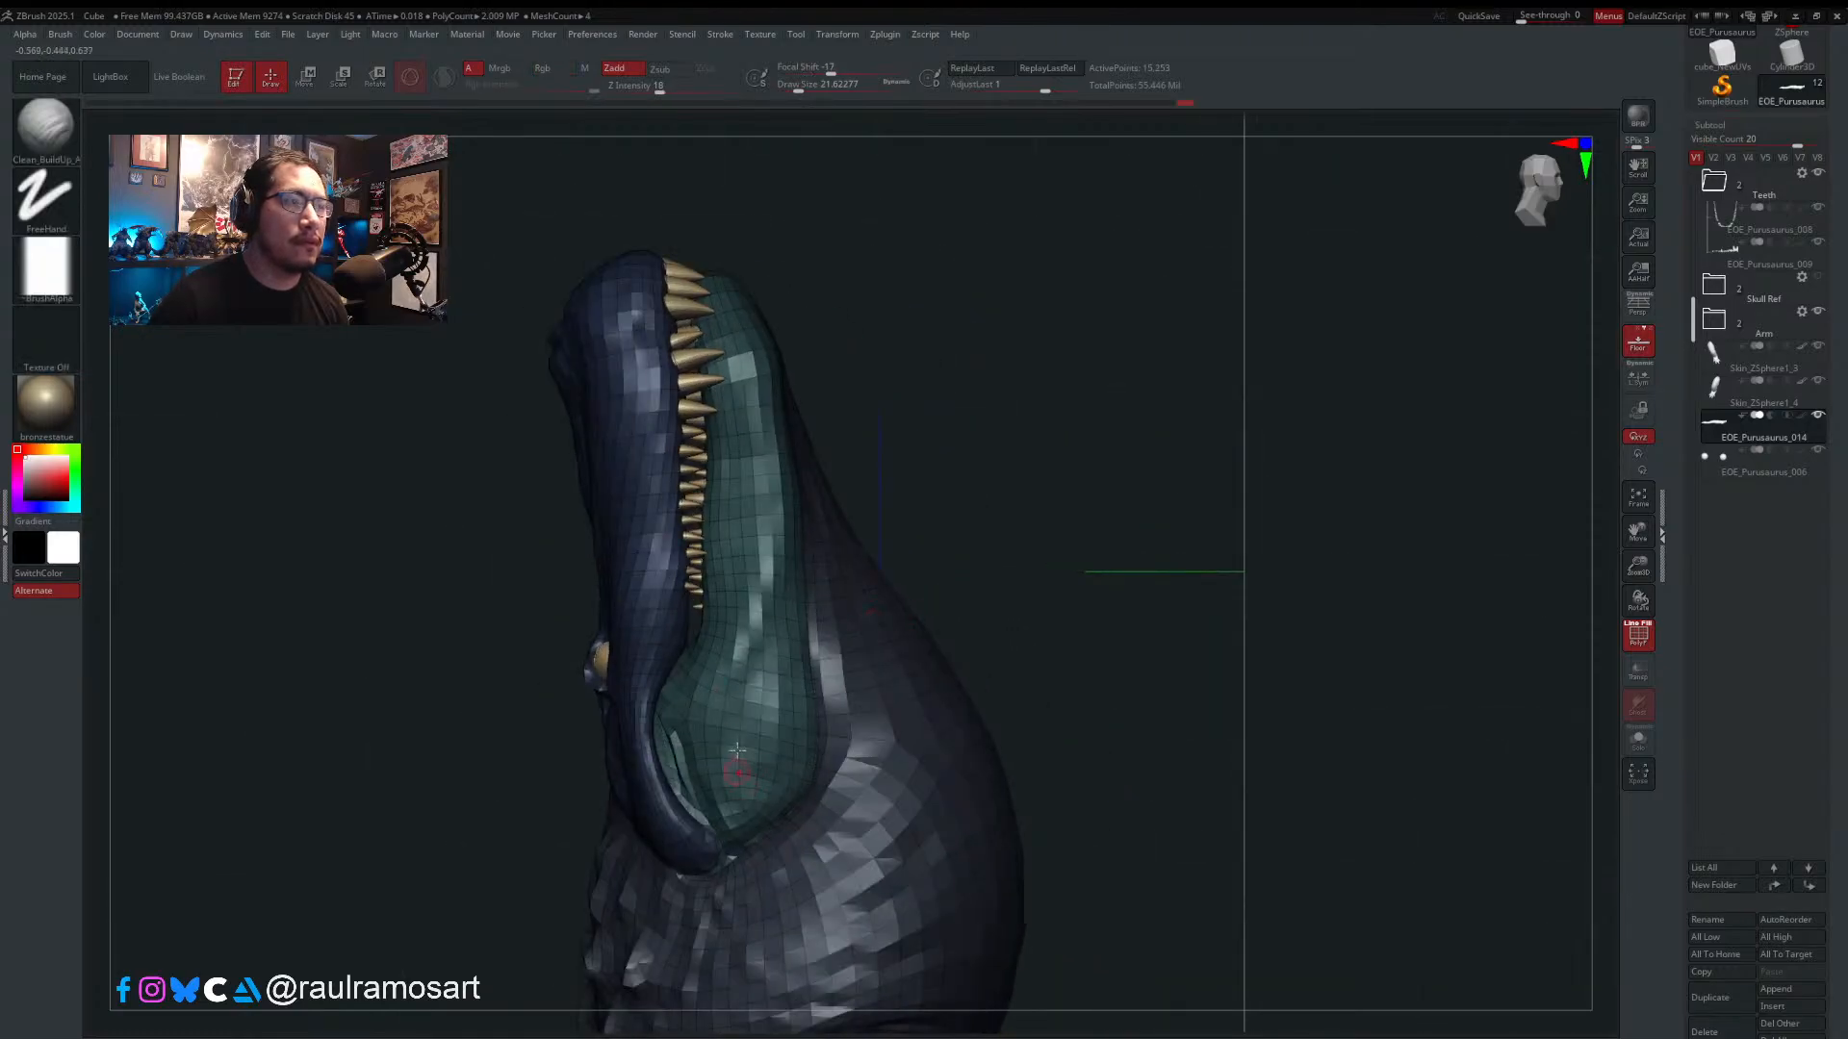
alt+right_drag(736, 751, 783, 678)
alt+right_drag(761, 414, 789, 633)
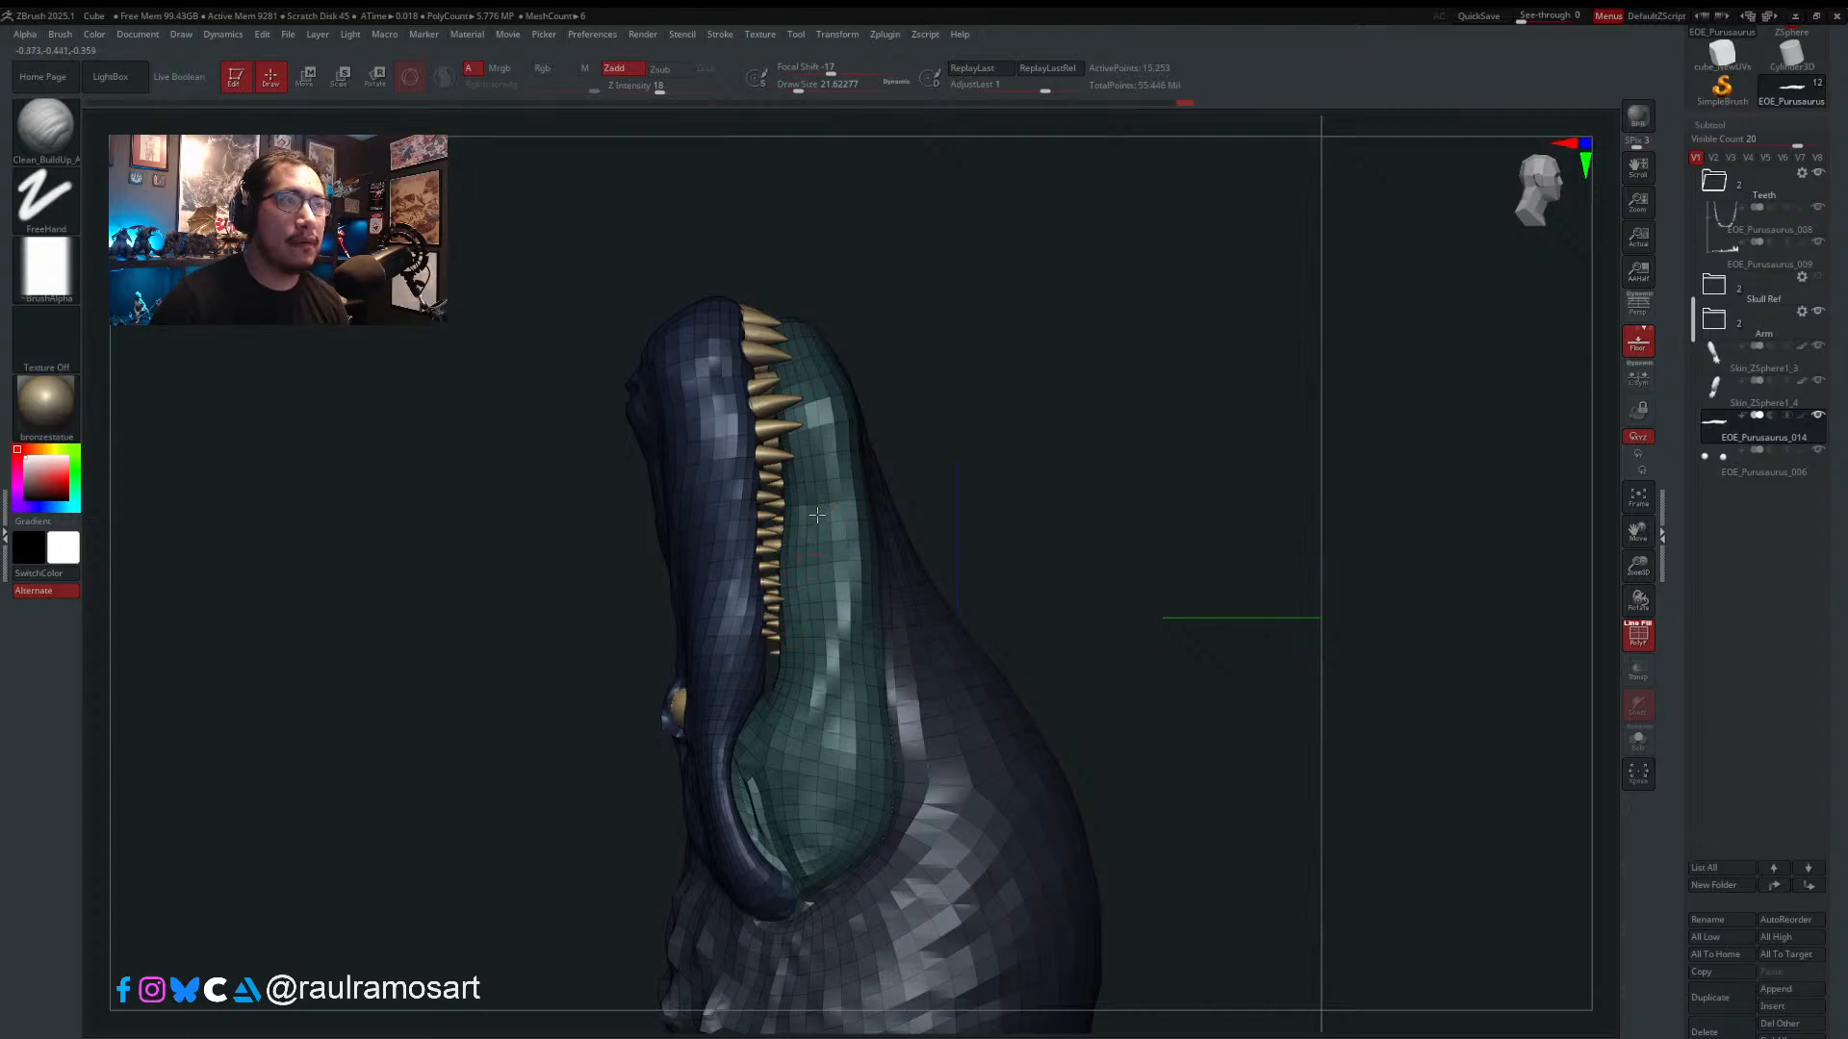
right_drag(830, 516, 889, 454)
key(b)
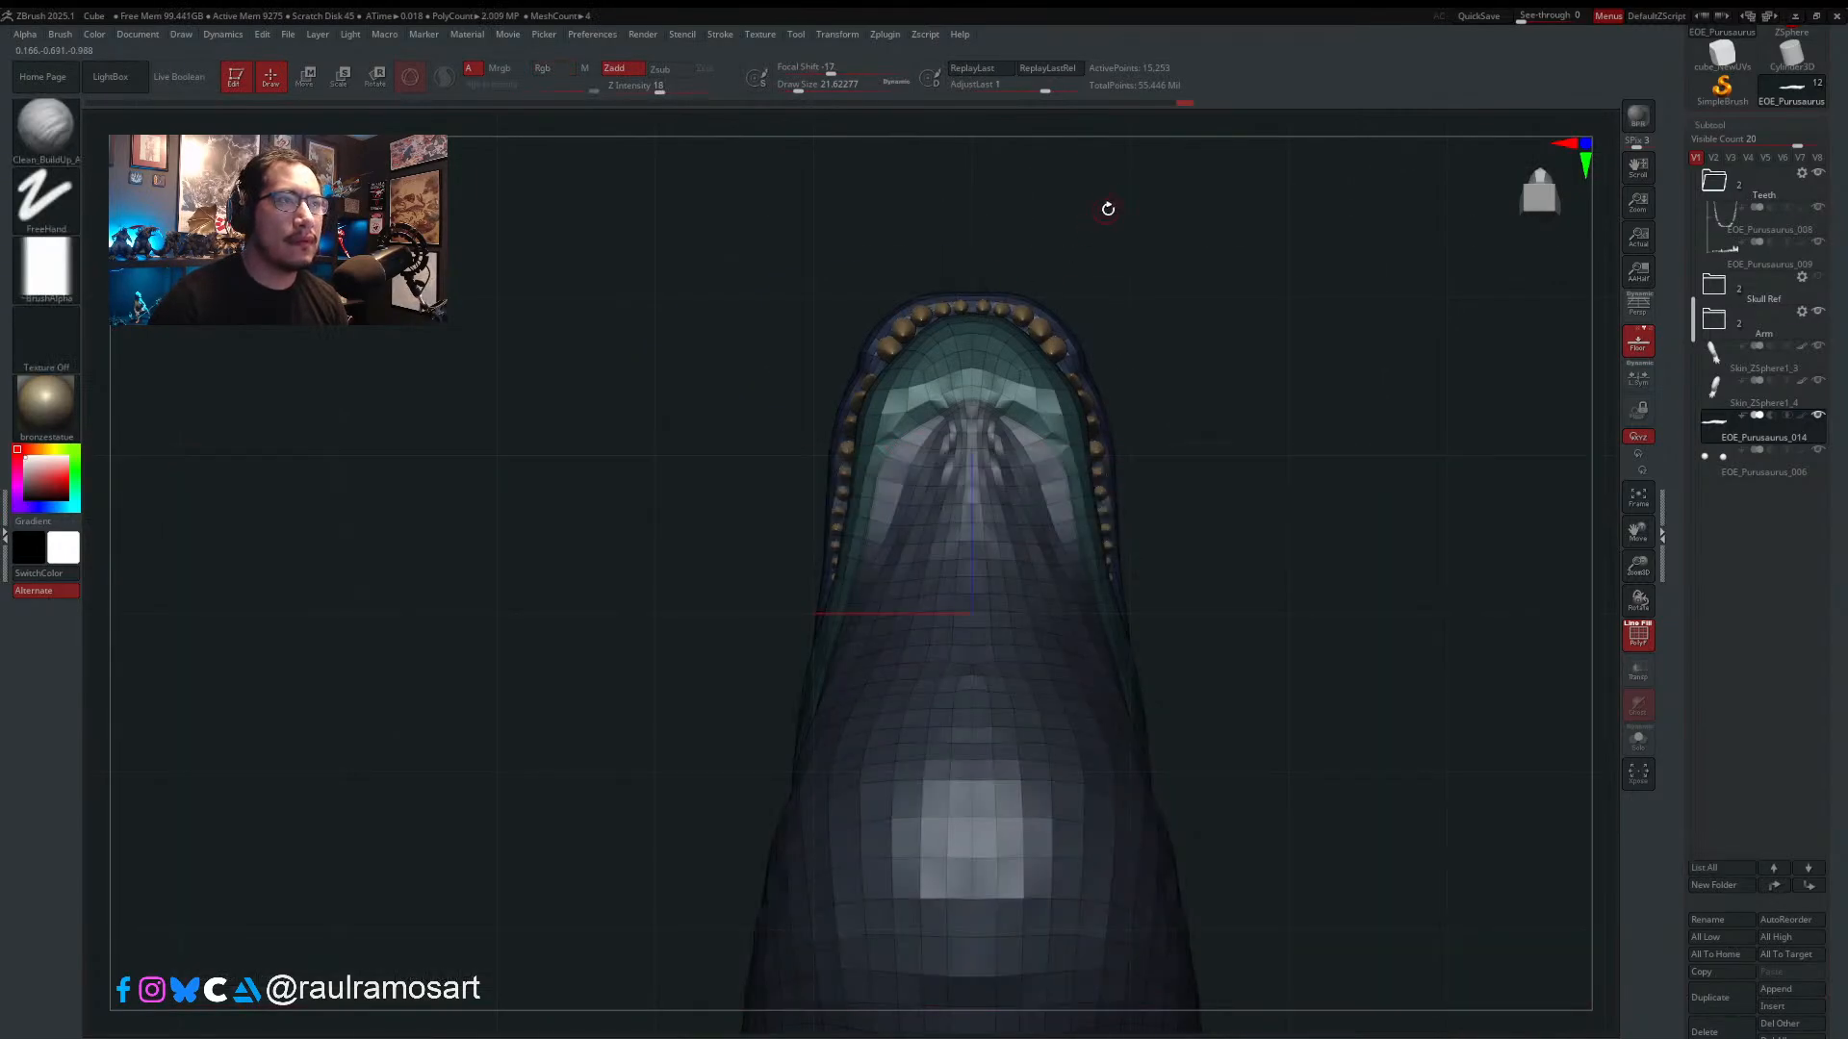
key(s)
drag(854, 472, 883, 471)
key(b)
key(m)
key(v)
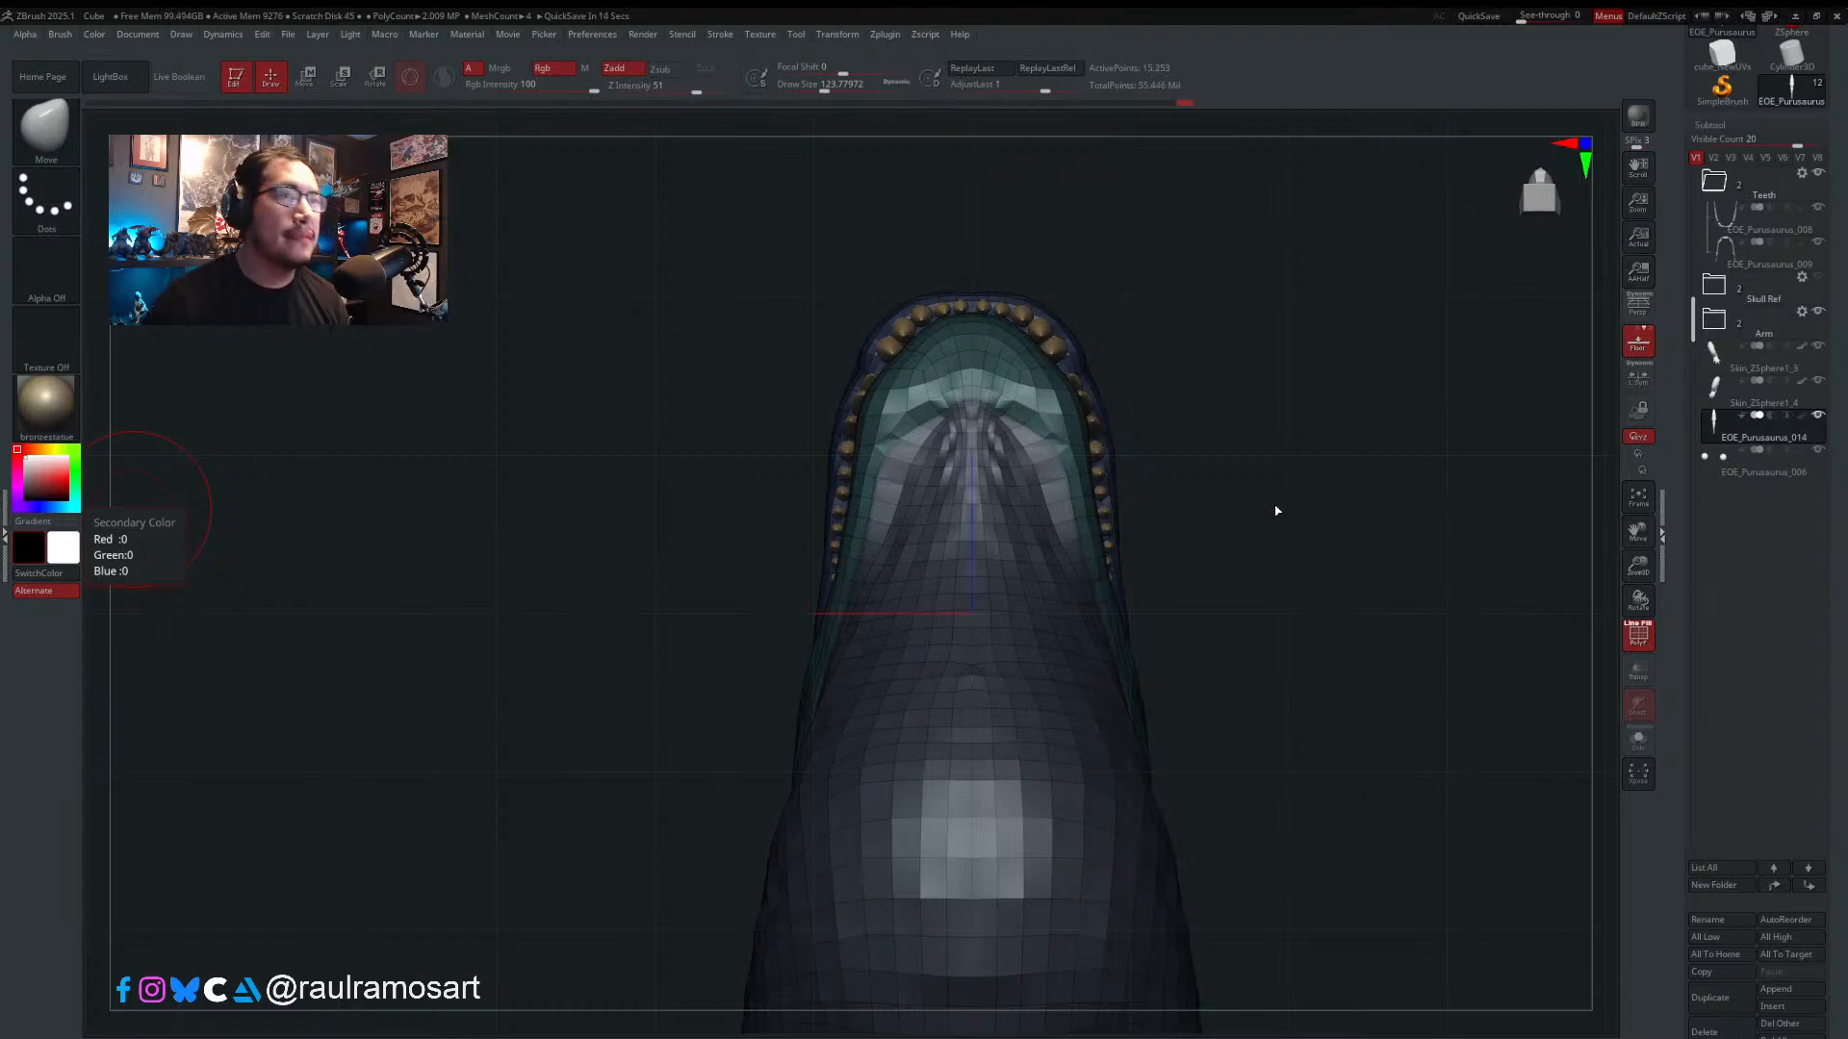
- Reduce the Move brush to a draw size of about 83 and inspect the lower jaw line from both sides of the head
drag(1245, 462, 1241, 640)
drag(1087, 520, 1251, 520)
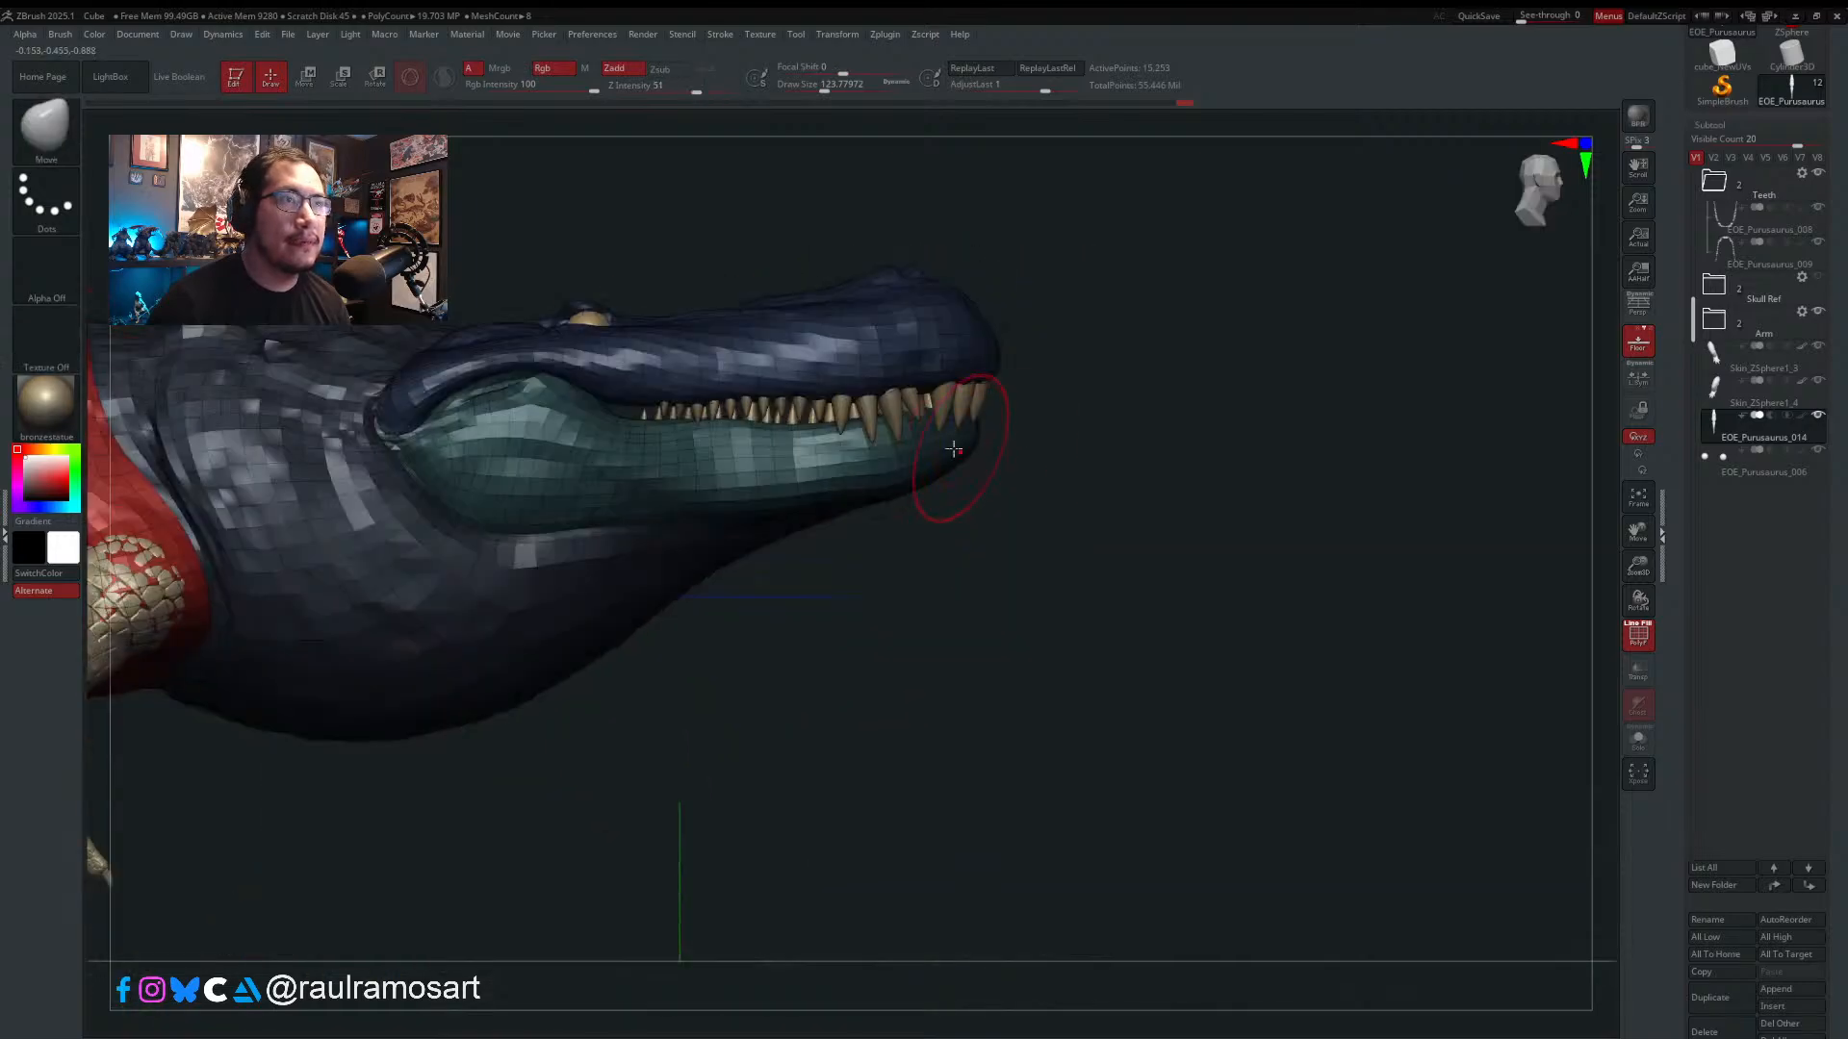
drag(1010, 481, 1083, 494)
mouse_move(1083, 494)
alt+right_down()
mouse_move(1342, 556)
mouse_move(1355, 664)
alt+right_up()
key(s)
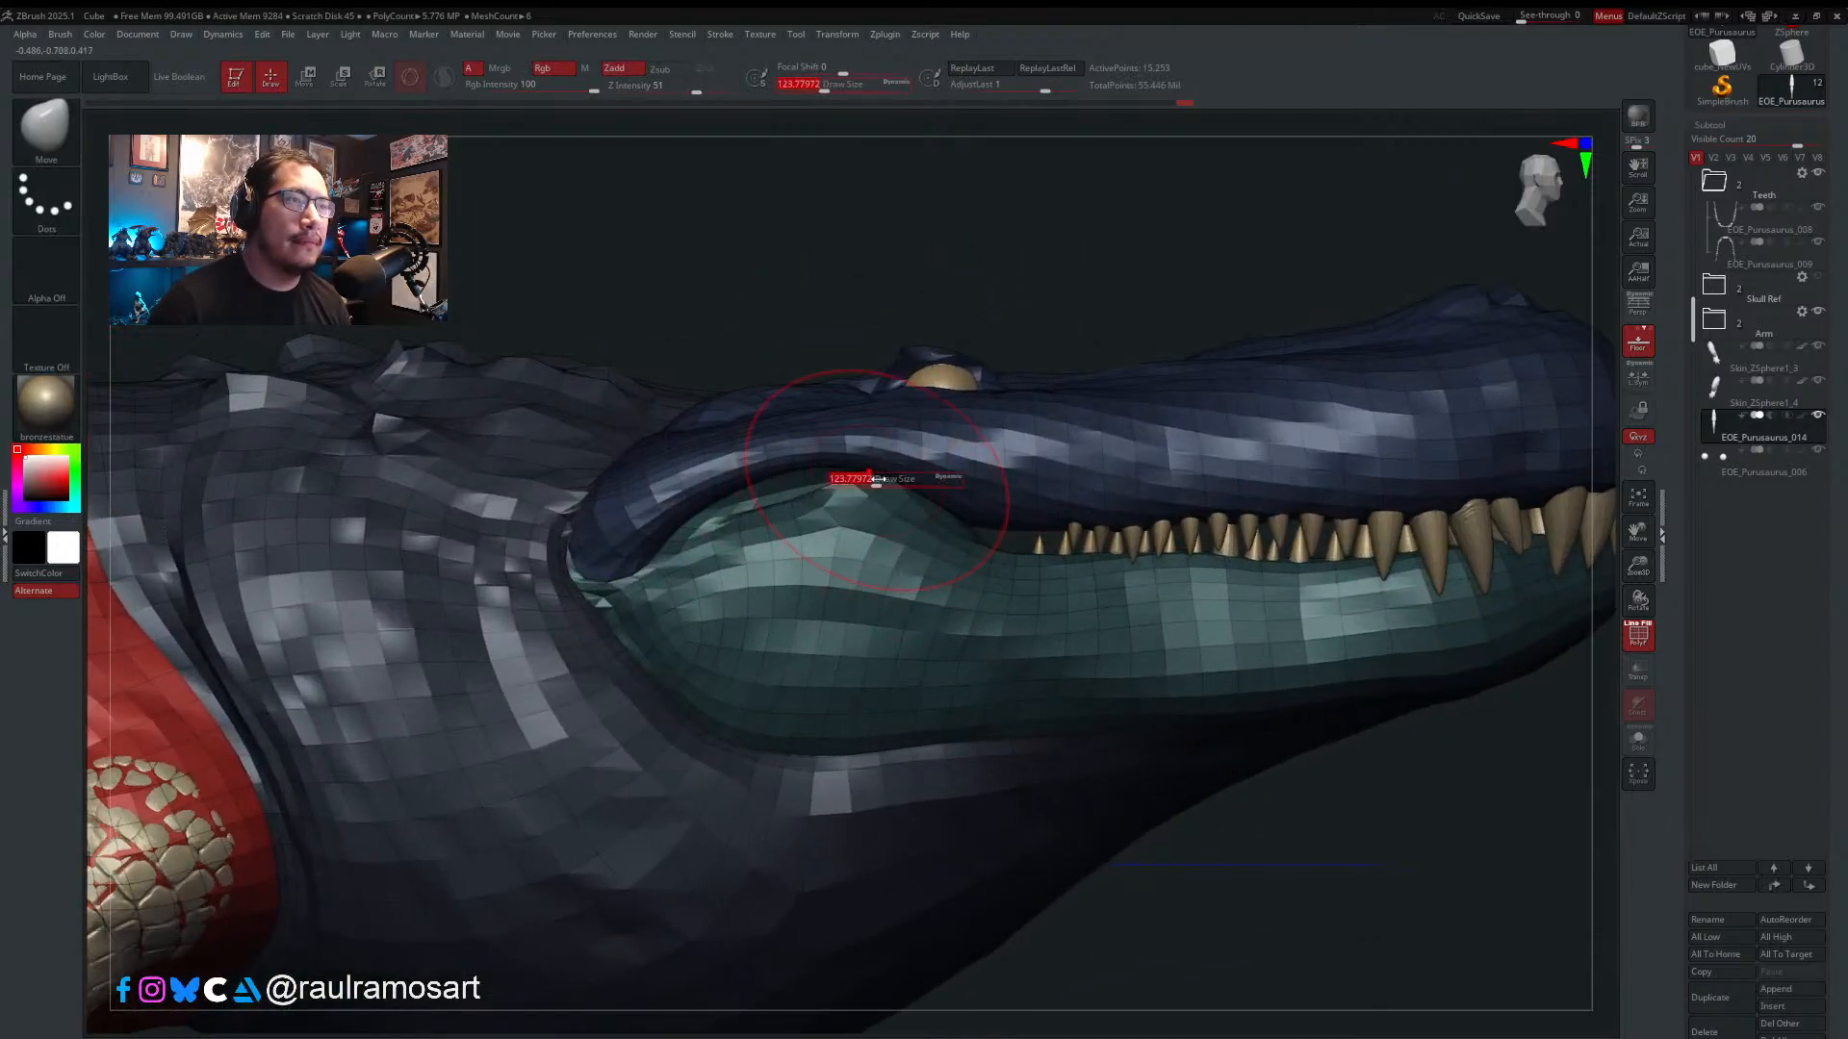
drag(874, 483, 868, 483)
mouse_move(866, 481)
right_down()
mouse_move(617, 490)
mouse_move(646, 414)
right_up()
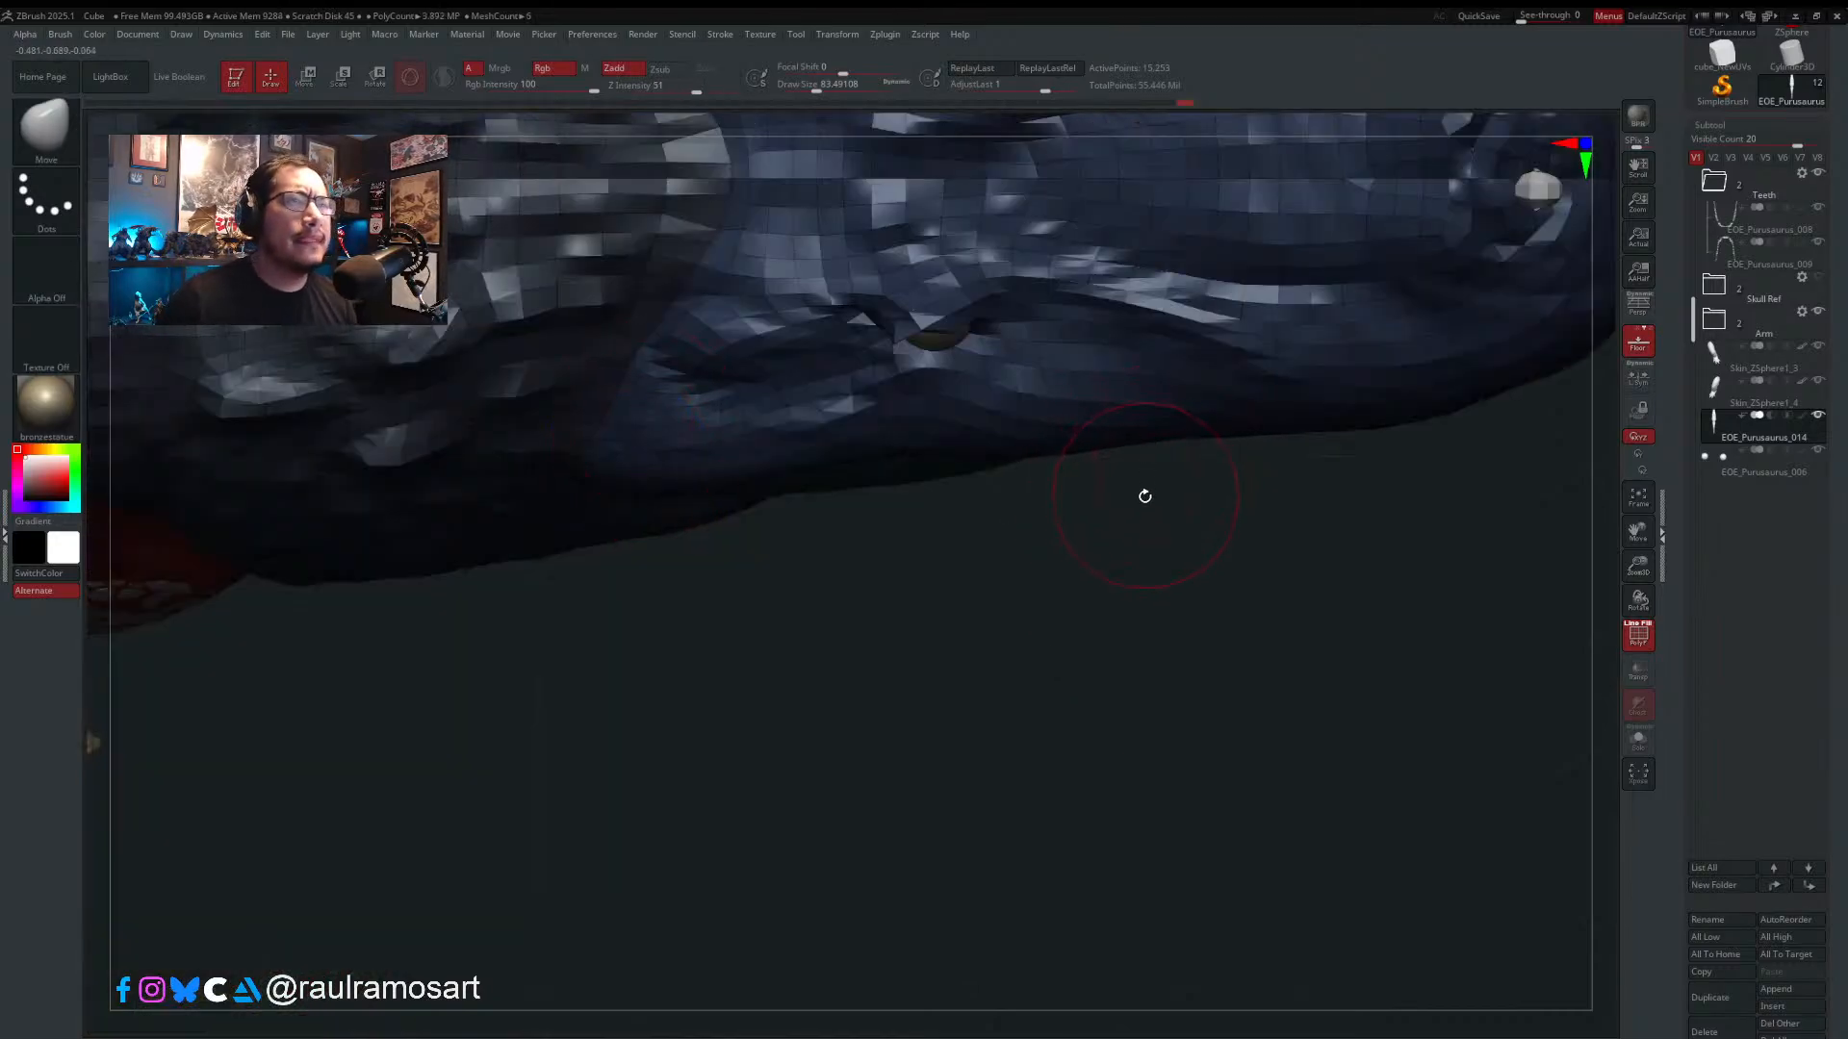
right_drag(1110, 615, 1005, 520)
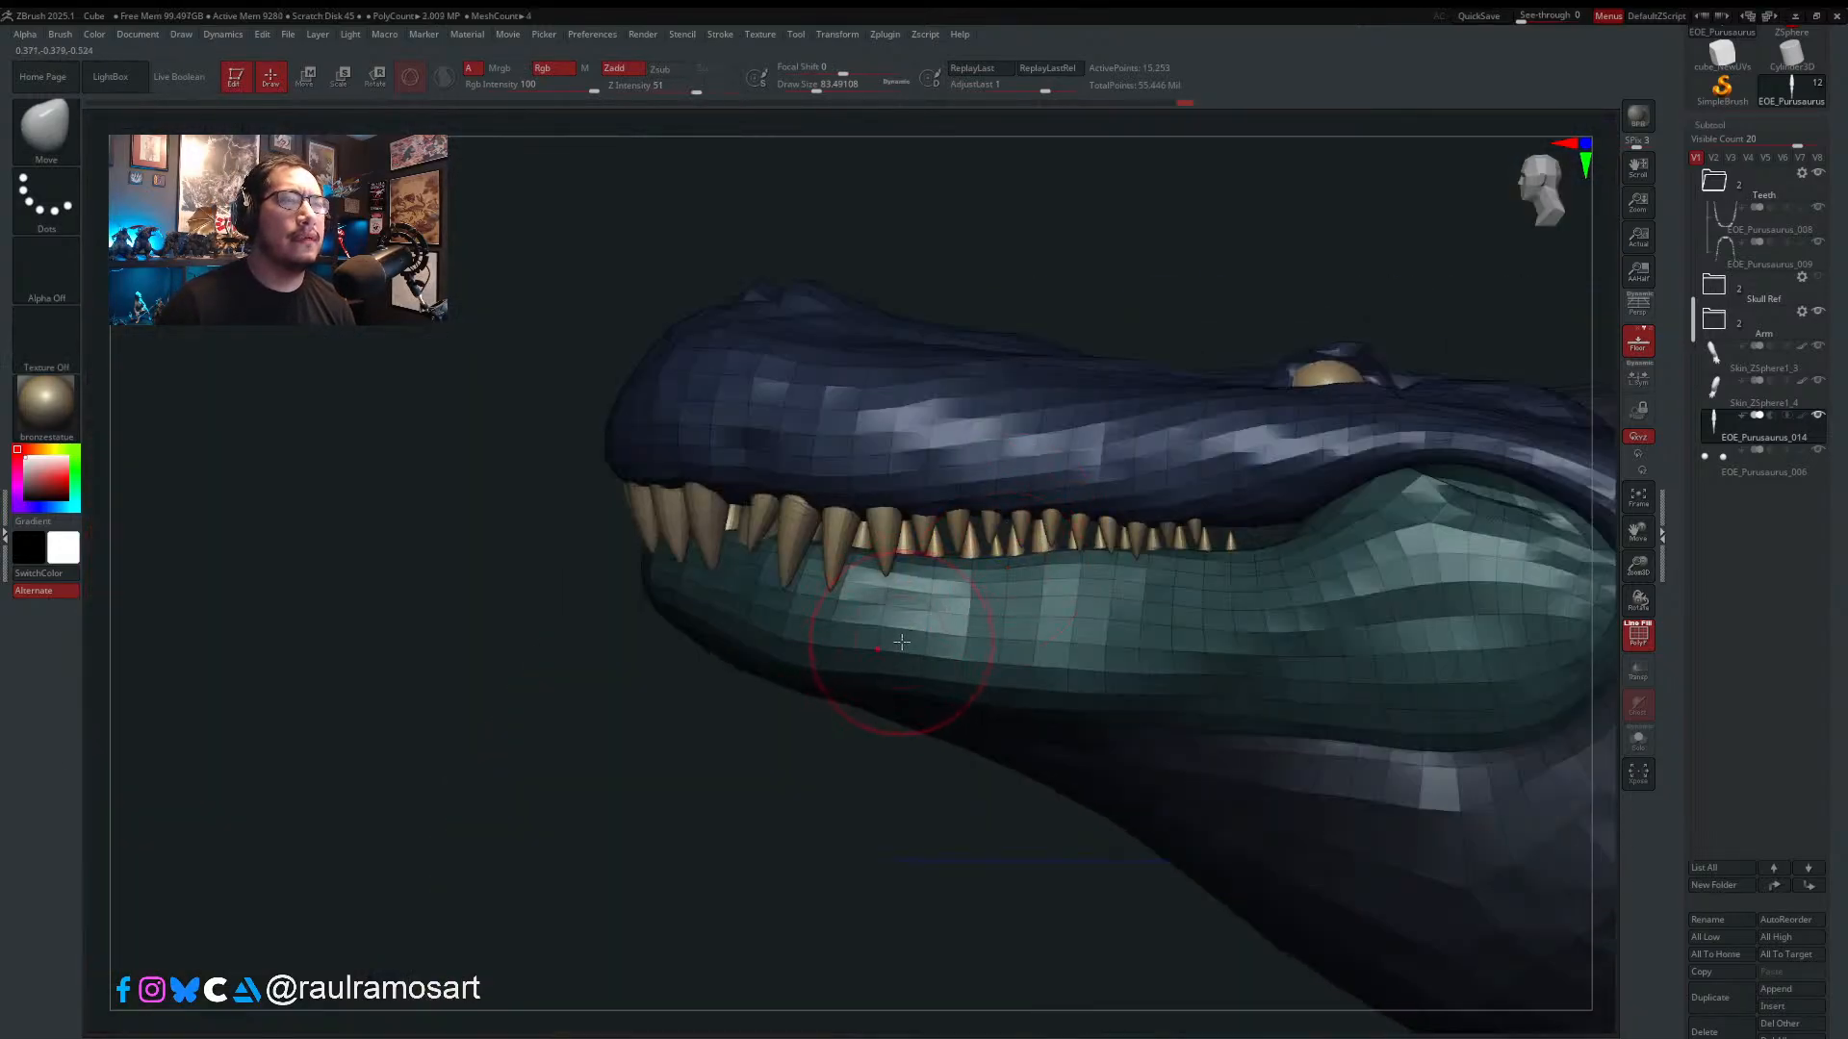
- Adjust the lower jaw's upper edge beneath the large side teeth with the Move brush at draw sizes of about 136 and 94
key(s)
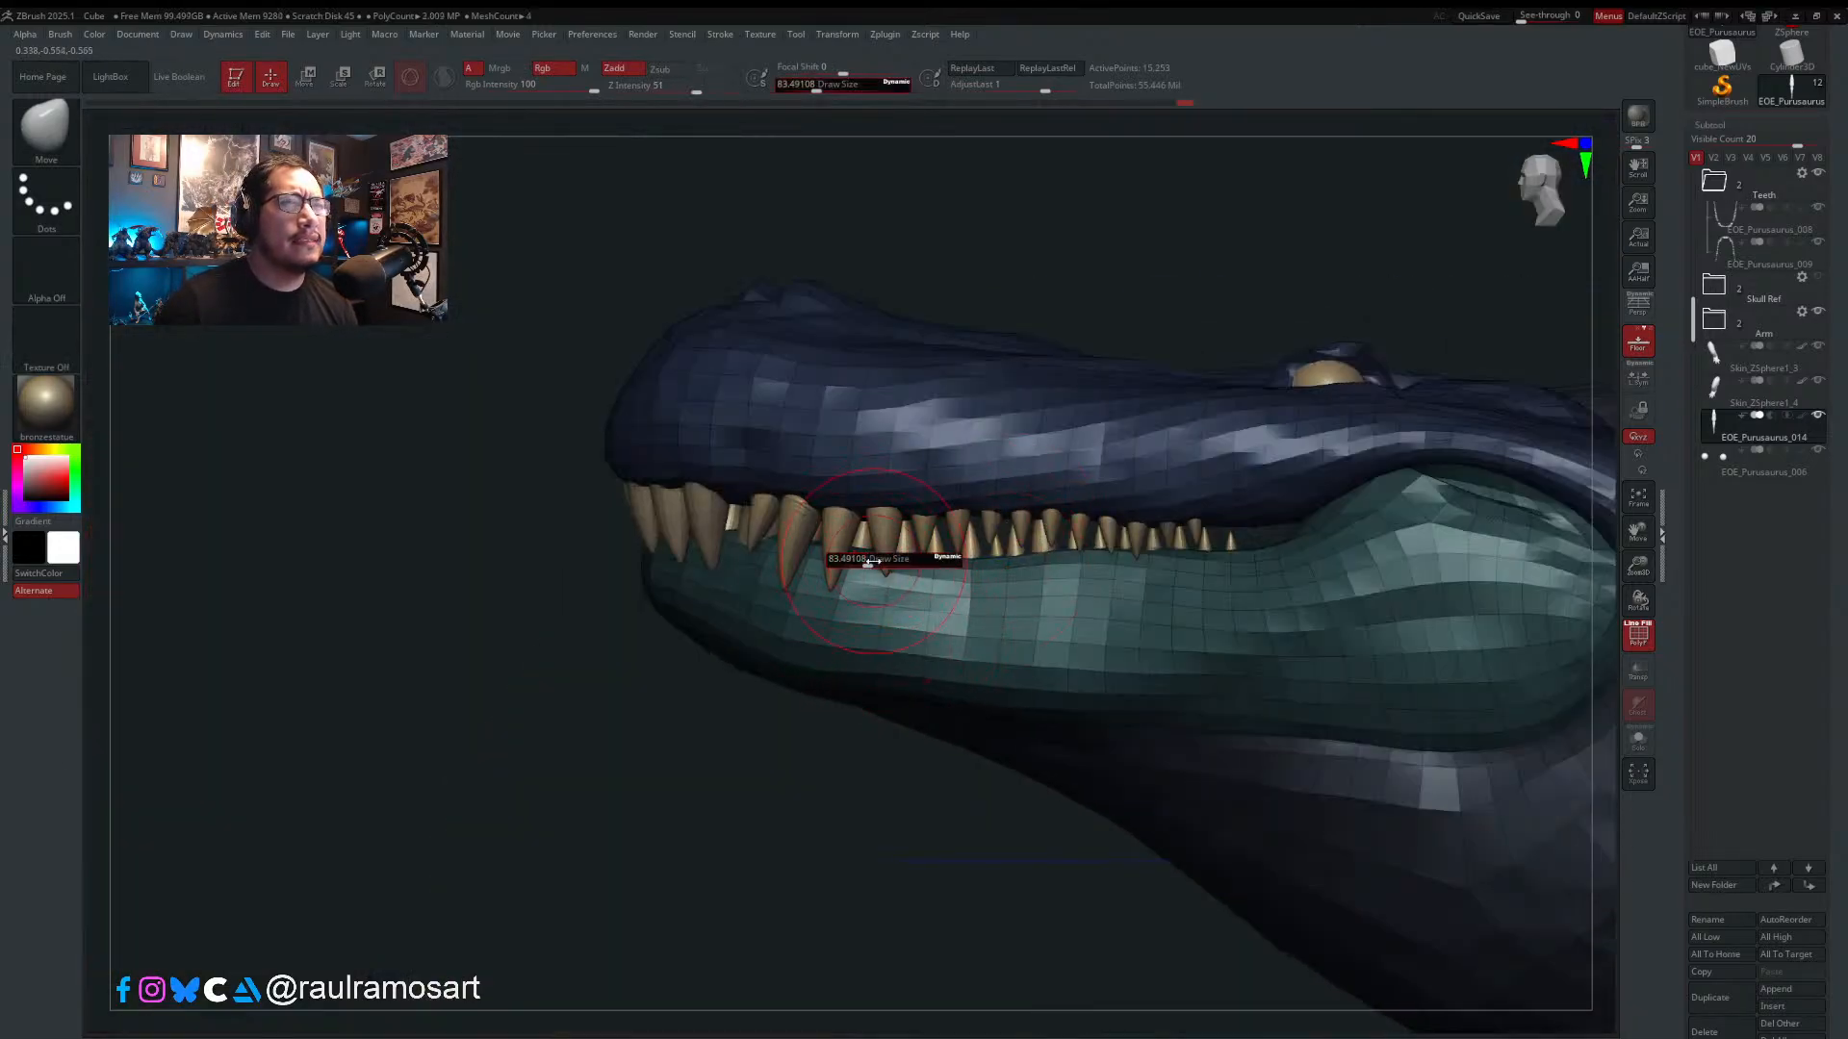
drag(866, 561, 877, 562)
right_drag(843, 567, 866, 571)
key(s)
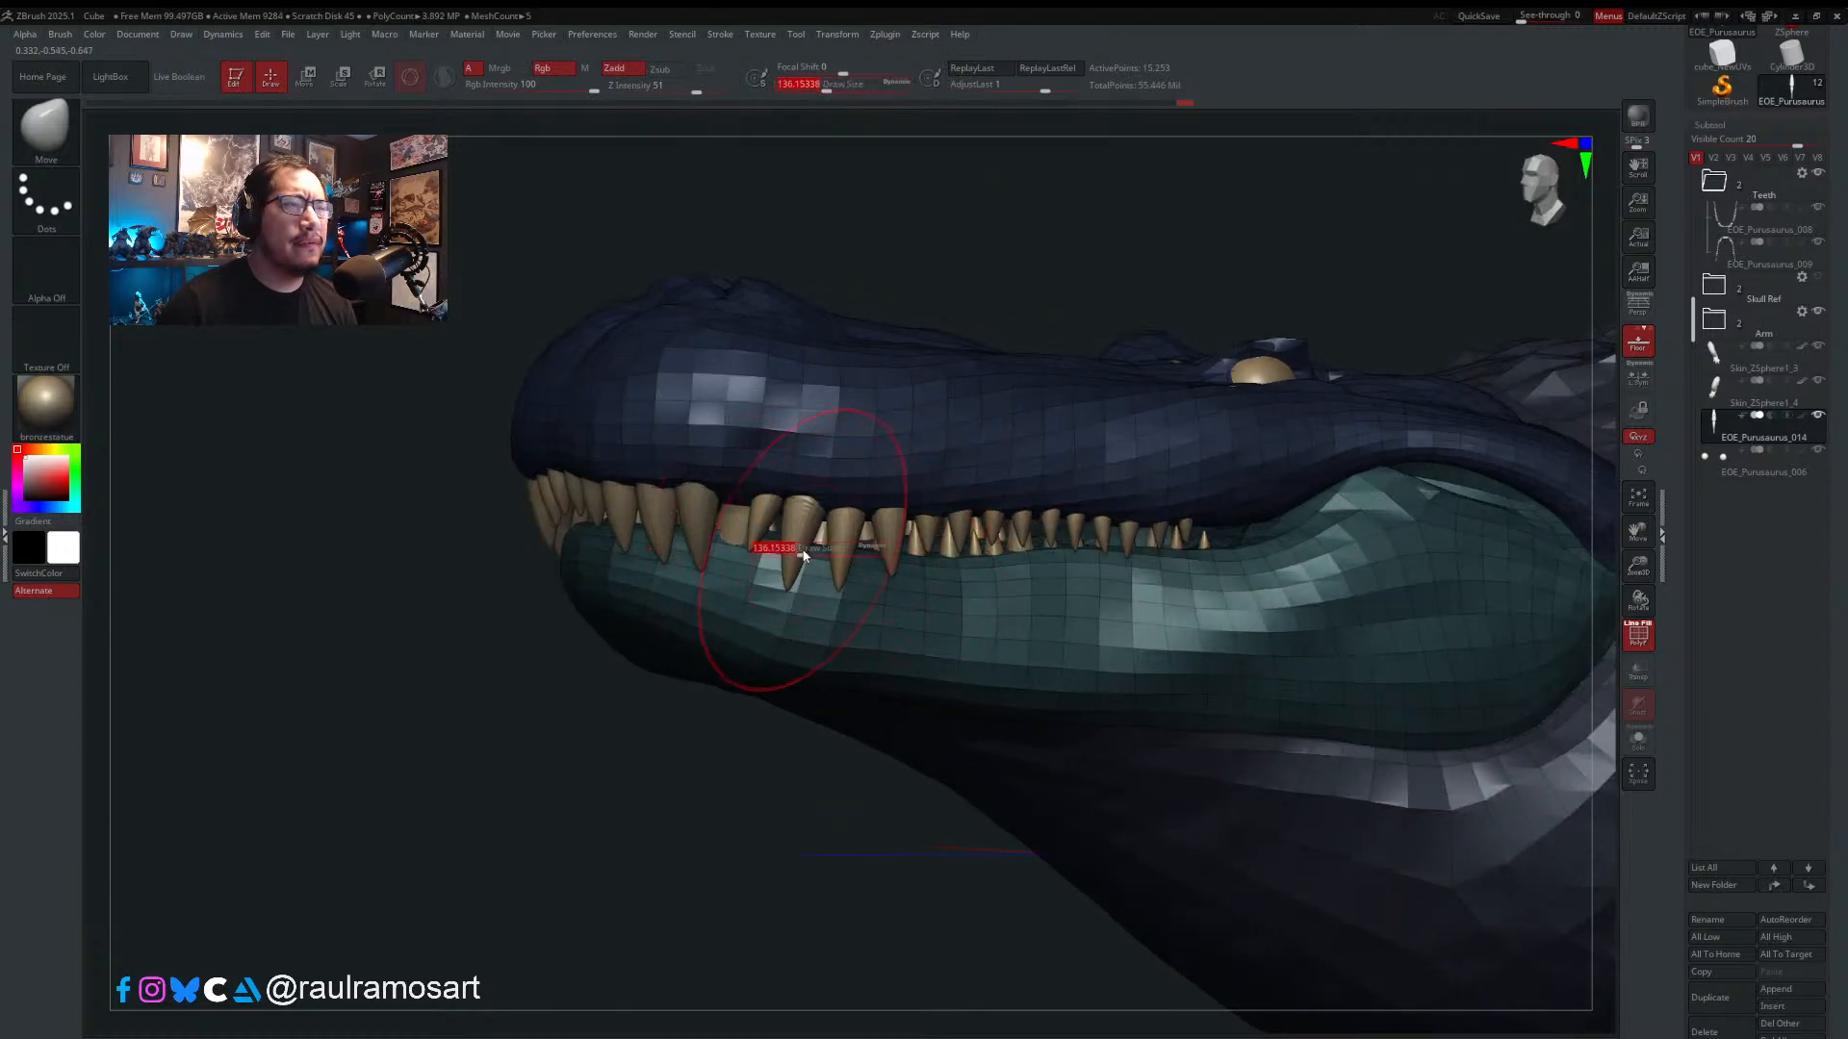
drag(866, 552, 847, 552)
mouse_move(857, 566)
right_down()
mouse_move(734, 591)
mouse_move(657, 546)
mouse_move(689, 686)
mouse_move(1424, 717)
right_up()
- Refine the lower jaw's gum line along the small side teeth with the Move brush at draw sizes of about 132 and 59
key(s)
drag(789, 547, 797, 546)
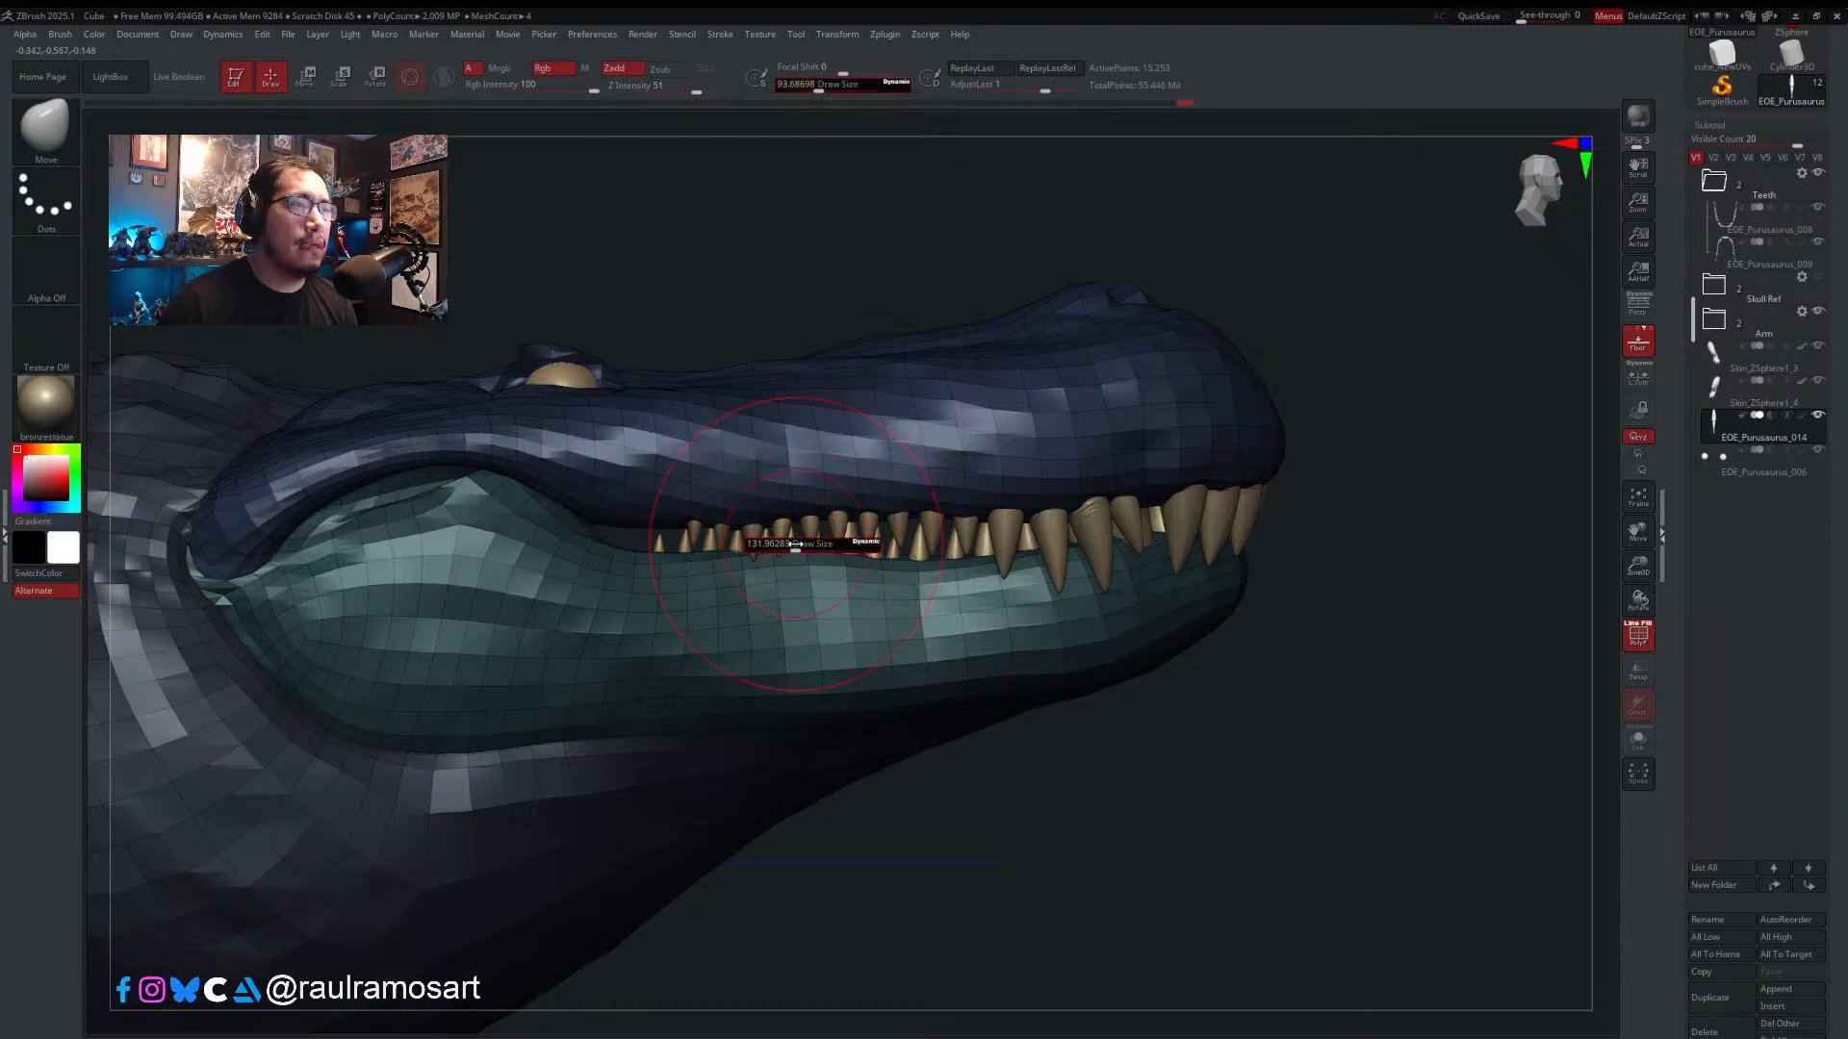
key(s)
drag(616, 555, 601, 558)
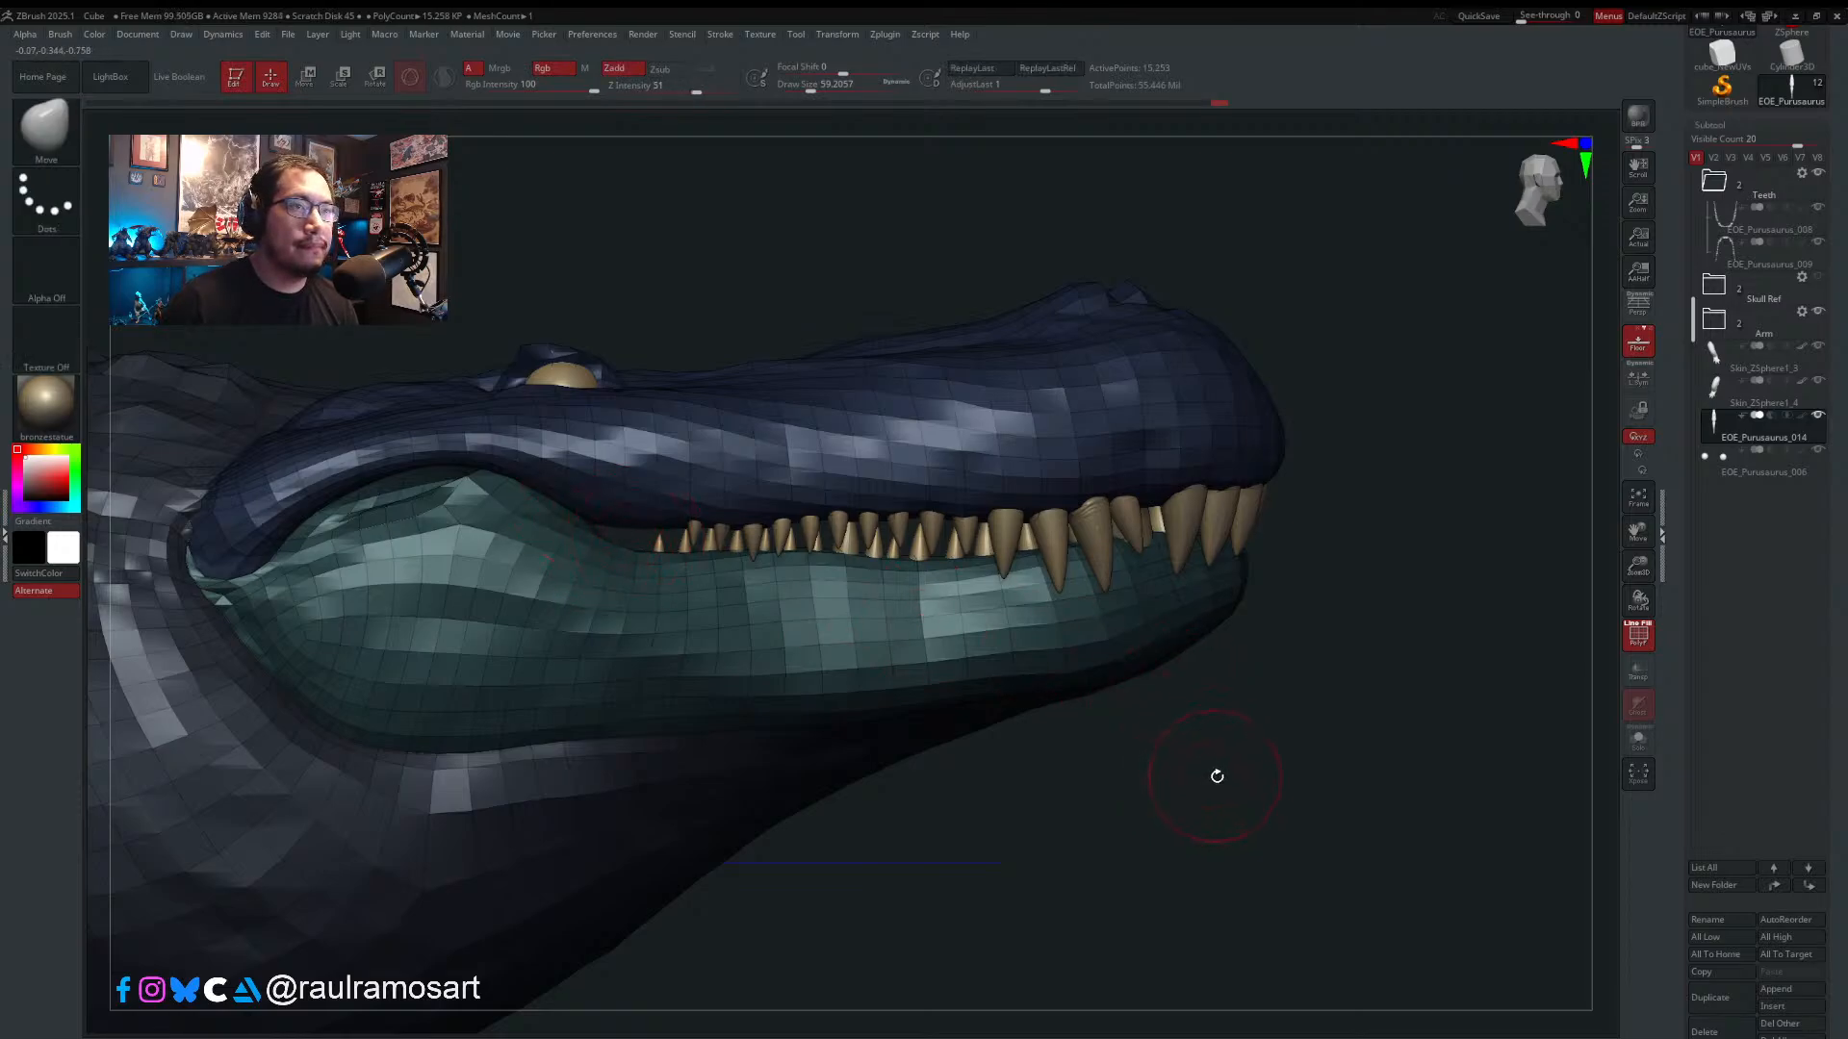
drag(1217, 775, 1145, 769)
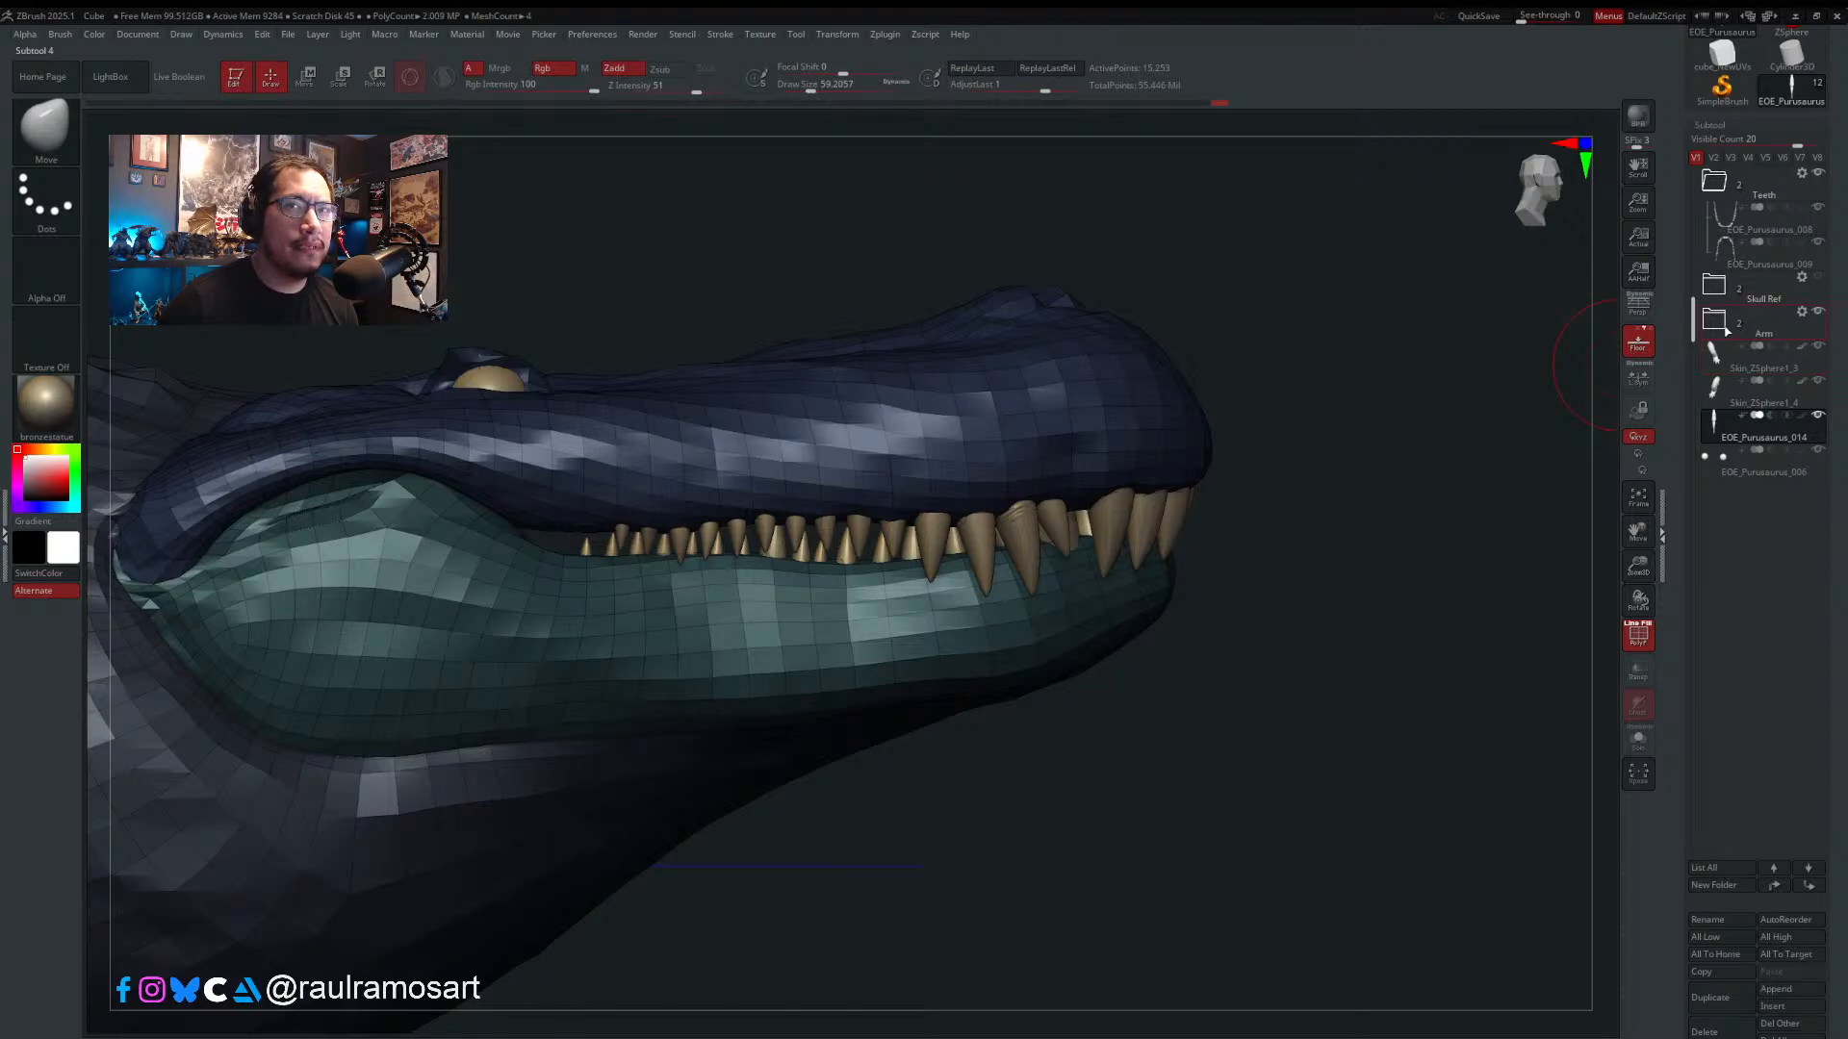
- Make the lower teeth subtool active, switch Move from the gizmo to the transpose line, and check the lower teeth against the upper row
click(1743, 268)
ctrl+right_drag(1266, 478, 1251, 626)
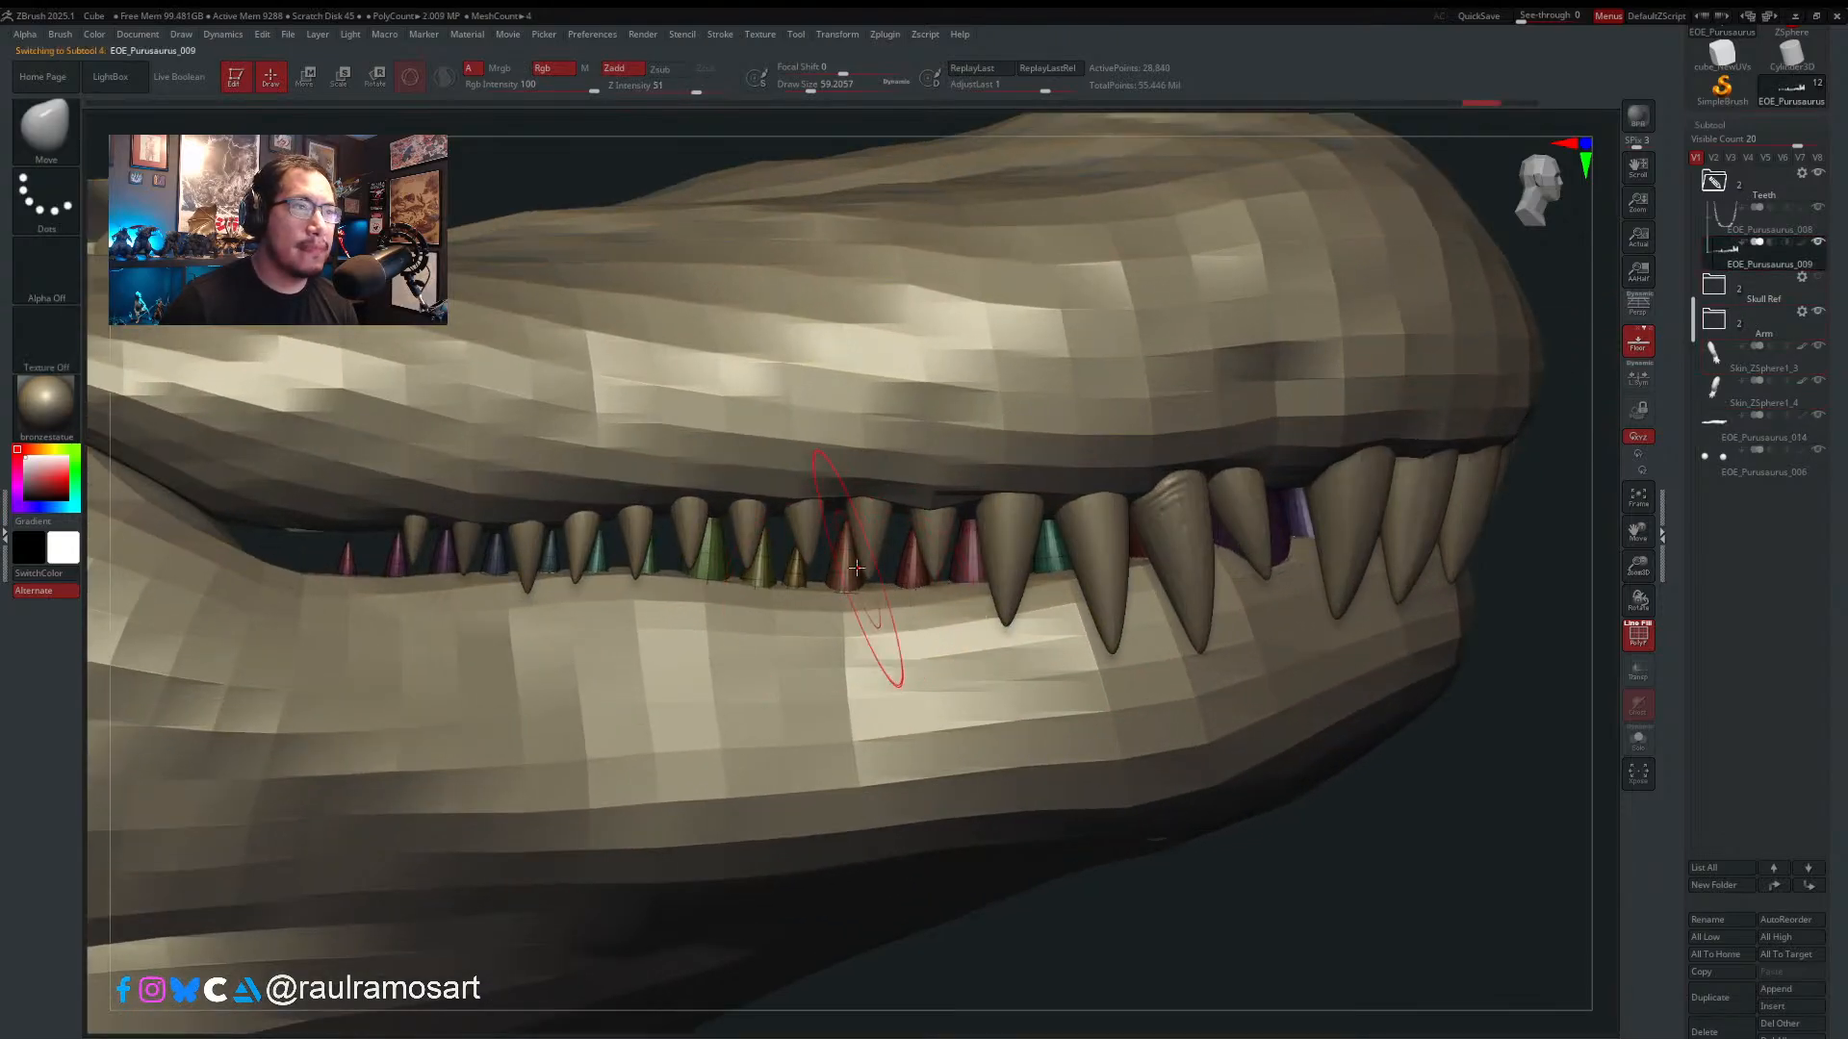
key(w)
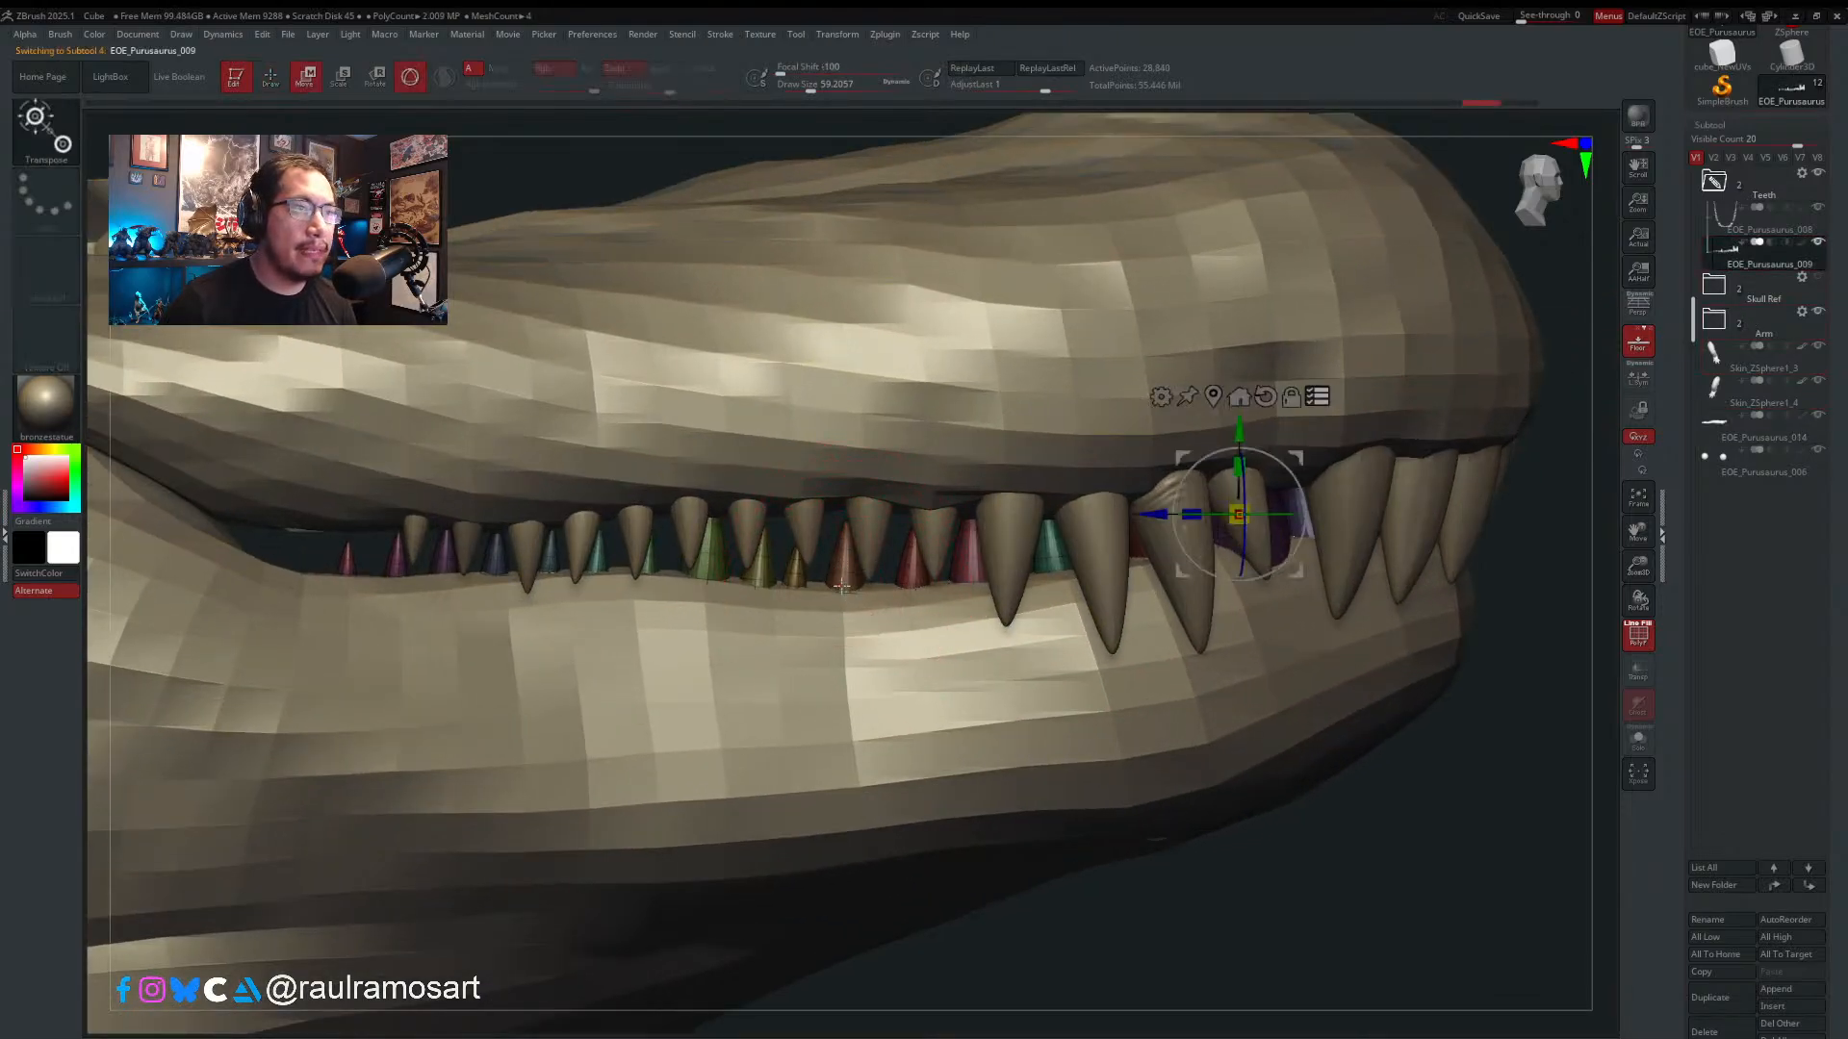
click(409, 80)
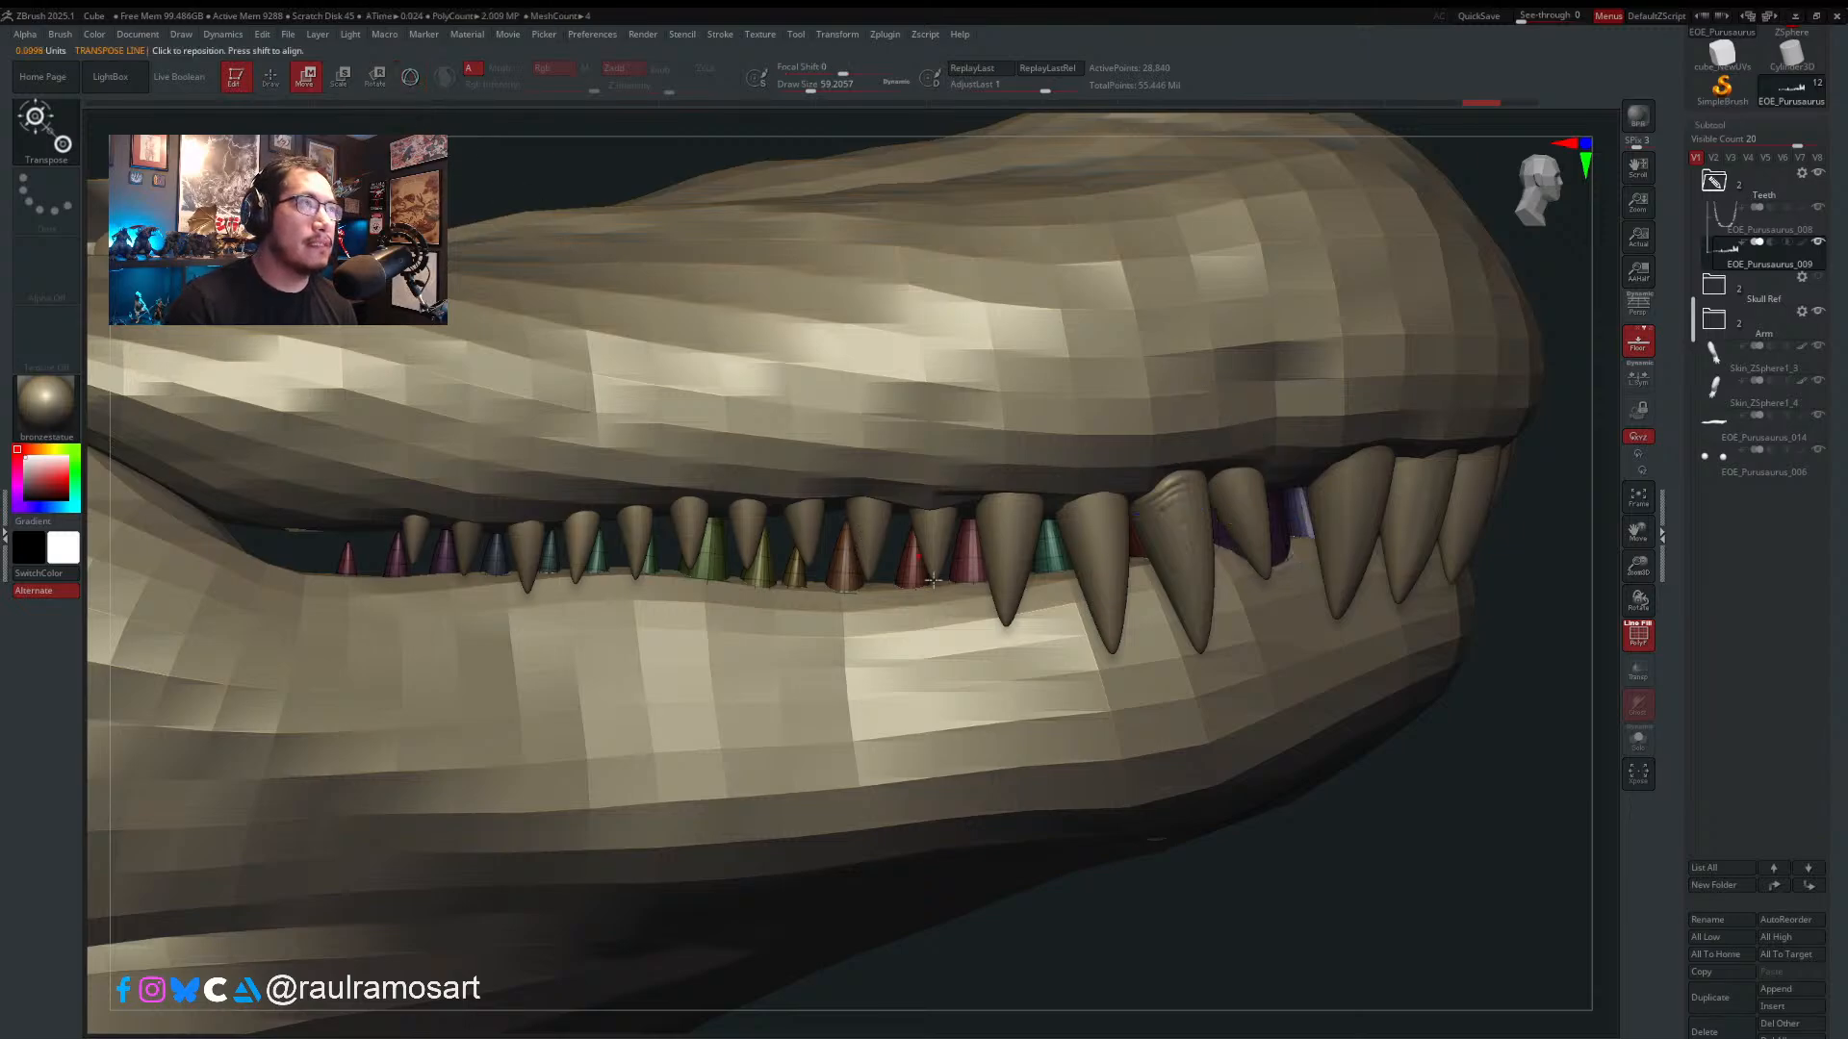
mouse_move(1018, 558)
shift+mouse_down()
mouse_move(925, 567)
mouse_move(1131, 545)
mouse_move(1089, 552)
shift+mouse_up()
alt+right_drag(1089, 552, 806, 601)
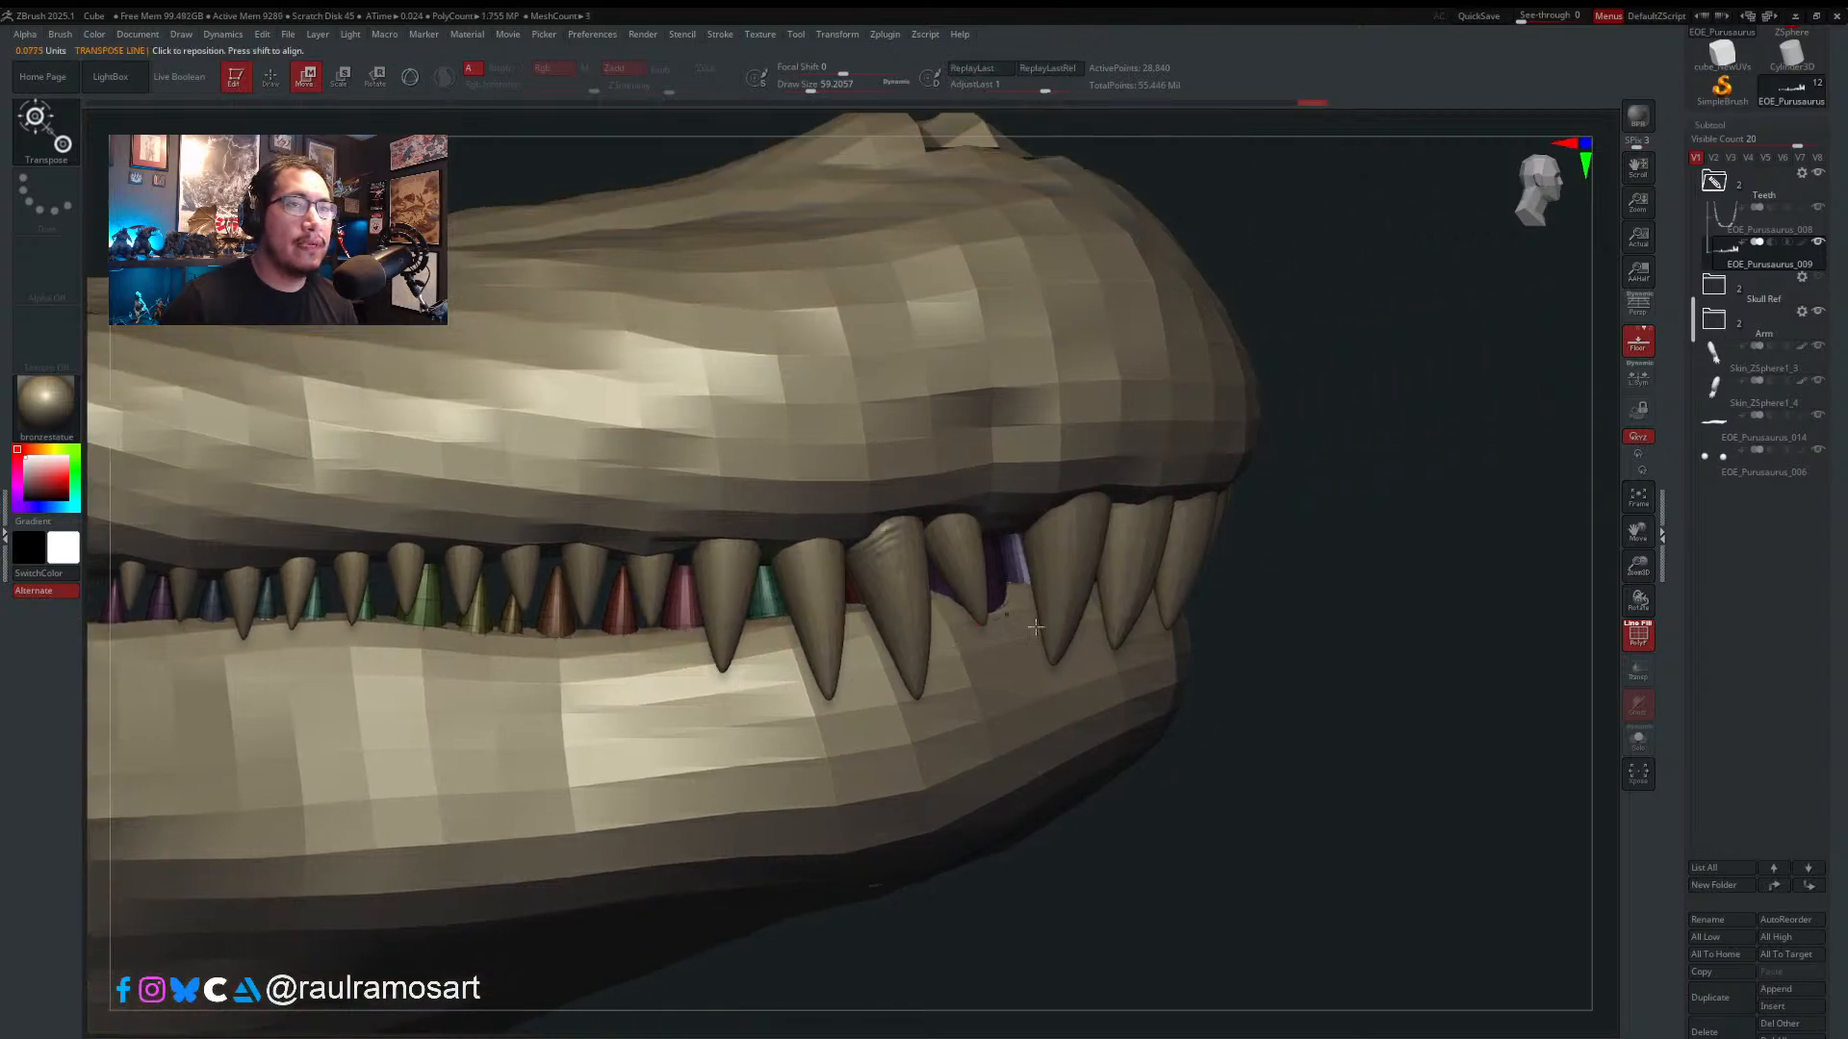
key(q)
- View the jaw from below, select the upper teeth subtool, and nudge the large side teeth into line with the gum using transpose Move
mouse_move(1064, 610)
right_down()
mouse_move(1013, 597)
mouse_move(974, 440)
mouse_move(911, 457)
mouse_move(879, 561)
mouse_move(883, 508)
right_up()
right_click(885, 503)
mouse_move(980, 452)
right_down()
mouse_move(985, 414)
mouse_move(974, 454)
right_up()
alt+click(872, 577)
key(w)
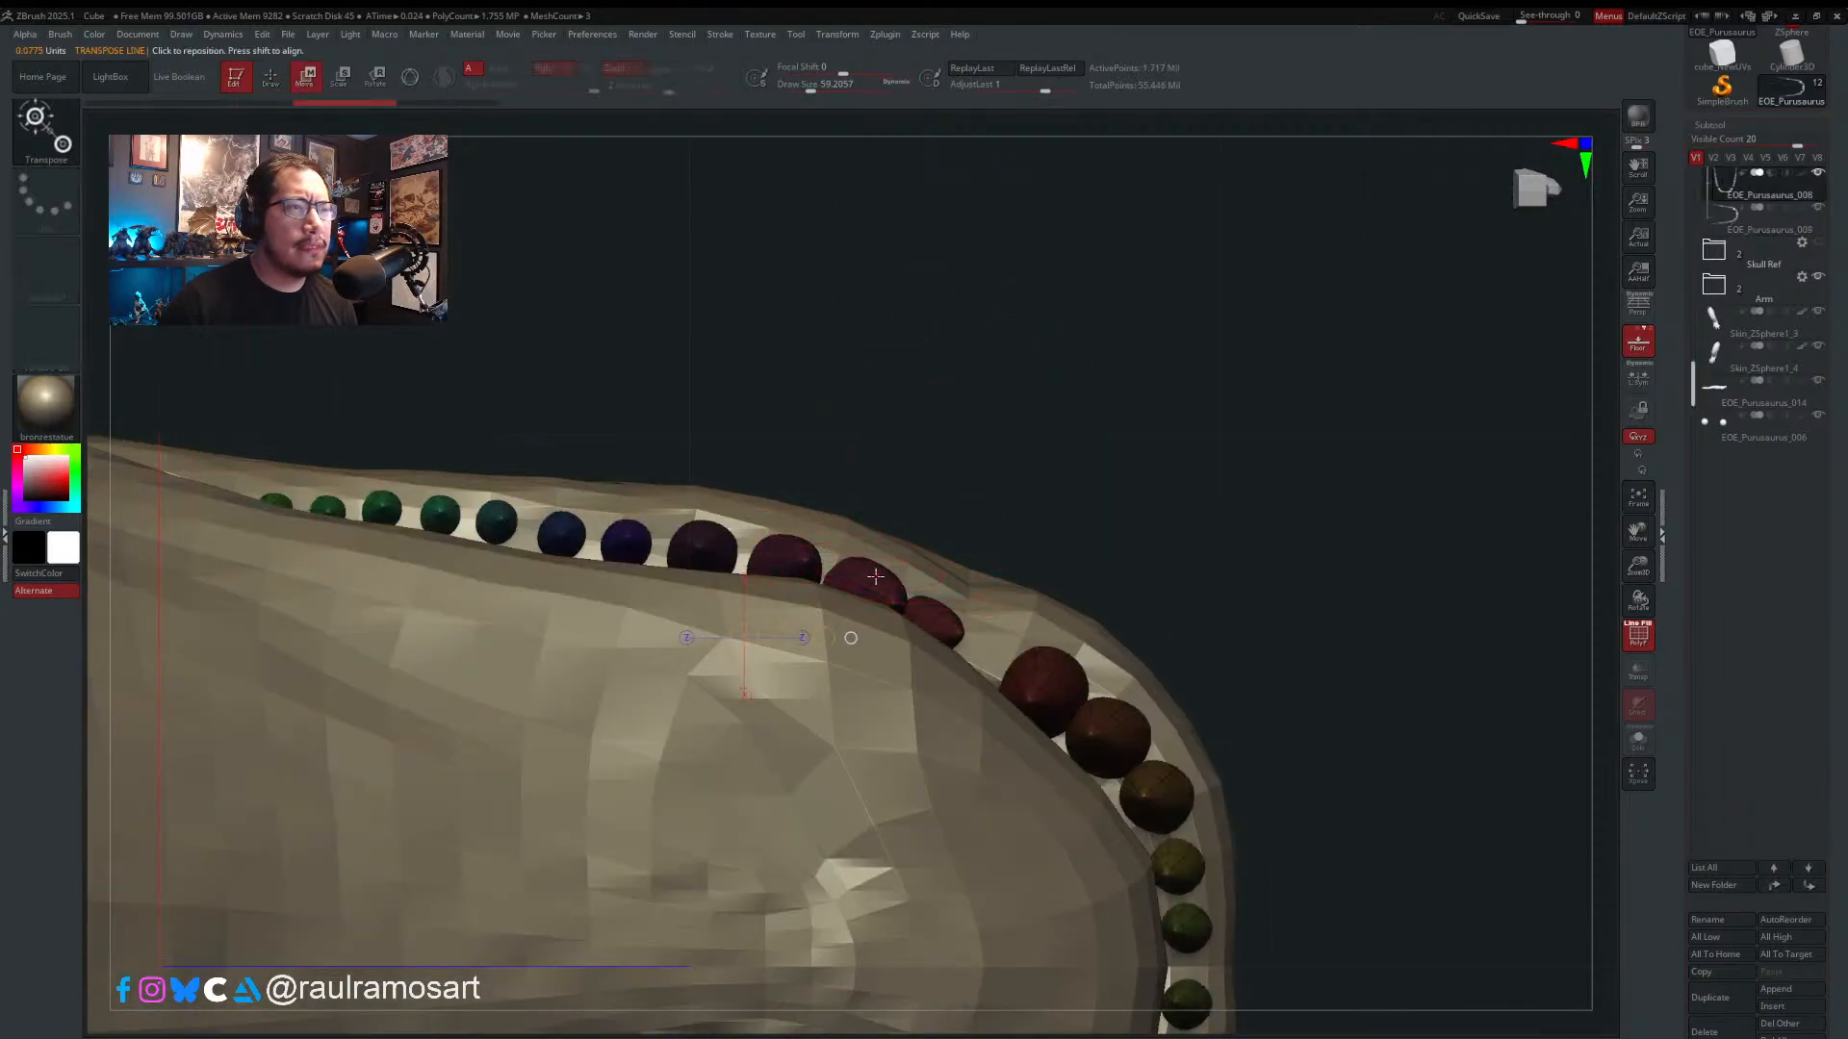
drag(872, 577, 951, 452)
drag(907, 517, 838, 486)
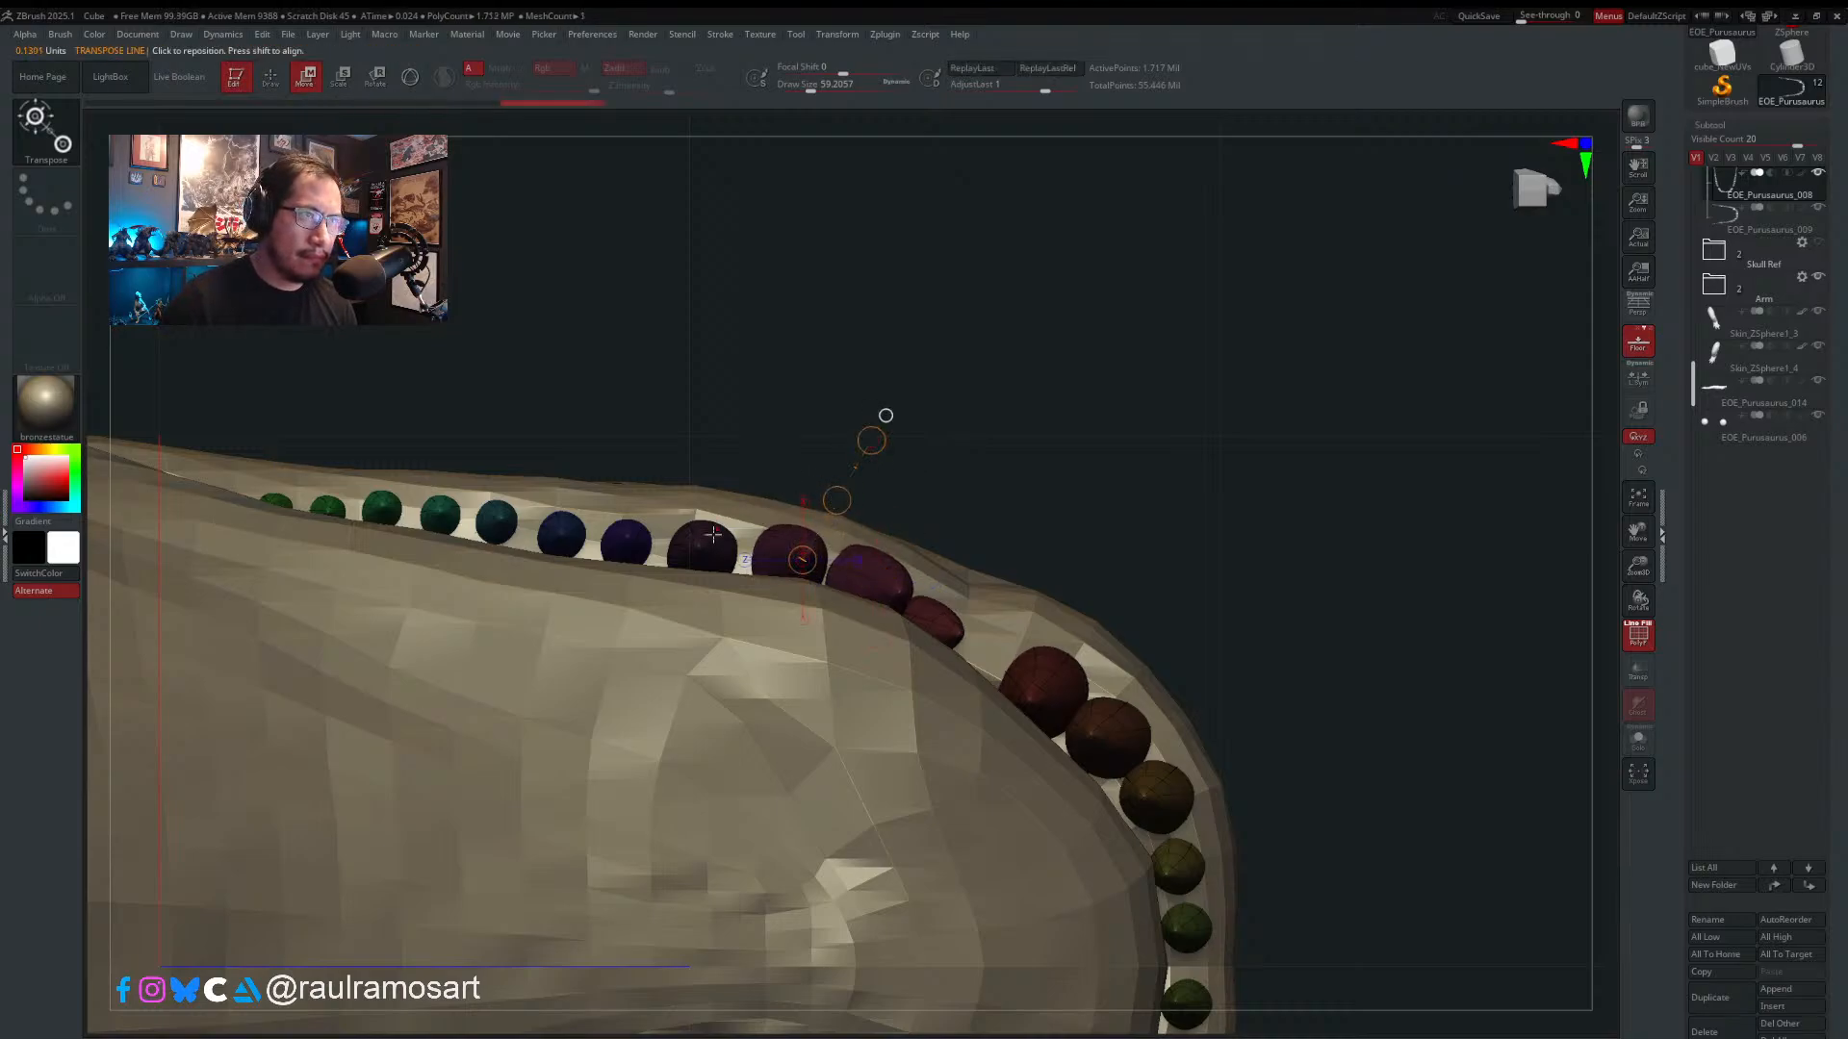
- Shift the next three upper side teeth behind the large ones slightly outward along the gum with the transpose line
drag(705, 551, 715, 447)
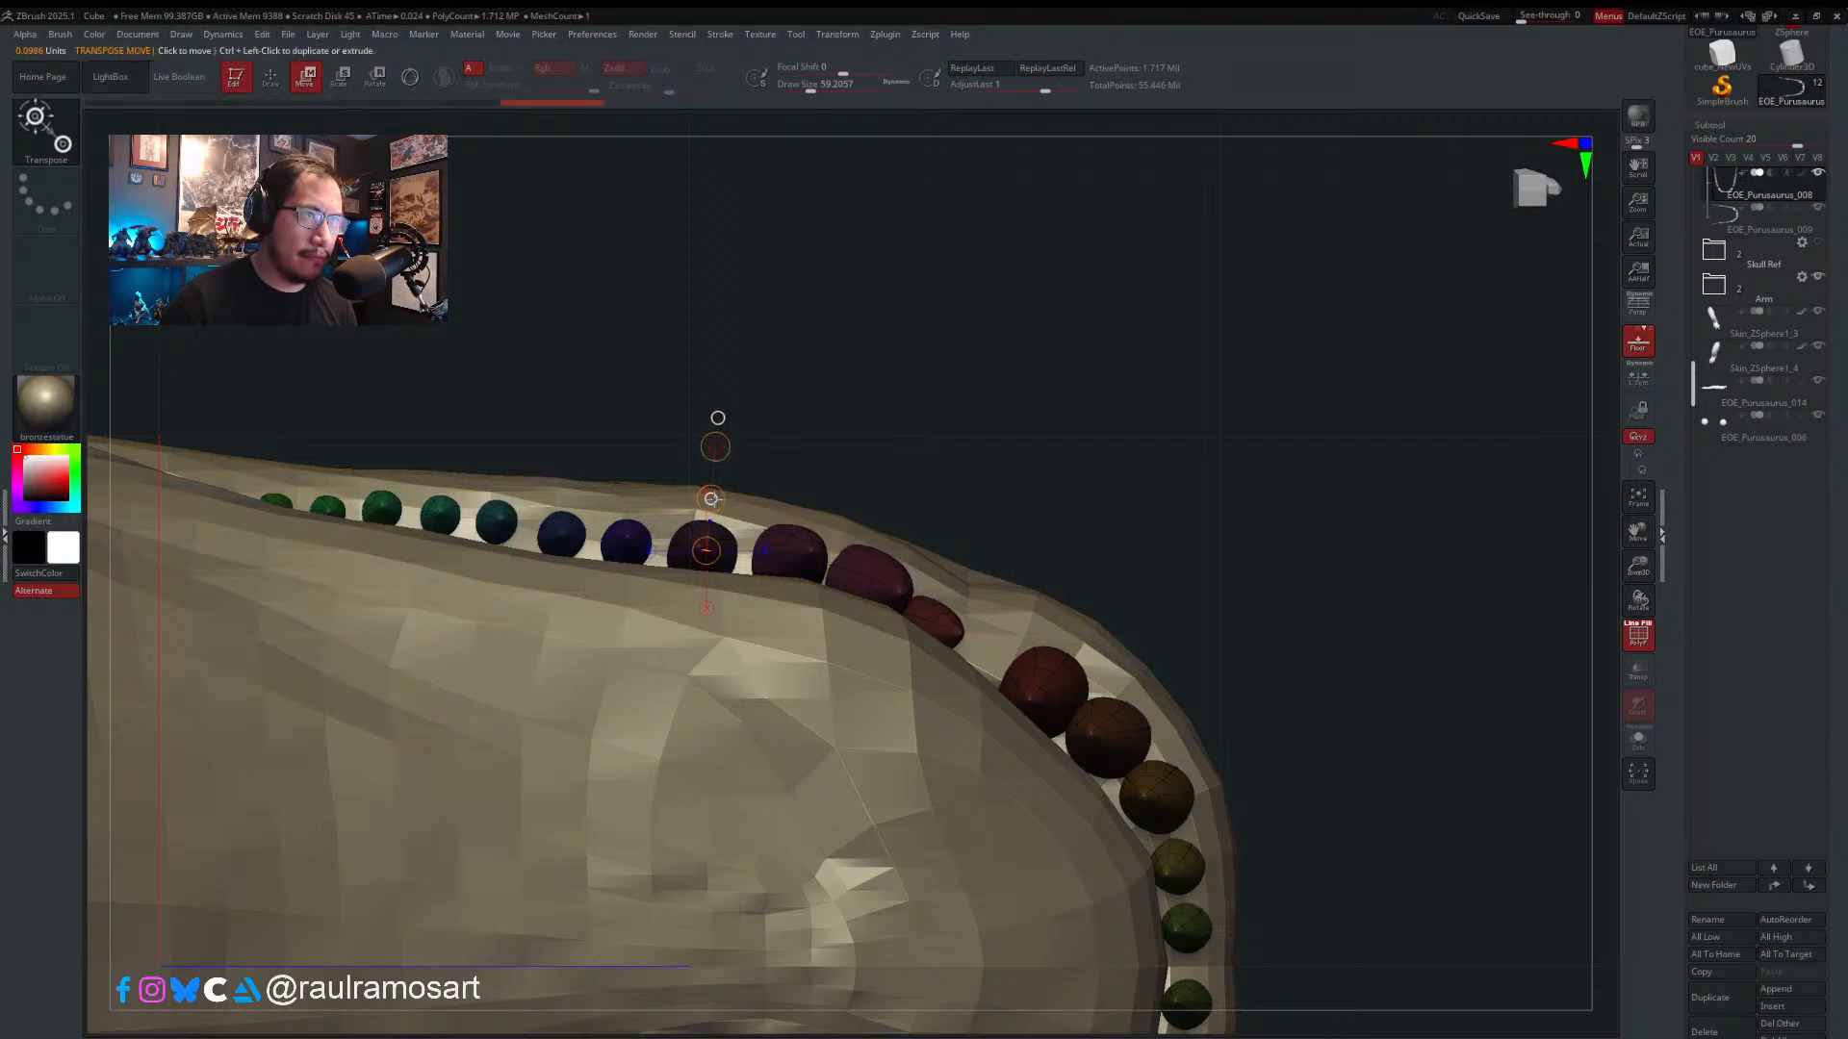
mouse_move(629, 544)
mouse_down()
mouse_move(638, 443)
mouse_move(635, 491)
mouse_up()
mouse_move(556, 538)
mouse_down()
mouse_move(556, 468)
mouse_move(560, 499)
mouse_up()
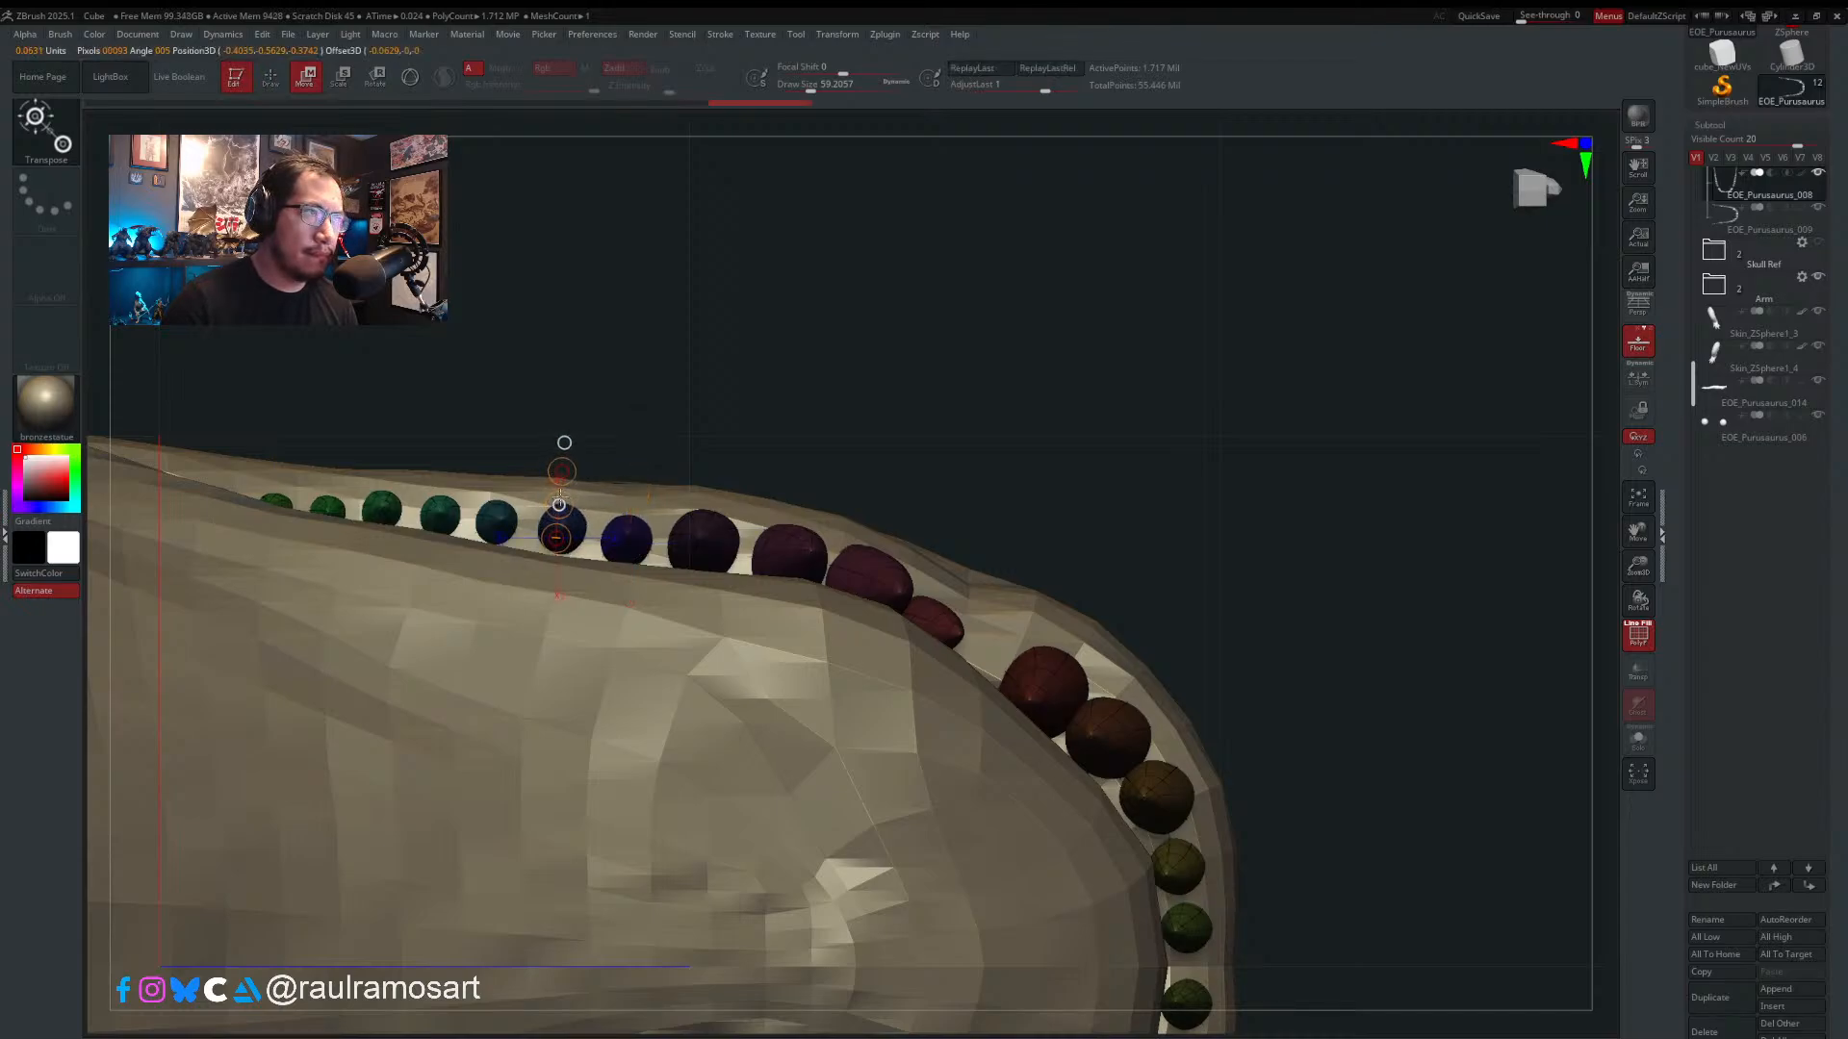
- Reposition the small rear upper side teeth one by one so they sit evenly within the gum strip
alt+right_drag(385, 494, 733, 511)
mouse_move(731, 525)
mouse_down()
mouse_move(754, 401)
mouse_move(731, 394)
mouse_up()
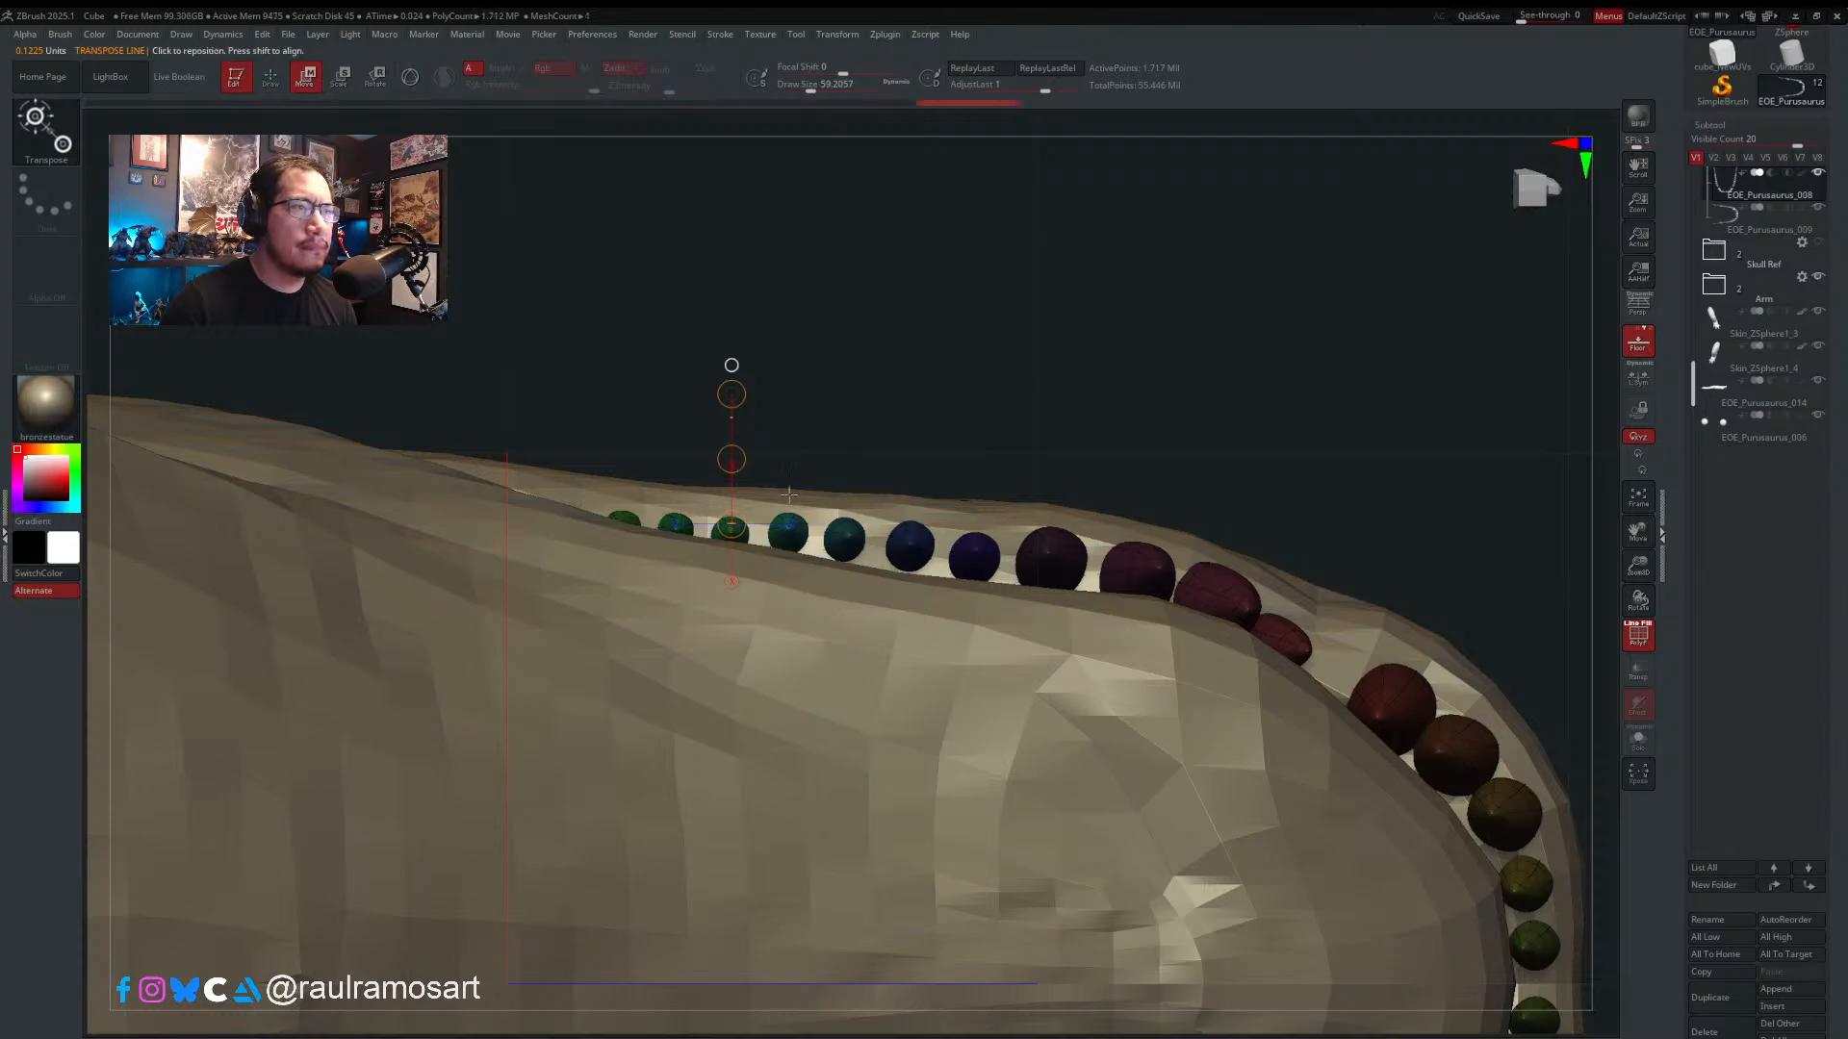
drag(790, 532, 794, 416)
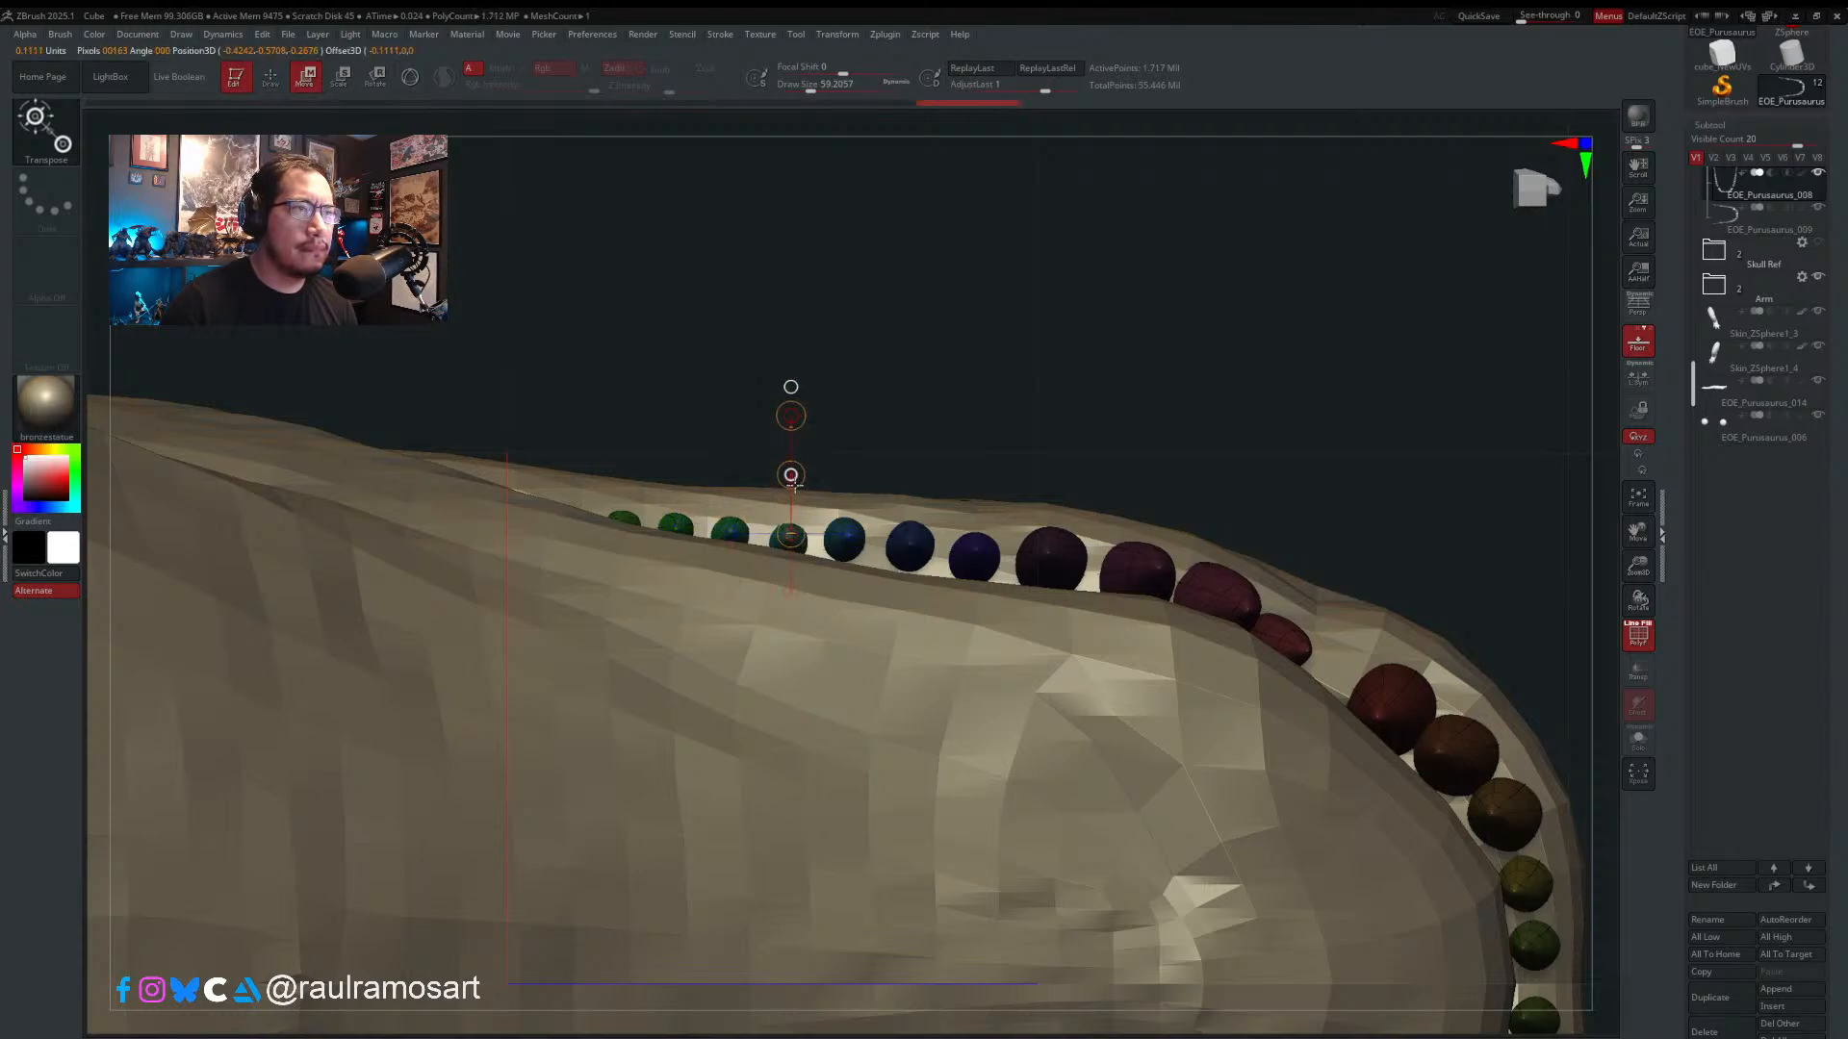
drag(846, 540, 847, 433)
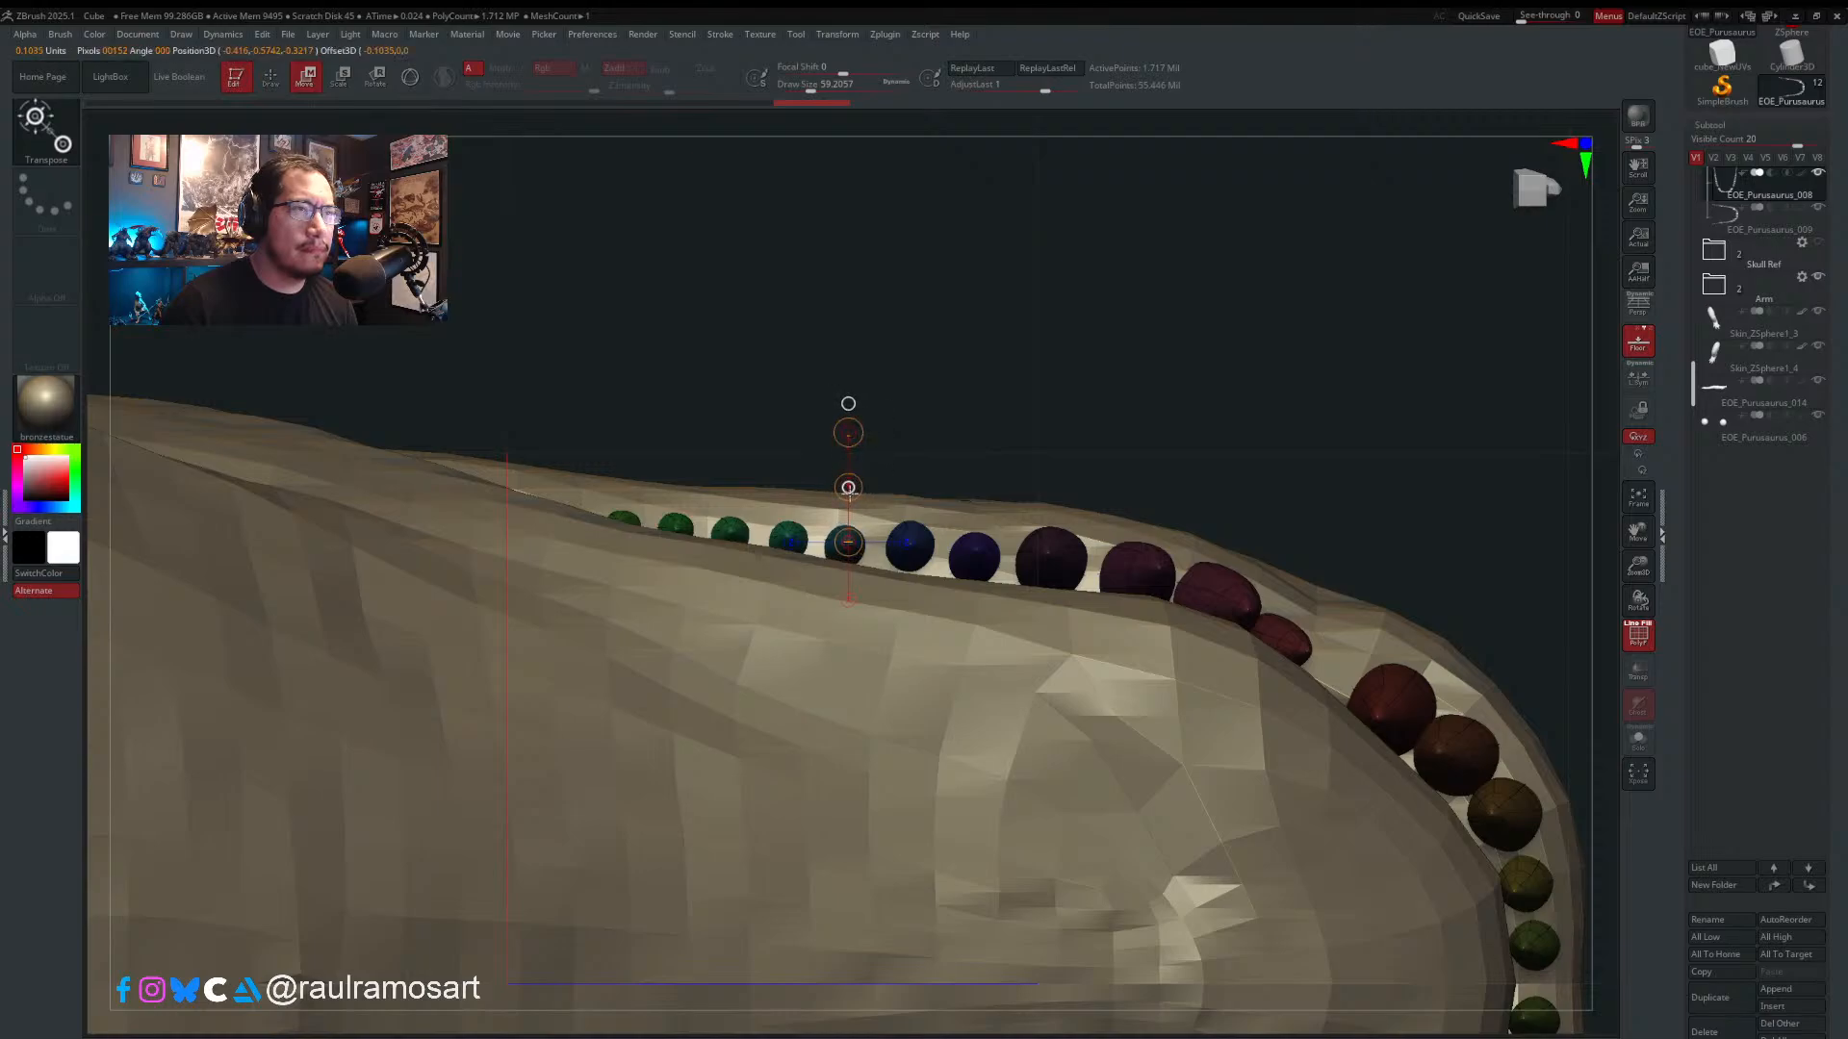
drag(848, 487, 913, 478)
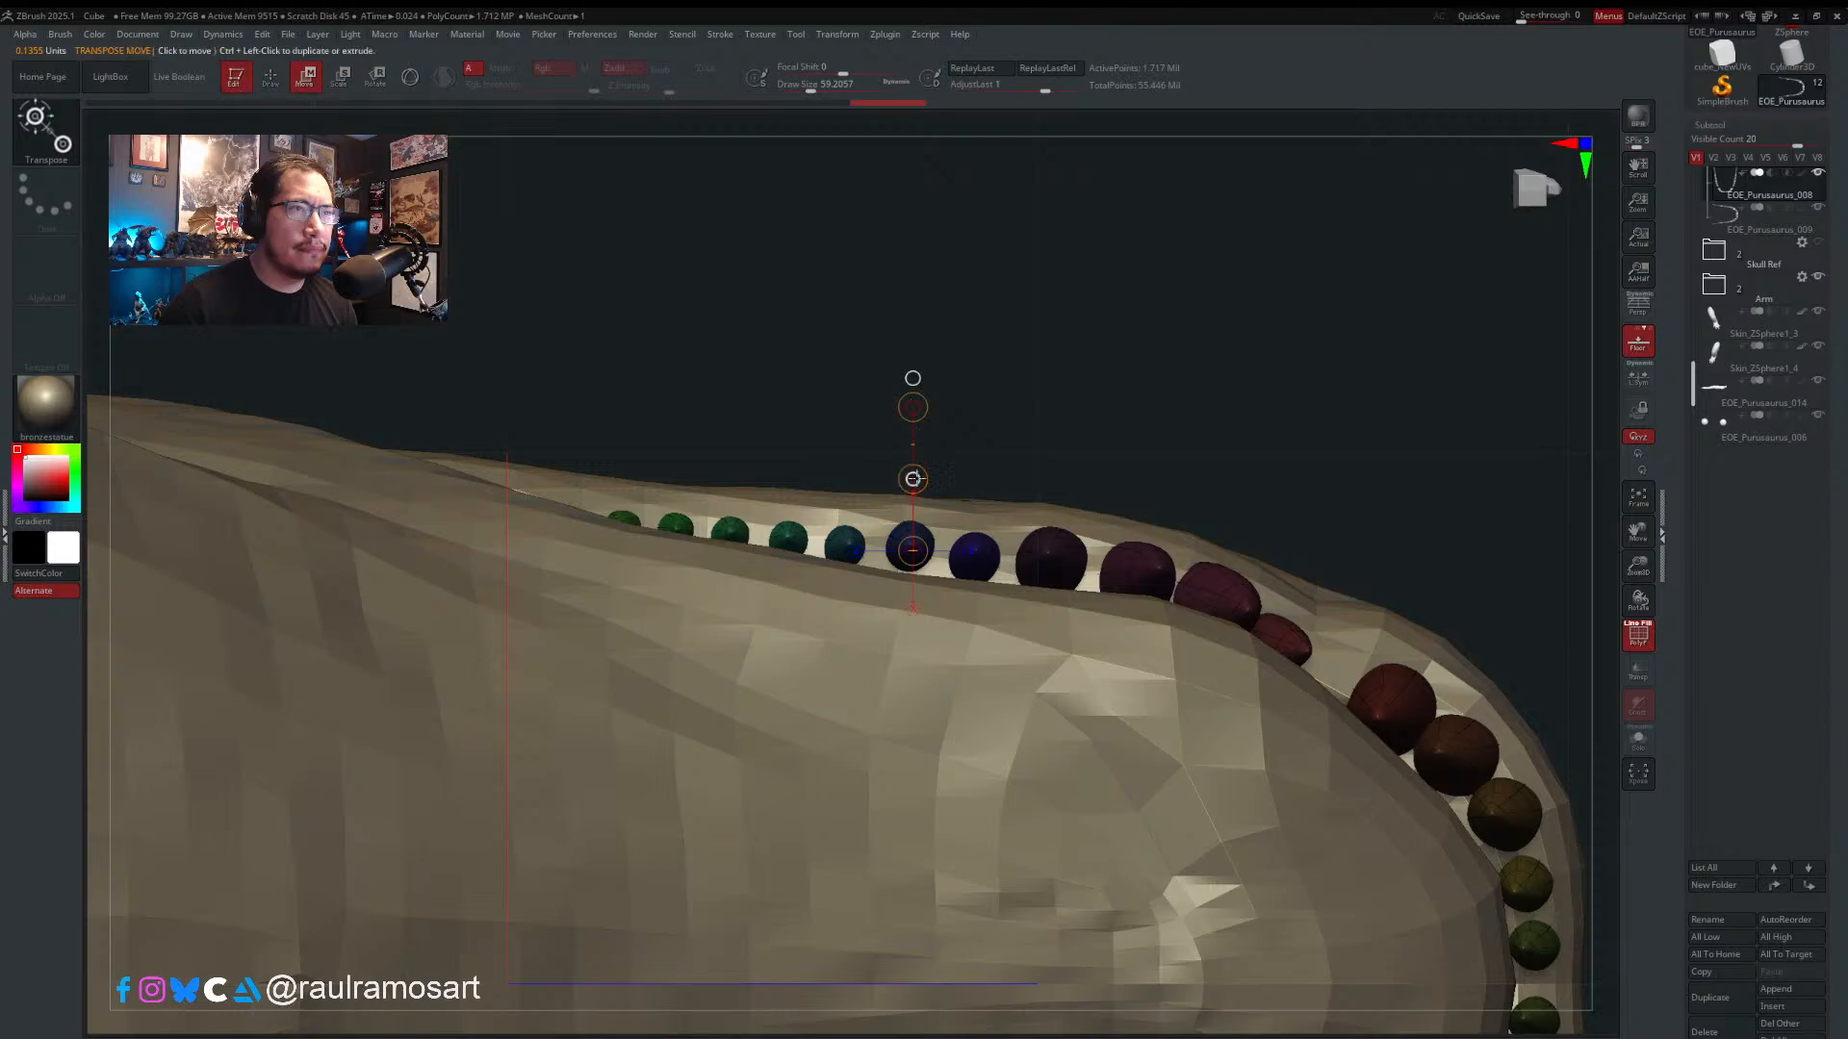
drag(974, 559, 974, 435)
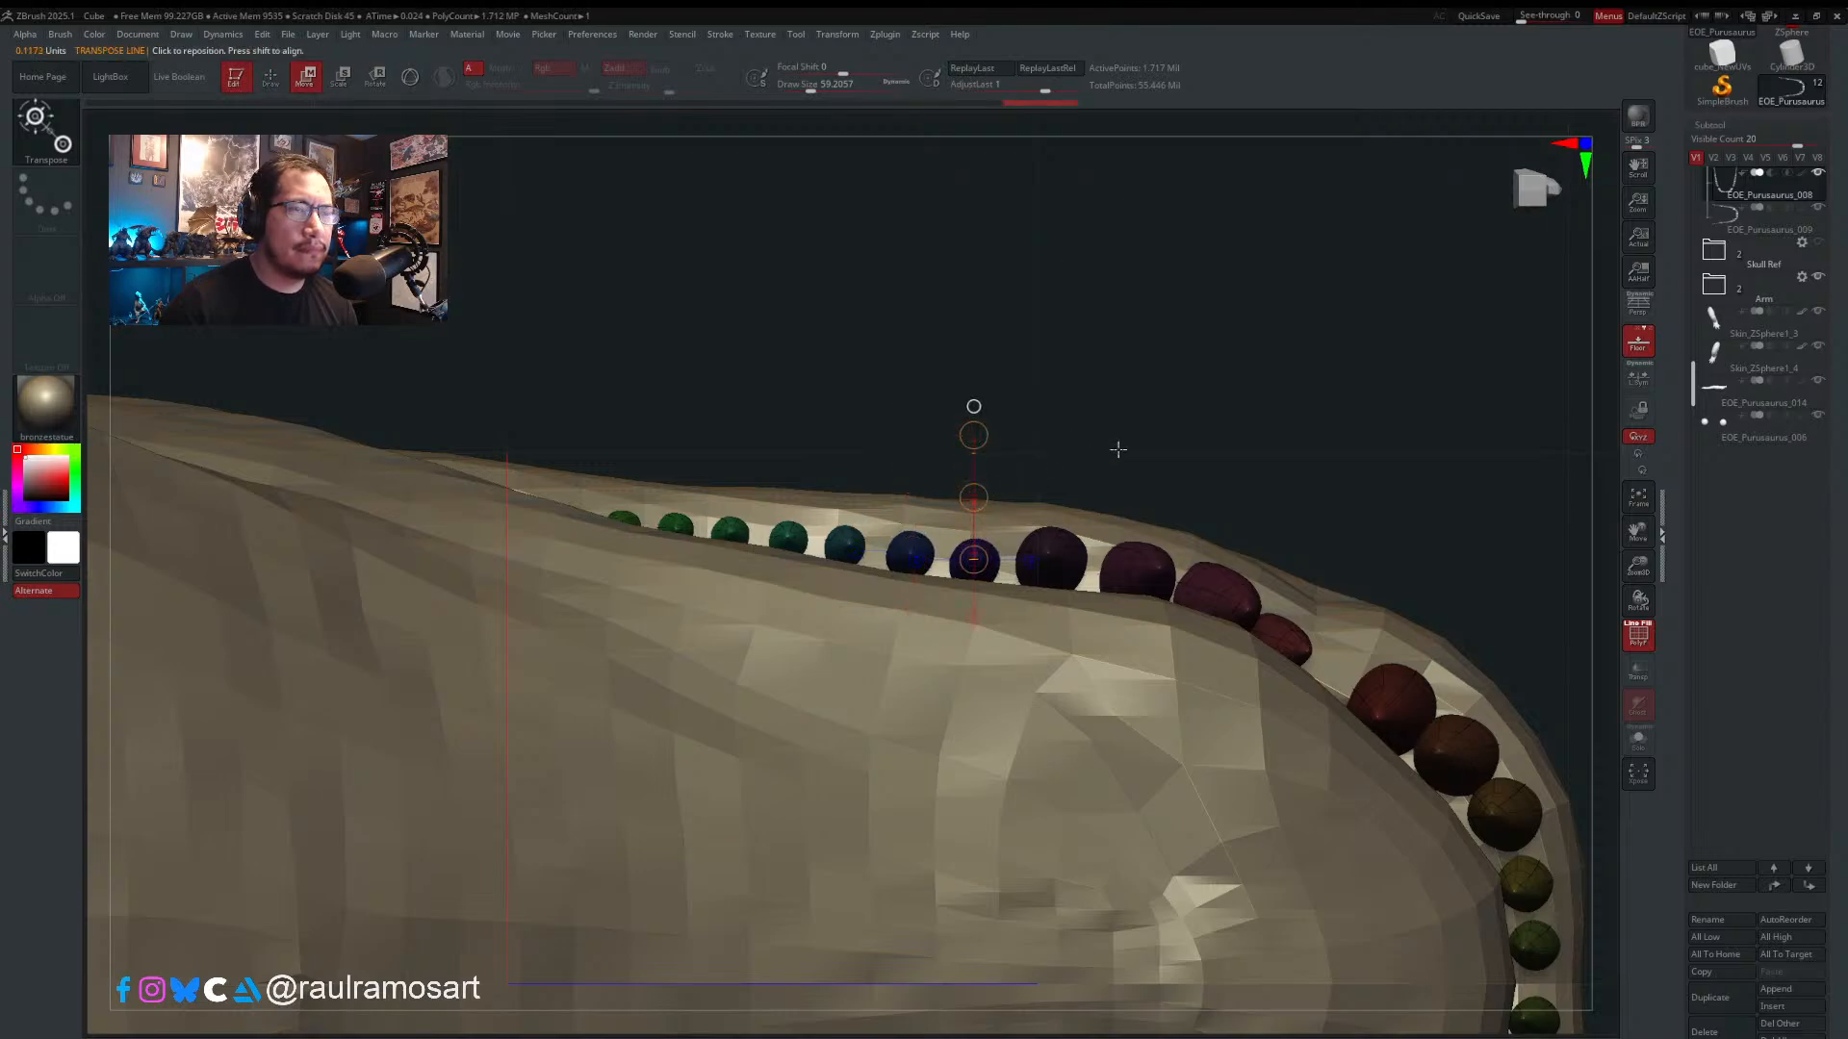
- Adjust the largest upper side tooth and the big teeth at the snout's front corner with transpose Move to follow the gum curve
alt+drag(1104, 414, 664, 360)
drag(612, 501, 613, 348)
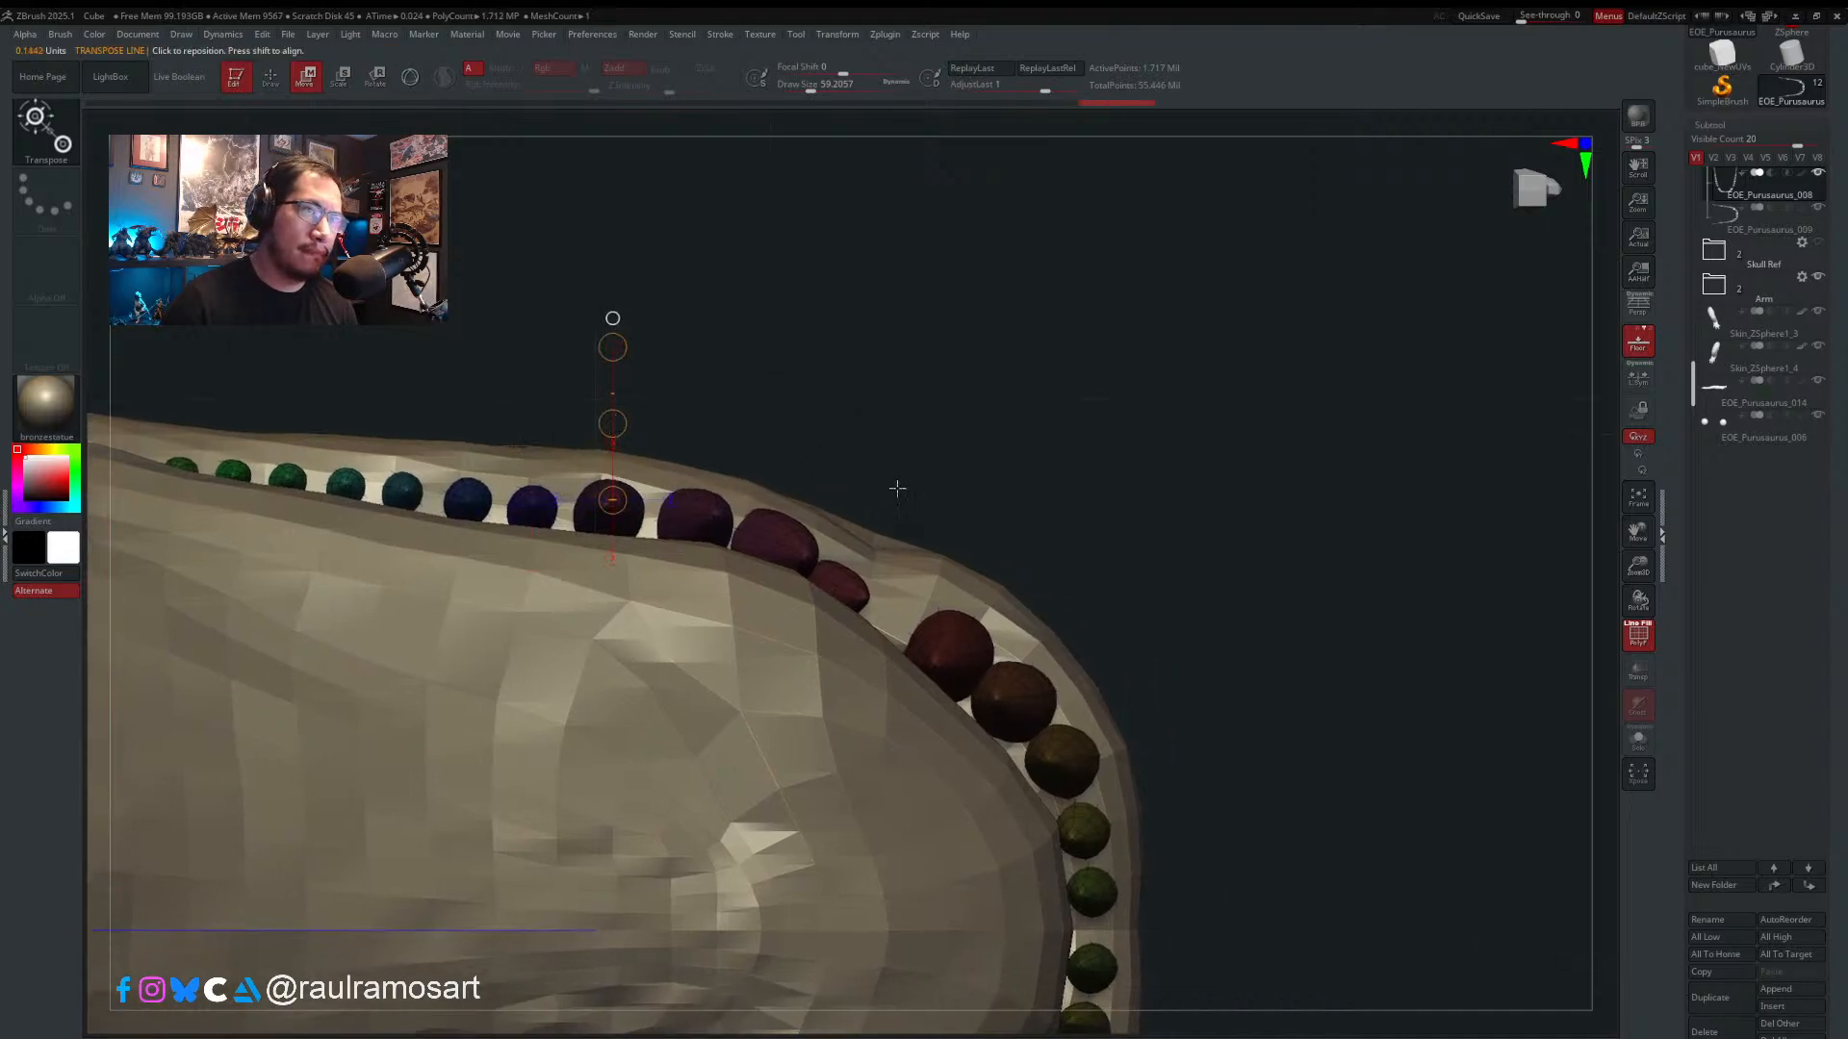
drag(1004, 702, 1139, 636)
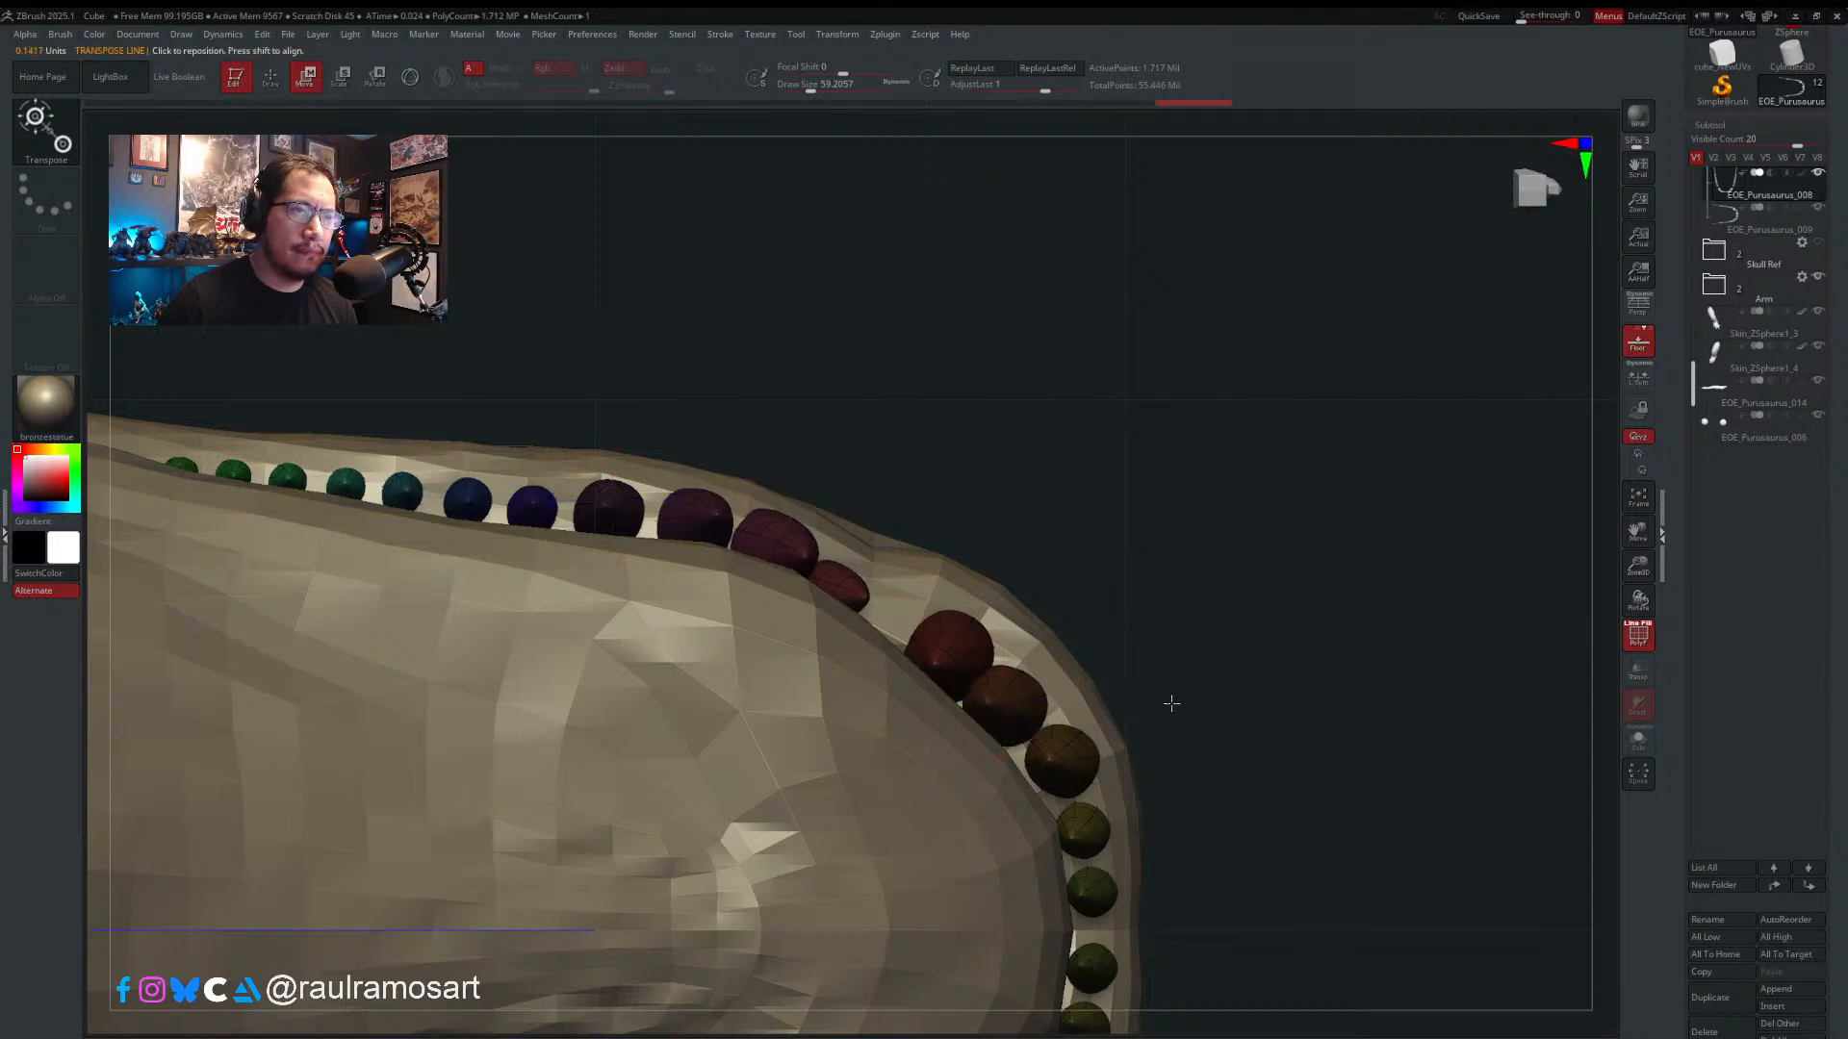
alt+drag(1171, 701, 1057, 547)
drag(941, 607, 1049, 569)
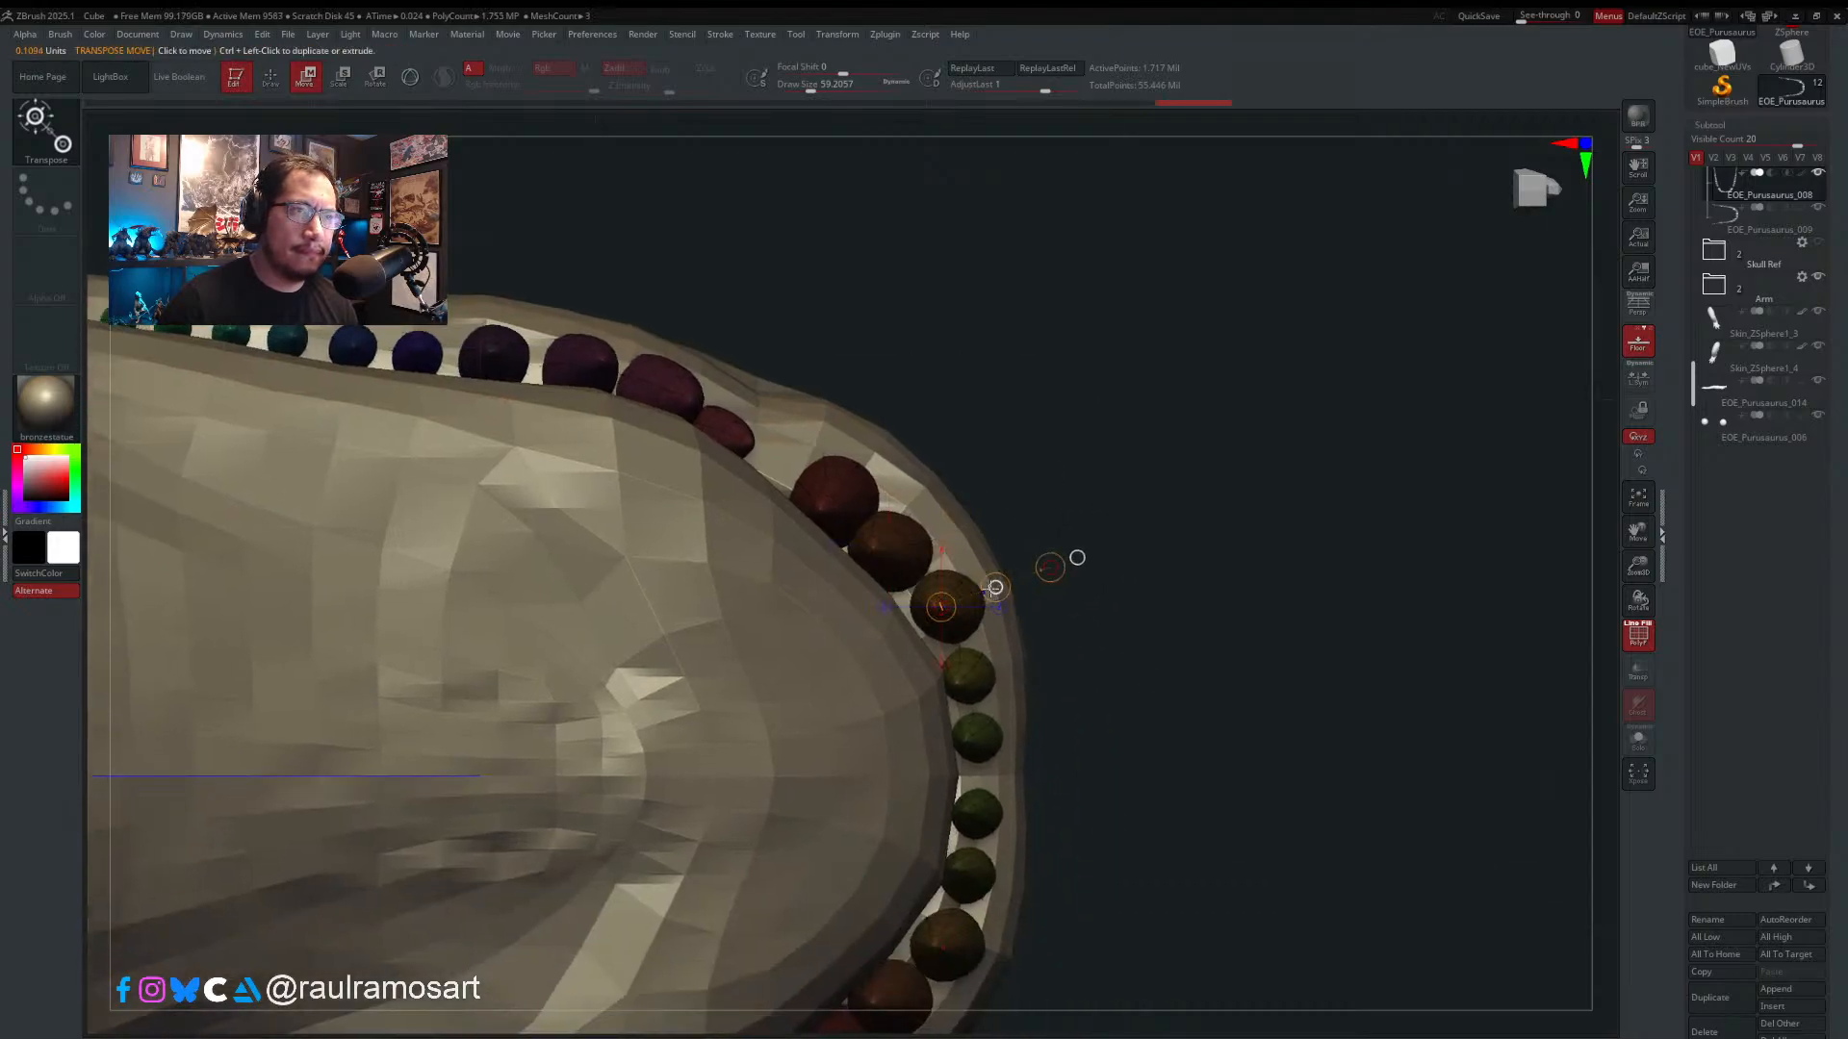
mouse_move(1112, 509)
mouse_down()
mouse_move(1146, 545)
mouse_move(1080, 536)
mouse_up()
- Return to the Move brush and check the adjusted teeth on the closed mouth from both sides and from below
key(q)
mouse_move(1085, 554)
ctrl+right_down()
mouse_move(1051, 524)
mouse_move(1024, 679)
ctrl+right_up()
alt+drag(1024, 679, 1155, 639)
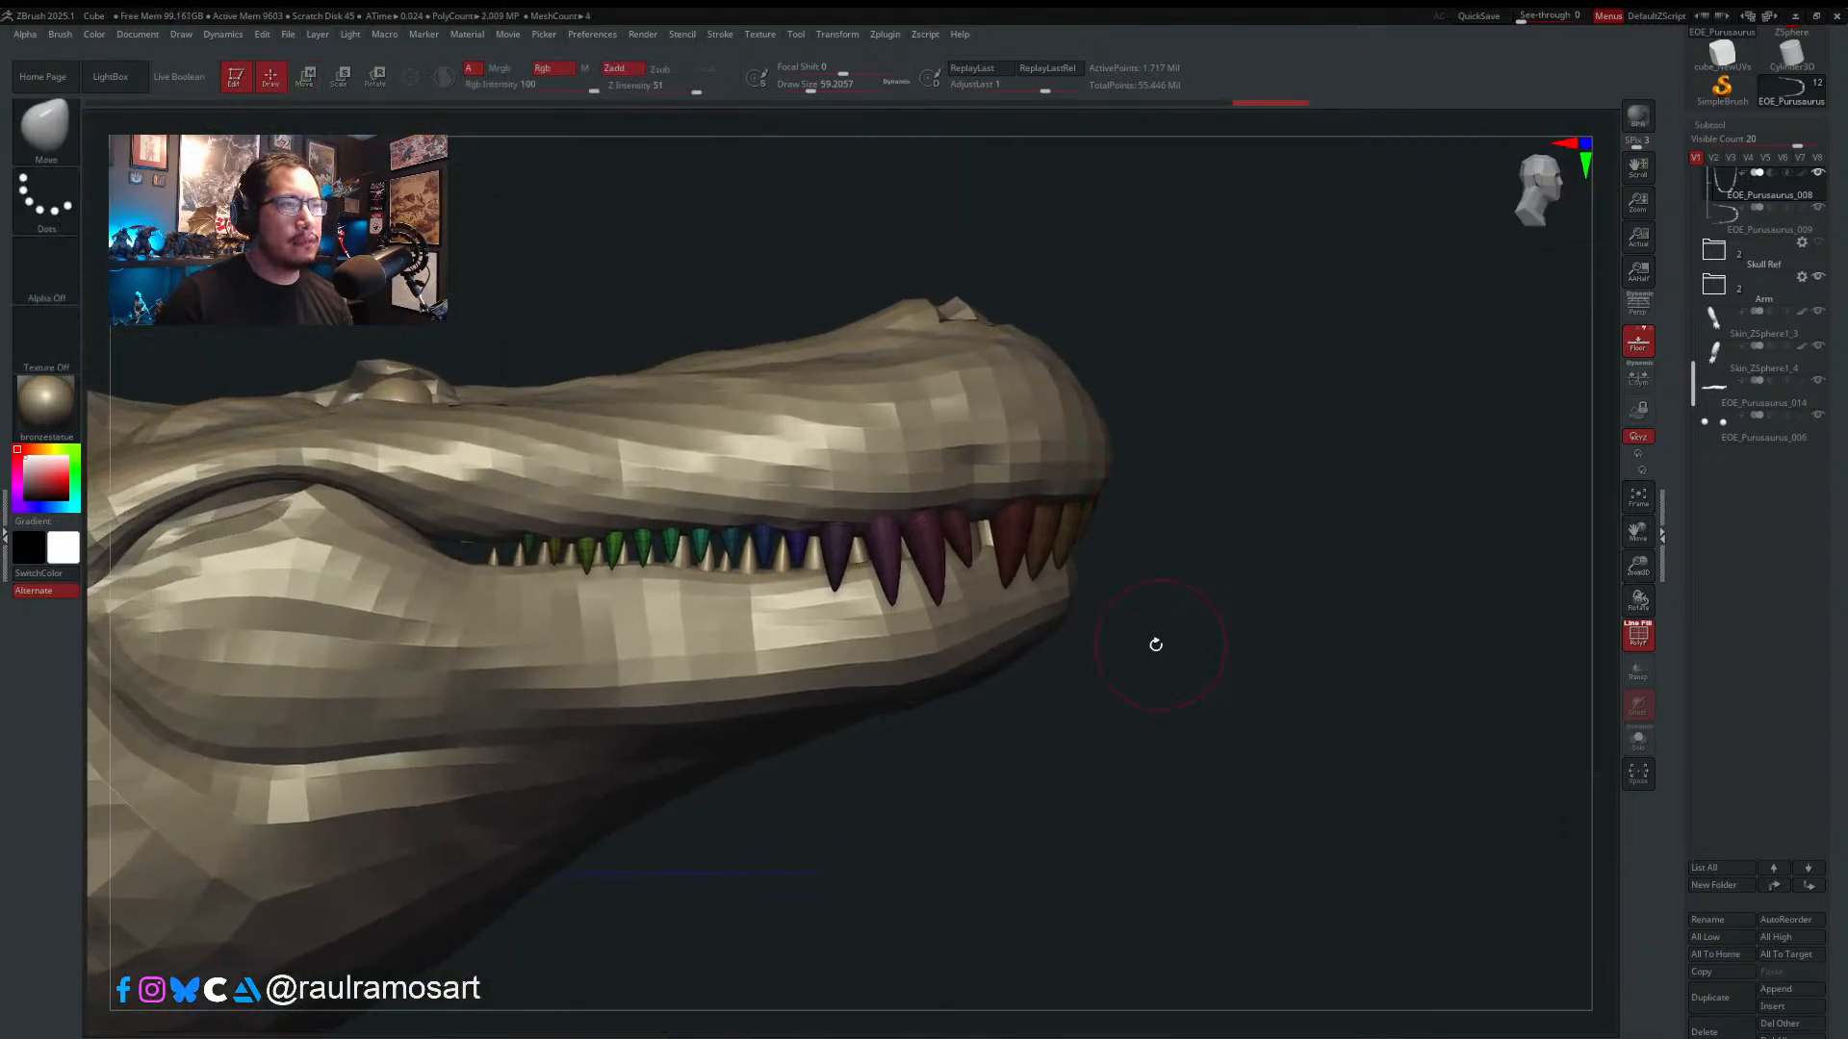
alt+drag(1050, 726, 577, 763)
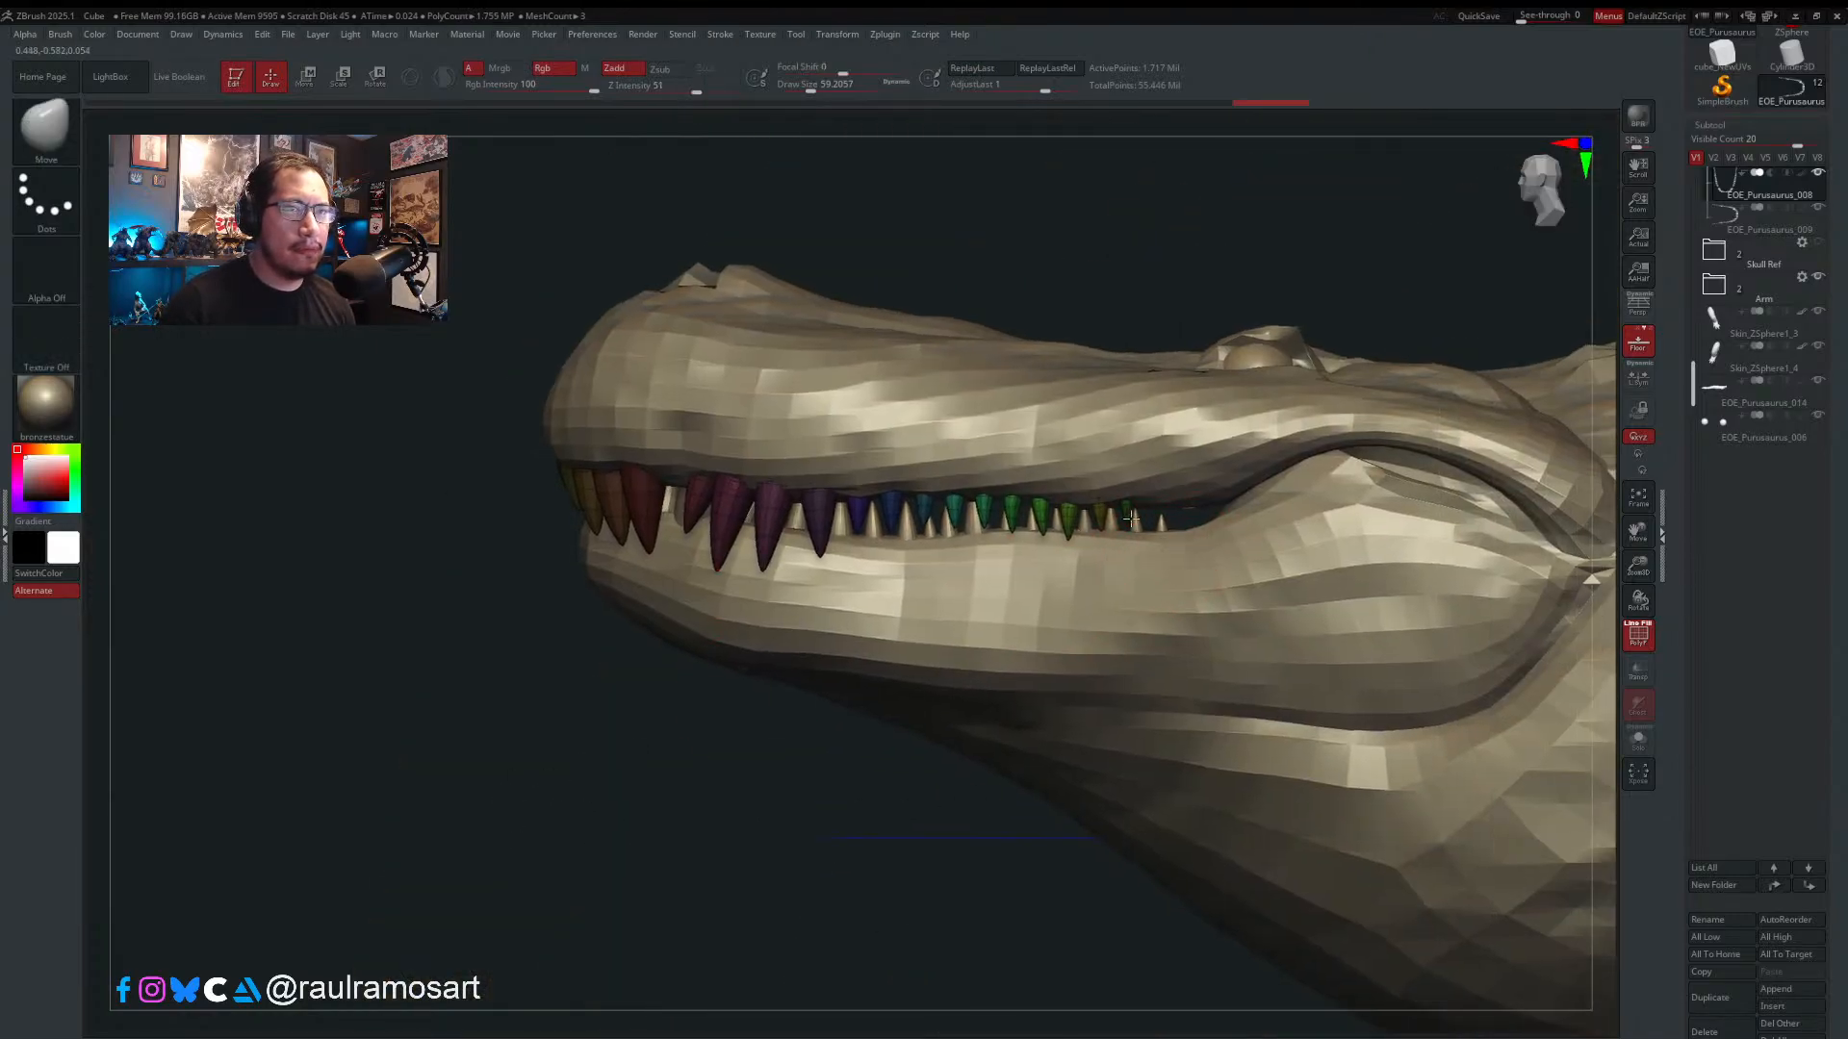
right_drag(1131, 520, 928, 491)
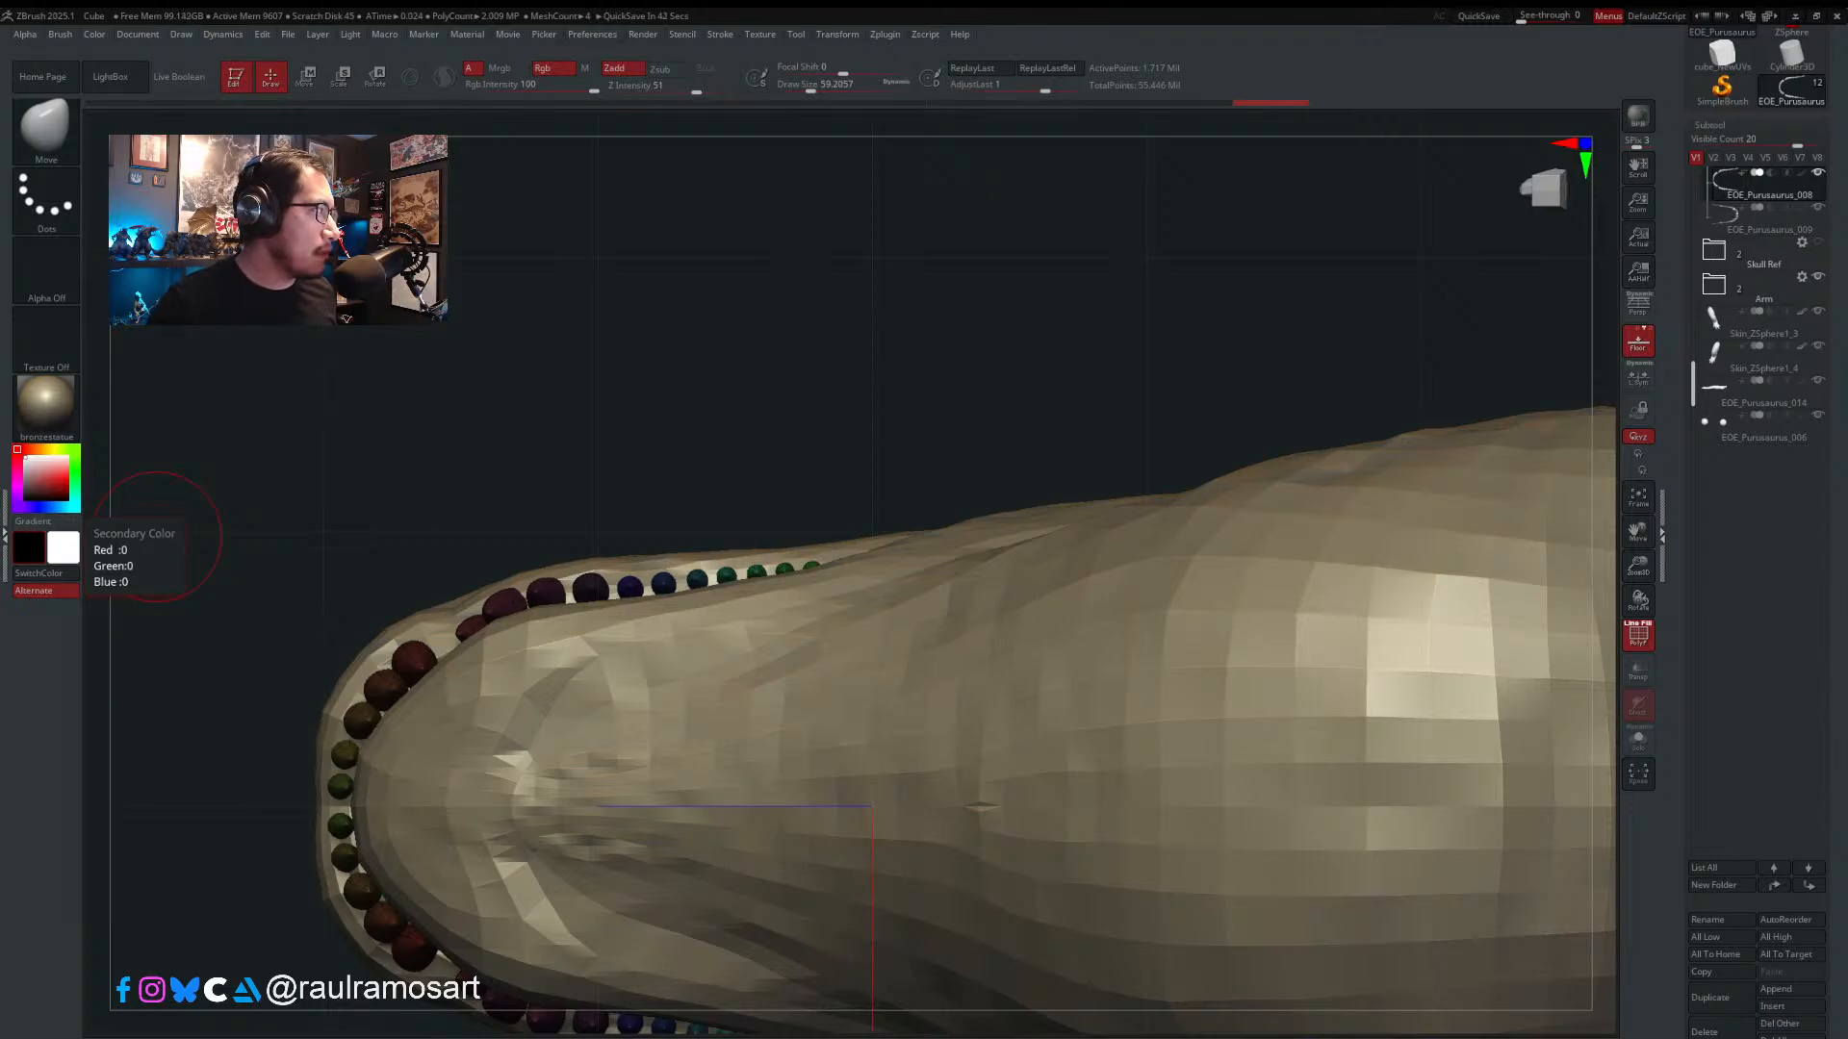
- Switch to the reference board, zoom in on the front-facing open-jaw skull photo, and enable drawing on it
right_drag(0, 664, 914, 324)
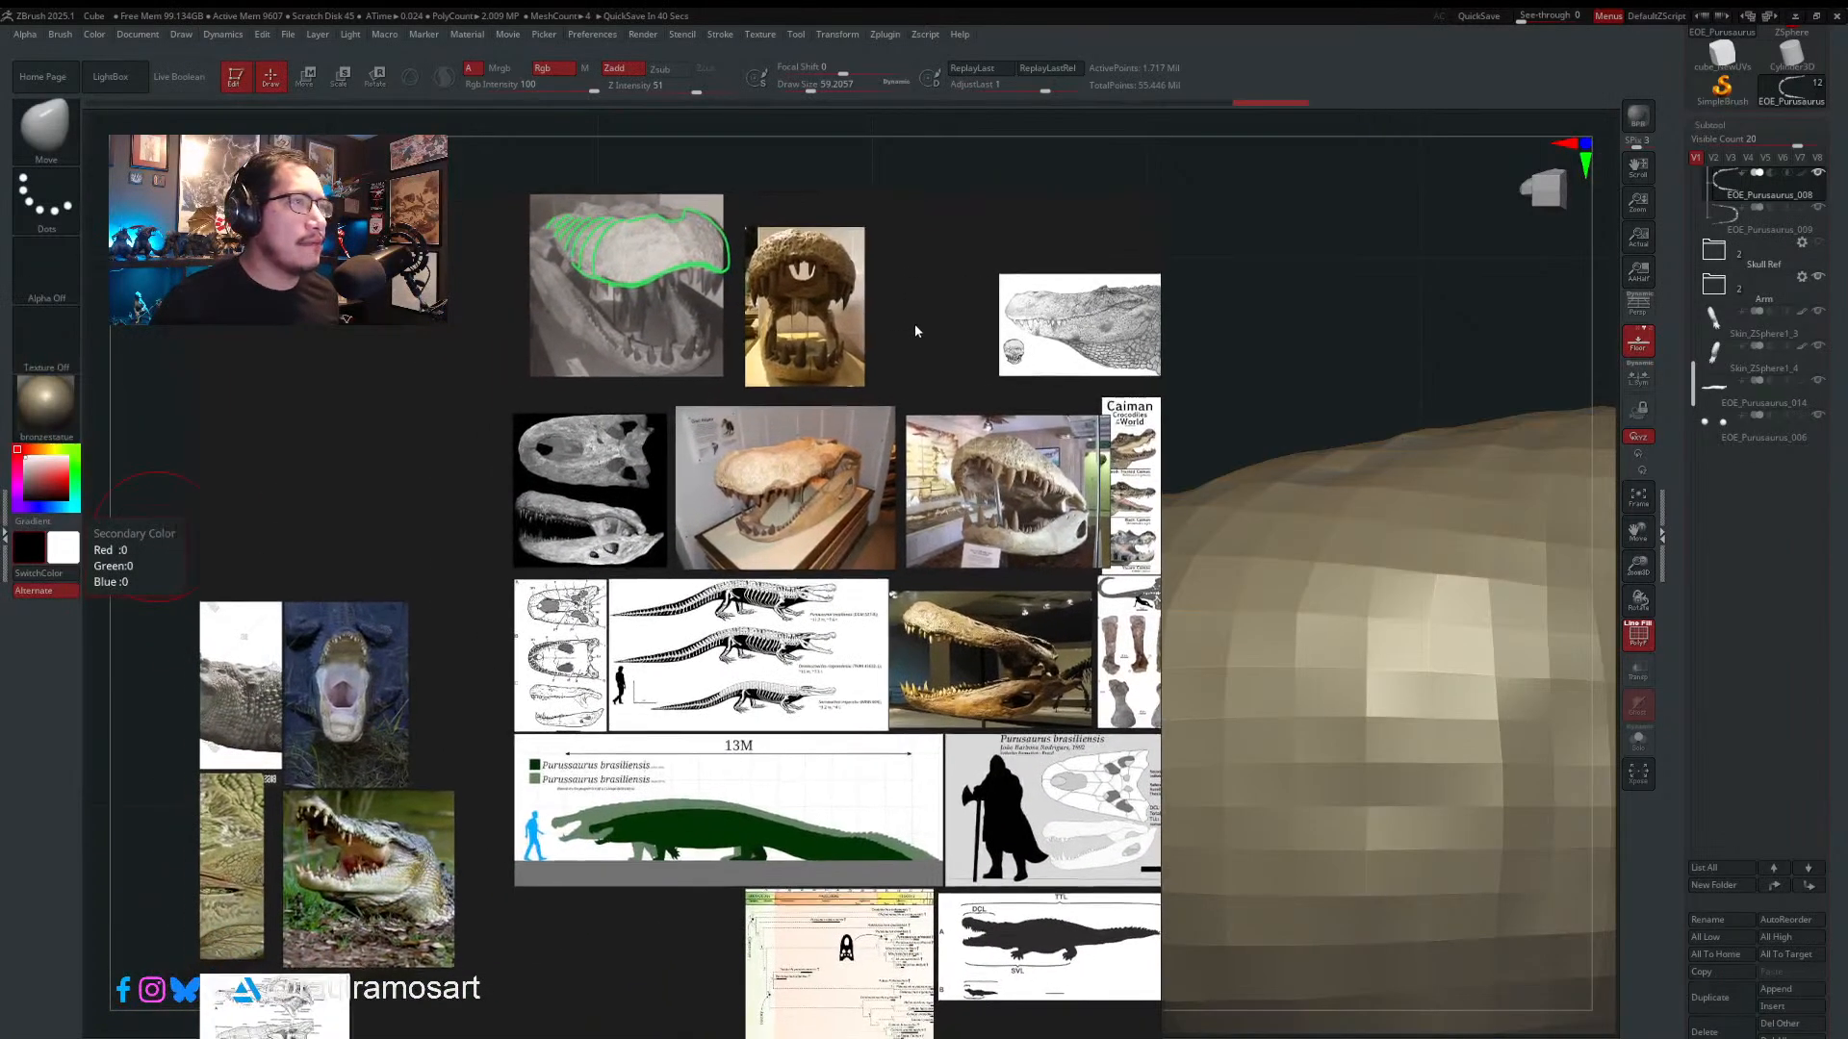
scroll(776, 343, up, 7)
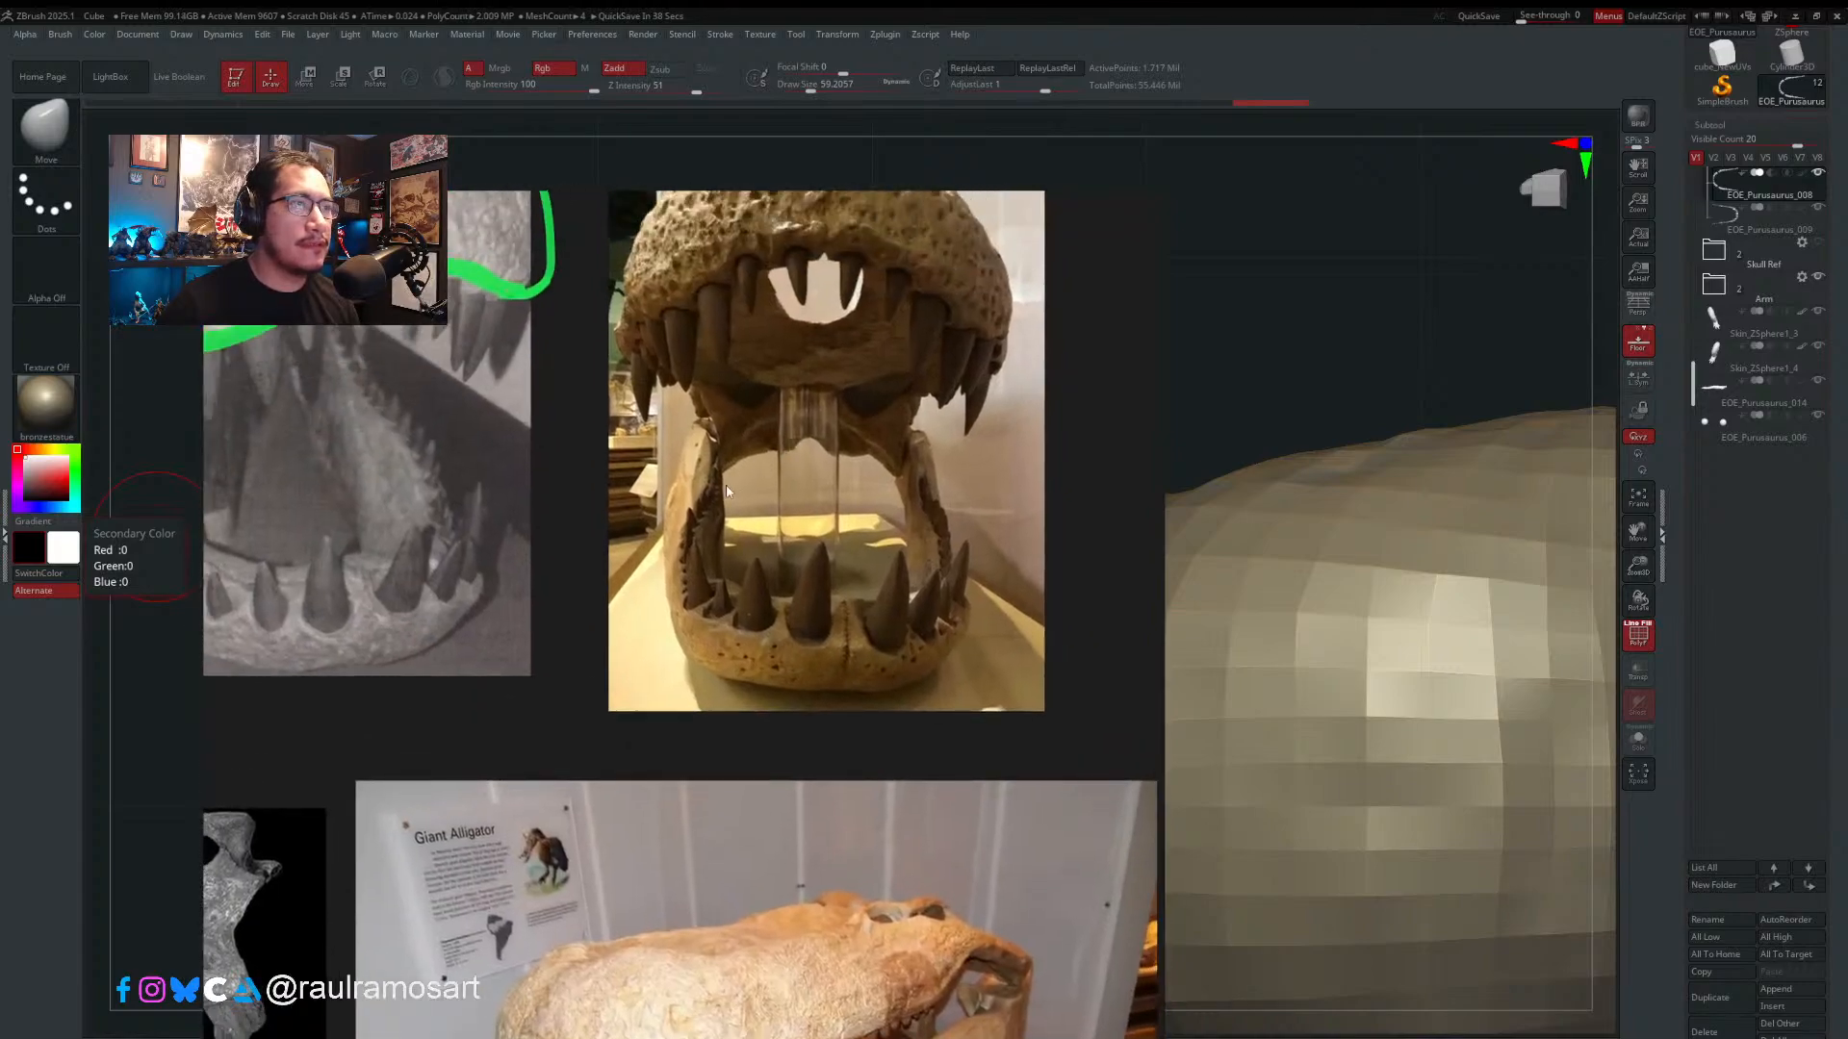
click(726, 487)
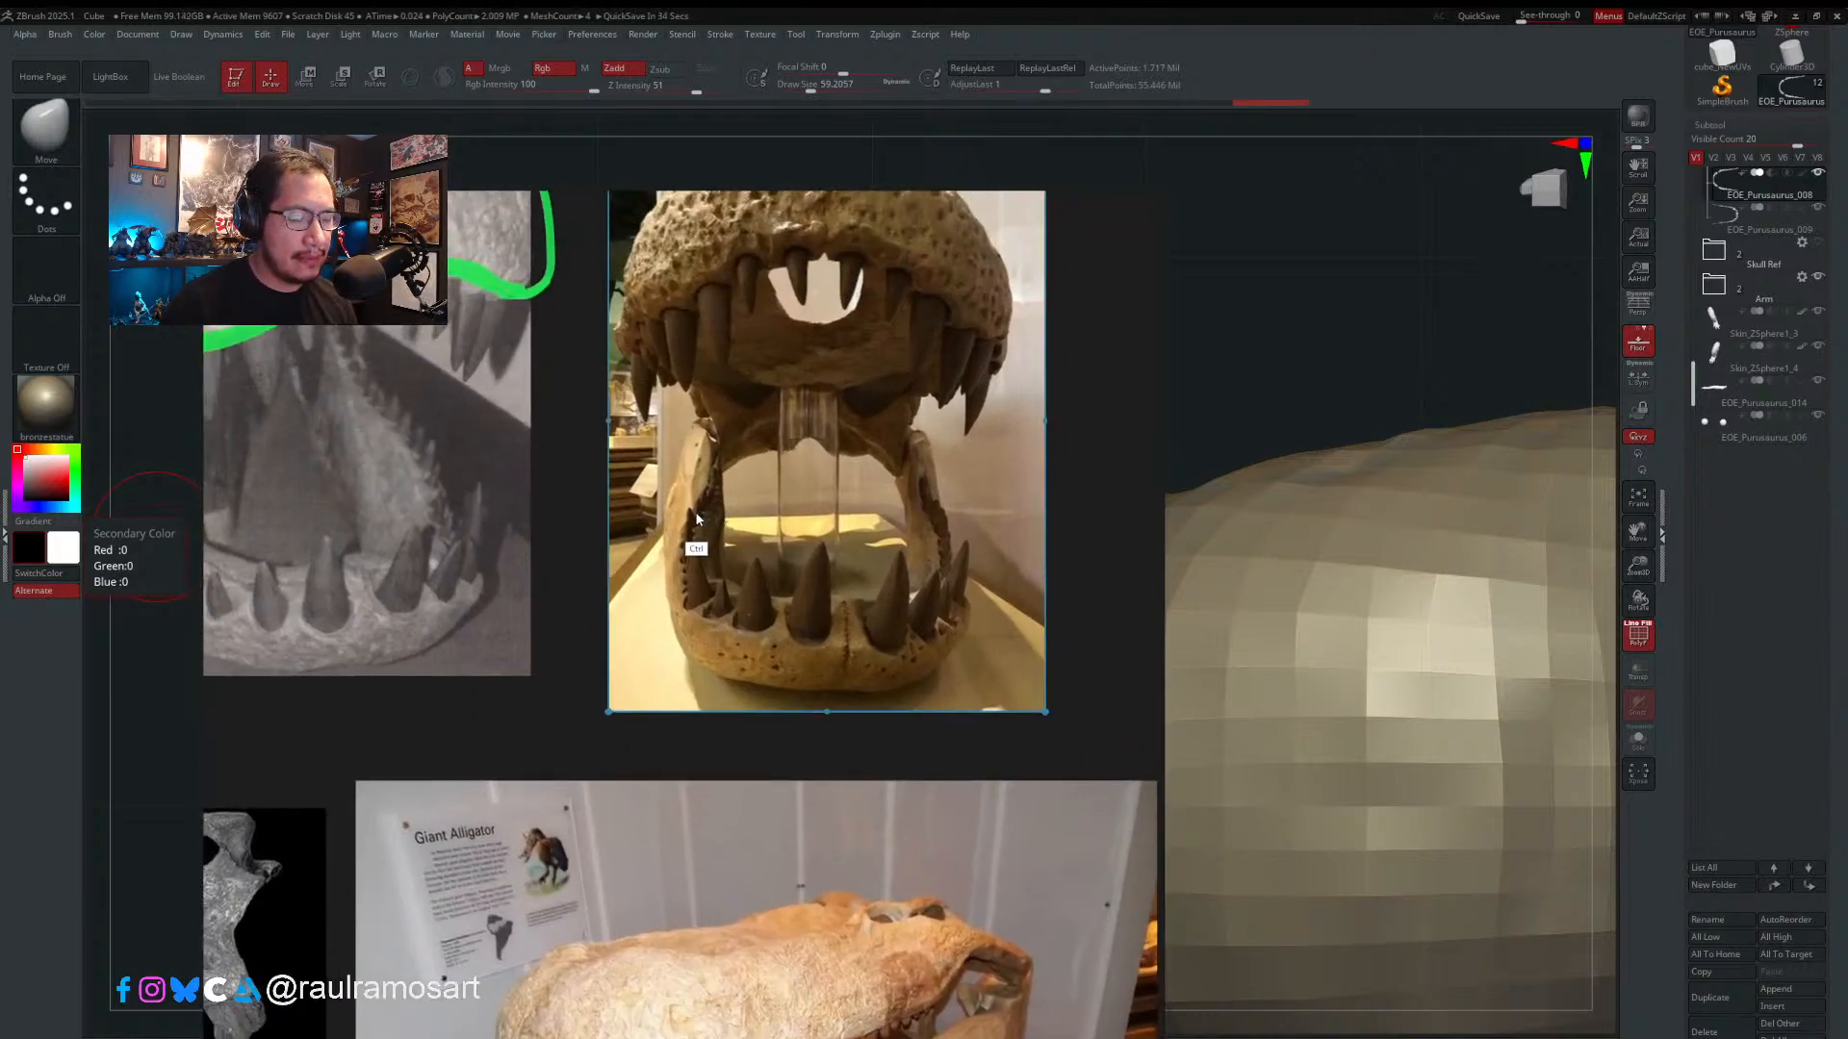
key(ctrl+d)
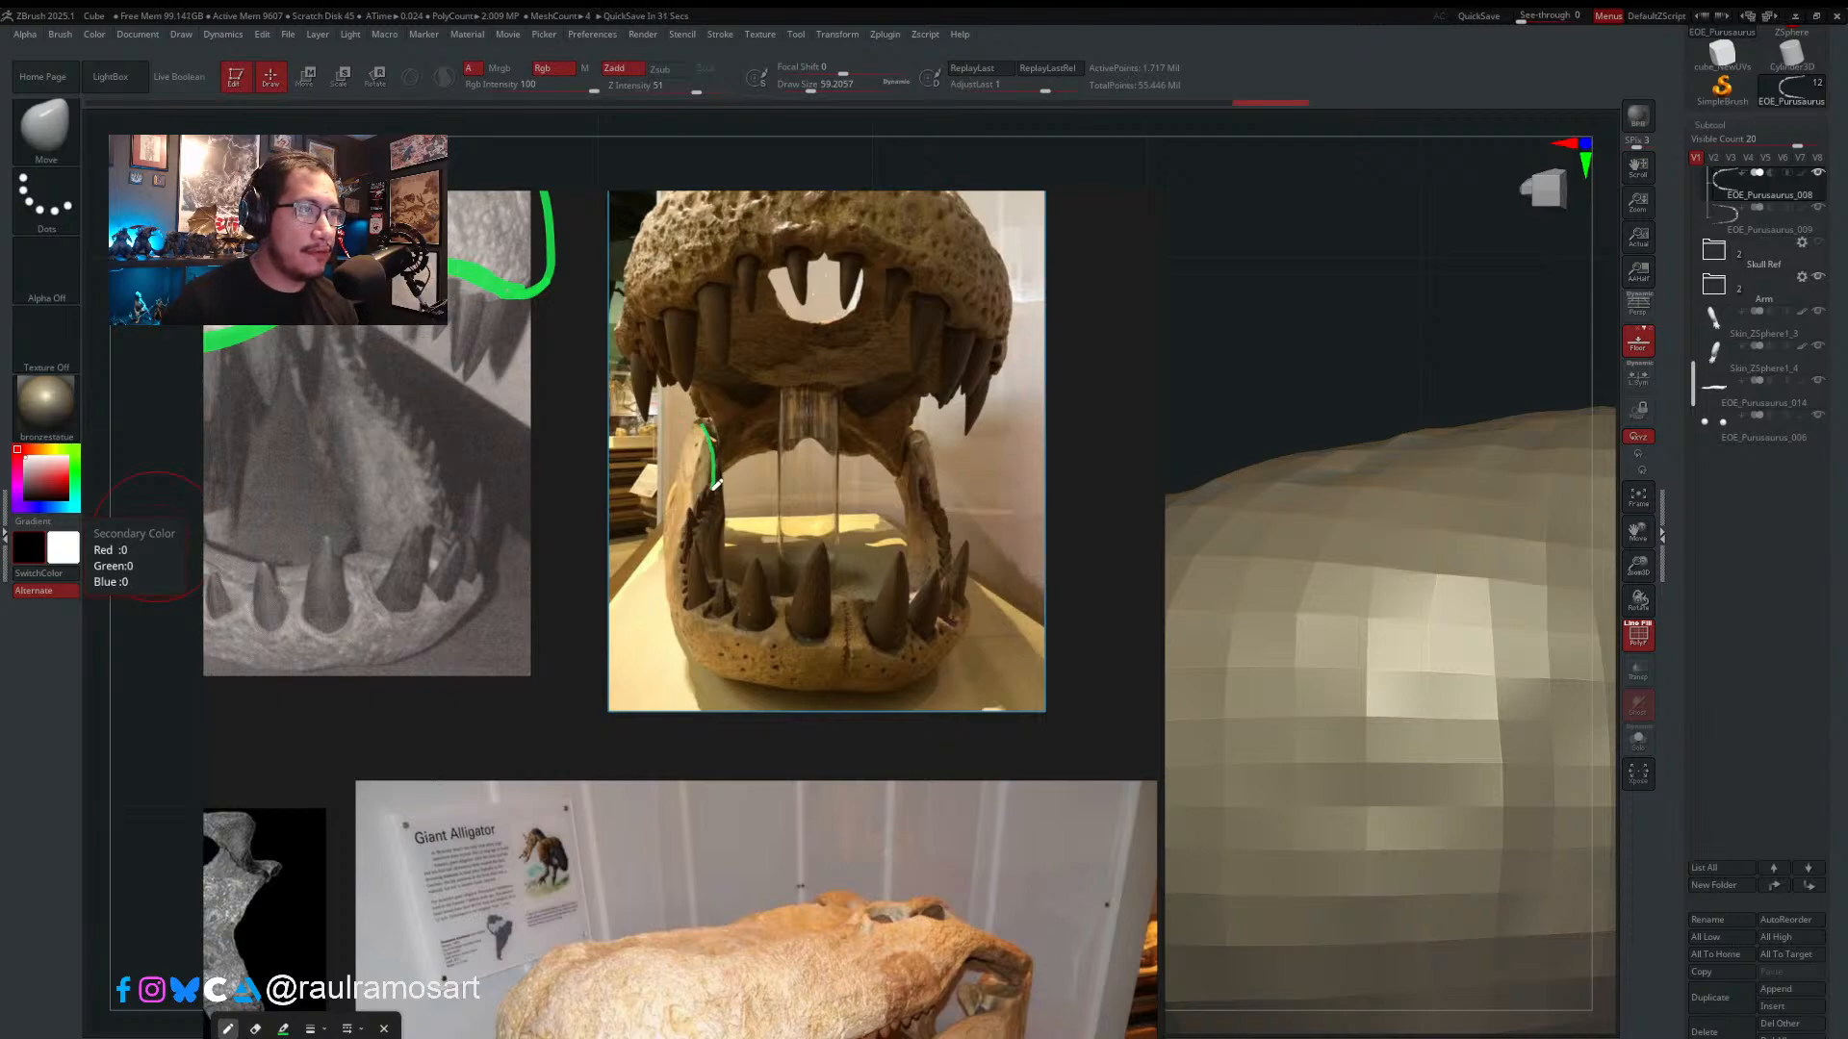
- Sketch trial outlines of the lower jaw's tooth line over the front-facing skull photo, erasing each one
mouse_move(693, 517)
mouse_down()
mouse_move(697, 589)
mouse_move(818, 603)
mouse_up()
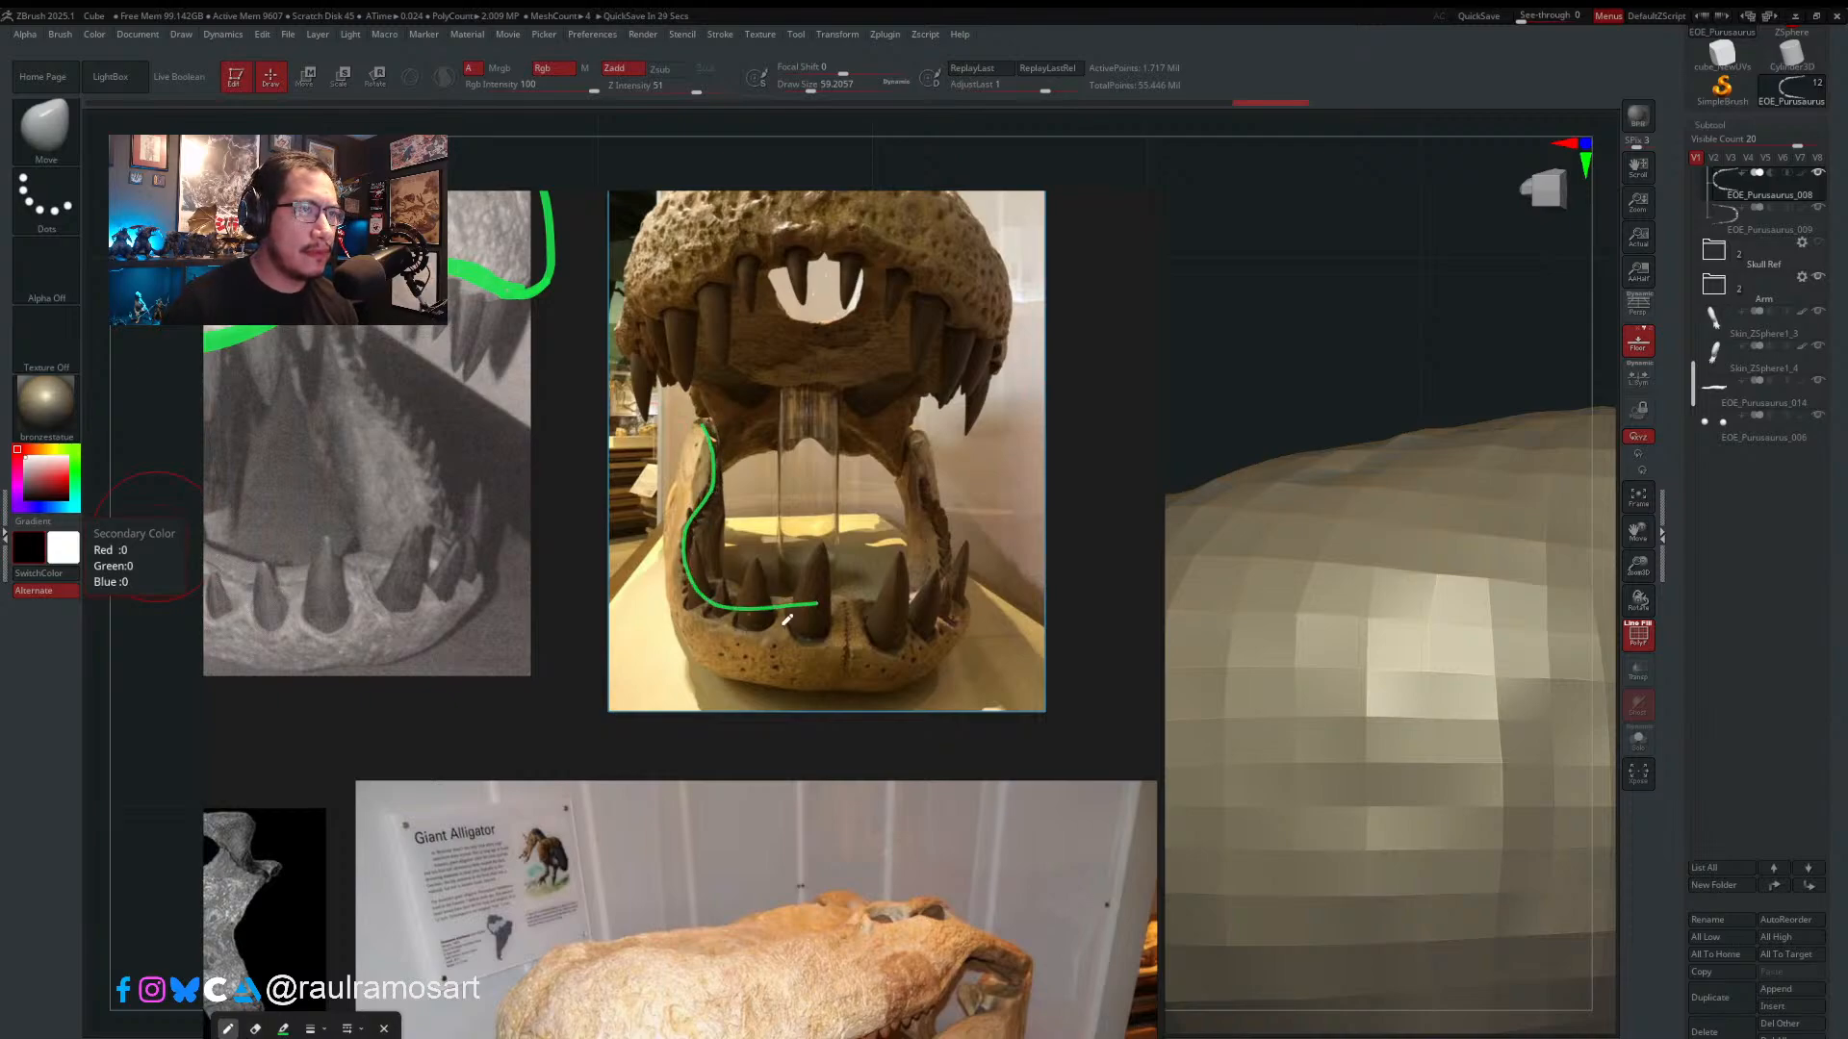
key(ctrl)
ctrl+click(756, 603)
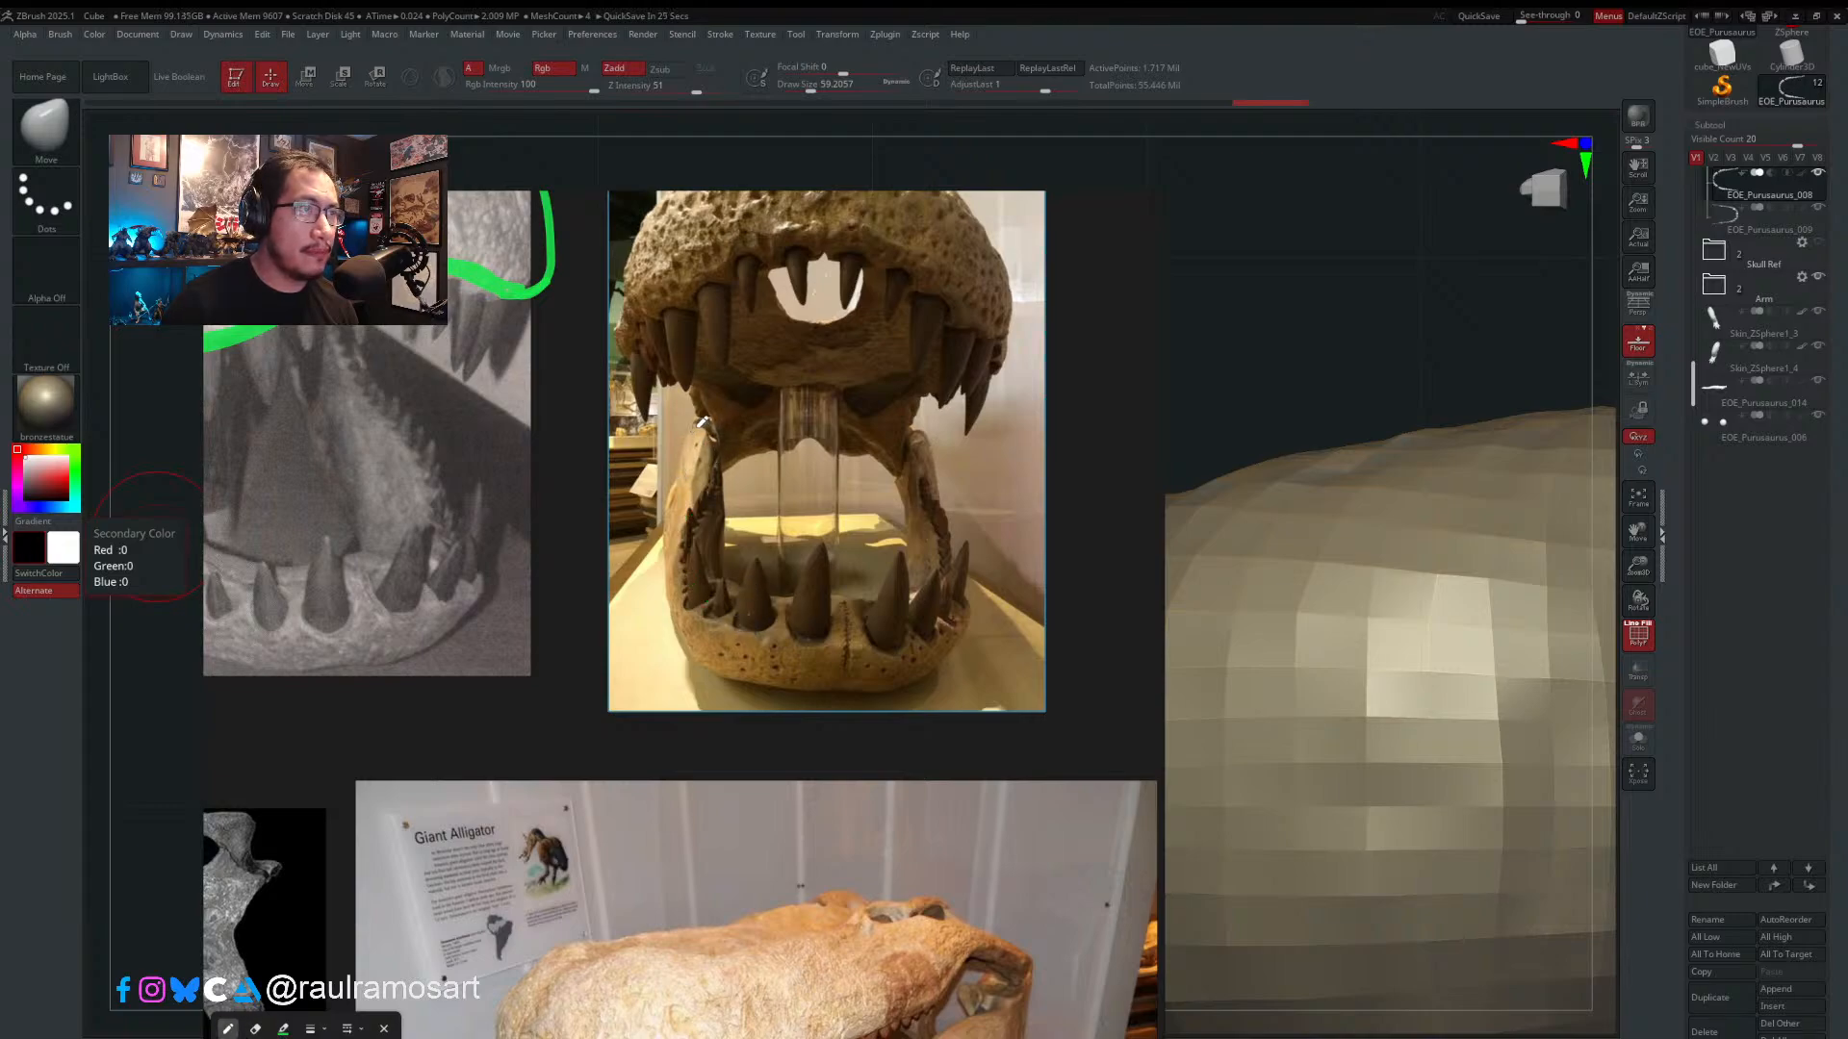
mouse_move(697, 465)
mouse_down()
mouse_move(703, 589)
mouse_move(780, 637)
mouse_move(895, 630)
mouse_move(940, 597)
mouse_move(919, 439)
mouse_up()
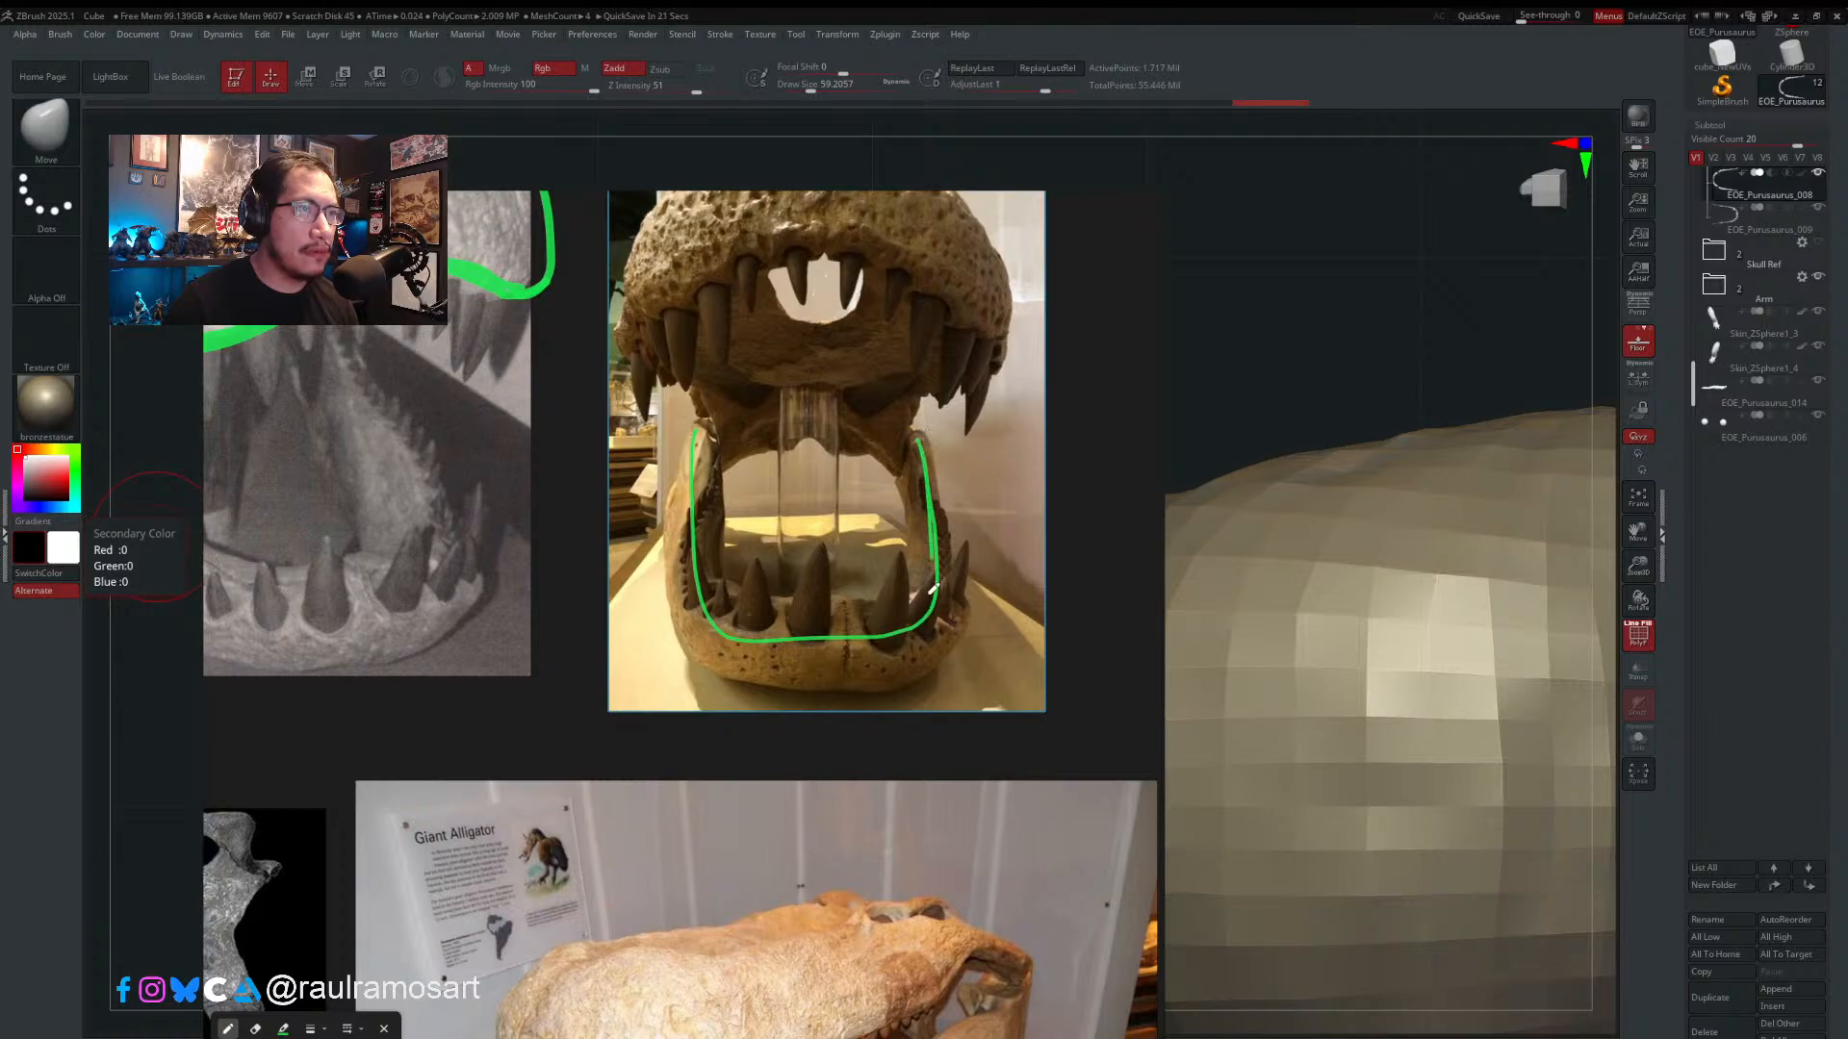
ctrl+click(700, 452)
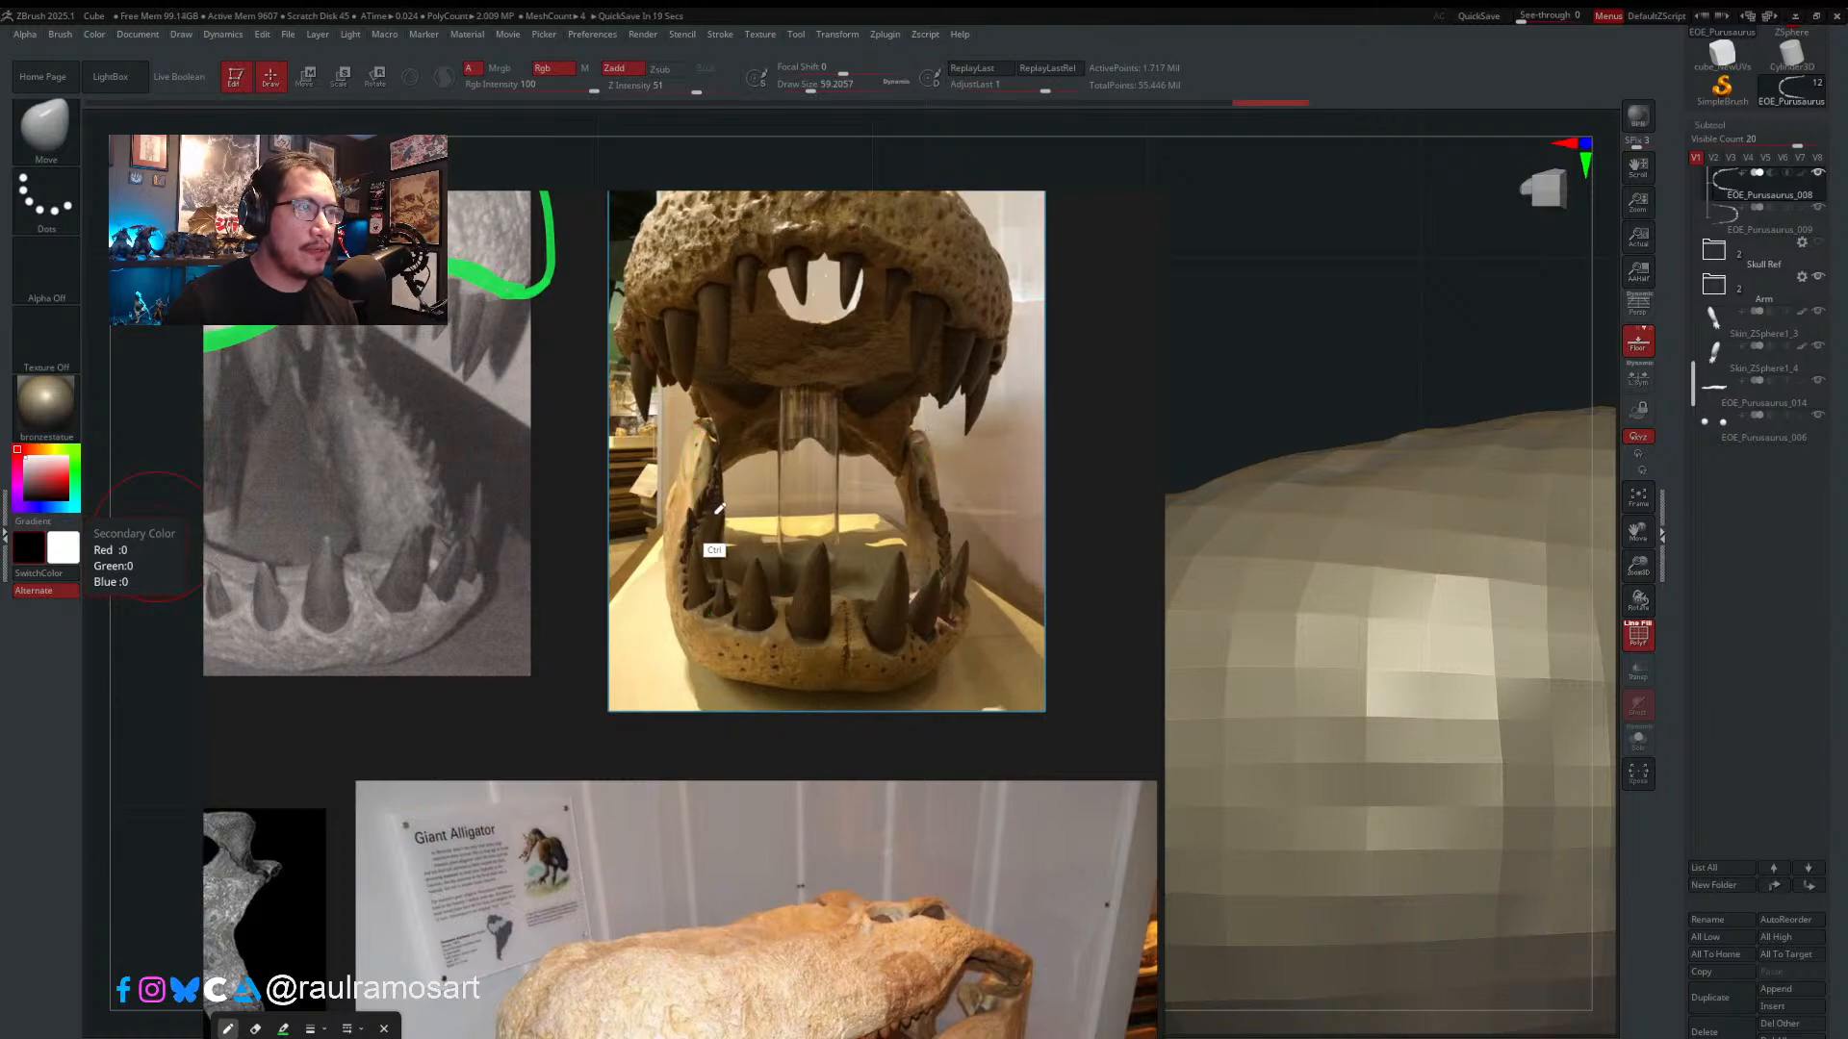
mouse_move(687, 432)
mouse_down()
mouse_move(712, 537)
mouse_move(853, 639)
mouse_move(917, 442)
mouse_up()
ctrl+click(843, 517)
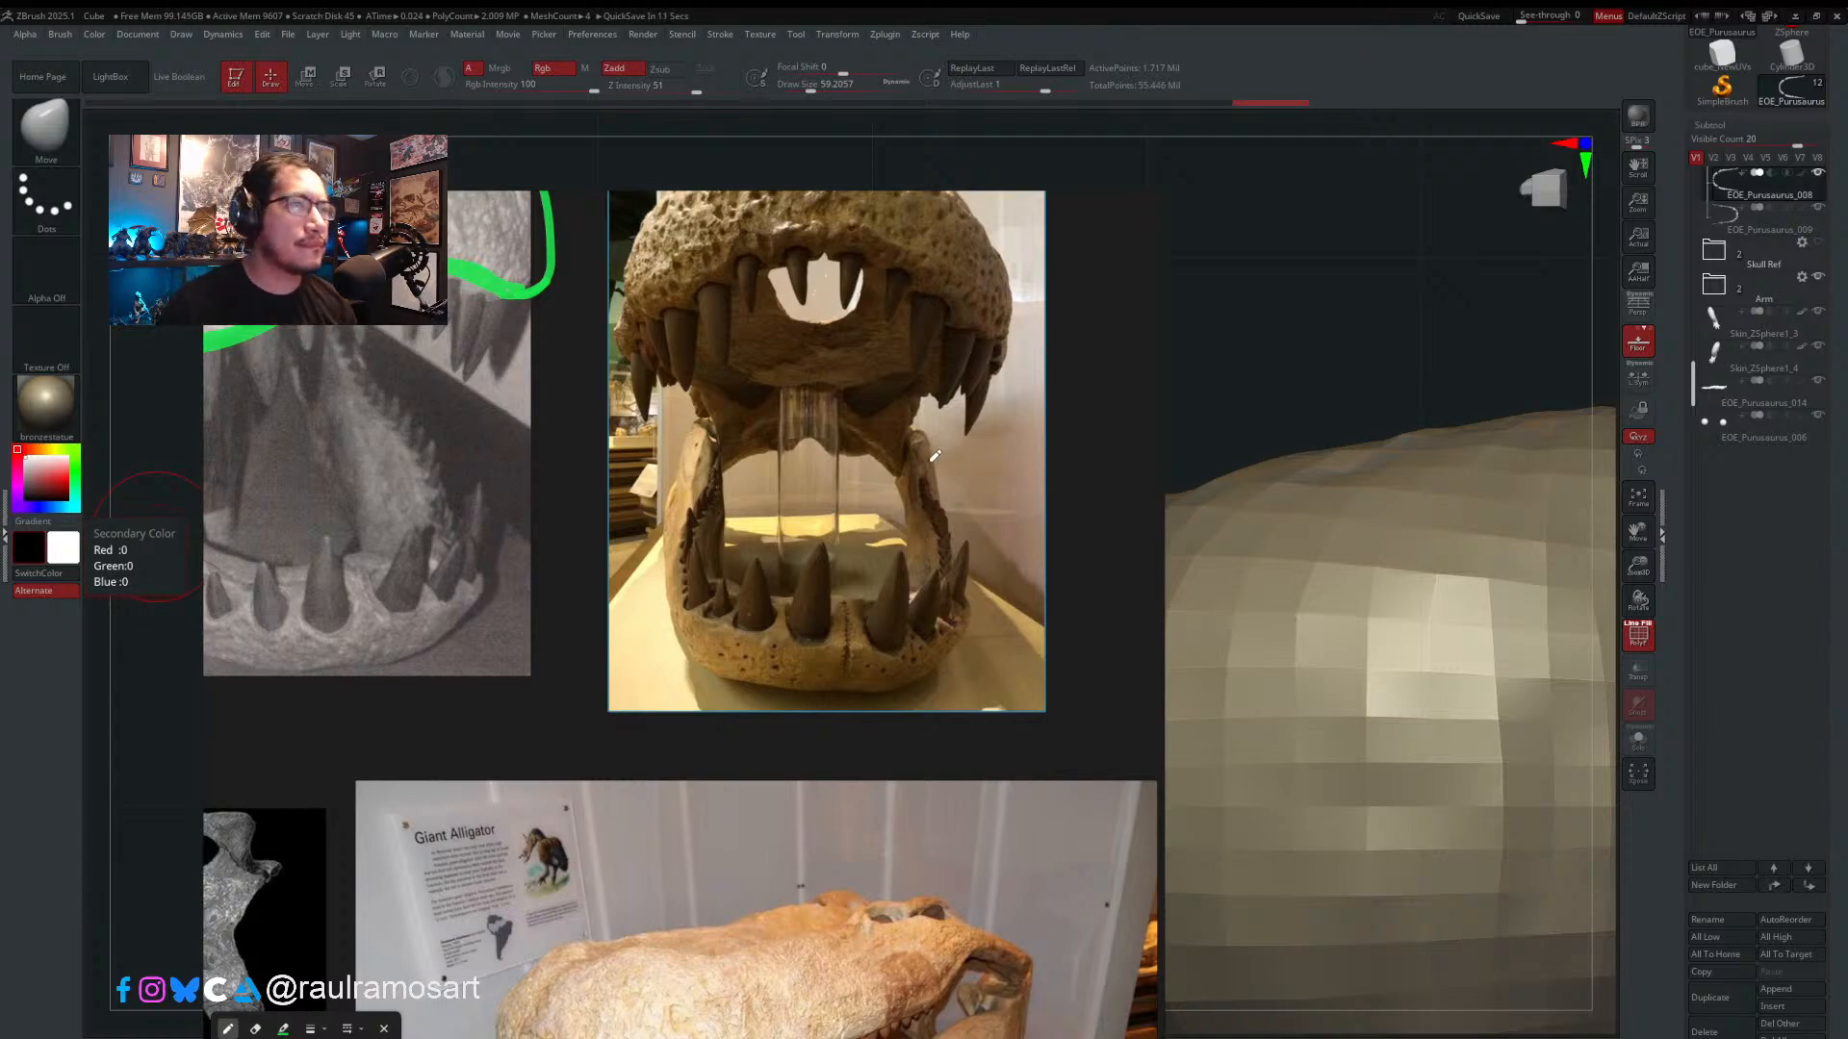
- Browse the skull photos, skeleton diagrams and size charts on the reference board for a clear view of the lower jaw's shape
scroll(900, 512, down, 2)
scroll(903, 511, down, 3)
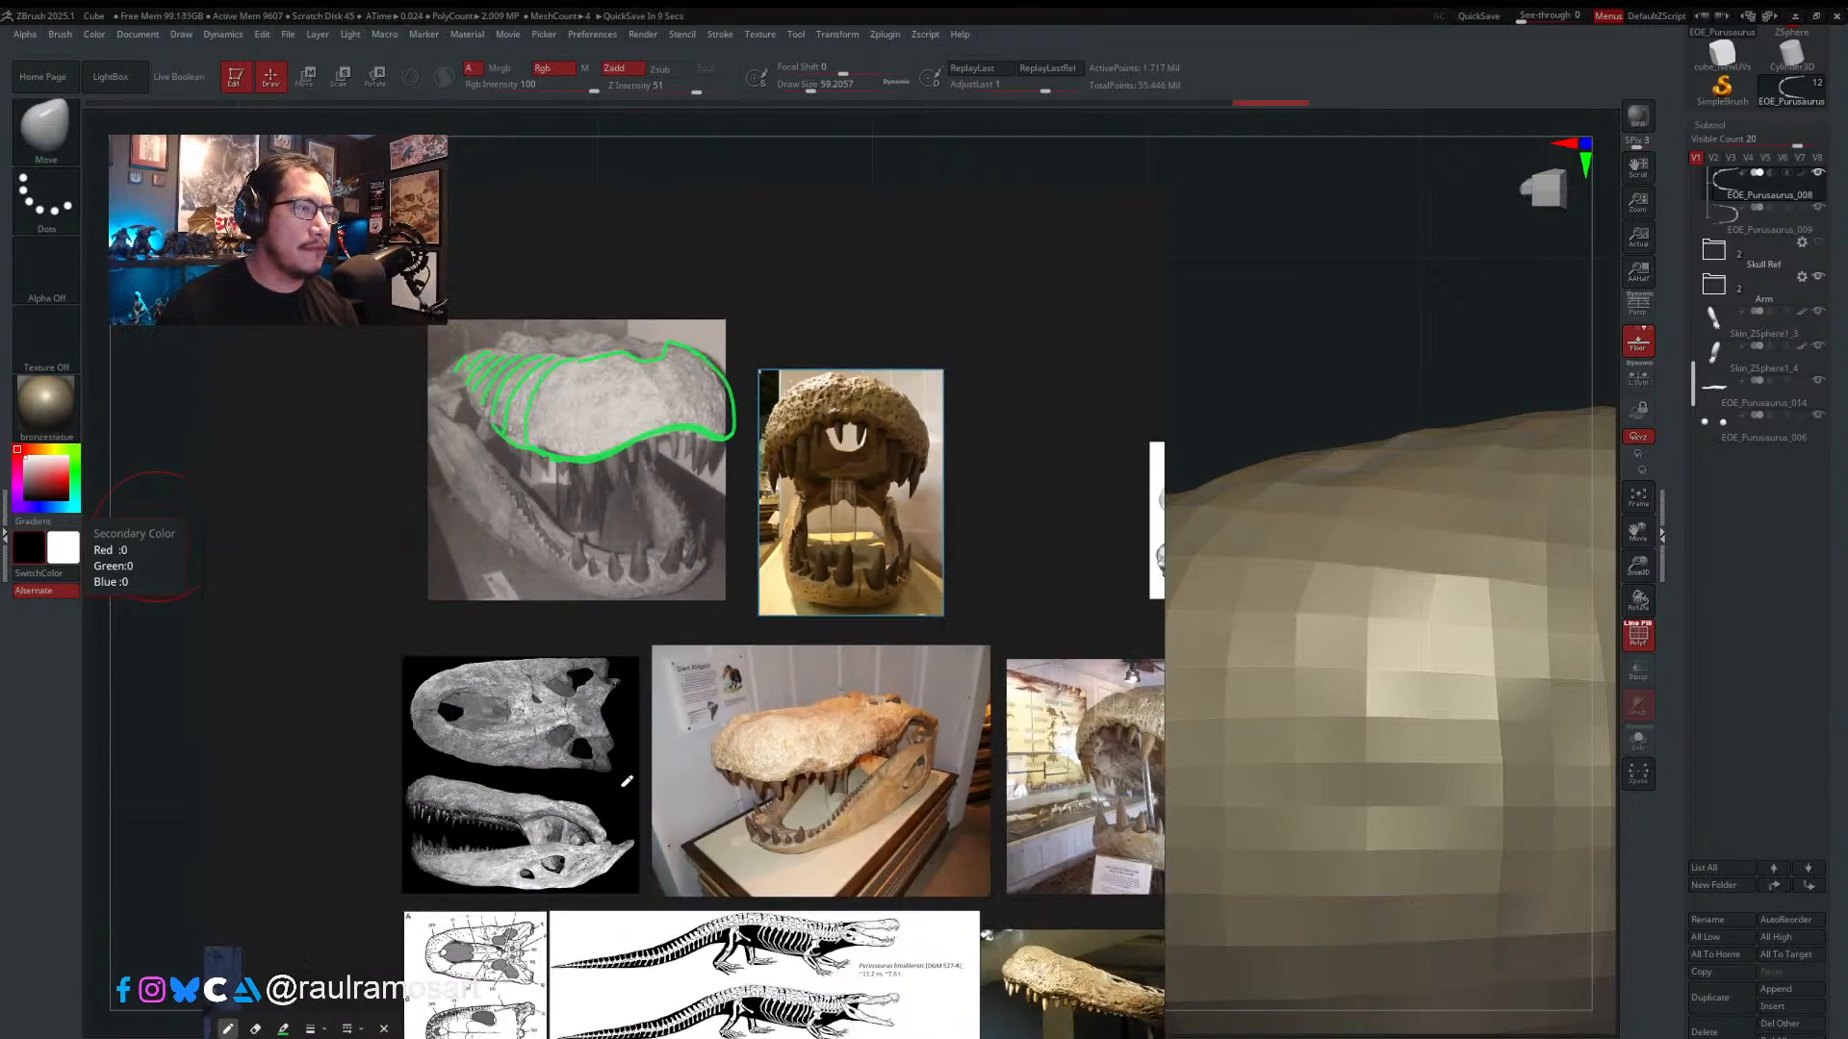
middle_drag(830, 712, 662, 591)
middle_drag(986, 747, 855, 508)
scroll(832, 574, down, 2)
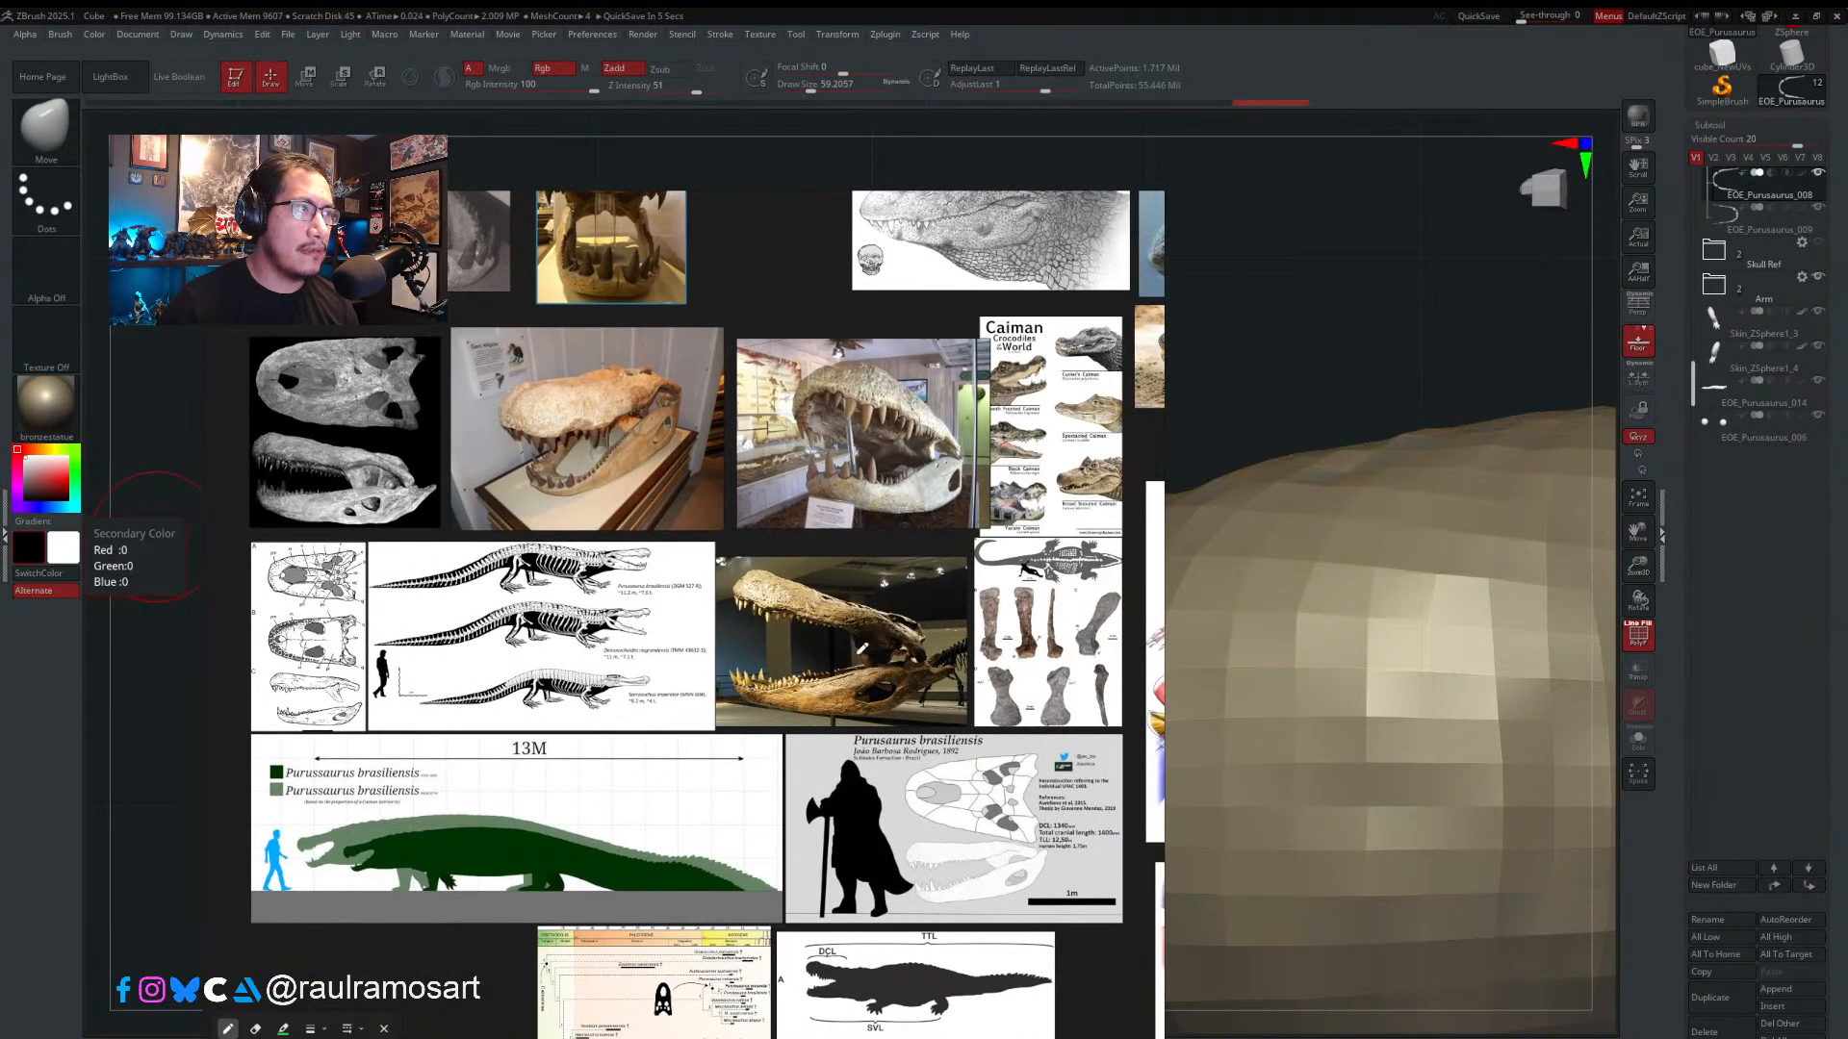
middle_drag(874, 638, 972, 757)
middle_drag(636, 618, 858, 613)
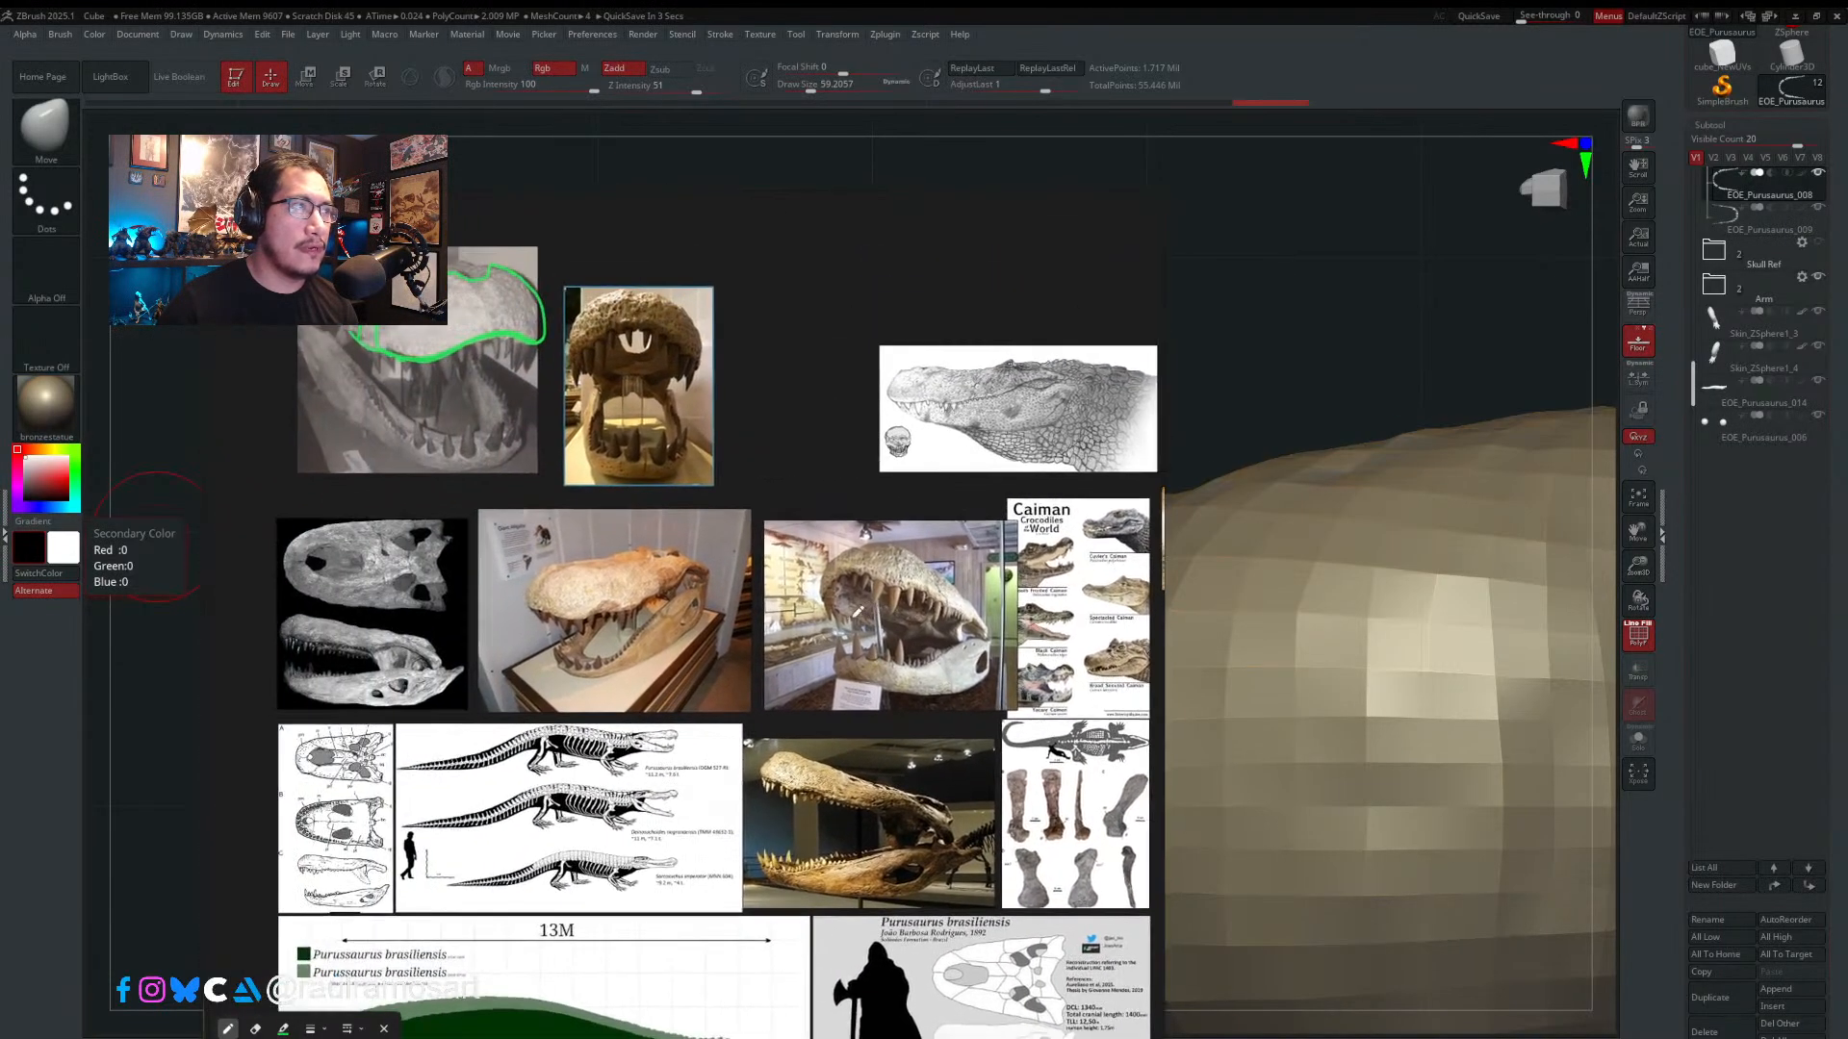
middle_drag(503, 616, 611, 551)
middle_drag(636, 753, 666, 361)
middle_drag(707, 532, 624, 404)
middle_drag(602, 512, 317, 598)
middle_drag(883, 487, 694, 489)
- Trace the outer curve of the isolated lower jaw in green on figure C of the black-background skull plate
scroll(693, 489, down, 1)
middle_drag(852, 495, 620, 541)
scroll(786, 497, up, 3)
scroll(766, 506, up, 2)
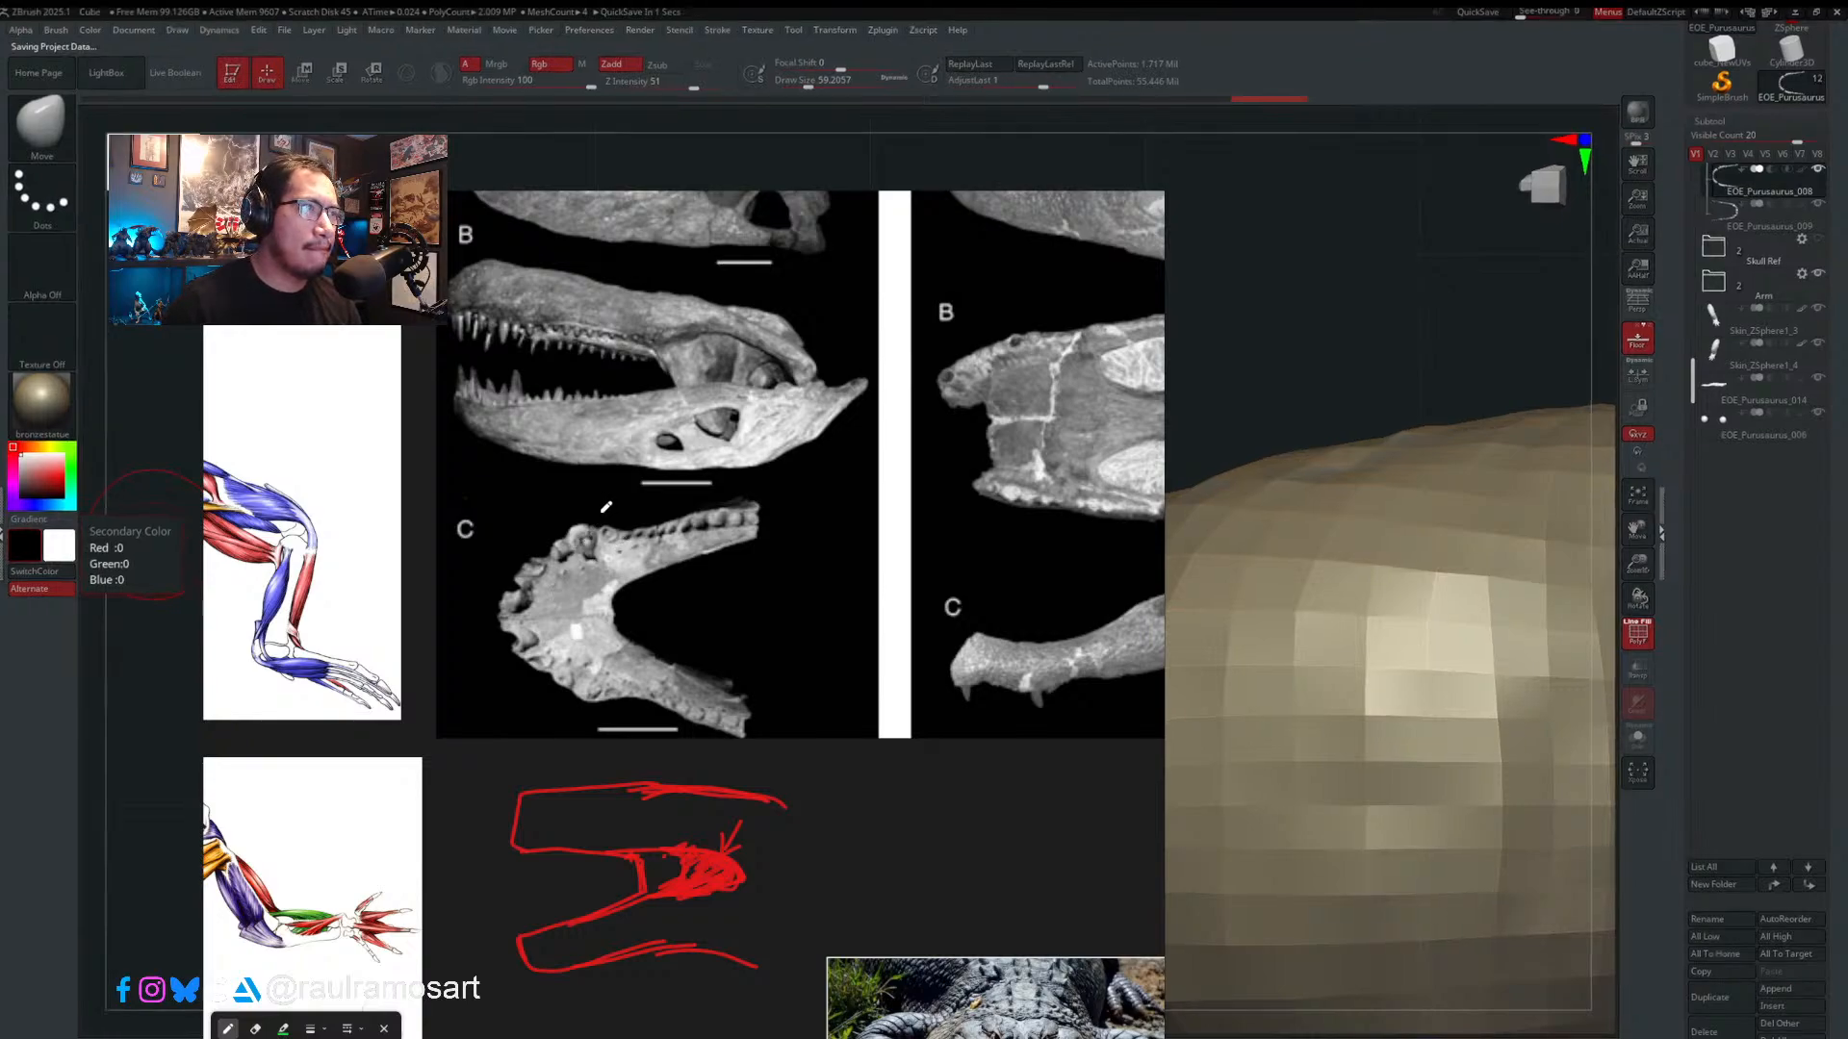
mouse_move(769, 492)
mouse_down()
mouse_move(559, 531)
mouse_move(510, 571)
mouse_move(501, 636)
mouse_move(565, 692)
mouse_move(647, 703)
mouse_up()
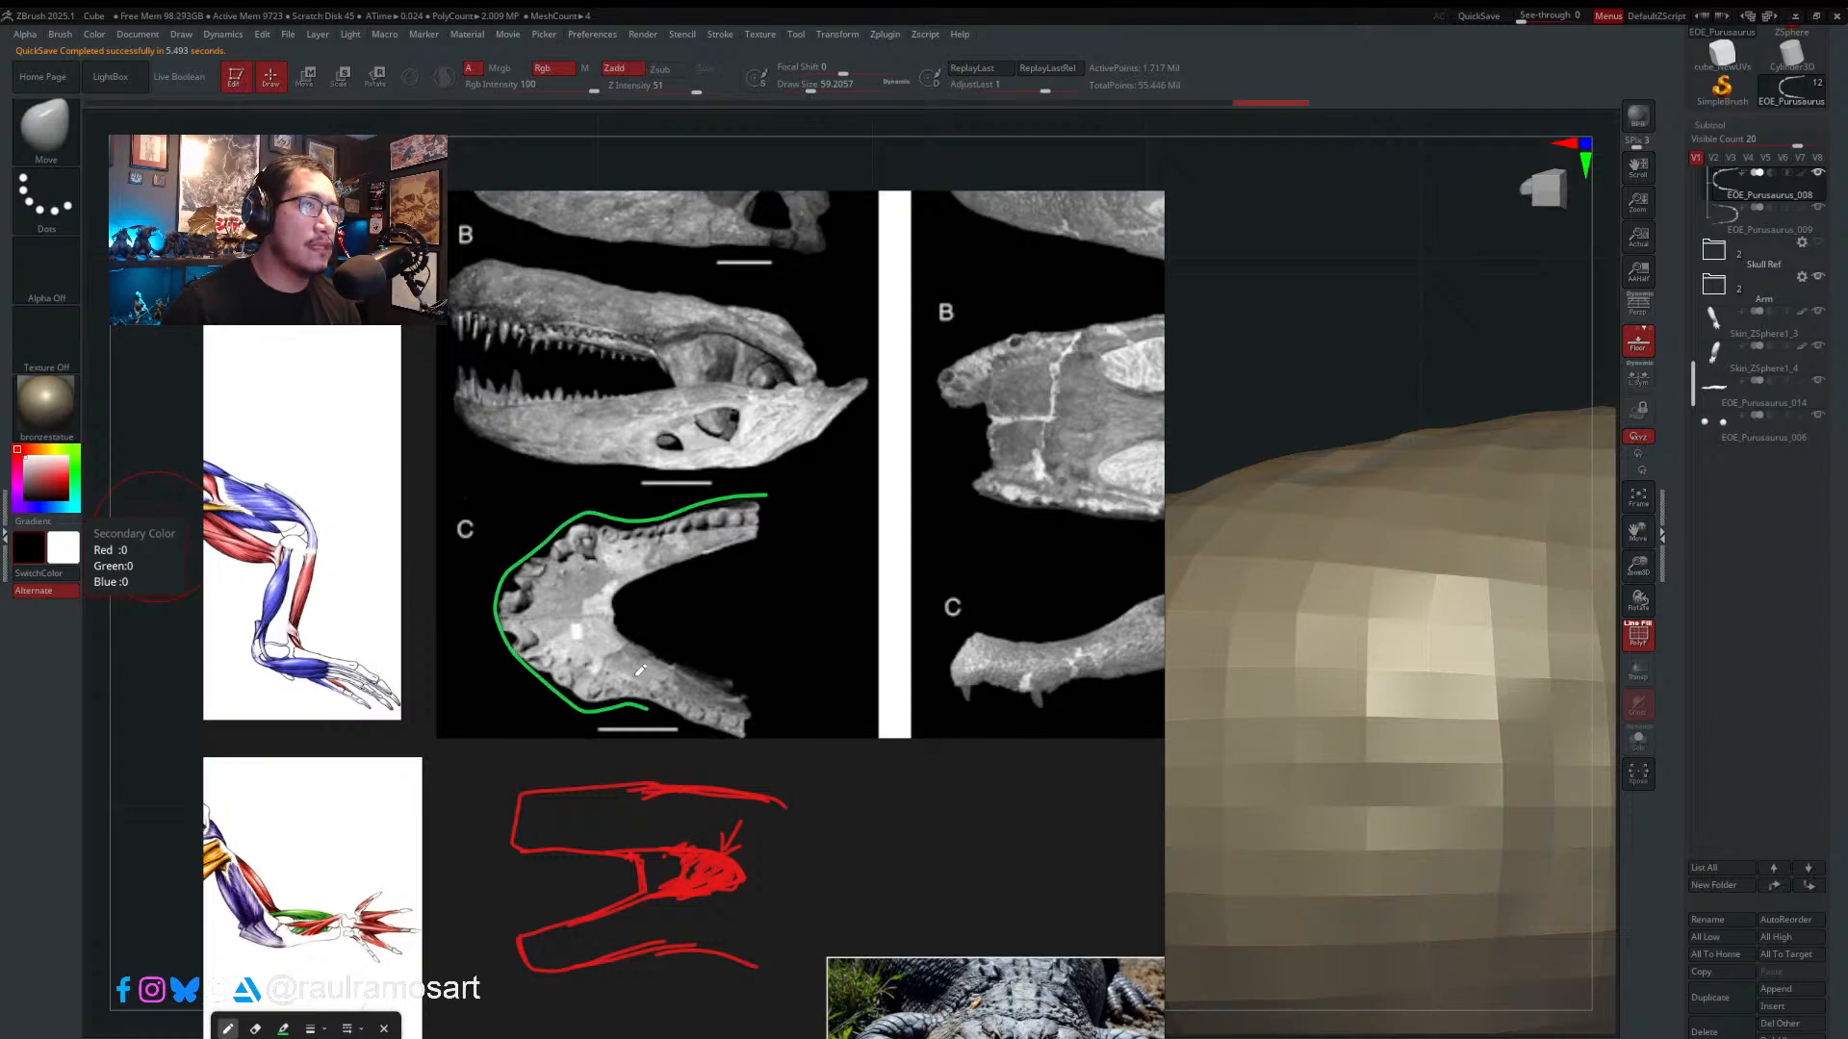
scroll(801, 524, down, 3)
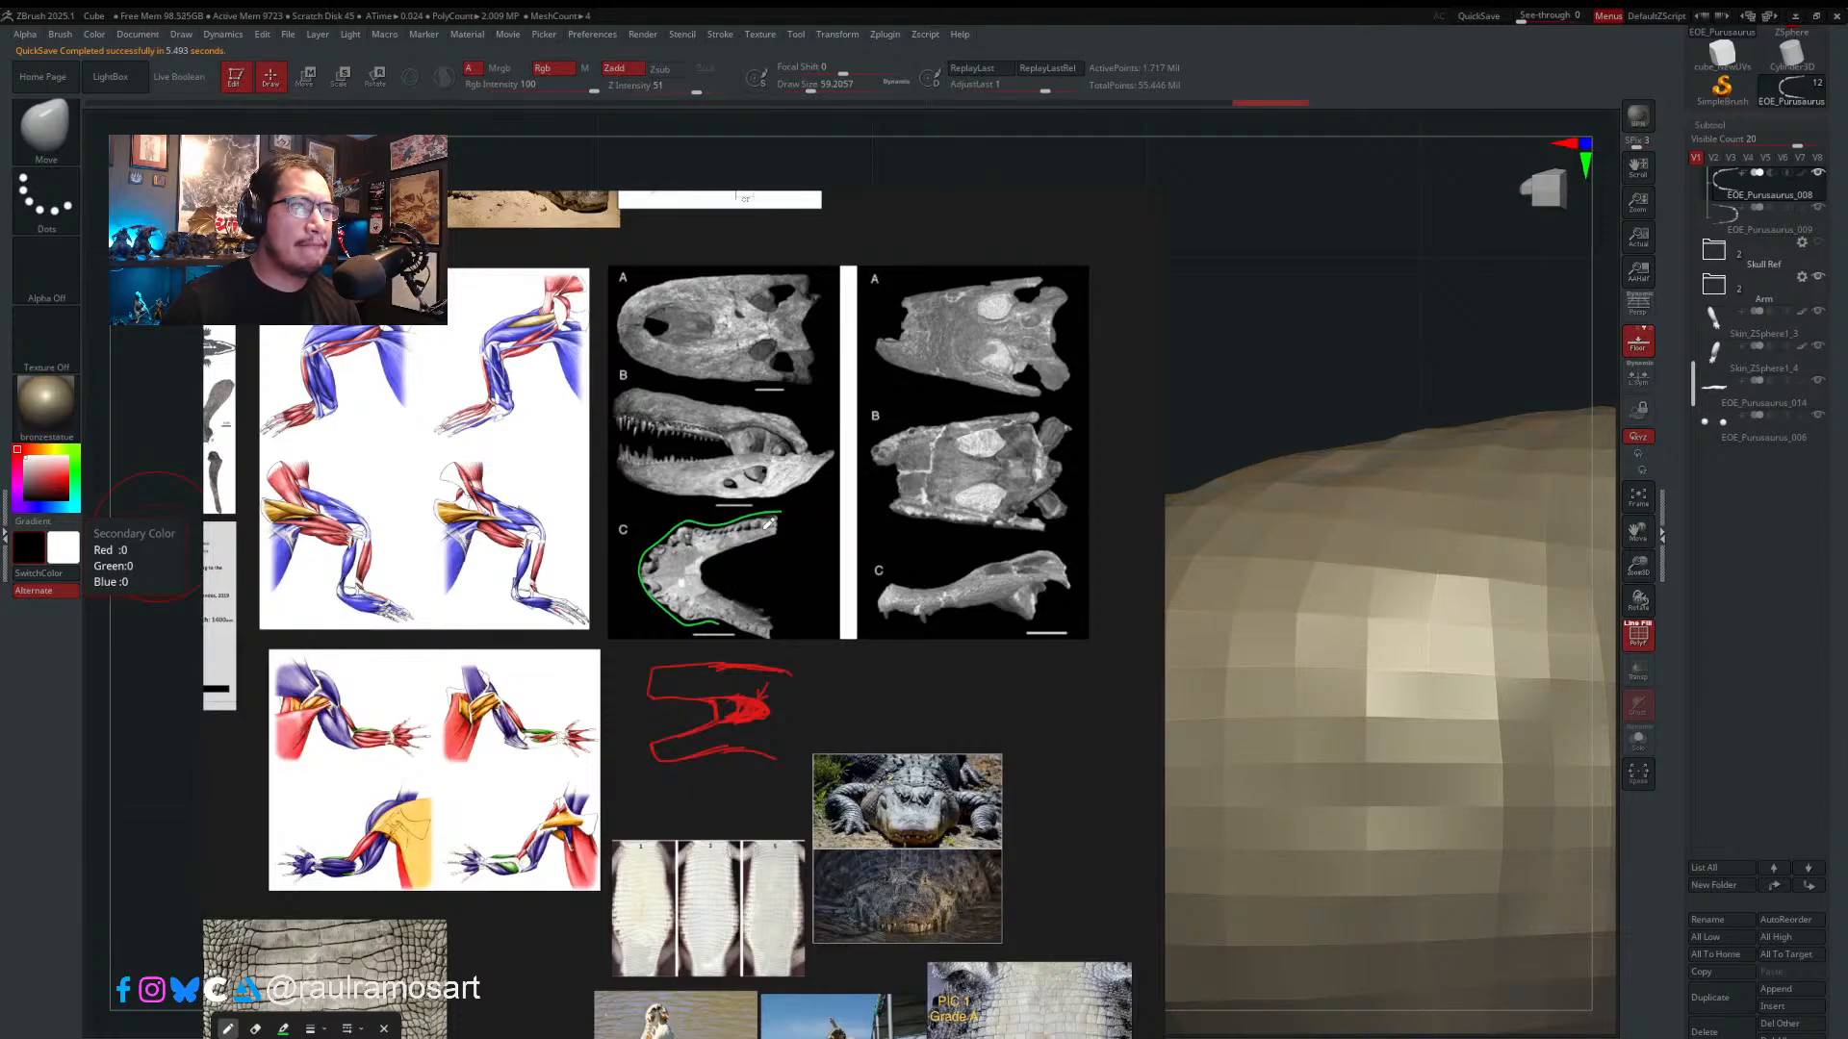
scroll(724, 510, down, 2)
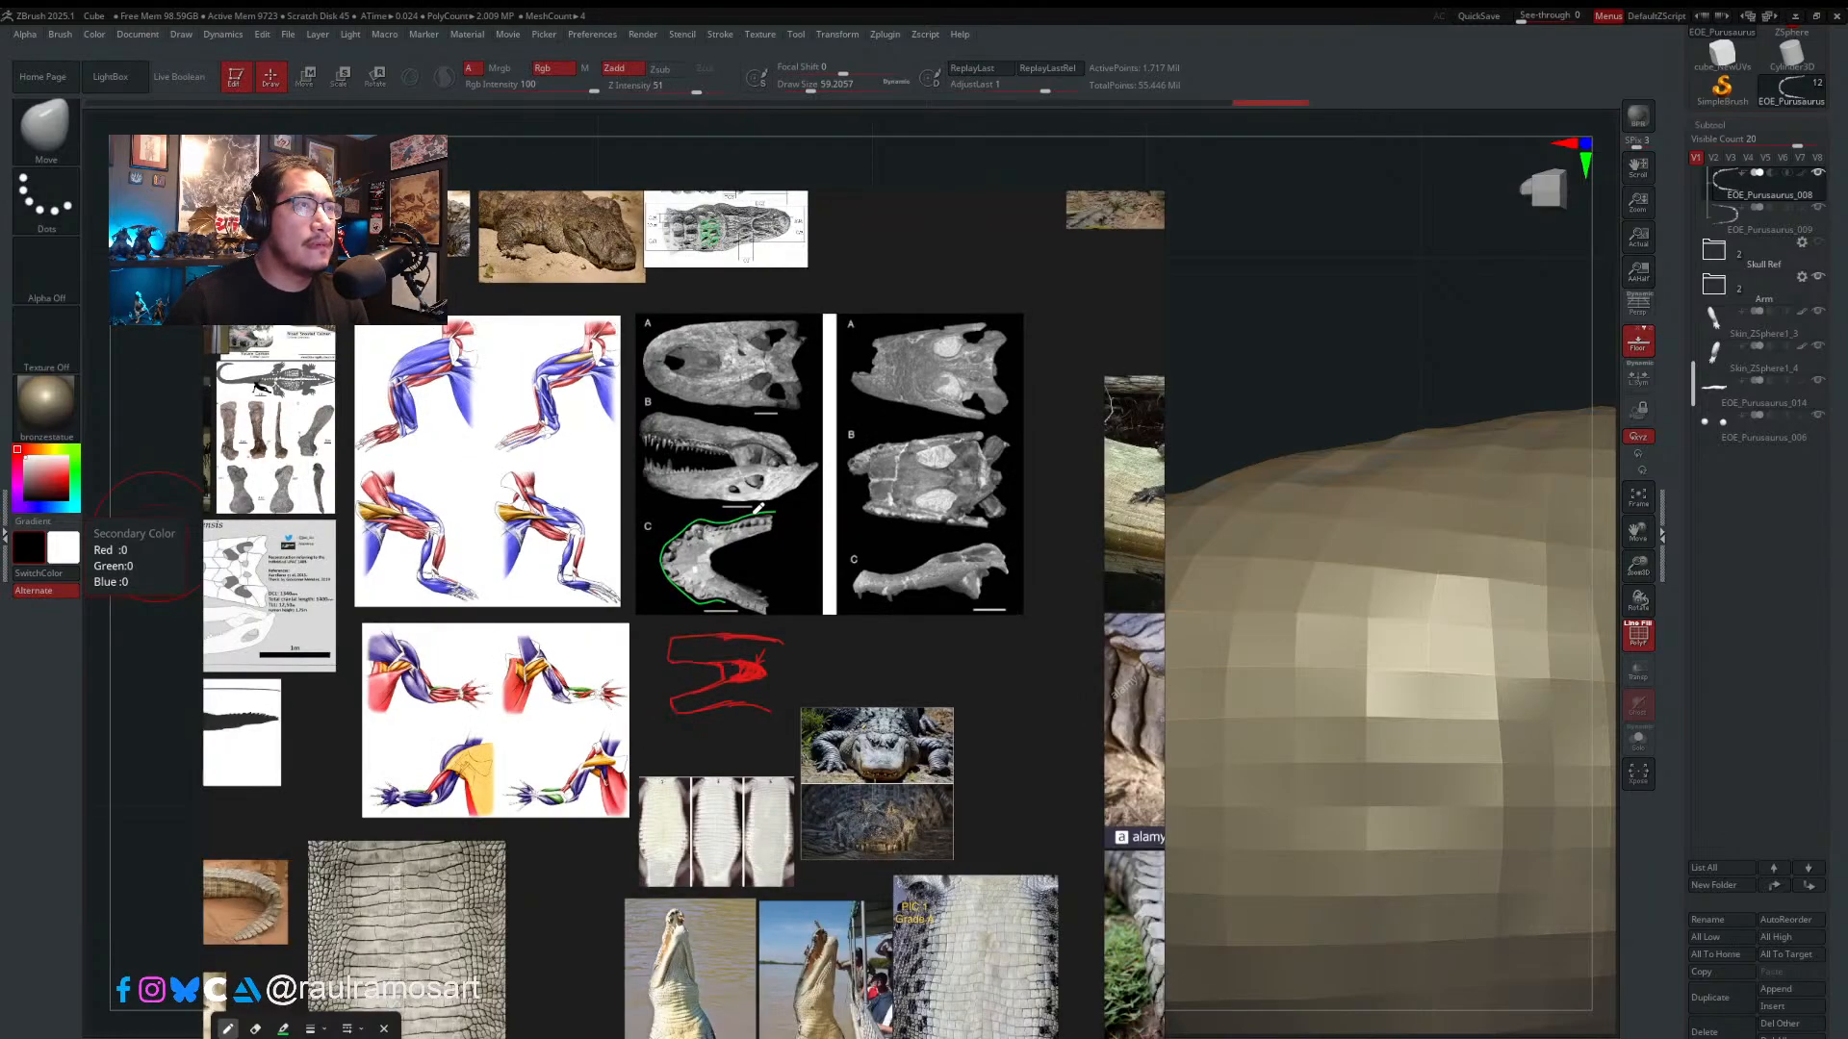
- Check the traced lower jaw on the reference board, return to the sculpt, and set the Move brush's draw size to about 202
scroll(741, 509, up, 4)
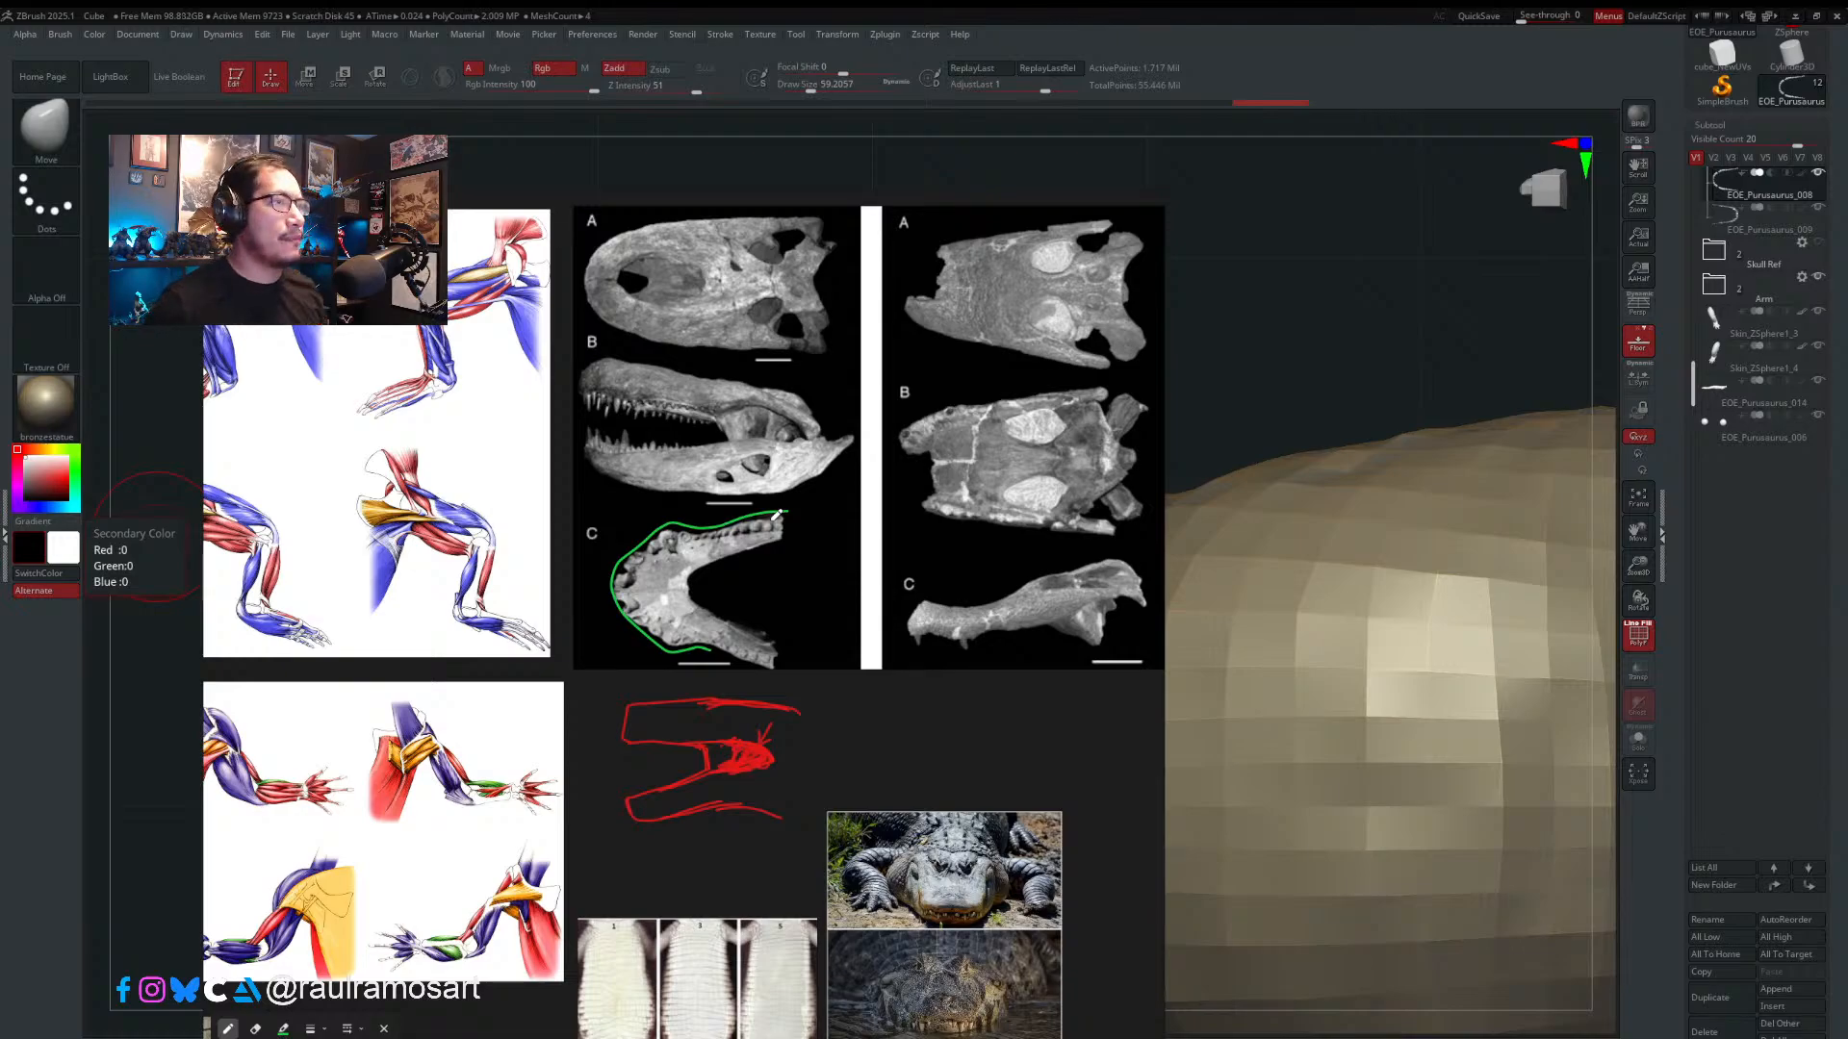
right_drag(817, 495, 0, 510)
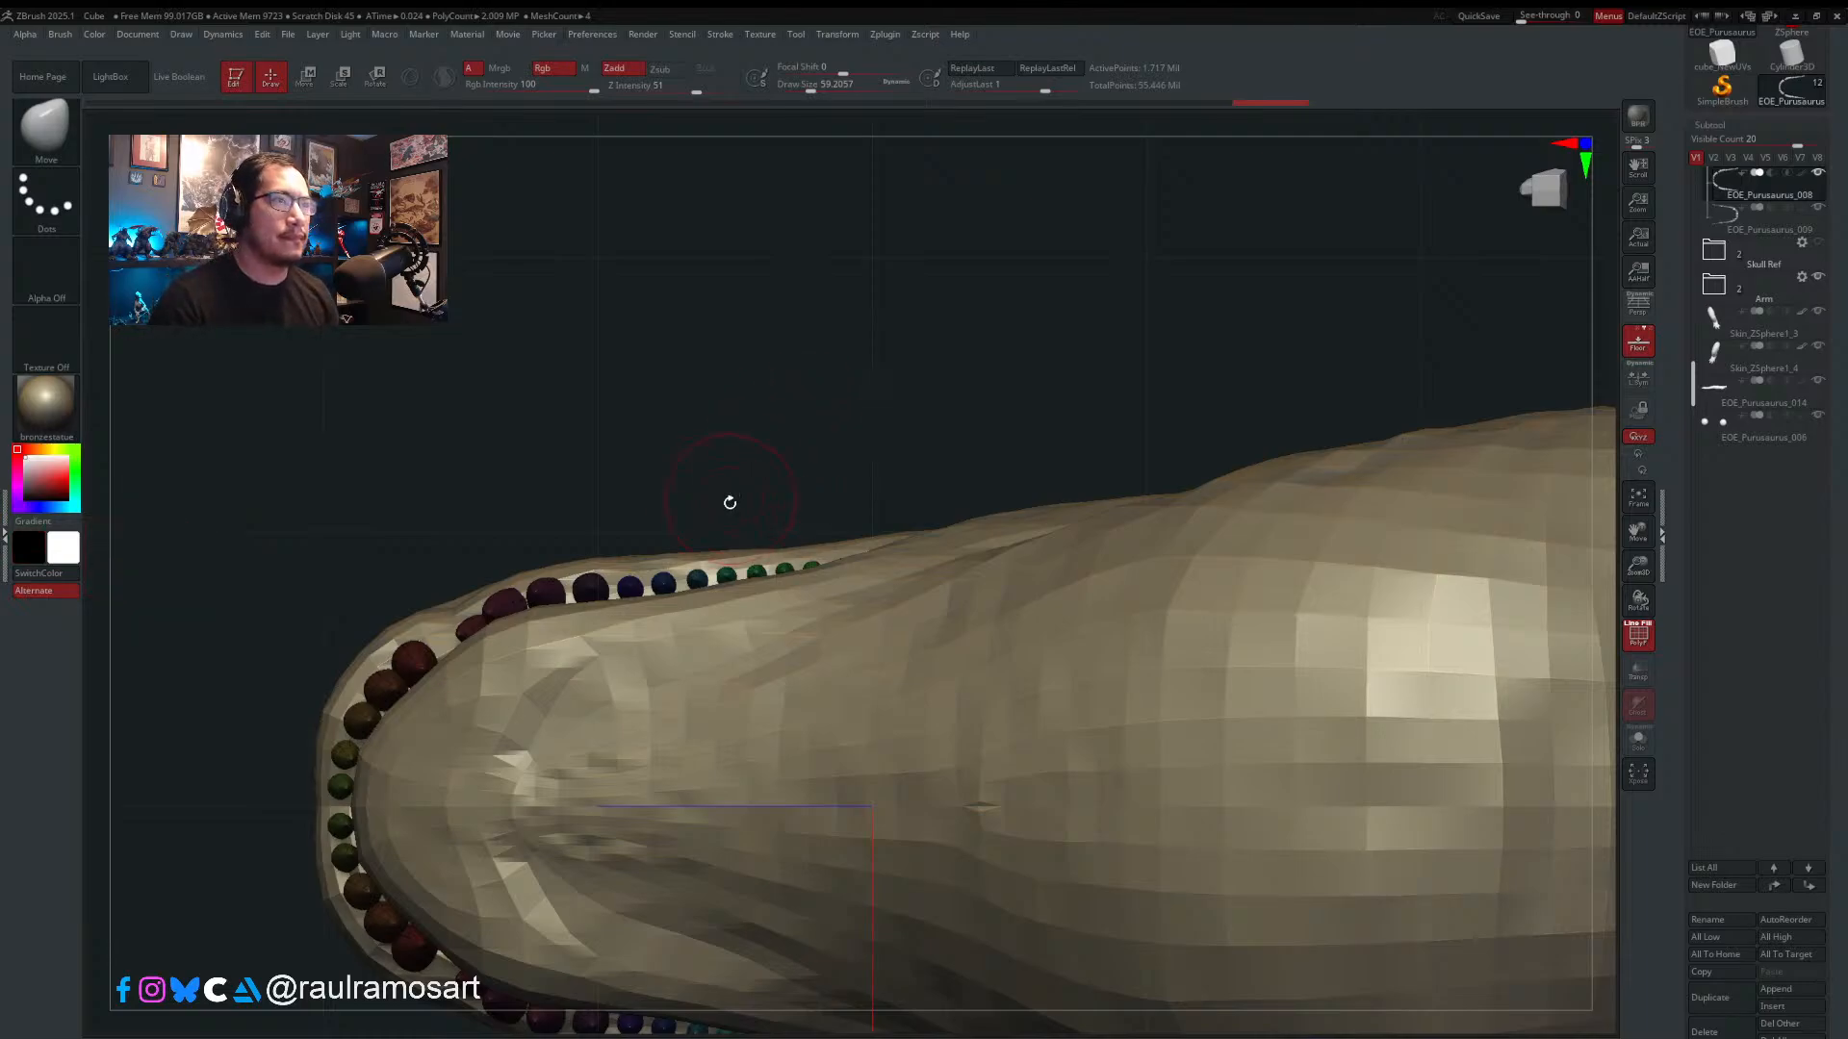
mouse_move(800, 466)
mouse_down()
mouse_move(813, 557)
mouse_move(808, 463)
mouse_up()
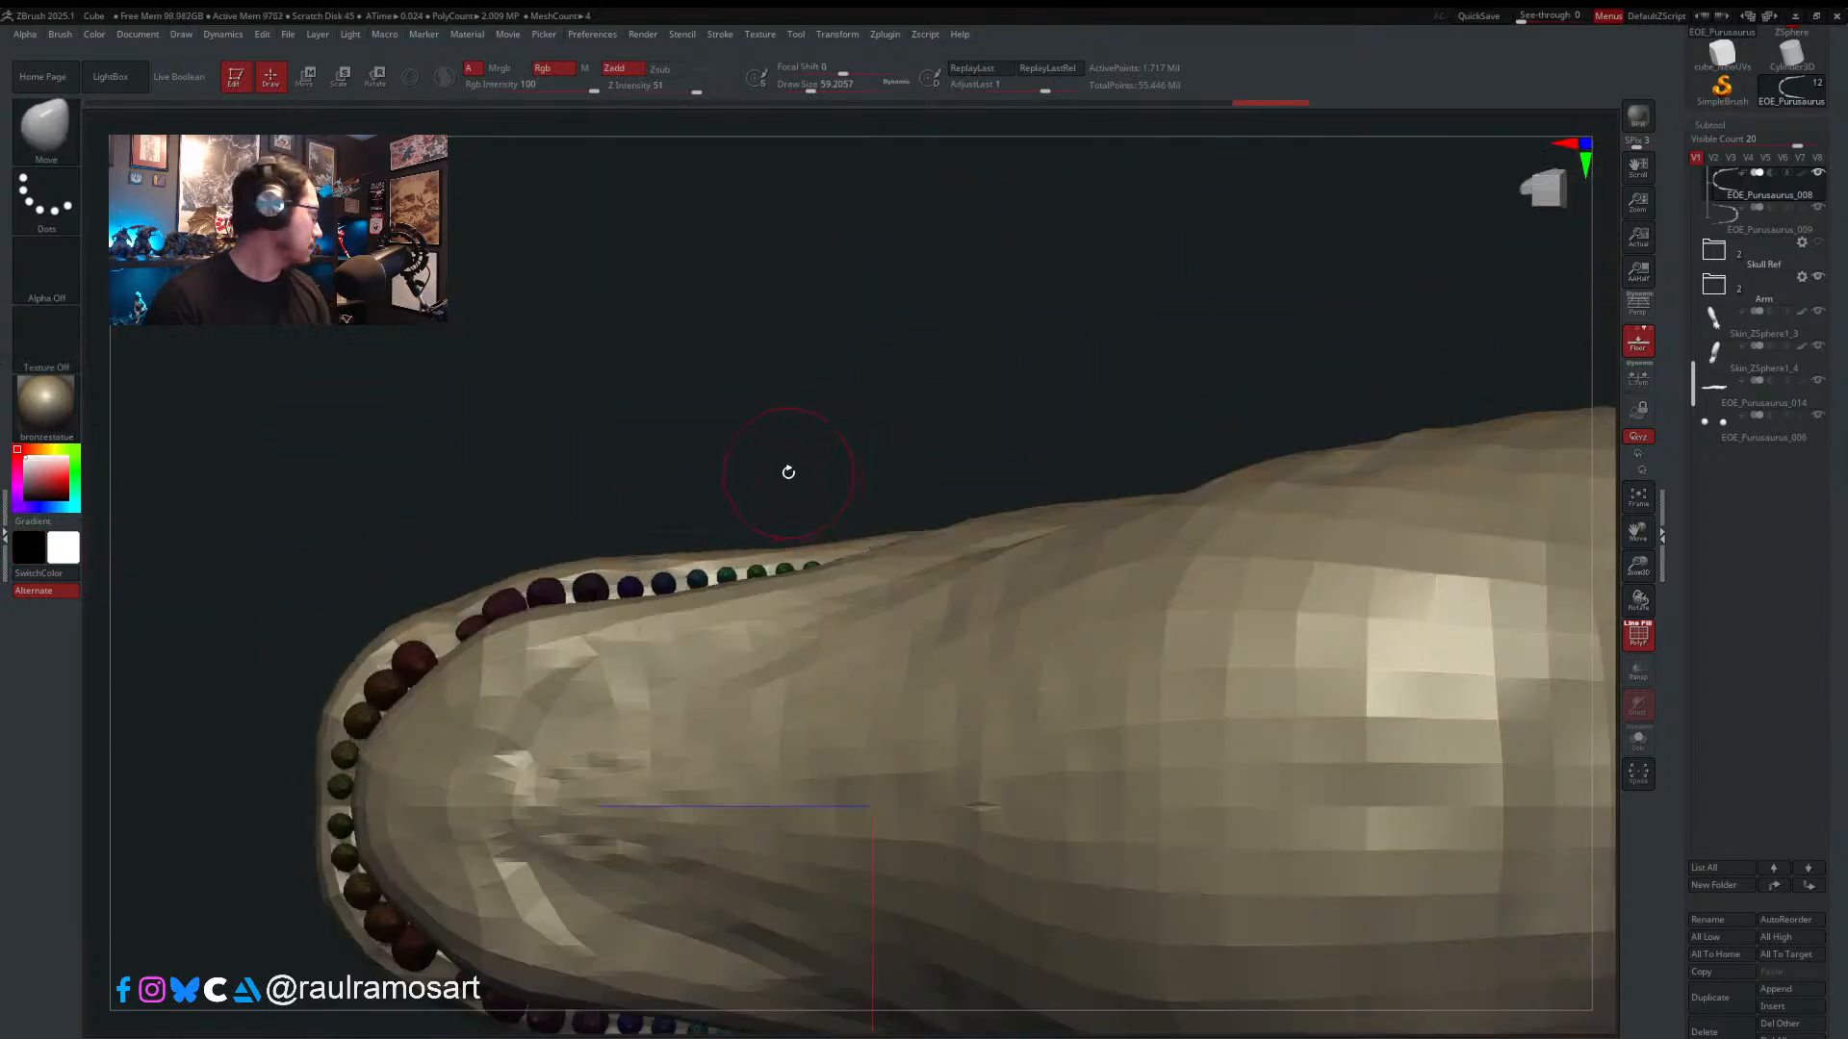
key(s)
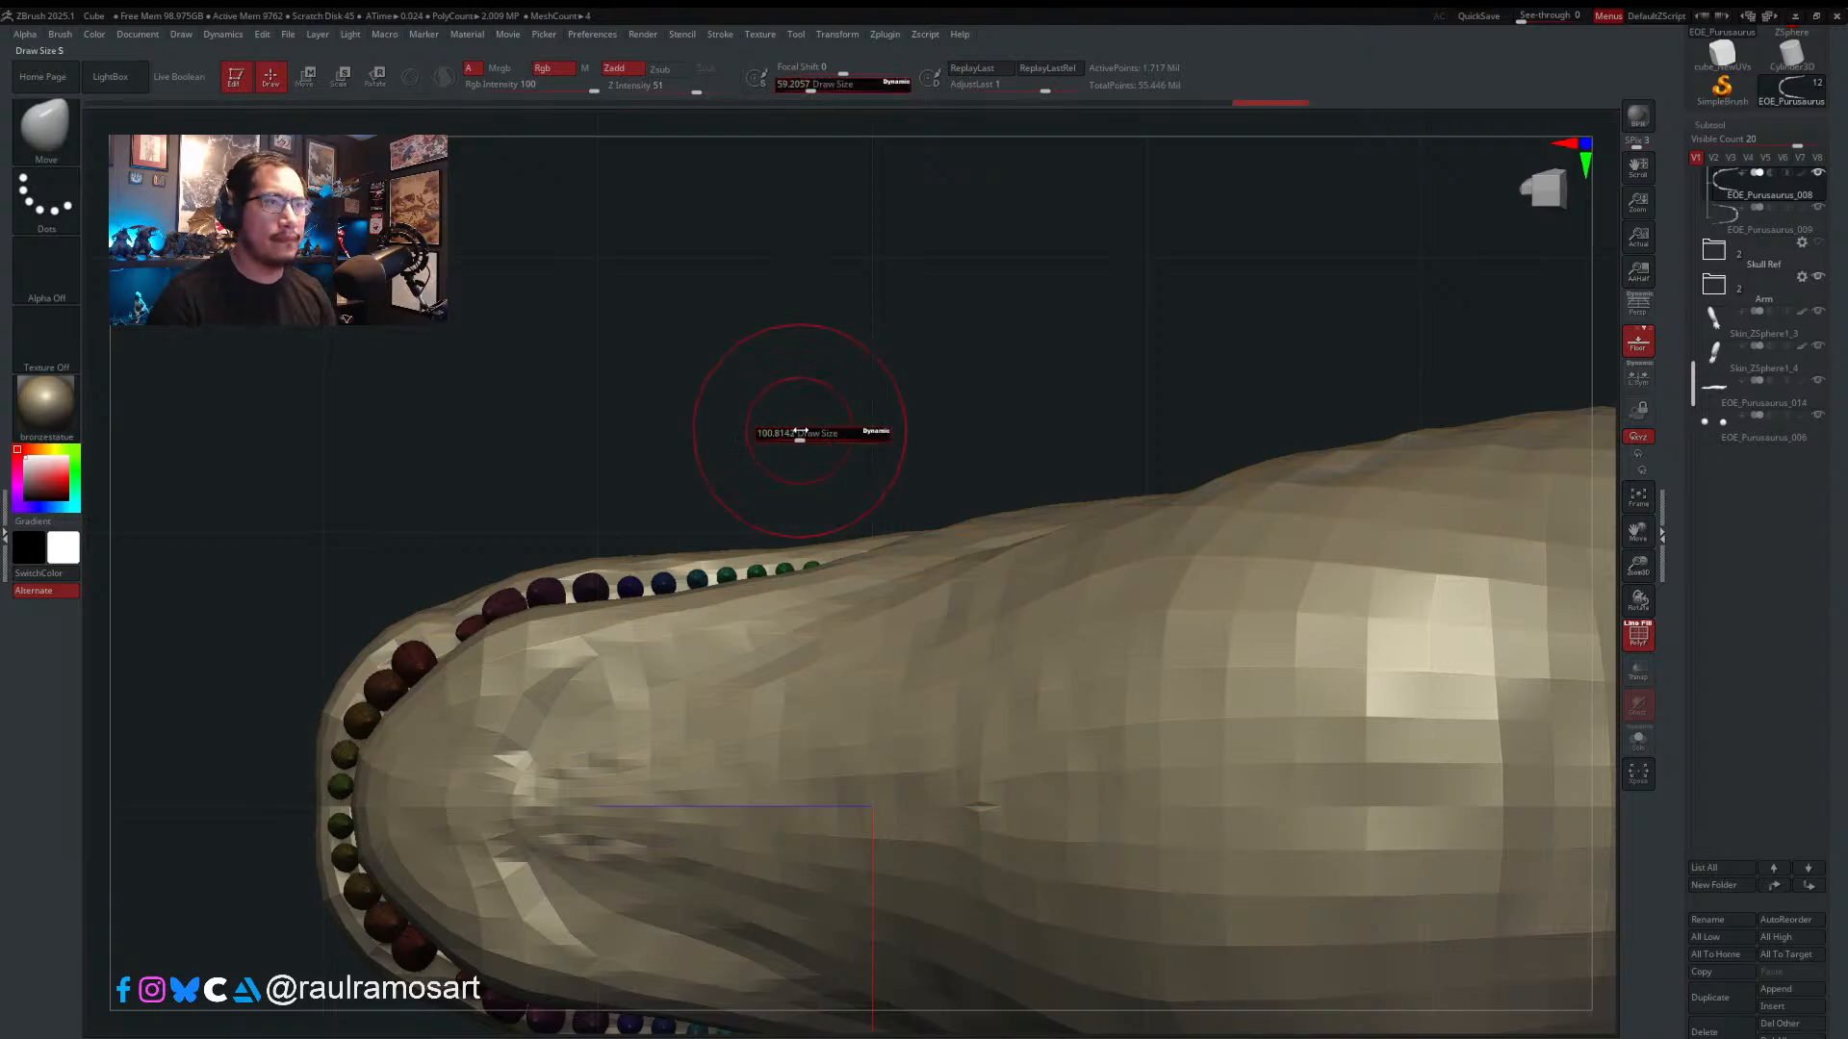
drag(800, 430, 805, 430)
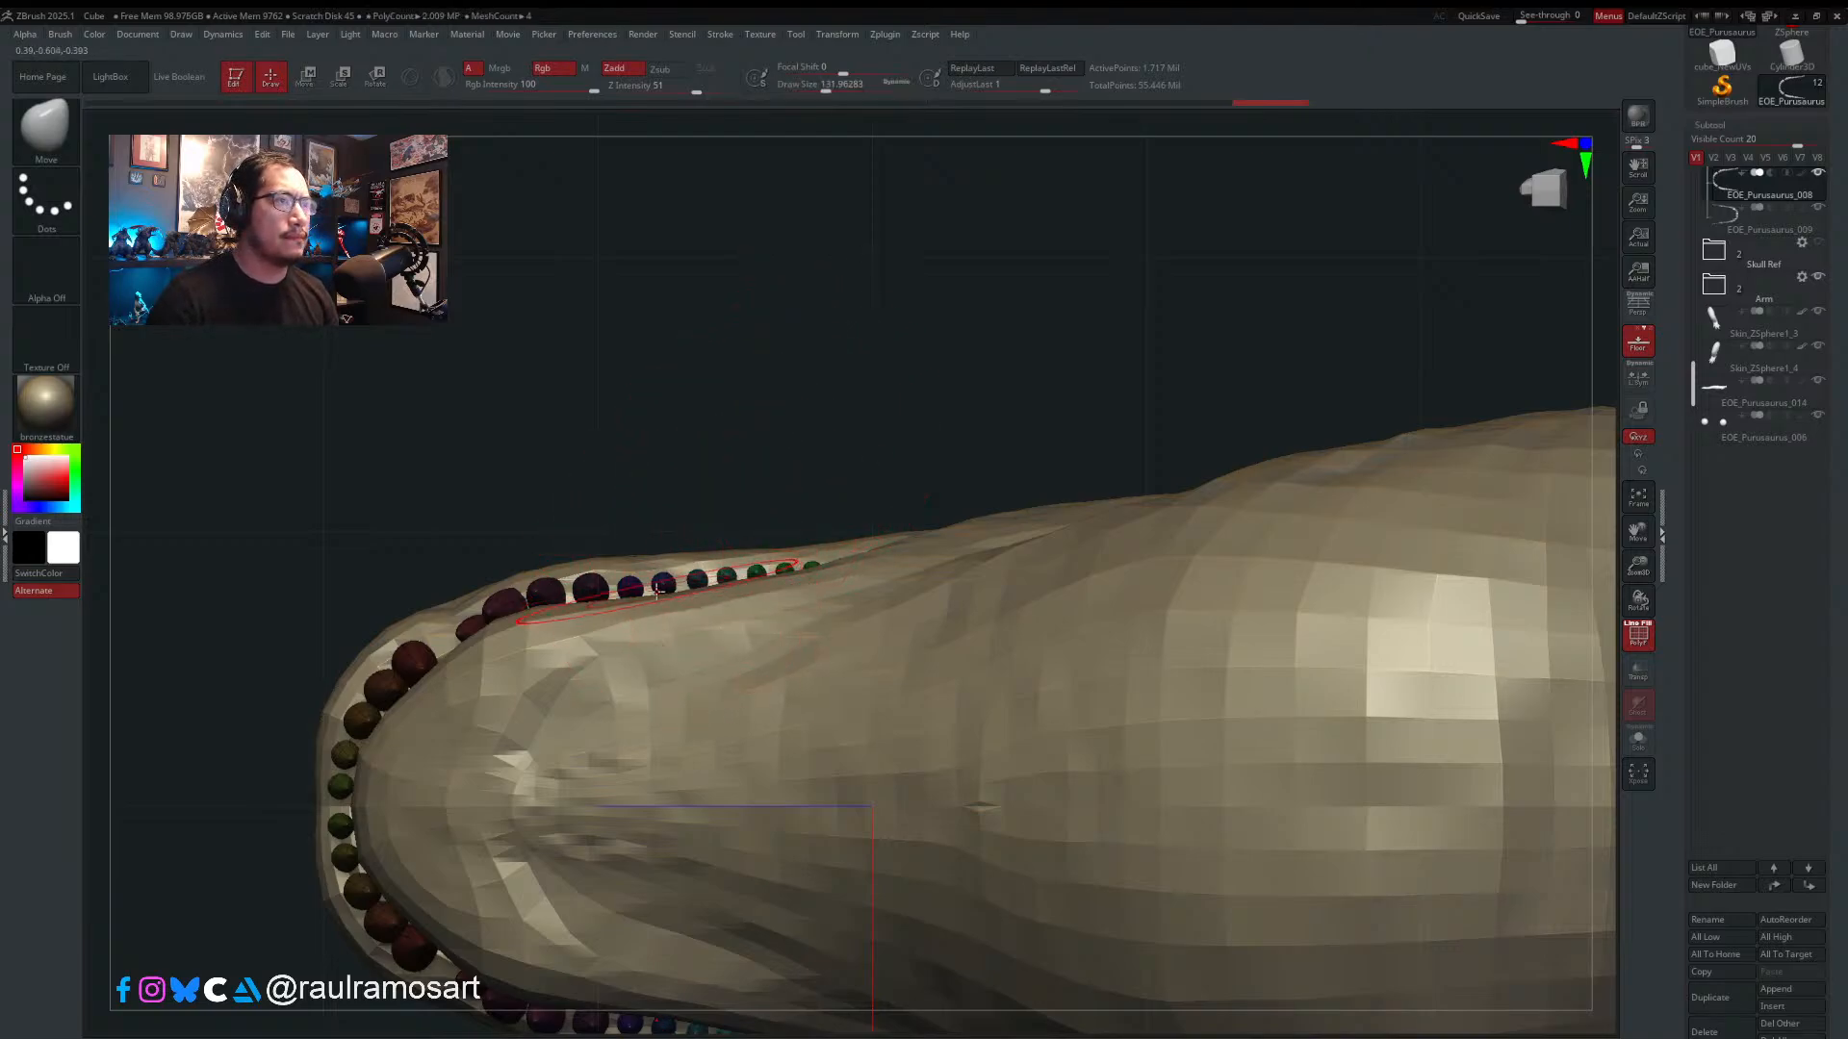
key(s)
drag(656, 591, 662, 591)
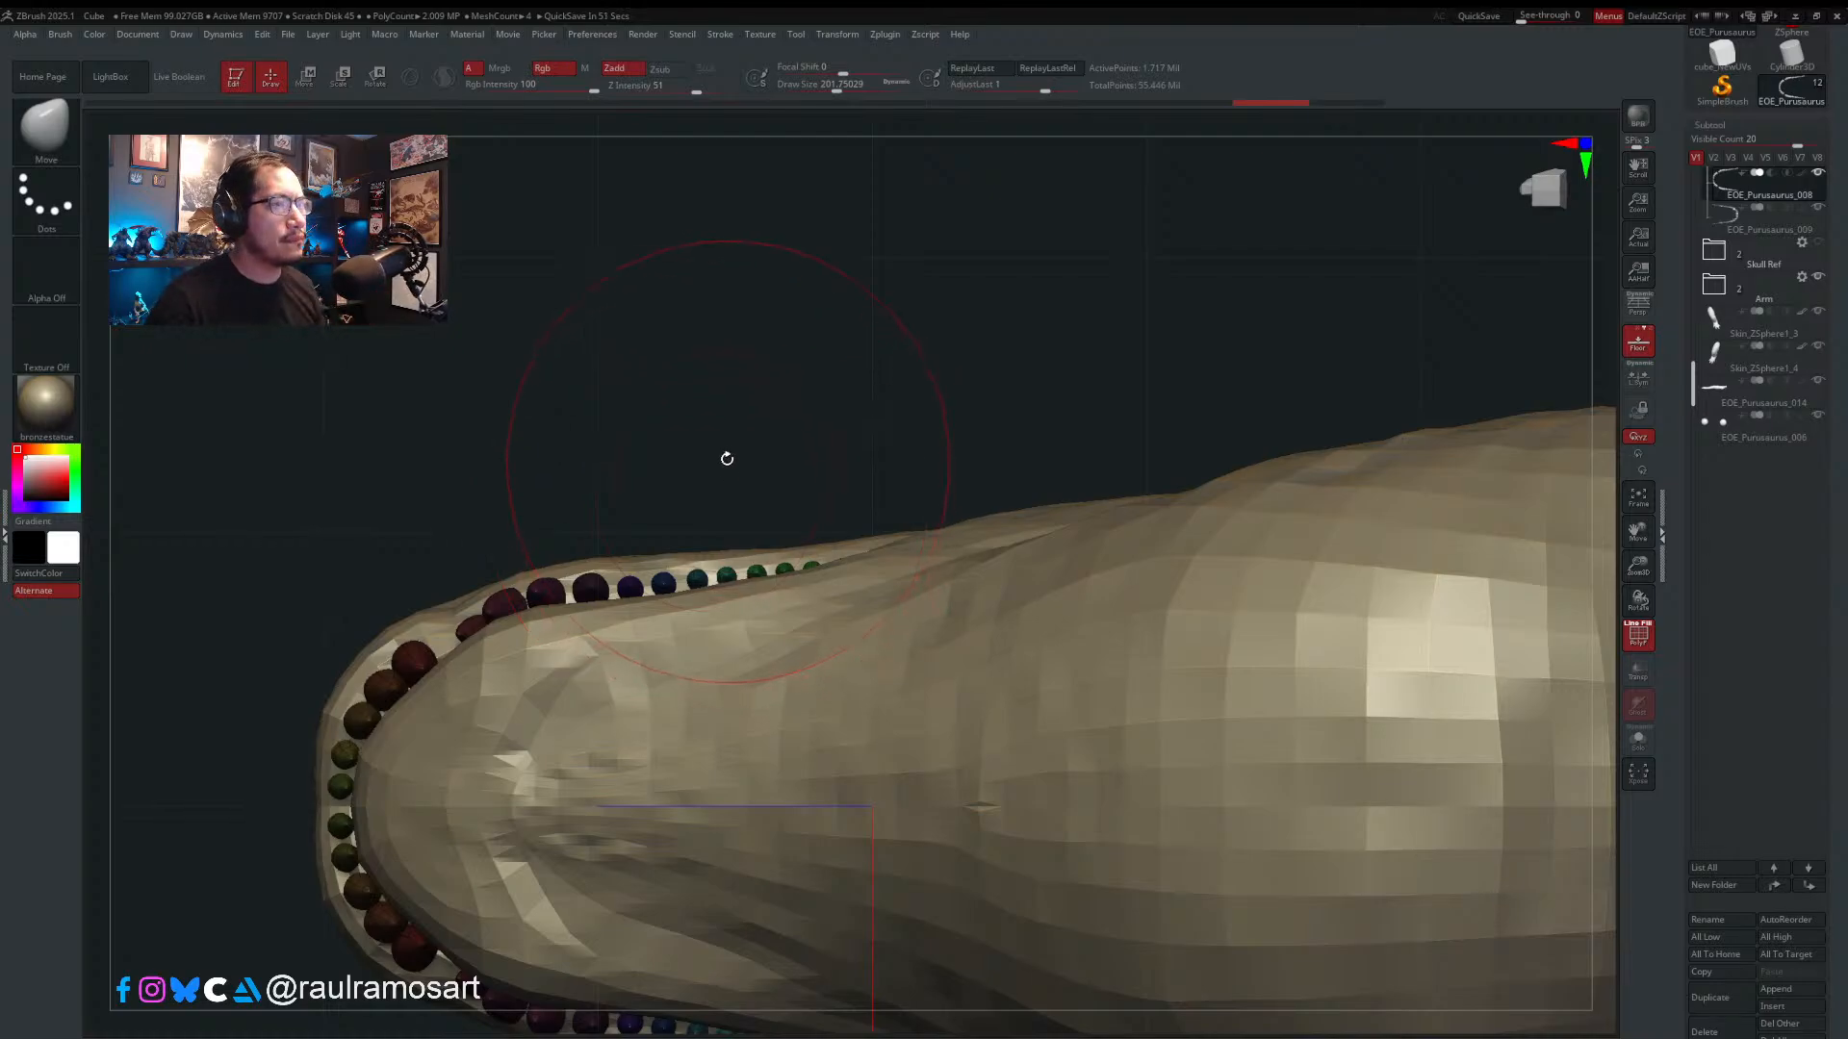
key(b)
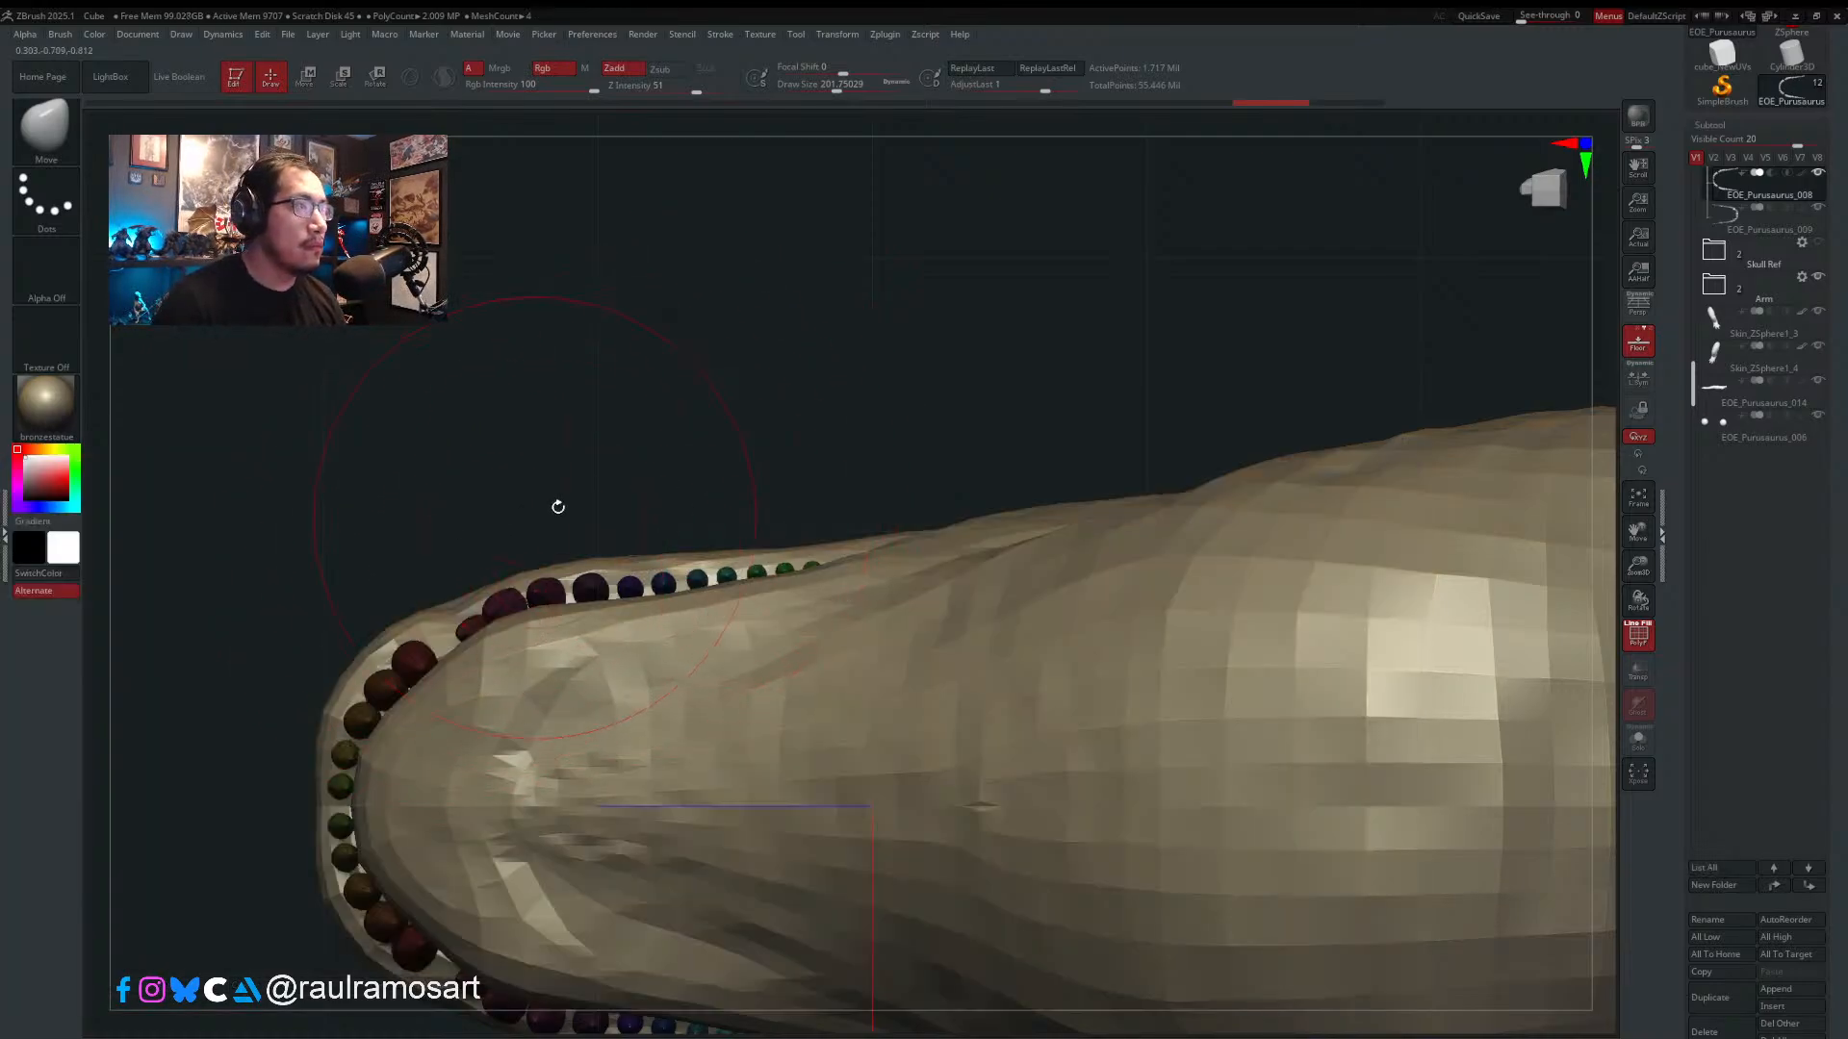
key(b)
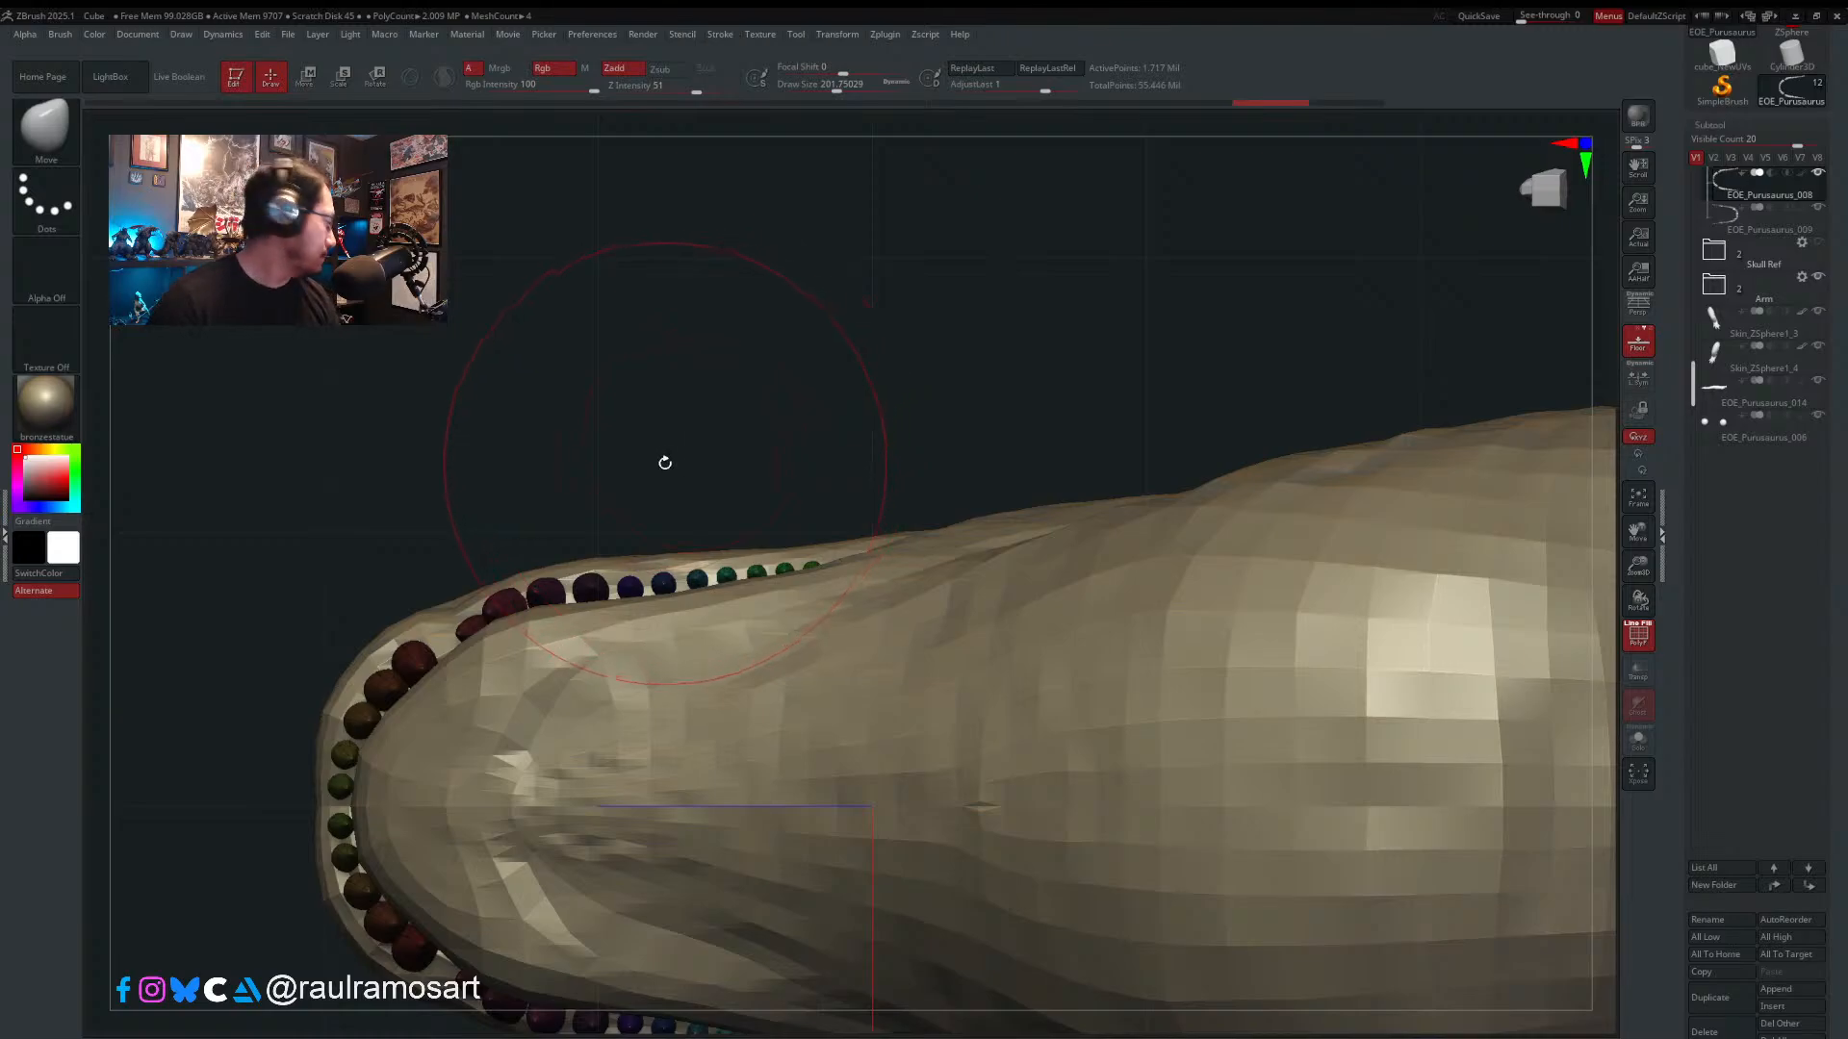
- Examine the lower jaw's outline and the fit of the interlocking tooth rows from the side and from below
mouse_move(676, 437)
mouse_down()
mouse_move(747, 470)
mouse_move(743, 556)
mouse_up()
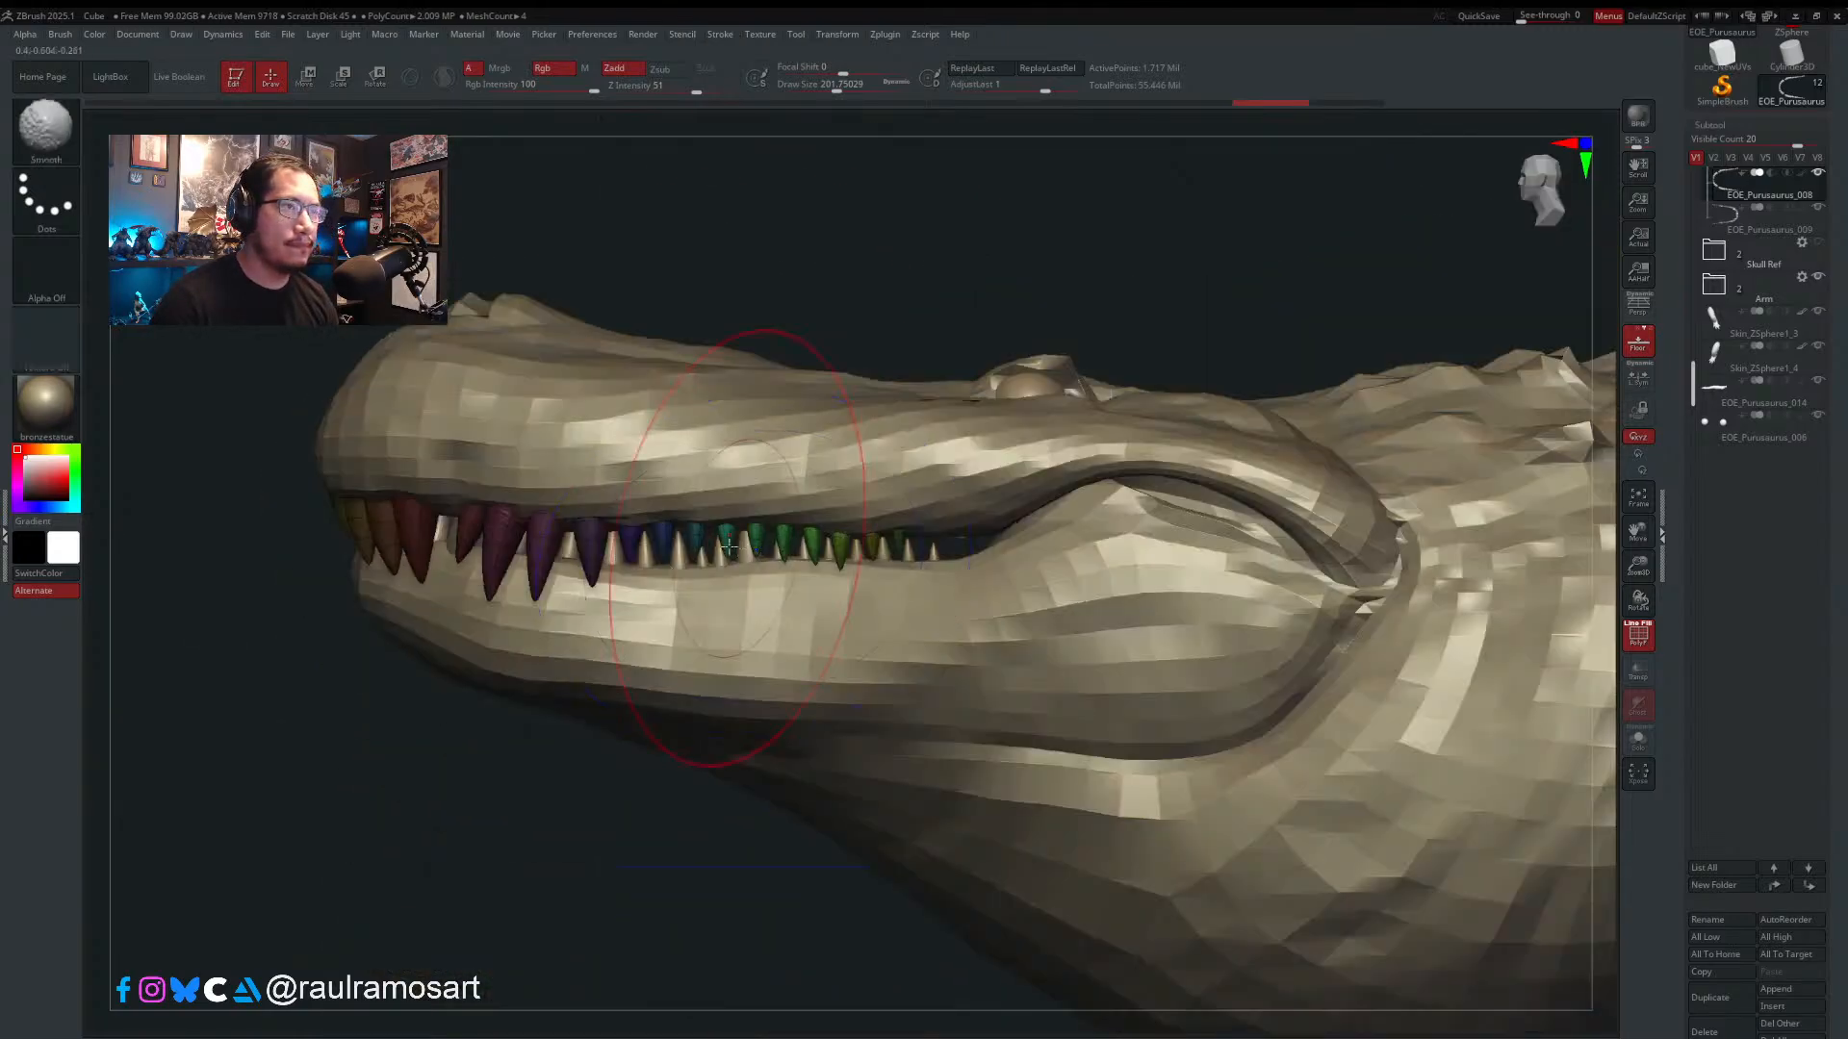
mouse_move(776, 317)
mouse_down()
mouse_move(856, 284)
mouse_move(821, 437)
mouse_move(837, 330)
mouse_move(879, 359)
mouse_move(931, 357)
mouse_move(619, 577)
mouse_move(1022, 511)
mouse_move(991, 537)
mouse_up()
key(ctrl)
key(b)
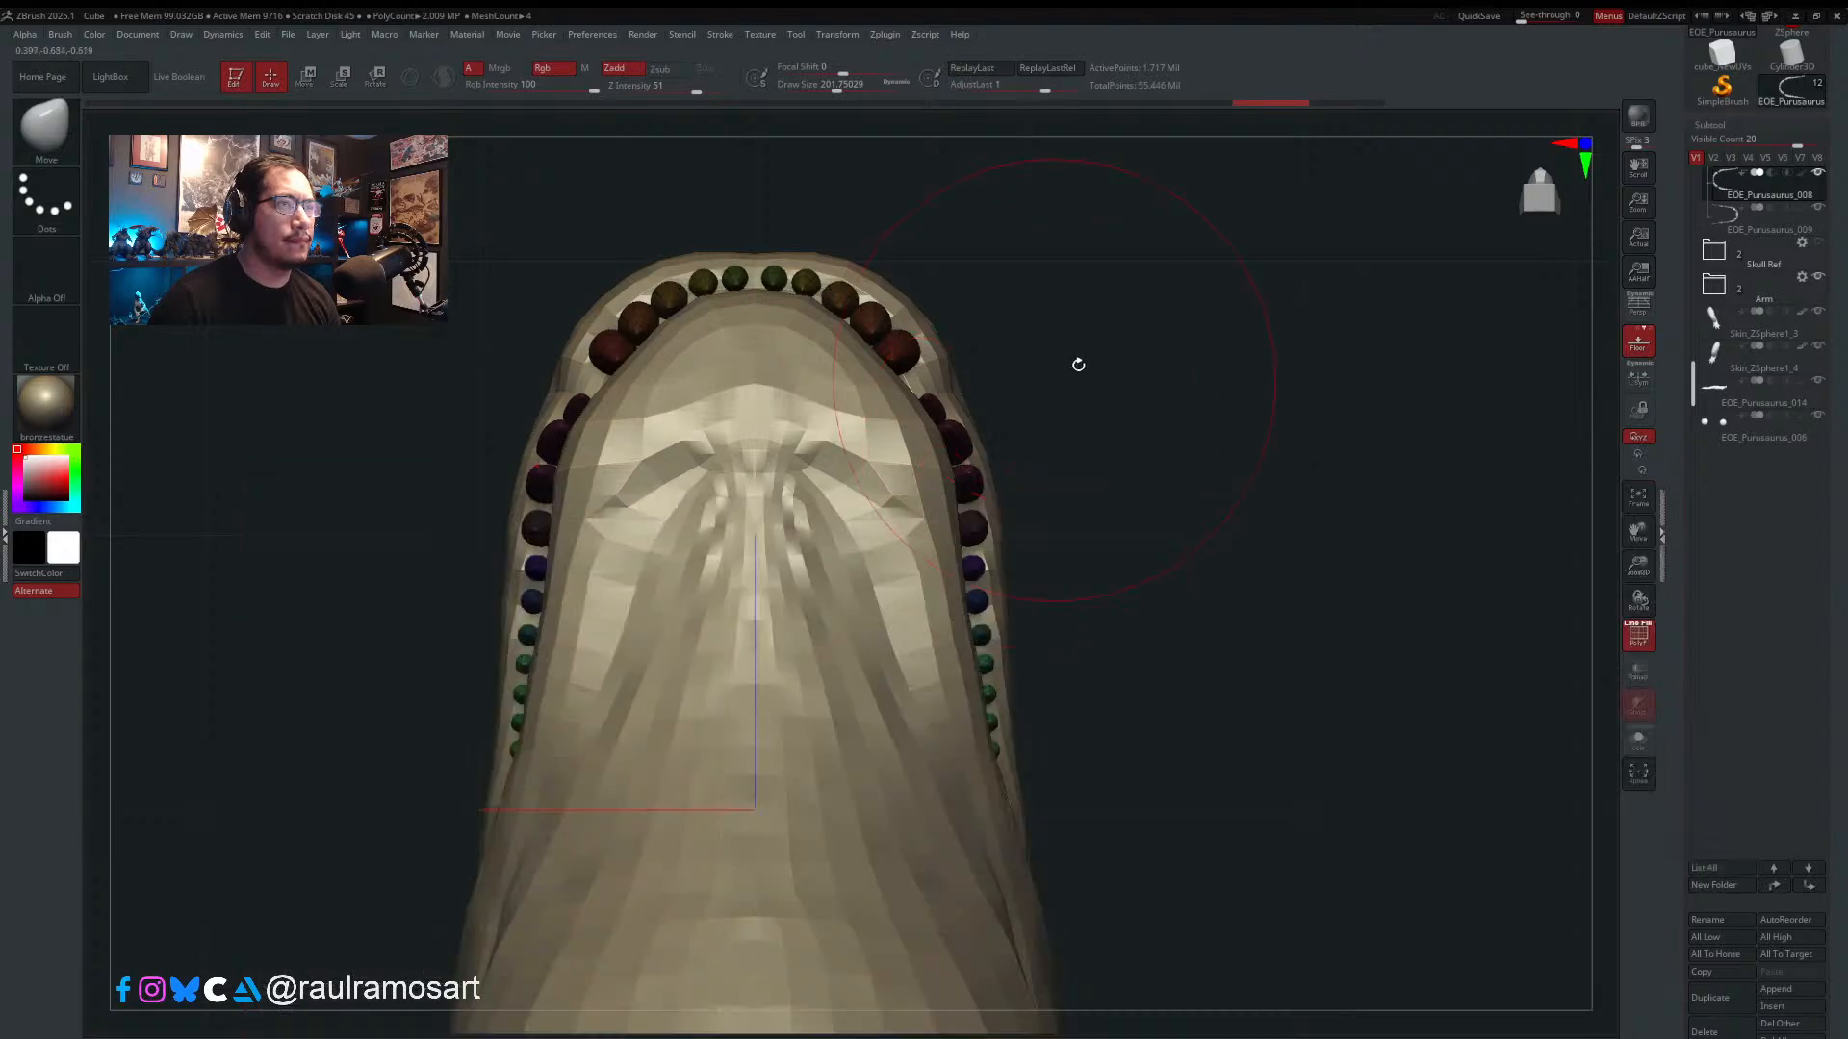
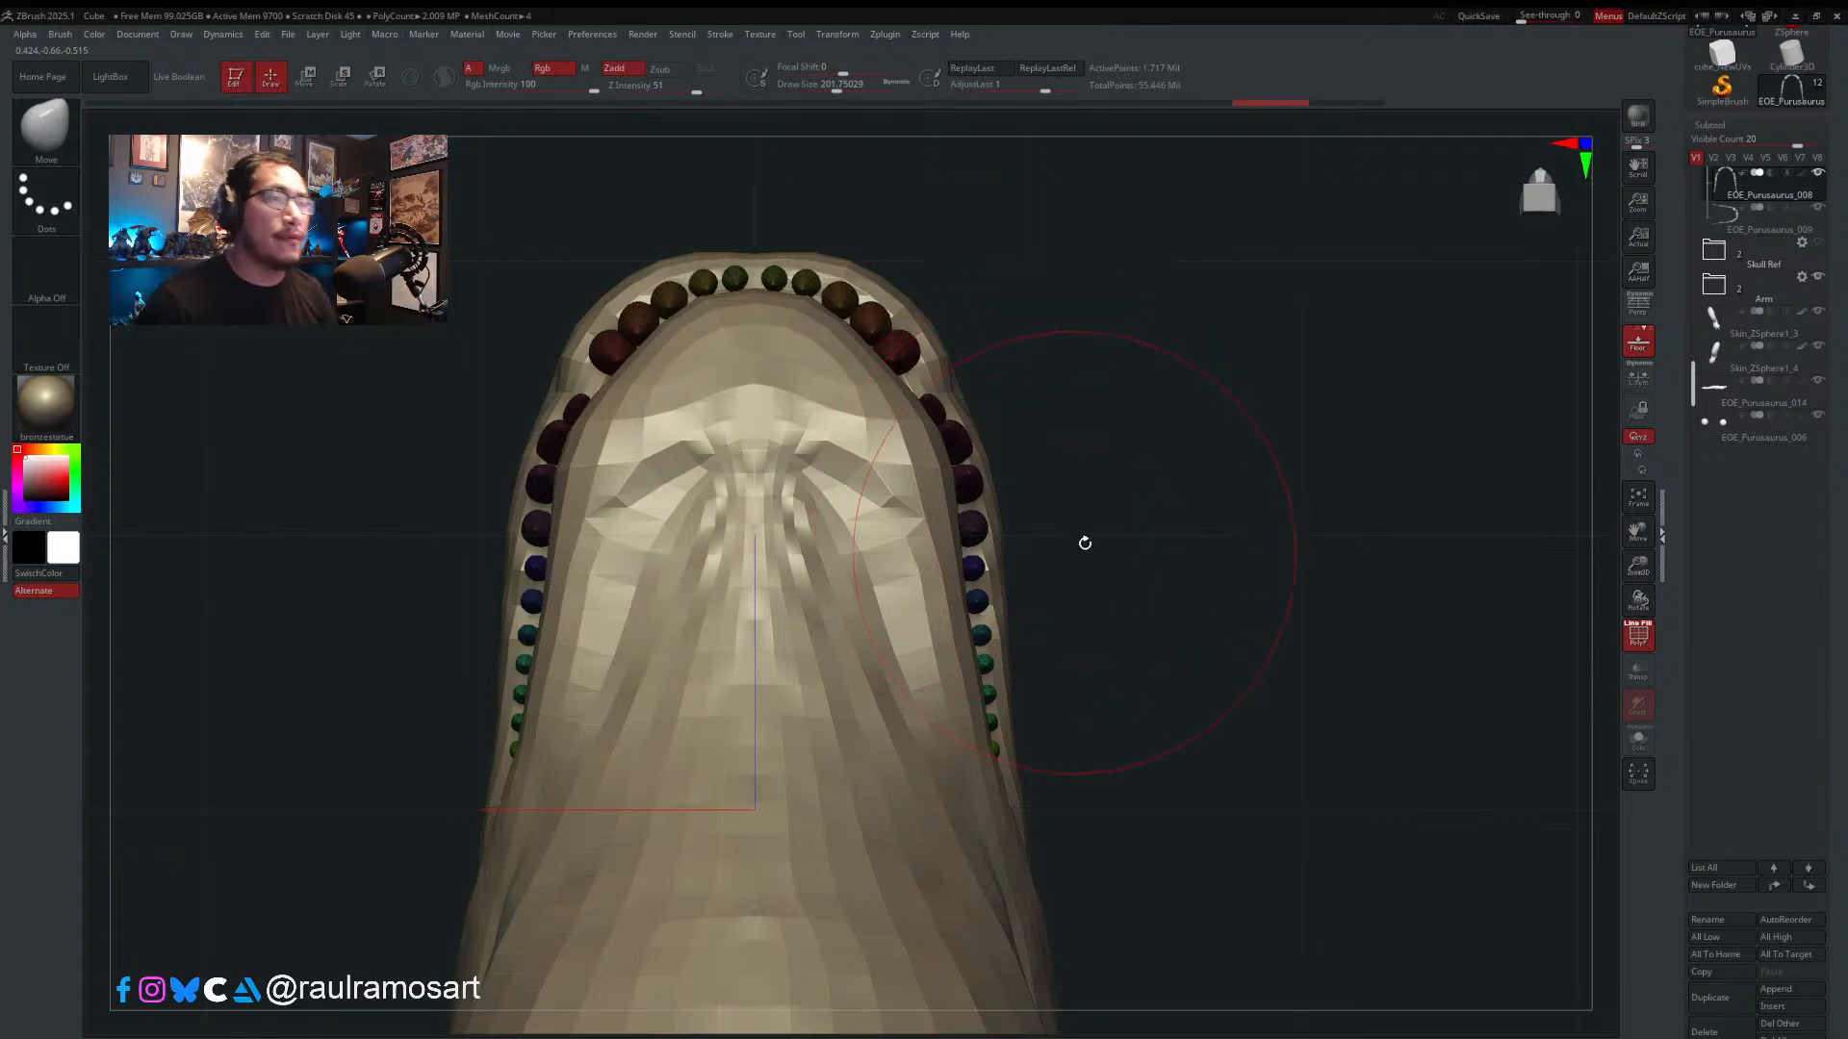
mouse_move(1034, 582)
mouse_down()
mouse_move(1072, 503)
mouse_move(1130, 511)
mouse_up()
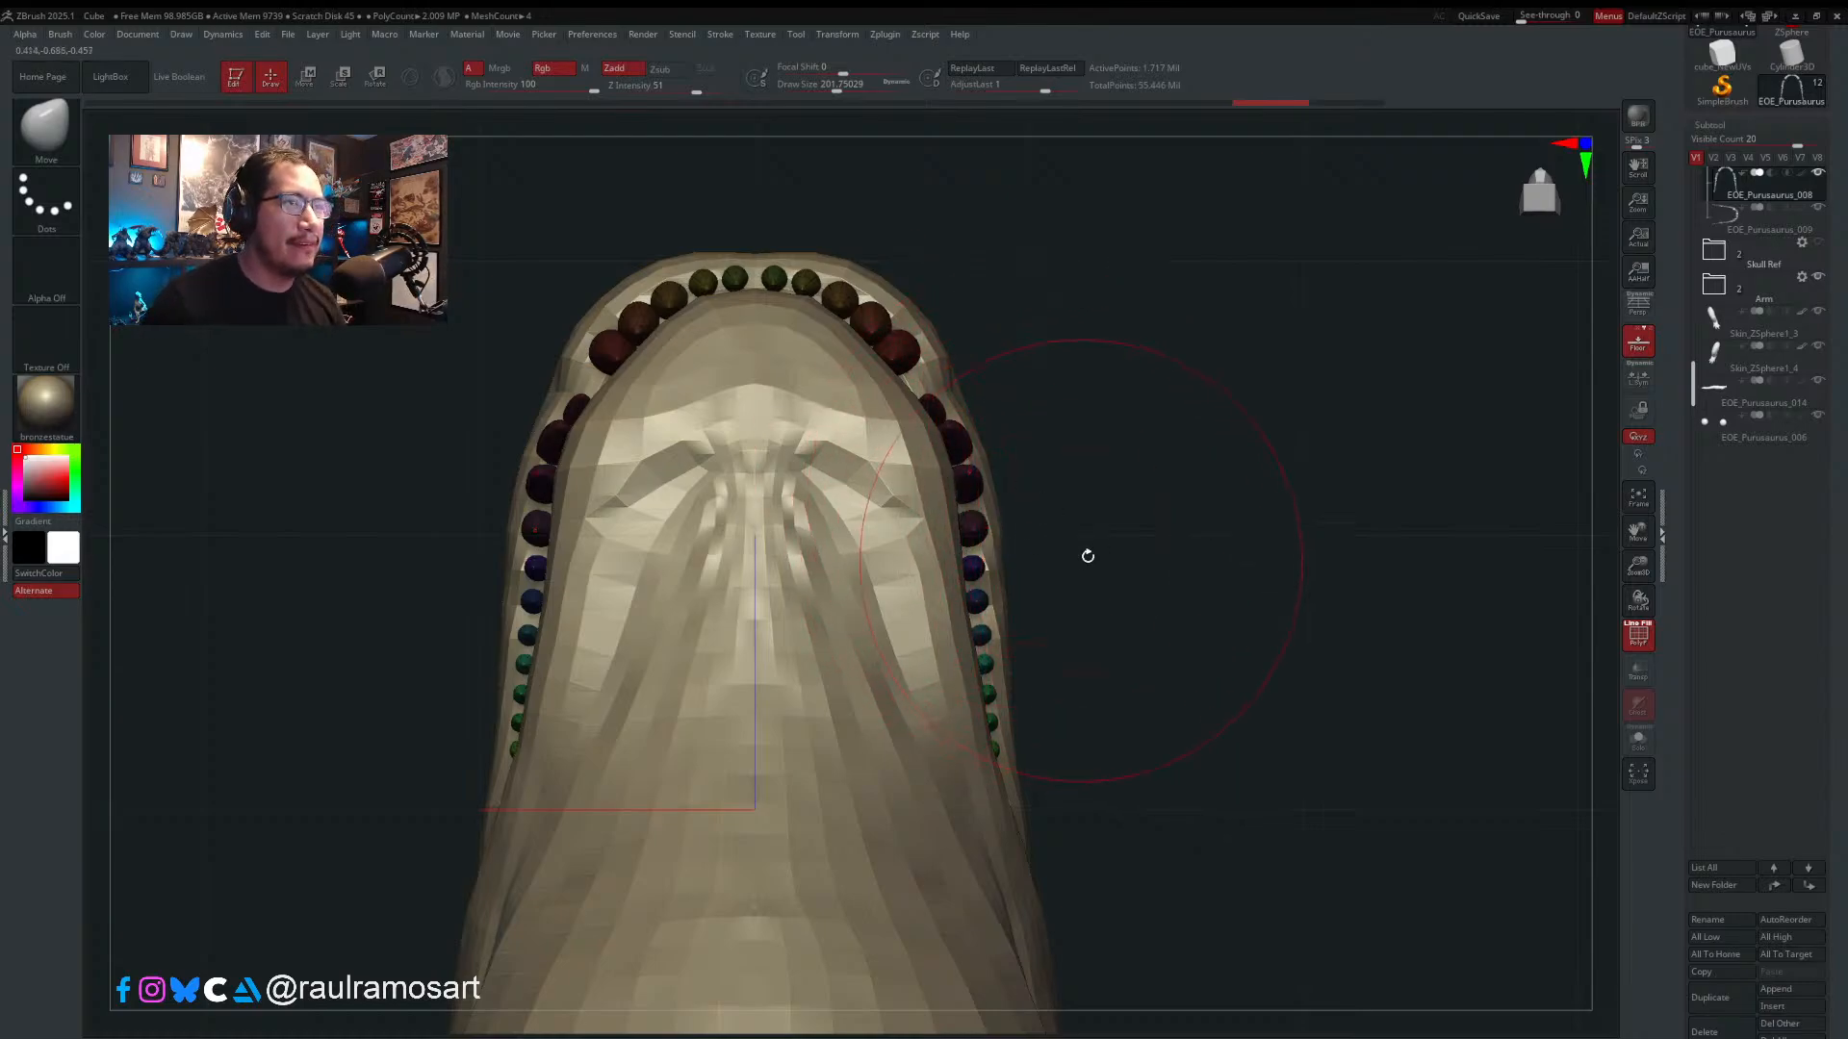
drag(1087, 556, 947, 535)
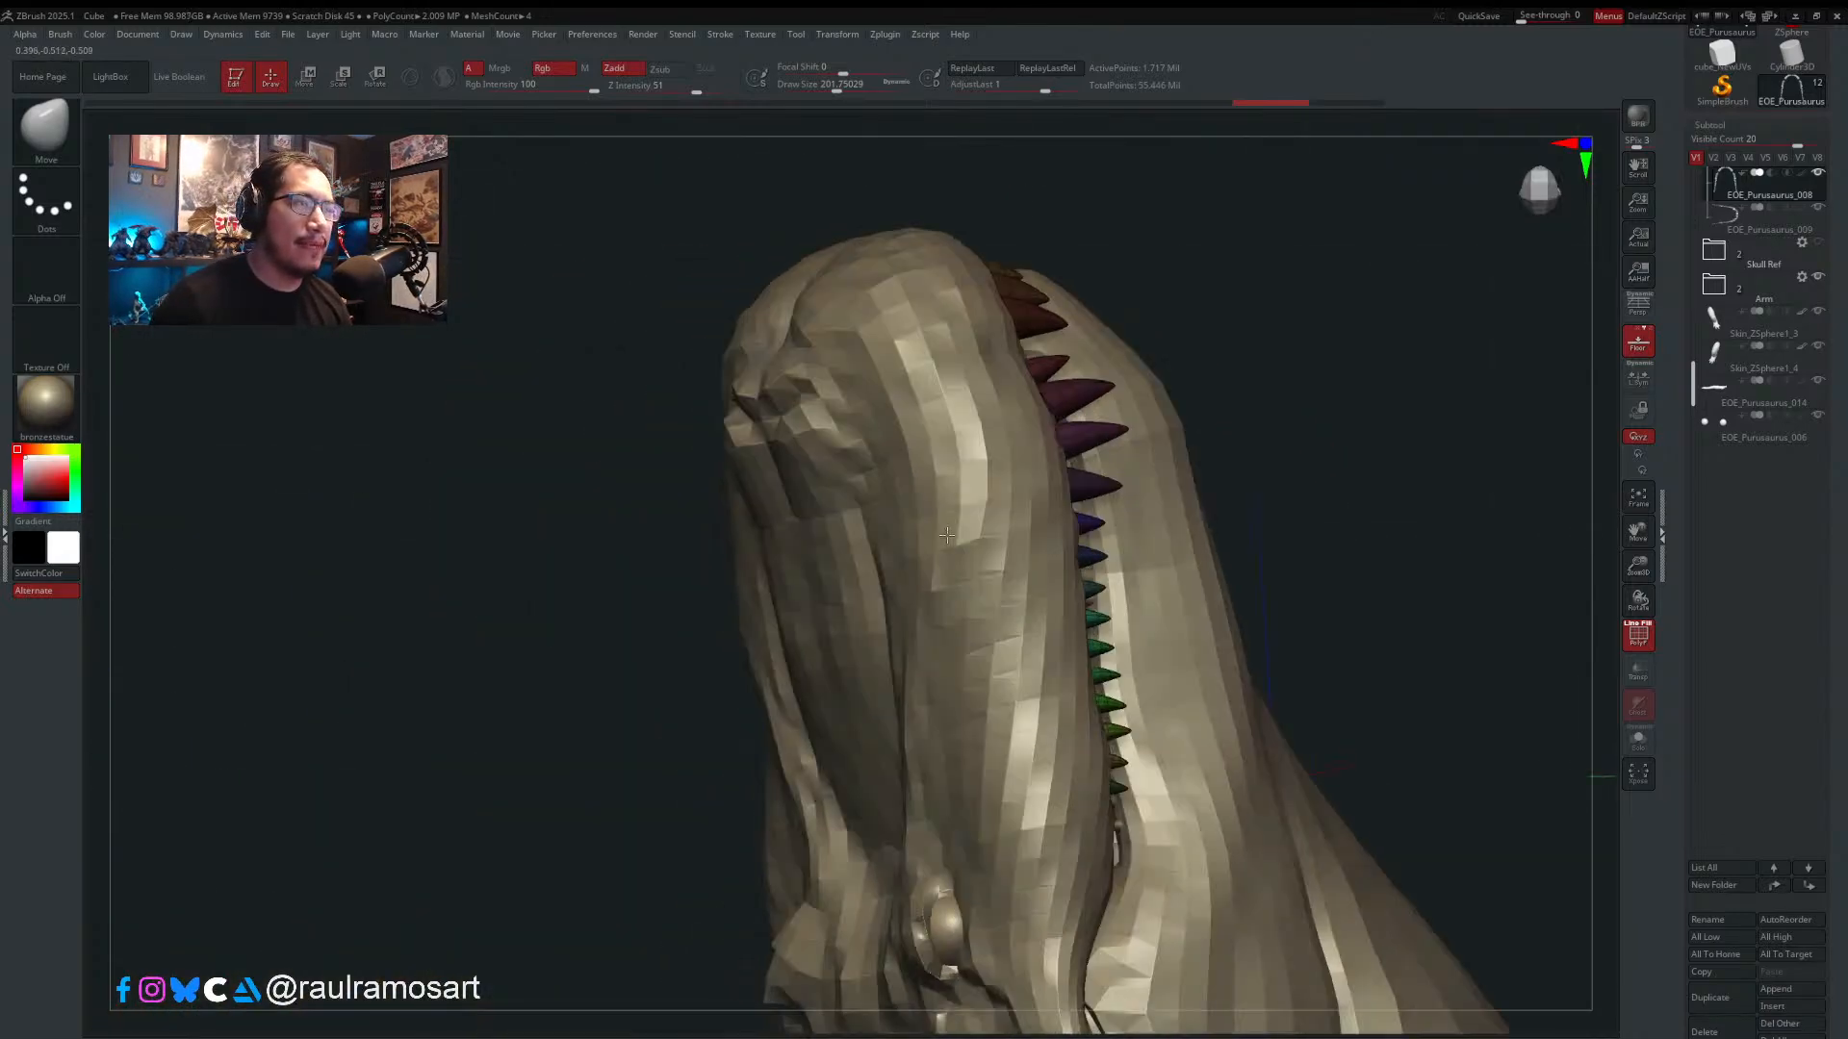
right_drag(947, 535, 1089, 556)
right_drag(1229, 601, 957, 573)
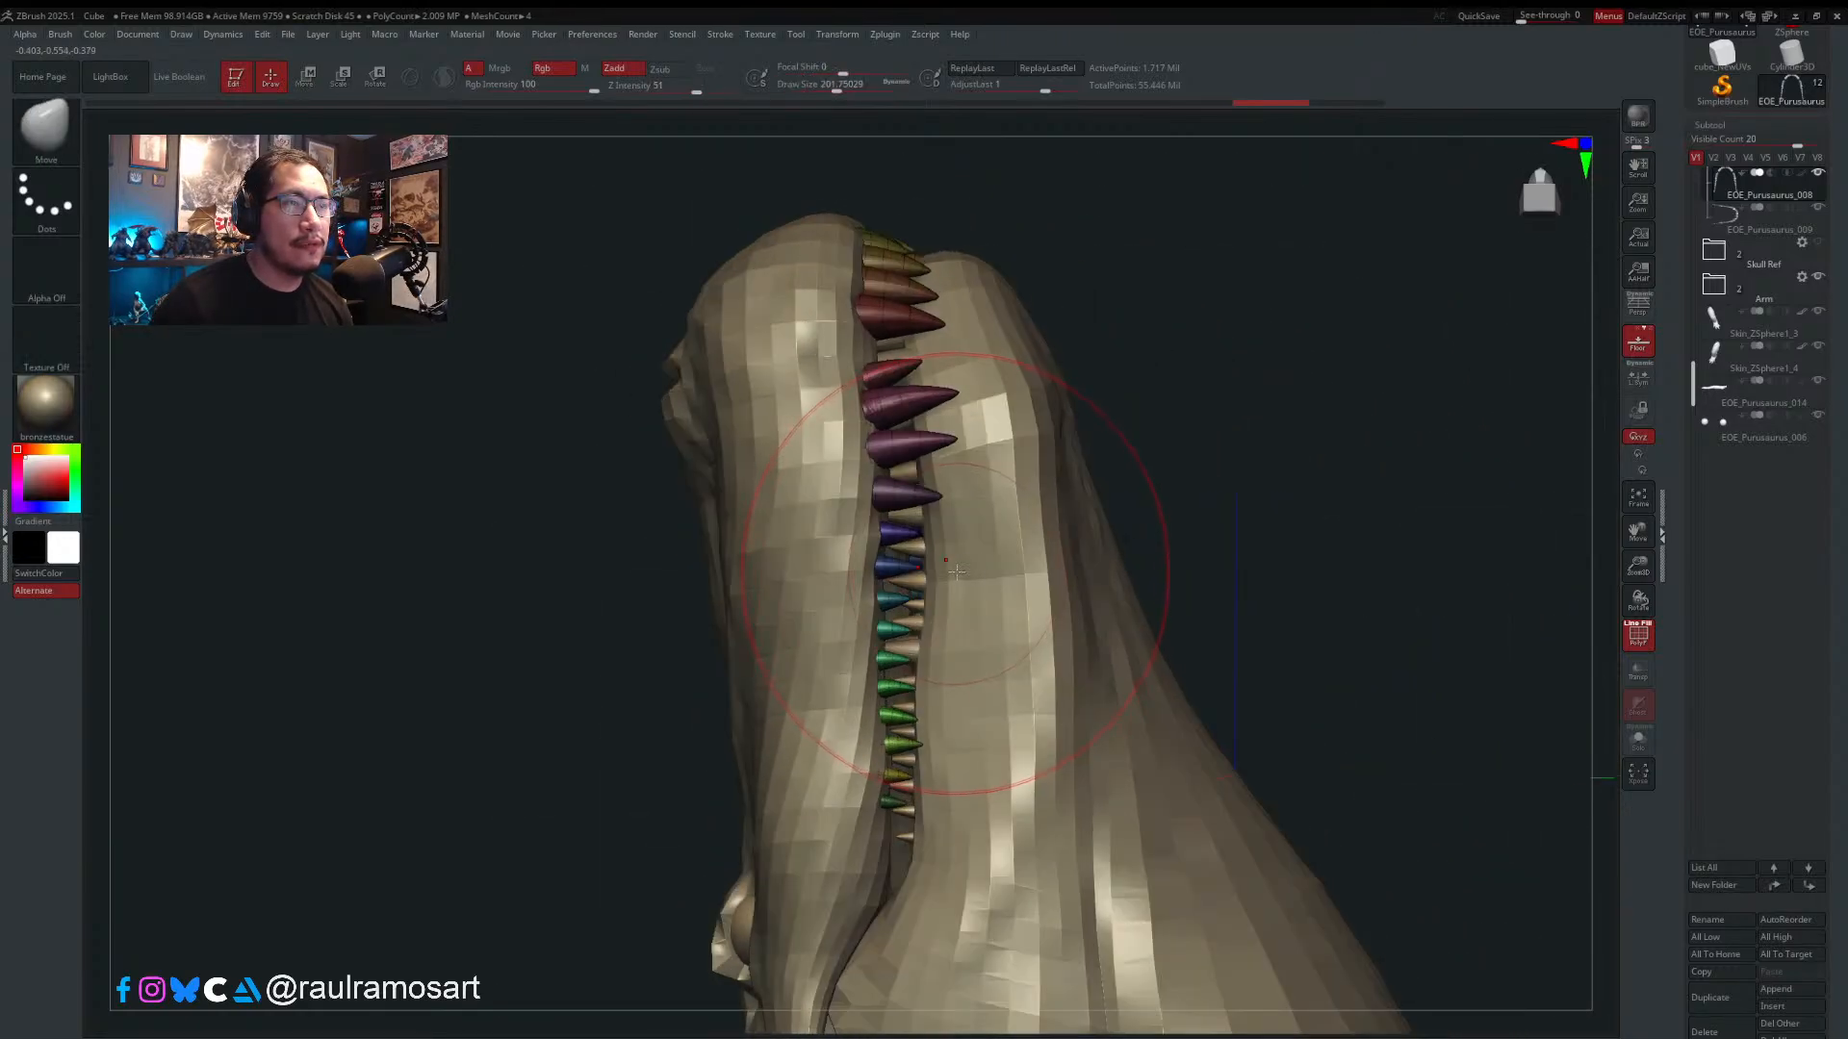
- Make the body subtool EOE_Purusaurus_014 active, isolate the lower jaw's polygroup, and mask everything except the lower jaw
key(ctrl+shift+z)
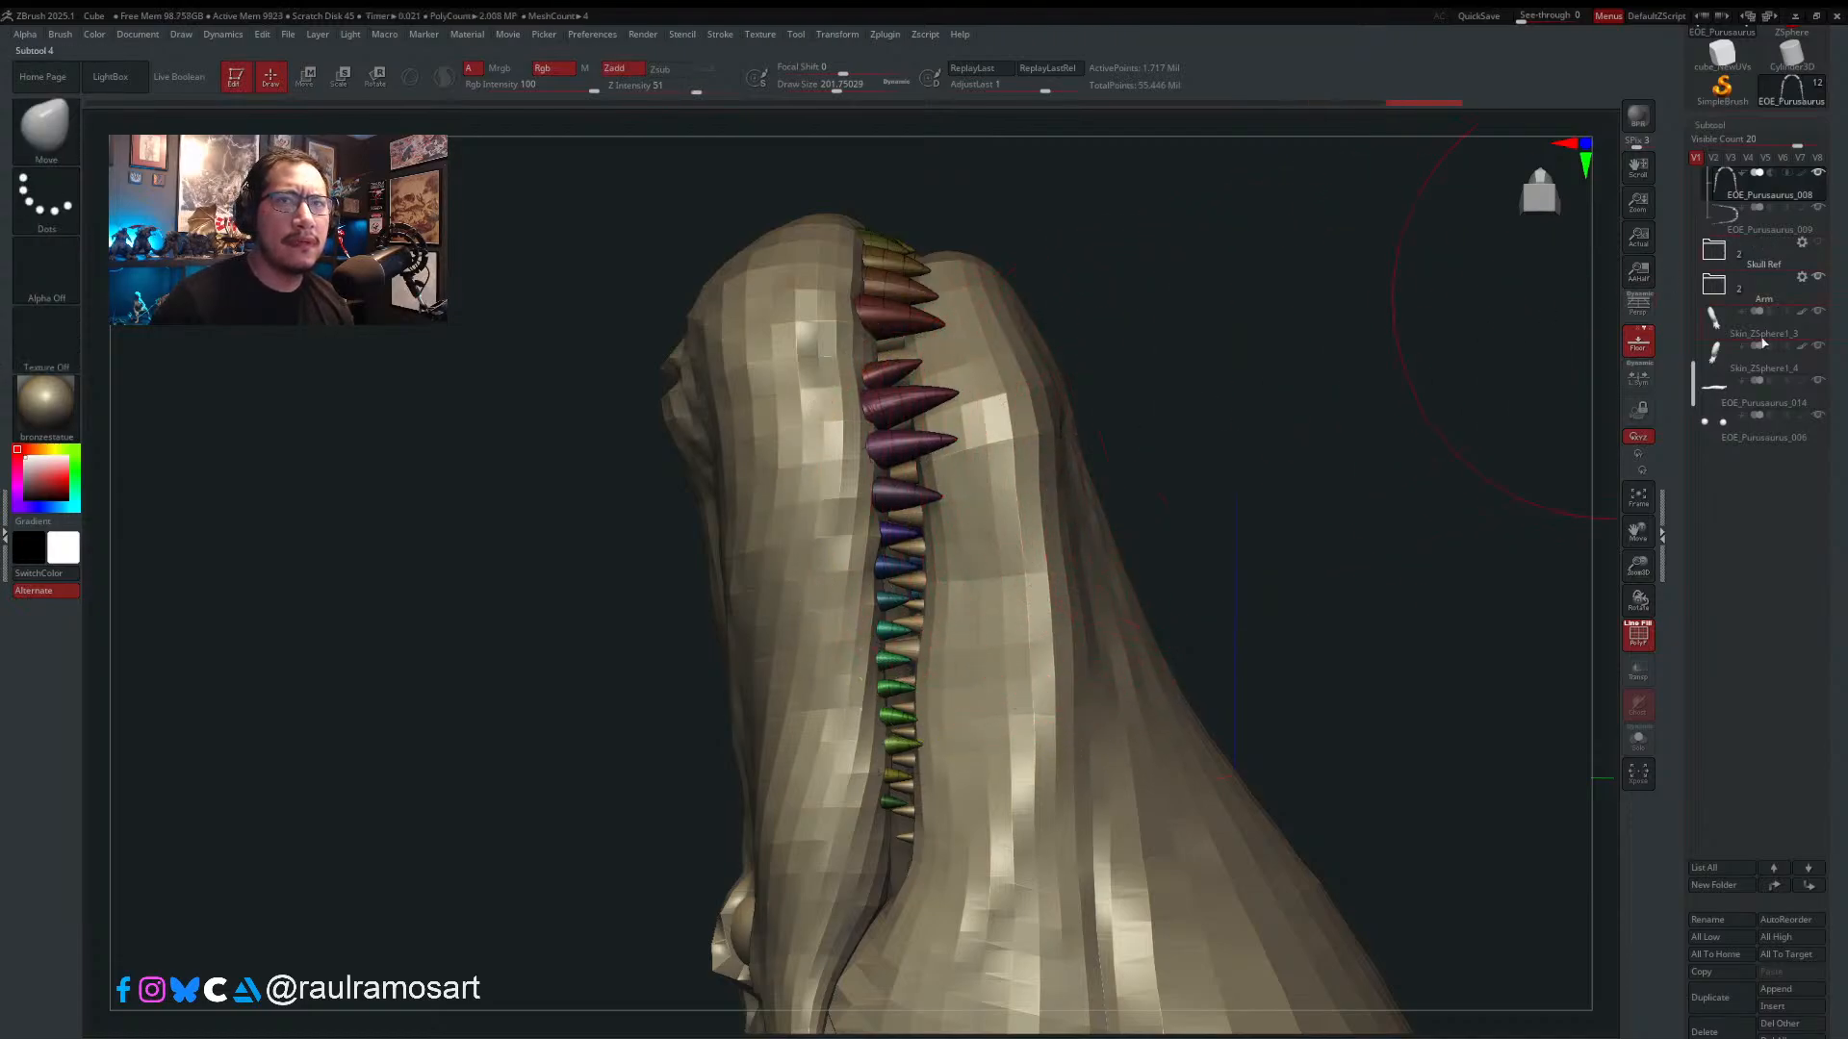
click(1715, 253)
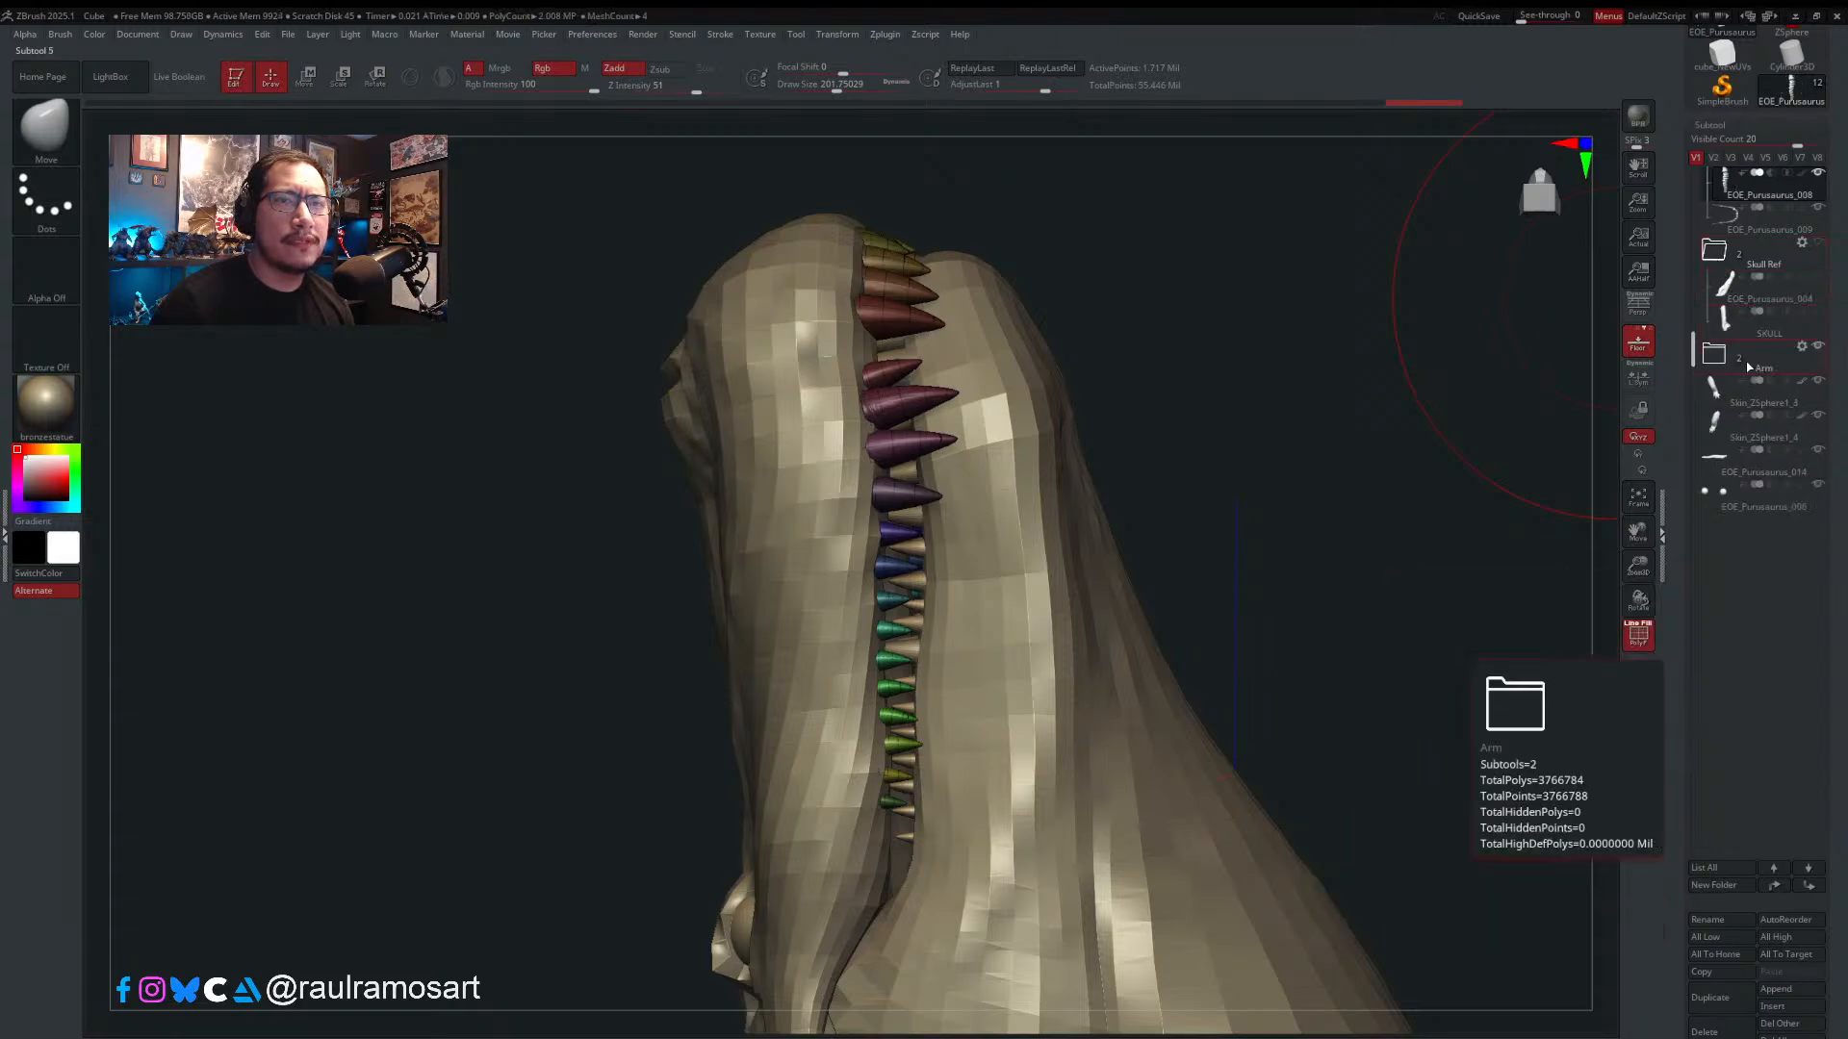
click(1715, 252)
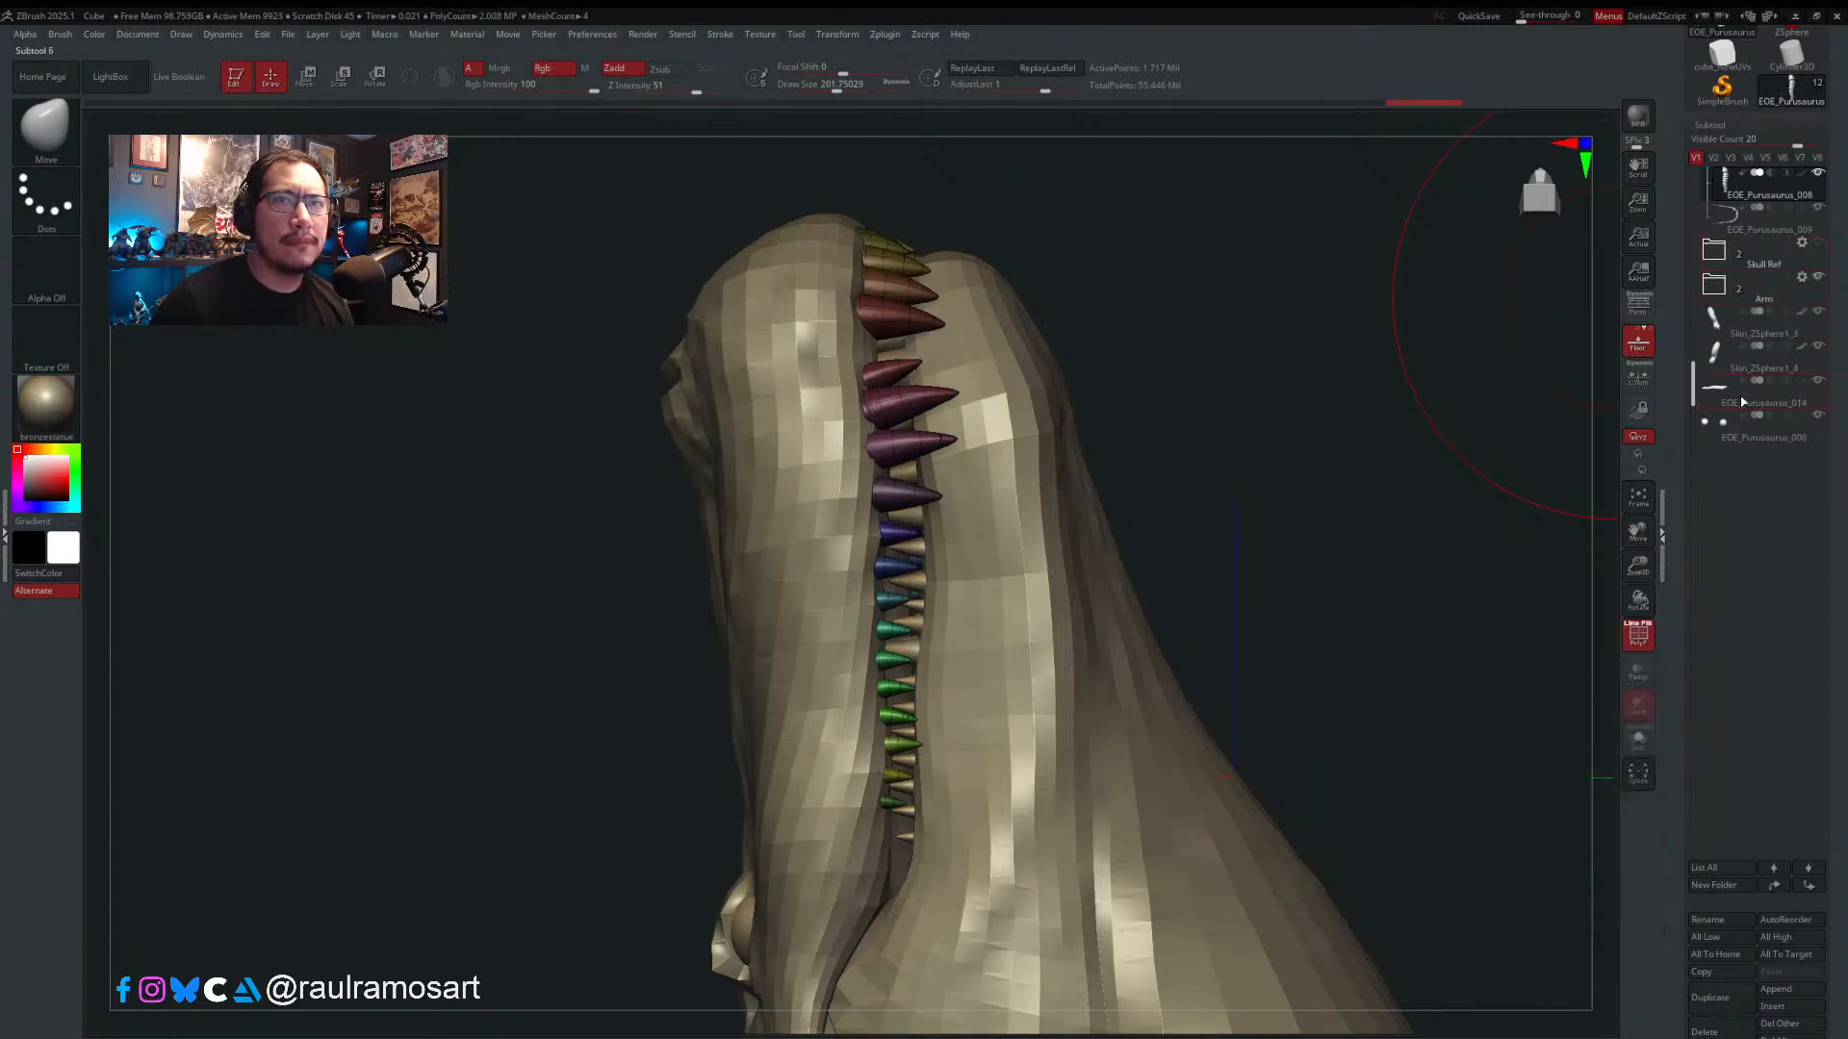
click(1737, 390)
ctrl+shift+click(1005, 545)
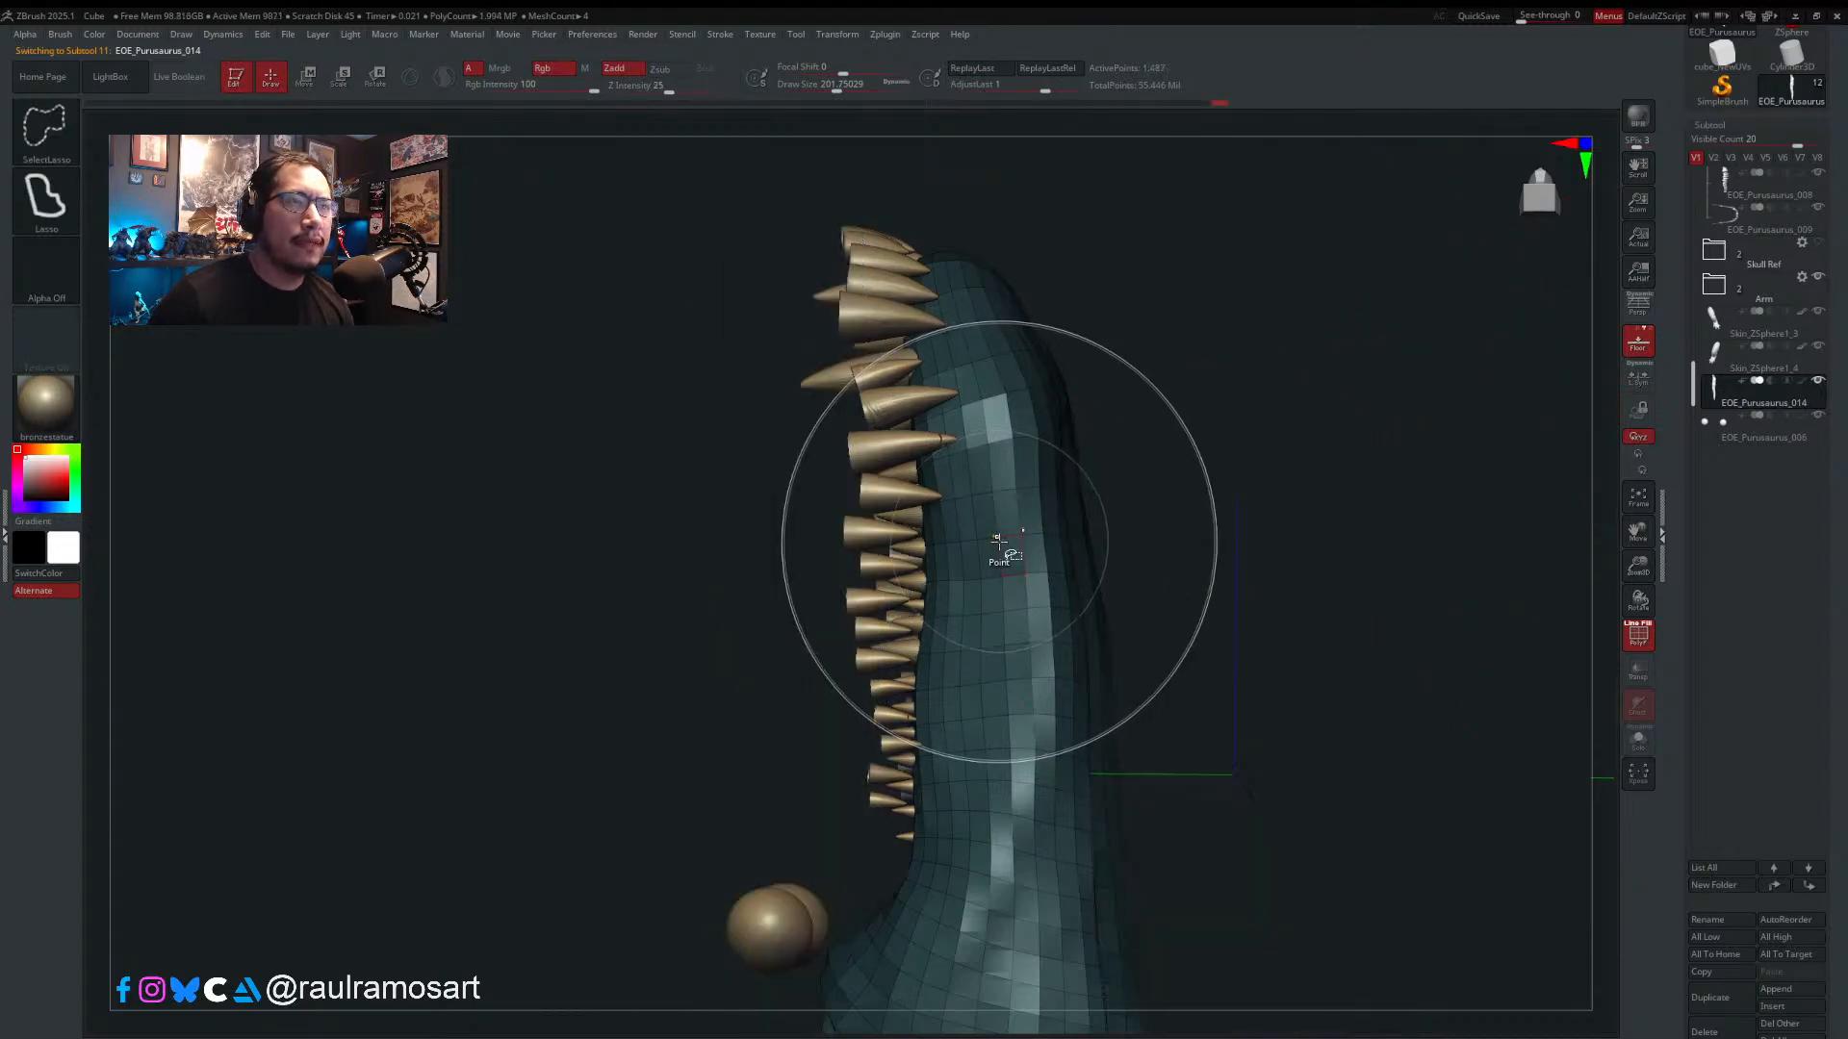
ctrl+shift+click(1203, 420)
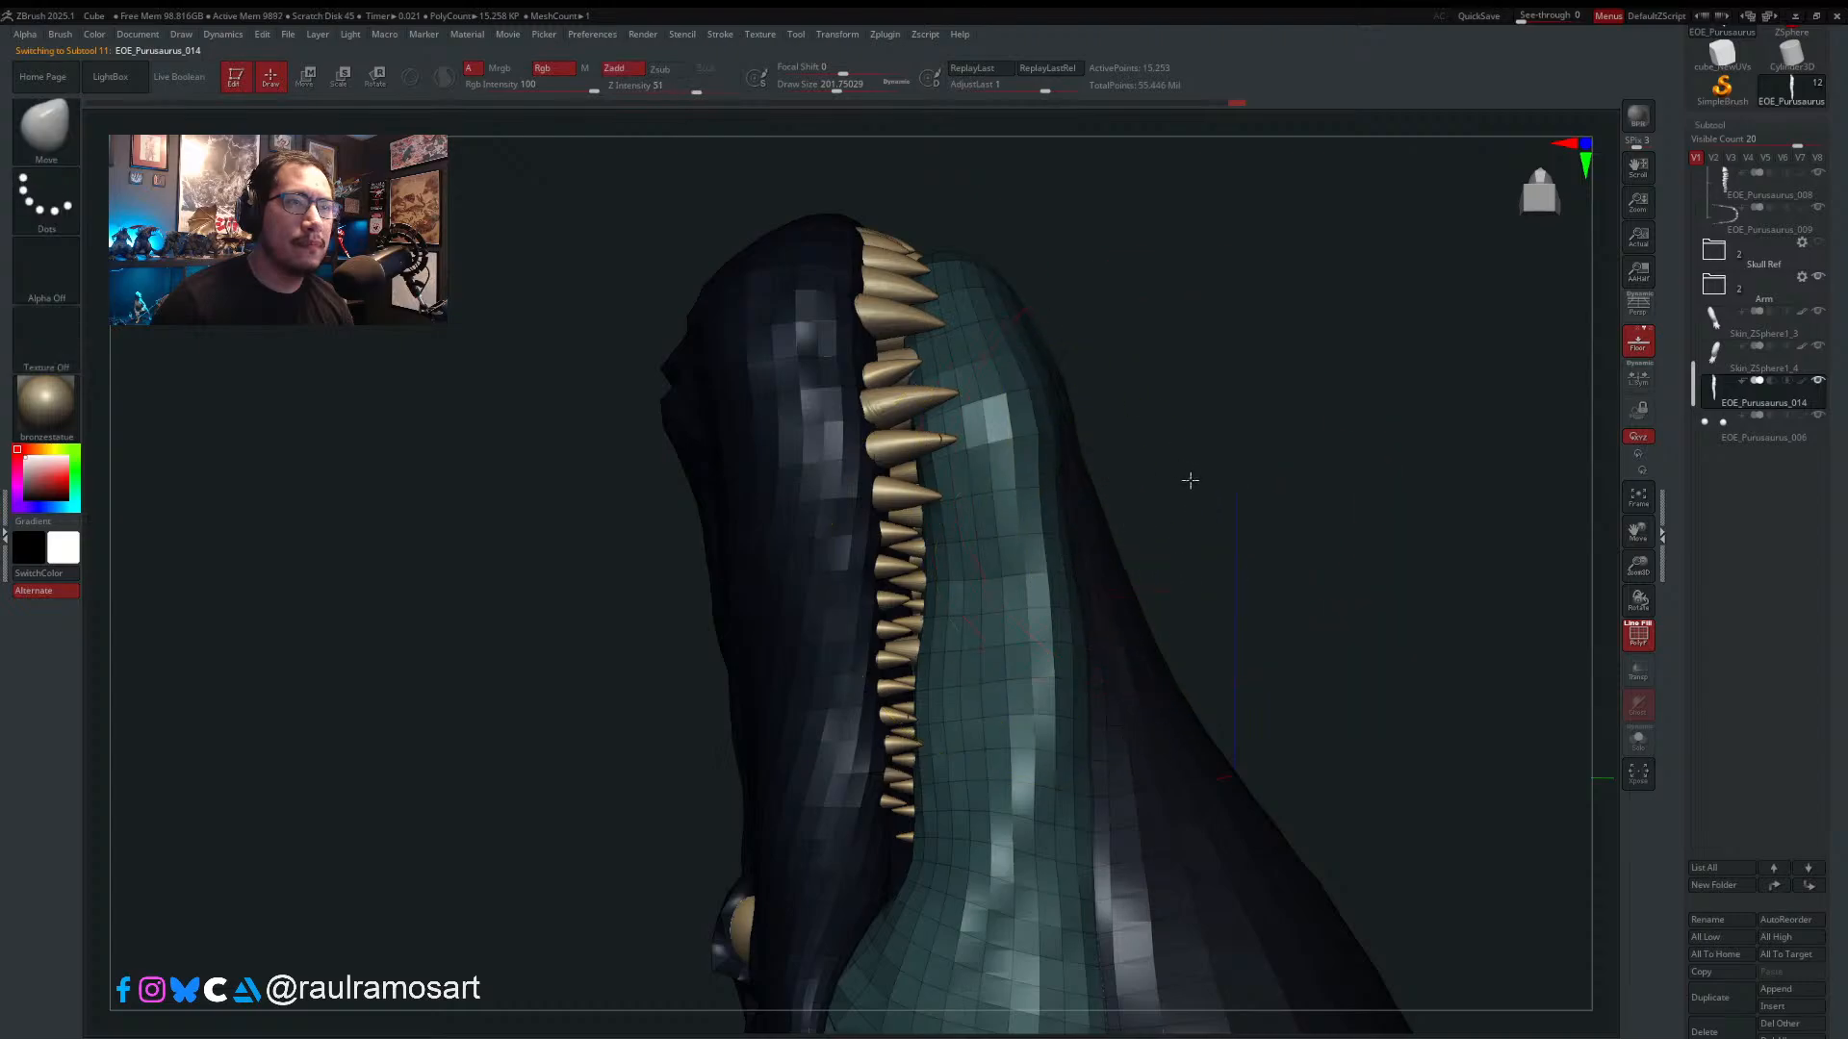
shift+drag(1188, 478, 978, 524)
key(shift+f)
key(b)
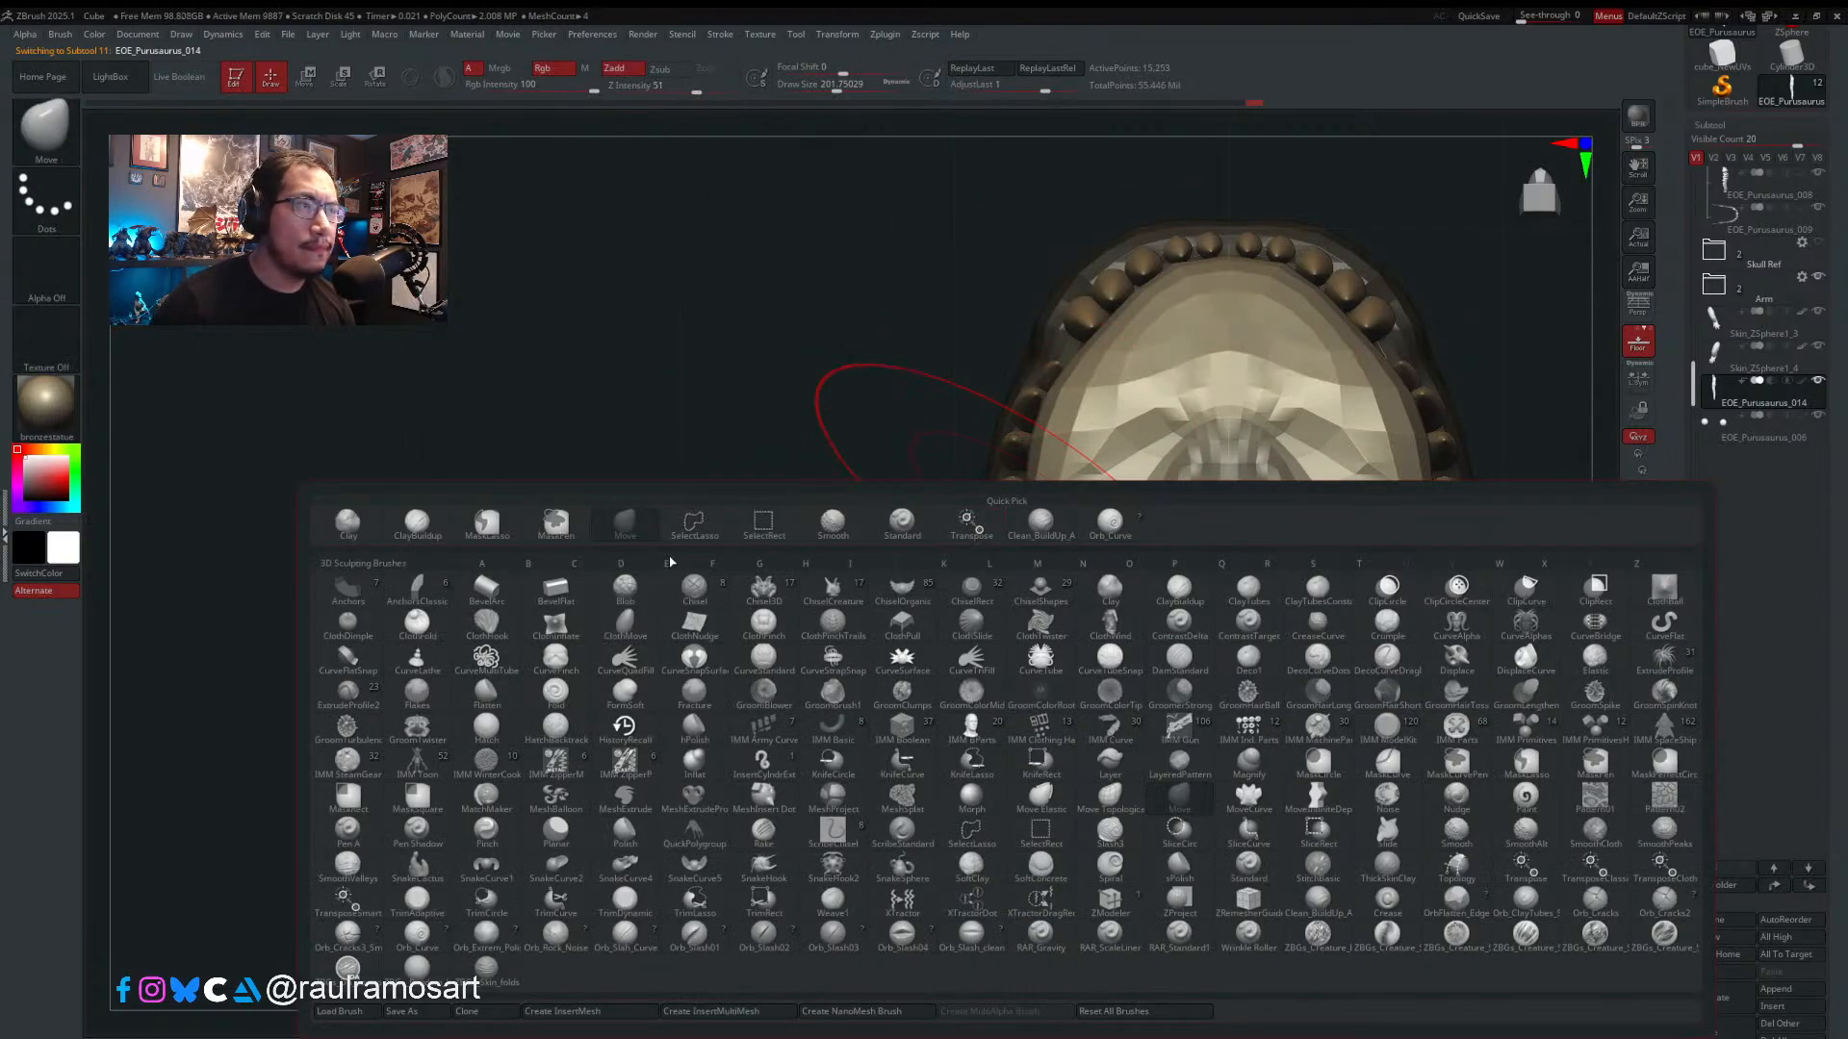
key(Escape)
- Reshape the lower jaw's sides along the tooth line with the Move brush, varying the brush size between about 97 and 190
mouse_move(1023, 526)
right_down()
mouse_move(1113, 520)
mouse_move(1073, 534)
right_up()
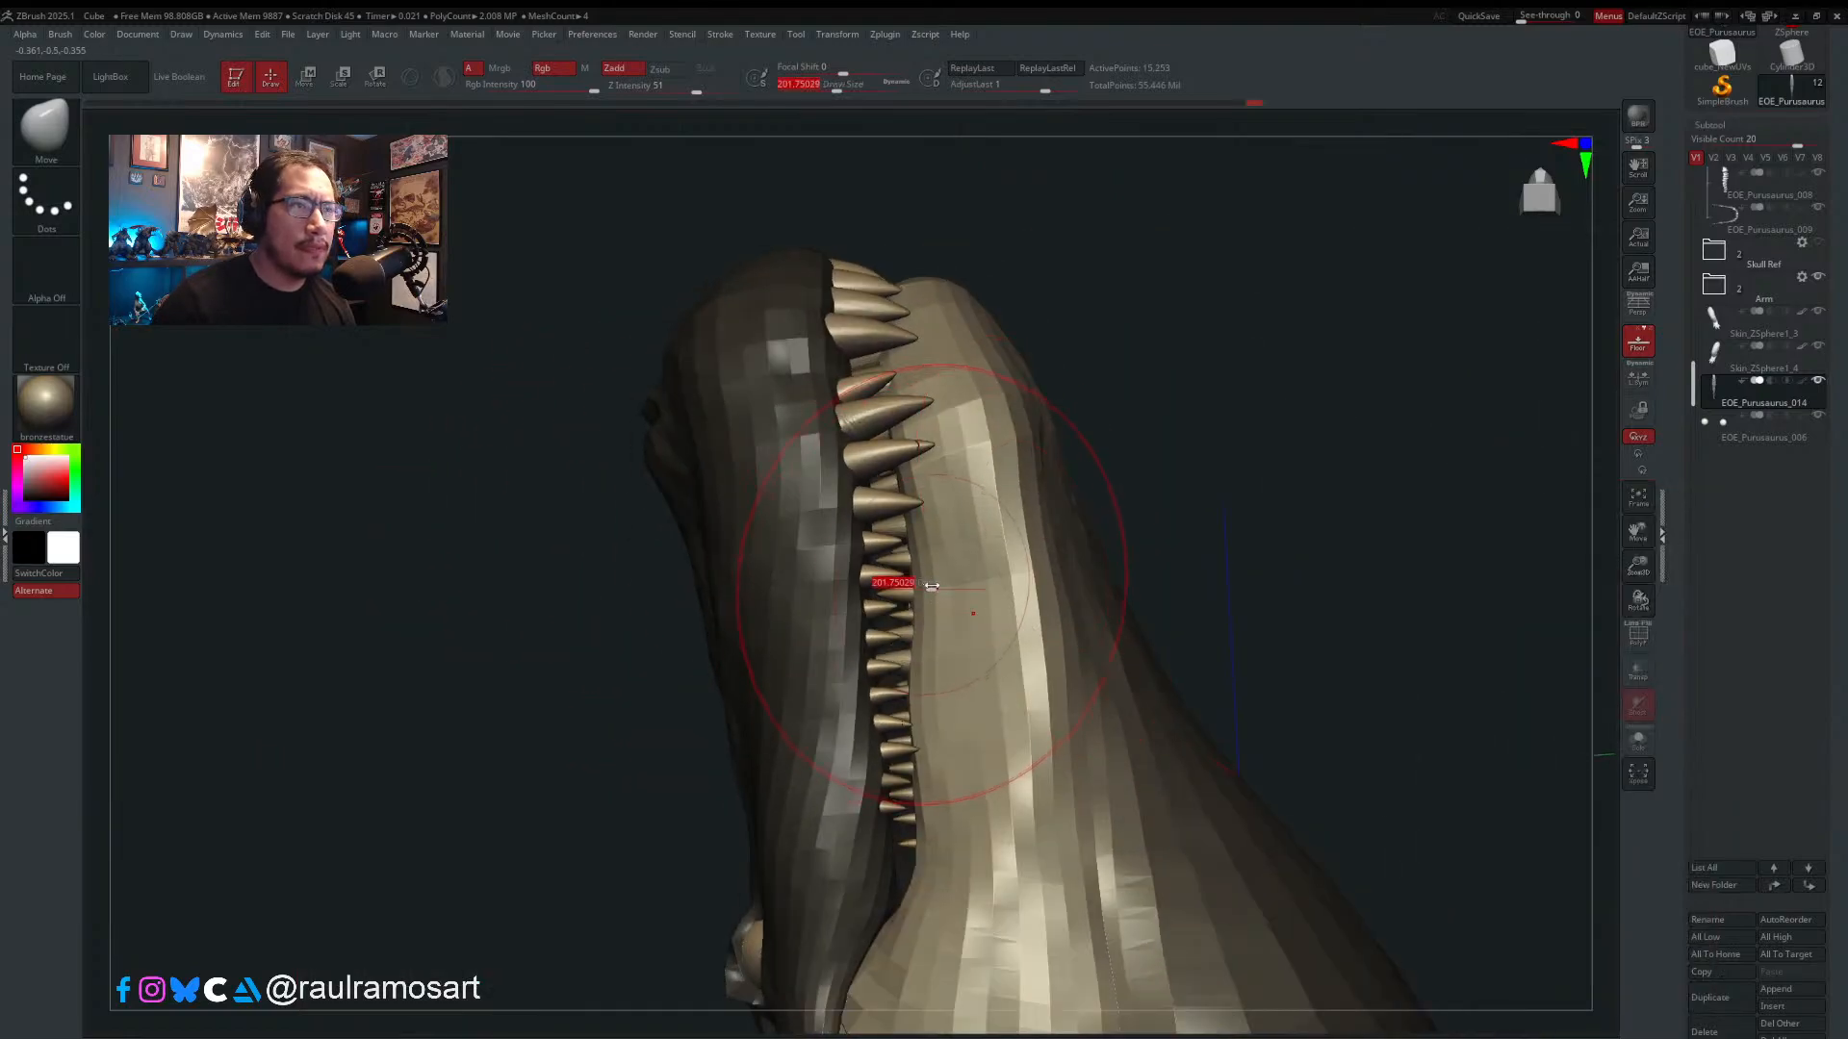
key(bracketright)
right_drag(922, 581, 940, 586)
mouse_move(940, 586)
mouse_down()
mouse_move(911, 584)
mouse_move(913, 548)
mouse_up()
key(s)
key(s)
key(s)
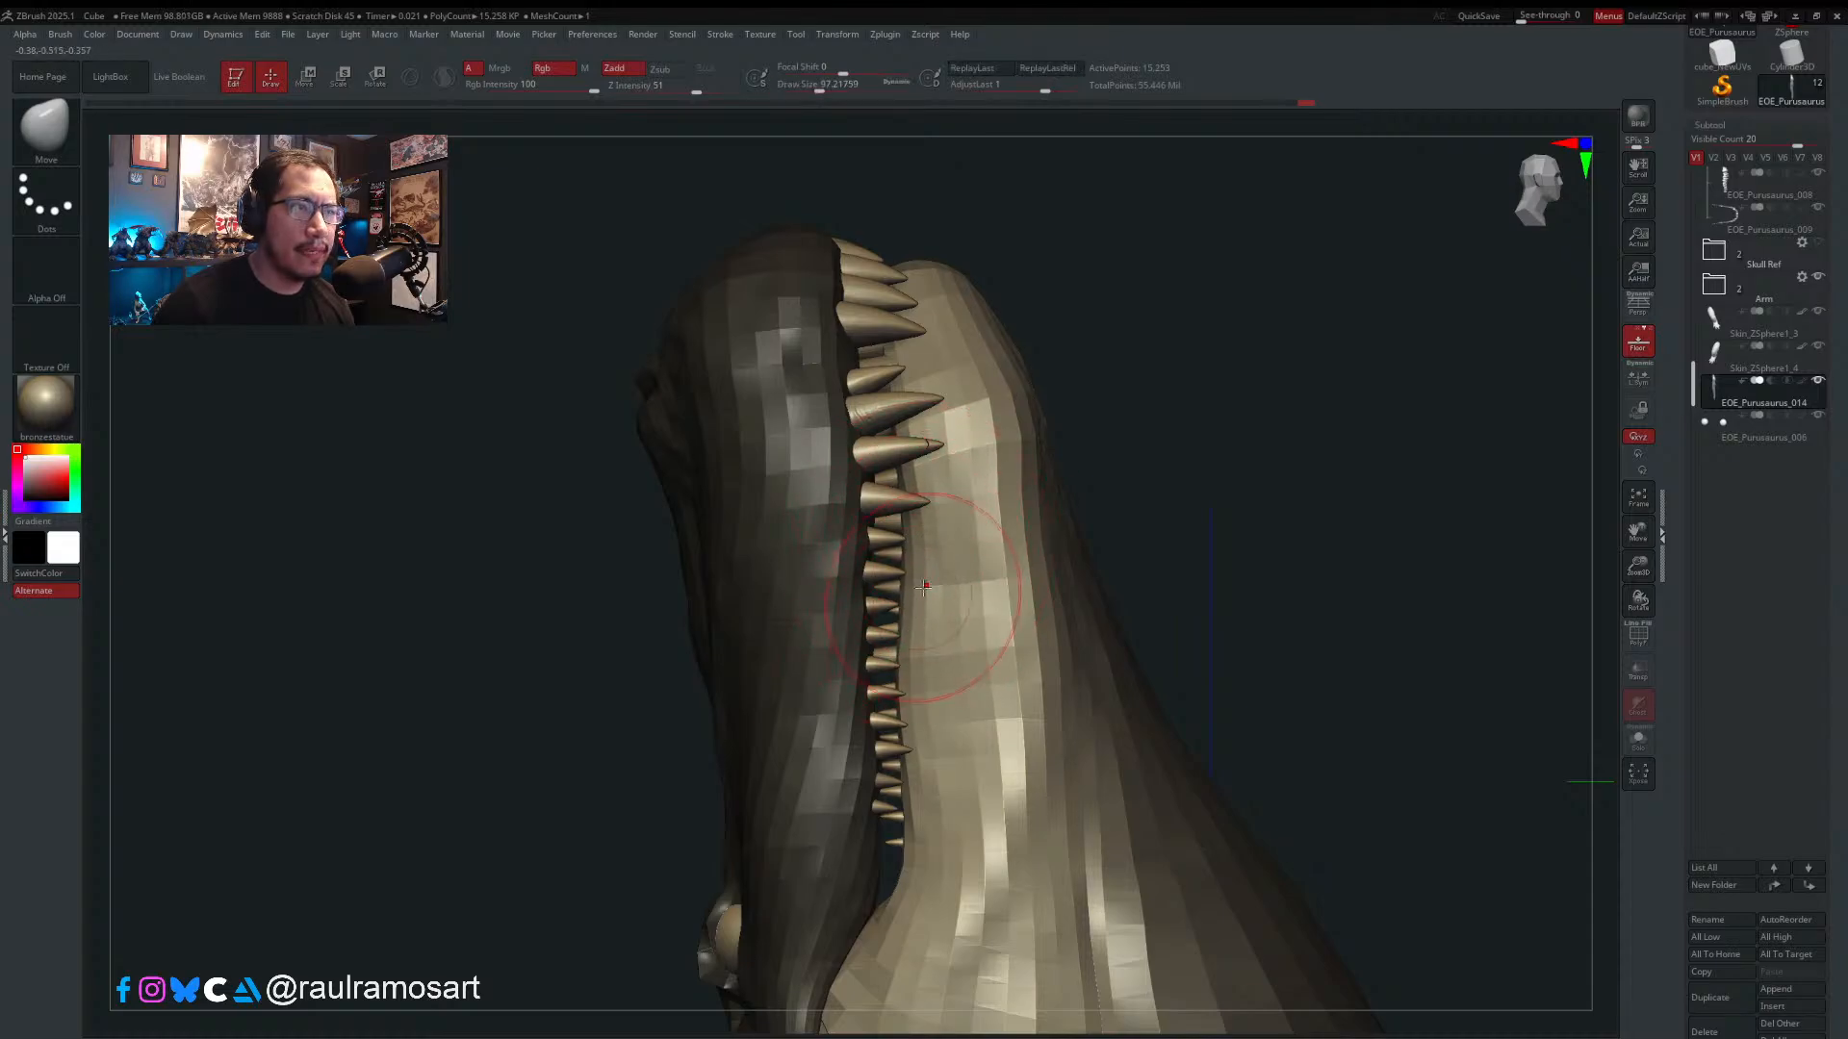
right_drag(911, 557, 877, 554)
key(s)
drag(964, 553, 978, 552)
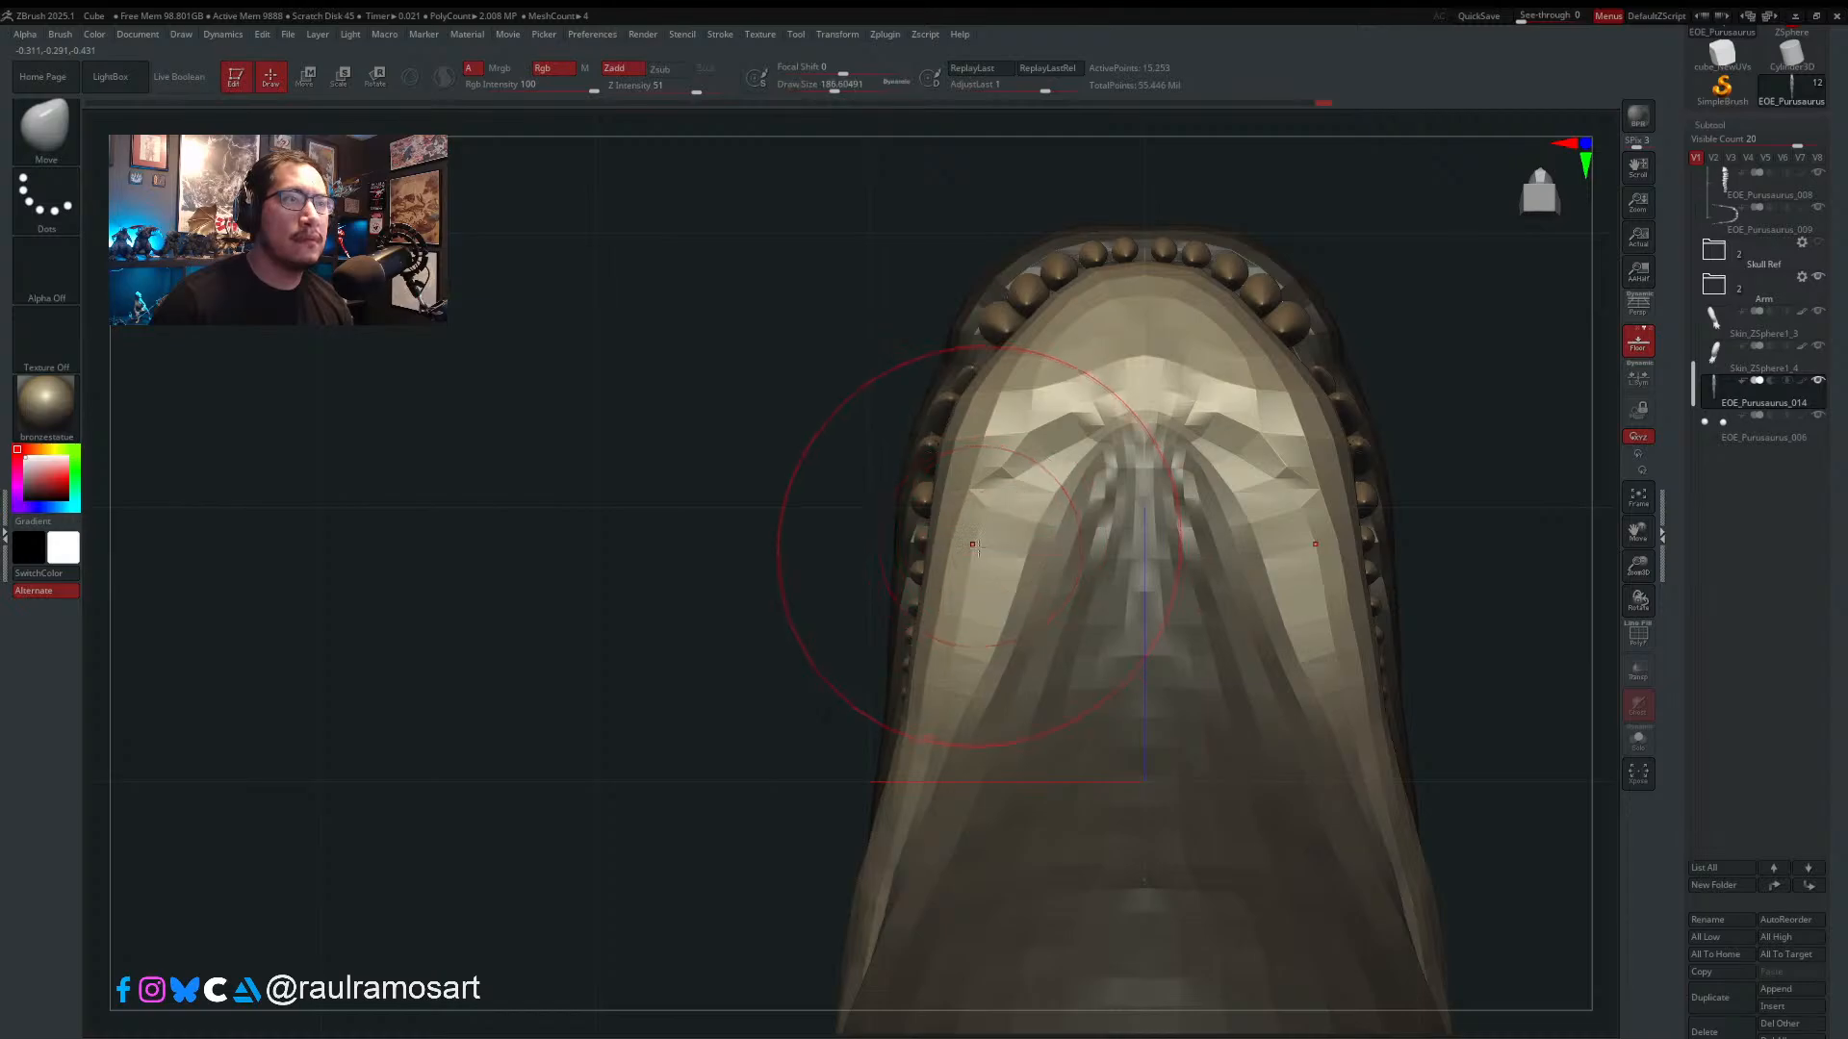
mouse_move(978, 552)
right_down()
mouse_move(1044, 558)
mouse_move(1111, 651)
mouse_move(1110, 580)
mouse_move(1098, 616)
mouse_move(1078, 553)
right_up()
key(s)
drag(1070, 527, 1057, 527)
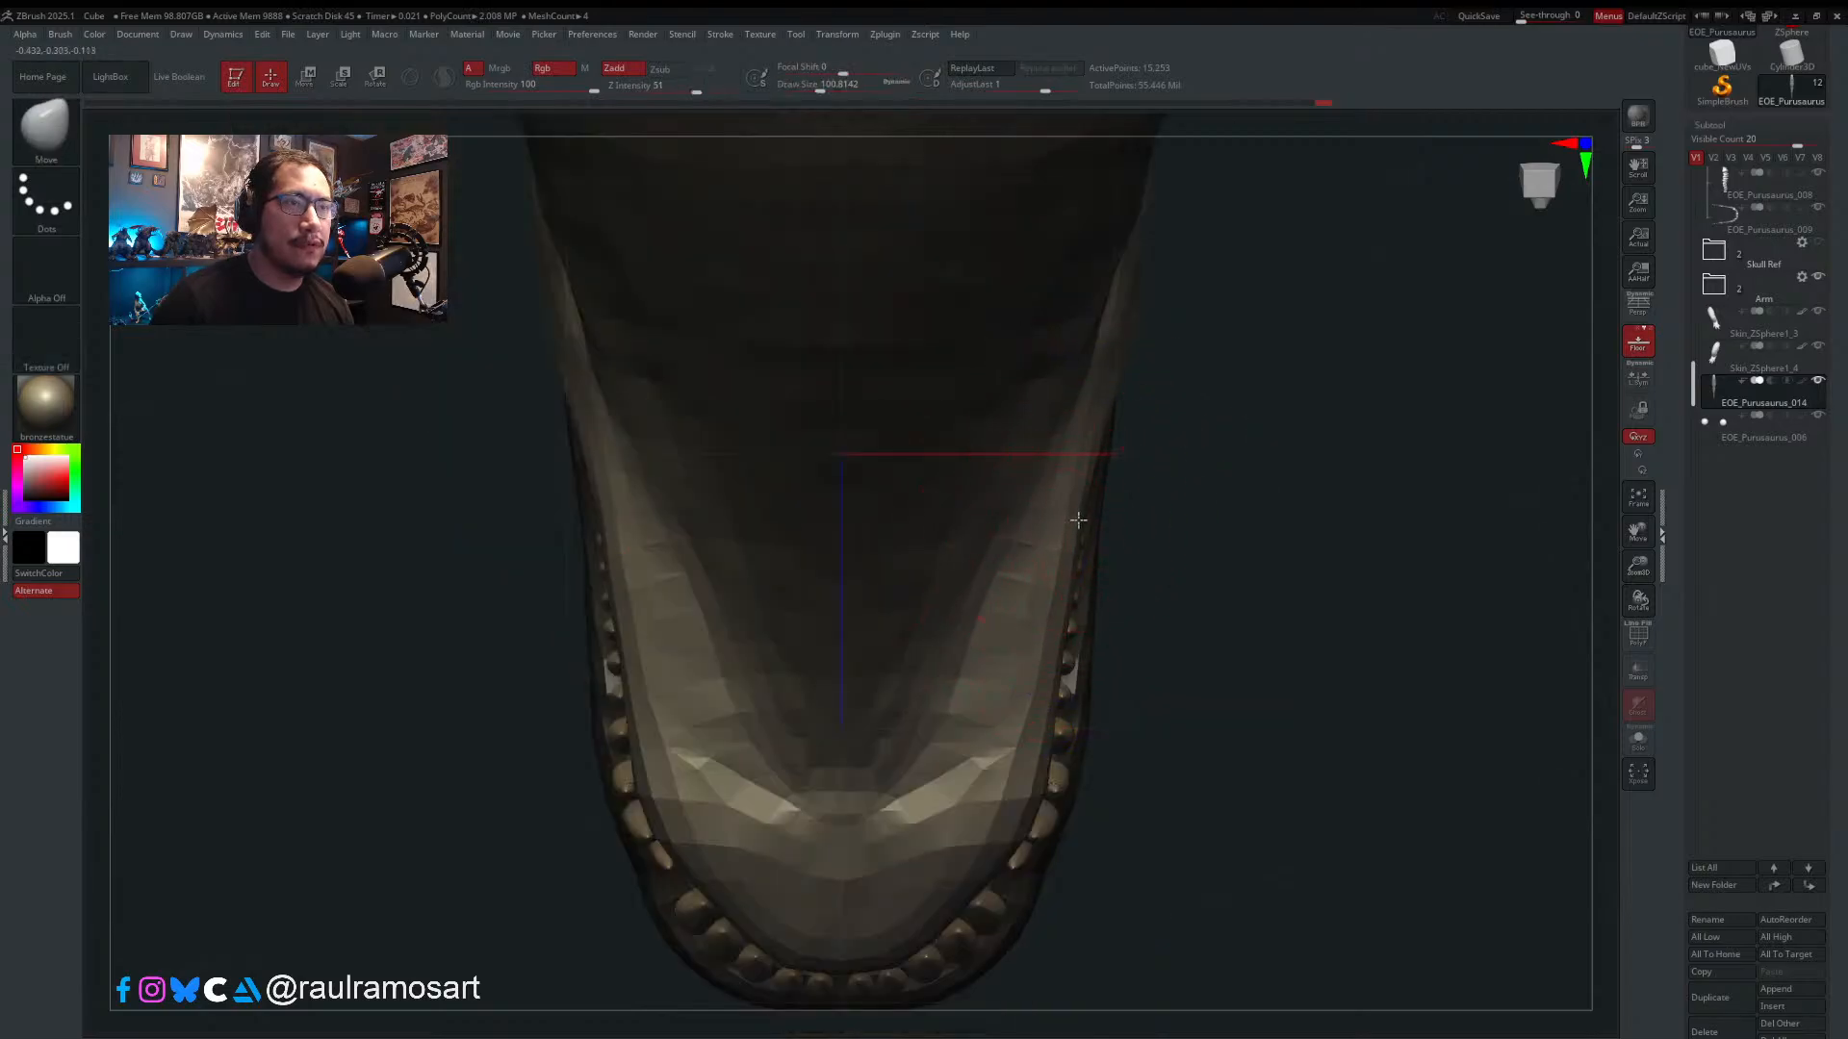
- Push the rear sides of the lower jaw outward near the mouth corners using a Move brush size of about 197
key(s)
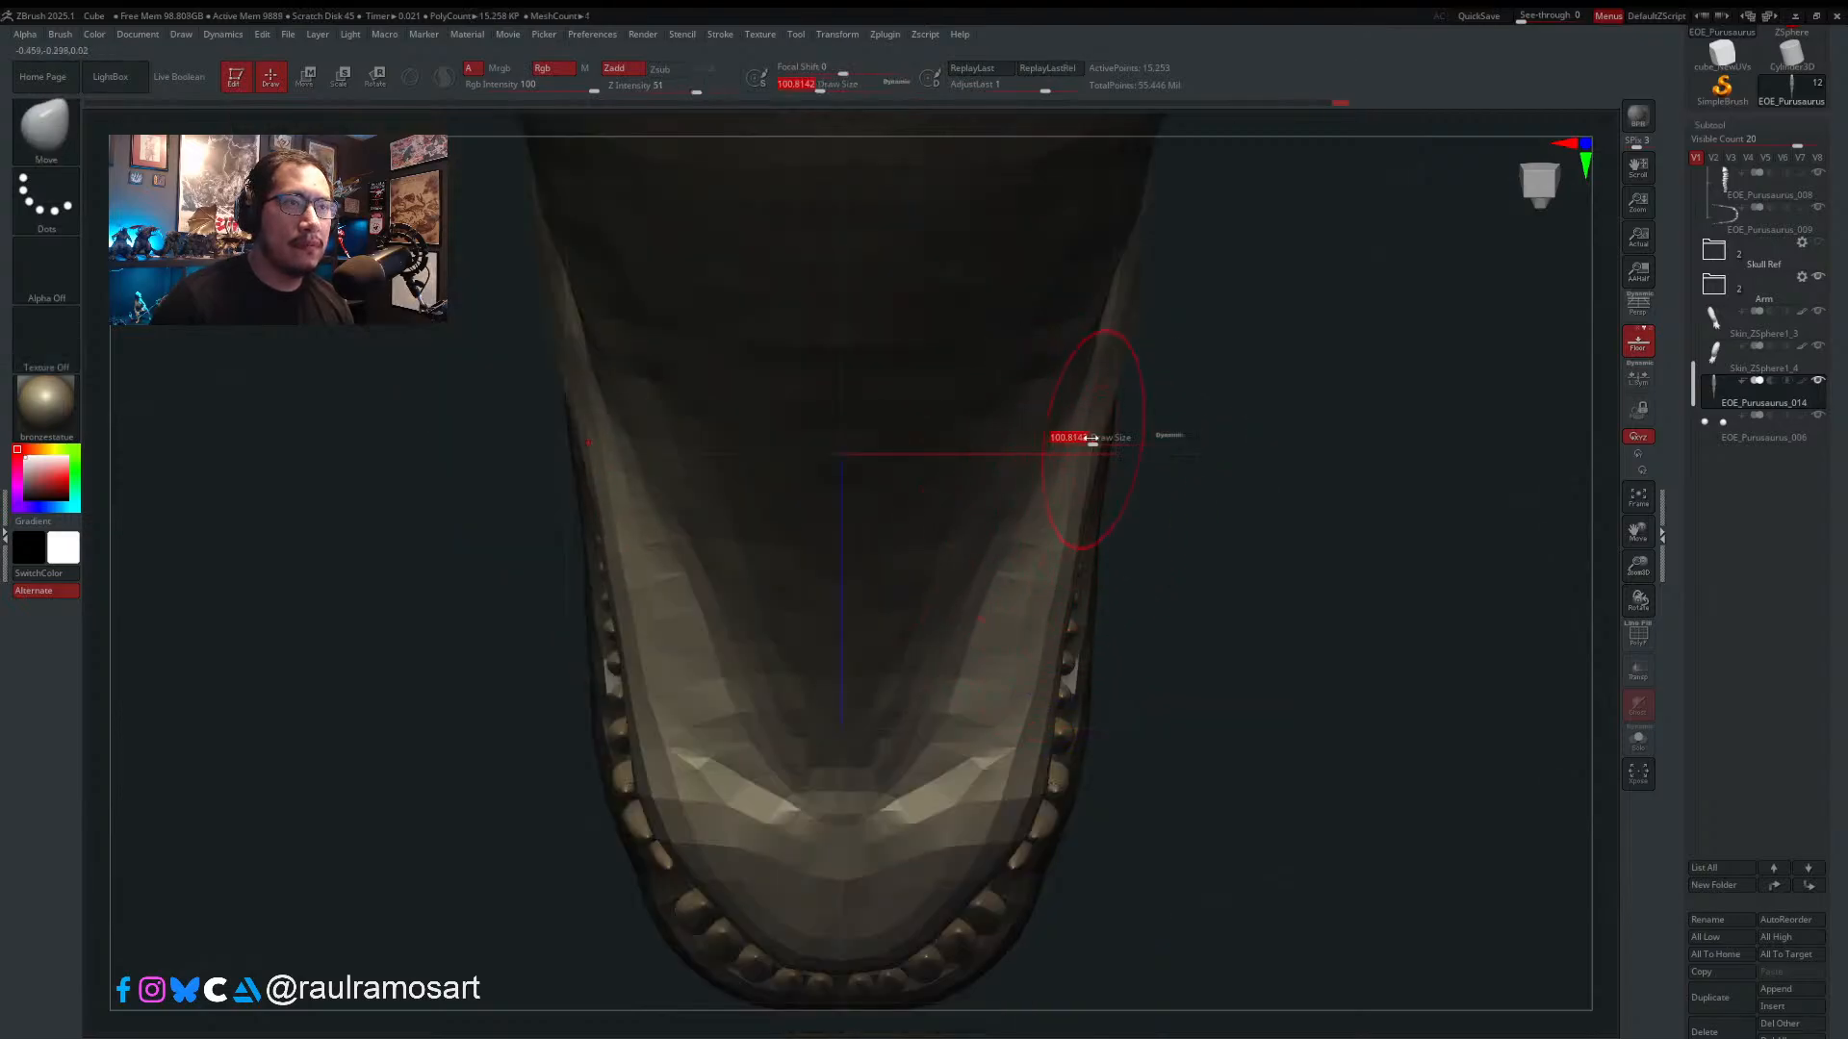
drag(1090, 440, 1119, 404)
key(s)
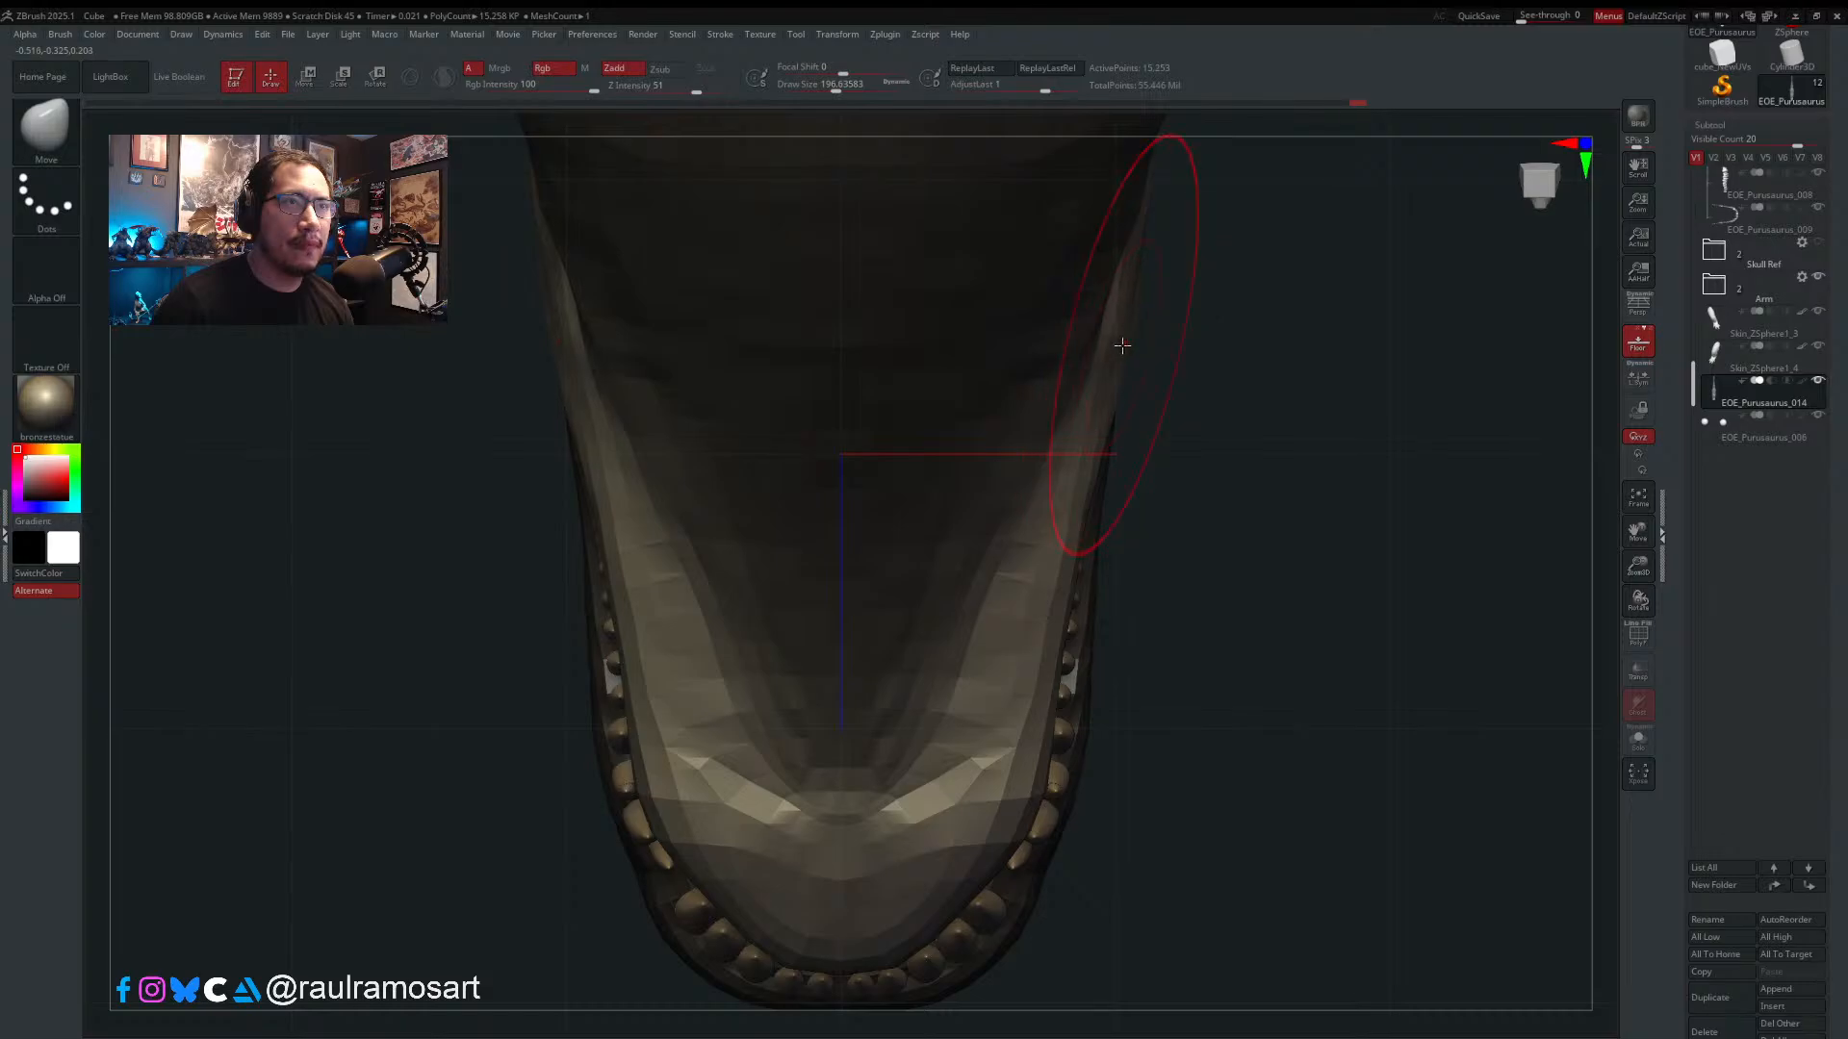
key([)
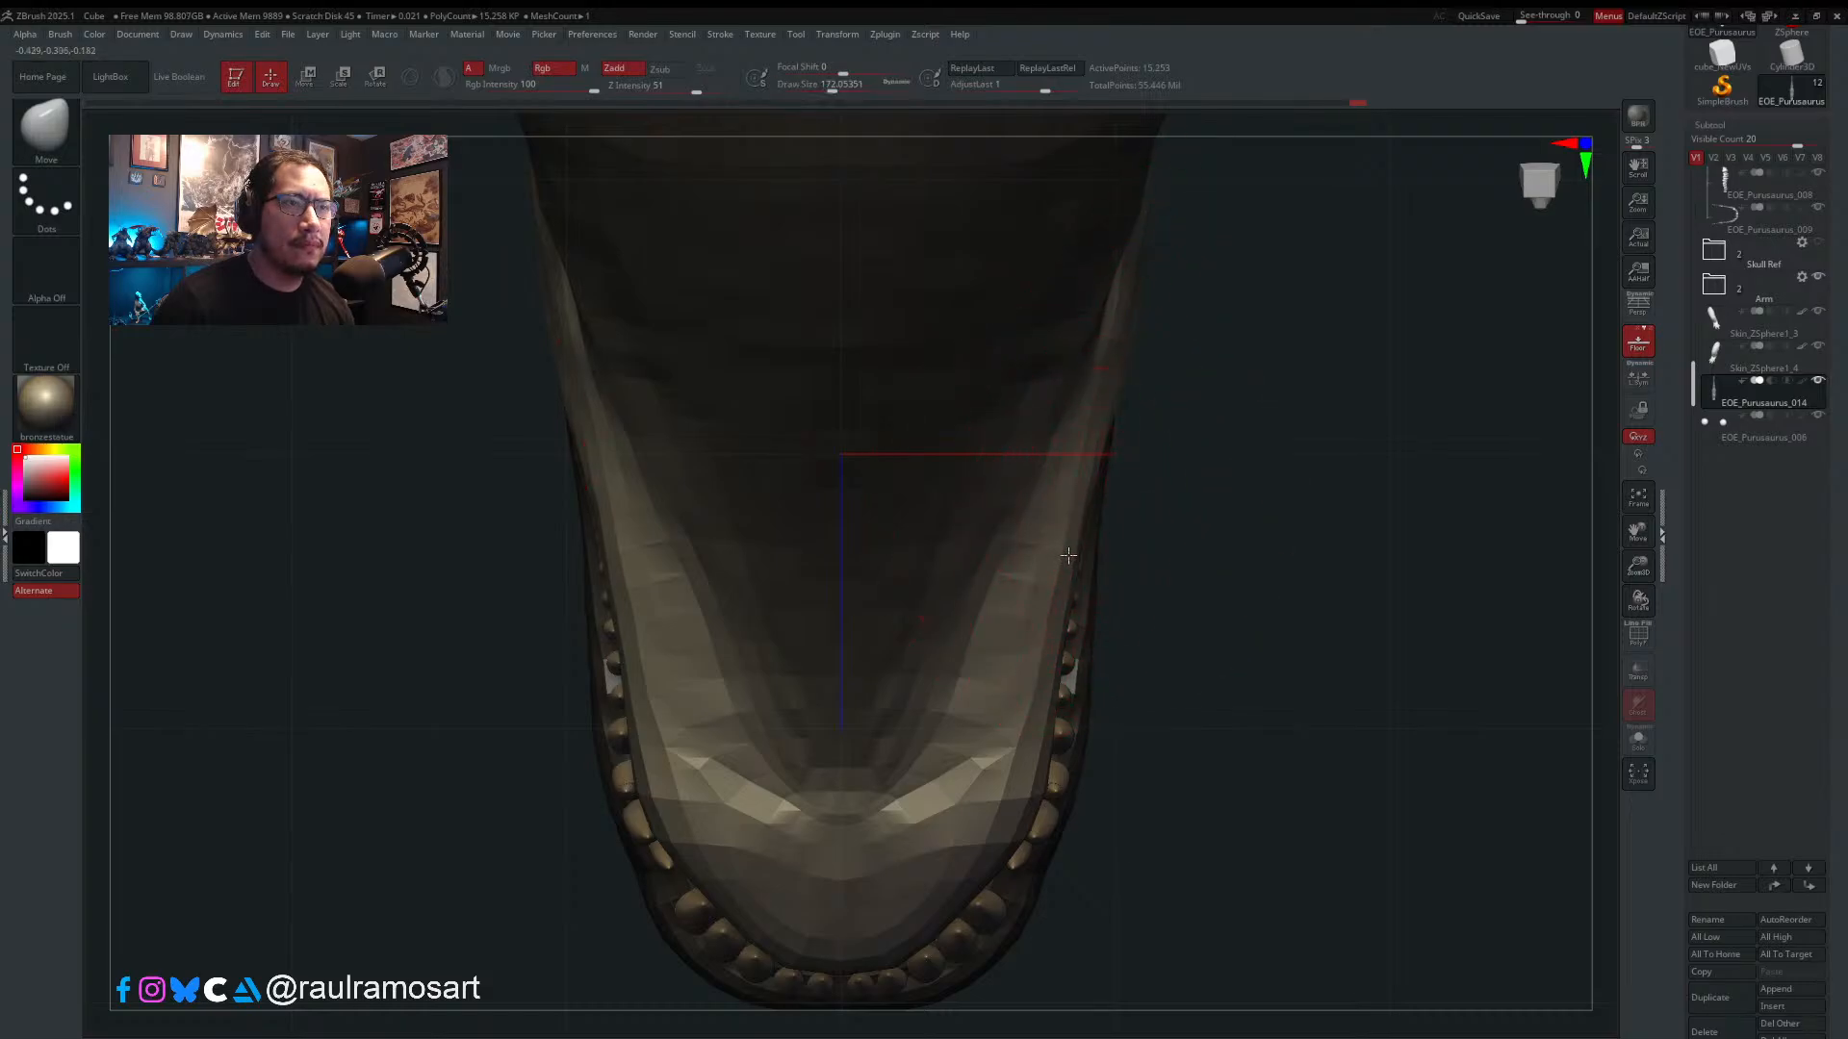
right_drag(1068, 555, 1280, 528)
ctrl+right_drag(1076, 519, 982, 414)
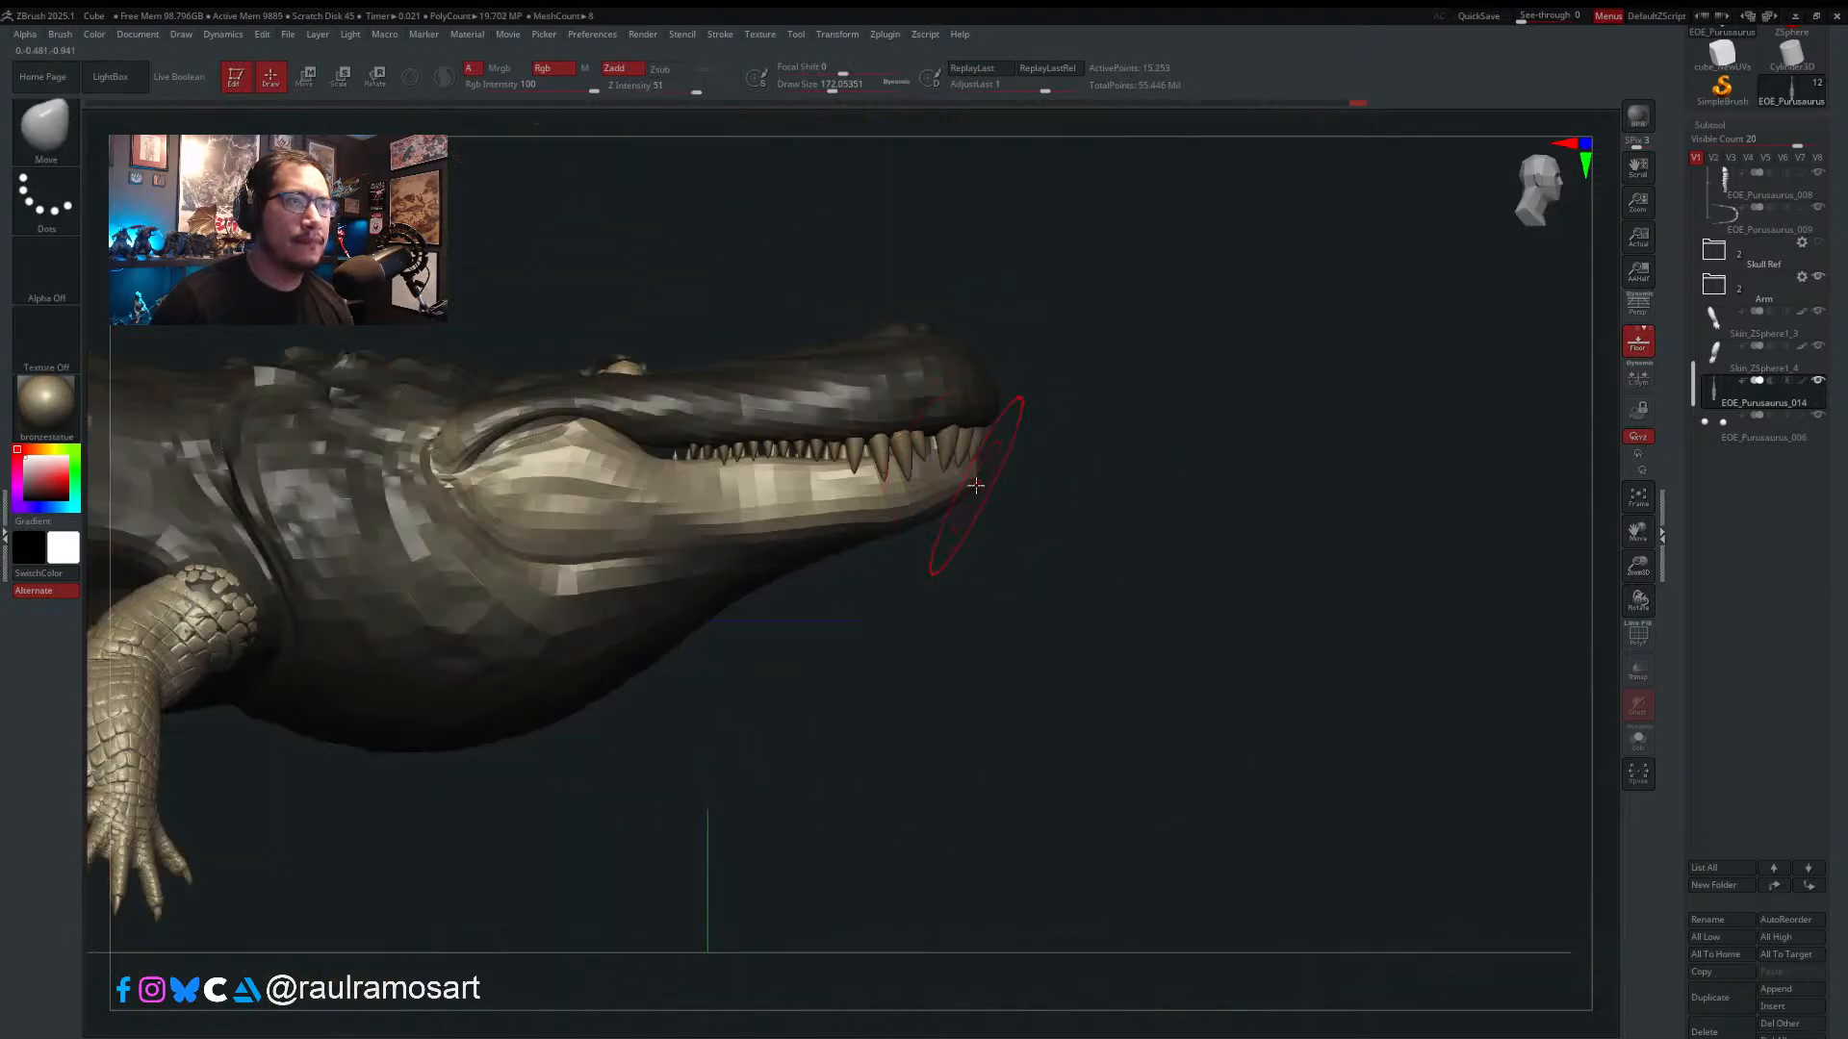
- Switch to the ClayBuildup brush with a draw size of about 49 for work around the back of the jaw
scroll(964, 480, up, 3)
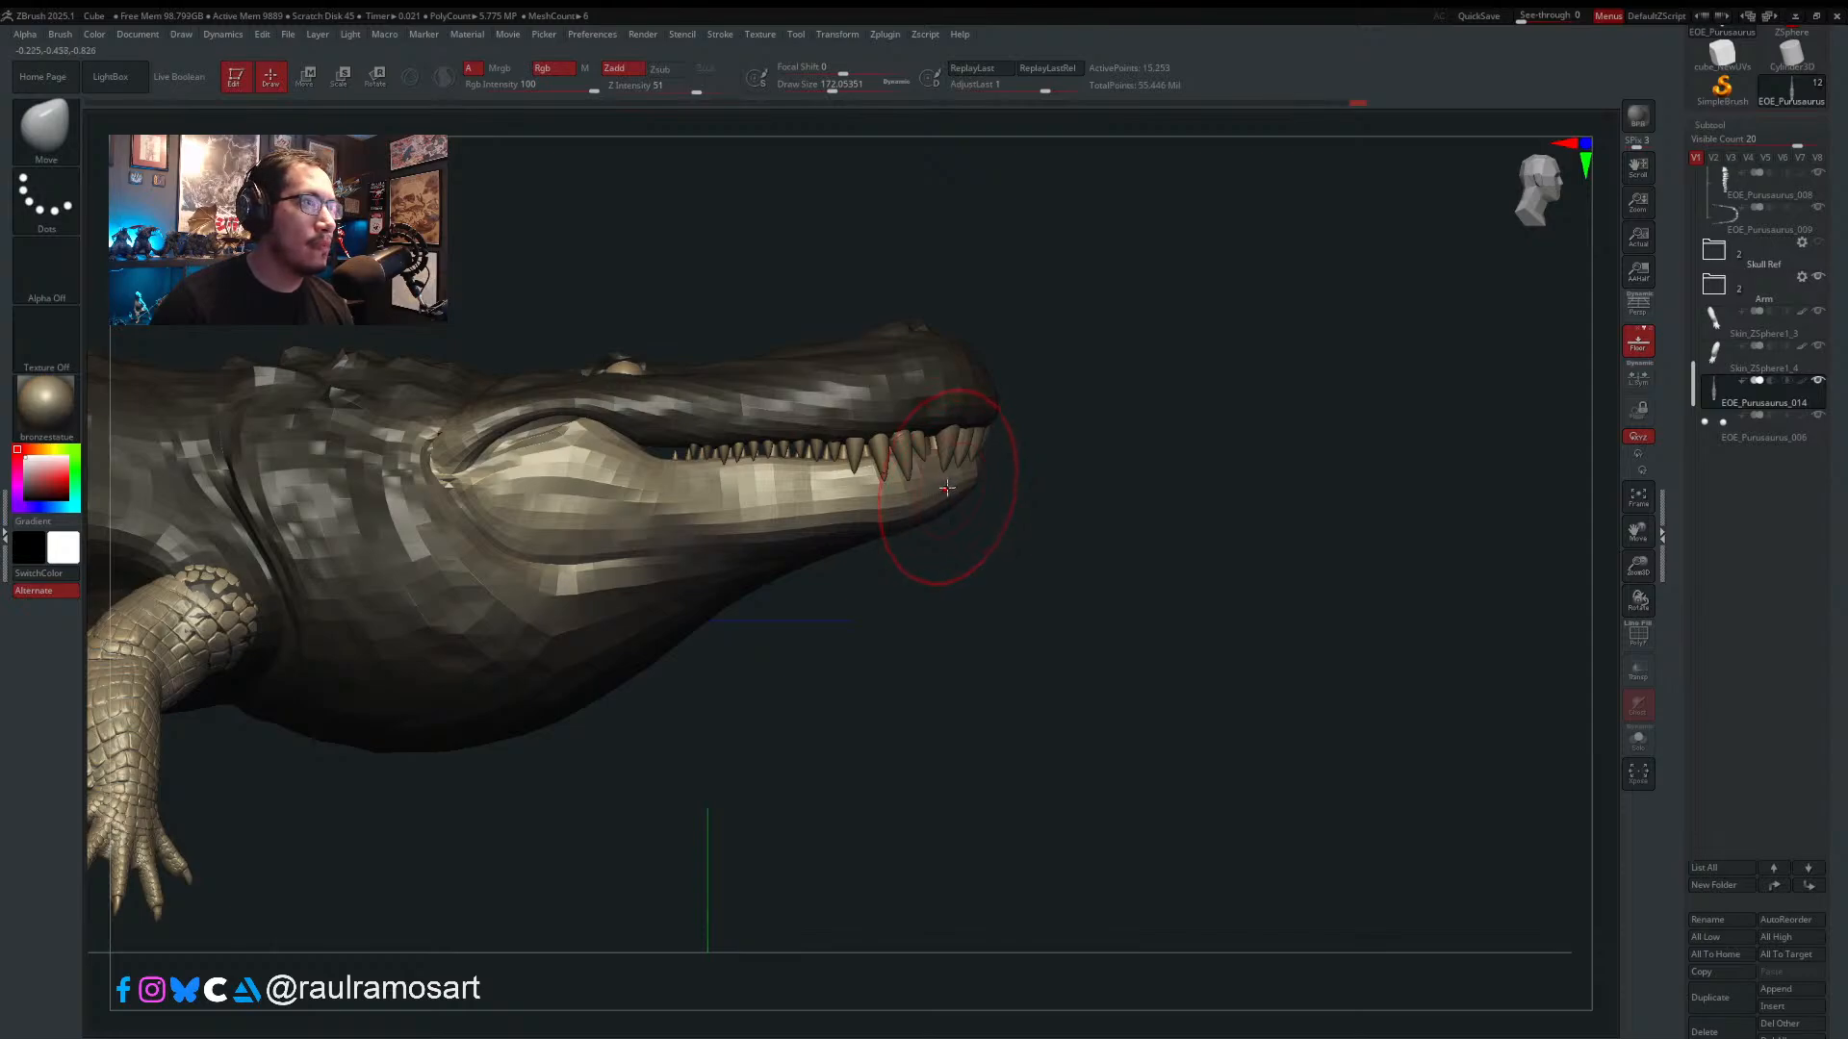
right_drag(944, 489, 856, 516)
alt+right_drag(1415, 479, 902, 489)
key(s)
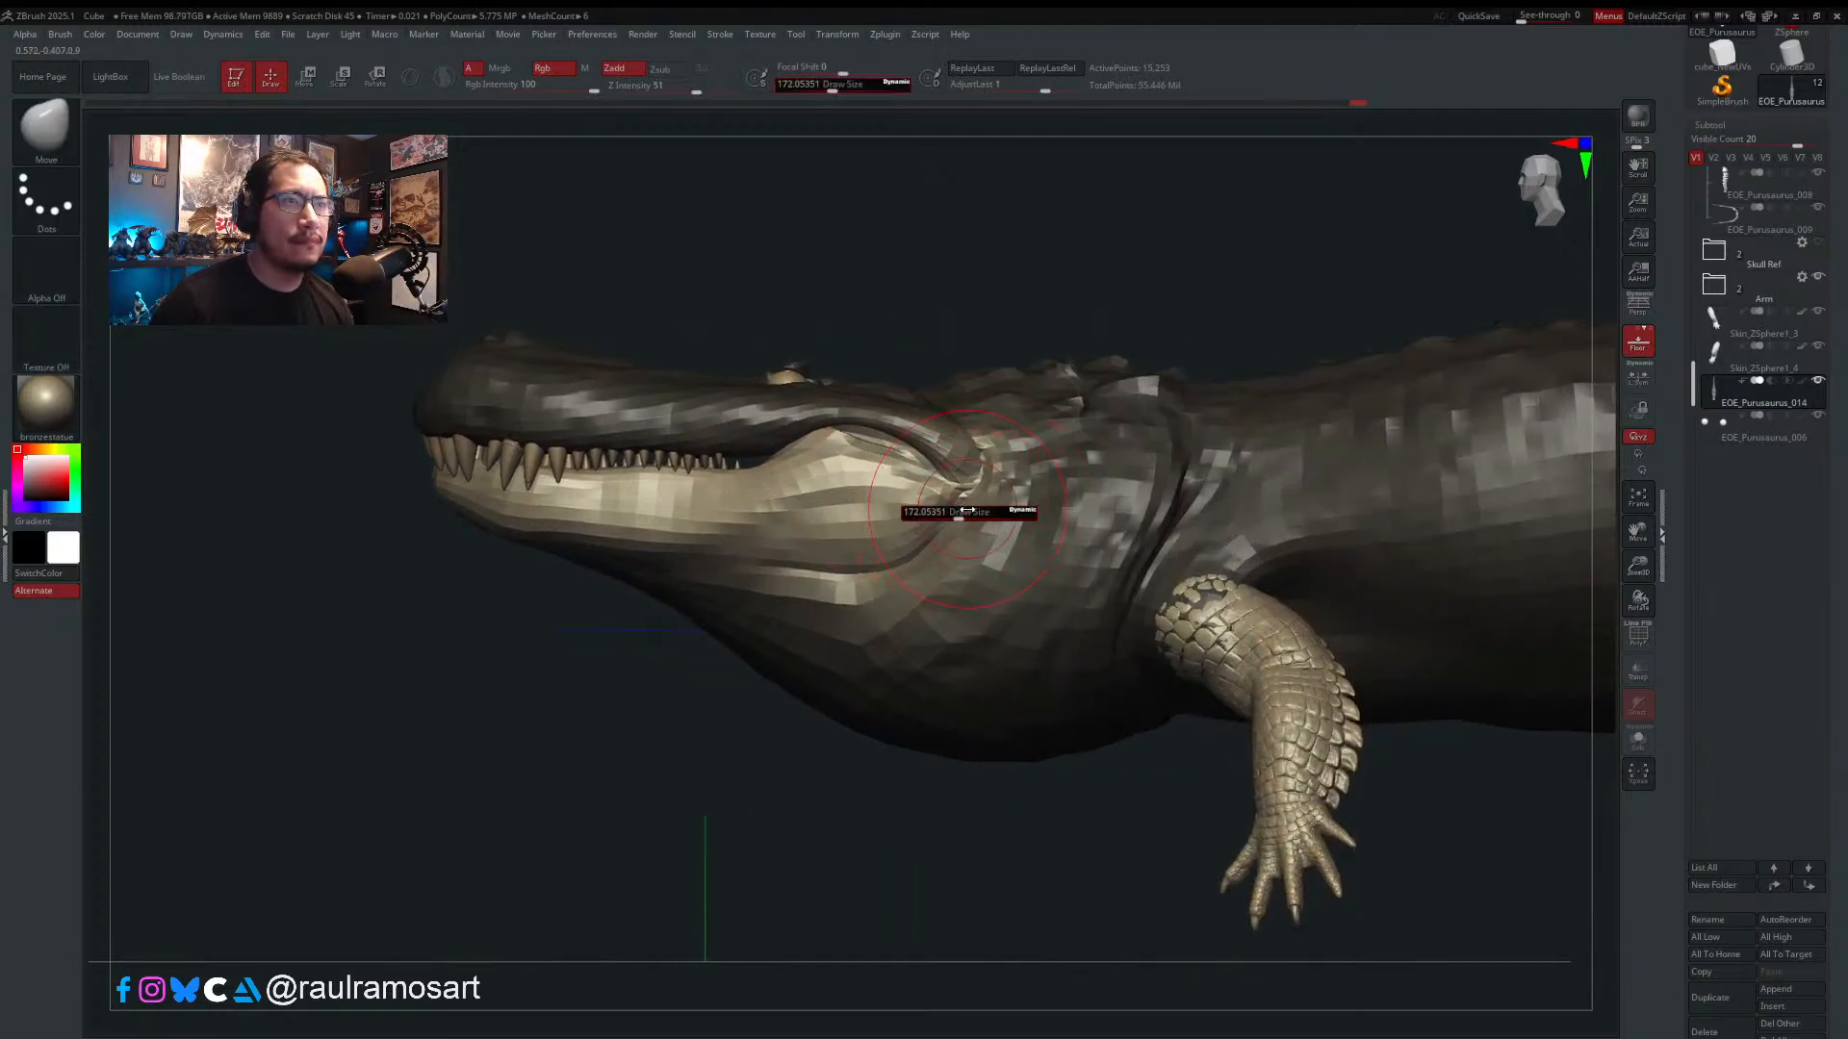
drag(967, 516, 941, 517)
key(b)
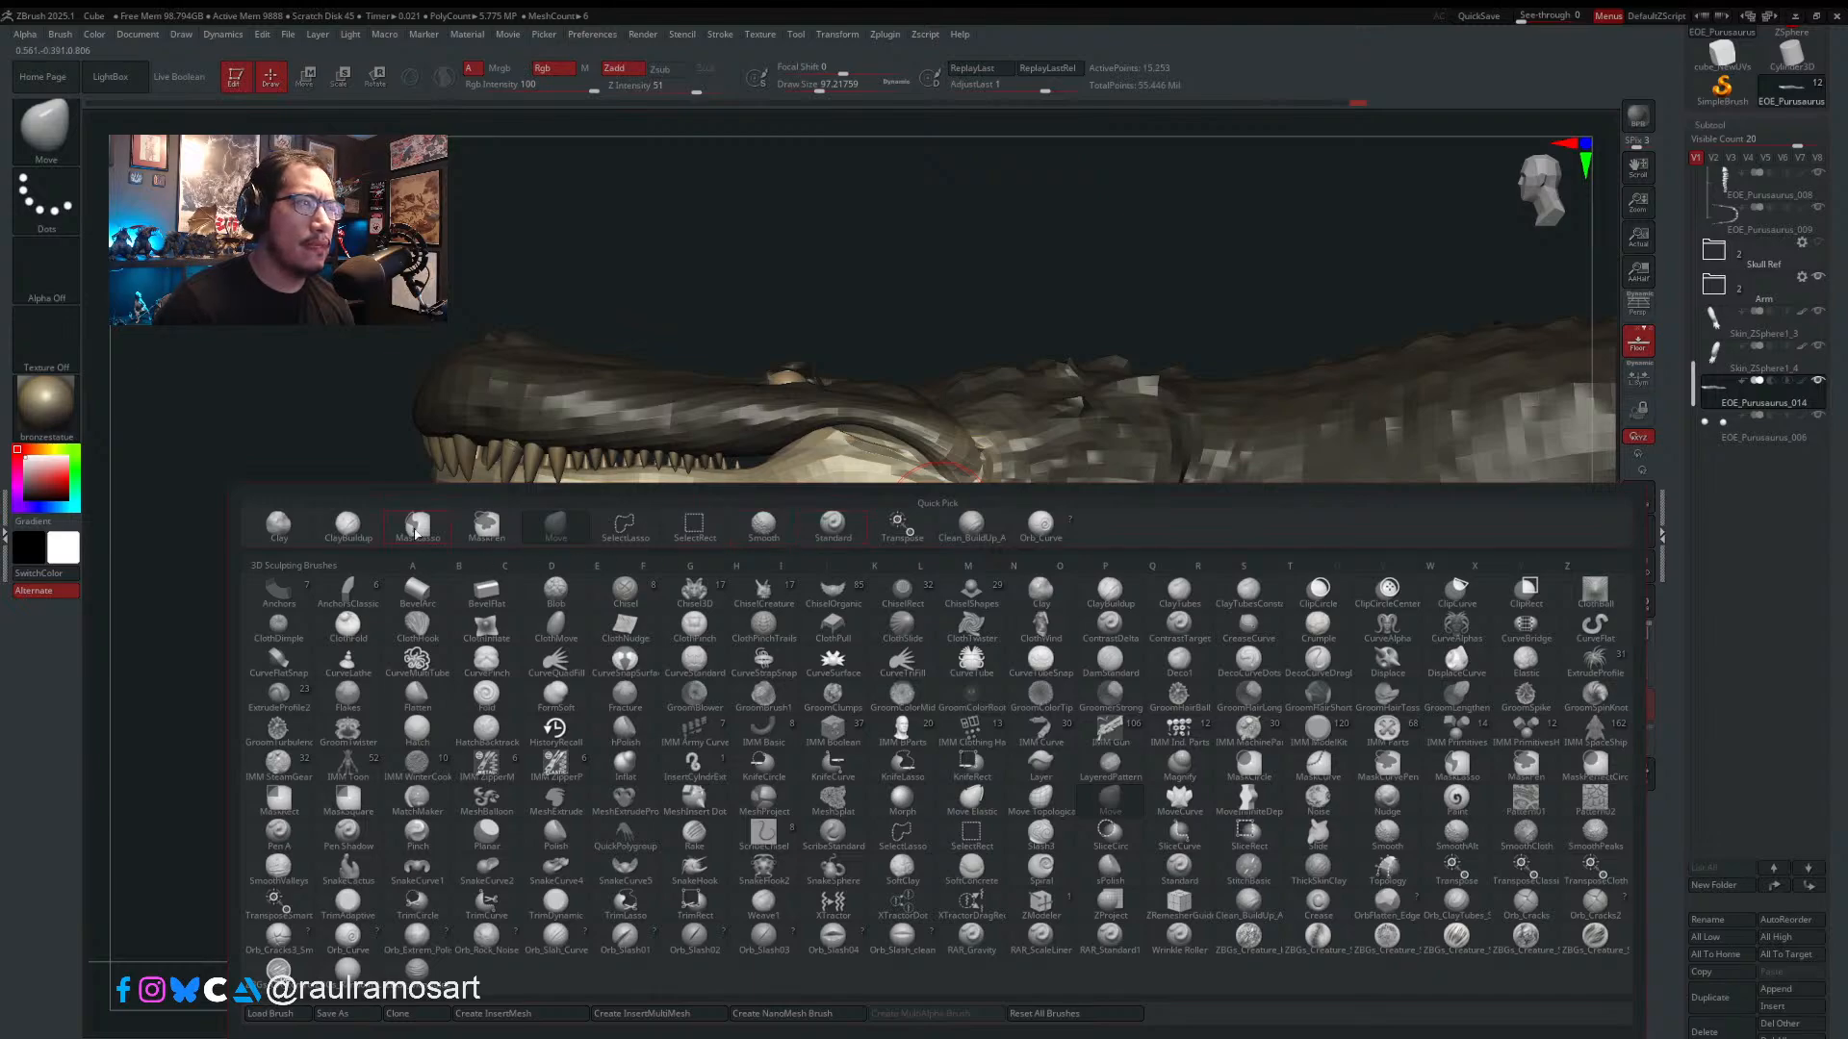
click(355, 536)
key(s)
drag(967, 510, 959, 510)
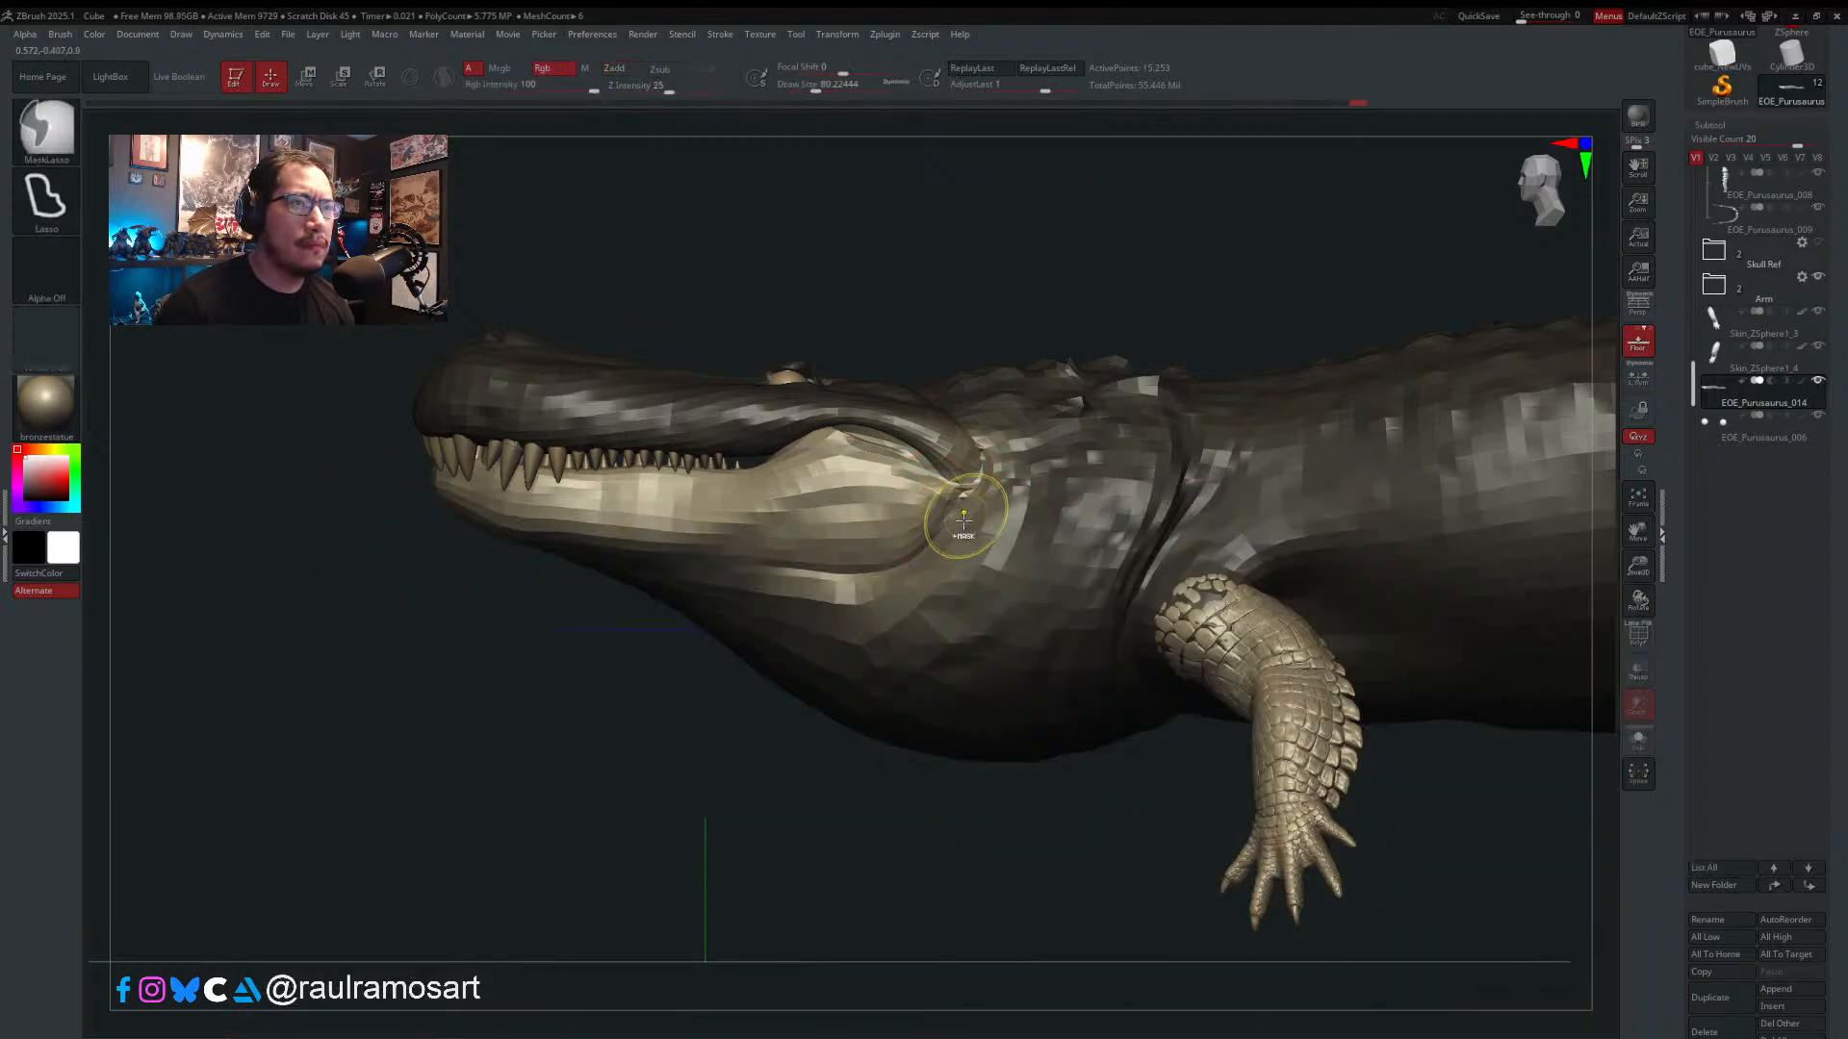
key(s)
drag(986, 480, 971, 479)
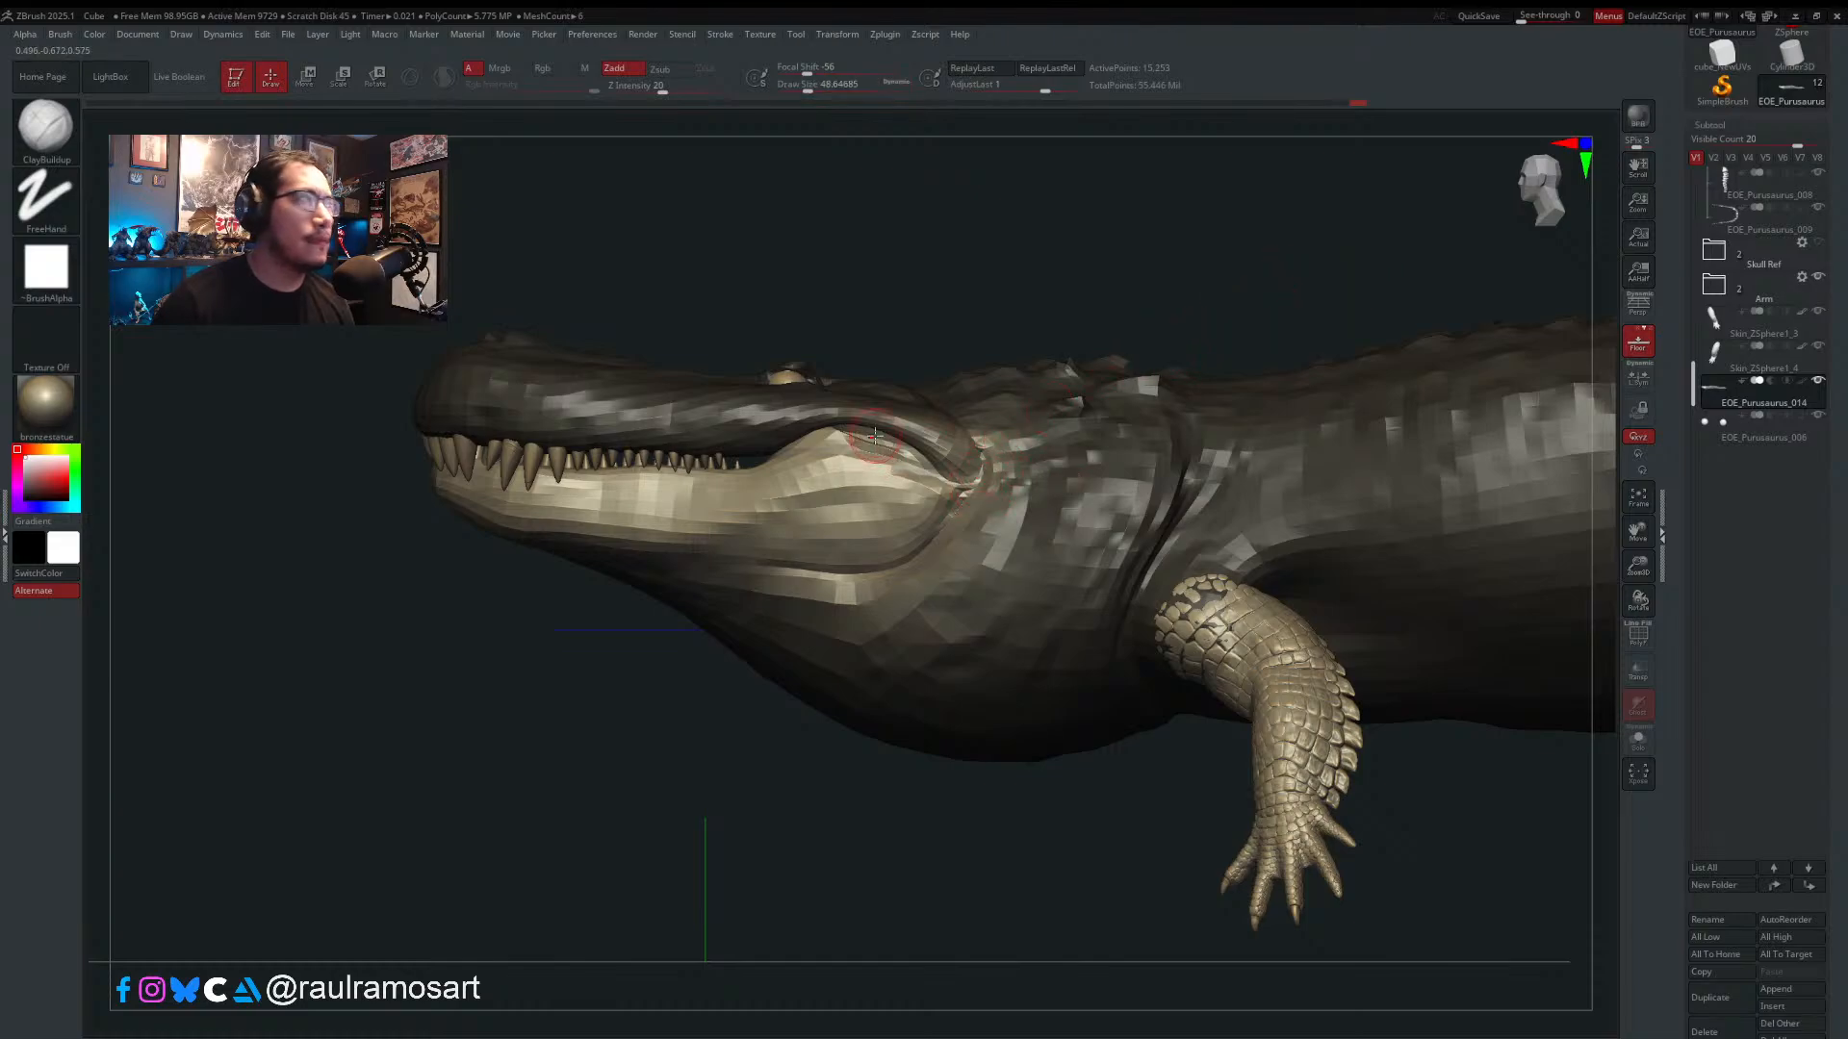
- Bring up the reference board and outline the rear end of the lower jaw in green on the side-view skull in figure B
right_drag(0, 520, 930, 483)
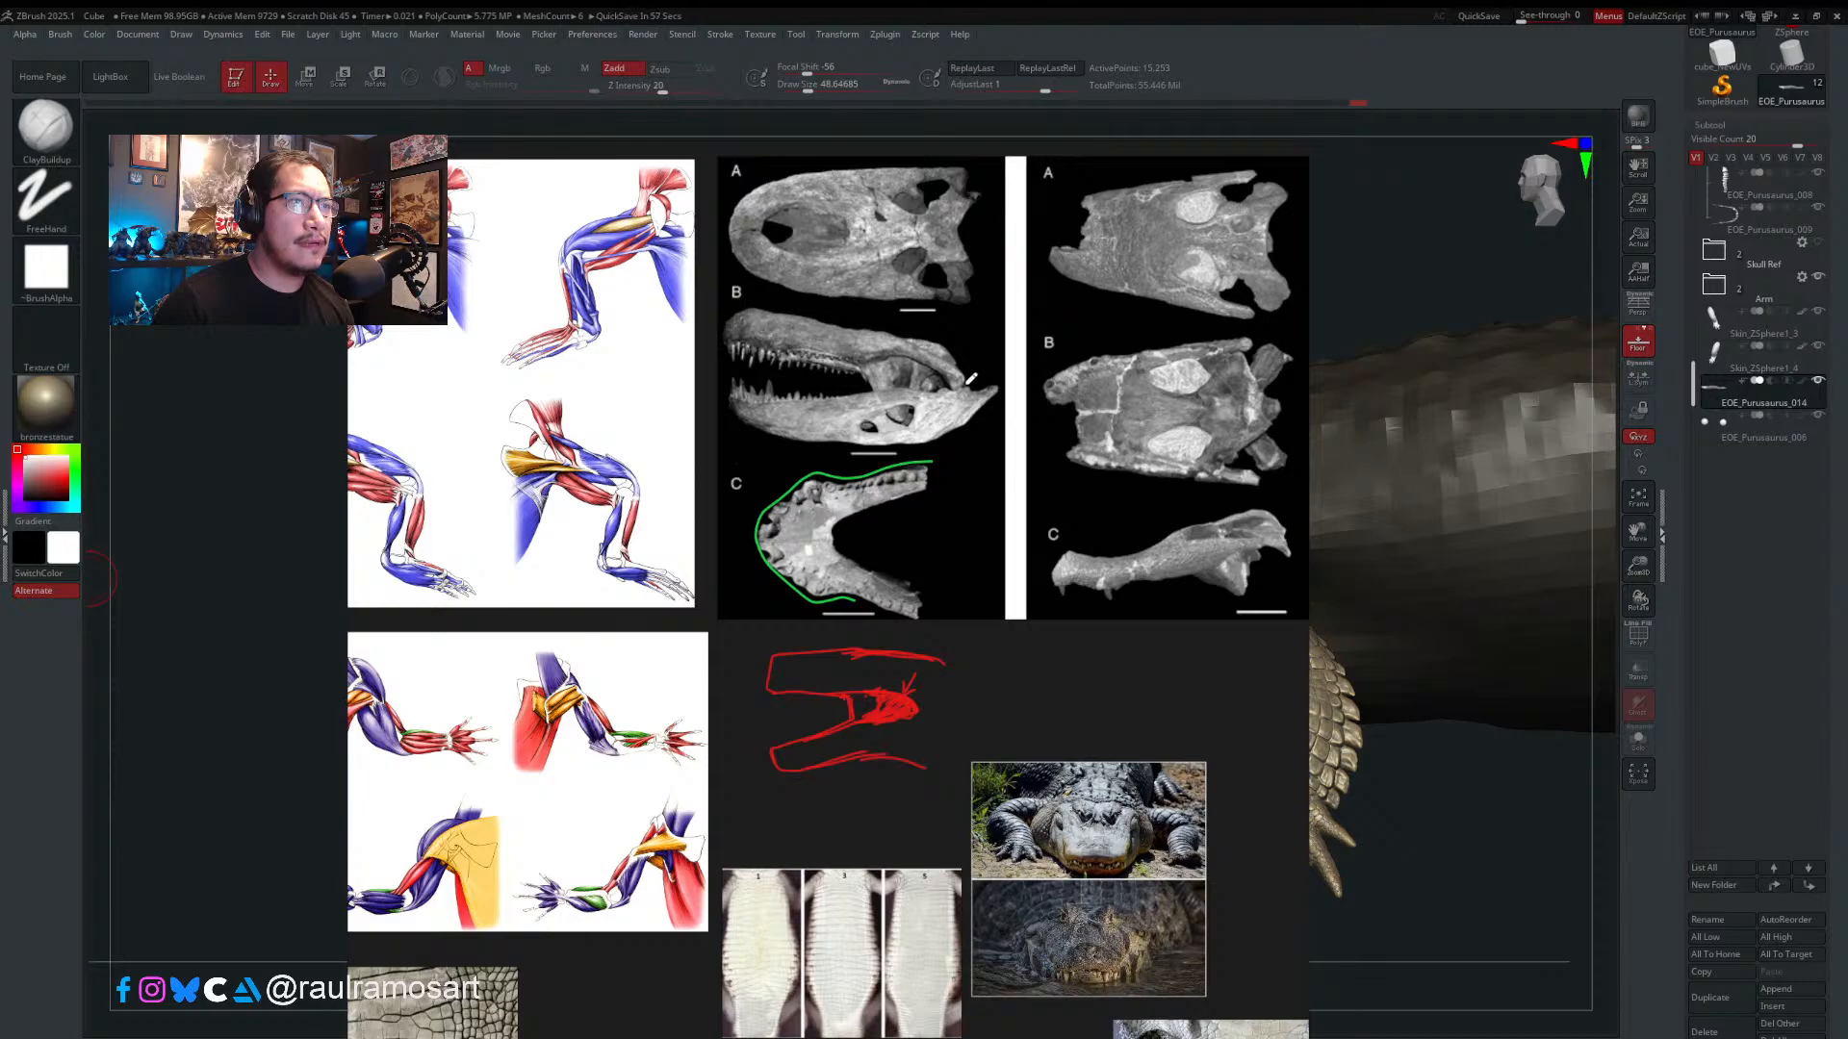
drag(979, 412, 946, 436)
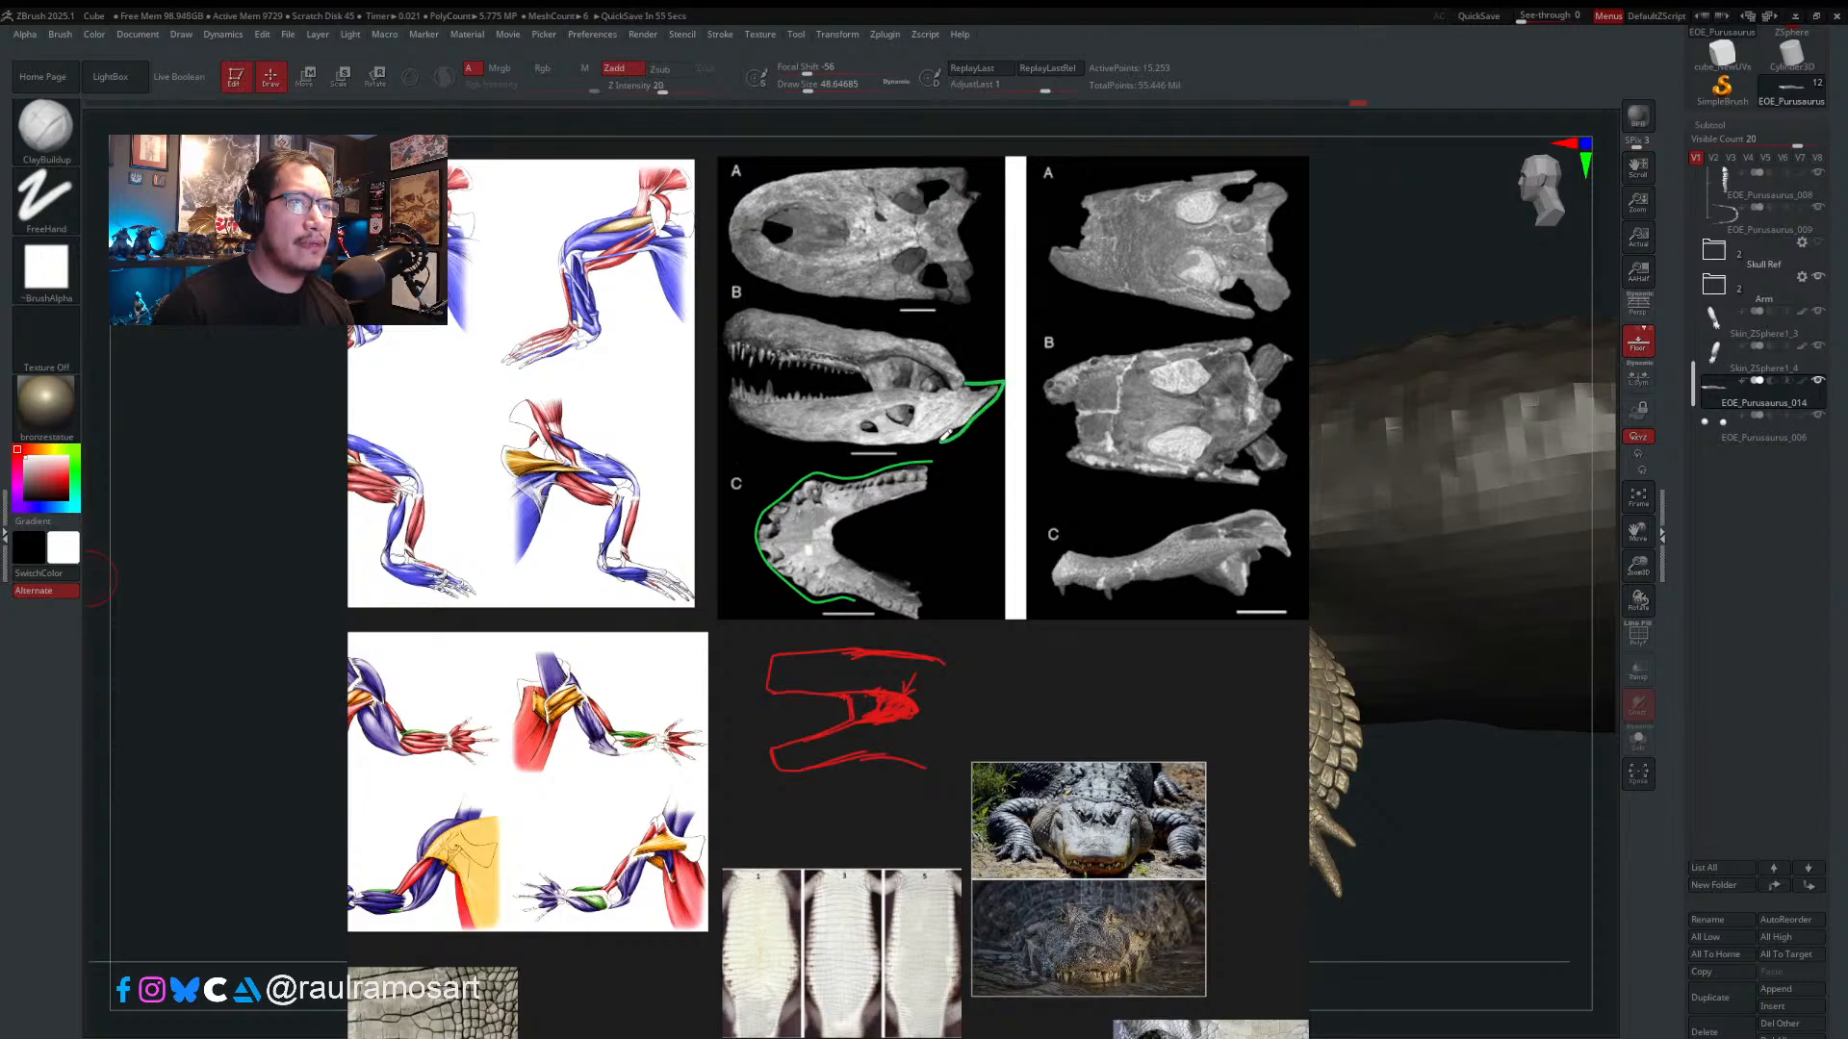
- Sketch green guide lines across the skull's rear end and beneath the jaw in figure B, and return to the sculpt
drag(951, 341, 1008, 379)
mouse_move(953, 342)
mouse_down()
mouse_move(1001, 373)
mouse_move(979, 337)
mouse_up()
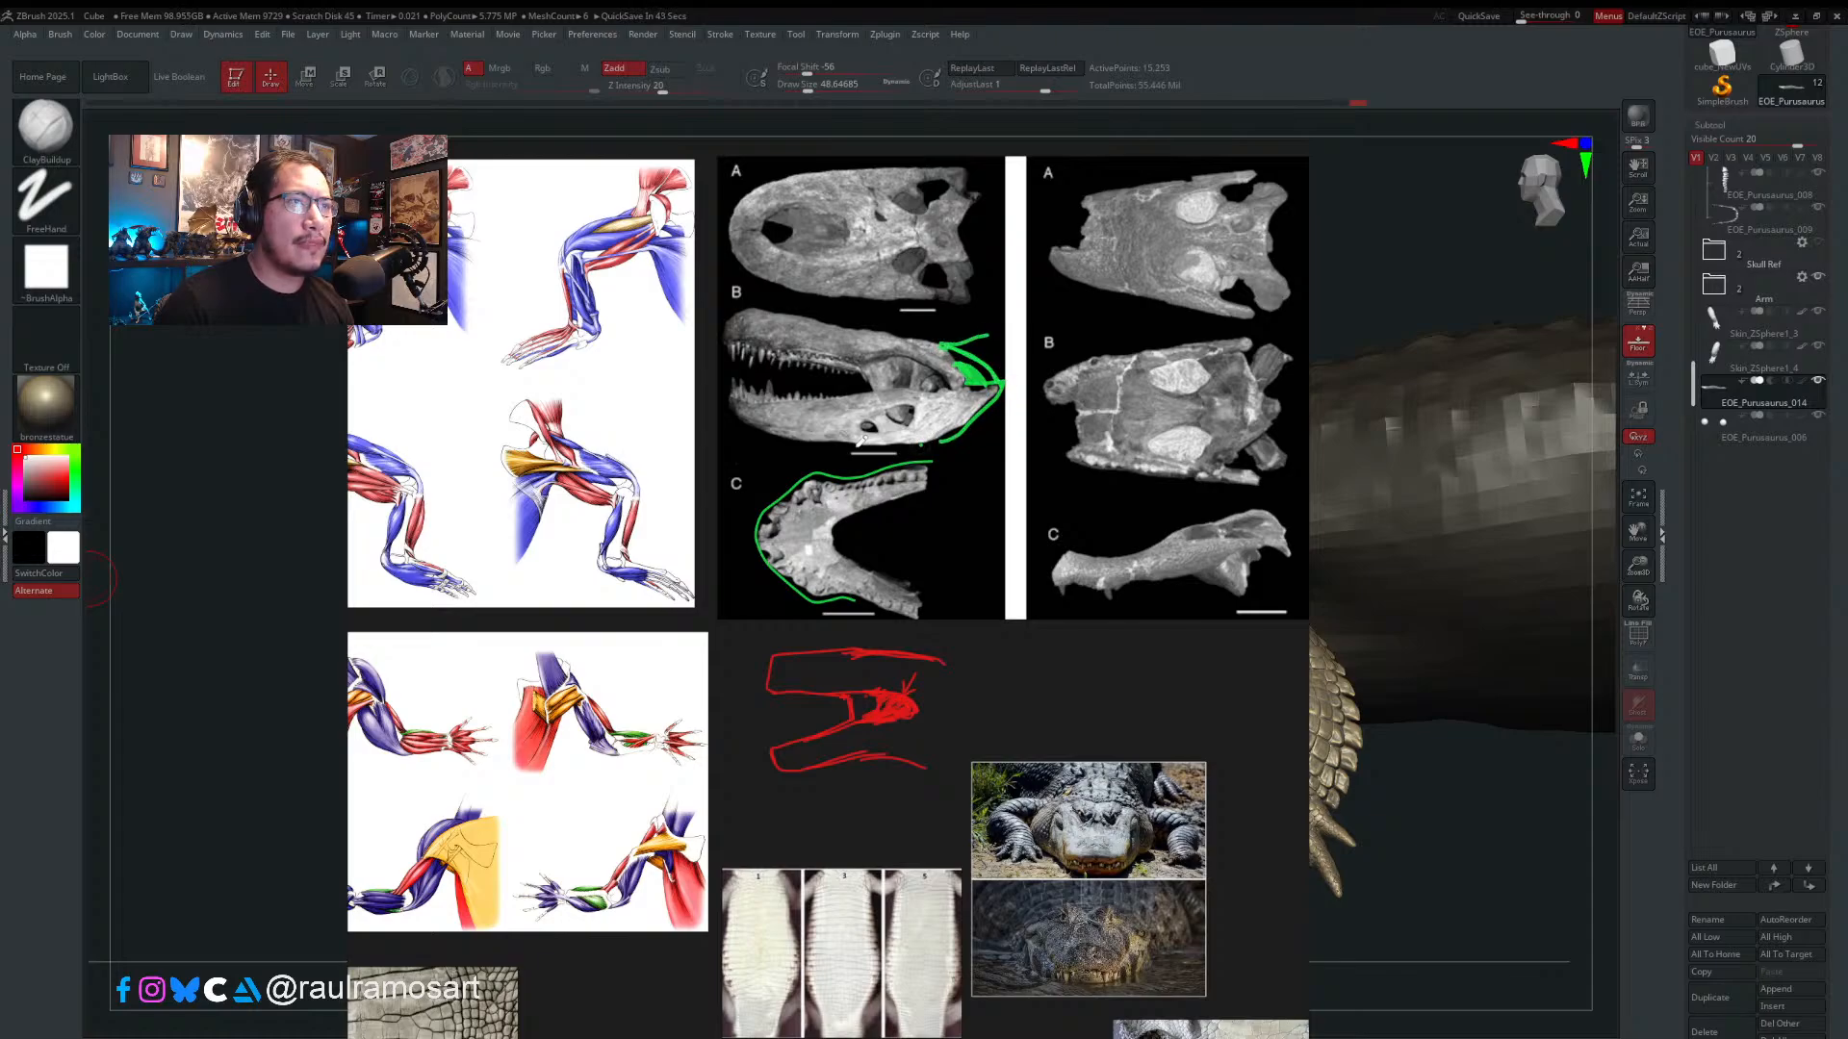
drag(791, 441, 979, 468)
key(ctrl+z)
drag(801, 441, 1008, 474)
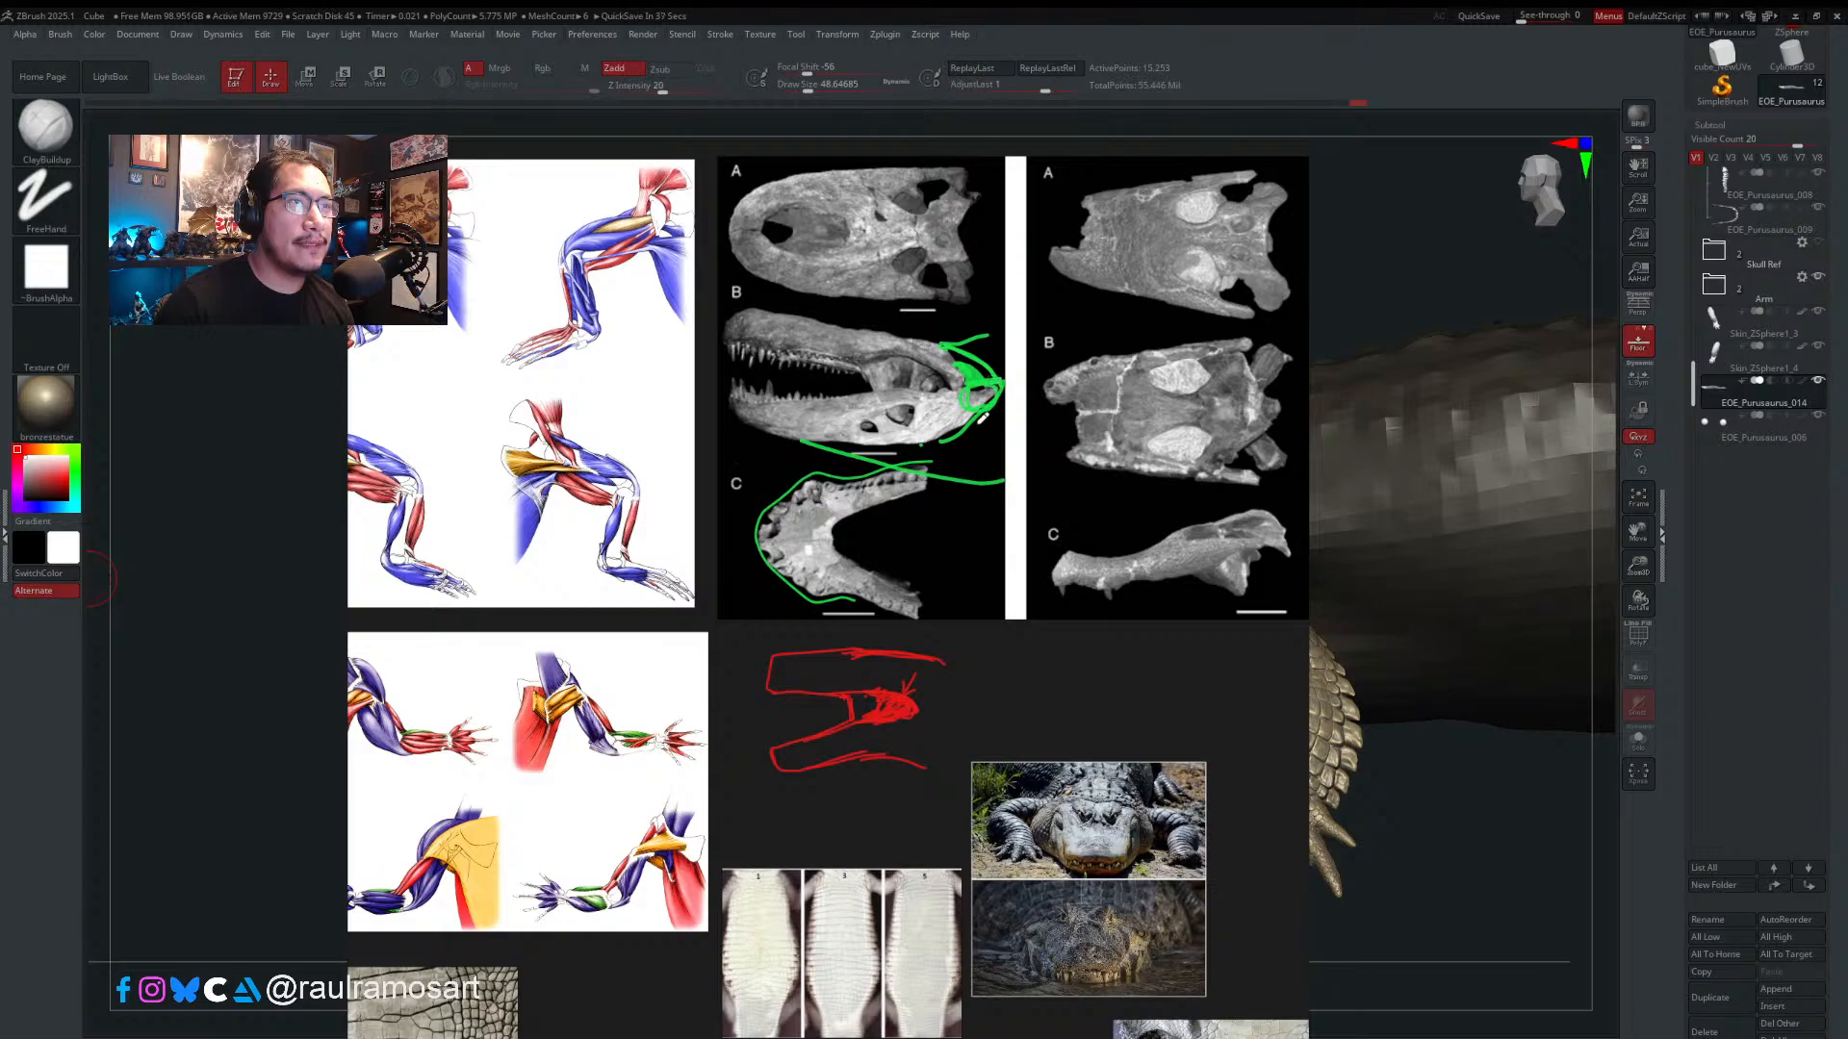
right_drag(944, 416, 0, 429)
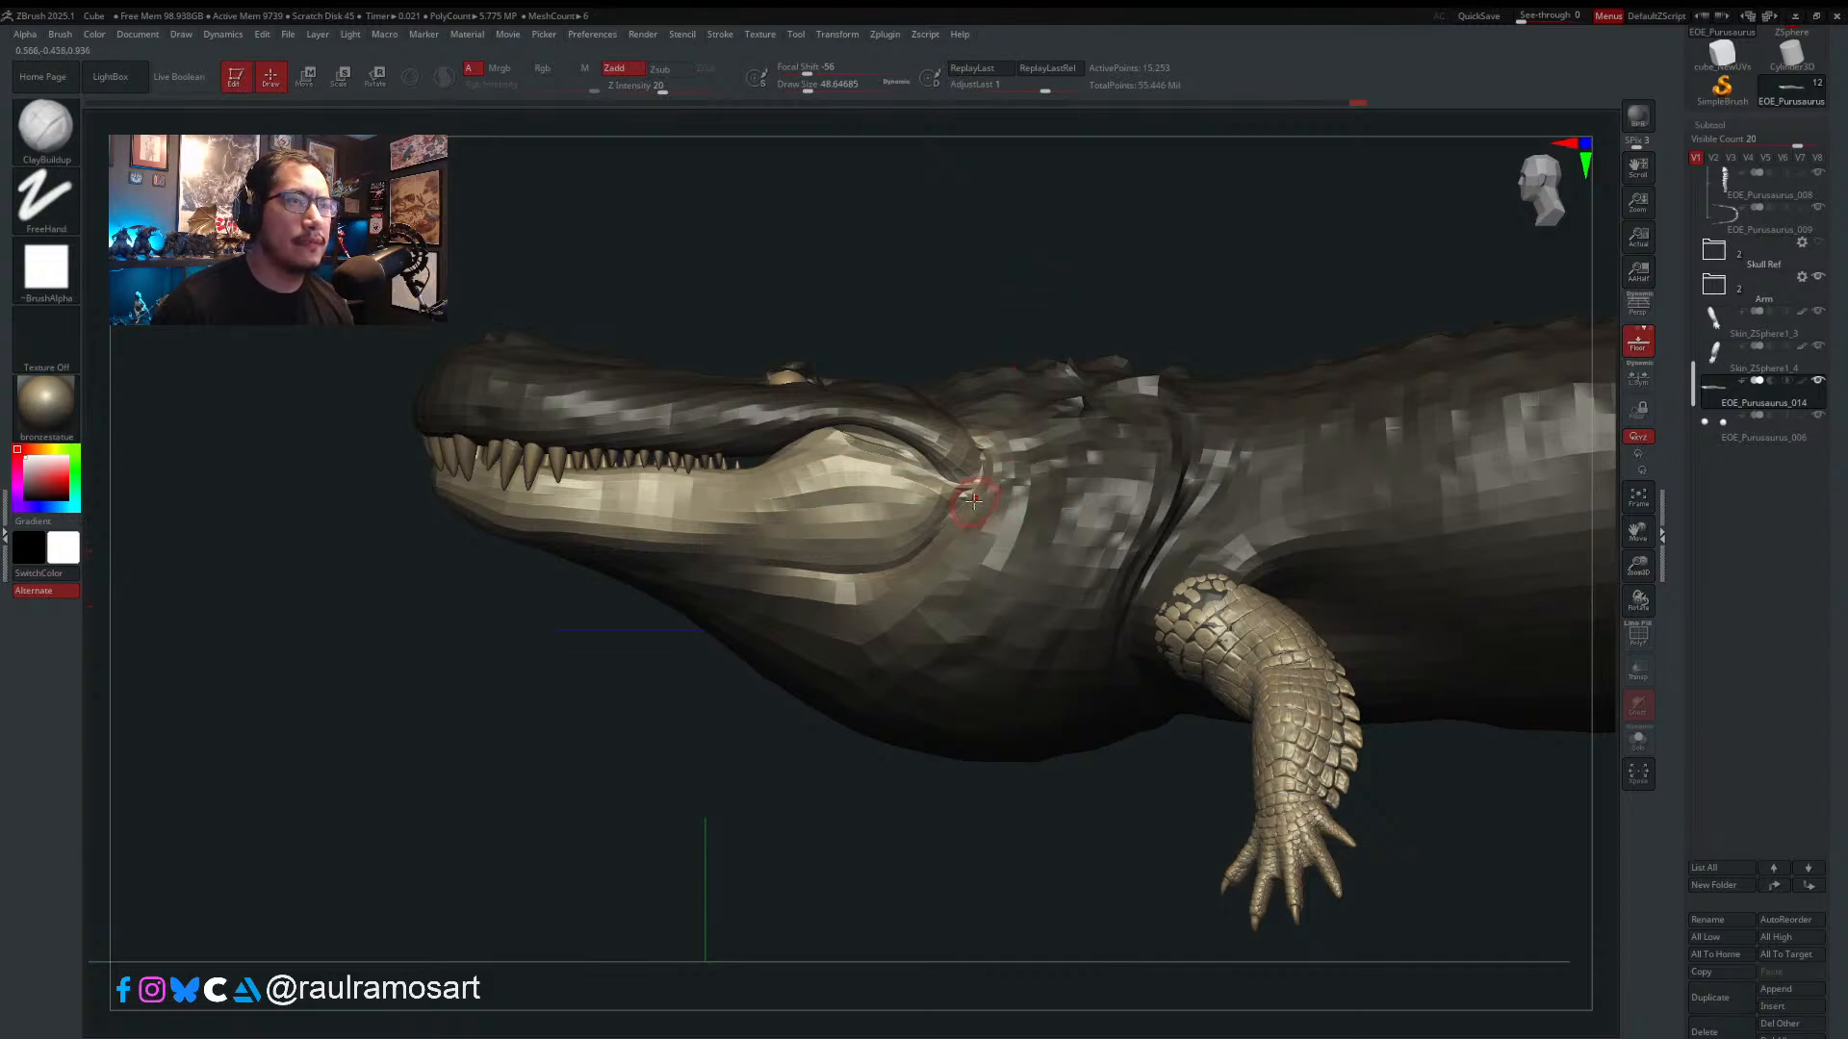
- Examine the rear of the lower jaw and mouth corner from several angles, trying ClayBuildup draw sizes of about 65 and 49
mouse_move(973, 491)
right_down()
mouse_move(1107, 481)
mouse_move(991, 483)
right_up()
key(s)
drag(971, 482, 976, 482)
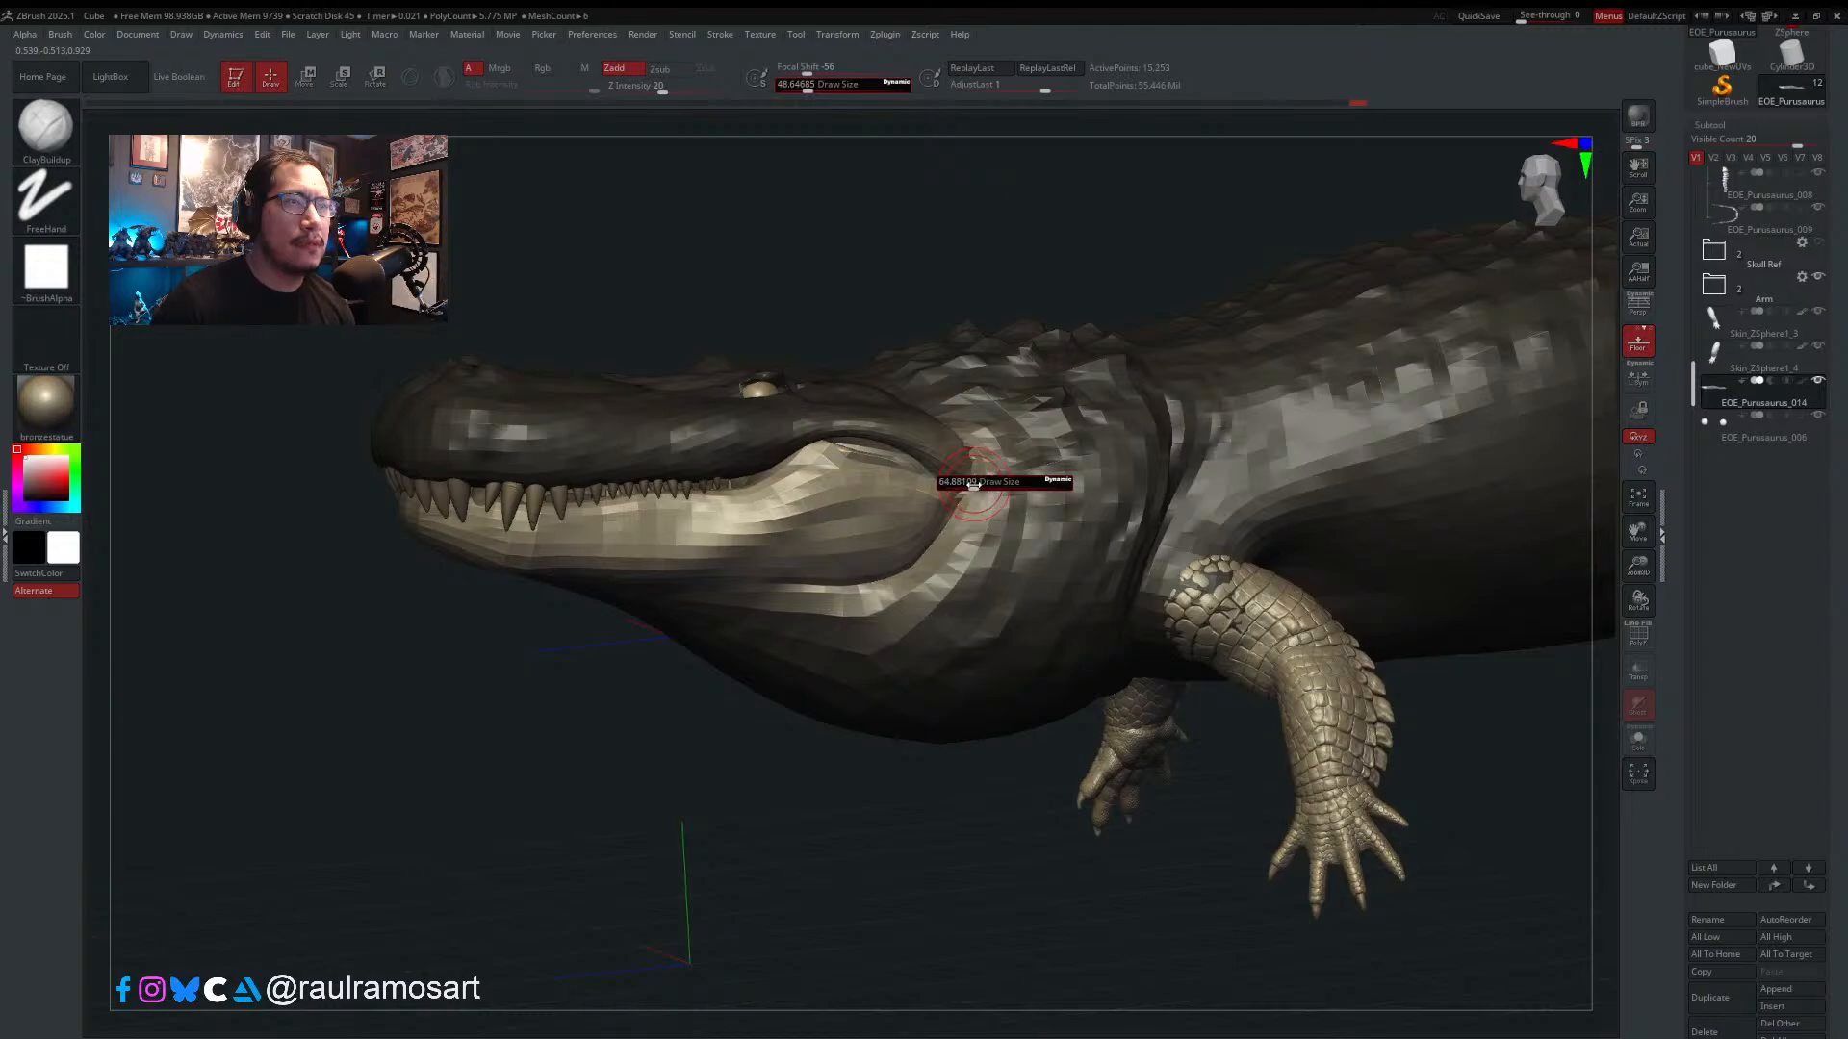
mouse_move(978, 482)
right_down()
mouse_move(1056, 503)
mouse_move(973, 484)
right_up()
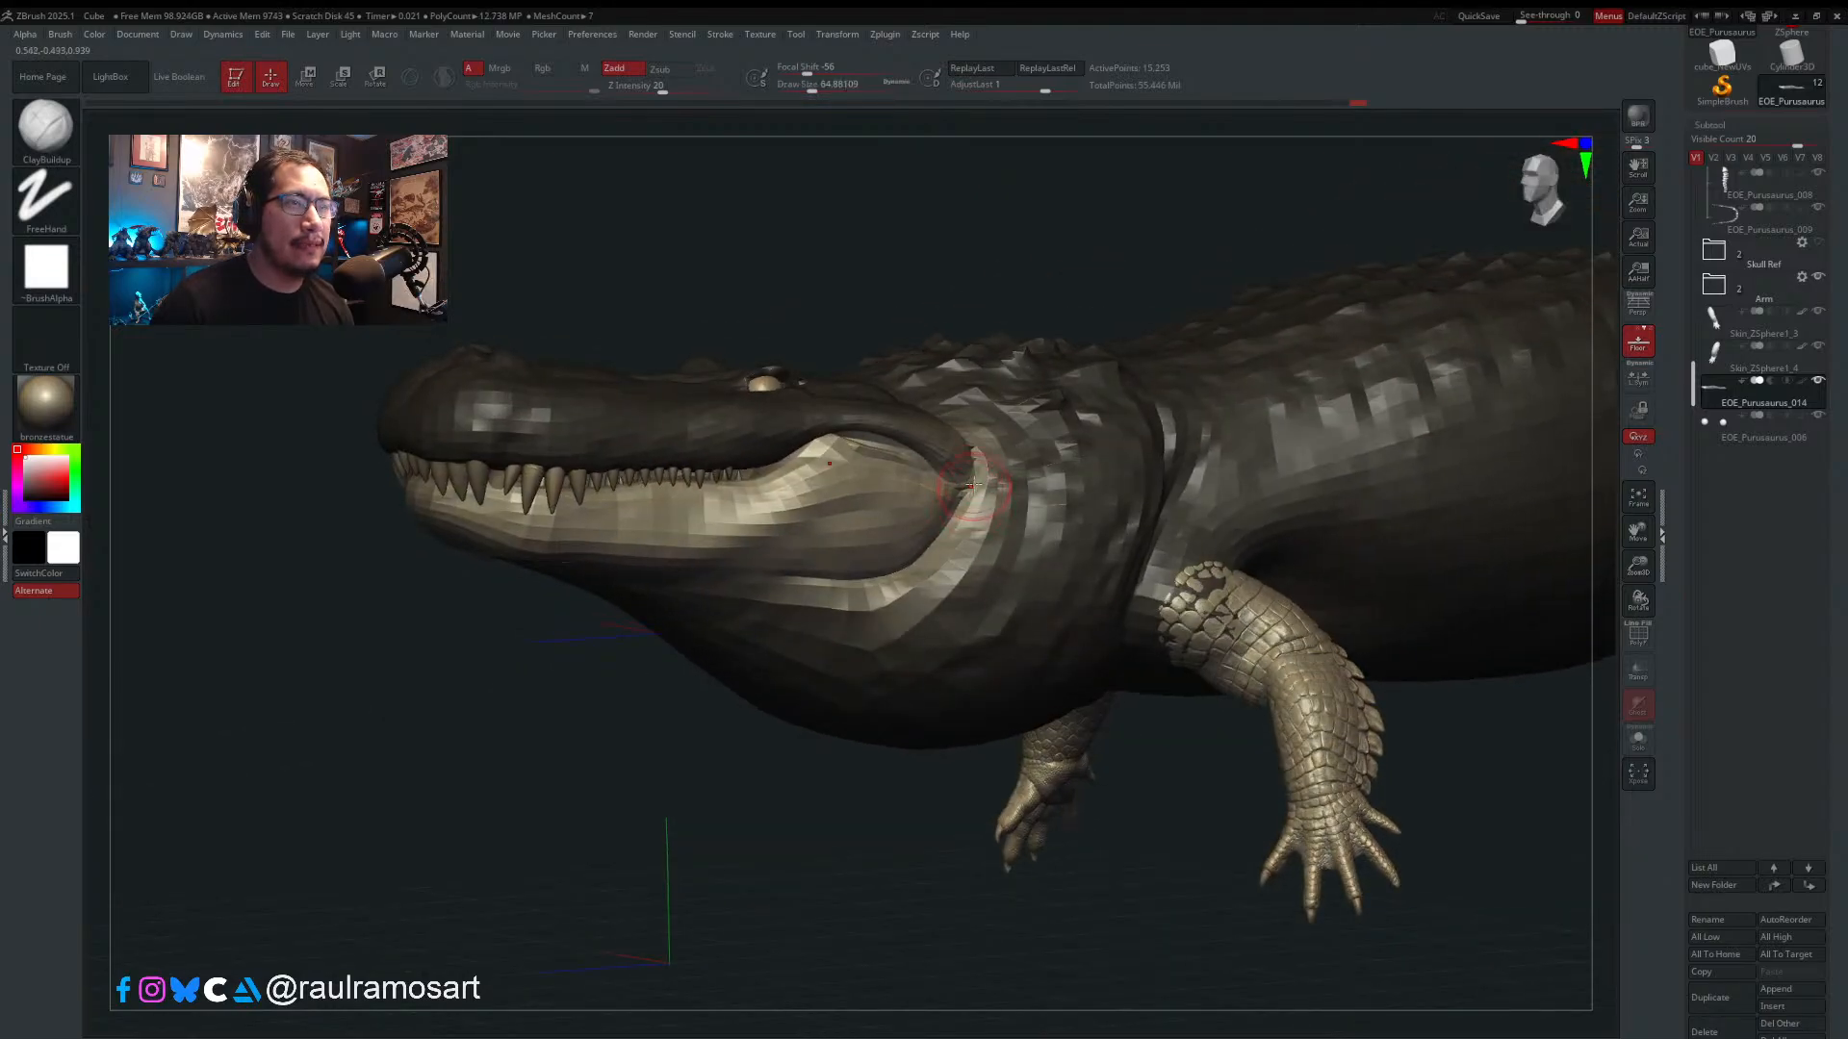
key(s)
drag(980, 489, 975, 489)
mouse_move(975, 489)
right_down()
mouse_move(914, 481)
mouse_move(948, 480)
right_up()
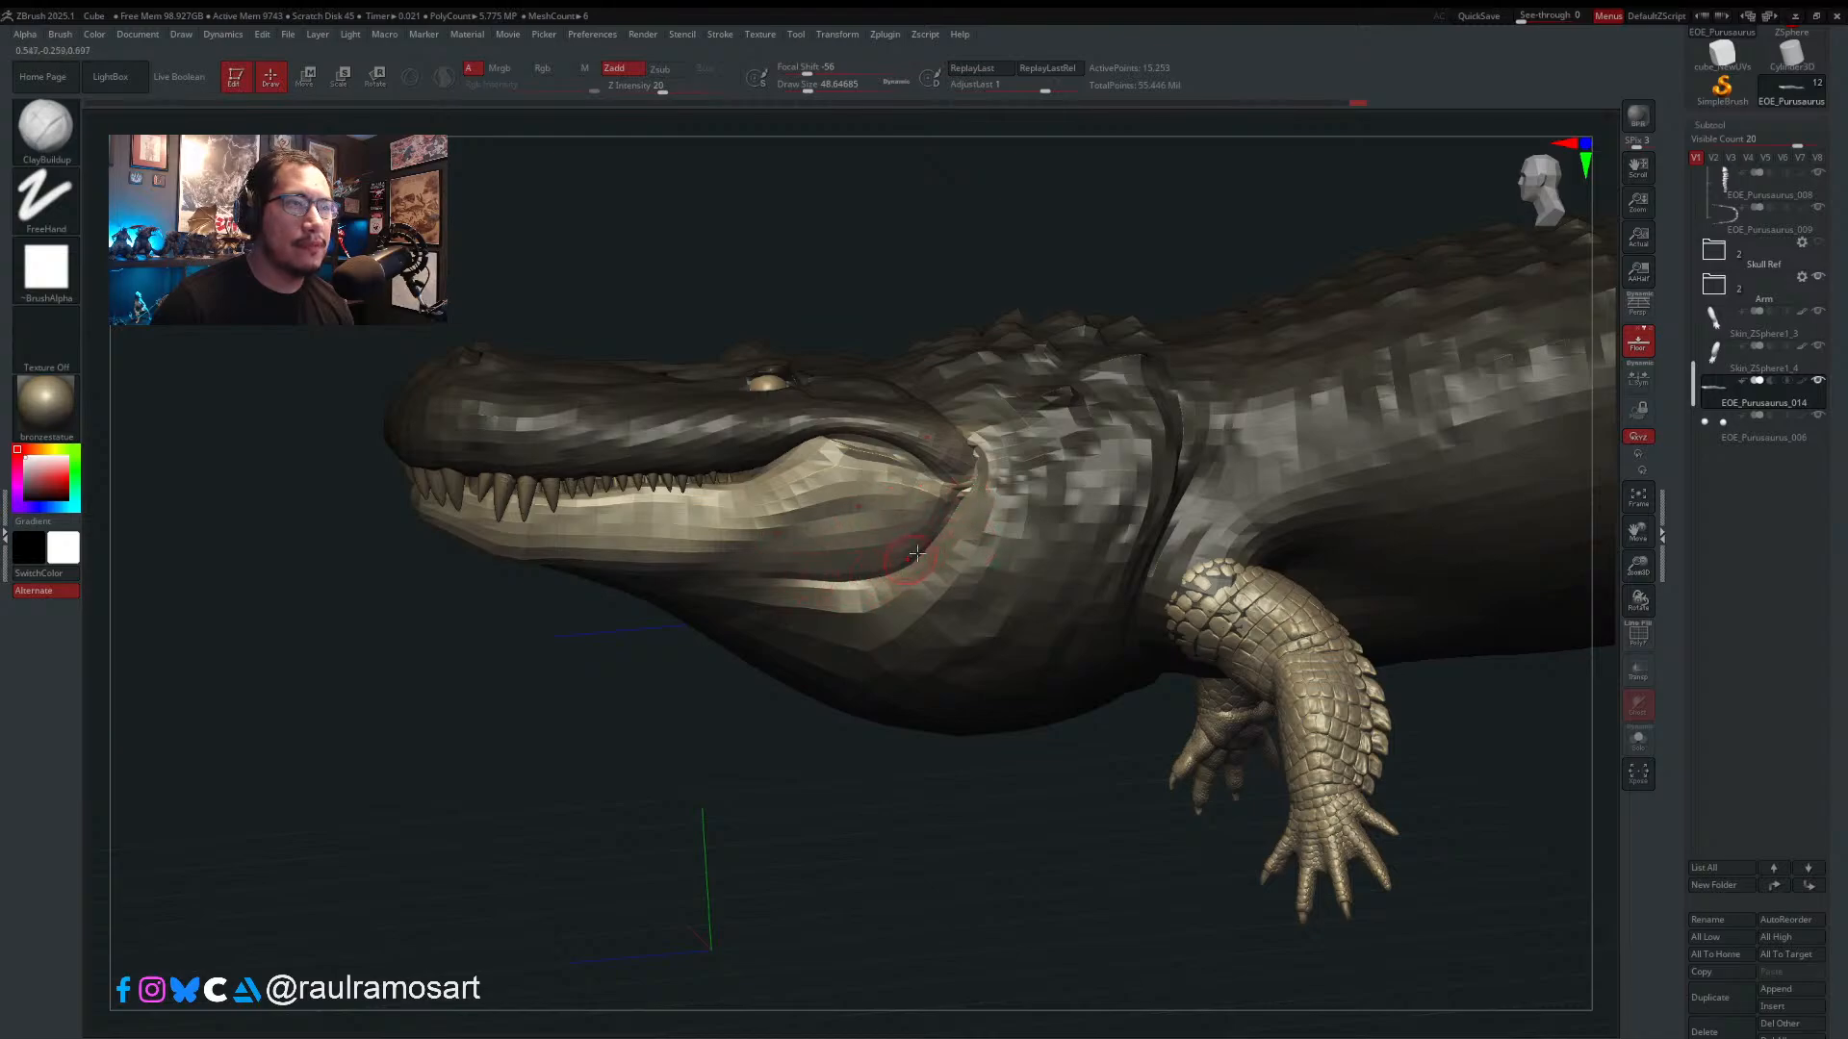
mouse_move(976, 514)
right_down()
mouse_move(942, 463)
mouse_move(969, 425)
mouse_move(1080, 371)
right_up()
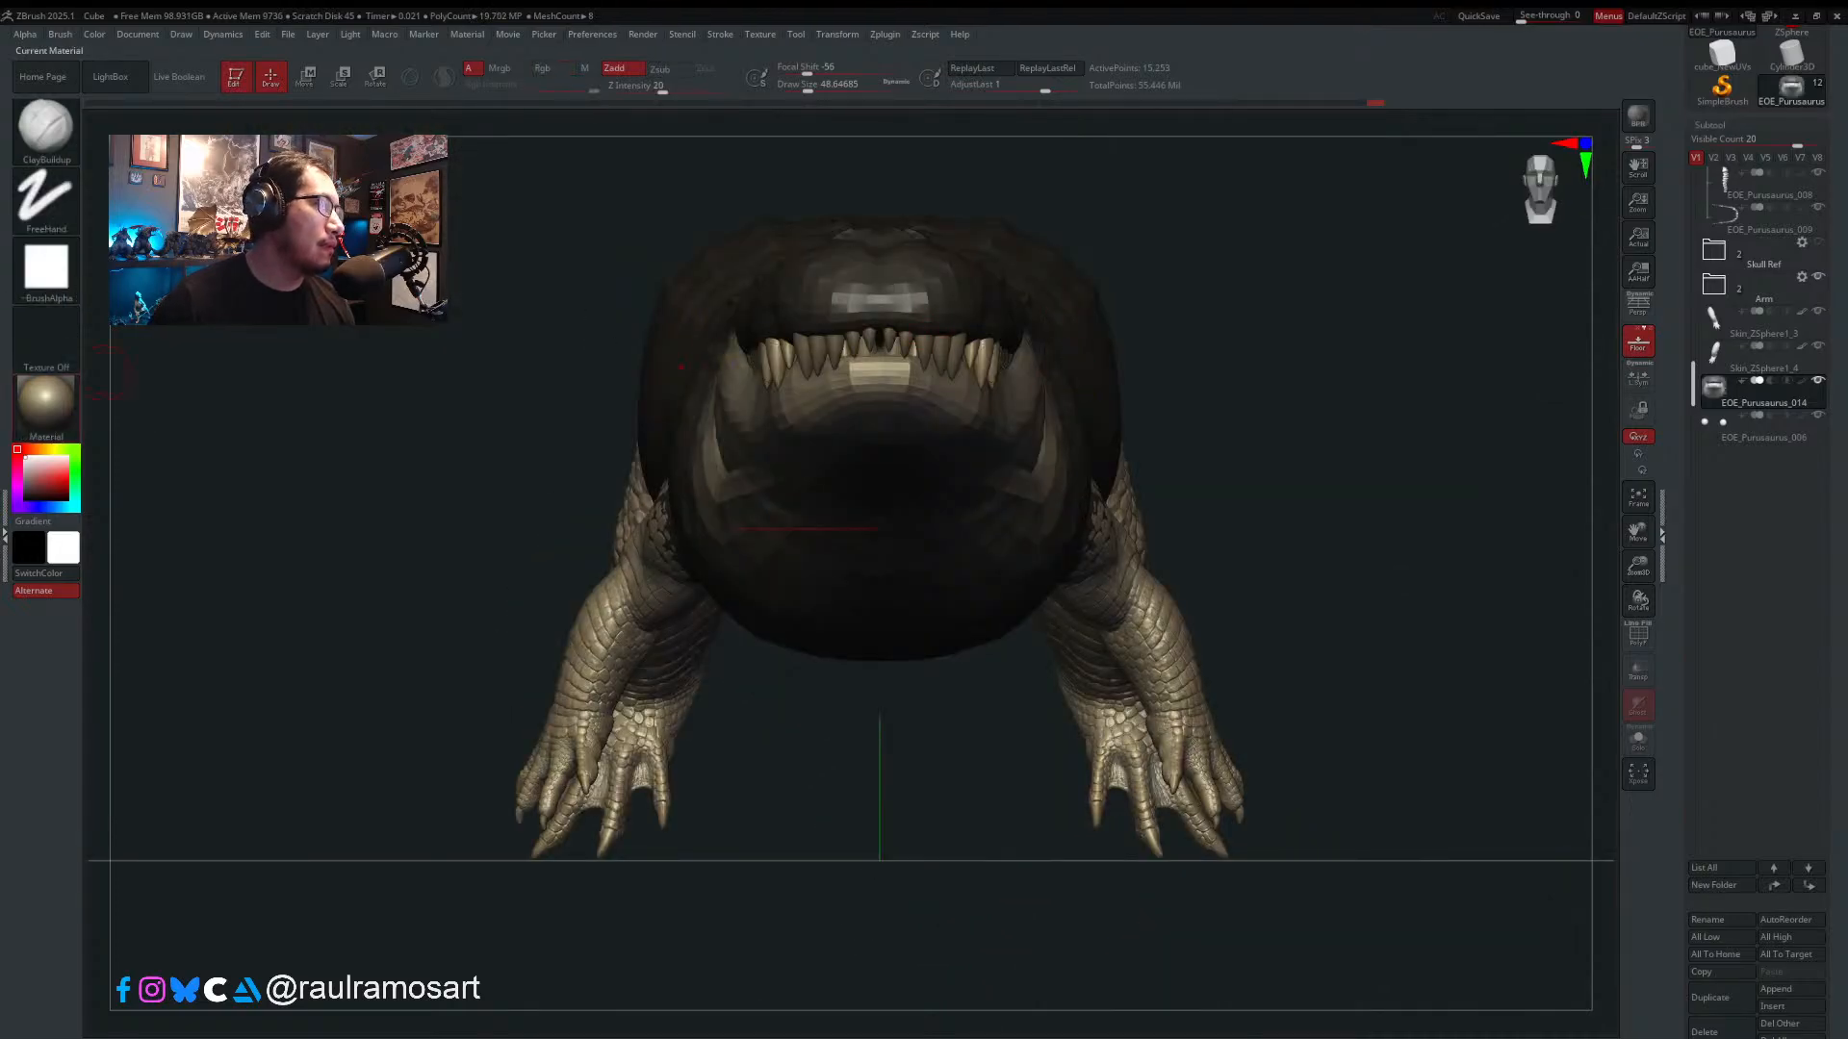
- Set the ClayBuildup draw size to about 124 while comparing the lower jaw's front and side shapes
mouse_move(46, 402)
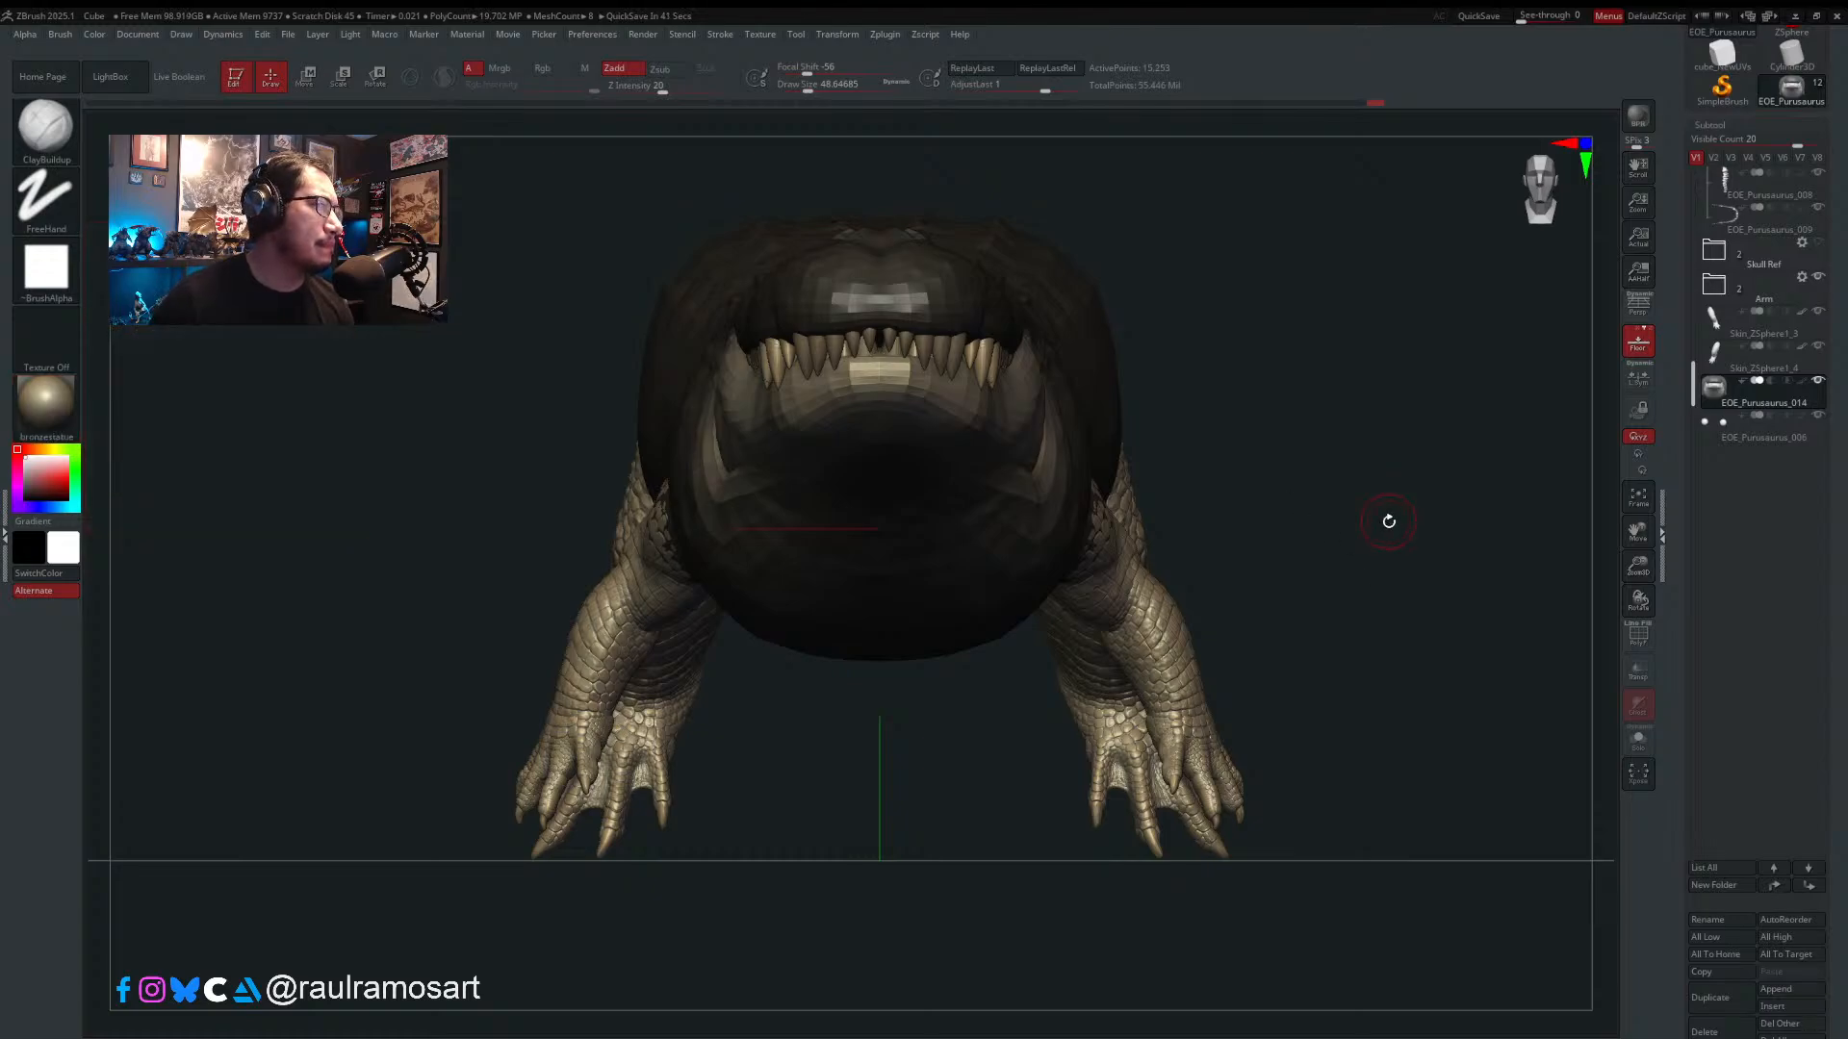
drag(1399, 533, 1355, 526)
ctrl+right_drag(1065, 502, 1194, 438)
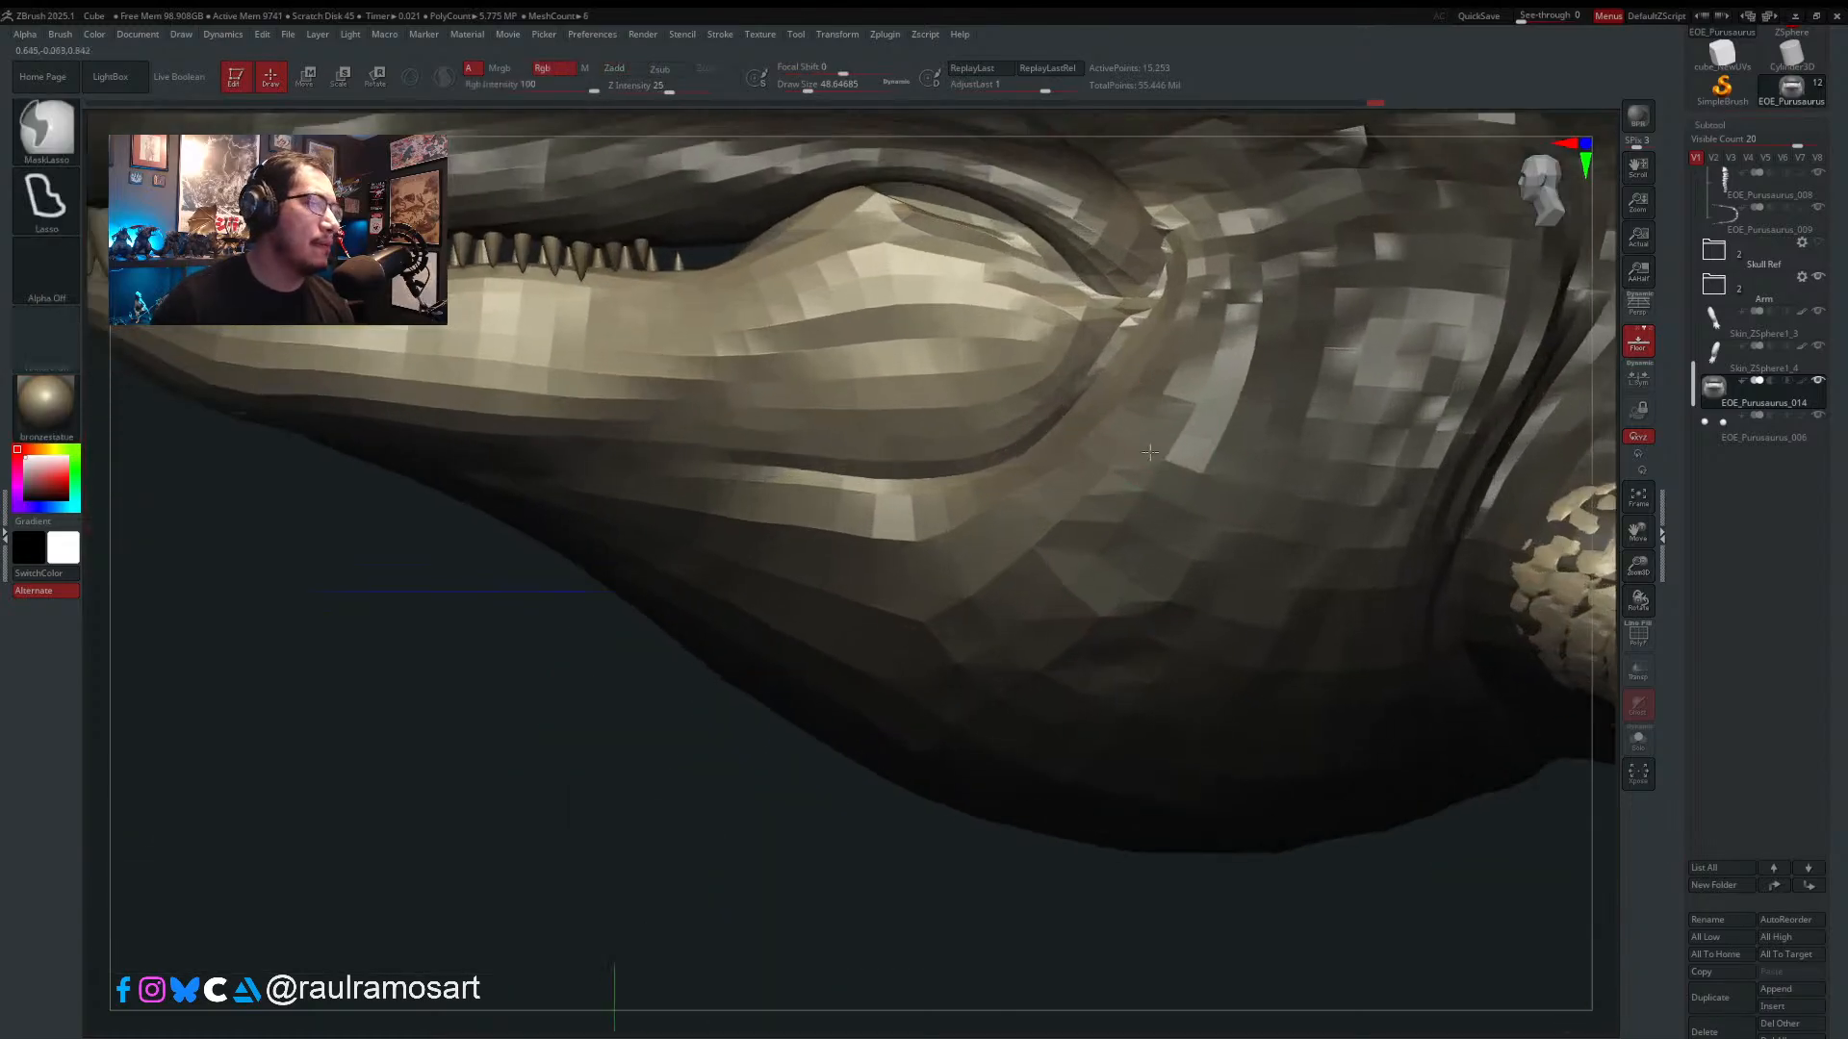
mouse_move(986, 274)
alt+right_down()
mouse_move(1034, 452)
mouse_move(1248, 458)
mouse_move(763, 377)
mouse_move(722, 323)
alt+right_up()
key(s)
drag(686, 389, 704, 388)
mouse_move(704, 389)
right_down()
mouse_move(709, 300)
mouse_move(731, 279)
mouse_move(782, 390)
mouse_move(801, 371)
right_up()
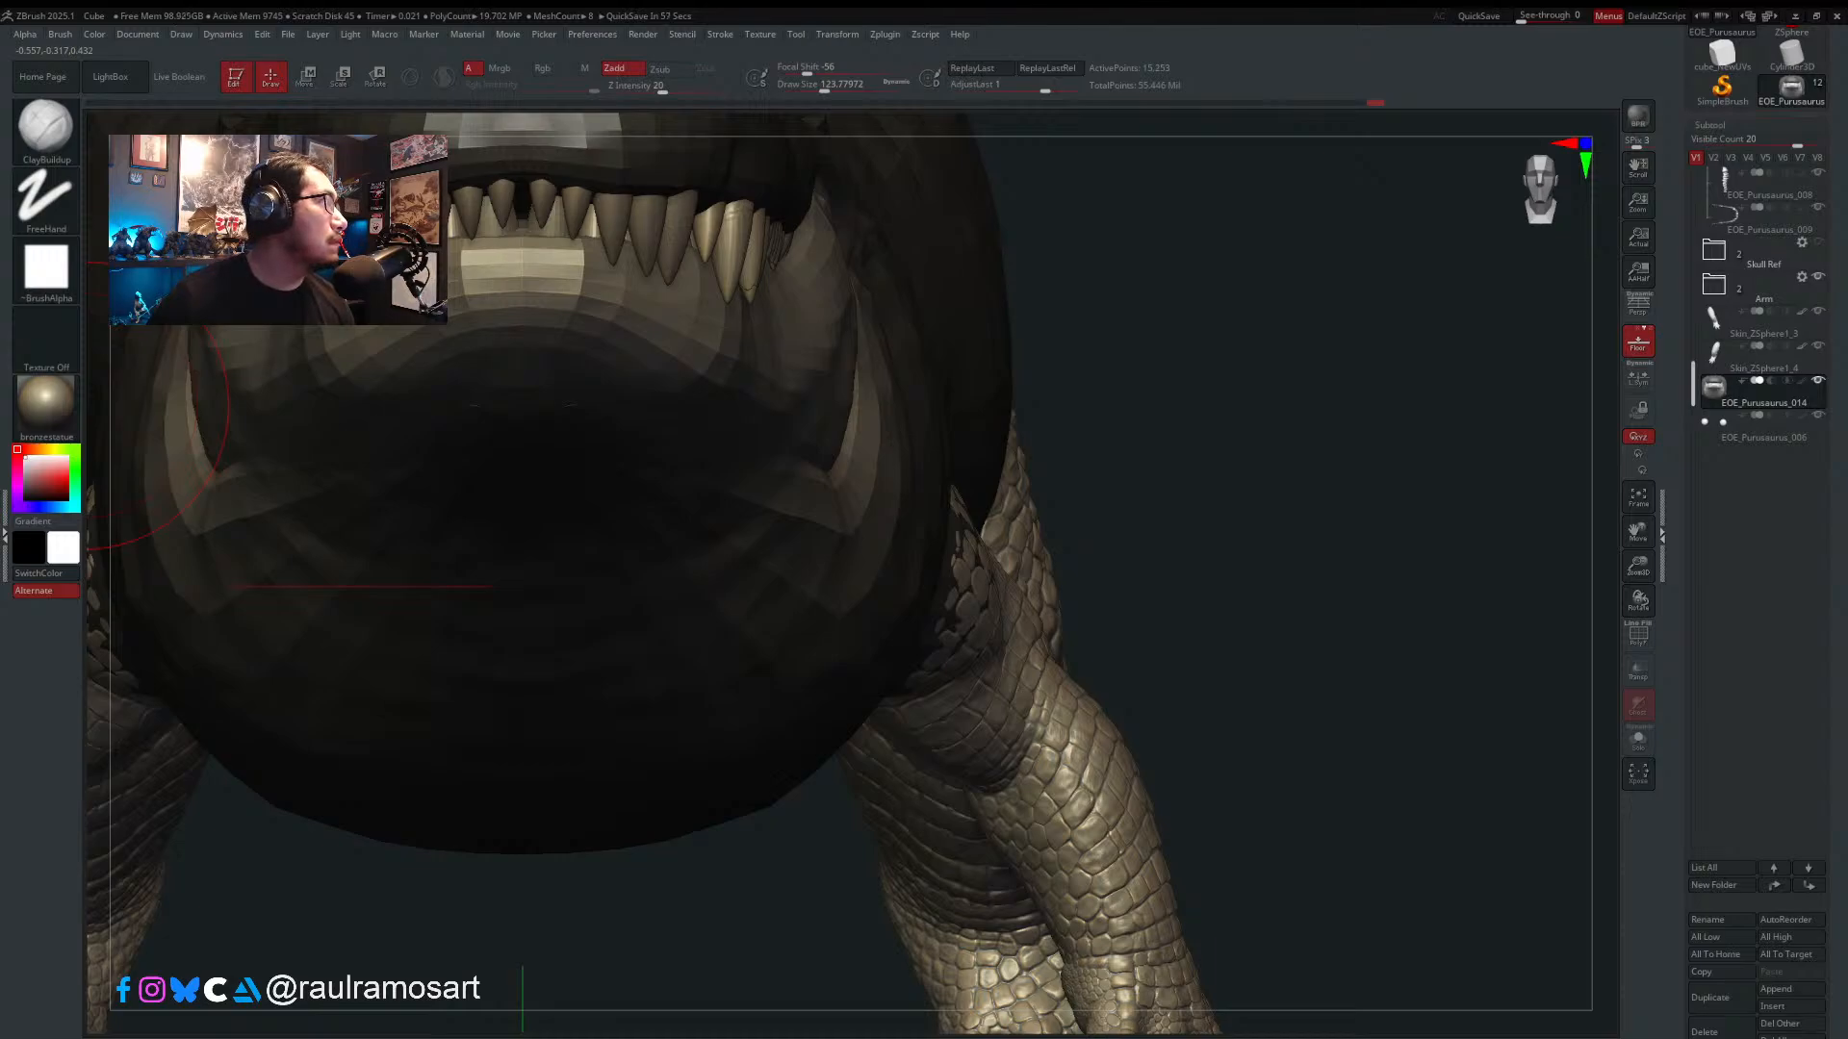
- Isolate the lower jaw part of the body mesh and hide the upper teeth to expose the lower tooth row
right_drag(821, 424, 763, 501)
mouse_move(848, 574)
alt+right_down()
mouse_move(970, 748)
mouse_move(1068, 712)
mouse_move(1010, 674)
alt+right_up()
ctrl+shift+click(848, 611)
right_drag(1188, 516, 1241, 554)
click(1819, 174)
mouse_move(1238, 378)
right_down()
mouse_move(1233, 391)
mouse_move(1211, 345)
mouse_move(1222, 385)
right_up()
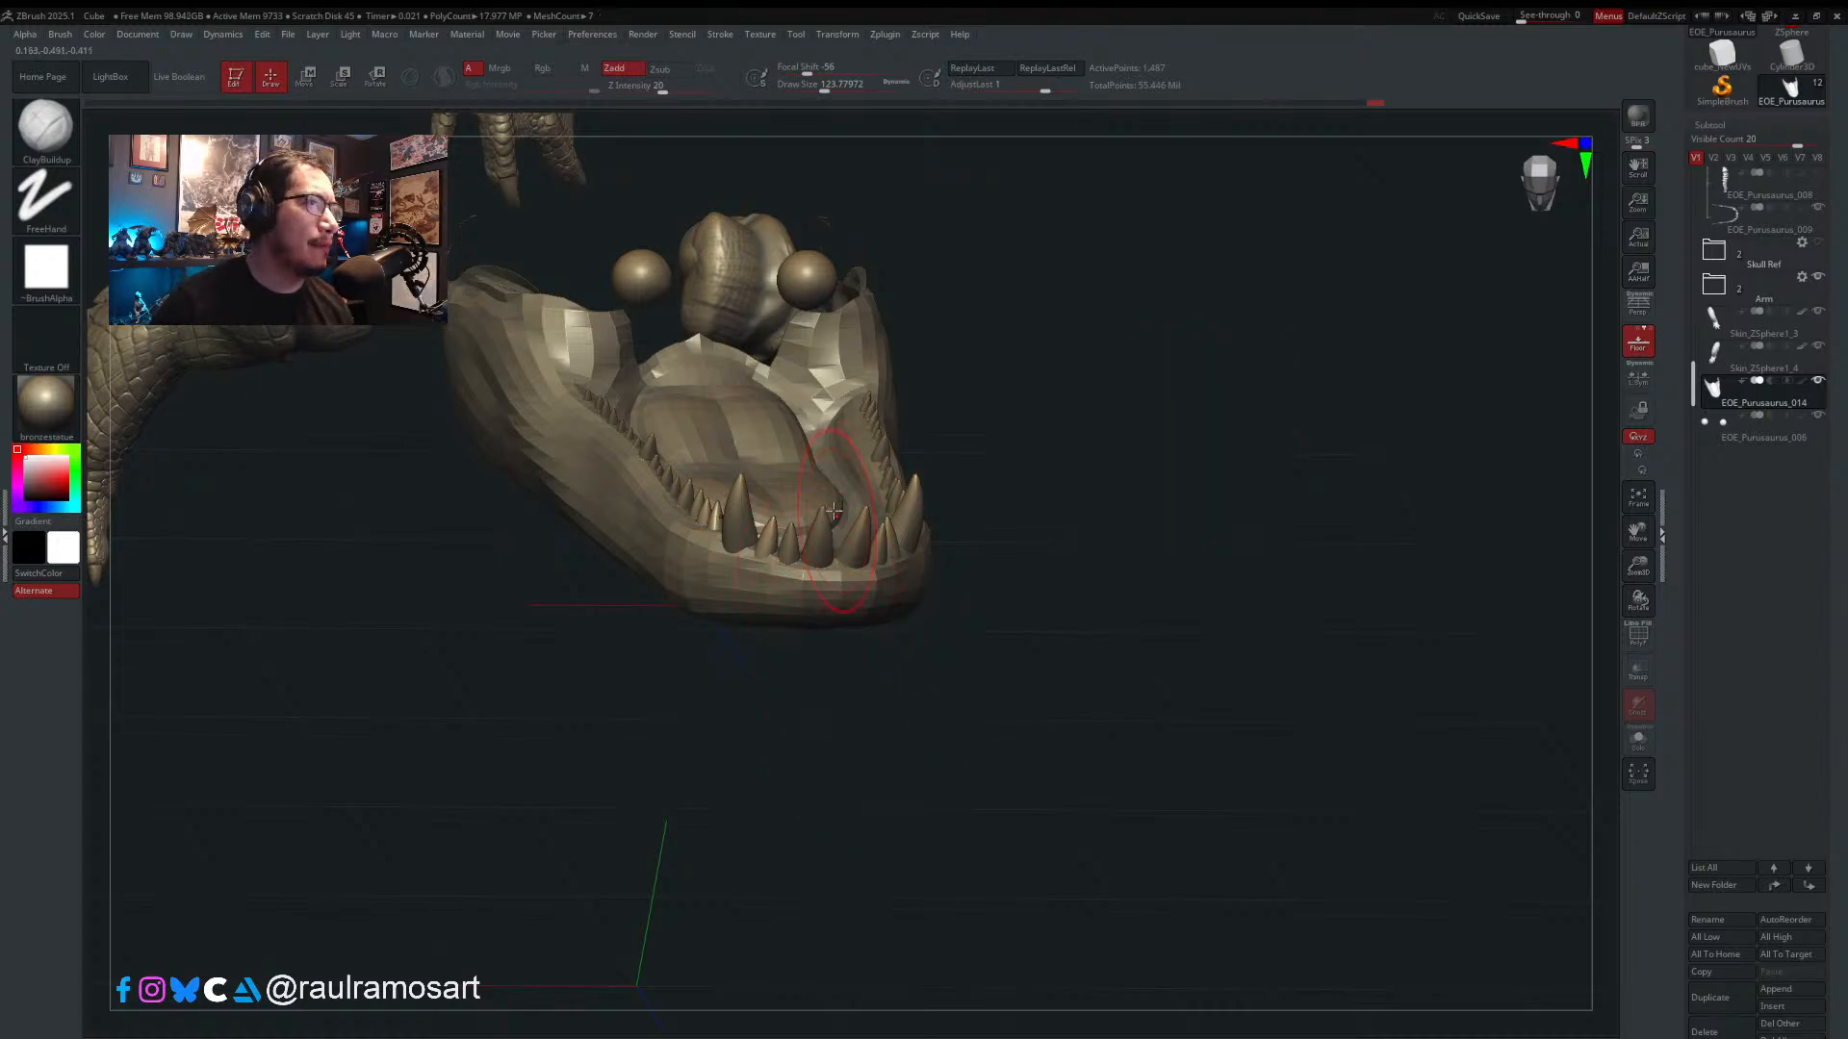
right_drag(806, 485, 975, 426)
ctrl+right_drag(746, 483, 757, 583)
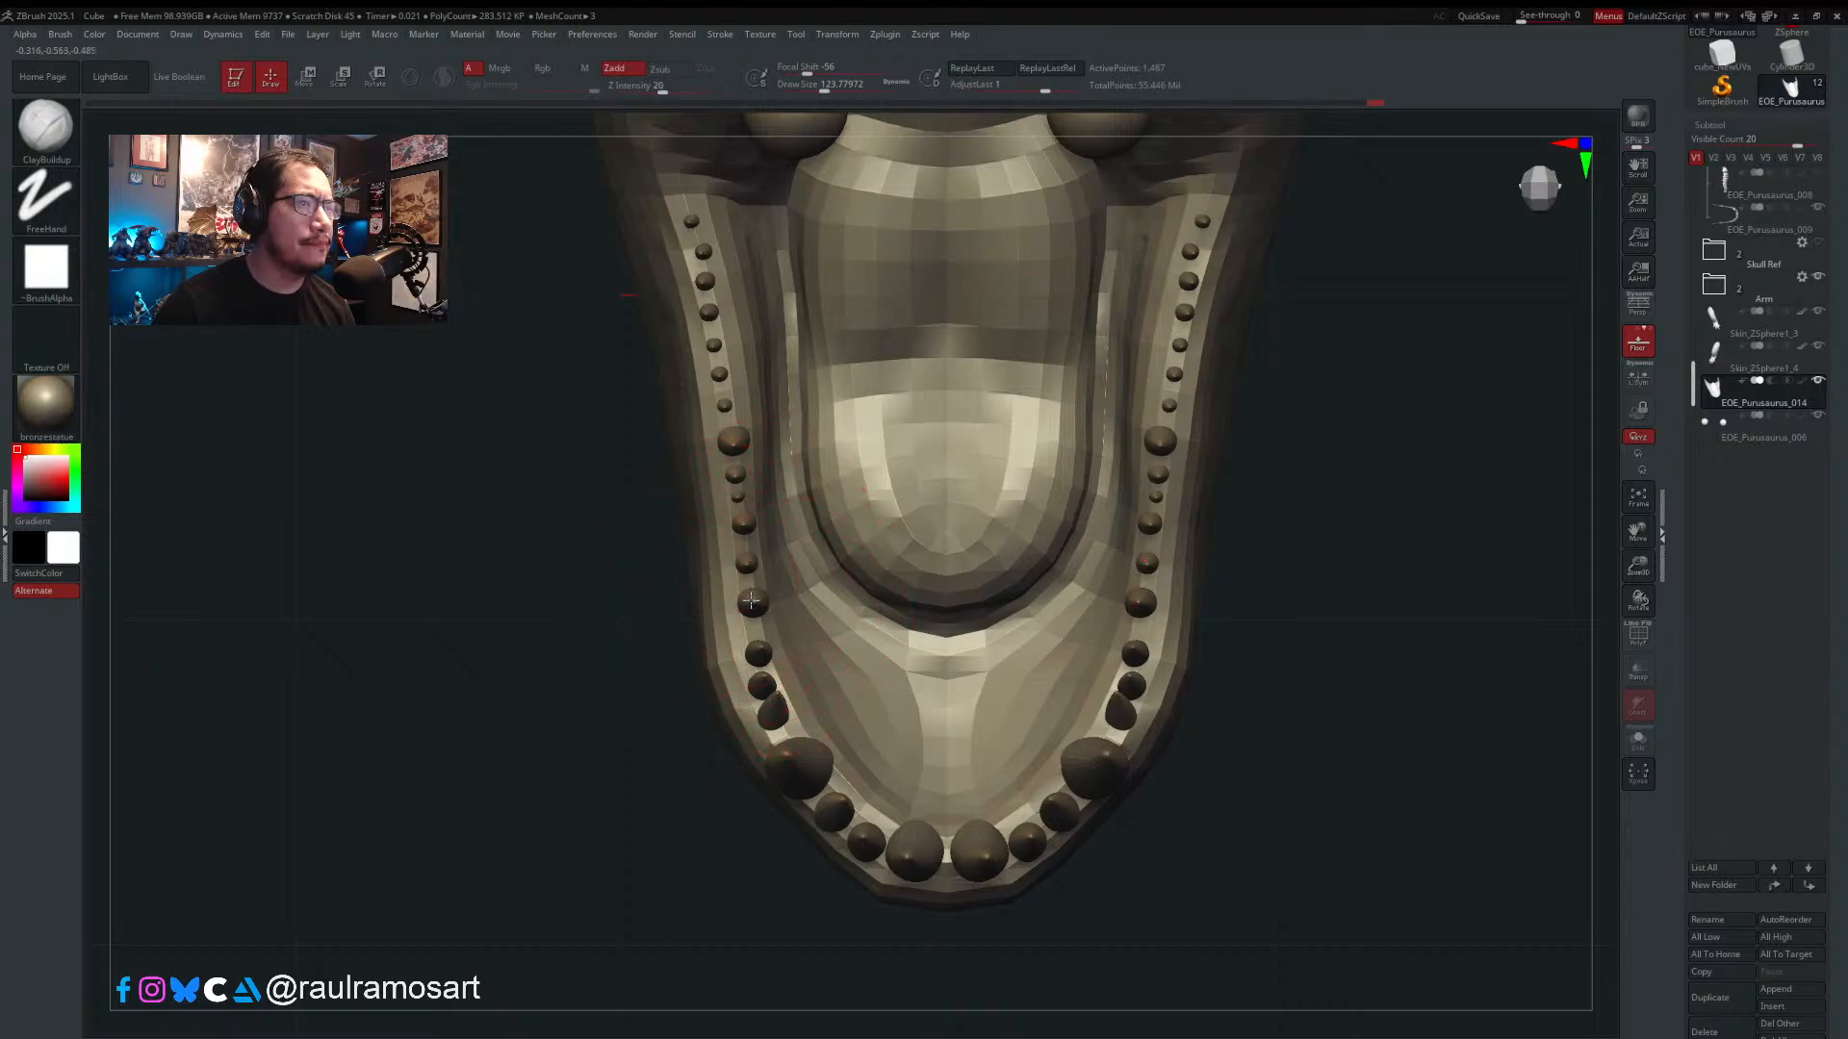
- Select the lower teeth subtool and shift the mid-row teeth outward one by one with Transpose Move to follow the gum line
alt+click(755, 613)
key(w)
mouse_move(755, 602)
shift+mouse_down()
mouse_move(826, 603)
mouse_move(781, 602)
mouse_move(819, 560)
shift+mouse_up()
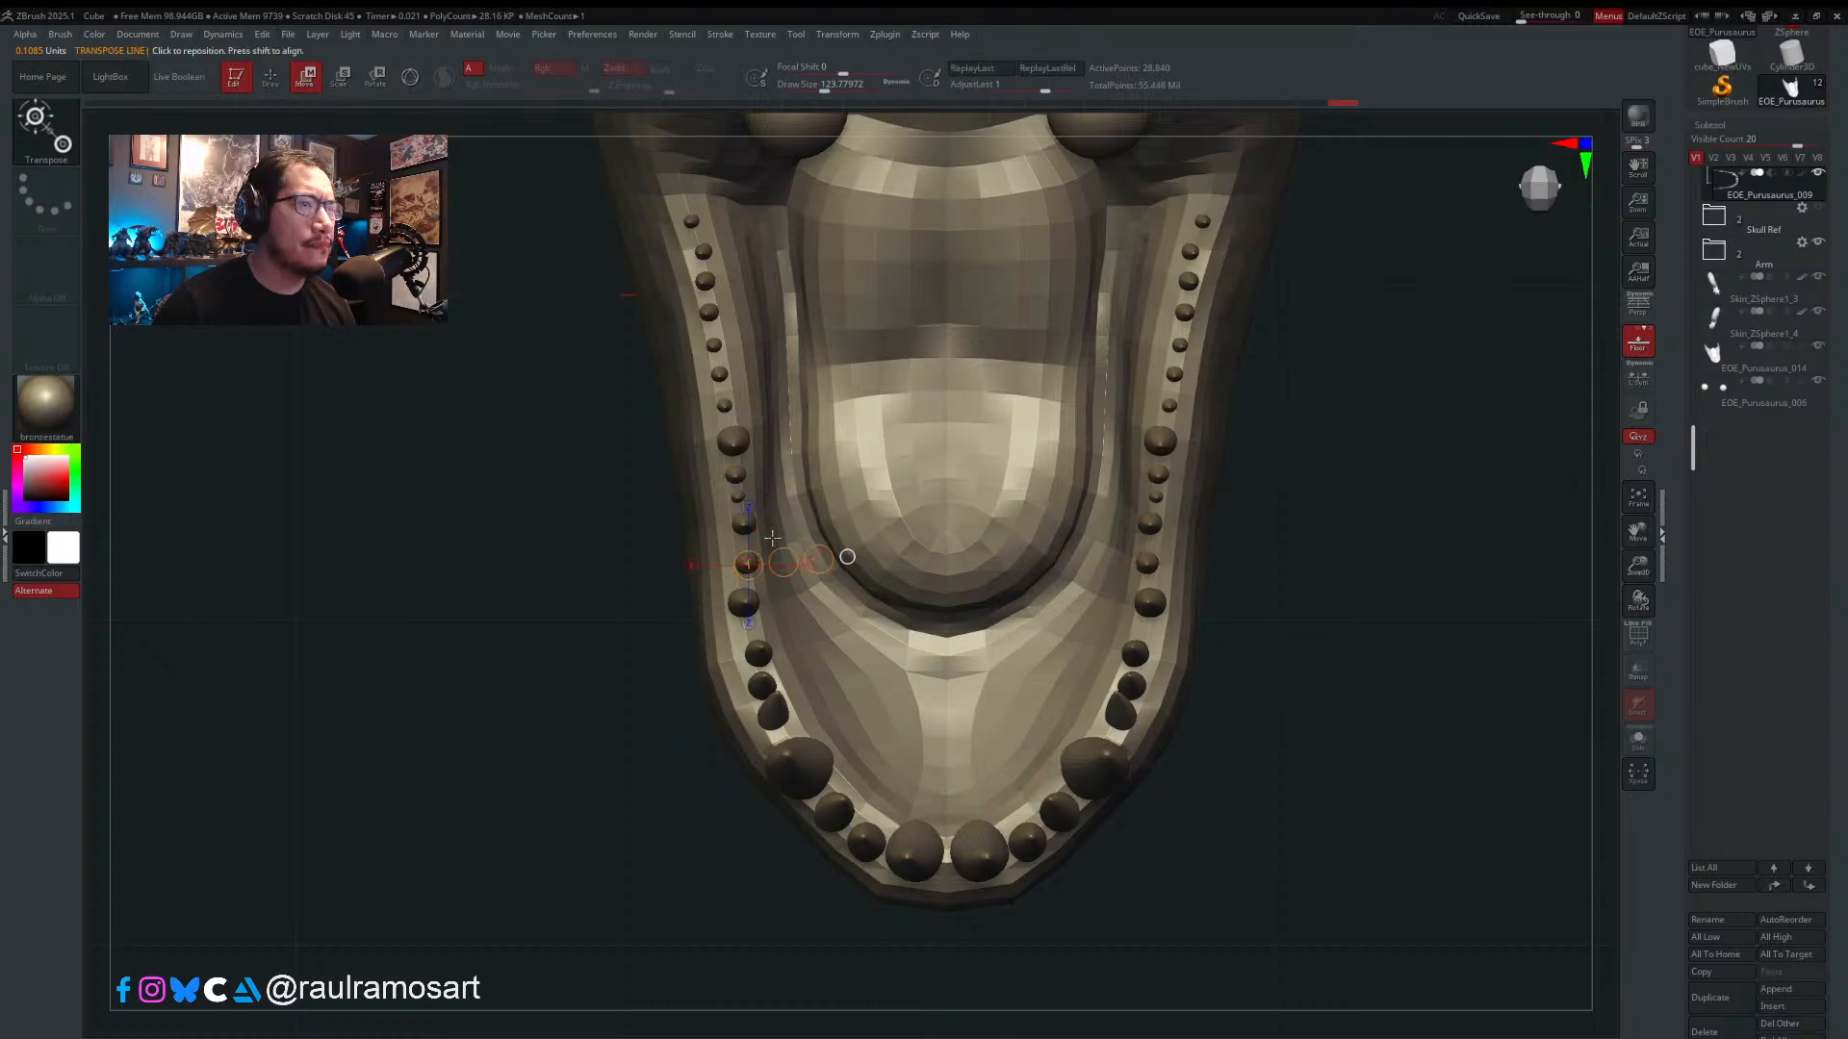
drag(743, 520, 887, 563)
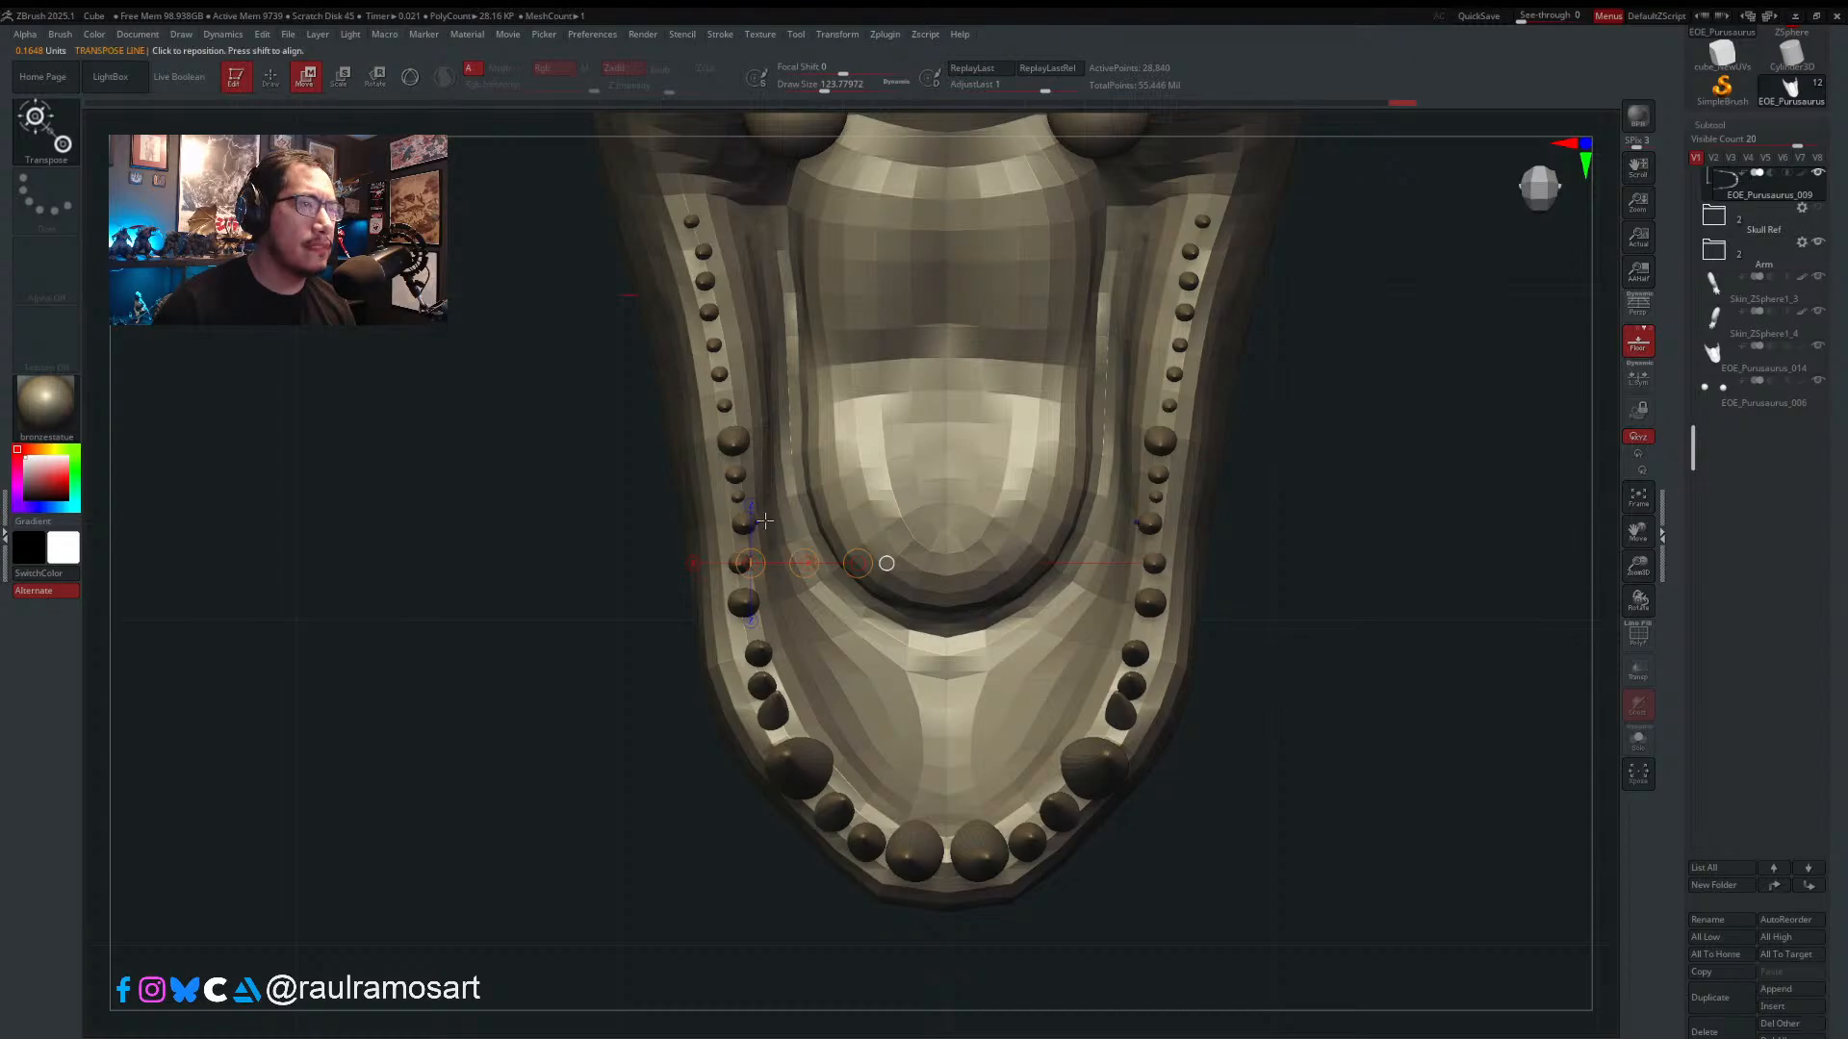
mouse_move(794, 563)
mouse_down()
mouse_move(773, 523)
mouse_move(821, 502)
mouse_move(771, 501)
mouse_move(805, 478)
mouse_move(766, 477)
mouse_move(770, 446)
mouse_move(813, 446)
mouse_move(767, 446)
mouse_move(755, 404)
mouse_move(805, 403)
mouse_up()
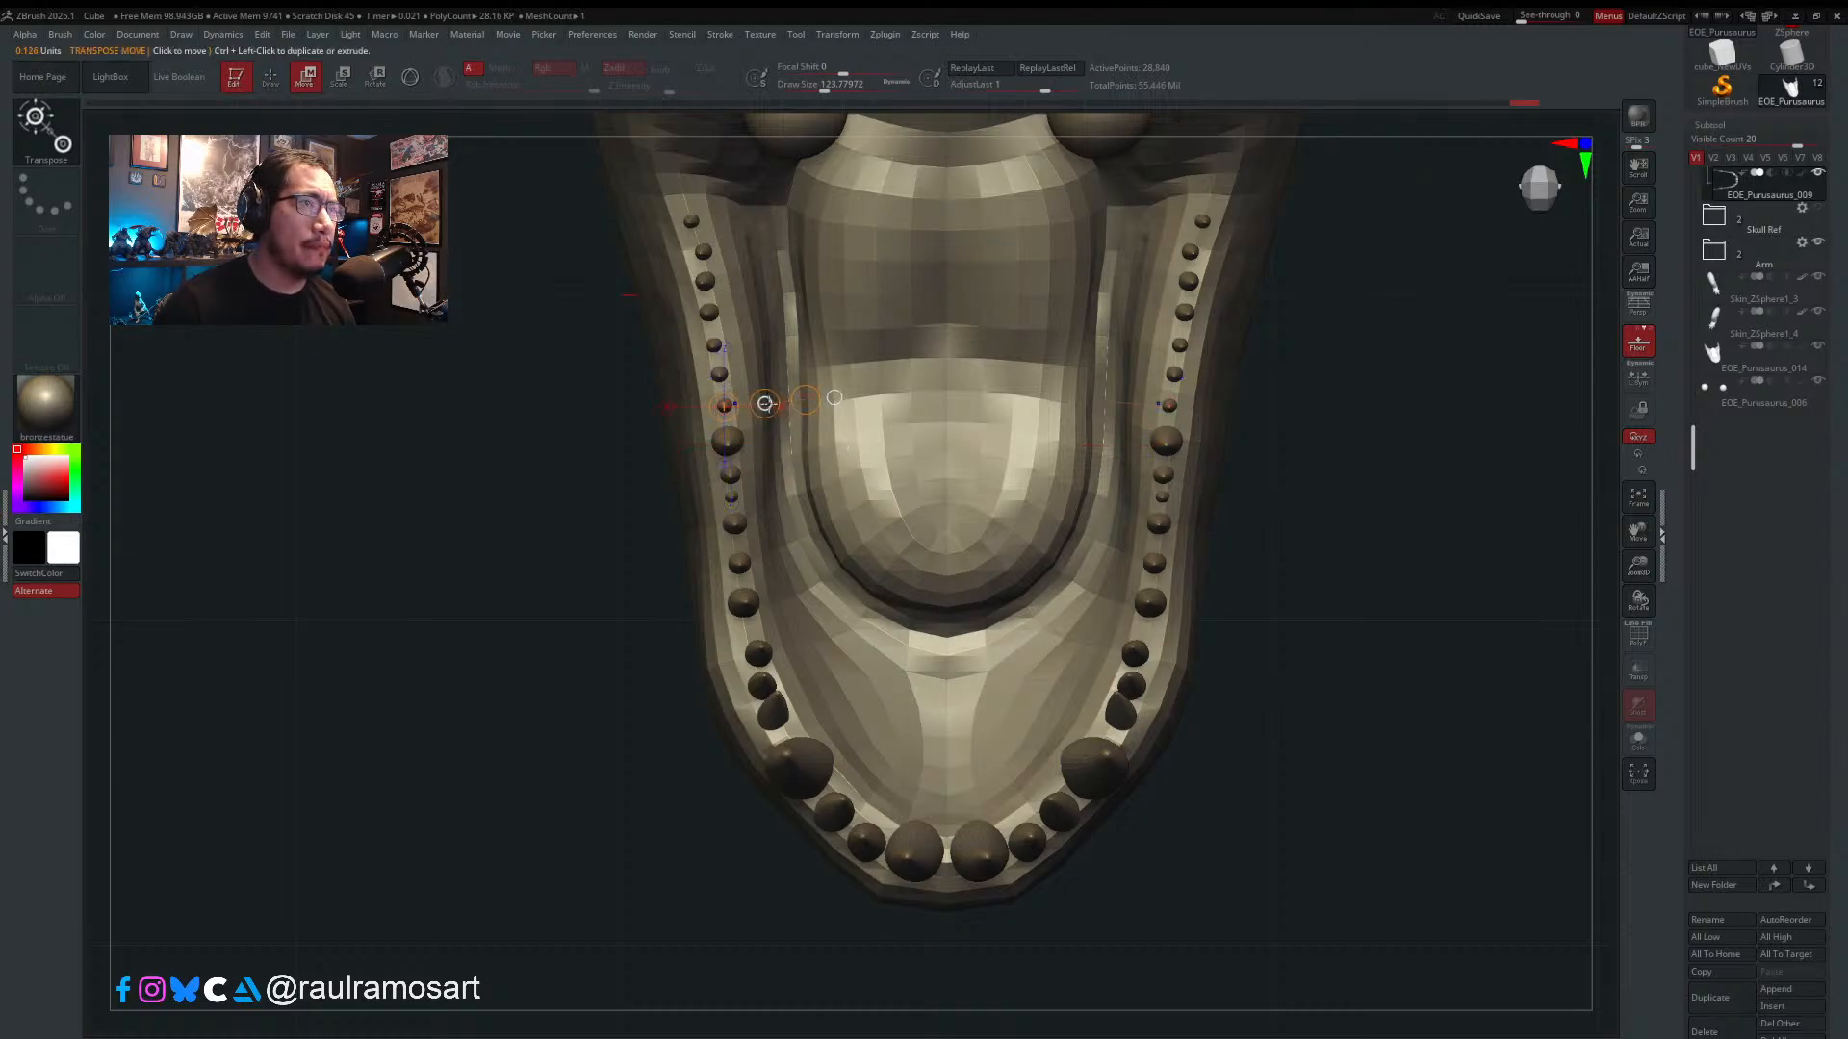
- Move the small rear lower teeth behind the large mid-row tooth outward individually, centring them along the gum ridge
ctrl+right_drag(718, 377, 741, 433)
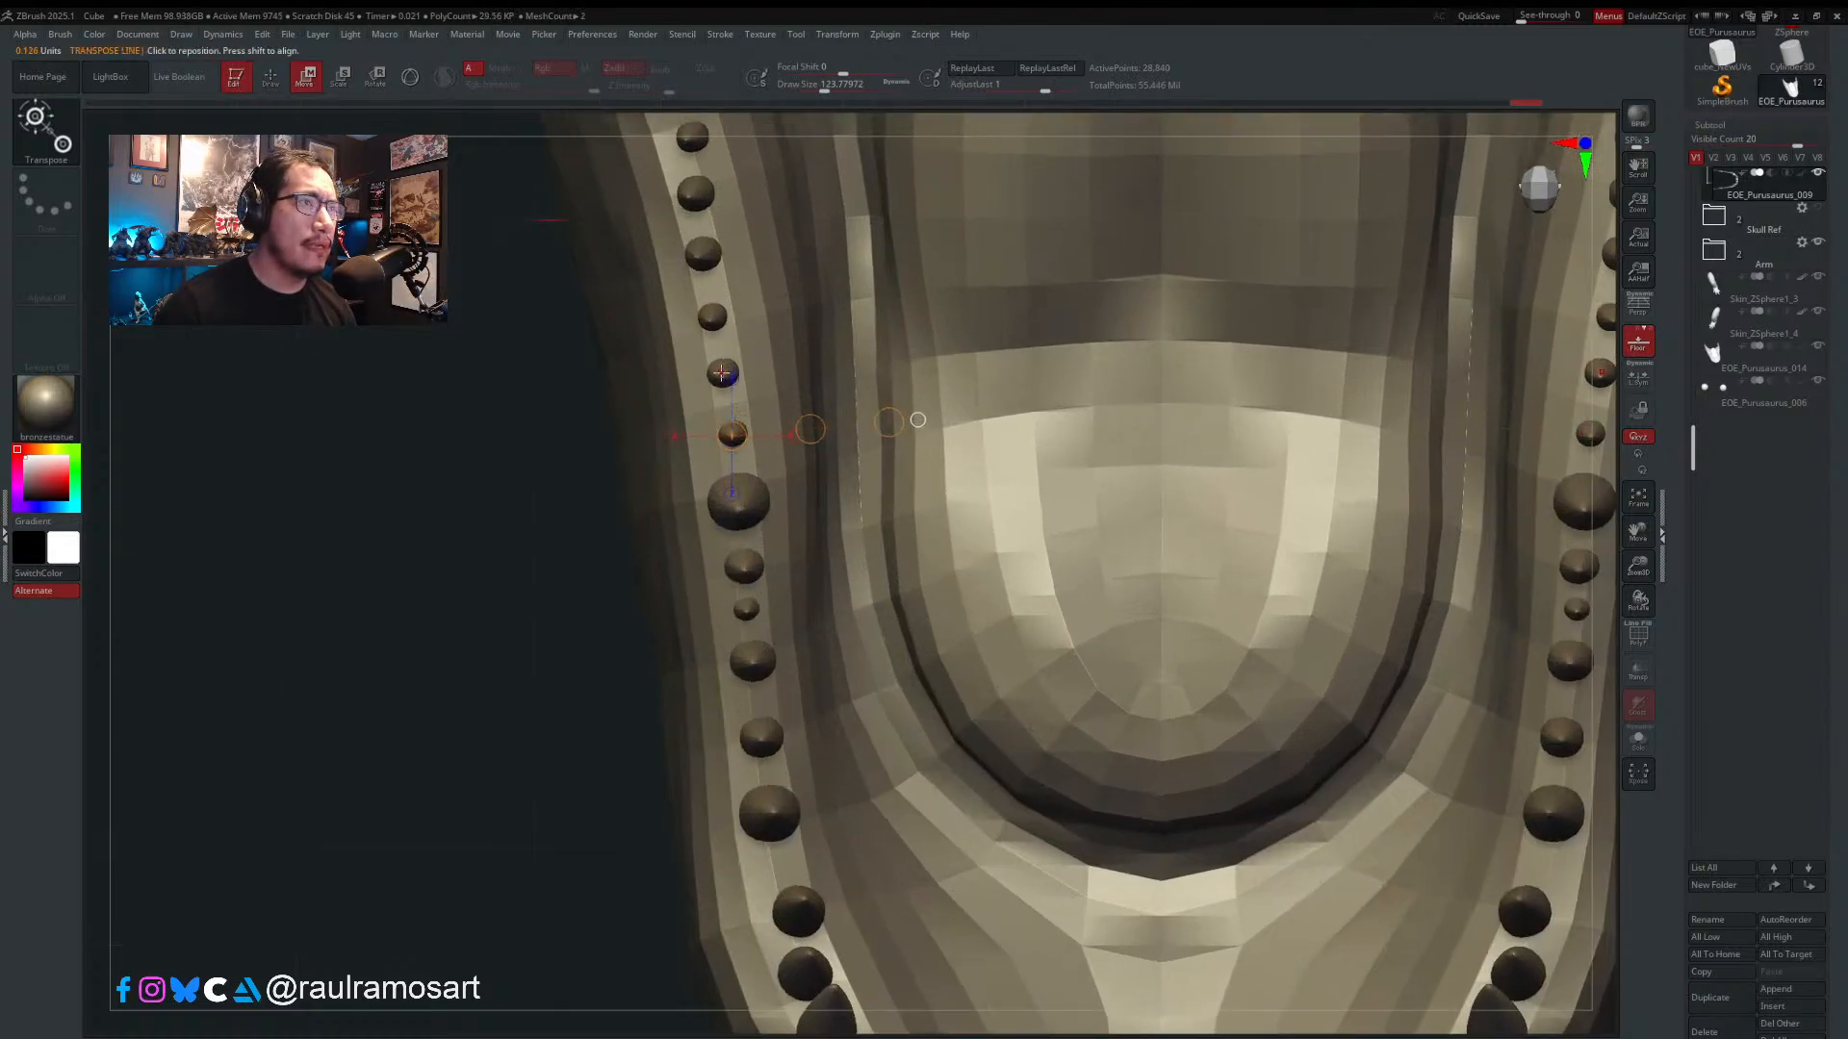
drag(722, 372, 840, 357)
drag(732, 435, 783, 438)
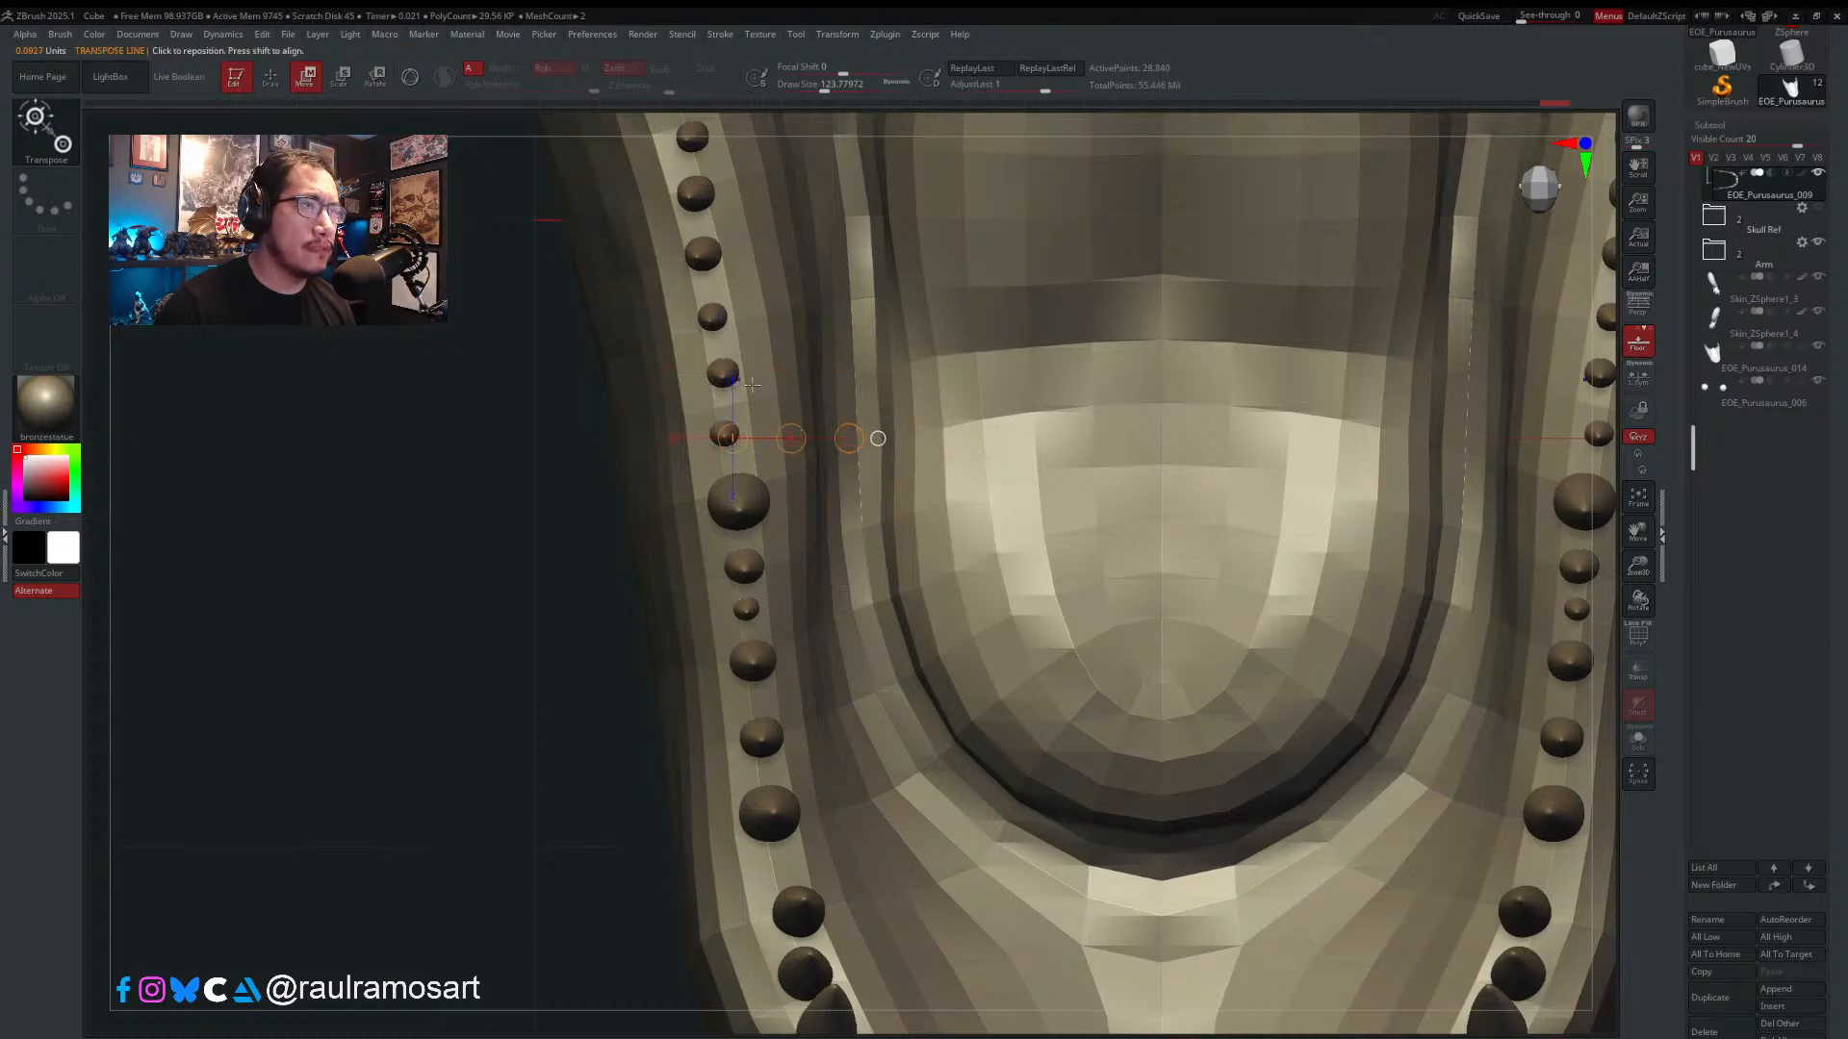
mouse_move(723, 373)
mouse_down()
mouse_move(811, 366)
mouse_move(757, 369)
mouse_move(783, 316)
mouse_move(806, 322)
mouse_up()
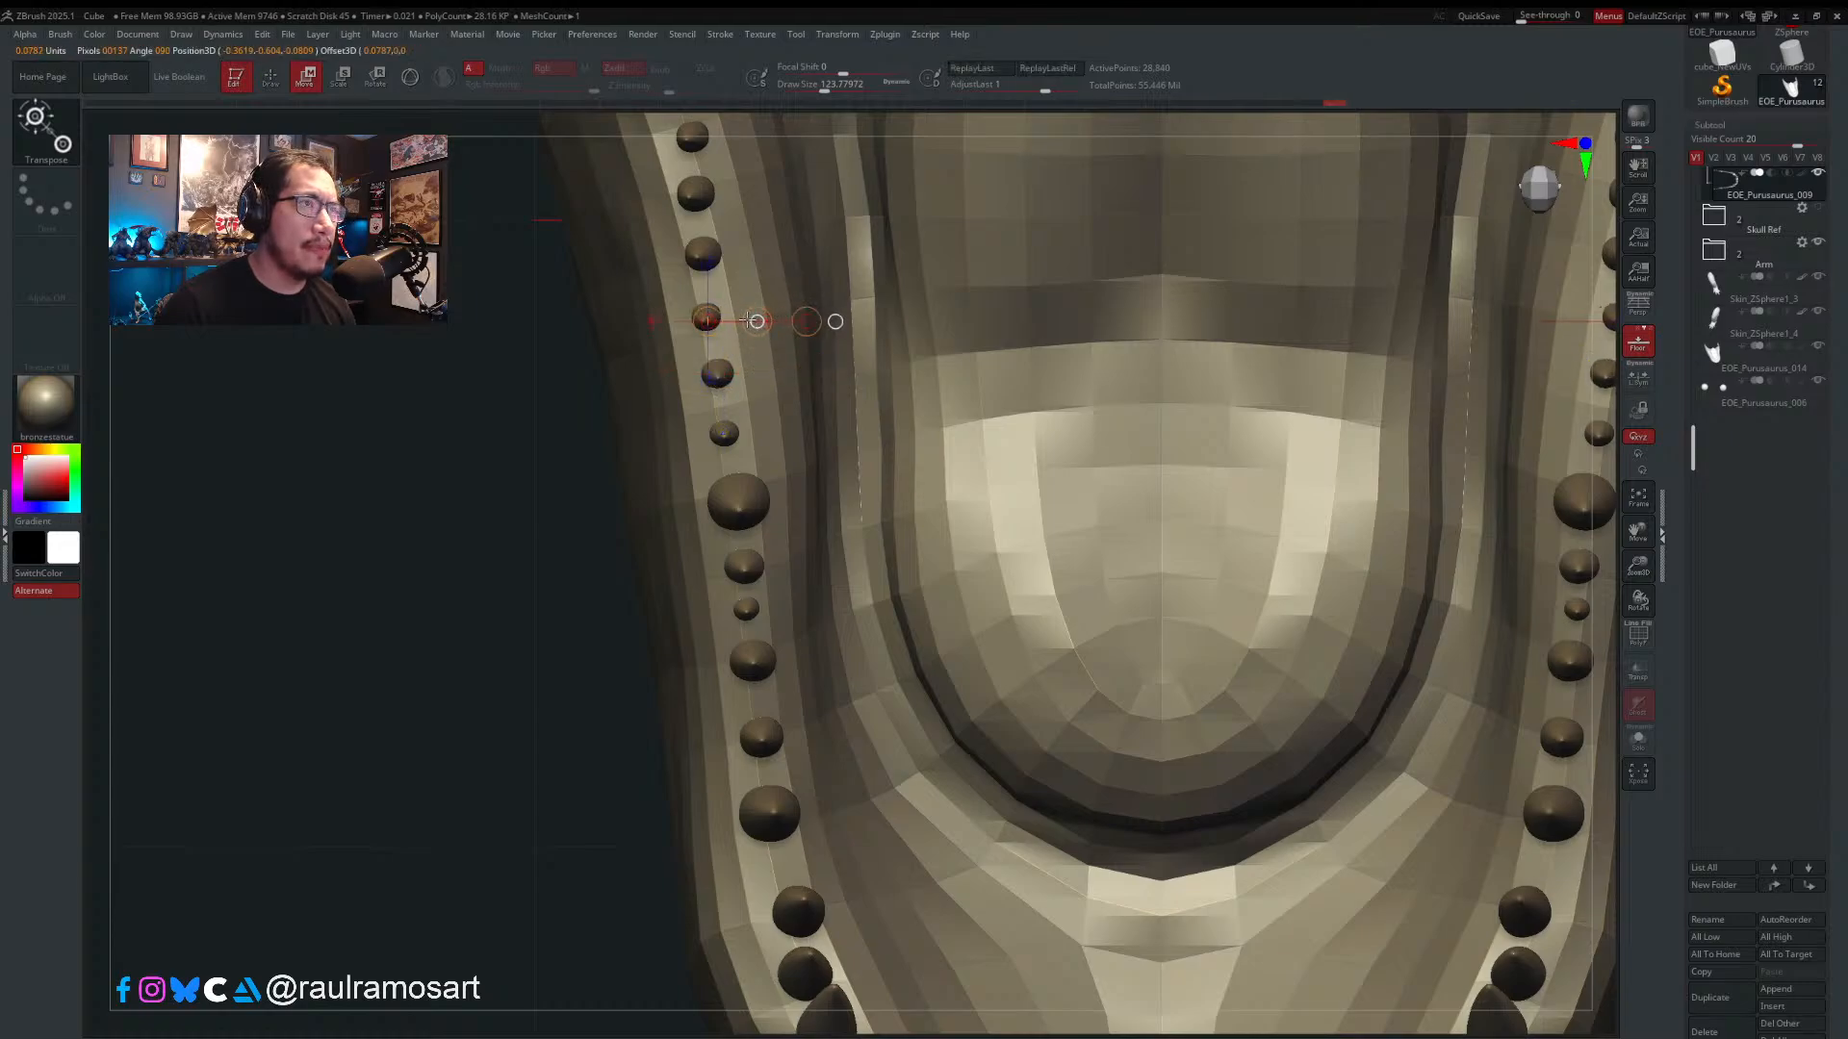
alt+right_drag(766, 285, 793, 444)
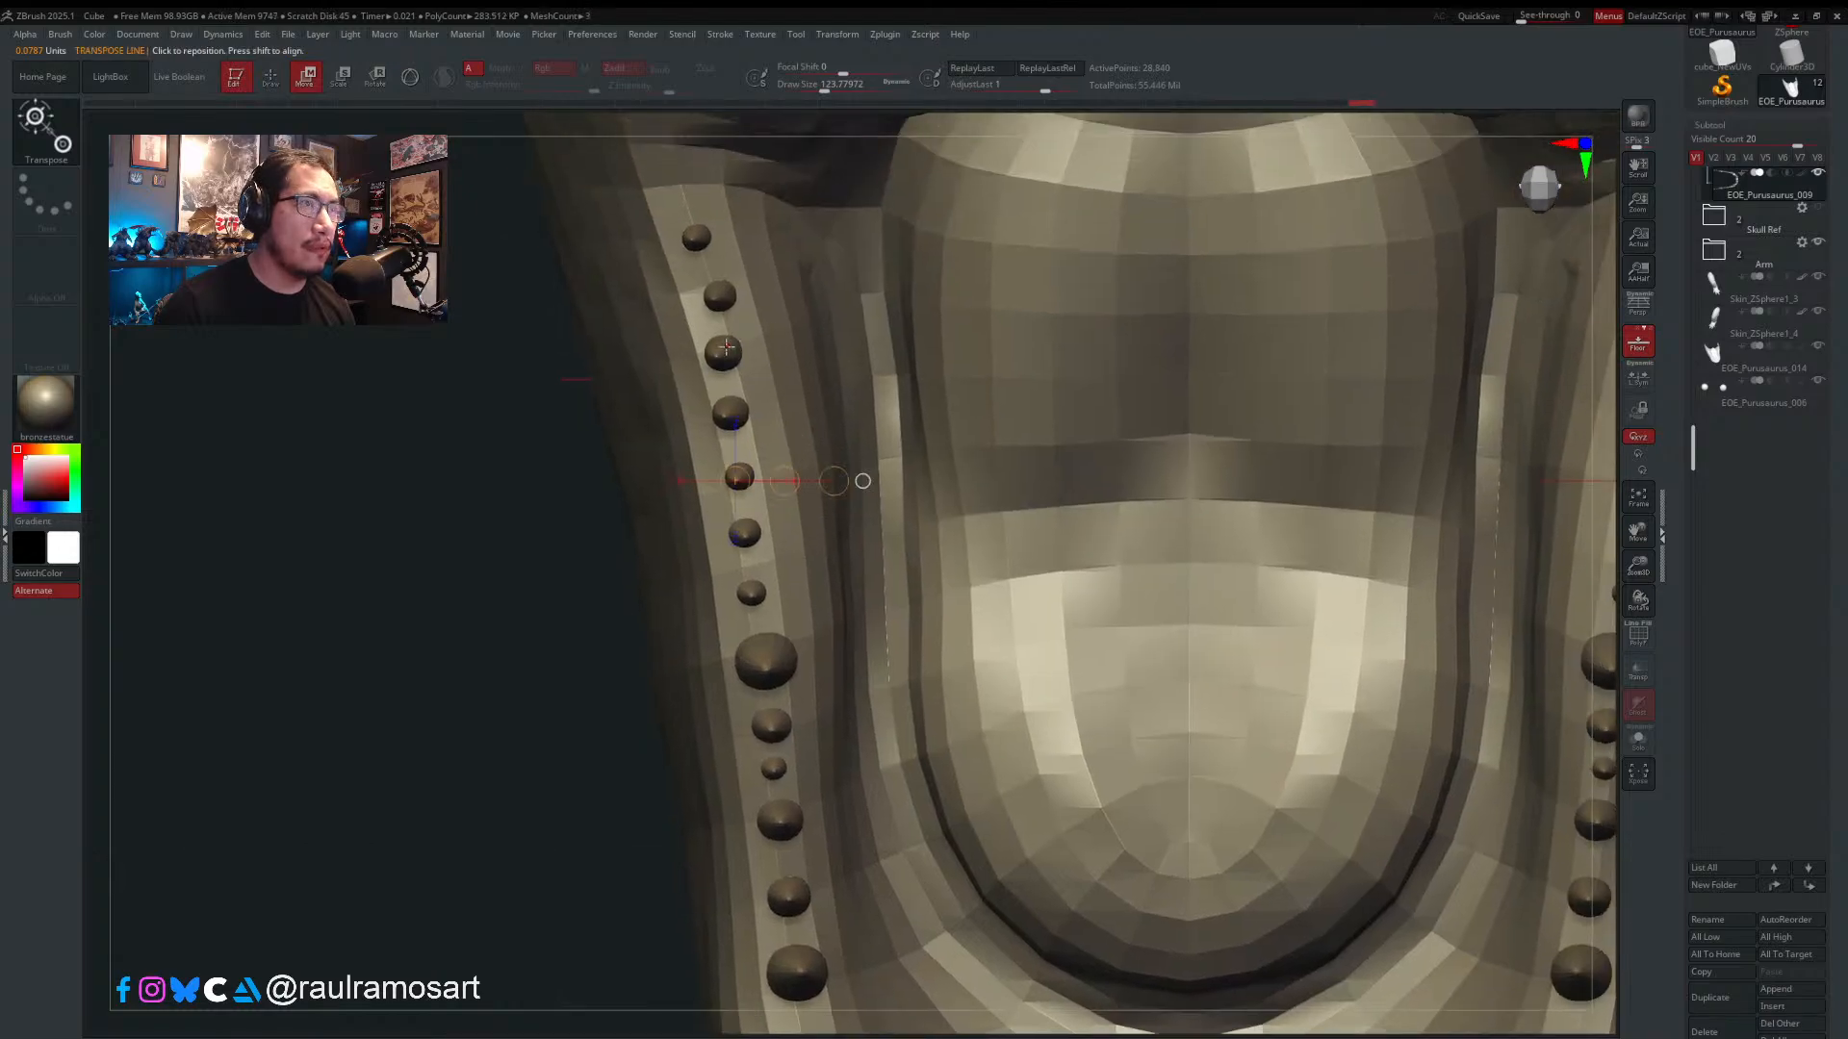
mouse_move(717, 355)
mouse_down()
mouse_move(810, 349)
mouse_move(761, 350)
mouse_move(895, 278)
mouse_up()
click(716, 299)
mouse_move(719, 299)
mouse_down()
mouse_move(823, 292)
mouse_move(755, 295)
mouse_up()
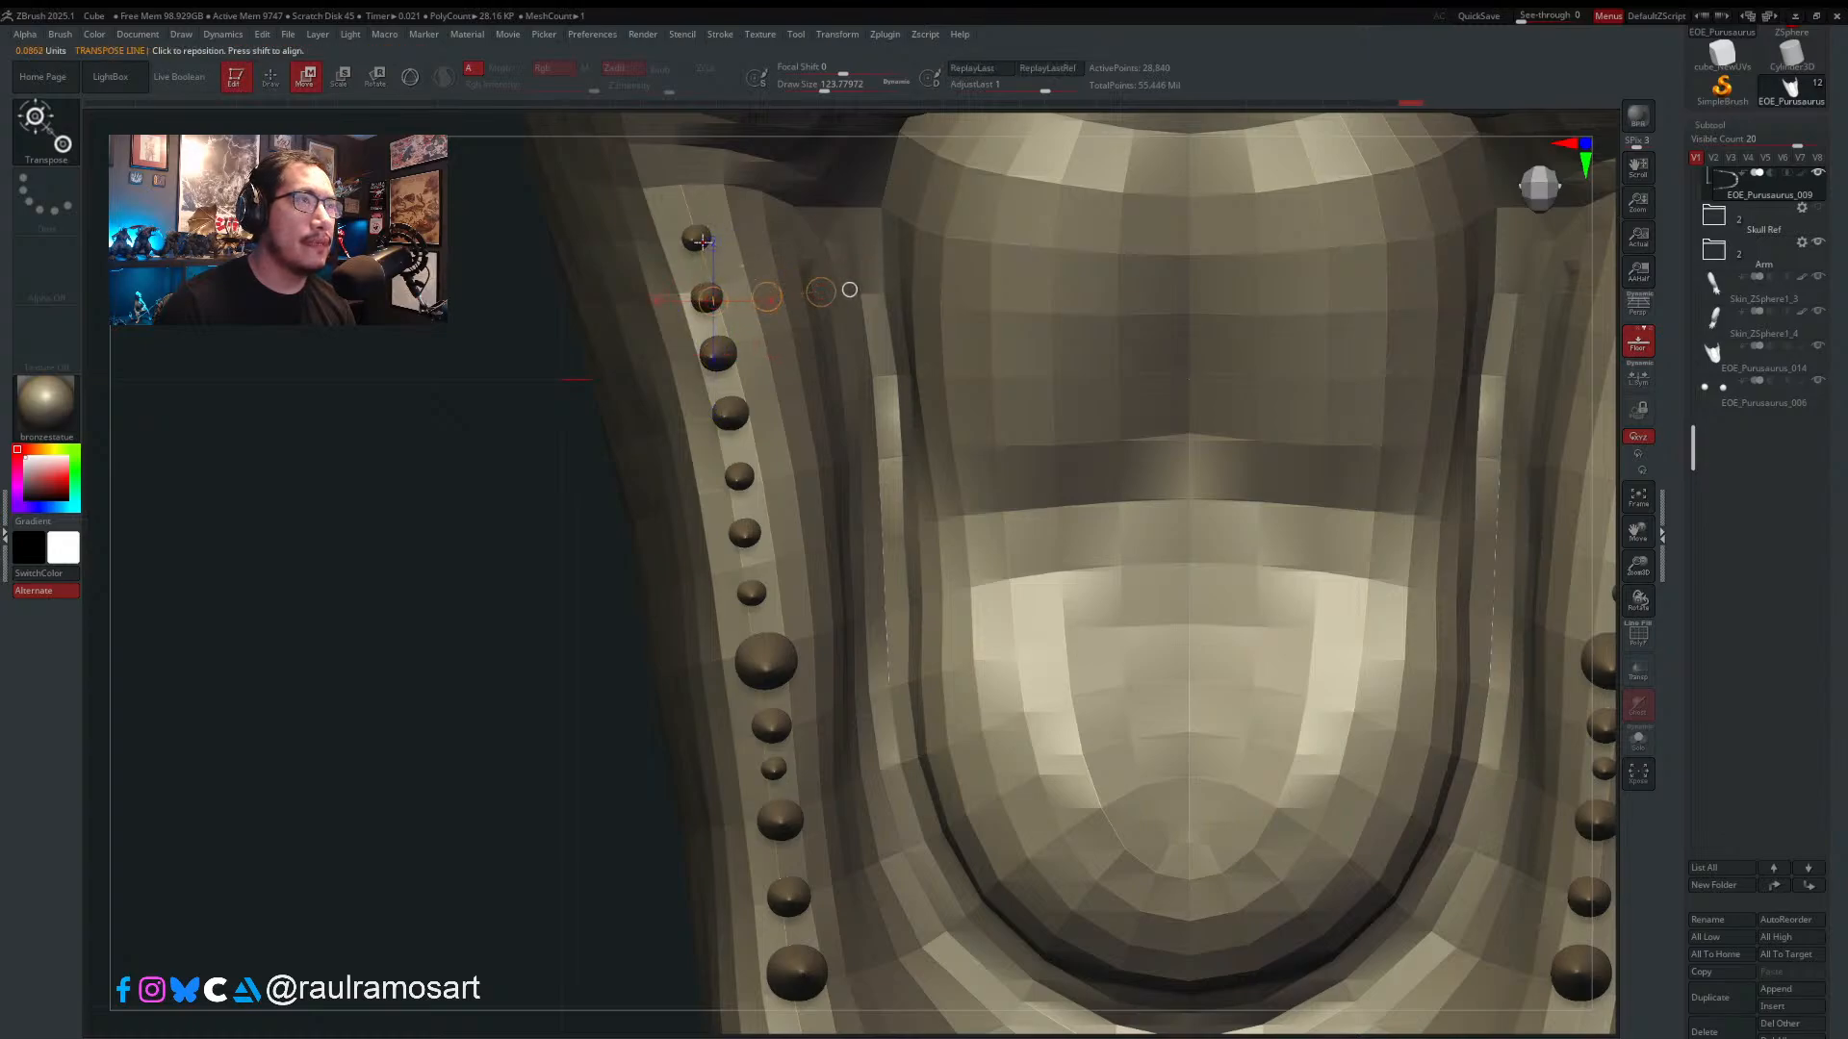
- Nudge the rearmost small tooth of the lower jaw row into line, and expand the Skull Ref folder
mouse_move(694, 239)
mouse_down()
mouse_move(793, 239)
mouse_move(743, 241)
mouse_up()
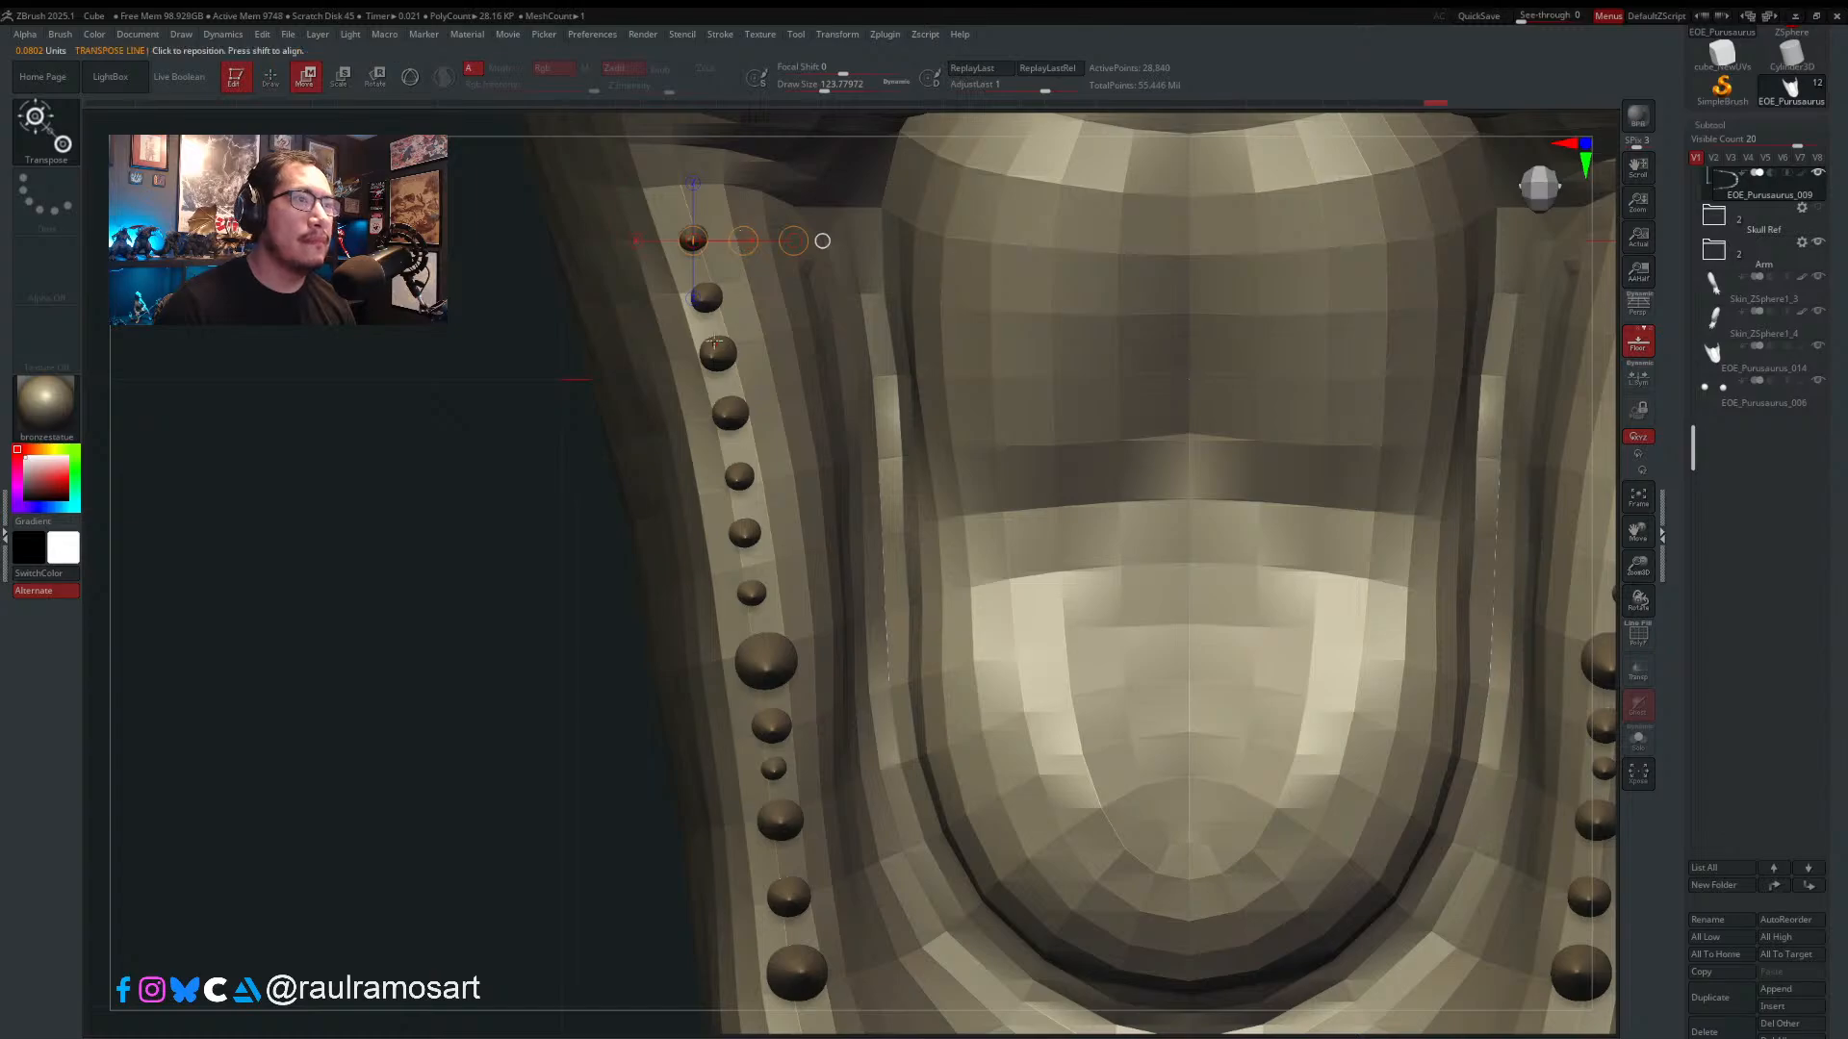
key(q)
mouse_move(763, 504)
ctrl+right_down()
mouse_move(839, 561)
mouse_move(881, 433)
mouse_move(963, 390)
mouse_move(904, 462)
ctrl+right_up()
click(1713, 218)
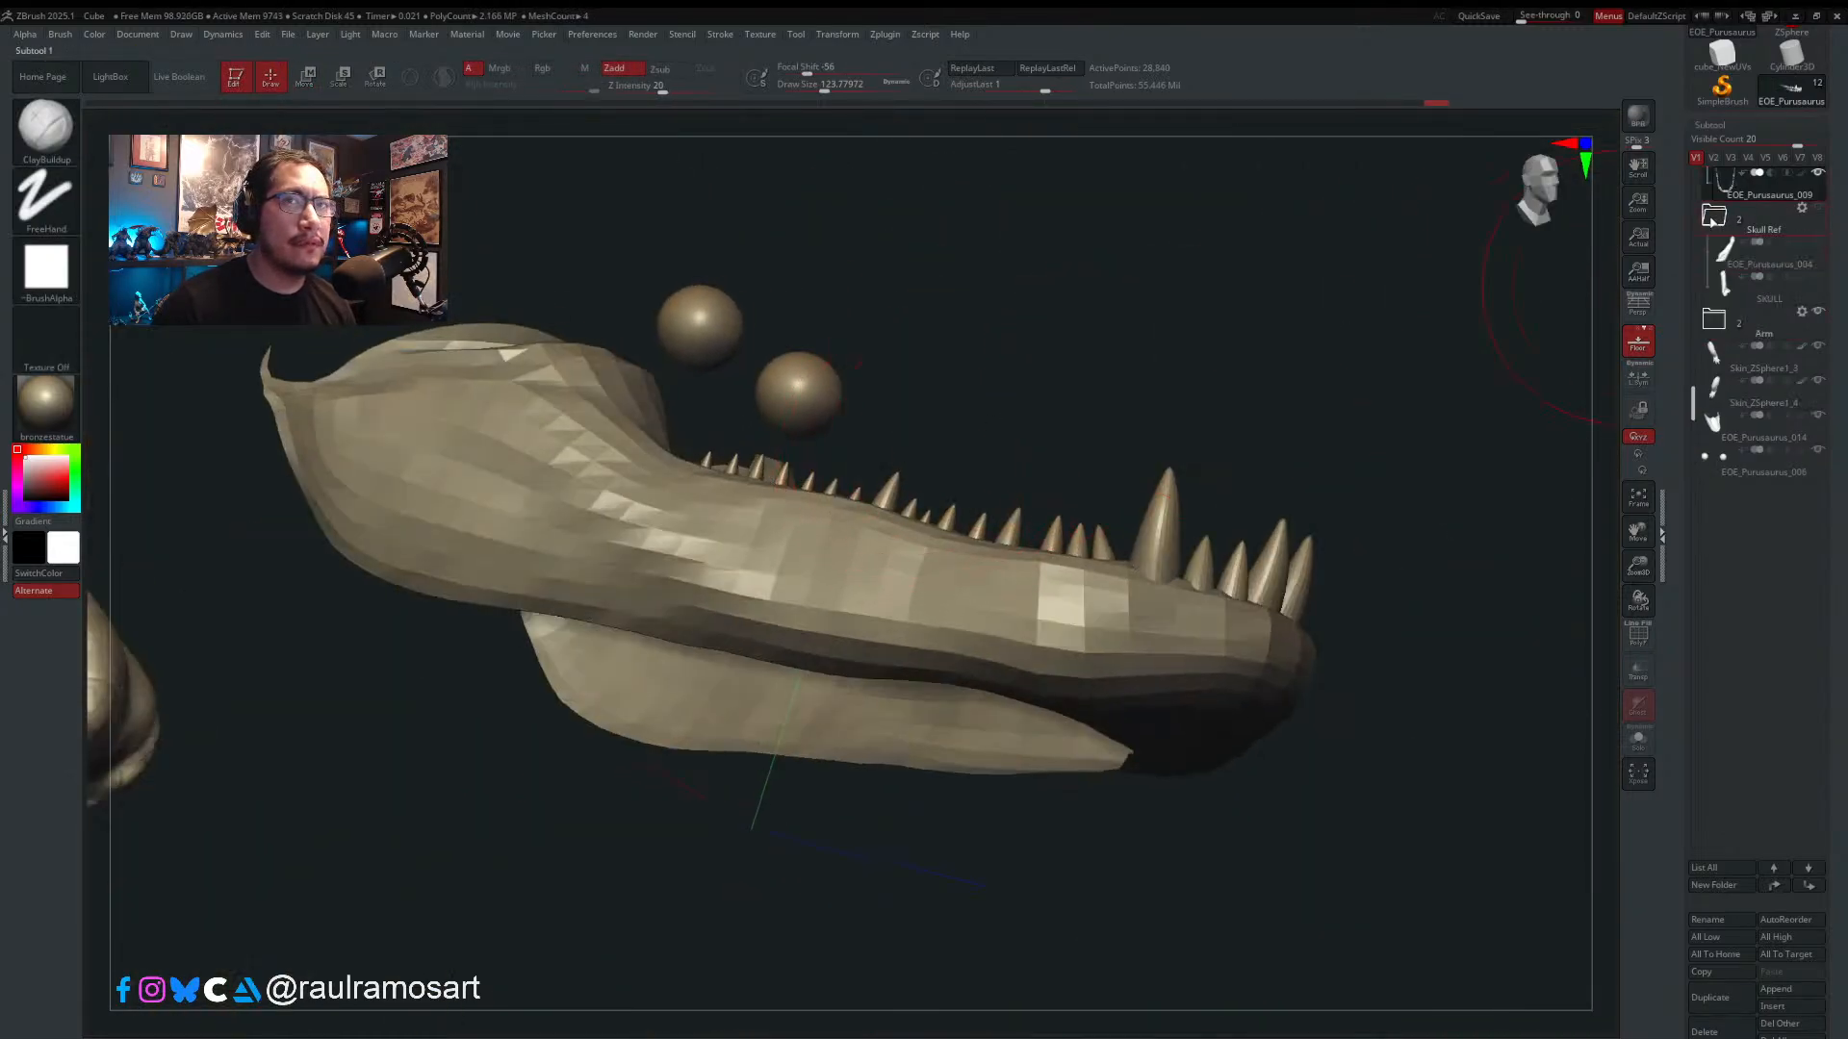
mouse_move(1753, 287)
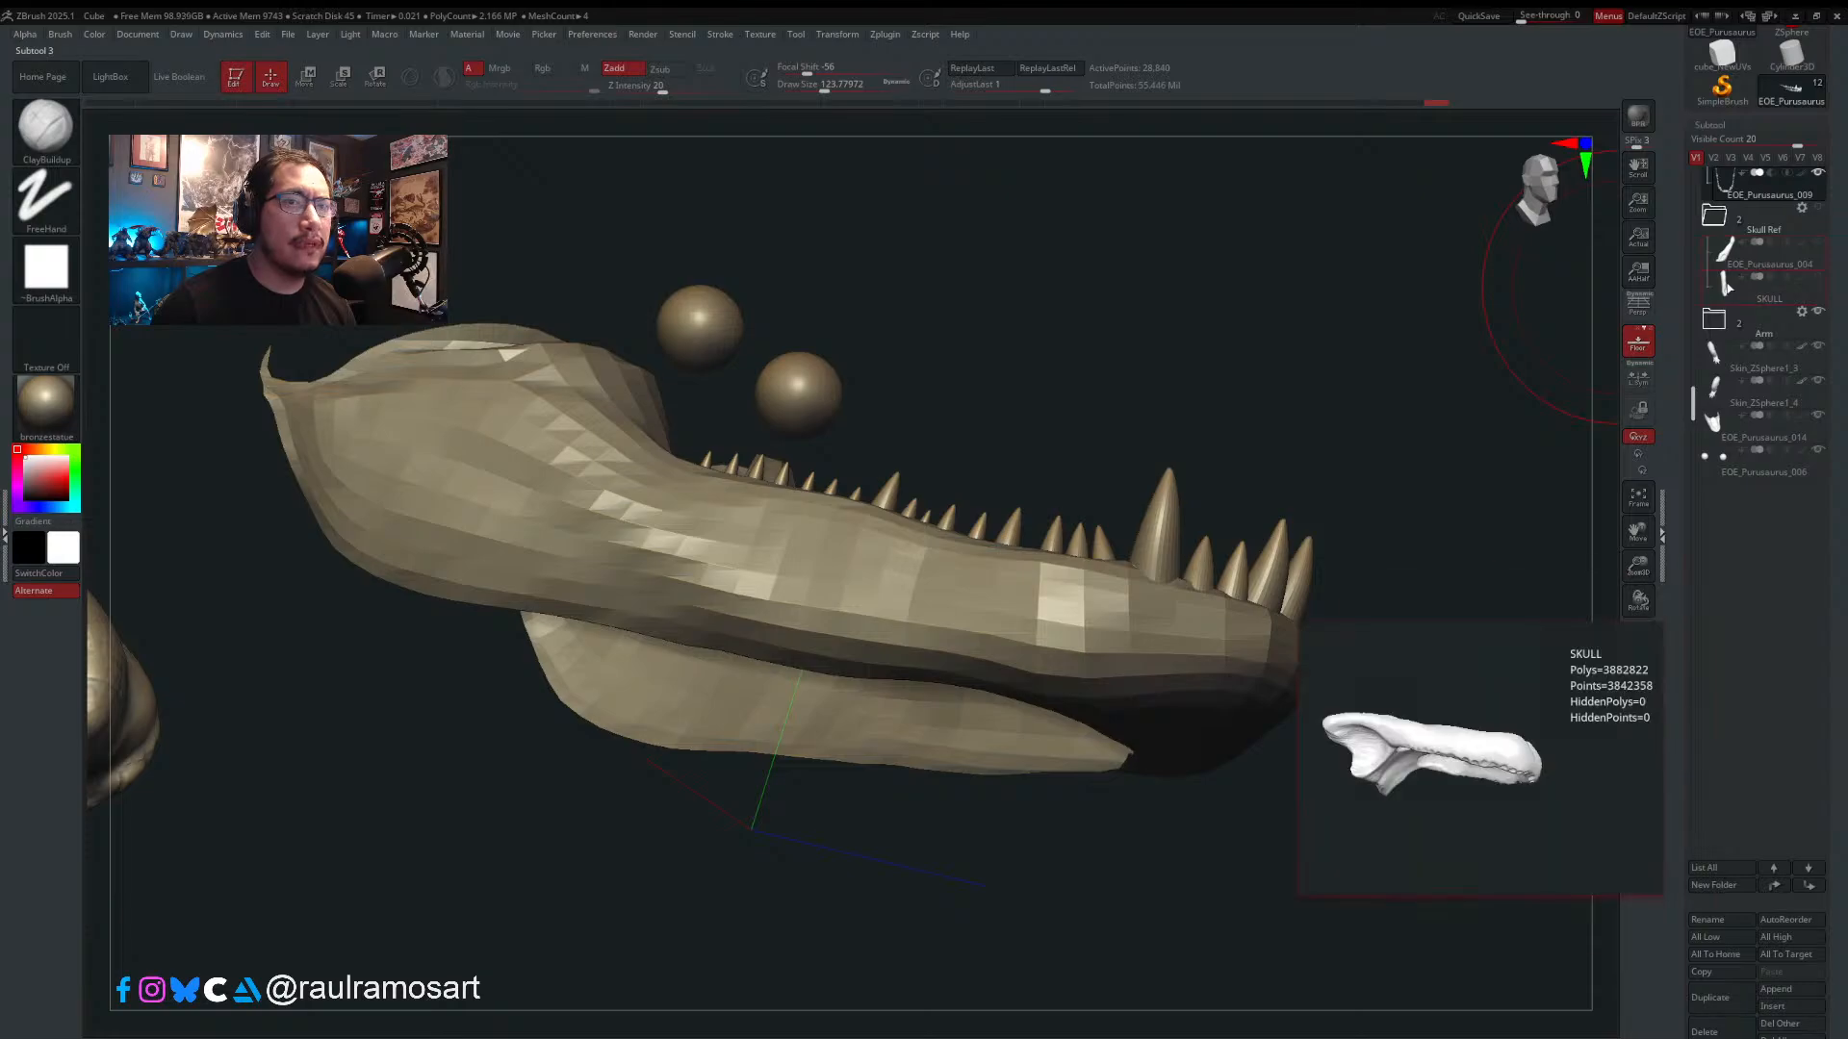
- Isolate the third tooth behind the large lower canine and reposition it sideways with a Transpose line, working from the top view
shift+right_drag(1412, 385, 1423, 446)
right_drag(868, 476, 870, 535)
alt+right_drag(917, 413, 952, 648)
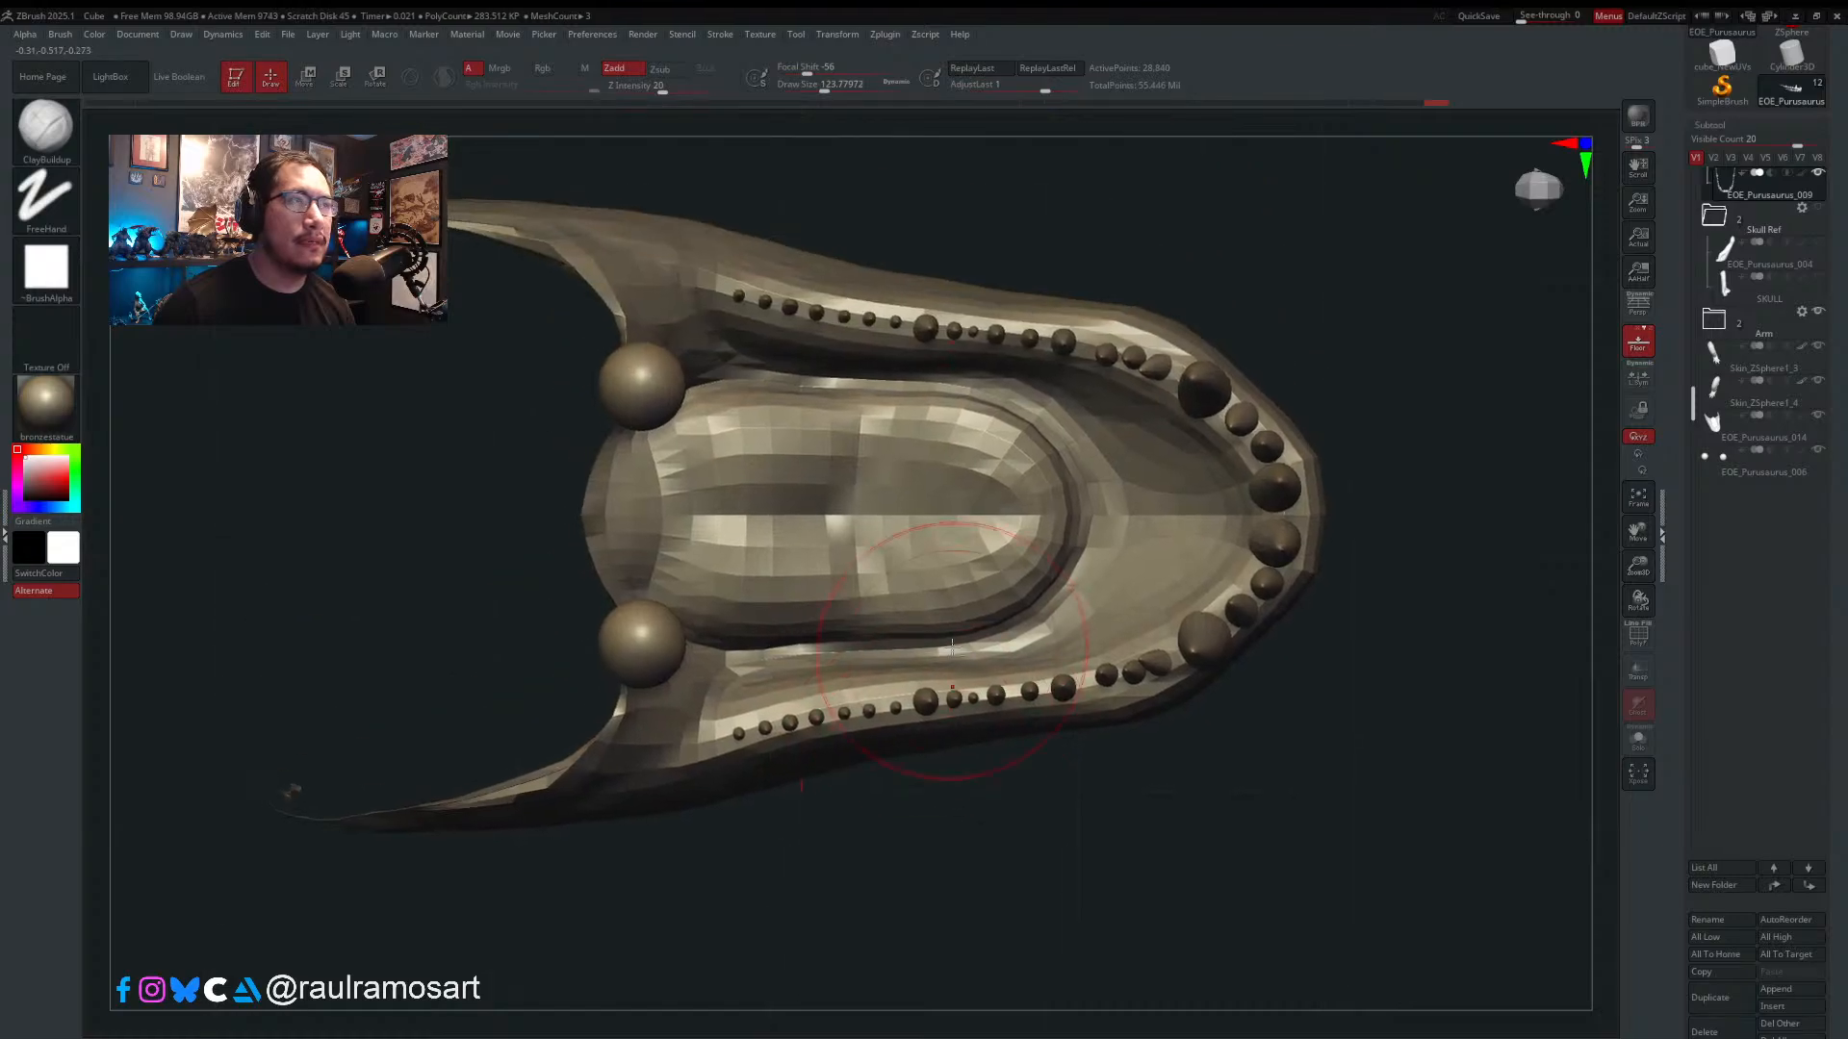
mouse_move(1139, 647)
alt+right_down()
mouse_move(935, 720)
mouse_move(876, 585)
mouse_move(850, 647)
alt+right_up()
key(w)
ctrl+drag(843, 607, 861, 714)
drag(845, 607, 857, 739)
drag(845, 604, 846, 742)
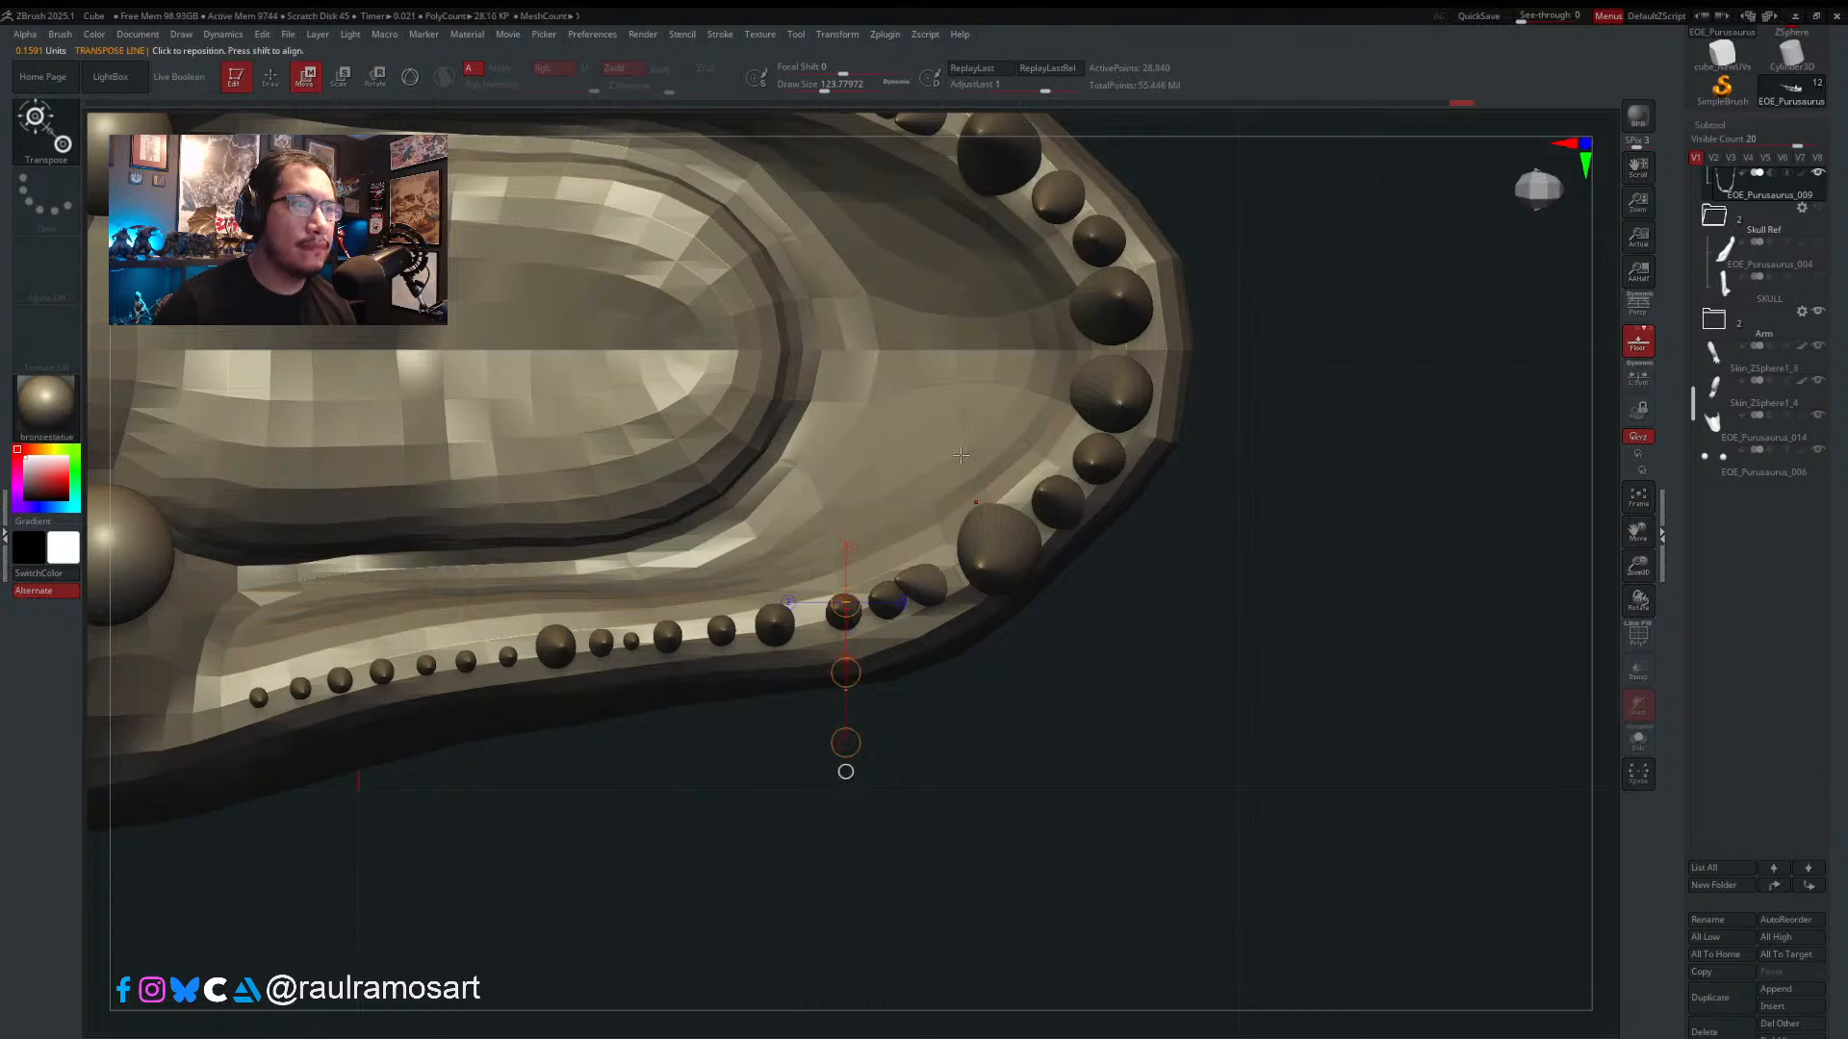
- Adjust the small teeth just behind the large canine on the mirrored side of the jaw with Transpose lines
alt+right_drag(929, 347, 934, 486)
mouse_move(843, 222)
mouse_down()
mouse_move(848, 127)
mouse_move(844, 182)
mouse_move(921, 149)
mouse_move(908, 187)
mouse_up()
drag(929, 254, 1003, 193)
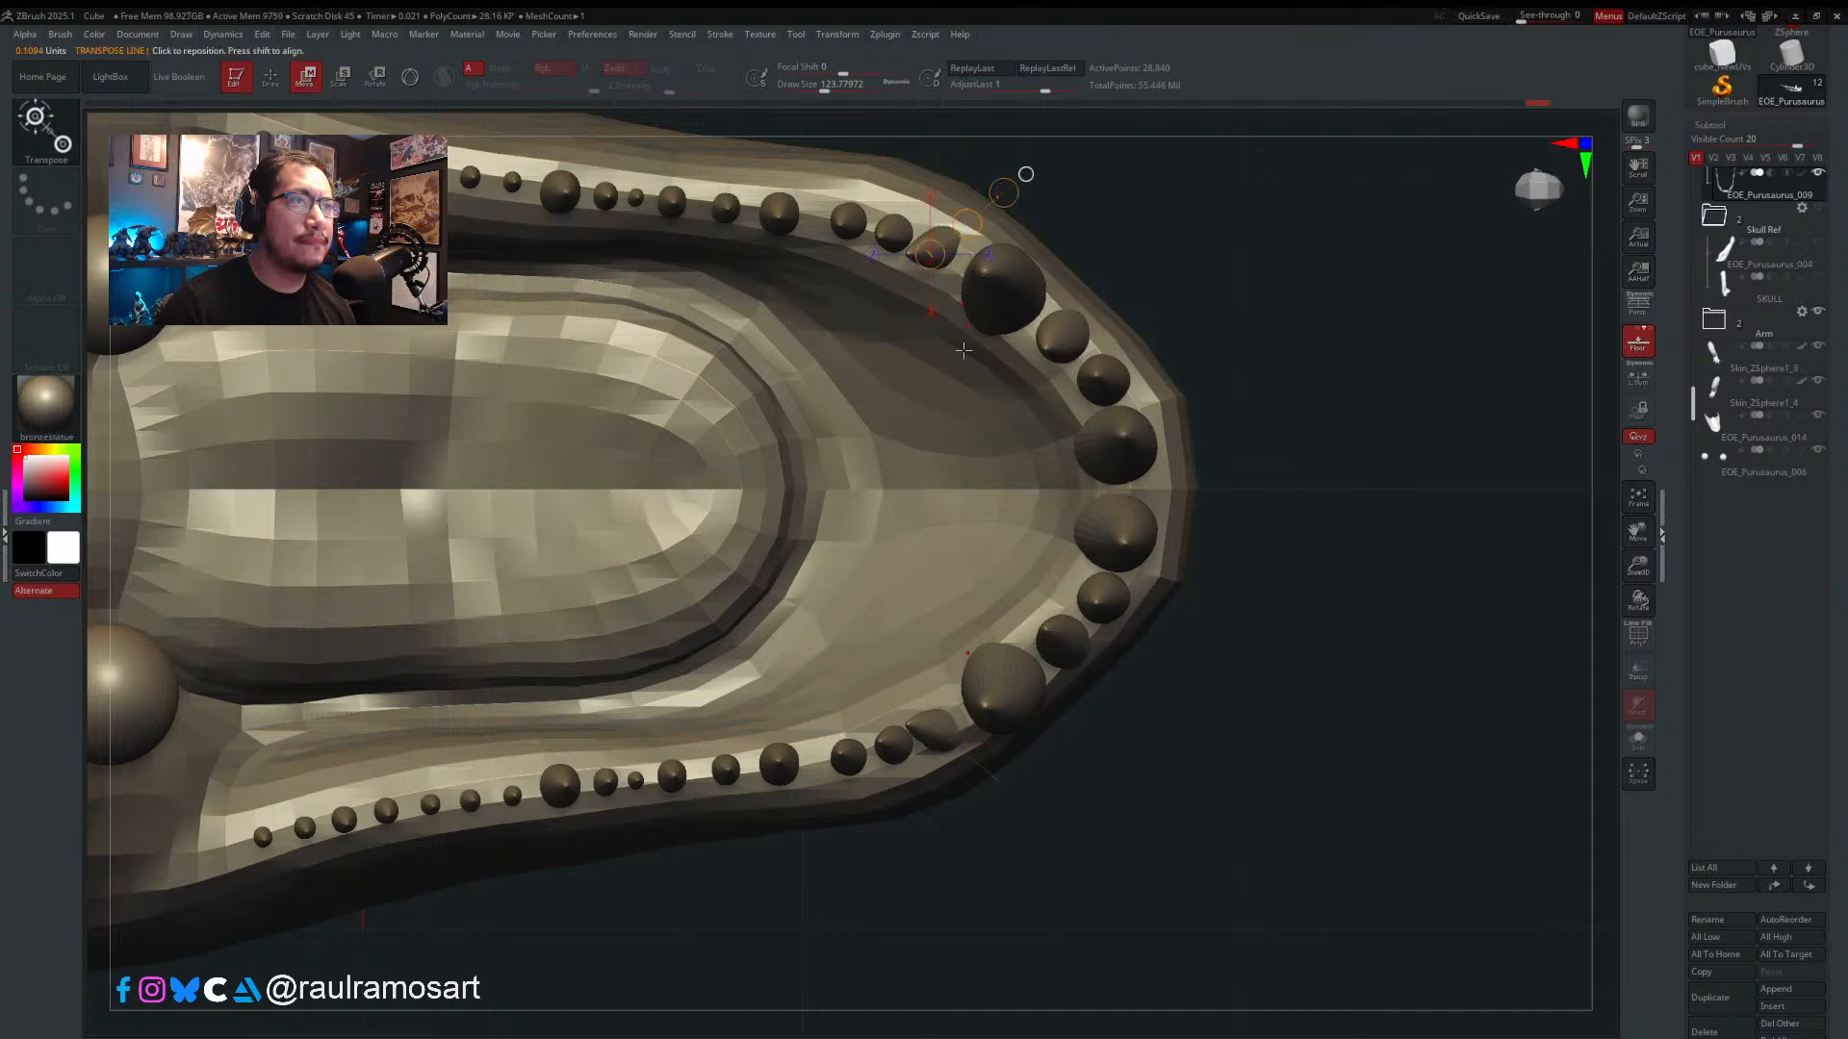
- Adjust the frontmost tooth and the large canine outward with Transpose Move lines
key(q)
mouse_move(1065, 547)
right_down()
mouse_move(1062, 488)
mouse_move(1013, 575)
mouse_move(1124, 489)
mouse_move(1125, 535)
right_up()
key(w)
drag(1125, 537, 1260, 537)
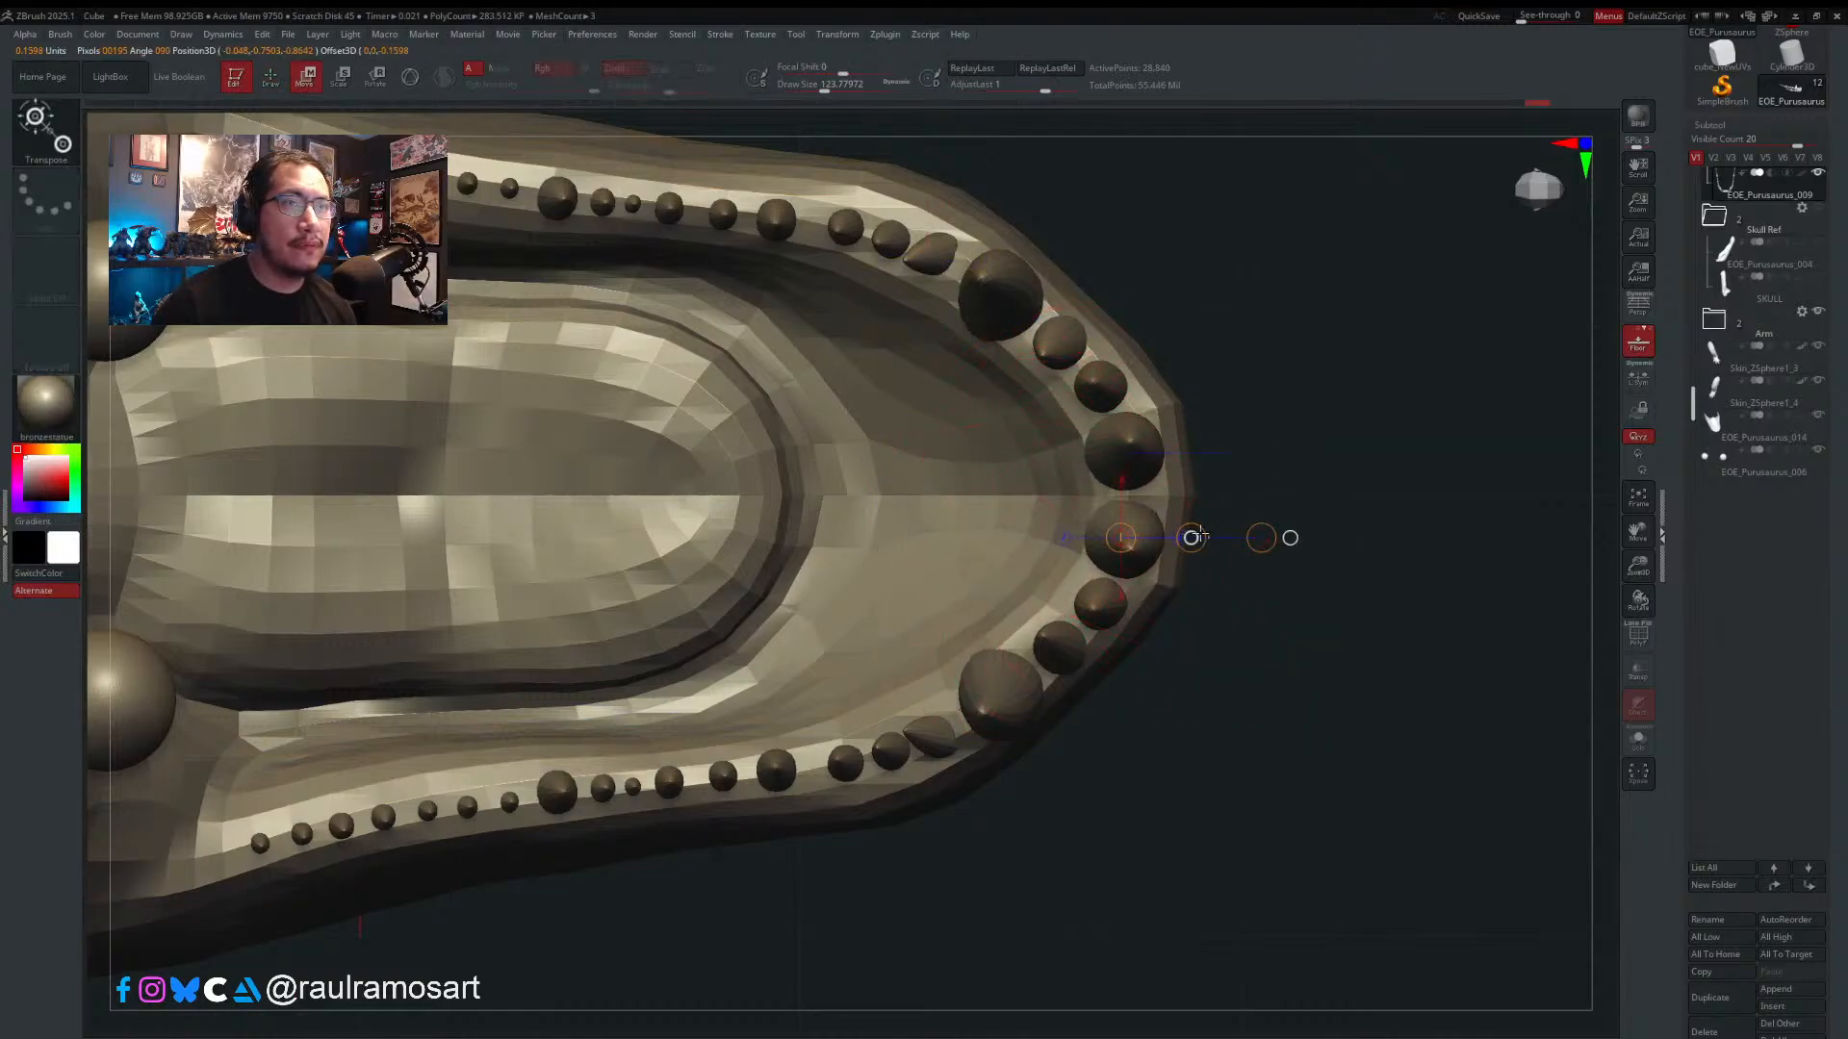
drag(996, 703, 1101, 805)
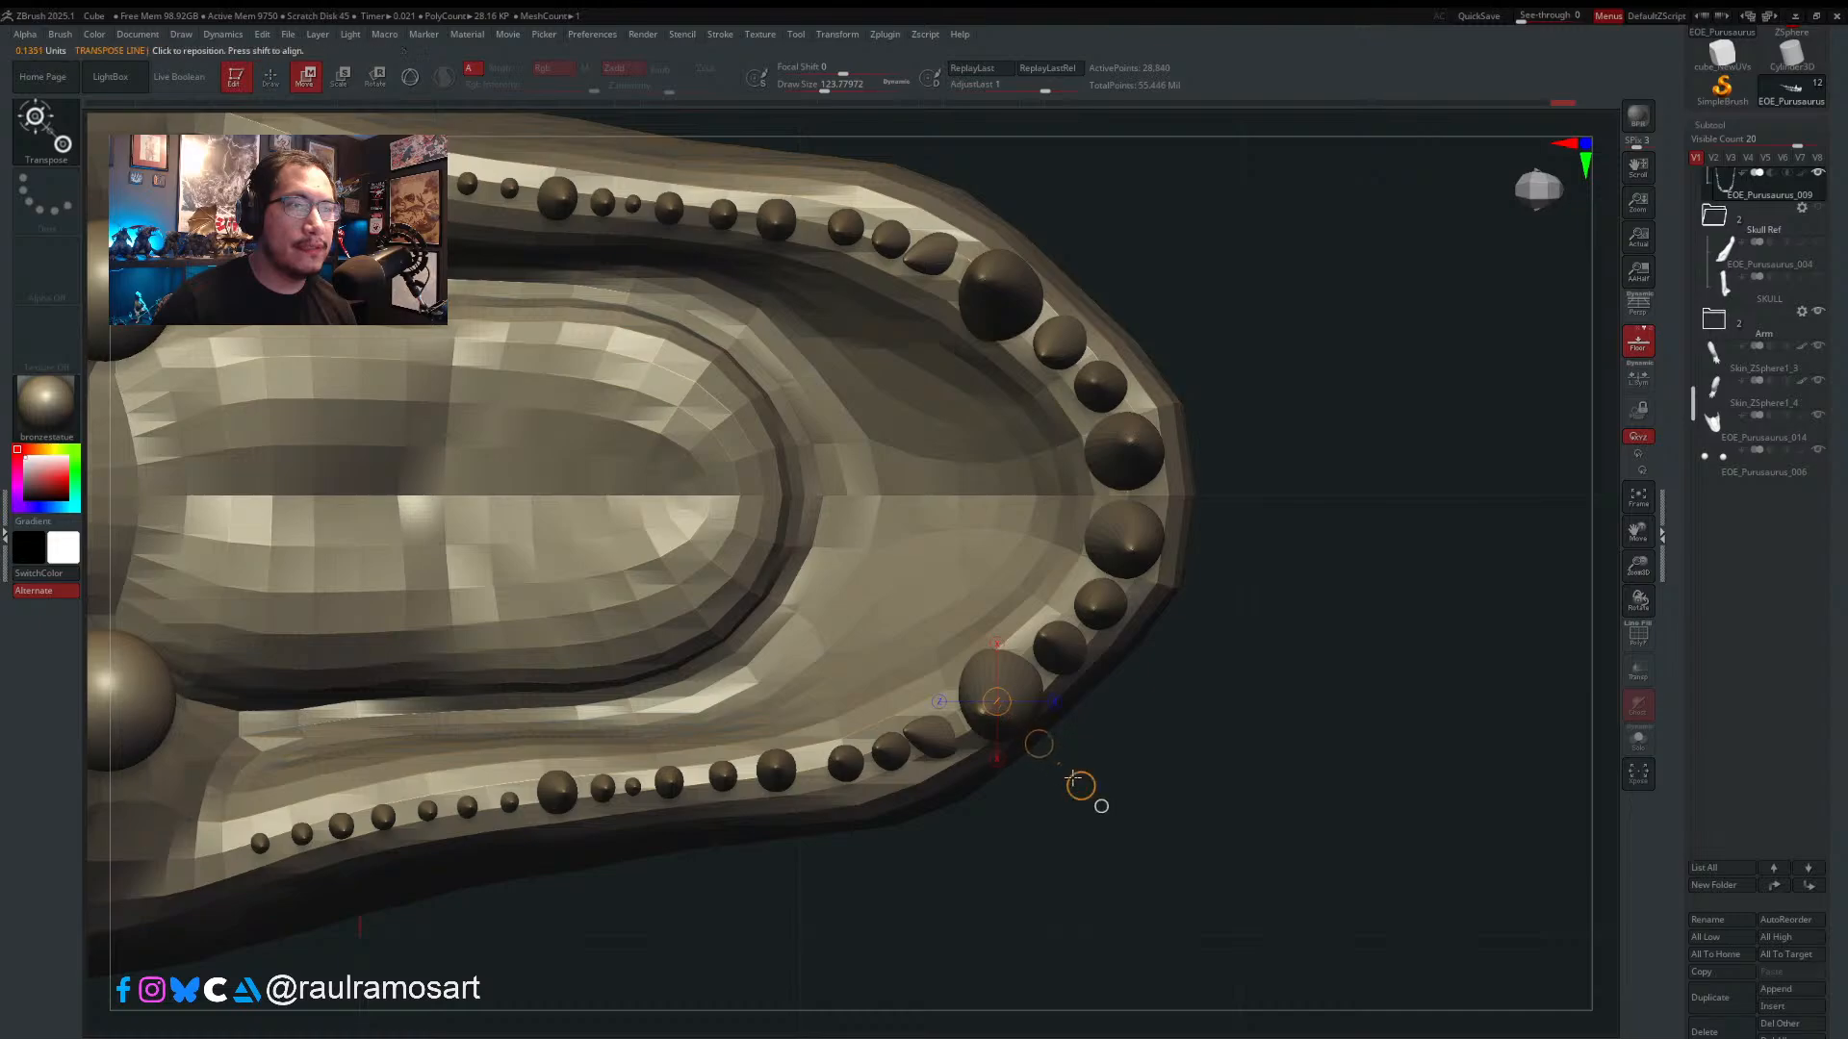
- Try to adjust the large canine with a vertical Transpose line from the side view, and undo the change
key(q)
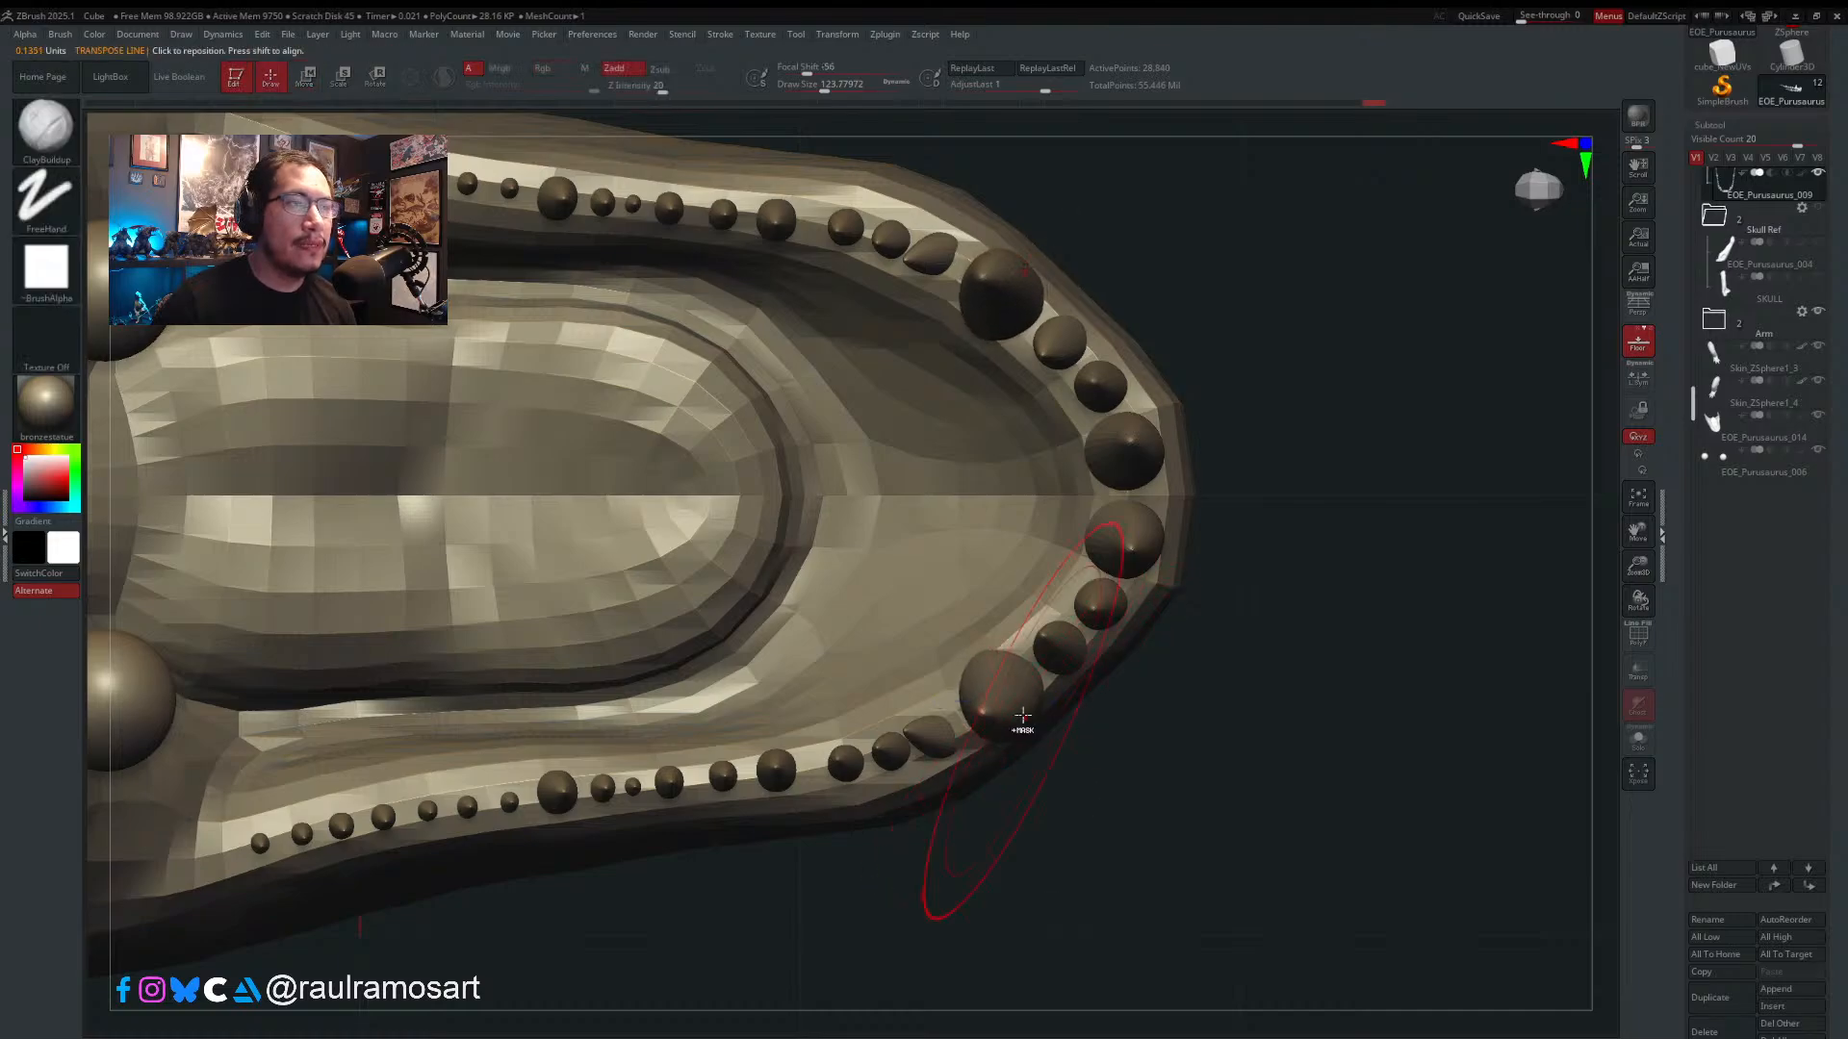
mouse_move(1023, 731)
ctrl+right_down()
mouse_move(1052, 795)
mouse_move(1054, 653)
mouse_move(1018, 682)
mouse_move(1122, 660)
mouse_move(944, 536)
ctrl+right_up()
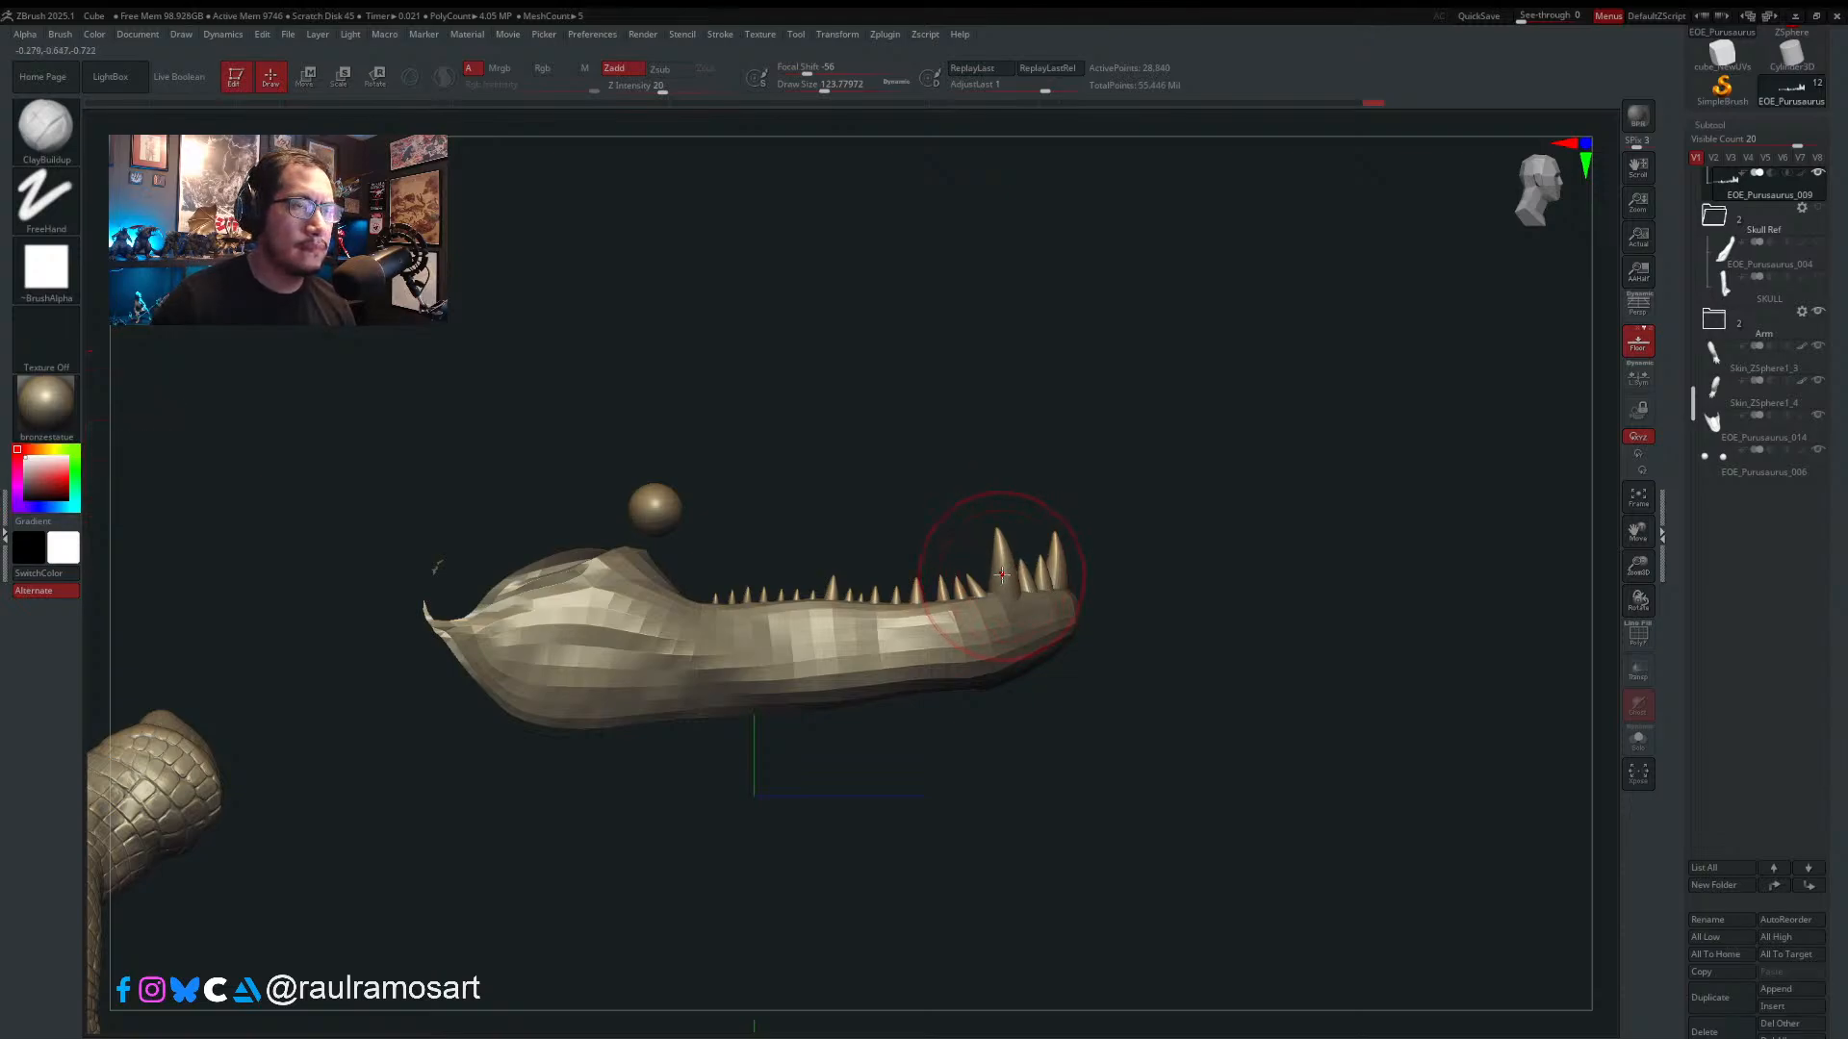
key(w)
drag(1003, 581, 1002, 486)
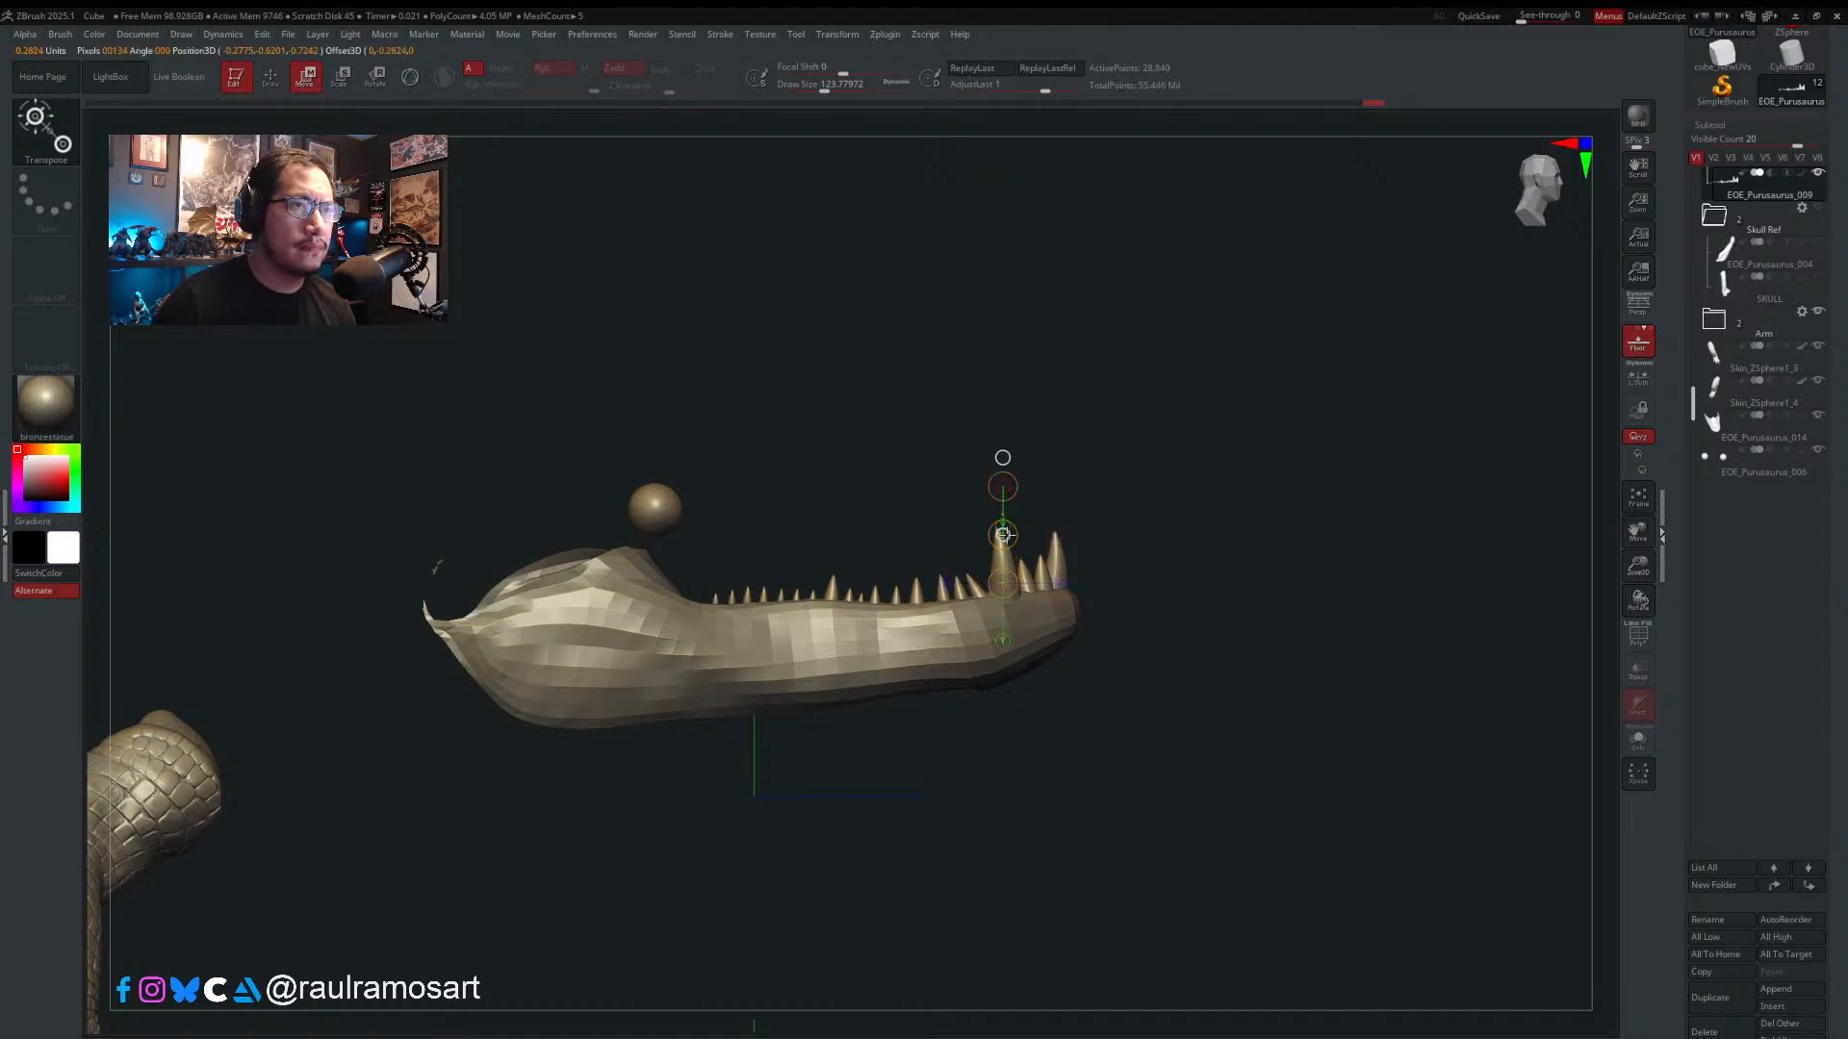
ctrl+click(1005, 538)
key(ctrl+z)
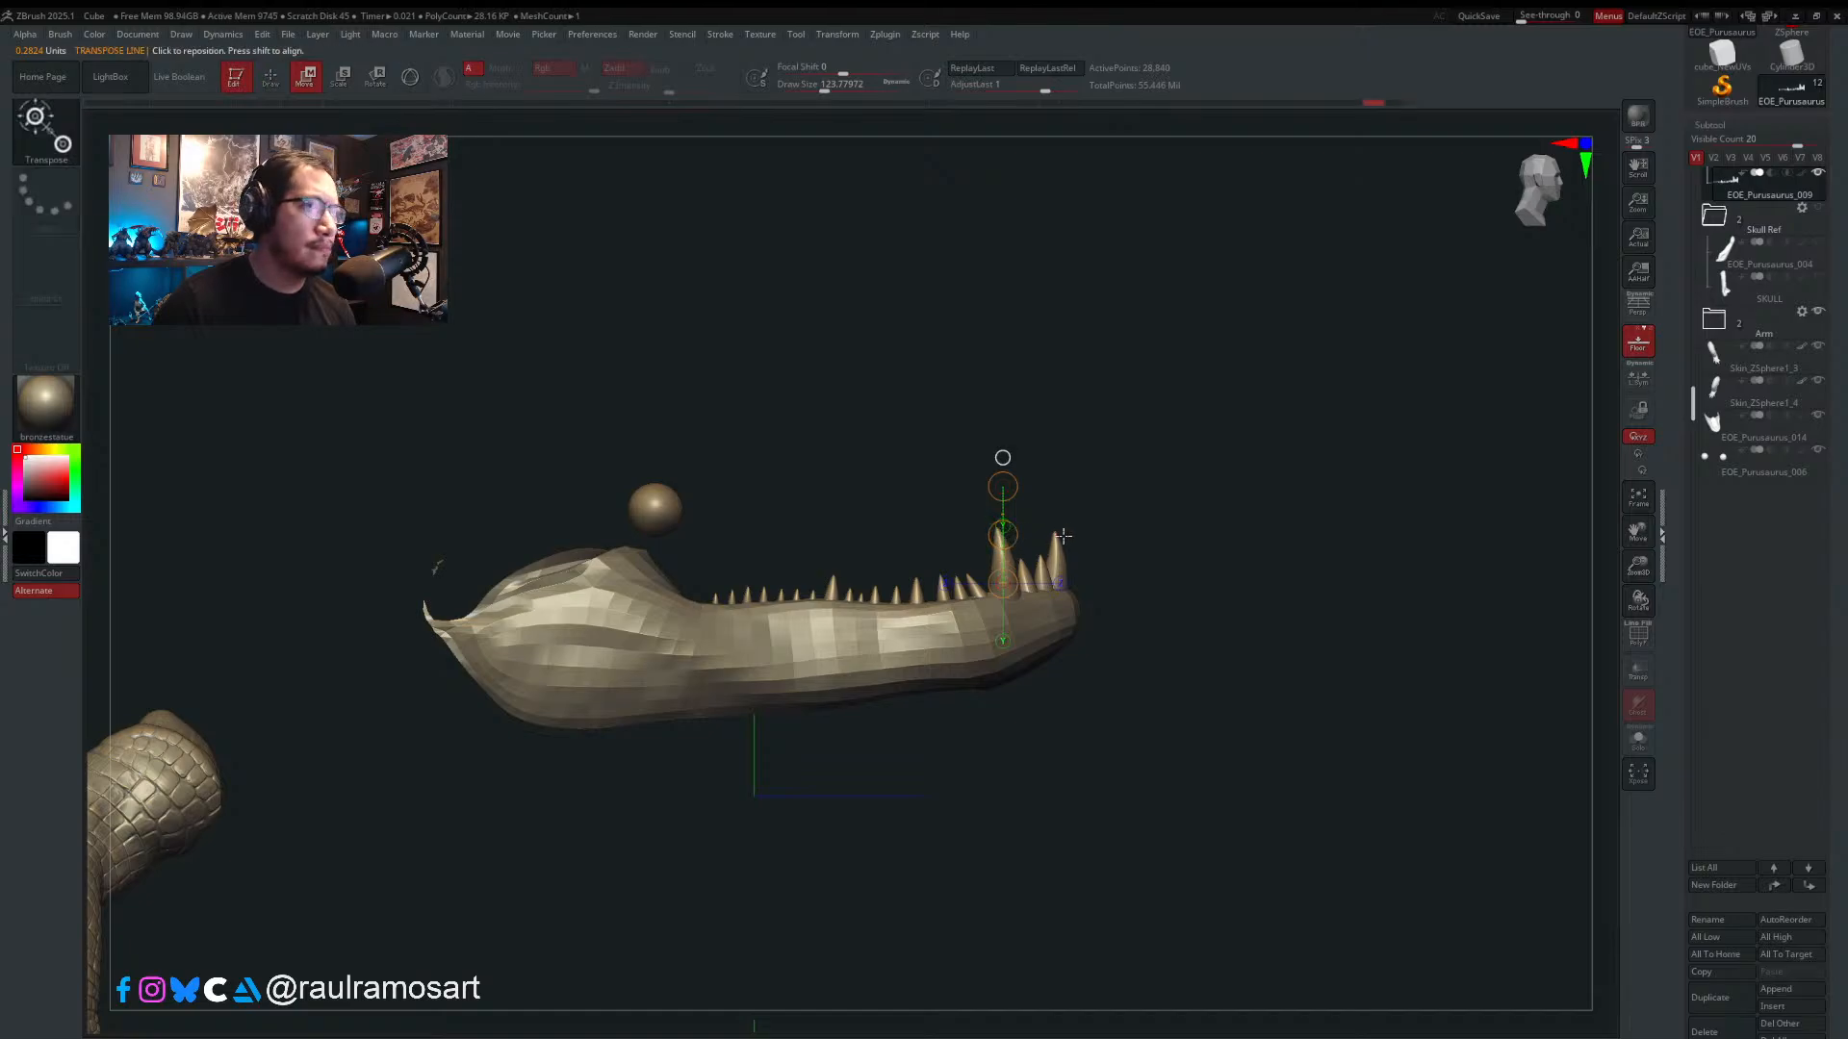
- Make the EOE_Purusaurus_014 body subtool active and view the head in profile with the teeth in place
mouse_move(1025, 585)
right_down()
mouse_move(1070, 560)
mouse_move(1022, 515)
mouse_move(977, 532)
mouse_move(1064, 532)
mouse_move(1039, 741)
mouse_move(647, 770)
right_up()
key(q)
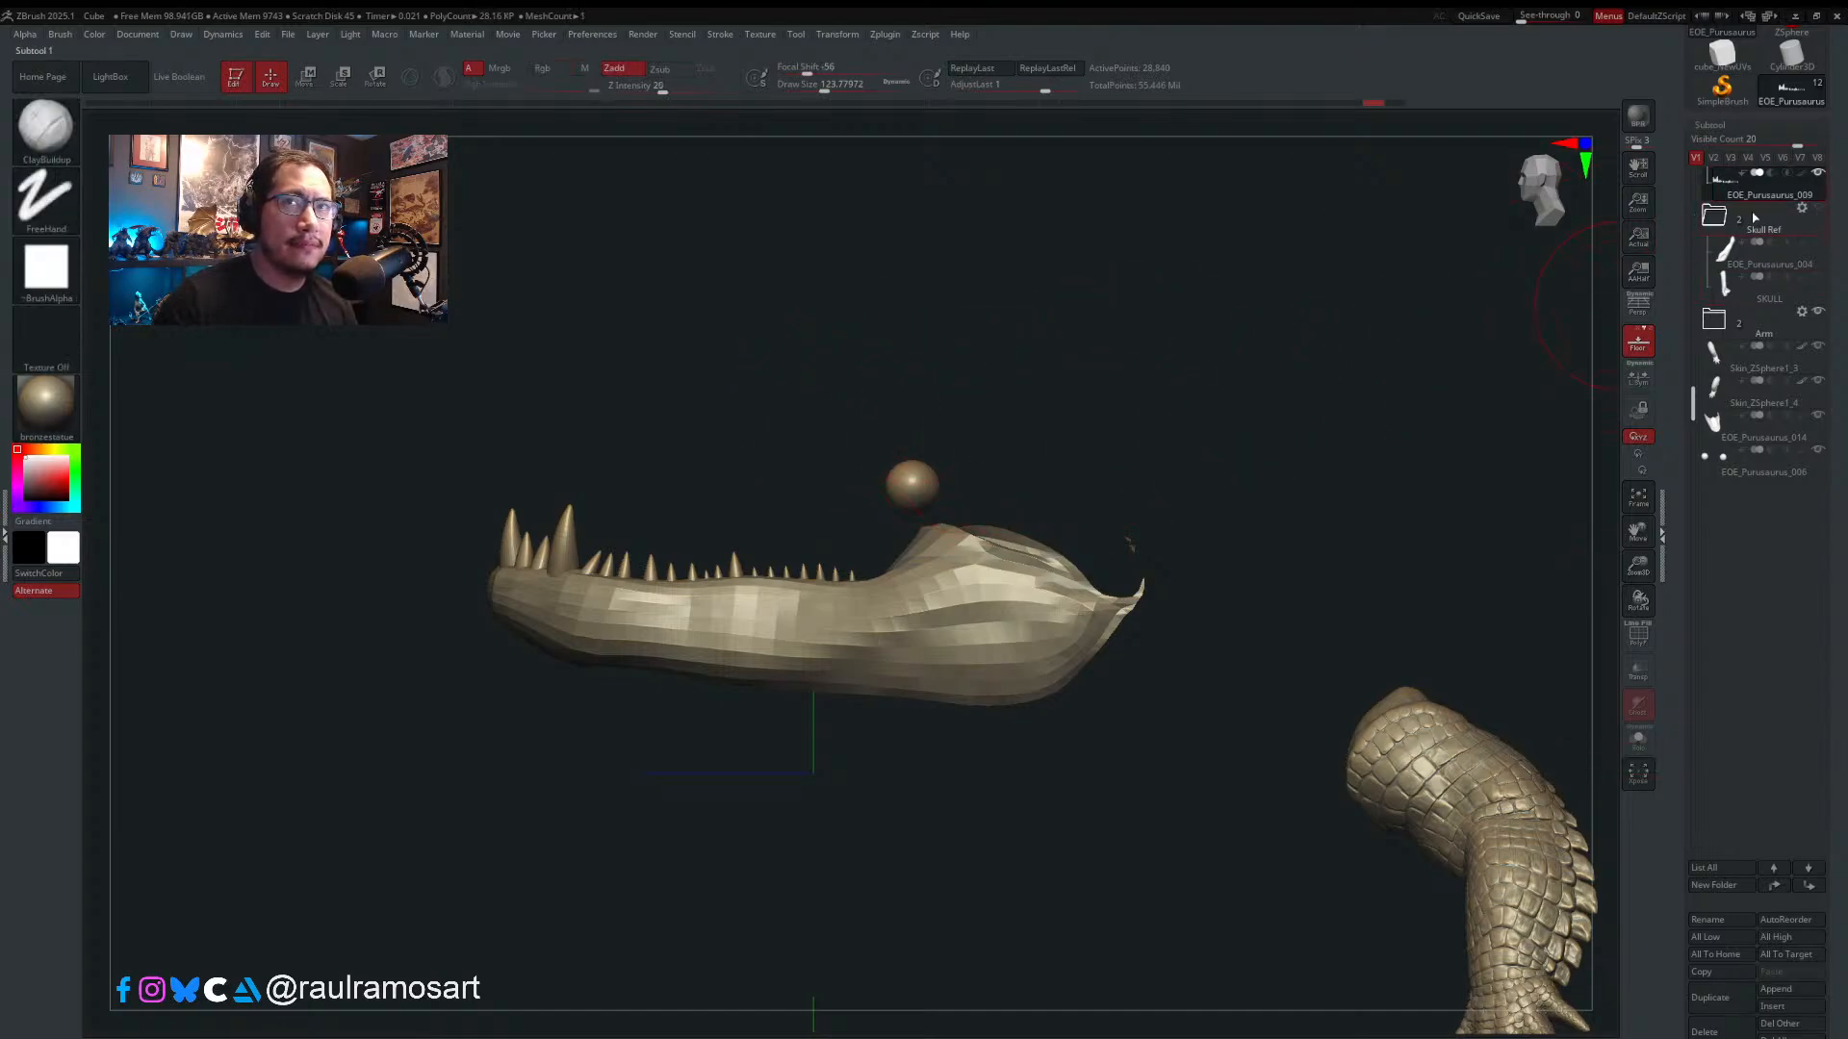
drag(1692, 393, 1693, 211)
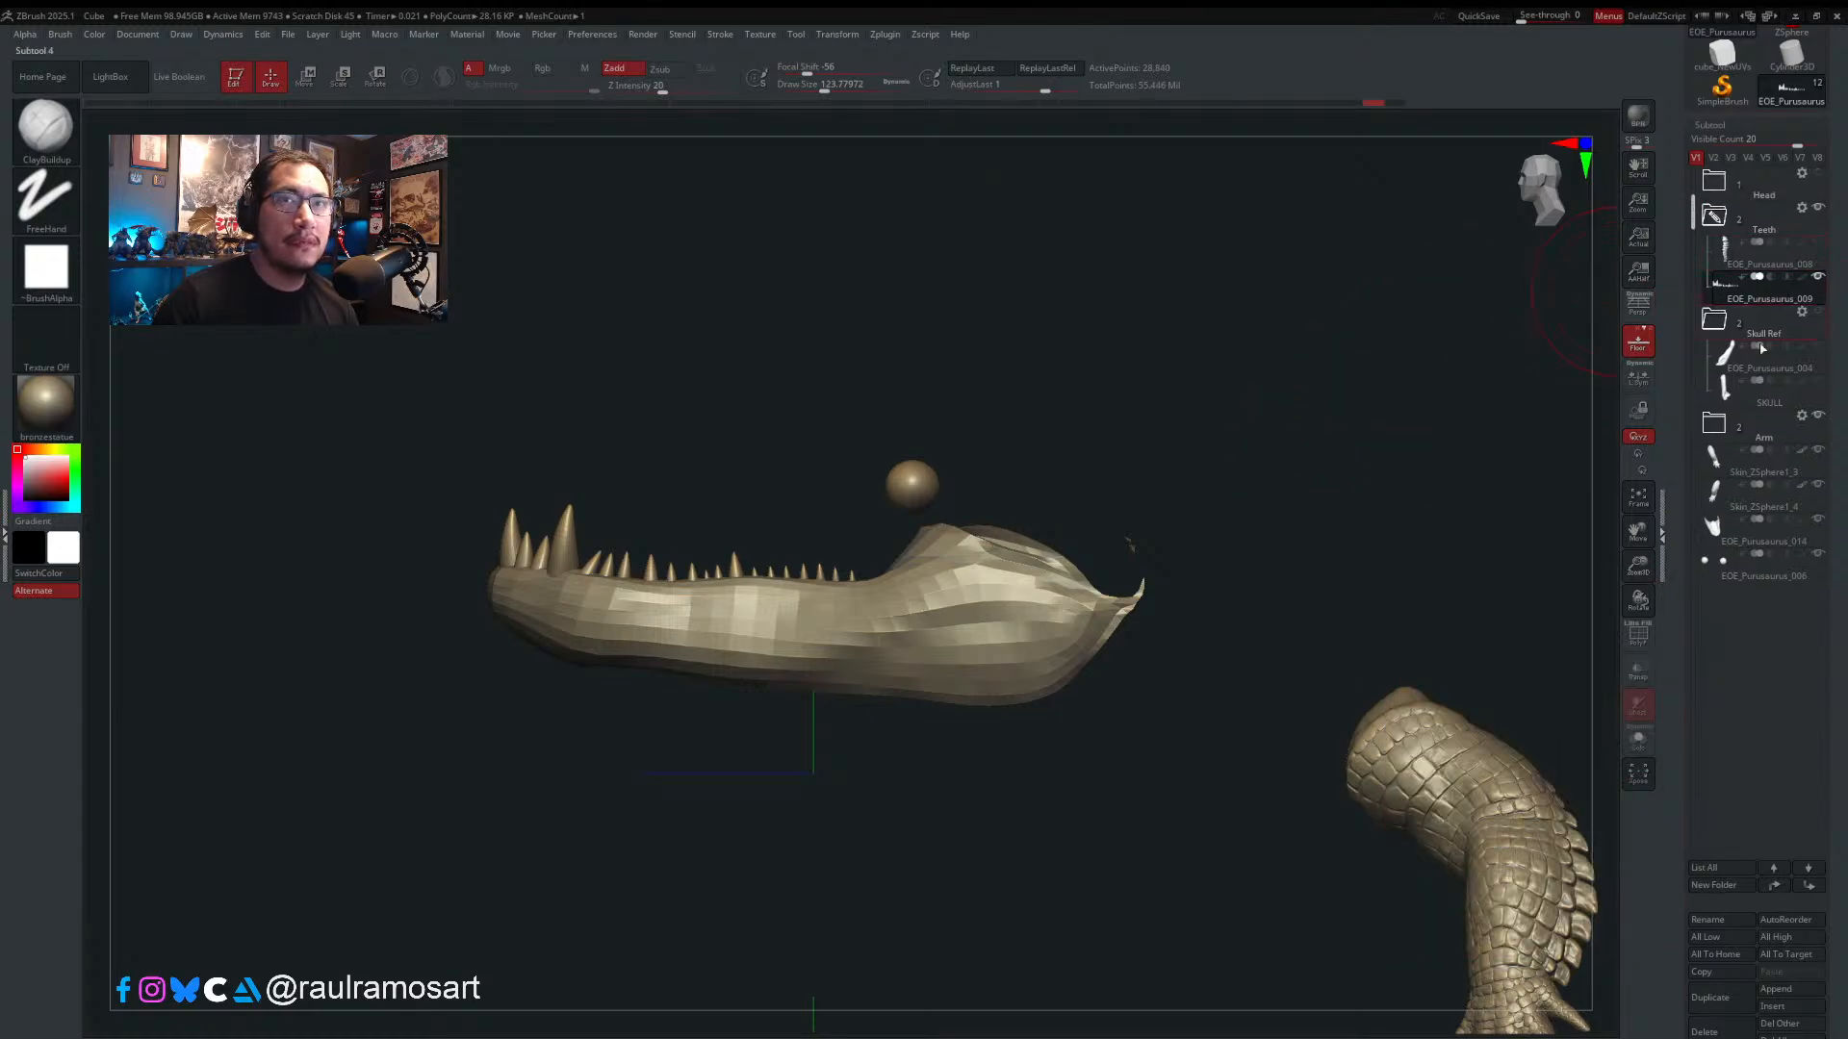
click(1755, 542)
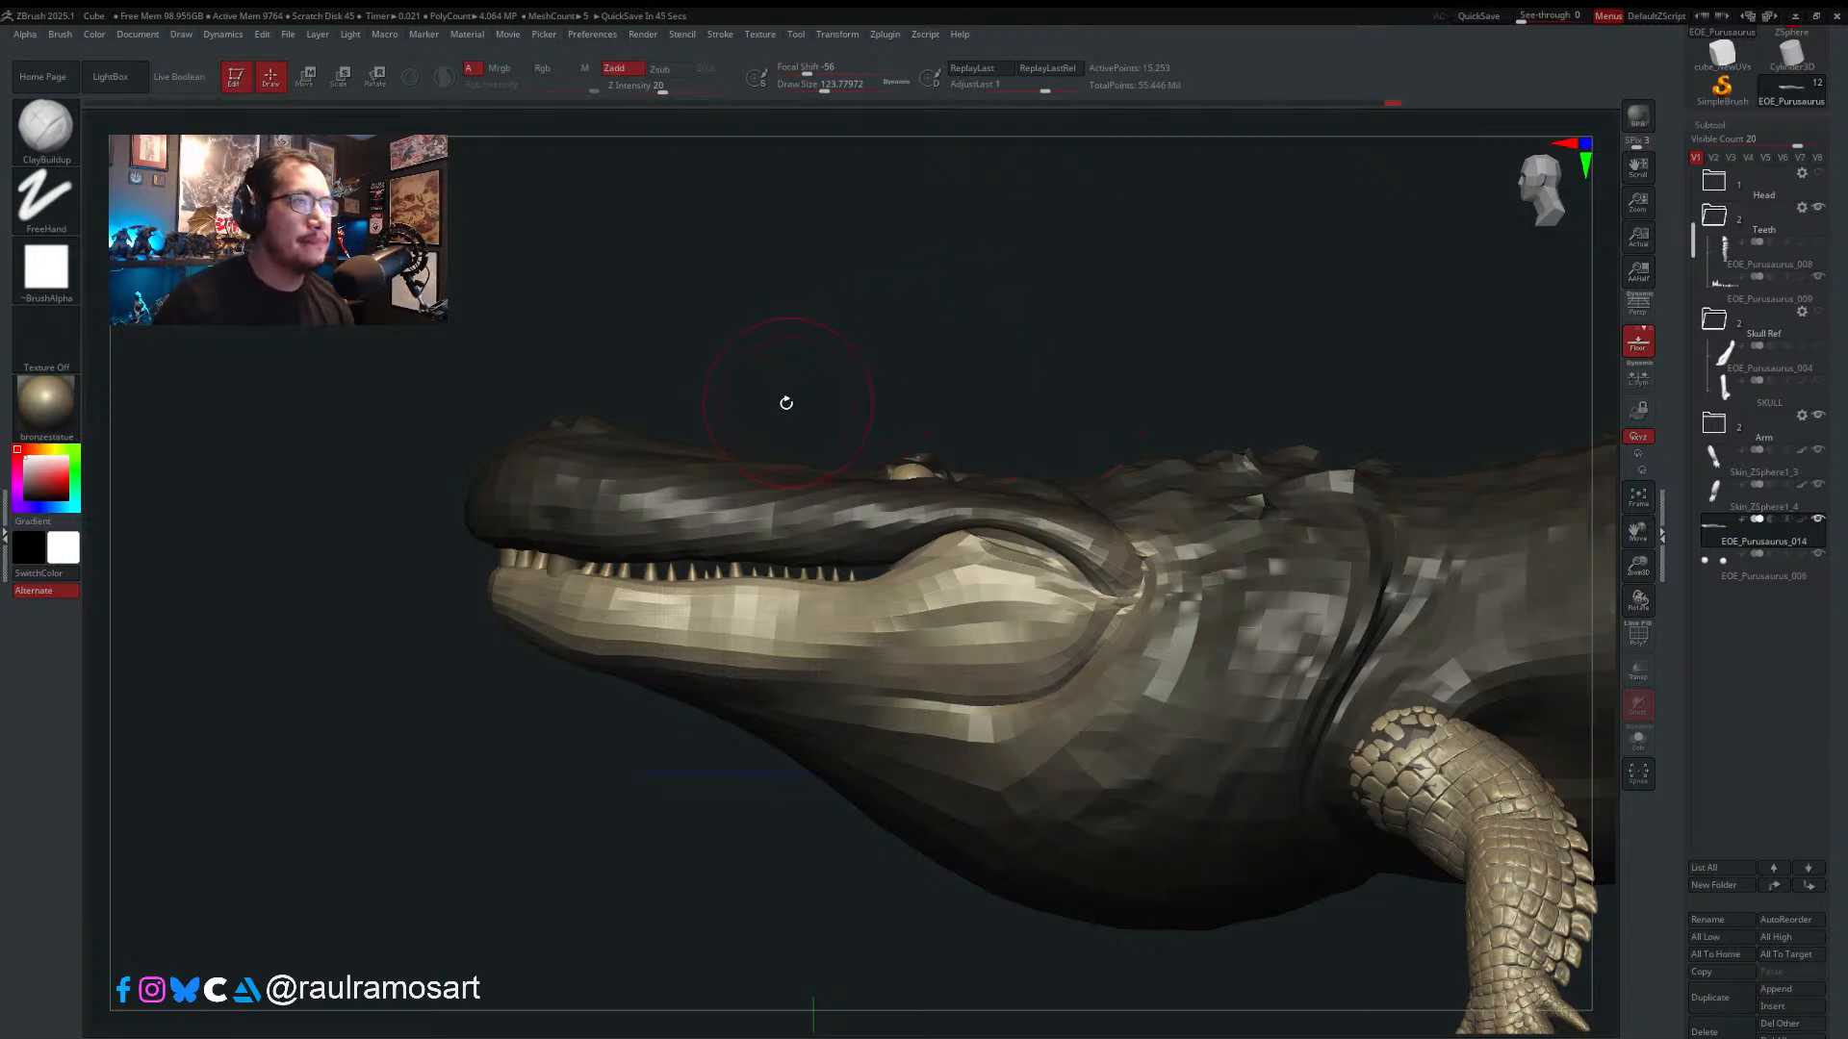
drag(787, 403, 823, 521)
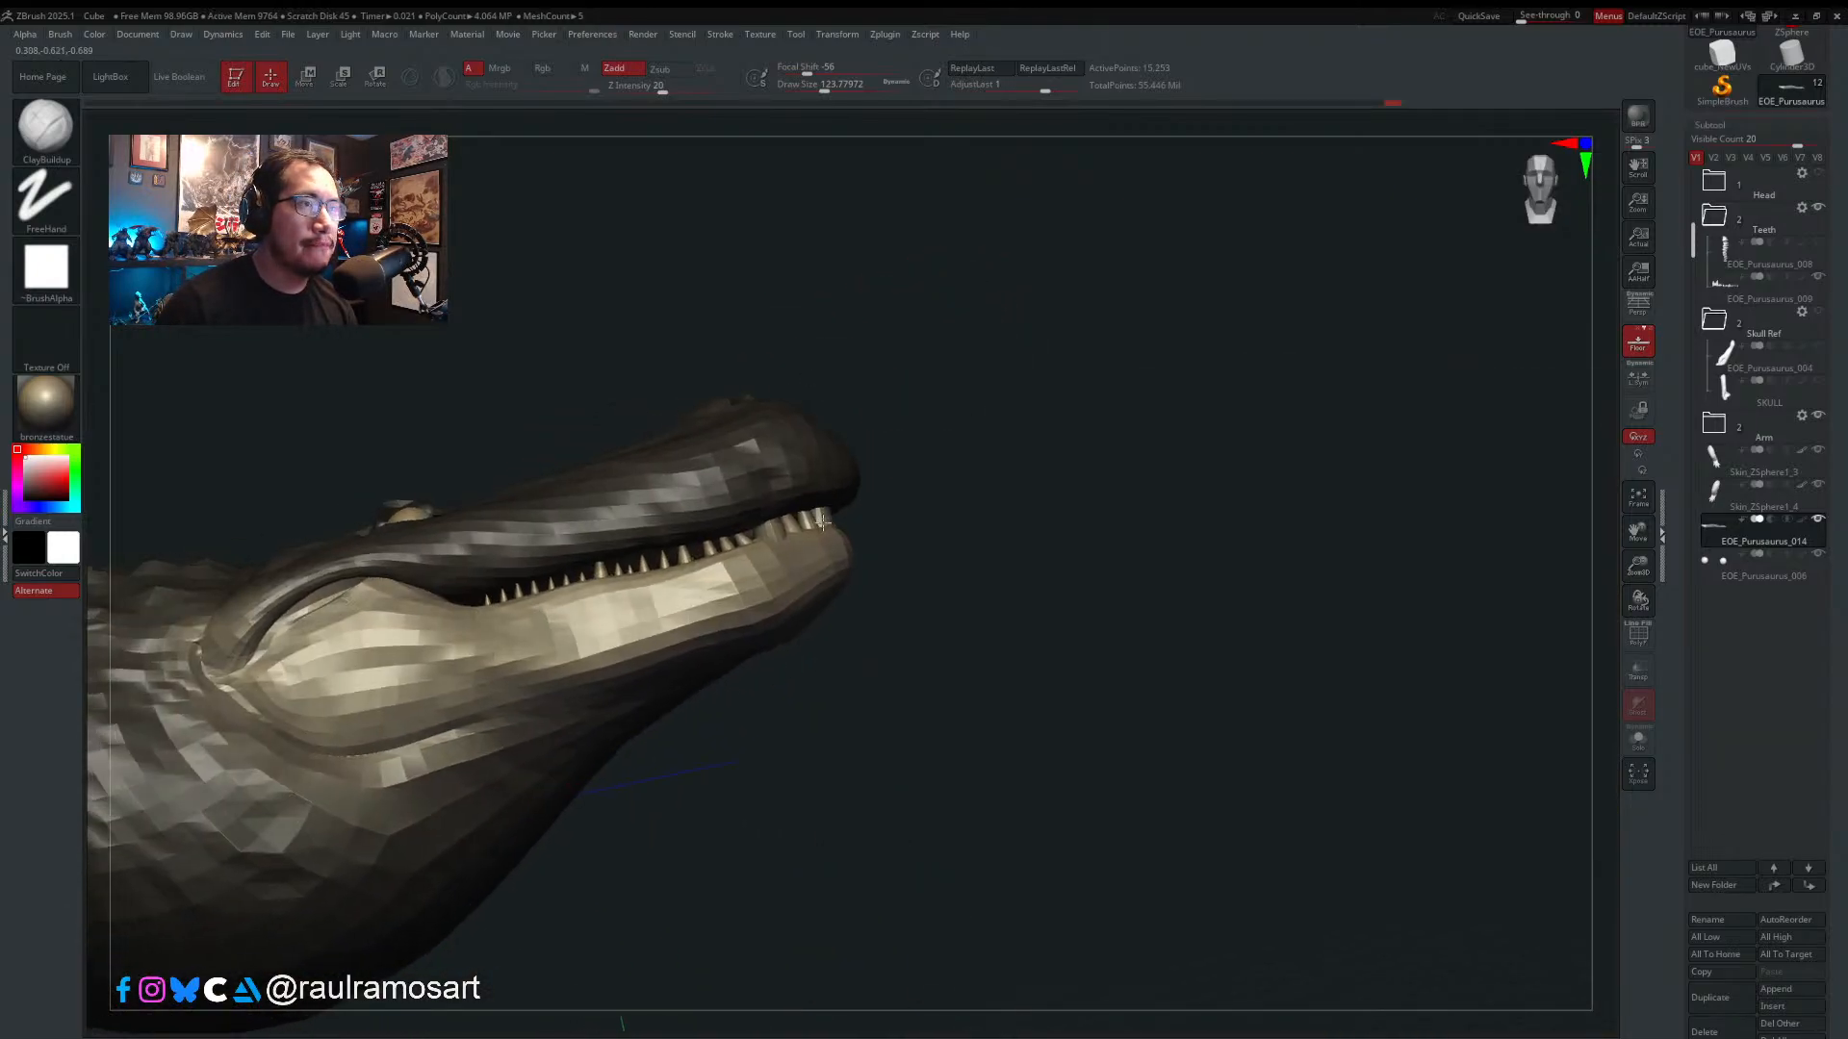
mouse_move(823, 523)
shift+right_down()
mouse_move(846, 520)
mouse_move(743, 561)
mouse_move(823, 554)
mouse_move(751, 558)
shift+right_up()
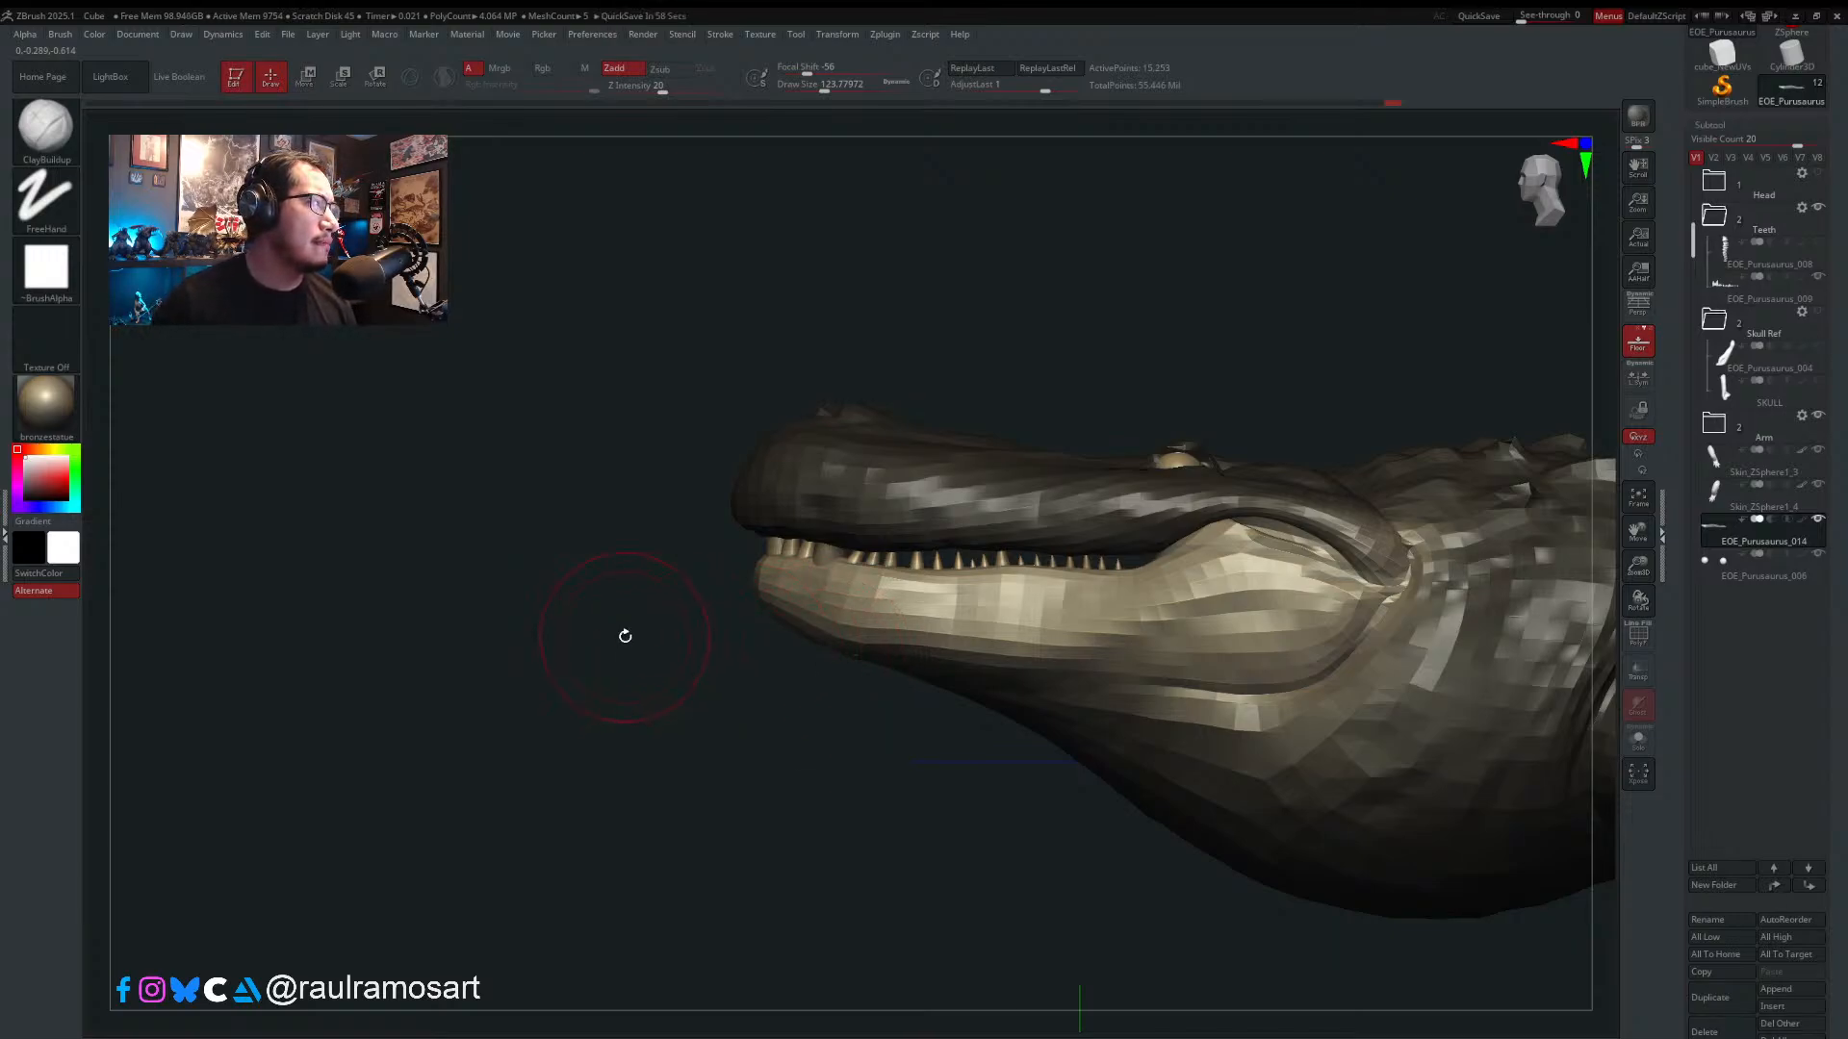
- Import the Purusaurus skull.jpg reference image as a texture
click(760, 33)
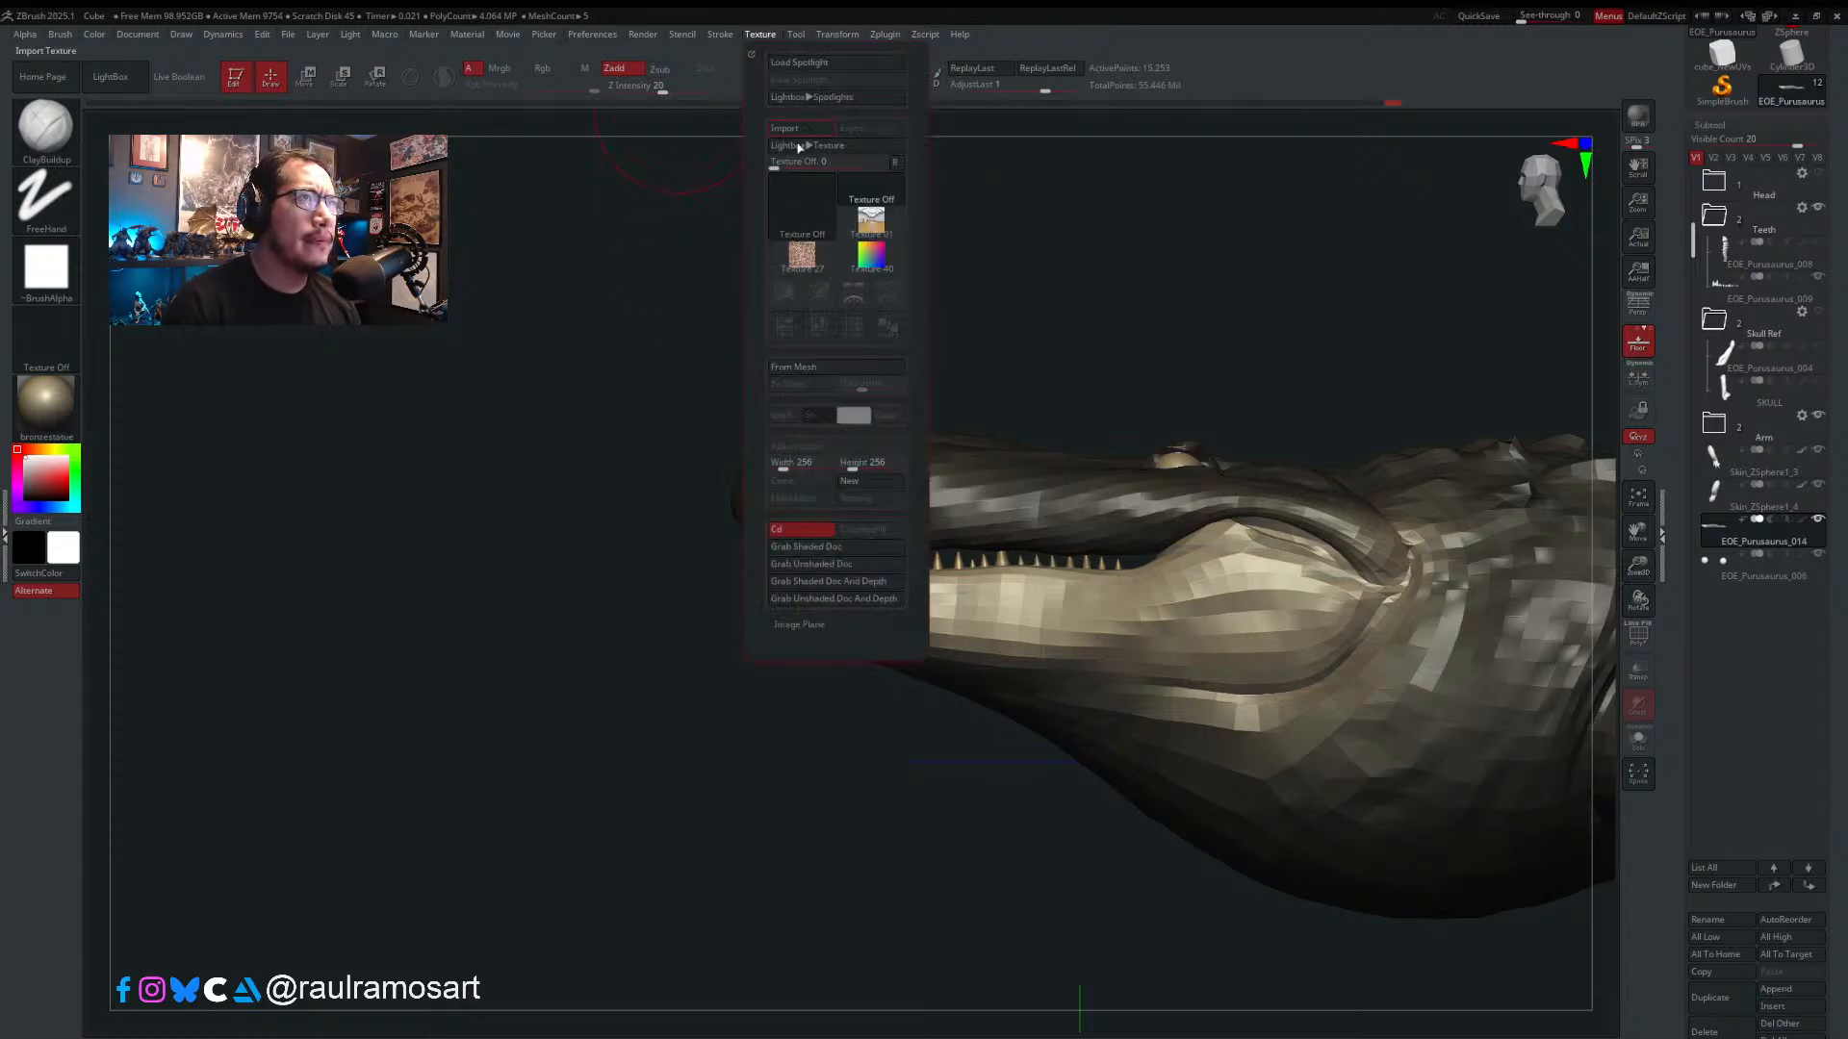
click(797, 142)
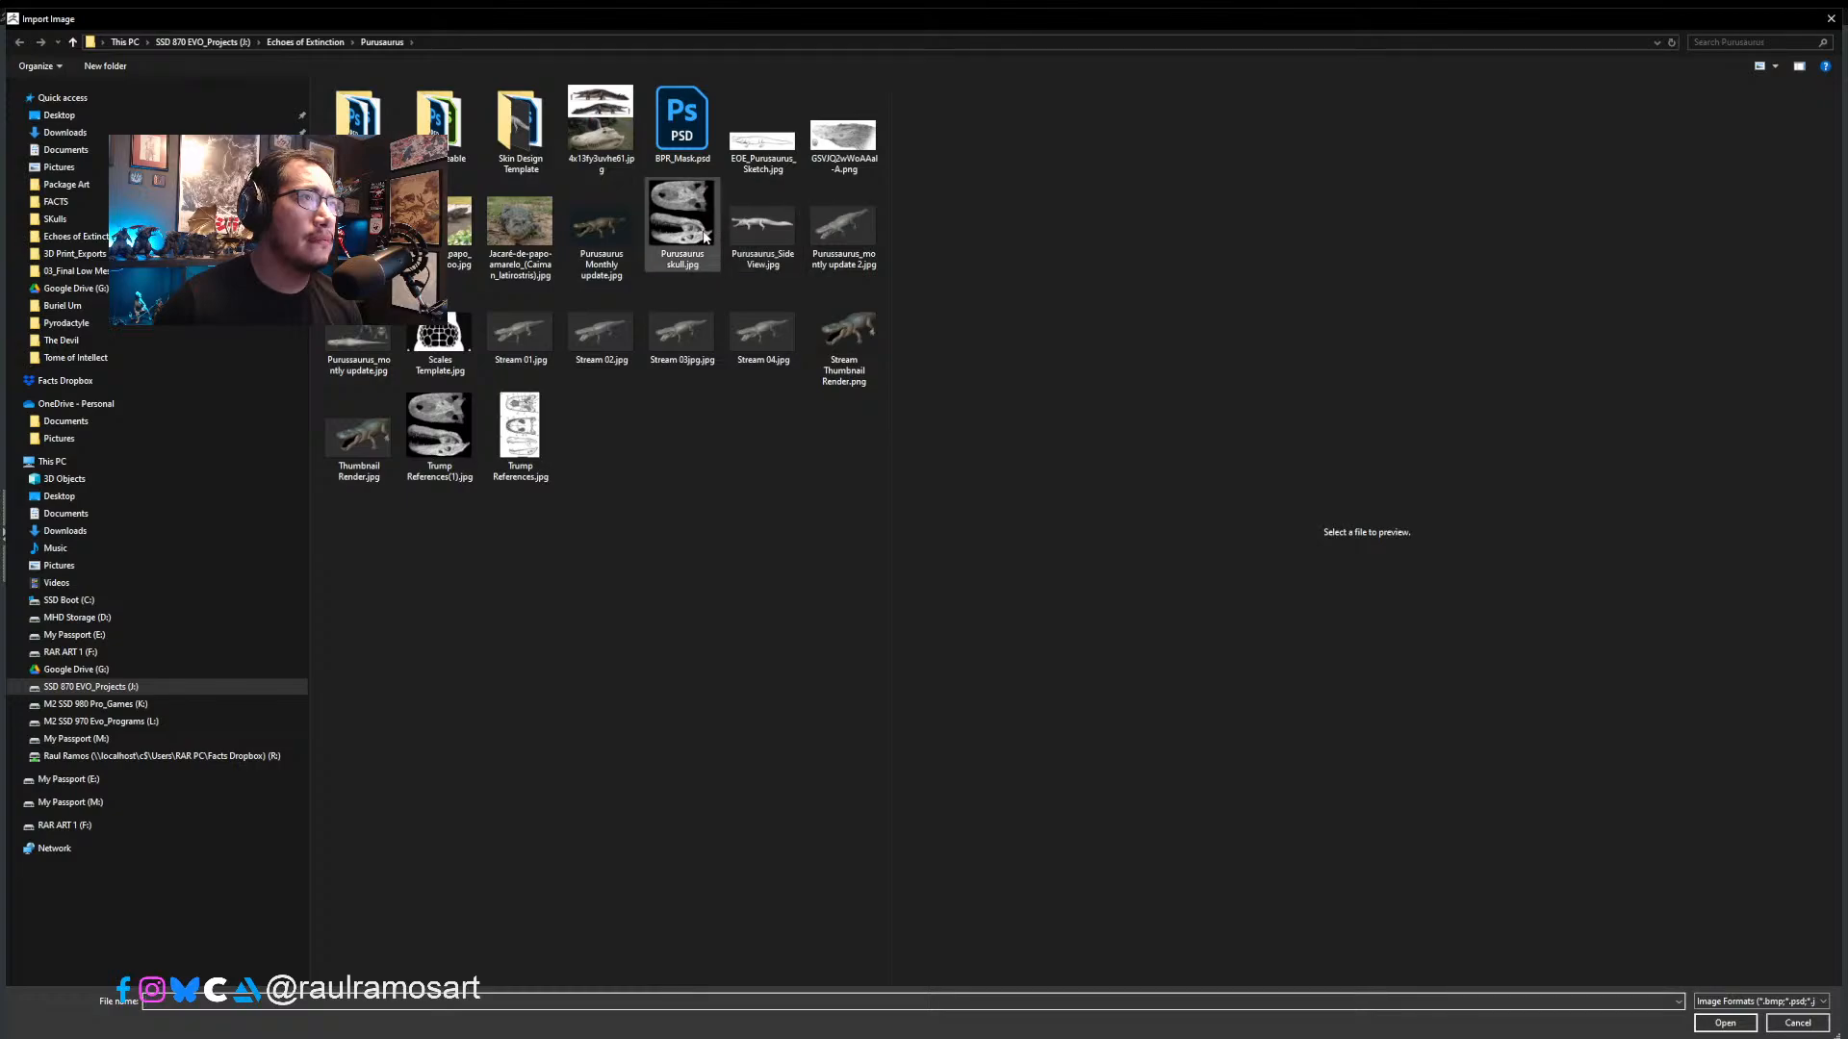
click(689, 239)
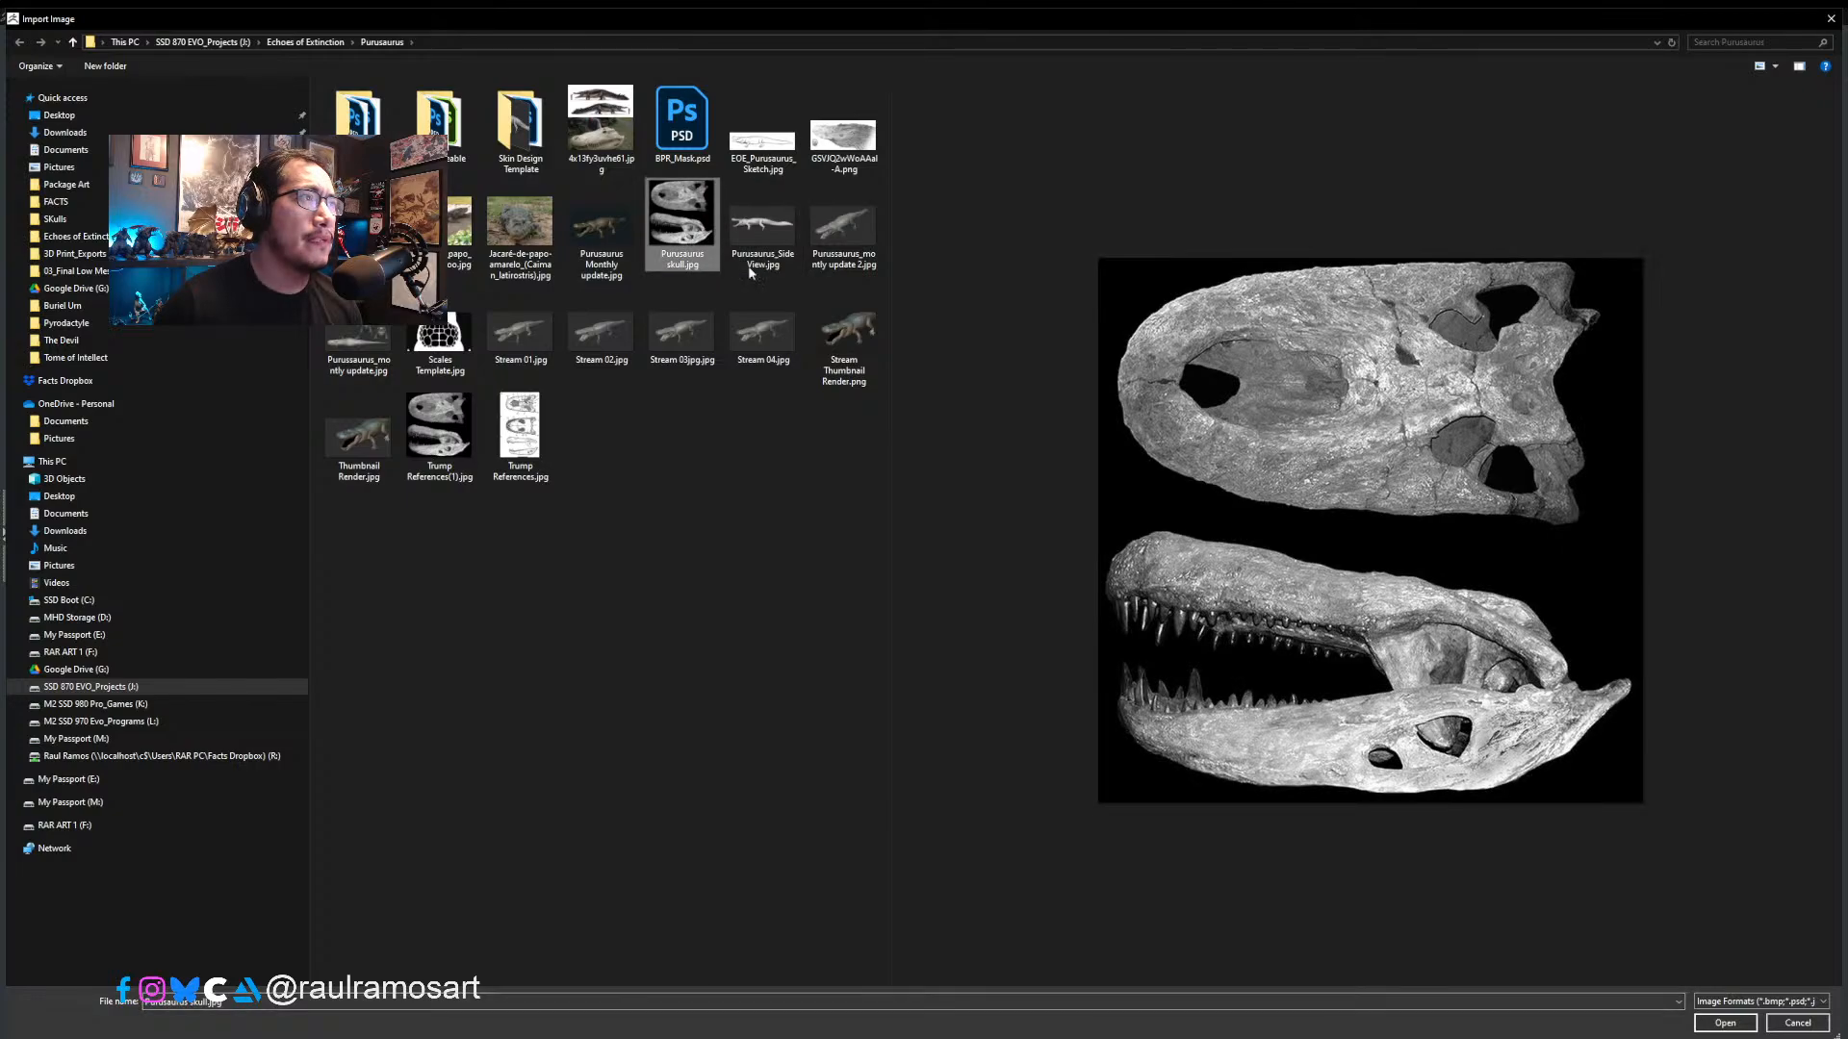
click(1724, 1023)
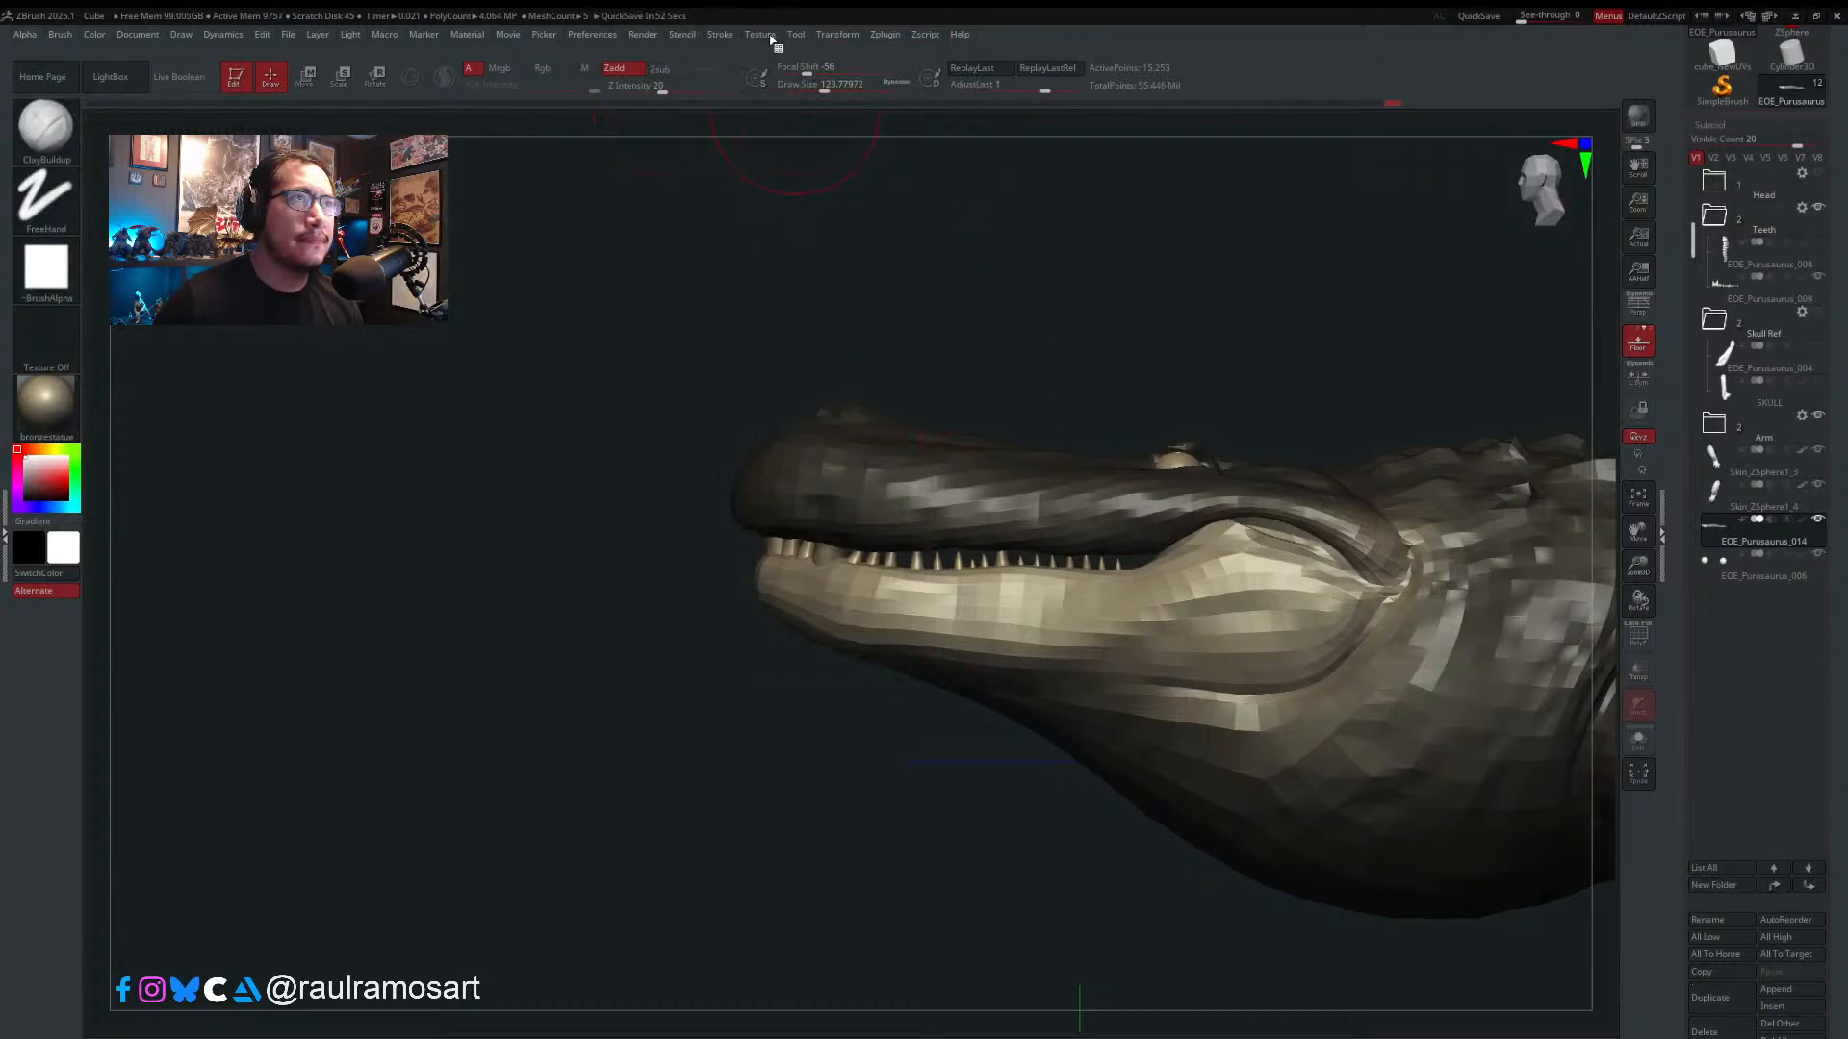
- Add the skull texture to Spotlight and lower its opacity so the model shows through
click(765, 36)
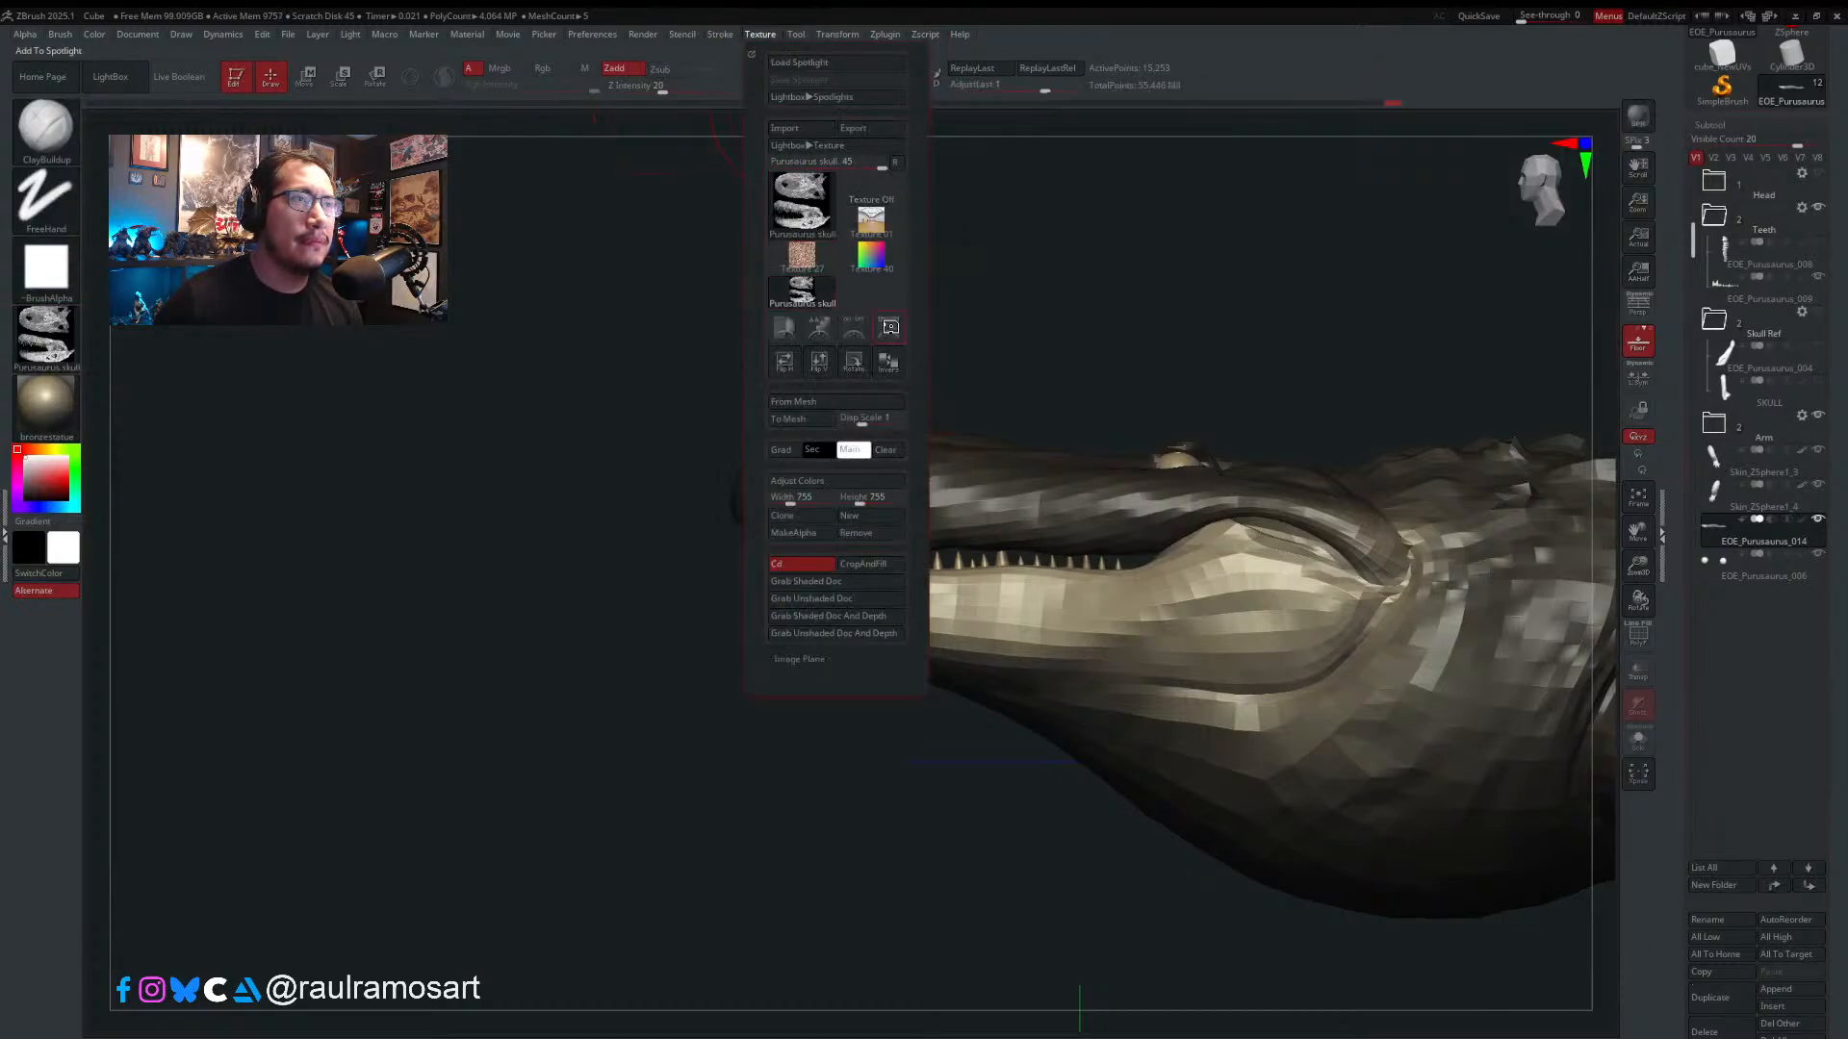
click(890, 328)
drag(886, 469, 897, 313)
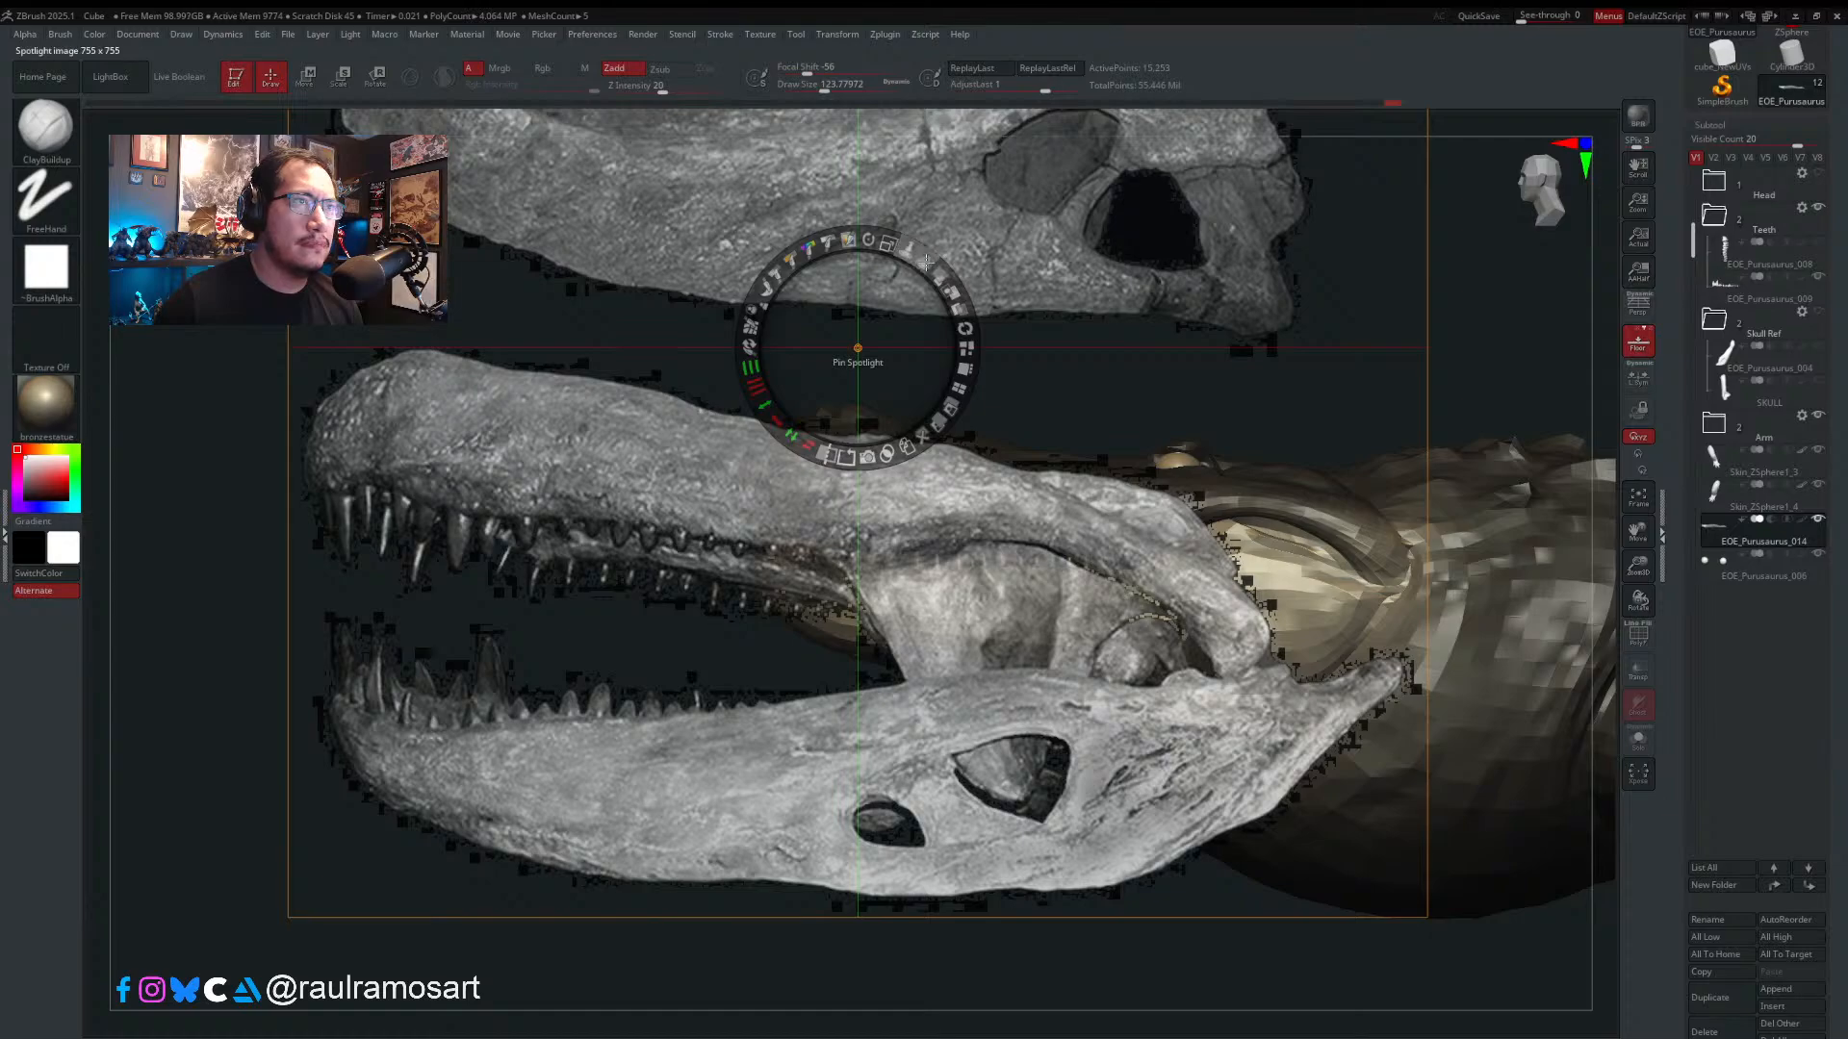
drag(938, 273, 863, 277)
drag(864, 276, 943, 281)
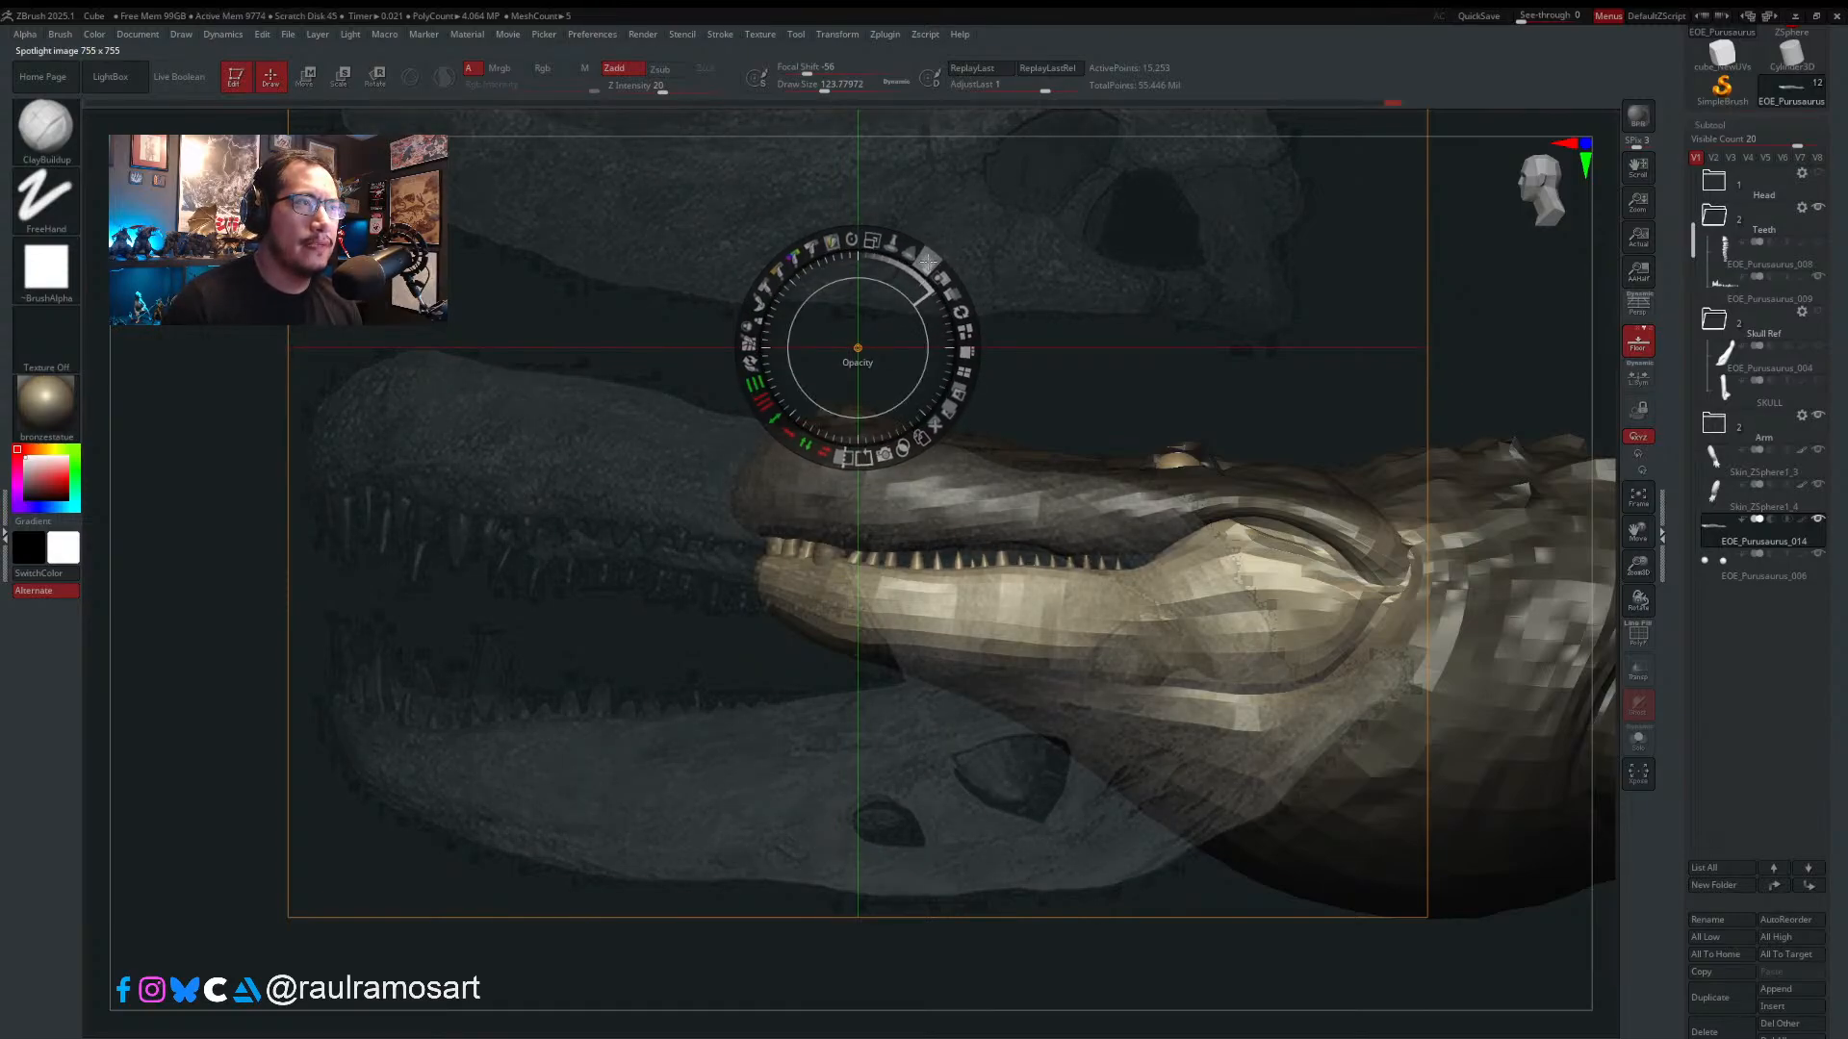
- Frame the model's head in profile so its size and position match the skull overlay, and return to Spotlight editing
key(z)
alt+right_drag(1006, 544, 885, 626)
mouse_move(997, 543)
ctrl+right_down()
mouse_move(1020, 517)
mouse_move(916, 549)
ctrl+right_up()
key(z)
- Move, scale and rotate the skull overlay to fit over the model's head
click(930, 660)
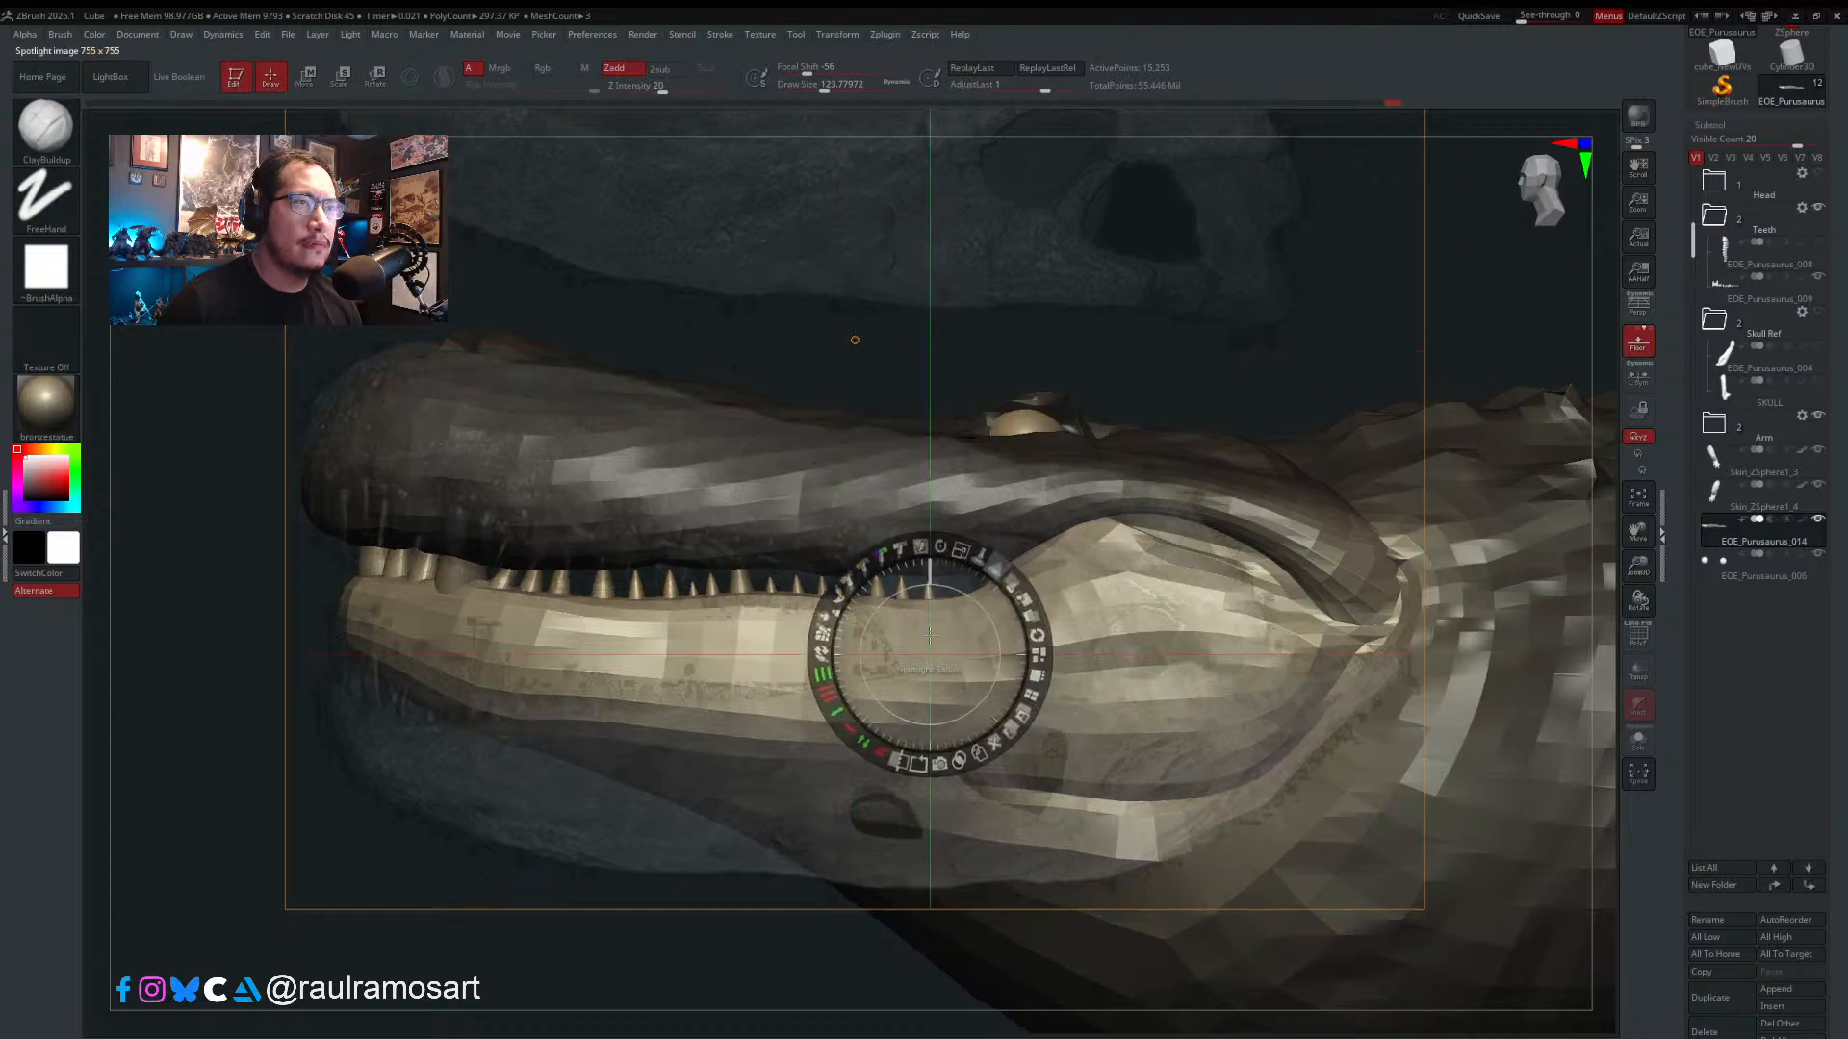
drag(930, 660, 960, 552)
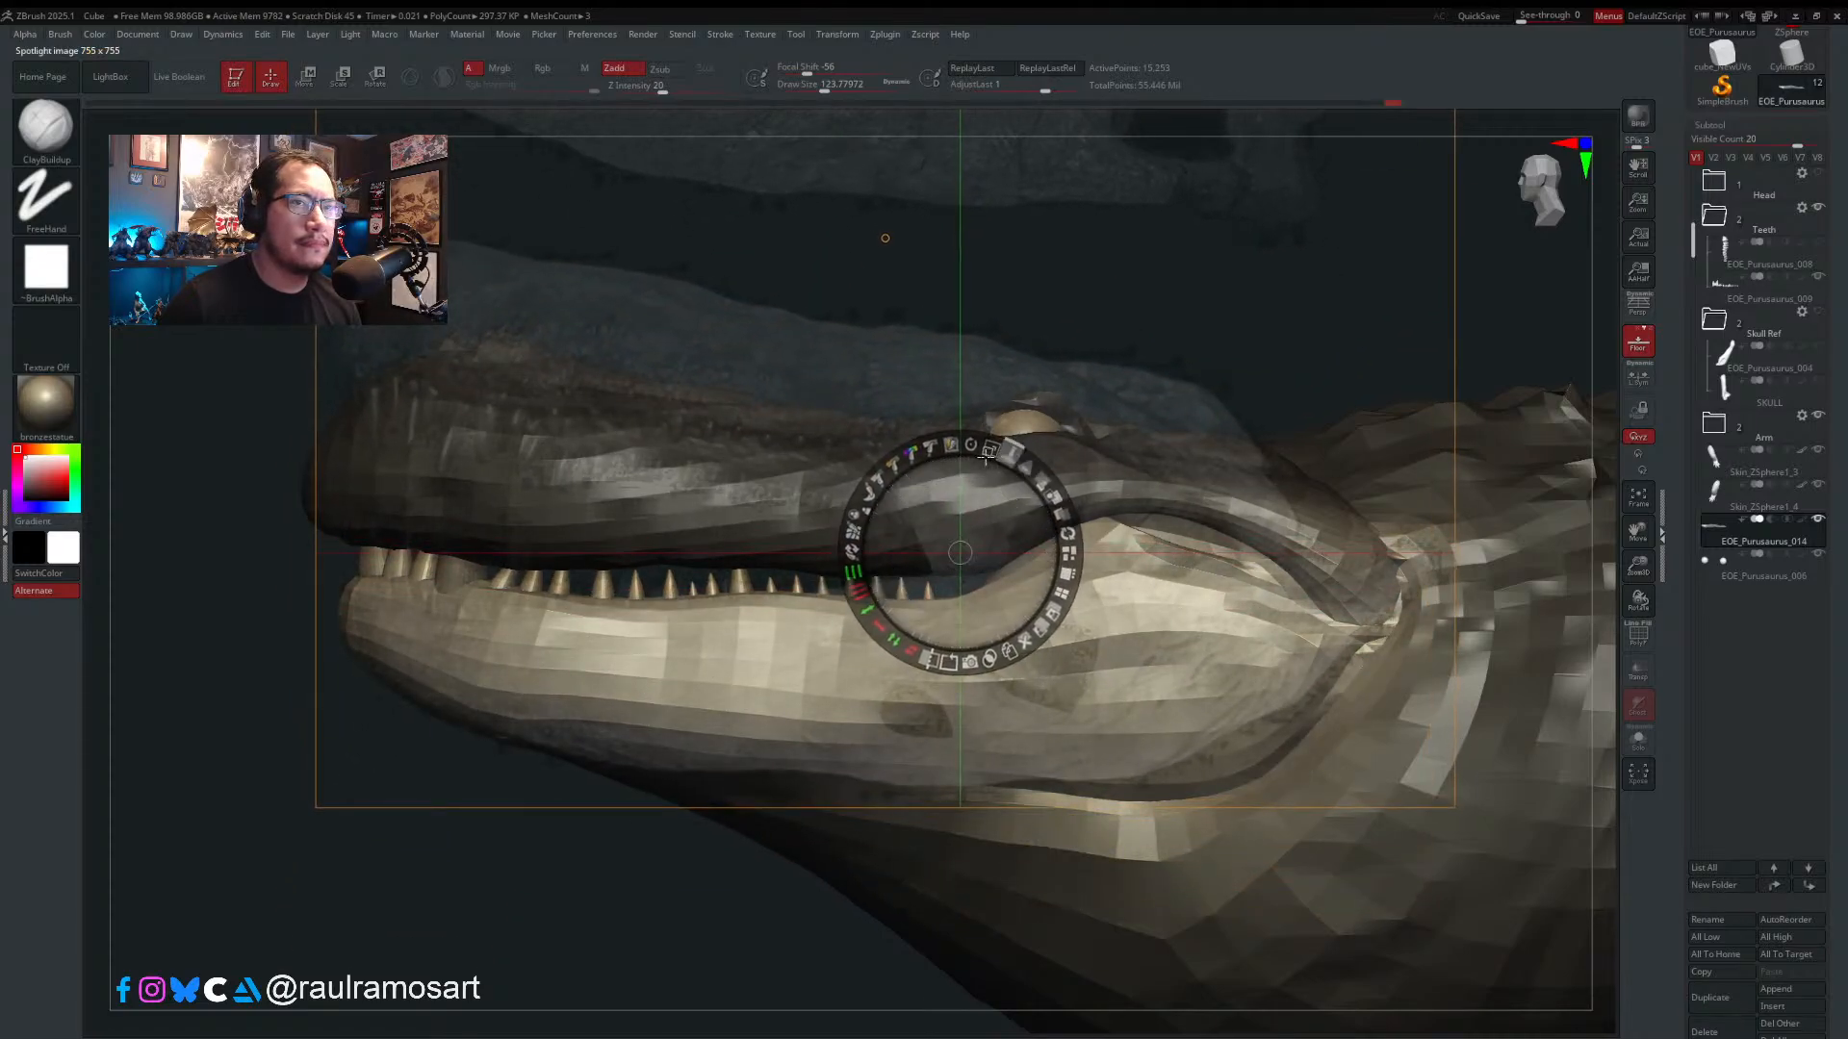
drag(1001, 446, 974, 448)
drag(972, 514, 1036, 531)
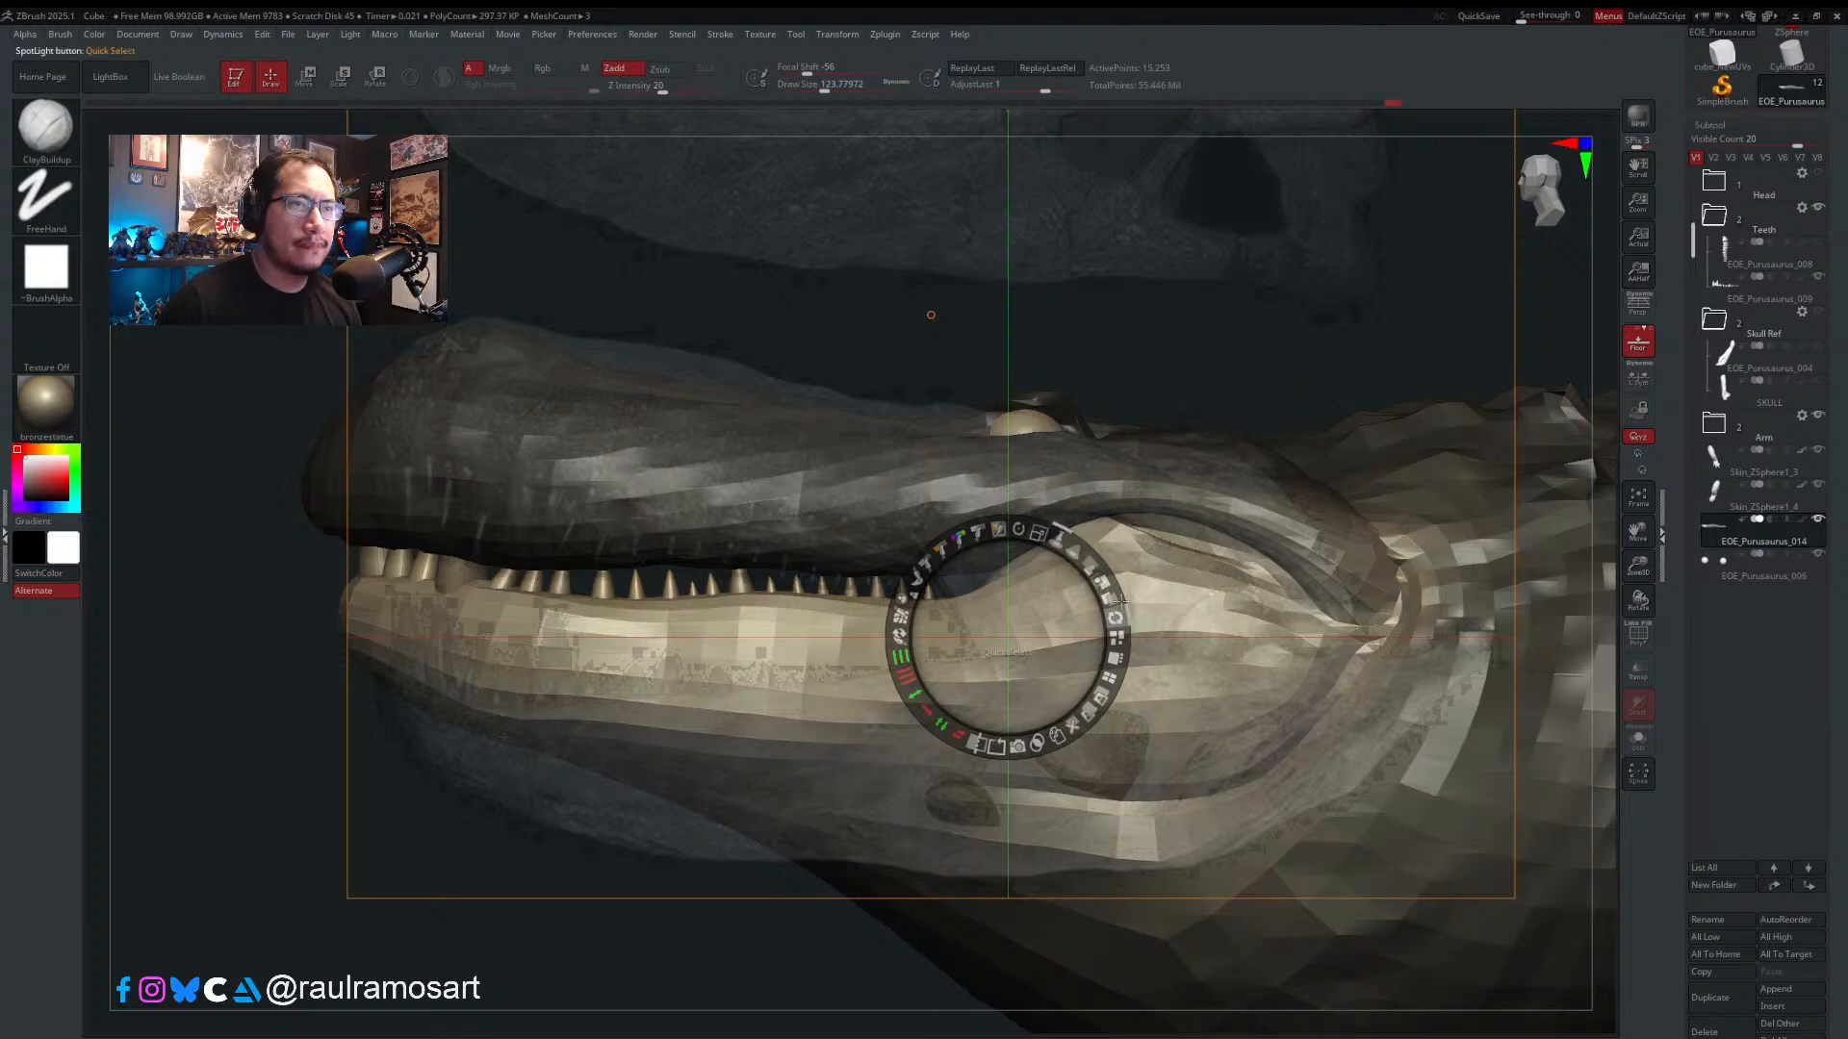
drag(1019, 526, 1011, 525)
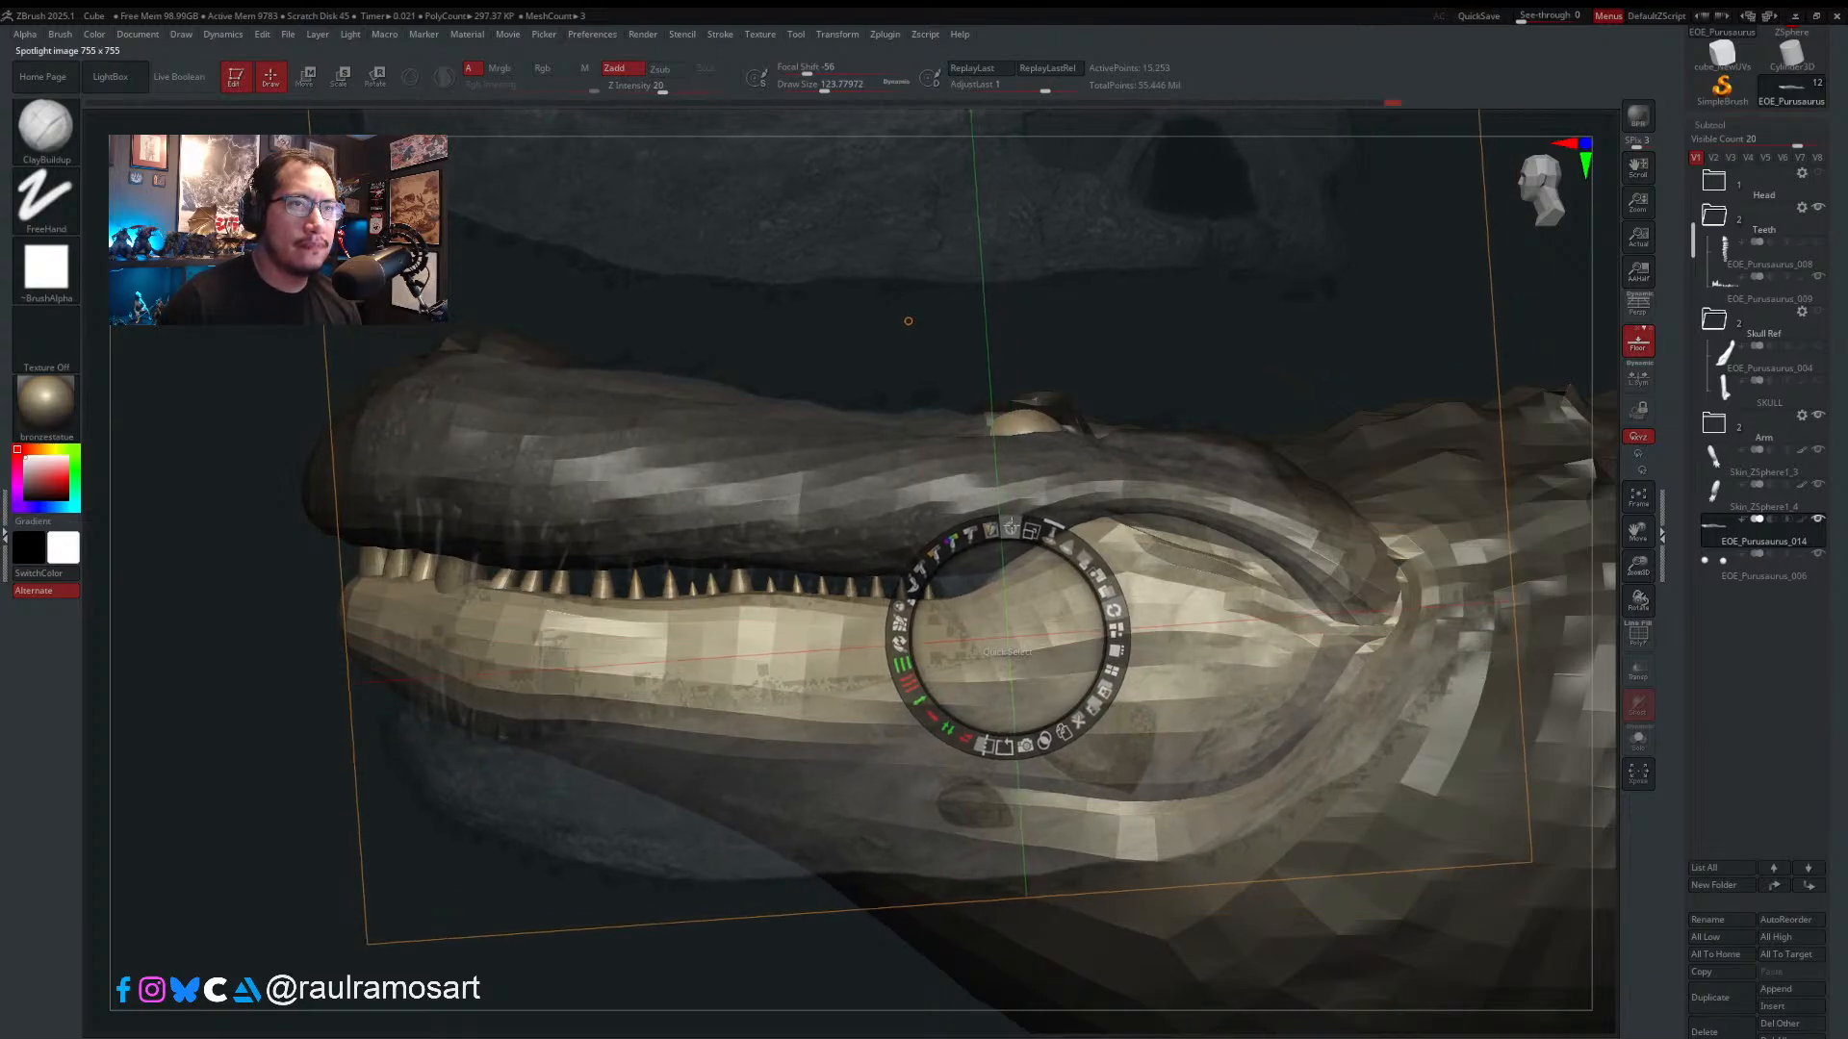
- Align the overlay's lower jaw with the model's jaw by shifting the image and rotating it around the jaw hinge
click(1340, 594)
drag(1339, 582, 1386, 586)
drag(1393, 489, 1352, 495)
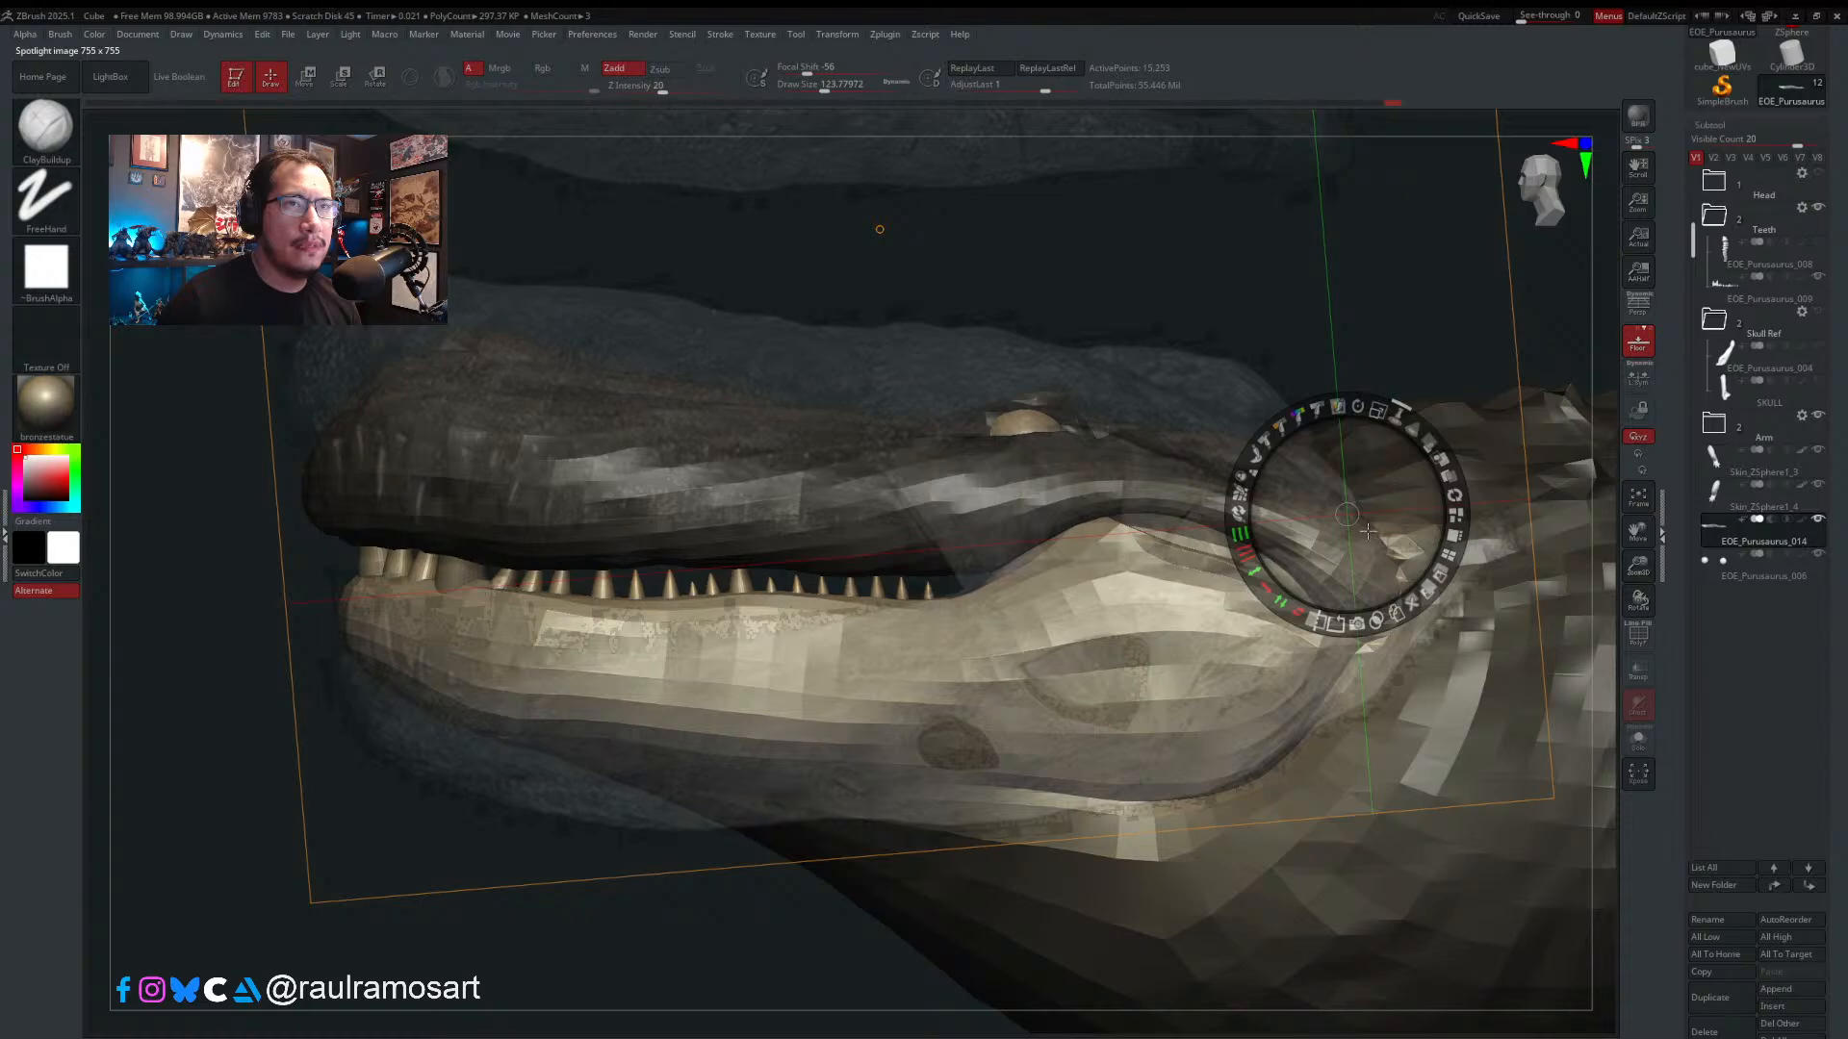
click(1309, 684)
mouse_move(1354, 642)
mouse_down()
mouse_move(1376, 683)
mouse_move(1351, 629)
mouse_move(1336, 657)
mouse_up()
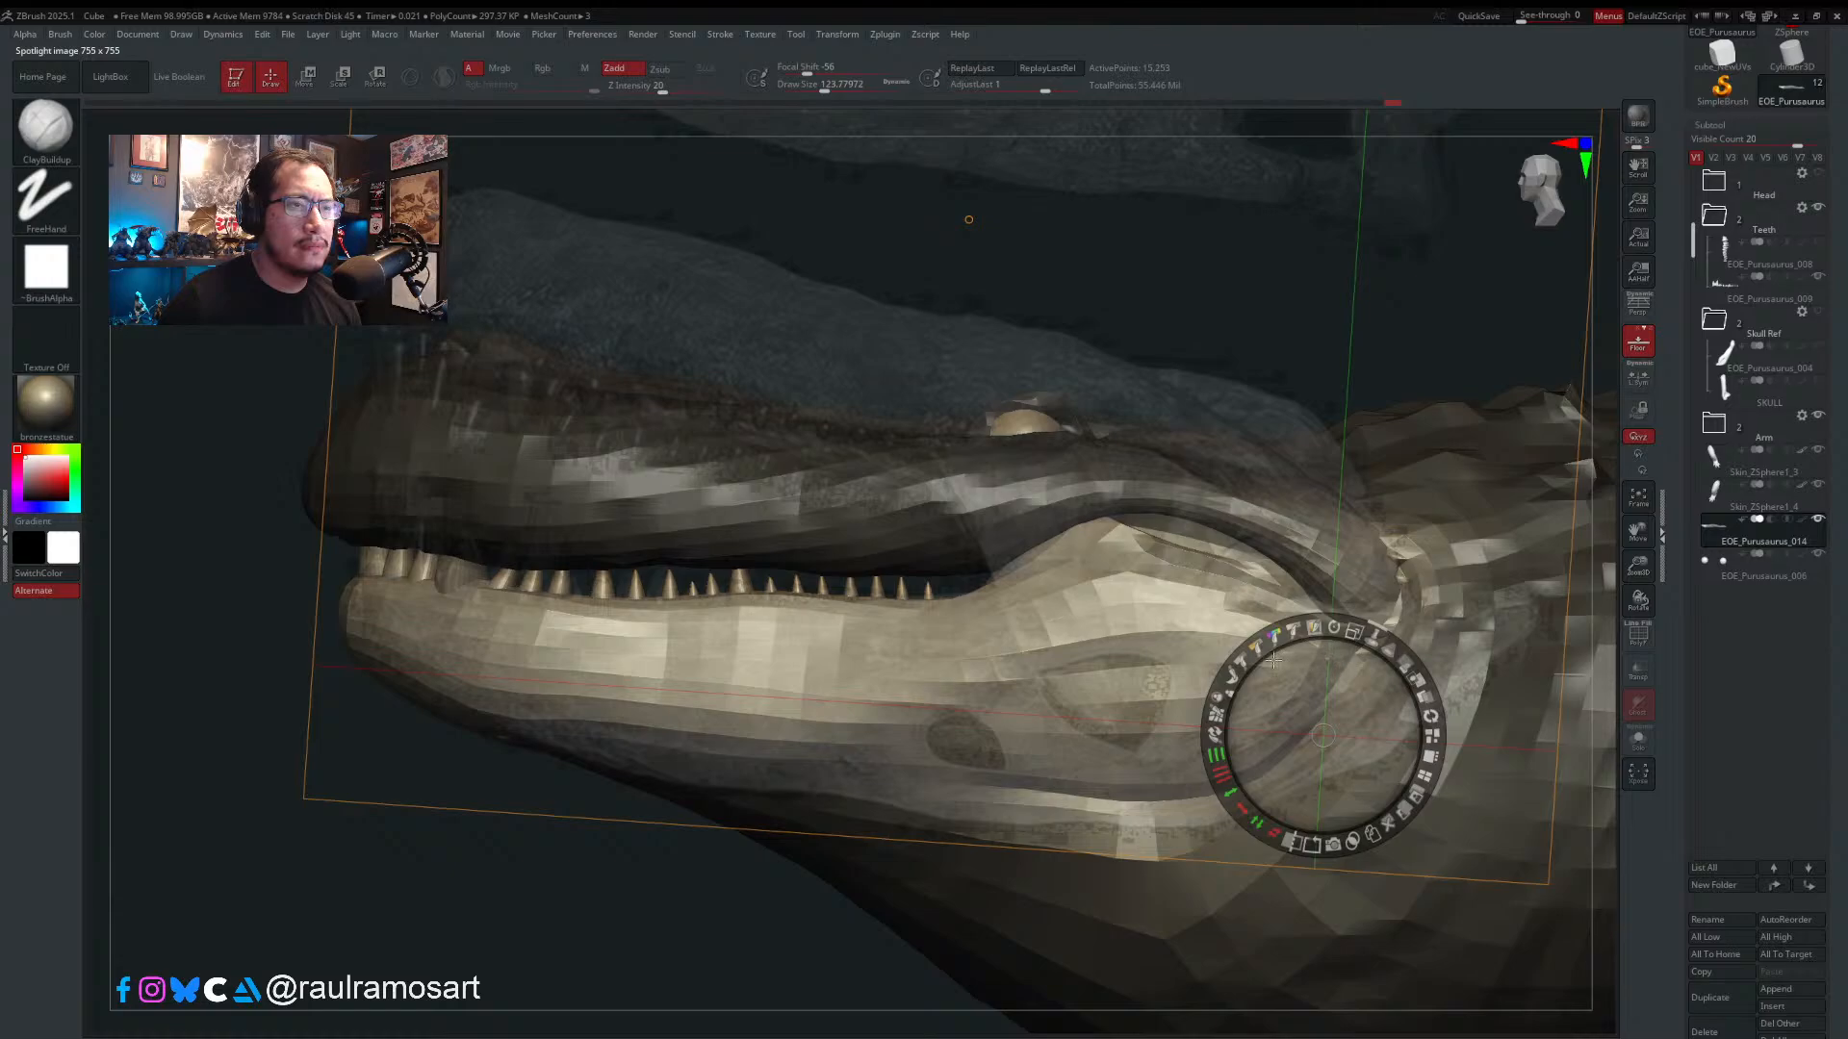
- Compare the model's lower jaw with the skull reference by toggling the overlay off and on
key(z)
key(shift+z)
key(shift+z)
key(shift+z)
key(shift+z)
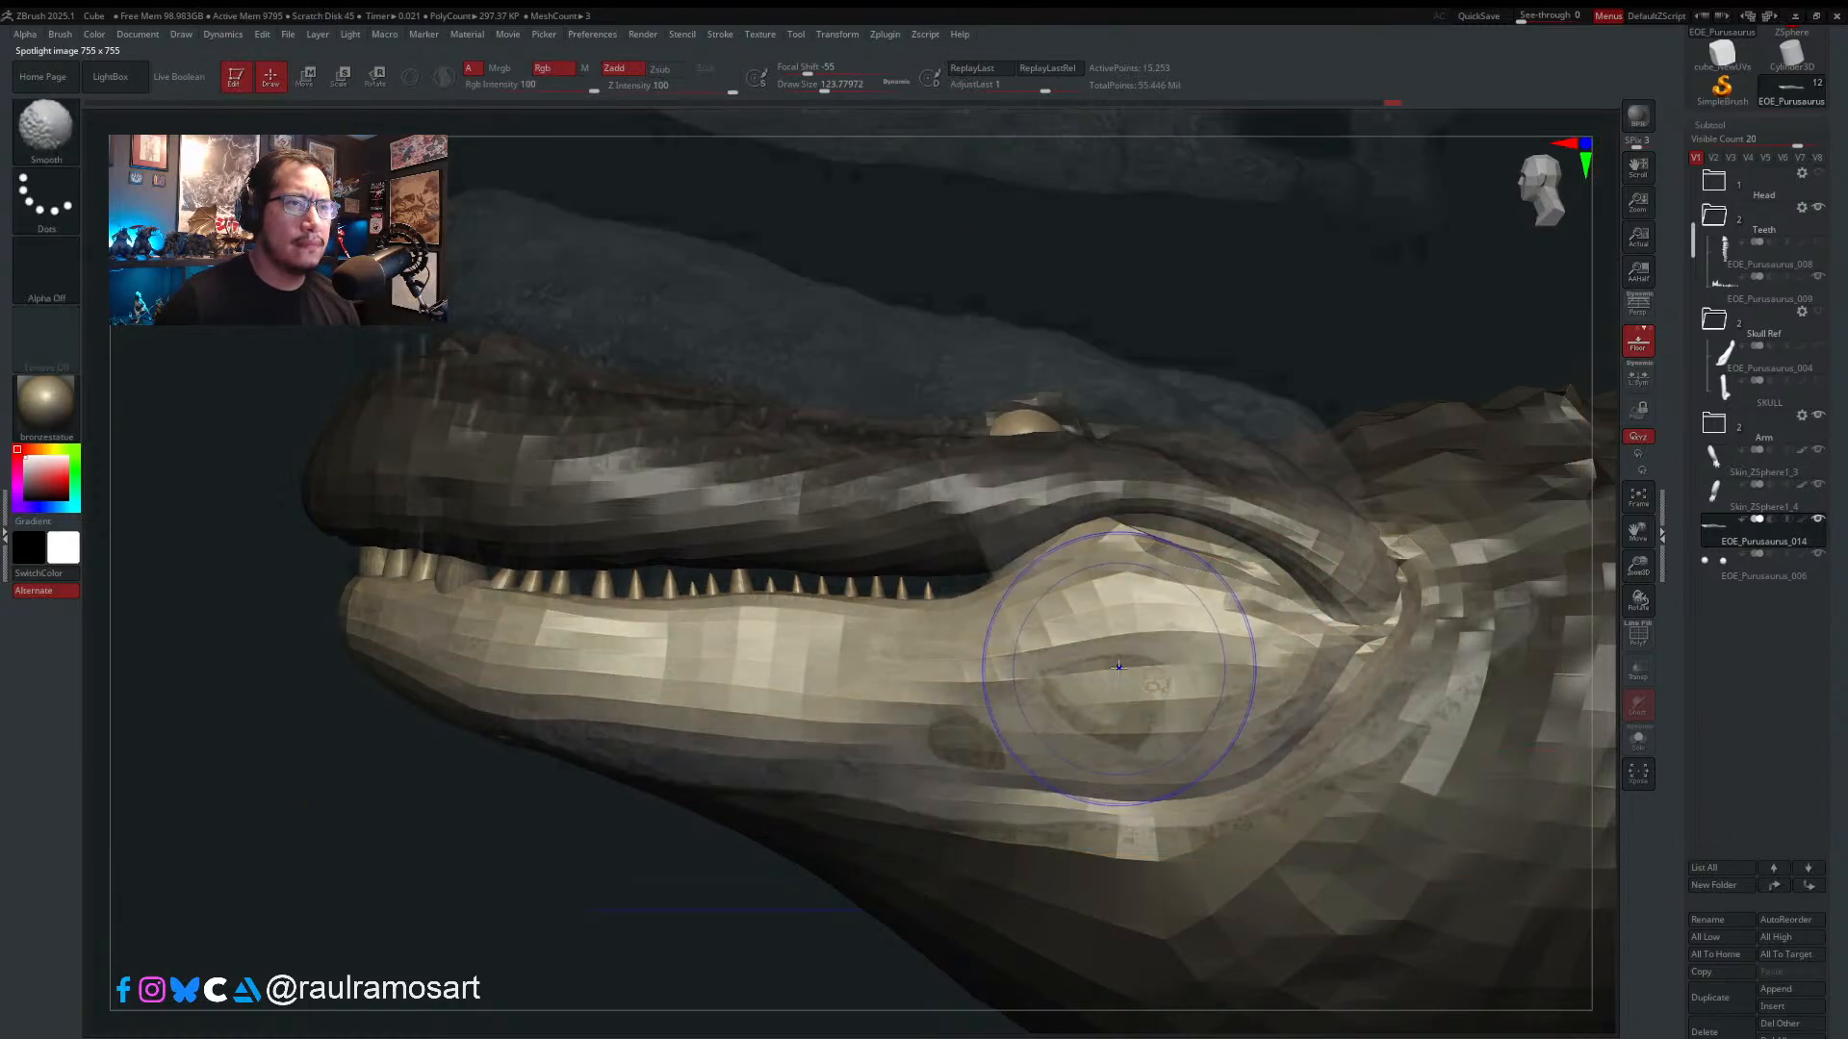
key(shift+z)
key(shift+z)
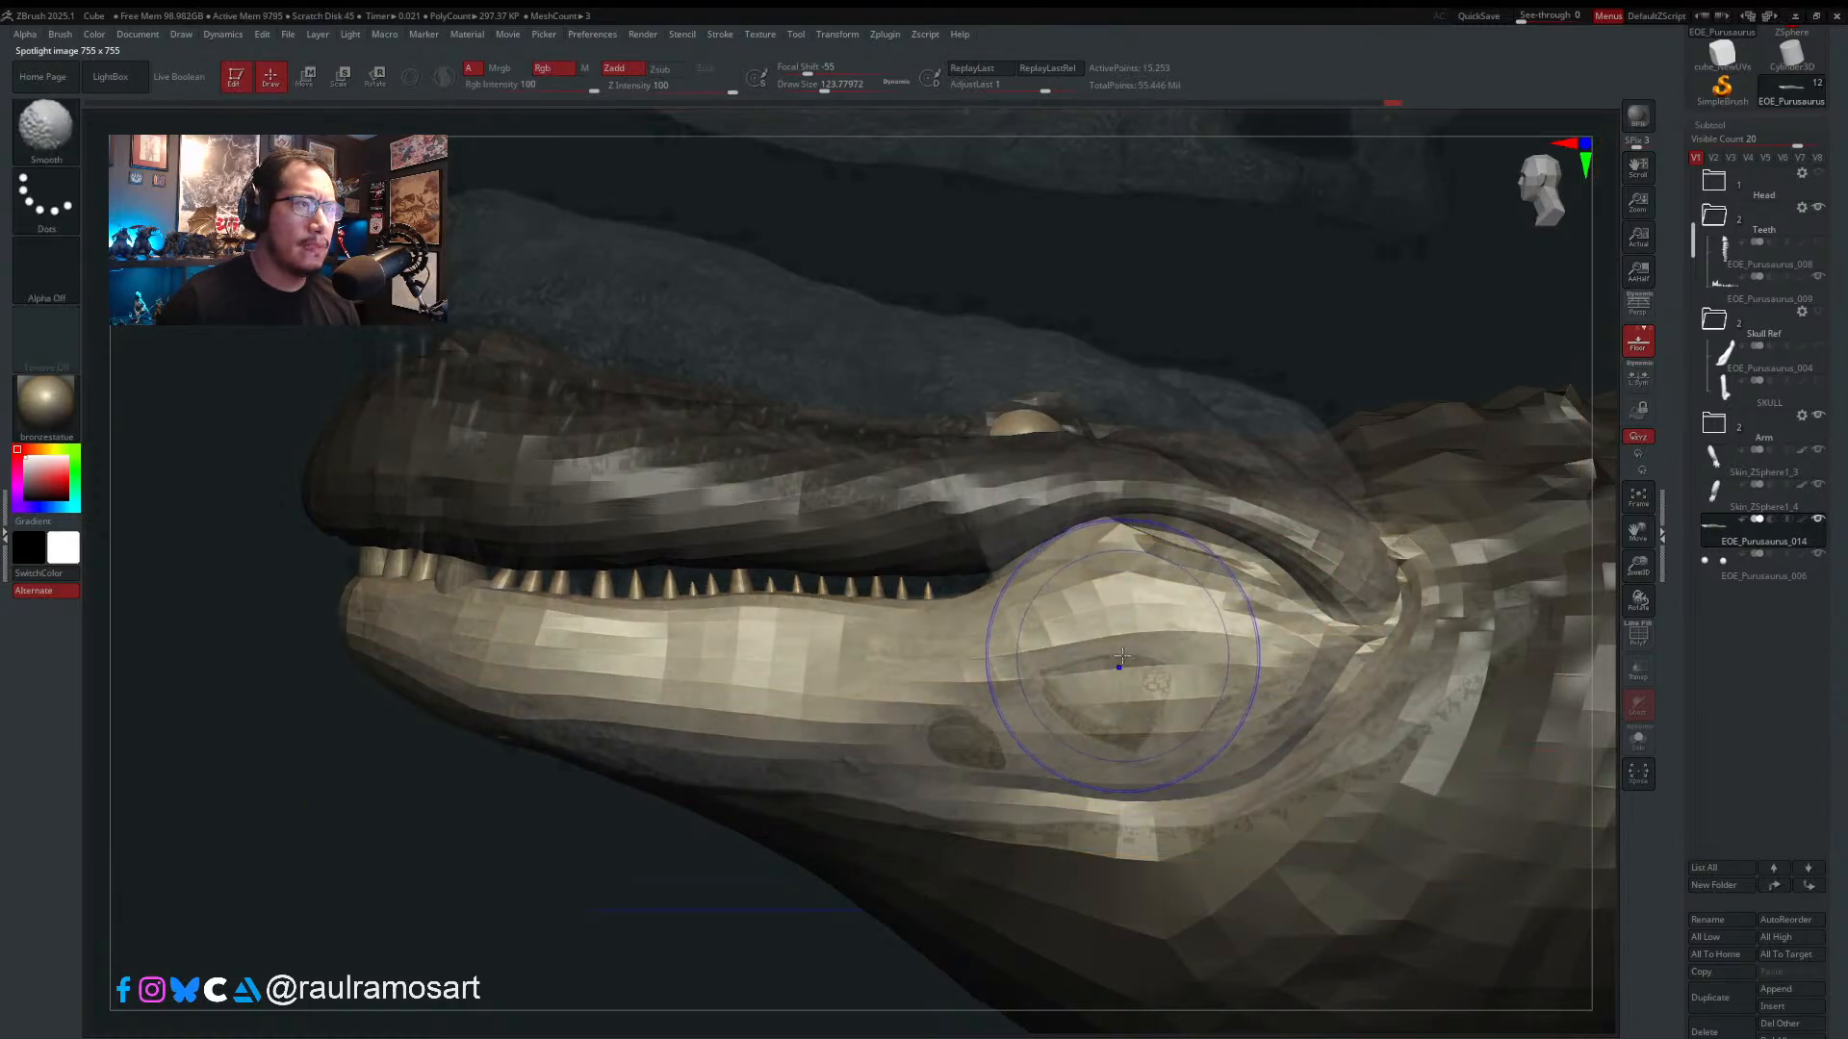
- Raise the skull overlay's opacity for a clearer reference and leave Spotlight editing
key(z)
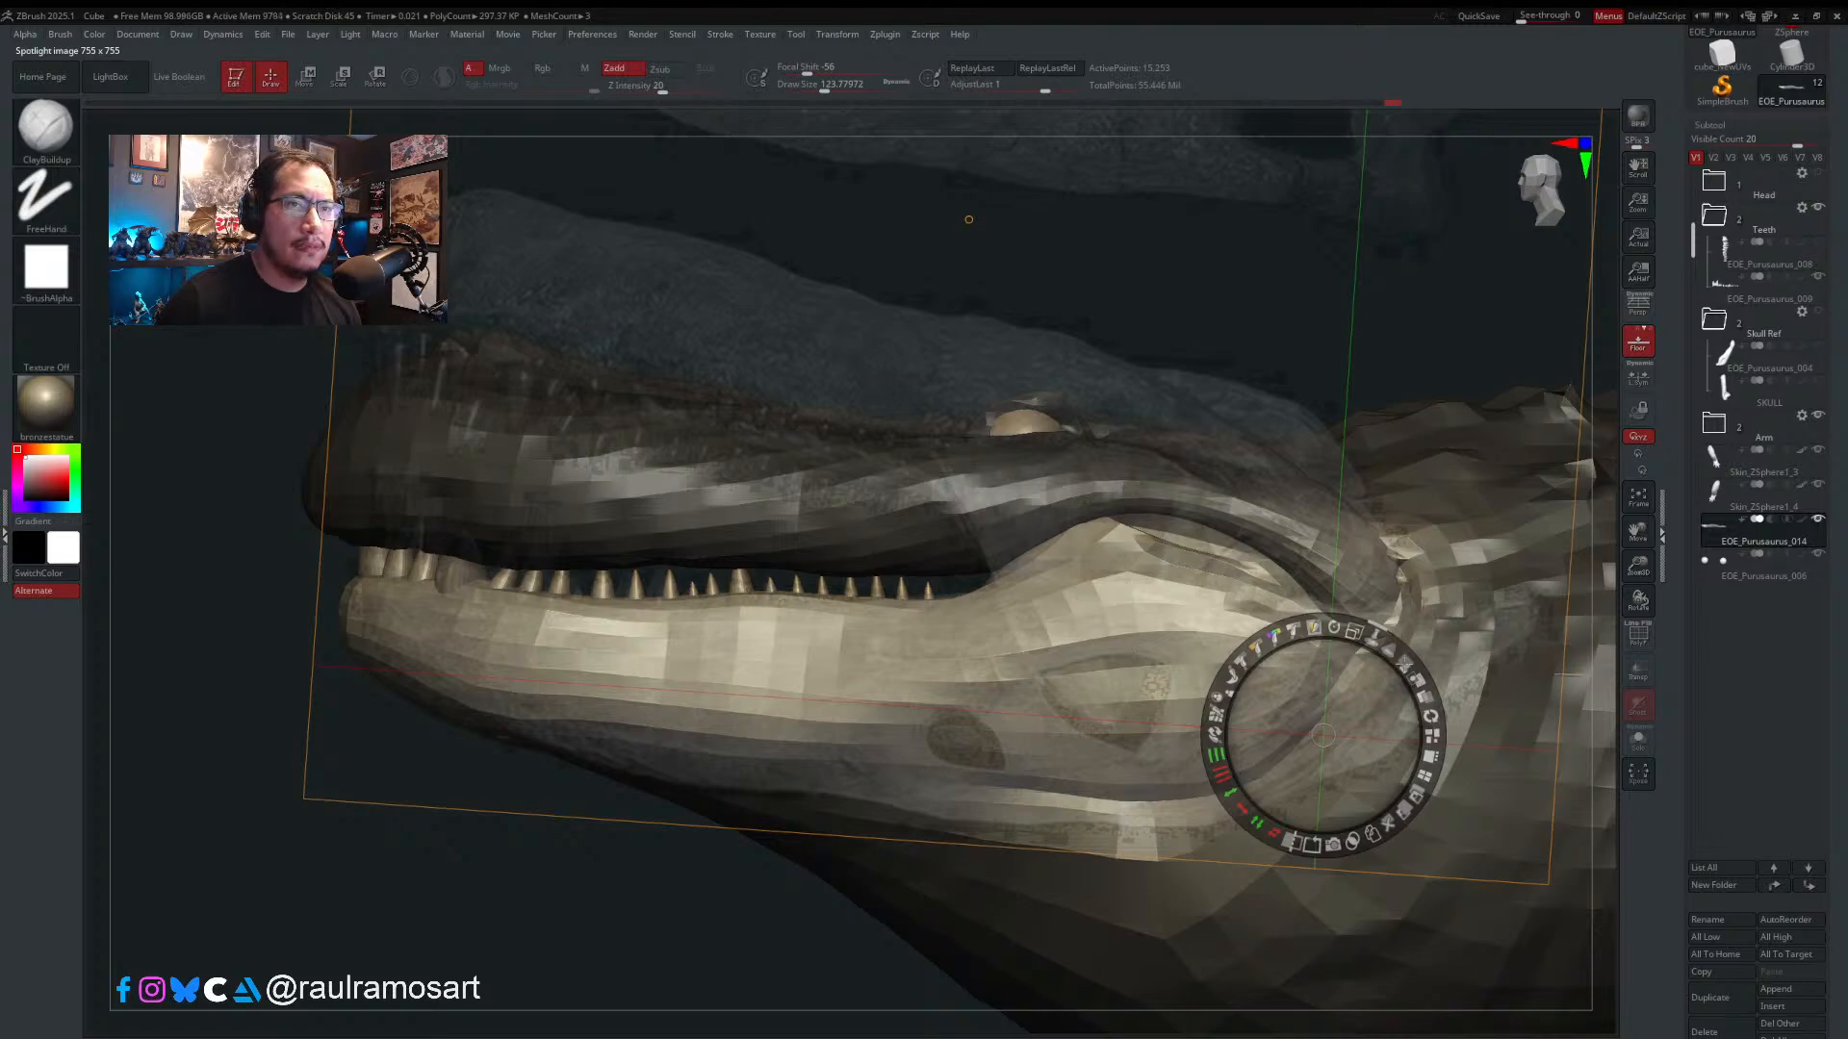
drag(1403, 665, 1426, 760)
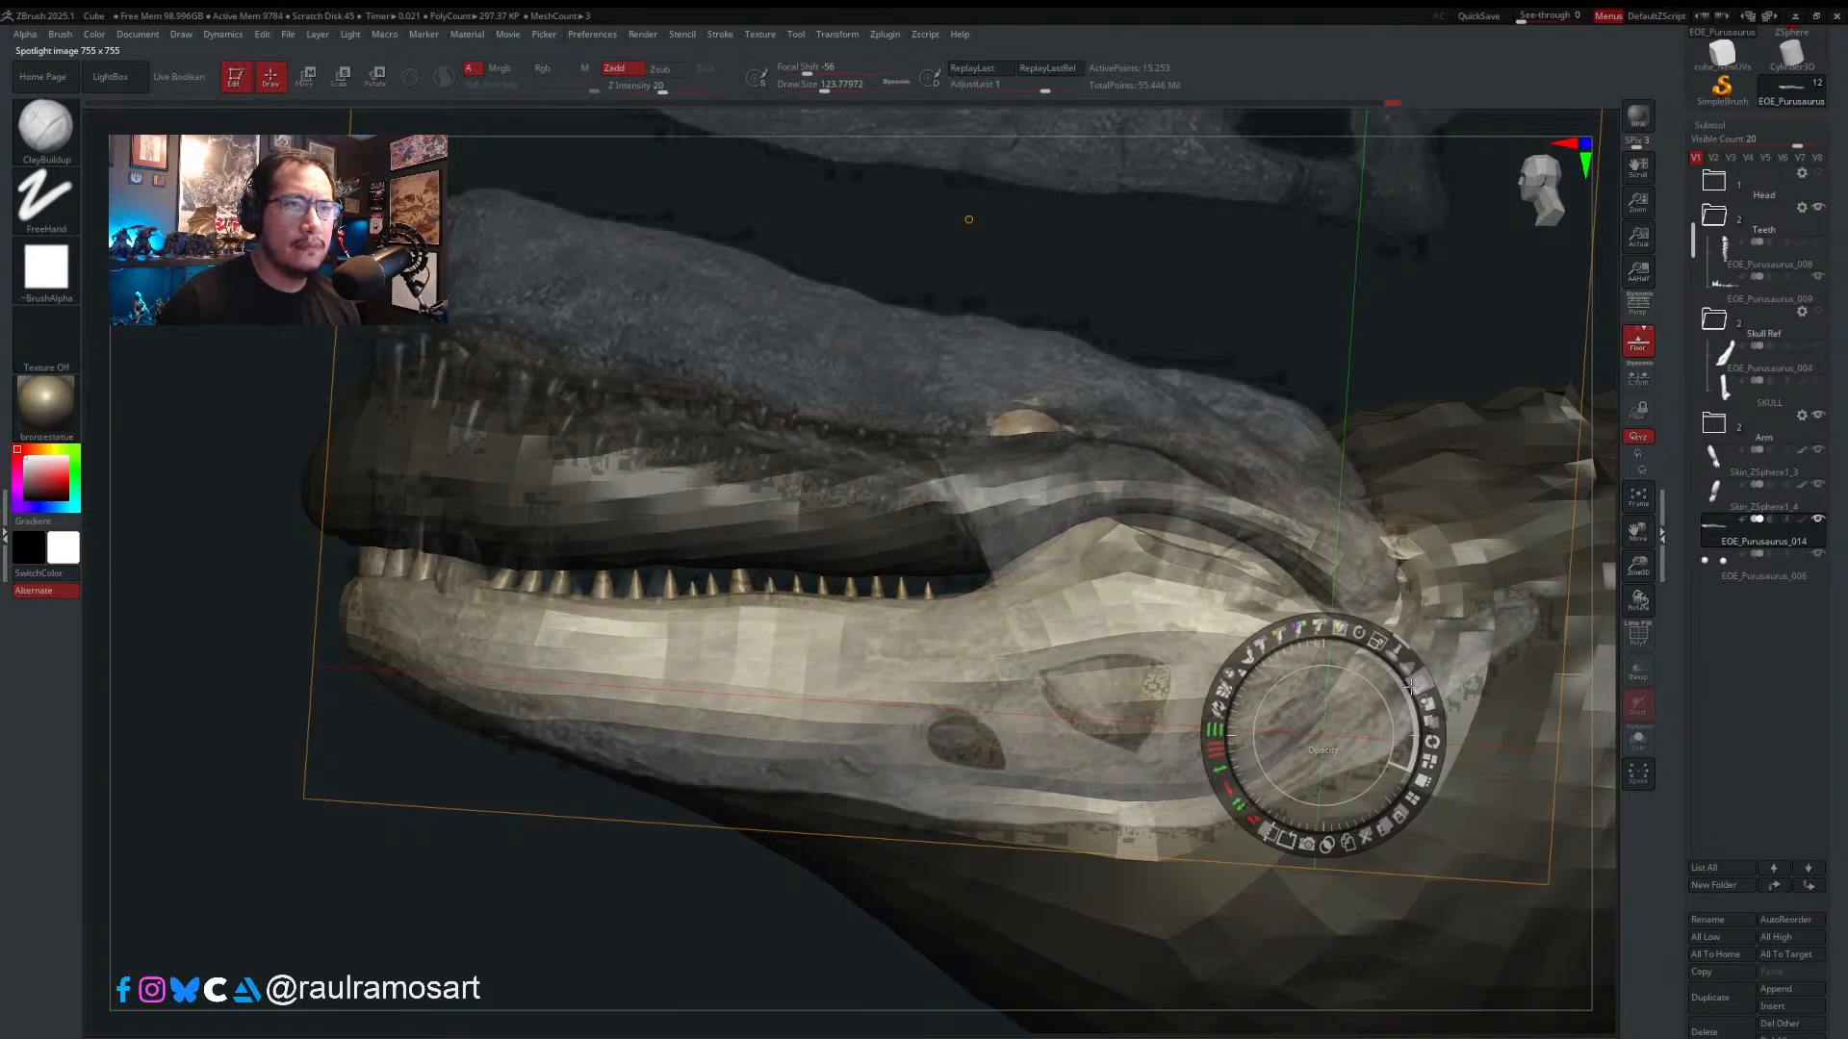
key(z)
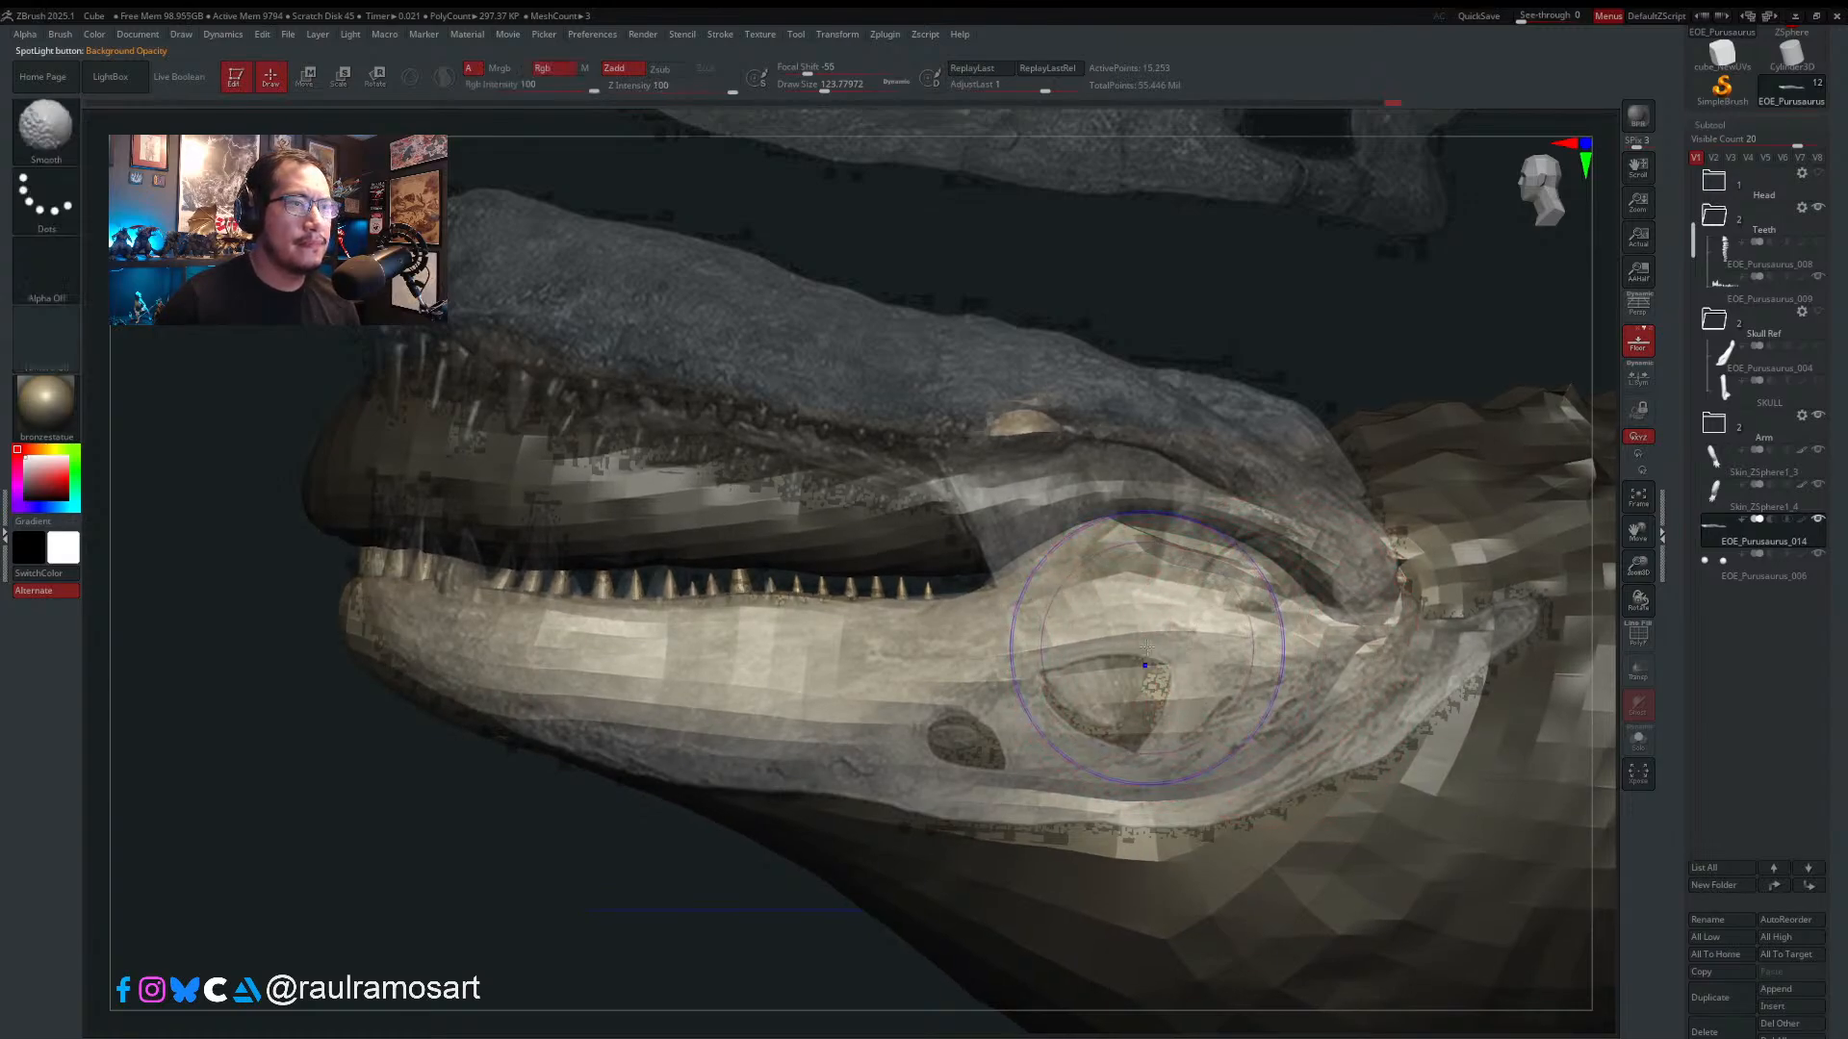
- Check the jaw against the skull overlay, switch to the Move brush and set its draw size to about 136
key(shift+z)
key(shift+z)
key(shift+z)
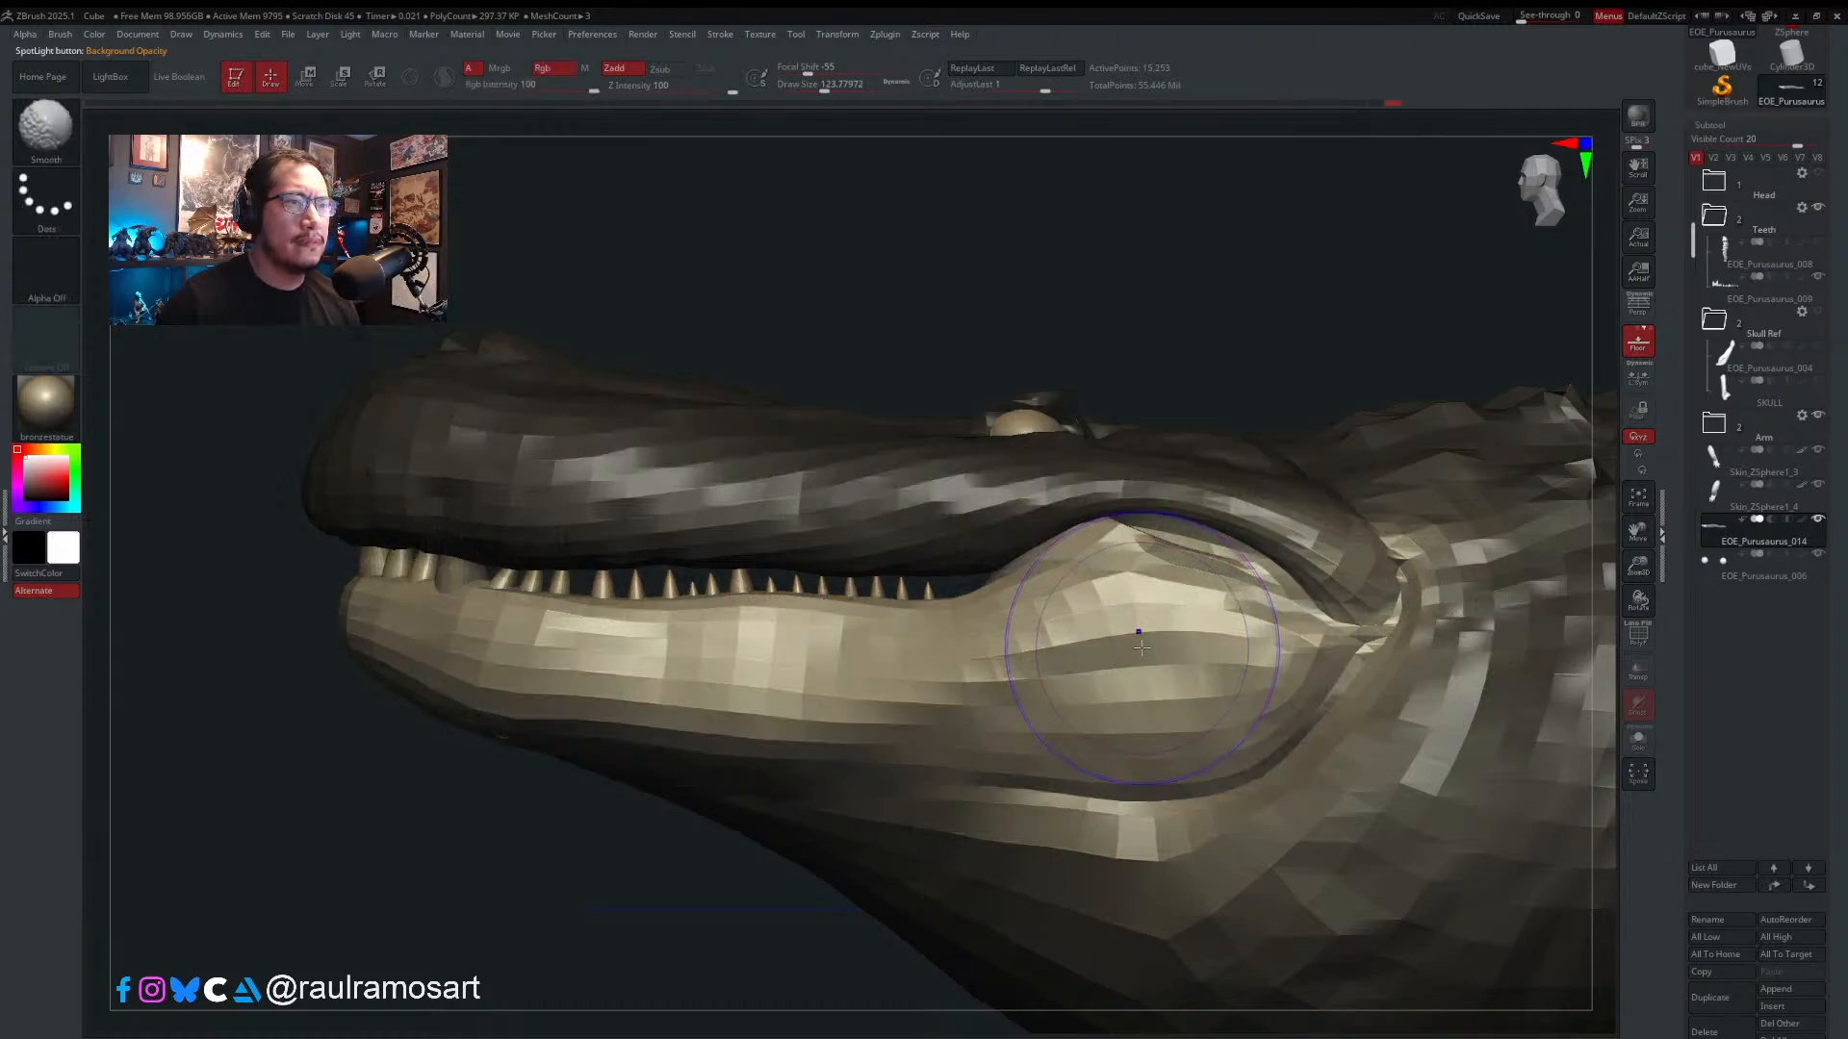
key(b)
click(709, 525)
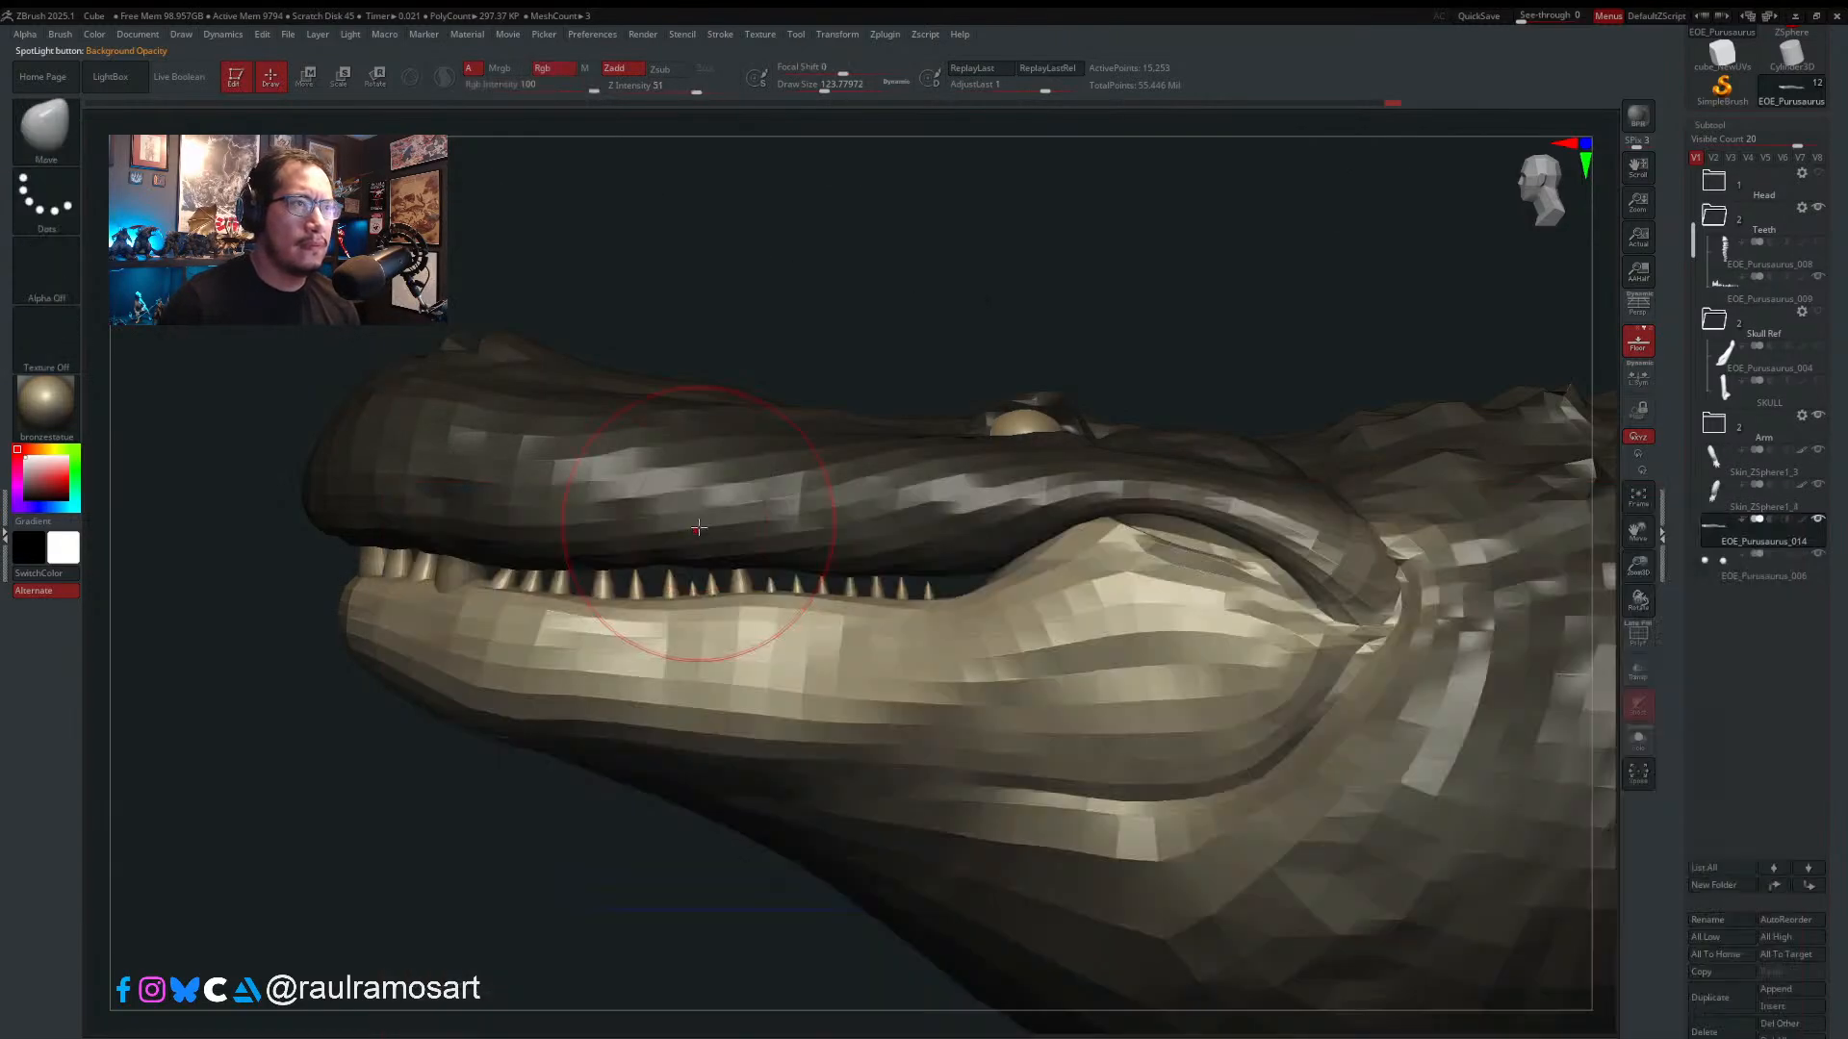
key(shift+z)
key(s)
drag(893, 764, 912, 764)
key(shift+z)
key(s)
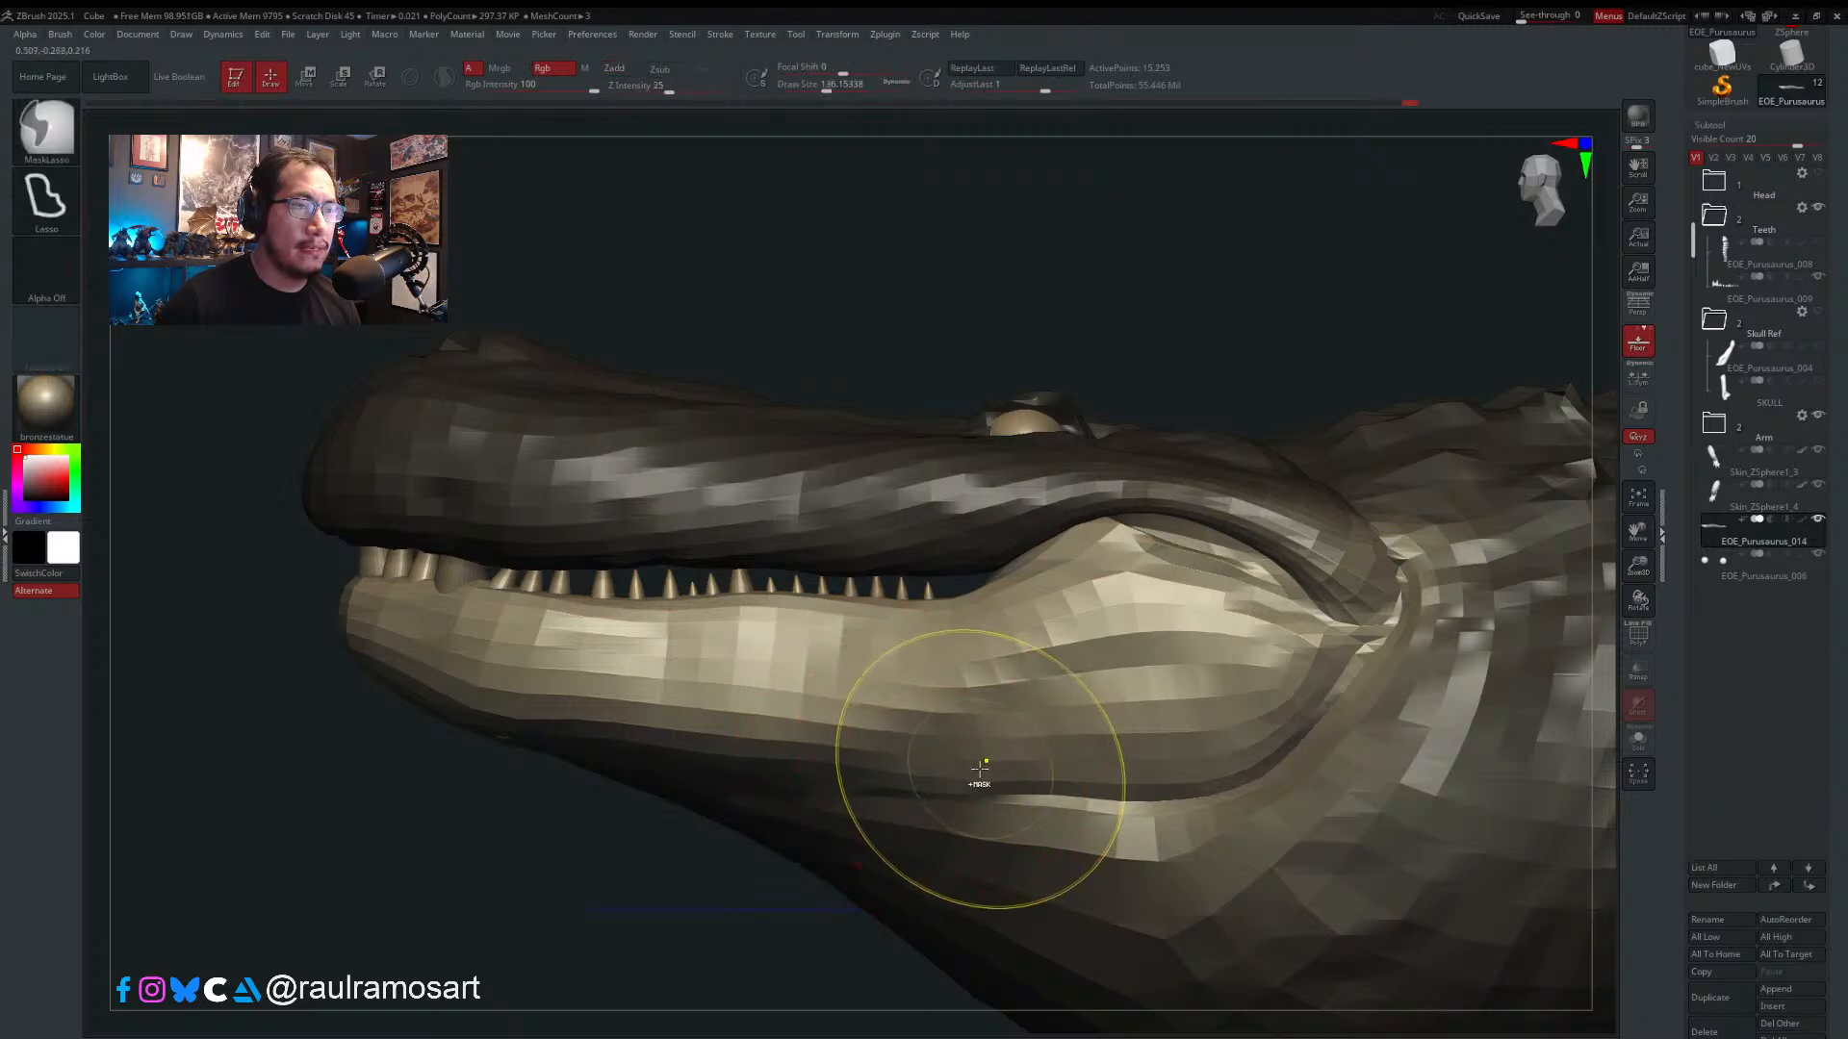
- Check the polygroups, then mask everything except the lower jaw and soften the mask's edge
key(shift+f)
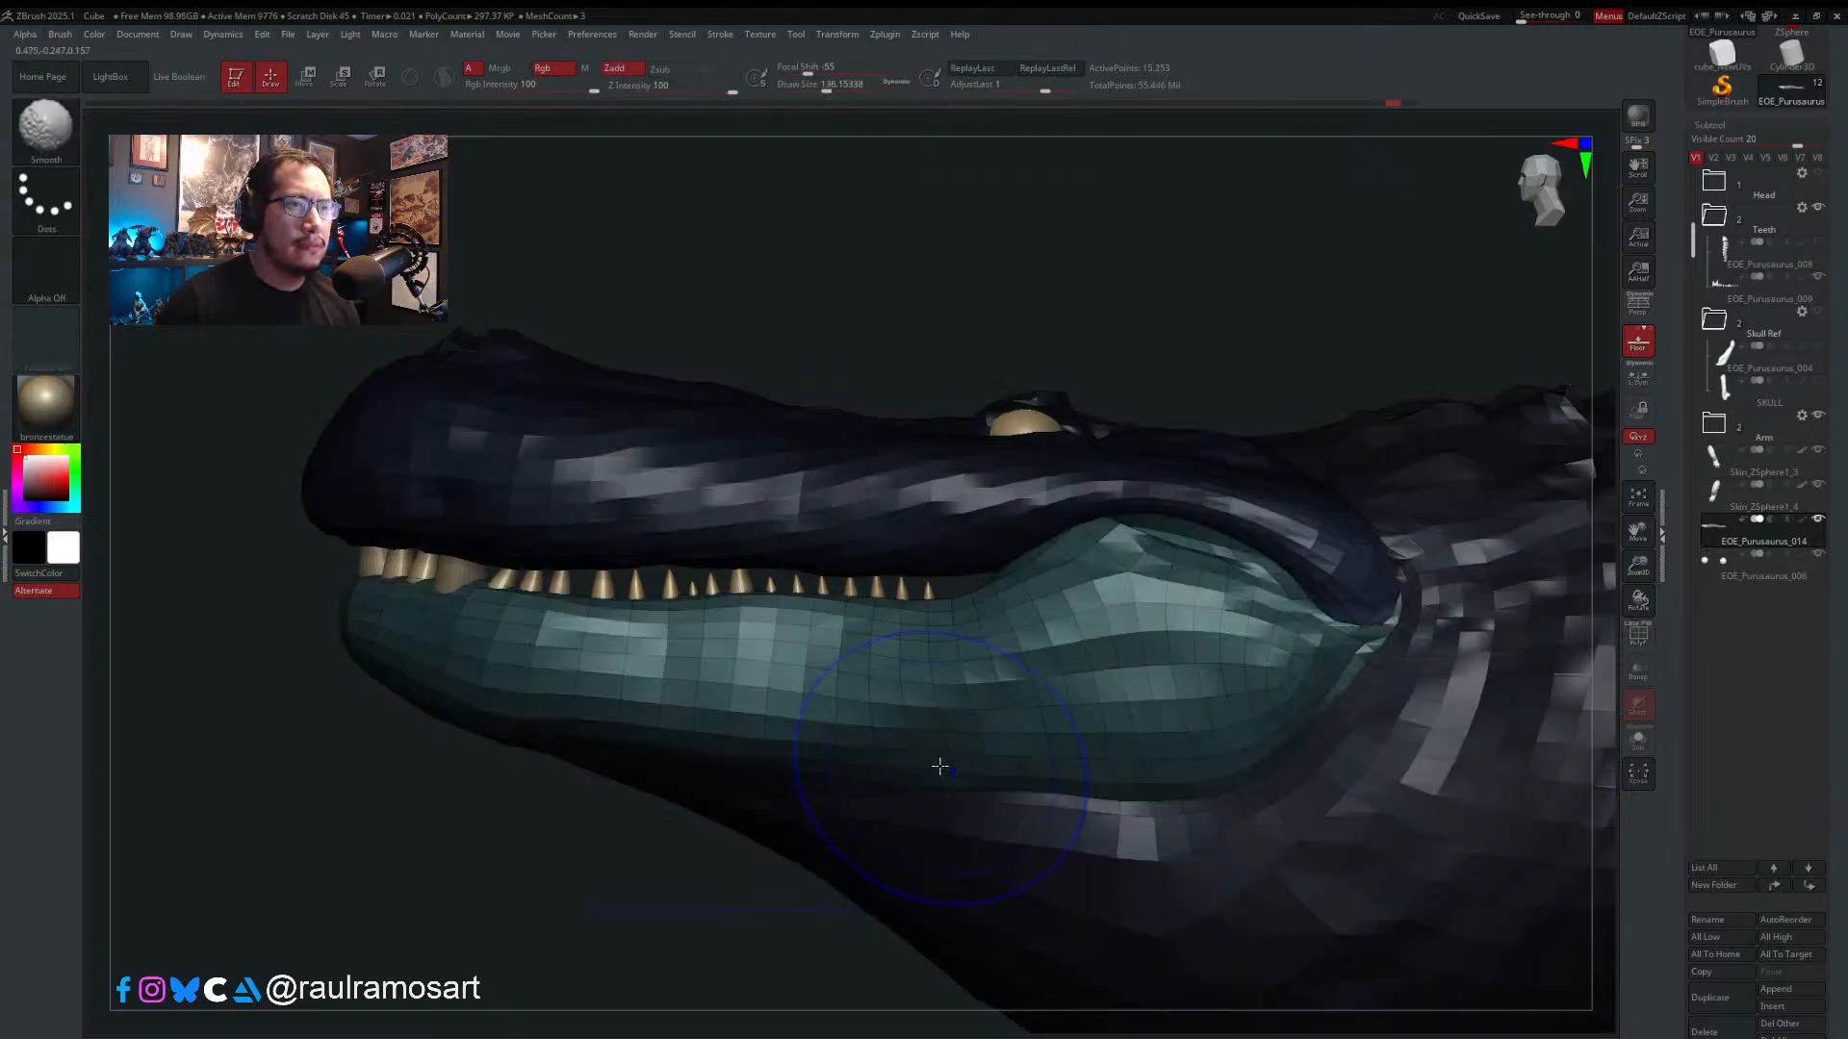
key(shift+f)
ctrl+drag(689, 875, 745, 883)
ctrl+shift+click(943, 702)
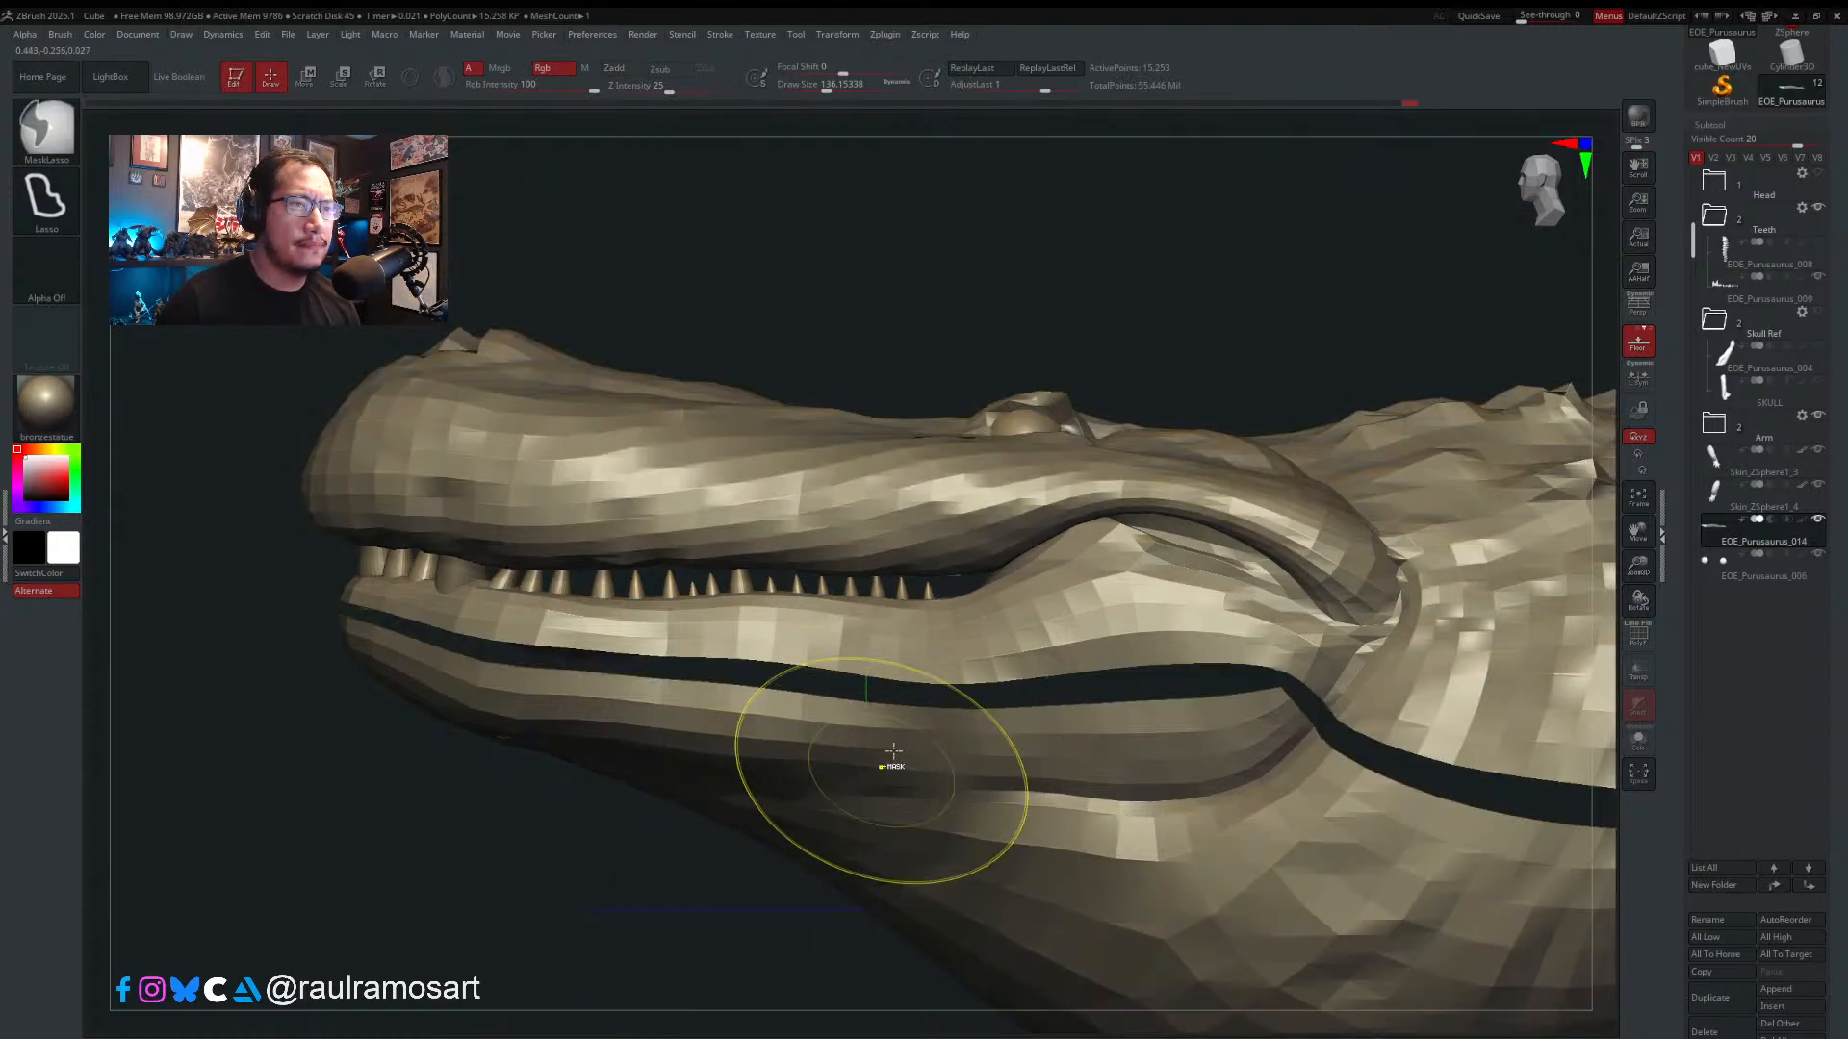
ctrl+shift+click(940, 700)
ctrl+shift+click(954, 685)
ctrl+click(782, 878)
ctrl+shift+click(789, 876)
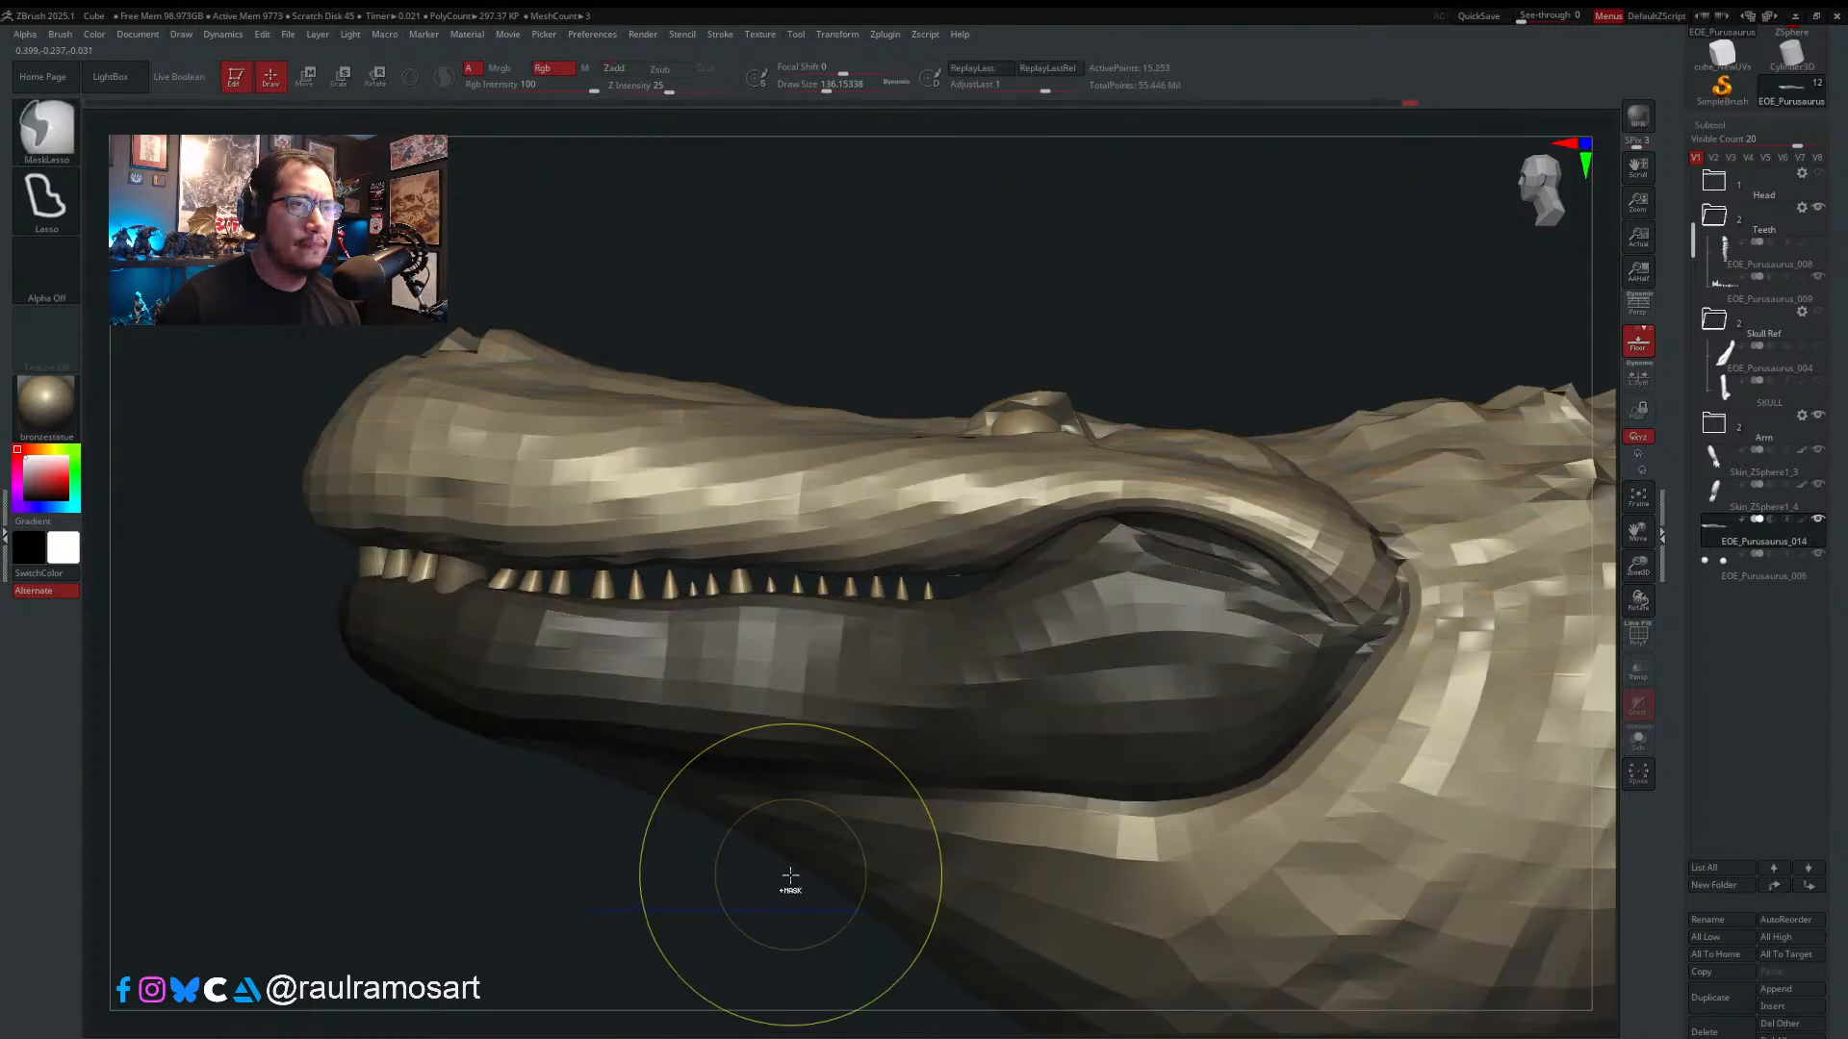
ctrl+click(775, 883)
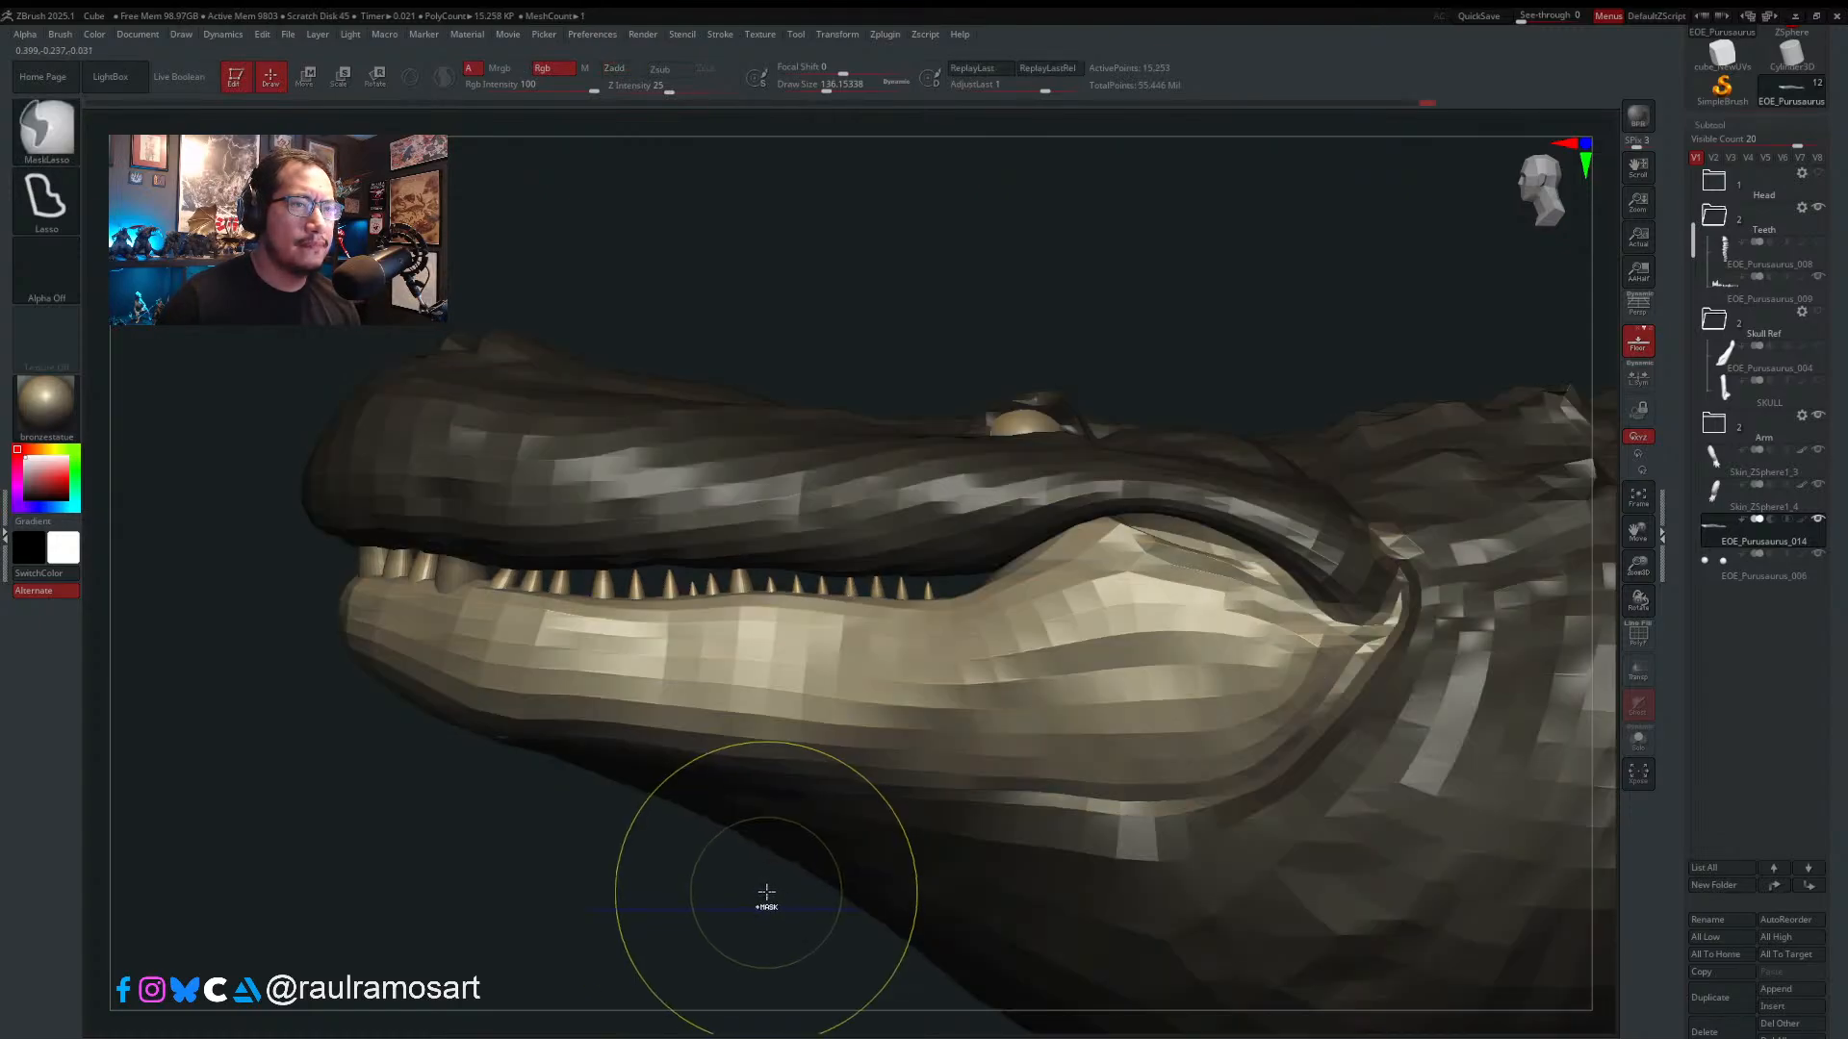
ctrl+click(866, 757)
ctrl+click(865, 758)
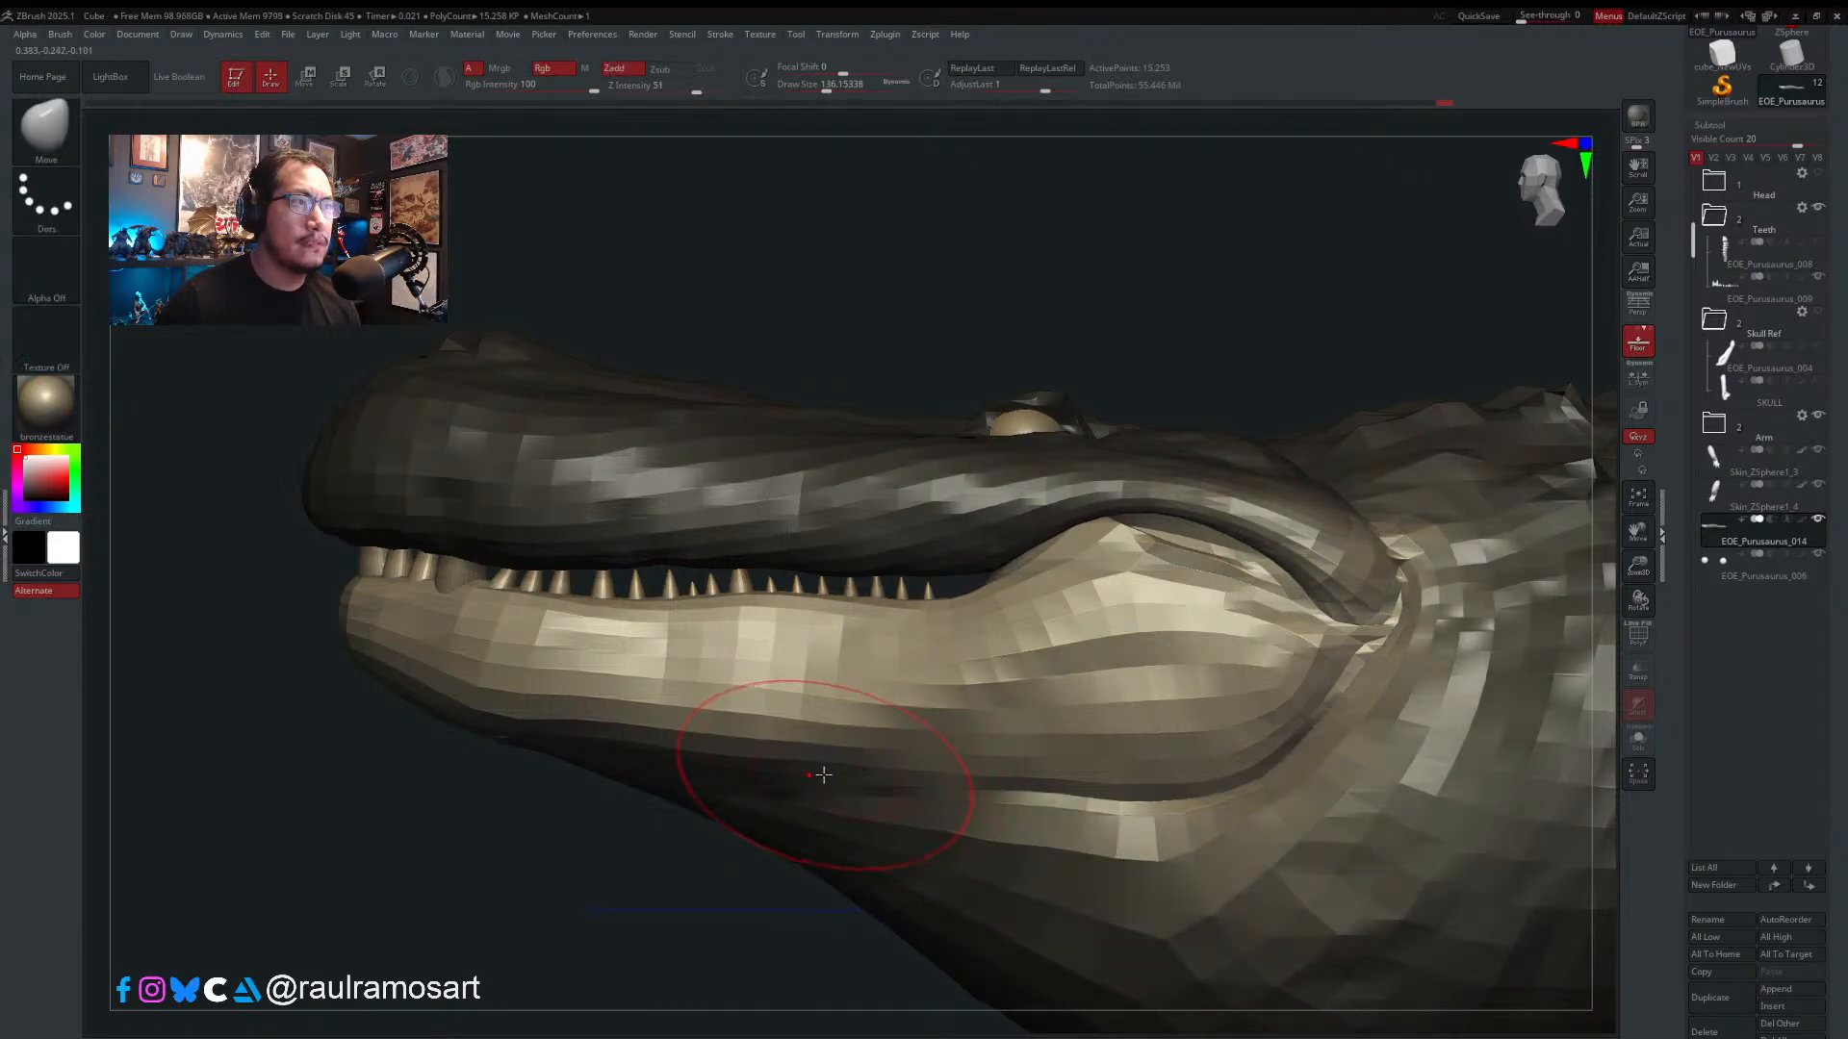
- Set the Move brush's Mask By Polygroups value to 0
key(b)
click(60, 33)
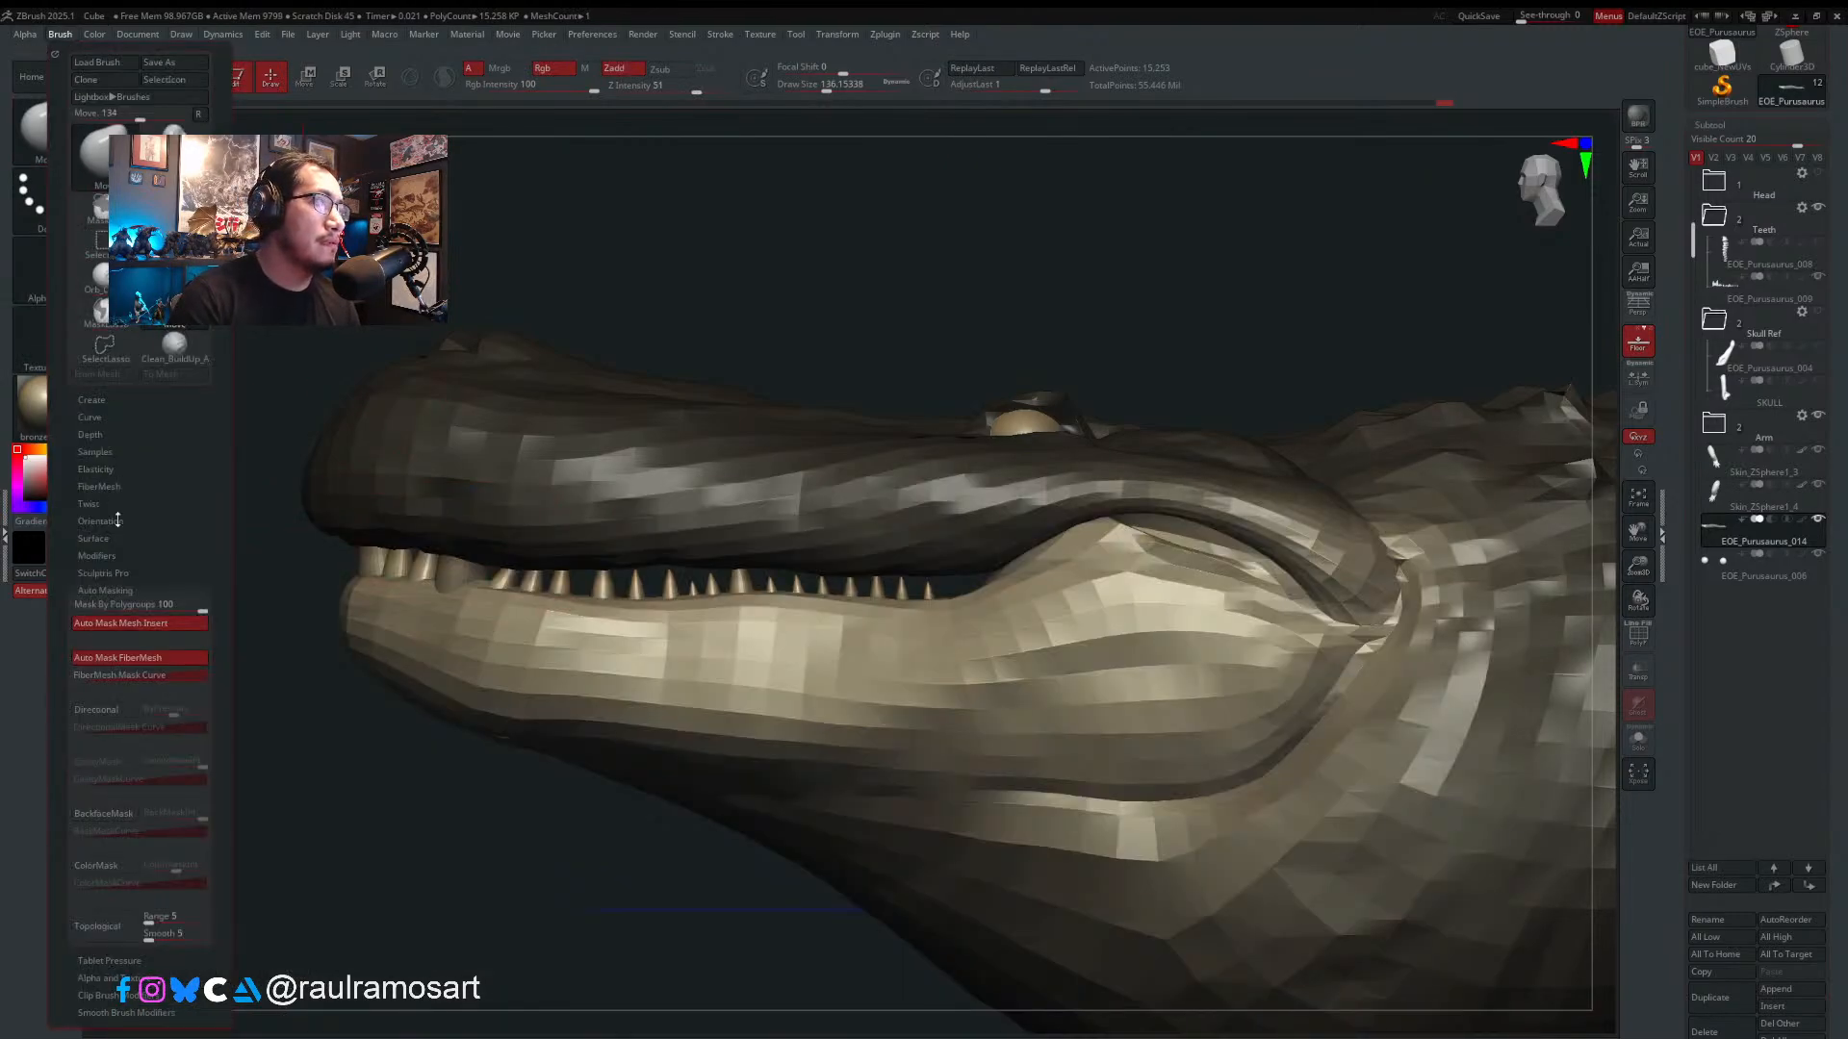
drag(200, 603, 74, 608)
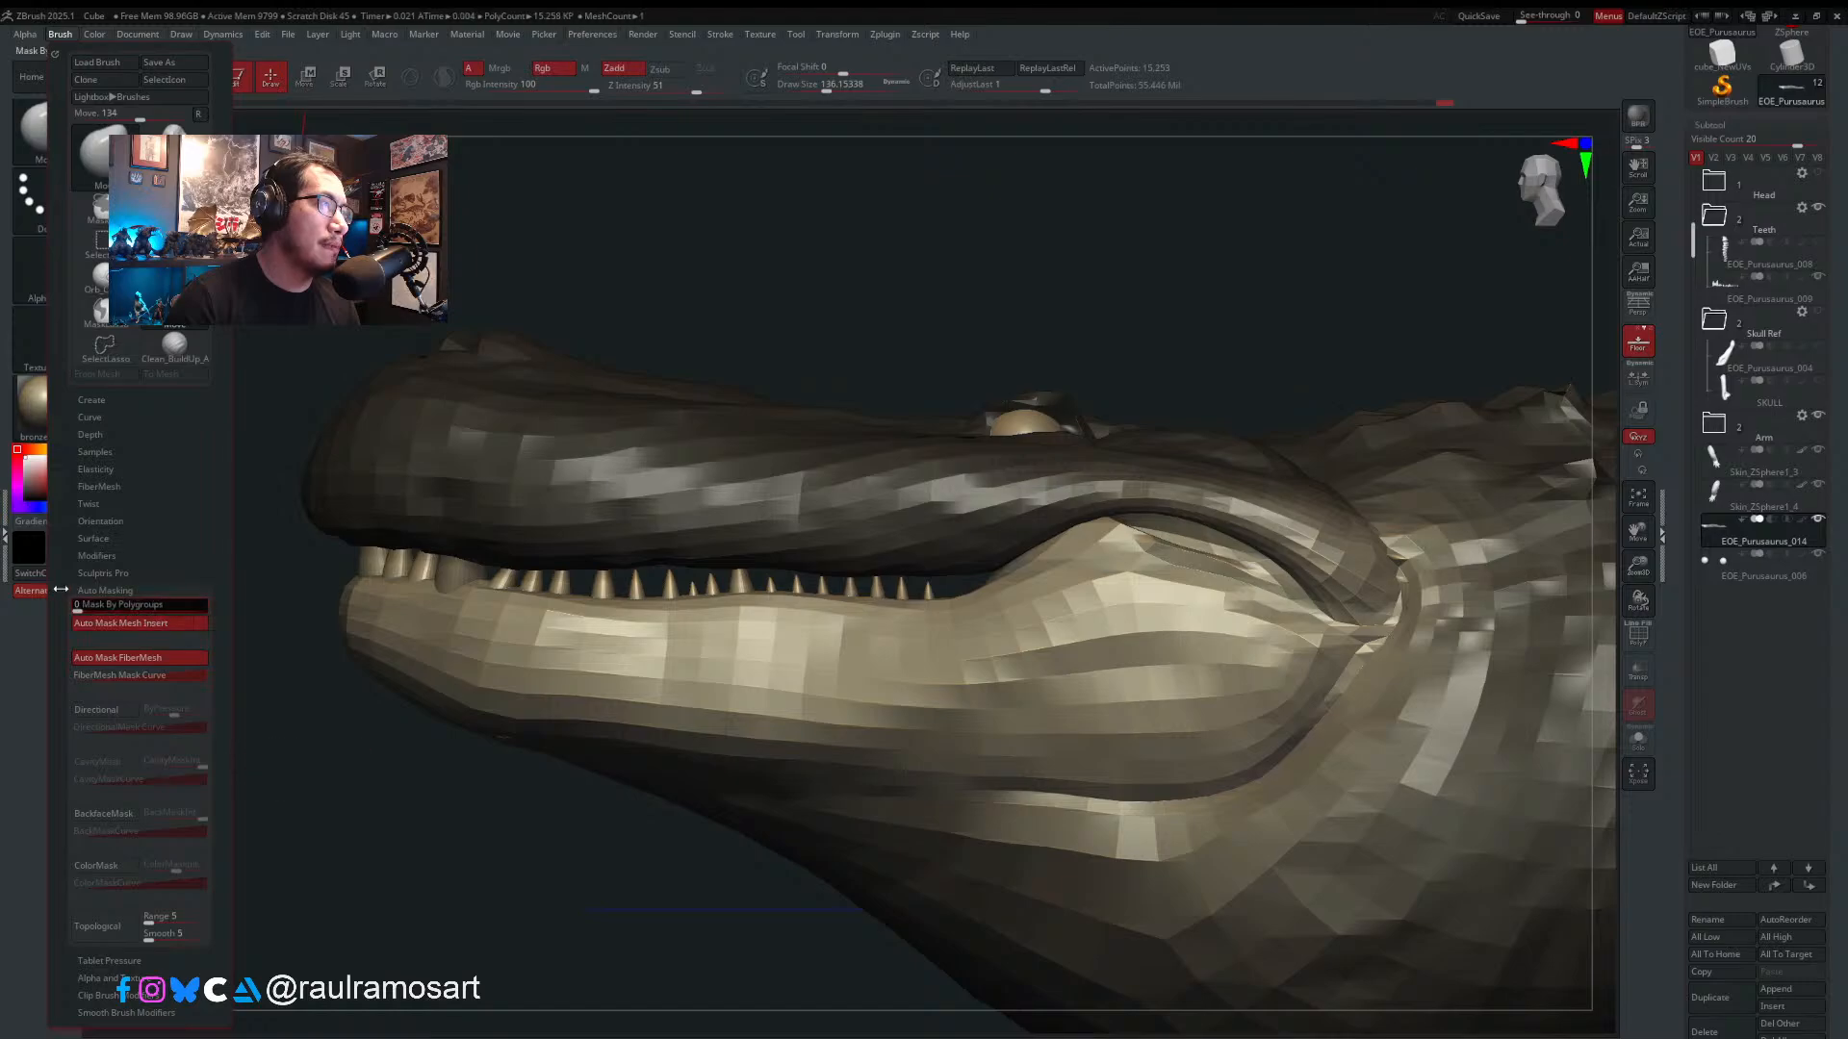
- Show the skull overlay and pull the rear underside of the lower jaw toward the skull's outline with an enlarged Move brush
key(s)
drag(933, 736, 974, 776)
key(shift+z)
key(s)
key(s)
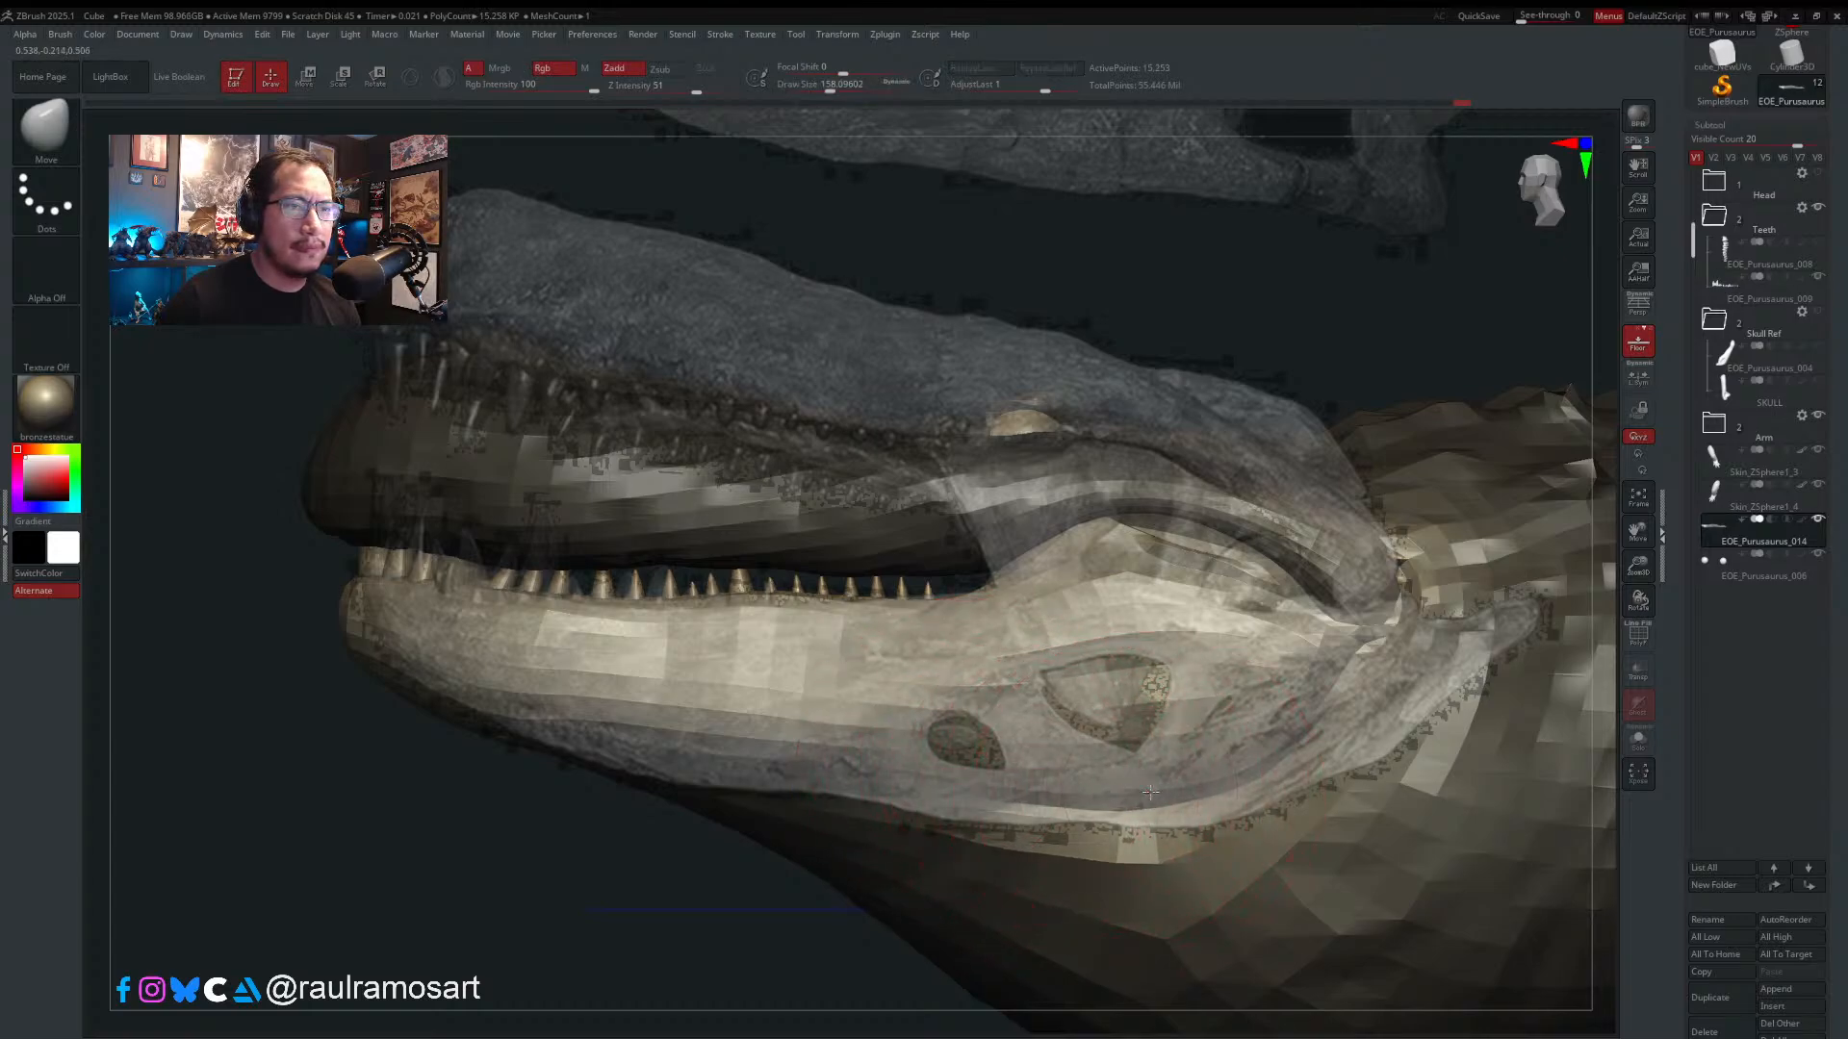
key(s)
drag(1105, 784, 1137, 785)
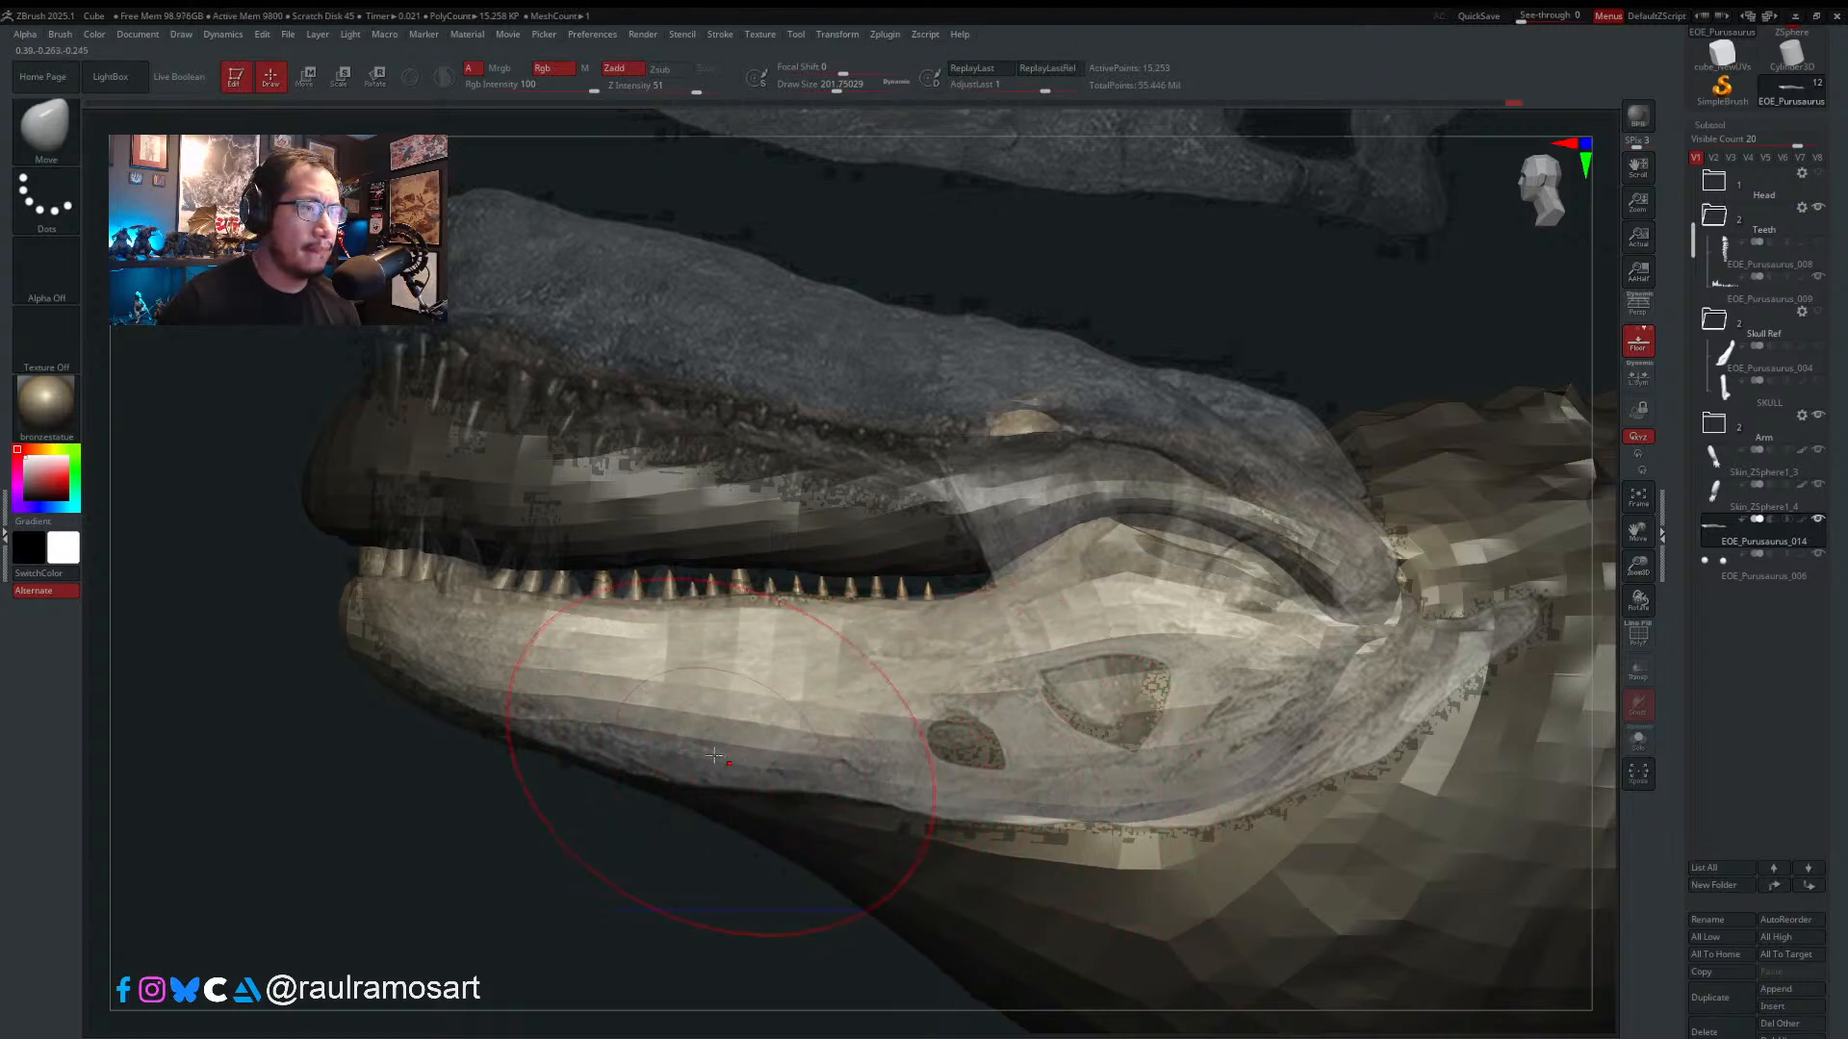
- Move the middle and front underside of the lower jaw to the skull's lower edge, using a draw size of about 172
key(s)
drag(664, 752, 645, 752)
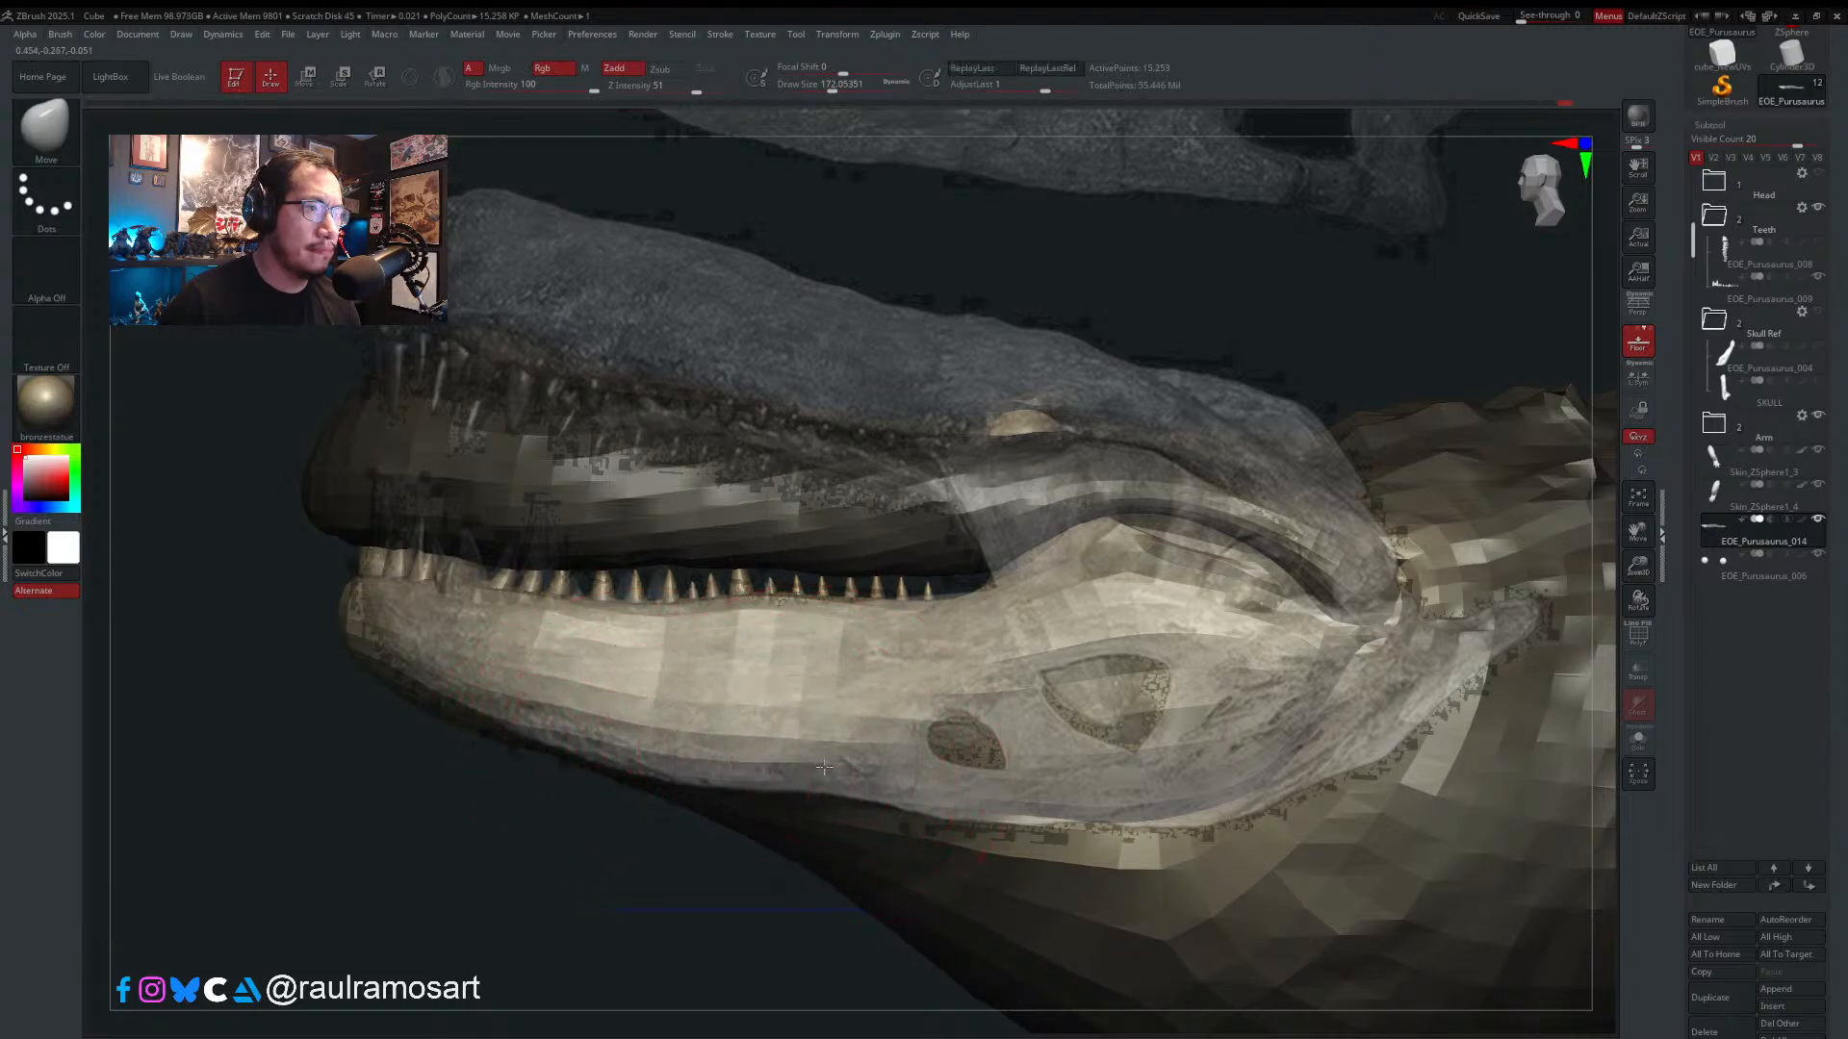
mouse_move(589, 742)
mouse_down()
mouse_move(578, 733)
mouse_move(599, 744)
mouse_up()
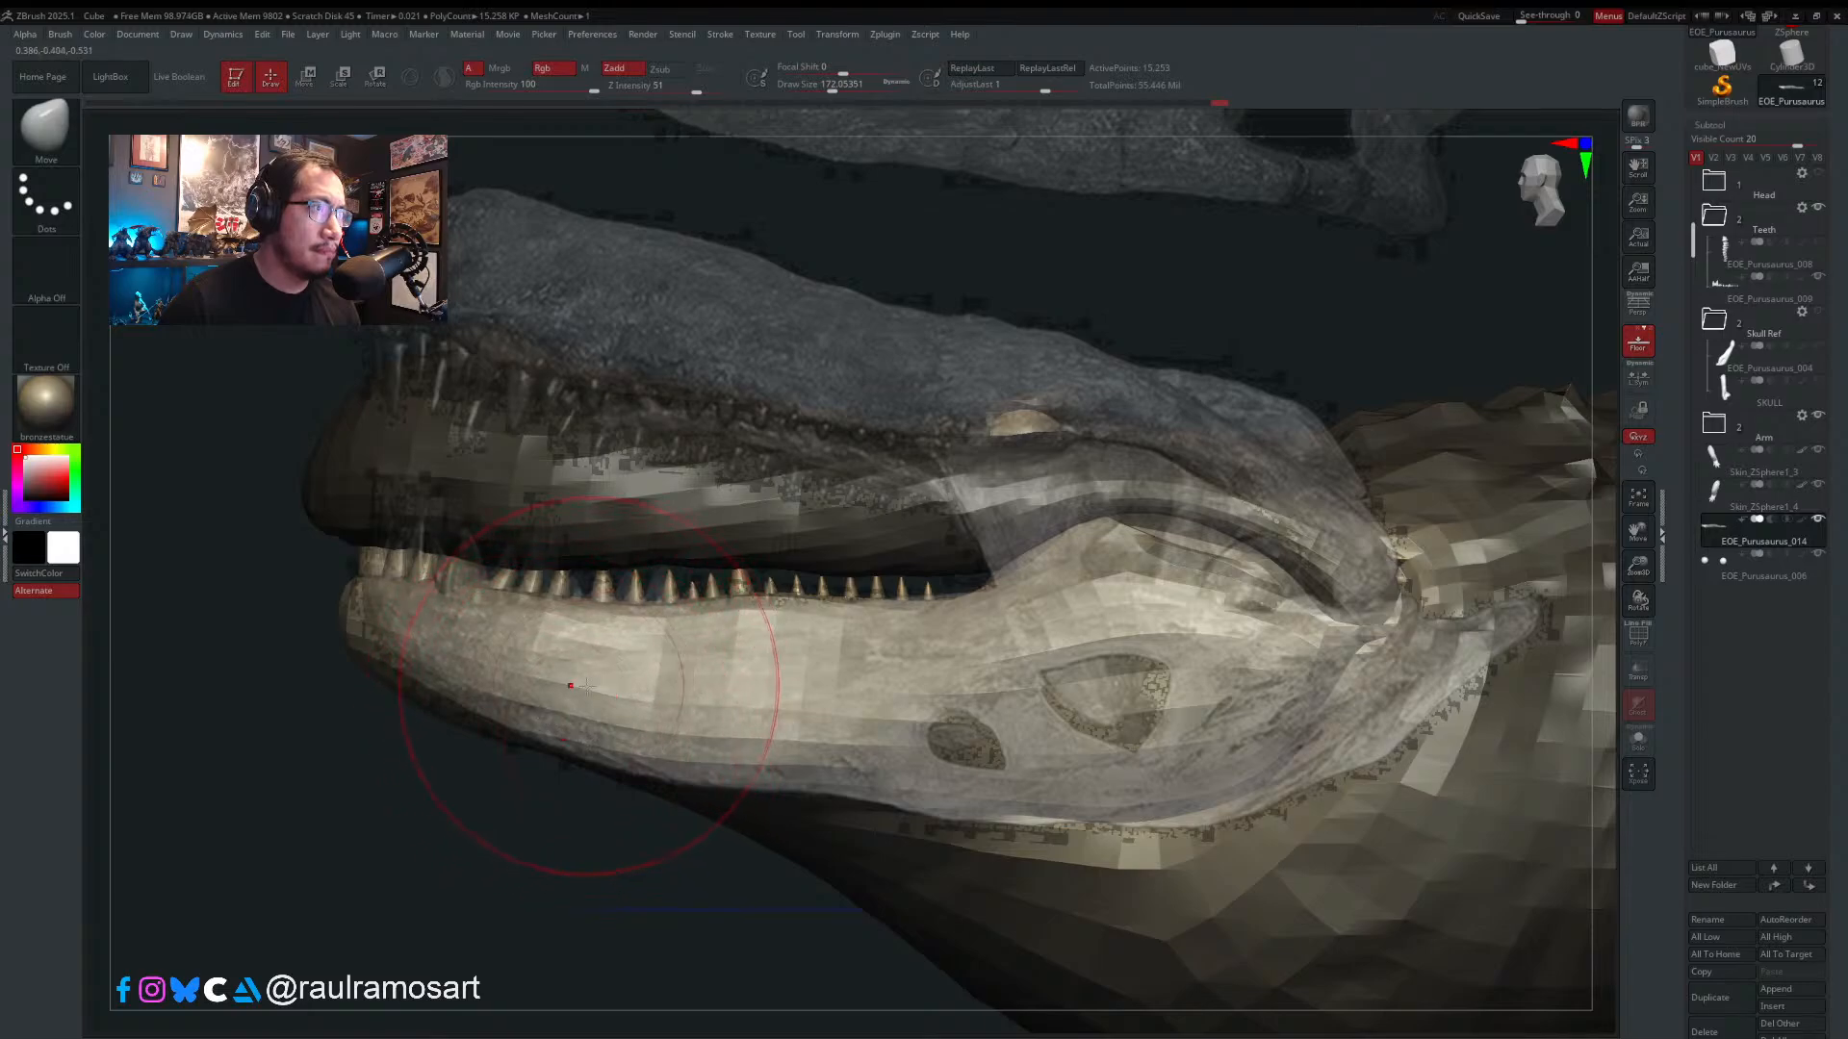
key(bracketleft)
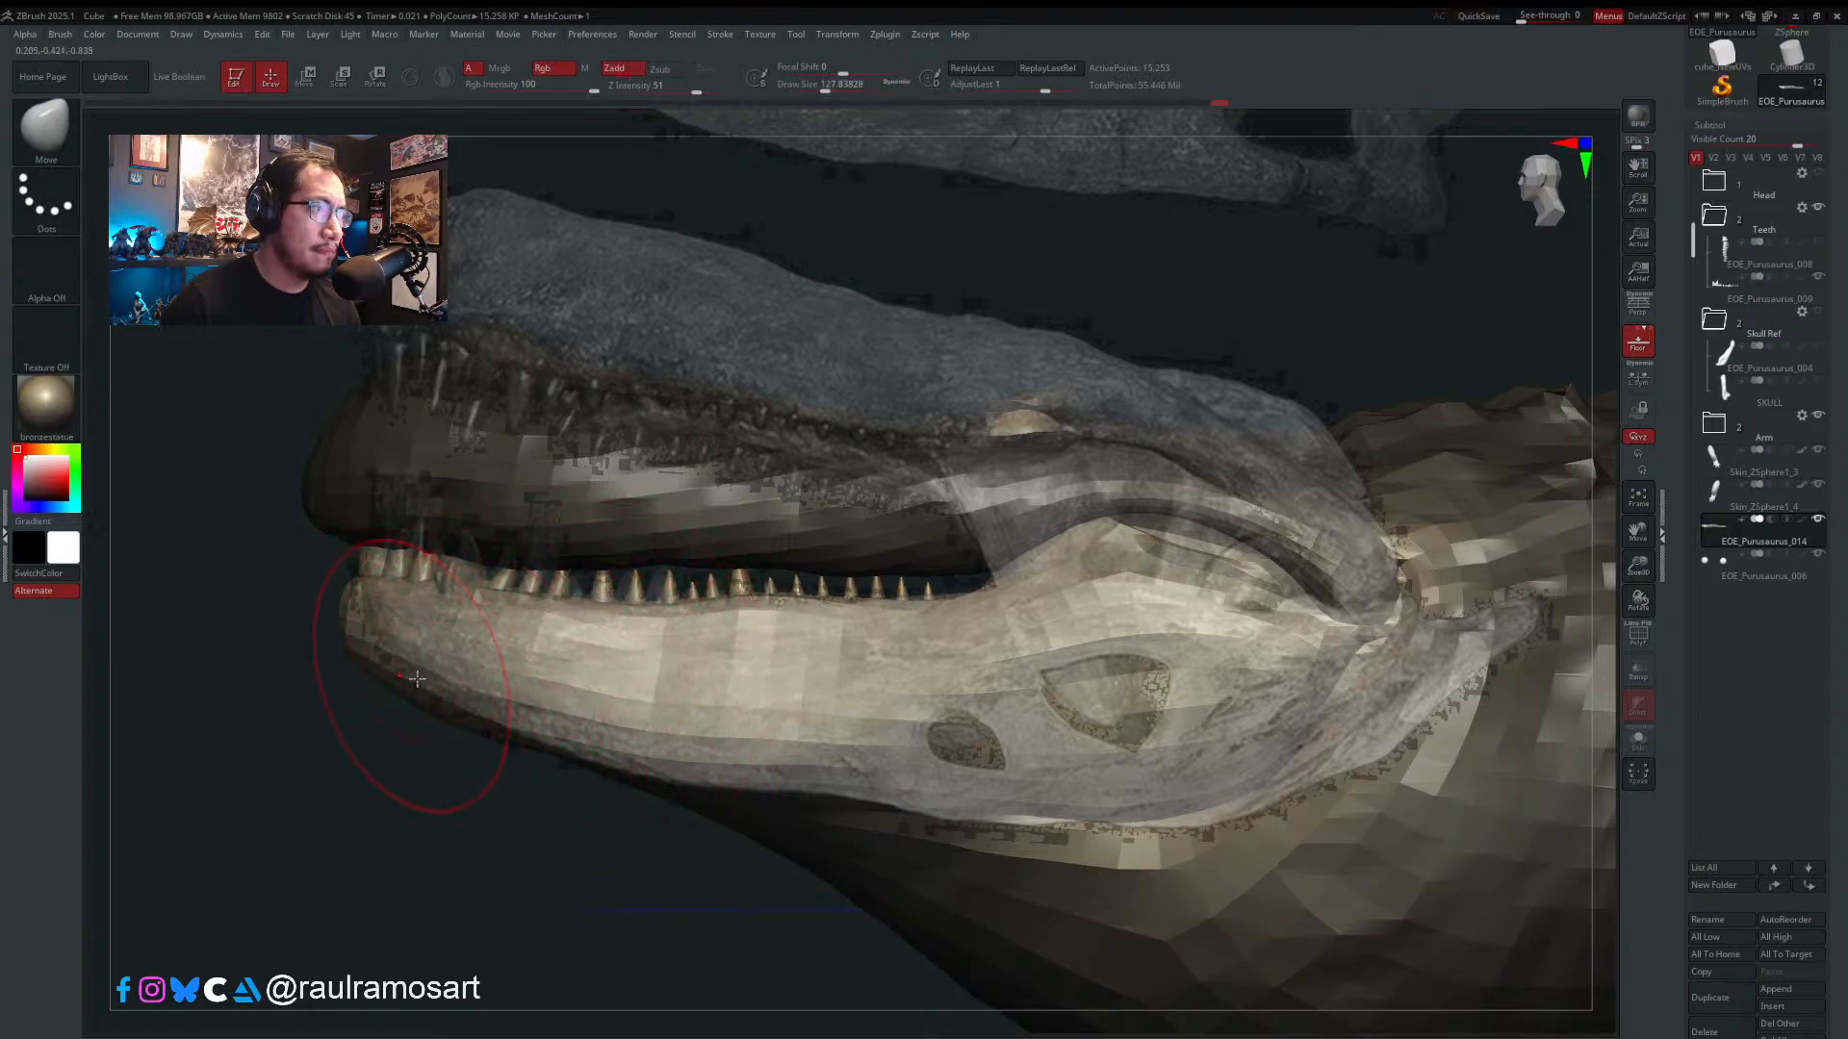
- Reshape the front tip and chin of the lower jaw to follow the skull, varying the Move brush size
key(s)
drag(348, 626, 355, 638)
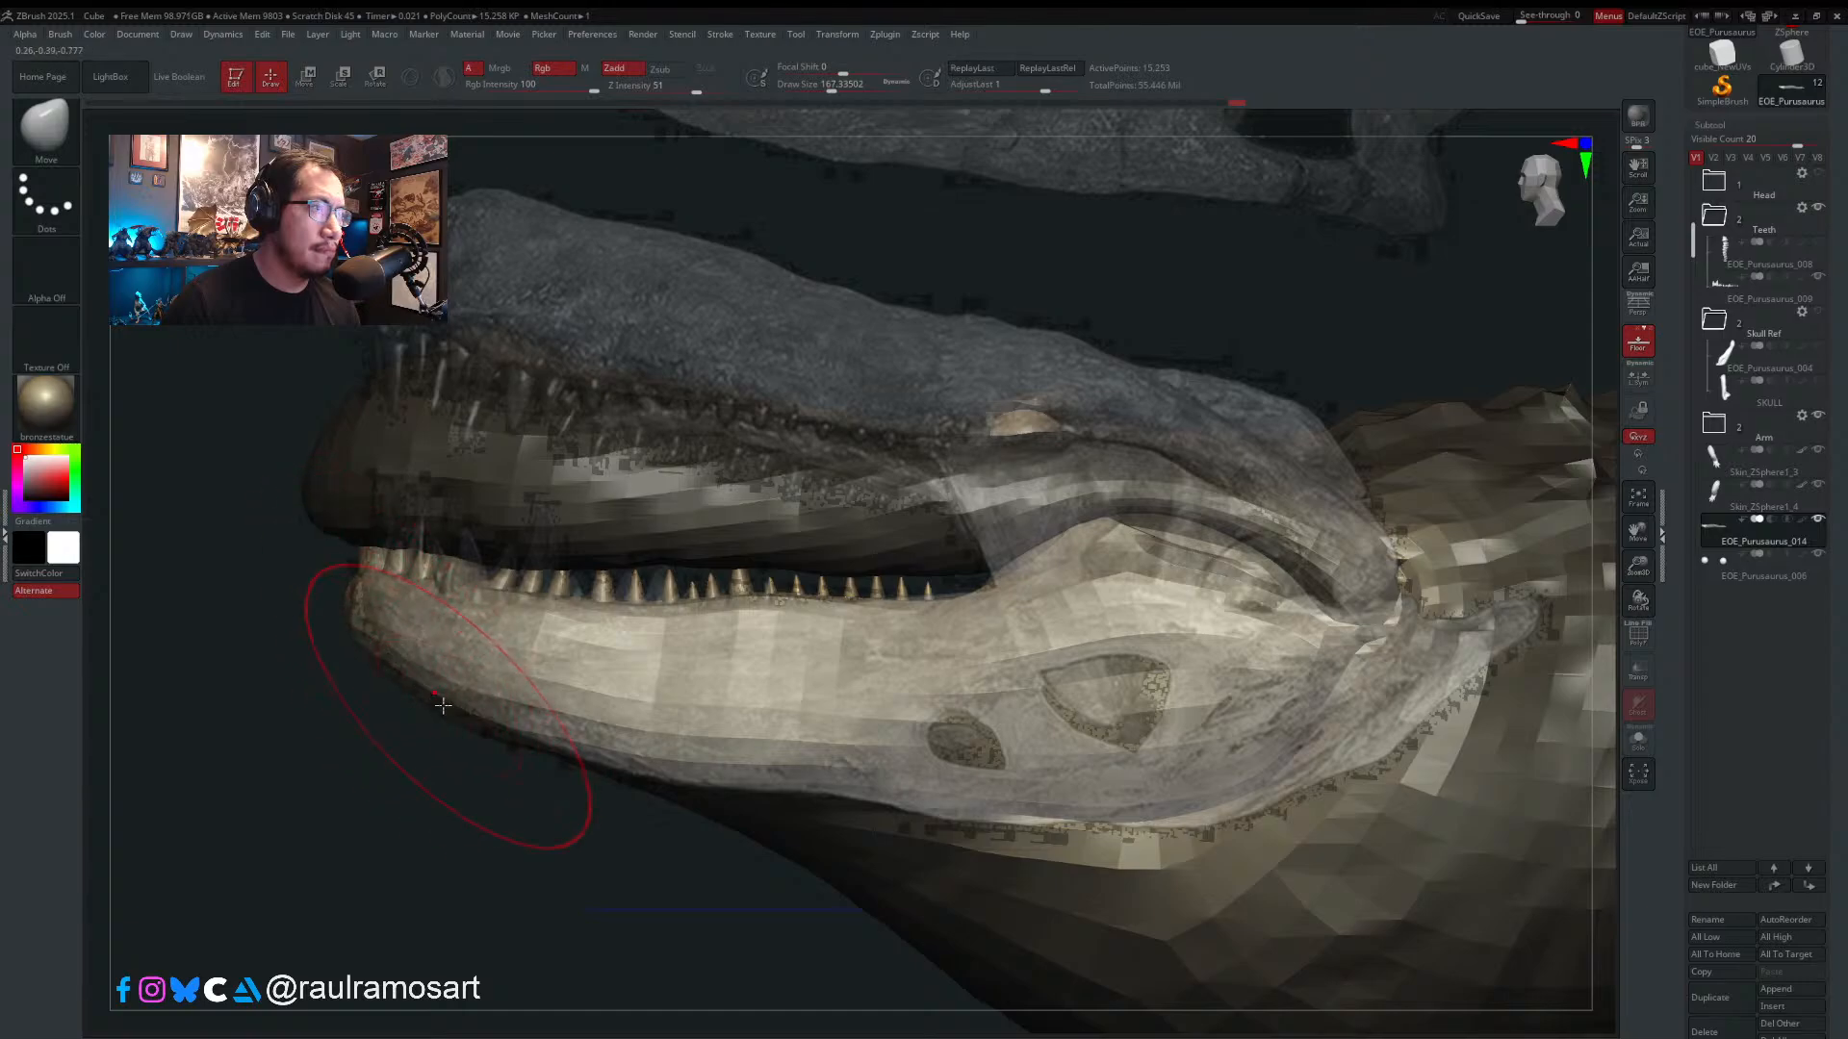
key(s)
drag(436, 692, 418, 689)
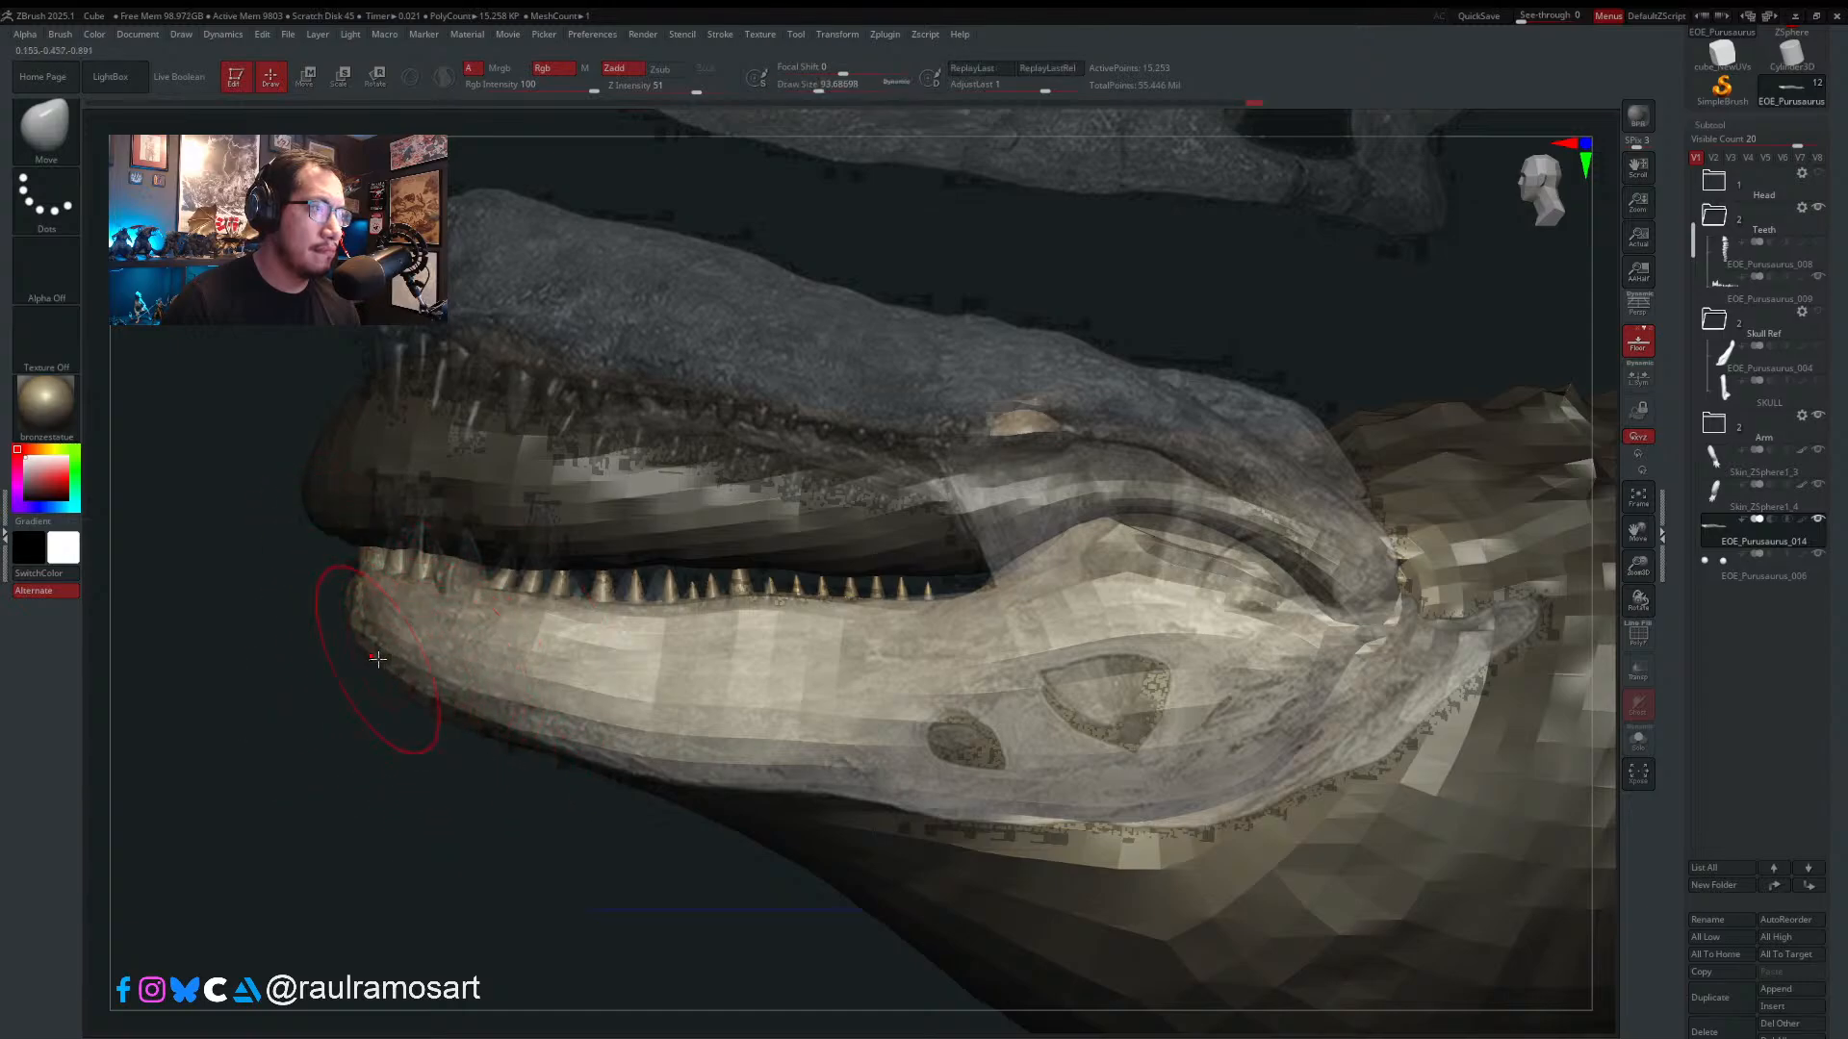
key(bracketright)
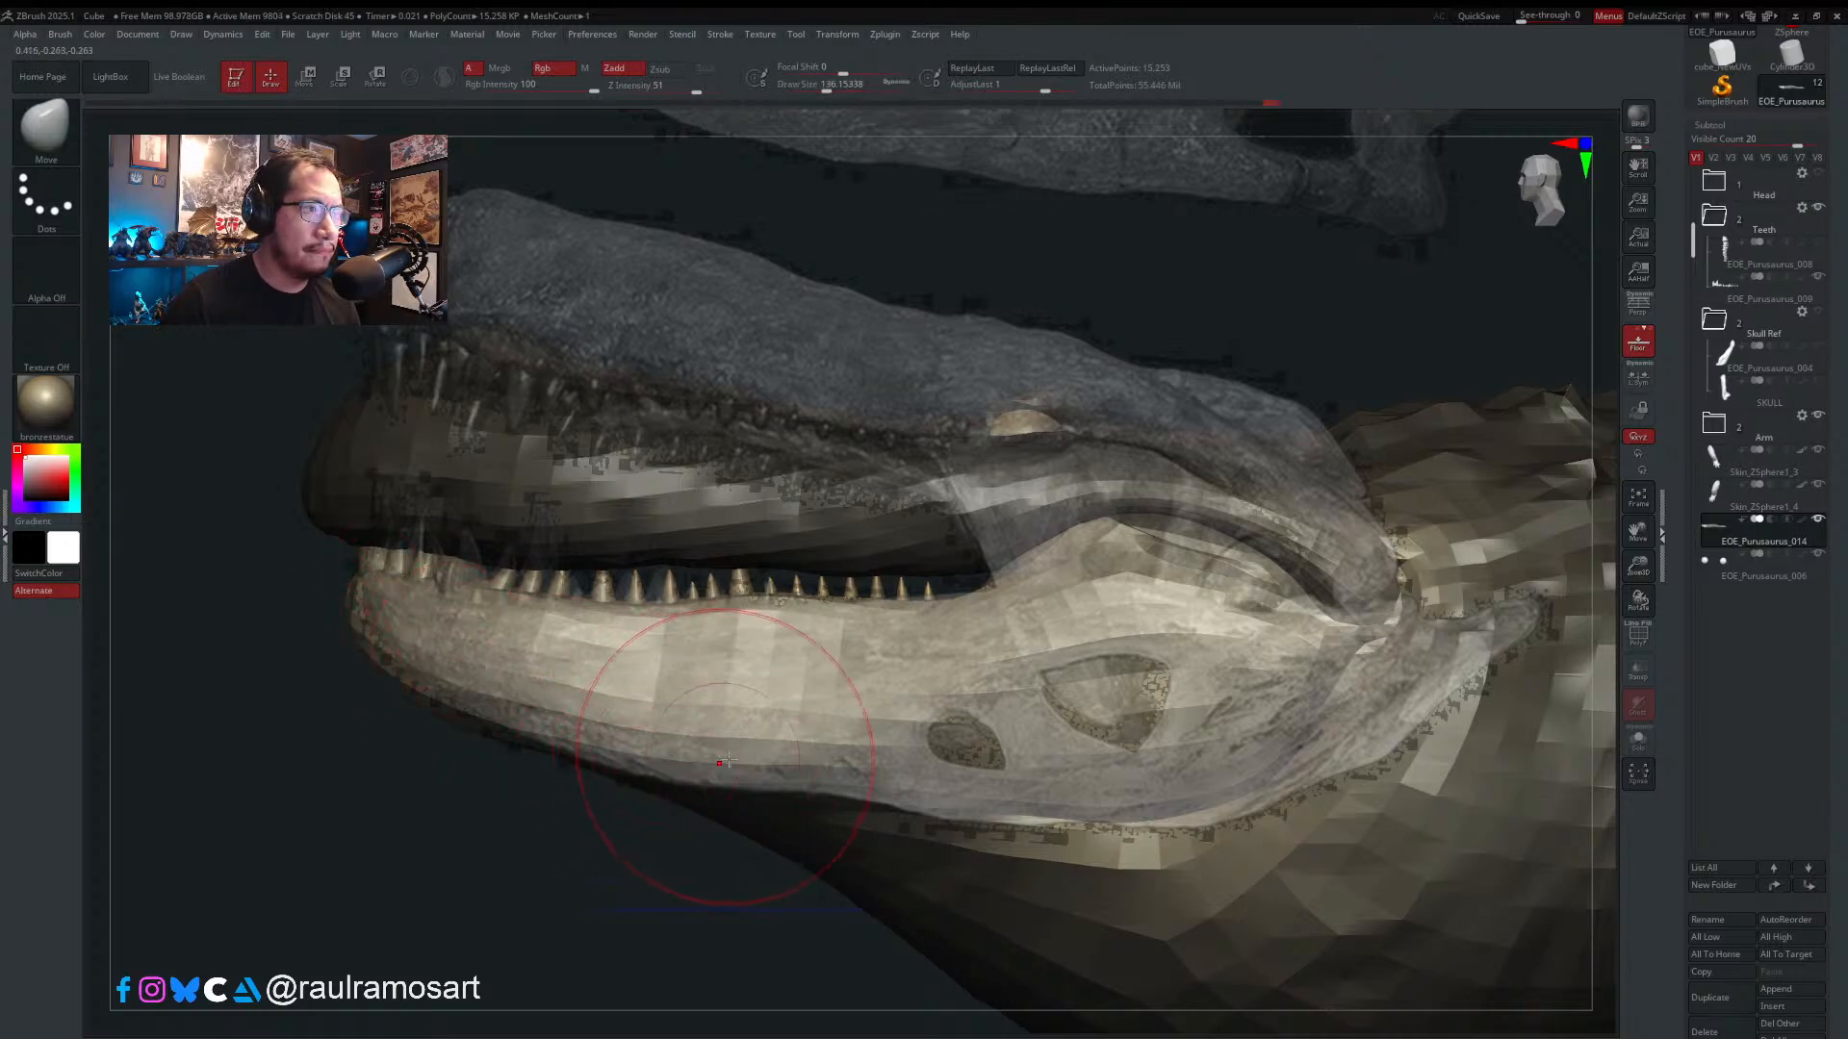
- Pull the jaw's rear lower corner and the area below the hinge out to the skull's contour
key(s)
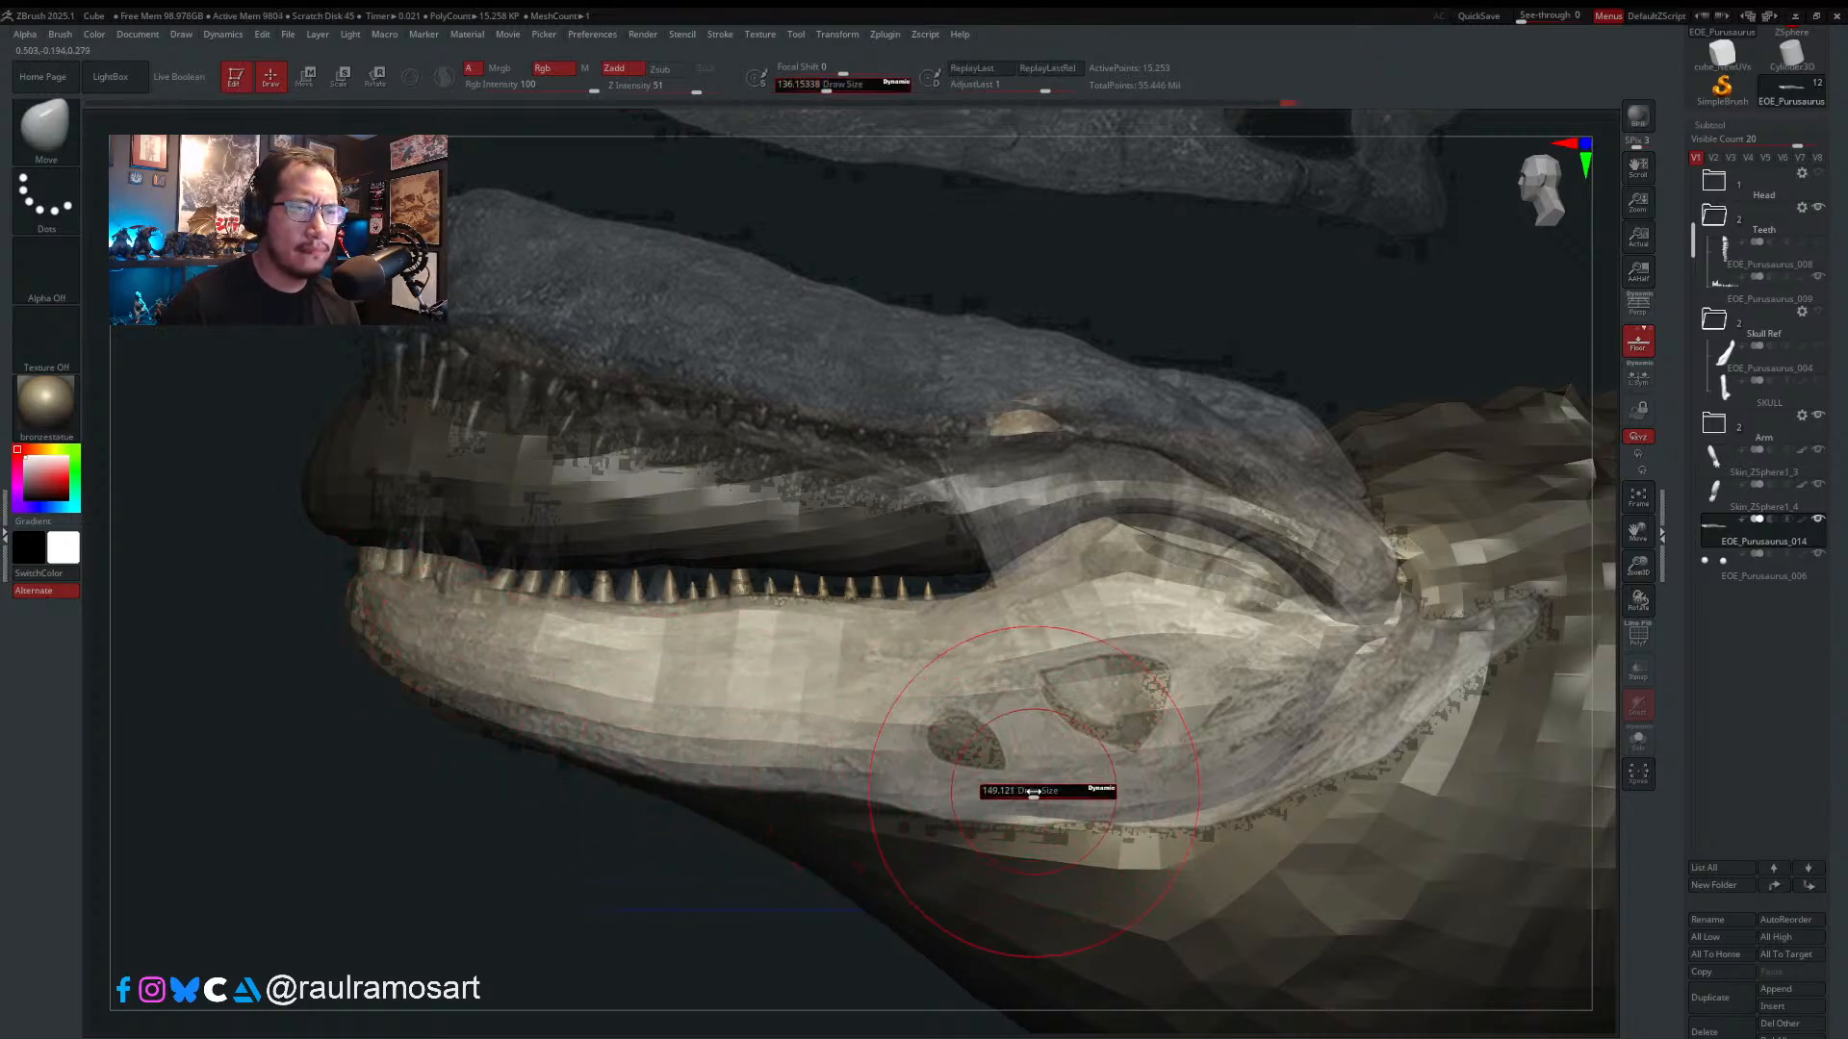
drag(1034, 788, 1075, 803)
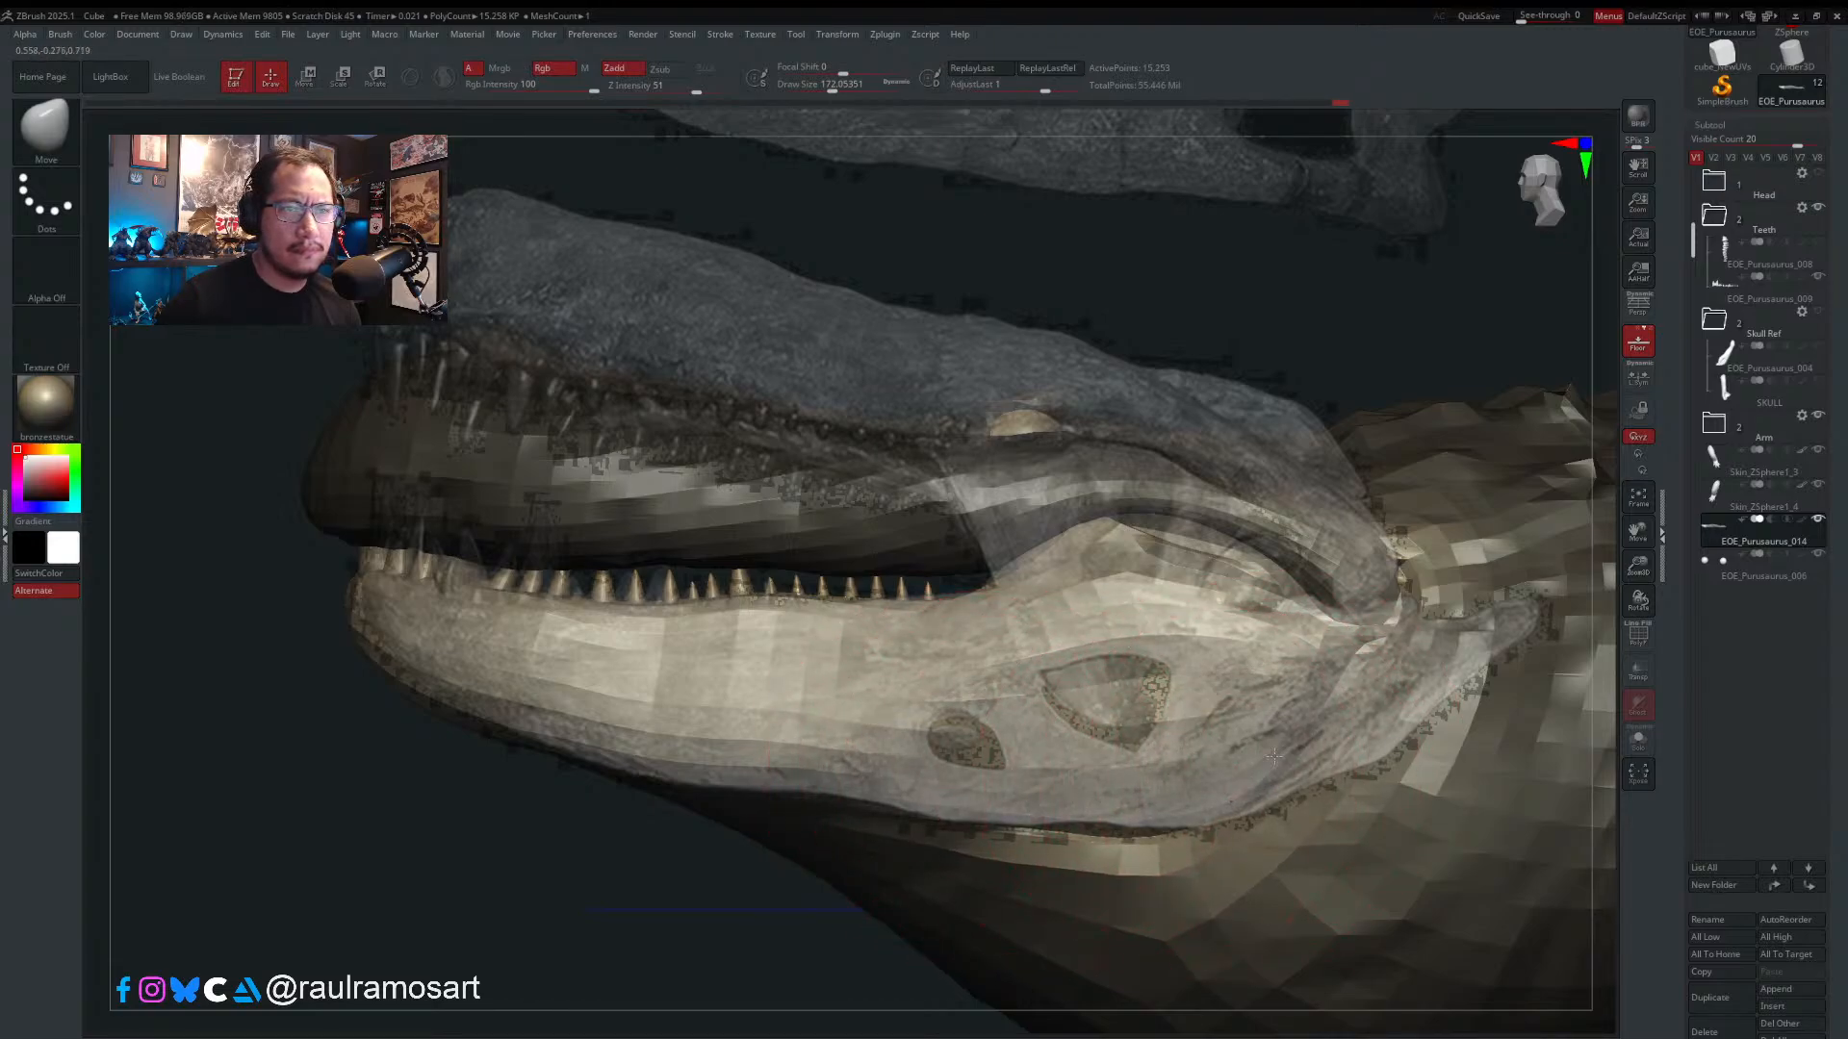
key(s)
mouse_move(1391, 710)
mouse_down()
mouse_move(1352, 711)
mouse_move(1415, 664)
mouse_move(1375, 666)
mouse_up()
key(s)
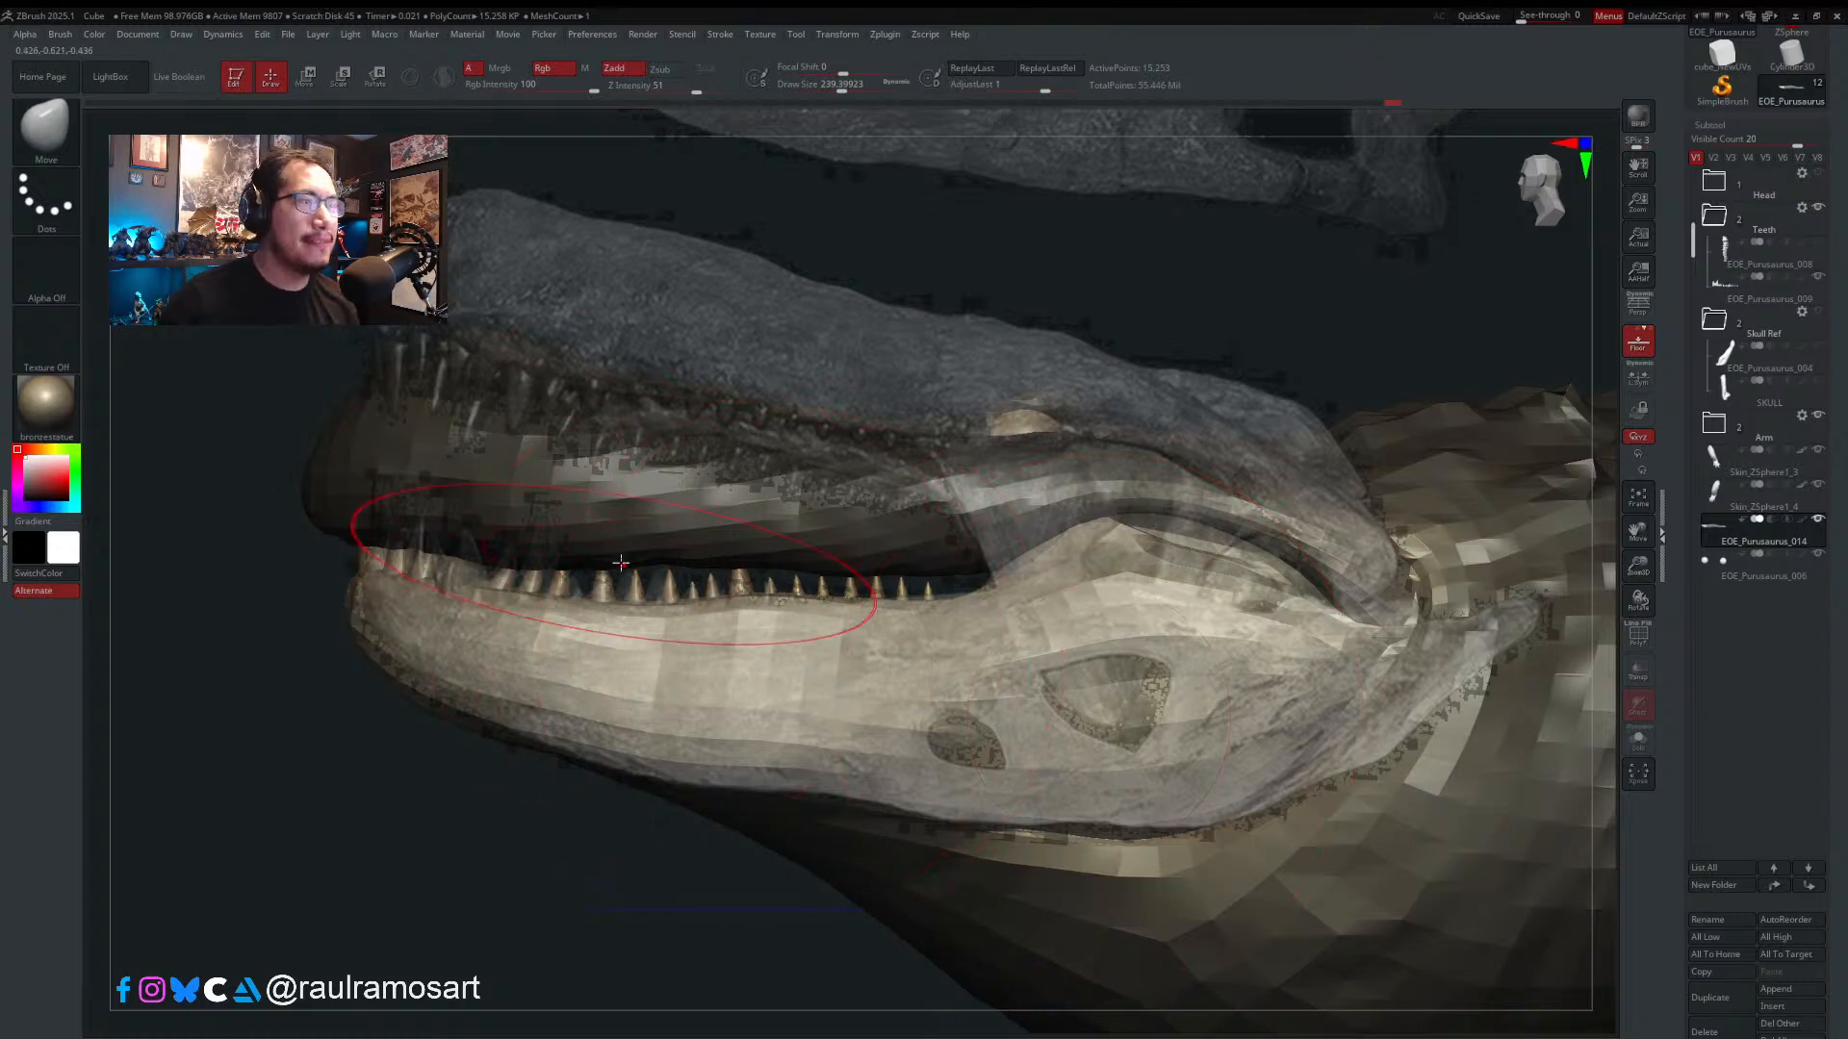
- Refine the front gum line and chin curve of the lower jaw against the skull with the Move brush
key(s)
drag(579, 603, 556, 603)
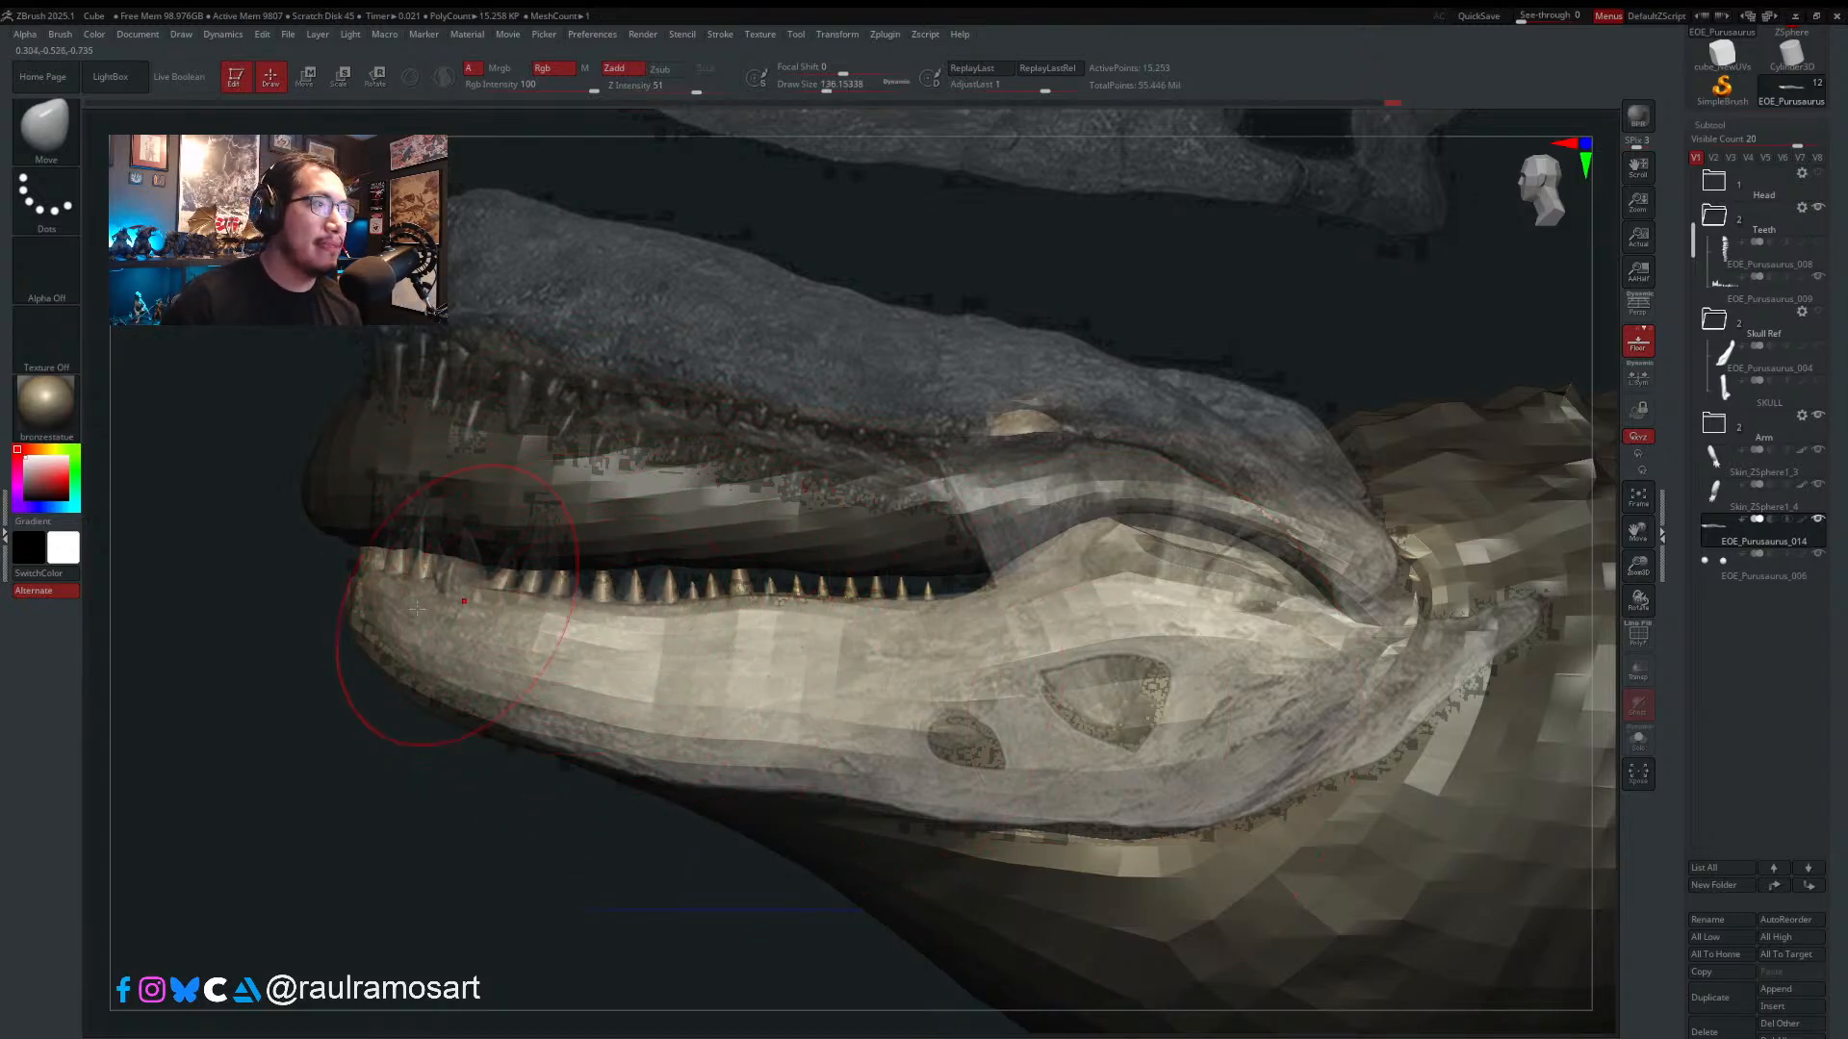
key(s)
drag(386, 595, 404, 595)
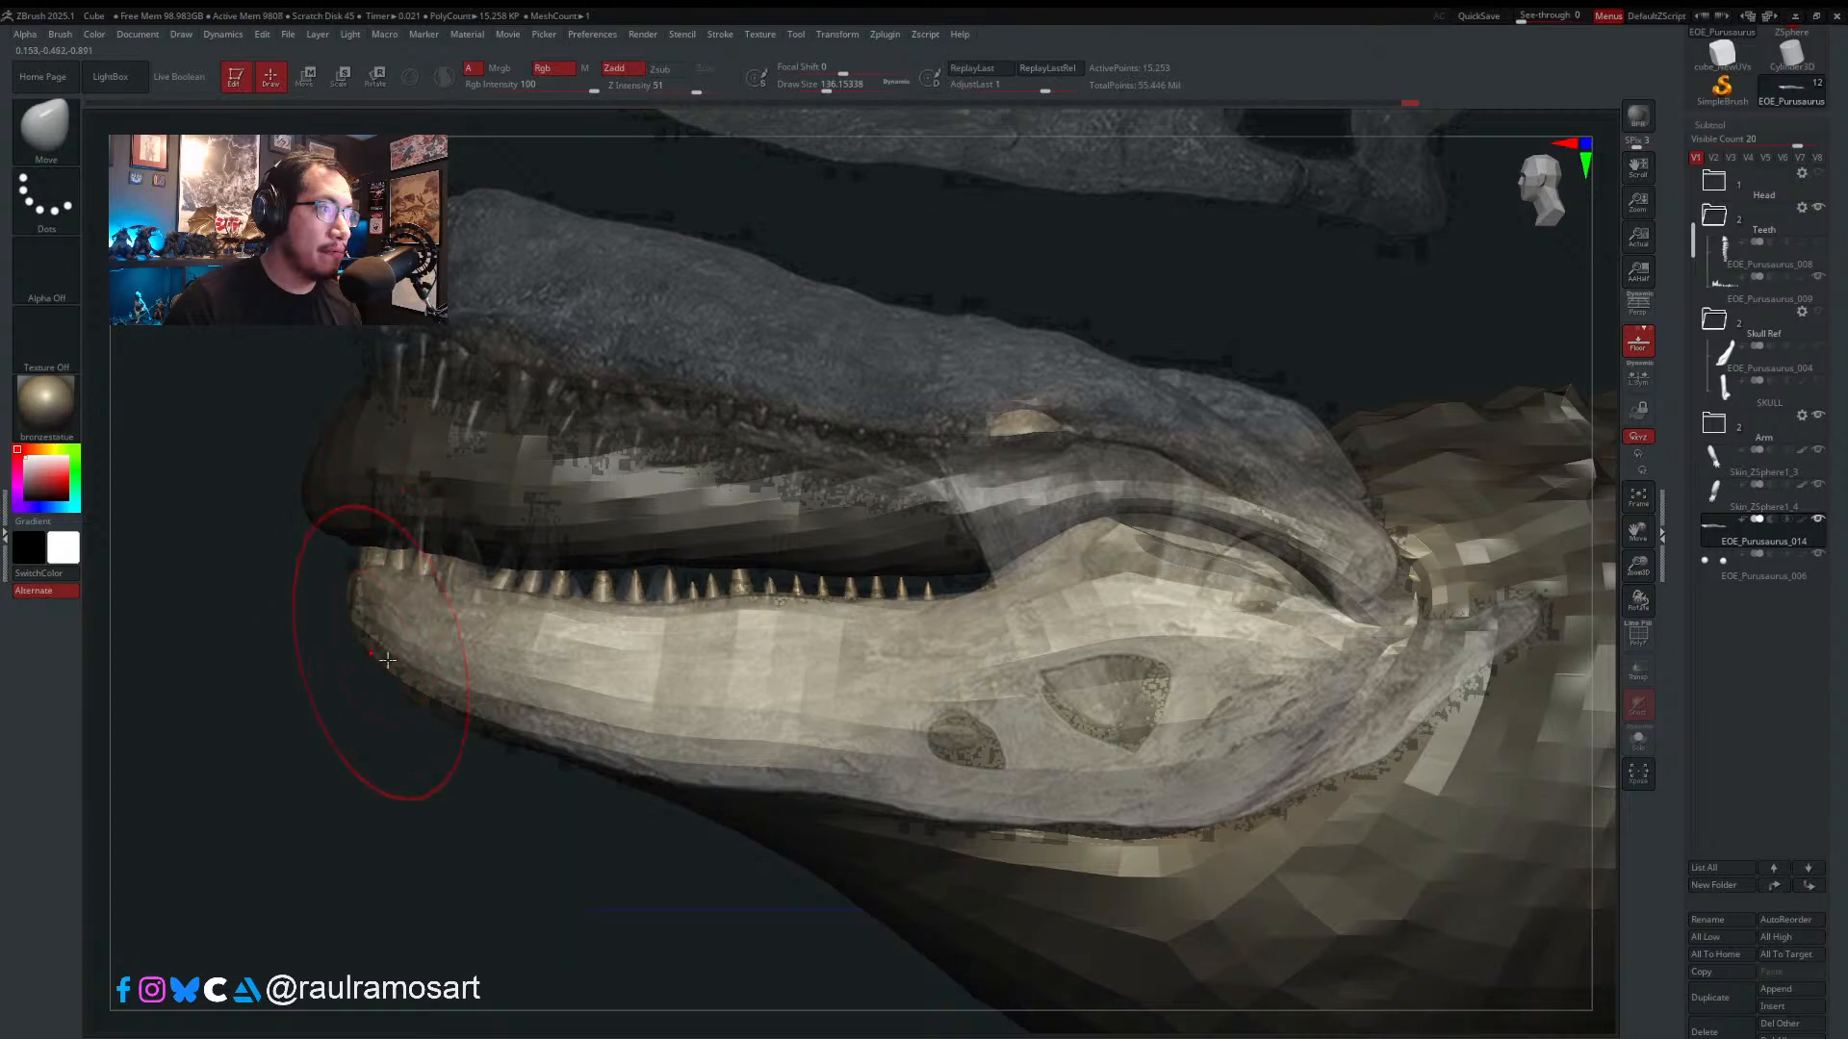
key(s)
drag(497, 723, 511, 728)
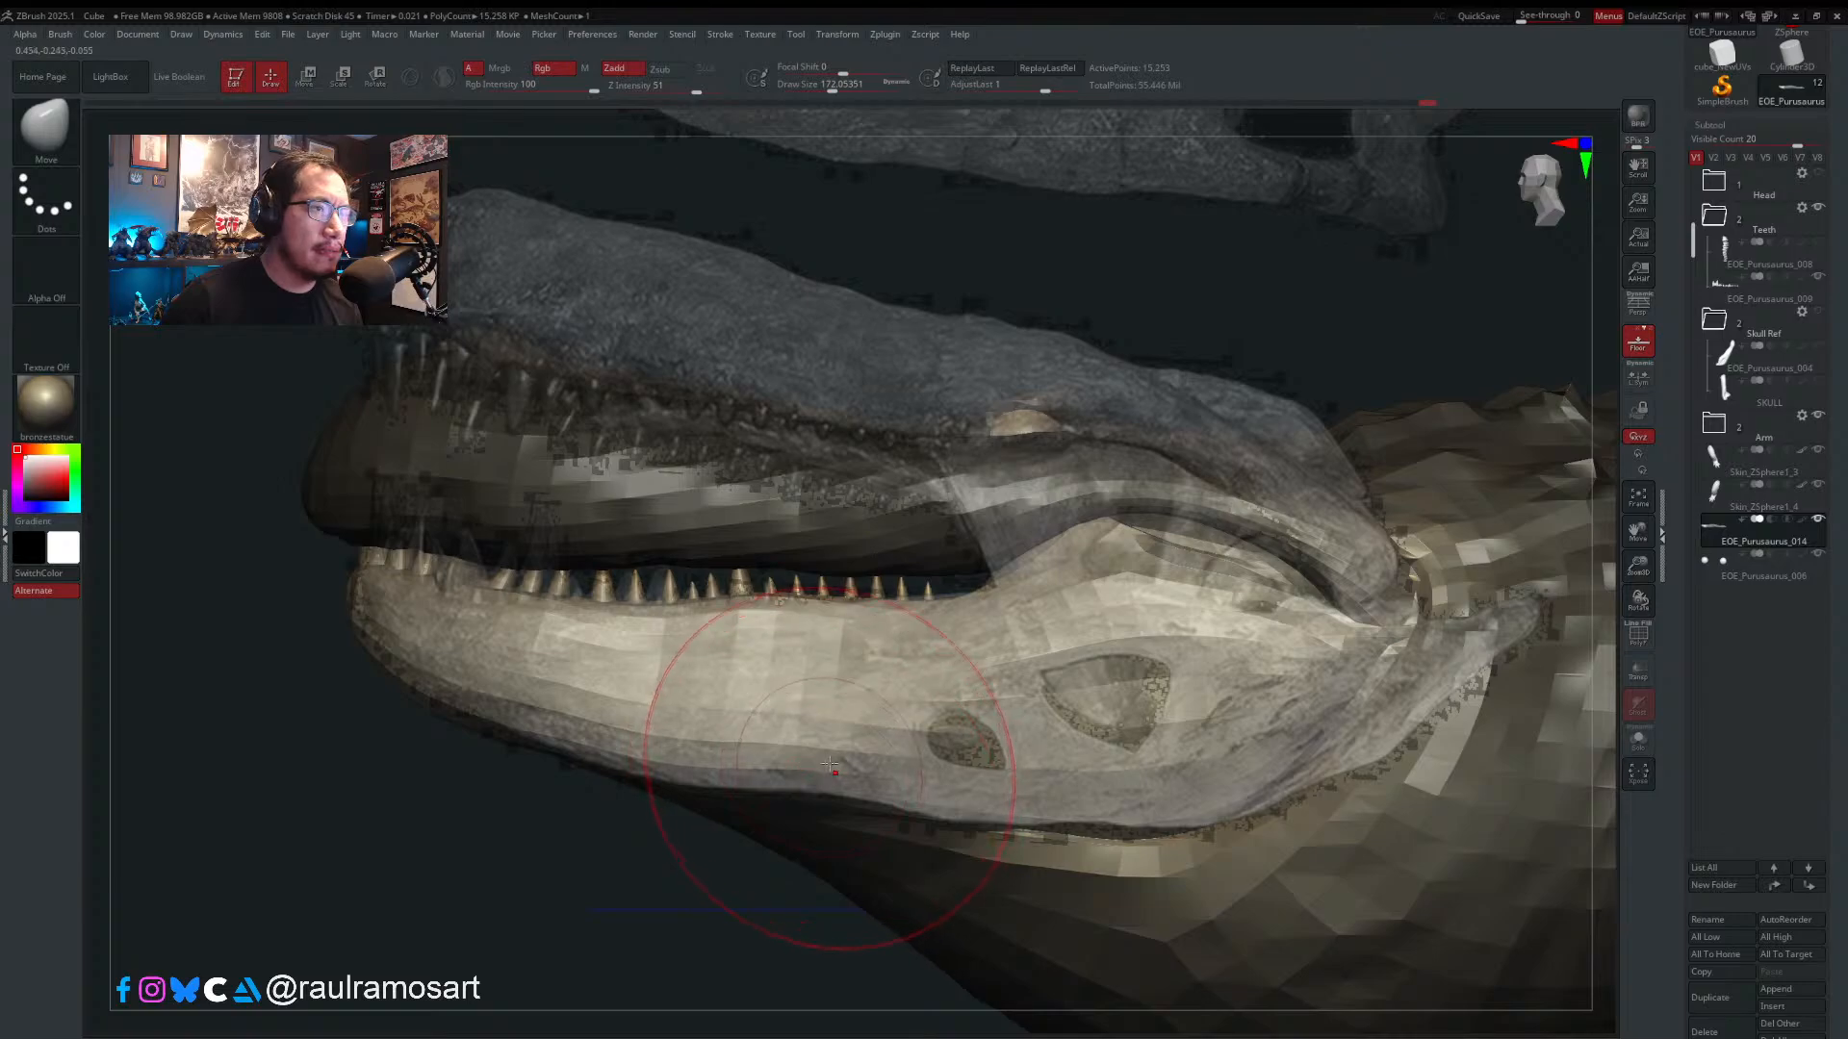
- Adjust the lower jaw's middle underside along the skull's edge, resizing the Move brush between about 136 and 158
key(s)
drag(737, 626, 723, 626)
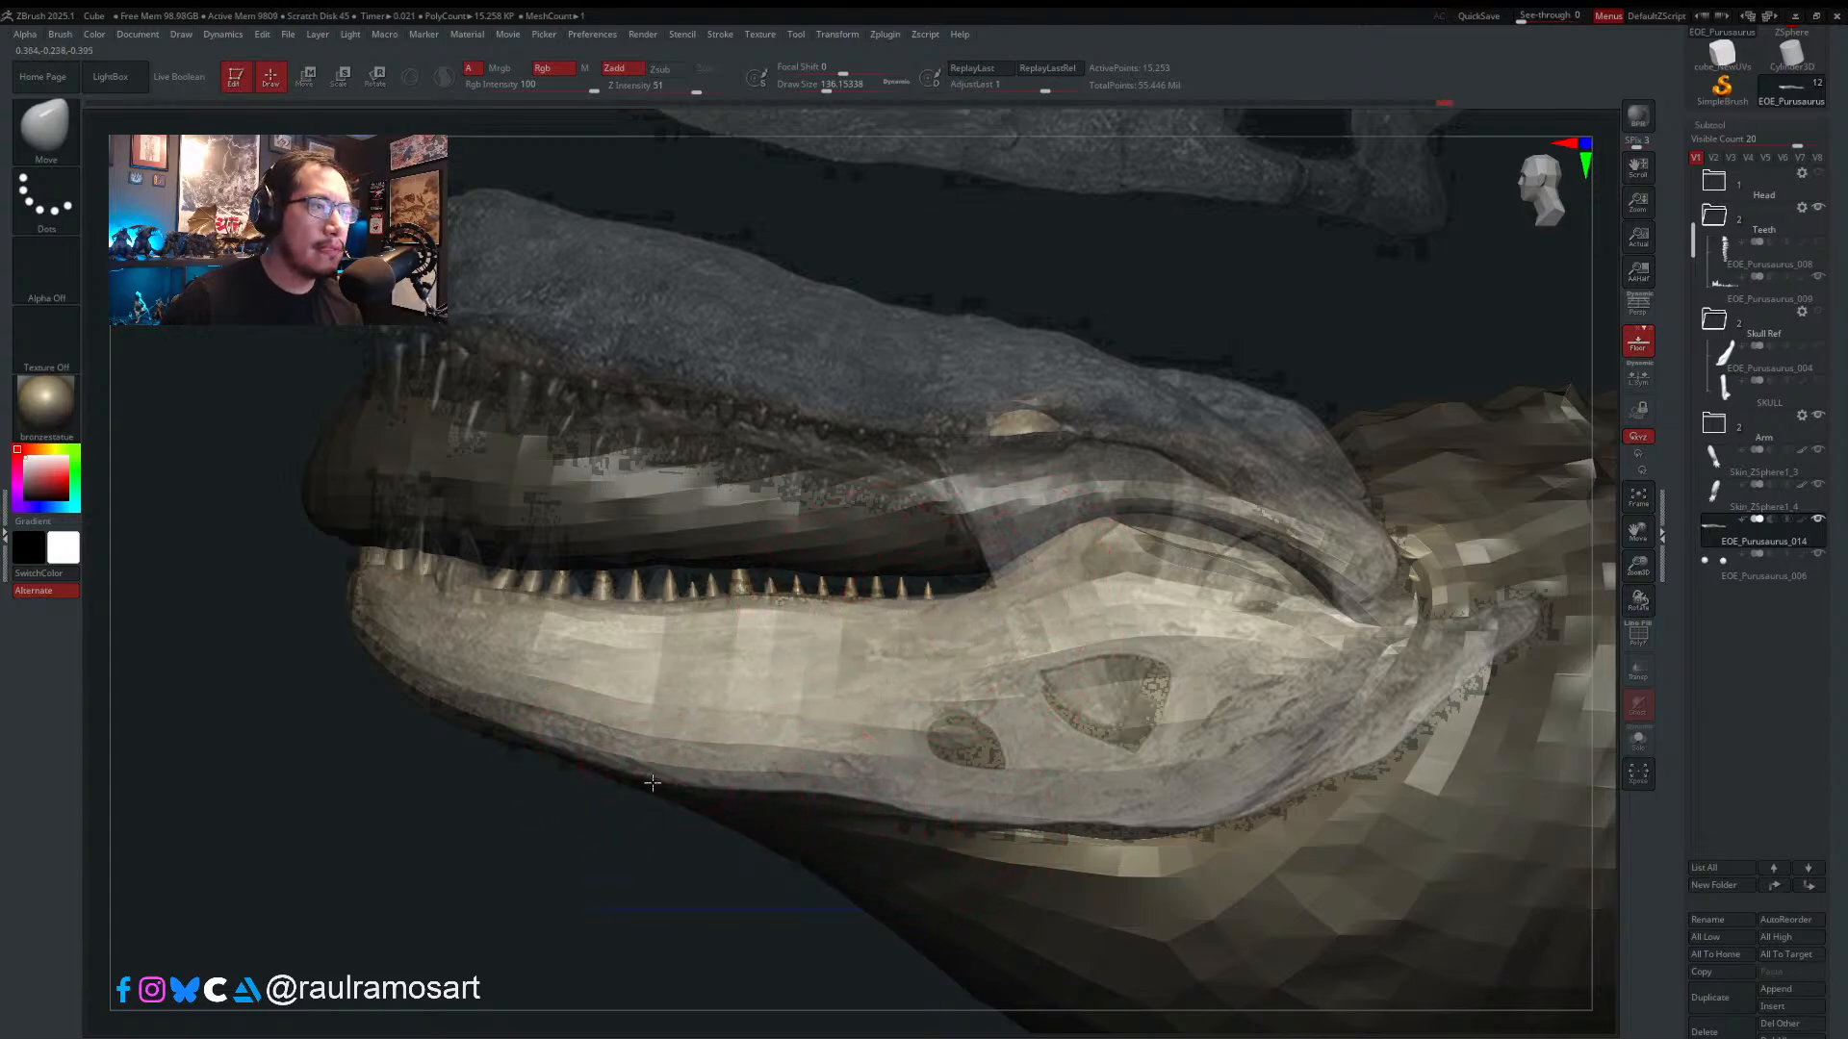
key(s)
drag(701, 815, 707, 816)
key(s)
drag(1061, 804, 1066, 806)
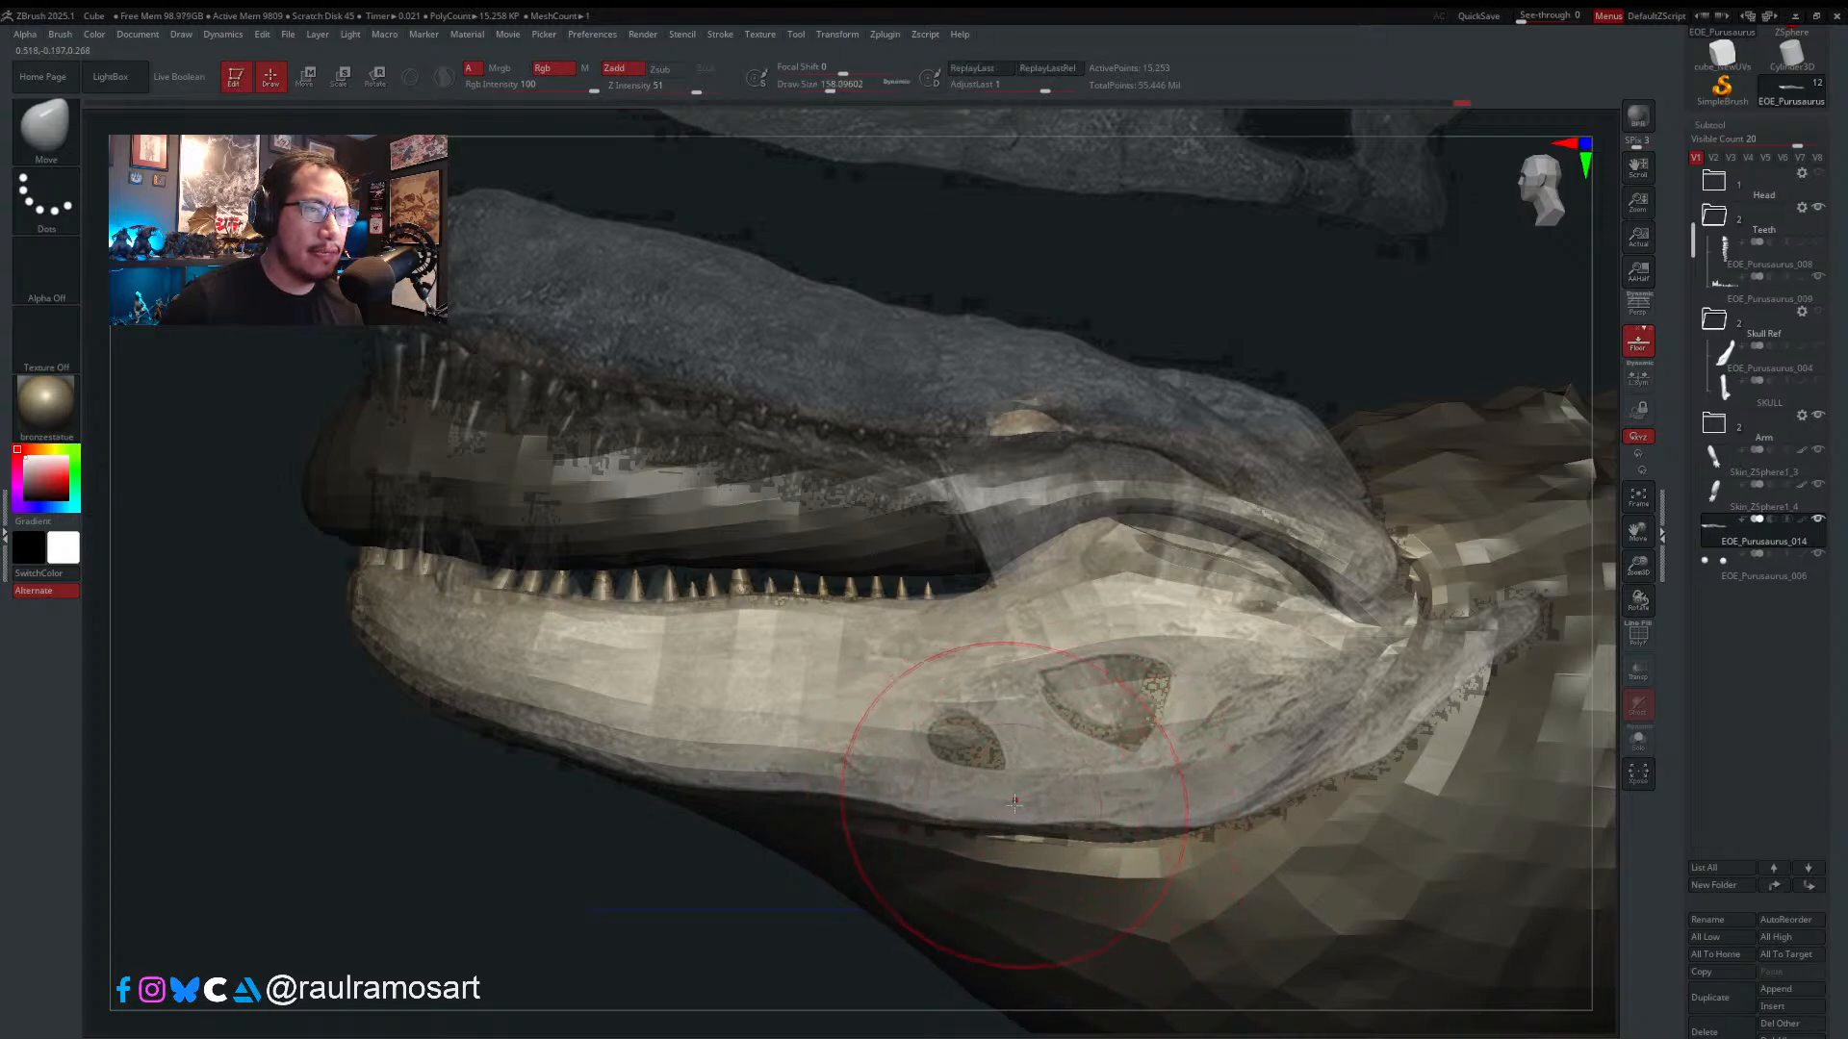
- Shift the back end of the lower jaw near the hinge toward the skull's jaw joint
key(s)
drag(1256, 782, 1241, 783)
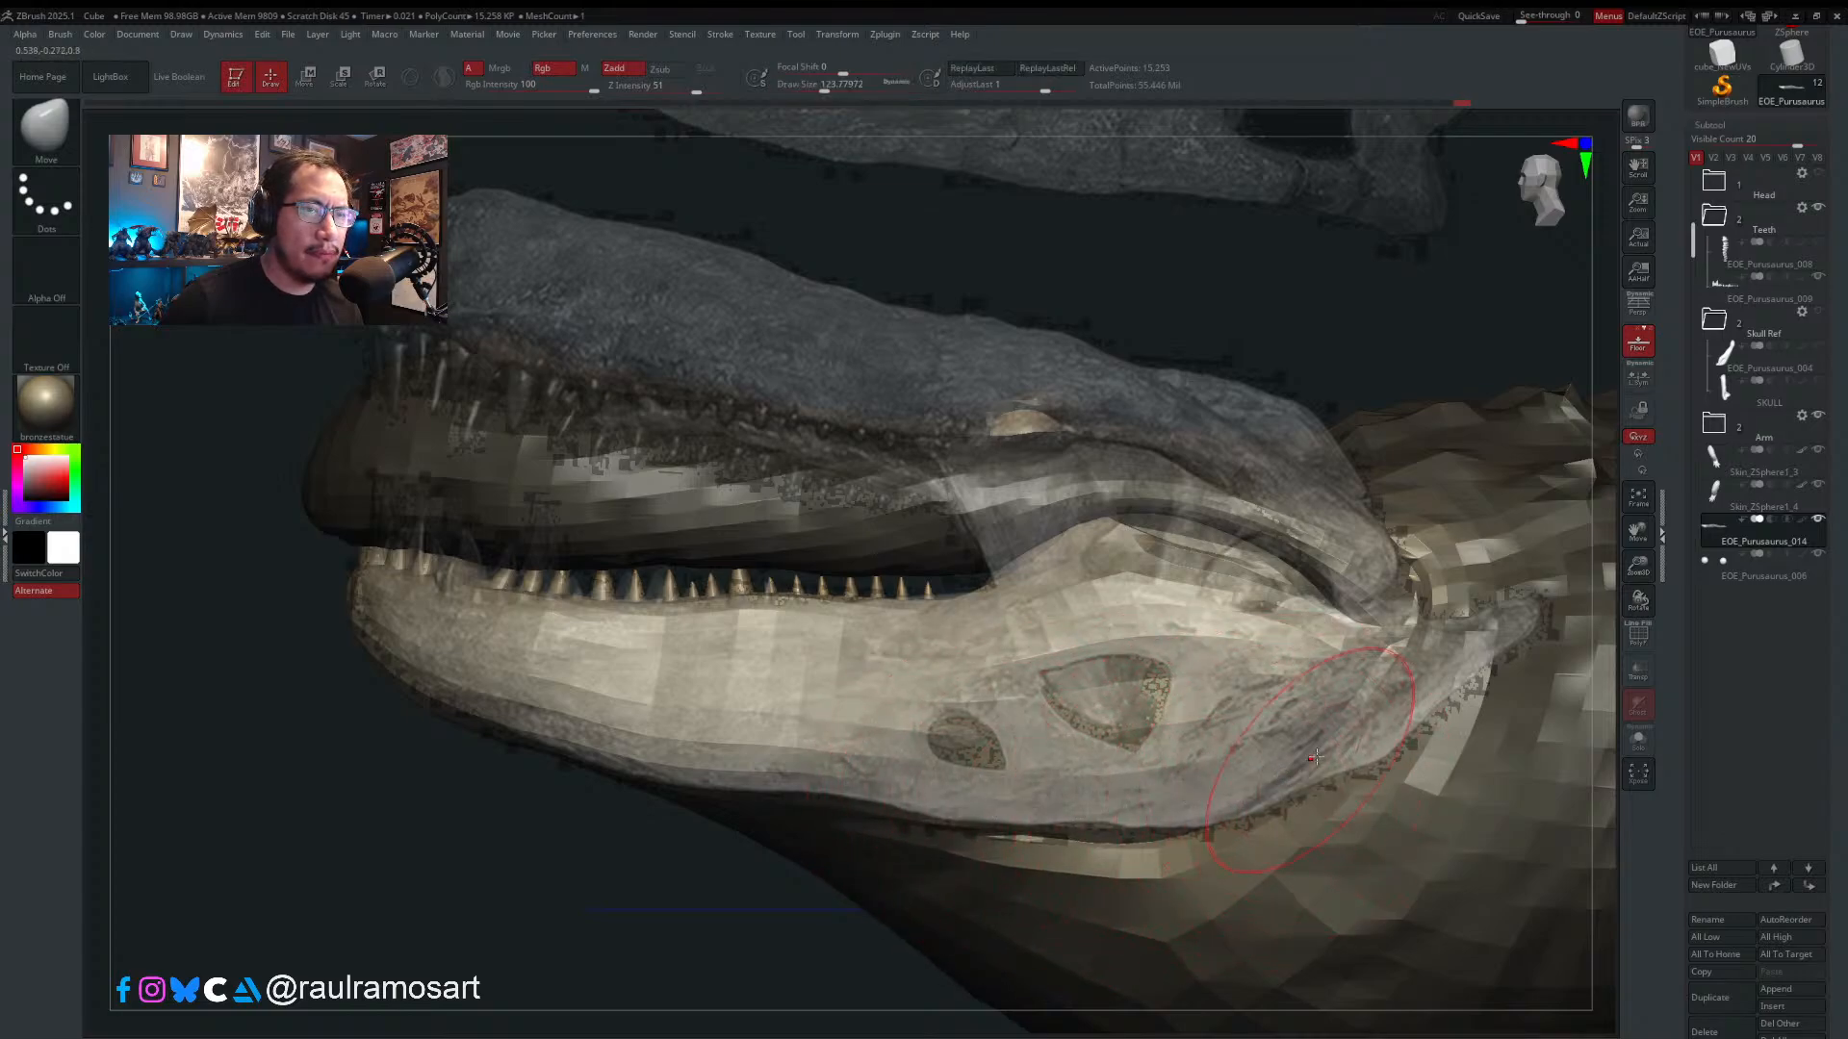
key(s)
drag(1378, 667, 1398, 668)
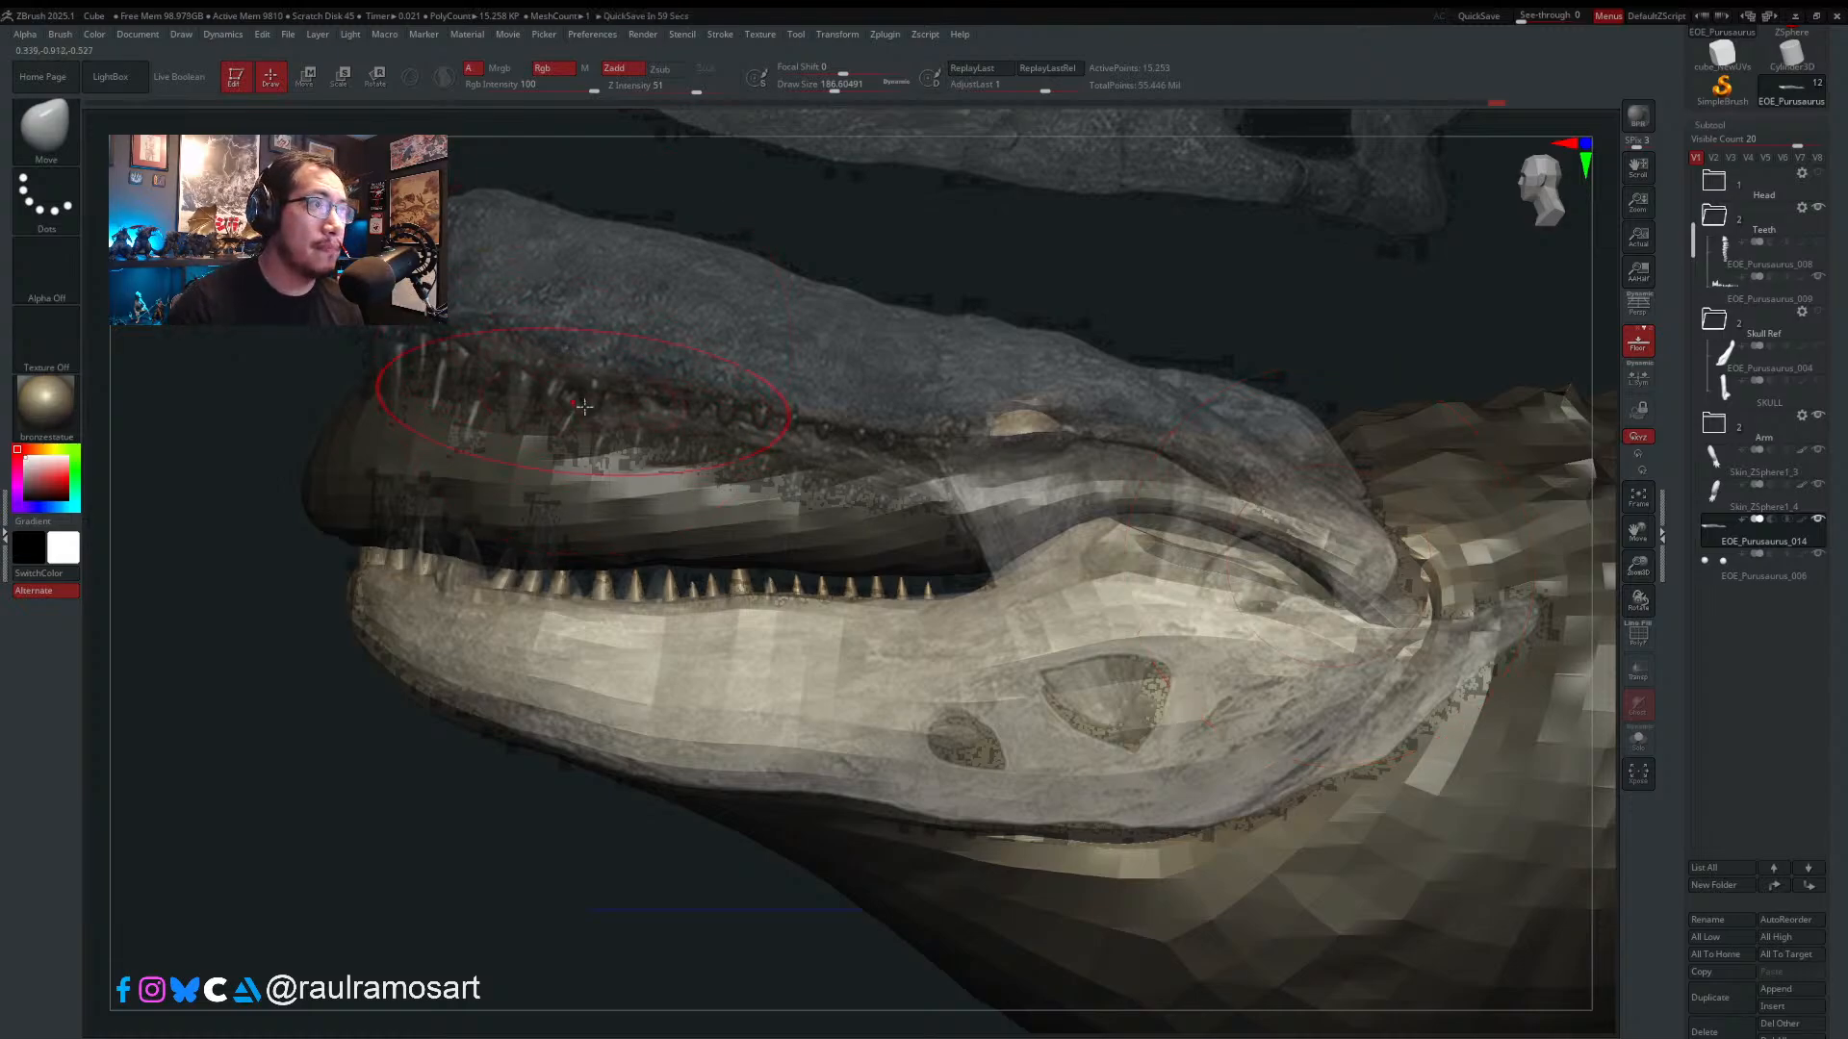
- Fine-tune the jaw tip and front underside to the skull's outline with small and large Move brush sizes
key(s)
drag(372, 578, 358, 568)
key(s)
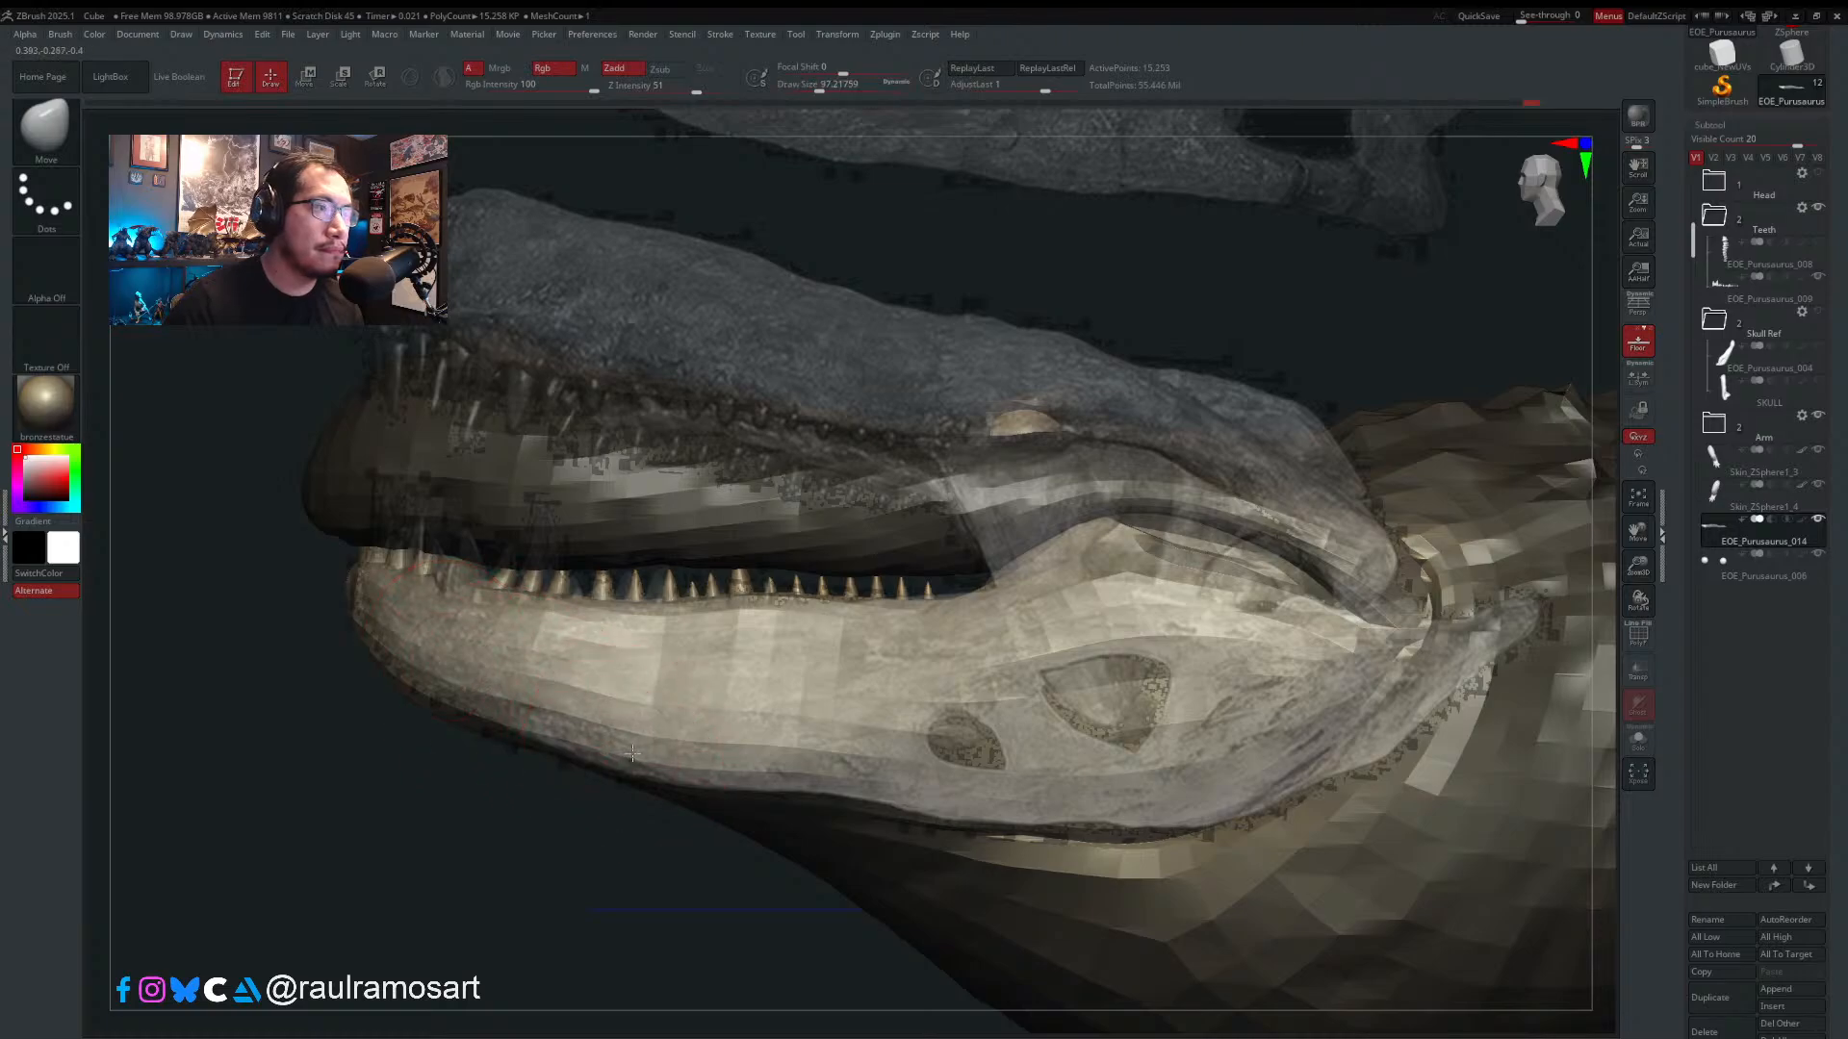
key(s)
drag(659, 706, 679, 707)
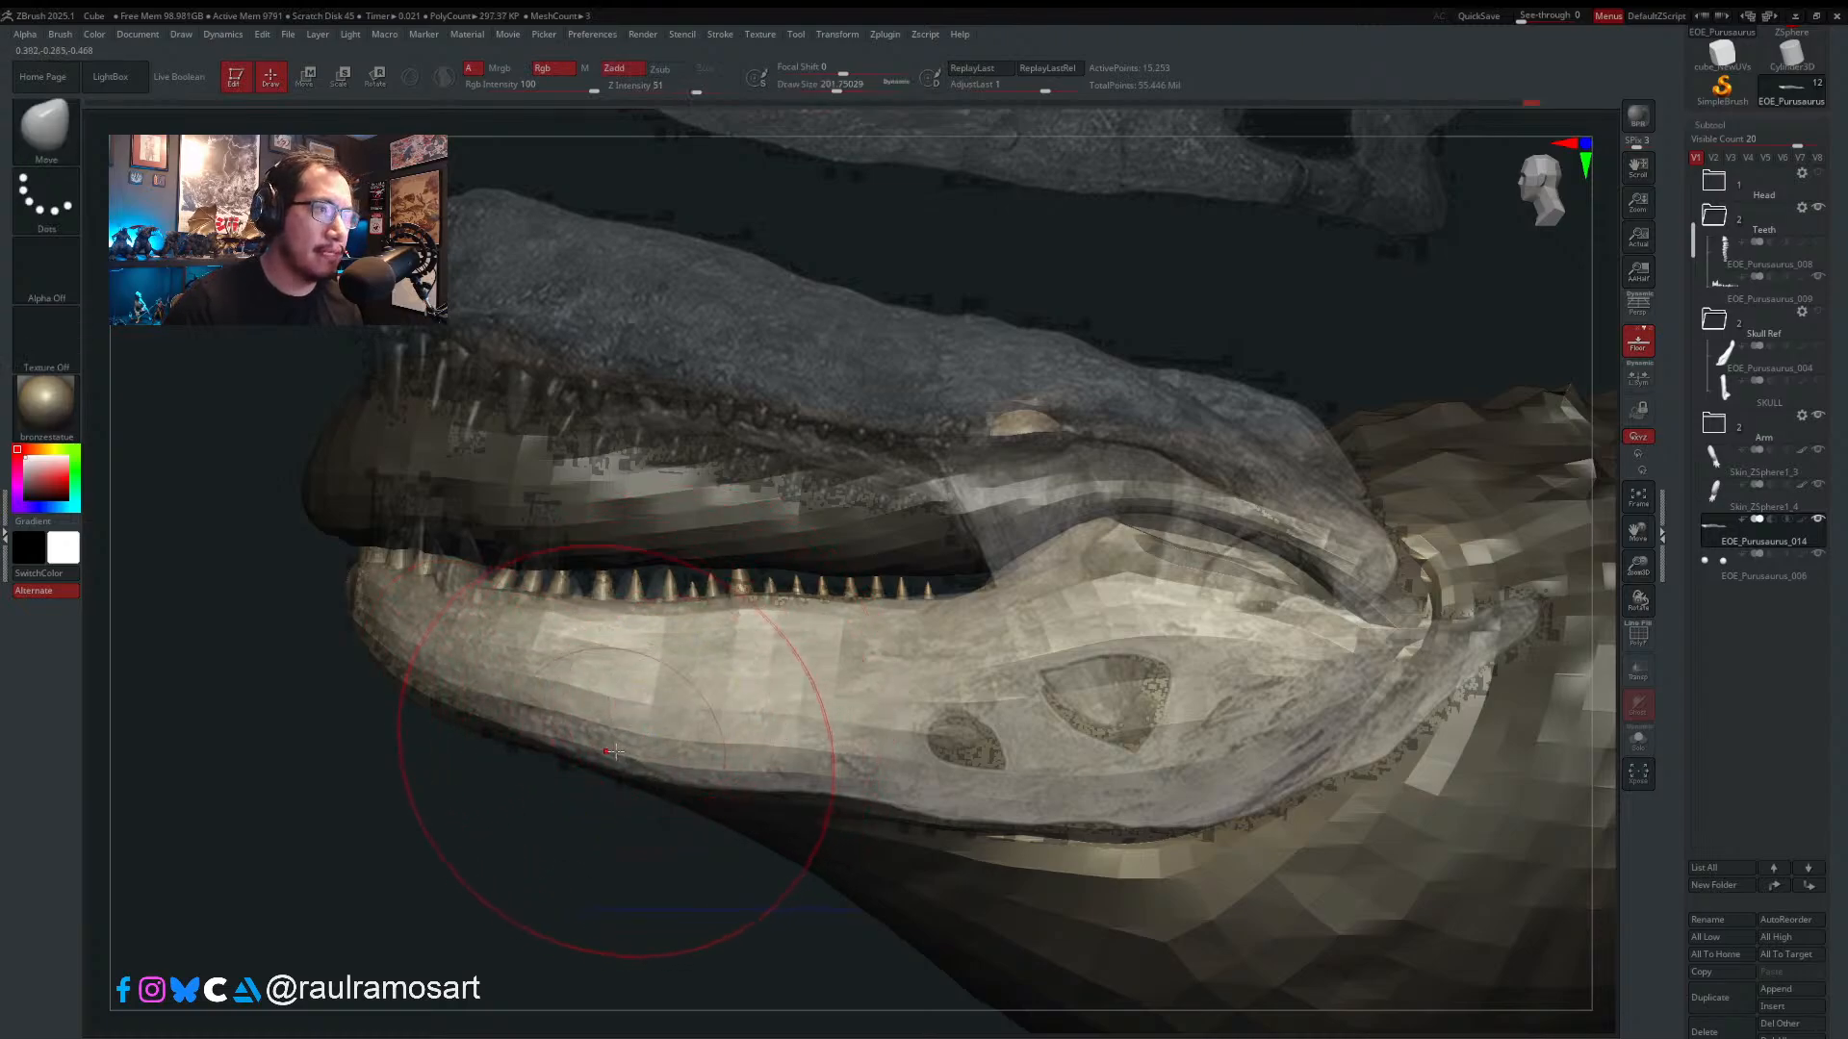
key(ctrl)
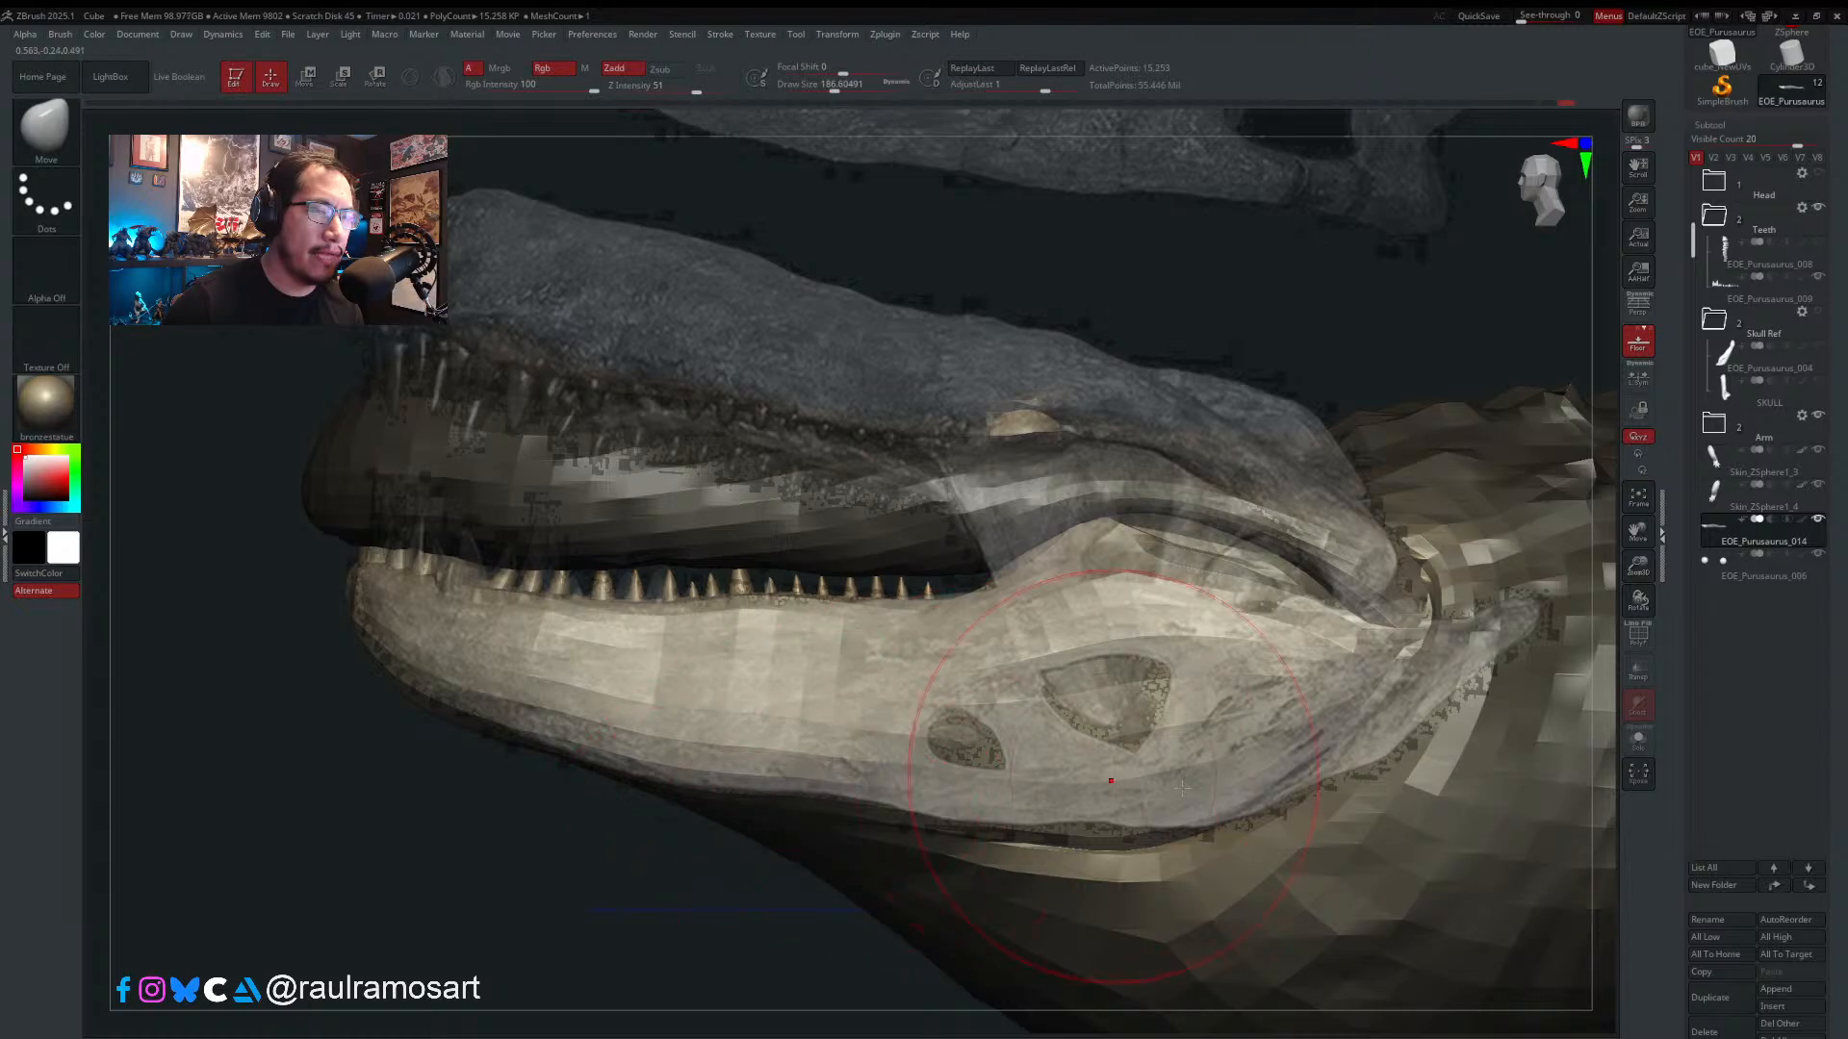
- Try to pull the jaw's rear corner toward the skull's hinge with a Move brush of about 292, and undo the strokes
key(s)
drag(1283, 785, 1297, 785)
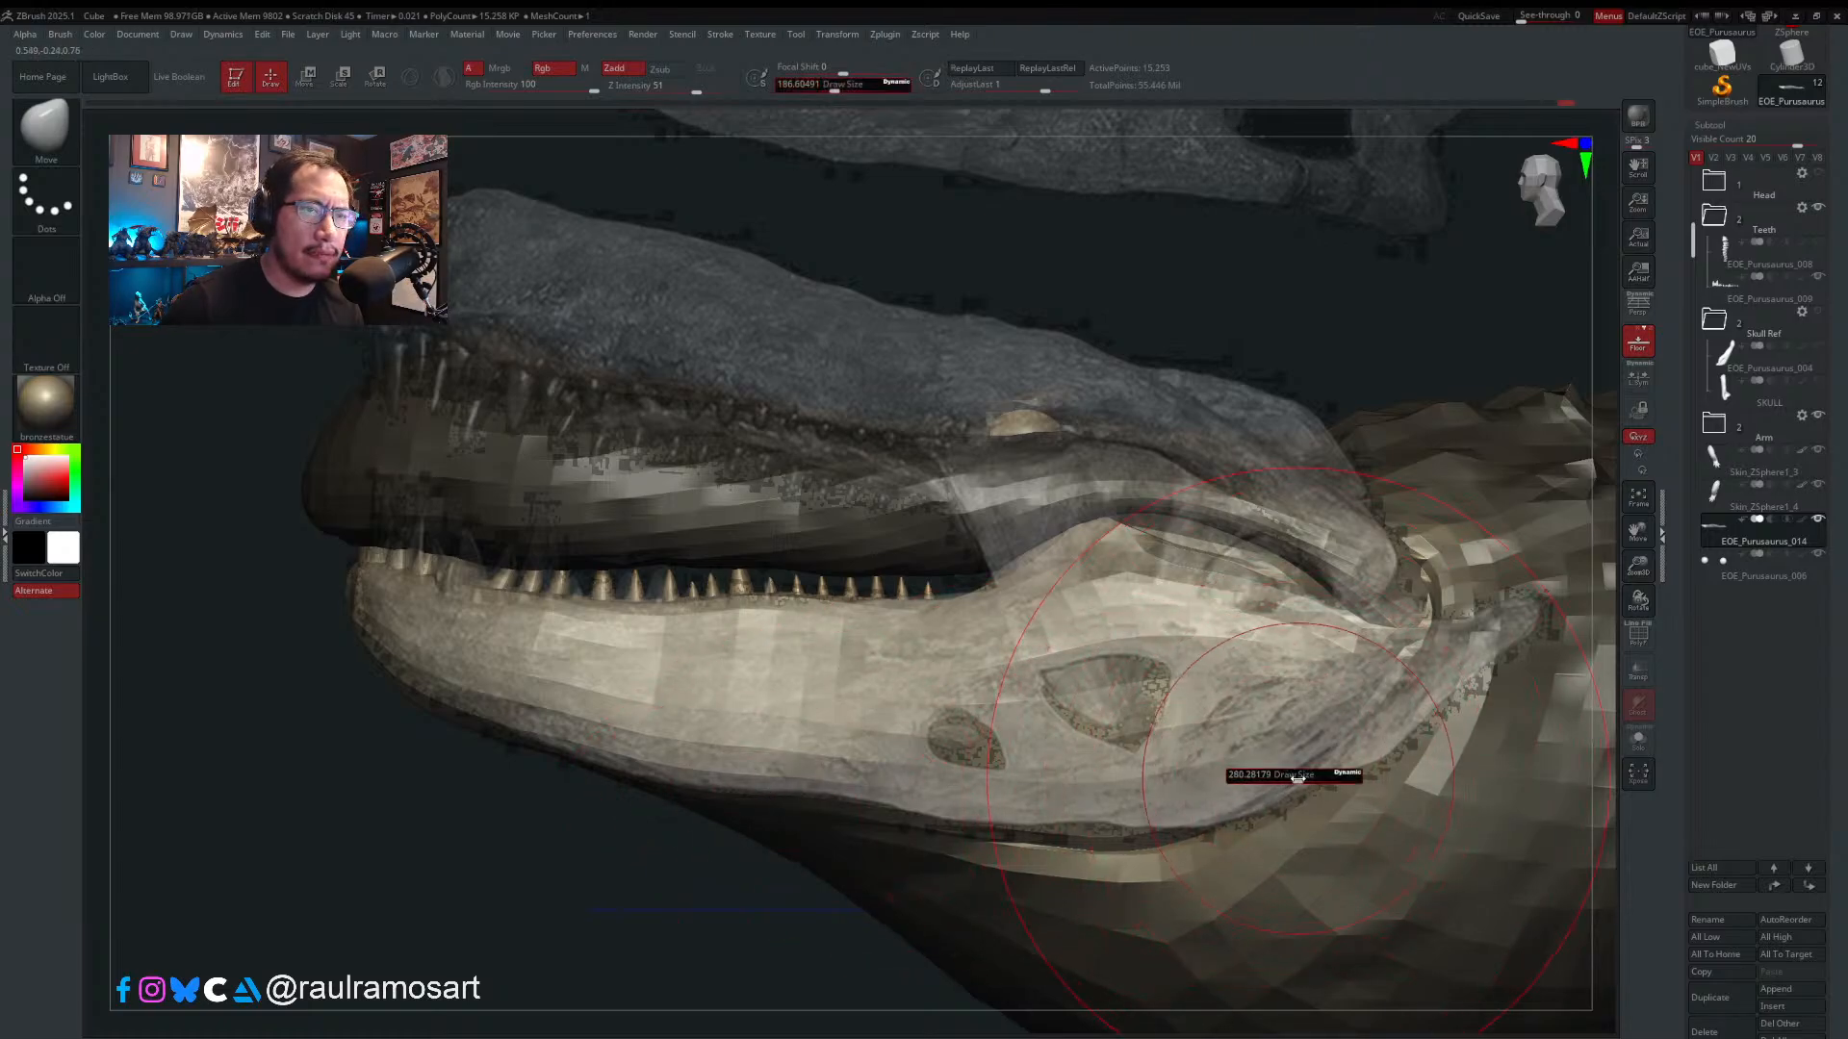
drag(1371, 670, 1411, 663)
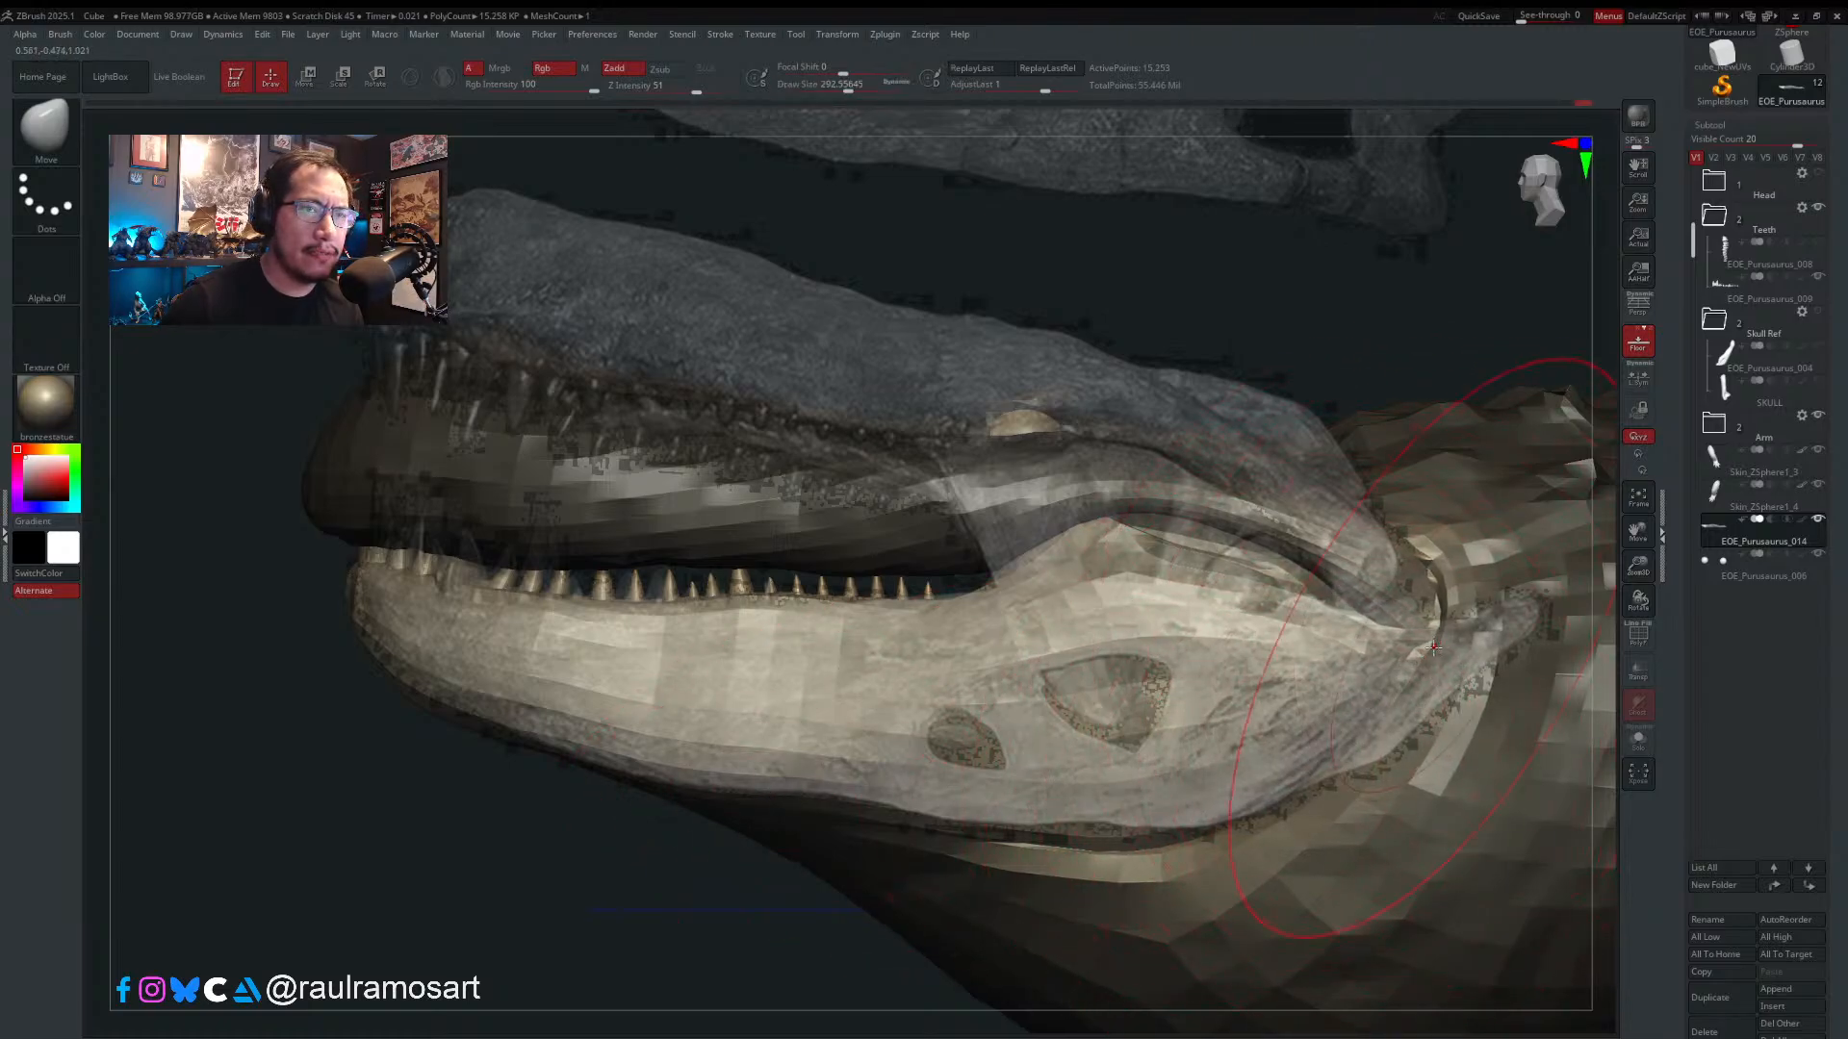
key(ctrl)
key(ctrl+z)
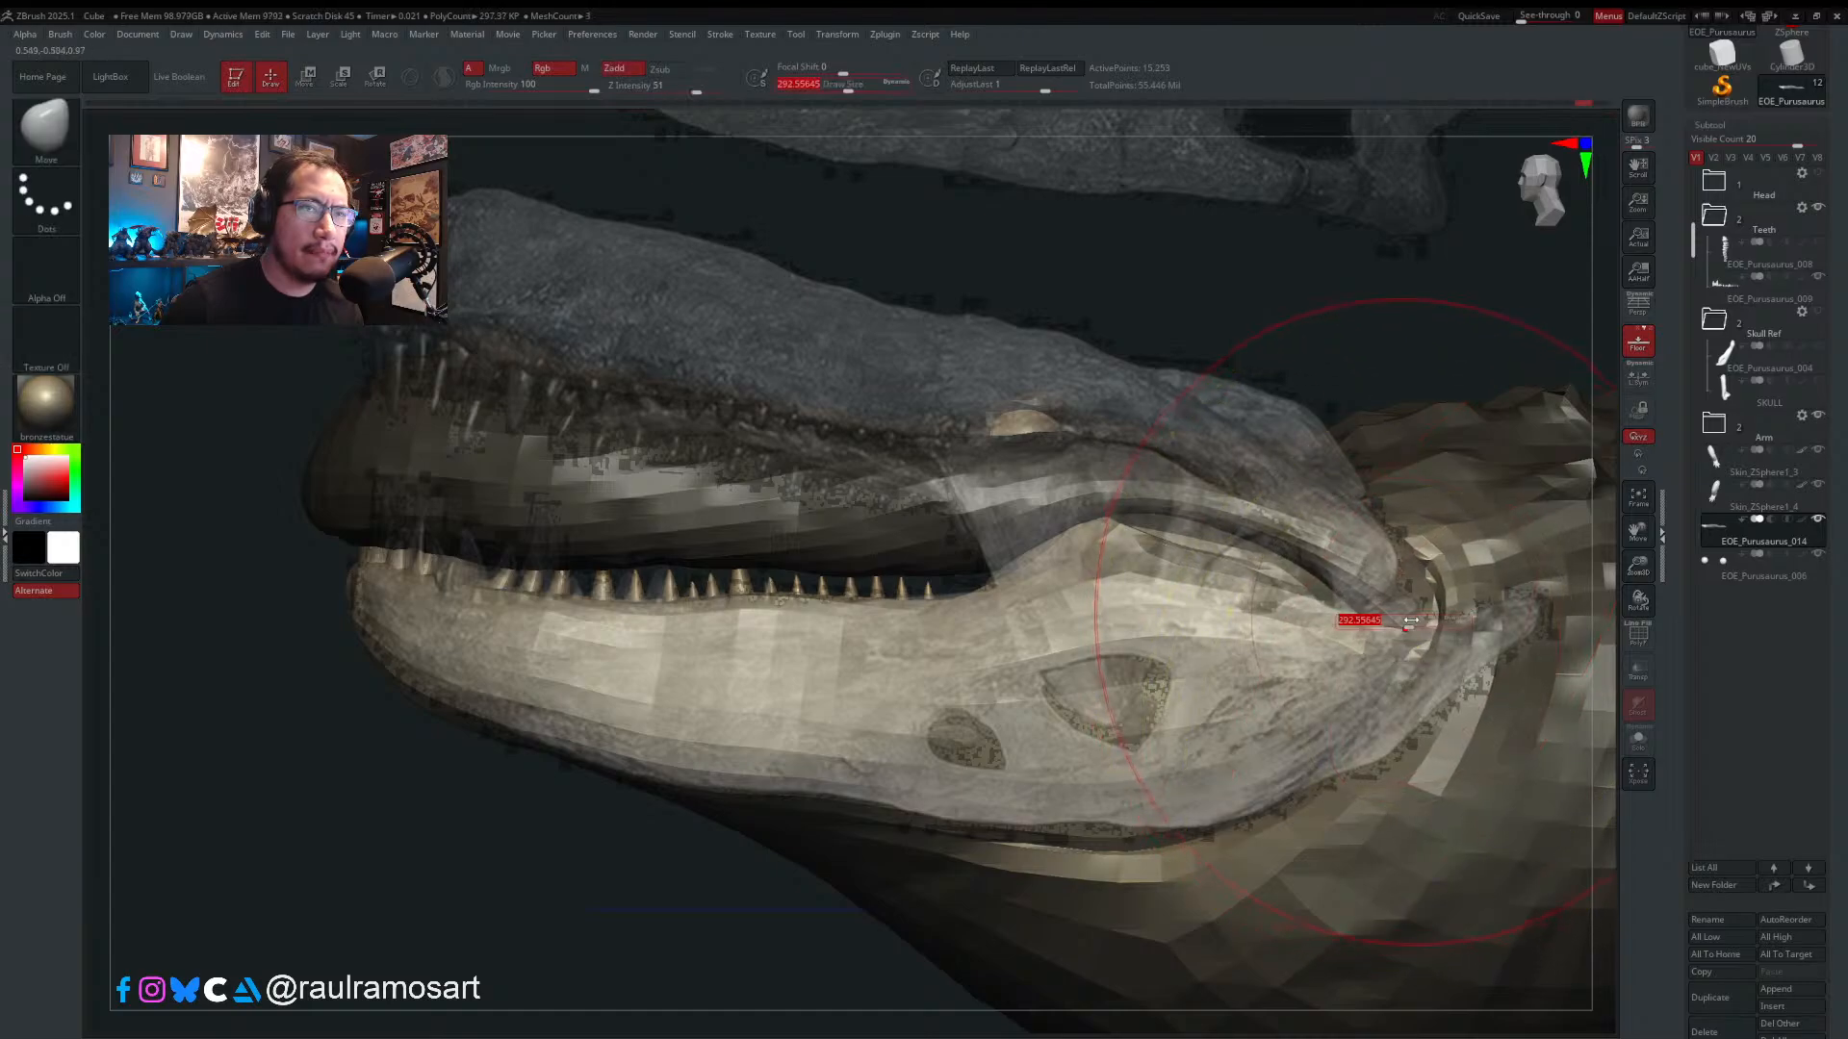
key(s)
mouse_move(1424, 605)
mouse_down()
mouse_move(1387, 622)
mouse_move(1409, 624)
mouse_move(1394, 625)
mouse_move(1413, 666)
mouse_up()
key(ctrl+z)
key(s)
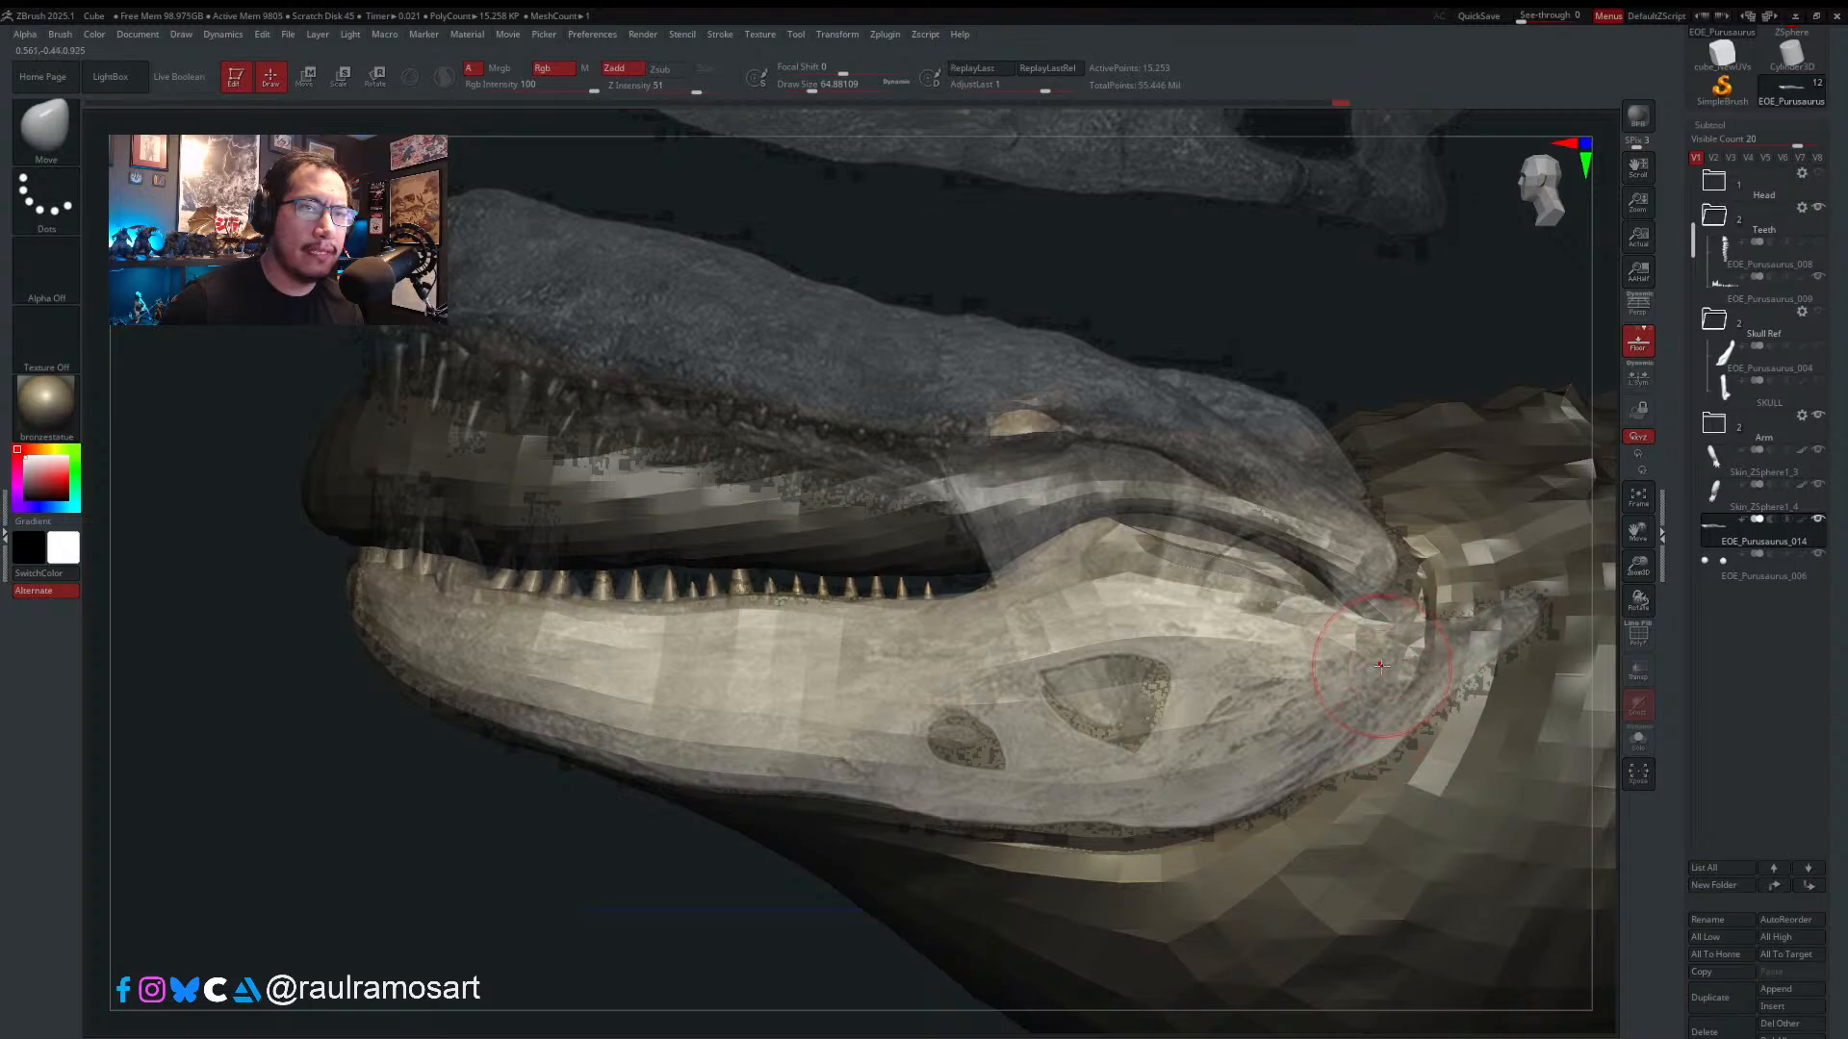
- Hide the skull reference overlay, then show and select the upper teeth subtool EOE_Purusaurus_008
key(shift+z)
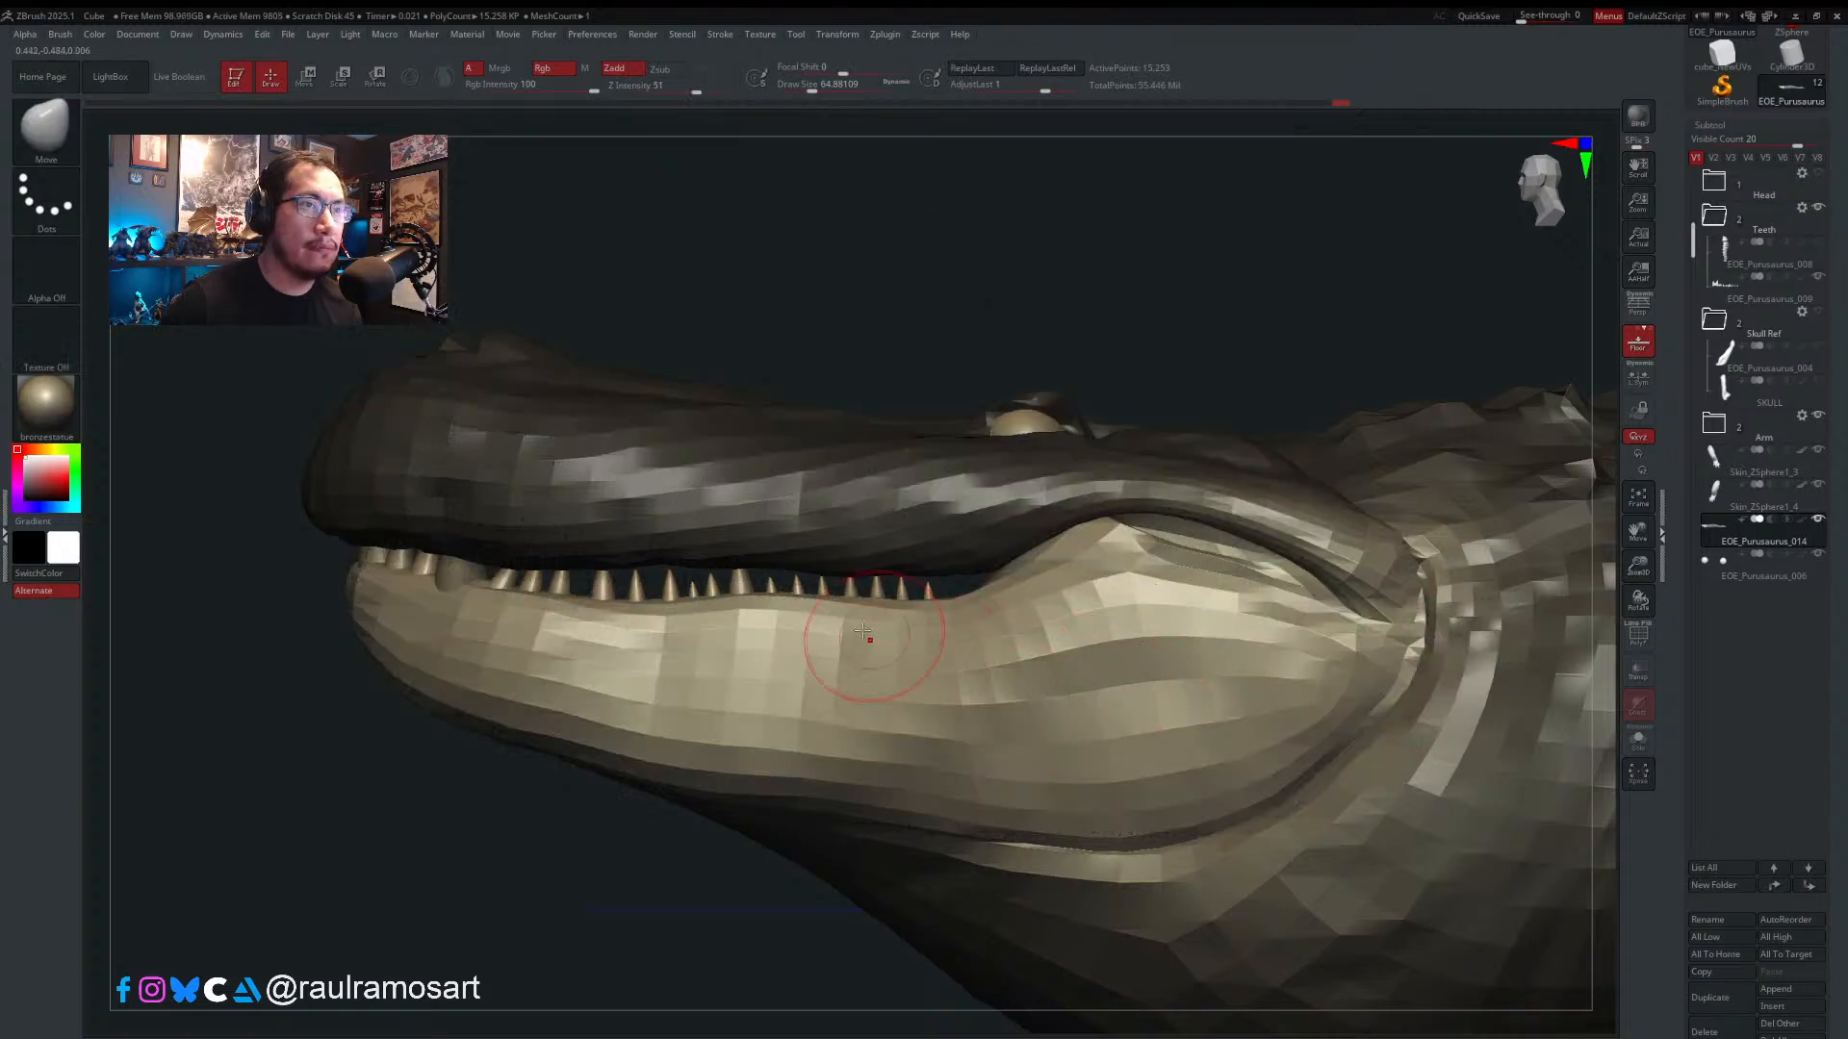
mouse_move(687, 650)
right_down()
mouse_move(722, 647)
mouse_move(752, 609)
mouse_move(1487, 425)
right_up()
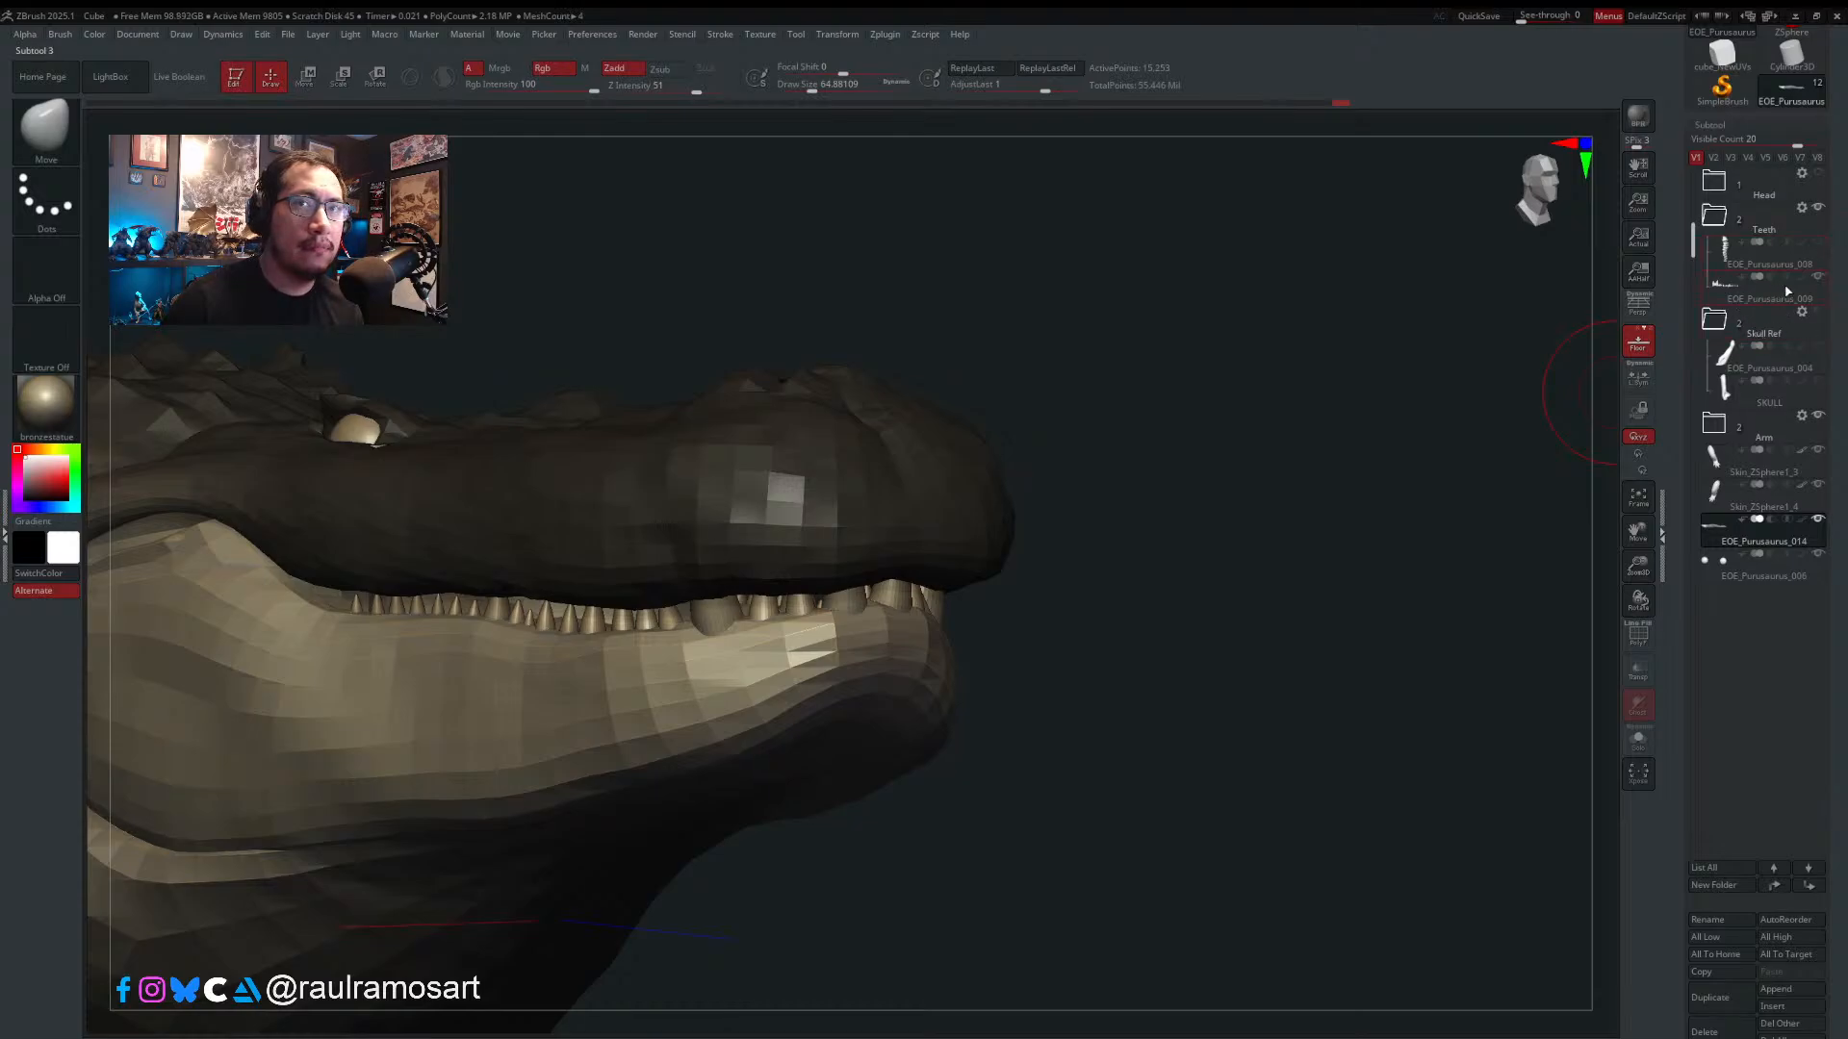
click(1818, 243)
right_drag(1303, 487, 1116, 429)
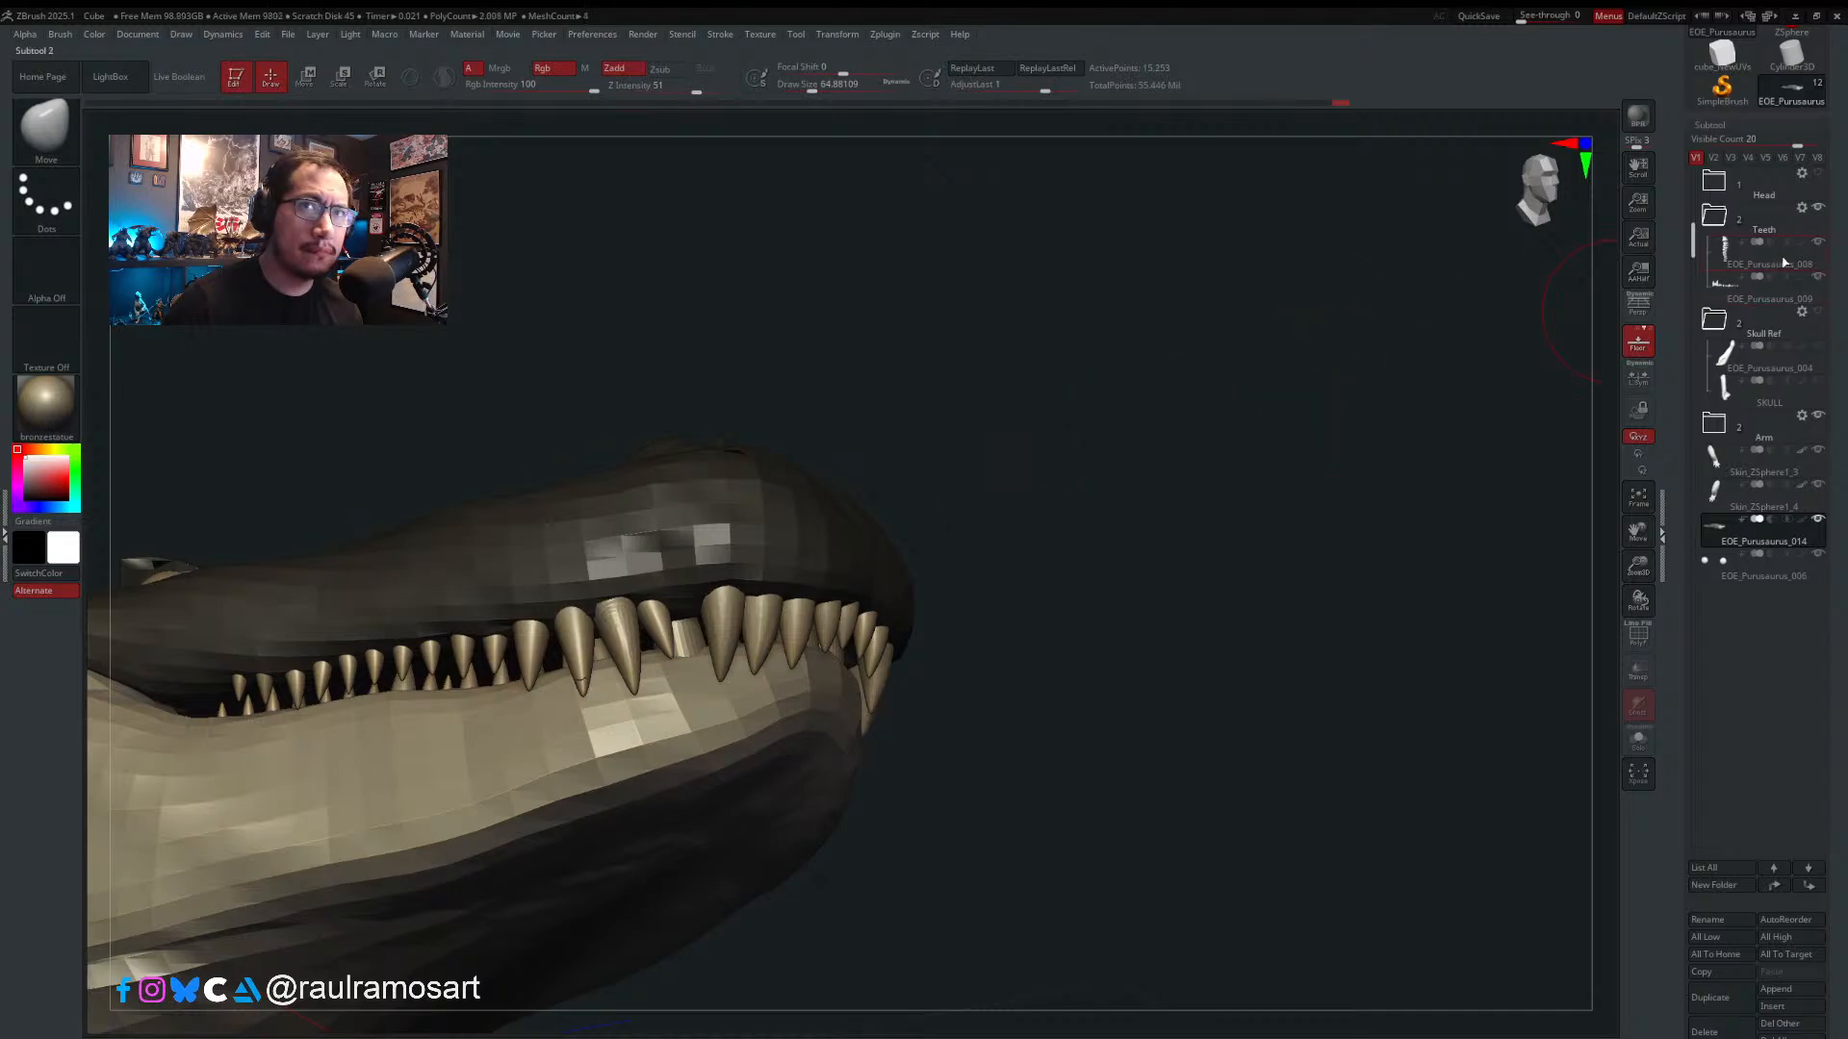
click(1783, 261)
shift+right_drag(1142, 541, 1126, 544)
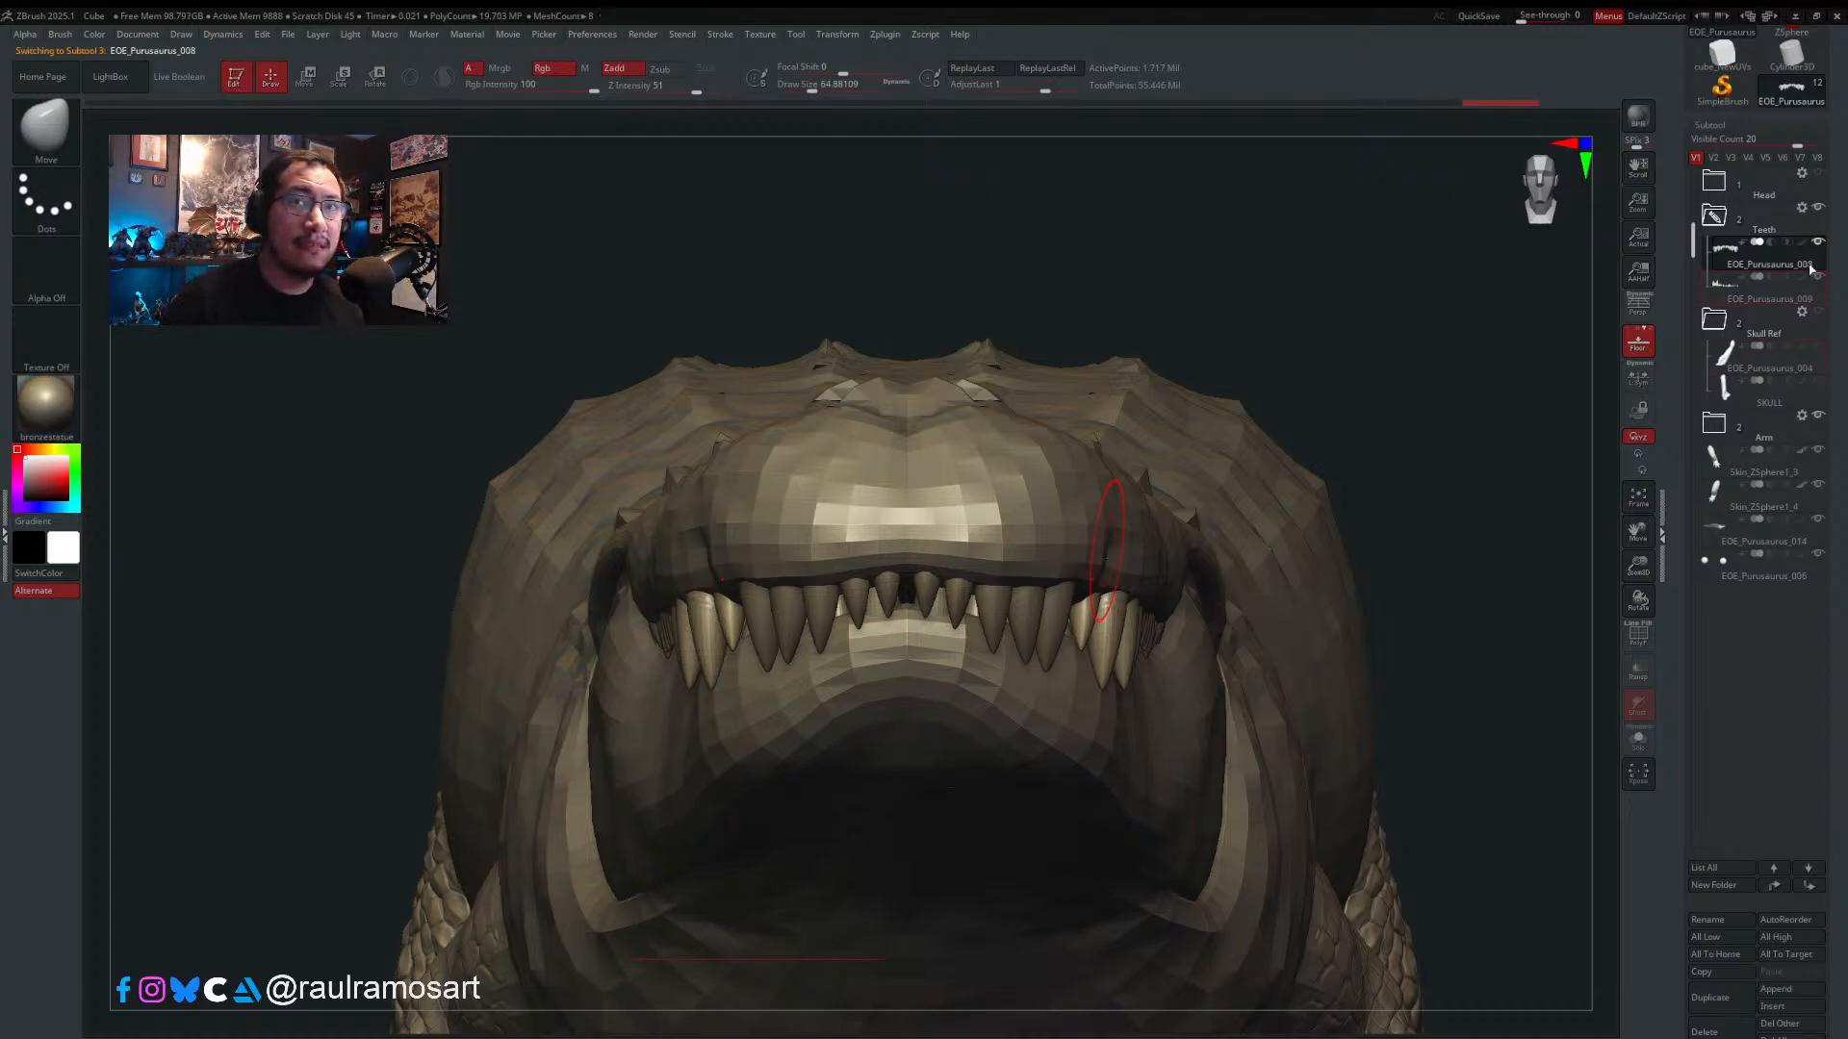
drag(1423, 359, 1366, 404)
right_drag(1111, 616, 1097, 453)
alt+right_drag(1001, 705, 1003, 491)
right_drag(922, 577, 947, 497)
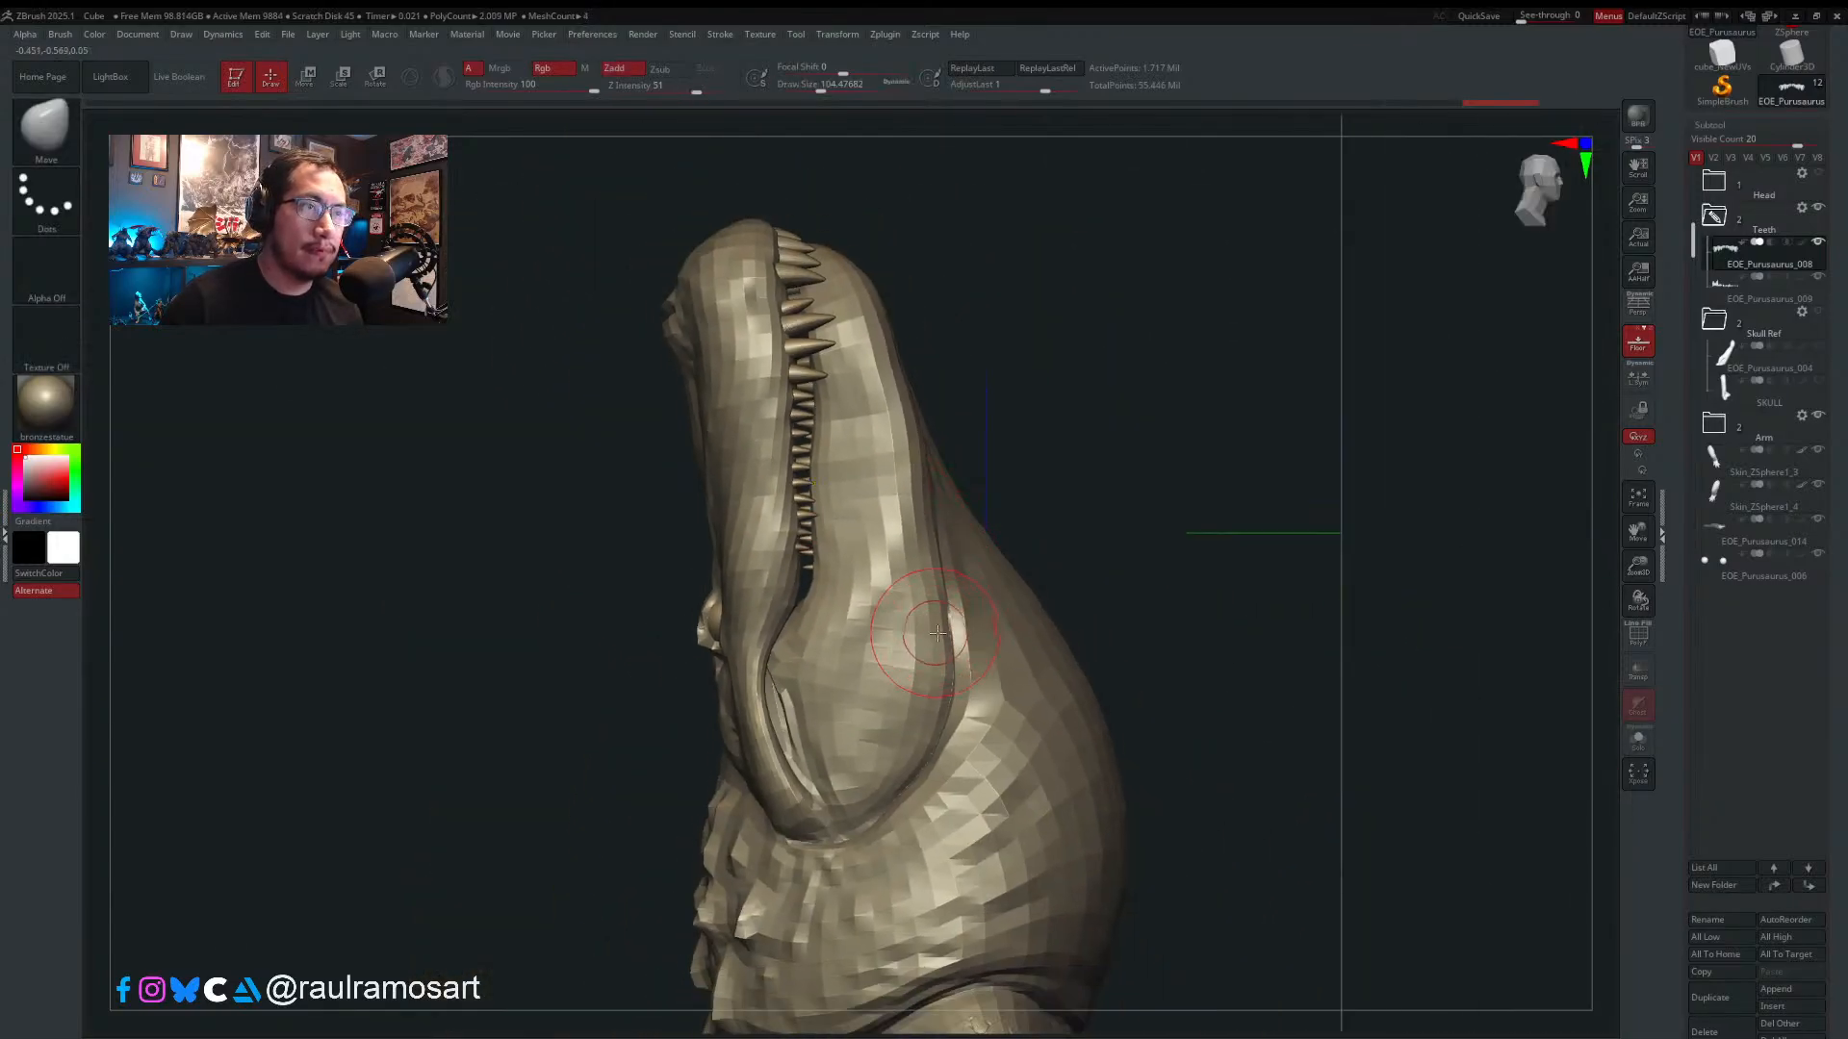
- Select the body subtool EOE_Purusaurus_014 and nudge the lower jaw's underside with a Move brush between about 101 and 128
key(b)
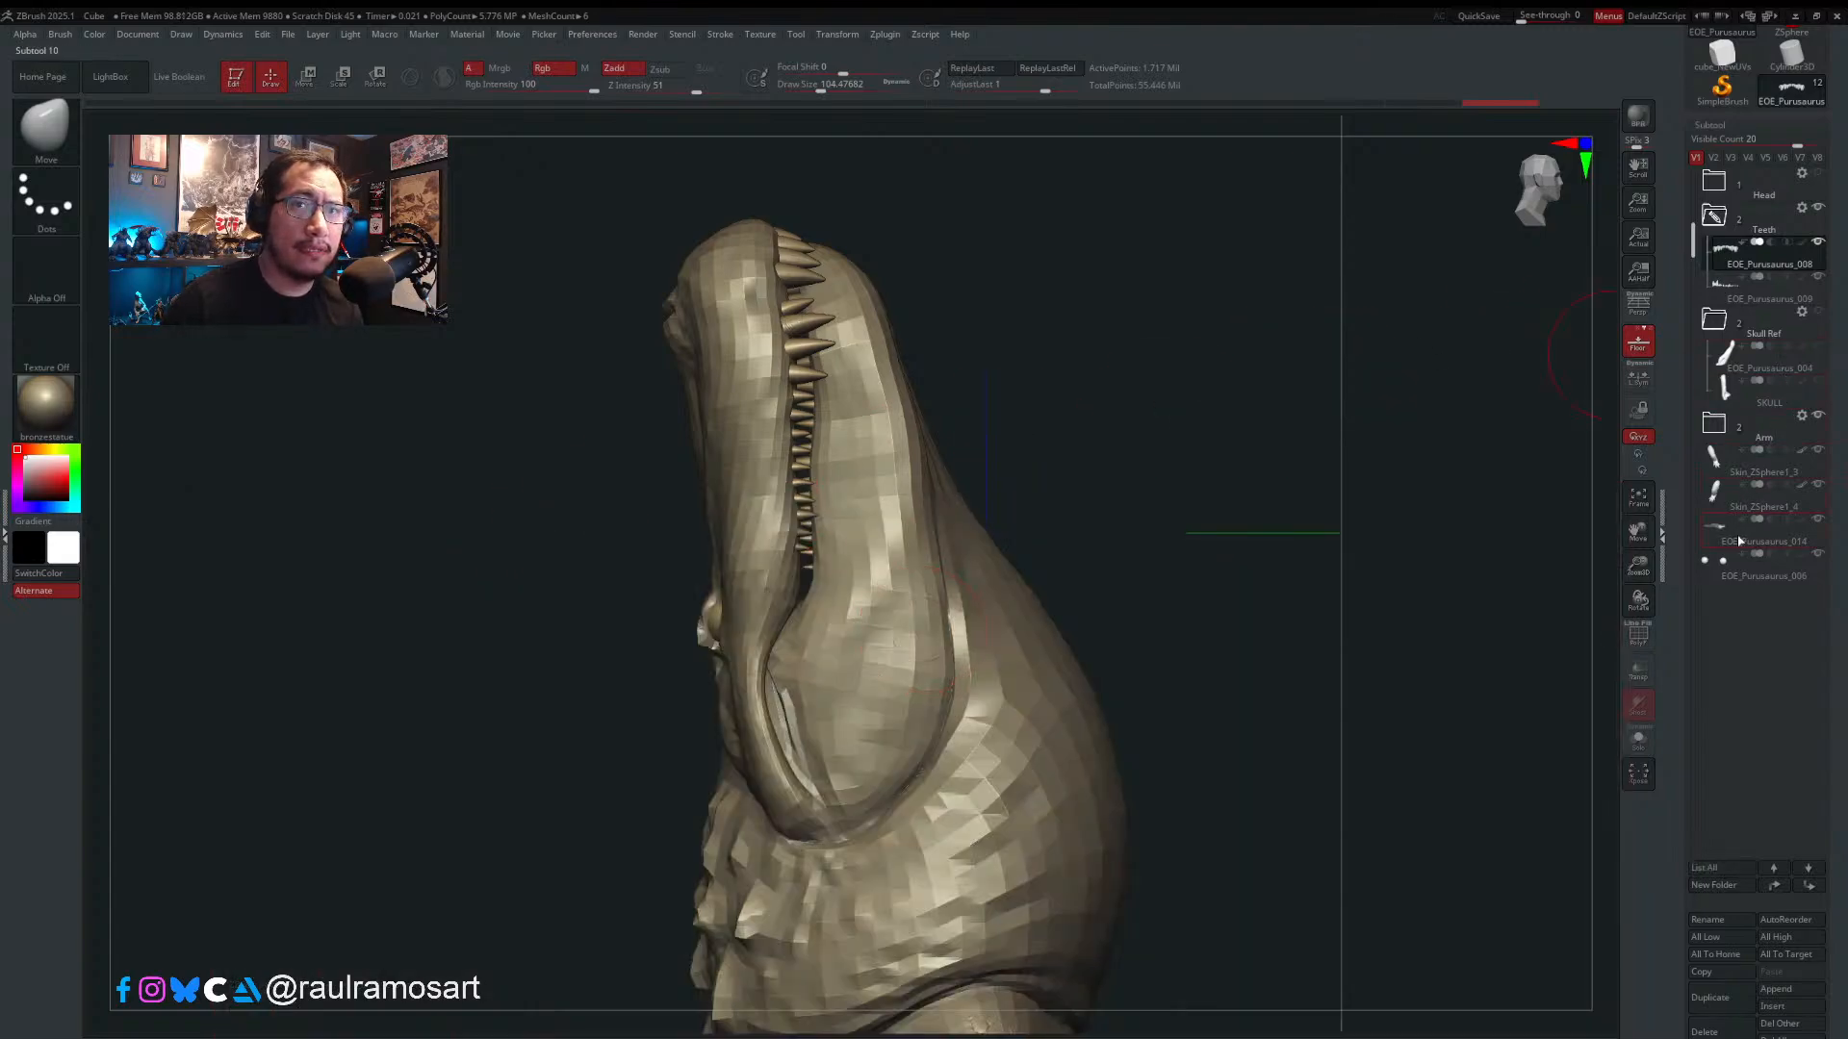
click(1740, 542)
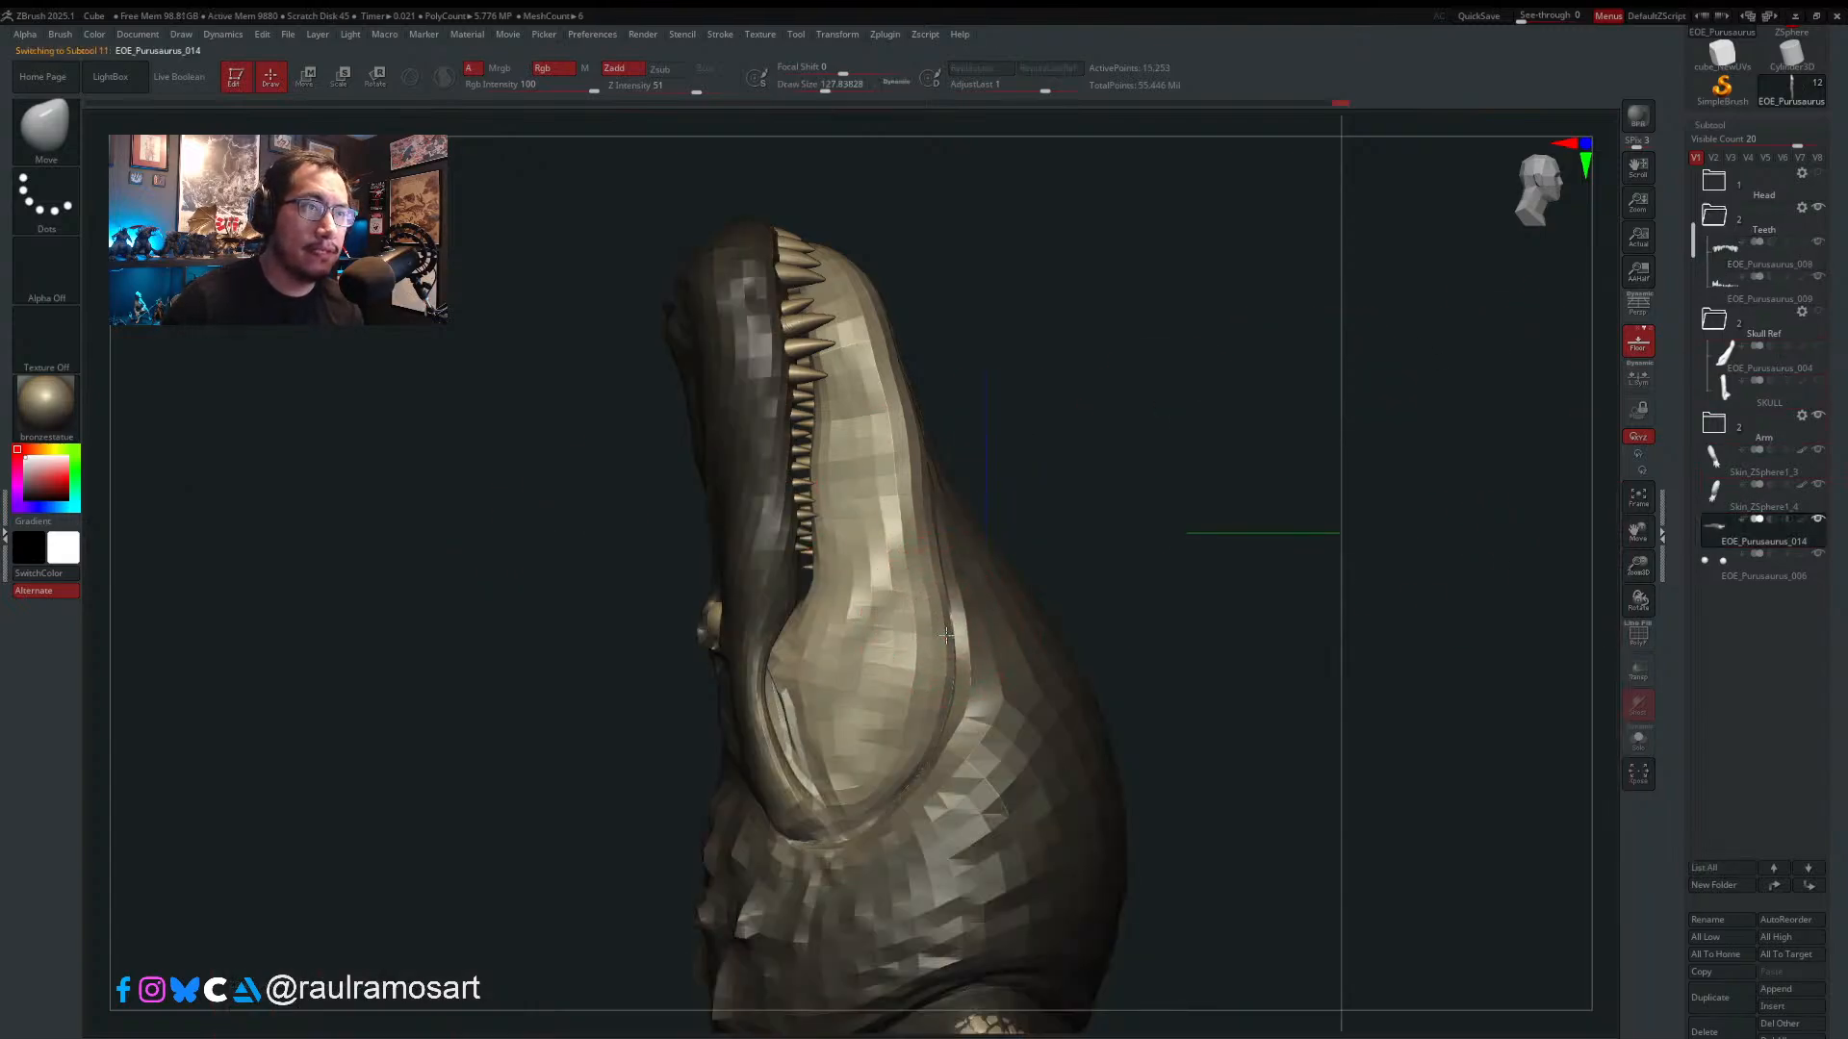
drag(946, 635, 938, 639)
key(s)
drag(938, 744, 933, 753)
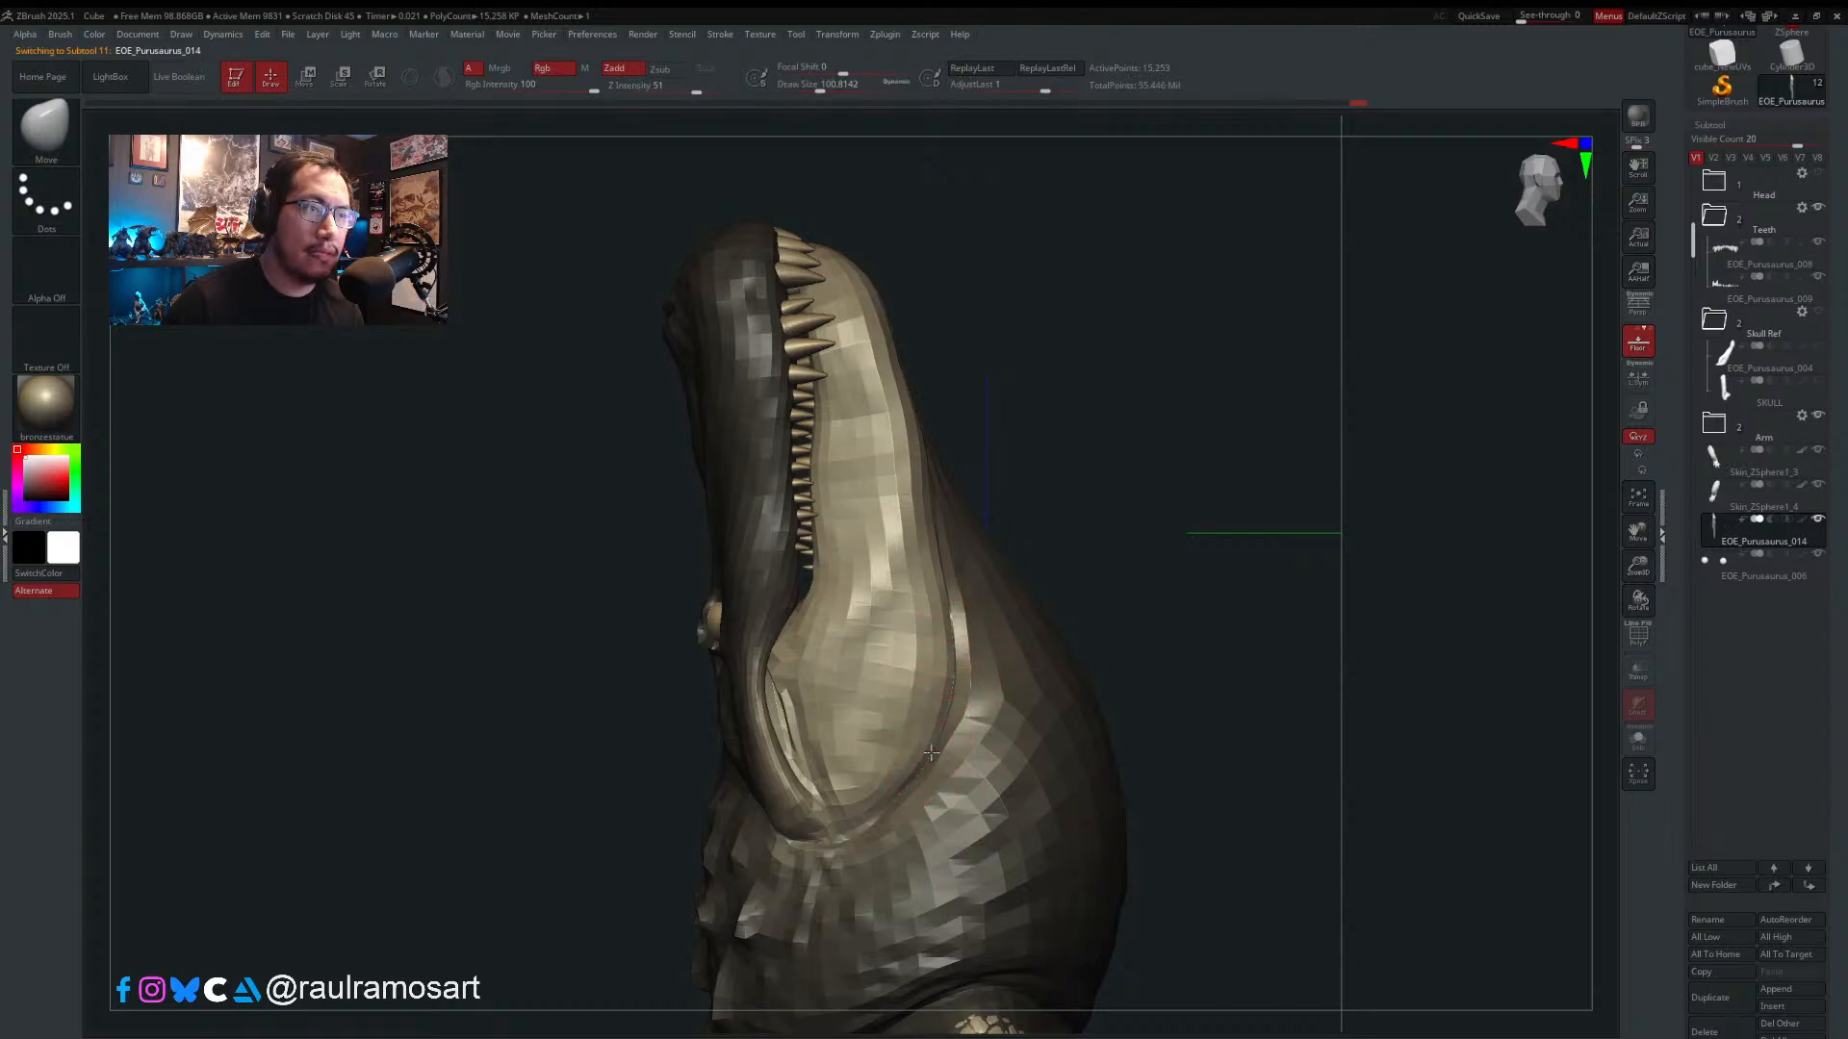
drag(938, 564, 933, 564)
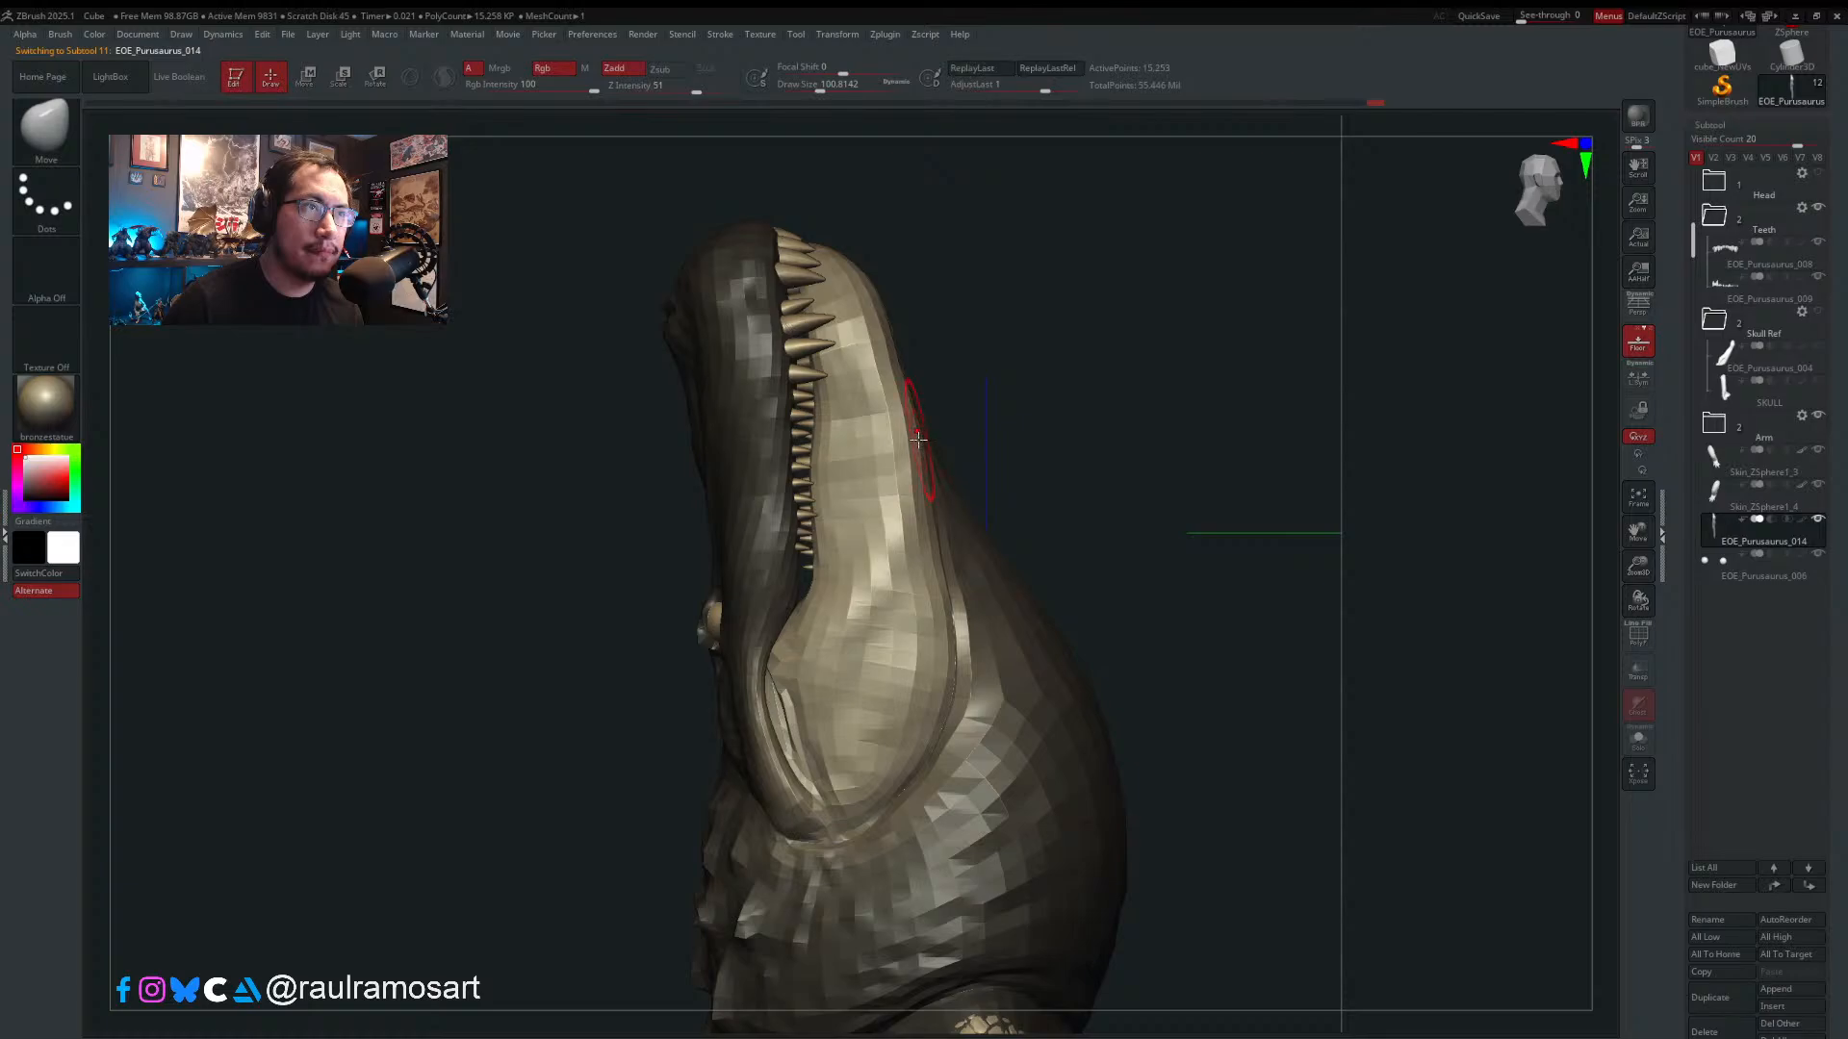
- Raise the body to subdivision level 6 and check the reshaped jaw in full detail from both sides and below
drag(949, 482, 1176, 690)
drag(1846, 685, 1833, 421)
drag(1719, 561, 1745, 561)
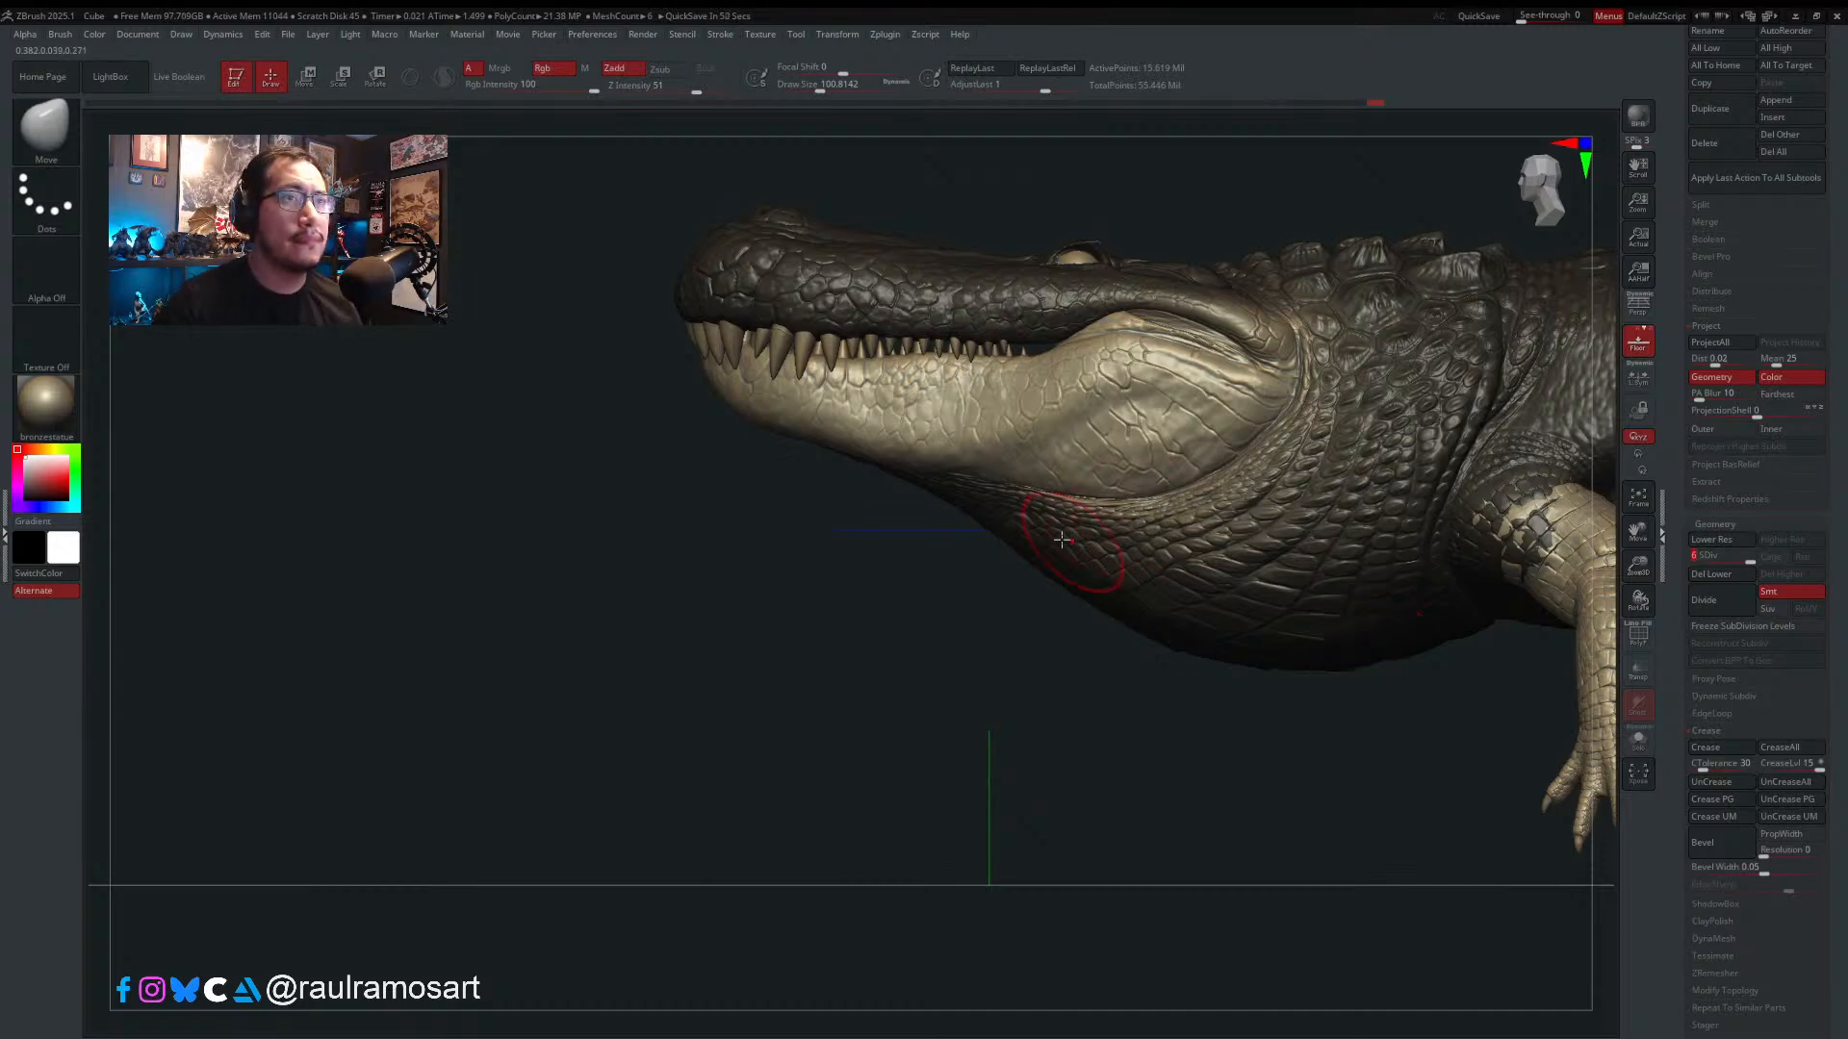
drag(760, 500, 988, 449)
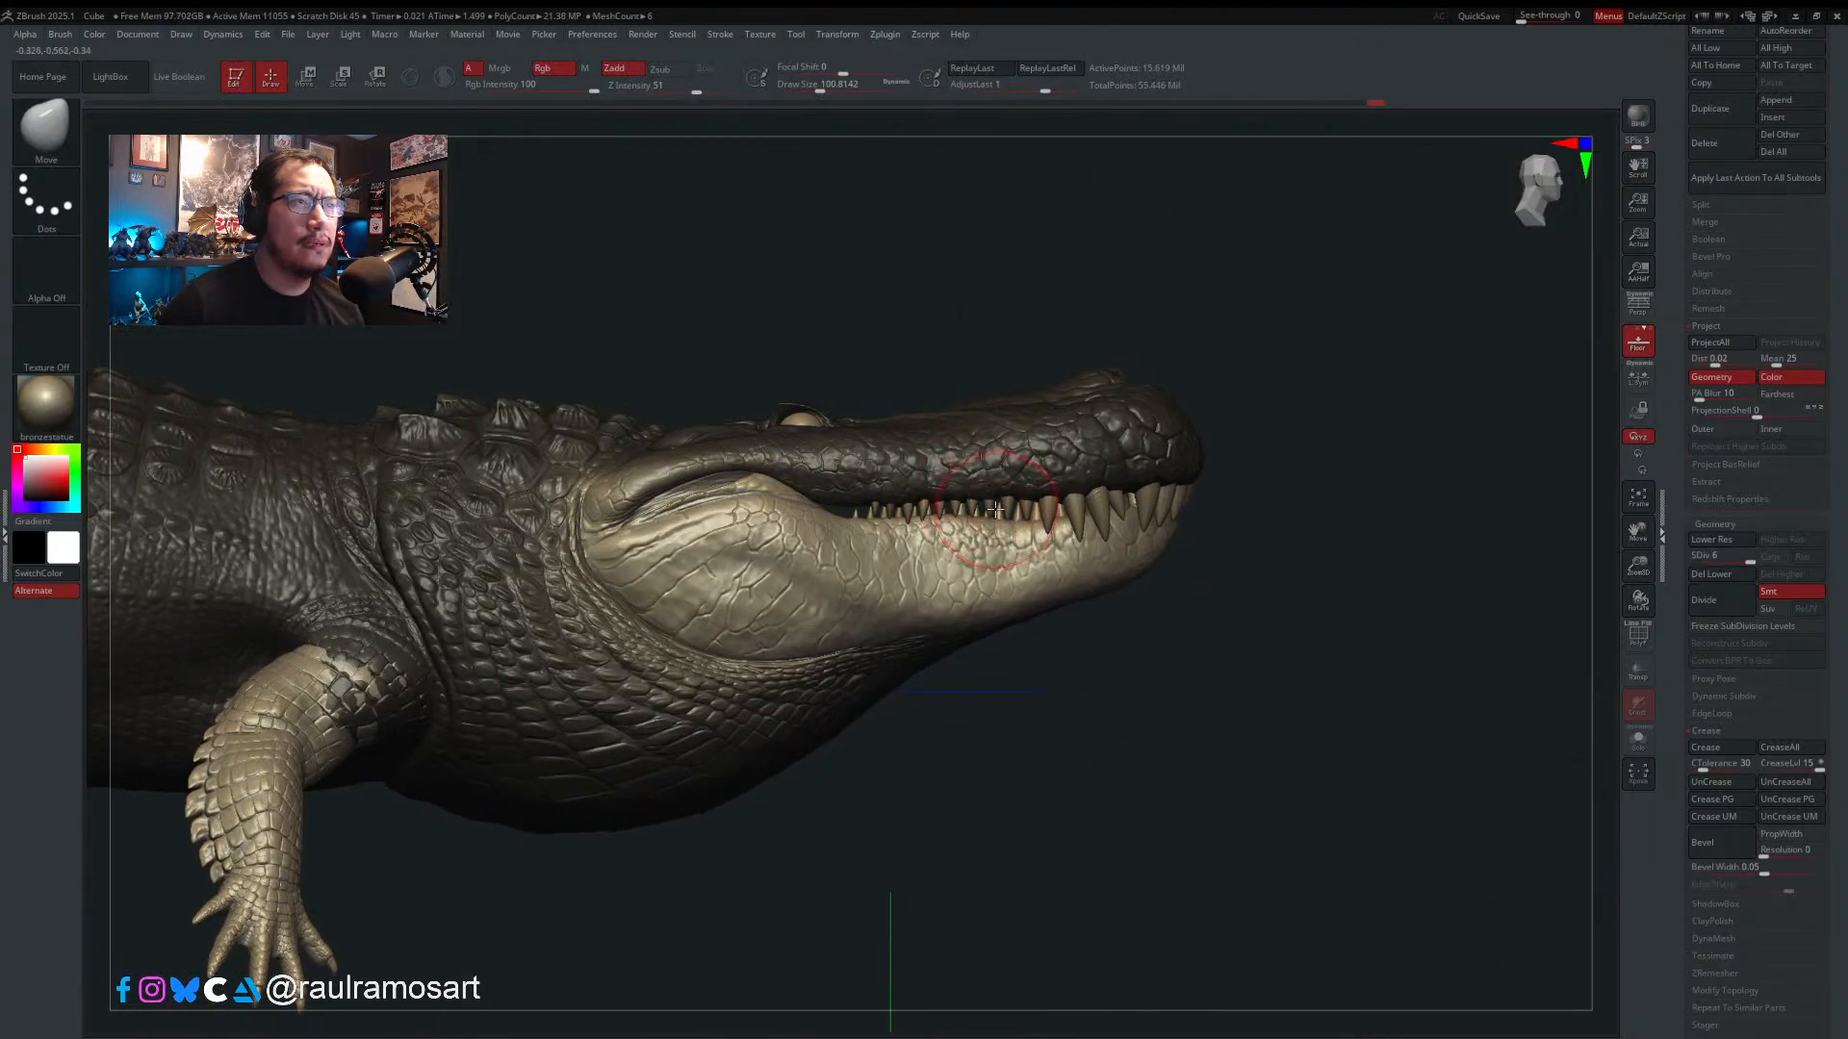
key(s)
drag(929, 577, 924, 577)
mouse_move(924, 580)
right_down()
mouse_move(881, 585)
mouse_move(921, 581)
mouse_move(973, 648)
mouse_move(1192, 627)
mouse_move(1178, 608)
right_up()
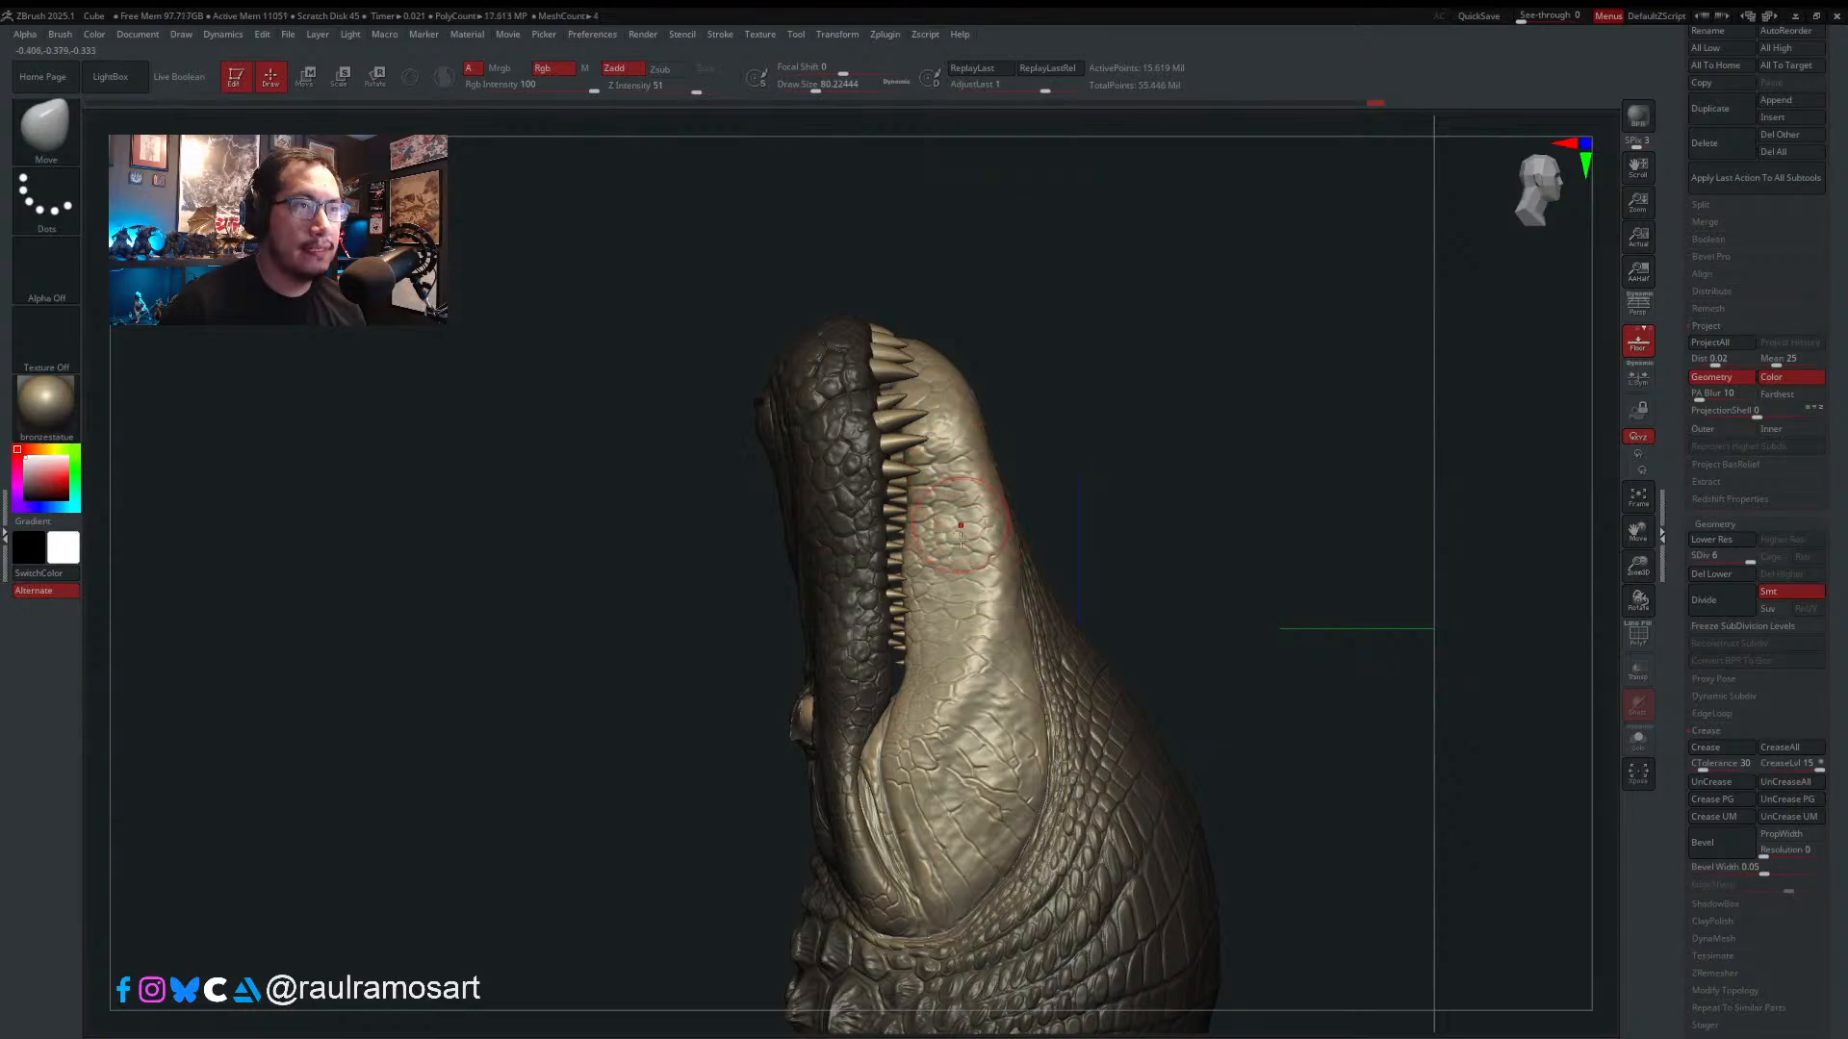
mouse_move(969, 505)
right_down()
mouse_move(1006, 368)
mouse_move(1019, 478)
mouse_move(1010, 433)
mouse_move(1068, 424)
mouse_move(999, 411)
mouse_move(1015, 493)
mouse_move(930, 551)
mouse_move(1016, 528)
right_up()
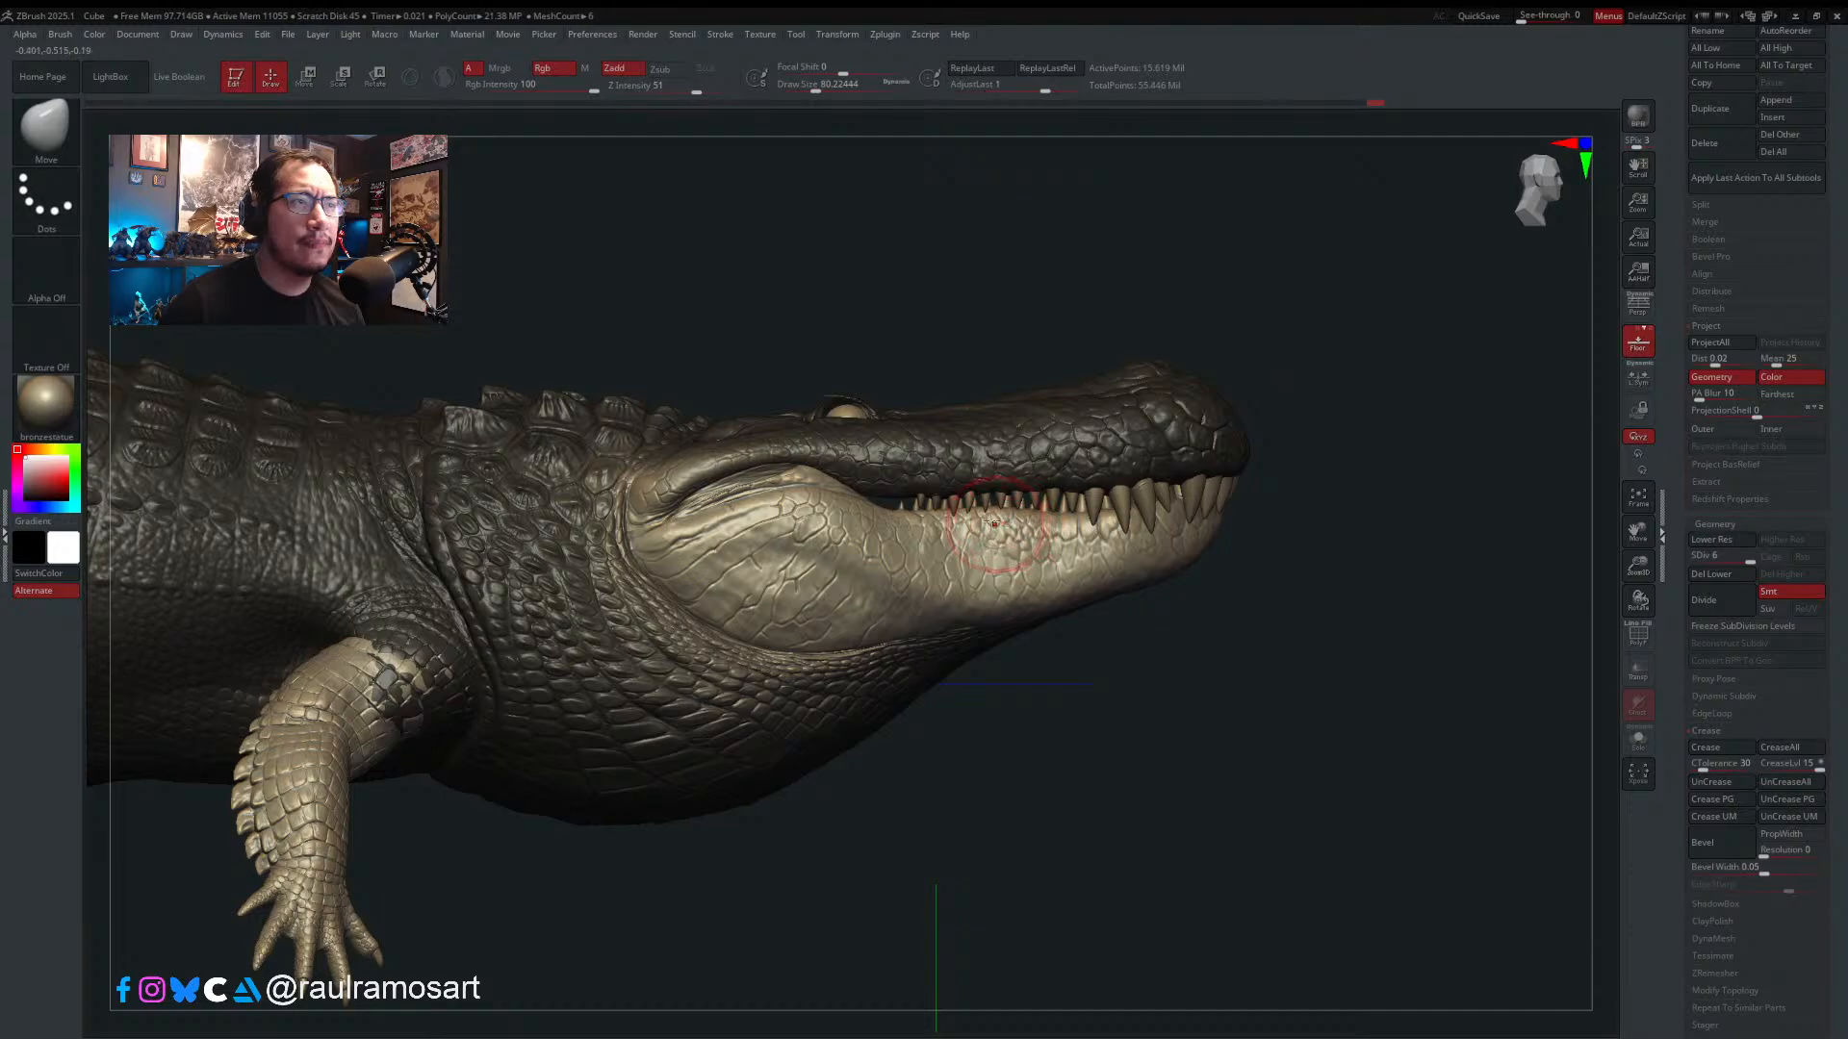
- Clear the mask on the body and set the brush size to about 172
key(s)
drag(830, 650, 847, 650)
mouse_move(1040, 839)
ctrl+mouse_down()
mouse_move(975, 838)
mouse_move(883, 799)
ctrl+mouse_up()
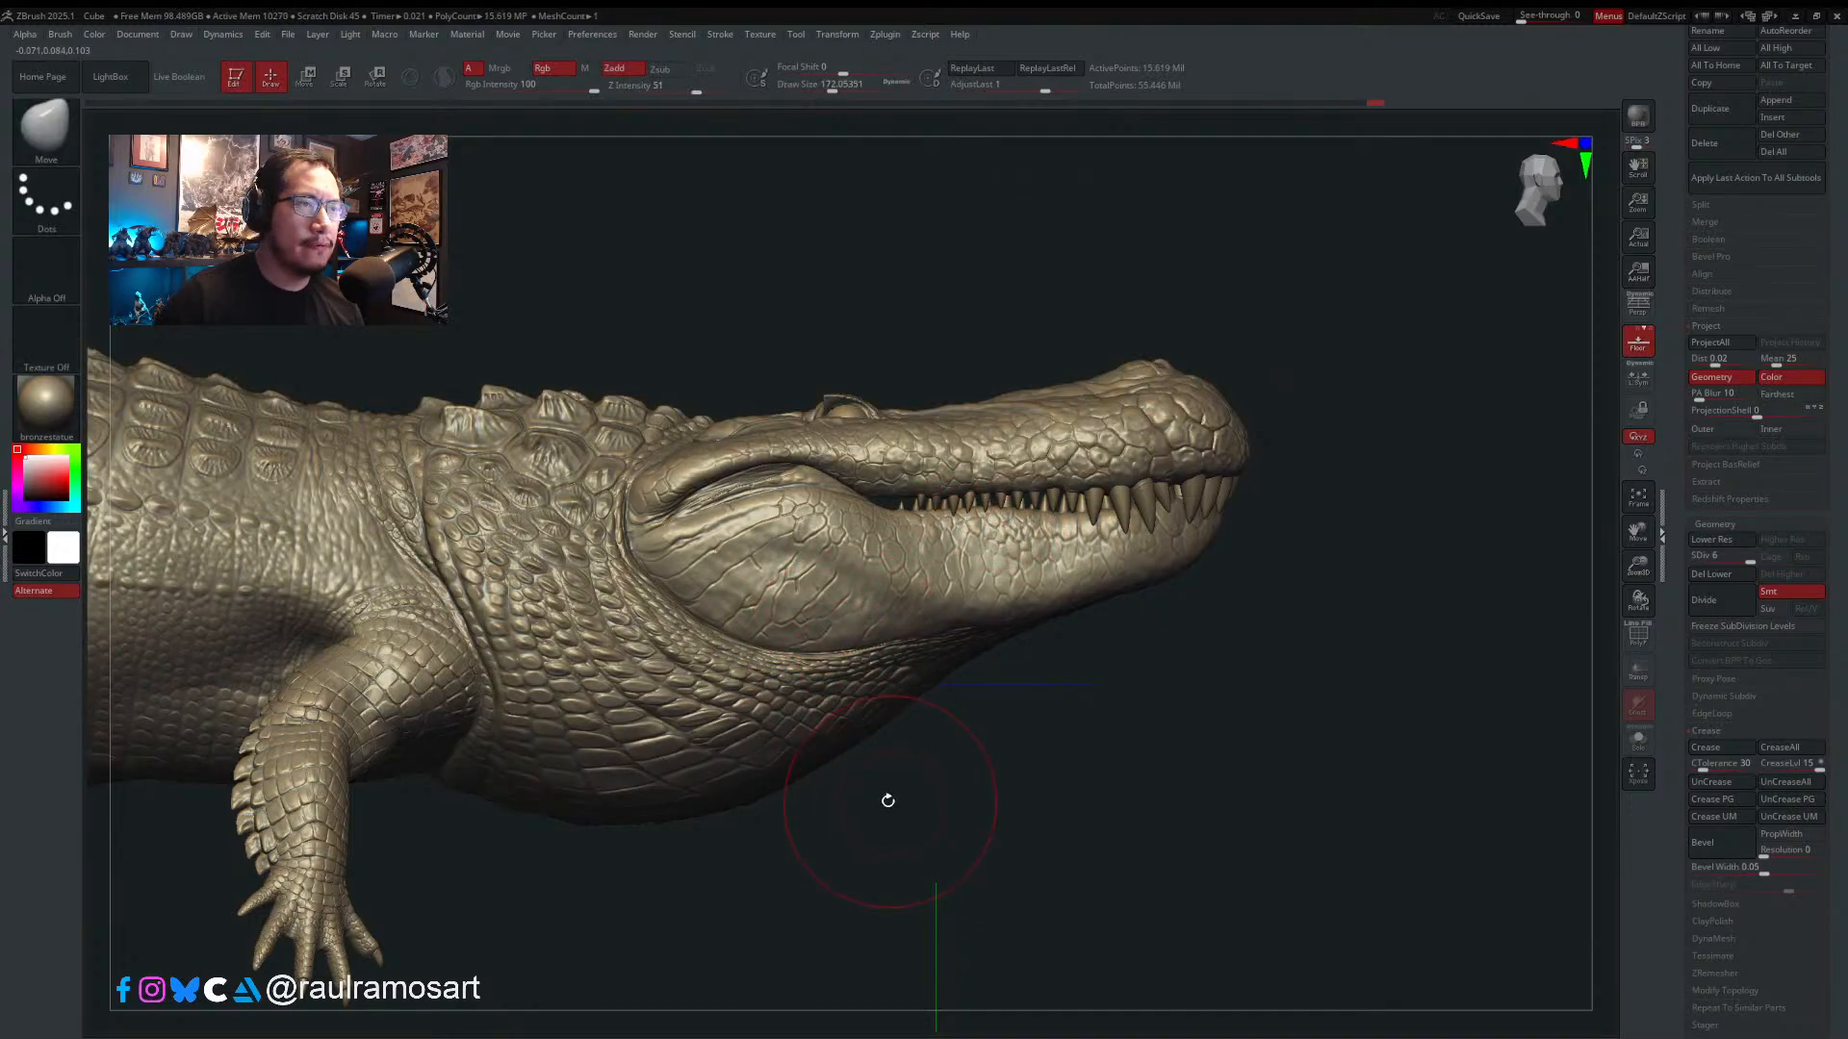
- Try raising the throat's underside at subdivision level 1 with a Move brush of about 358, then undo it and return to level 6
key(b)
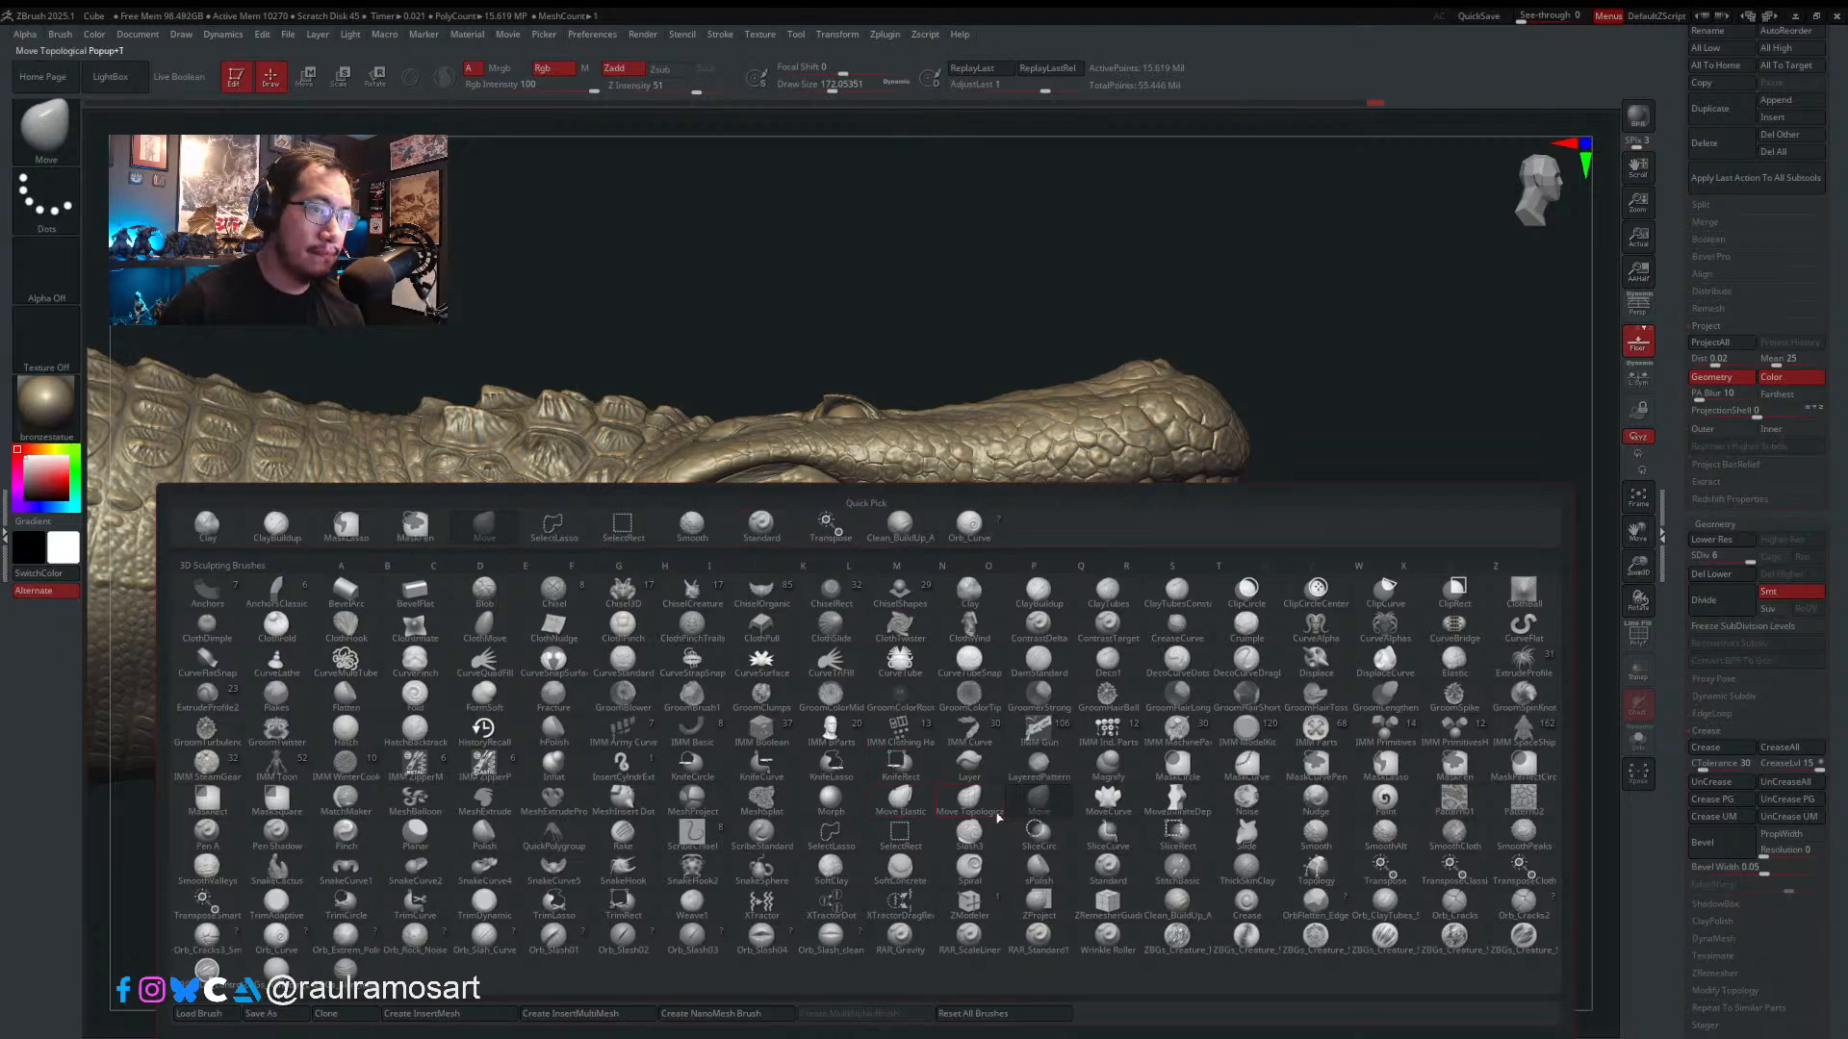
click(1036, 801)
click(1714, 558)
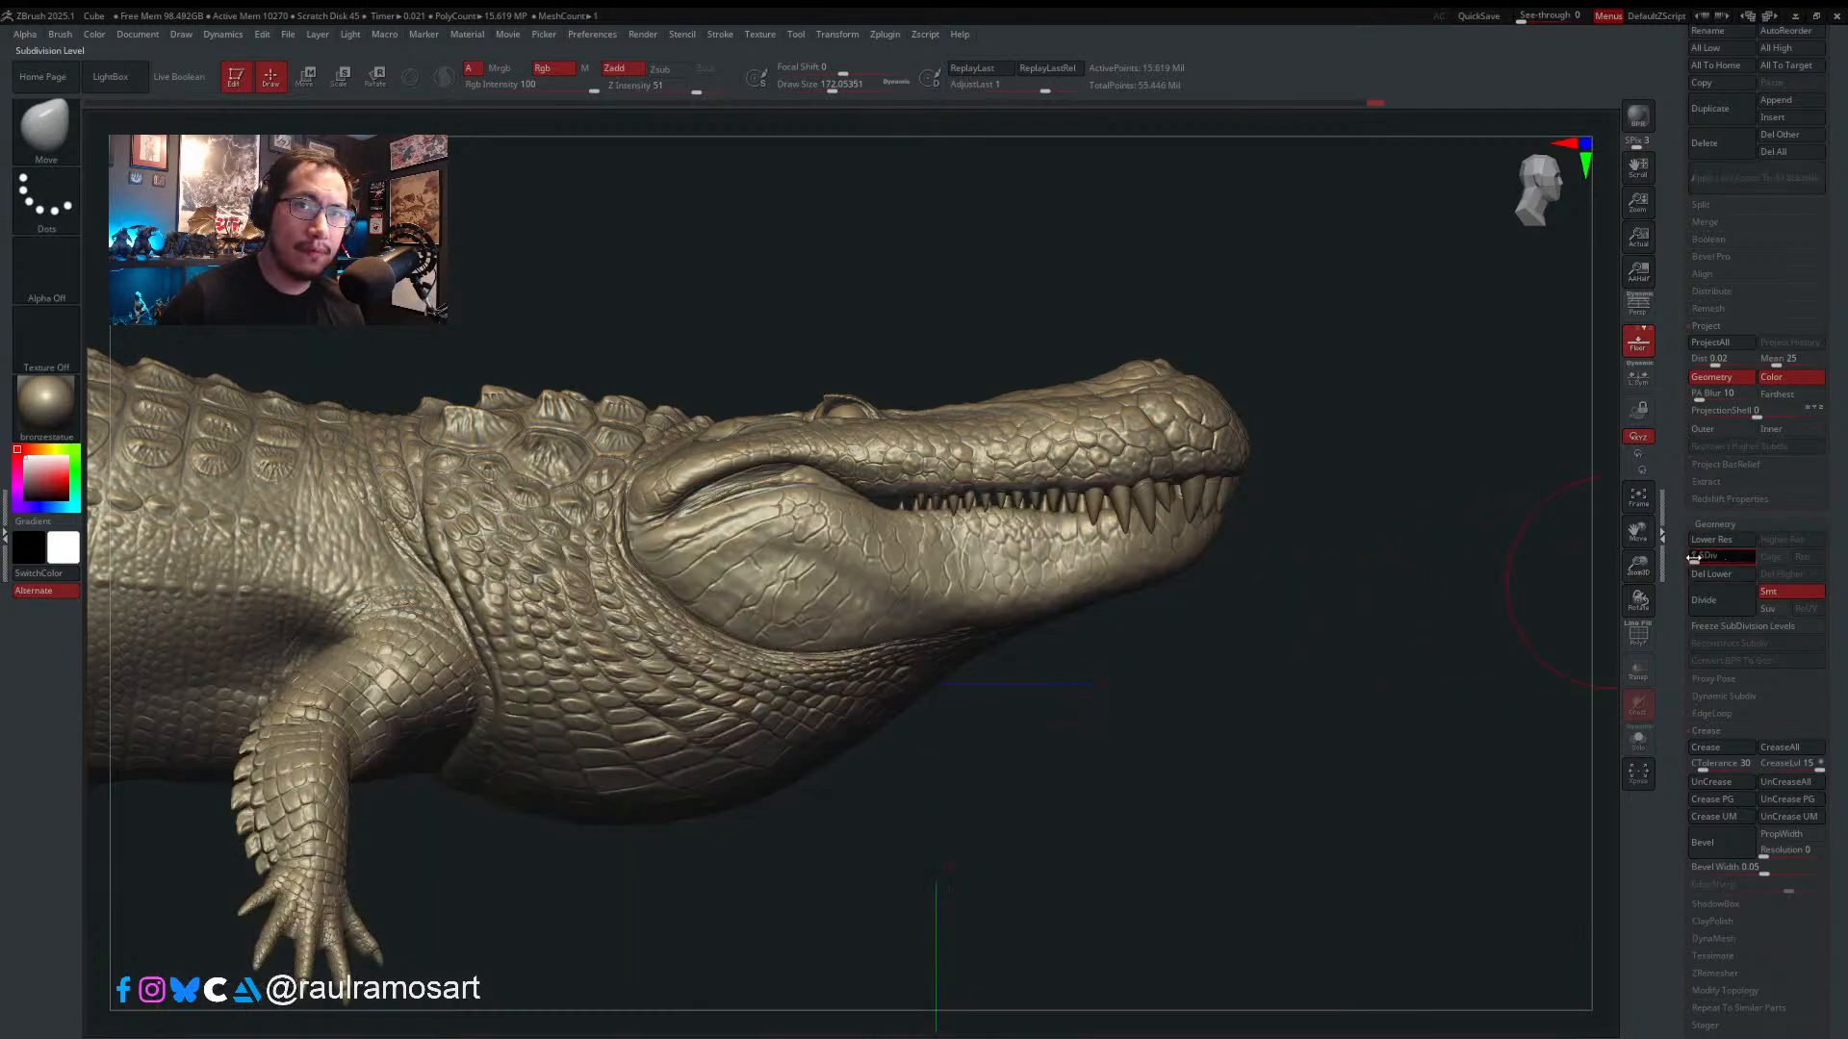
drag(1282, 679, 1242, 685)
key(s)
mouse_move(686, 760)
mouse_down()
mouse_move(701, 789)
mouse_move(691, 769)
mouse_up()
key(s)
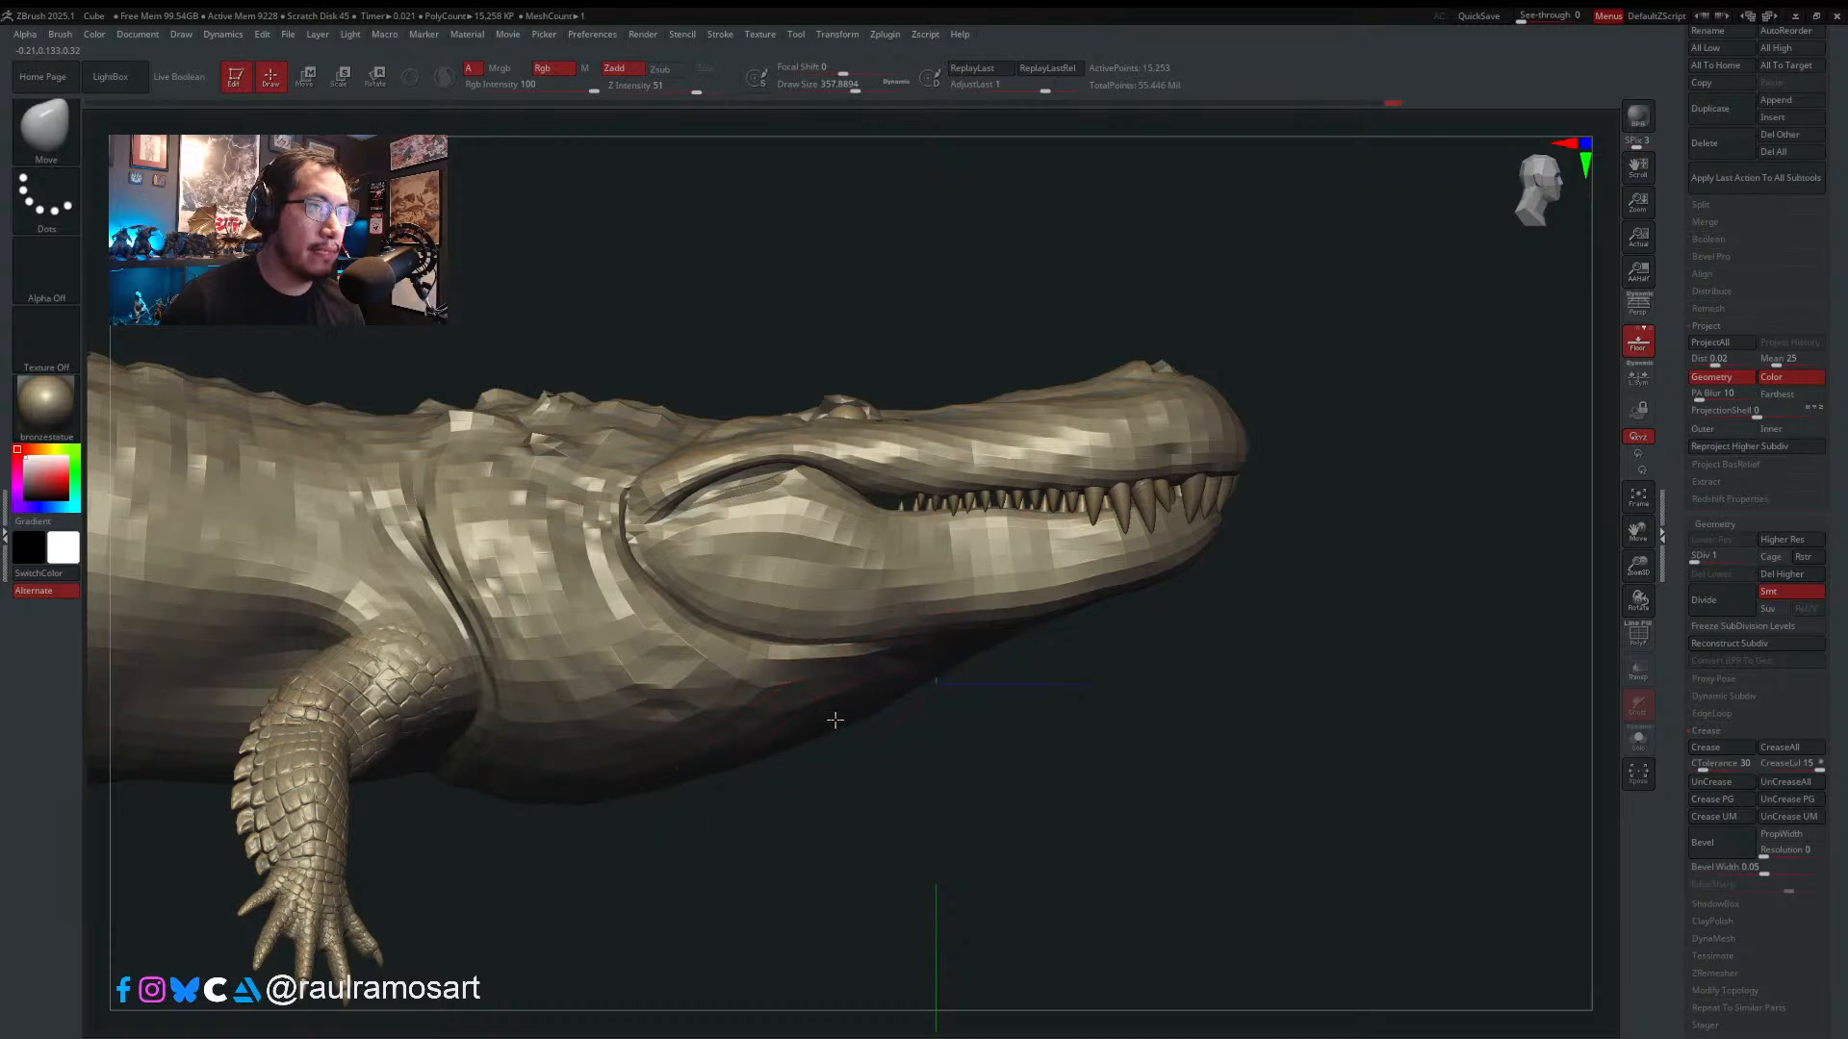
key(ctrl)
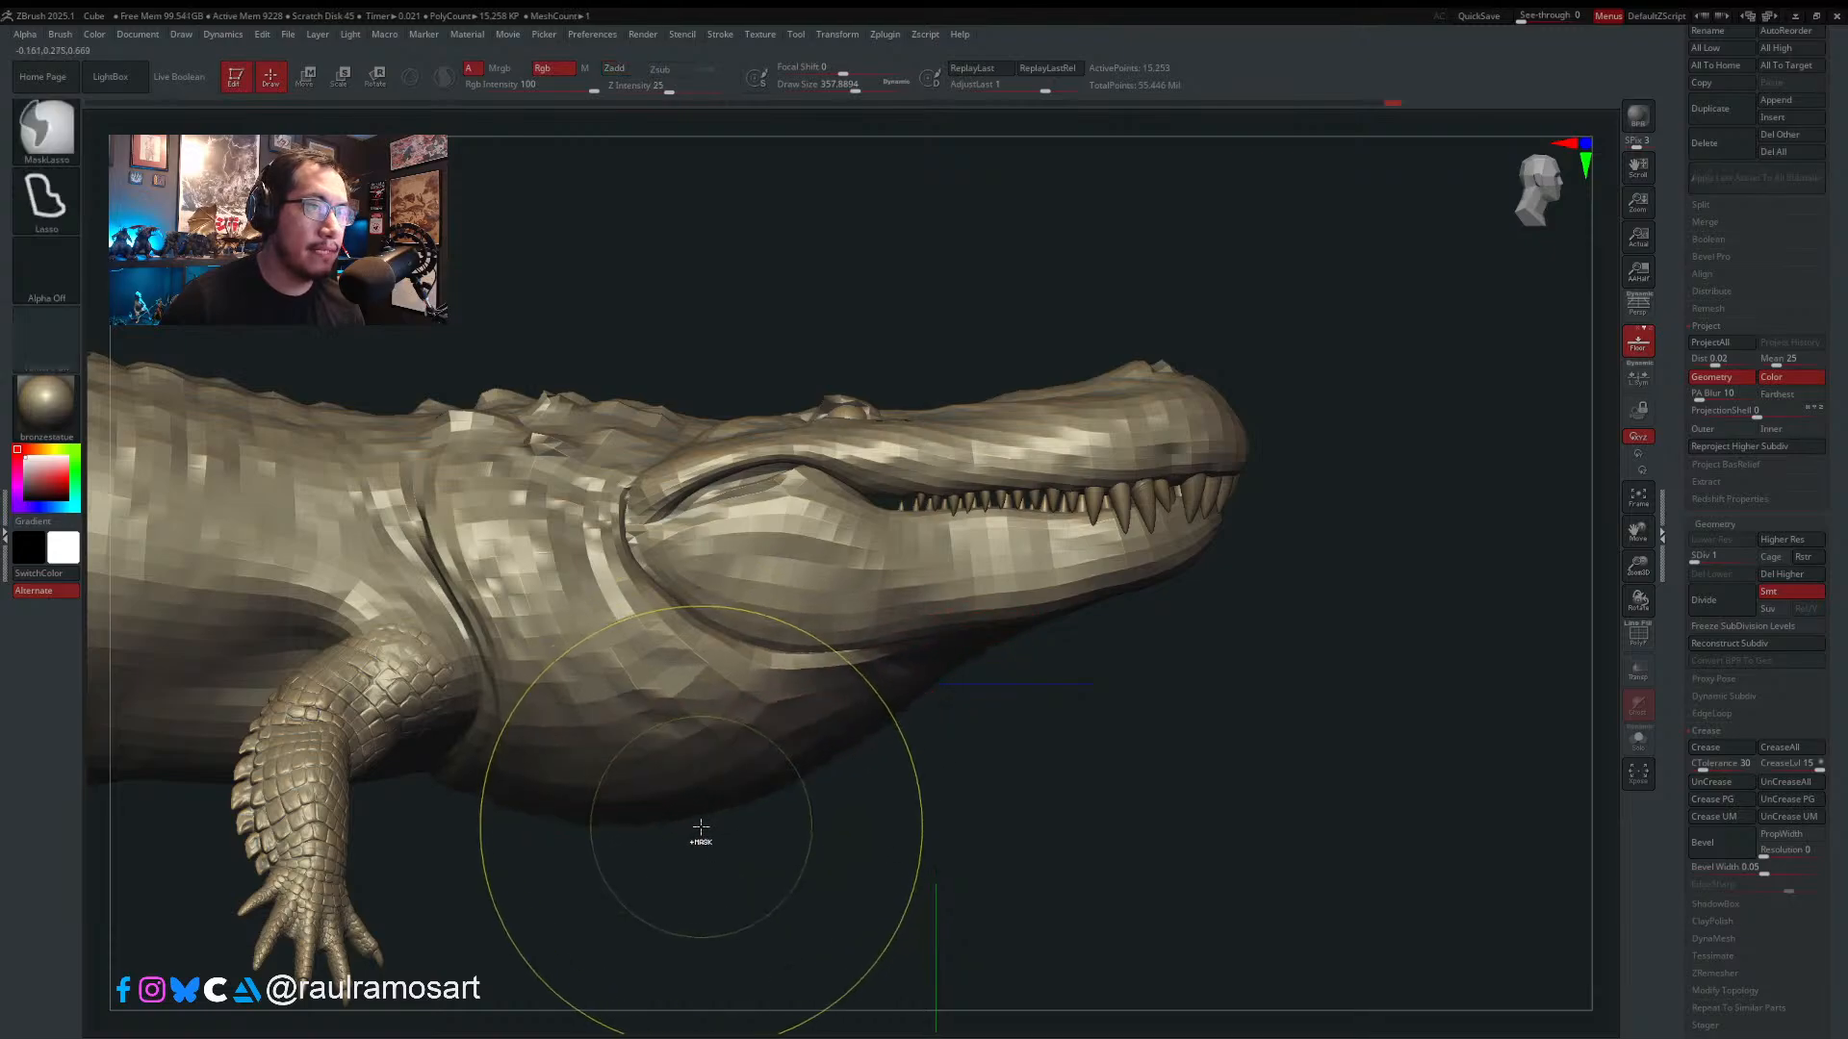
key(ctrl+d)
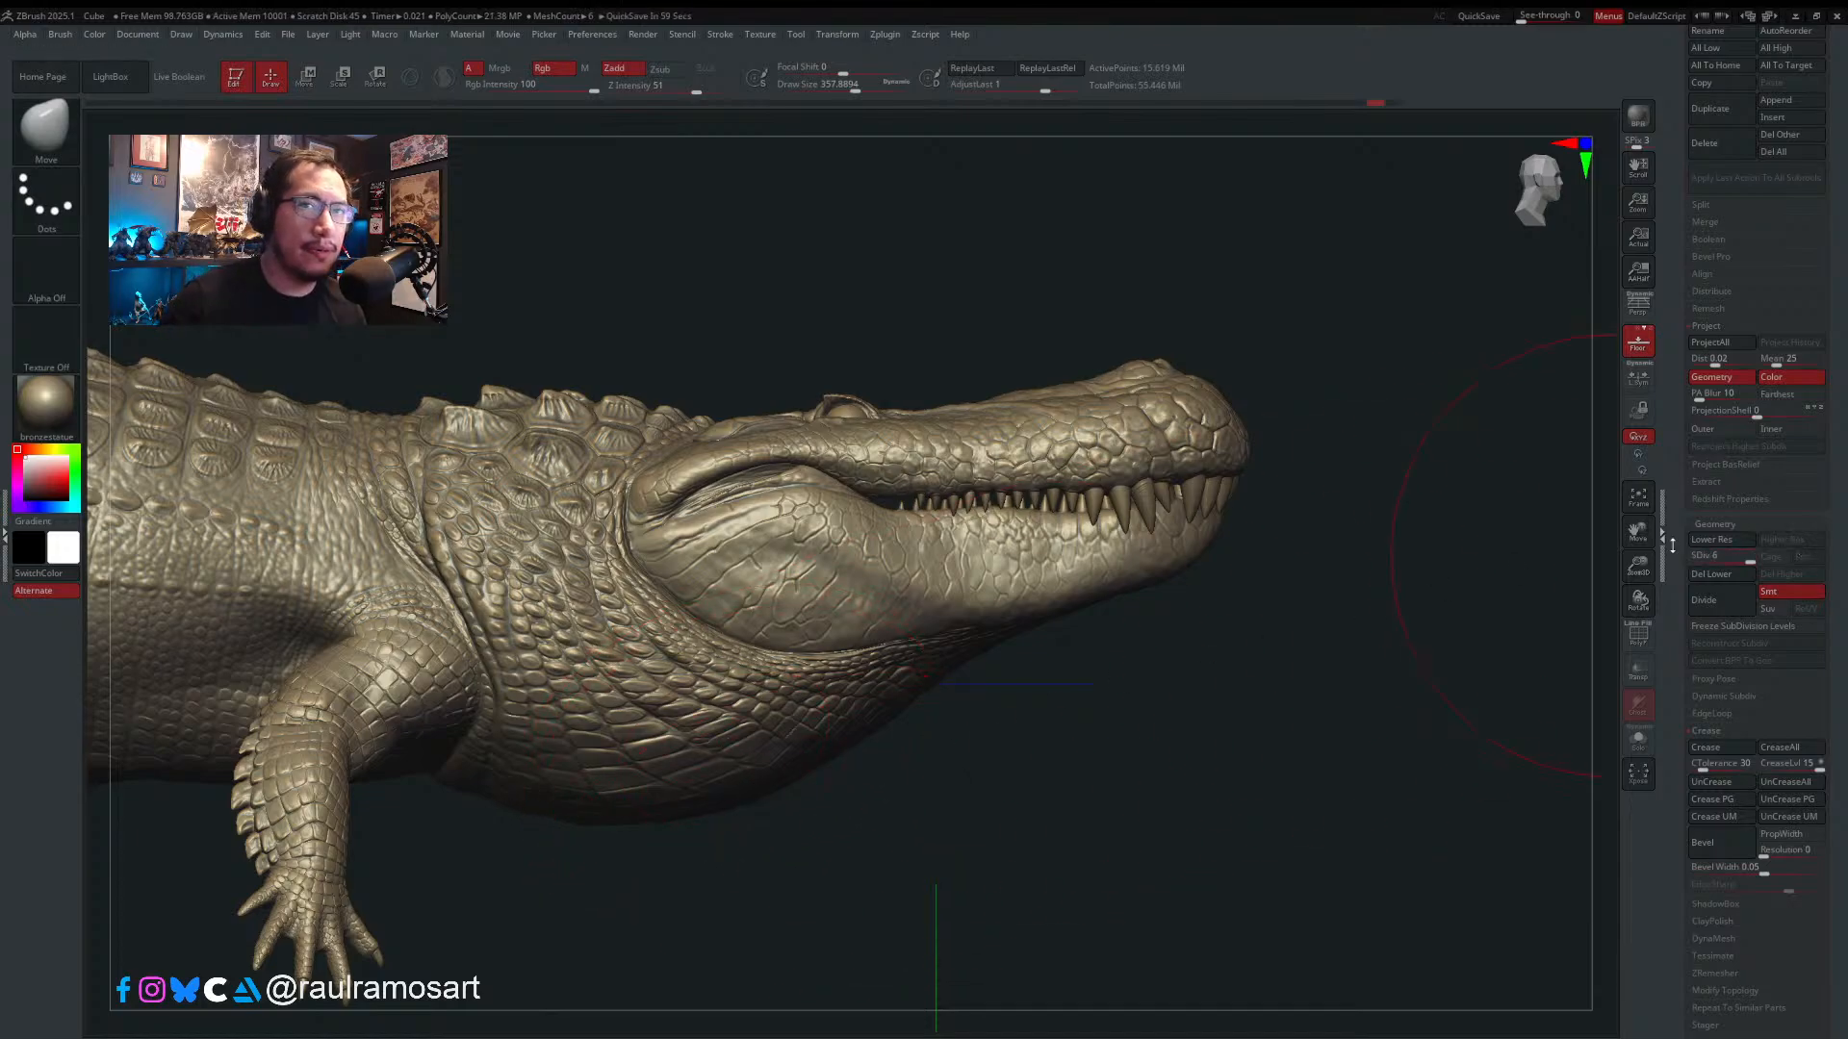
- Set the brush size to about 149 and stop recording on the body's Ajustments layer
key(s)
drag(1075, 550, 1049, 553)
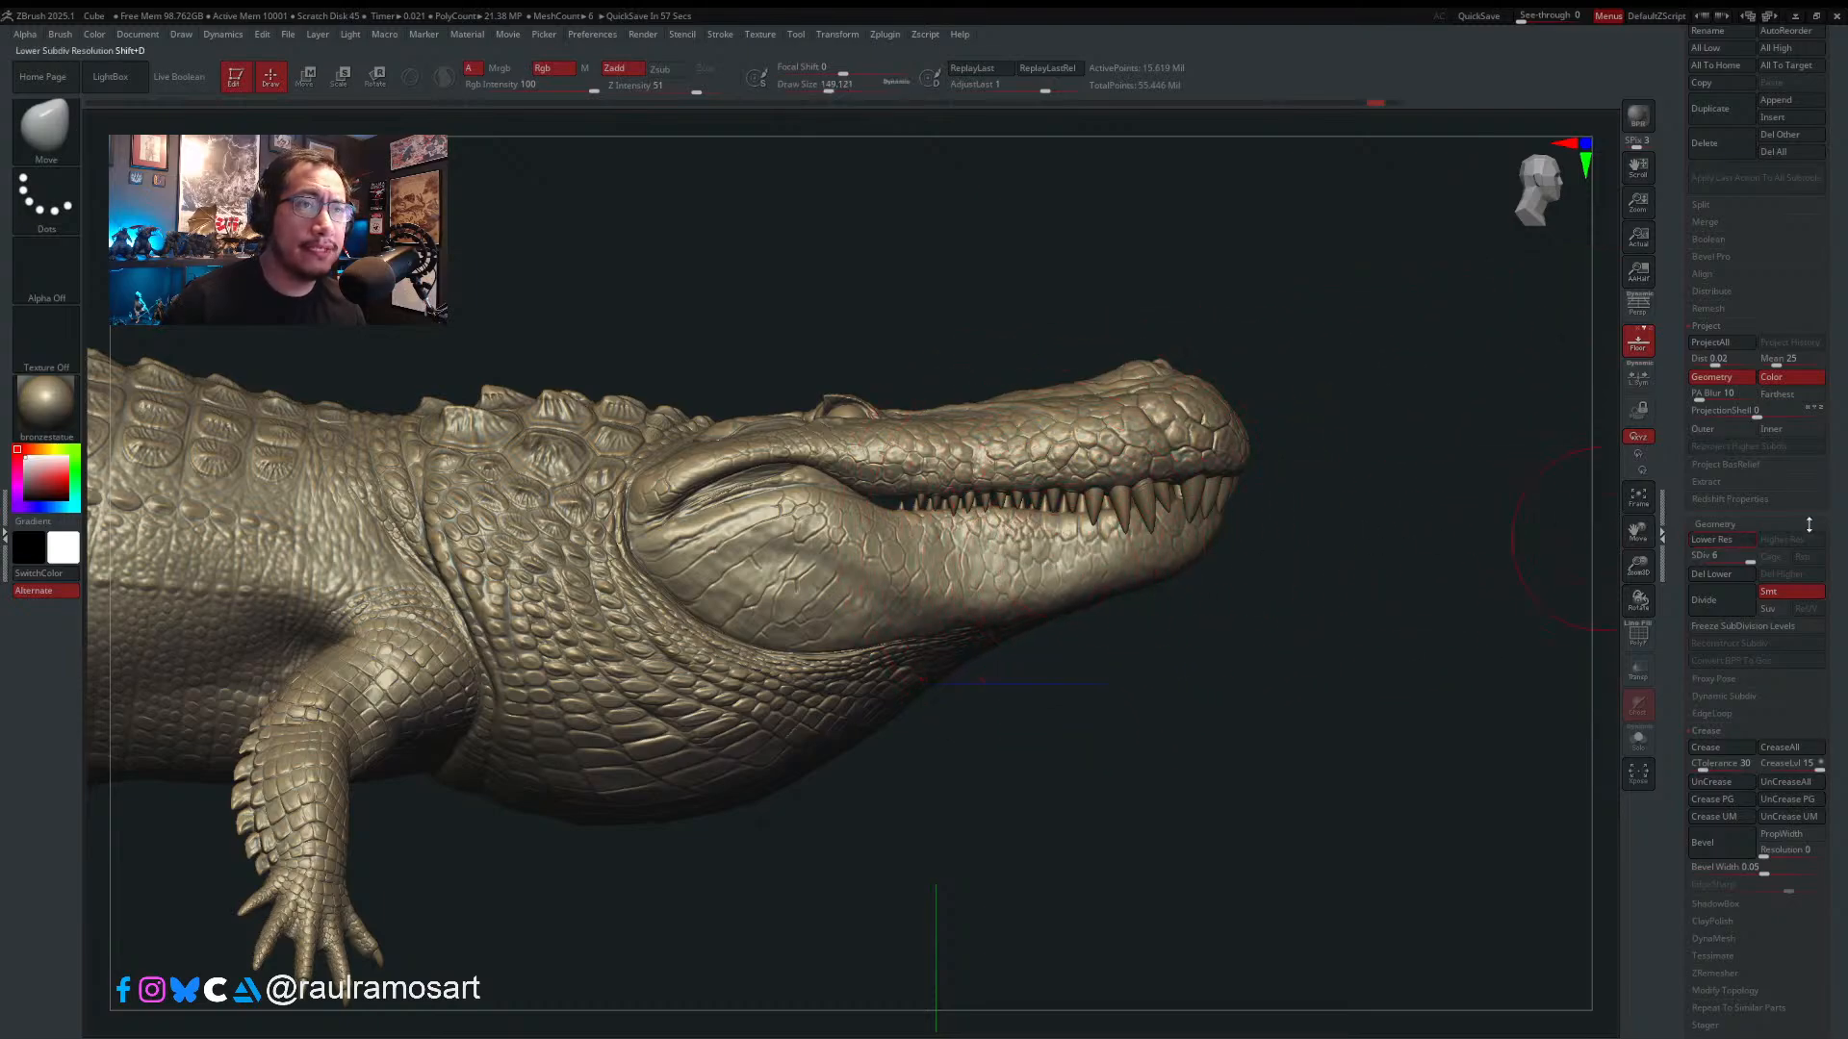
drag(1841, 501, 1833, 347)
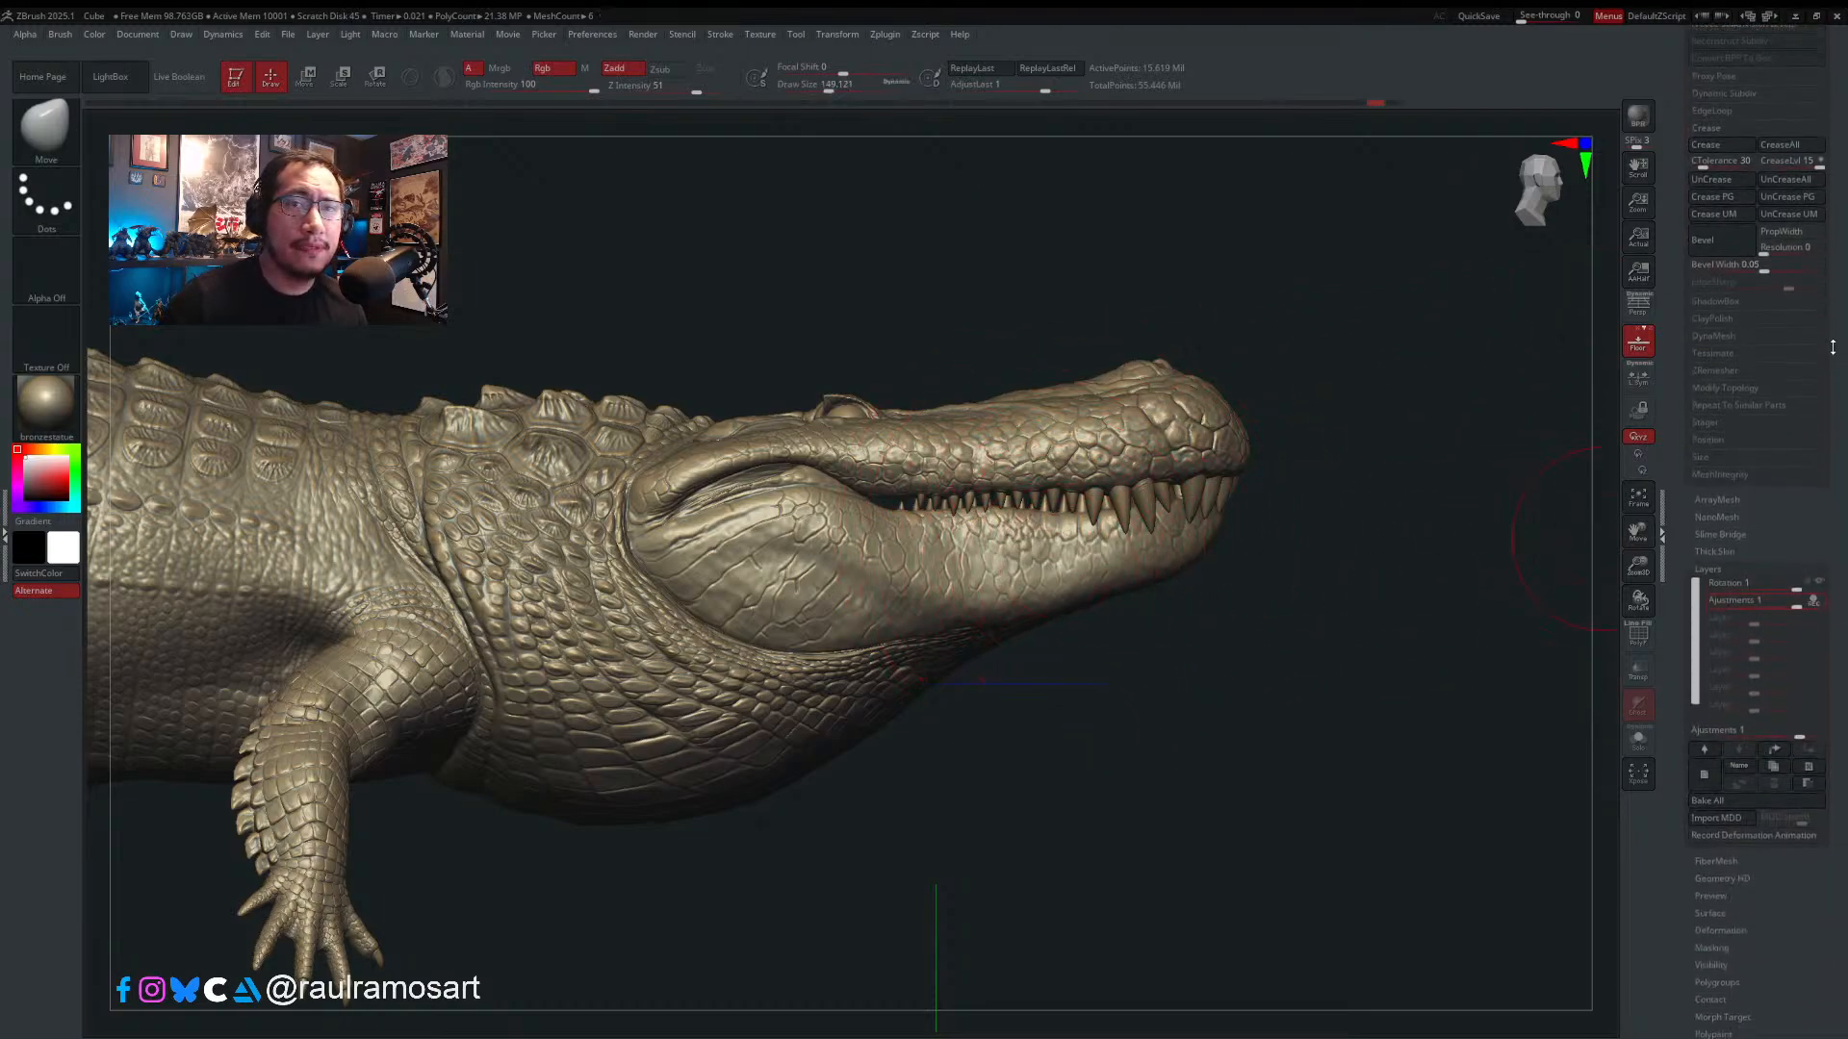
click(1801, 584)
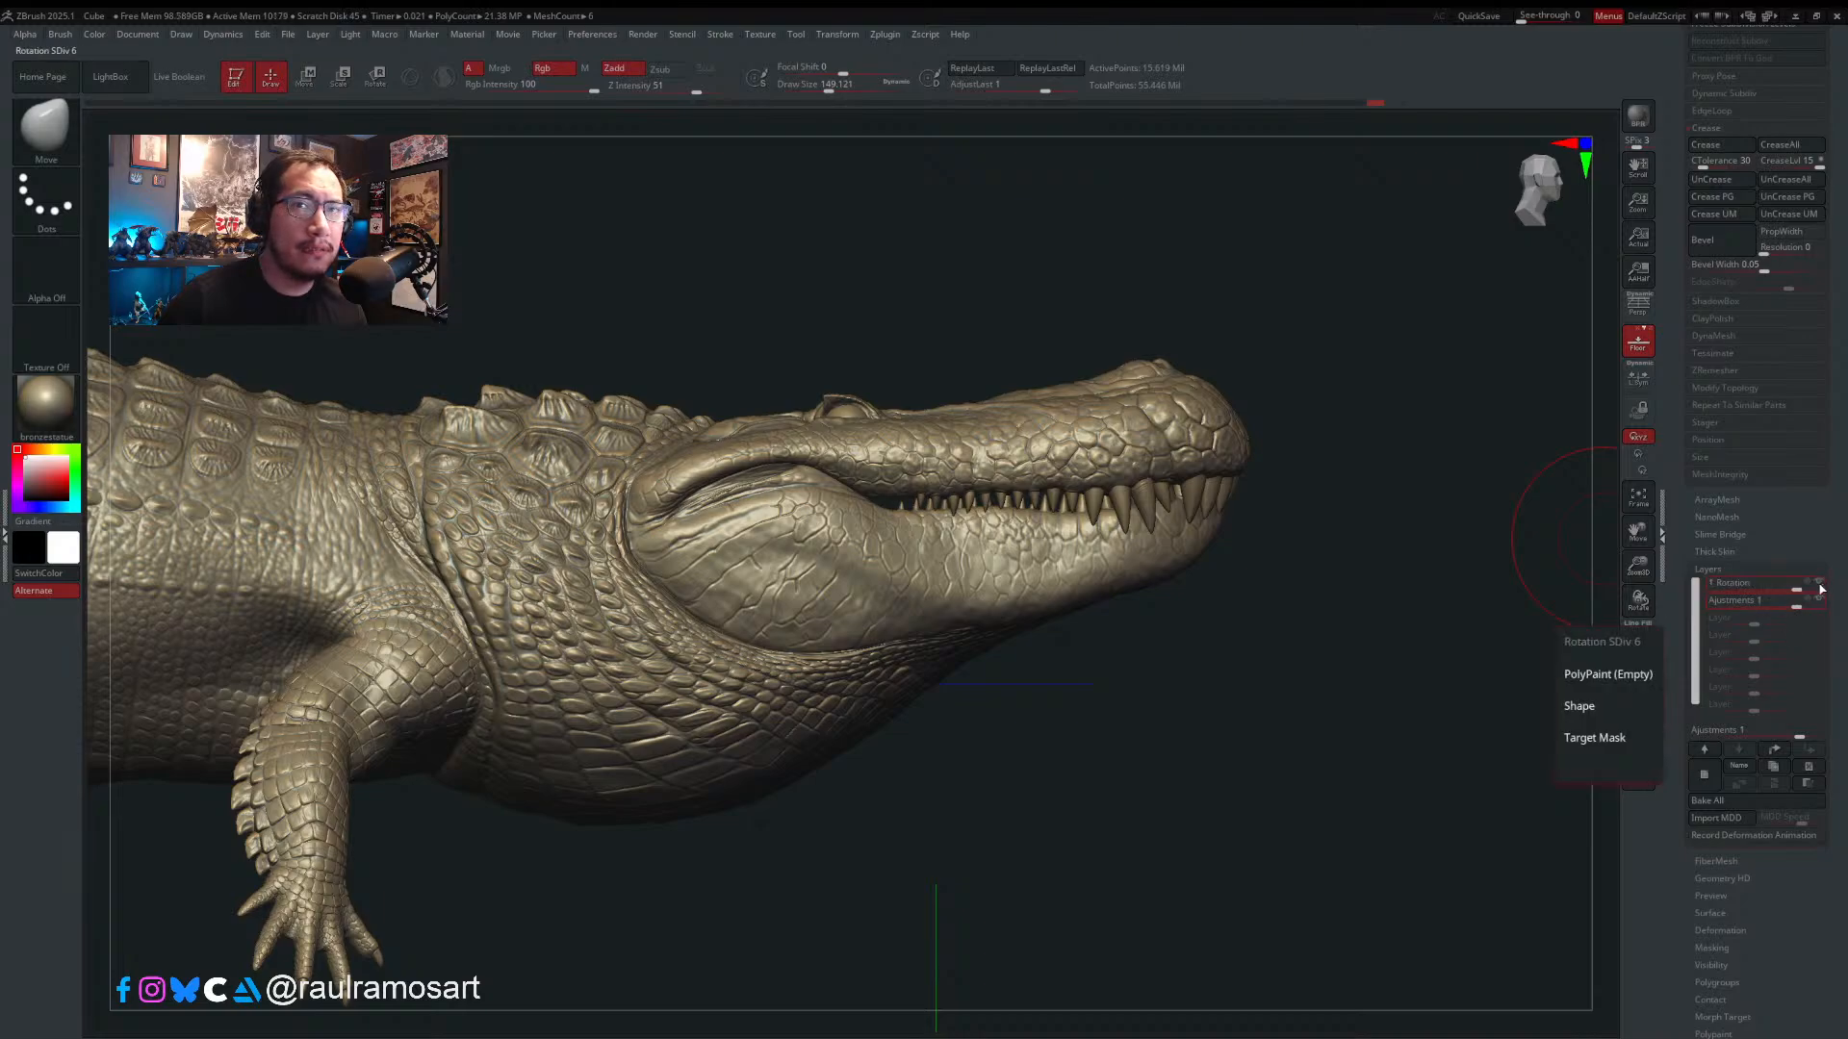
- Compare the open and closed jaw poses by repeatedly toggling the Rotation layer's visibility, leaving the layer on
click(1818, 584)
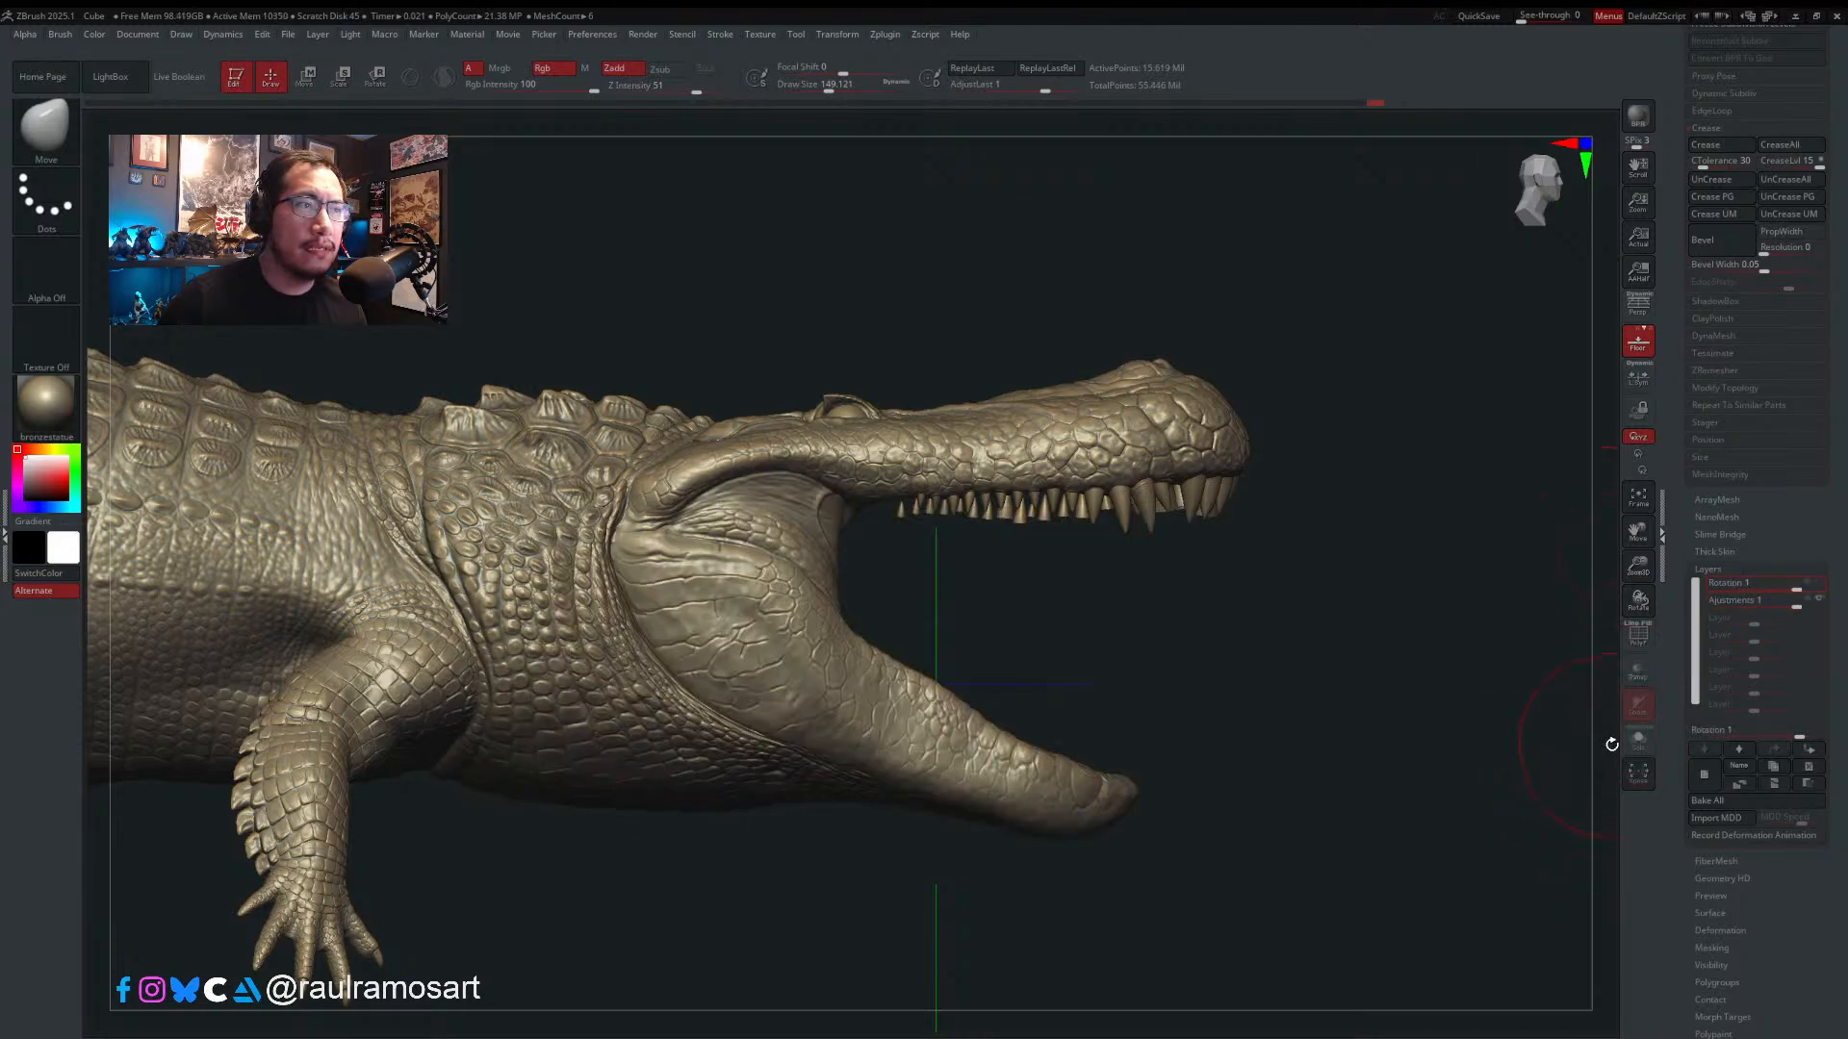
mouse_move(1023, 730)
right_down()
mouse_move(770, 746)
mouse_move(1077, 722)
right_up()
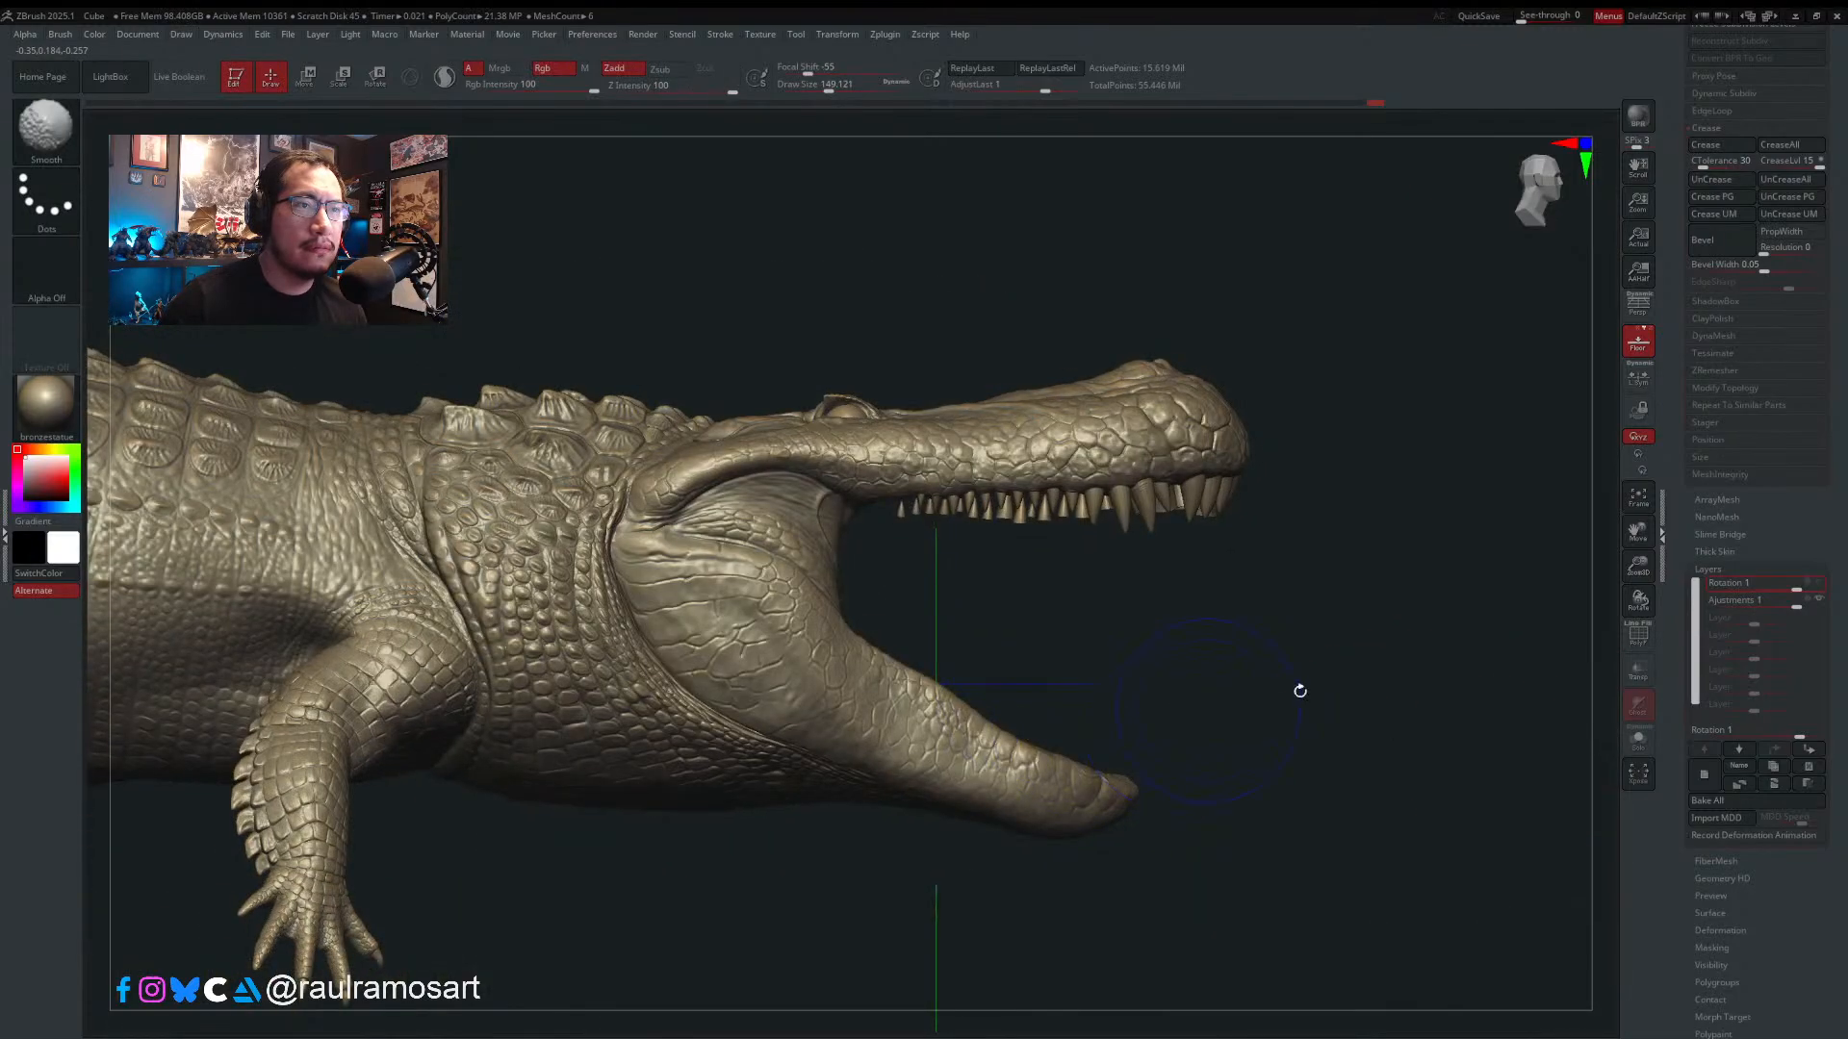
click(1819, 584)
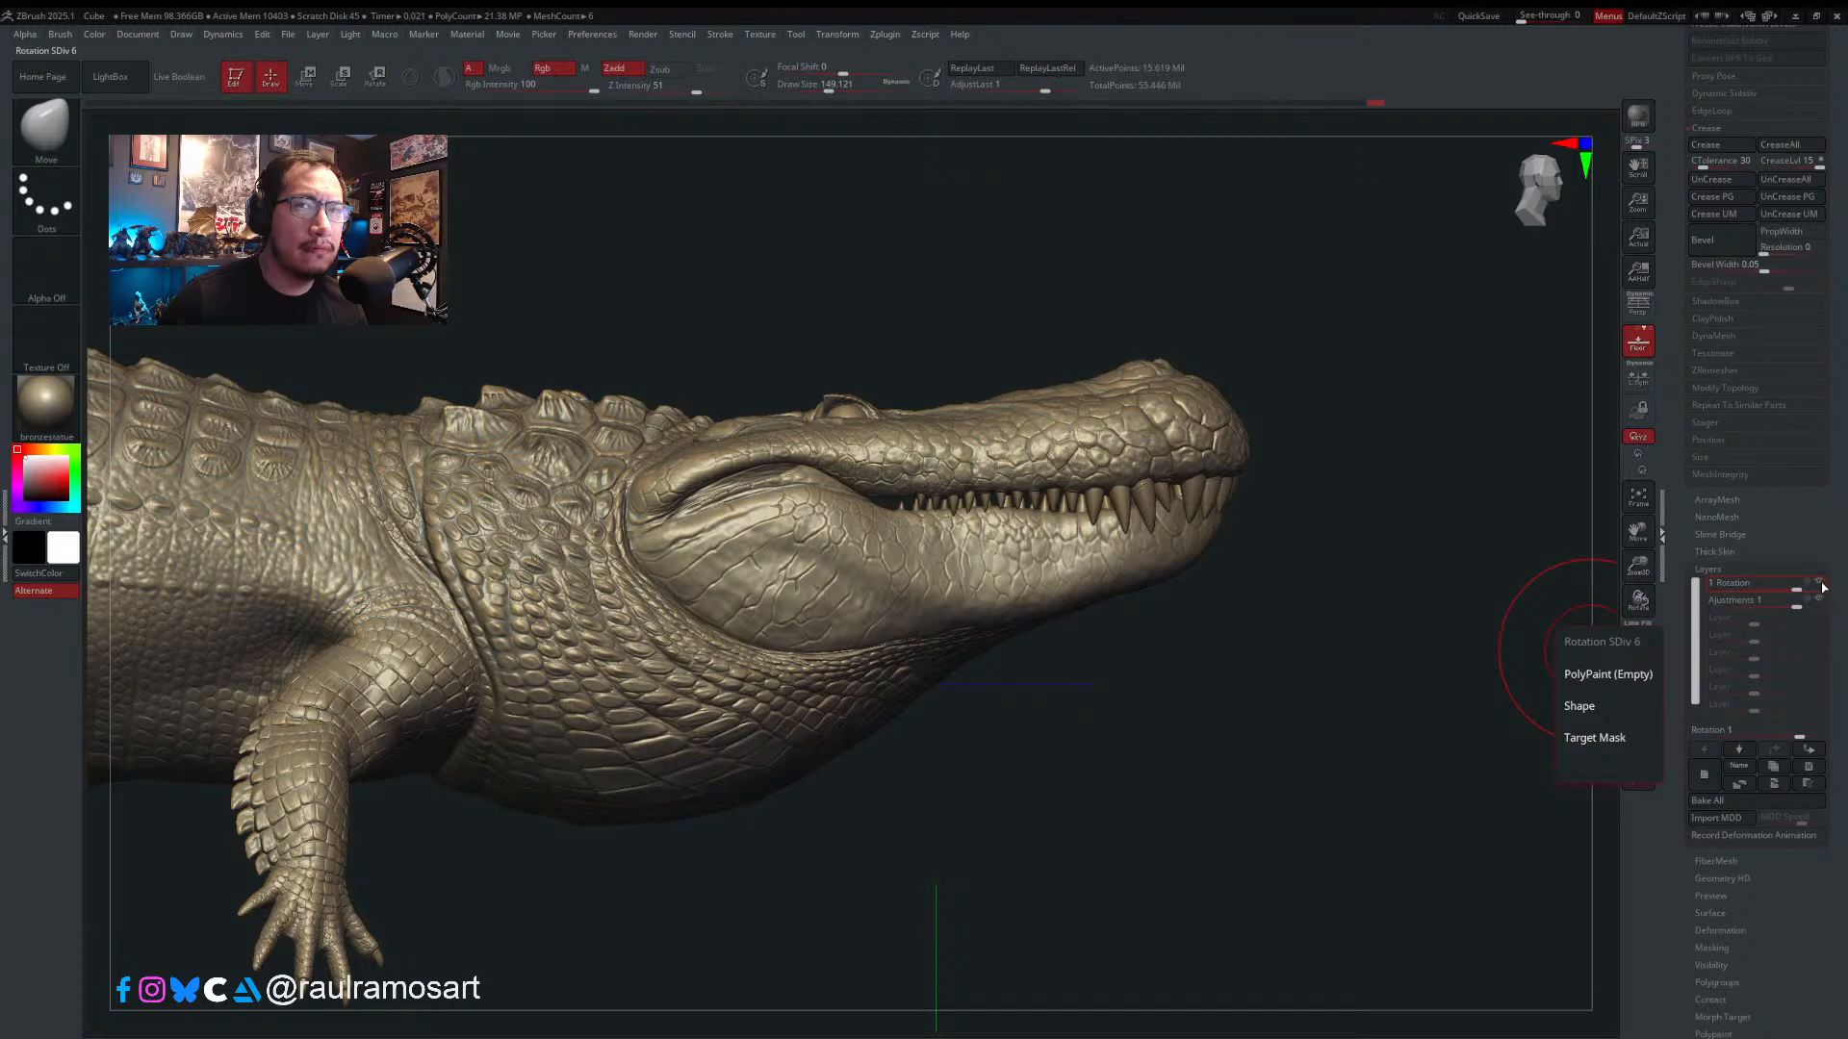
click(1819, 584)
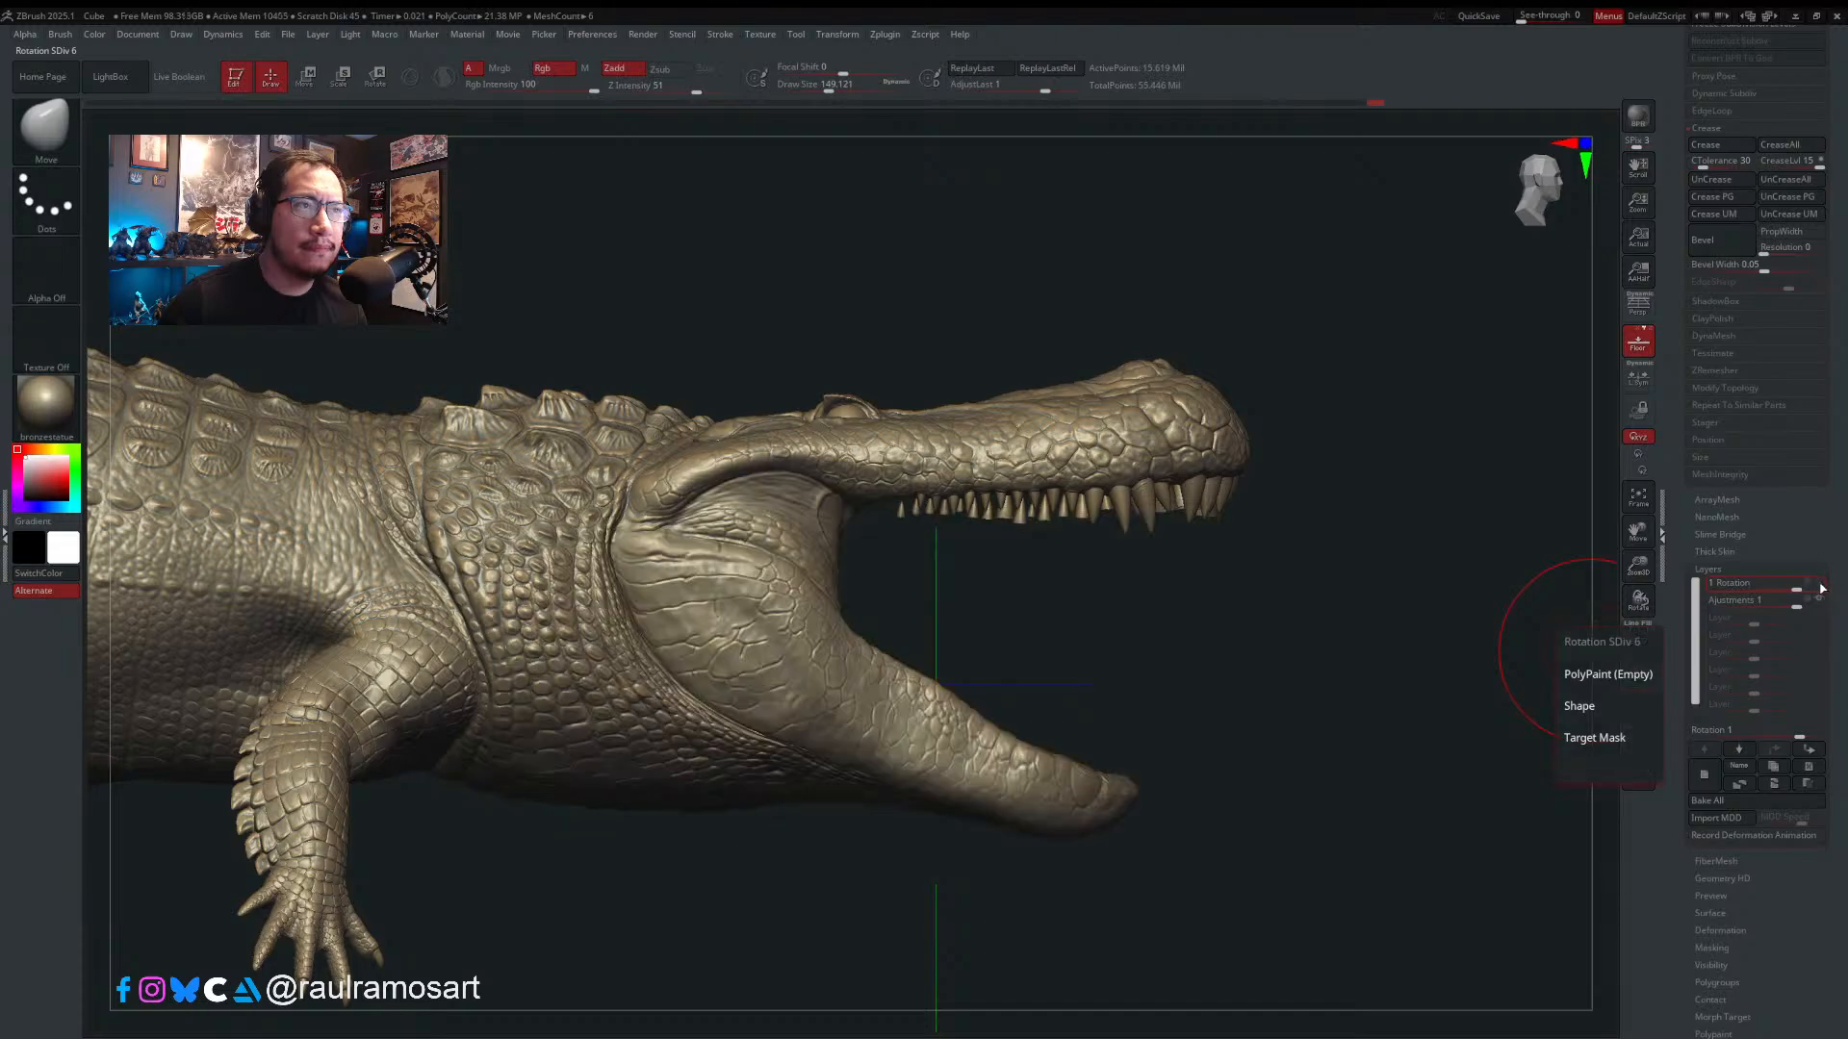
click(1819, 584)
click(1819, 585)
click(1818, 585)
click(1818, 584)
click(1818, 584)
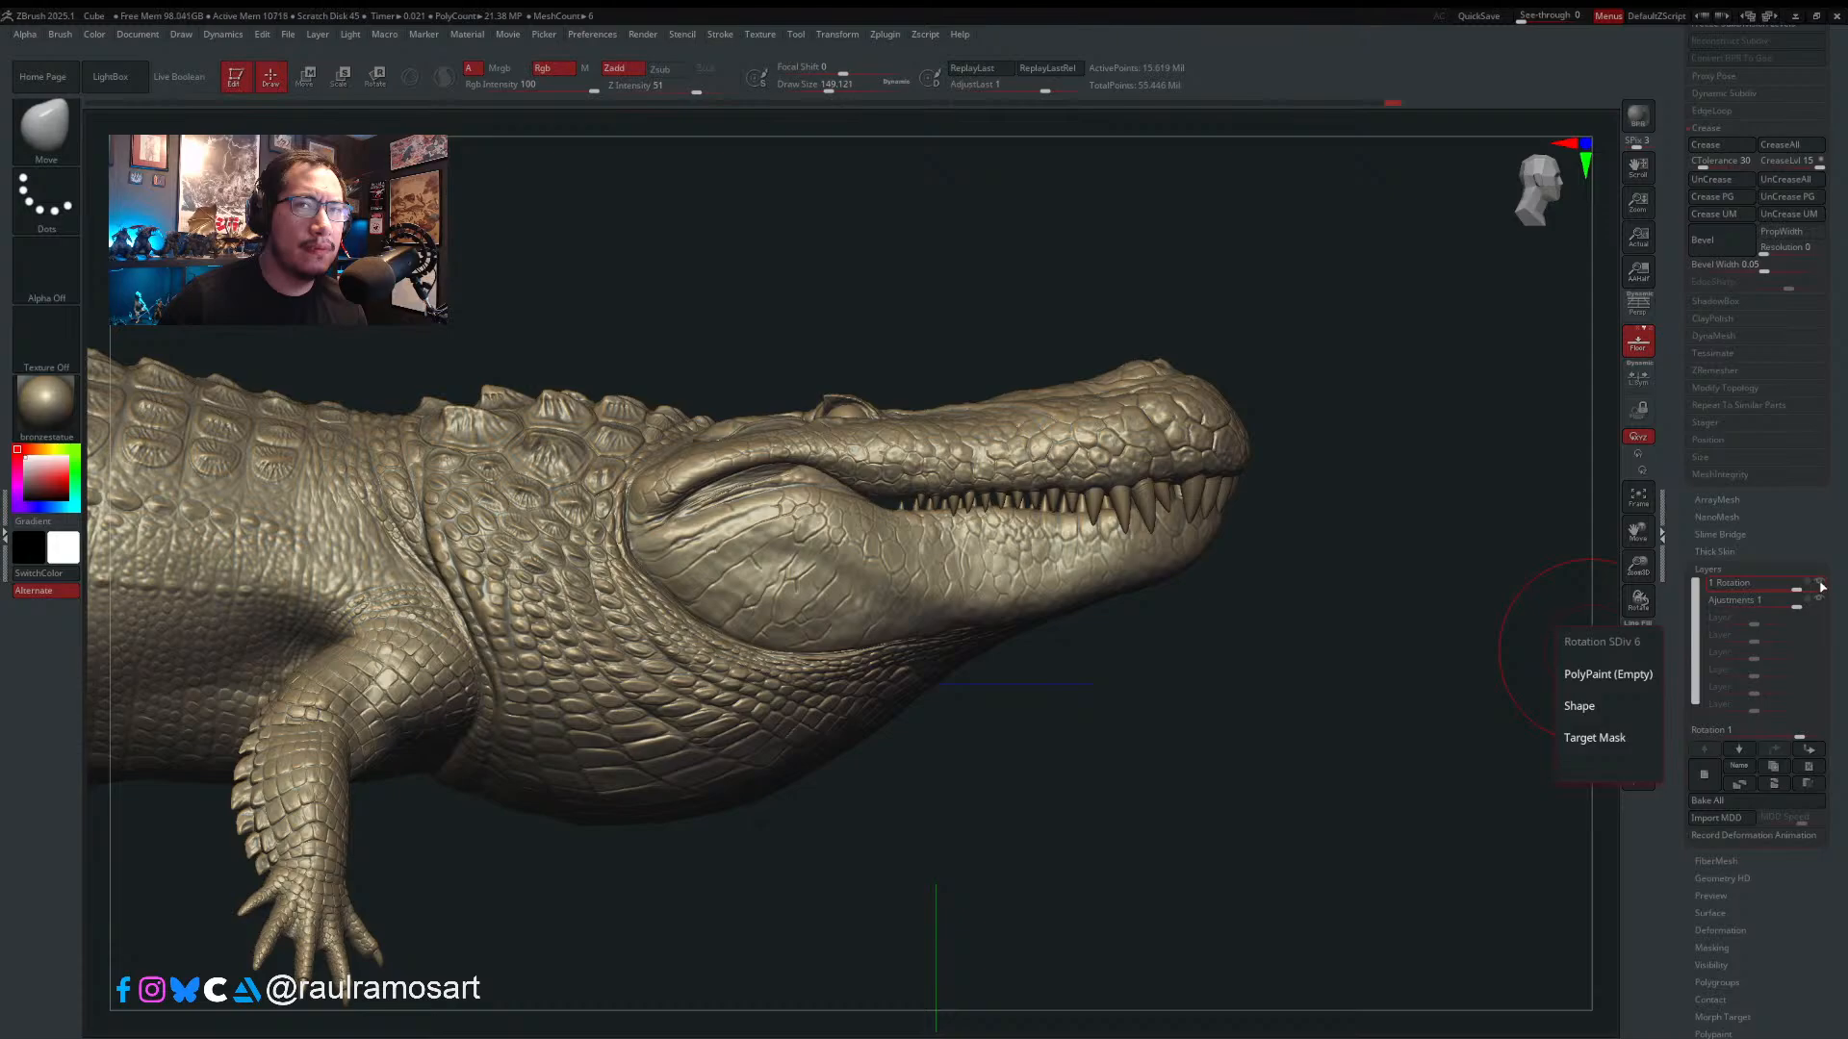
click(1818, 584)
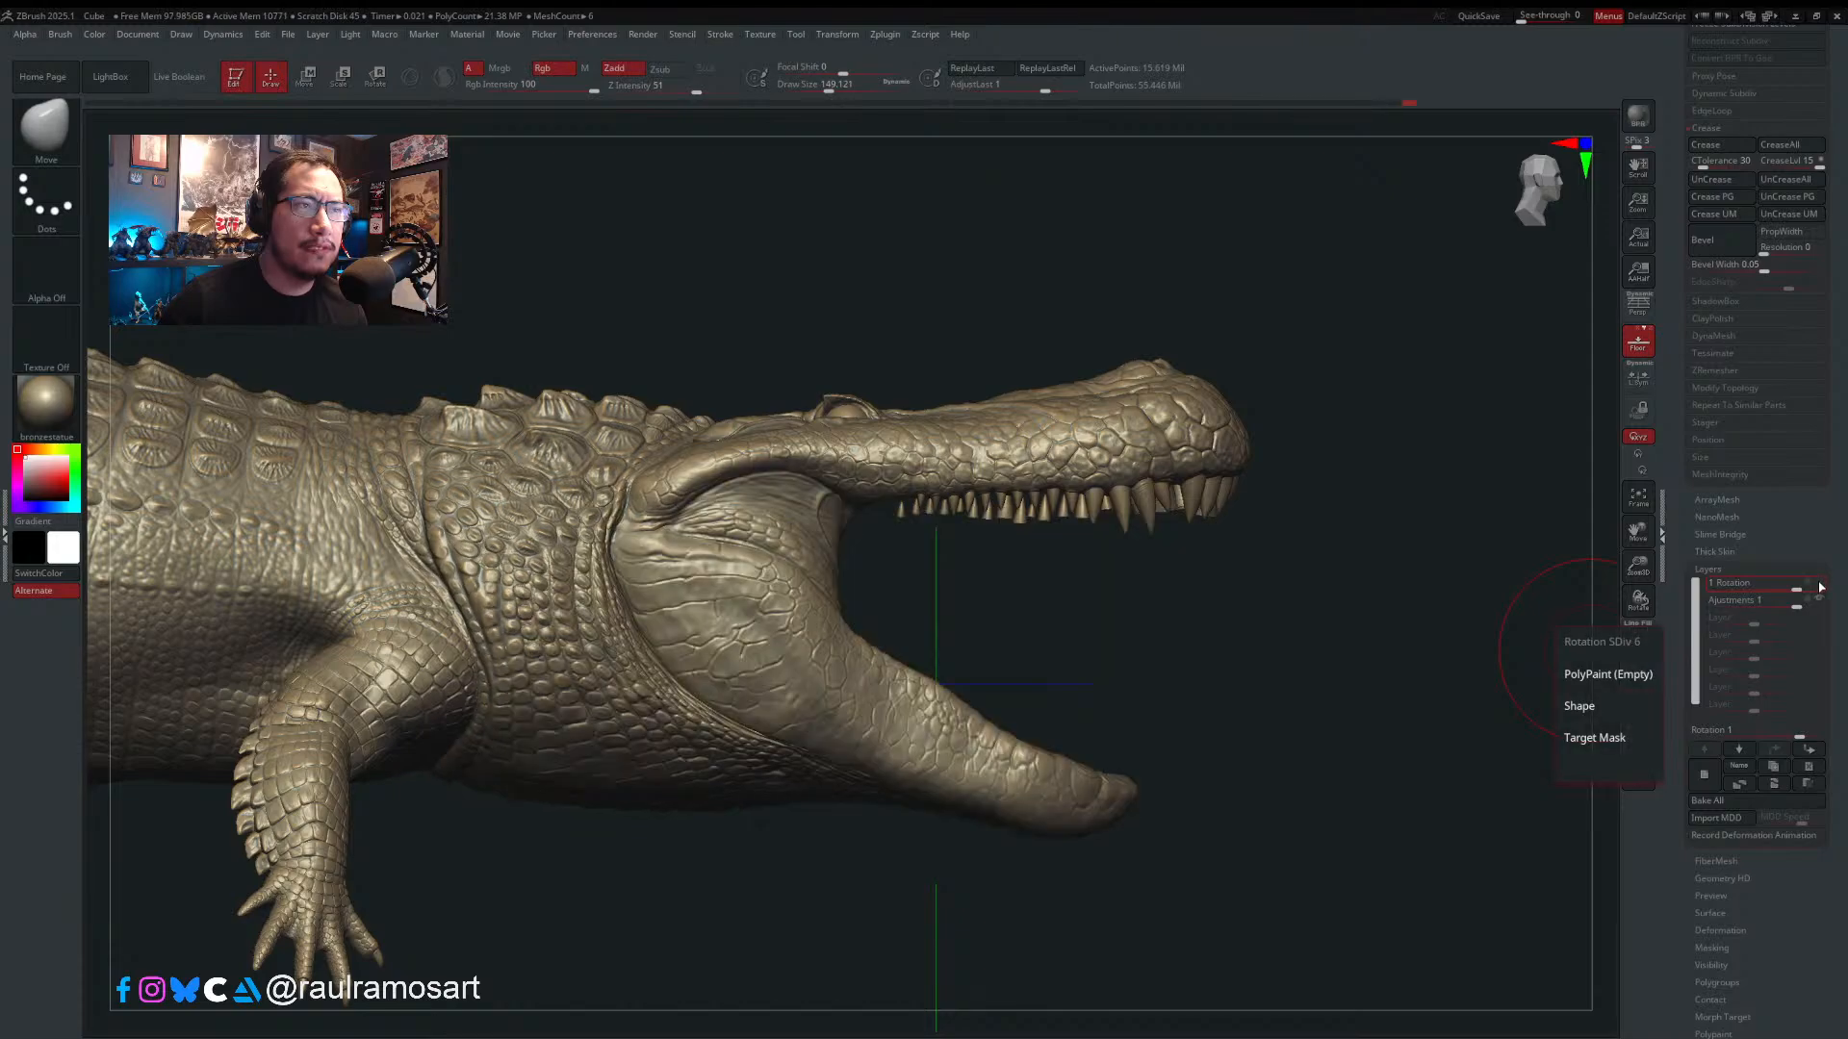
click(1819, 584)
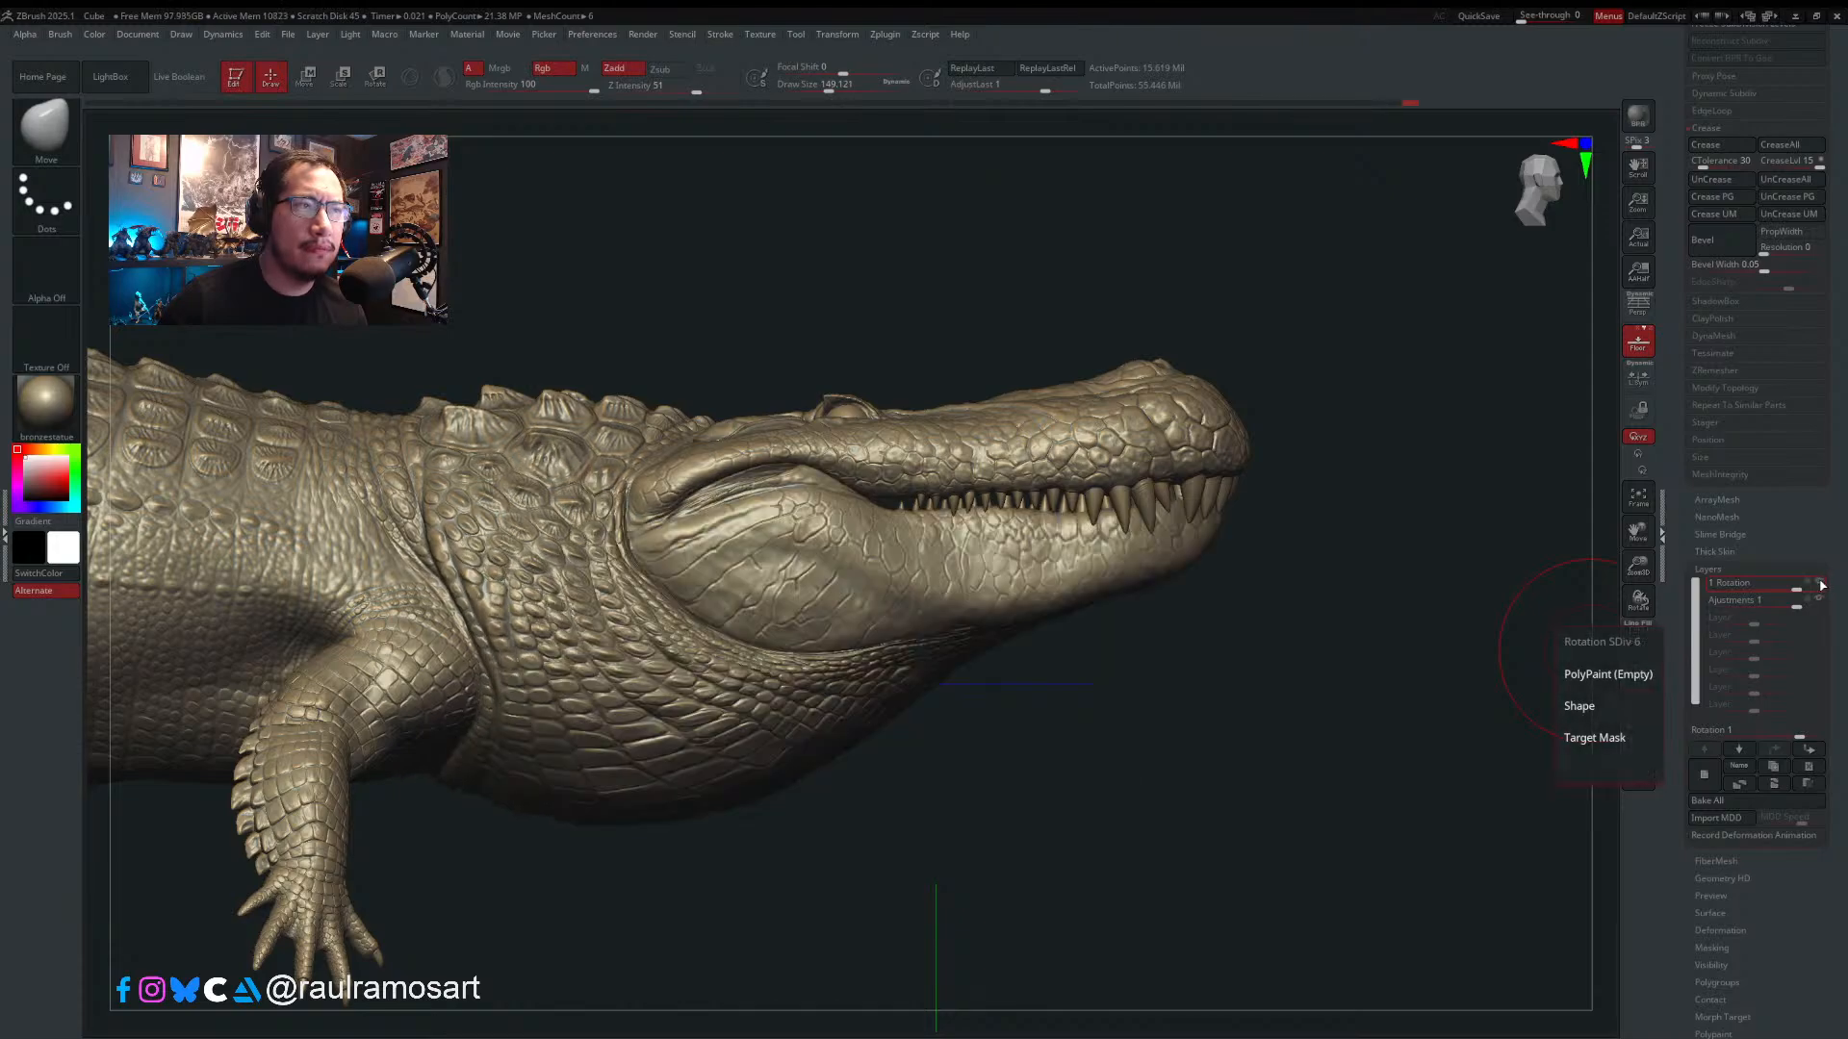
click(1819, 584)
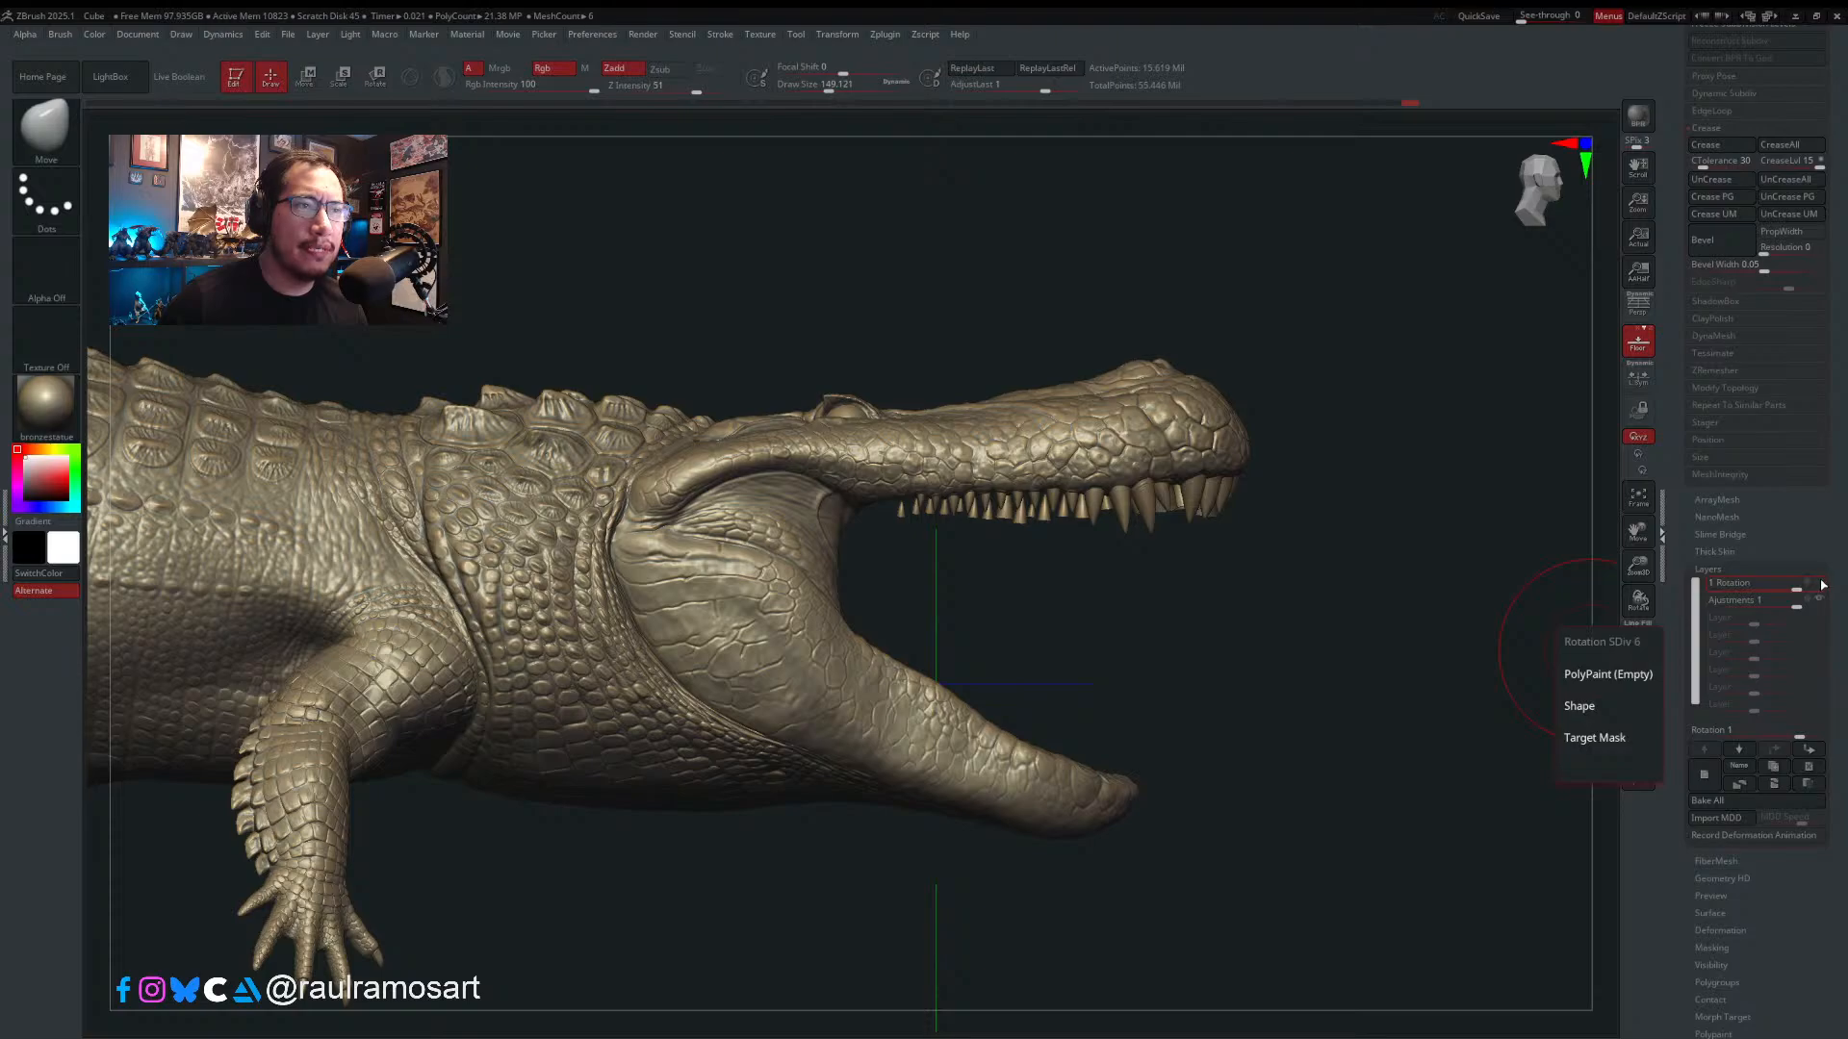
click(1819, 584)
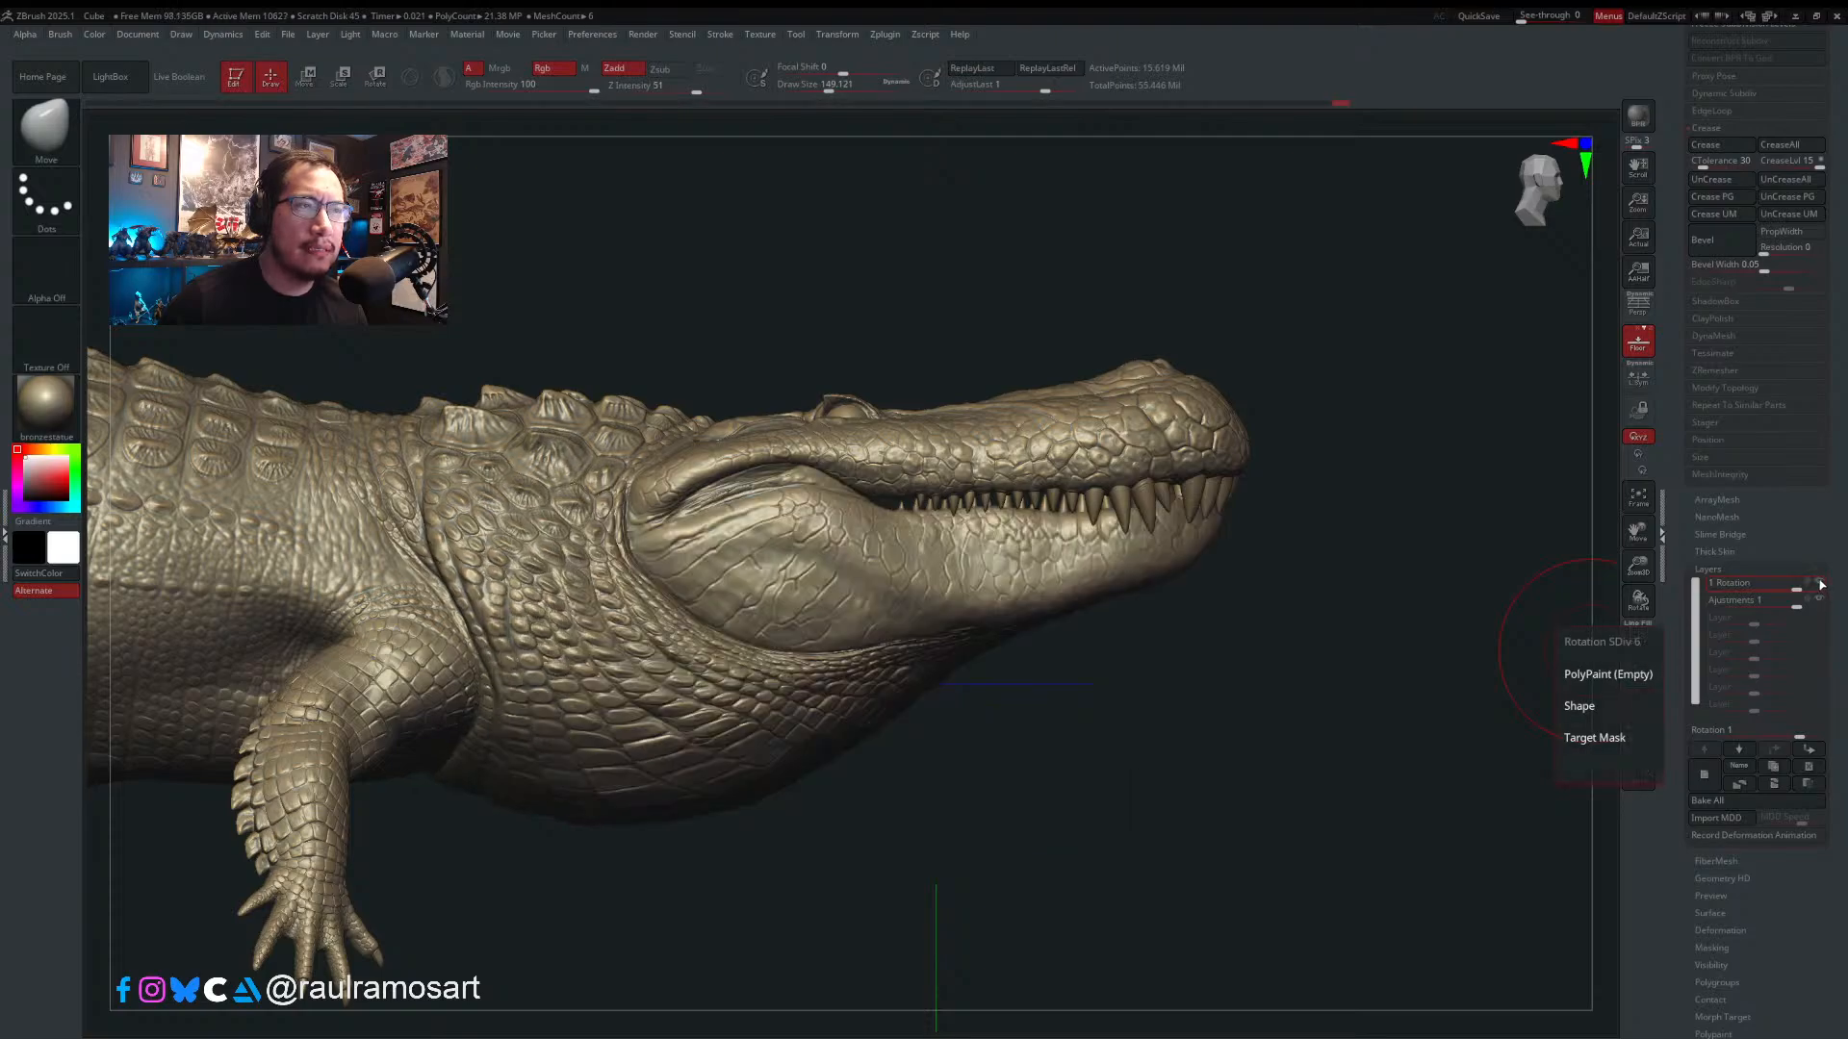
click(1819, 584)
click(1818, 584)
click(1819, 584)
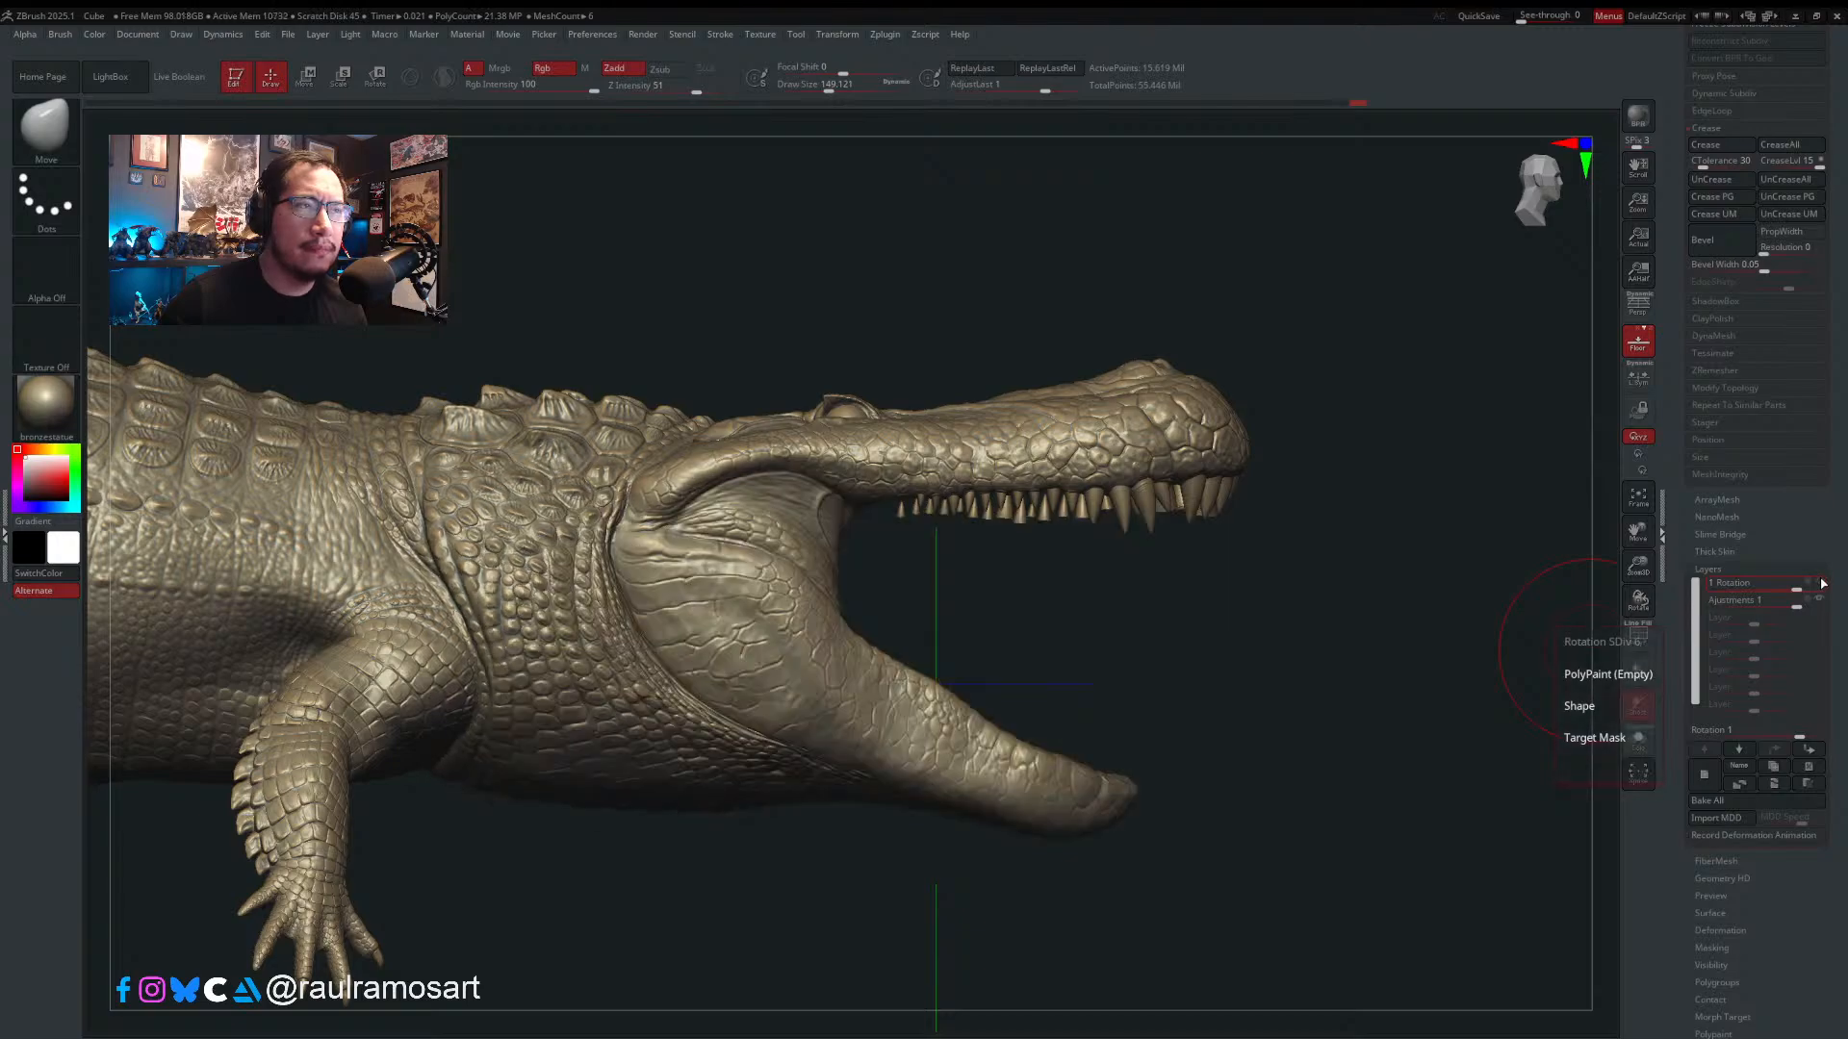
click(1819, 584)
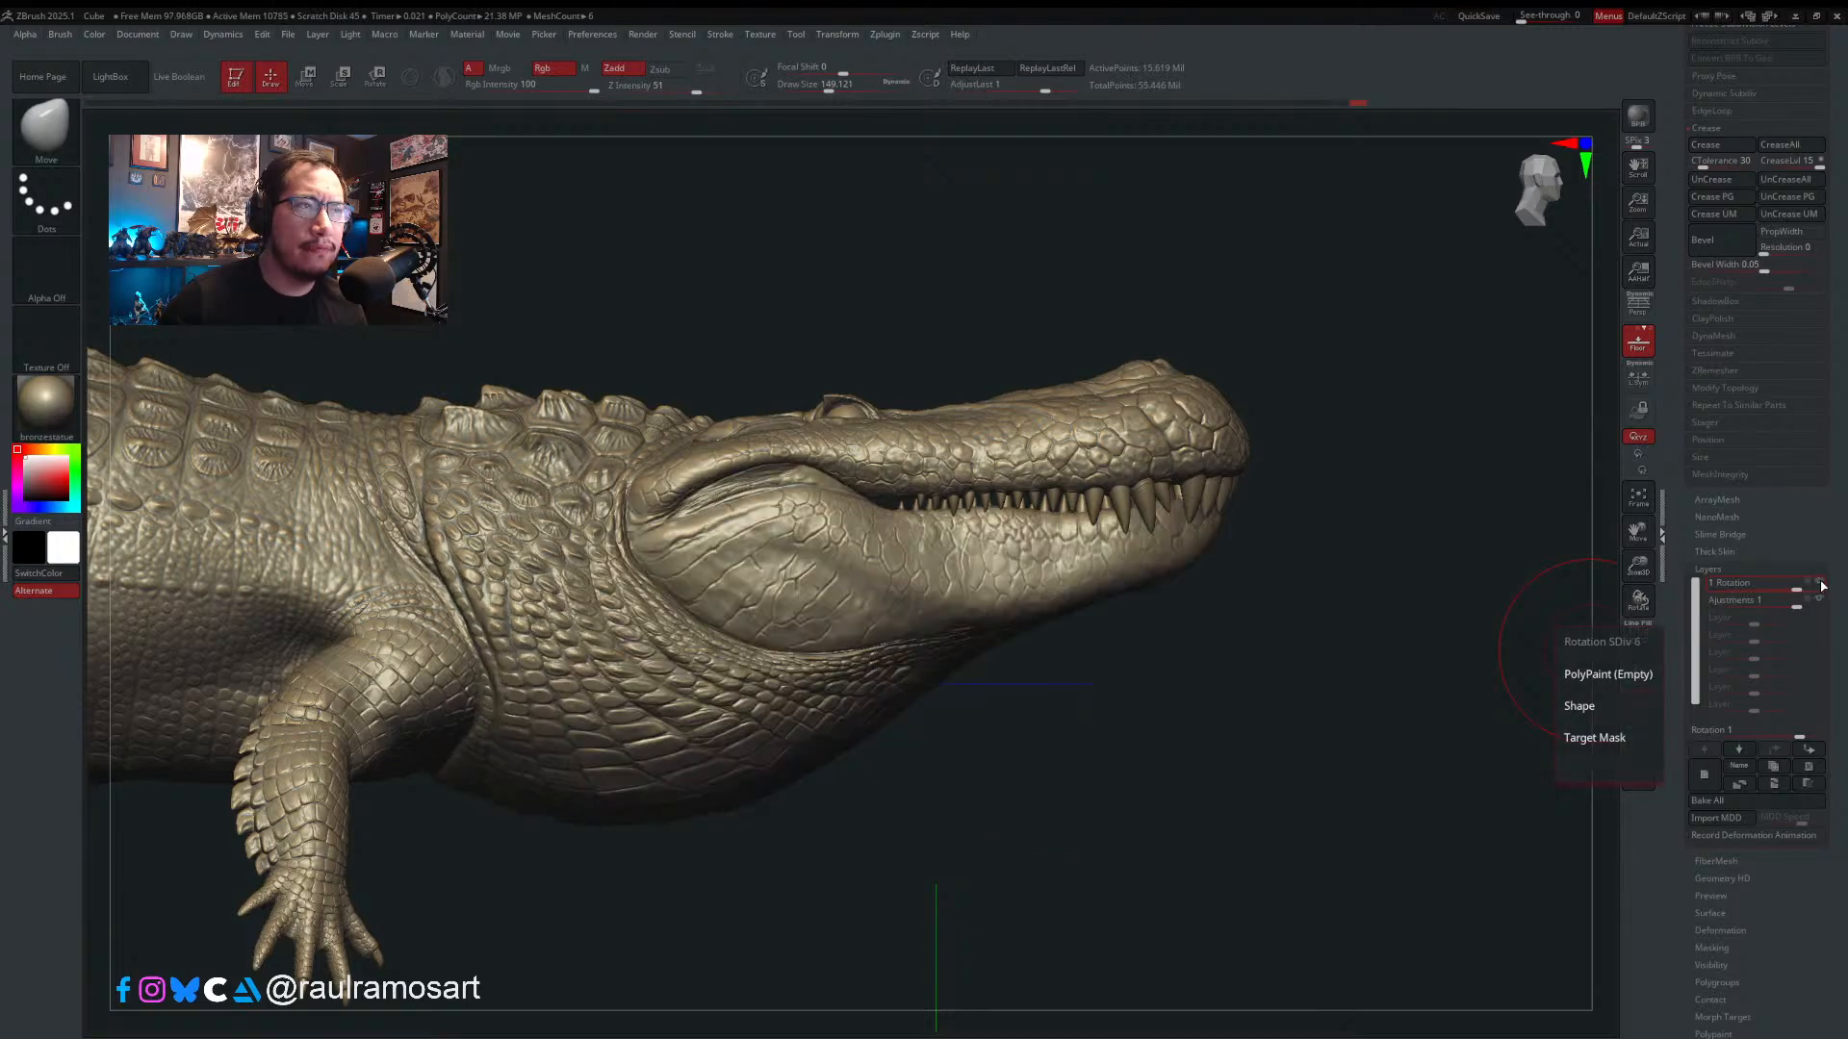
click(1819, 584)
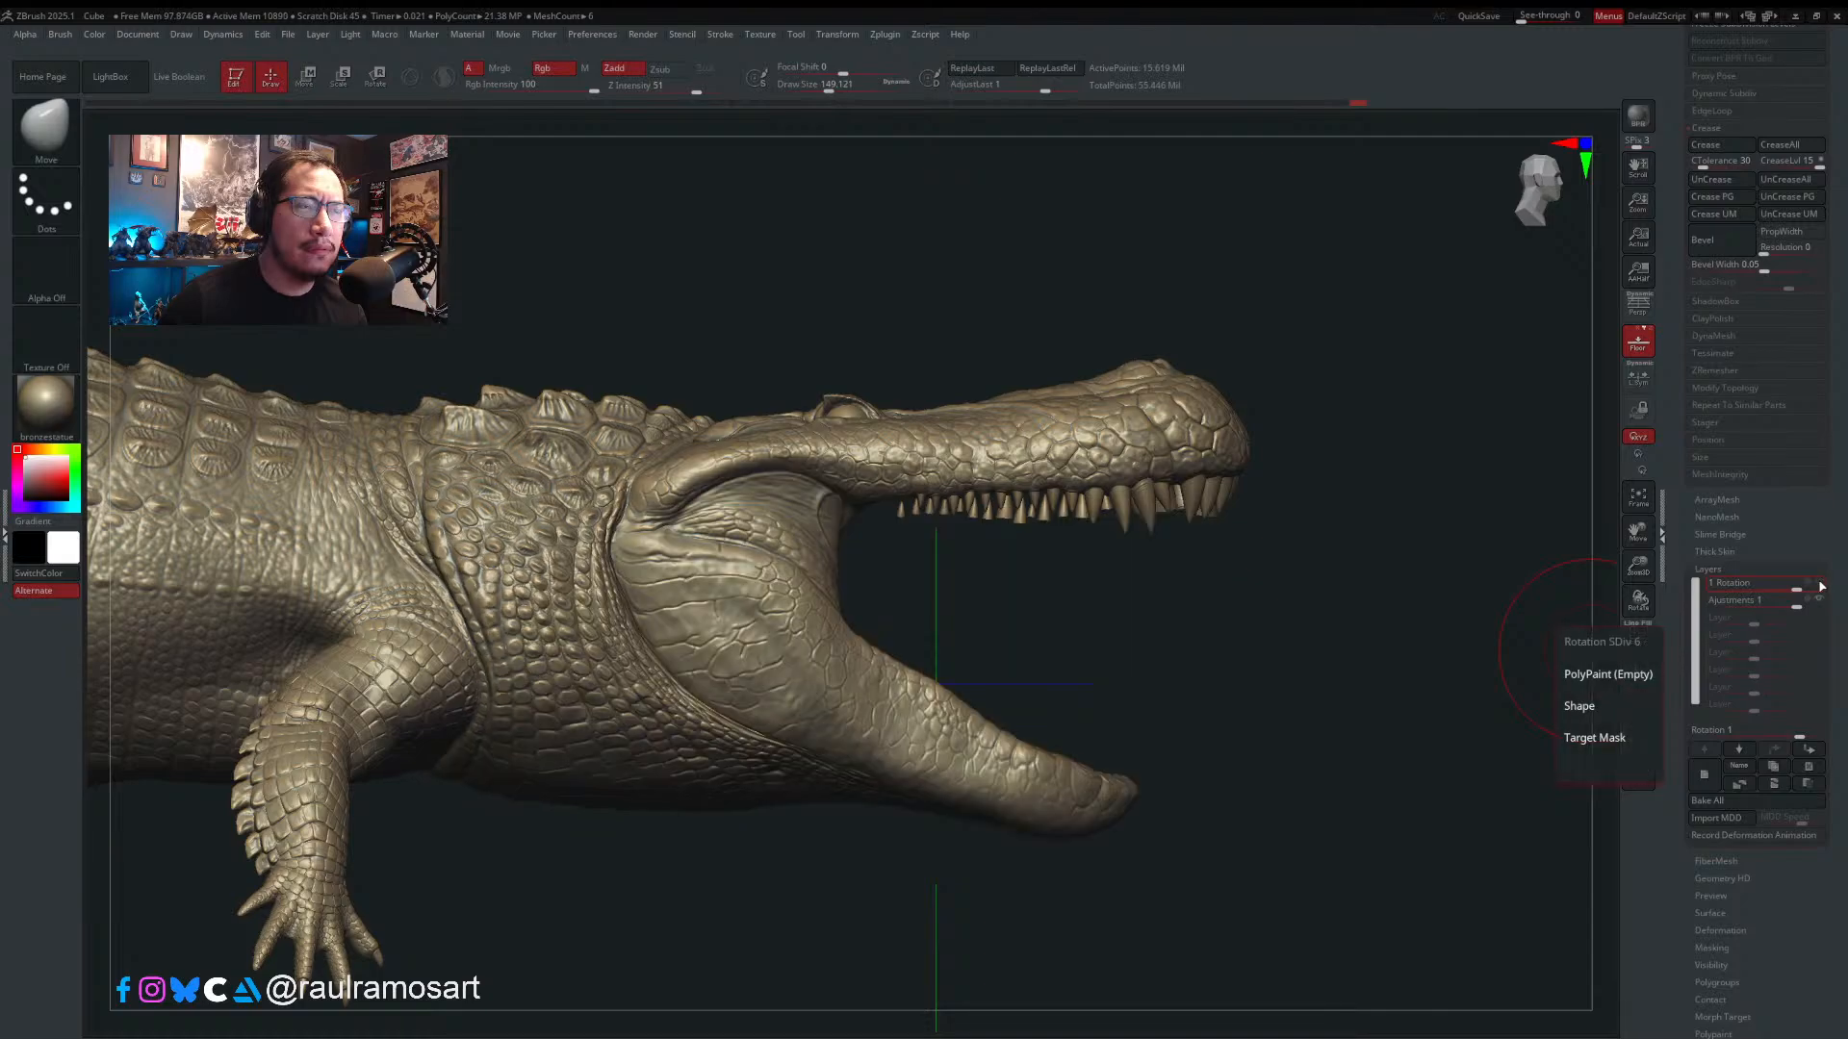
click(1819, 584)
click(1820, 584)
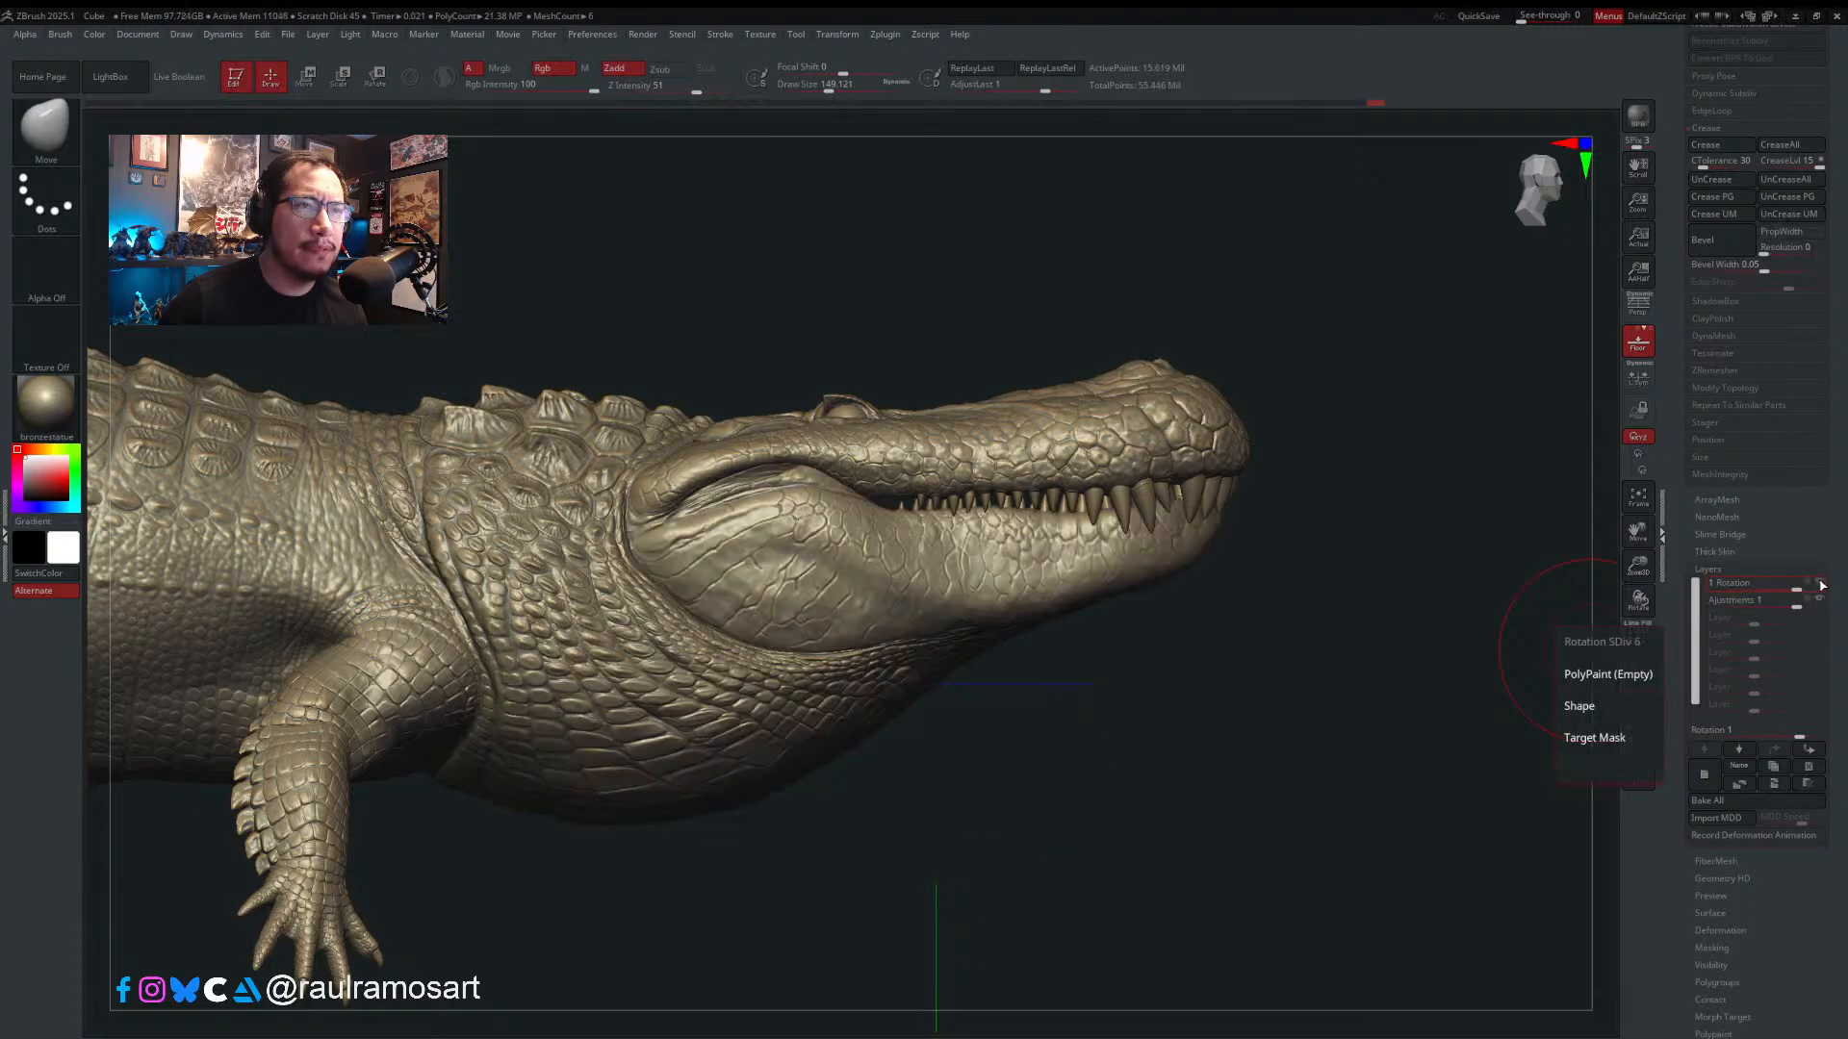
- Examine how the cheek and throat deform between jaw positions by switching the Rotation layer off and on several times
click(1820, 584)
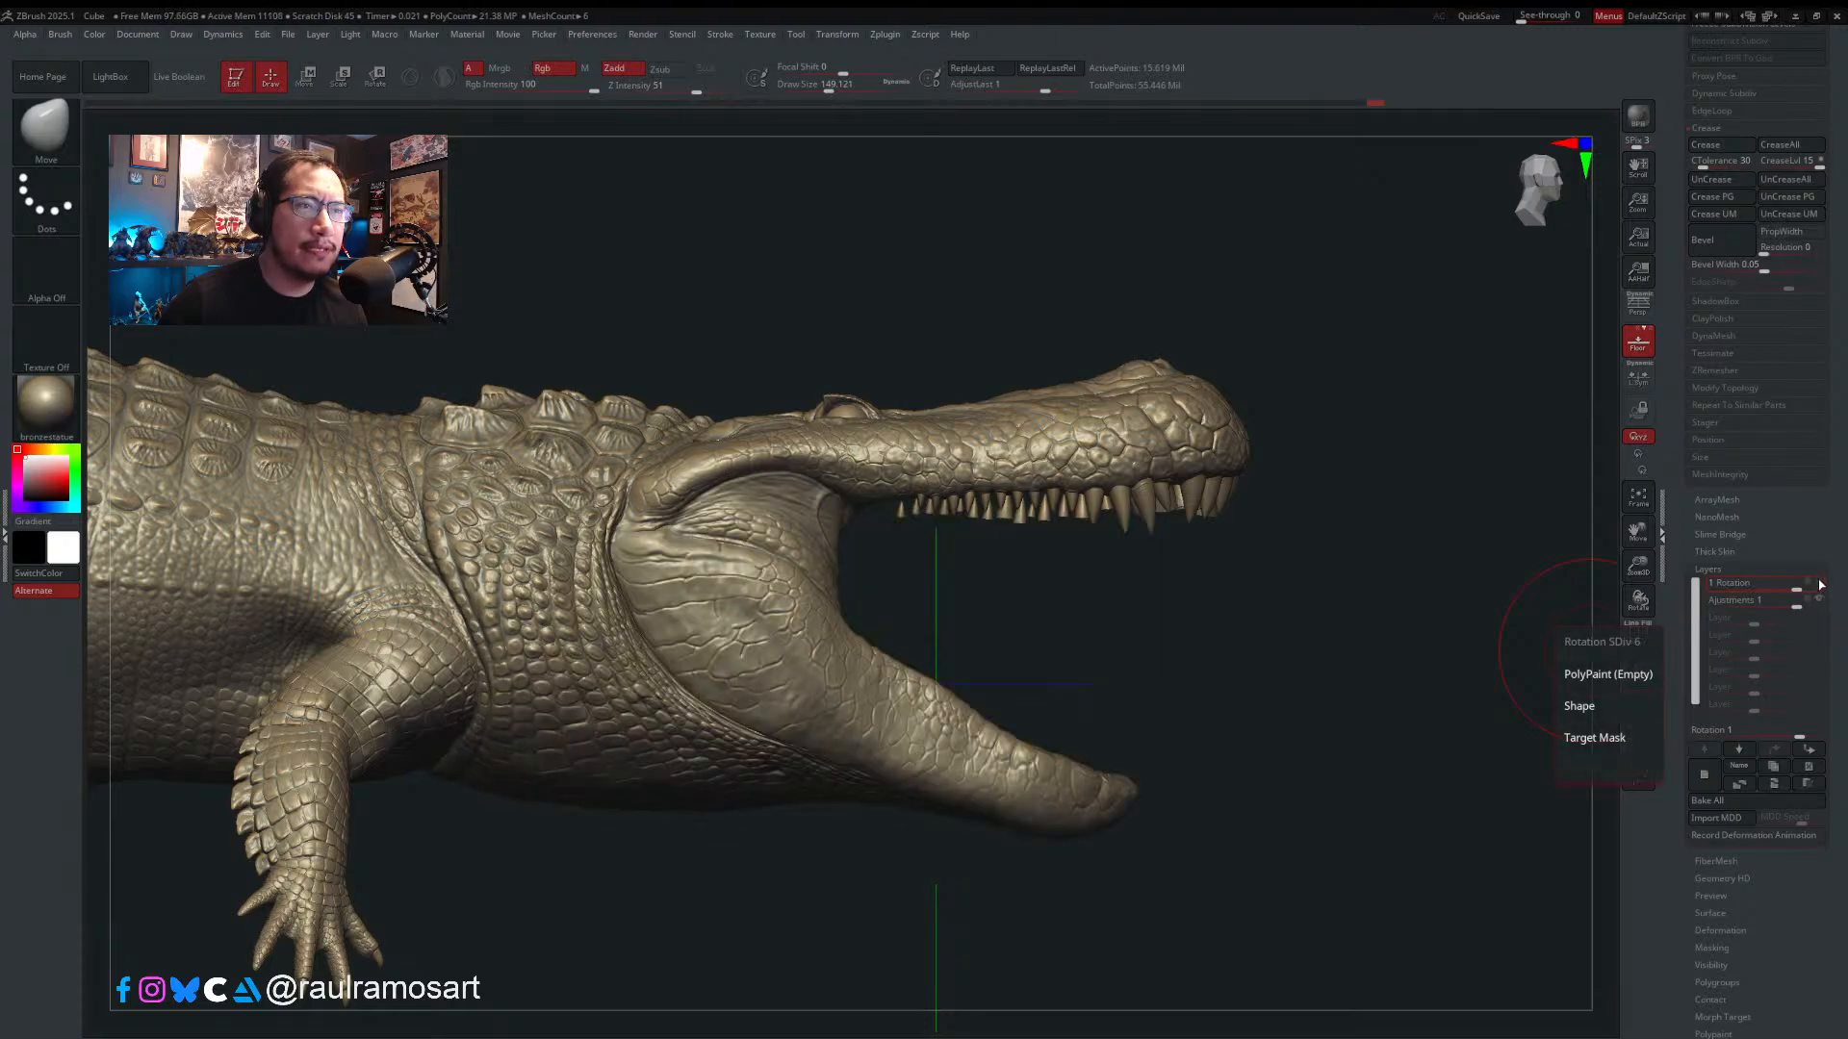
click(1820, 584)
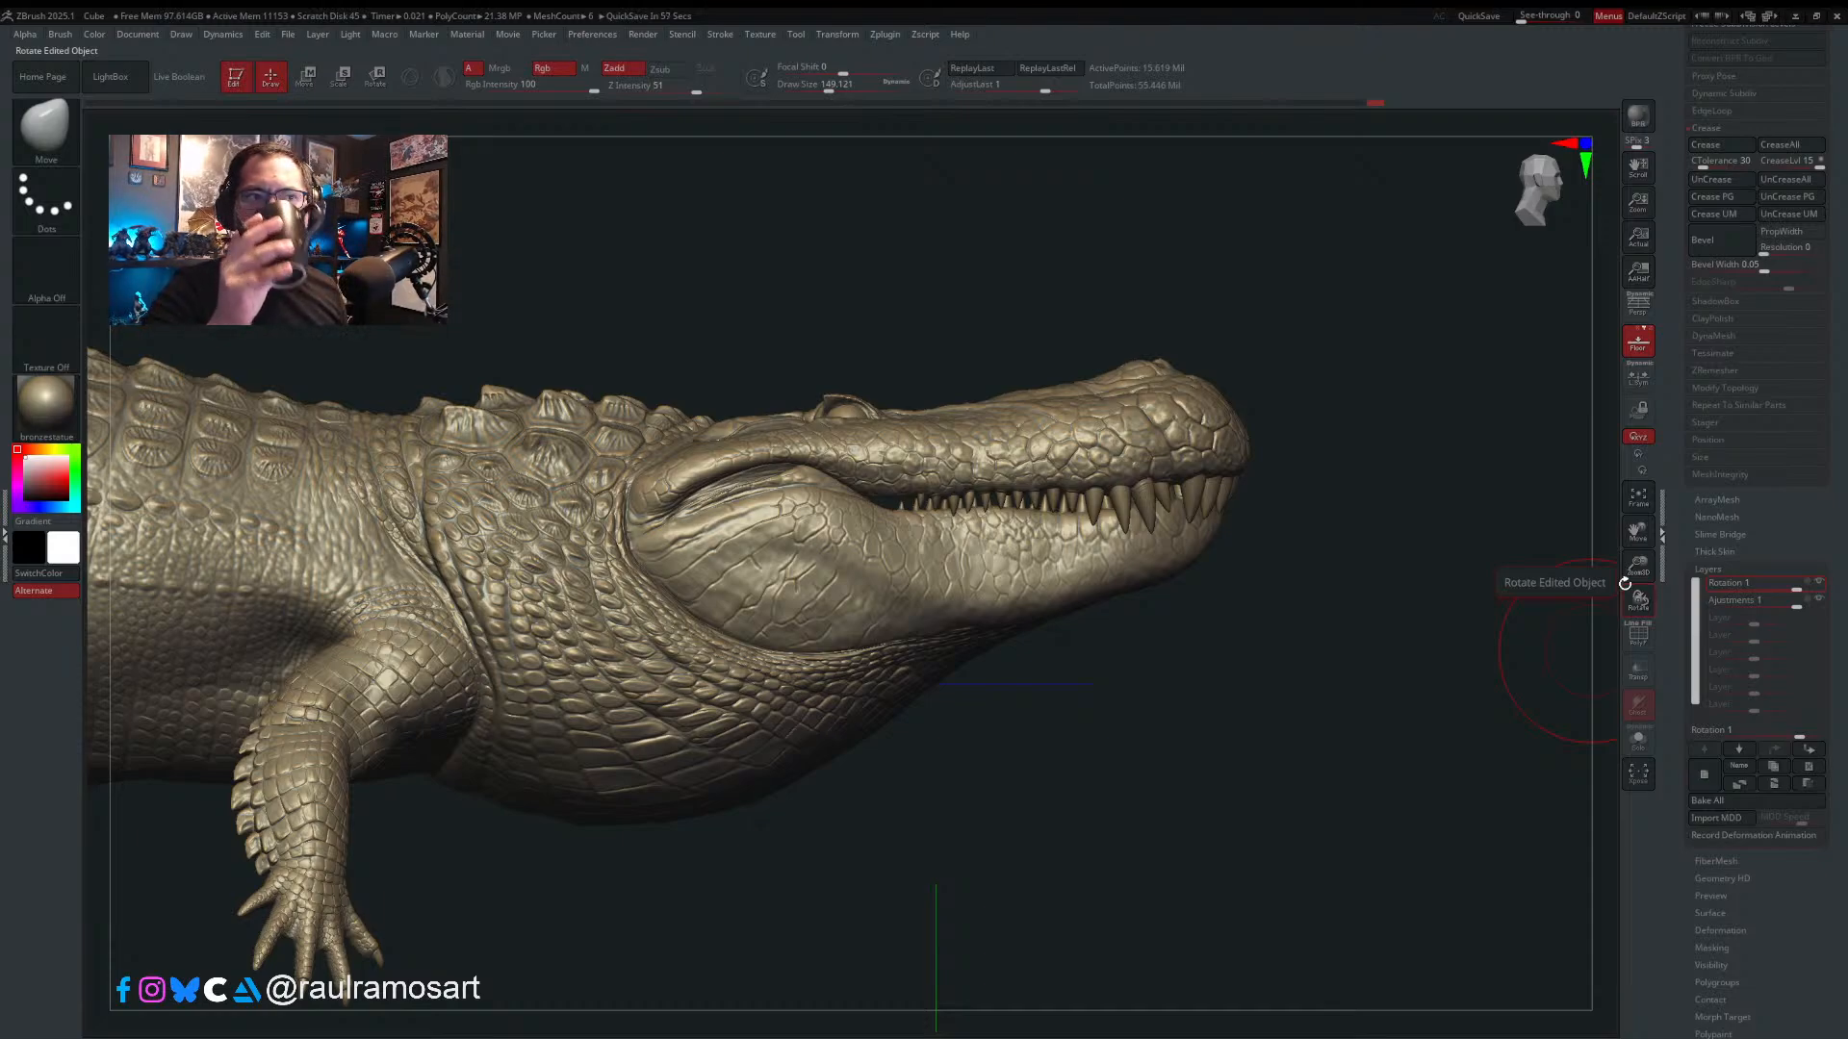
click(1818, 591)
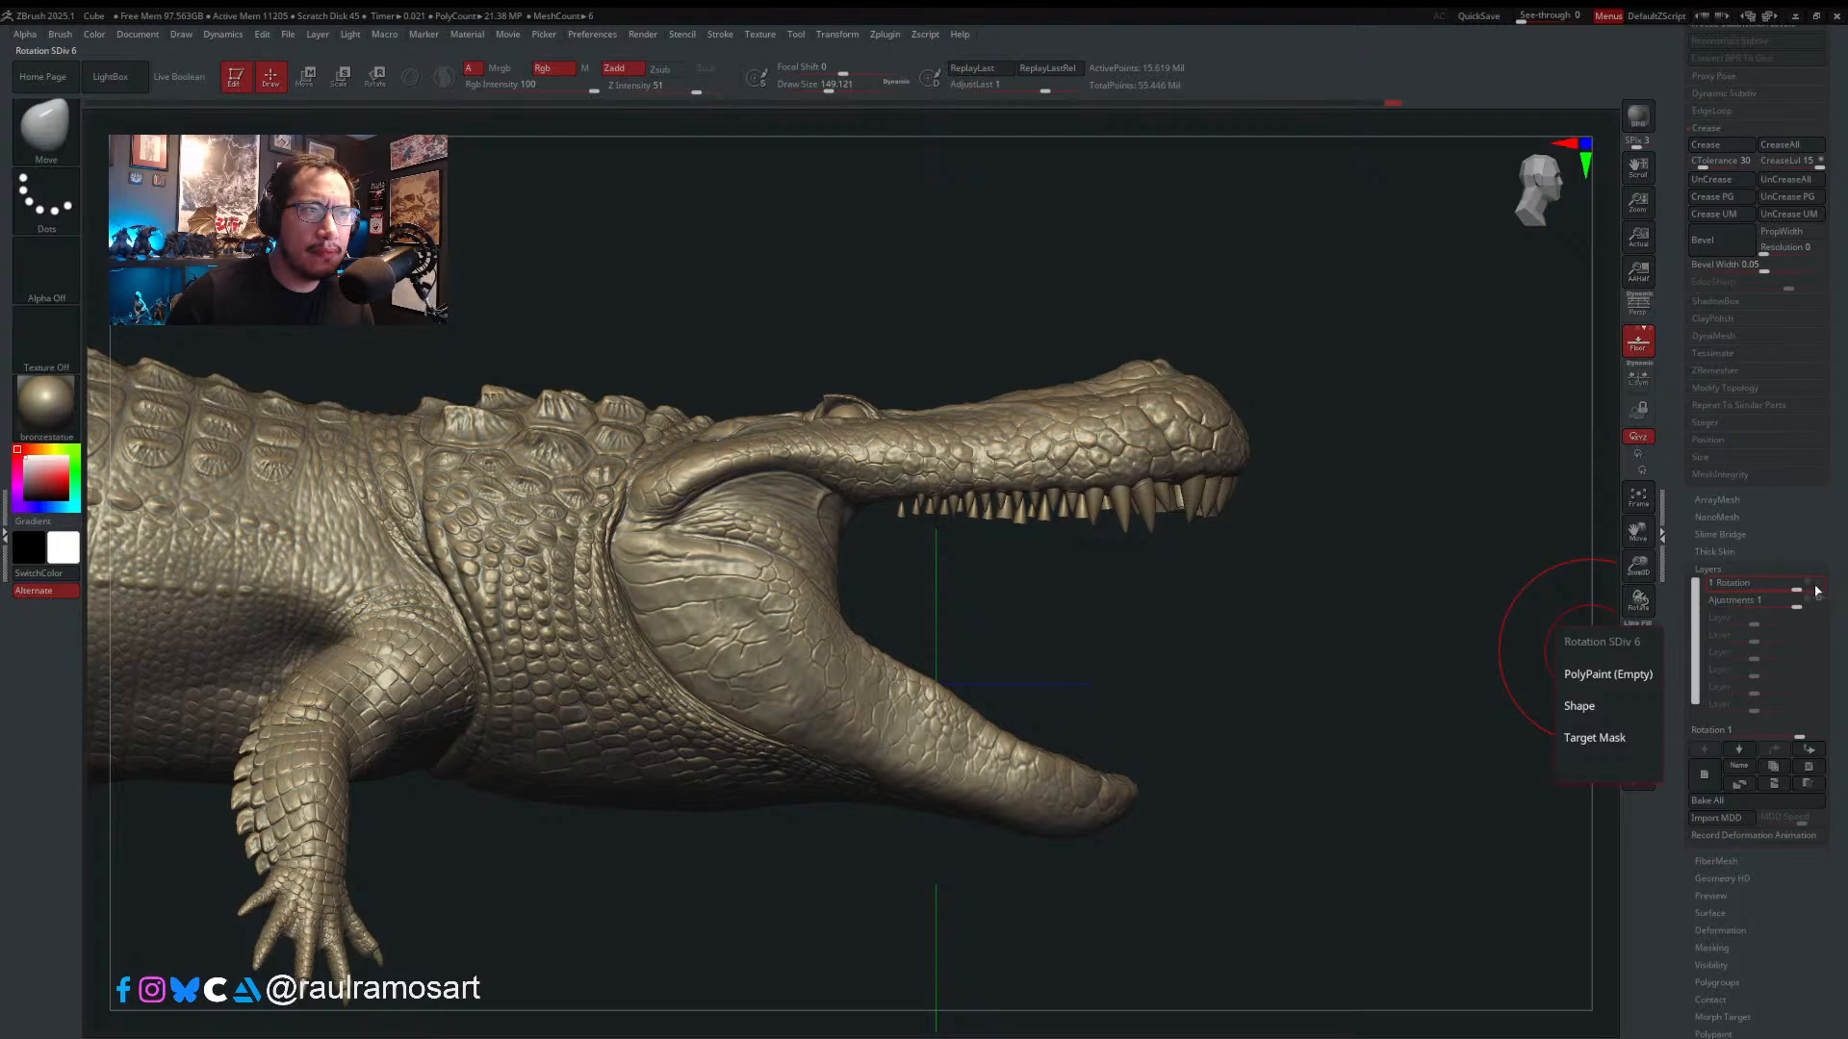
click(1815, 591)
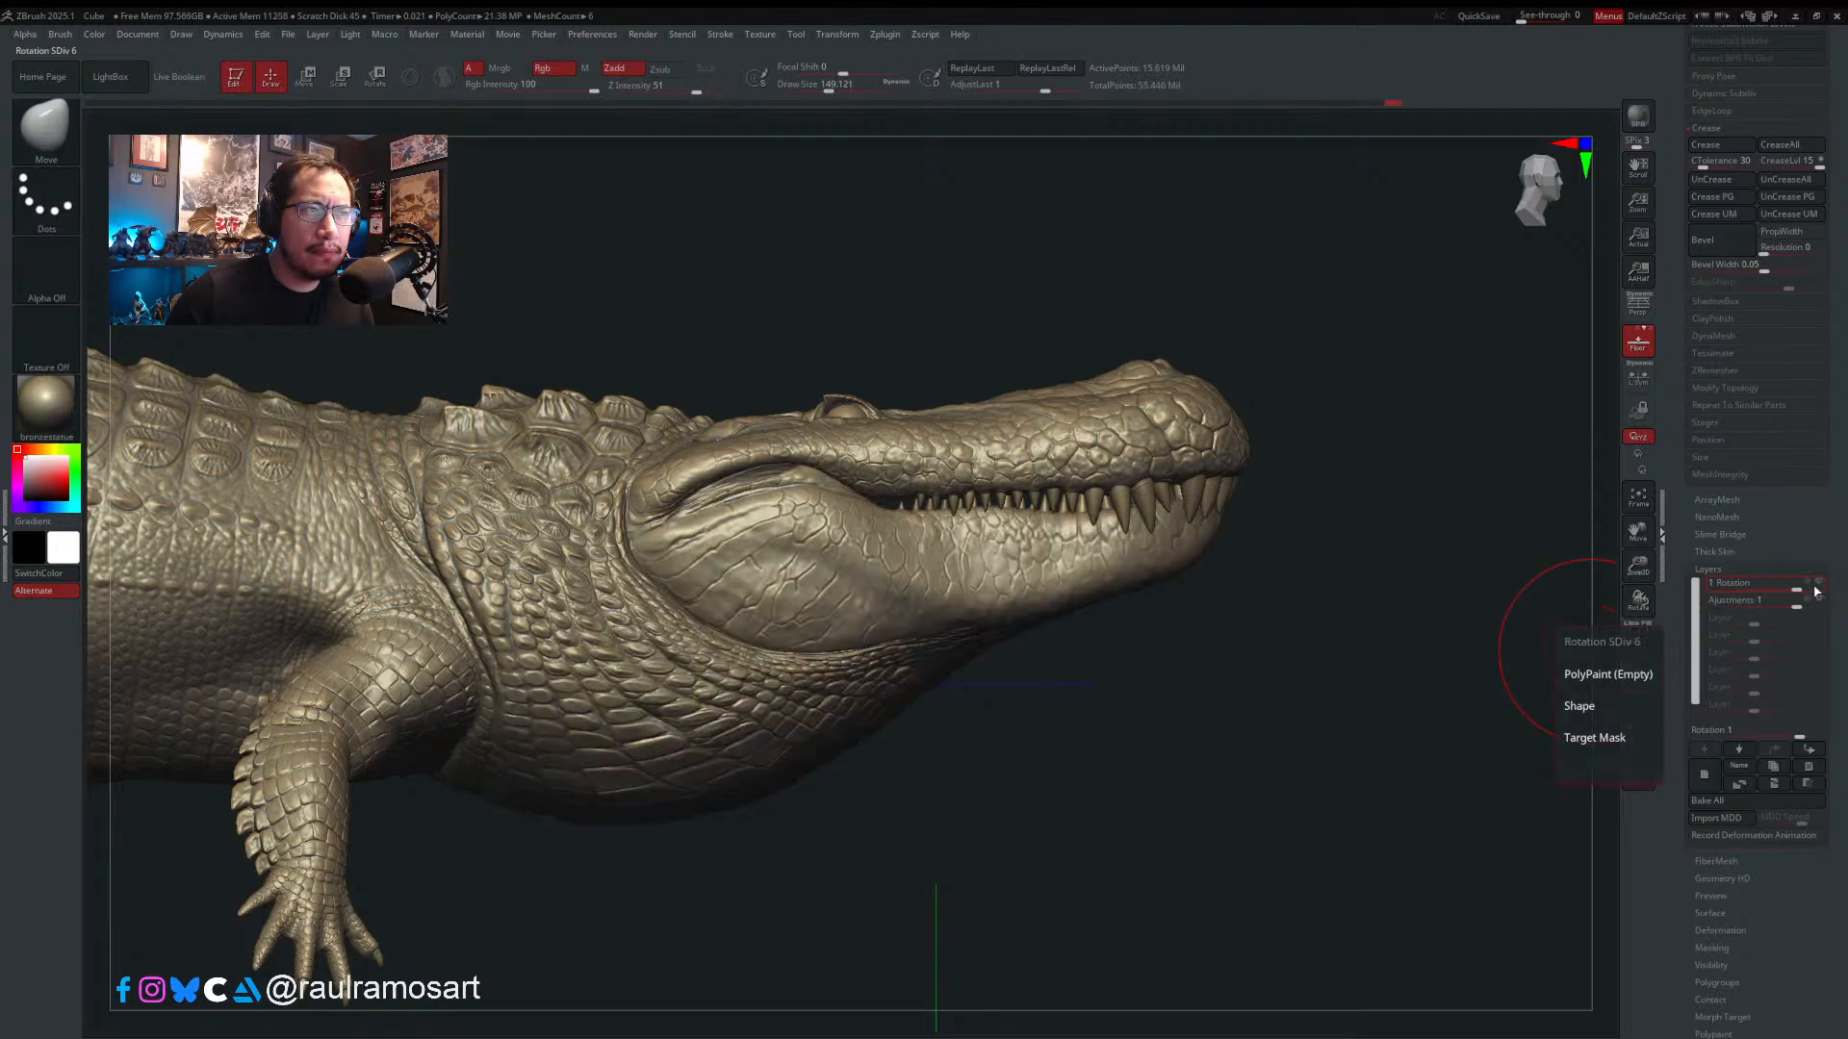
click(1818, 589)
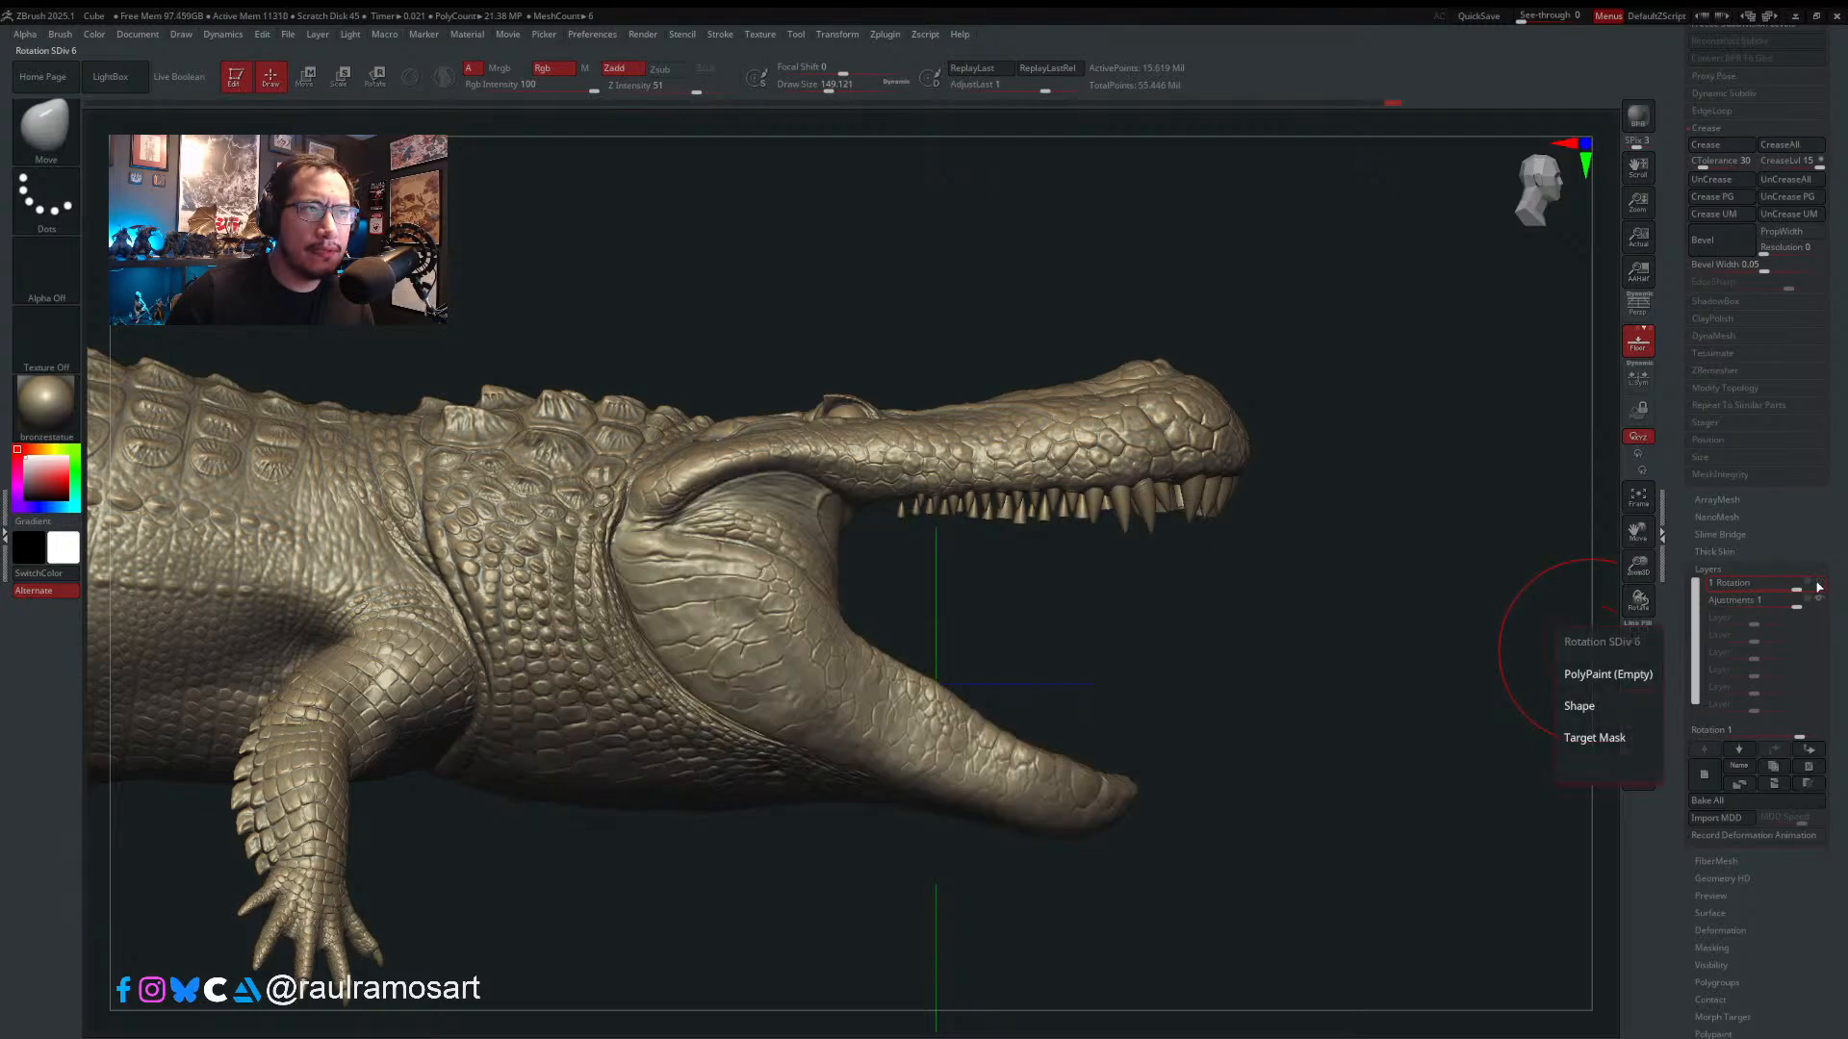
click(1818, 590)
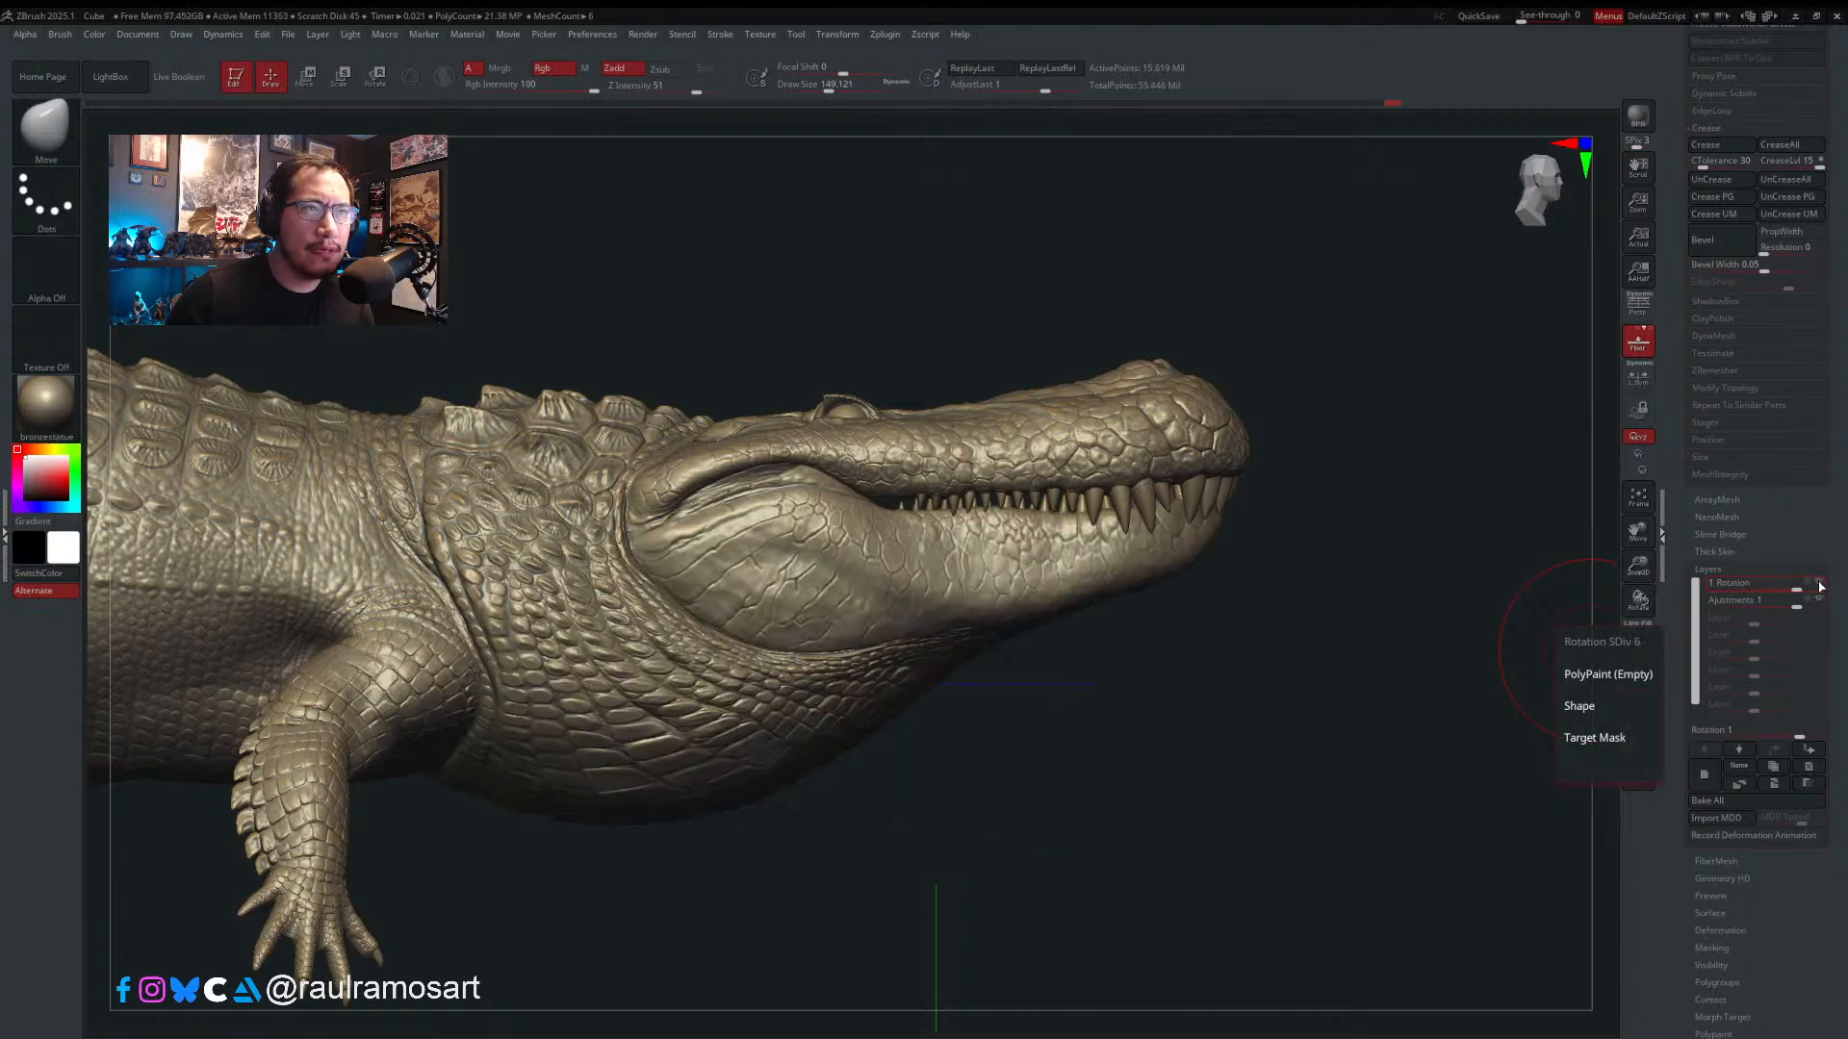
click(1818, 590)
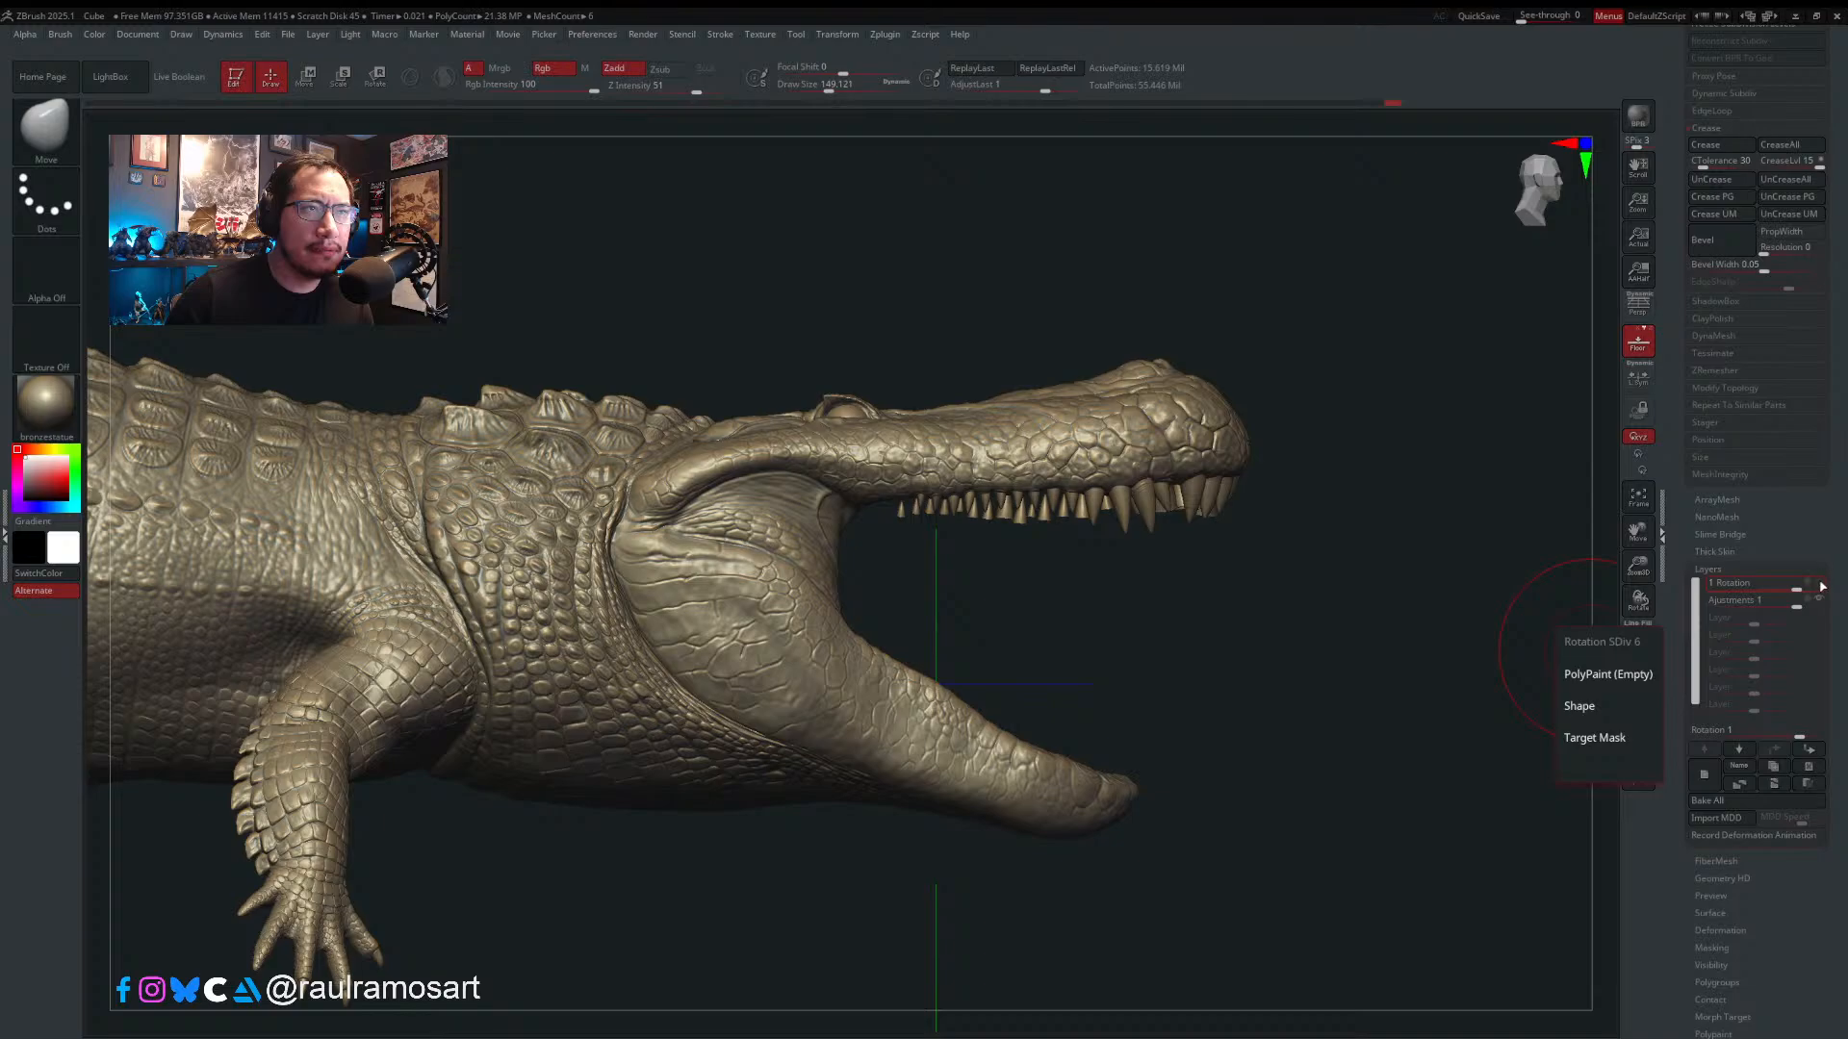
click(1817, 589)
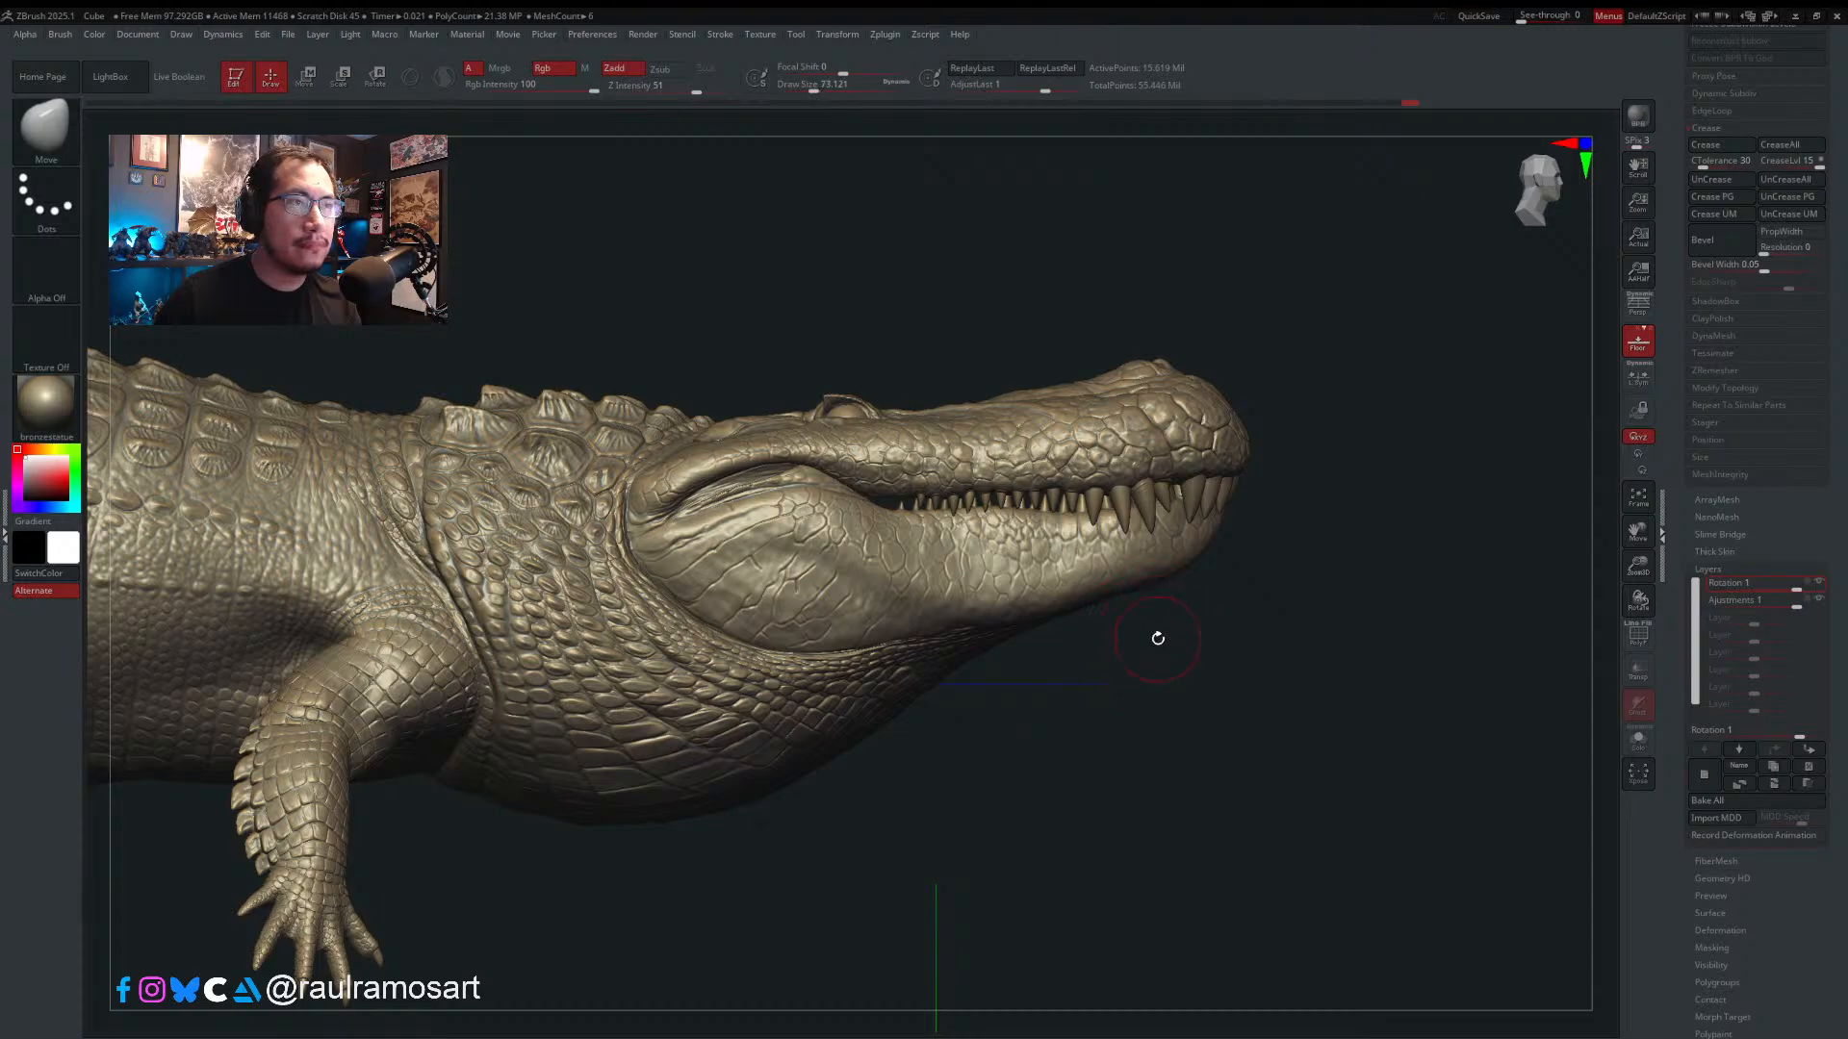
- Reduce the brush size to 9 and recheck the jaw with the Rotation layer hidden and shown, leaving it on
key(bracketleft)
key(bracketleft)
key(bracketleft)
key(bracketleft)
key(bracketleft)
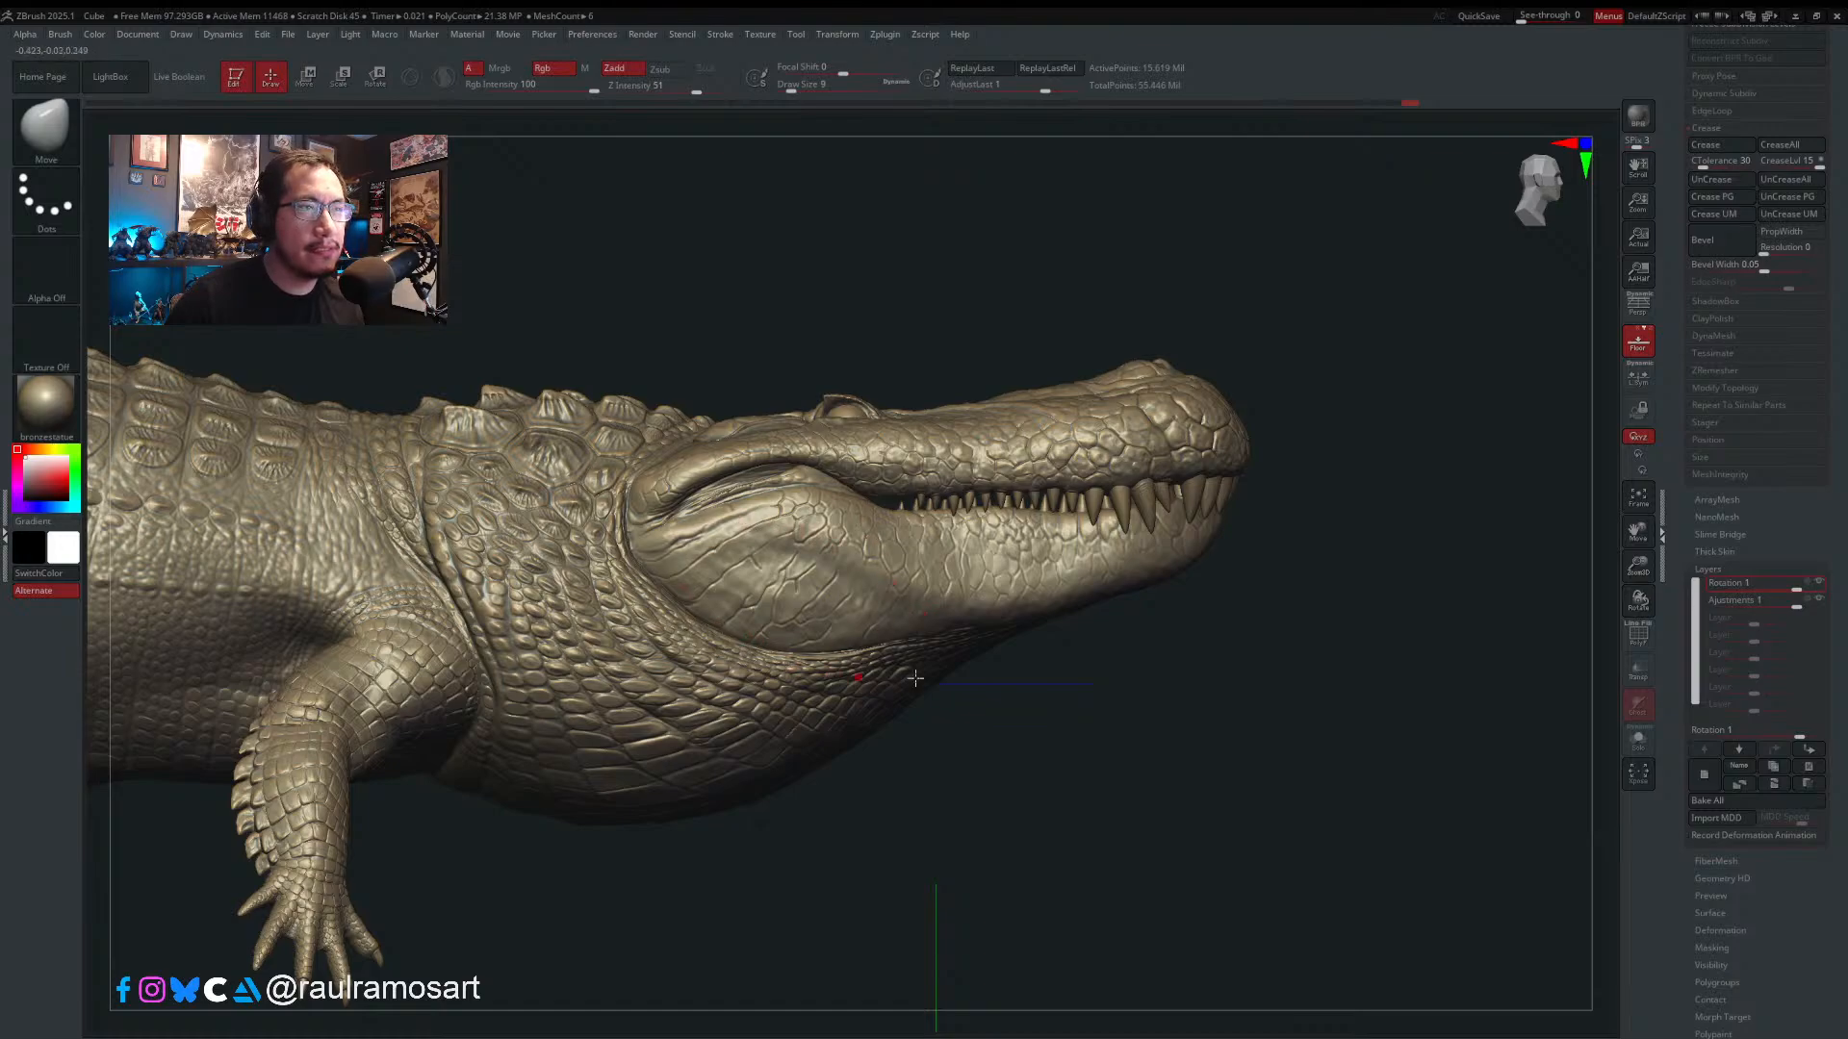
click(1820, 583)
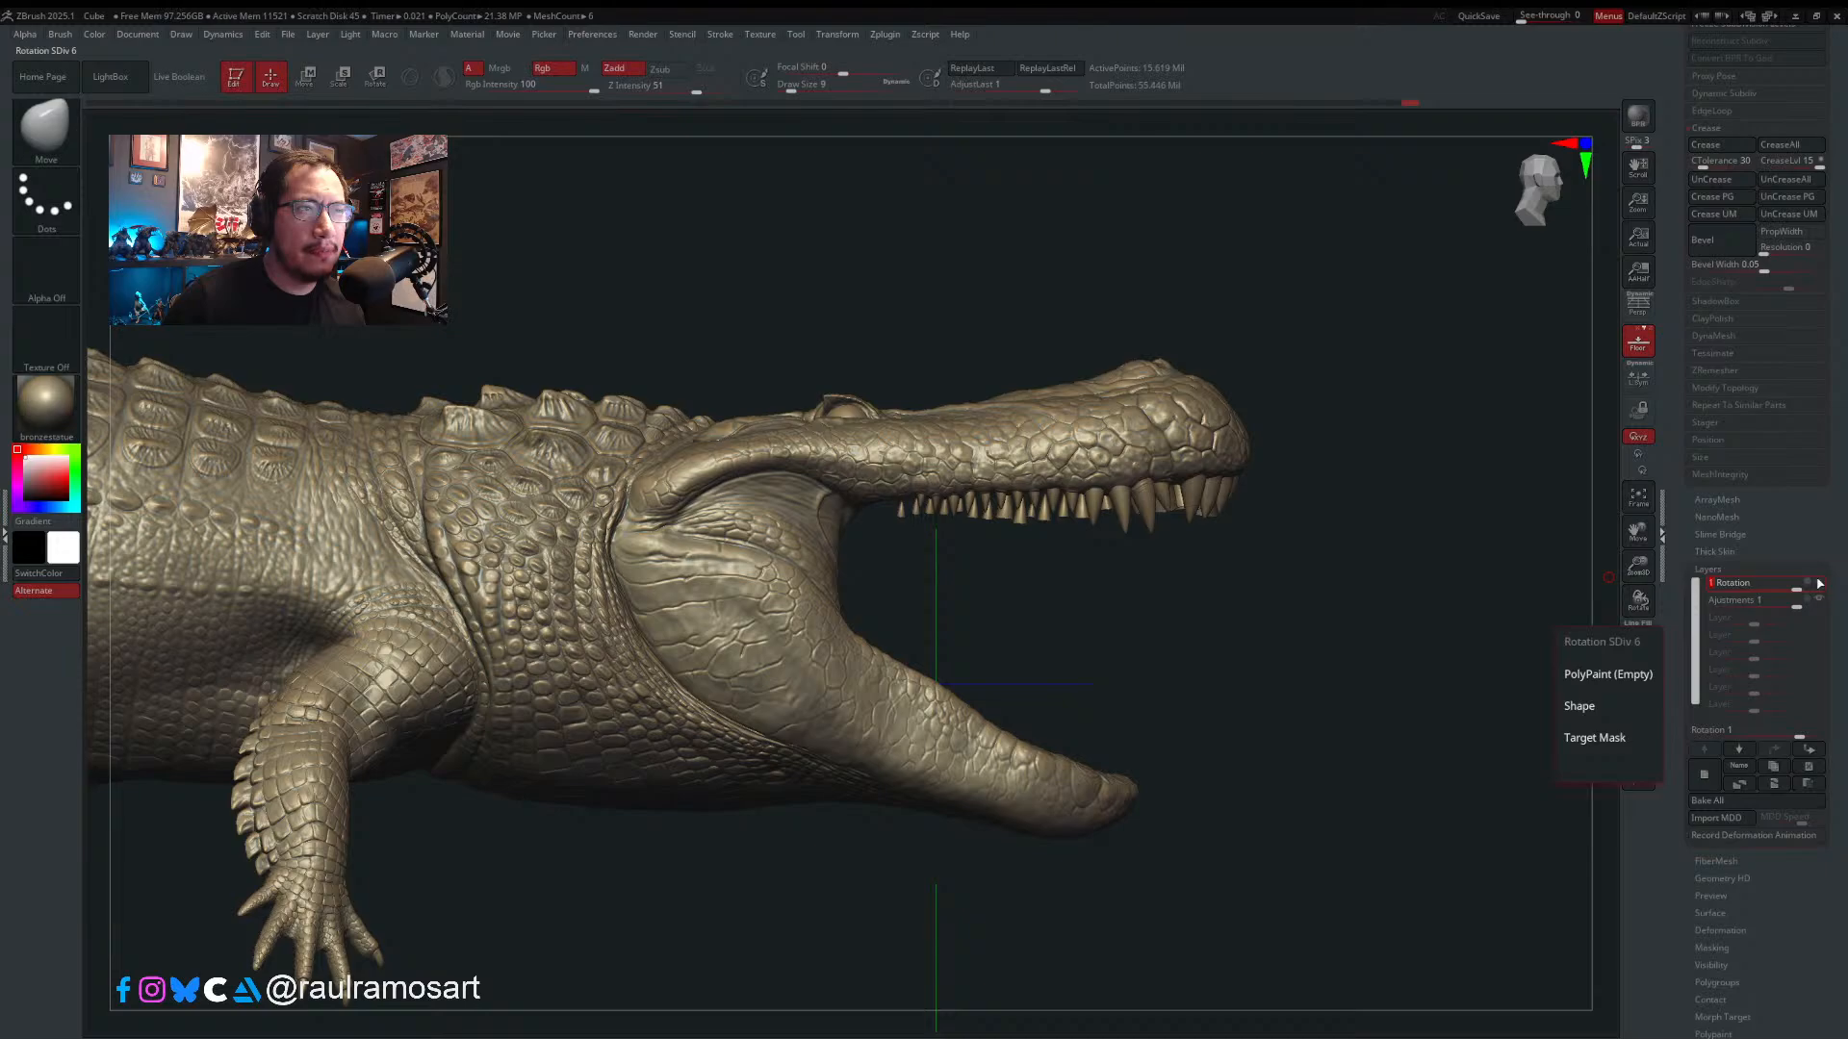
click(1819, 584)
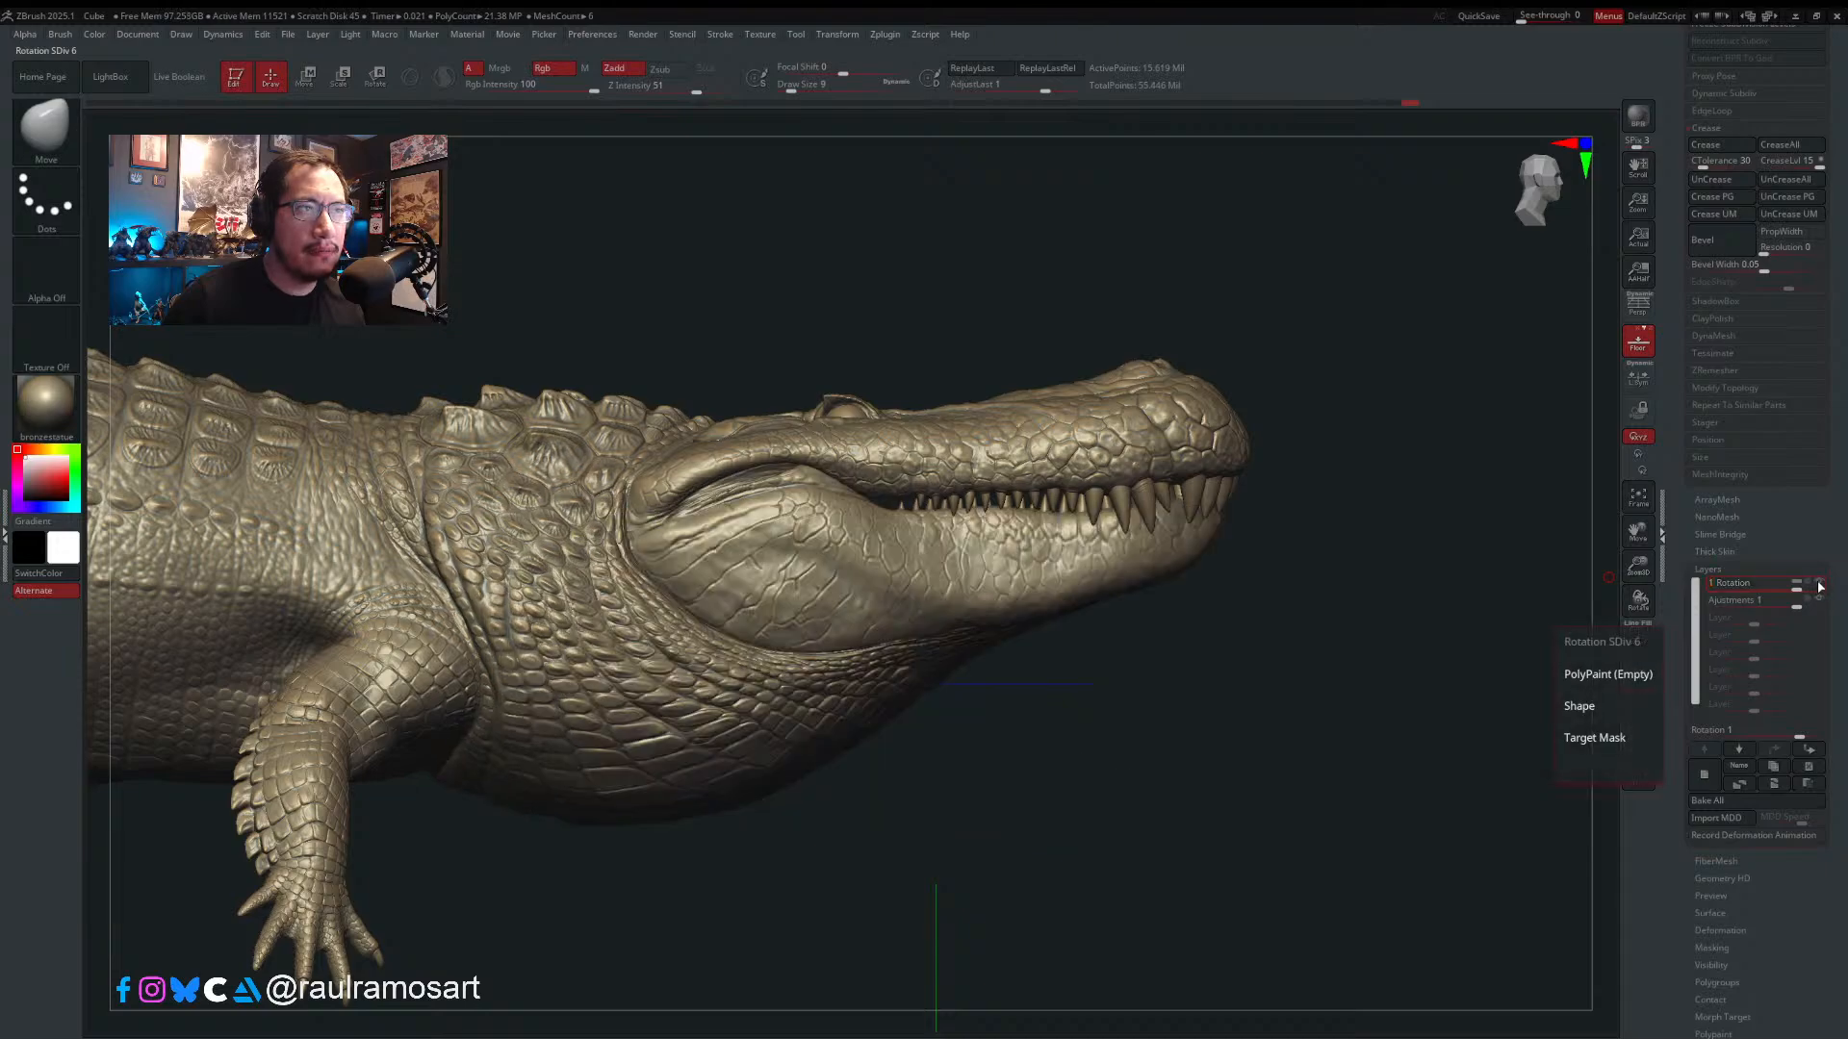
click(1820, 584)
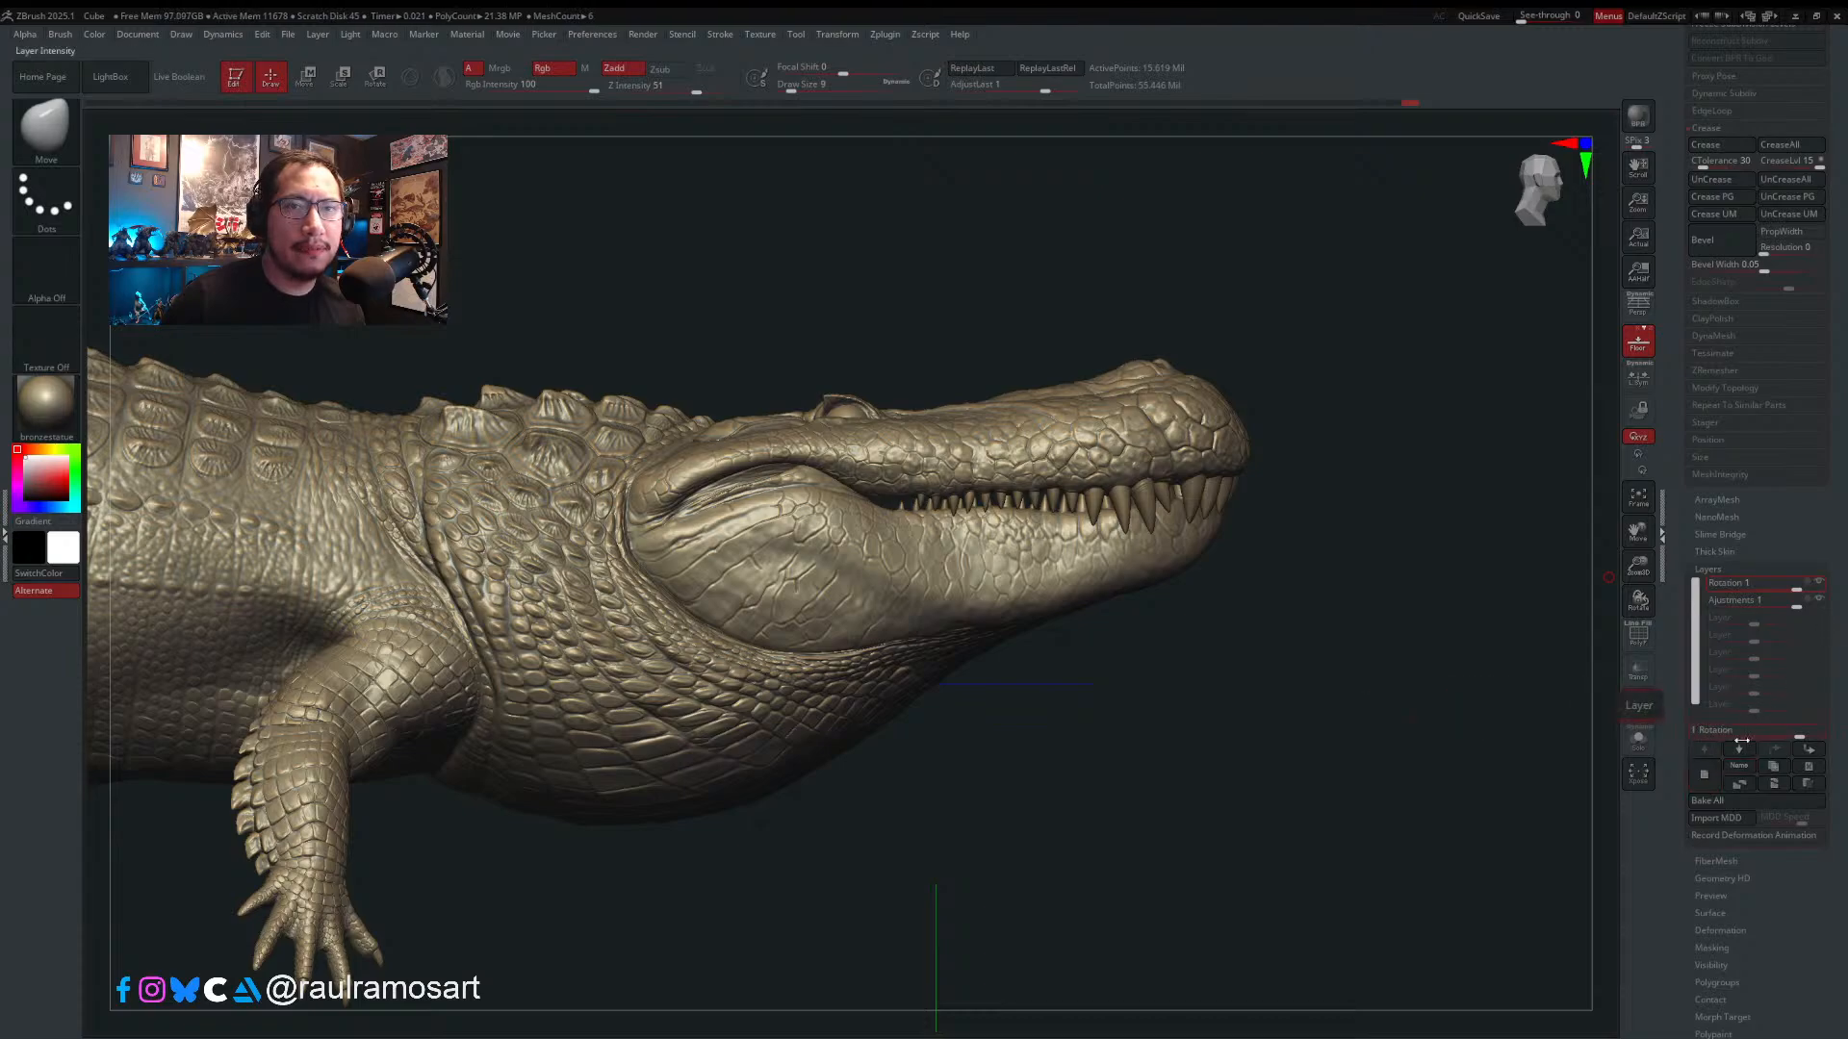
- Add a new recording layer to the body below the Ajustments layer, keeping the Move brush in Draw mode
click(1704, 774)
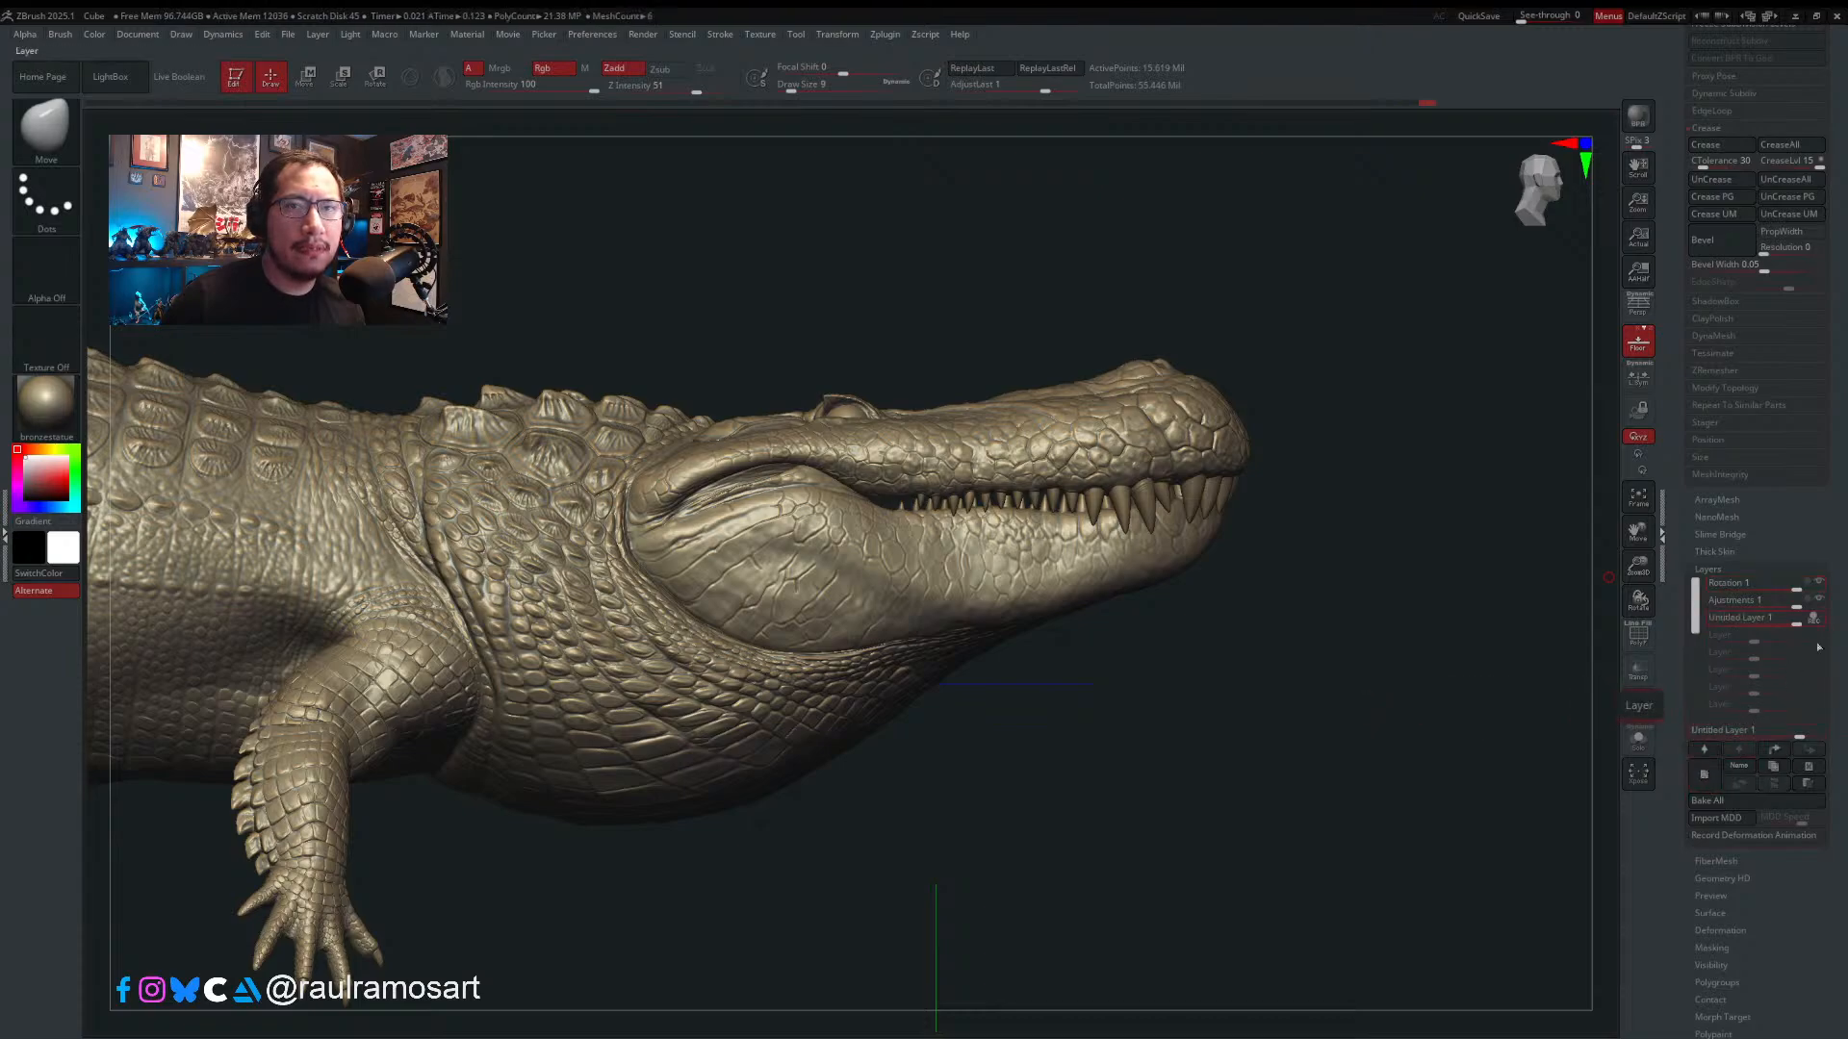
scroll(1828, 479, up, 10)
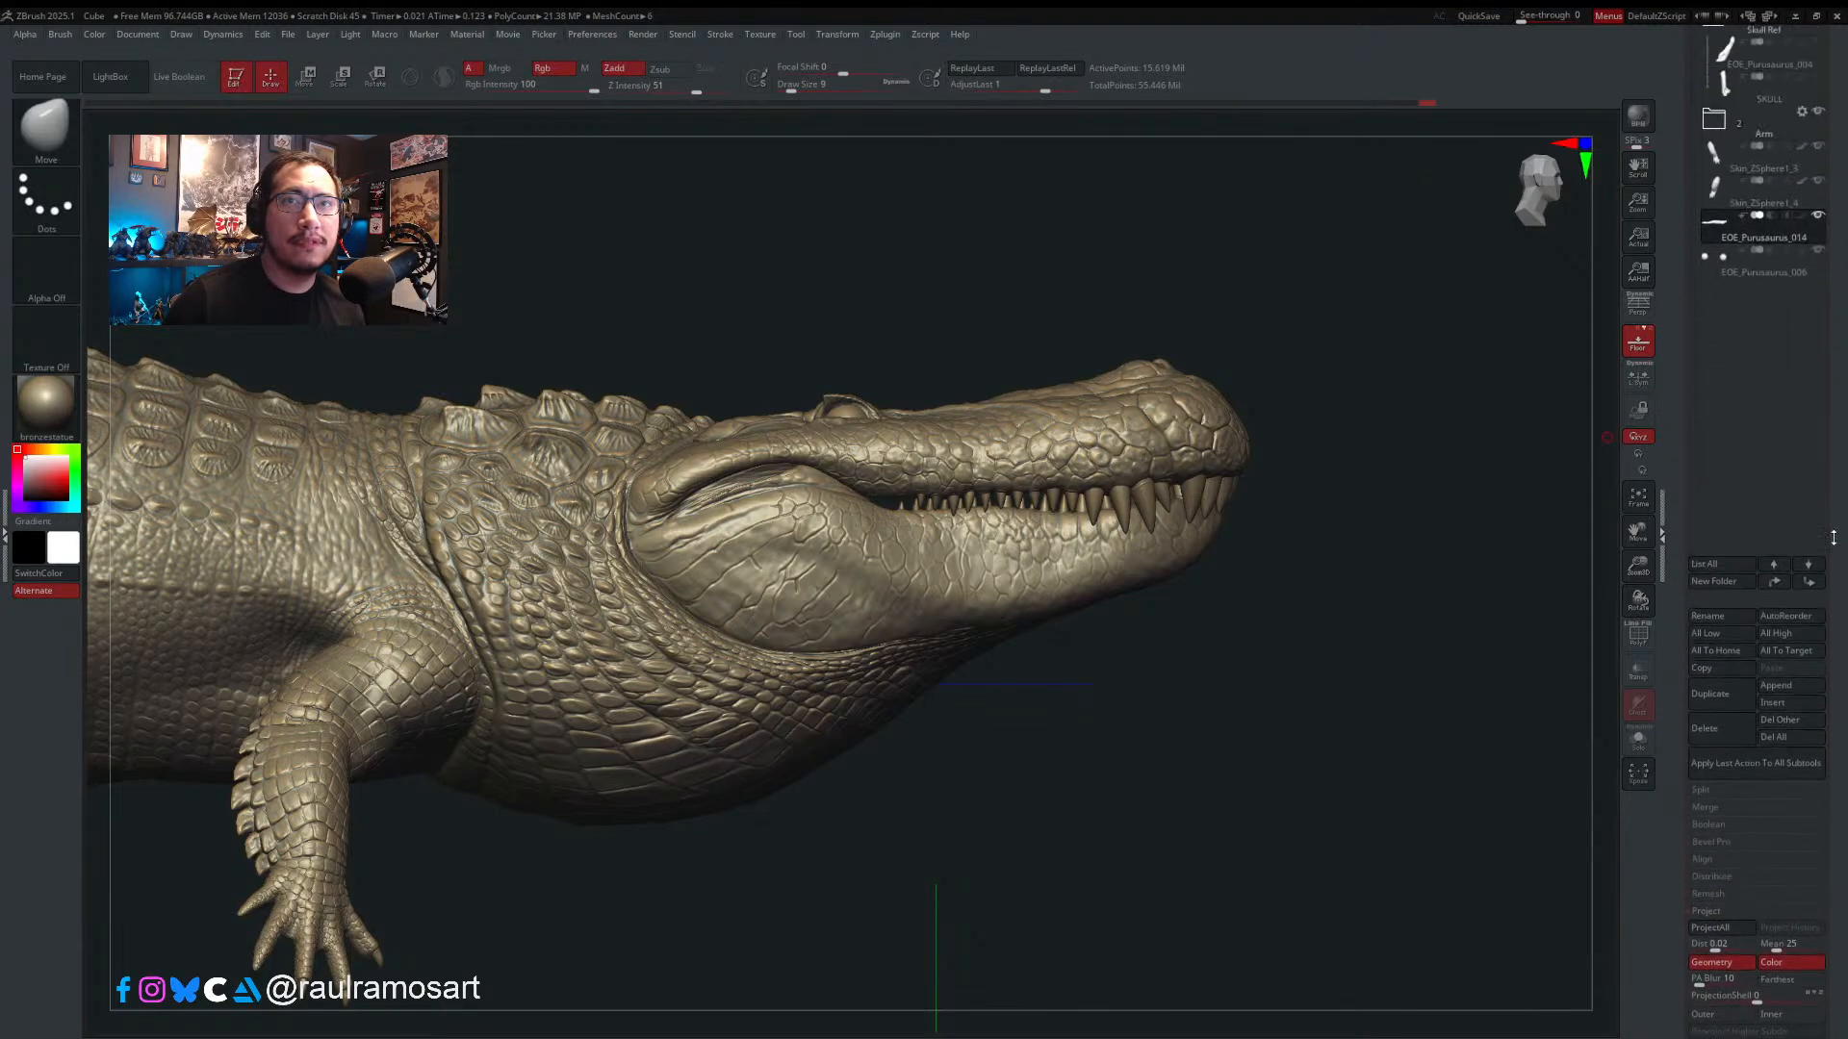
scroll(1828, 479, down, 9)
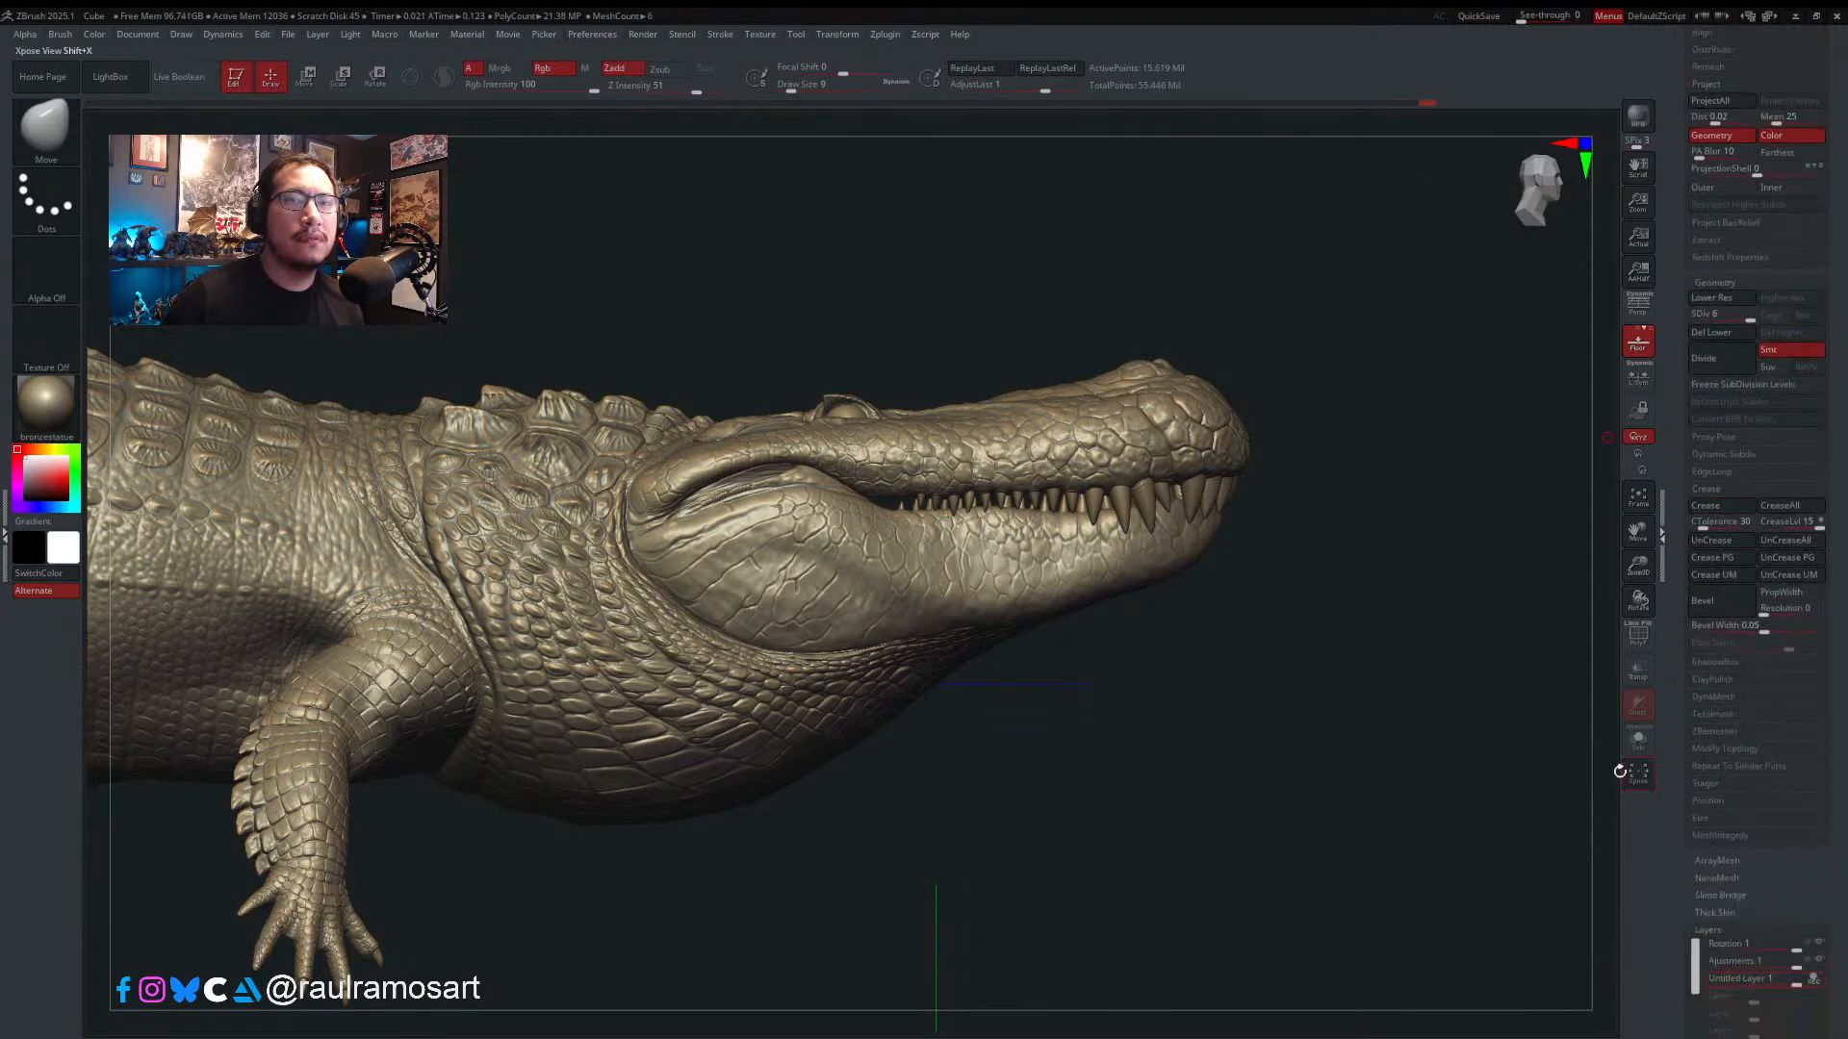
key(w)
key(q)
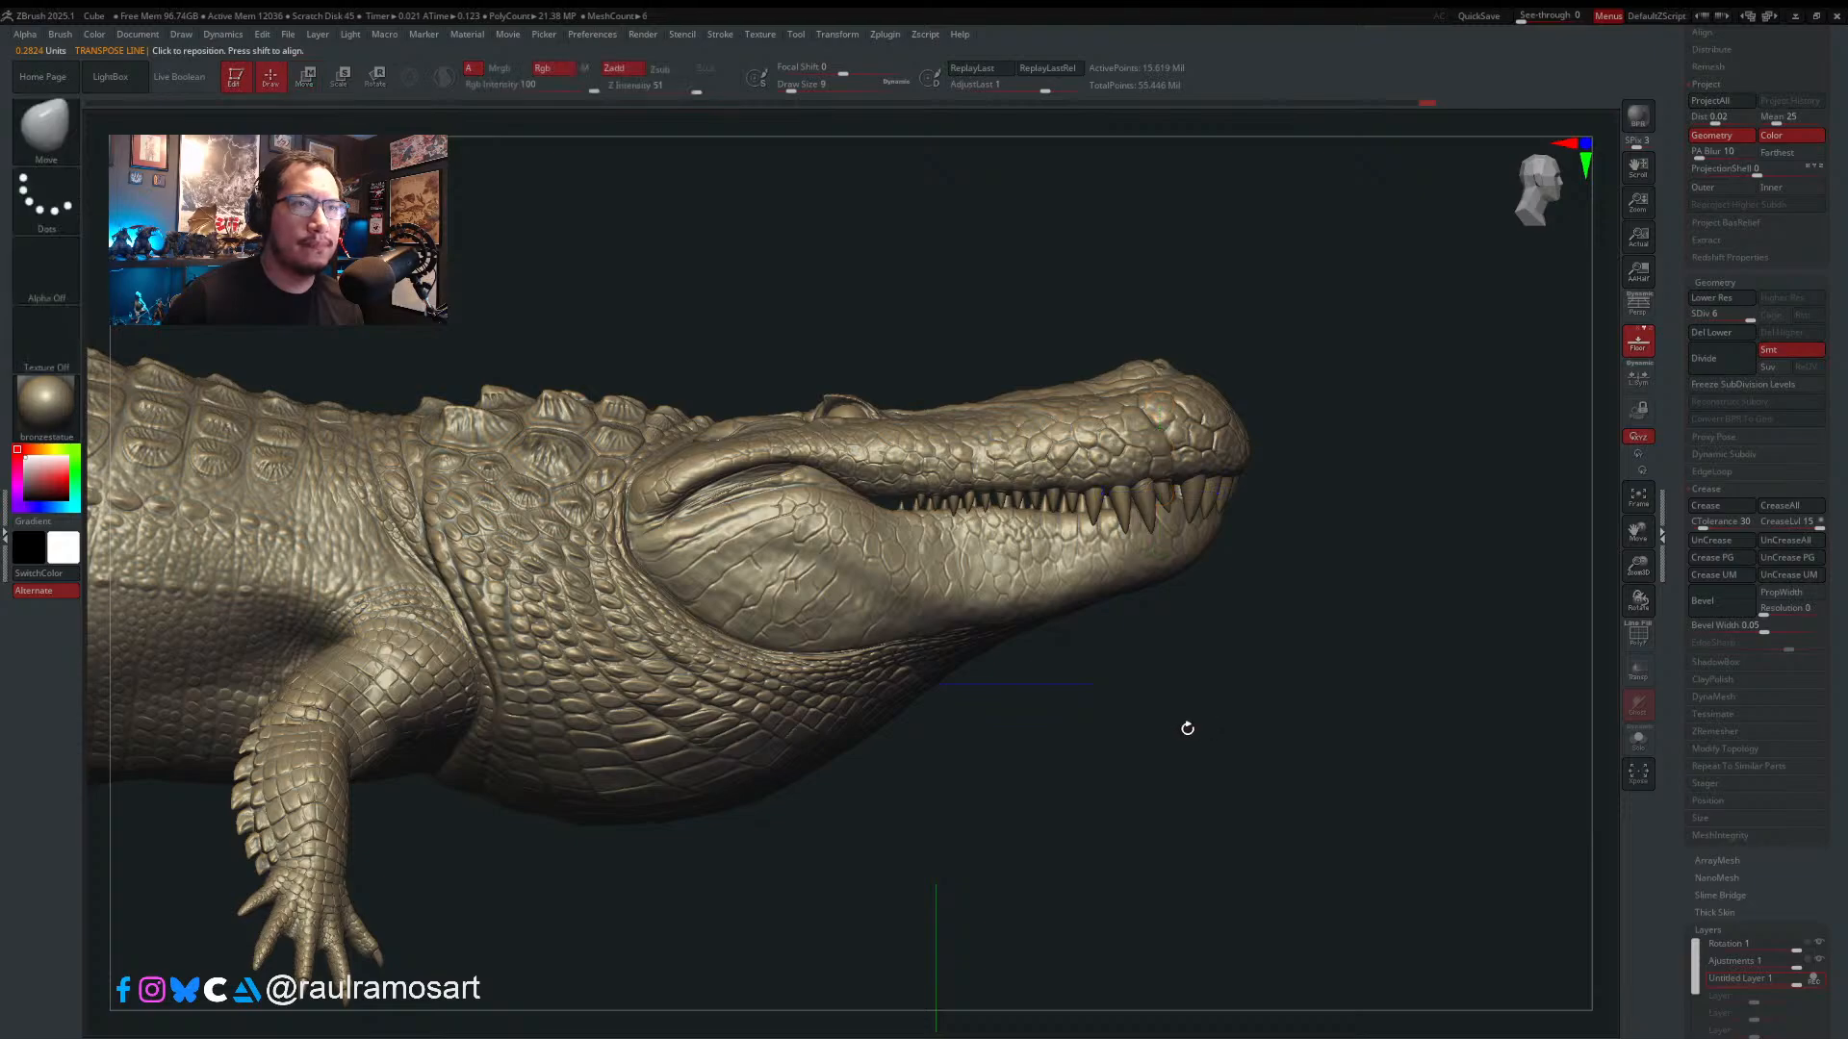
key(w)
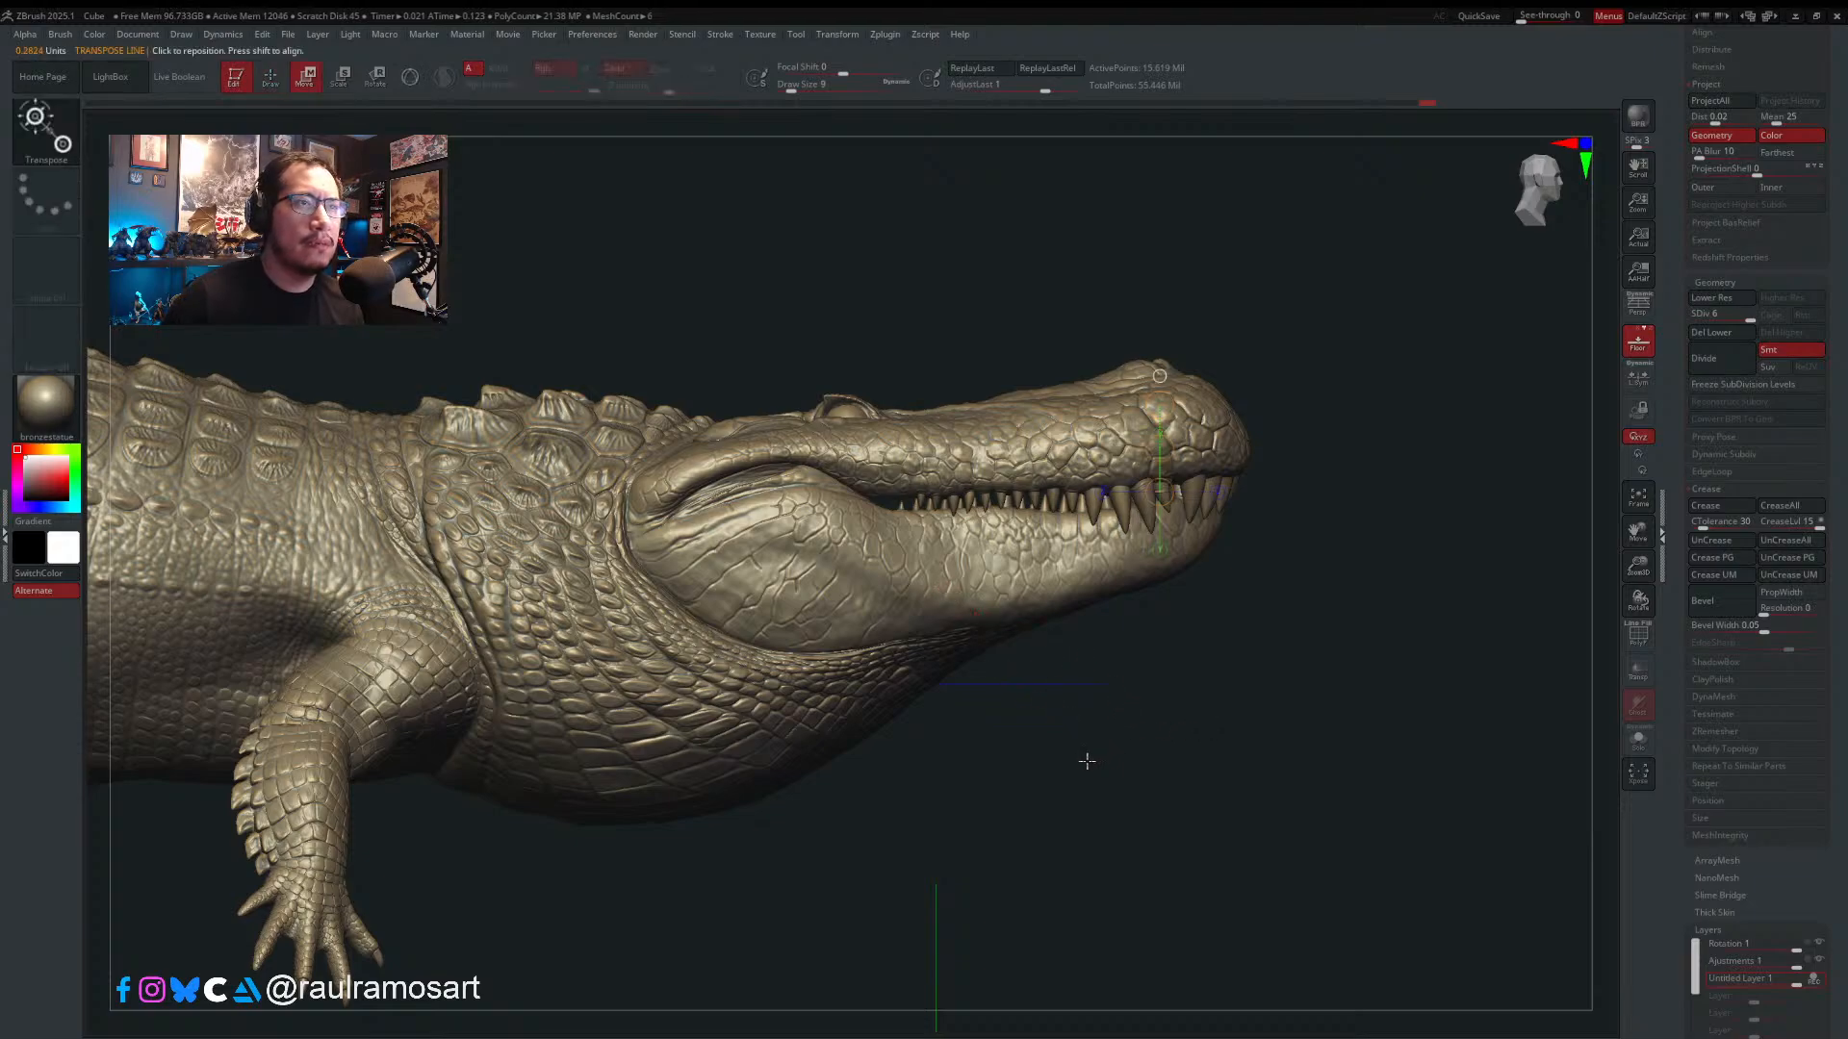
scroll(1815, 563, up, 20)
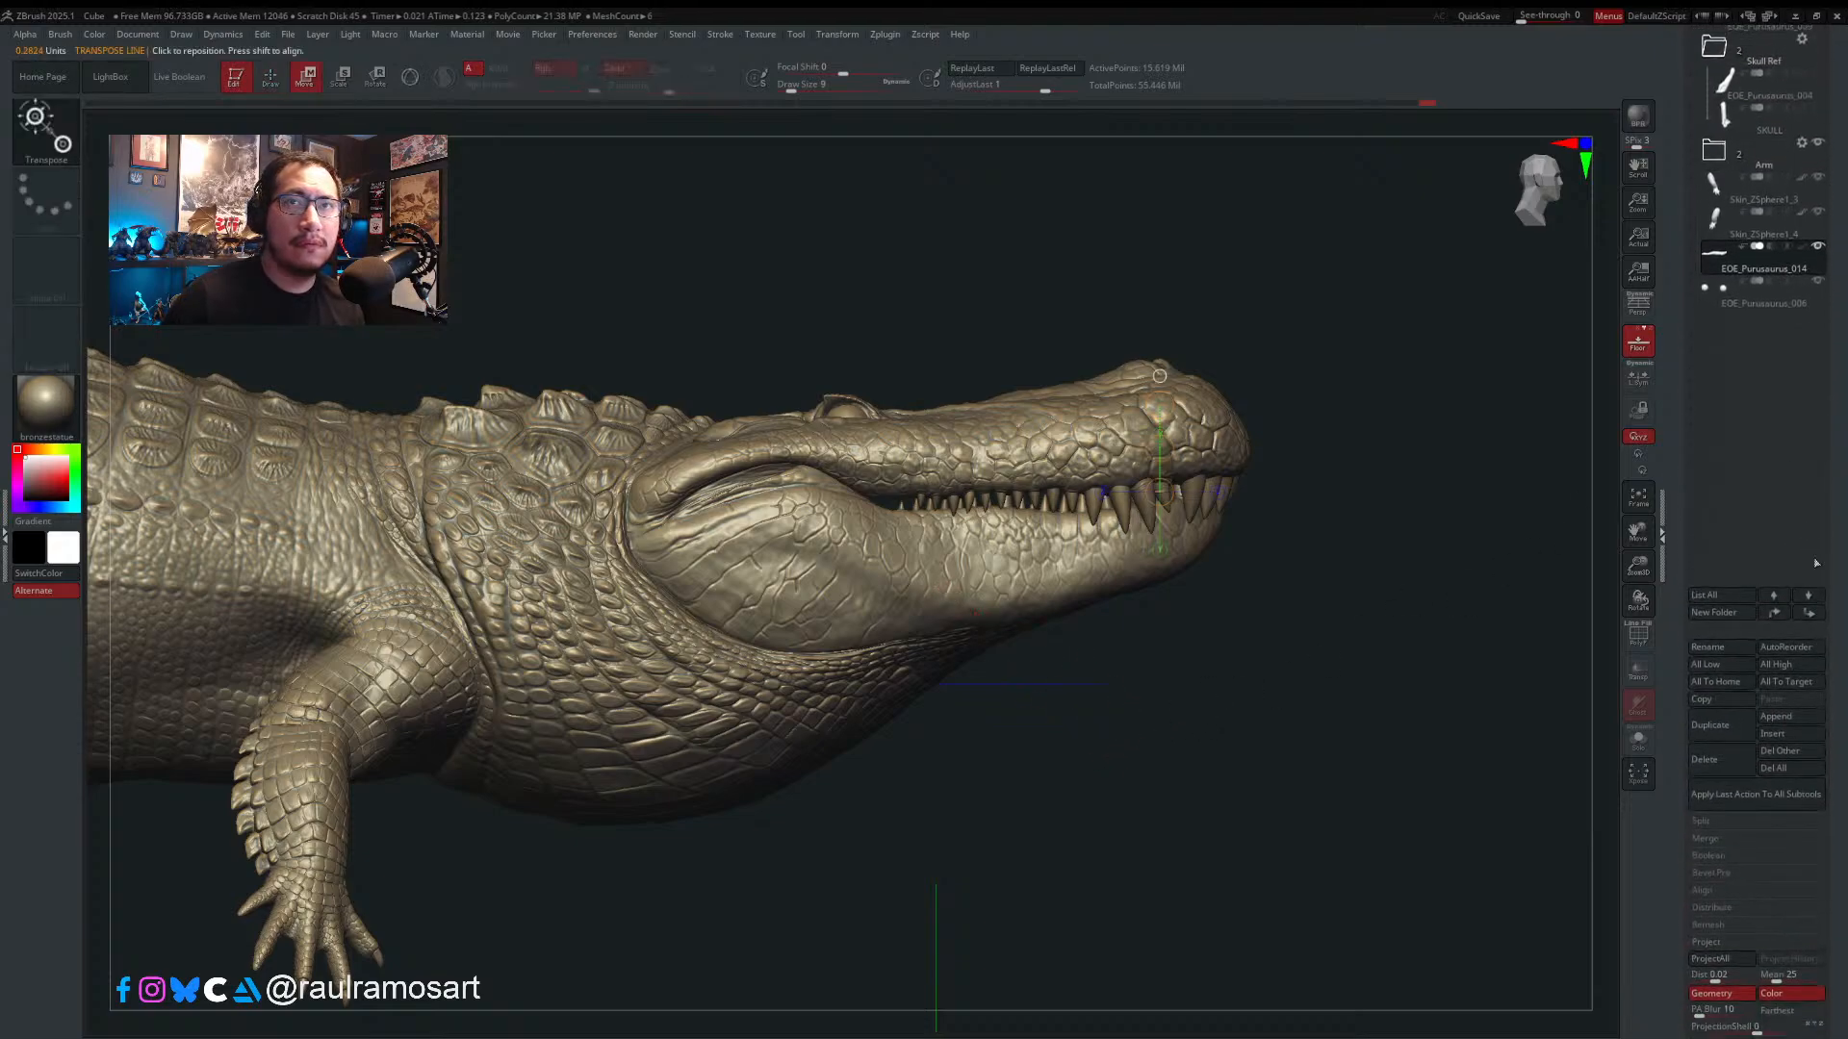
key(q)
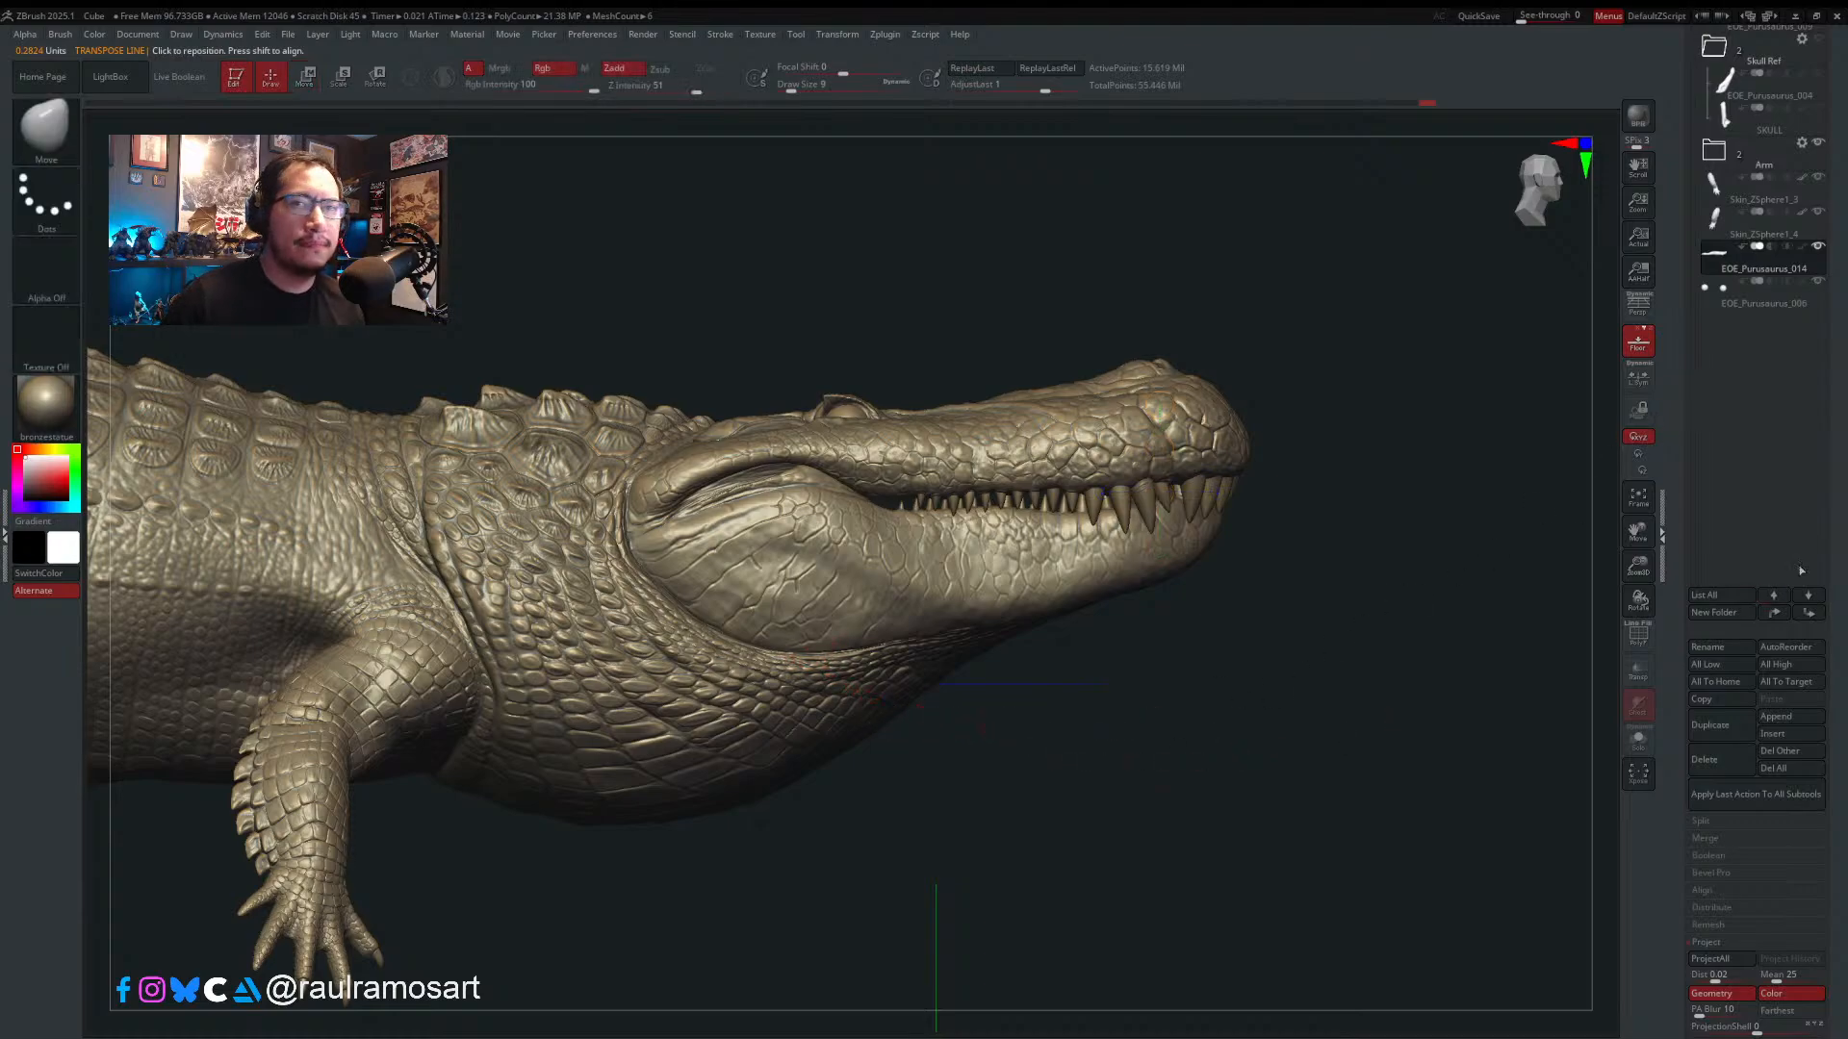
scroll(1802, 571, down, 10)
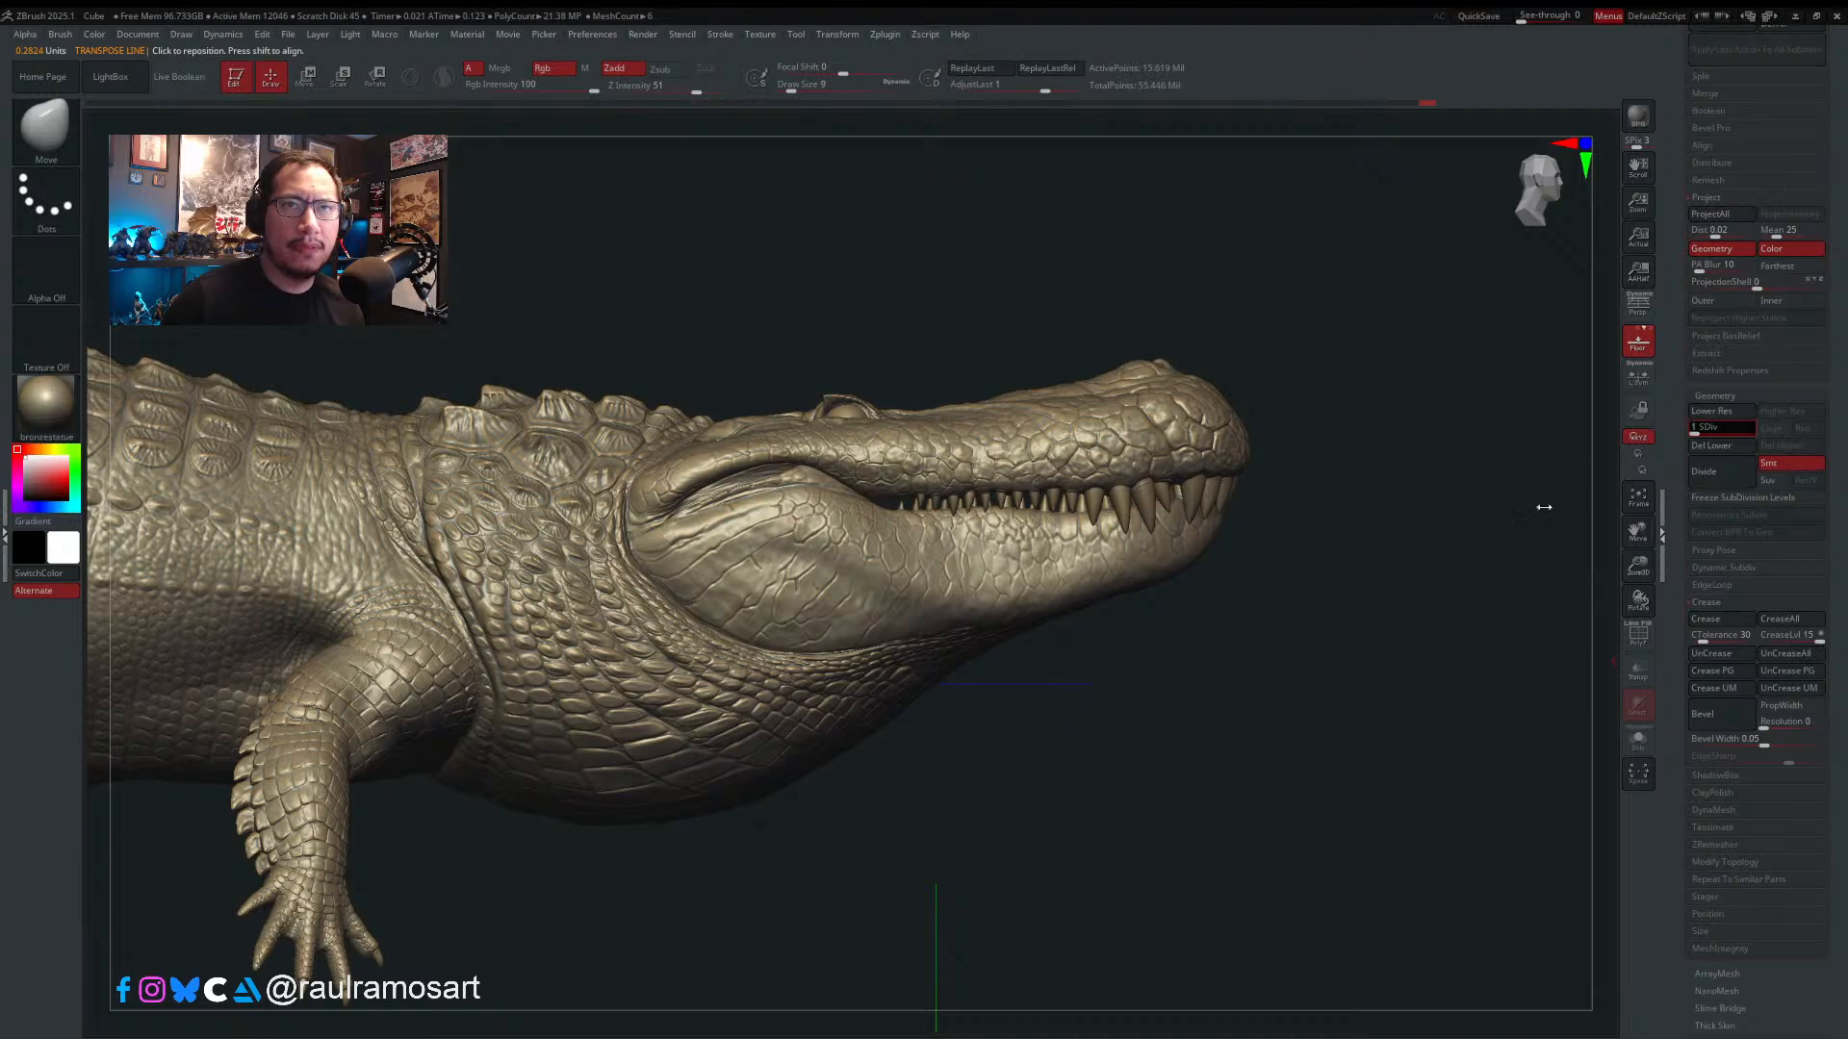
- Lower the body to subdivision level 1 and mask everything except the lower jaw by isolating its polygroup
key(shift+d)
key(shift+d)
key(shift+d)
key(shift+d)
key(shift+d)
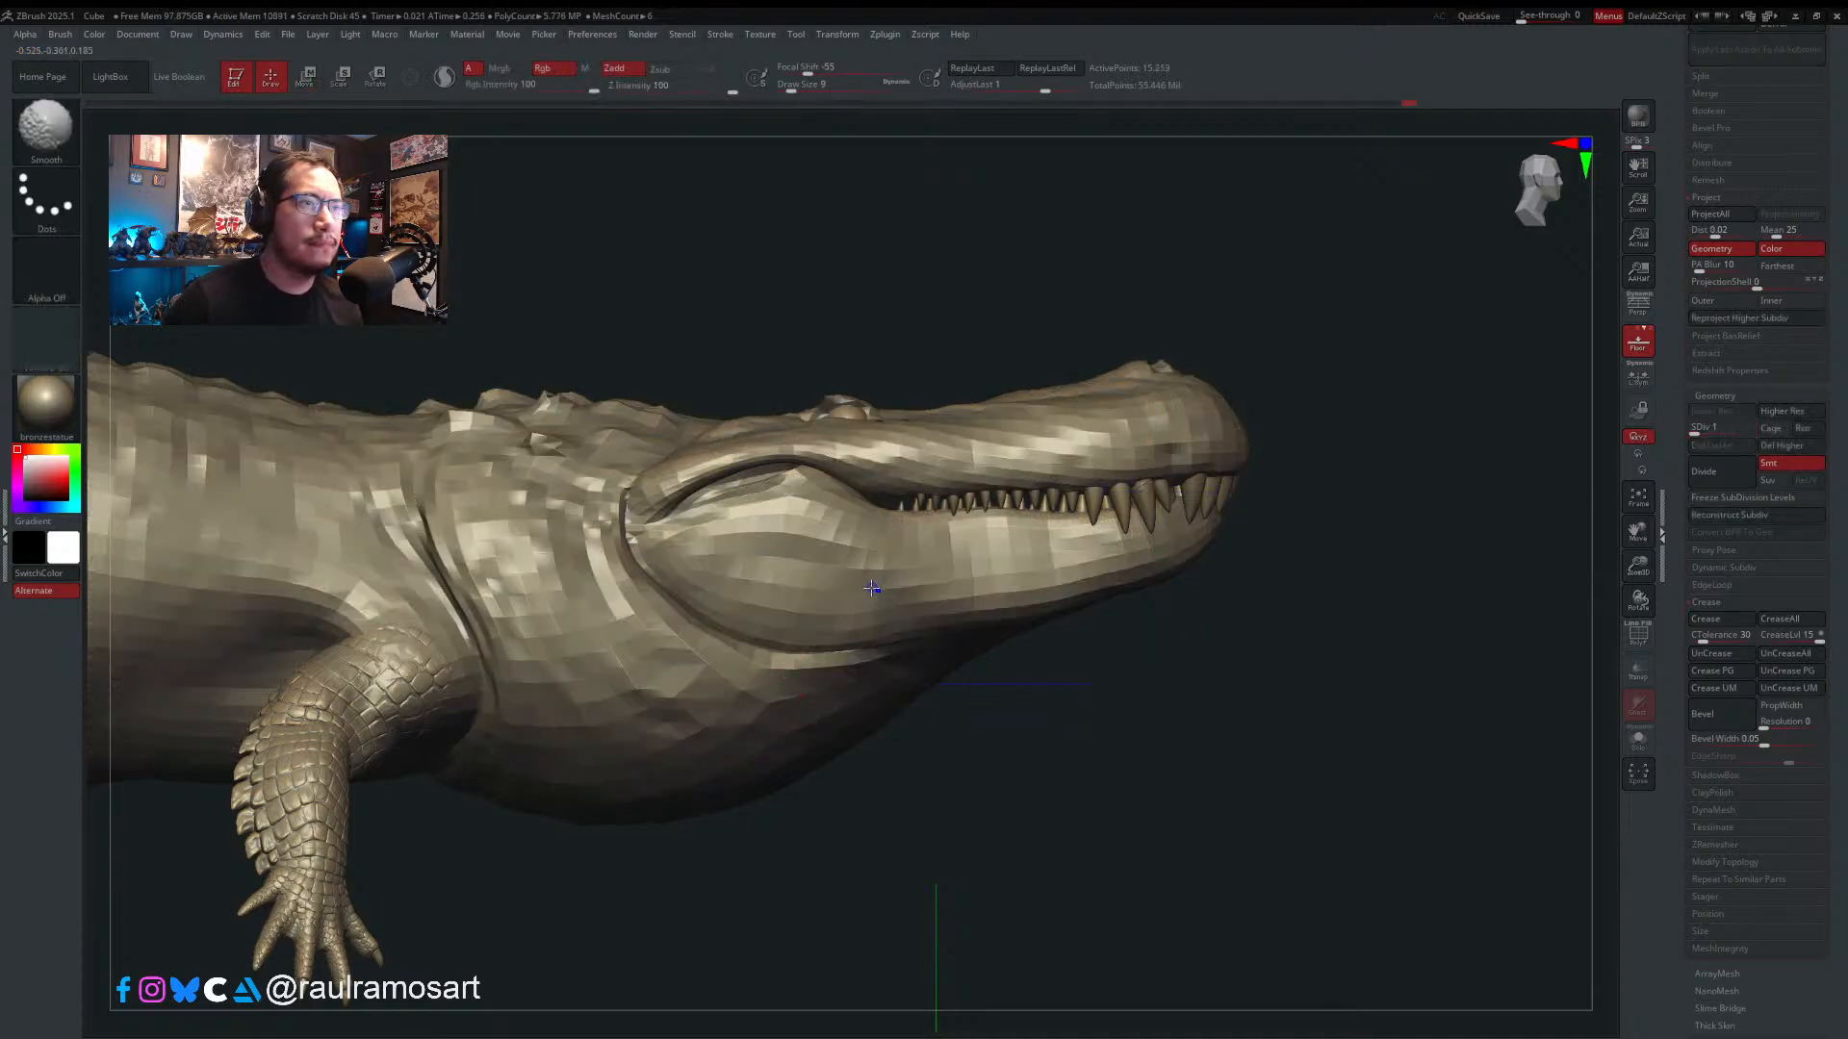
key(shift+f)
ctrl+shift+click(914, 554)
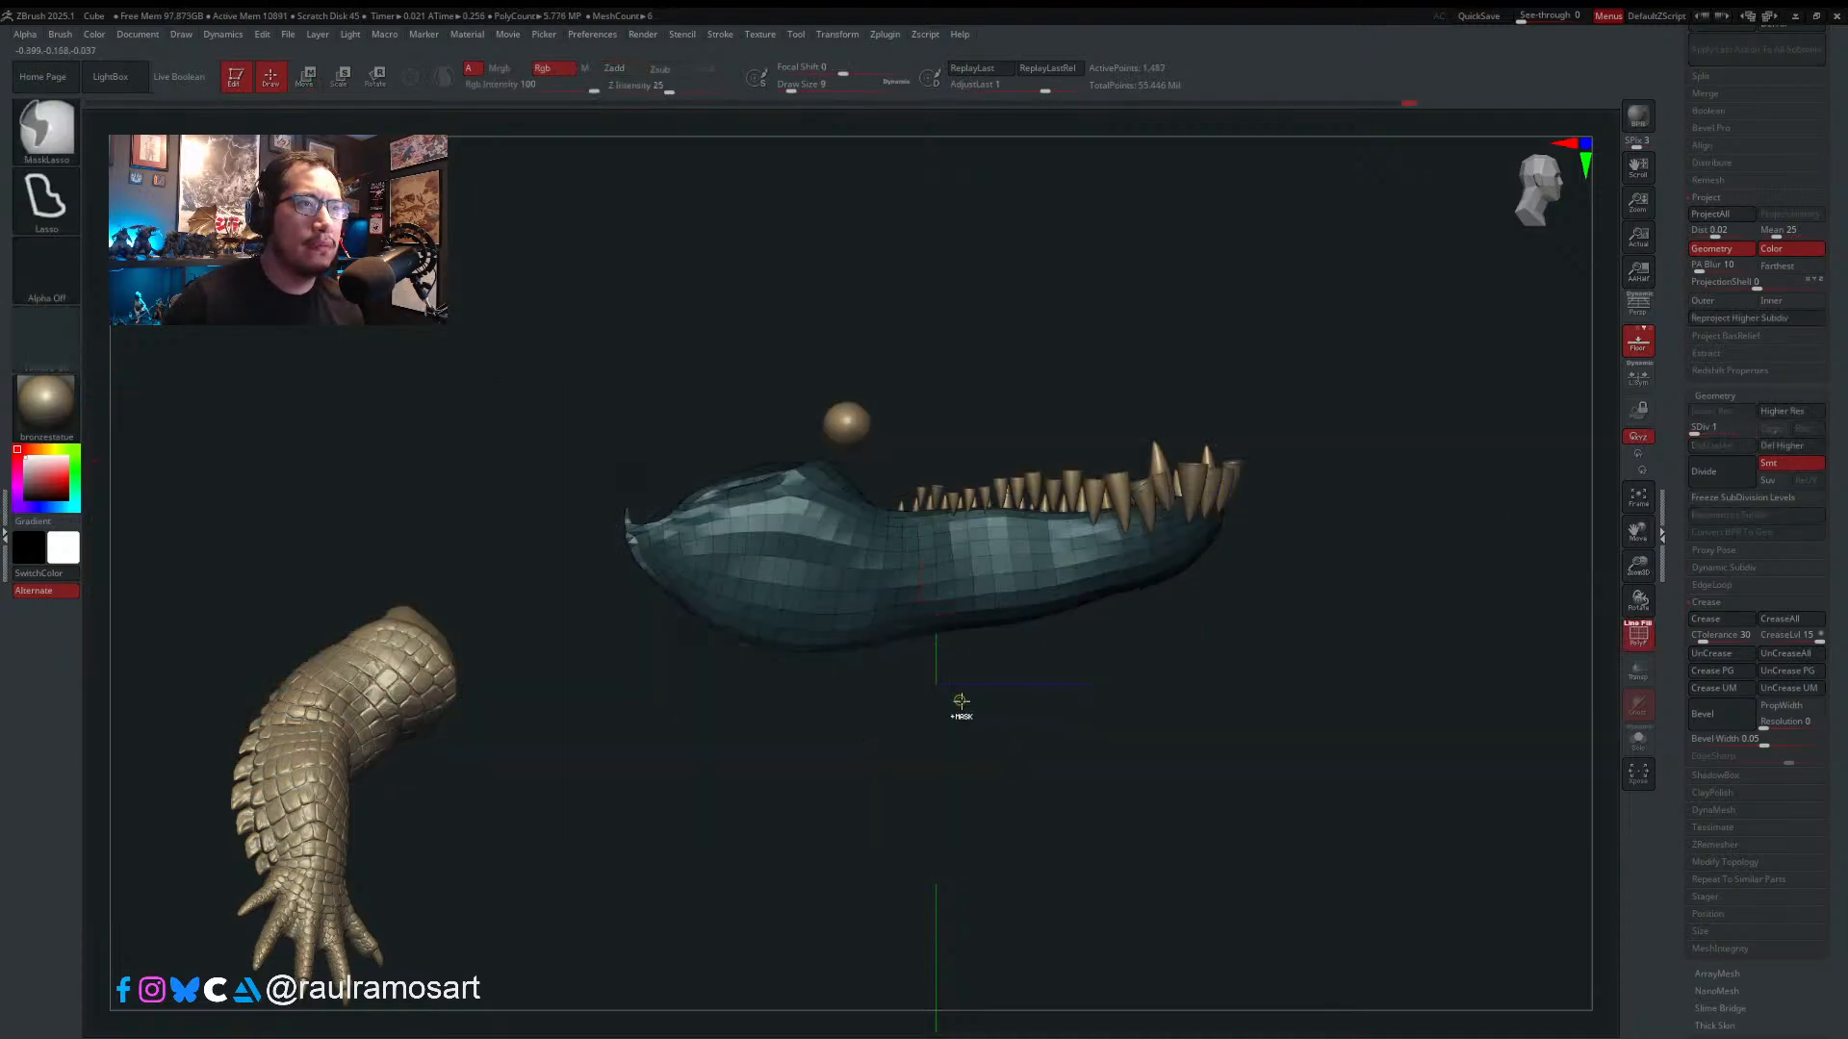
ctrl+shift+click(962, 707)
ctrl+click(967, 765)
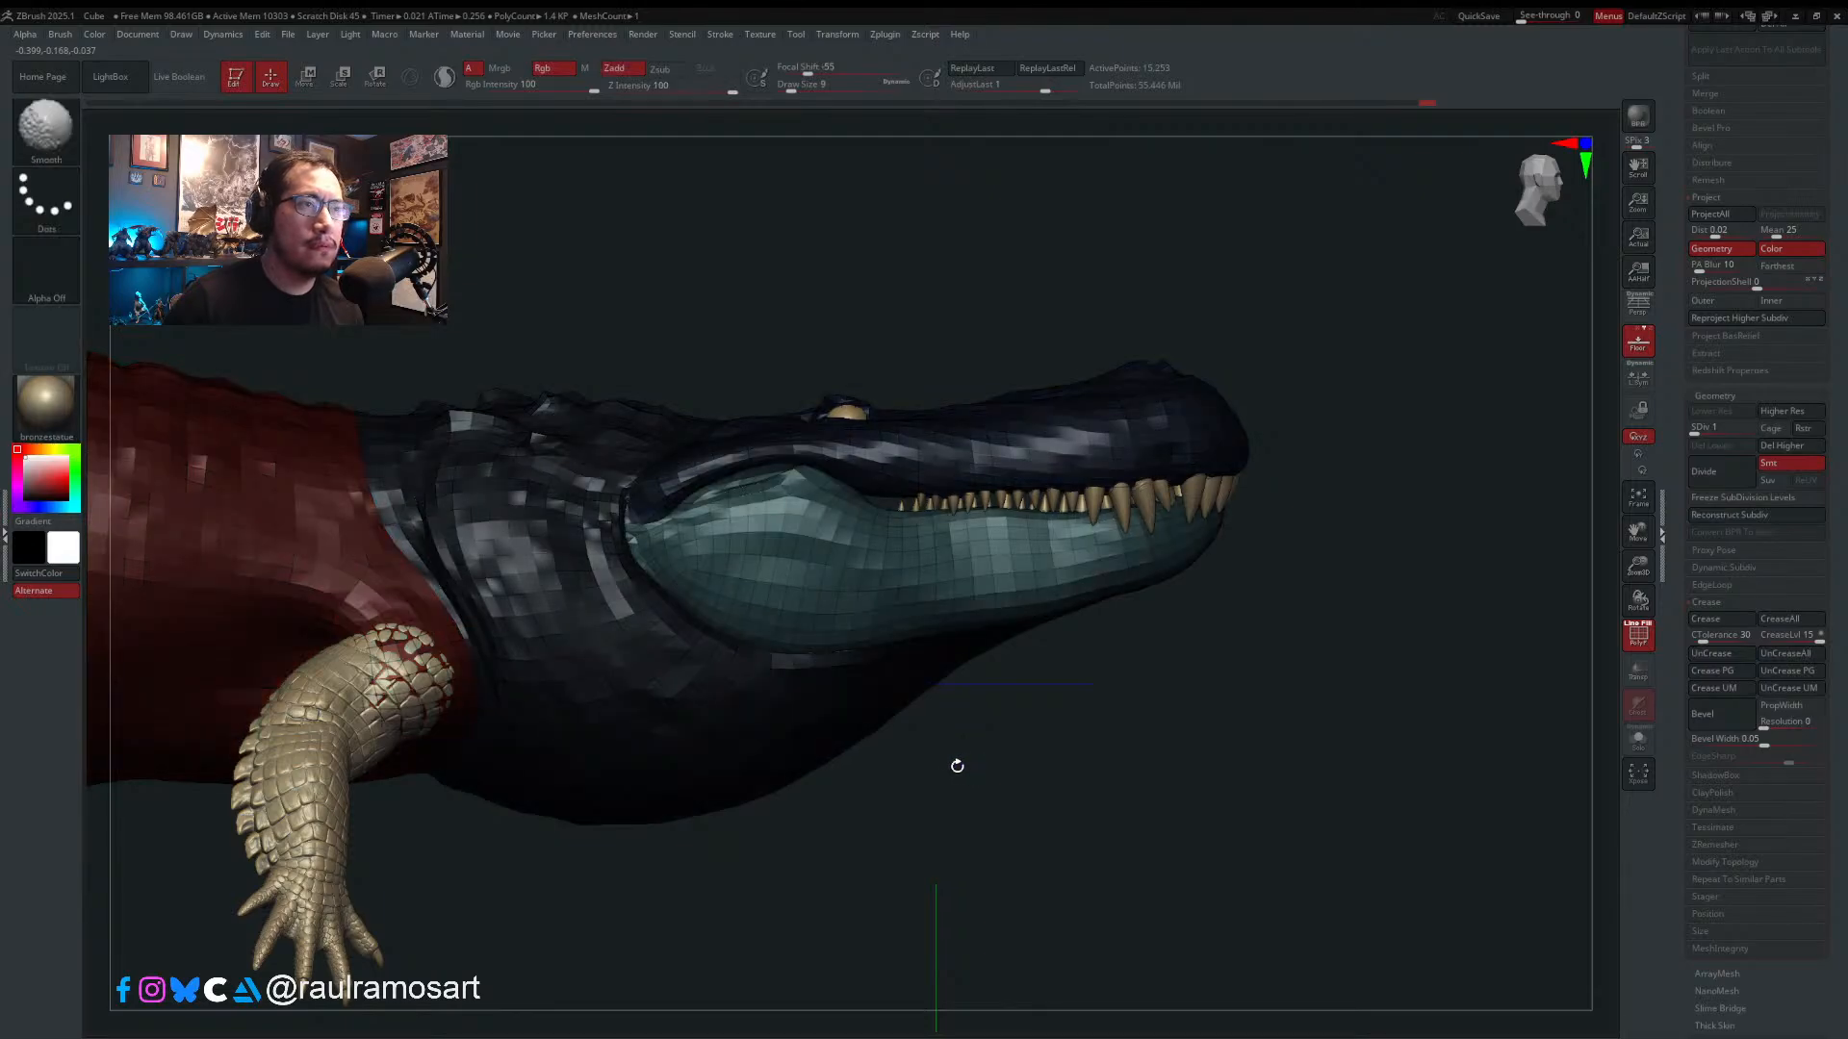
key(shift+f)
- Try softening the mask's edge around the lower jaw so the unmasked area fades into the throat
ctrl+click(837, 619)
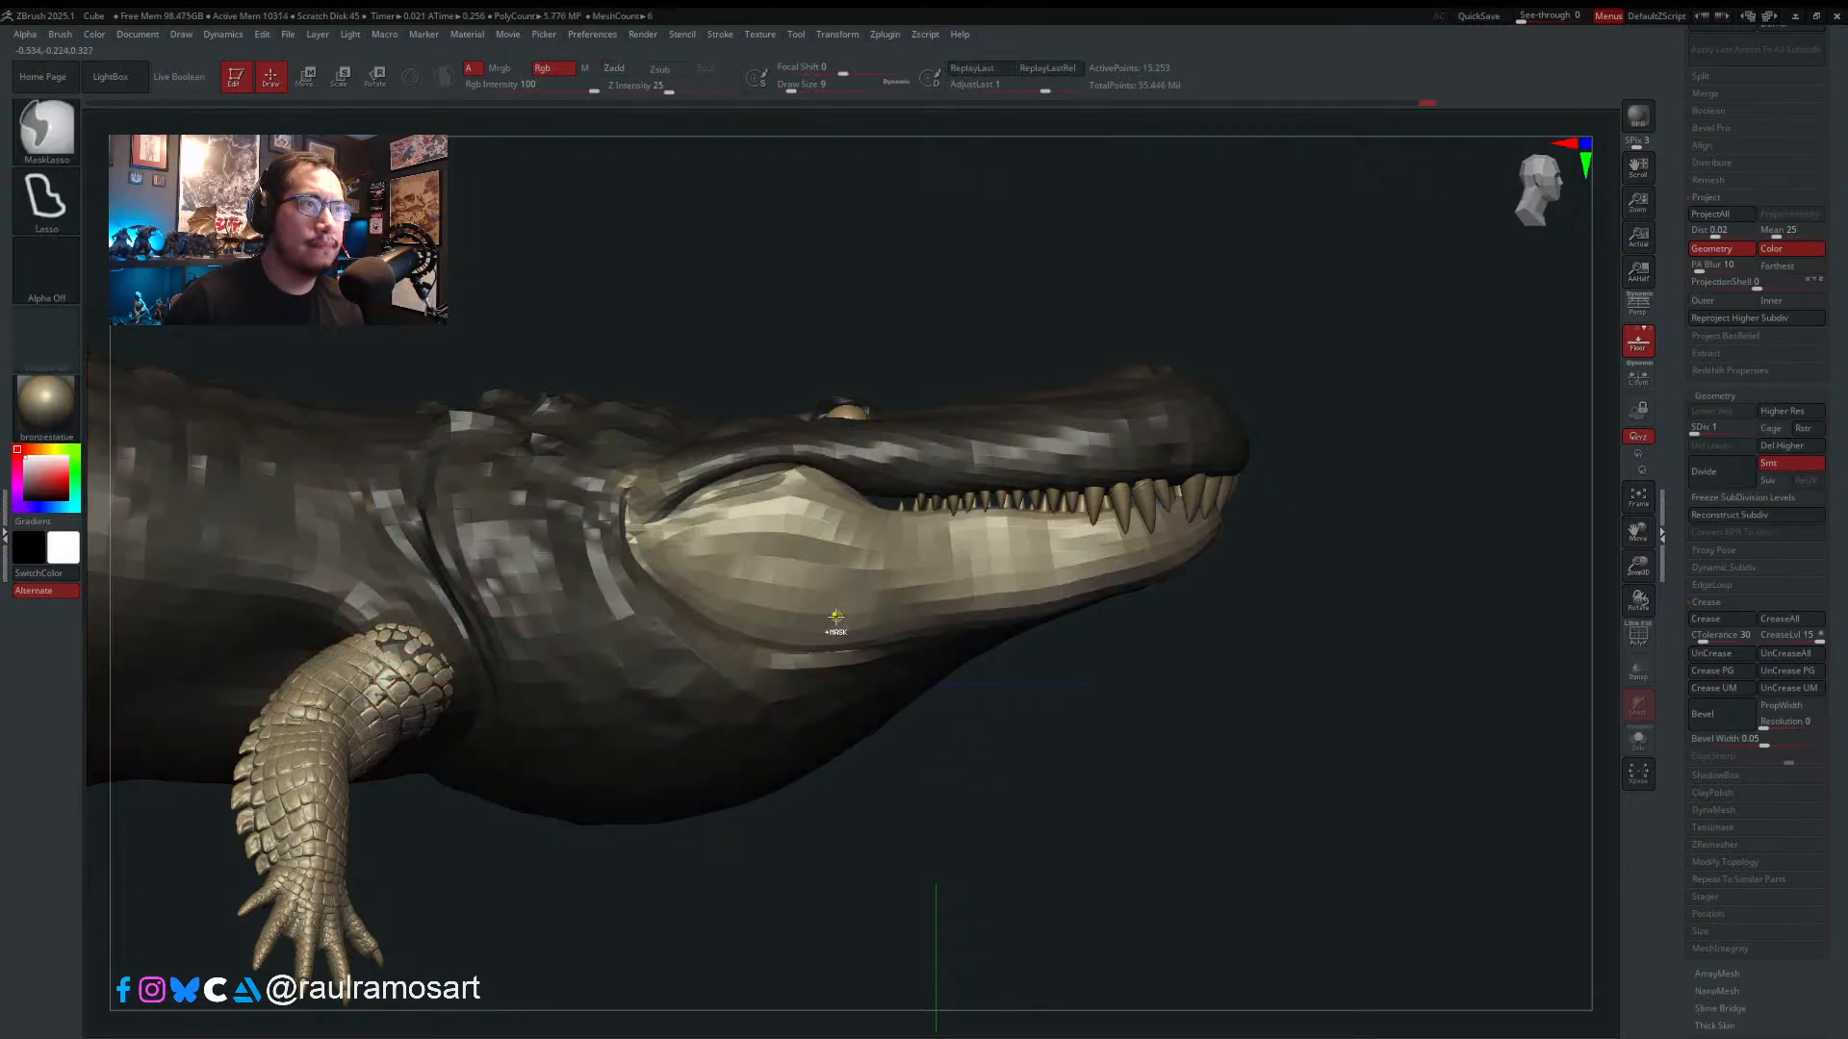
ctrl+click(833, 617)
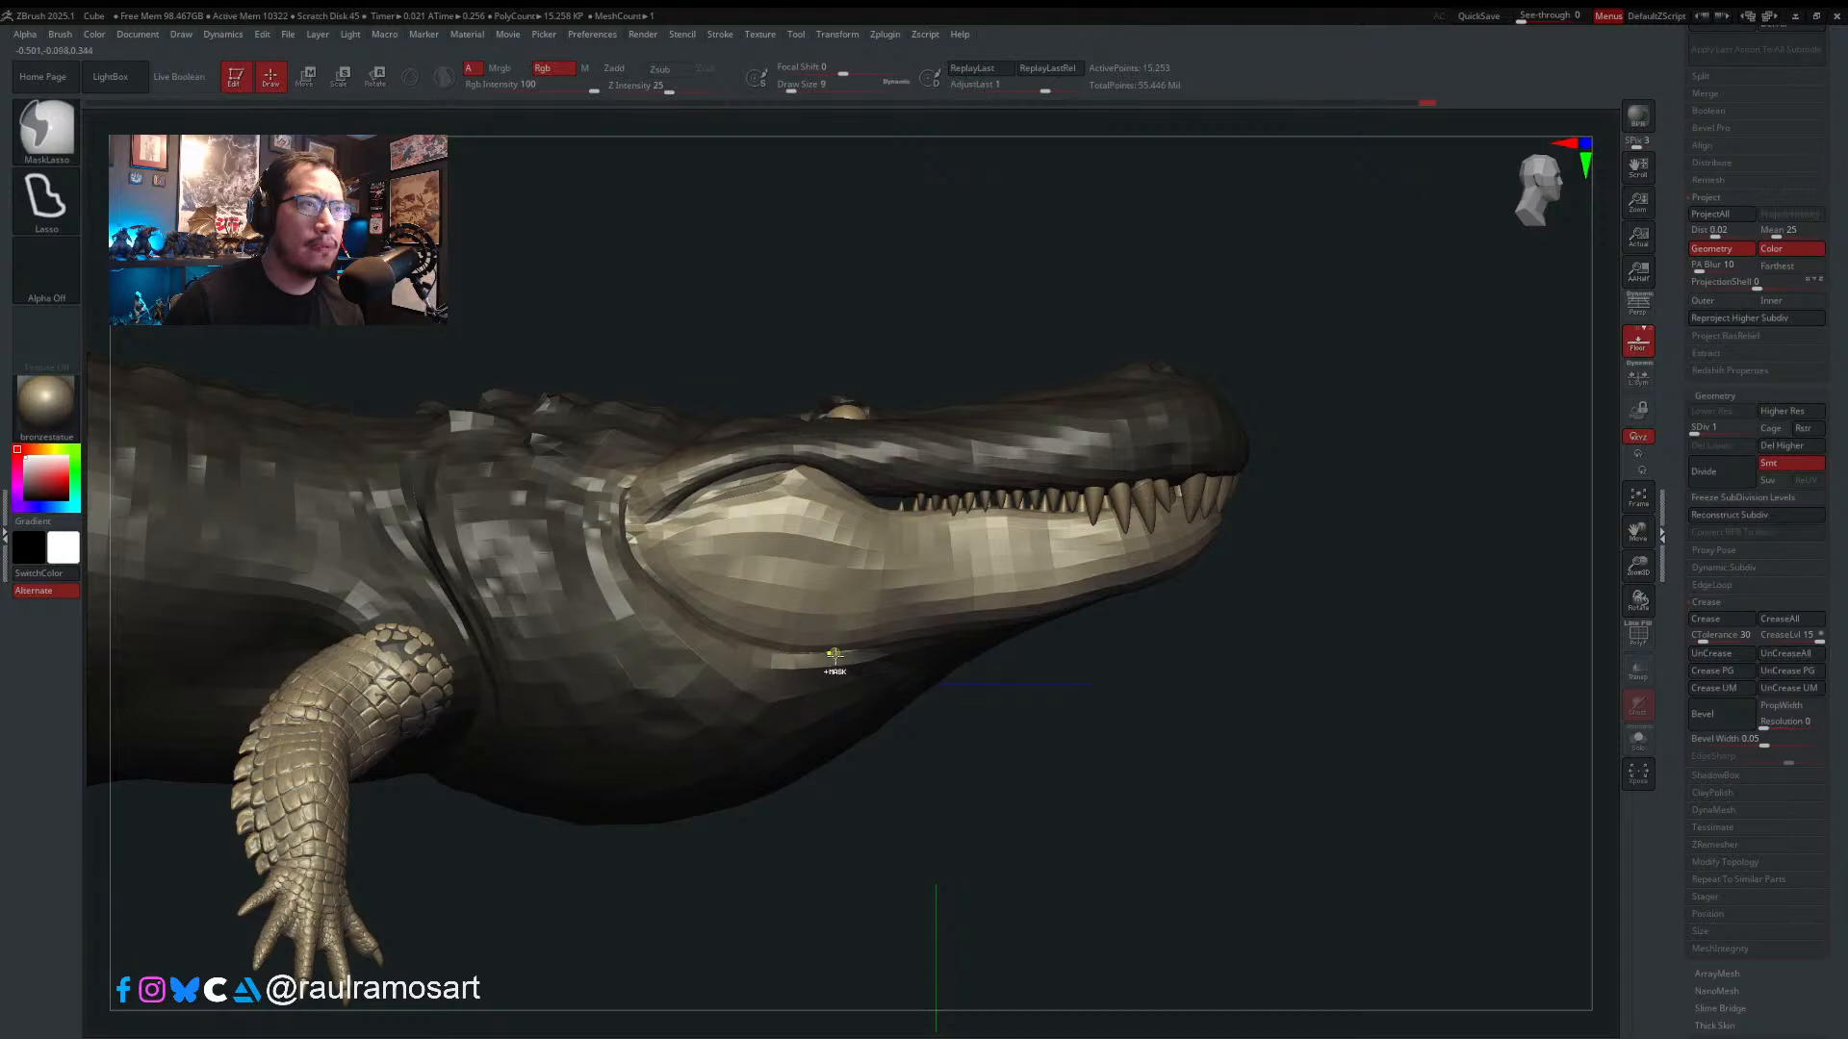
ctrl+click(1049, 685)
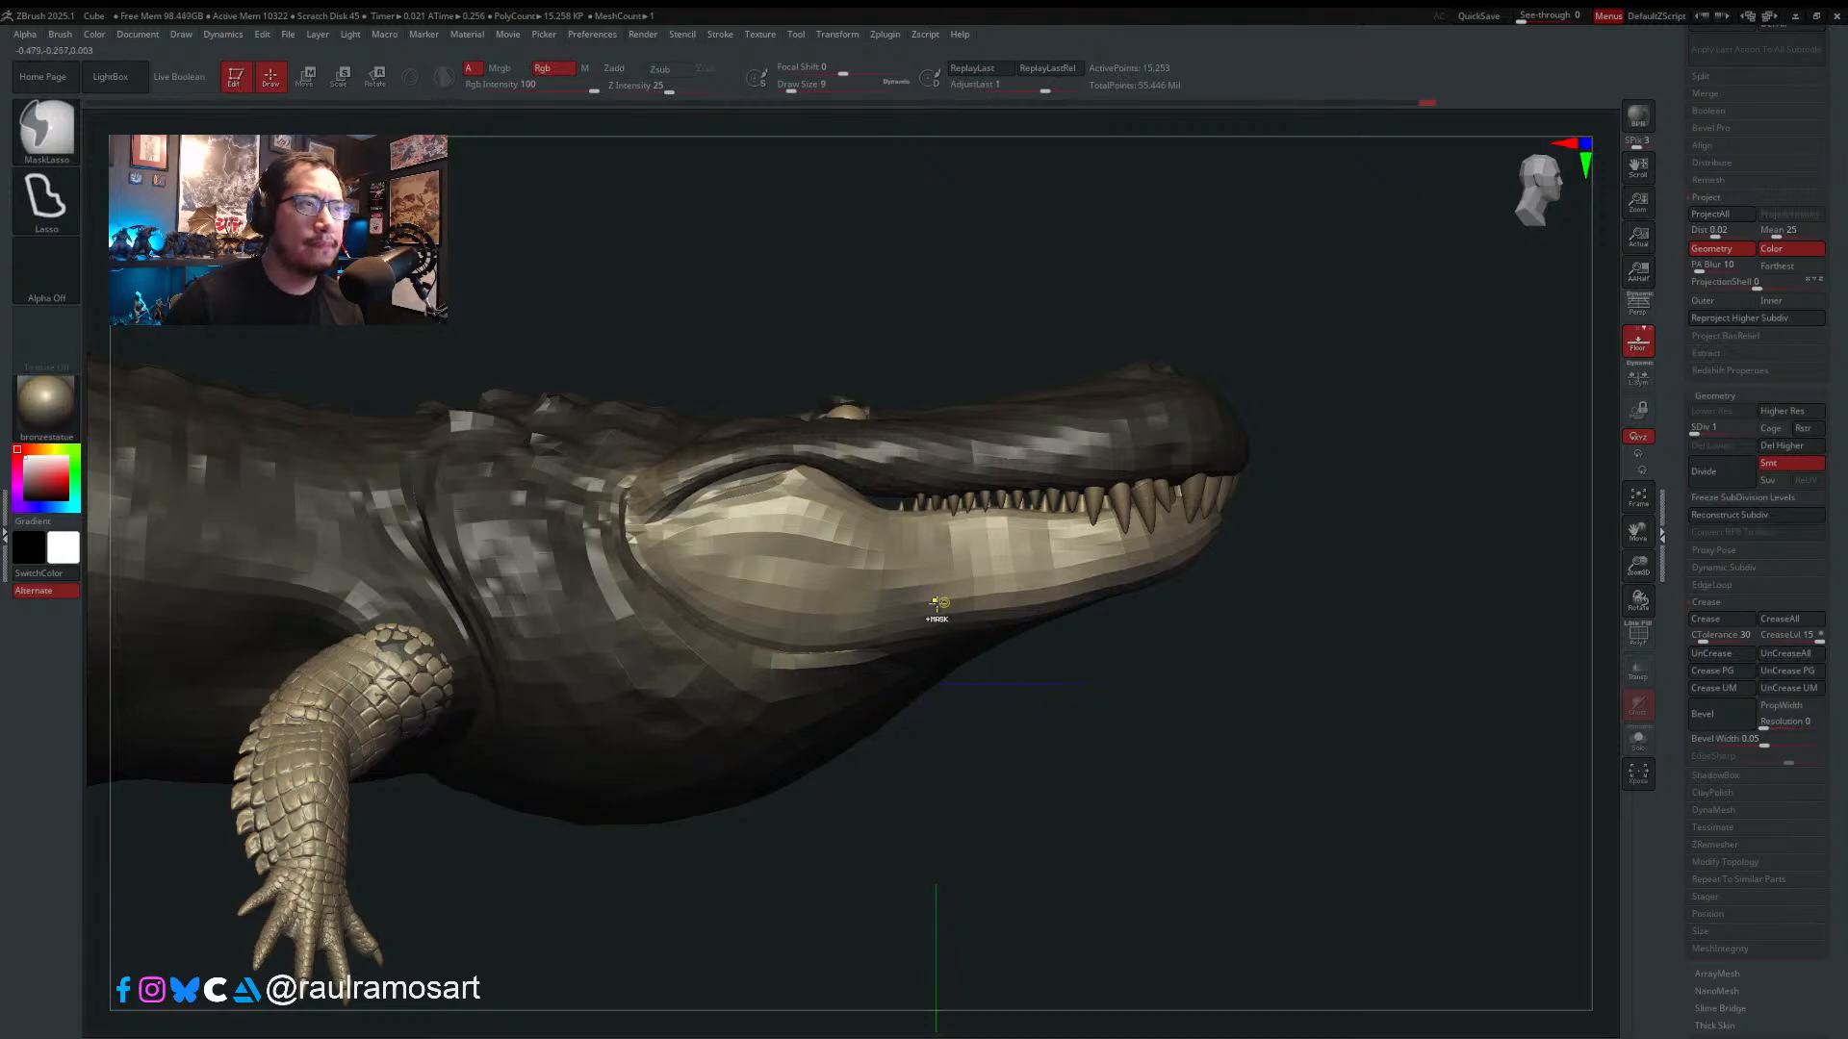
key(ctrl+i)
ctrl+click(1014, 713)
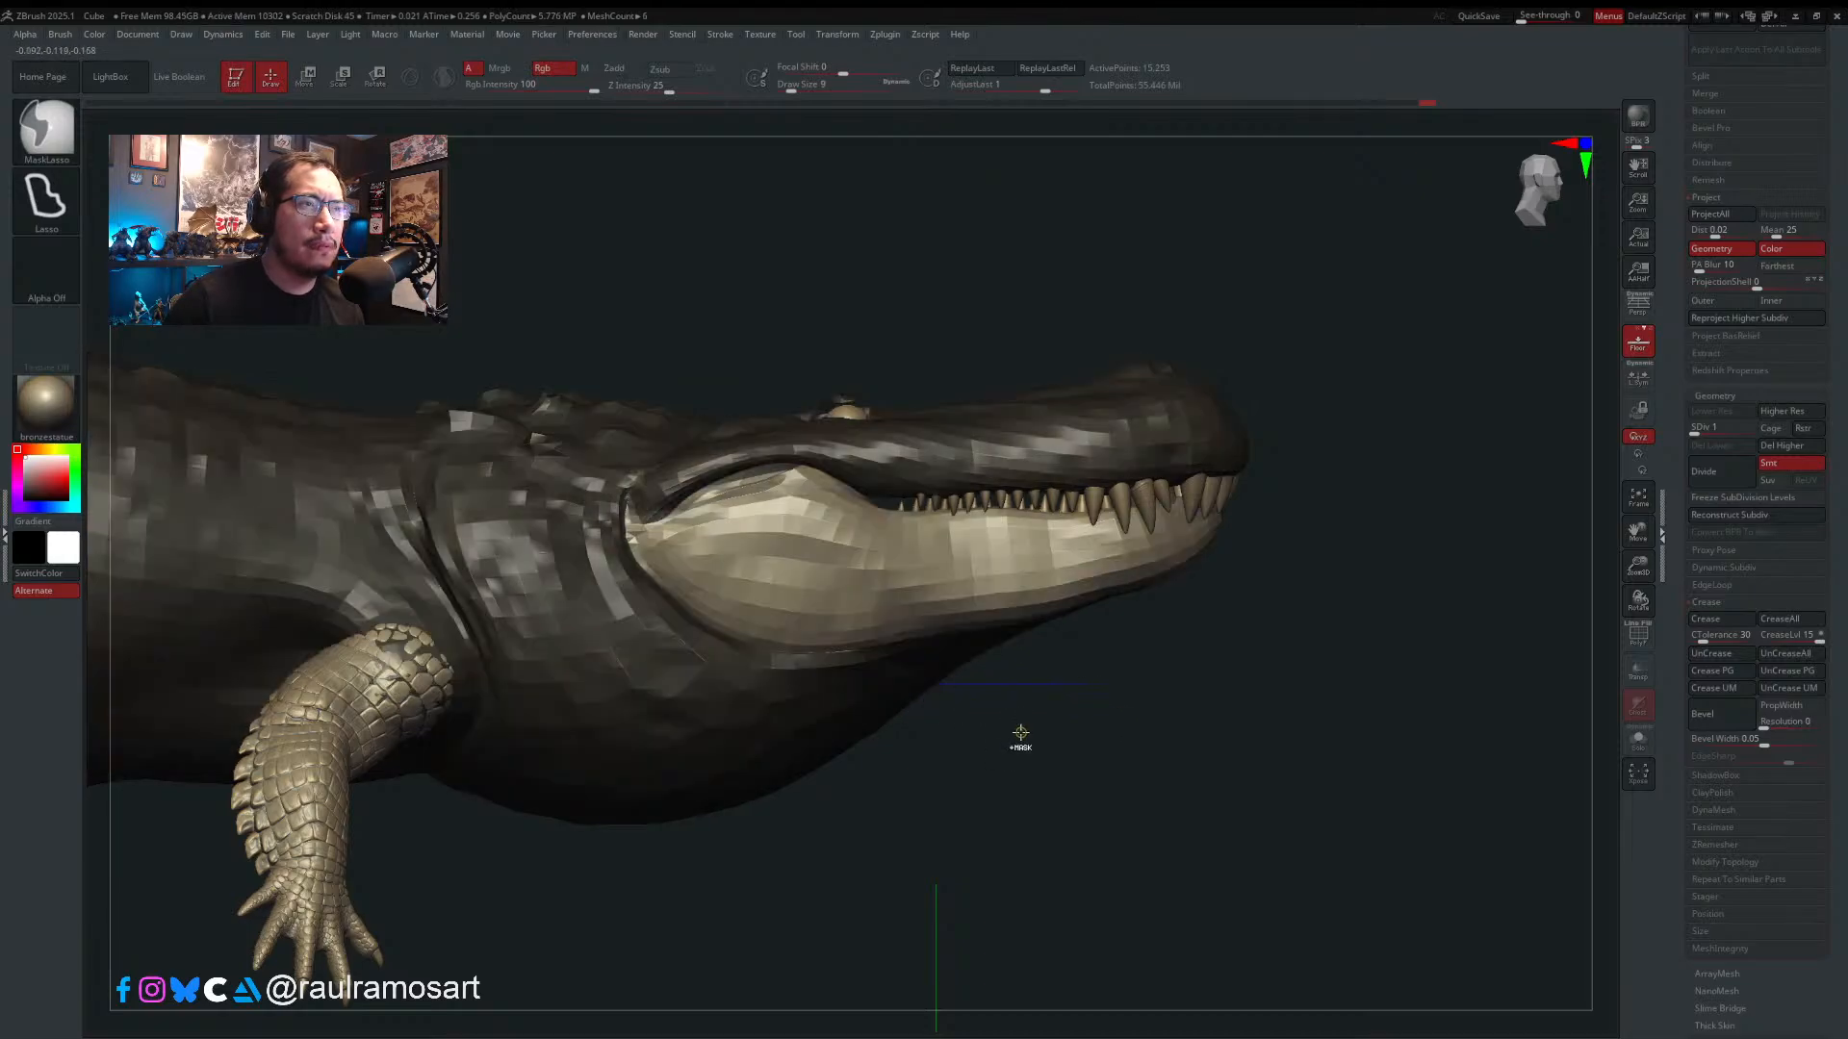
key(w)
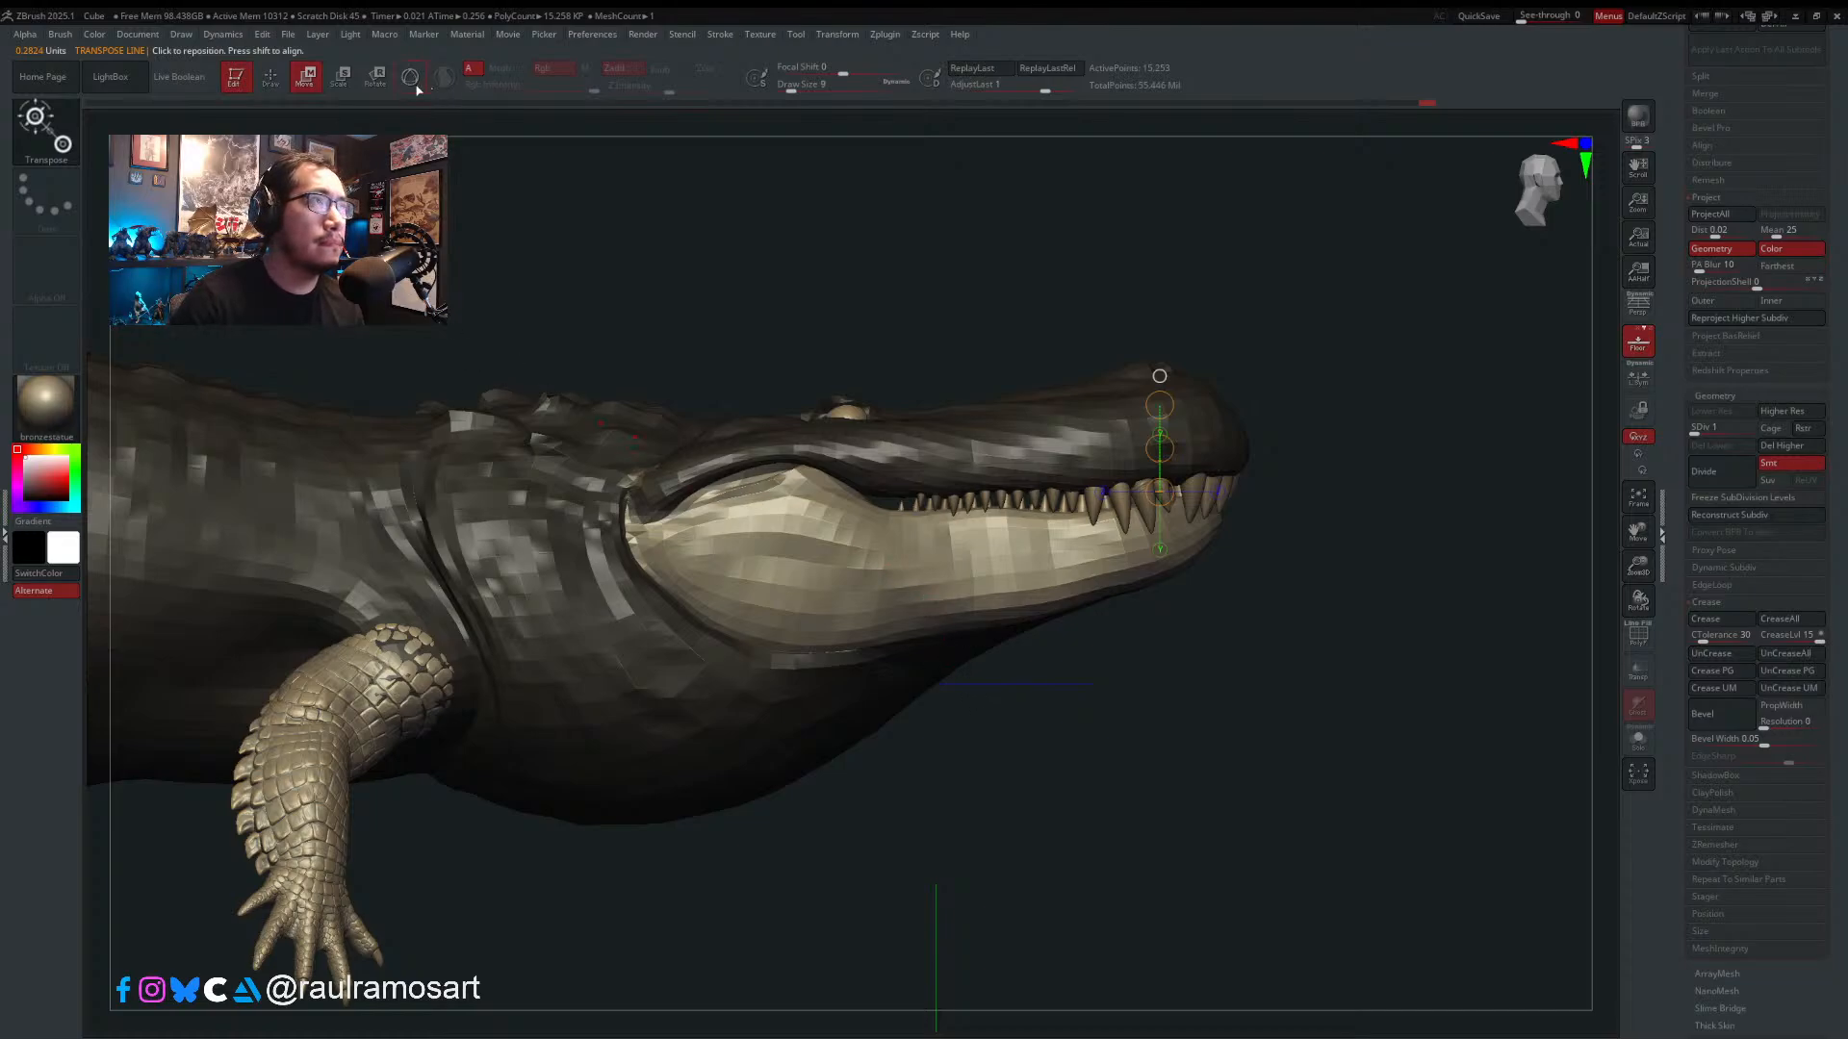
key(q)
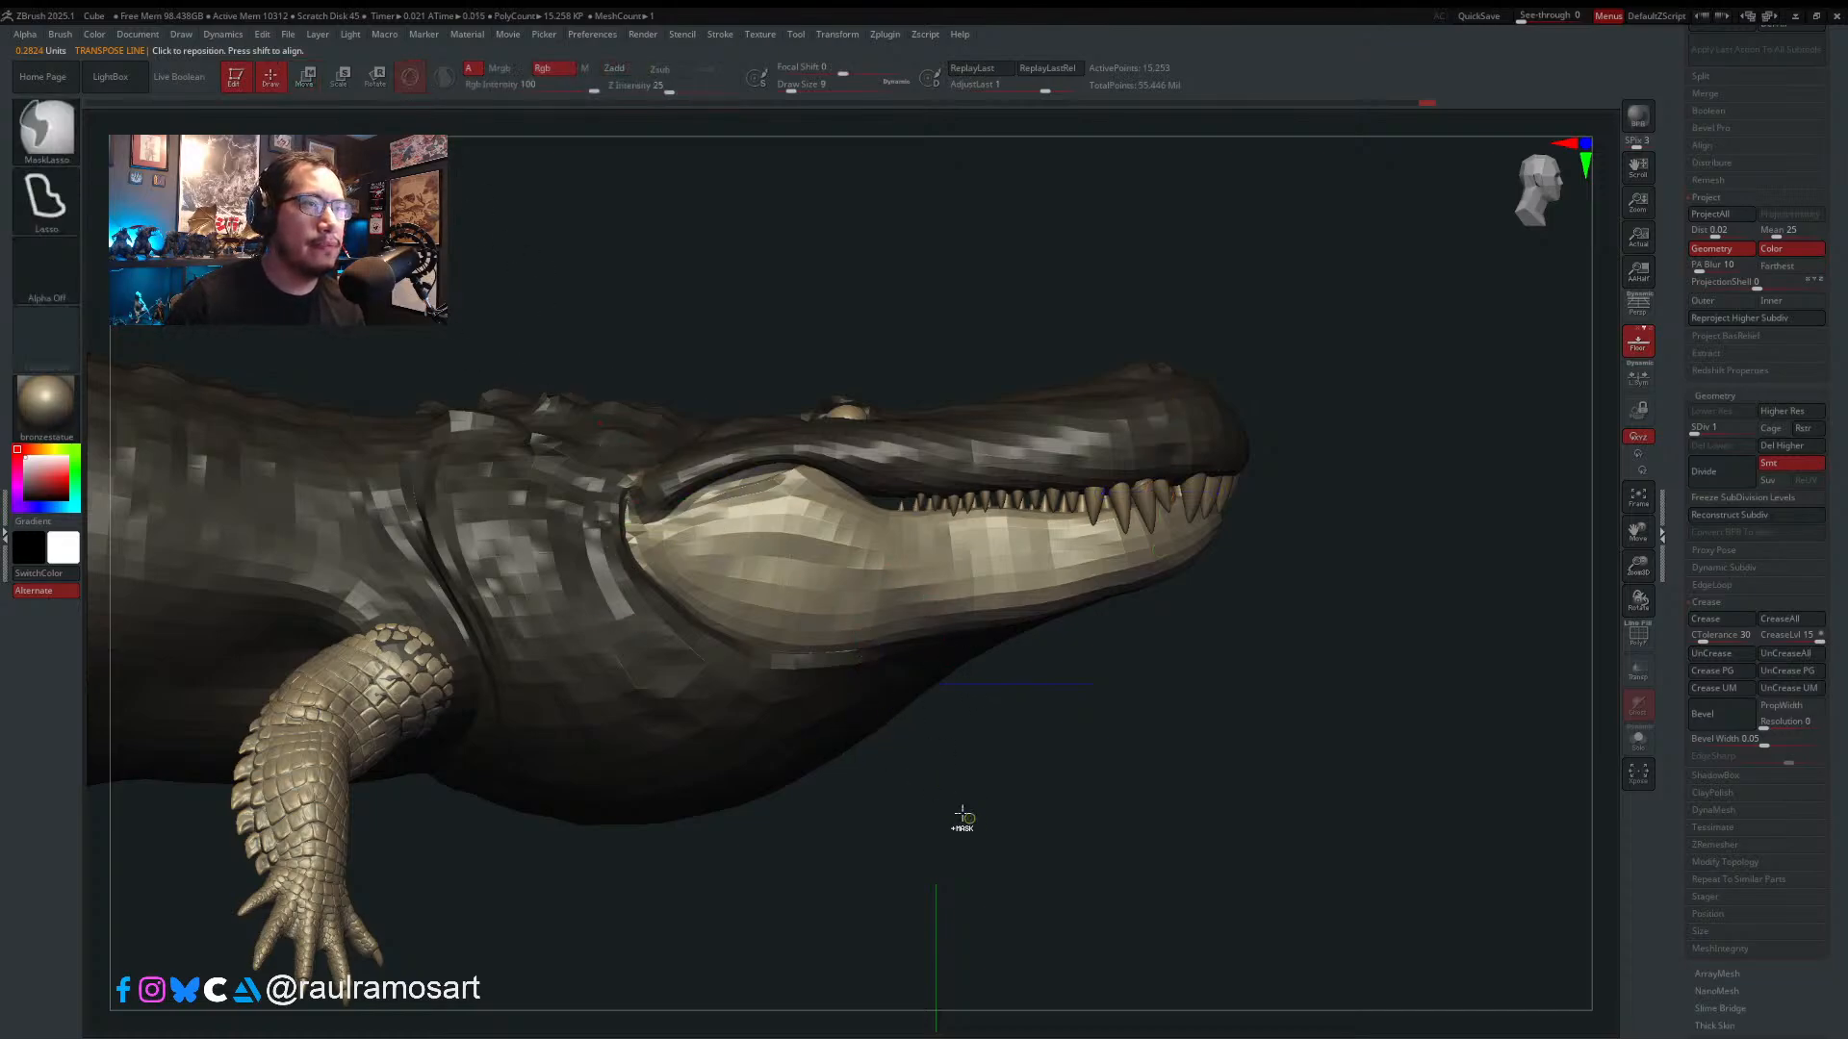
mouse_move(840, 892)
ctrl+mouse_down()
mouse_move(1225, 589)
mouse_move(910, 541)
mouse_move(617, 537)
mouse_move(837, 887)
ctrl+mouse_up()
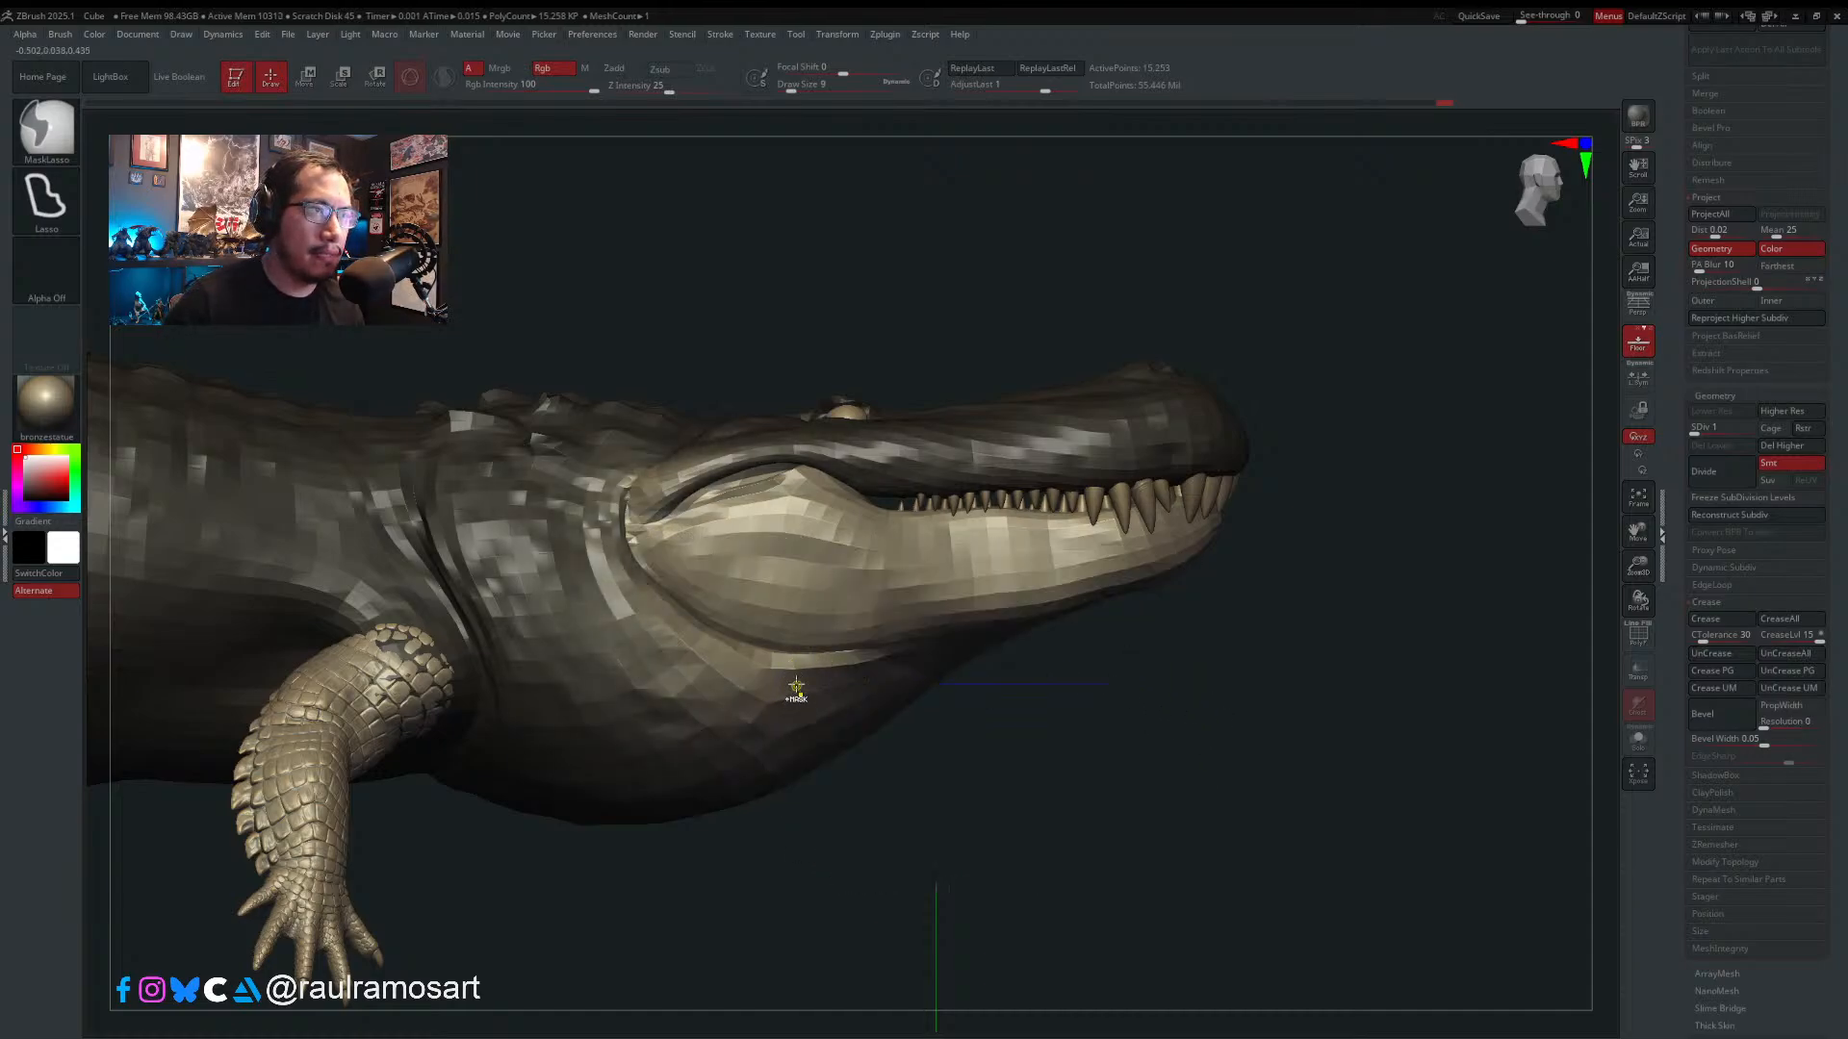
mouse_move(795, 439)
ctrl+mouse_down()
mouse_move(770, 332)
mouse_move(616, 485)
mouse_move(673, 510)
mouse_move(795, 440)
mouse_move(710, 489)
ctrl+mouse_up()
key(w)
key(ctrl+z)
key(q)
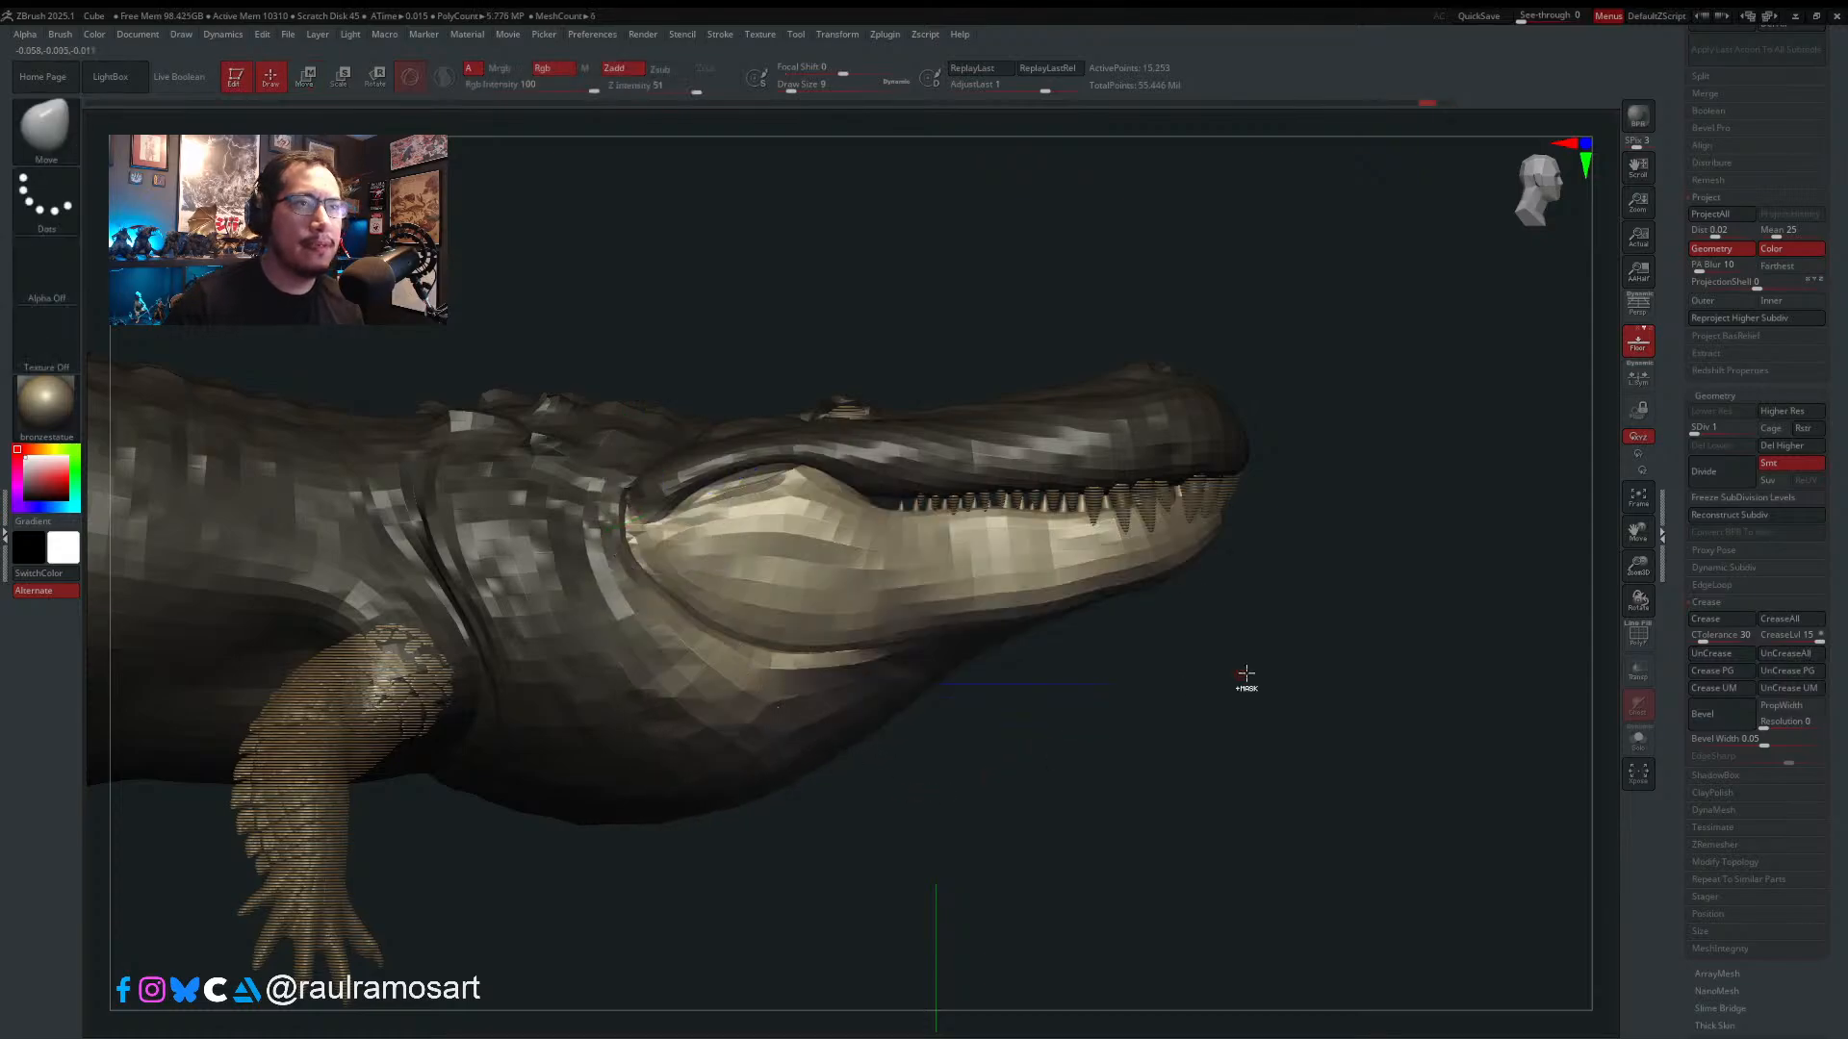
- Clear the body's mask and return it to subdivision level 6, deleting the newly added layer
ctrl+drag(1245, 674, 1251, 679)
scroll(1803, 626, up, 10)
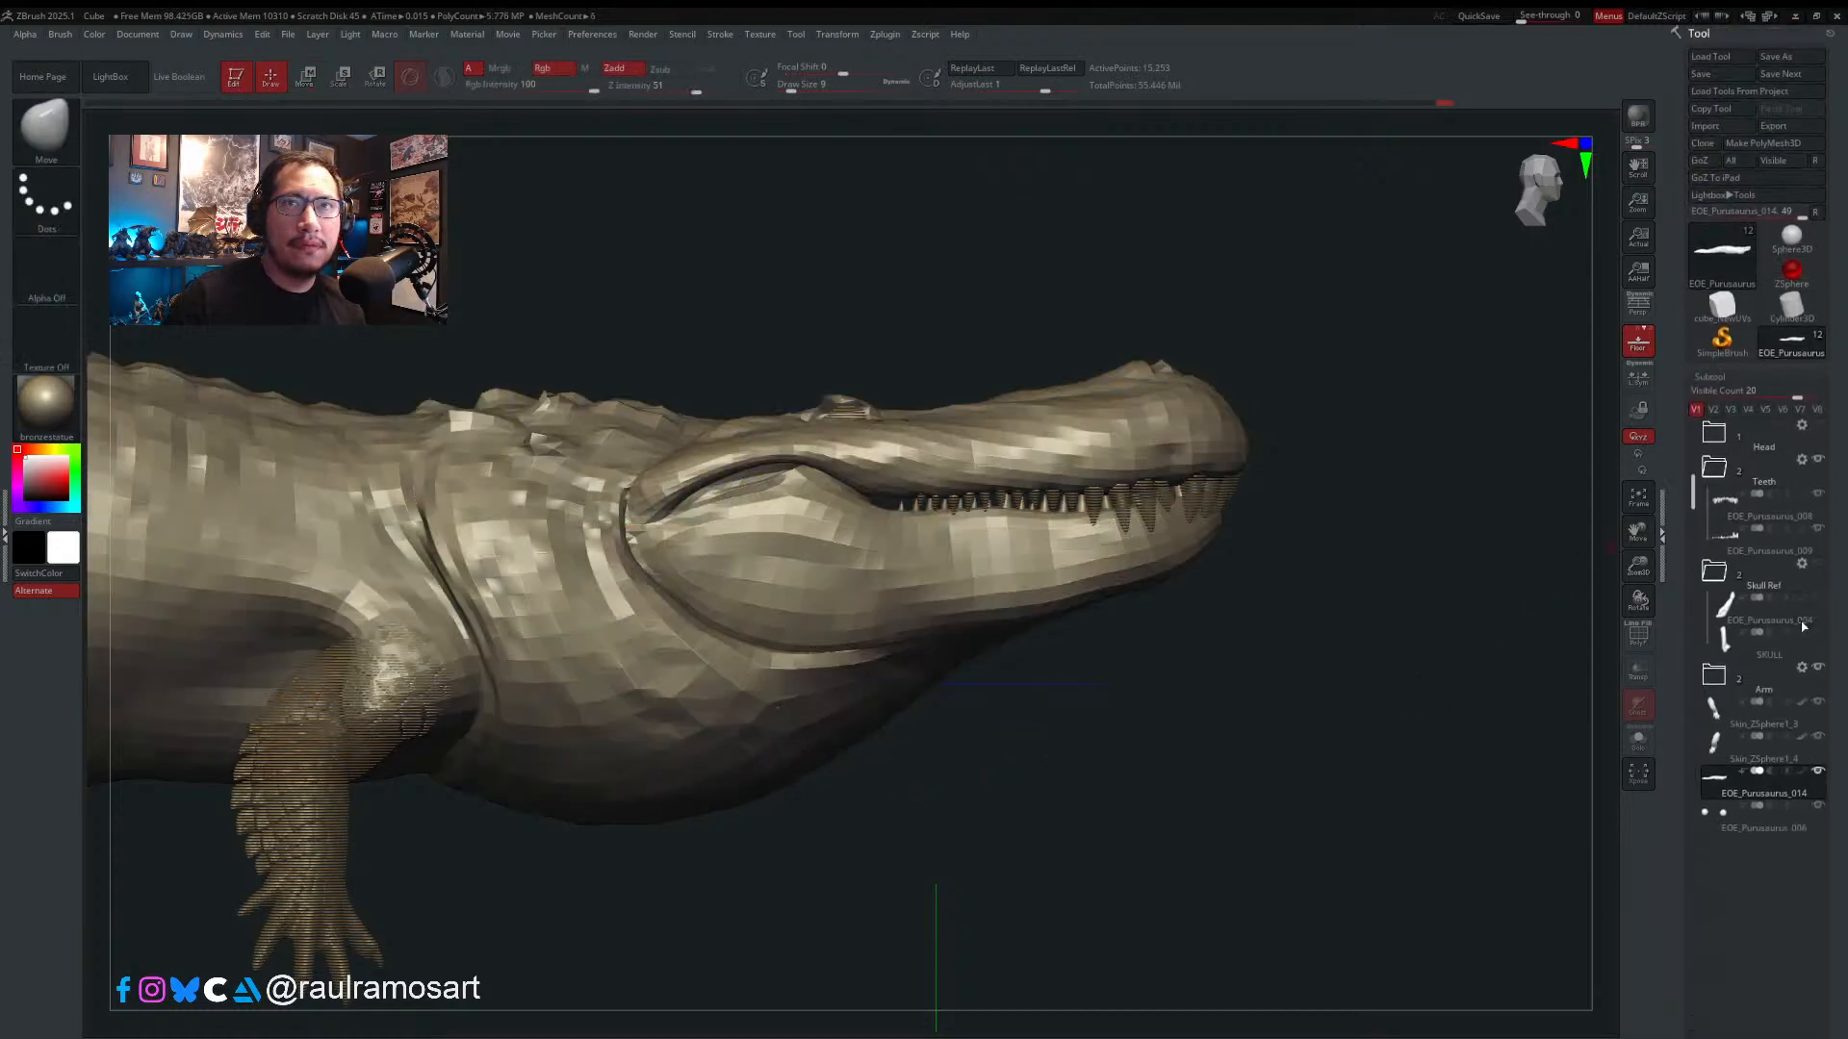
mouse_move(1841, 517)
mouse_down()
mouse_move(1844, 240)
mouse_move(1834, 508)
mouse_up()
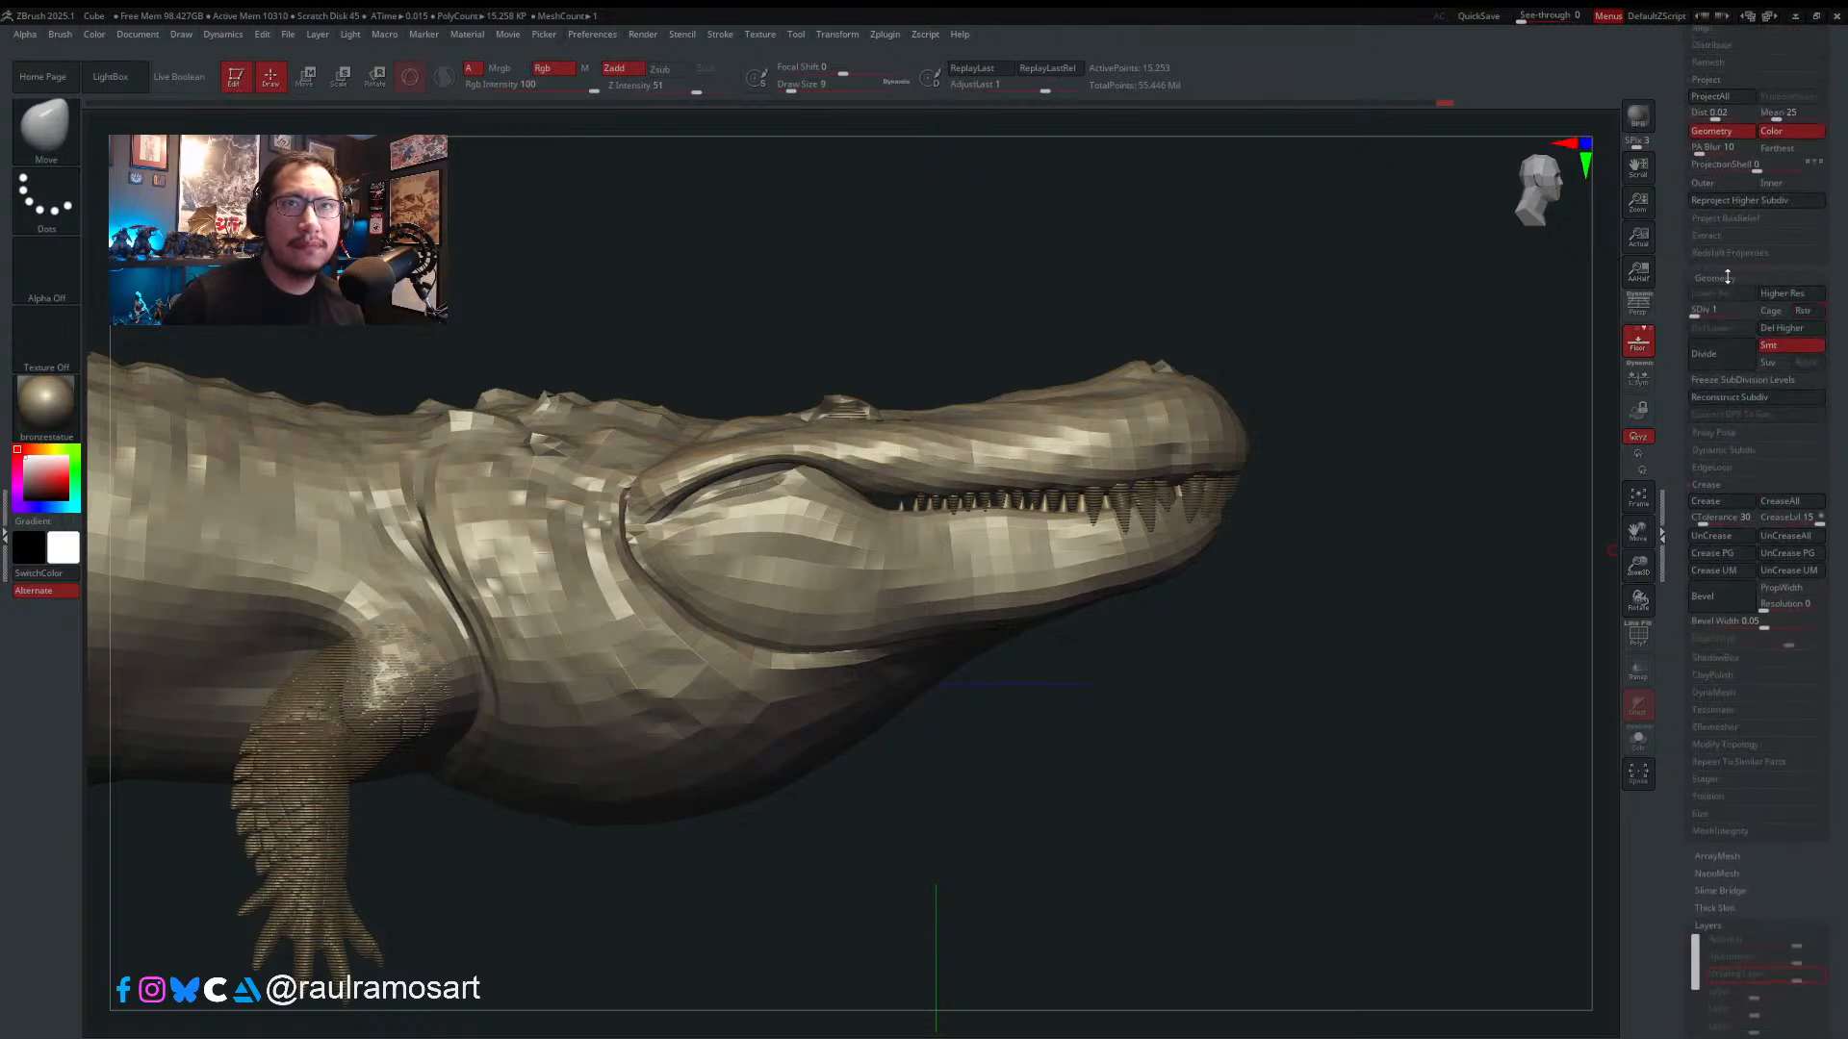
drag(1704, 312, 1779, 338)
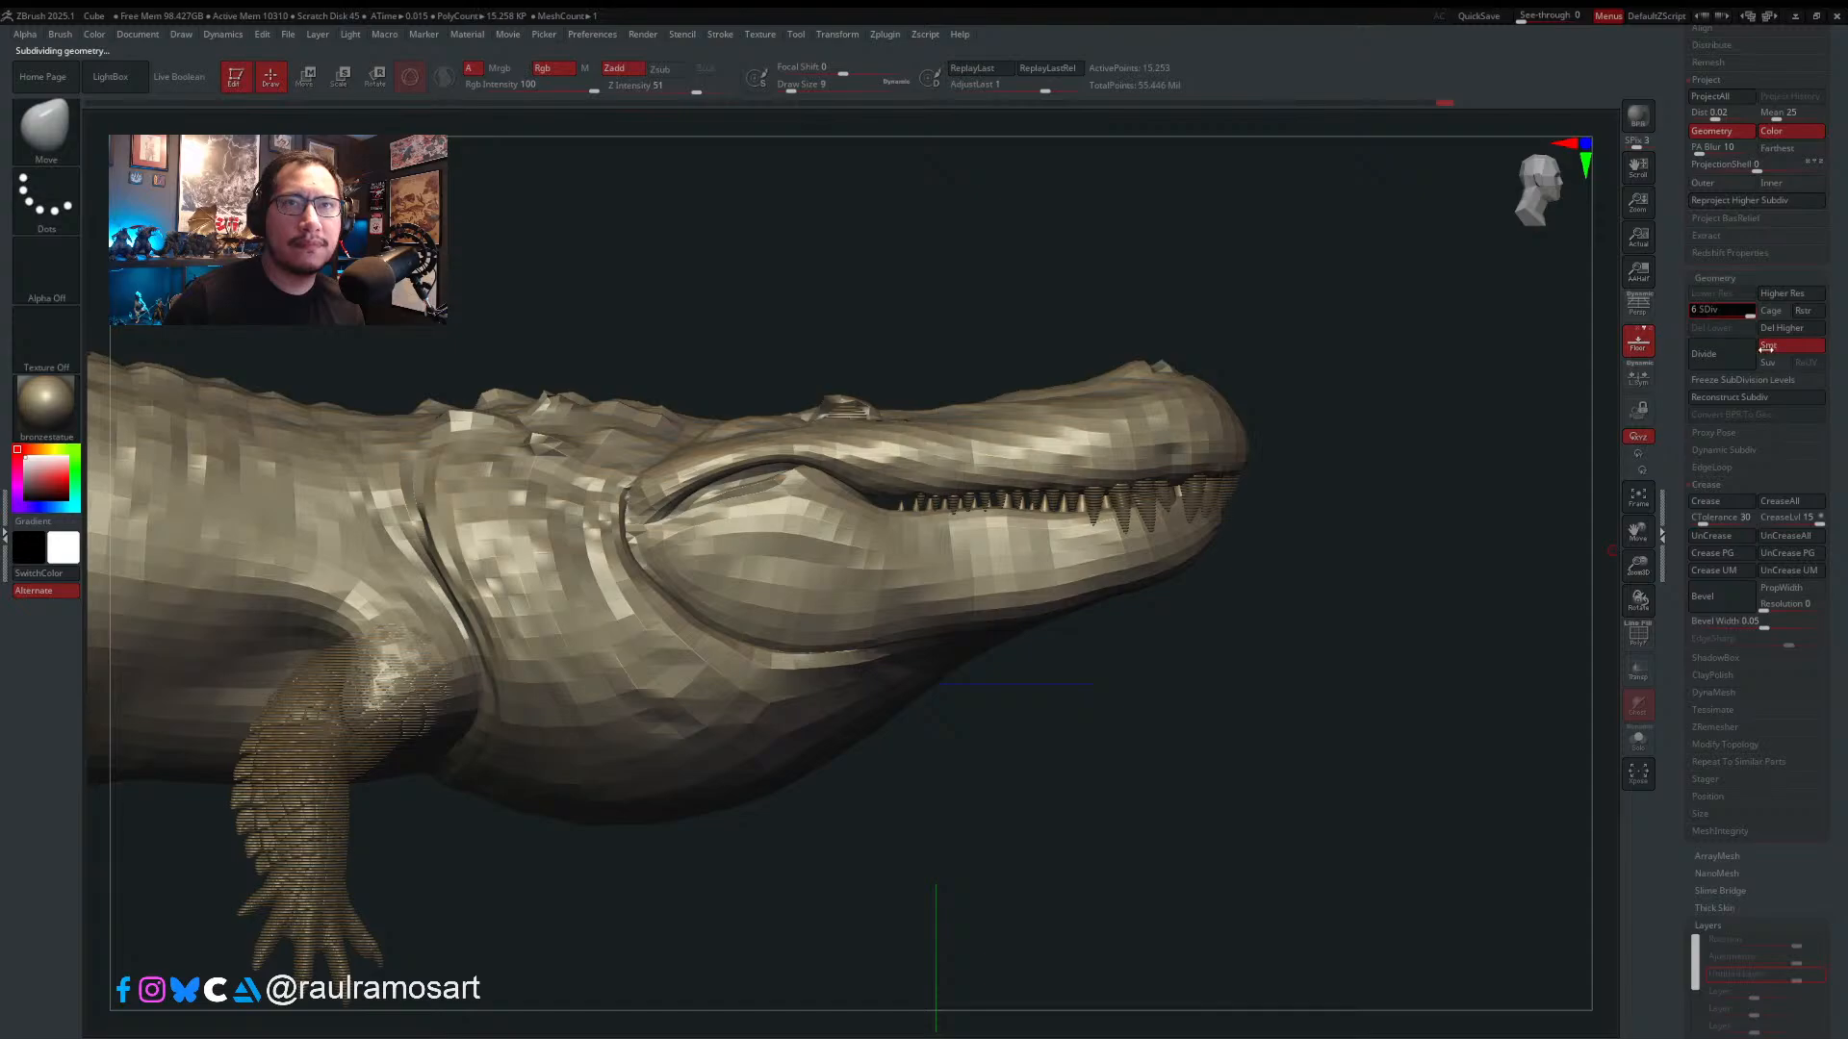
scroll(1788, 449, down, 10)
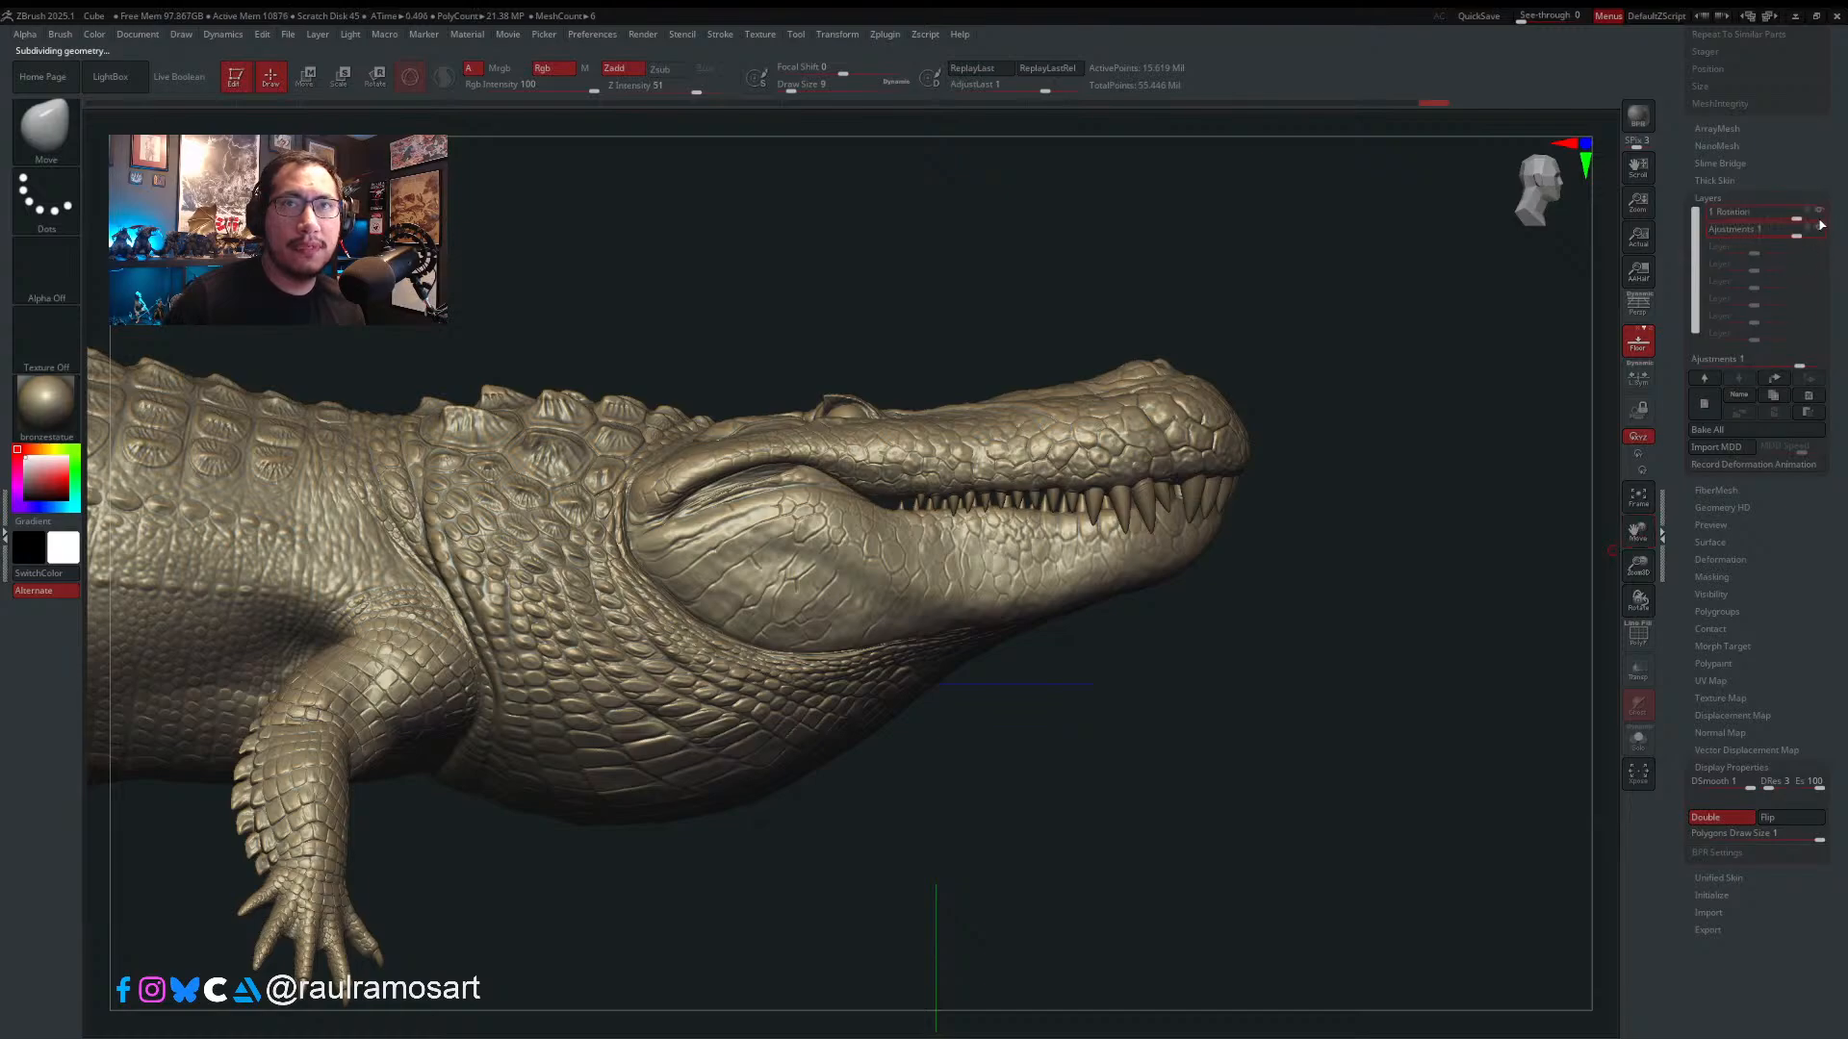
- Turn on the body's Rotation layer to open the lower jaw, keeping the Move brush in Draw mode
click(1819, 211)
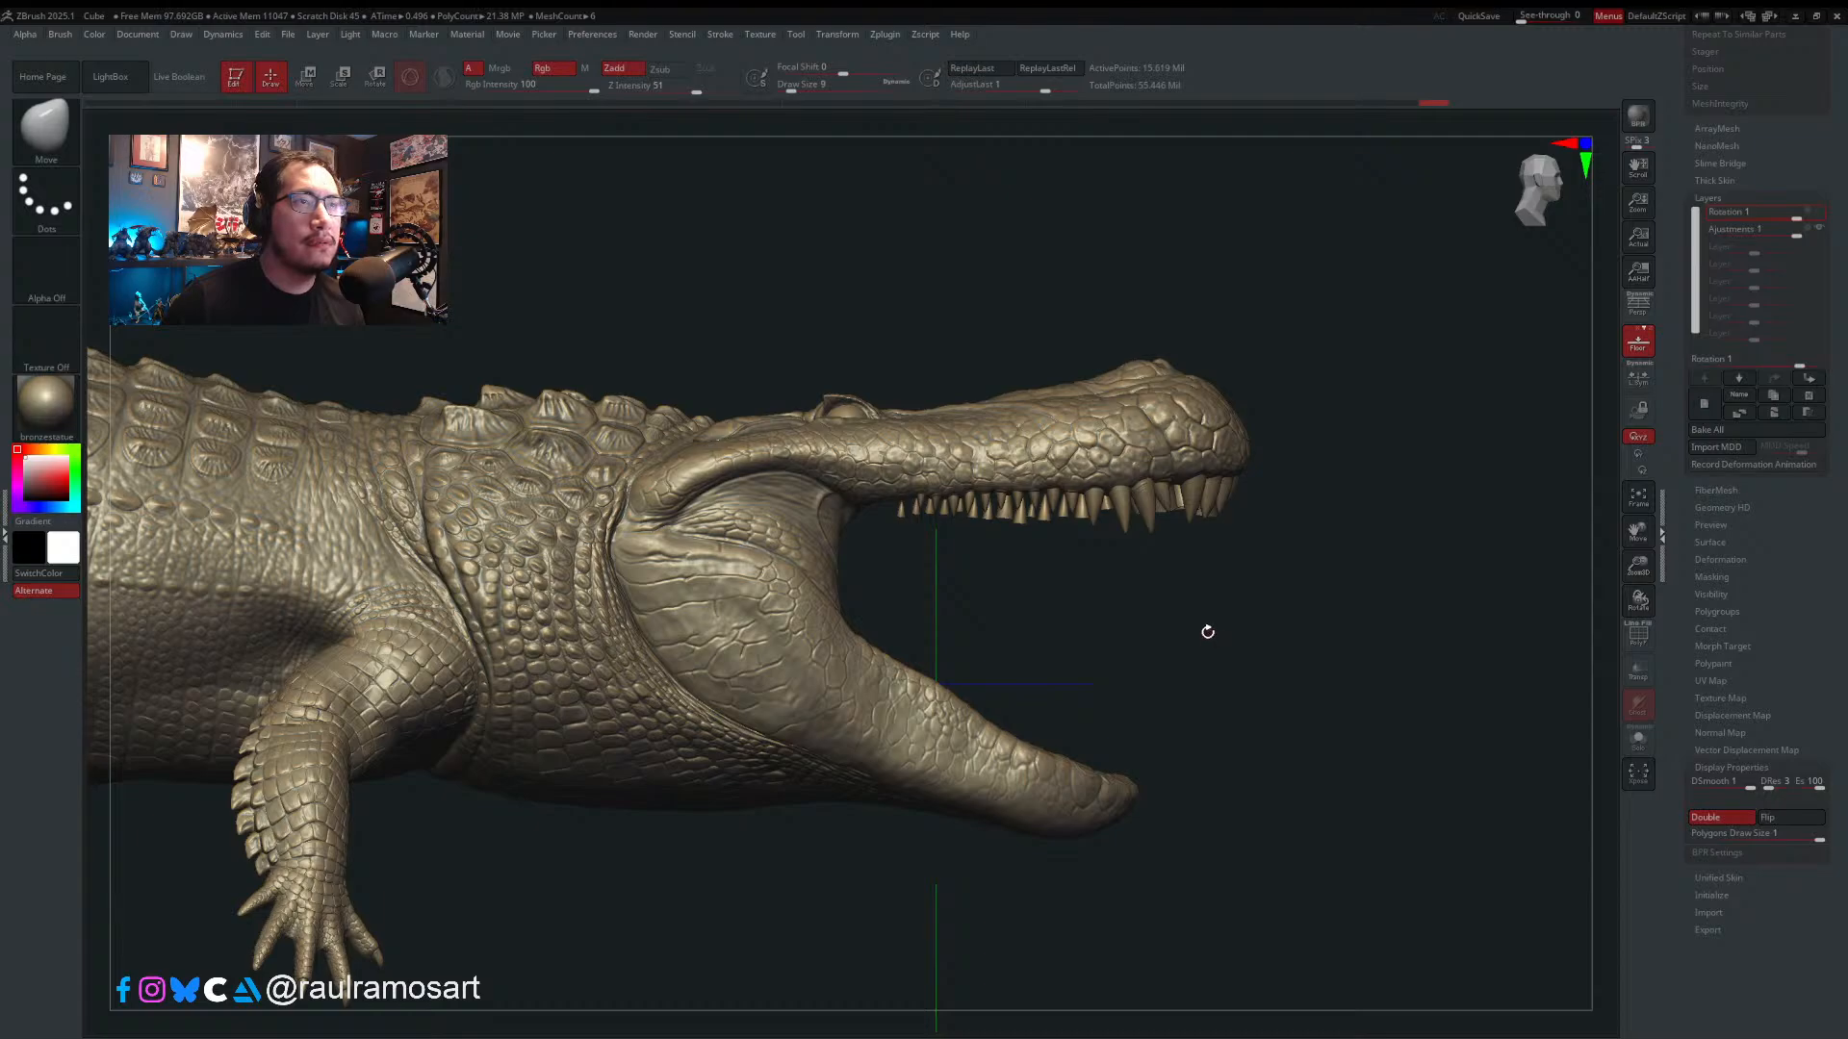
key(w)
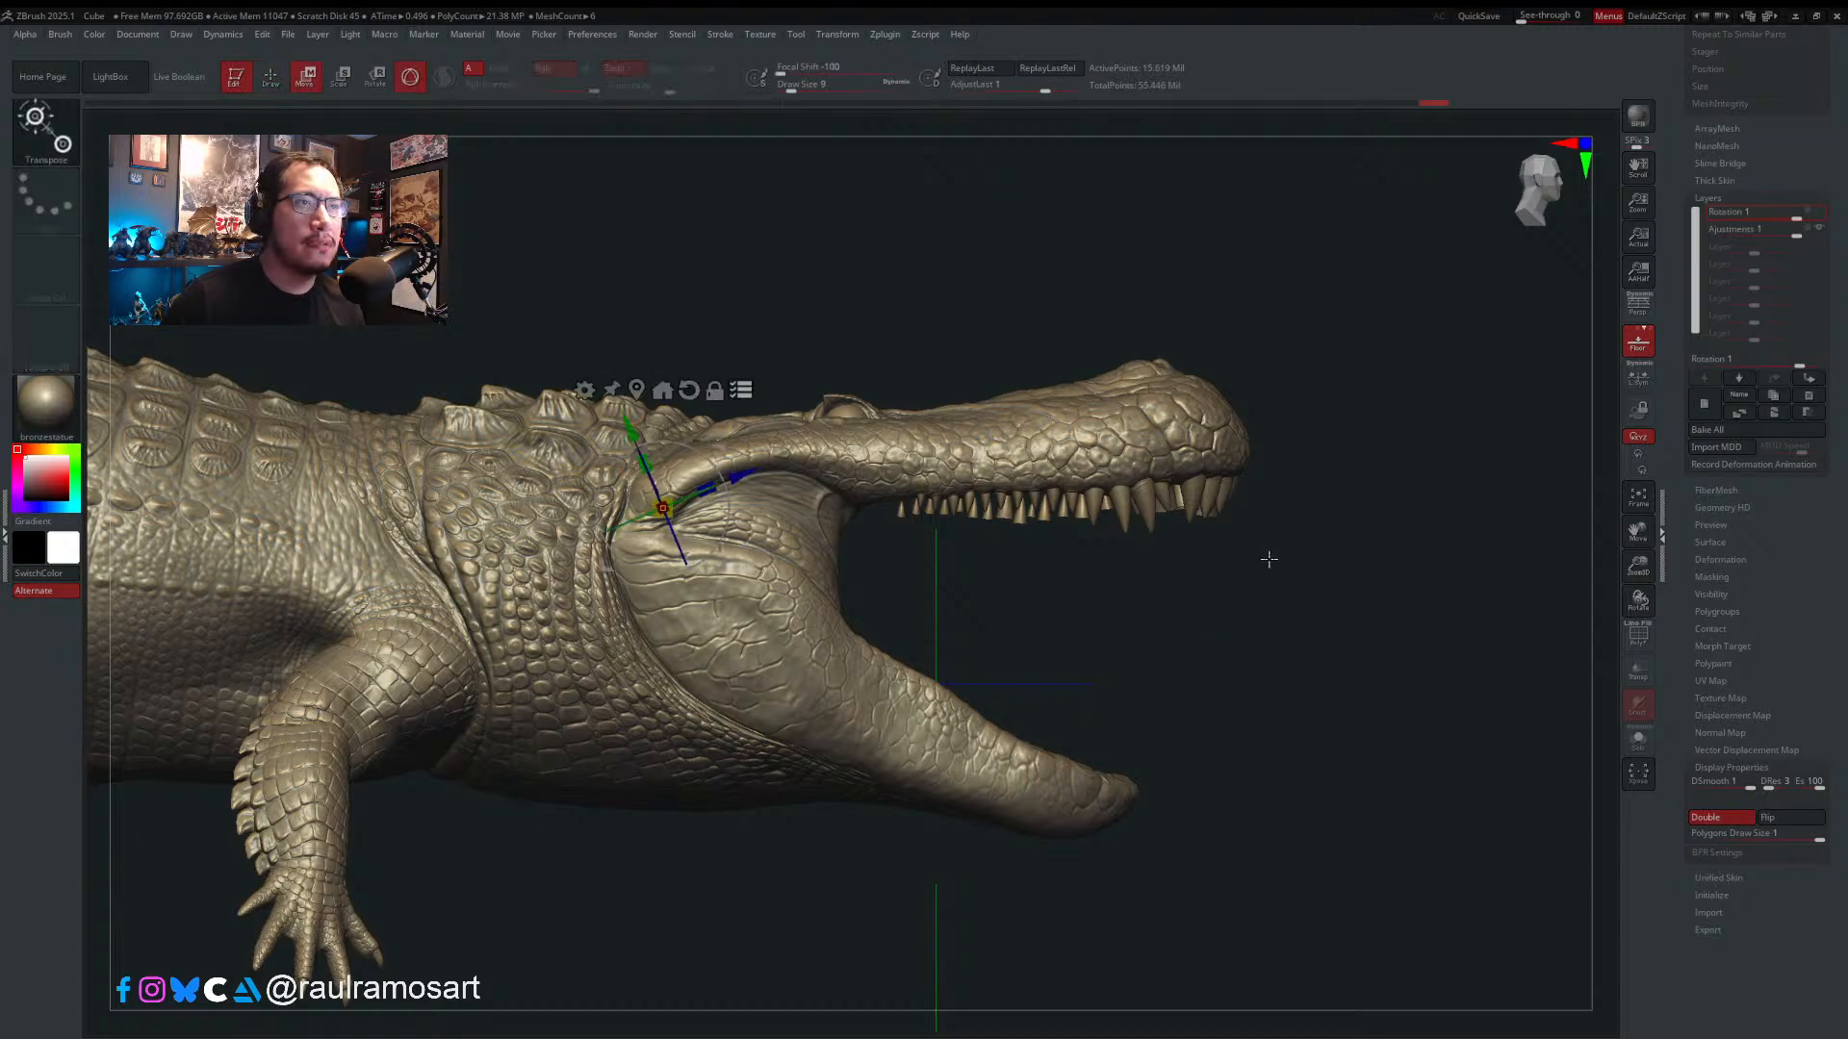
key(ctrl)
key(ctrl+z)
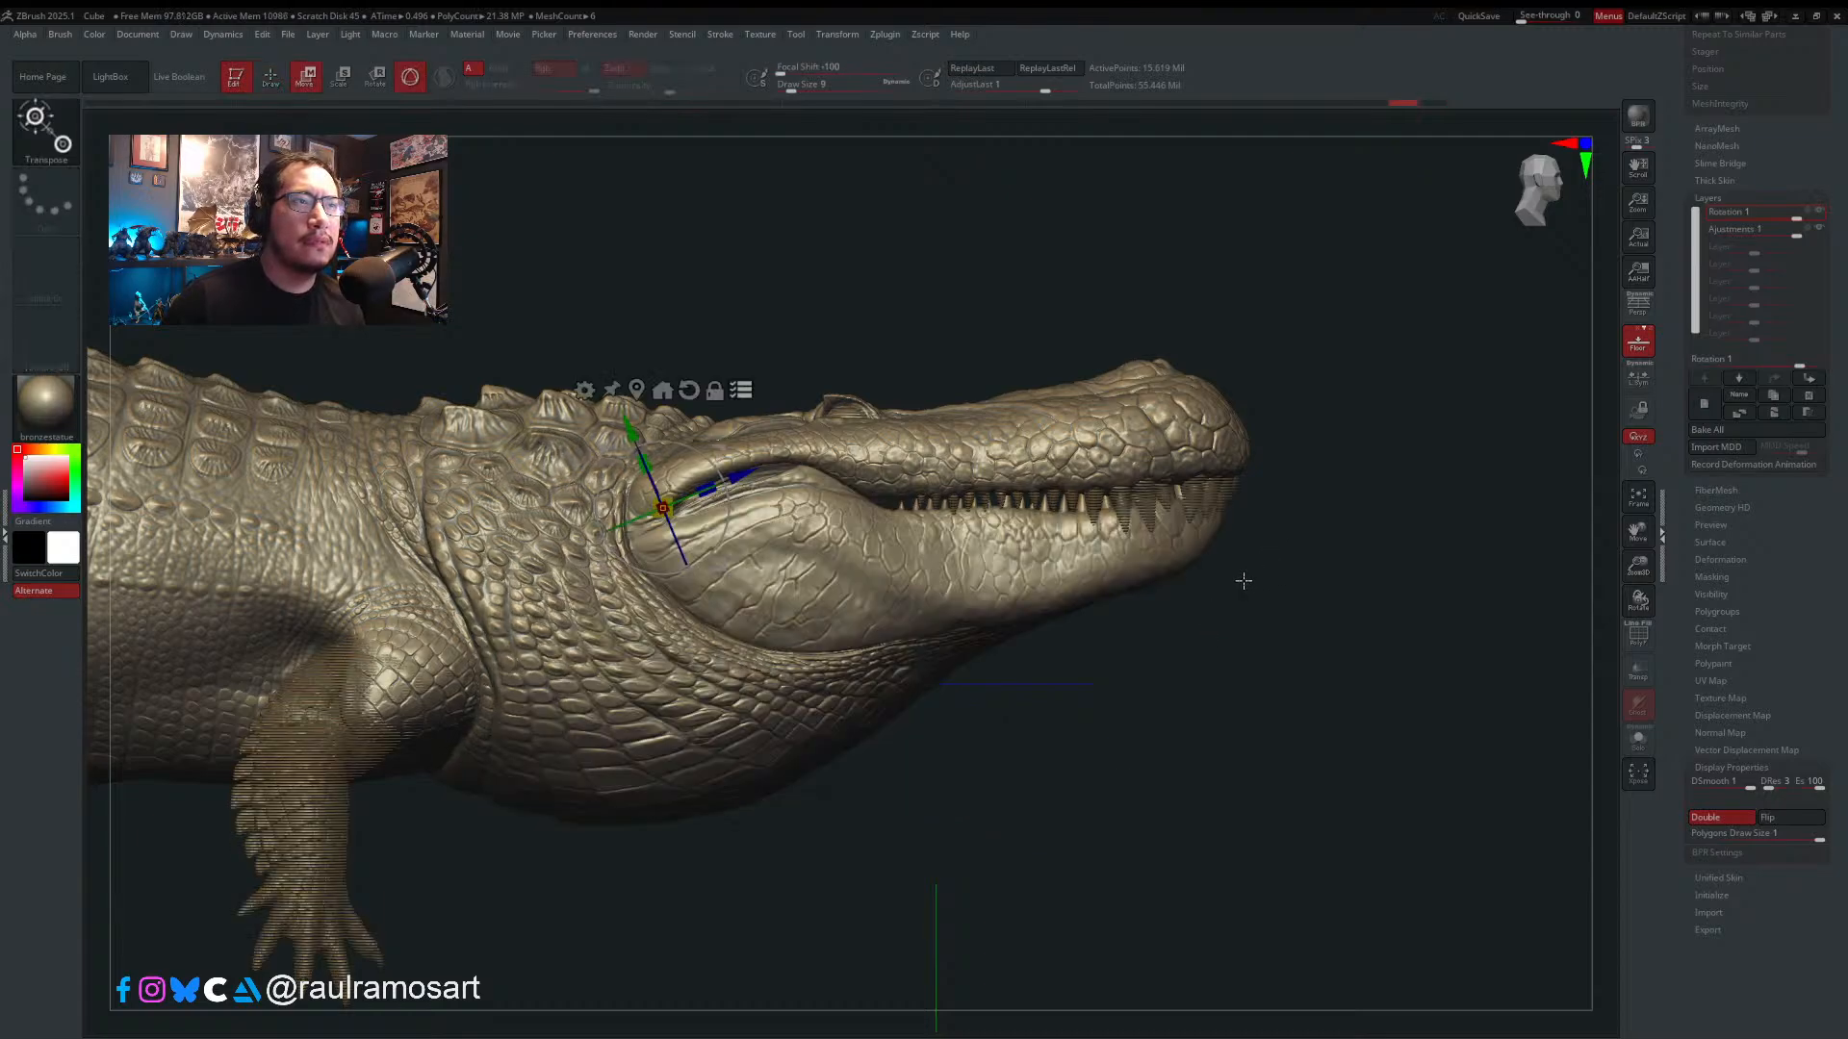
click(1814, 217)
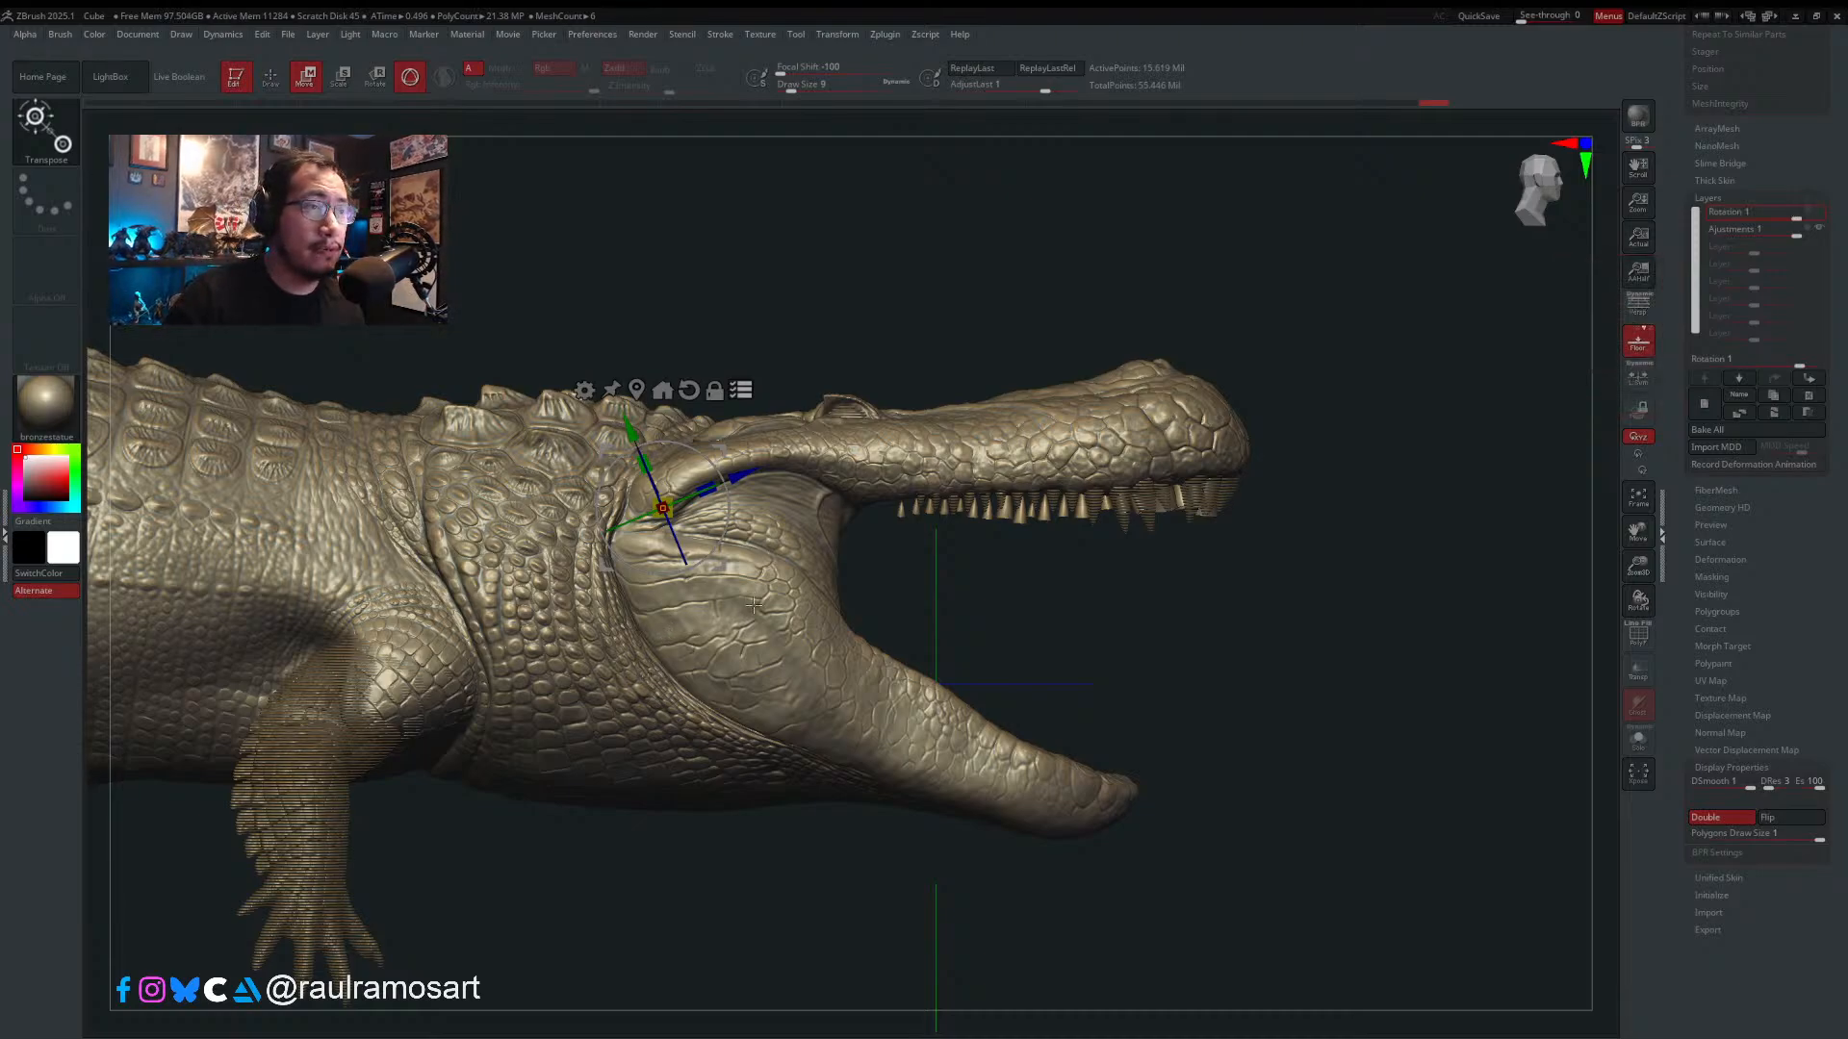
key(q)
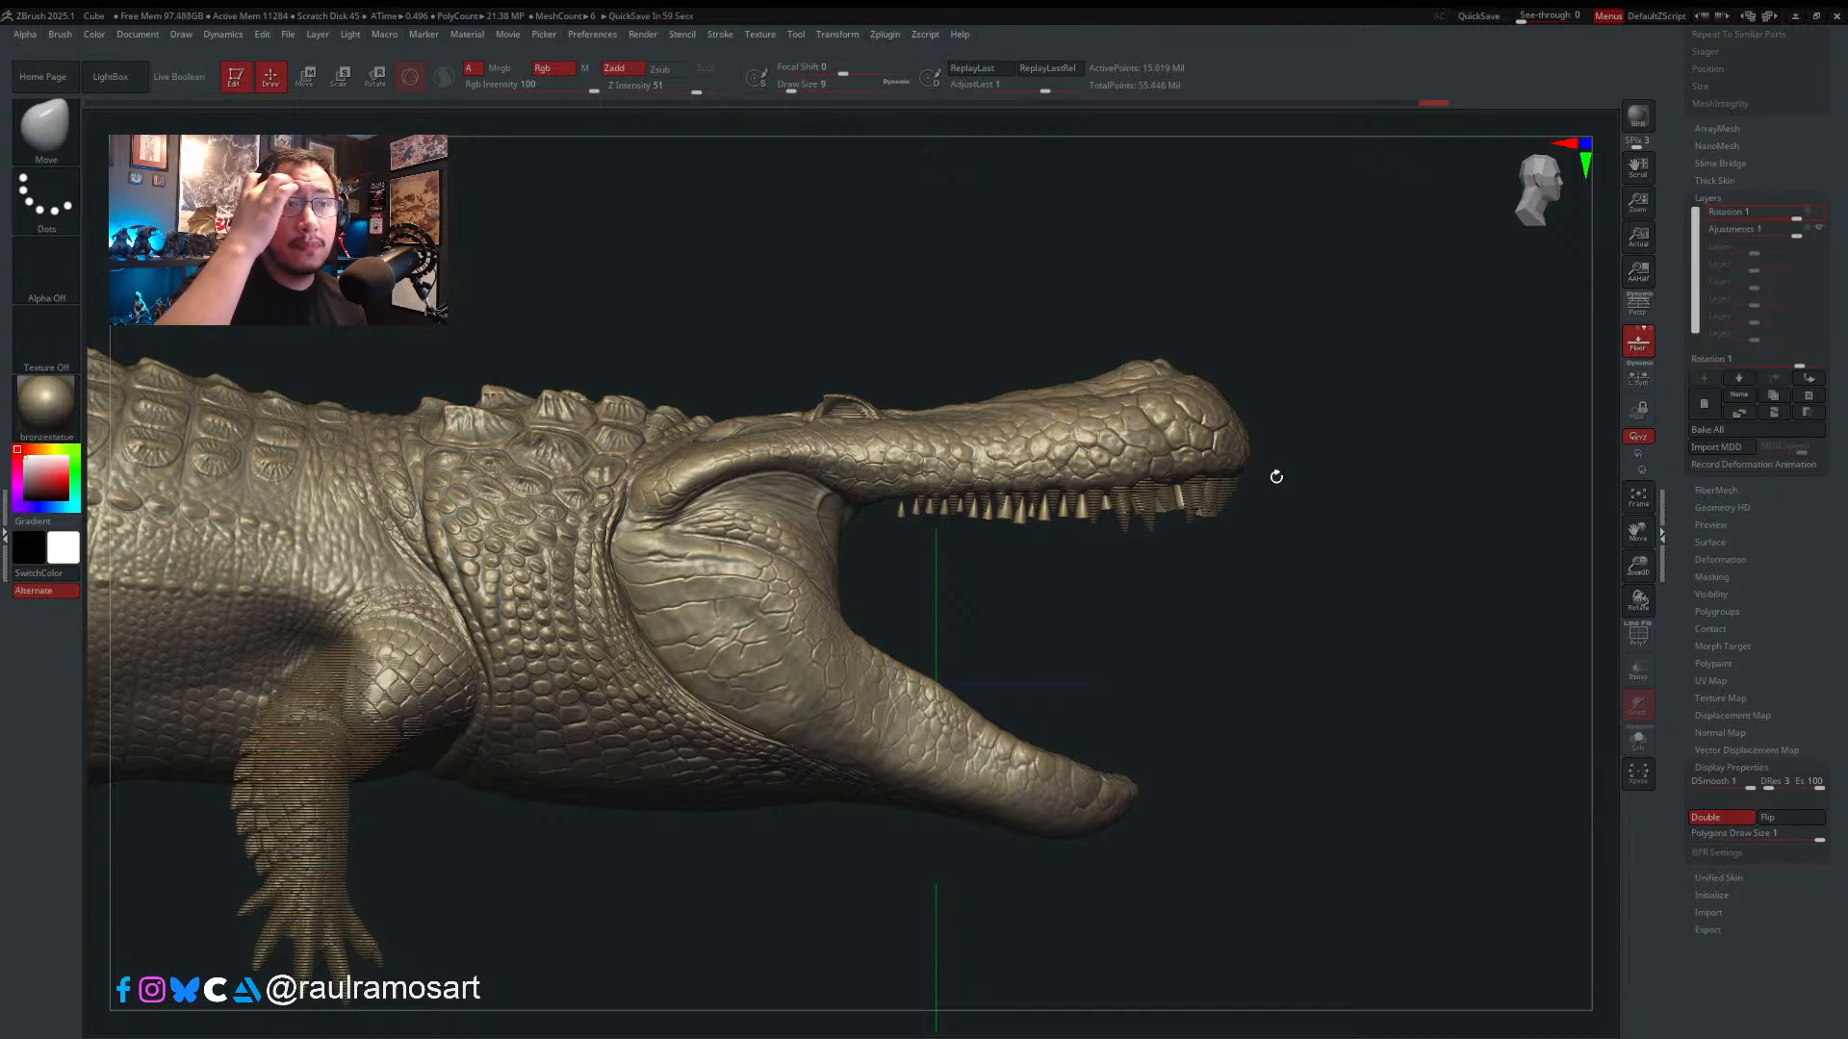
- Try to place the transform pivot of the lower teeth at the jaw hinge
scroll(1815, 430, up, 10)
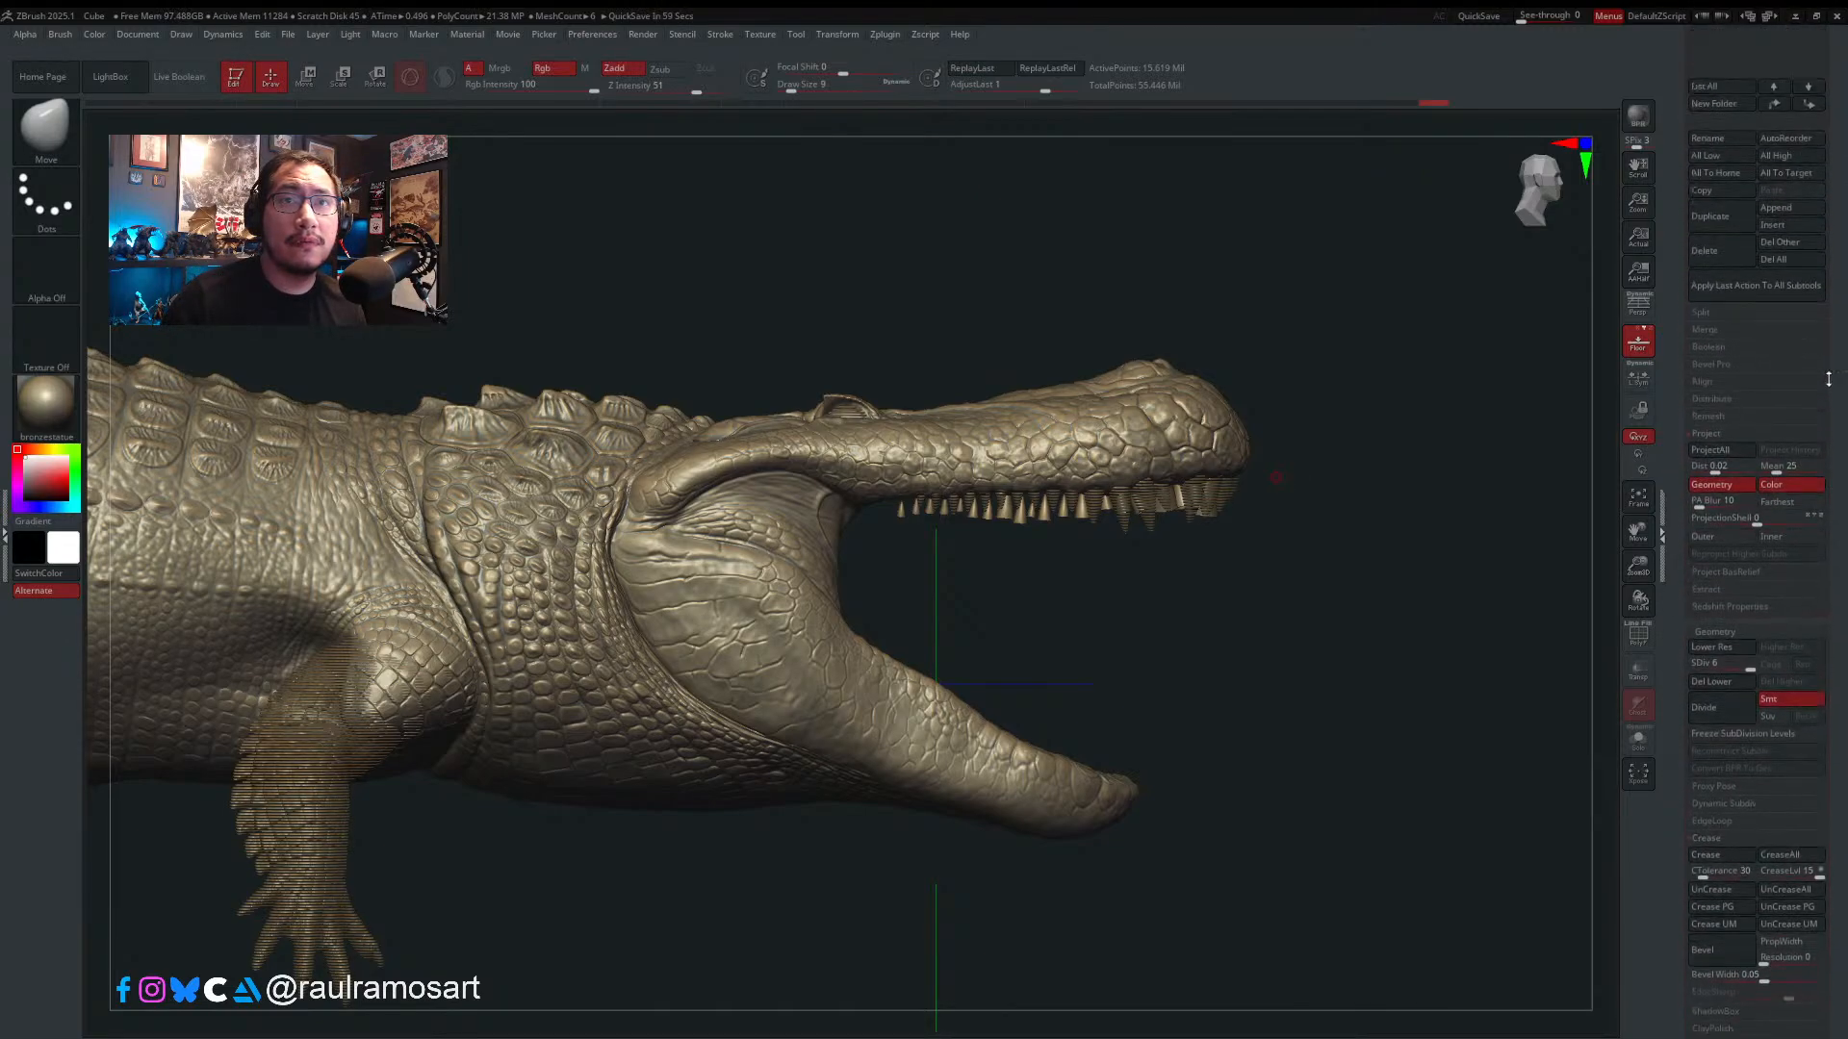
scroll(1816, 430, up, 1)
click(1781, 140)
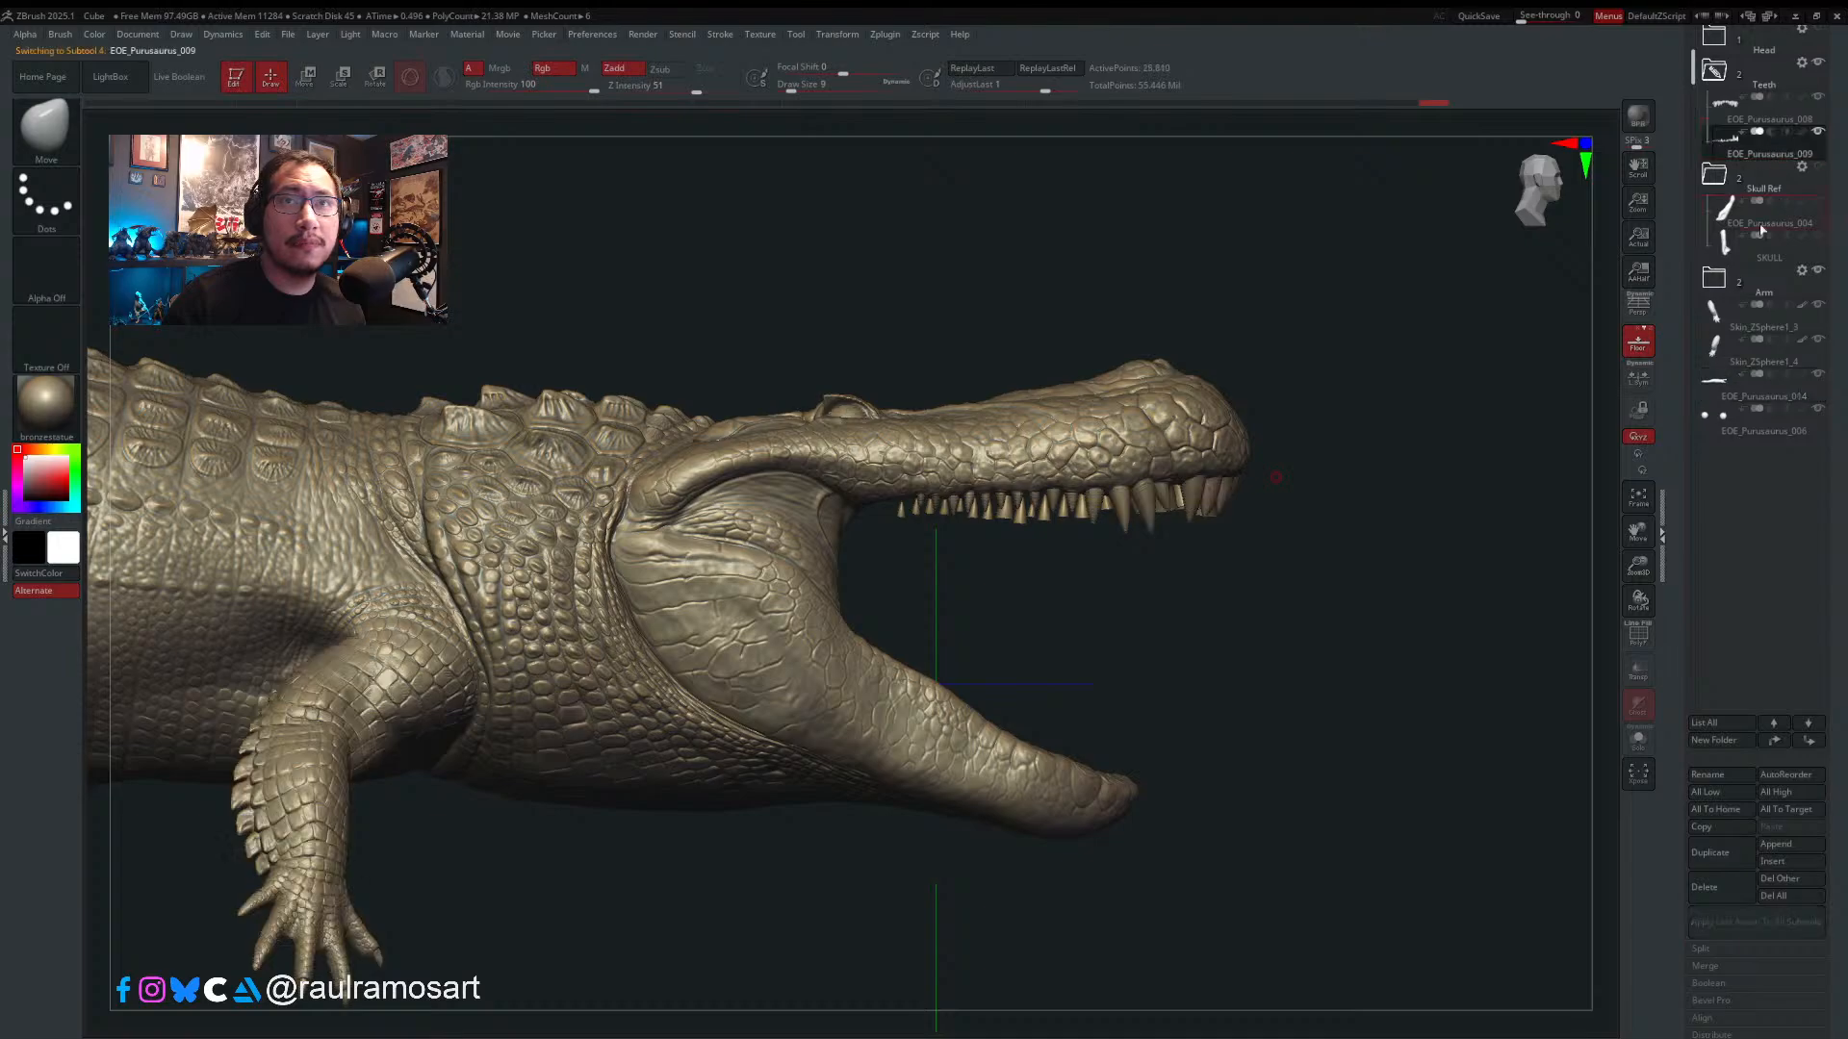
key(w)
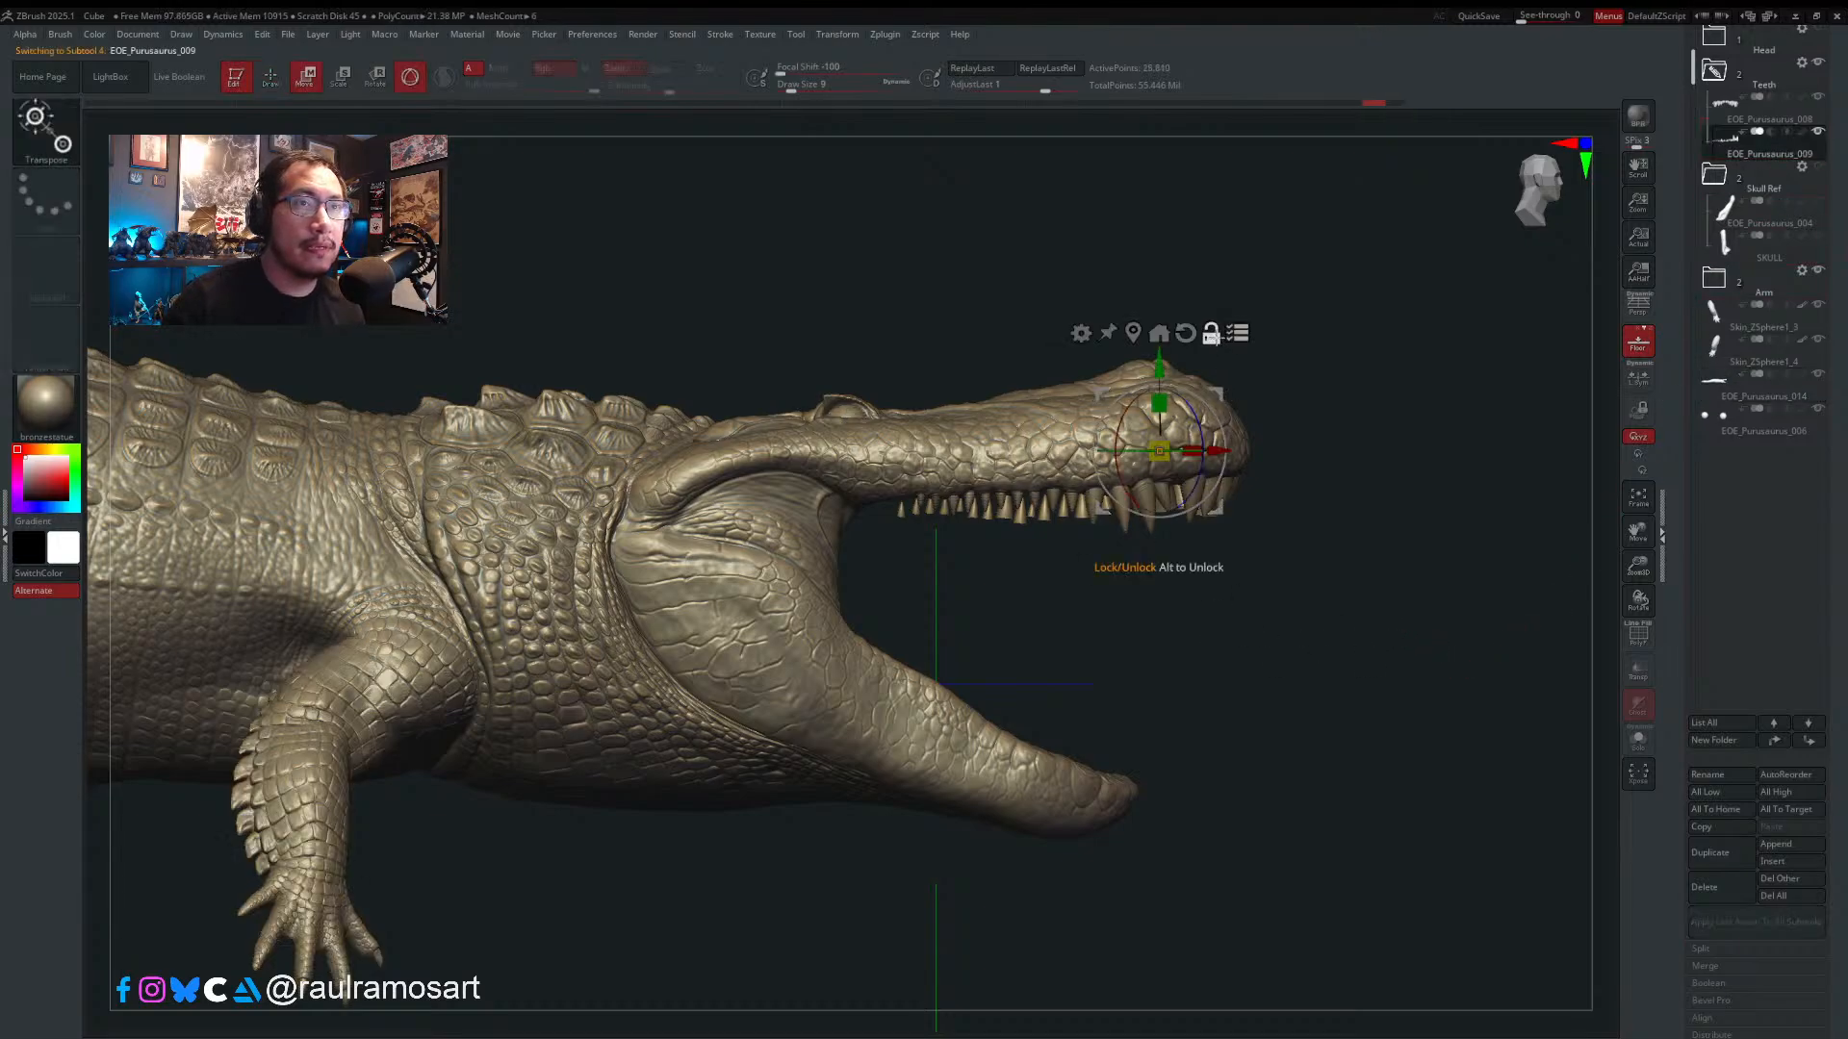
alt+drag(1221, 388, 717, 516)
key(ctrl+z)
key(q)
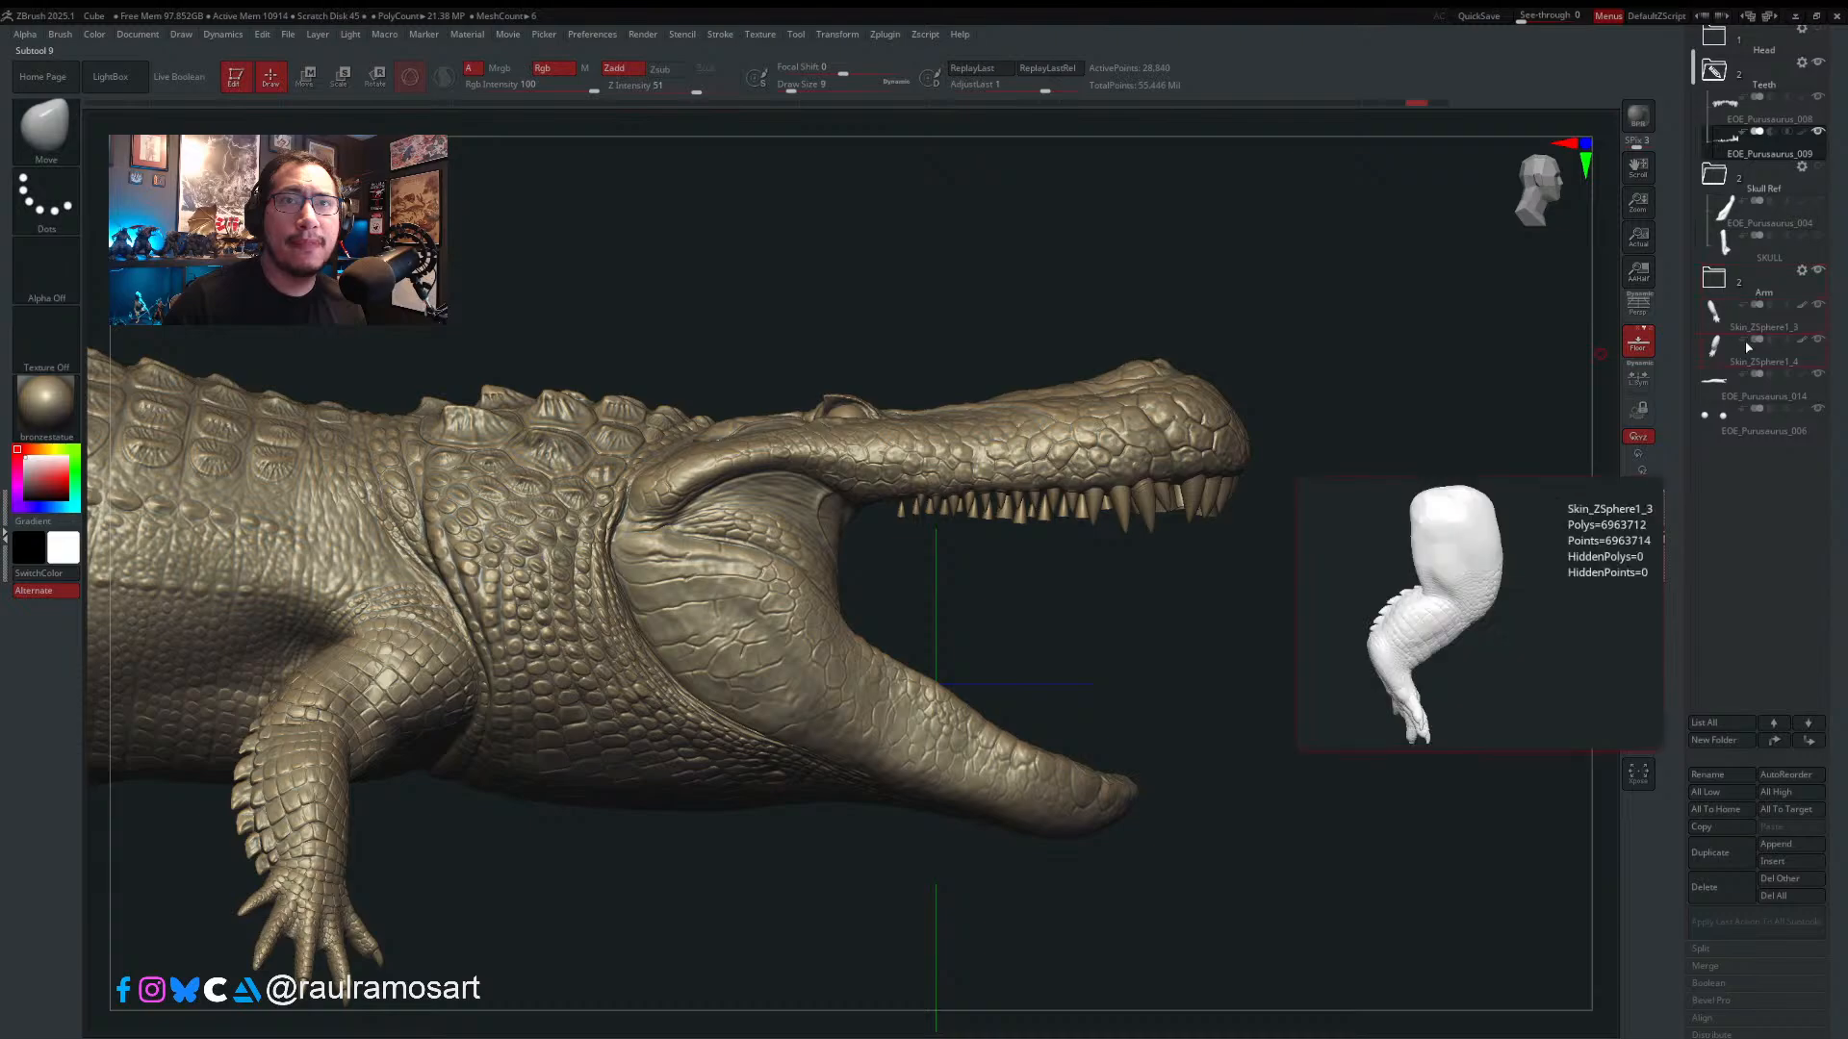
- Rotate the lower teeth about -32.6 degrees around the body's jaw-hinge pivot so they sit in the open lower jaw
click(1745, 398)
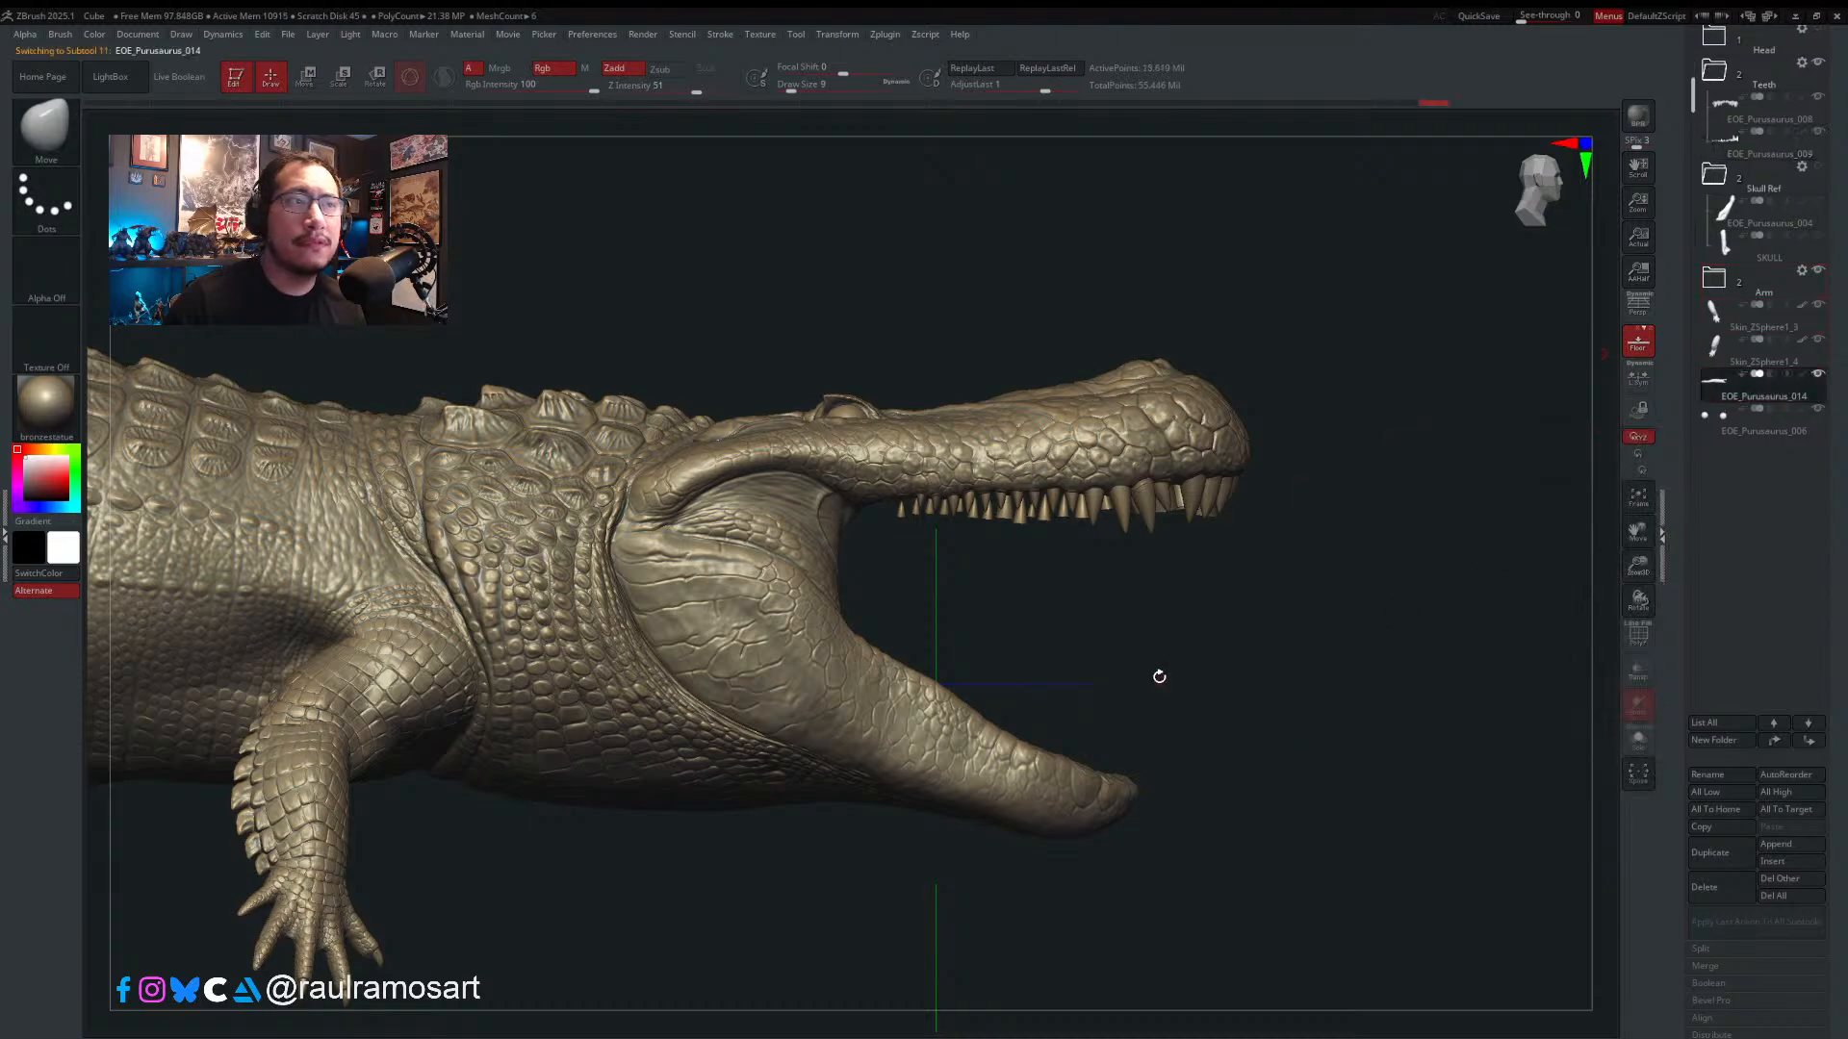
key(w)
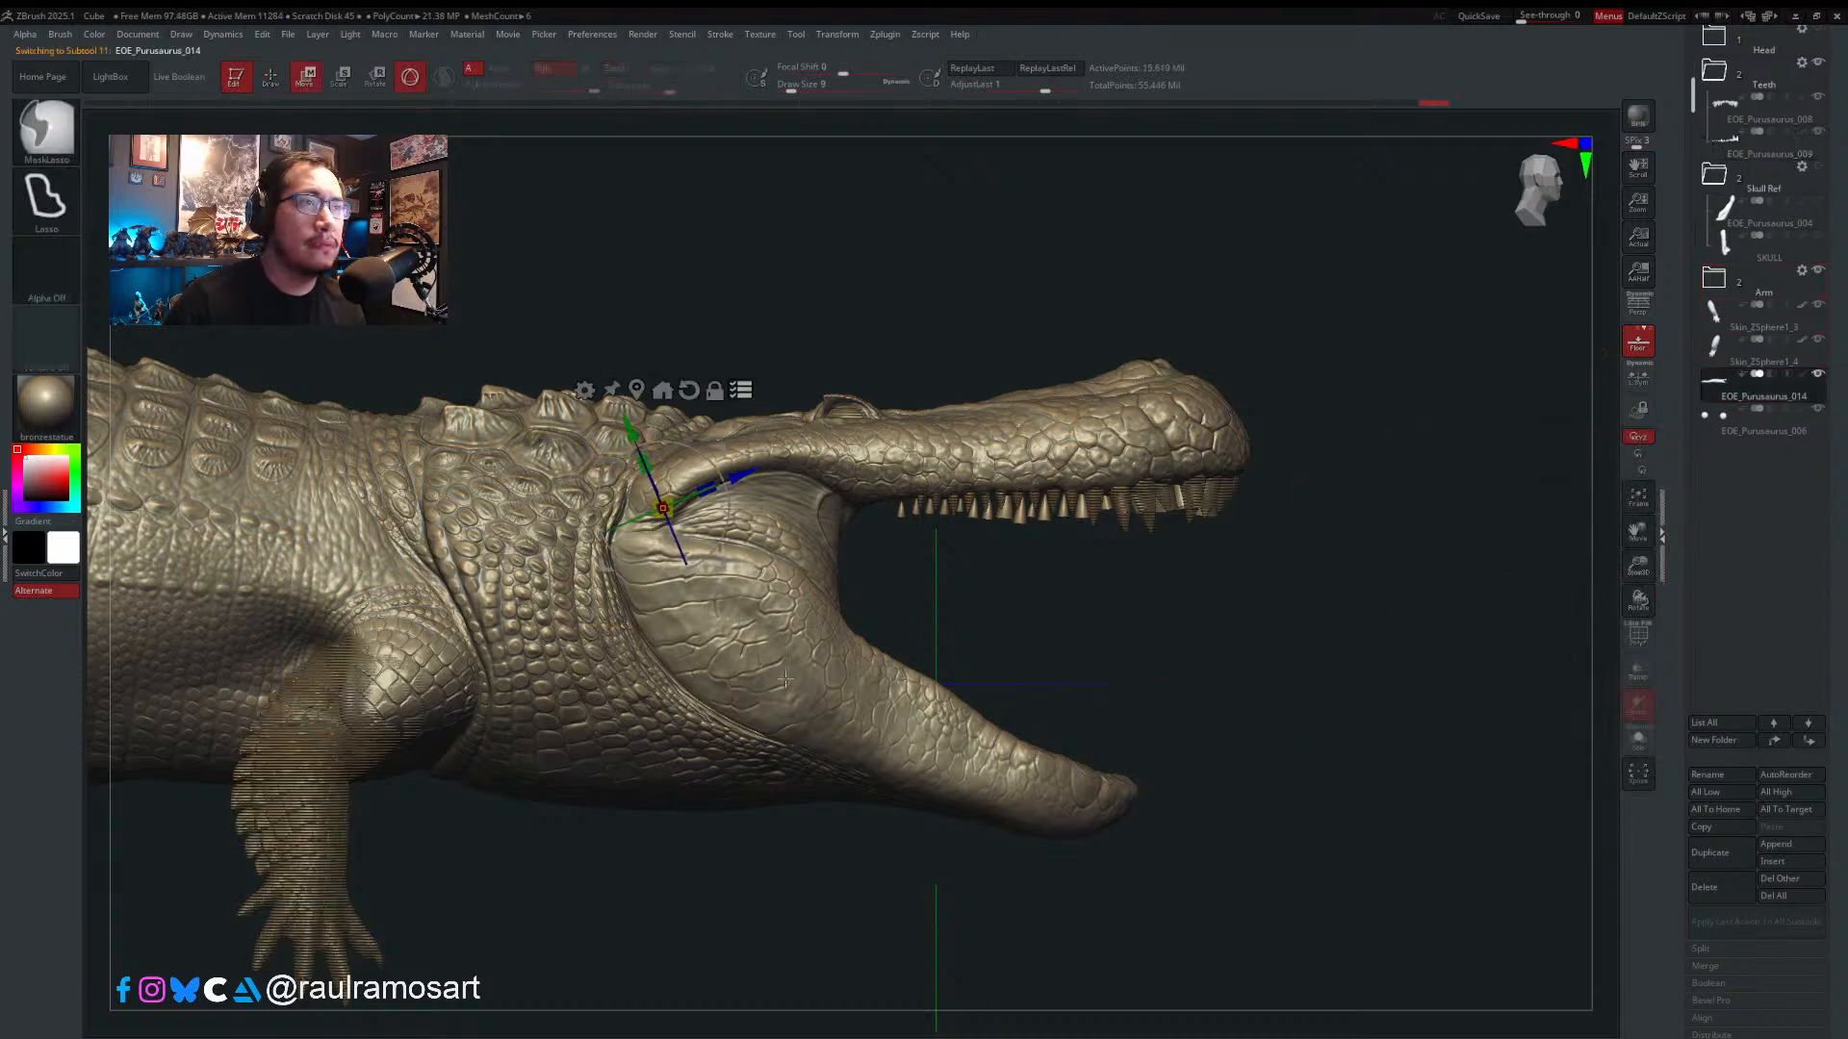
ctrl+alt+shift+drag(878, 866, 890, 724)
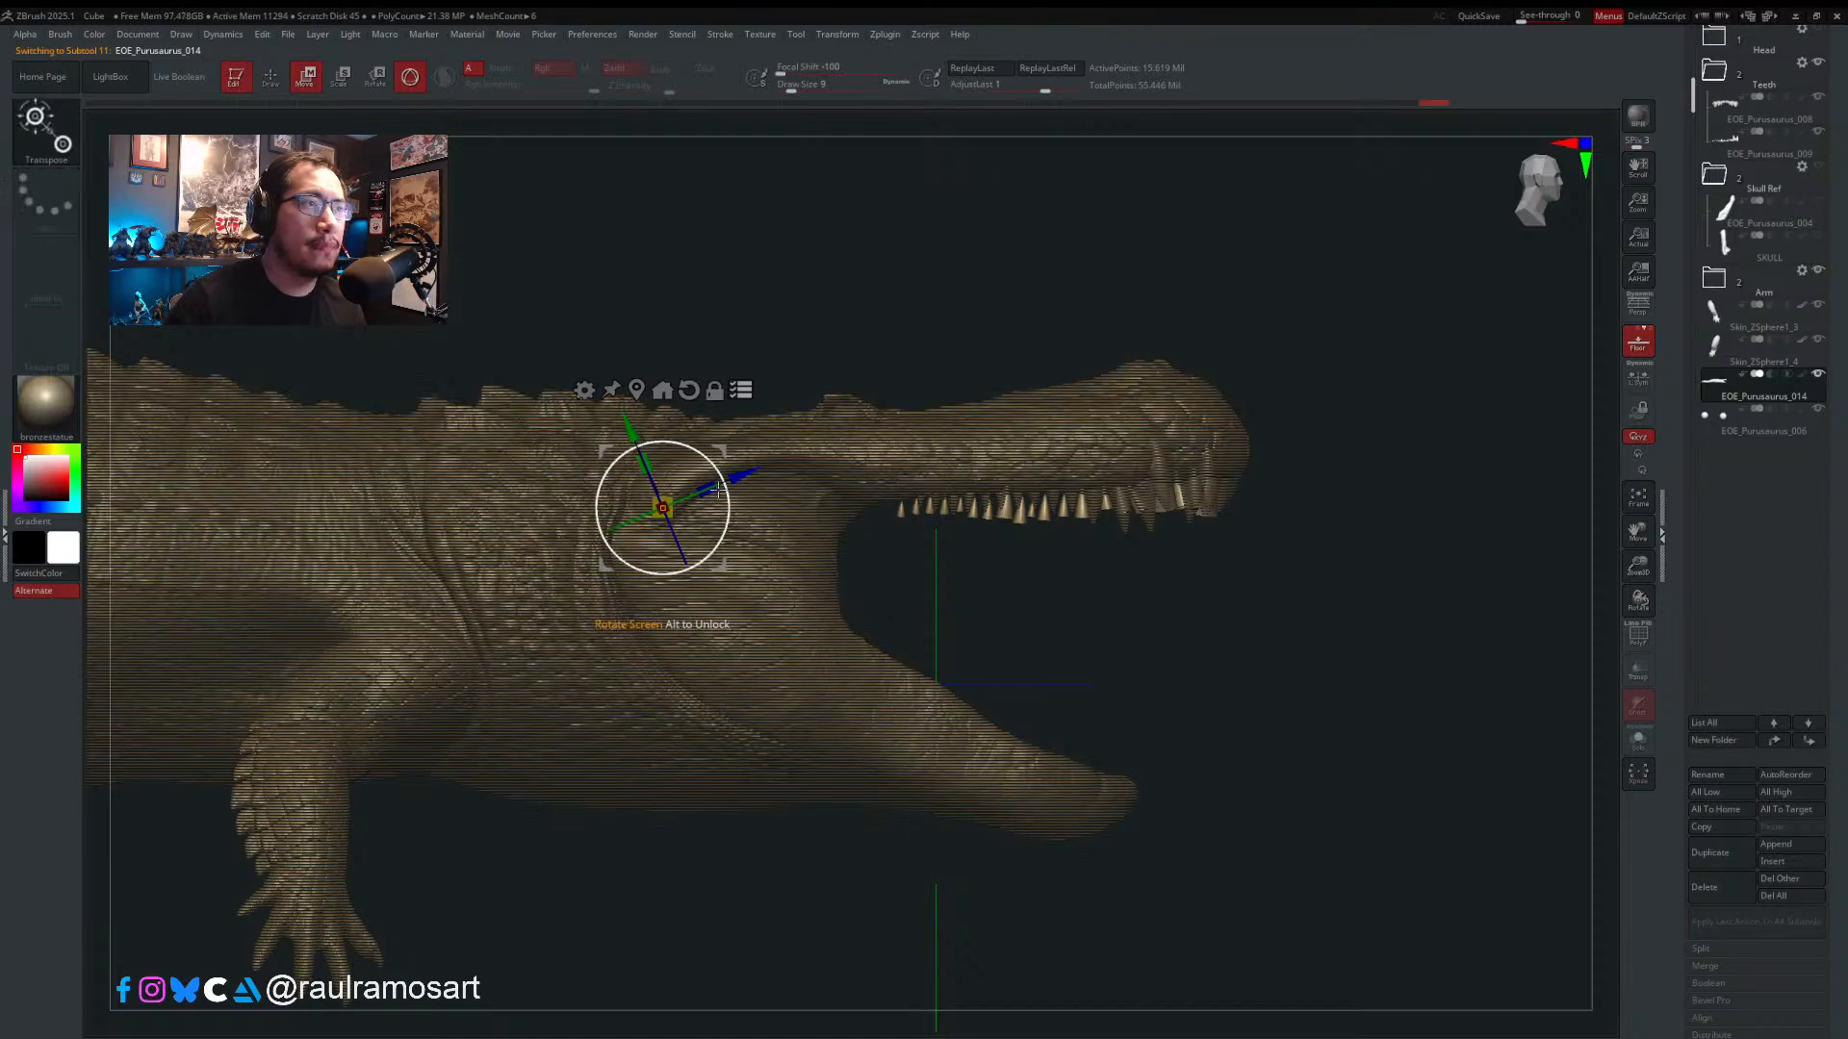
drag(715, 465, 720, 496)
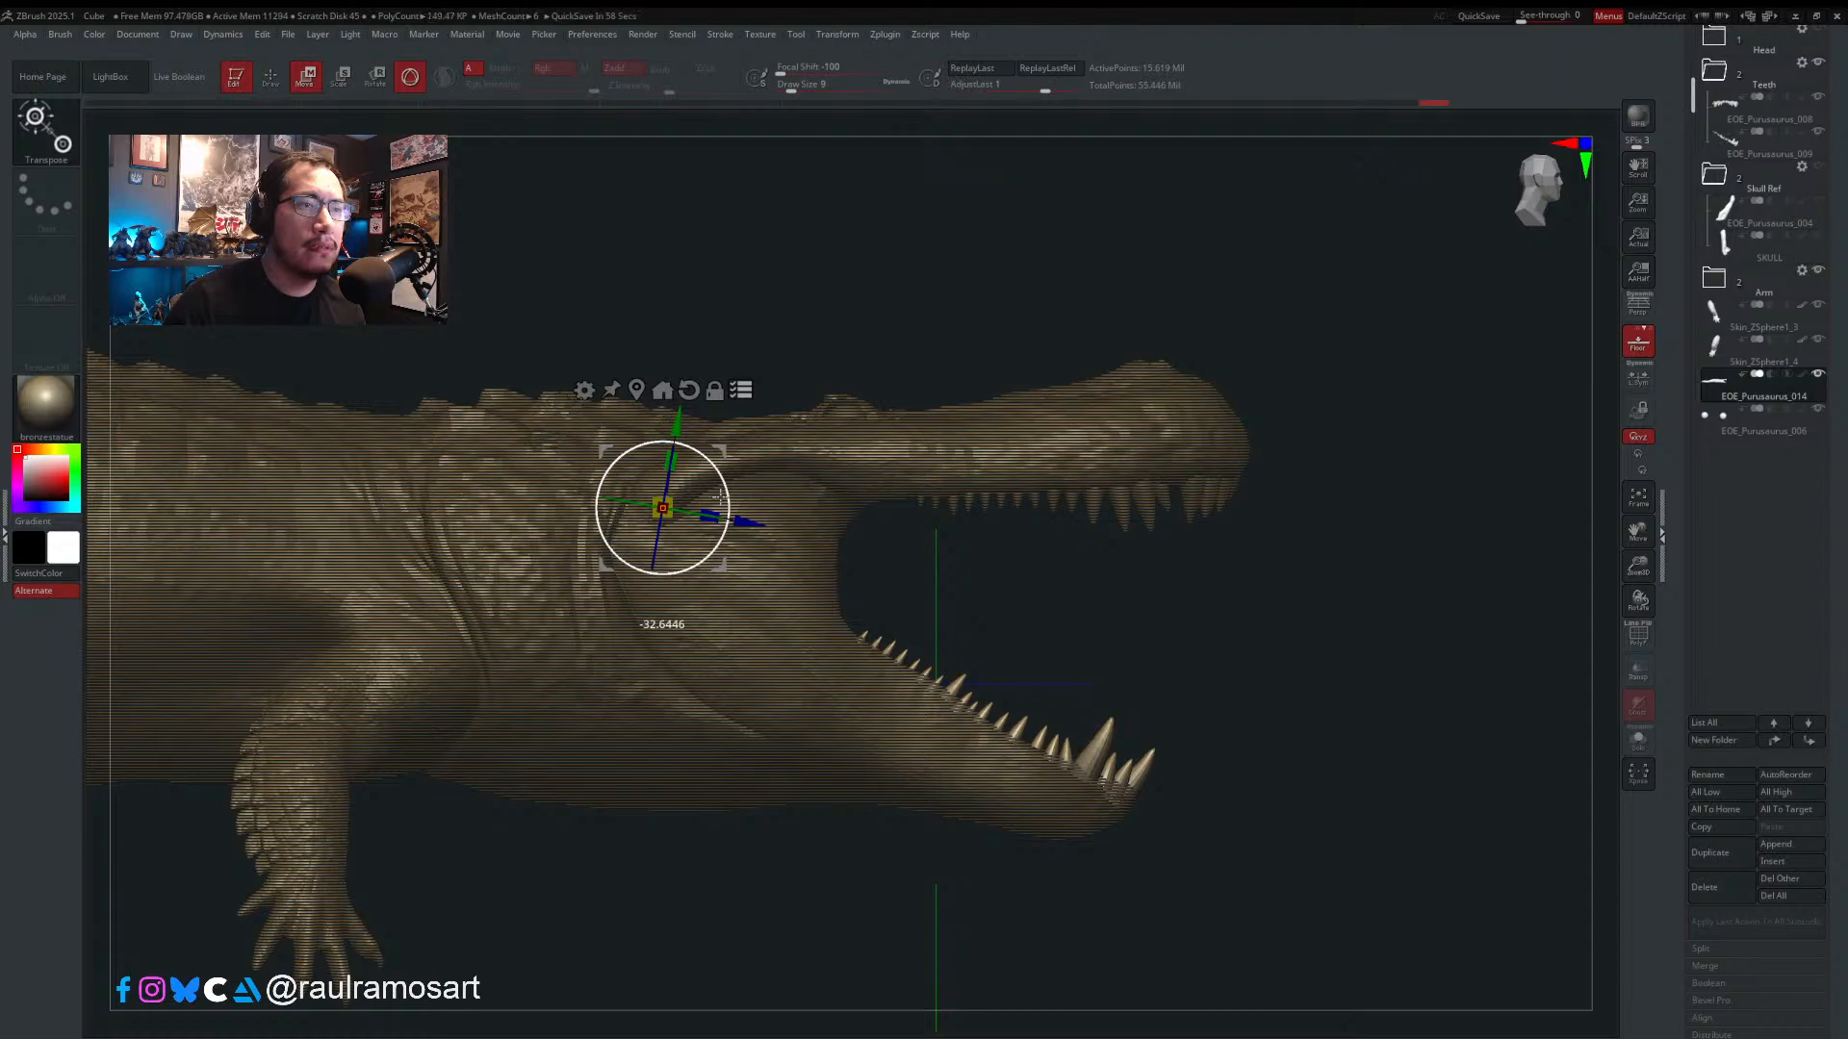
drag(720, 496, 721, 495)
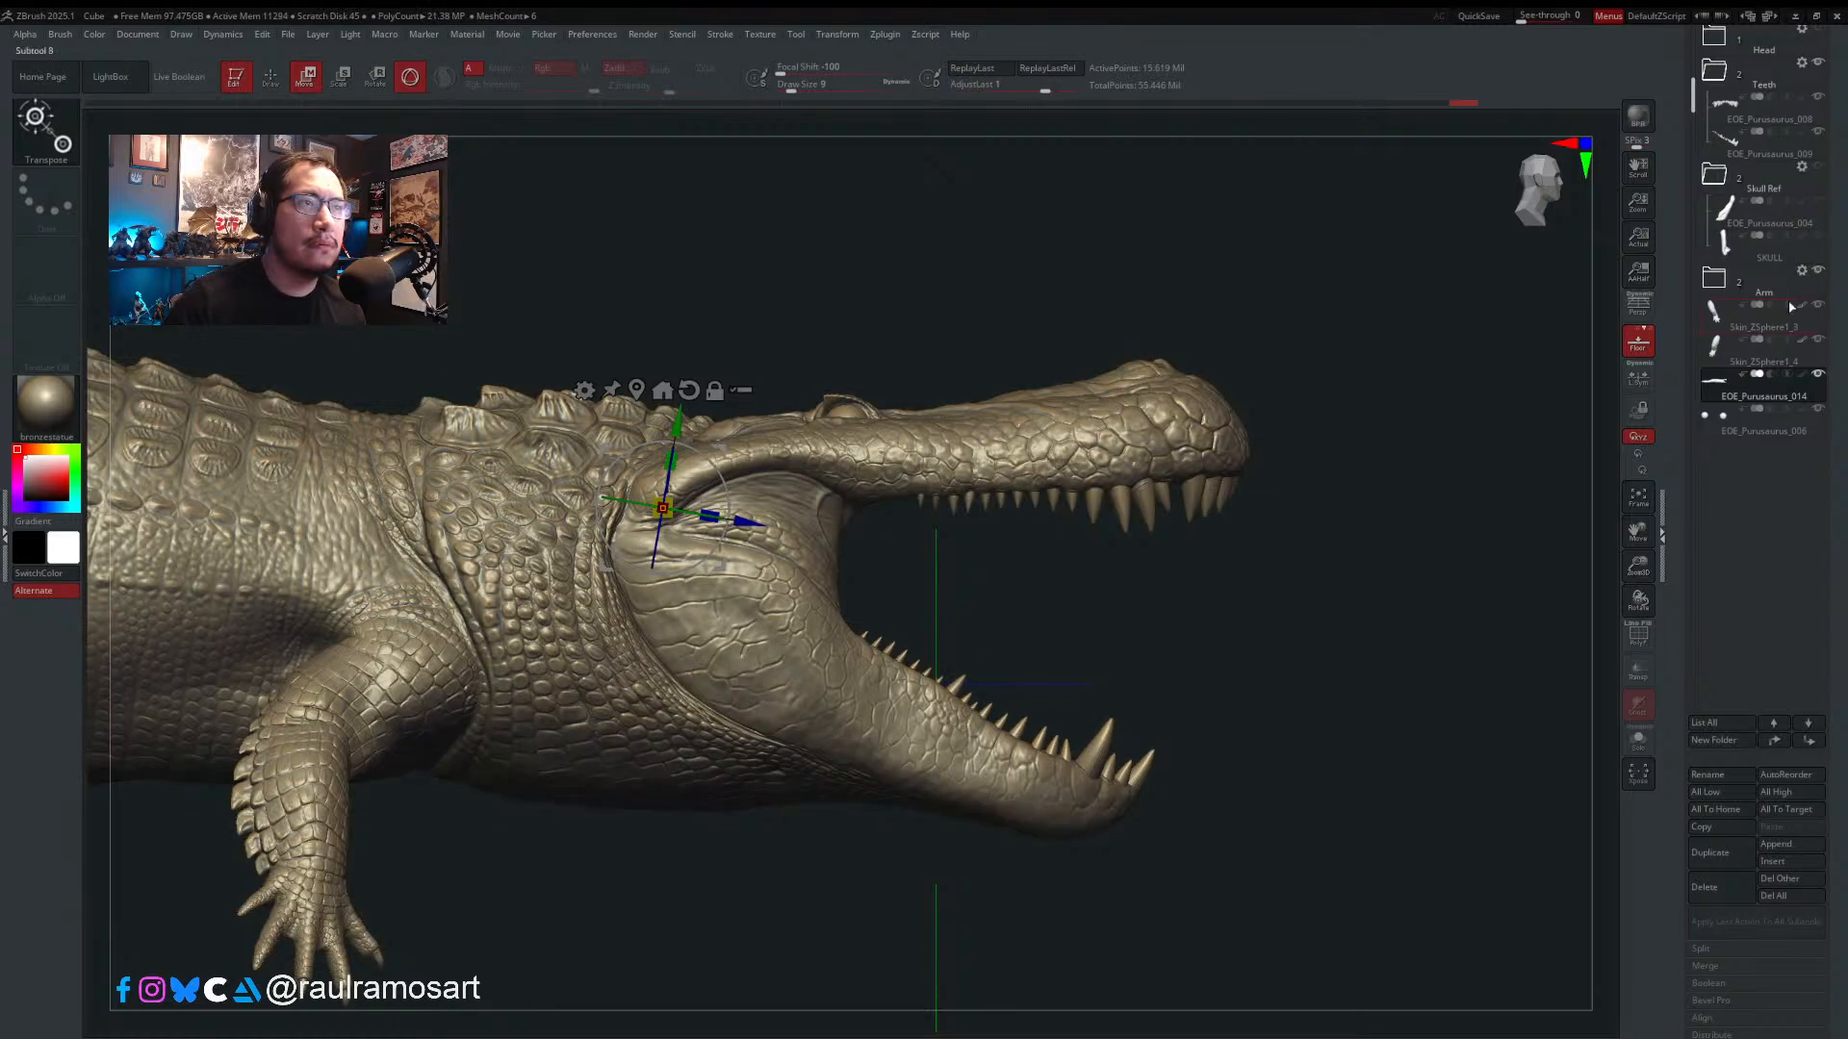
key(q)
- Overlay the skull reference image on the opposite side view of the head, rotating and moving it towards the open lower jaw
drag(1270, 644, 1085, 689)
mouse_move(822, 651)
alt+mouse_down()
mouse_move(1117, 655)
mouse_move(991, 643)
mouse_move(869, 575)
mouse_move(985, 577)
mouse_move(1036, 561)
mouse_move(1044, 526)
mouse_move(924, 625)
mouse_move(792, 528)
mouse_move(808, 573)
mouse_move(847, 577)
alt+mouse_up()
ctrl+right_drag(992, 576, 969, 628)
ctrl+right_drag(988, 504, 954, 584)
key(shift+z)
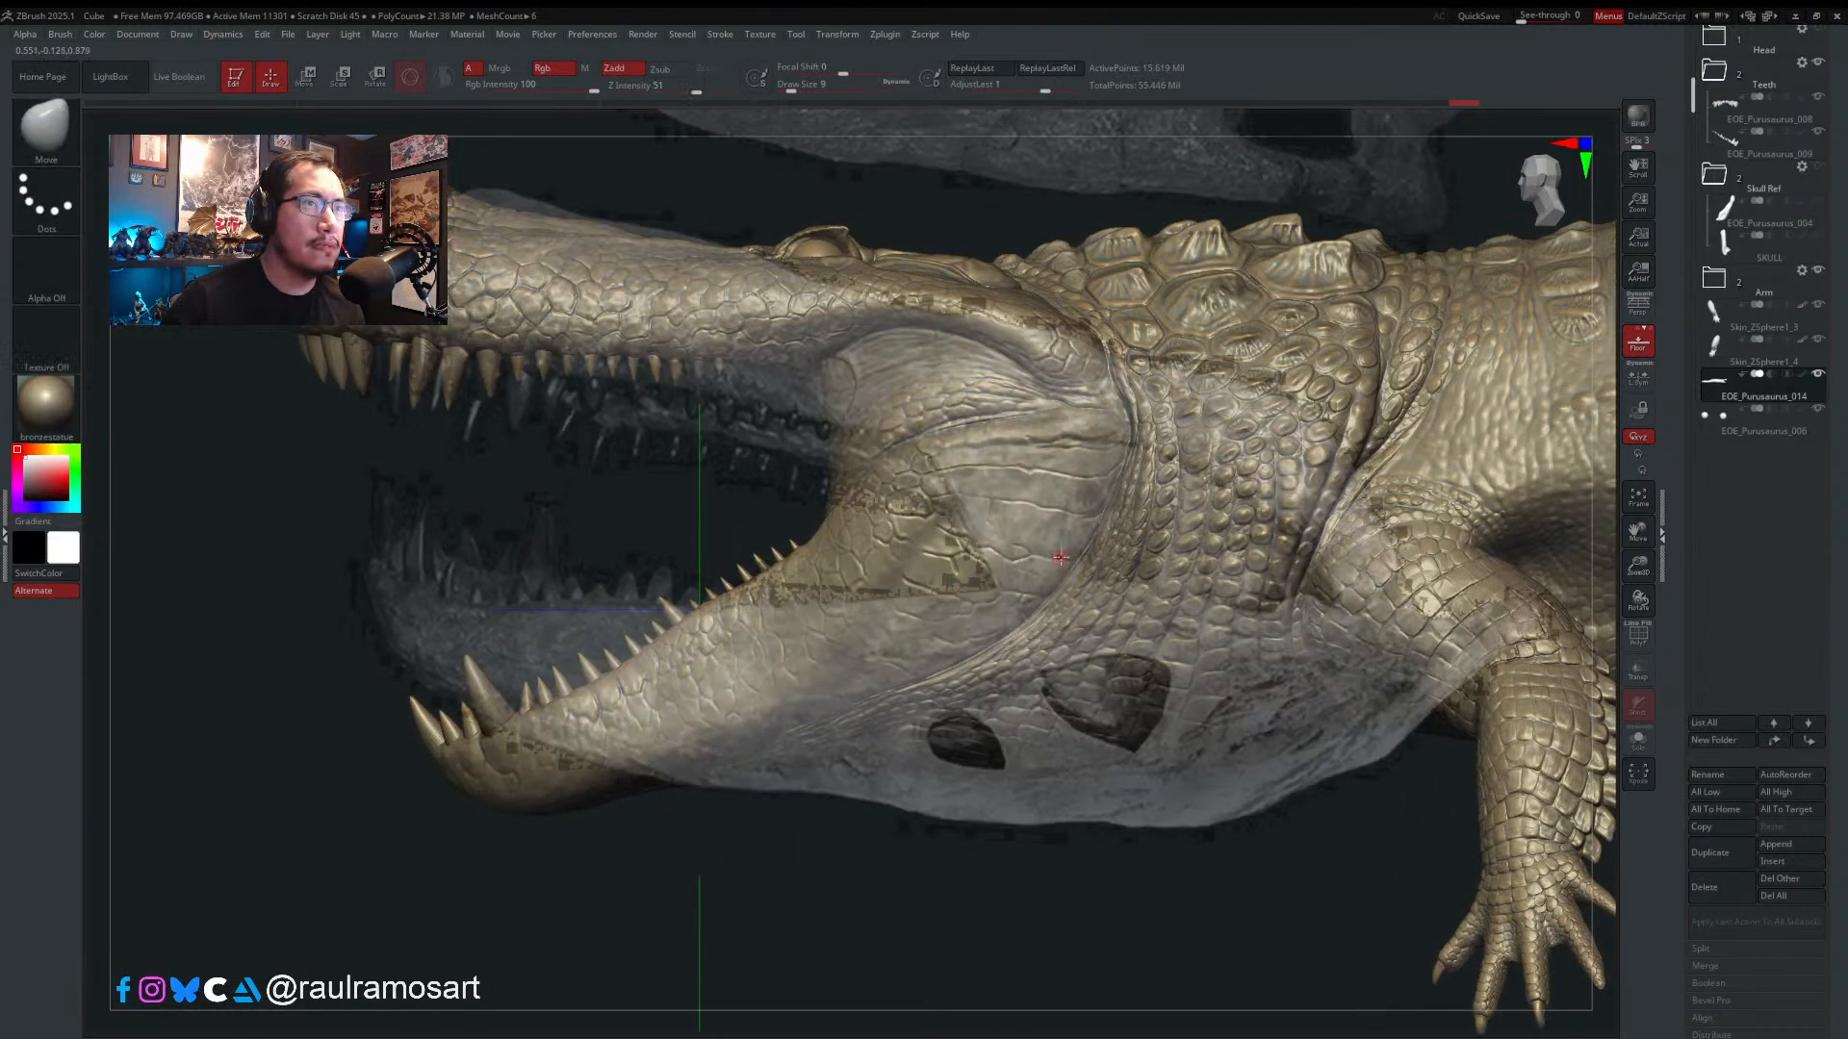
key(z)
drag(968, 219, 677, 110)
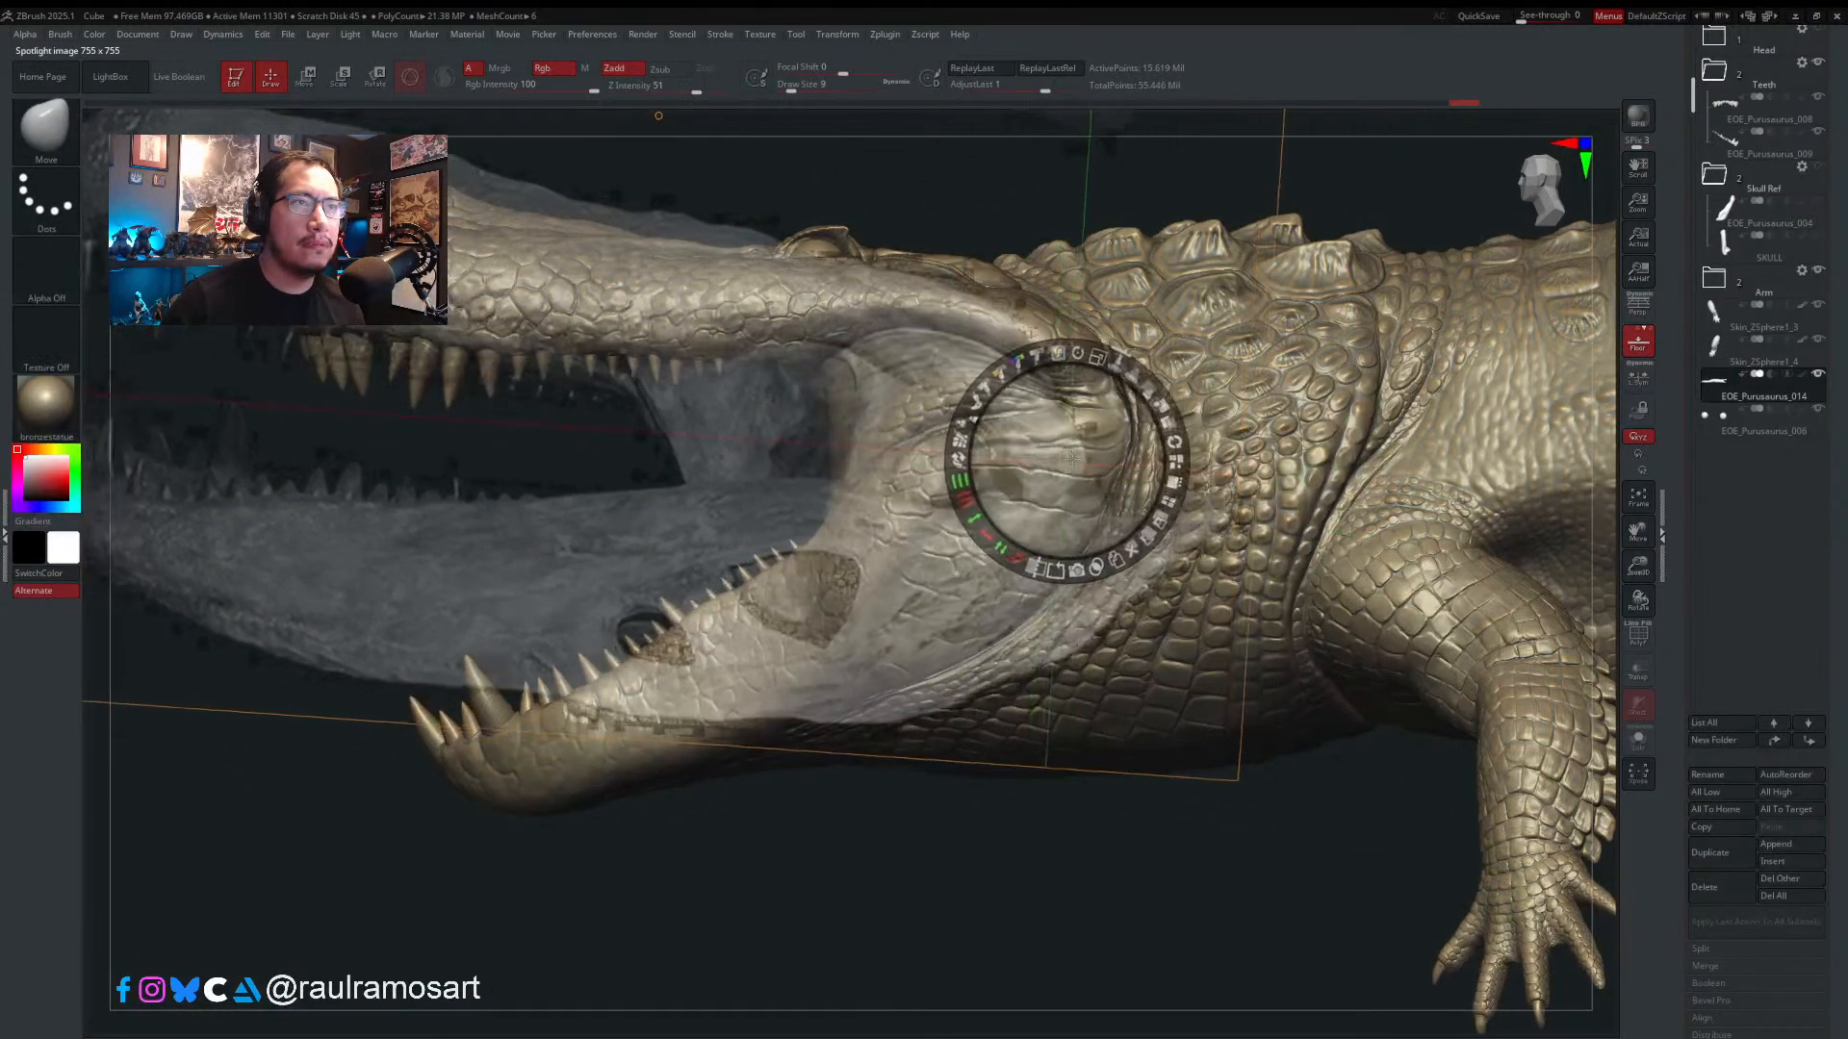
drag(1114, 353, 1080, 347)
drag(1084, 438, 1096, 369)
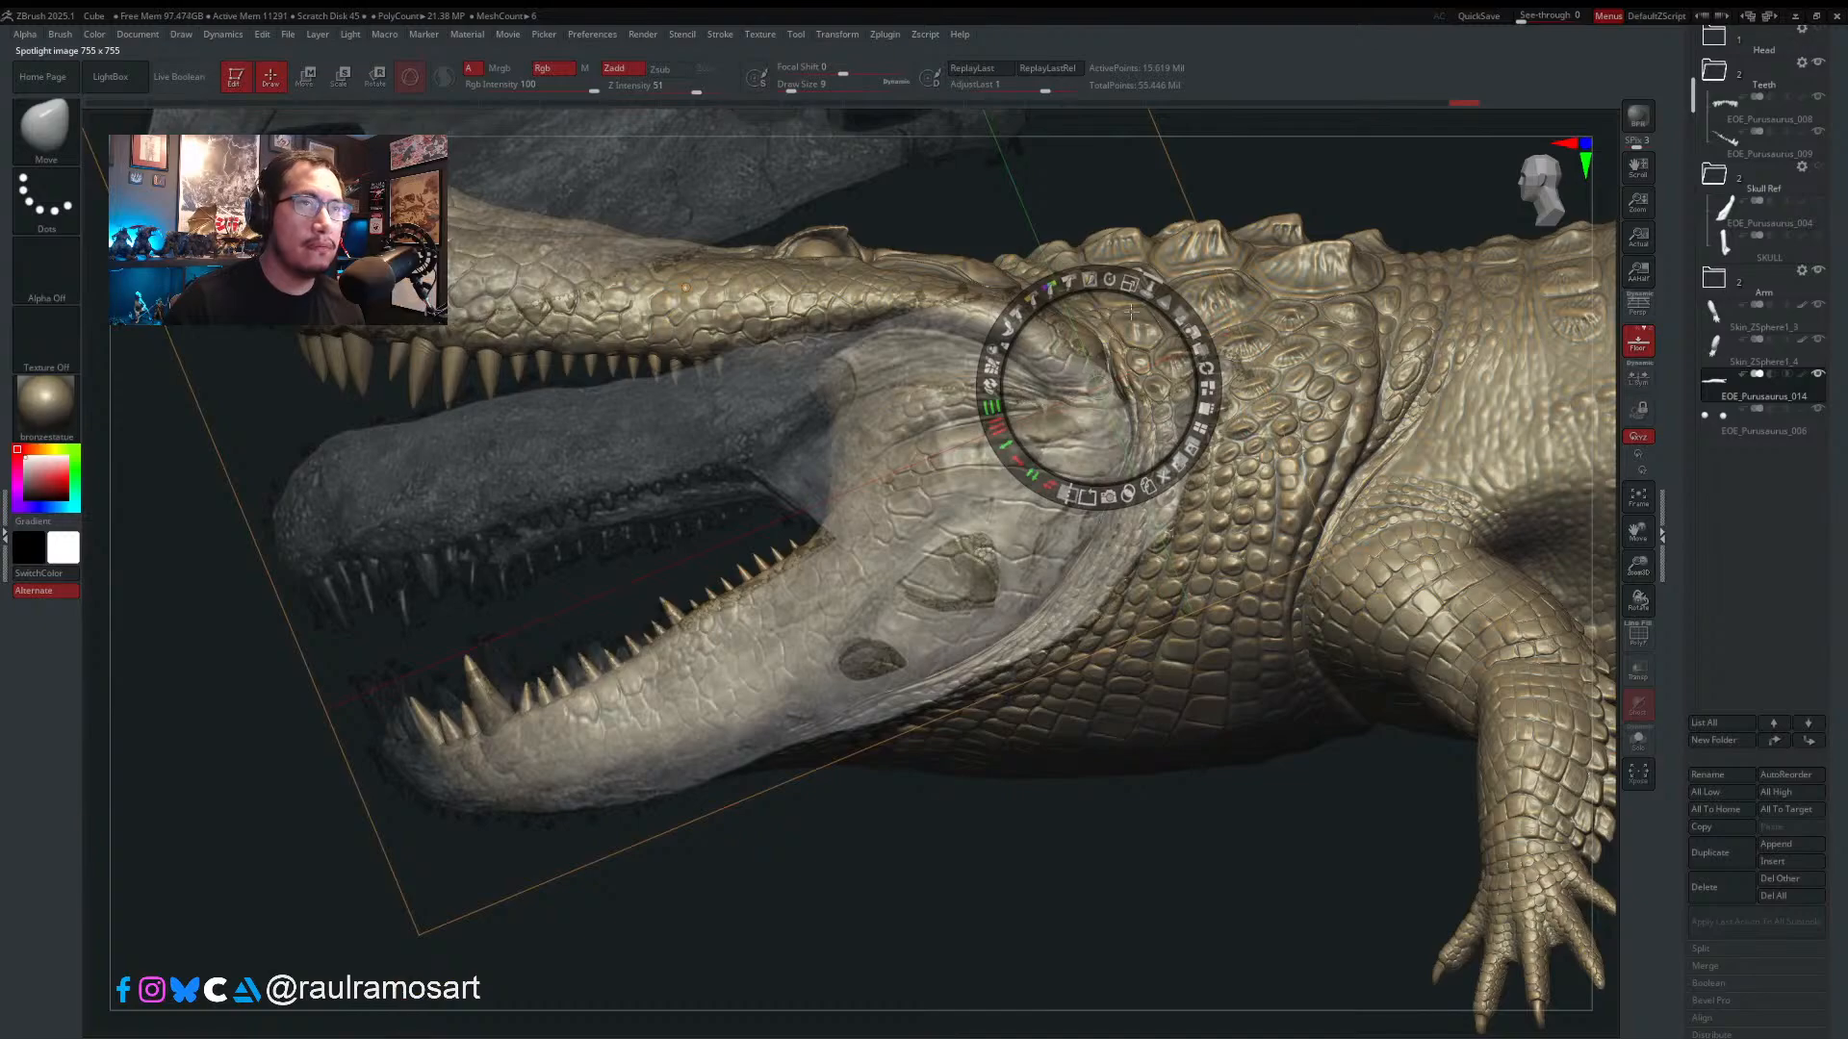
- Fine-tune the skull reference's scale, rotation and position until its mandible lines up with the open lower jaw
drag(1135, 286, 1089, 331)
drag(1069, 422, 1092, 375)
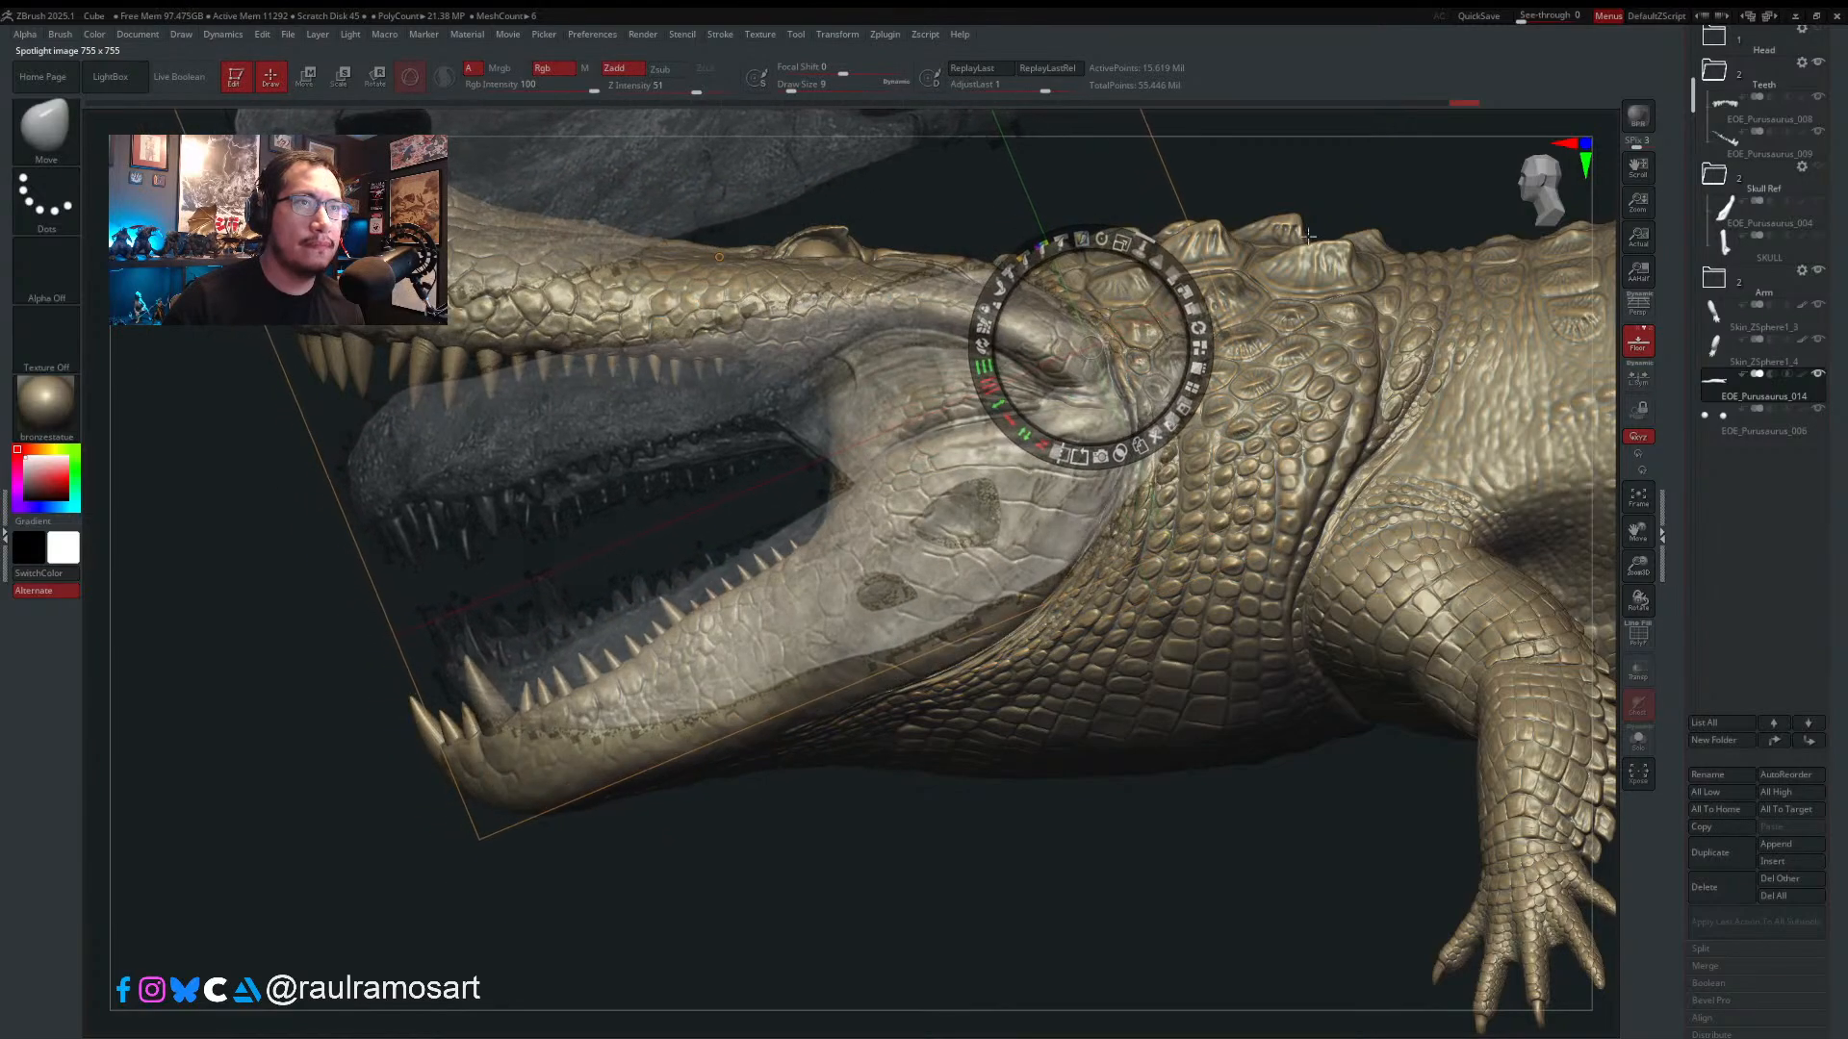
click(1314, 243)
click(1088, 370)
drag(1100, 261, 1072, 316)
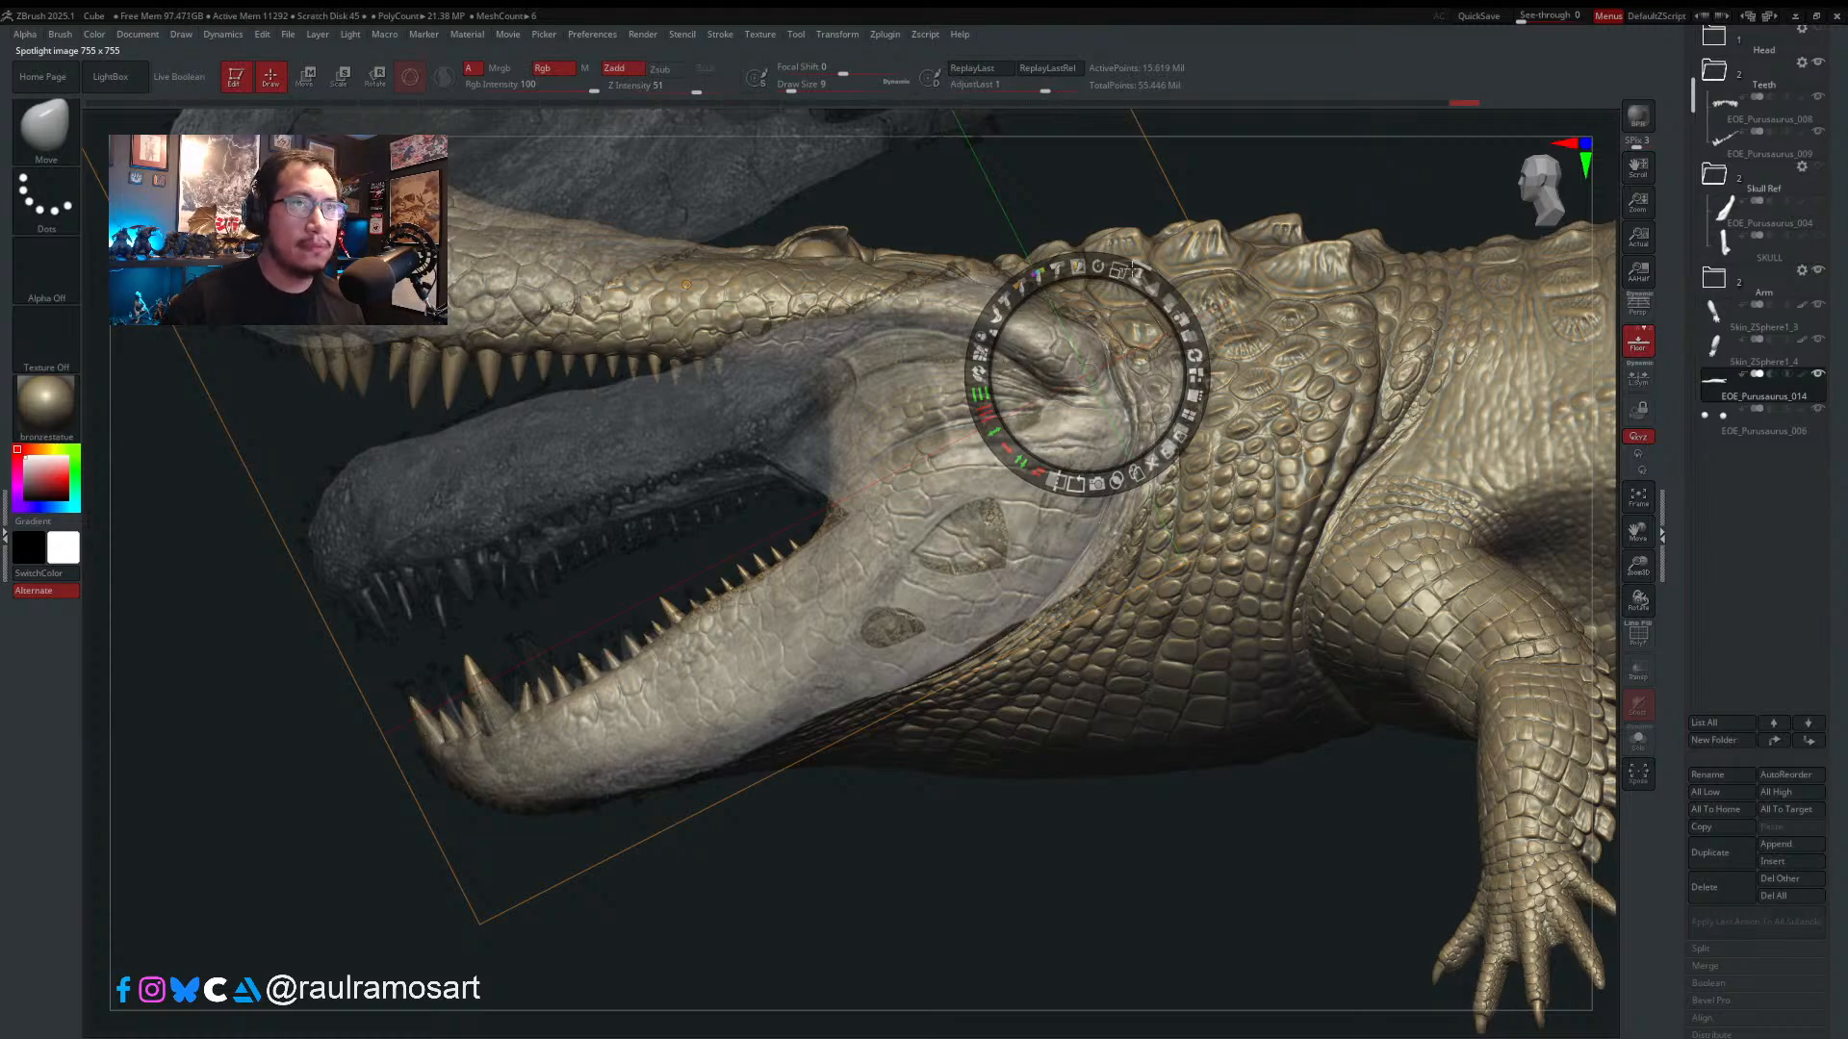
click(1056, 818)
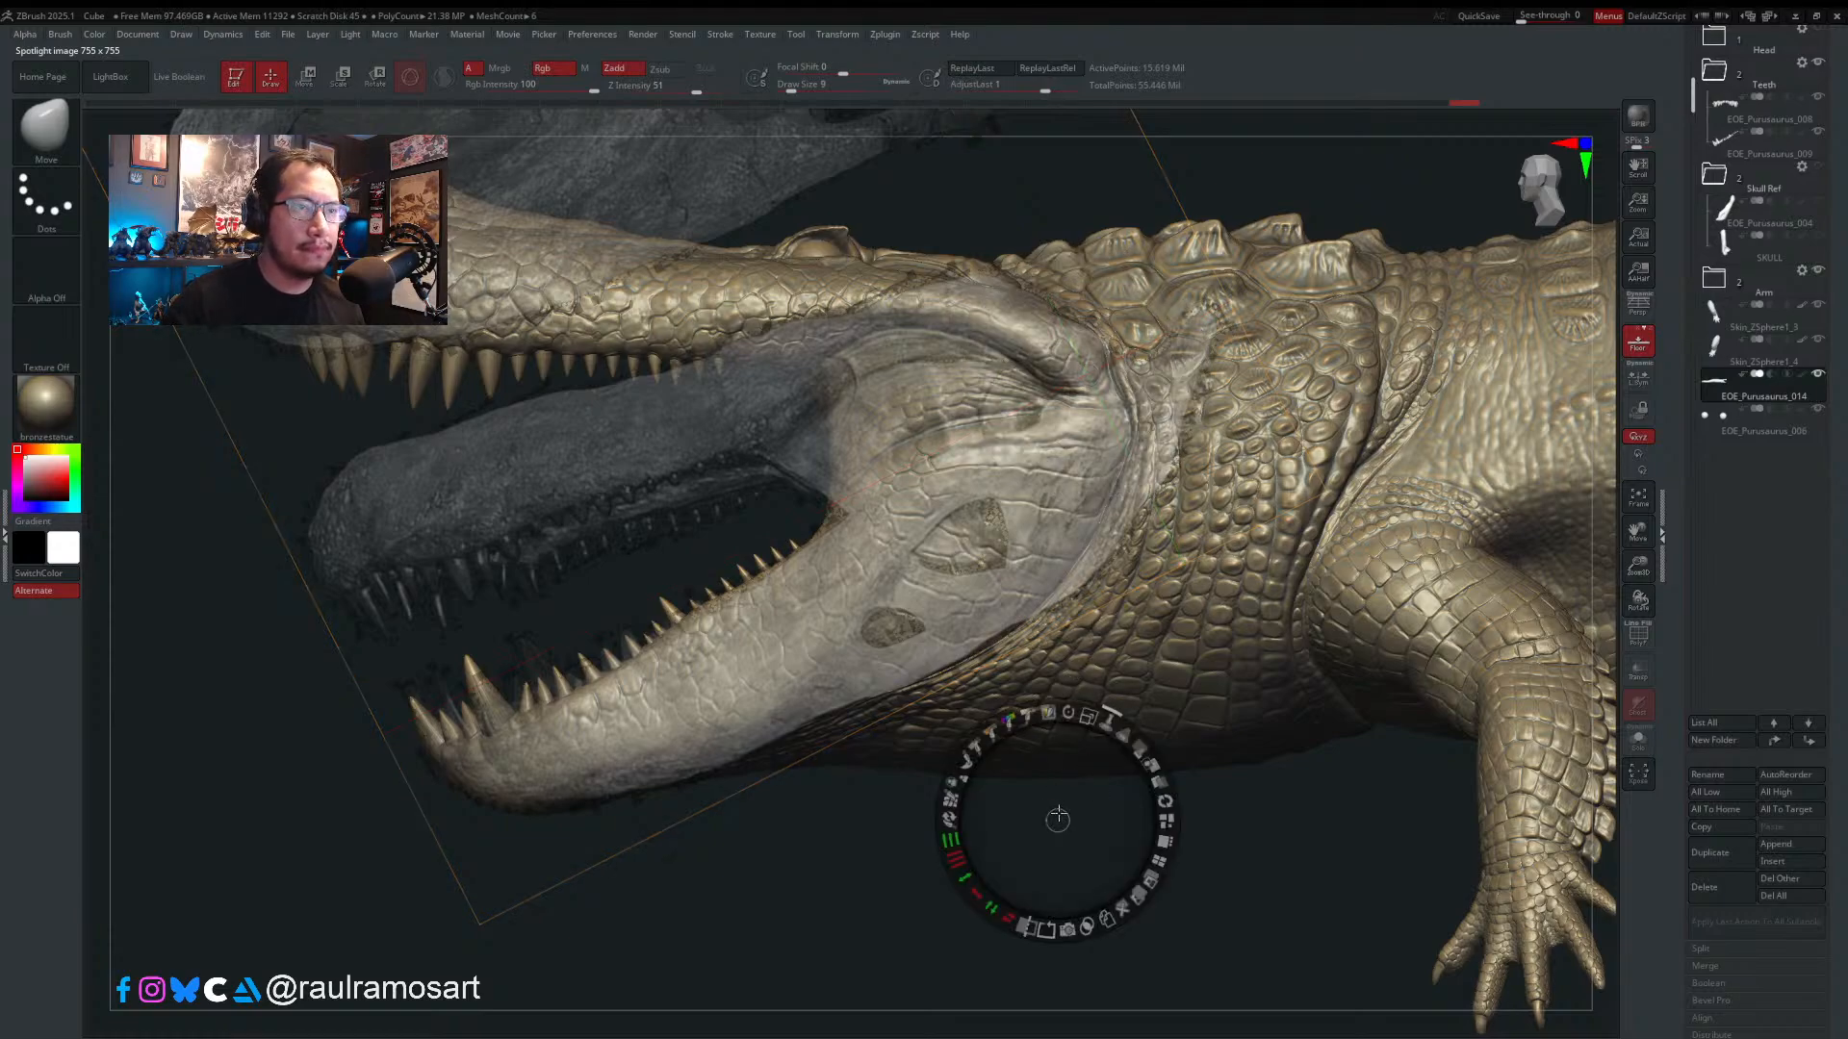
key(z)
- Try to add a layer to the body at subdivision level 1
scroll(1825, 311, down, 10)
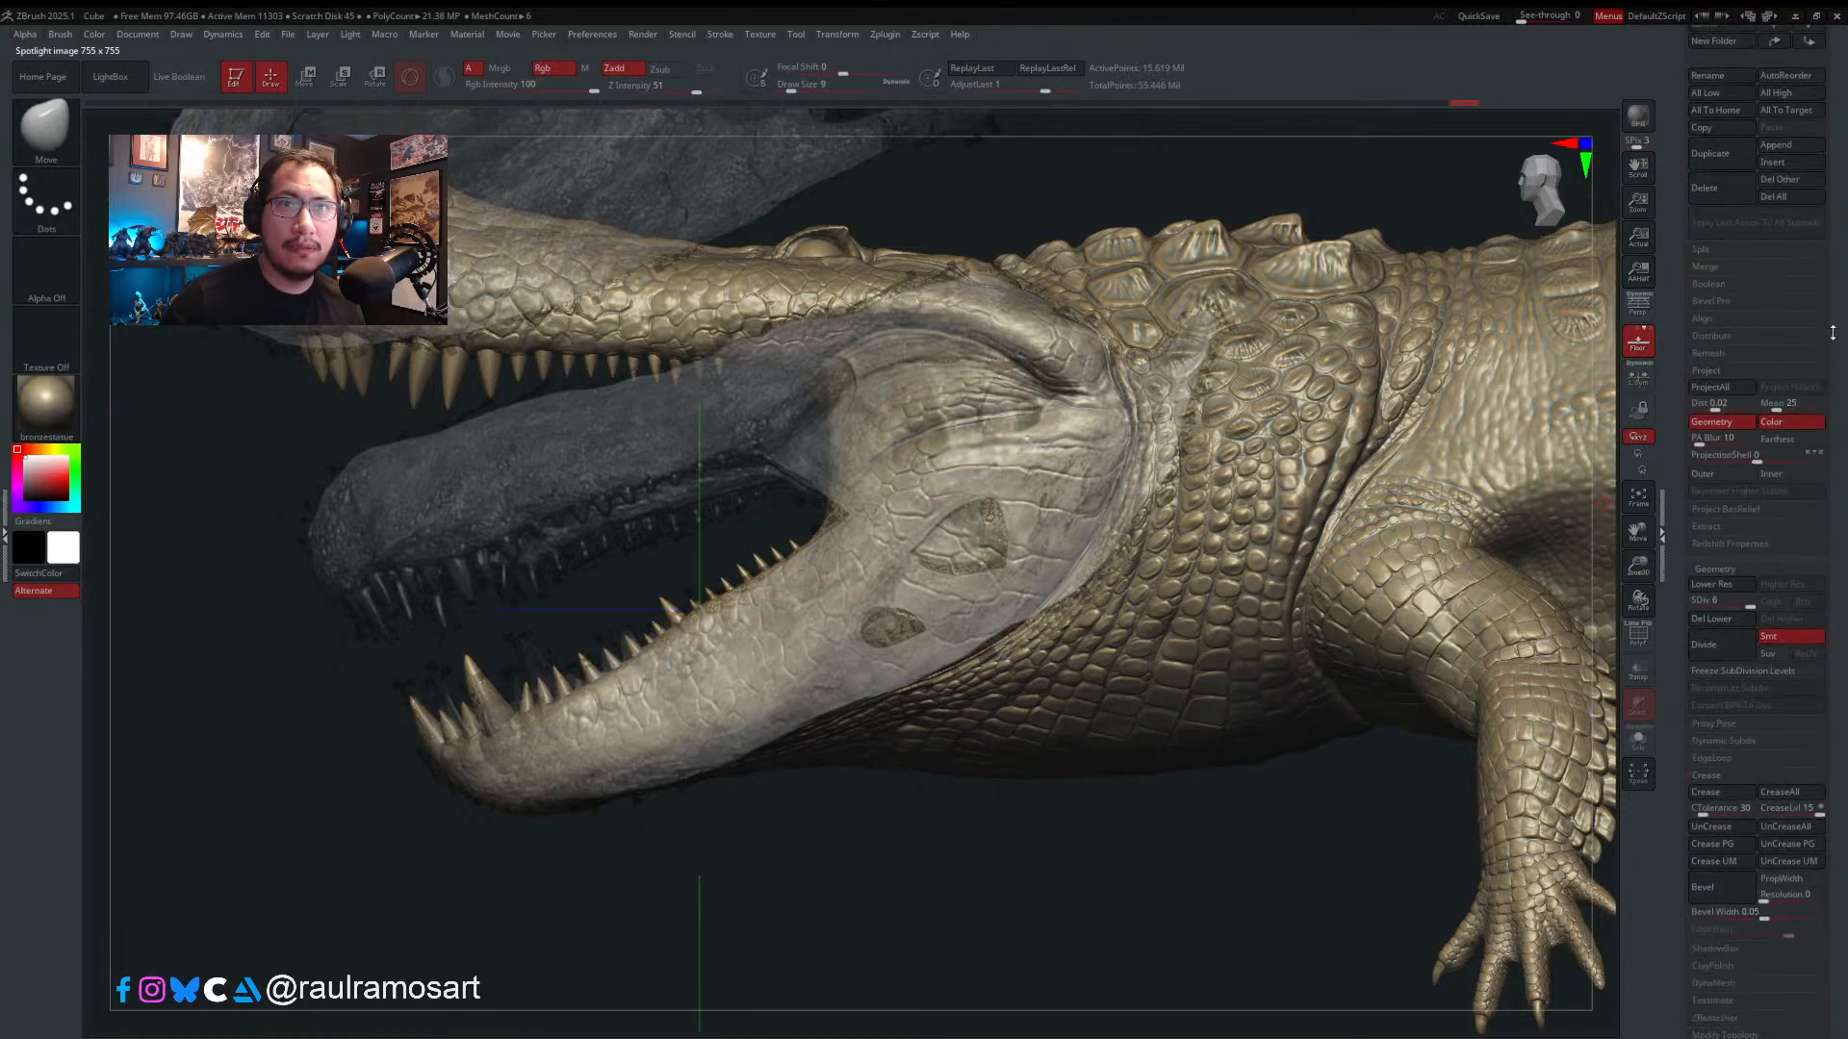
key(shift+d)
key(shift+d)
key(shift+d)
key(shift+d)
key(shift+d)
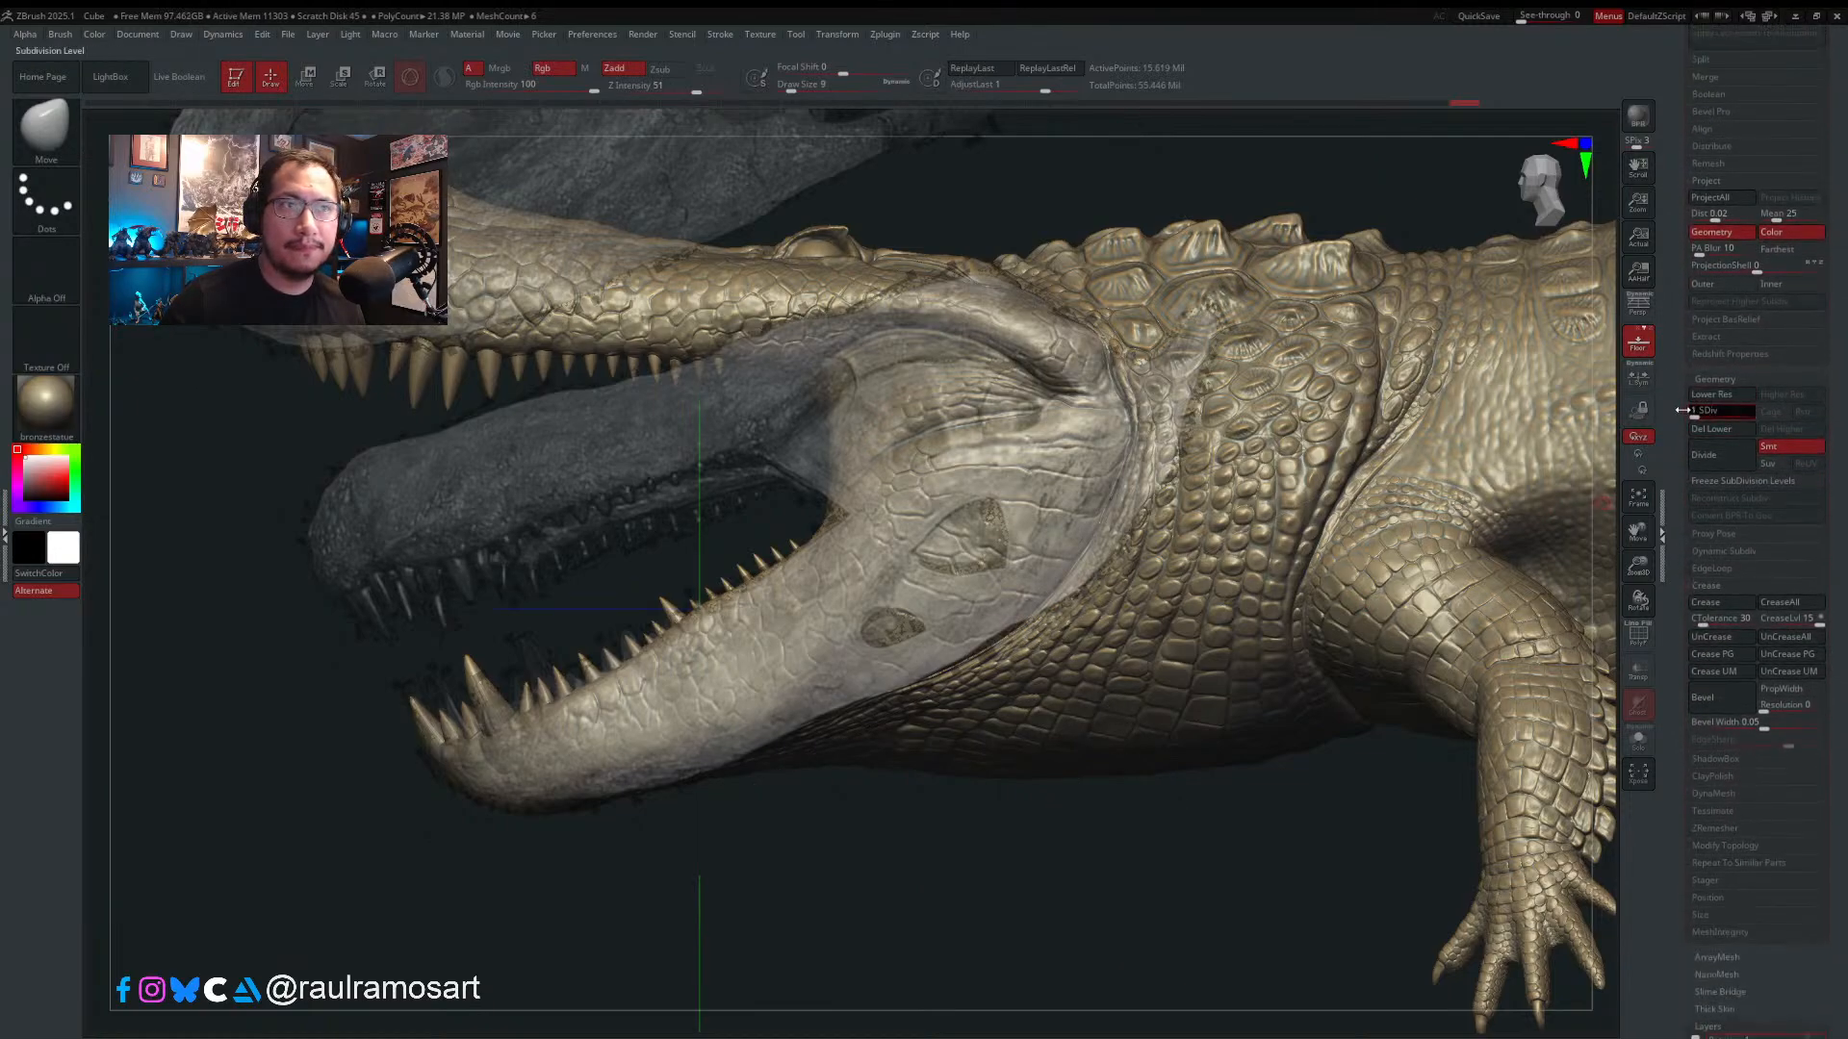
scroll(1837, 504, down, 8)
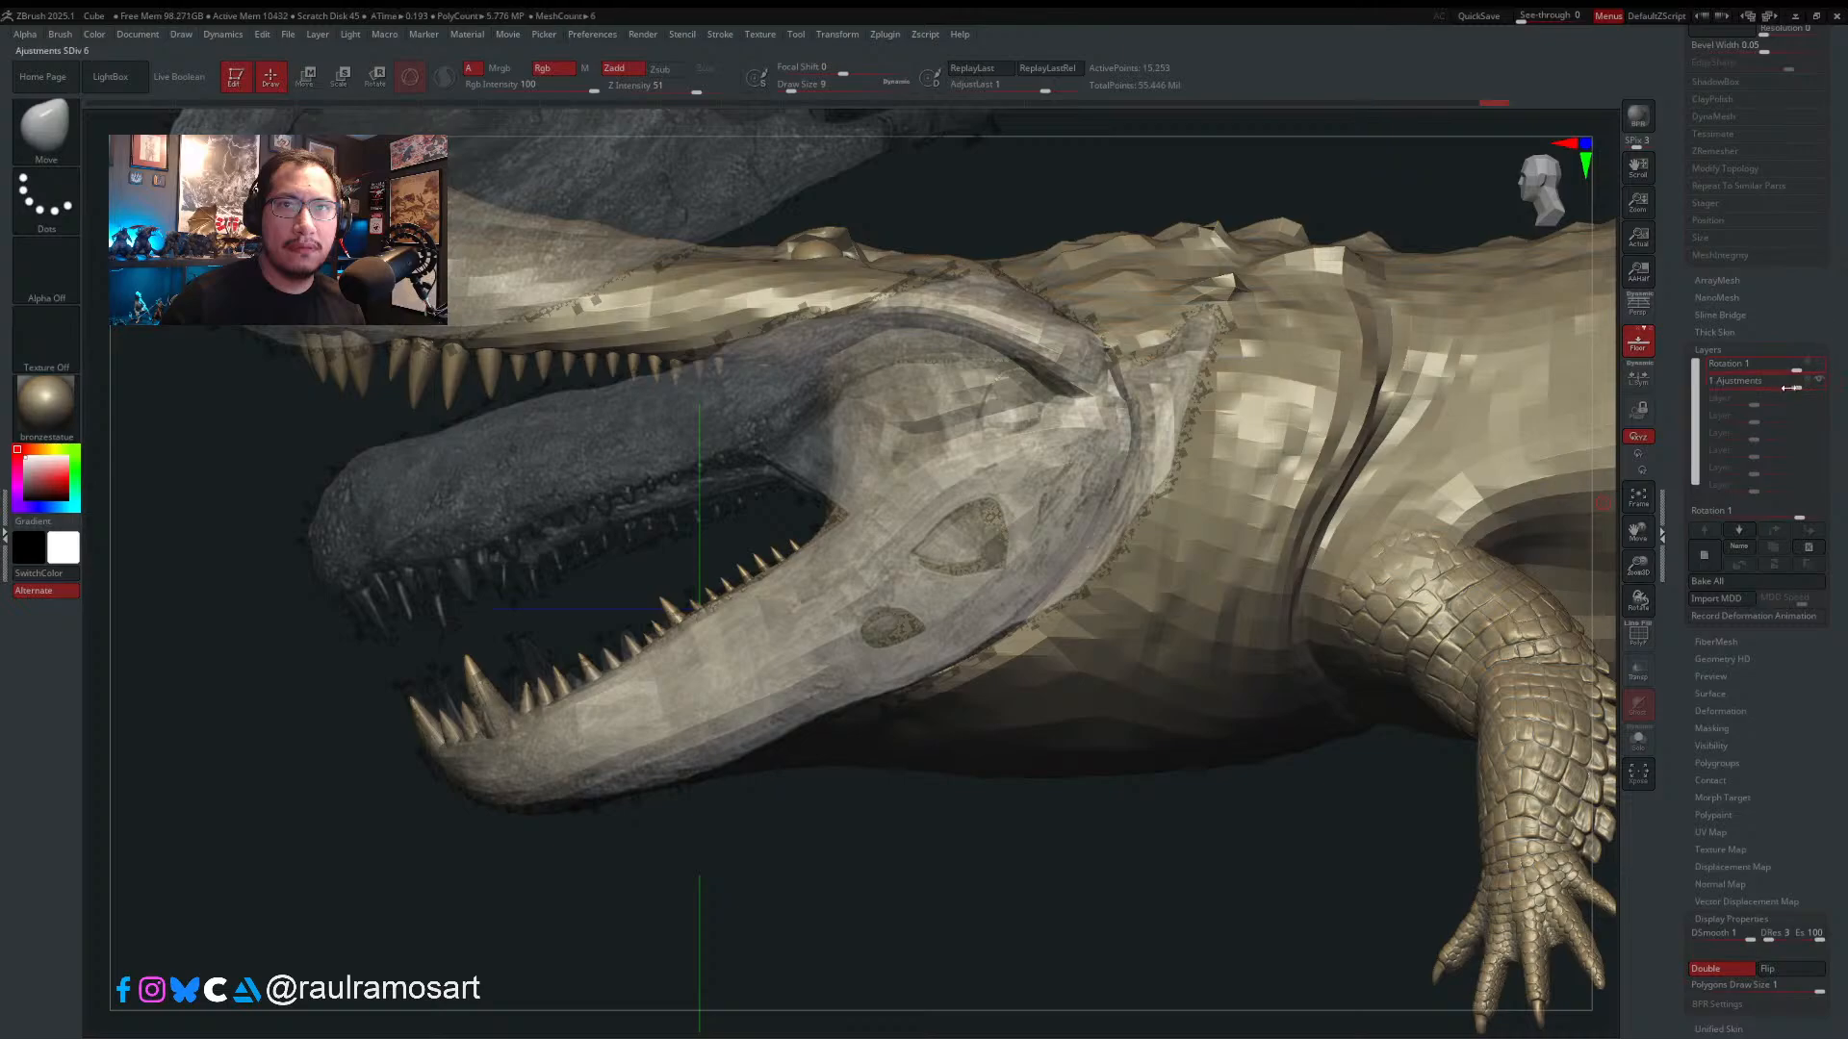
mouse_move(1781, 386)
click(1704, 560)
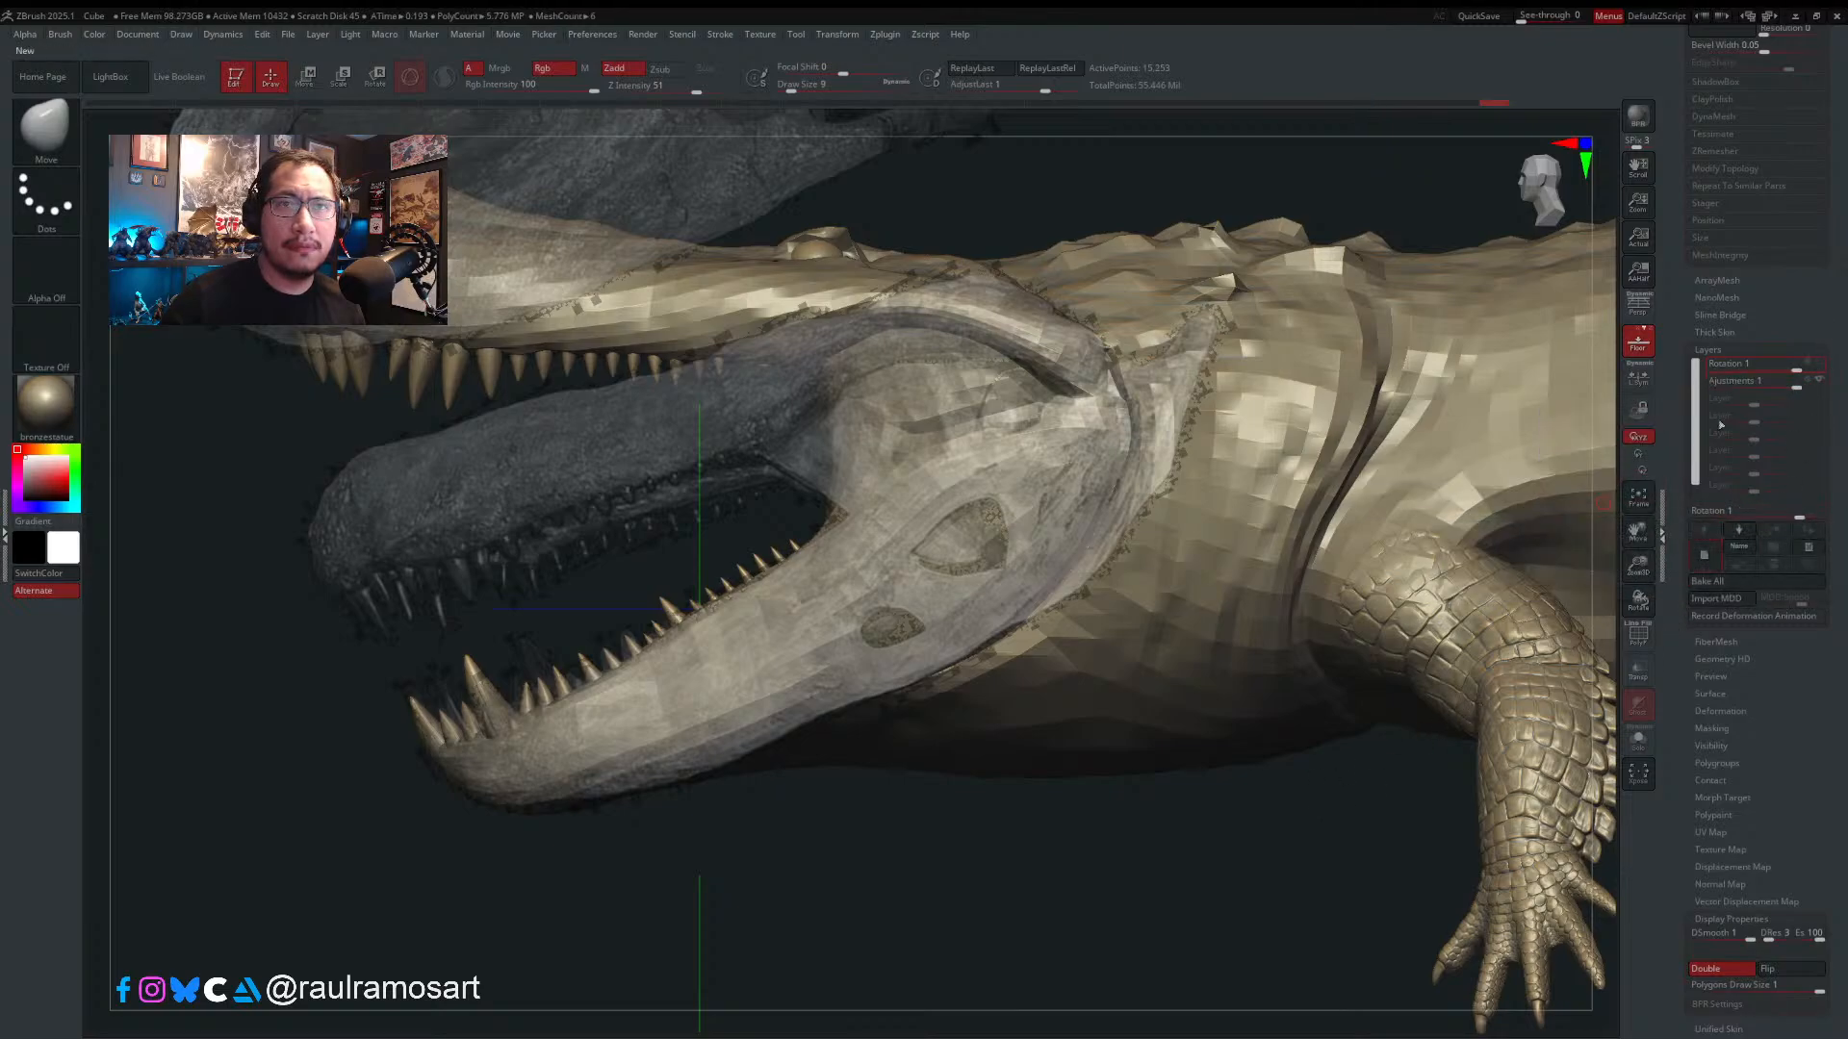
- Add a new recording layer to the body at subdivision level 6, and lower the mesh to level 1
scroll(1745, 436, up, 8)
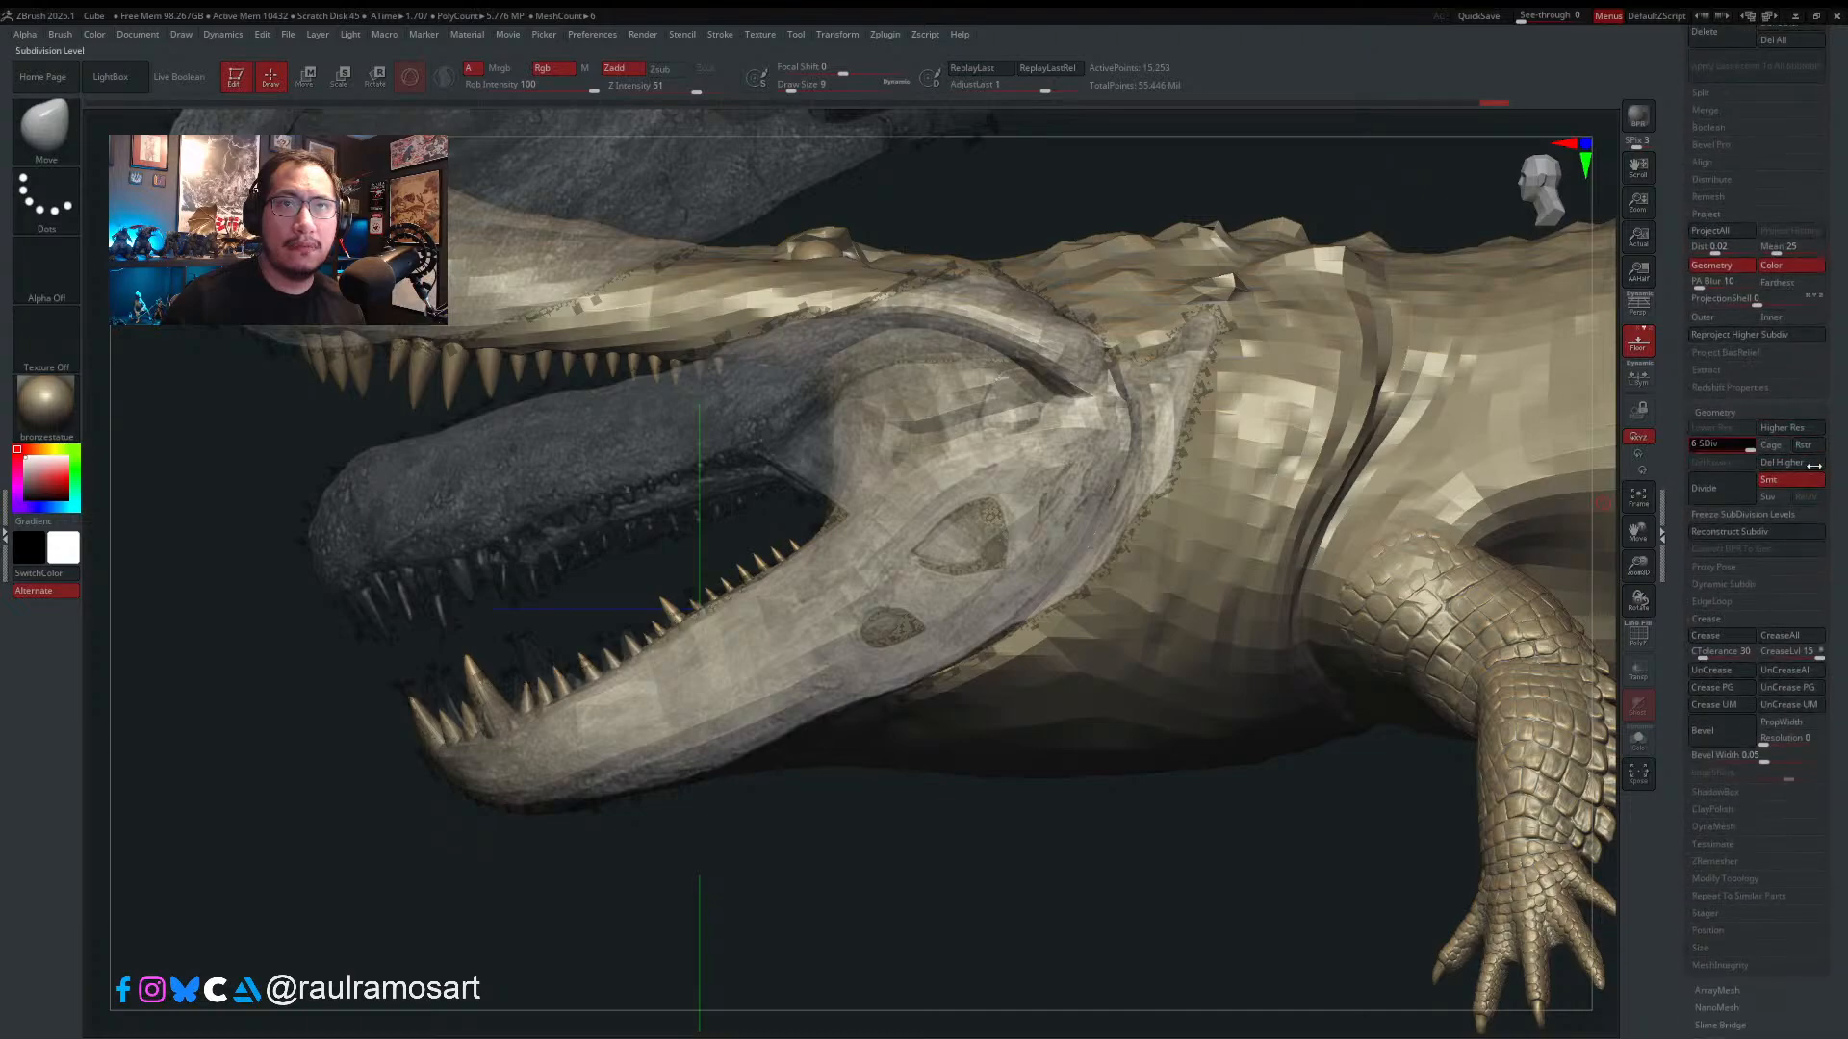
scroll(1701, 643, down, 8)
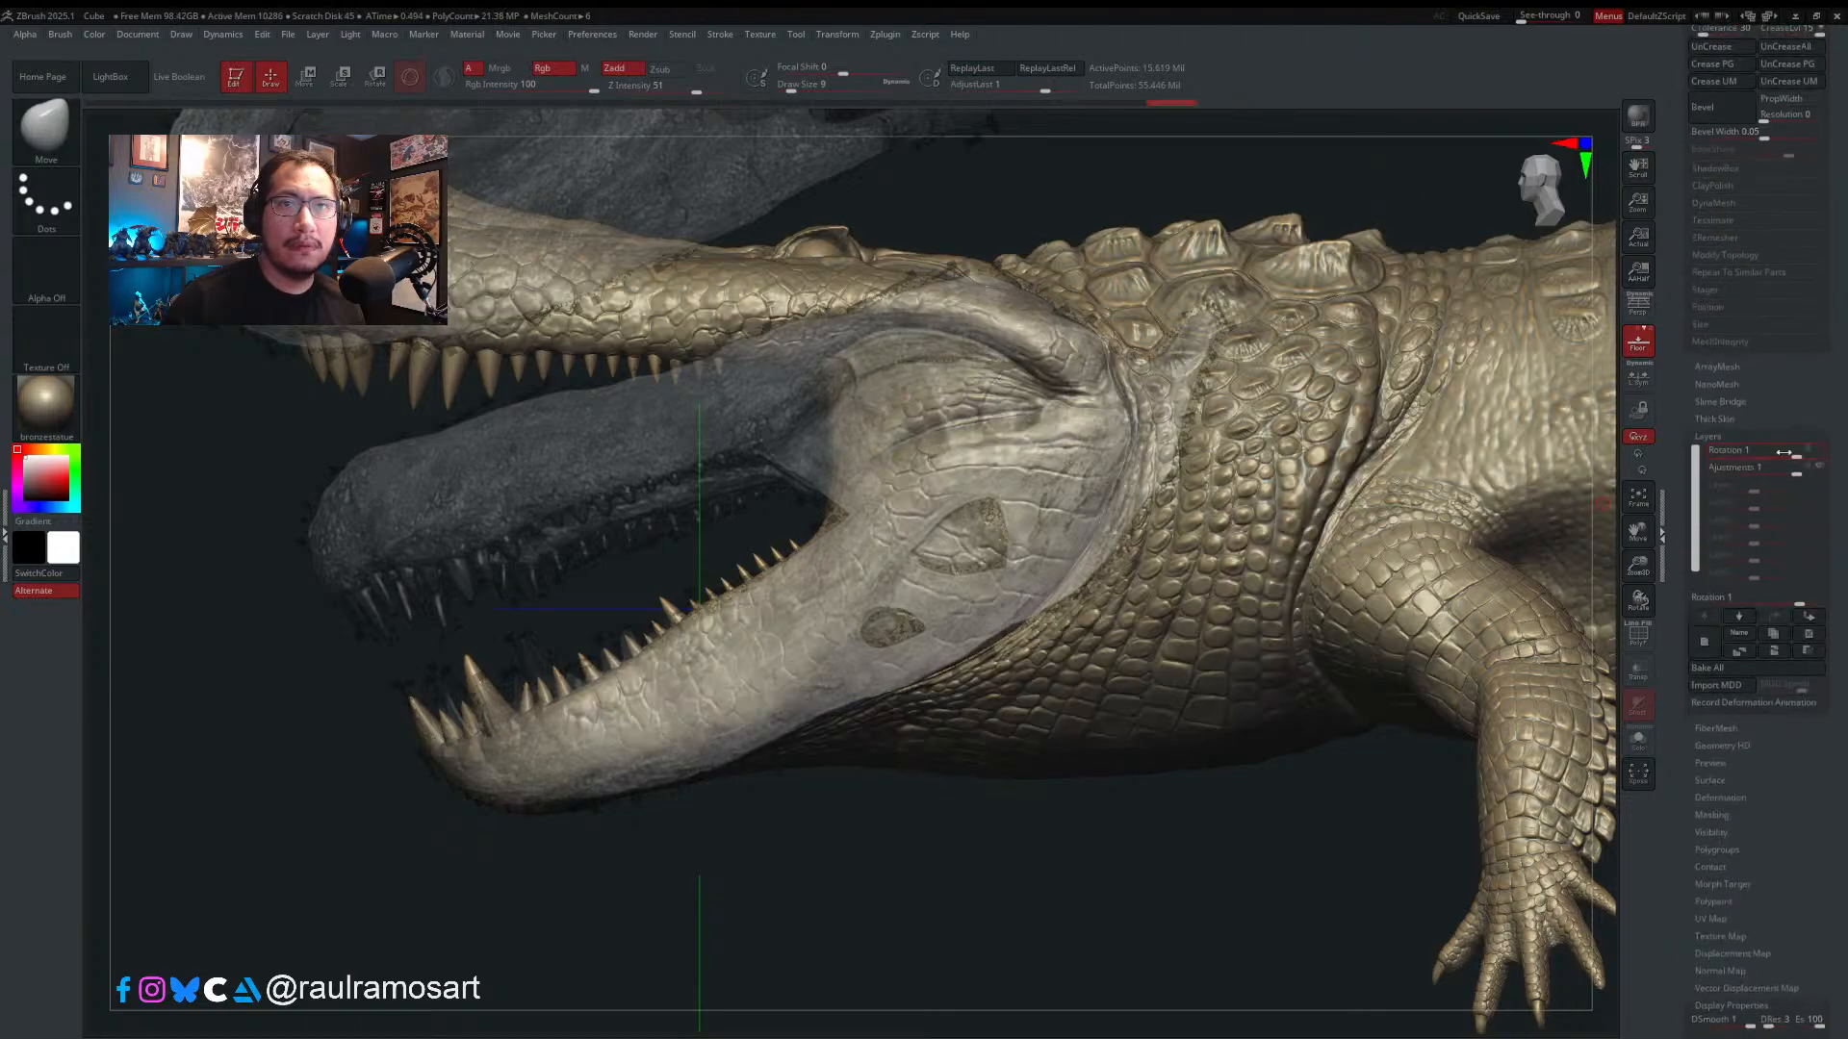
drag(1838, 312, 1838, 822)
drag(1745, 331, 1671, 330)
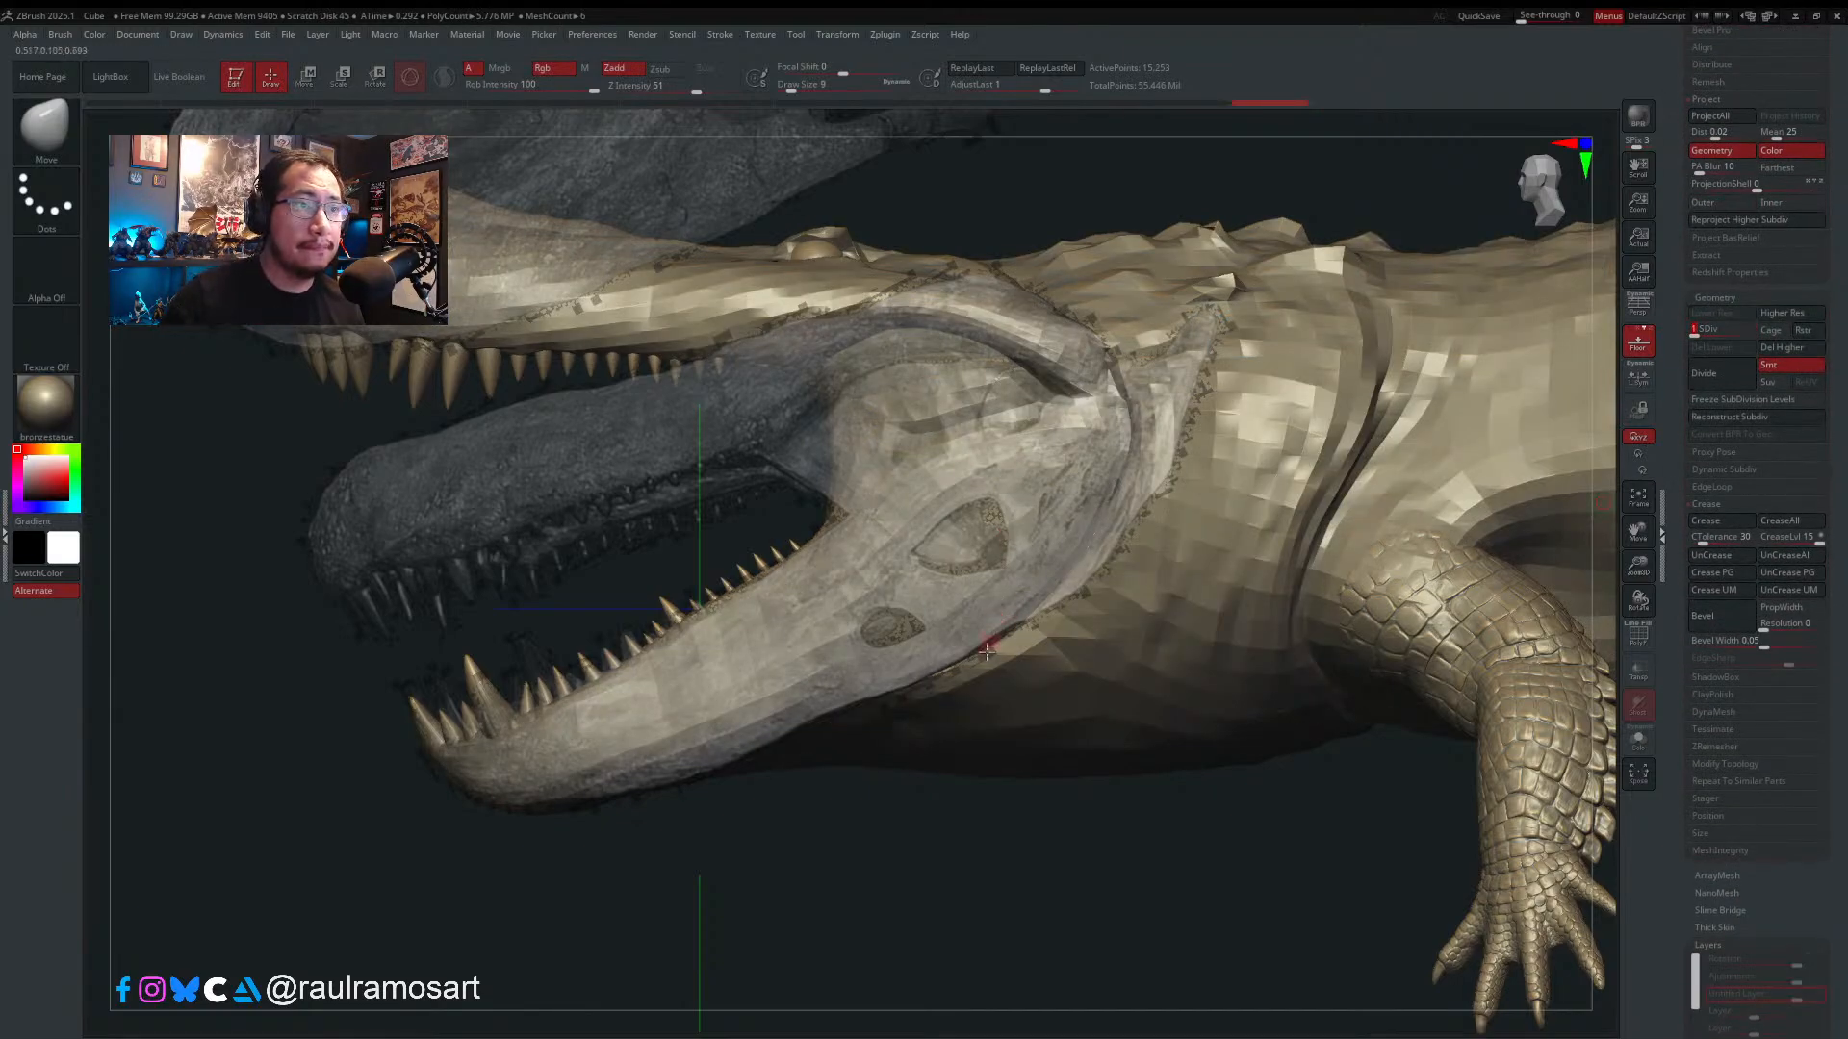
- Display the body's polygroup colours without wireframe lines and enlarge the brush
key(b)
click(768, 534)
key(shift+f)
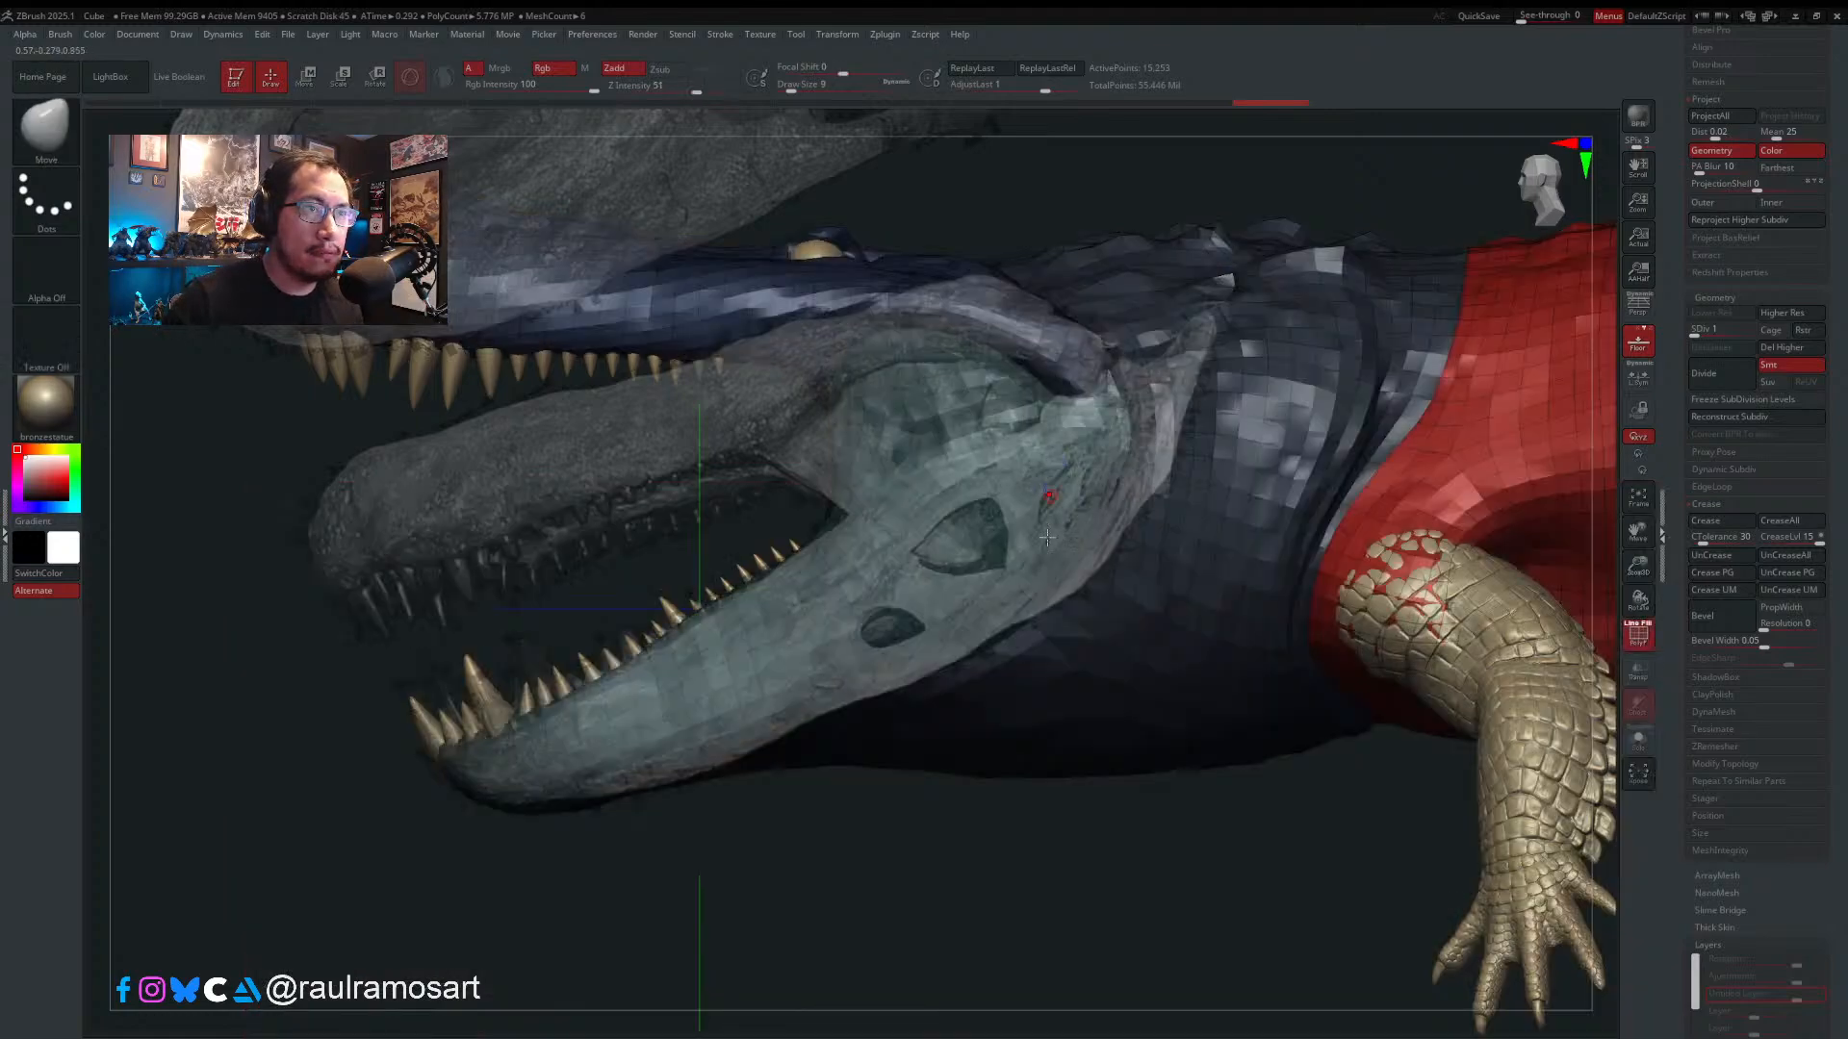
key(s)
drag(1015, 579, 1044, 580)
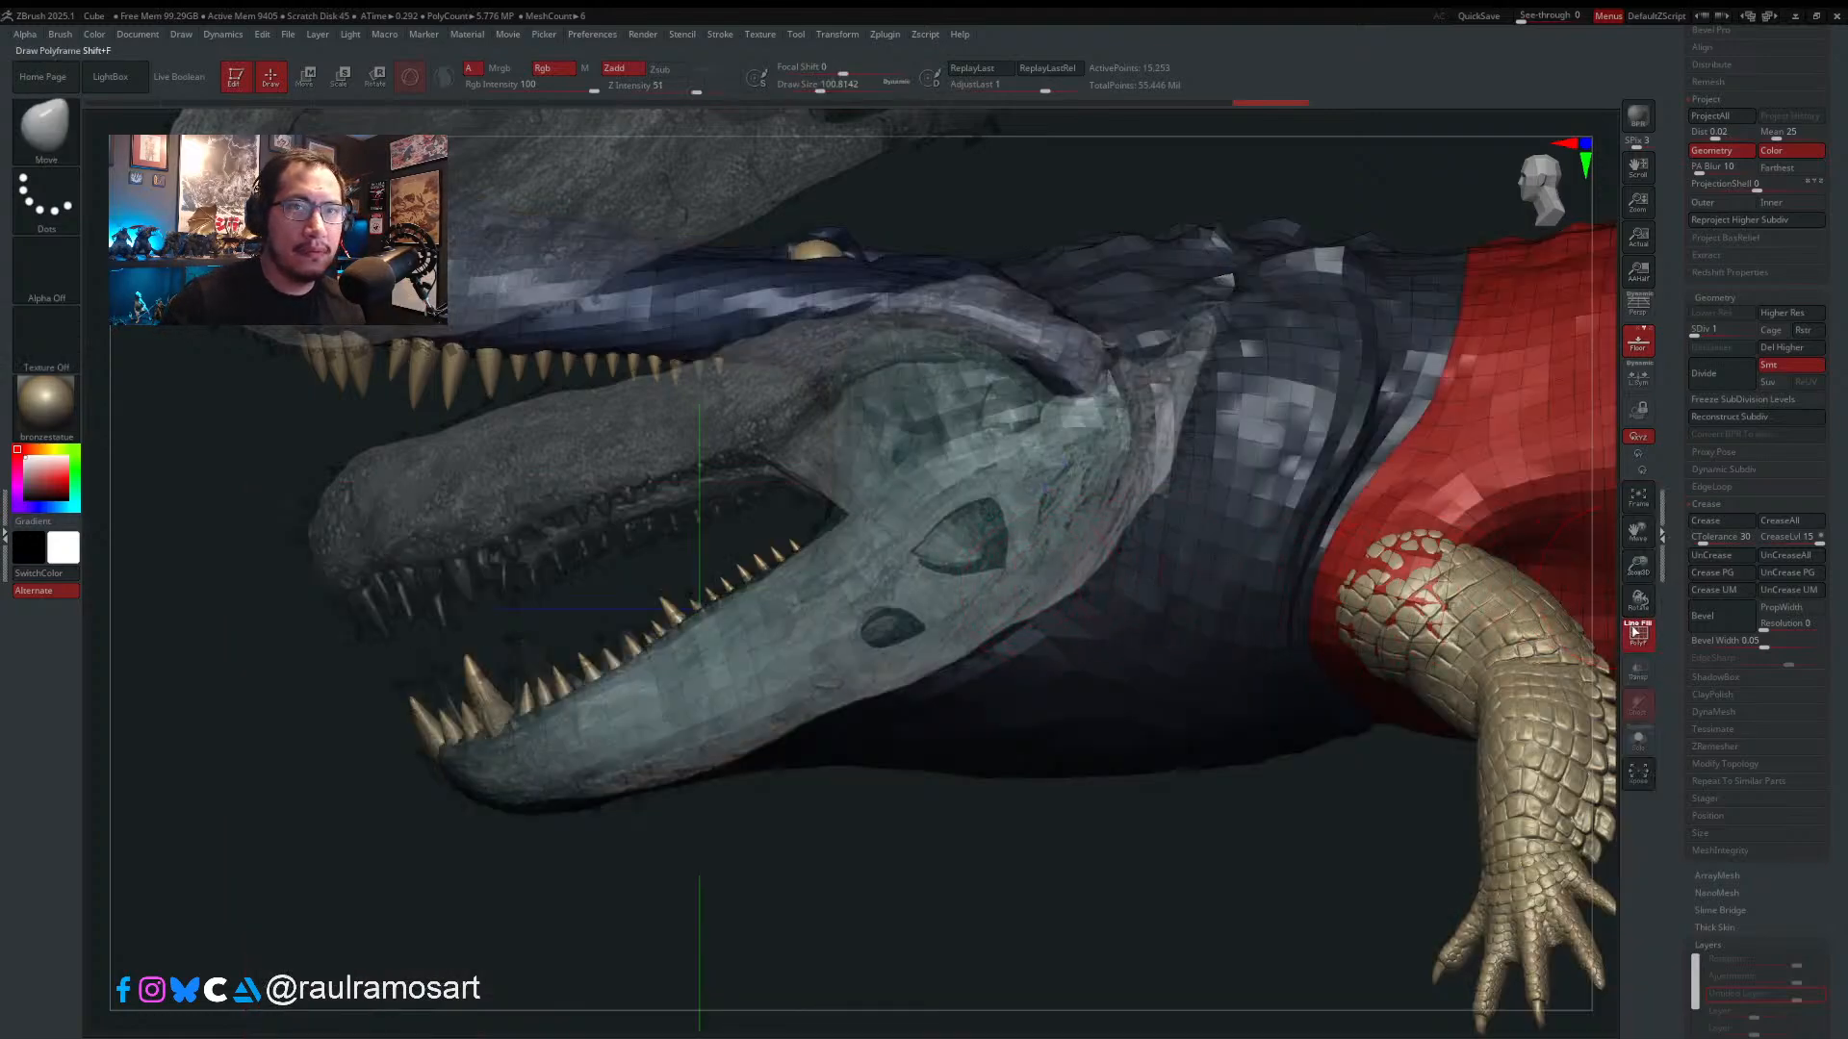
click(1633, 629)
- Lower the opacity of the skull reference overlay so the model shows through more clearly
key(z)
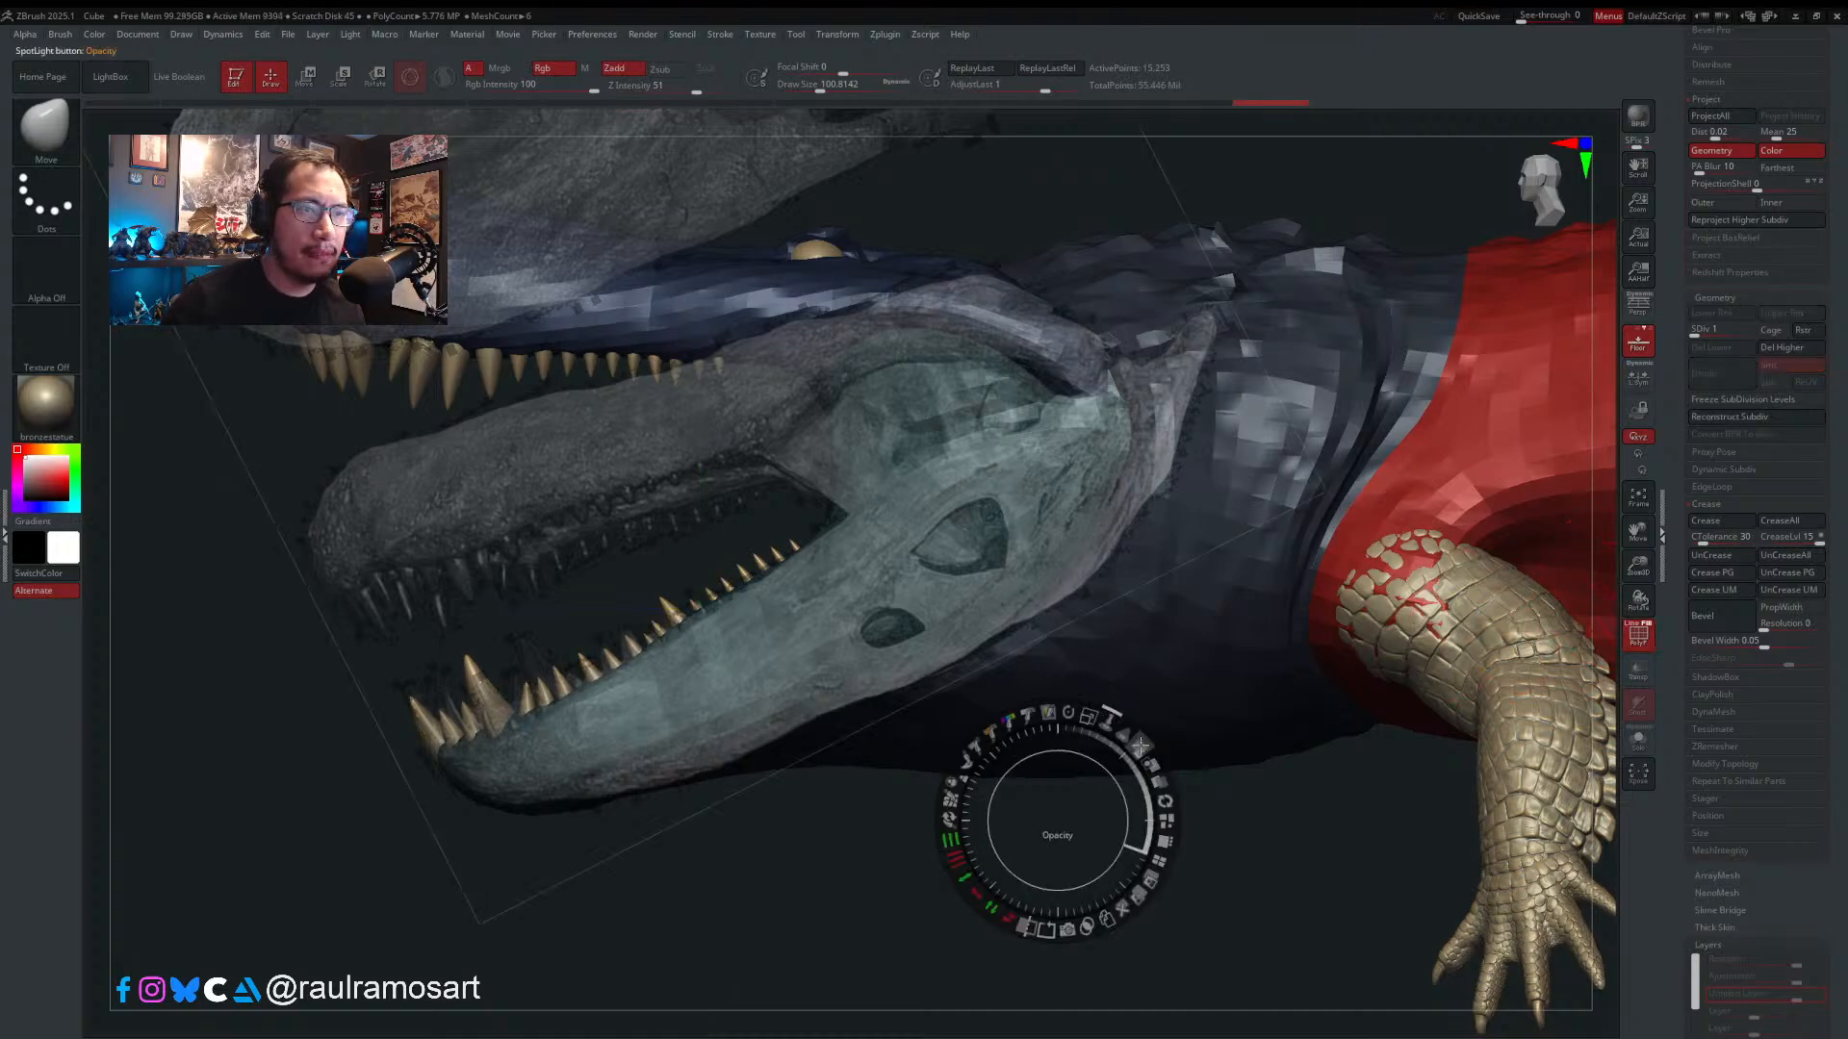
drag(1140, 746, 1129, 734)
key(z)
- Fit the rear of the body's lower jaw to the skull reference with the Move brush at a draw size up to about 228
key(b)
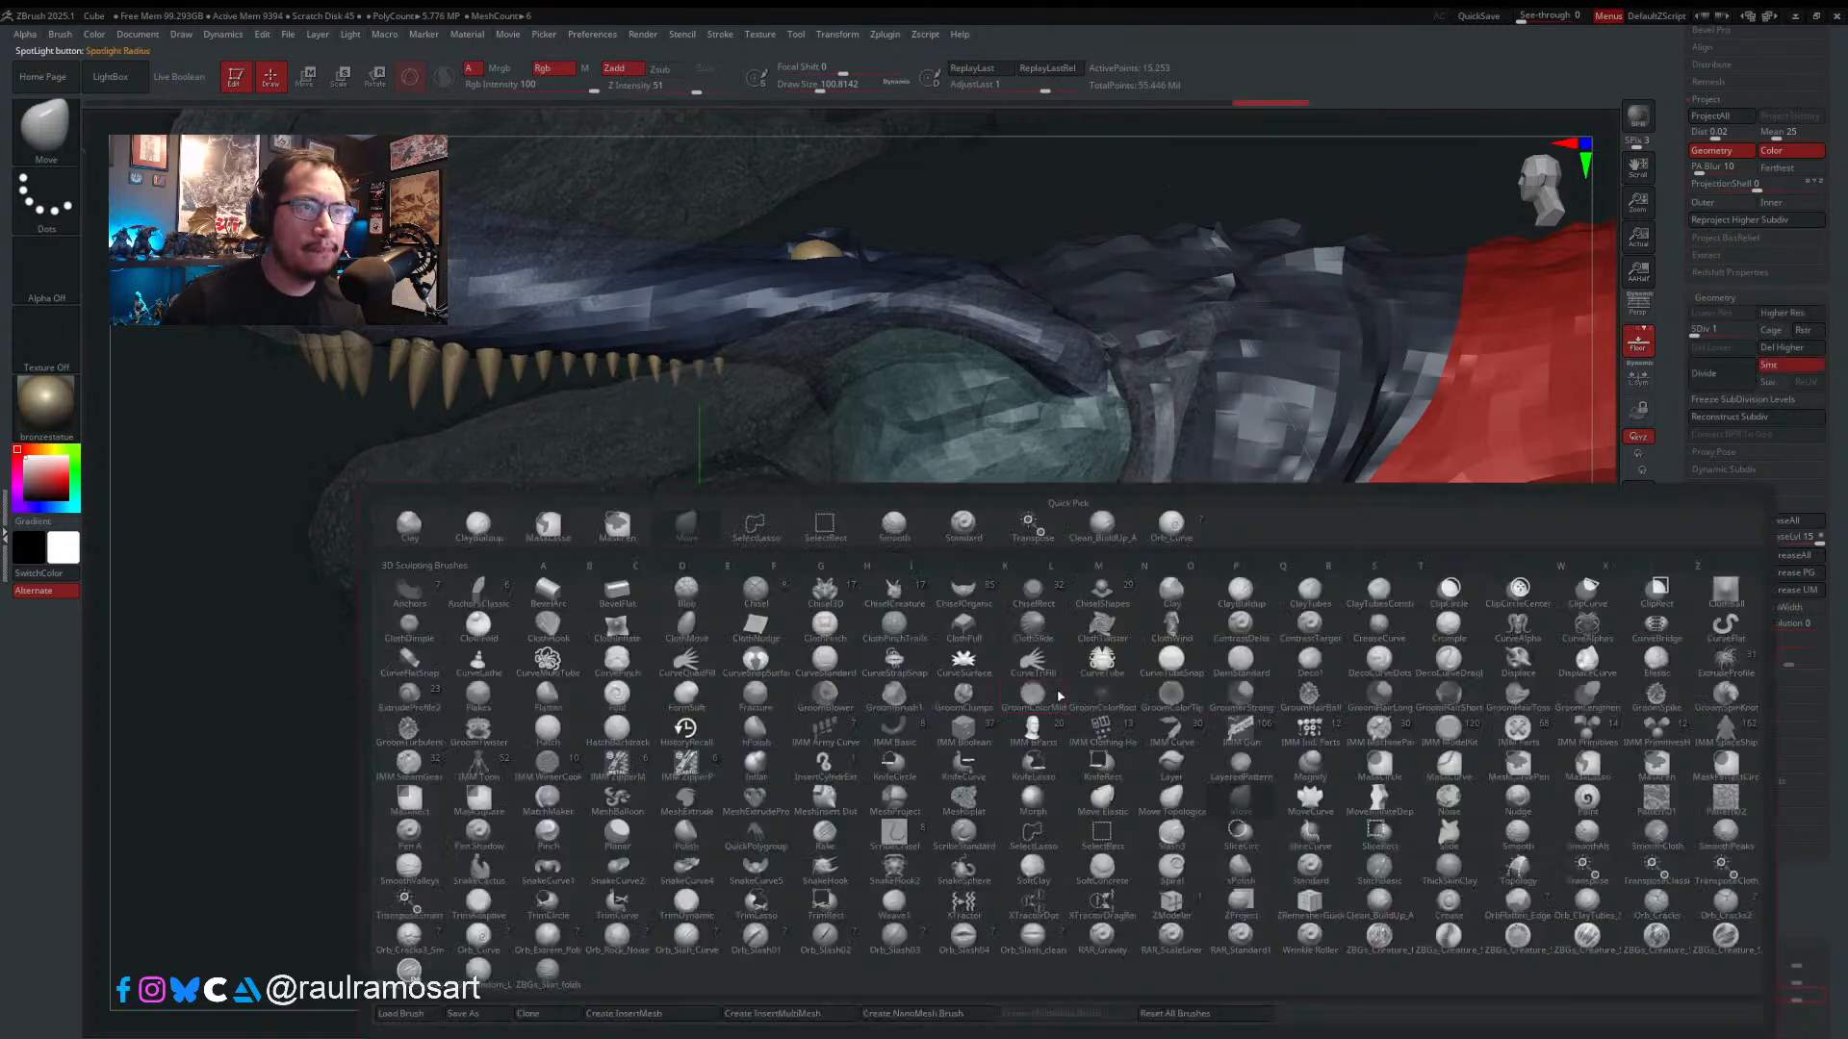
click(686, 524)
key(s)
drag(946, 649, 964, 657)
key(s)
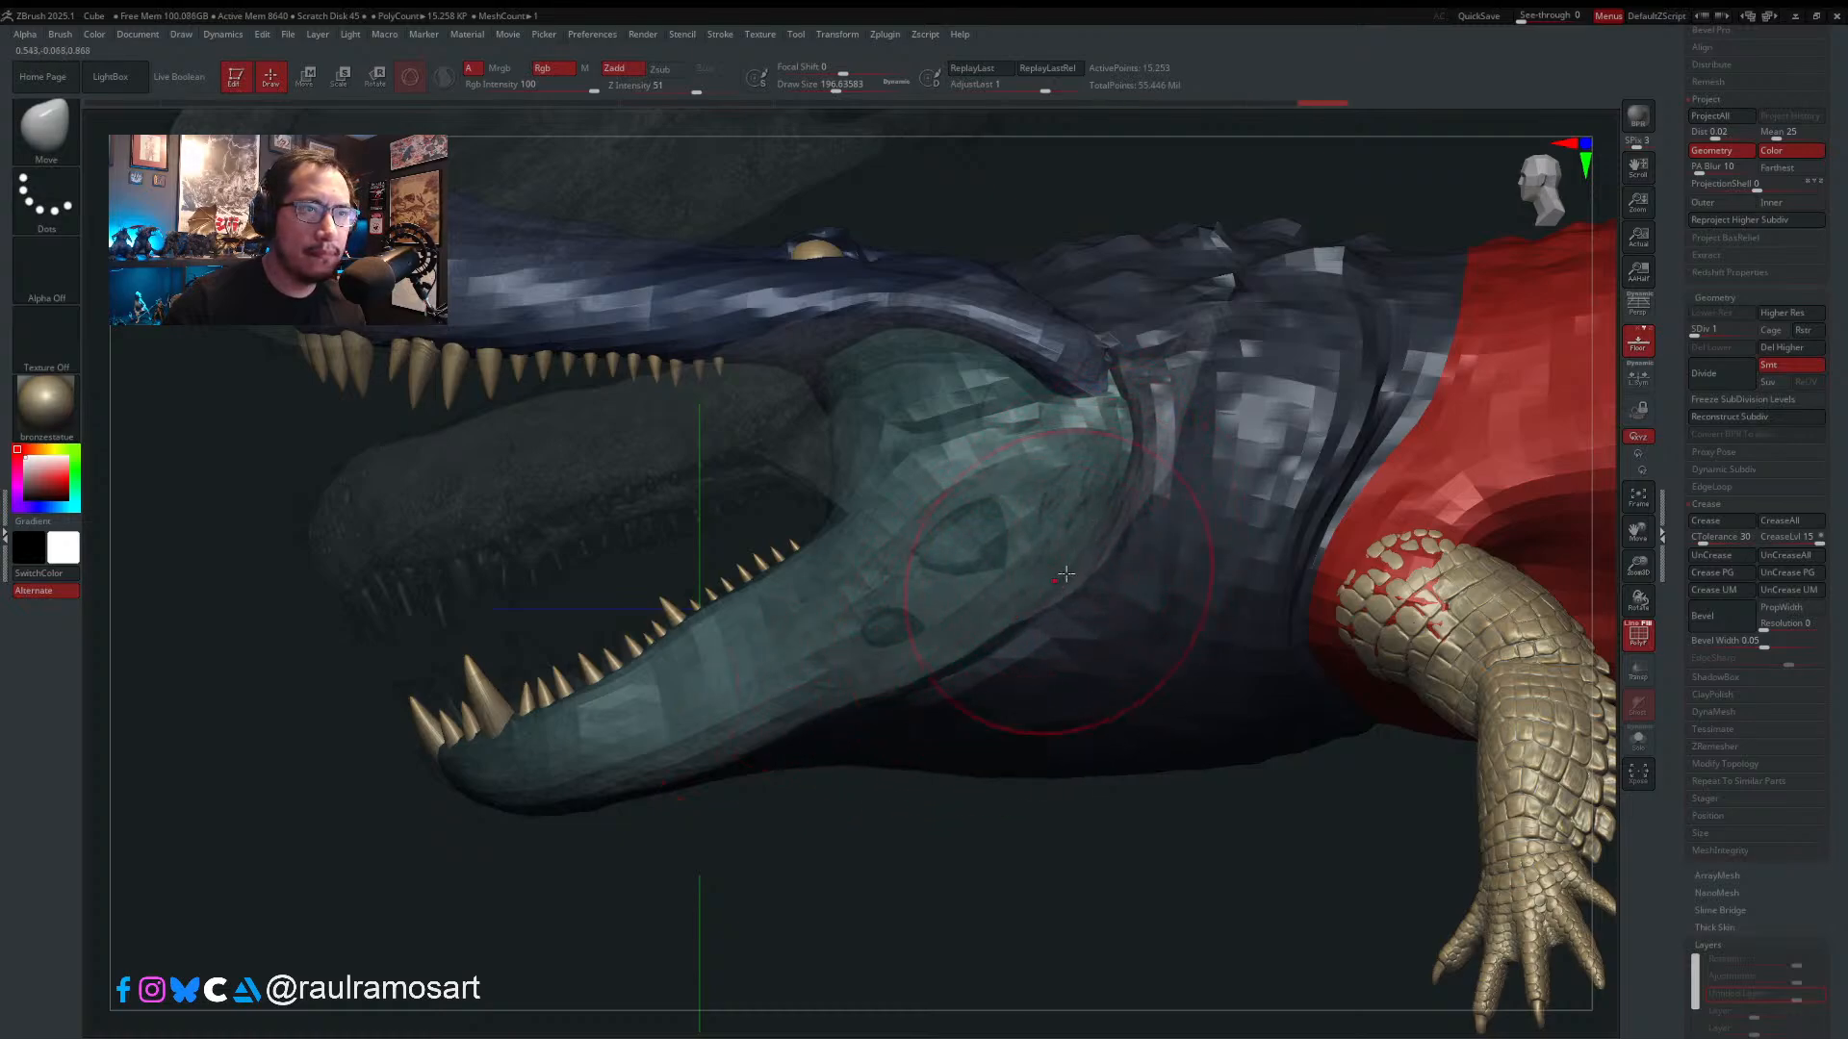
key(bracketright)
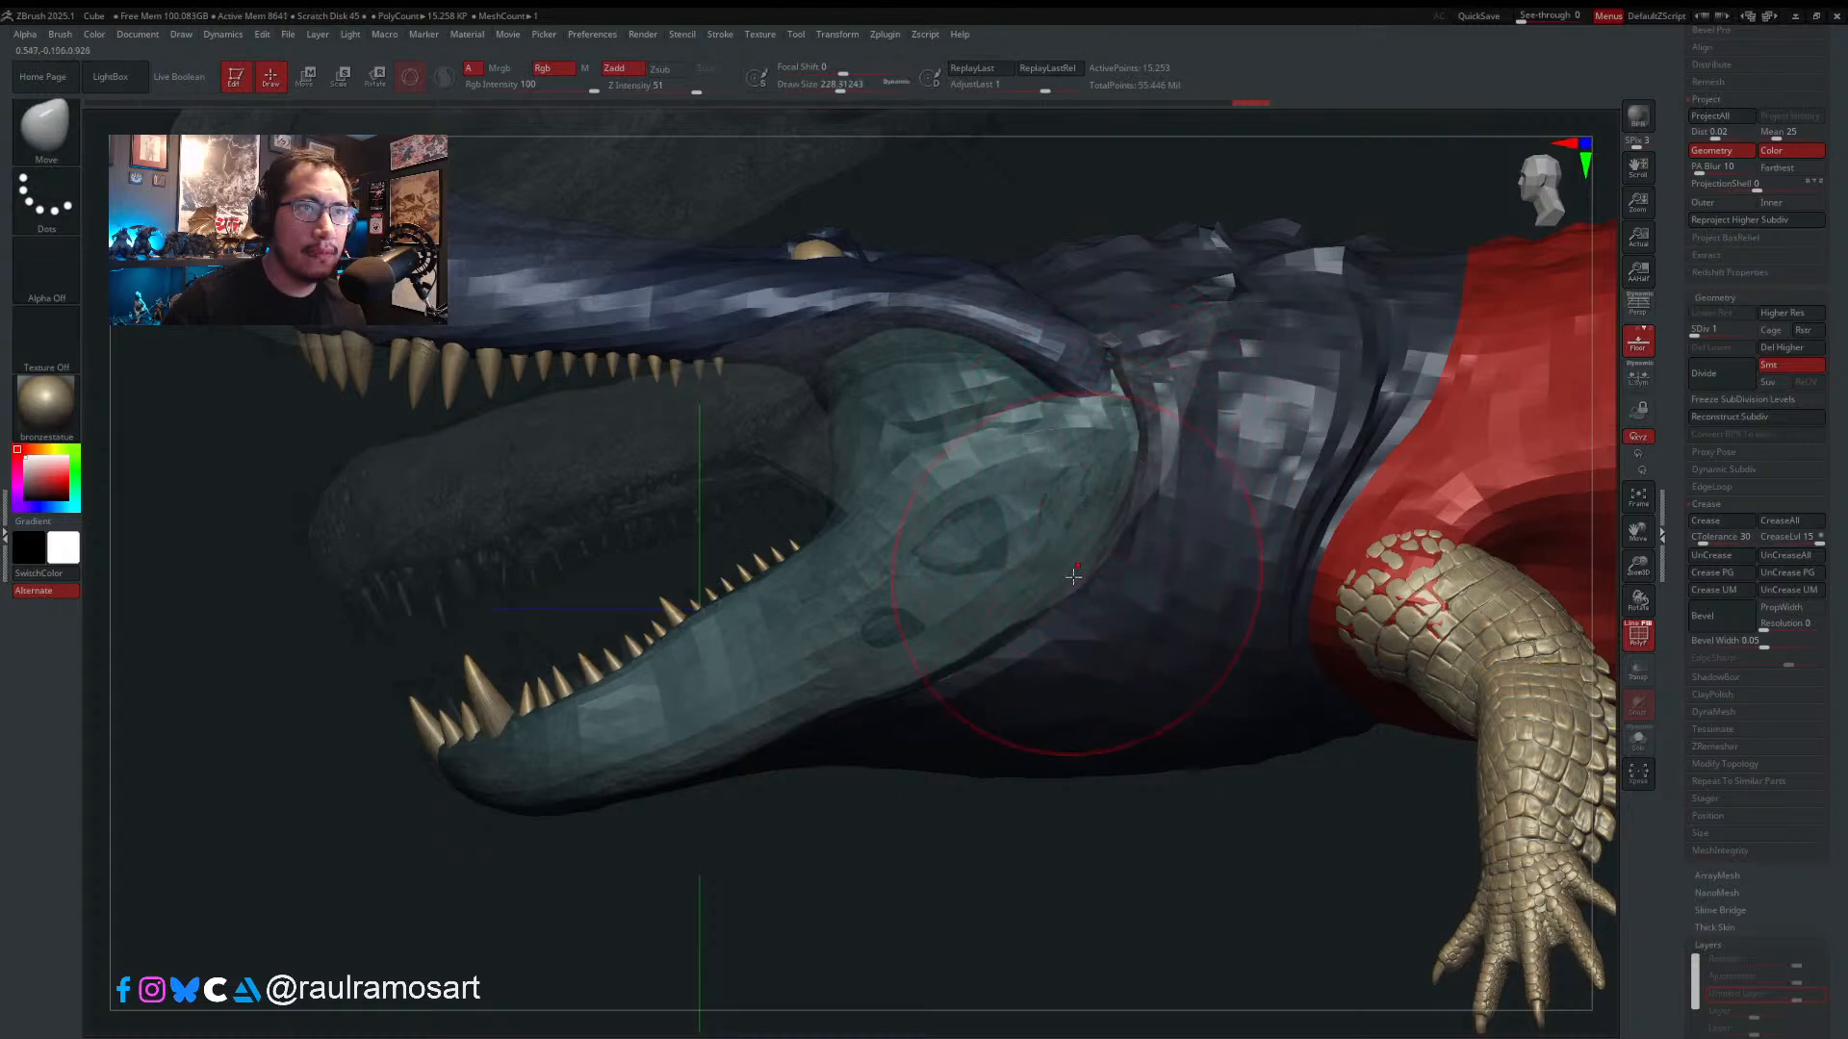
- Refine the underside and back edge of the lower jaw with the Move brush at draw sizes of about 94 to 136
key(s)
drag(853, 420, 832, 420)
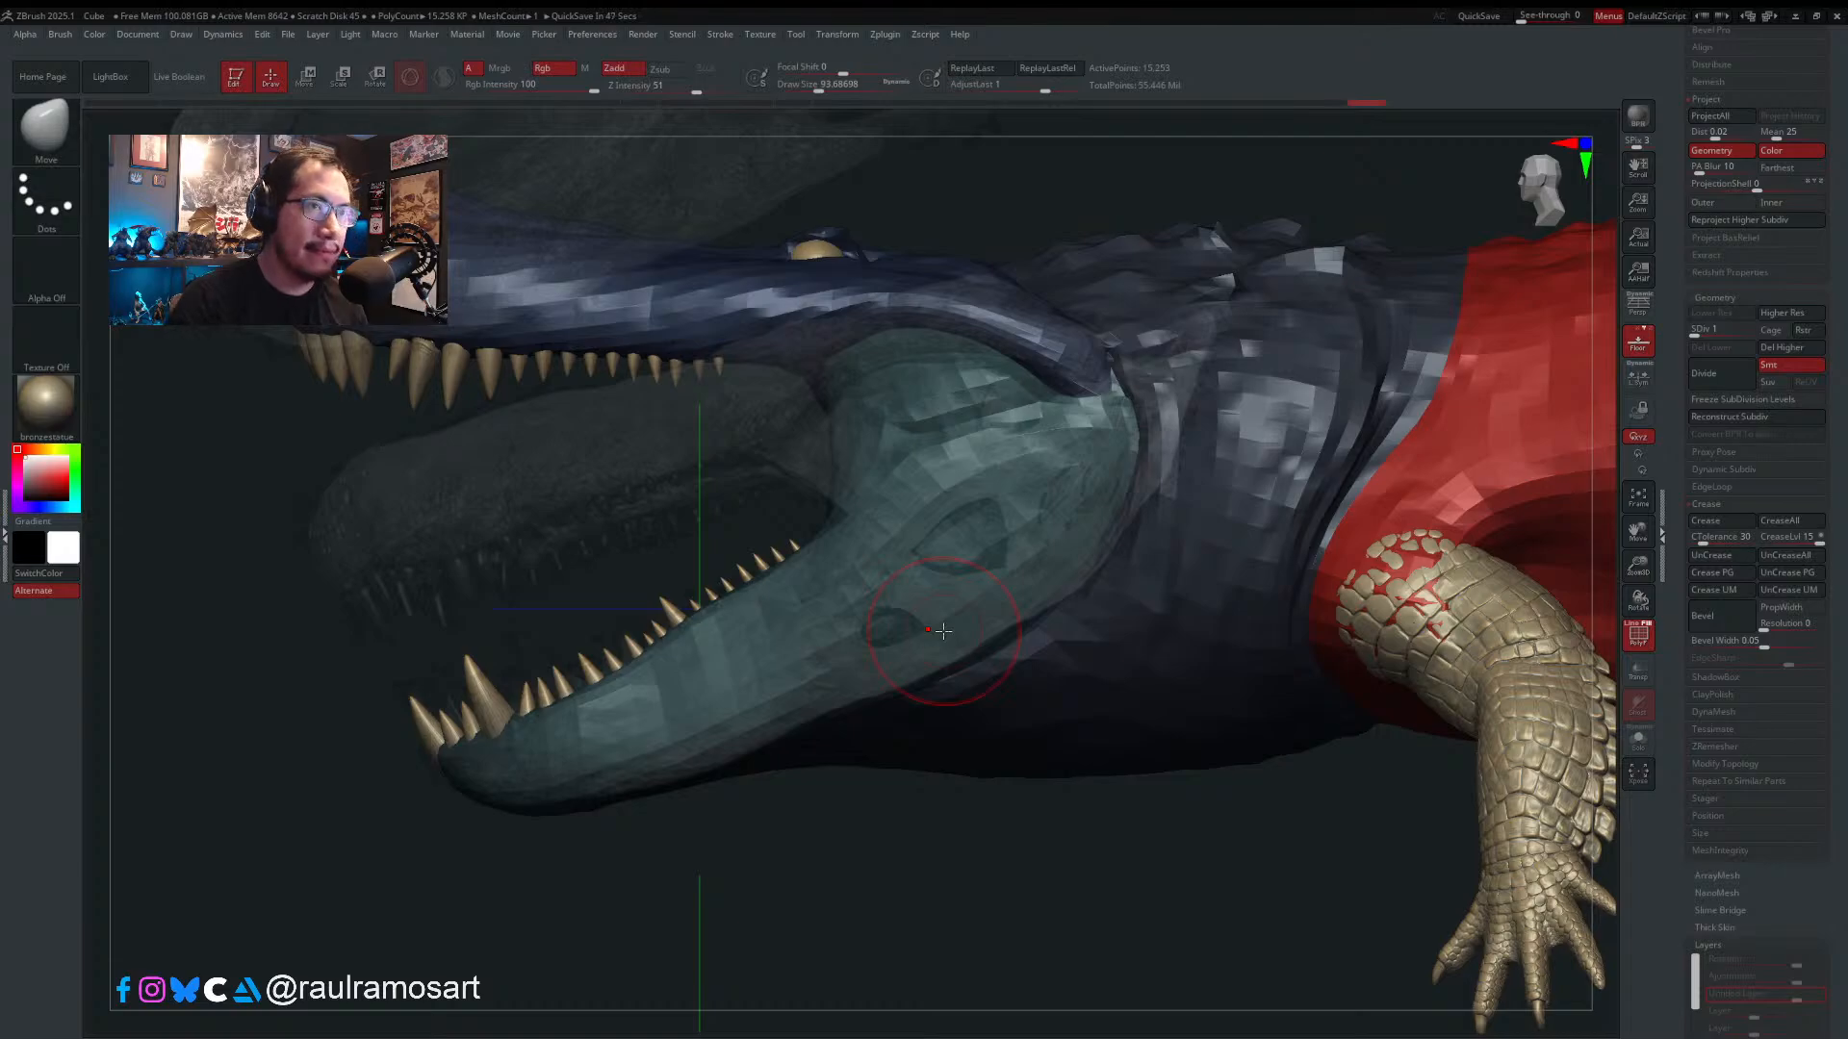
key(s)
drag(994, 633, 1000, 643)
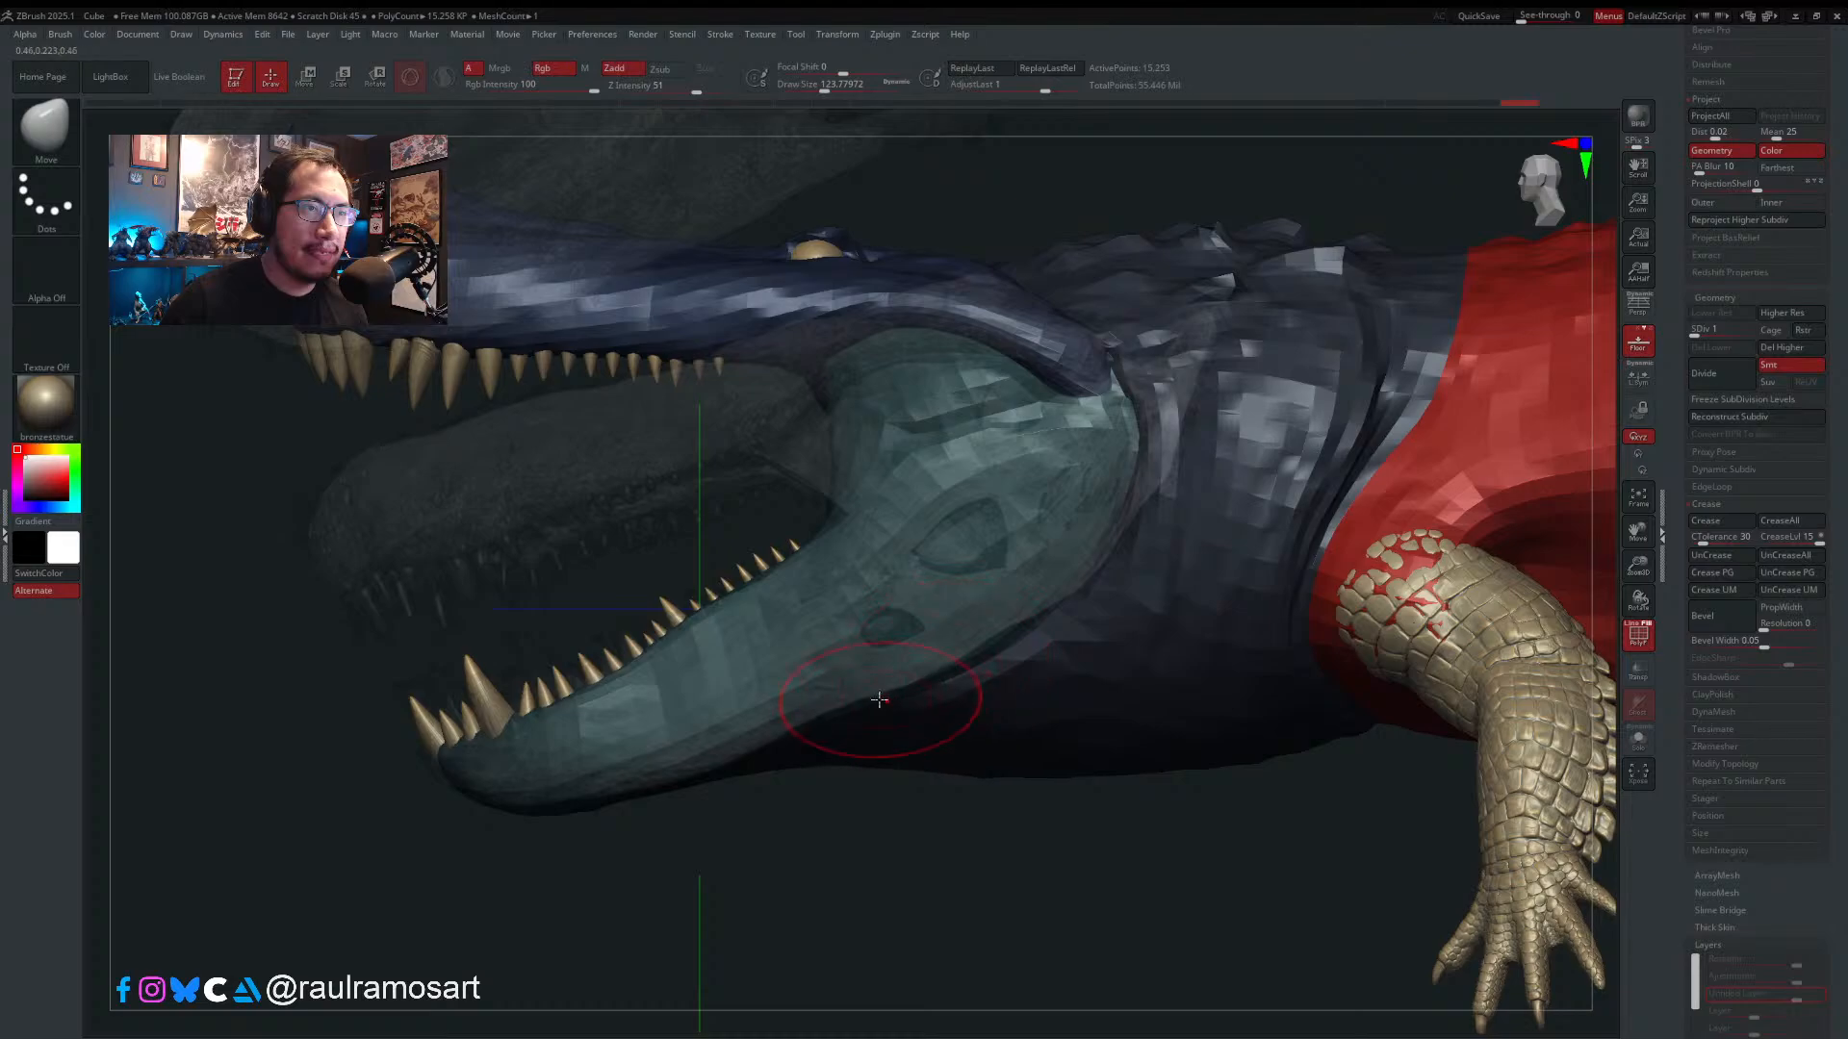
key(s)
drag(1047, 567, 1059, 562)
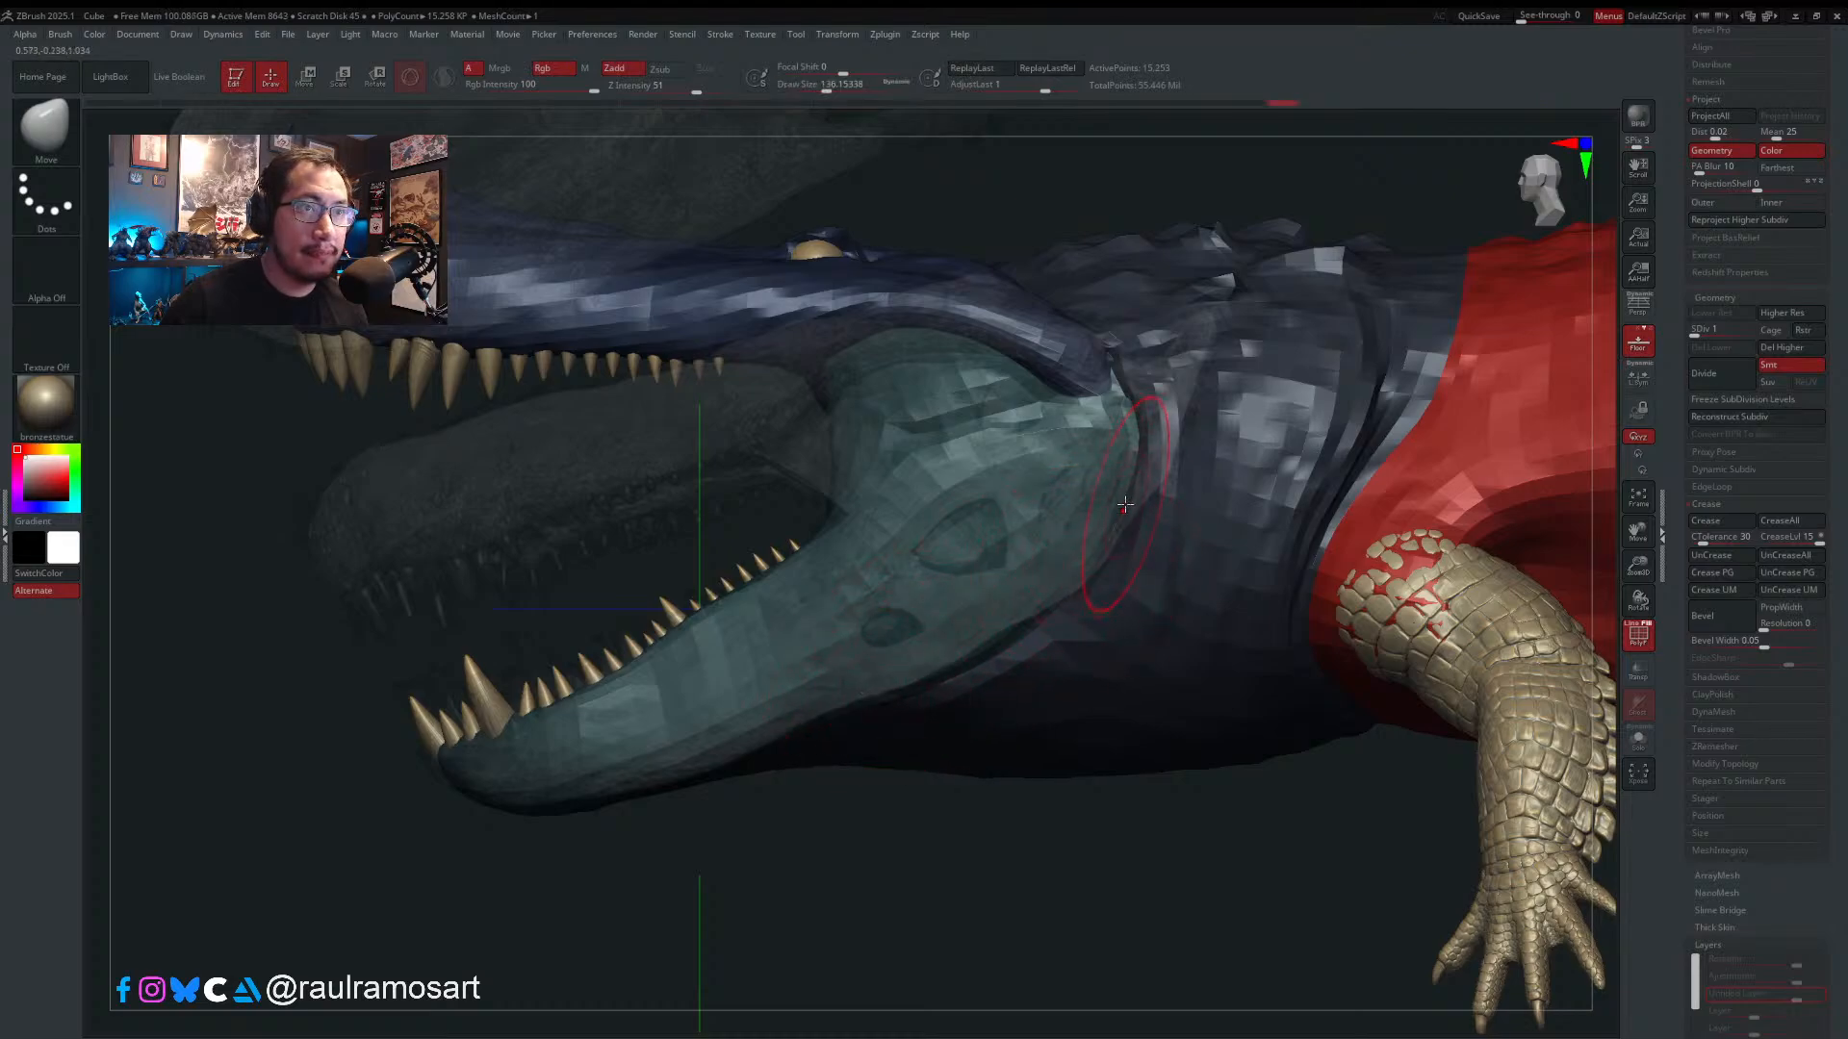
- Raise the body to subdivision level 6, reduce the draw size to about 74, and turn off the polygroup colours
right_drag(979, 572, 1280, 576)
right_drag(1013, 571, 929, 568)
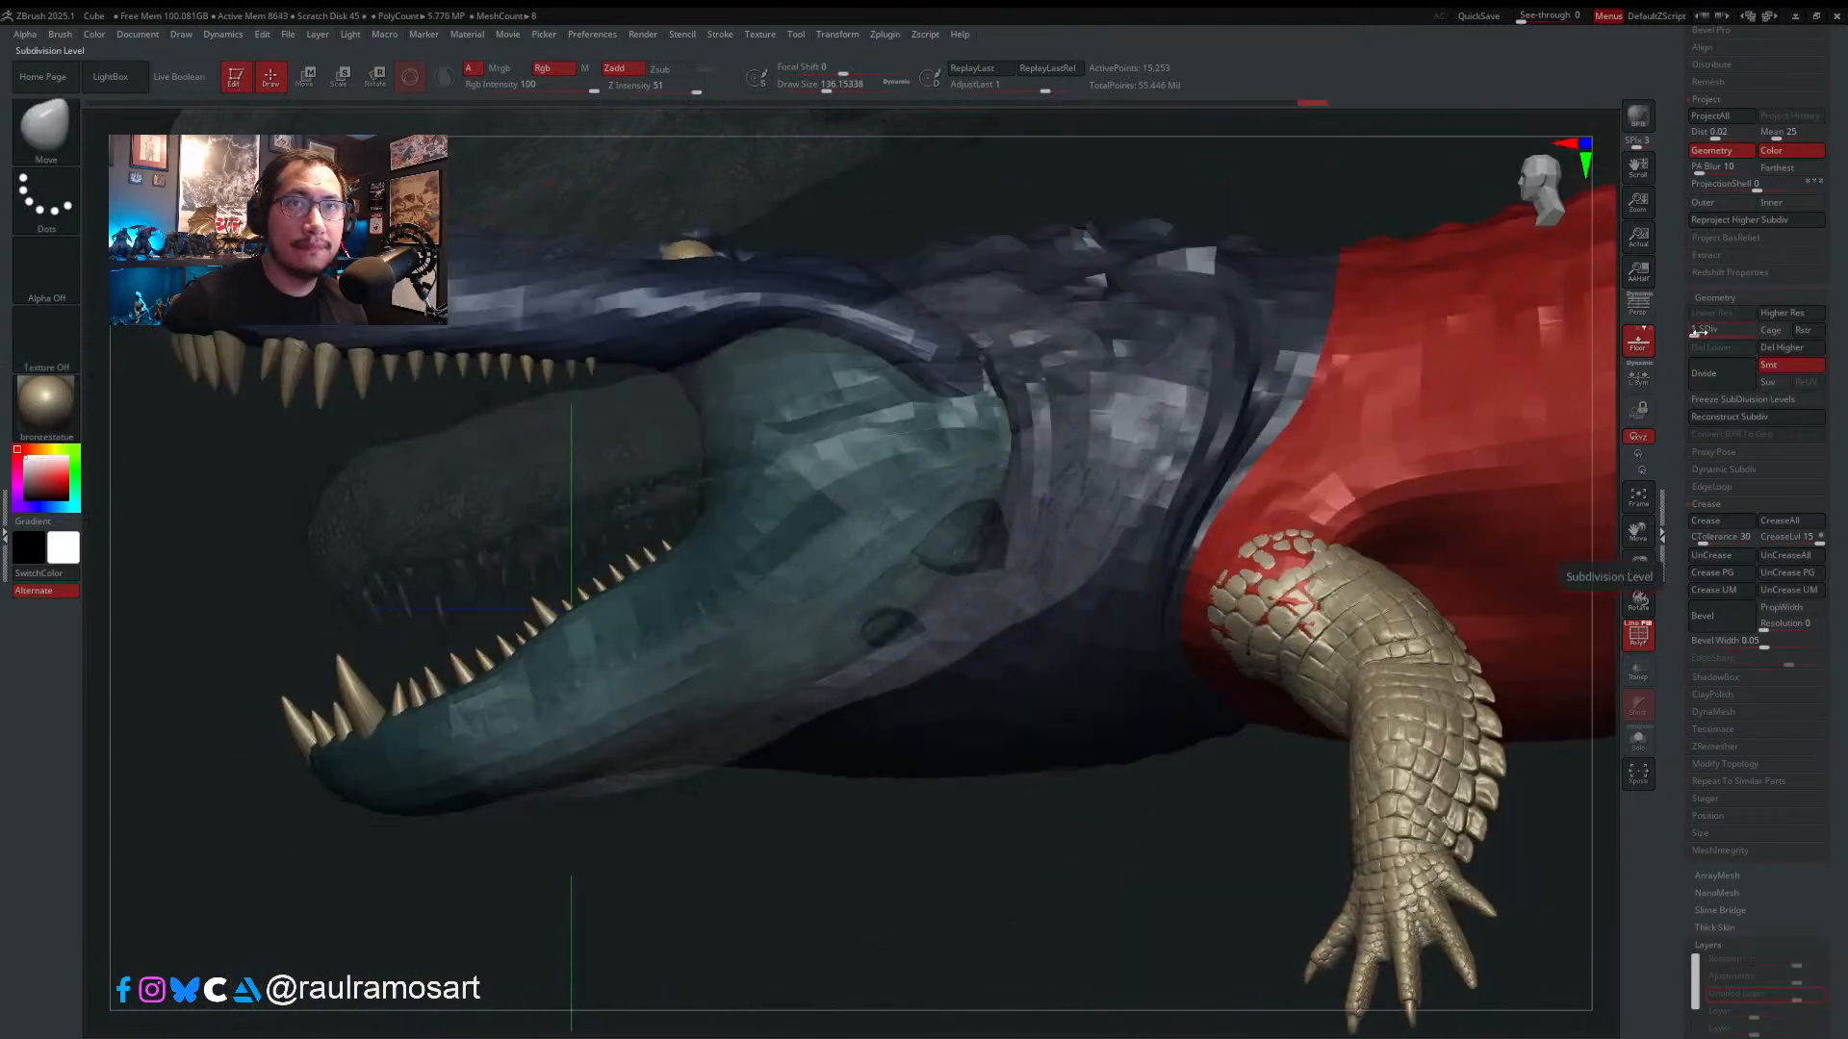
drag(1695, 335, 1757, 338)
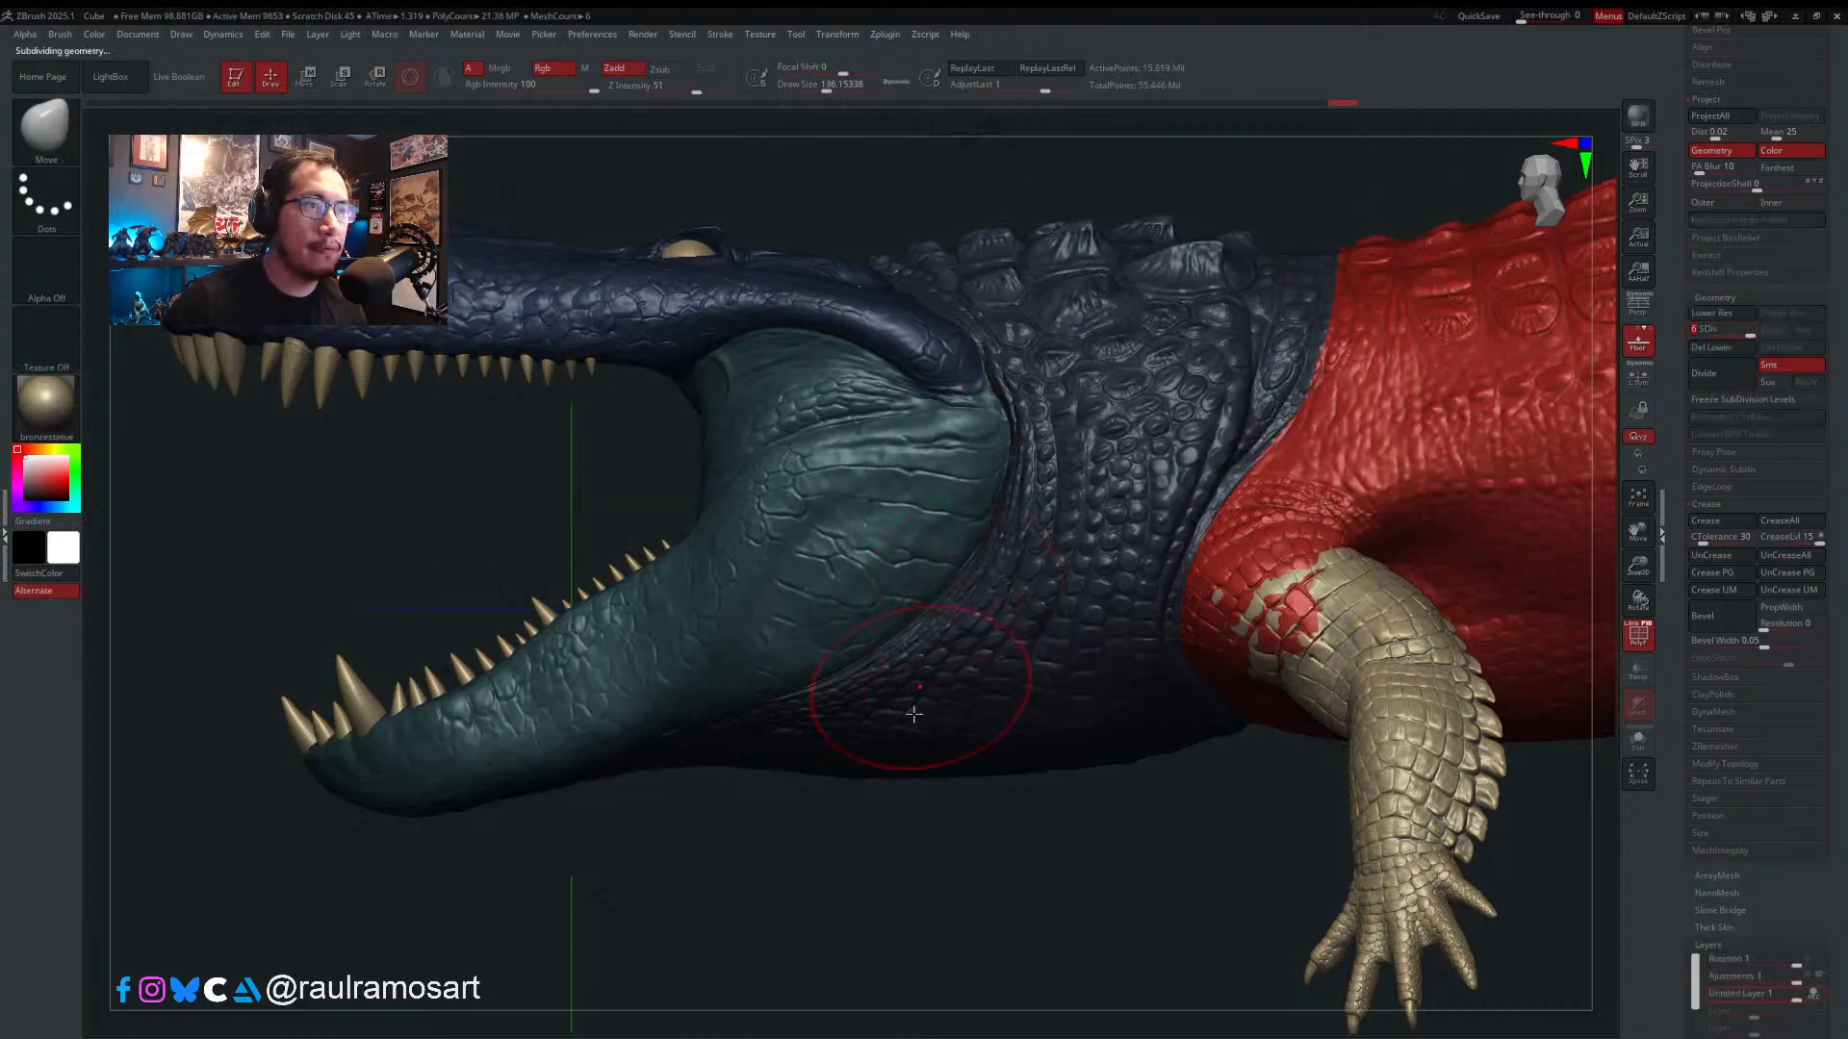
key(s)
drag(1001, 594, 987, 593)
right_drag(1002, 584, 1200, 590)
key(shift+f)
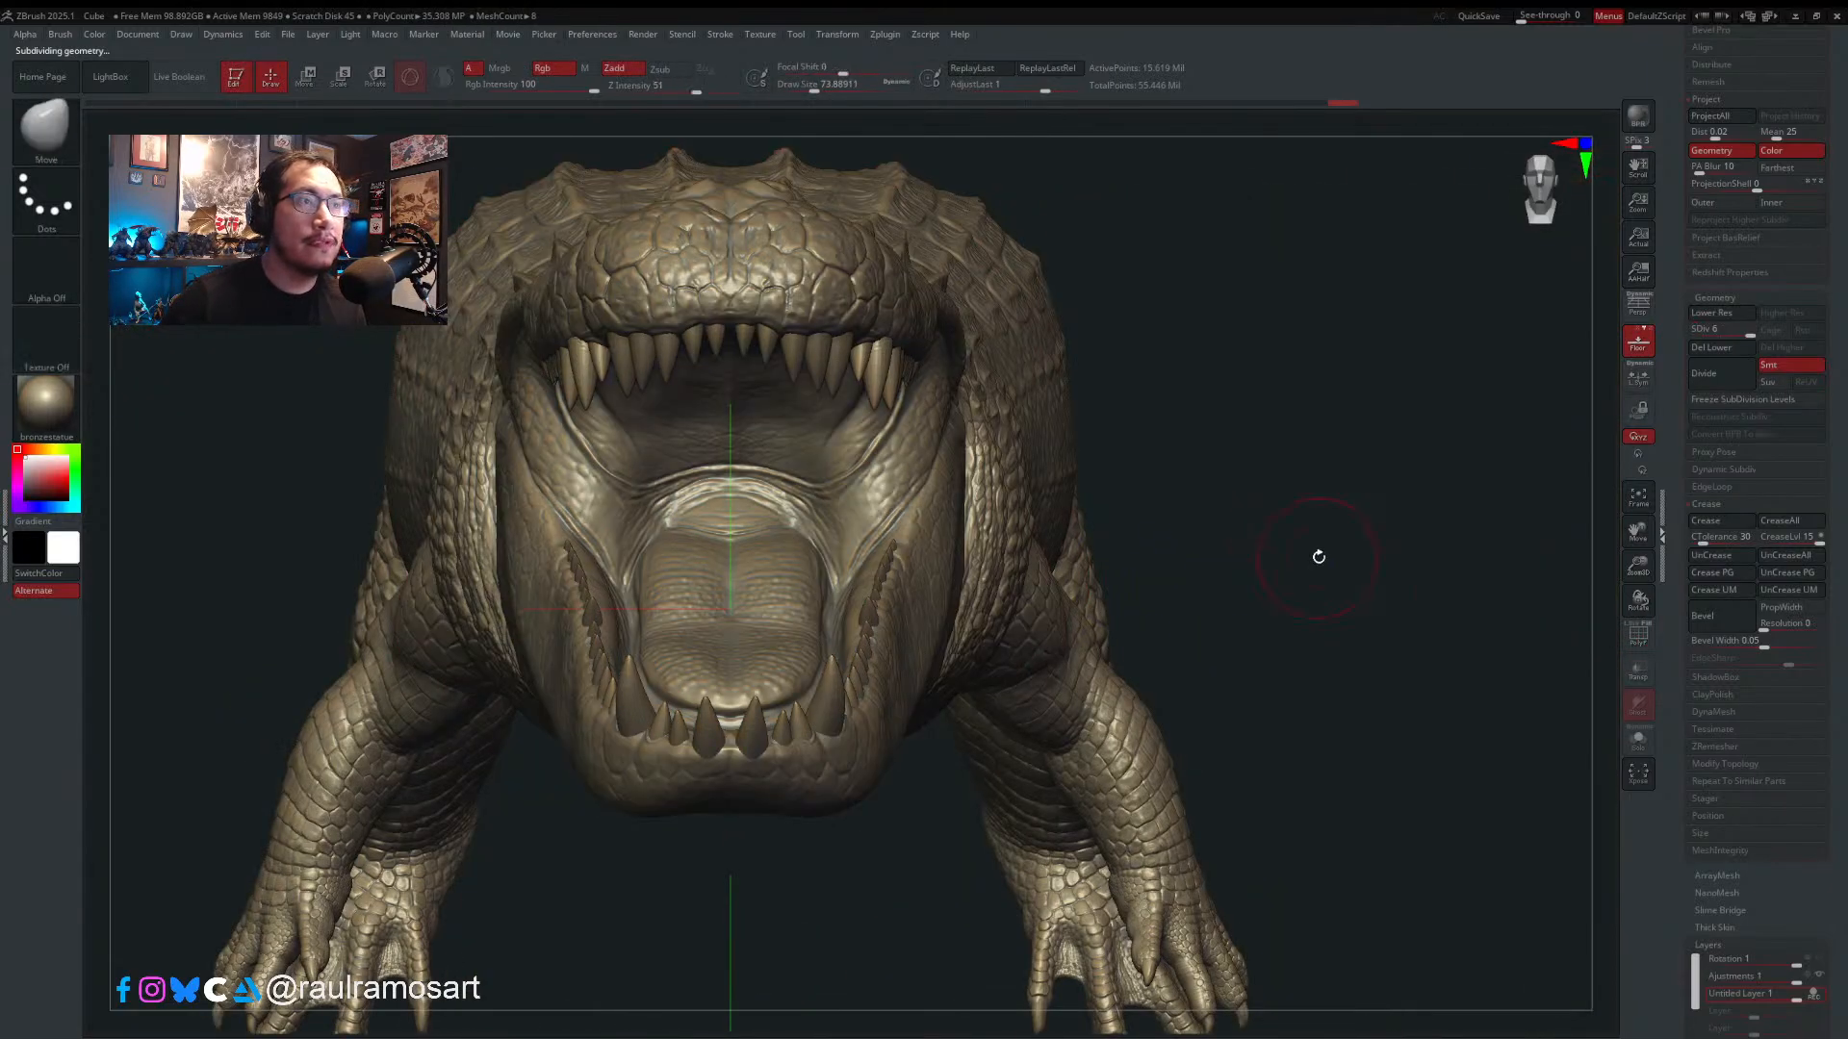
mouse_move(1318, 557)
right_down()
mouse_move(990, 567)
mouse_move(1074, 593)
mouse_move(1049, 543)
mouse_move(979, 554)
right_up()
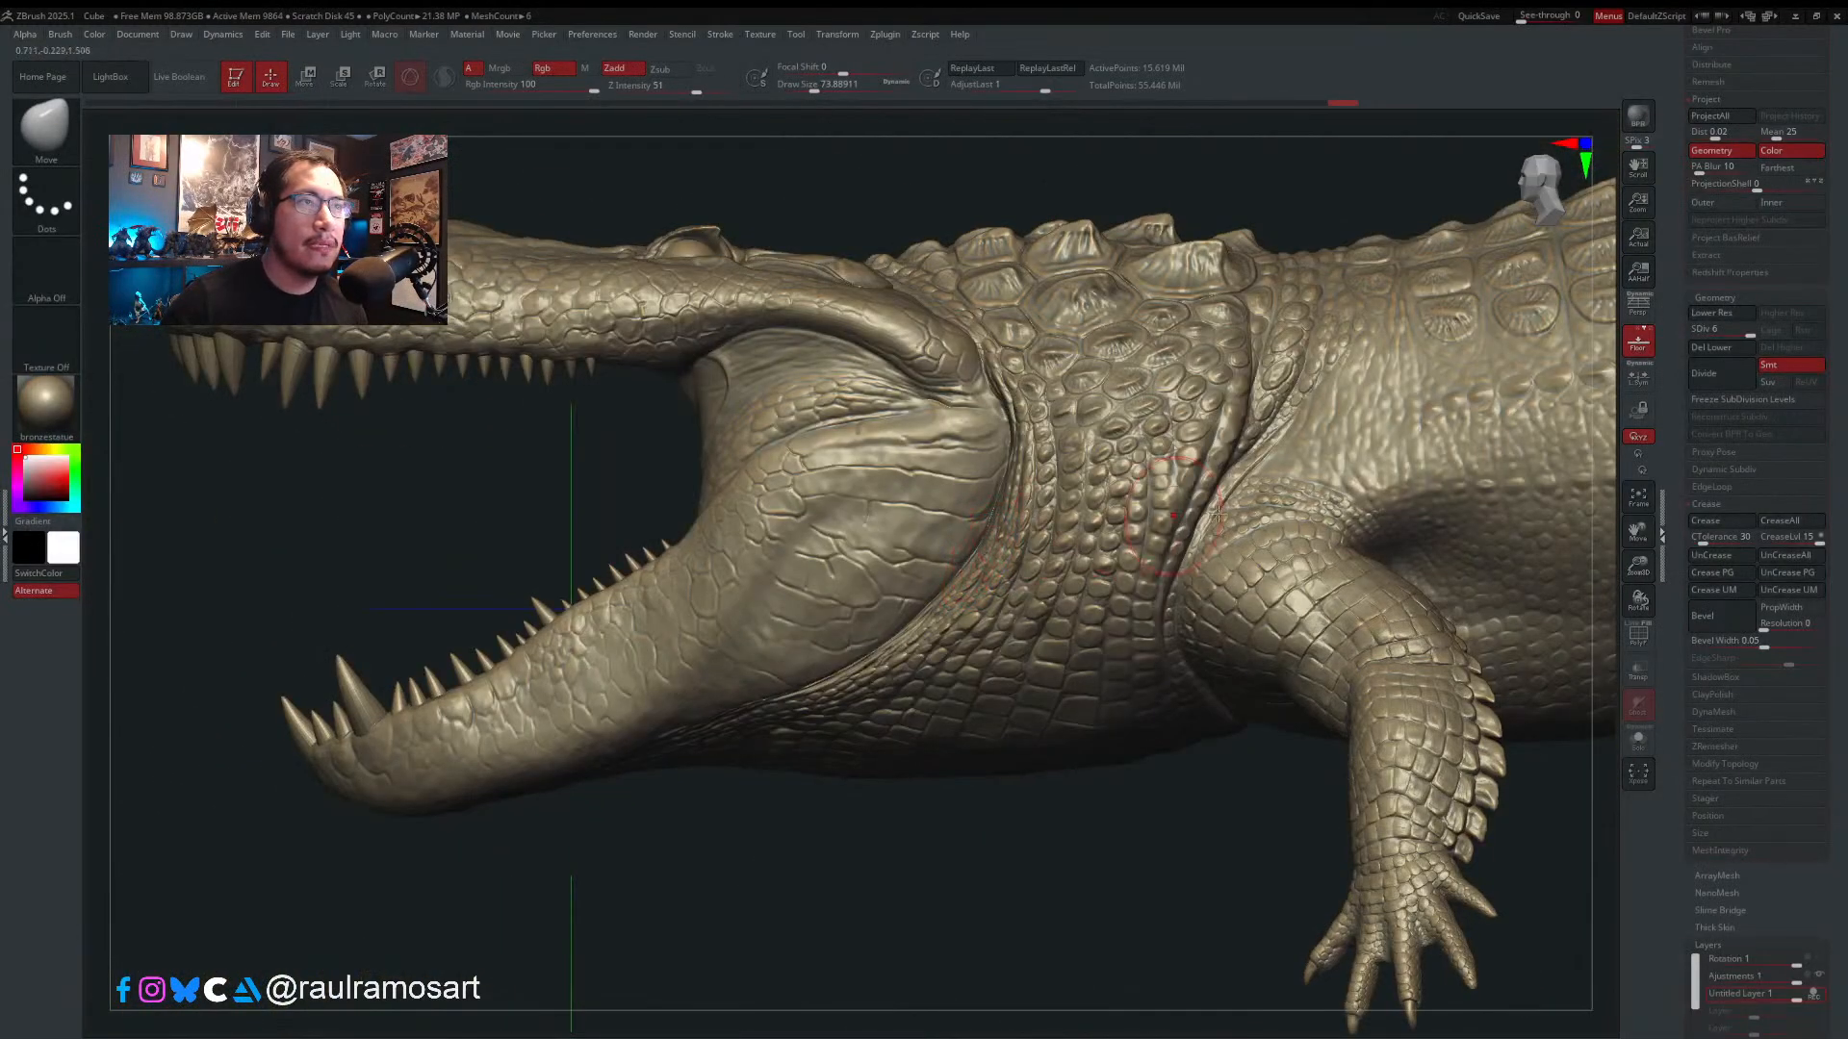
- Bake all of the body's layers into the mesh
scroll(1803, 488, down, 7)
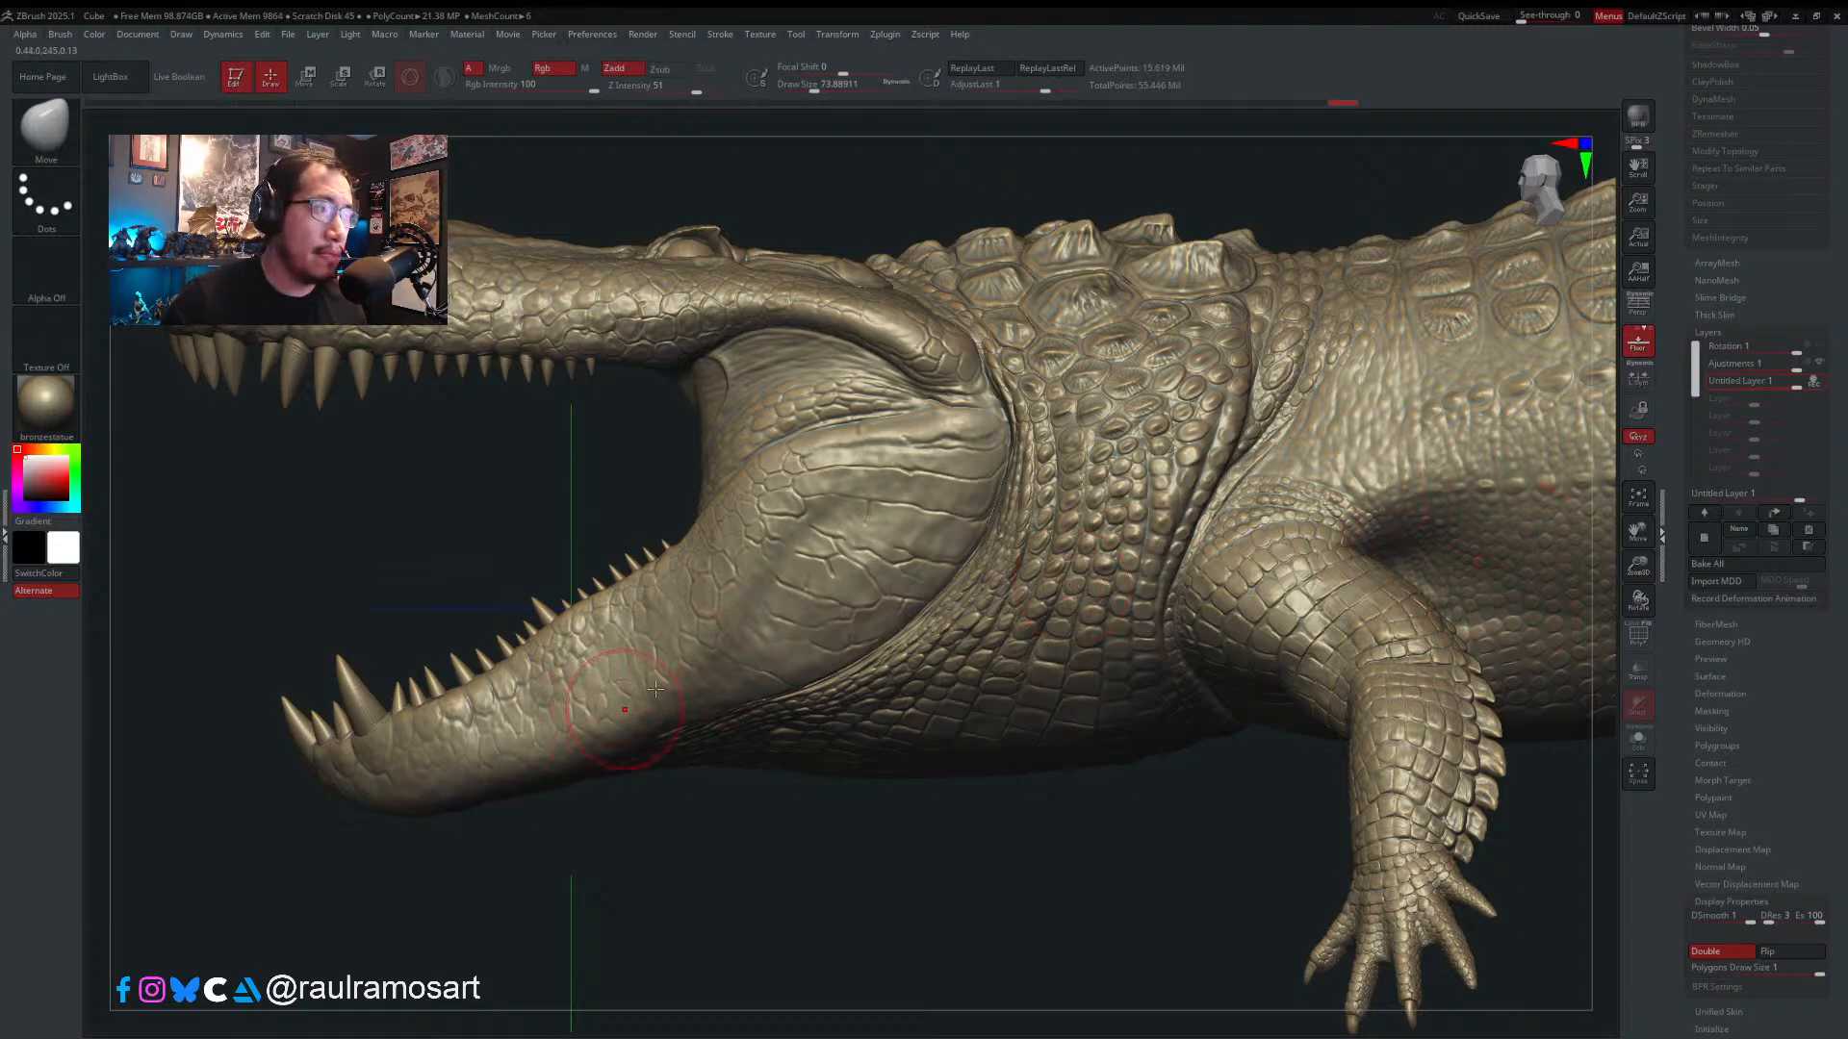
mouse_move(621, 709)
alt+right_down()
mouse_move(765, 653)
mouse_move(855, 528)
mouse_move(753, 626)
mouse_move(1093, 639)
mouse_move(1213, 733)
mouse_move(1136, 693)
alt+right_up()
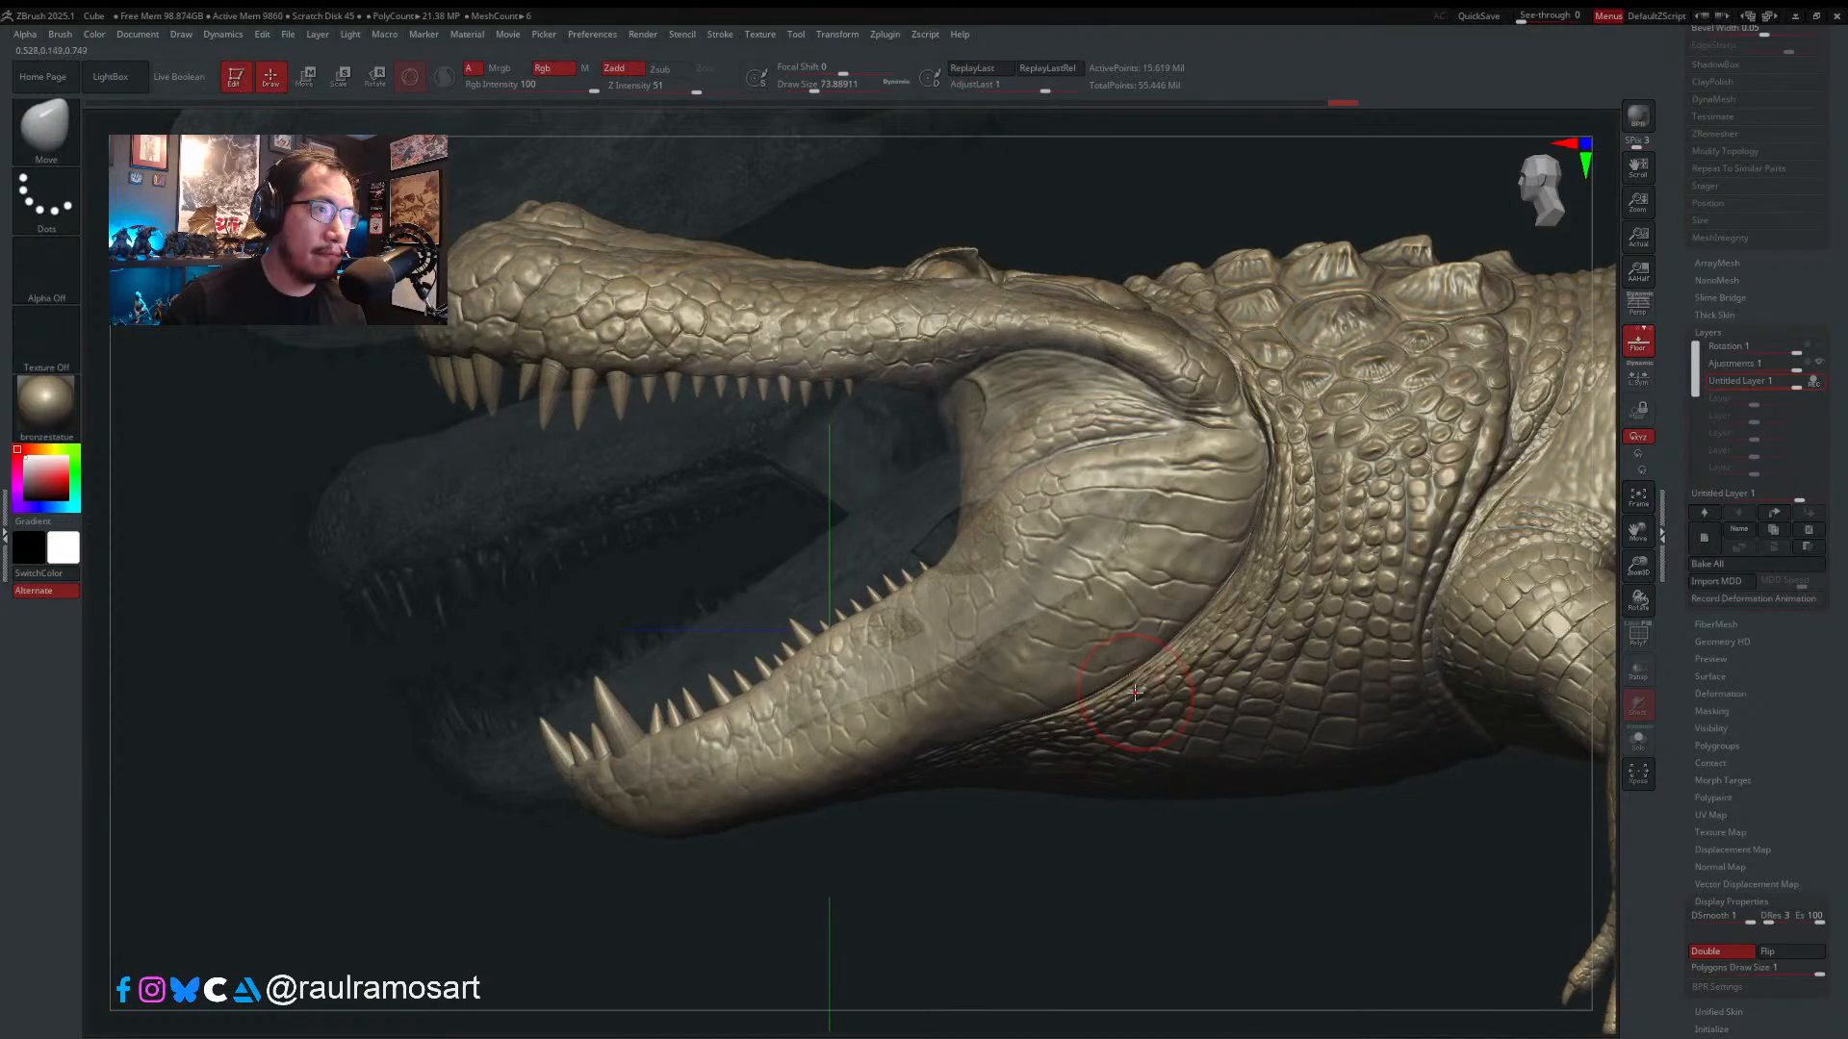
click(1708, 565)
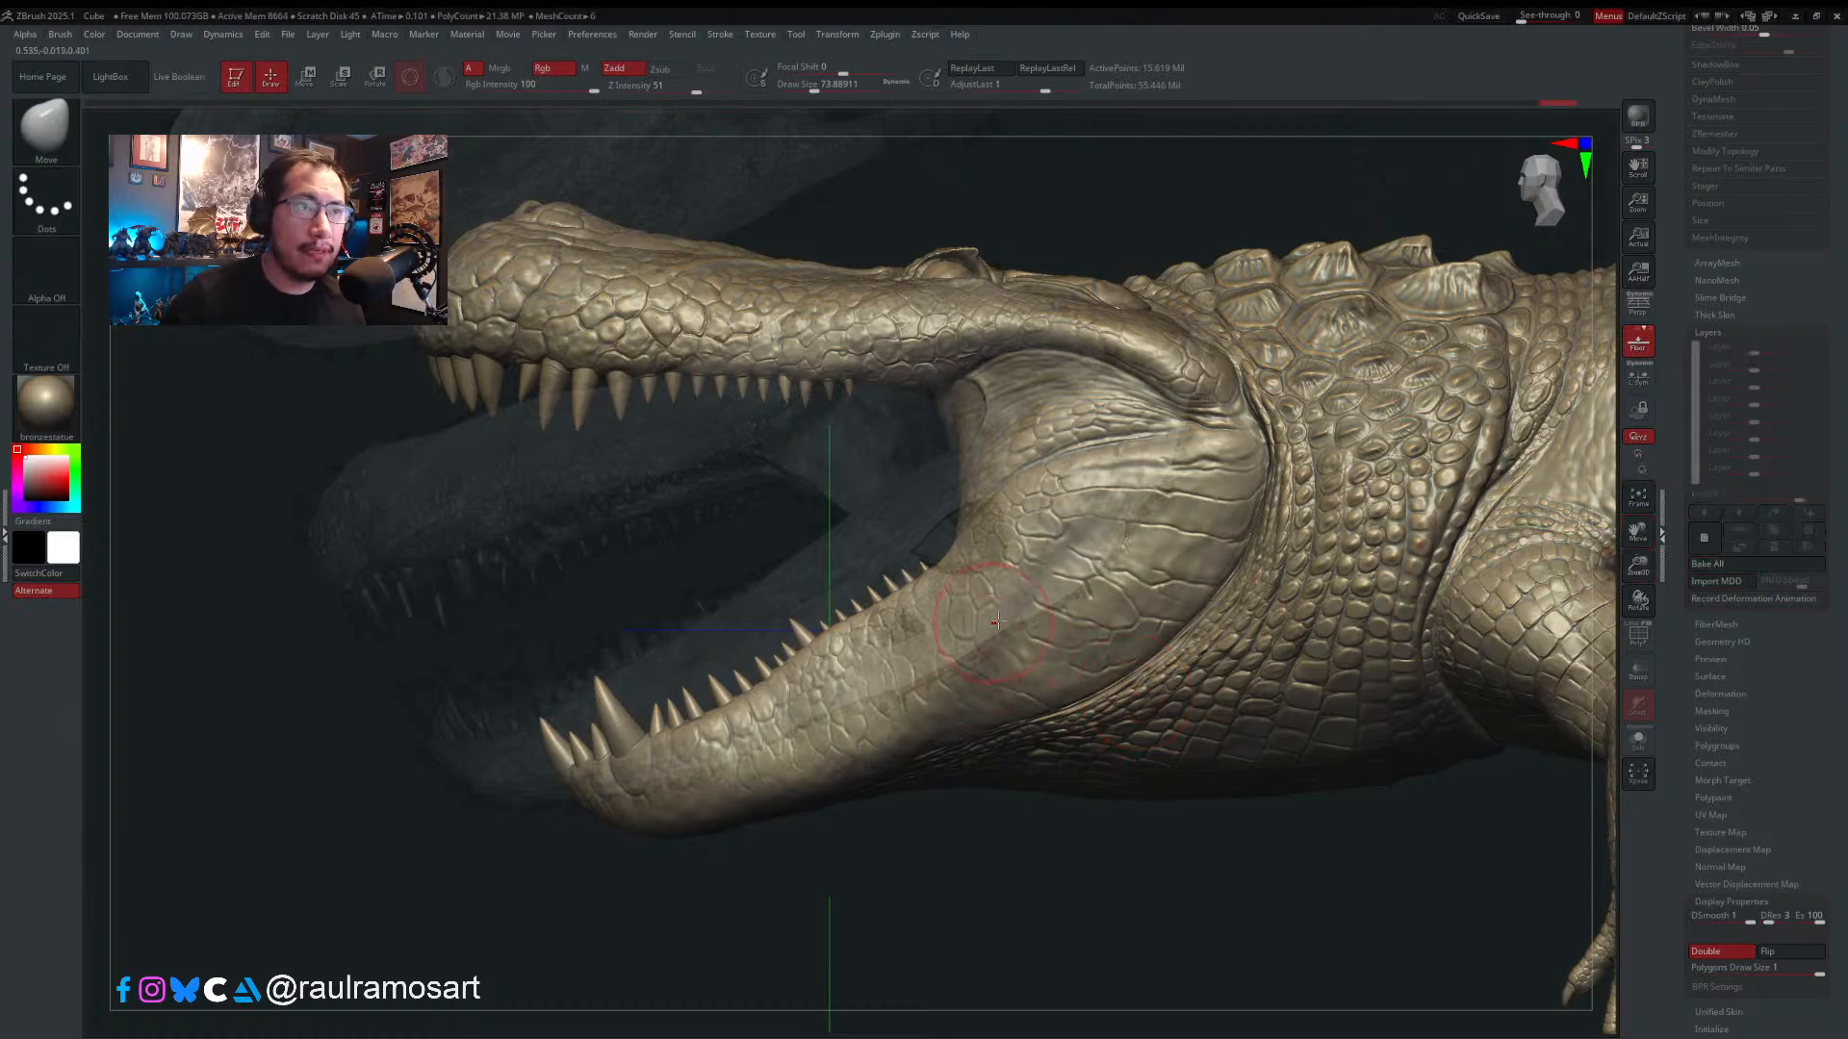
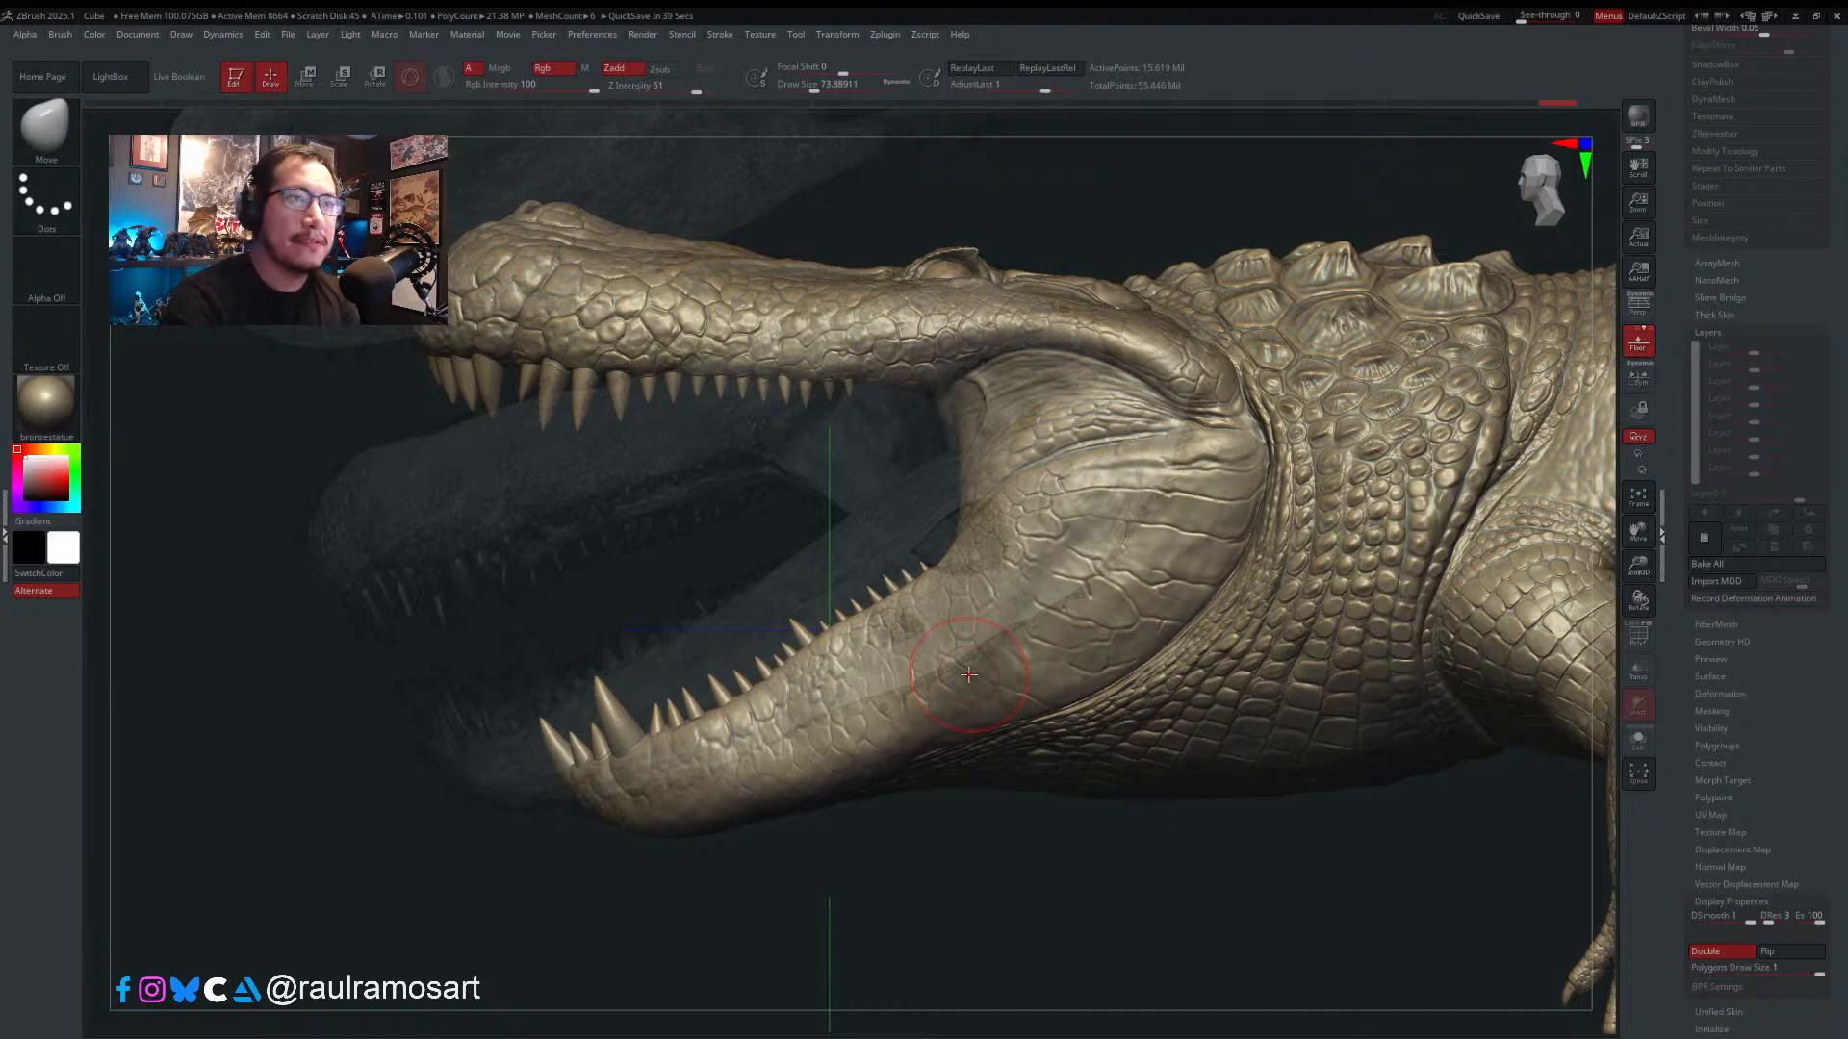
- Inspect the open mouth with the upper and lower teeth and the reference overlay hidden, and show both teeth subtools again
scroll(1823, 571, up, 8)
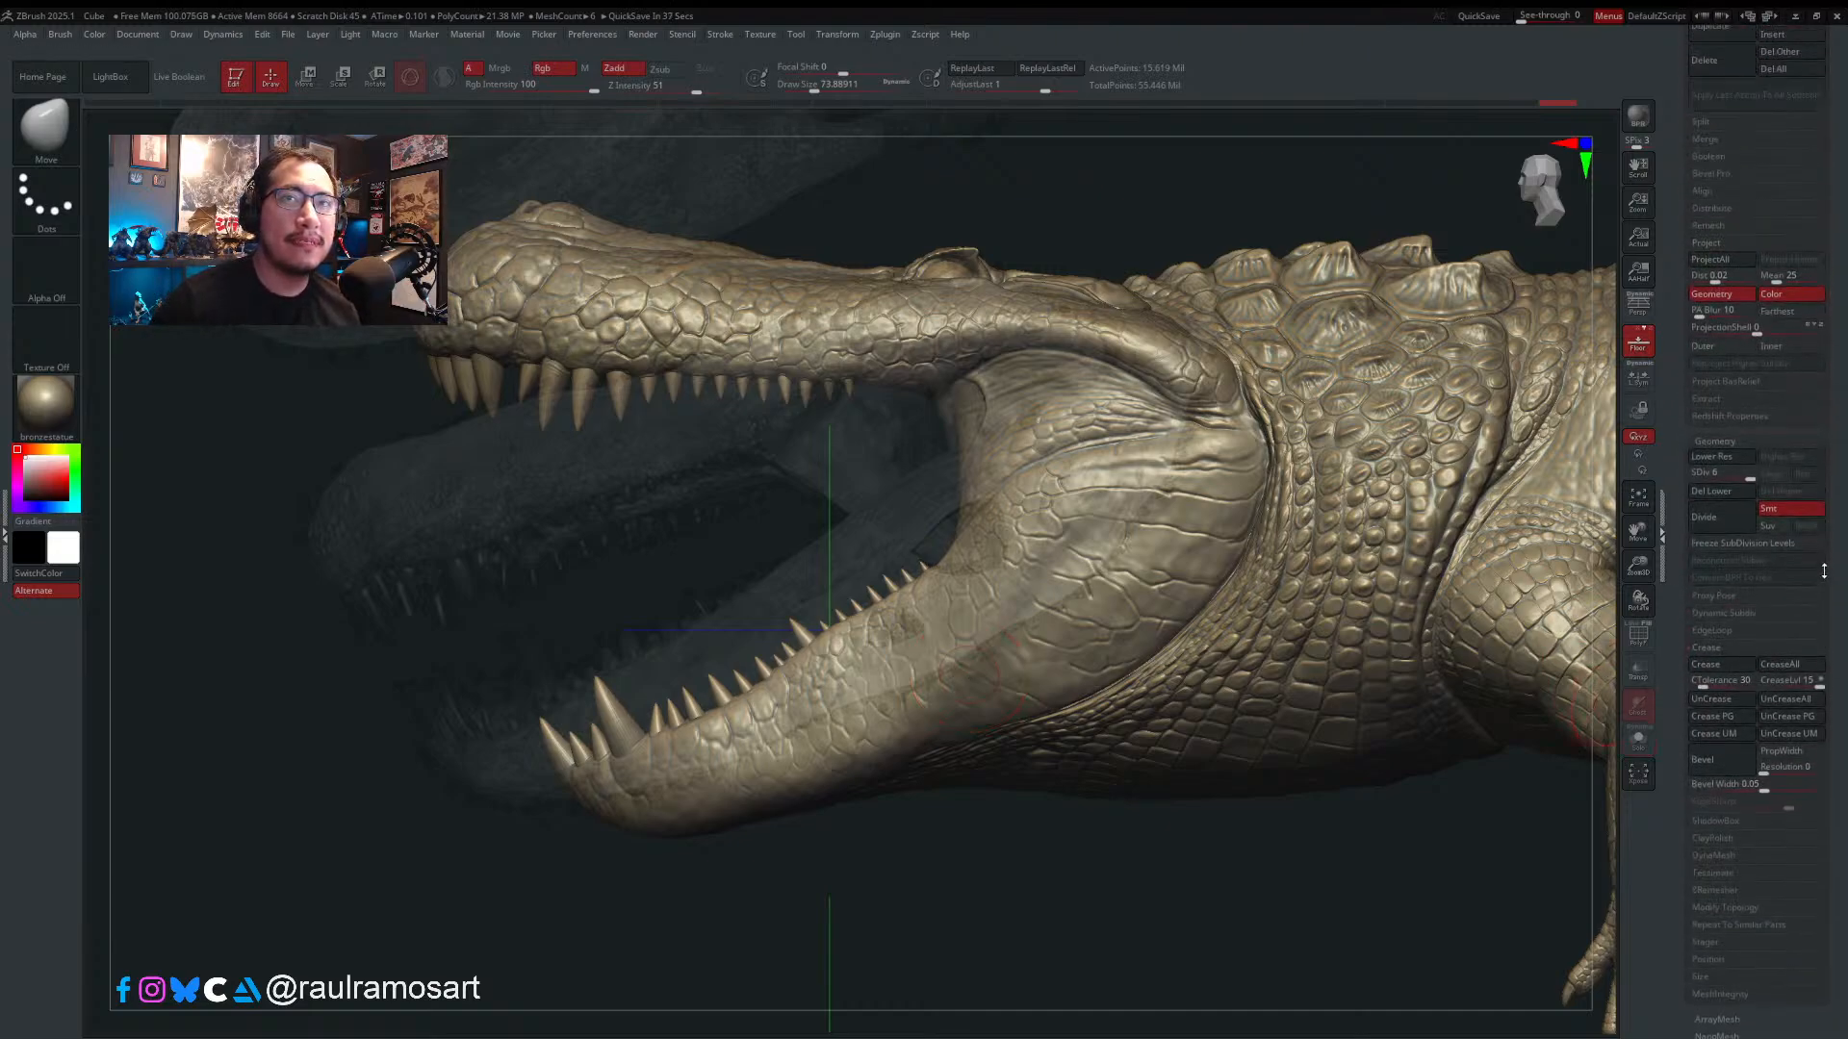
scroll(1822, 571, up, 10)
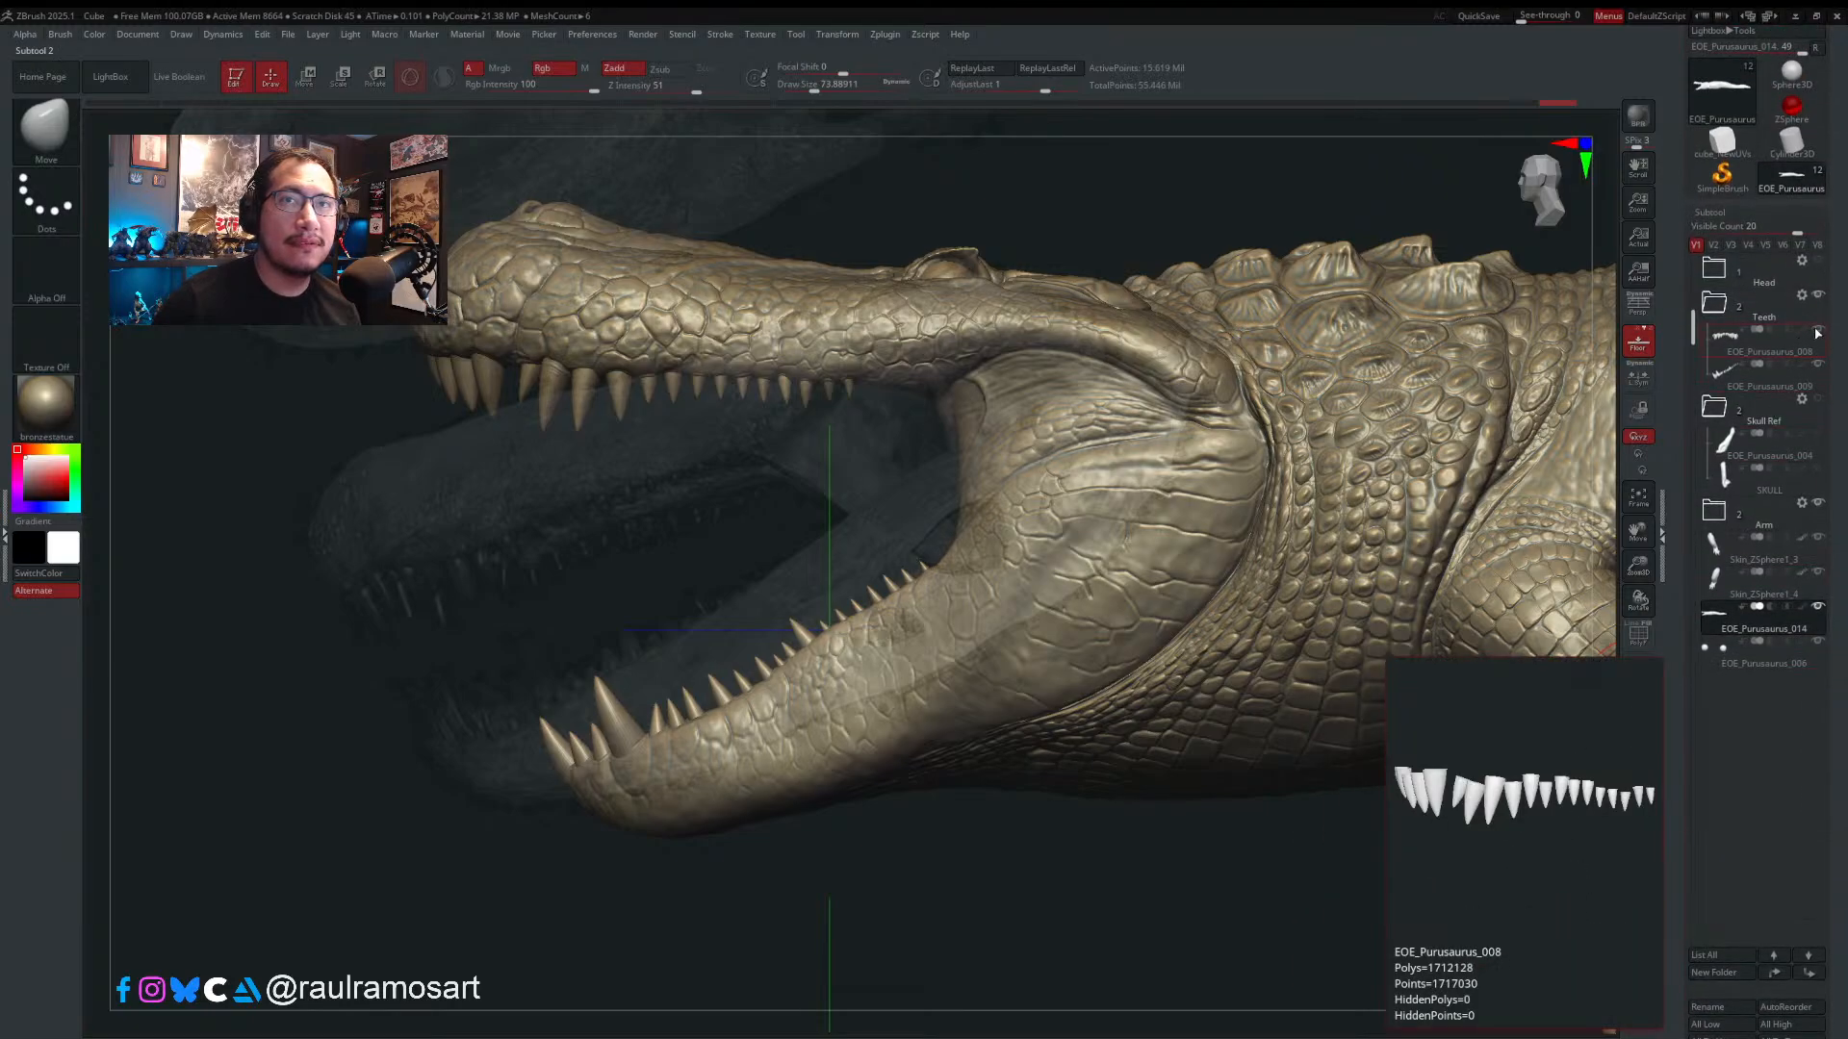
click(1817, 332)
click(1818, 364)
key(shift+z)
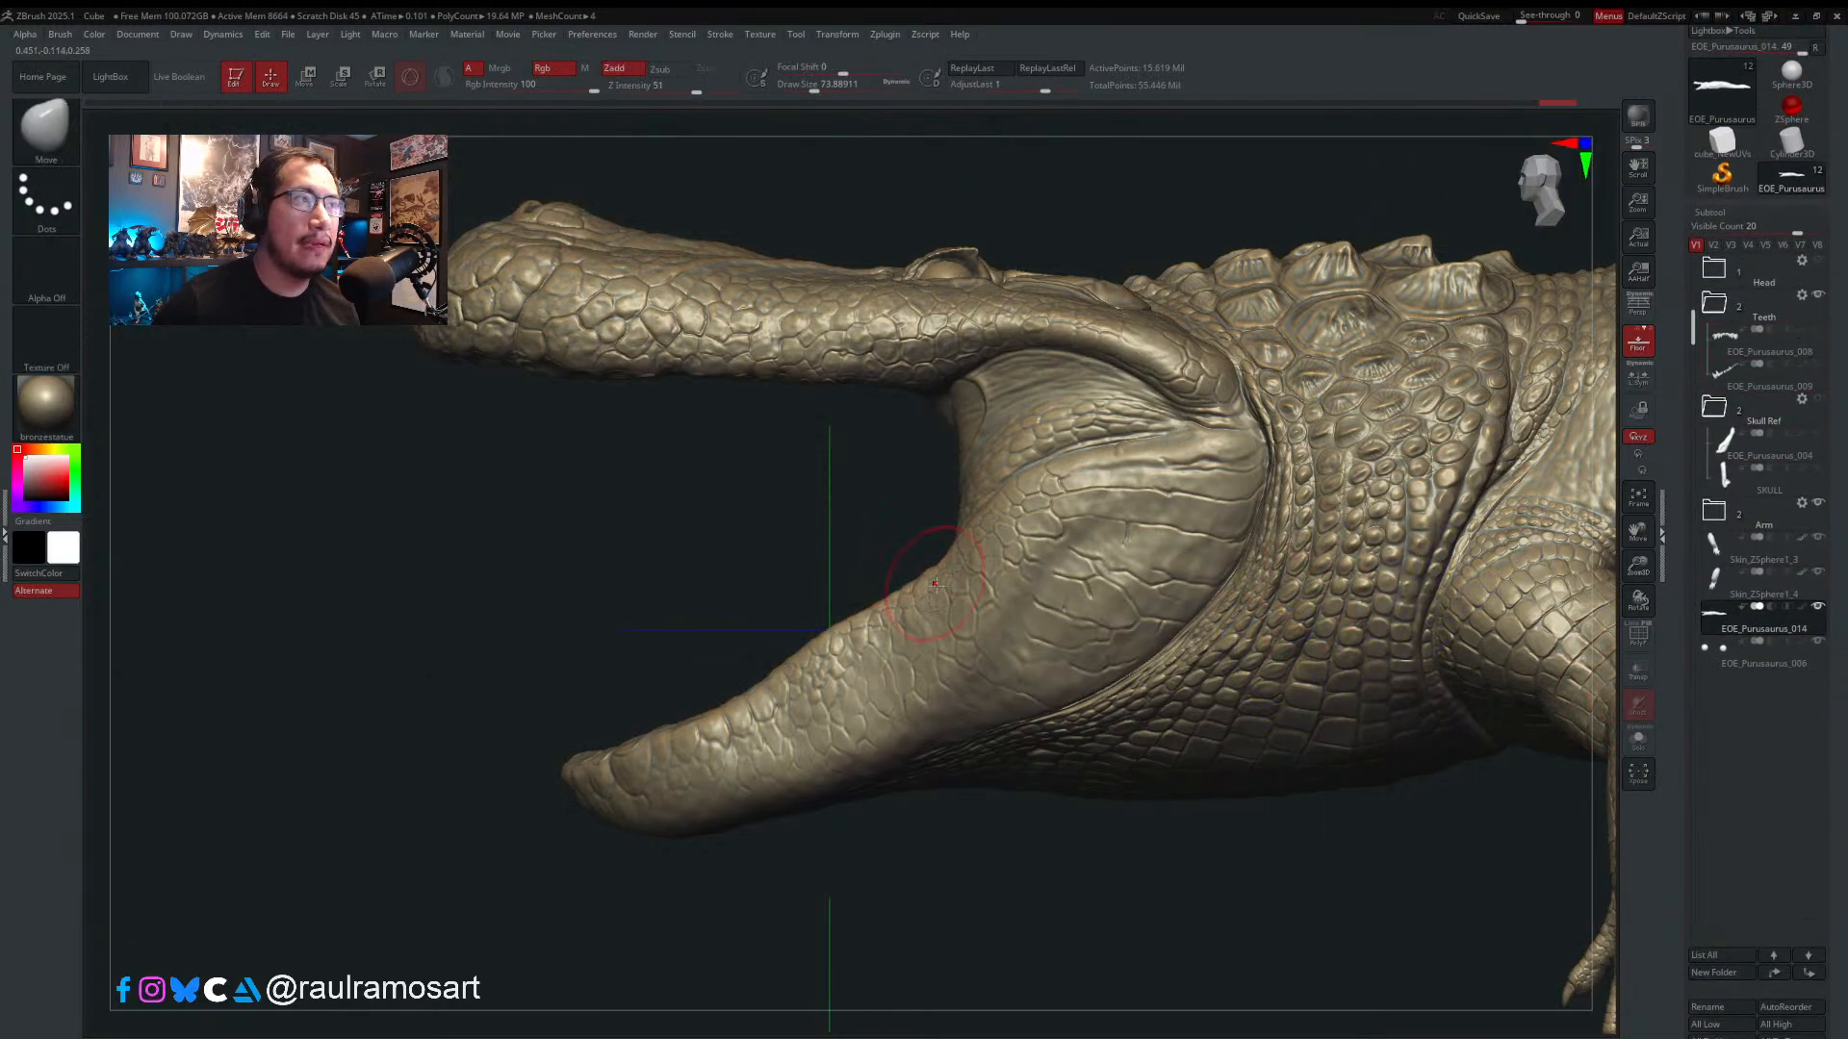
mouse_move(934, 583)
right_down()
mouse_move(948, 544)
mouse_move(991, 523)
mouse_move(943, 529)
mouse_move(982, 542)
mouse_move(965, 581)
mouse_move(1077, 554)
right_up()
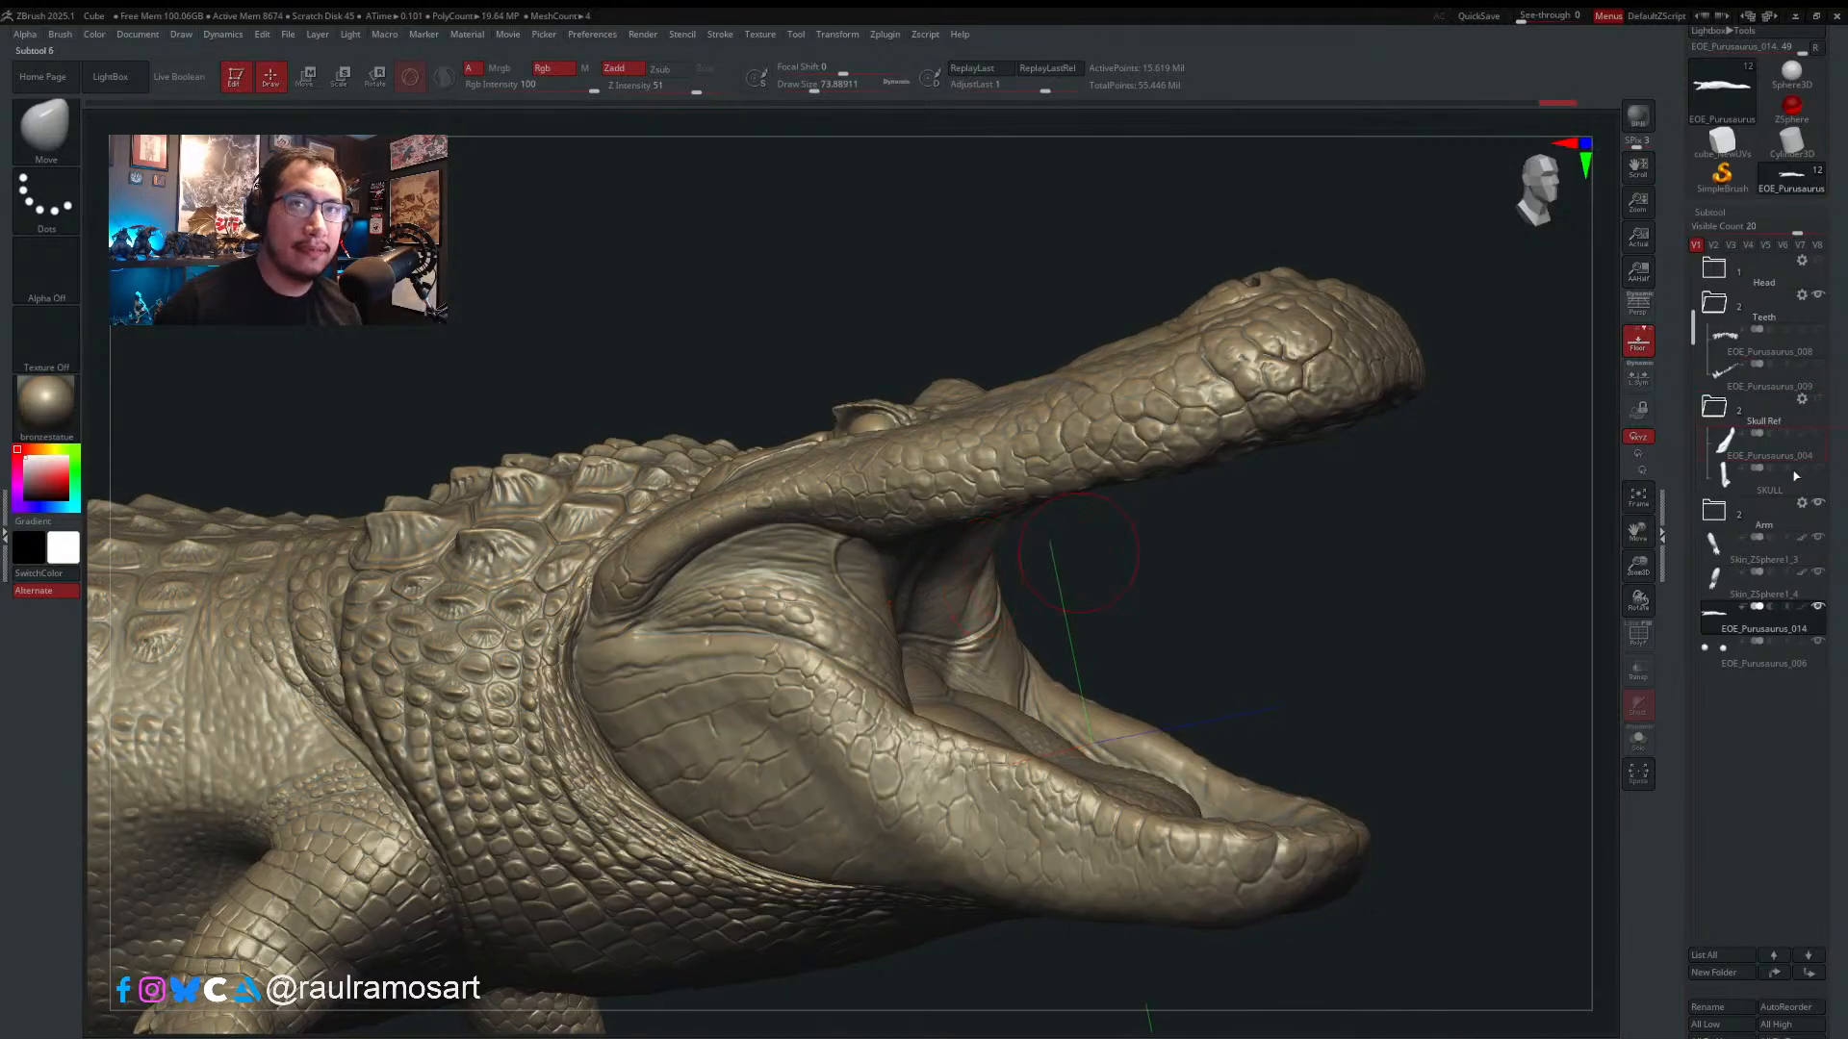
click(1818, 331)
click(1821, 370)
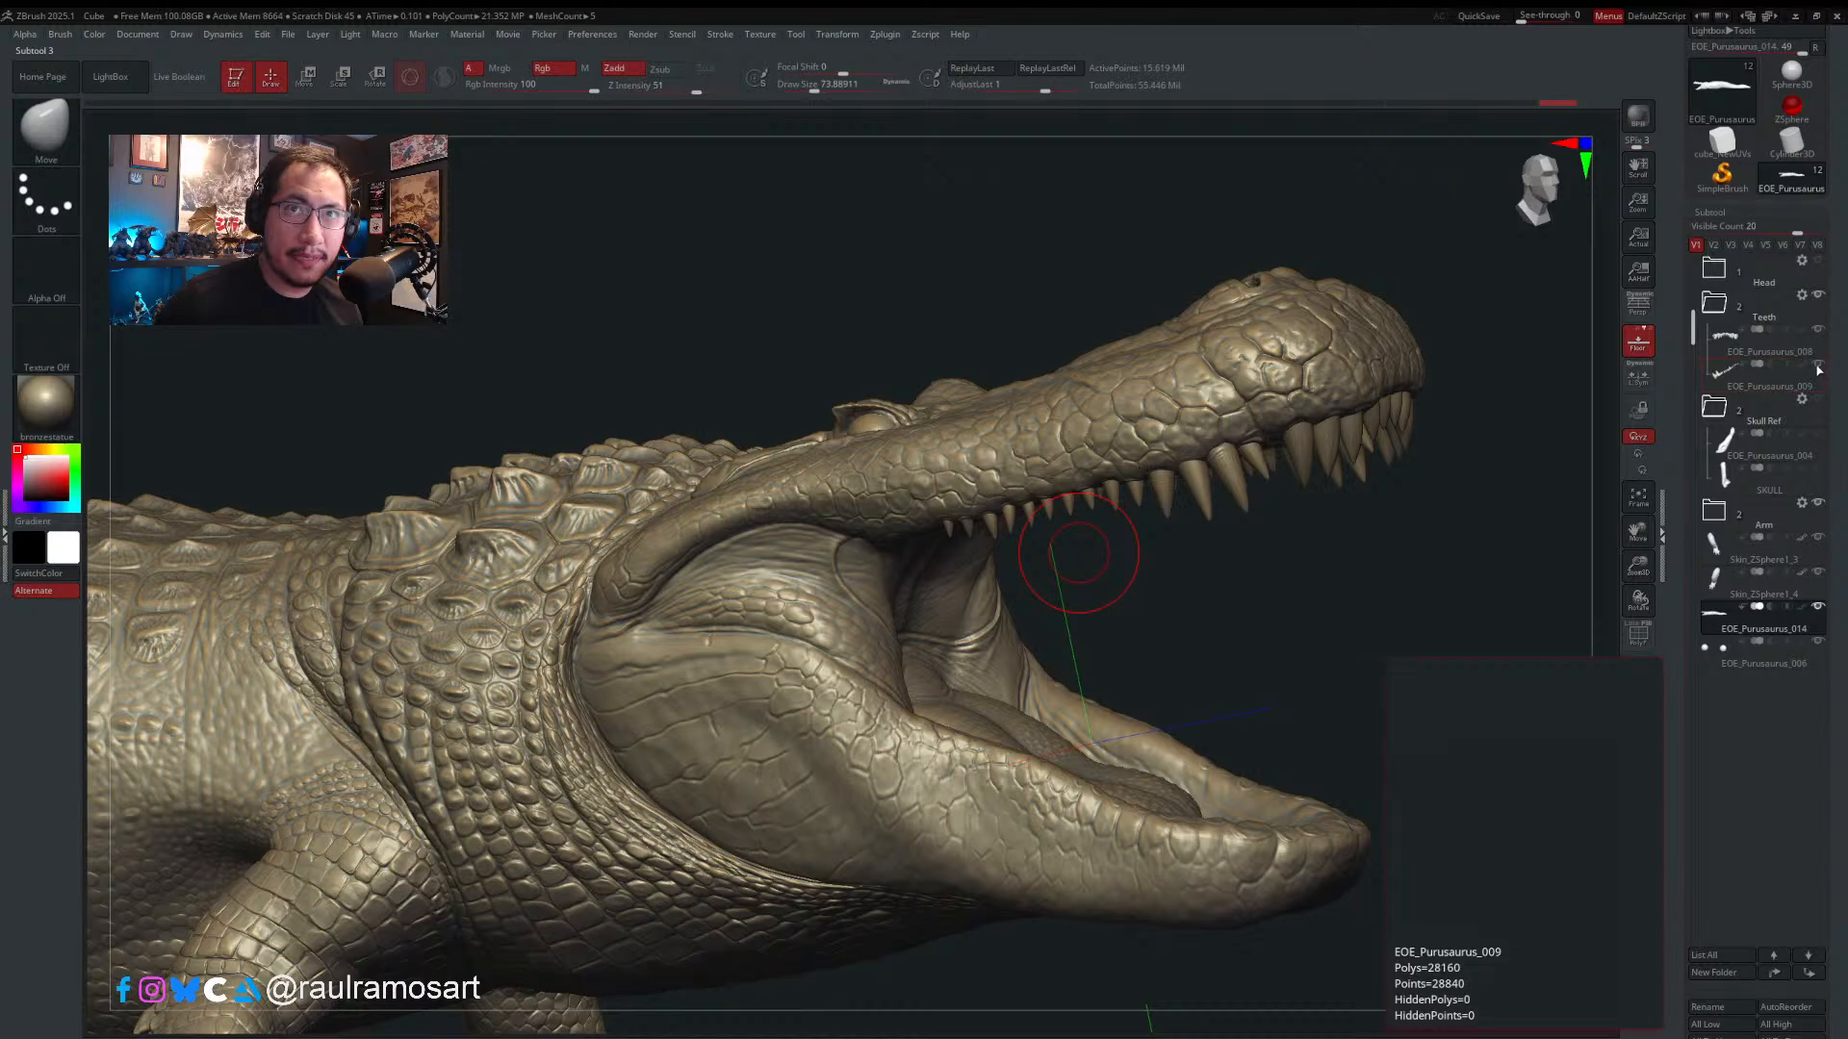
drag(1192, 700, 1116, 750)
right_drag(1115, 750, 973, 551)
- Reduce the draw size to about 46 and select the lower teeth subtool for editing near the front of the jaw
key(s)
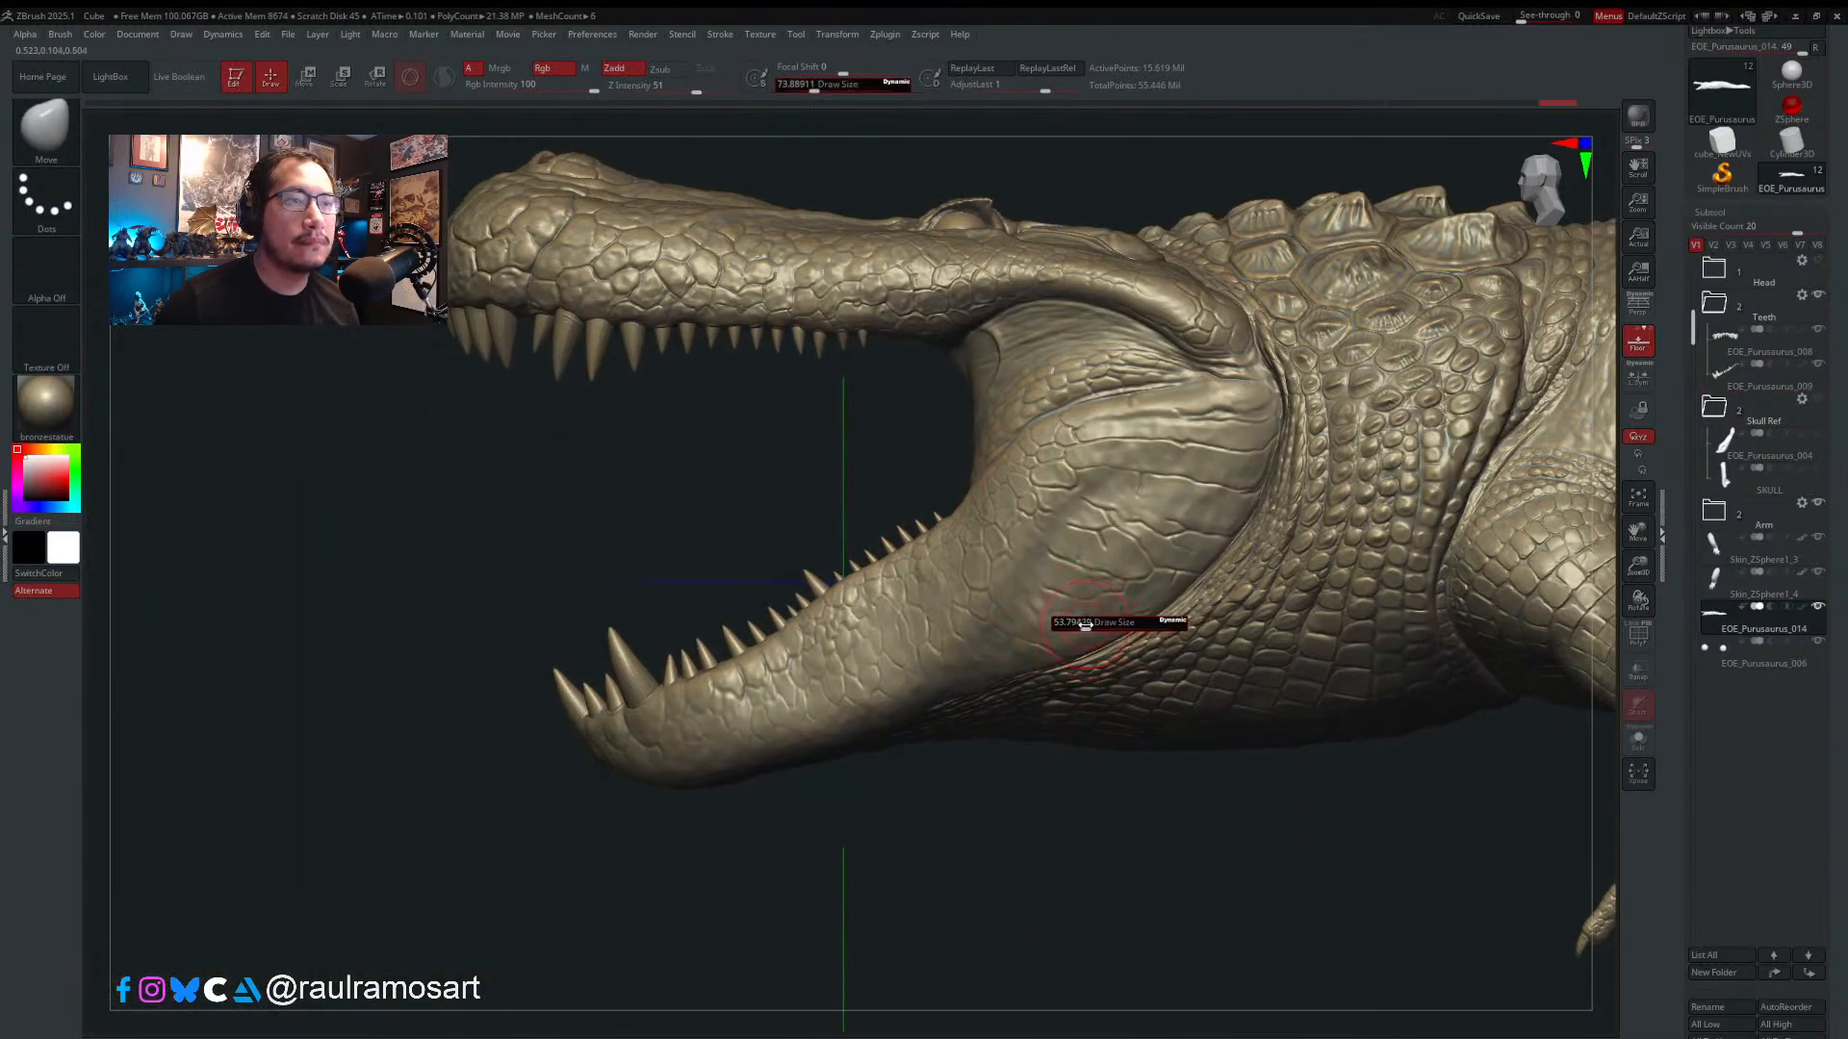
drag(1080, 625, 1073, 626)
ctrl+right_drag(963, 662, 866, 616)
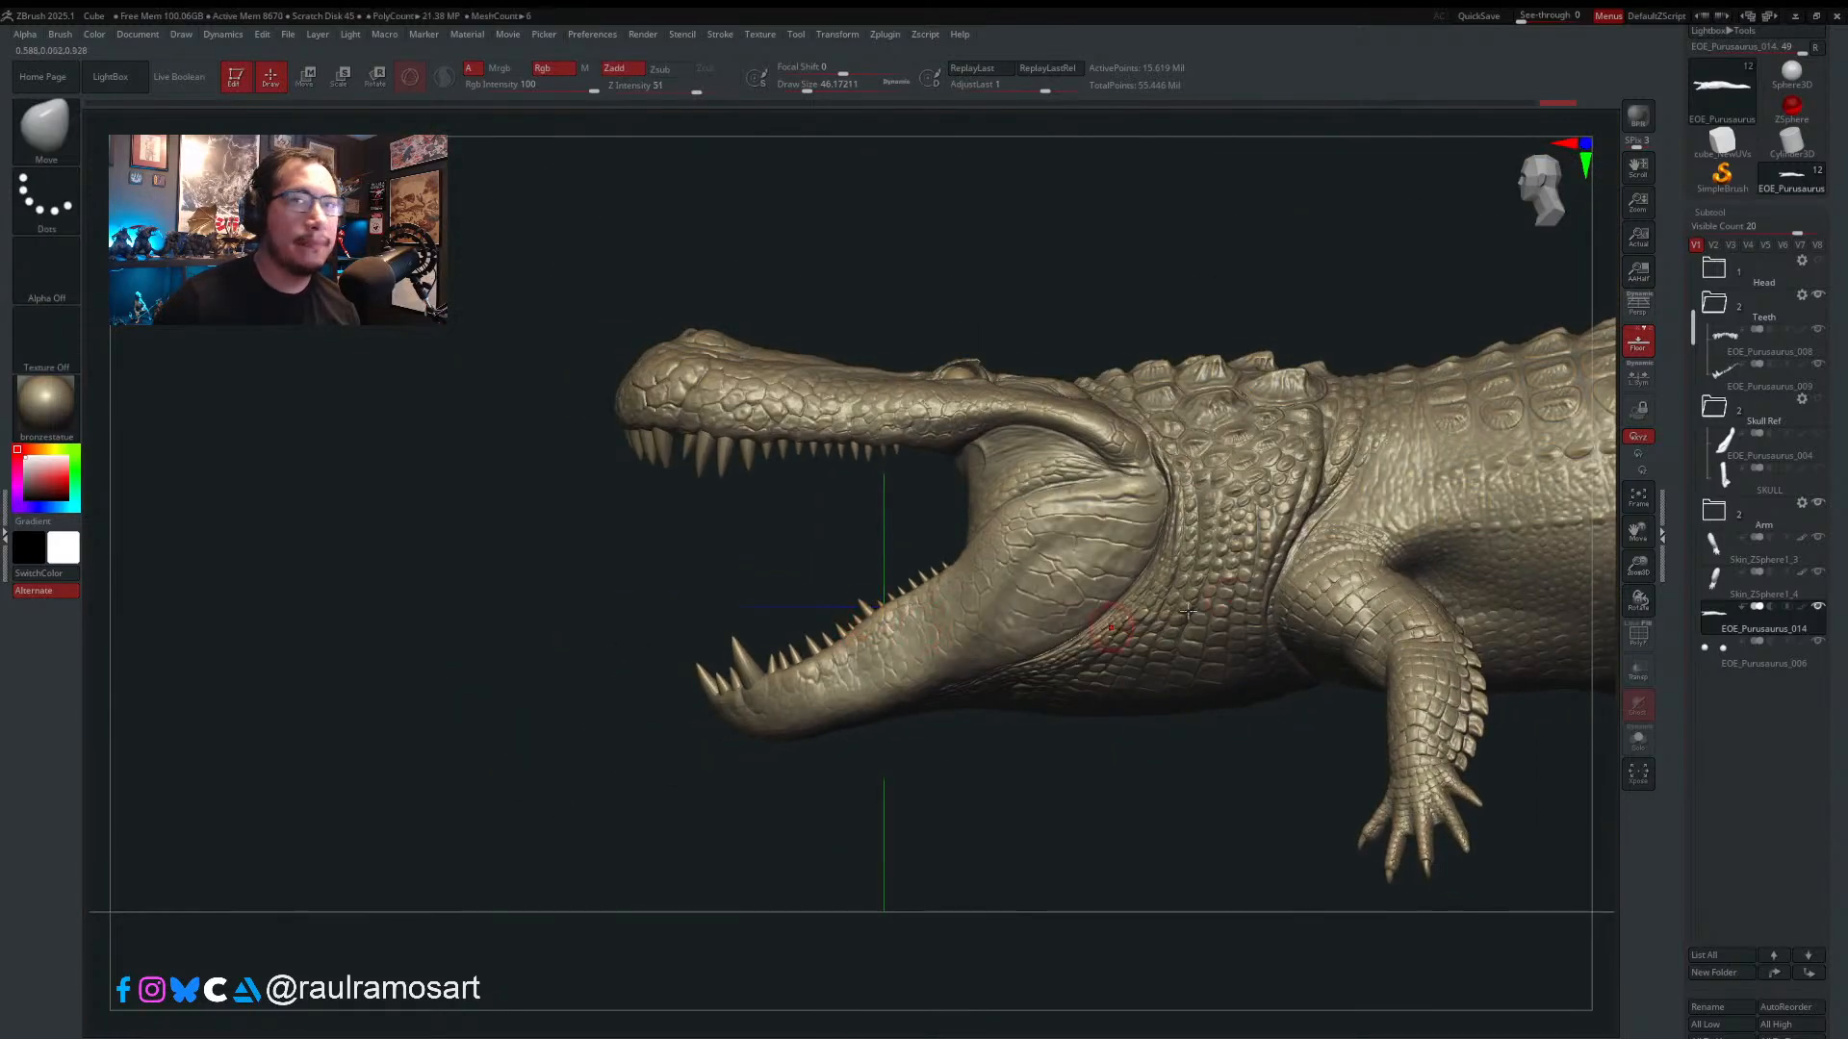
click(1776, 353)
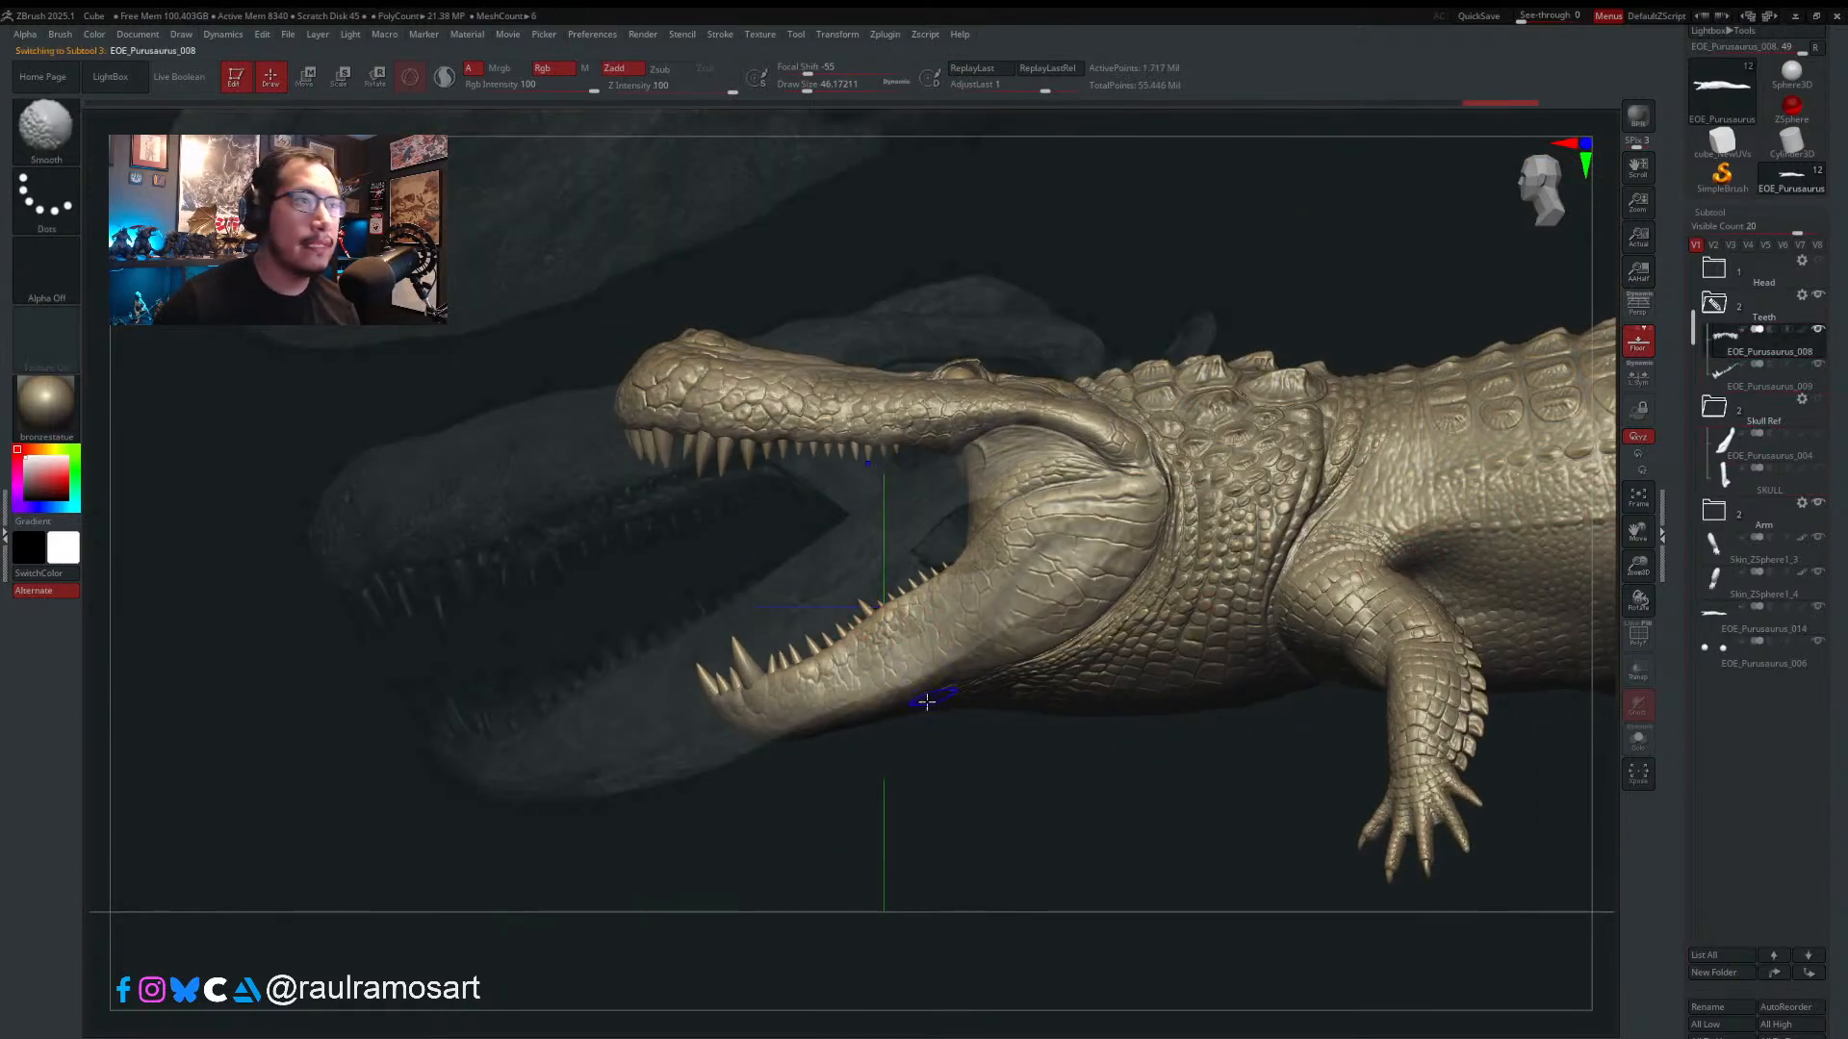
ctrl+right_drag(871, 626, 924, 450)
alt+right_drag(1015, 727, 985, 529)
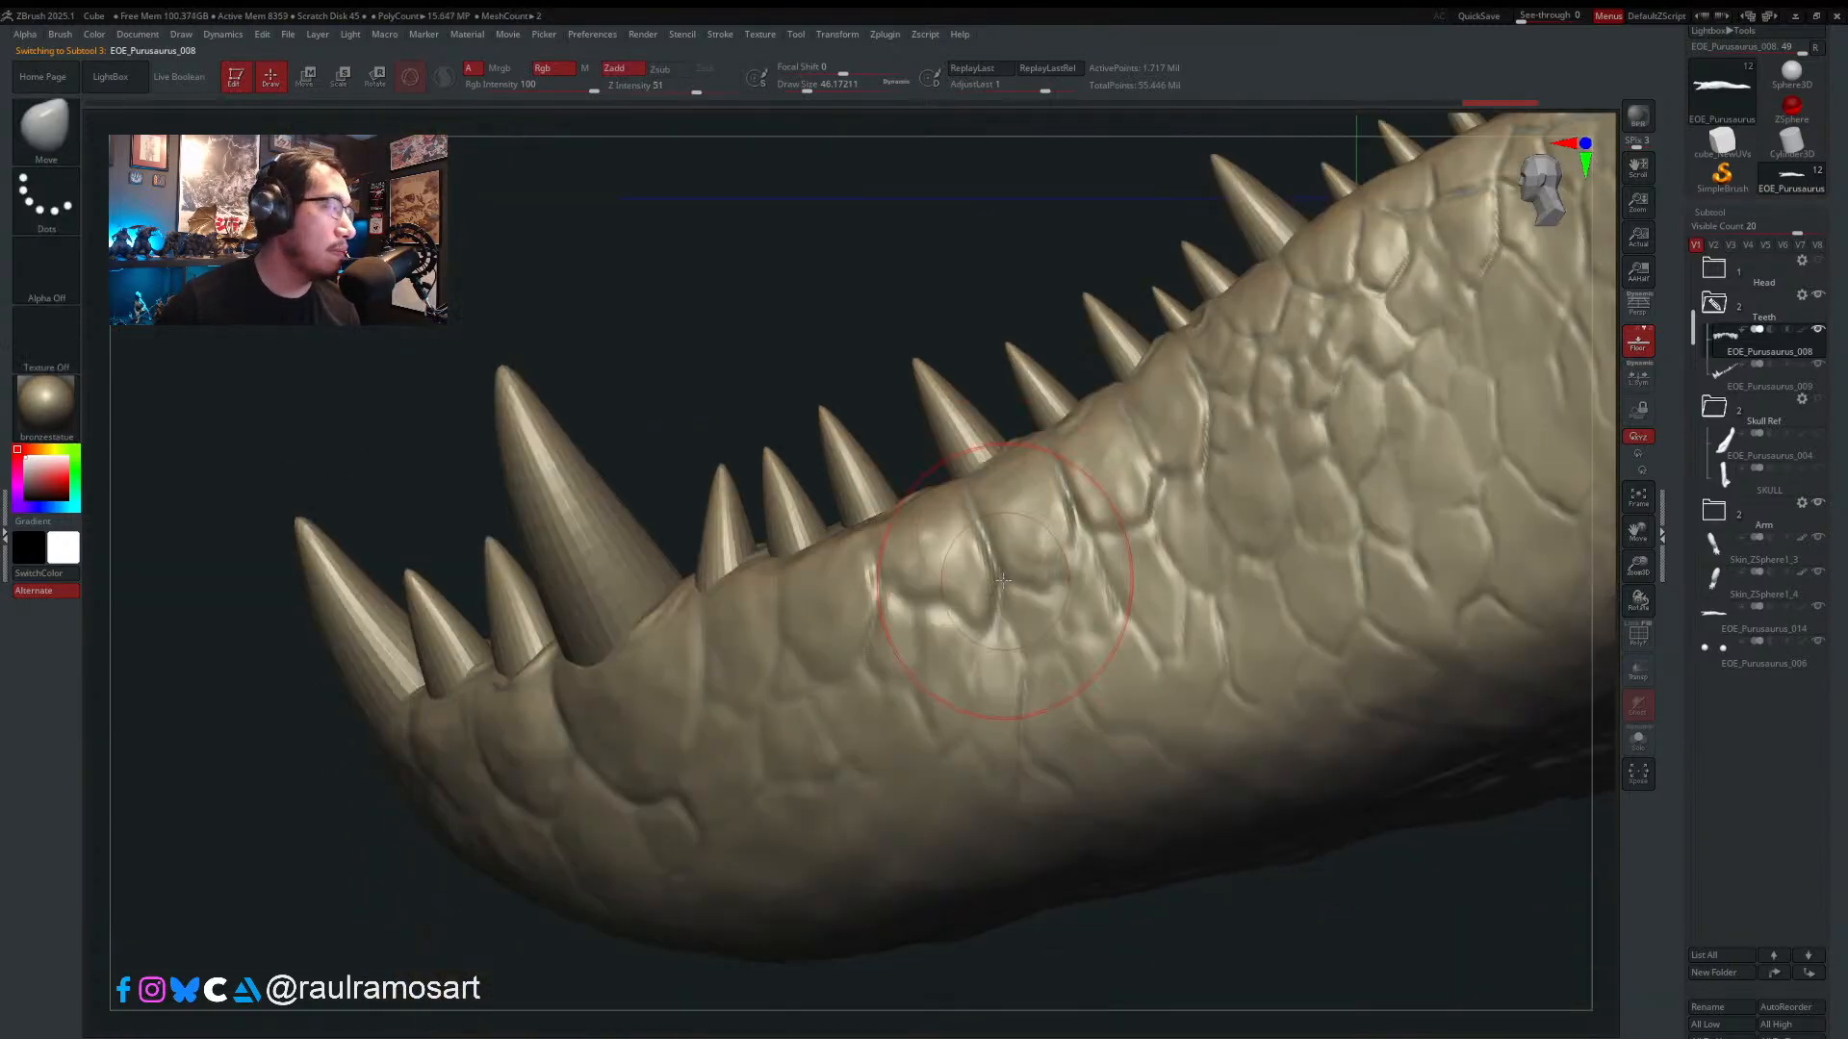
alt+click(871, 496)
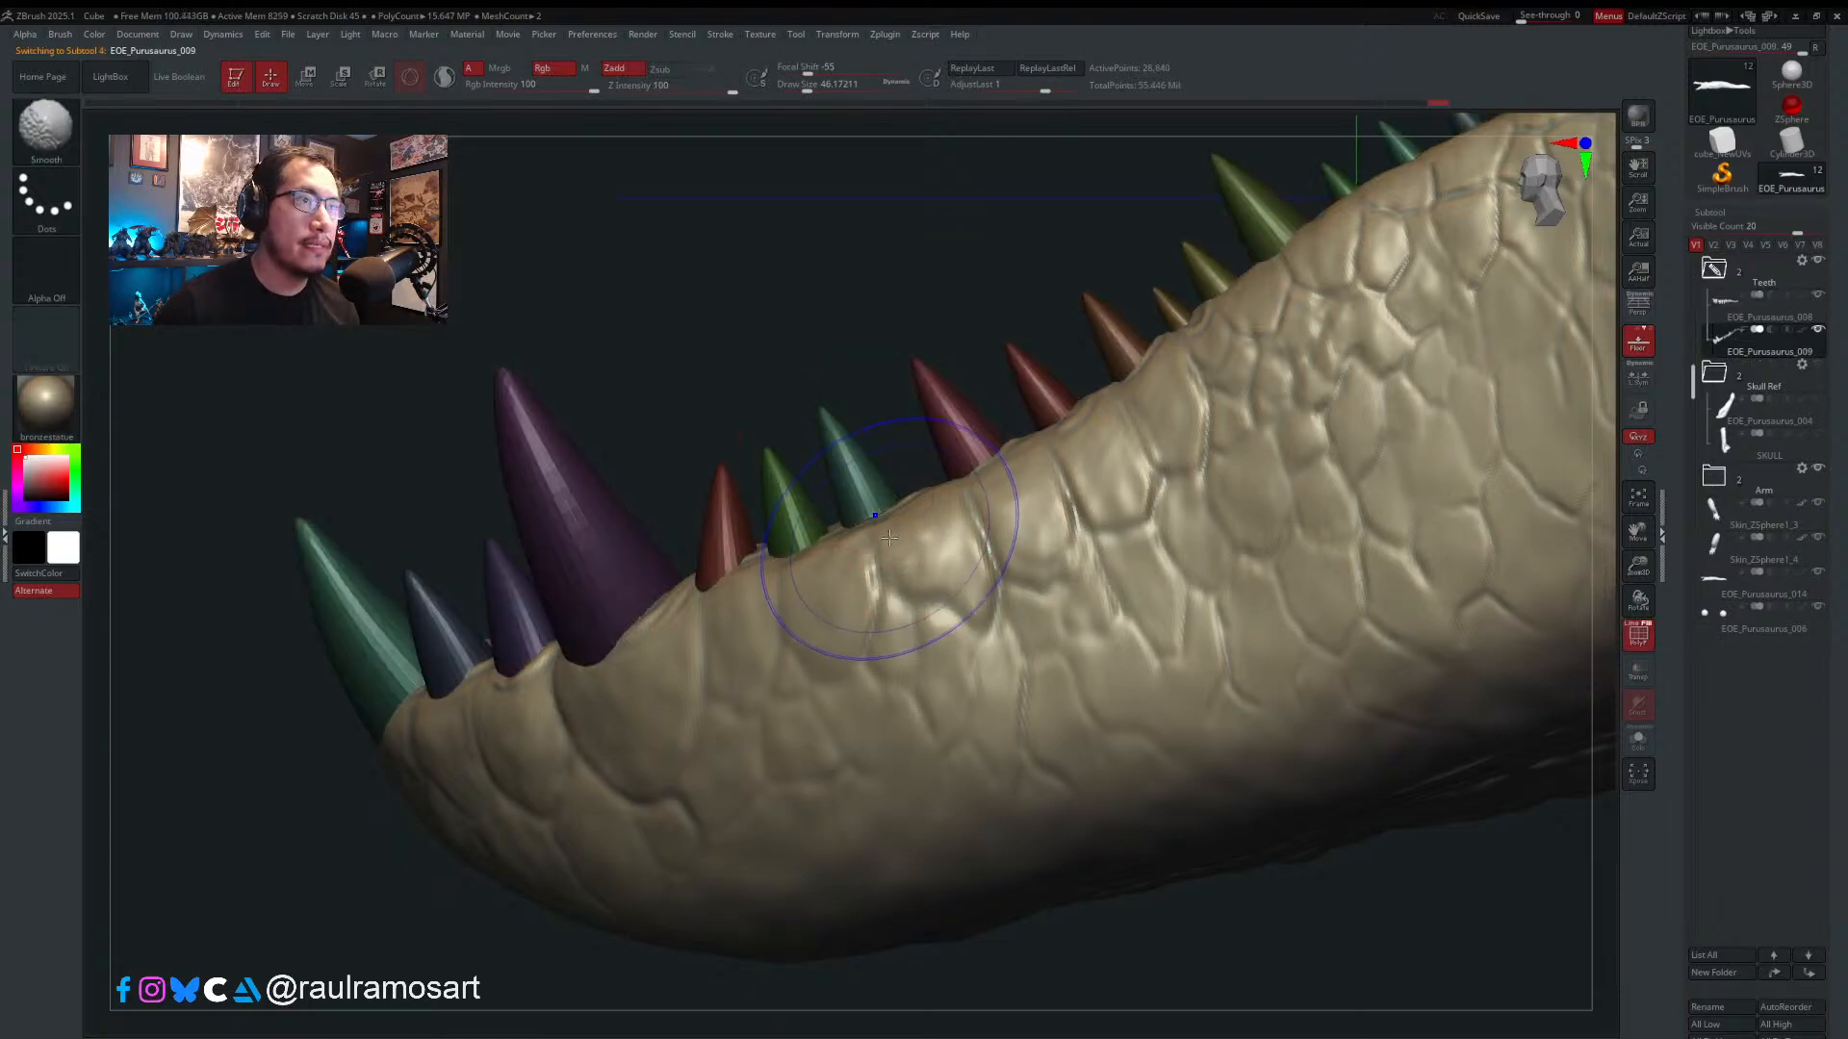
key(w)
alt+right_drag(895, 588, 886, 734)
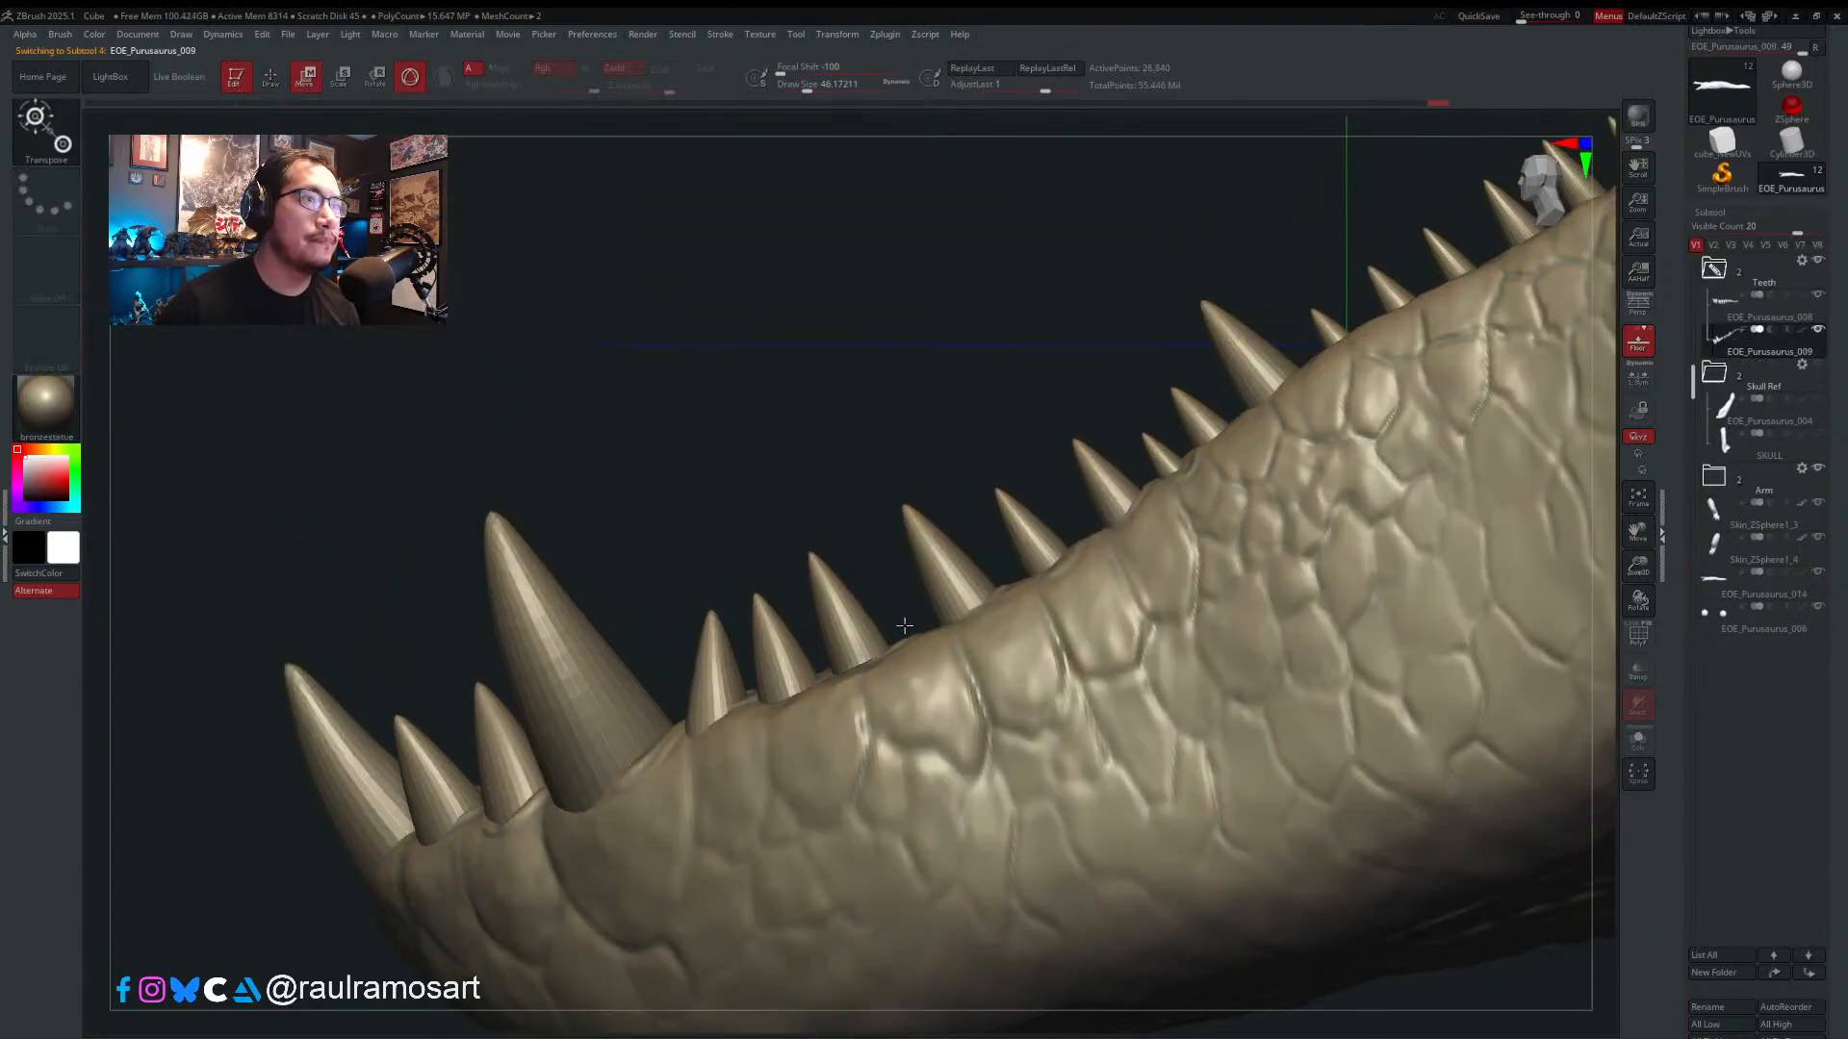
- Mask all the lower teeth except the third one behind the large front fang, and display the polygroup colours
key(q)
ctrl+shift+click(852, 628)
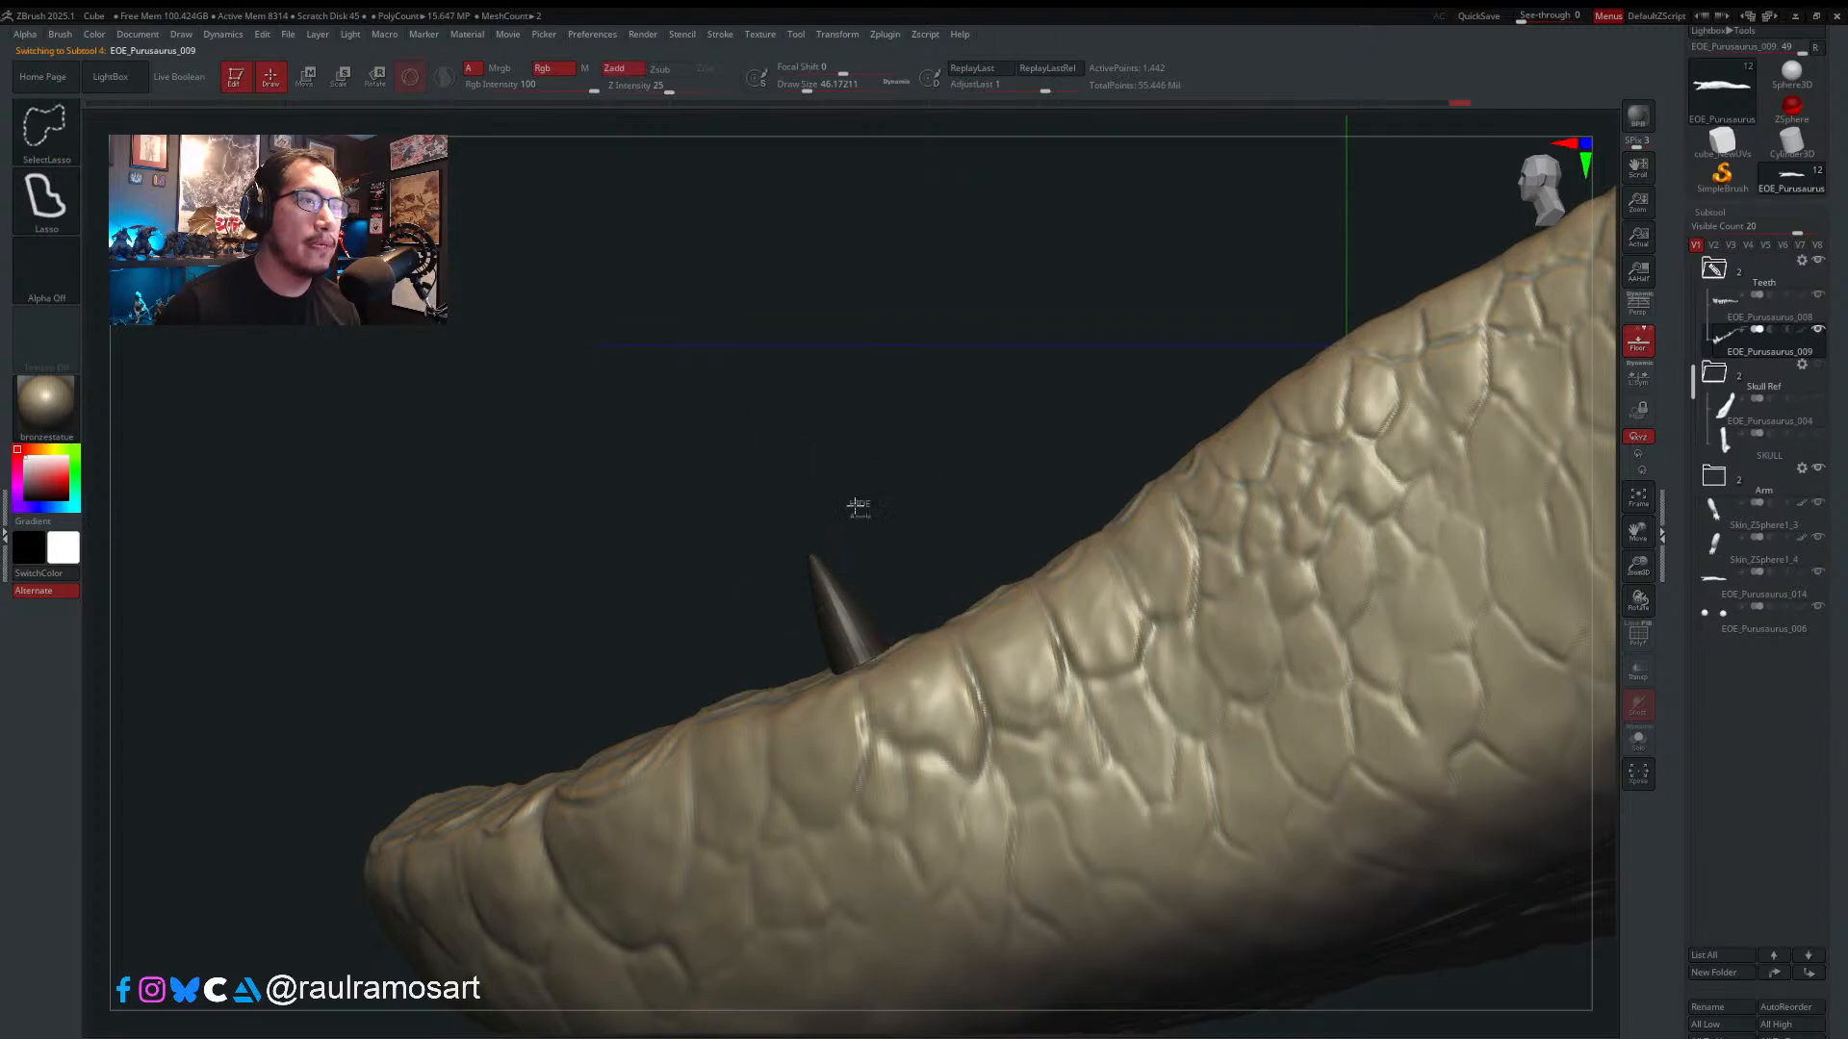
ctrl+shift+click(859, 502)
key(w)
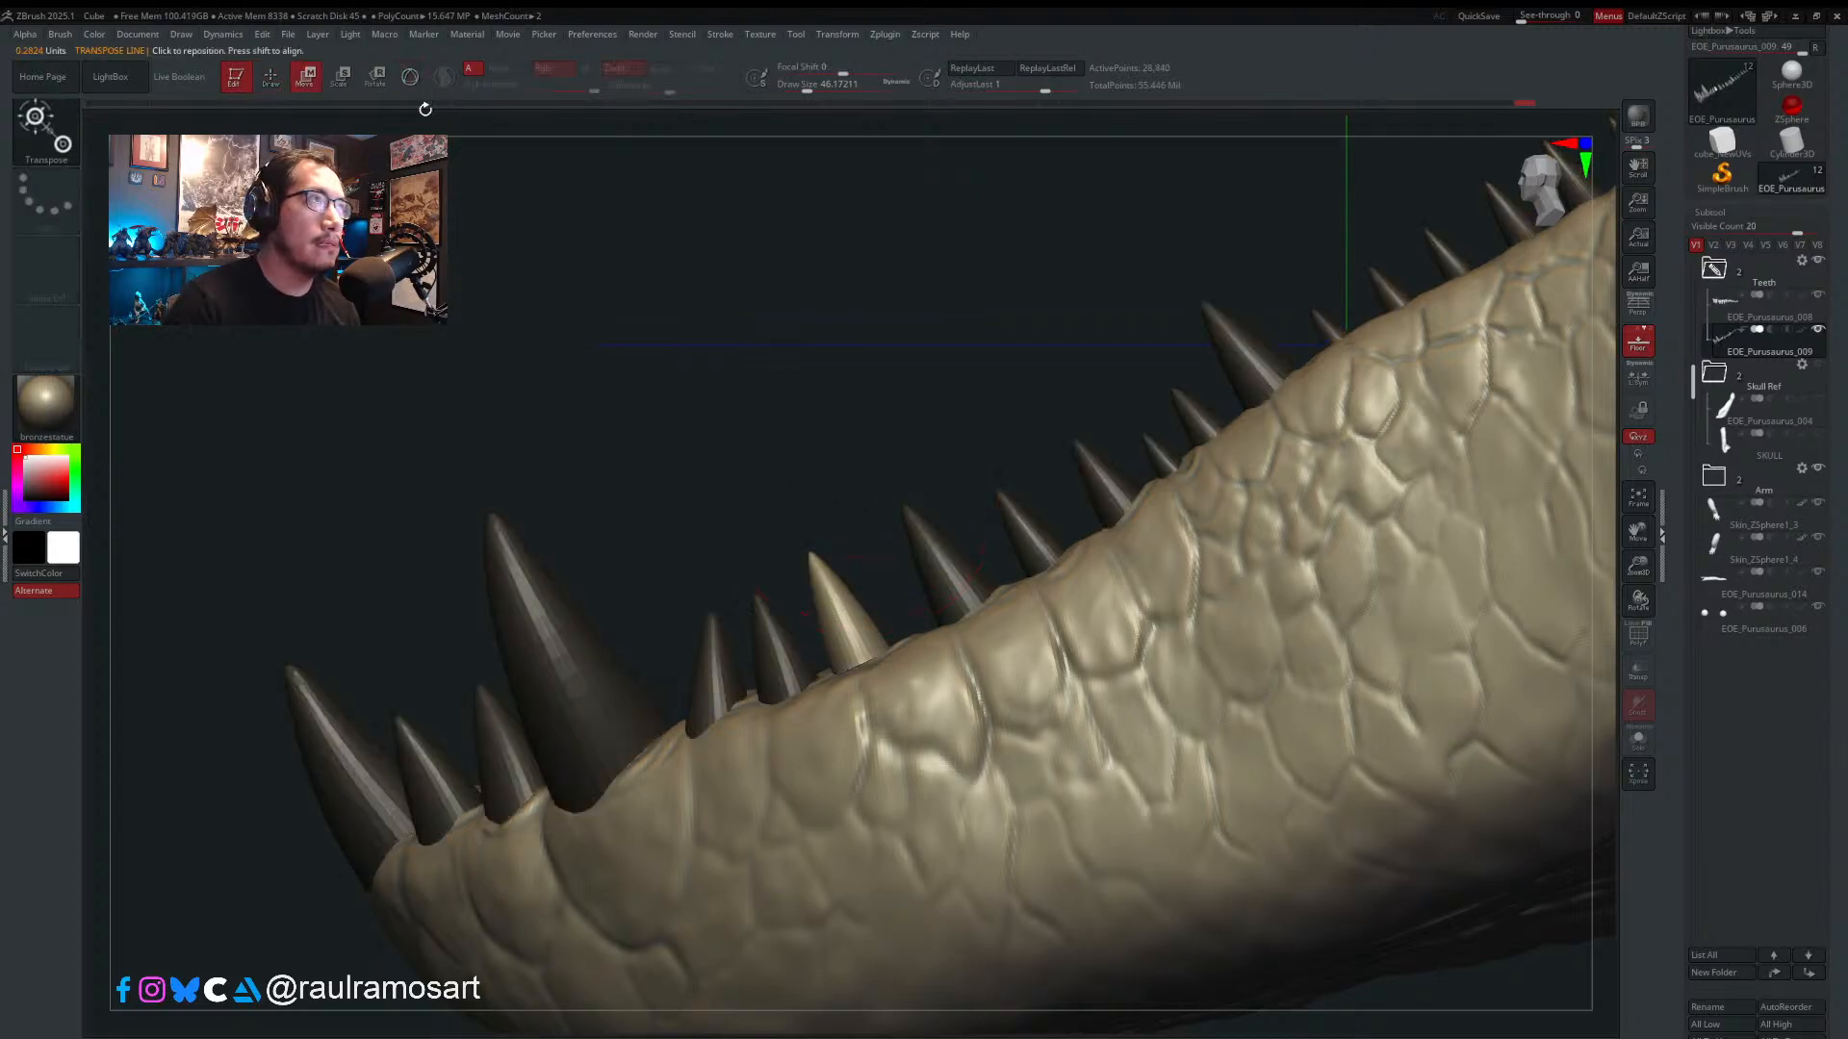
key(shift+f)
- Align the gizmo along the unmasked tooth and scale it front to back to about 1.25 times
drag(865, 664, 812, 567)
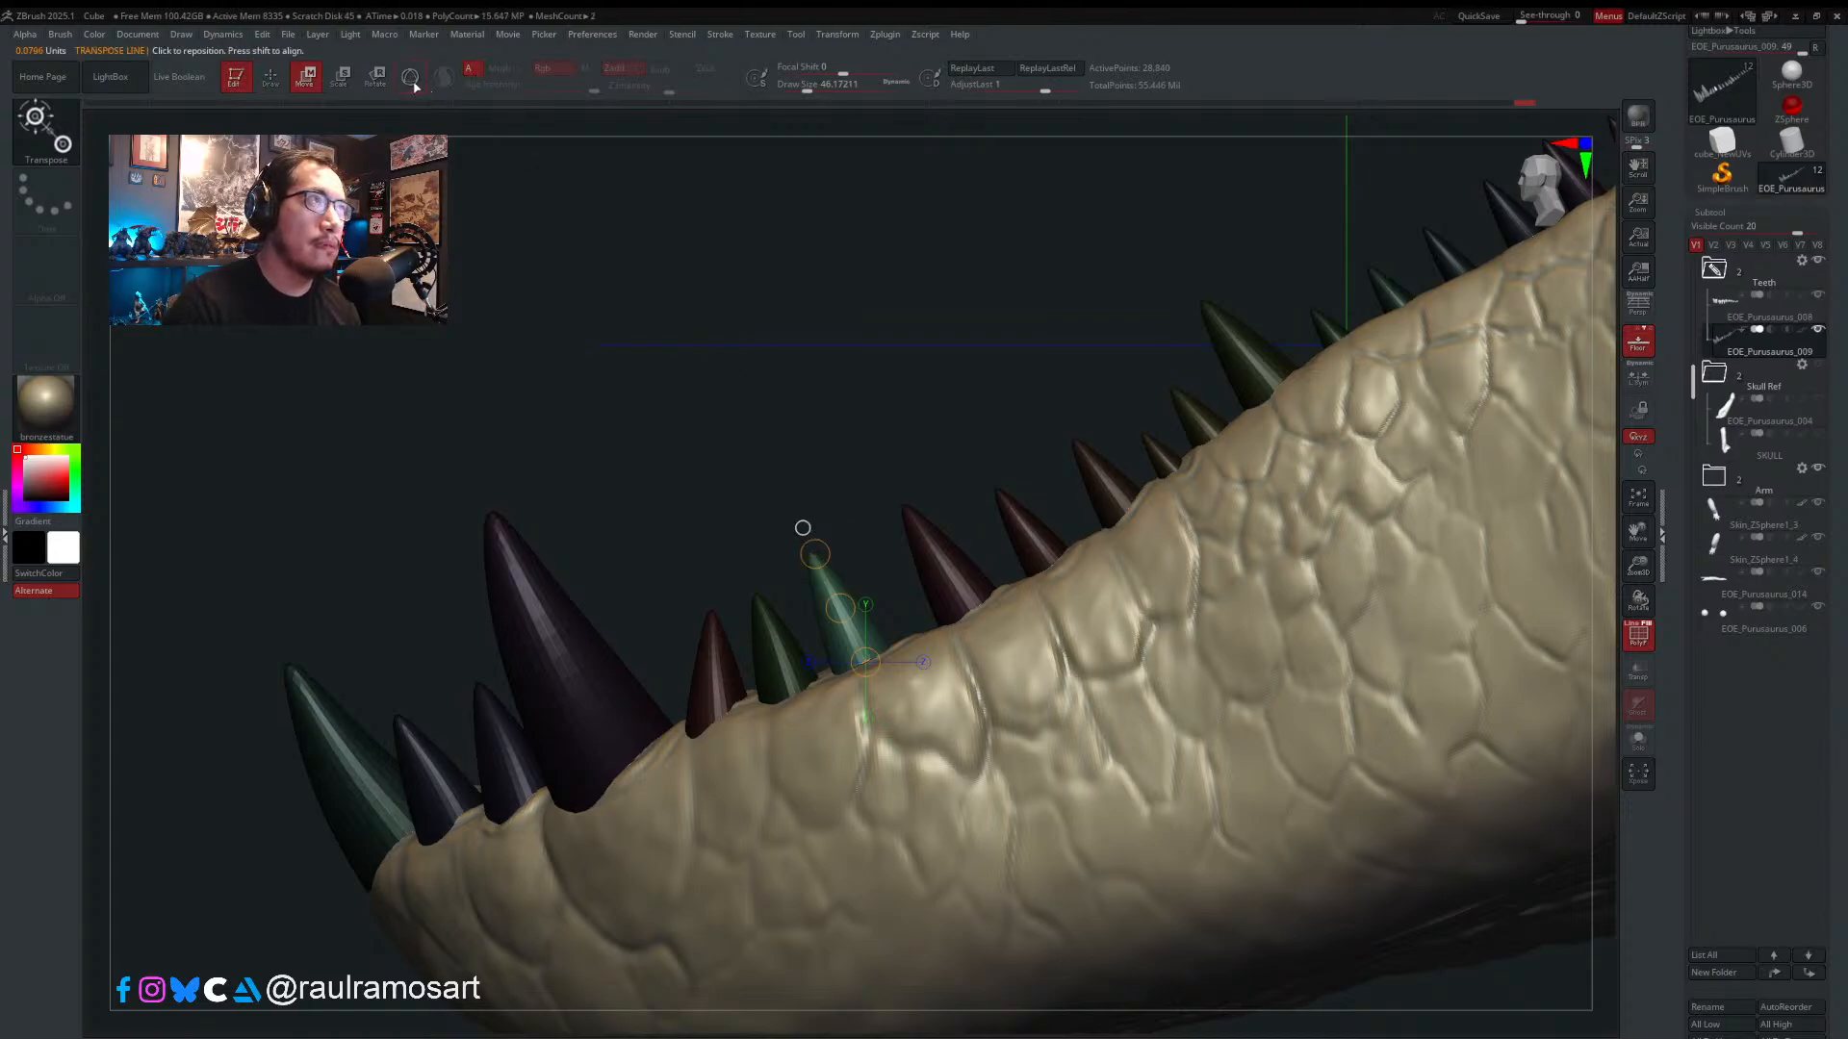
click(410, 78)
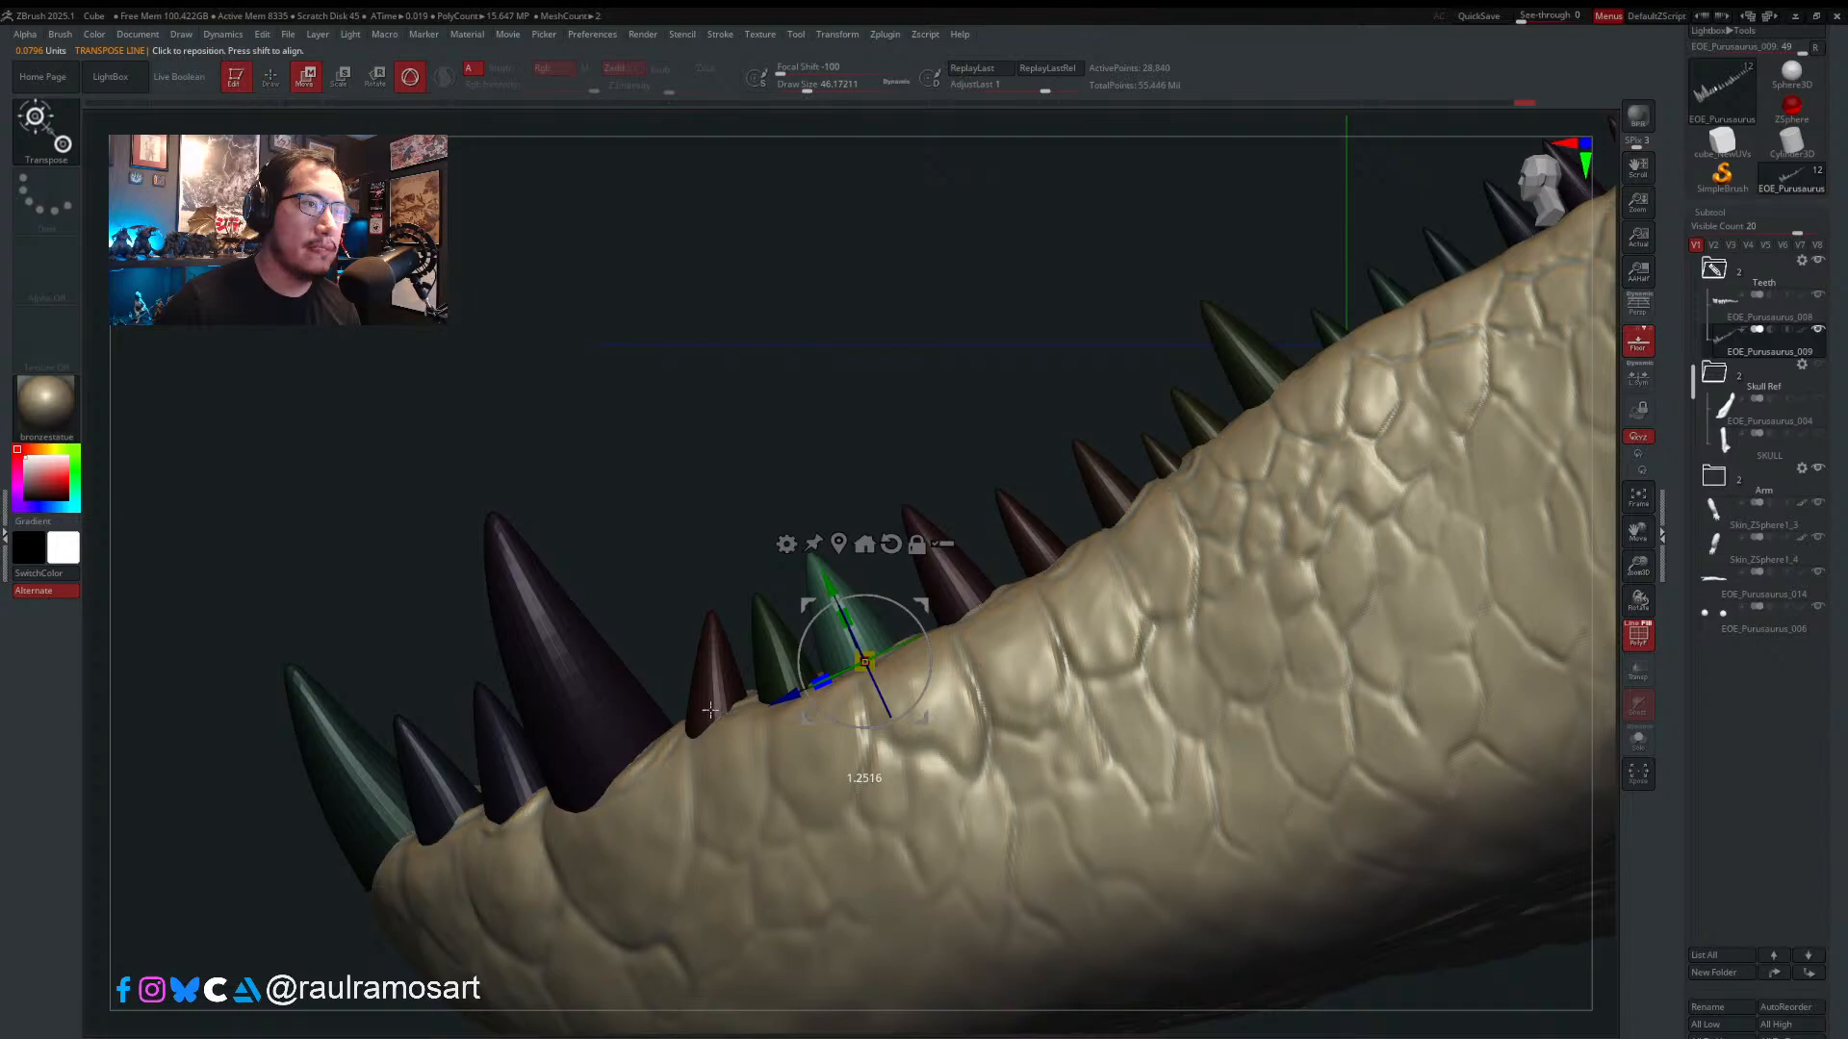
drag(854, 510, 871, 673)
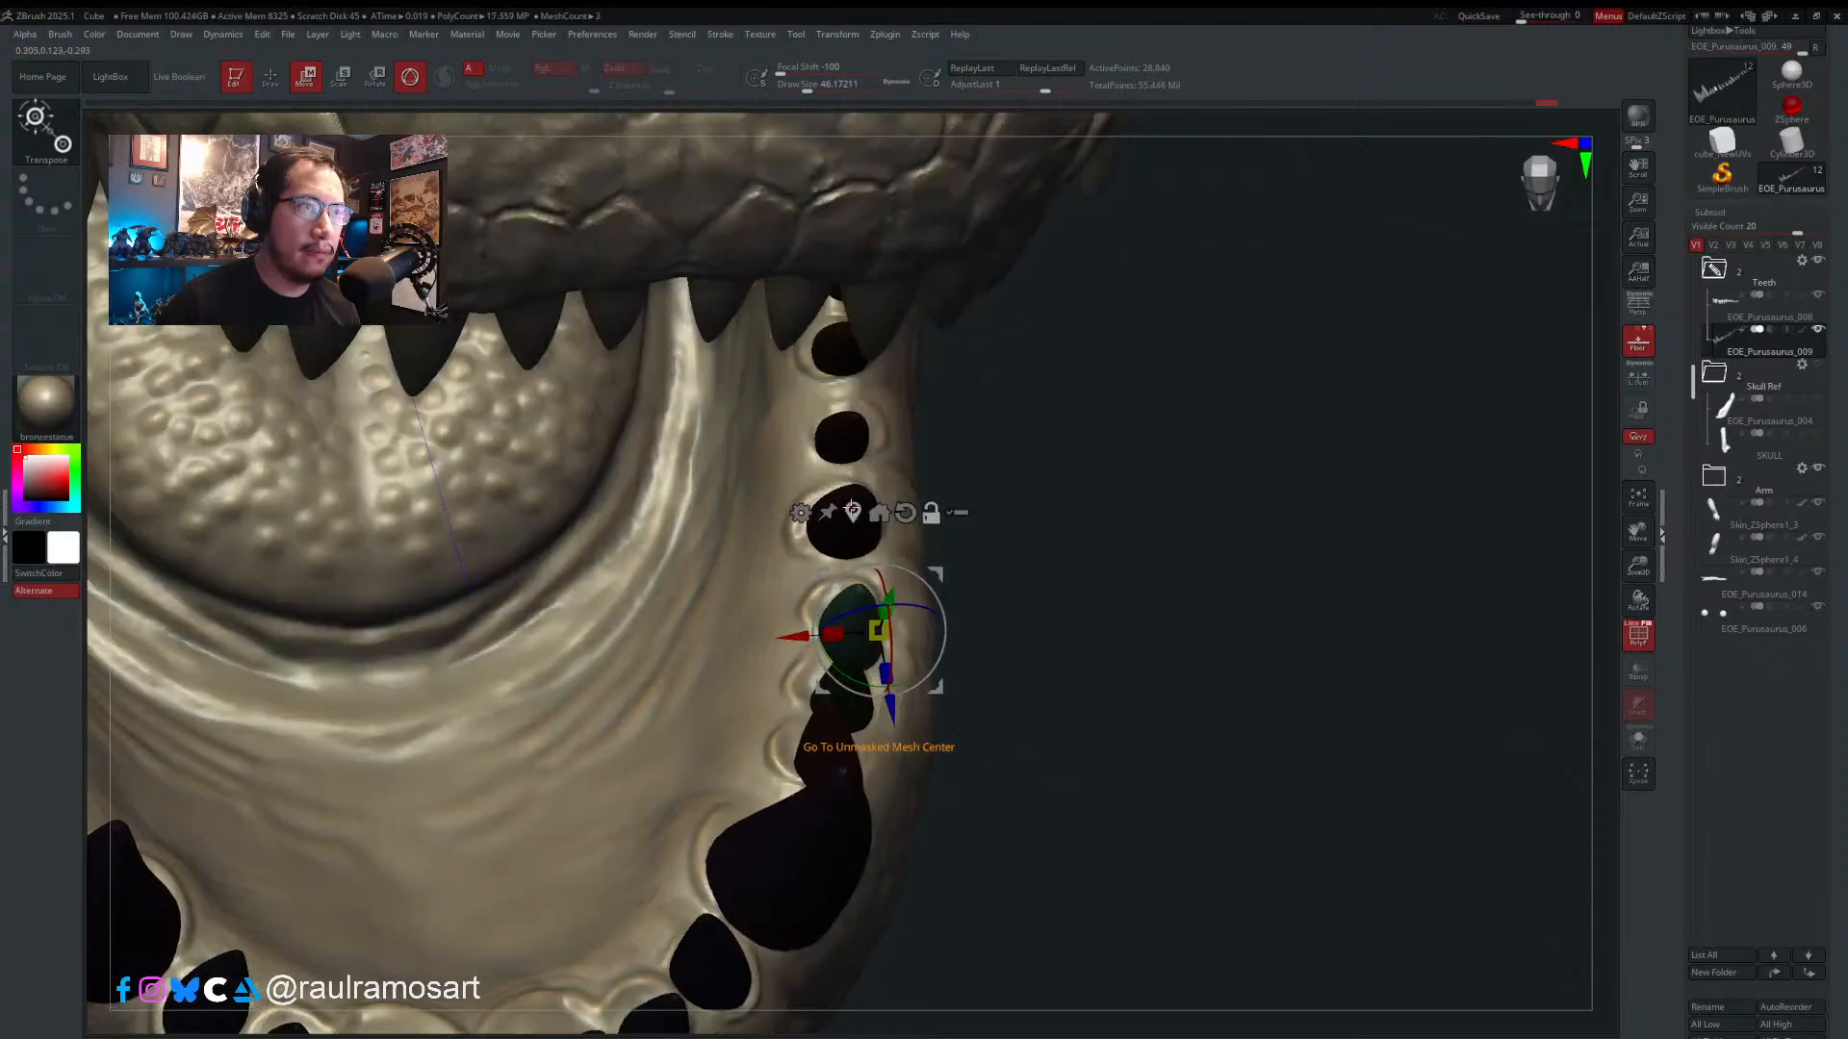
- Center the gizmo on the unmasked tooth and try to scale it sideways
click(853, 511)
drag(784, 619, 778, 619)
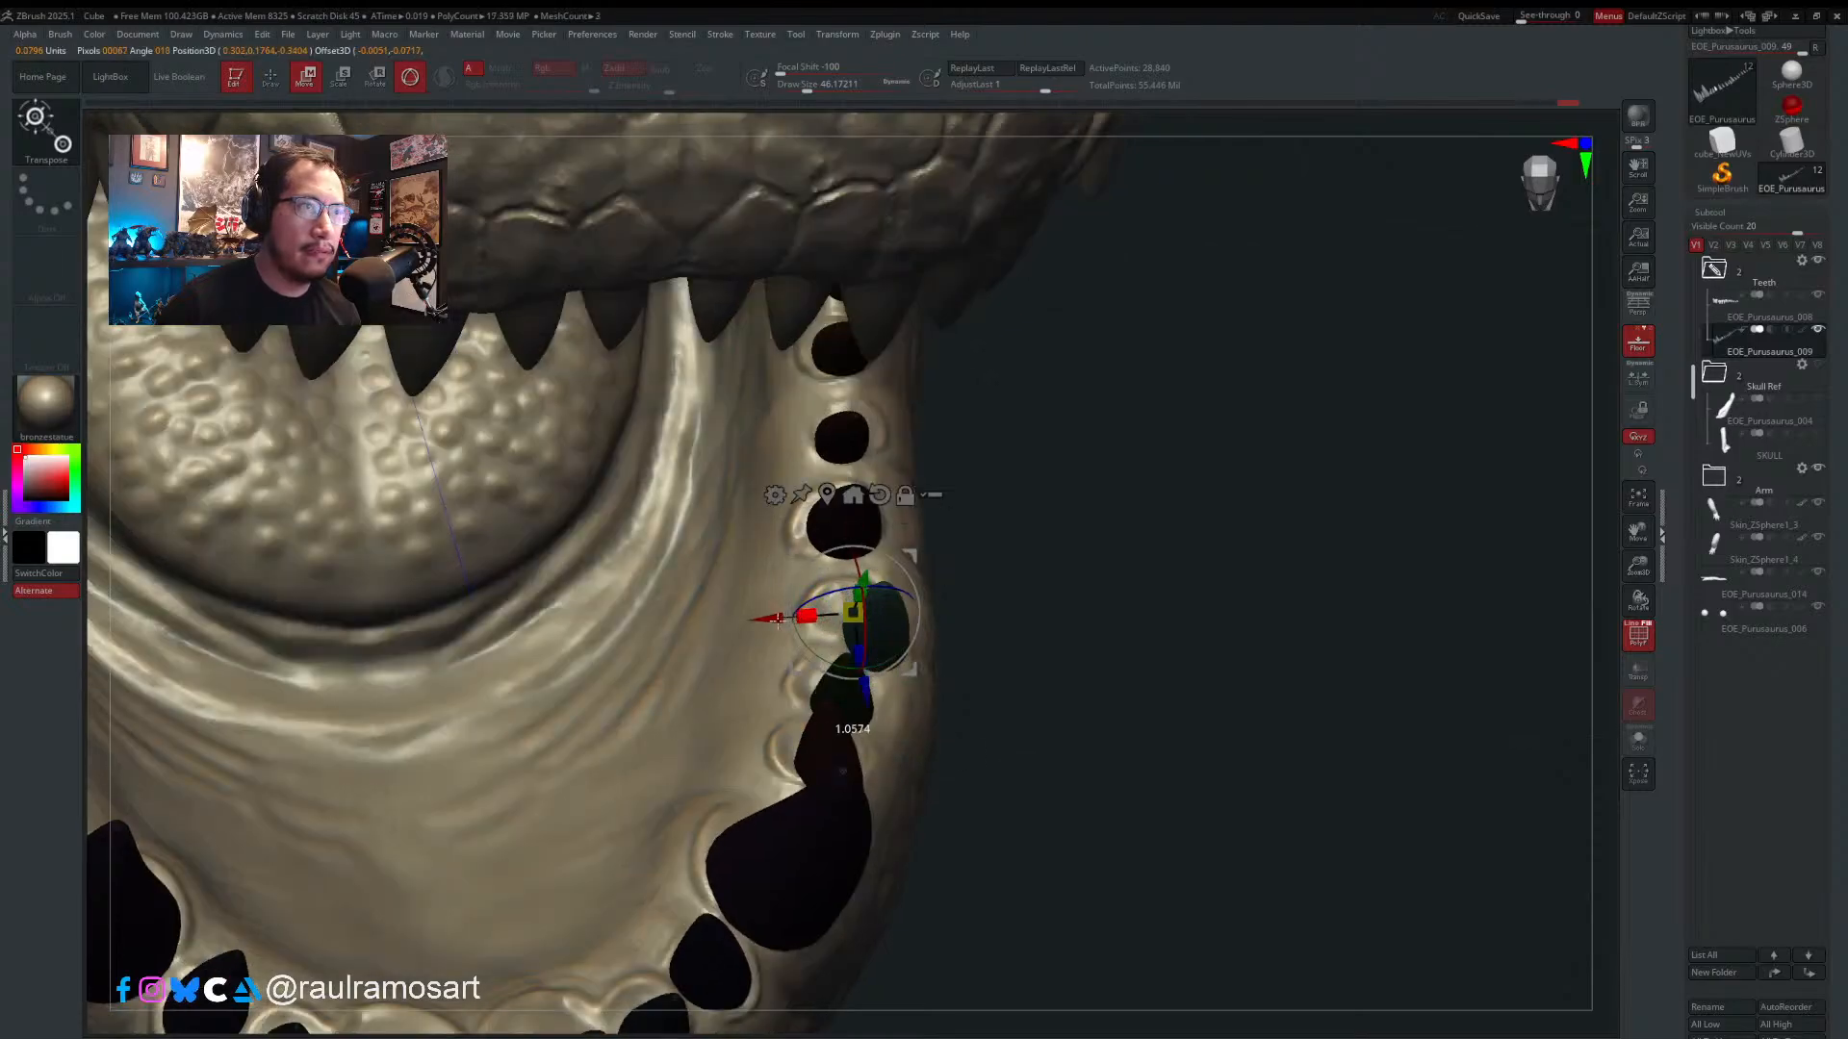
key(ctrl+z)
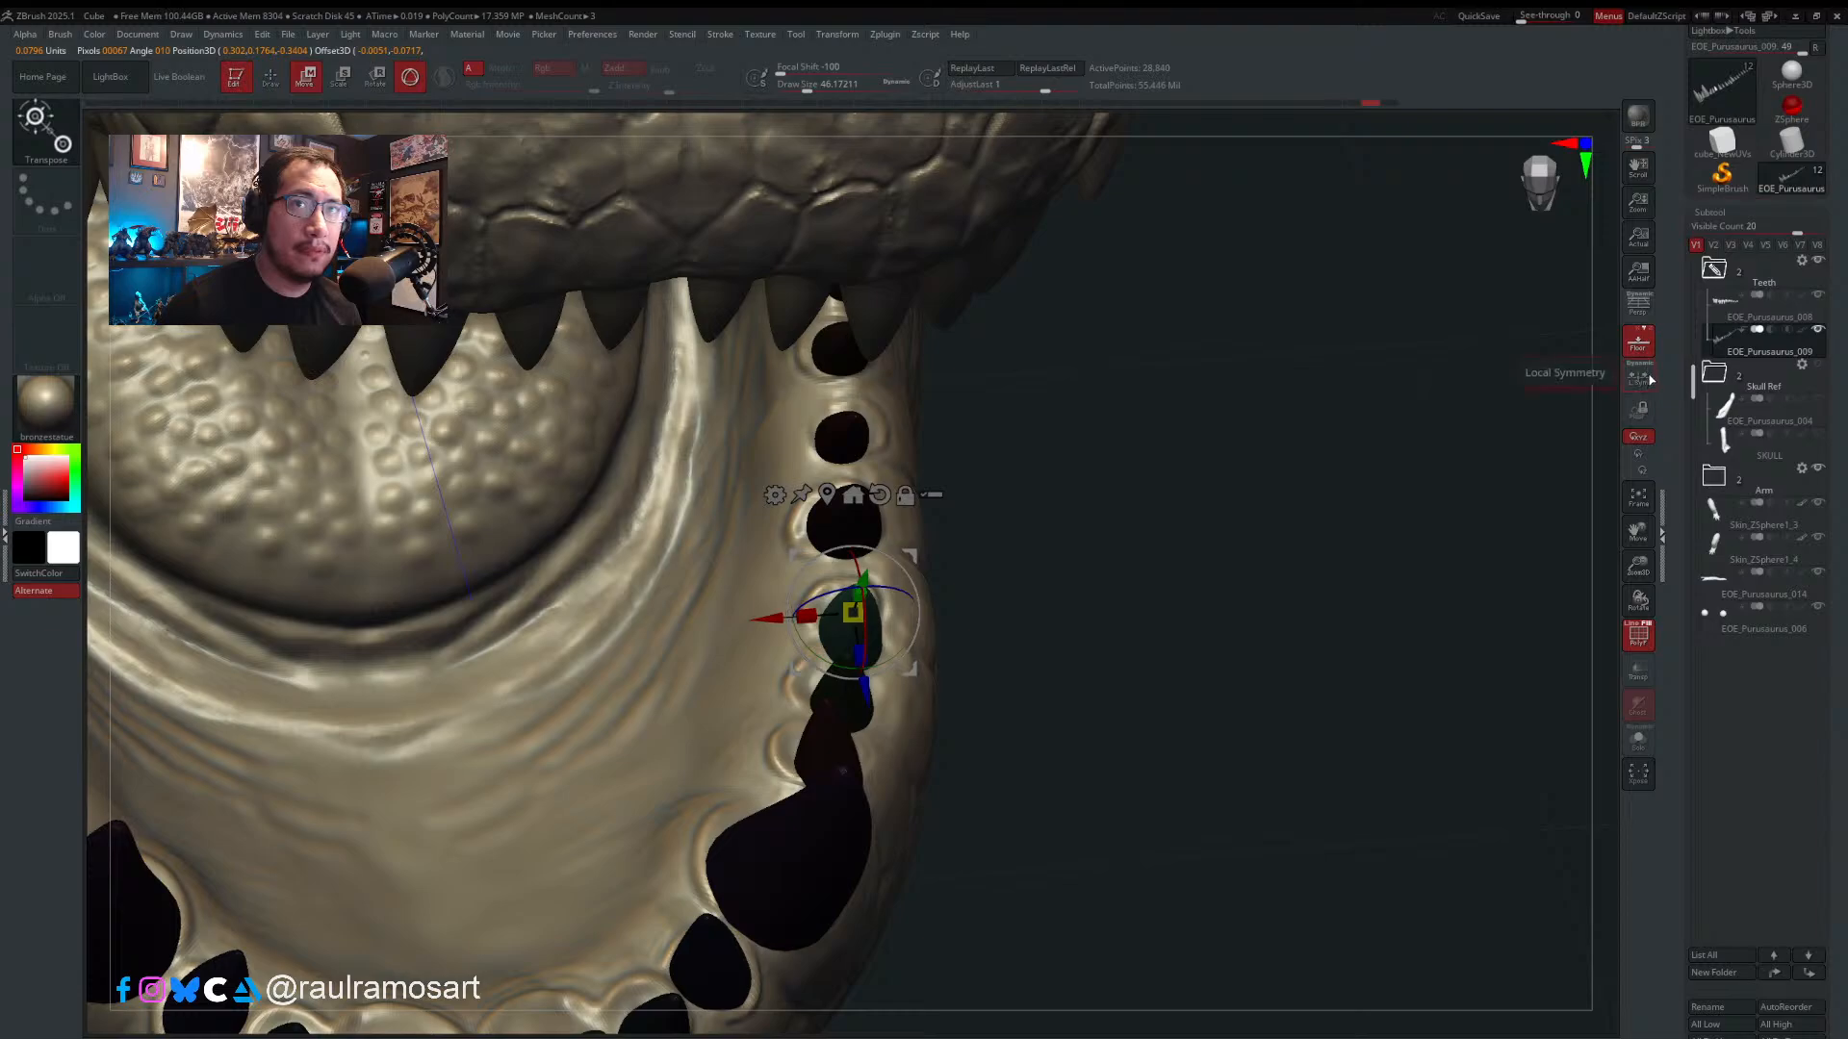
- Turn on Local Symmetry, scale the unmasked tooth sideways to about 1.06 times, and reposition the gizmo at the tooth's base
click(1641, 378)
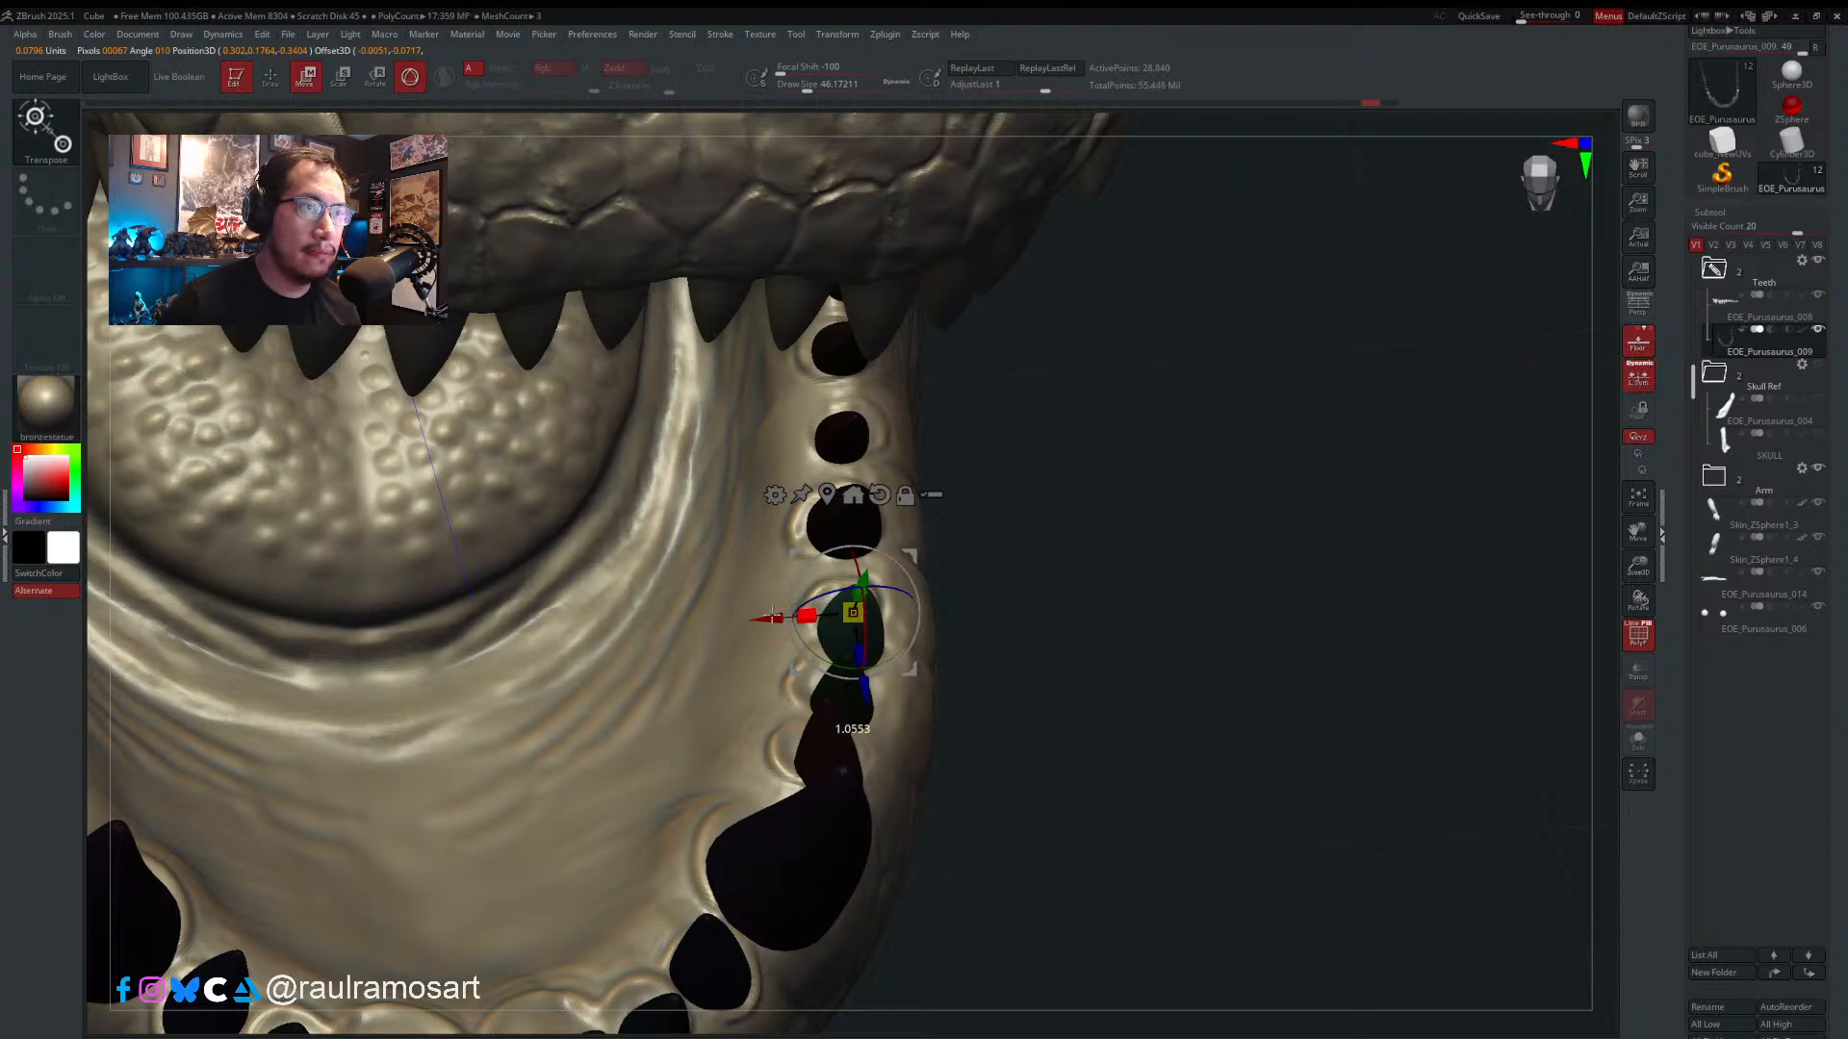
drag(1214, 668, 972, 664)
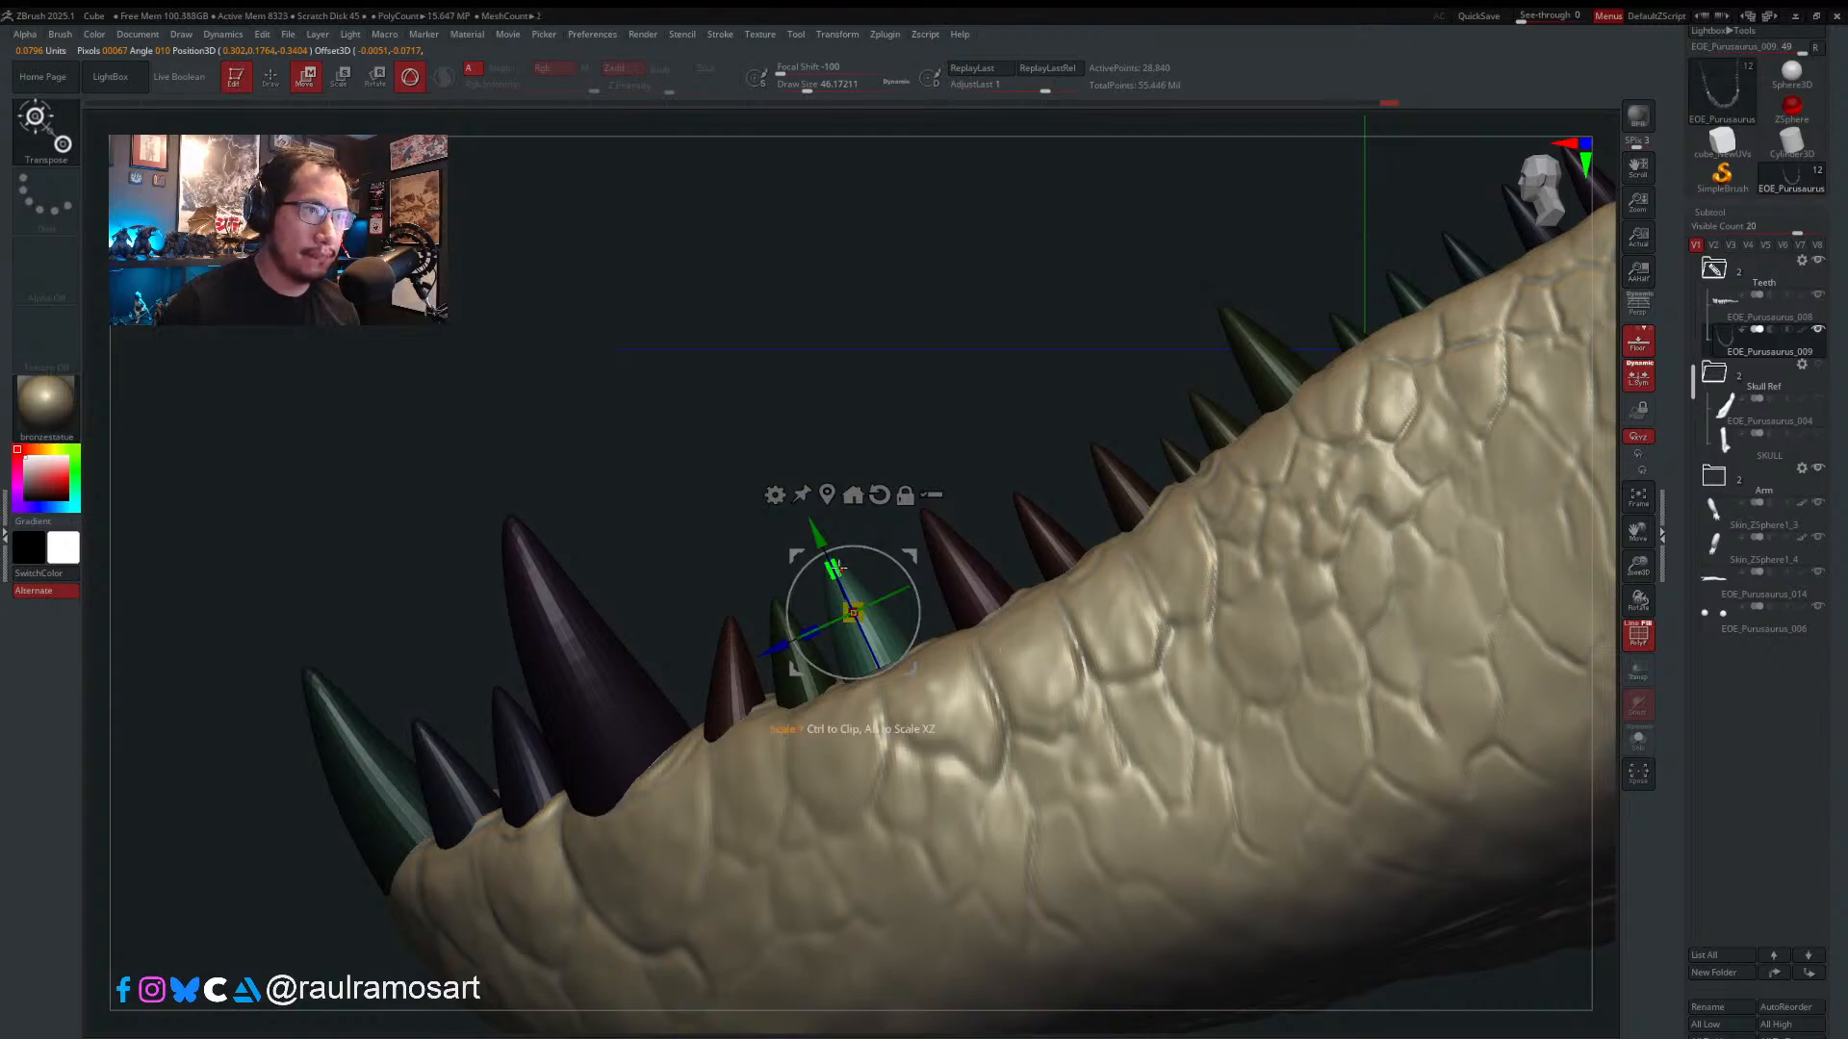
alt+drag(817, 535, 846, 598)
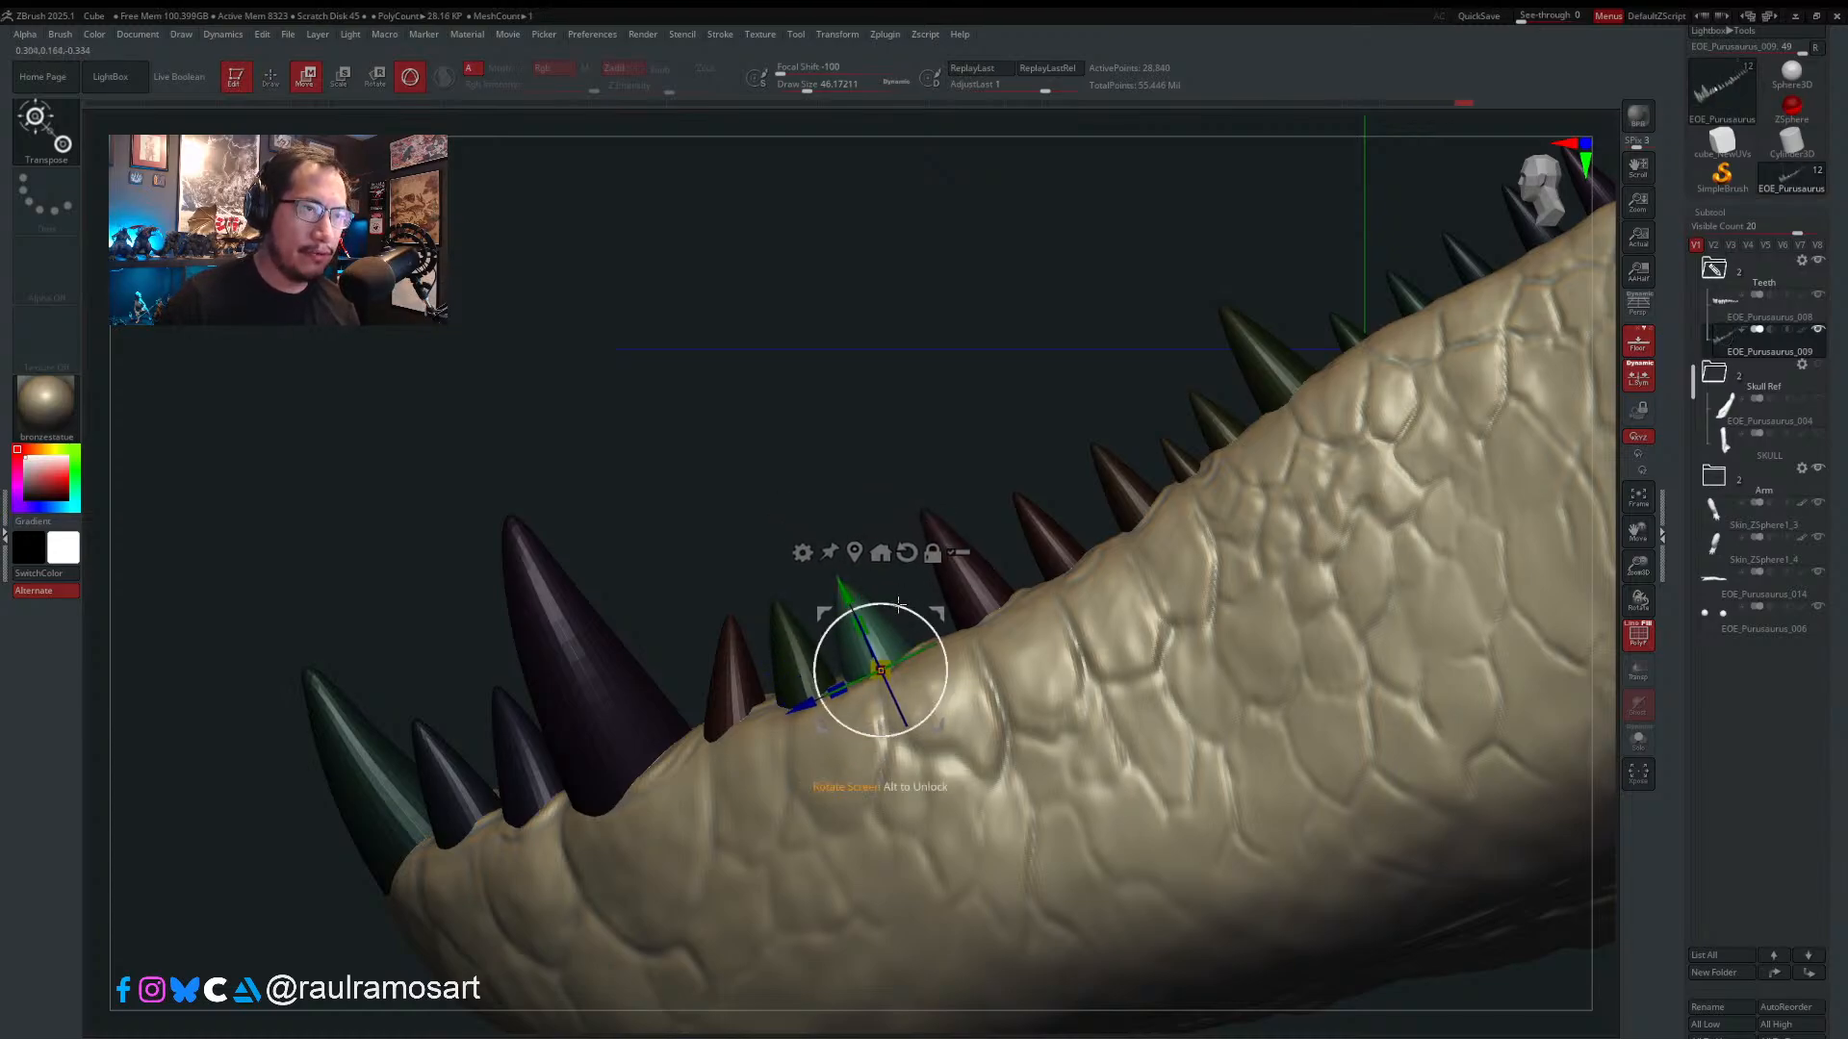
- Clear the current mask and mask all the lower teeth except the fourth one behind the large front fang
key(q)
drag(812, 495, 783, 475)
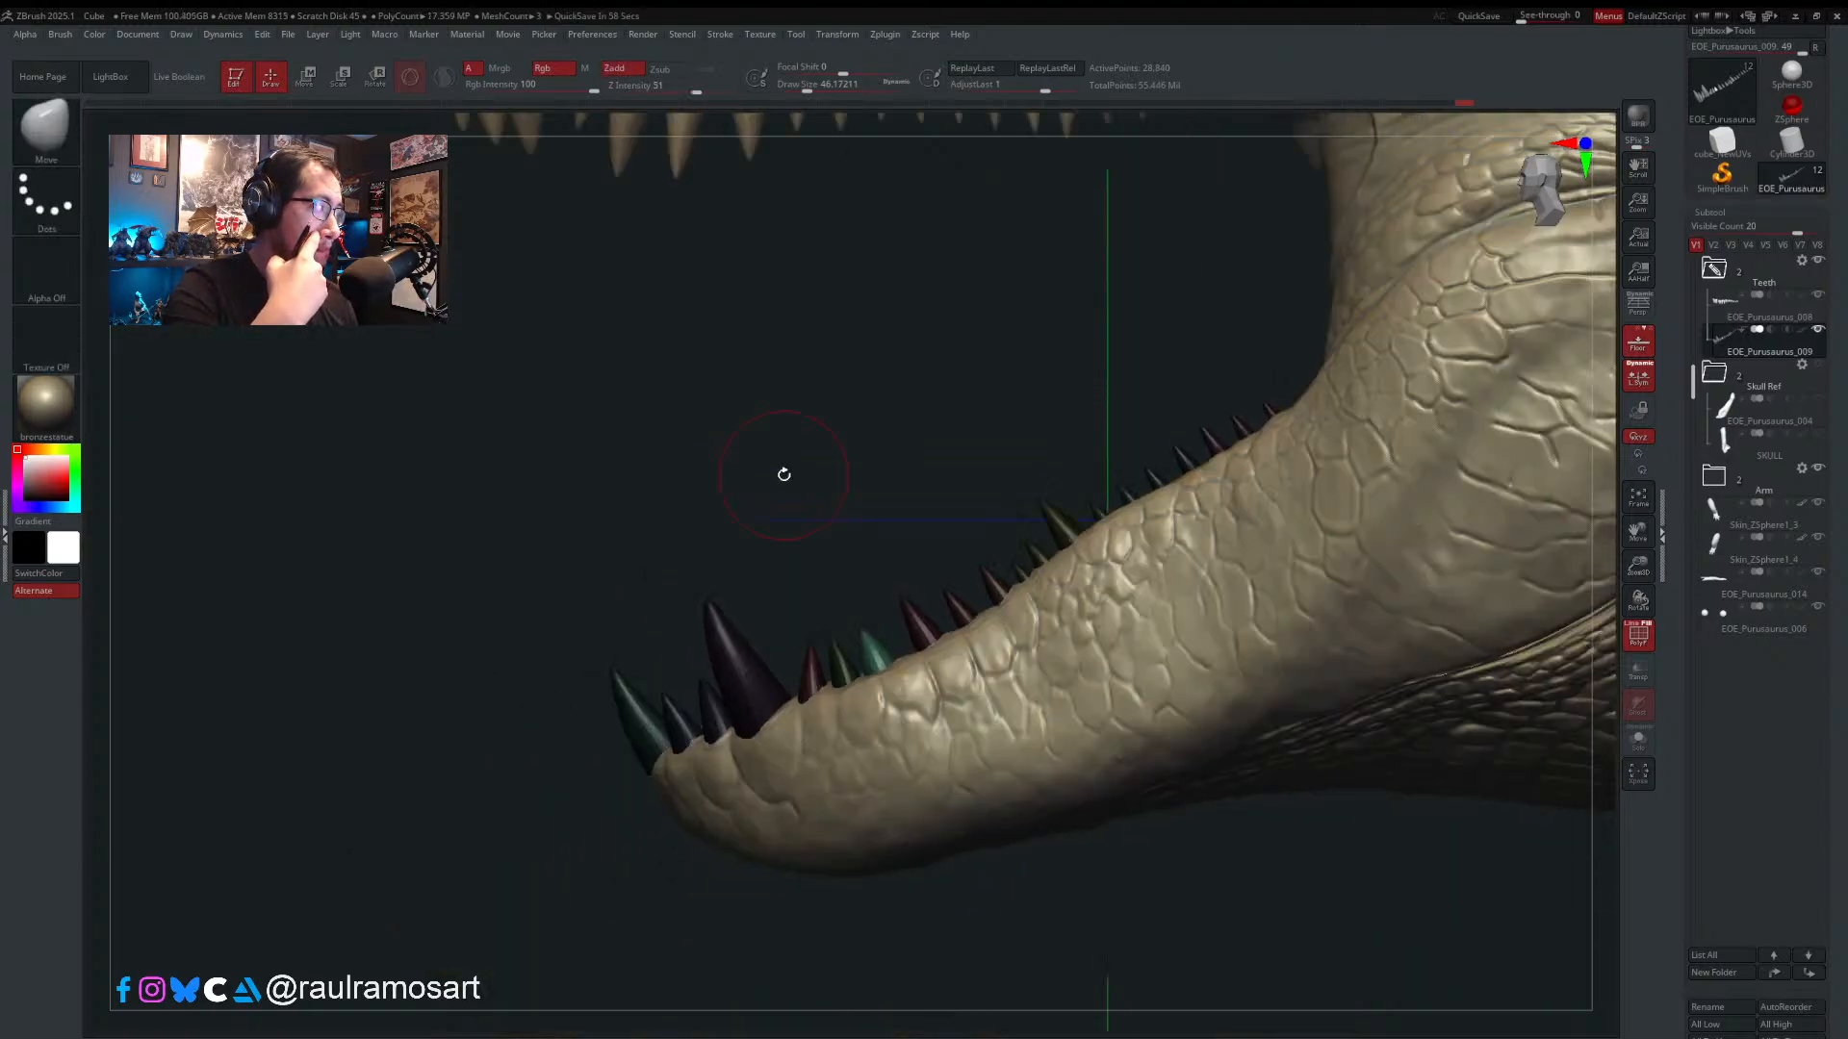
mouse_move(882, 458)
mouse_down()
mouse_move(899, 507)
mouse_move(920, 458)
mouse_up()
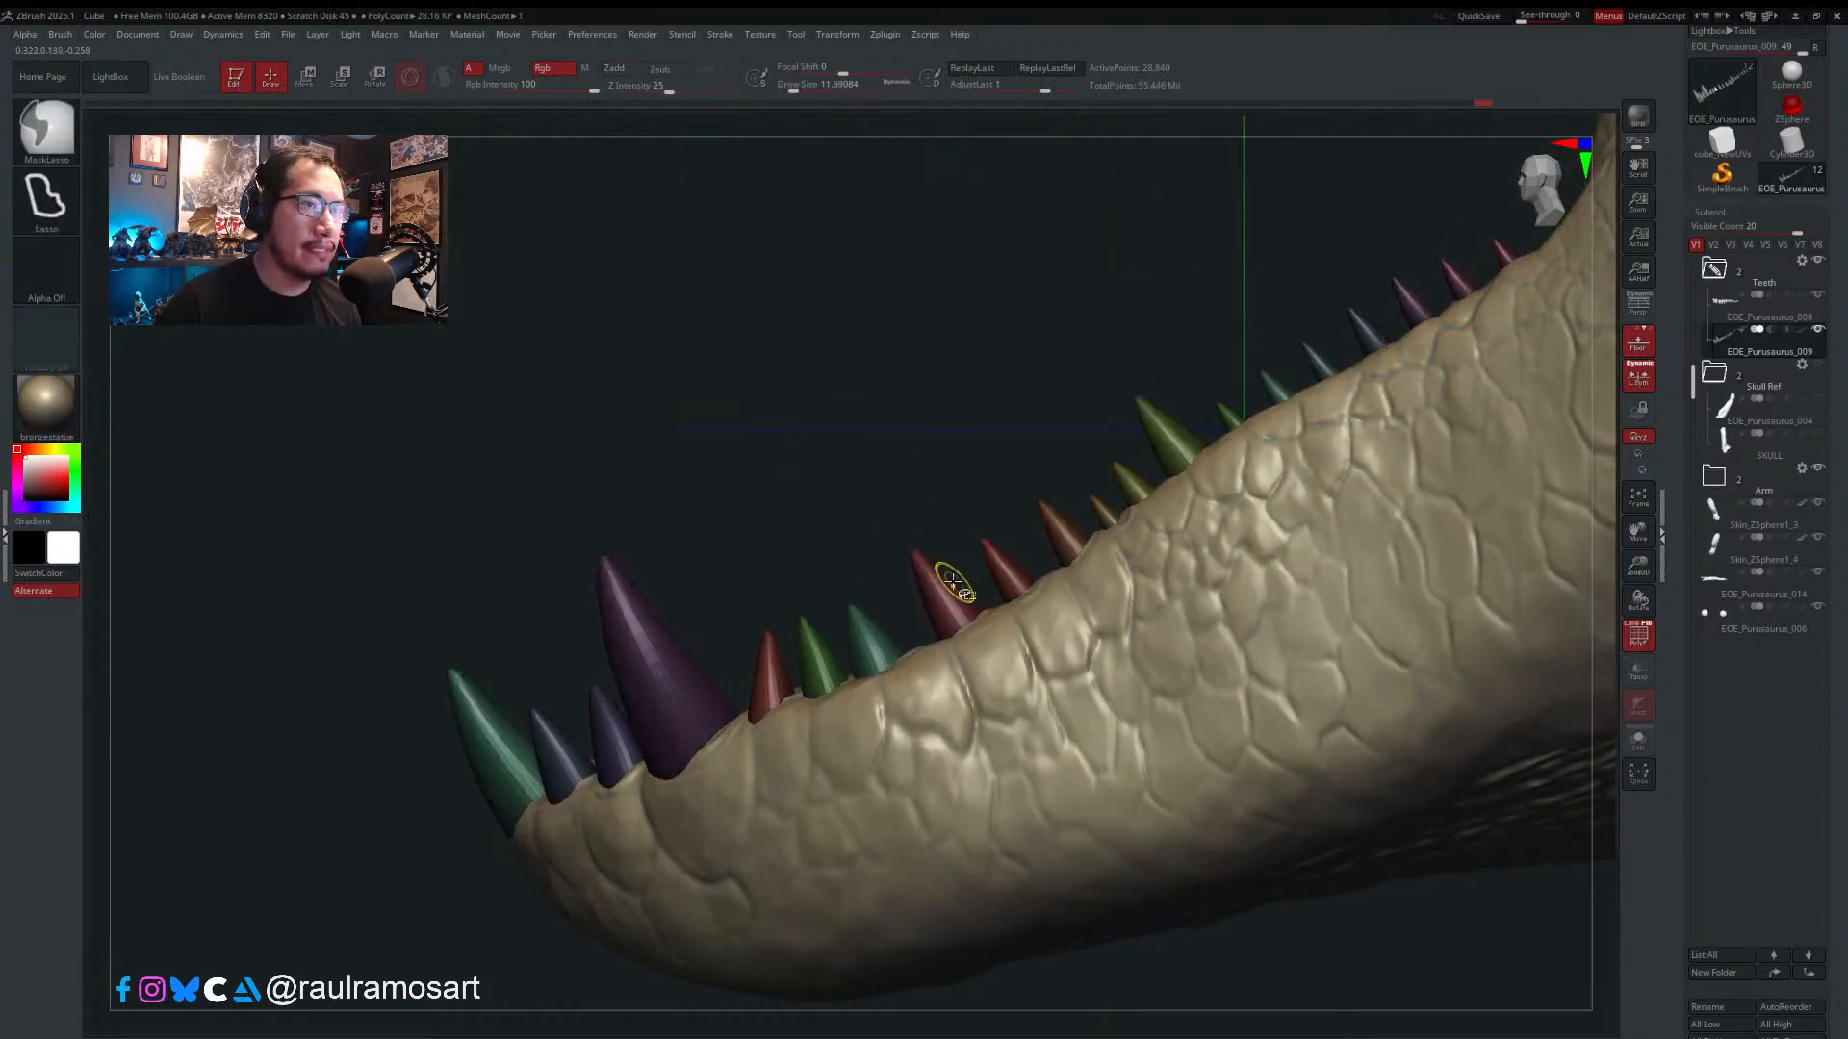
ctrl+shift+click(945, 592)
ctrl+click(955, 502)
ctrl+shift+click(960, 491)
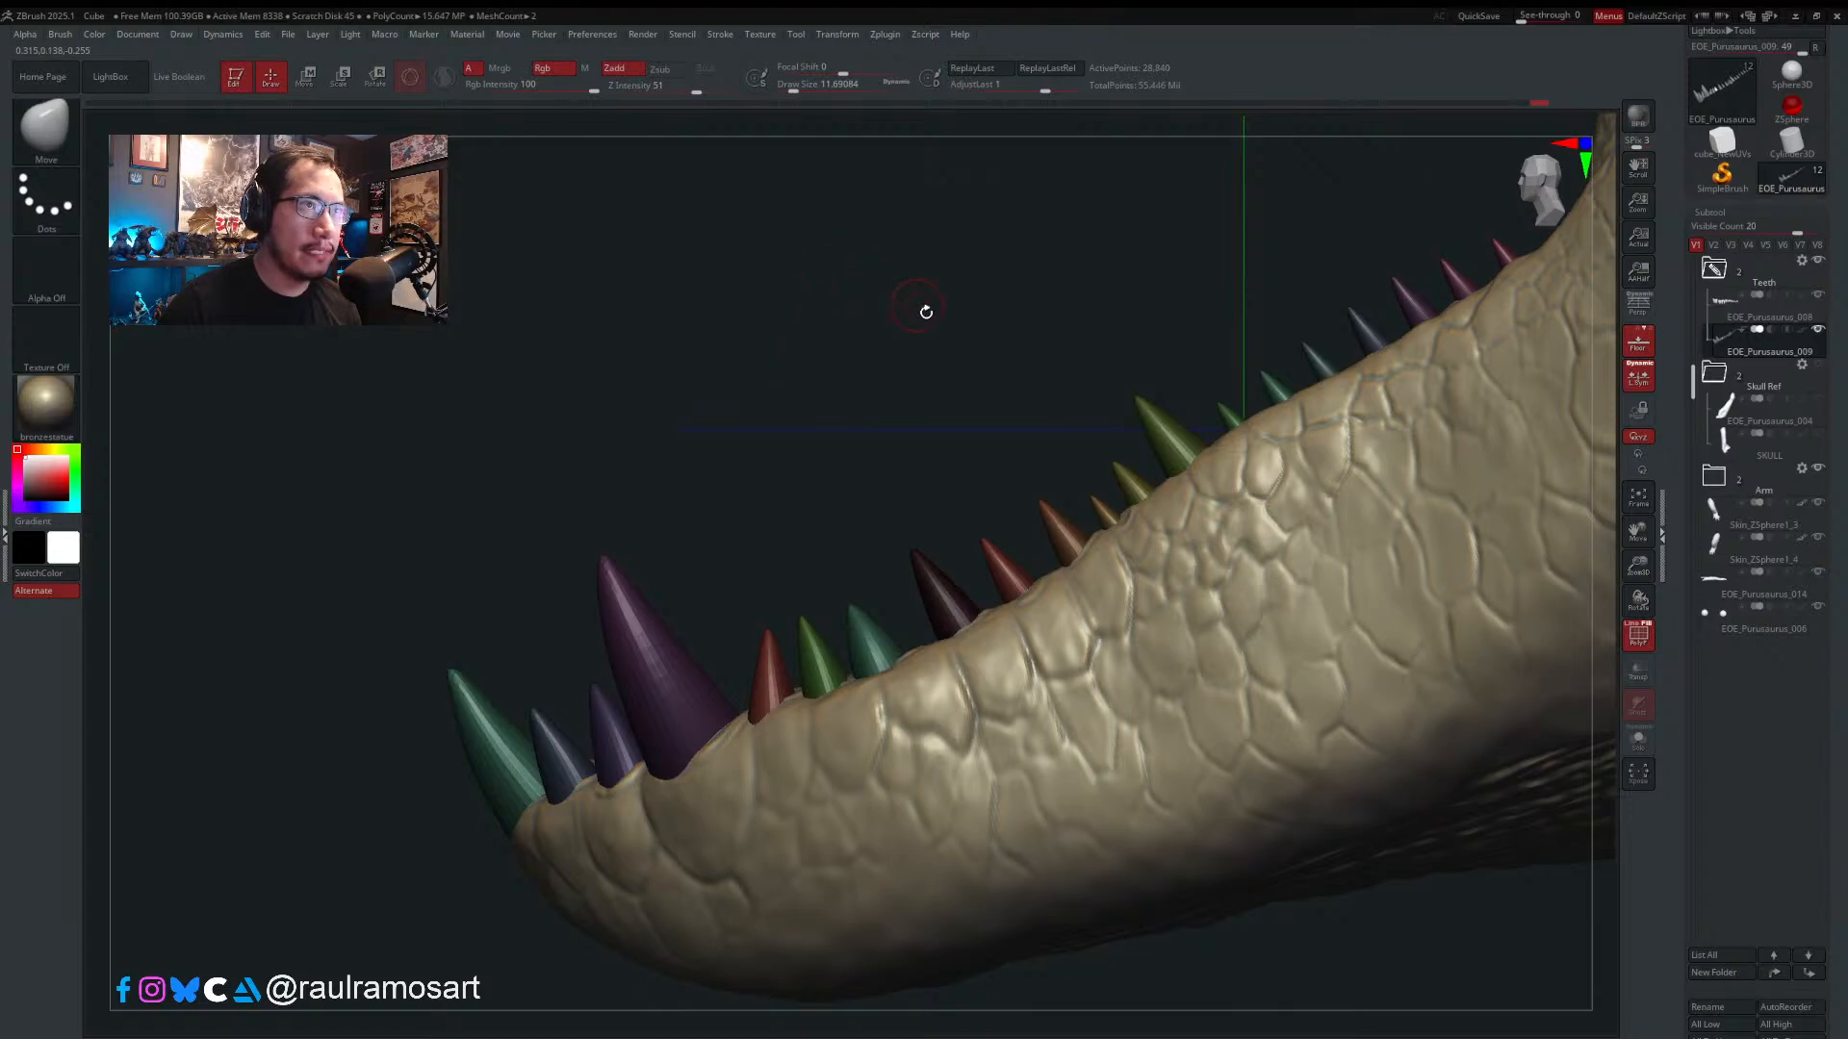
ctrl+right_drag(931, 540, 949, 465)
ctrl+click(949, 468)
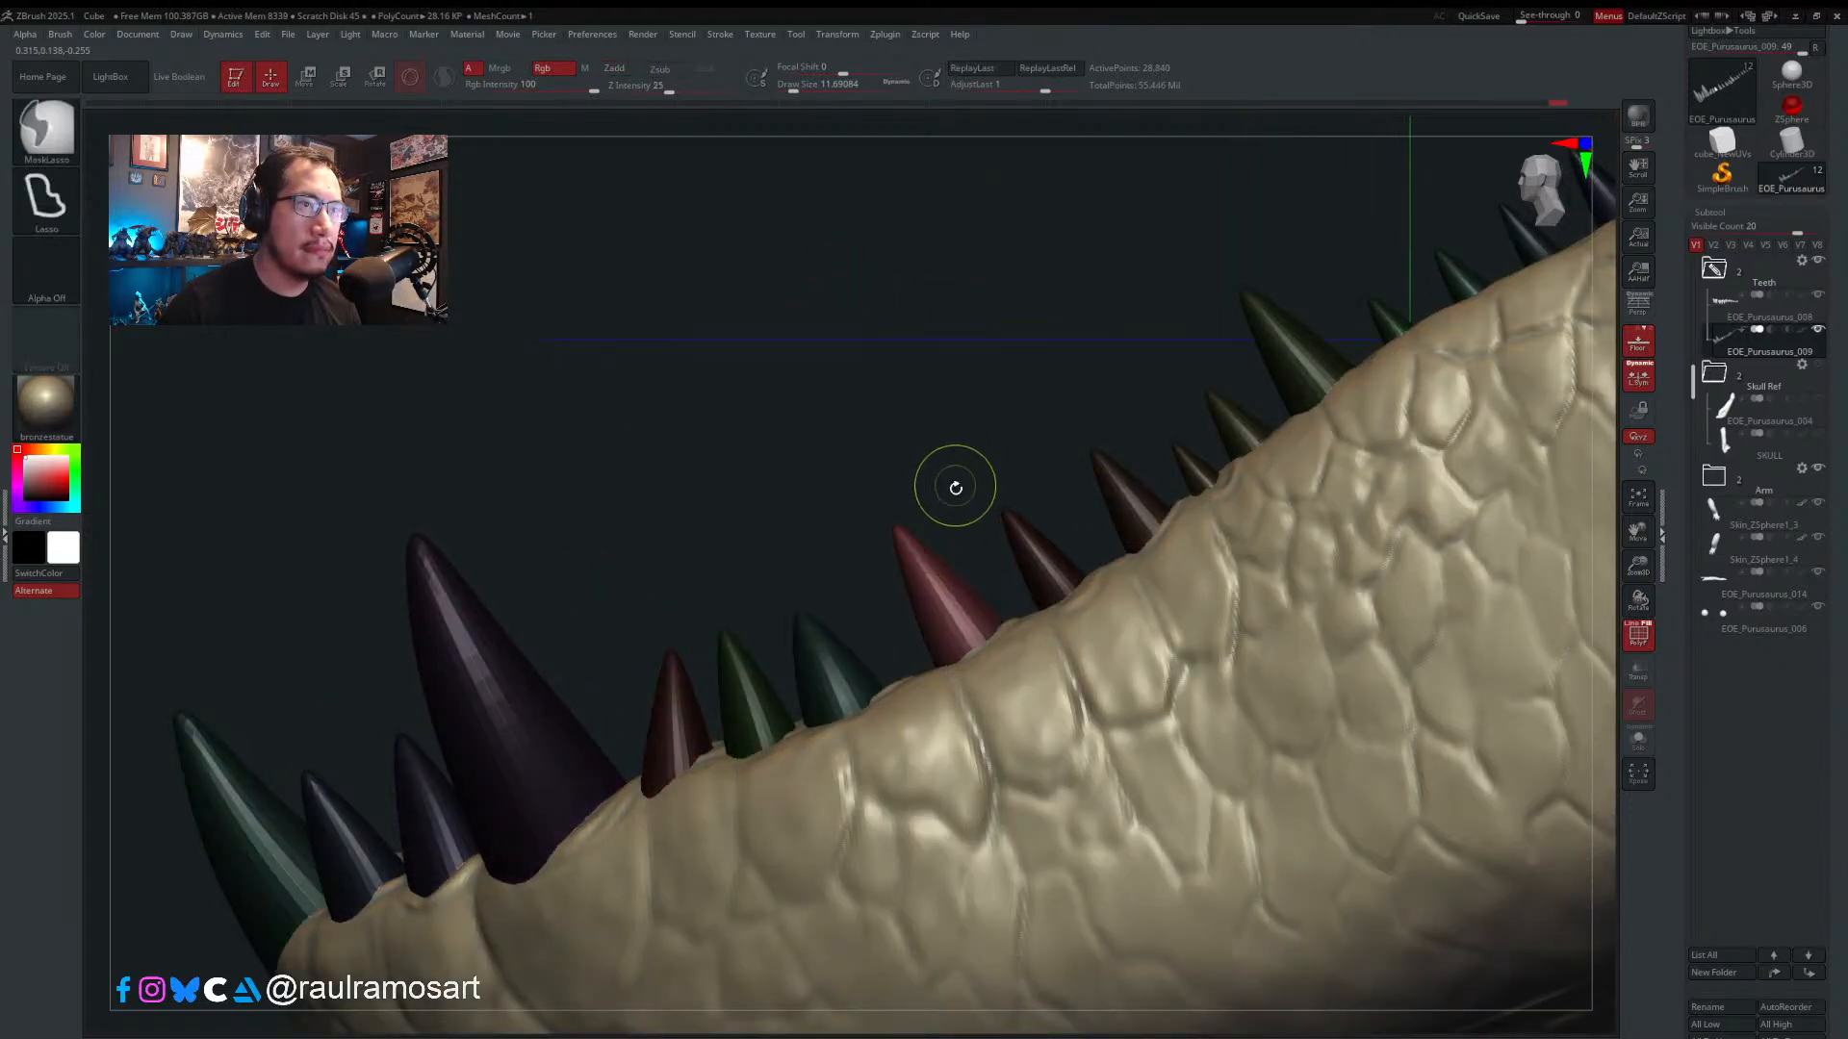
- Align the gizmo along the unmasked fourth tooth with a transpose line running between its base and tip
key(w)
click(820, 597)
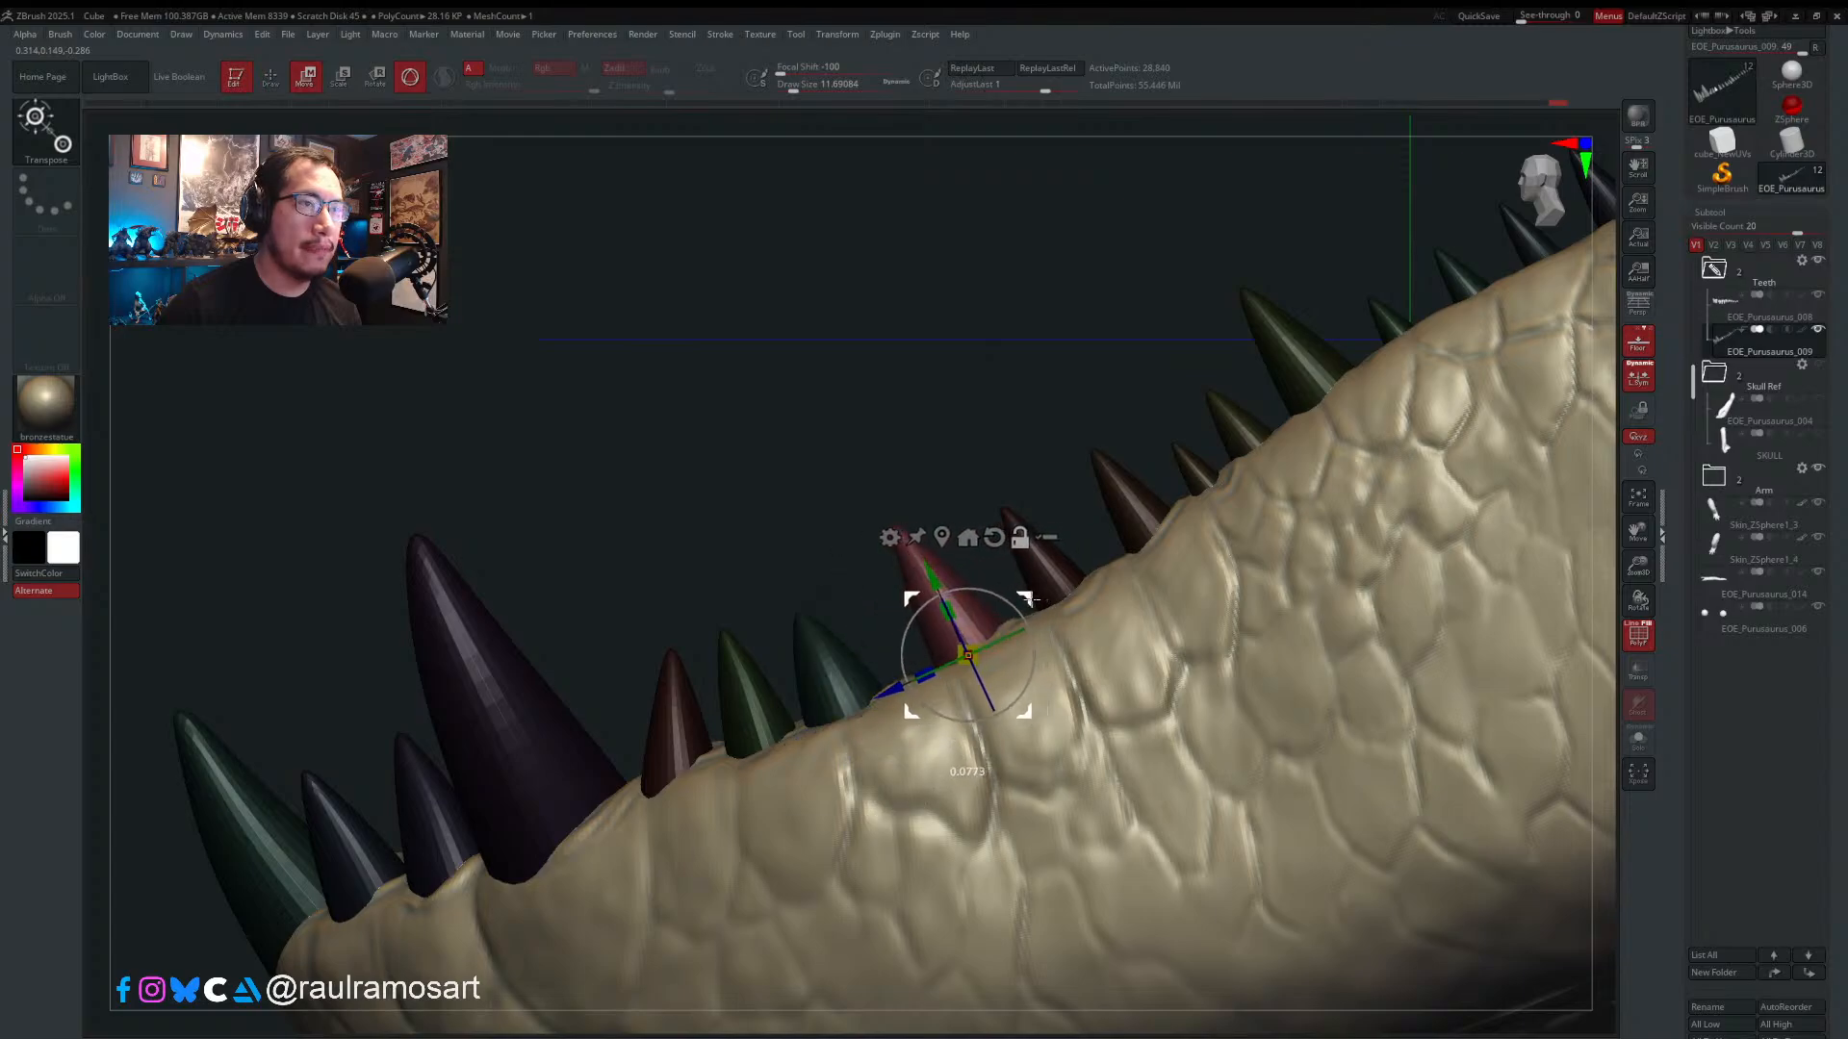
click(1022, 537)
click(413, 83)
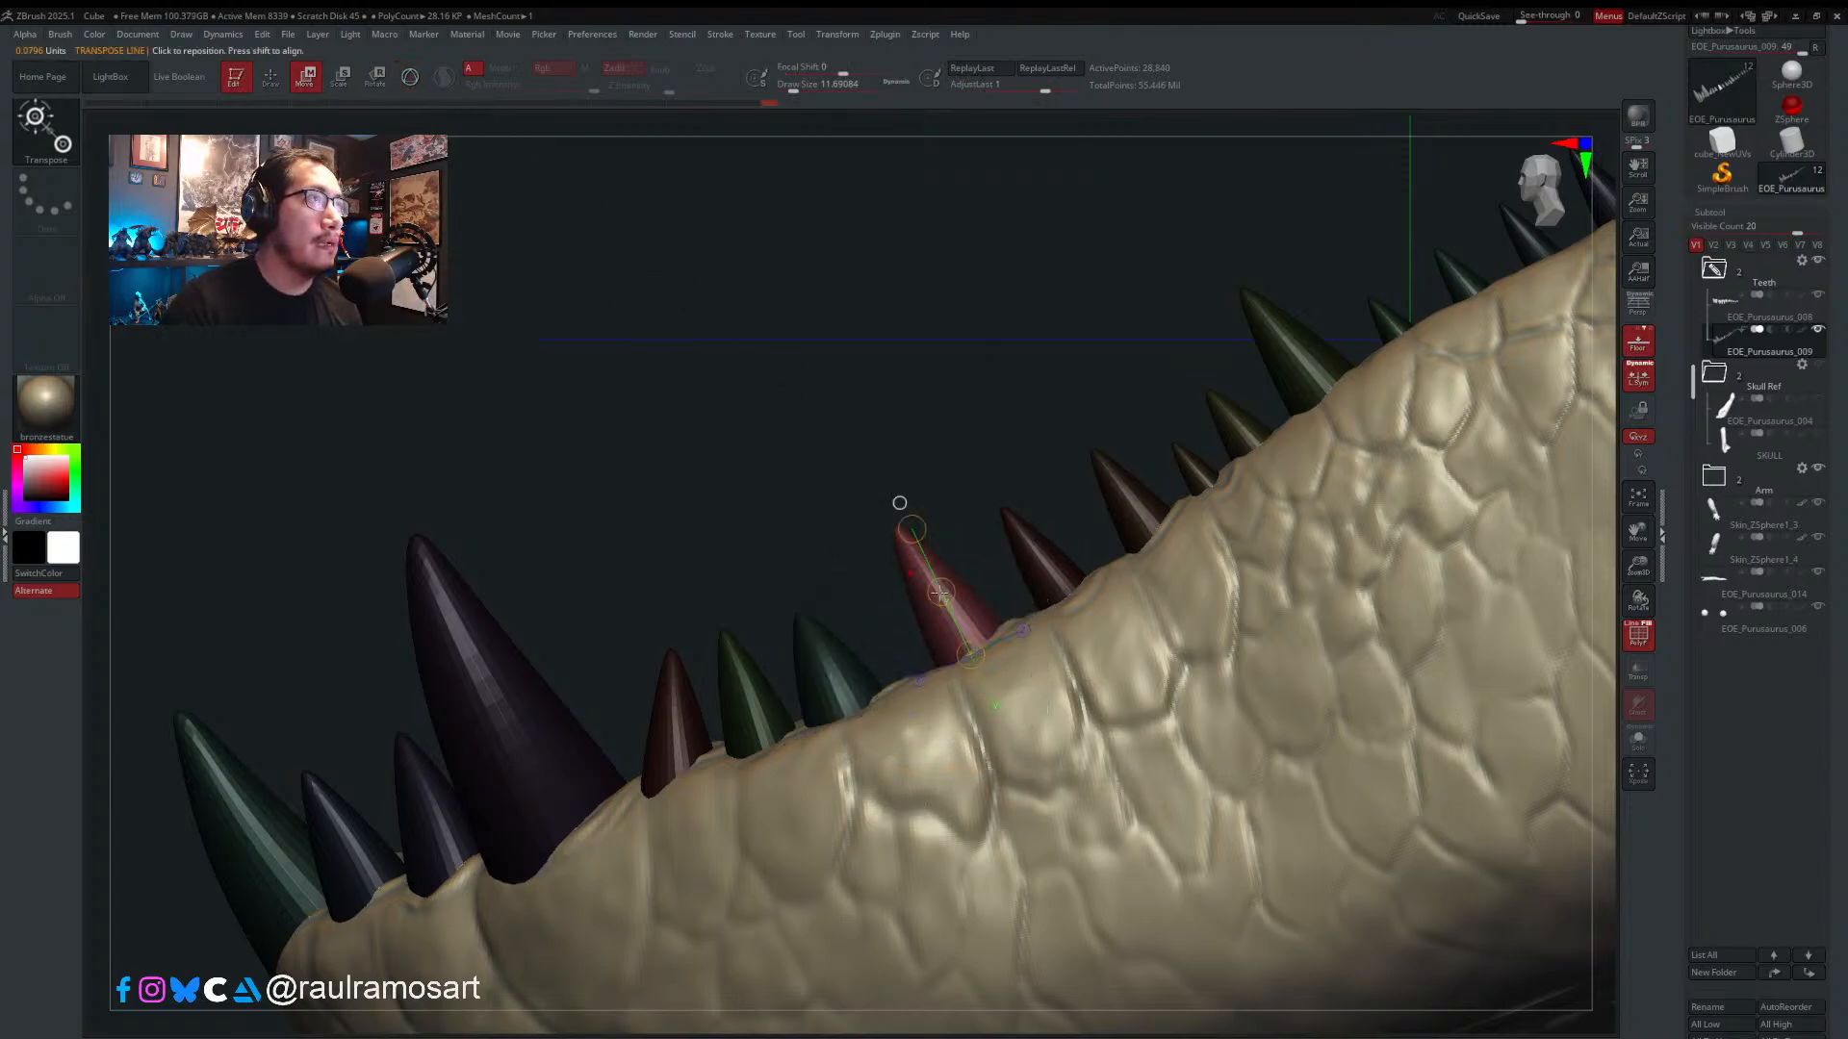
drag(954, 584, 847, 663)
drag(970, 647, 909, 539)
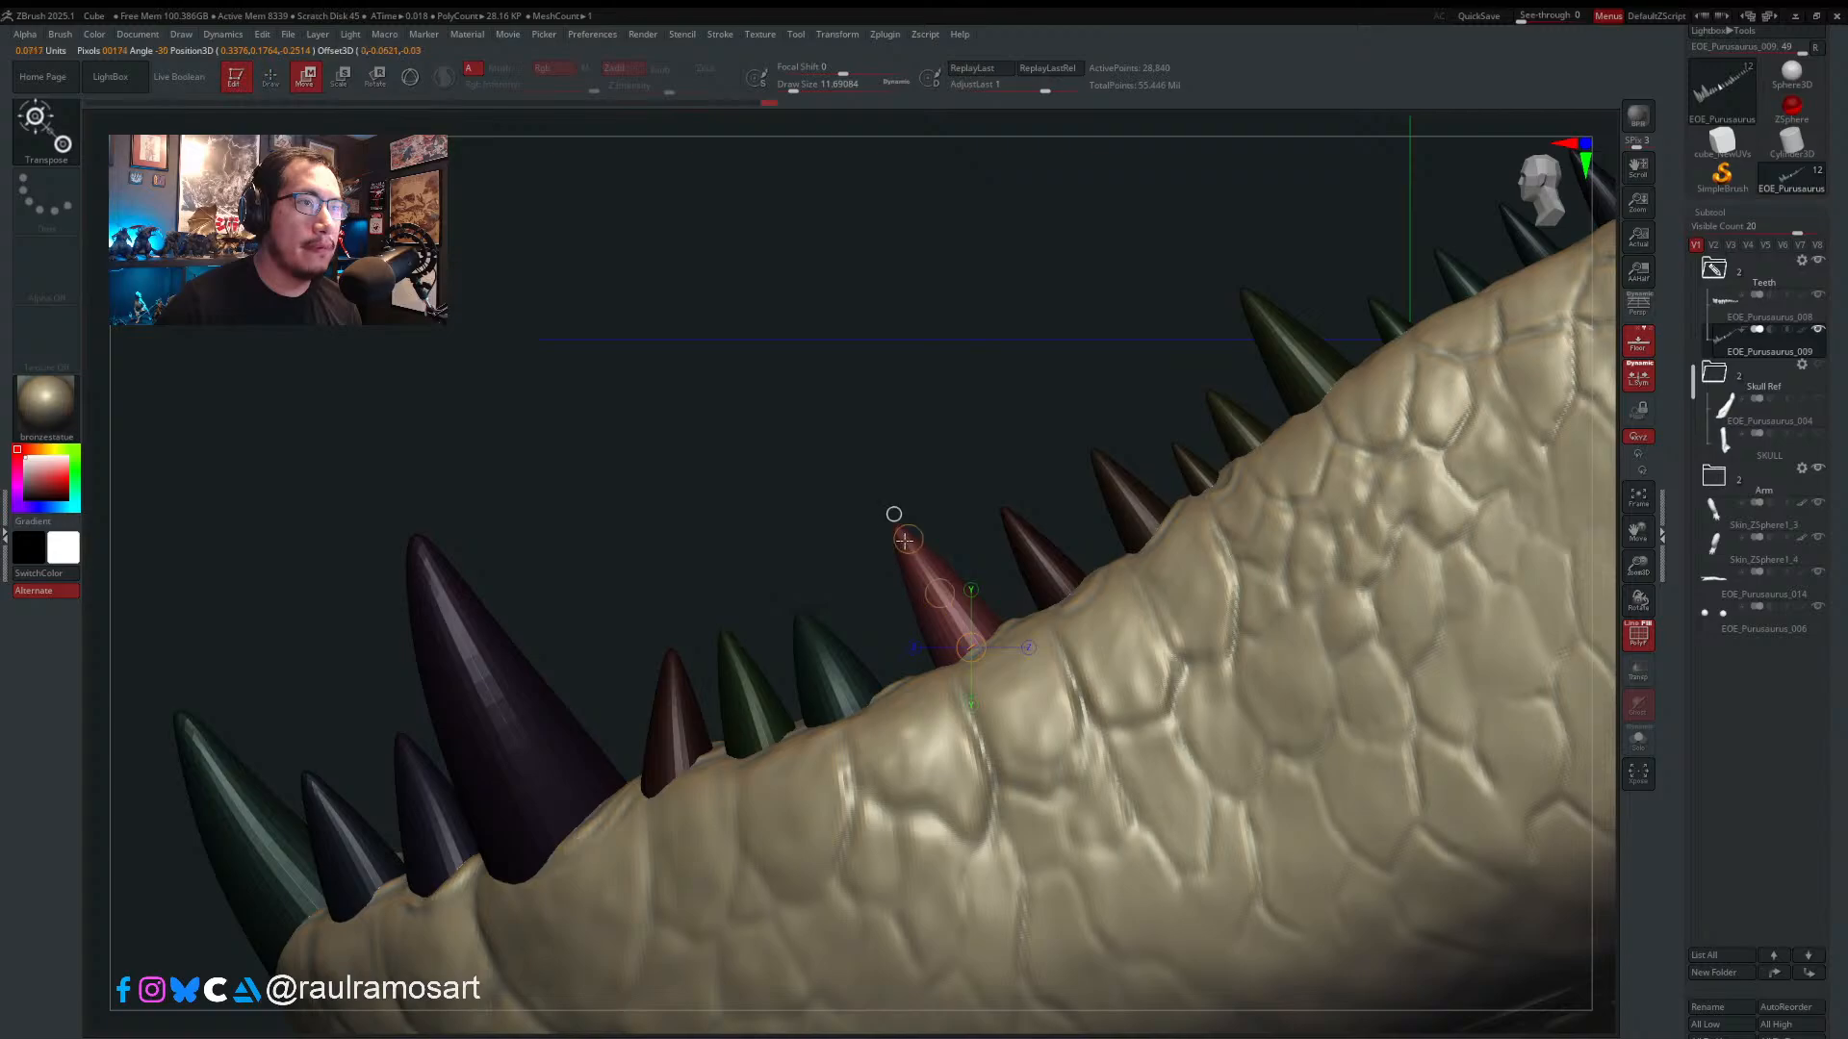
click(419, 85)
- Rotate the gizmo to follow the fourth tooth's lean and scale the tooth wider front to back
drag(824, 429, 1078, 544)
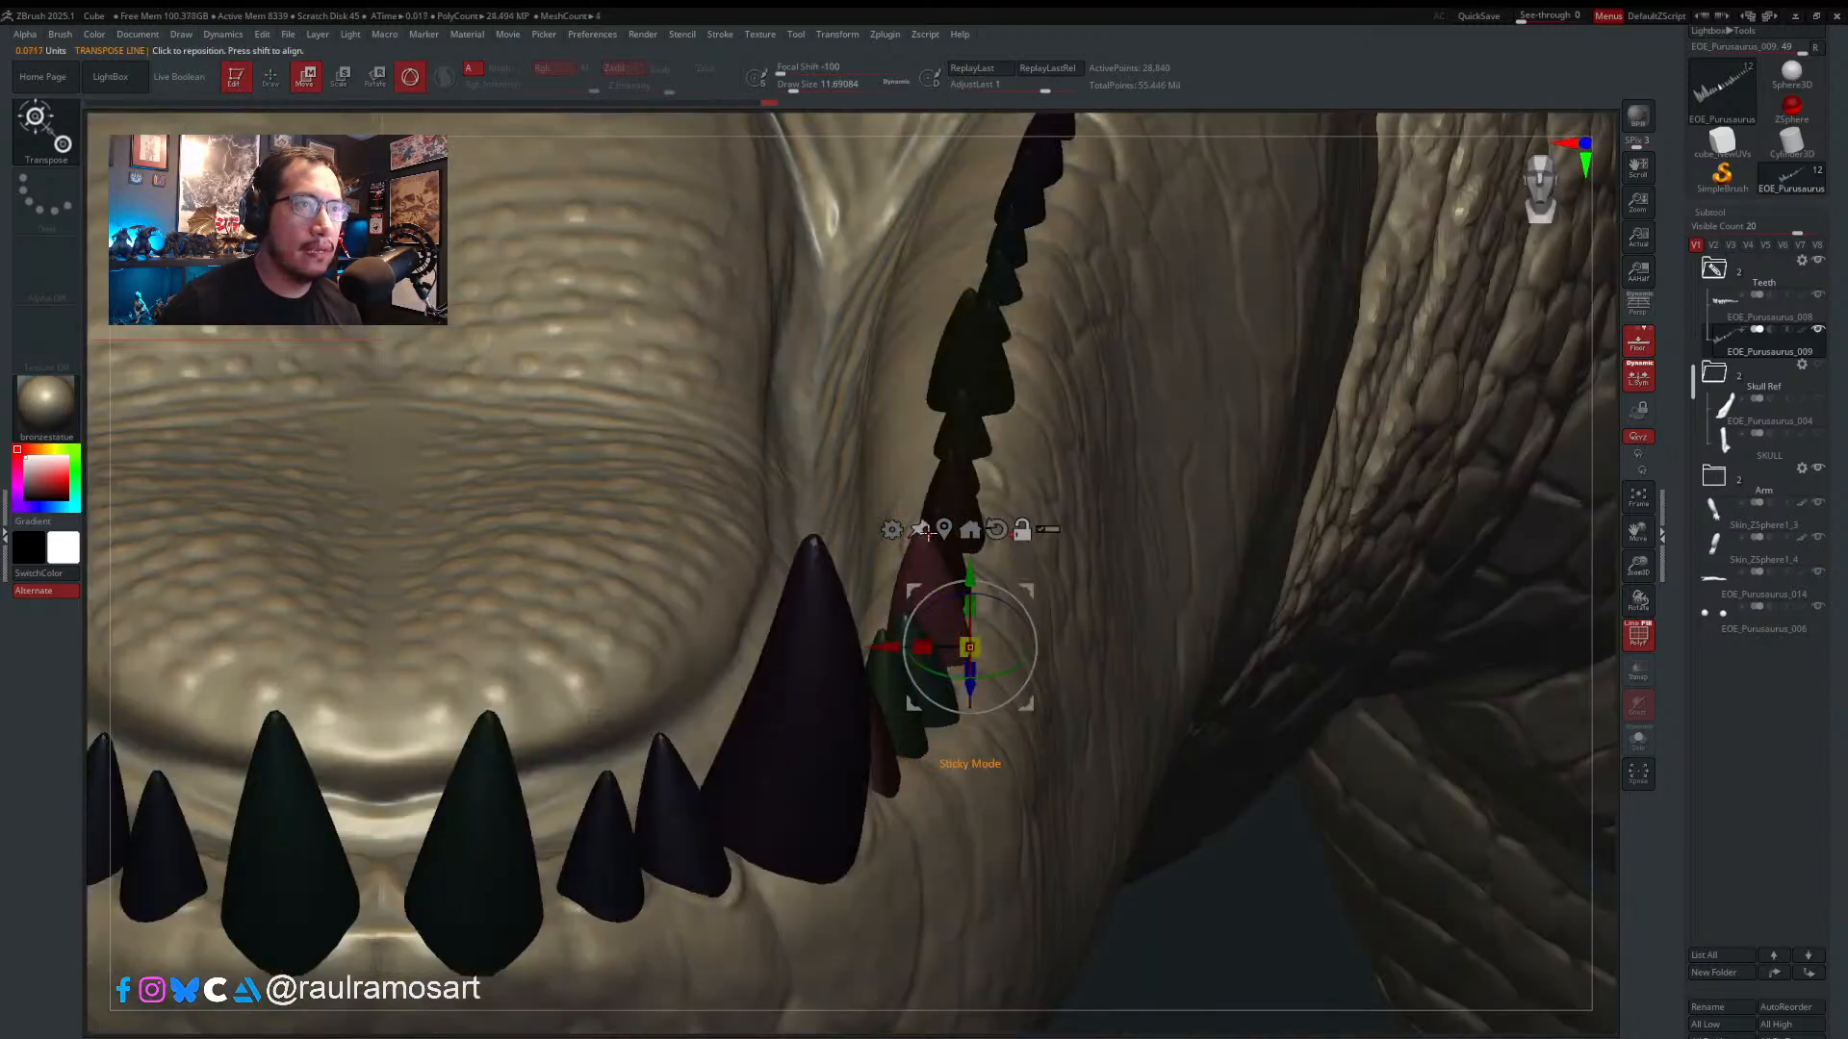
click(970, 530)
drag(960, 569, 954, 563)
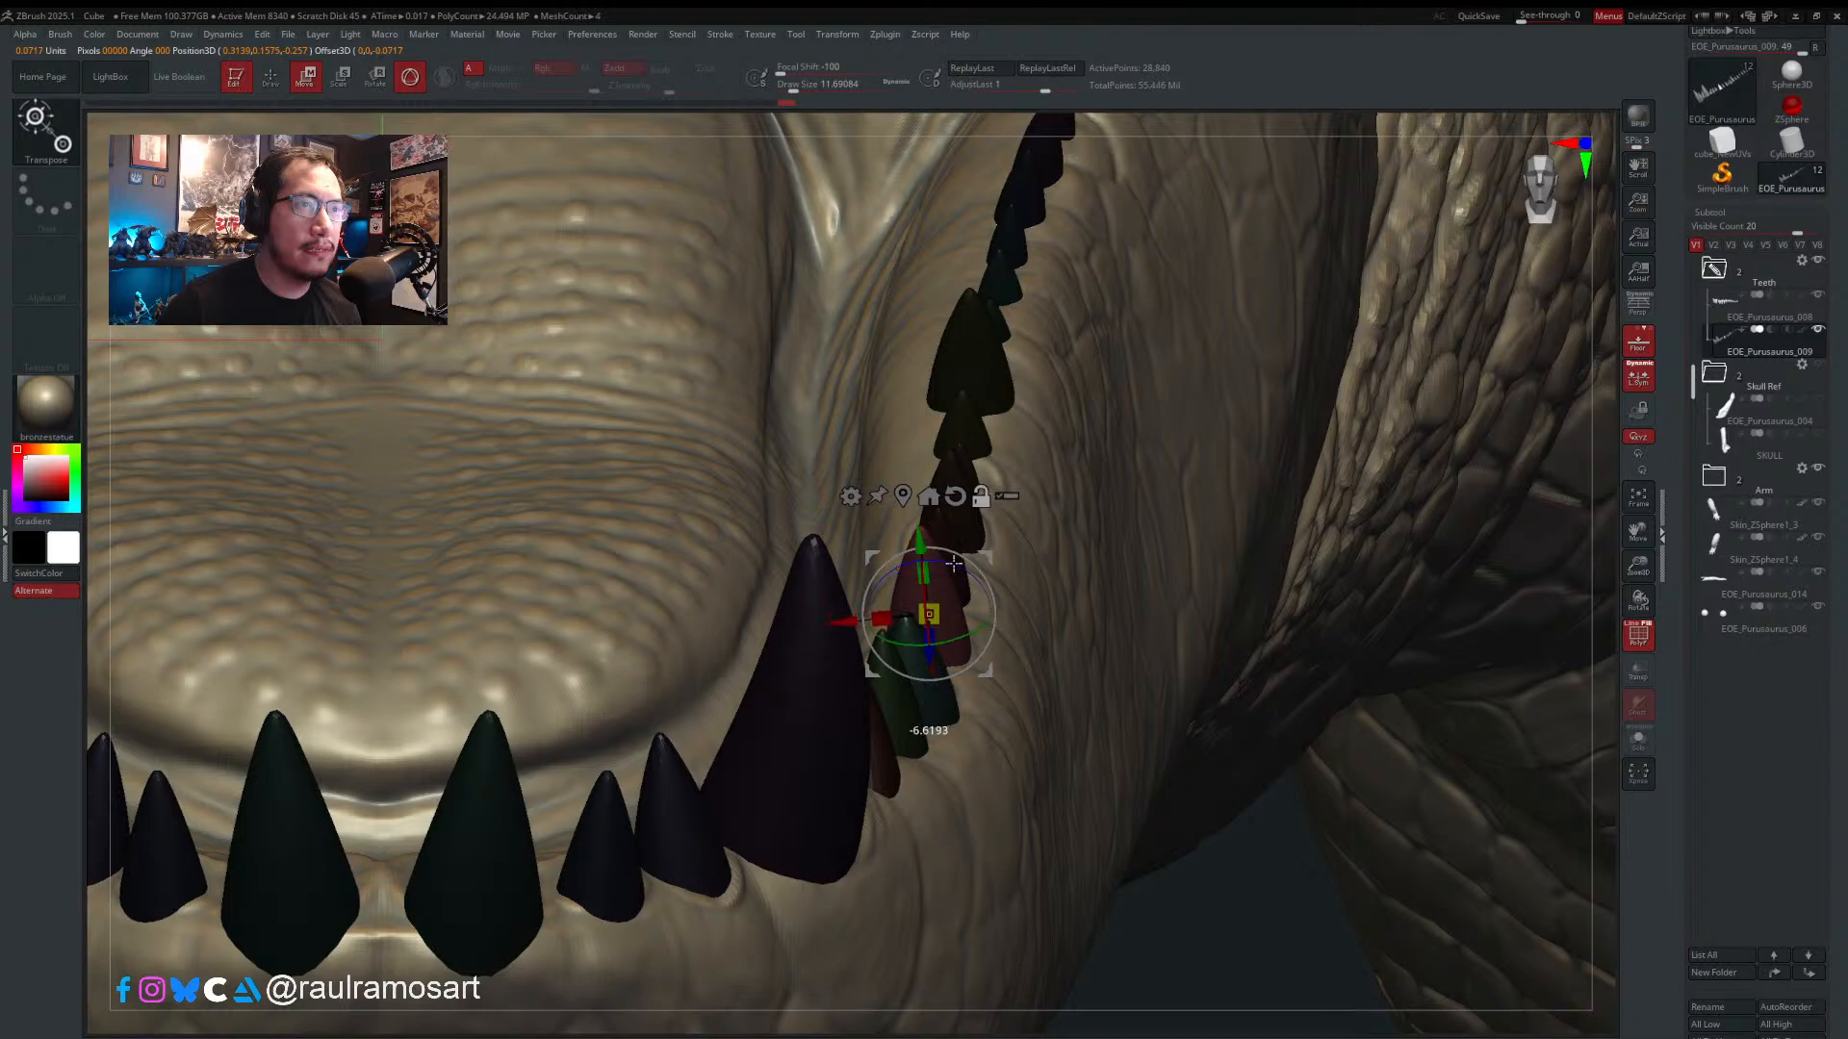
right_drag(954, 560, 881, 572)
drag(903, 551, 892, 556)
drag(837, 616, 713, 699)
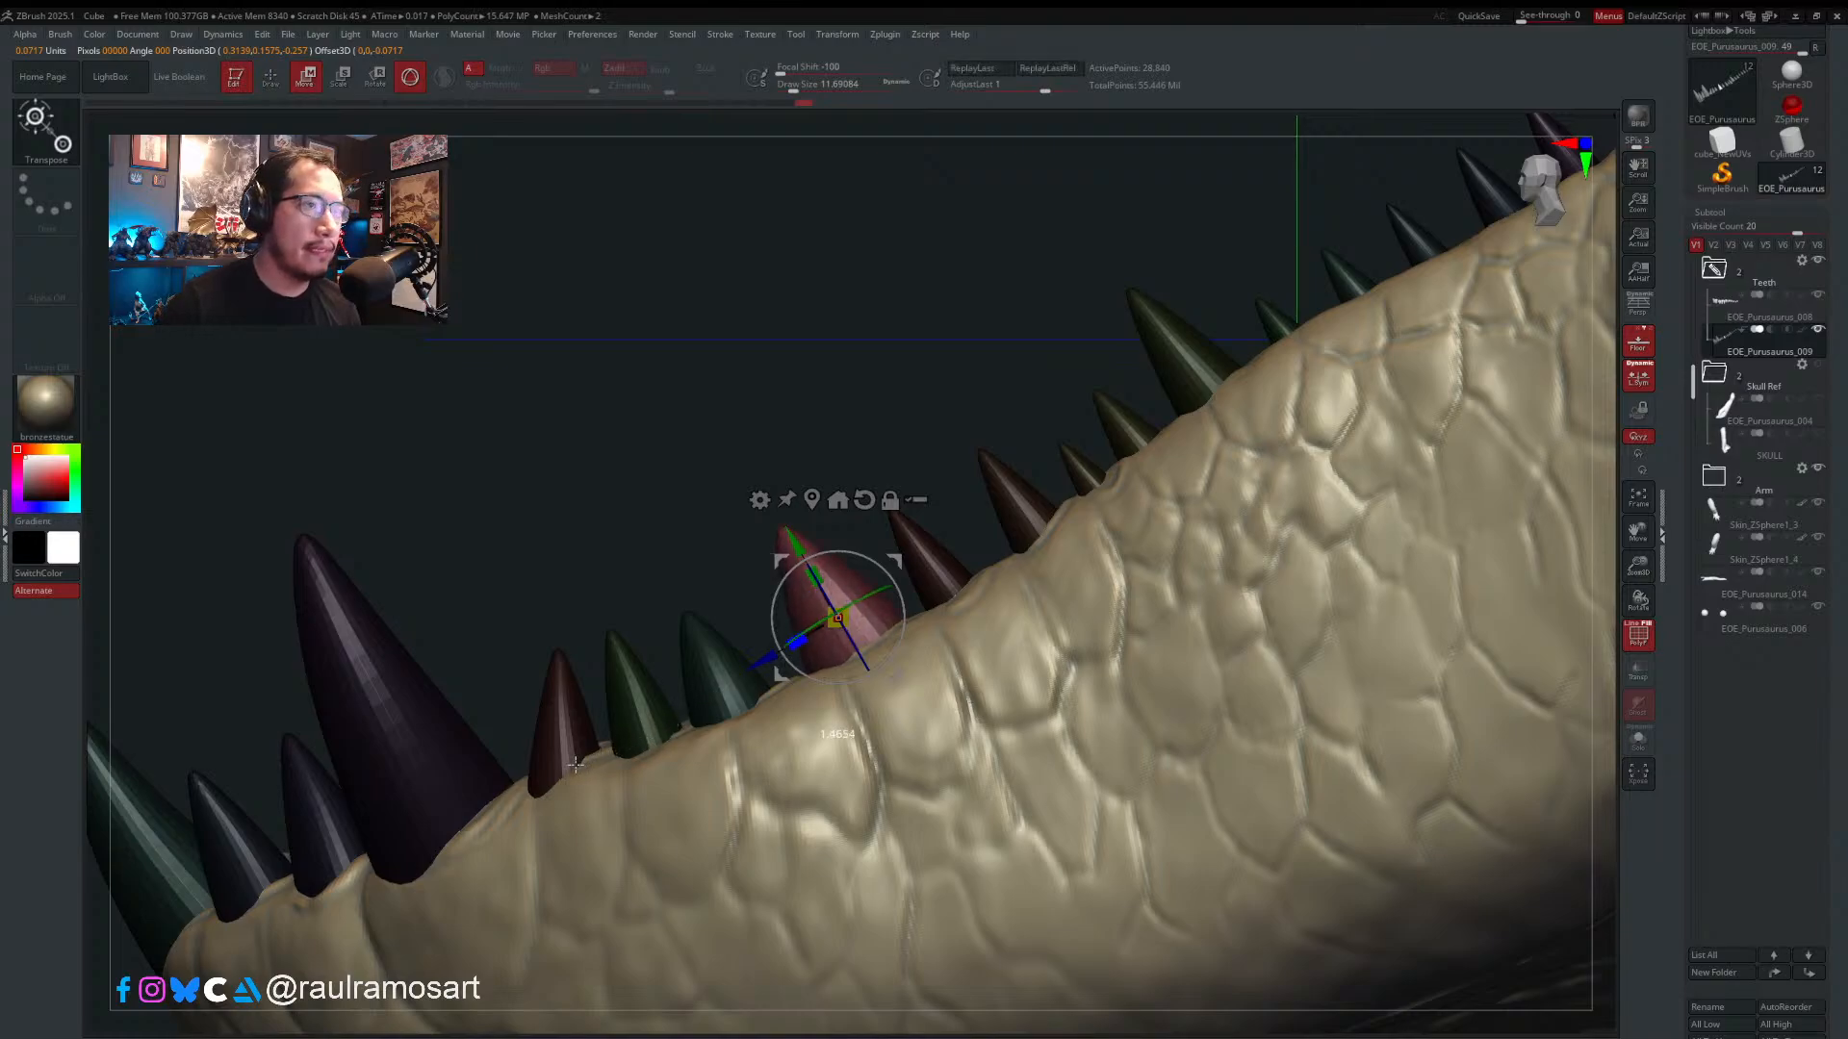
right_drag(588, 757, 731, 706)
- Mask all the lower teeth except the fifth one behind the large front fang
key(q)
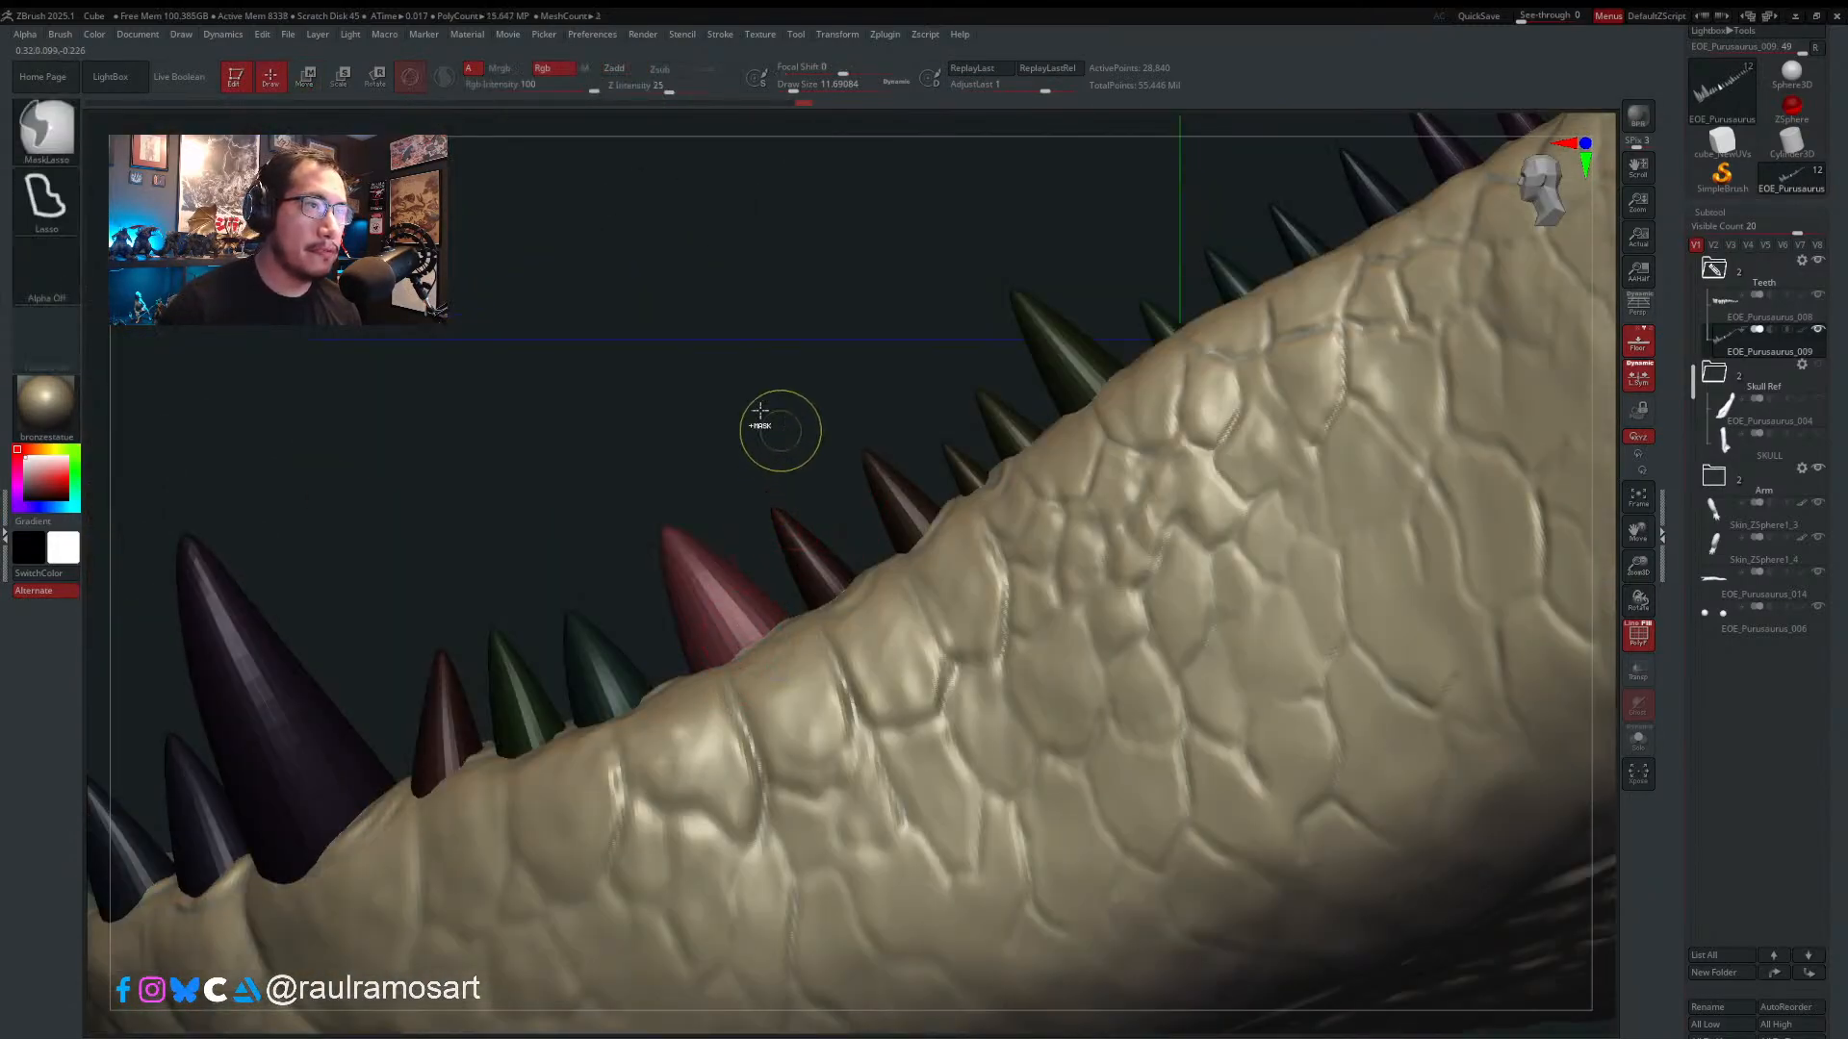
ctrl+shift+click(814, 560)
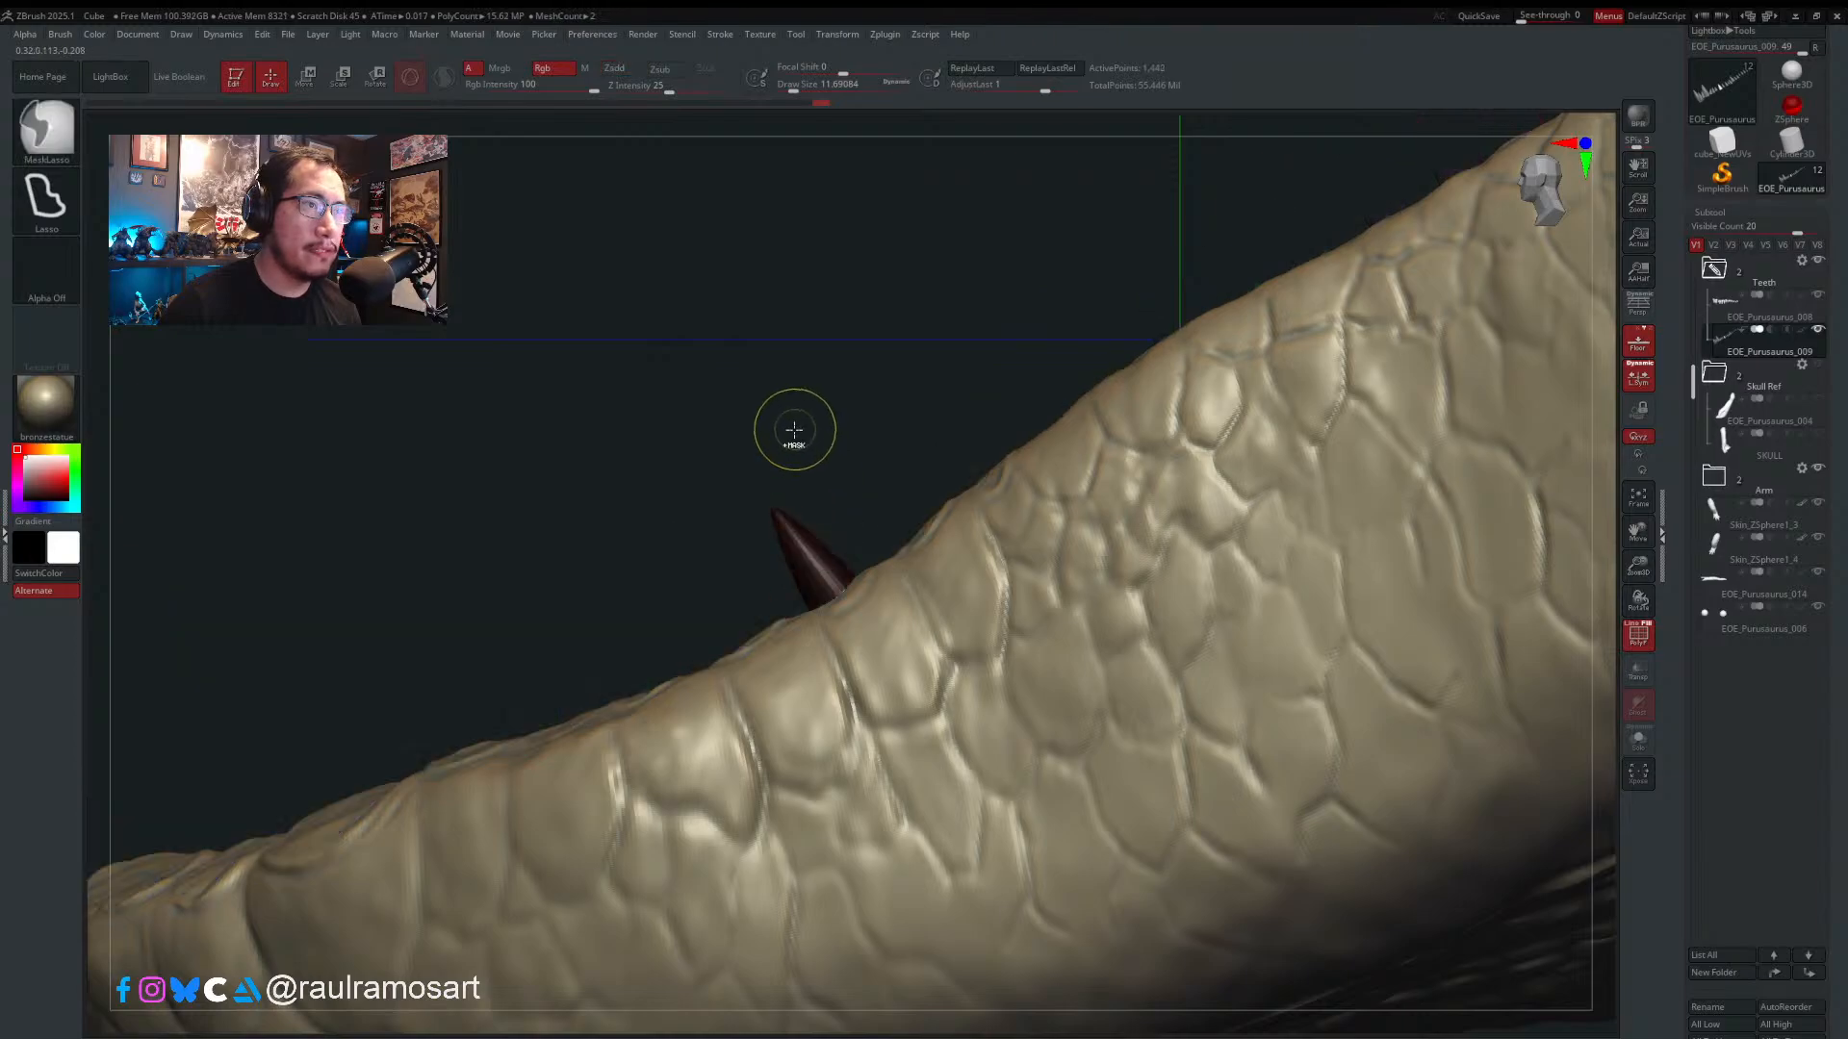
ctrl+shift+click(792, 424)
- Place the gizmo on the unmasked fifth tooth and scale it front to back to about 1.37 times
key(w)
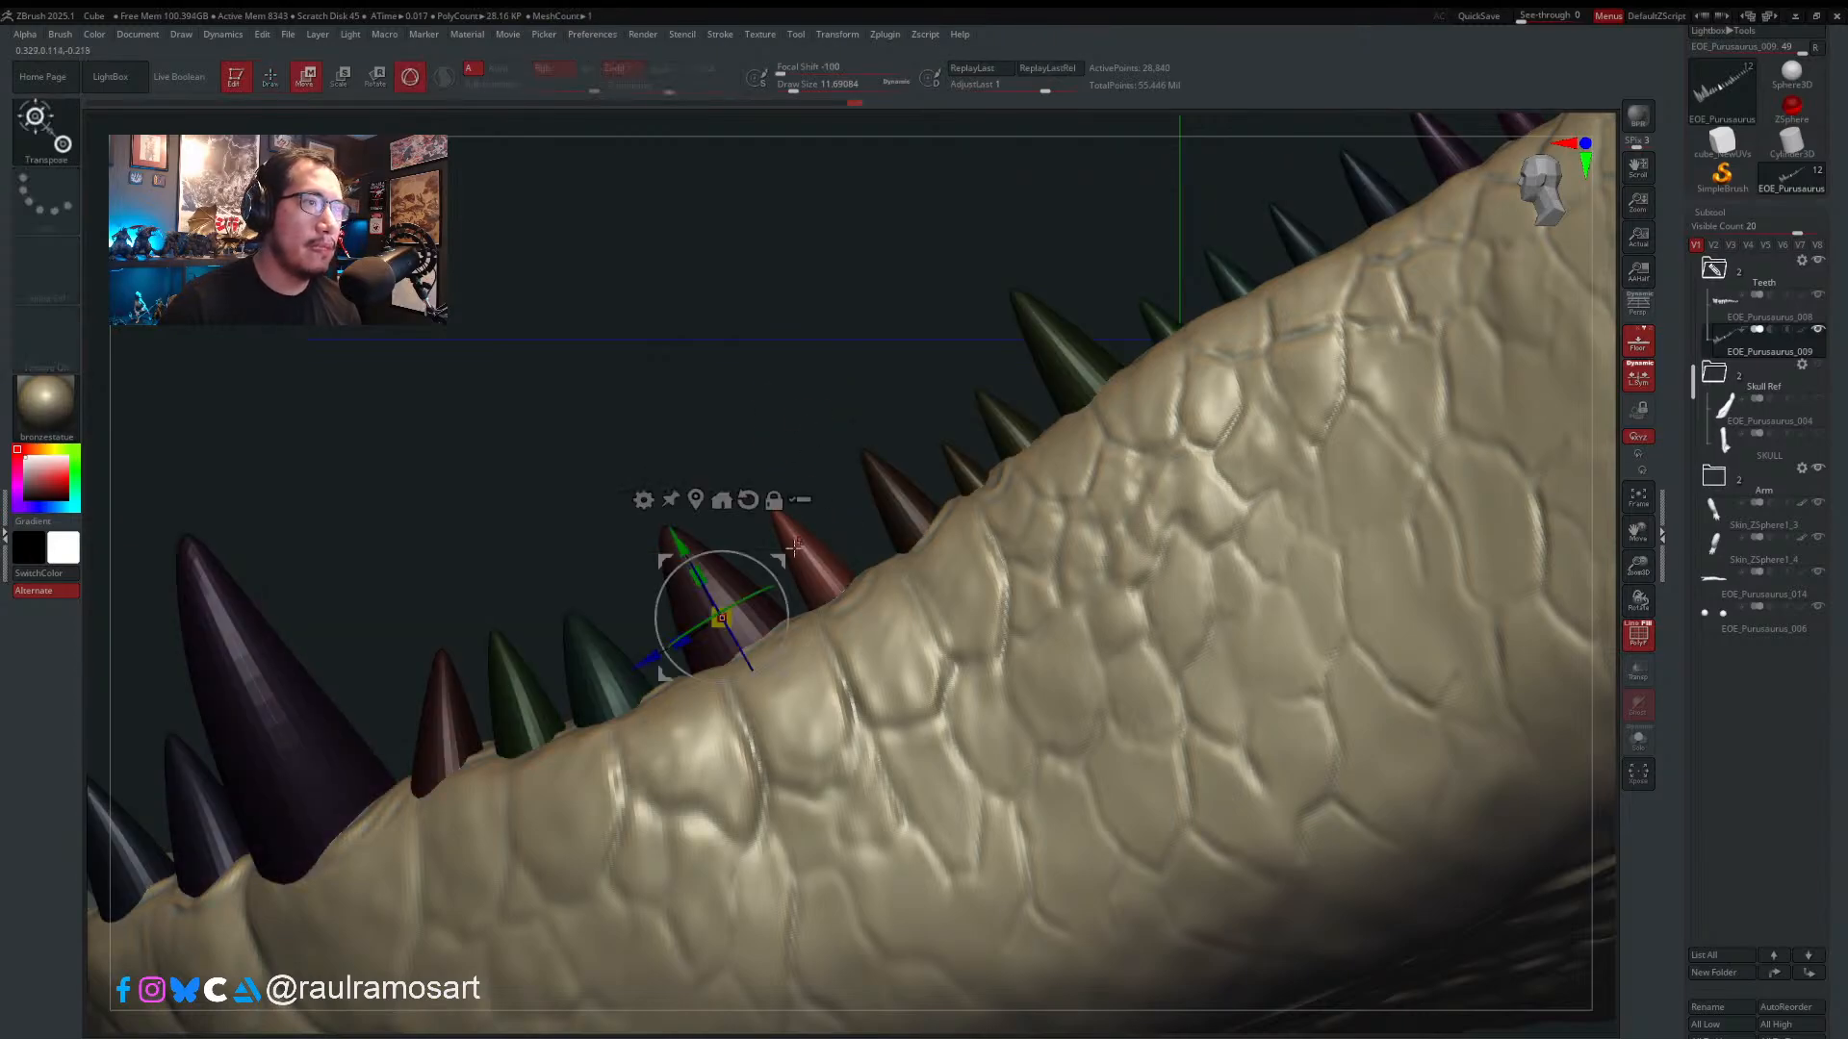
alt+click(824, 570)
ctrl+right_drag(784, 547, 844, 566)
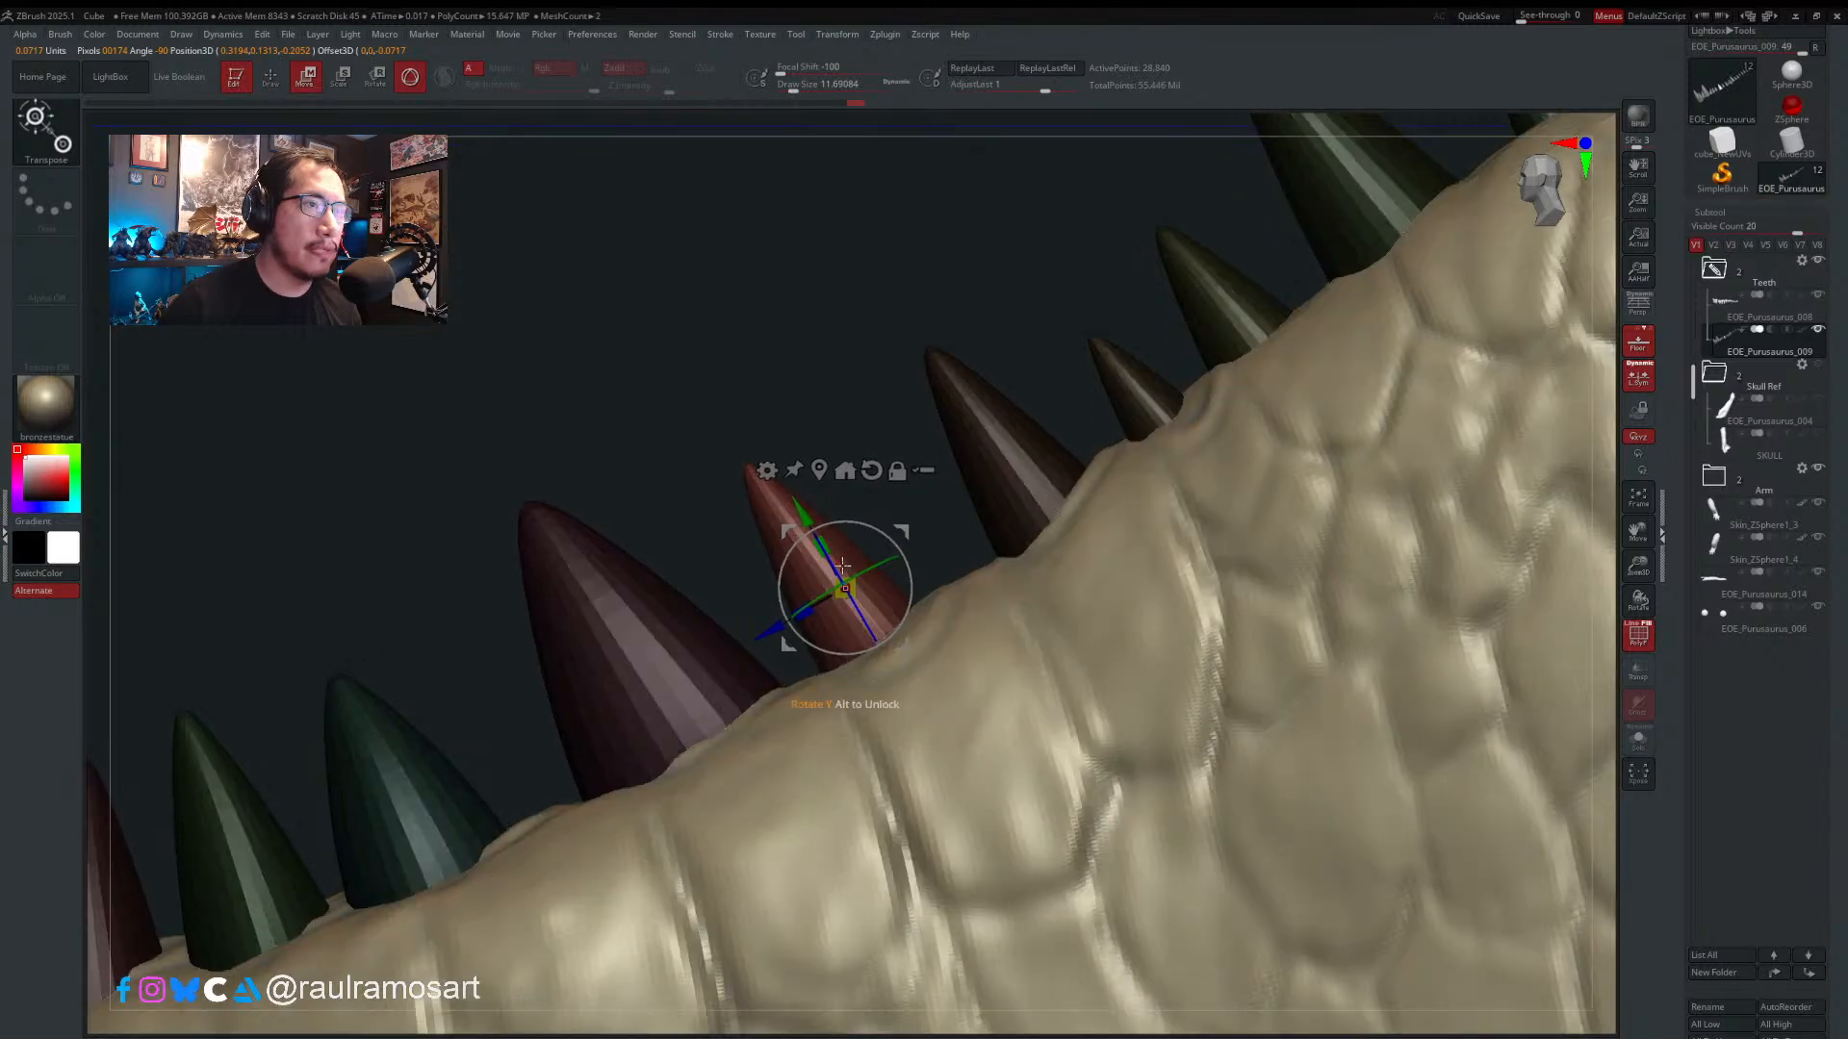
alt+drag(899, 549, 892, 548)
right_drag(902, 563, 819, 579)
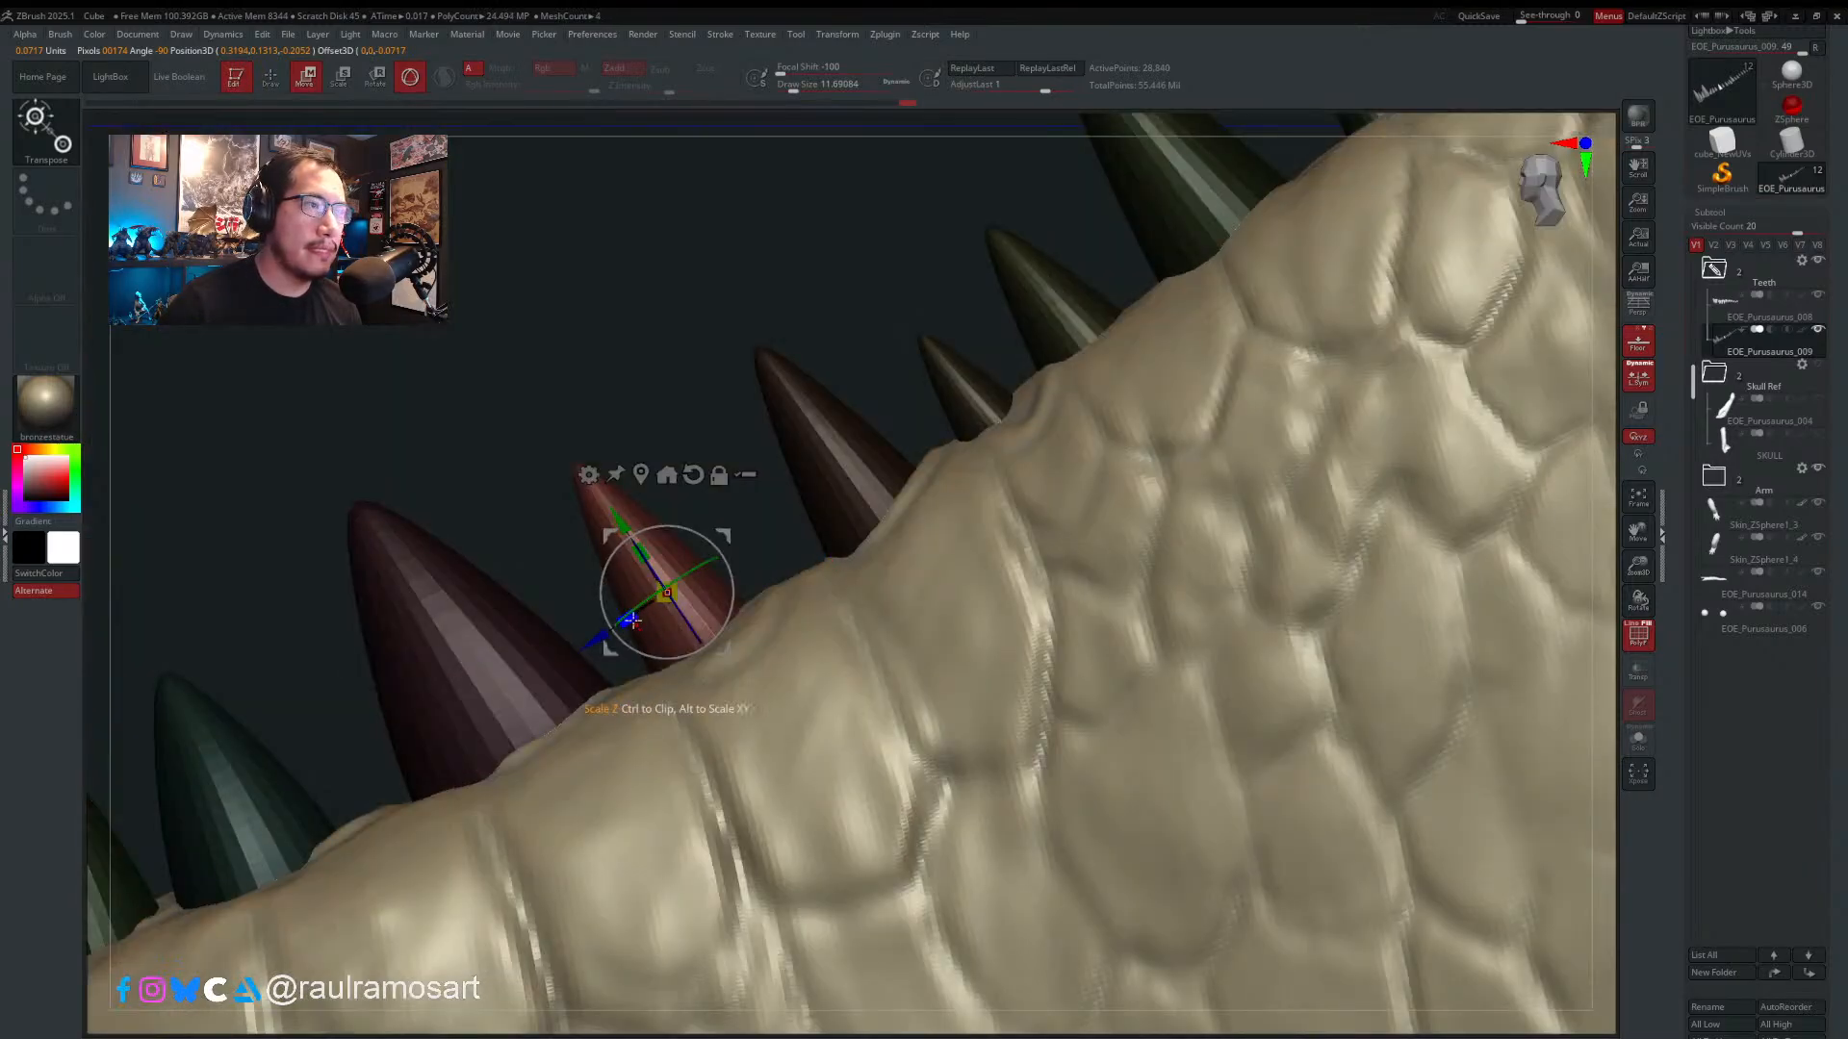
drag(613, 632, 506, 707)
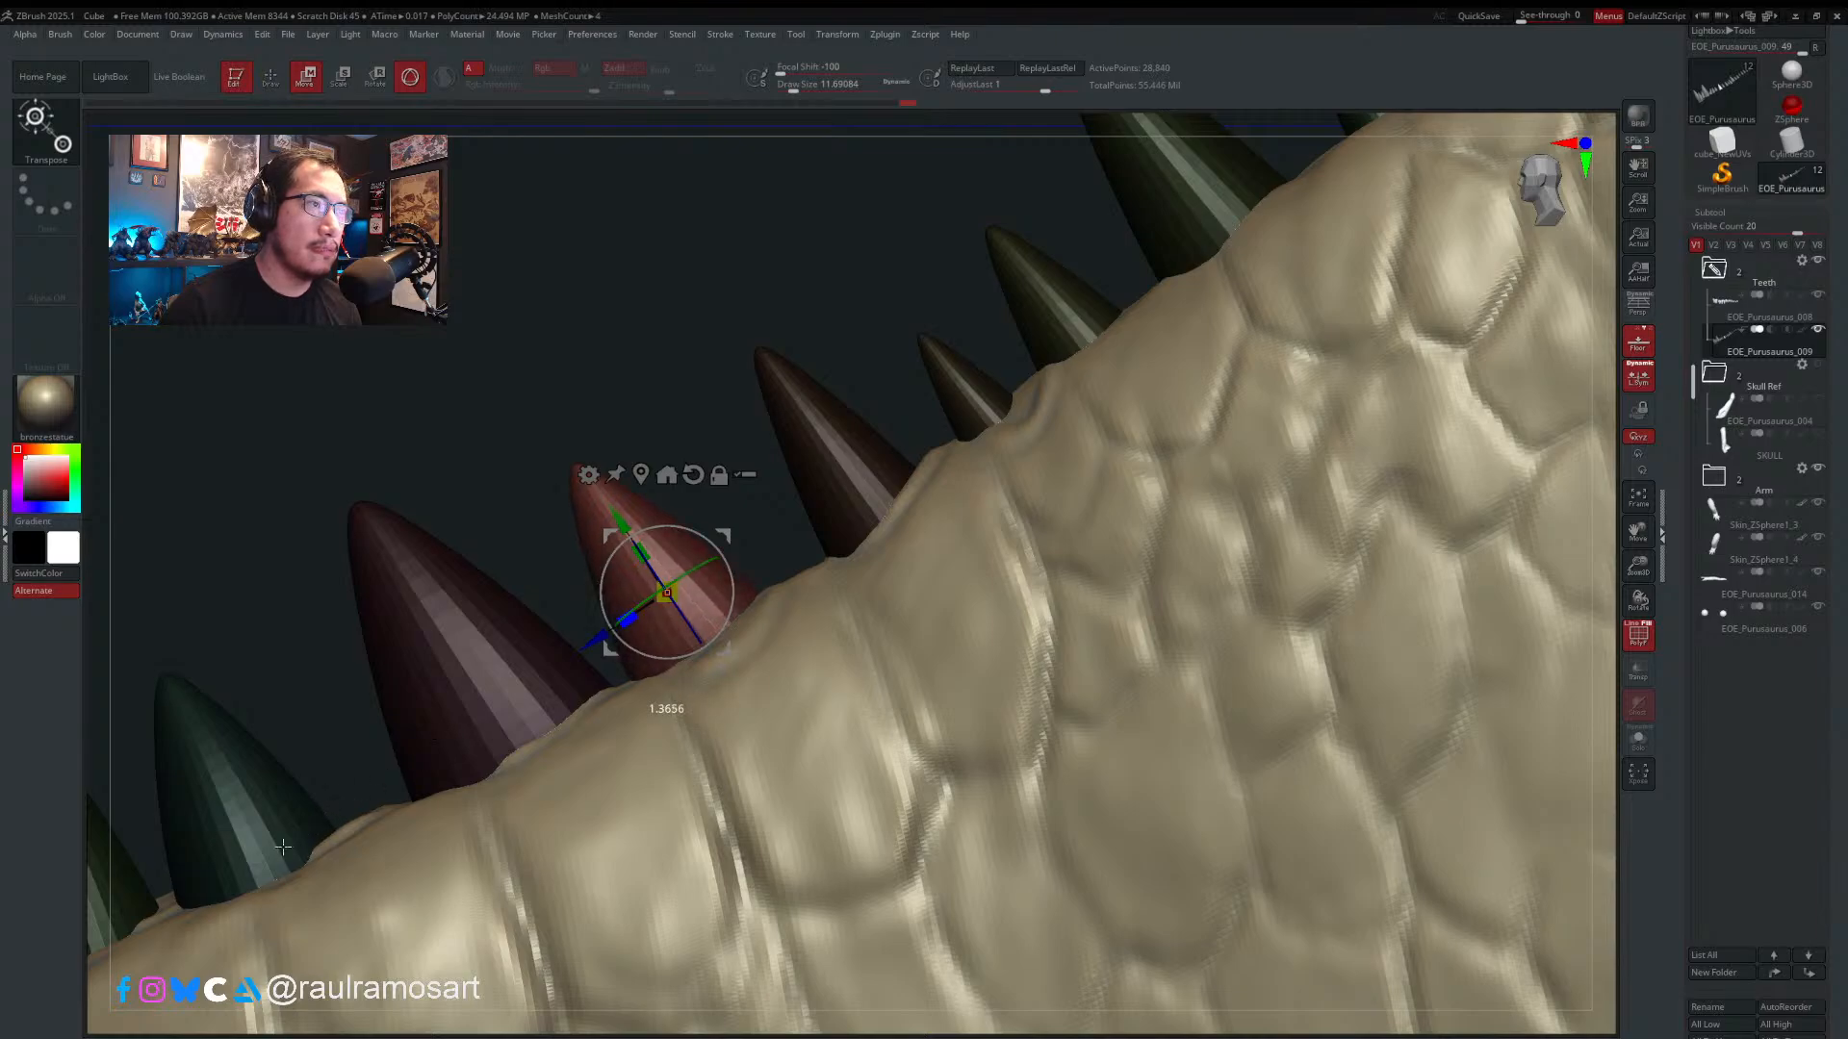
right_drag(360, 804, 577, 761)
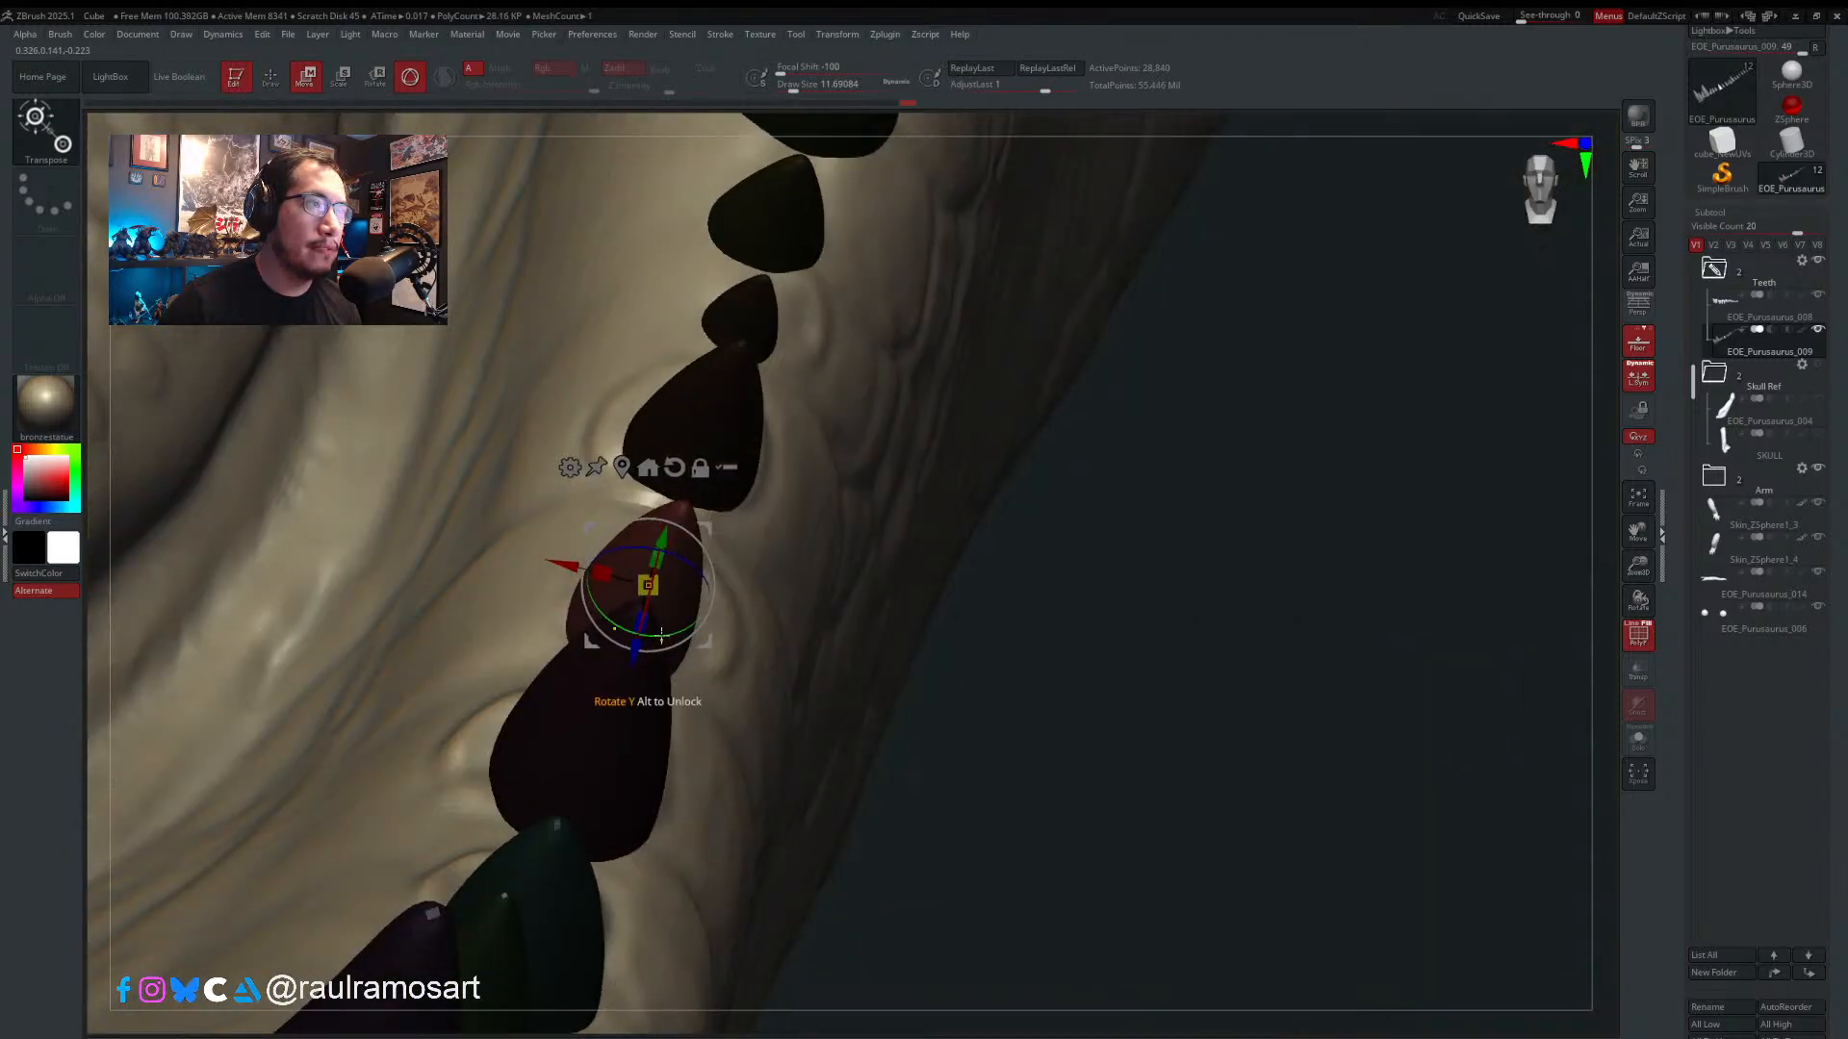
- Scale the fifth tooth slightly sideways to thicken its base and clear the mask from the lower teeth
drag(602, 574, 566, 570)
right_drag(620, 625, 674, 674)
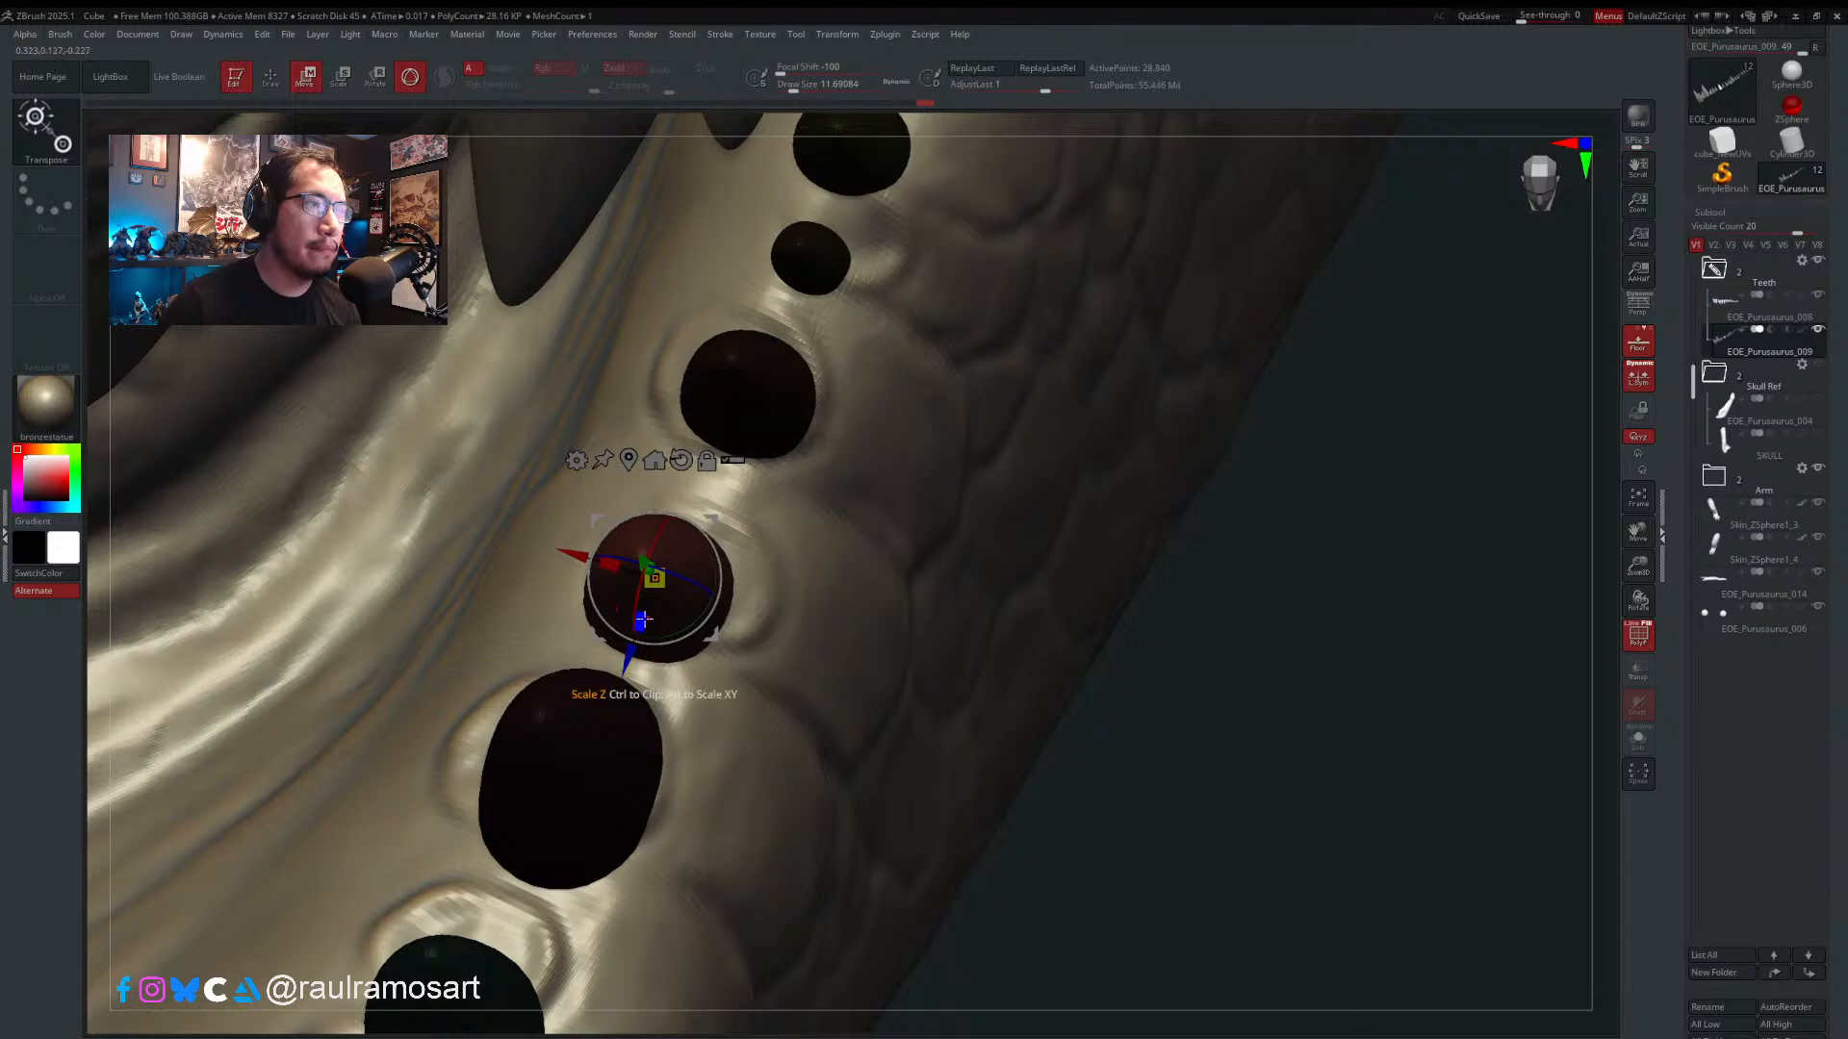
drag(609, 566, 597, 563)
mouse_move(613, 521)
right_down()
mouse_move(617, 543)
mouse_move(685, 564)
mouse_move(621, 566)
mouse_move(610, 449)
right_up()
key(q)
ctrl+drag(611, 449, 647, 488)
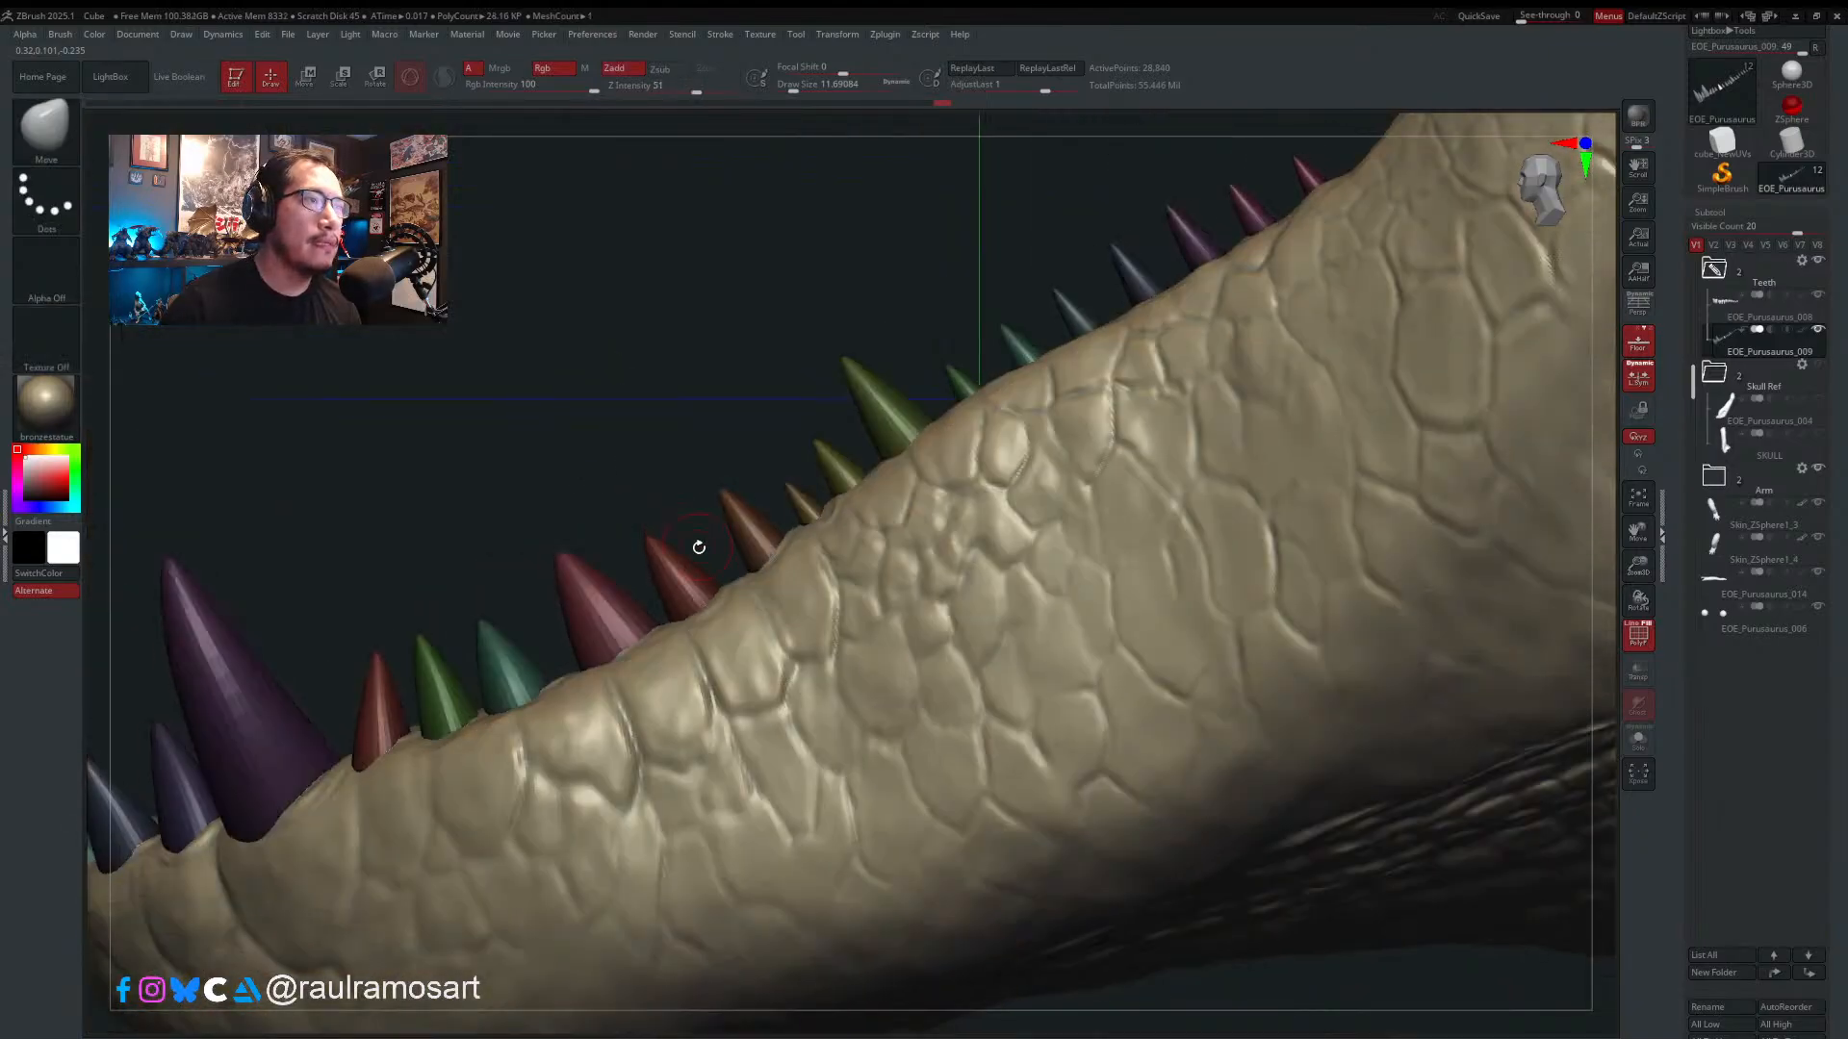
- Switch to the Move Topological brush and set its draw size to about 39
ctrl+right_drag(697, 545, 635, 516)
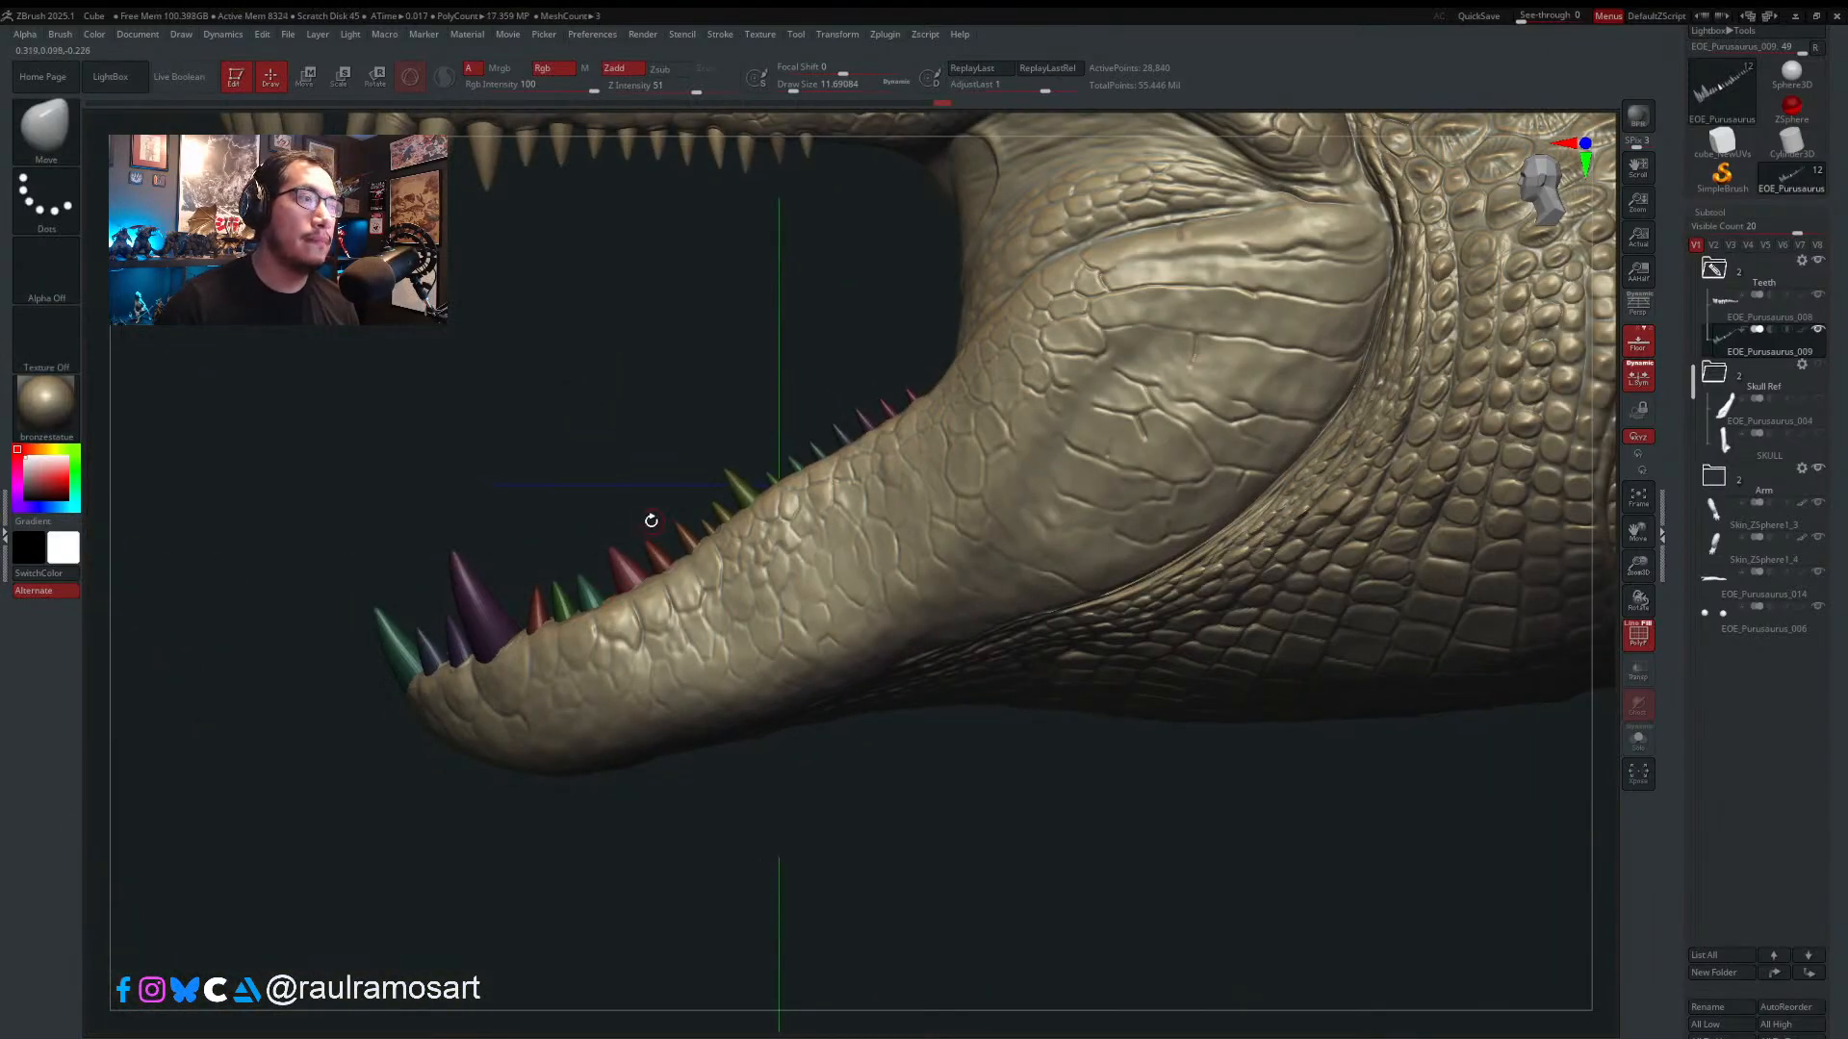
alt+right_drag(621, 640, 962, 541)
ctrl+right_drag(967, 459, 1011, 525)
key(b)
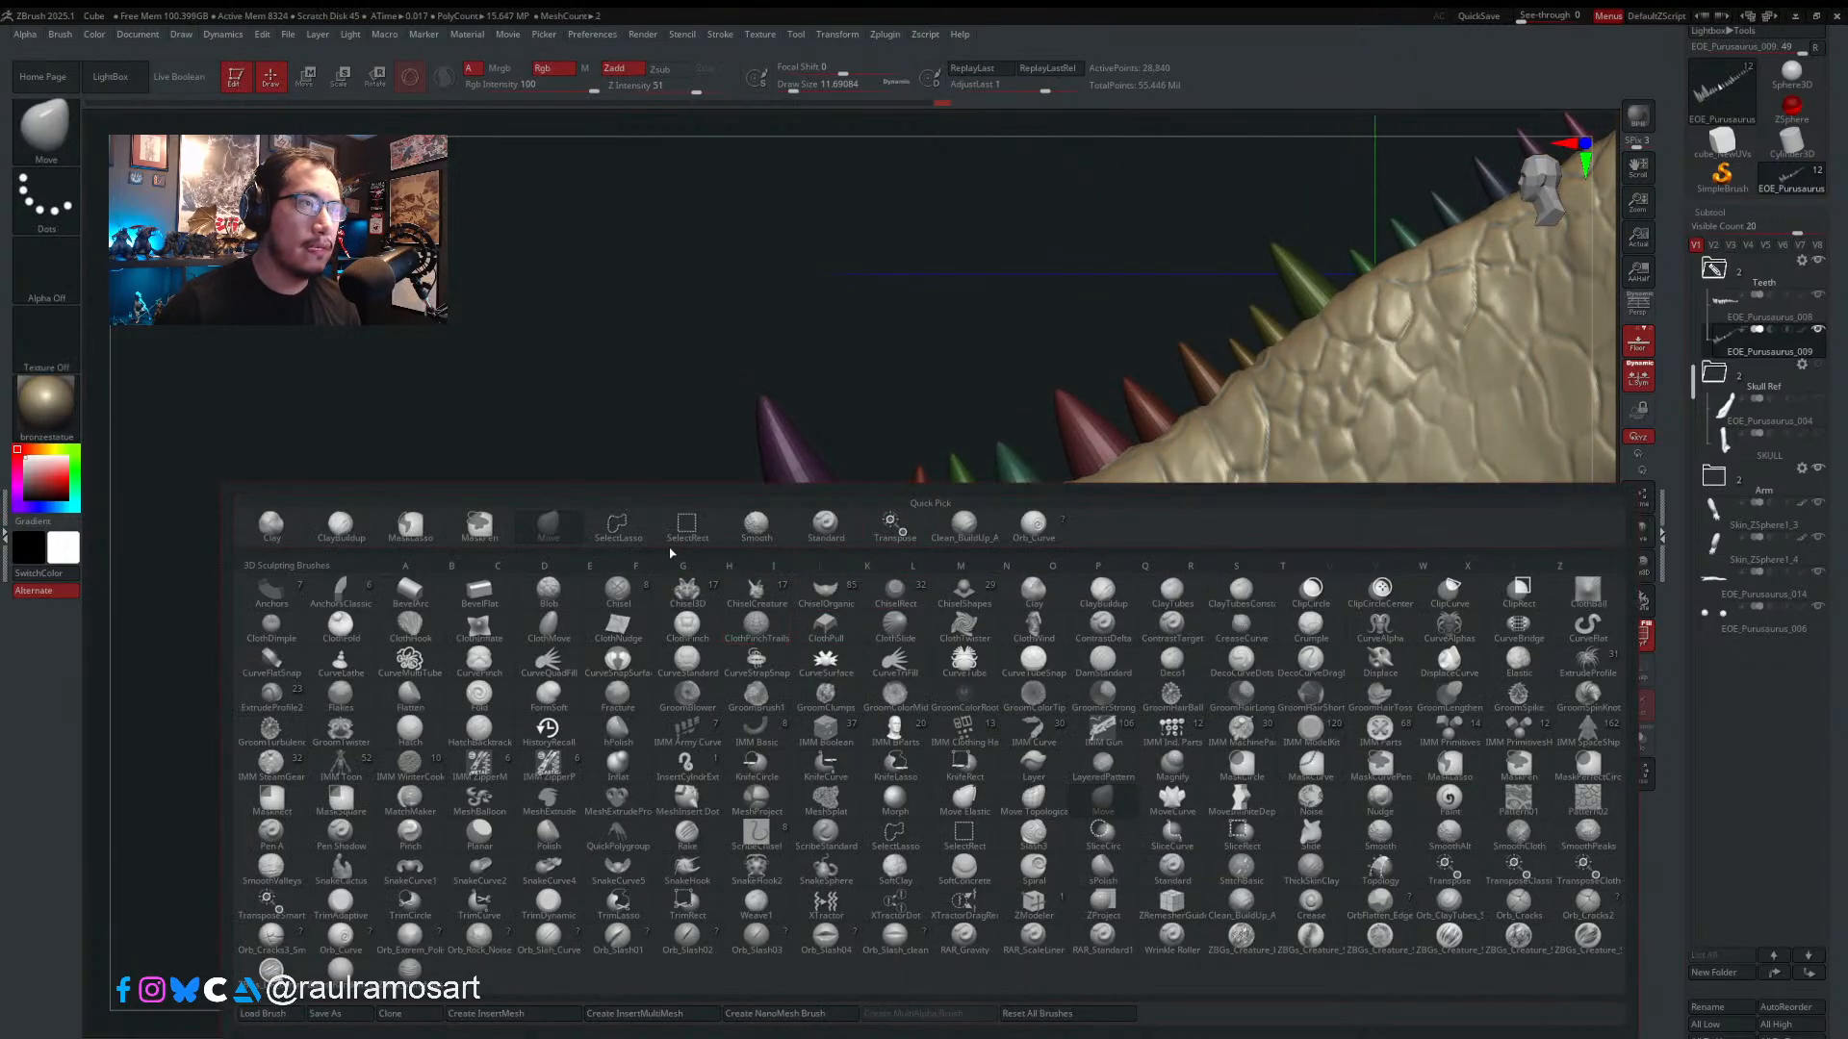
click(1037, 799)
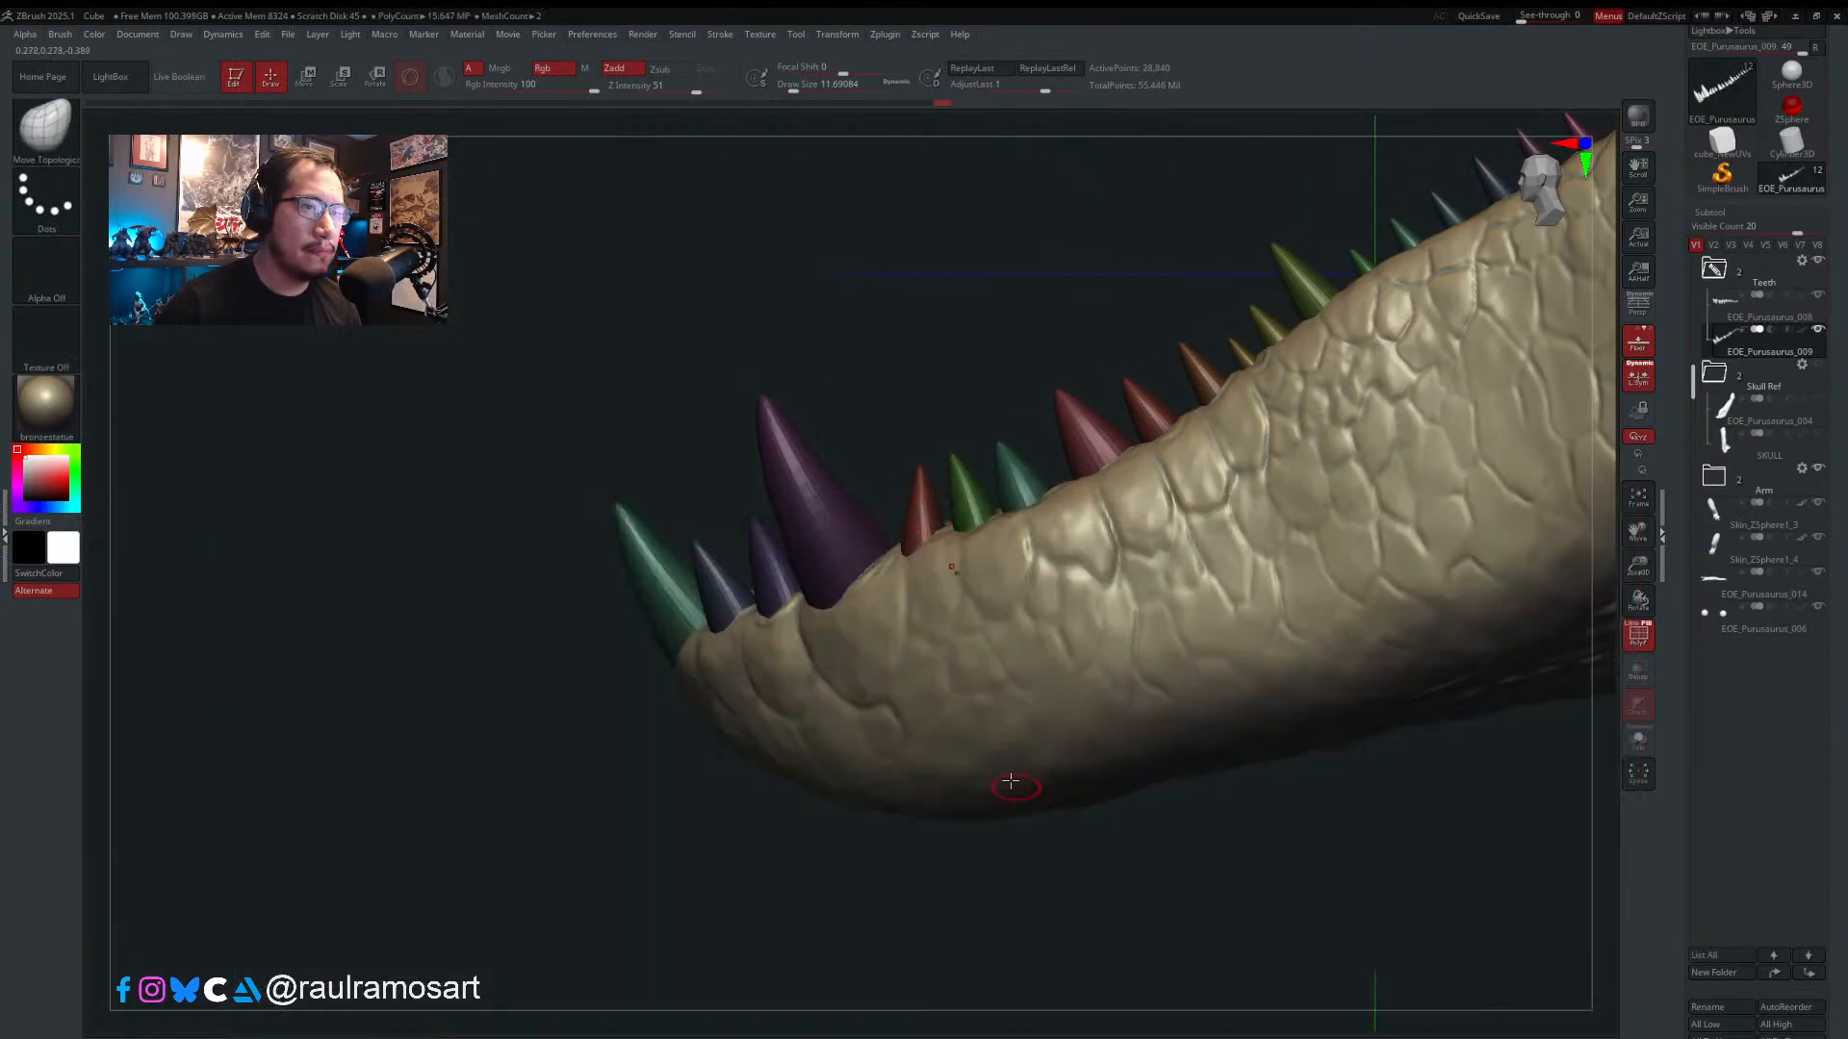
alt+right_drag(1097, 421, 879, 584)
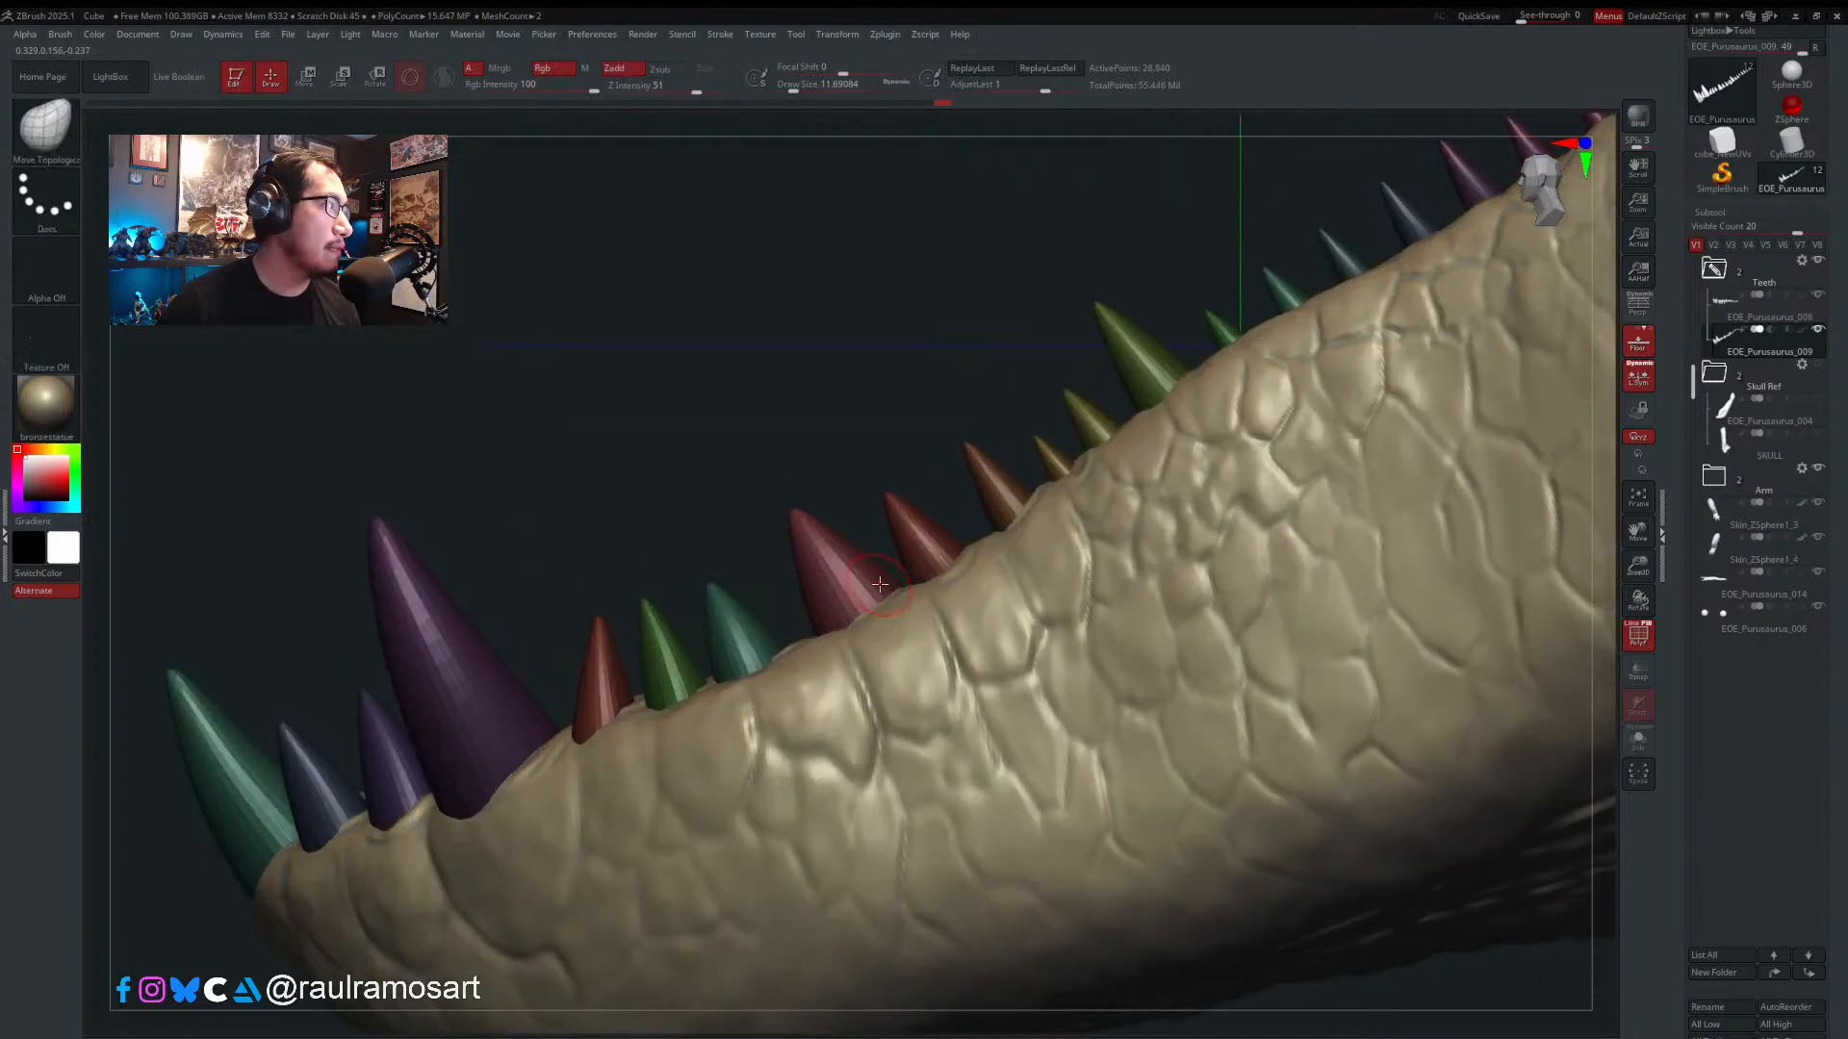
key(b)
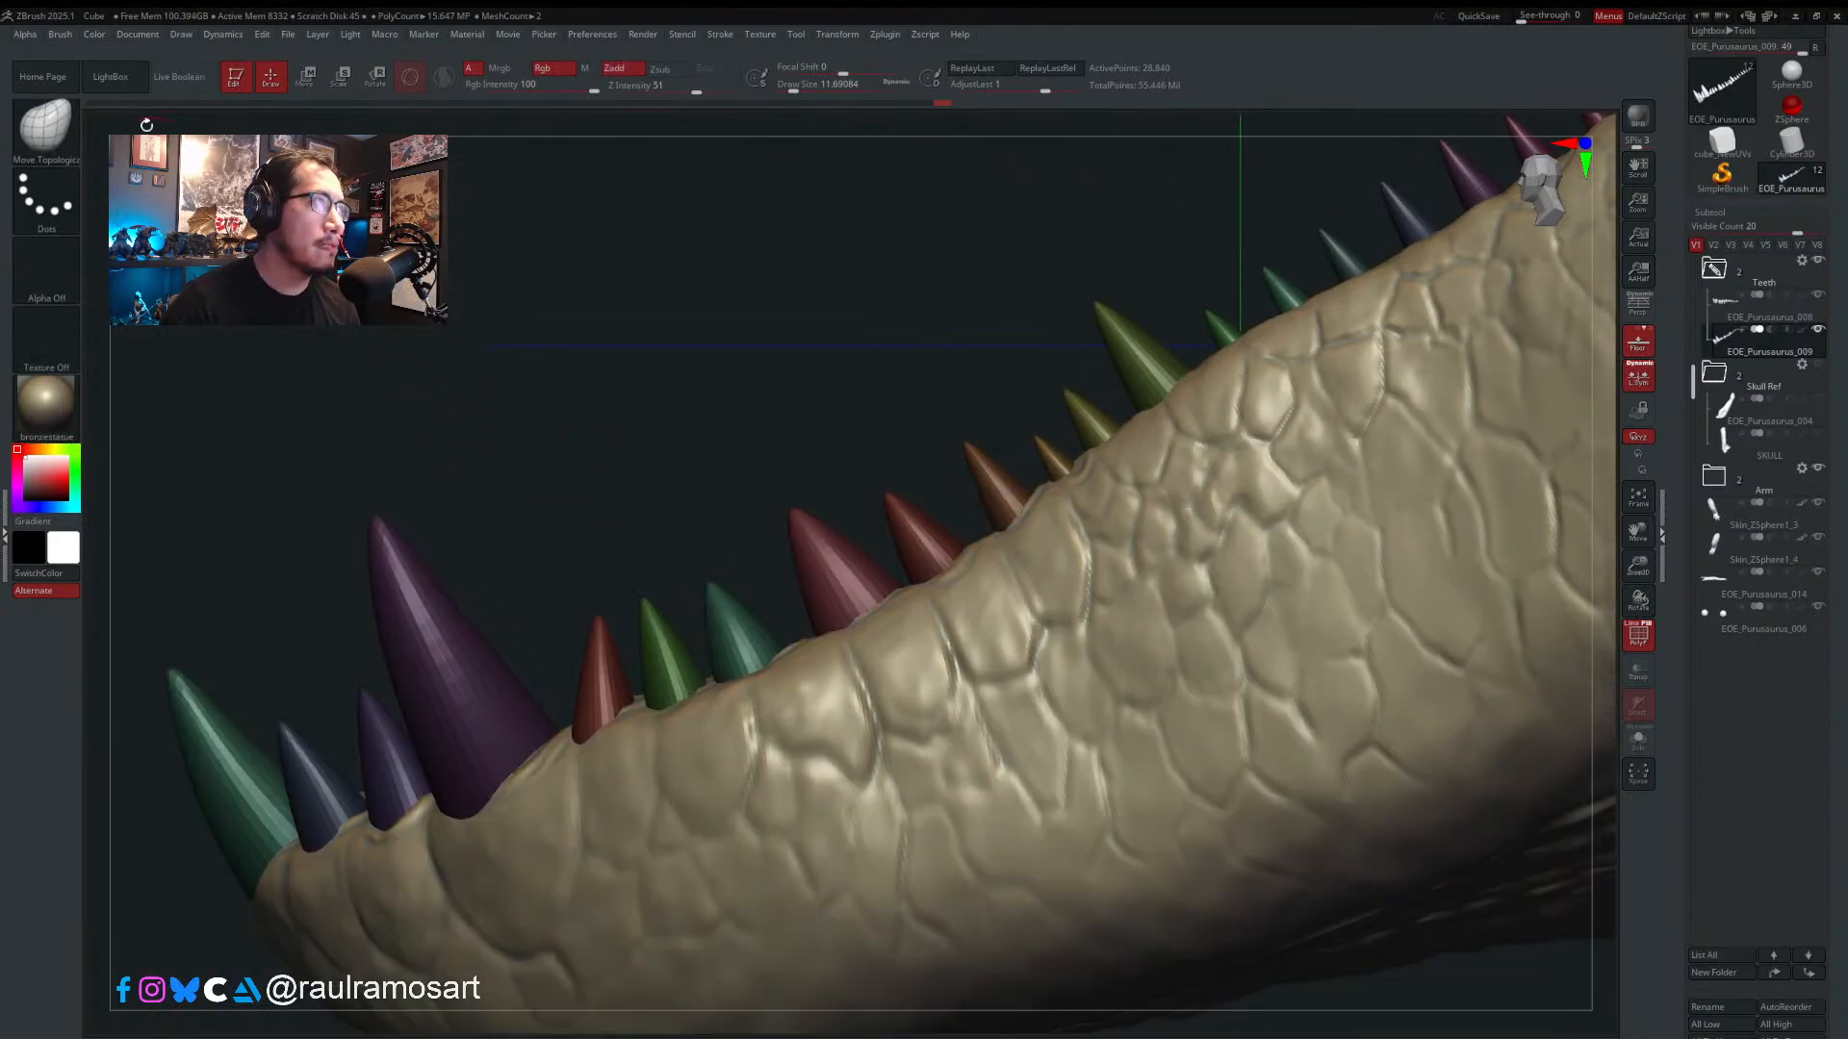
key(s)
drag(825, 564, 836, 564)
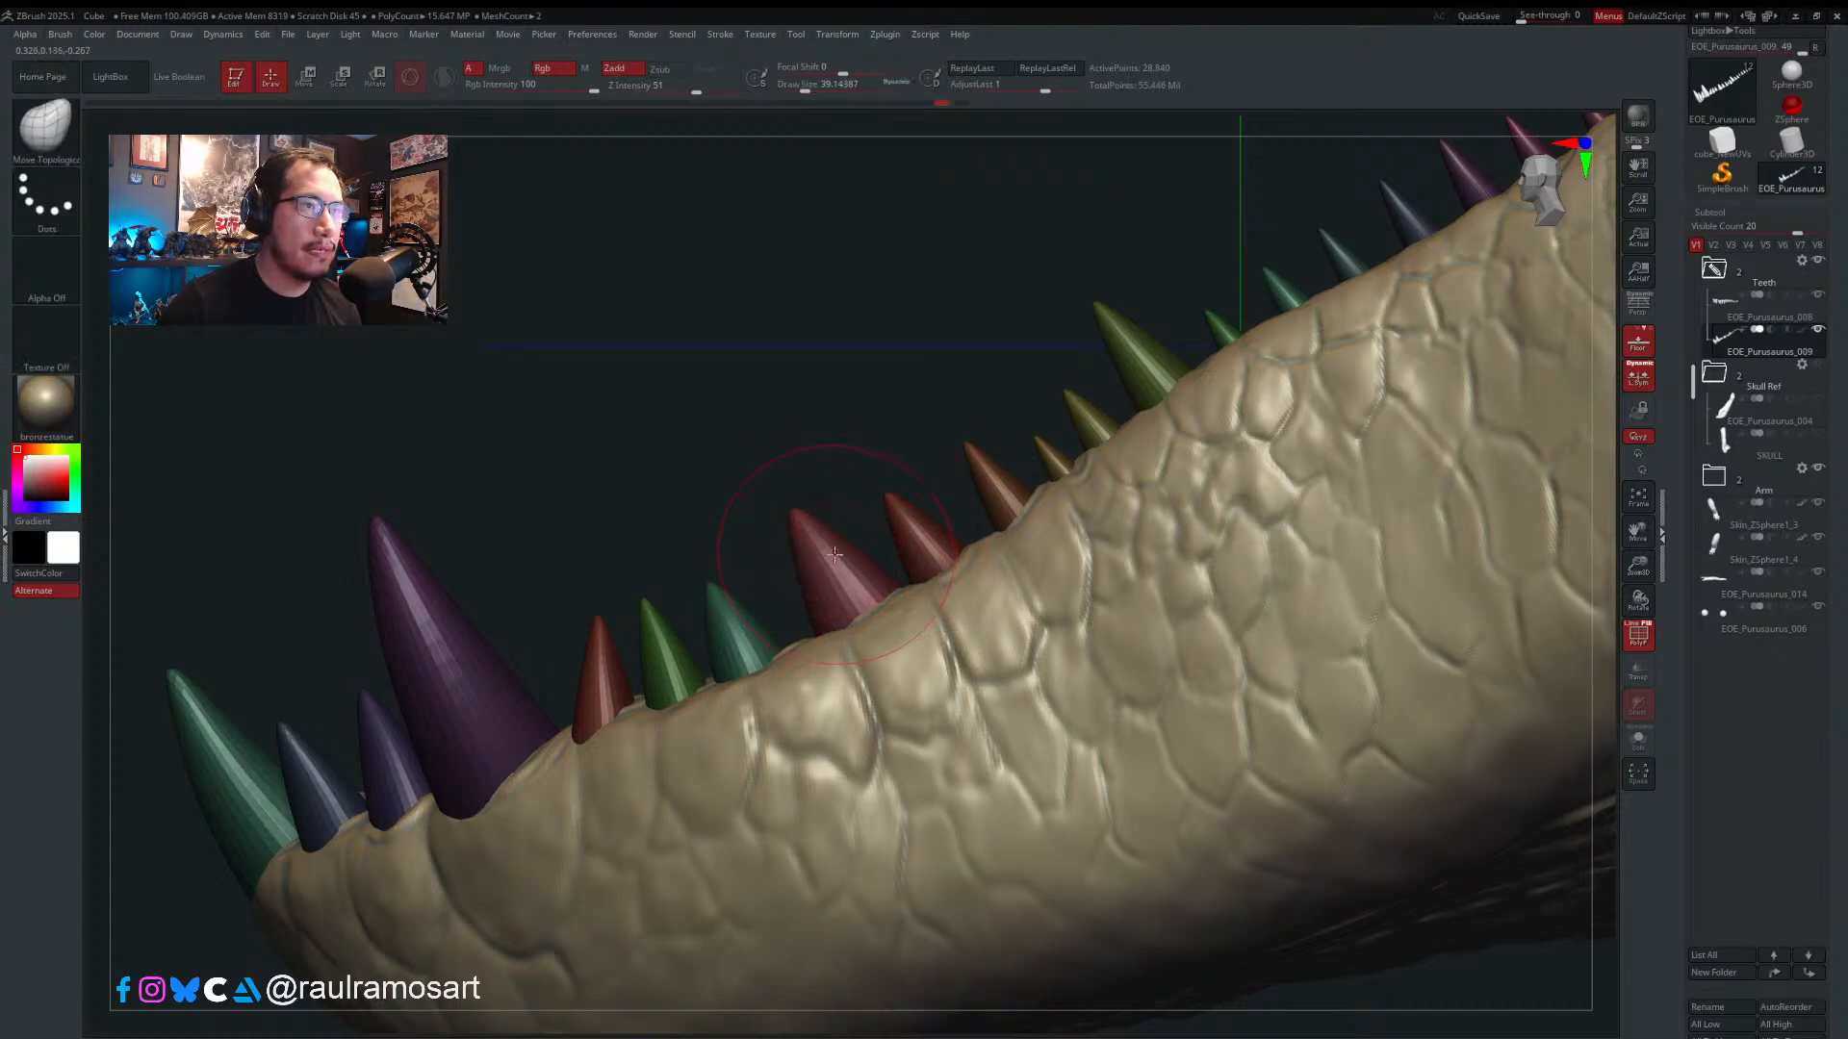
- Switch the selection brush to SelectRect and hide the lower teeth on the creature's right side
right_drag(835, 551, 845, 618)
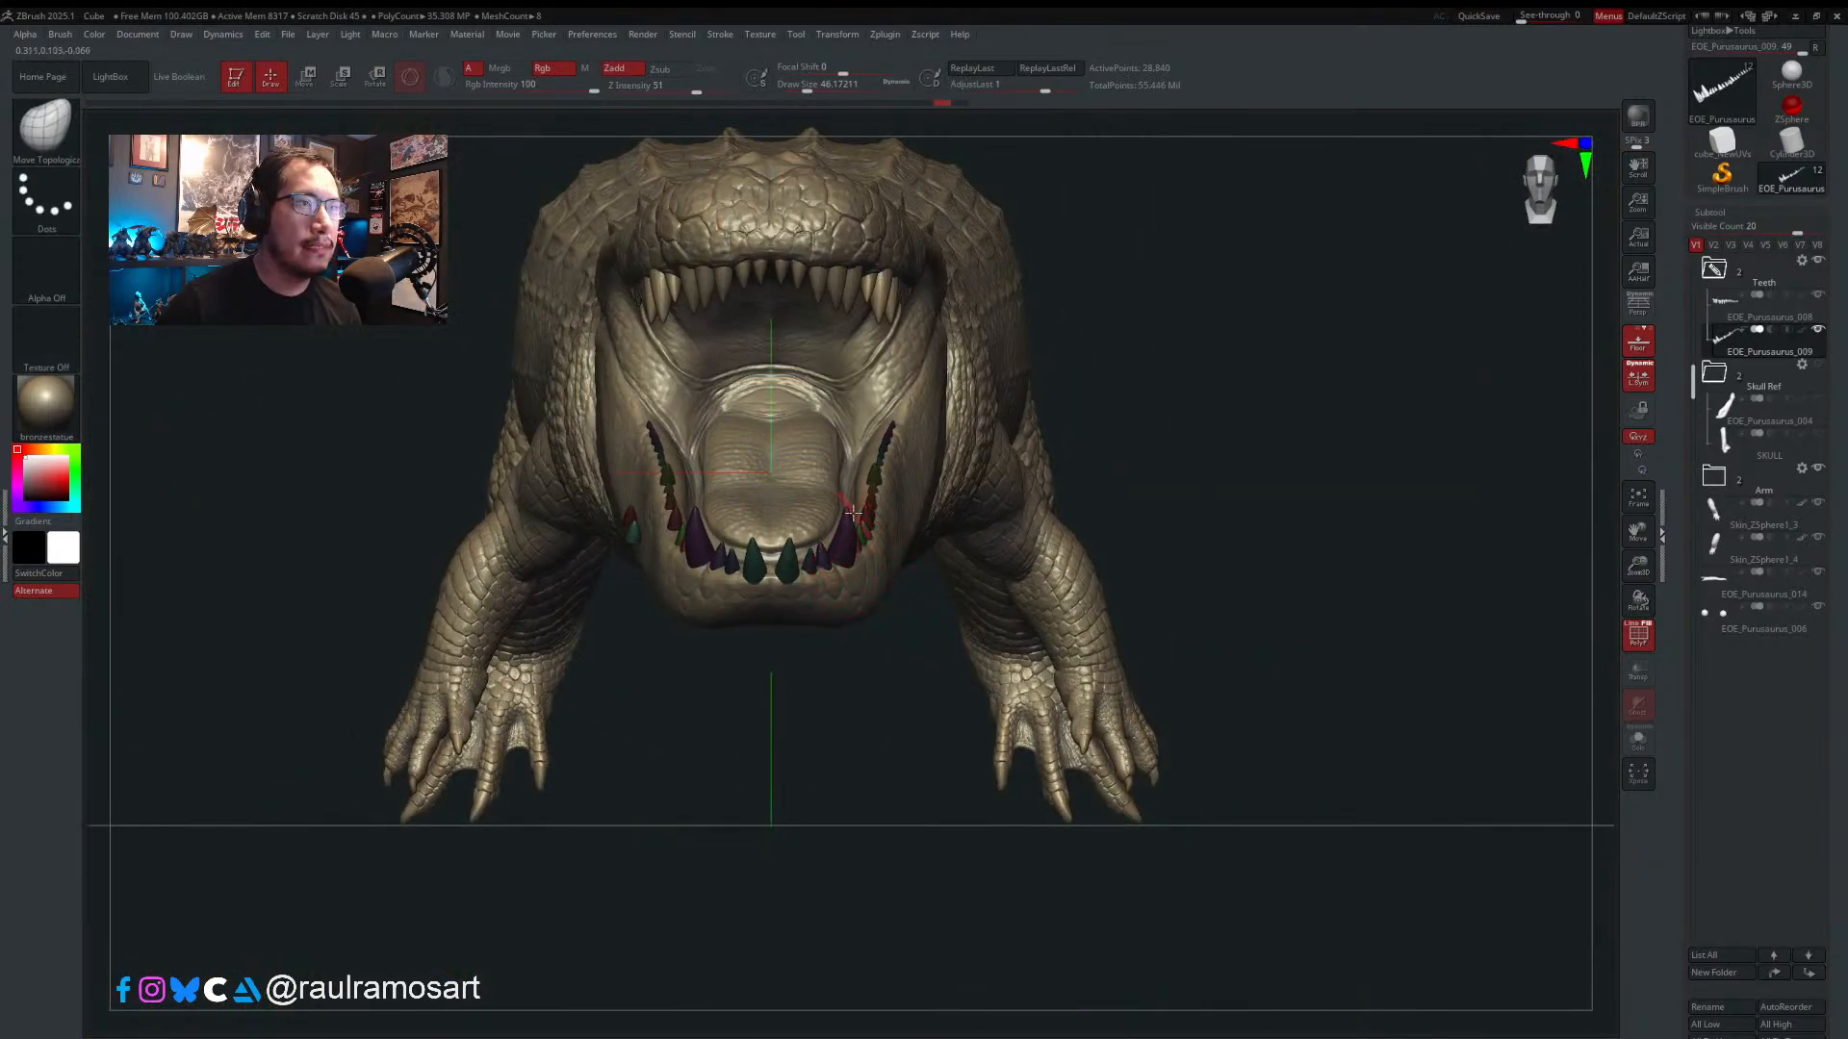
key(ctrl+shift)
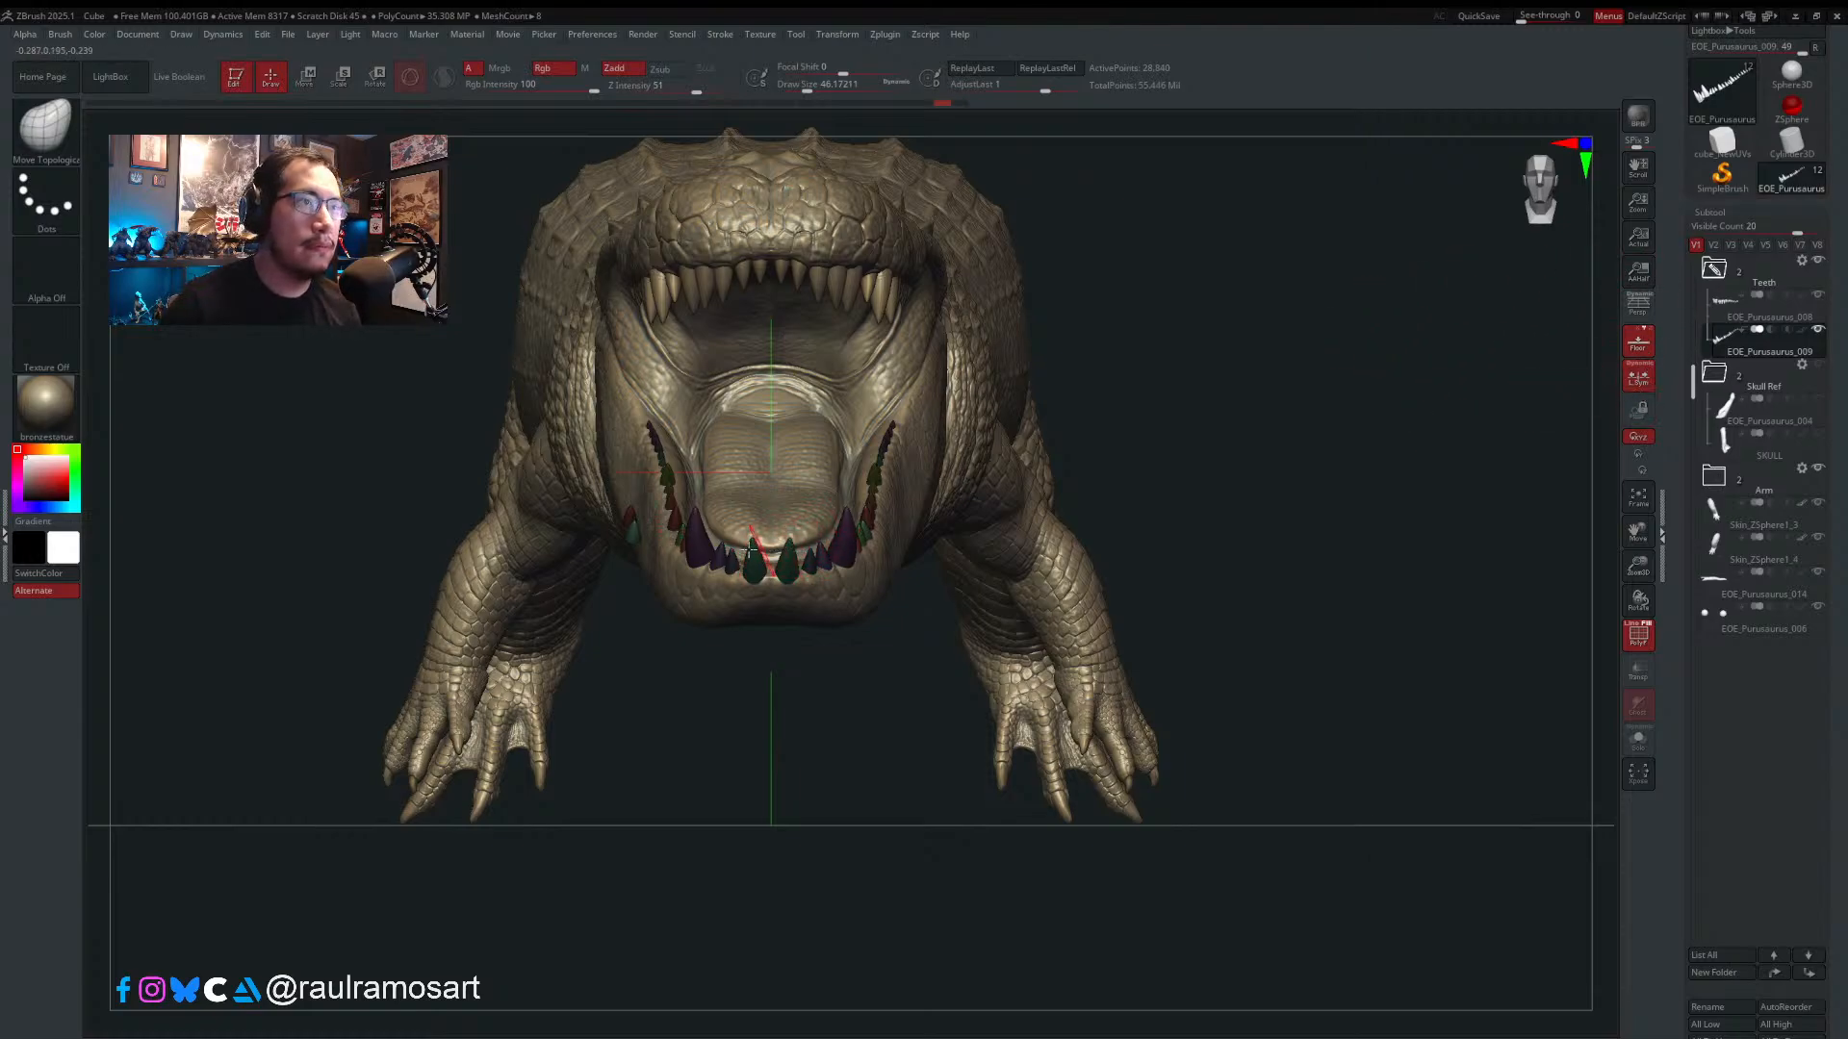
key(ctrl+shift)
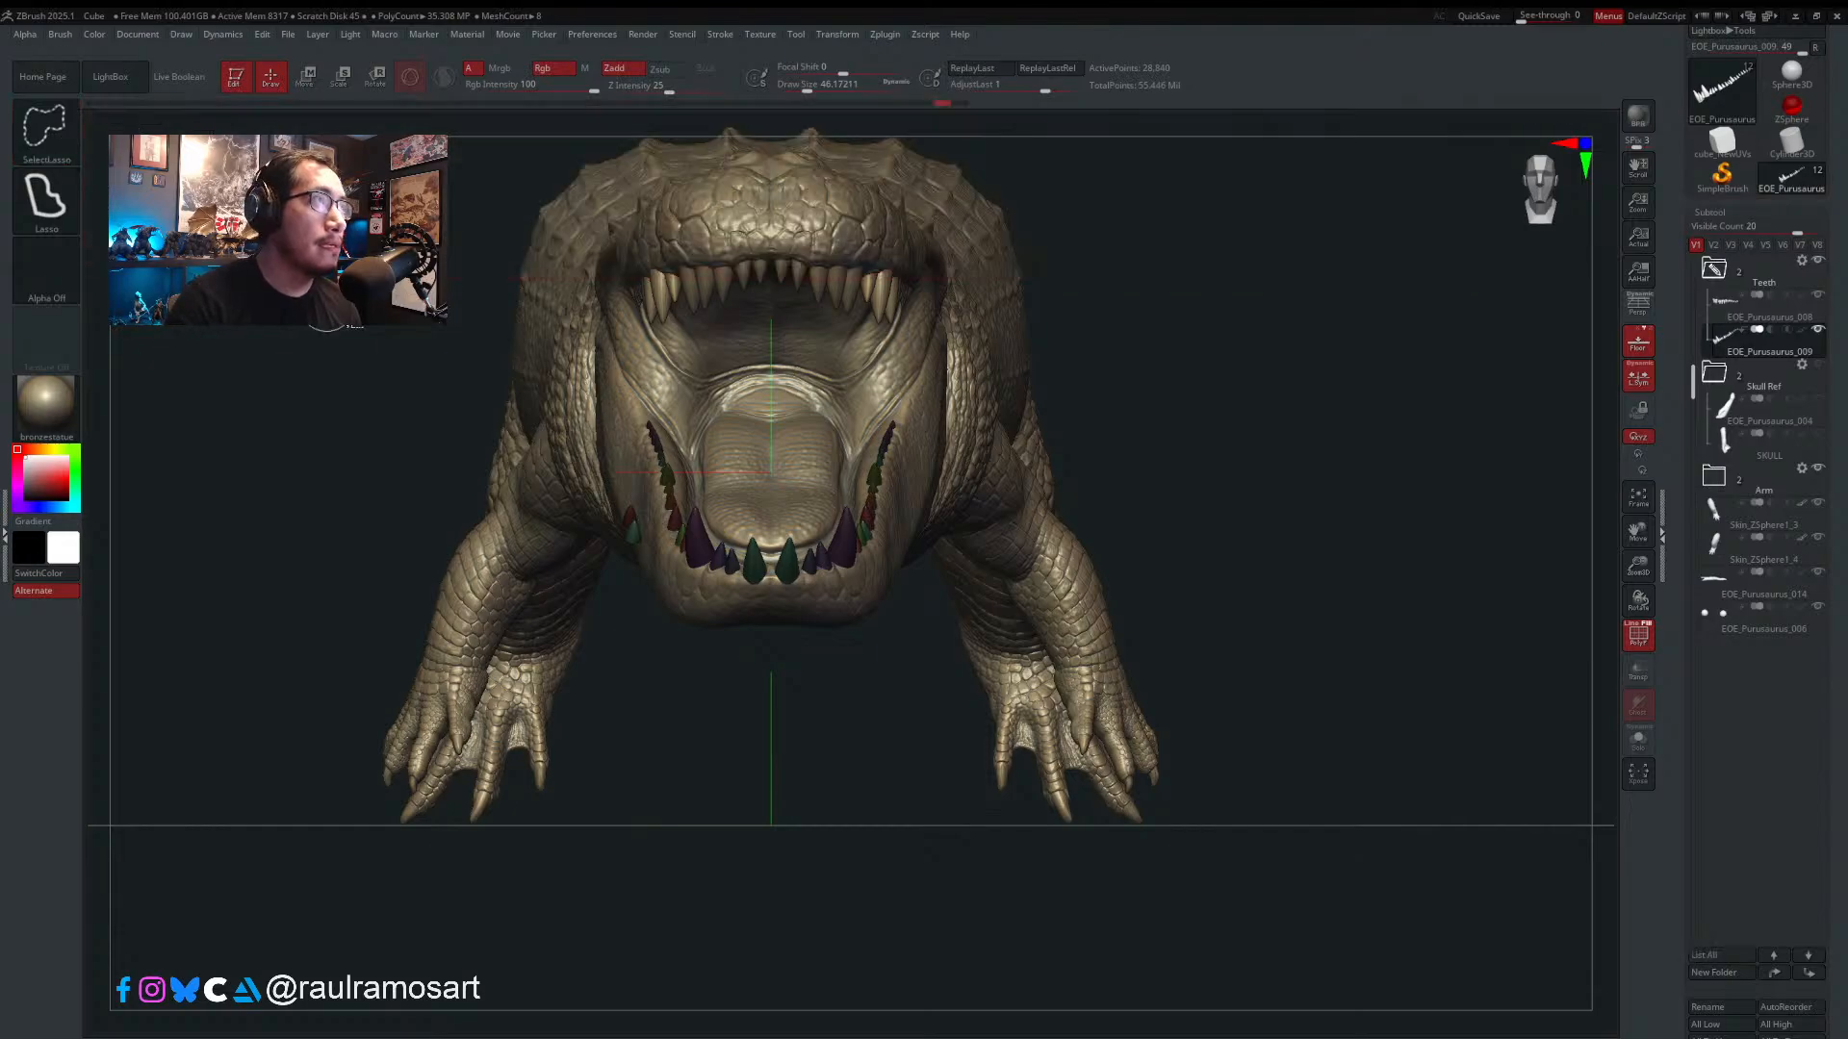
click(75, 159)
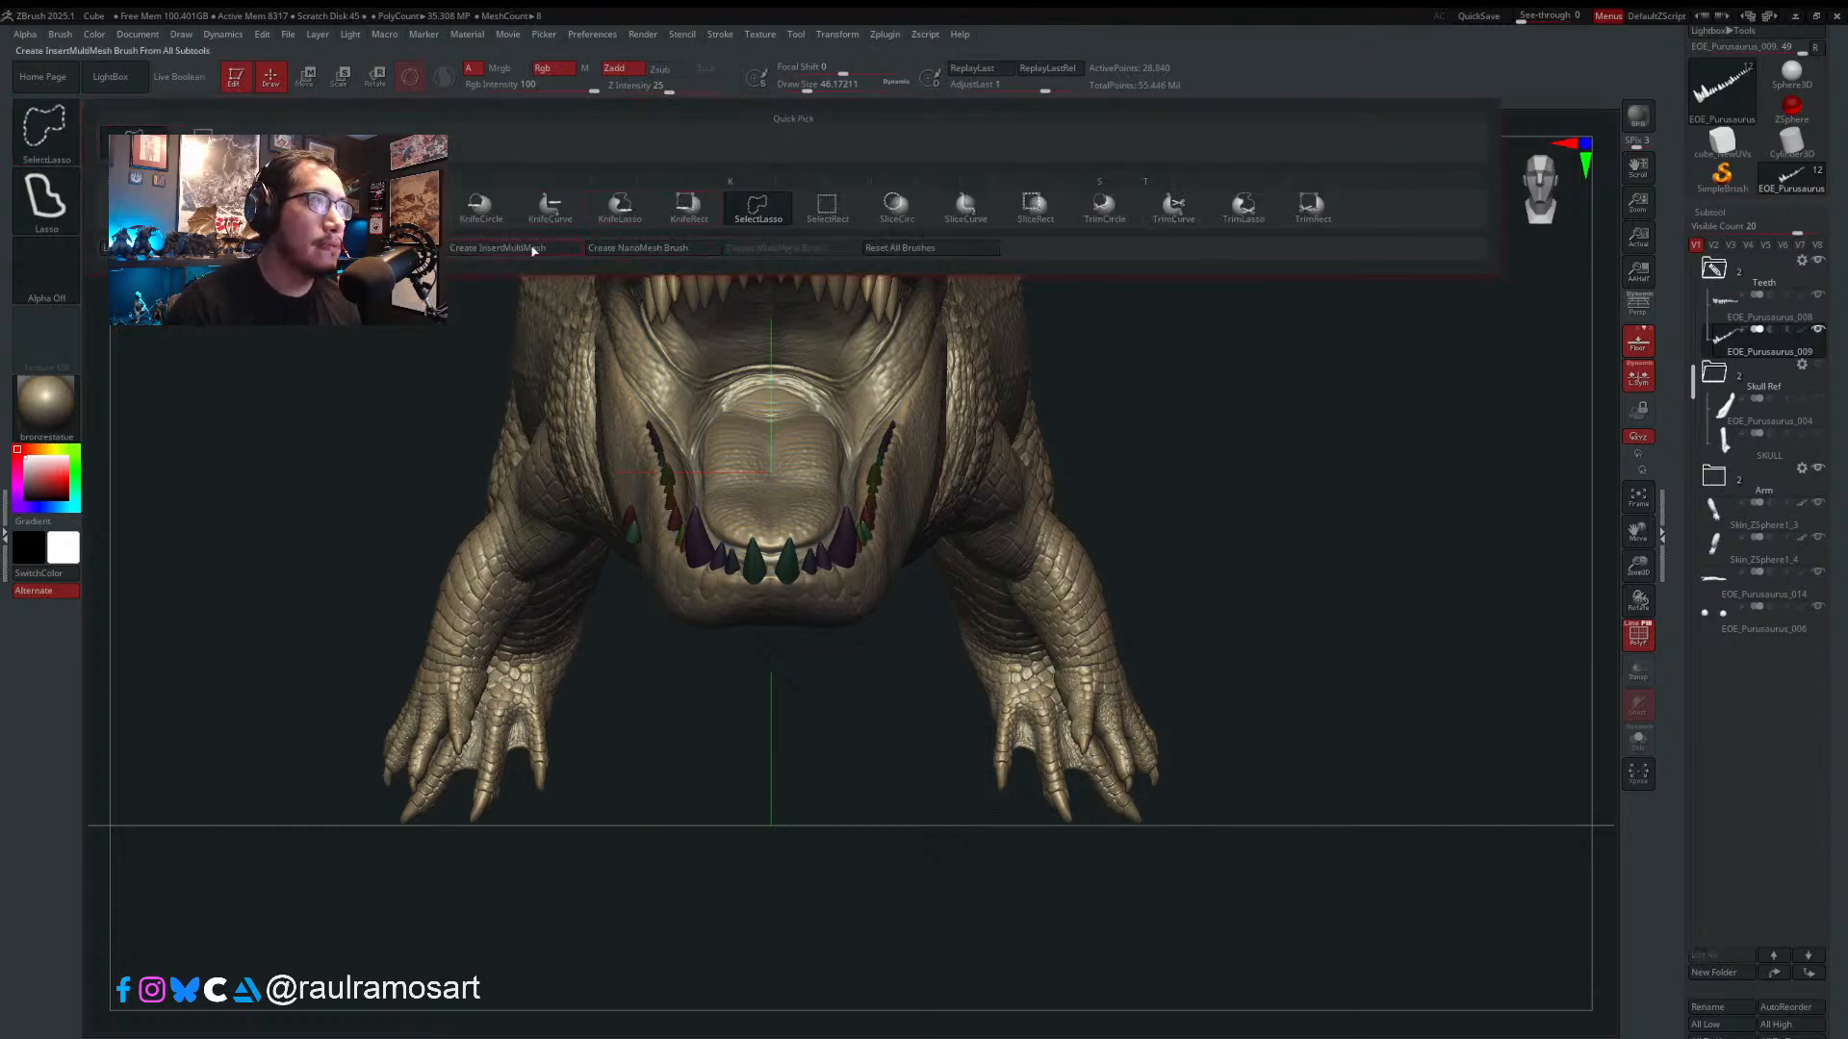
click(828, 205)
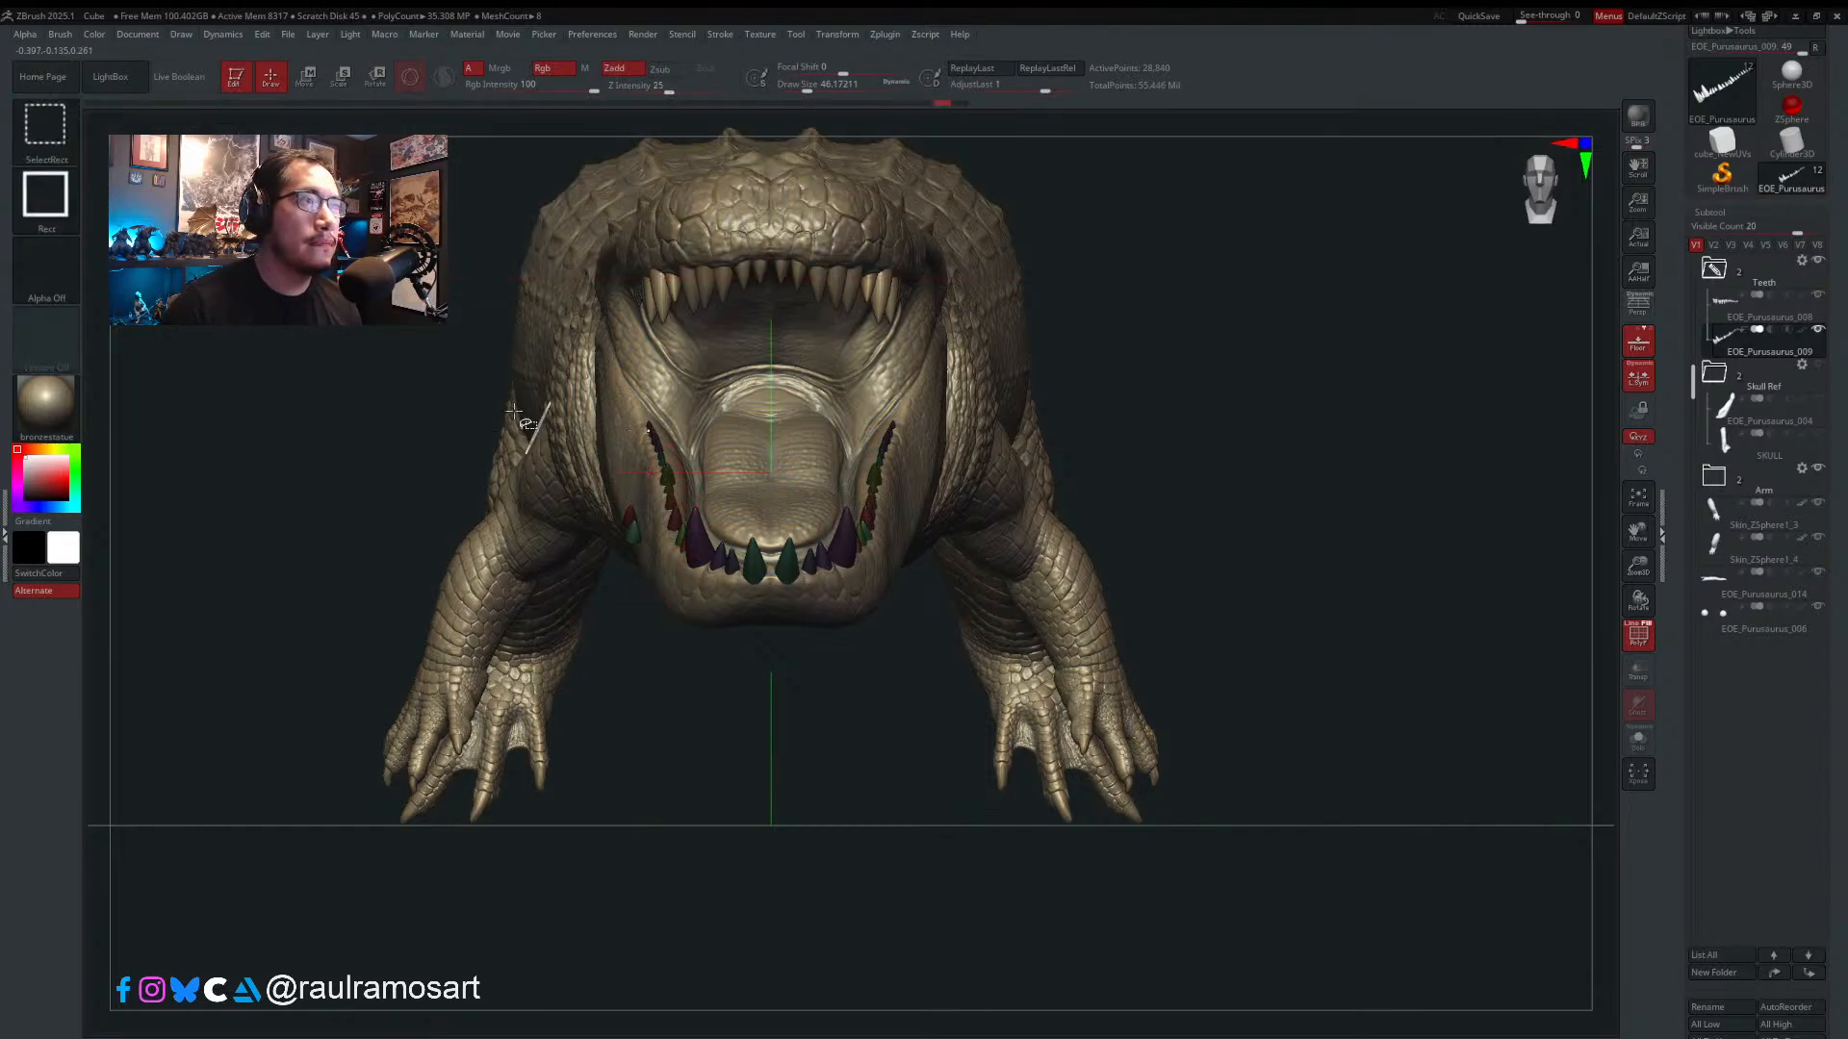
mouse_move(429, 340)
ctrl+shift+mouse_down()
mouse_move(795, 711)
mouse_move(776, 746)
ctrl+shift+mouse_up()
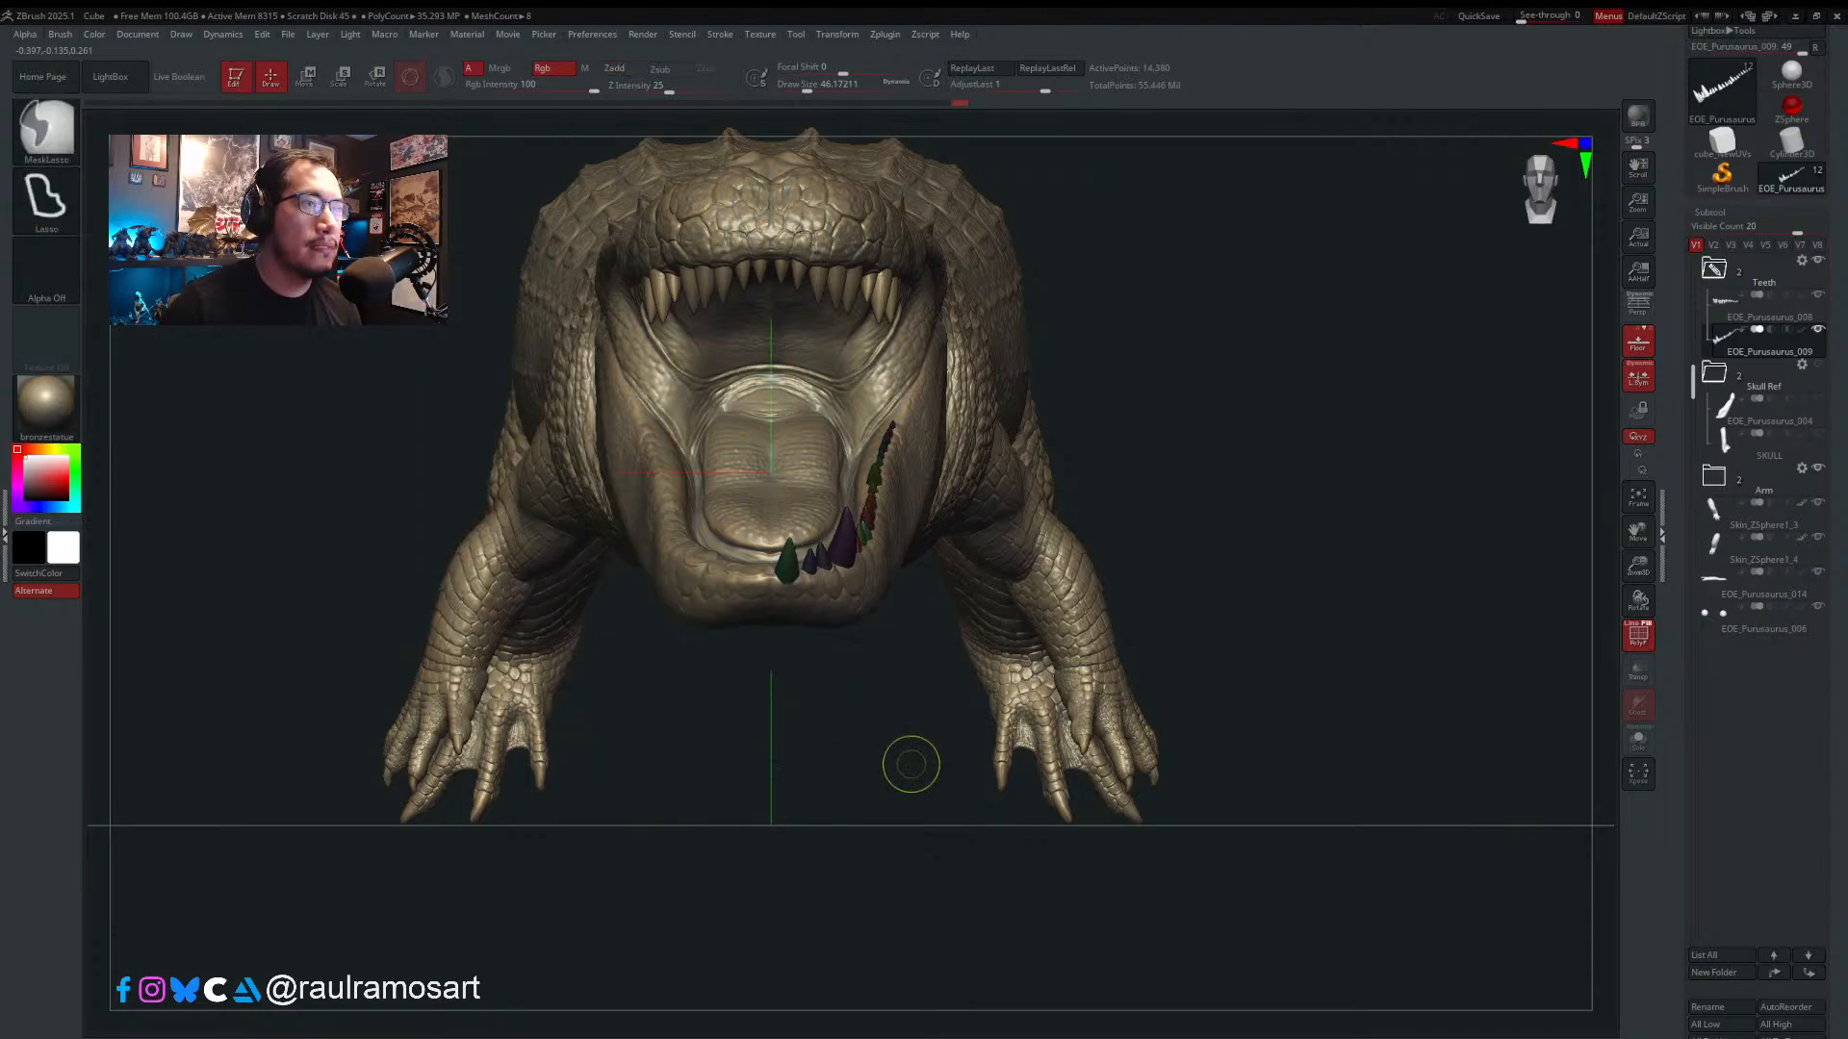
- Delete the lower subdivision levels of the lower teeth and delete the hidden half of the mesh
scroll(1761, 481, down, 10)
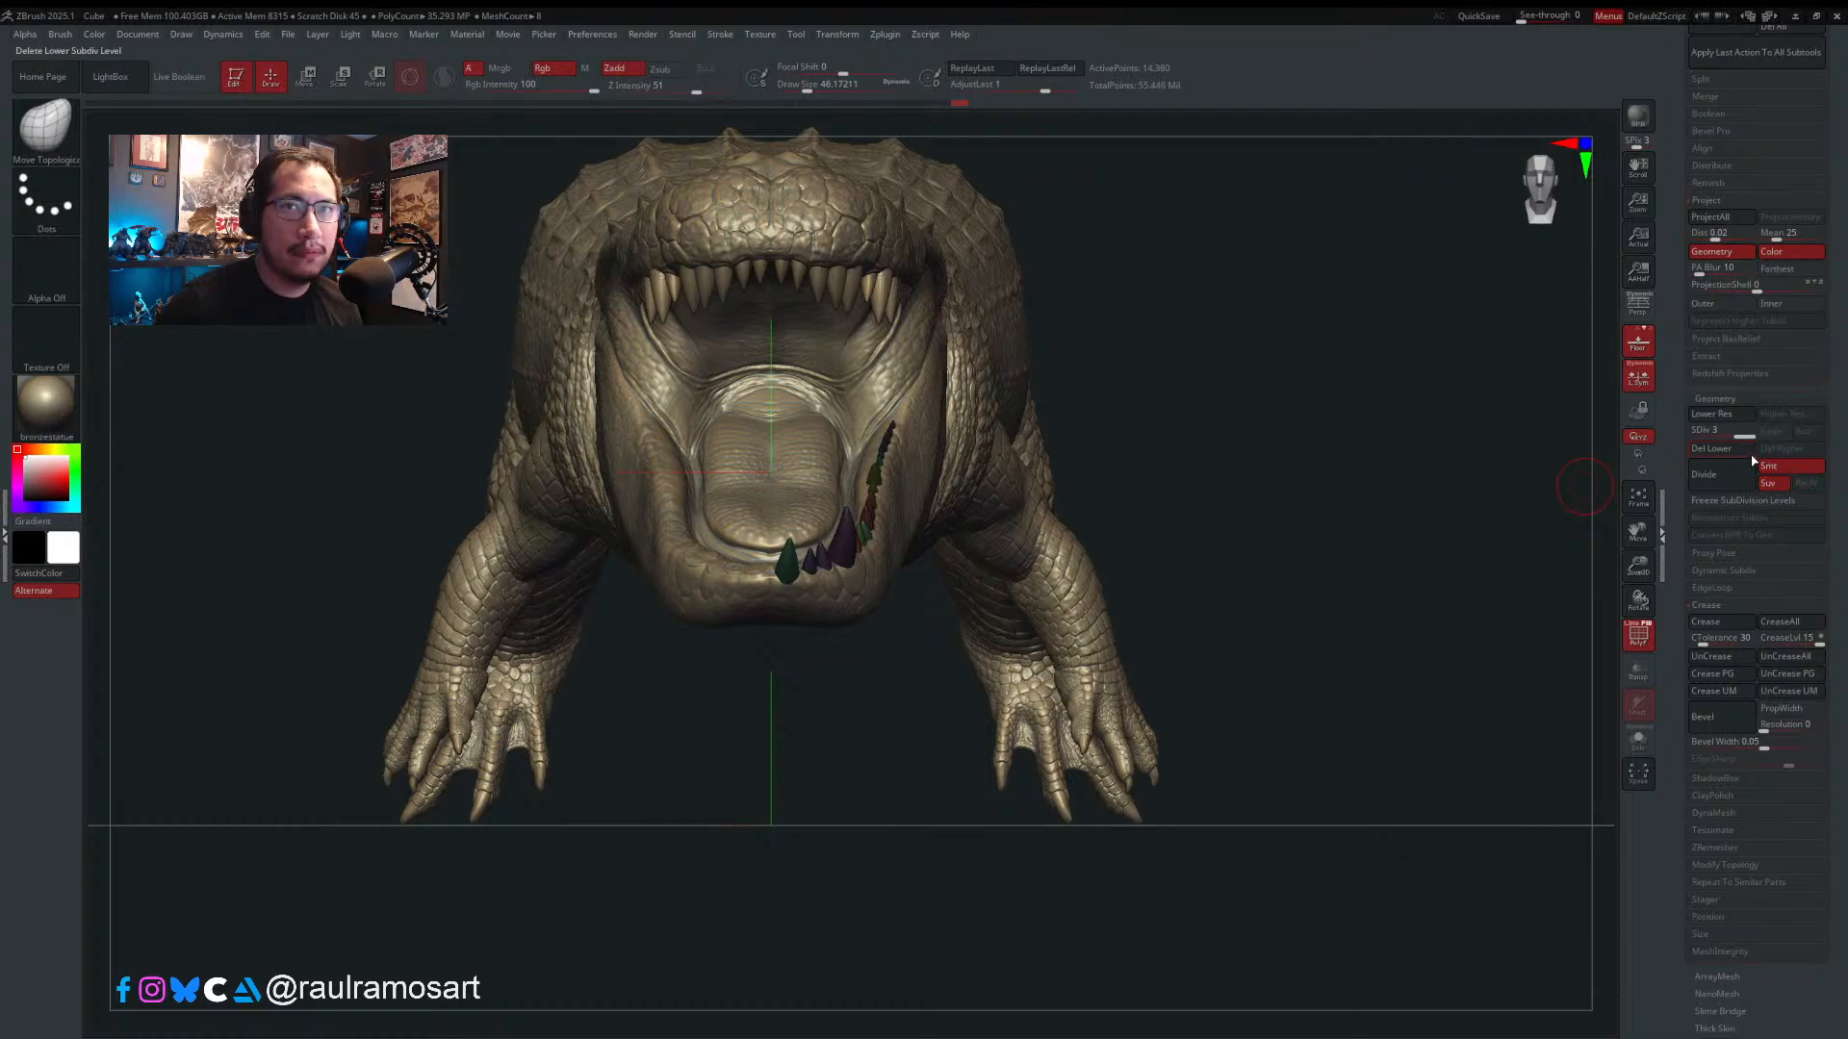
click(1727, 452)
scroll(1799, 526, down, 5)
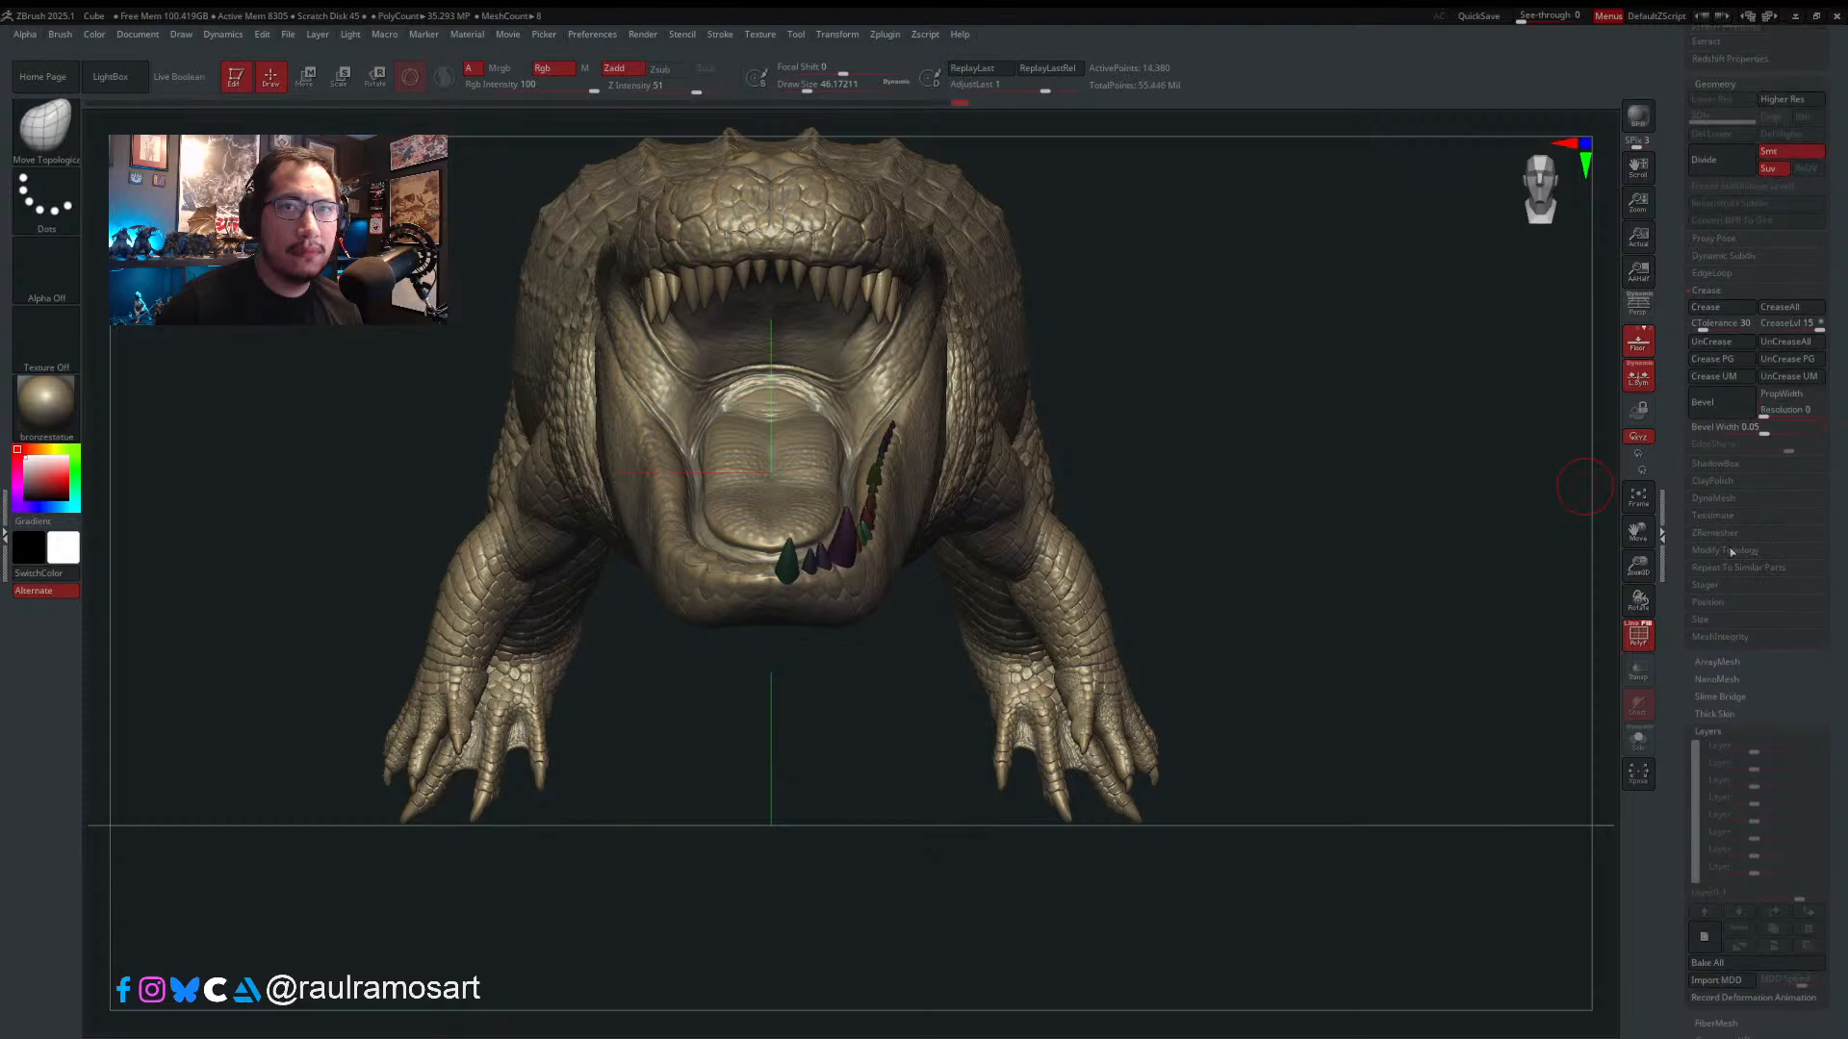
click(1724, 550)
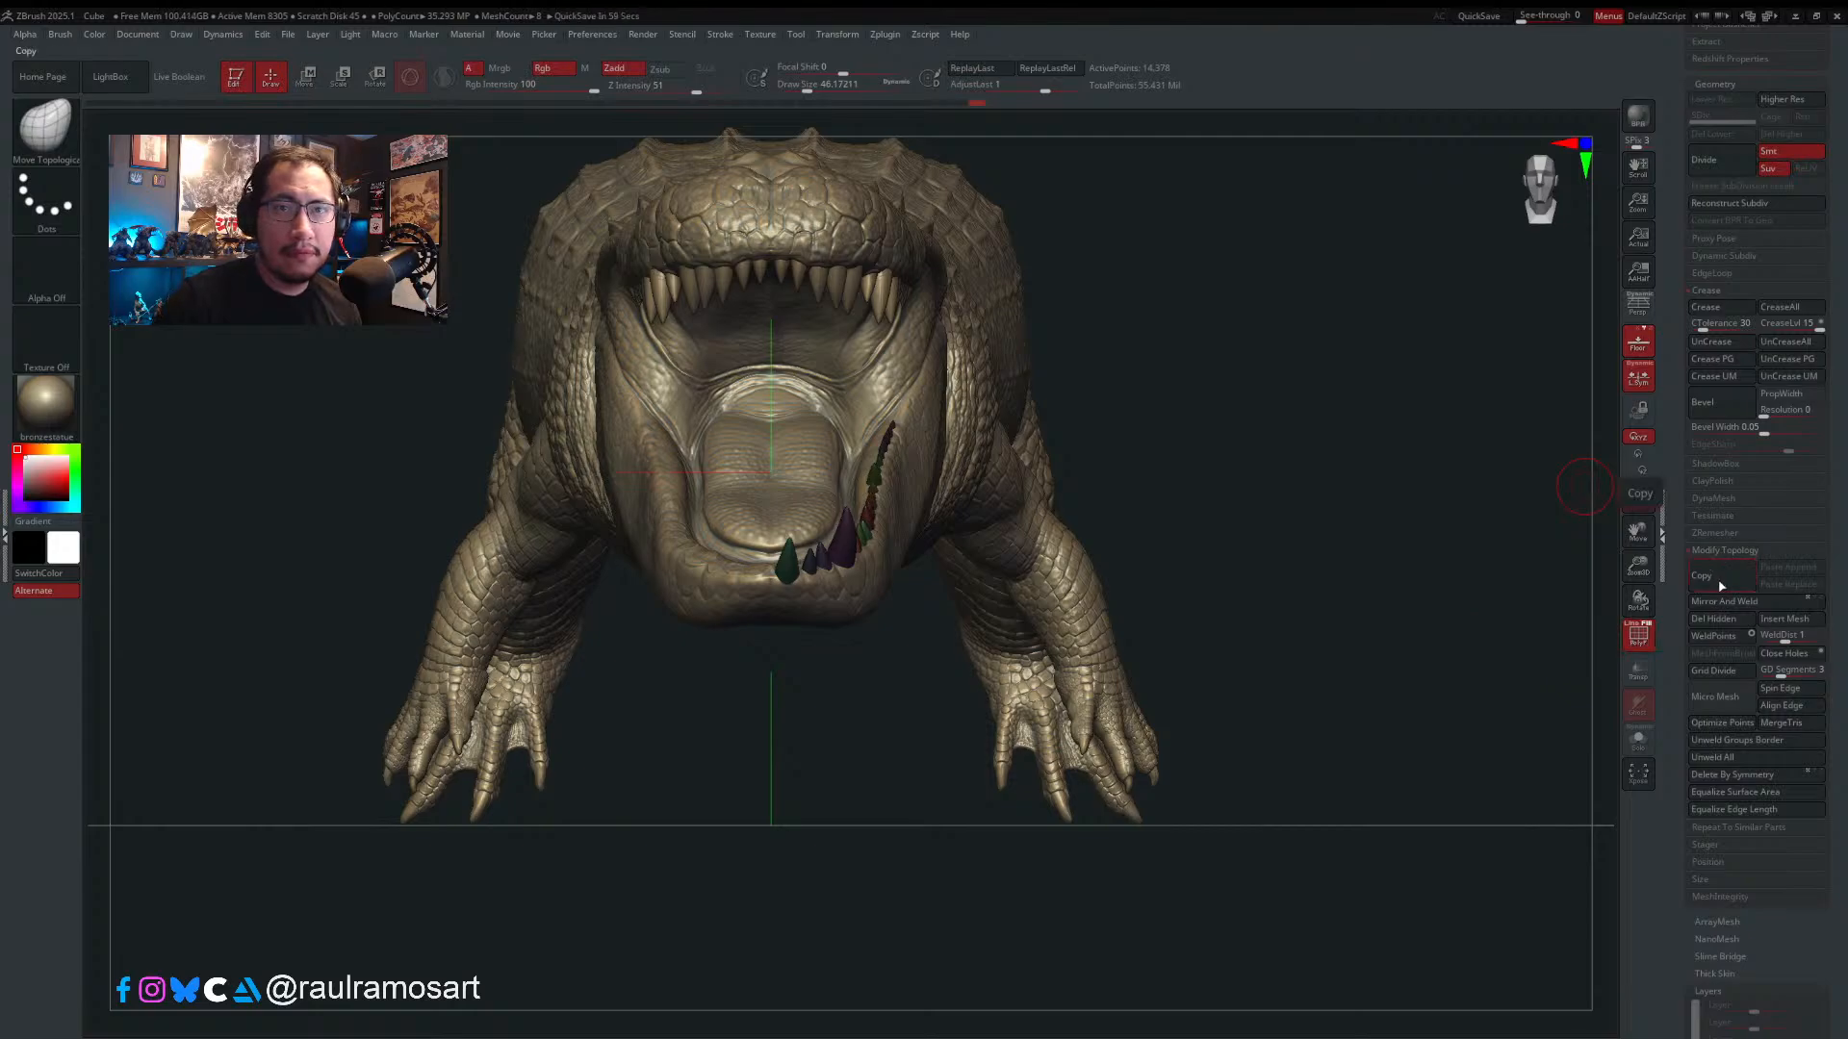
click(1648, 351)
click(1649, 352)
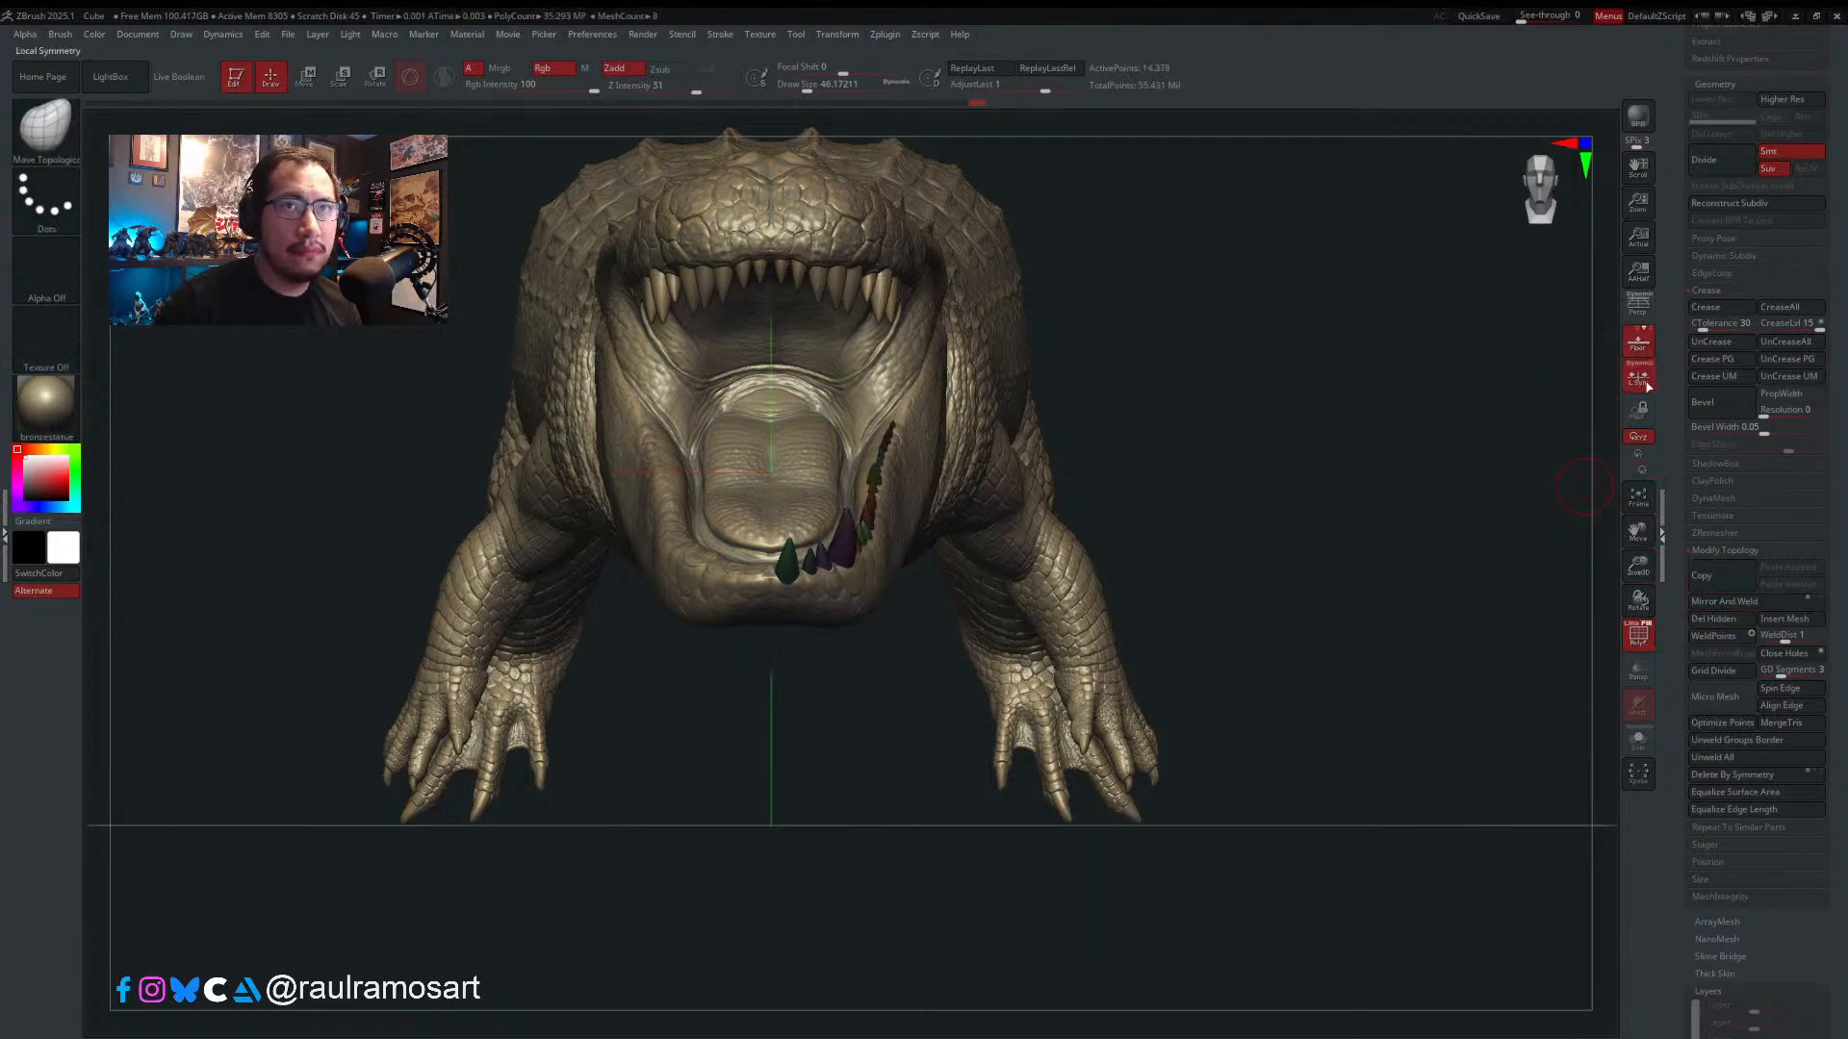
- Try to mirror and weld the remaining half of the lower teeth and reconstruct a lower subdivision level
click(1741, 605)
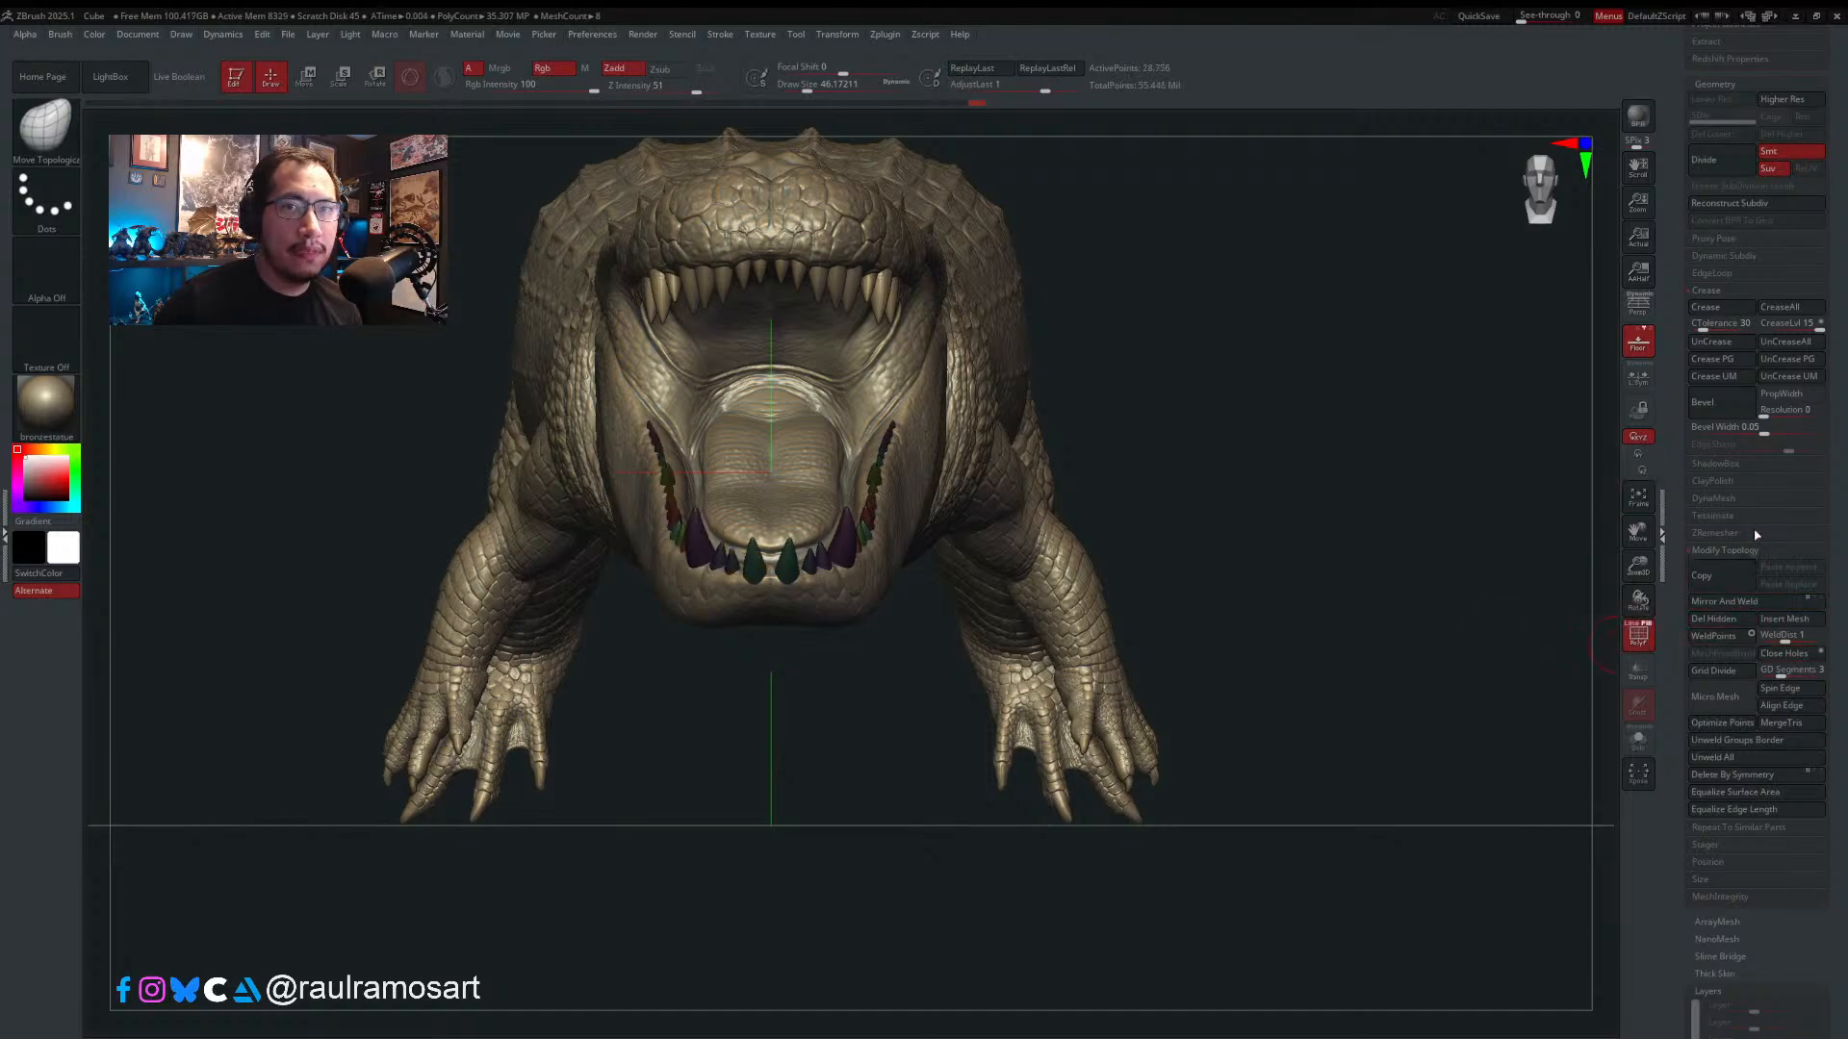
click(1748, 207)
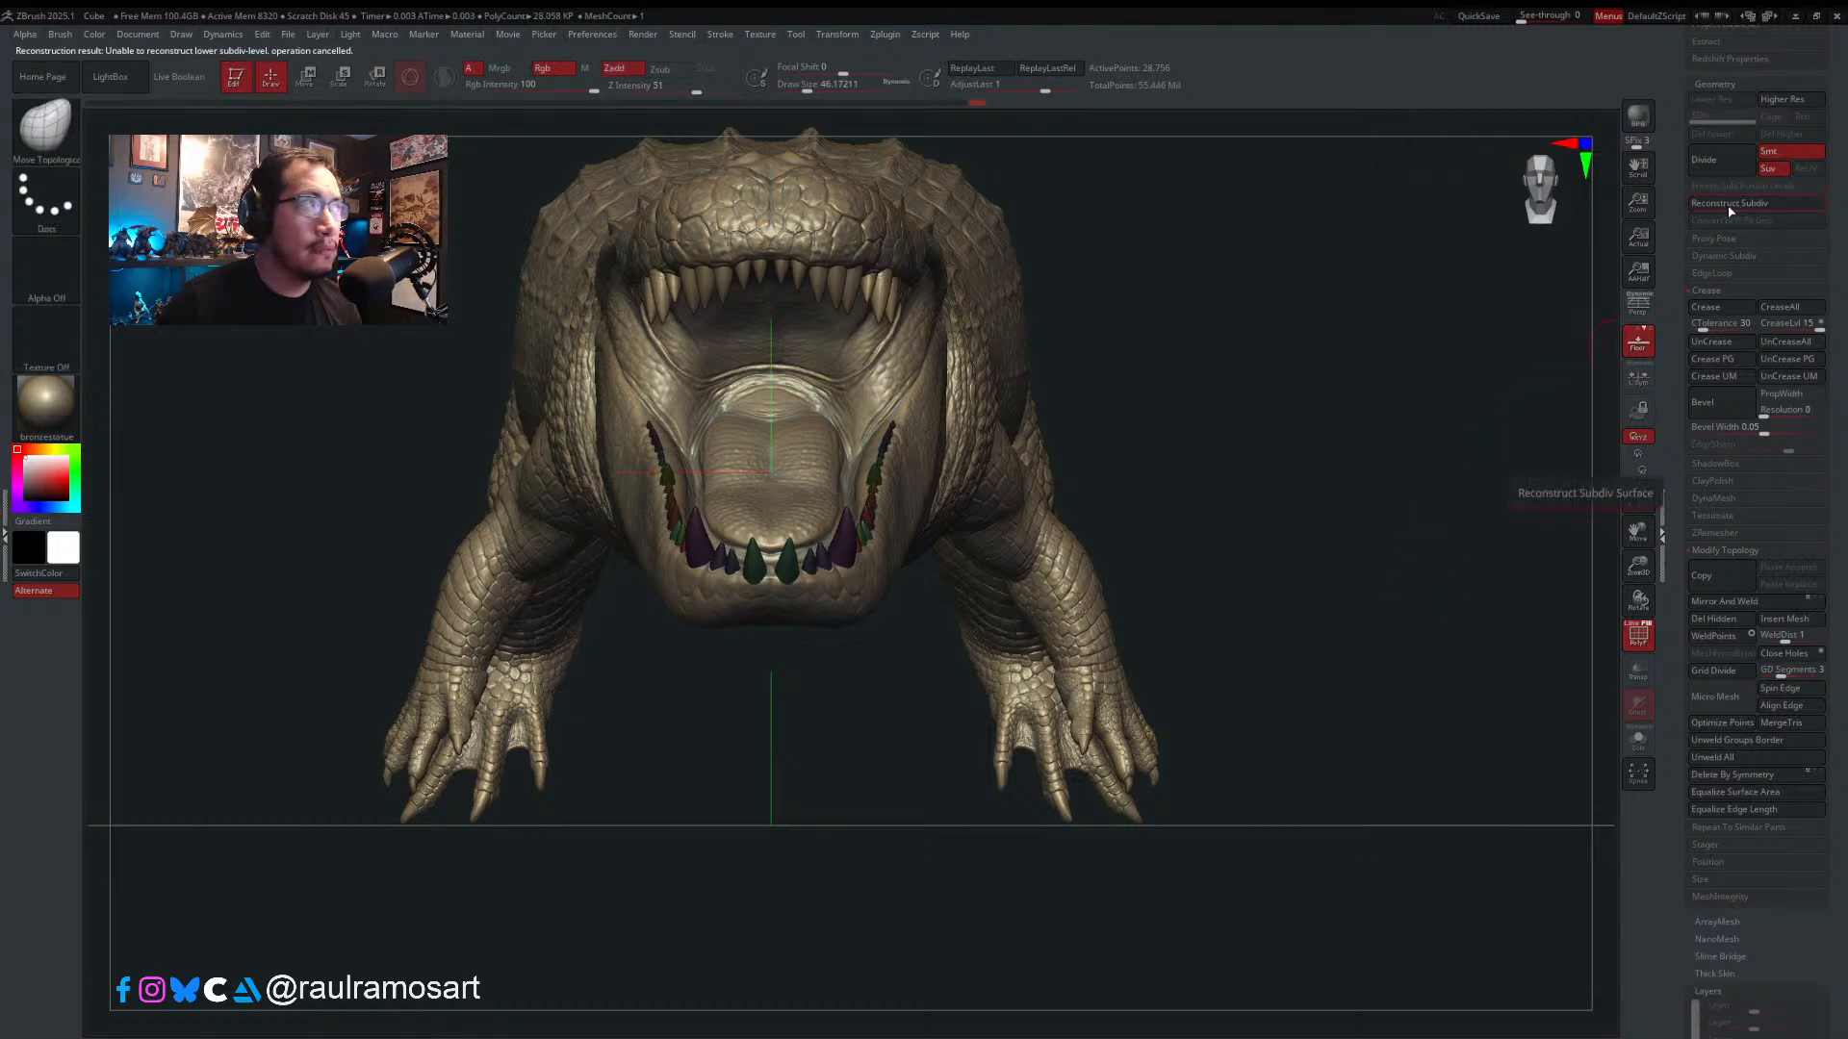
key(ctrl+z)
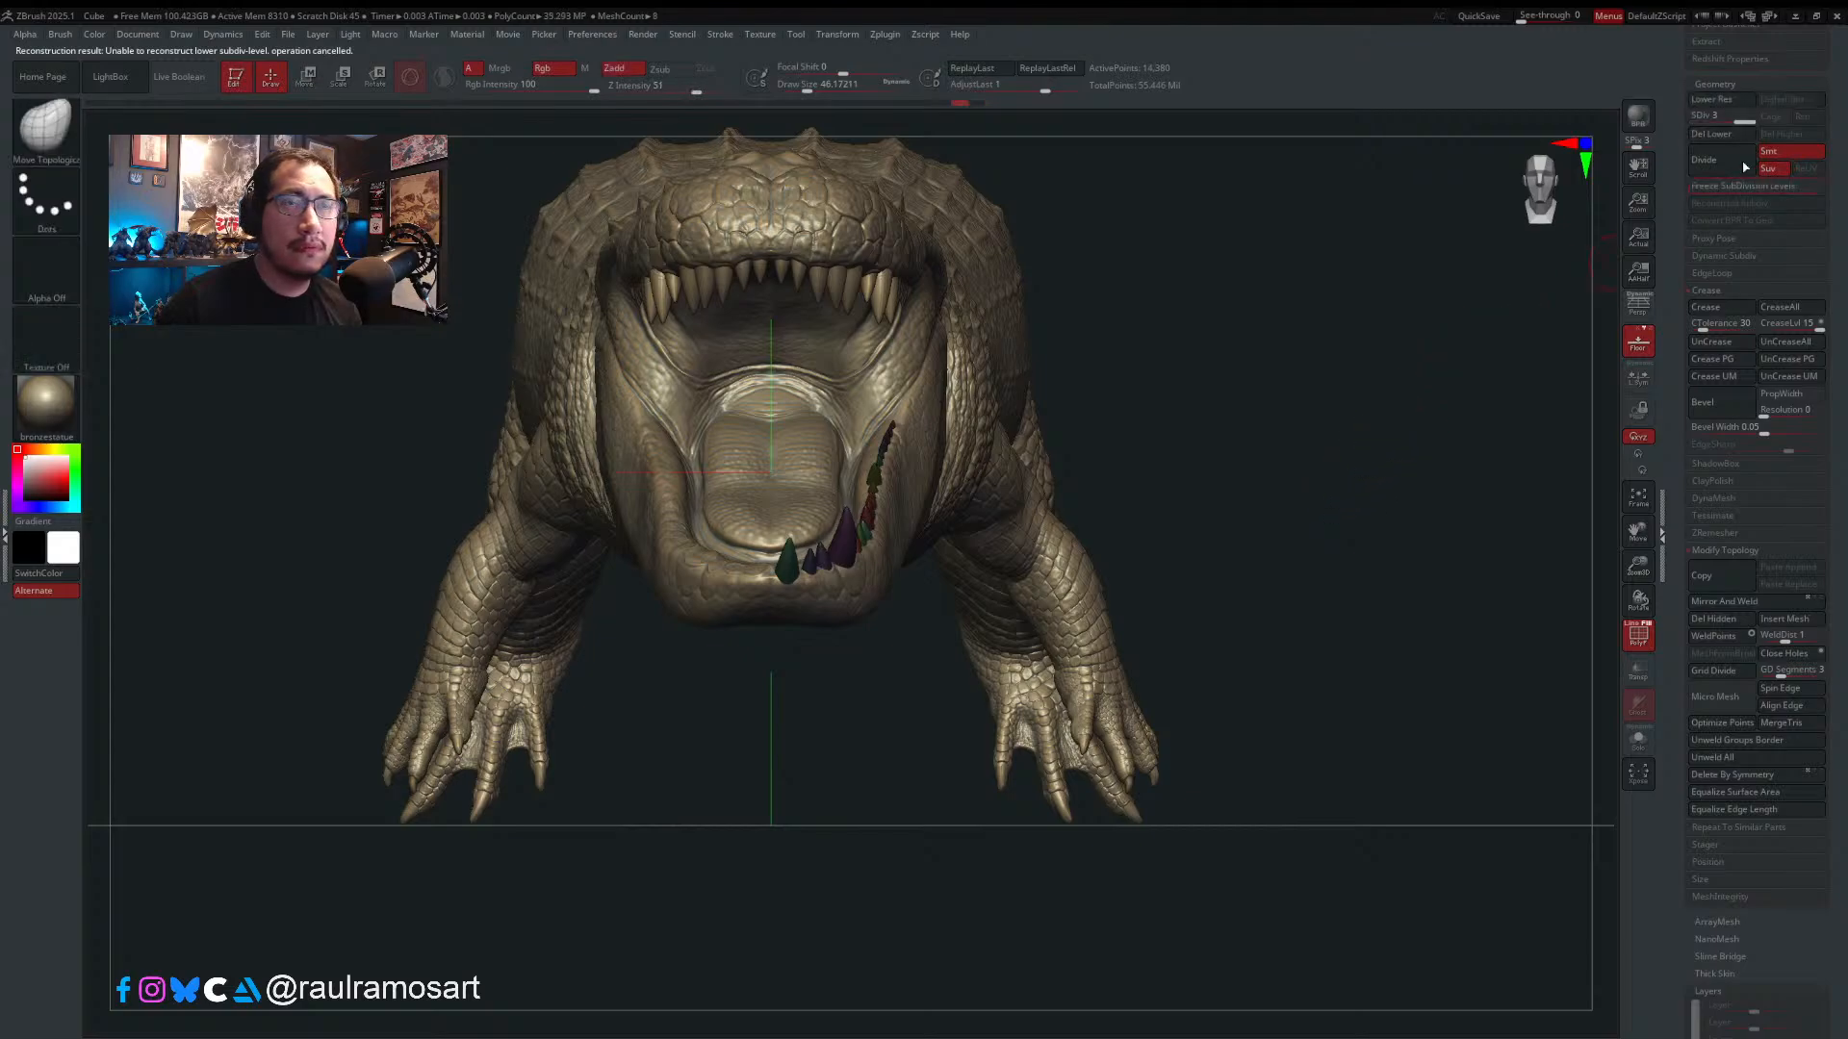
- Inspect the half set of lower teeth at the lowest subdivision level without polyframe, then return to level 3
drag(1680, 129, 1676, 130)
key(shift+f)
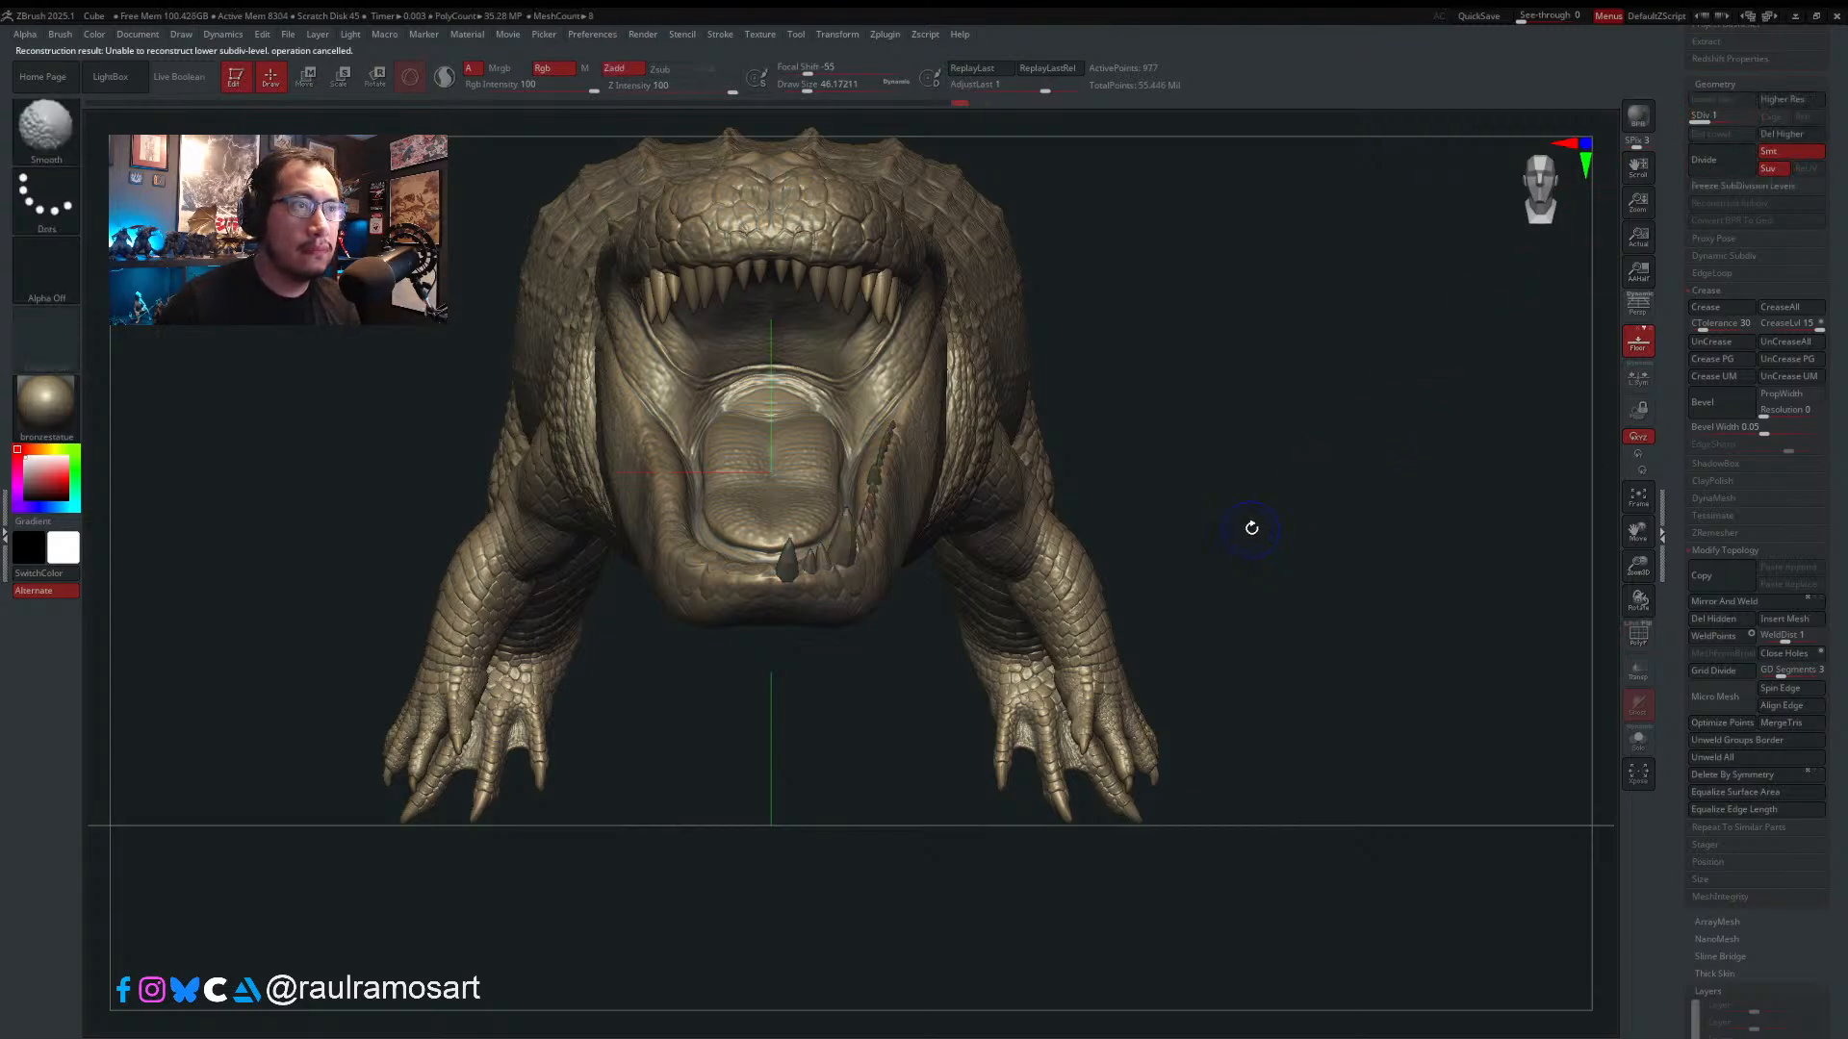
key(shift+f)
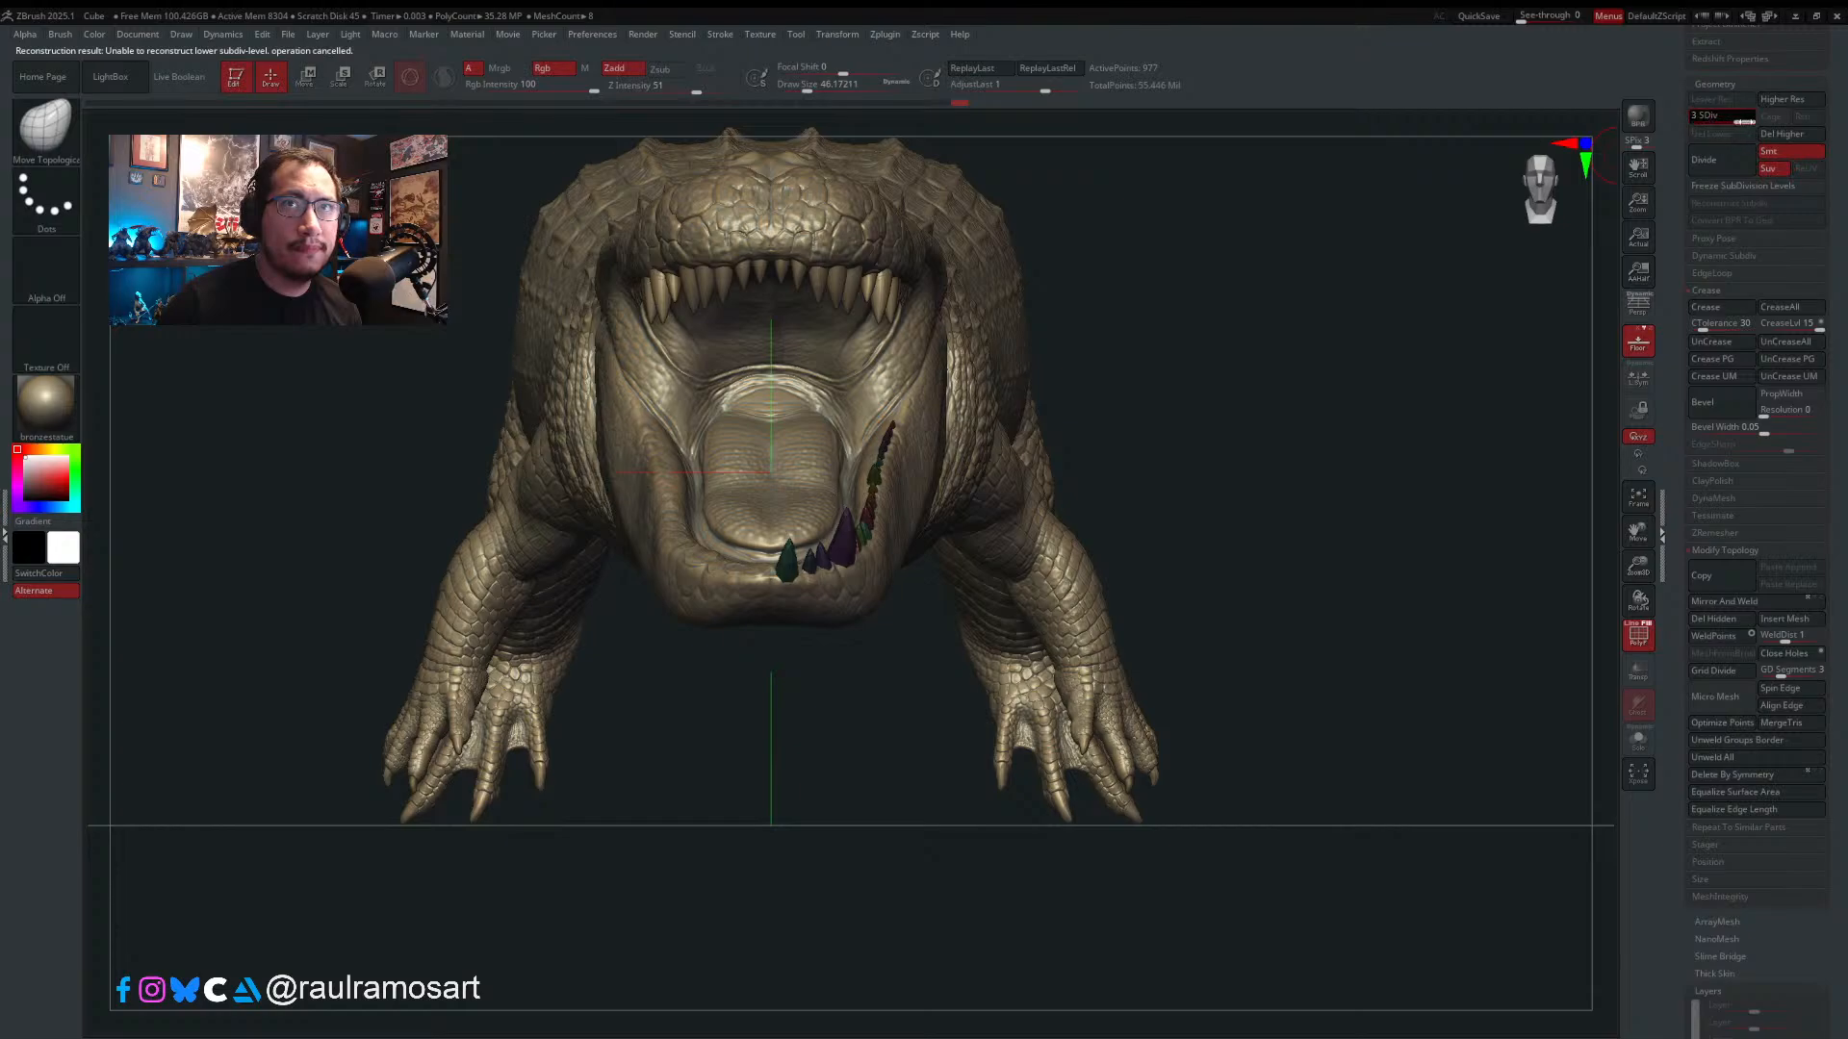
drag(1746, 122, 1748, 122)
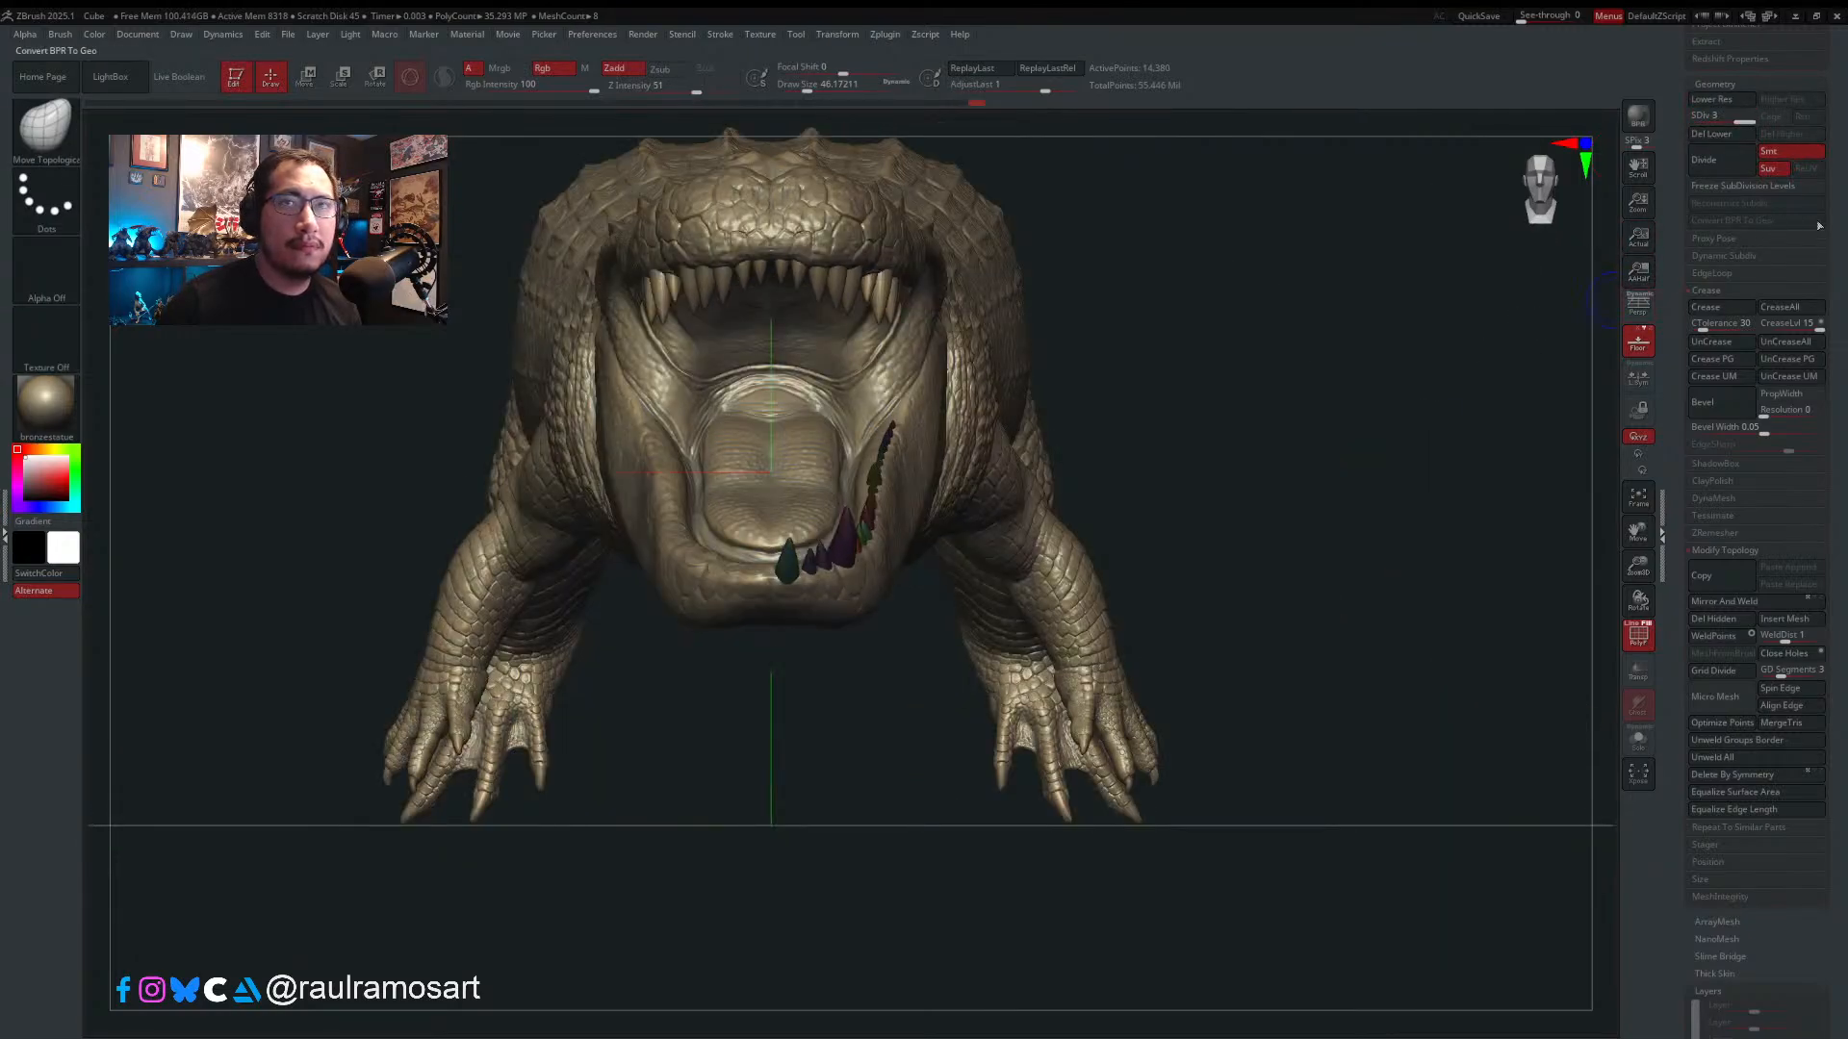
- Try deleting the lower subdivision levels and the hidden half of the lower teeth, then reconstructing the subdivision
scroll(1818, 225, up, 3)
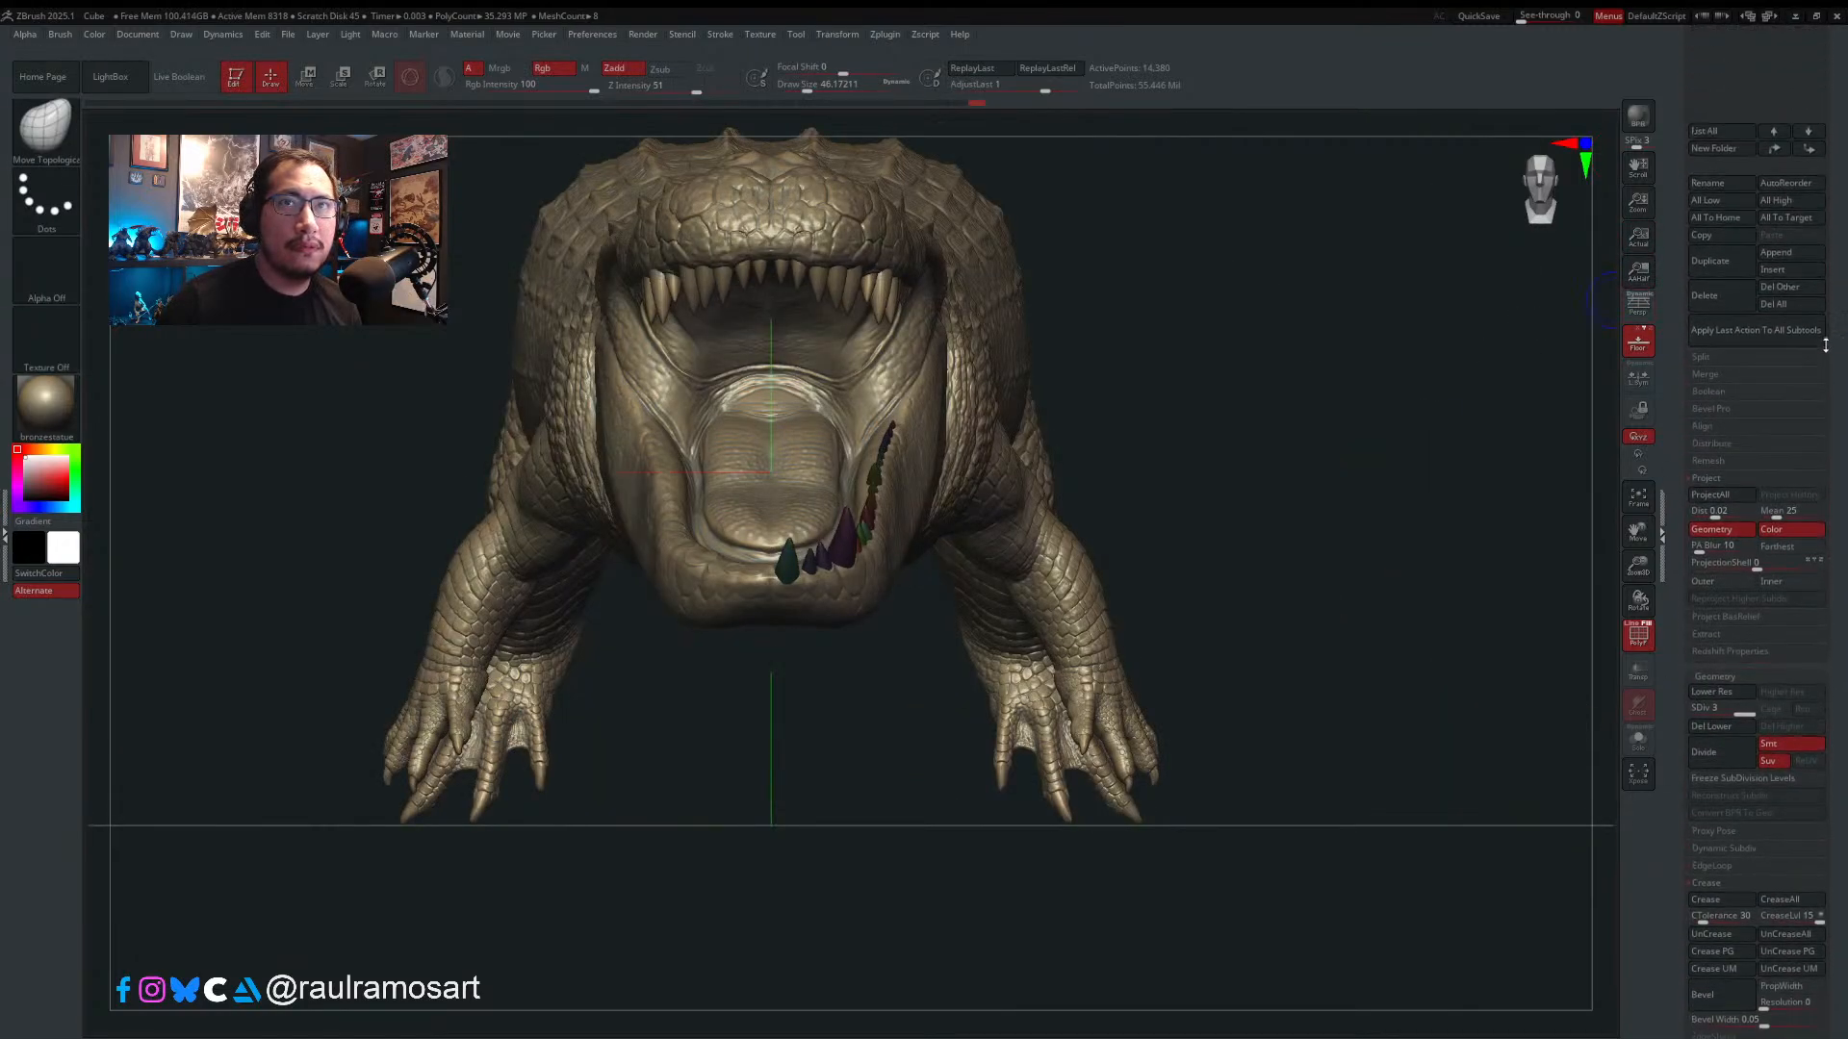
scroll(1817, 225, down, 1)
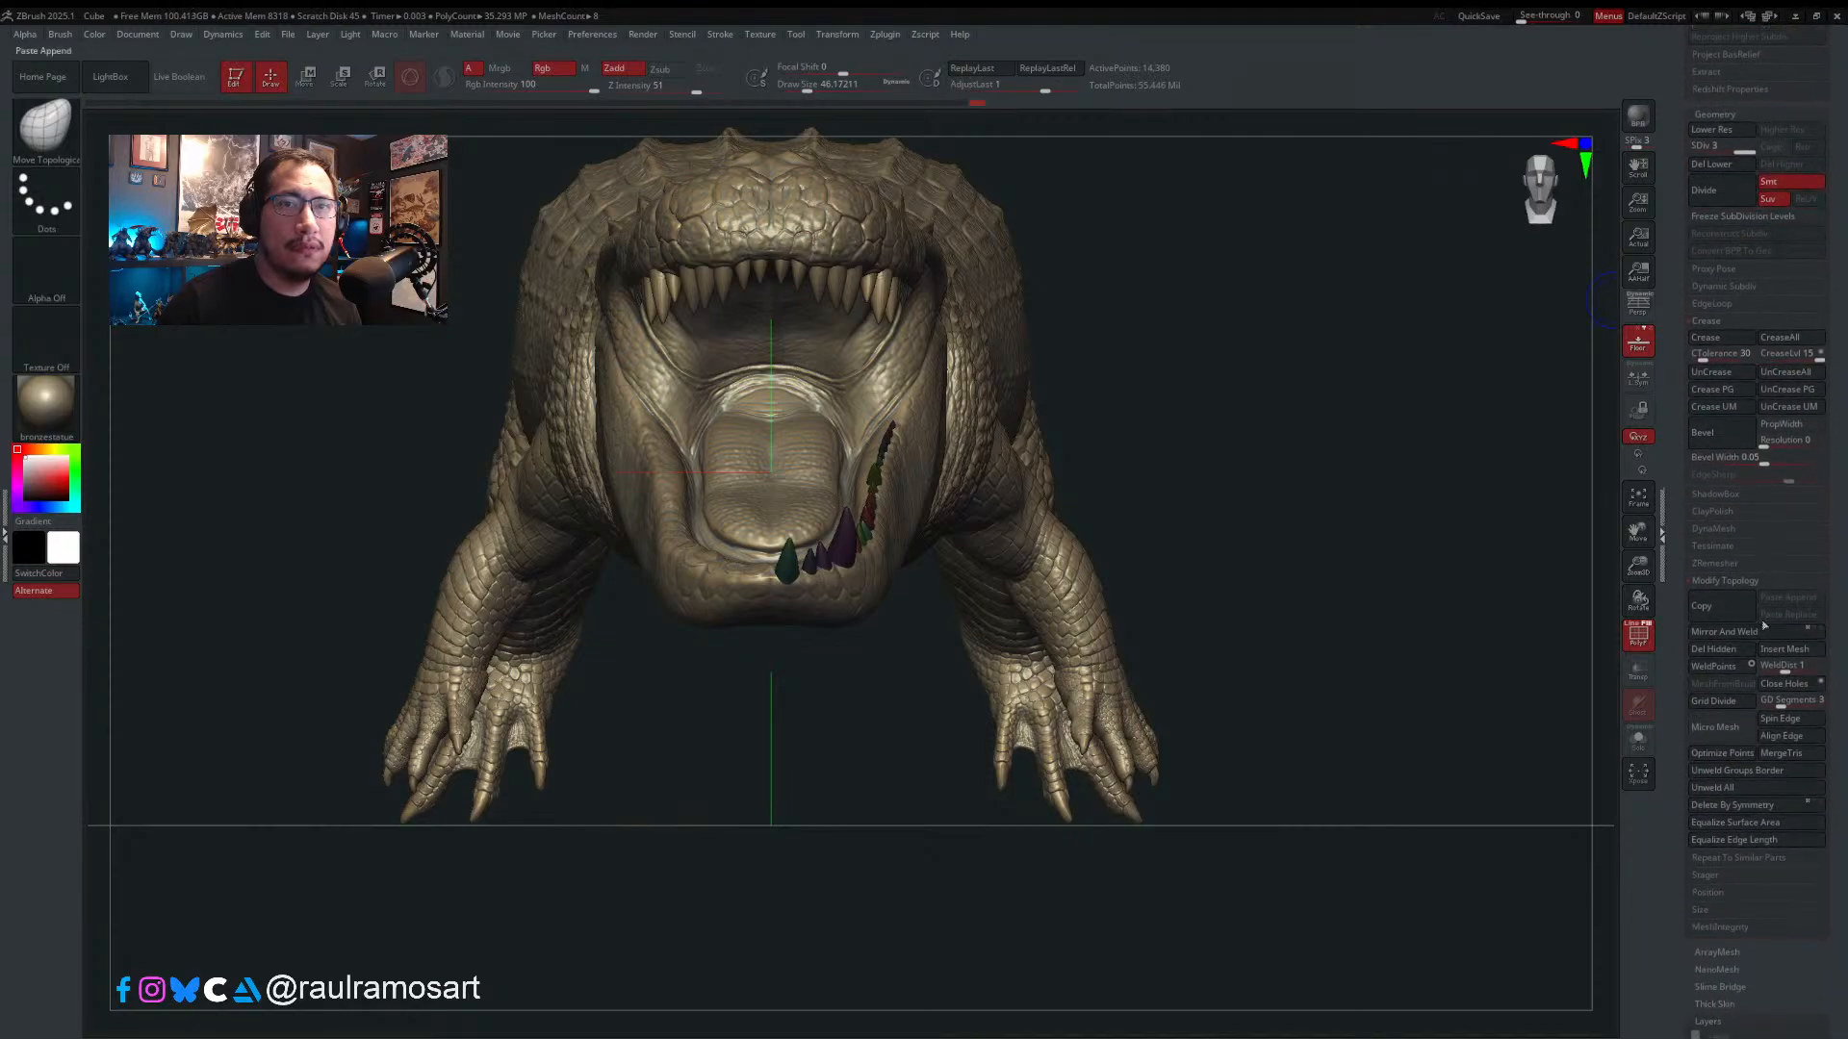
click(1706, 652)
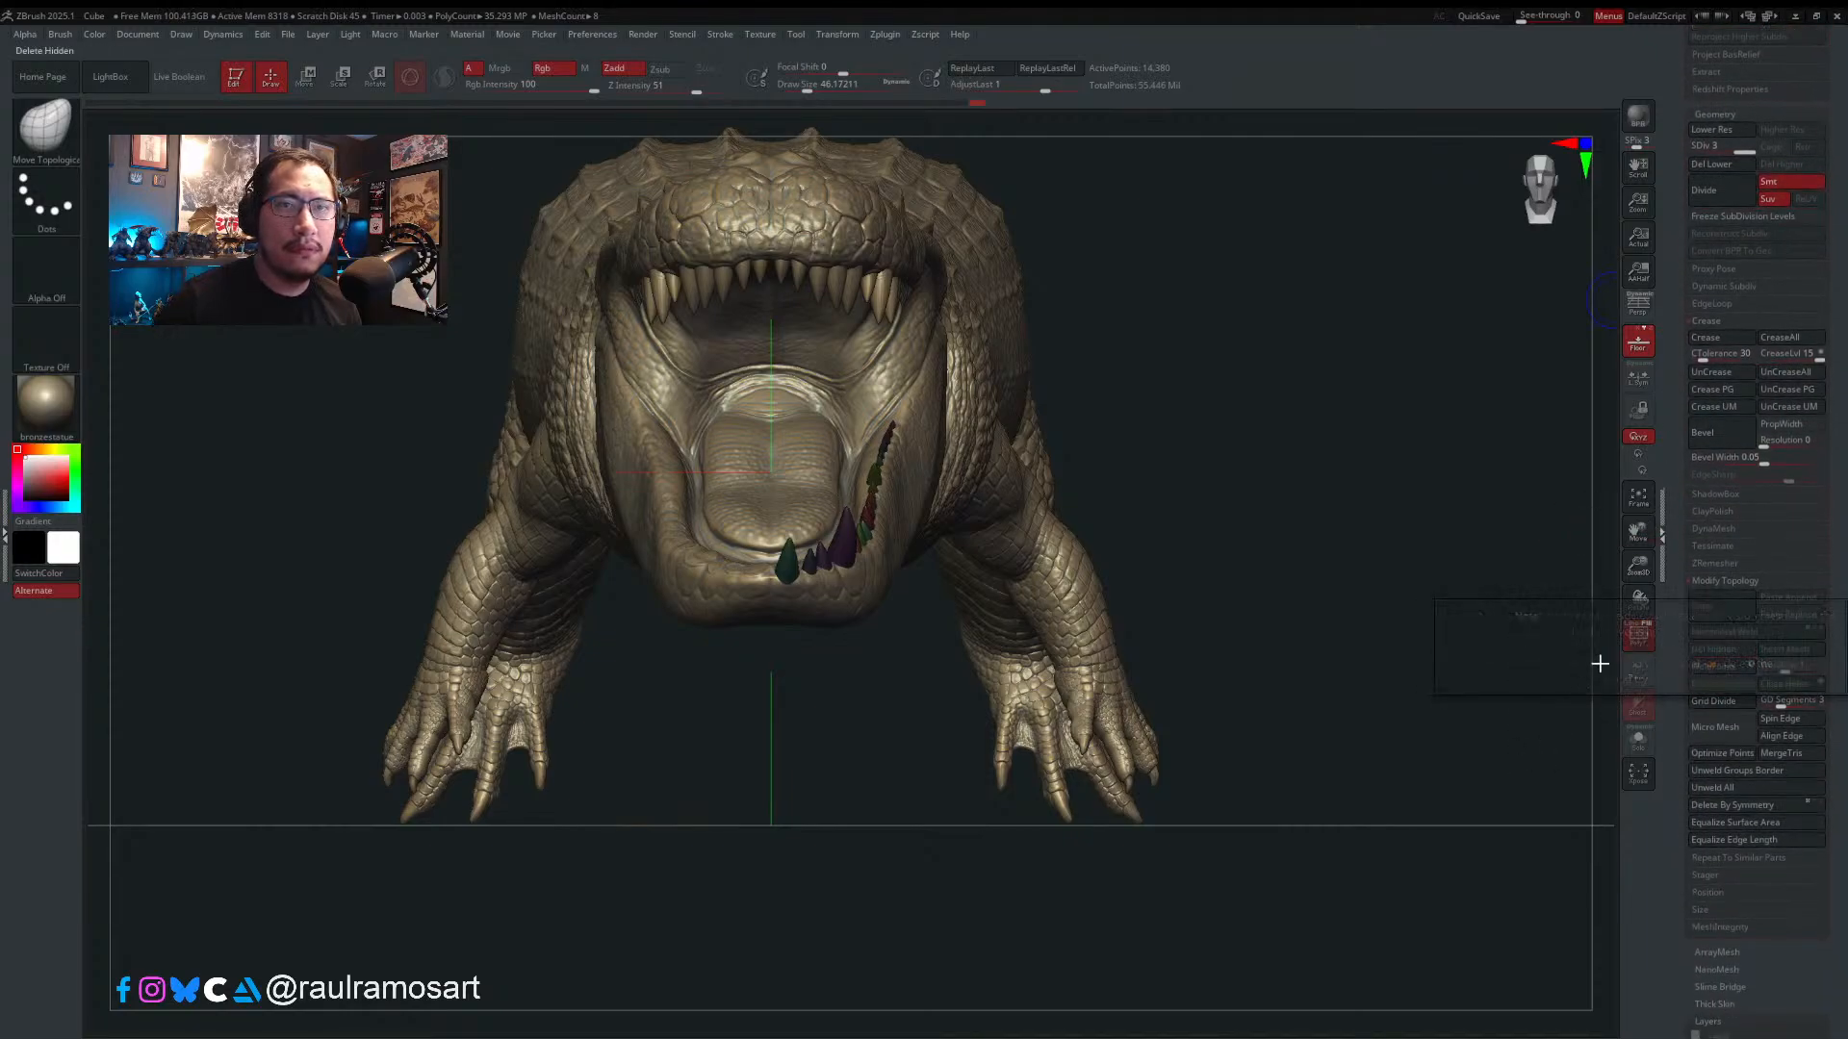
click(1724, 165)
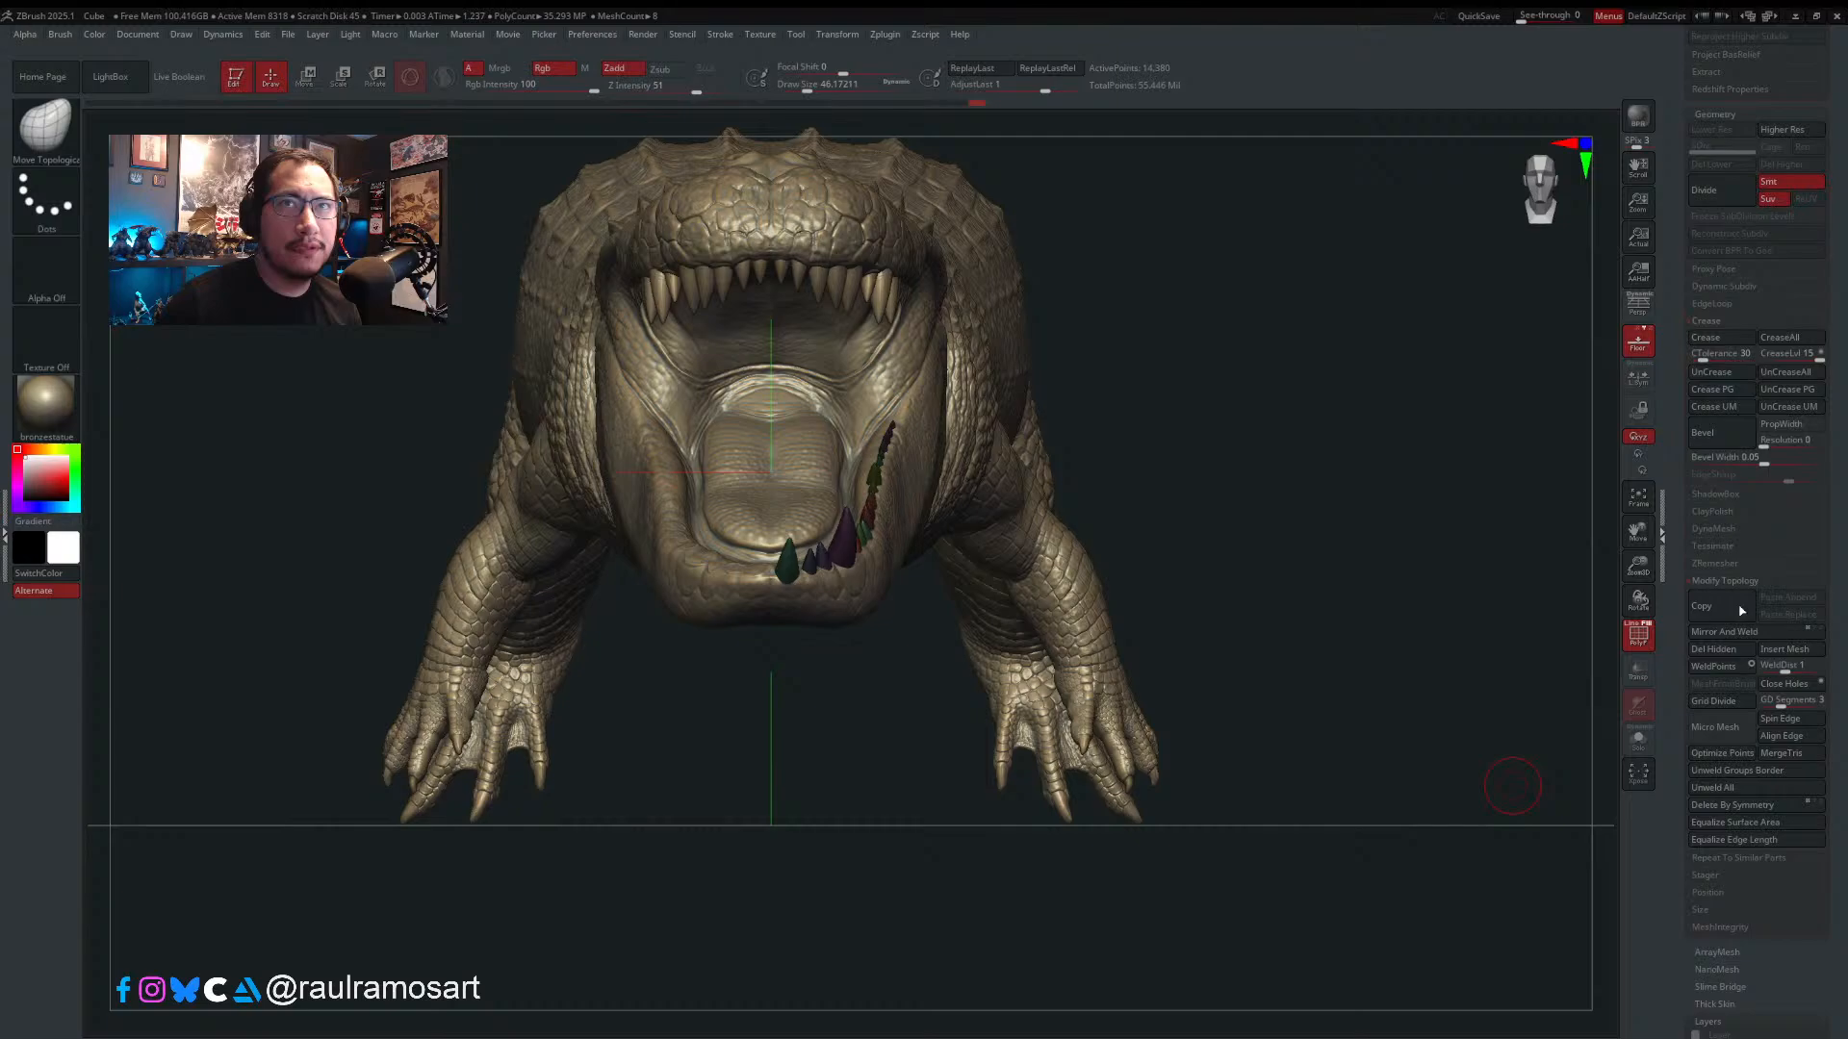
click(1714, 651)
click(1694, 238)
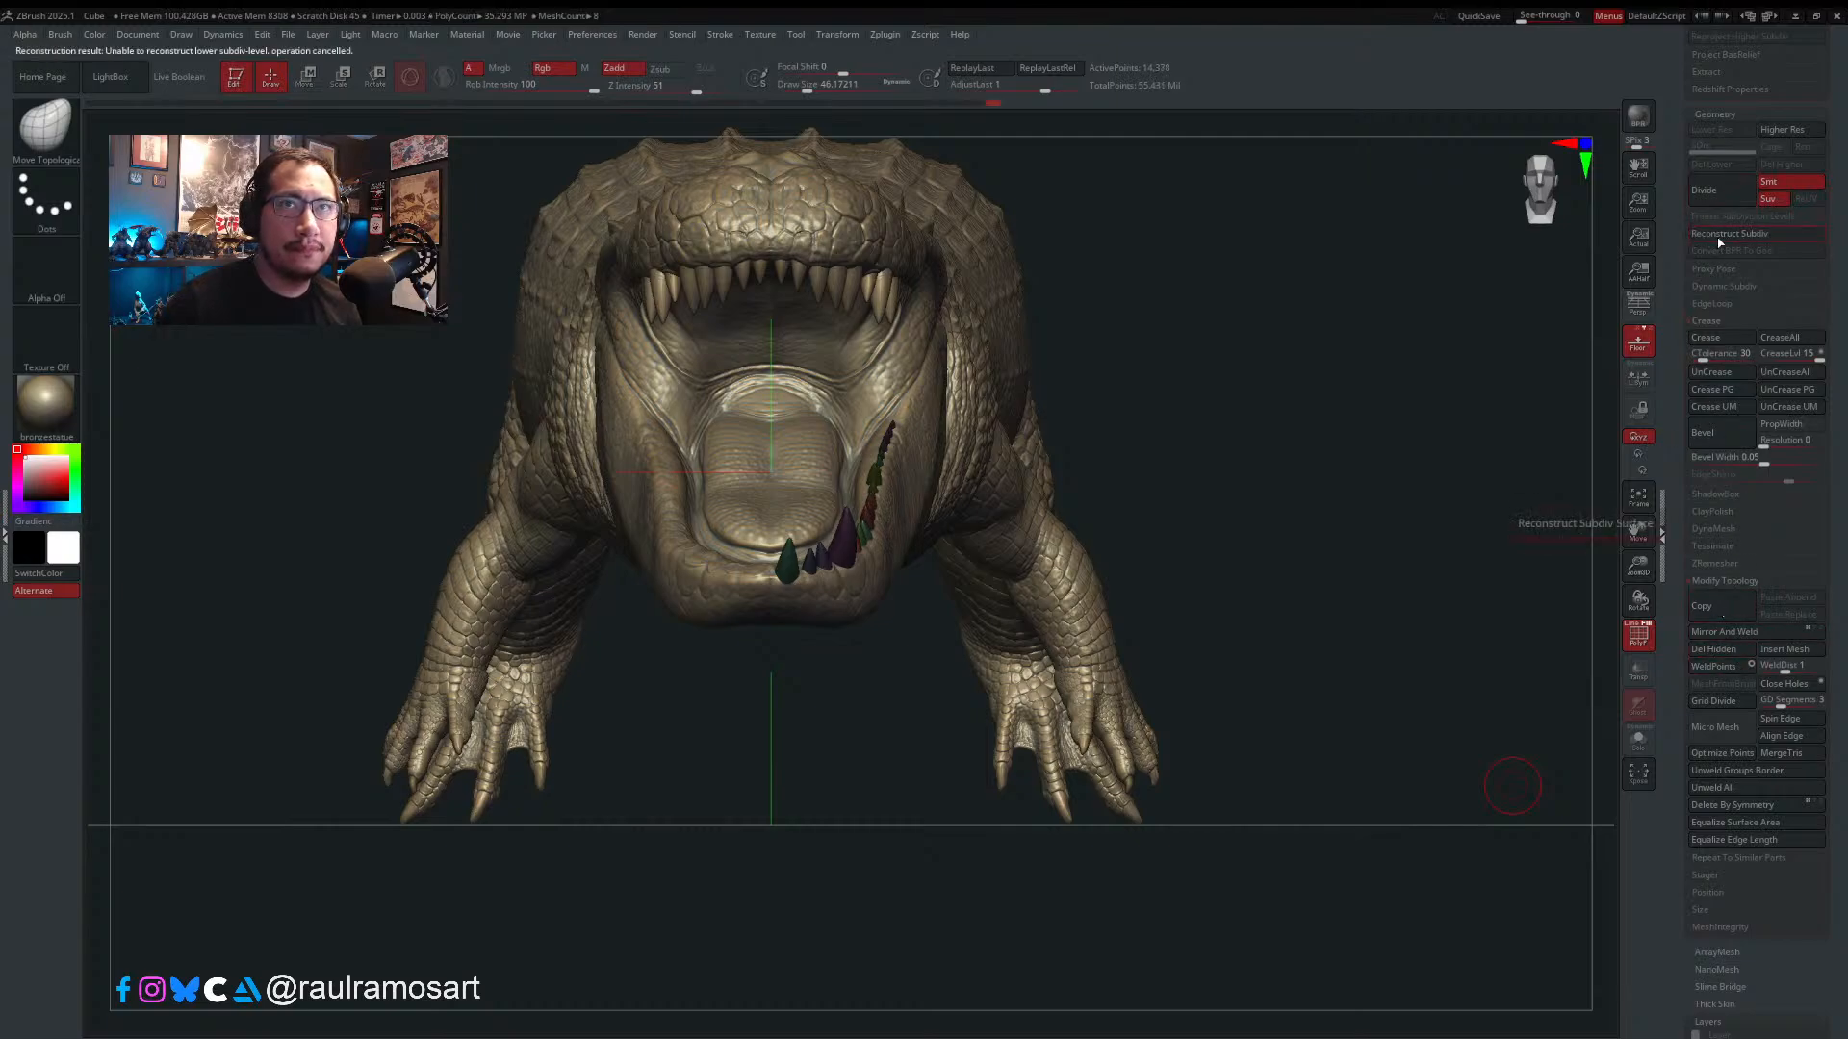
key(ctrl+z)
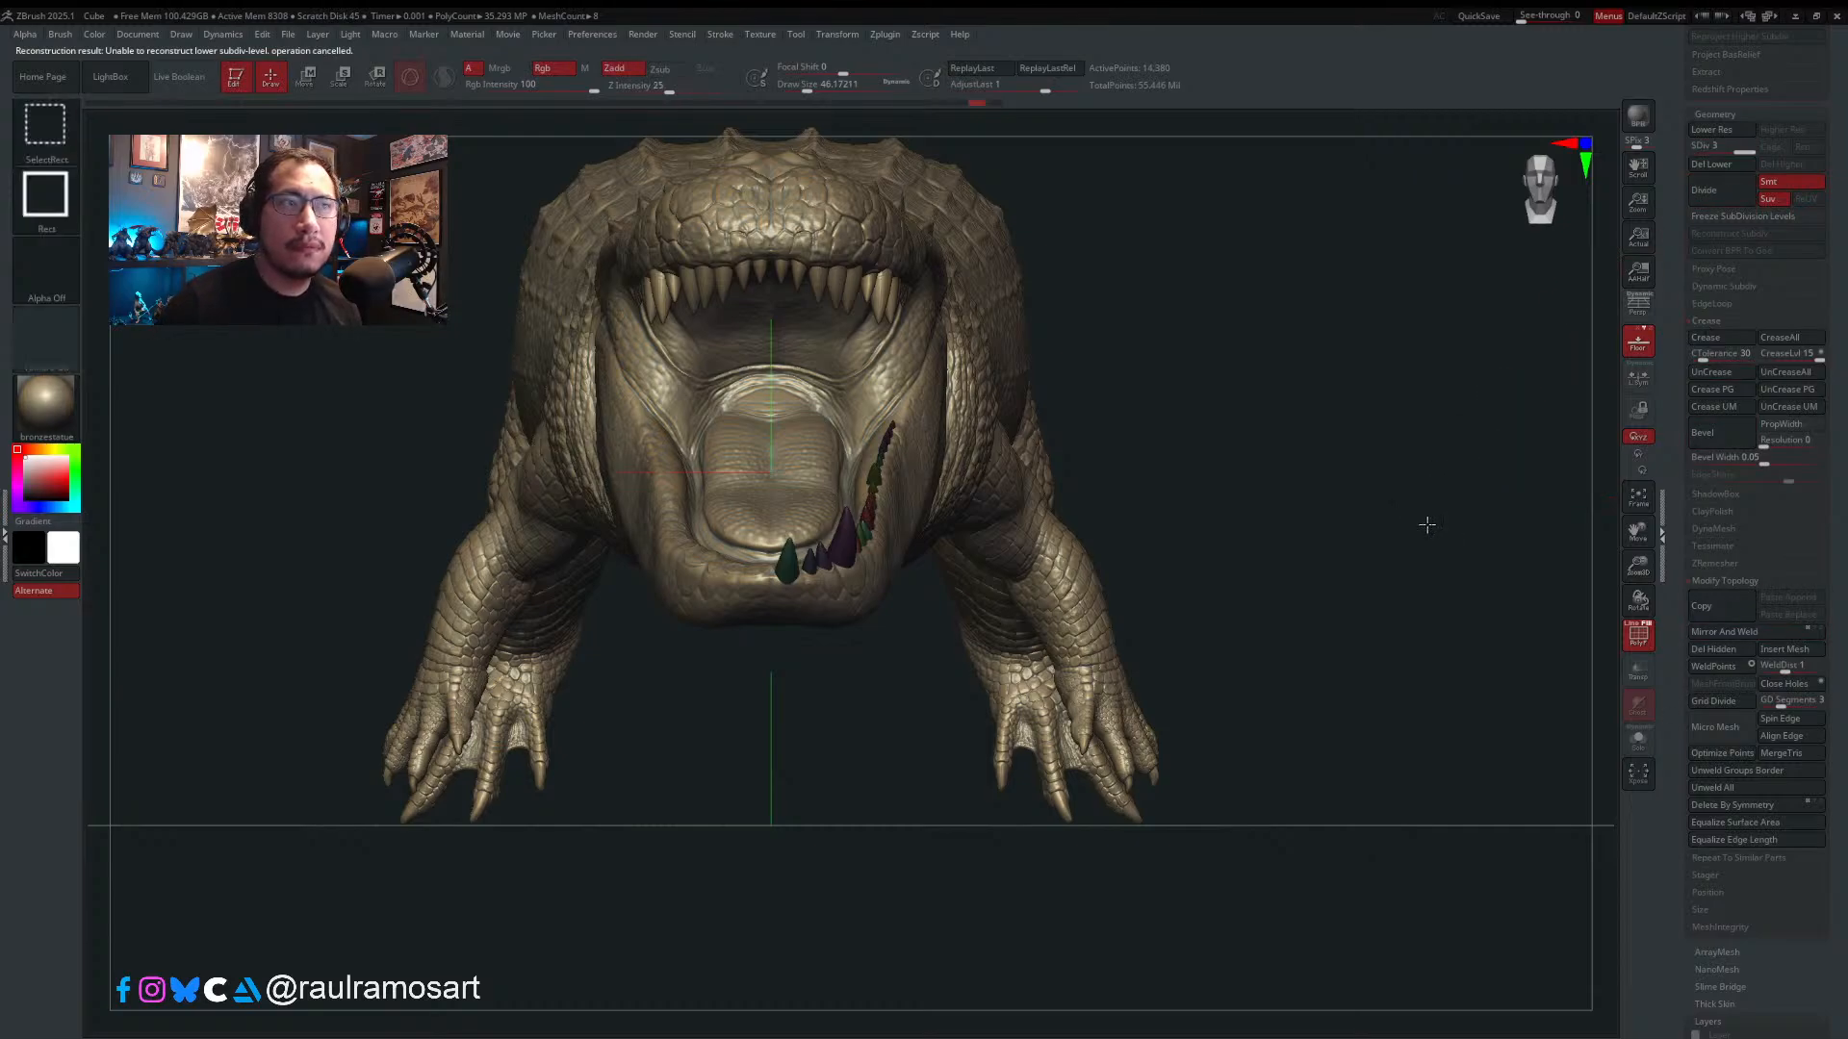
- Roll the lower teeth's undo history back to the full set with everything masked except the teal tooth pair
ctrl+shift+click(1427, 524)
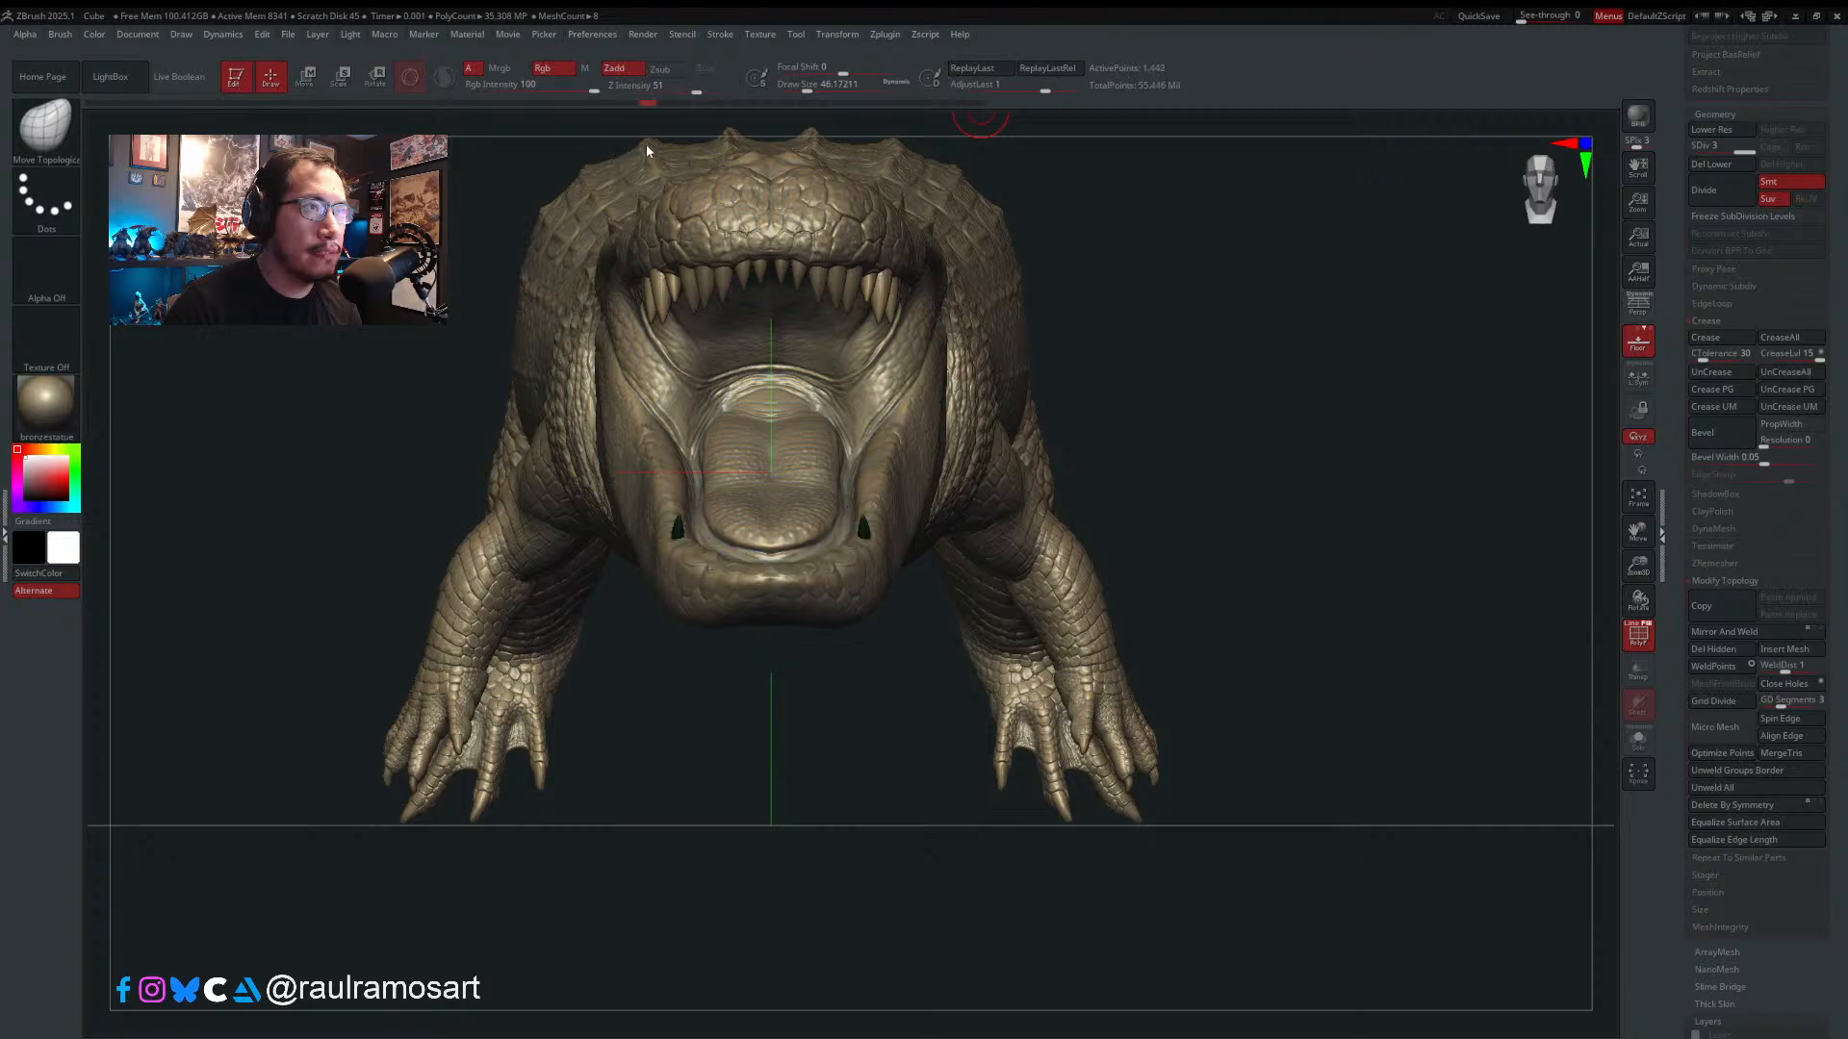
drag(653, 146, 668, 150)
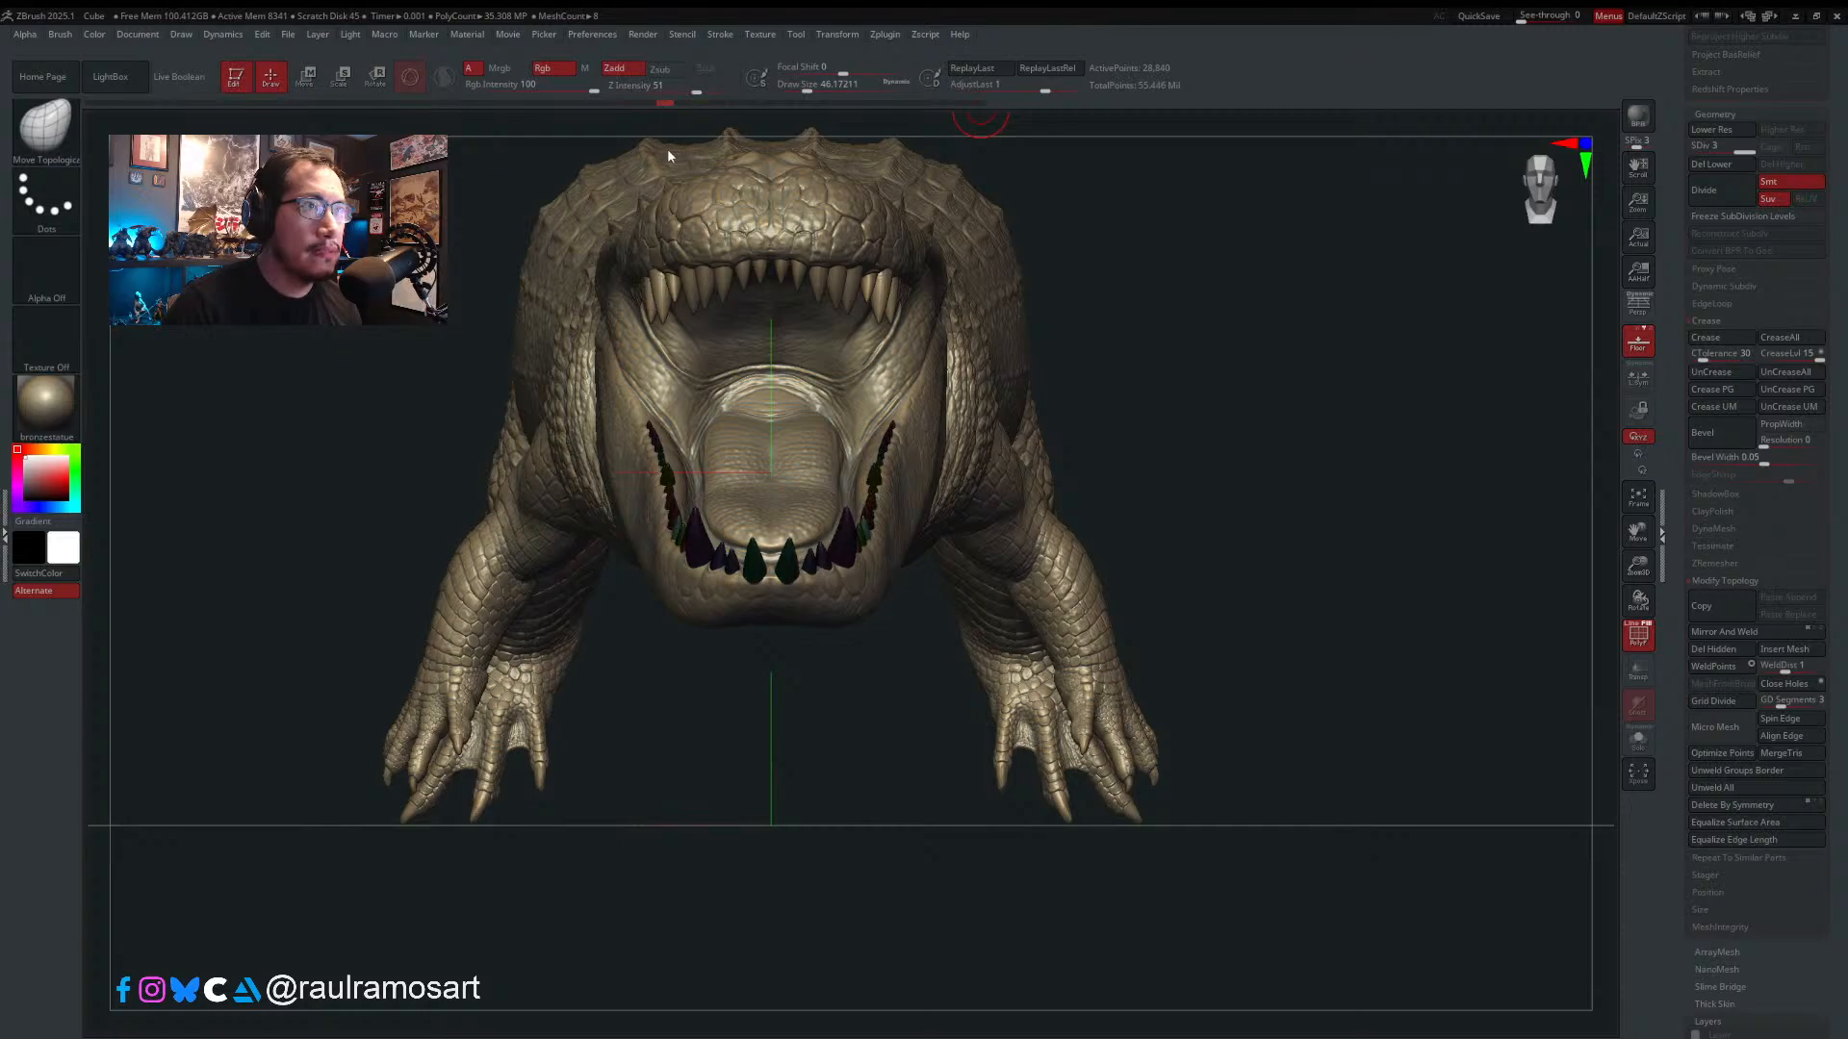
drag(668, 156, 662, 158)
- Scale the teal lower tooth down to about 0.91 and accept removing the newer undo history entries
drag(1216, 475, 832, 666)
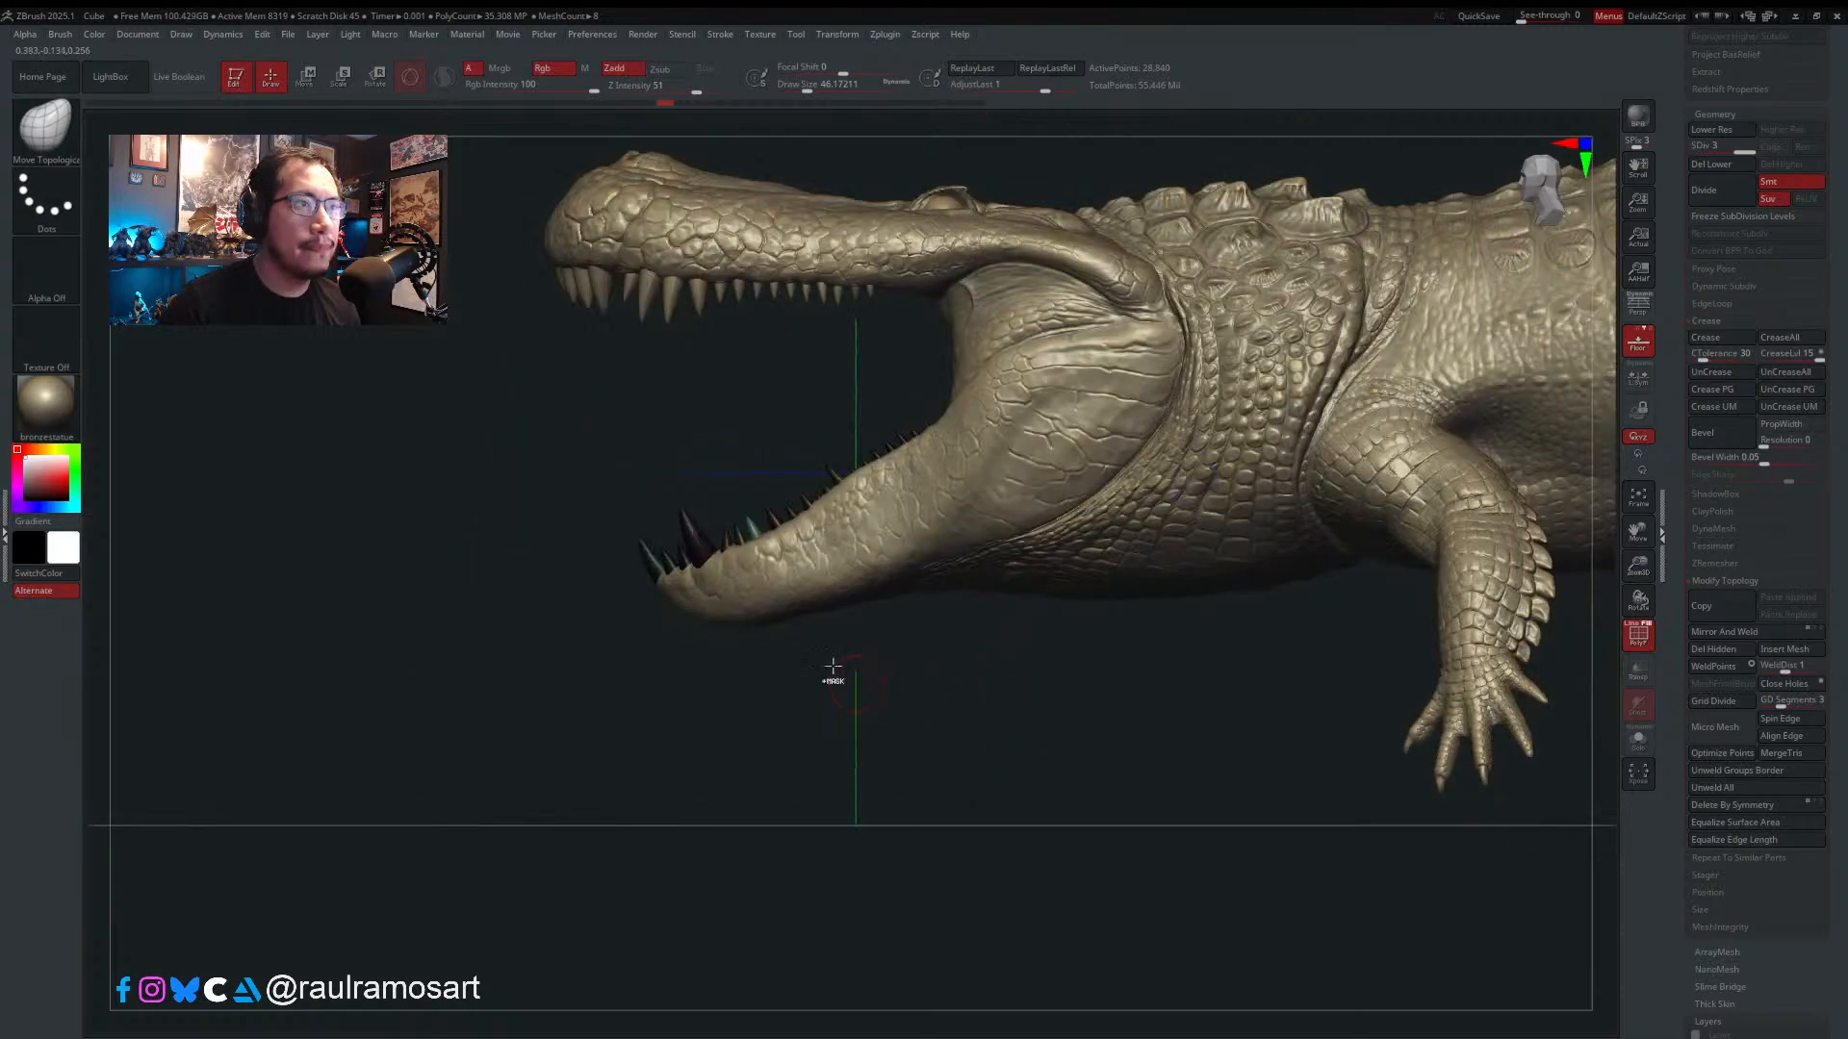
mouse_move(832, 666)
ctrl+right_down()
mouse_move(698, 568)
mouse_move(895, 640)
ctrl+right_up()
key(w)
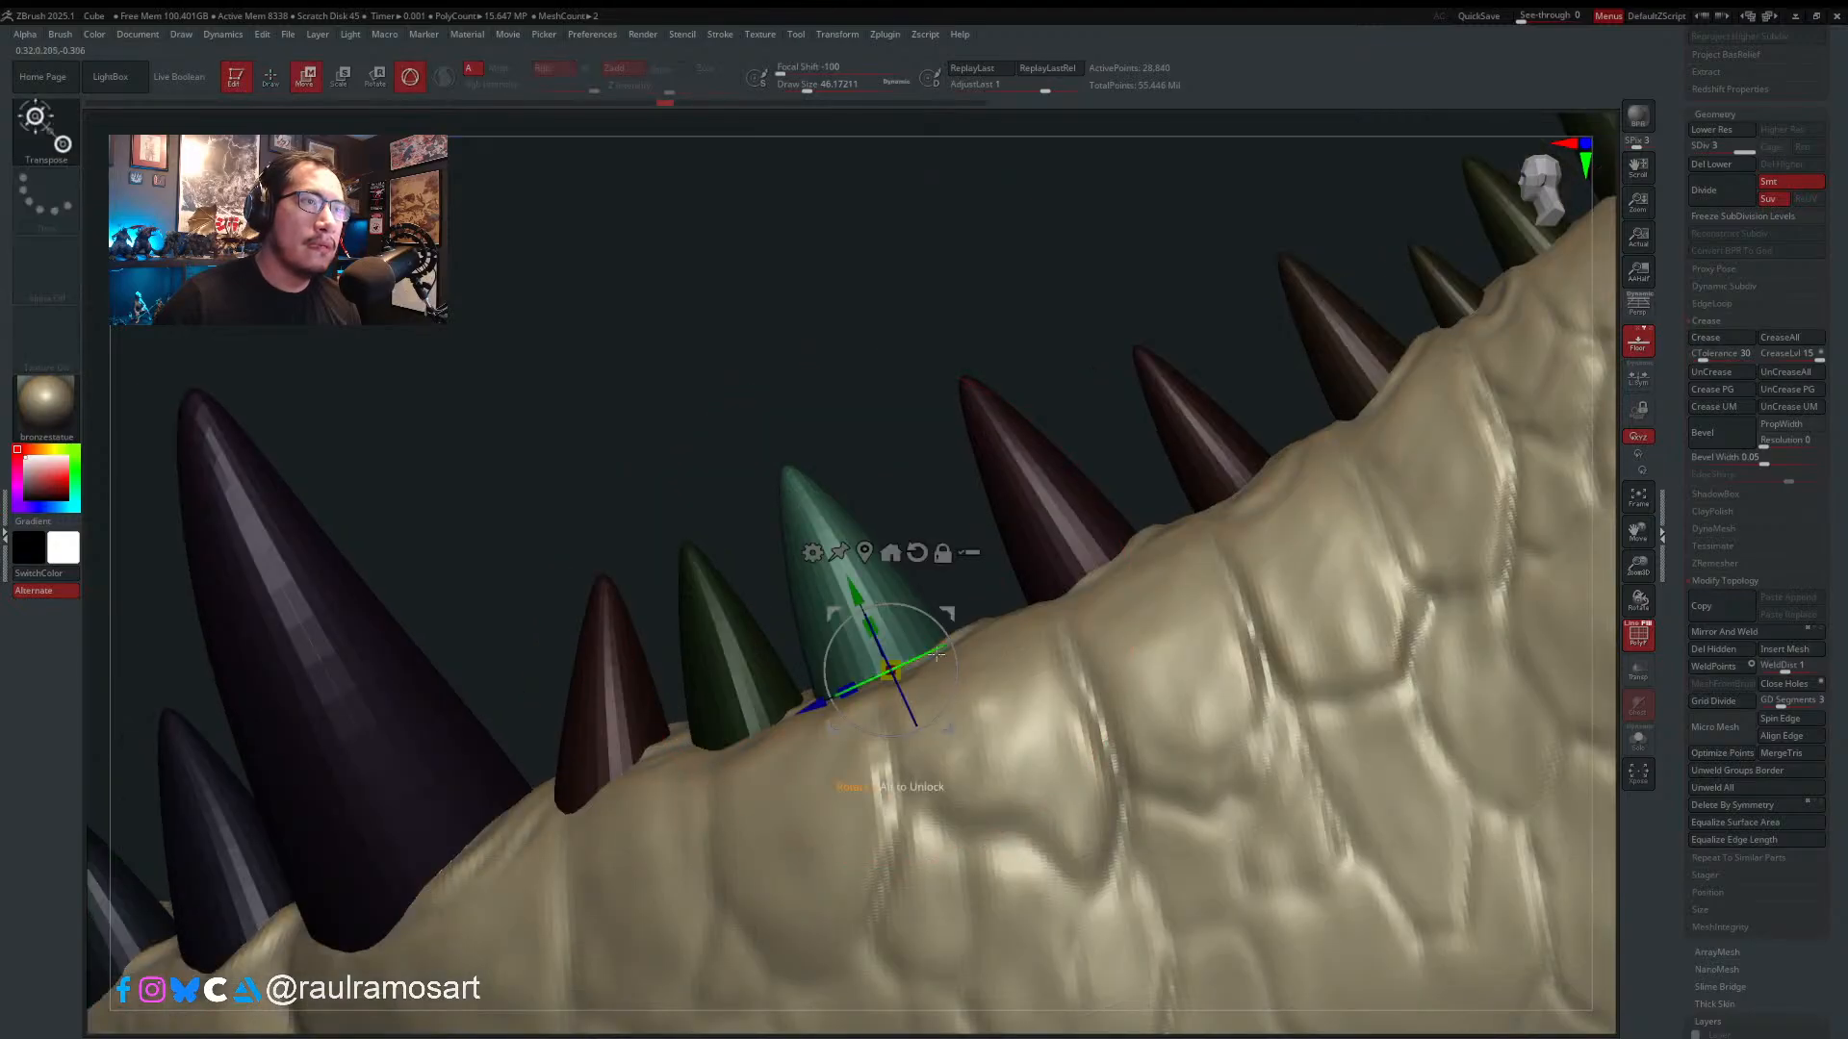
drag(891, 671, 906, 687)
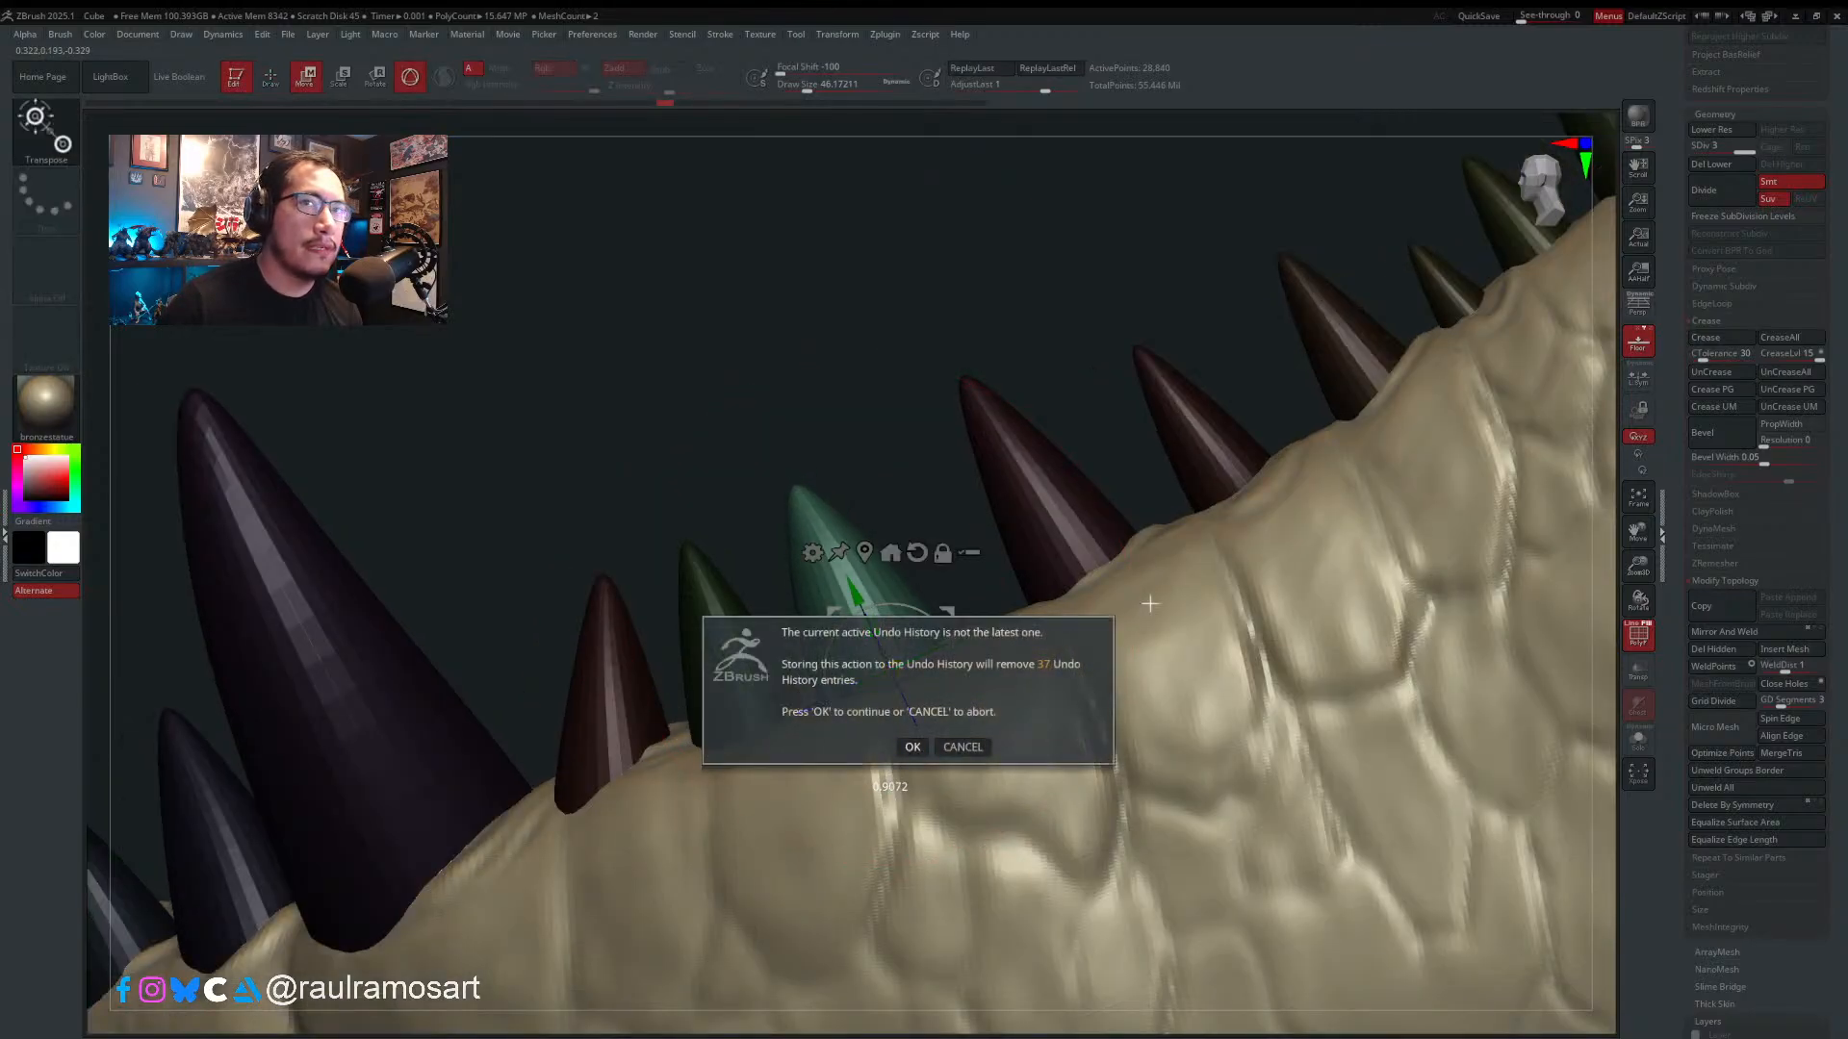
click(913, 750)
right_drag(912, 749, 887, 468)
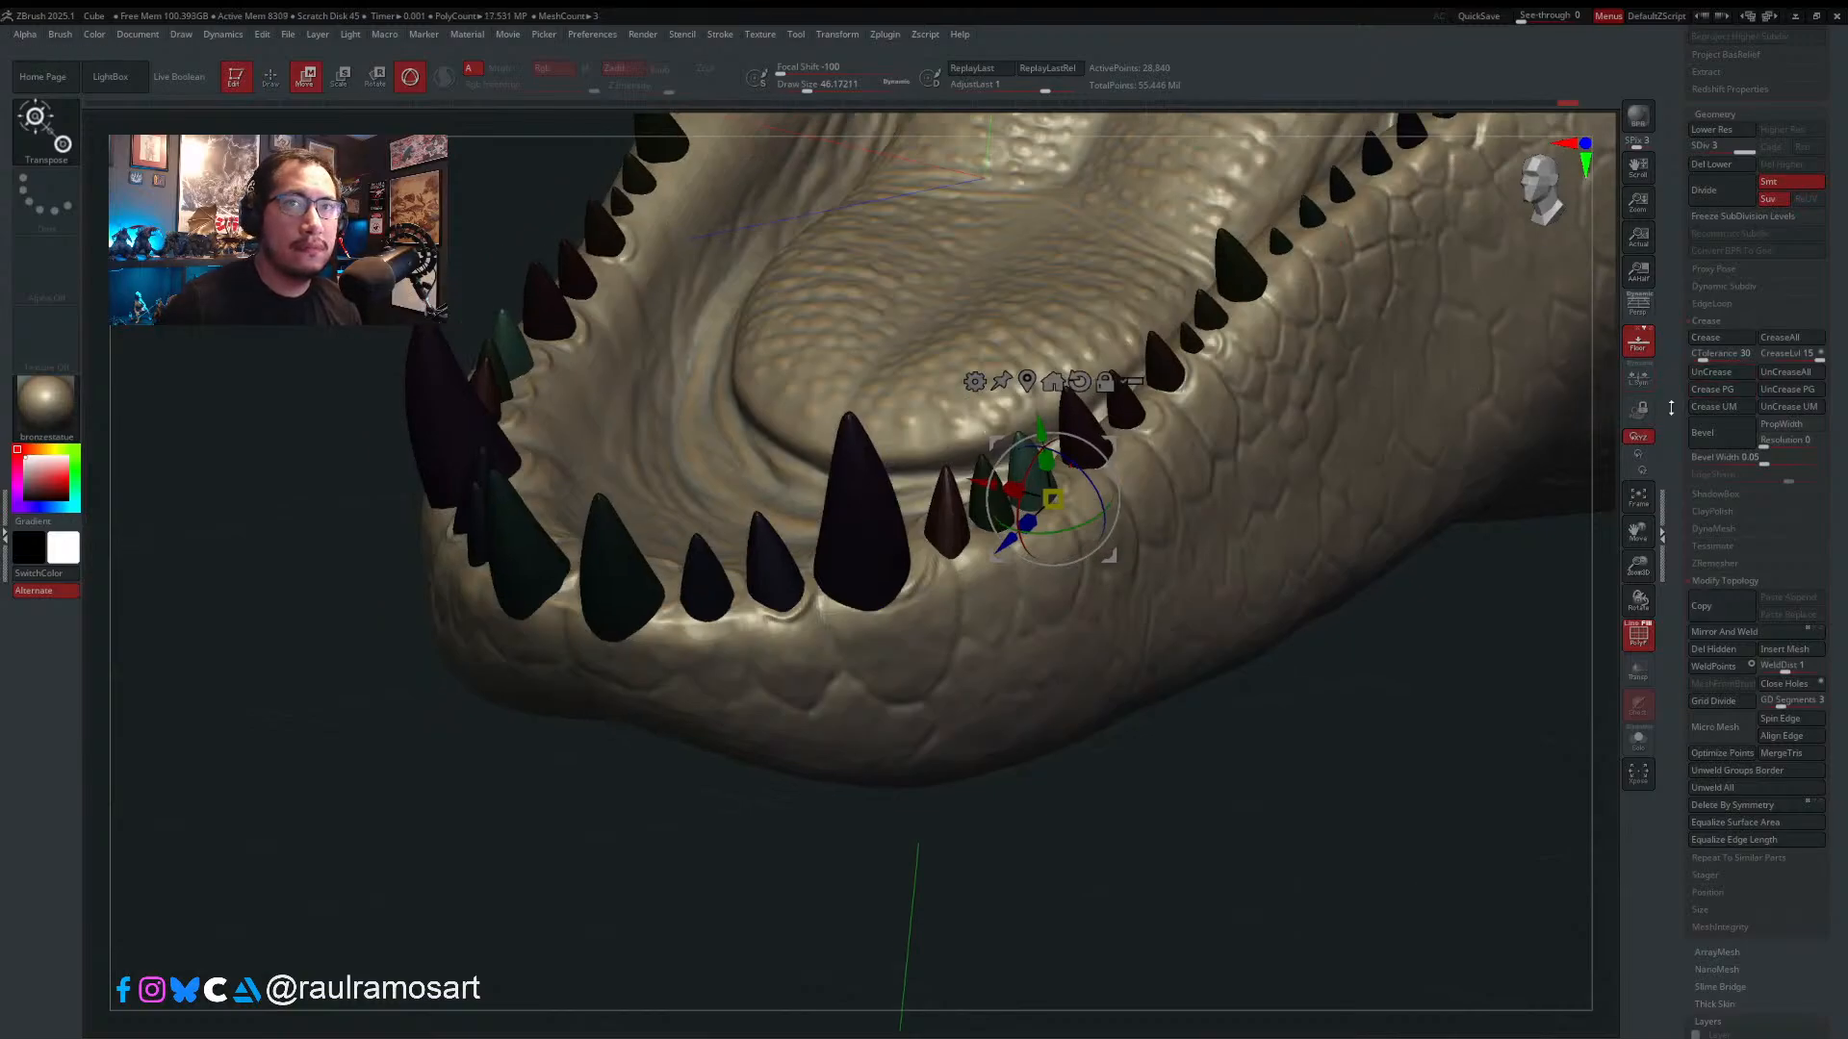
- Enable local symmetry and align the transform gizmo to the teal tooth with a transpose line from tip to base
click(1644, 376)
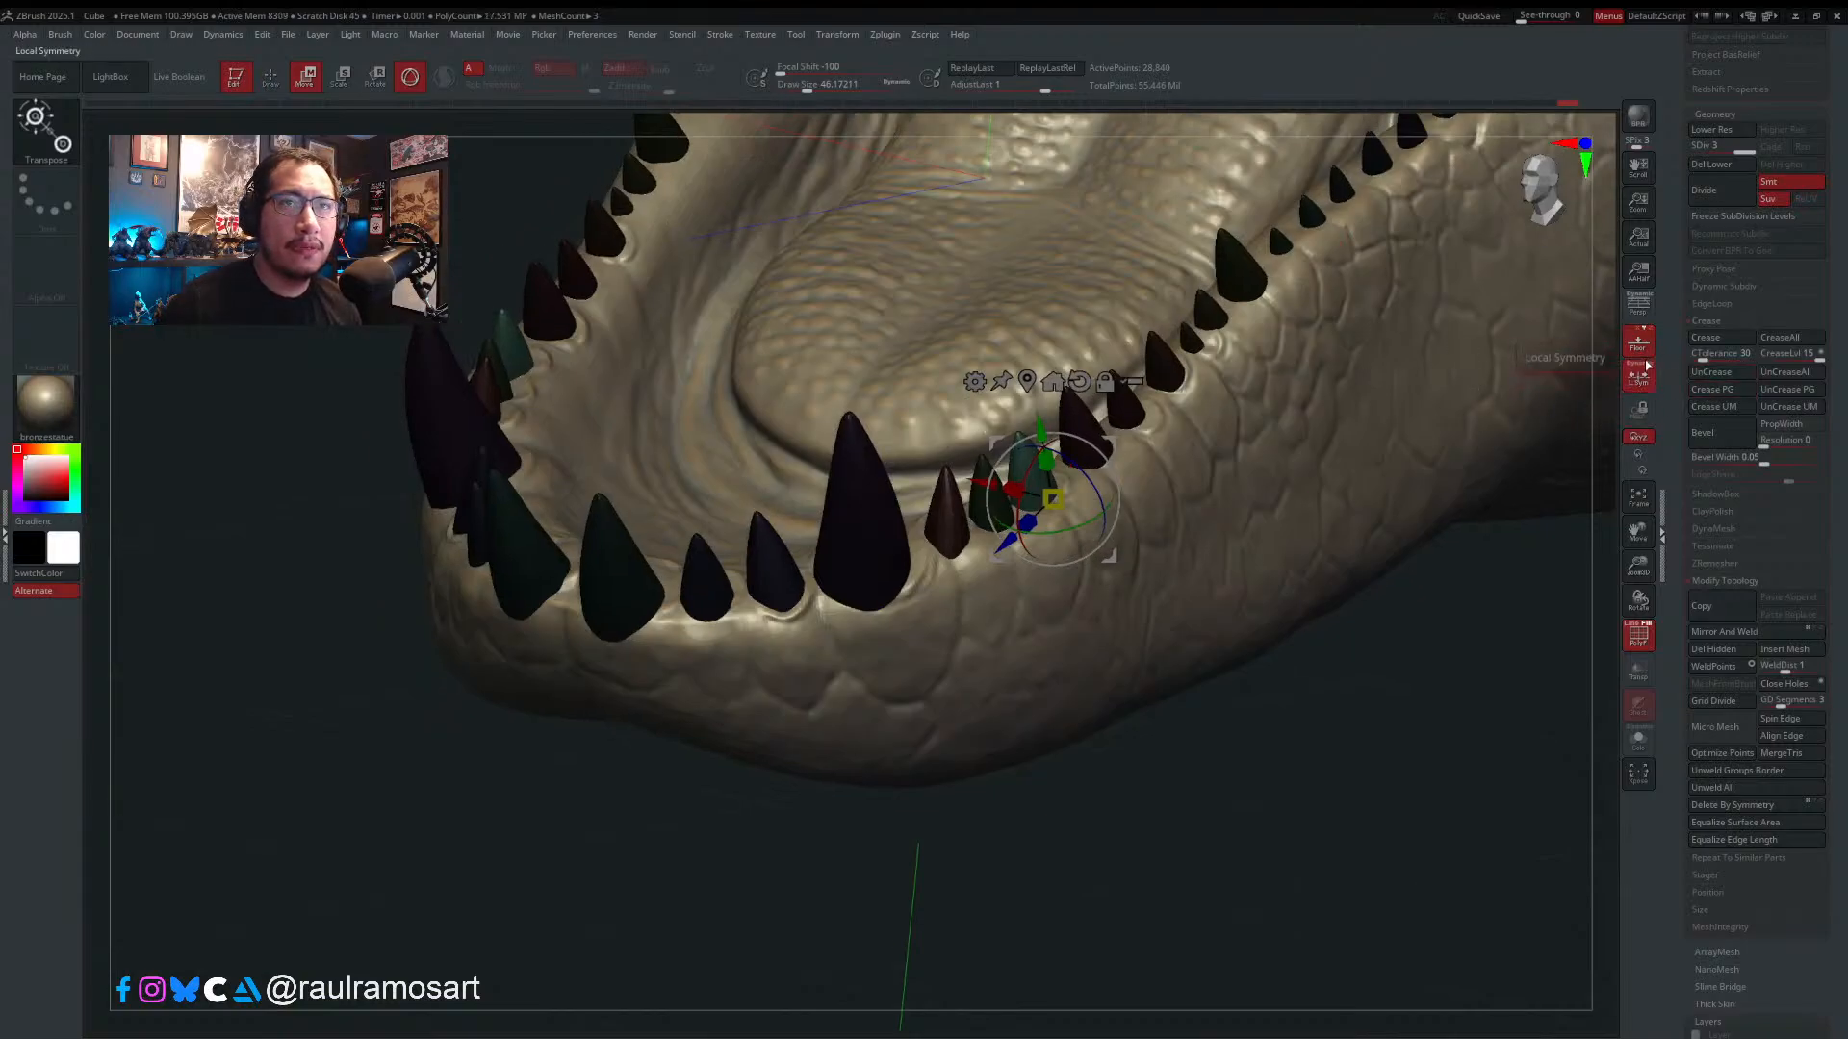
mouse_move(1053, 522)
ctrl+right_down()
mouse_move(1043, 631)
mouse_move(1064, 511)
ctrl+right_up()
alt+click(1019, 401)
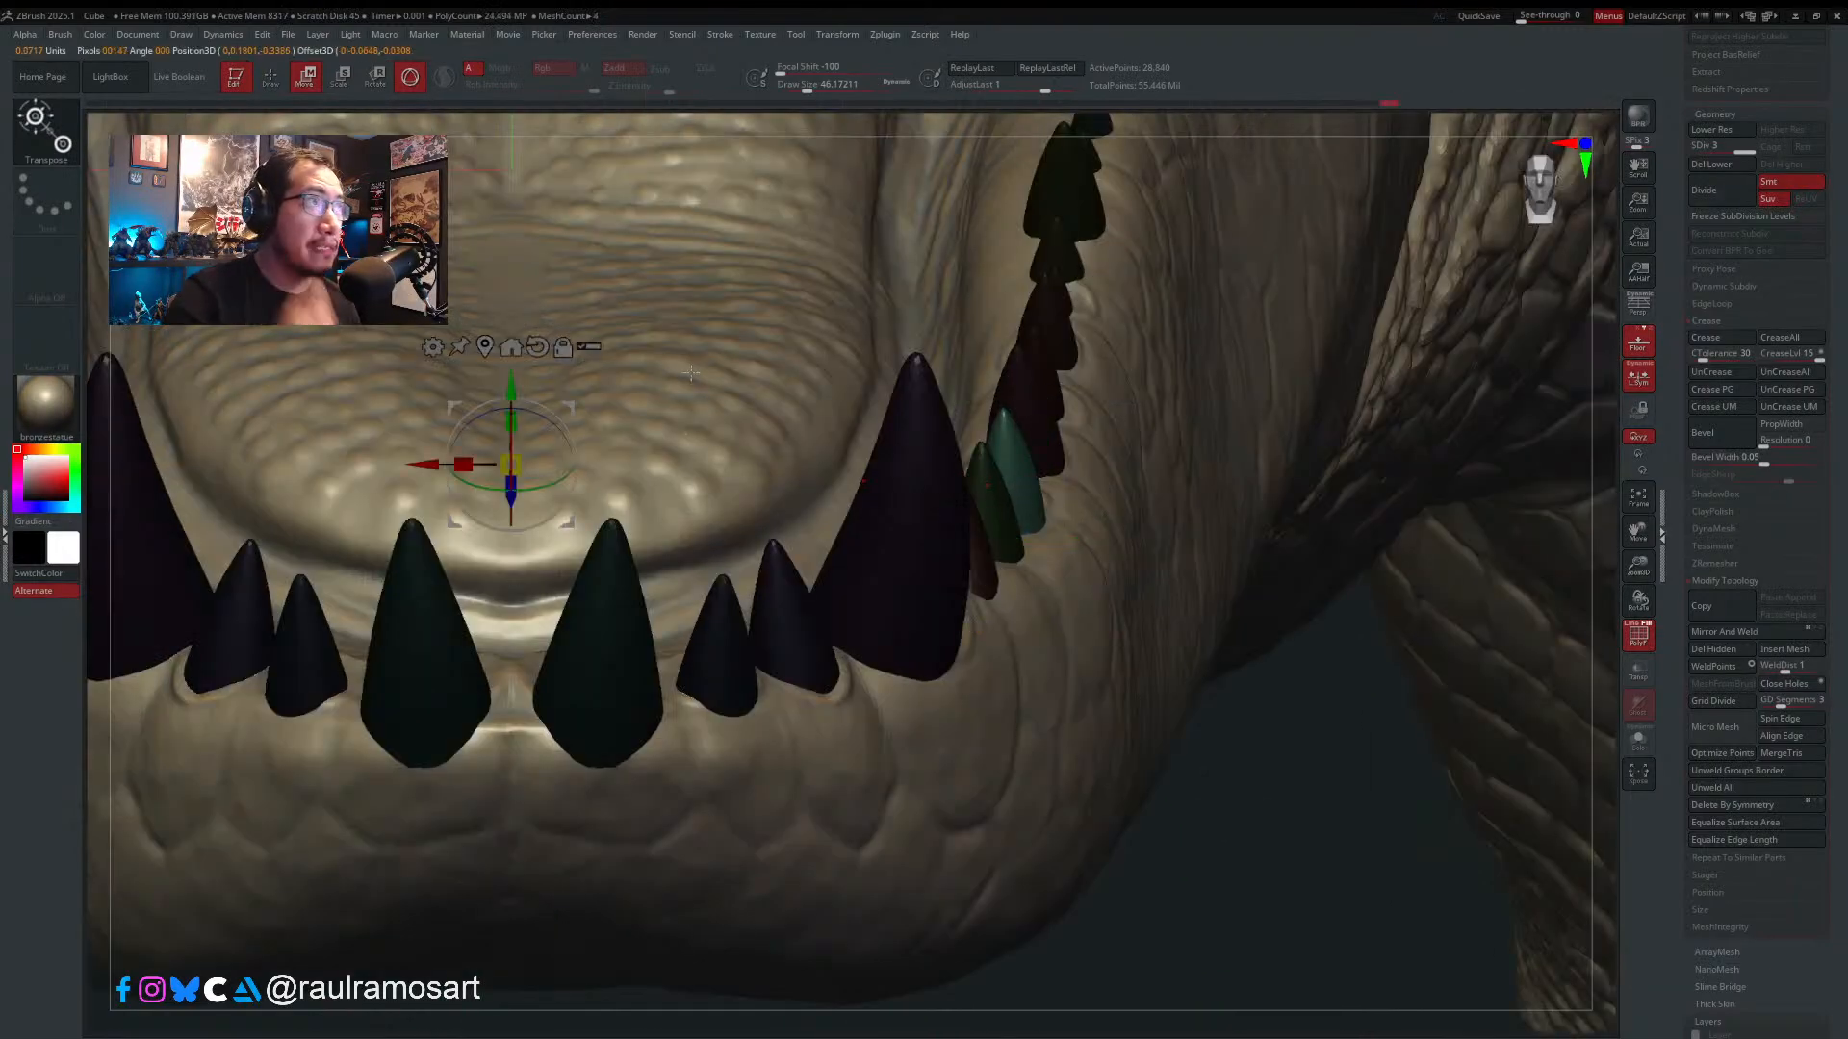
click(410, 78)
right_drag(890, 414, 577, 423)
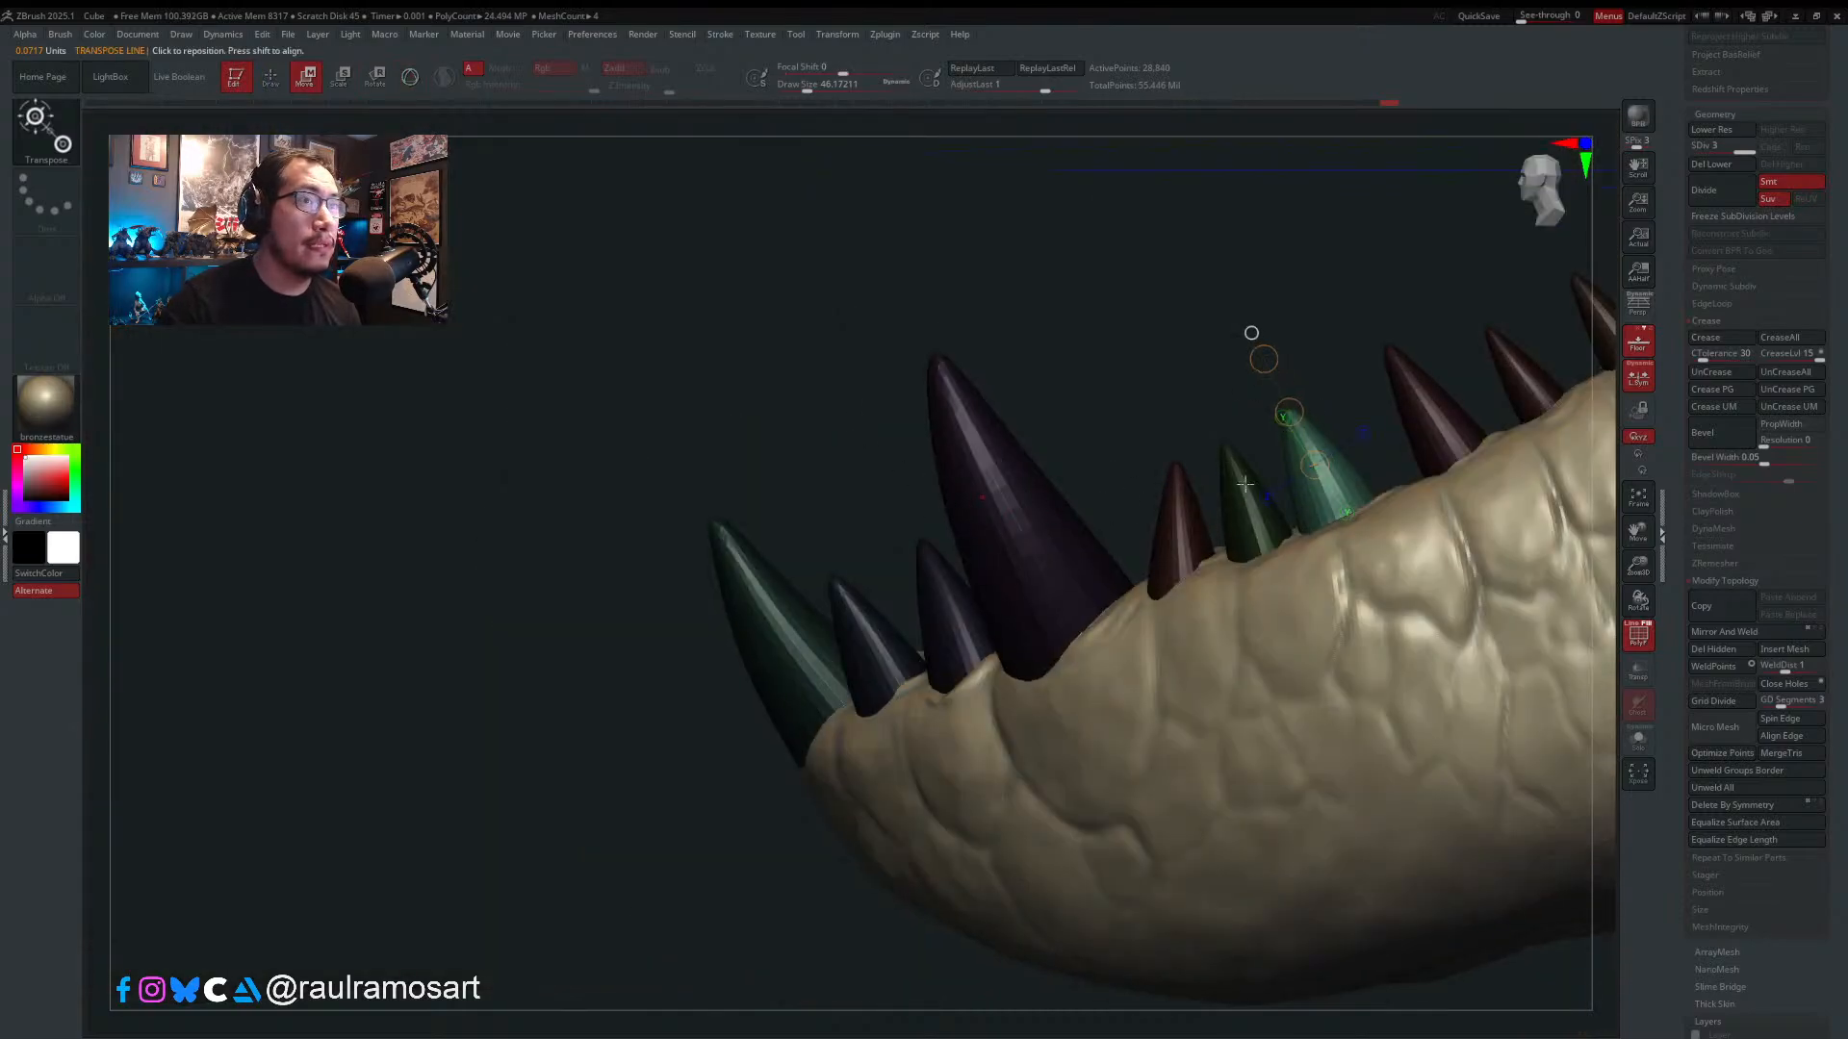
alt+right_drag(1259, 485, 1055, 469)
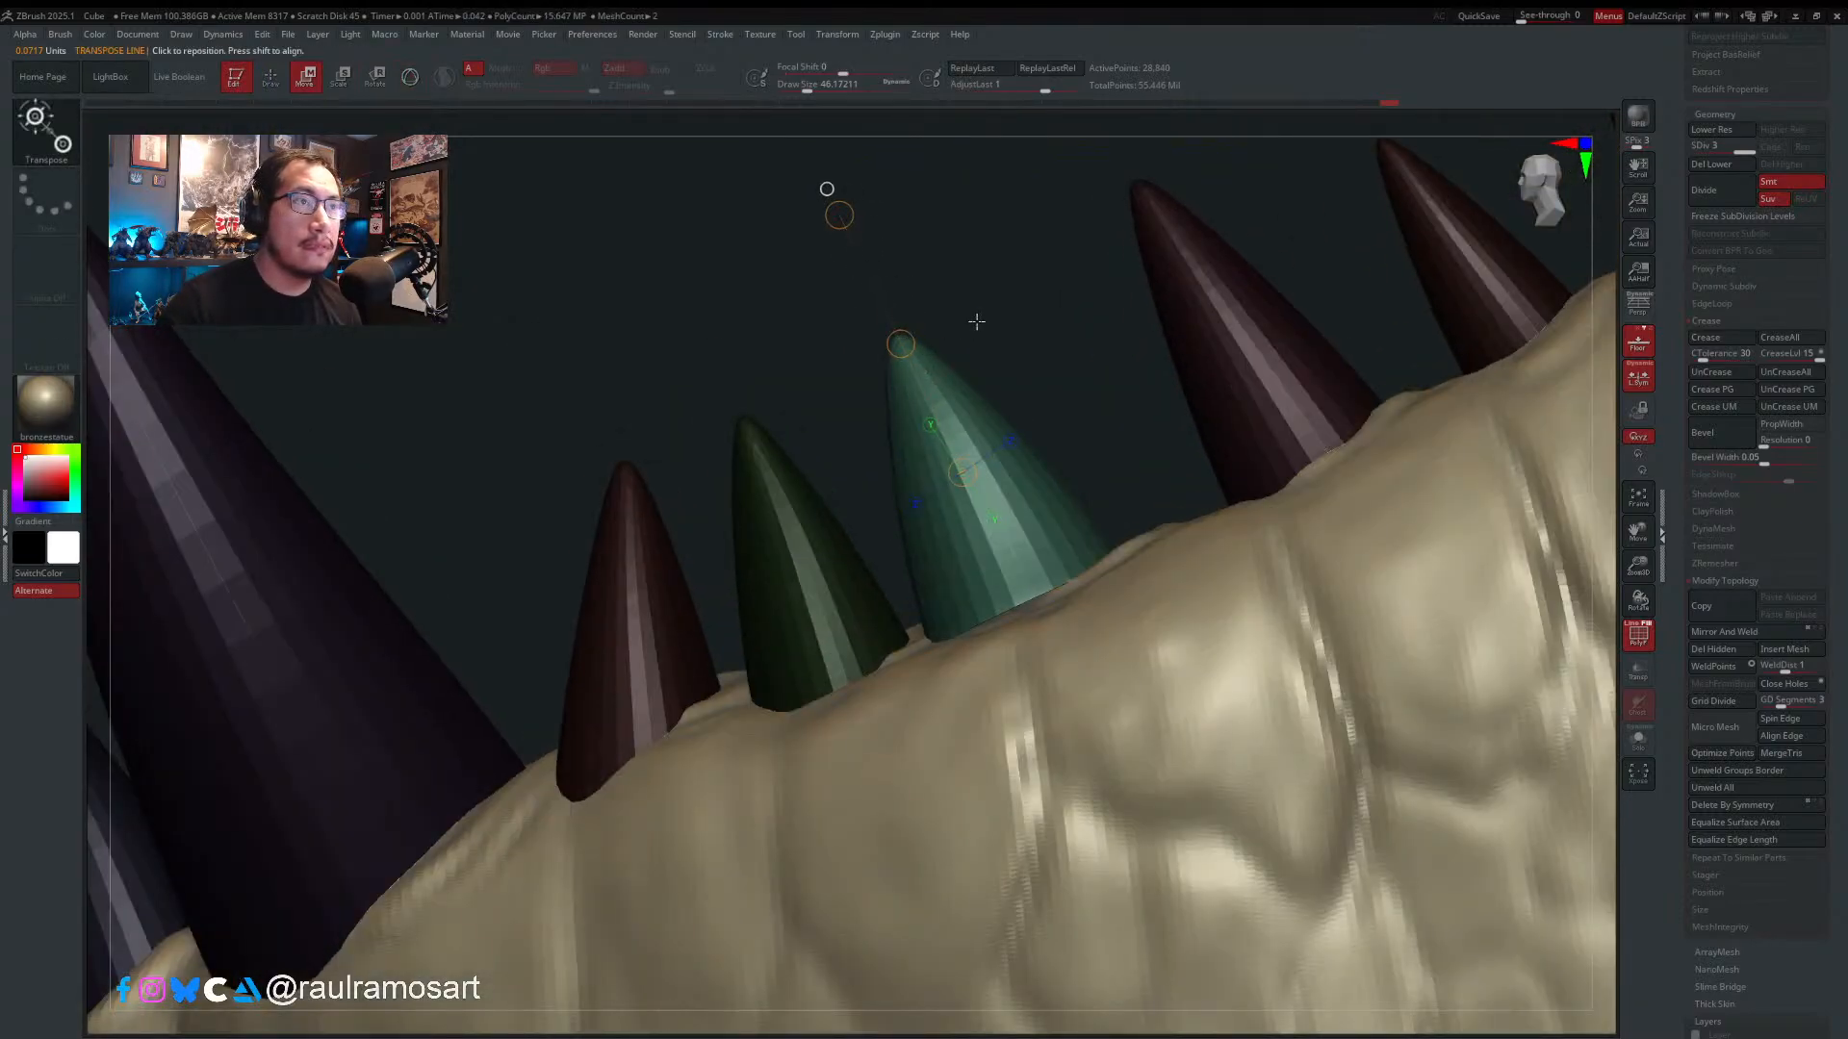
drag(924, 352, 1022, 495)
drag(903, 348, 1055, 613)
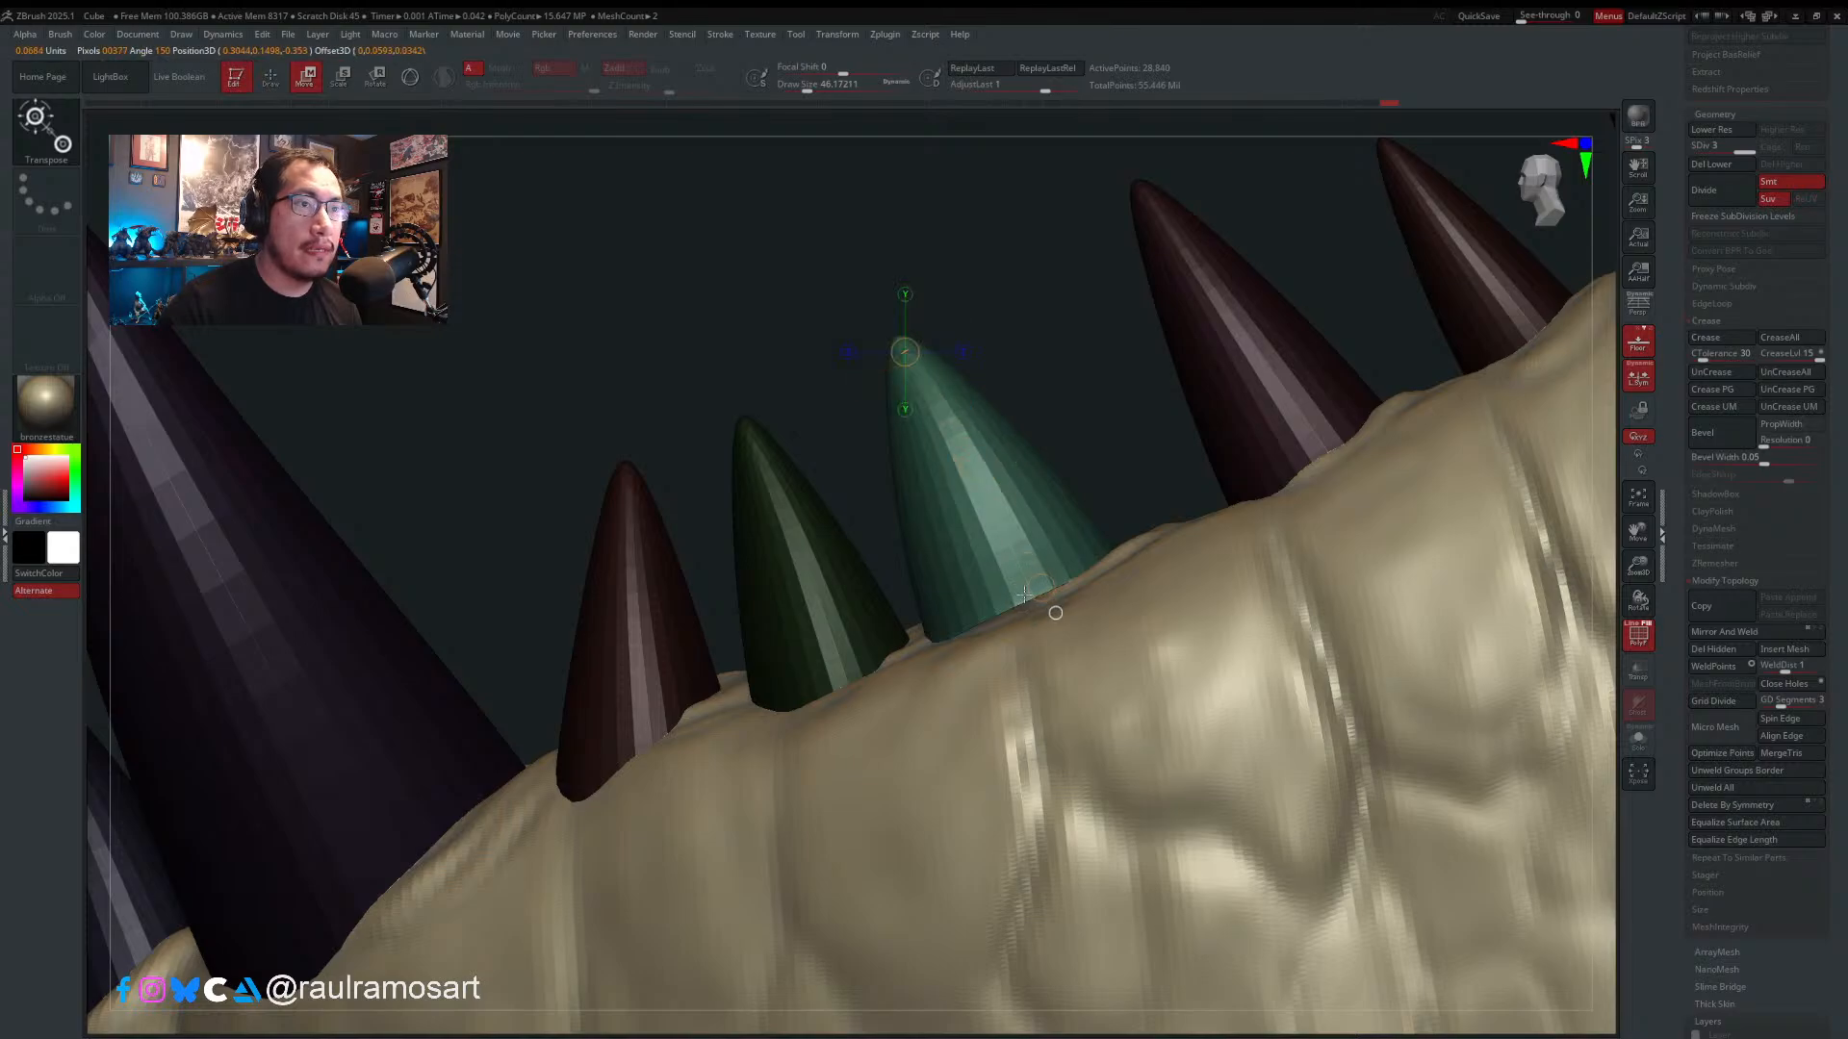
click(412, 83)
- Move the gizmo onto the base of the teal tooth and shorten the tooth along its length
mouse_move(952, 425)
right_down()
mouse_move(1034, 429)
mouse_move(996, 444)
mouse_move(981, 428)
right_up()
click(994, 236)
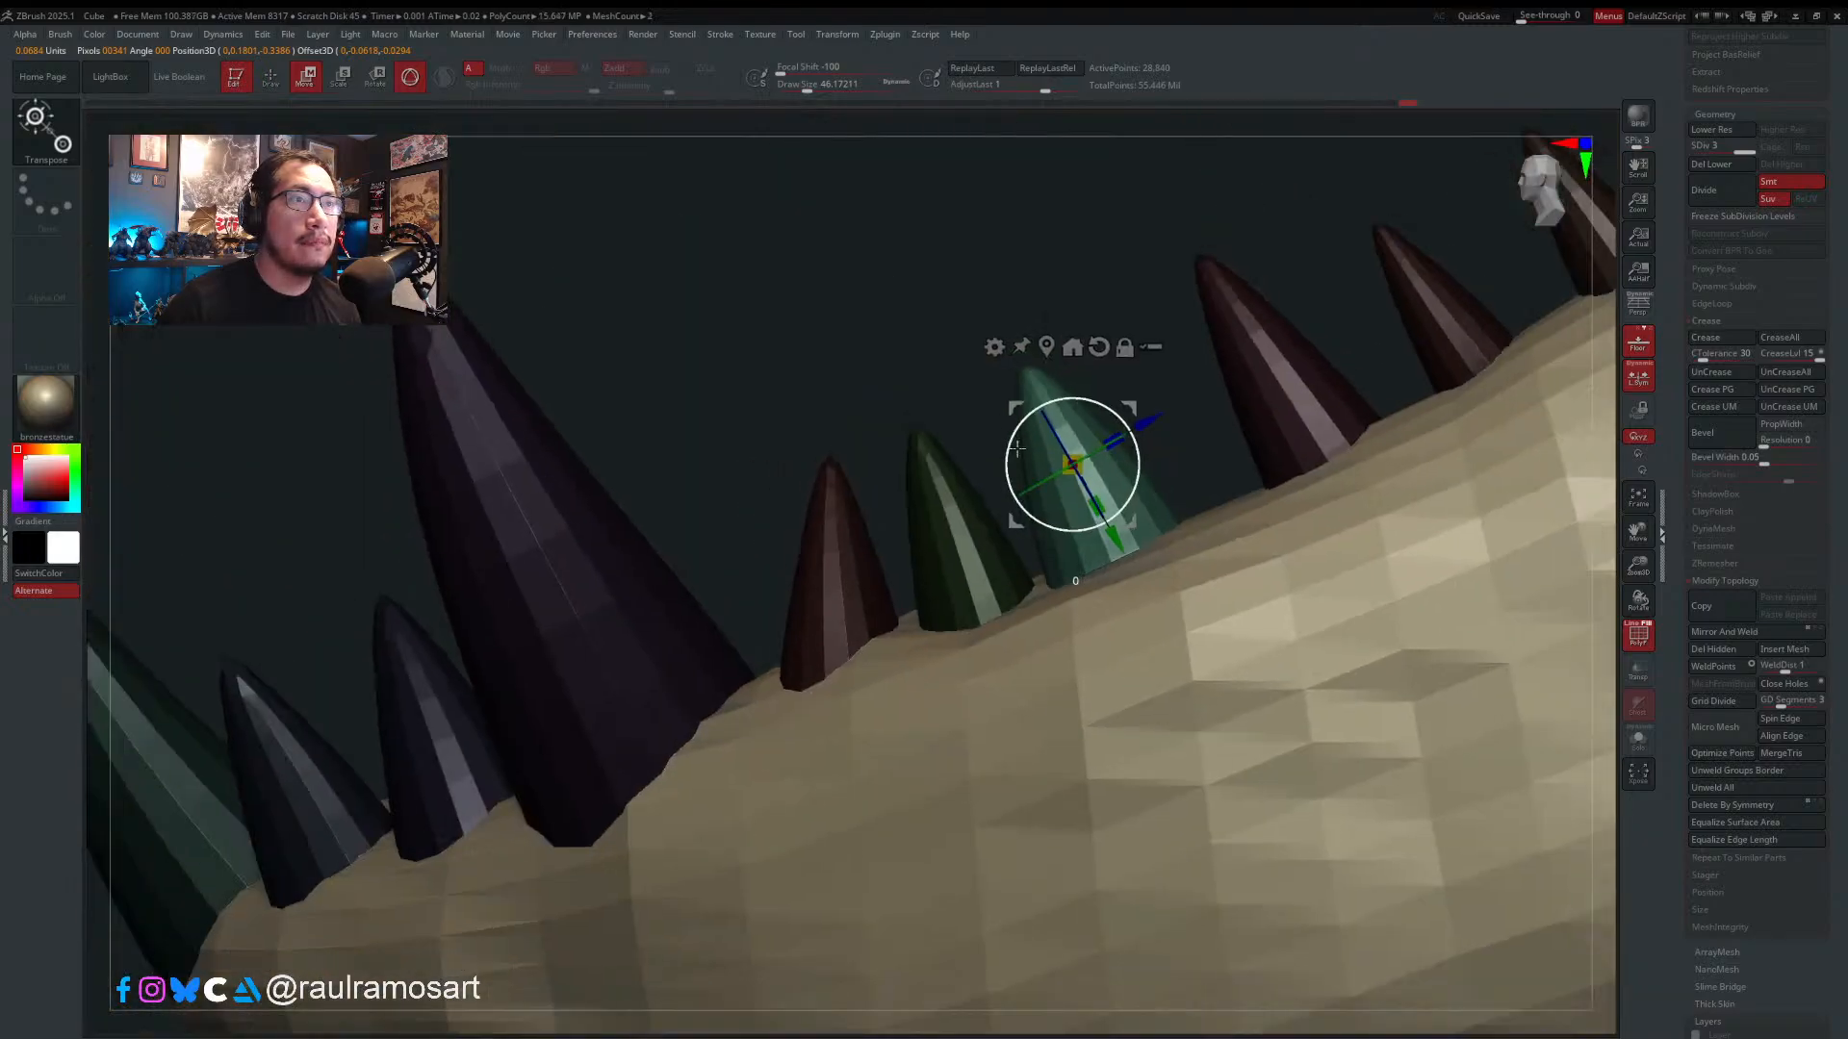
alt+drag(1134, 442, 1135, 448)
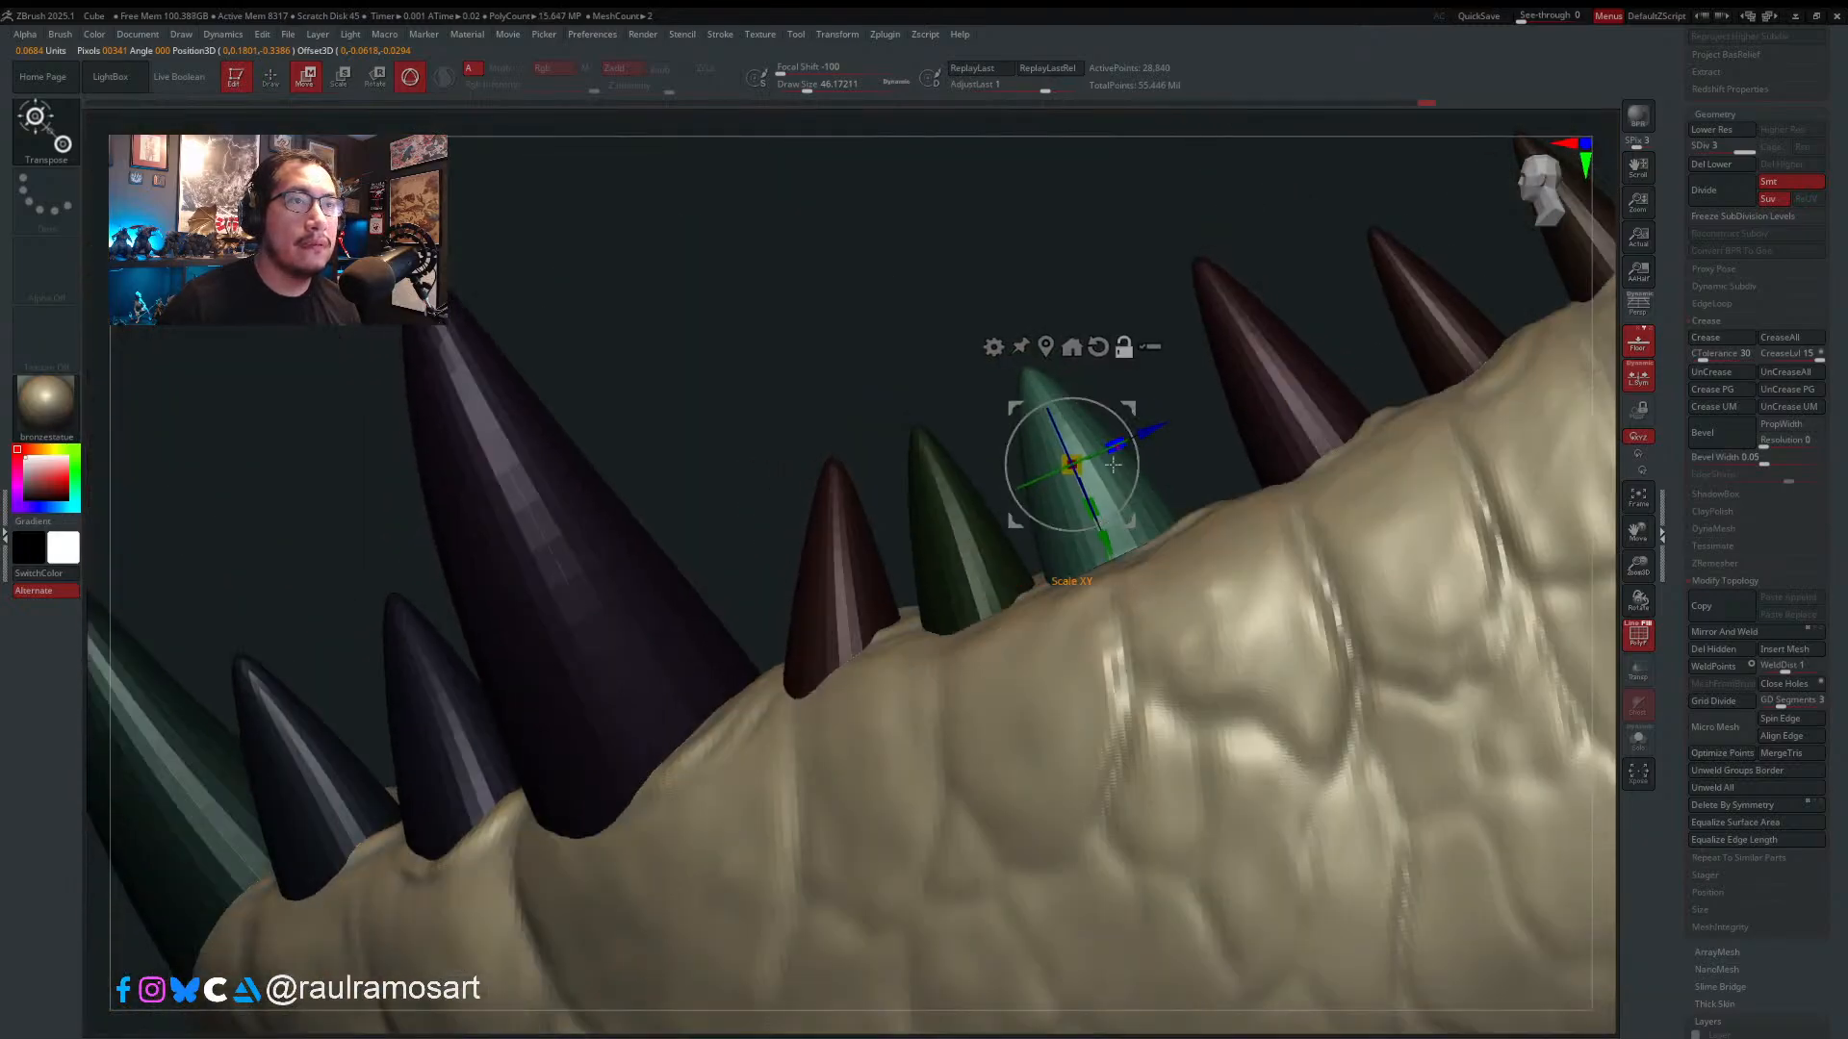
alt+drag(1105, 543, 1142, 629)
right_drag(616, 578, 723, 571)
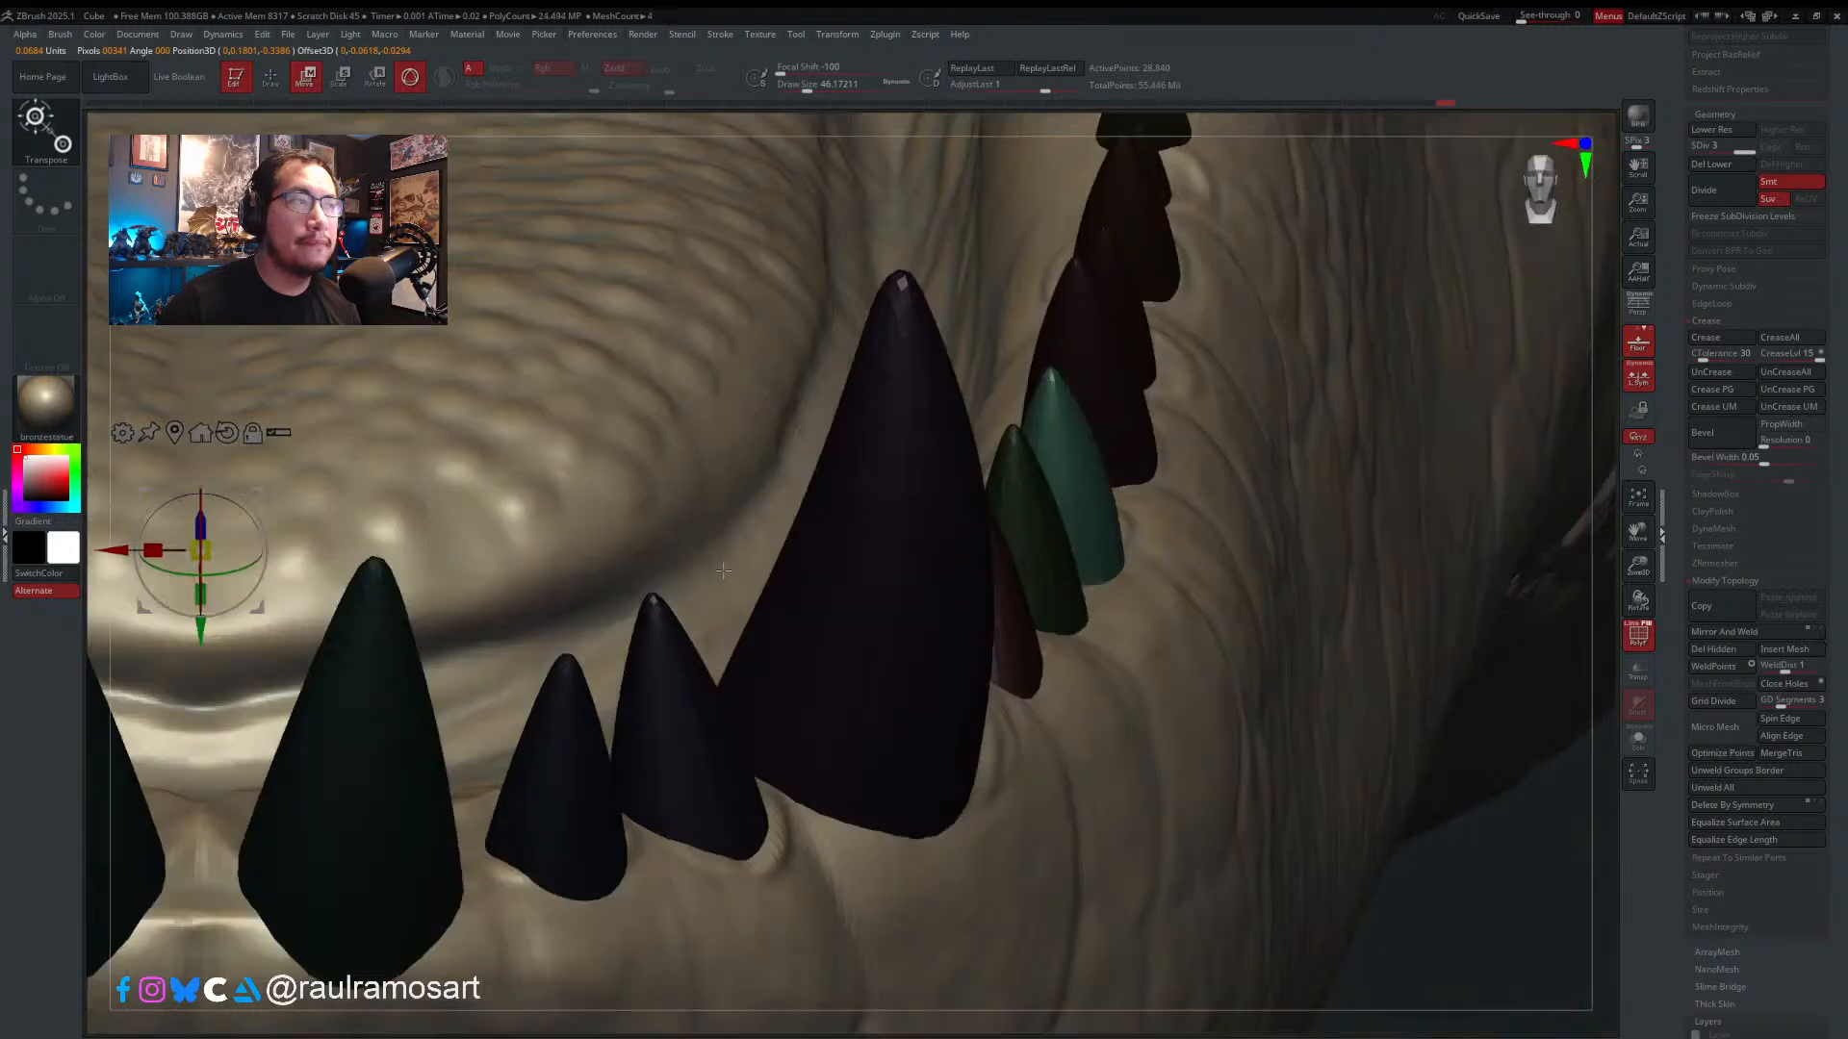
alt+drag(114, 550, 981, 554)
right_drag(1002, 594, 924, 574)
alt+right_drag(1228, 545, 912, 608)
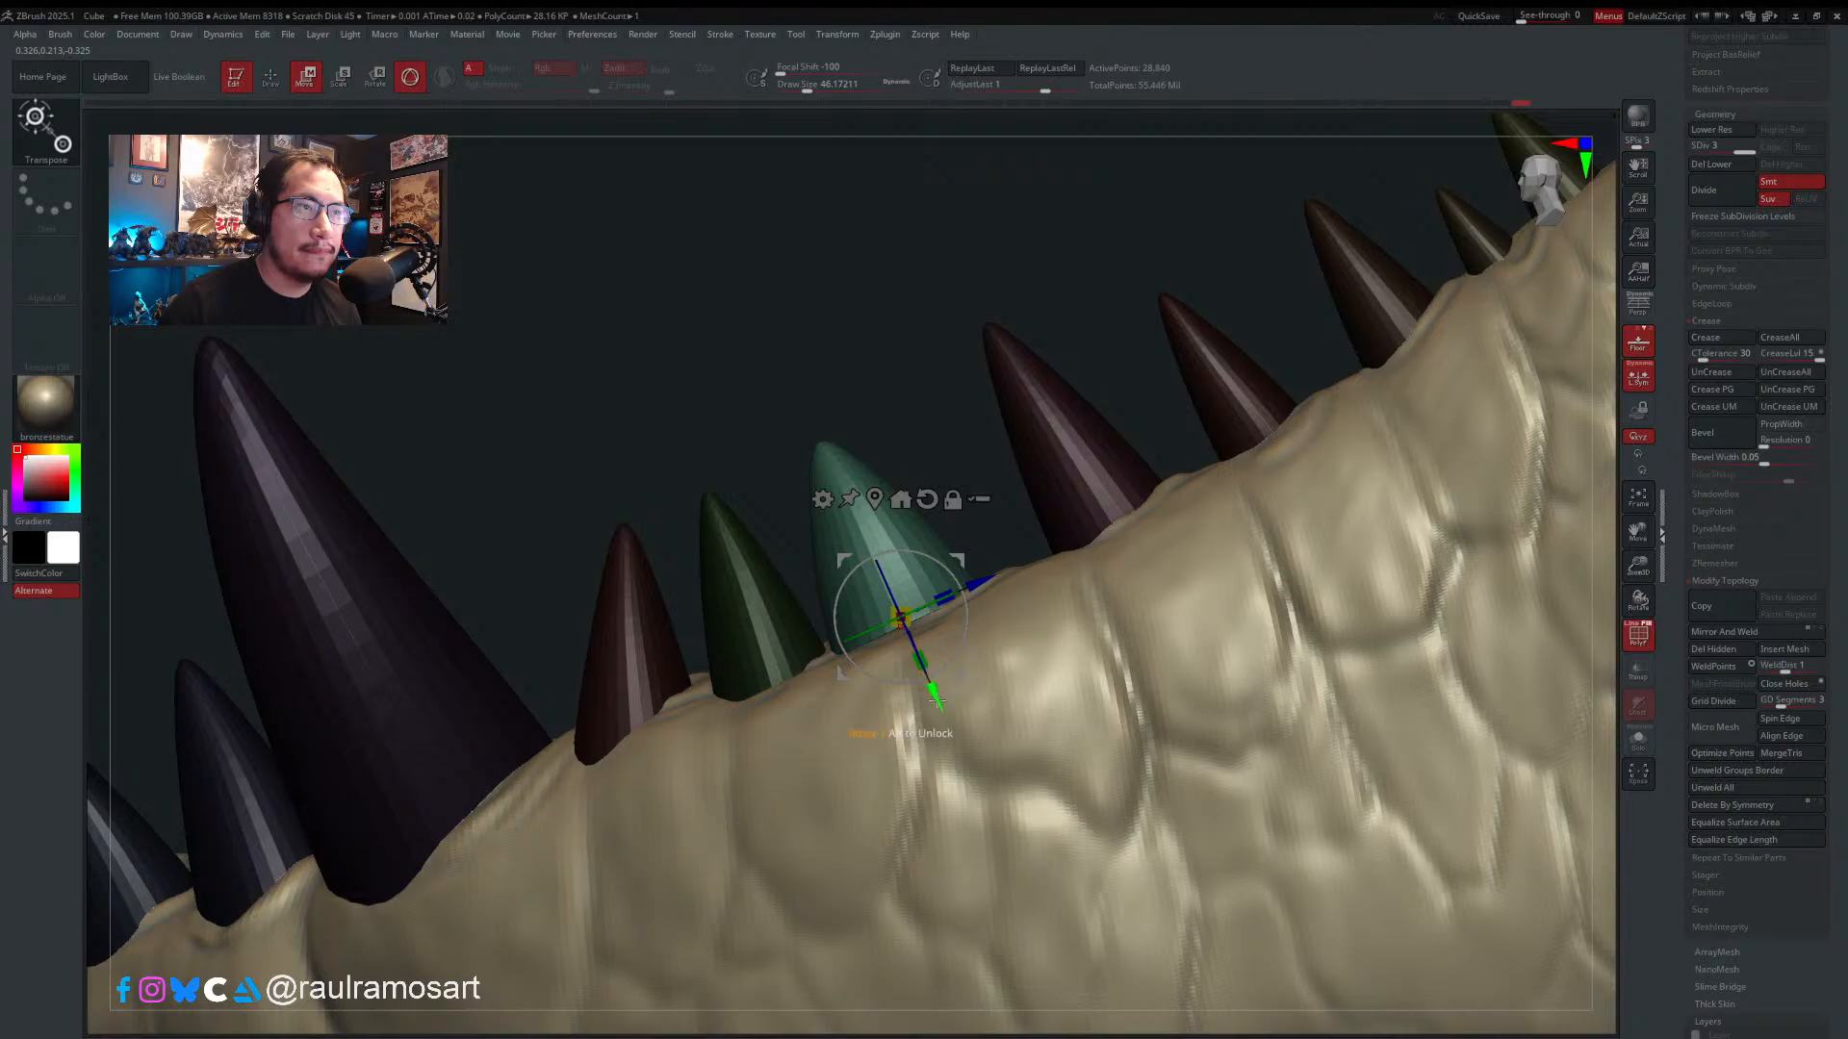
drag(935, 700, 951, 728)
- Clear the mask from the lower teeth and isolate the dark red tooth pair just behind the teal one
key(q)
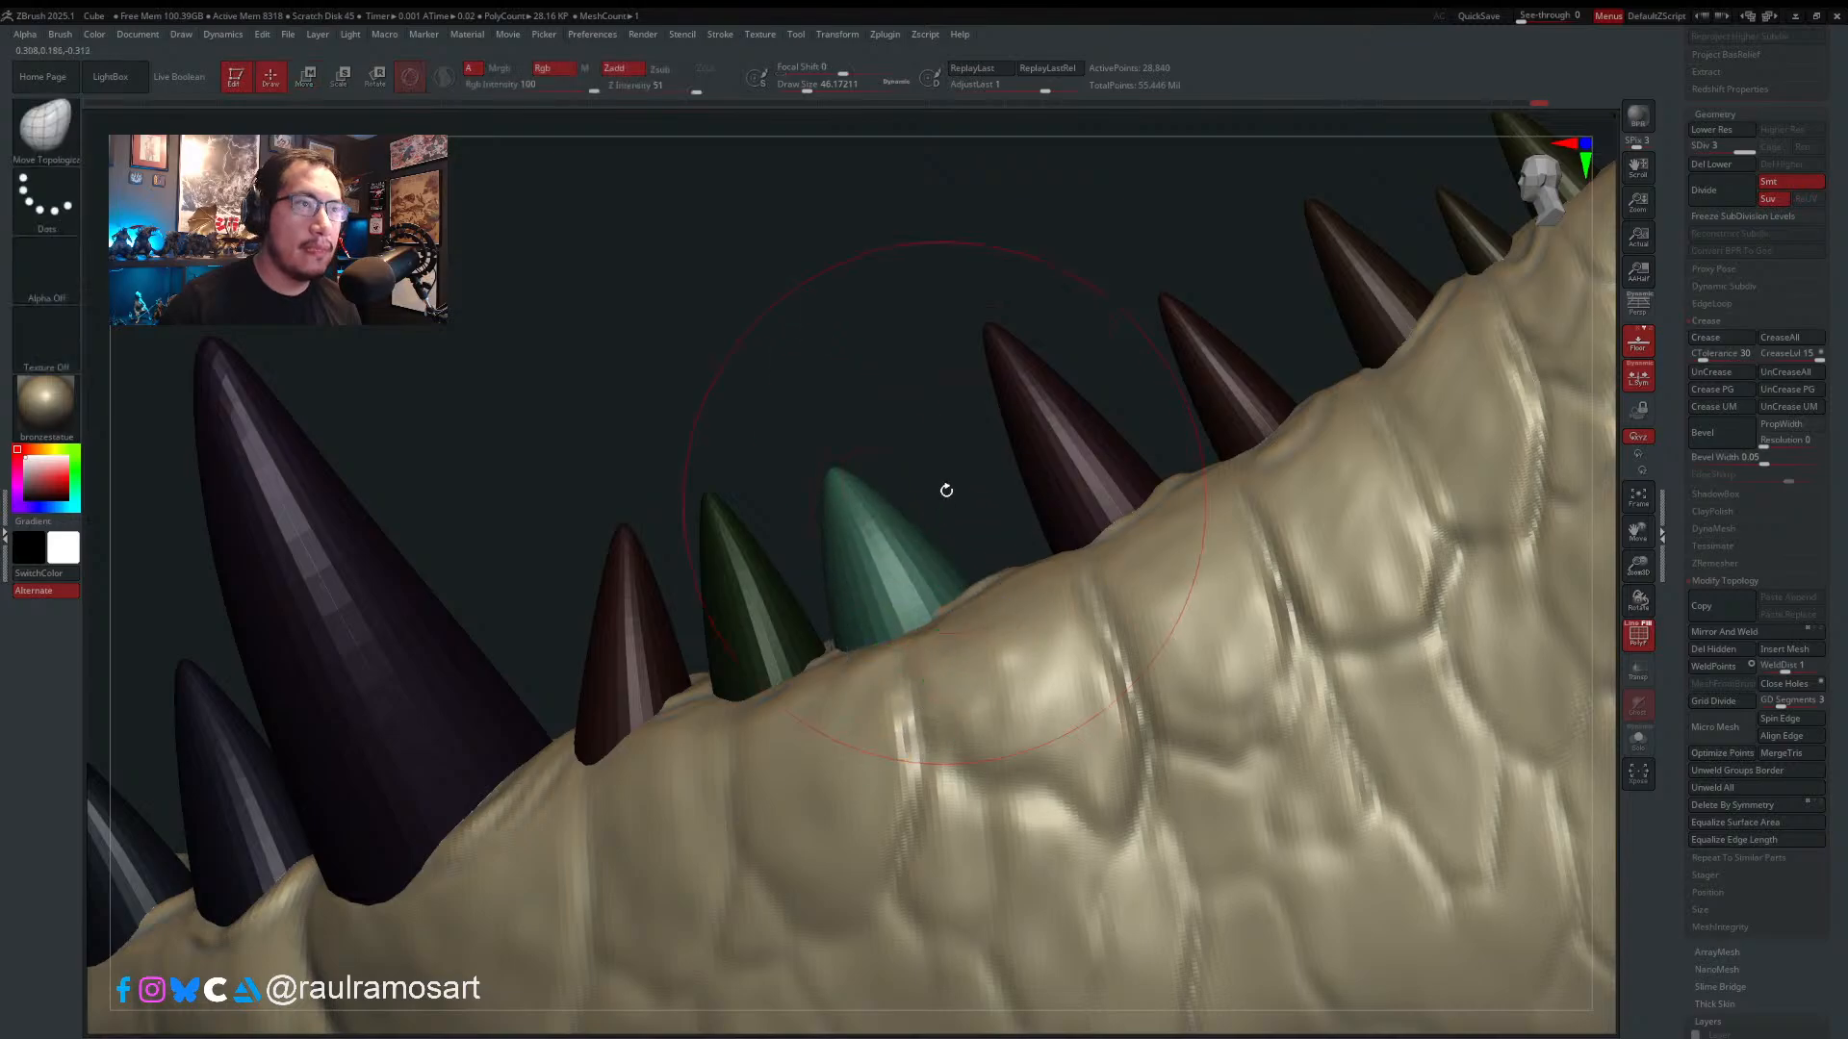
mouse_move(924, 420)
mouse_down()
mouse_move(924, 384)
mouse_move(821, 330)
mouse_move(917, 384)
mouse_move(706, 495)
mouse_up()
key(s)
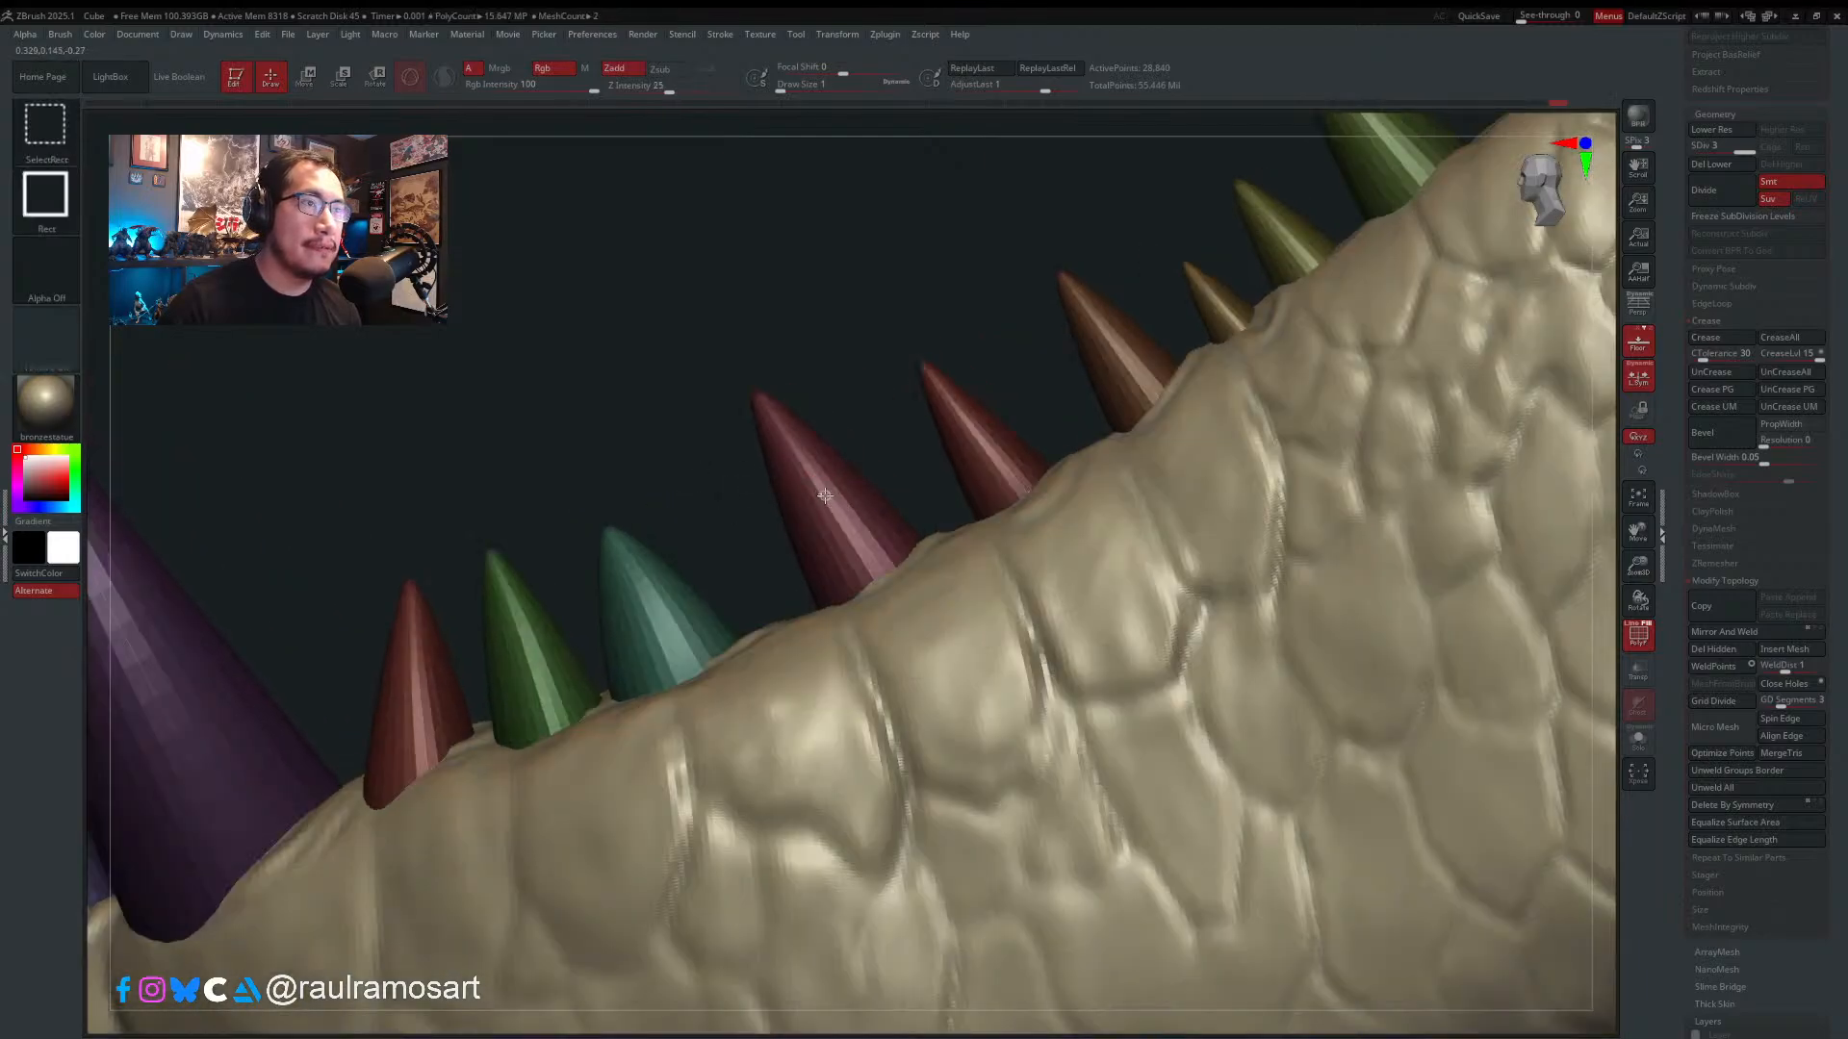
ctrl+shift+click(818, 498)
ctrl+shift+click(825, 512)
drag(824, 514, 782, 426)
ctrl+shift+drag(591, 314, 666, 358)
ctrl+right_drag(735, 455, 790, 526)
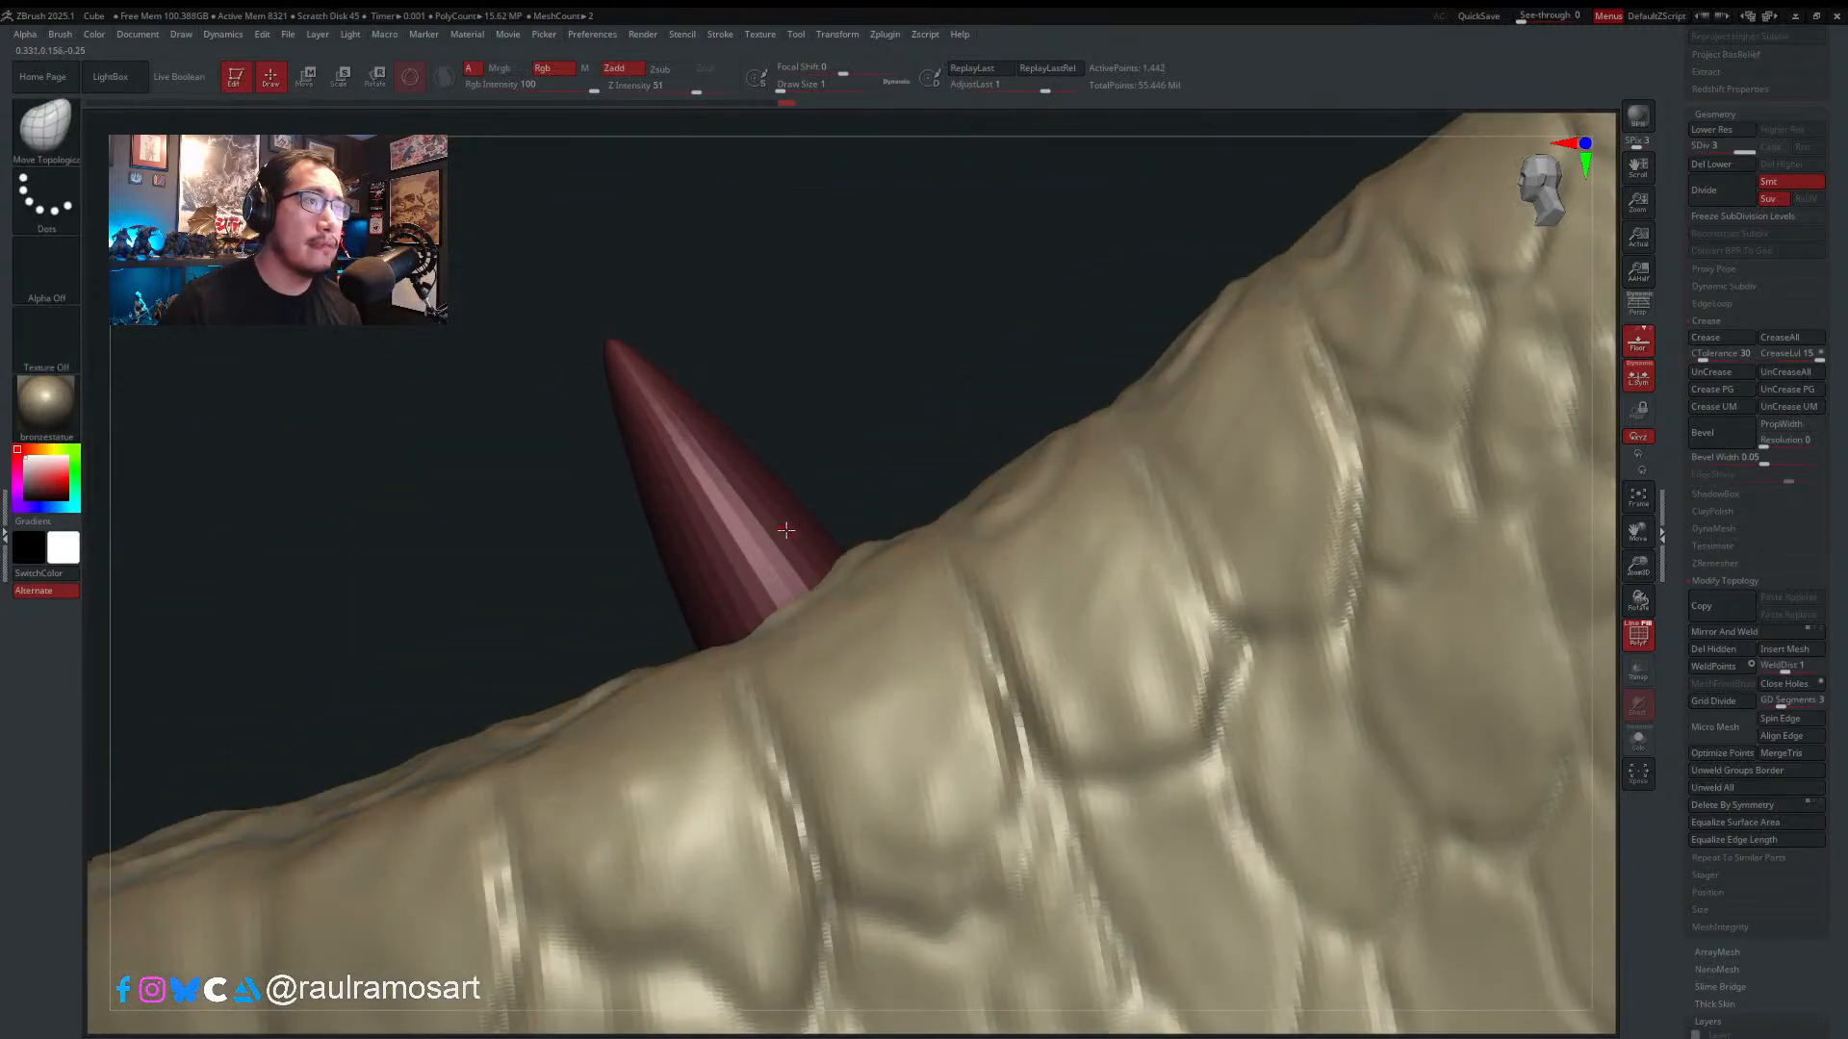
- Reposition the gizmo at the base of the isolated red tooth and shorten the tooth to about 0.84
key(w)
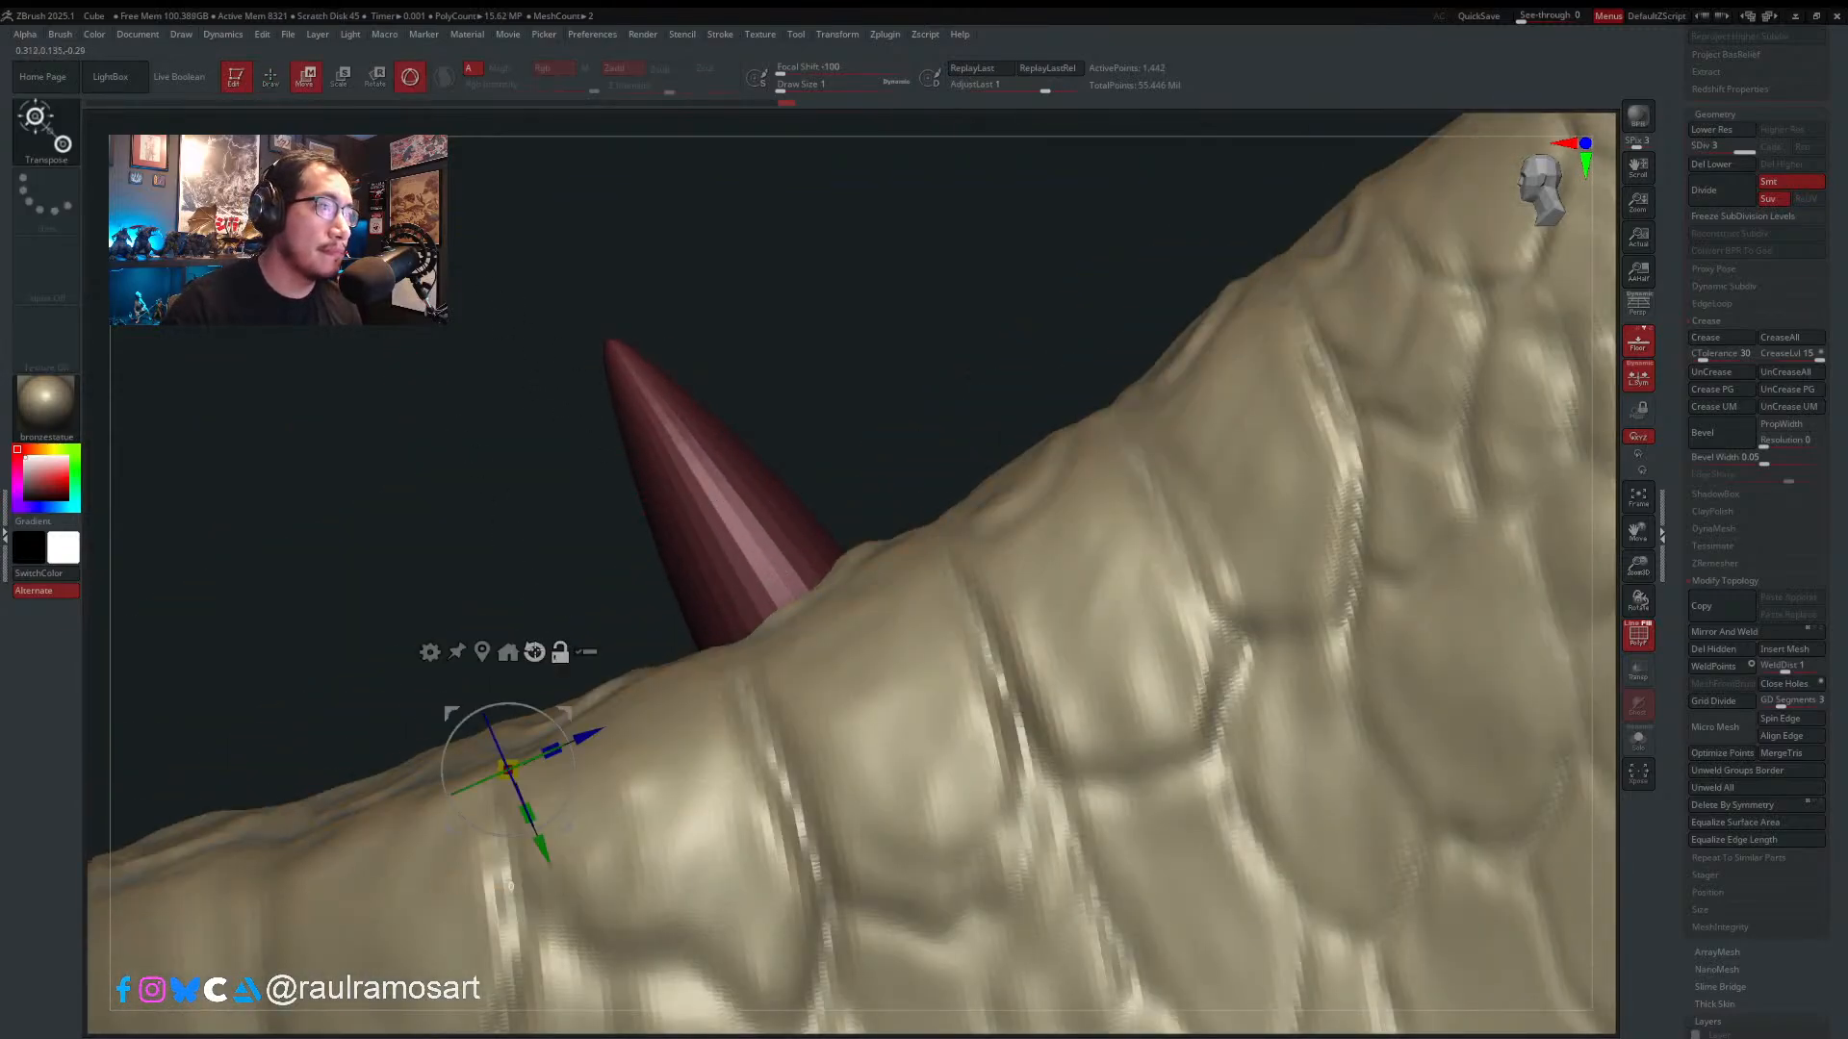
alt+click(534, 653)
alt+drag(565, 714, 866, 664)
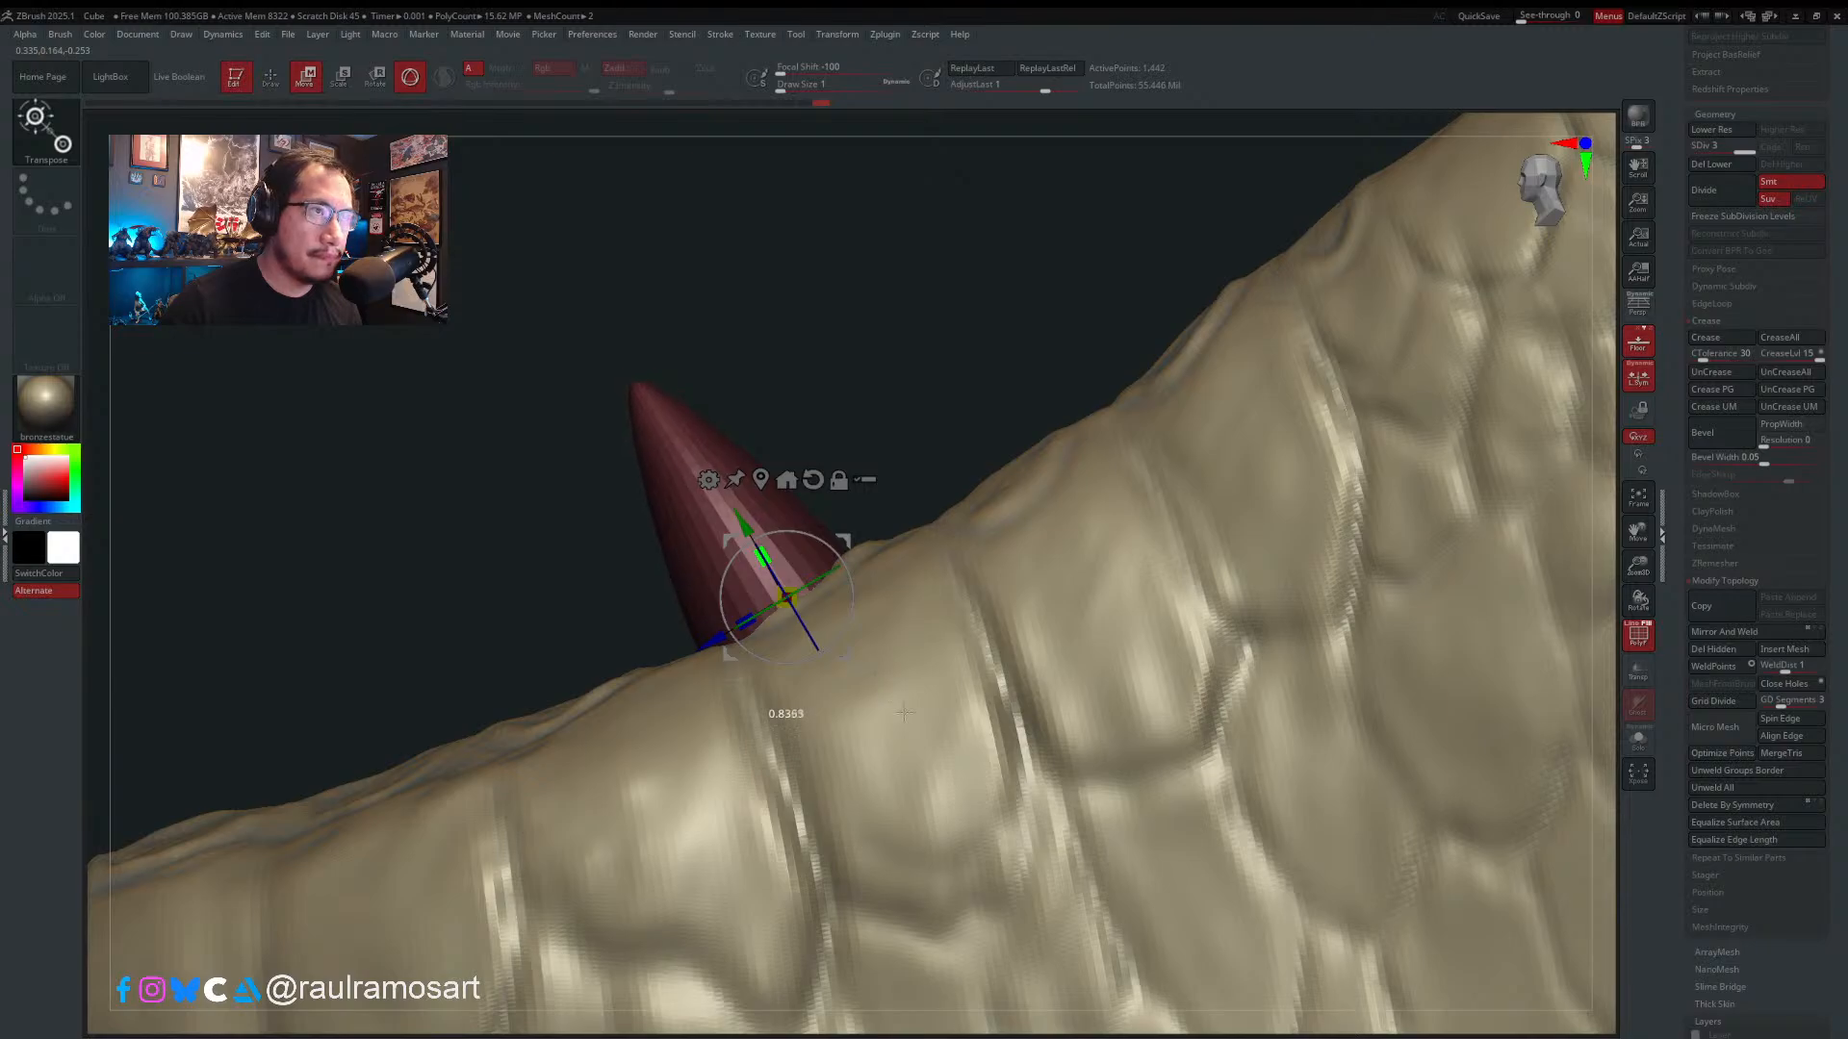
- Scale the isolated red tooth up slightly, by about 1.04, to thicken it
drag(795, 591, 813, 585)
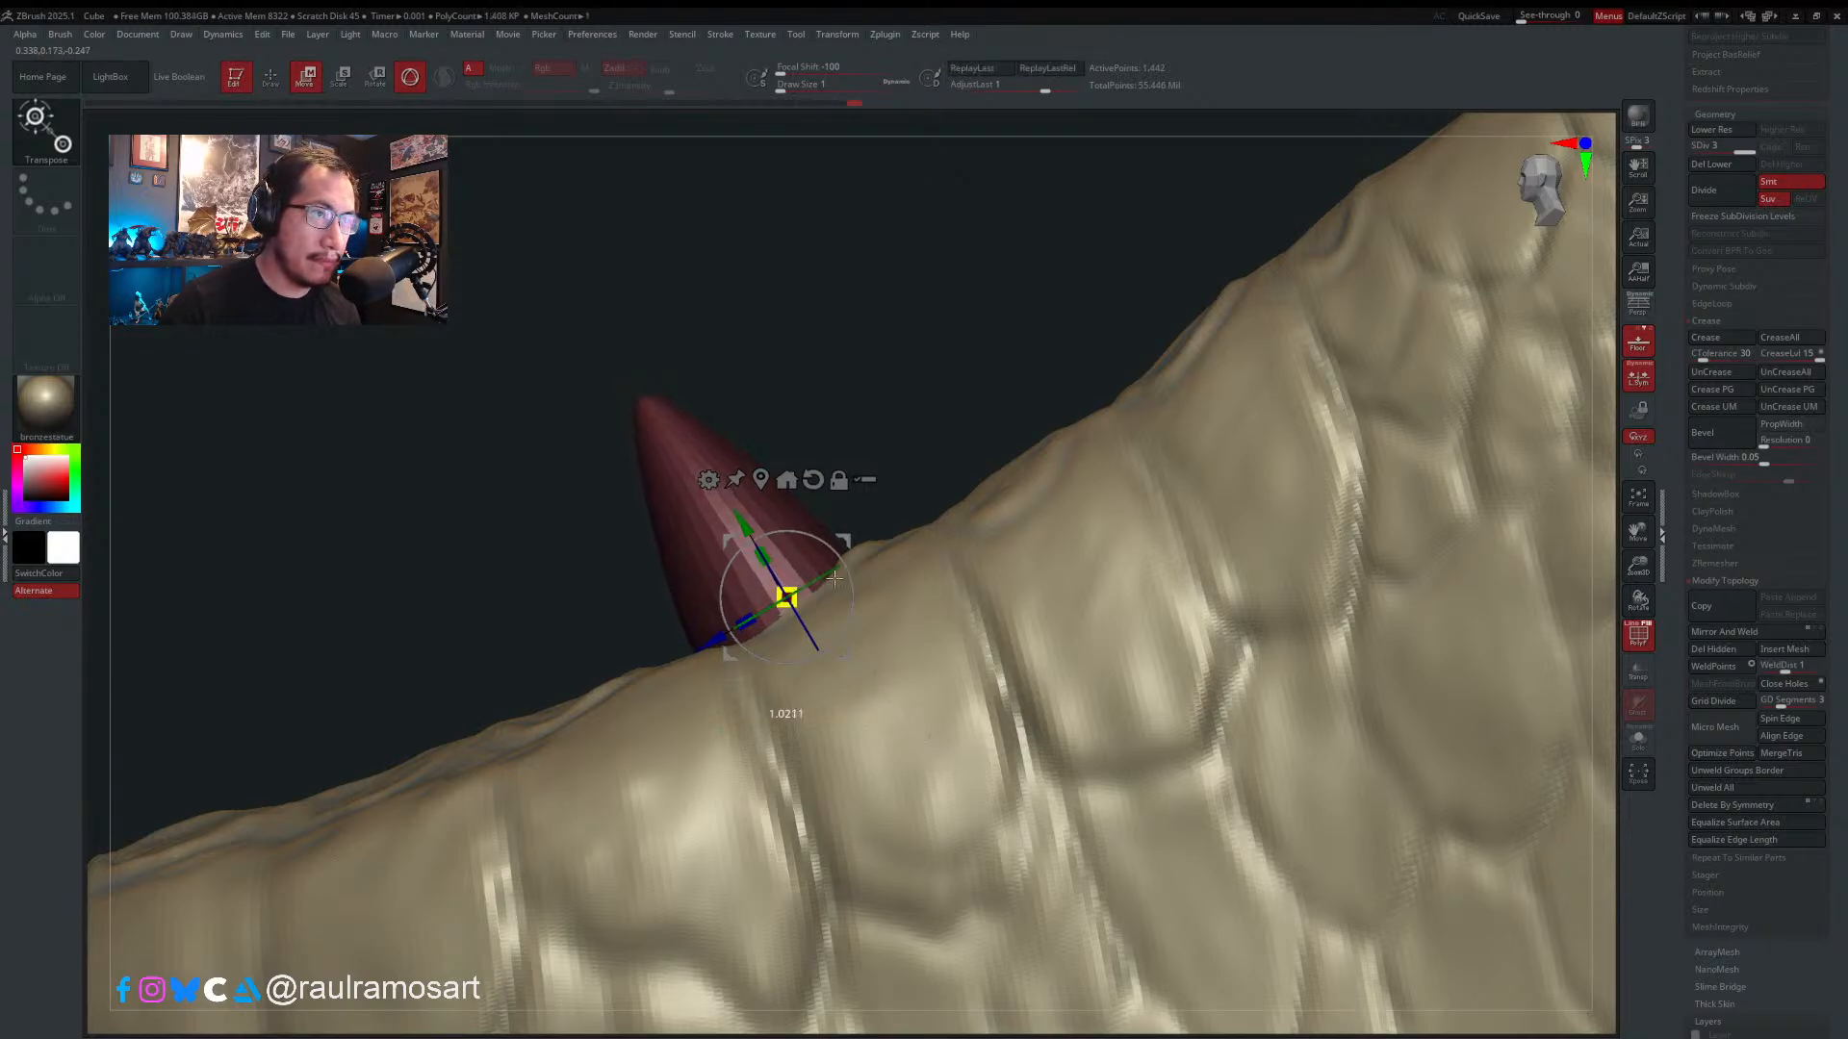
drag(834, 579, 845, 572)
shift+right_drag(847, 570, 907, 546)
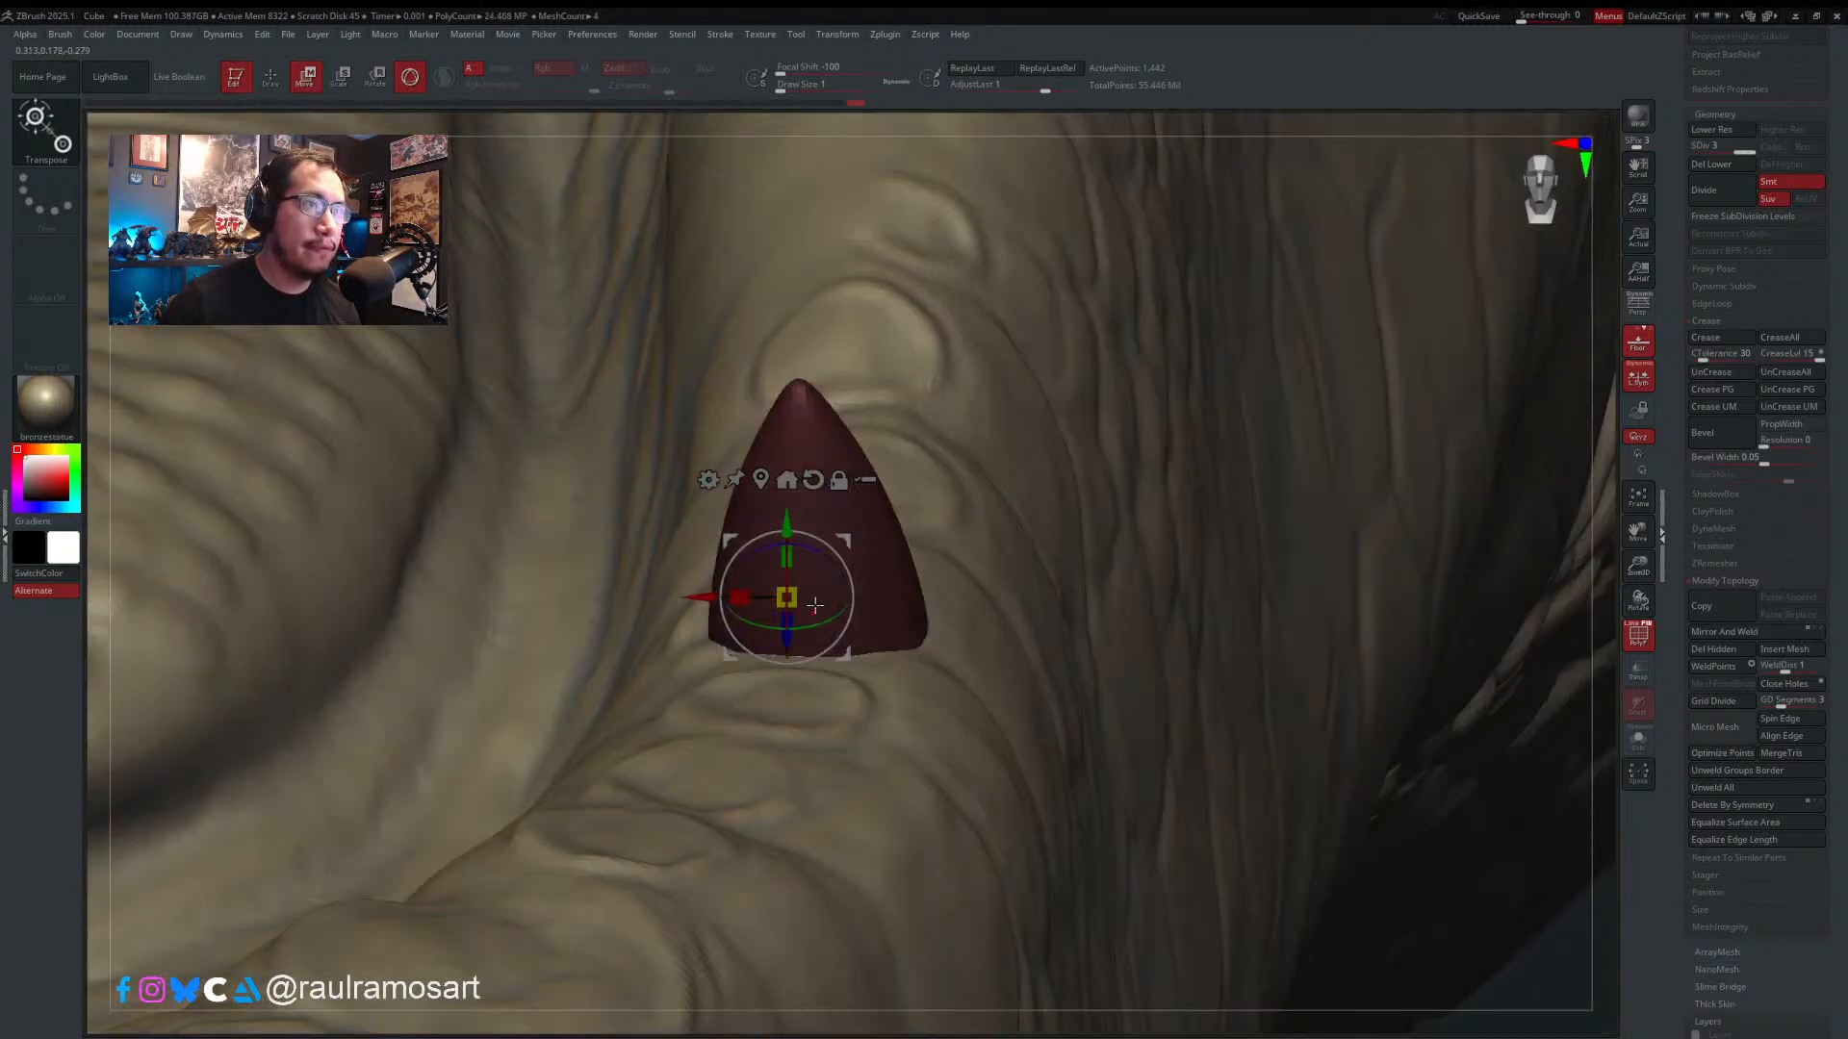
right_drag(814, 603, 890, 618)
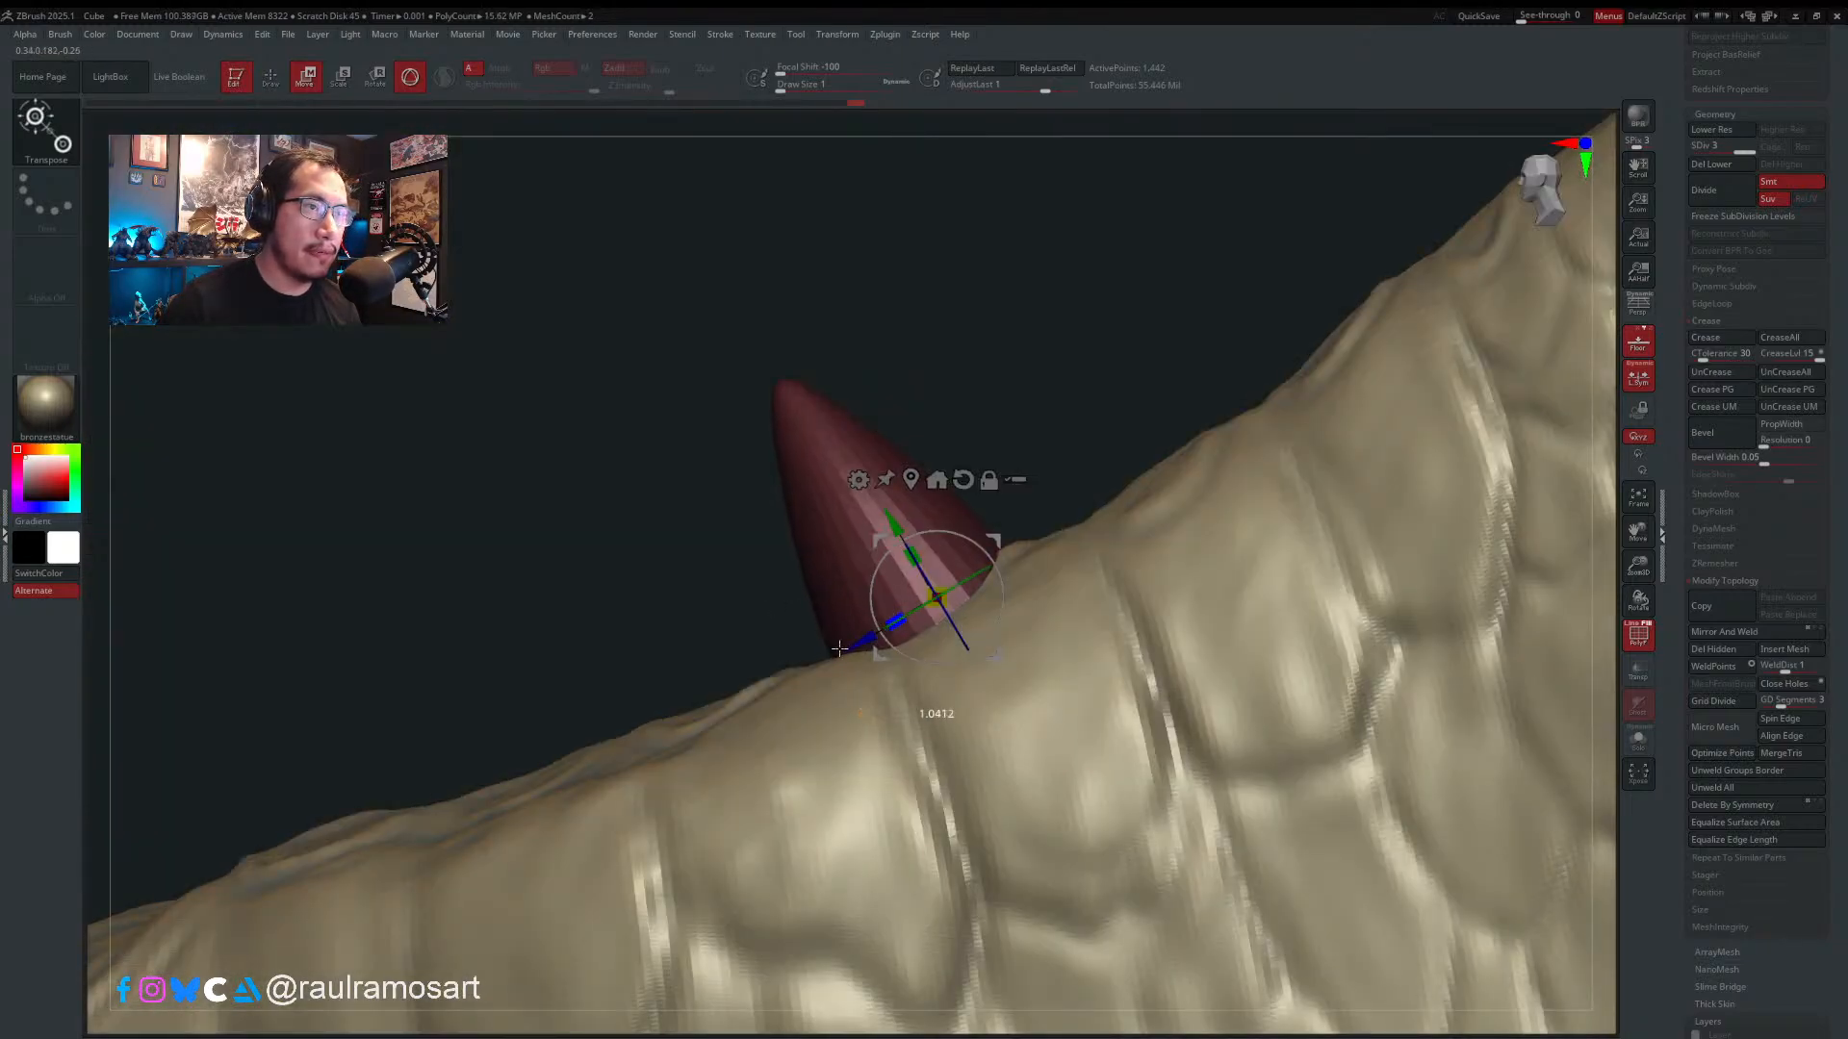
- Thicken the isolated dark red tooth slightly more and unhide all the lower teeth
mouse_move(977, 545)
mouse_down()
mouse_move(1003, 536)
mouse_move(995, 549)
mouse_up()
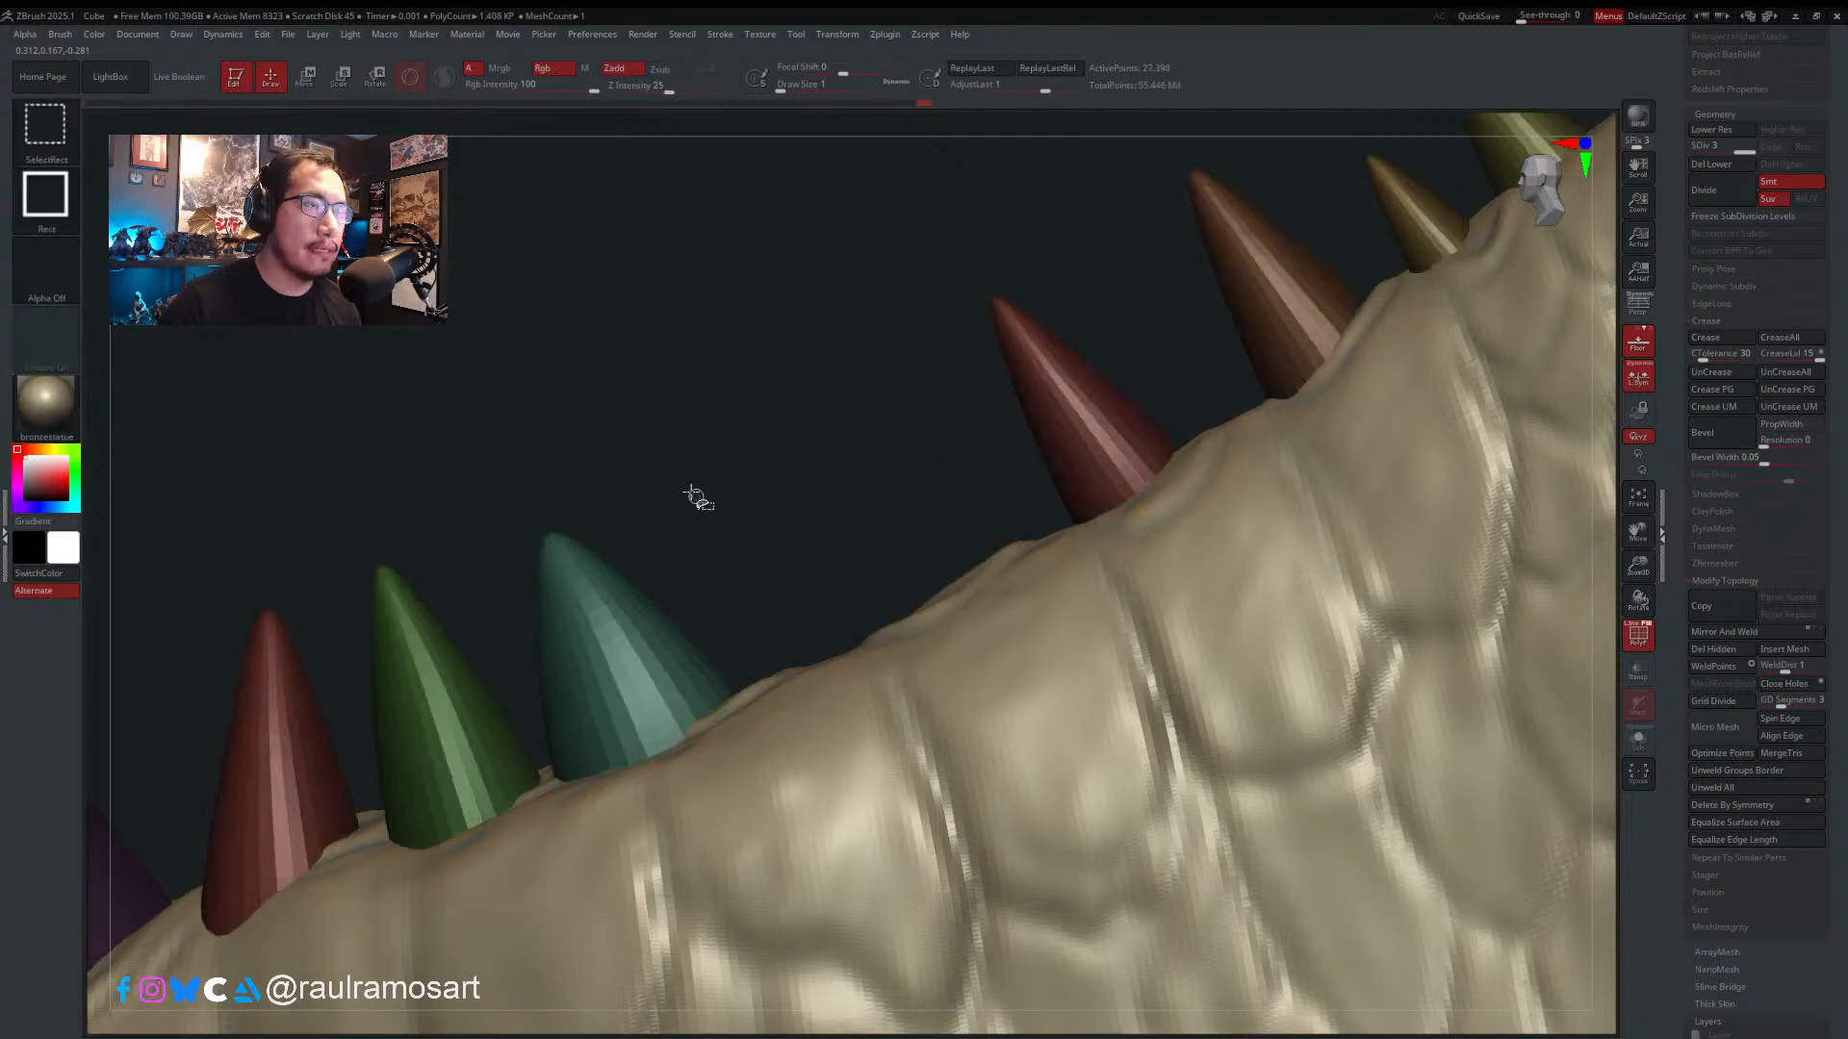
ctrl+shift+click(688, 491)
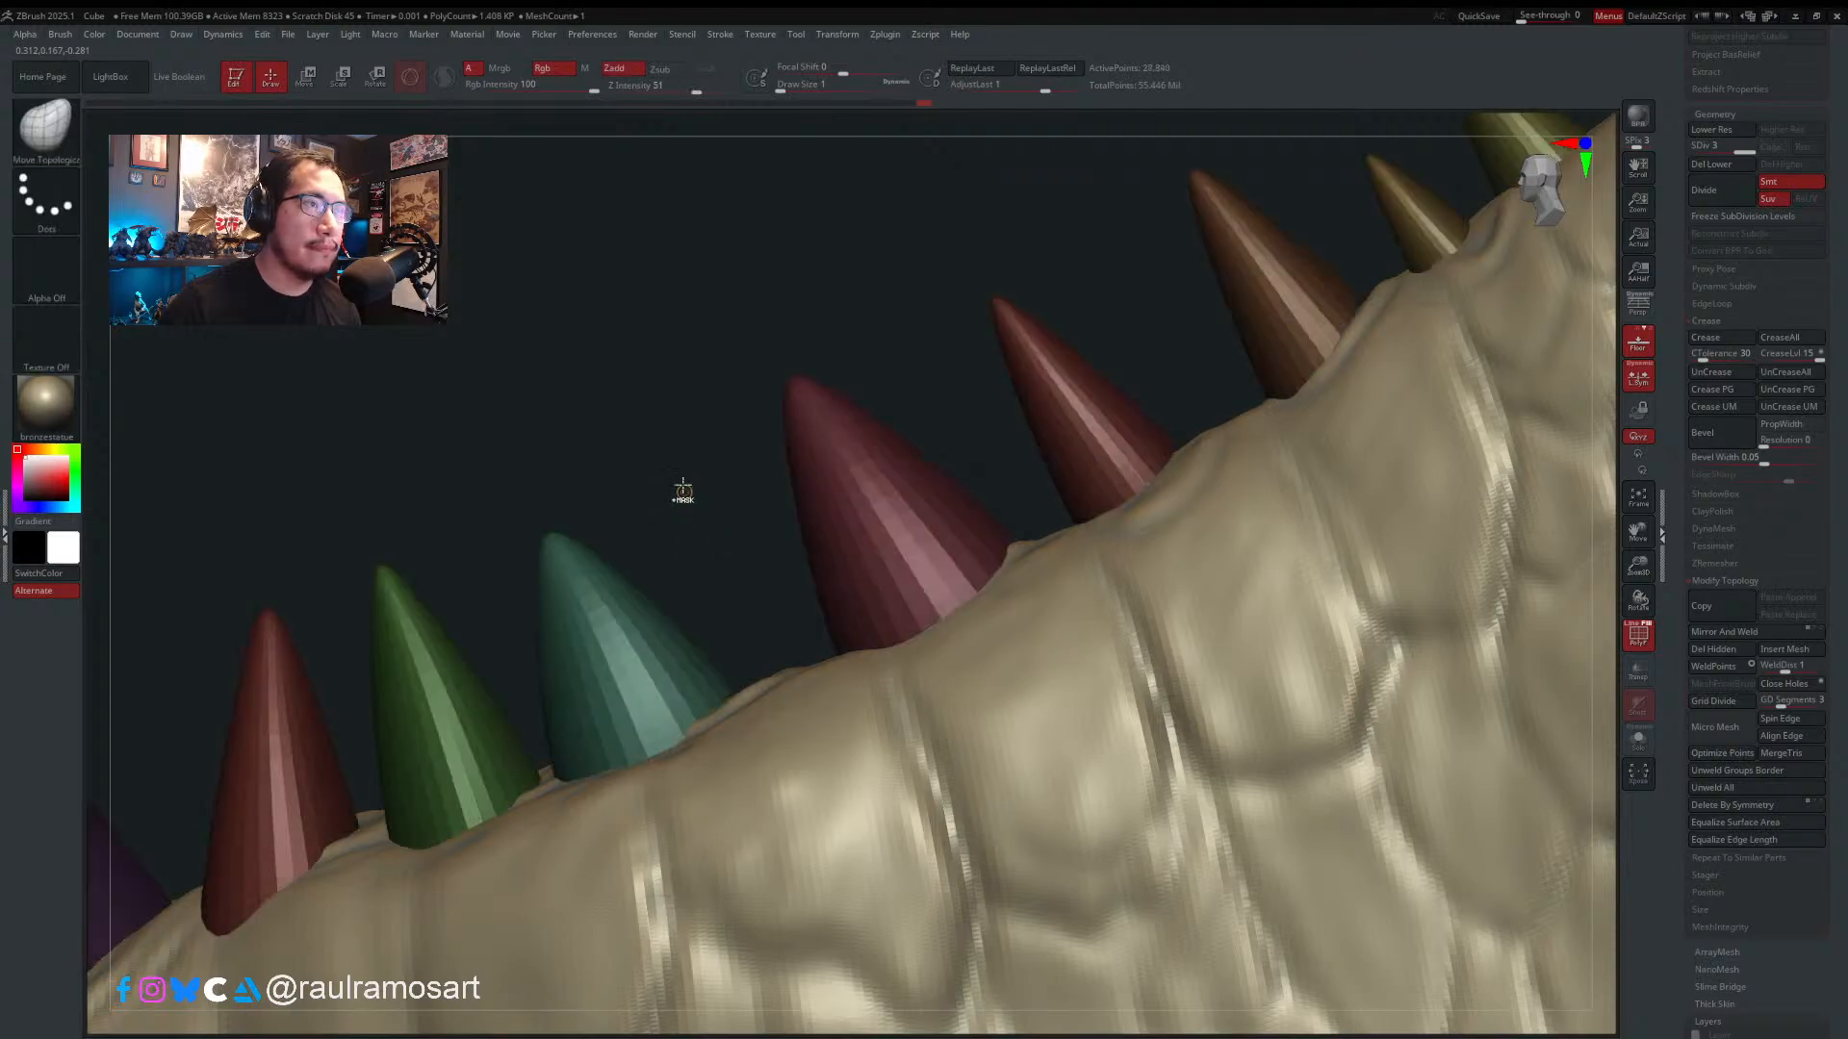
mouse_move(680, 487)
mouse_down()
mouse_move(753, 454)
mouse_move(697, 495)
mouse_up()
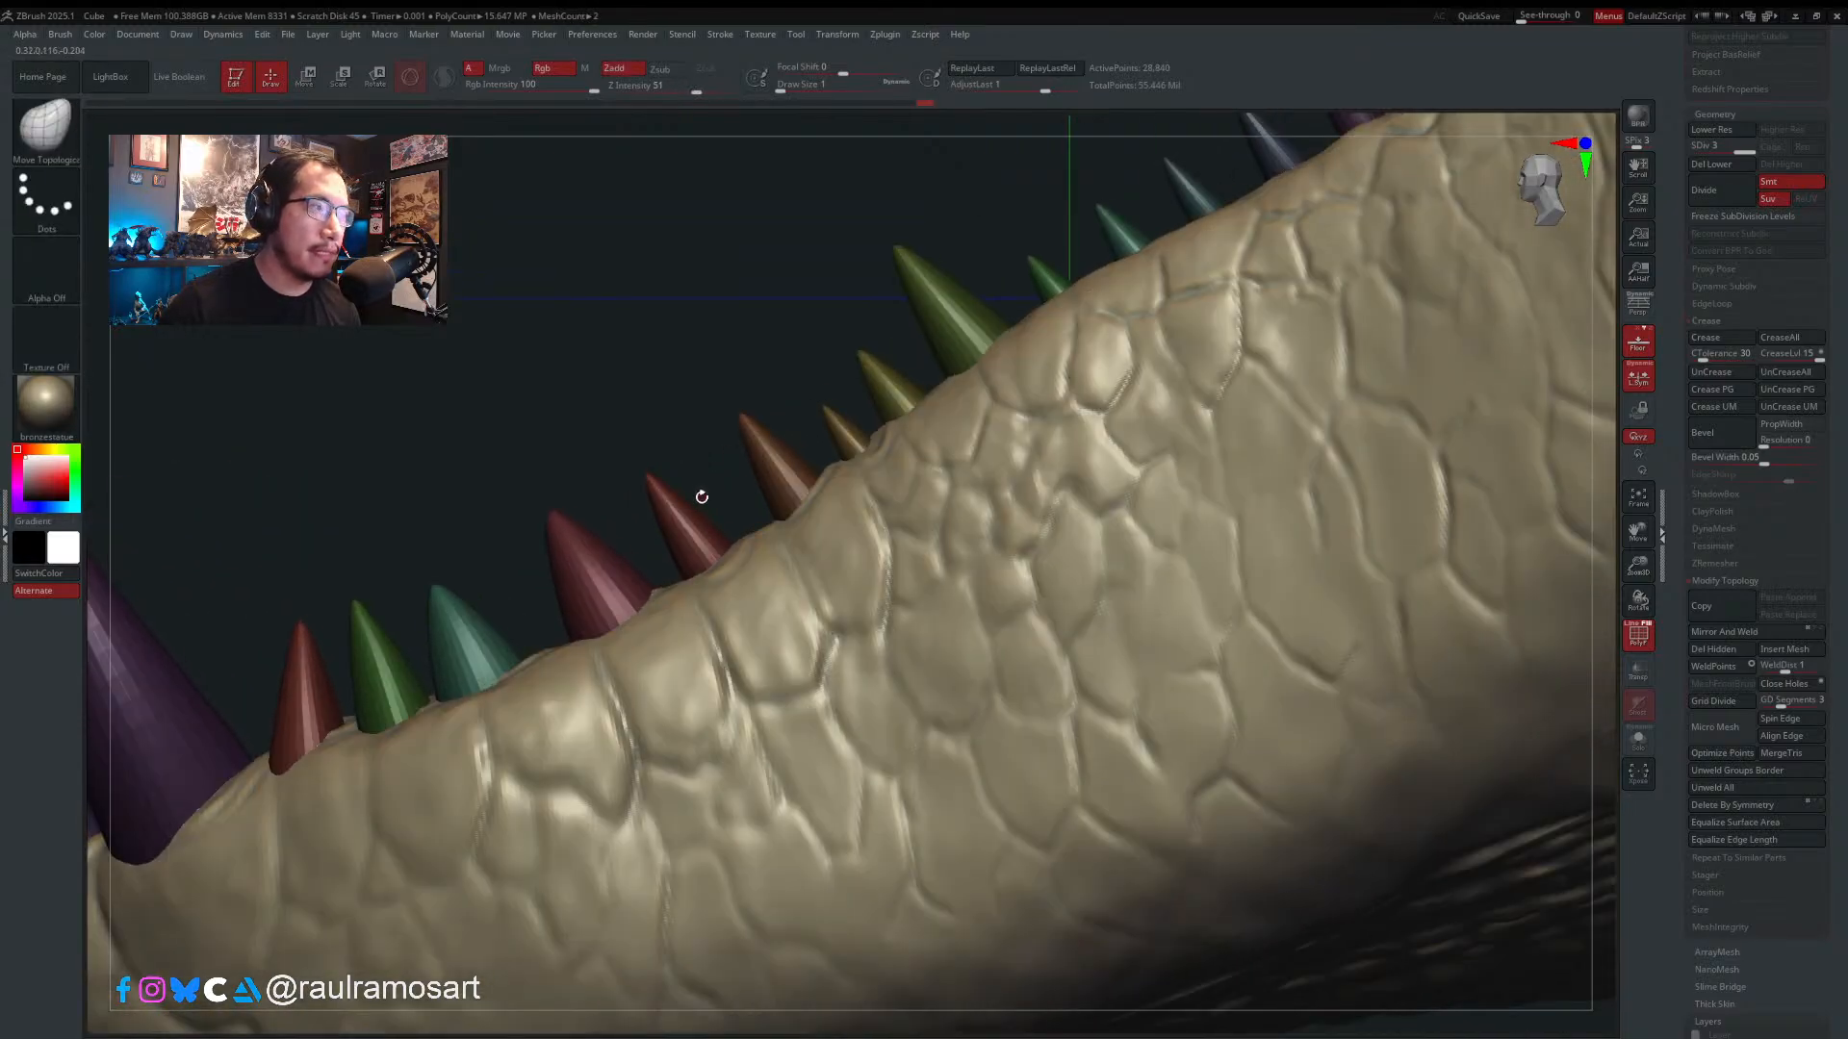
- Isolate the next red tooth toward the back of the jaw and place the gizmo at the centre of its base
ctrl+shift+click(693, 525)
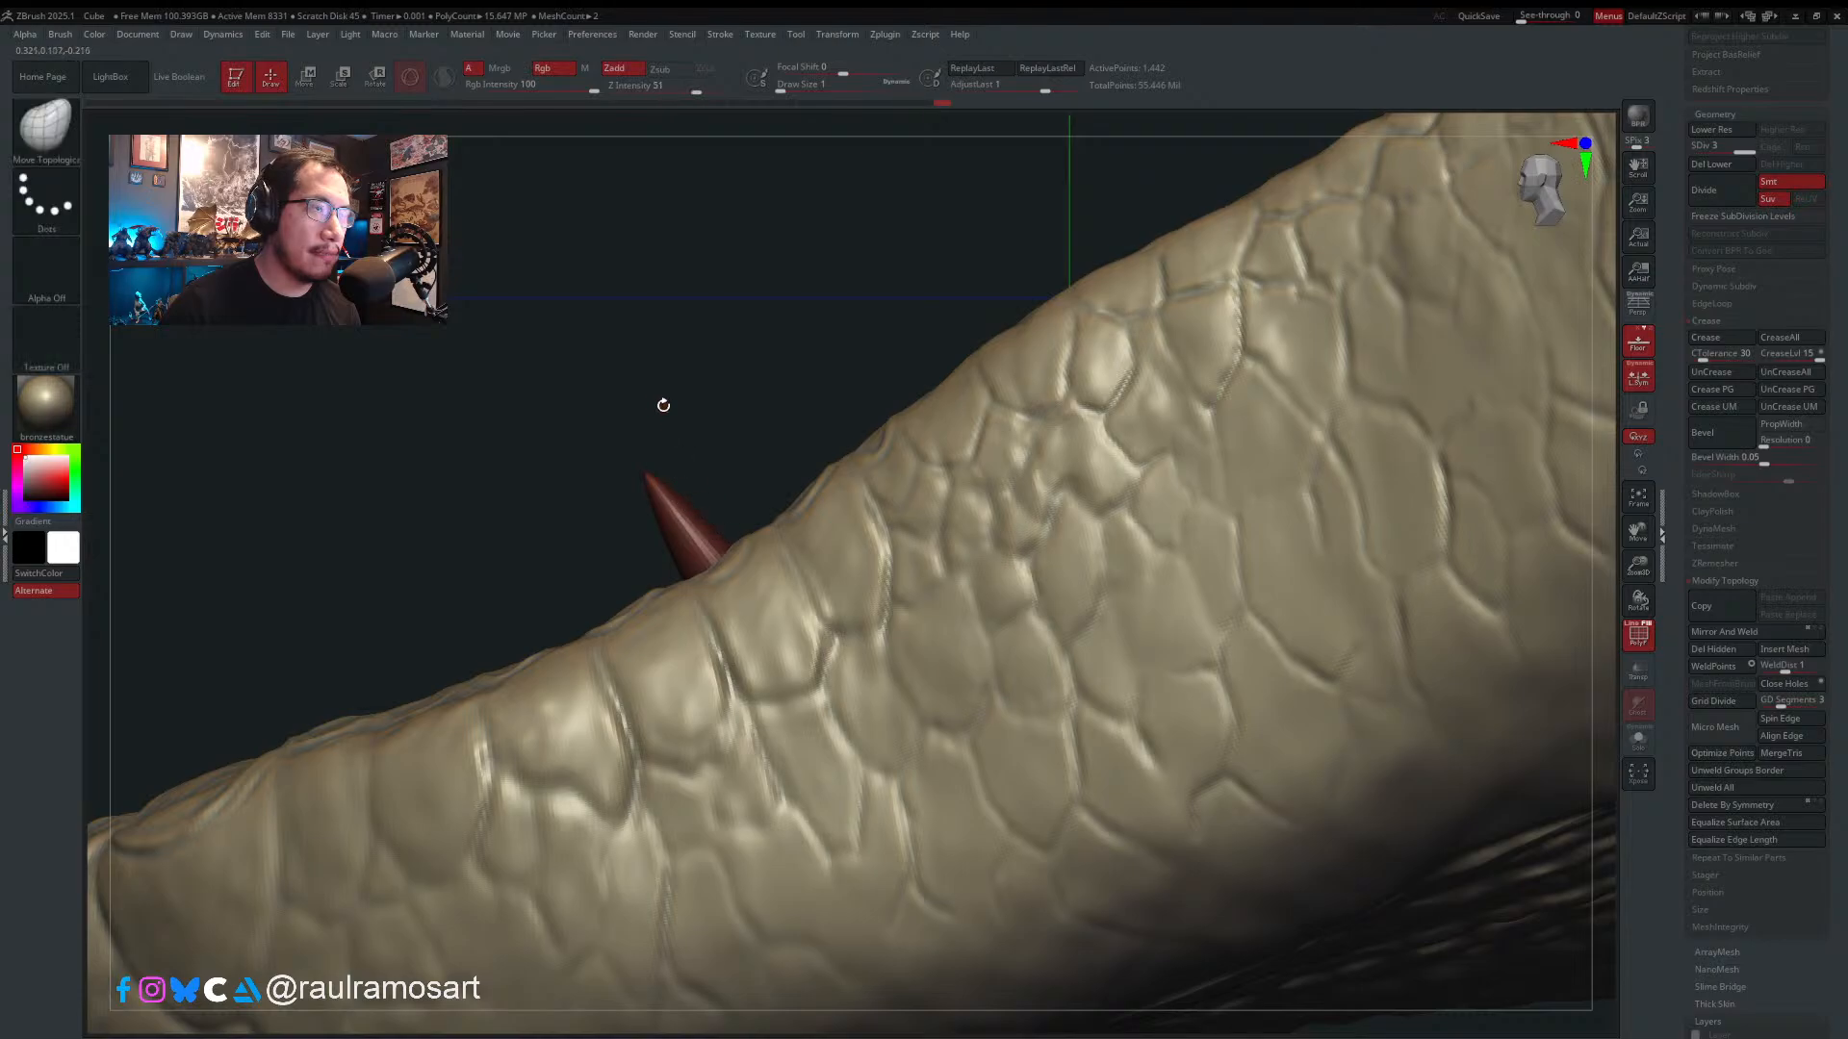
drag(661, 405, 630, 579)
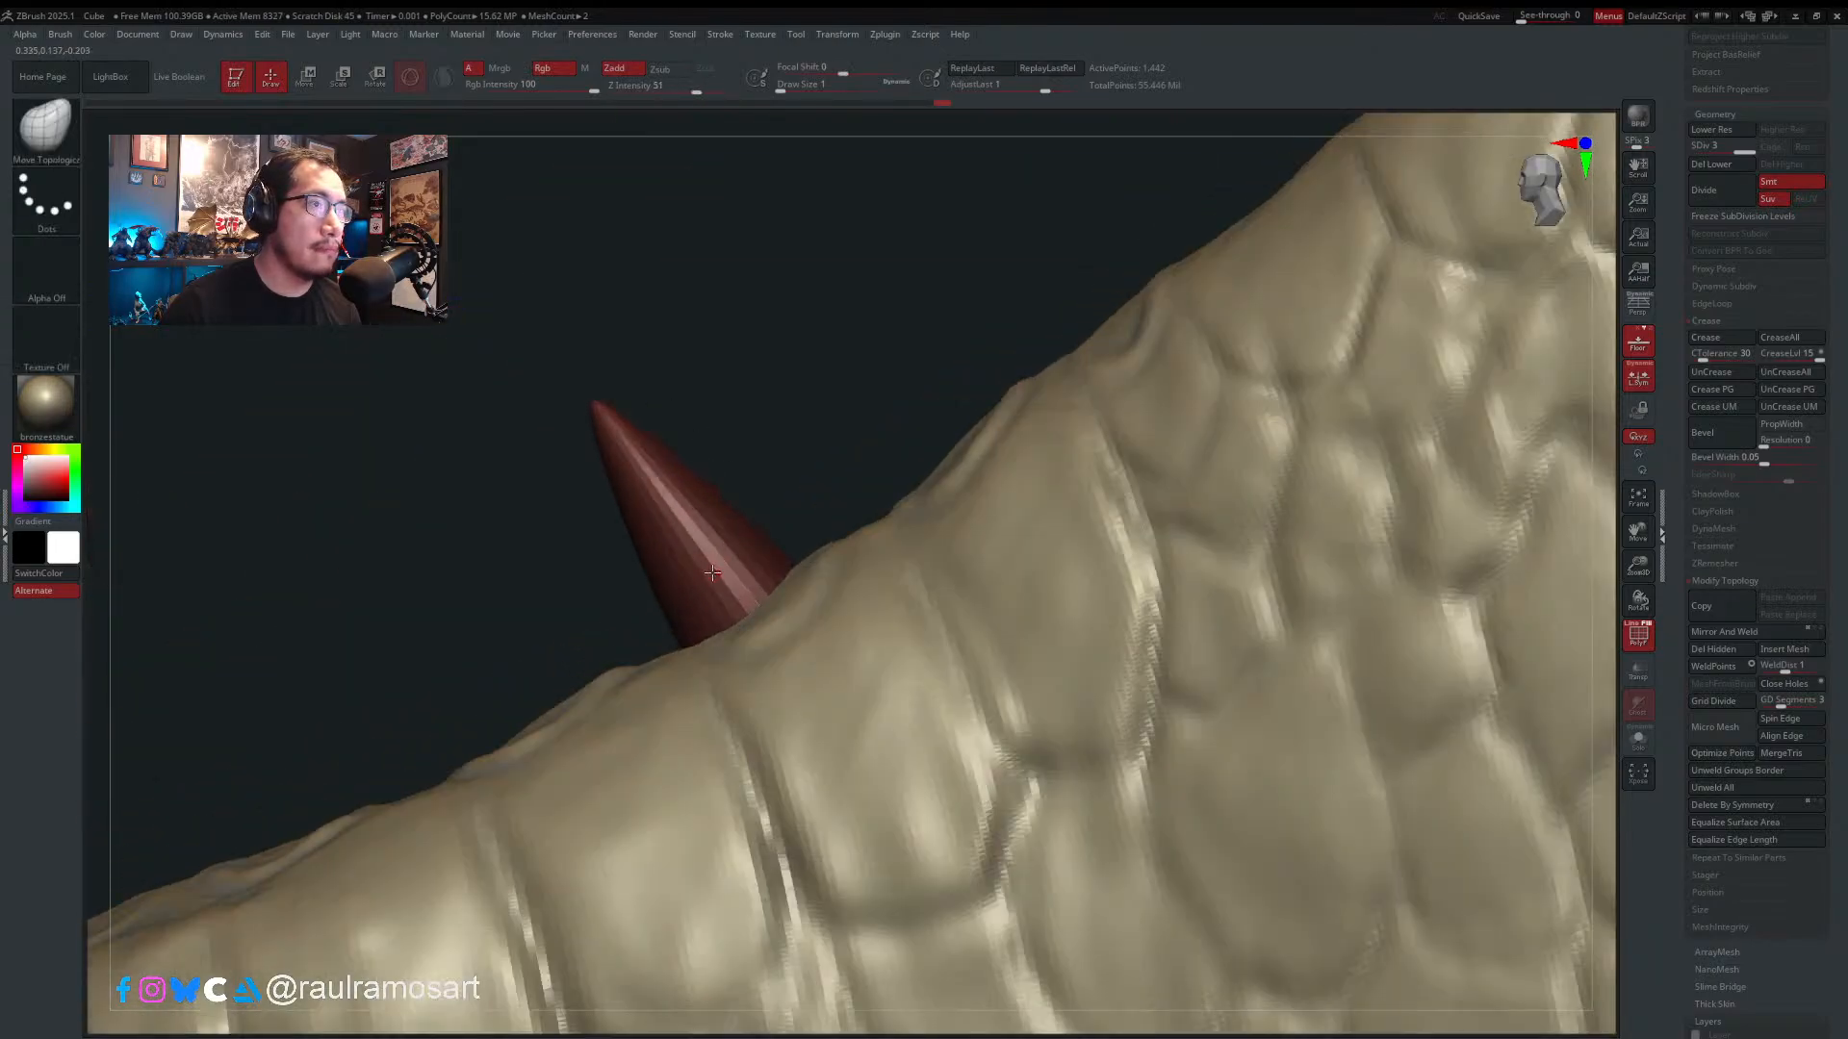
key(w)
click(515, 608)
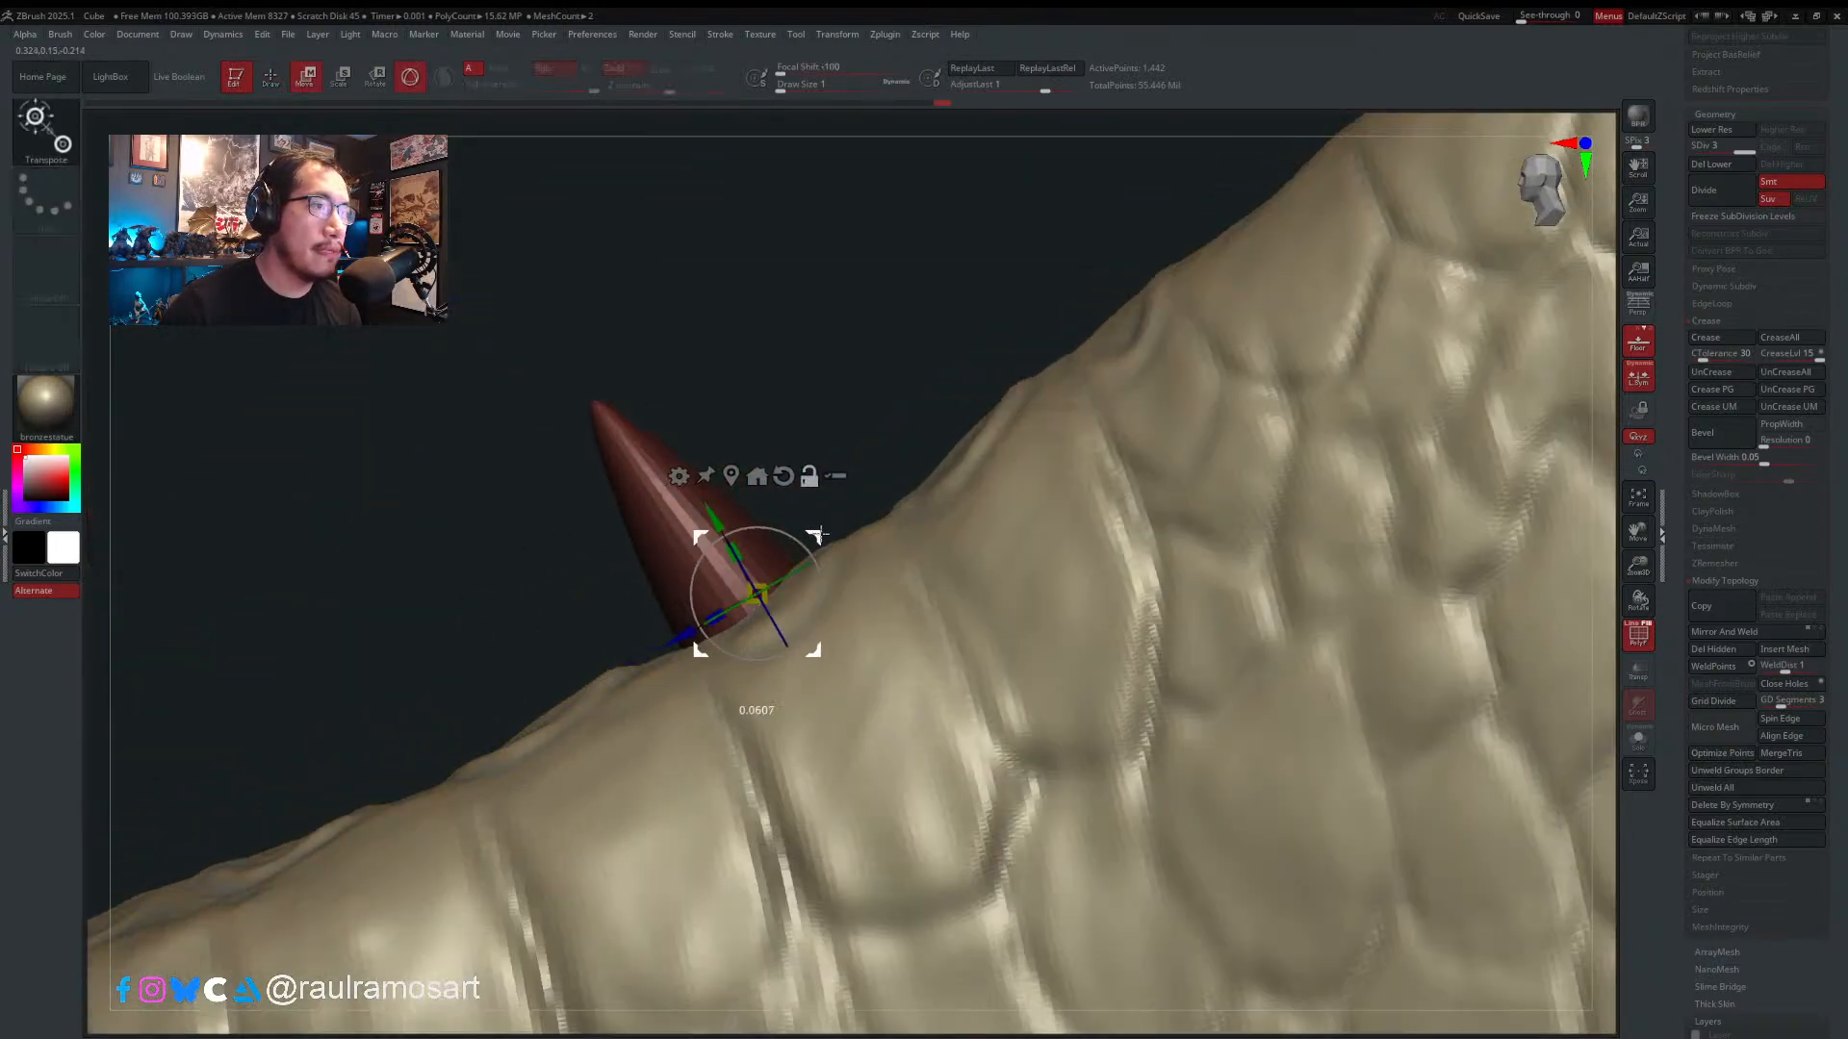
alt+drag(794, 552, 799, 548)
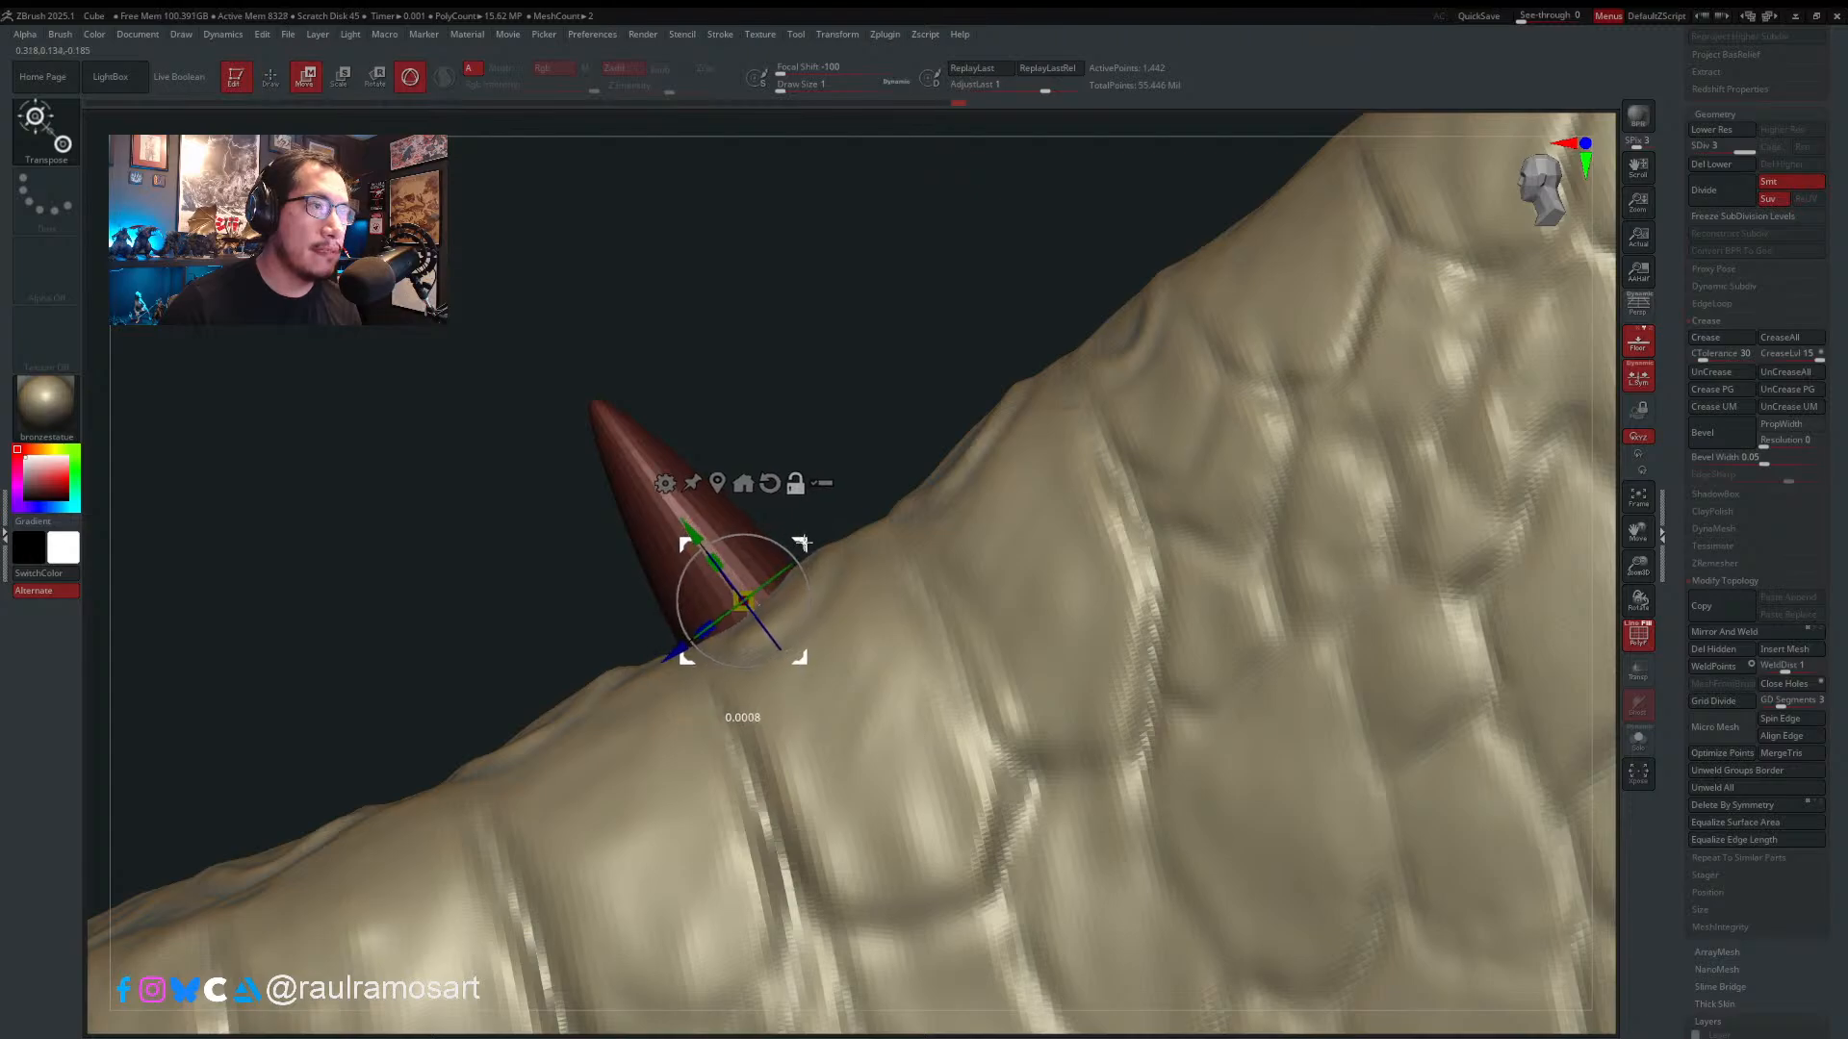
drag(694, 632, 696, 630)
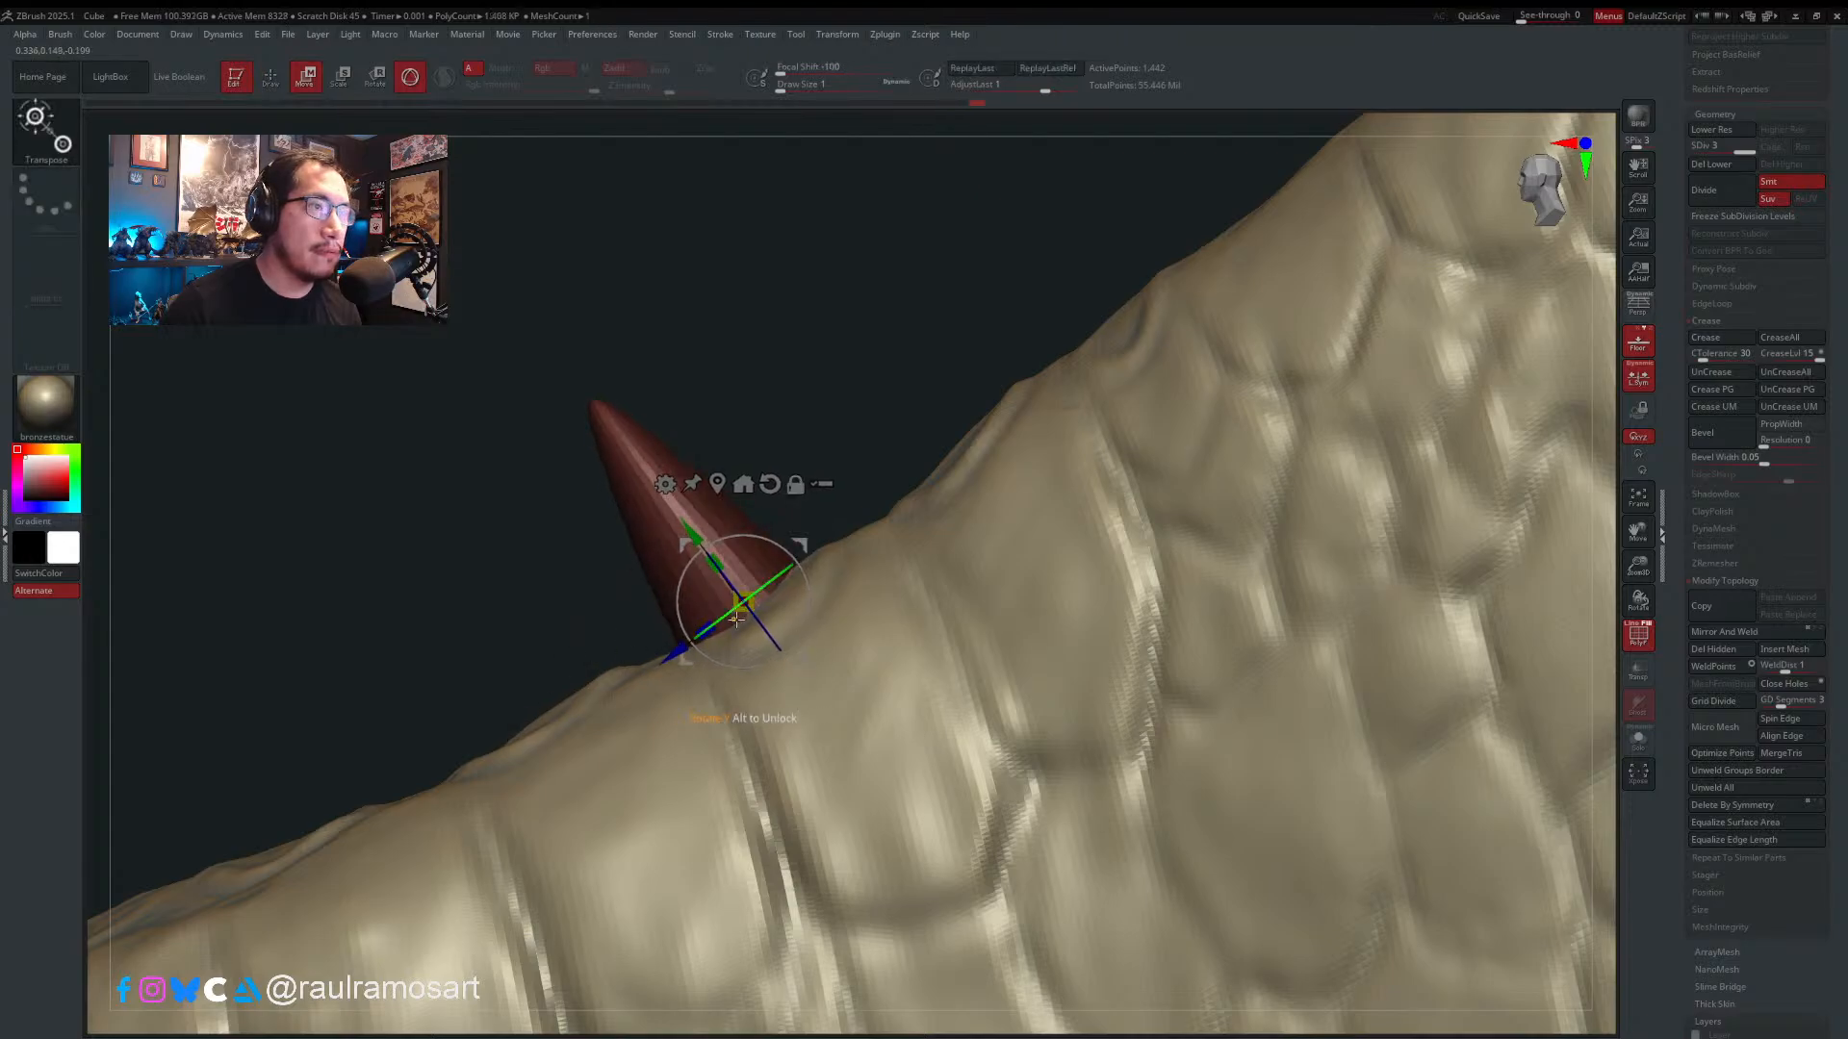
drag(587, 599, 781, 589)
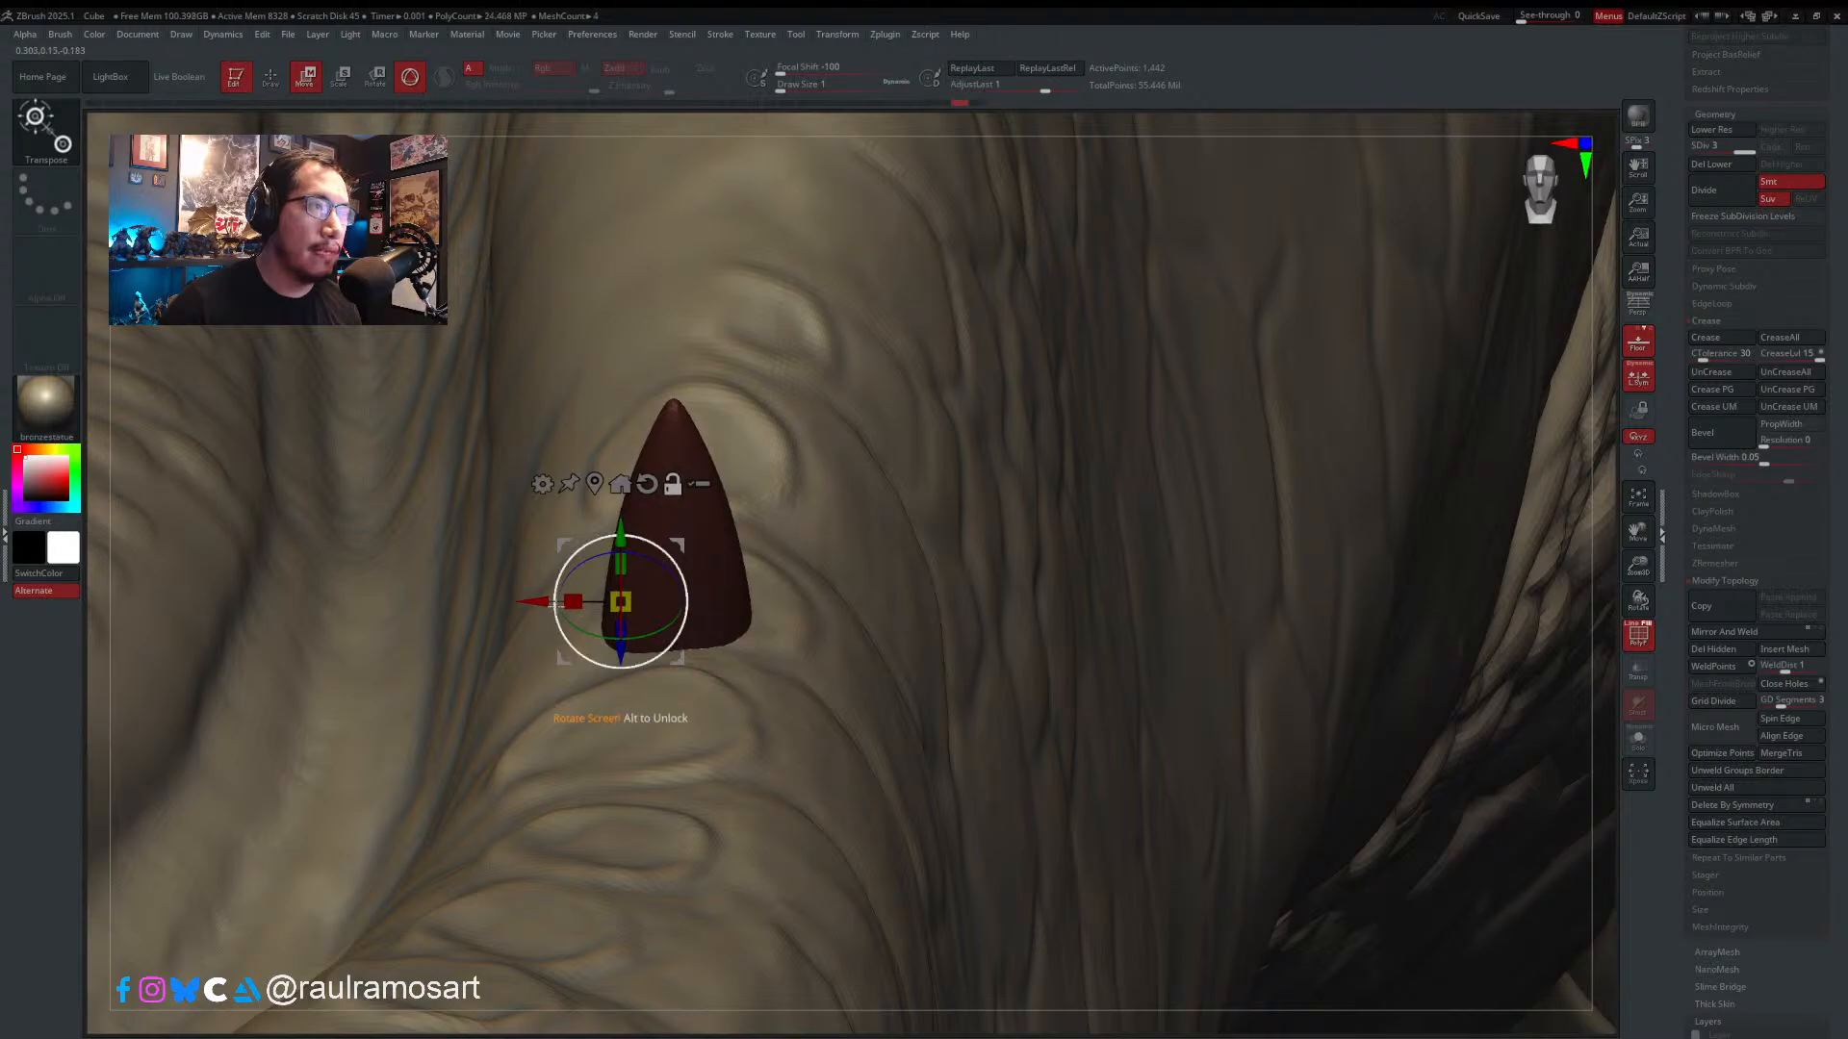
mouse_move(531, 603)
alt+mouse_down()
mouse_move(586, 603)
mouse_move(632, 668)
mouse_move(699, 627)
alt+mouse_up()
key(ctrl+z)
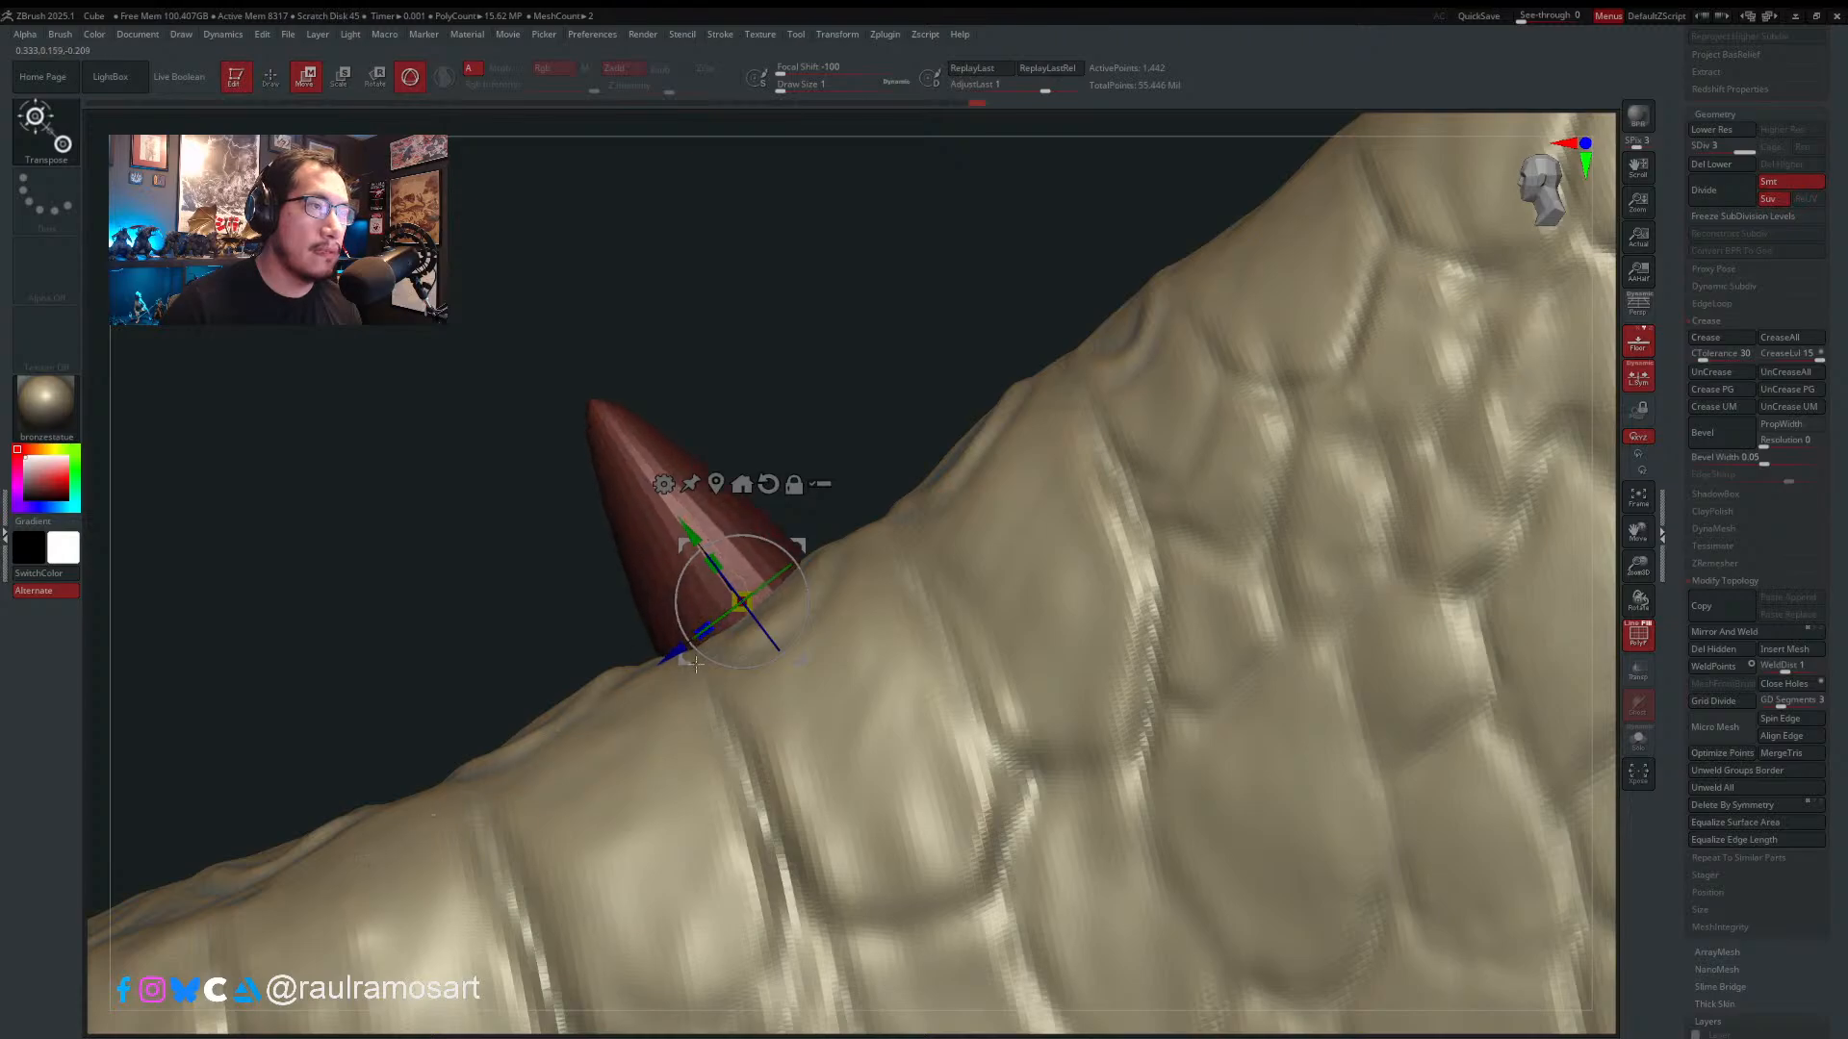
- Thicken the isolated red tooth front to back and widen it sideways by about 1.07
drag(691, 633, 601, 697)
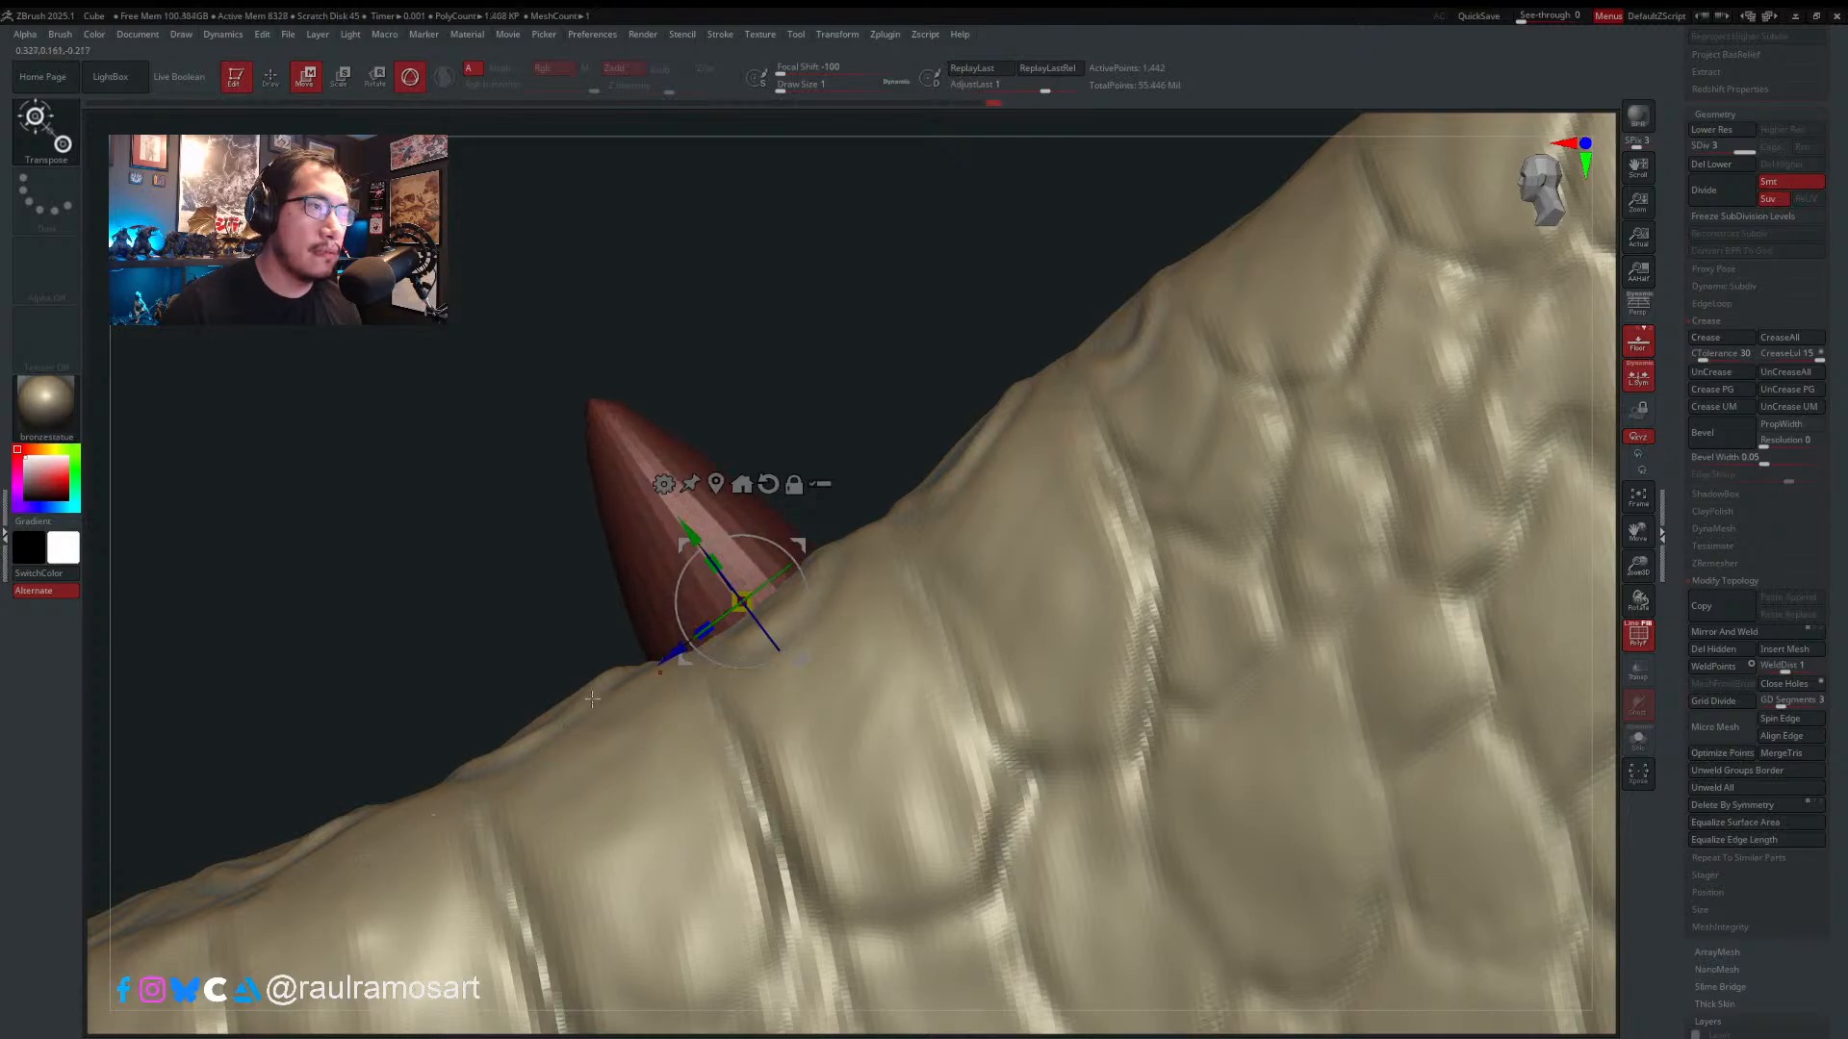
right_drag(592, 698, 722, 700)
drag(561, 601, 448, 609)
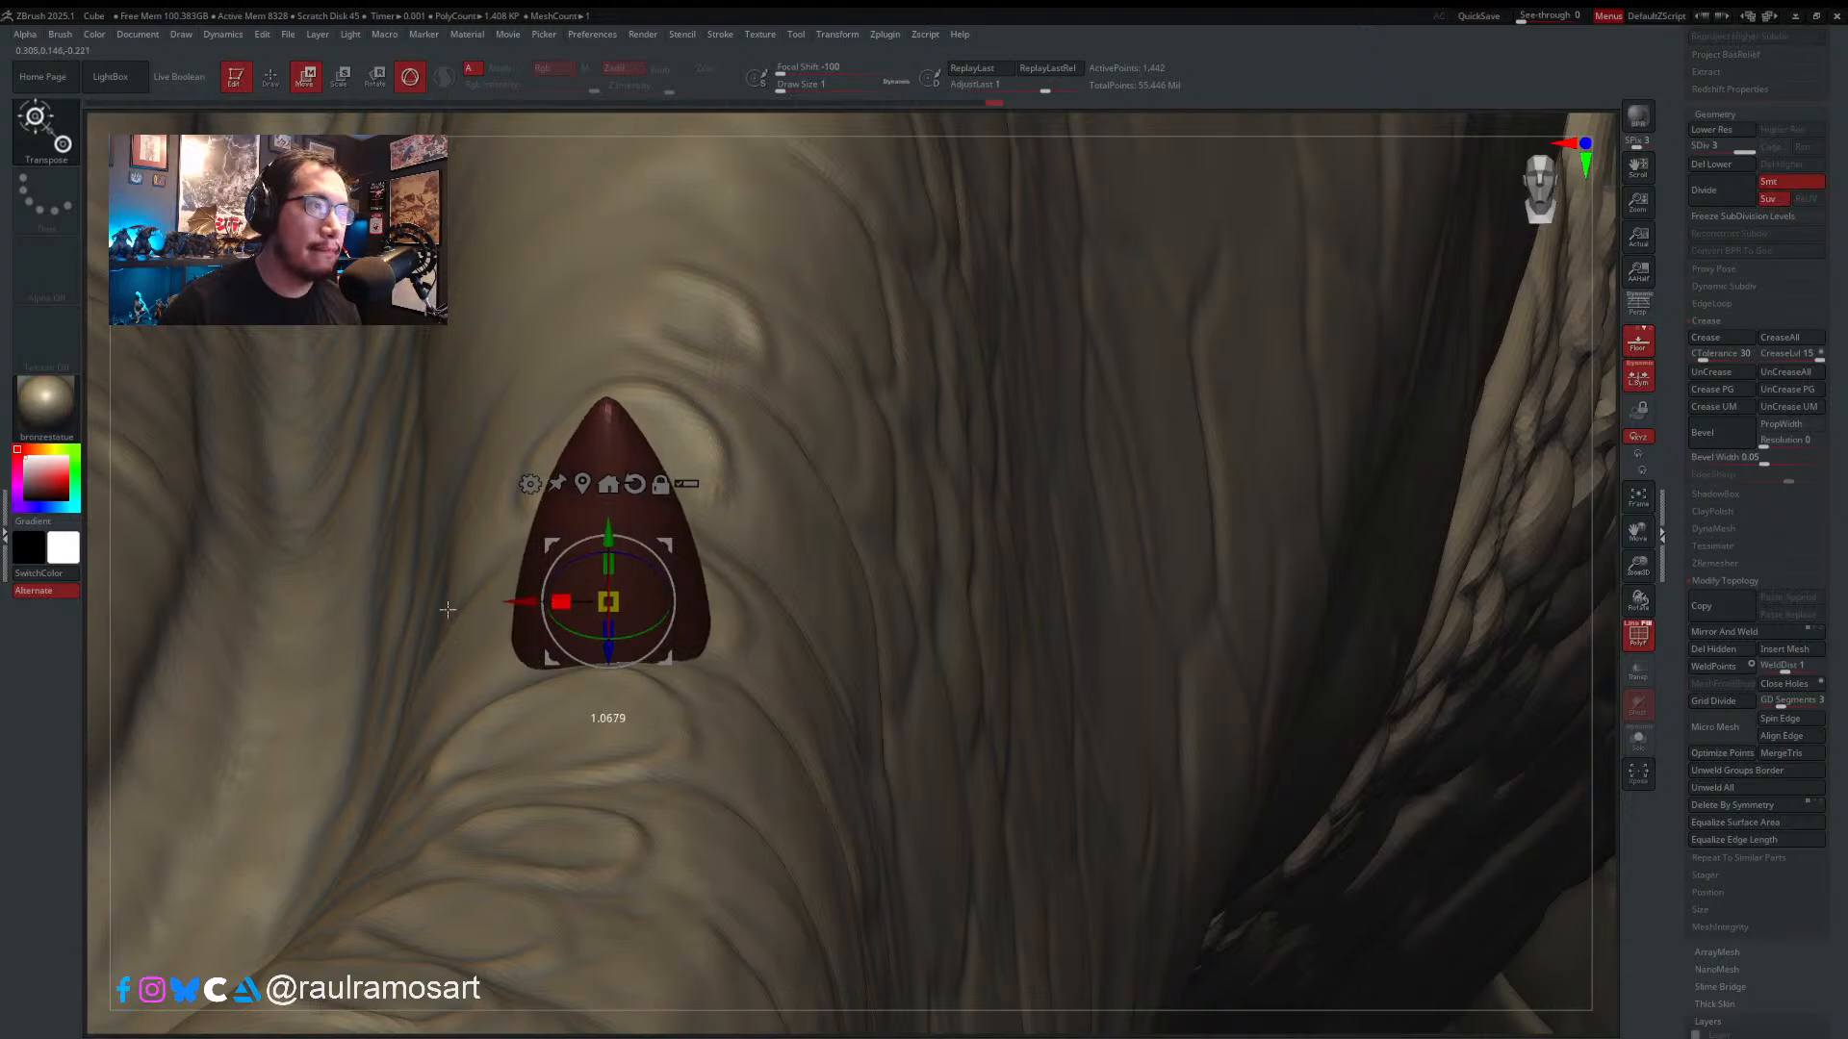
drag(633, 555, 628, 559)
drag(519, 605, 531, 606)
- Compare the red tooth with its mirrored counterpart from the front and undo its last scale changes
ctrl+right_drag(594, 592, 659, 662)
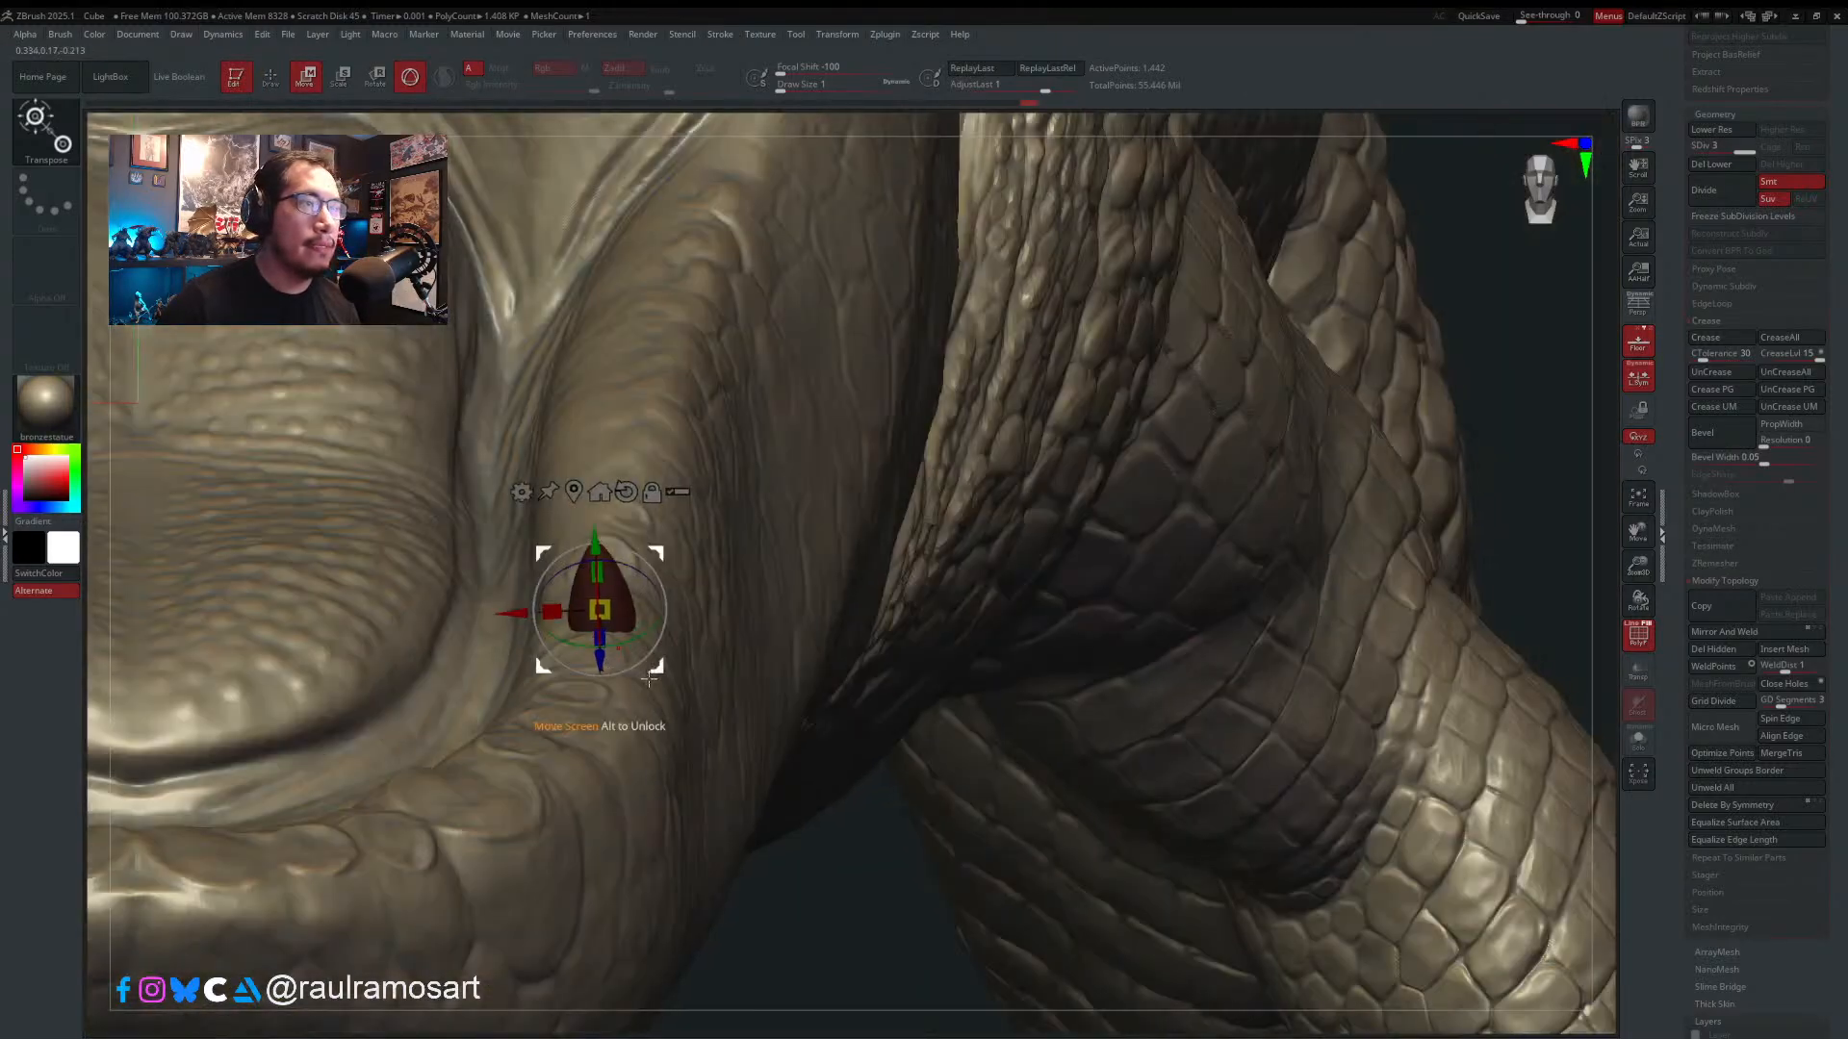
alt+right_drag(825, 626, 1262, 548)
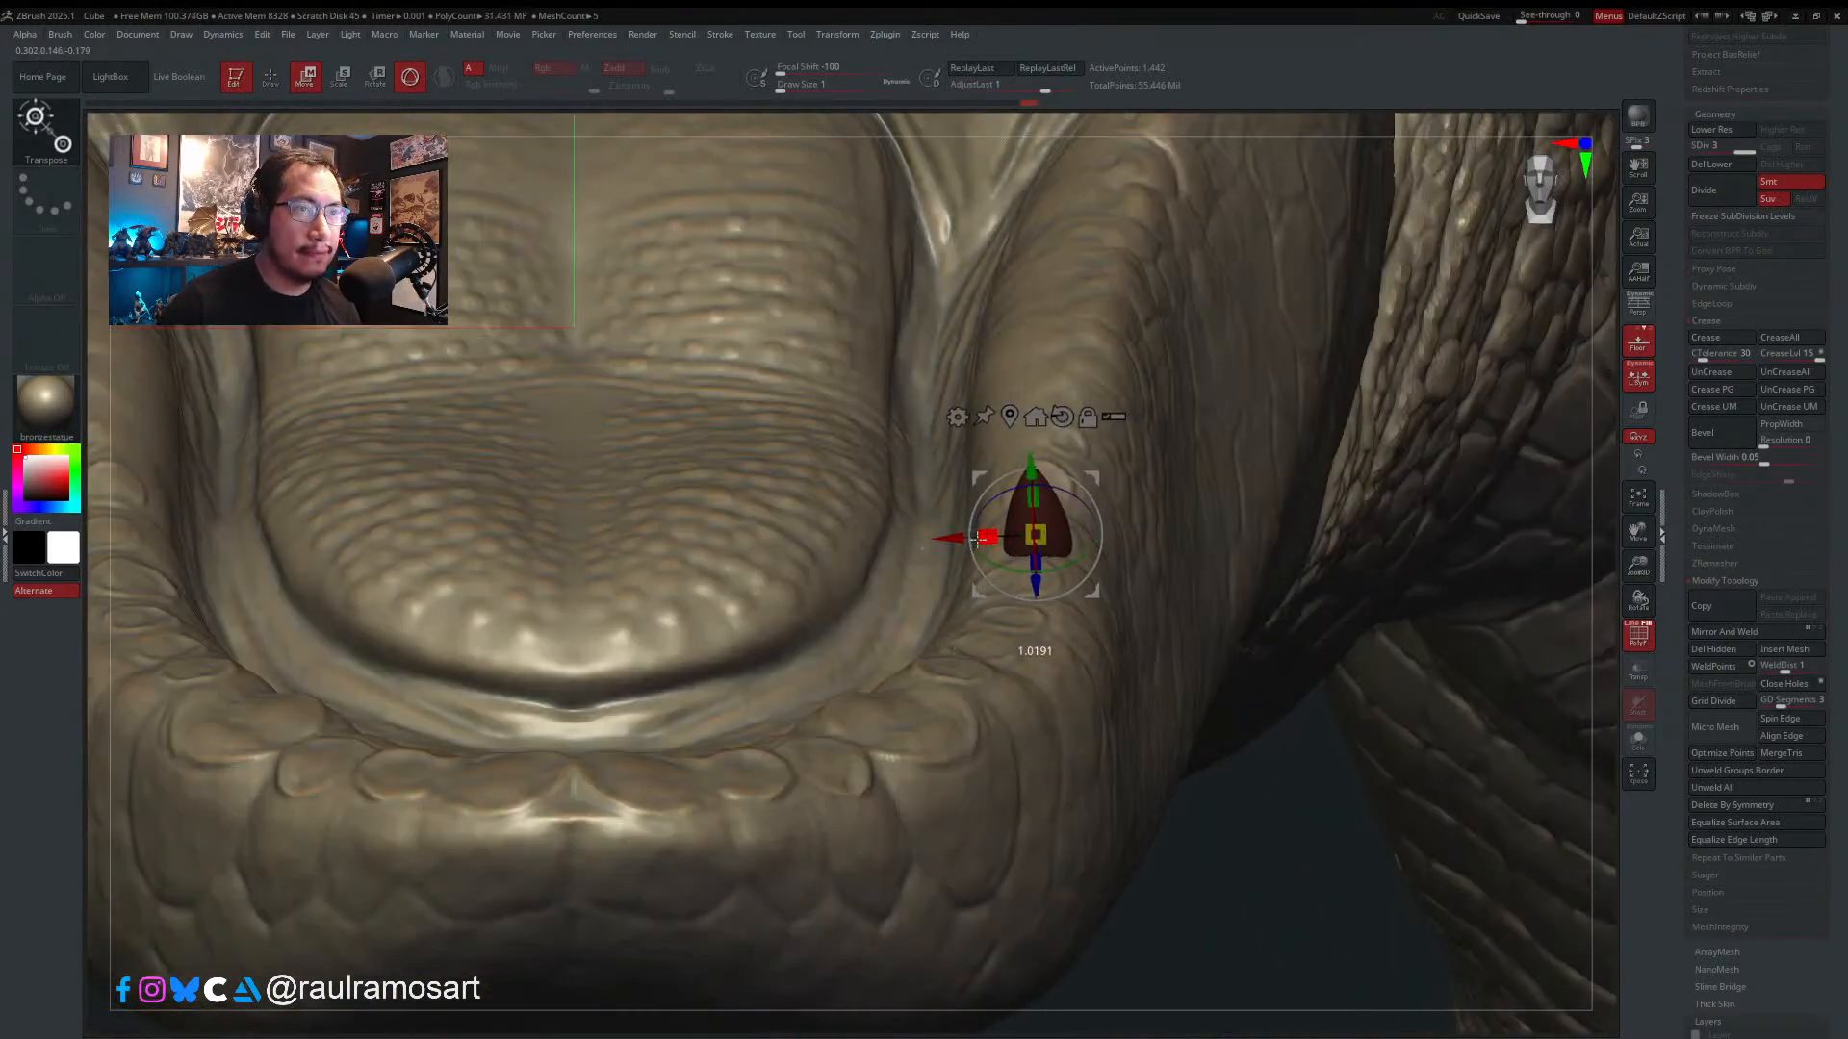
key(q)
ctrl+right_drag(1045, 601, 1060, 575)
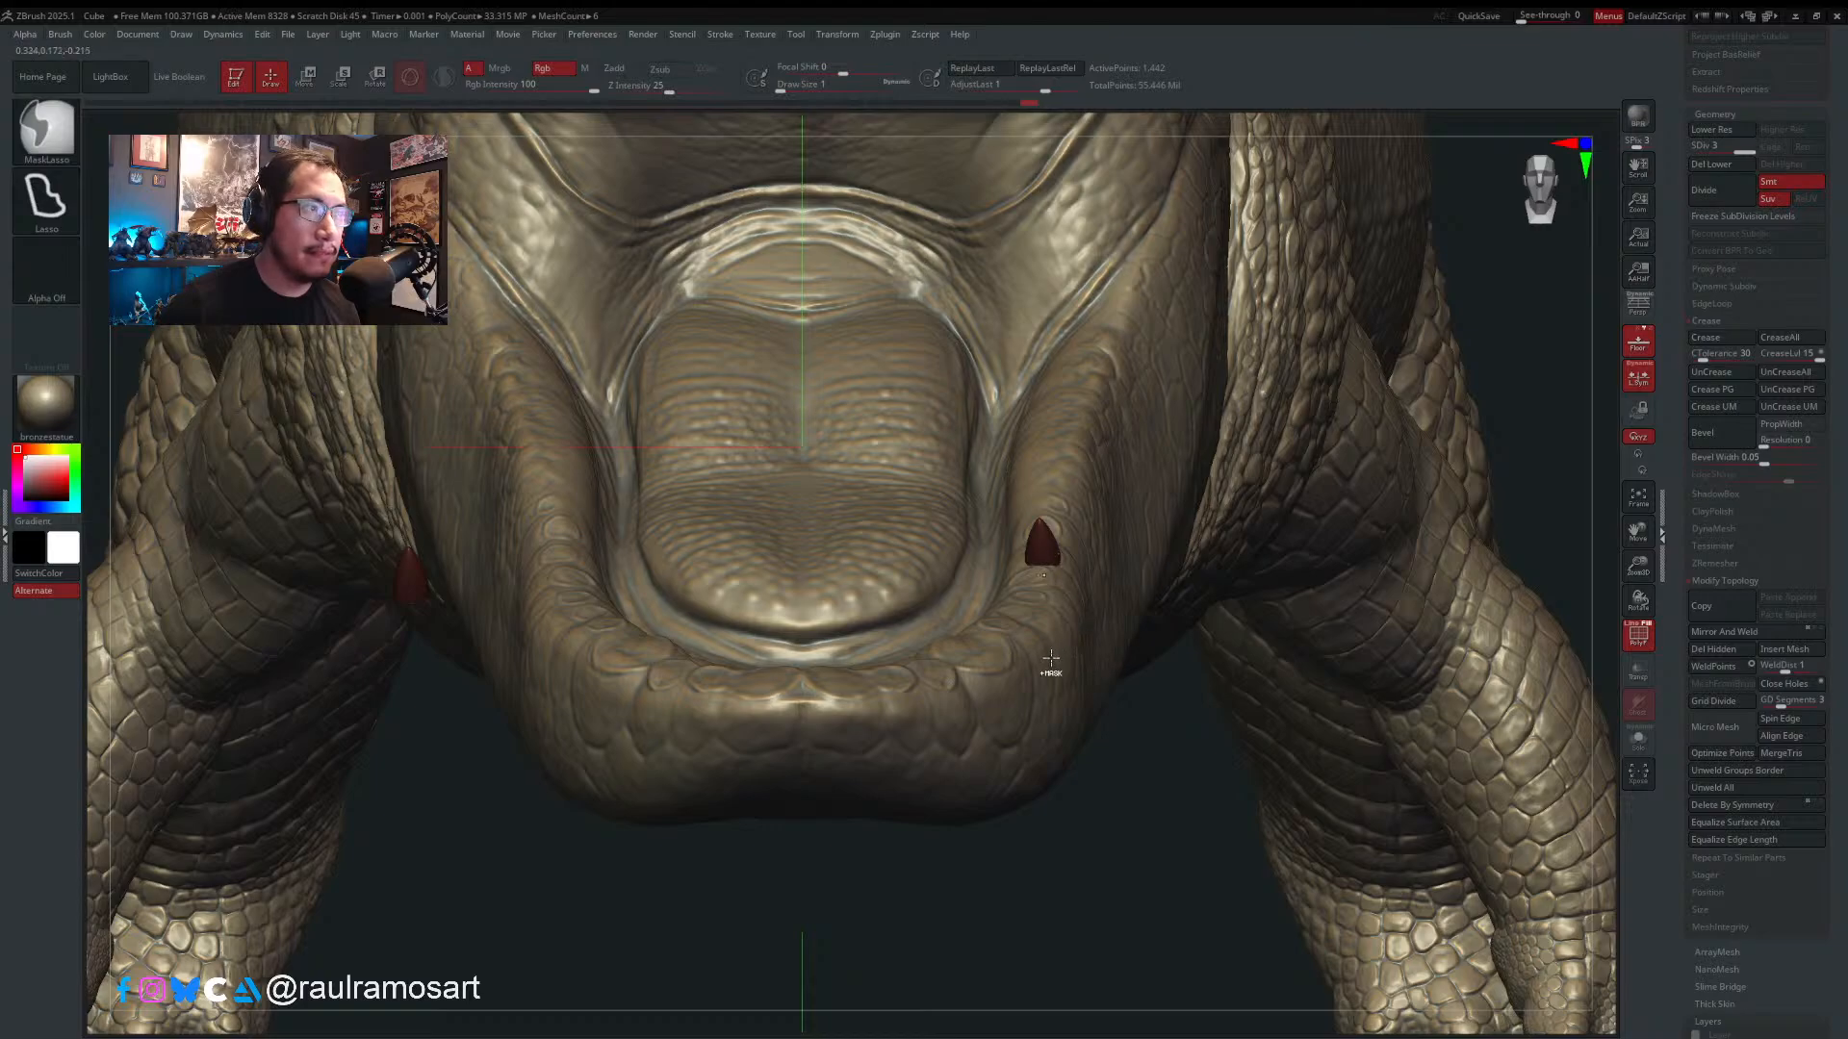
key(ctrl+z)
key(ctrl+z)
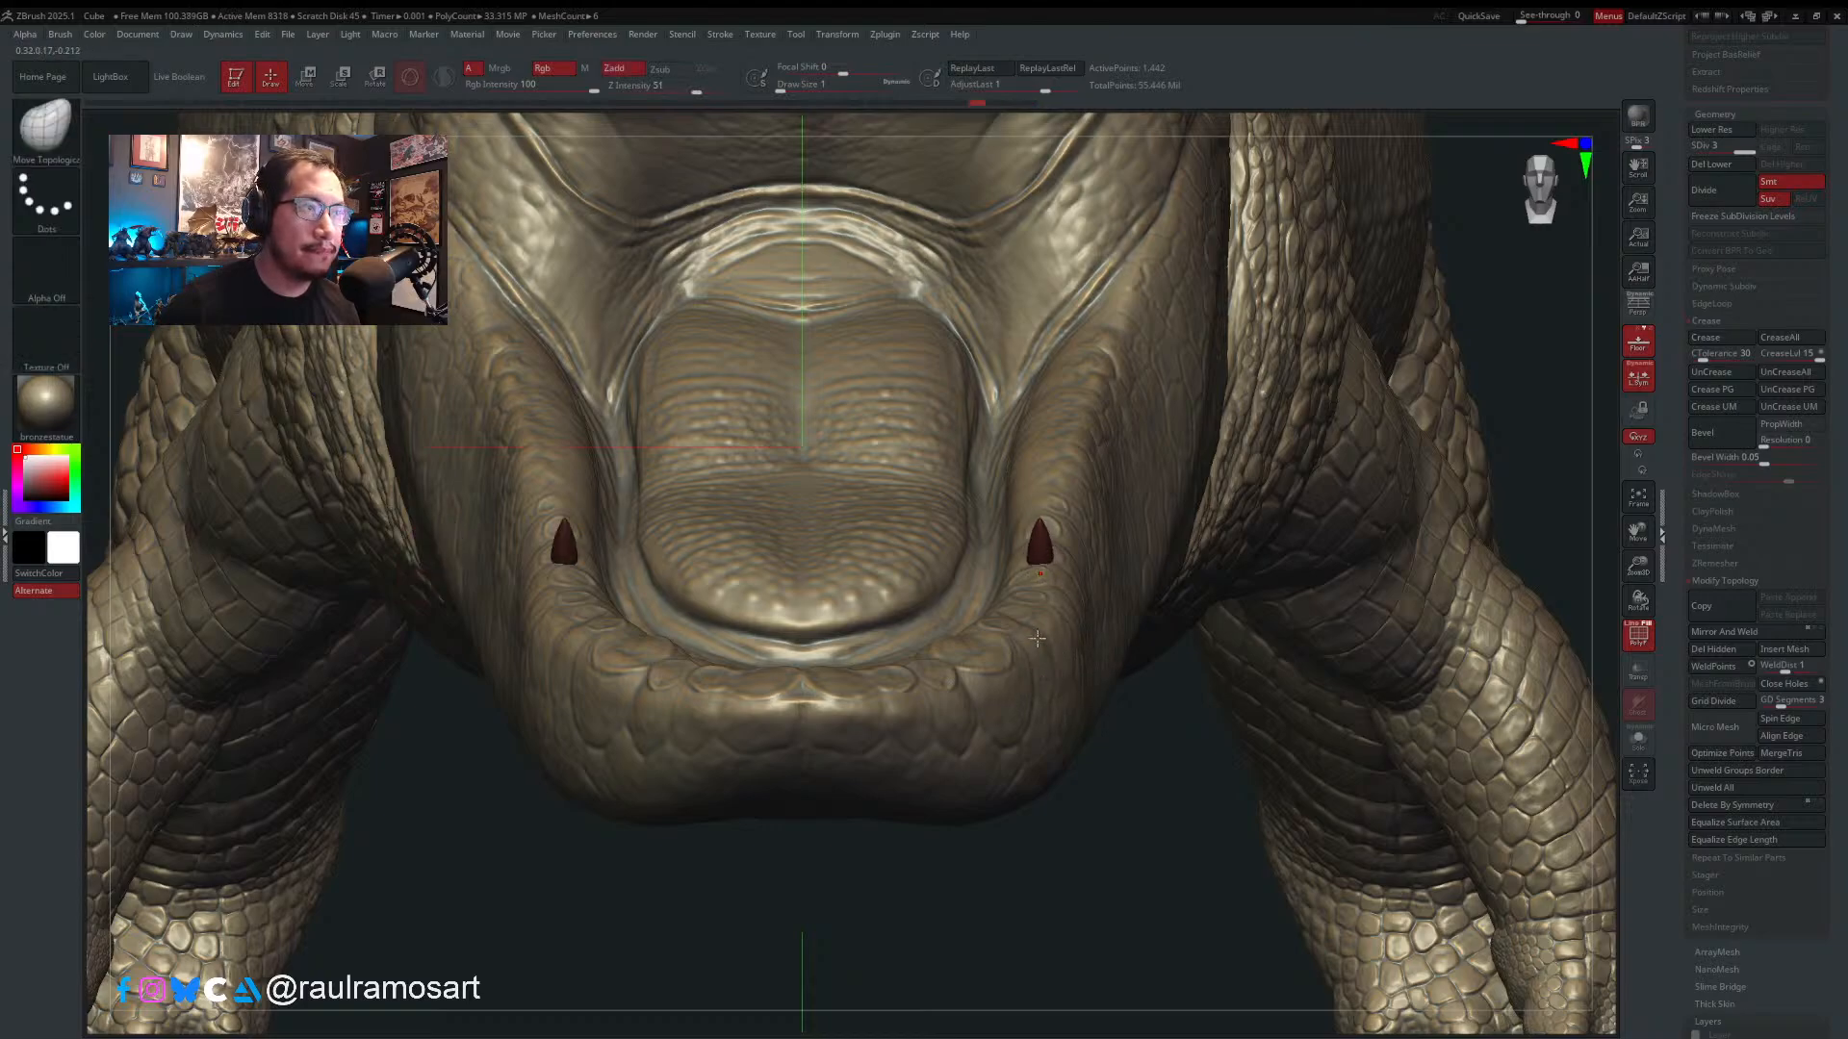
- Try to widen the red tooth pair sideways by about 1.33 with local symmetry
key(w)
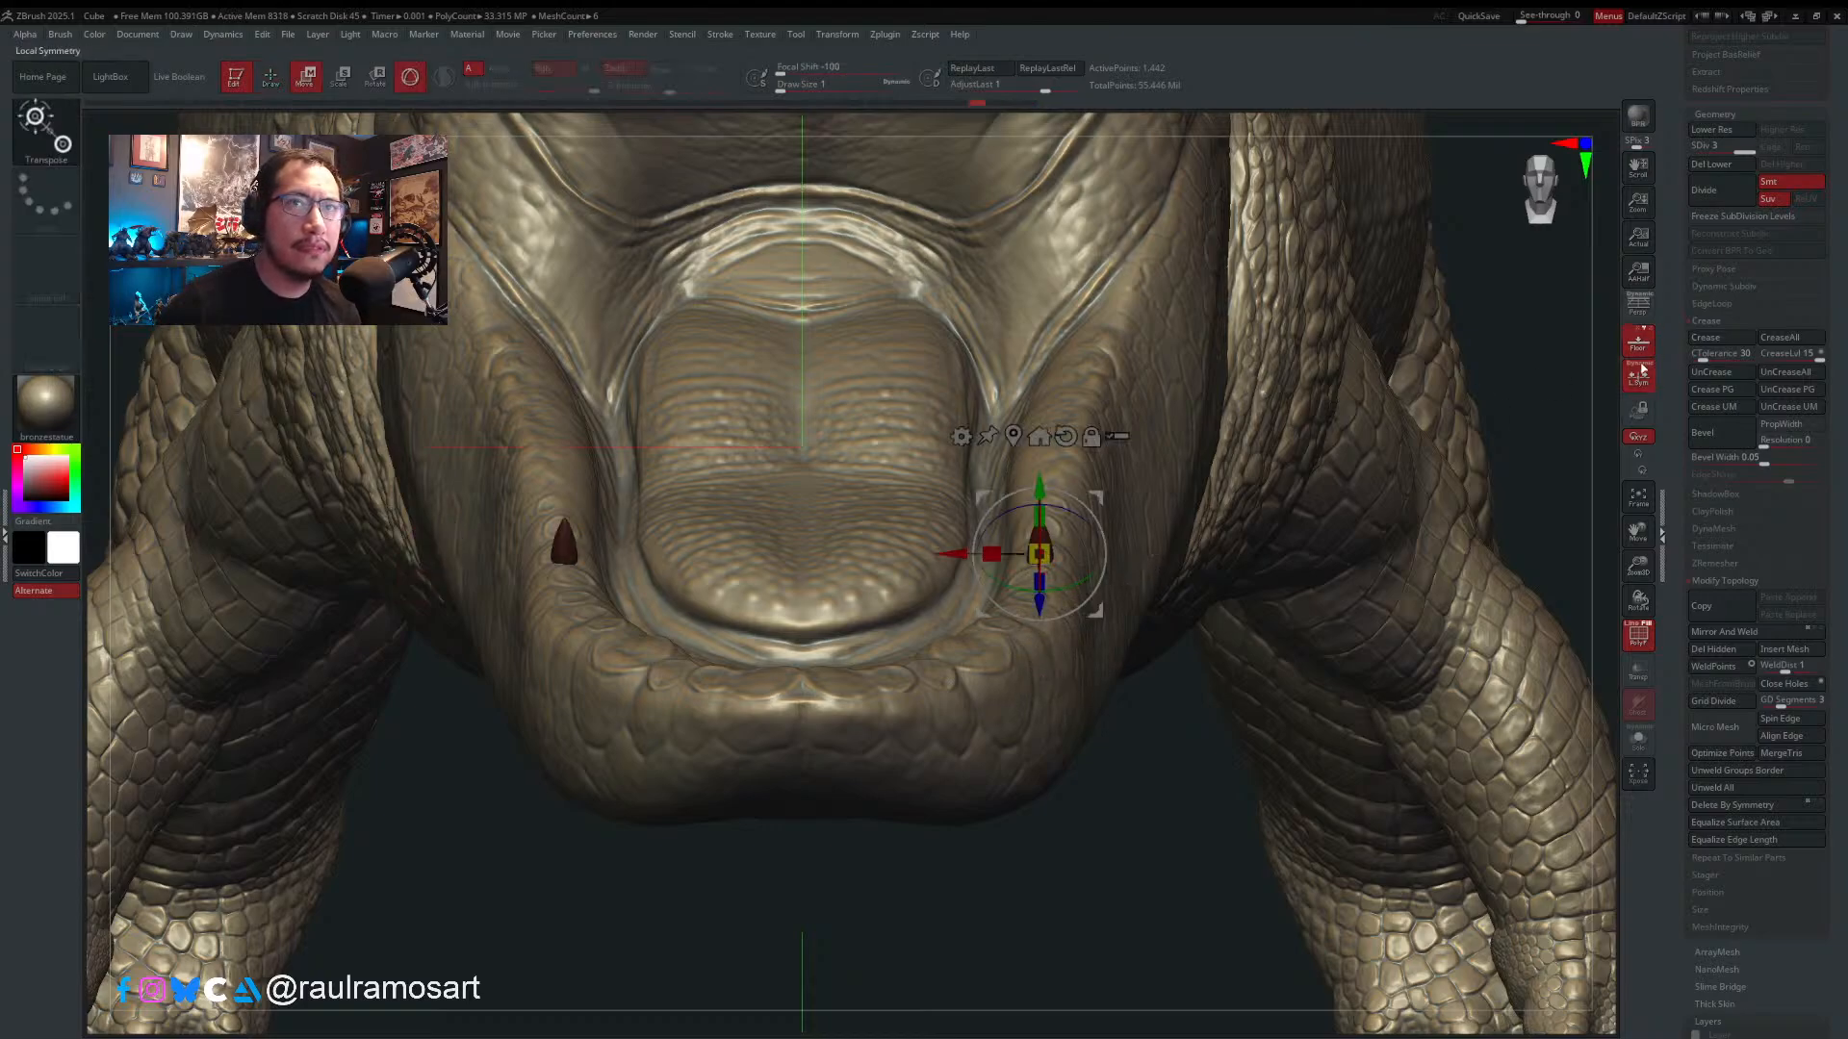
drag(992, 555, 973, 554)
key(ctrl+z)
key(ctrl+z)
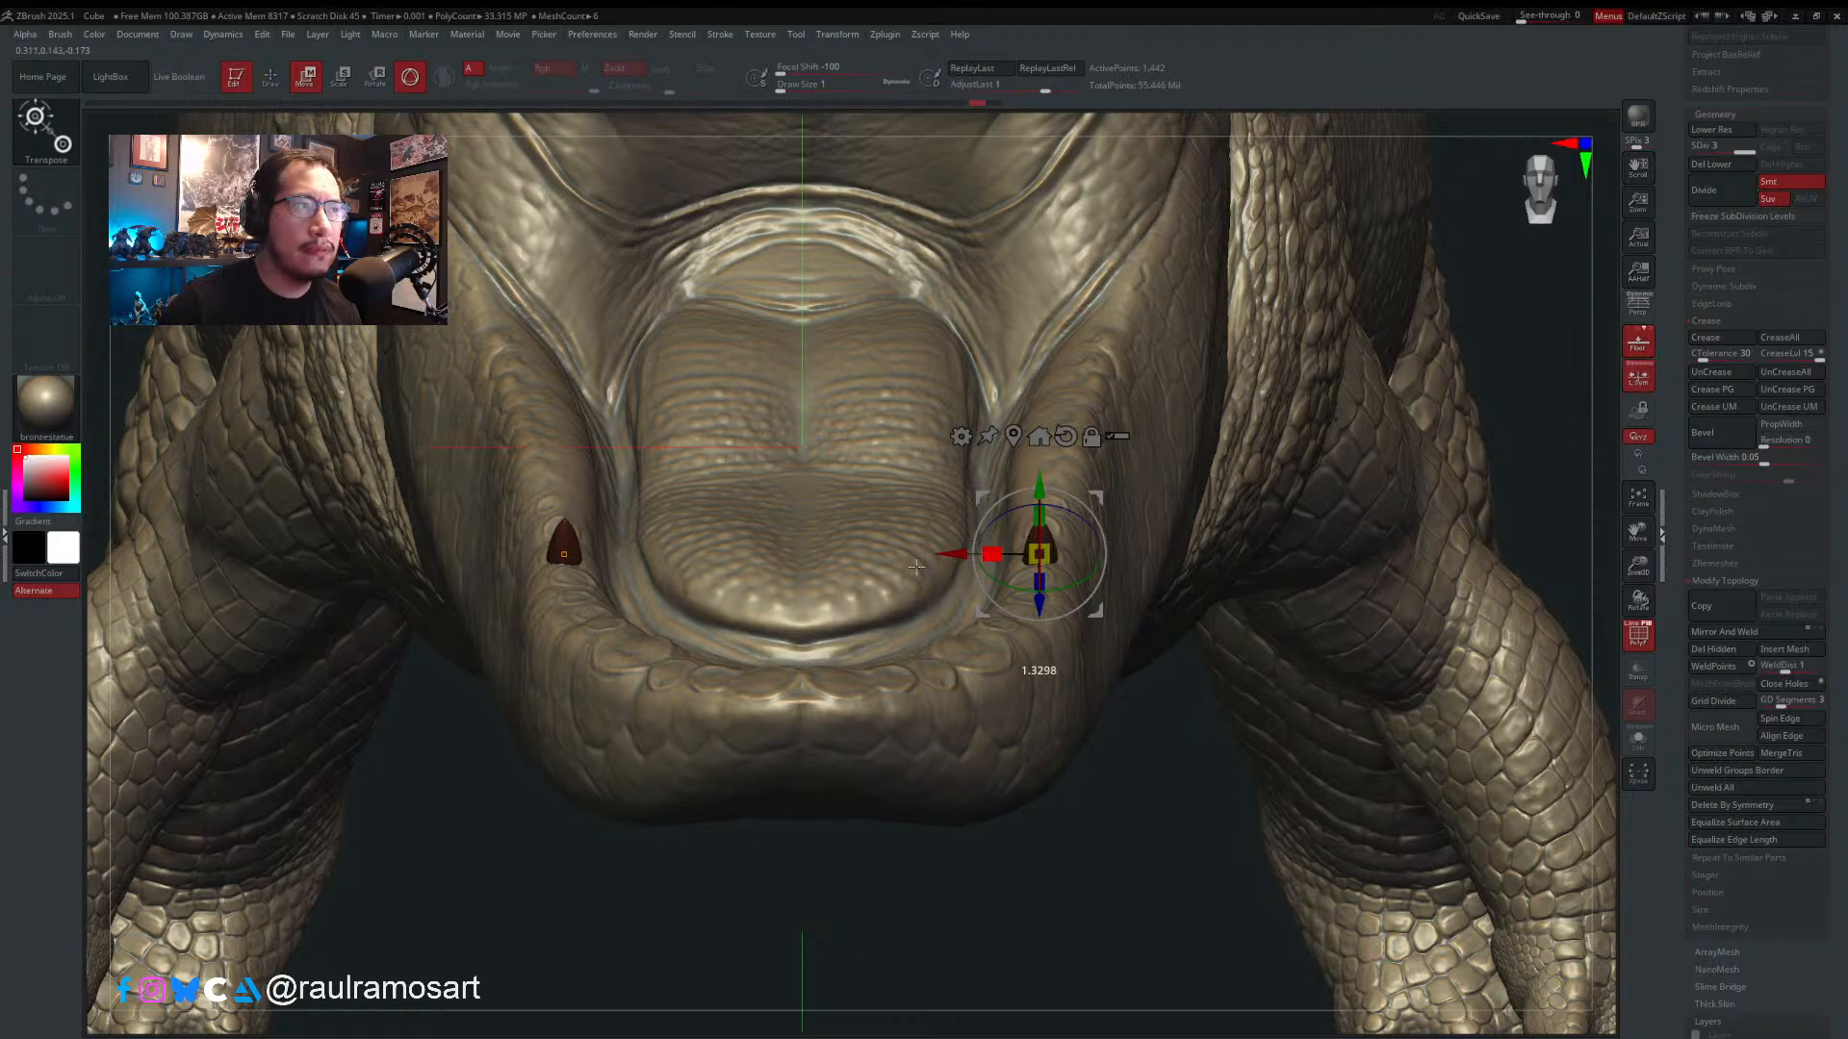
- Unhide all the lower teeth and compare both sides of the jaw from the front
right_drag(991, 554, 787, 688)
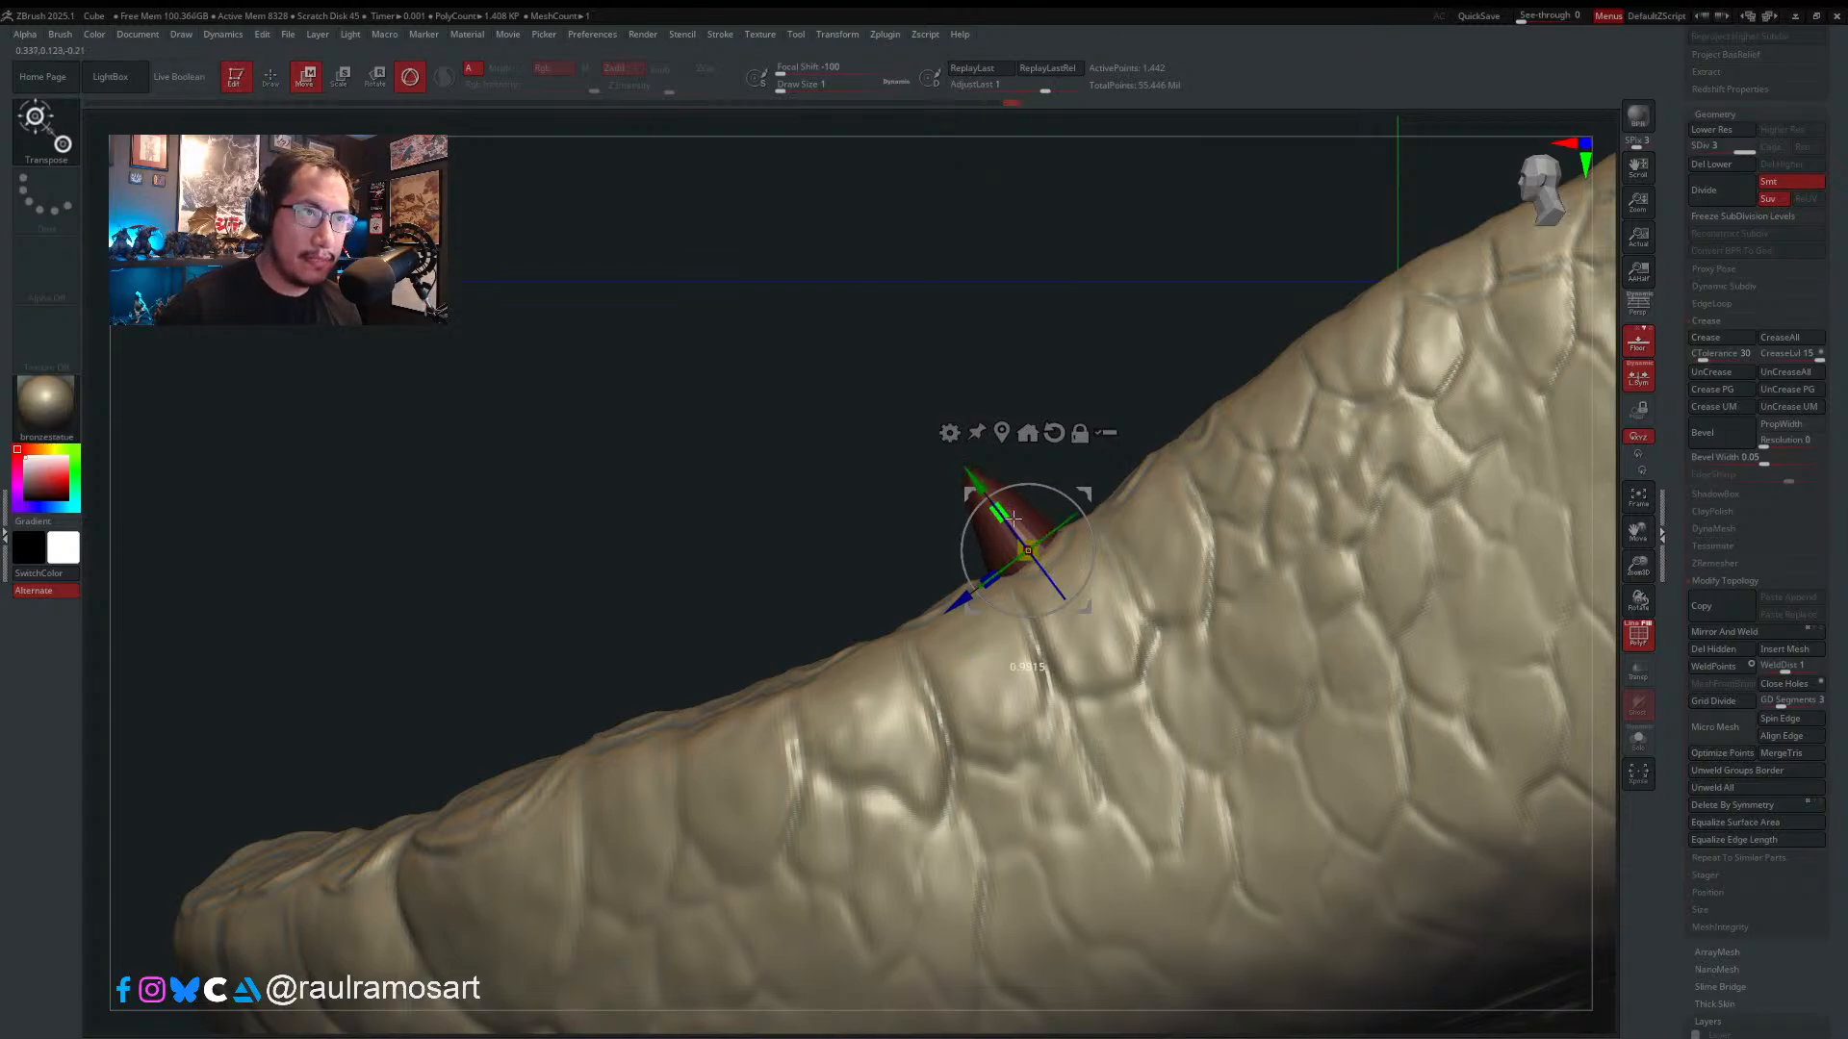
key(q)
ctrl+shift+click(773, 561)
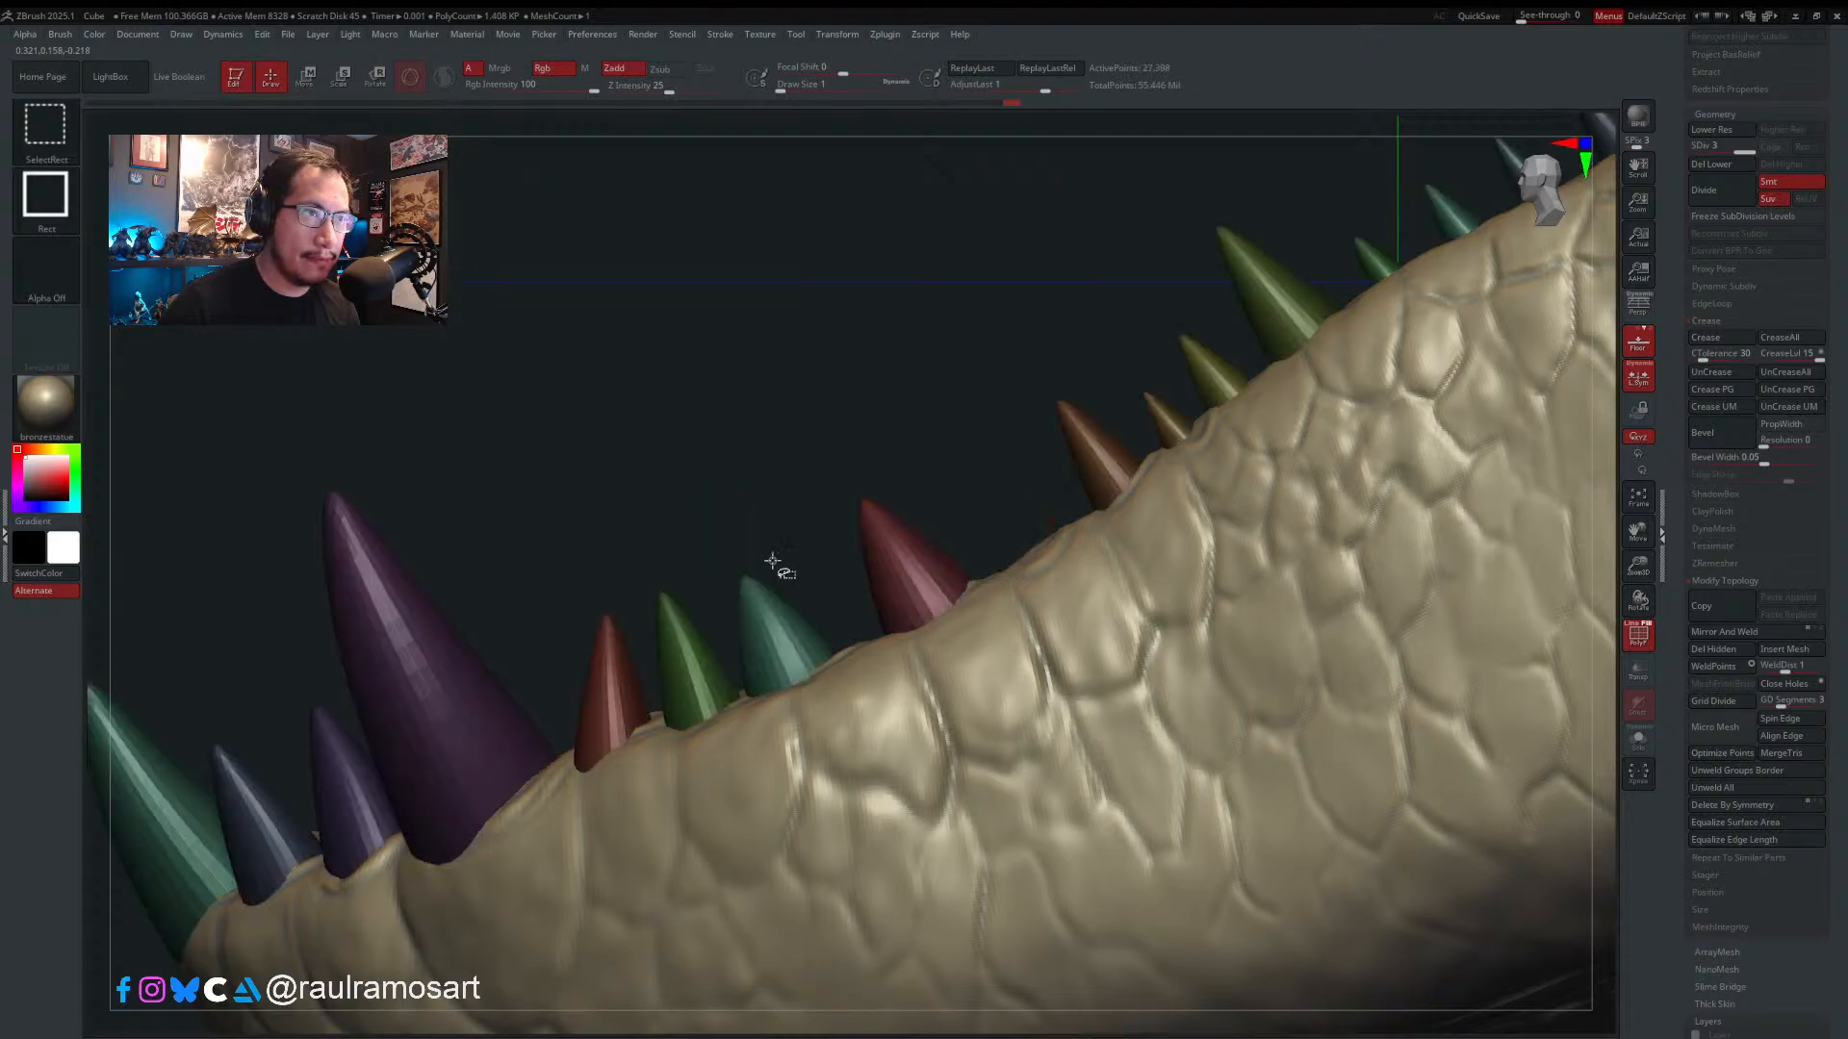
ctrl+shift+click(748, 526)
right_drag(747, 487, 1101, 516)
ctrl+shift+click(1168, 526)
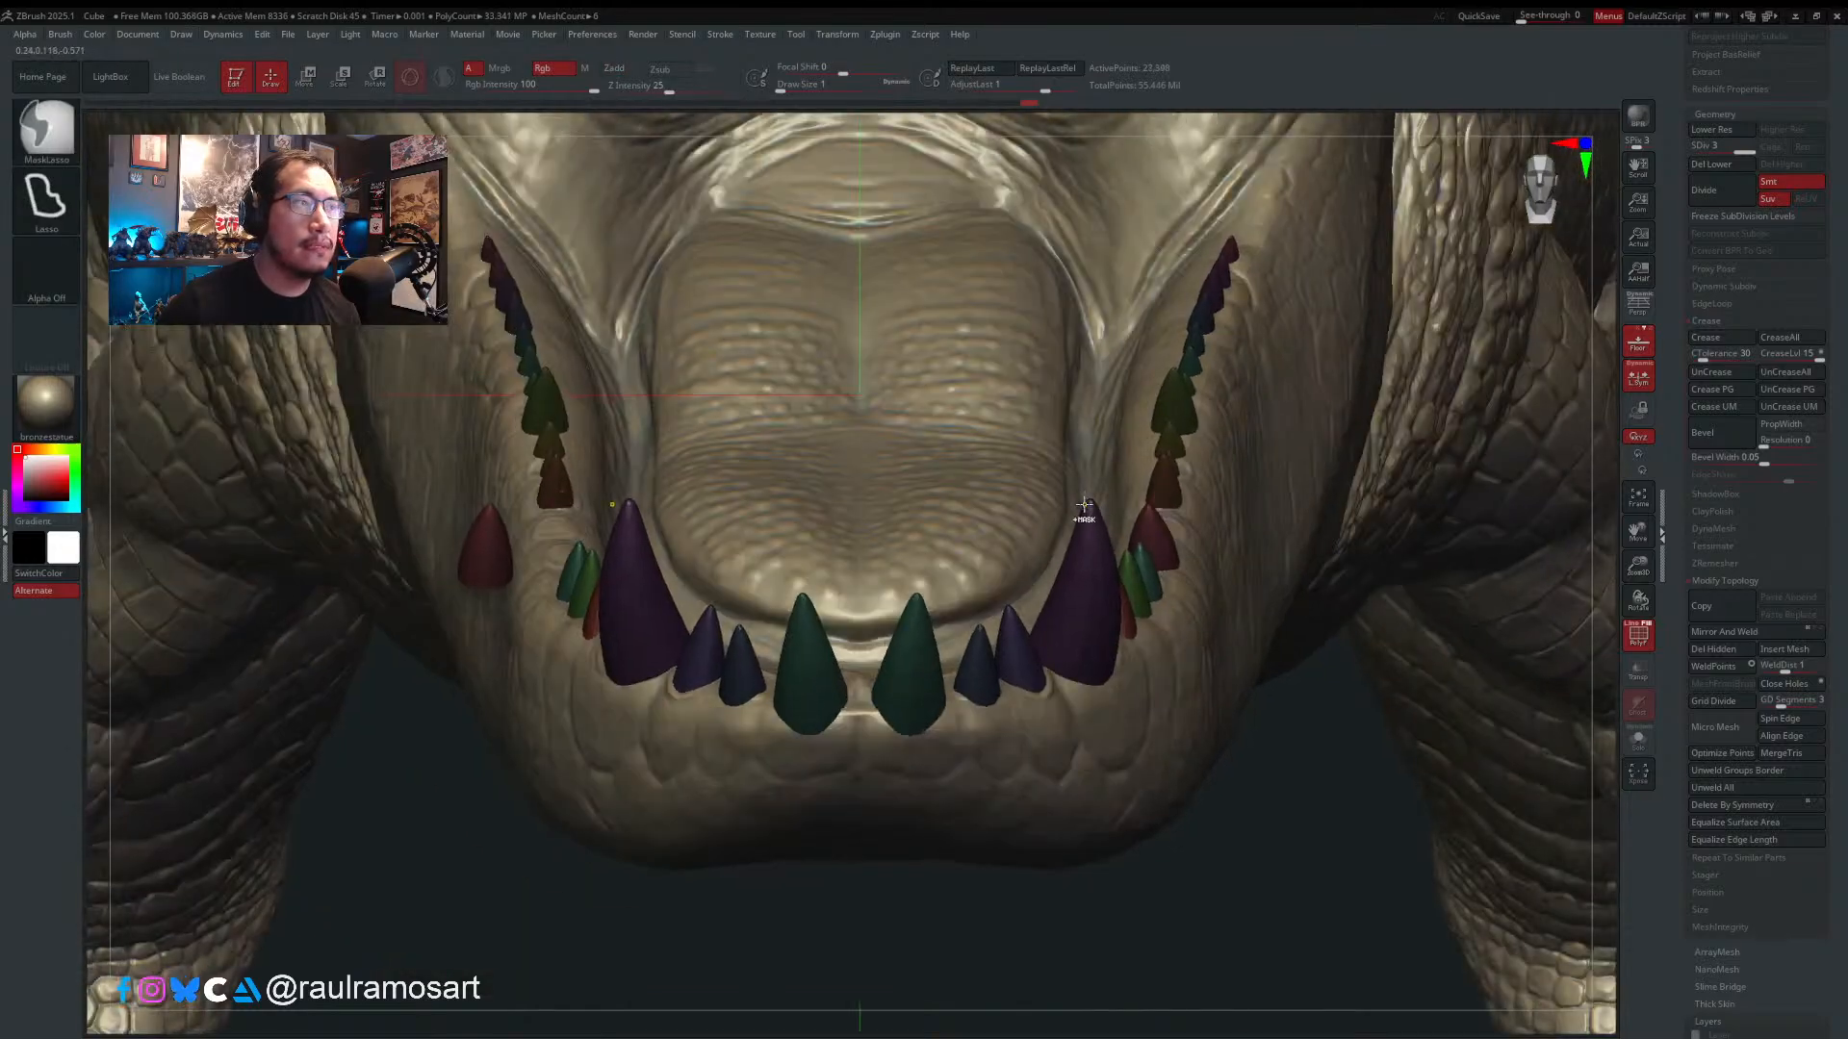
- Undo the tooth edits back to the point where the isolated dark red pair sits symmetrically on both sides
ctrl+shift+drag(1083, 518, 1081, 510)
key(ctrl+z)
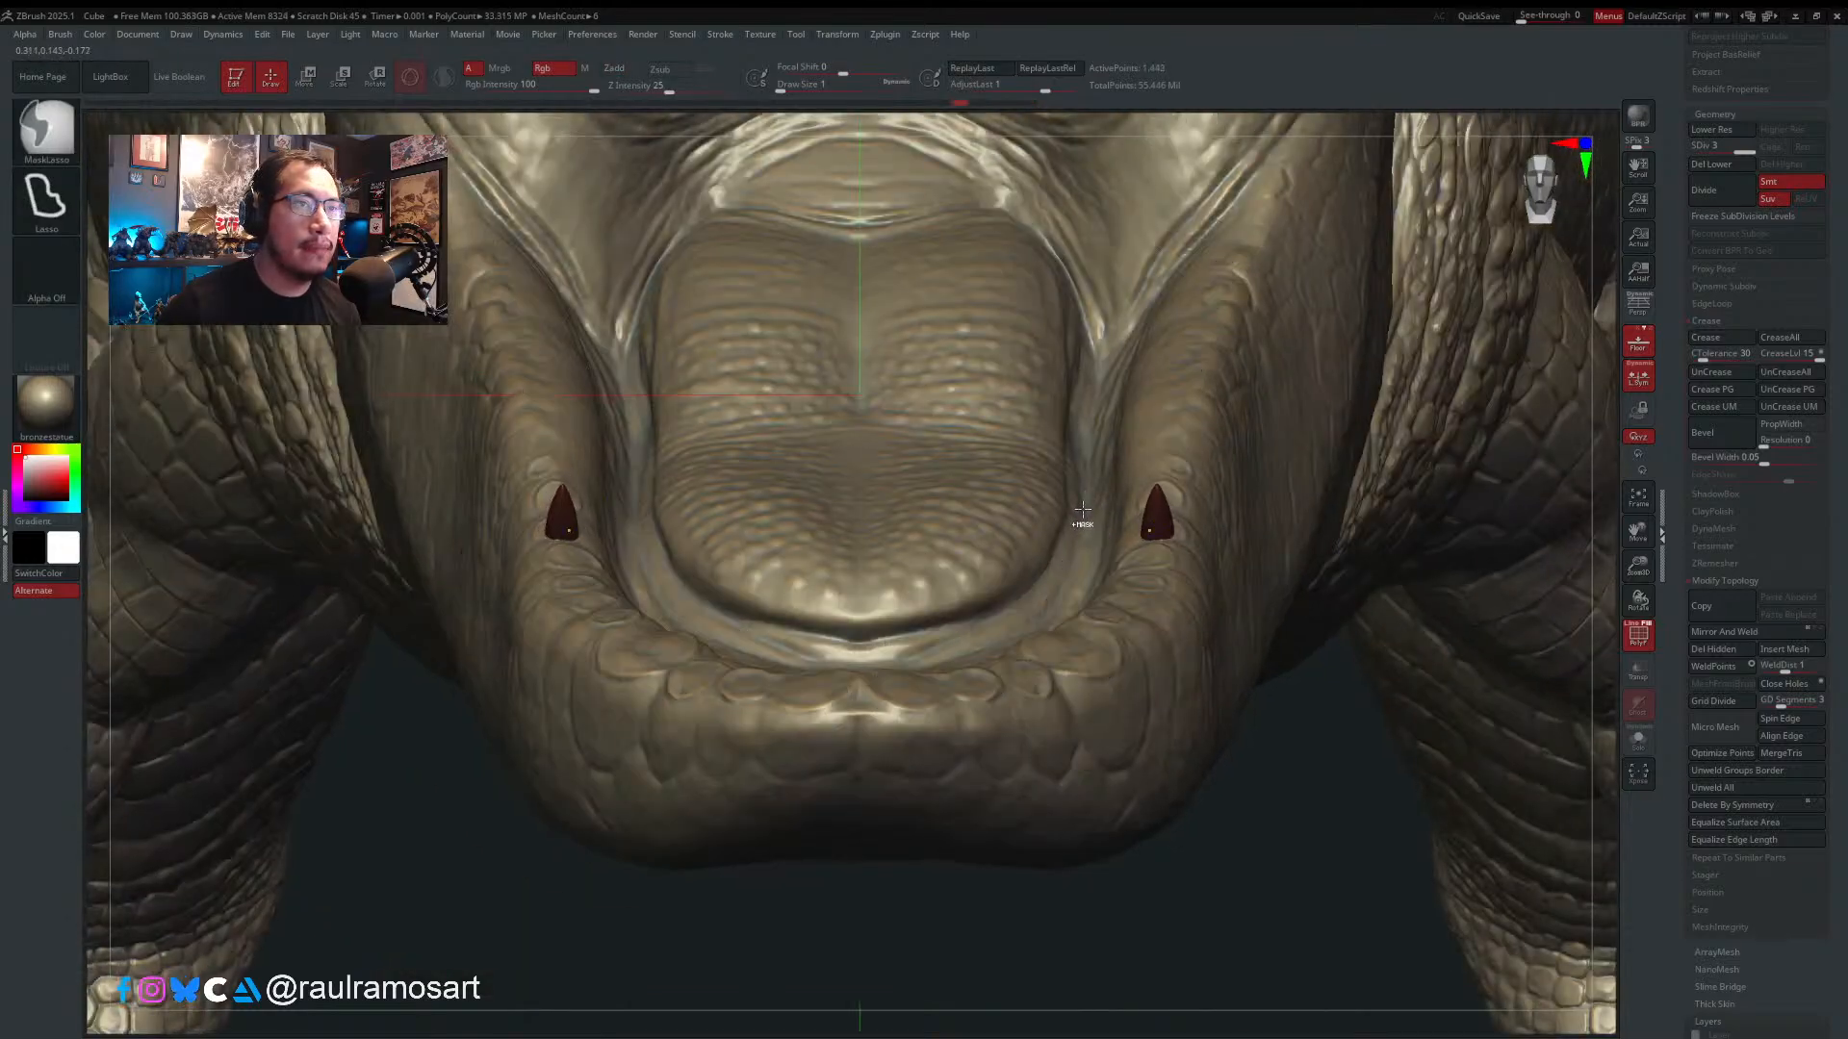
key(ctrl+z)
key(ctrl+z)
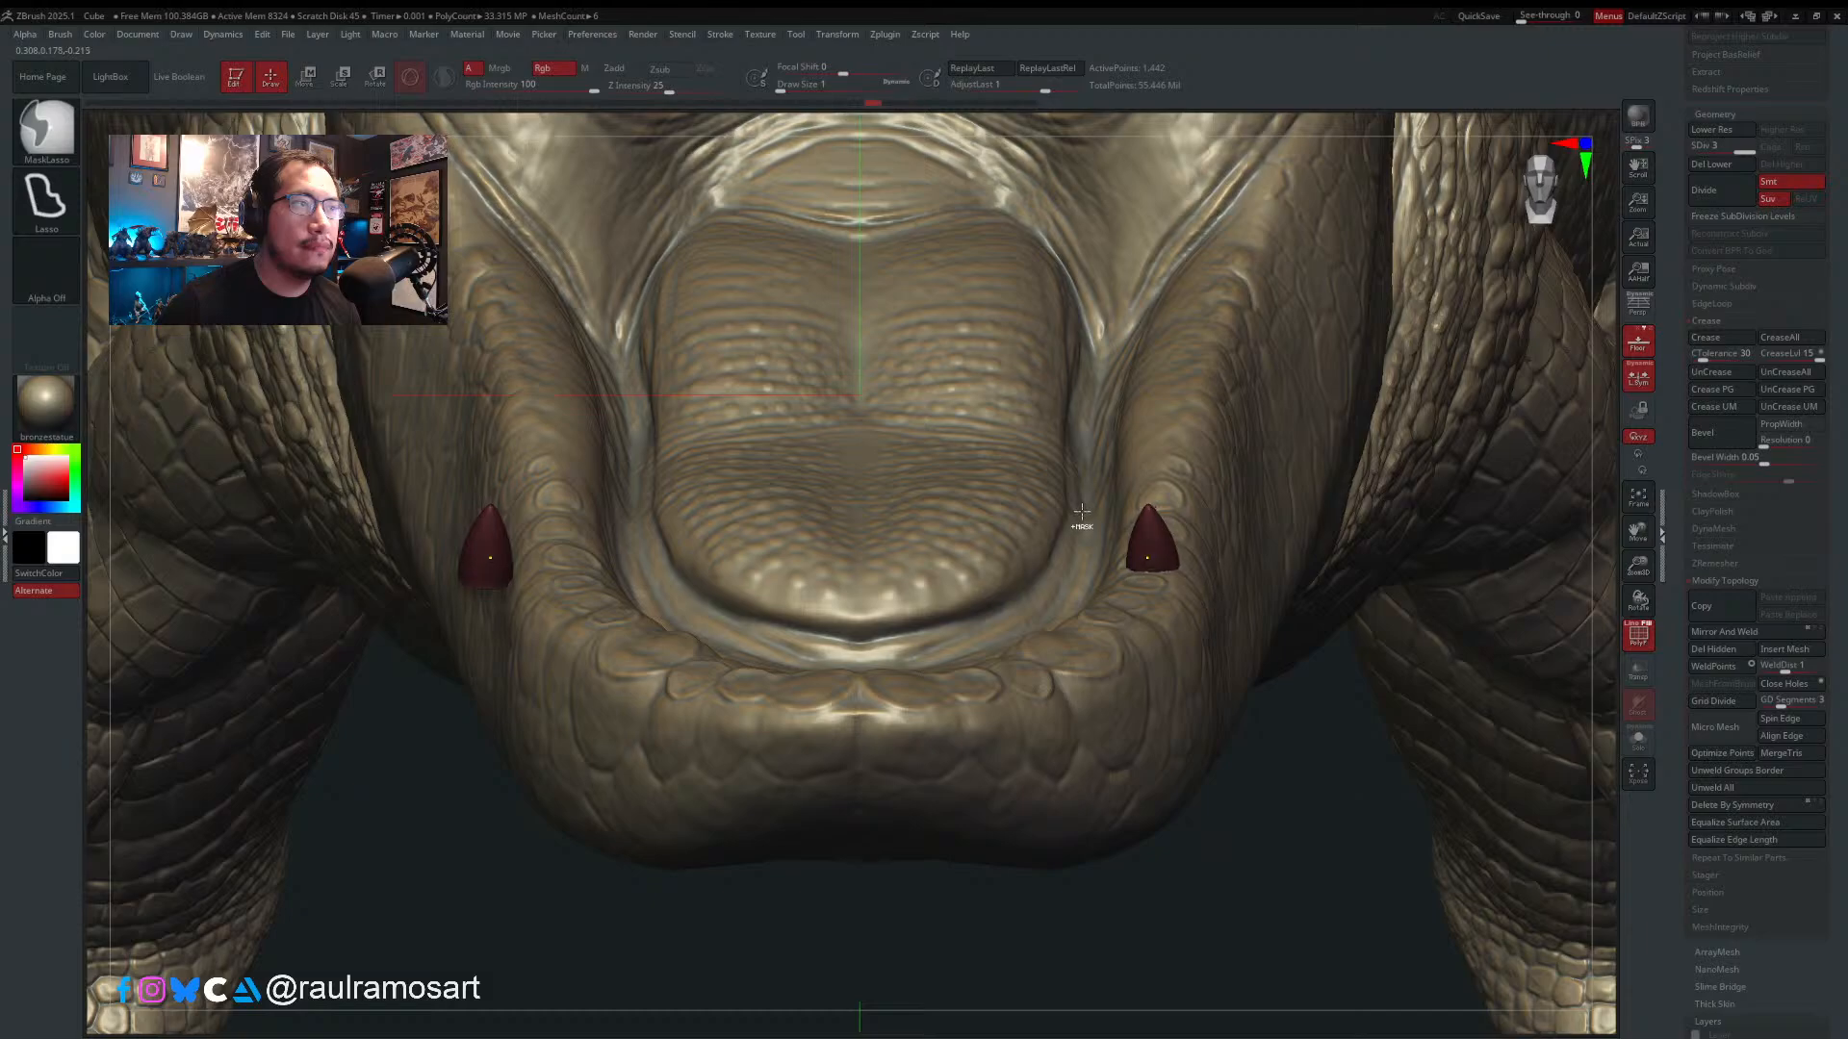
key(ctrl+z)
key(ctrl+z)
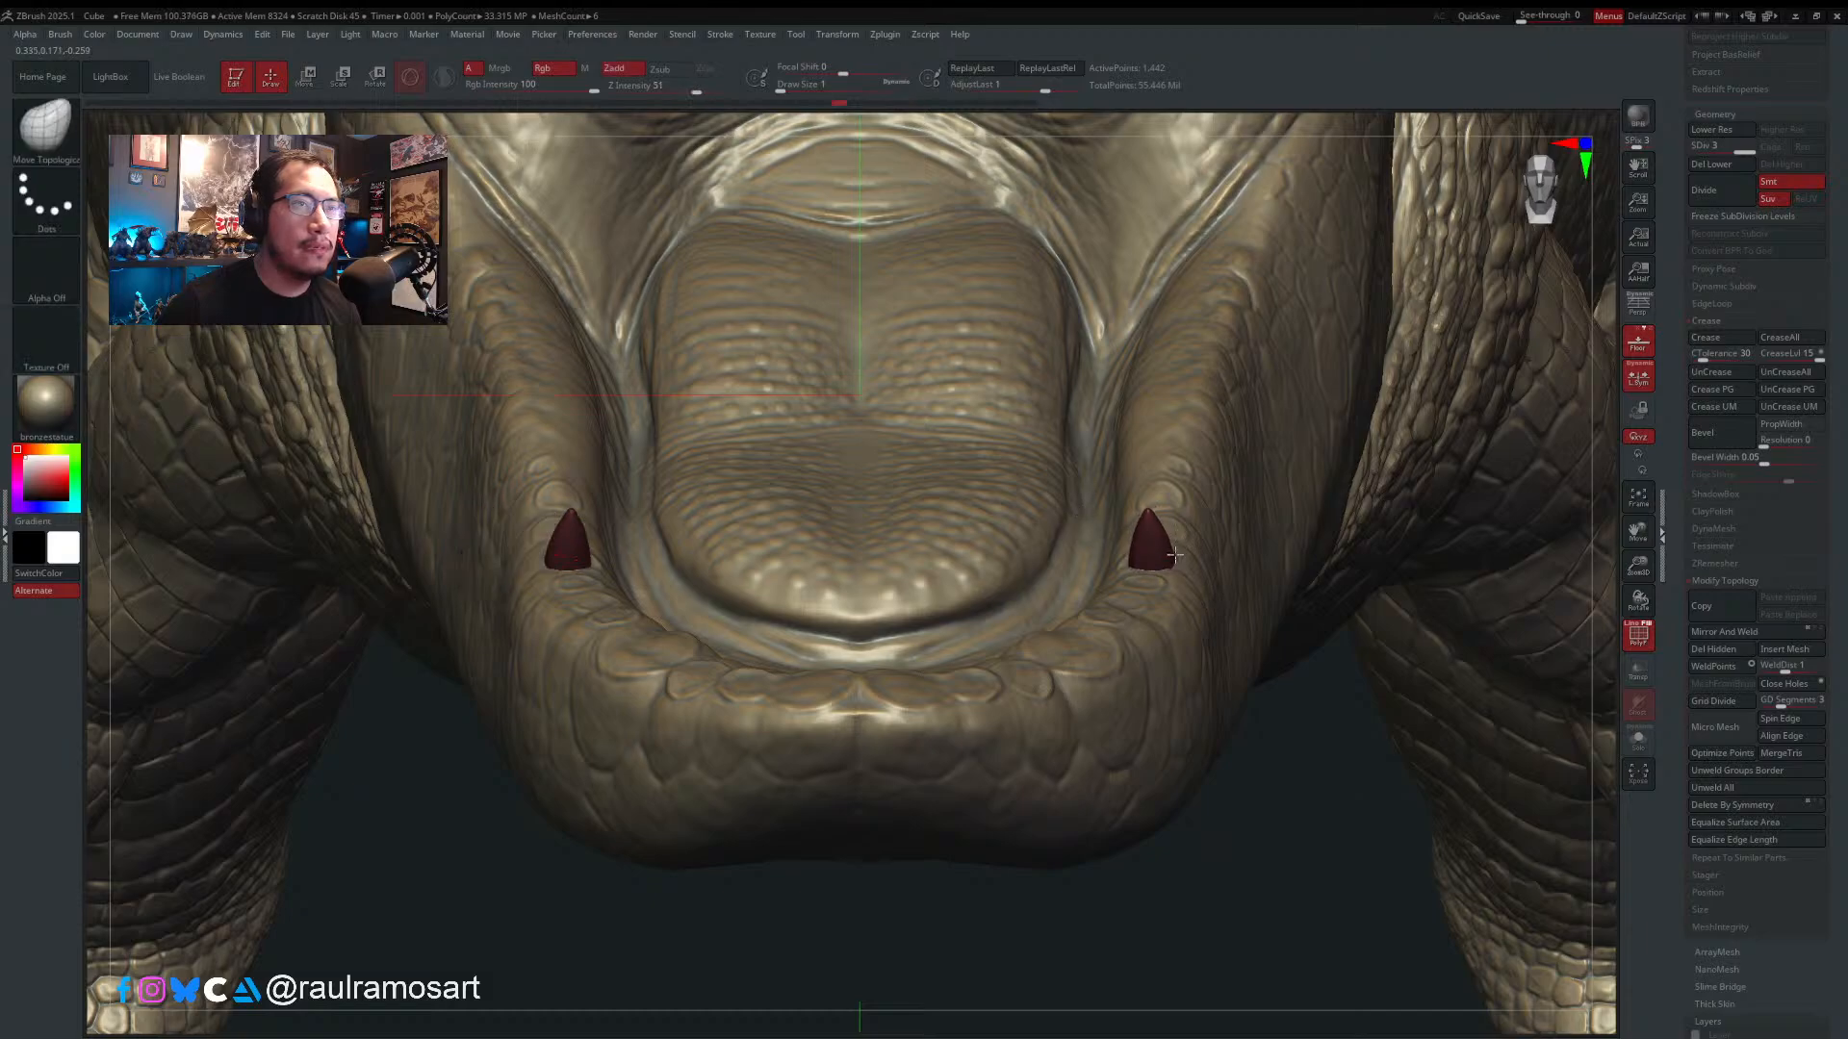
- Scale the isolated dark red tooth pair up by about 1.07 and bring back the other lower teeth
right_drag(1134, 558, 981, 505)
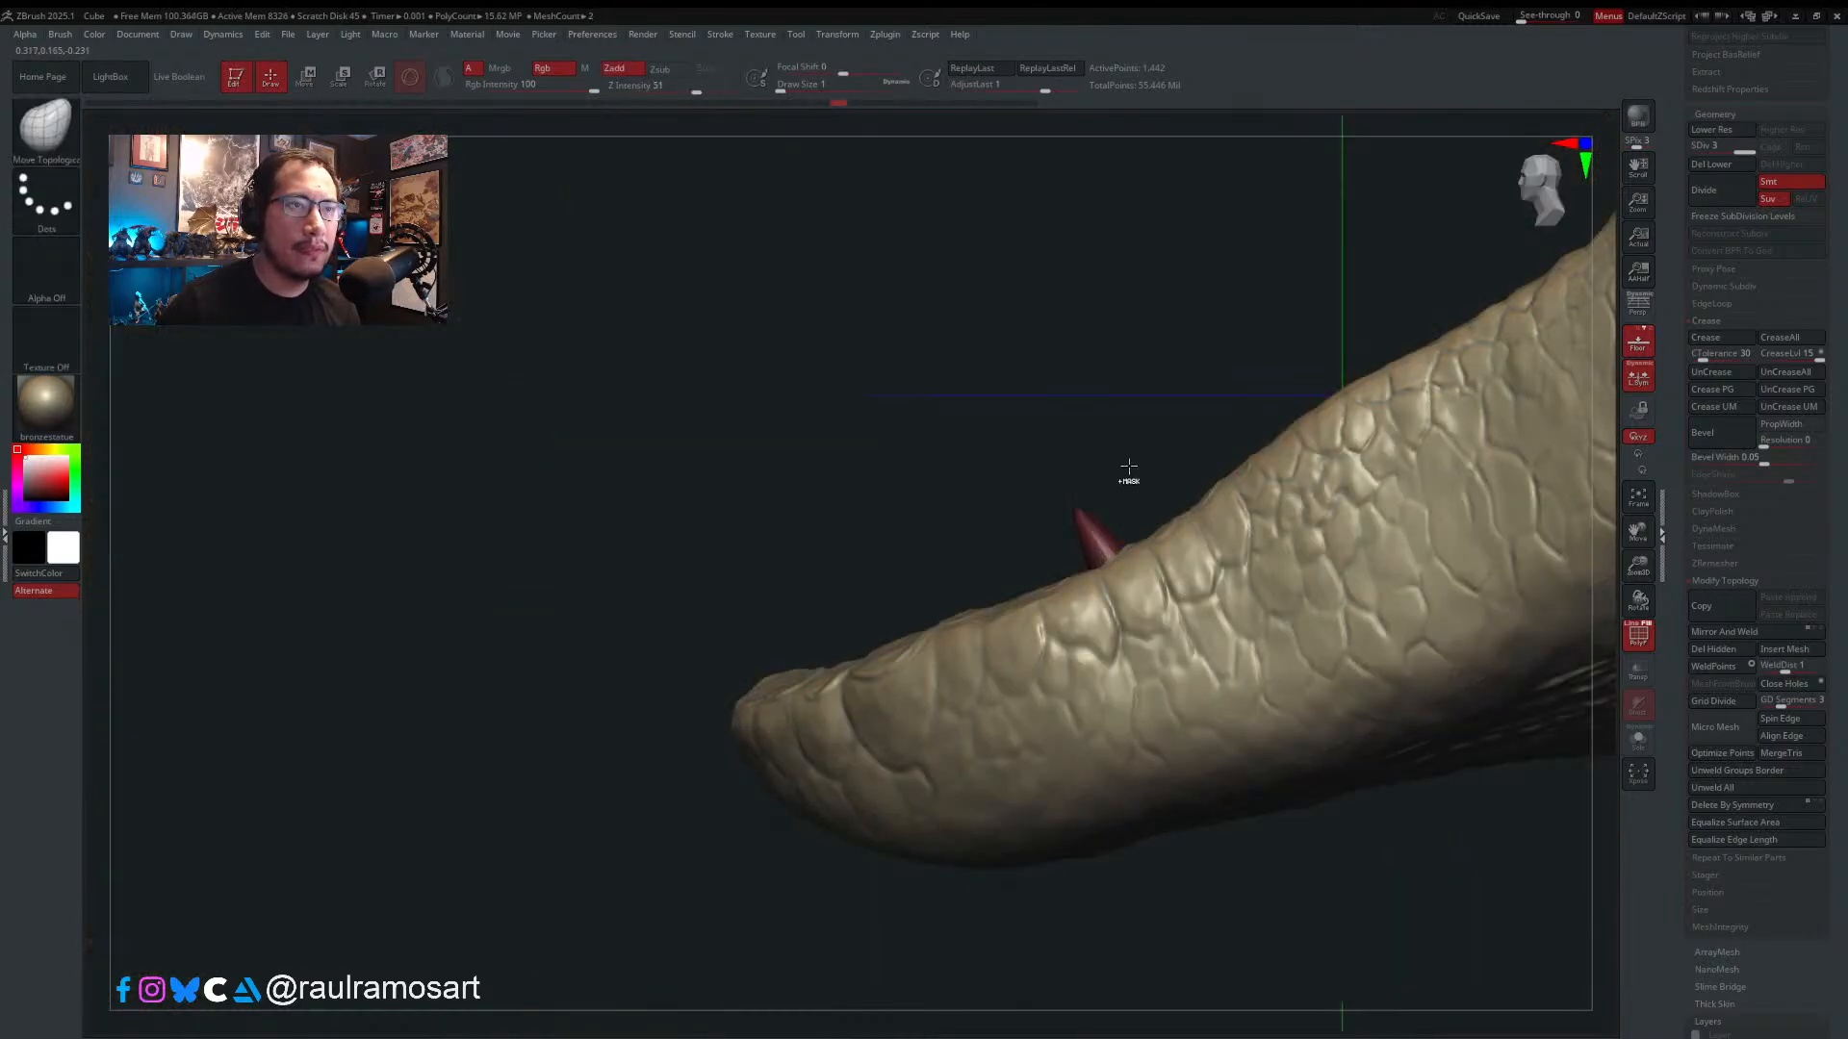
ctrl+right_drag(1128, 466, 1119, 530)
key(w)
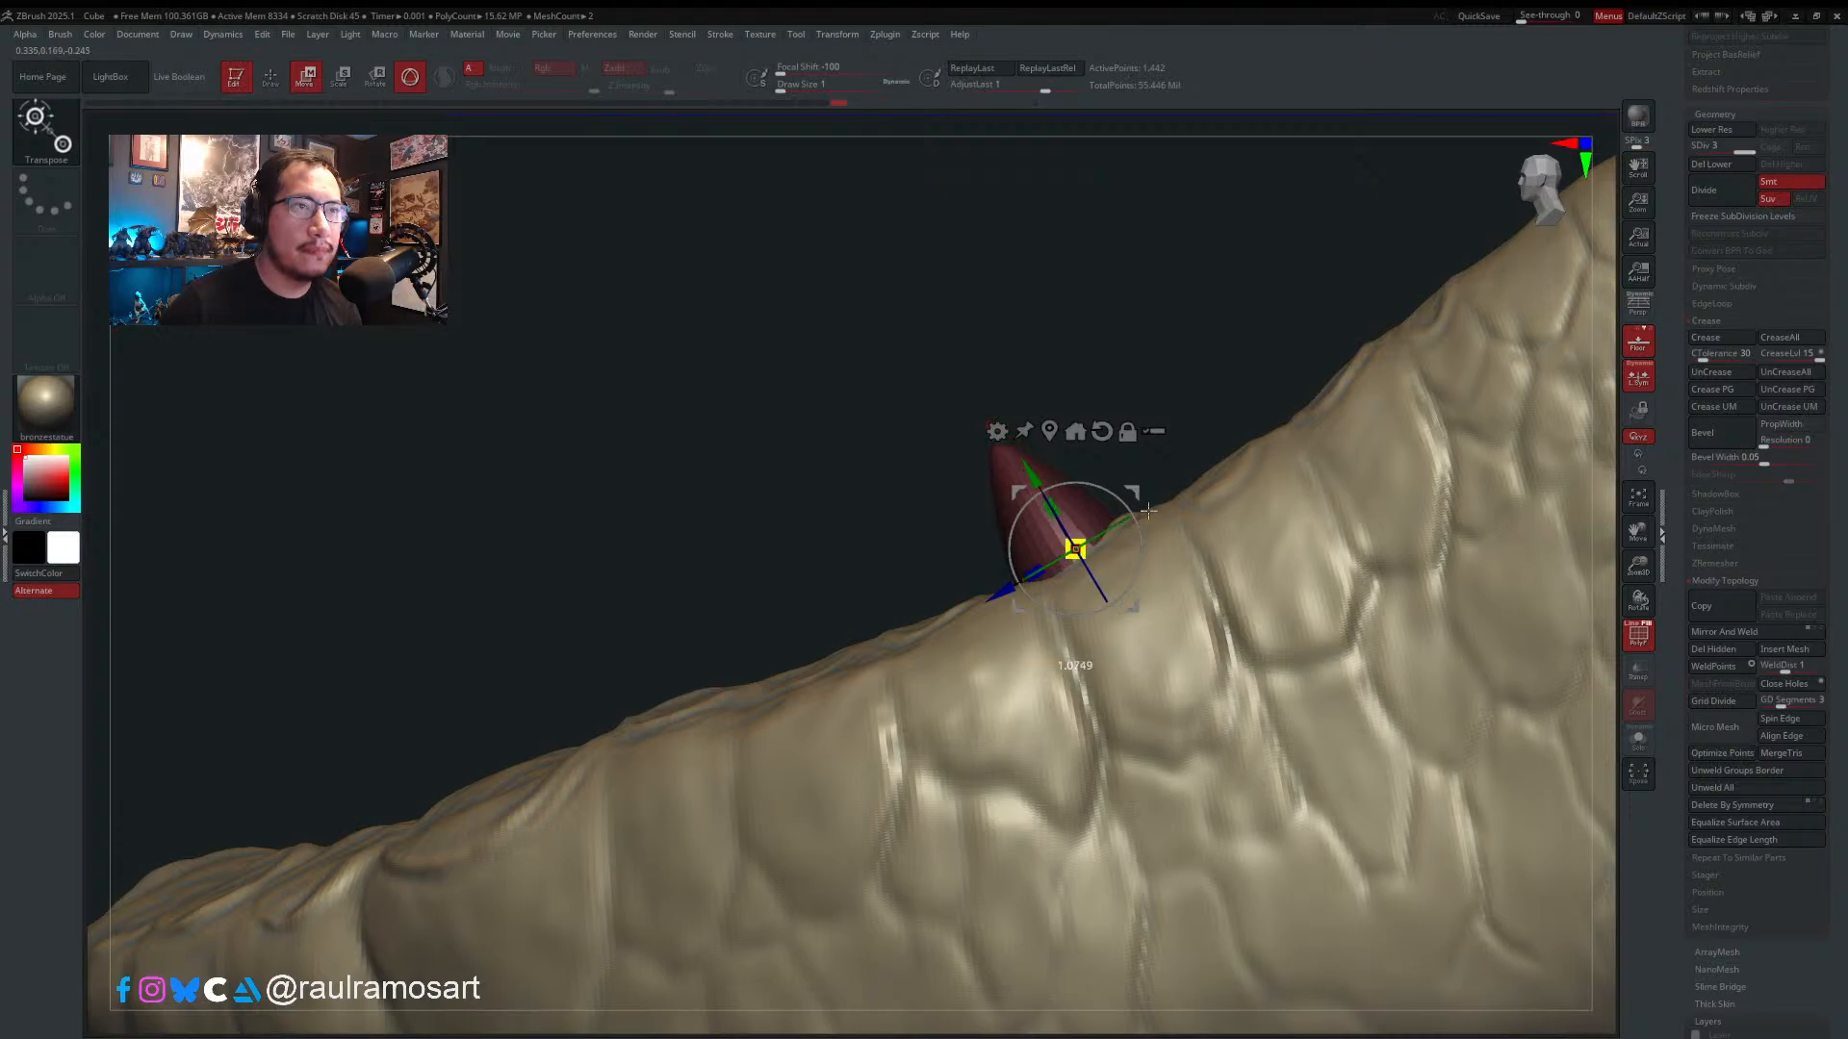
mouse_move(1148, 510)
right_down()
mouse_move(1017, 549)
mouse_move(1206, 584)
mouse_move(1400, 512)
mouse_move(1386, 548)
mouse_move(1492, 829)
right_up()
key(q)
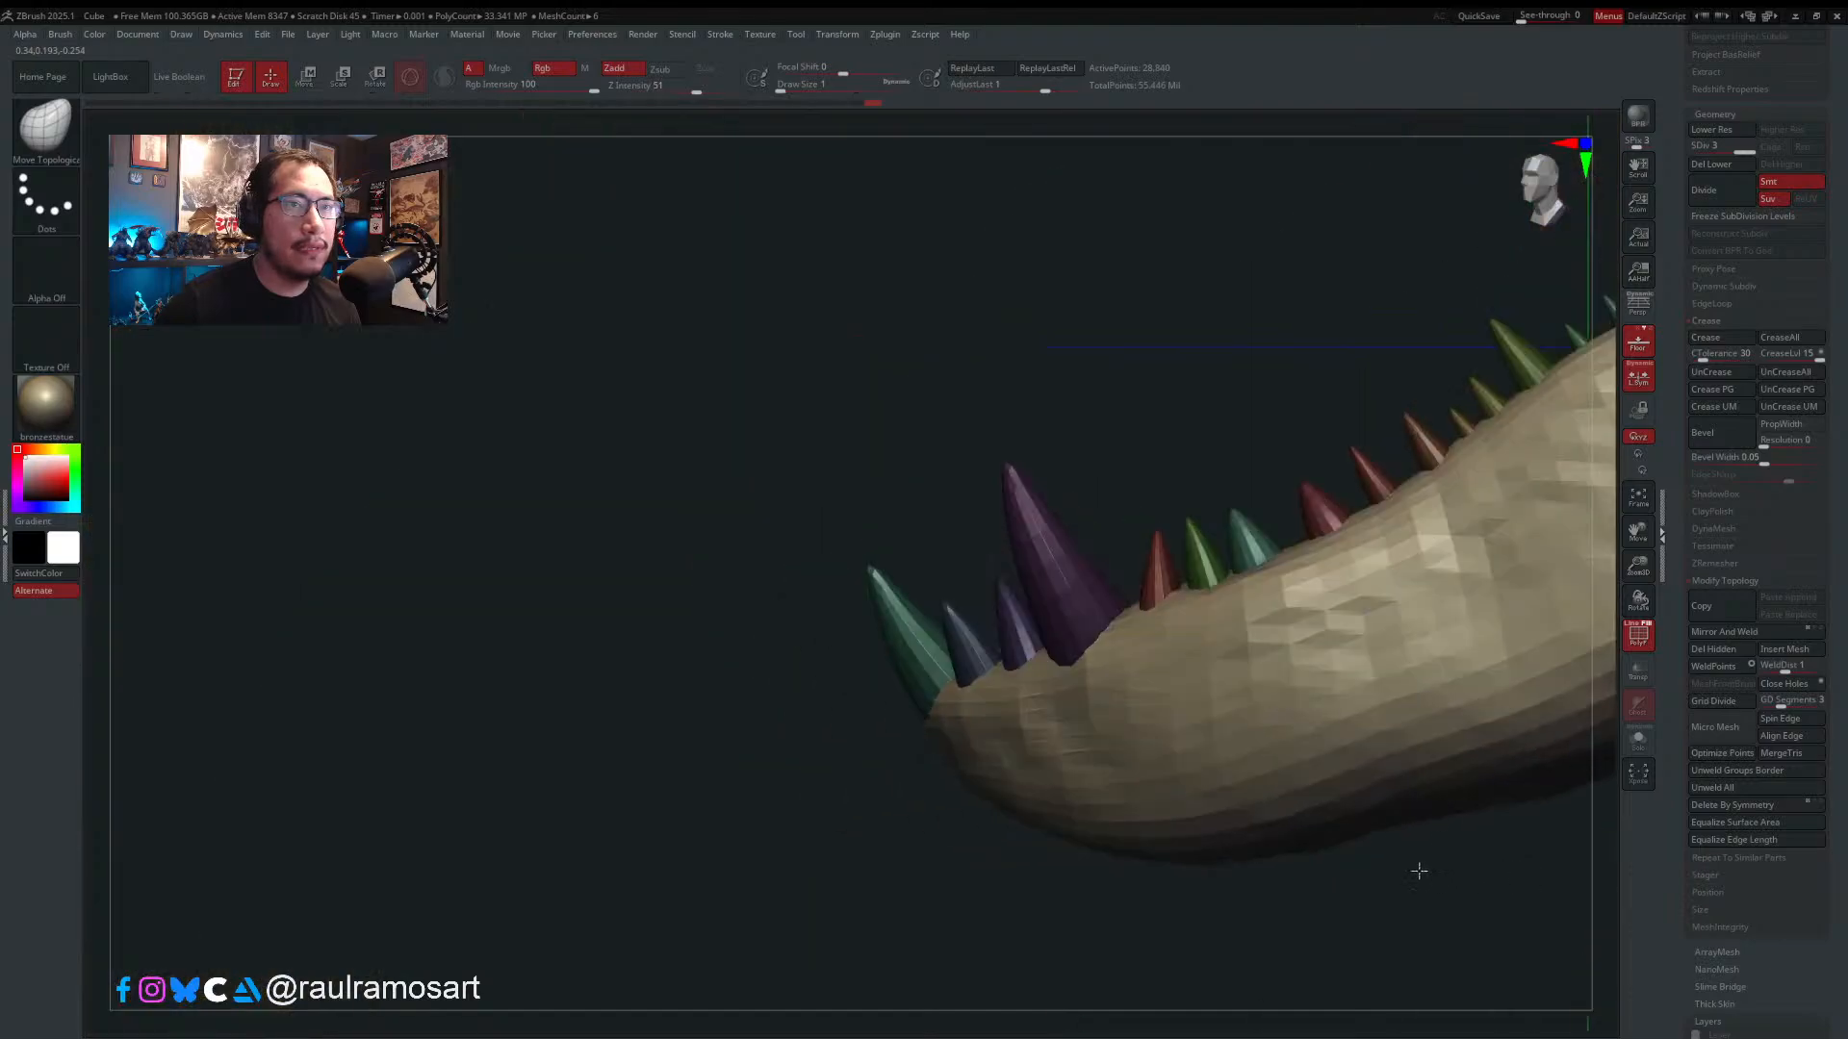
- Mask every lower tooth except the red one behind the dark red tooth and move the gizmo onto its base
drag(1419, 870, 999, 595)
ctrl+shift+click(1000, 594)
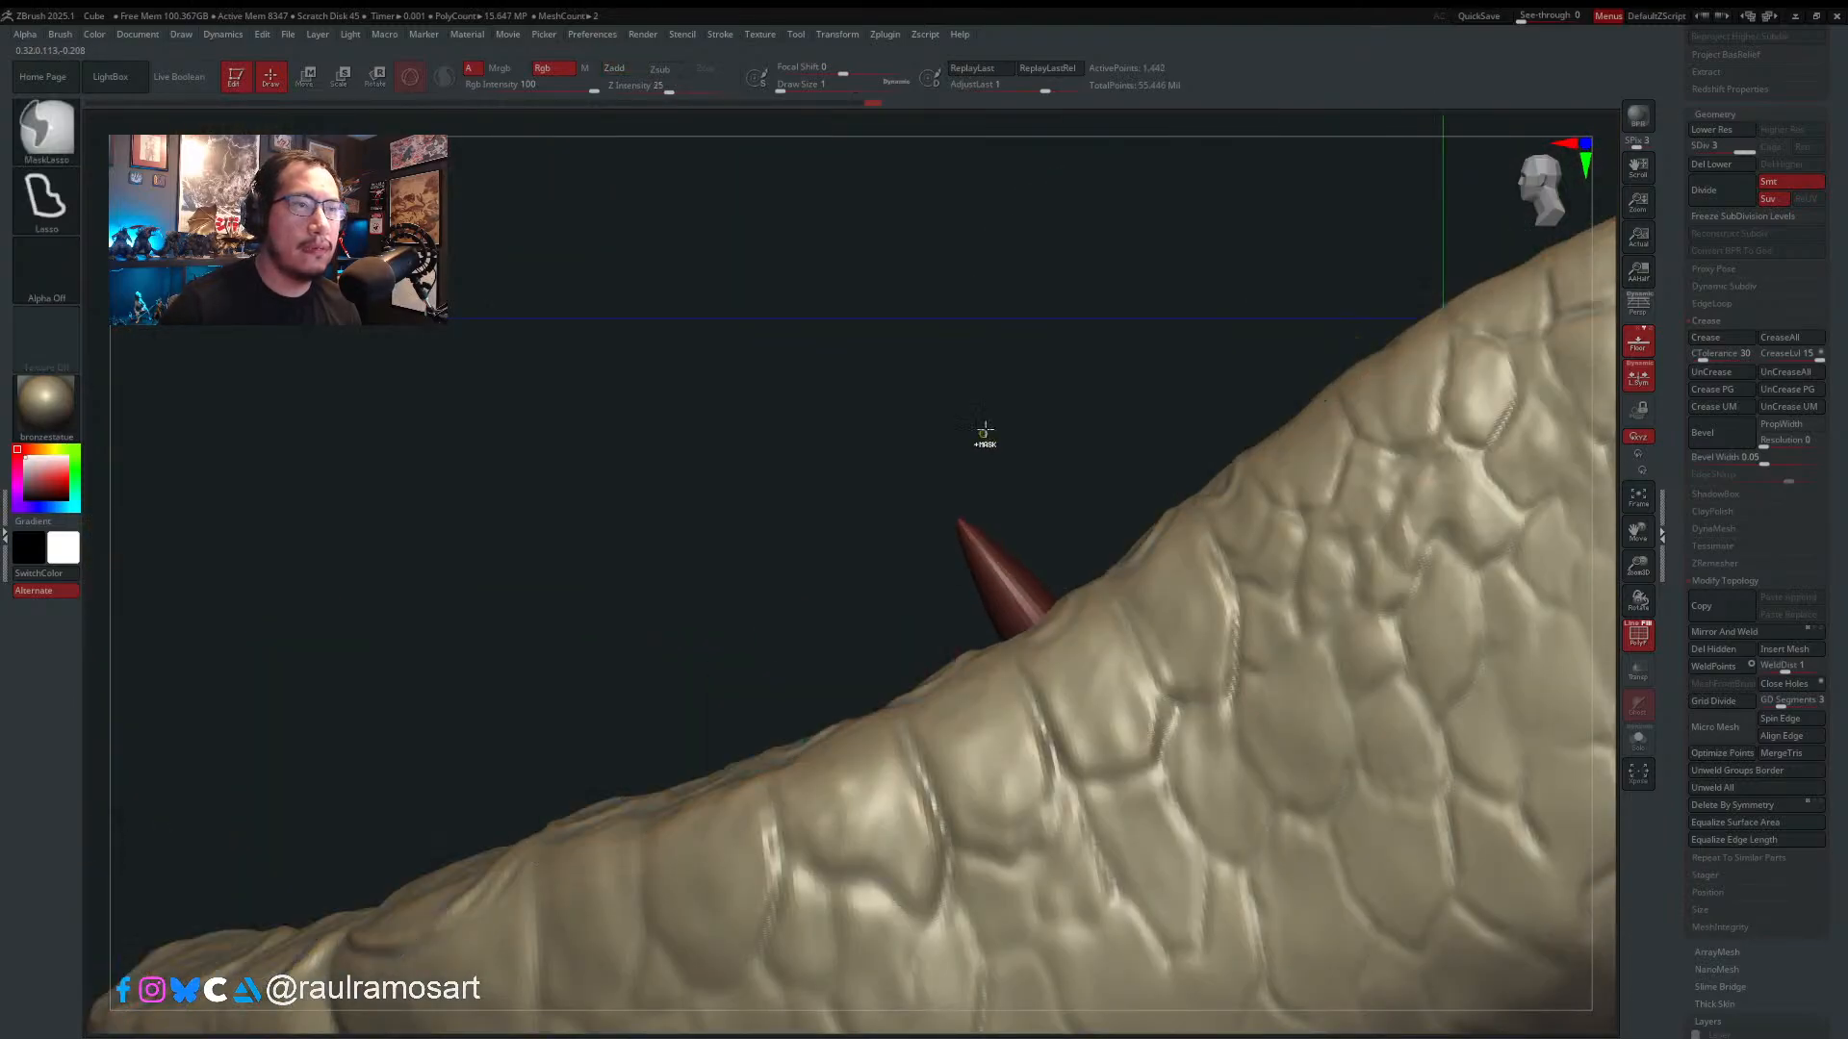
ctrl+shift+click(982, 430)
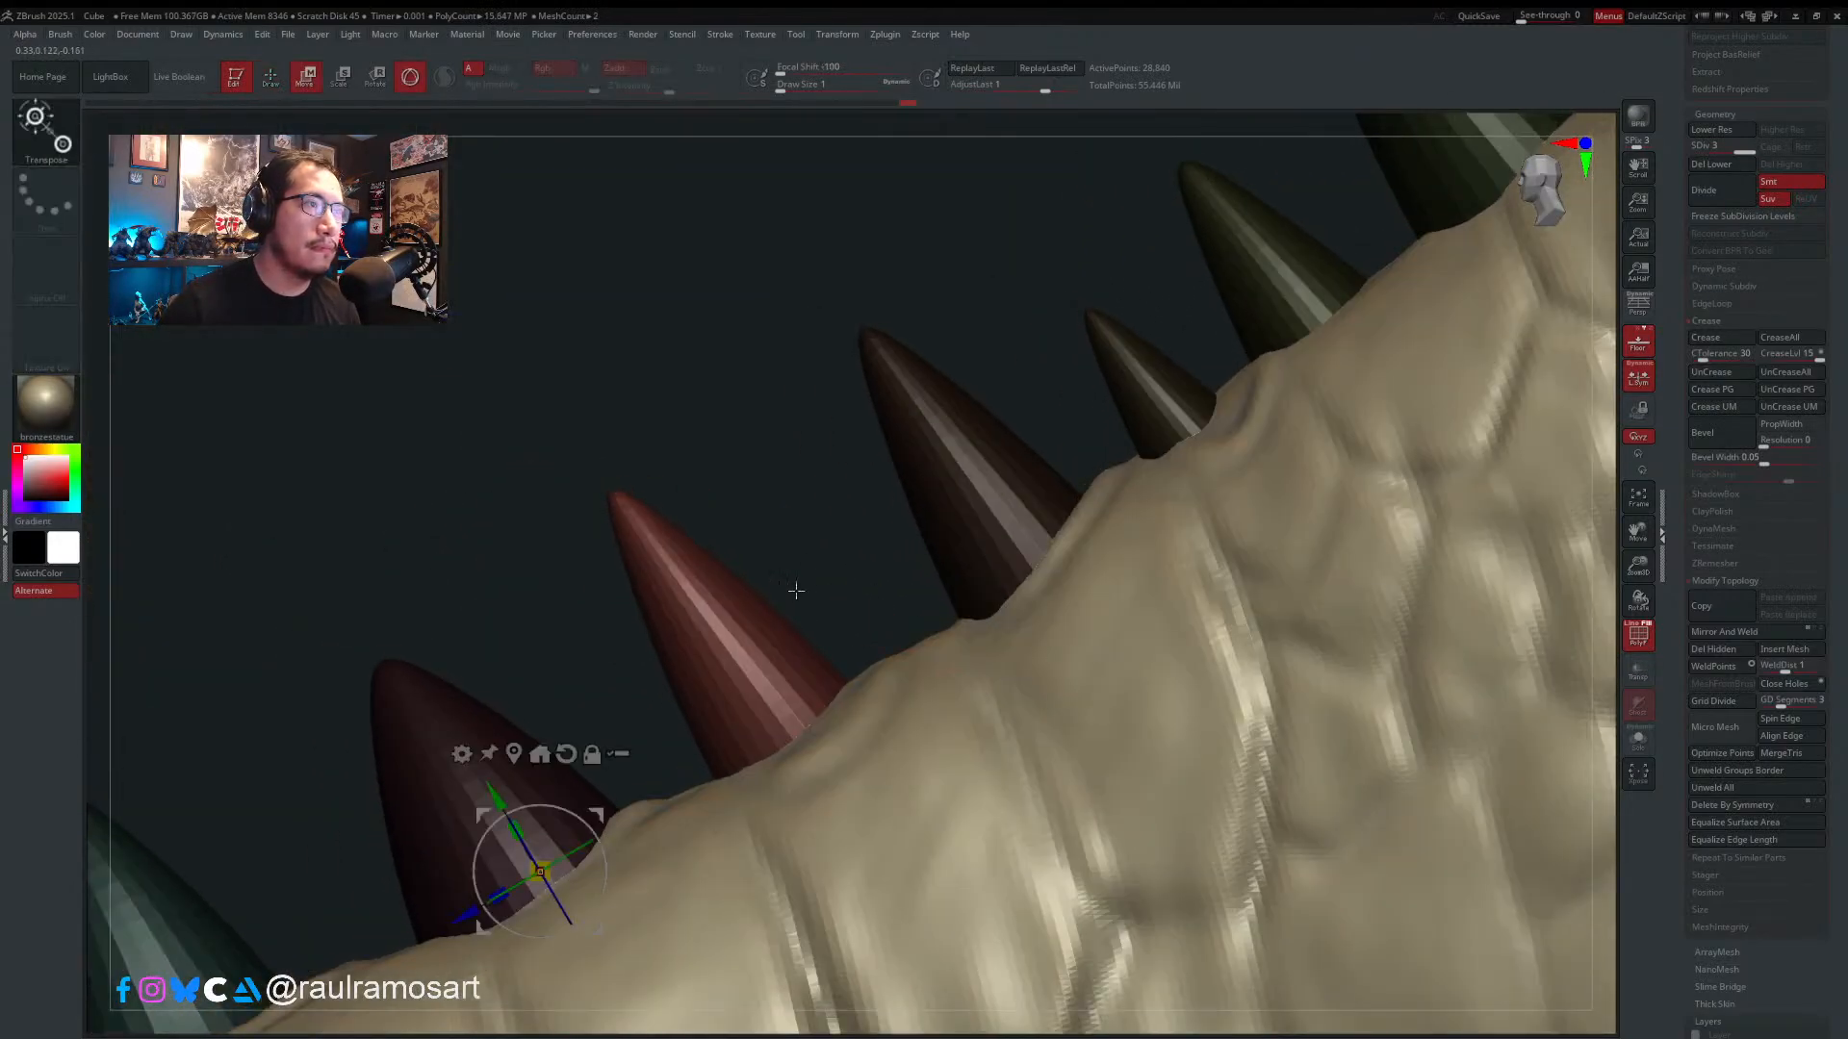
click(590, 753)
drag(596, 812, 847, 666)
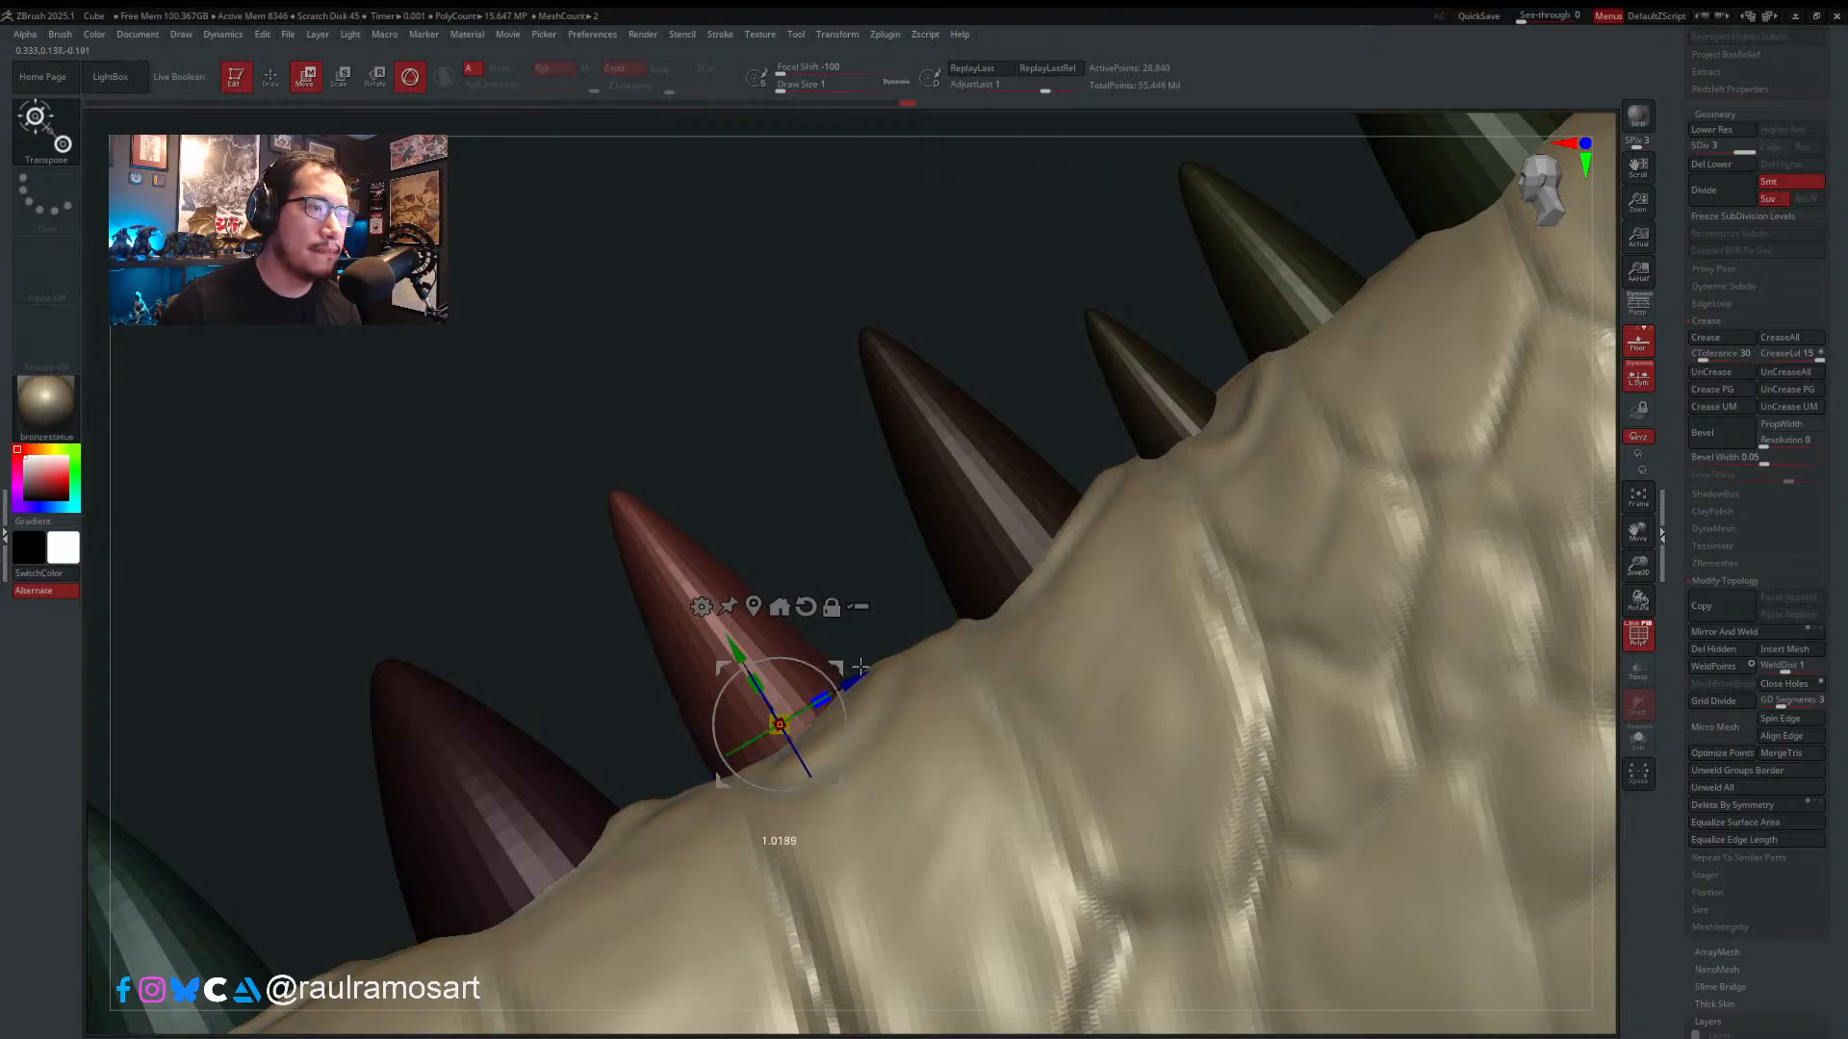
- Thicken the unmasked red tooth front to back, and centre the gizmo across its width to widen it sideways
drag(860, 667, 1086, 490)
right_drag(828, 609, 710, 549)
alt+right_drag(659, 638, 1117, 526)
alt+drag(456, 550, 1391, 530)
ctrl+right_drag(1395, 587, 1535, 827)
alt+right_drag(1153, 905, 1351, 622)
drag(1257, 647, 1724, 661)
mouse_move(1341, 649)
mouse_down()
mouse_move(1364, 651)
mouse_move(1321, 657)
mouse_up()
key(q)
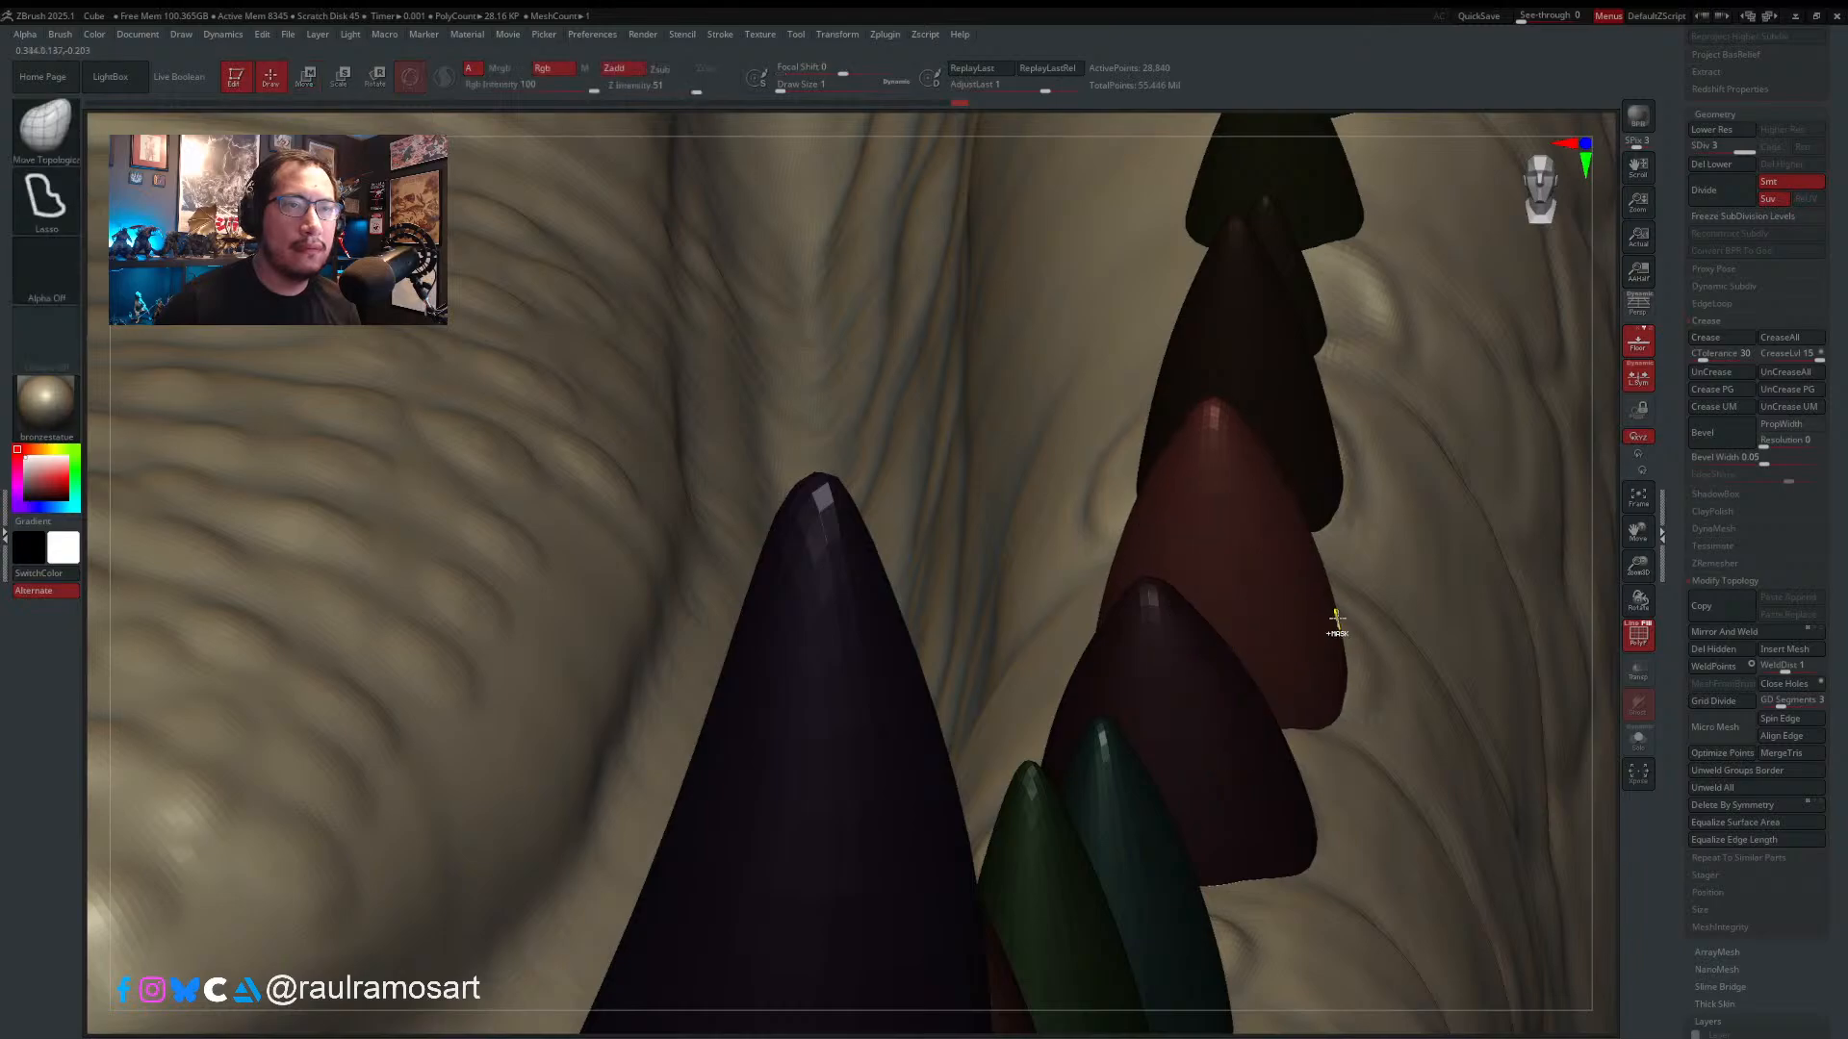
- Clear the mask from the lower teeth and choose the Move Topological brush
mouse_move(1337, 629)
ctrl+right_down()
mouse_move(1296, 511)
mouse_move(1260, 606)
mouse_move(1296, 529)
ctrl+right_up()
alt+right_drag(1210, 580, 983, 549)
ctrl+drag(1019, 386, 1039, 414)
mouse_move(1079, 555)
right_down()
mouse_move(1045, 530)
mouse_move(1064, 559)
right_up()
key(b)
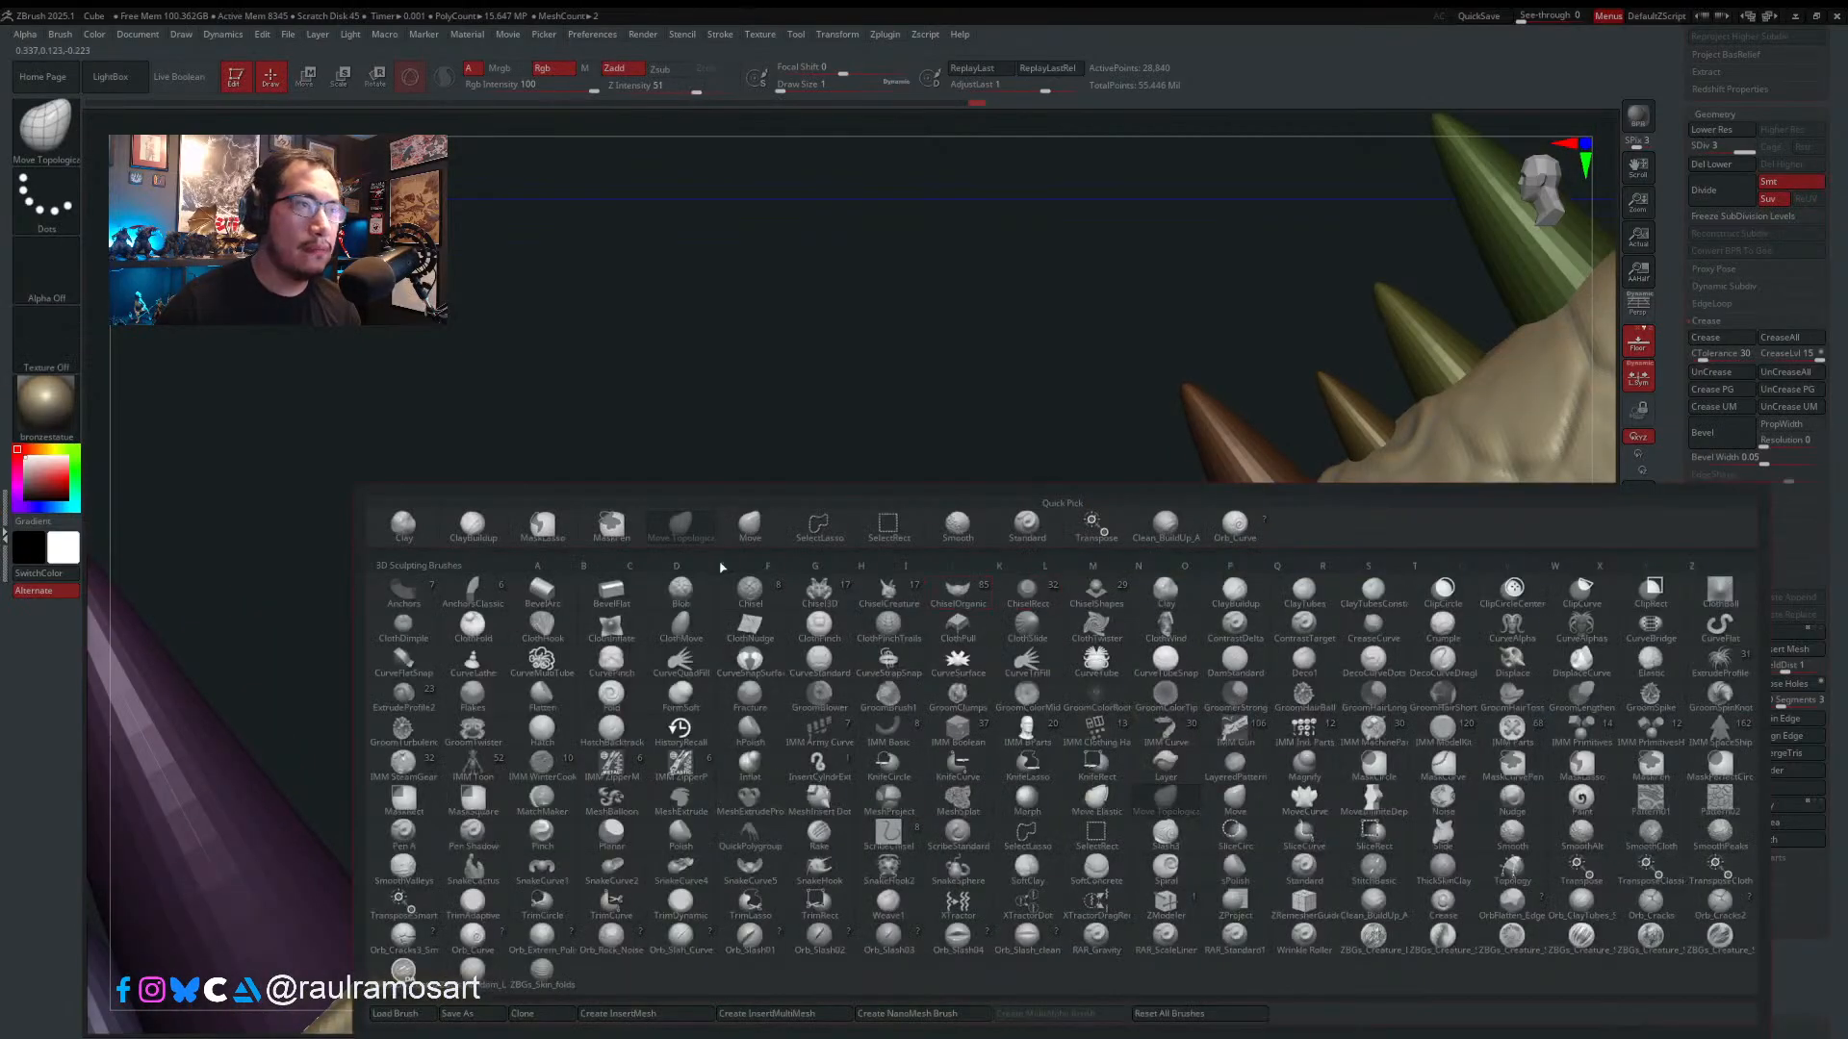
- Reshape the red tooth's tip and base with Move Topological, dropping the teeth to subdivision level 2
drag(1071, 517, 1084, 518)
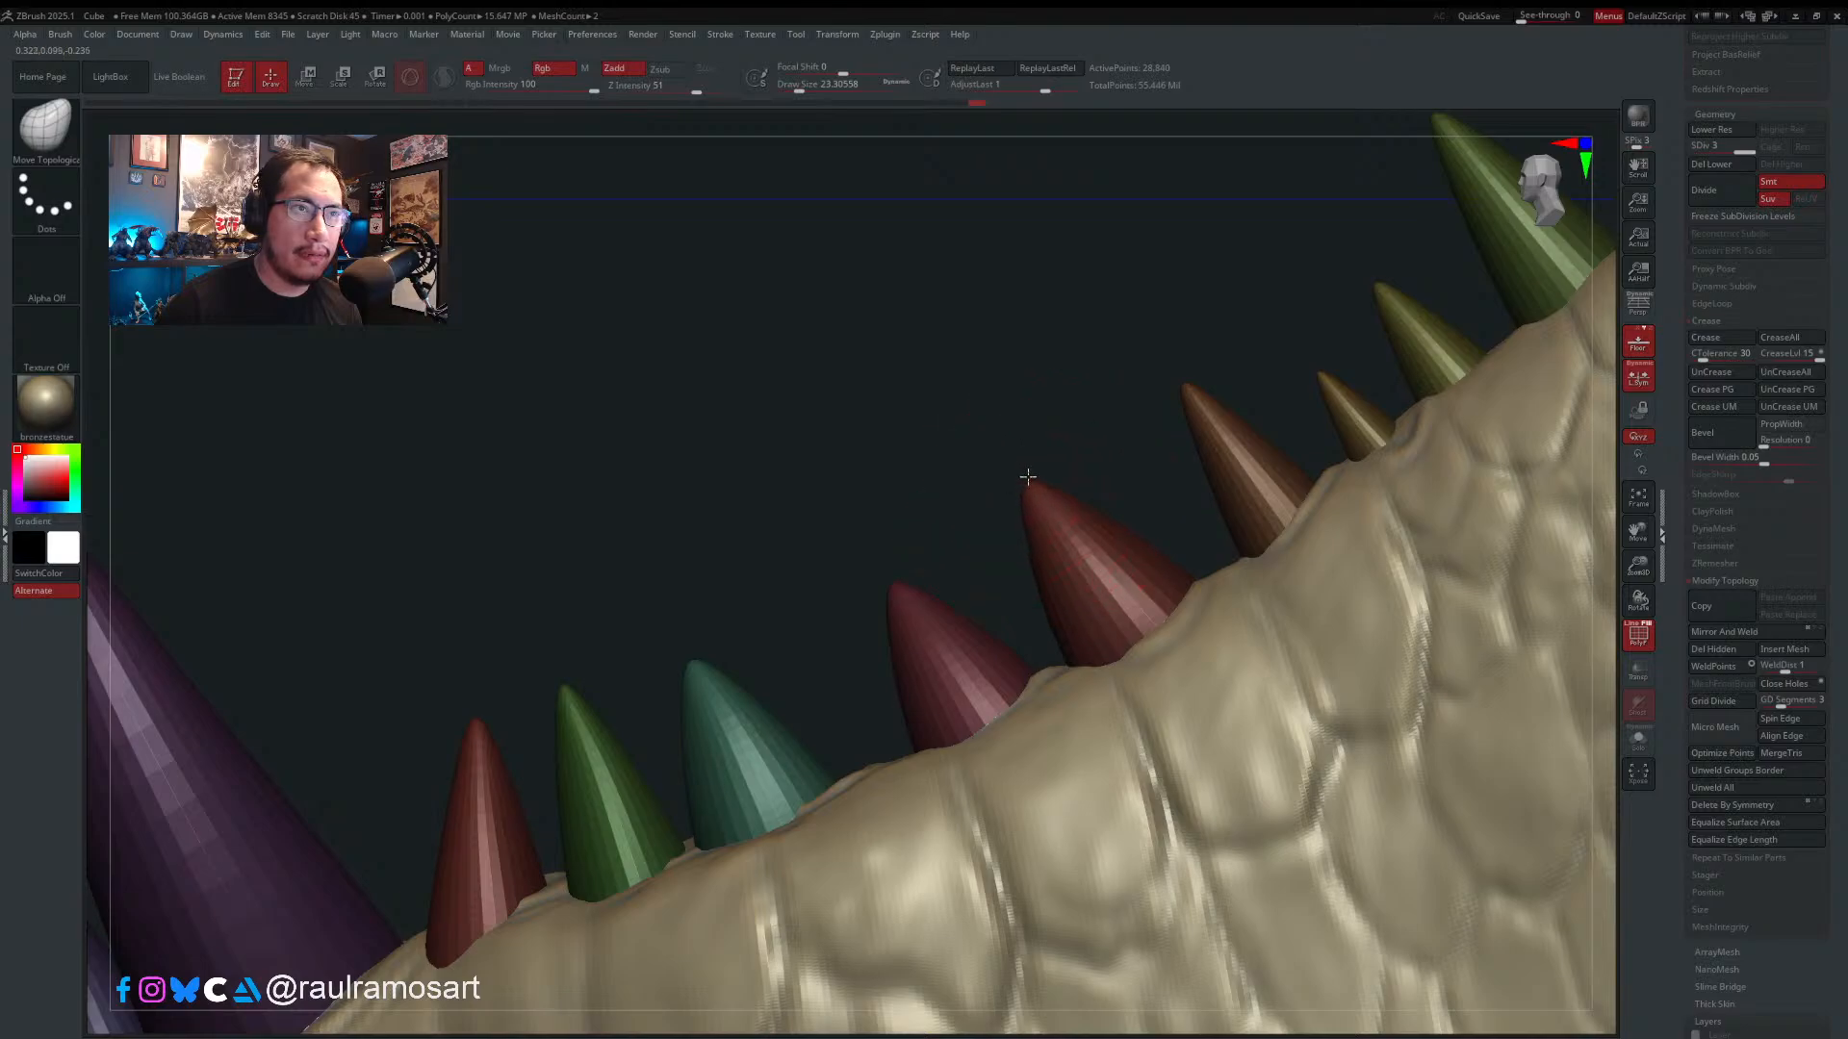
key(s)
drag(1047, 477, 1044, 473)
key(s)
click(1726, 147)
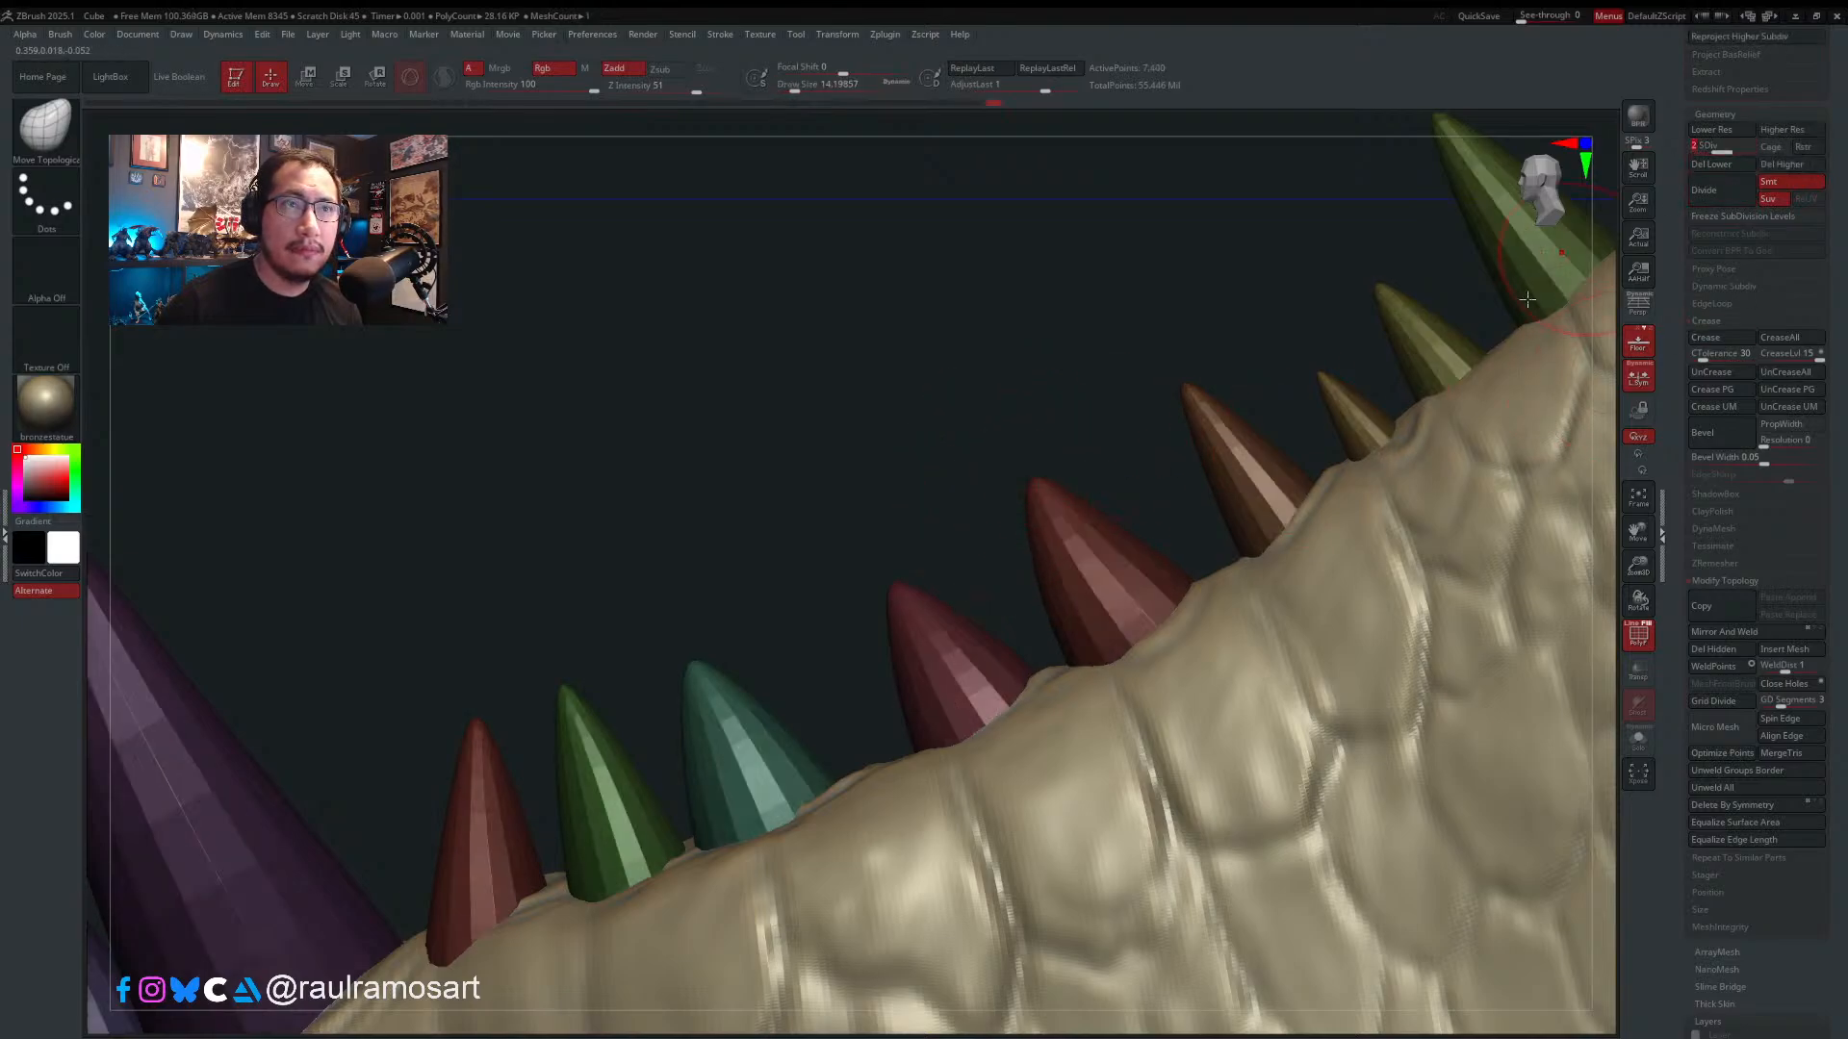
key(s)
drag(1132, 573, 1160, 625)
key(s)
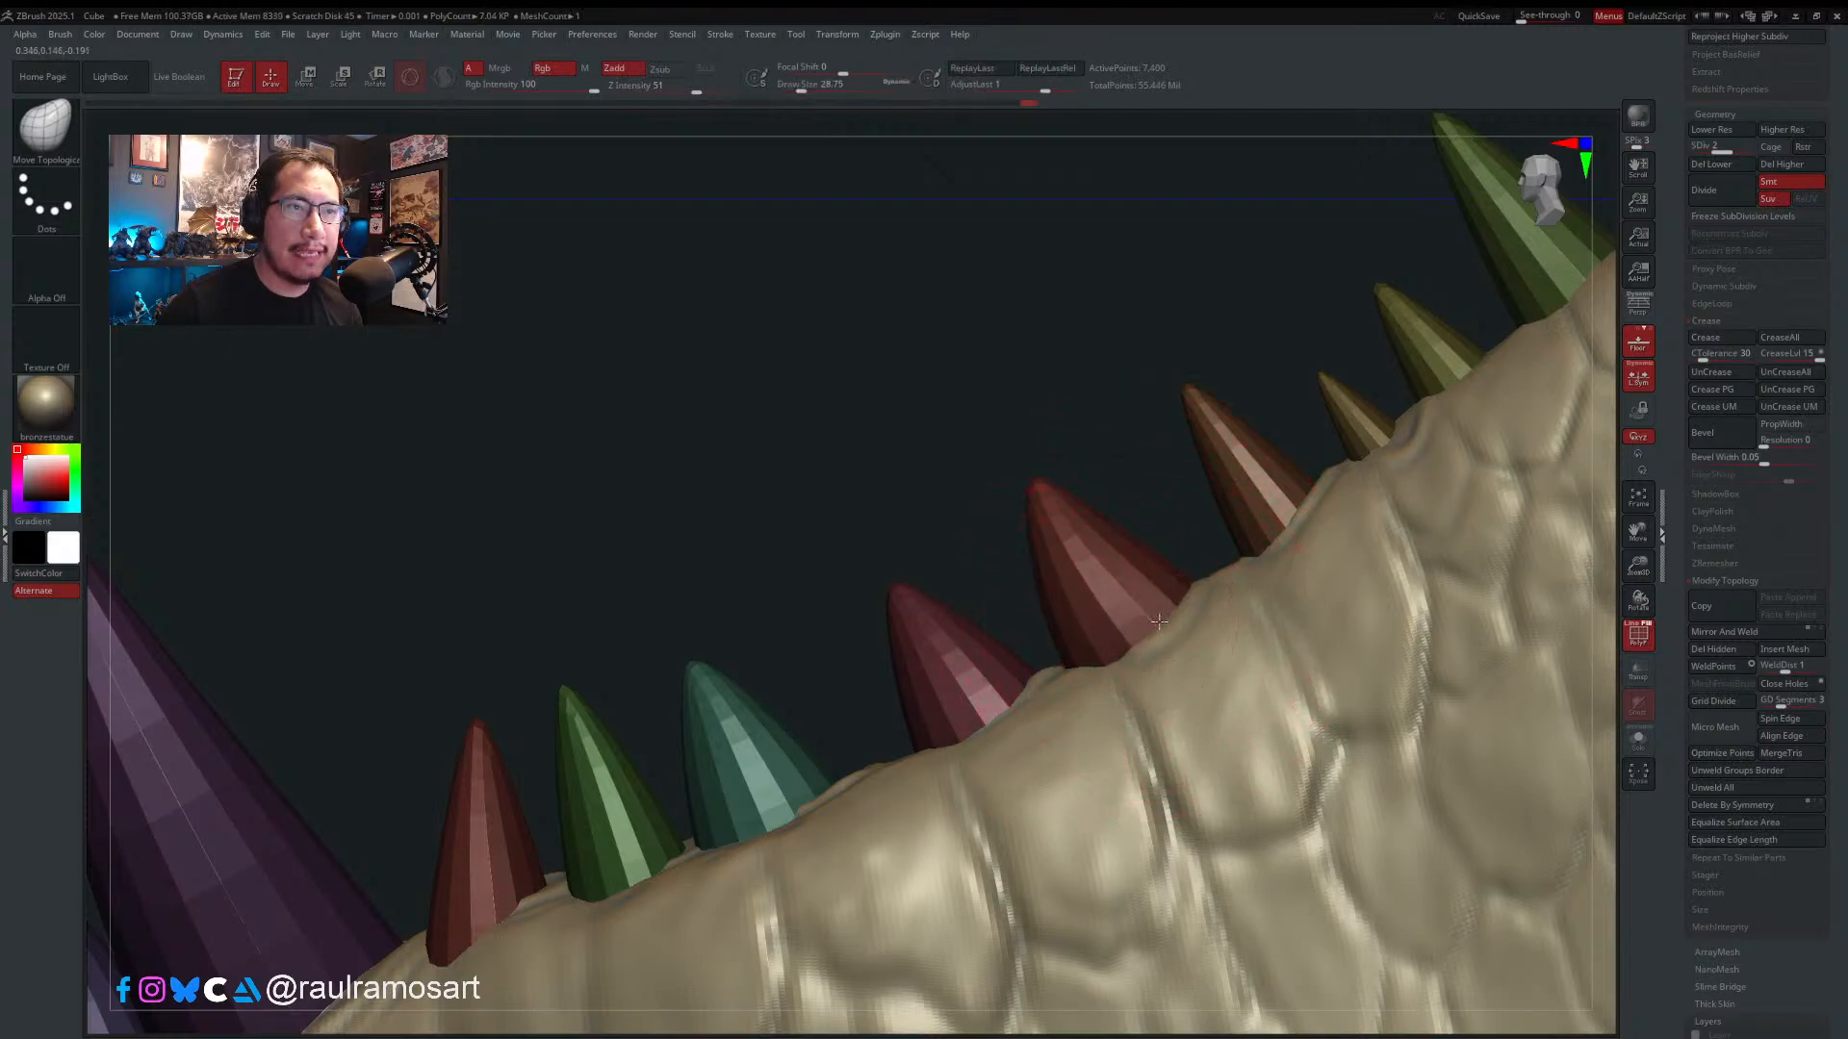
- Adjust the tip of the dark red tooth with a smaller brush and its base with a larger one
key(s)
drag(918, 610, 907, 590)
key(s)
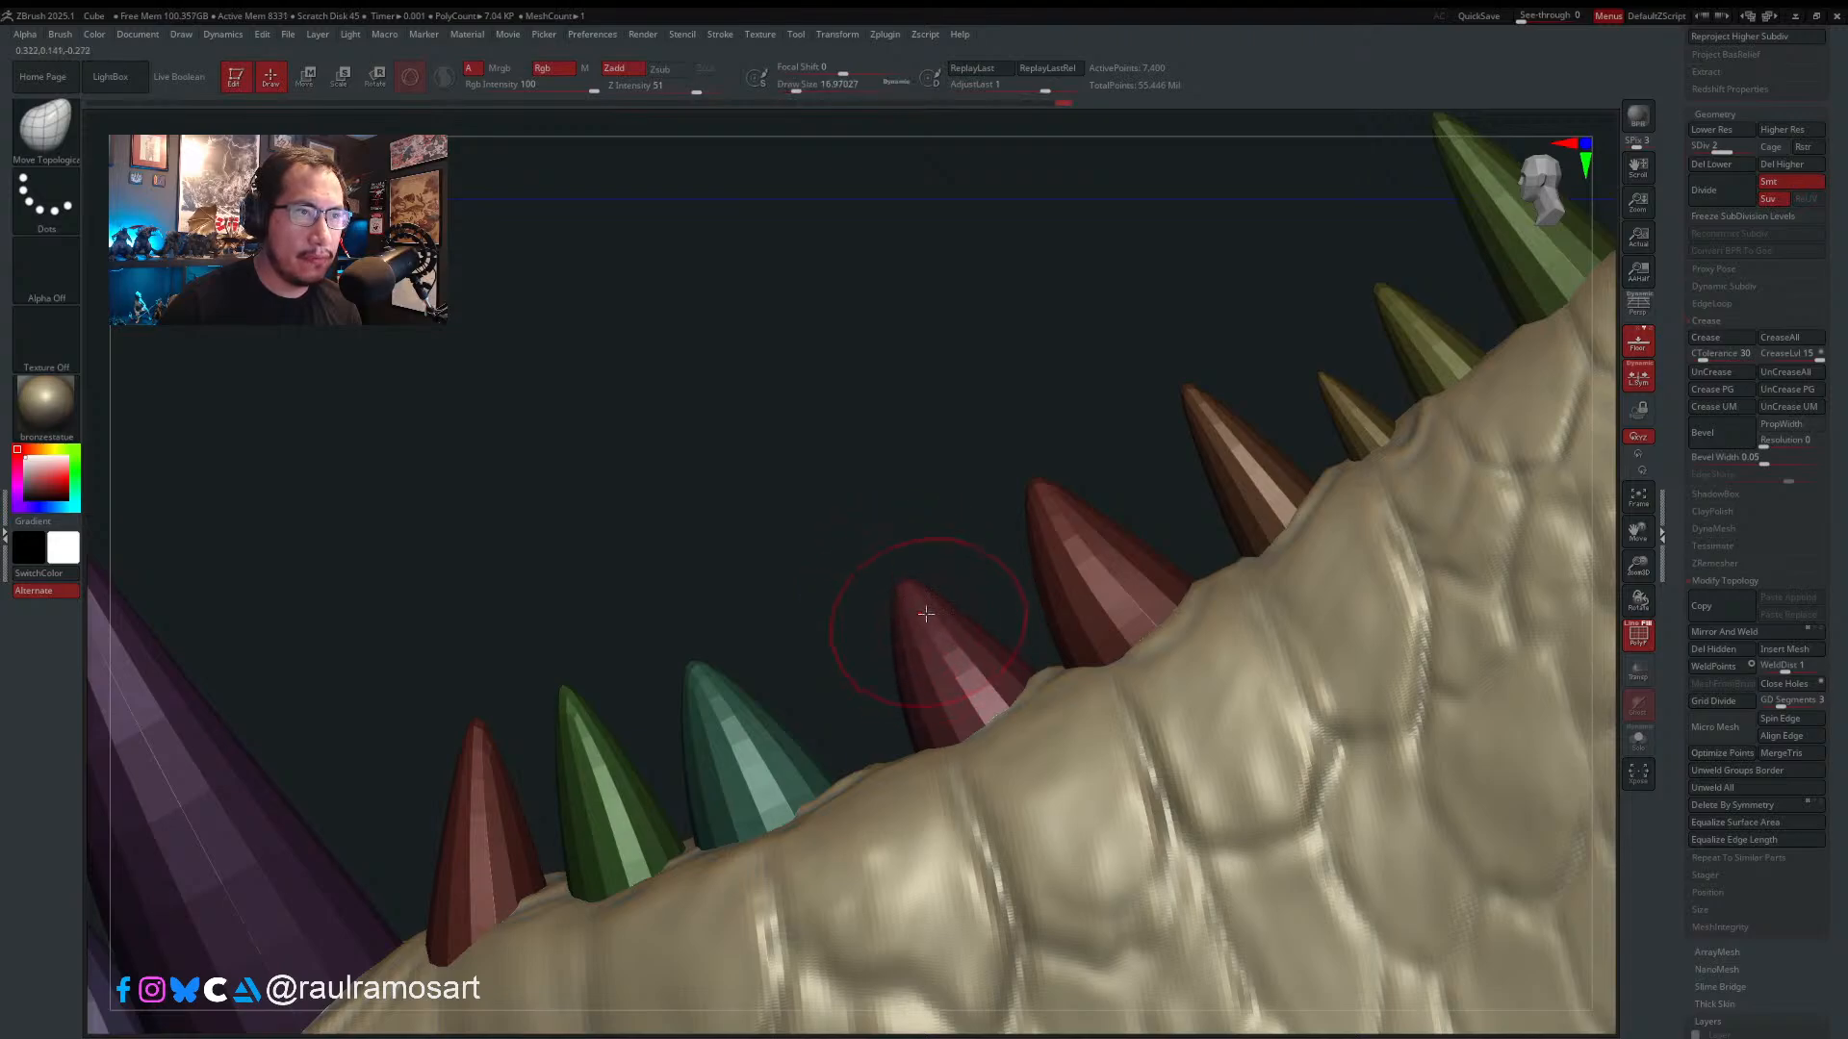
key(s)
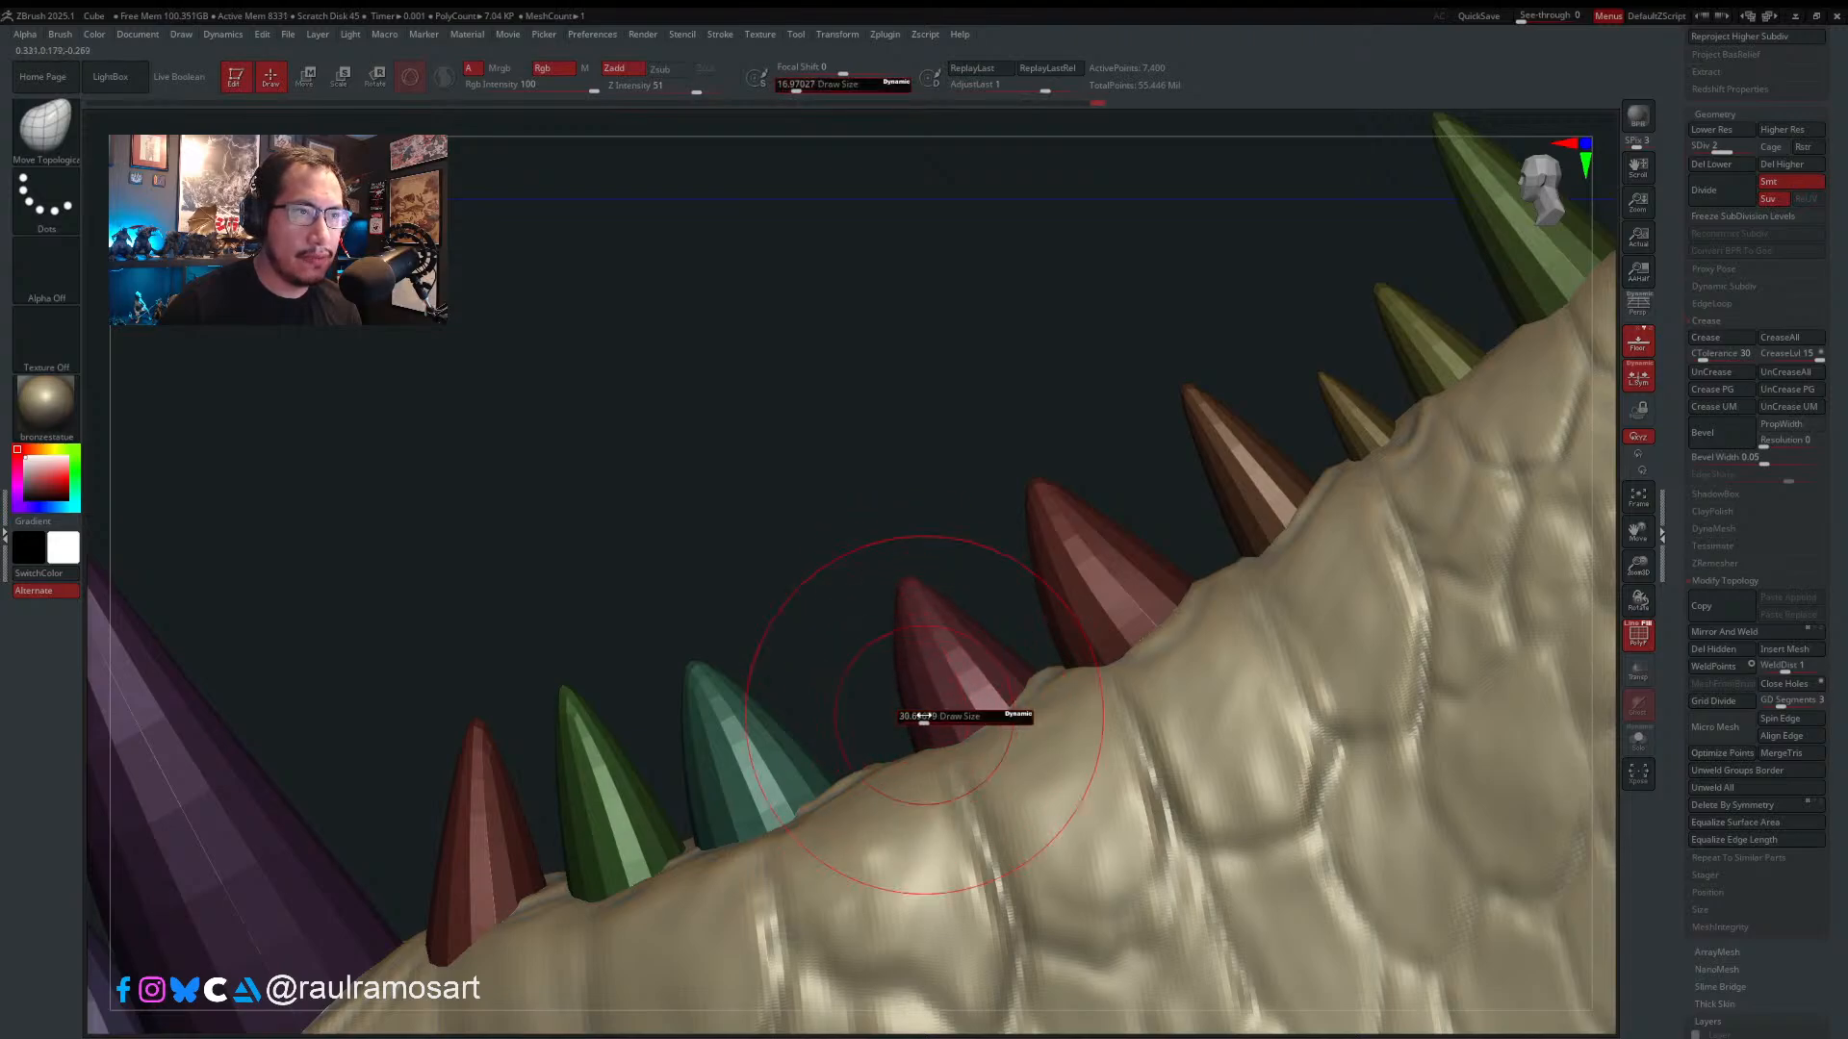
drag(907, 709, 919, 709)
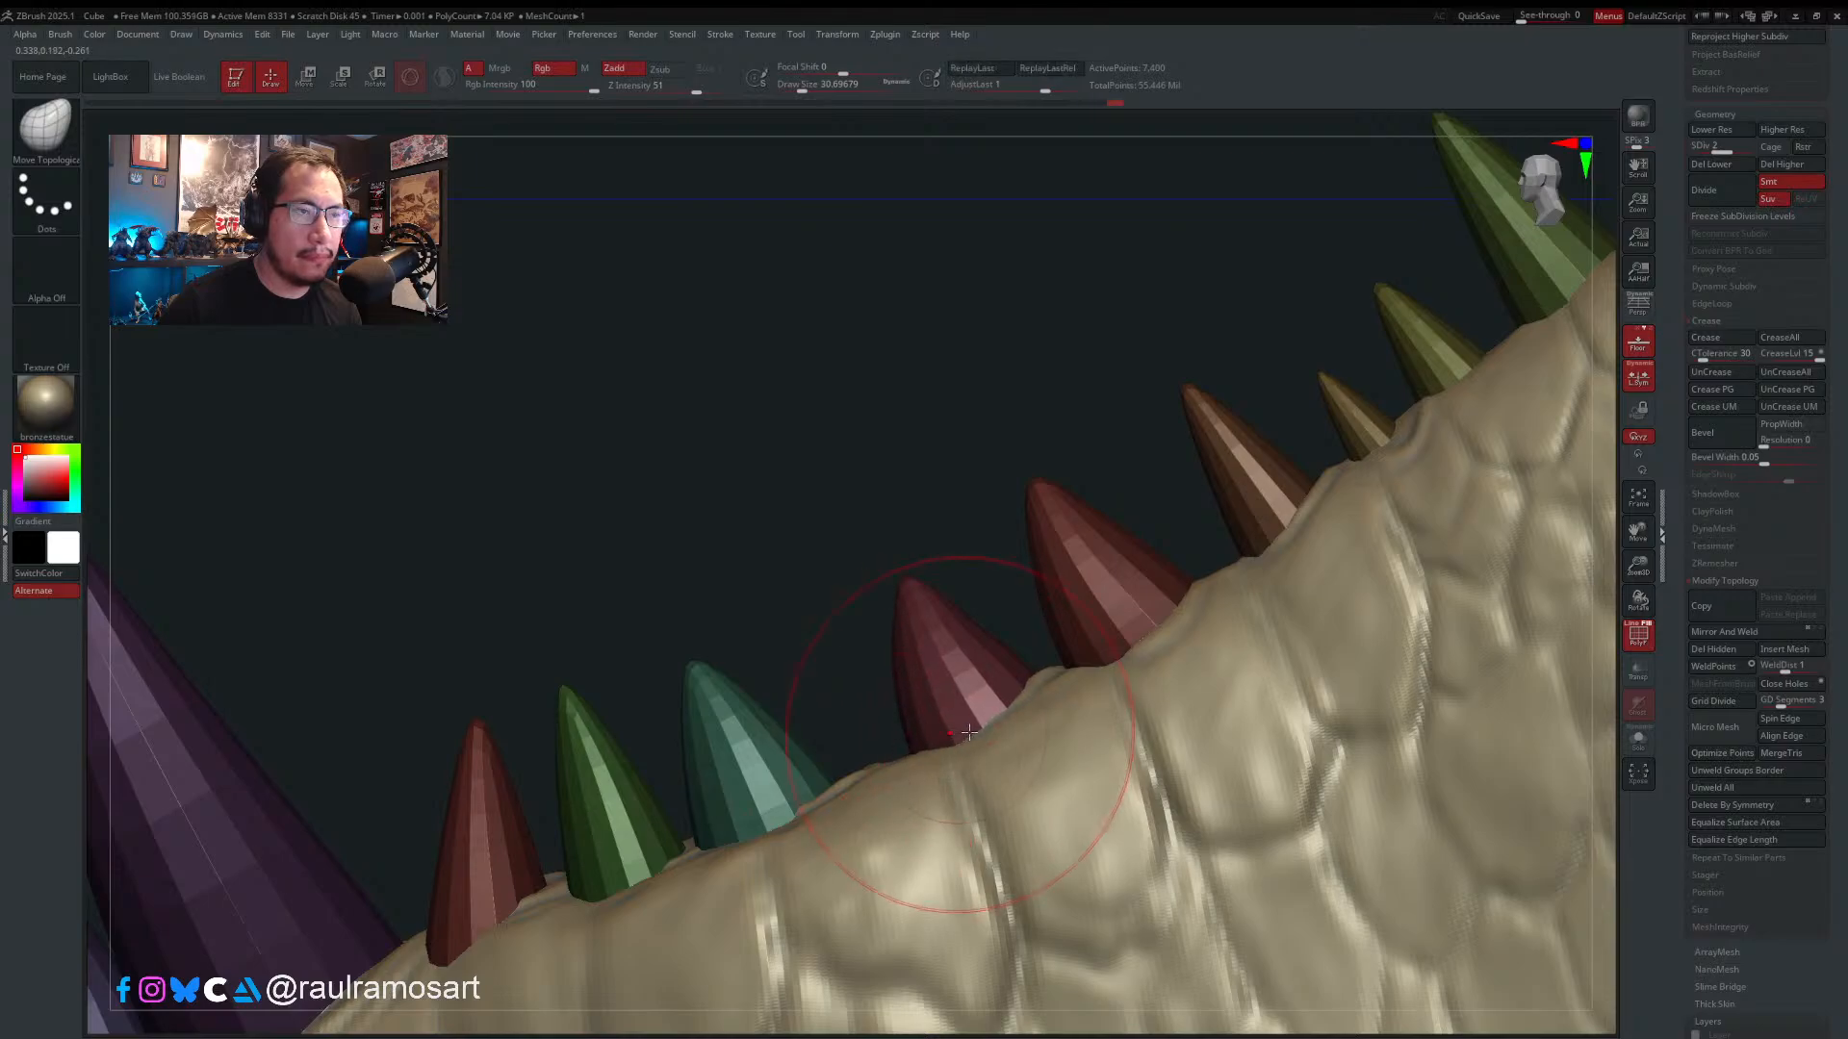
- Reshape the teal tooth in front of the dark red one, nudging its tip and its lower body
key(s)
drag(706, 649, 701, 661)
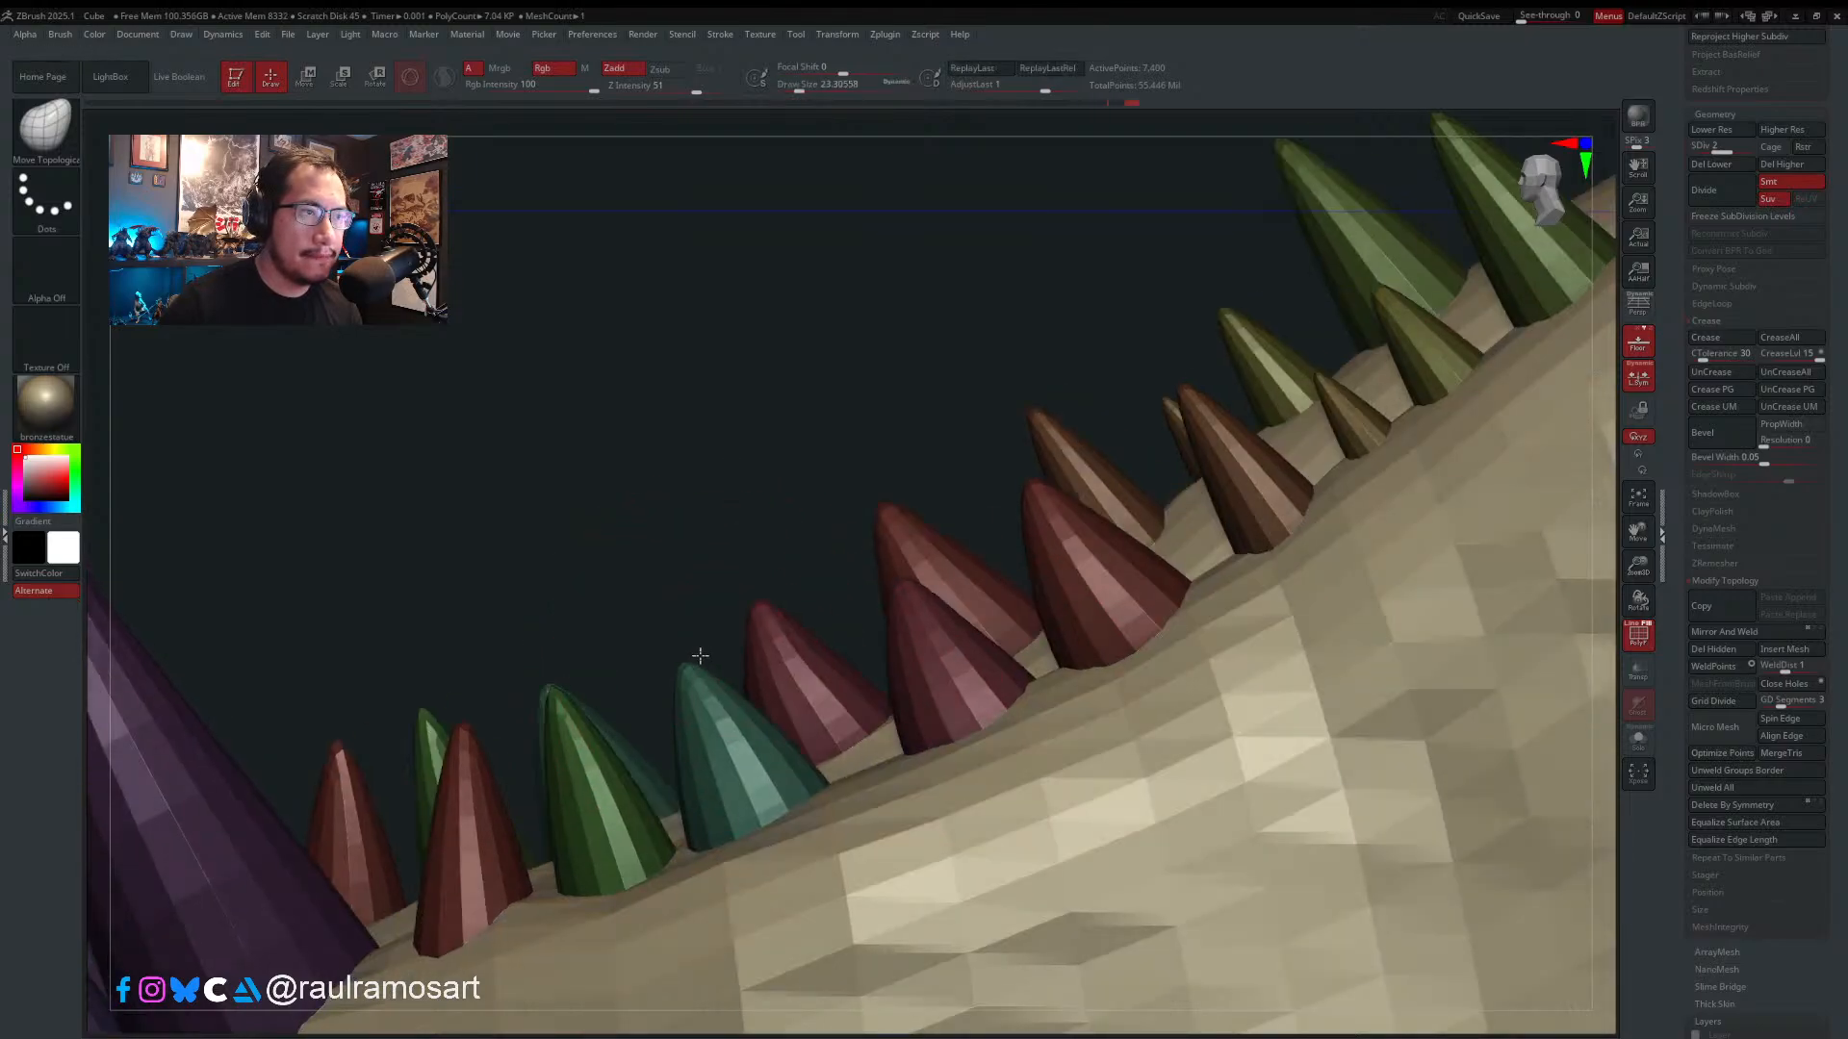
shift+drag(713, 525, 703, 677)
key(s)
key(s)
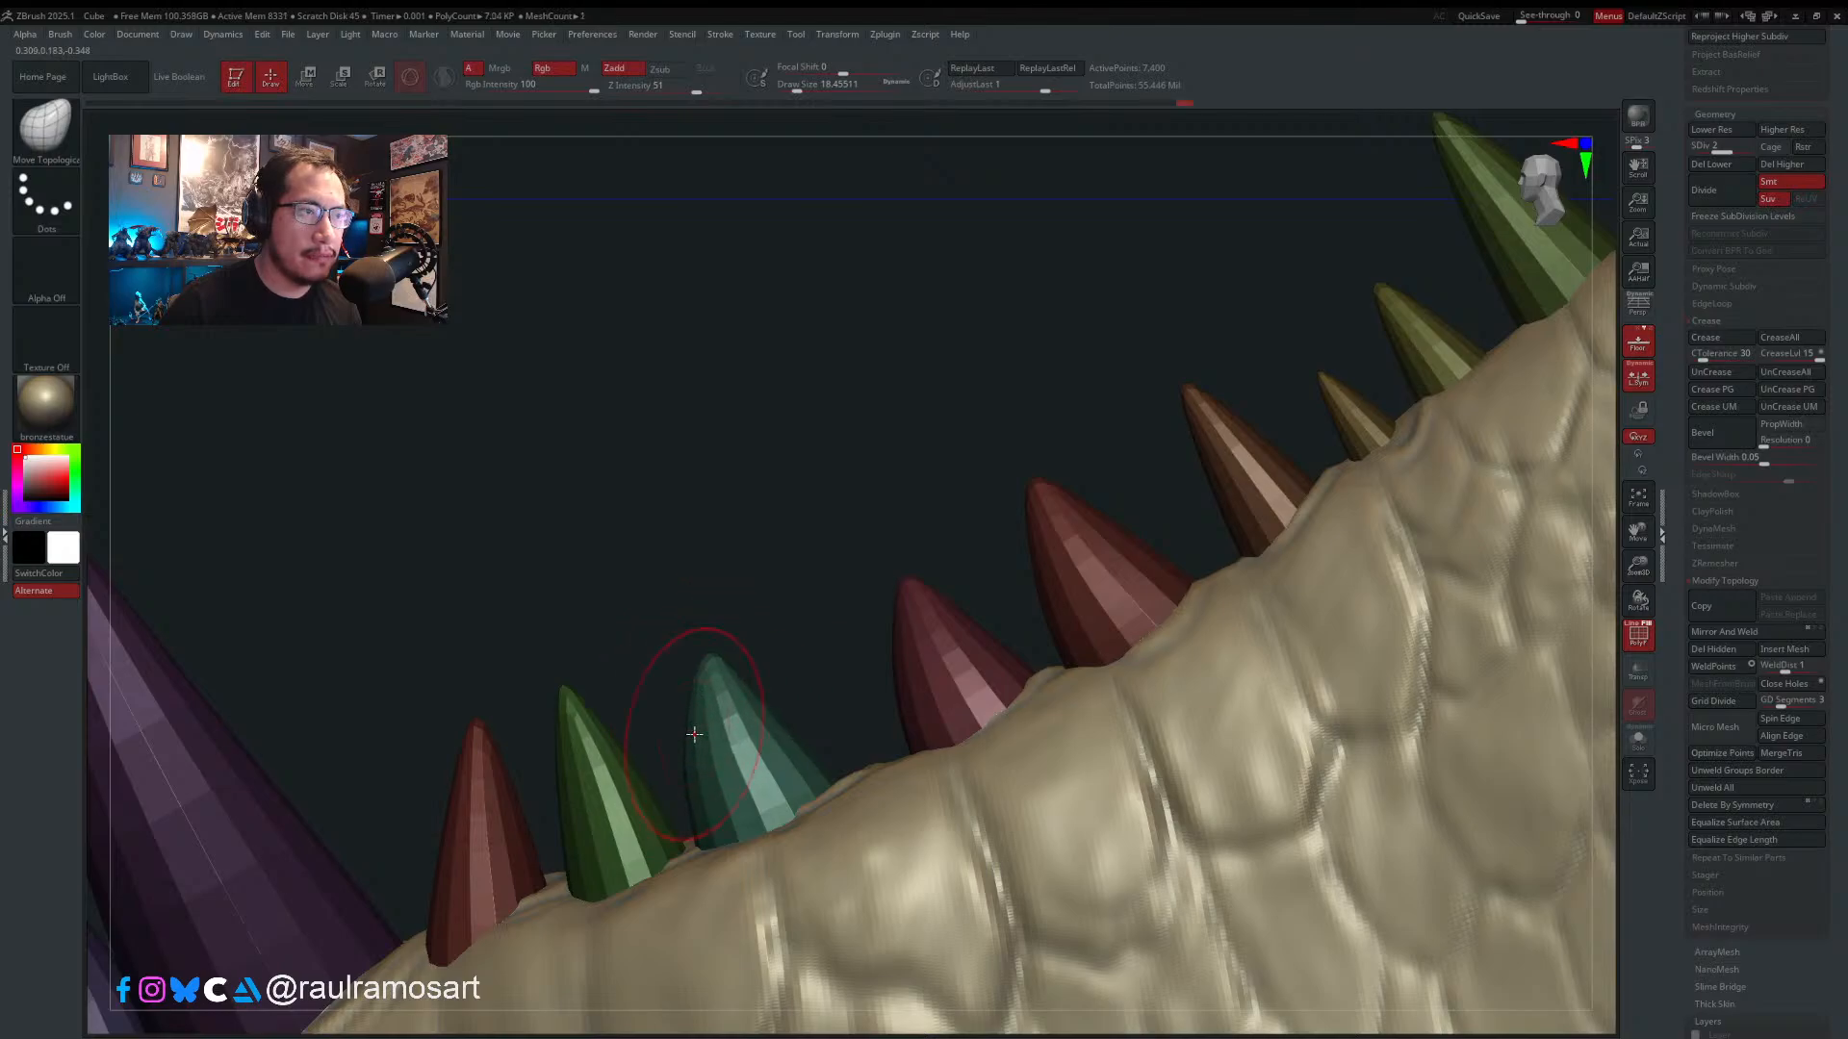
key(s)
drag(752, 772, 758, 773)
- Nudge the large purple tooth near the jaw tip with a Move Topological brush of about 104 draw size
alt+drag(1119, 529, 879, 651)
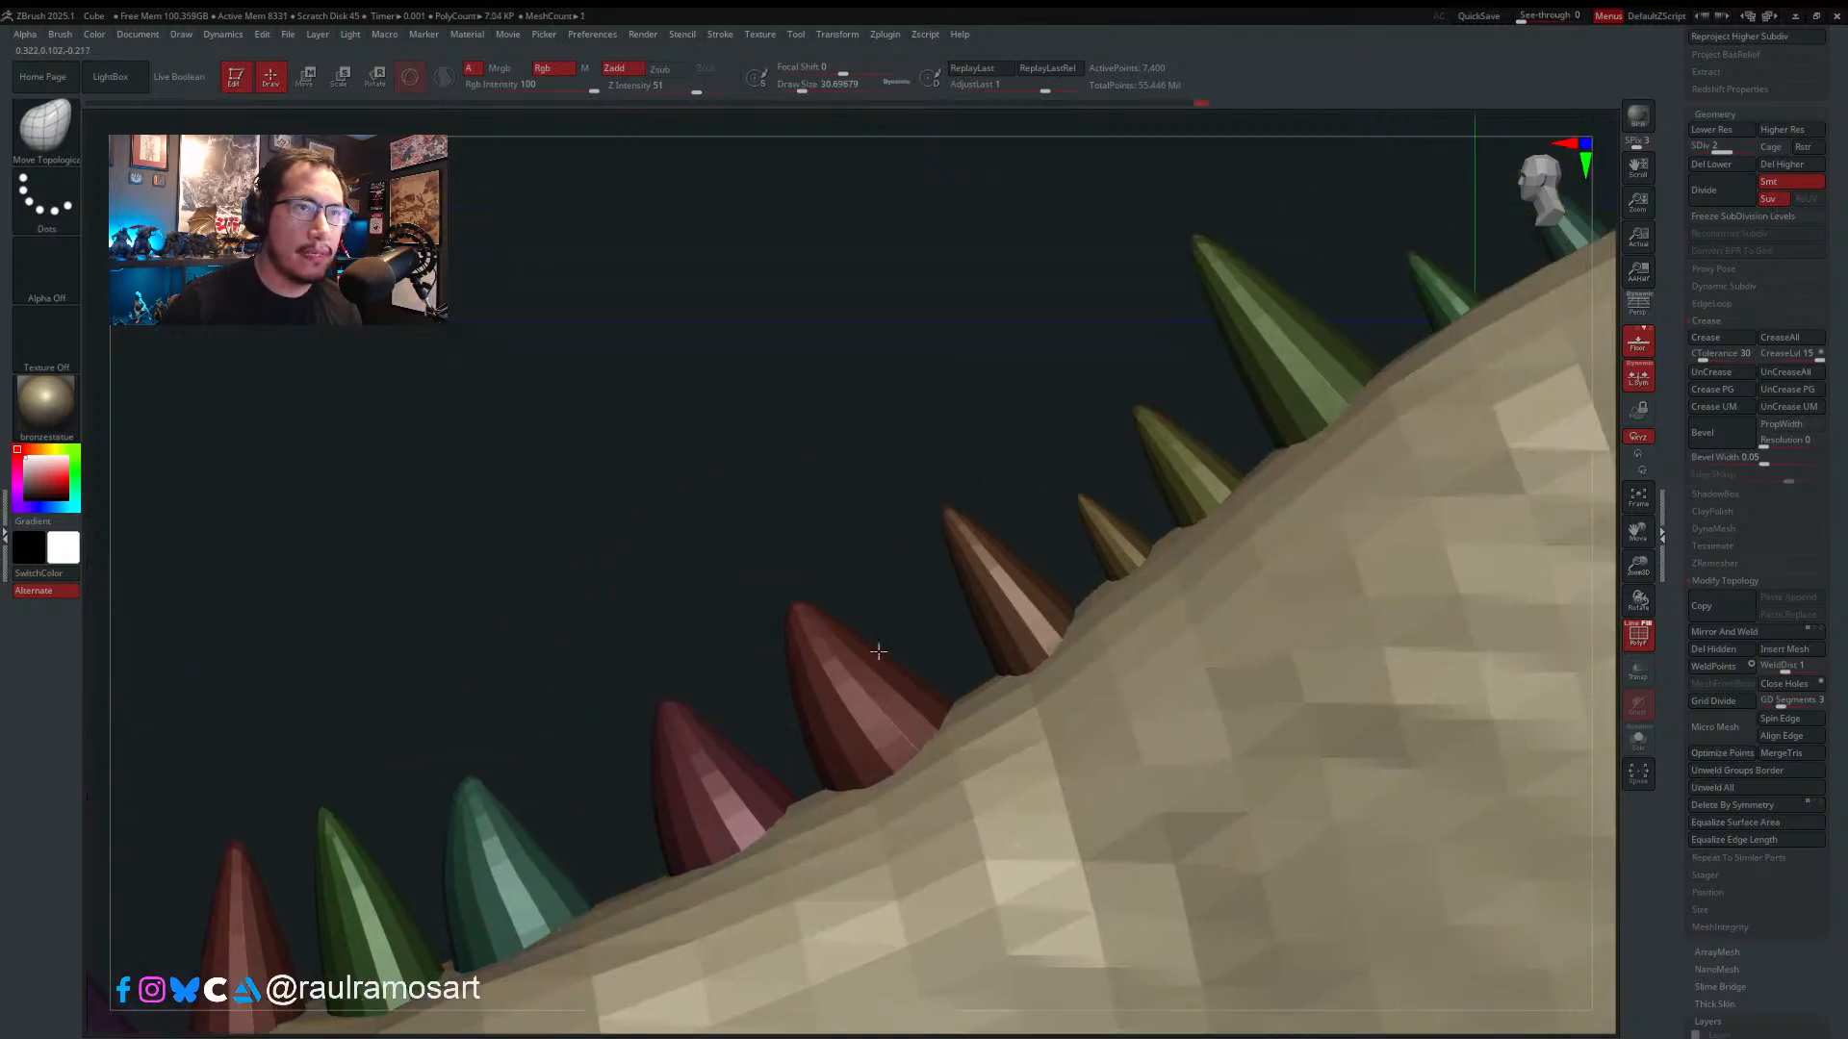
alt+right_drag(879, 652, 587, 447)
right_drag(810, 667, 816, 634)
key(s)
drag(546, 766, 545, 781)
alt+click(549, 763)
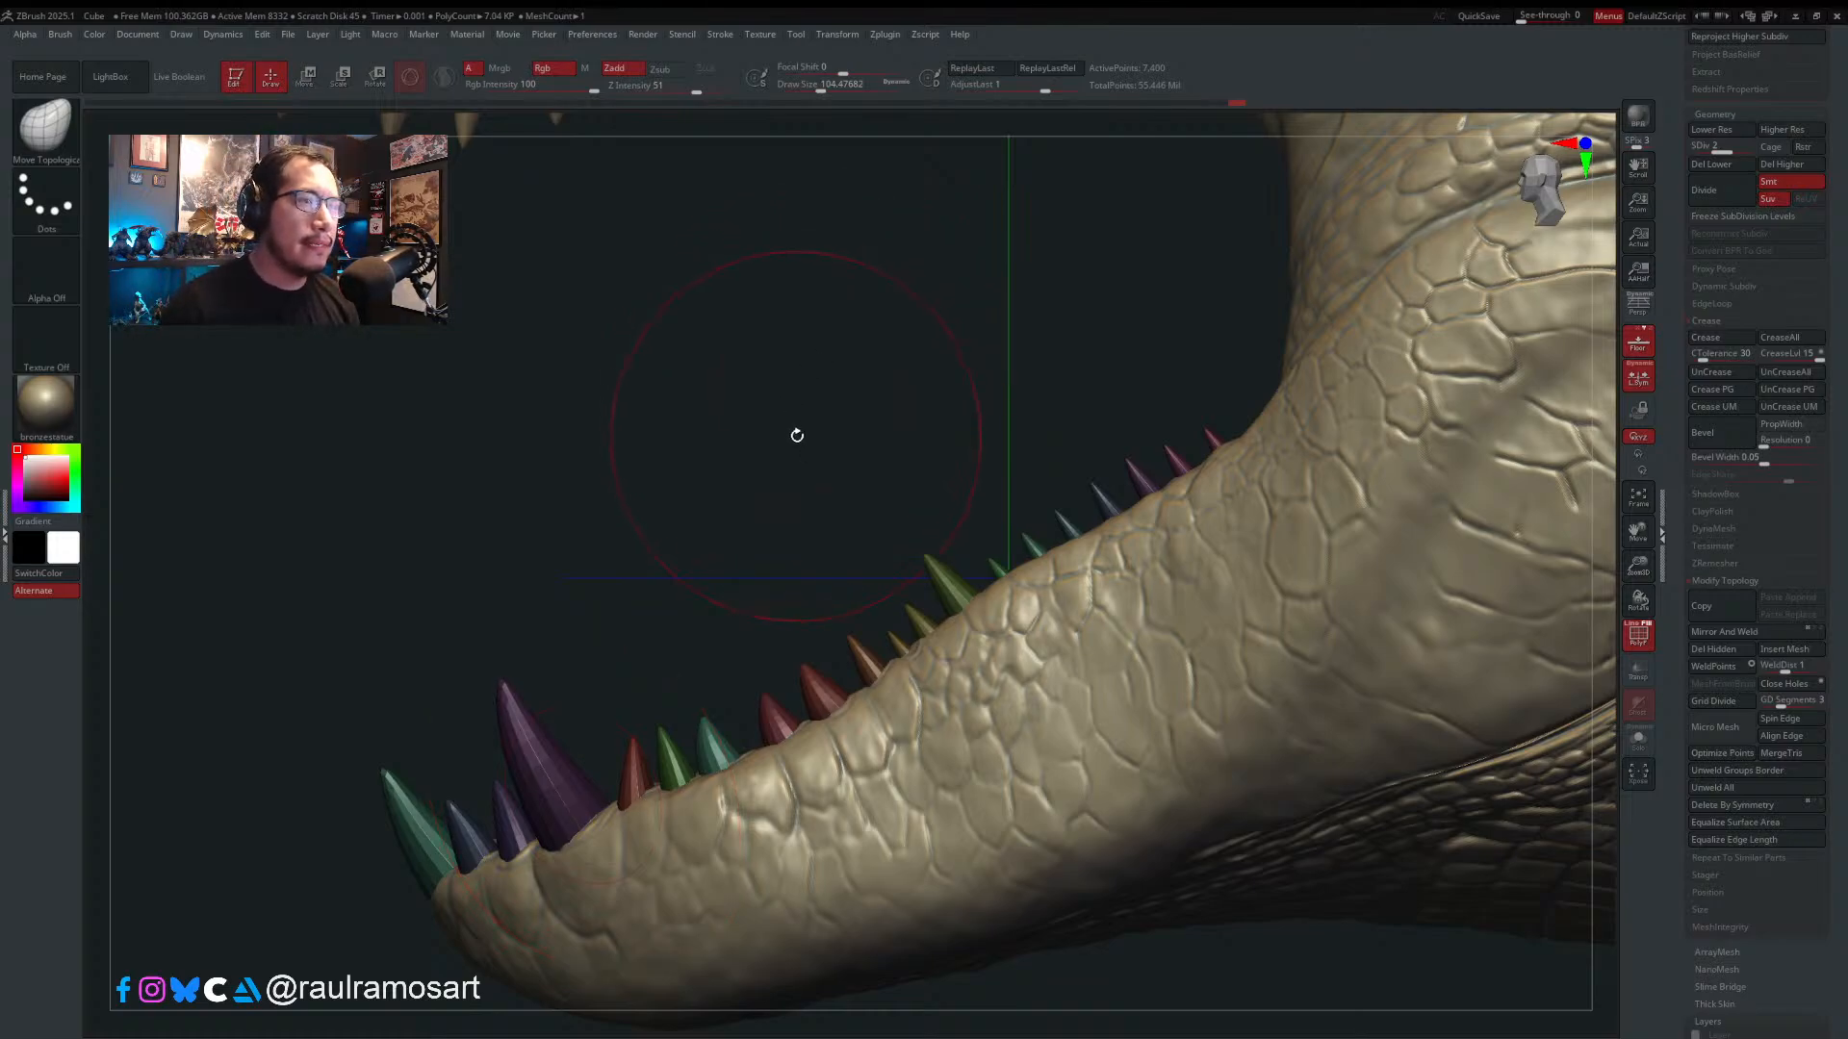
- Mask every lower tooth except the brown one behind the red tooth
right_drag(796, 436, 798, 439)
ctrl+right_drag(809, 647, 920, 611)
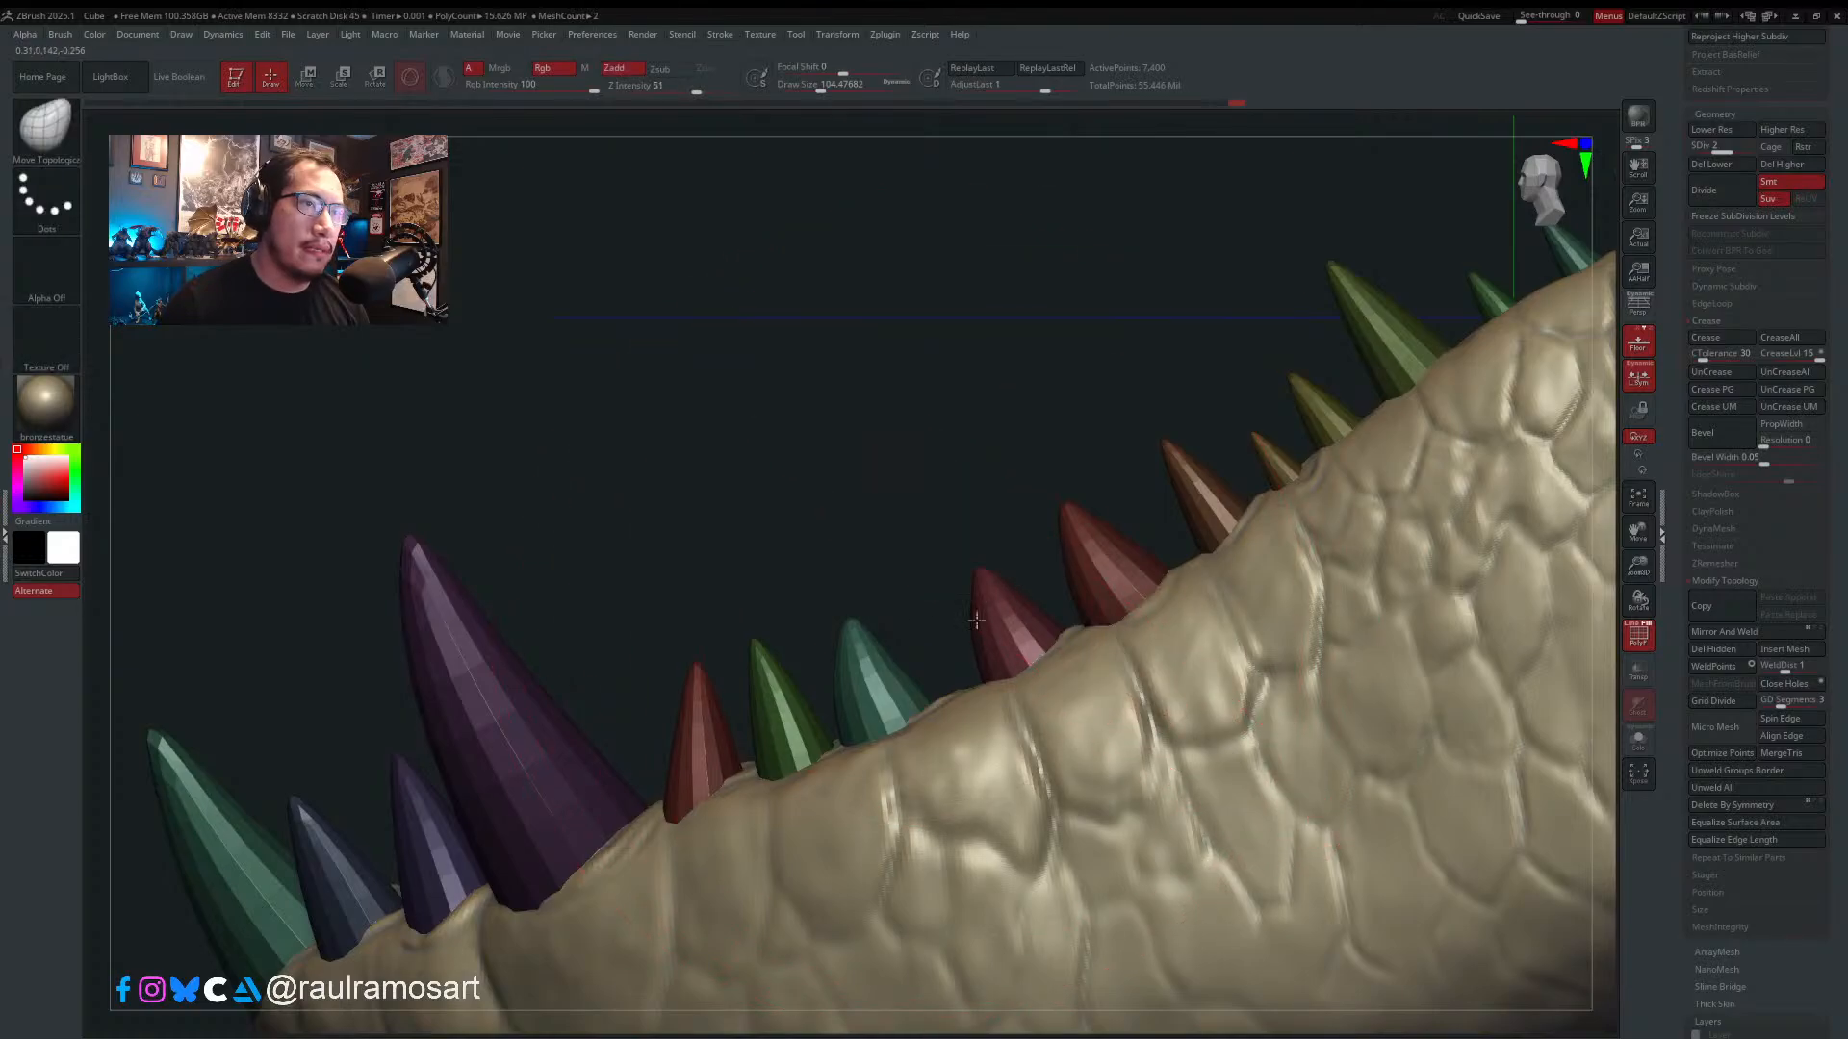
alt+right_drag(1266, 534, 973, 674)
key(s)
drag(970, 662, 916, 658)
ctrl+drag(919, 527, 927, 548)
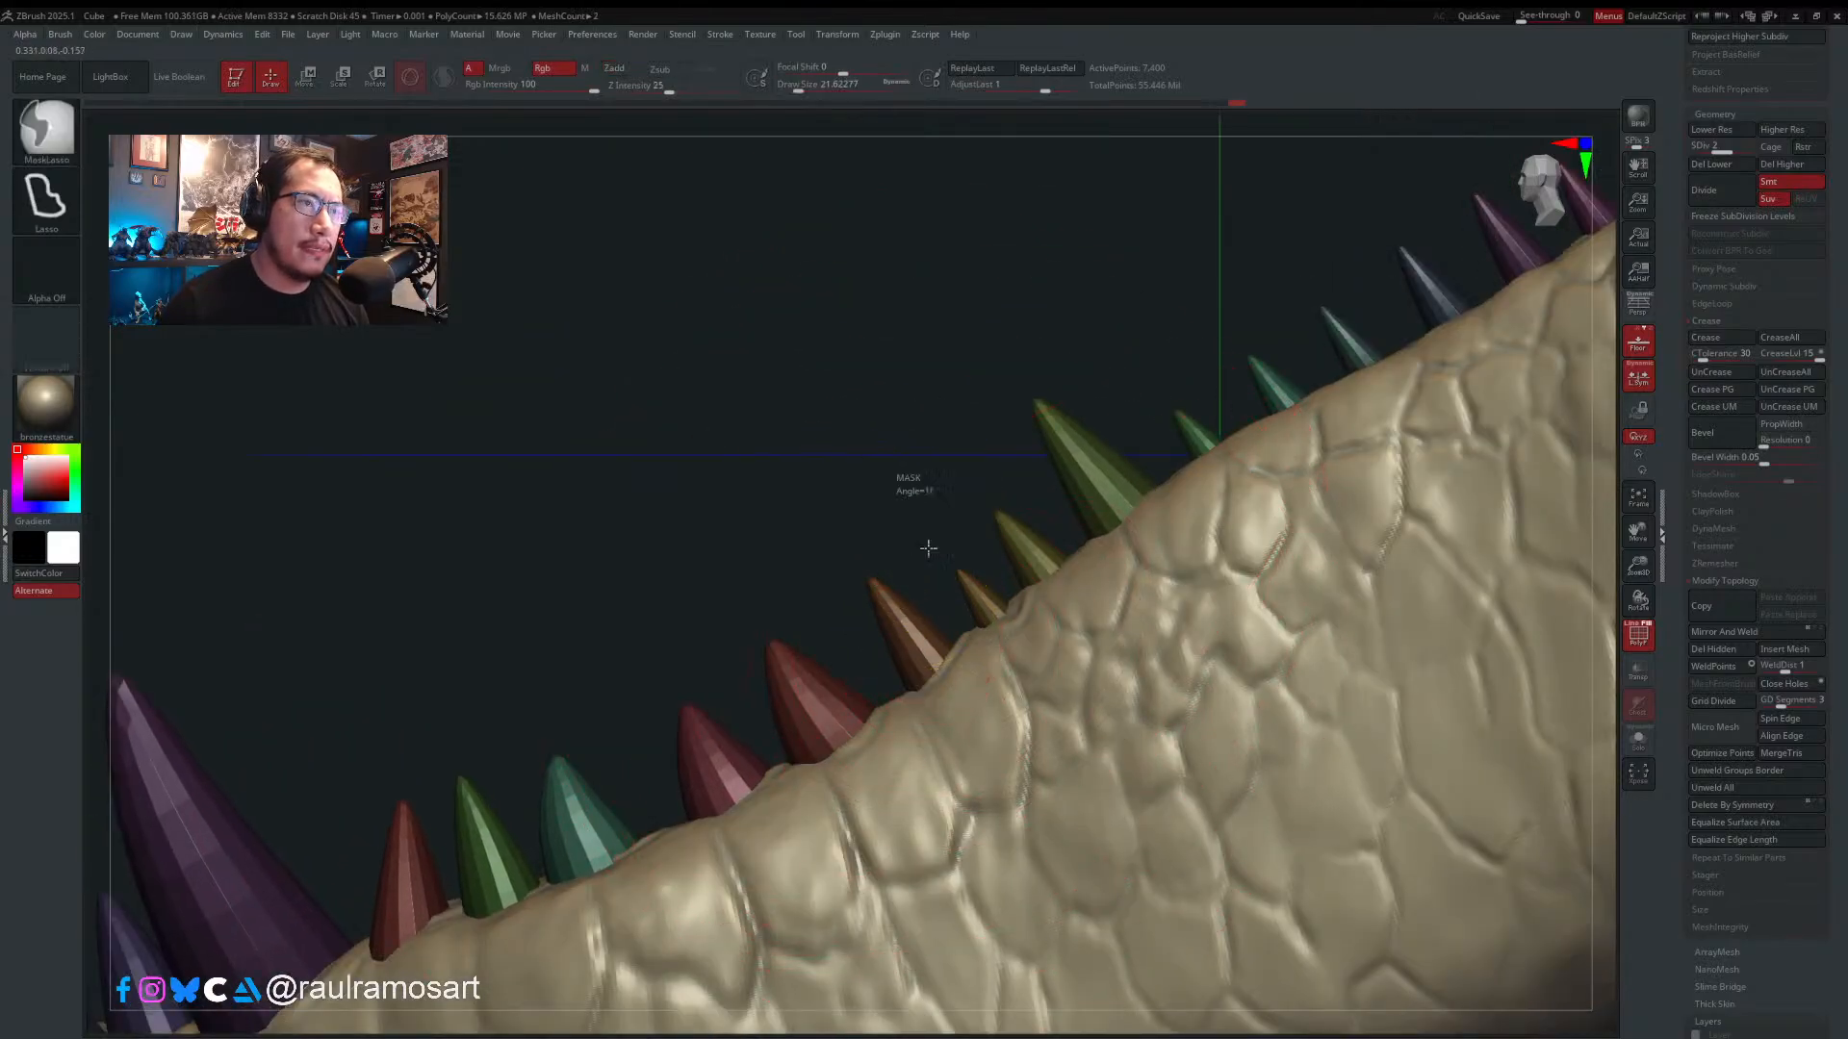
ctrl+shift+click(904, 621)
ctrl+click(913, 517)
ctrl+shift+click(918, 520)
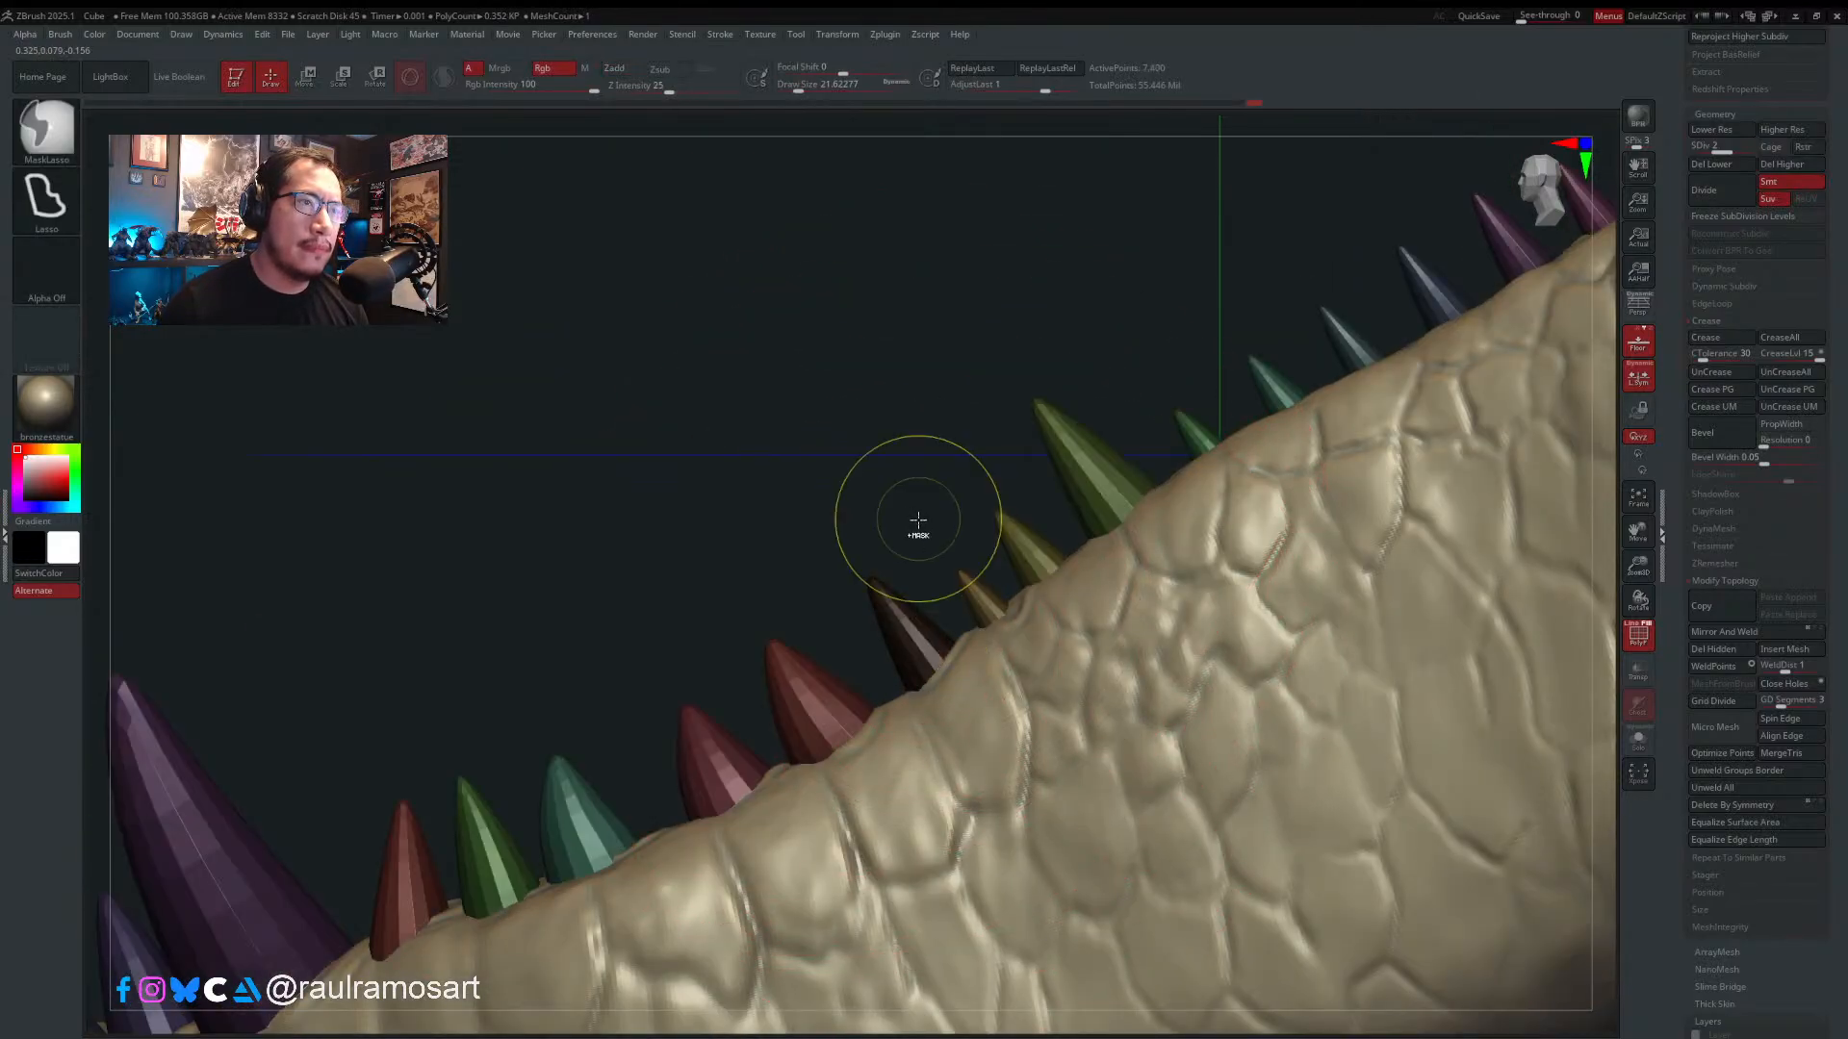
ctrl+click(912, 543)
- Place the gizmo on the unmasked brown tooth's base and thicken the tooth by scaling it about 1.14
right_drag(926, 615, 955, 654)
key(w)
alt+drag(858, 780, 1018, 649)
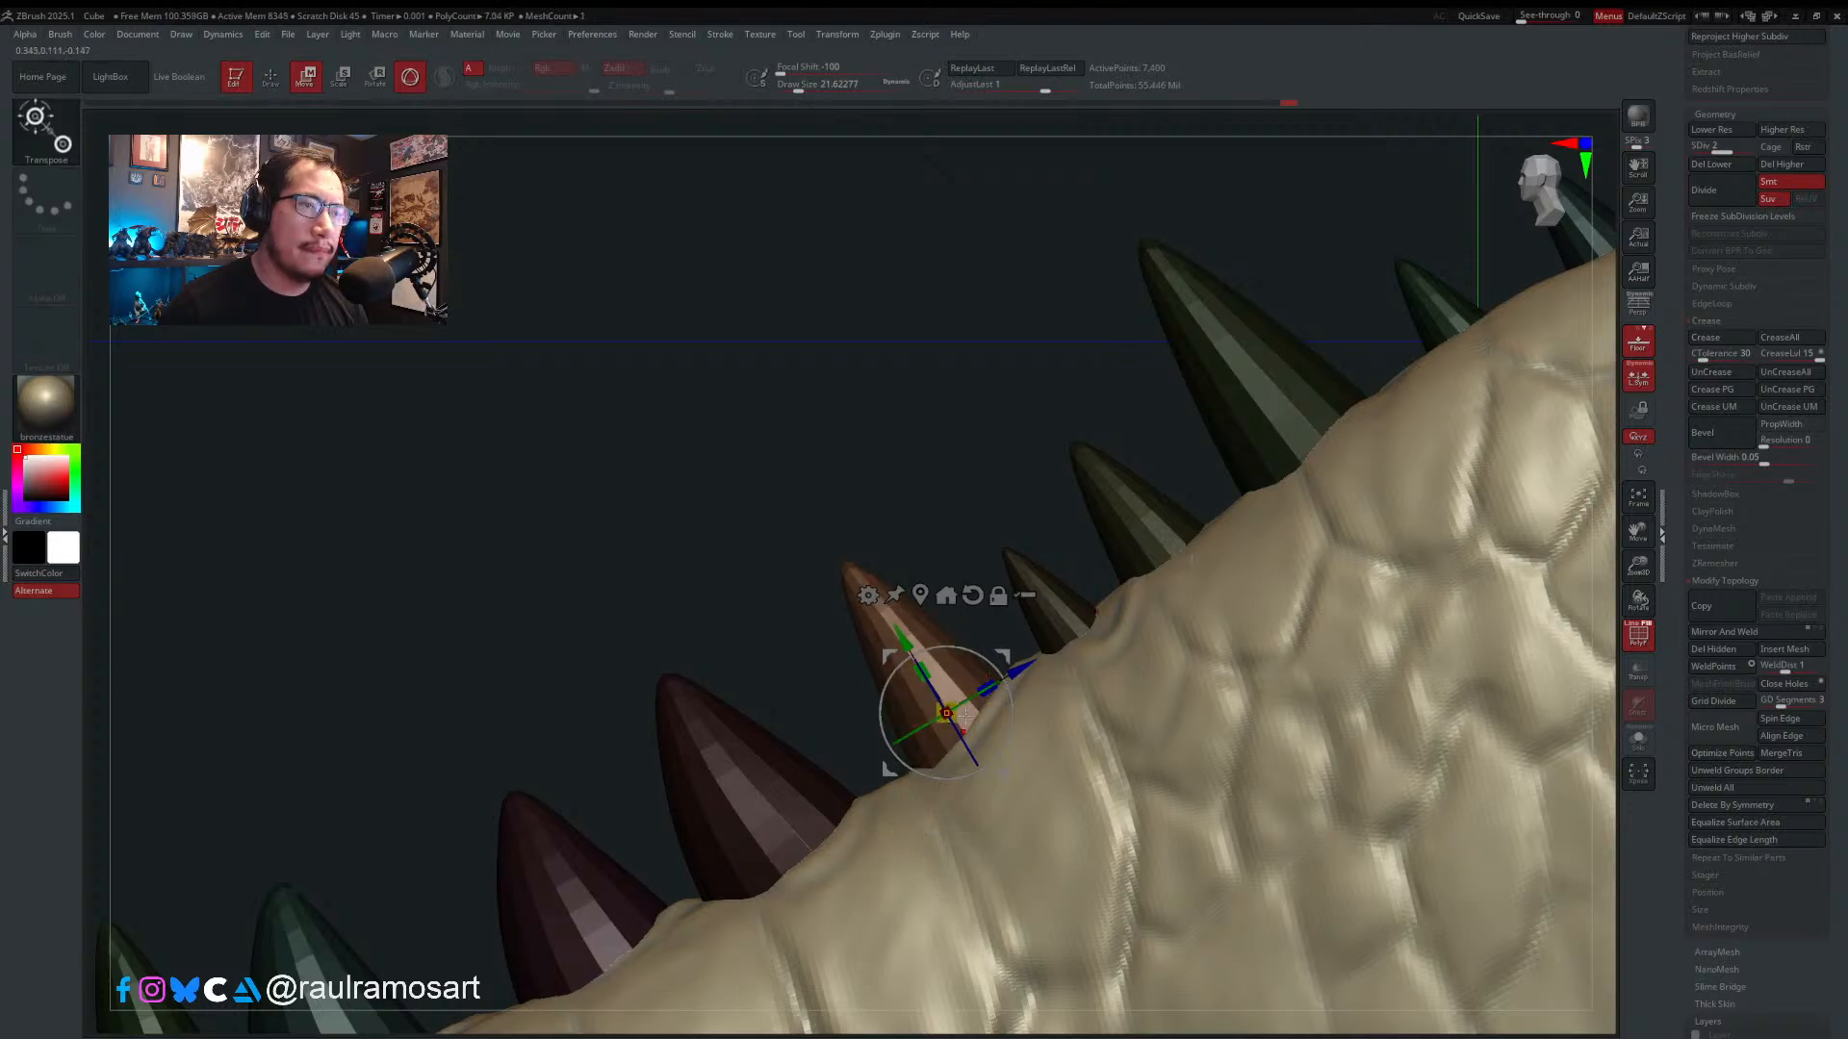
right_drag(966, 715, 1145, 705)
drag(905, 709, 943, 695)
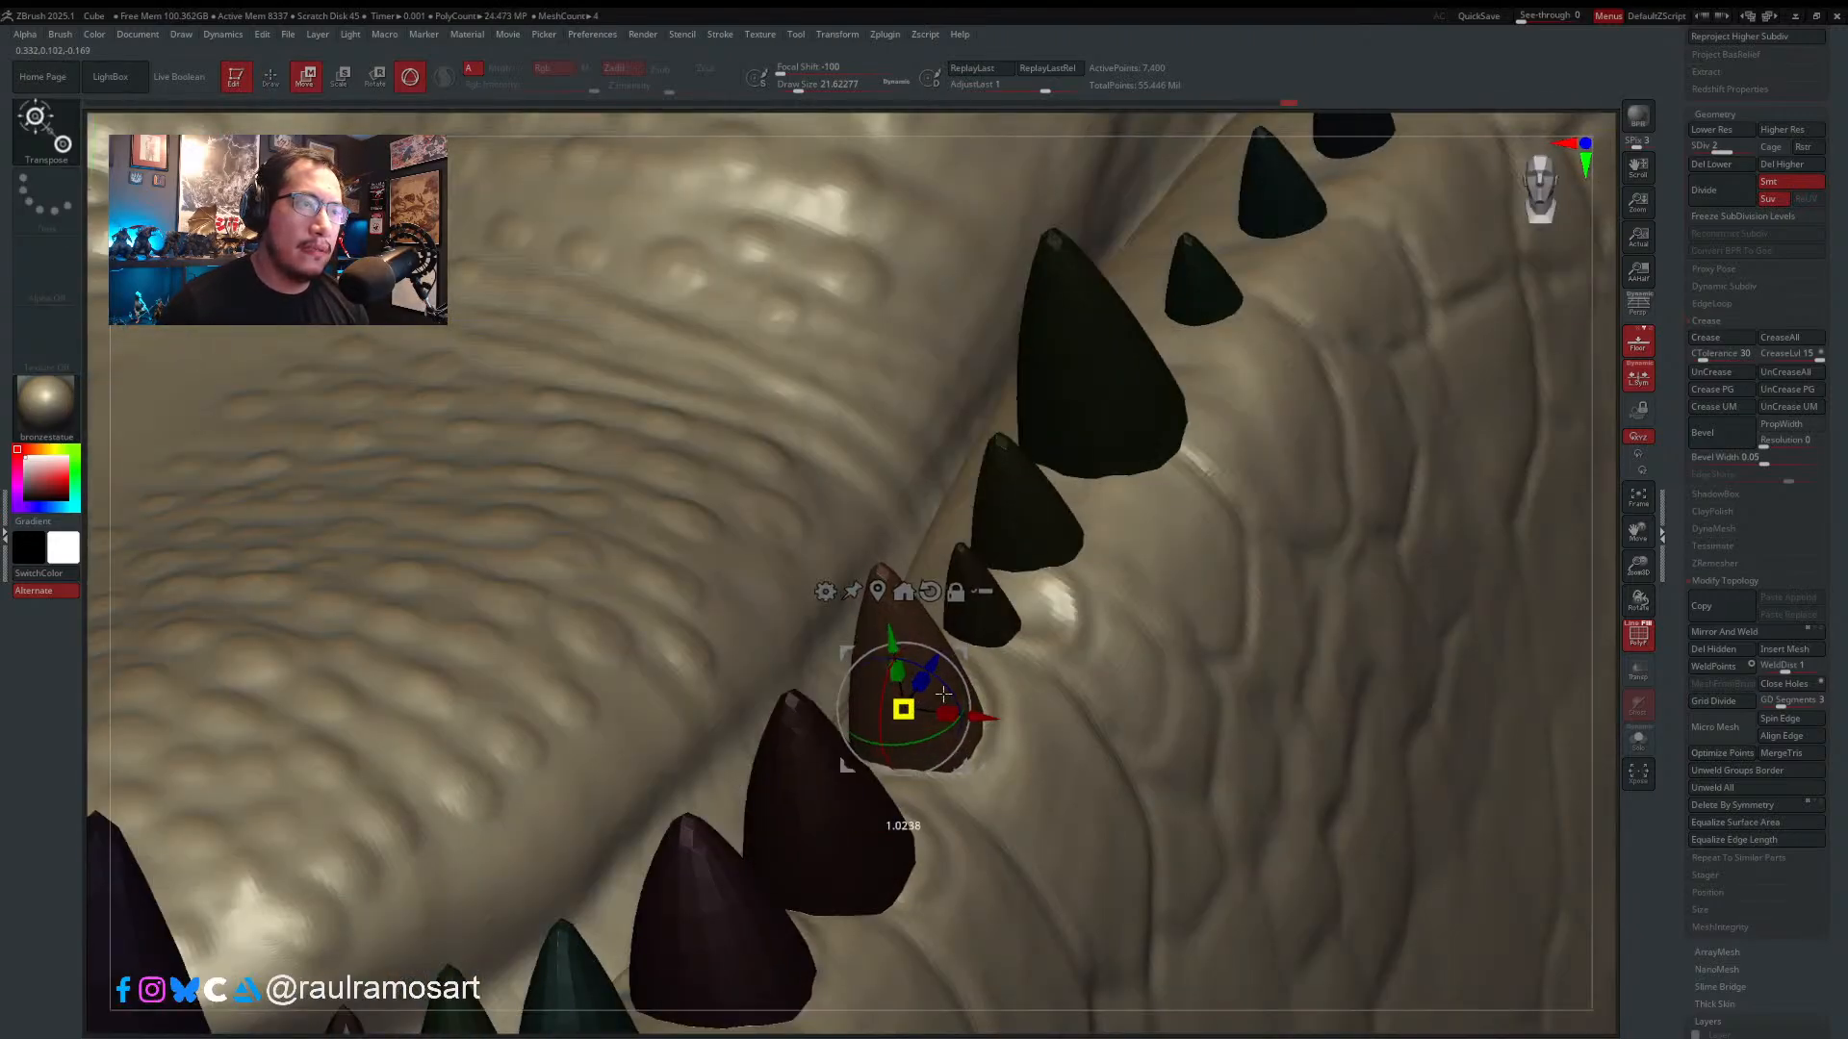
drag(943, 811, 944, 666)
right_drag(1107, 669, 953, 664)
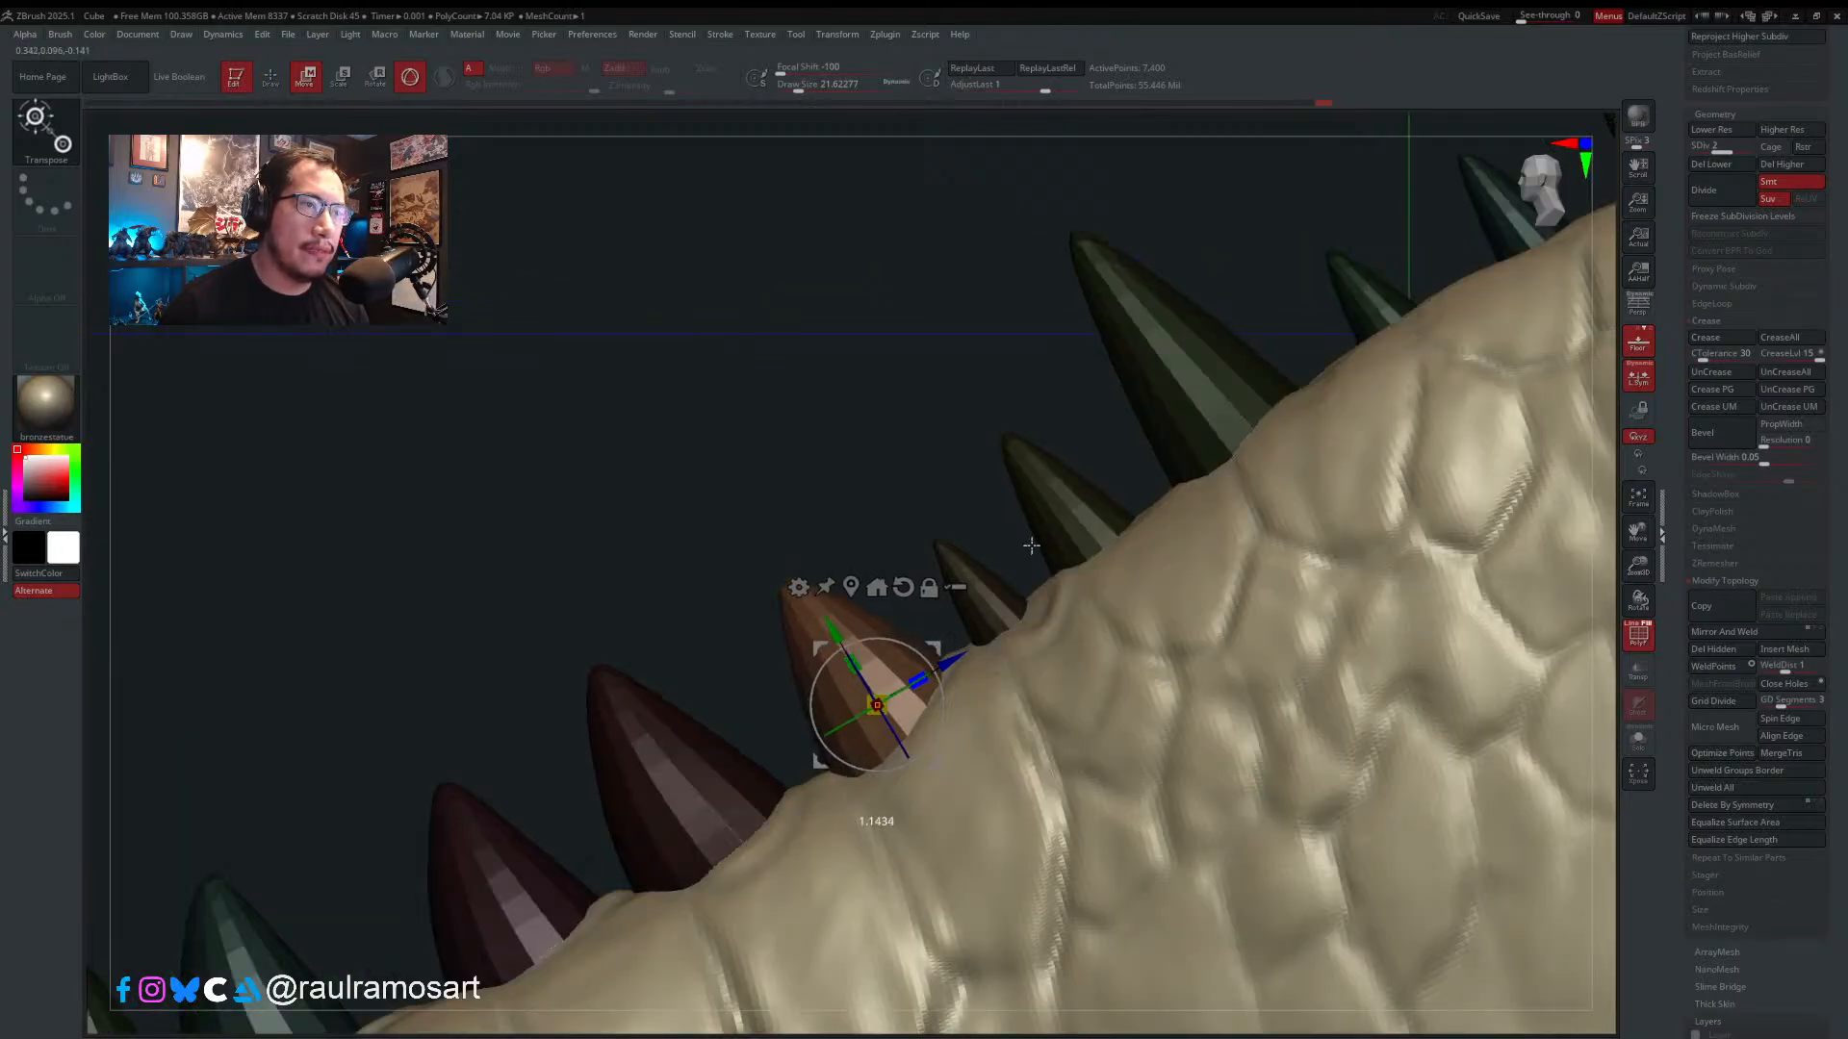
- Reshape the tip of the orange lower-jaw tooth with the Move Topological brush, using a draw size of about 20 to 23
key(b)
click(604, 527)
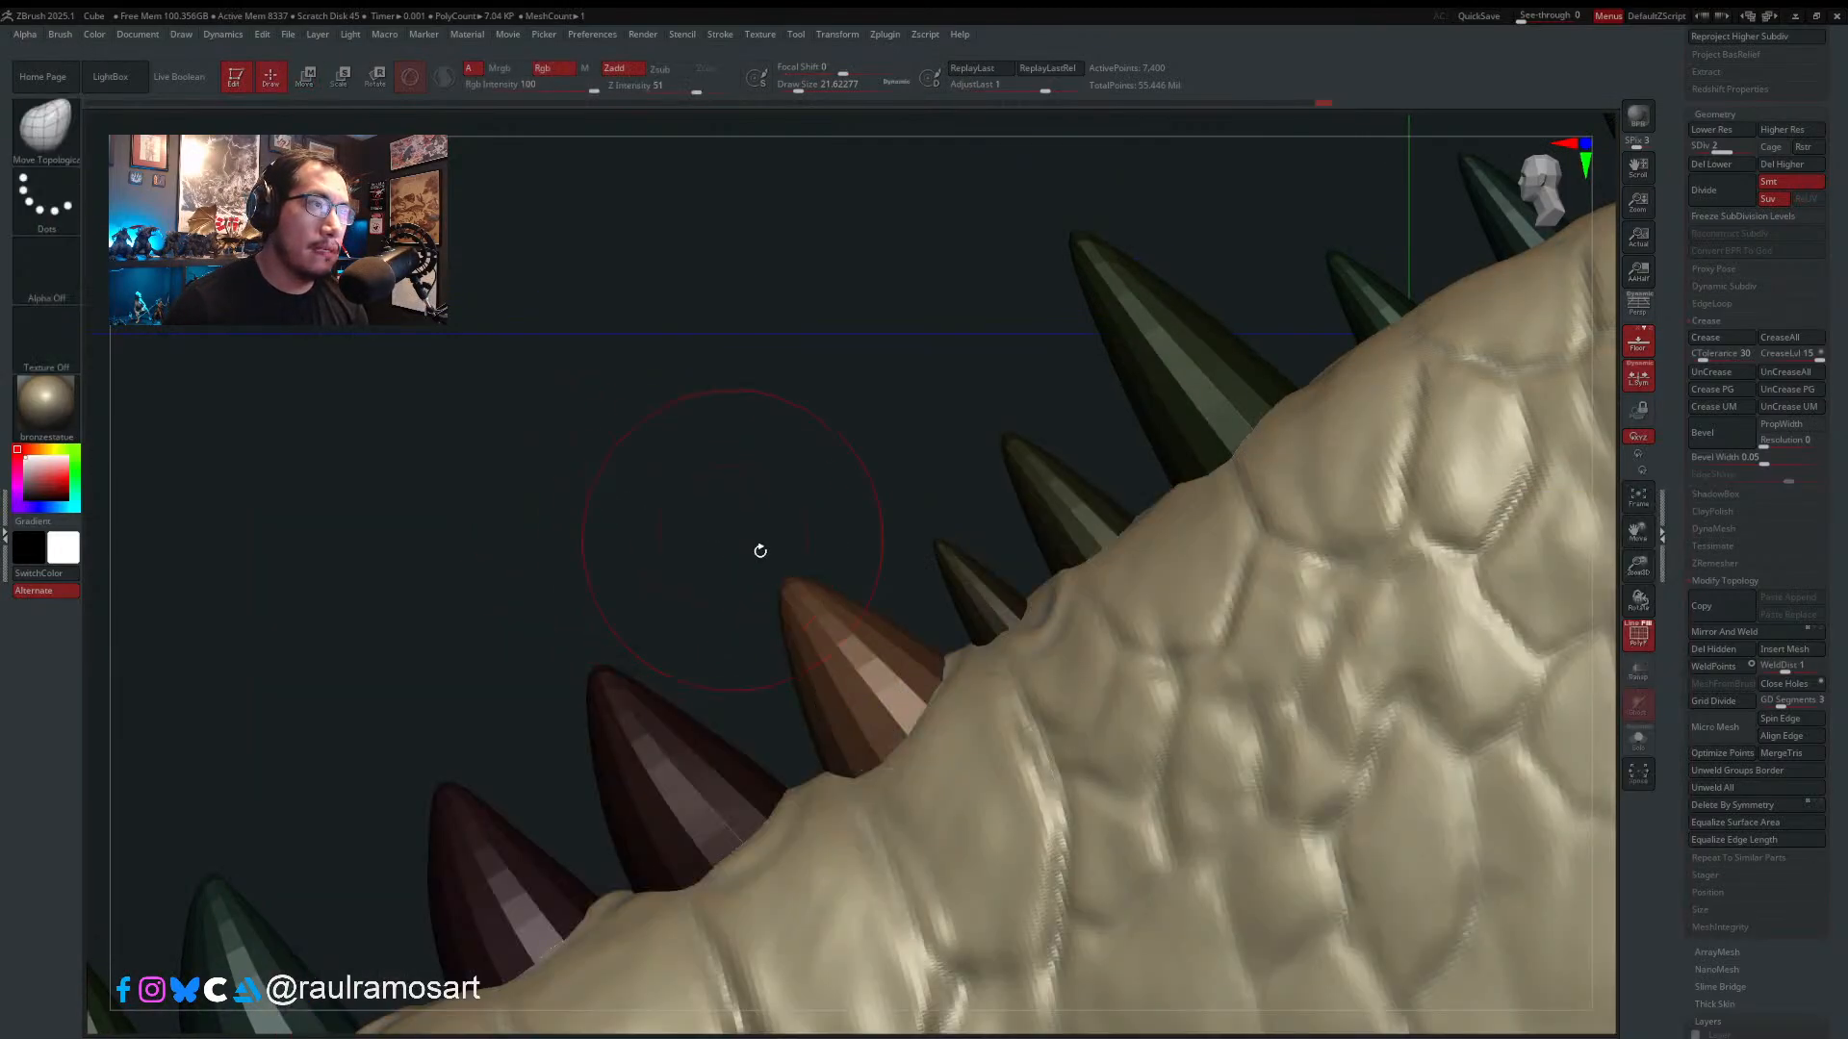
key(s)
drag(792, 588, 795, 588)
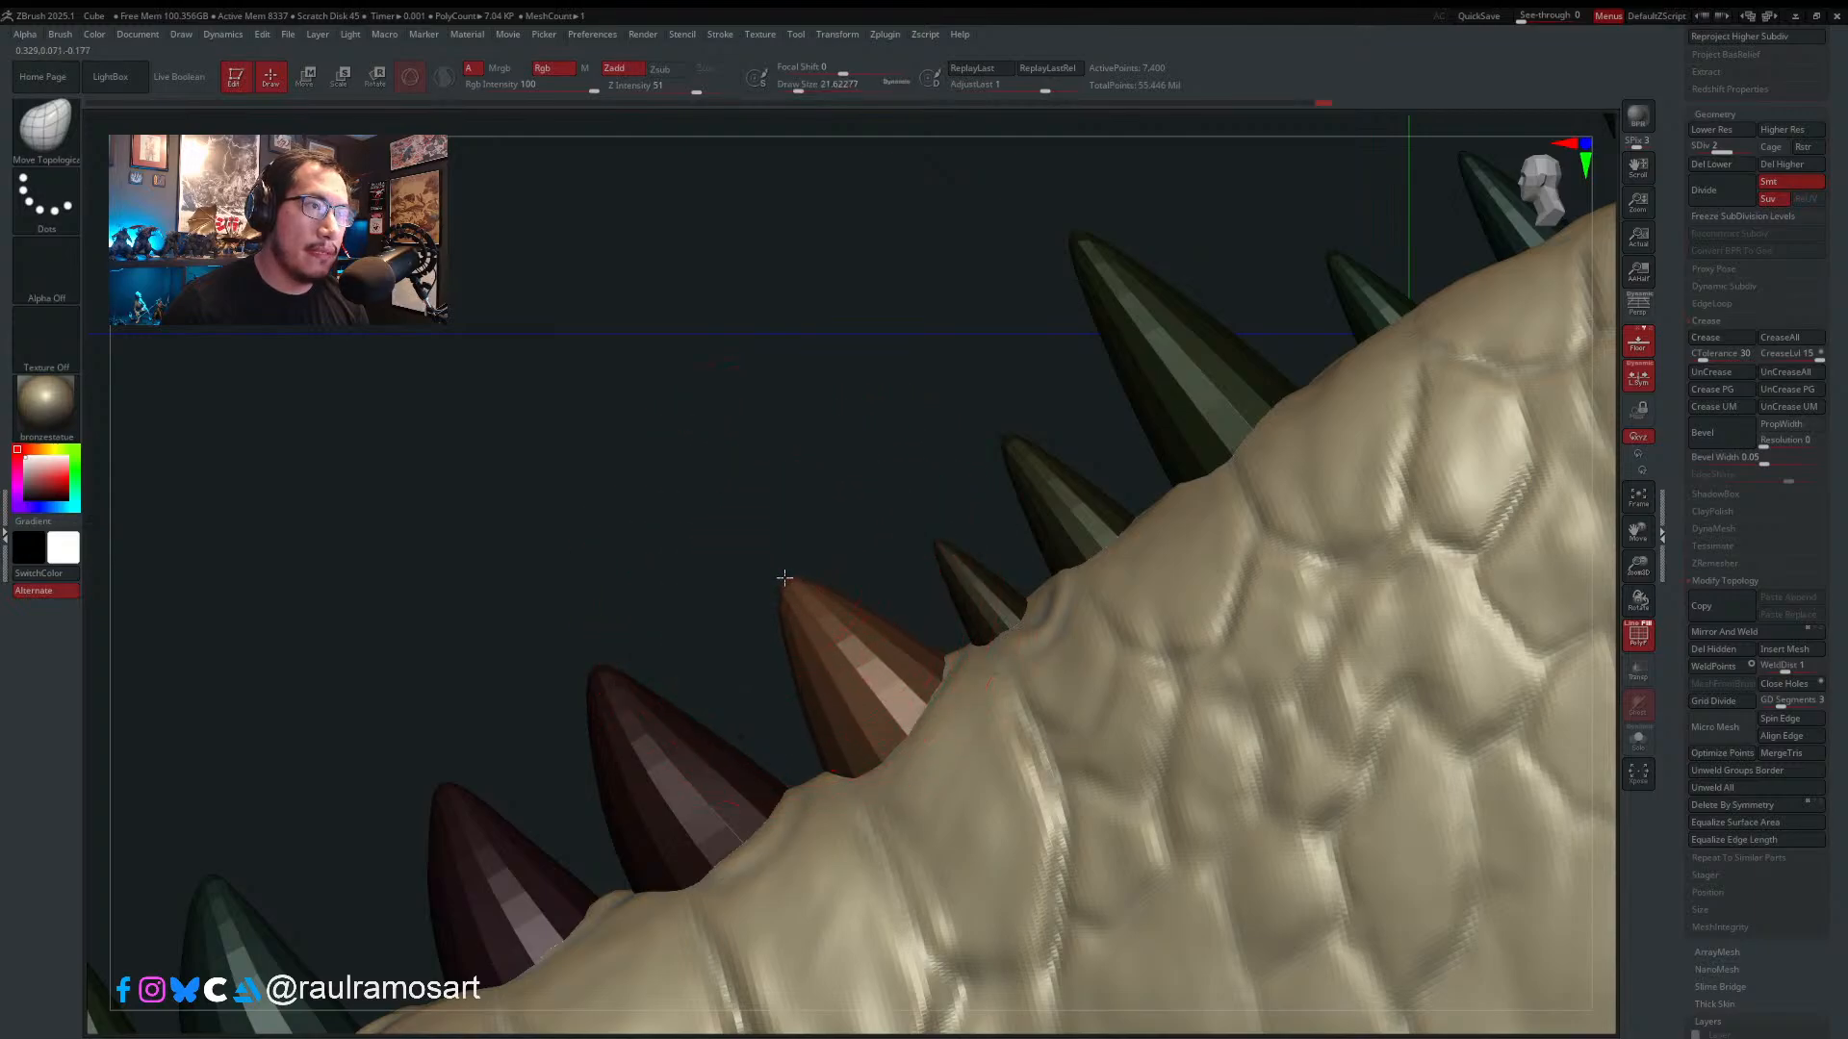
key(s)
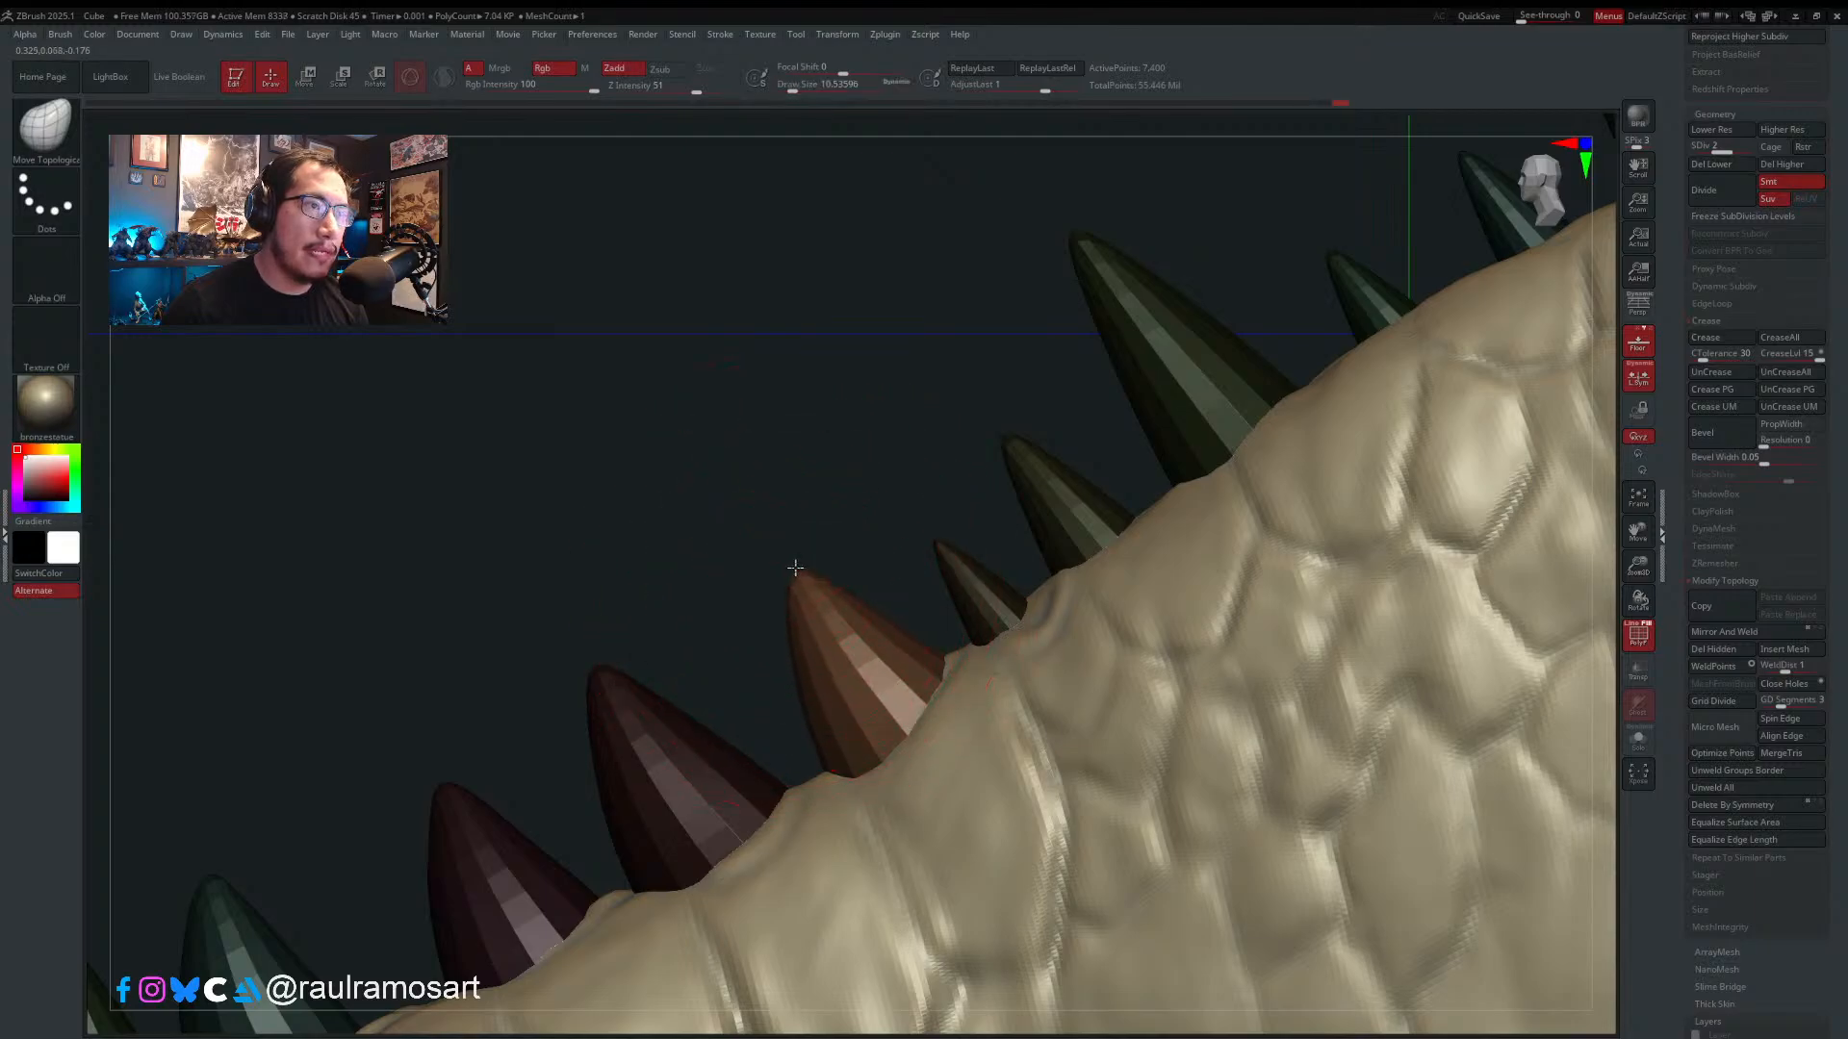
key(s)
drag(813, 596, 815, 597)
key(s)
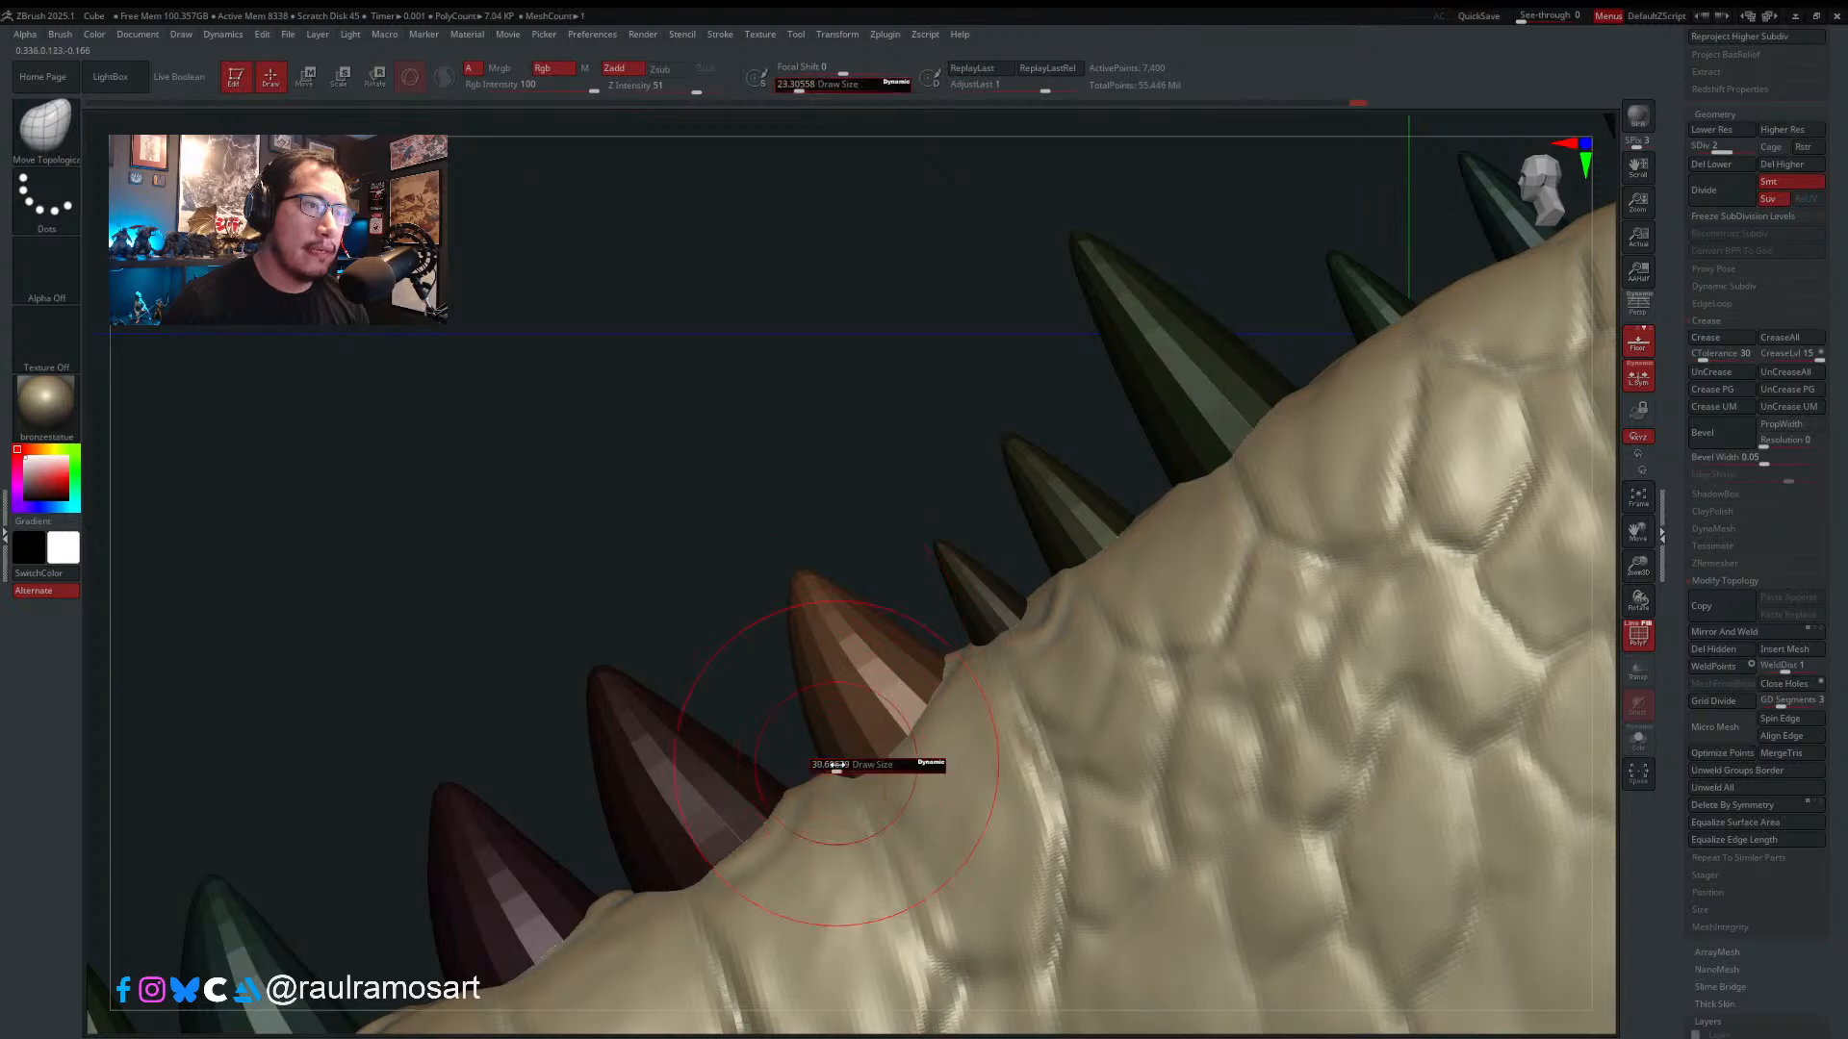
- Enlarge the Move Topological brush to about 35 and refine the orange tooth's tip and base
drag(833, 767, 862, 740)
mouse_move(921, 704)
right_down()
mouse_move(976, 720)
mouse_move(965, 749)
mouse_move(869, 599)
mouse_move(829, 633)
right_up()
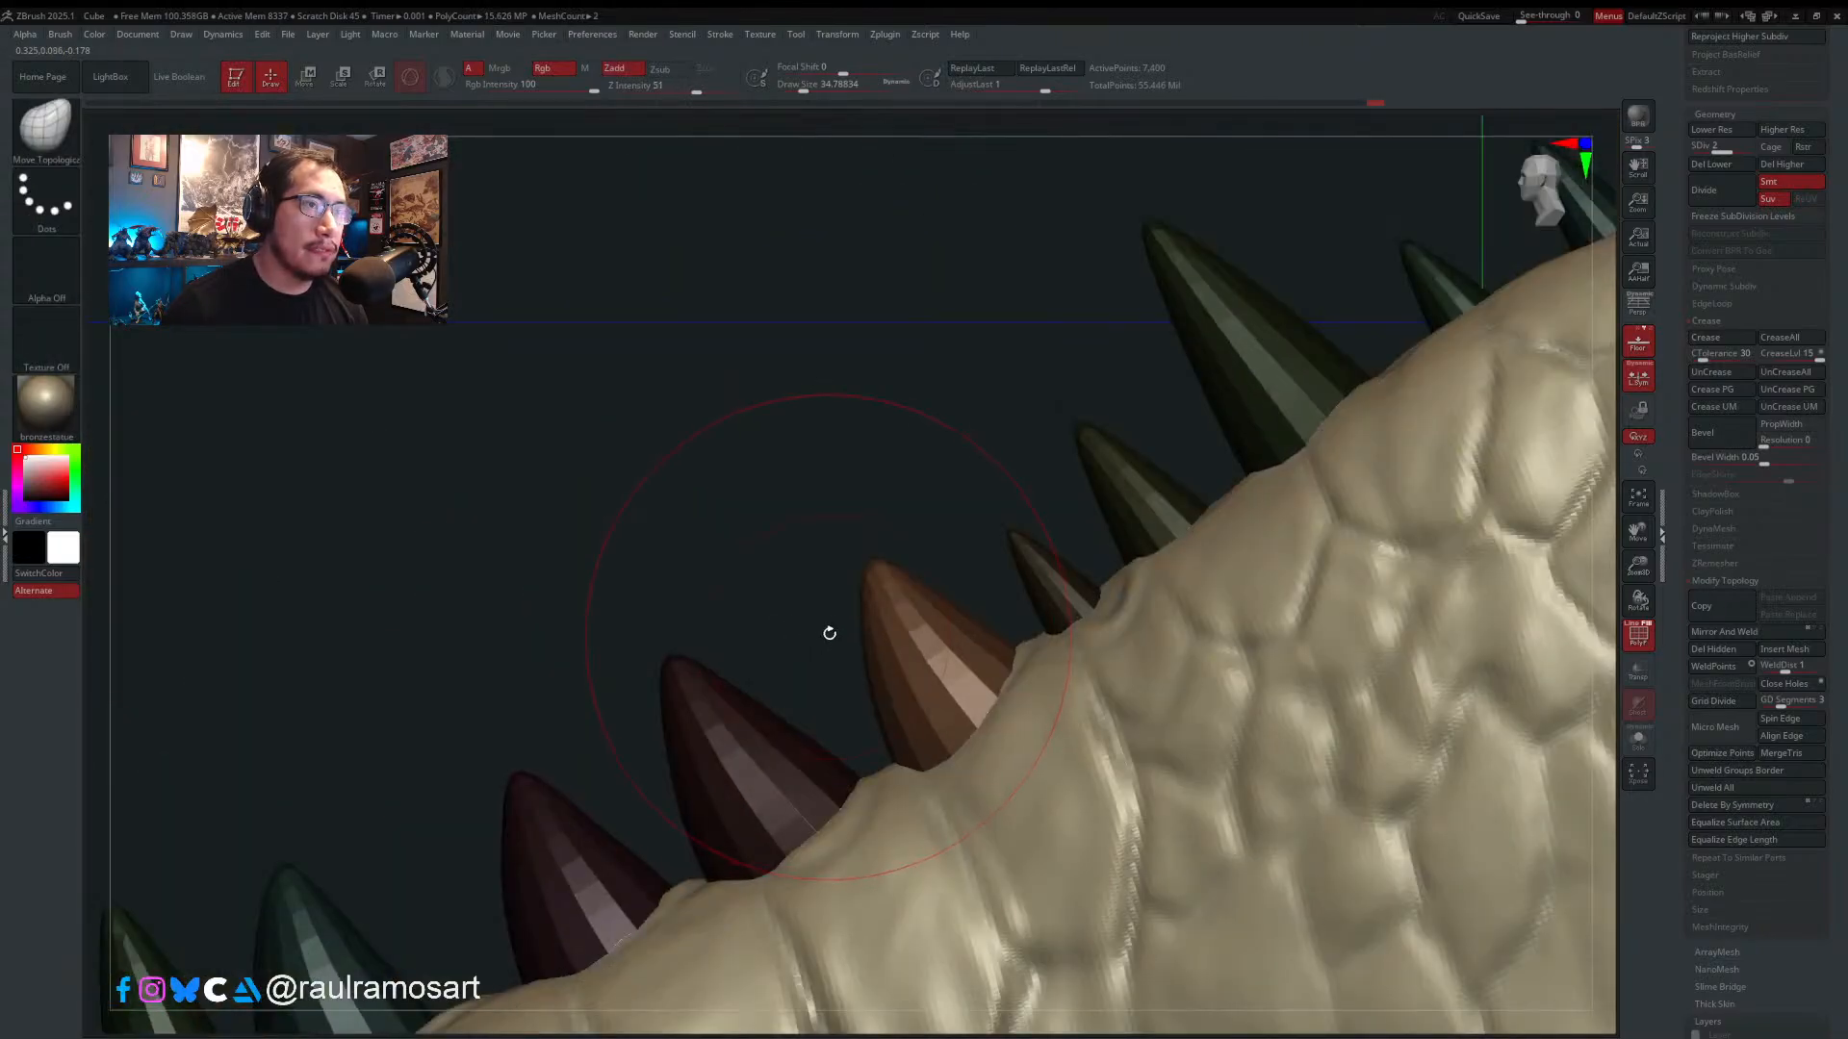
drag(867, 564, 852, 567)
drag(971, 669, 986, 672)
- Isolate the small tooth behind the orange one and place the transform gizmo at its base
right_drag(963, 470, 961, 524)
ctrl+shift+click(1017, 575)
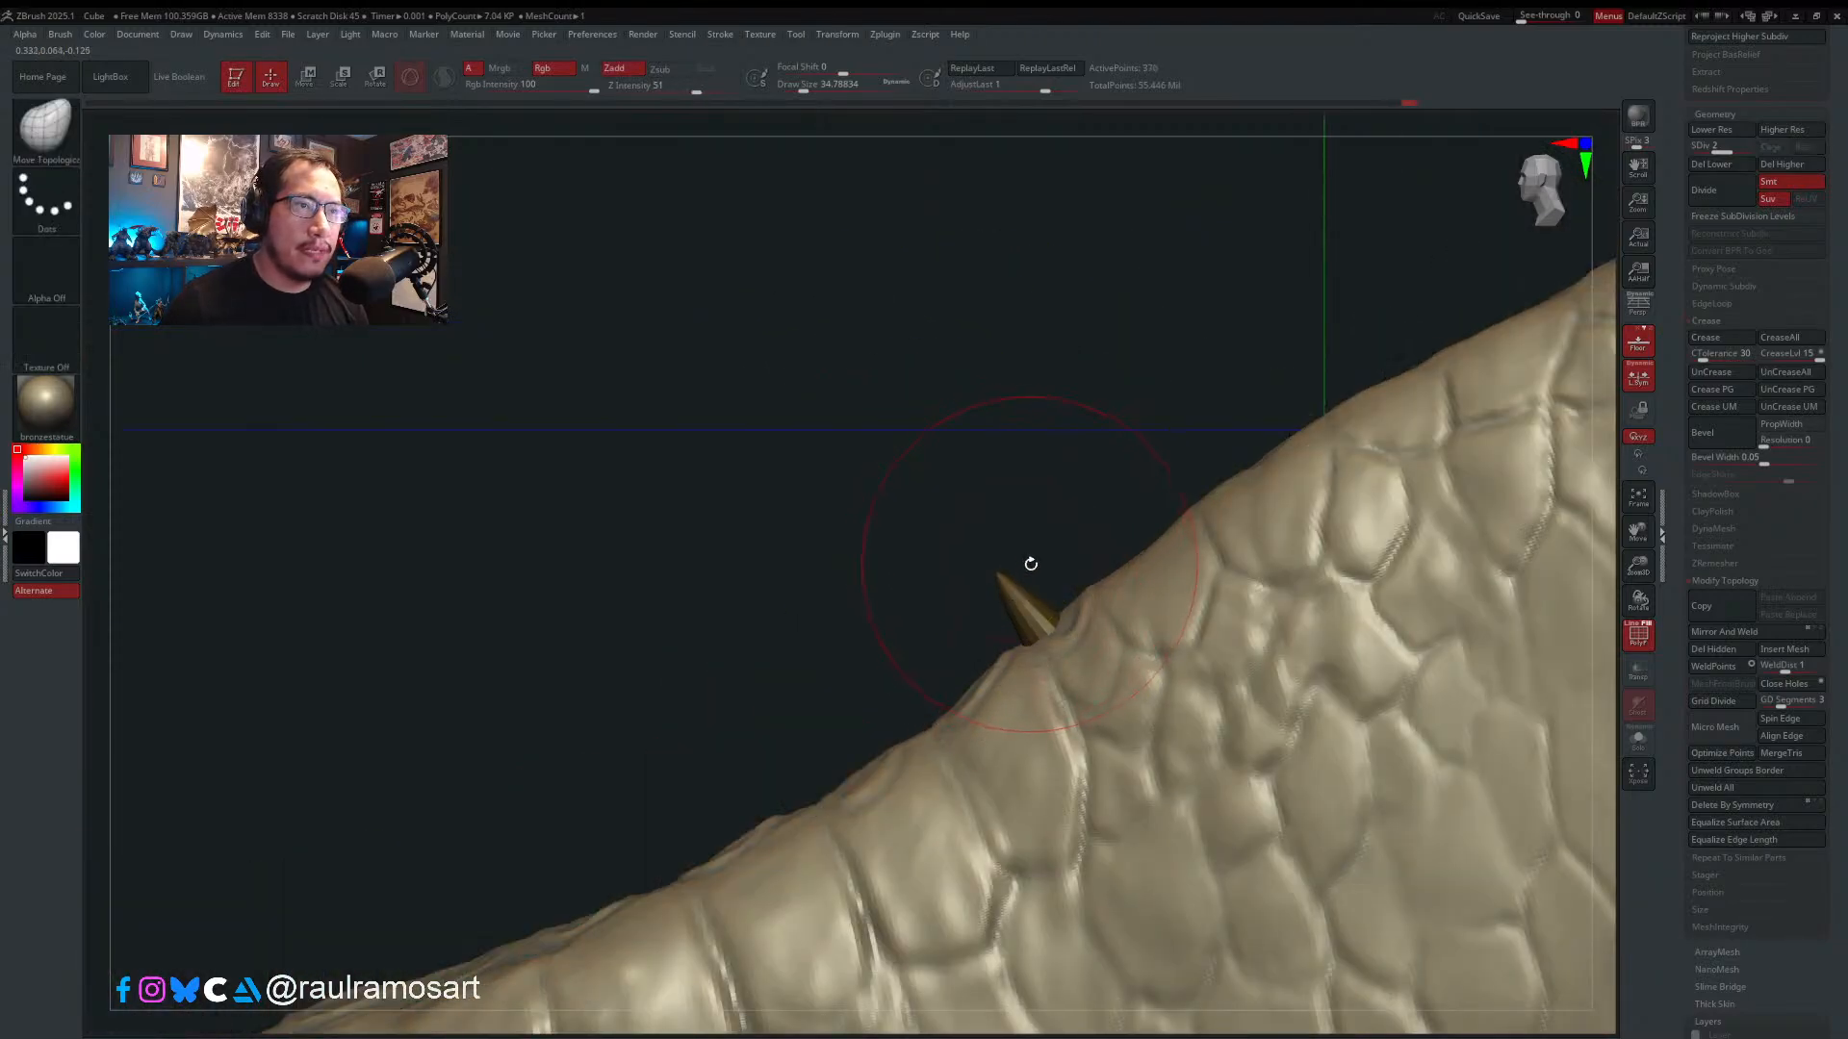
right_drag(1057, 583, 1030, 621)
key(w)
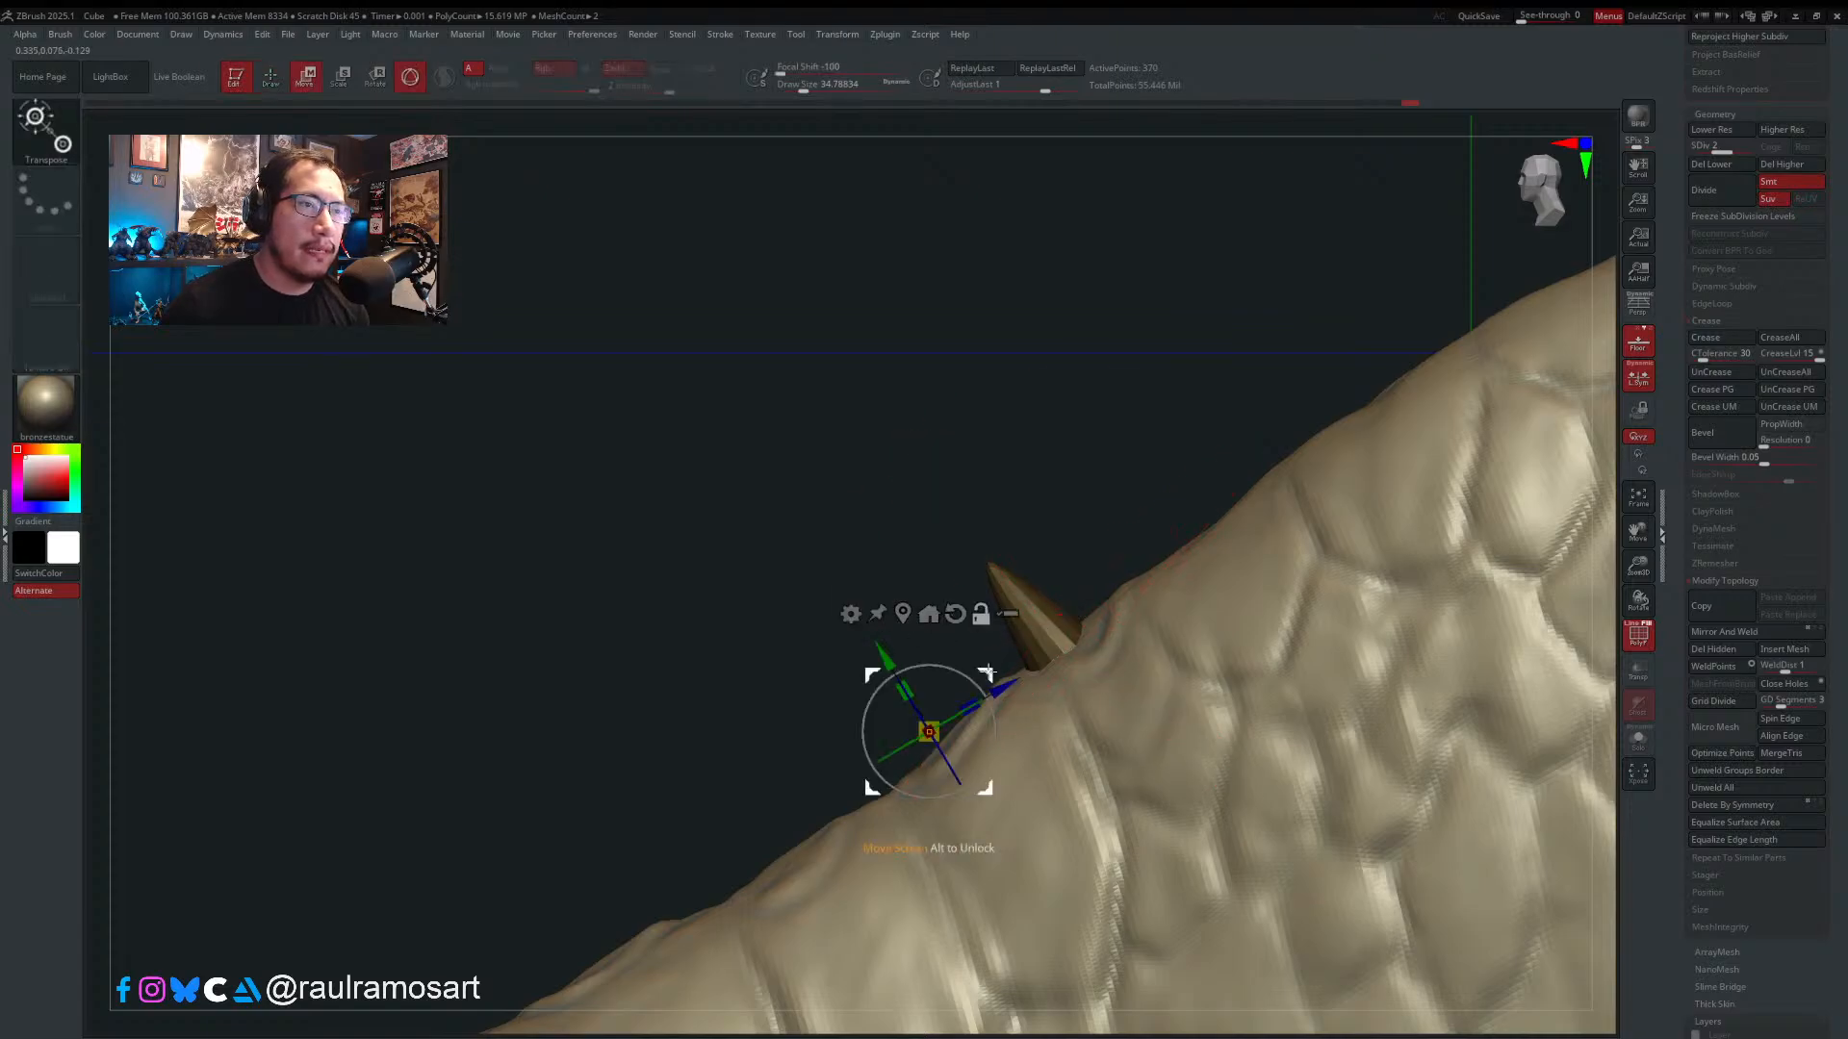
alt+drag(986, 673, 1097, 602)
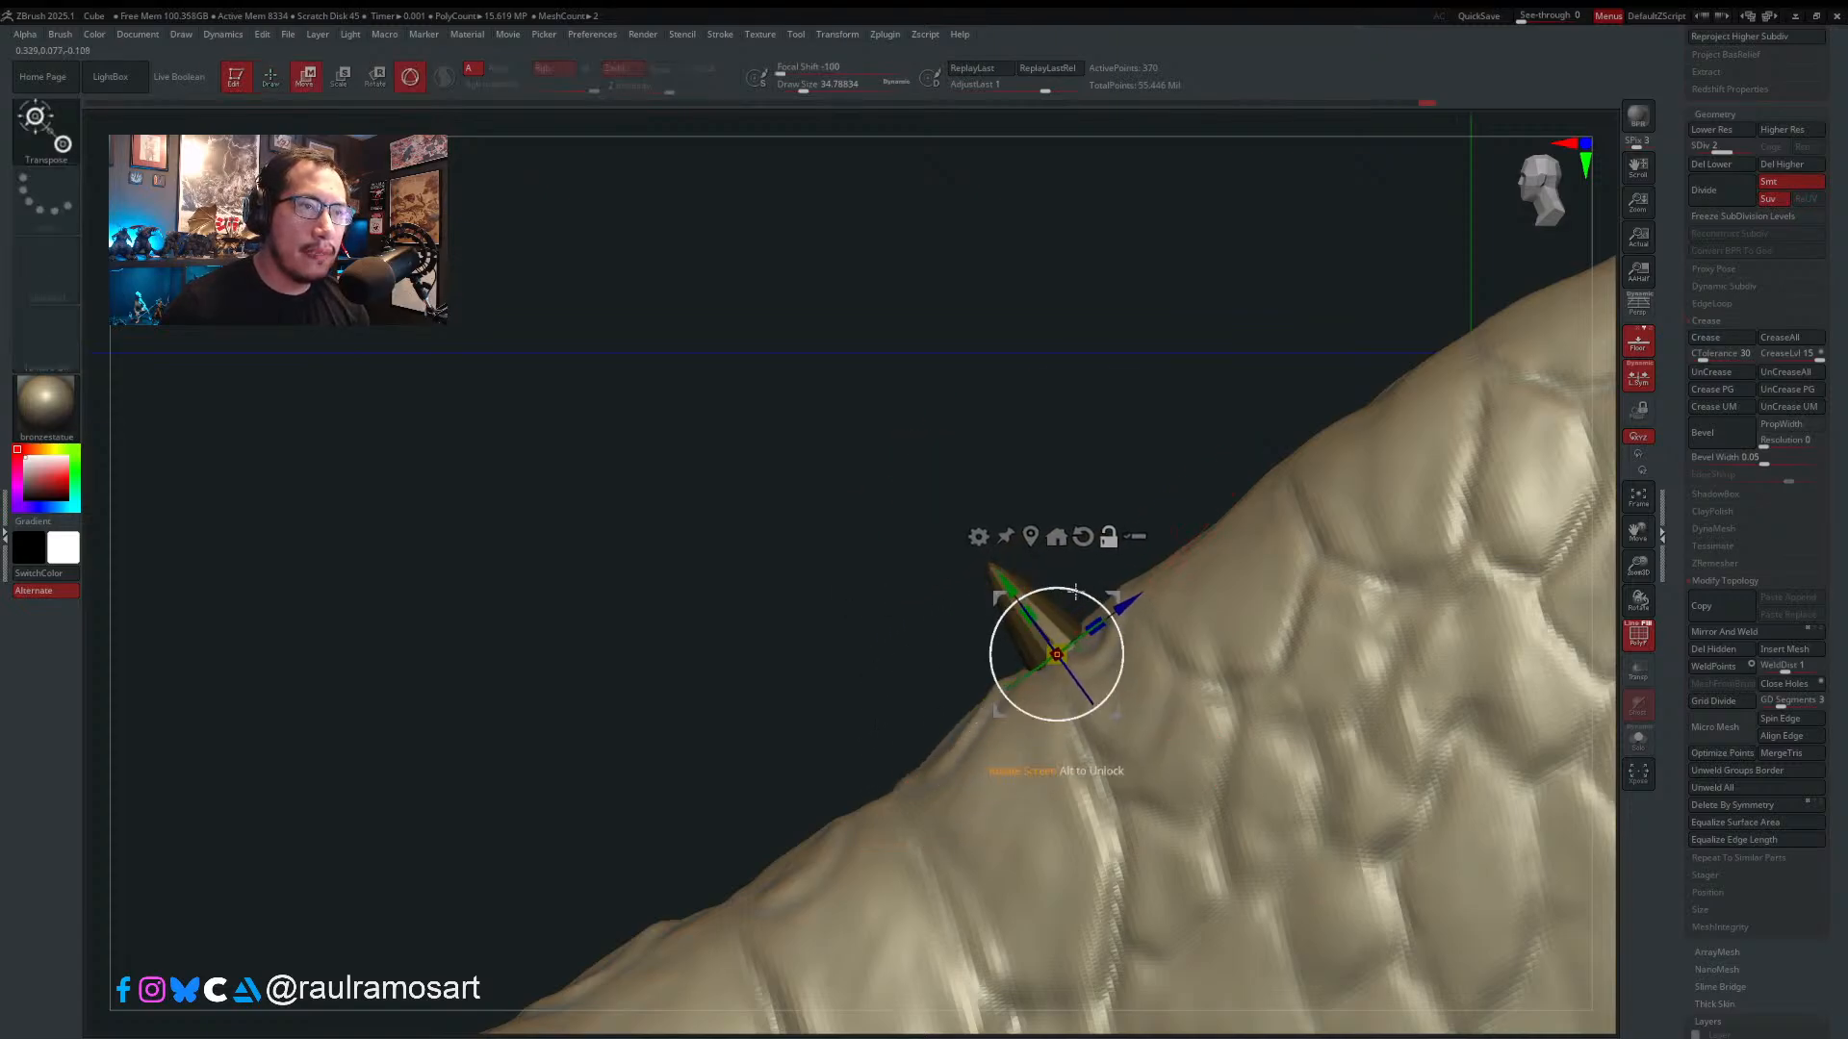
- Scale the isolated small tooth along its length by about 0.9 and adjust its sideways alignment from the front
ctrl+right_drag(1037, 603, 1044, 626)
drag(1044, 625, 1058, 645)
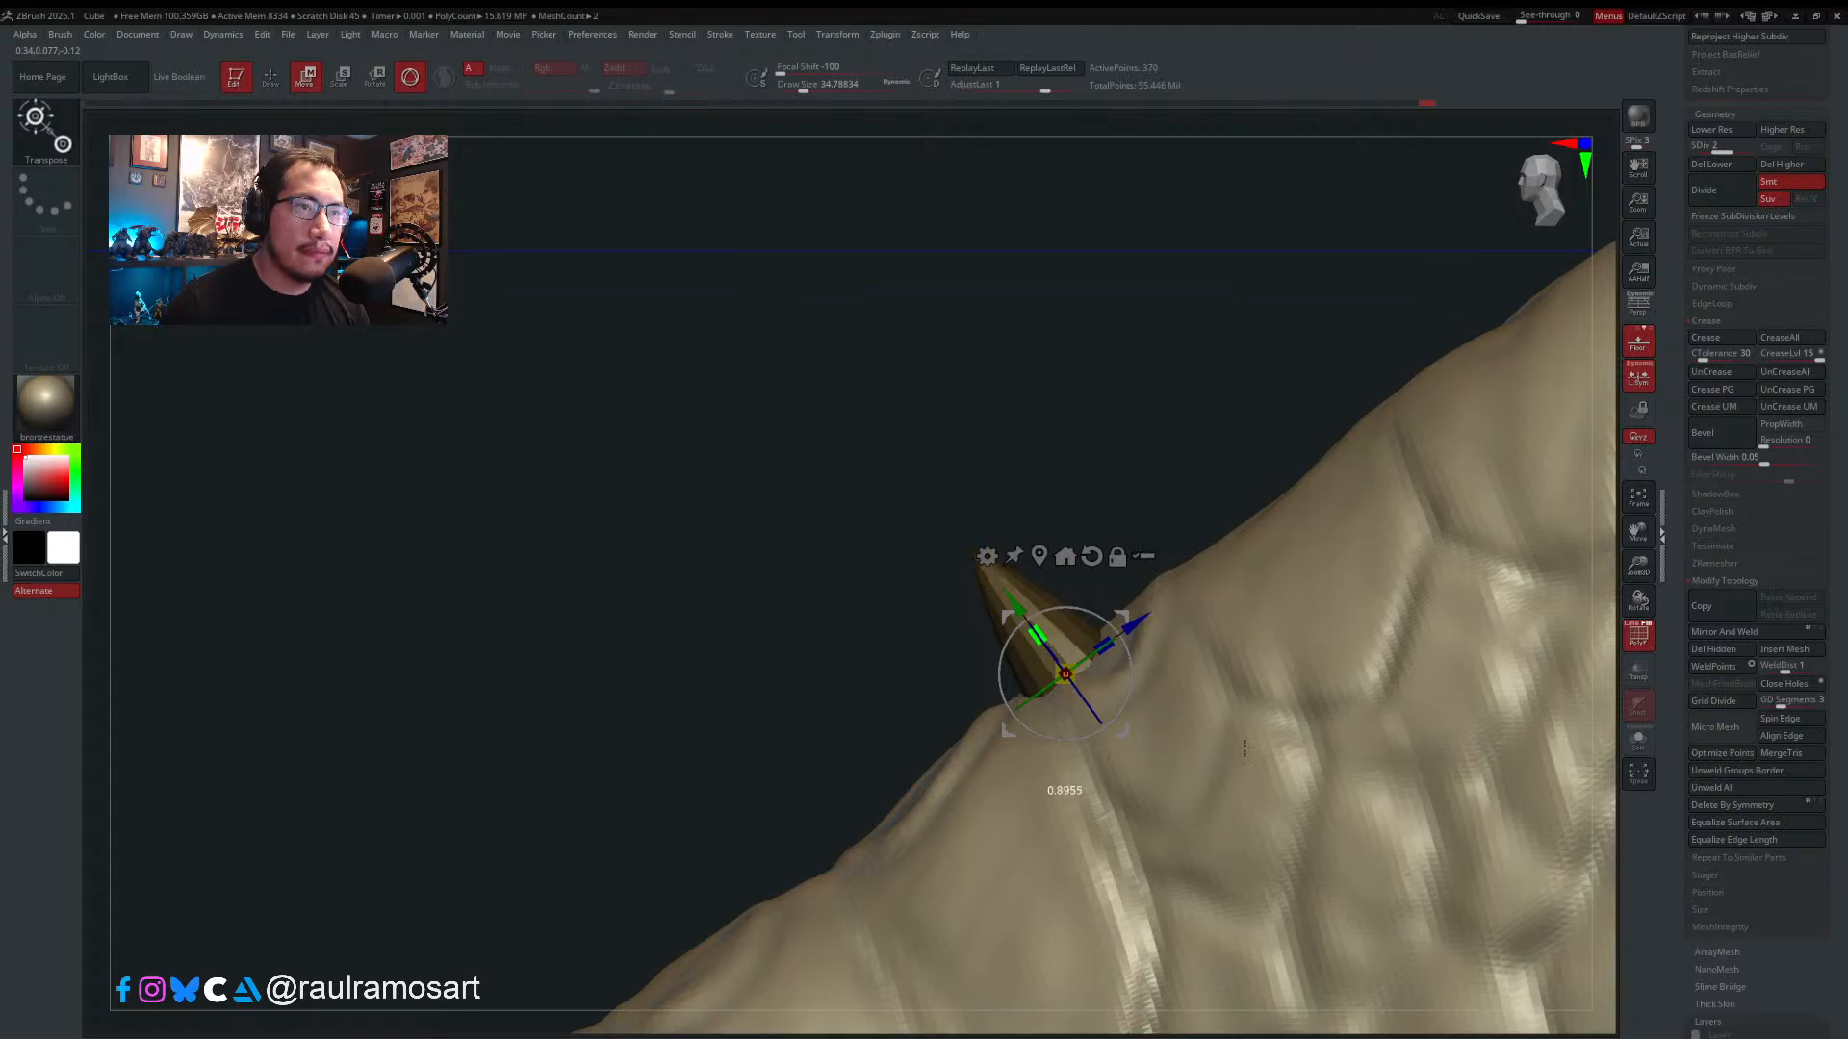
right_drag(1043, 635, 1152, 652)
alt+drag(1155, 674, 1190, 674)
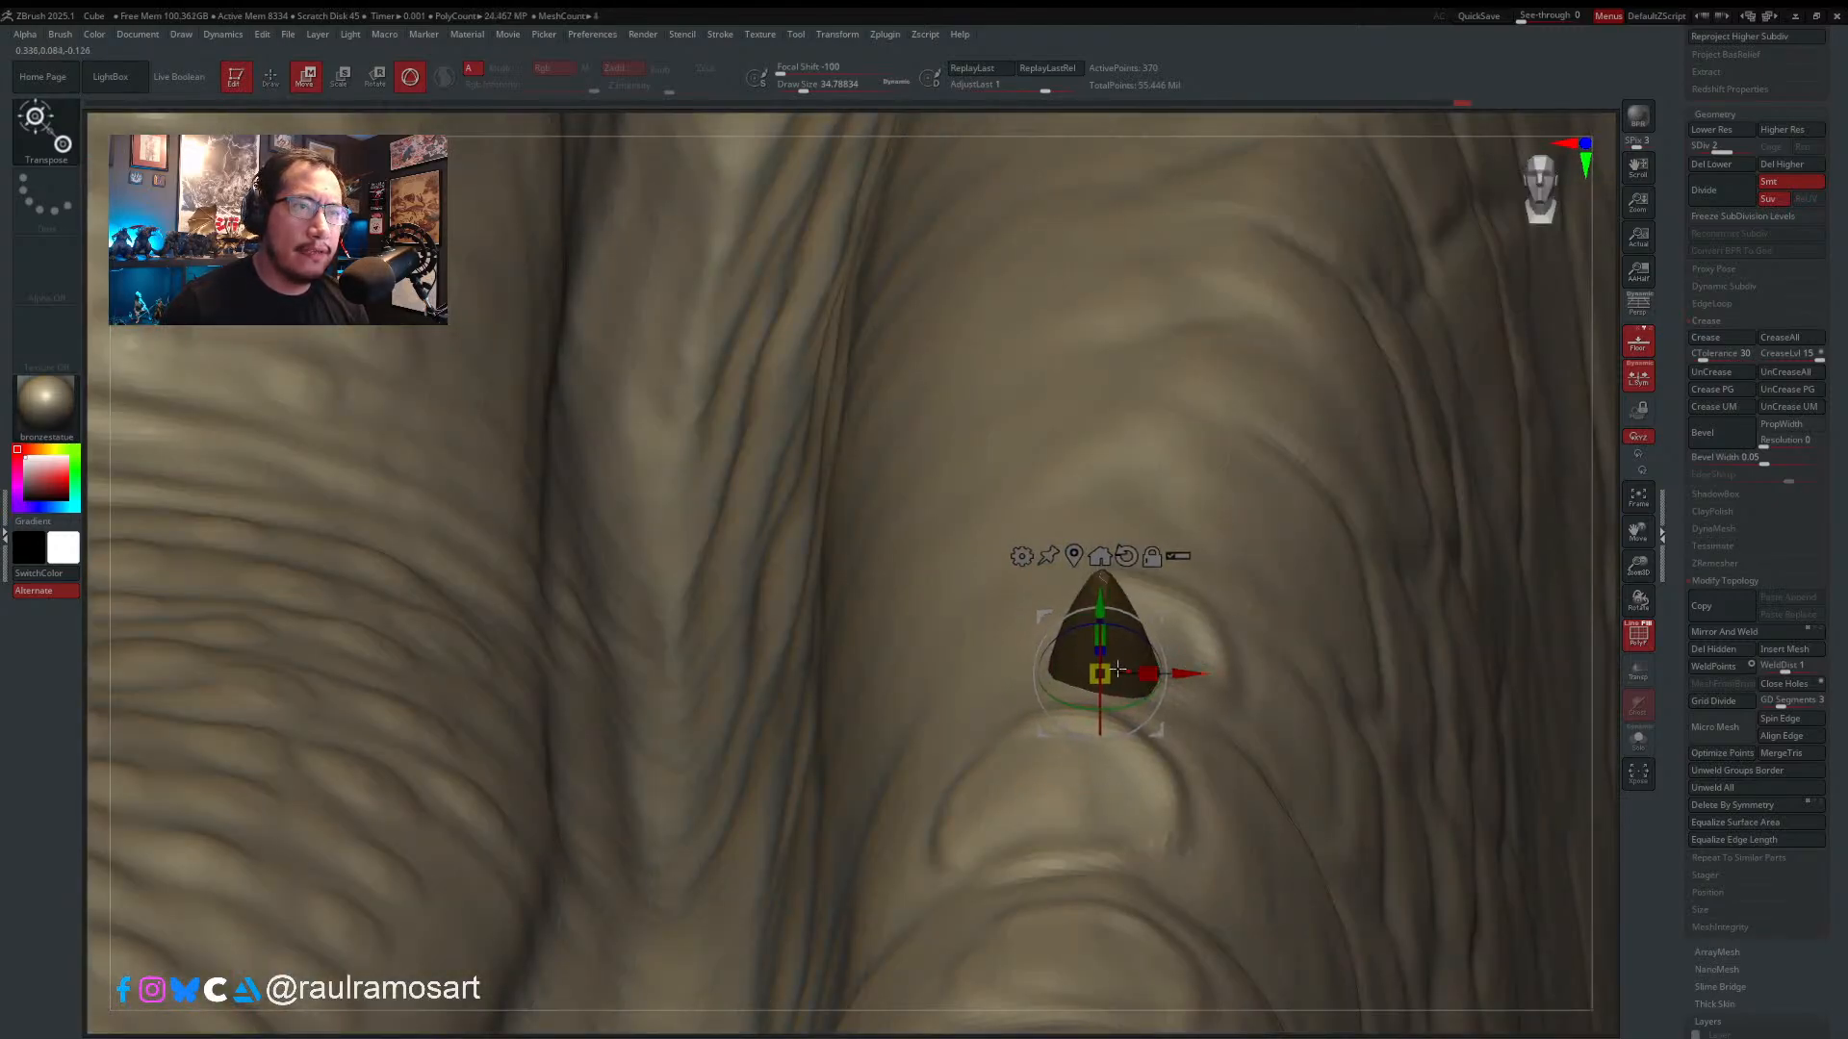
right_drag(1120, 656, 1020, 654)
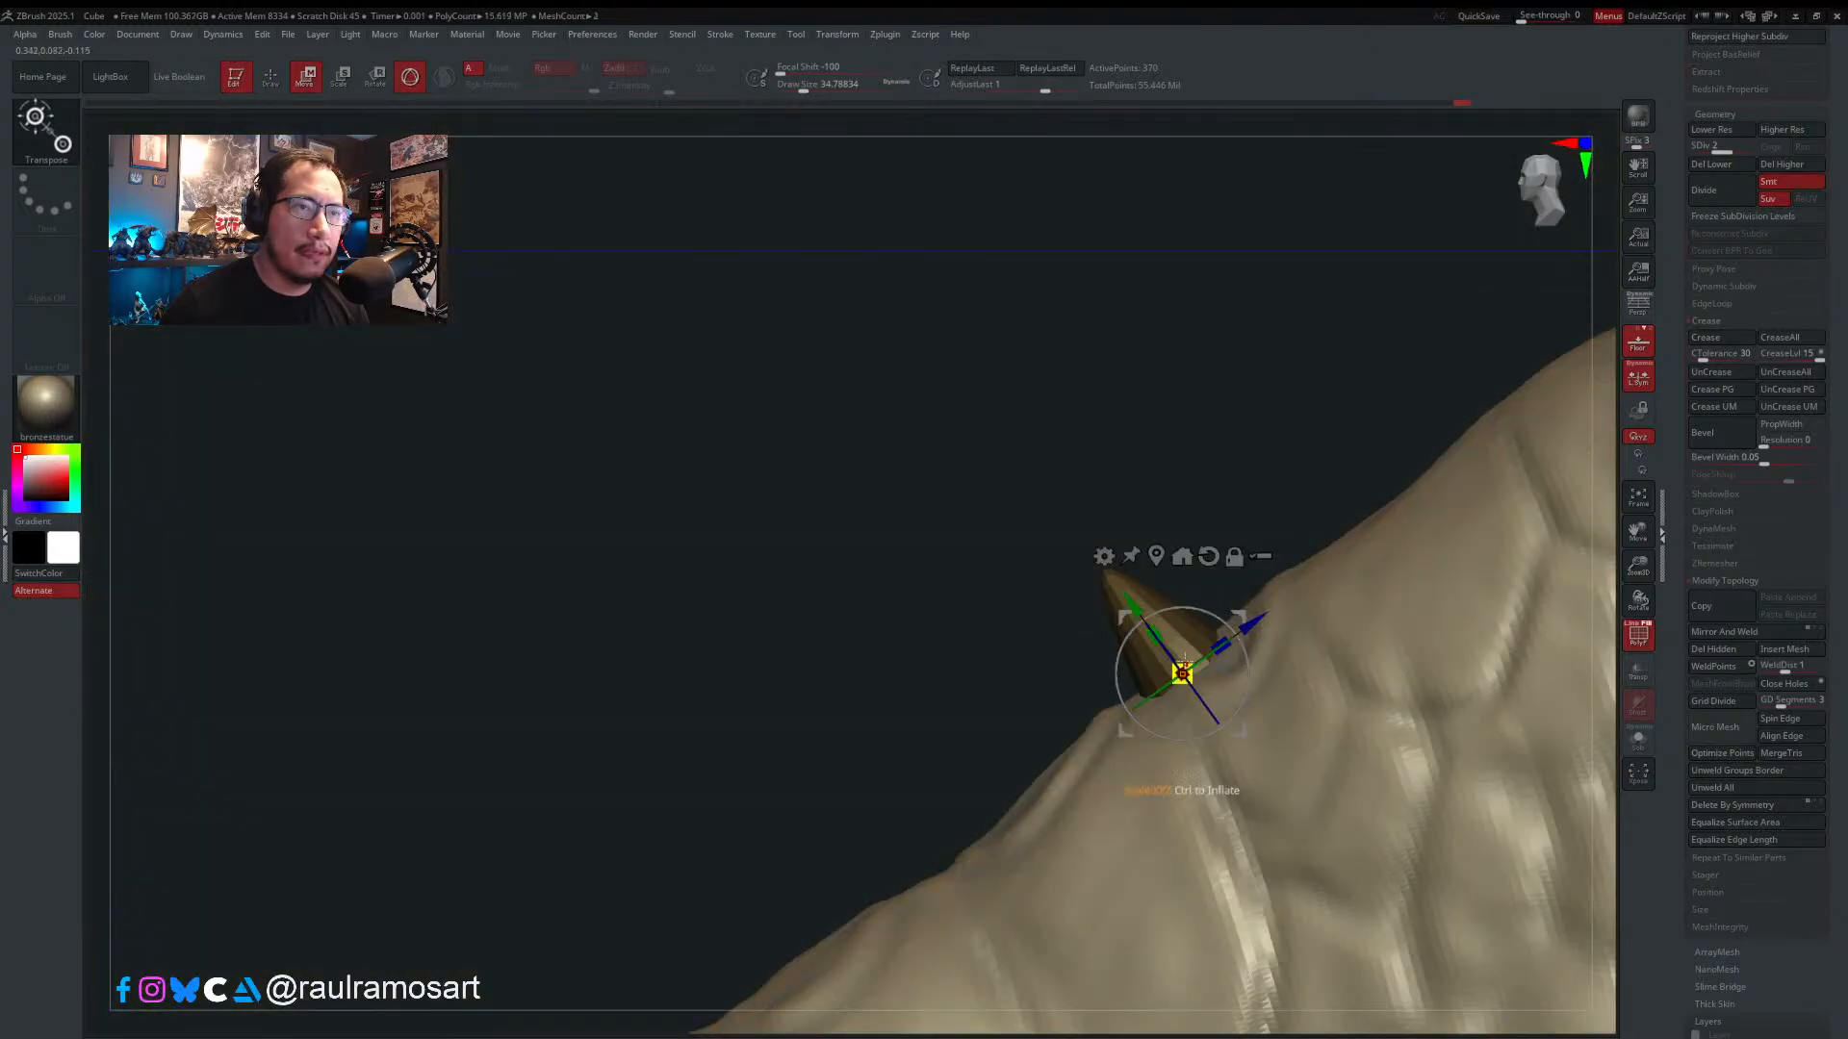
- Enlarge the isolated small tooth uniformly and scale its length by about 0.94
drag(1358, 633, 1359, 633)
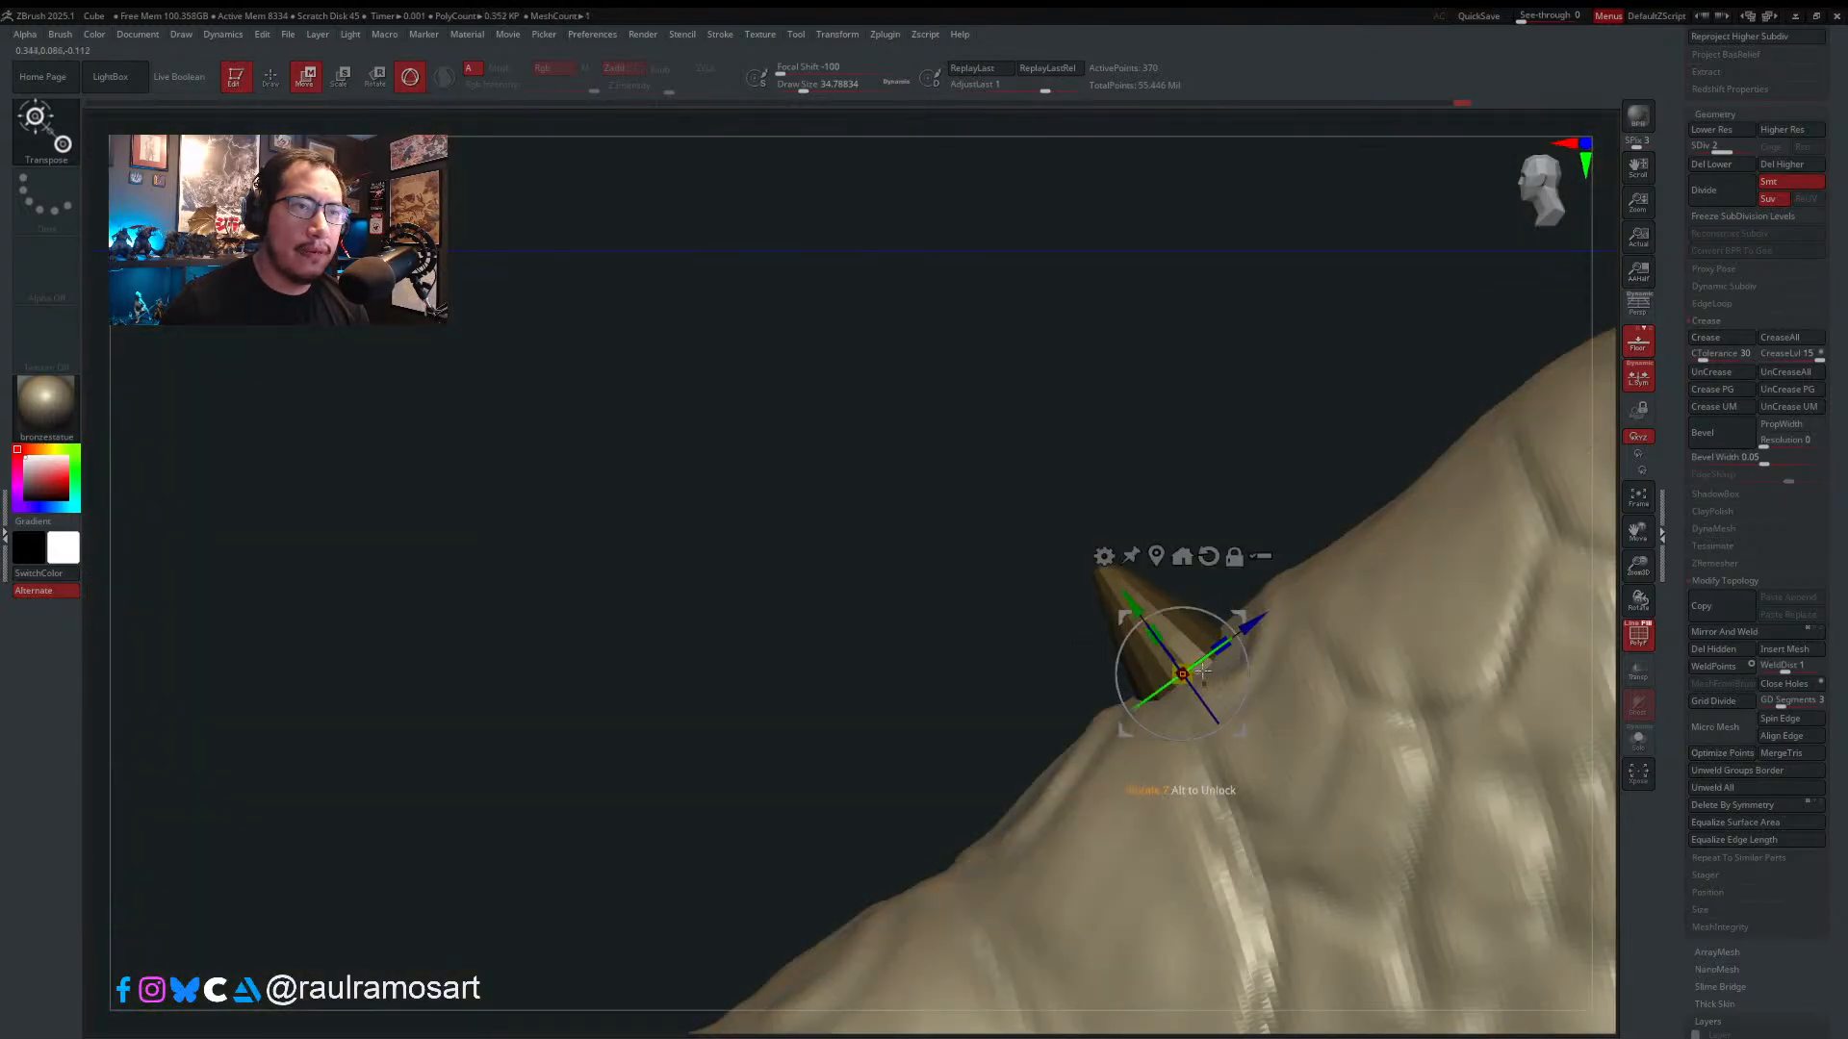
drag(1182, 675, 1299, 671)
drag(1157, 635, 1166, 637)
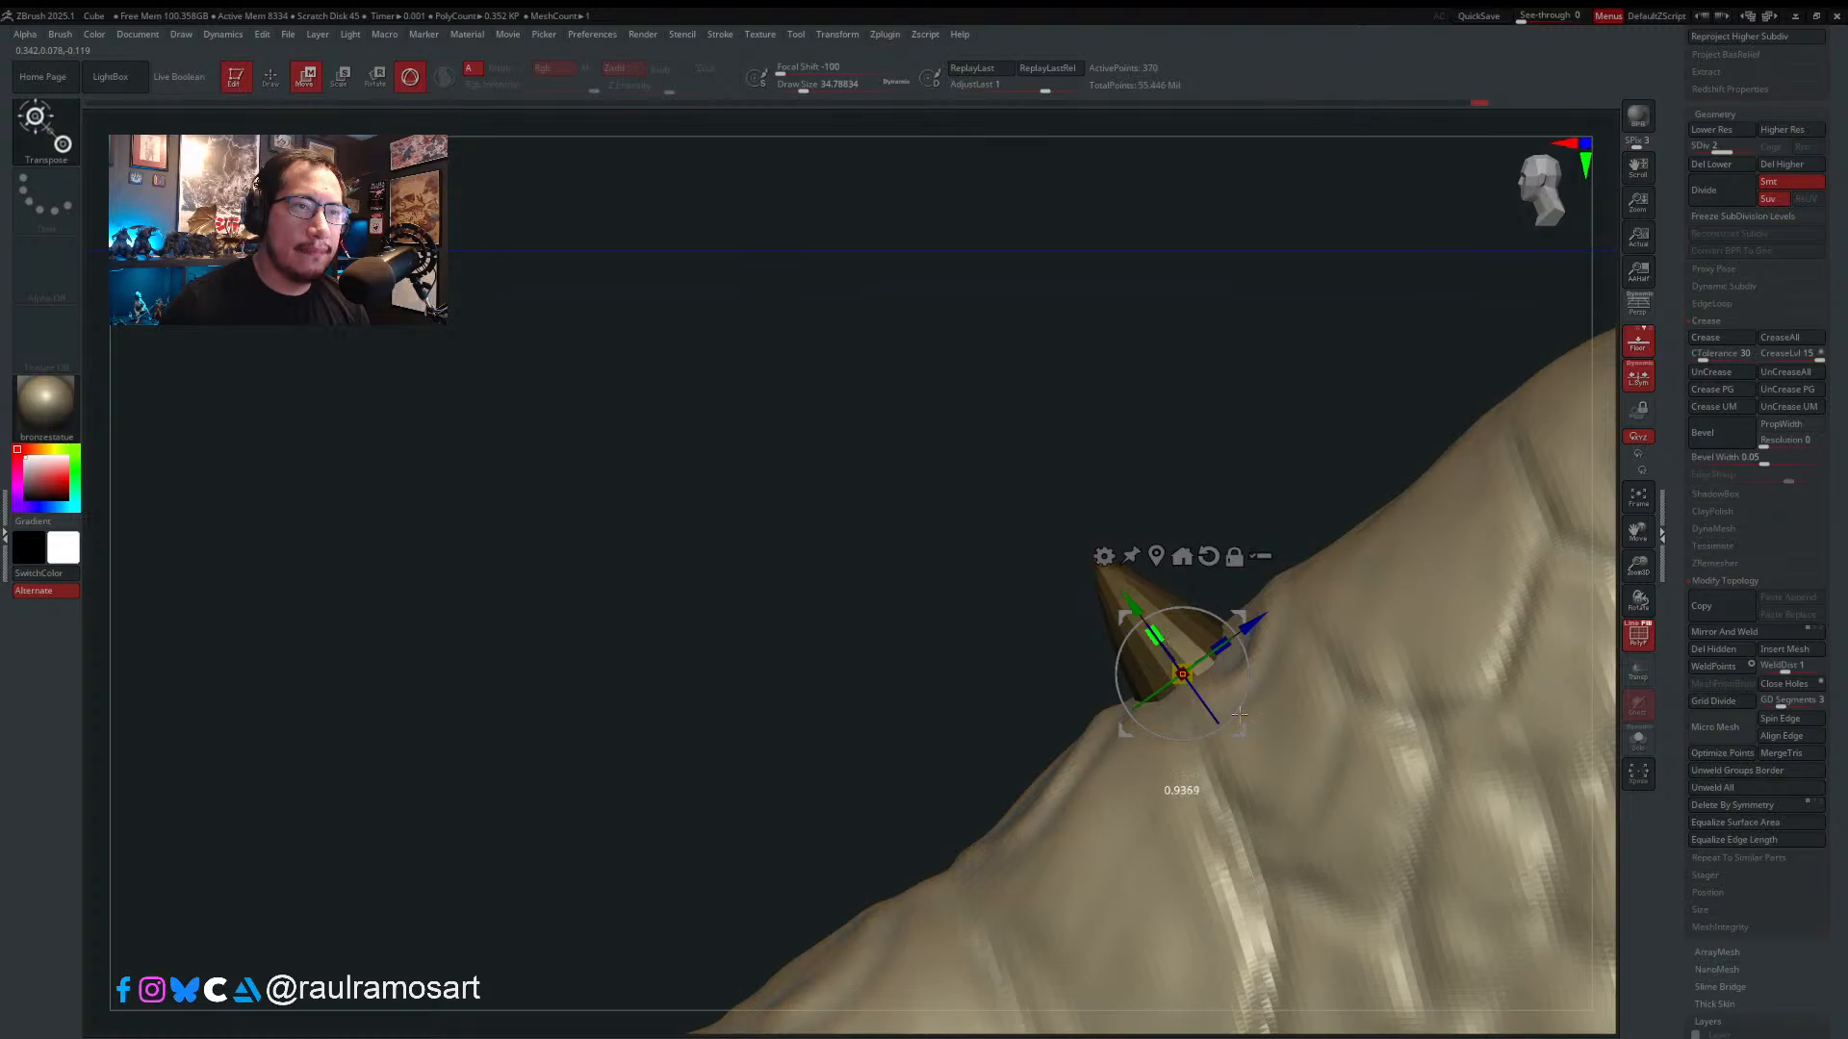
- Adjust the isolated tooth's length and shift it slightly outward from the gum
right_drag(1191, 739, 1085, 635)
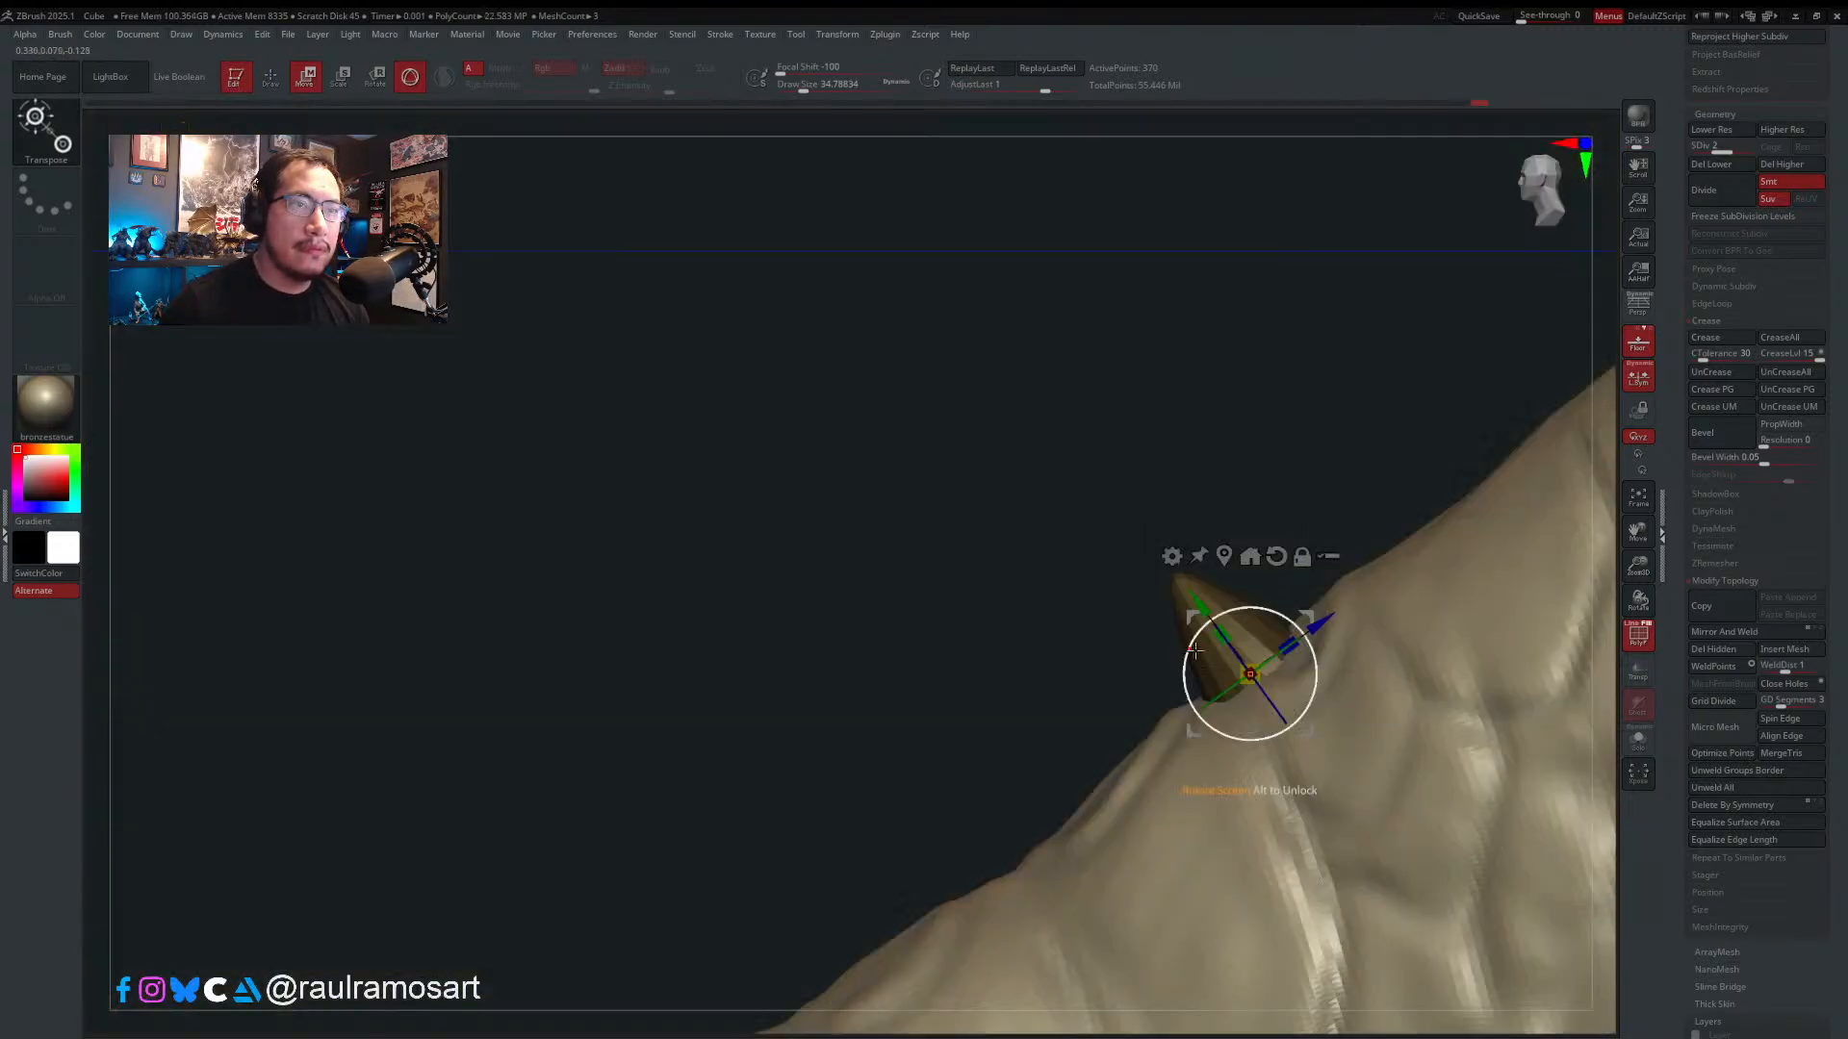
alt+right_drag(1211, 617, 925, 633)
mouse_move(923, 635)
mouse_down()
mouse_move(884, 603)
mouse_move(902, 607)
mouse_up()
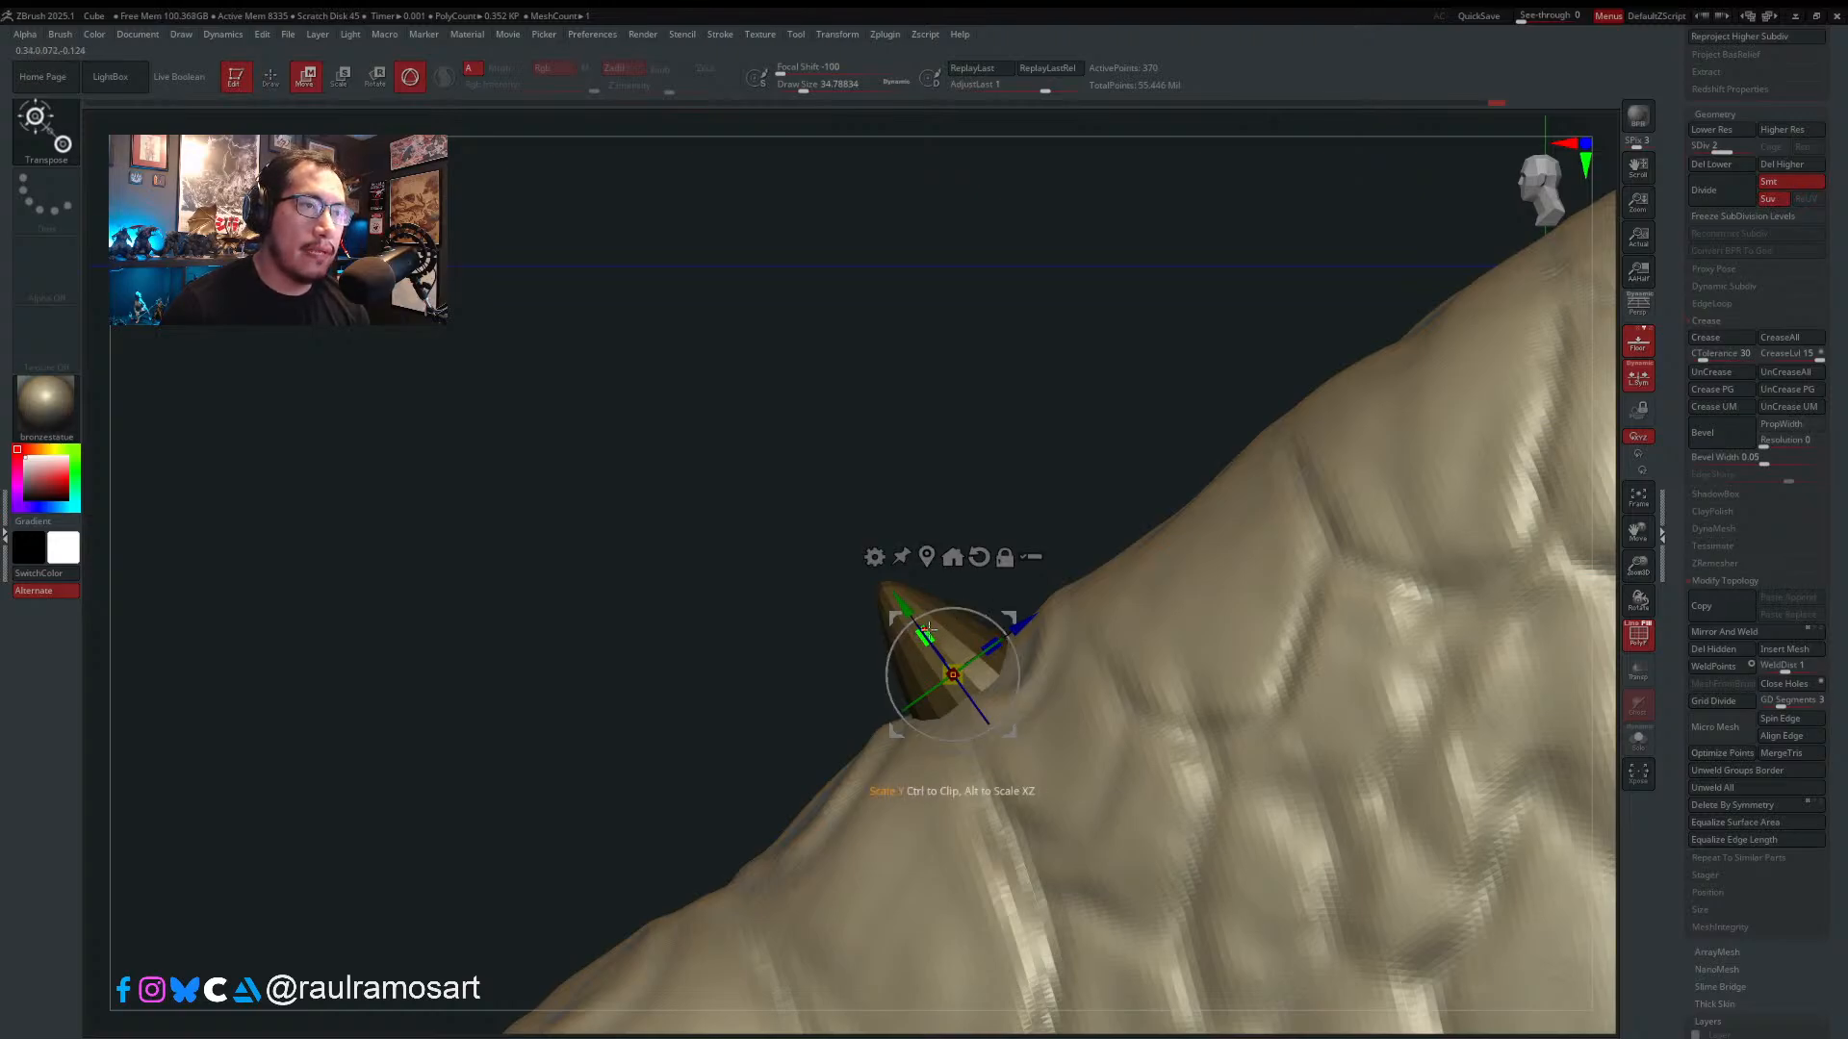
drag(927, 629, 902, 589)
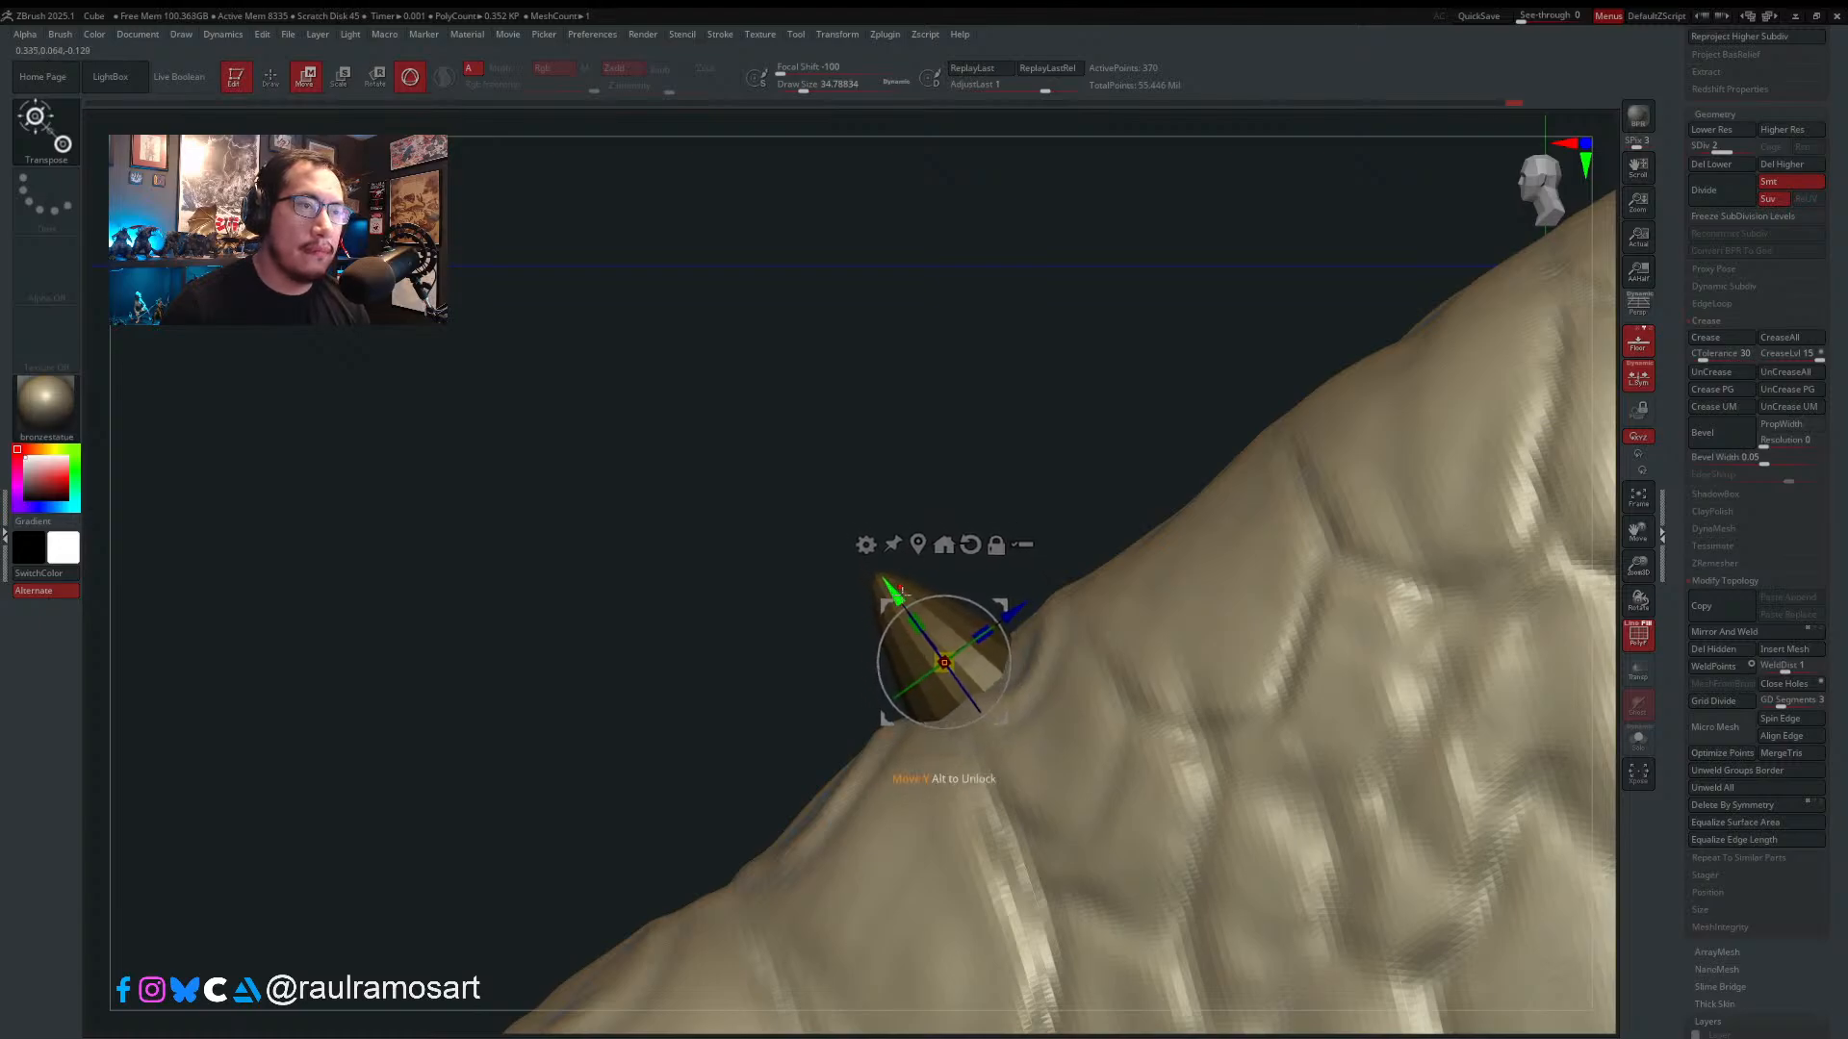
- Check the isolated tooth from front and side, scale it by about 1.05, and show all the teeth again
key(q)
right_drag(909, 590, 1106, 601)
key(s)
drag(942, 632, 932, 632)
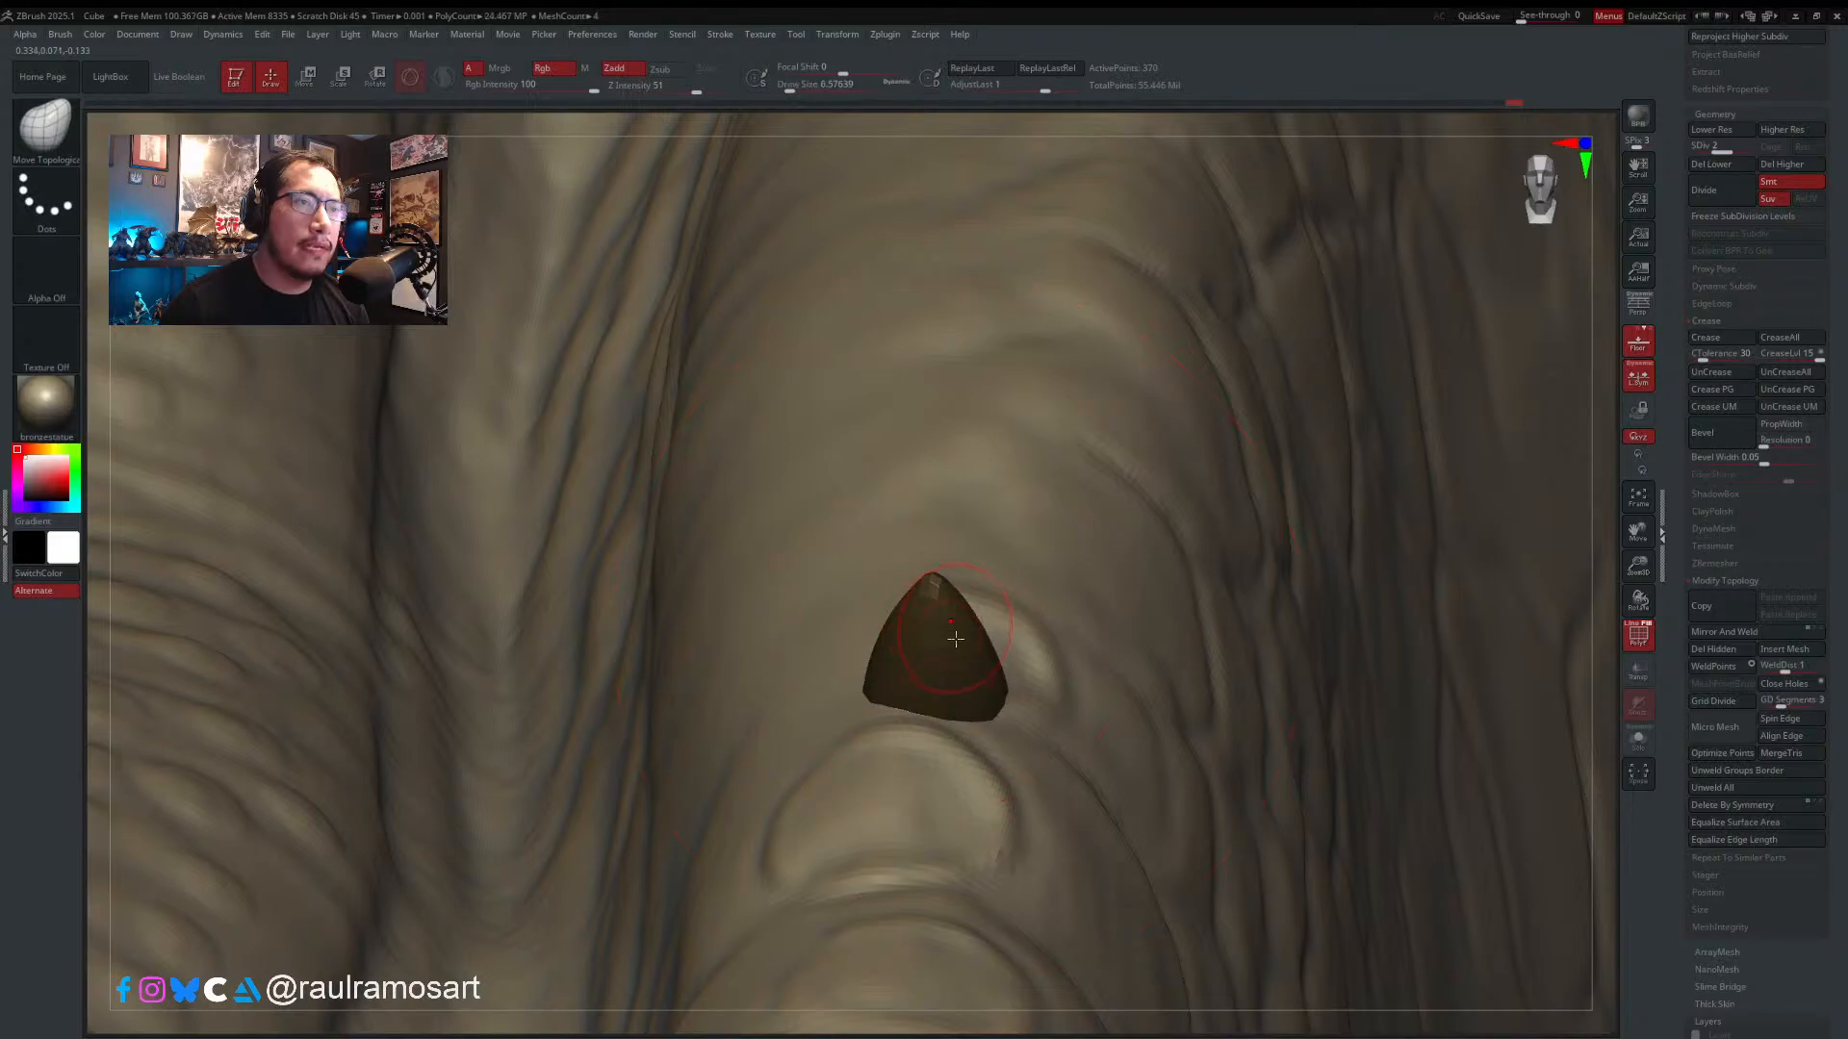
mouse_move(955, 638)
right_down()
mouse_move(949, 709)
mouse_move(1068, 679)
right_up()
mouse_move(1601, 603)
right_down()
mouse_move(1554, 505)
mouse_move(1021, 684)
right_up()
key(w)
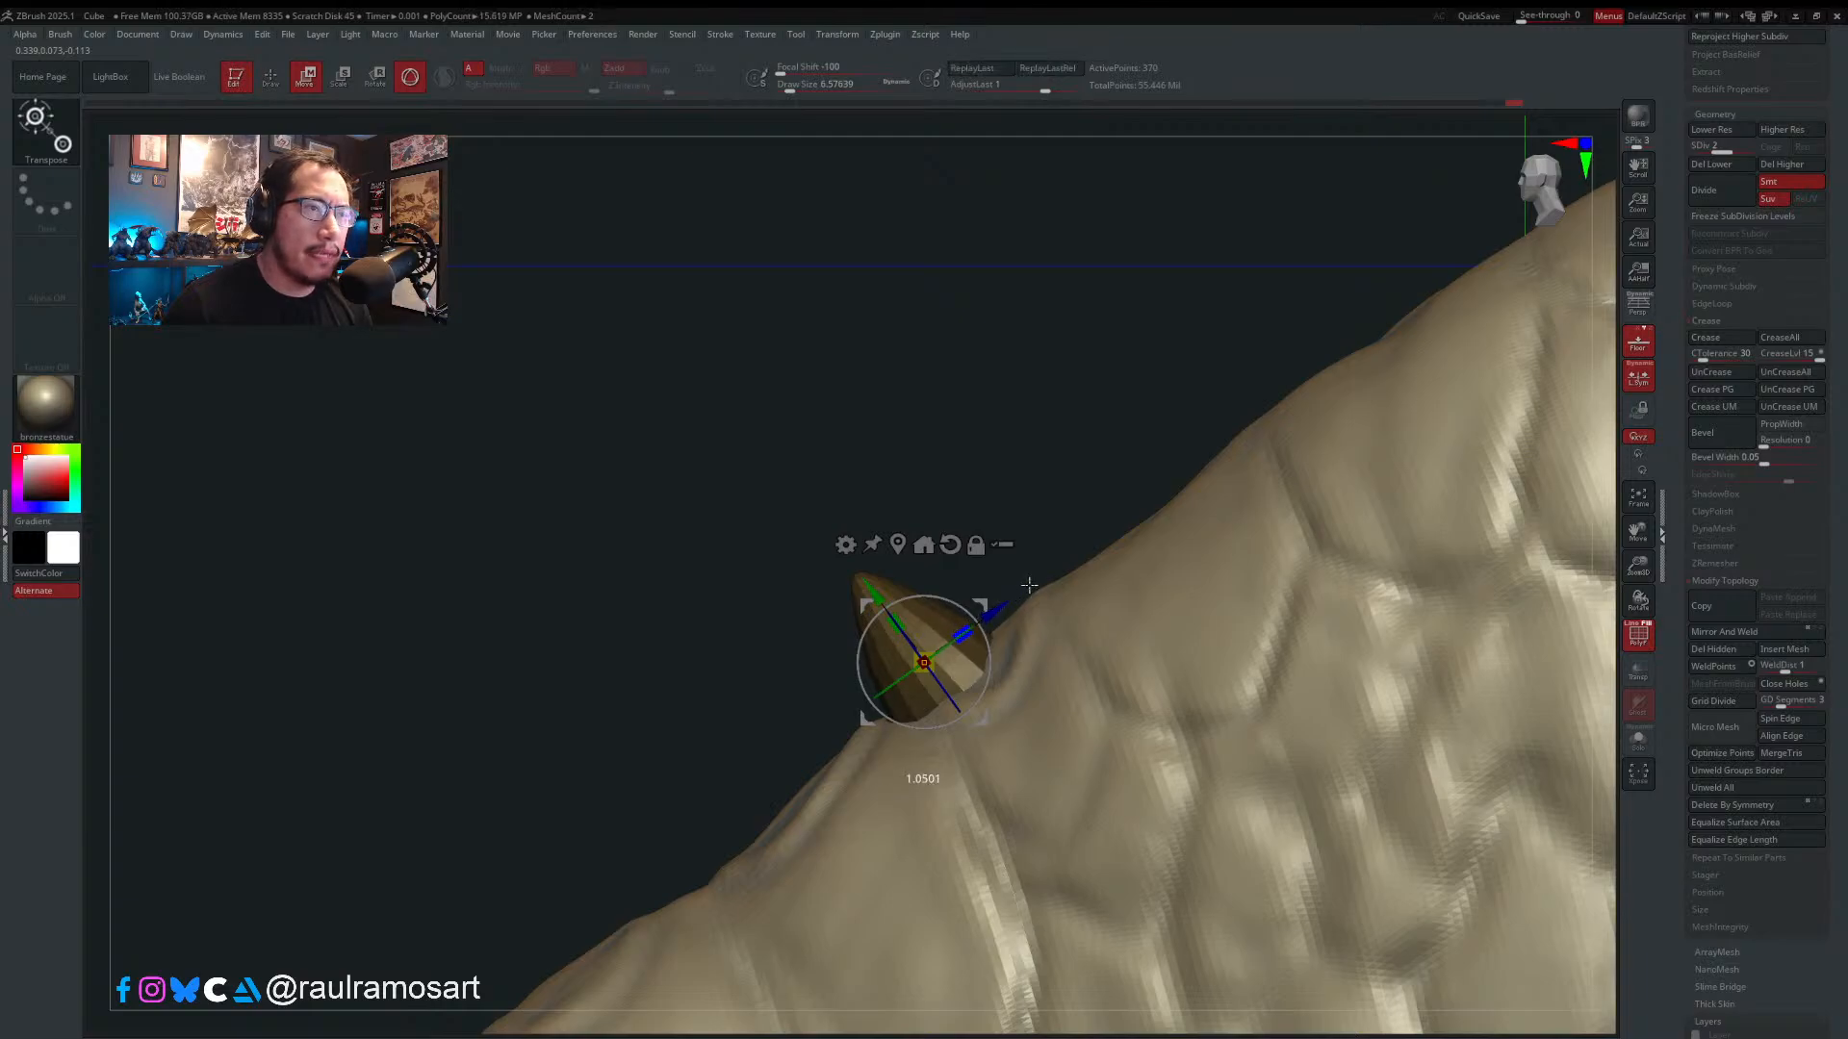
key(q)
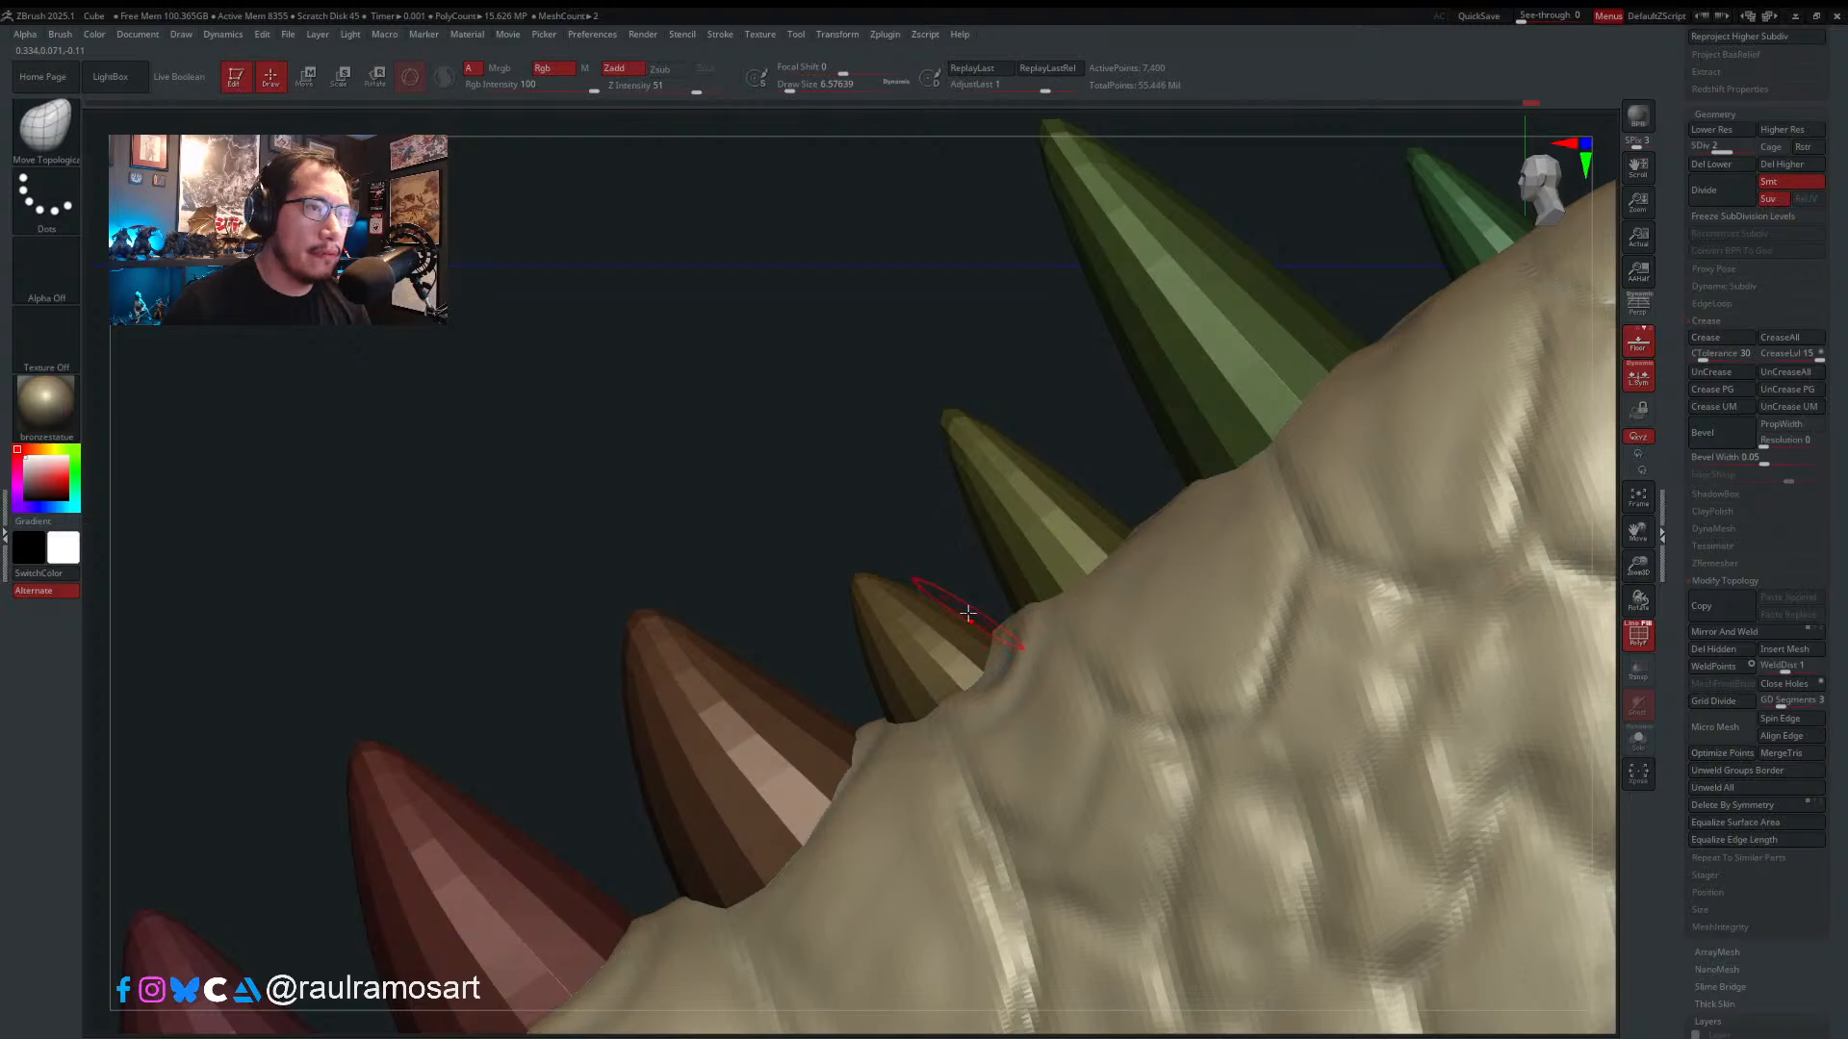
- Try to nudge the small amber tooth's tip with the Move Topological brush at a draw size of about 11.7
key(s)
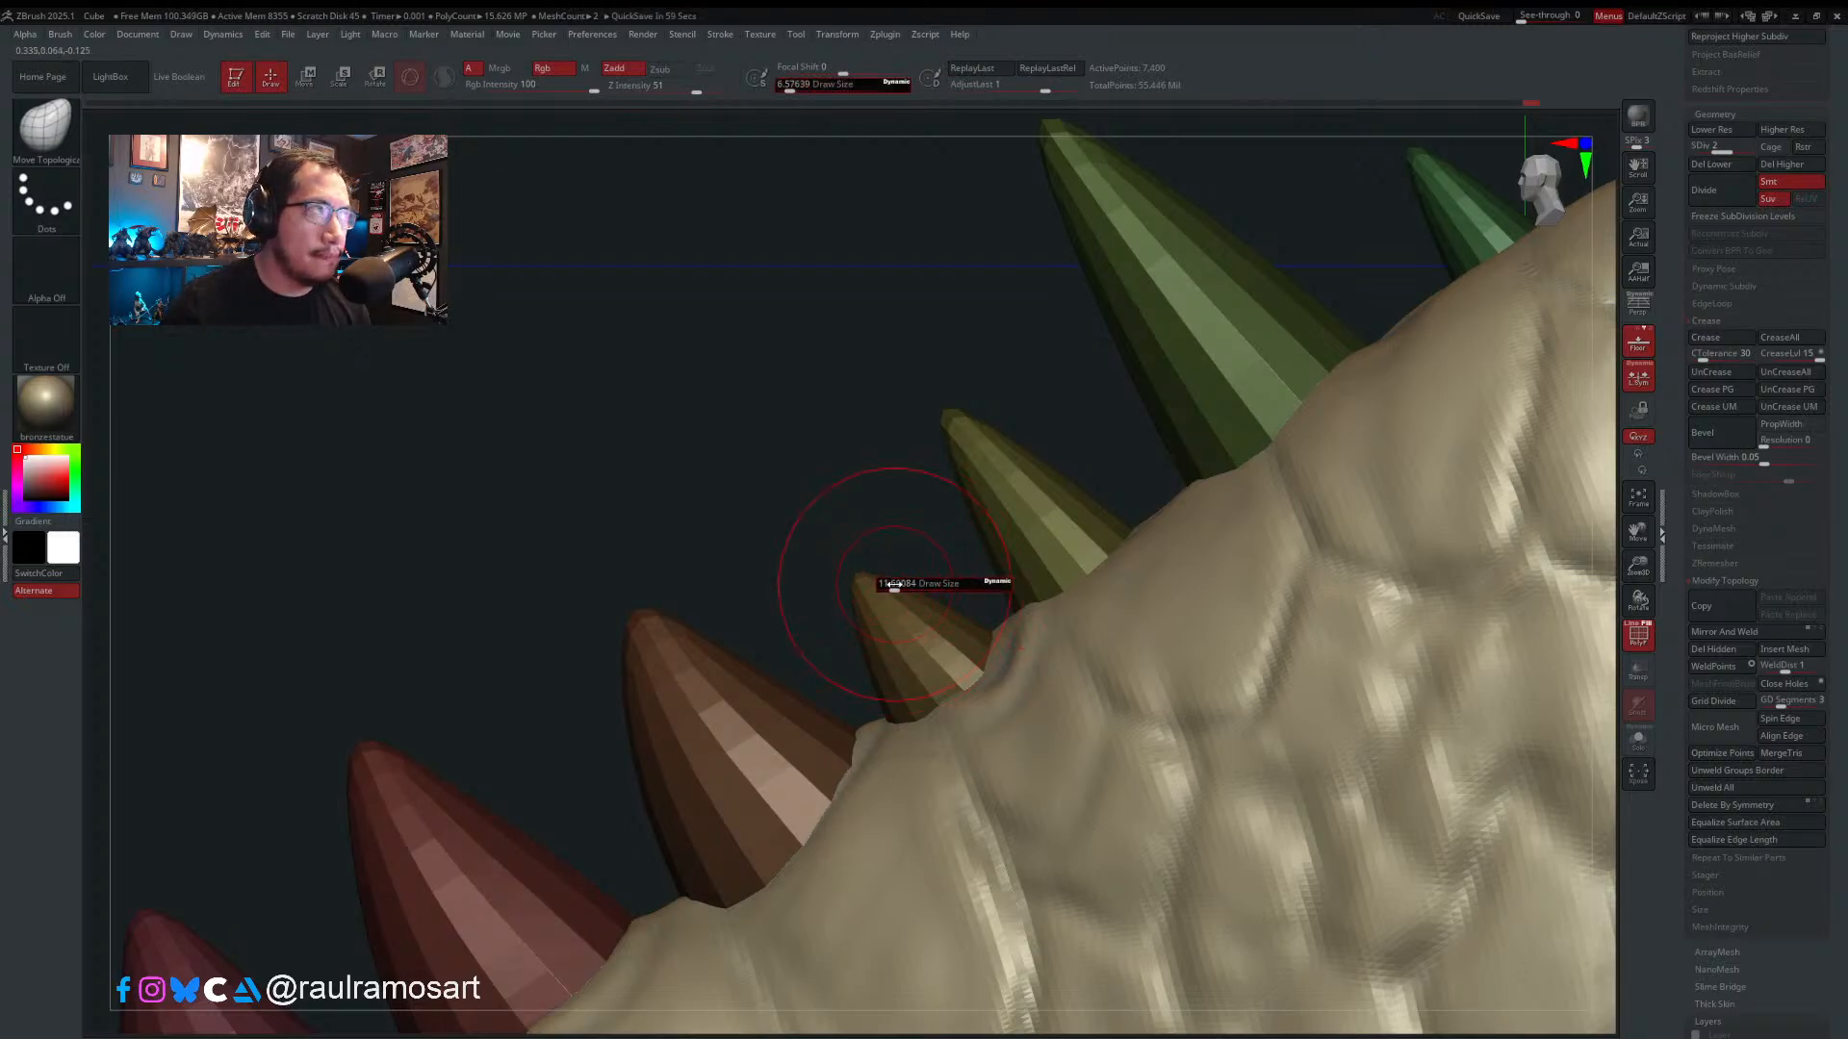
drag(859, 568, 864, 565)
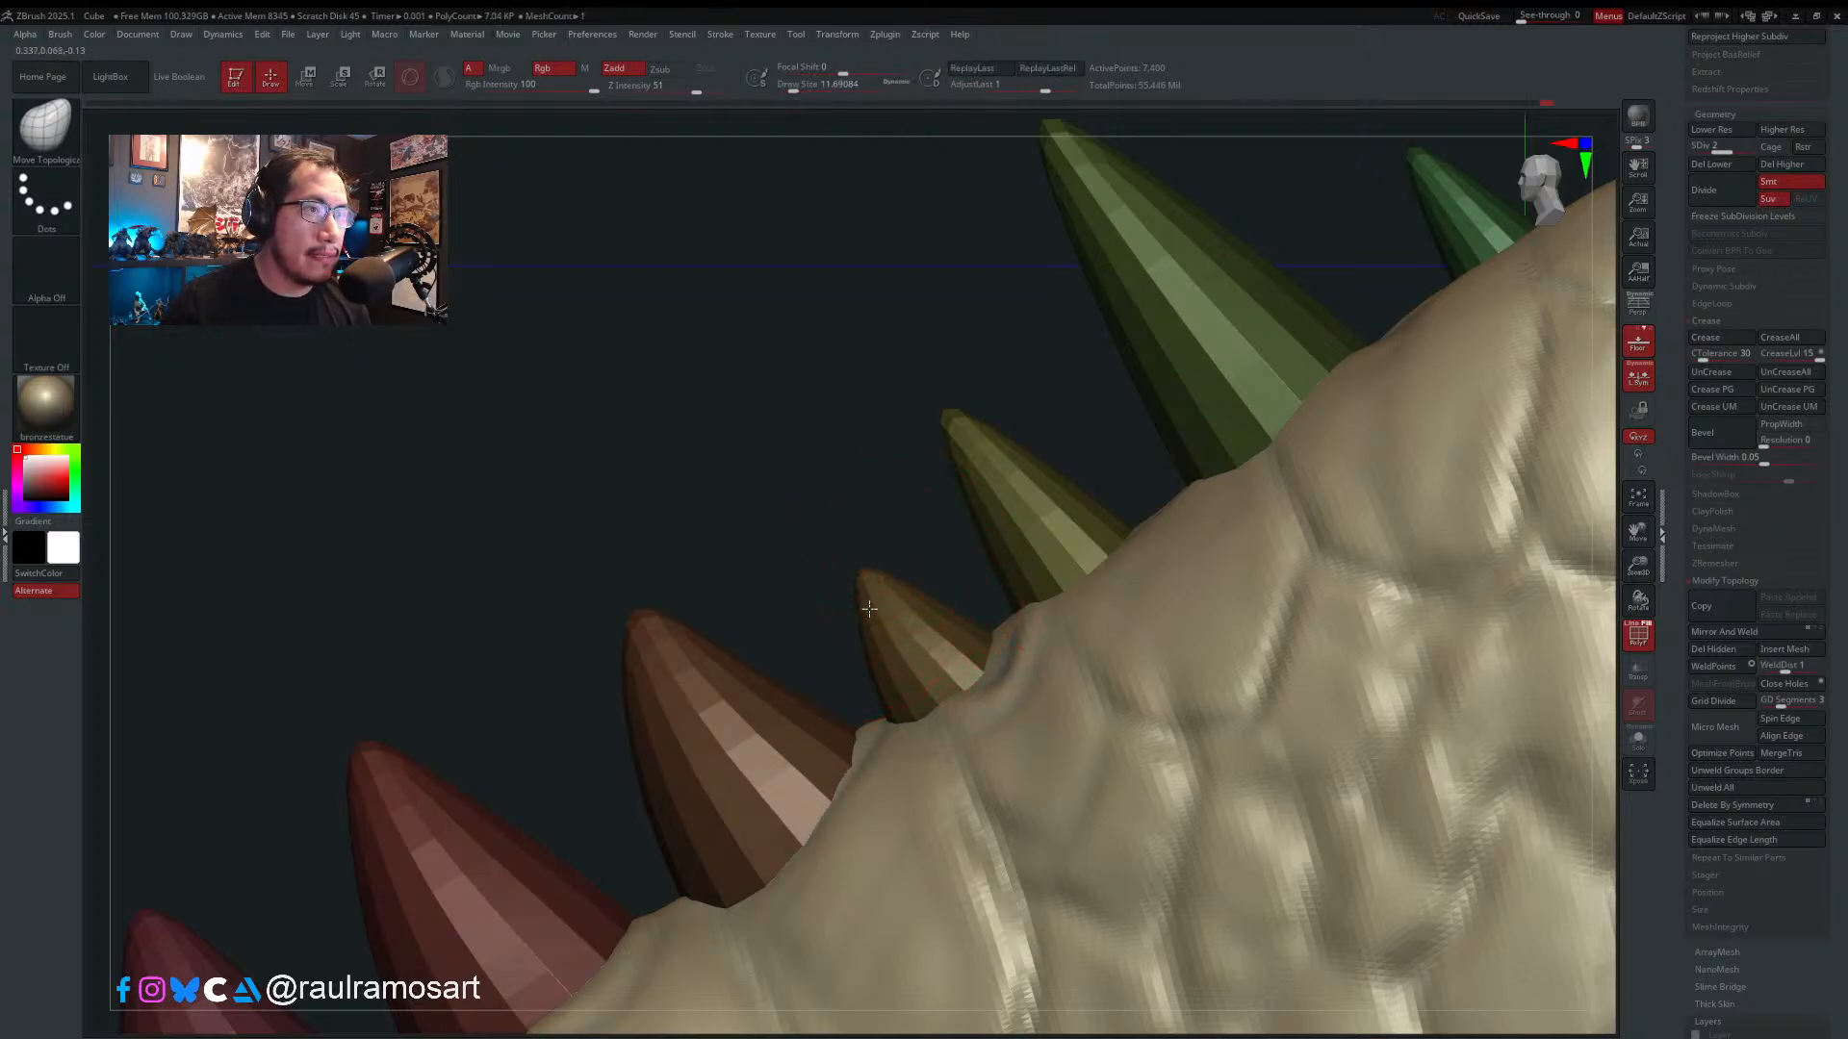
key(ctrl+z)
- Reshape the base, tip and edges of the small amber tooth with the Move Topological brush, varying the draw size between about 8 and 17
mouse_move(930, 709)
mouse_down()
mouse_move(958, 710)
mouse_move(946, 660)
mouse_move(908, 684)
mouse_up()
key(s)
drag(909, 659, 906, 659)
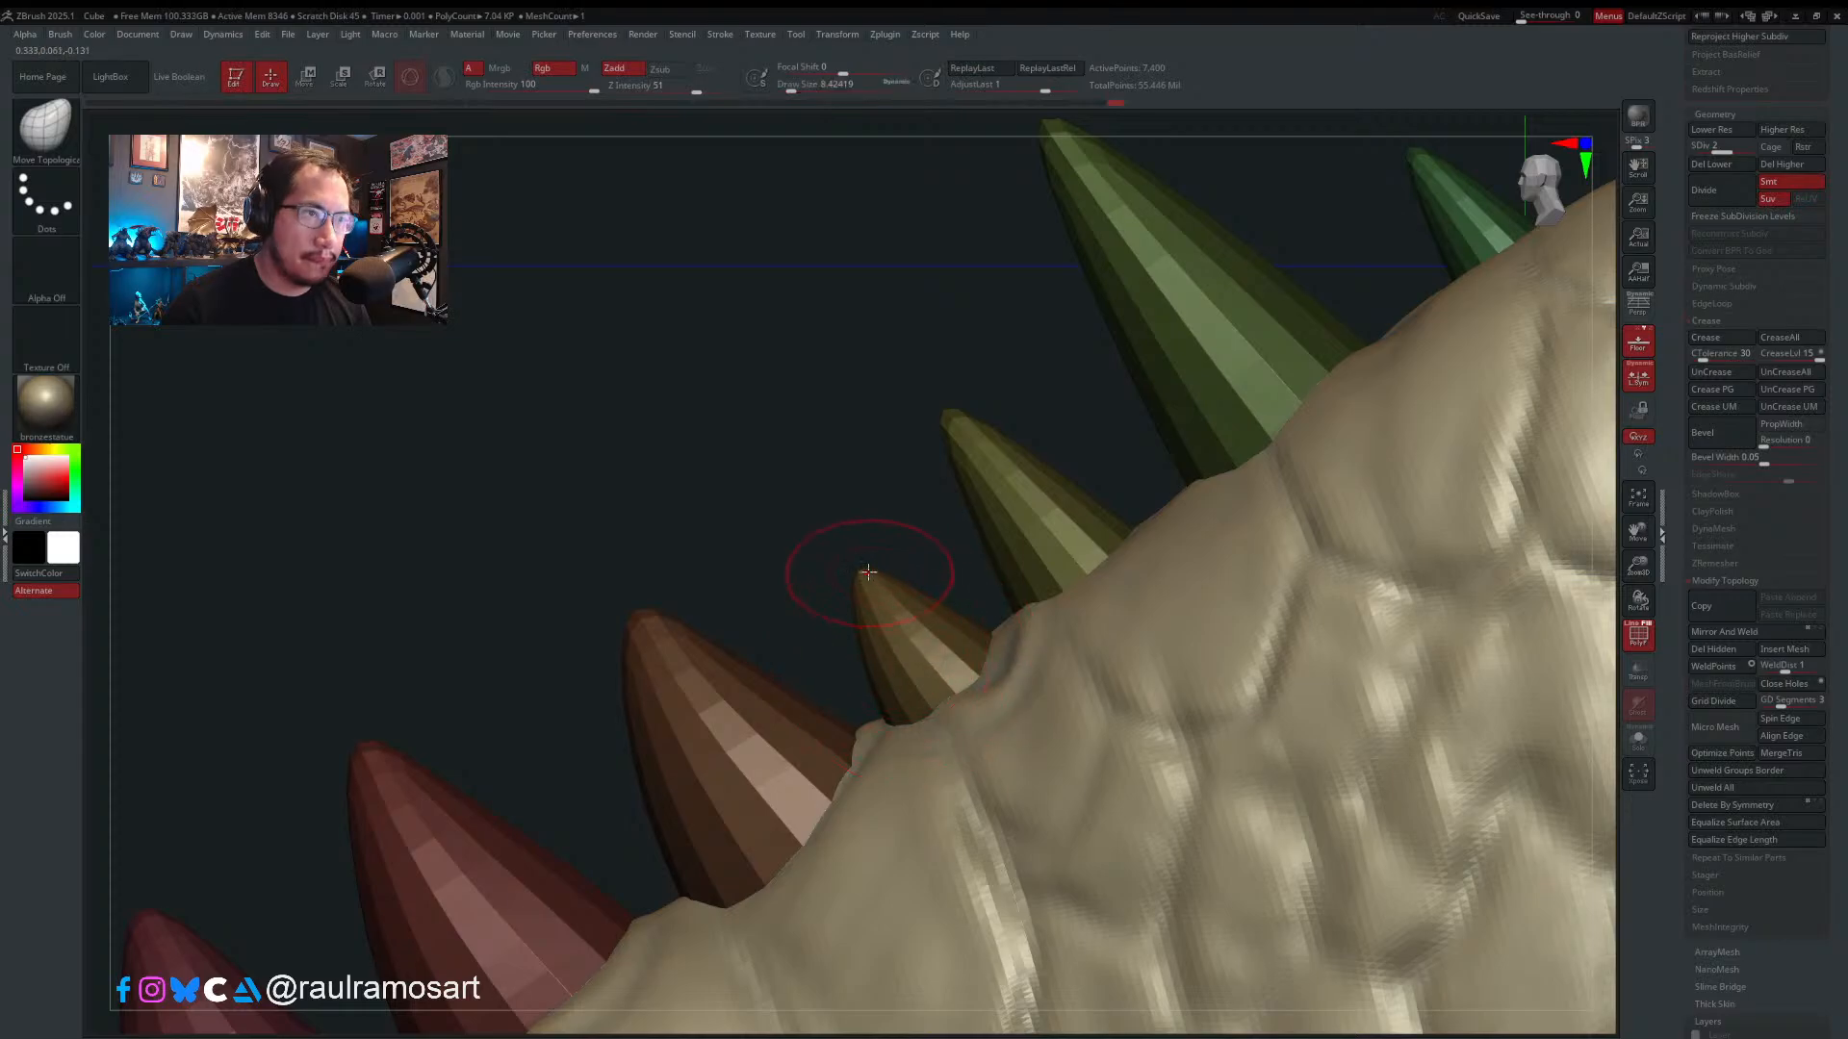
key(s)
drag(886, 581, 936, 597)
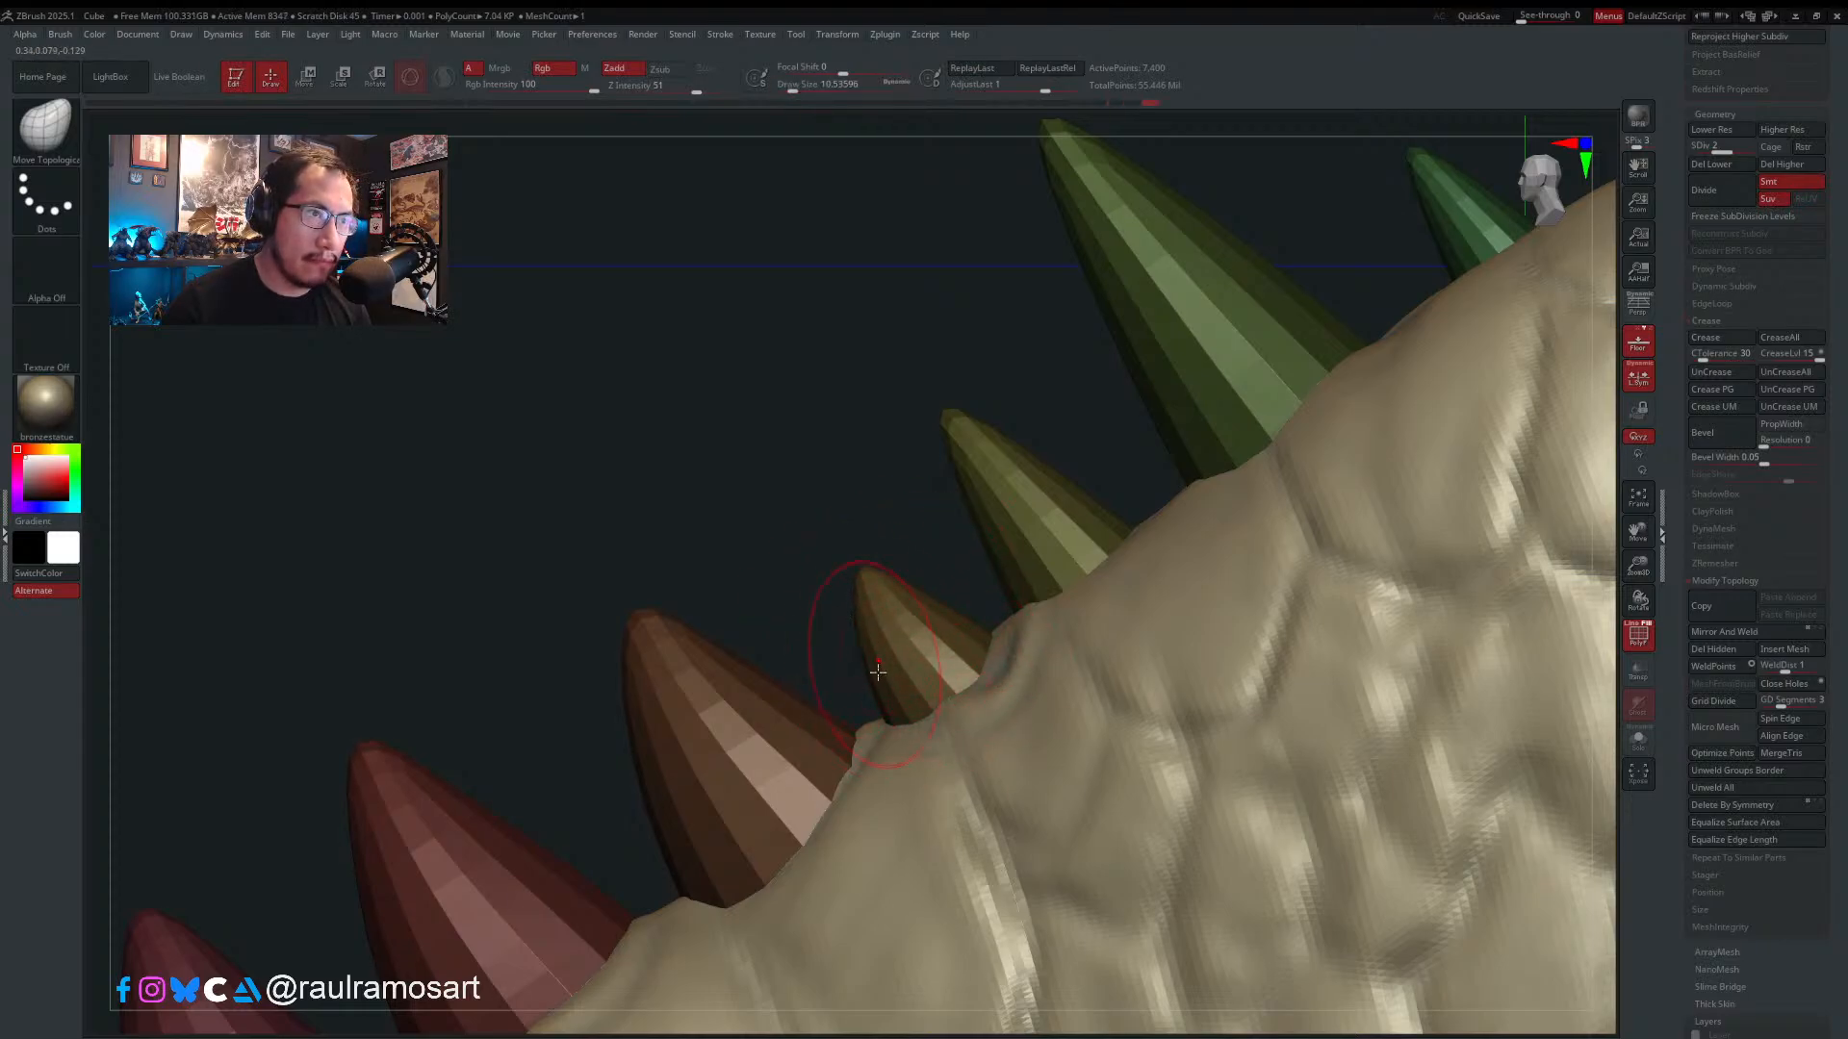
mouse_move(899, 703)
mouse_down()
mouse_move(898, 683)
mouse_move(926, 682)
mouse_move(880, 641)
mouse_up()
key(s)
key(s)
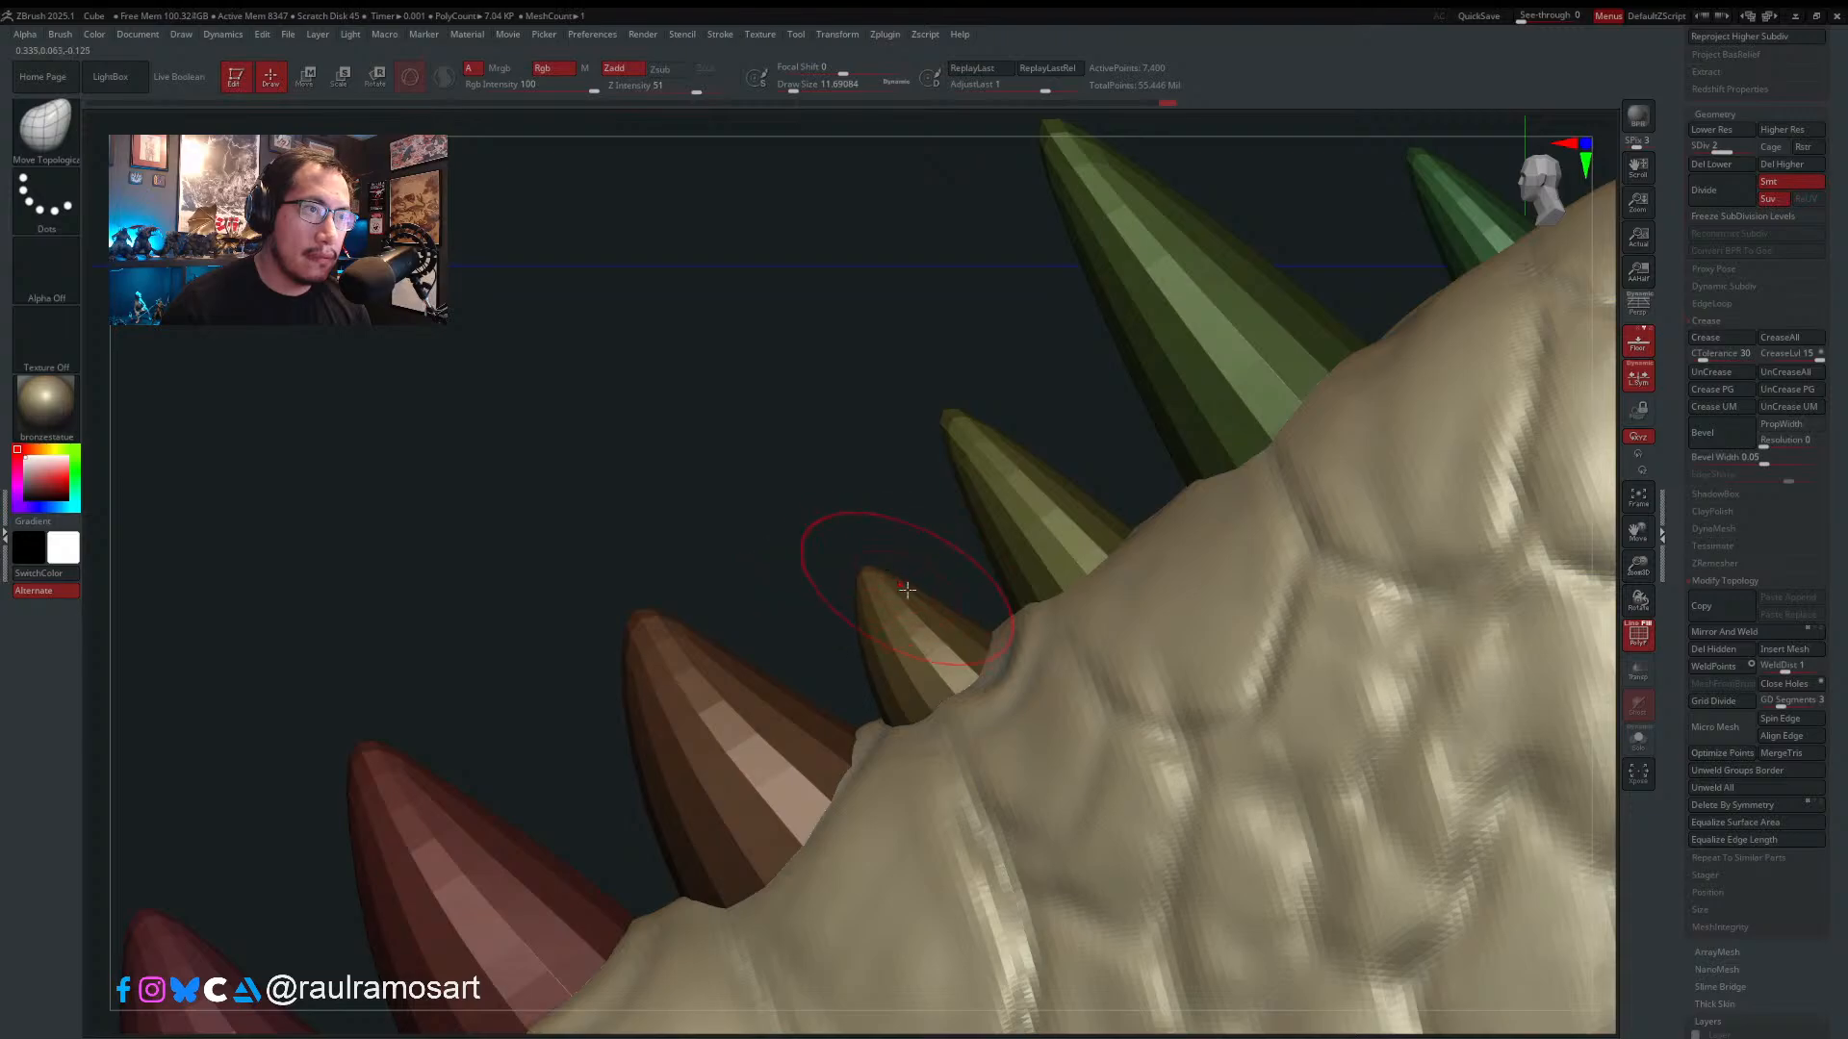
key(s)
drag(941, 618, 964, 622)
- Mask every tooth except the olive one directly behind the small amber tooth
right_drag(963, 651, 798, 599)
ctrl+shift+click(823, 571)
ctrl+click(846, 473)
ctrl+shift+click(843, 460)
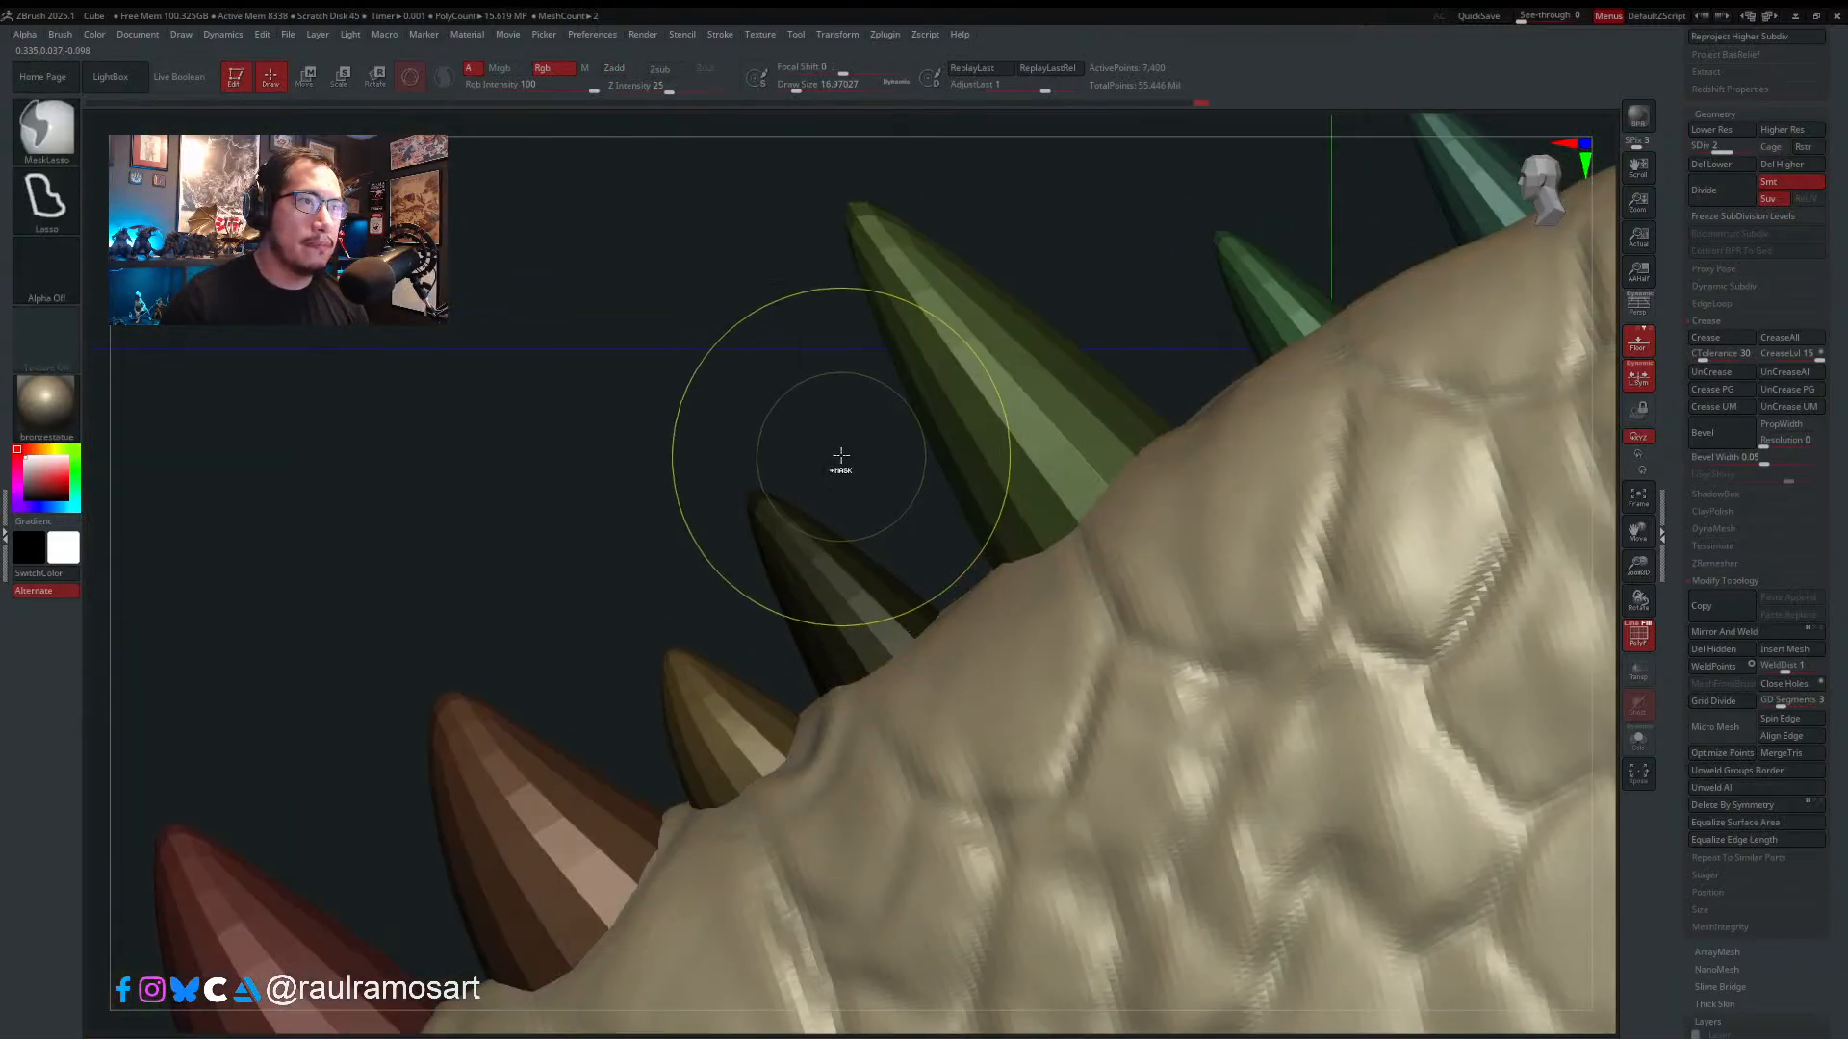
ctrl+click(841, 456)
- Place the transform gizmo at the base of the unmasked olive tooth and lower the tooth into the gum
key(s)
drag(816, 608, 825, 610)
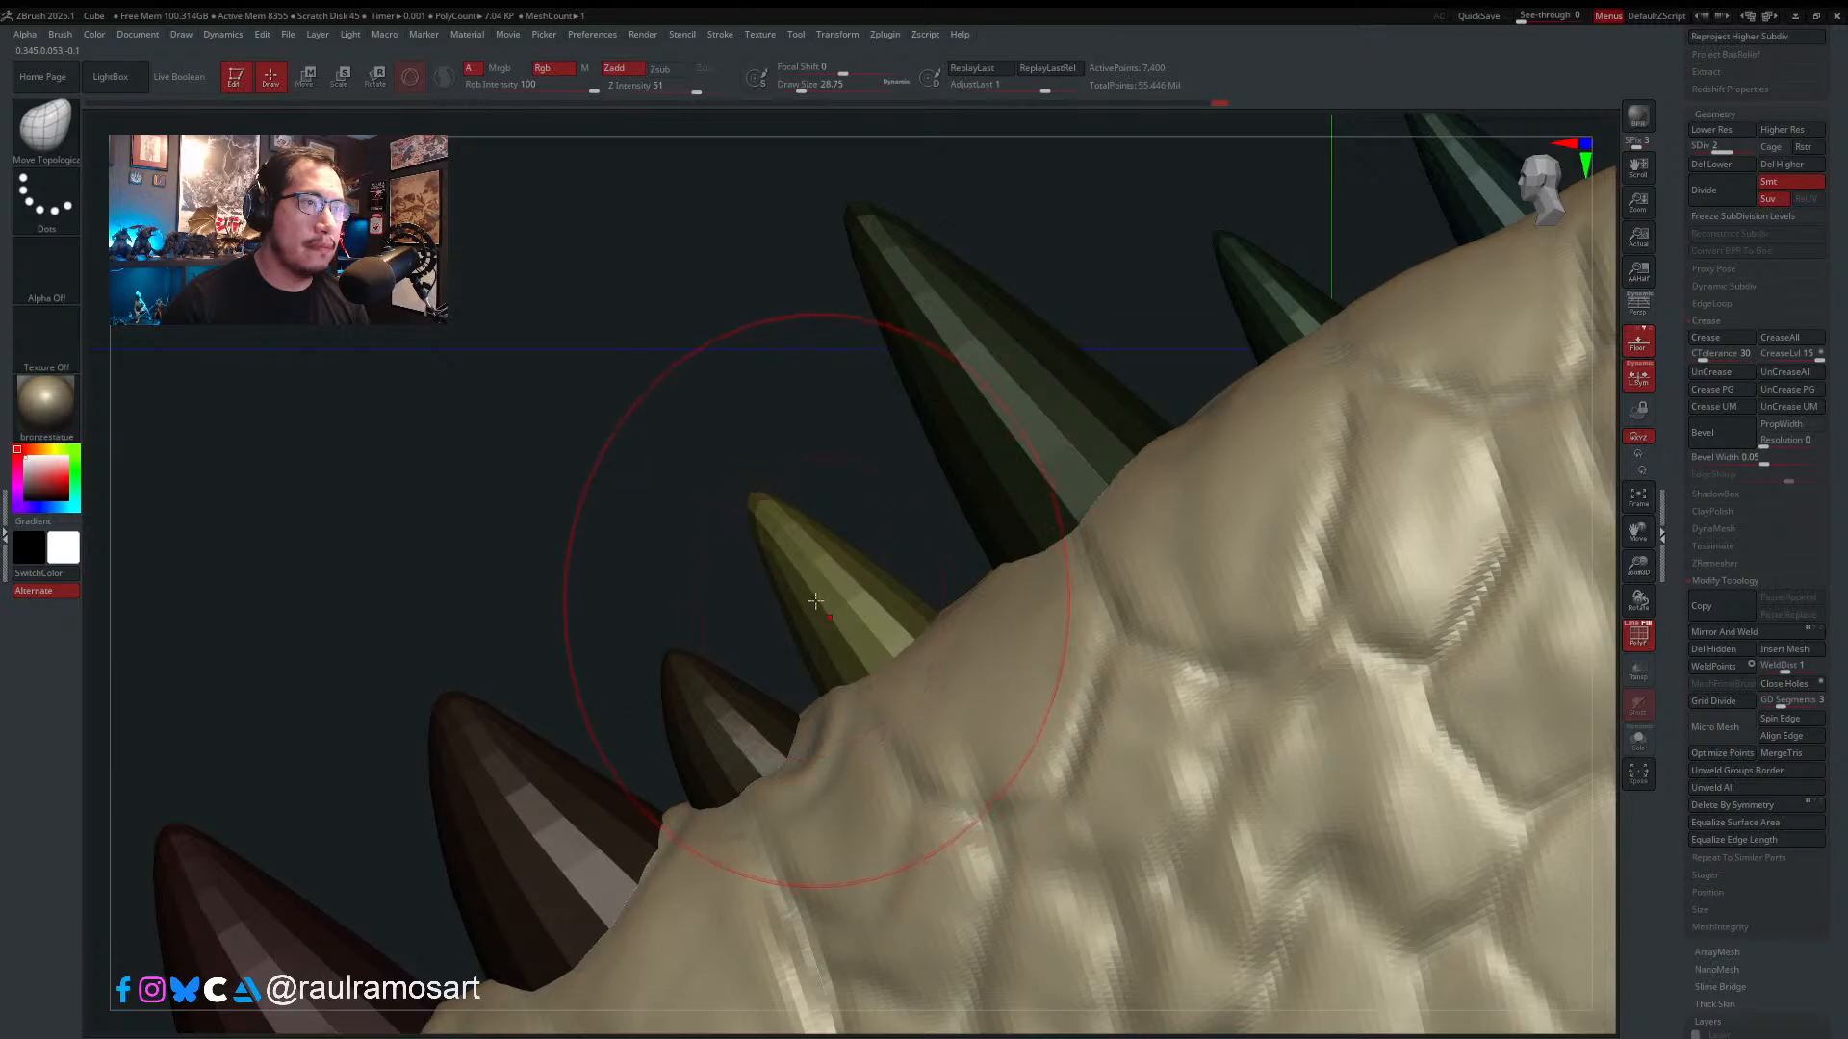
key(w)
alt+drag(787, 685, 943, 696)
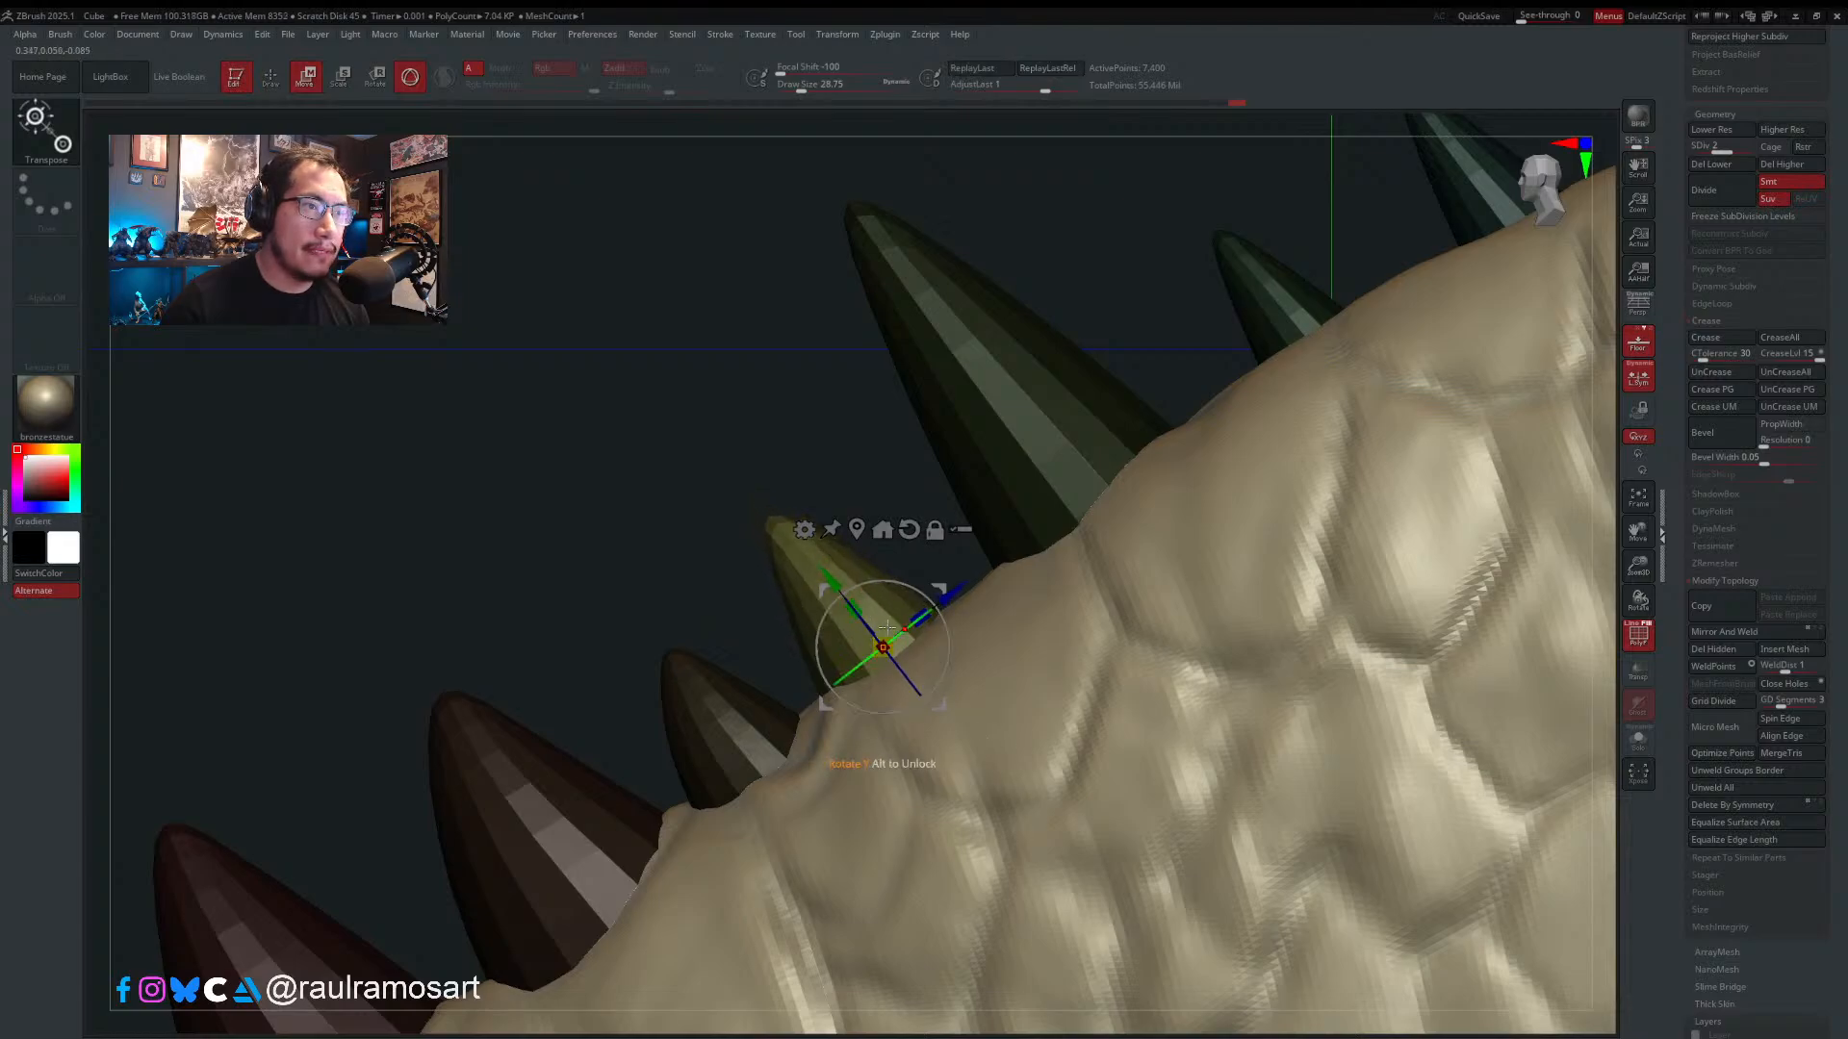
- Adjust the olive tooth's position from front and side, and enlarge it uniformly
right_drag(887, 627, 958, 626)
drag(866, 642, 882, 633)
right_drag(882, 633, 818, 627)
mouse_move(937, 582)
mouse_down()
mouse_move(925, 567)
mouse_move(940, 584)
mouse_up()
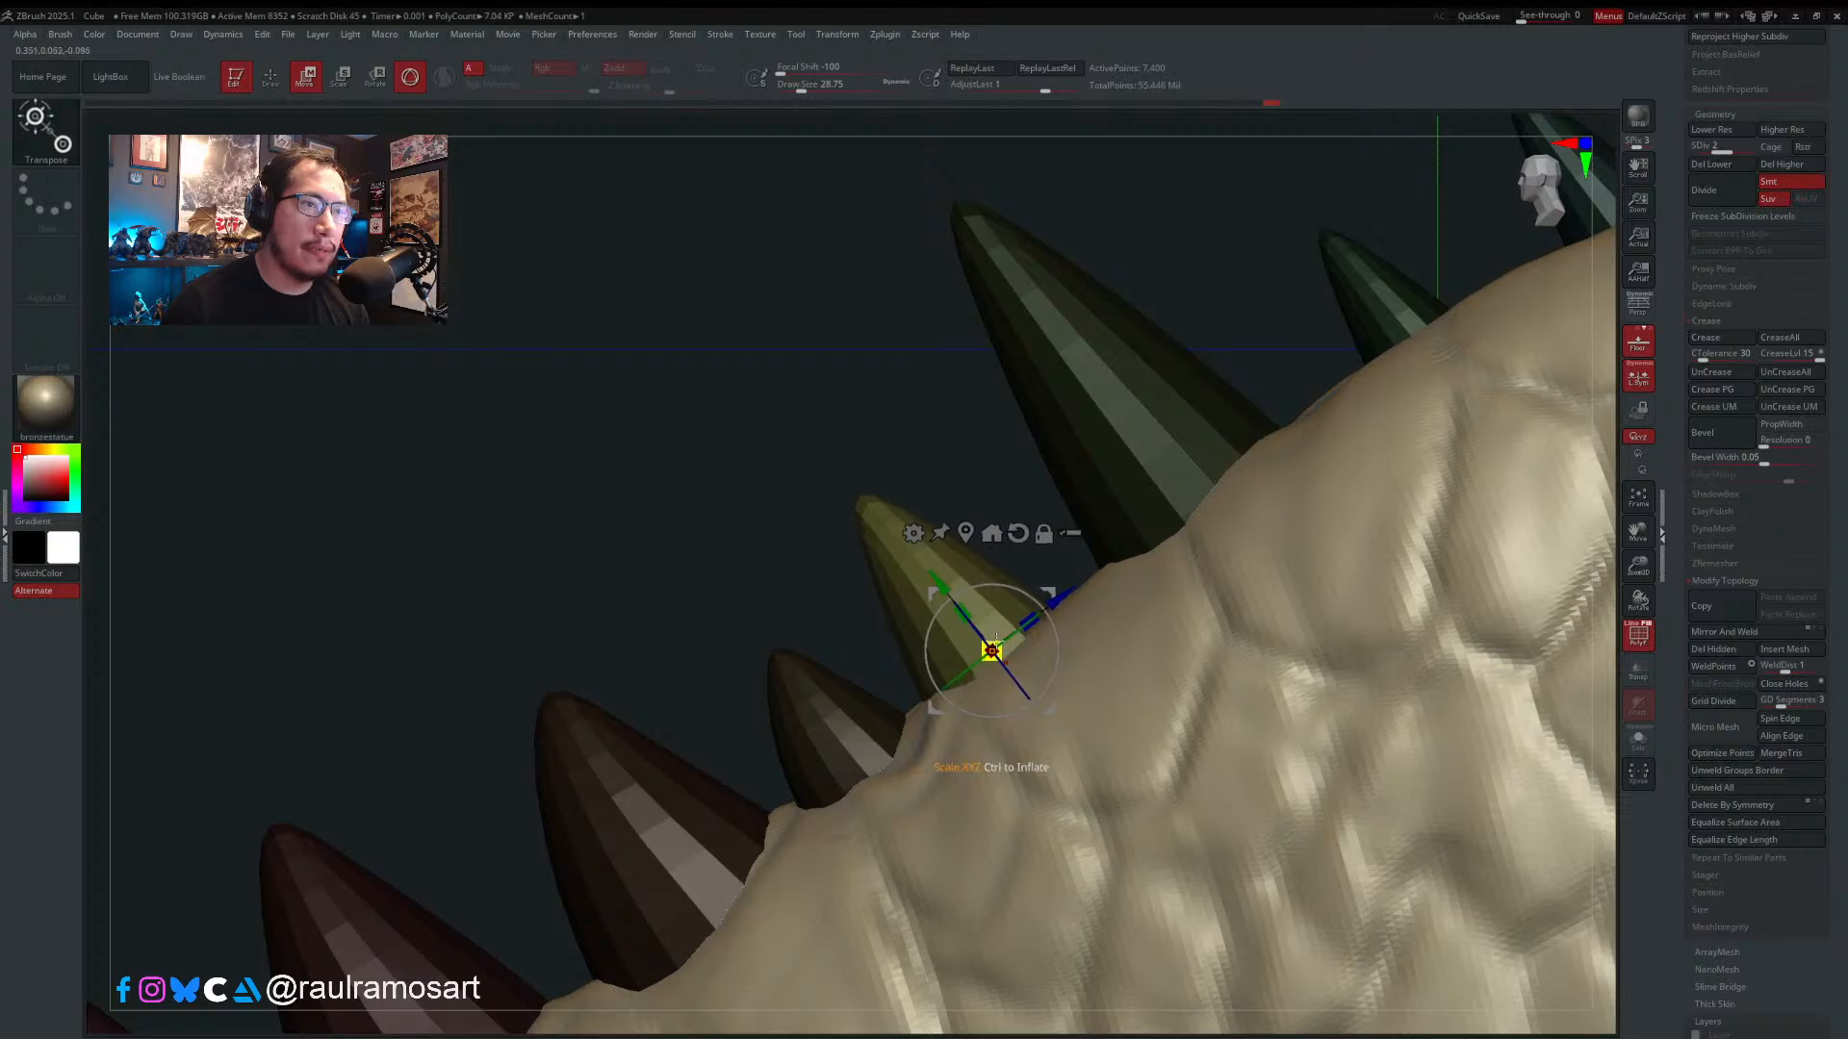
drag(992, 651, 1251, 475)
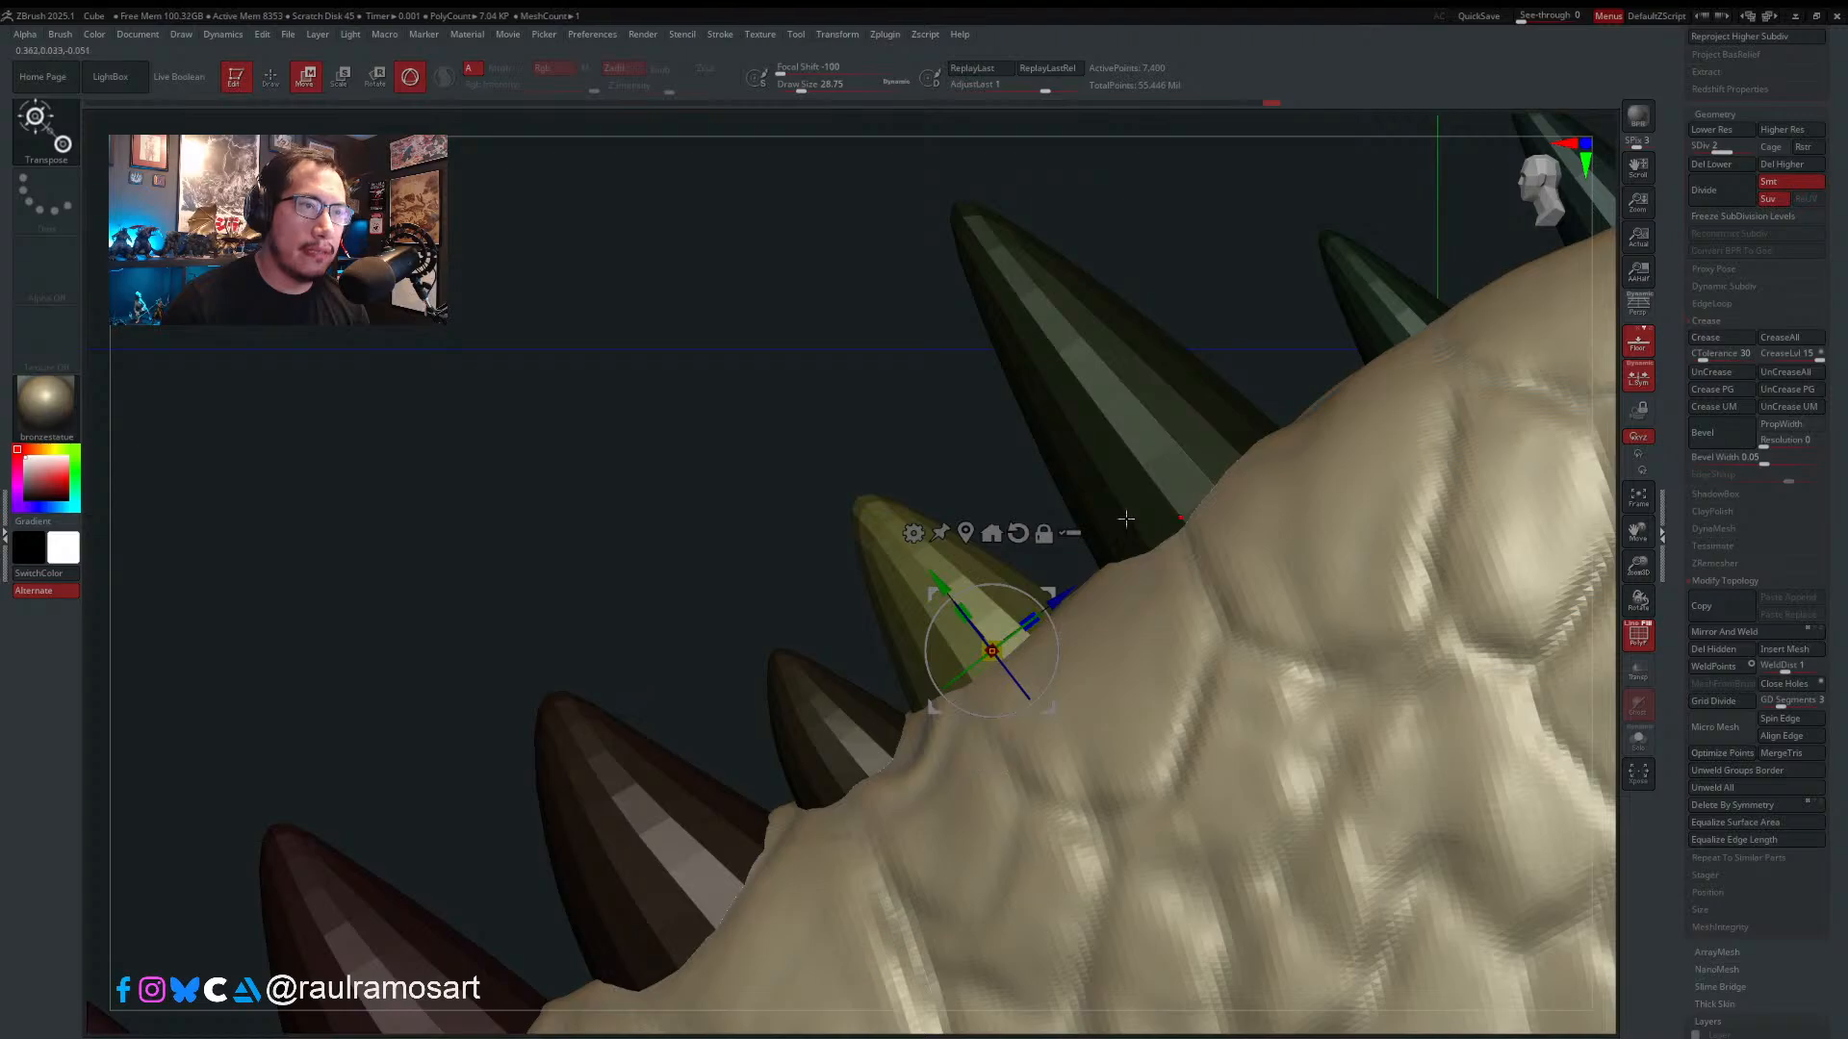
- Refine the olive tooth's shape with the Move Topological brush and clear the mask from the teeth
key(q)
mouse_move(1003, 515)
ctrl+right_down()
mouse_move(888, 429)
mouse_move(916, 436)
ctrl+right_up()
alt+right_drag(1014, 575, 871, 589)
ctrl+right_drag(687, 610, 626, 568)
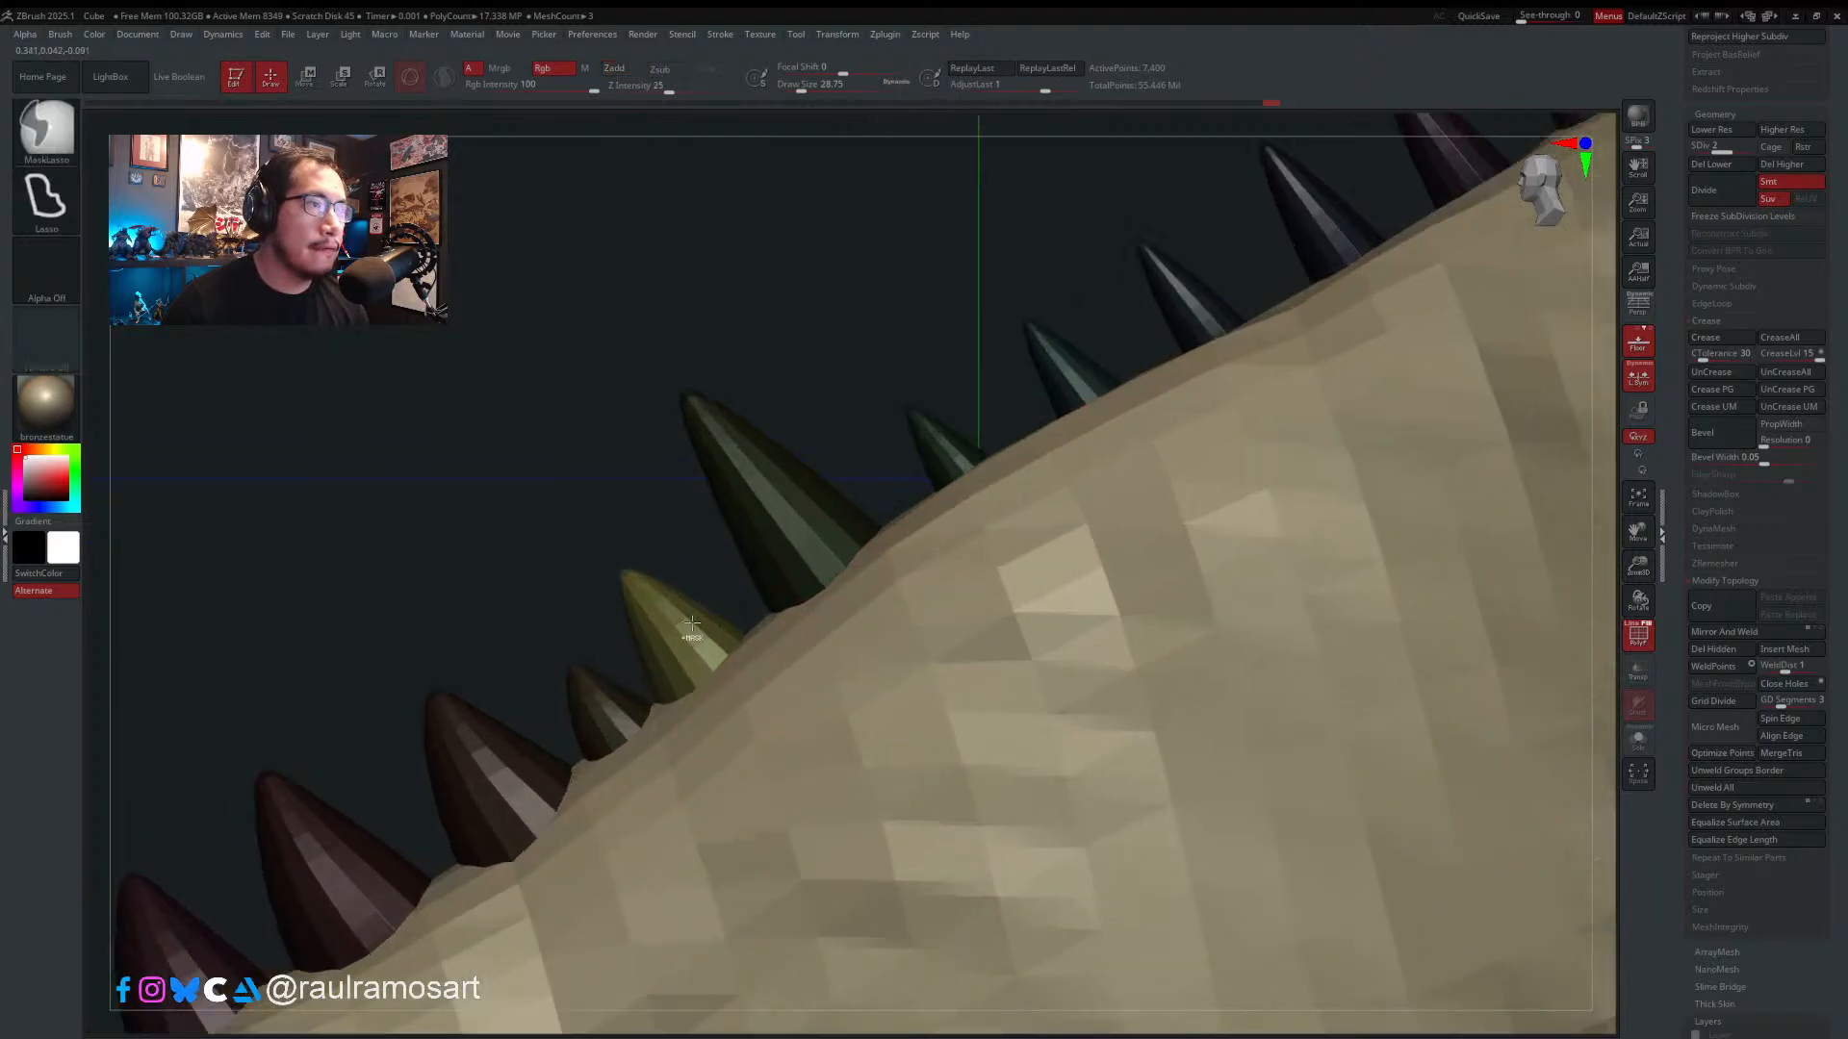
key(s)
mouse_move(642, 583)
mouse_down()
mouse_move(704, 624)
mouse_move(631, 568)
mouse_move(682, 617)
mouse_up()
key(s)
key(s)
ctrl+drag(622, 486, 673, 550)
- Check the teeth against the whole crocodile head and mask every tooth except the larger green one
ctrl+right_drag(657, 506, 520, 394)
ctrl+right_drag(702, 583, 579, 497)
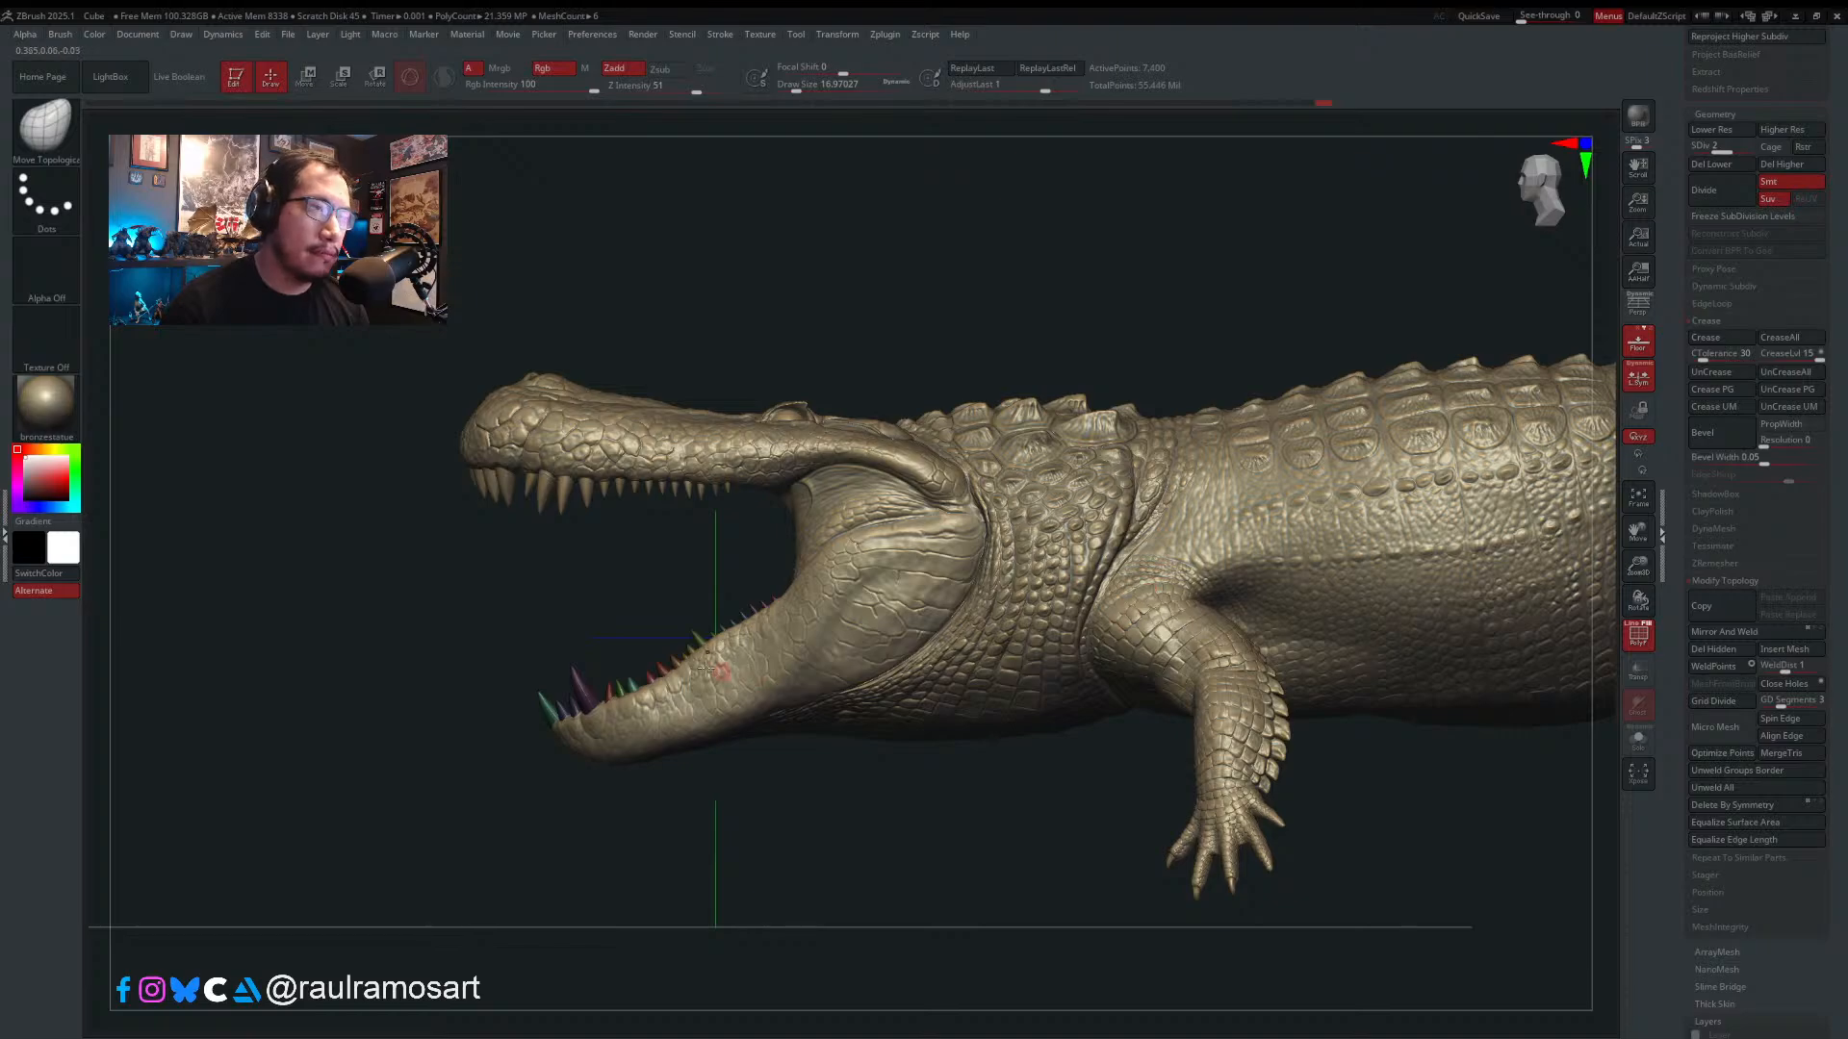
ctrl+right_drag(707, 664, 782, 758)
ctrl+right_drag(745, 636, 854, 791)
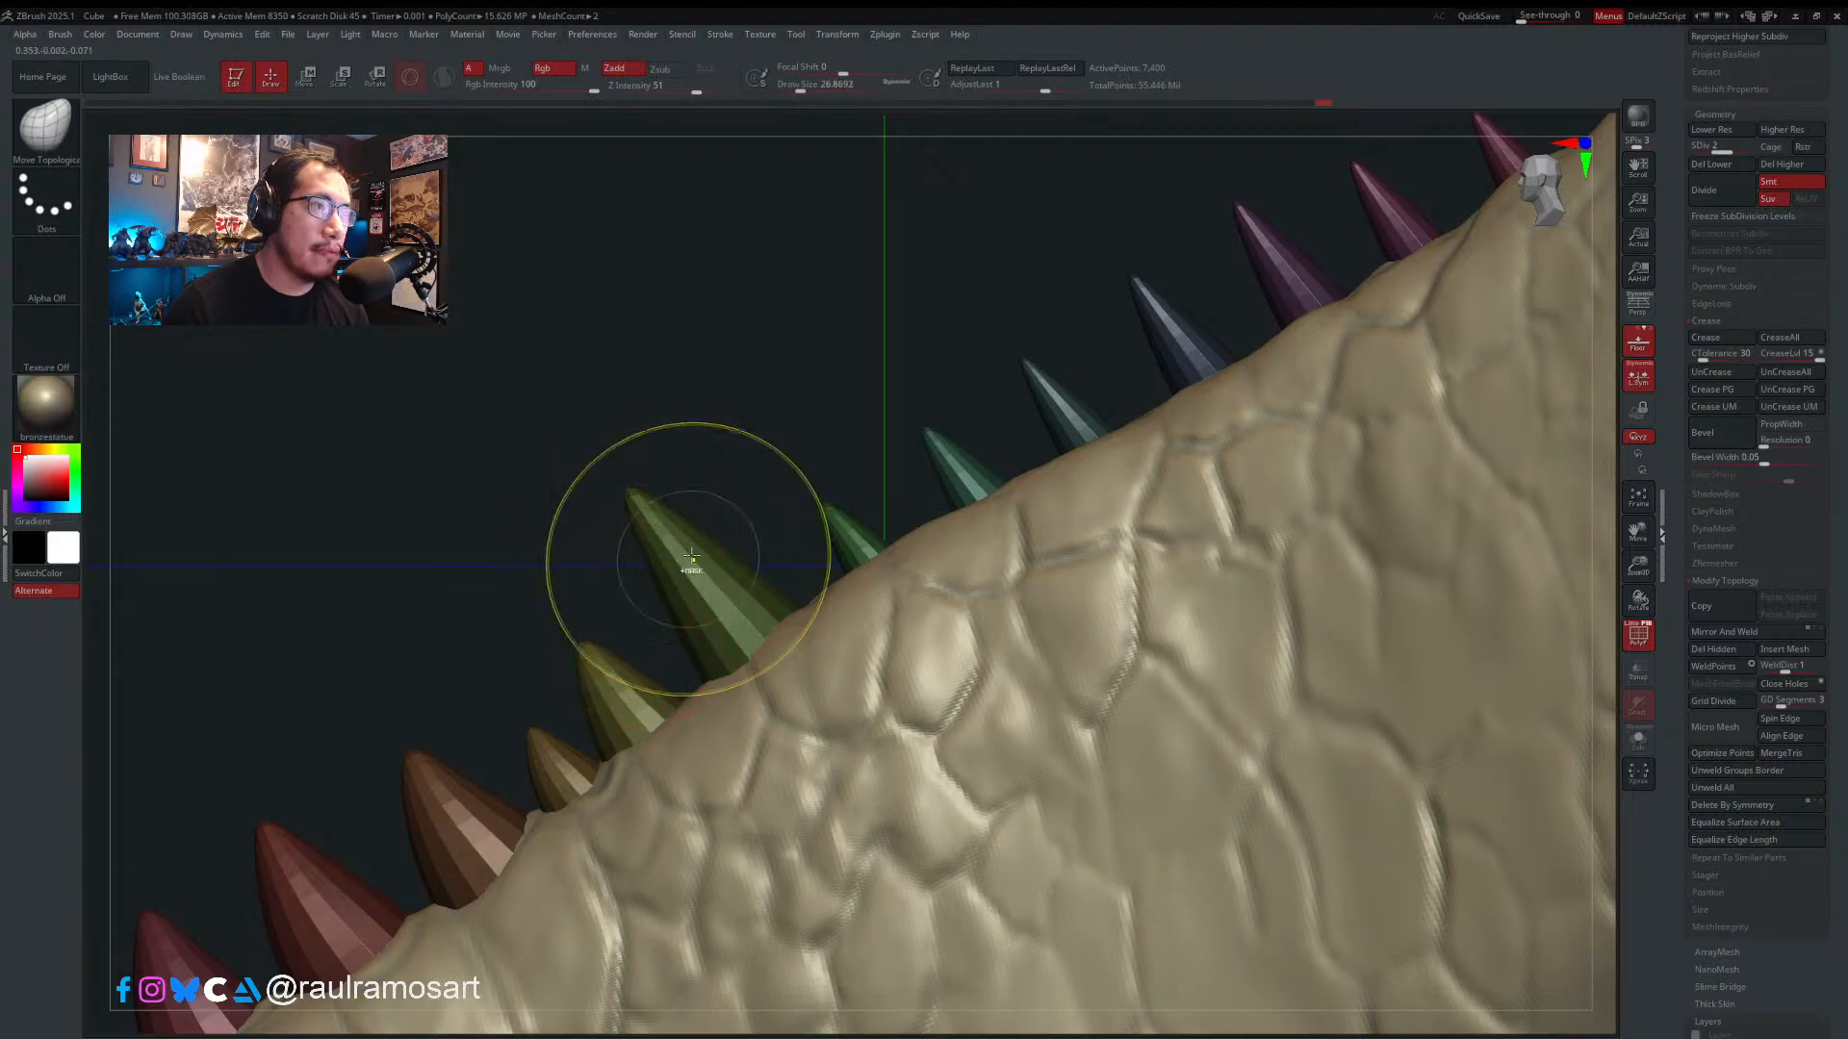
ctrl+shift+click(658, 544)
ctrl+shift+click(741, 457)
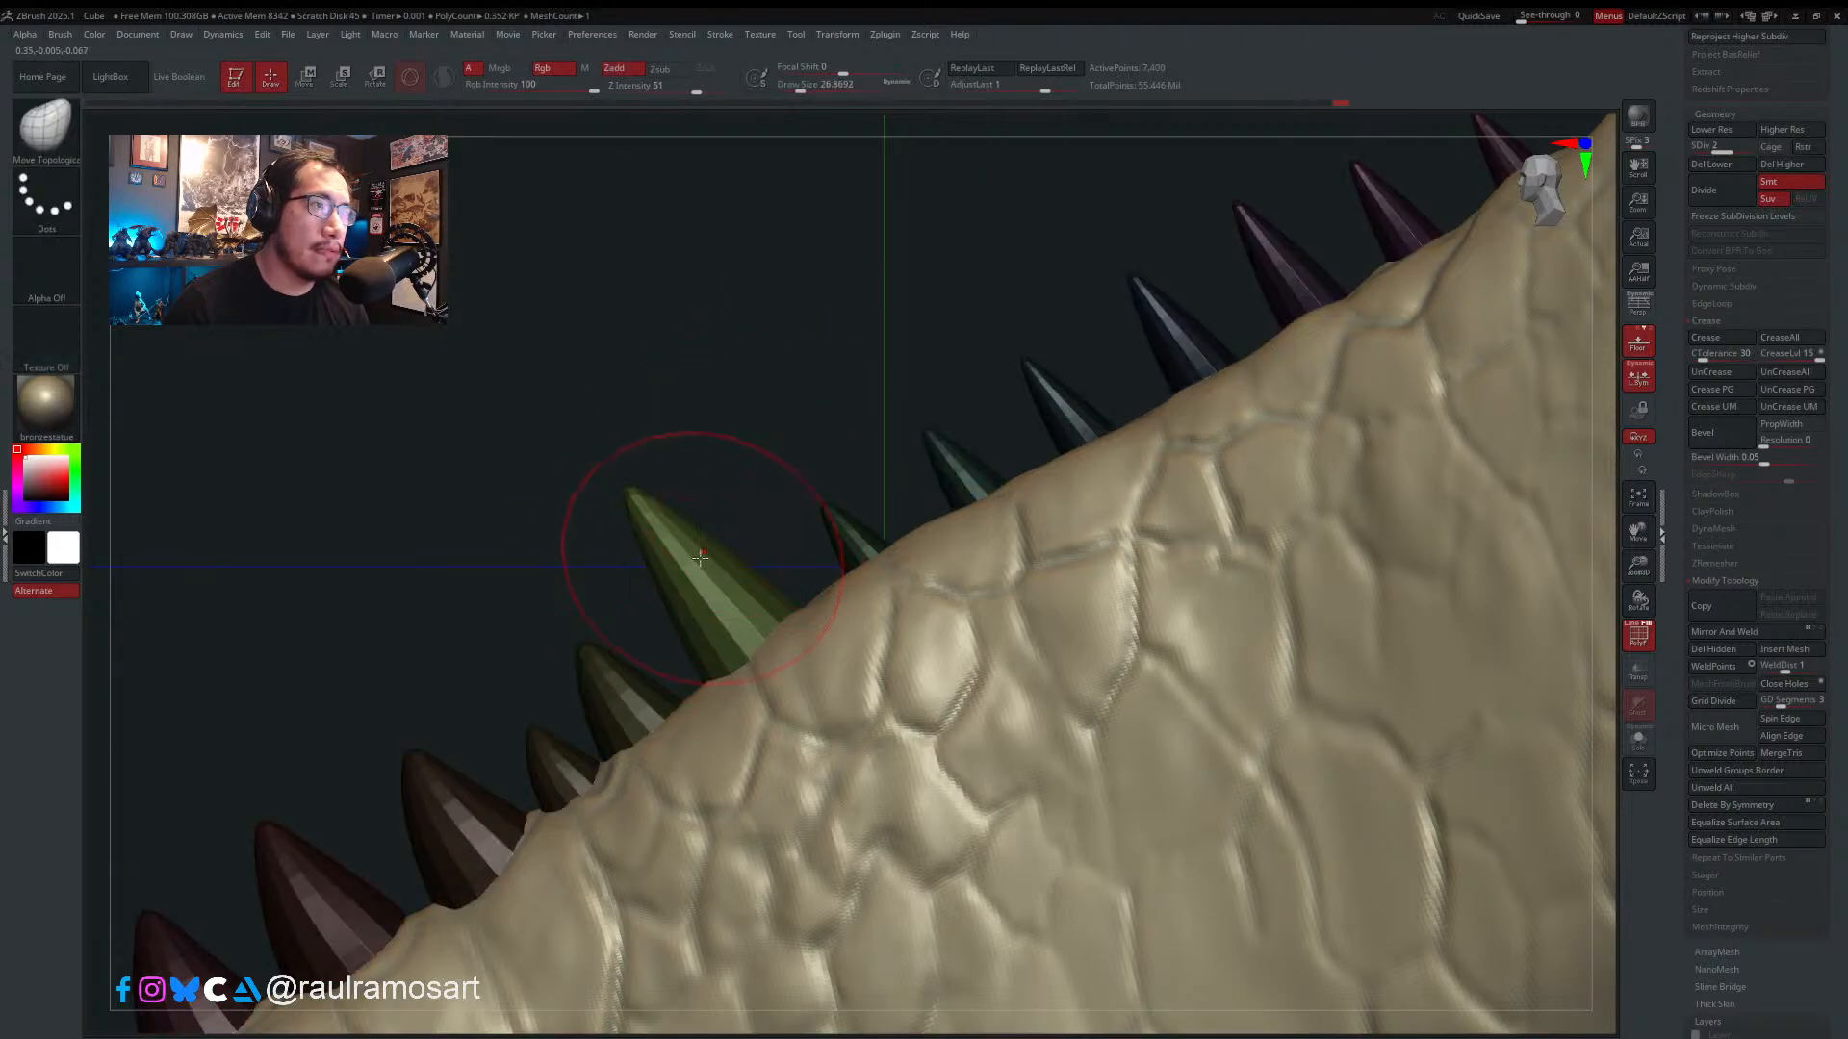
- Place the transform gizmo at the larger green tooth's base, adjust the tooth's size, and check it from the front
key(w)
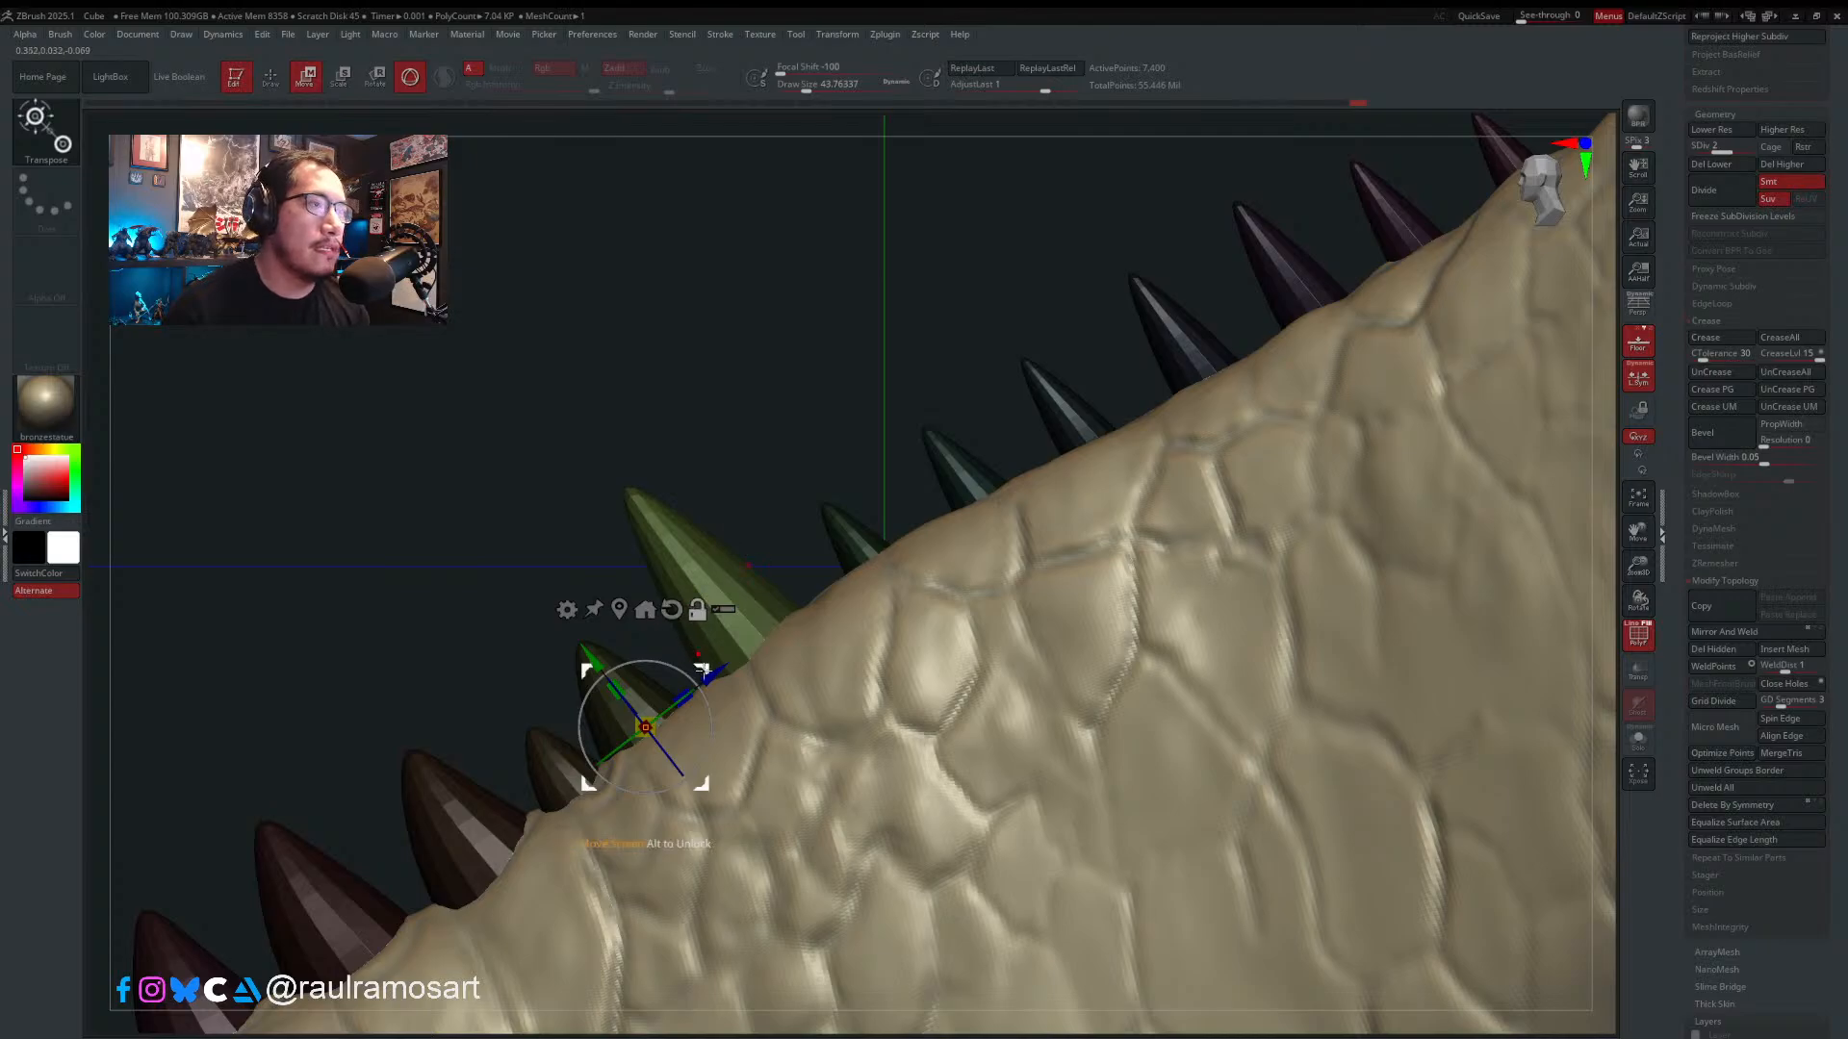
click(759, 643)
drag(811, 588, 991, 494)
mouse_move(539, 568)
mouse_down()
mouse_move(731, 598)
mouse_move(763, 644)
mouse_move(746, 644)
mouse_up()
key(q)
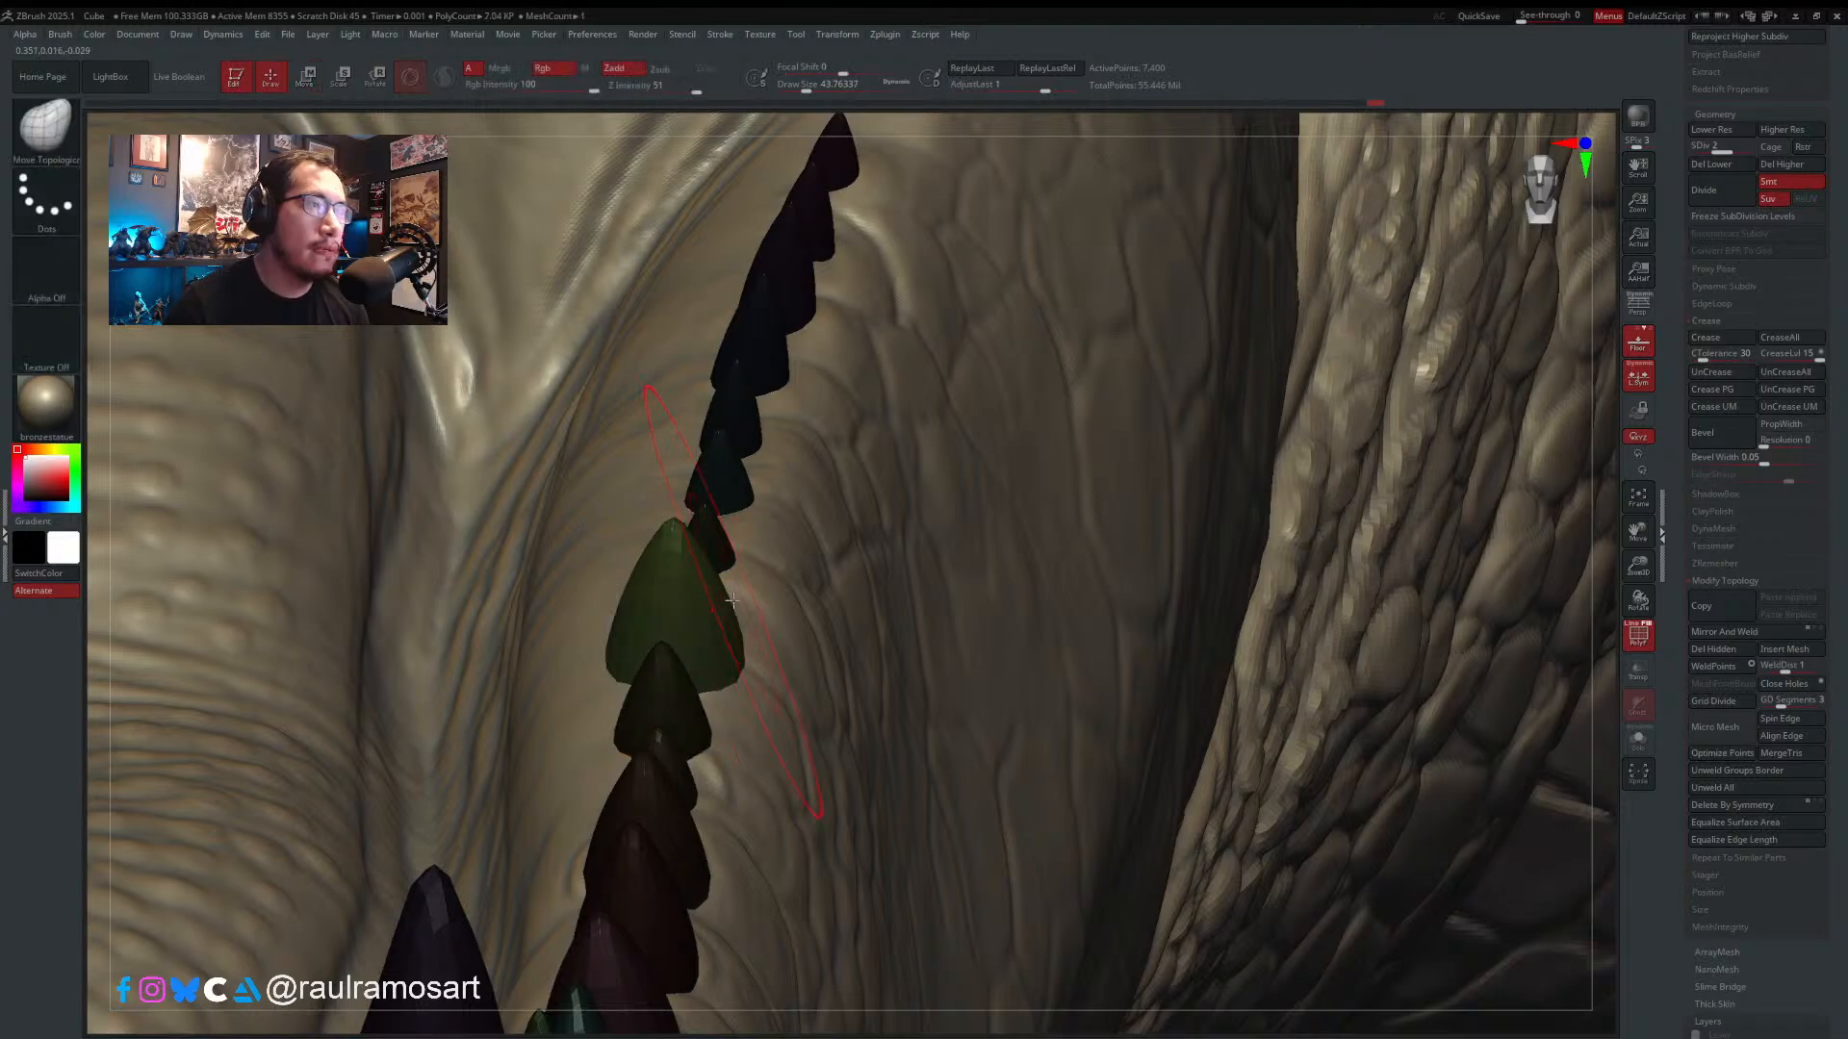
- Mask every tooth except the small green one directly behind the larger green tooth
key(w)
key(q)
mouse_move(771, 603)
ctrl+right_down()
mouse_move(780, 589)
mouse_move(664, 445)
ctrl+right_up()
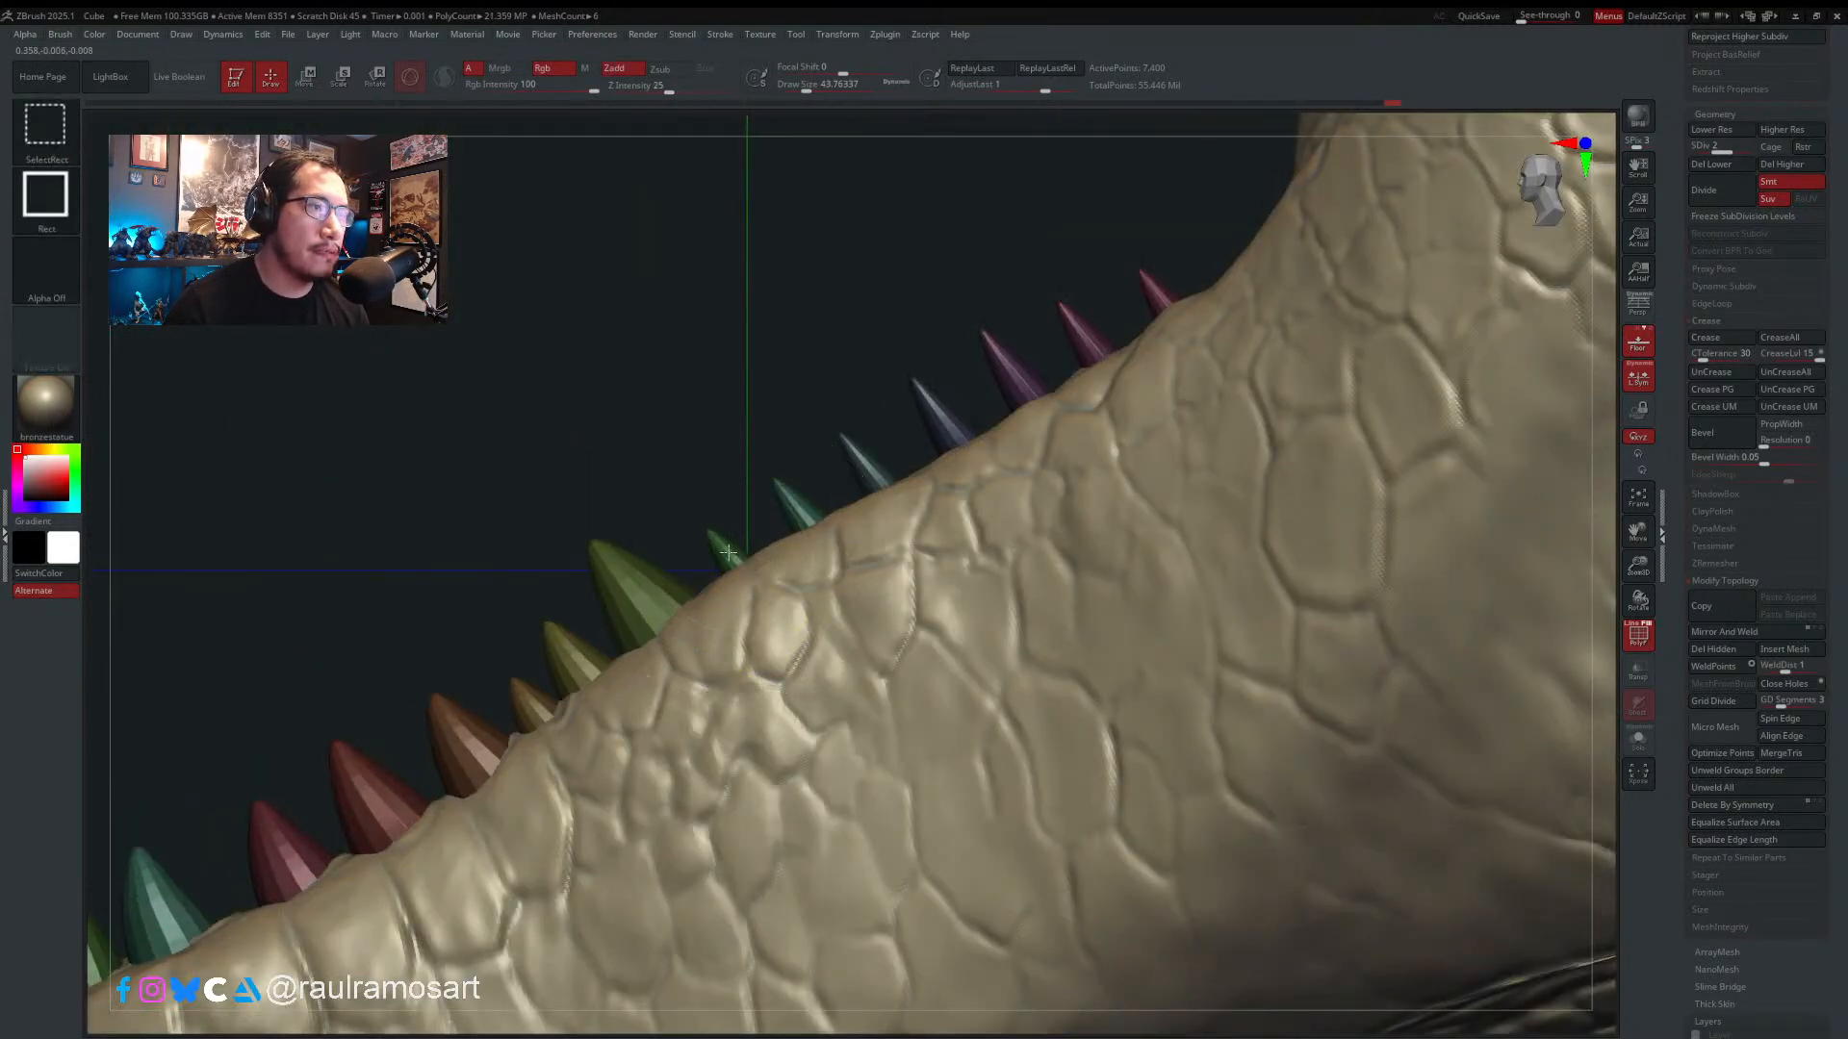
ctrl+shift+click(732, 563)
ctrl+click(697, 454)
ctrl+shift+click(696, 456)
ctrl+click(686, 435)
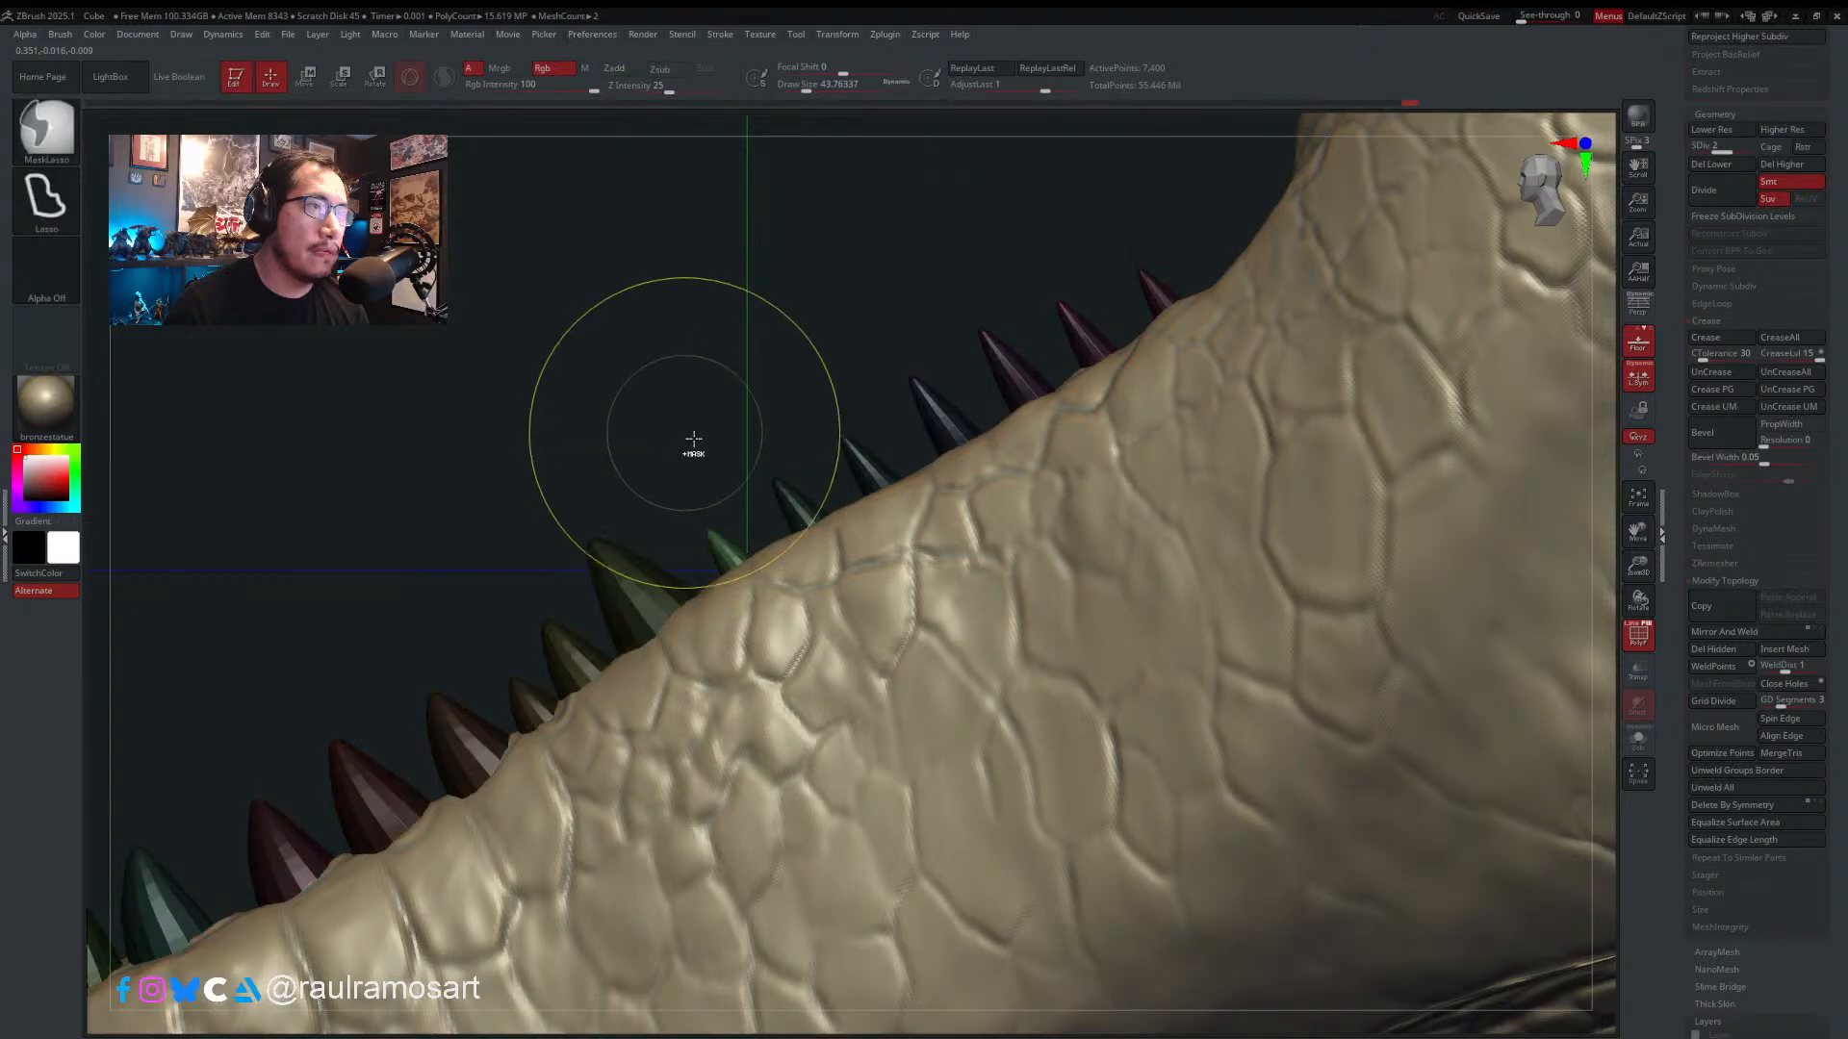
ctrl+right_drag(689, 438, 741, 592)
- Place the transform gizmo at the small green tooth's base, enlarge the tooth, and shift it outward along X from the front
key(w)
alt+drag(645, 651, 812, 522)
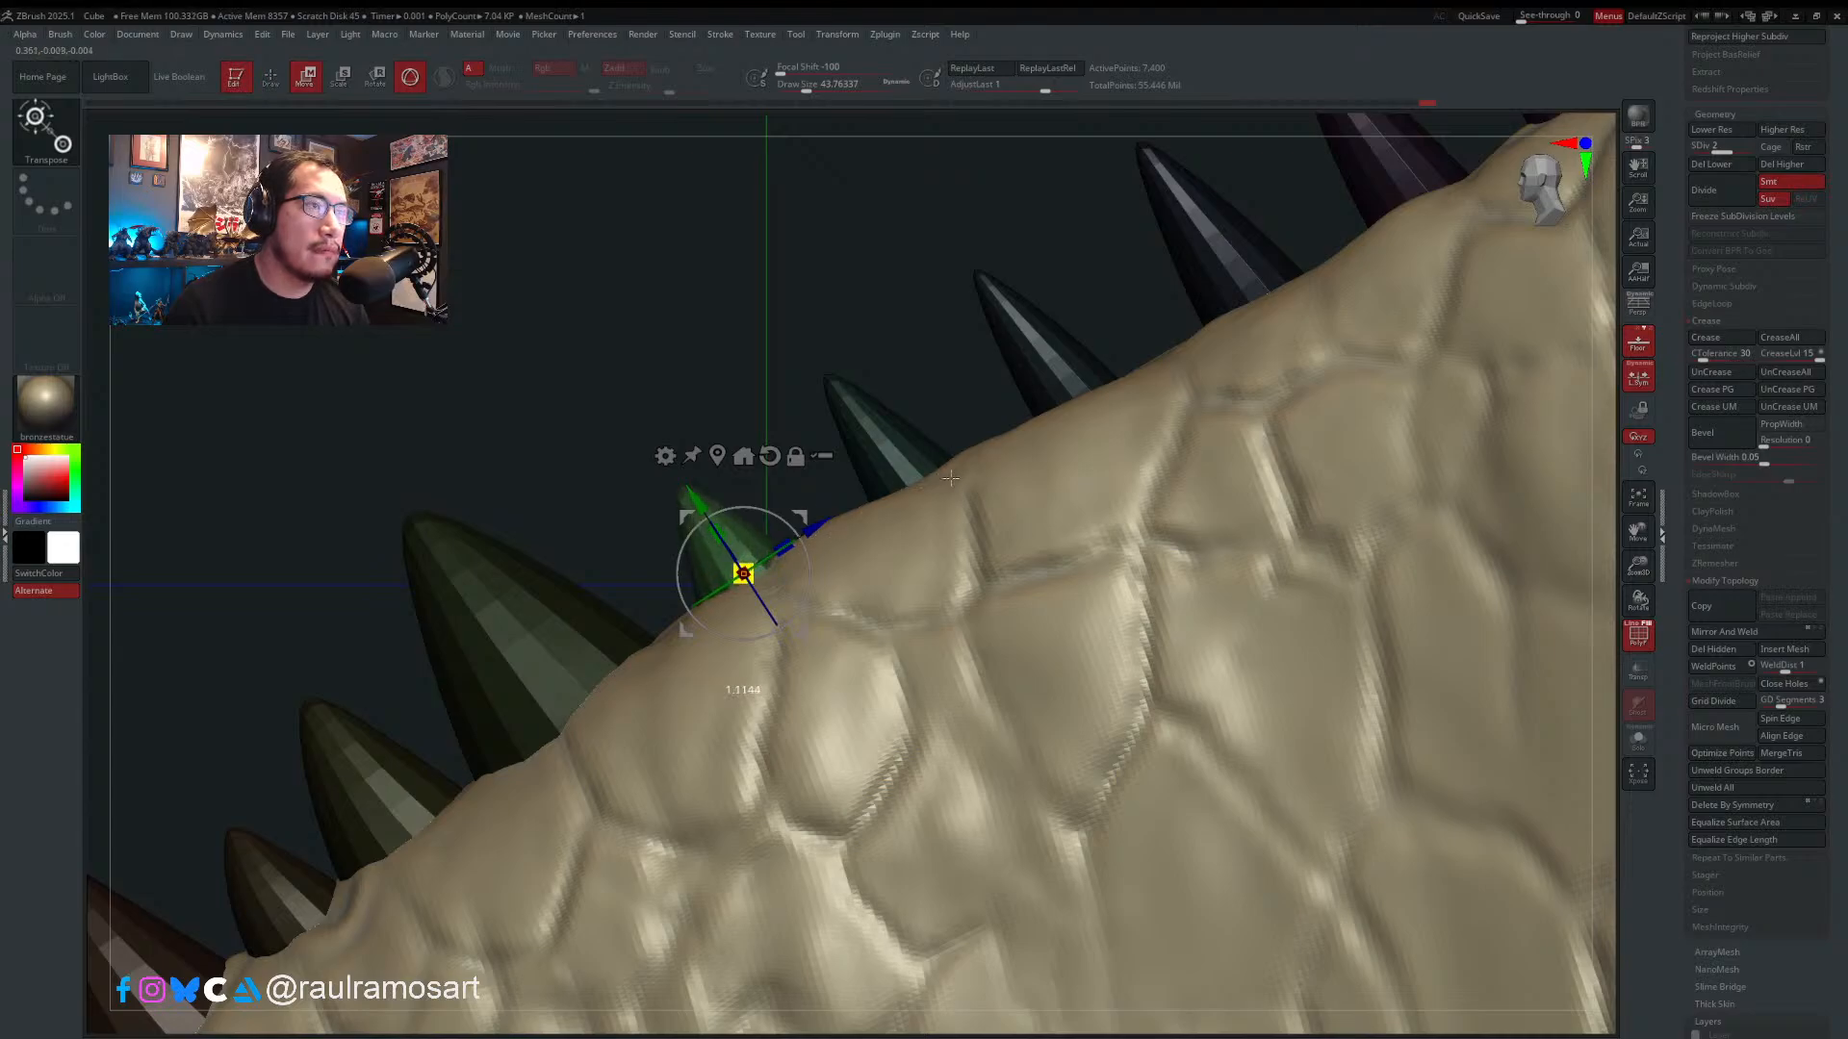
right_drag(825, 505, 849, 515)
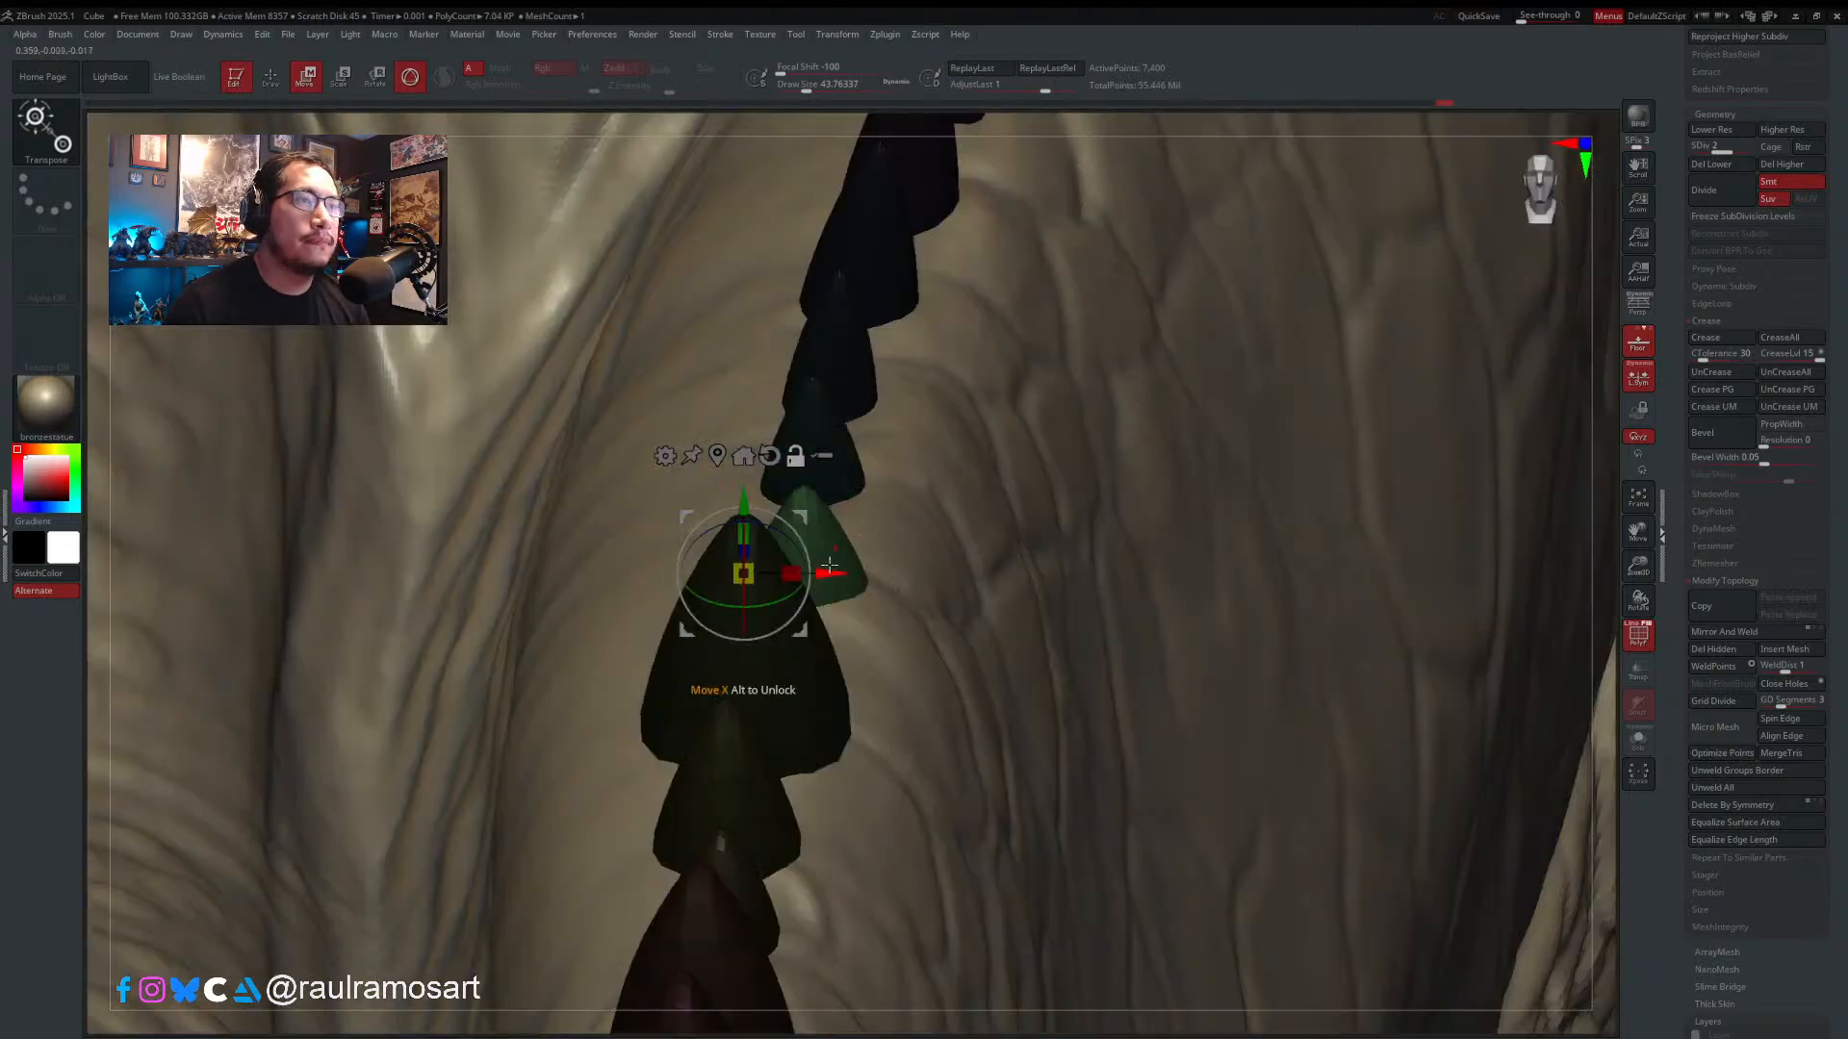
drag(828, 571, 867, 574)
- Turn off the polyframe display and mask every tooth except the large one midway along the lower jaw
ctrl+right_drag(847, 447, 914, 674)
mouse_move(904, 804)
right_down()
mouse_move(821, 796)
mouse_move(836, 774)
mouse_move(891, 849)
right_up()
key(shift+f)
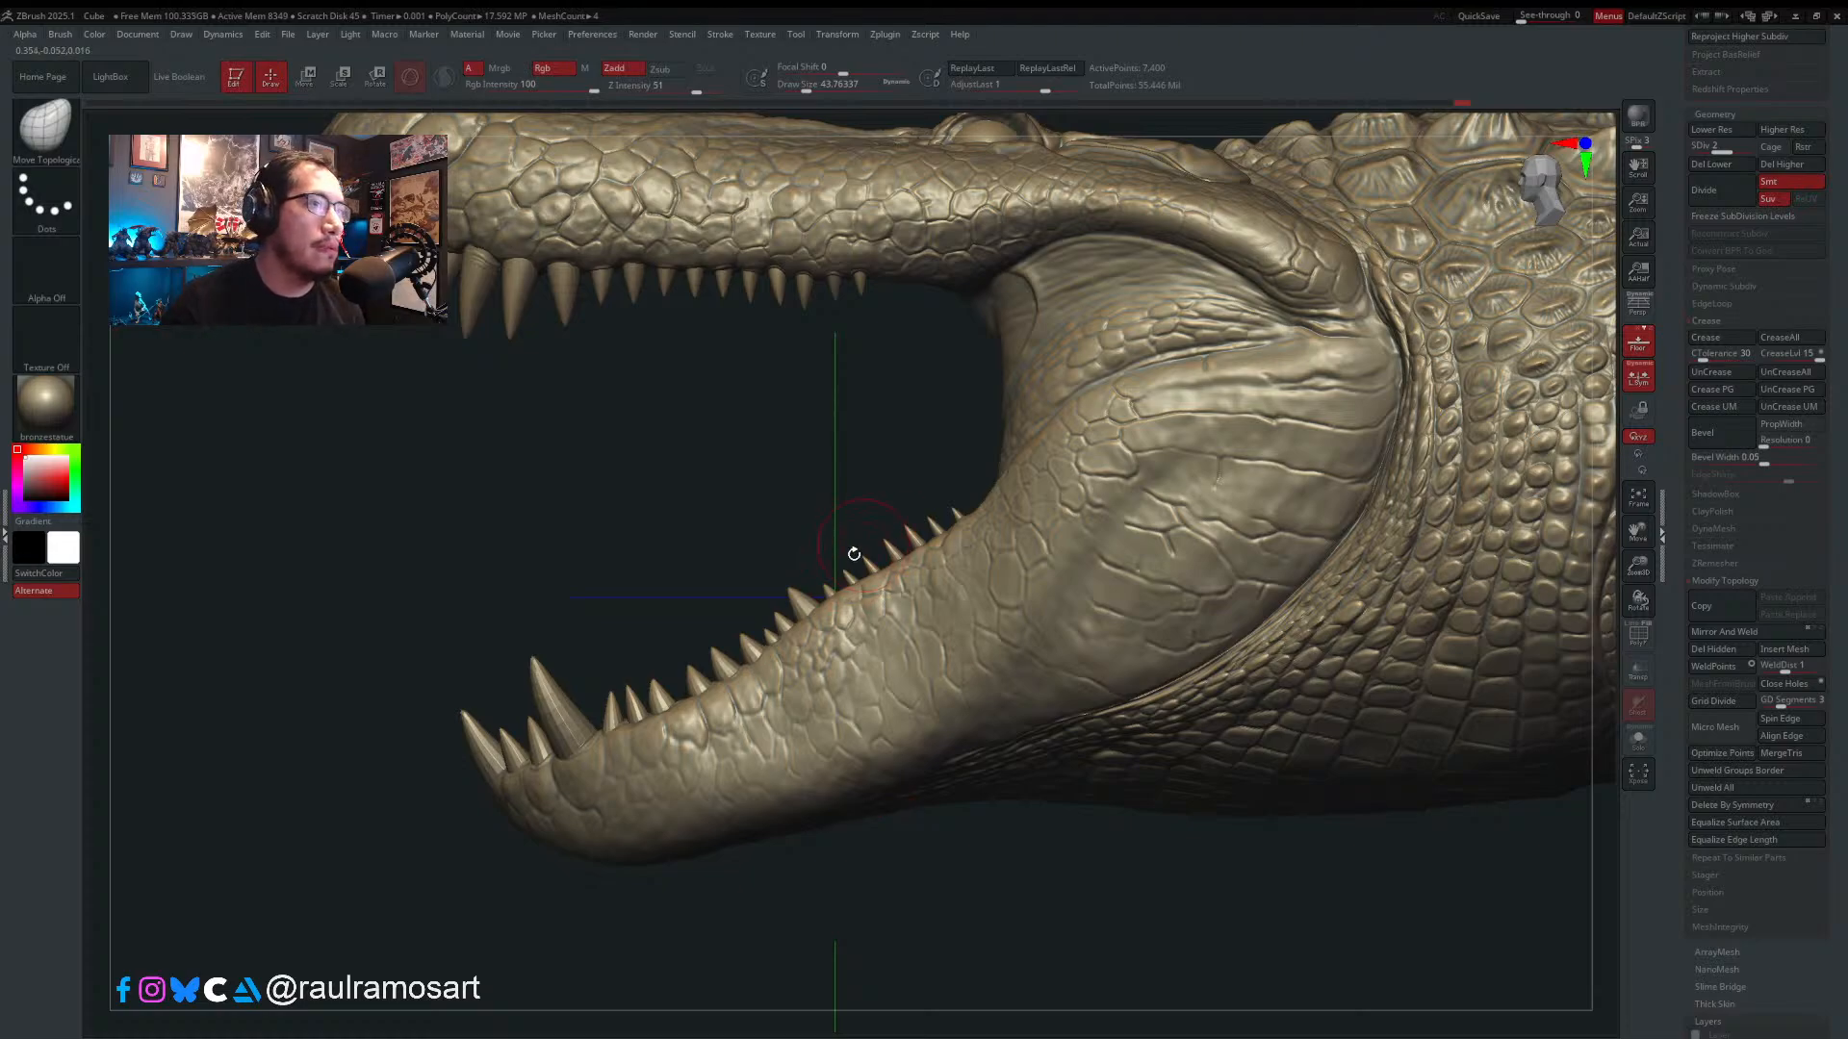
ctrl+right_drag(793, 589, 814, 614)
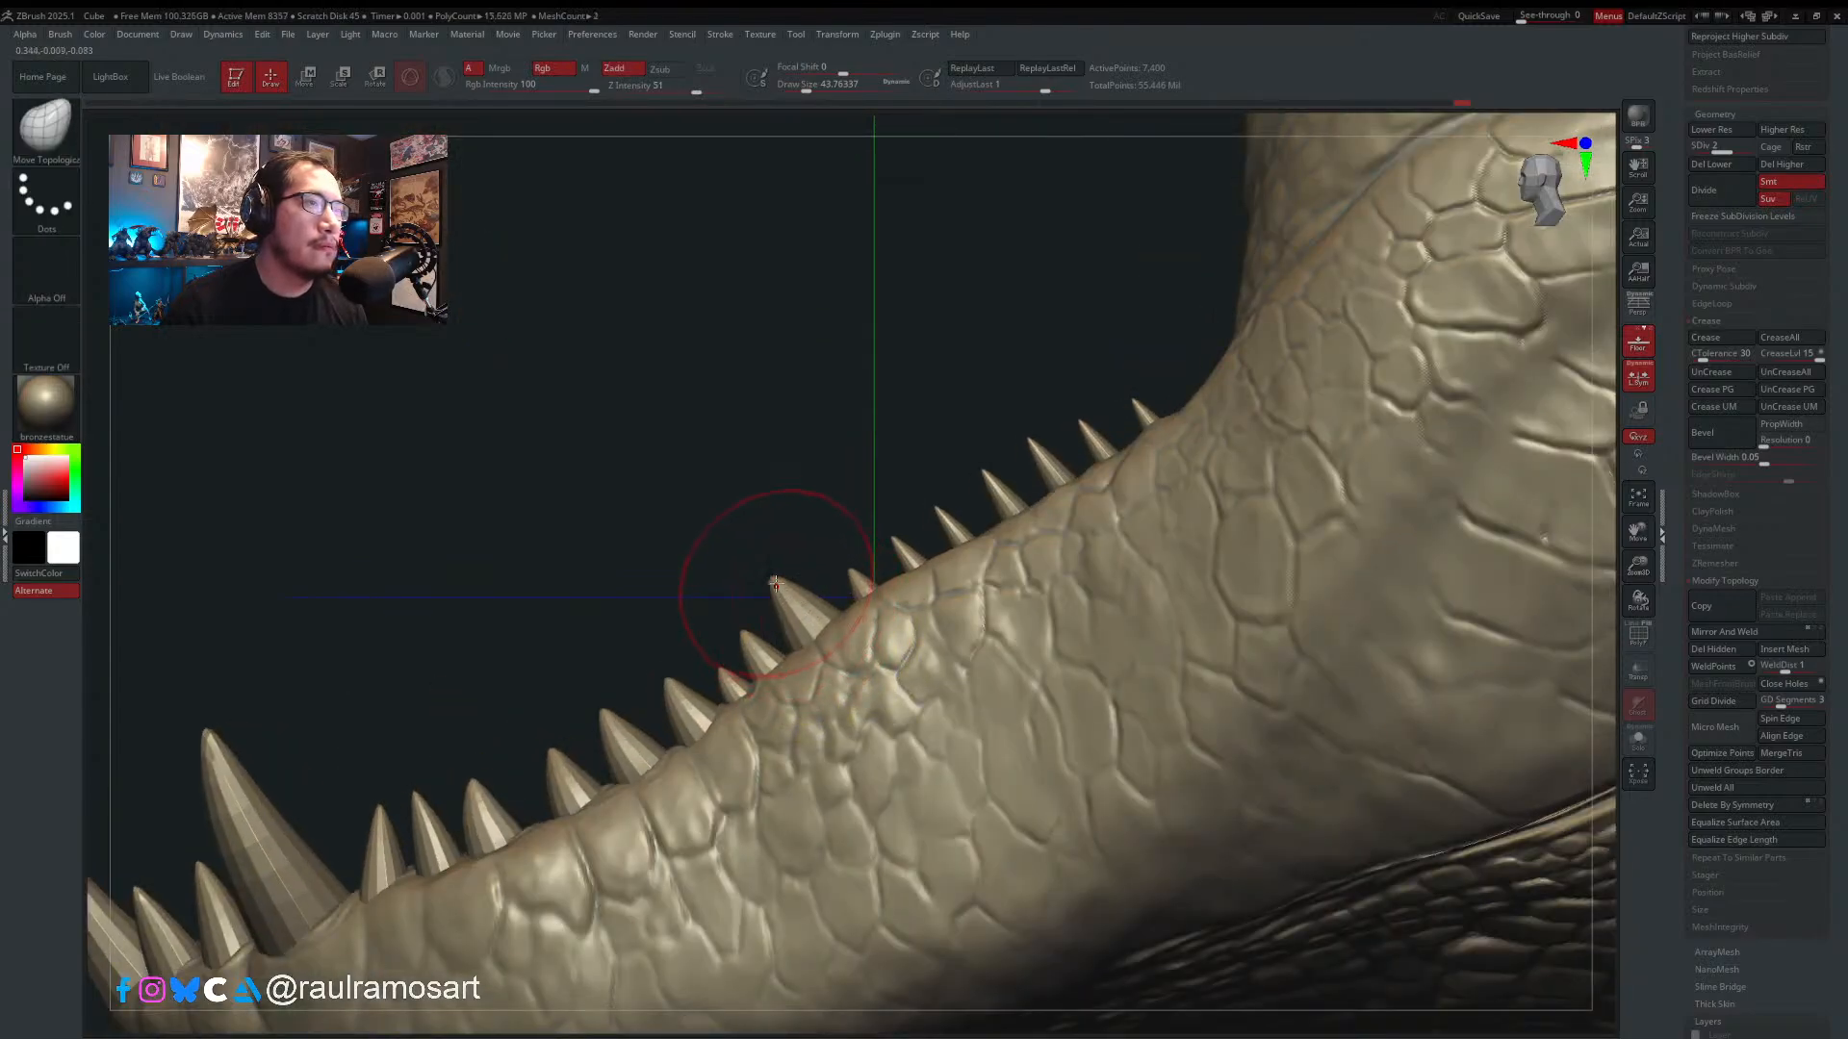
key(ctrl+shift)
ctrl+shift+click(796, 601)
ctrl+click(805, 521)
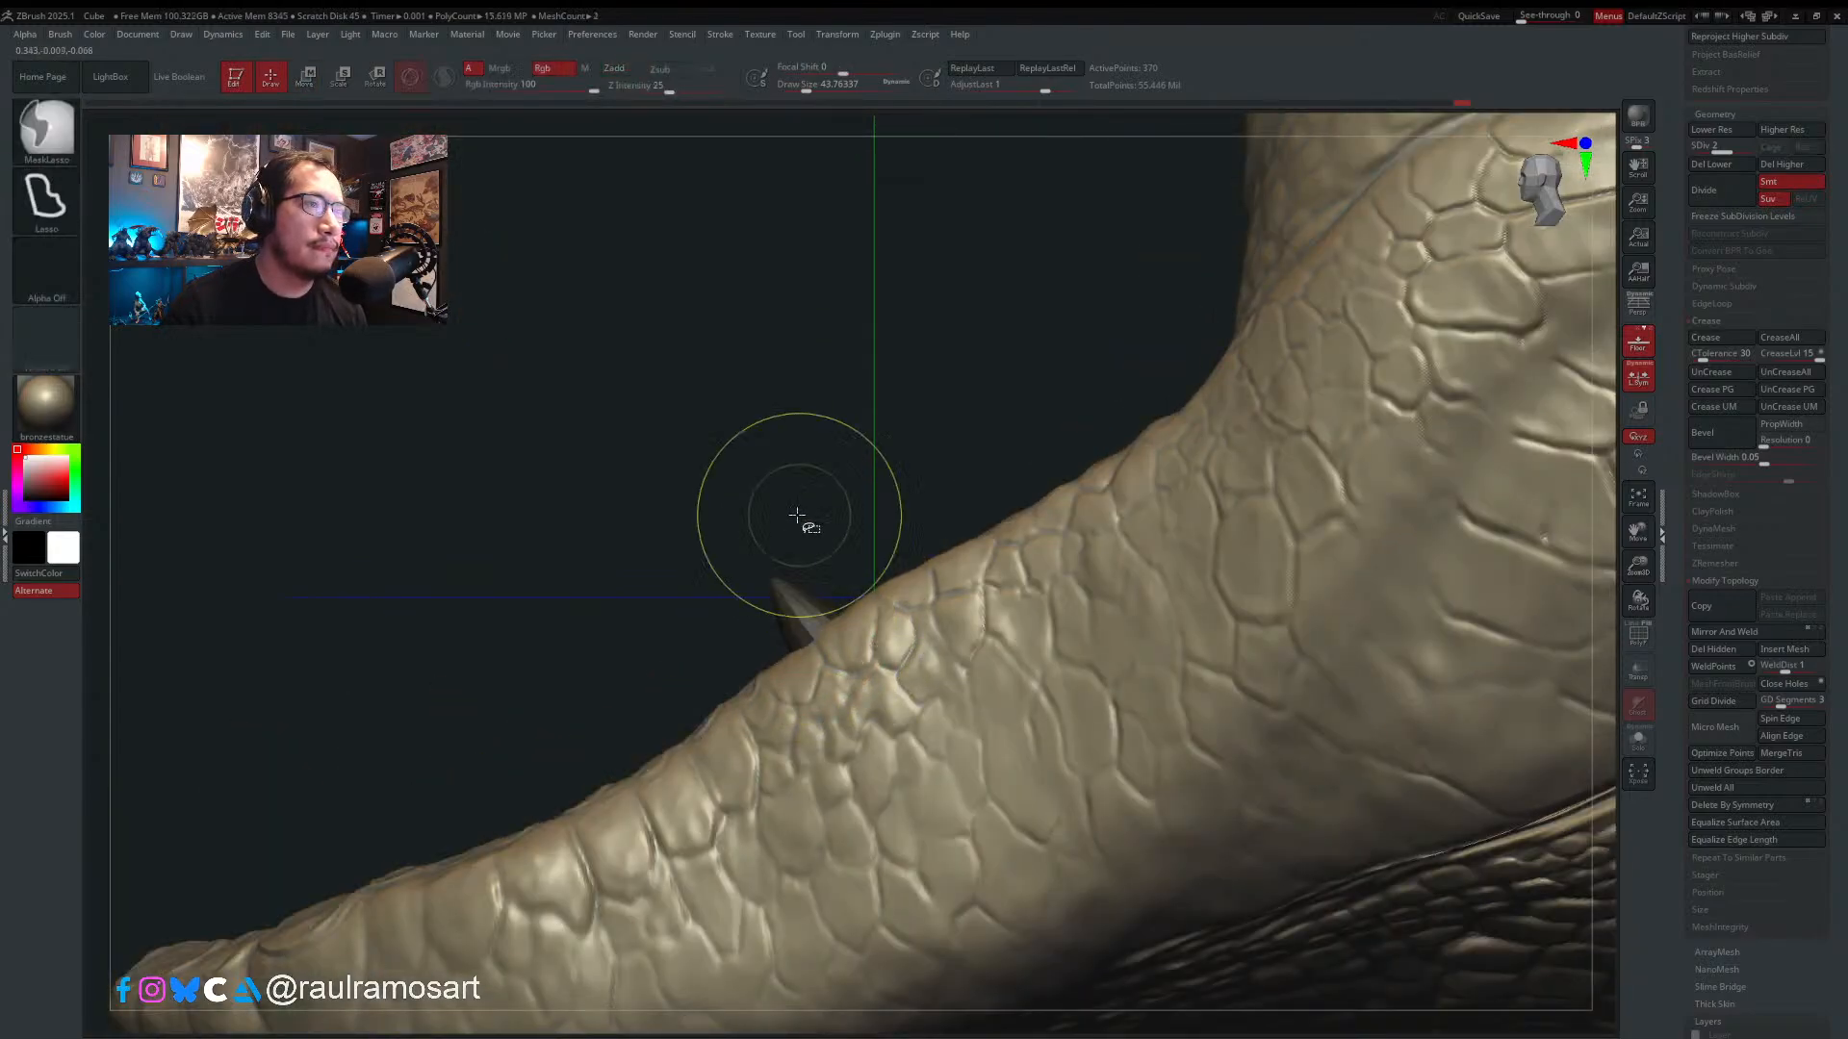
ctrl+shift+click(804, 510)
ctrl+click(805, 499)
- Make a slight adjustment to the large unmasked tooth with the transform gizmo, and return to the sculpting brush
key(w)
drag(814, 523, 814, 521)
key(q)
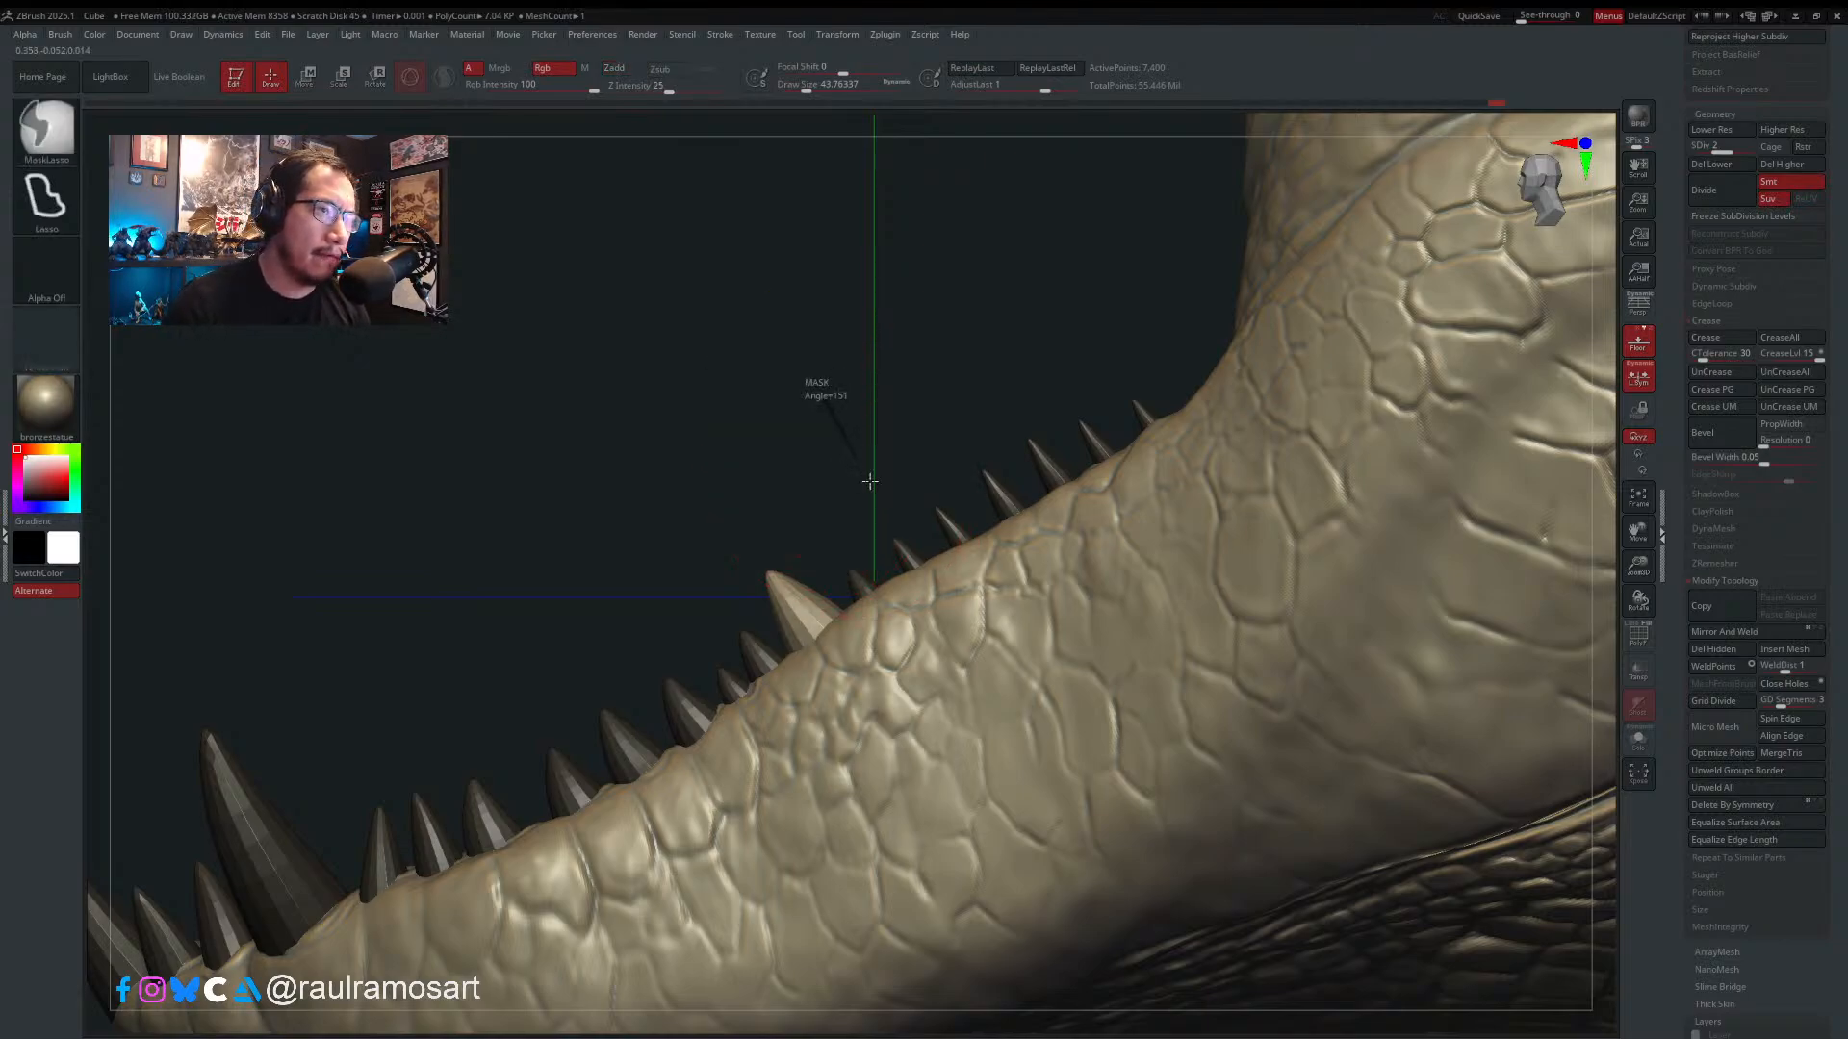
- Clear the mask and remask every tooth except the first small one behind the large tooth
drag(847, 570, 865, 583)
ctrl+shift+click(860, 595)
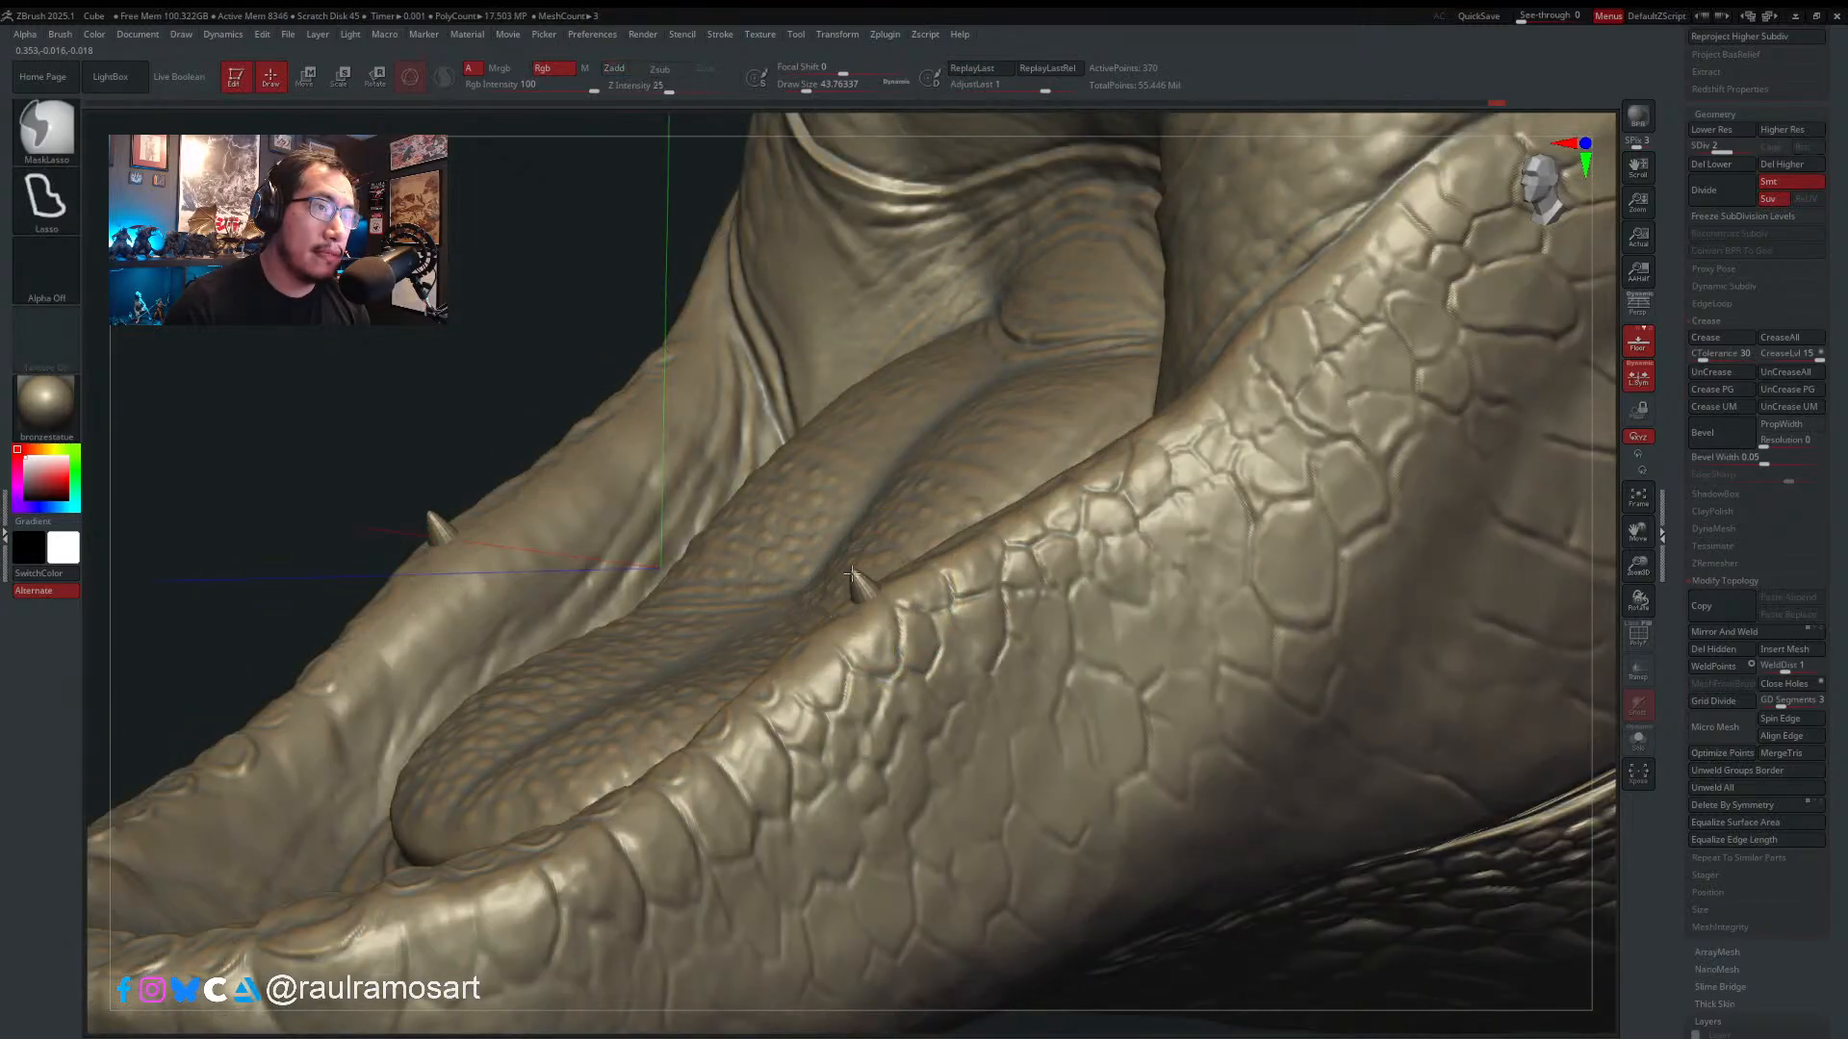
right_drag(862, 597, 755, 488)
ctrl+click(806, 447)
ctrl+shift+click(817, 446)
ctrl+click(847, 457)
- Move the gizmo to the base of the first small tooth and scale the tooth down slightly
key(w)
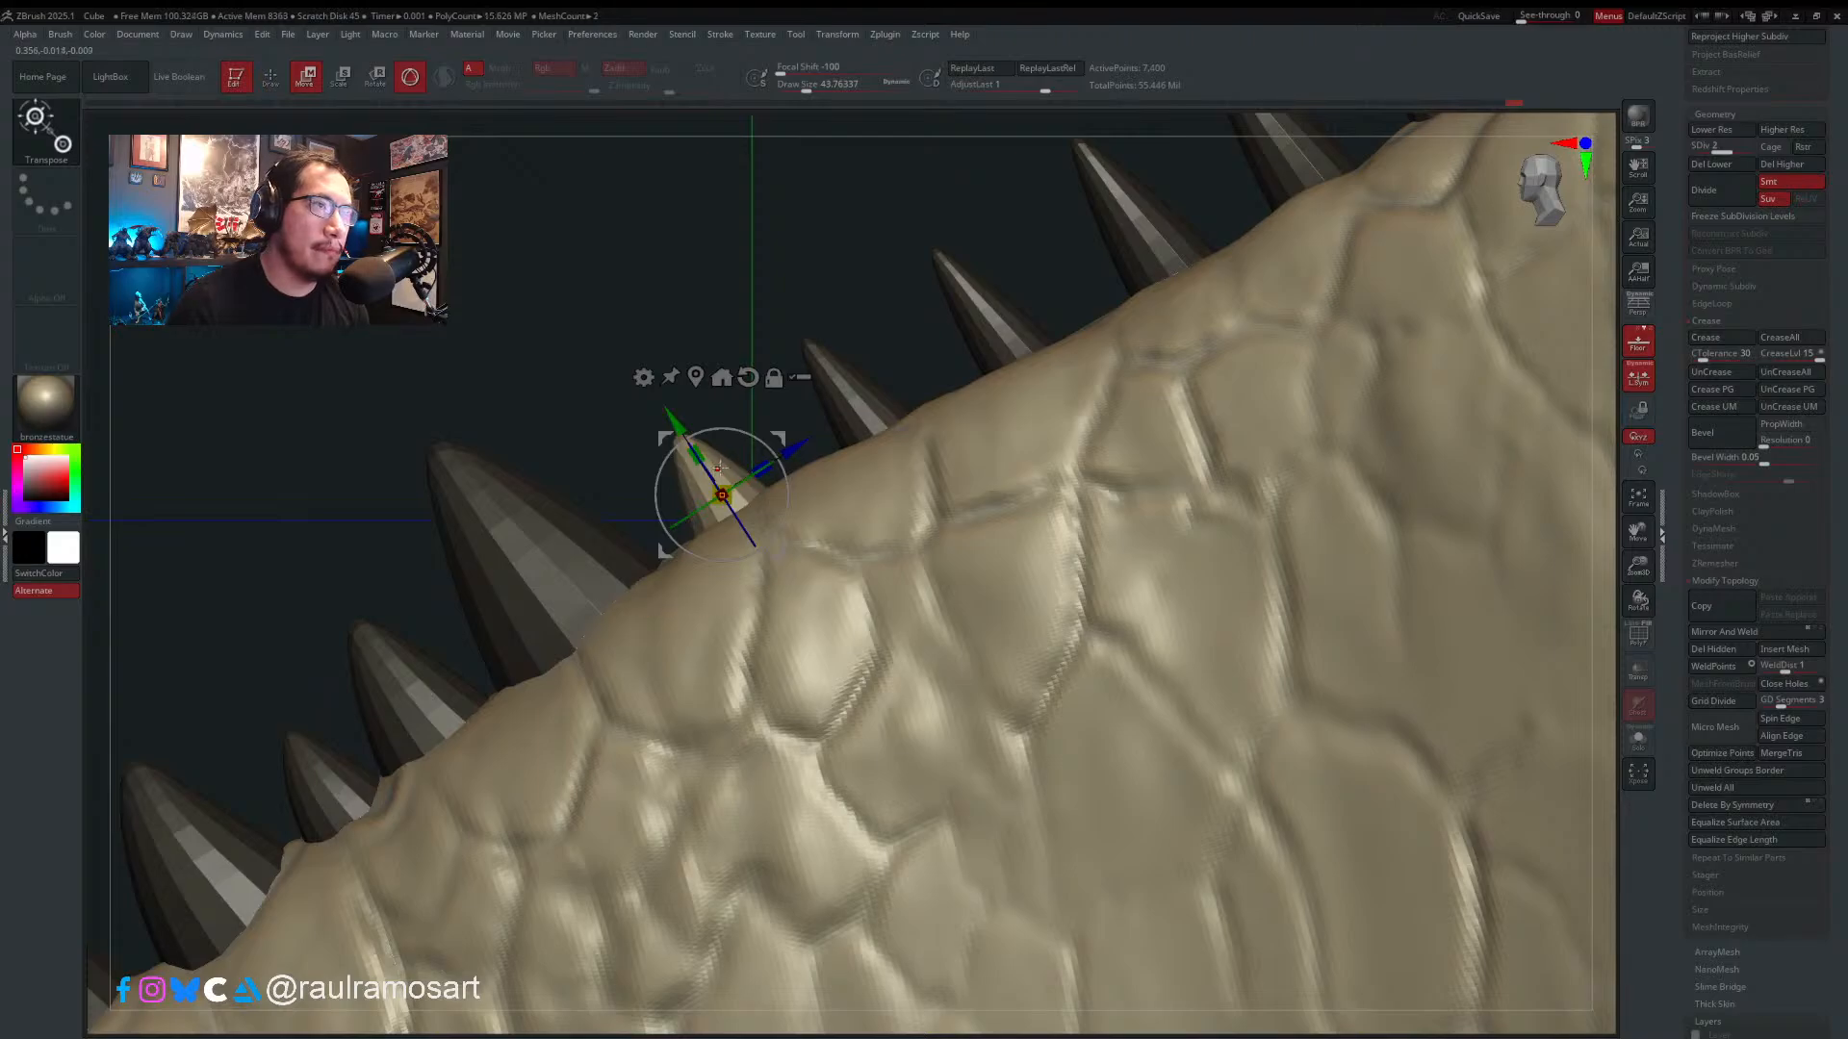
alt+drag(675, 422, 686, 441)
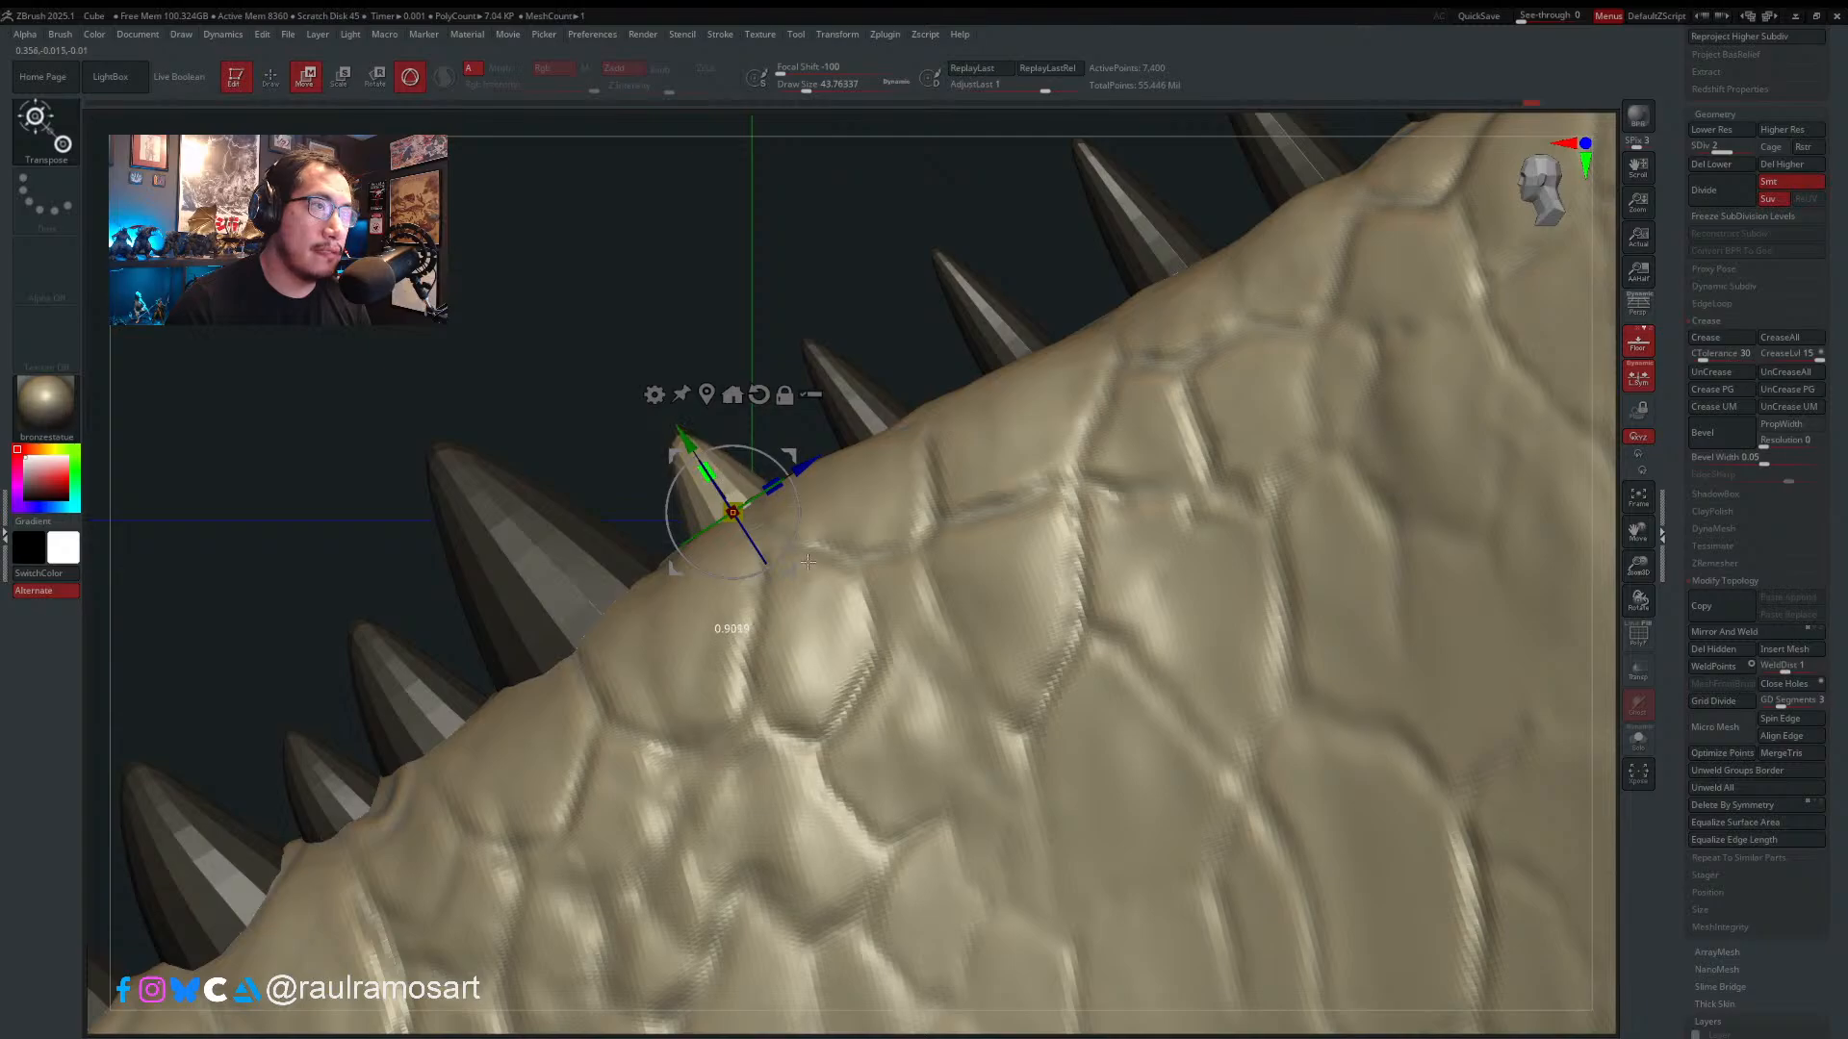
shift+right_drag(794, 442, 756, 495)
- Clear the mask and leave only the second small tooth behind the large one unmasked
mouse_move(807, 318)
ctrl+mouse_down()
mouse_move(824, 333)
mouse_move(741, 539)
ctrl+mouse_up()
ctrl+shift+click(797, 393)
ctrl+click(801, 306)
ctrl+shift+click(812, 299)
ctrl+click(816, 308)
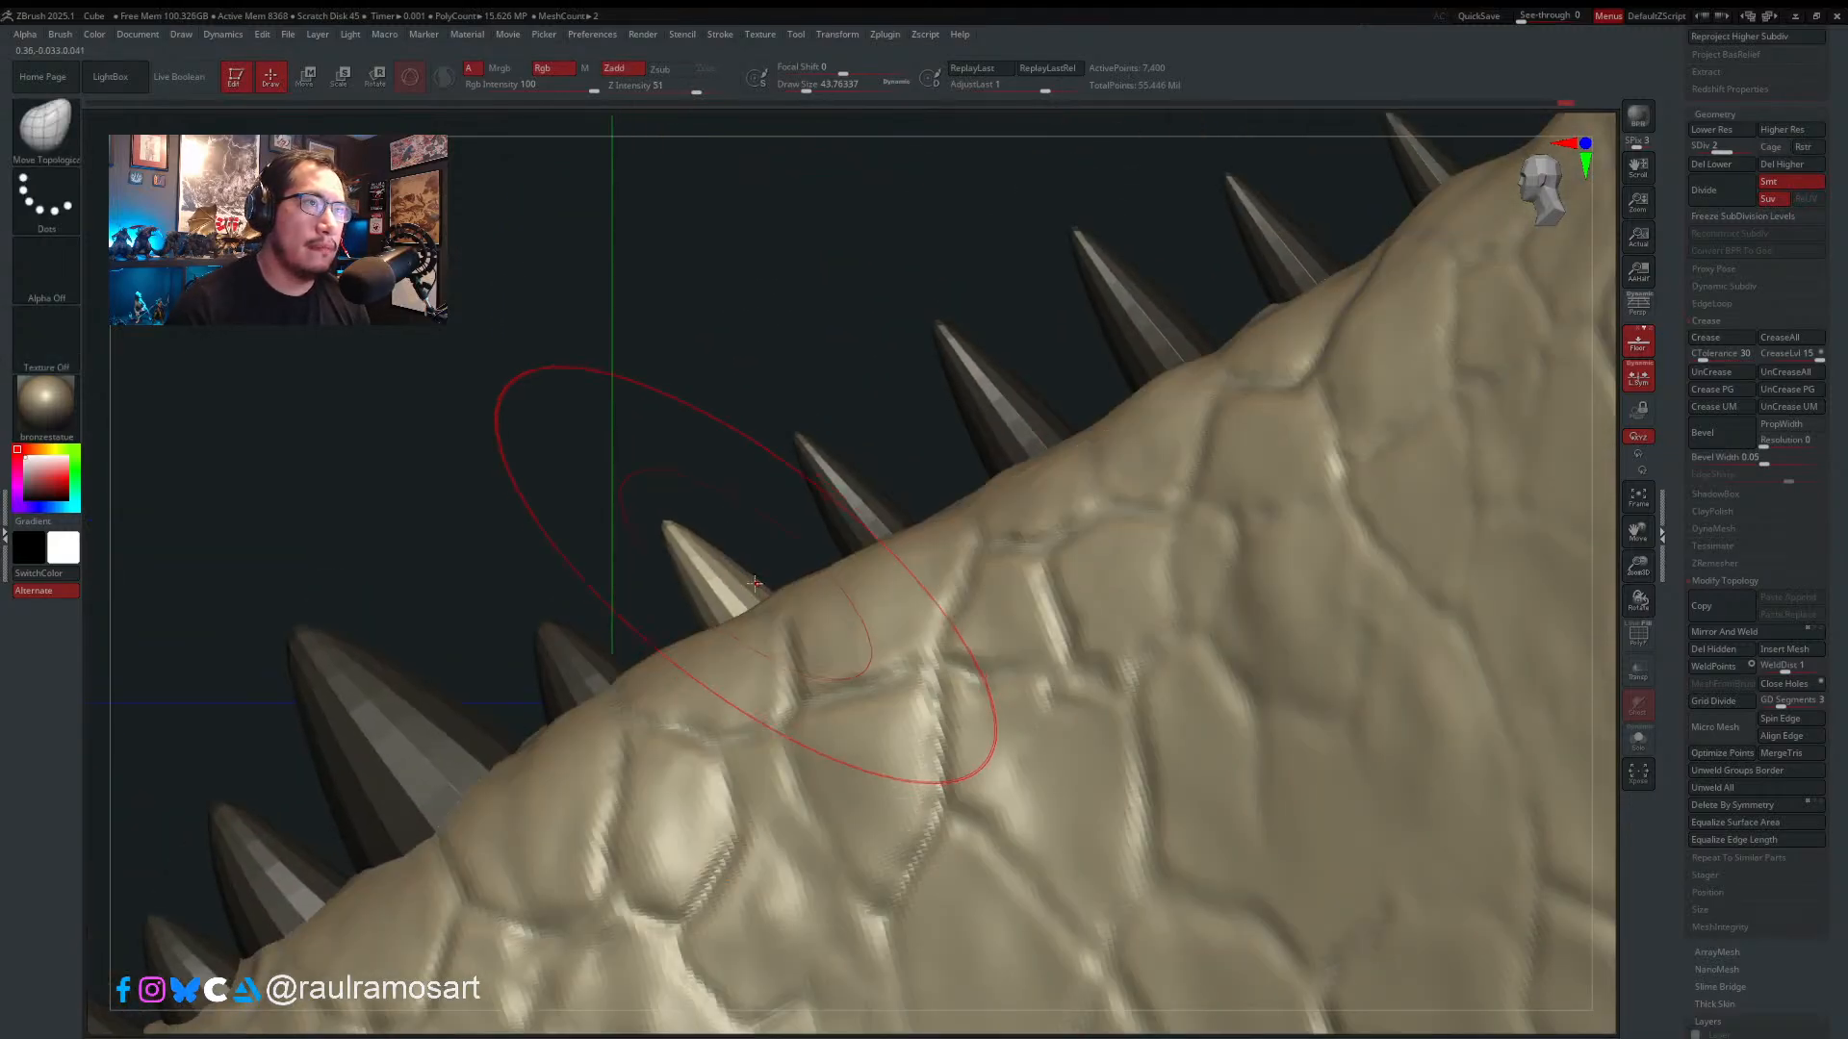
- Widen the second small tooth from its base and refine its placement on the gum from front and side
key(w)
alt+drag(661, 647, 771, 570)
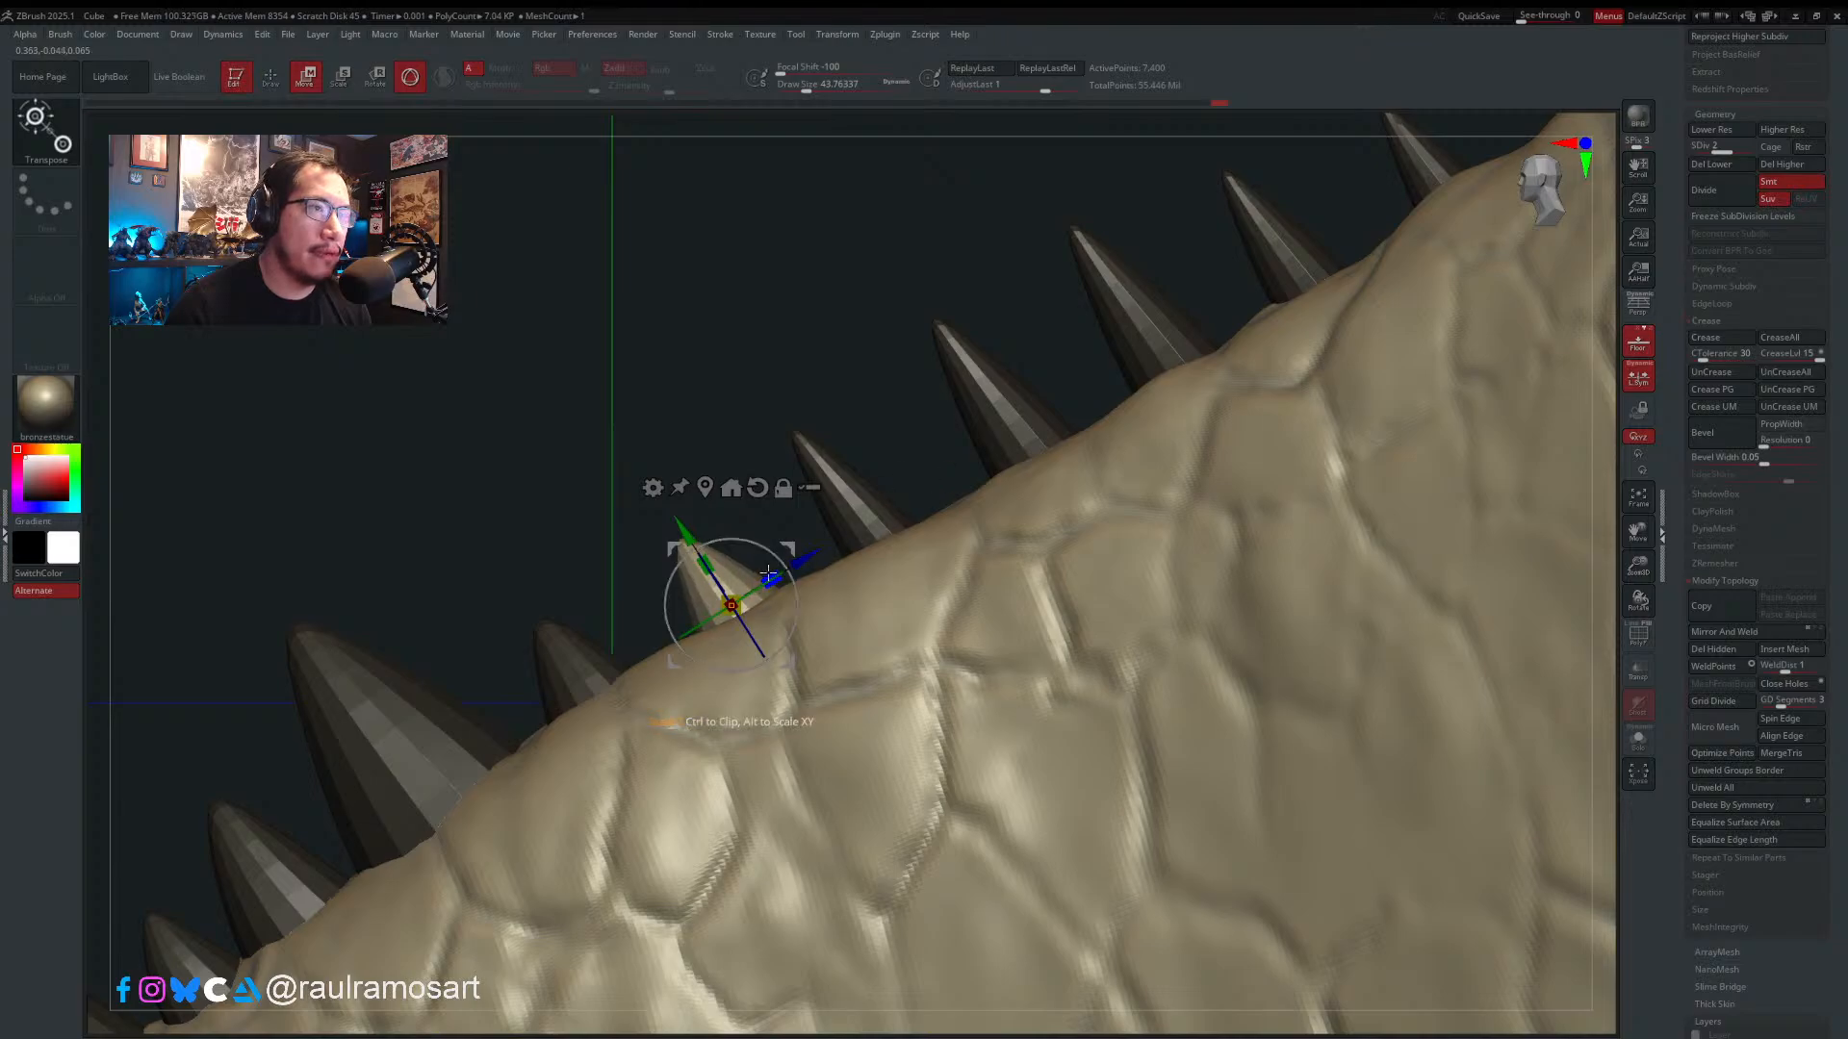
right_drag(784, 556, 788, 596)
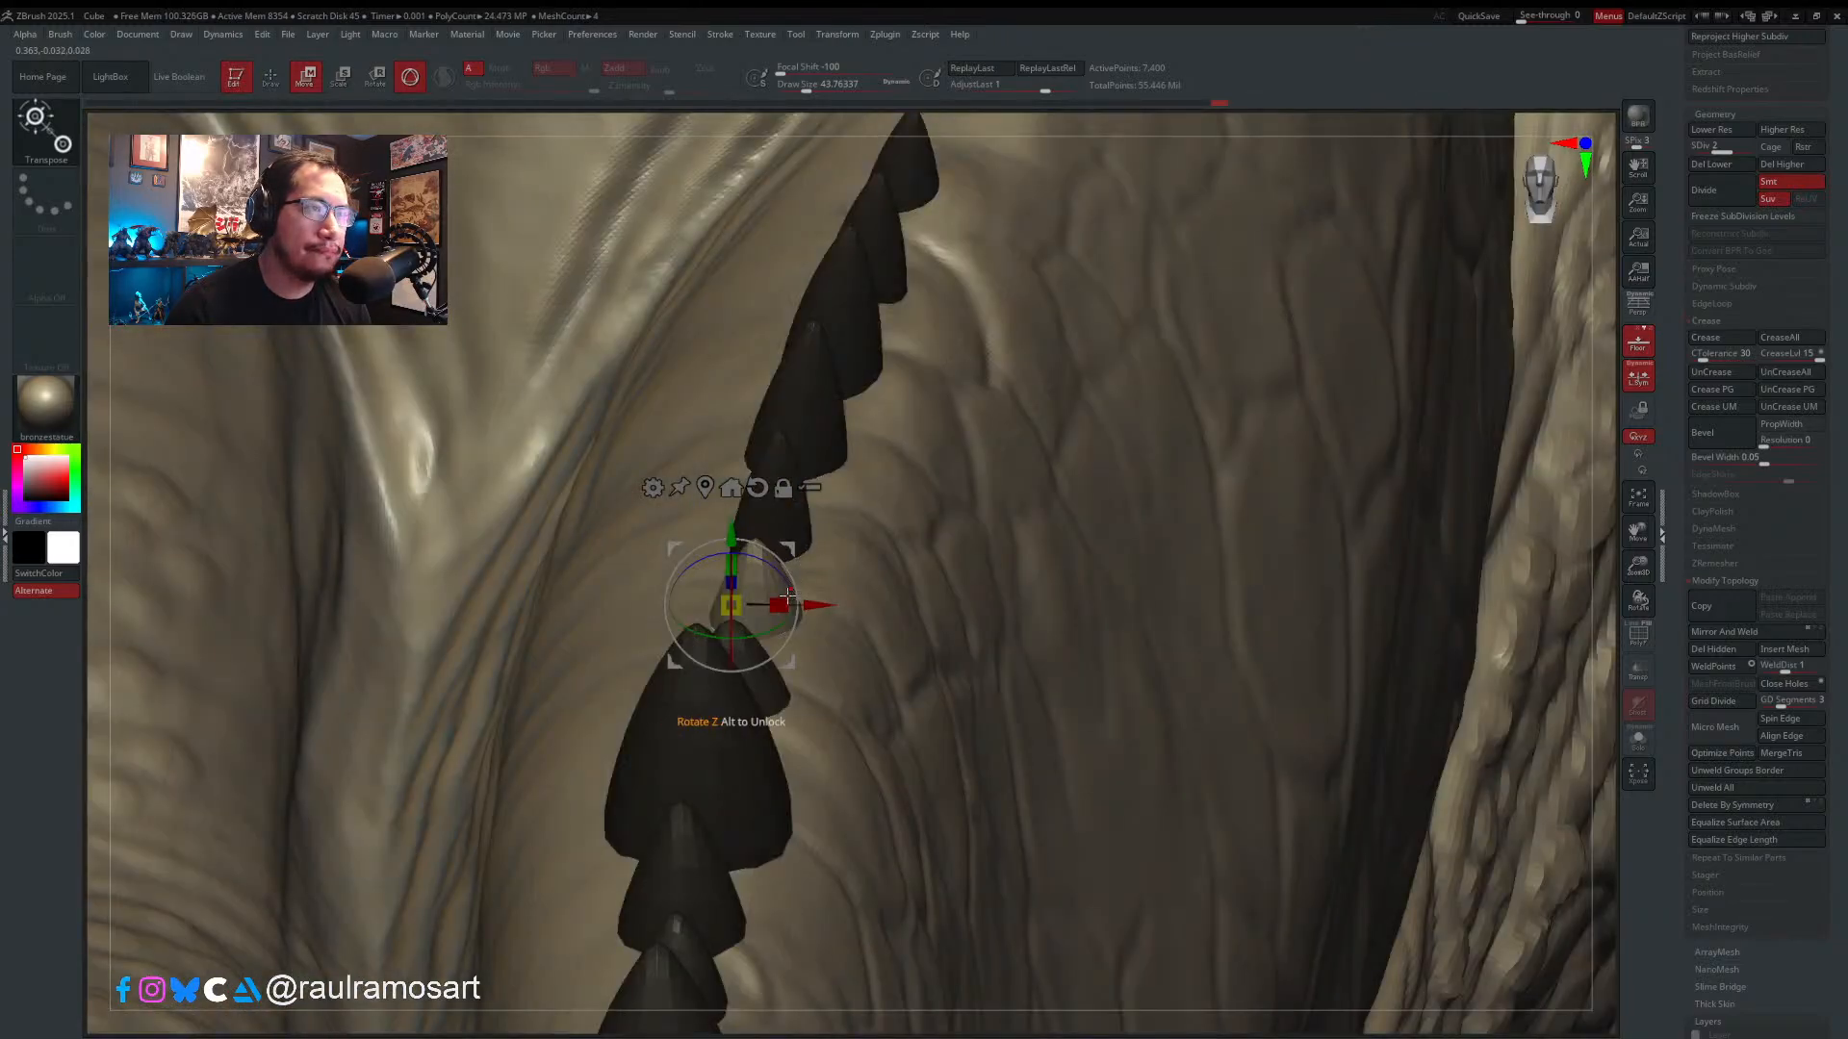
mouse_move(816, 603)
mouse_down()
mouse_move(829, 594)
mouse_move(795, 573)
mouse_up()
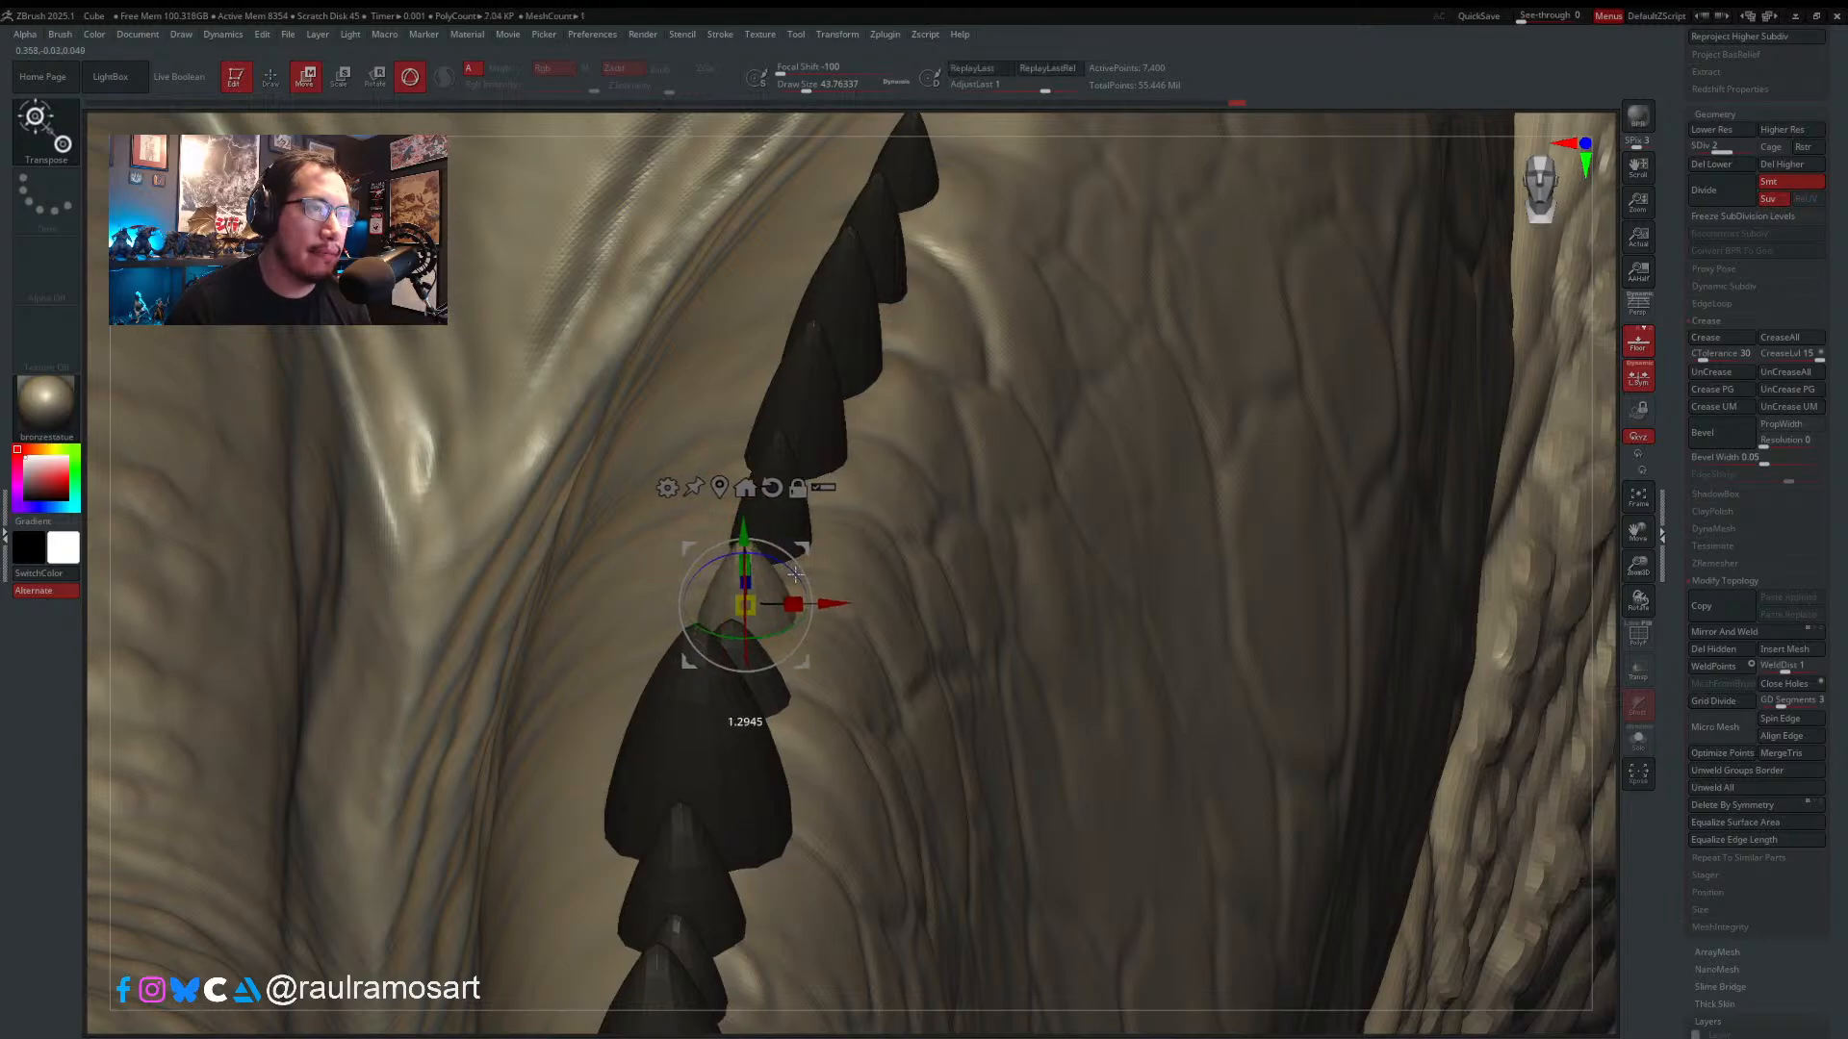
right_drag(827, 601, 734, 563)
drag(734, 561, 729, 557)
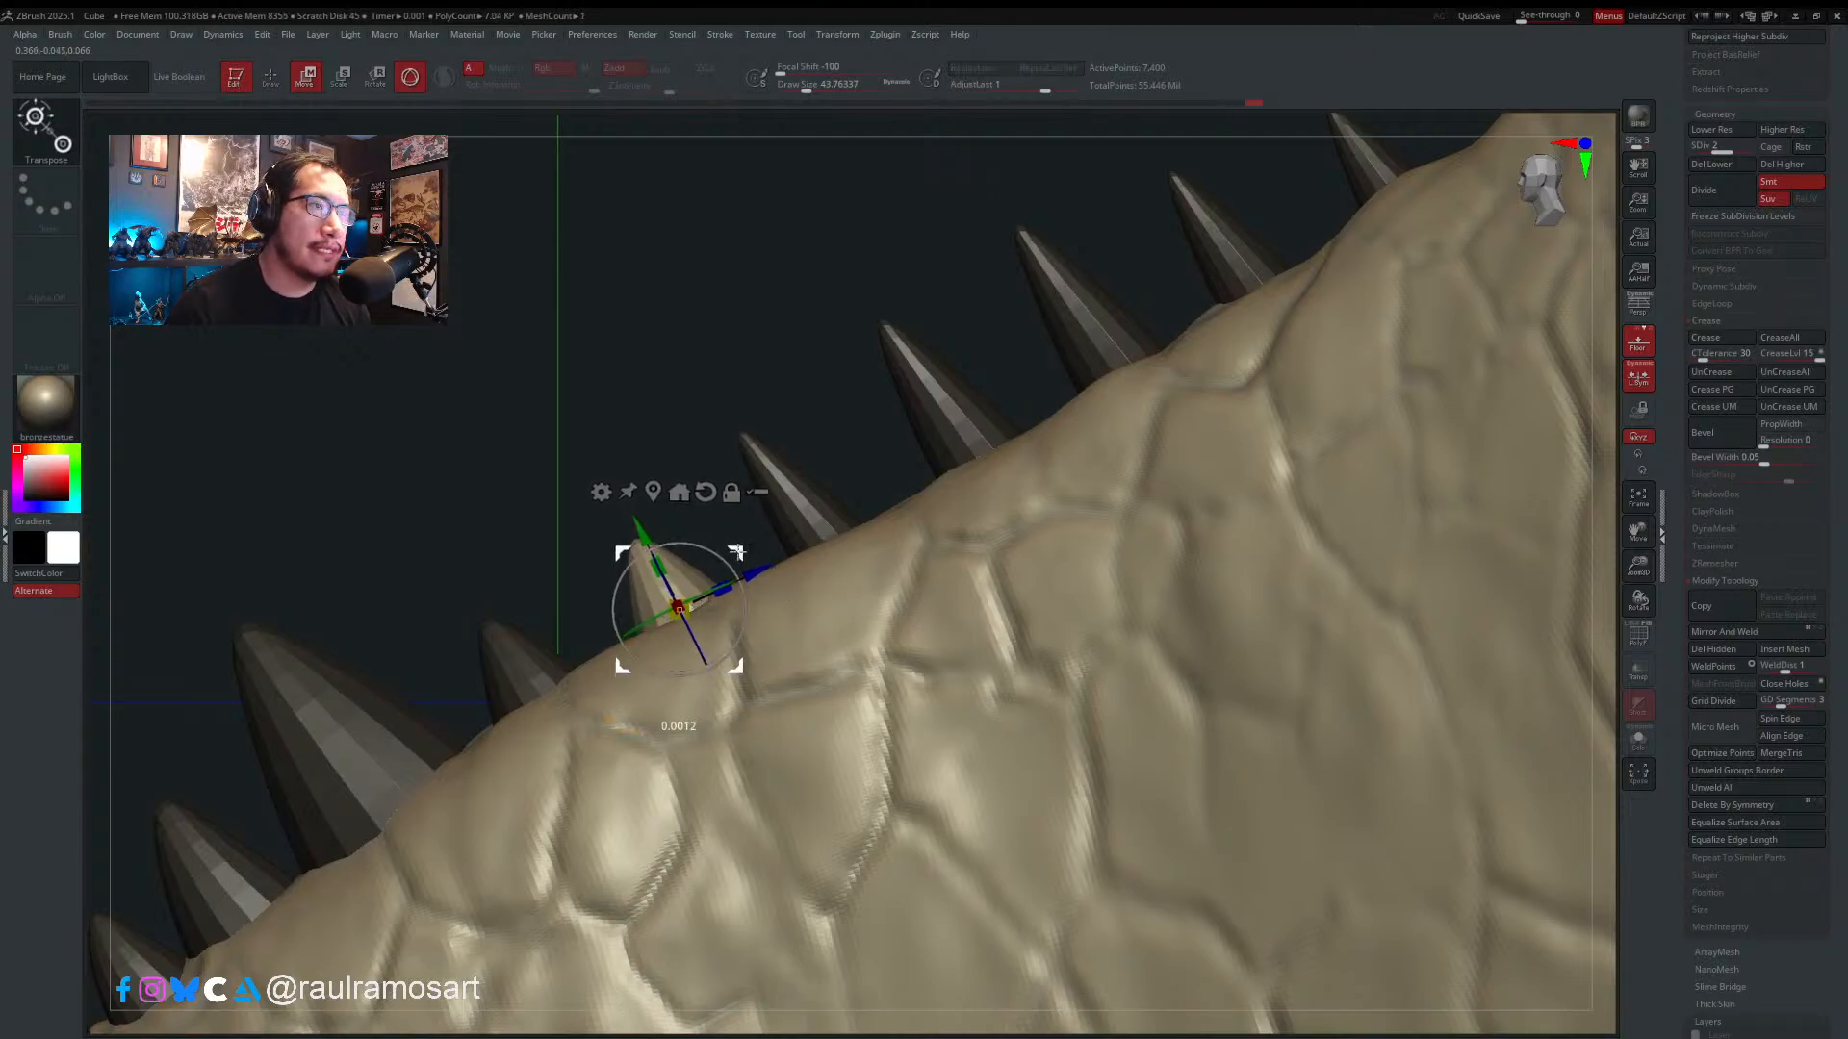
- Clear the mask and mask all teeth except the third one behind the large tooth
key(q)
ctrl+drag(789, 392, 801, 423)
ctrl+shift+click(811, 495)
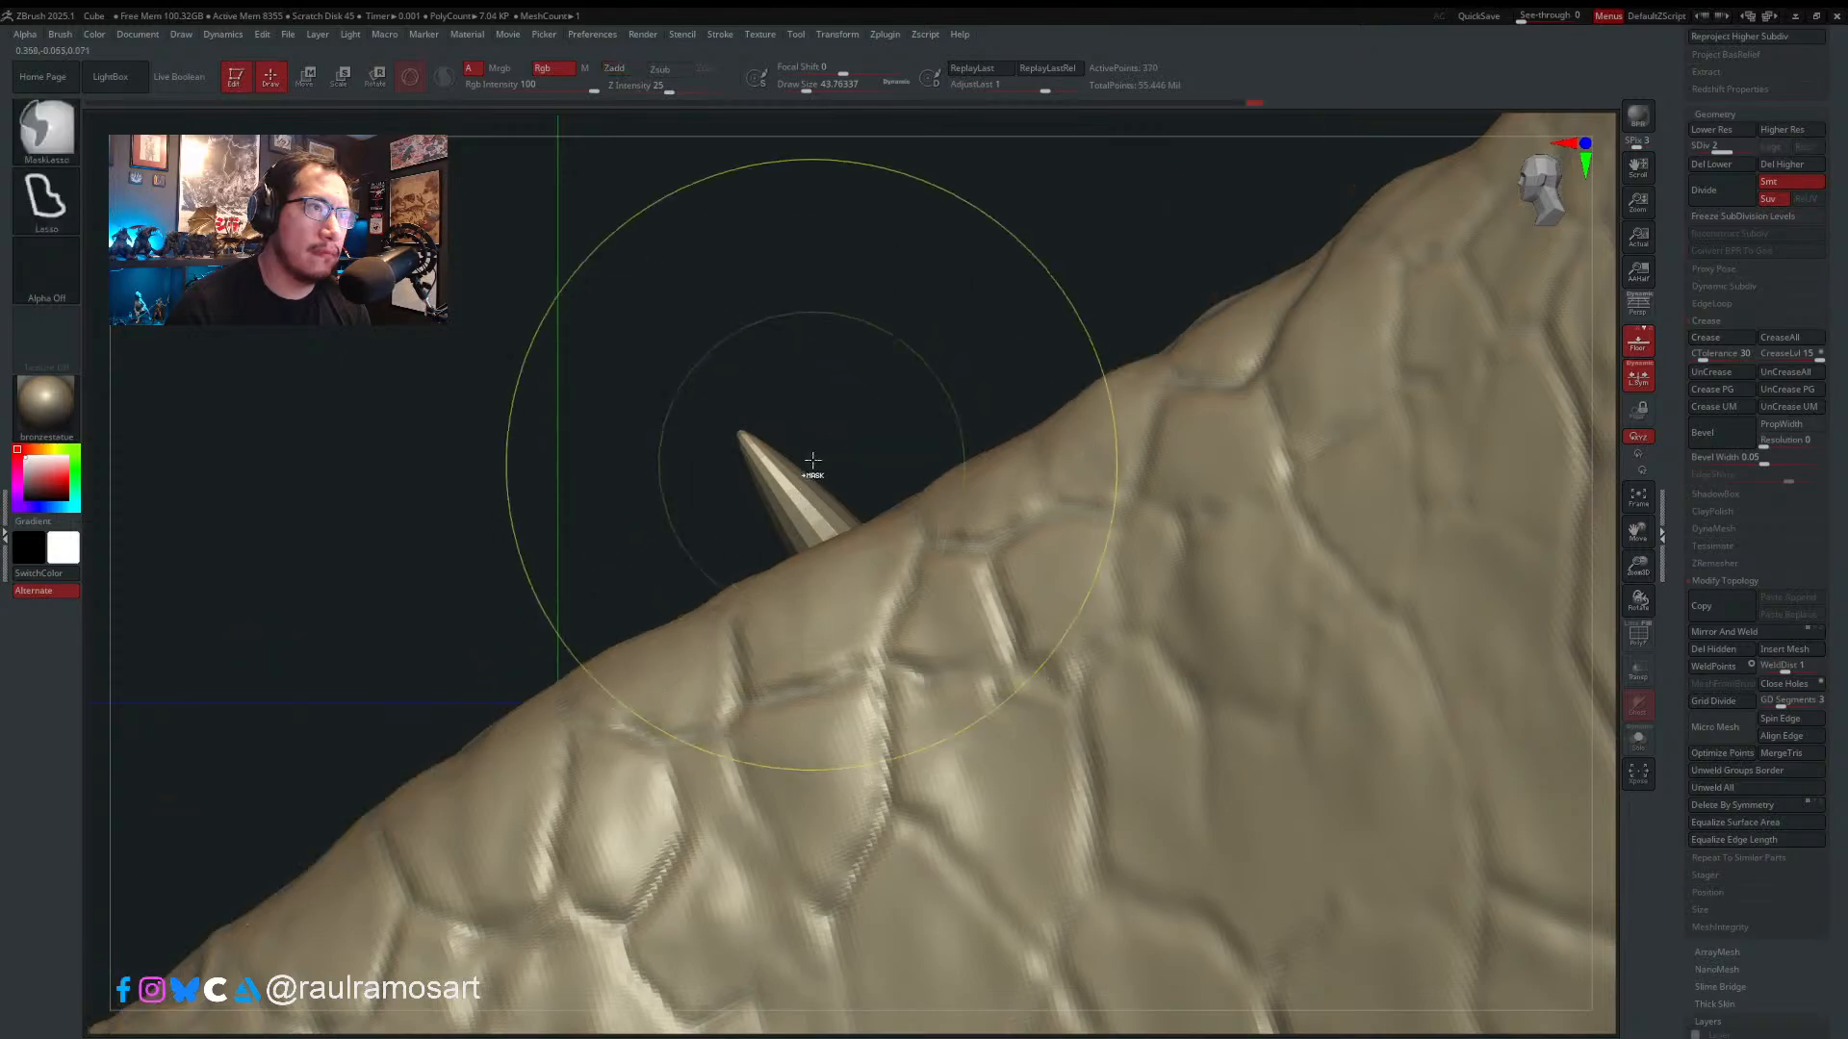
ctrl+click(812, 459)
ctrl+shift+click(816, 429)
key(ctrl+i)
- Tilt the third tooth behind the large one around its base and shift it outward along X from the front
key(w)
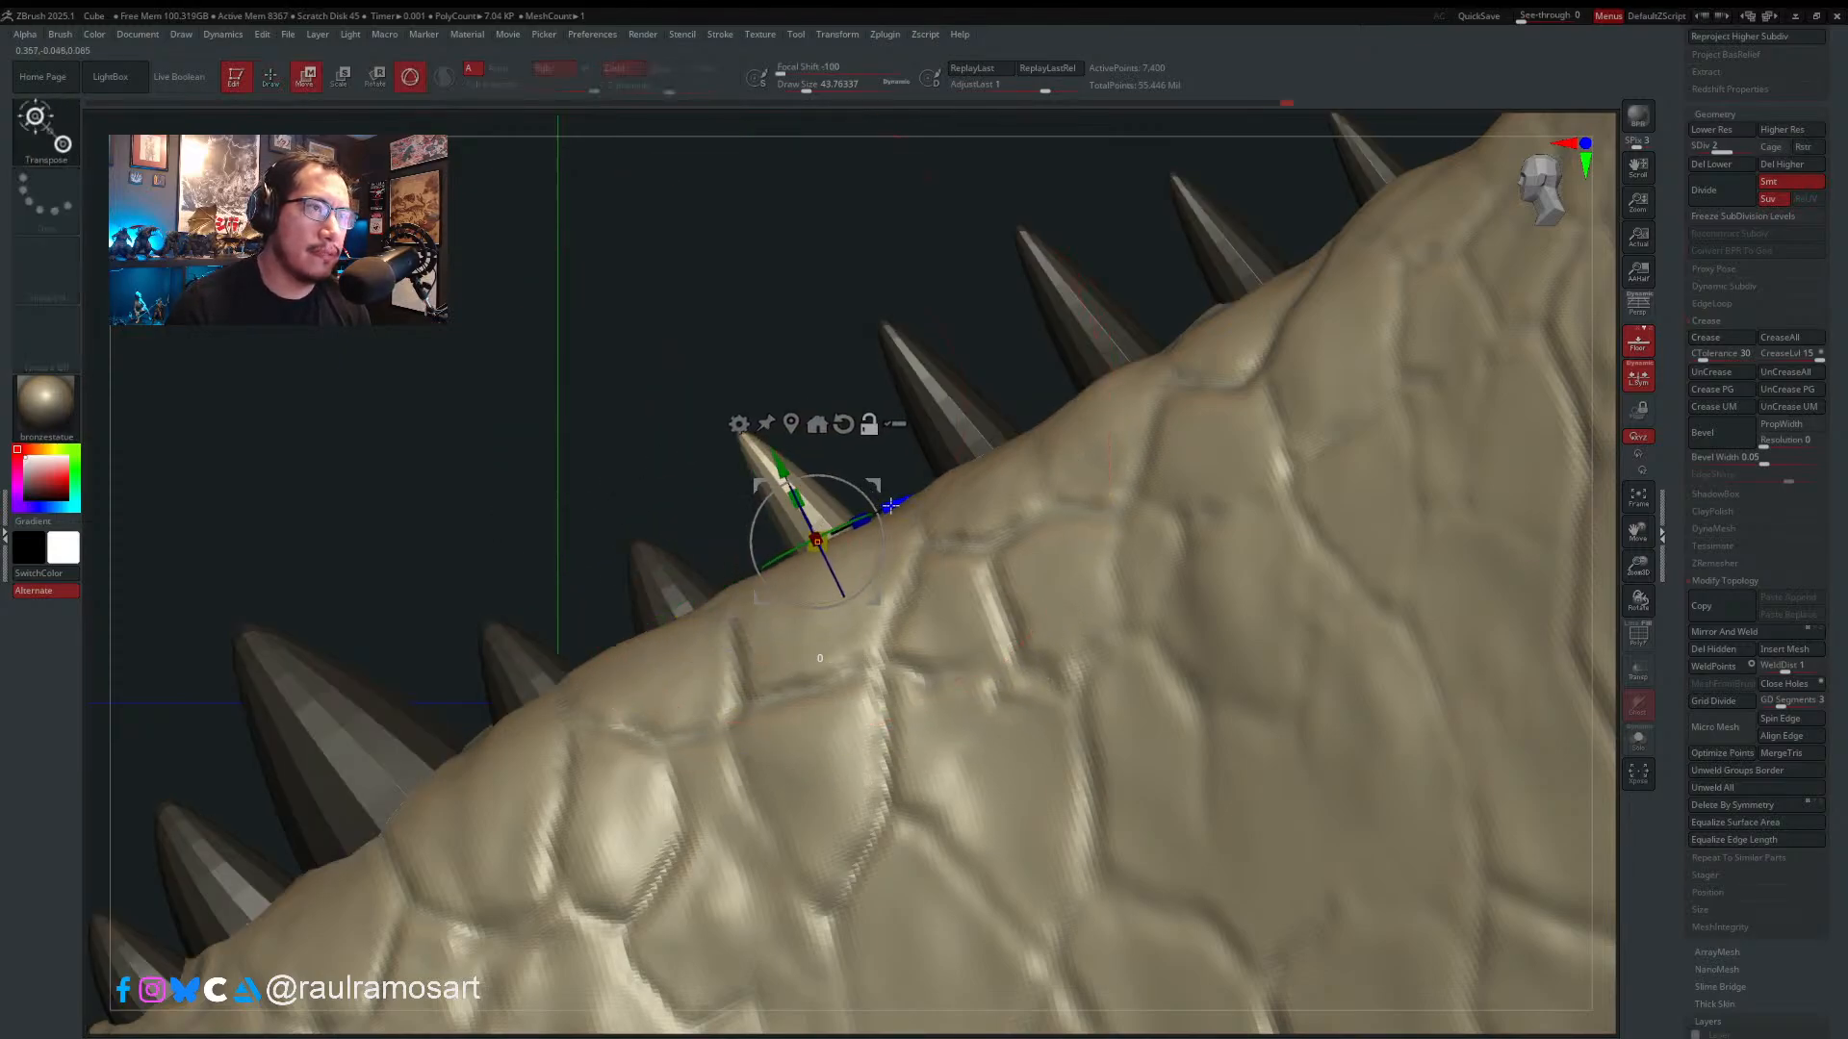
drag(877, 486, 875, 495)
right_drag(870, 505, 1001, 520)
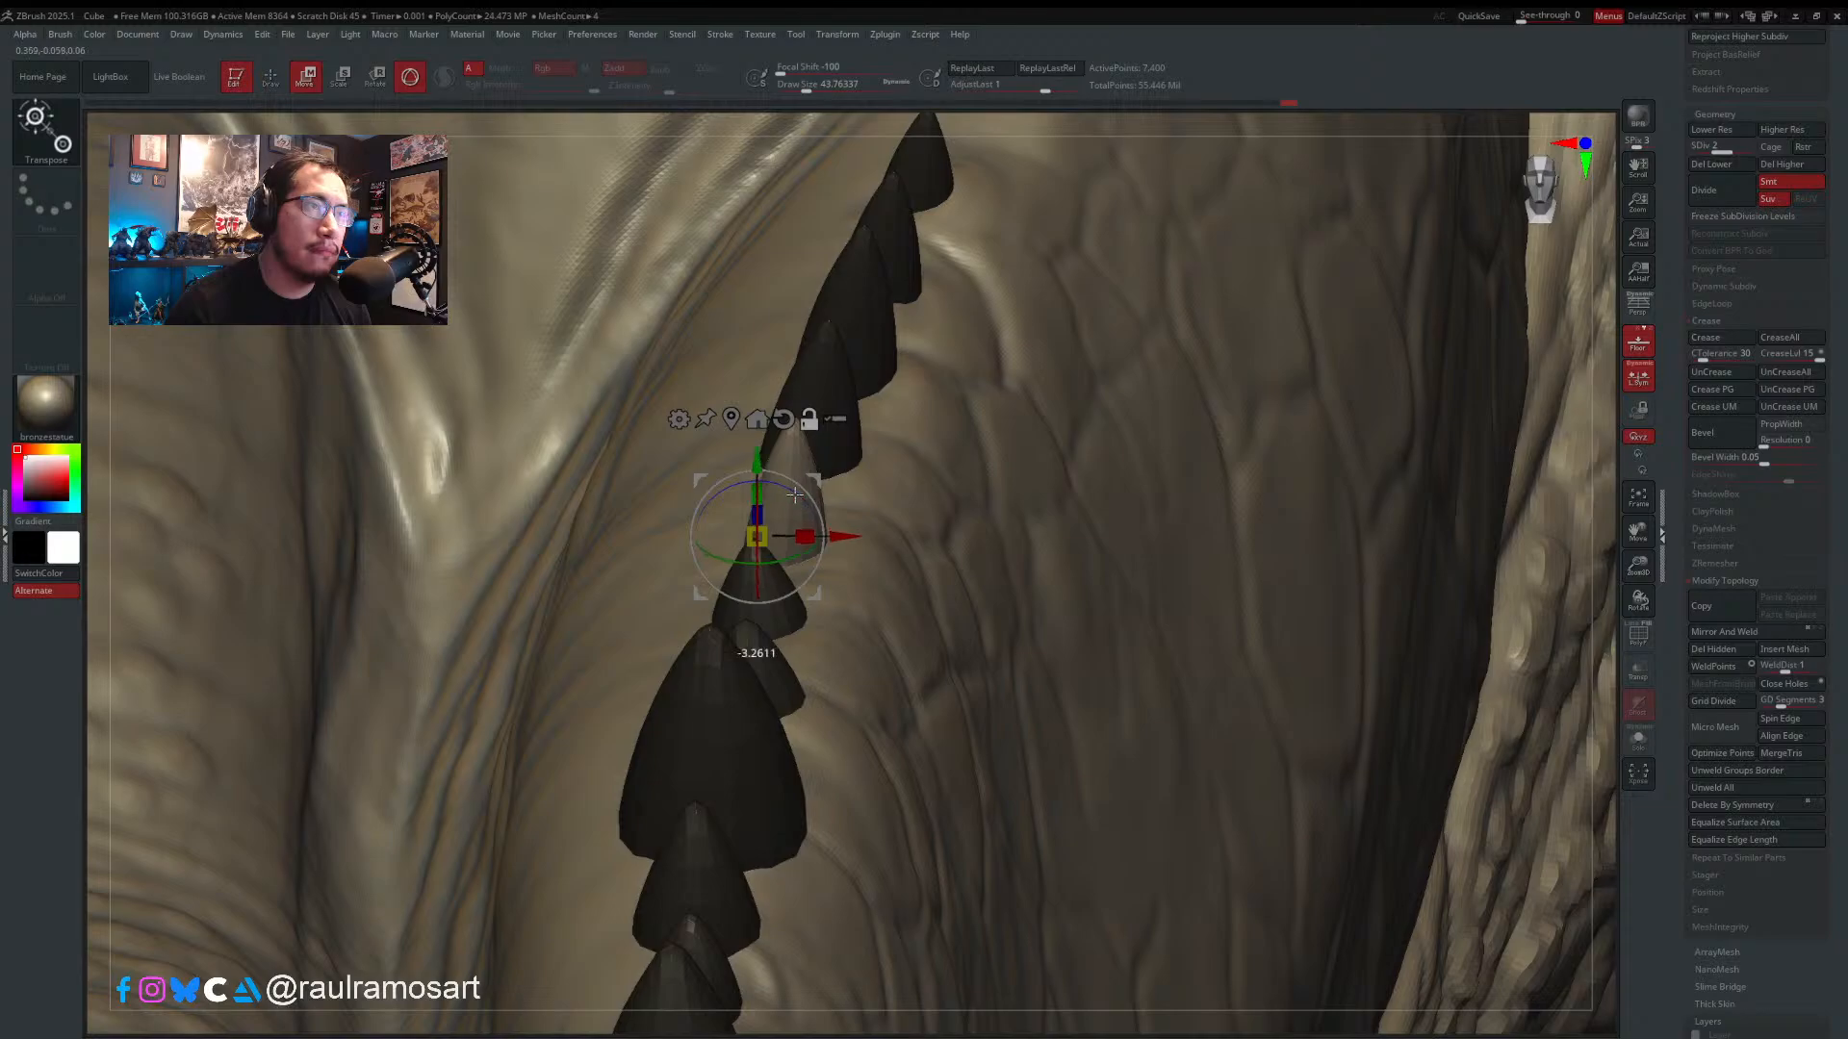
drag(837, 536, 871, 528)
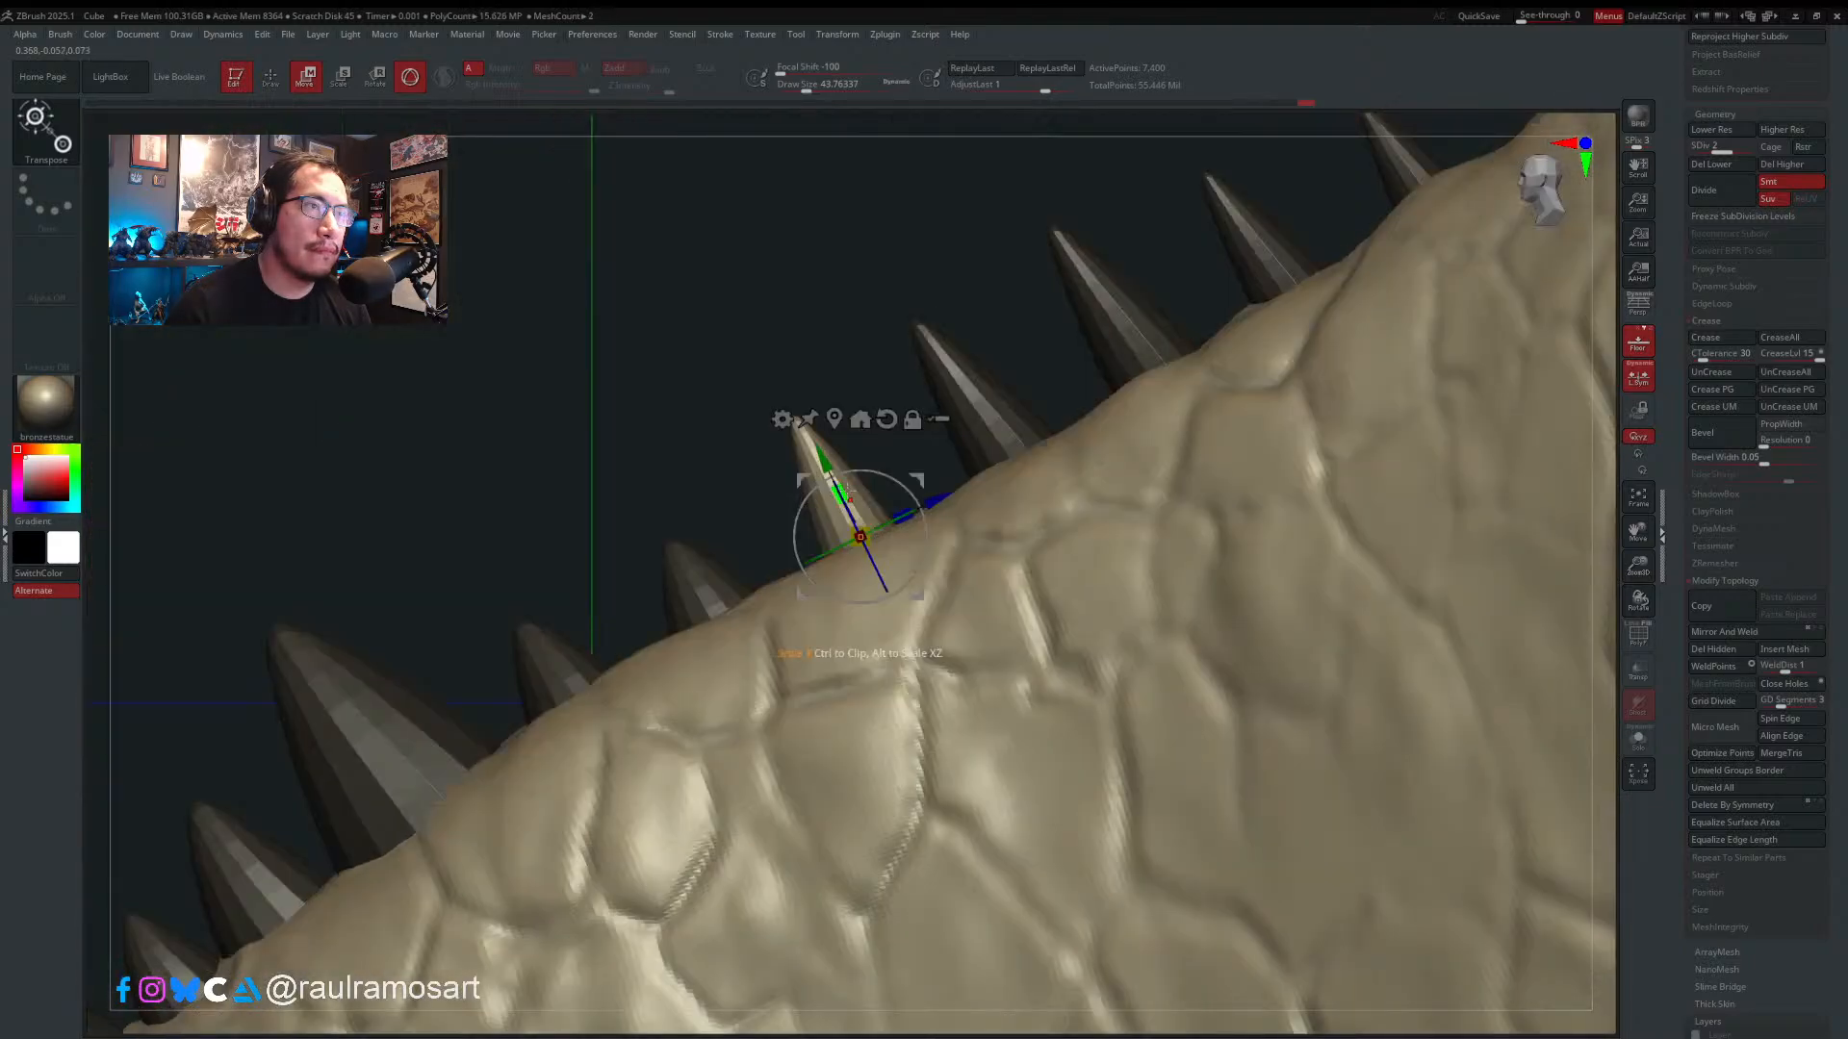
- Enlarge and widen the third tooth behind the large one, and tilt it slightly in the front view
drag(852, 499, 884, 551)
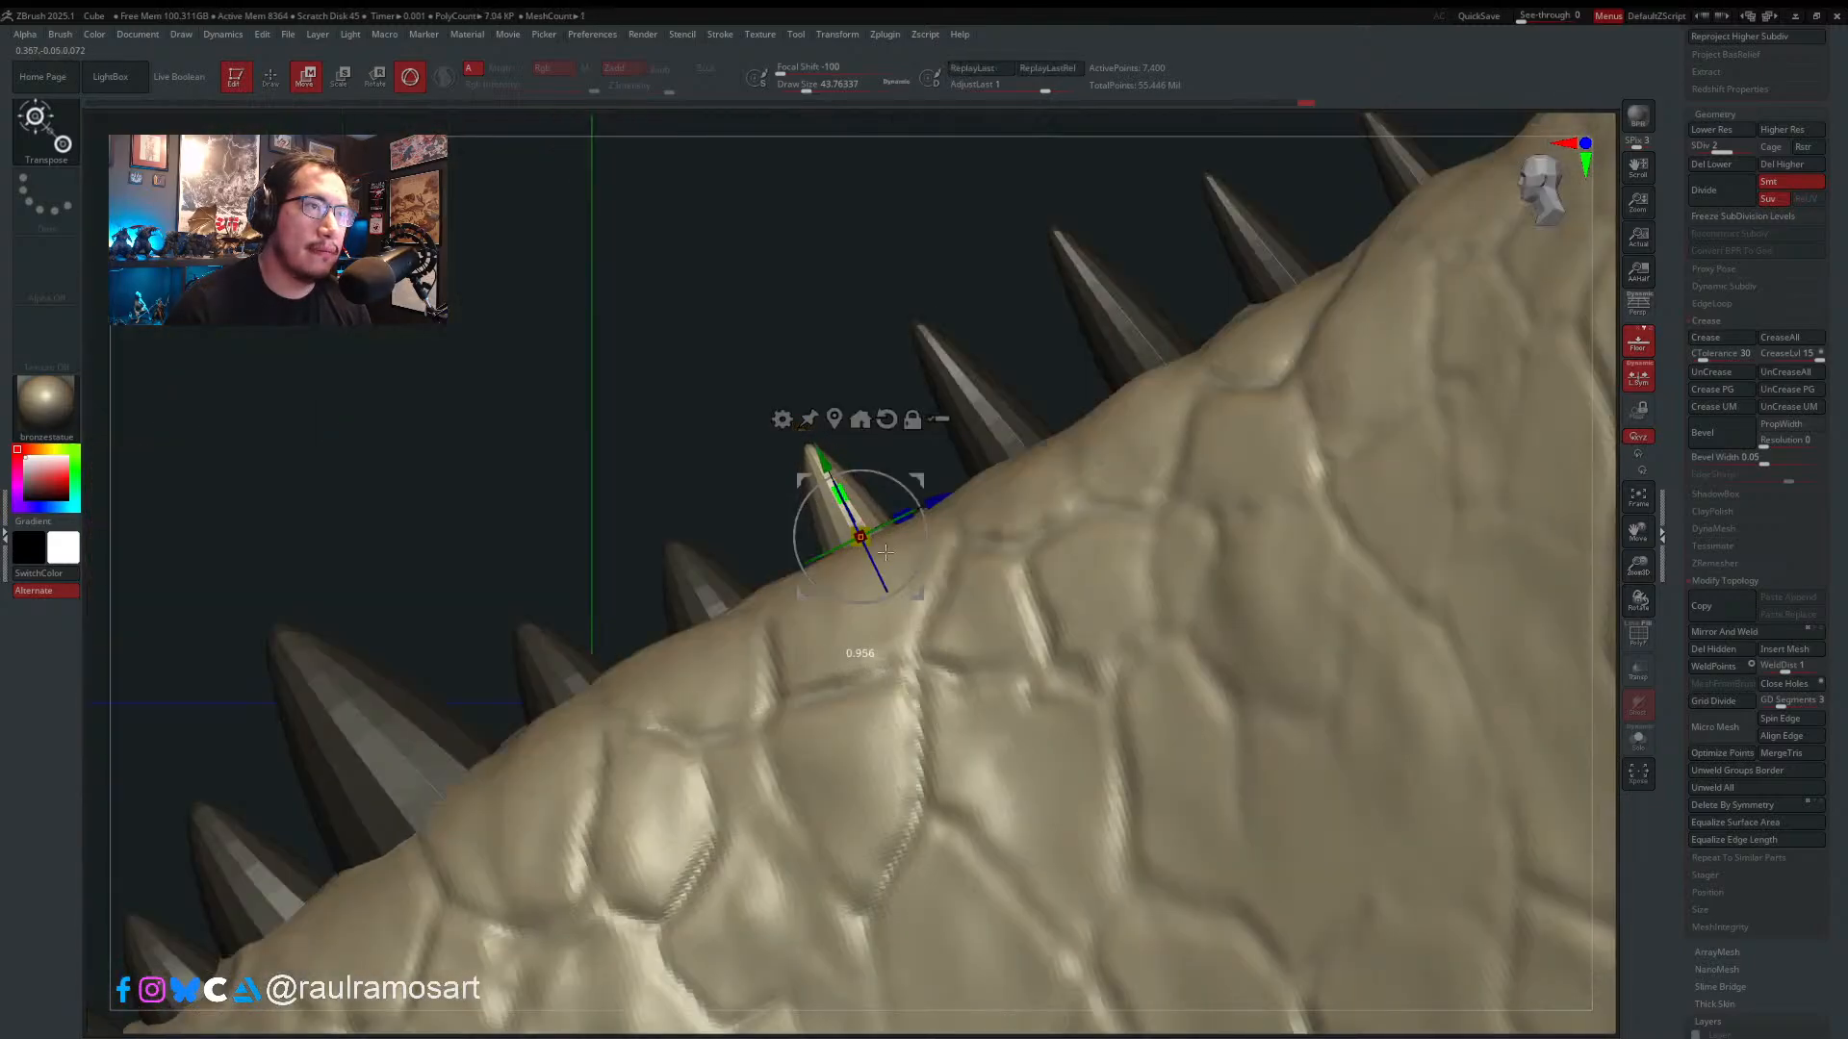
drag(1091, 456, 1103, 452)
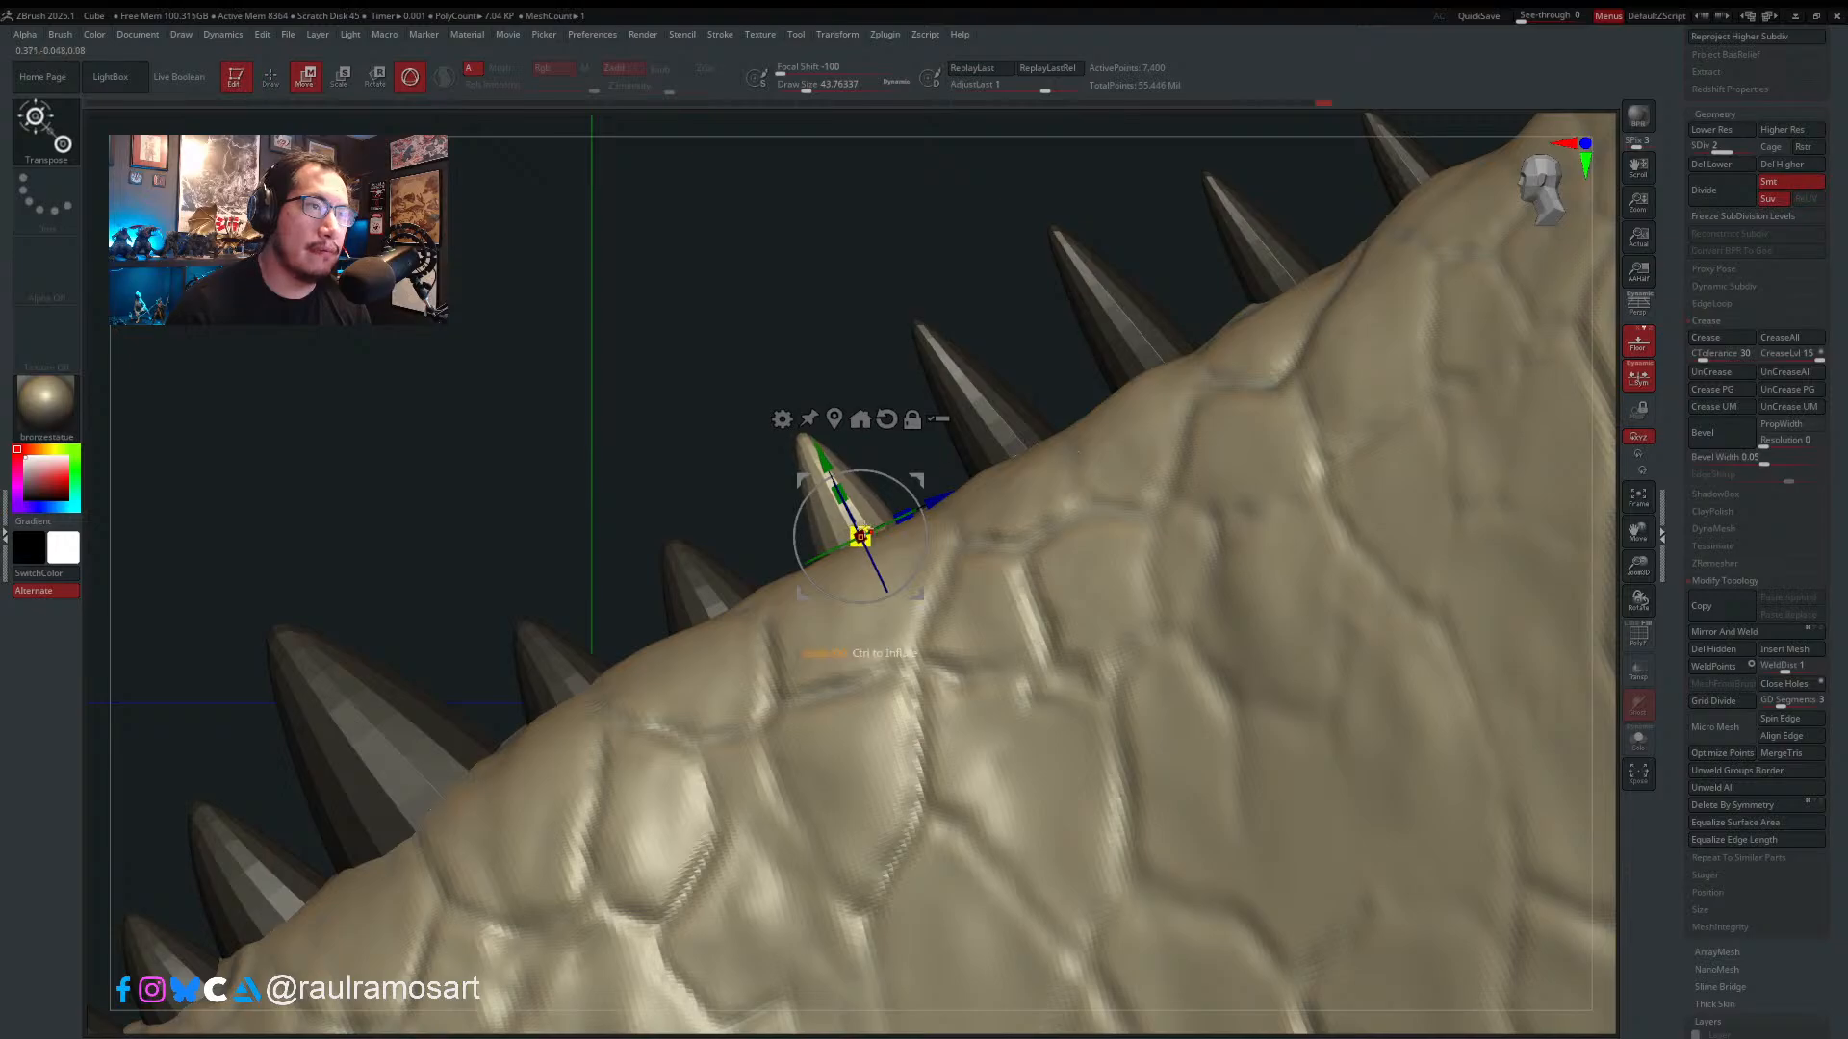
drag(861, 537, 1082, 460)
drag(943, 496, 972, 486)
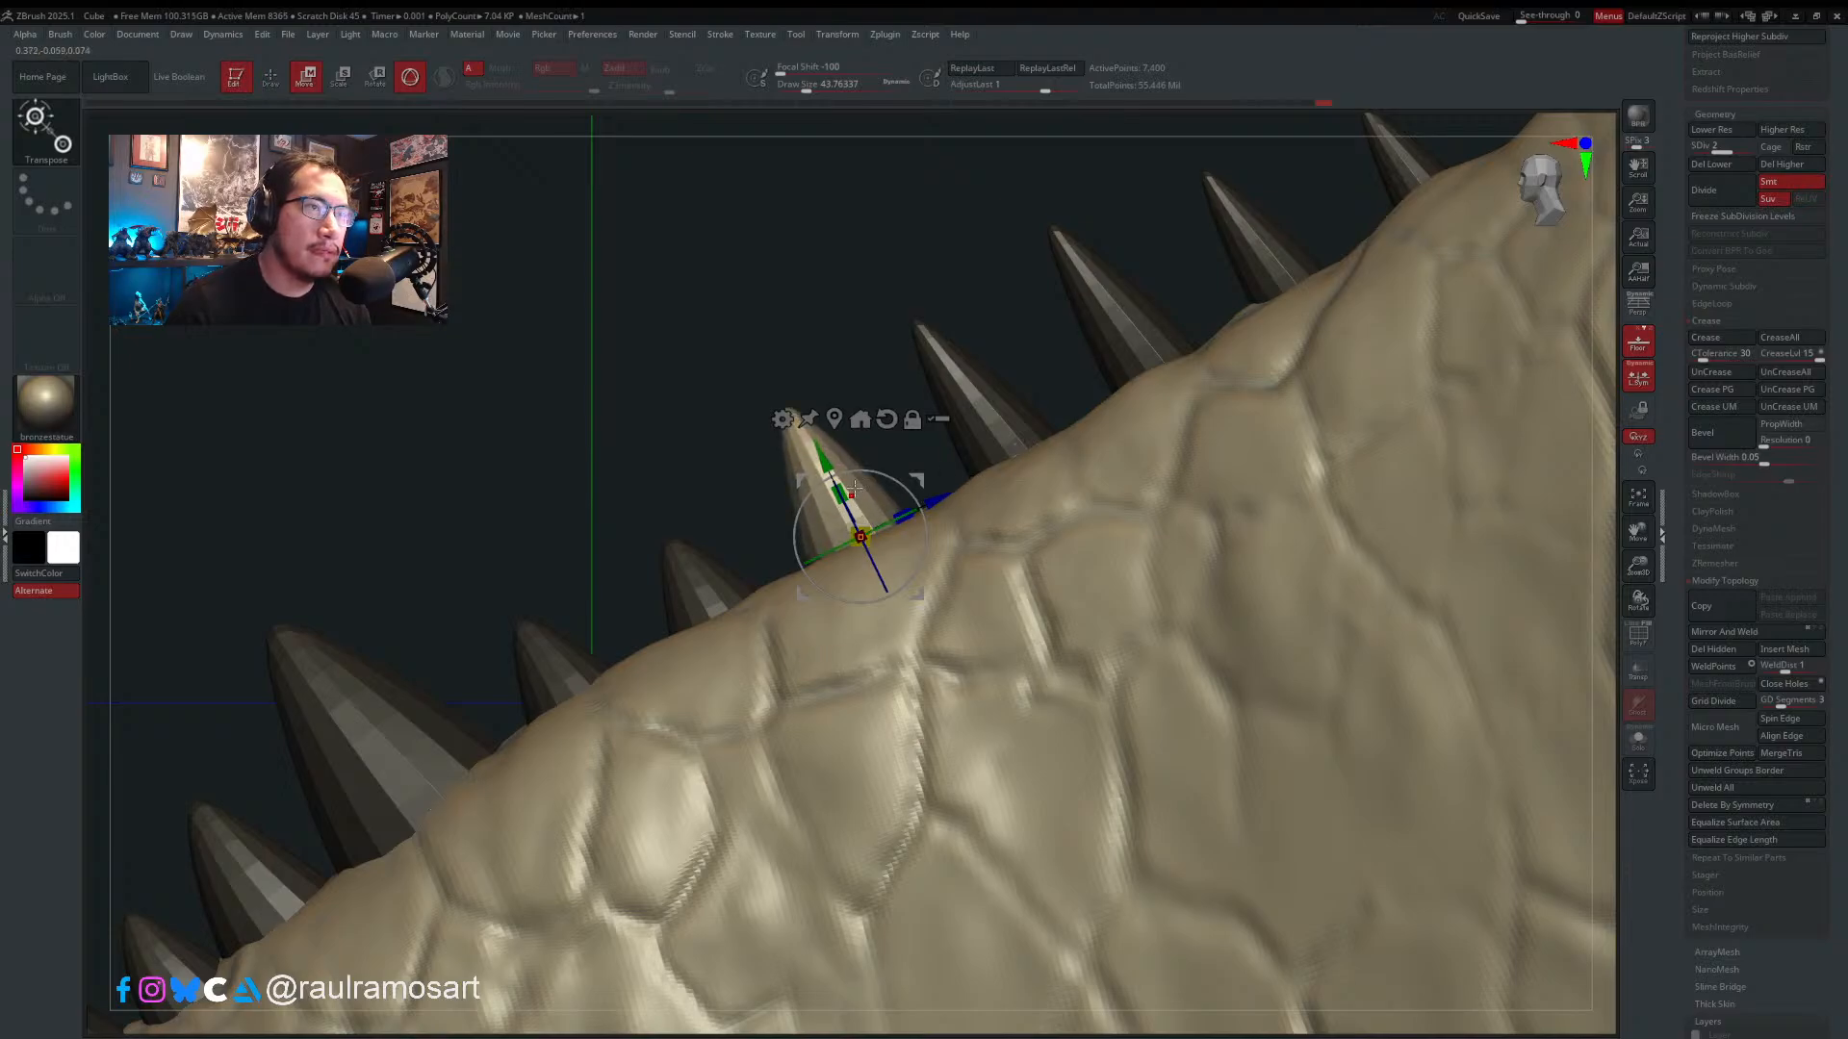
drag(950, 656, 935, 510)
shift+right_drag(935, 510, 1040, 472)
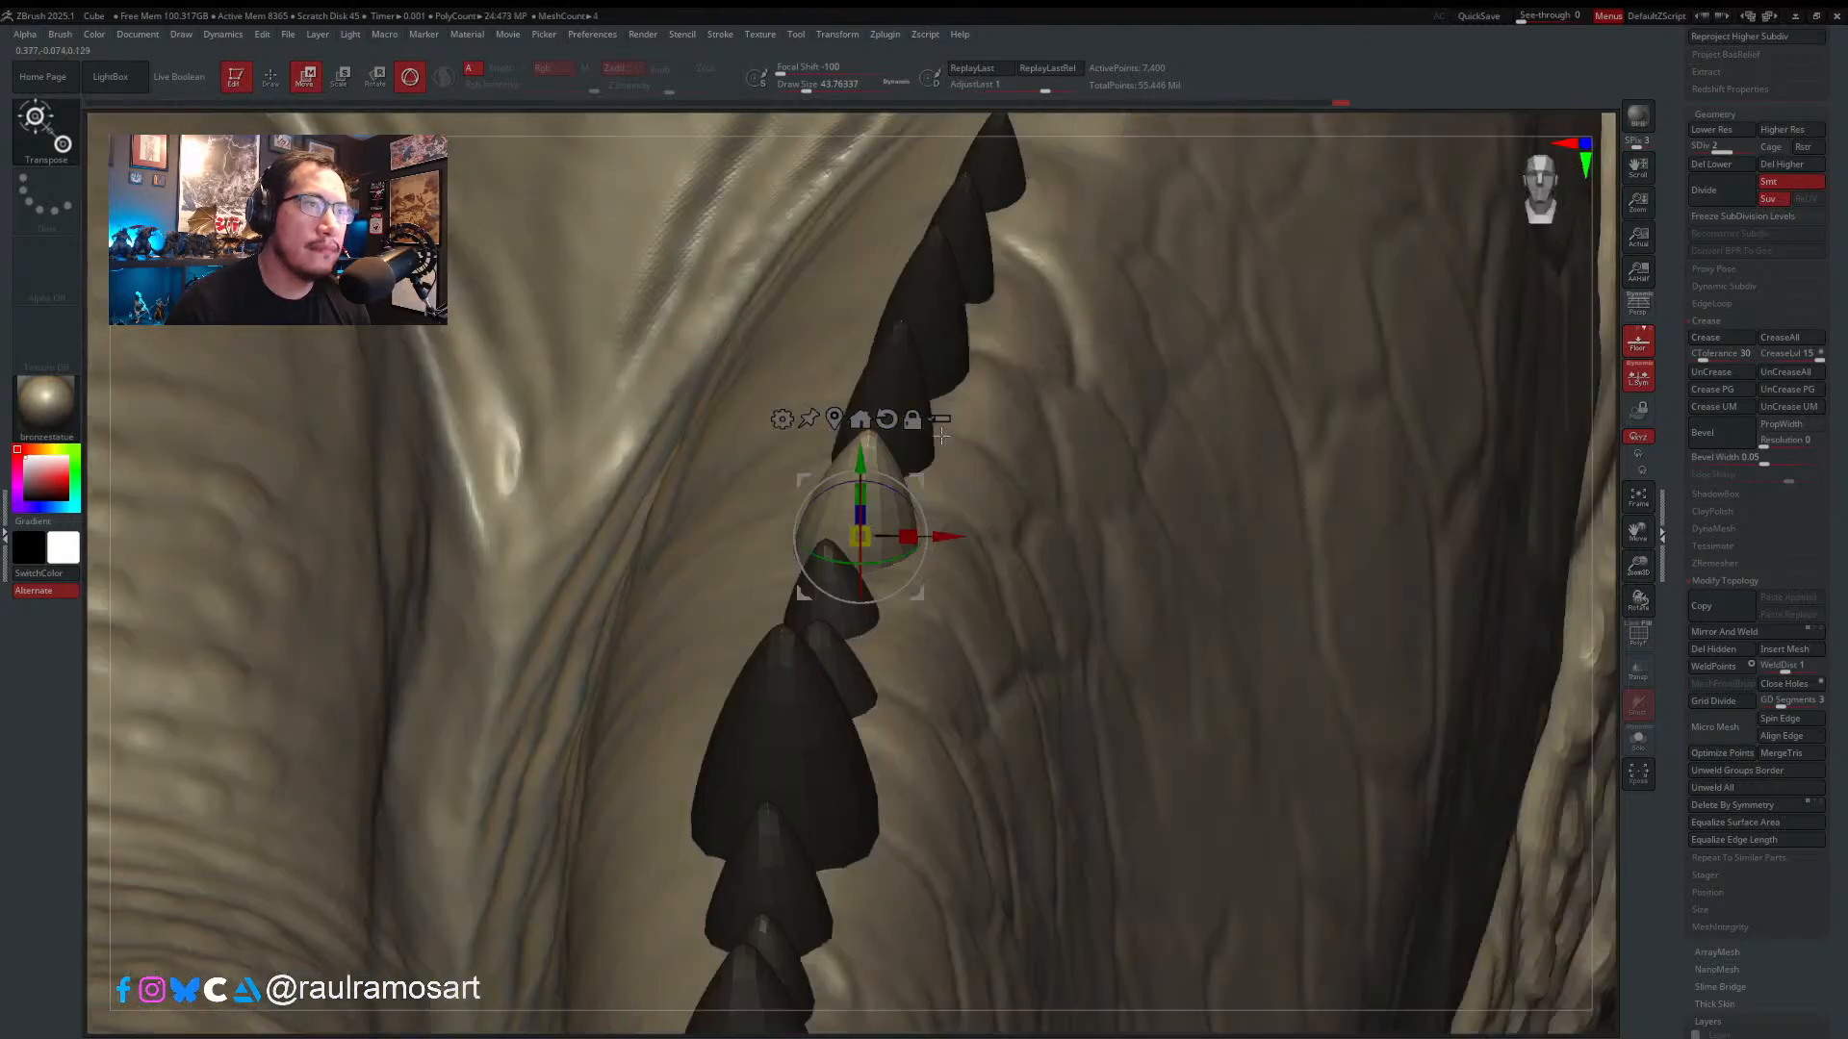
drag(891, 489, 885, 488)
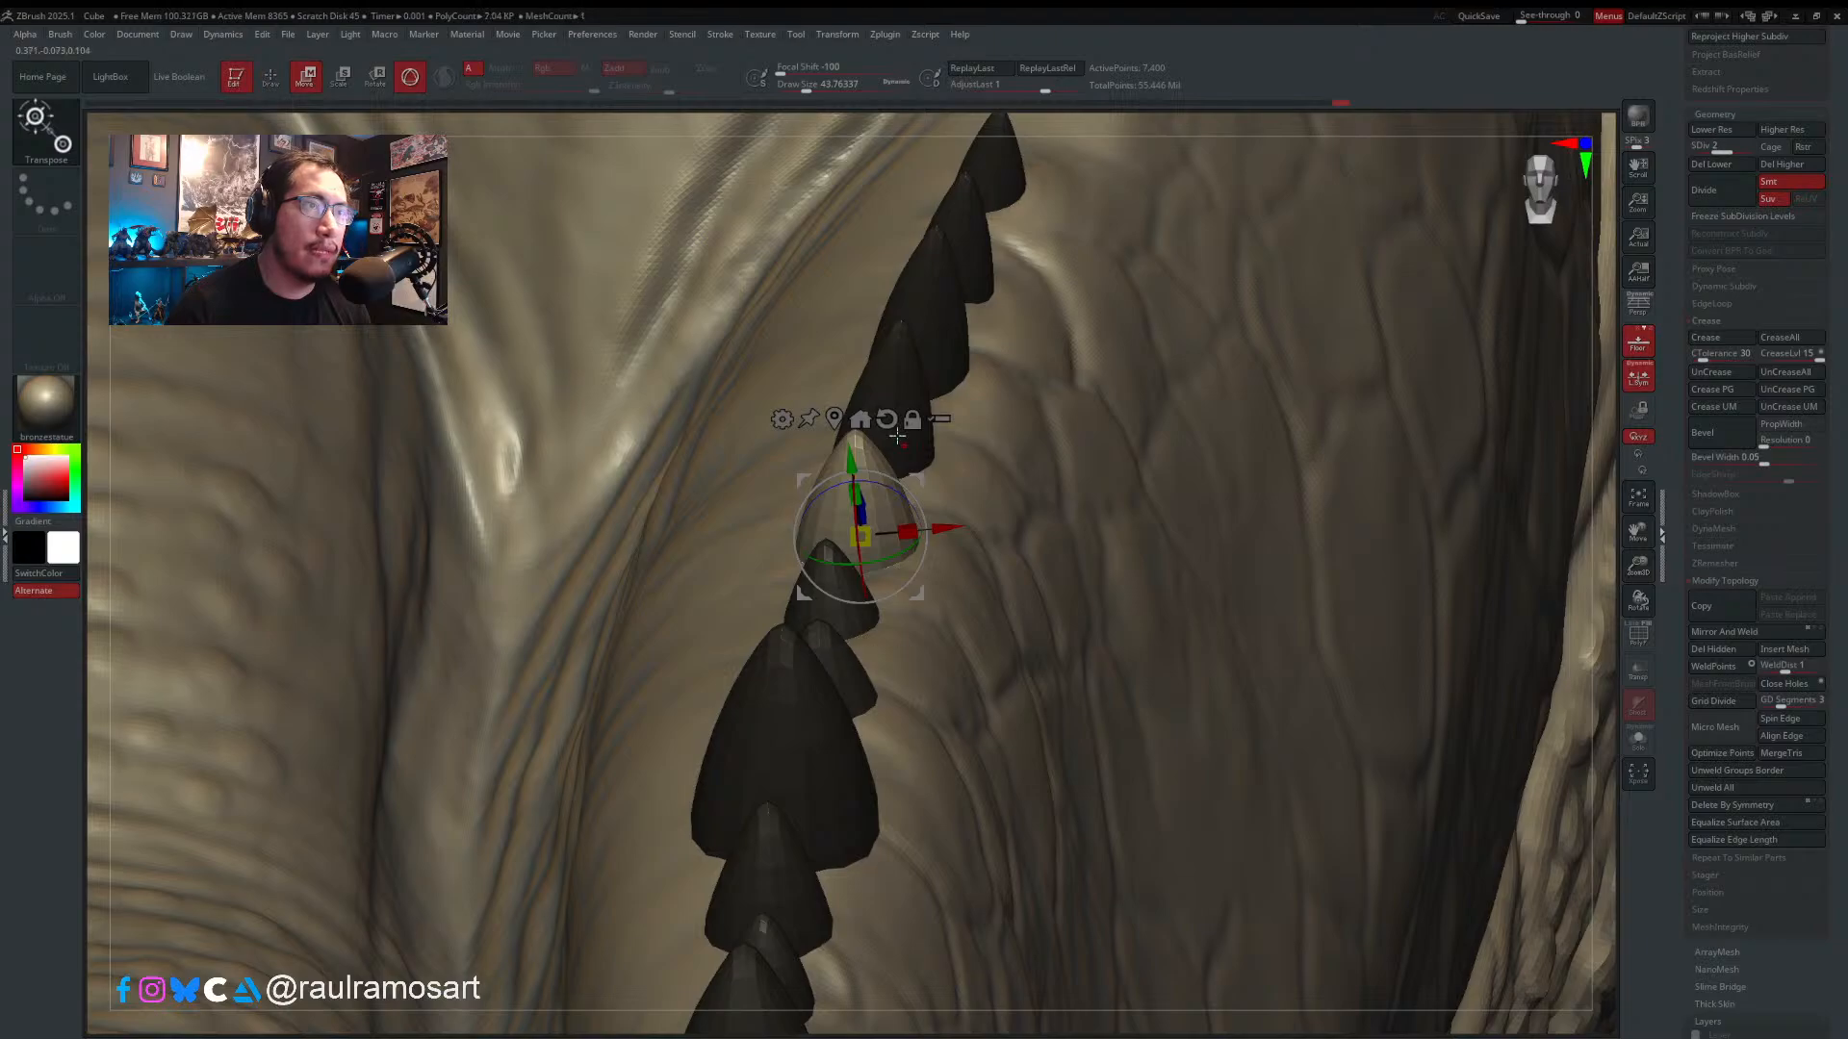
- Clear the mask and isolate the fourth tooth behind the large one by masking all the others
mouse_move(897, 435)
right_down()
mouse_move(847, 380)
mouse_move(820, 504)
right_up()
key(q)
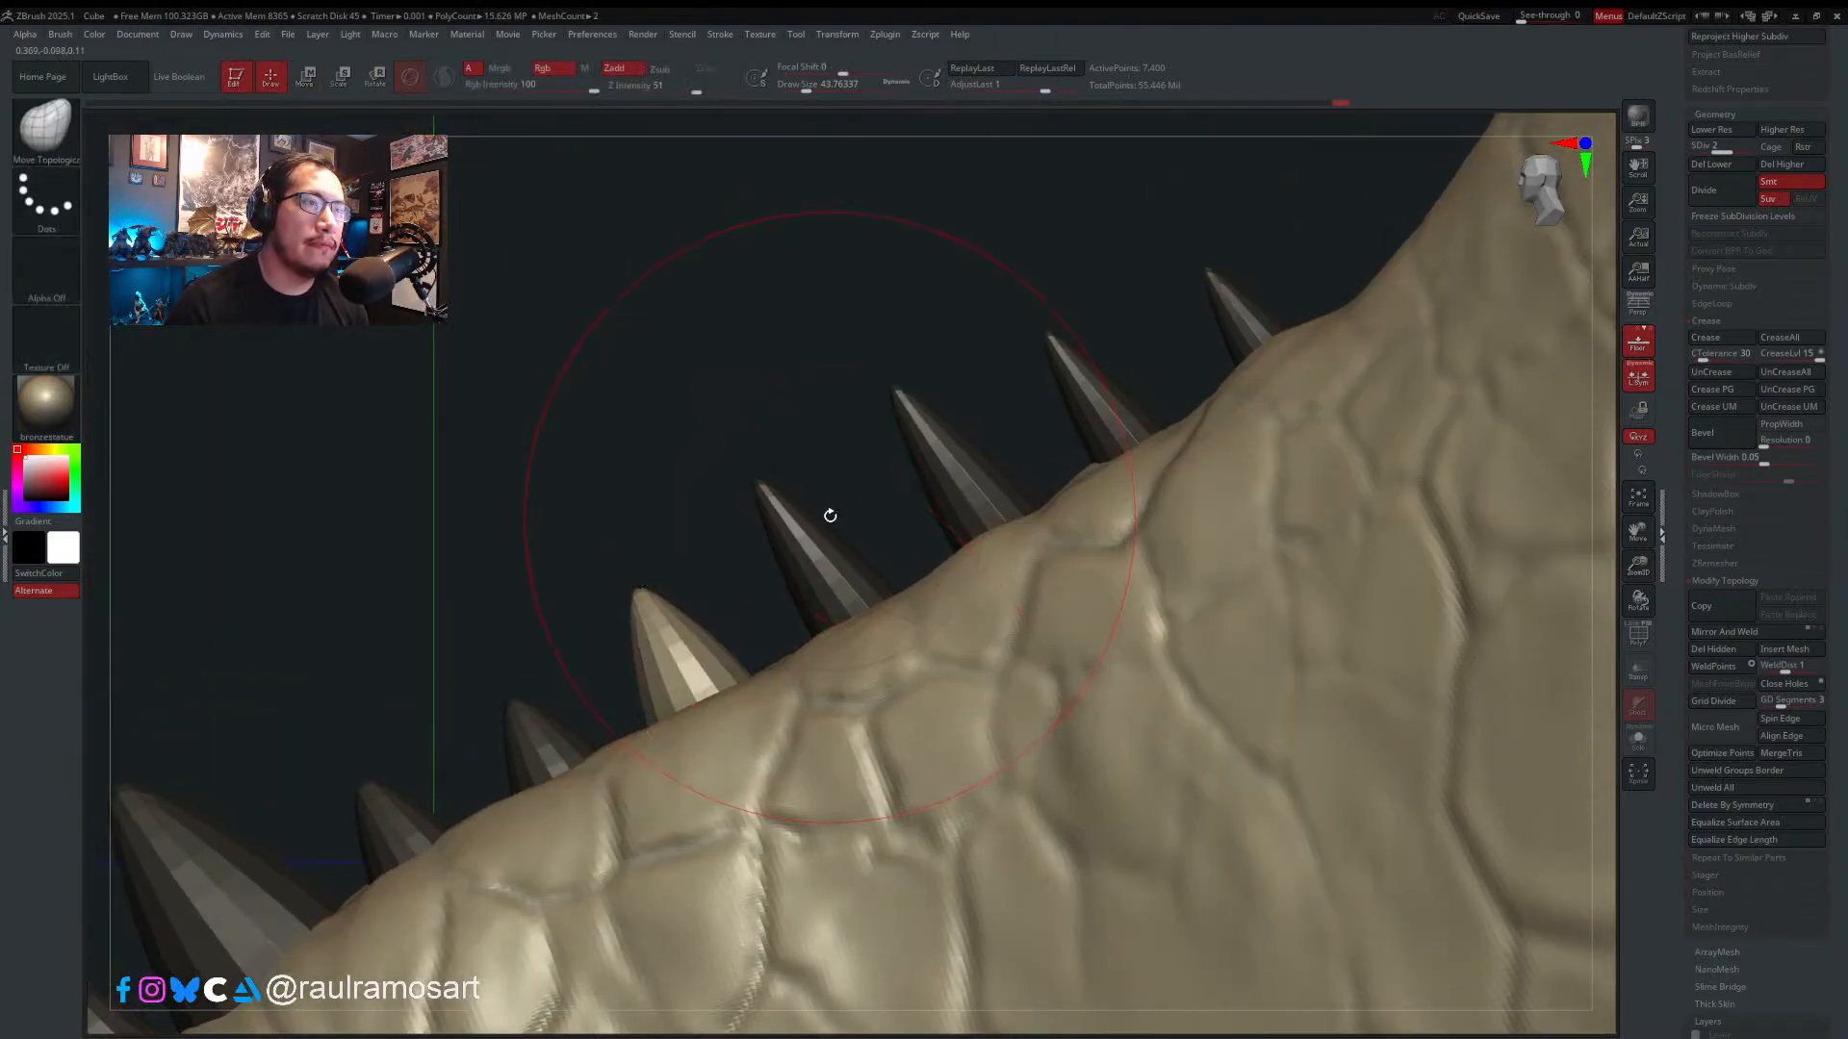
key(w)
key(q)
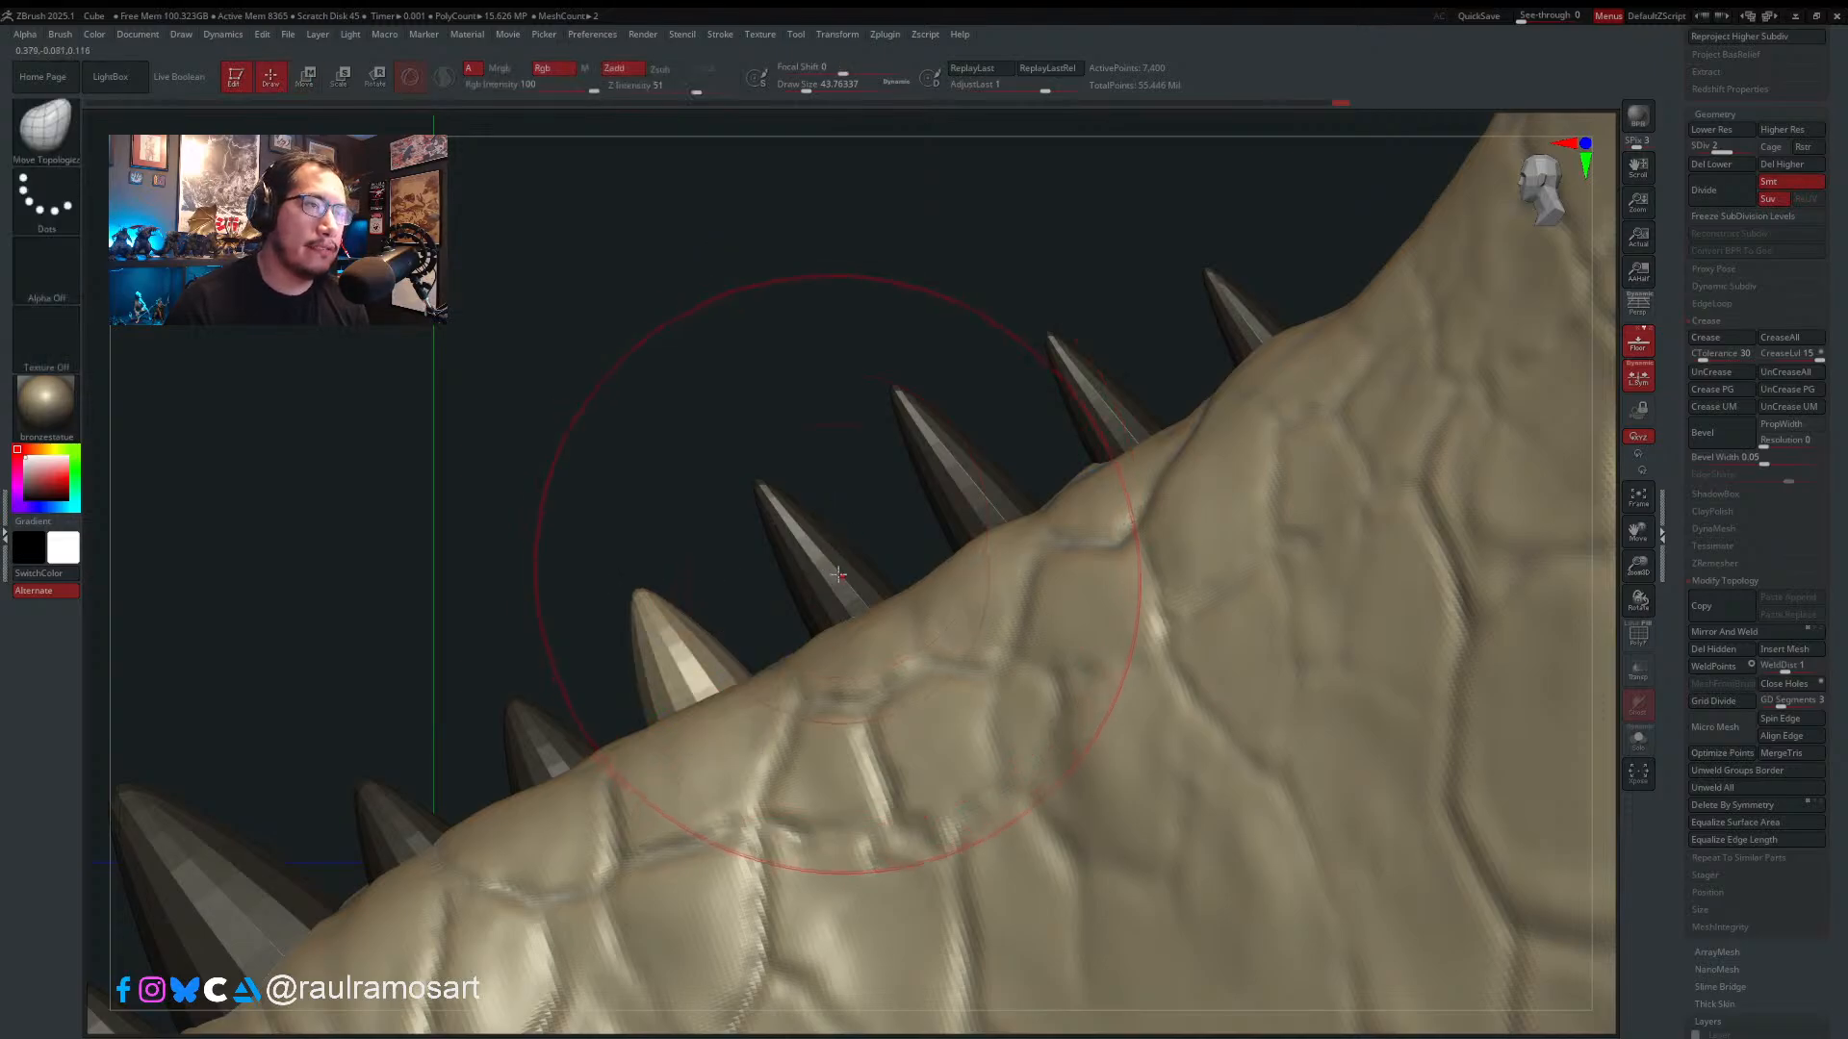
ctrl+drag(818, 424, 859, 500)
ctrl+shift+click(821, 548)
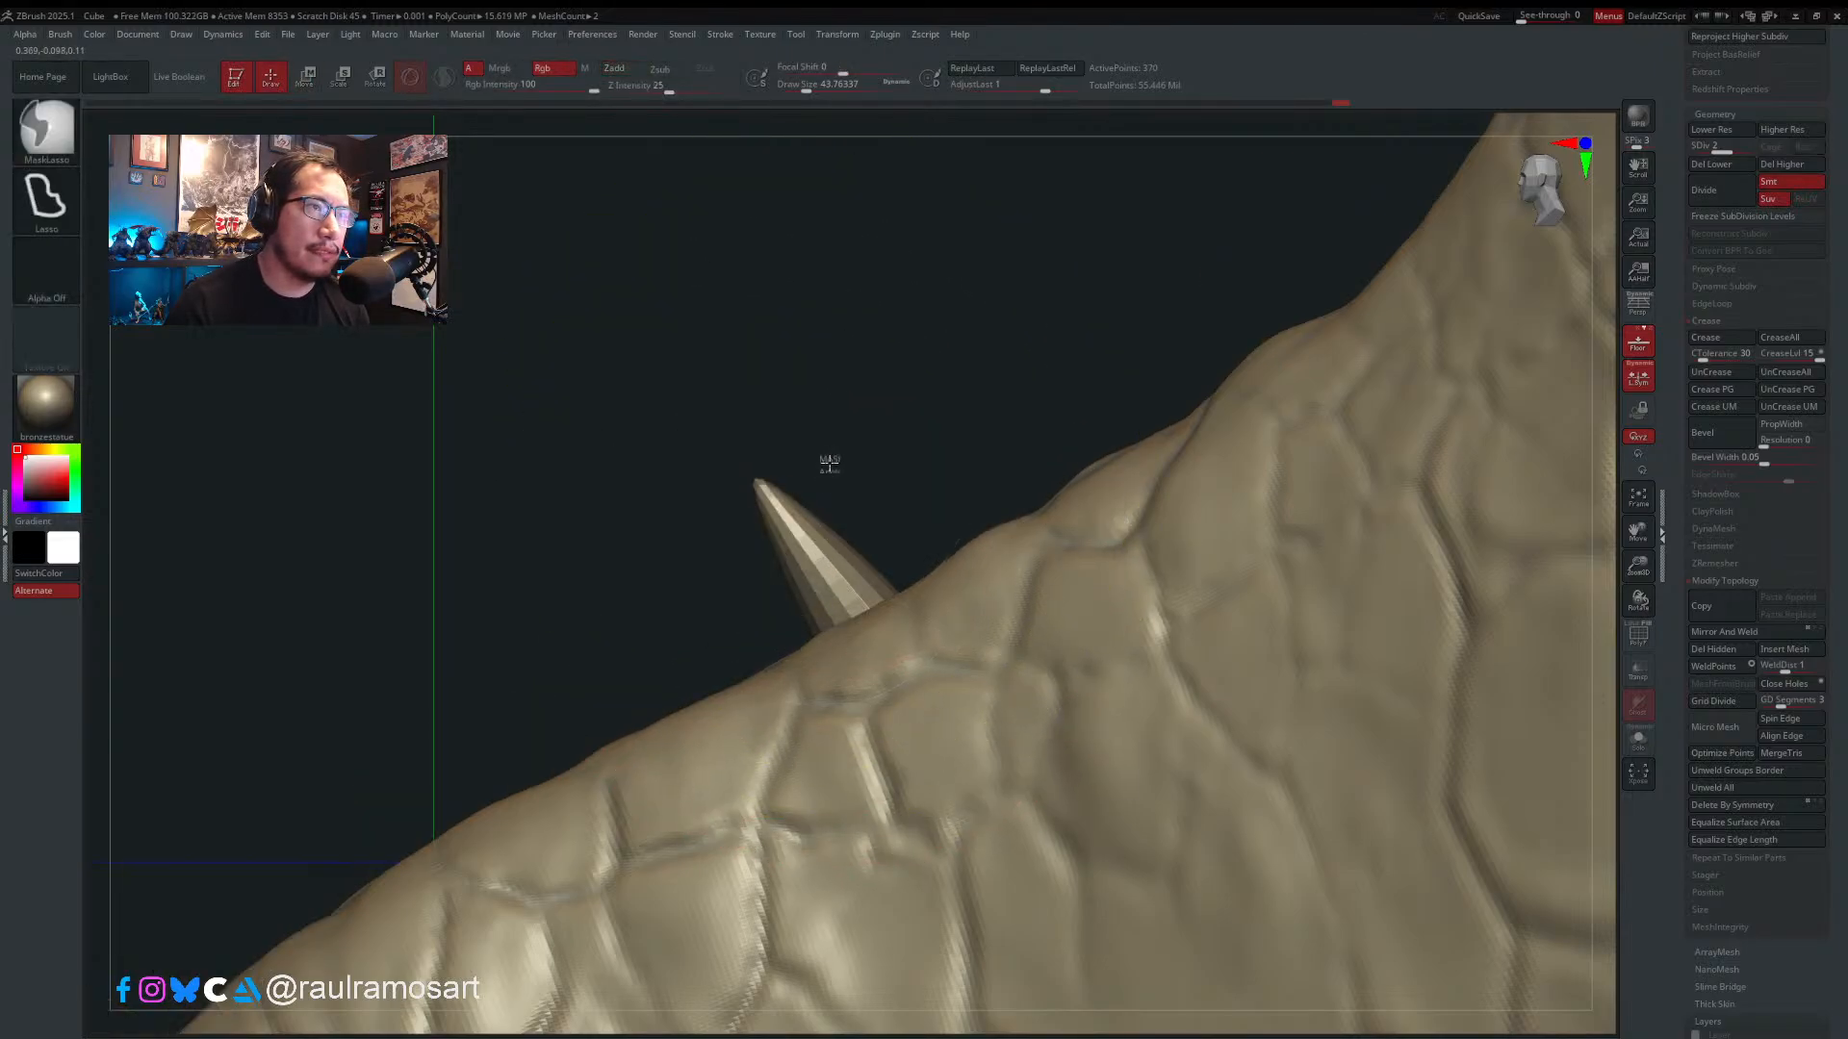
ctrl+click(829, 462)
ctrl+shift+click(833, 469)
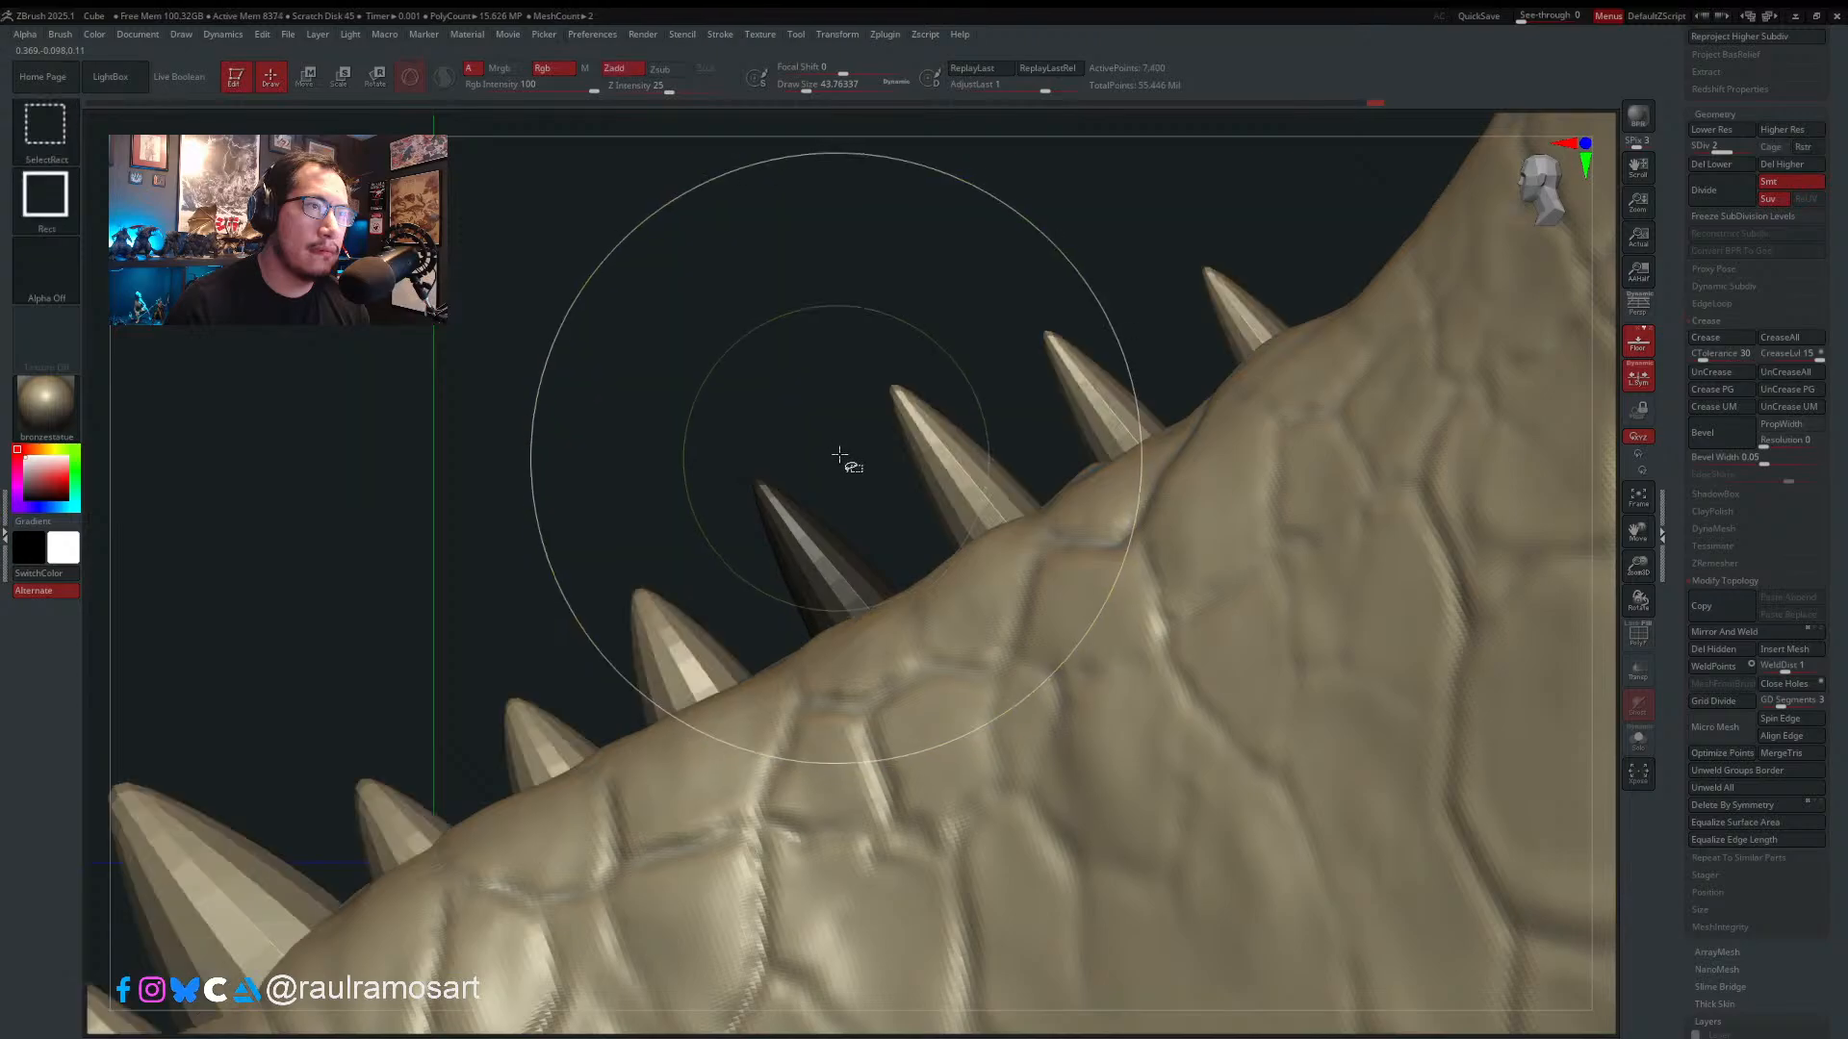
- Place the gizmo at the fourth tooth's base, shorten the tooth, and widen it along the gum line
key(w)
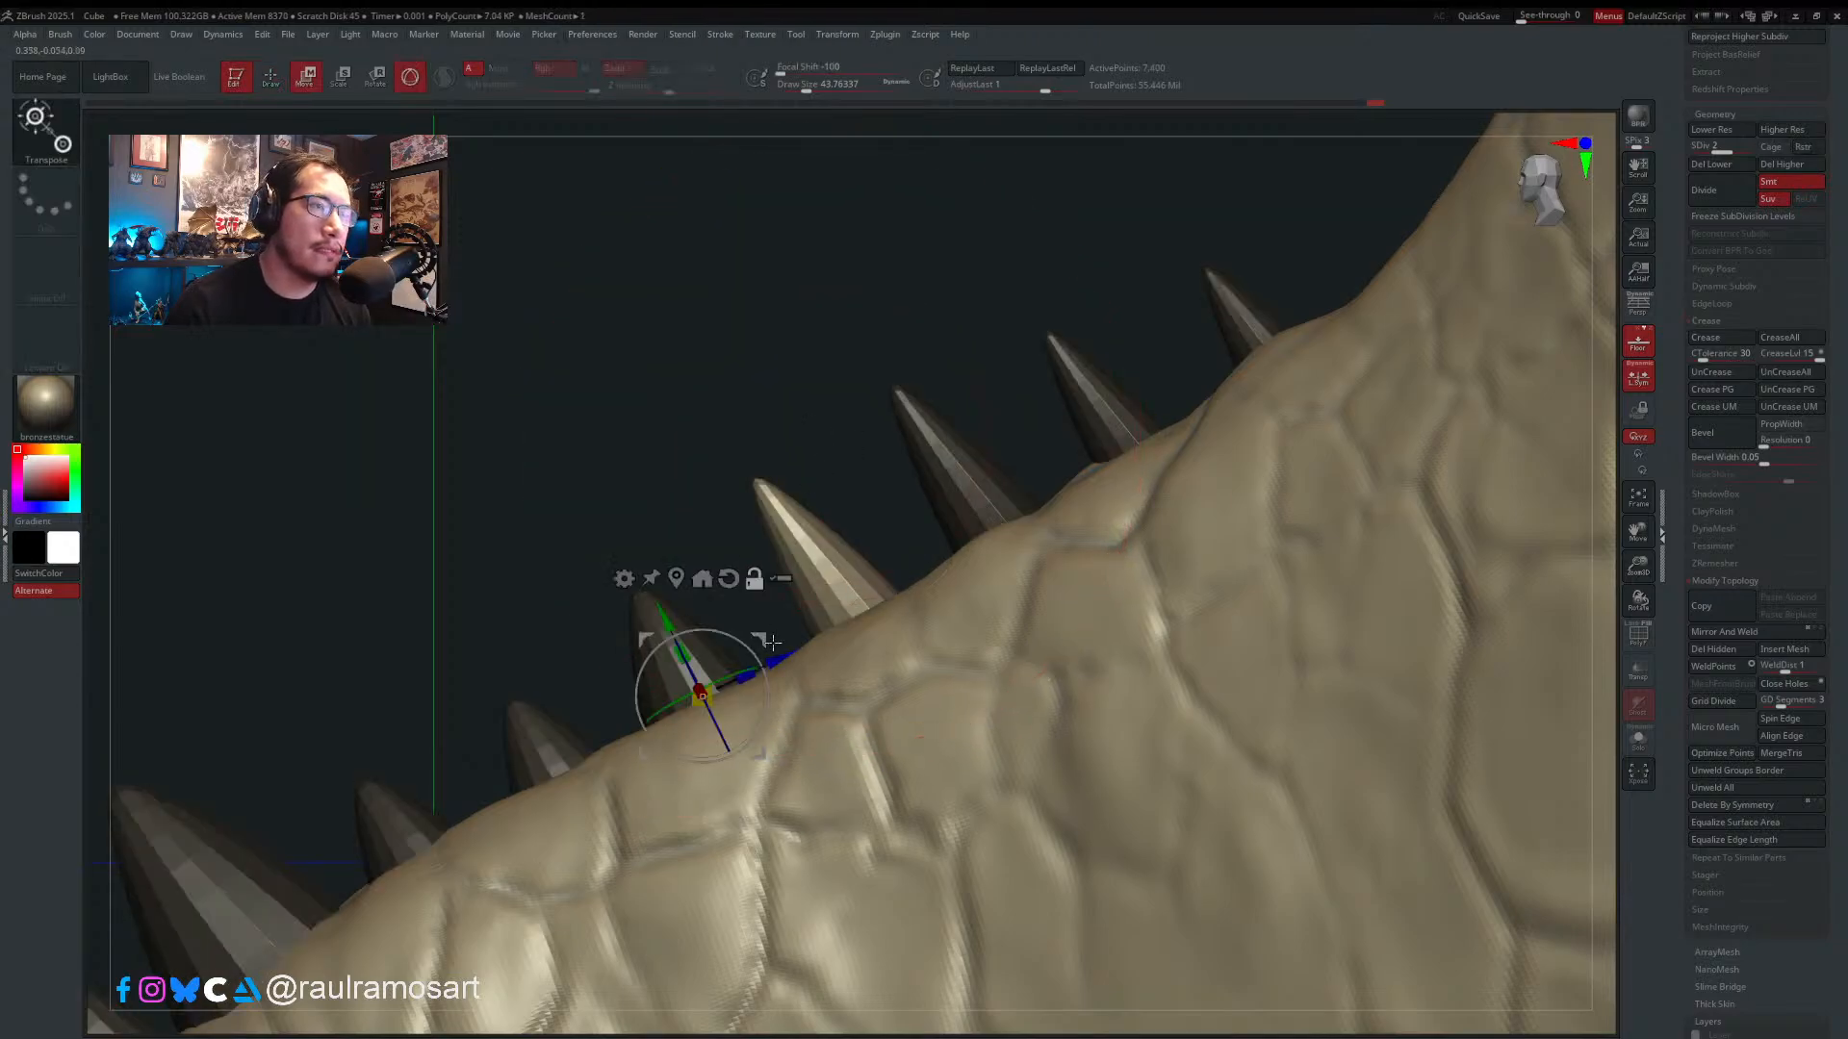
drag(770, 642, 955, 733)
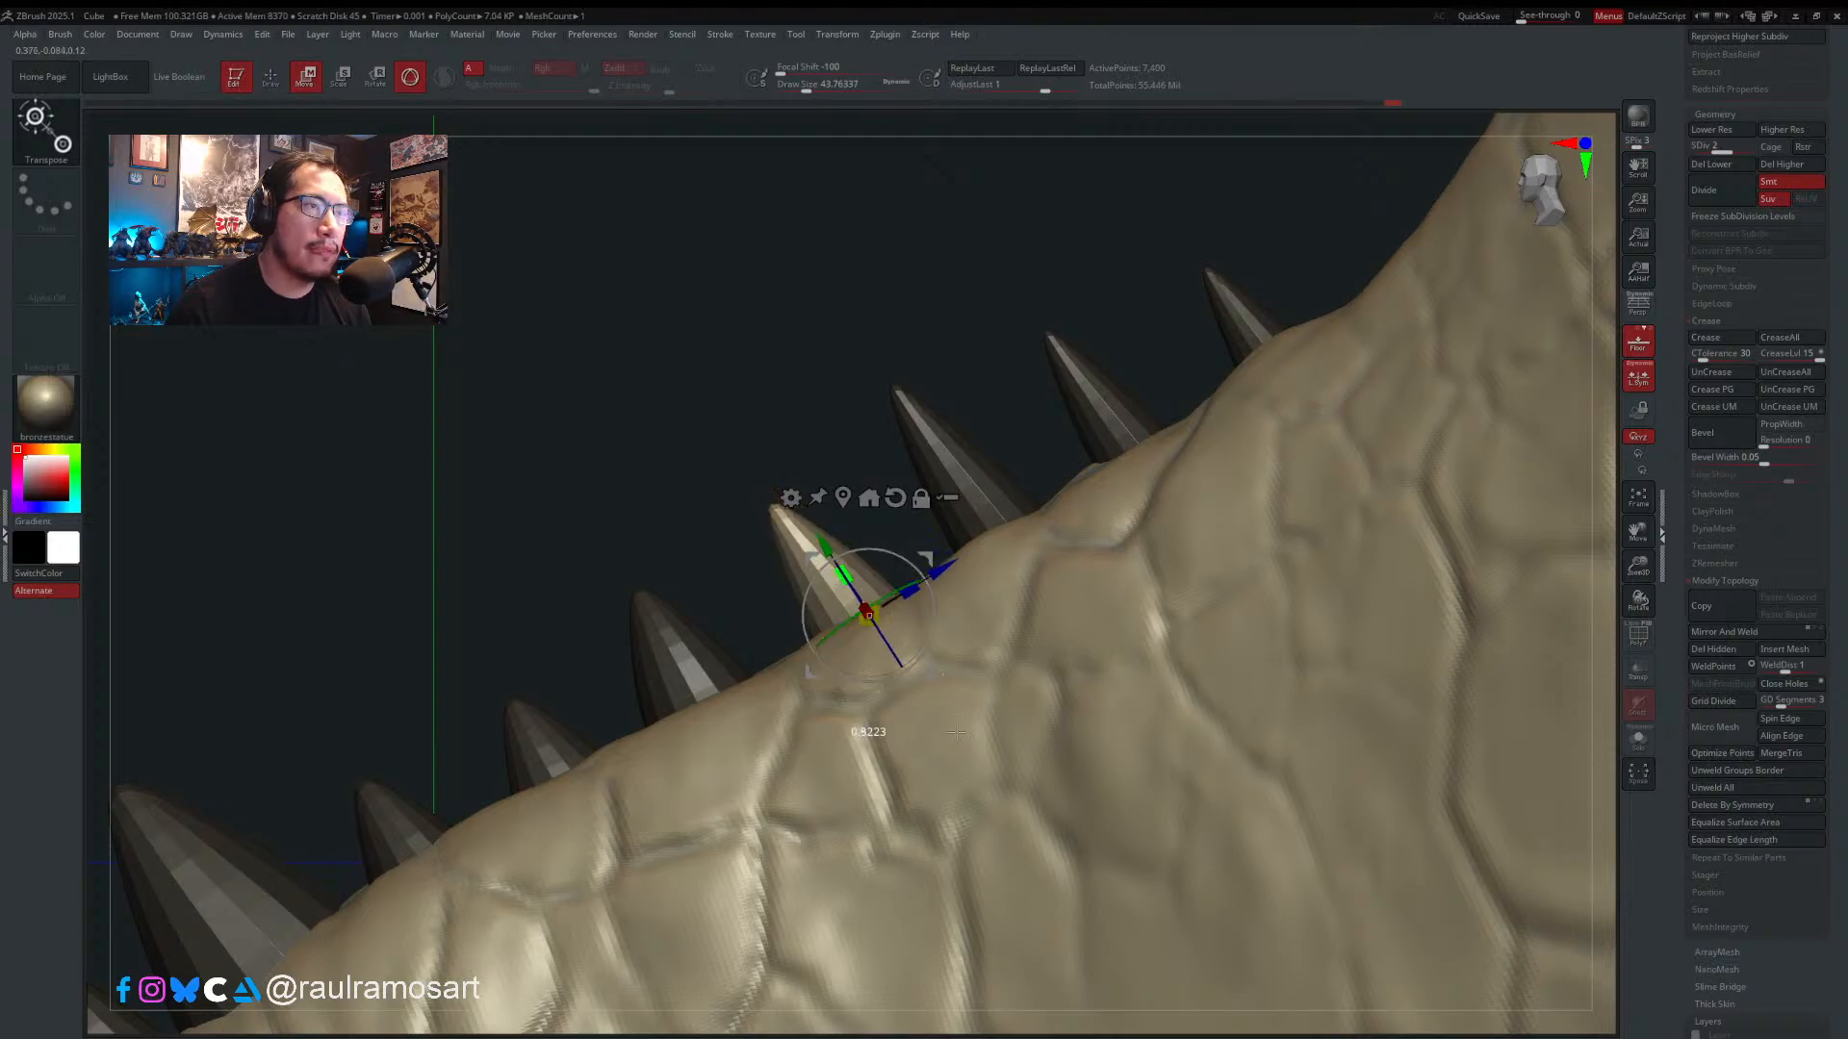
drag(909, 590, 1014, 543)
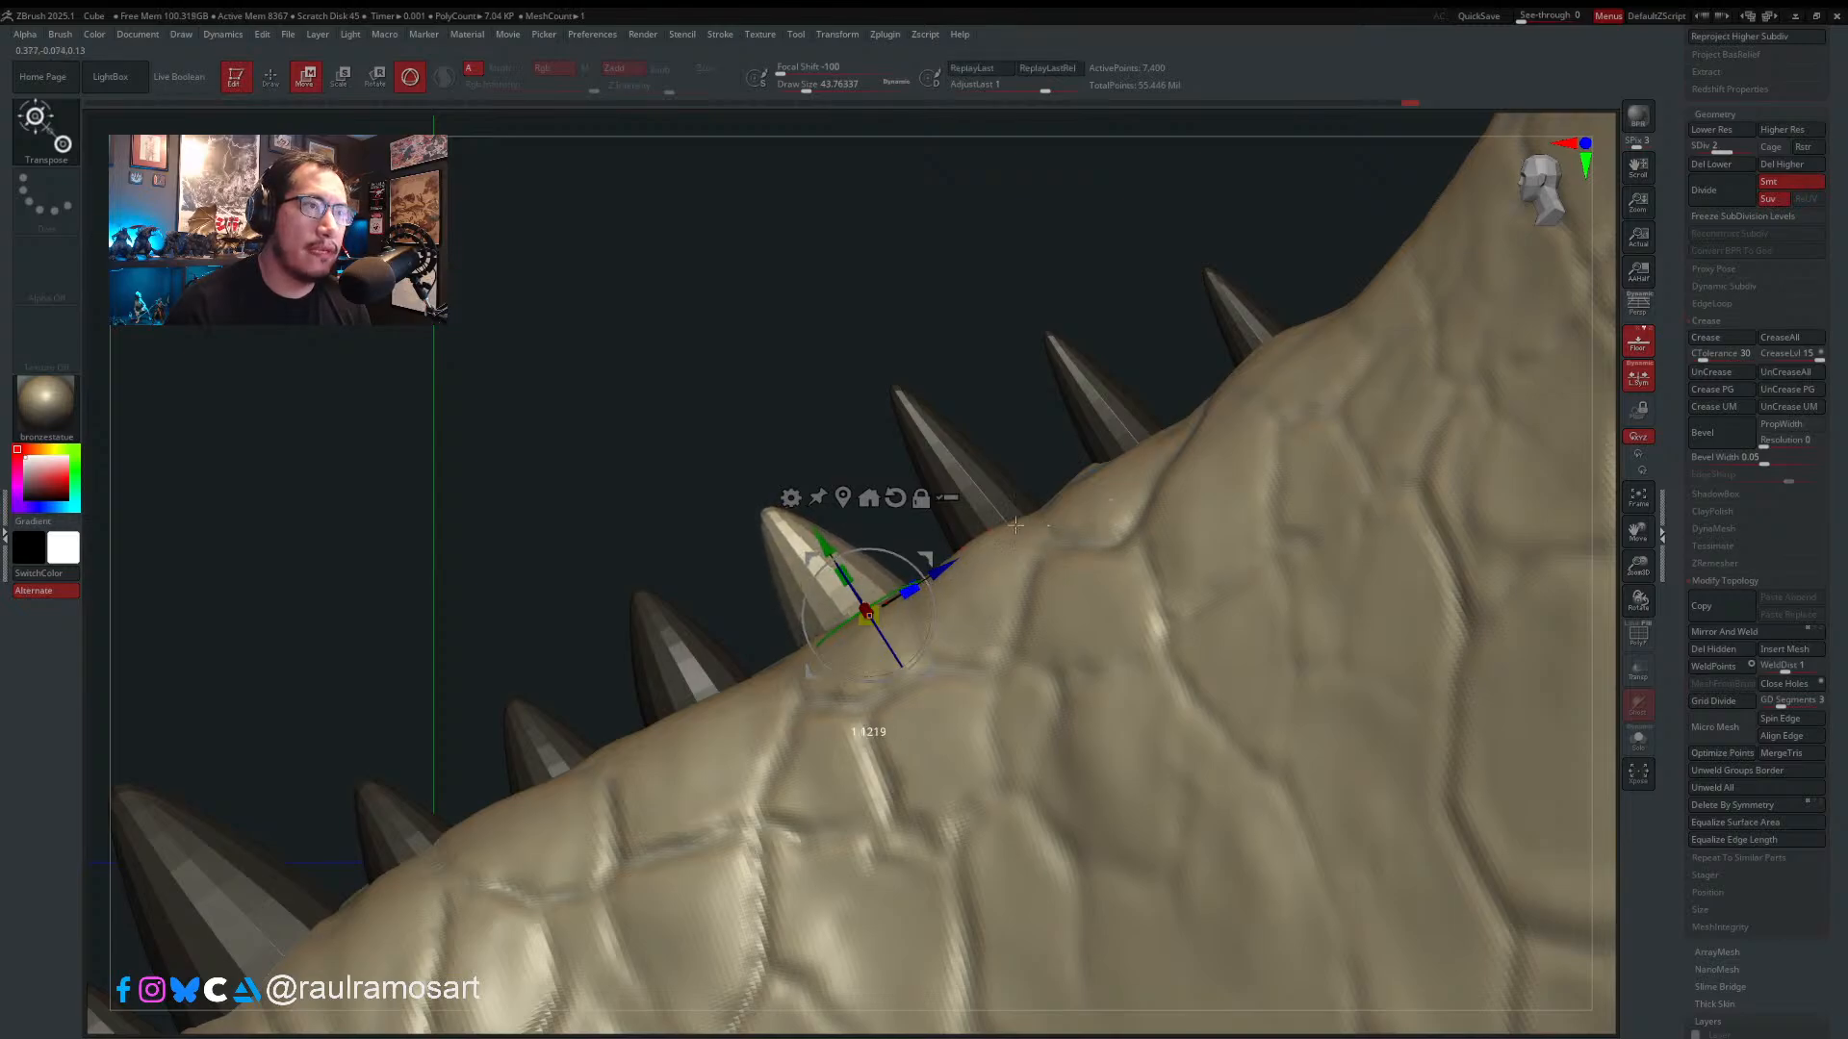
- Shift the fourth tooth outward from the front view and rotate it to follow the curve of the gum
right_drag(1016, 525, 1188, 525)
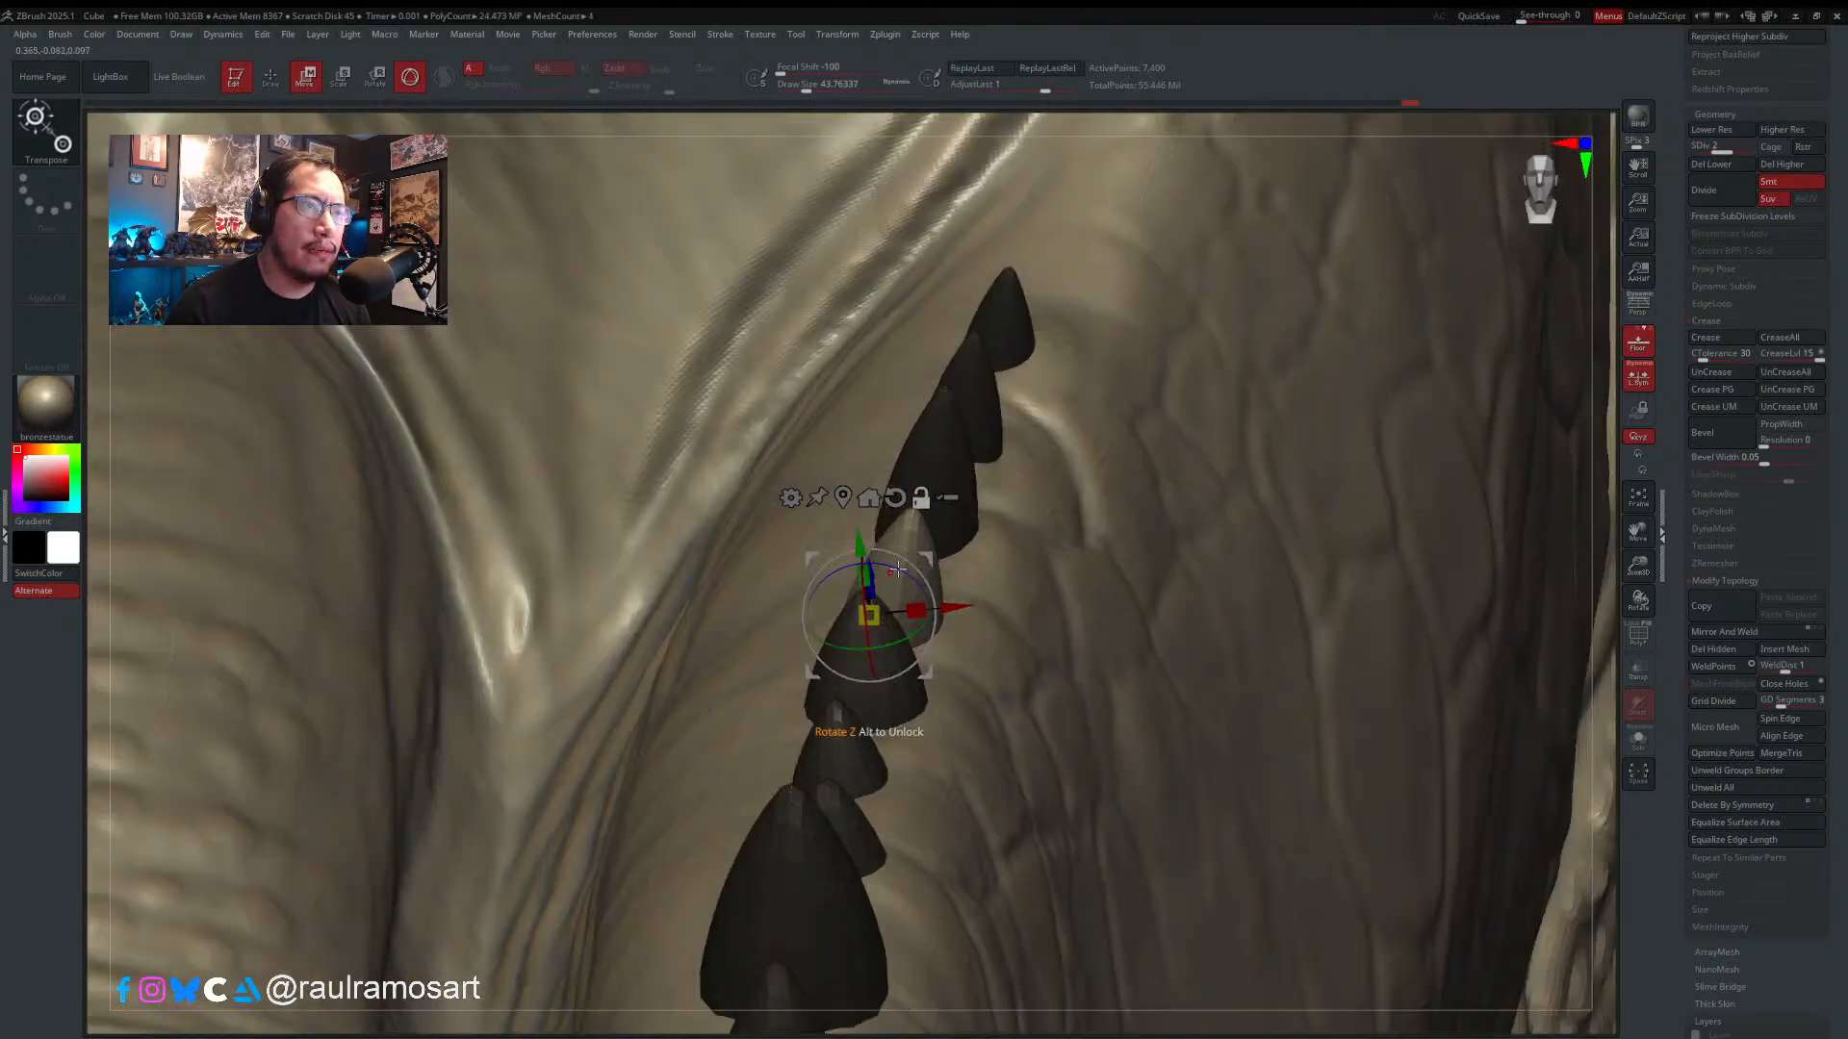
drag(955, 636, 973, 637)
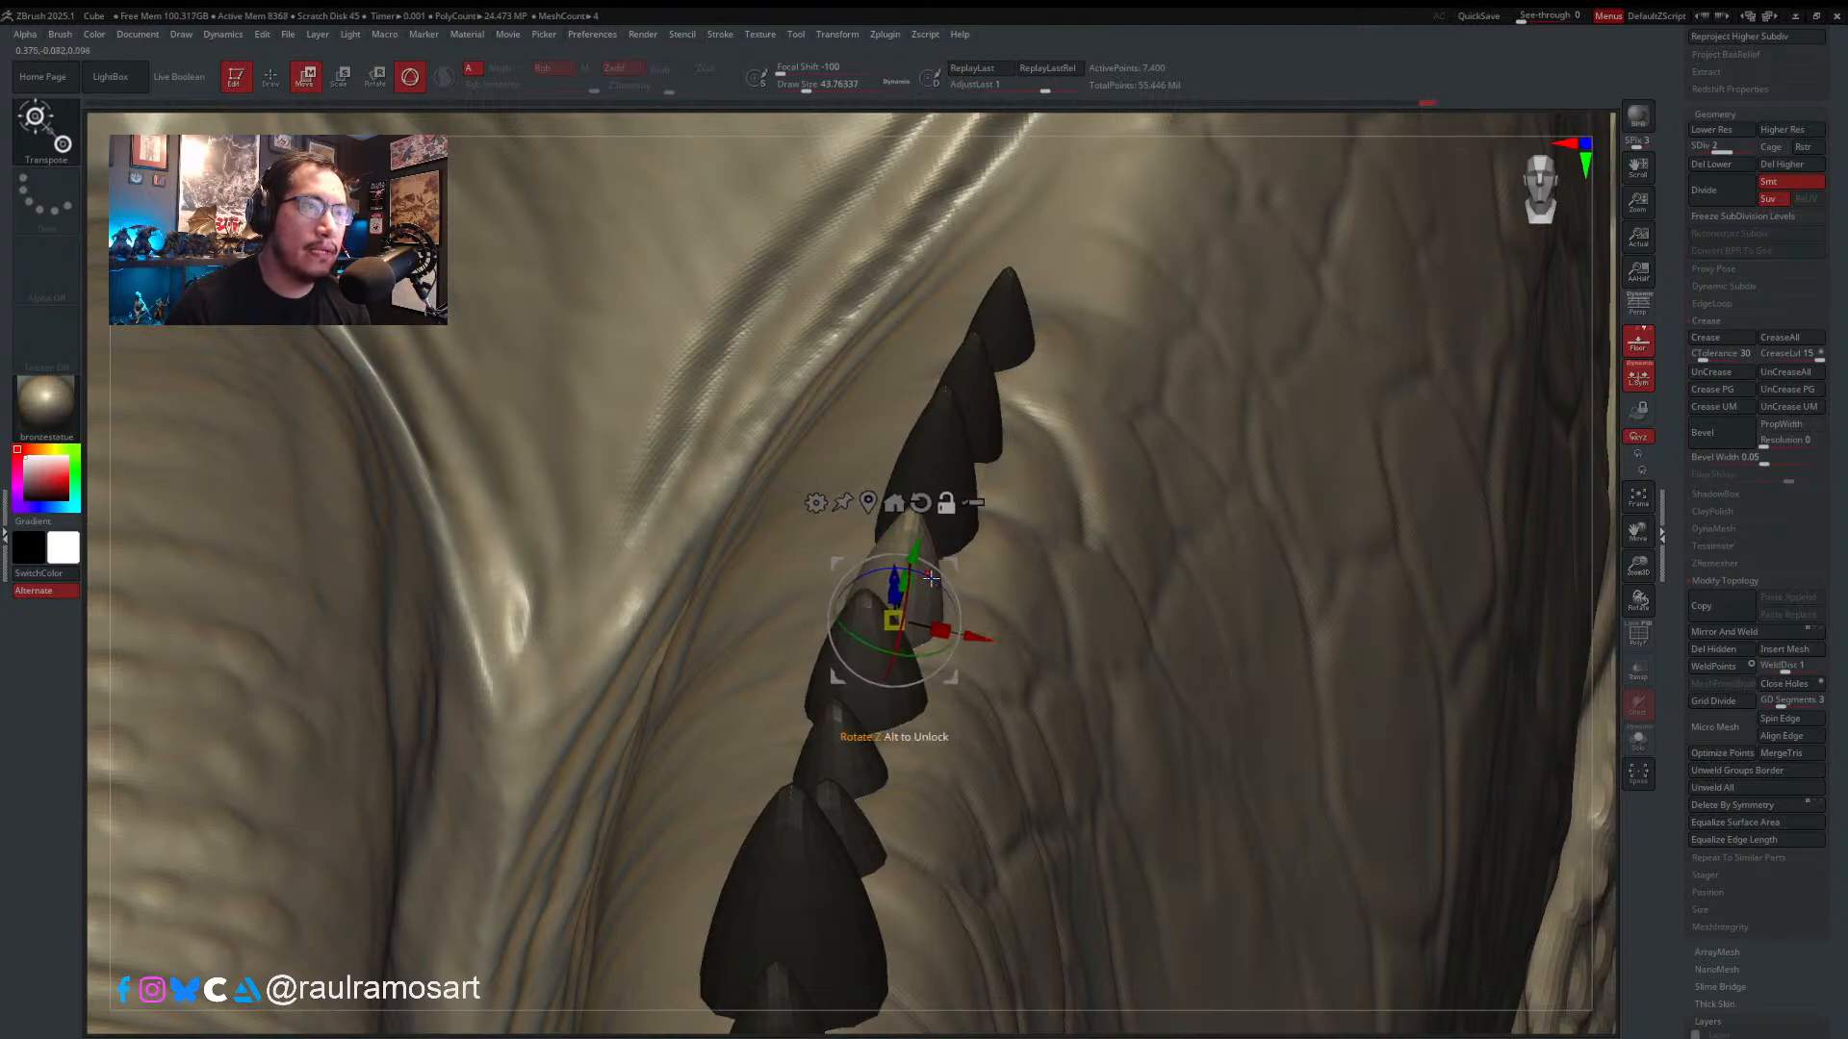
drag(931, 577, 931, 583)
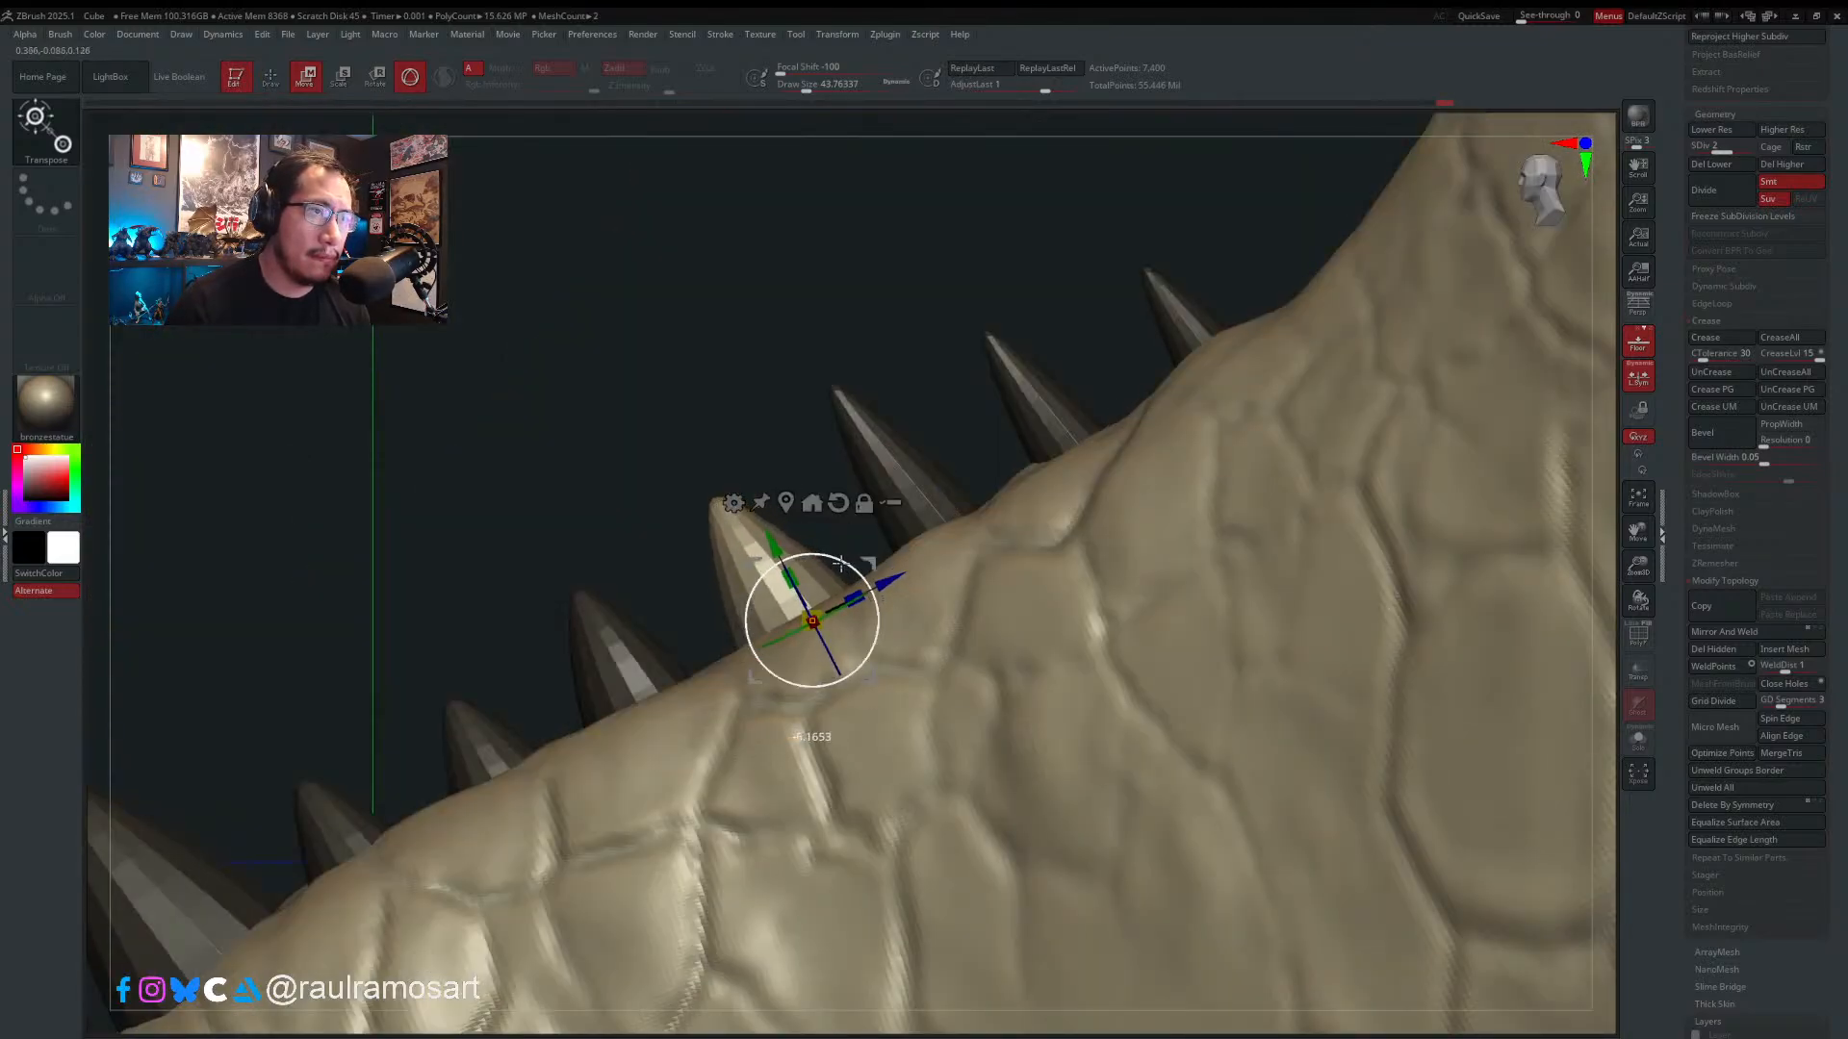
- Clear the mask from the row of lower teeth
key(q)
ctrl+drag(917, 353, 890, 402)
ctrl+right_drag(887, 408, 805, 425)
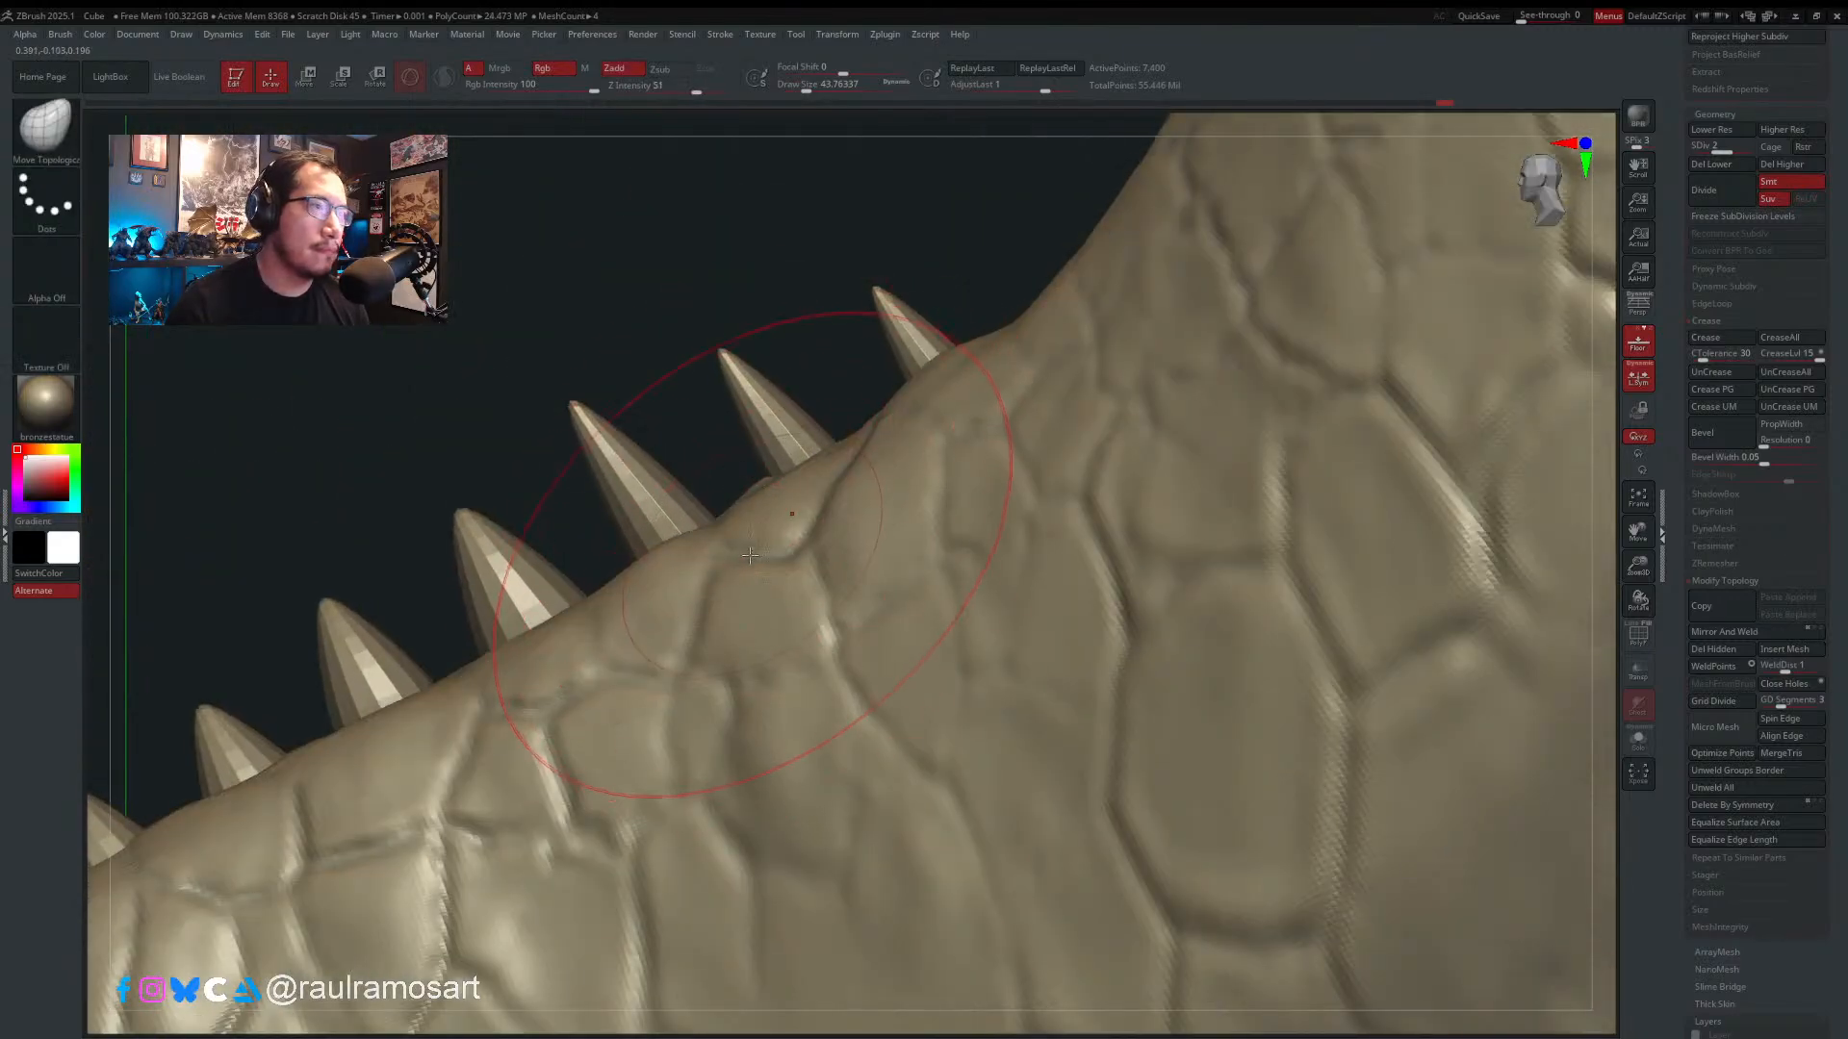
key(w)
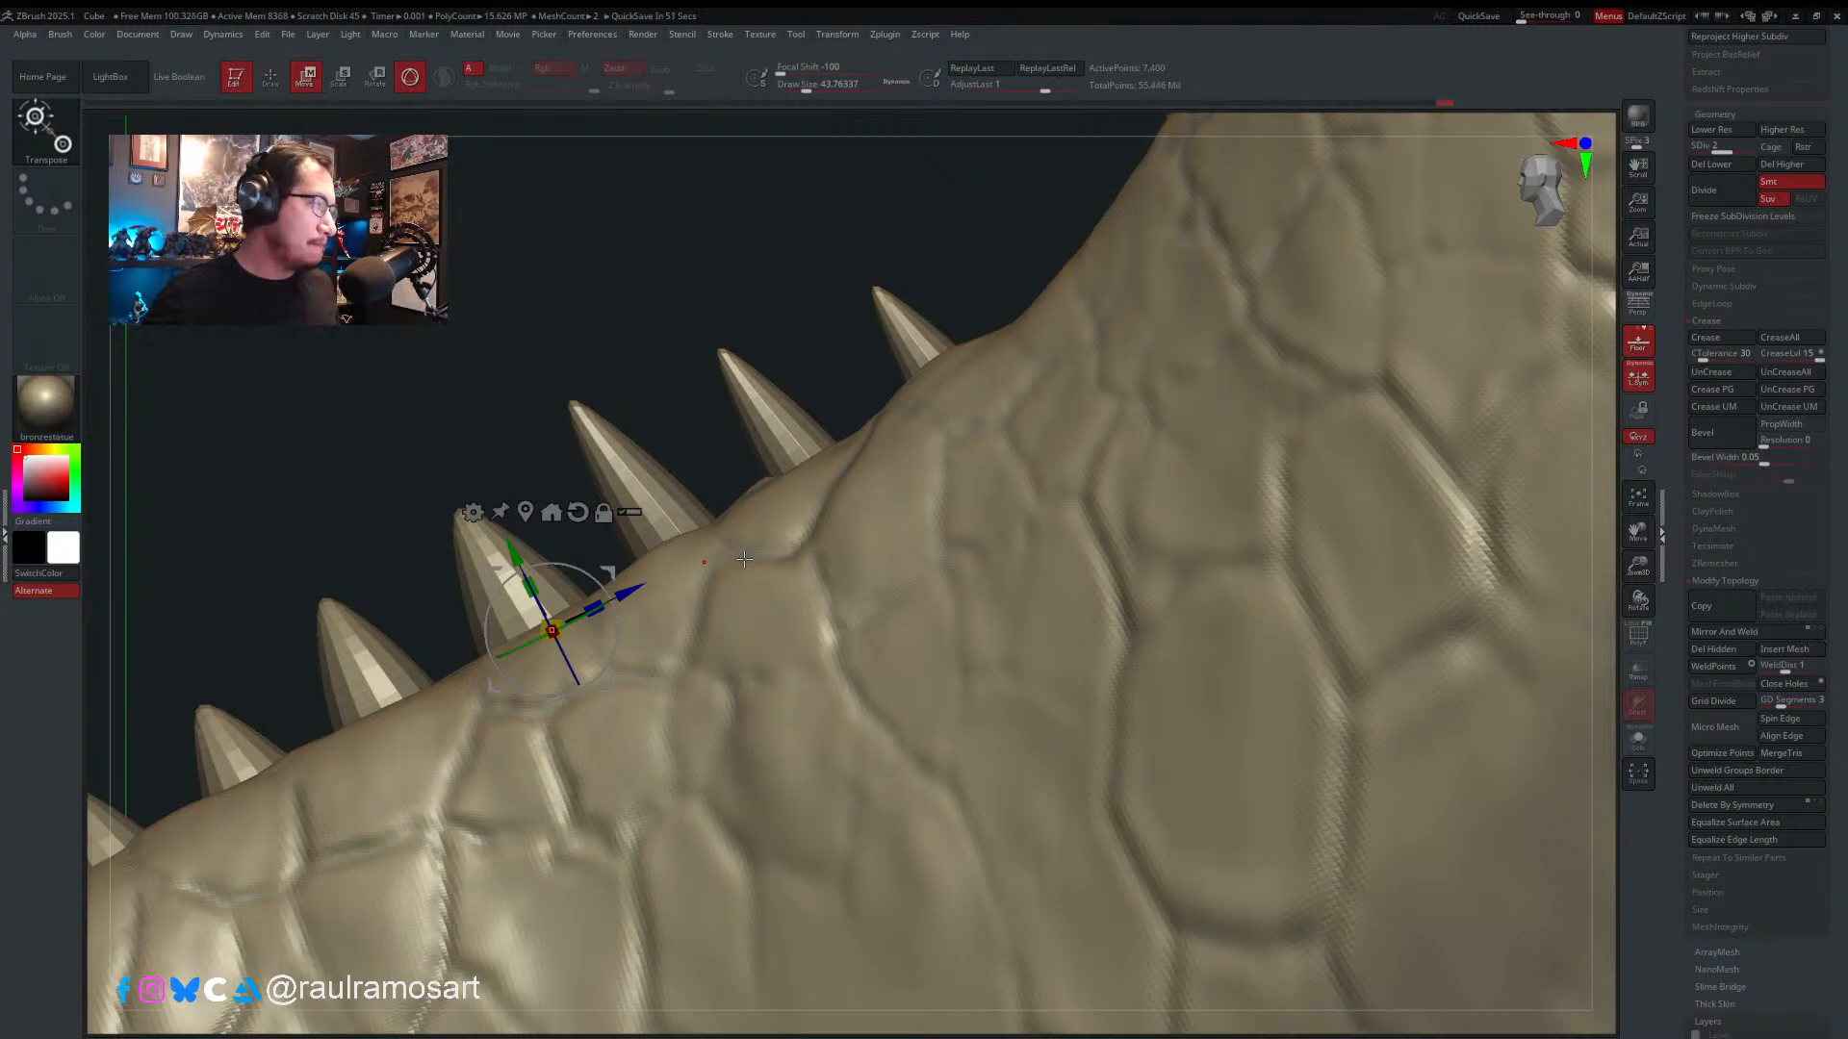
key(q)
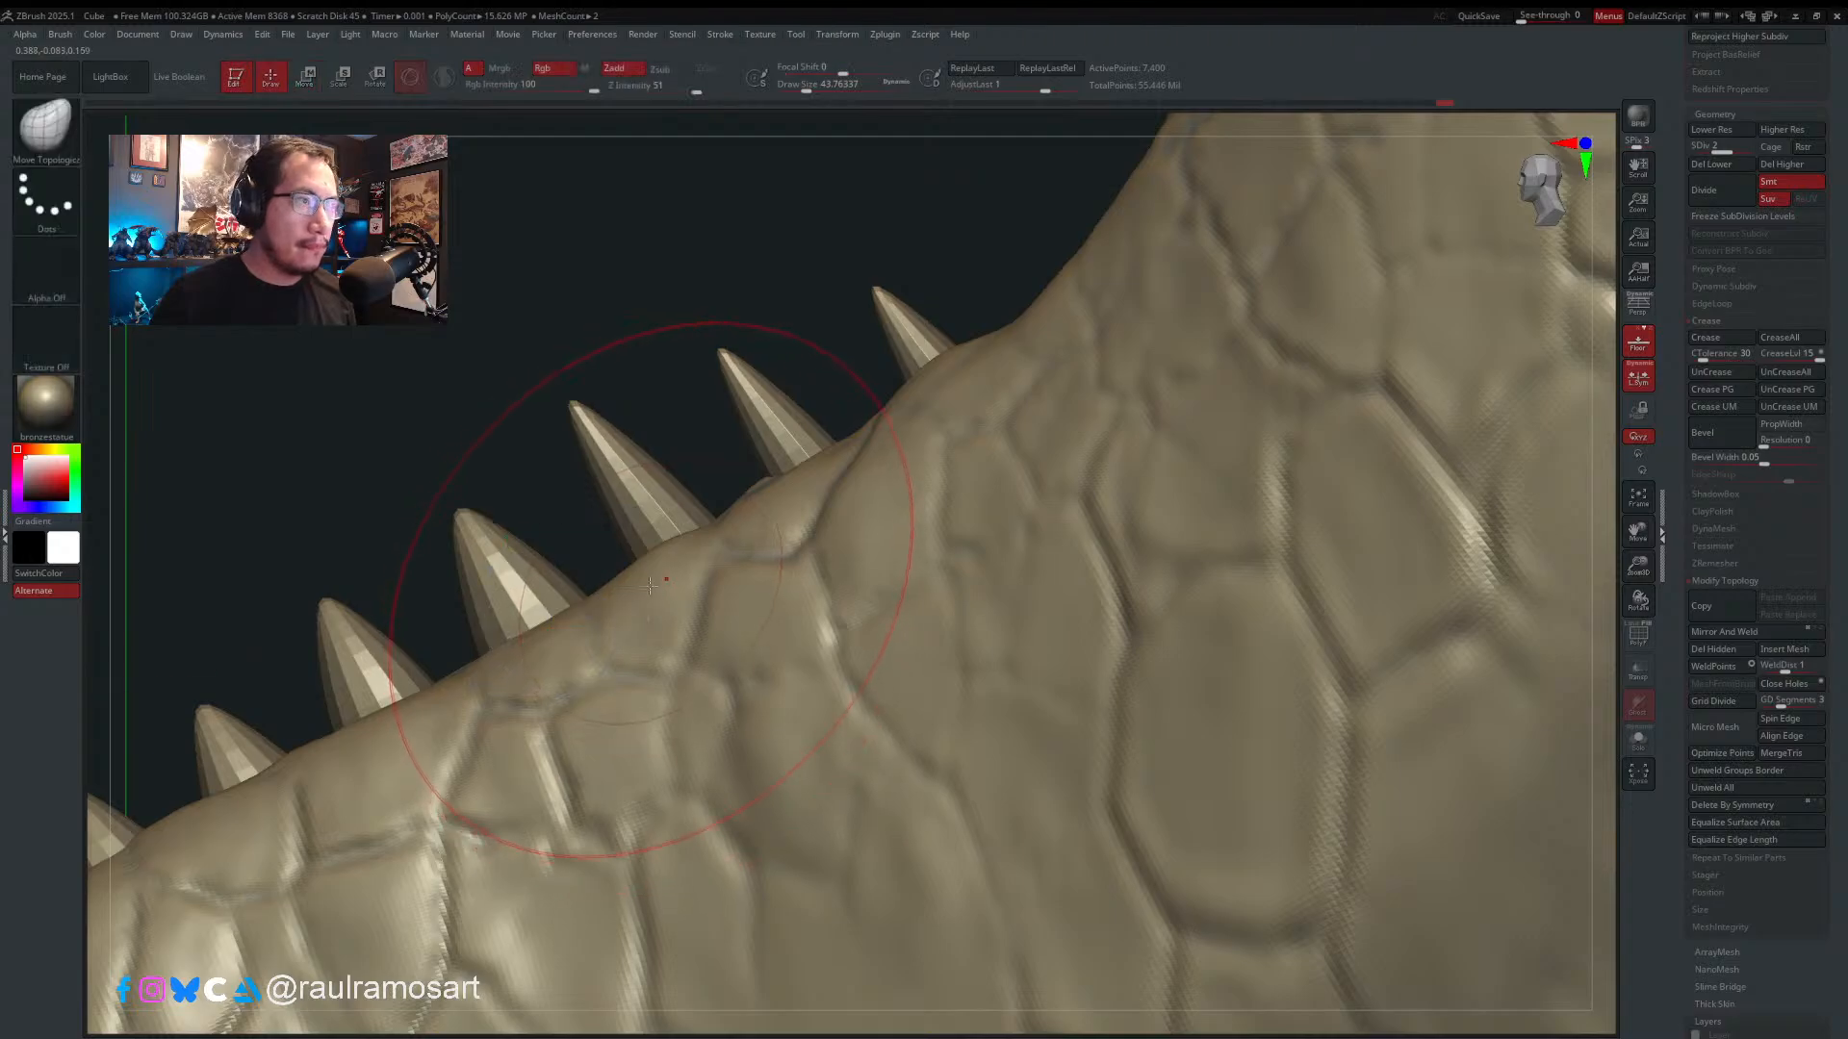
ctrl+shift+click(636, 476)
ctrl+click(655, 383)
ctrl+shift+click(658, 383)
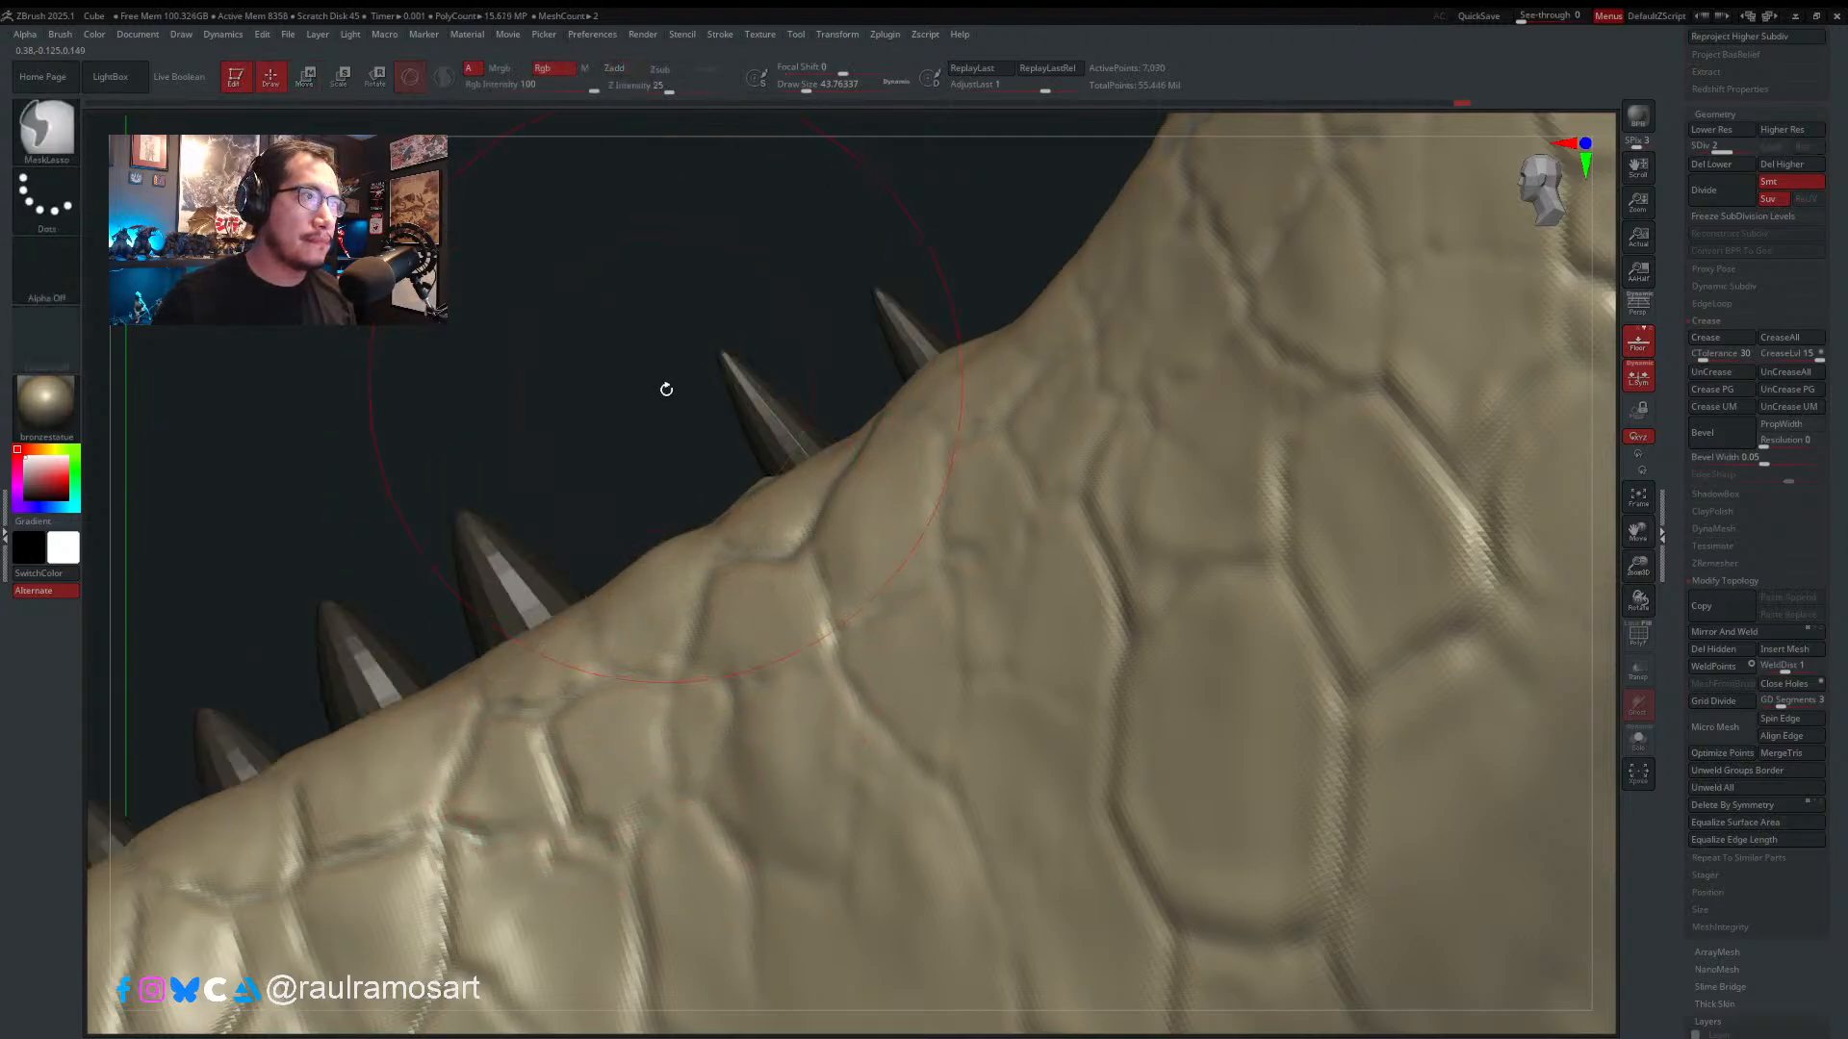
key(b)
key(m)
key(t)
ctrl+drag(642, 433, 690, 478)
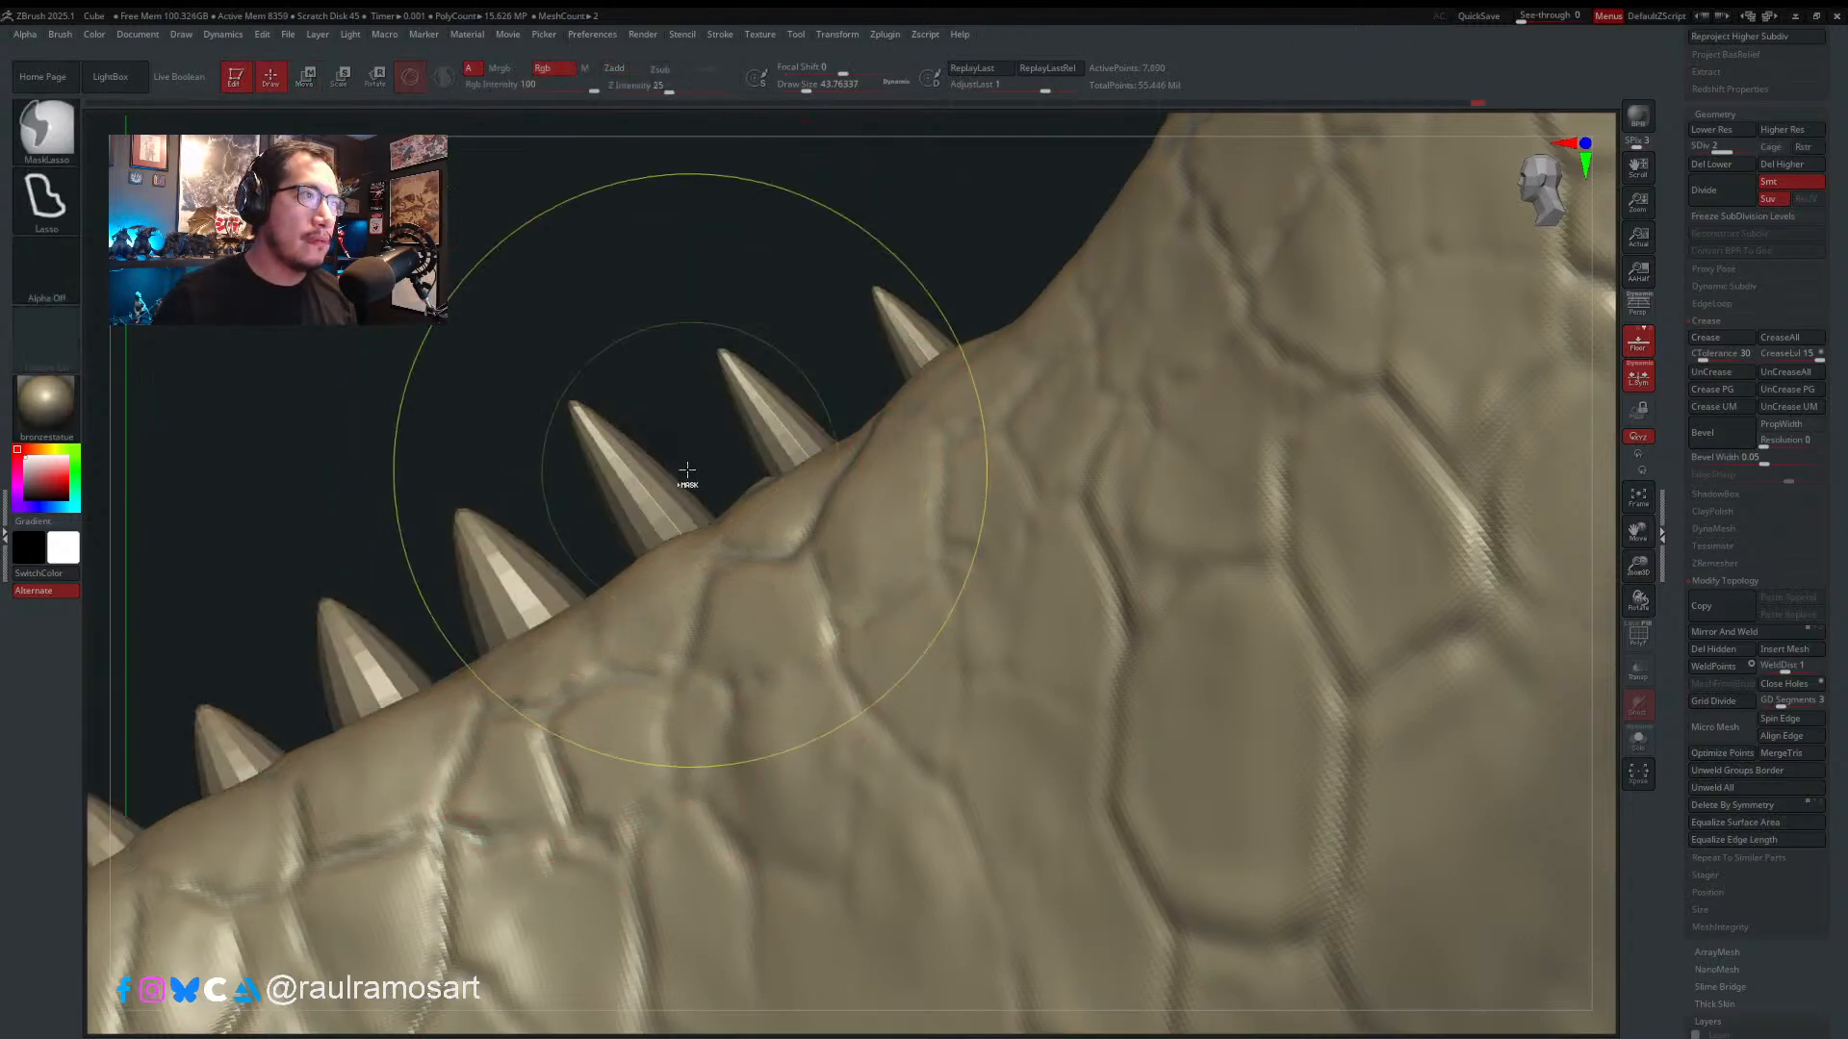
- Isolate the fifth tooth behind the large one by masking all the others, and place the gizmo at its base
ctrl+shift+click(649, 481)
ctrl+click(654, 401)
ctrl+shift+click(656, 394)
ctrl+click(659, 387)
key(w)
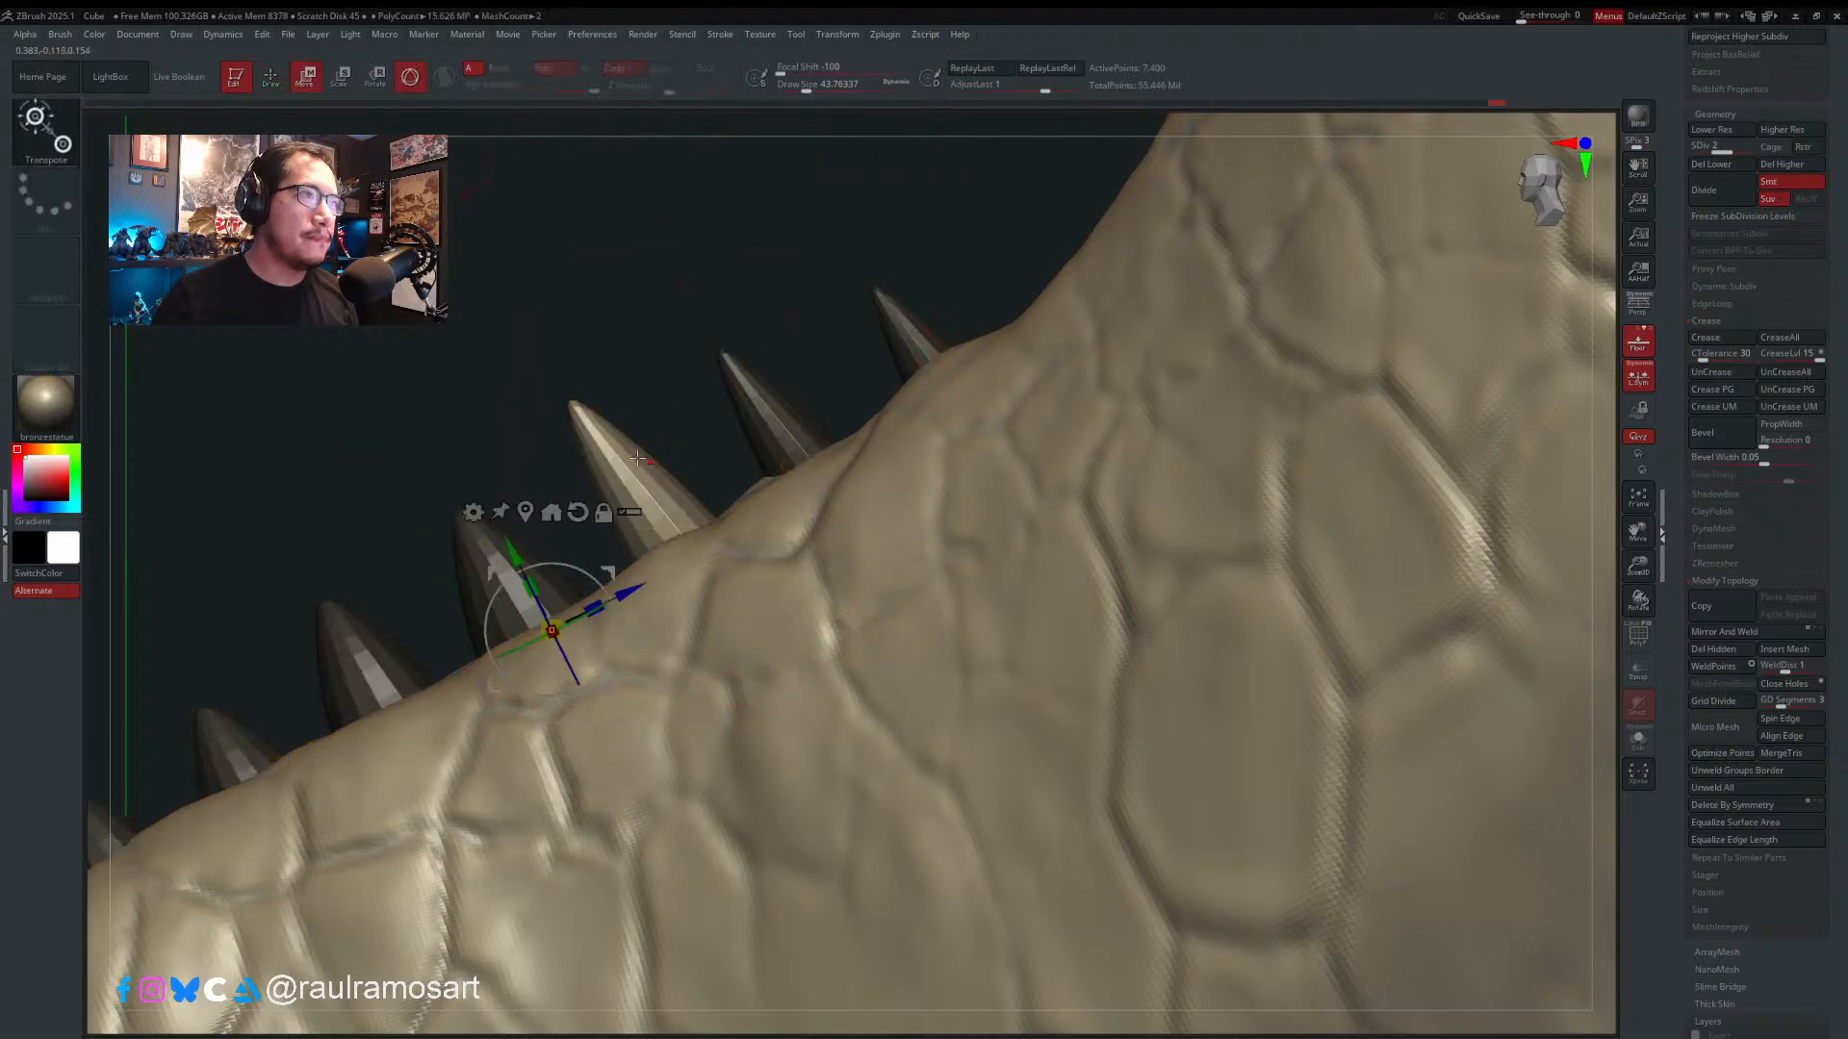
mouse_move(608, 577)
alt+mouse_down()
mouse_move(747, 508)
mouse_move(708, 501)
mouse_move(735, 496)
alt+mouse_up()
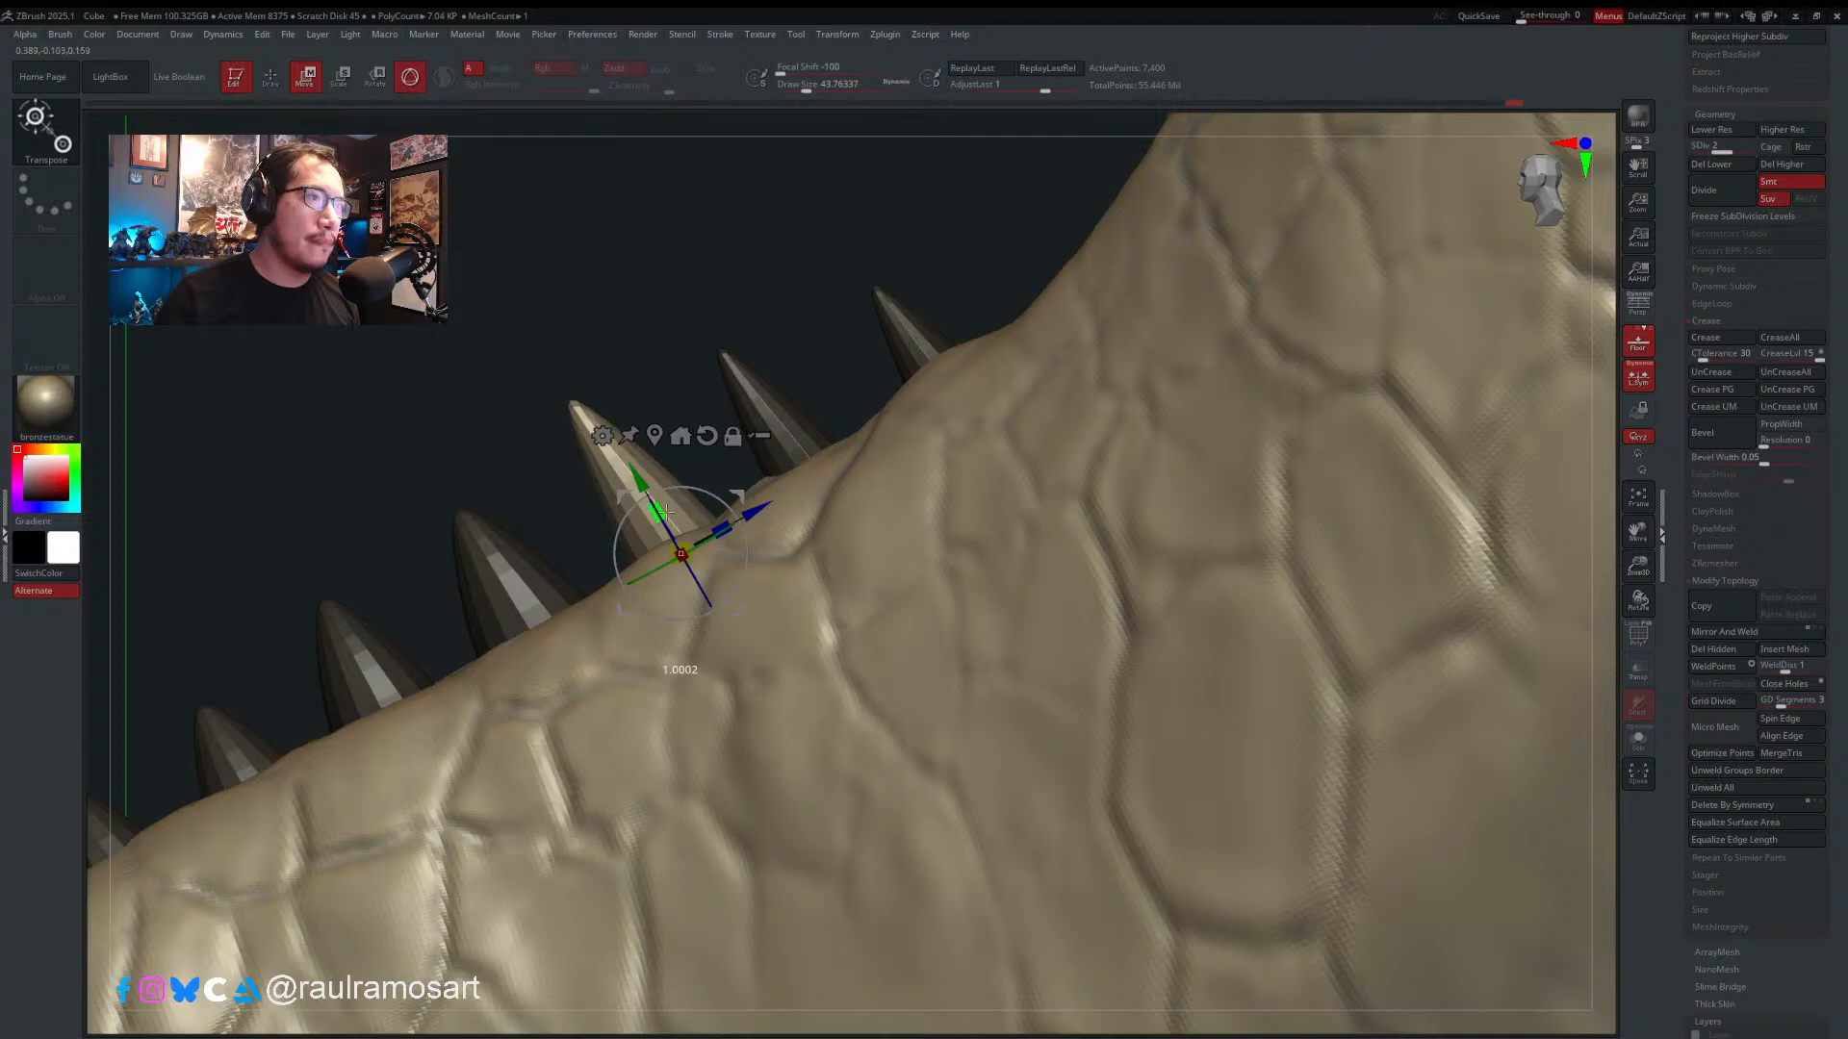
- Widen the fifth tooth along the gum line, sink it slightly, tilt it to follow the jaw, and clear the mask
right_drag(666, 470, 705, 436)
alt+drag(761, 555, 715, 529)
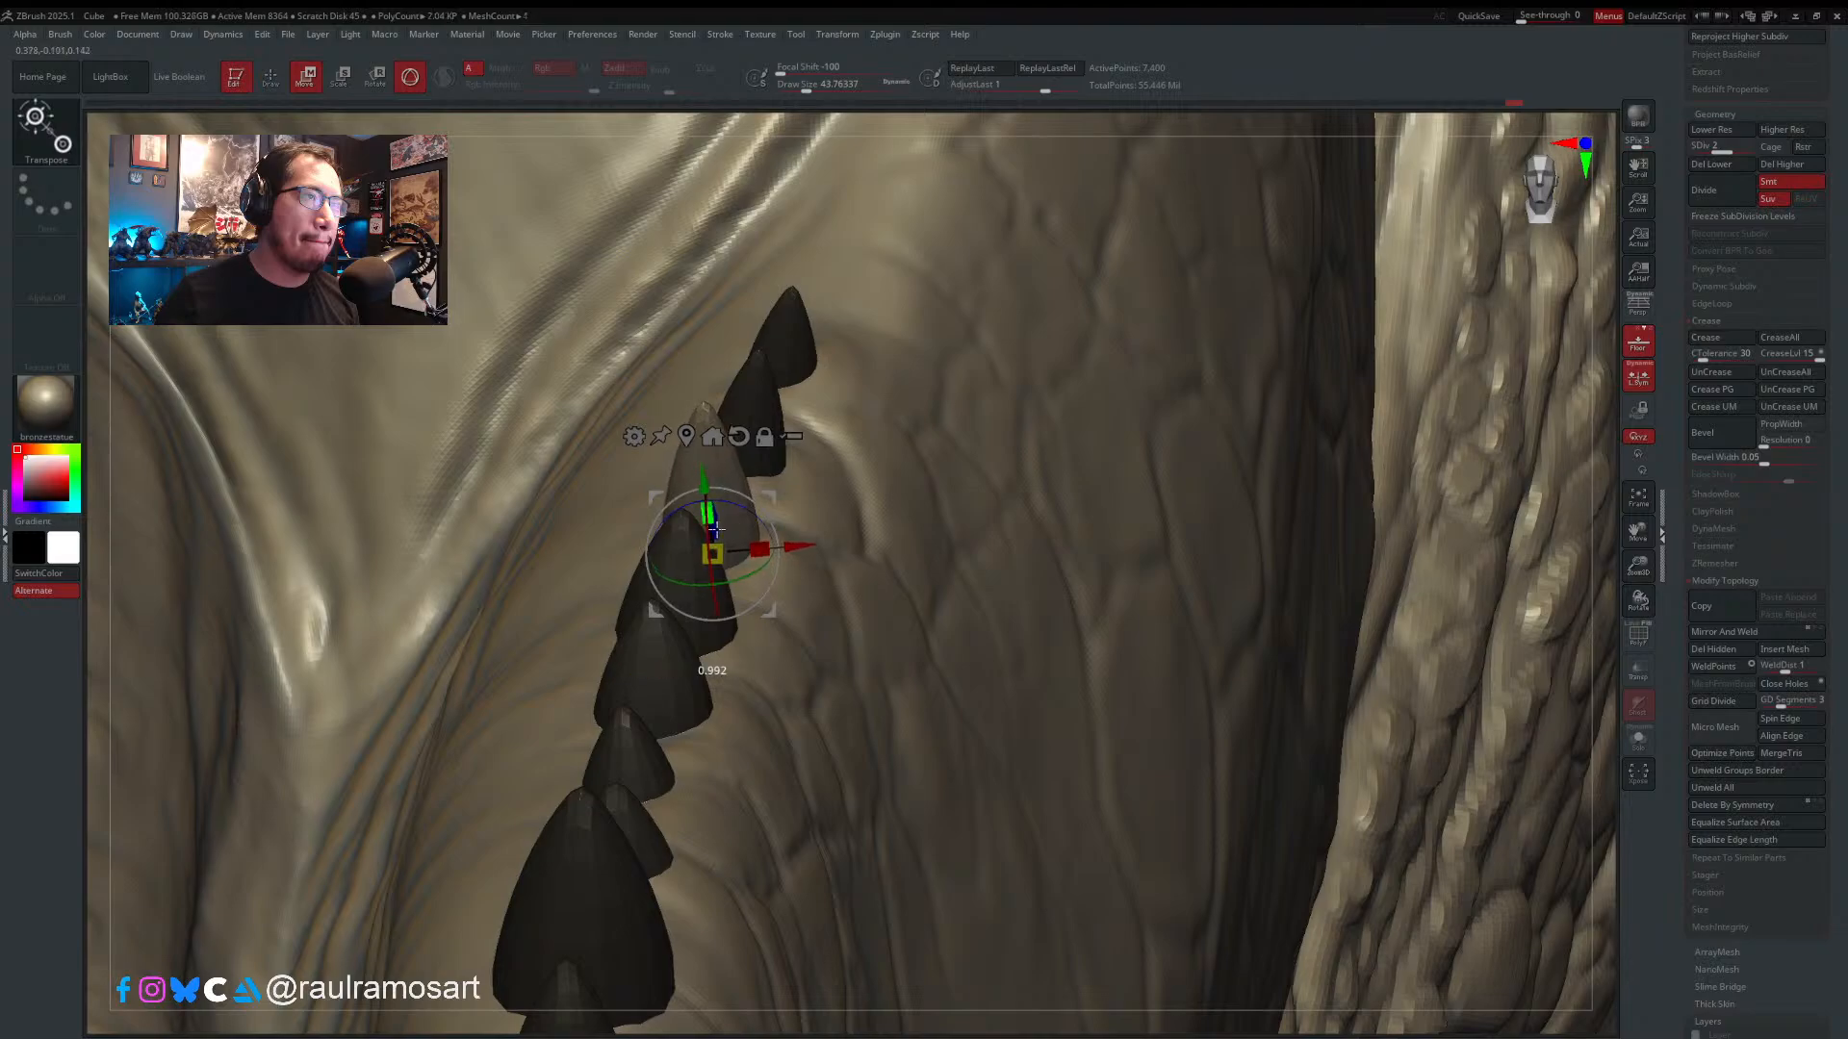
right_drag(731, 623, 946, 542)
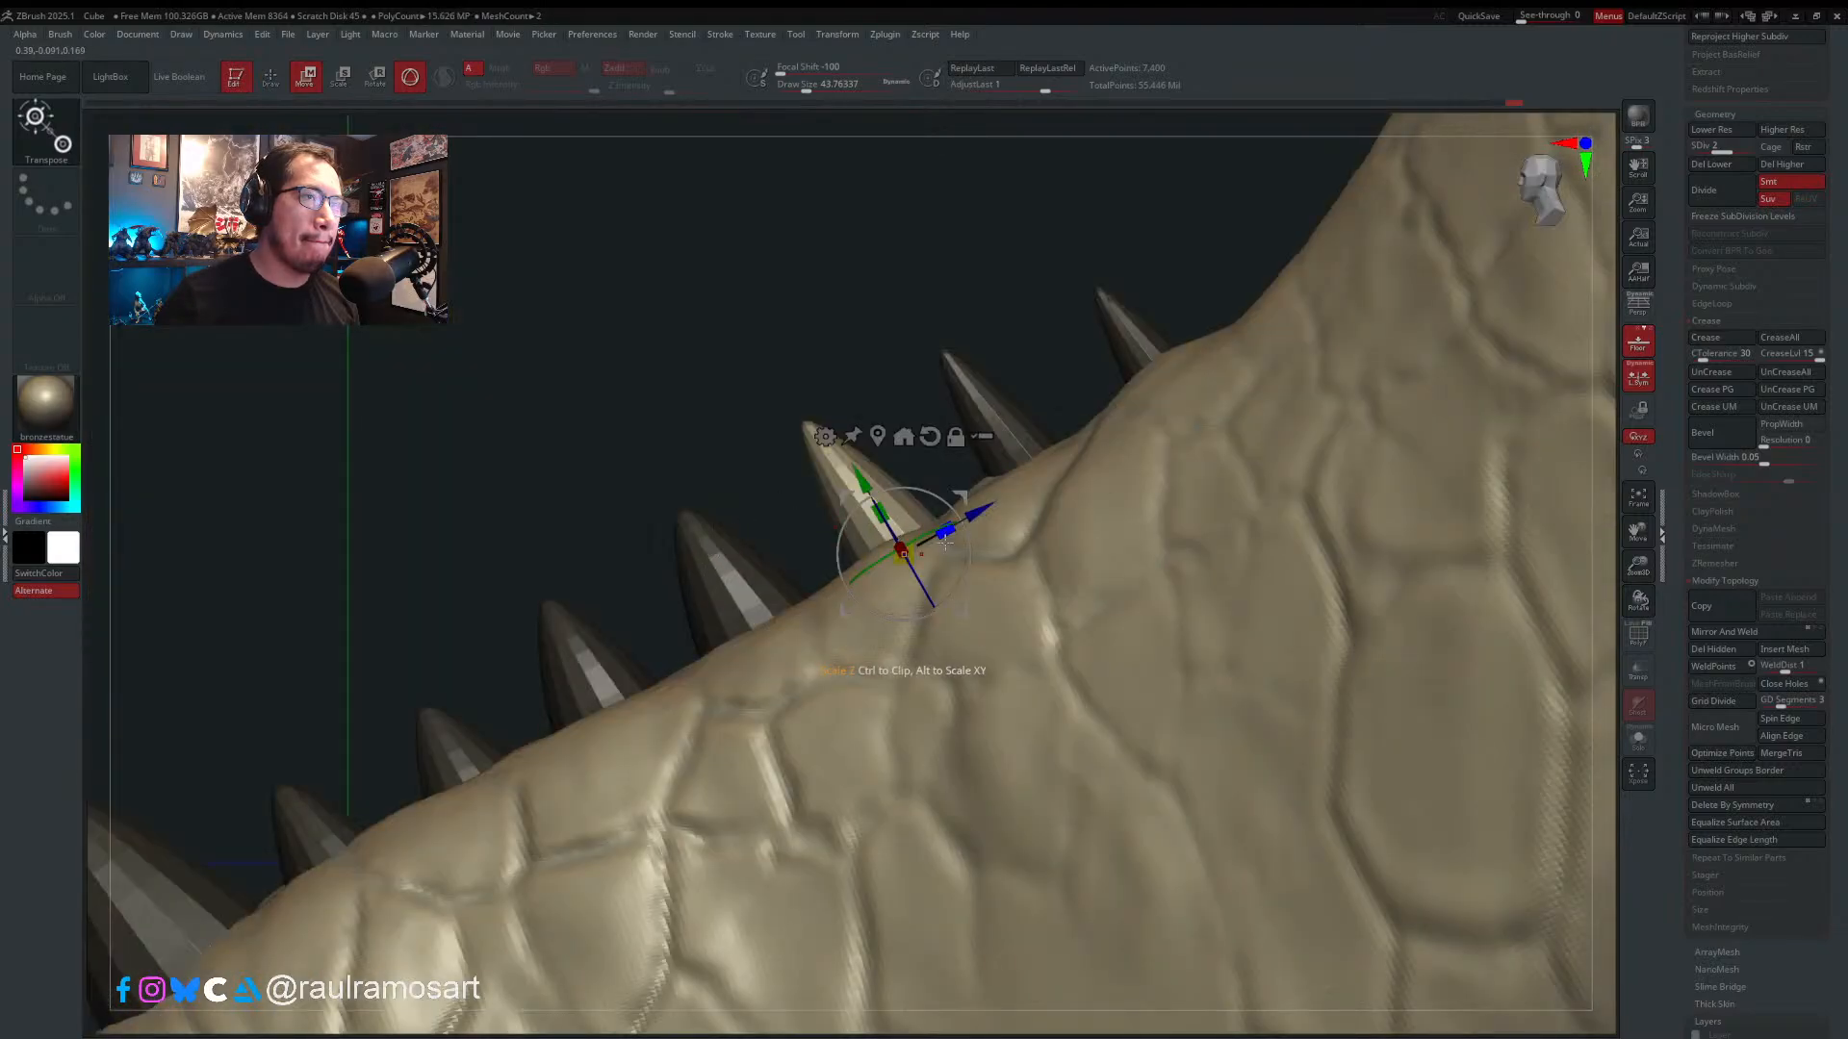
drag(993, 515, 971, 526)
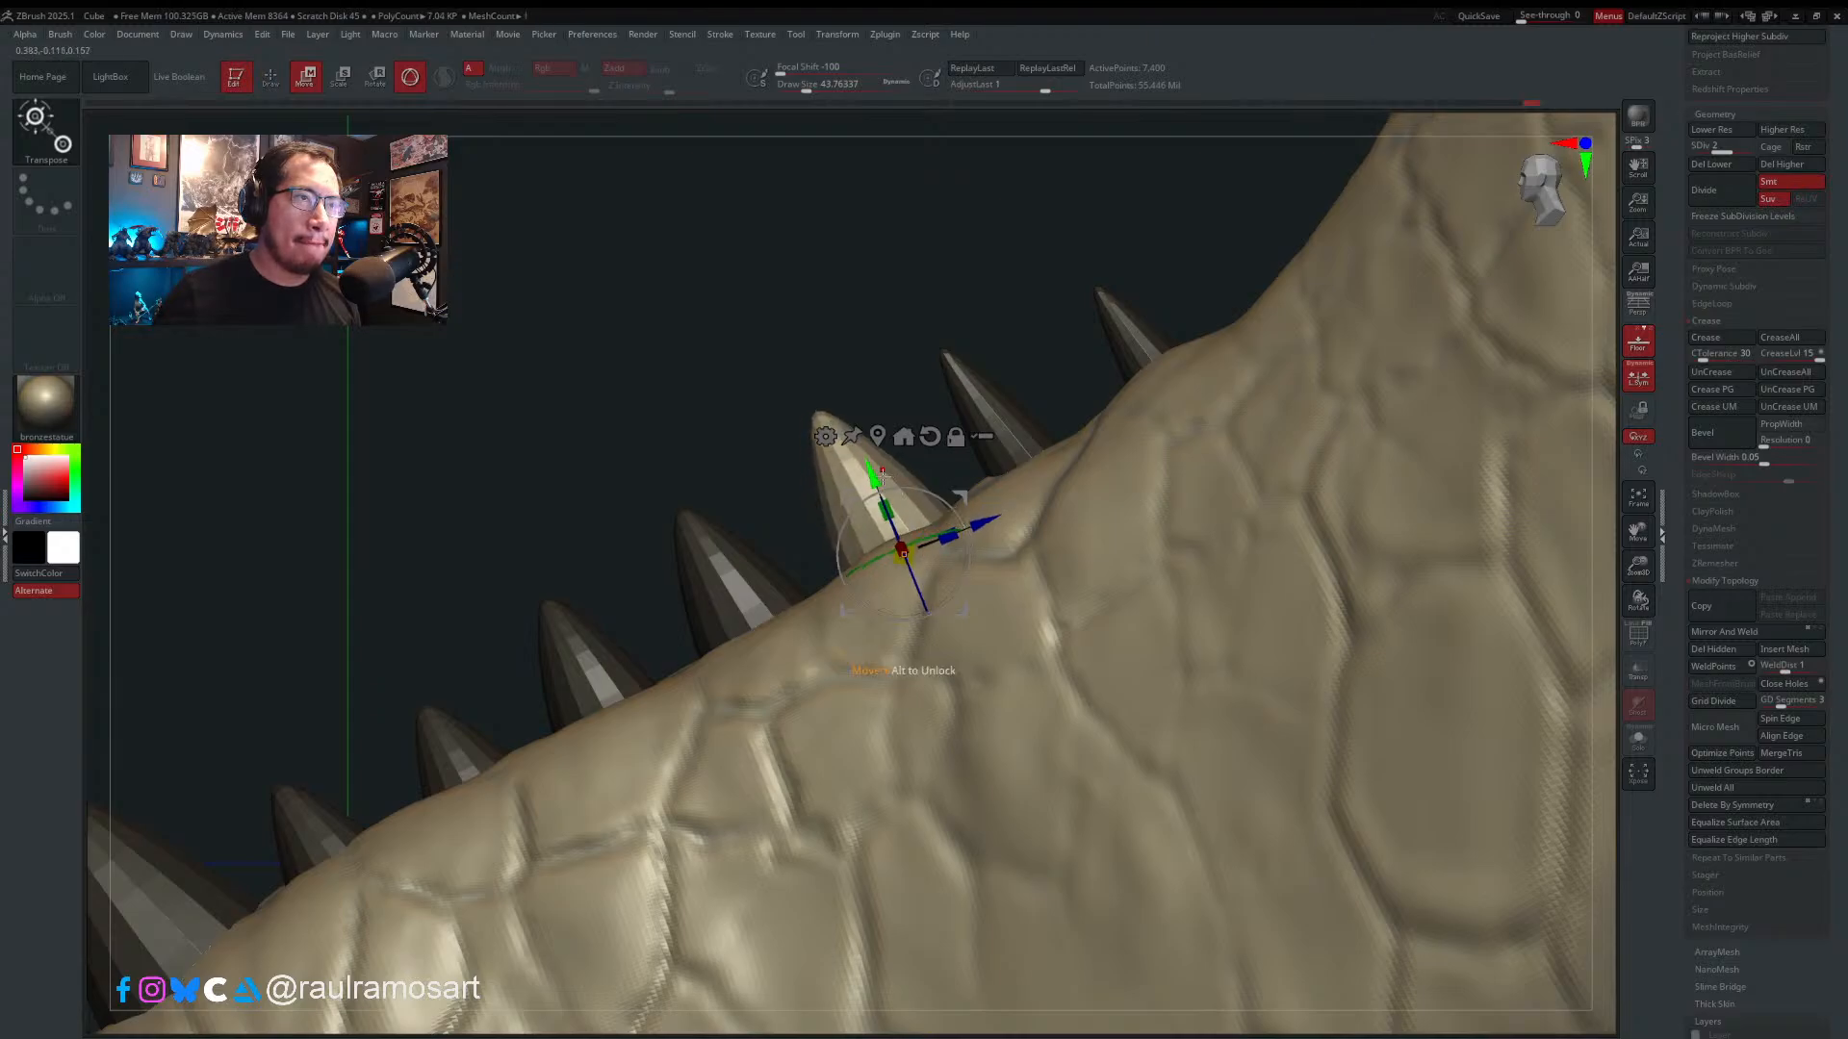
drag(875, 472, 877, 476)
drag(963, 520, 959, 514)
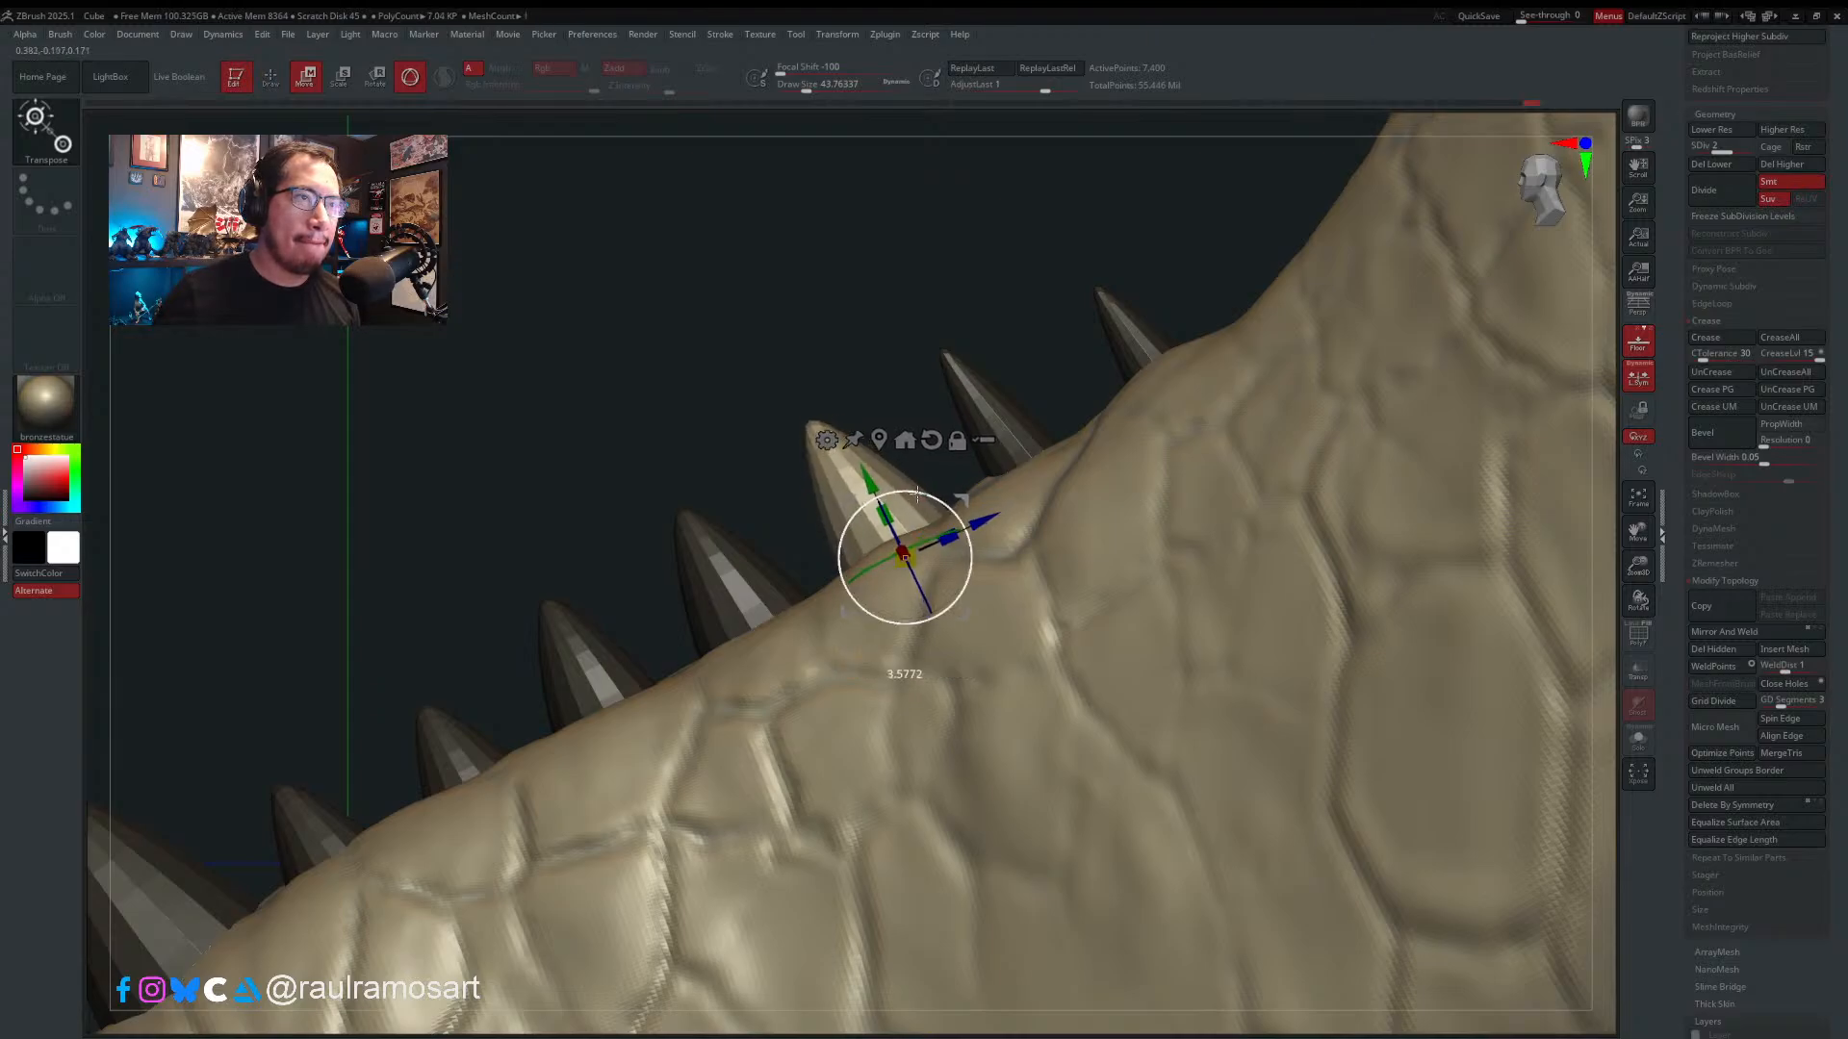
ctrl+right_drag(948, 478, 854, 309)
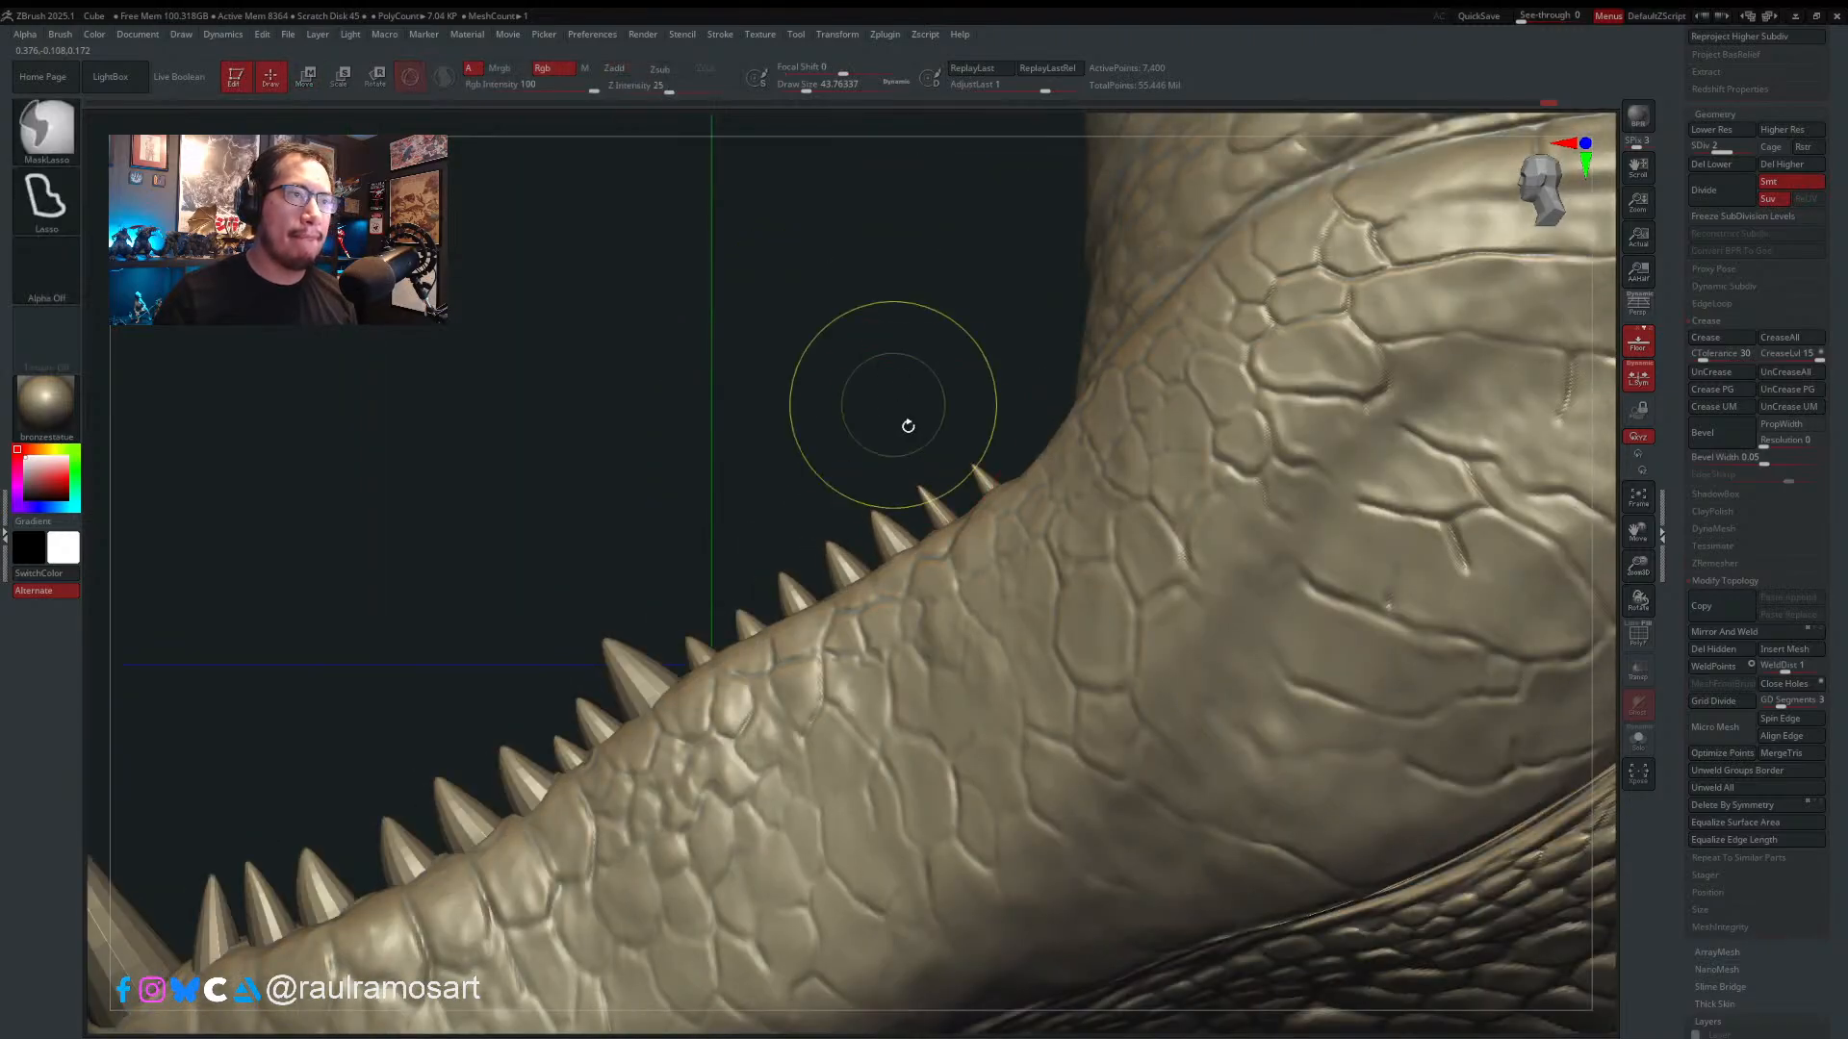
- Isolate the first tooth directly behind the large one by masking all the others
ctrl+right_drag(895, 414, 862, 415)
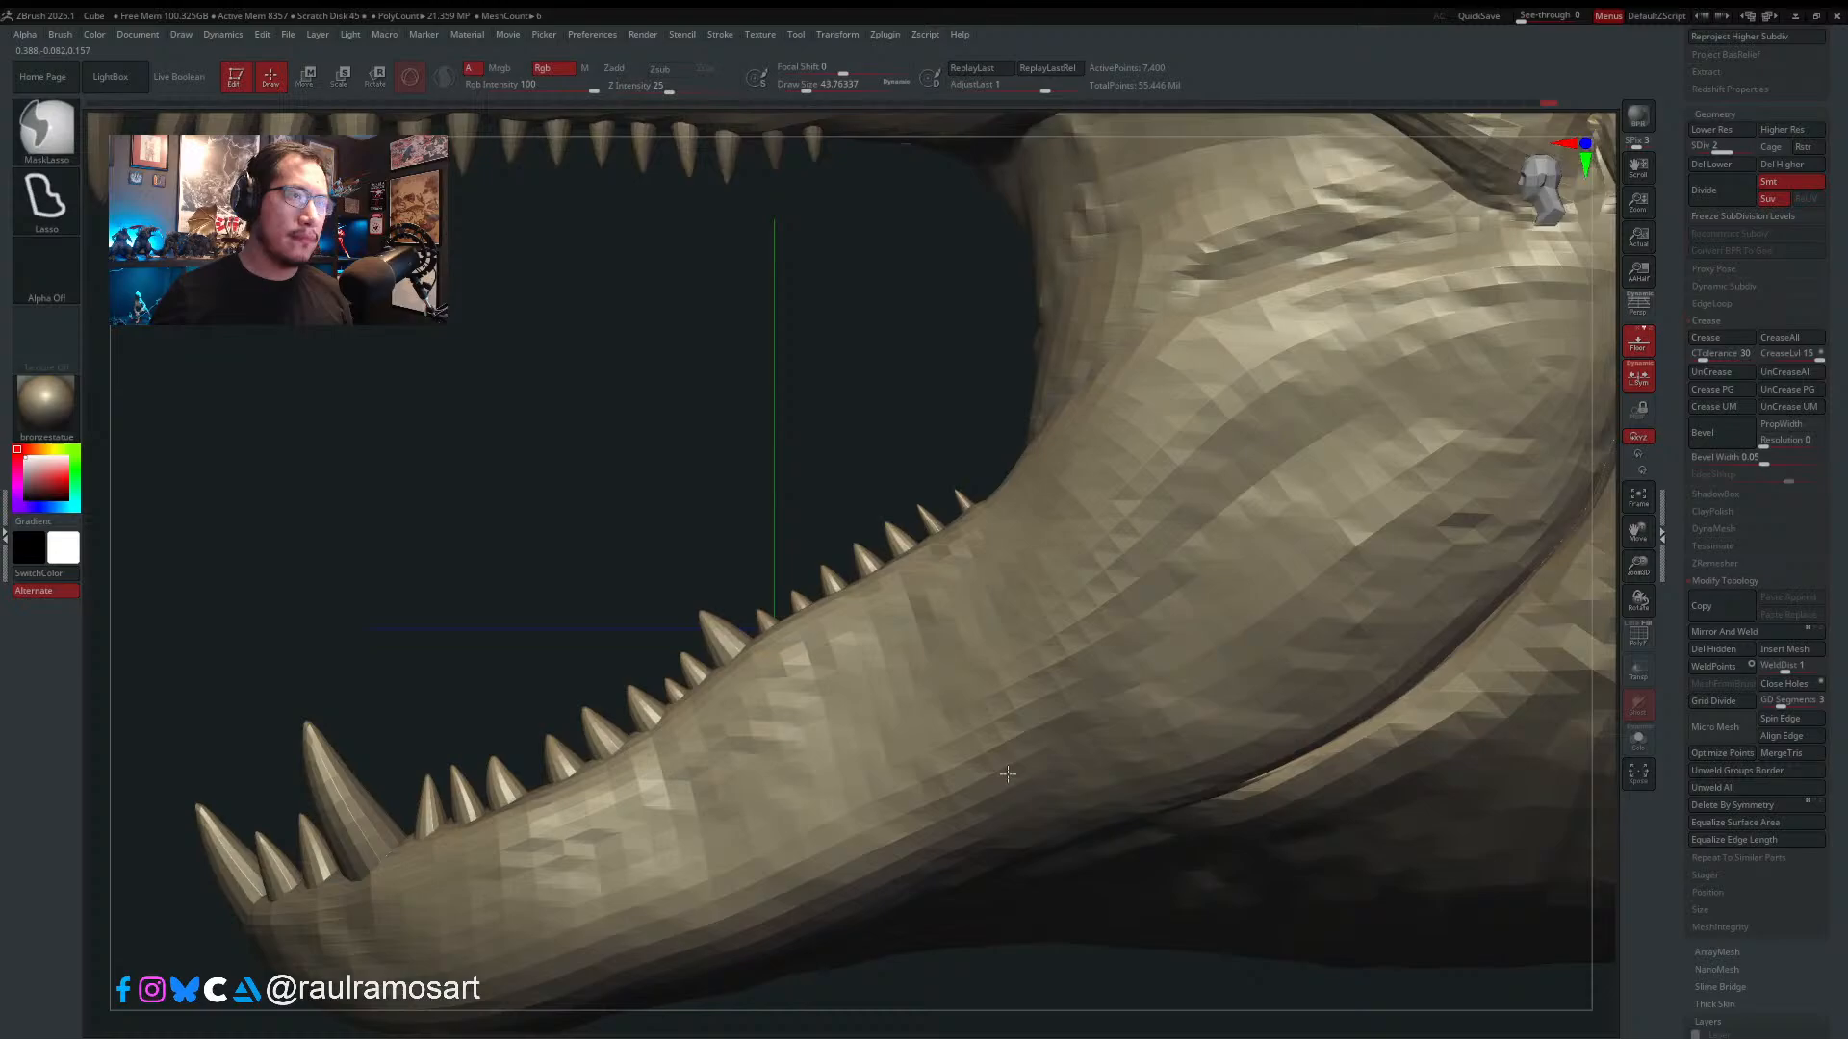
ctrl+right_drag(769, 501, 701, 577)
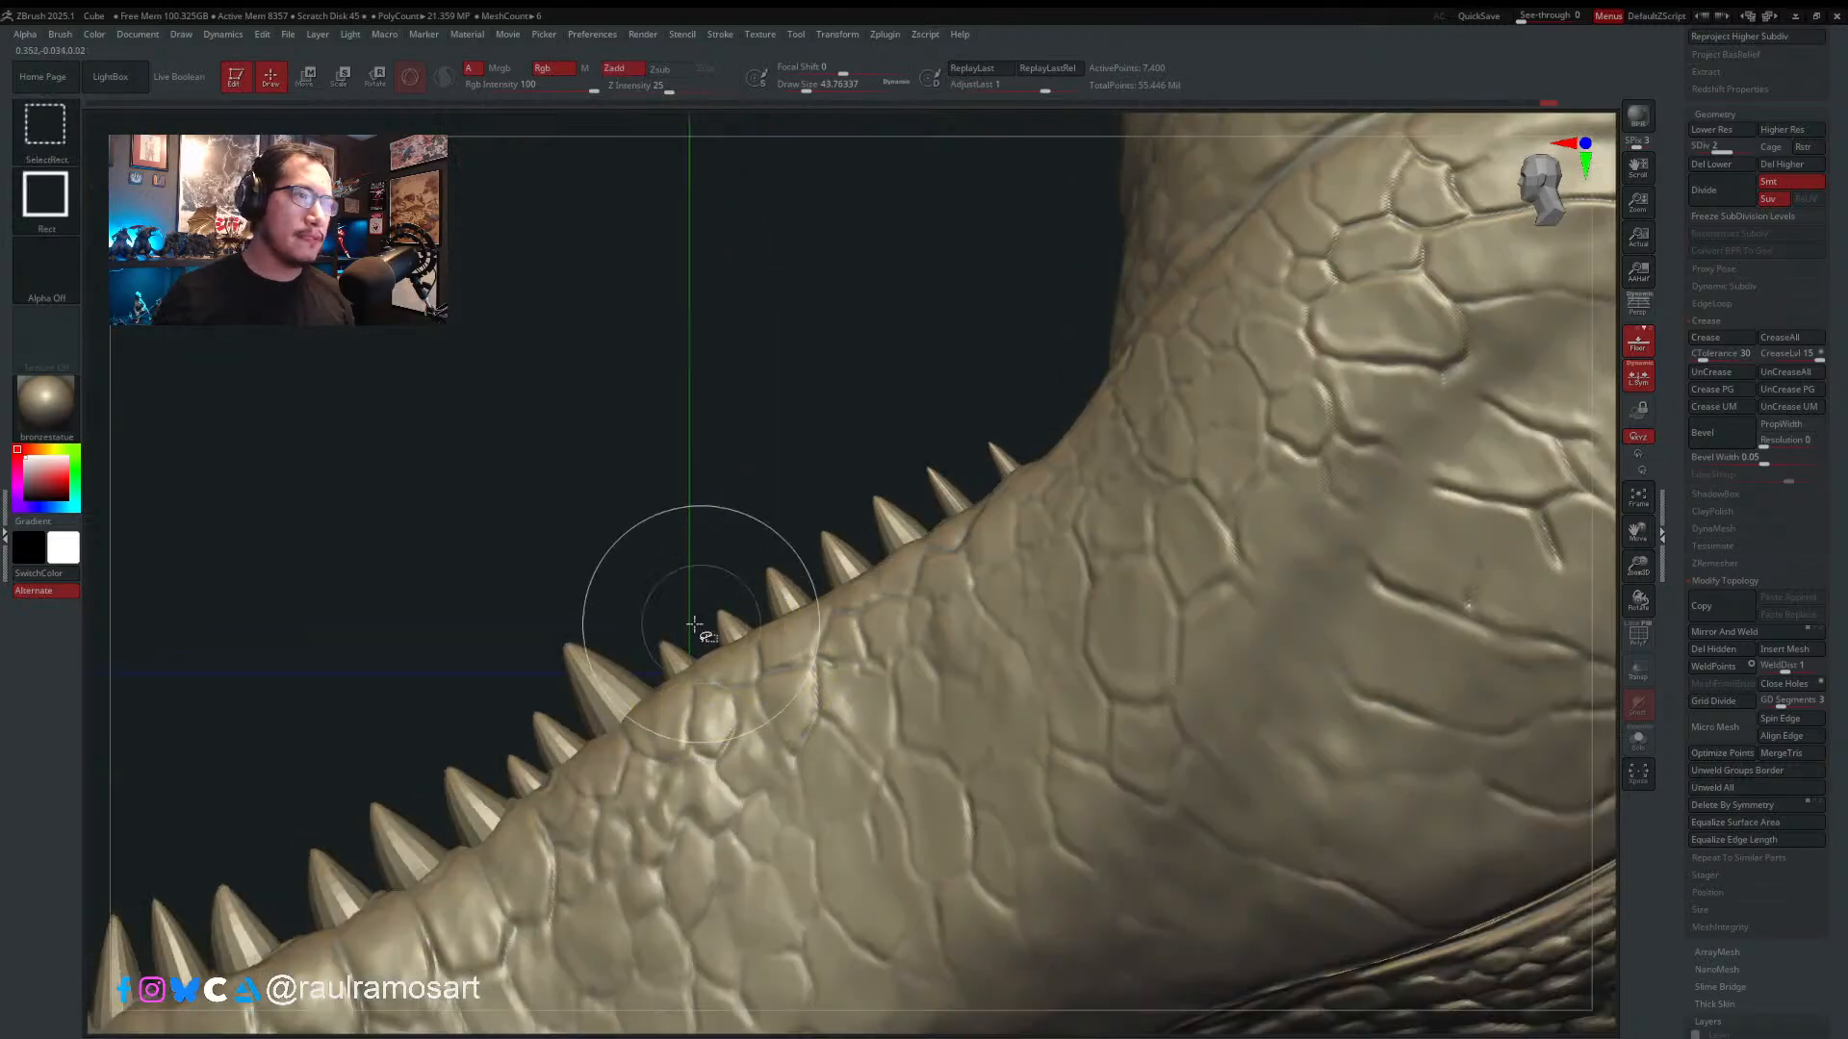
ctrl+shift+click(670, 644)
ctrl+click(677, 581)
ctrl+shift+click(676, 583)
ctrl+click(675, 577)
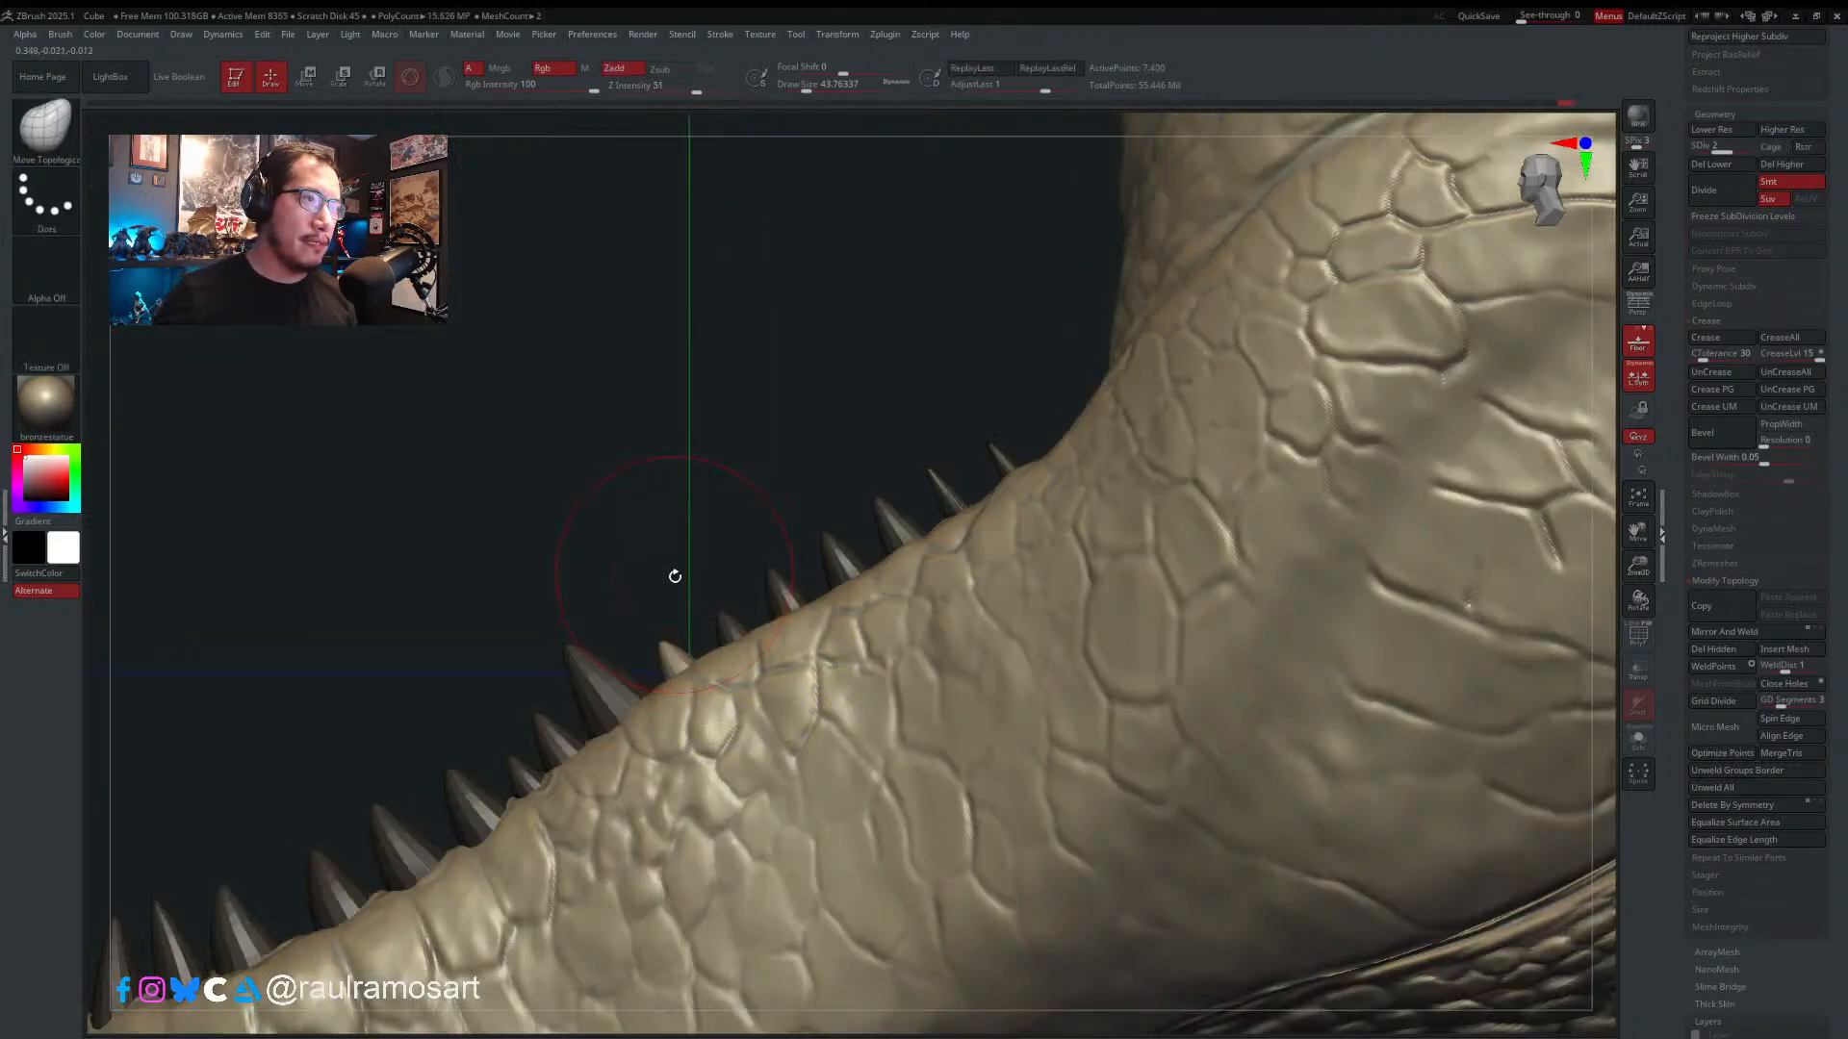
- Raise the first tooth behind the large one out of the gum, and clear the mask
key(w)
drag(875, 473, 866, 454)
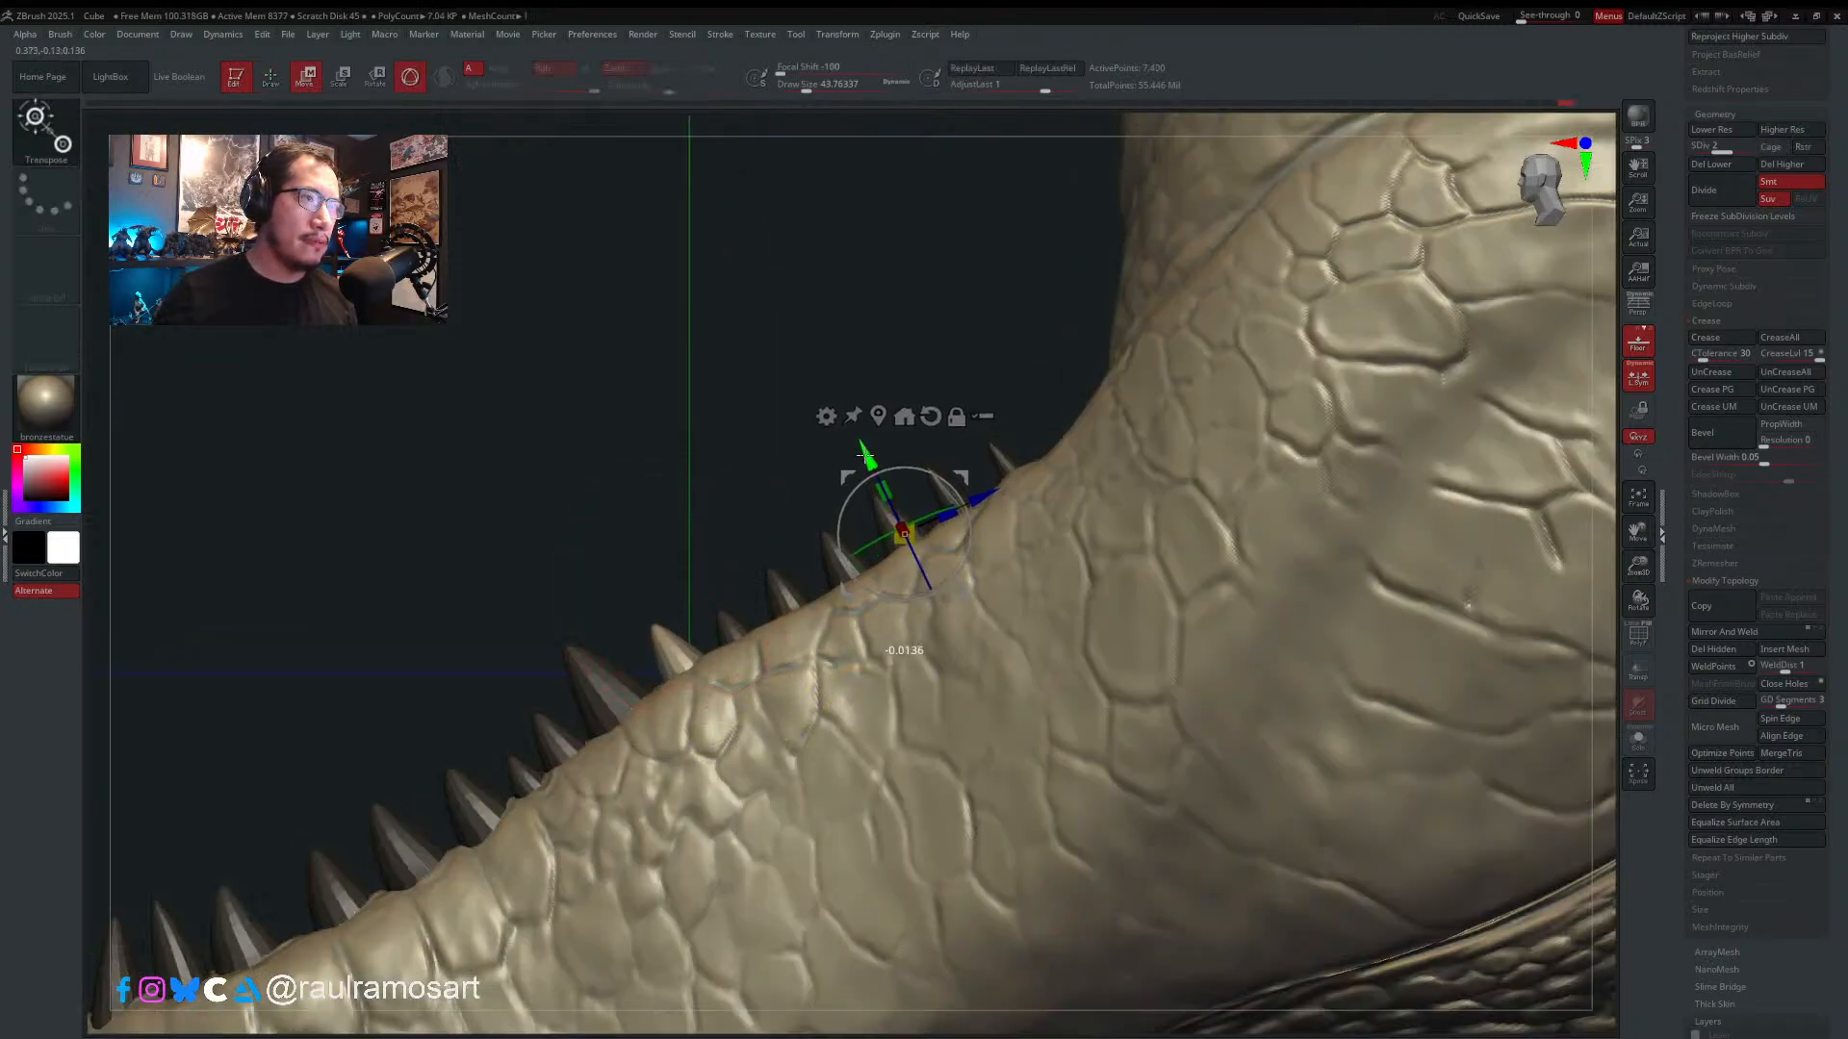
key(q)
ctrl+drag(706, 524, 756, 550)
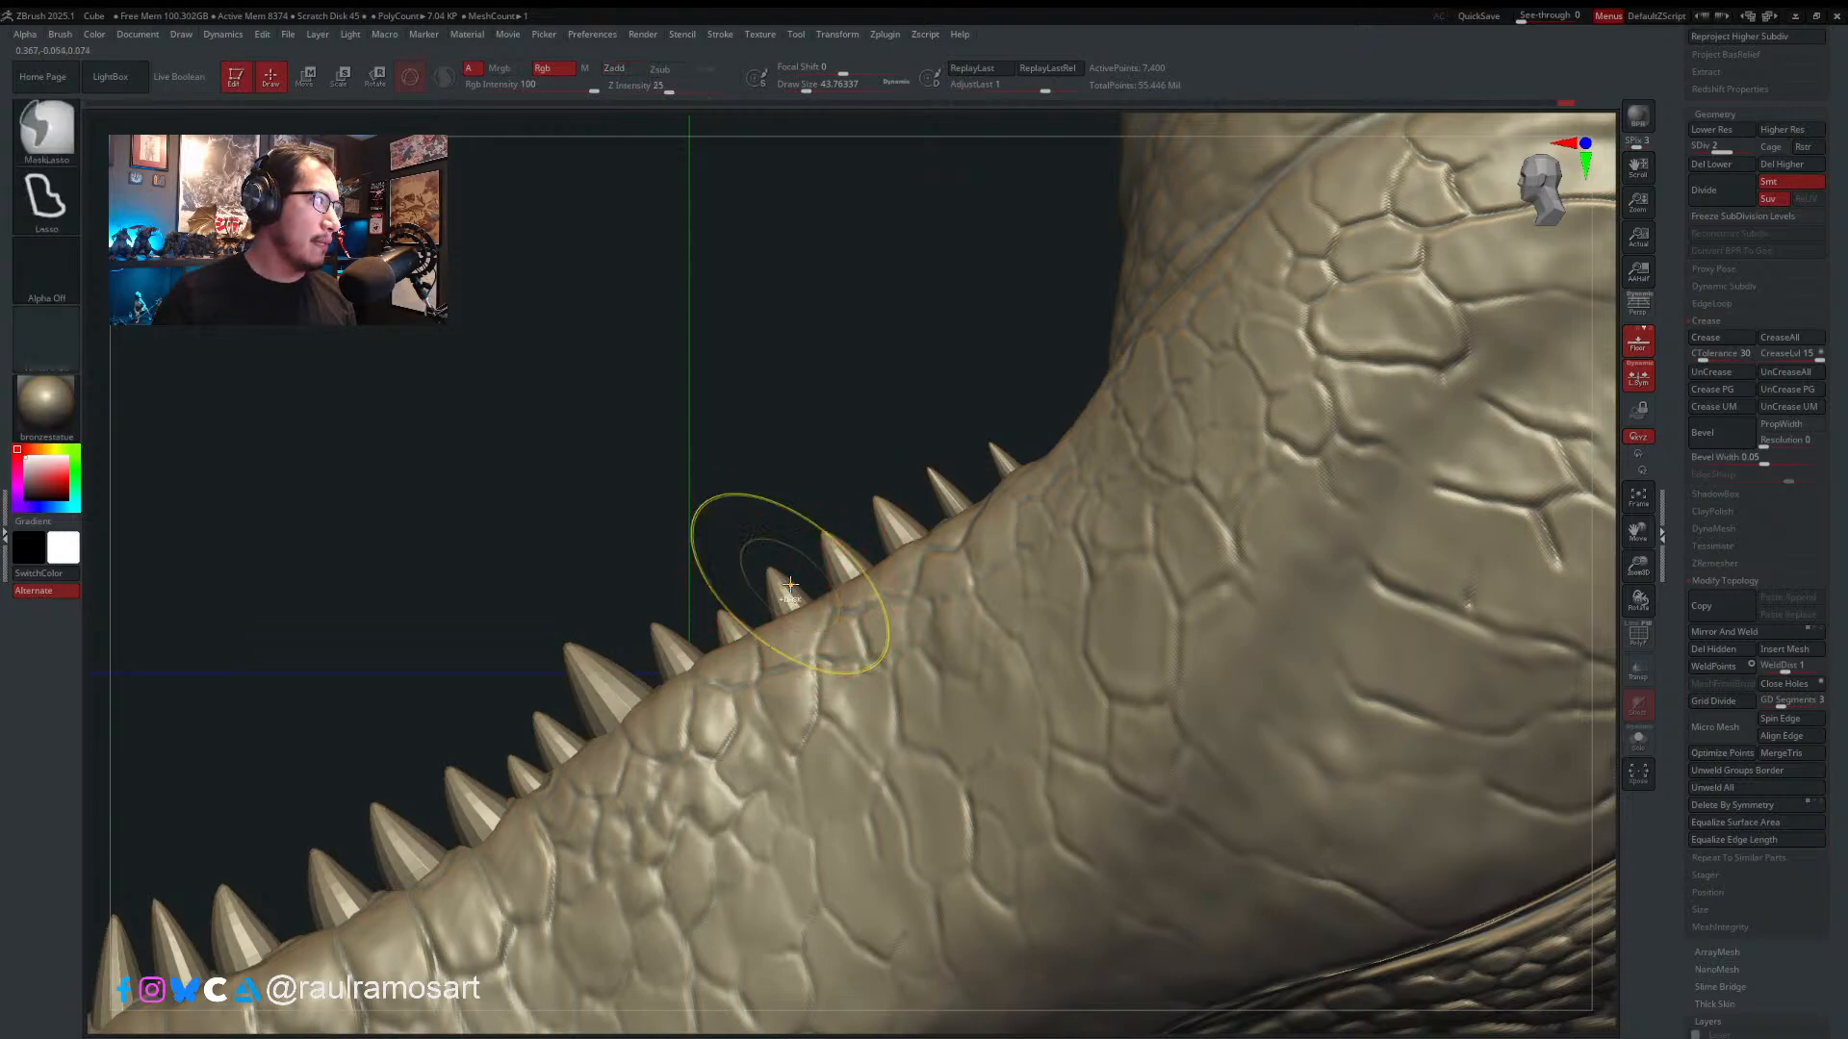
- Mask all but the third tooth behind the large one, shift it slightly along its length, and clear the mask
key(ctrl+shift)
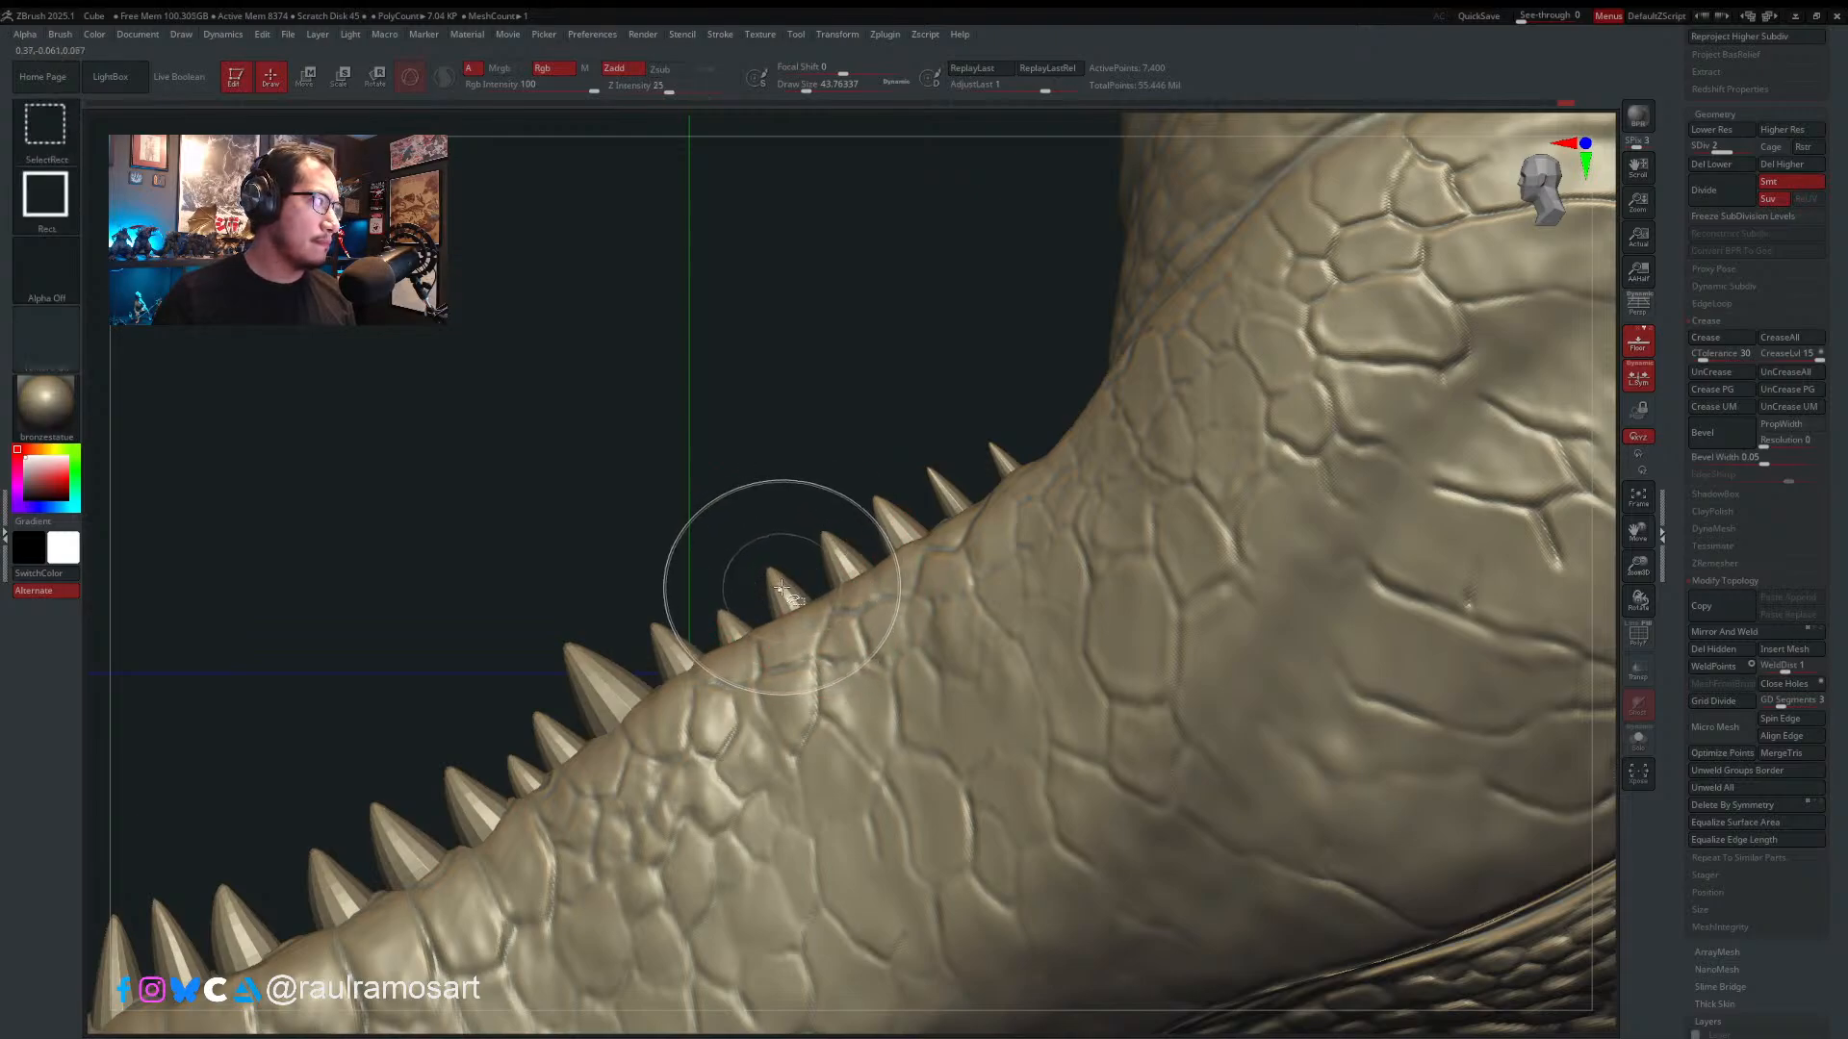
ctrl+shift+click(791, 596)
ctrl+click(792, 502)
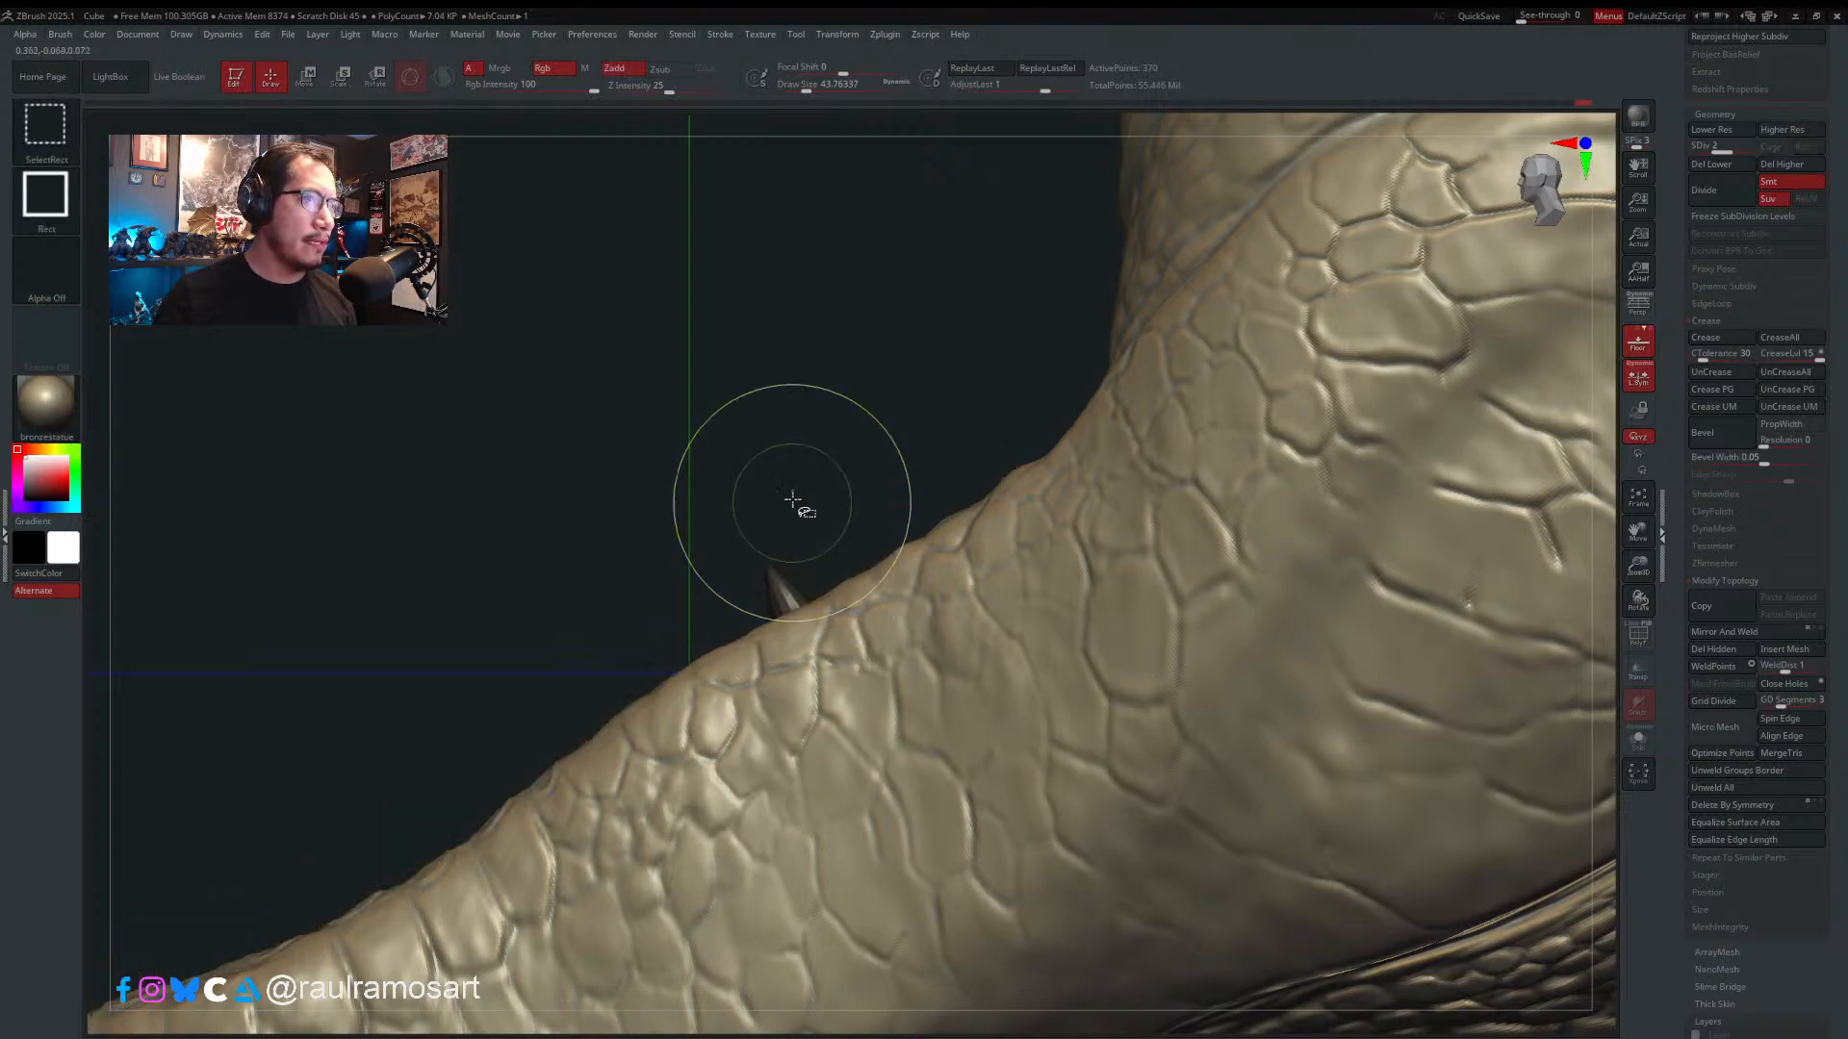
ctrl+shift+click(792, 502)
key(w)
drag(864, 447, 804, 515)
key(q)
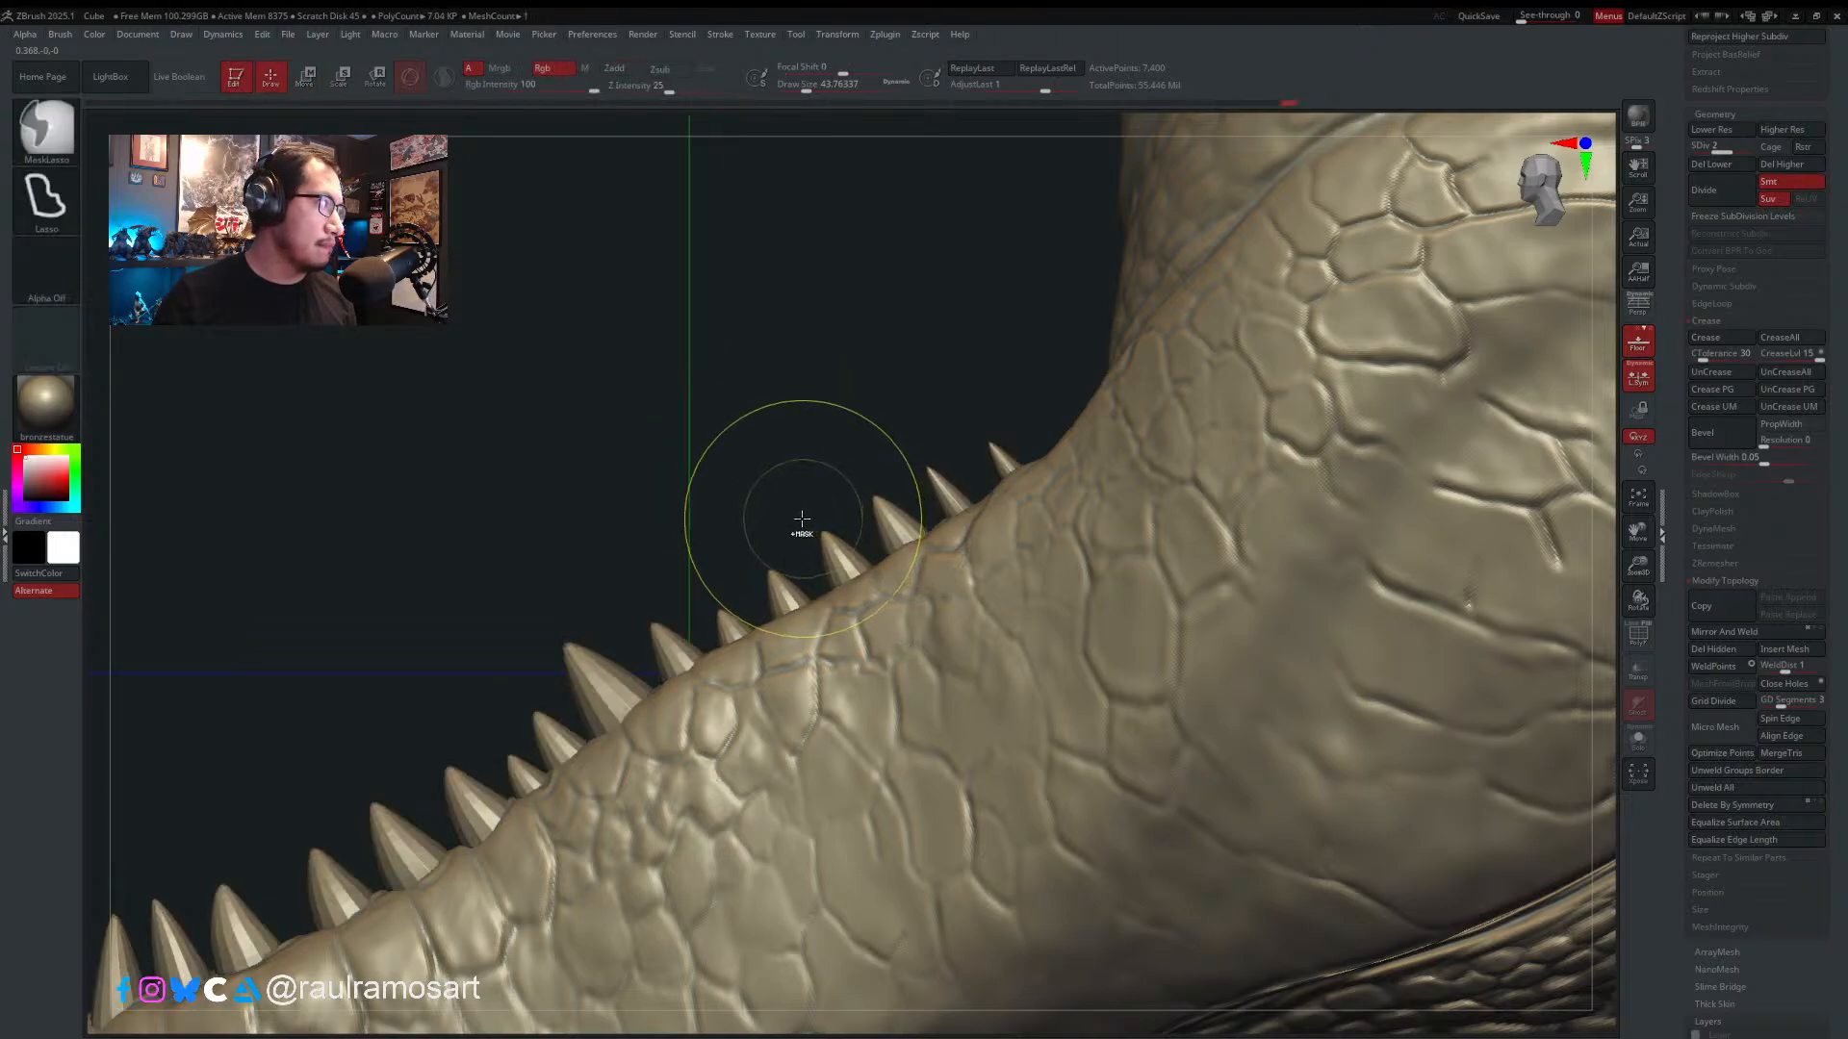
- Isolate the fifth tooth behind the large one by masking the others, and sink it deeper into the gum
ctrl+shift+click(835, 557)
ctrl+shift+click(853, 433)
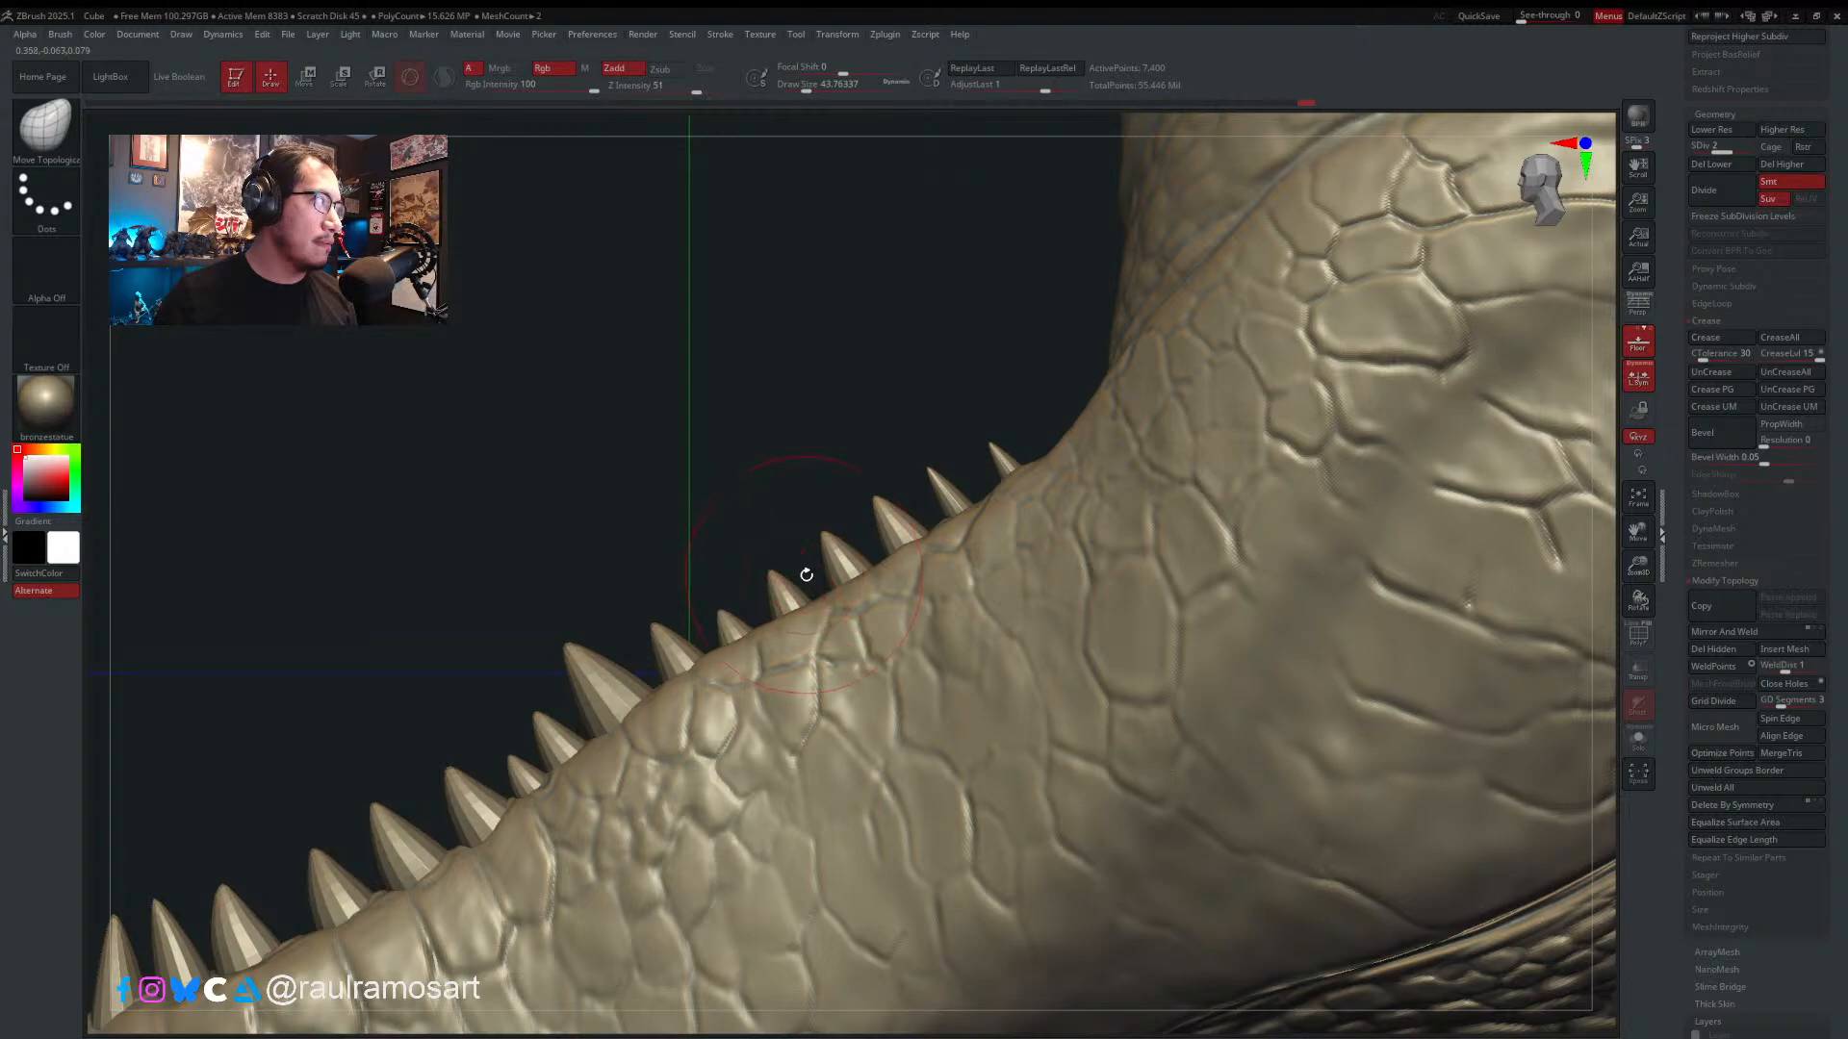
ctrl+shift+click(897, 526)
ctrl+click(892, 420)
ctrl+shift+click(895, 401)
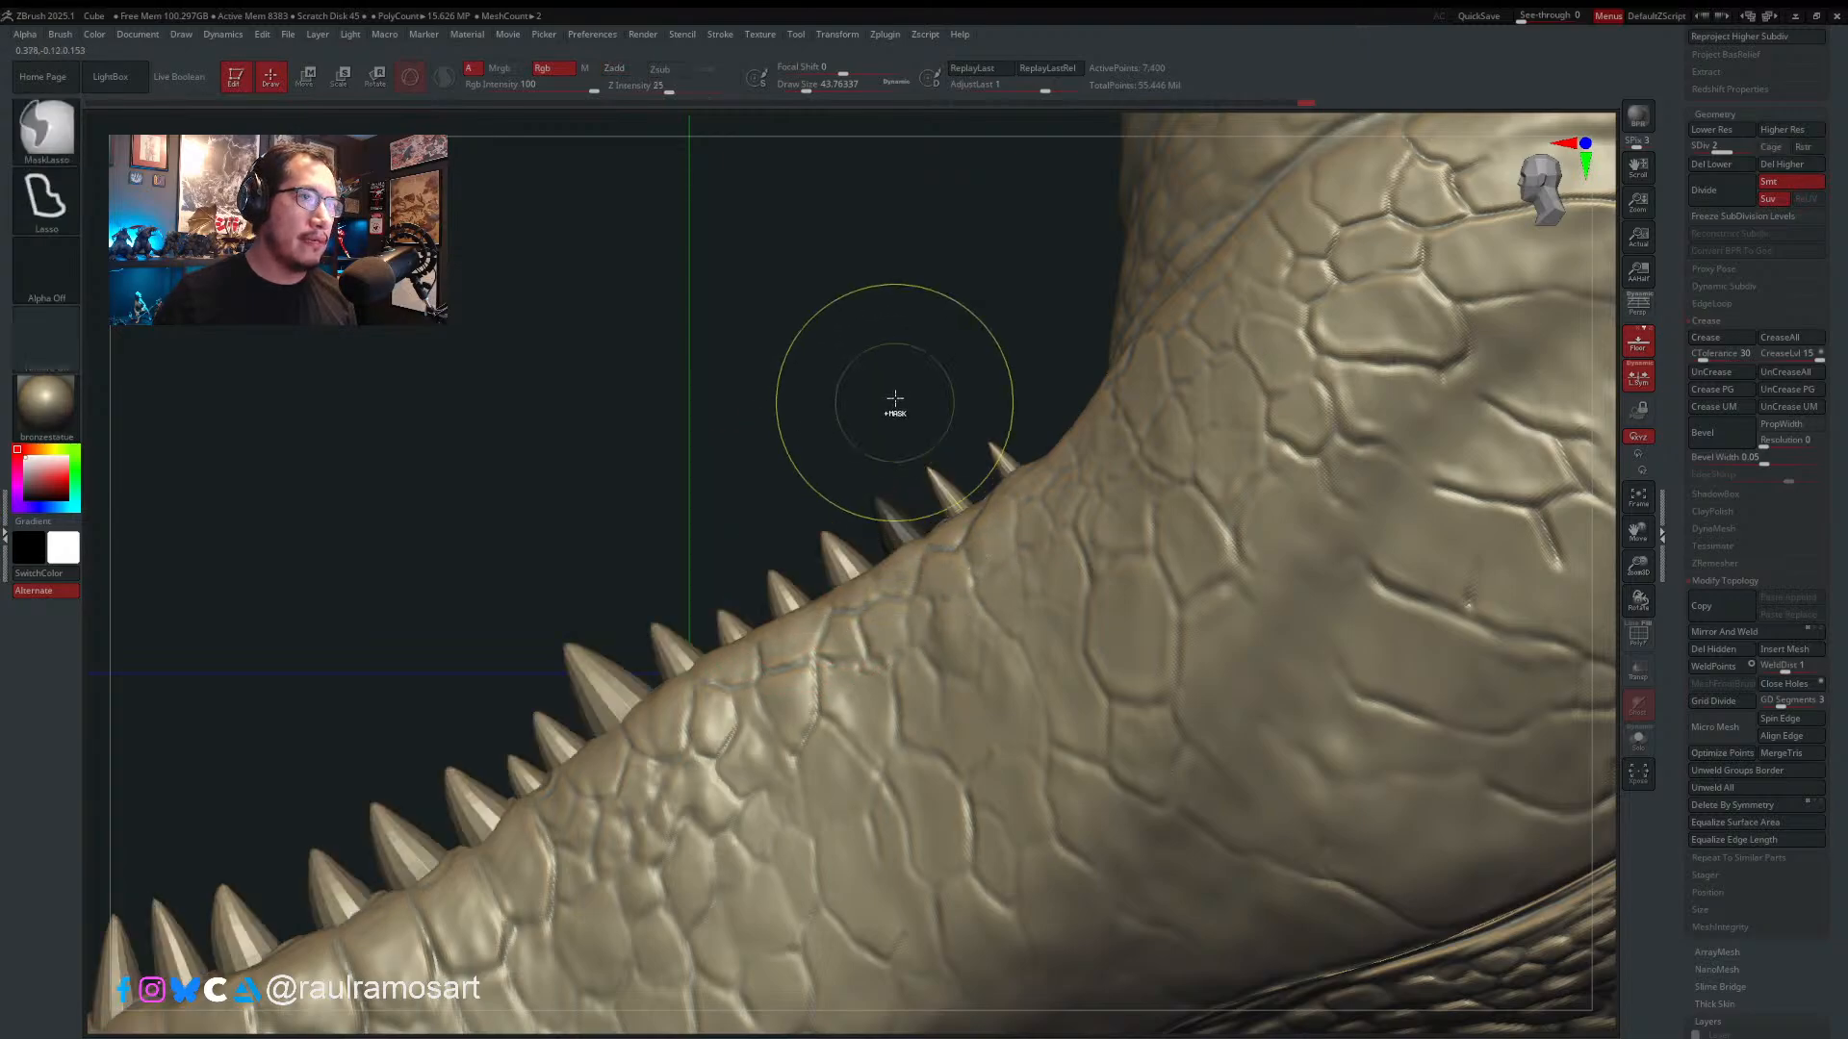
ctrl+click(895, 400)
key(w)
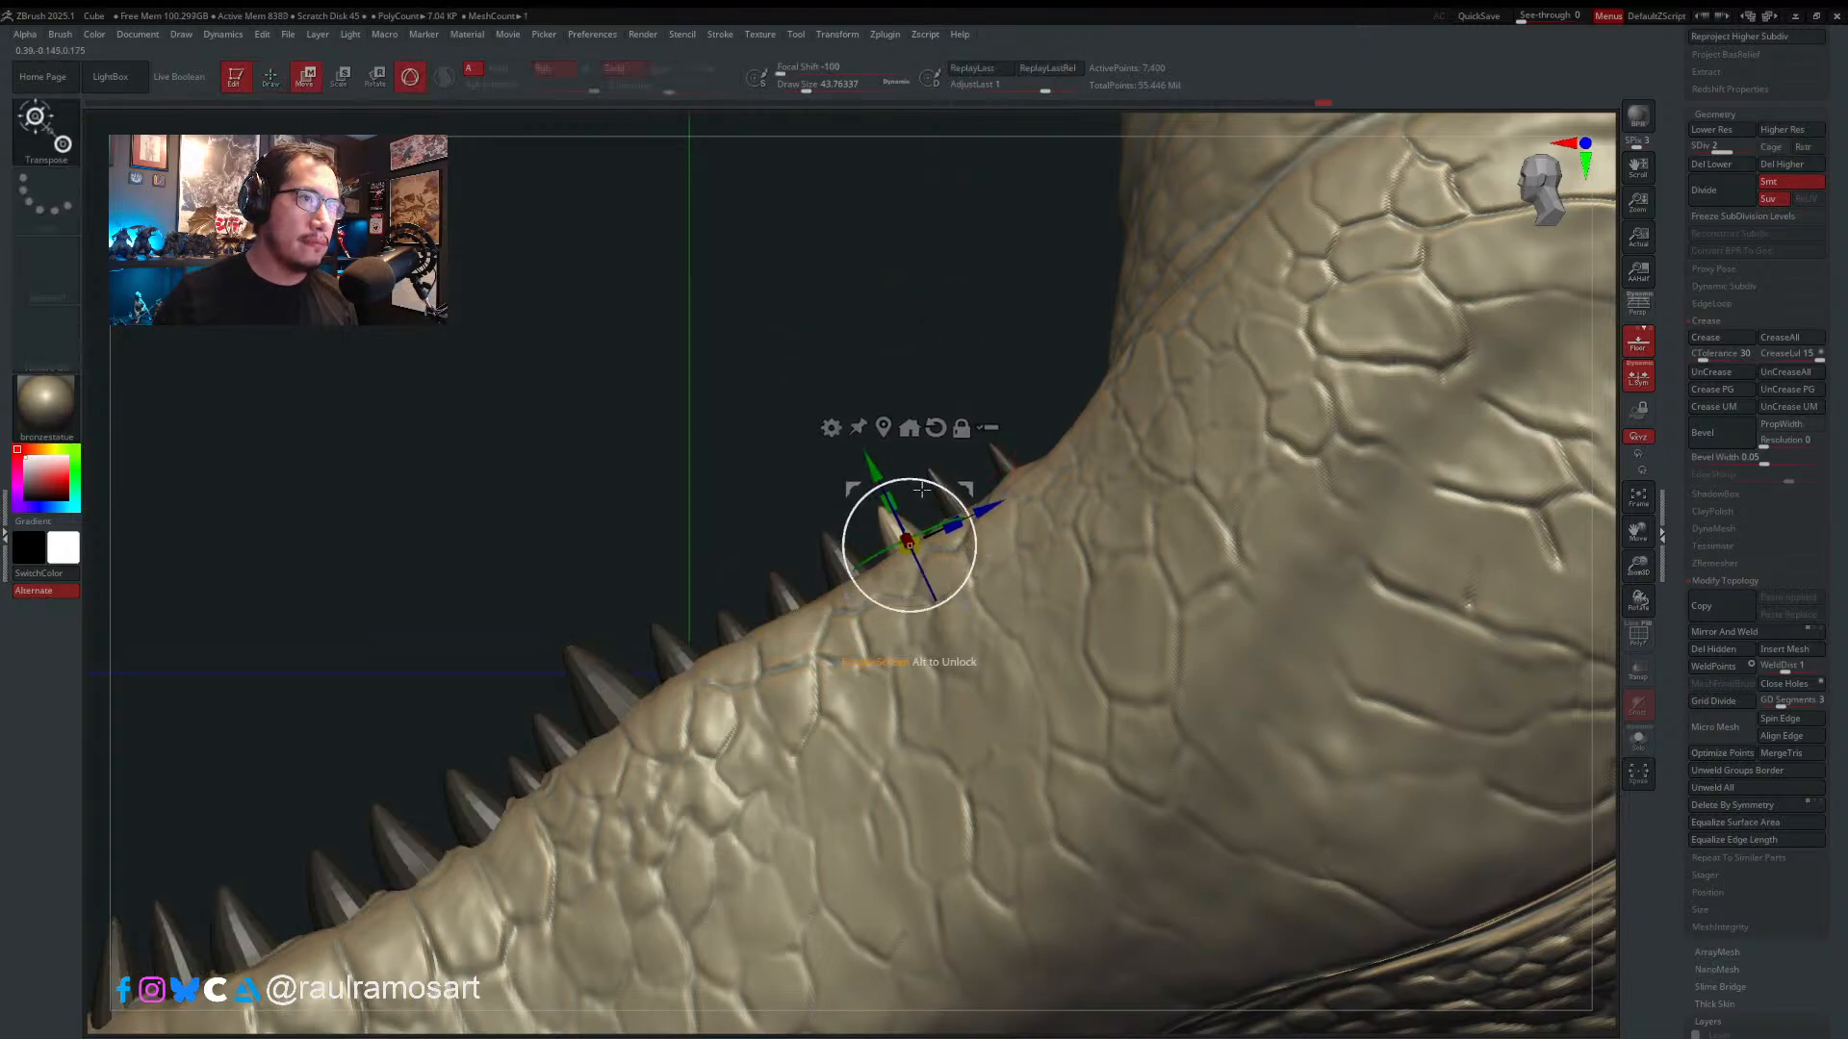
key(q)
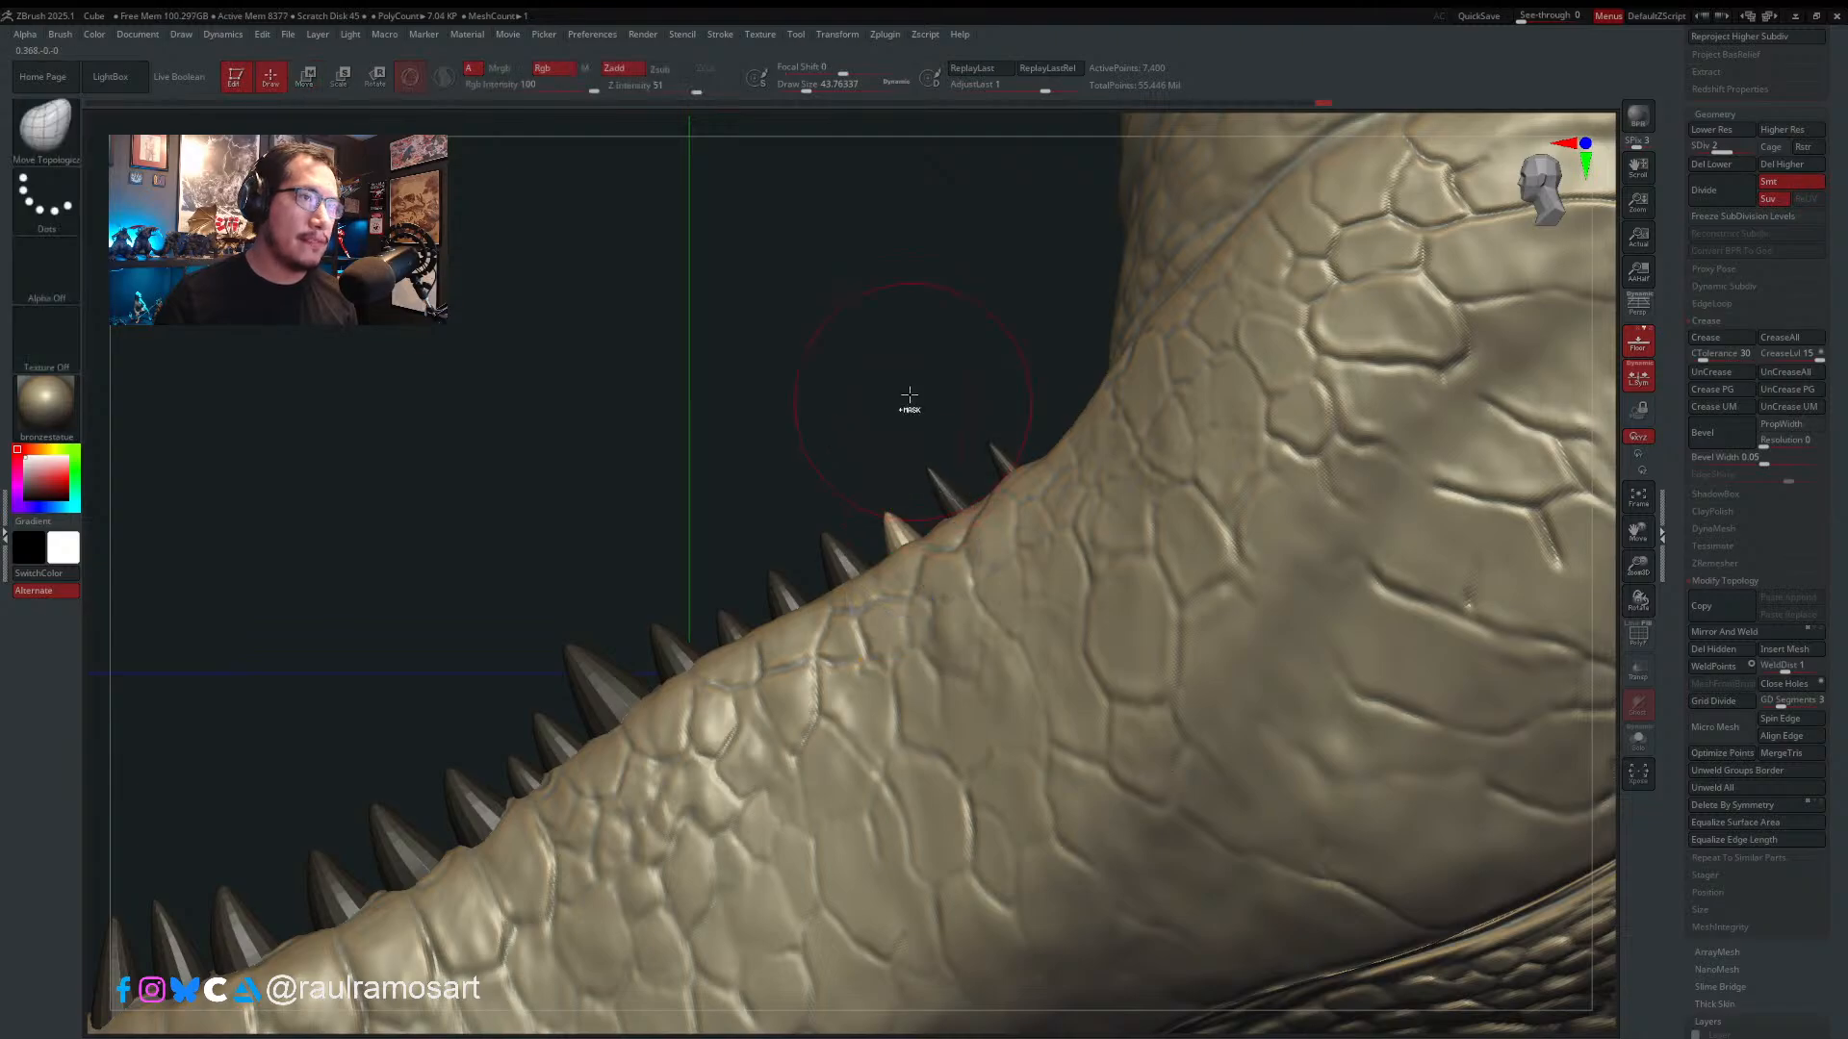
- Isolate the sixth tooth behind the large one by masking the others, and place the gizmo at its base
ctrl+shift+click(948, 489)
ctrl+shift+click(936, 402)
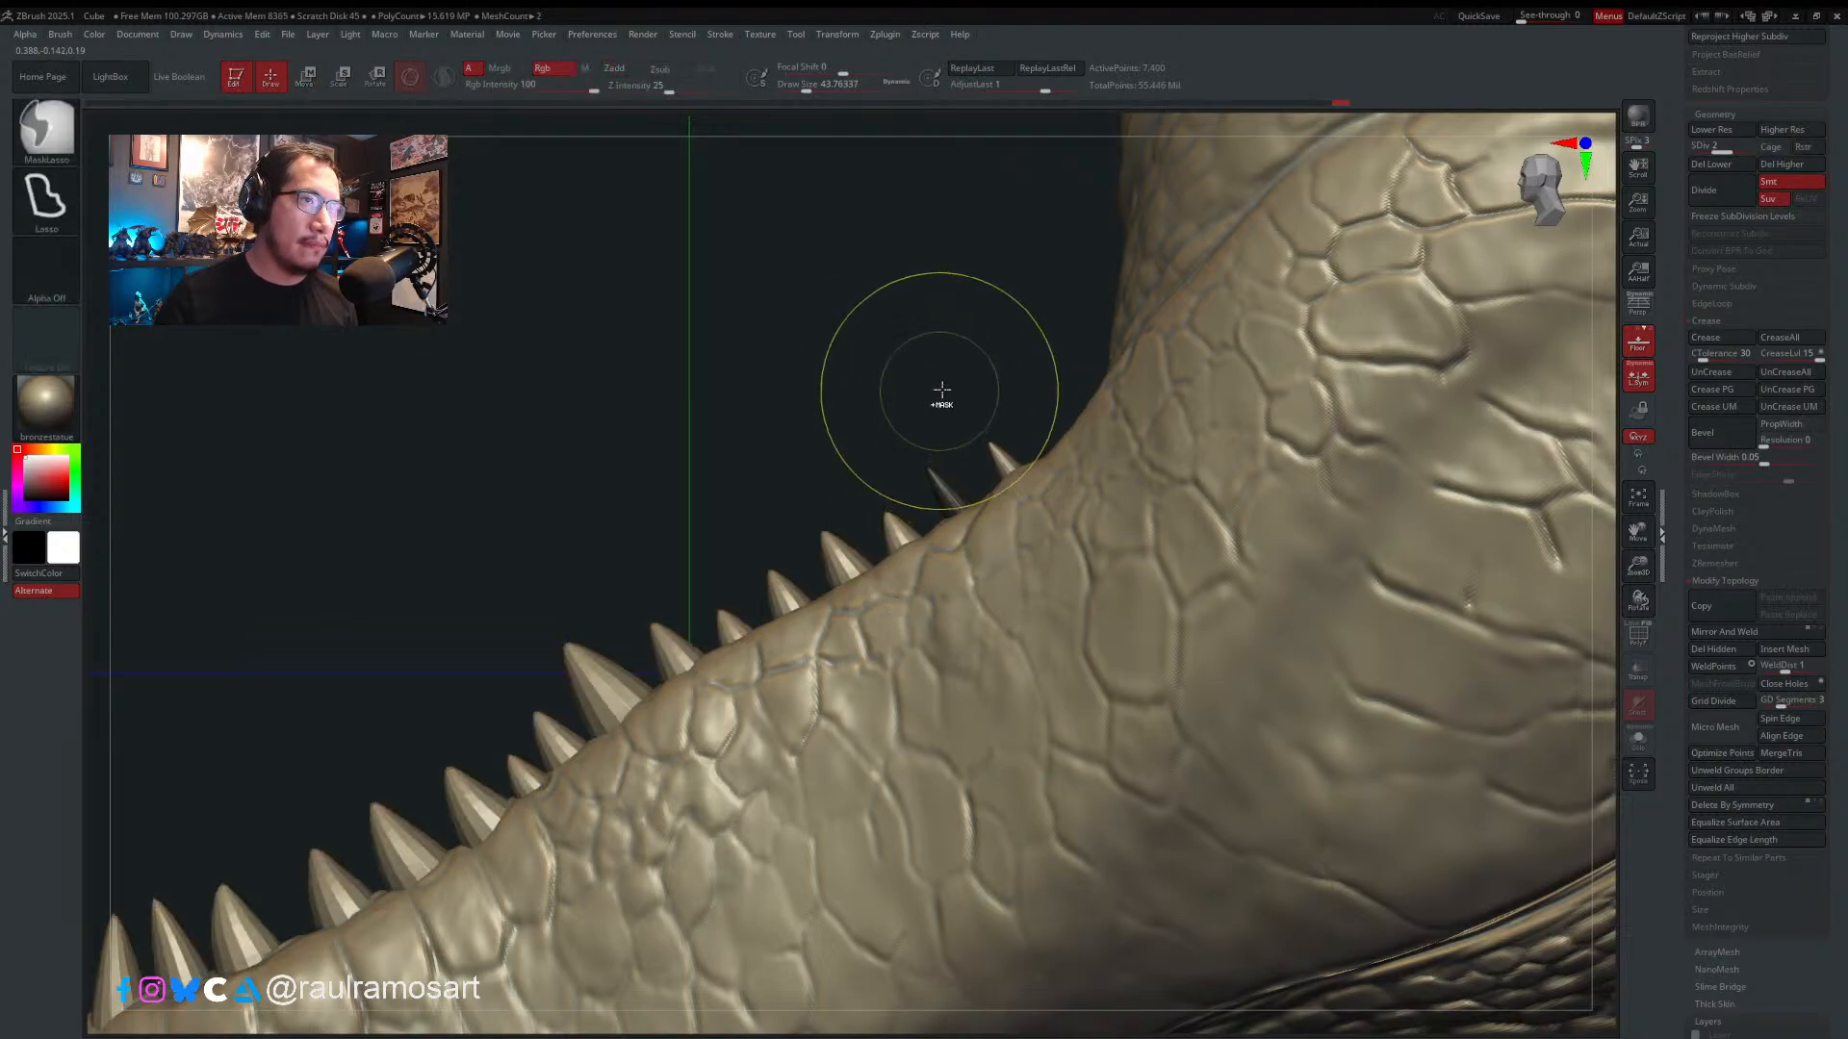
ctrl+click(940, 395)
ctrl+right_drag(949, 438, 974, 491)
key(w)
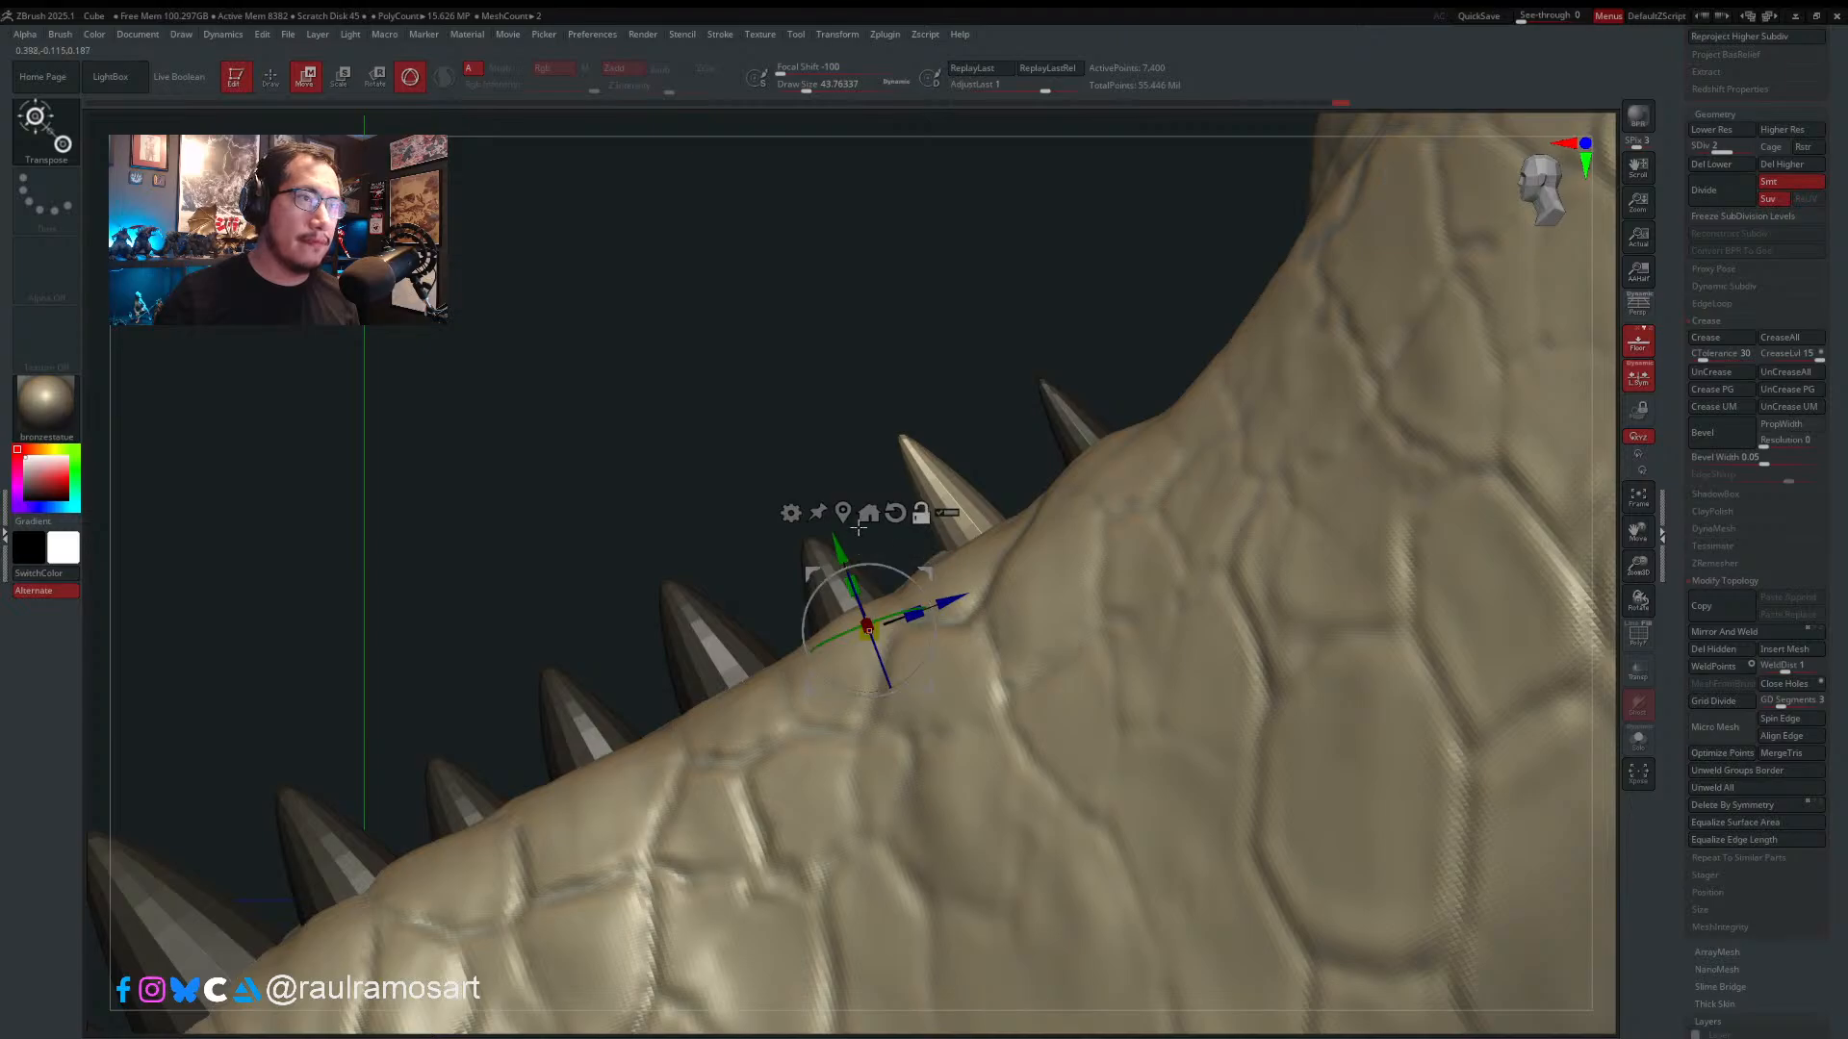
click(844, 513)
alt+drag(934, 451, 931, 468)
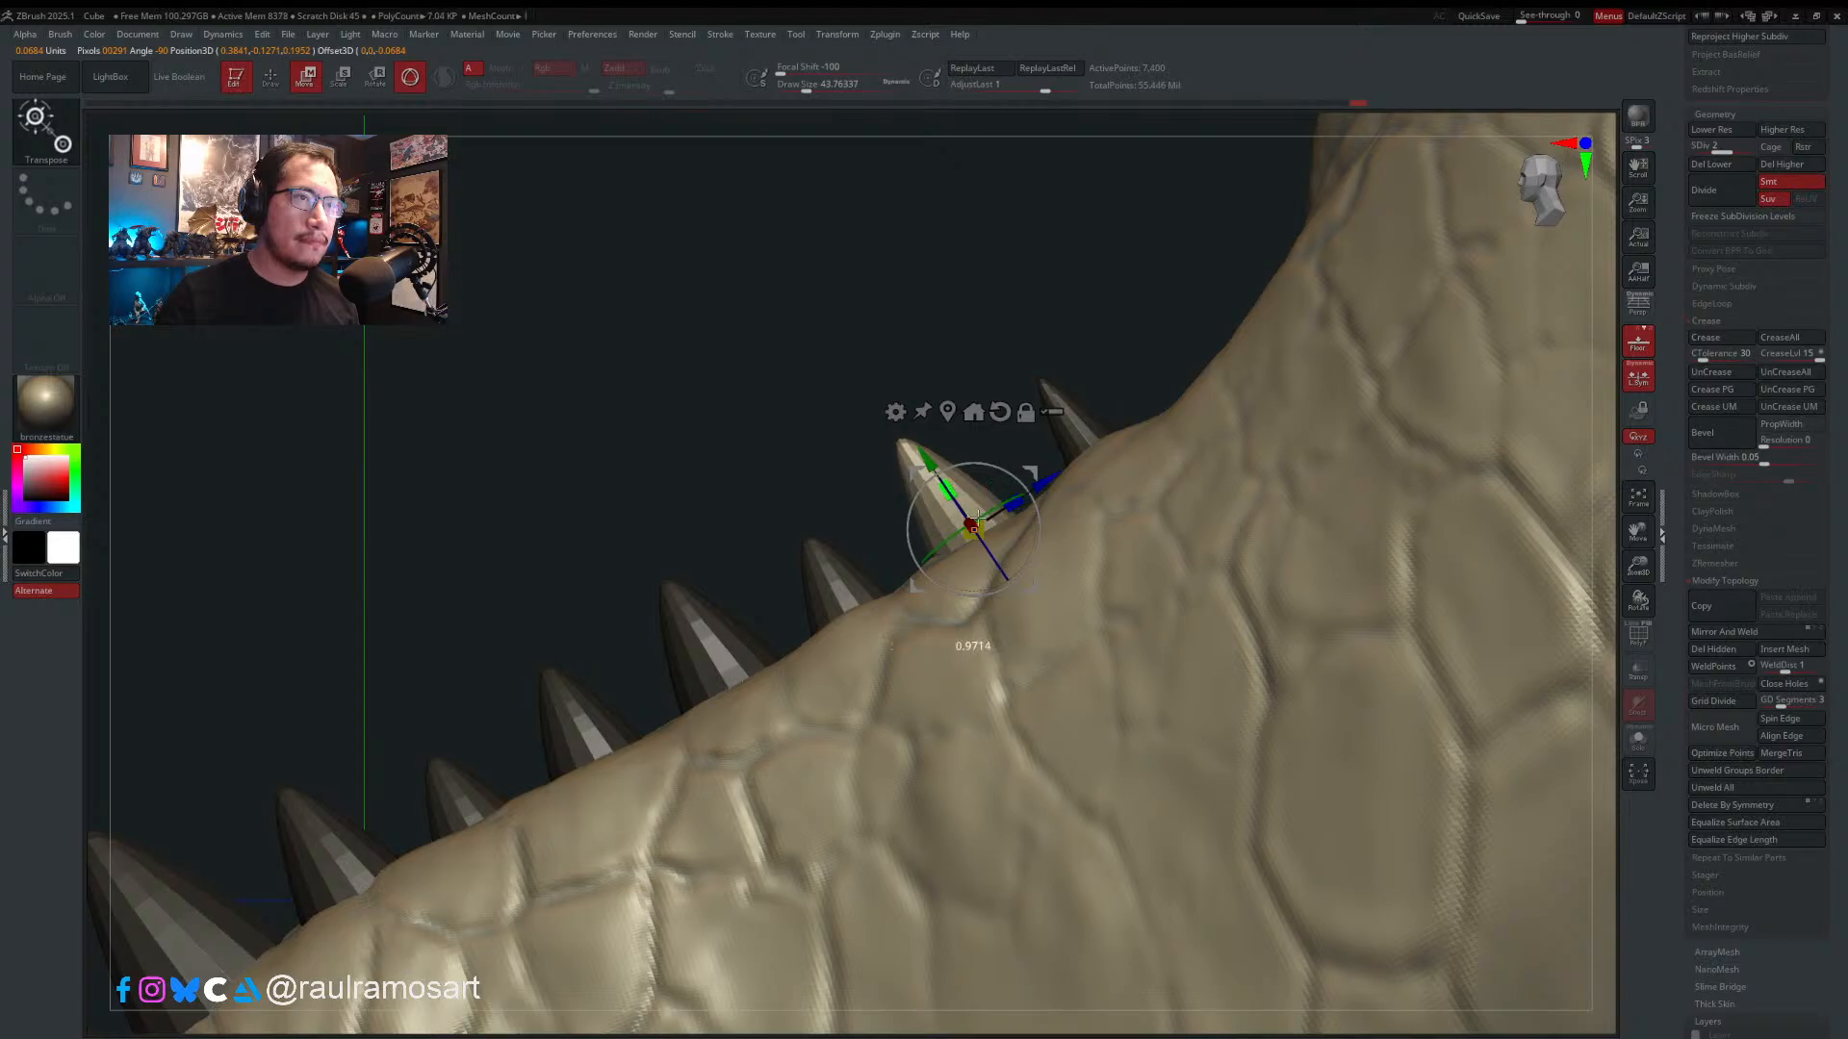
- Rotate the sixth tooth slightly in the front view, and push it deeper into the gum
right_drag(1000, 530, 1049, 522)
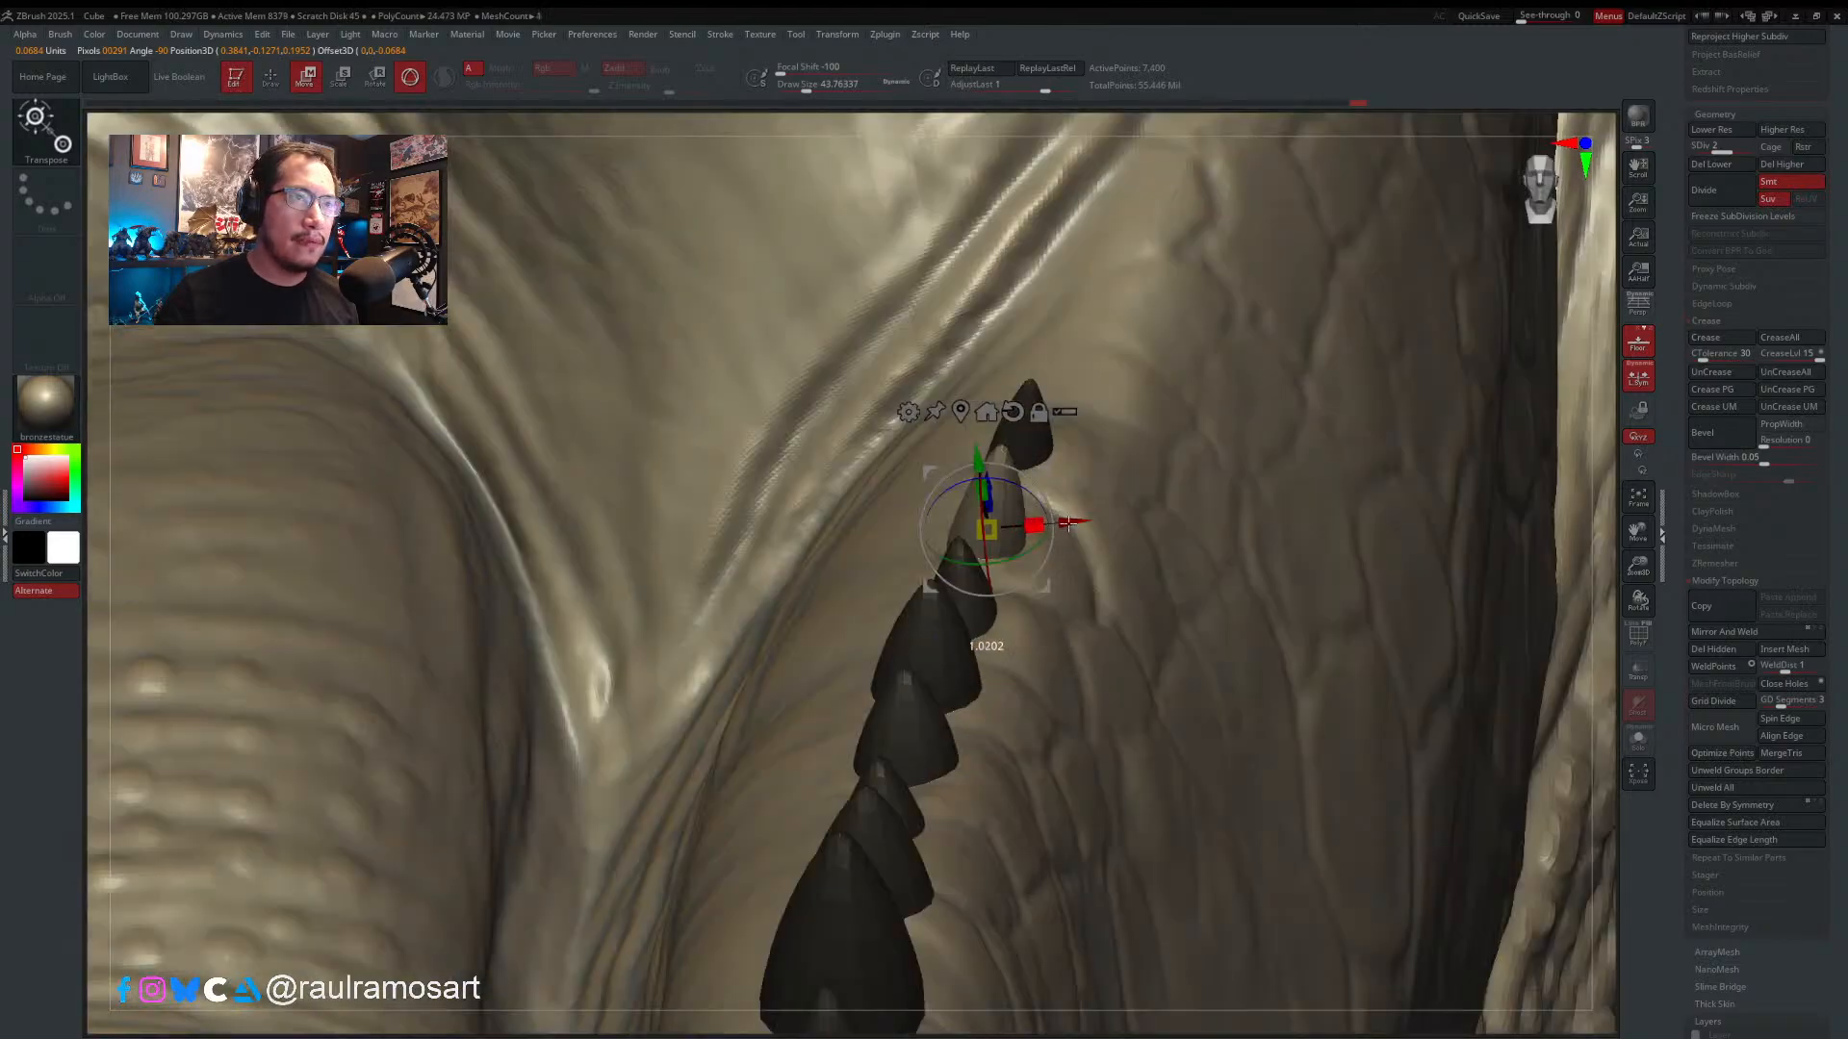
alt+drag(1042, 500, 1154, 530)
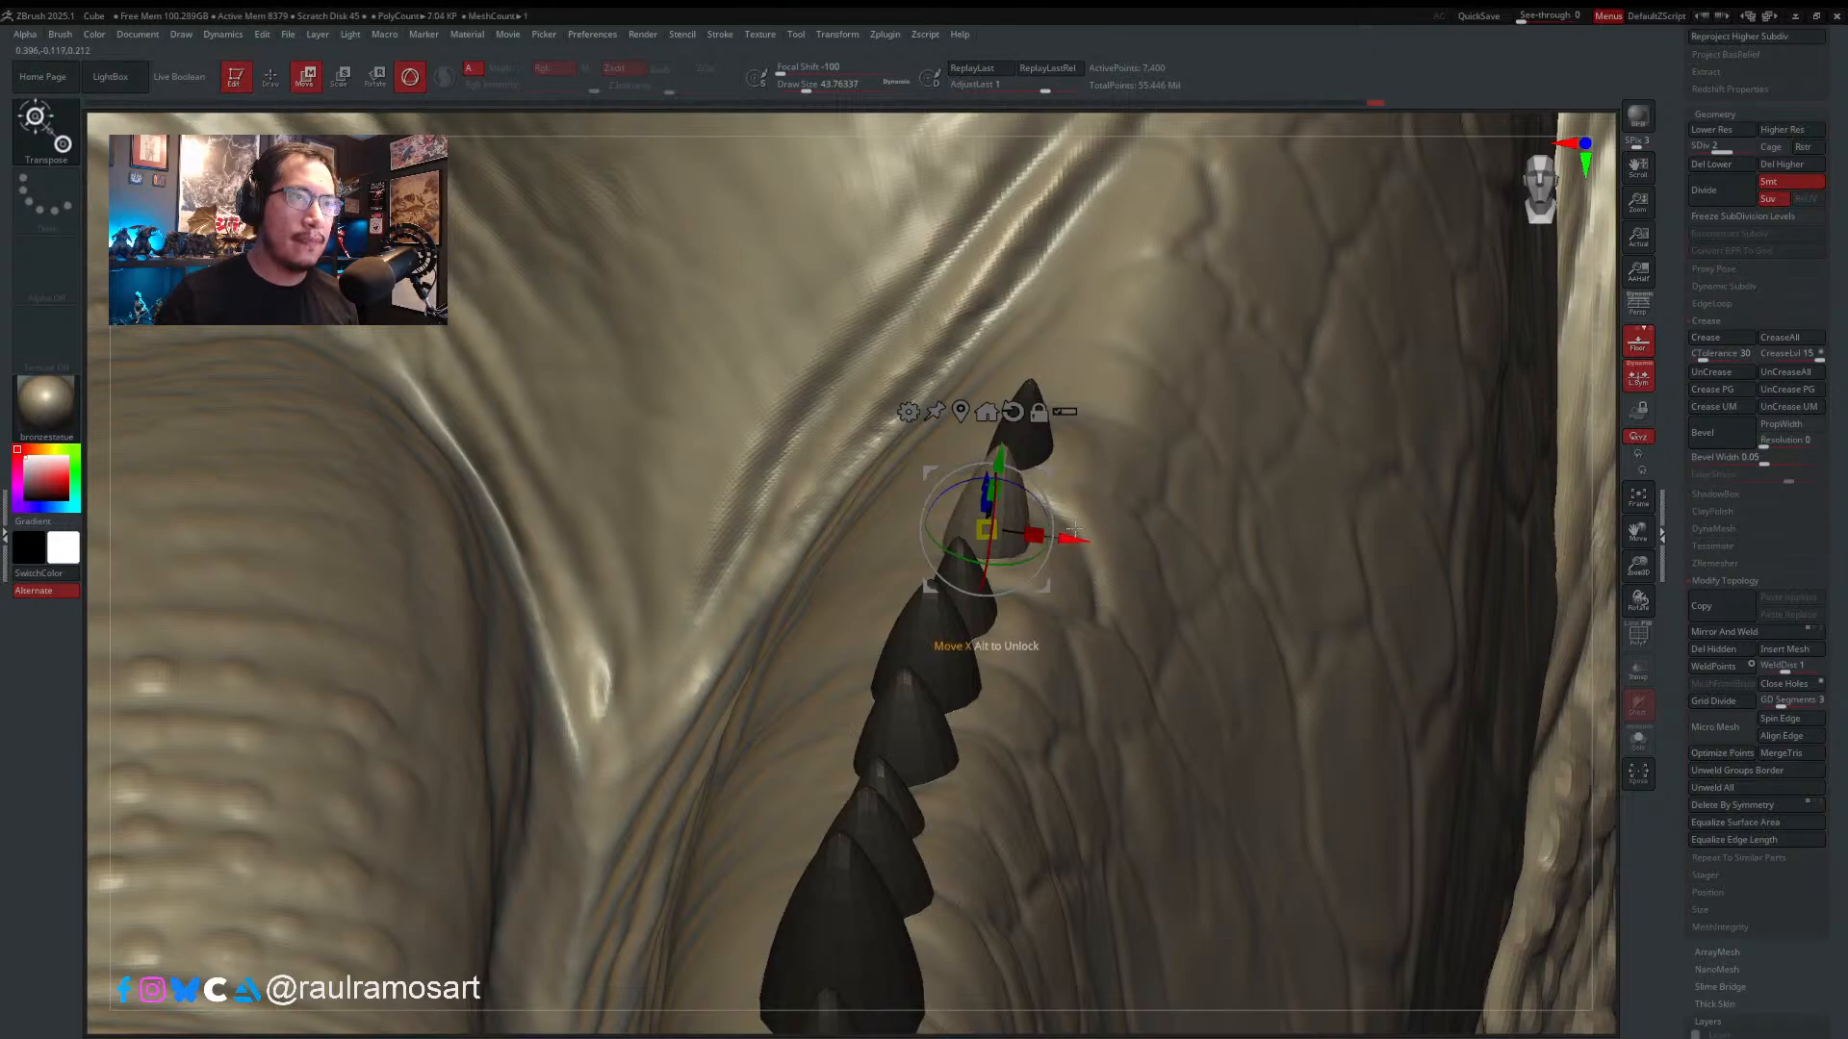
right_drag(1155, 529, 995, 488)
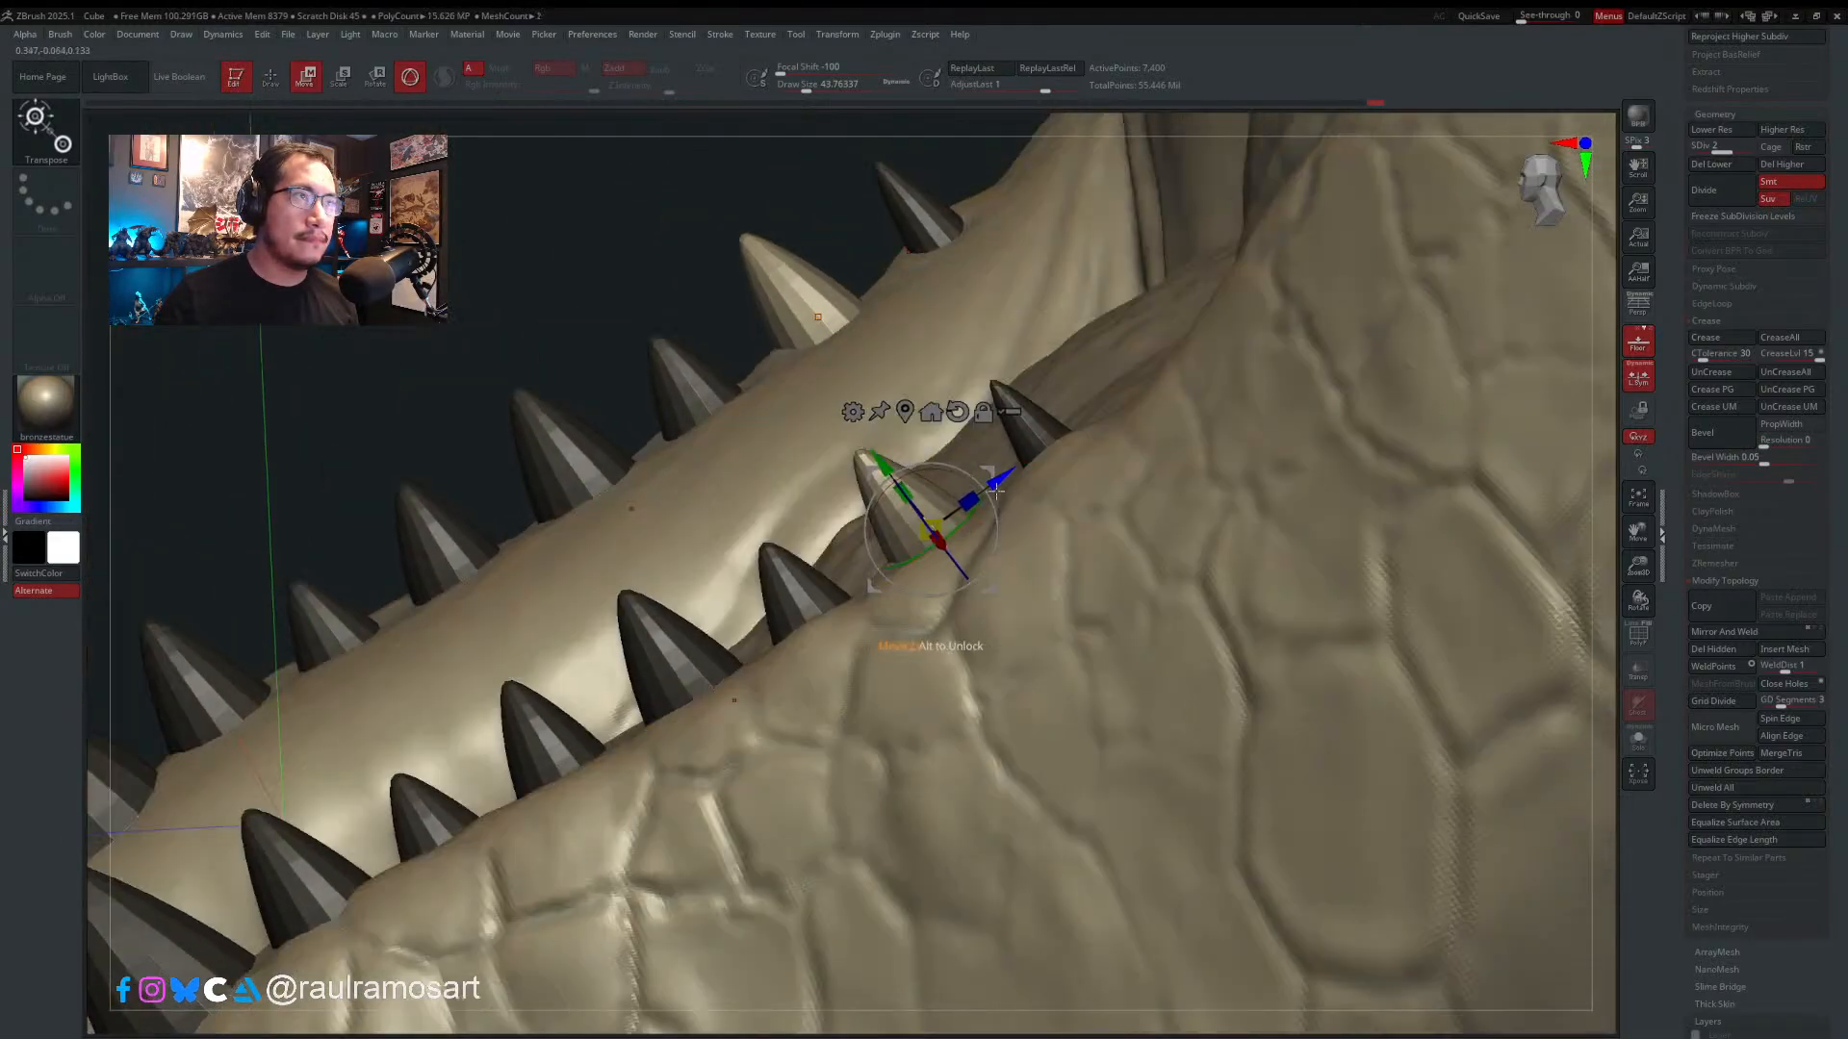
drag(887, 457, 909, 484)
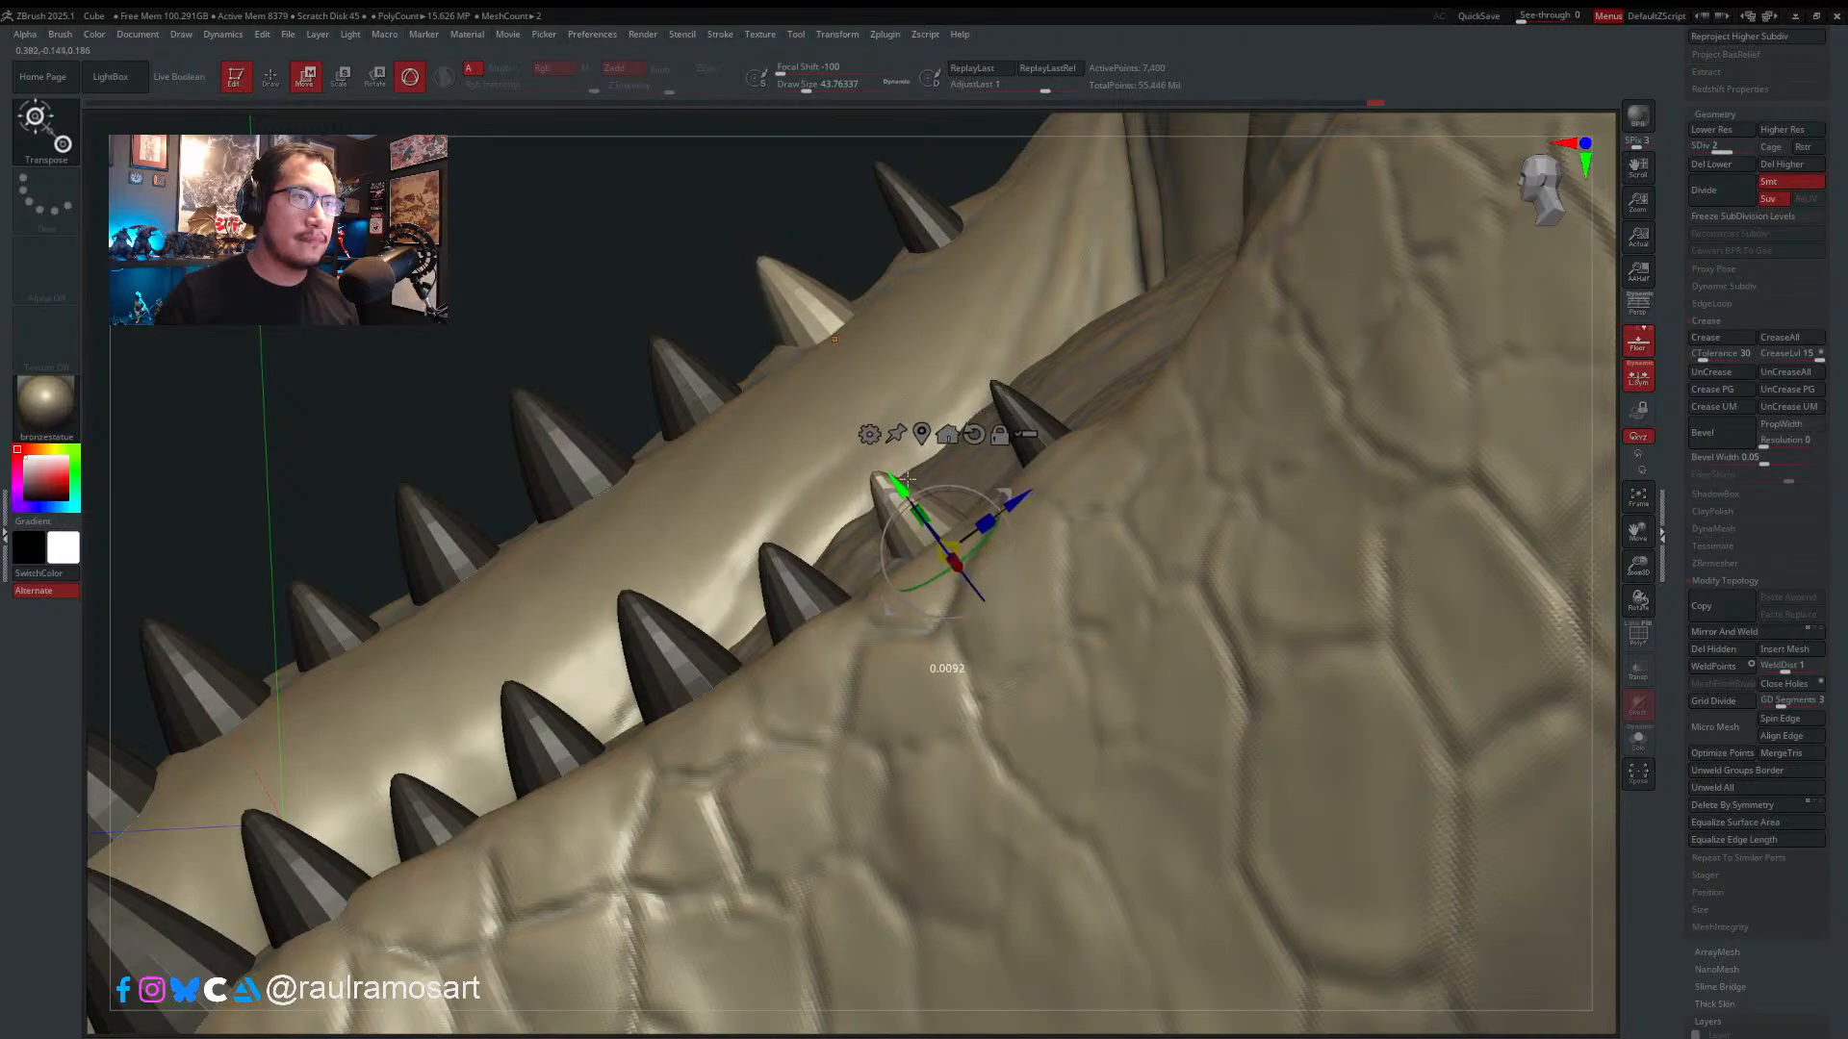
- Isolate the seventh, rearmost tooth behind the large one by masking all the others
key(q)
right_drag(994, 356, 919, 460)
ctrl+click(922, 433)
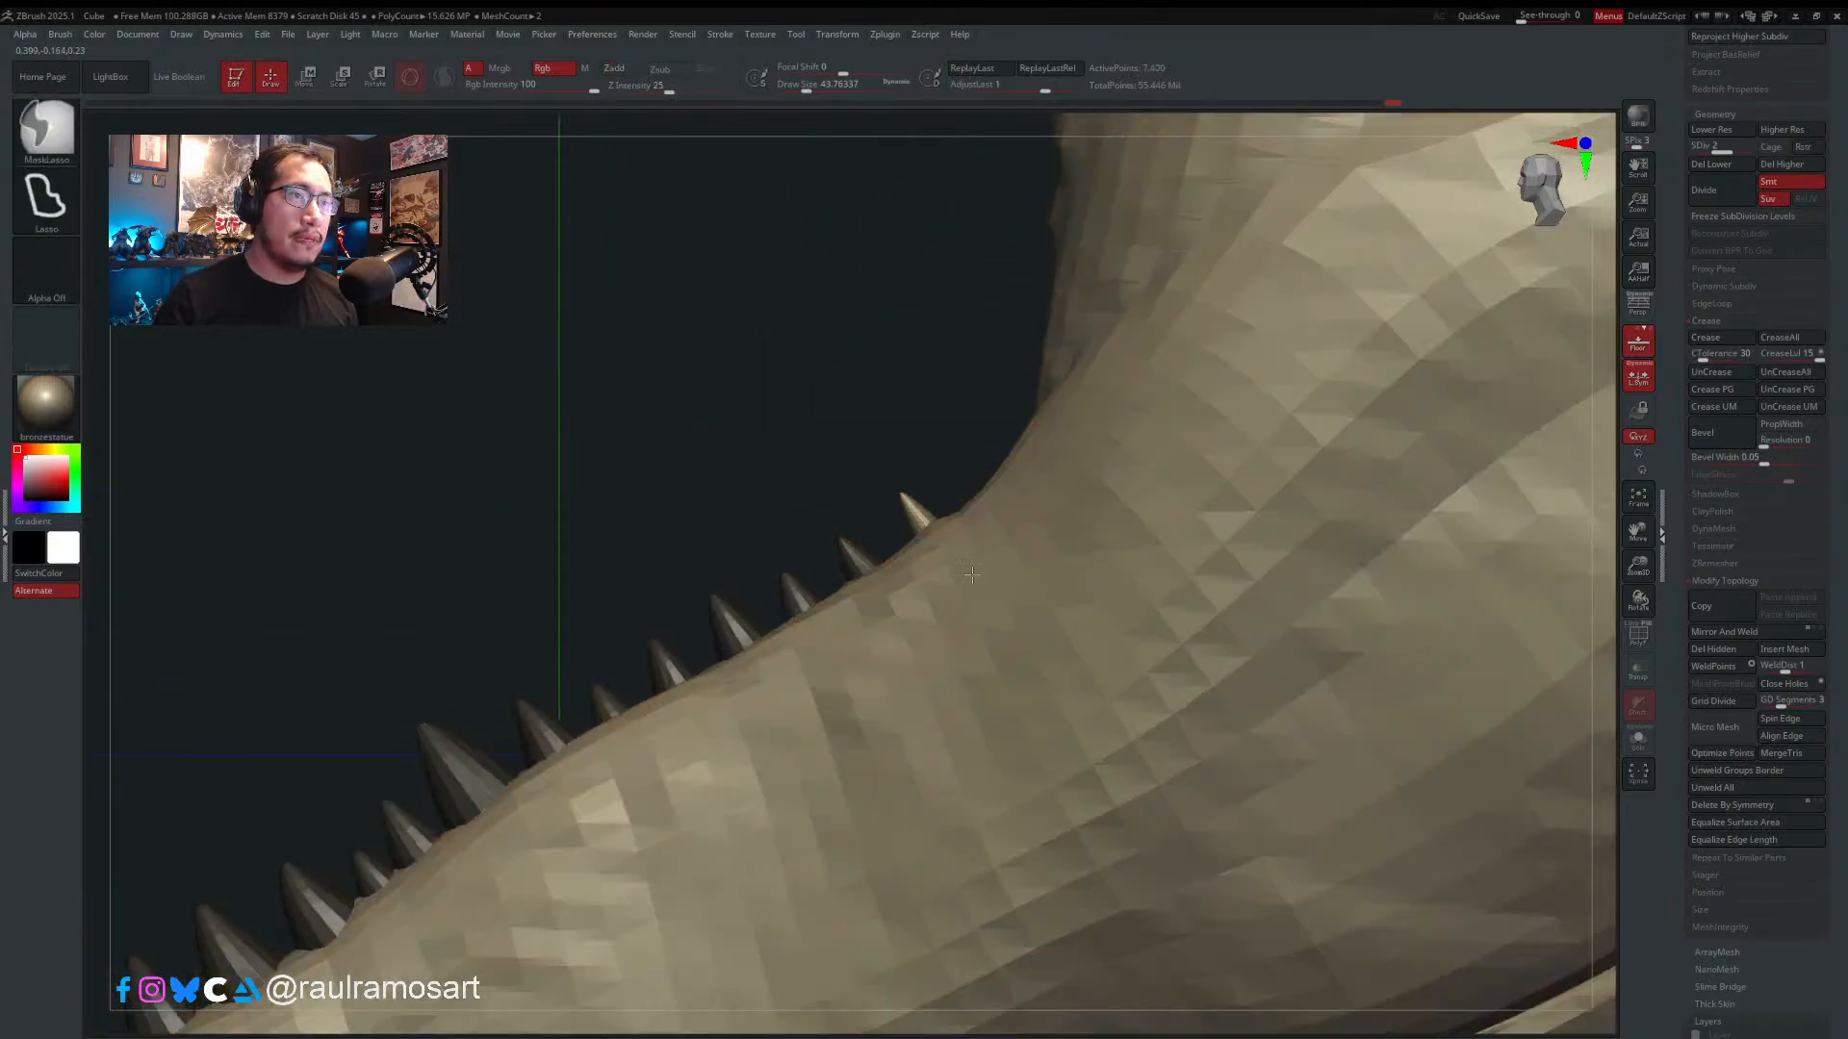
alt+right_drag(847, 370, 953, 569)
key(w)
- Centre the transform gizmo on the base of the rearmost lower tooth in the side and front views
alt+right_drag(1100, 725, 976, 707)
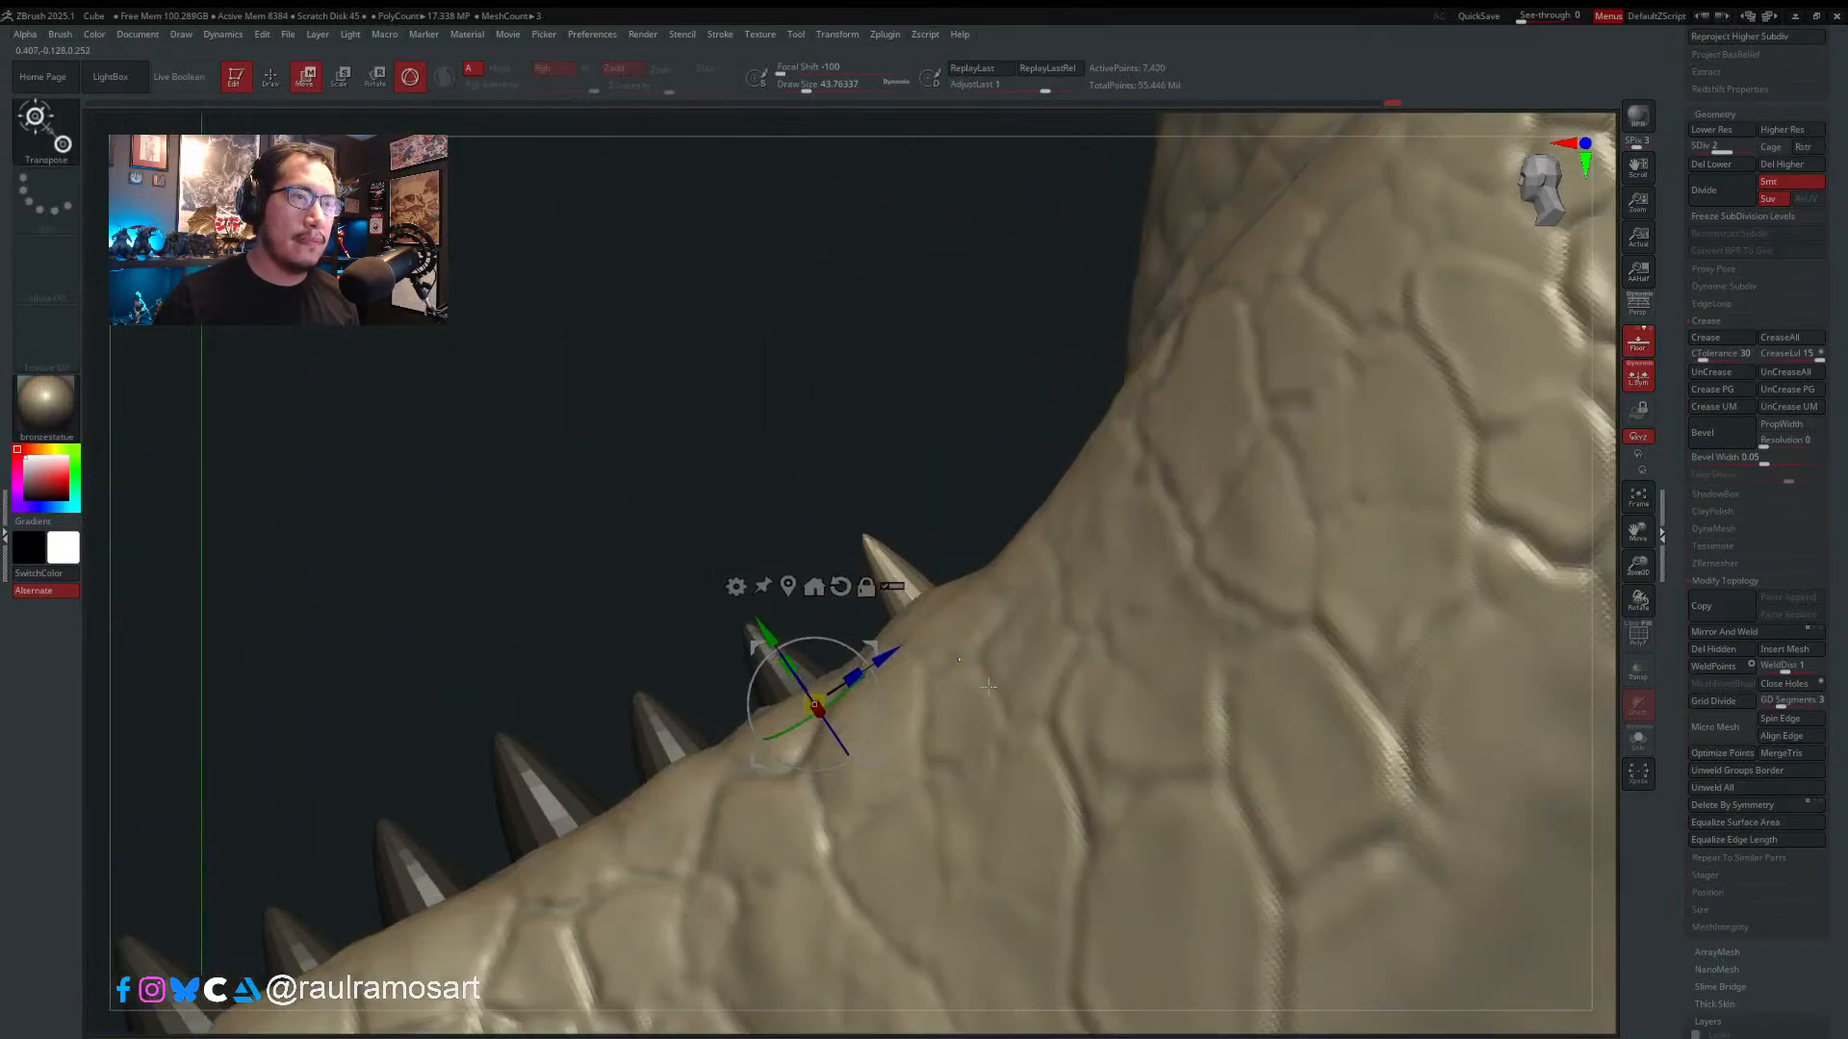
ctrl+drag(890, 657, 982, 645)
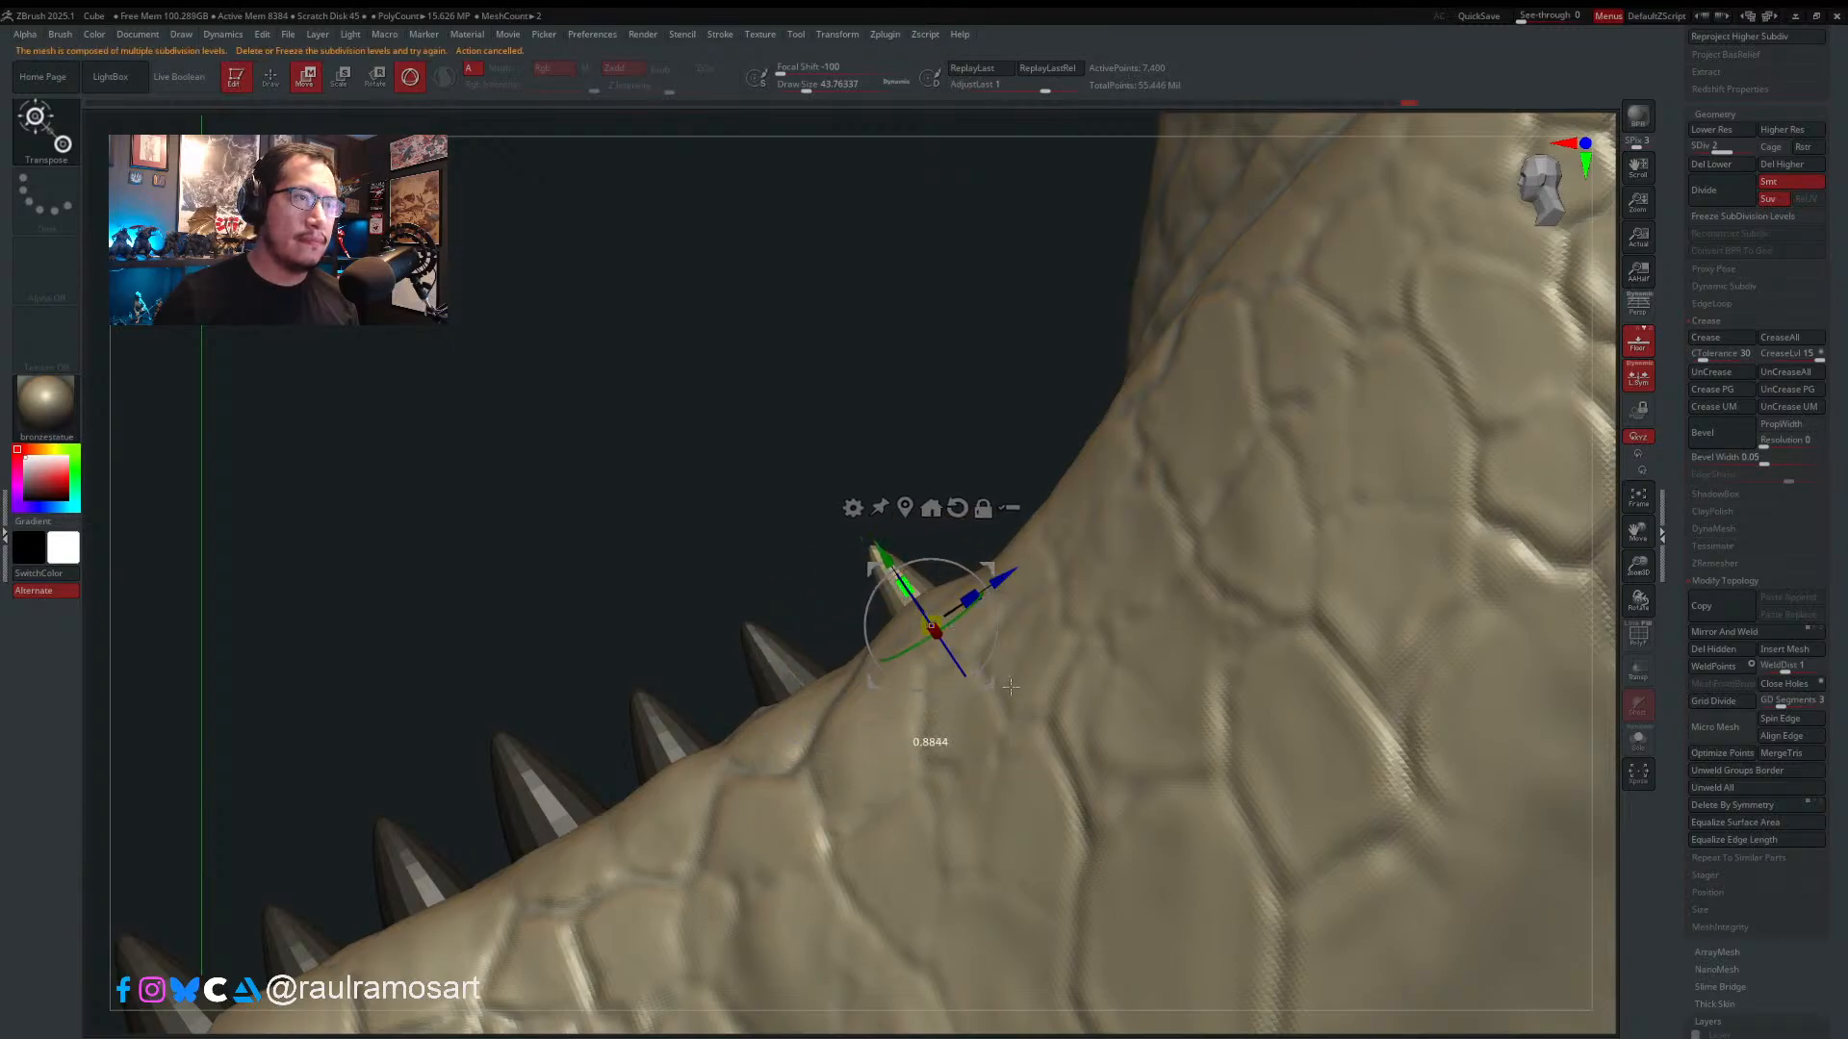
right_drag(906, 589, 1001, 611)
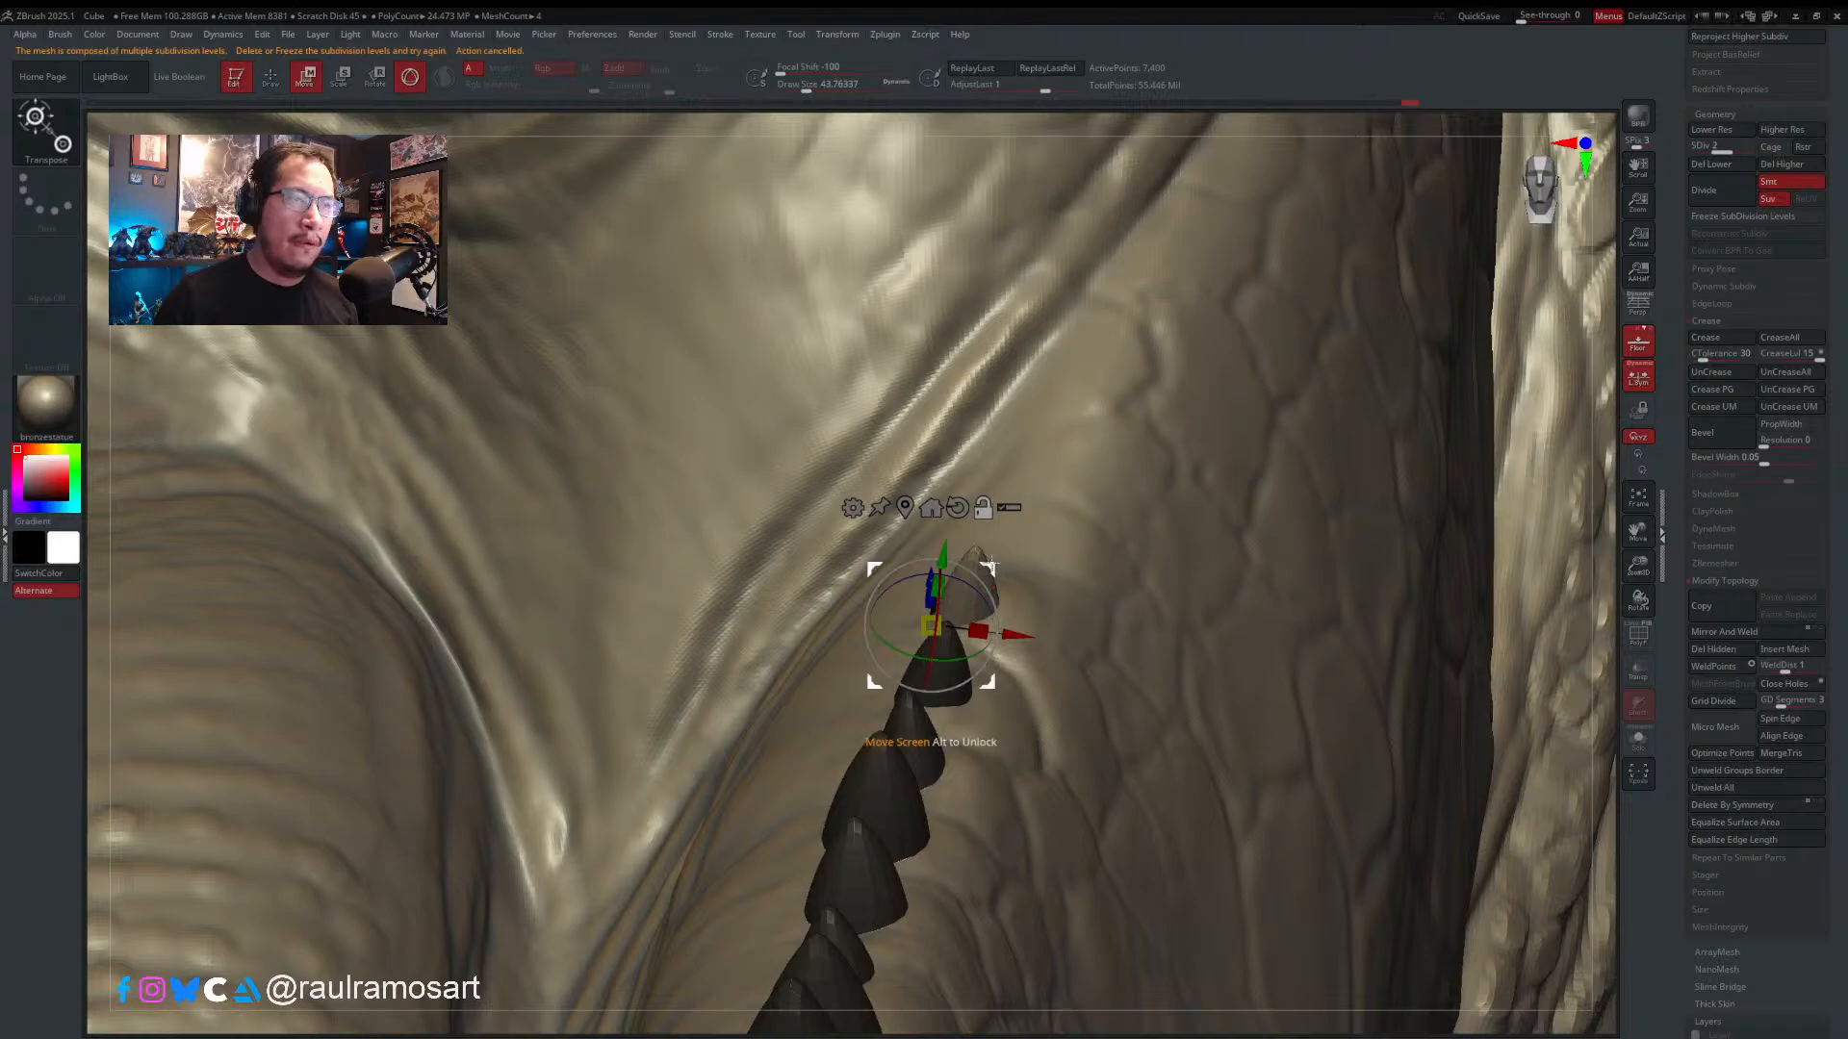
alt+drag(990, 570, 1025, 570)
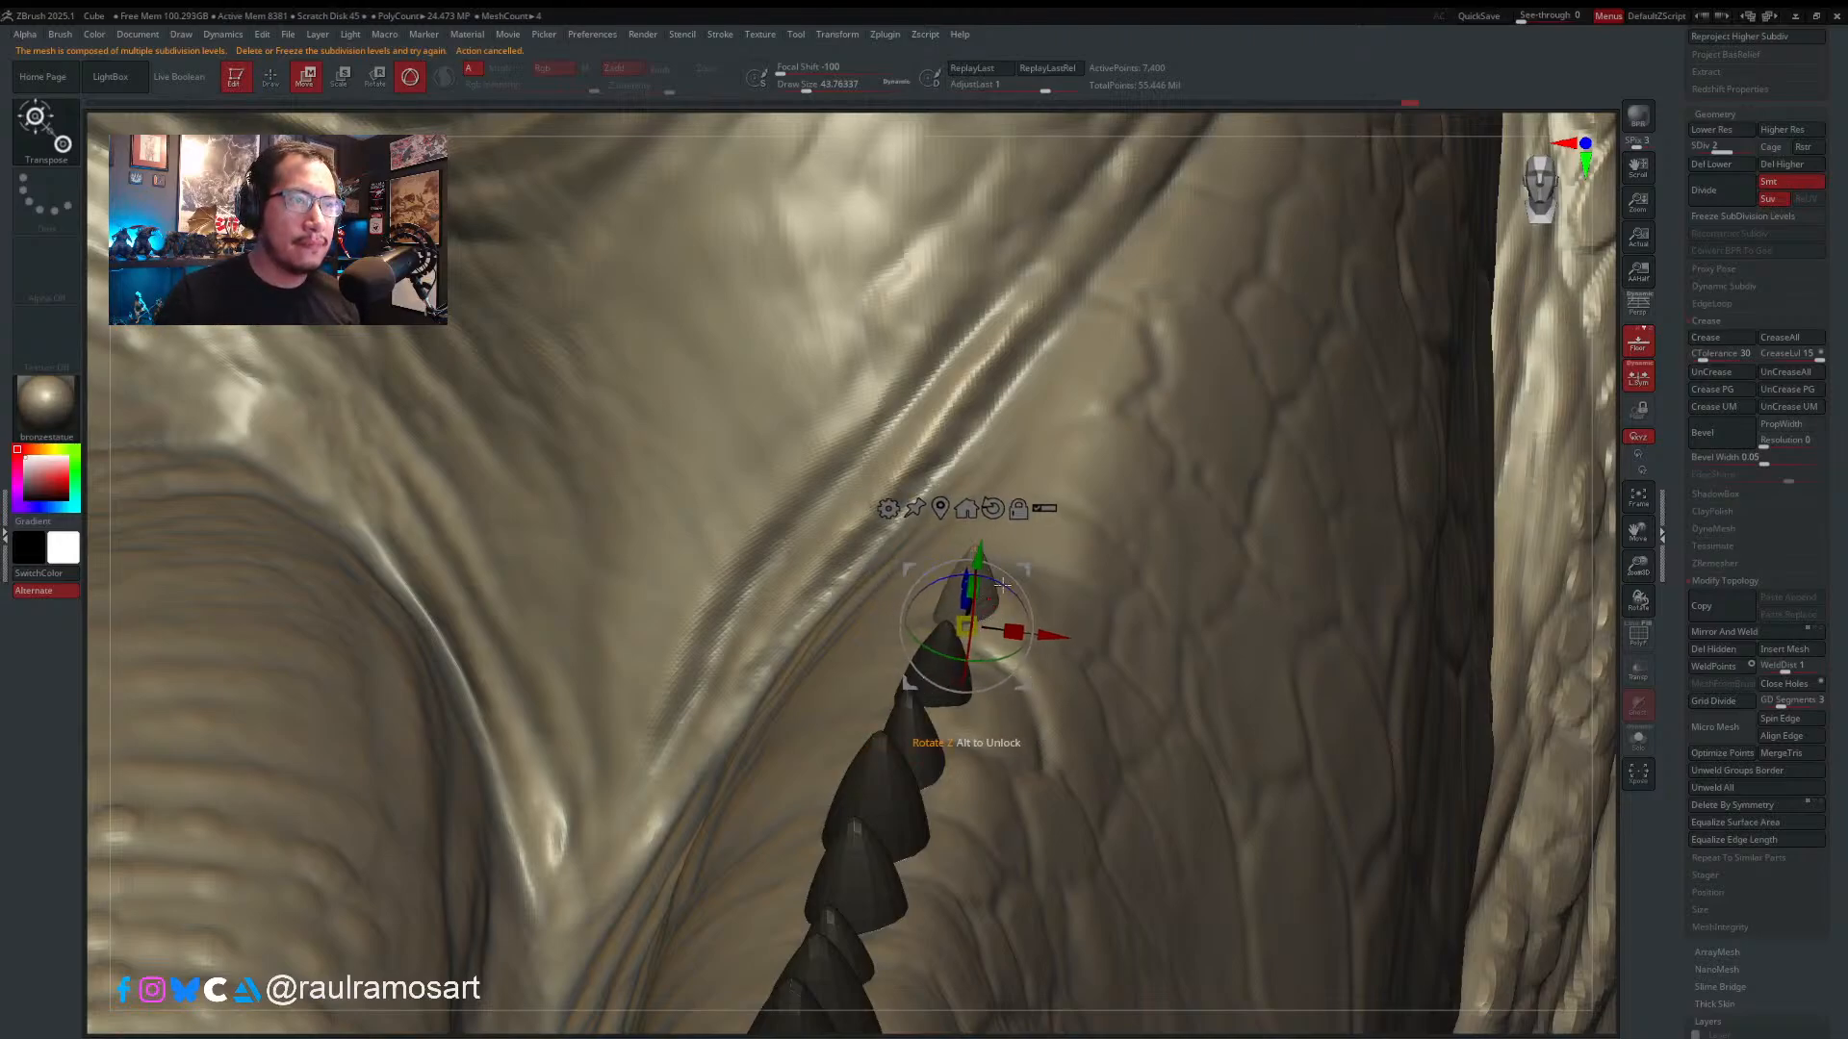
- Rotate the rearmost tooth slightly in the front view, enlarge it to about 1.26, and adjust its width along X
drag(1002, 584, 971, 574)
right_drag(1038, 642, 974, 639)
drag(1045, 610, 1300, 426)
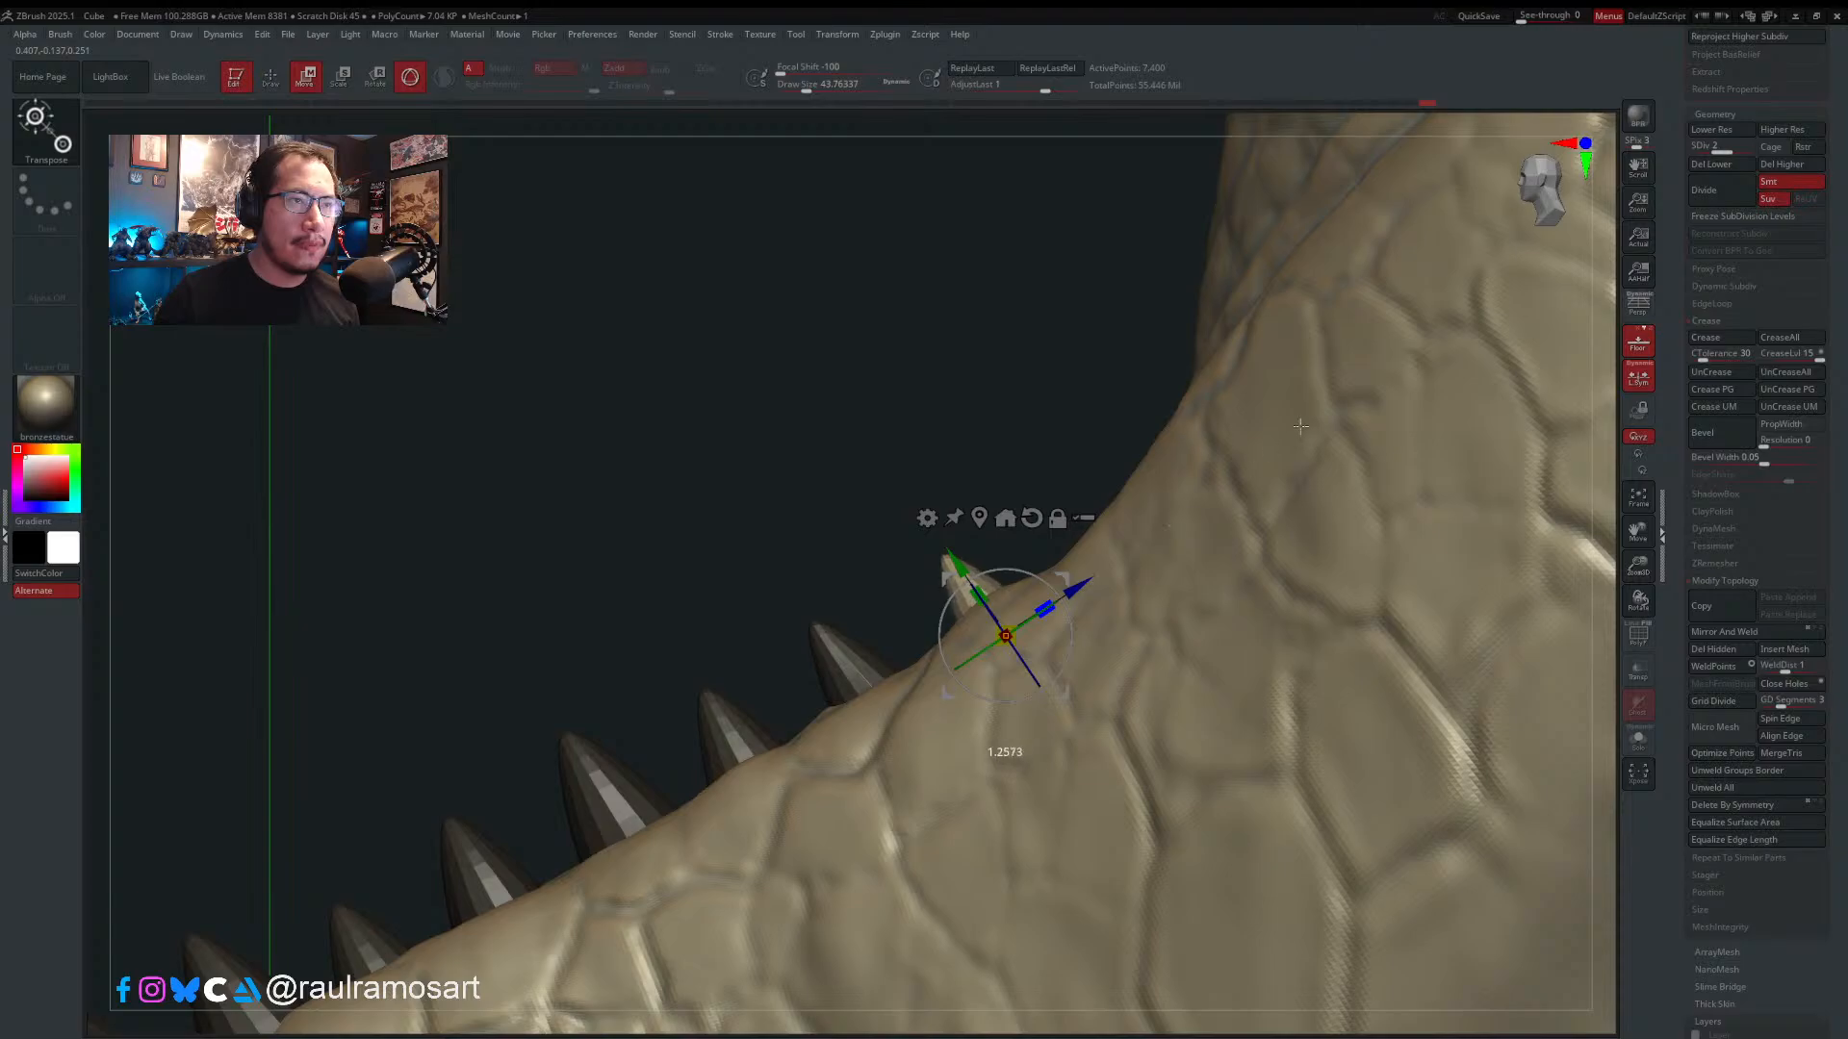
right_drag(974, 589, 1034, 635)
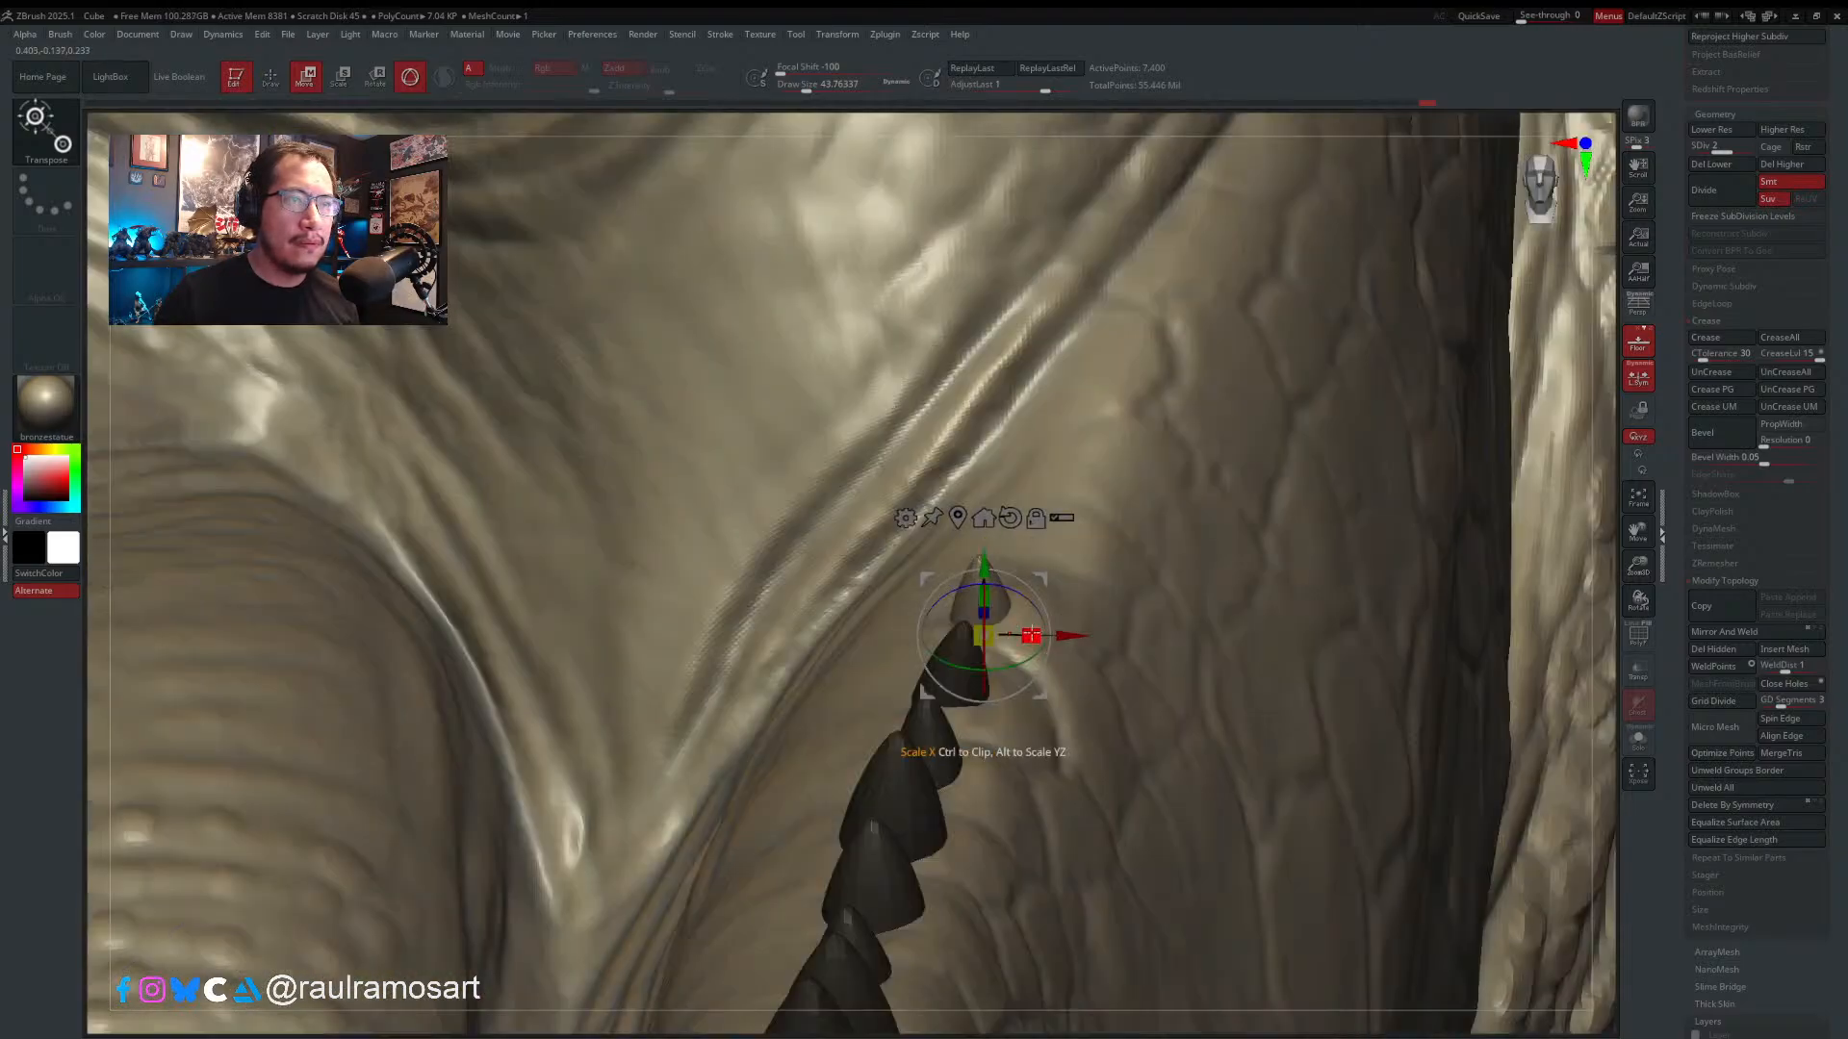
drag(1032, 635, 1064, 631)
key(q)
- Switch to the Move brush with a draw size of about 136 and raise the lower teeth to subdivision level 3
right_drag(1072, 569, 981, 570)
mouse_move(981, 570)
ctrl+right_down()
mouse_move(817, 529)
mouse_move(762, 438)
ctrl+right_up()
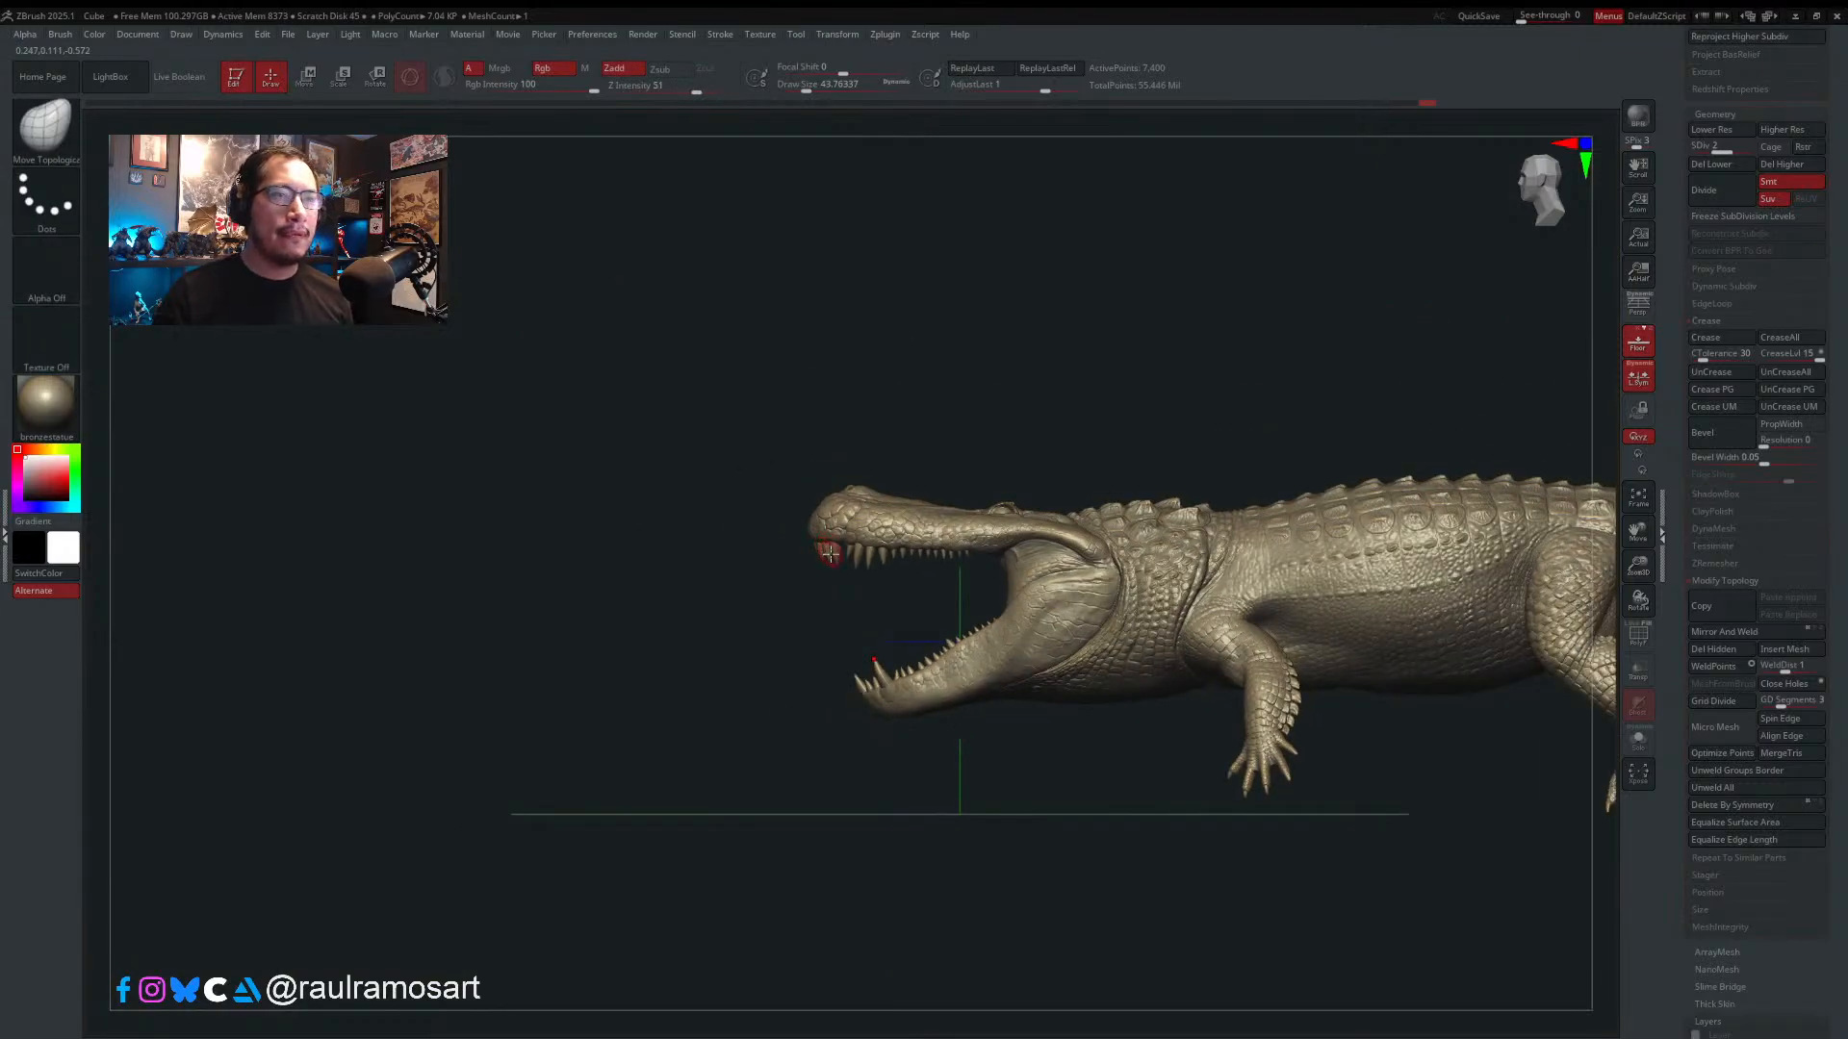
mouse_move(837, 561)
right_down()
mouse_move(1077, 491)
mouse_move(1089, 598)
mouse_move(1056, 590)
mouse_move(1043, 511)
mouse_move(969, 579)
mouse_move(942, 575)
right_up()
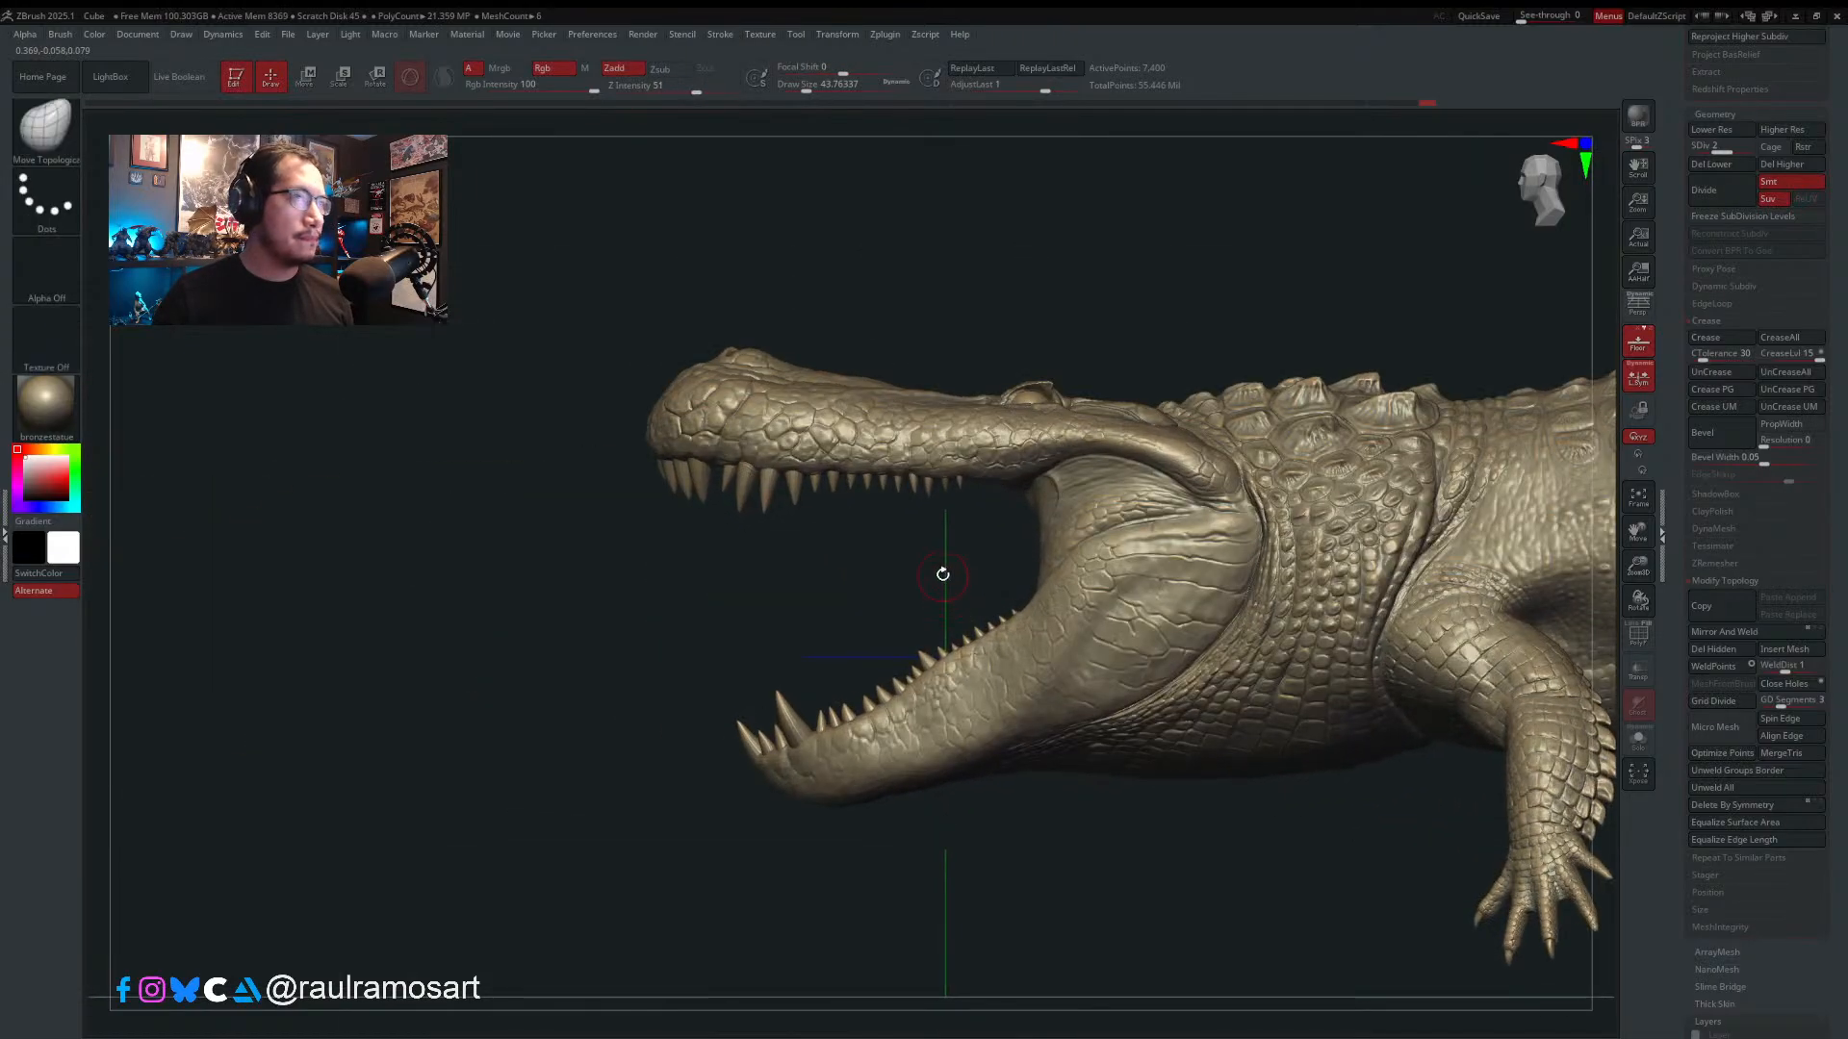
key(b)
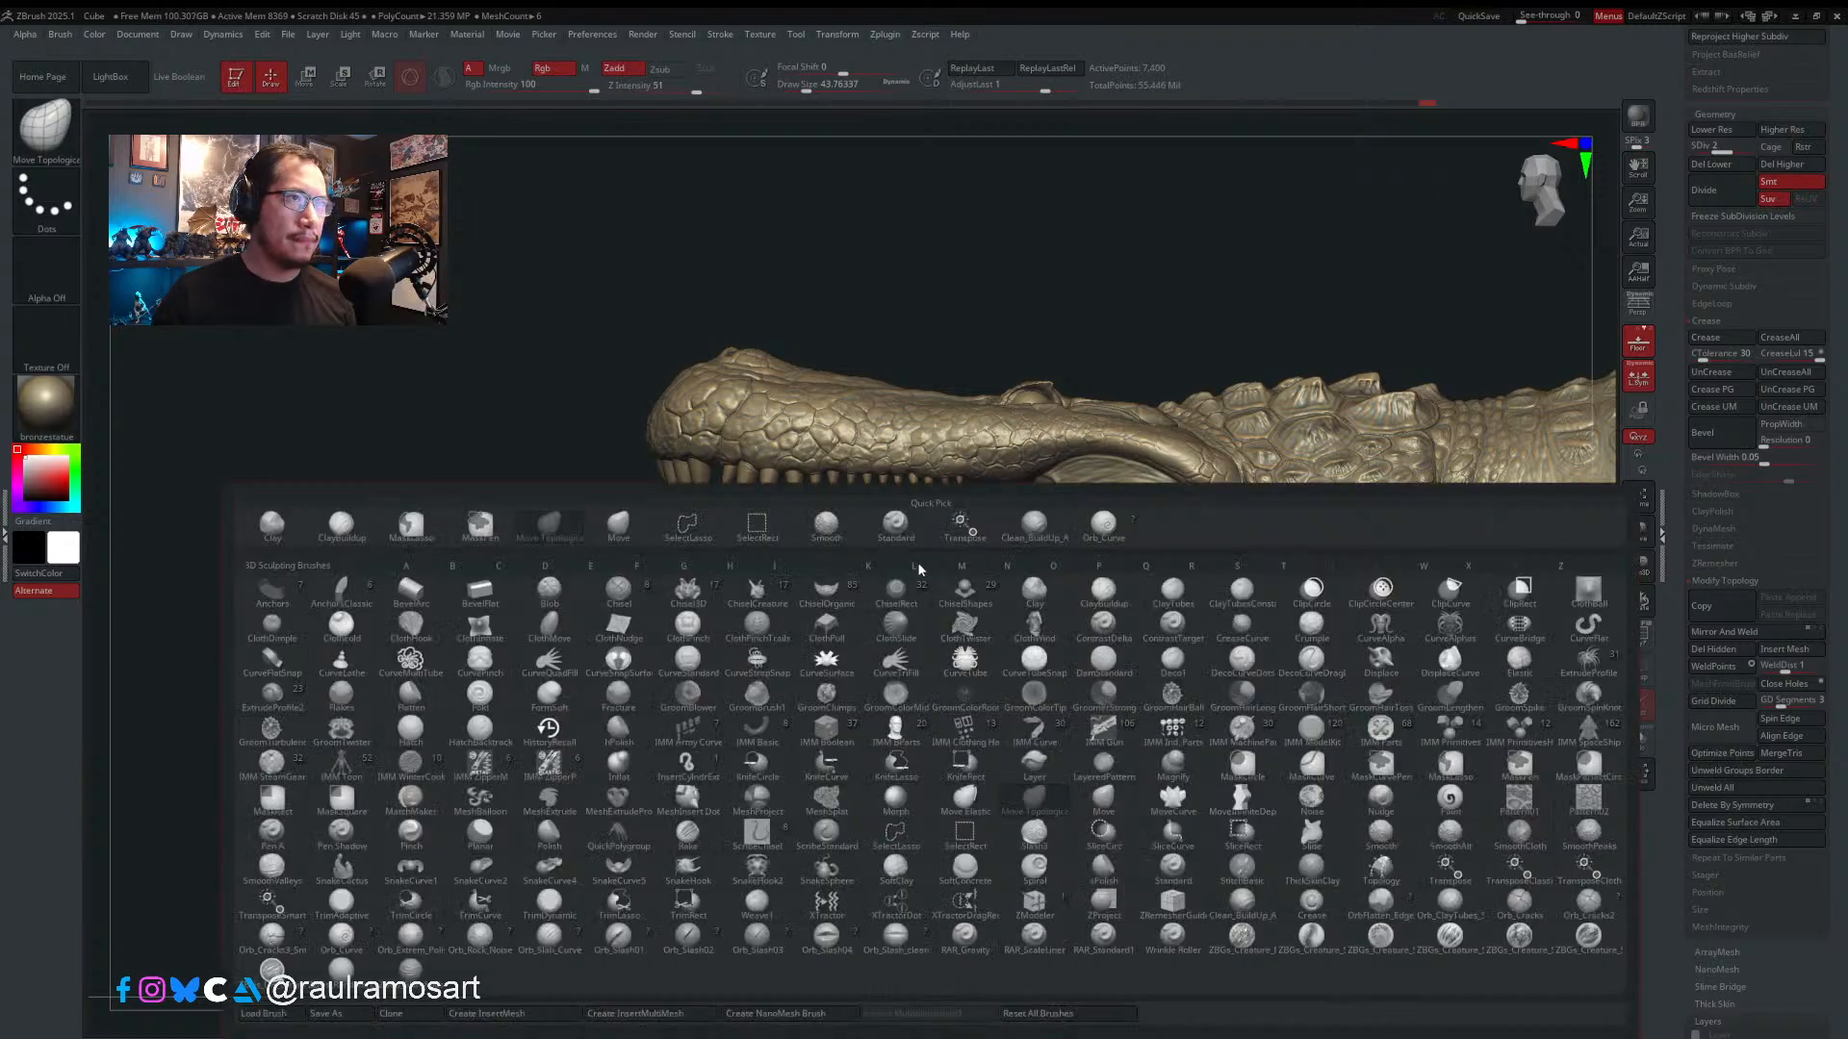
key(m)
key(v)
key(s)
drag(875, 408, 875, 408)
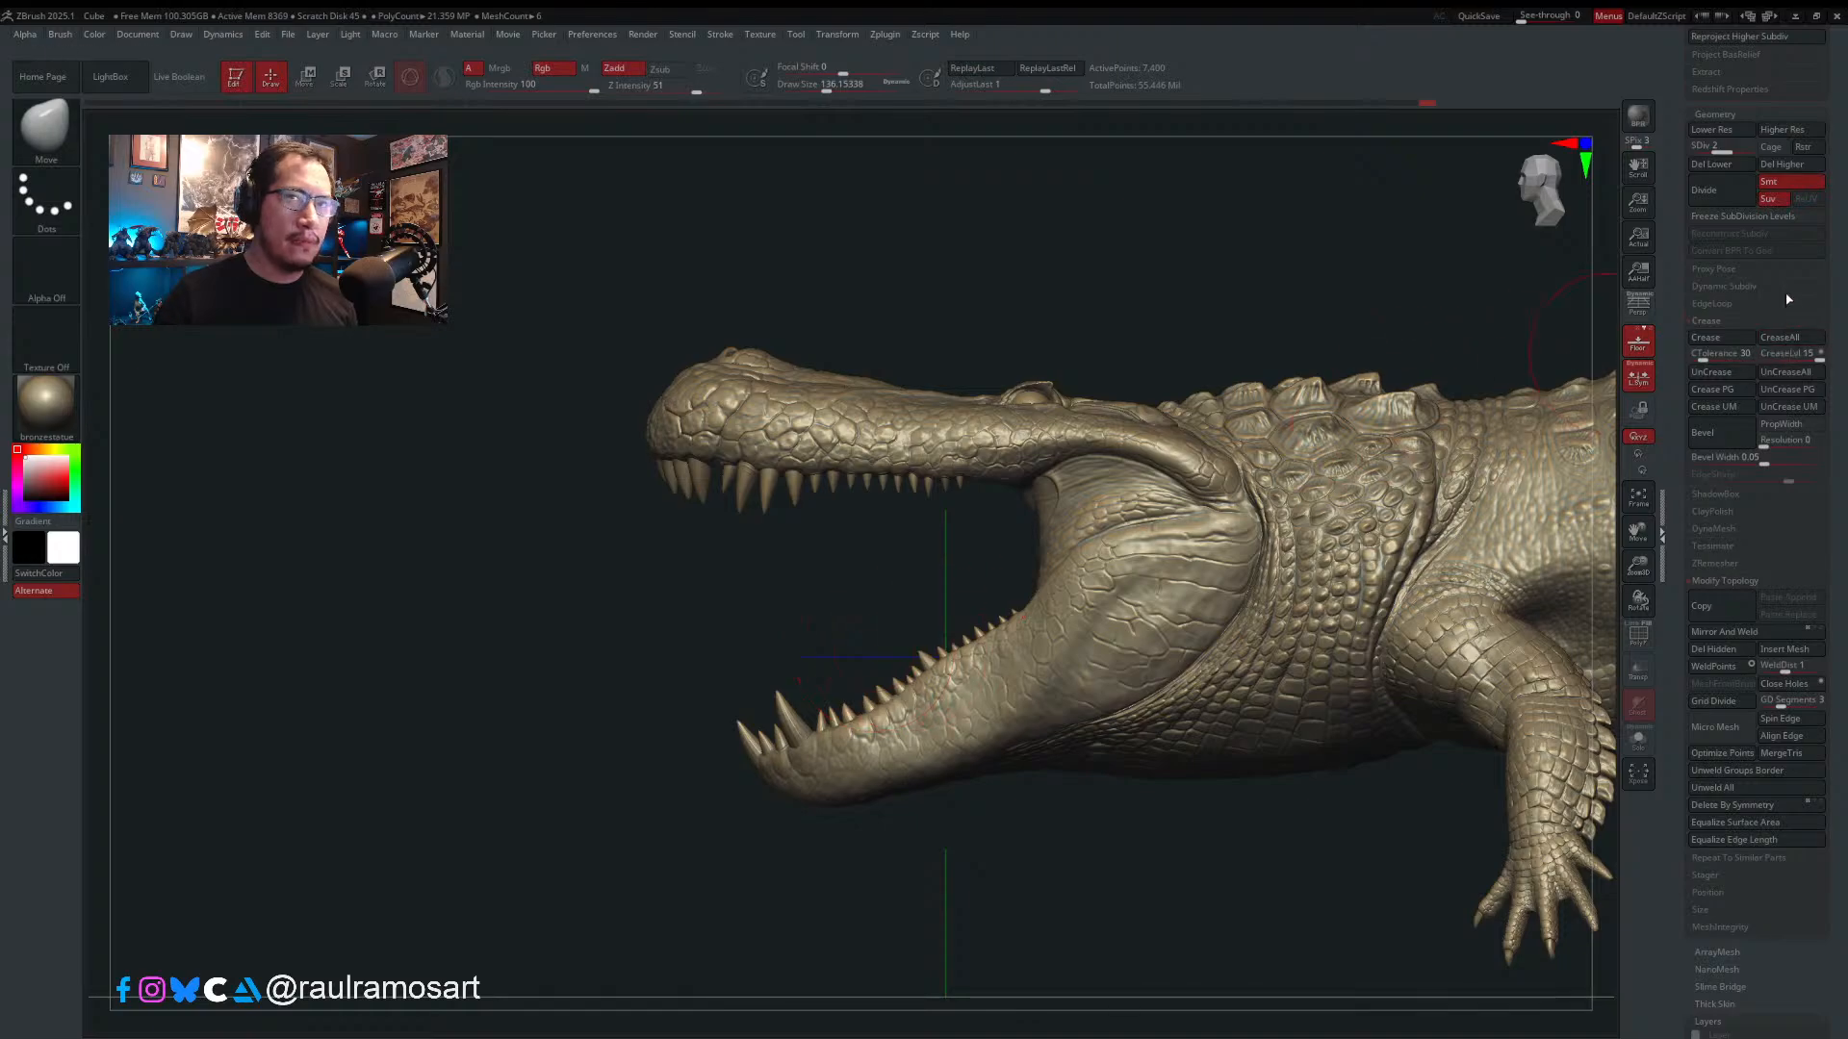
click(1712, 164)
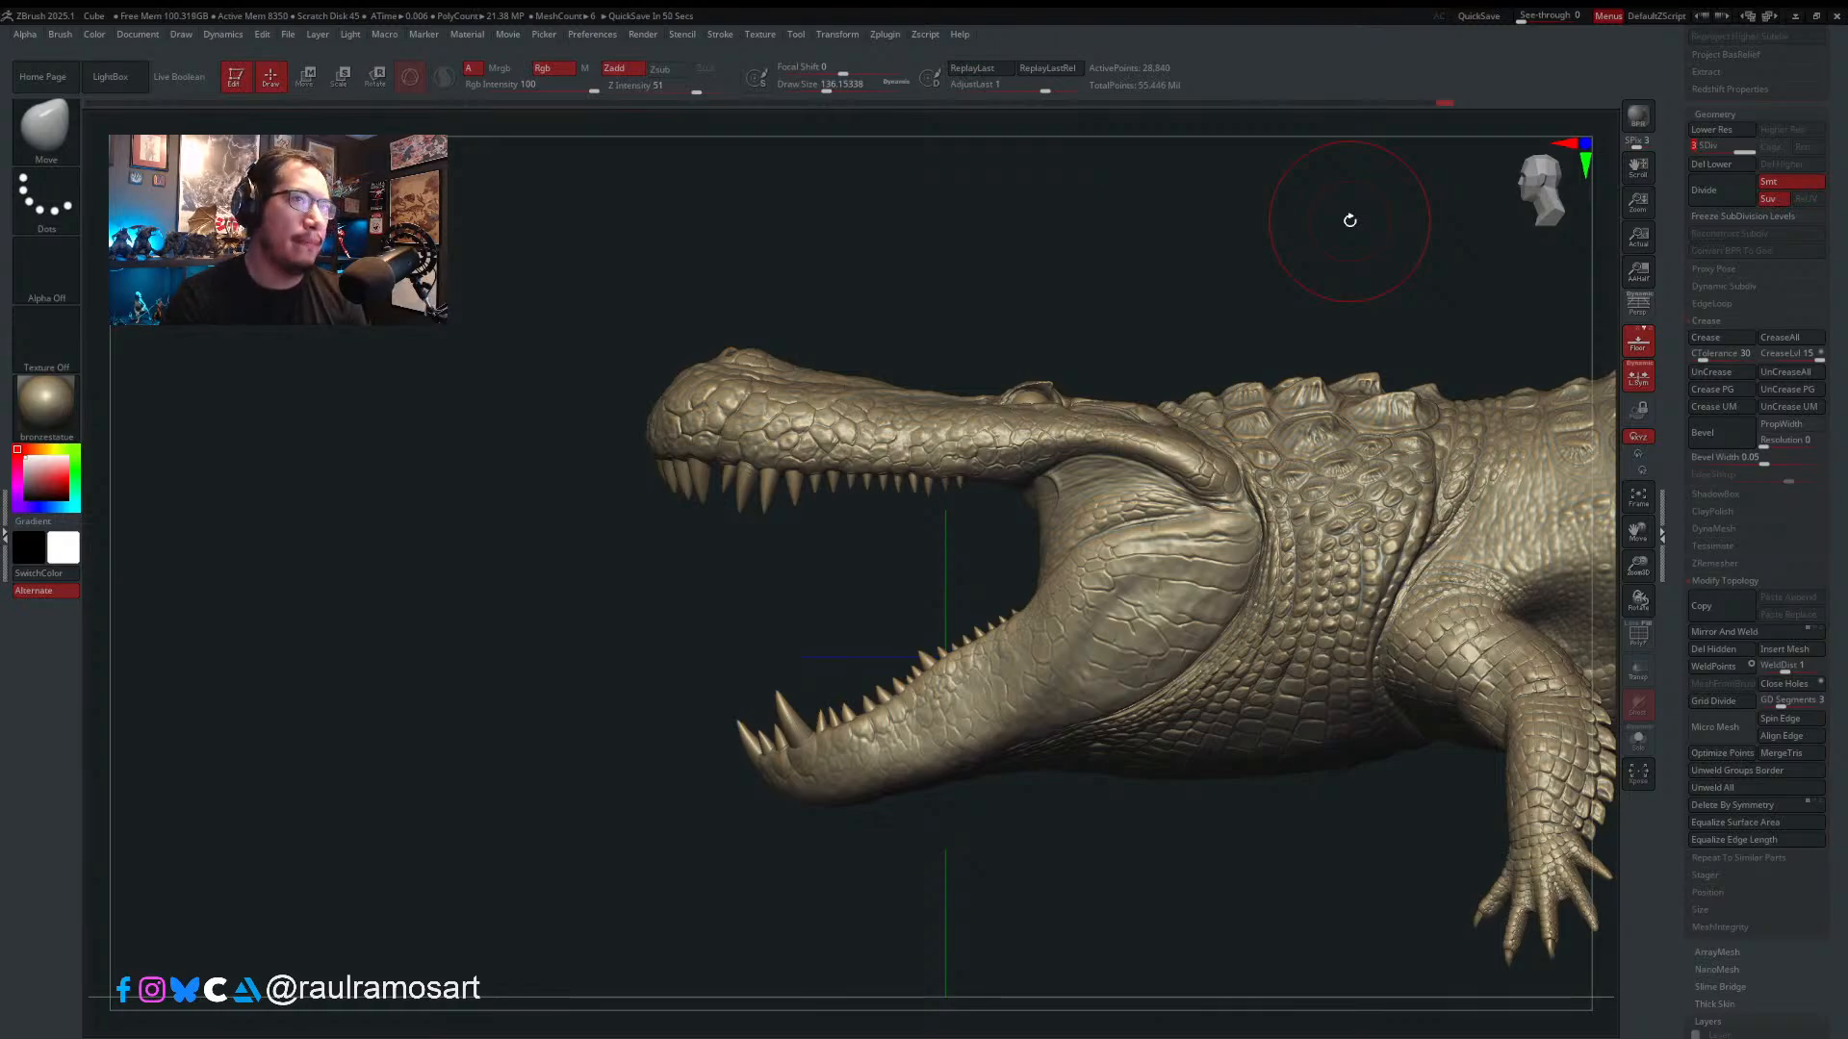
- Examine the lower teeth from the front and side, and compare an earlier undo-history state with the recent one
drag(1023, 515, 987, 625)
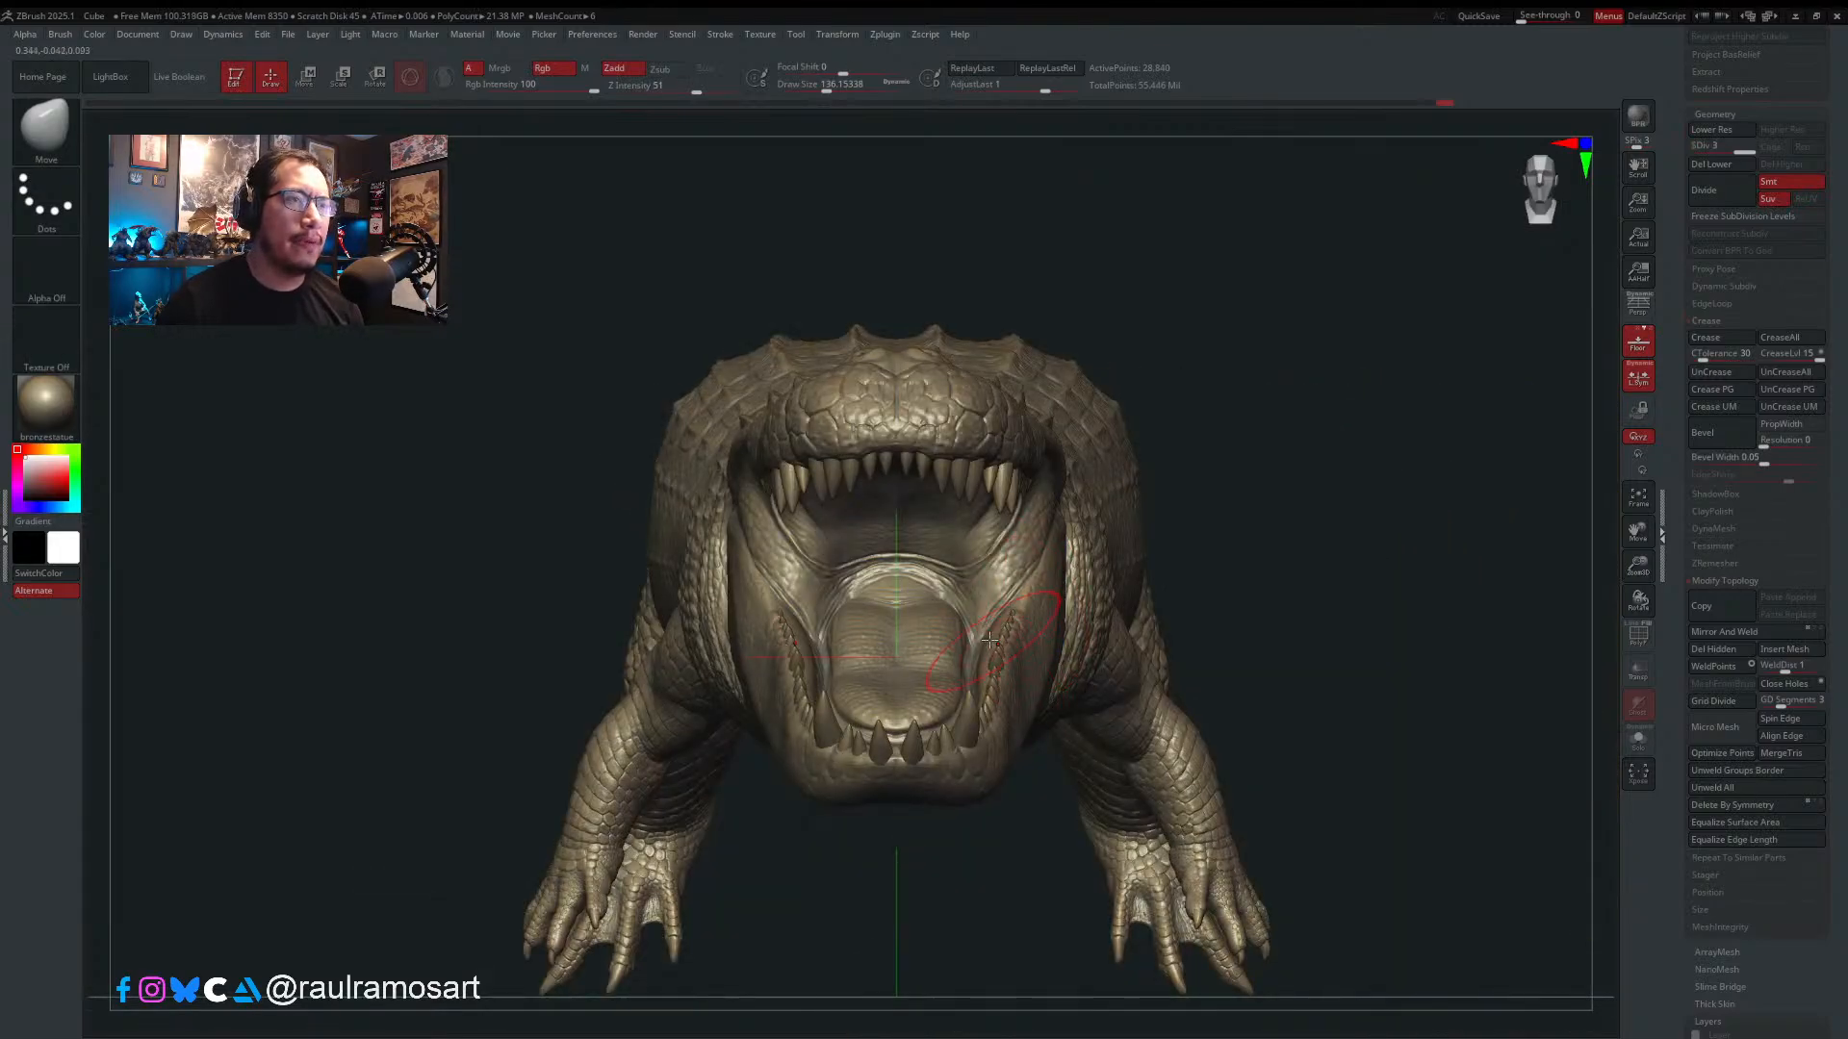
mouse_move(984, 627)
right_down()
mouse_move(1064, 635)
mouse_move(982, 664)
right_up()
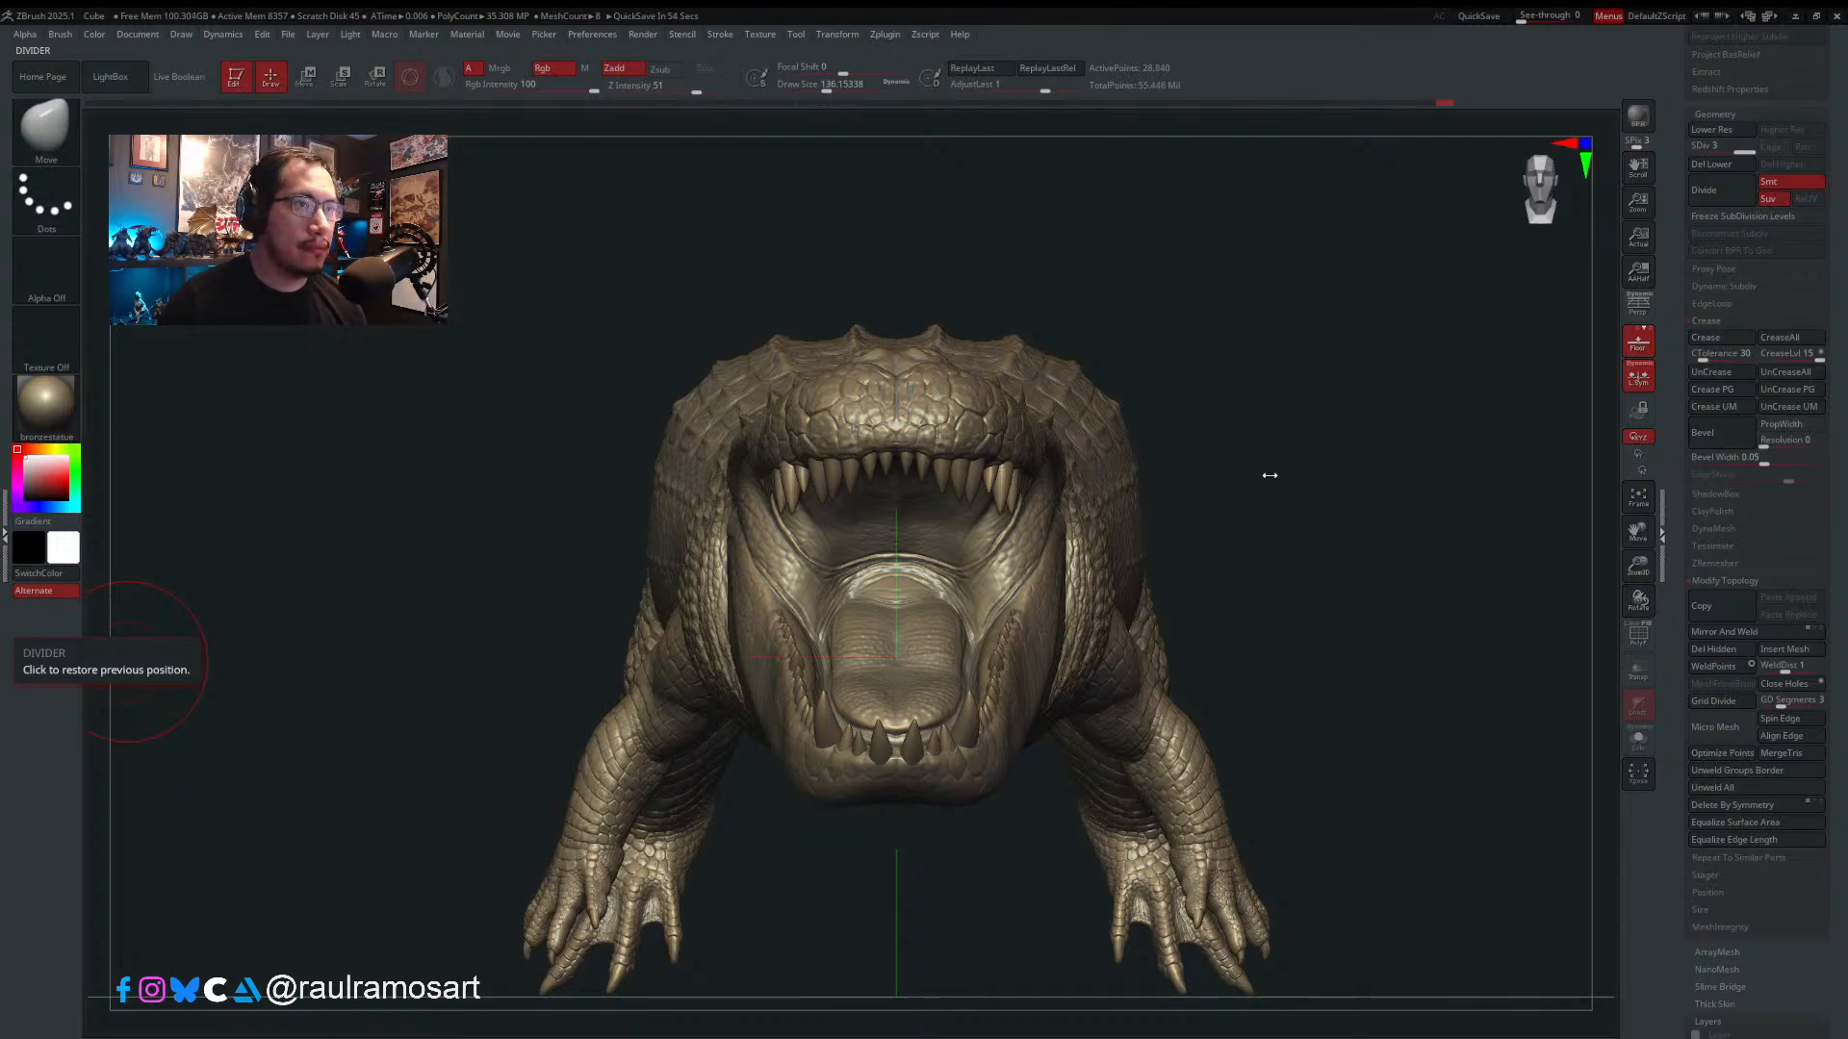
drag(1332, 556, 1635, 380)
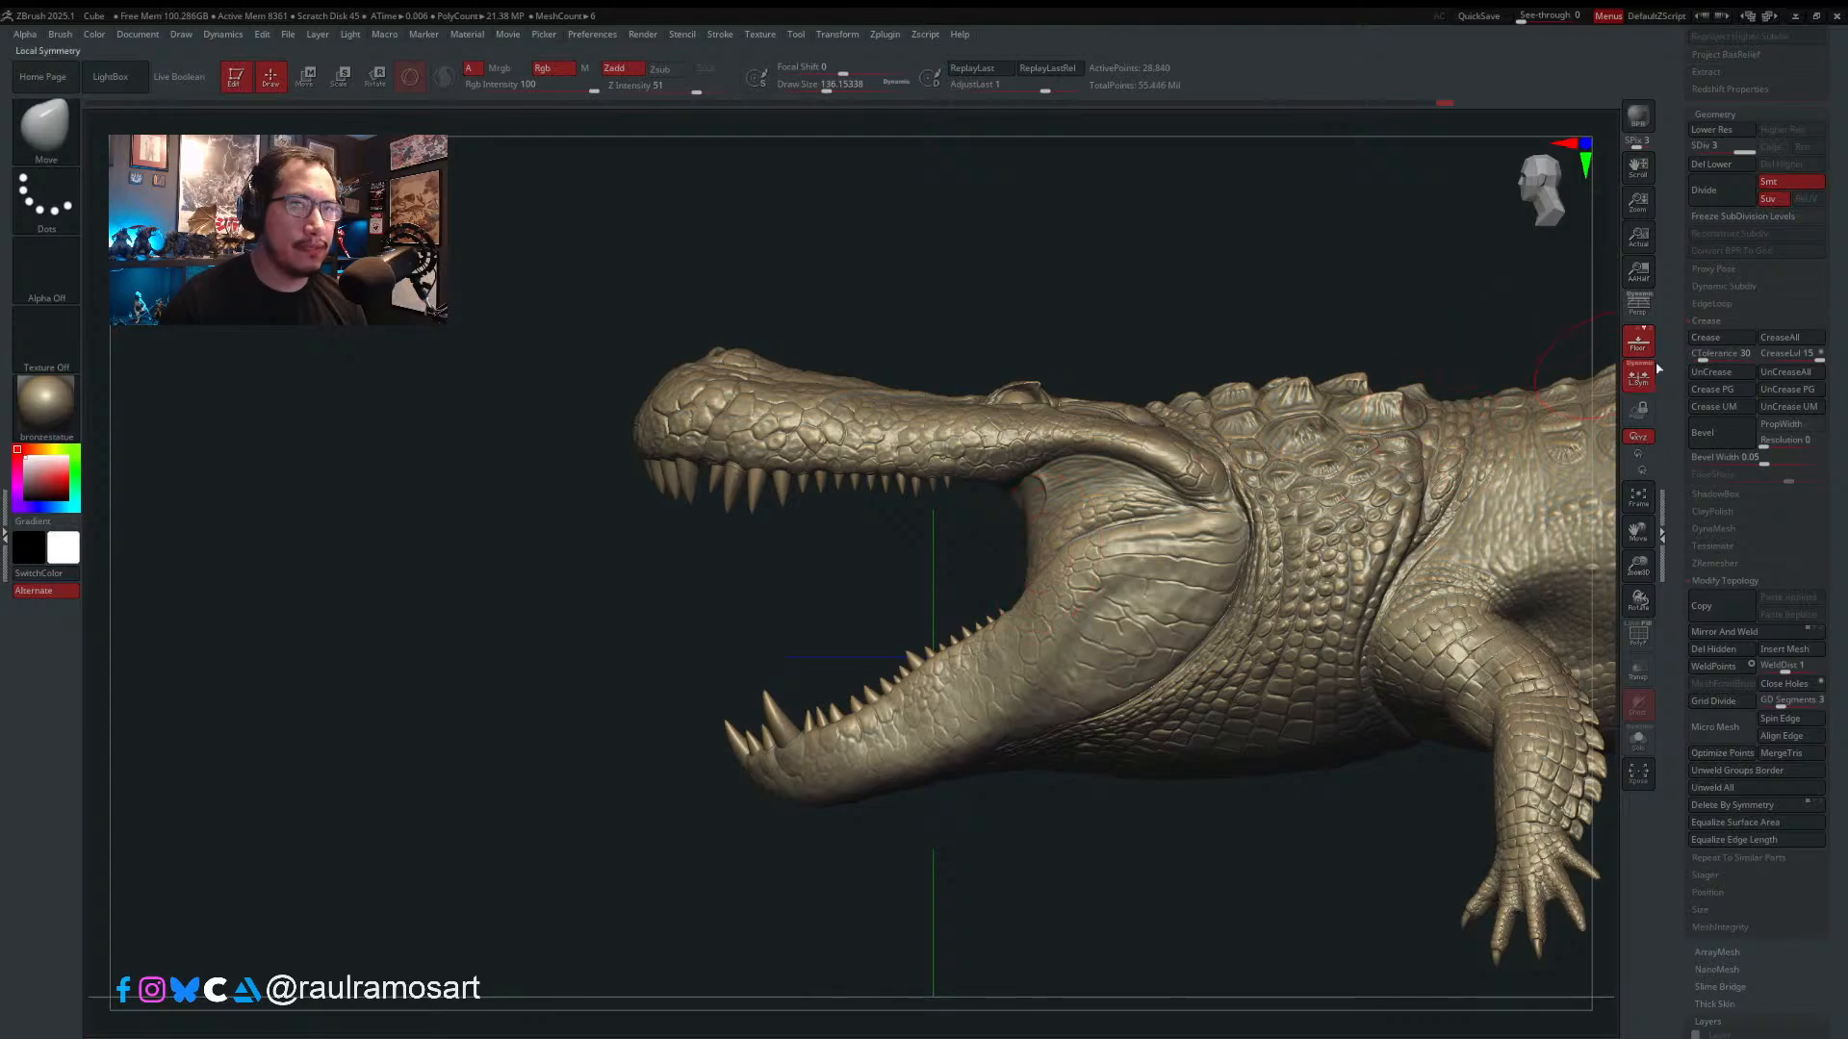
scroll(1759, 503, up, 10)
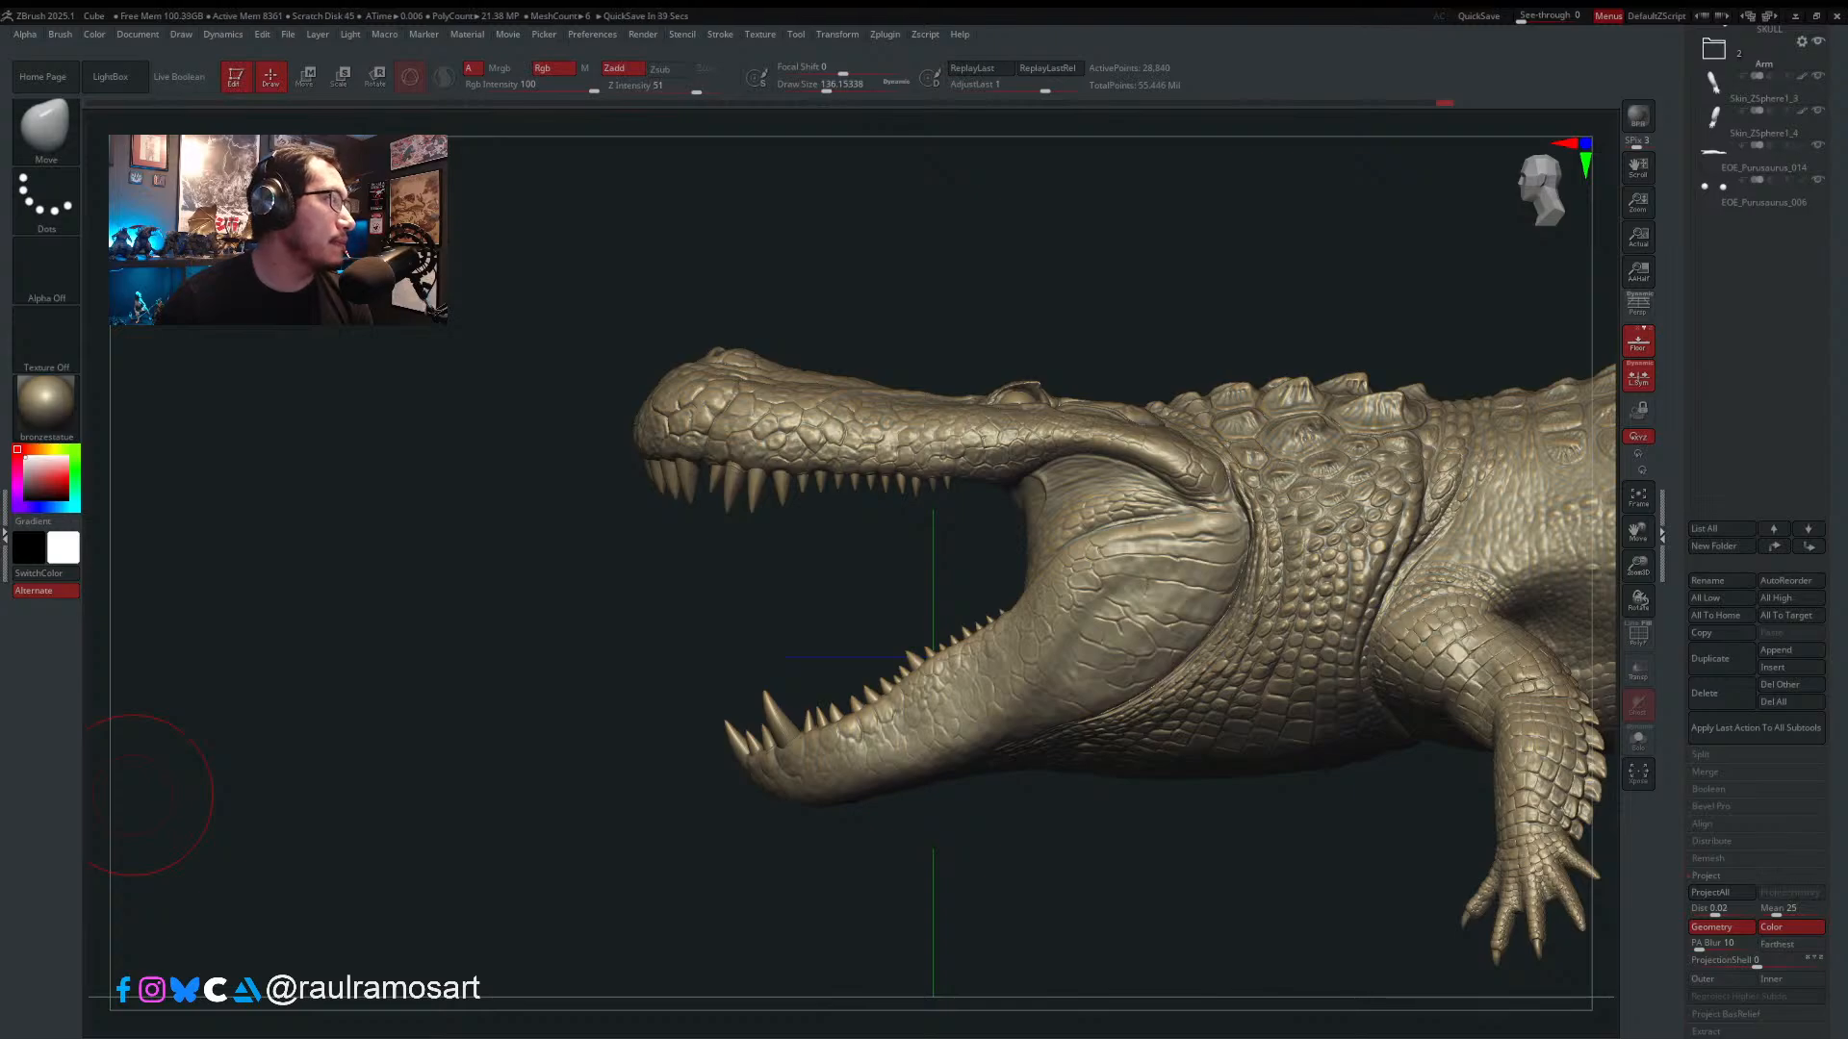
click(1154, 101)
drag(1077, 247, 1085, 256)
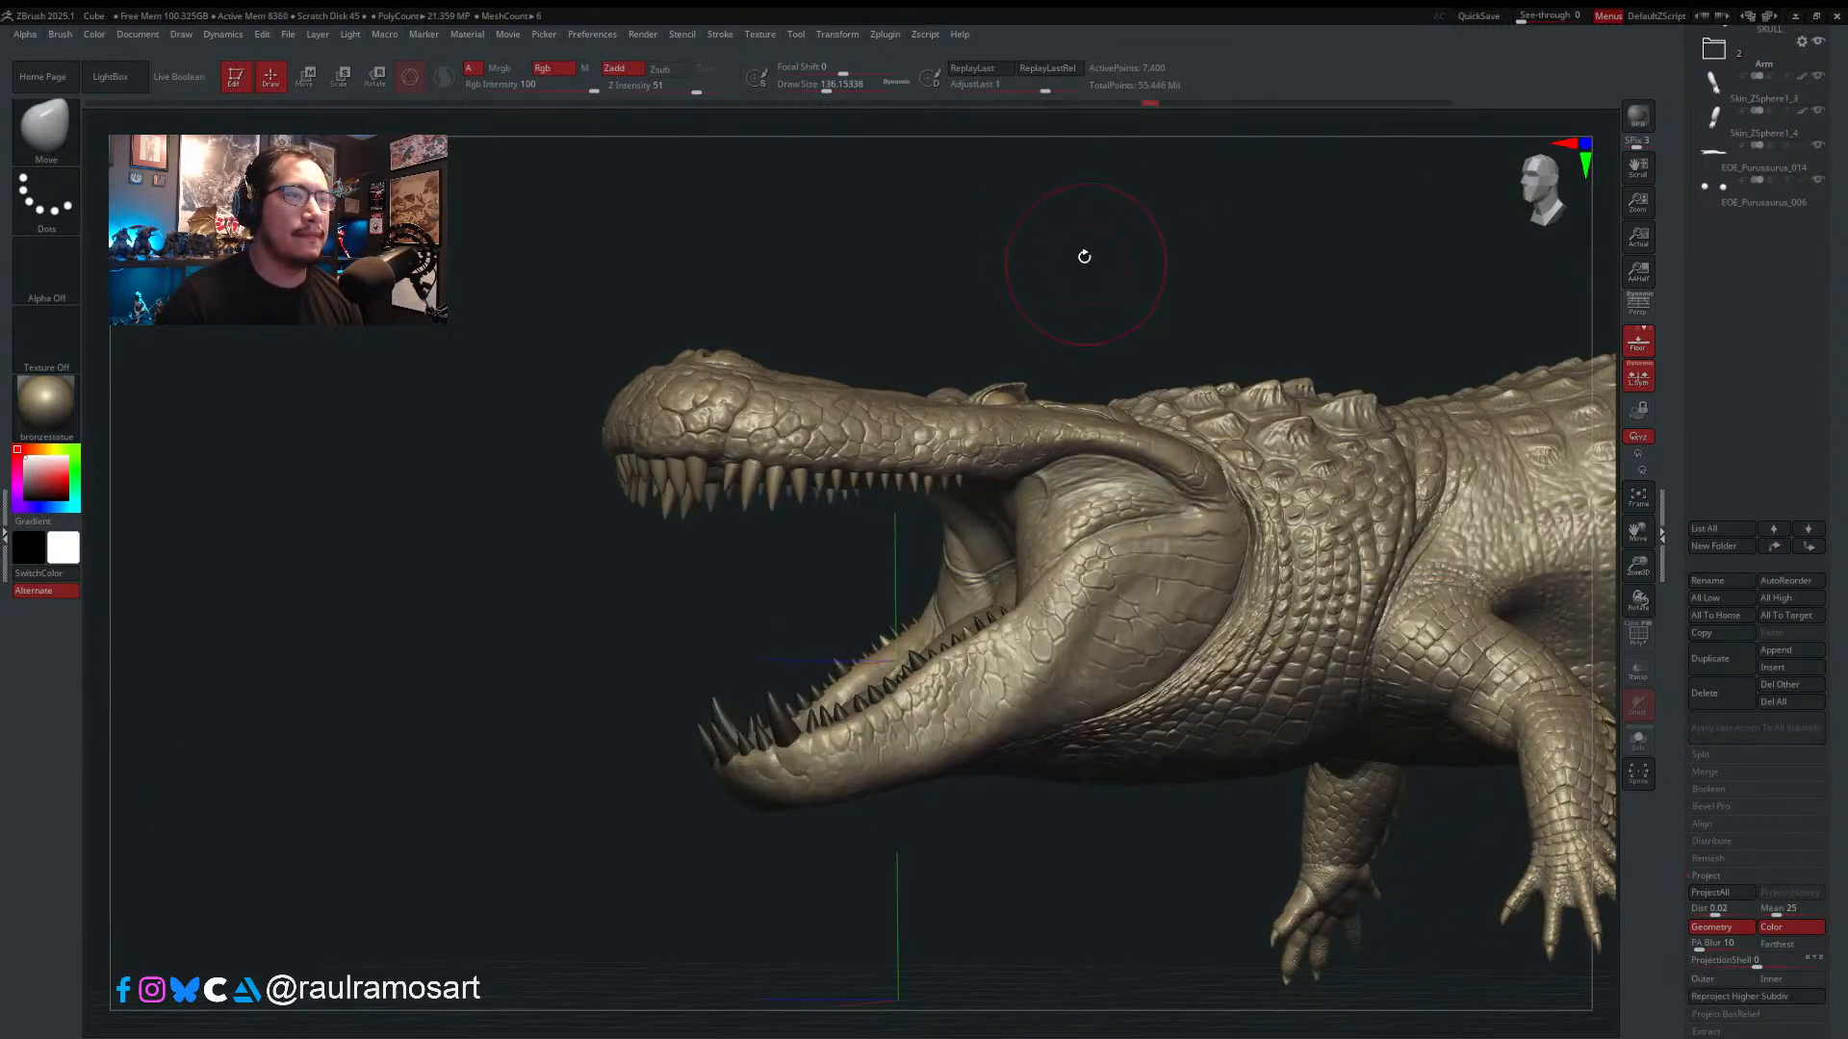
ctrl+click(893, 541)
click(1126, 281)
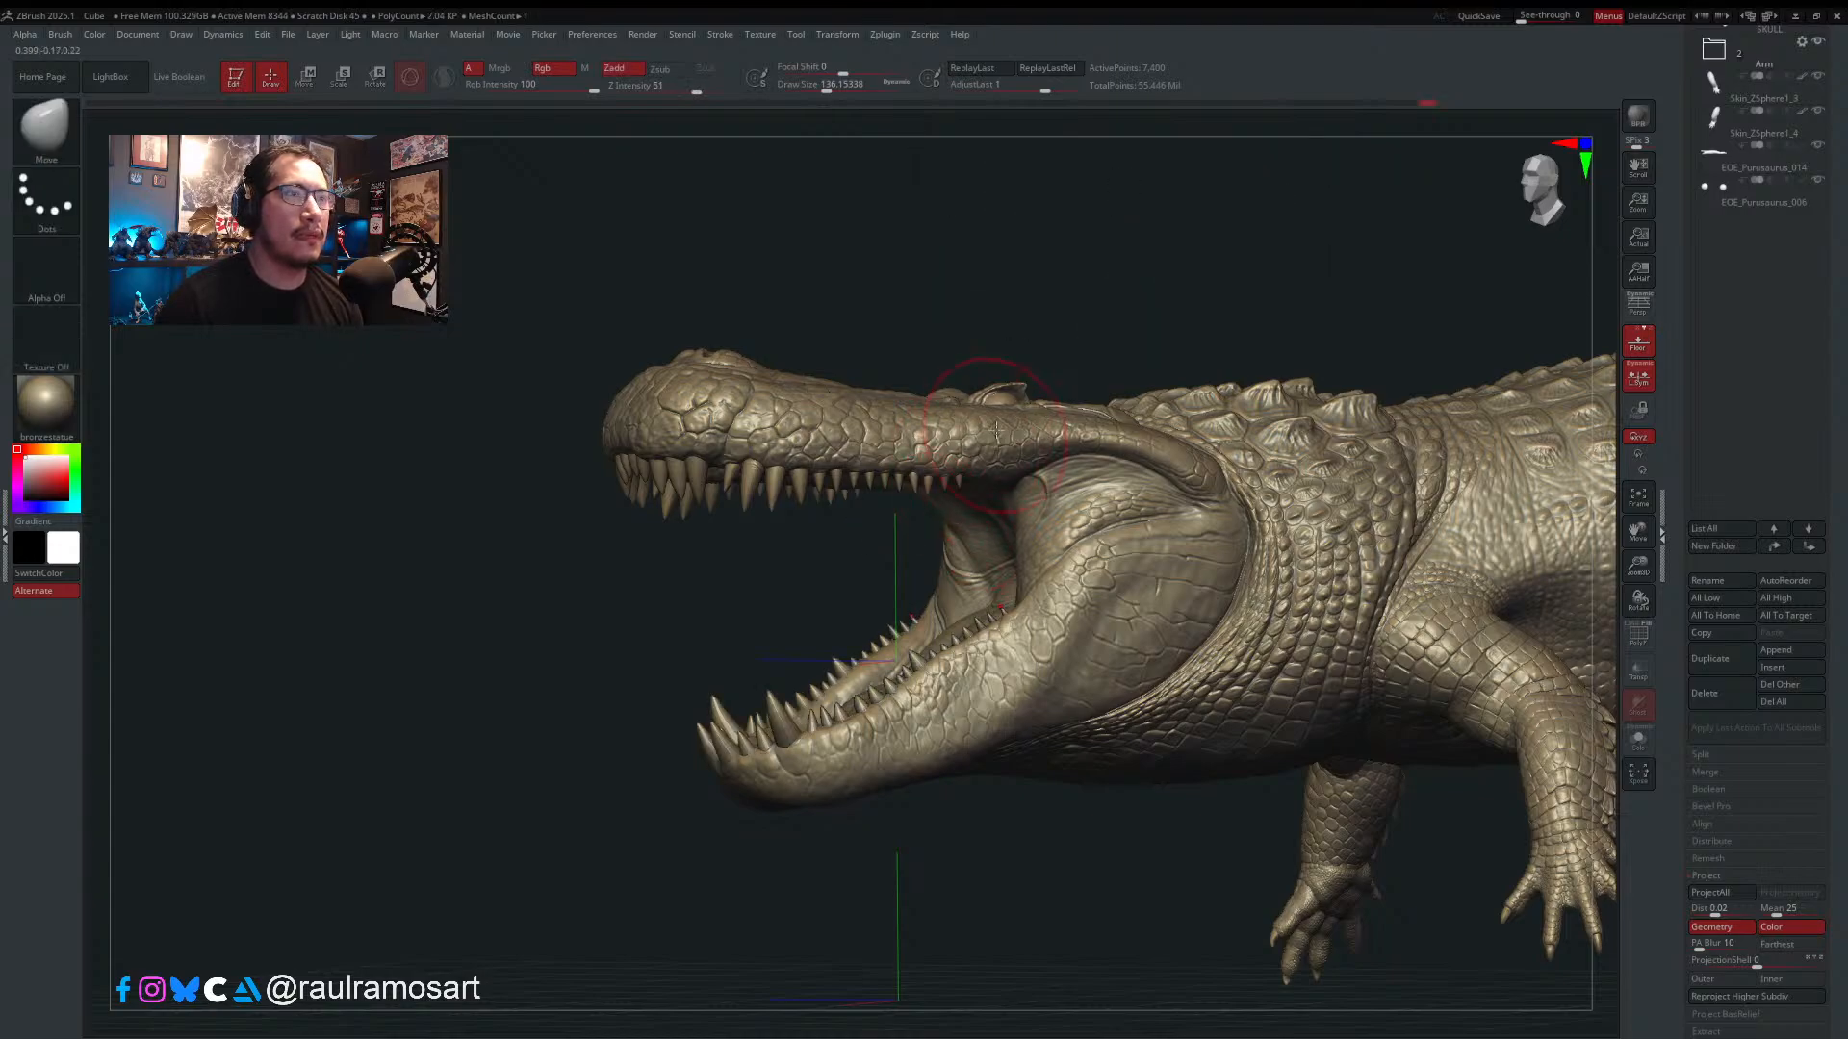
key(shift+f)
key(shift+f)
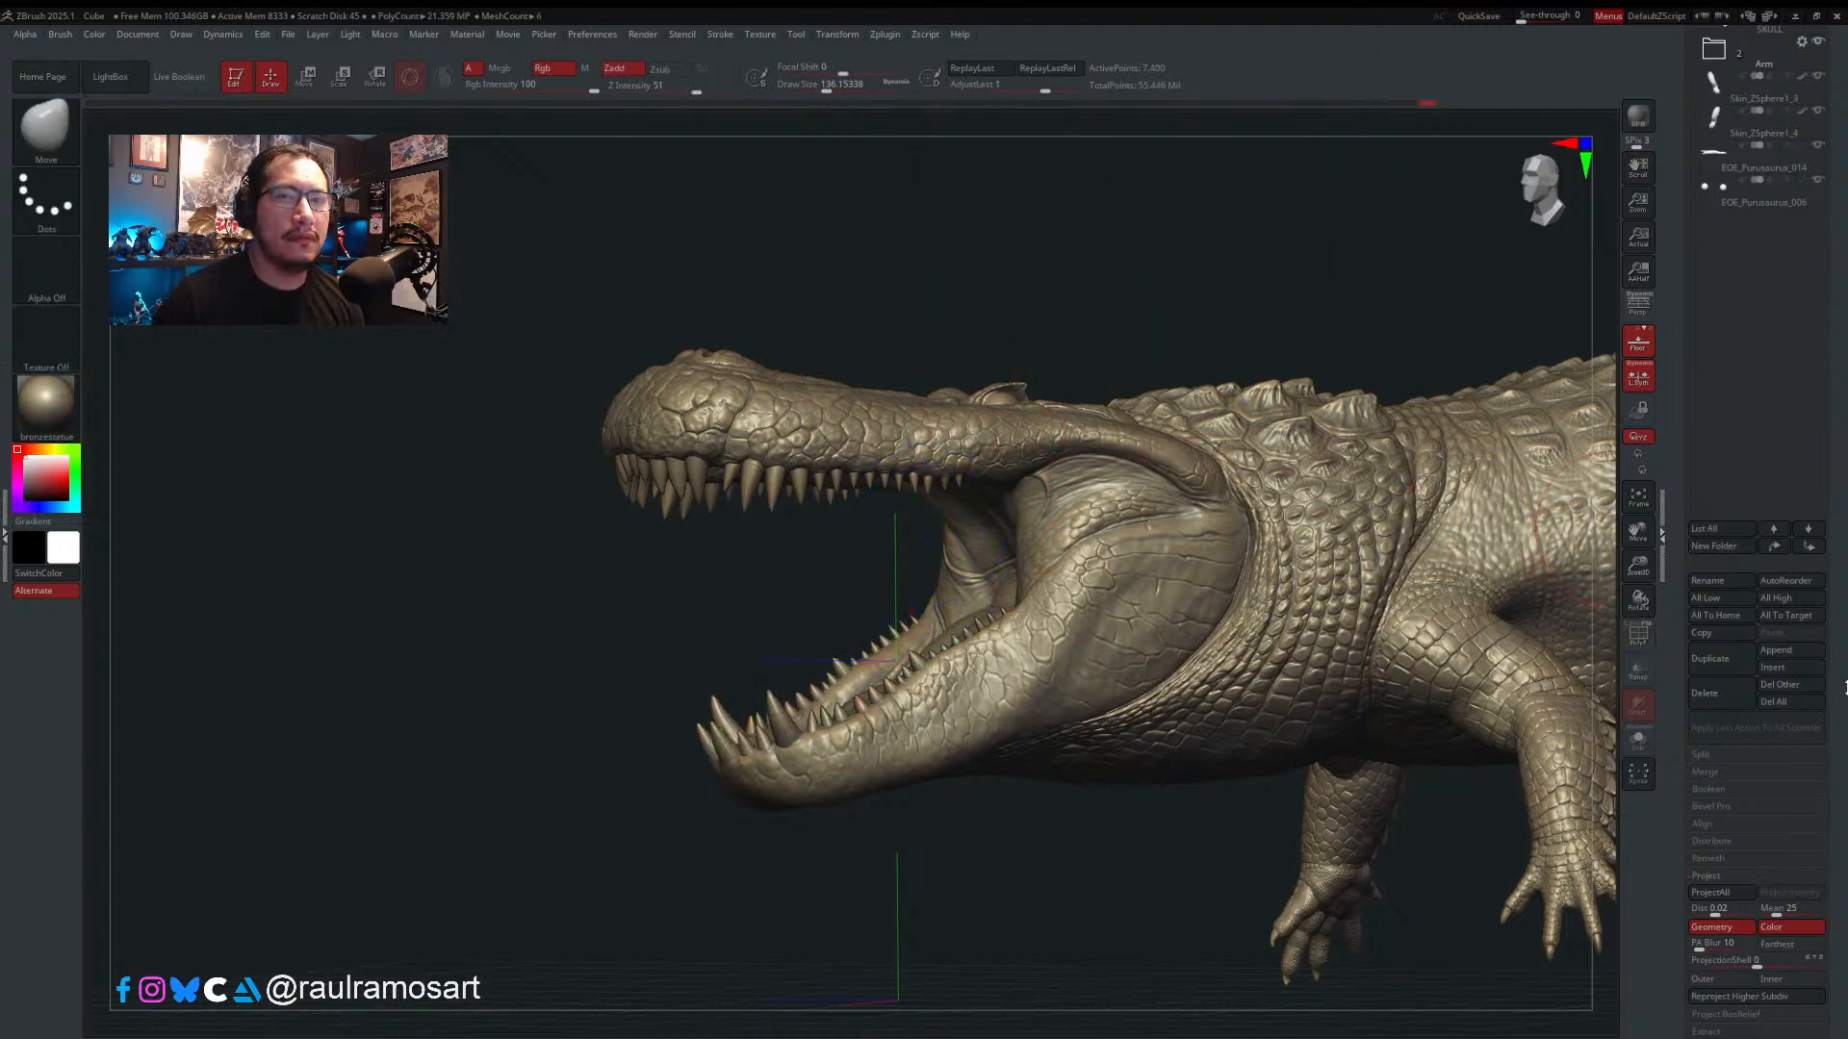
- Make the lower teeth the active subtool and subdivide them up to level 6
scroll(1758, 414, down, 10)
click(1748, 312)
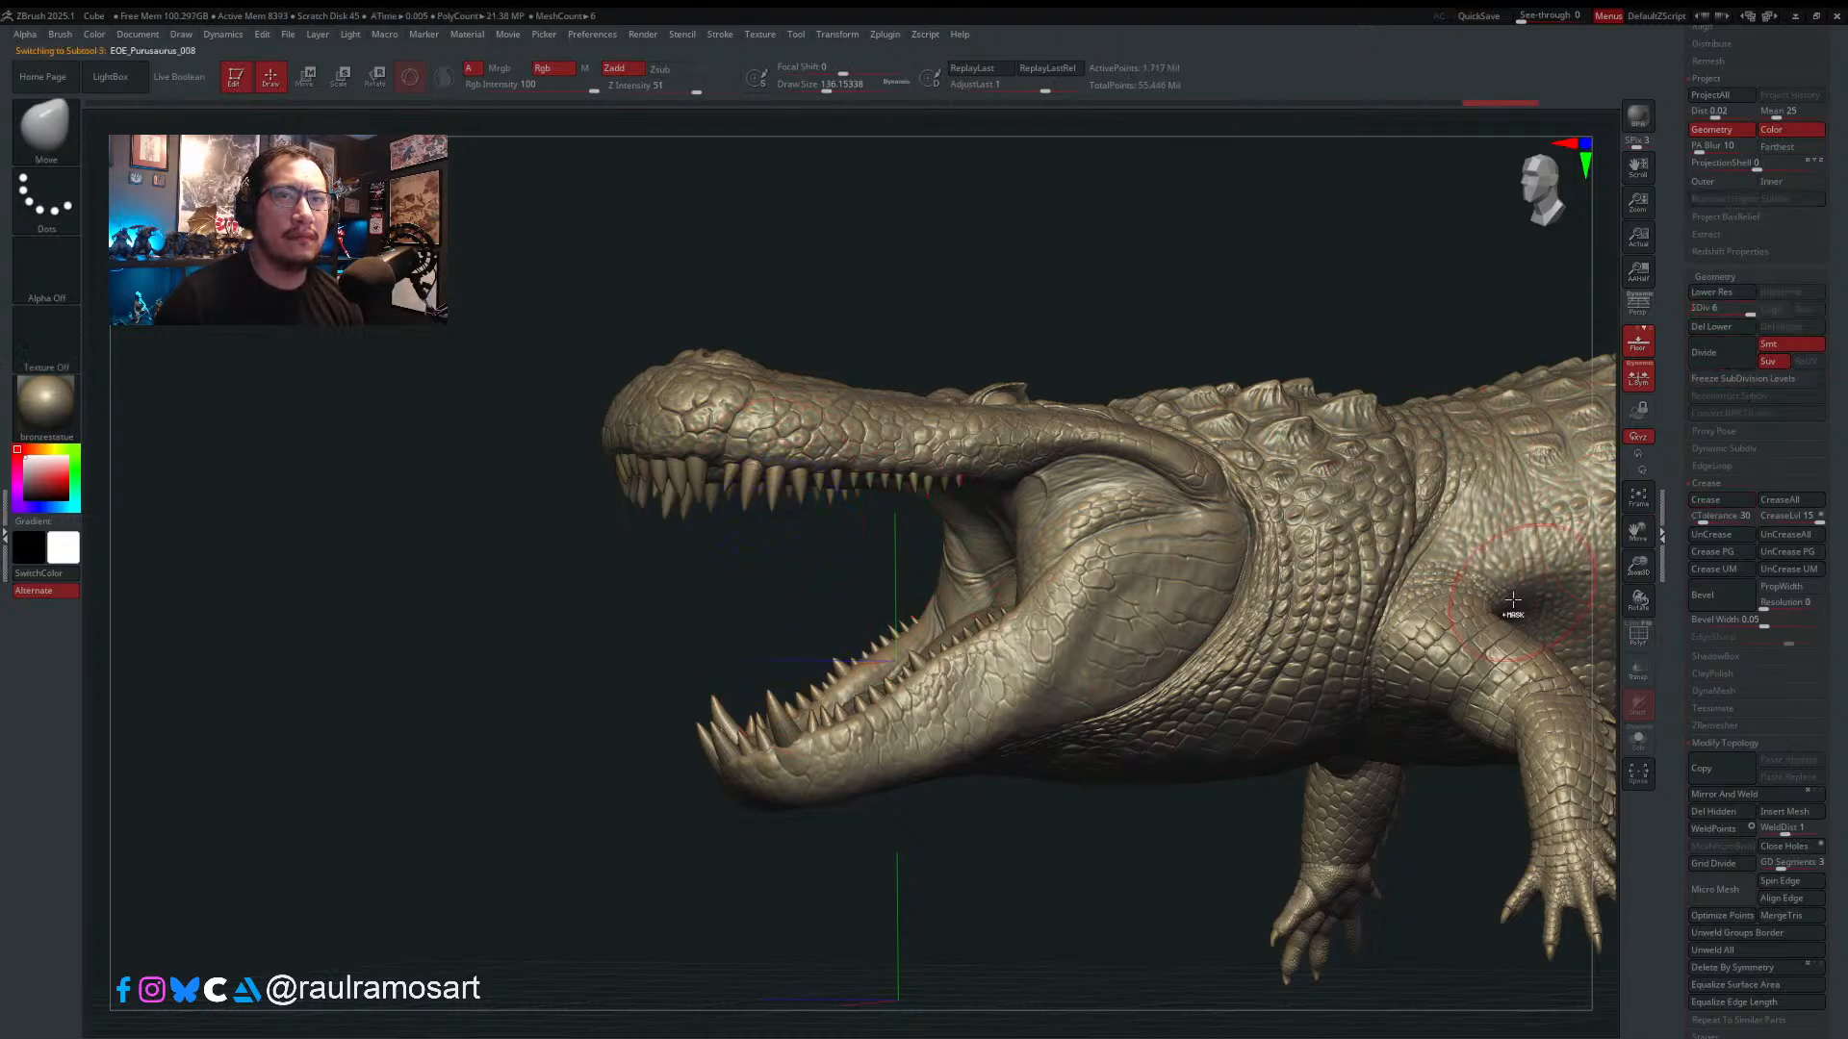
key(ctrl)
alt+click(923, 650)
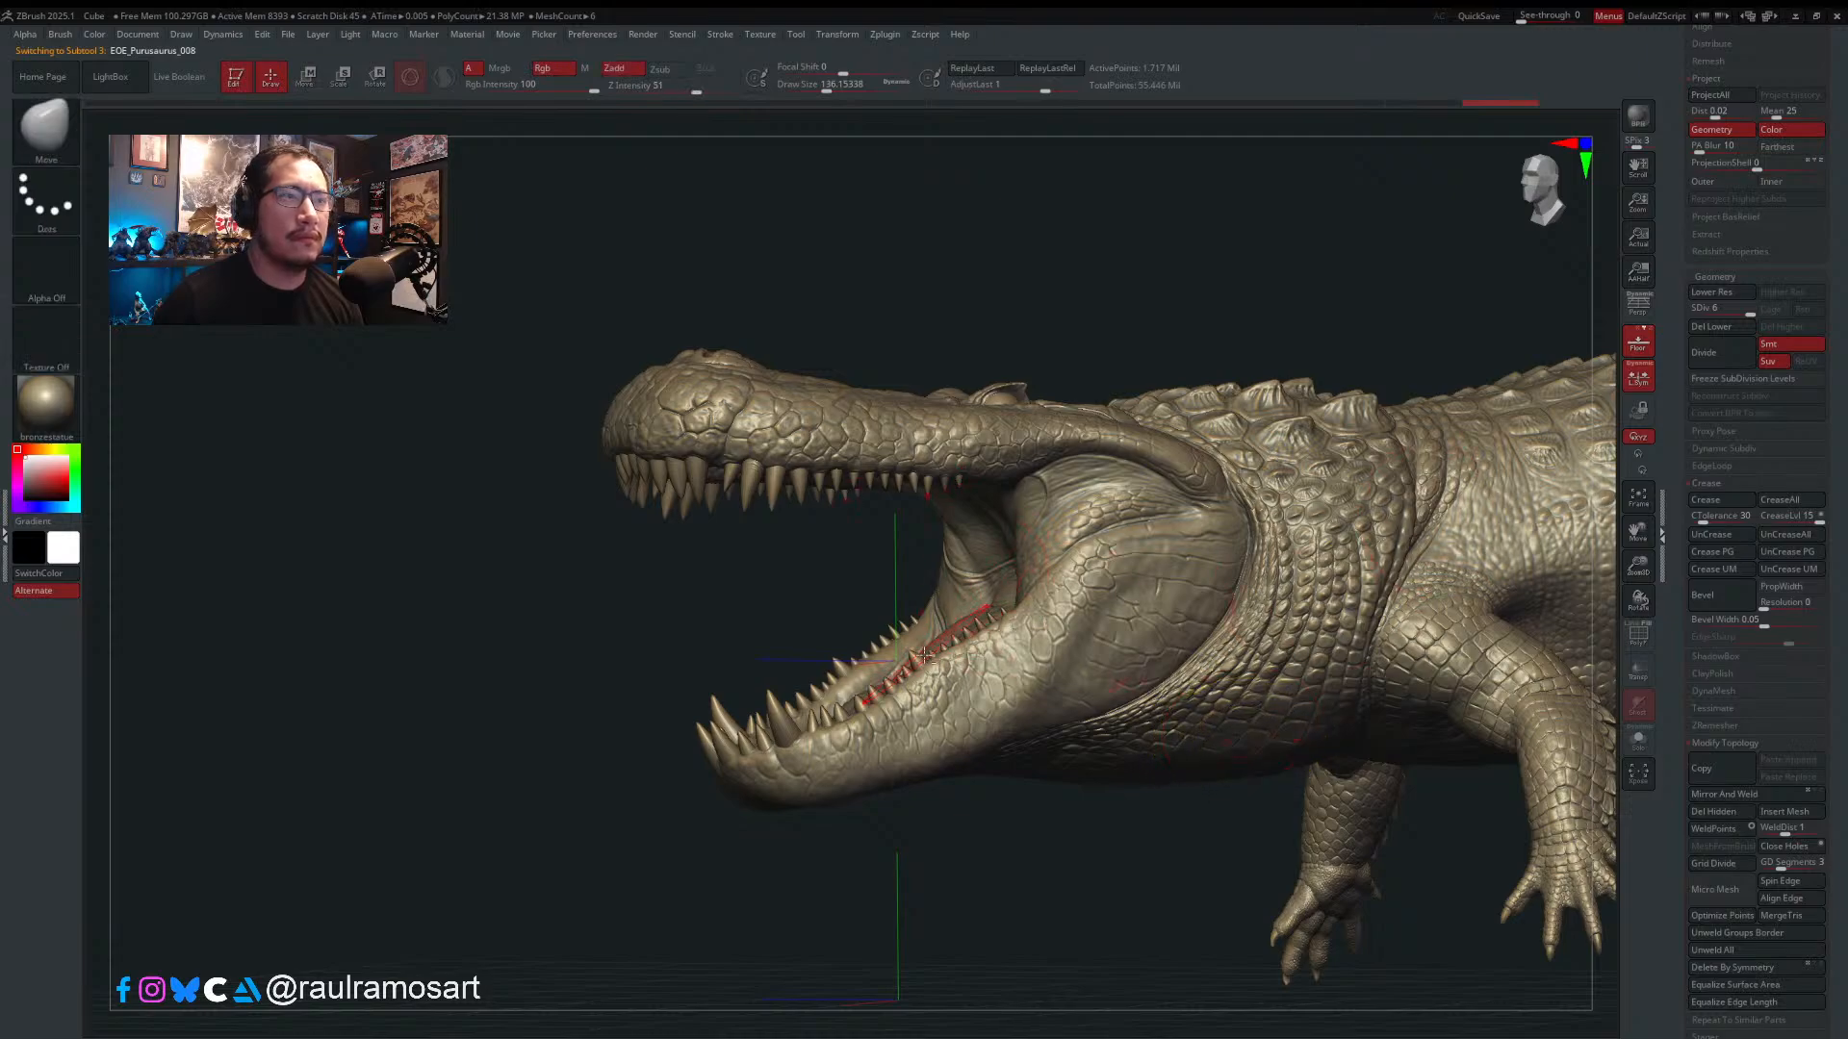
key(ctrl)
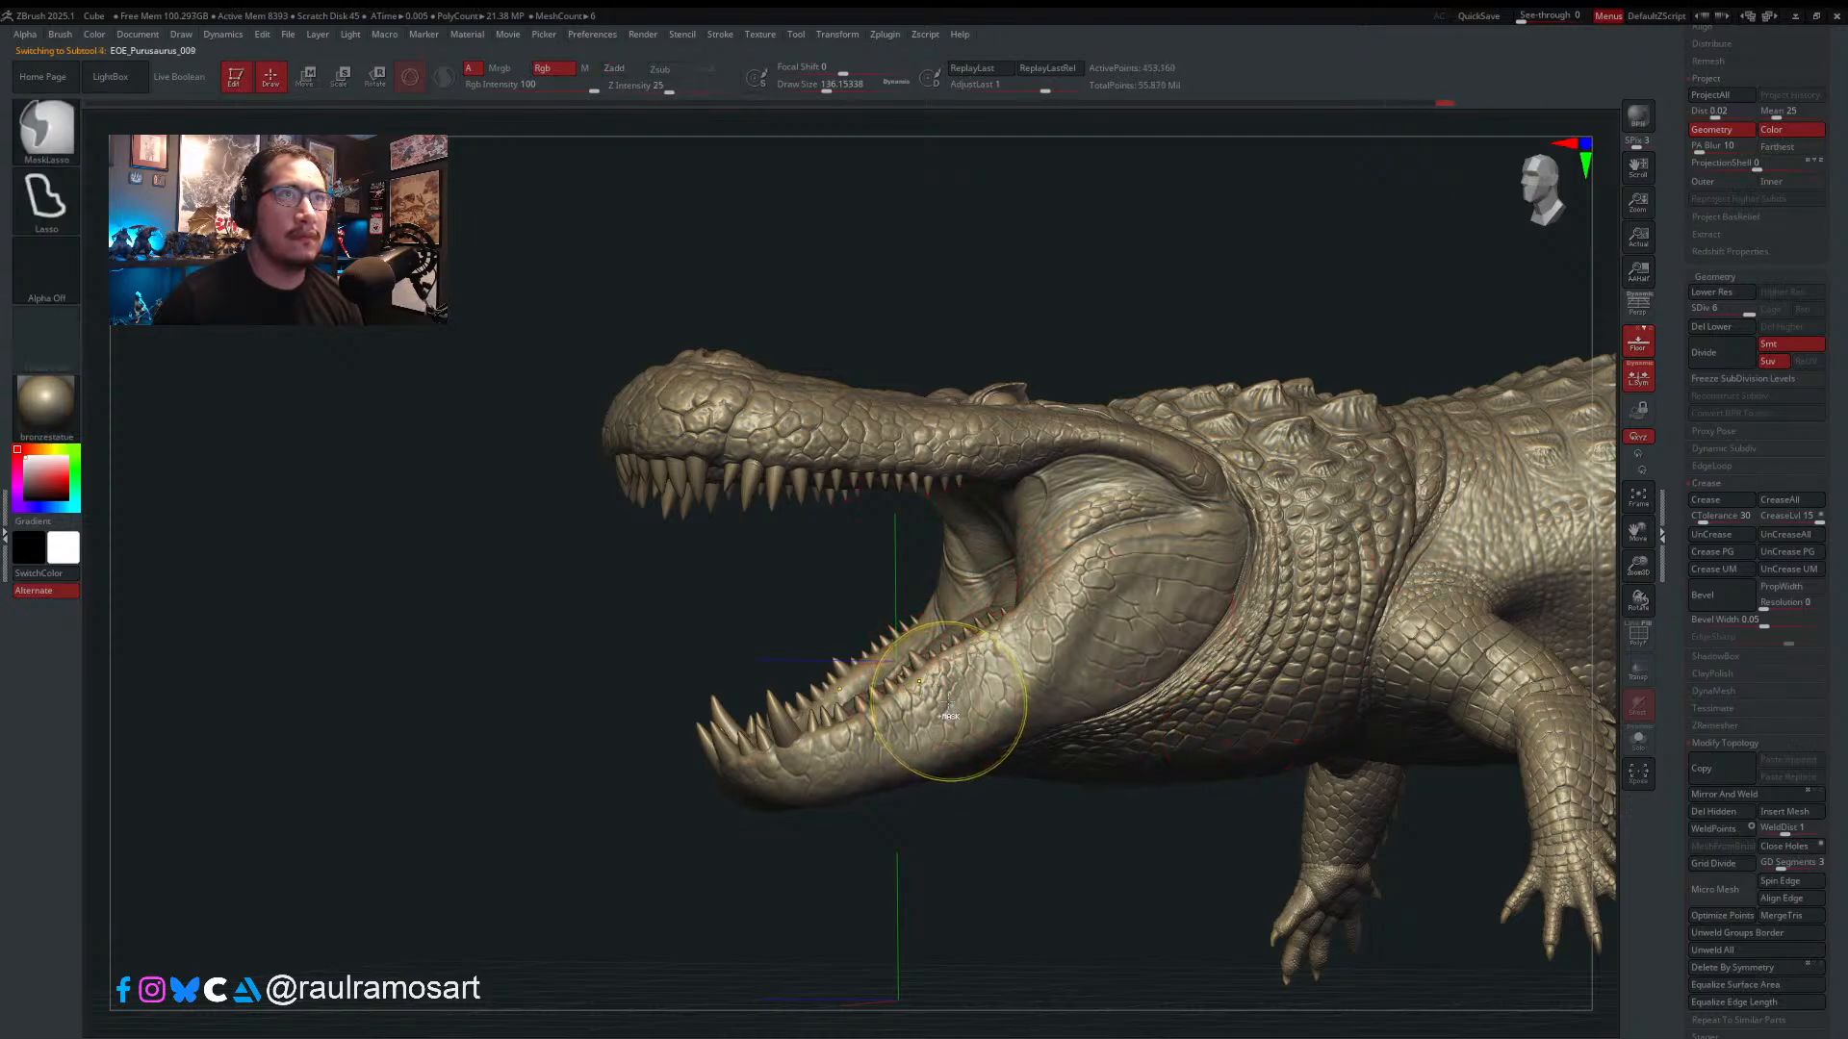
key(ctrl+d)
- Switch to the Standard brush with a draw size of about 9.4 for detailing the large front tooth of the lower jaw
key(s)
drag(899, 673, 887, 682)
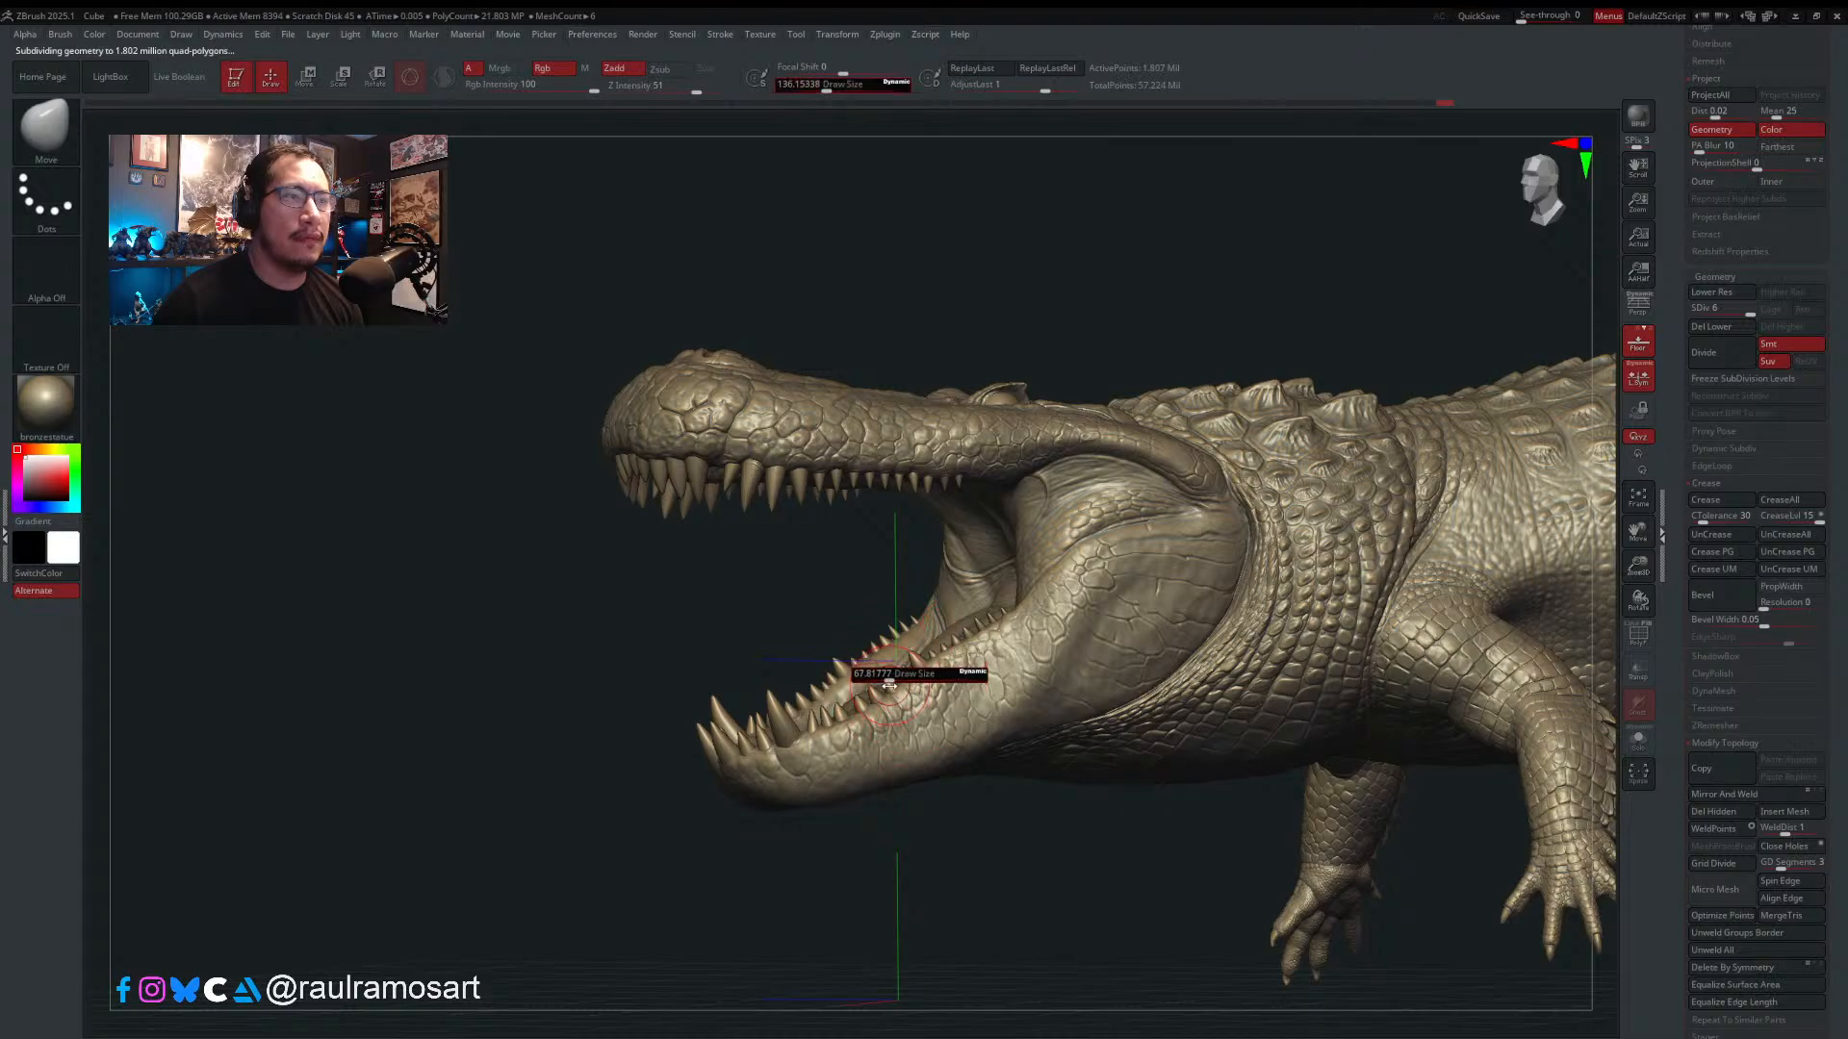
mouse_move(804, 714)
ctrl+right_down()
mouse_move(811, 816)
mouse_move(969, 561)
mouse_move(905, 627)
ctrl+right_up()
key(s)
drag(900, 629, 877, 631)
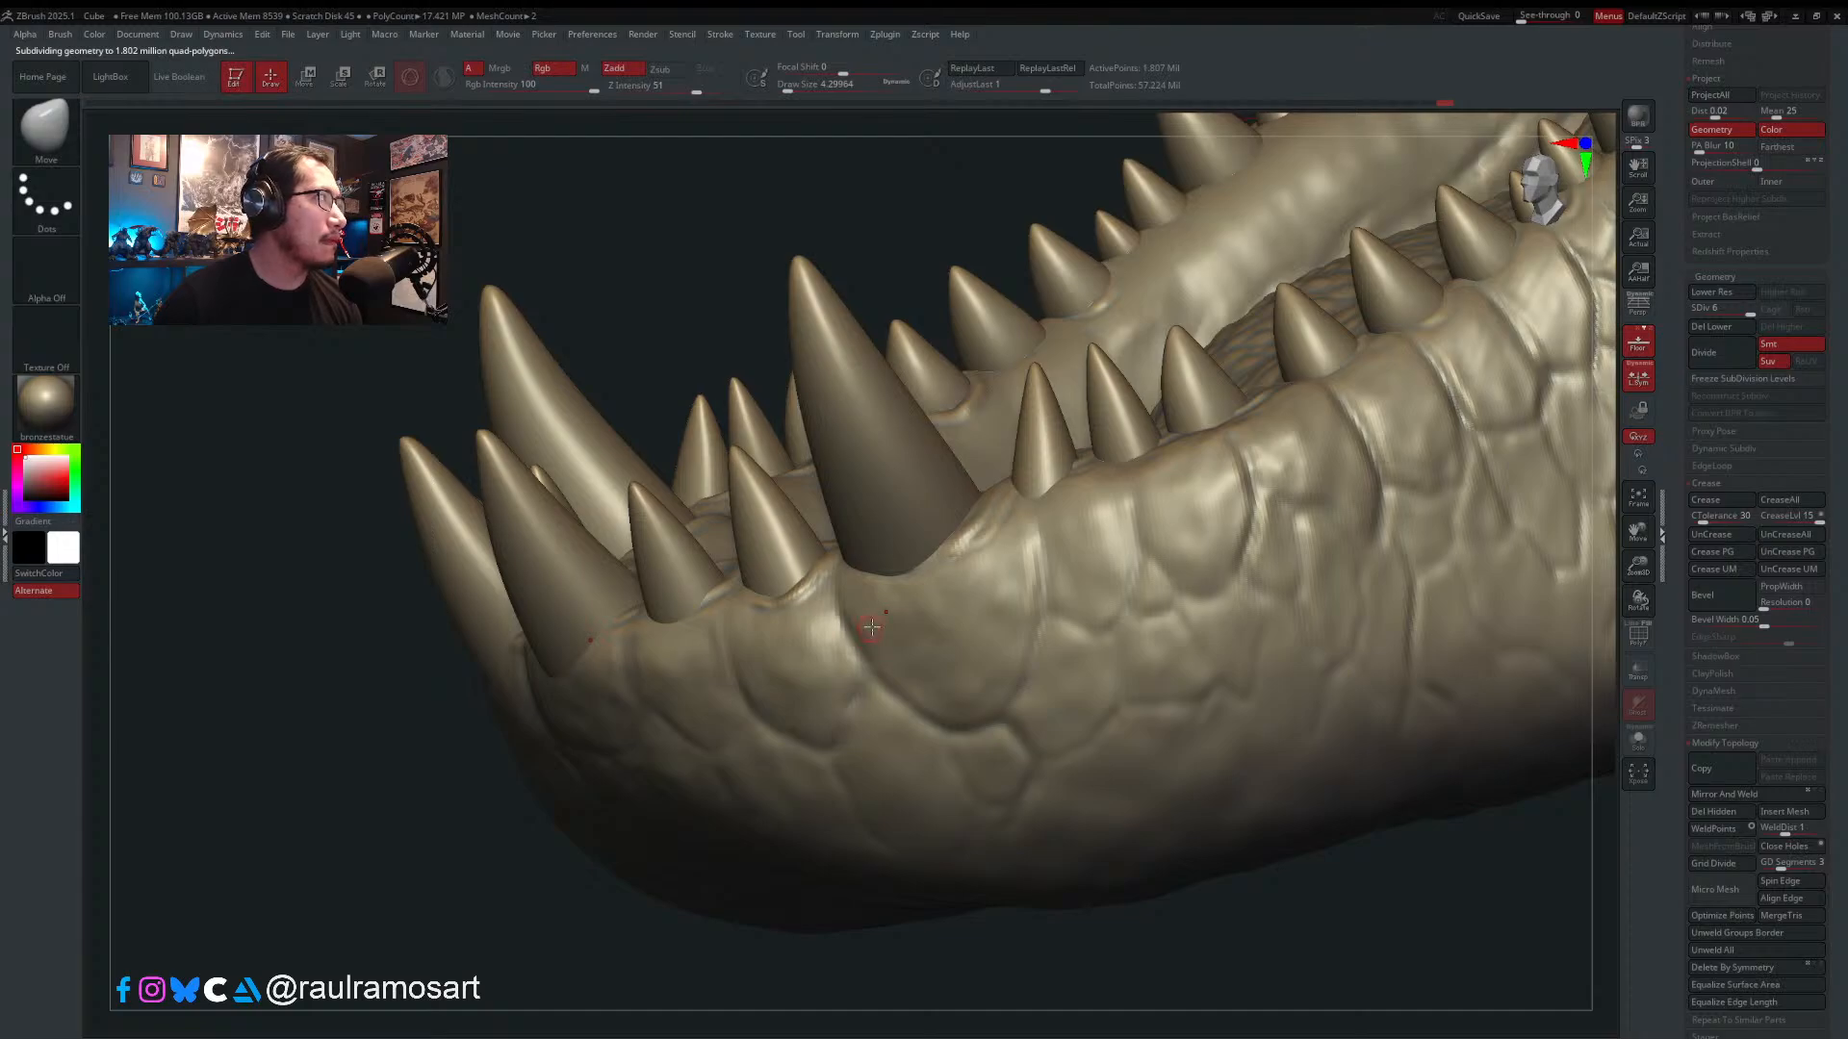
right_drag(871, 627, 808, 582)
key(s)
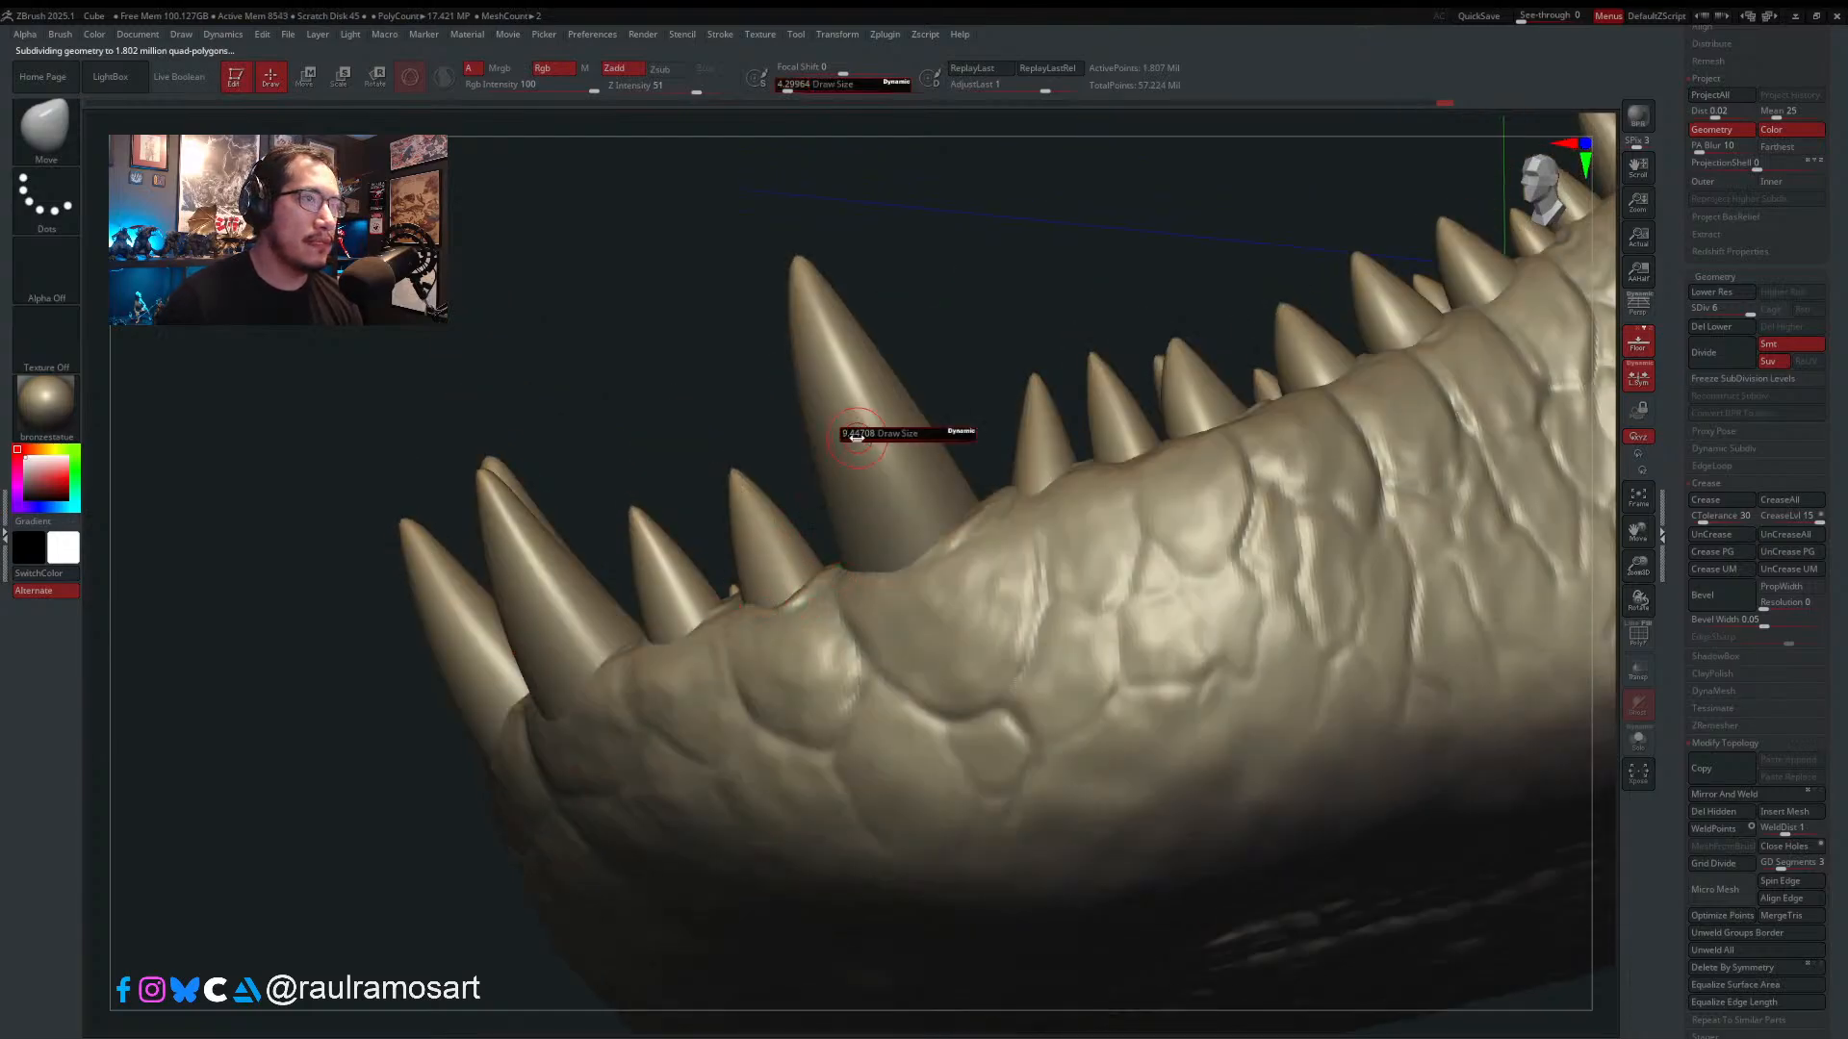
drag(855, 435, 856, 435)
key(b)
key(s)
key(t)
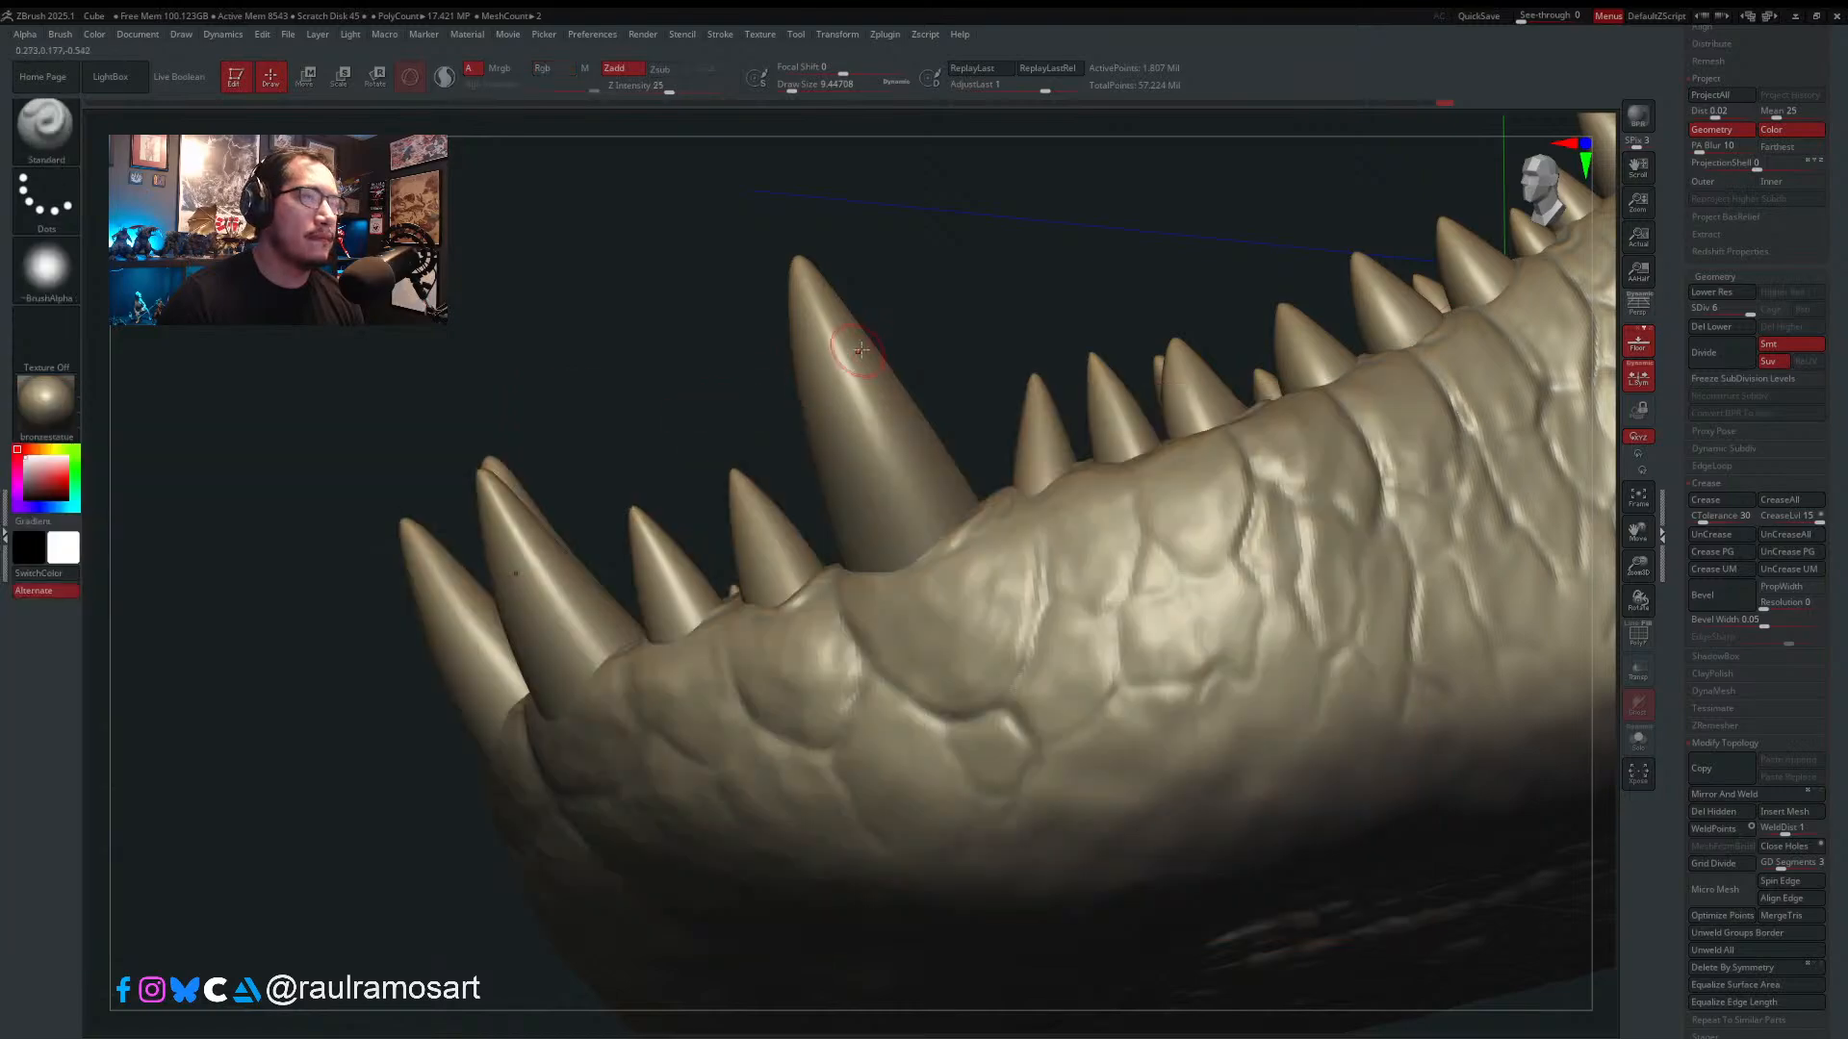
- Sculpt fine lengthwise strokes from the tip of the large lower tooth down its surface
key(s)
drag(825, 306, 810, 356)
key(s)
key(s)
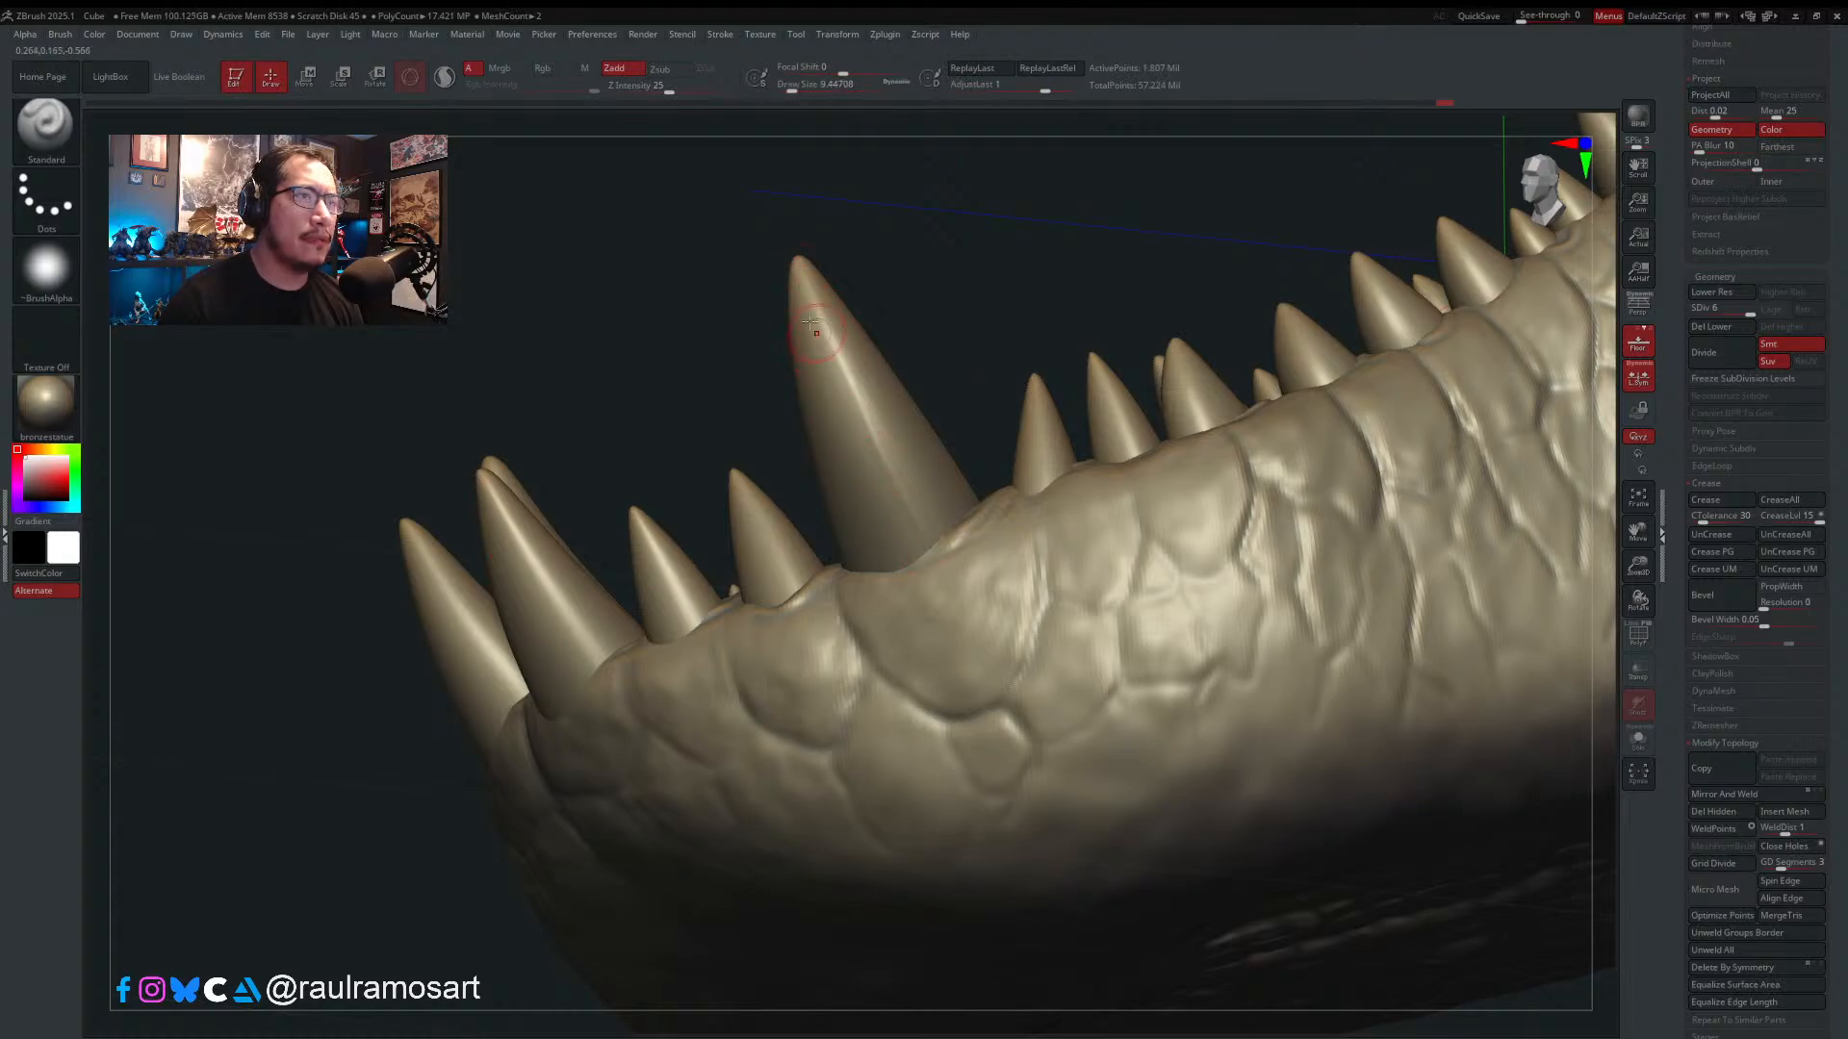
right_drag(864, 470, 935, 524)
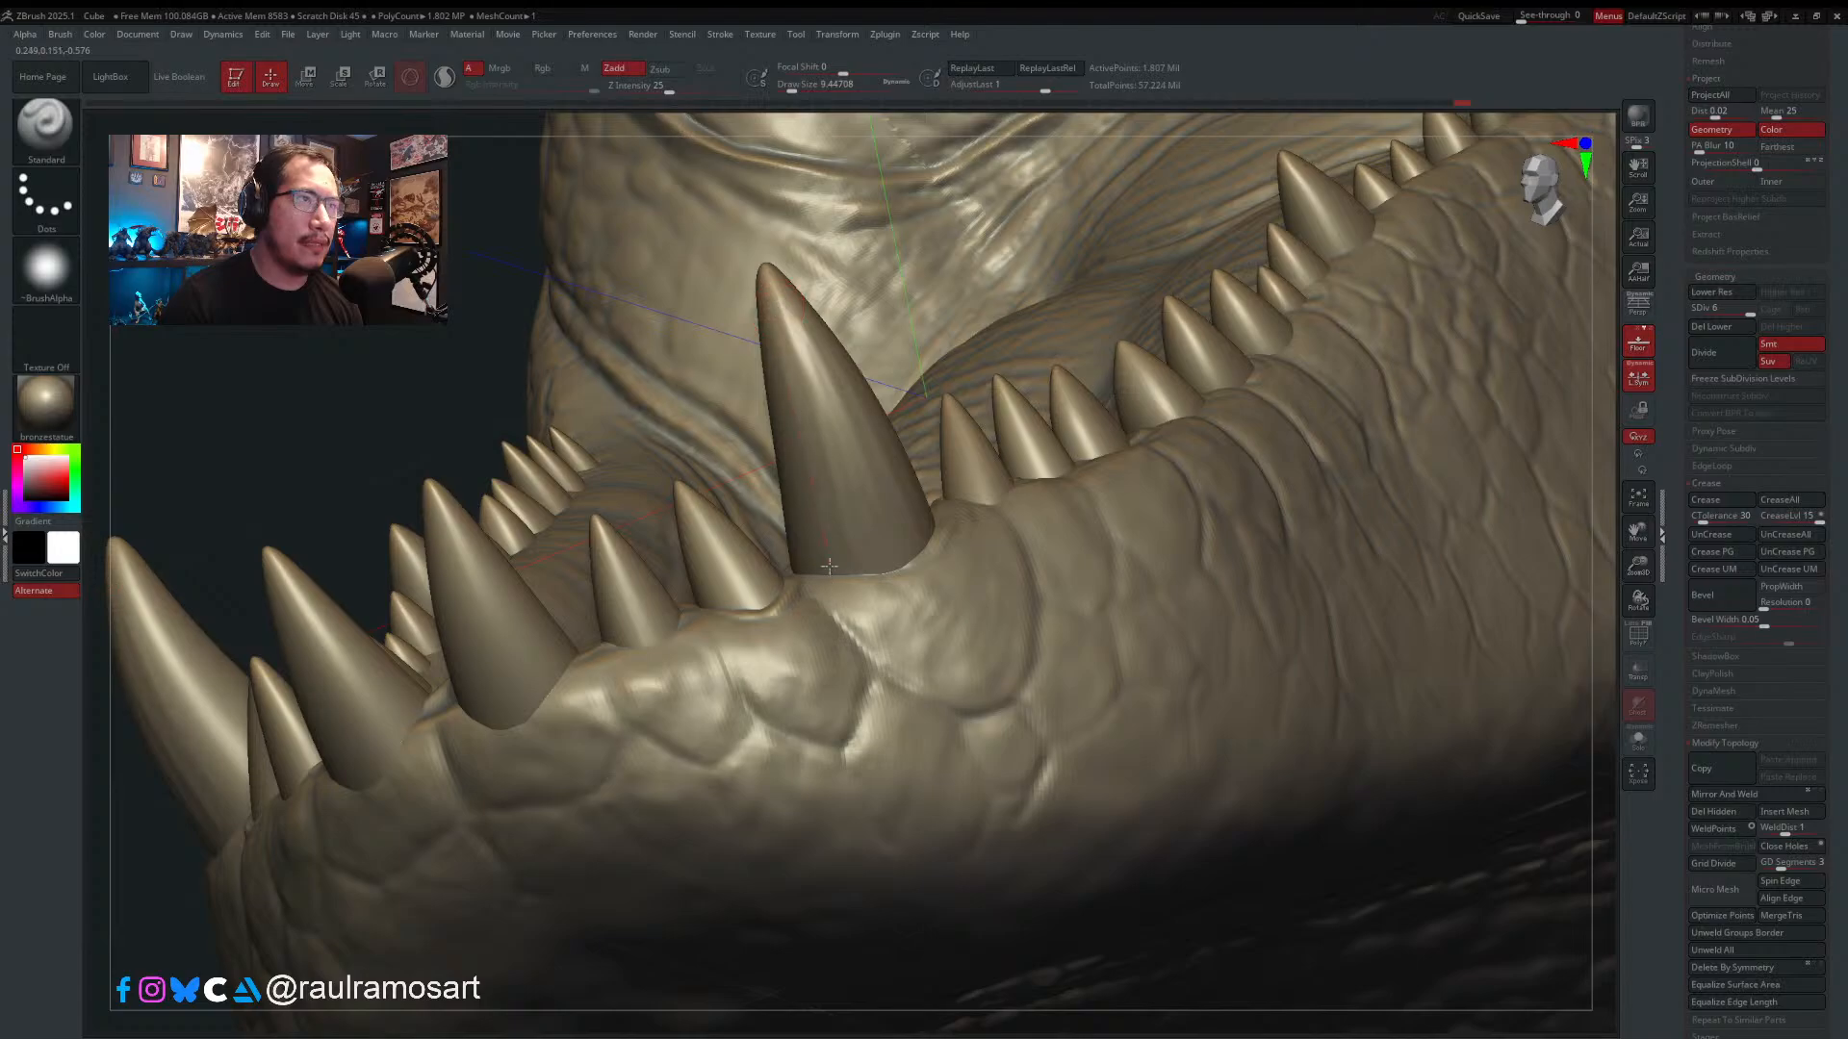
right_drag(829, 566, 772, 373)
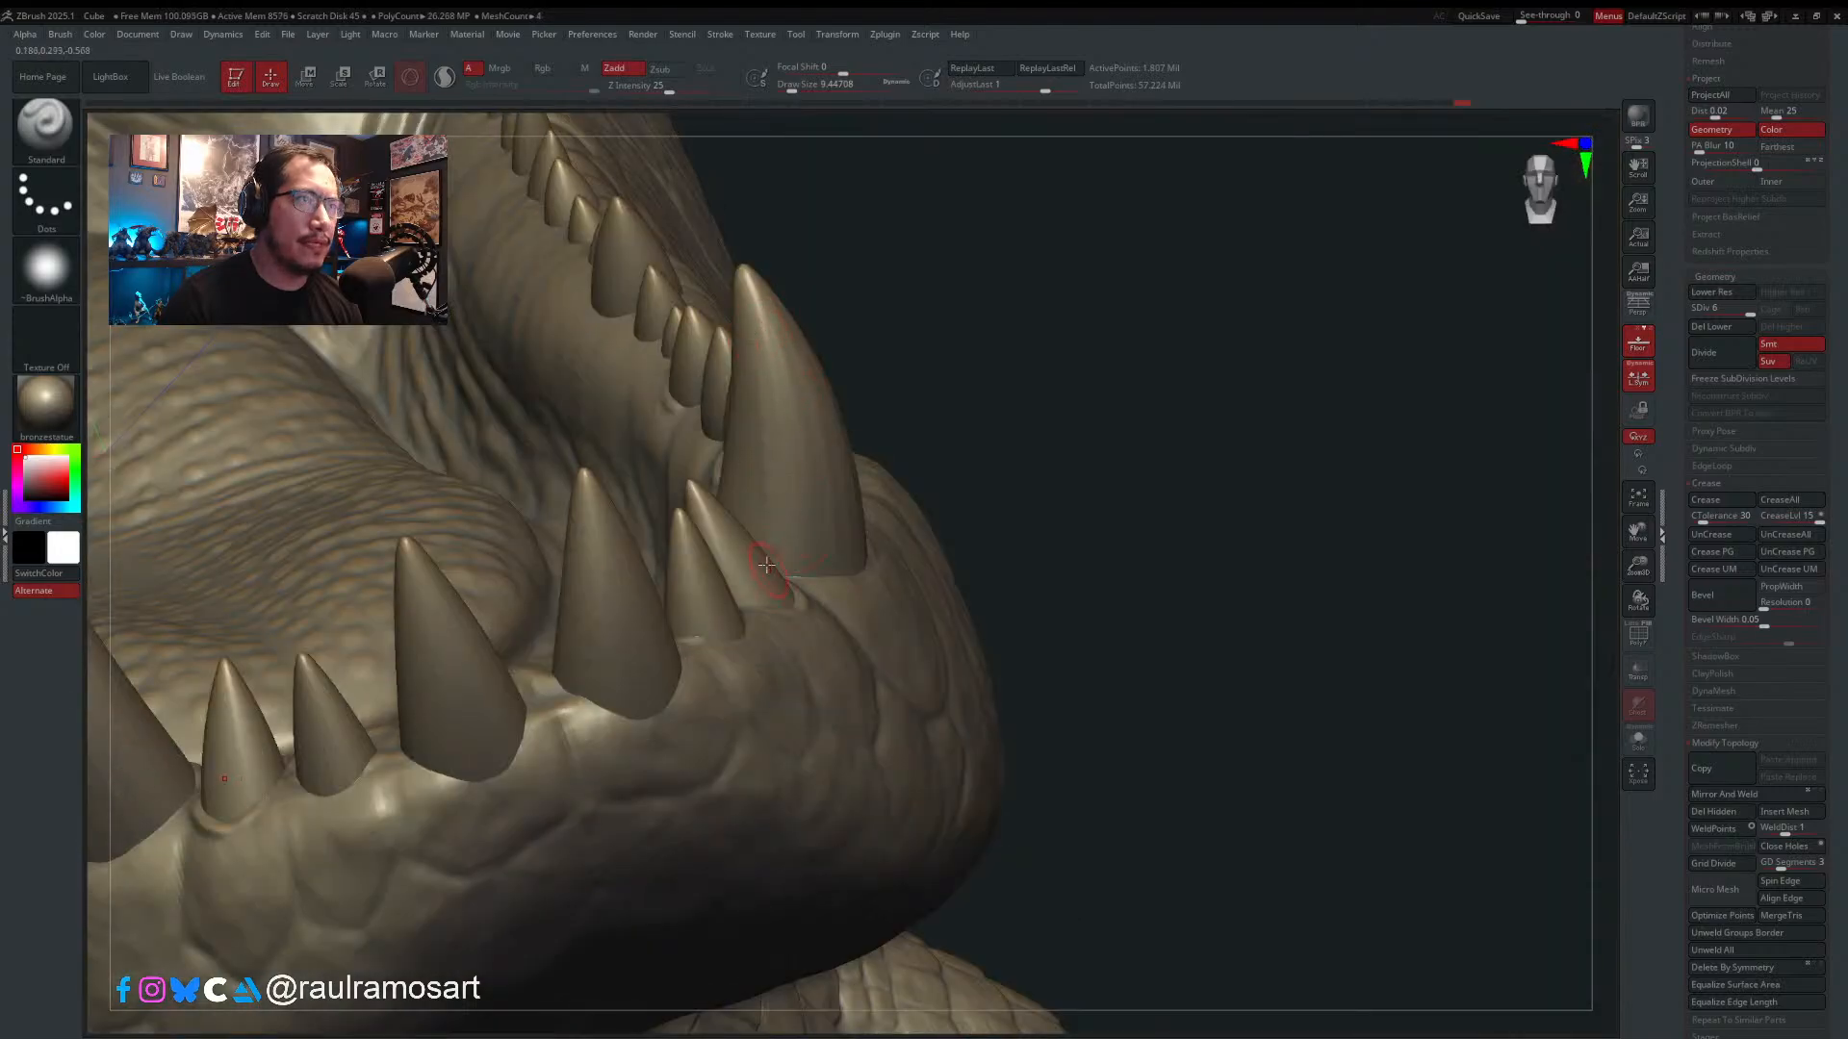
right_drag(766, 565, 817, 400)
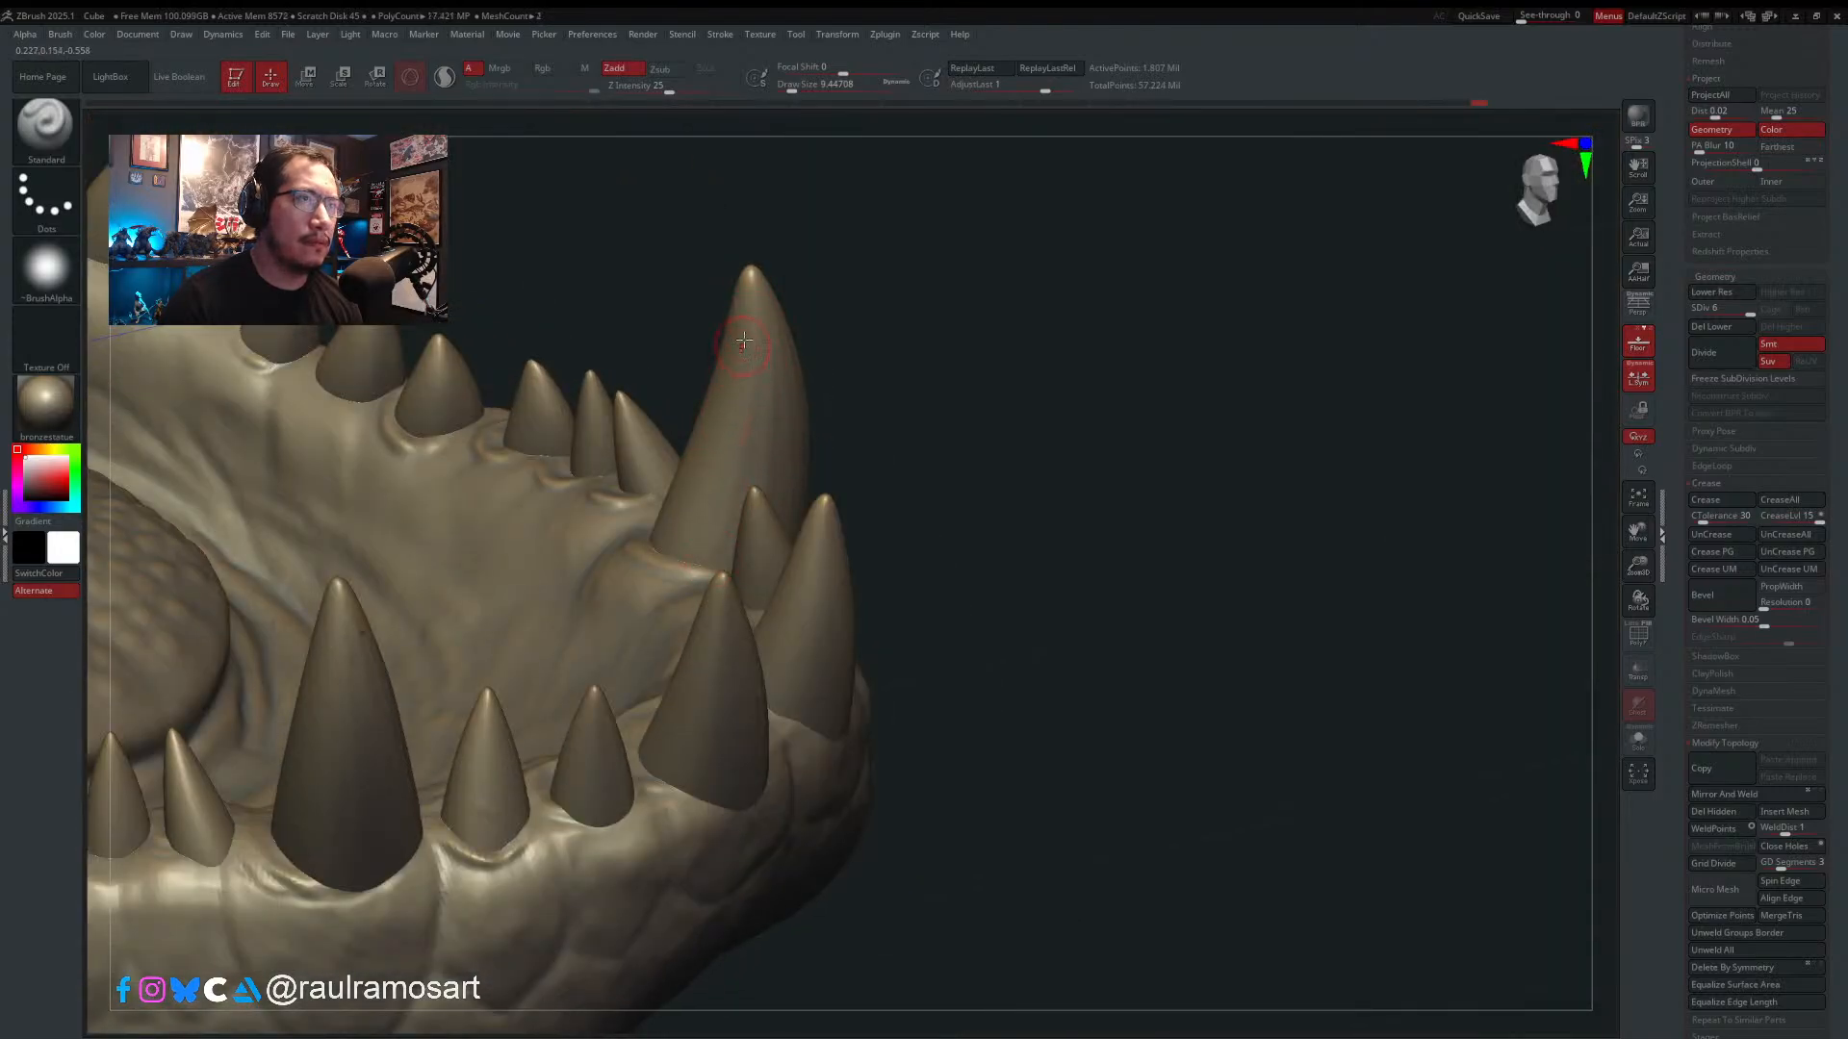
right_drag(744, 341, 709, 396)
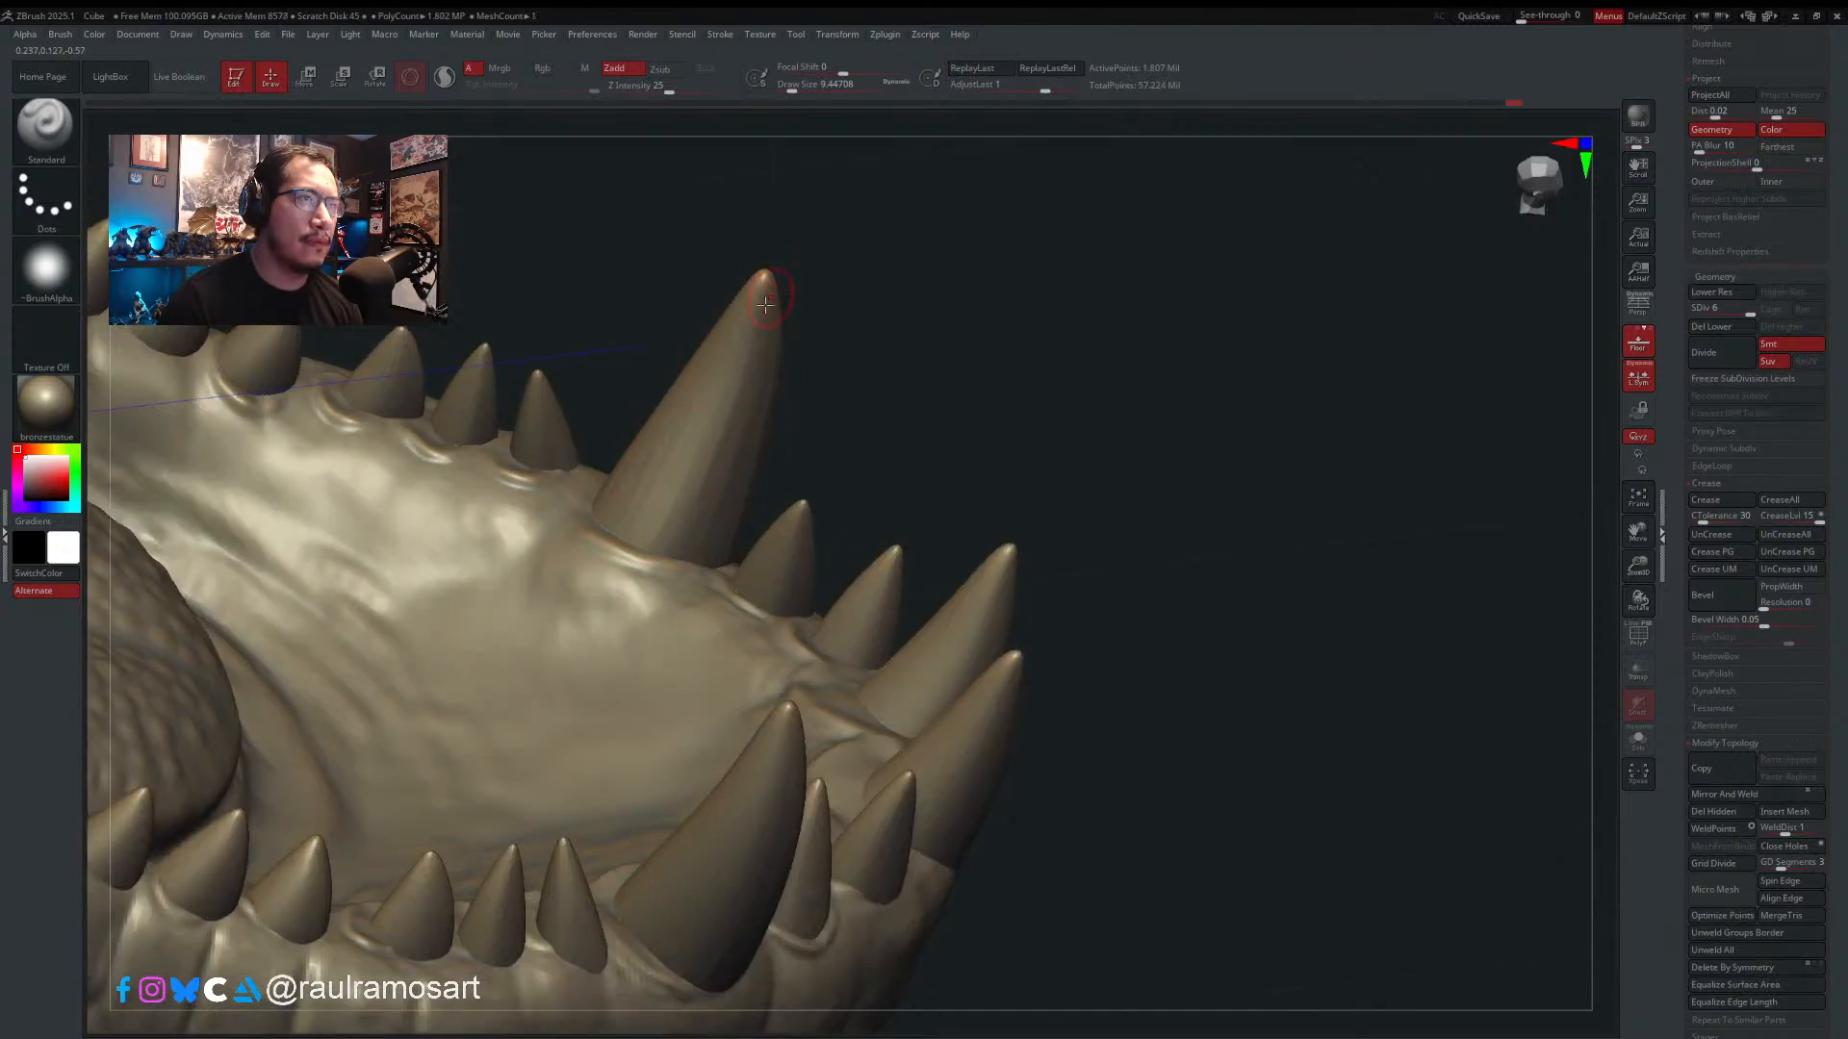
- Set the draw size to about 12.9 and sculpt lengthwise ridges down the large tooth's shaft towards its base
key(s)
click(685, 499)
drag(718, 464, 693, 521)
mouse_move(695, 518)
right_down()
mouse_move(807, 465)
mouse_move(699, 361)
right_up()
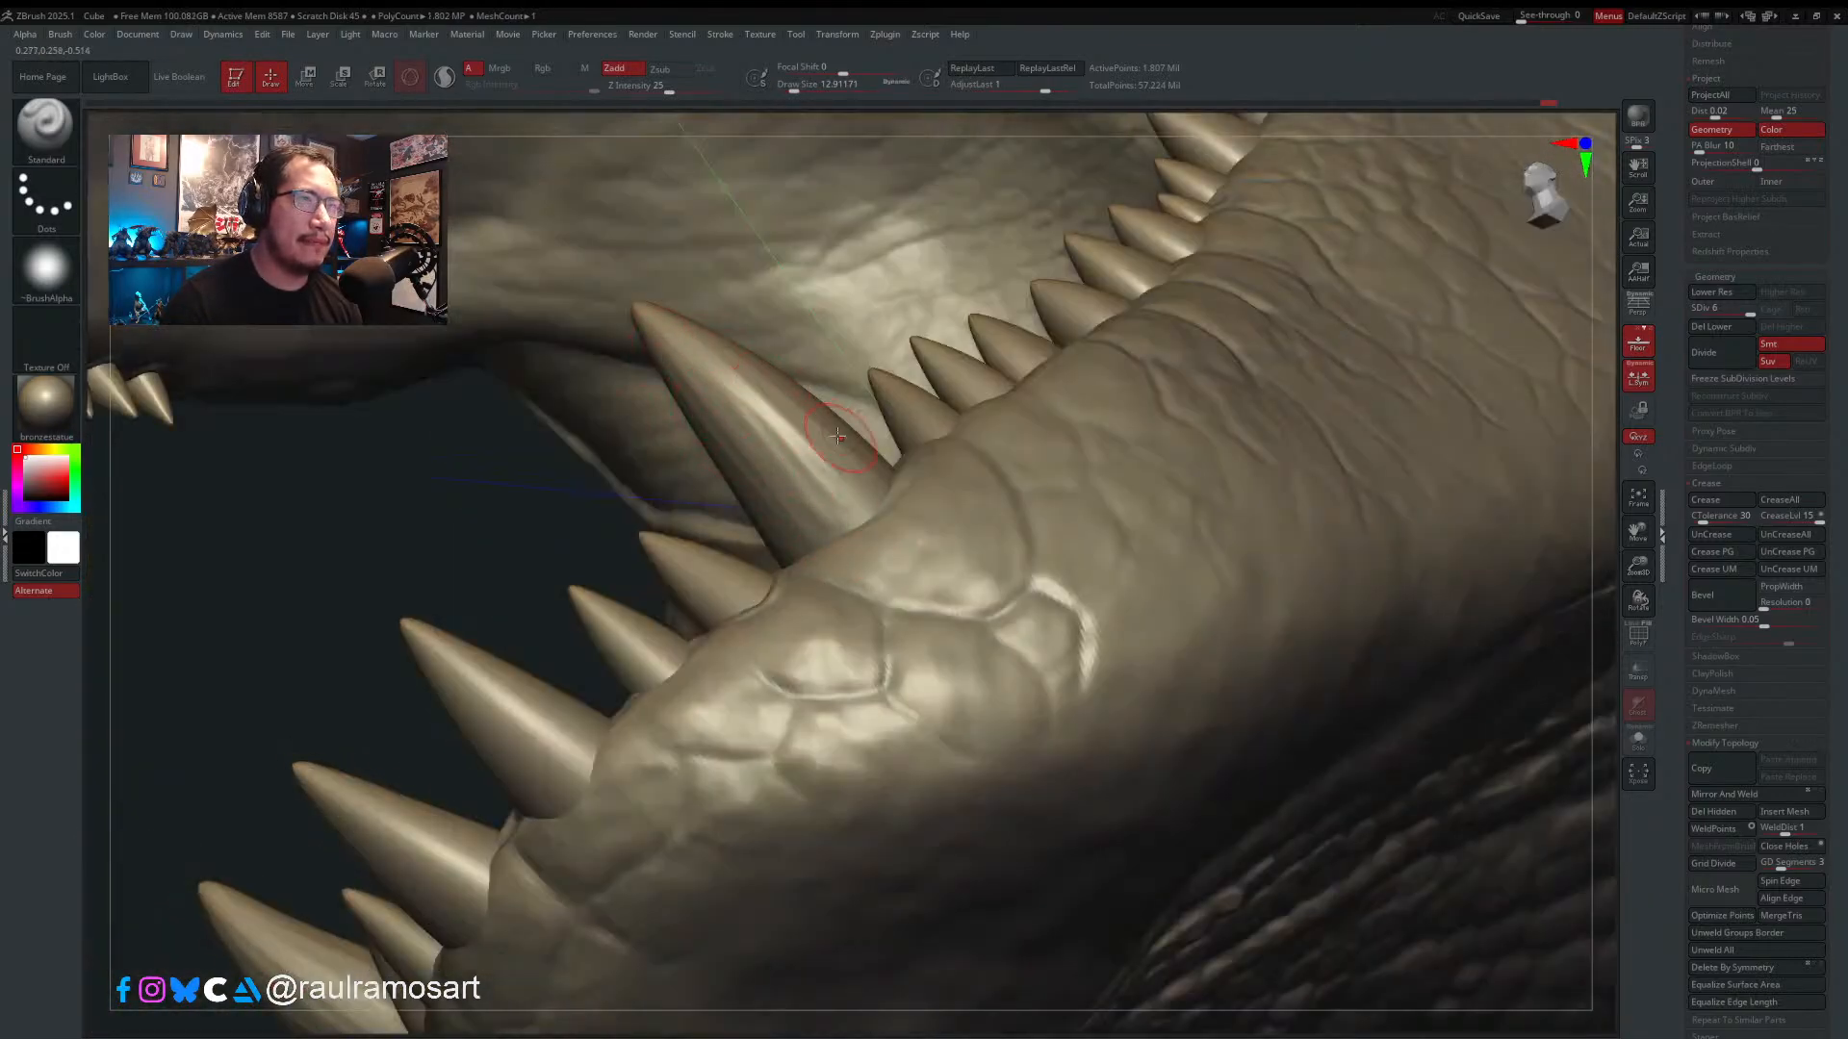
right_drag(852, 425, 826, 466)
drag(807, 436, 862, 518)
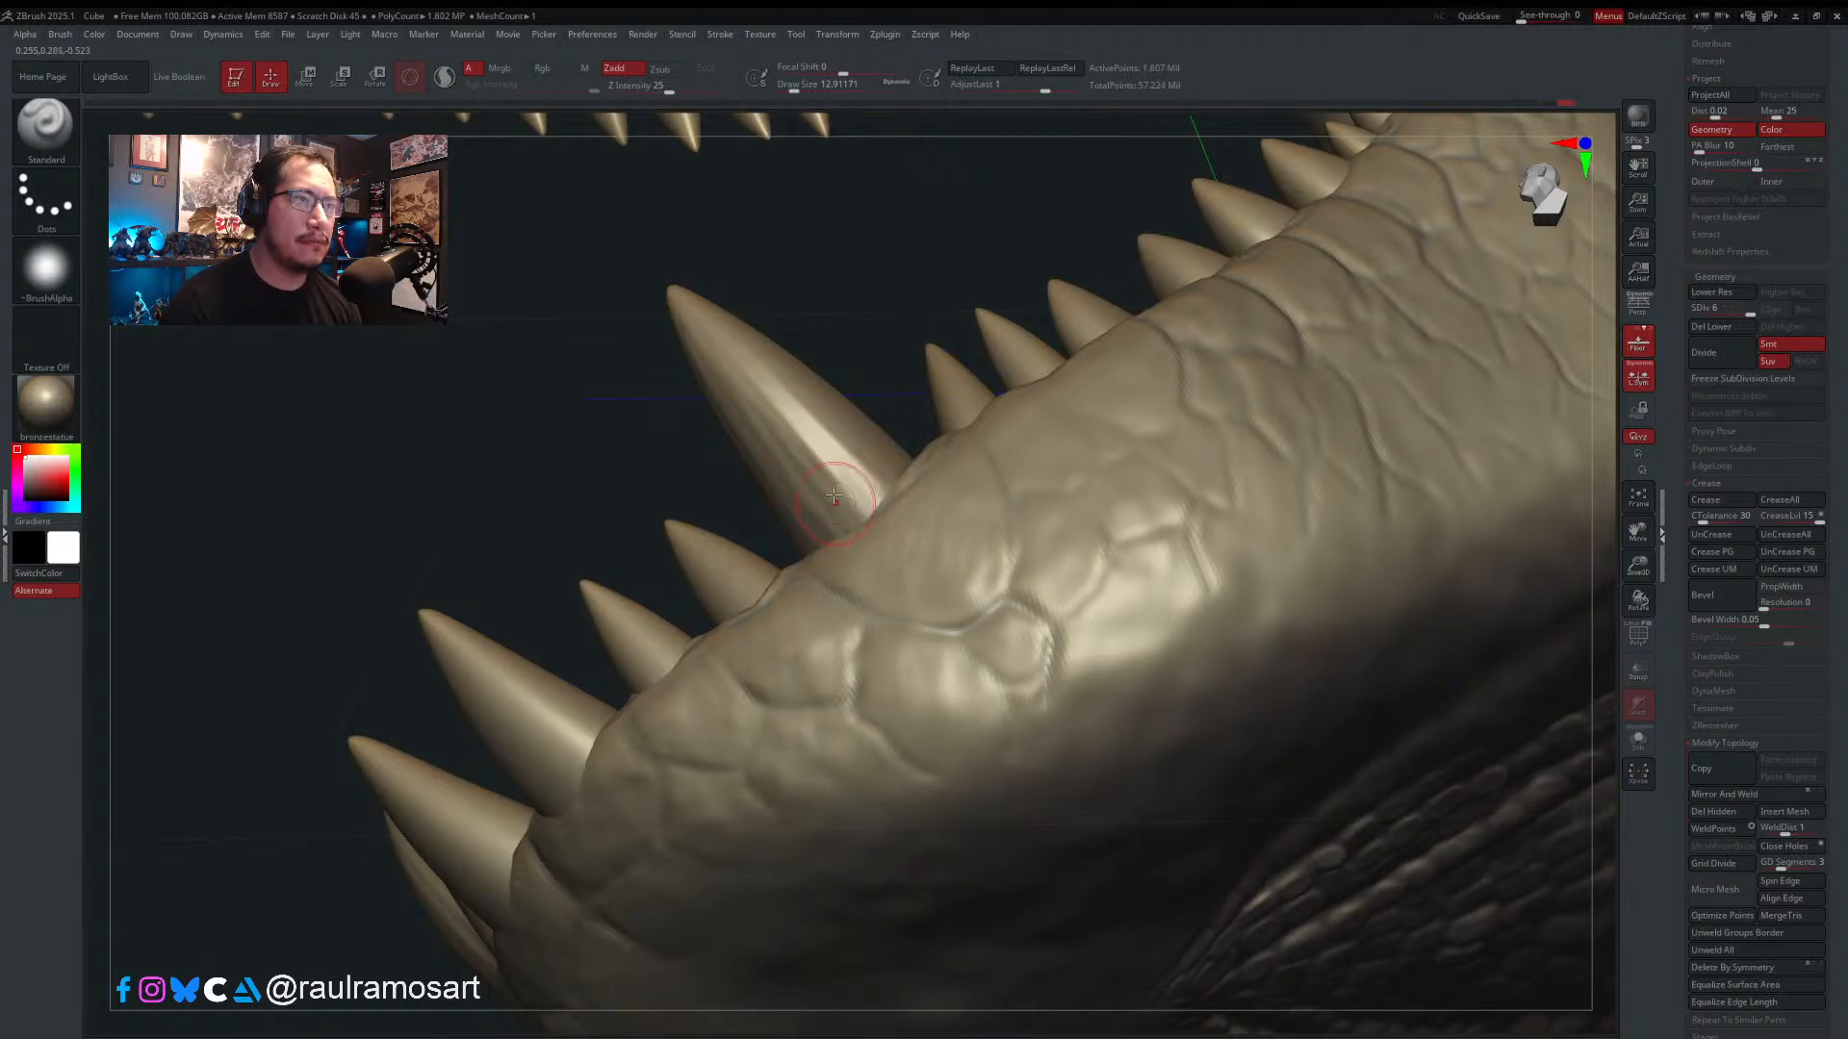
- Sculpt lengthwise ridges around the sides of the large lower tooth and along its base at the gum
right_drag(836, 486, 917, 575)
right_drag(996, 652, 926, 510)
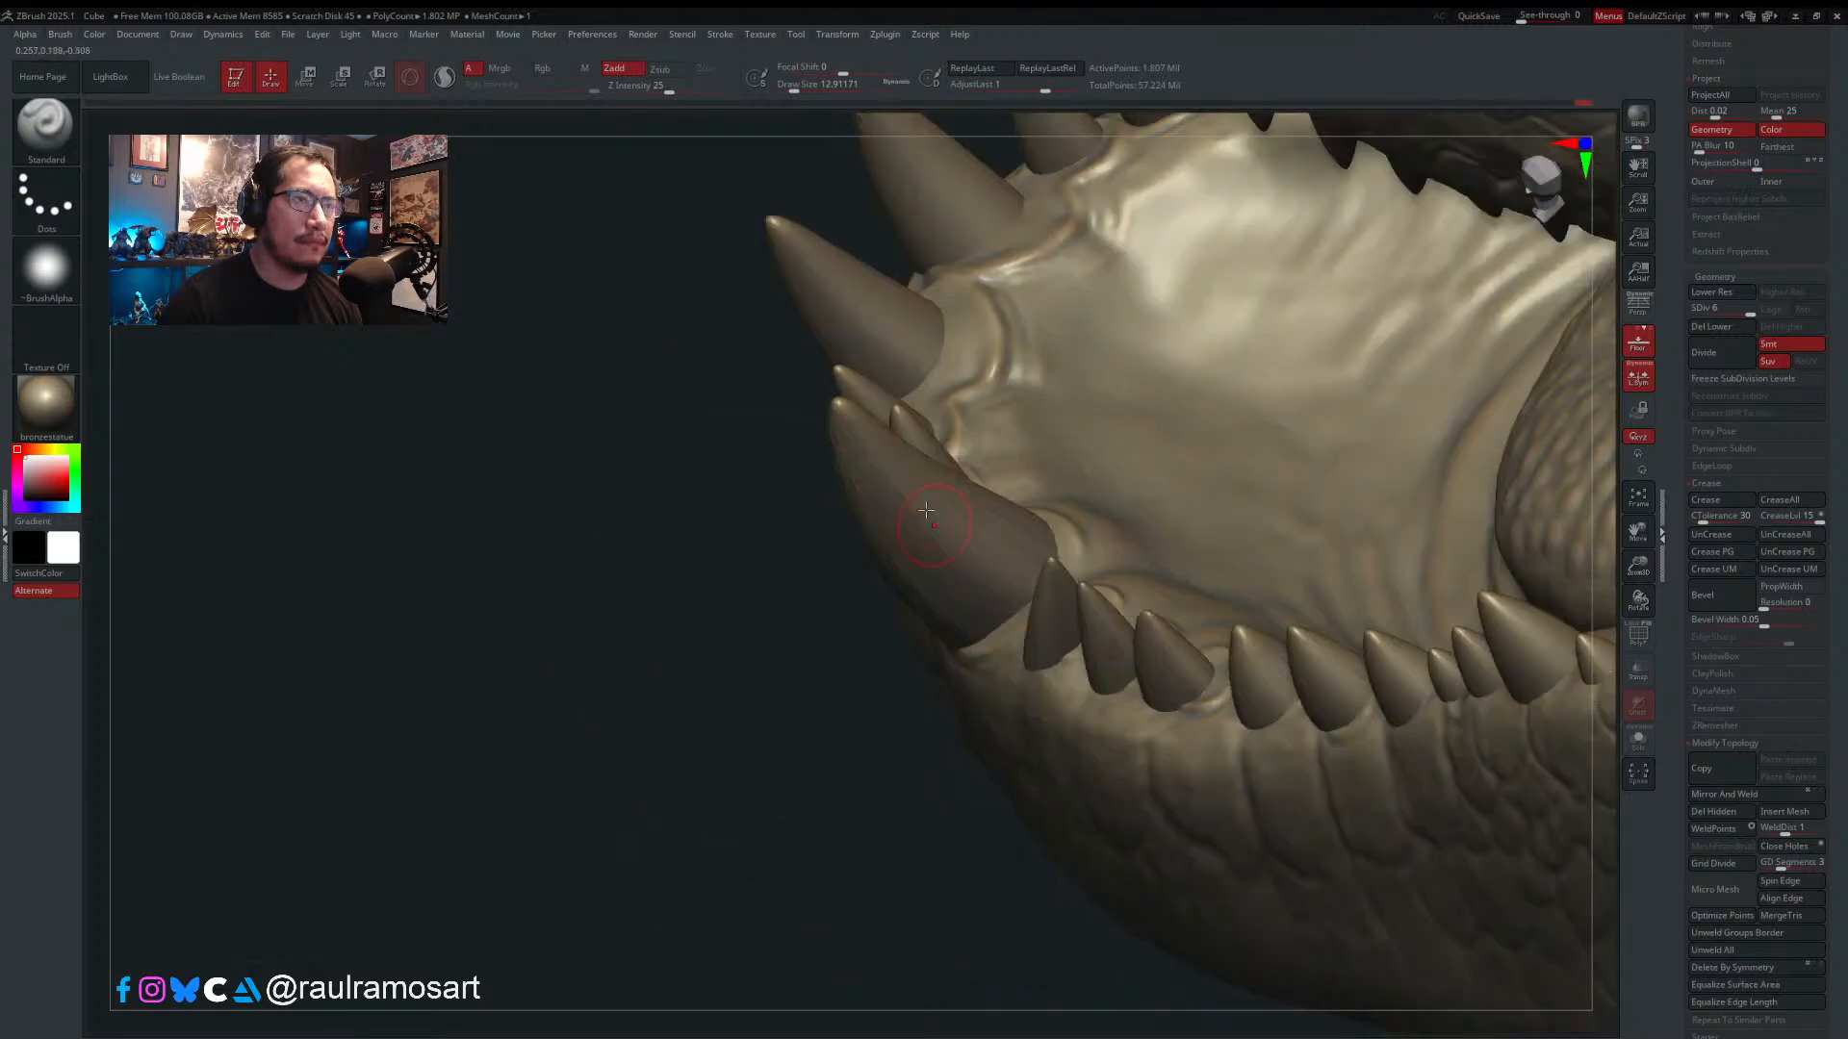
right_drag(1023, 568, 1020, 578)
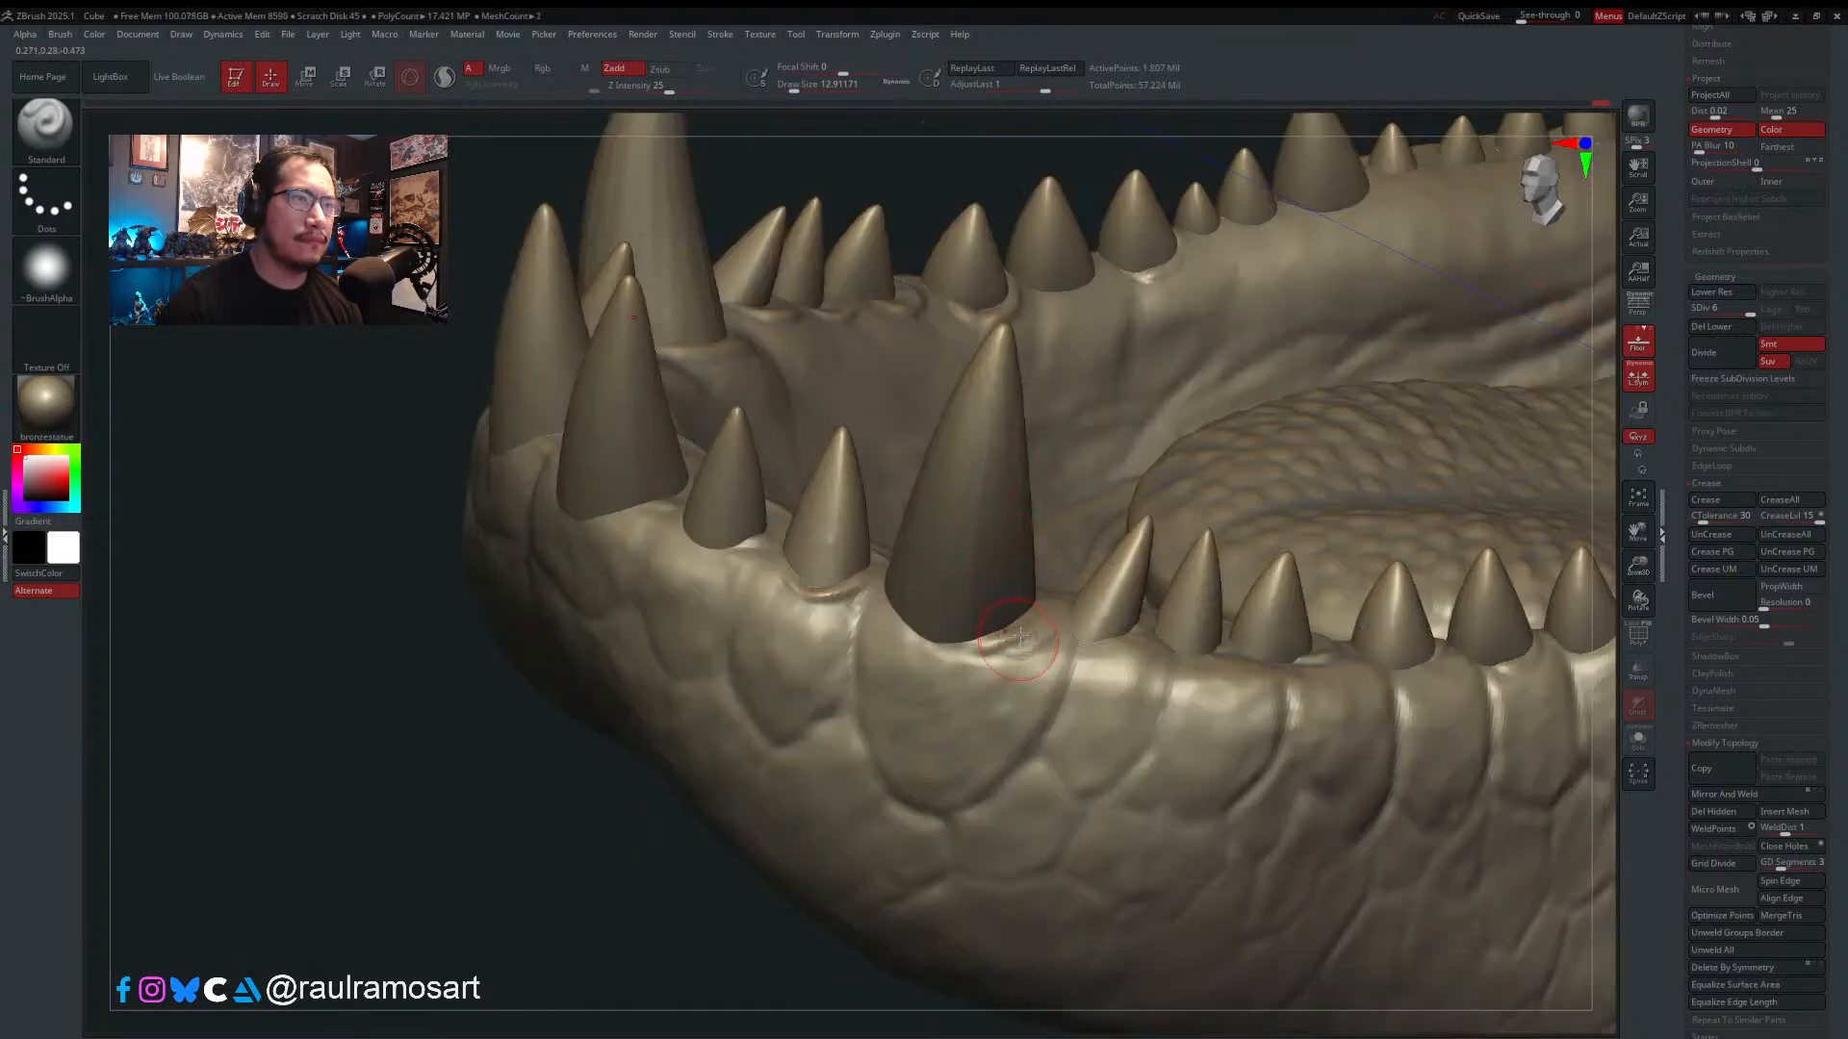
right_drag(1020, 654, 1021, 614)
mouse_move(1022, 614)
mouse_down()
mouse_move(956, 634)
mouse_move(910, 616)
mouse_up()
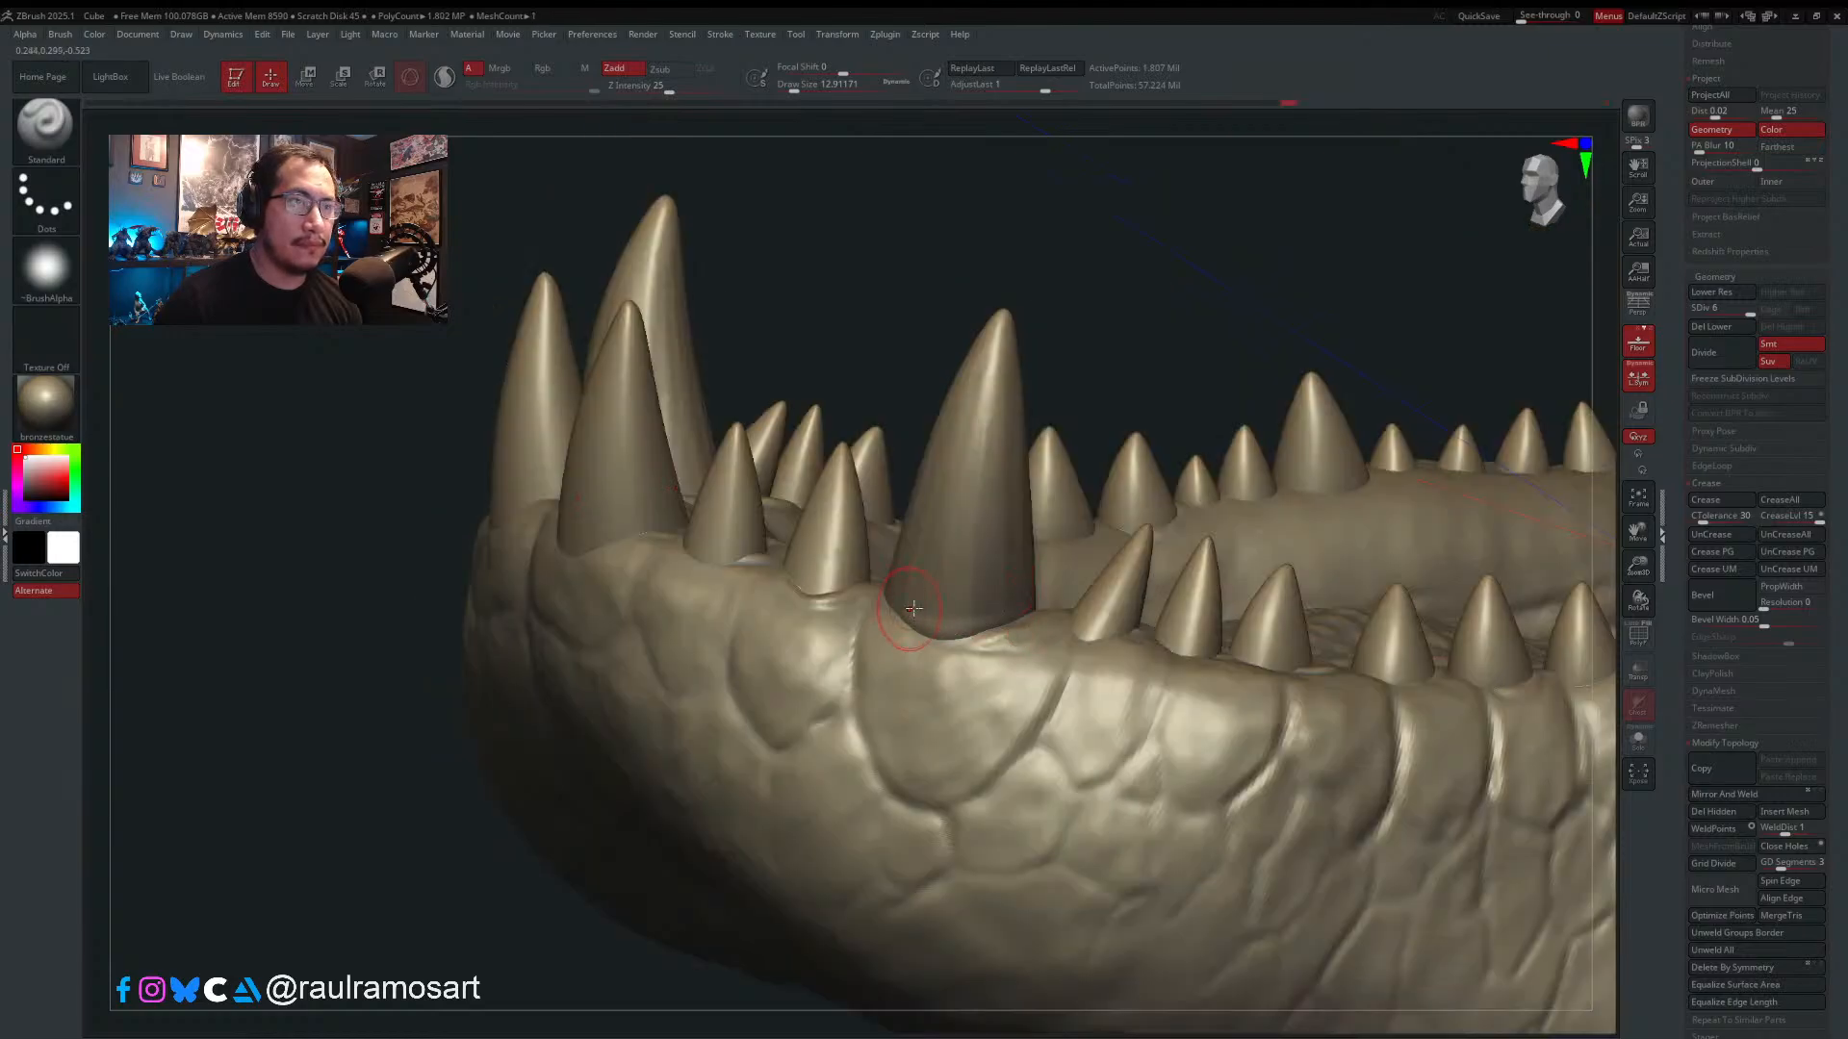
- Set the draw size to about 3.1 and sculpt fine lengthwise lines down the large lower tooth
mouse_move(903, 612)
right_down()
mouse_move(900, 595)
mouse_move(927, 606)
right_up()
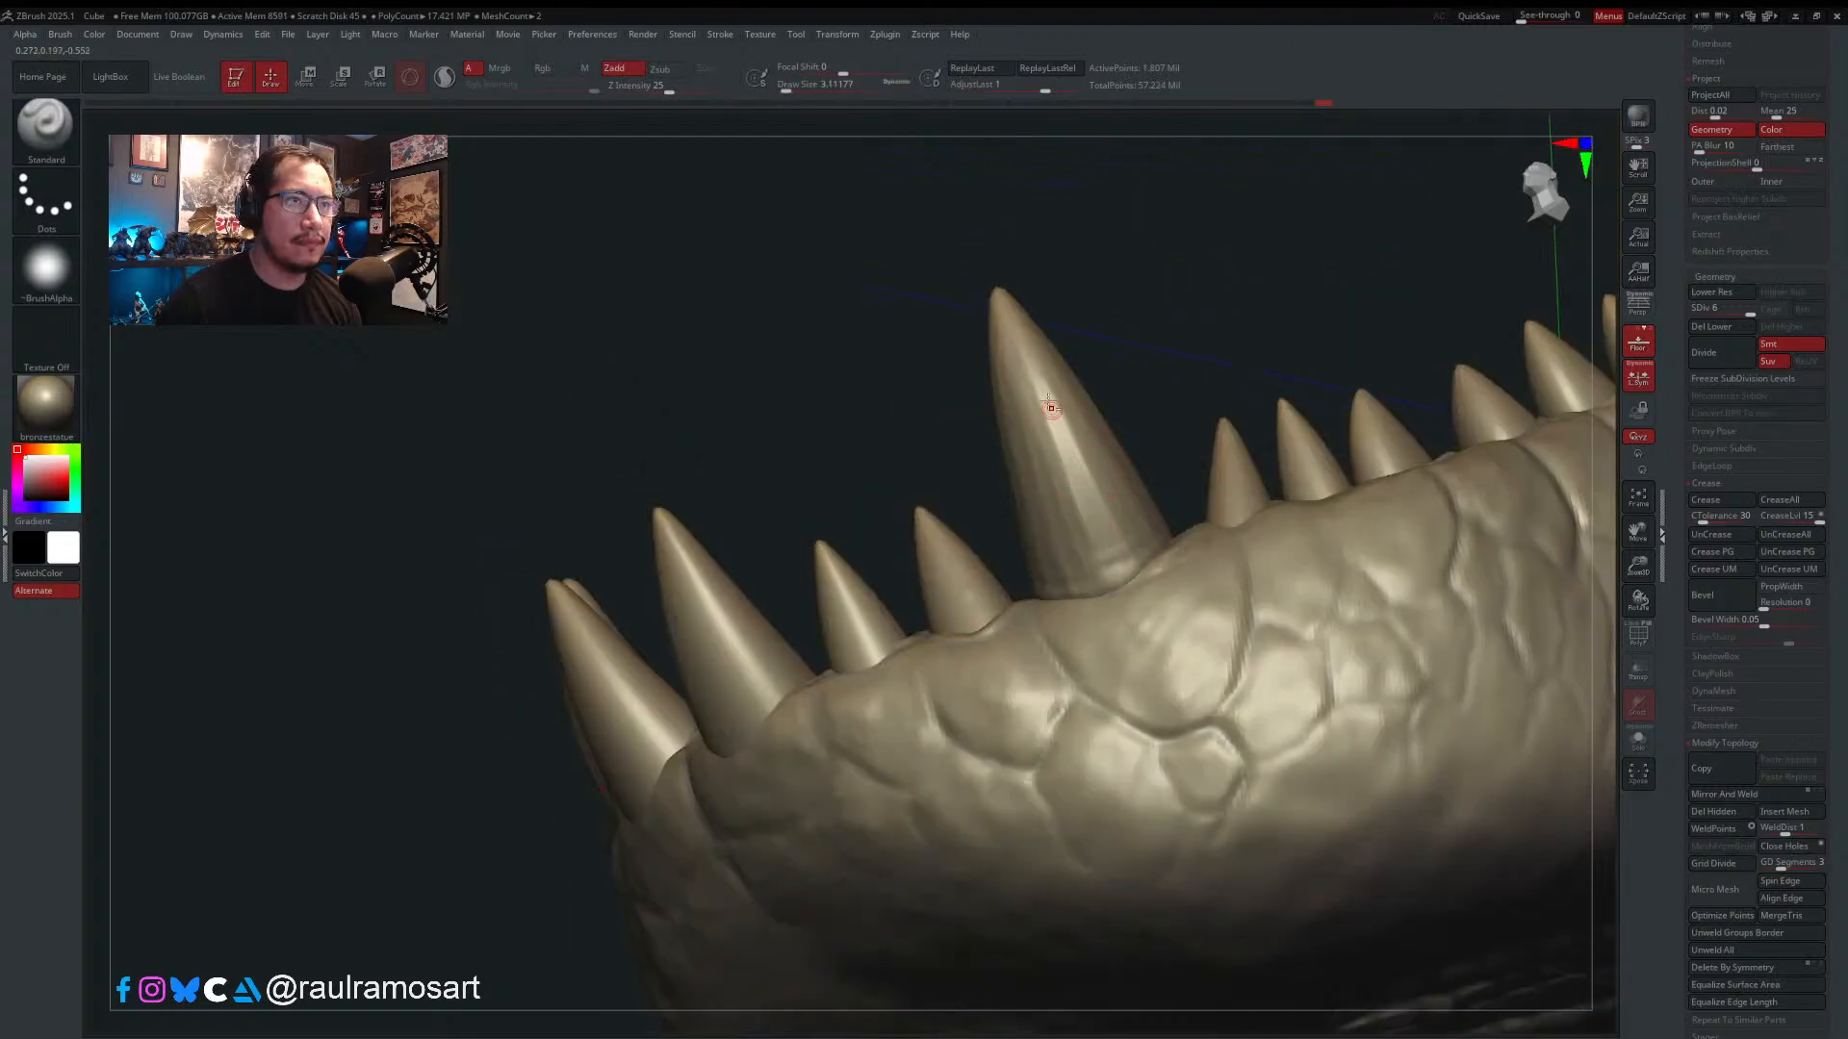
drag(1034, 366, 1100, 538)
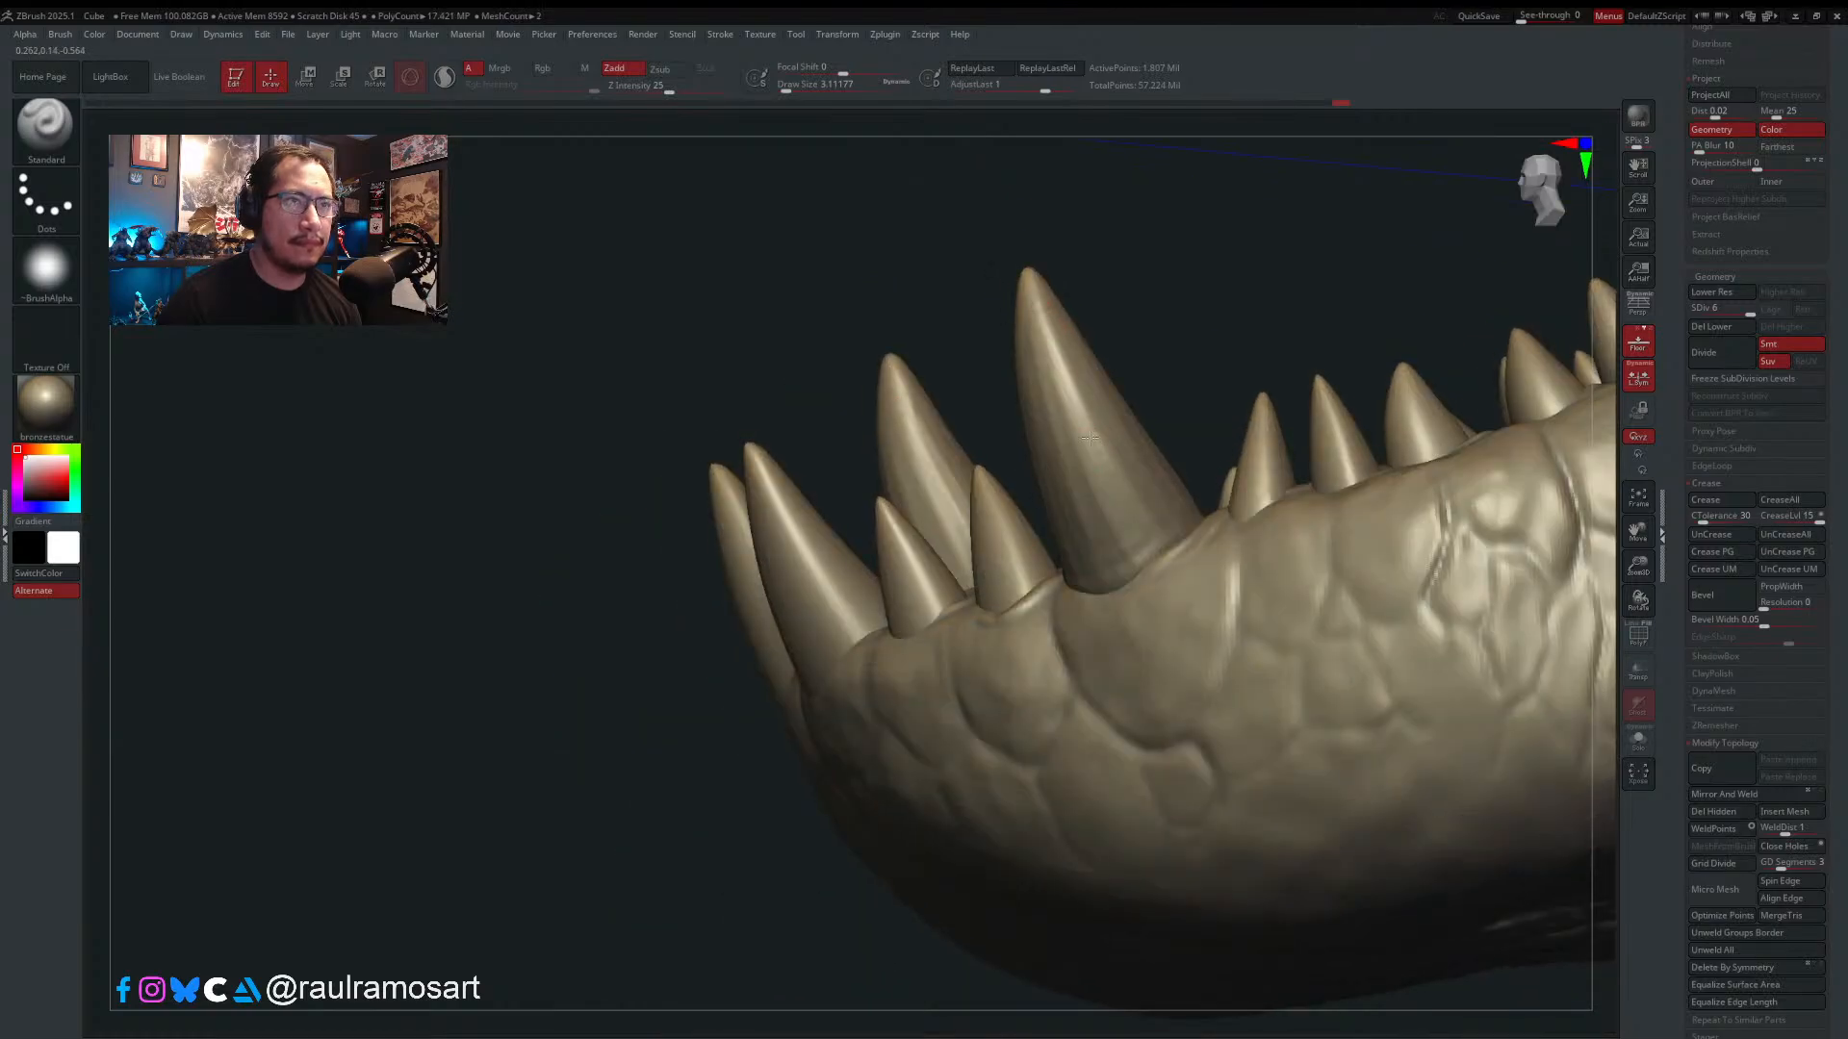
drag(1152, 541, 1113, 417)
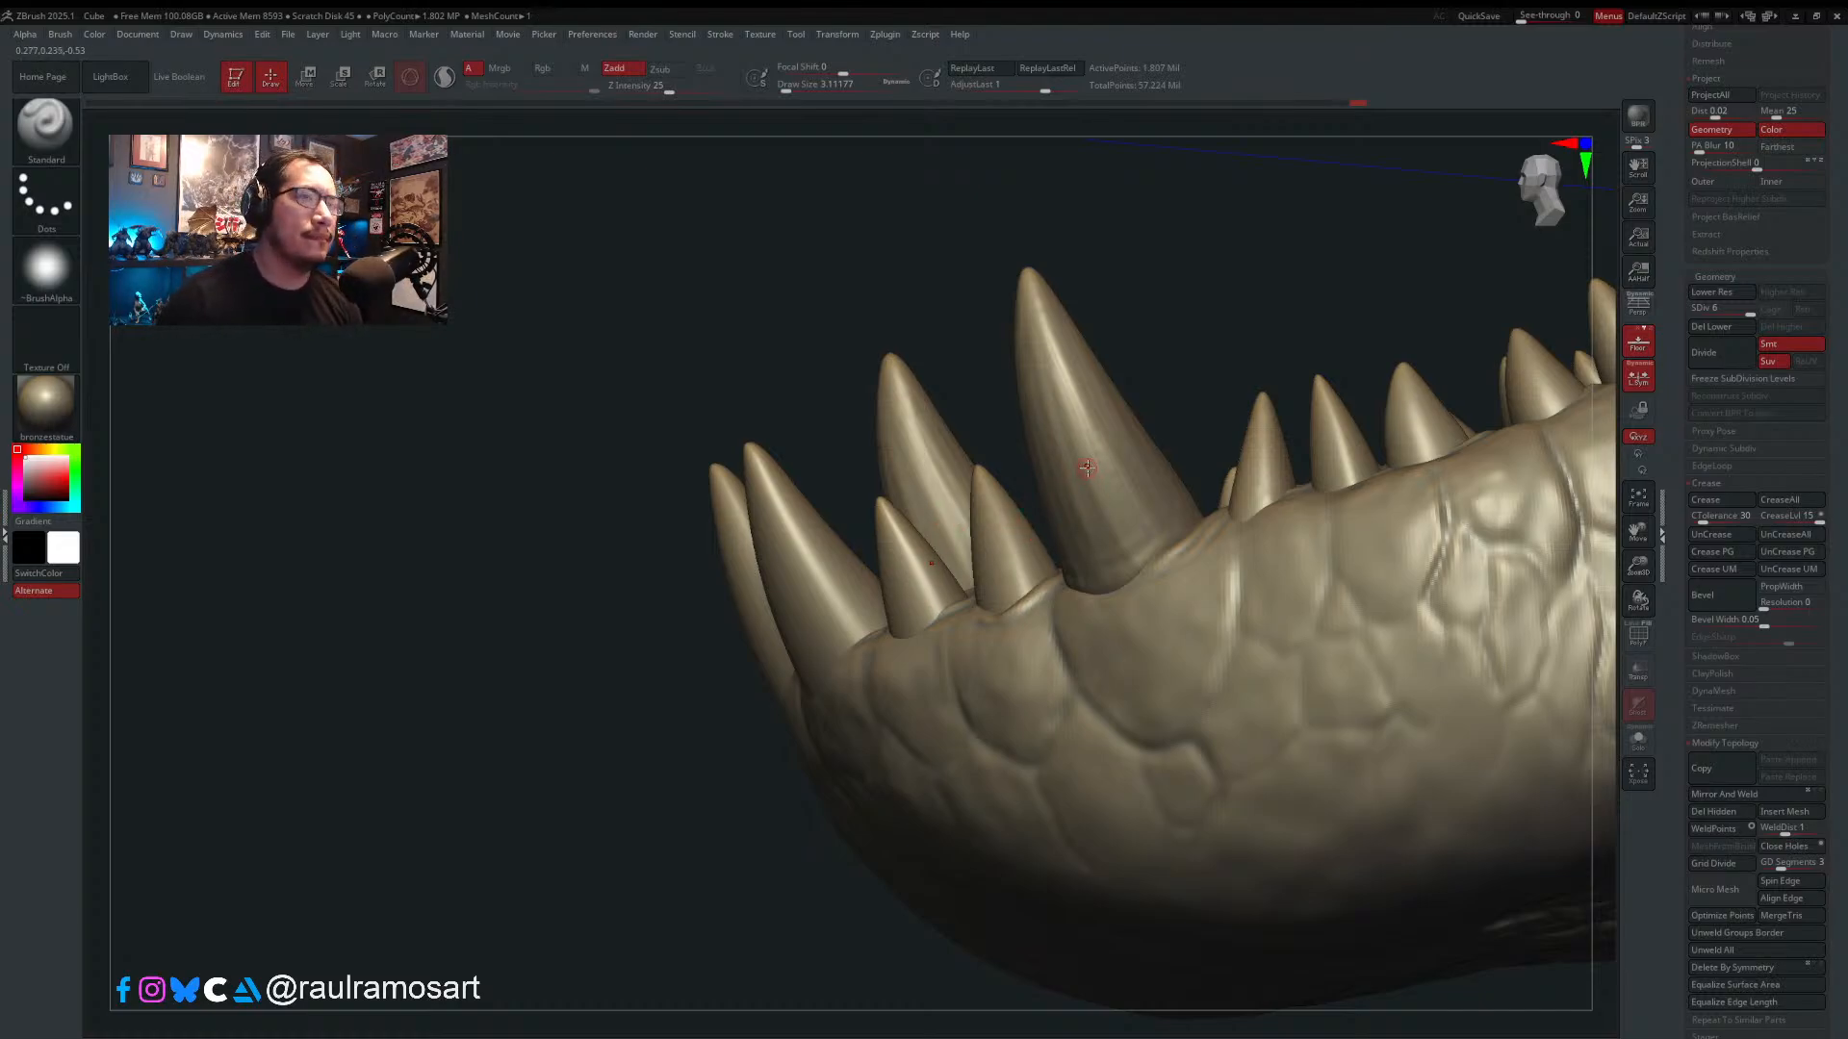
- Set the draw size to about 7.5 and sculpt lengthwise strokes over the large tooth's outer, front and inner faces
right_drag(1107, 448, 1058, 415)
key(s)
drag(1071, 431, 1077, 432)
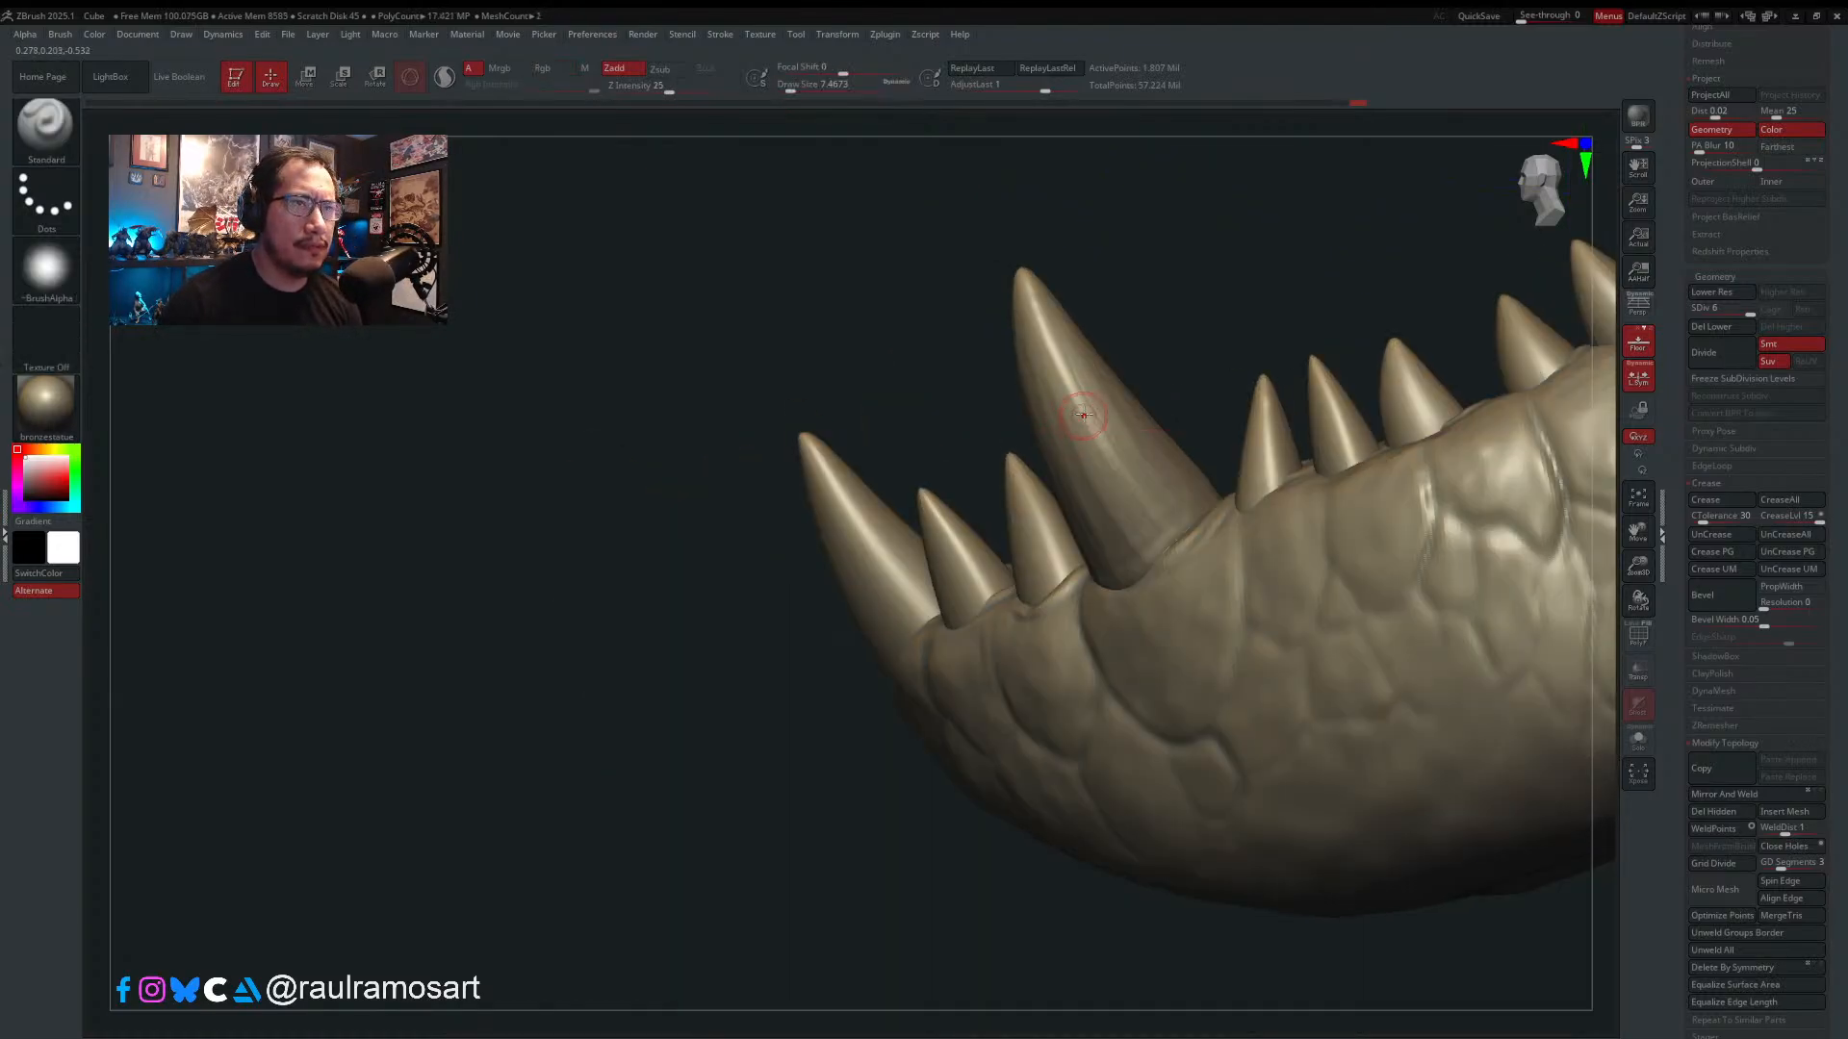
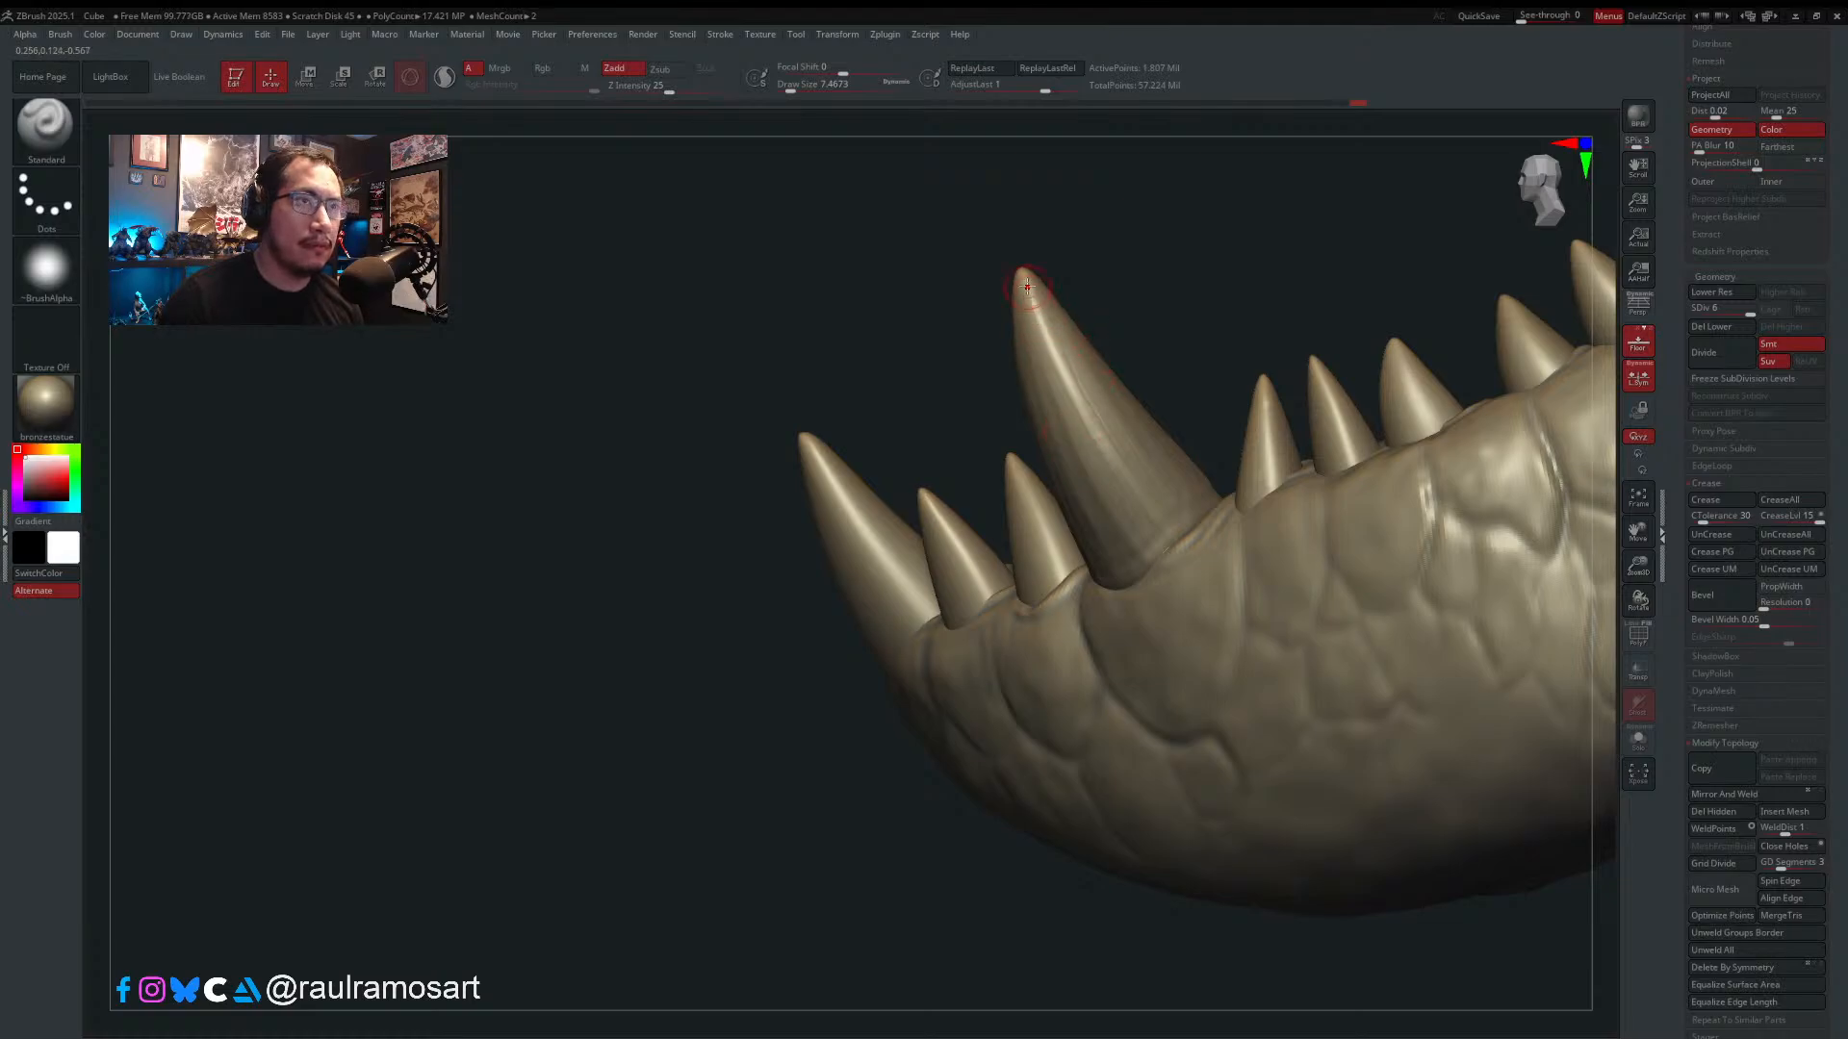
right_drag(1035, 323, 1056, 297)
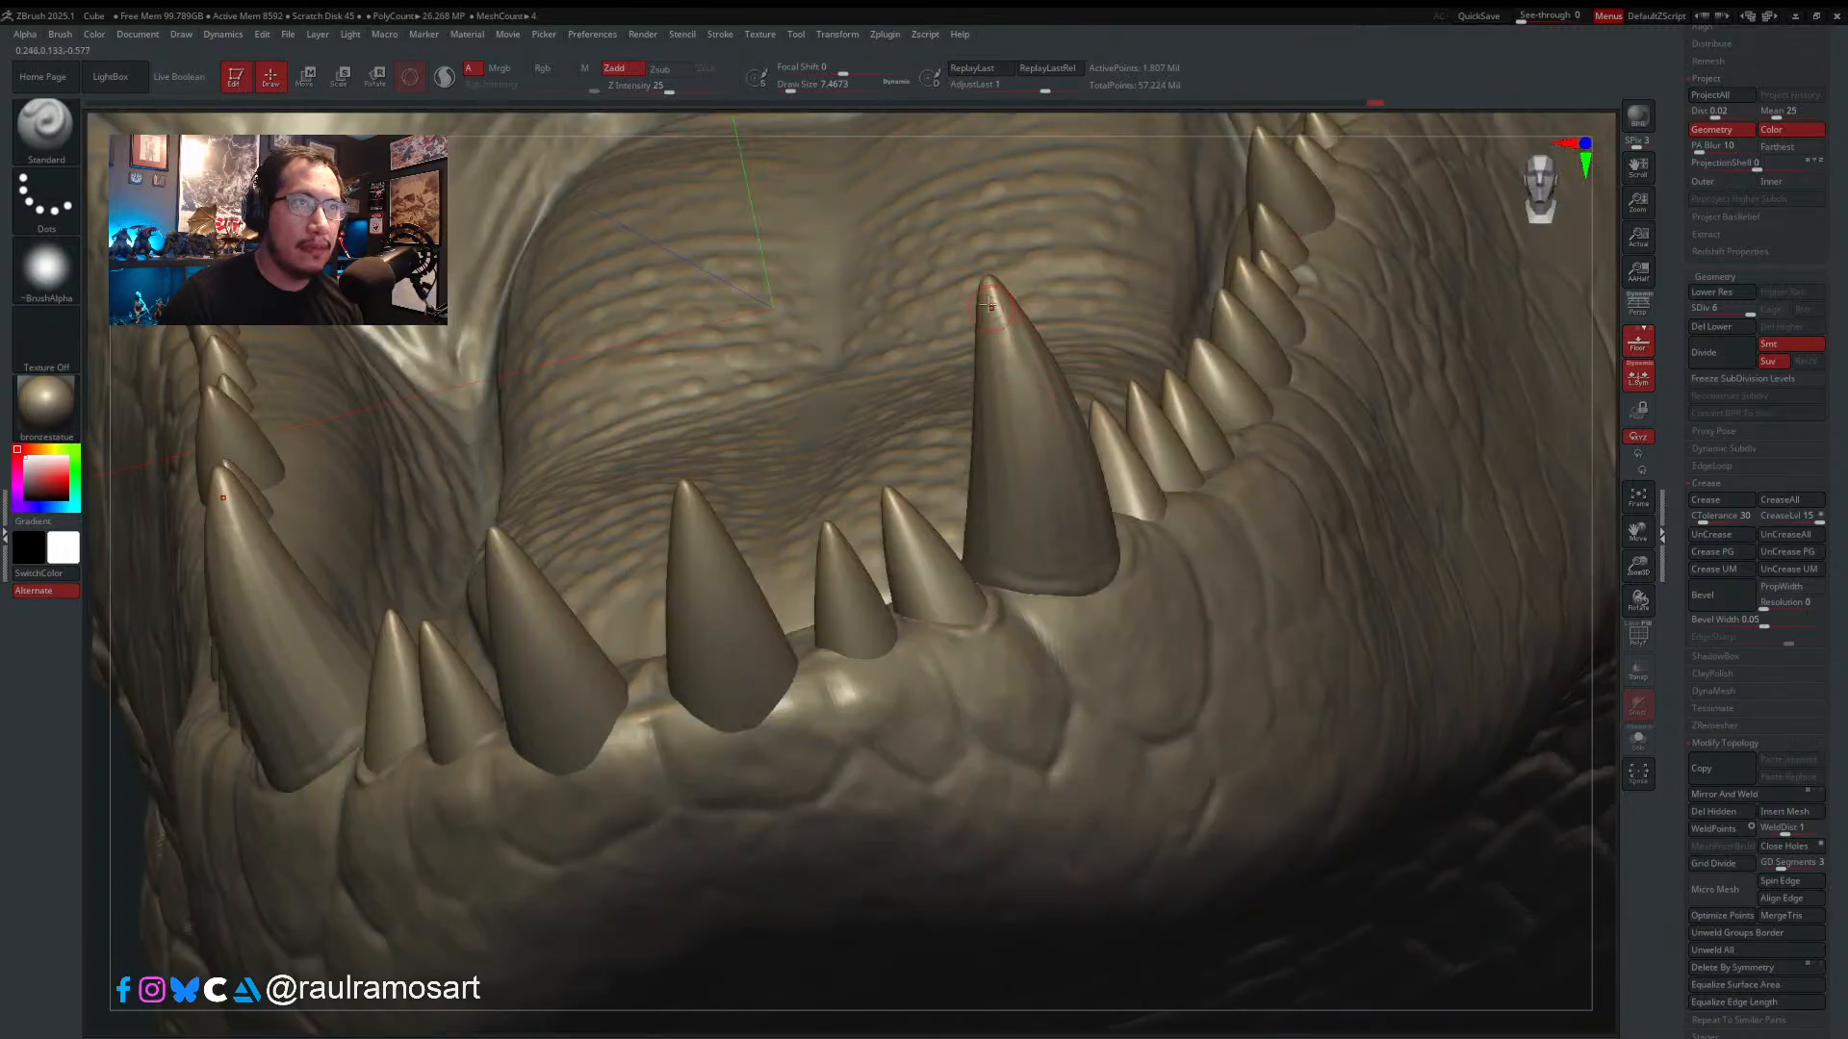
right_drag(991, 306, 987, 303)
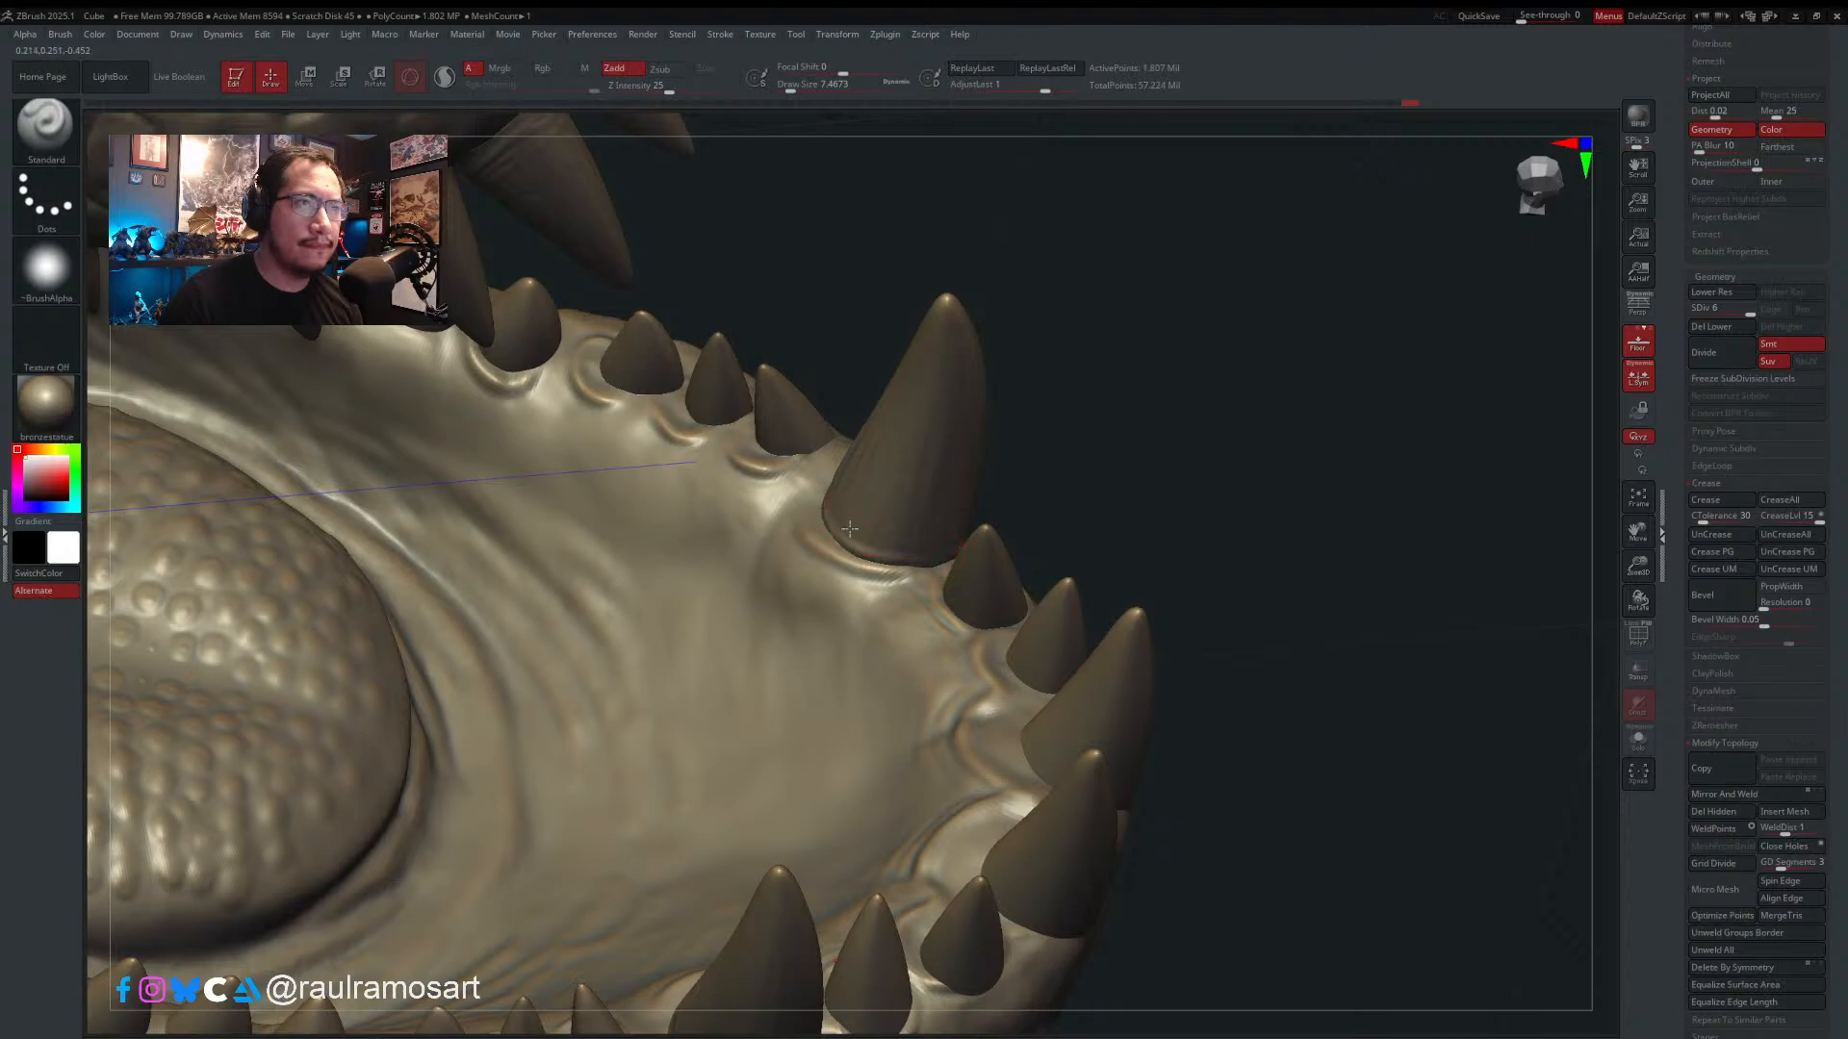
drag(850, 529, 919, 541)
right_drag(919, 541, 932, 542)
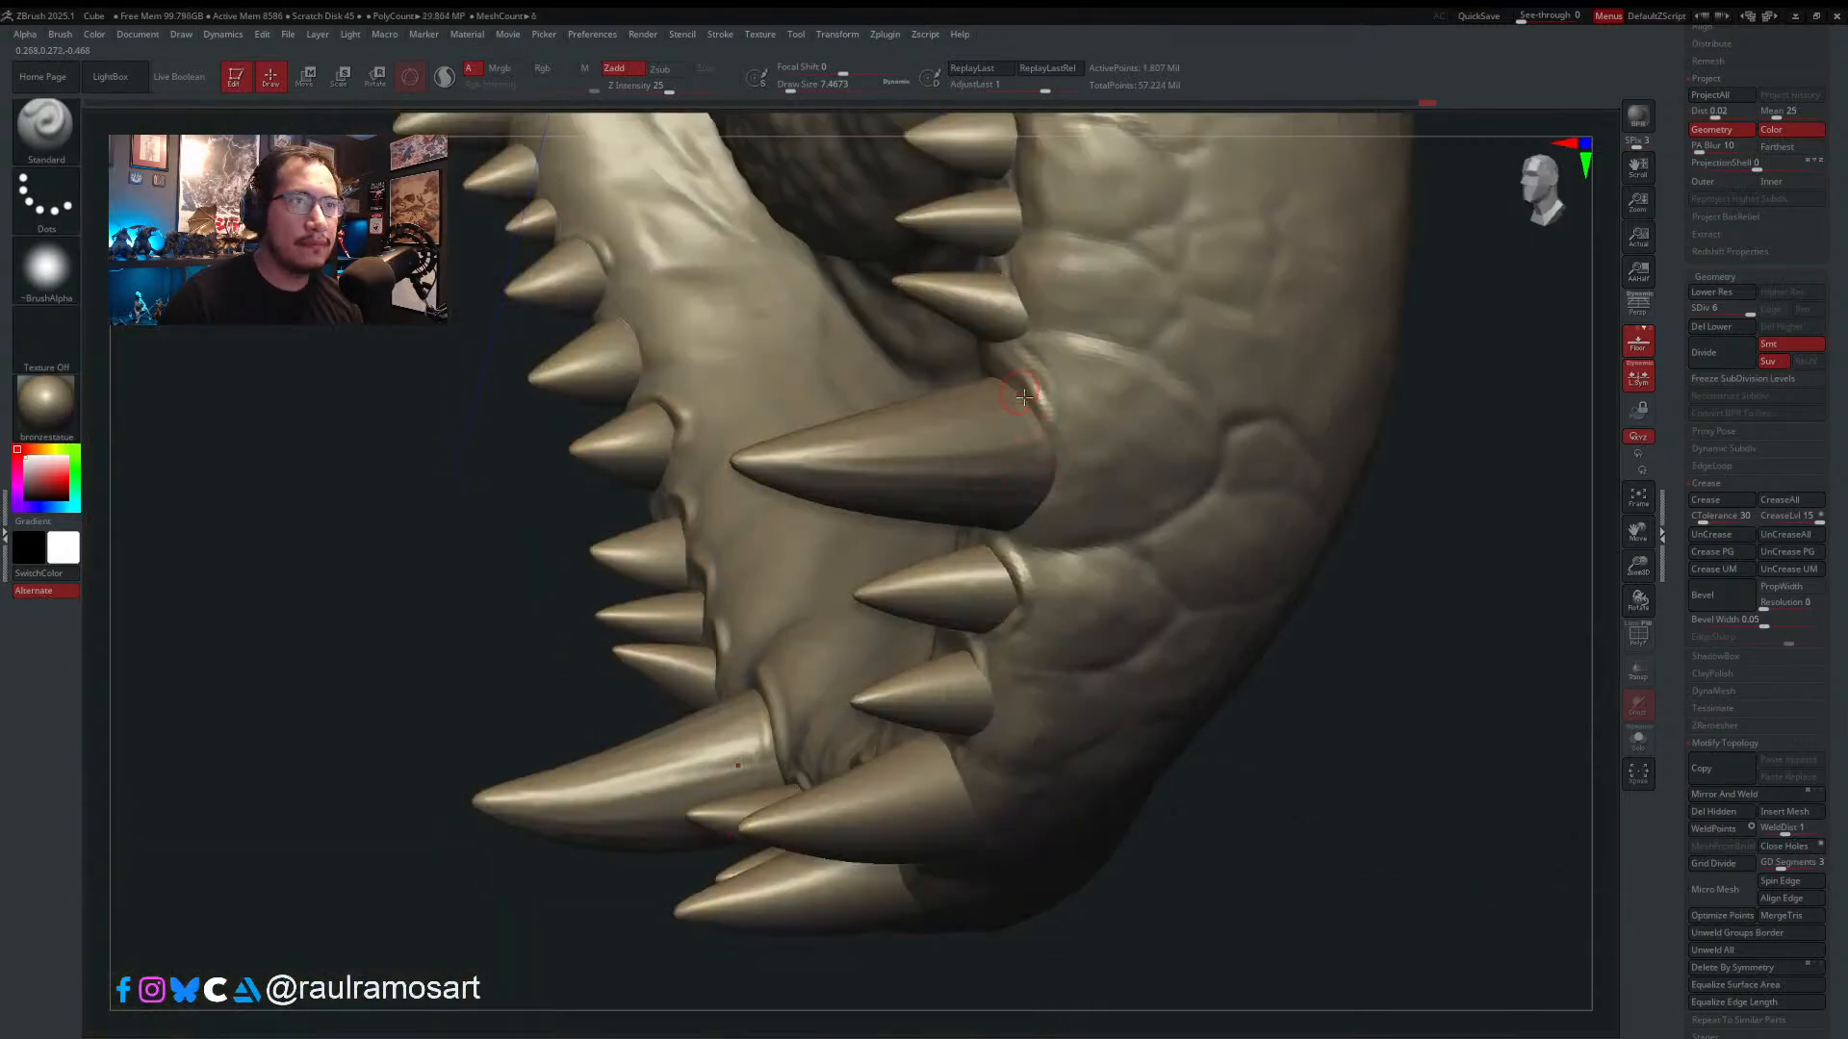
mouse_move(1020, 404)
right_down()
mouse_move(1001, 414)
mouse_move(1020, 404)
right_up()
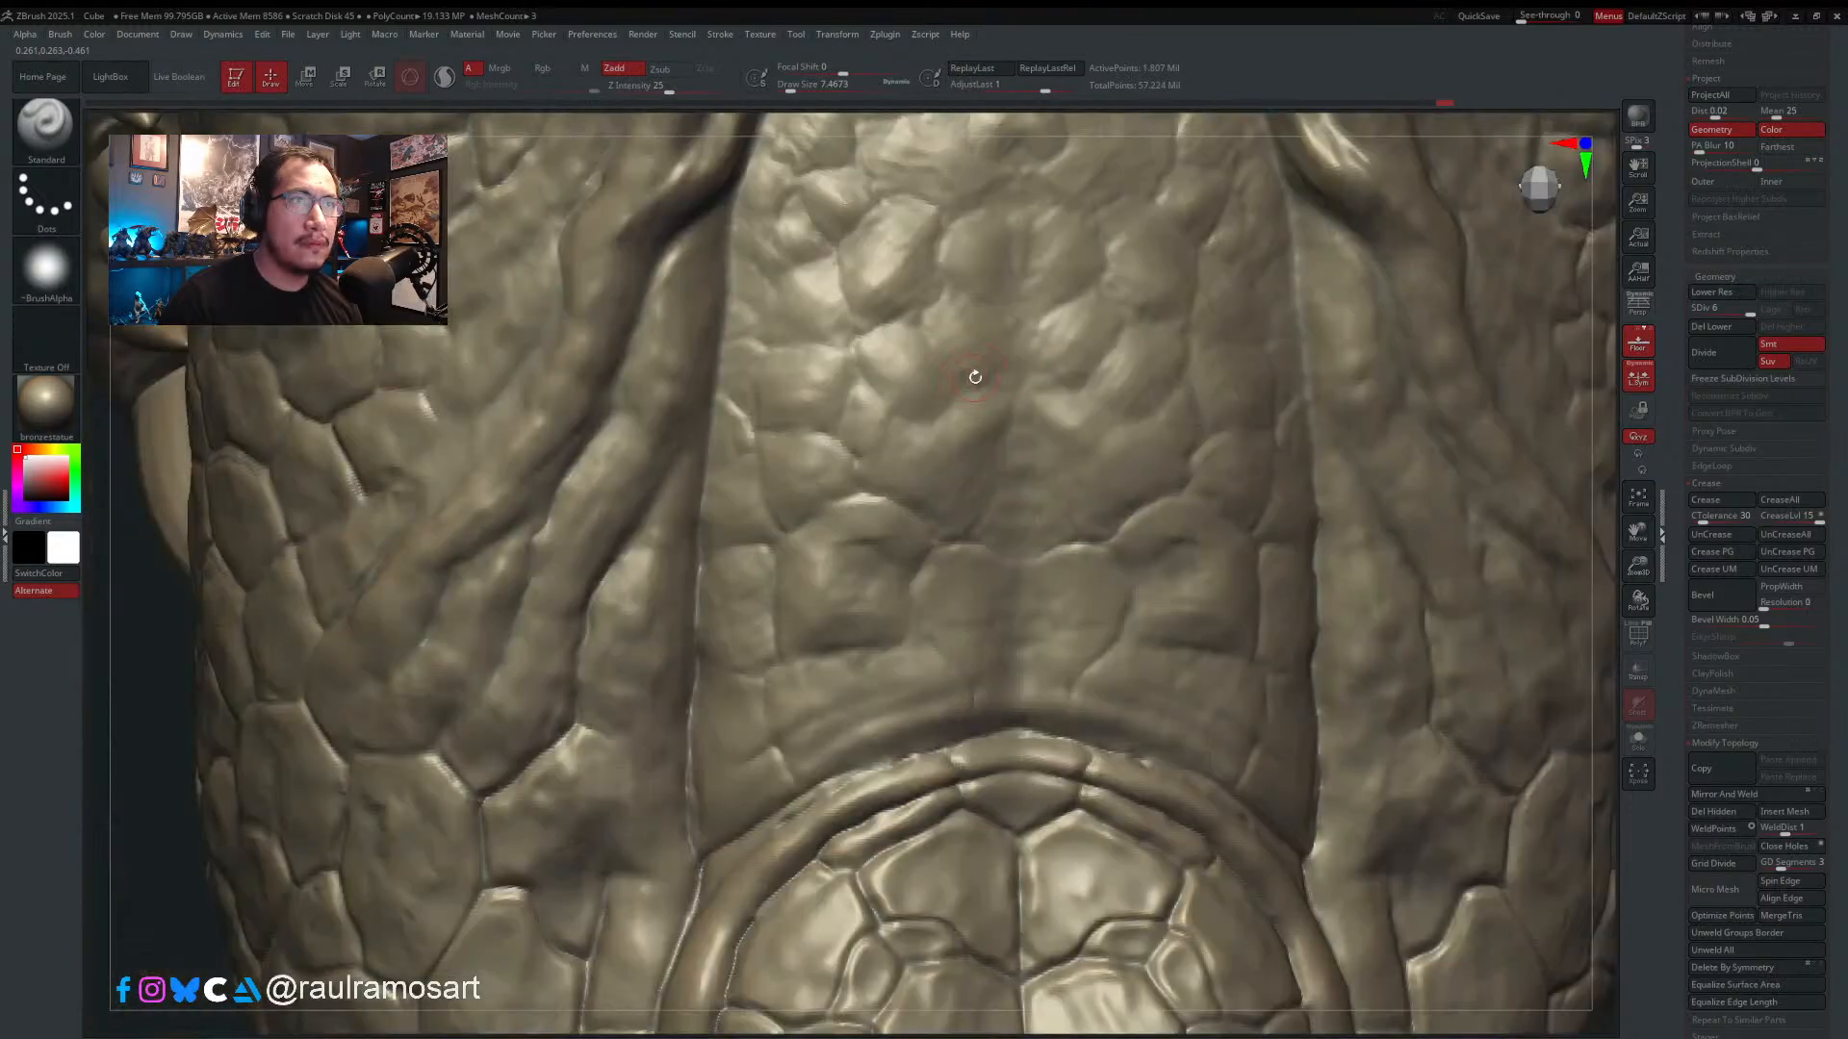
- Switch to the Move Topological brush with a reduced draw size for adjusting the small tooth directly behind the large one
right_drag(1597, 395, 1560, 373)
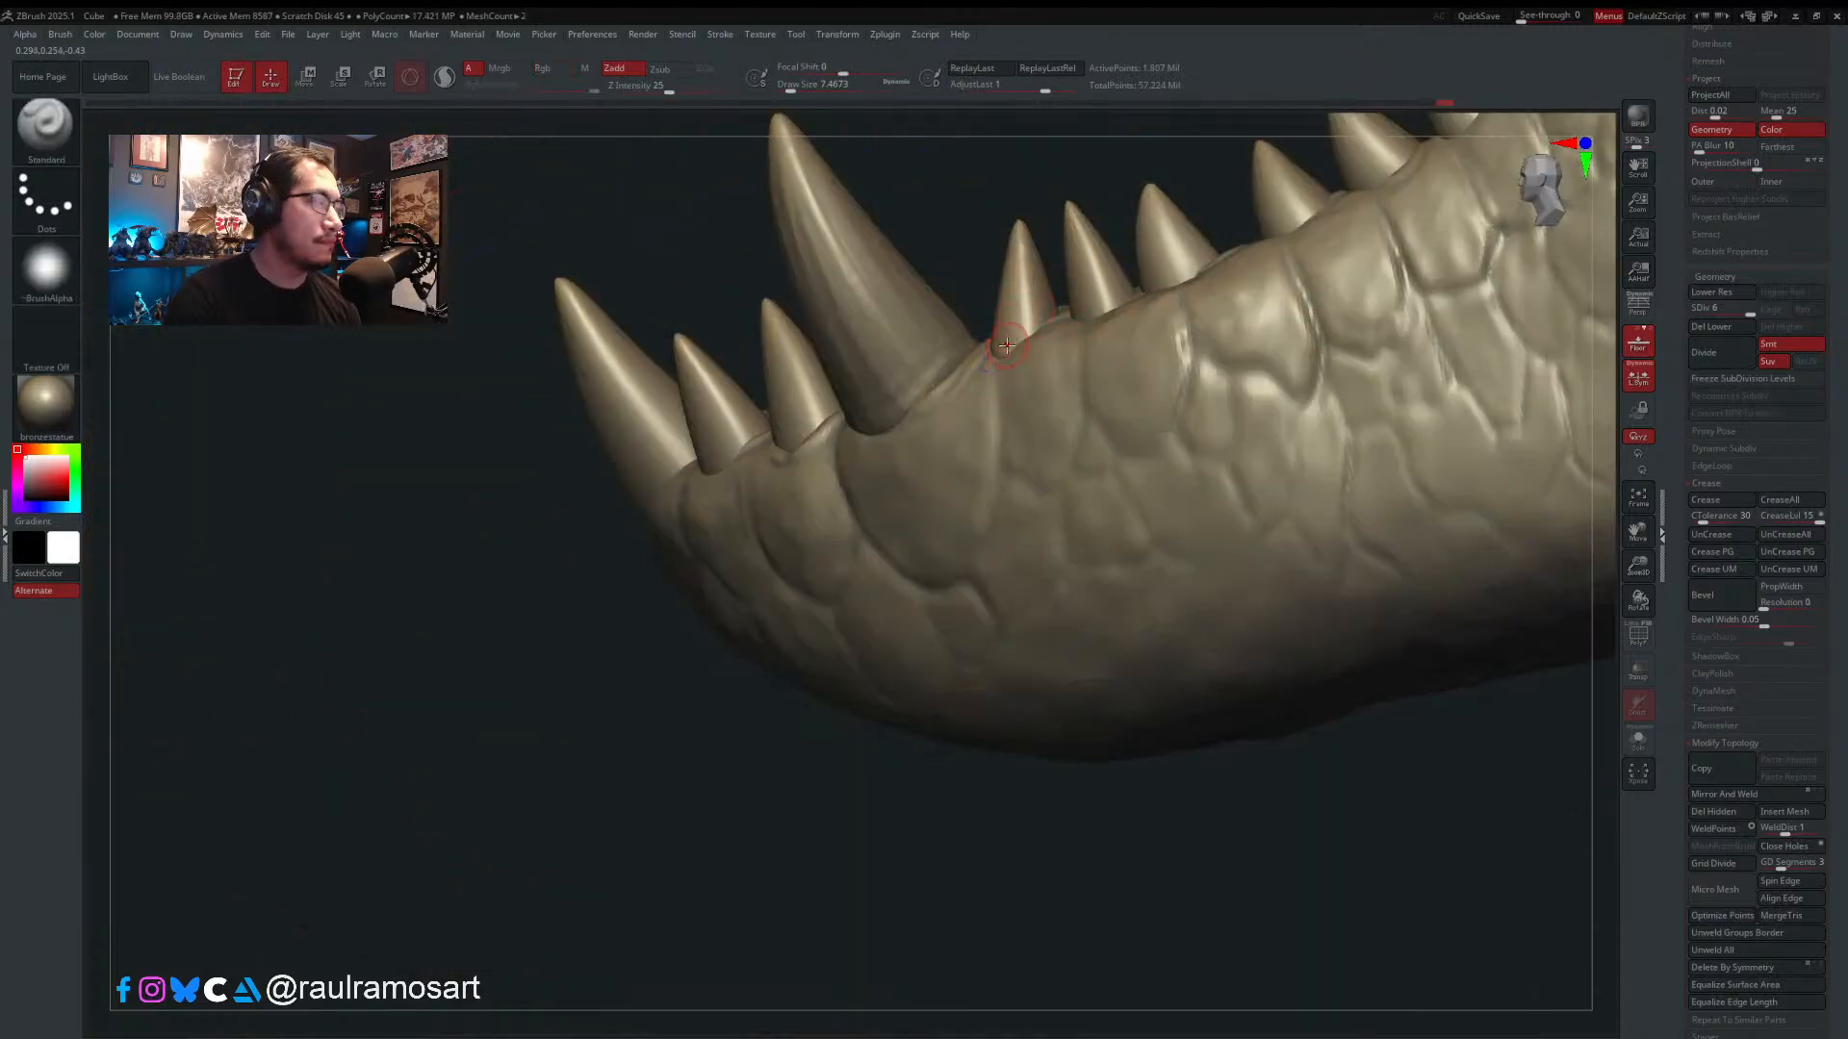
key(b)
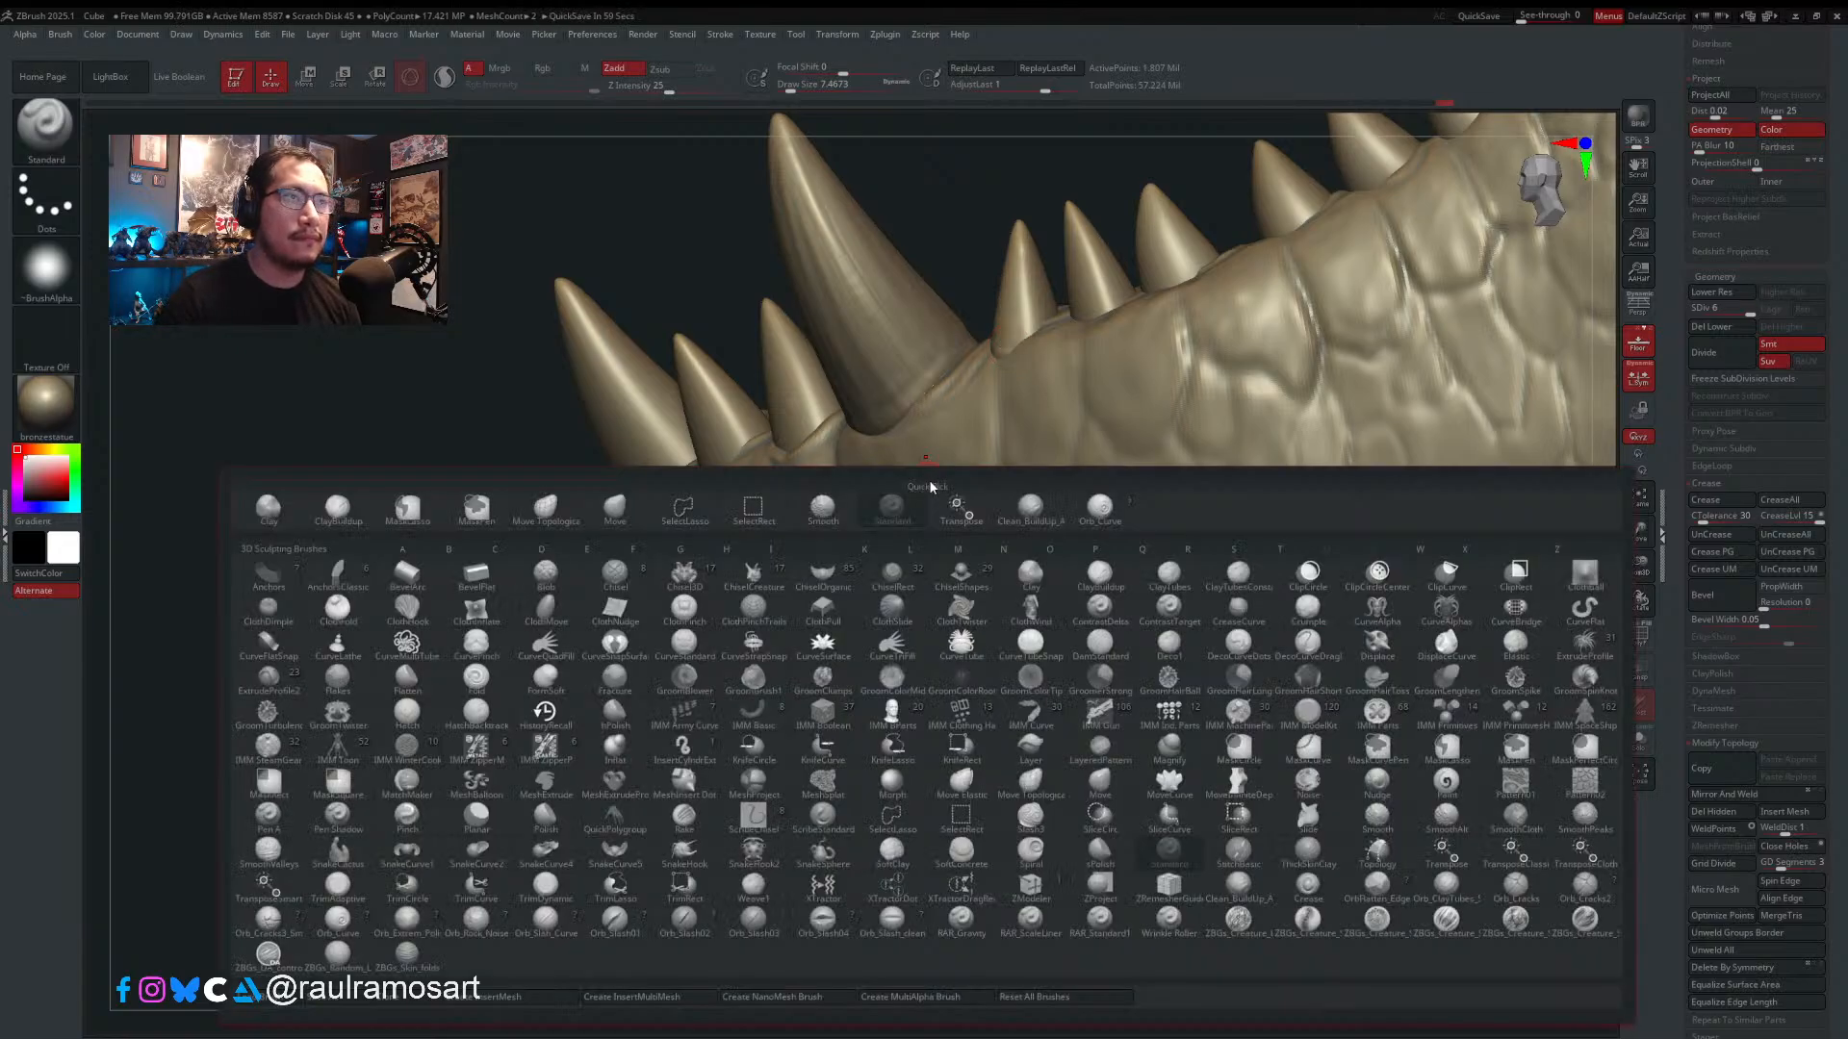
key(m)
key(v)
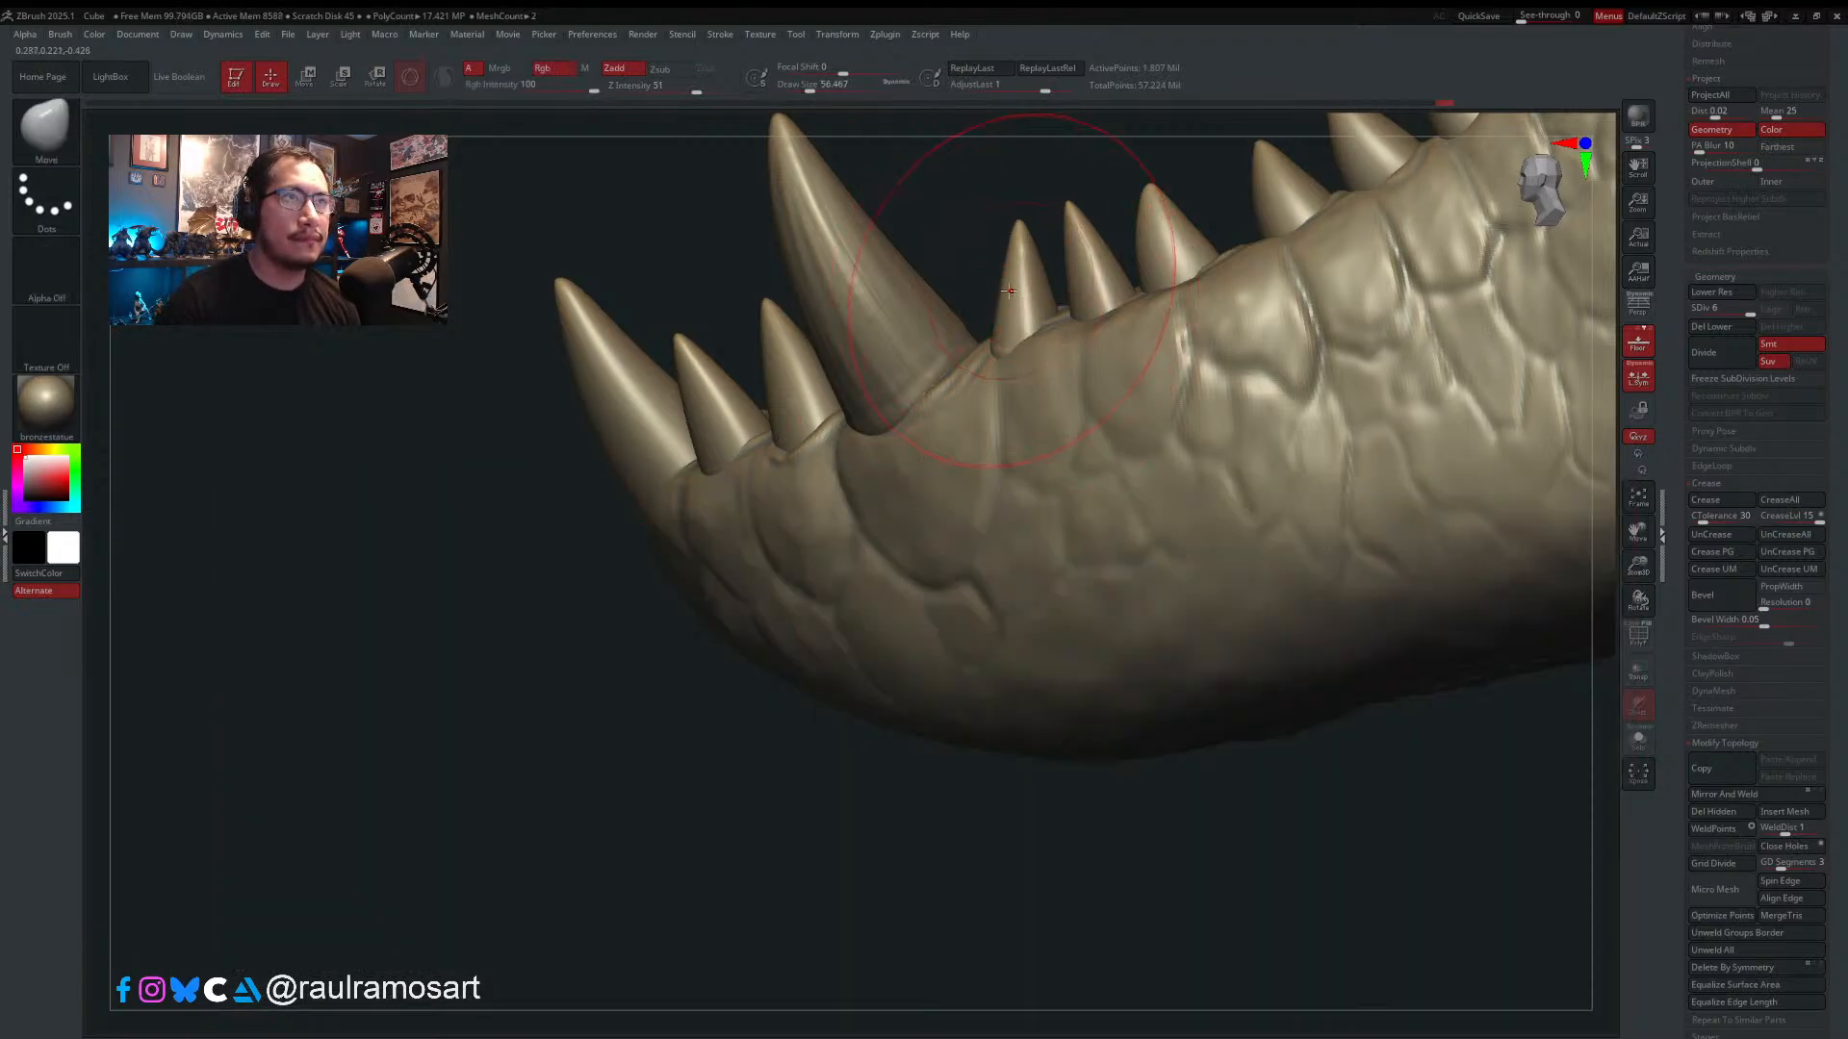
key(b)
click(618, 329)
key(s)
drag(1018, 270, 1032, 270)
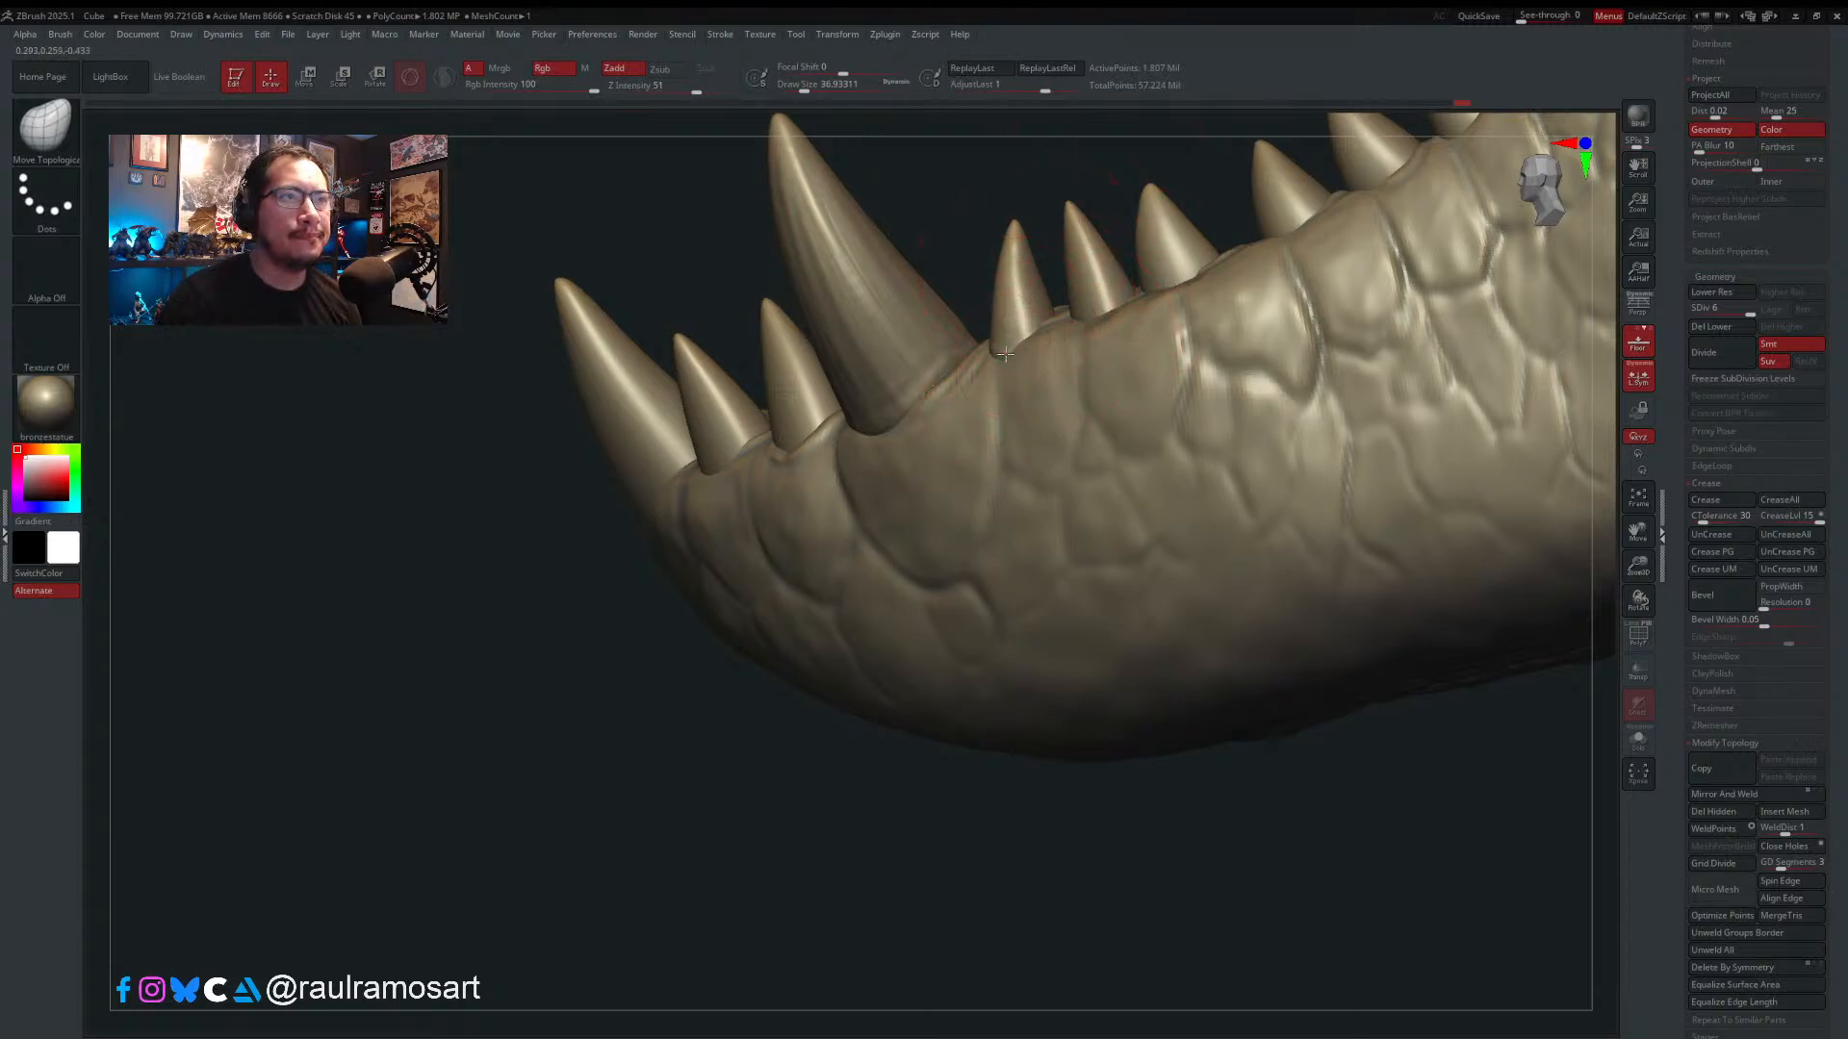
- Nudge the small tooth behind the large one into its socket and set the draw size to about 43.8
drag(1016, 312, 1010, 321)
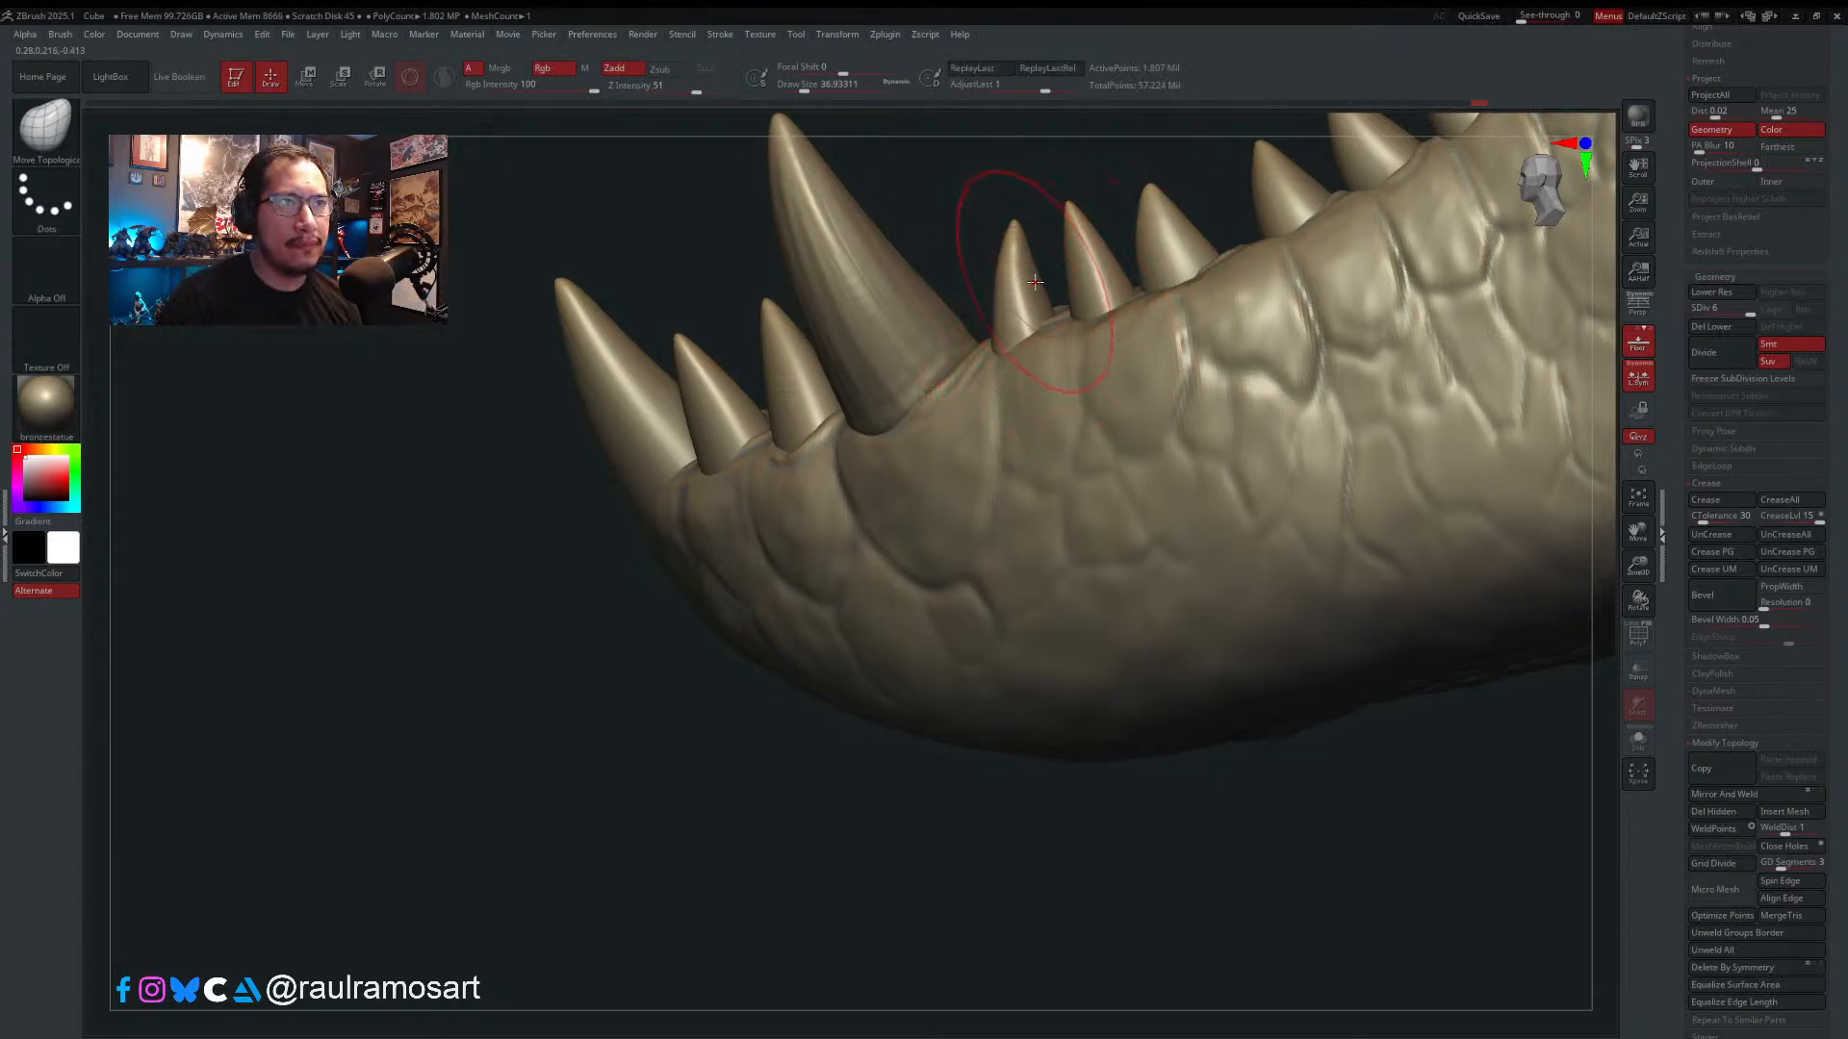
key(bracketleft)
key(s)
mouse_move(1083, 258)
mouse_down()
mouse_move(1077, 230)
mouse_move(1094, 287)
mouse_move(1098, 254)
mouse_move(1167, 234)
mouse_up()
key(s)
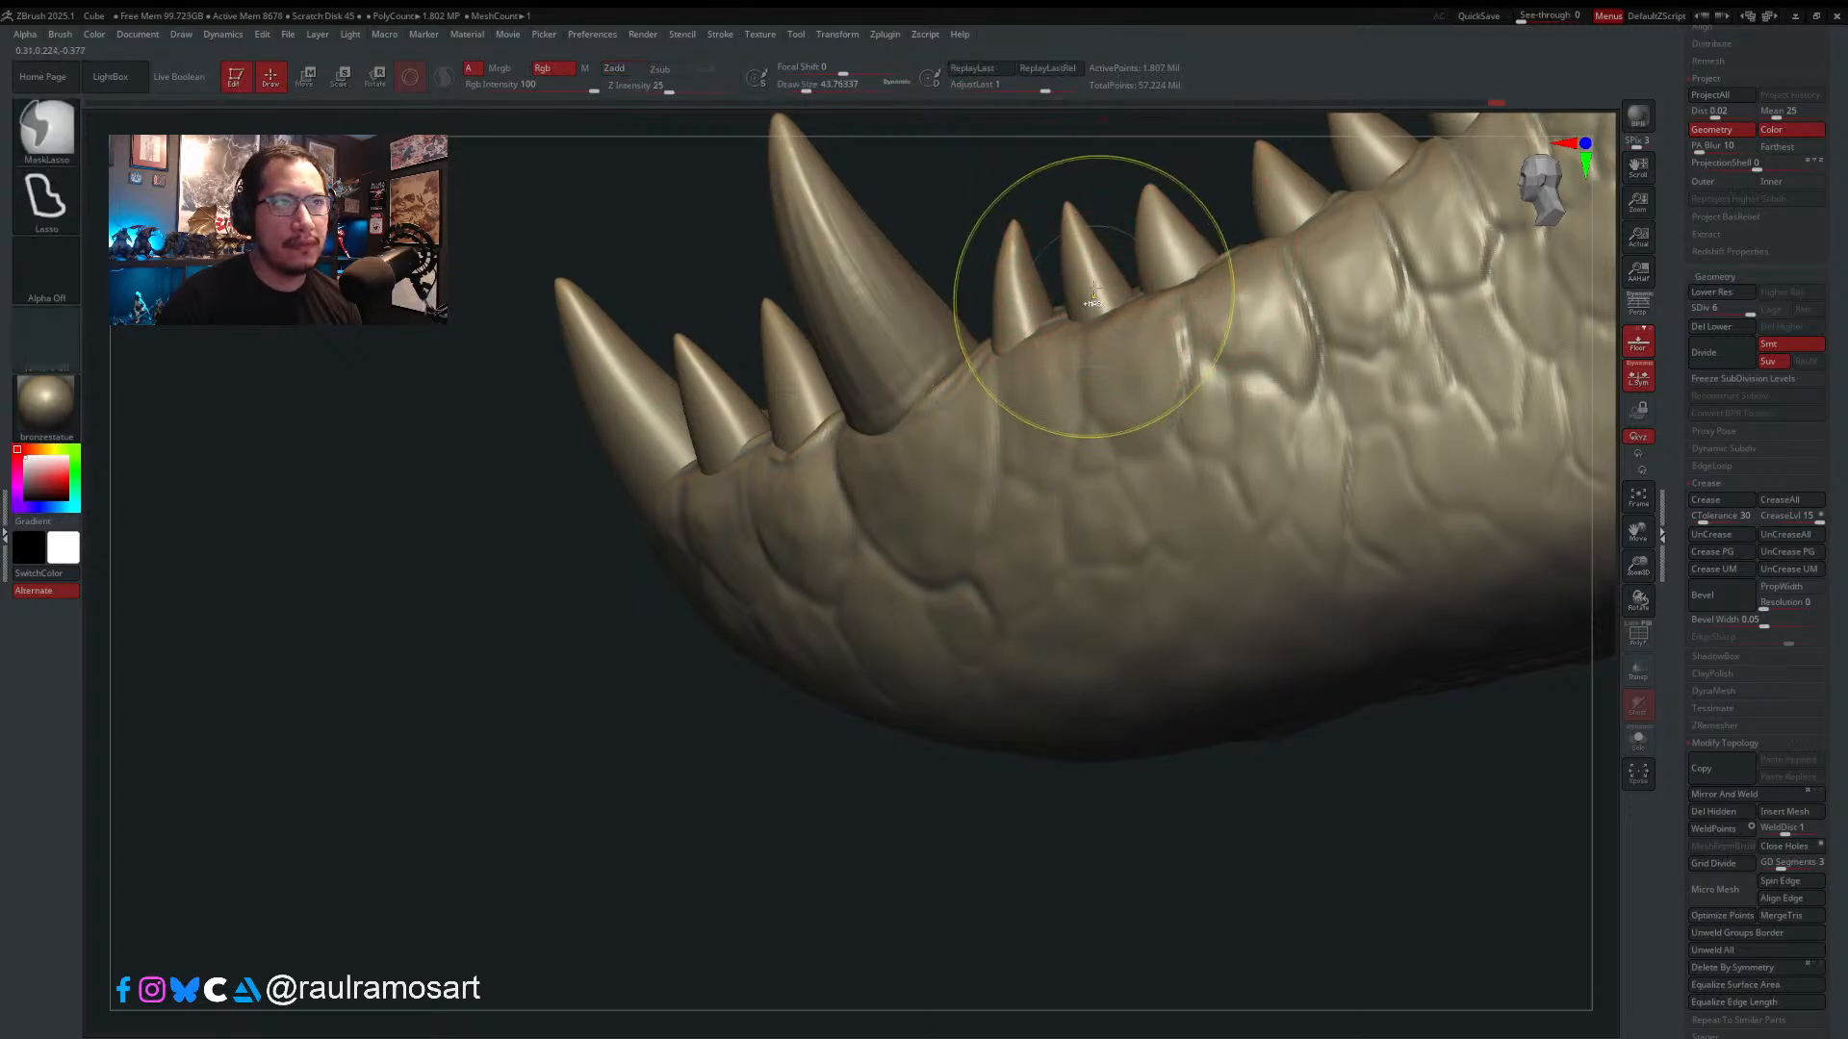
ctrl+right_drag(1094, 296, 1166, 287)
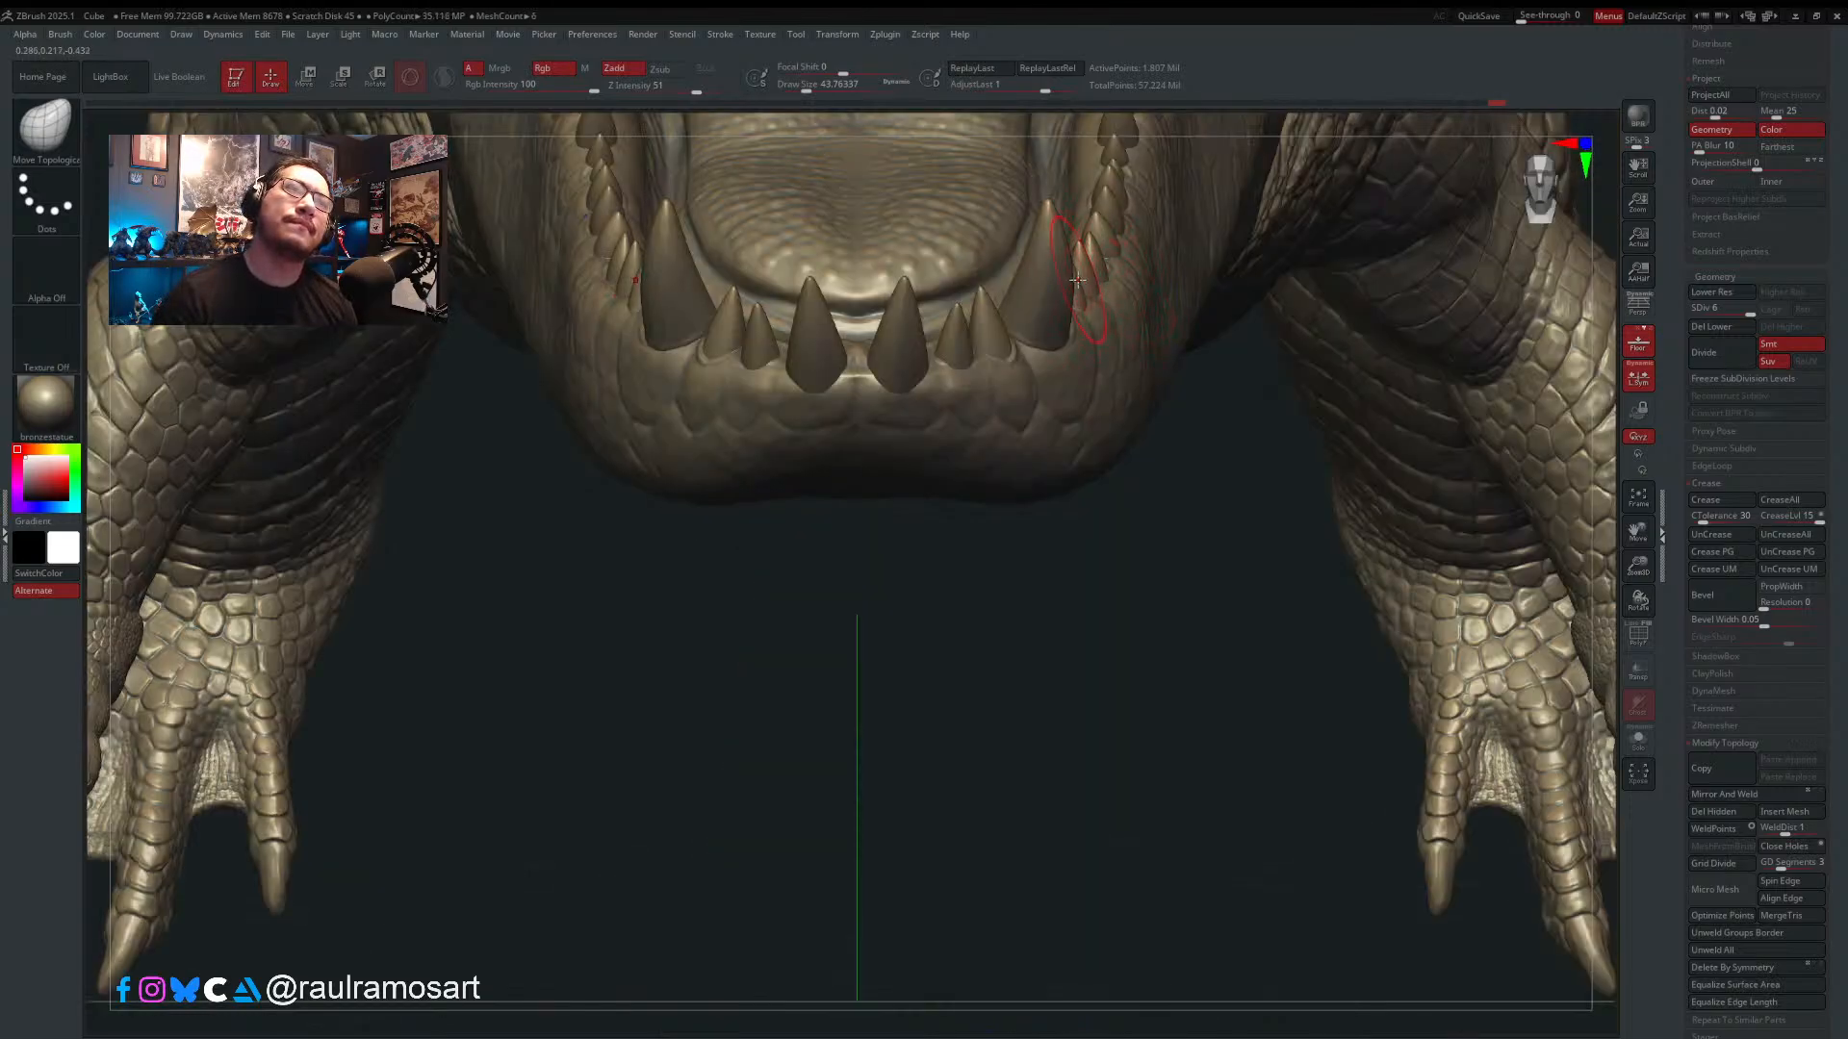
- Make the body mesh the active subtool and switch to the Move brush with a draw size of about 64.9
right_drag(866, 412, 882, 512)
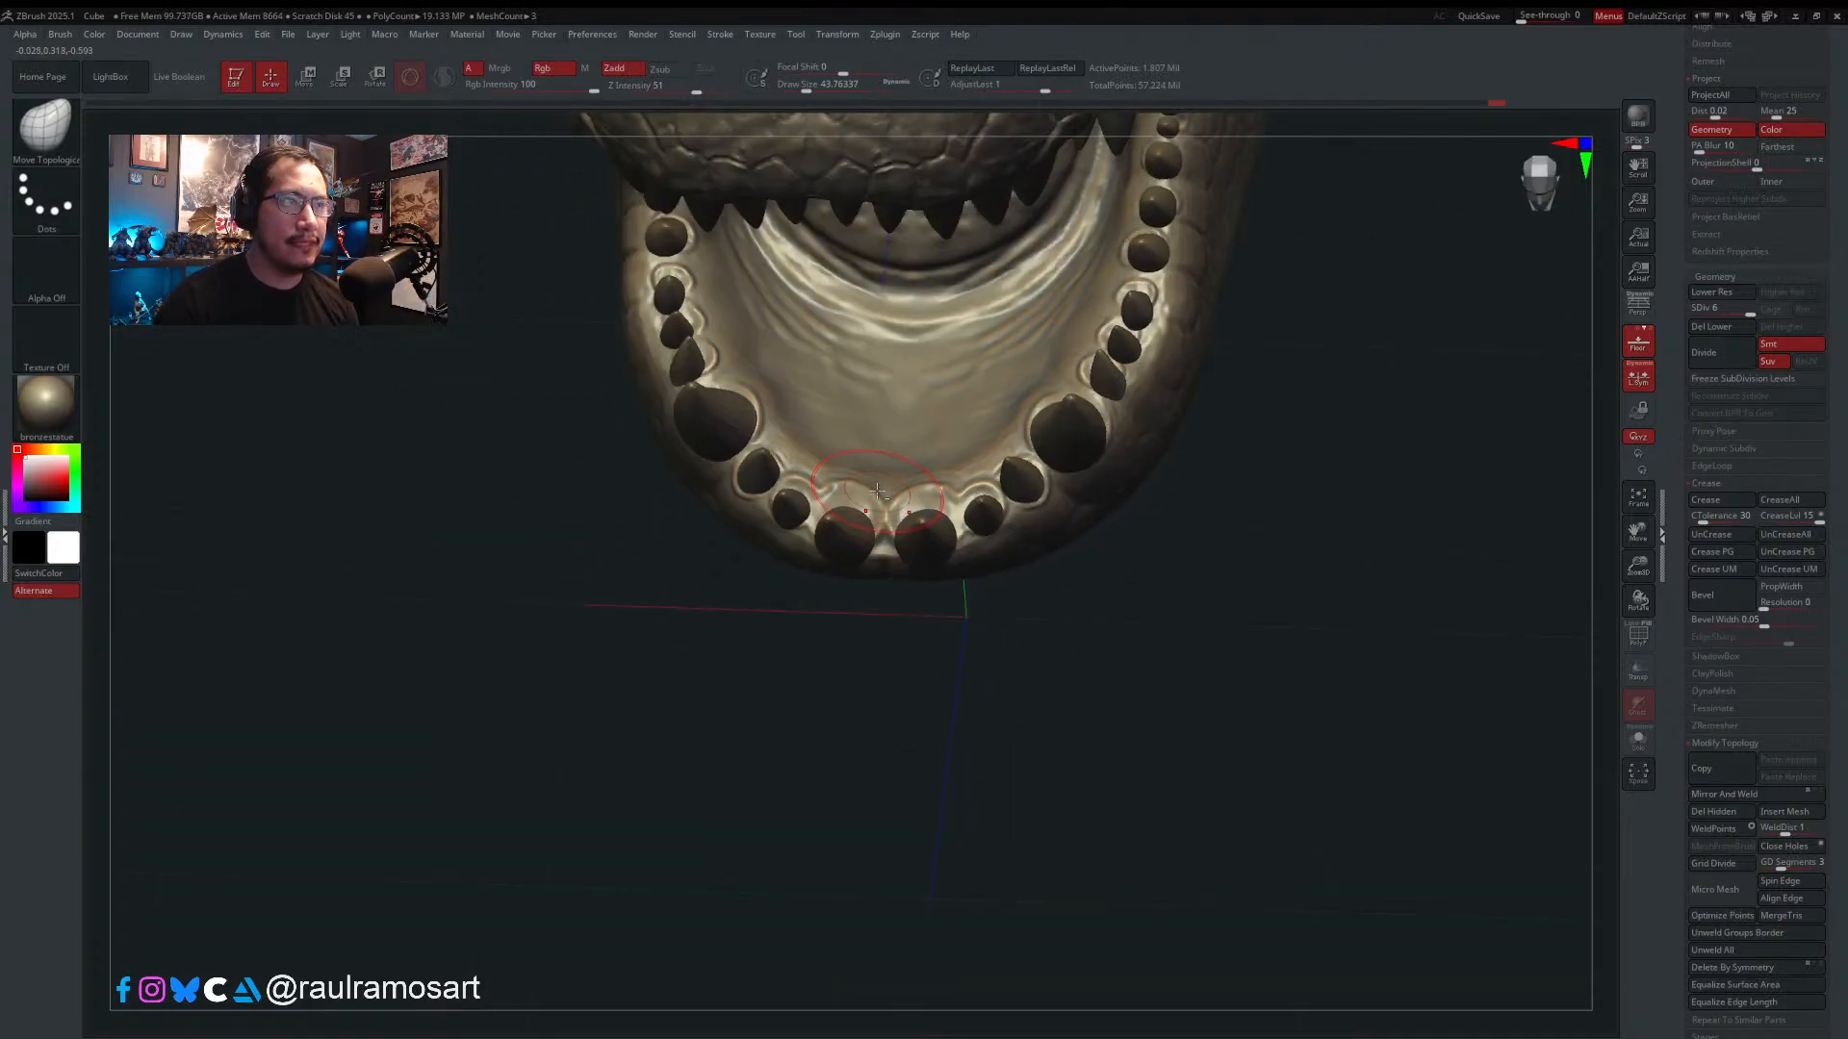
alt+click(881, 514)
key(s)
drag(869, 505, 877, 504)
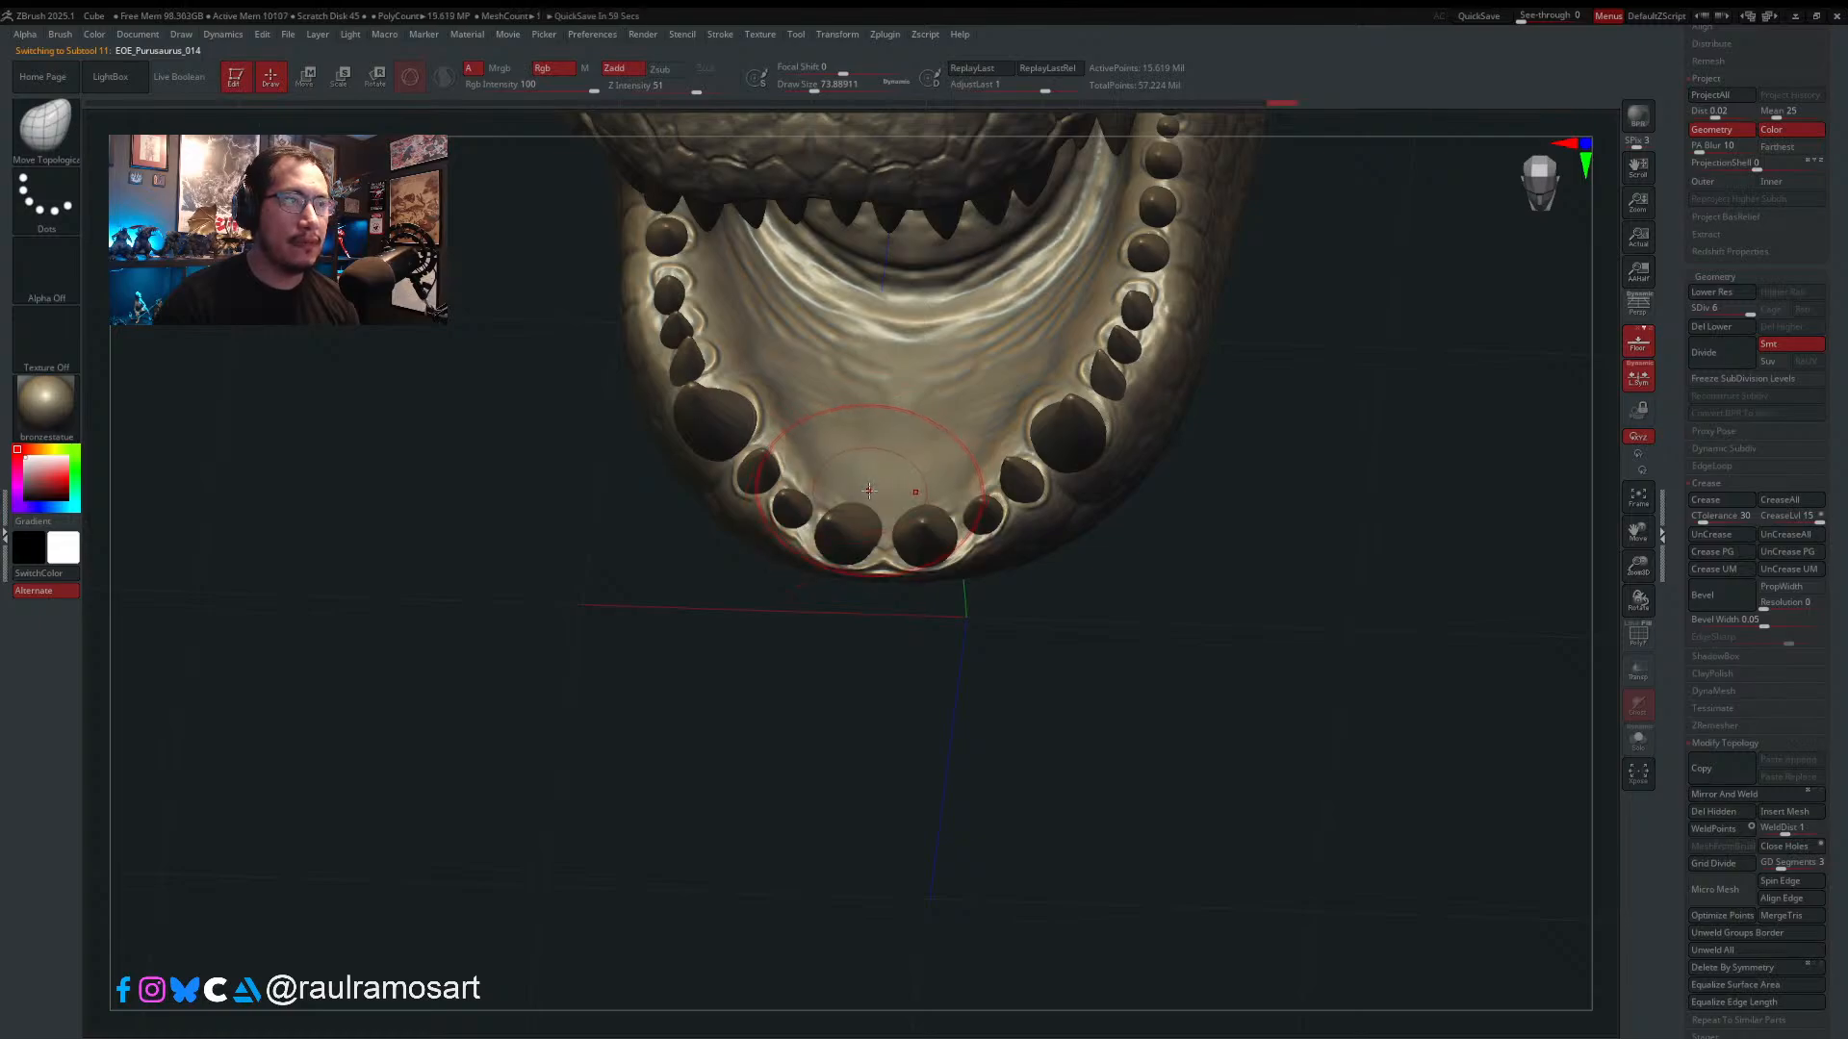
key(ctrl)
key(b)
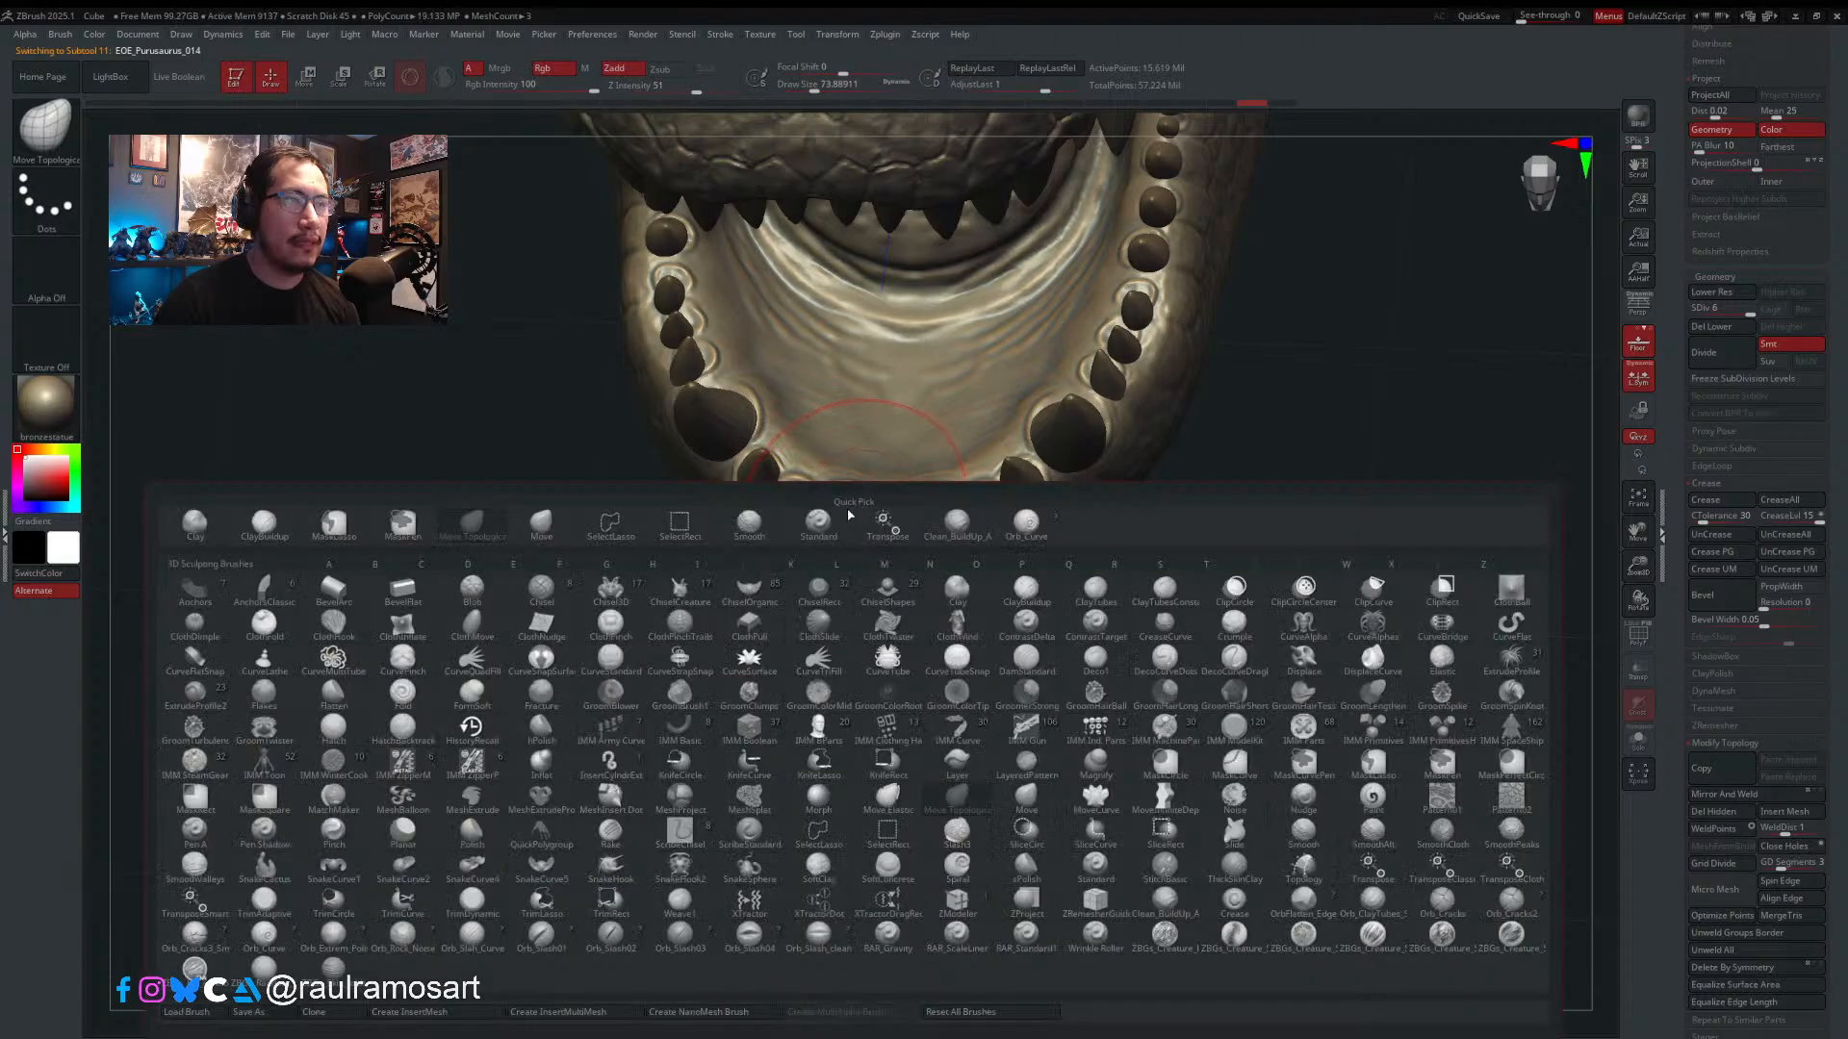
click(541, 525)
key(s)
drag(866, 495, 860, 495)
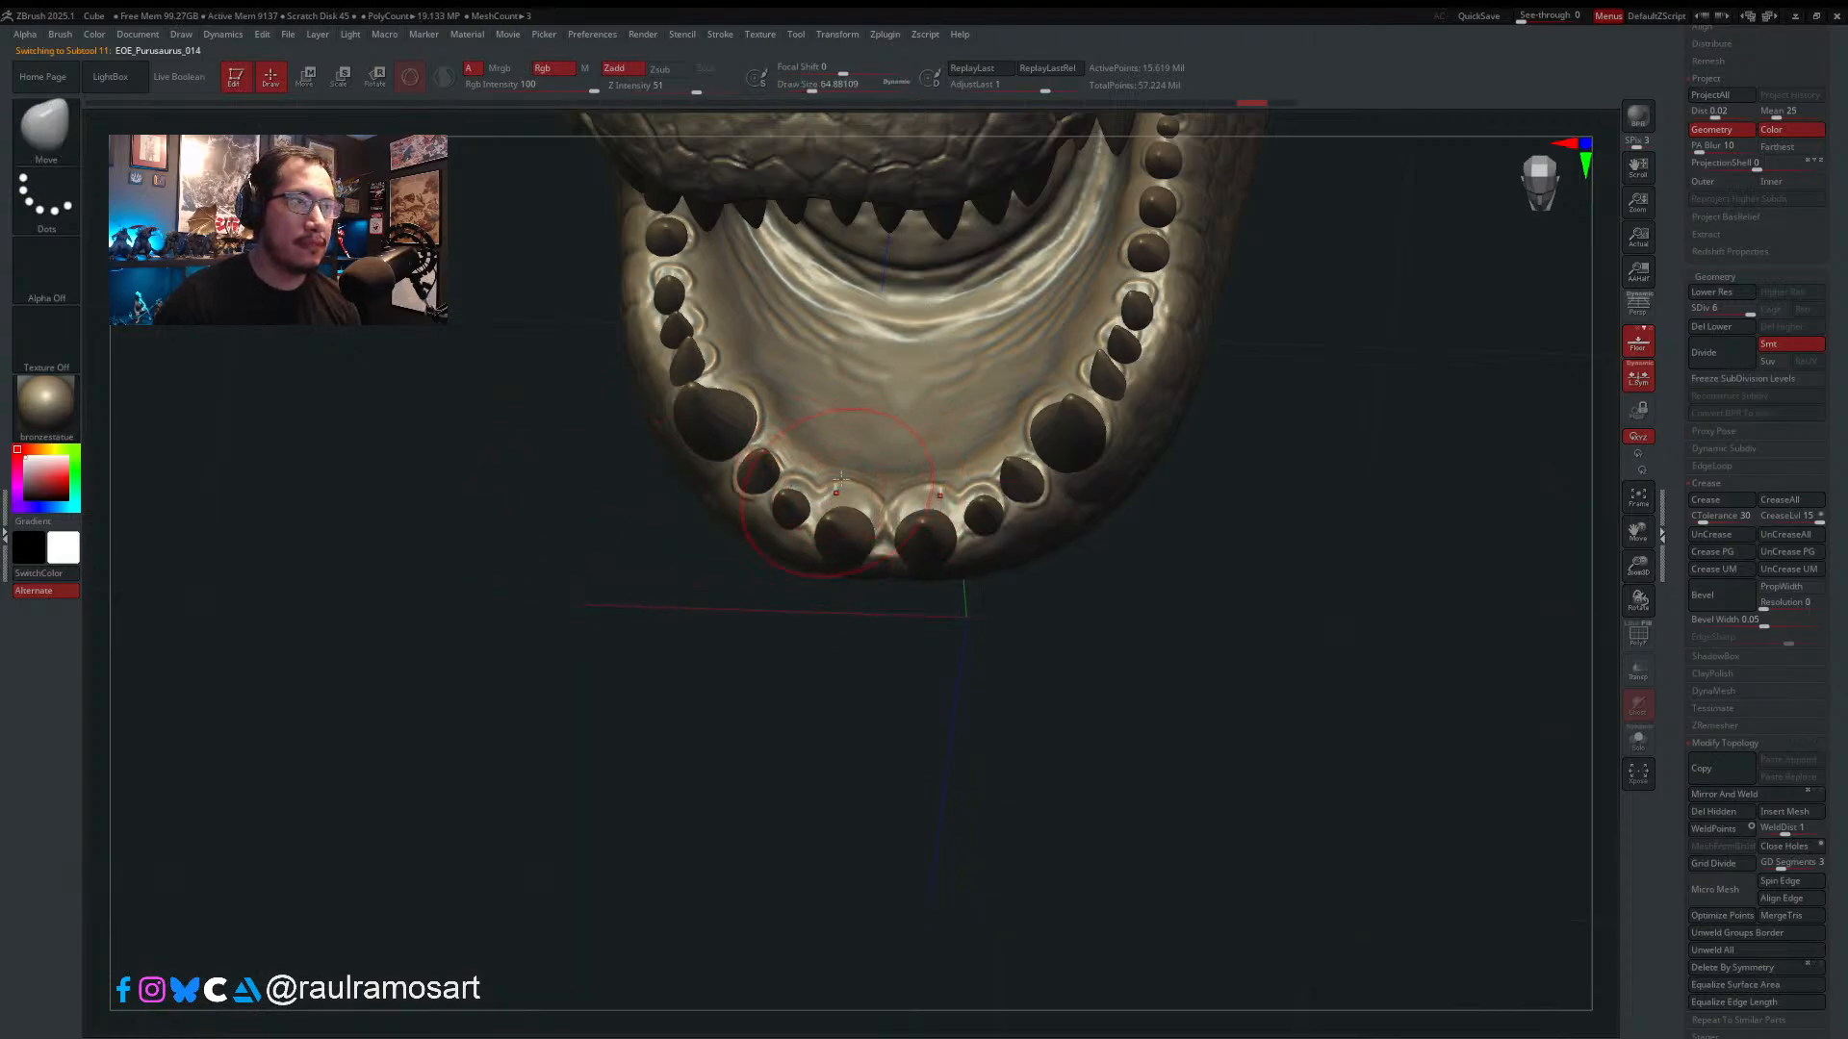
- Set the Move brush's draw size to about 73.9 and adjust the gum around the front lower teeth
mouse_move(863, 501)
right_down()
mouse_move(855, 465)
mouse_move(1088, 471)
mouse_move(1158, 511)
mouse_move(1039, 515)
right_up()
right_click(1039, 520)
key(s)
drag(1107, 512, 1118, 500)
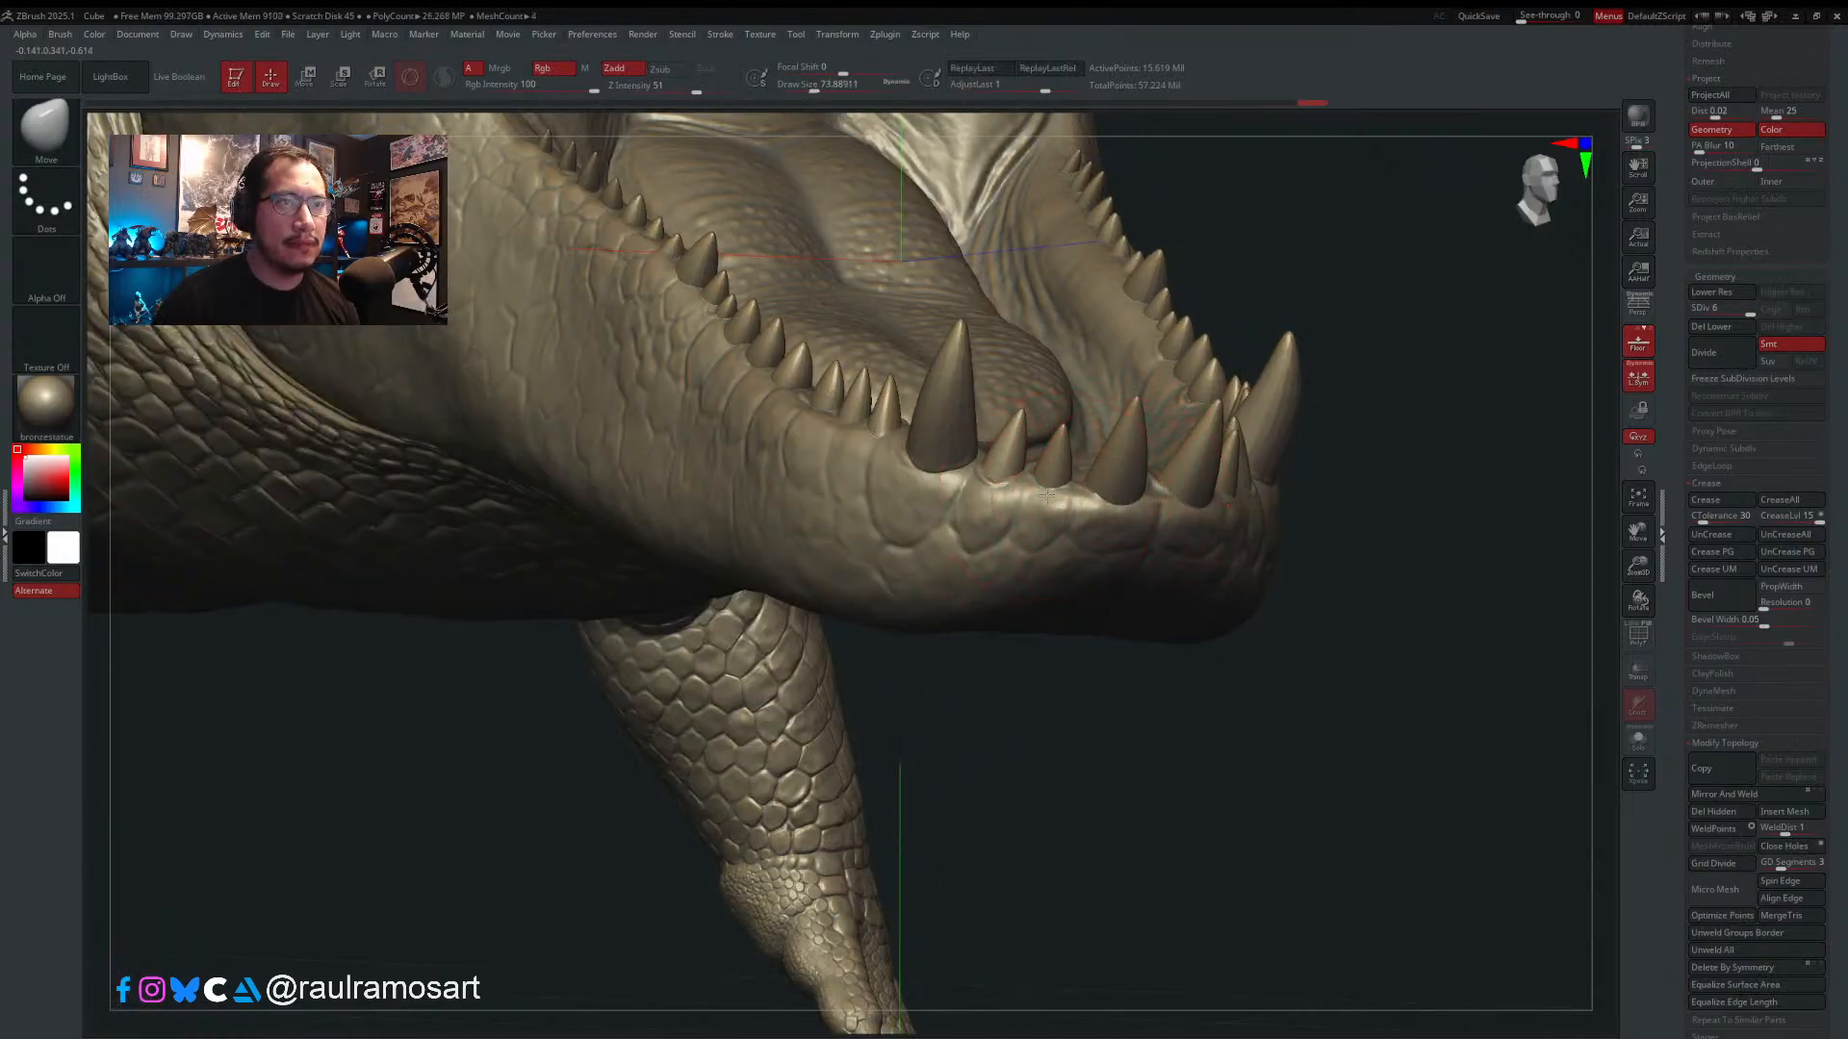
right_drag(1008, 491, 1053, 547)
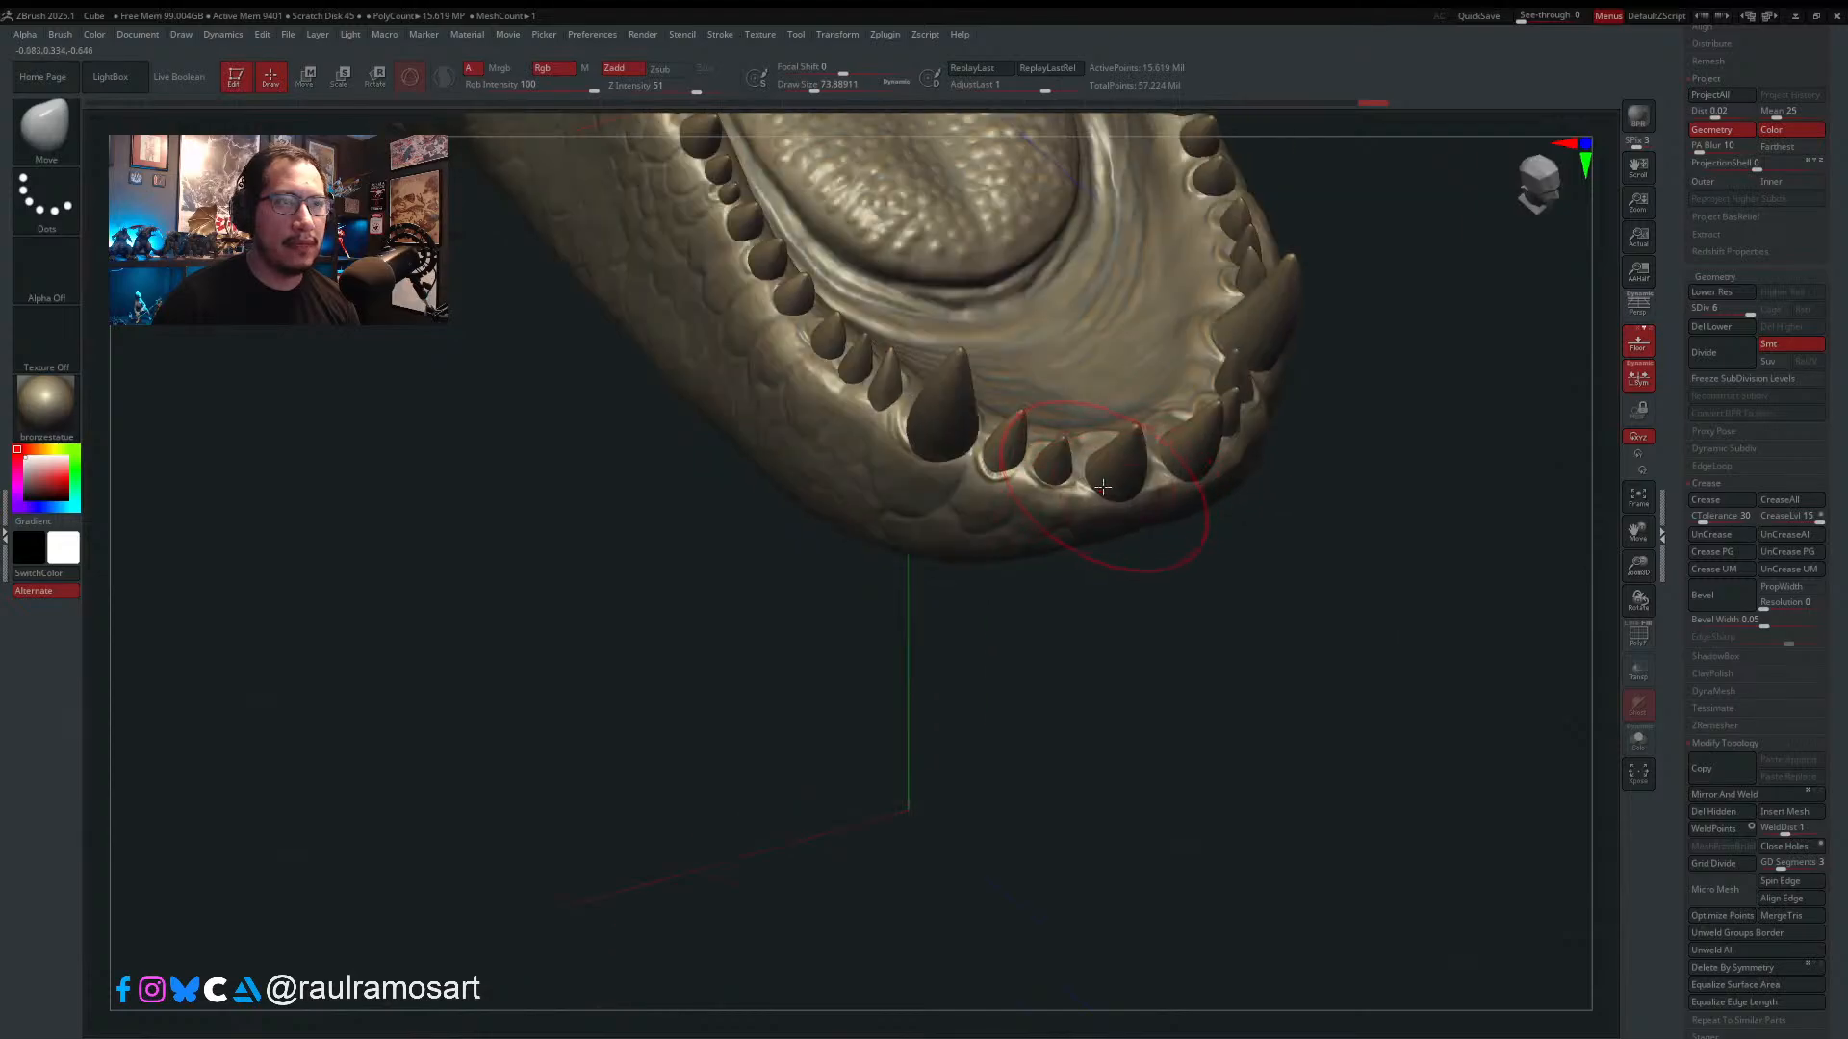
drag(1122, 494, 1126, 488)
mouse_move(1160, 489)
right_down()
mouse_move(1124, 485)
mouse_move(1146, 429)
mouse_move(1085, 439)
mouse_move(1141, 456)
mouse_move(1124, 526)
right_up()
- Make the lower teeth the active subtool again and switch to the Standard brush with a draw size of about 7.5
key(s)
alt+click(1133, 452)
alt+right_drag(1124, 526, 979, 597)
key(s)
drag(979, 597, 971, 598)
key(b)
click(948, 537)
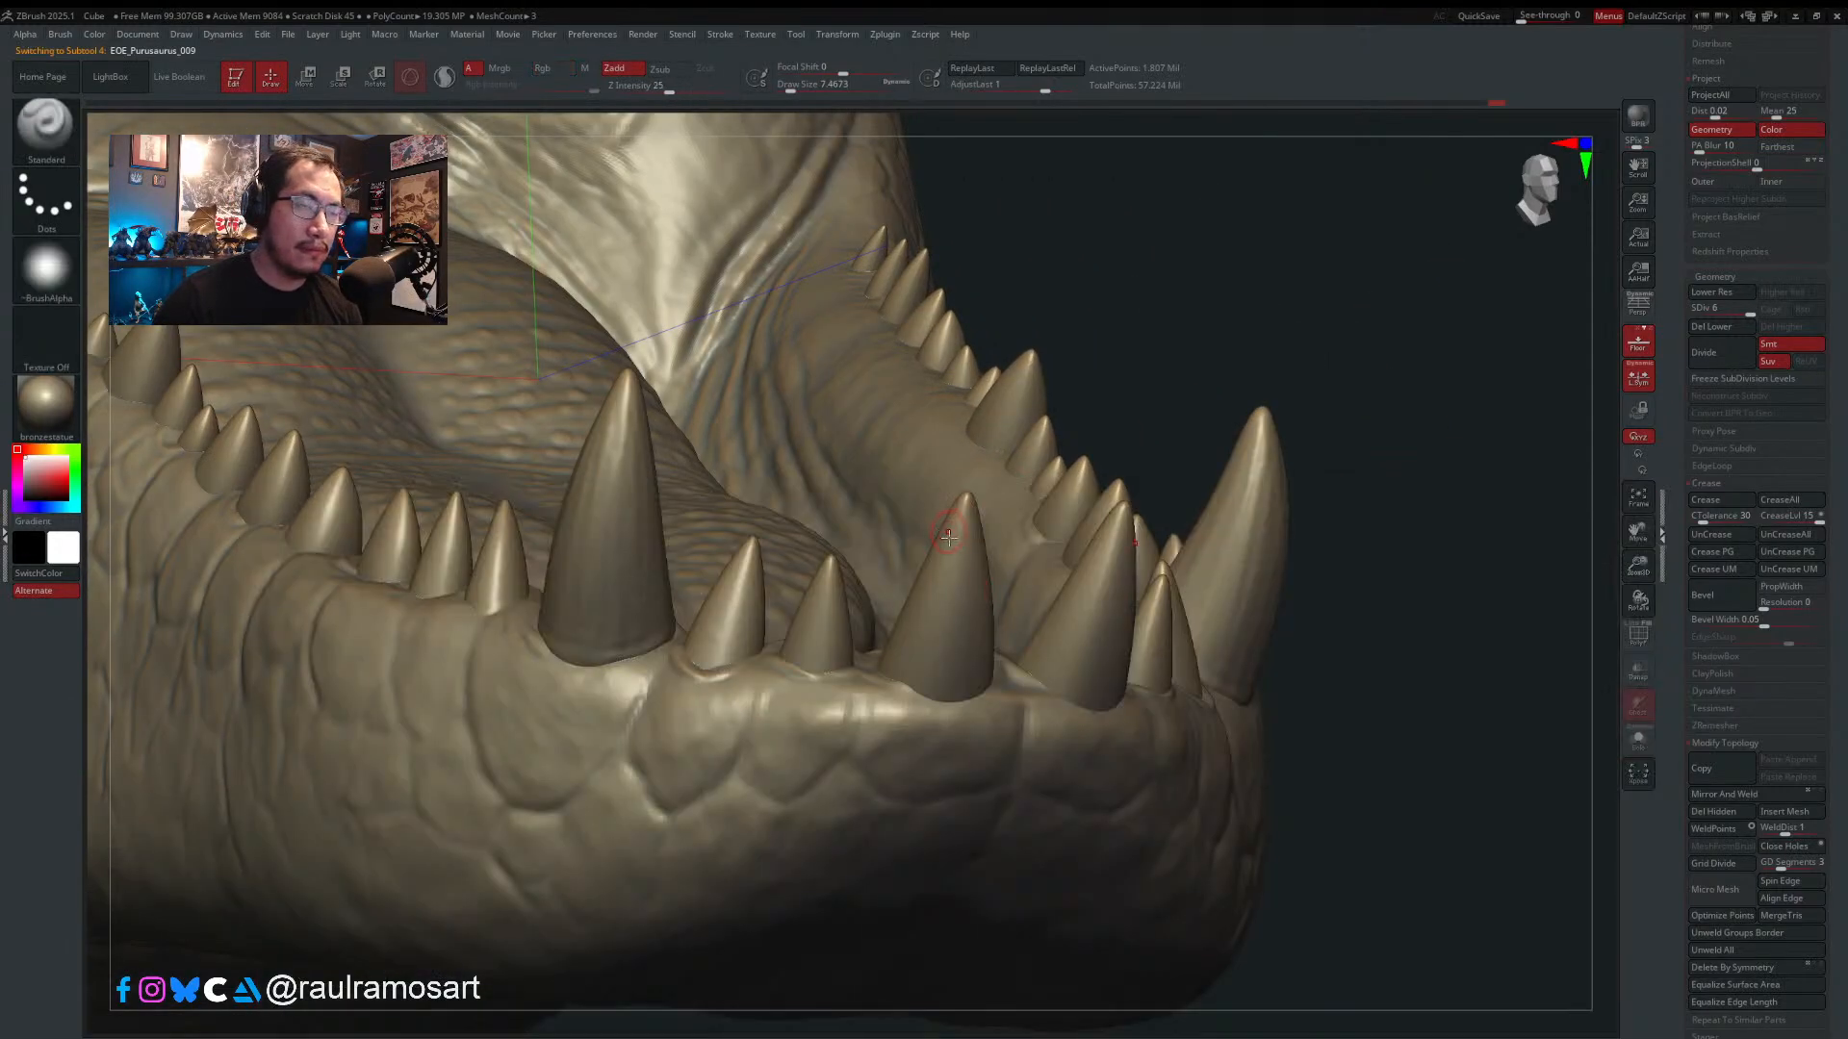
key(b)
click(806, 537)
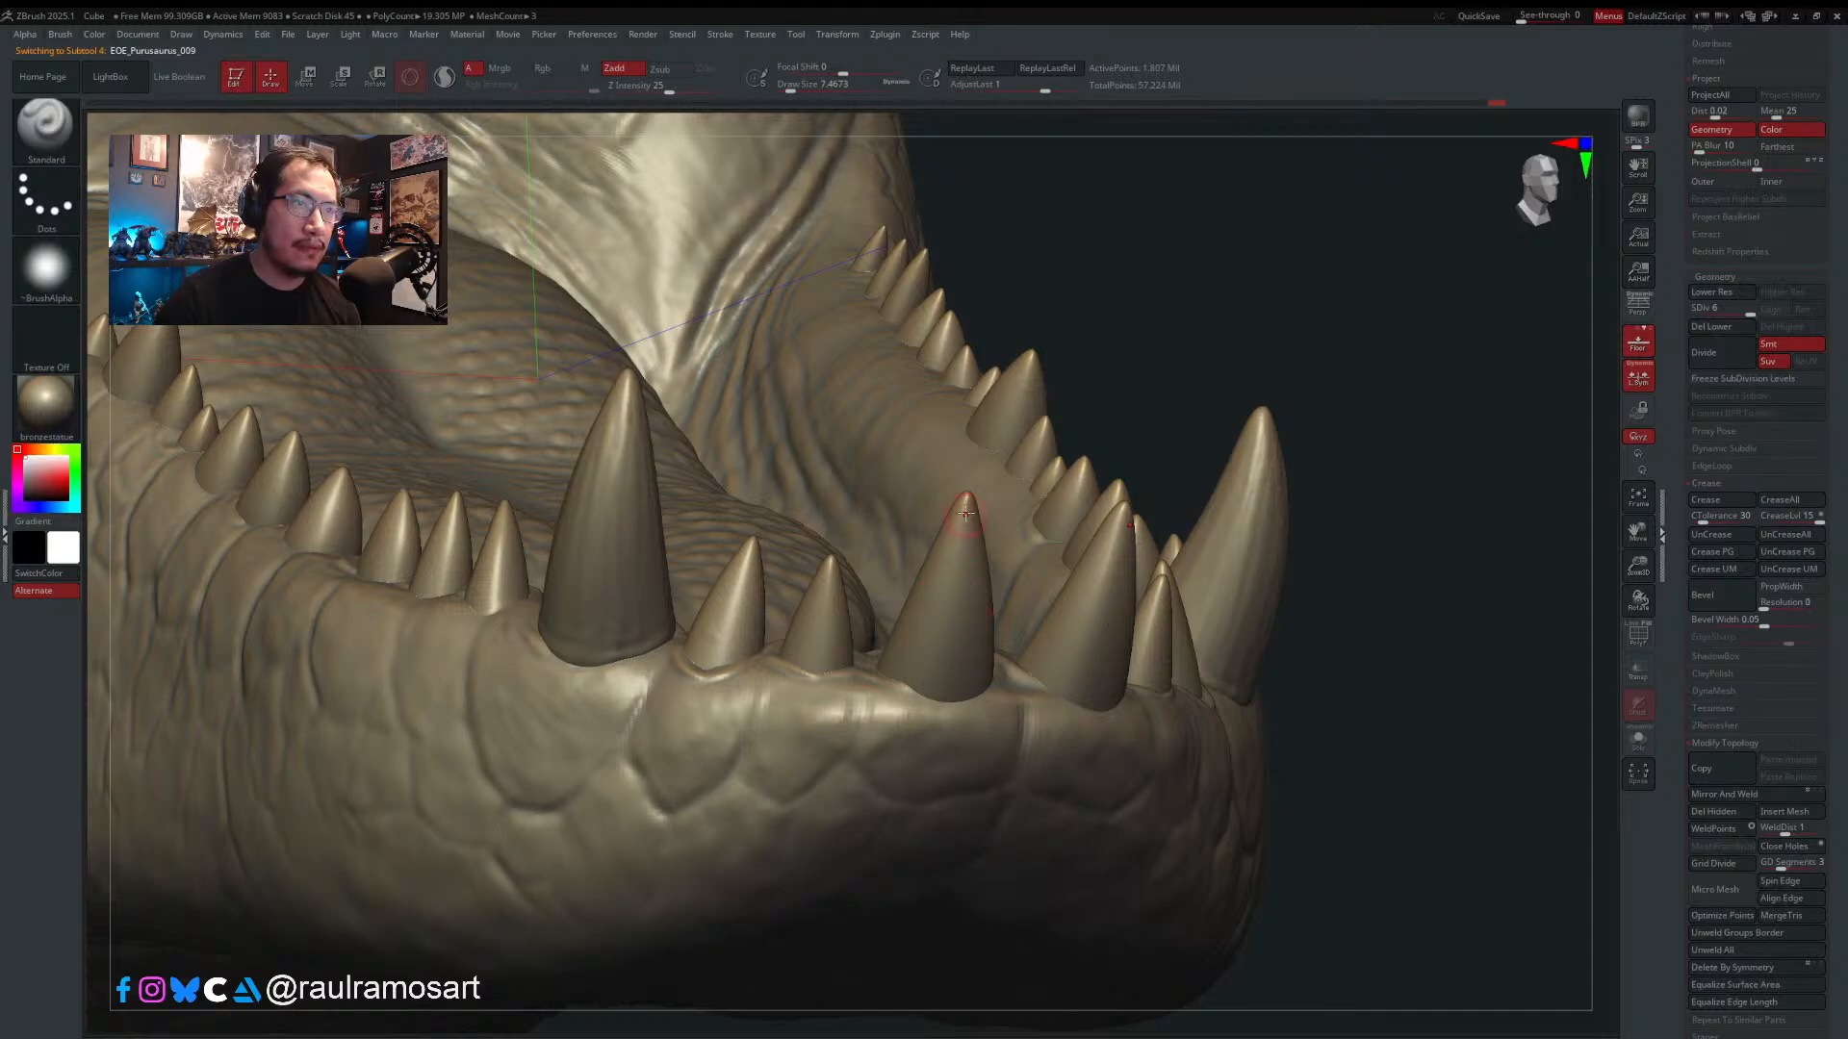
- Set the draw size to about 14.2 and sculpt lengthwise ridges on the front pair of lower teeth
key(s)
drag(941, 578, 945, 577)
right_drag(948, 546, 1063, 520)
shift+right_drag(919, 582, 1052, 552)
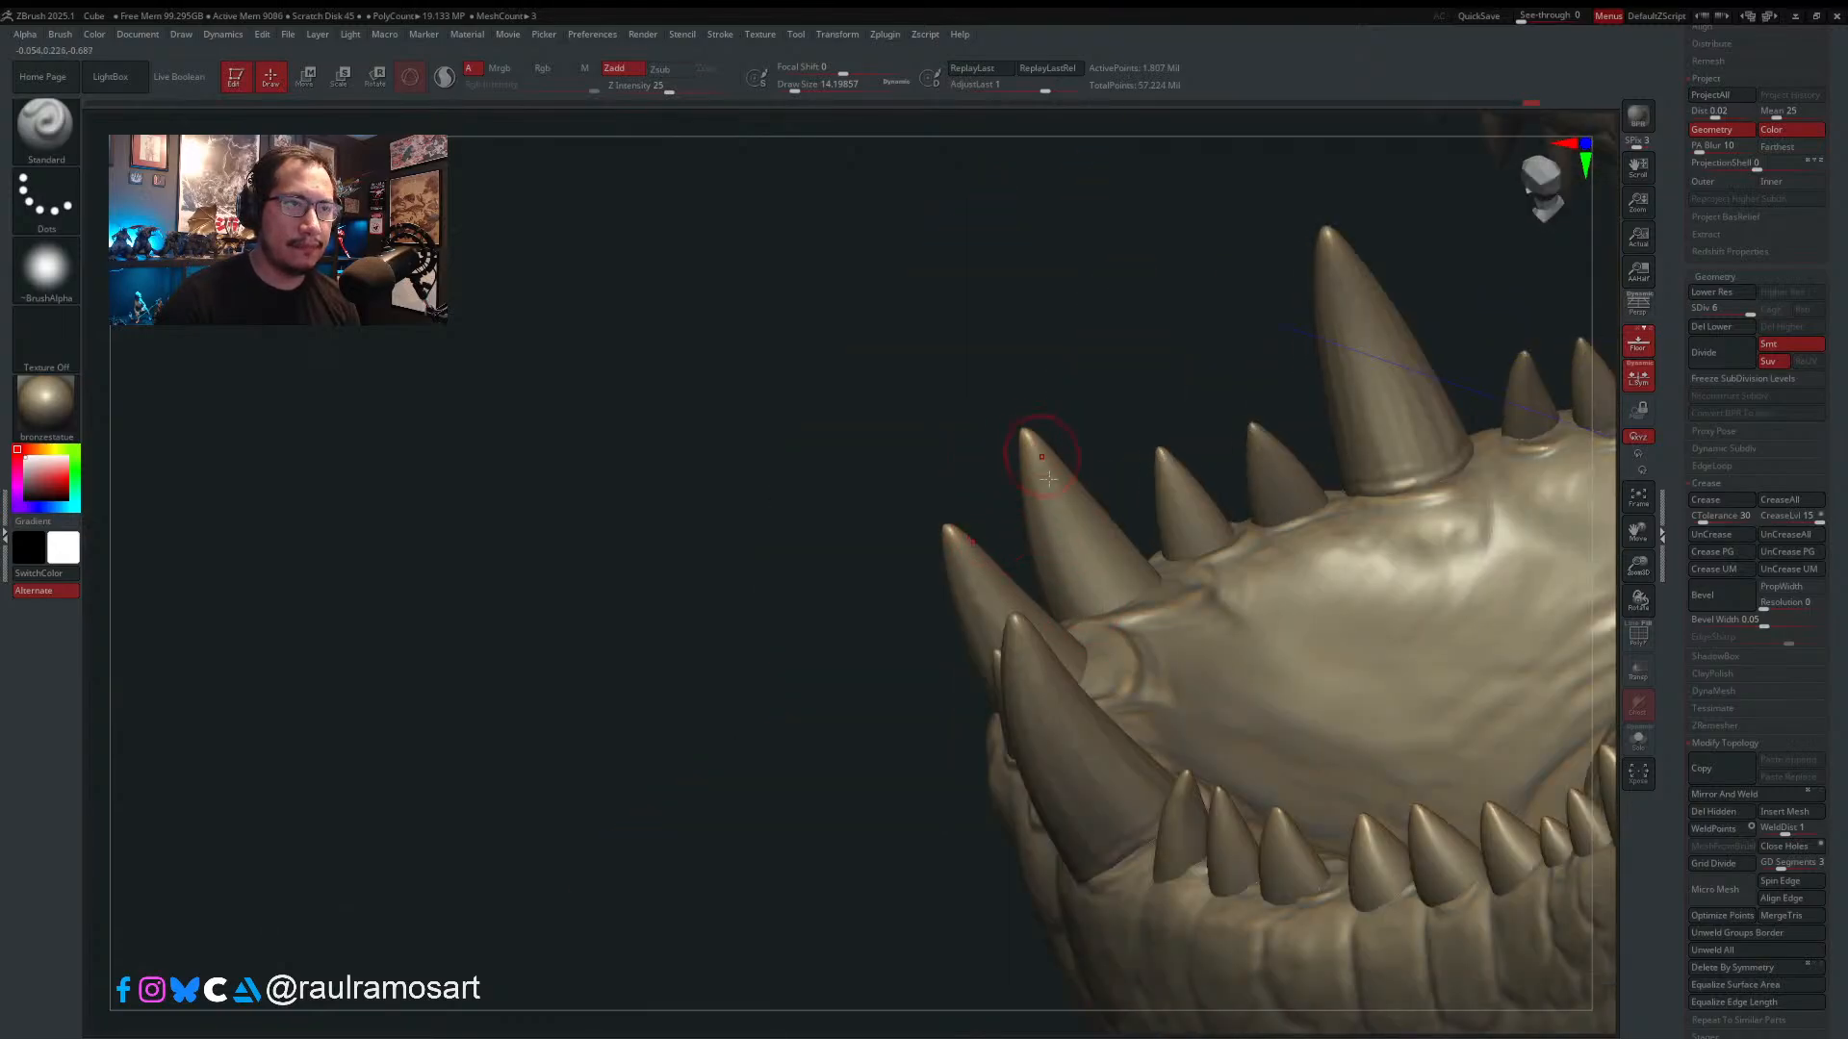
right_drag(1167, 597, 1082, 668)
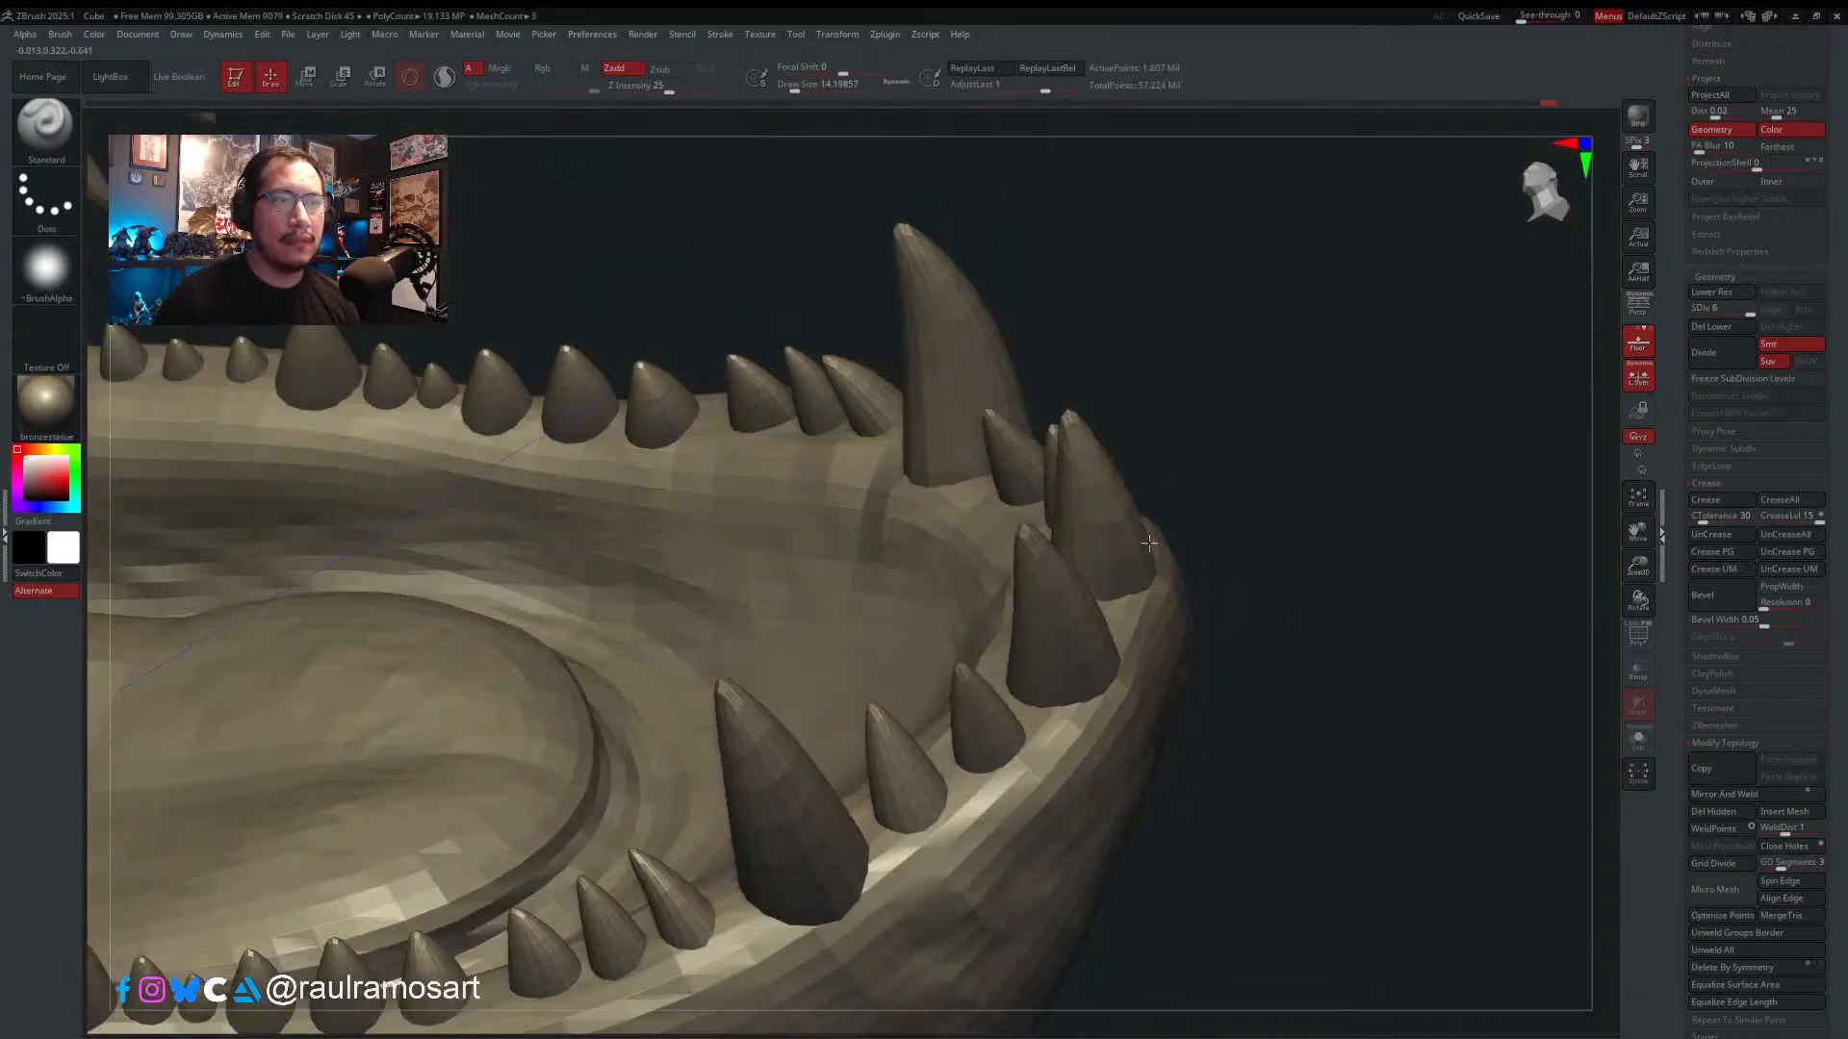
- Set the draw size to about 10.5 and sculpt lengthwise strokes on the small tooth beside the front pair
right_drag(1078, 616, 1027, 568)
drag(1002, 683, 999, 682)
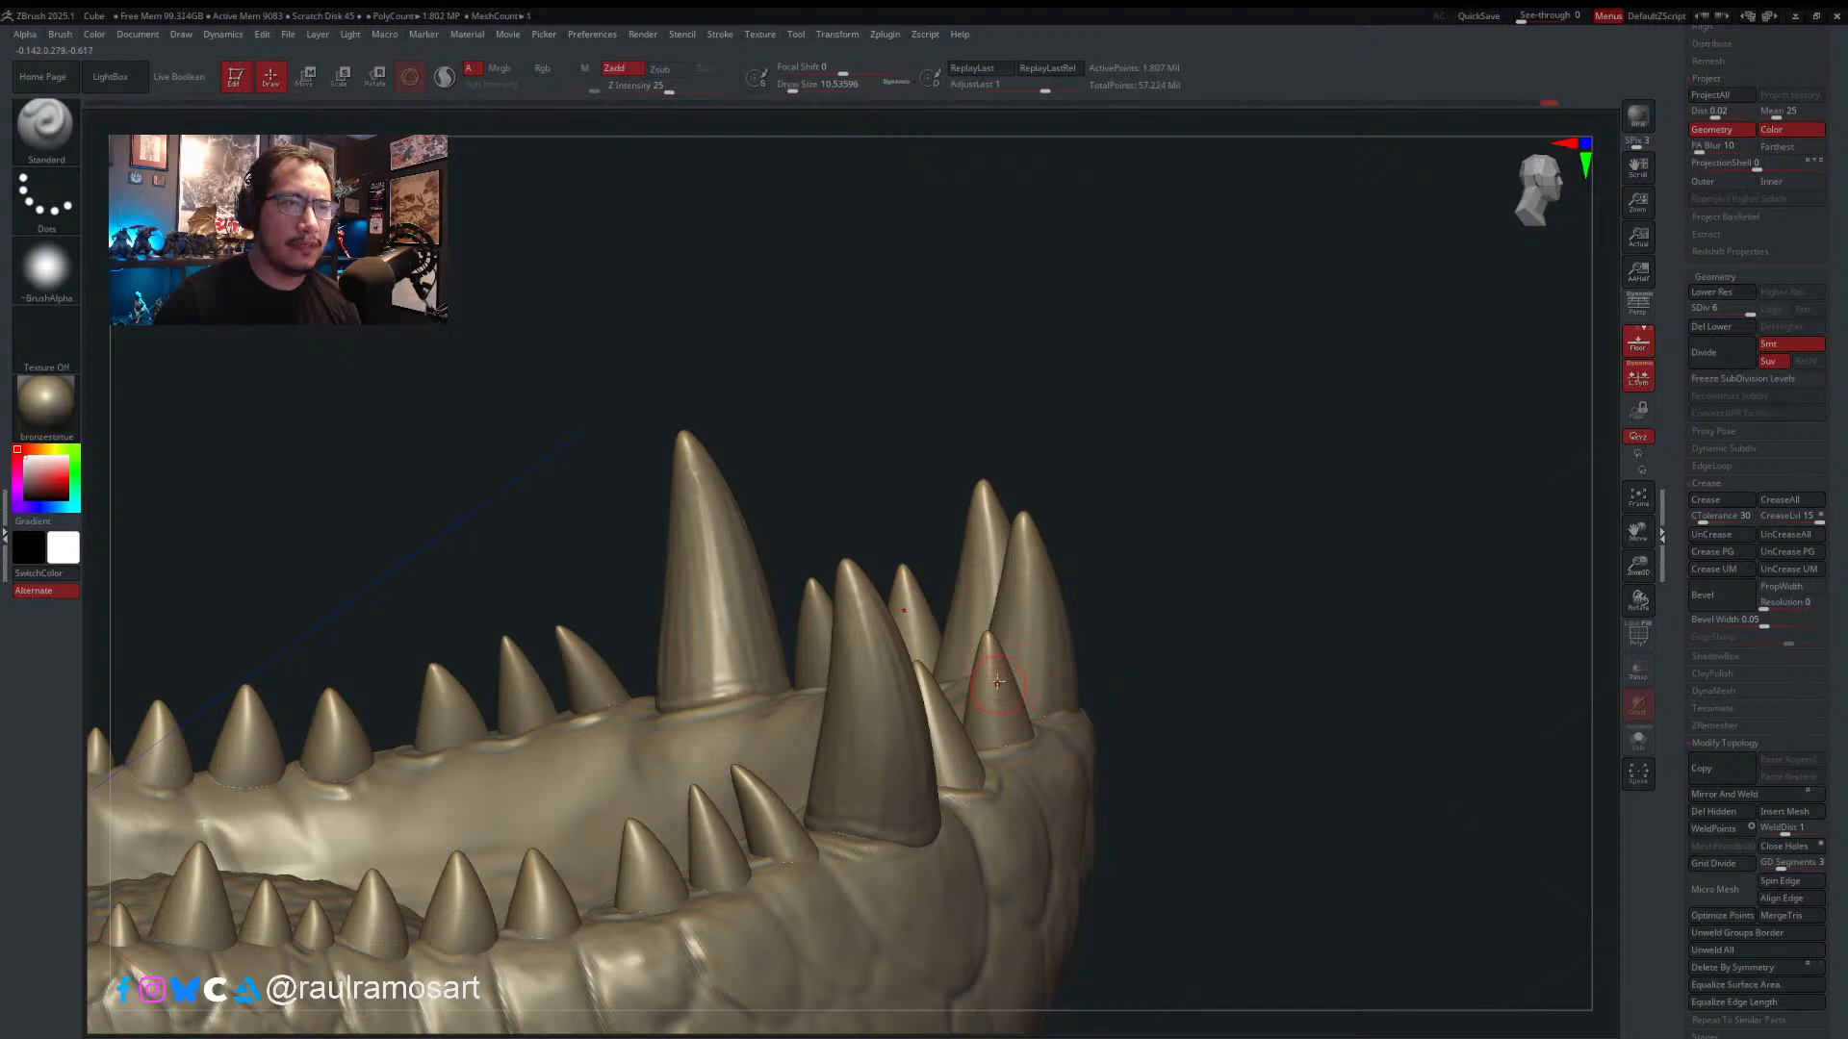
mouse_move(1018, 749)
mouse_down()
mouse_move(996, 765)
mouse_move(977, 748)
mouse_up()
right_drag(976, 694, 1019, 700)
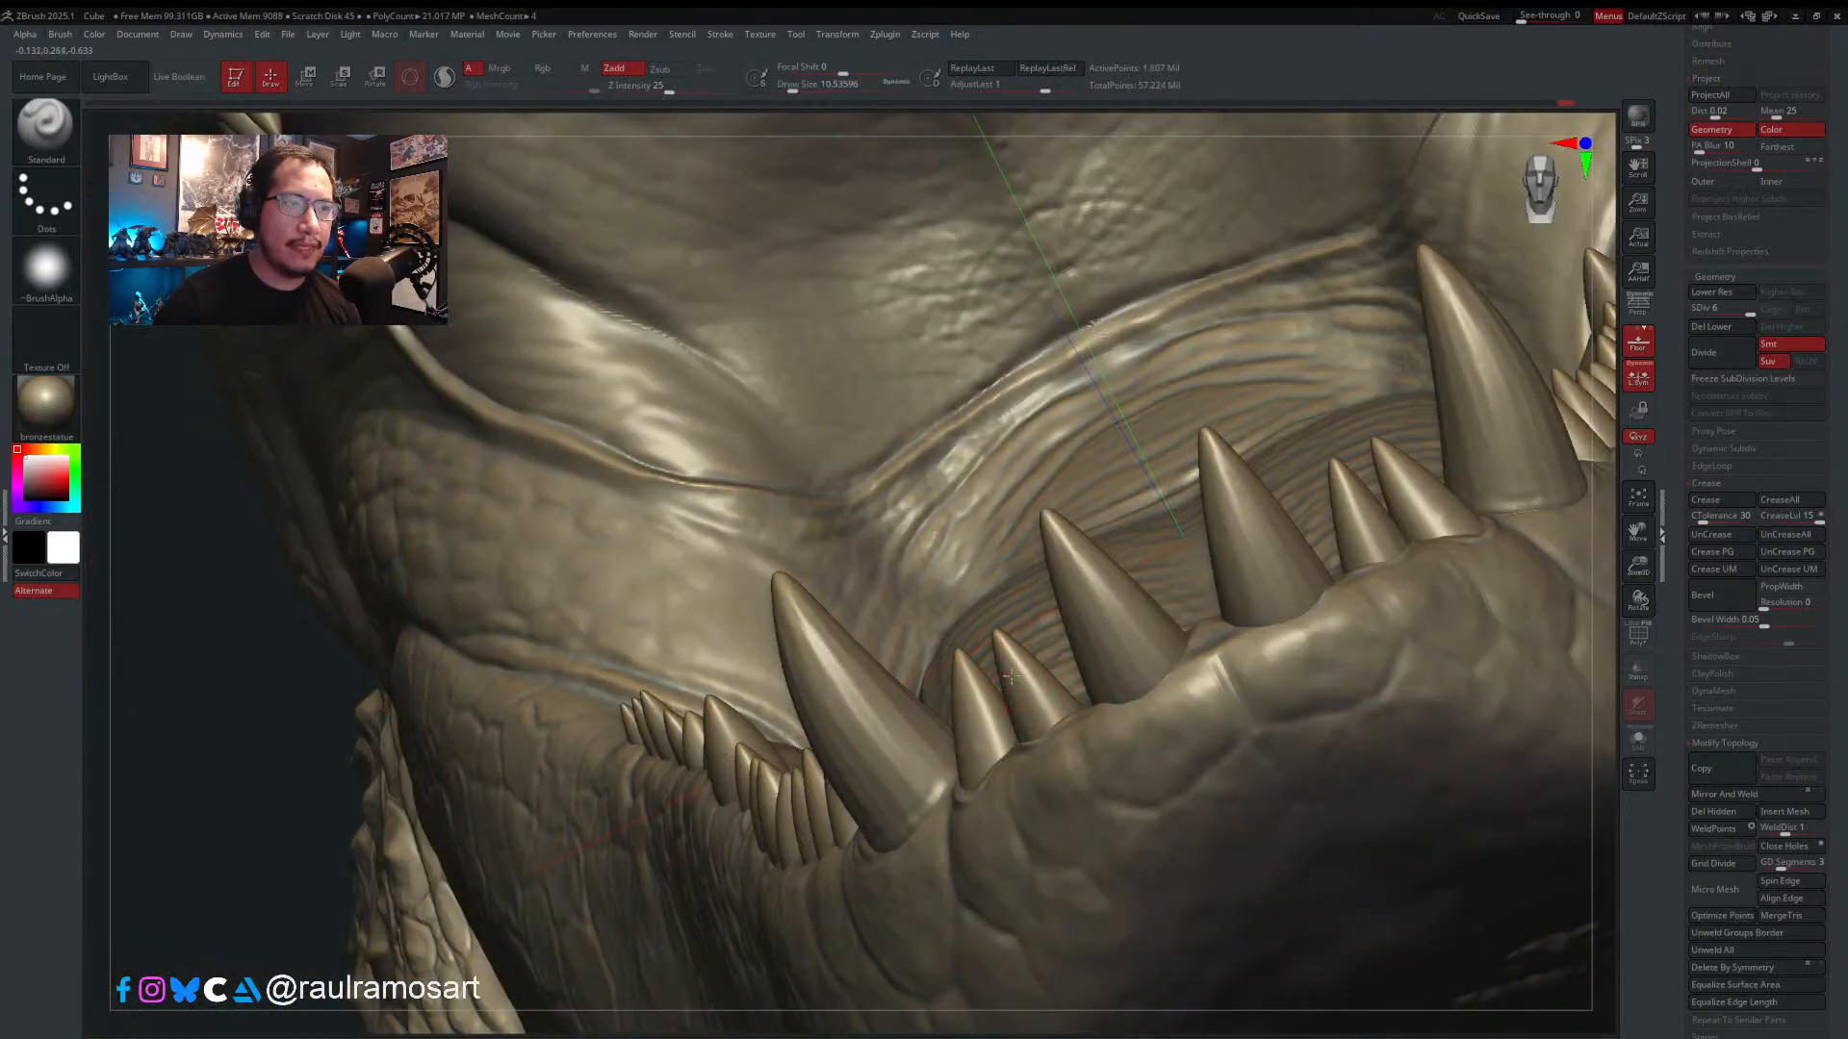
drag(1012, 674, 1053, 712)
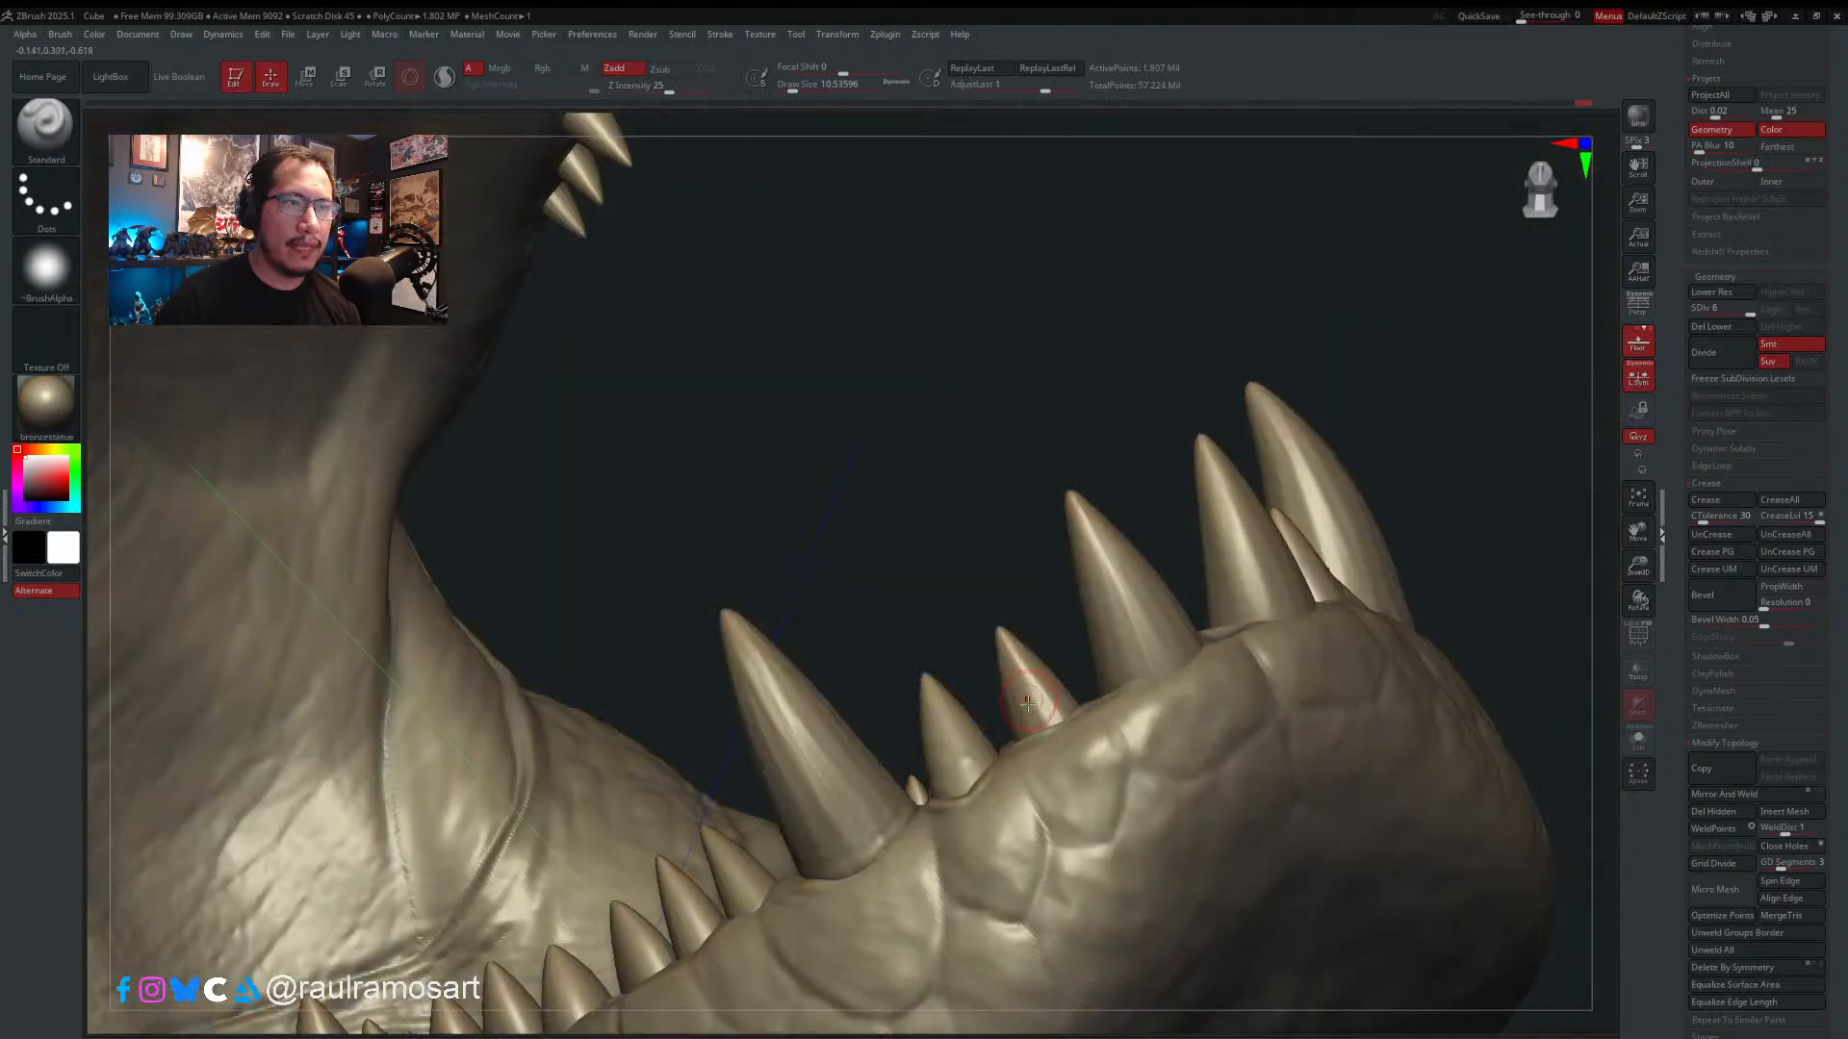
- Set the draw size to about 9.4 and sculpt lengthwise strokes on the small tooth next to the large one
key(s)
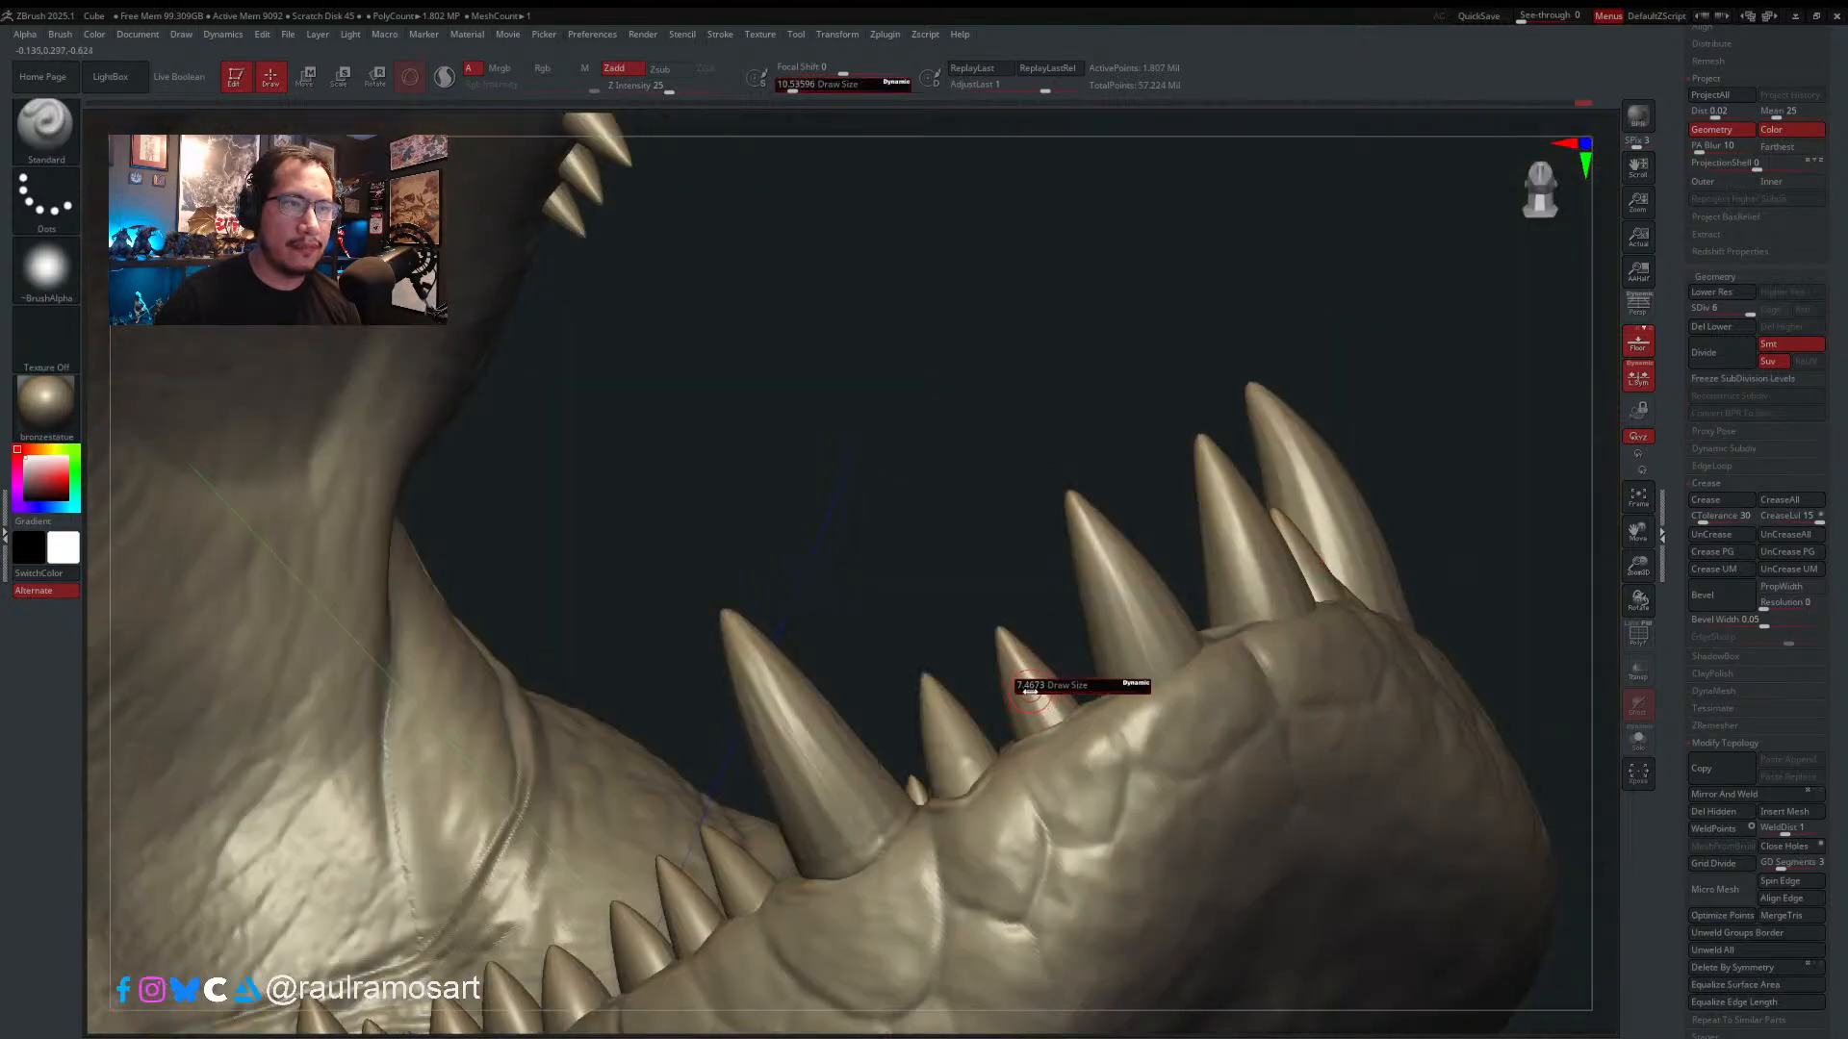
key(s)
drag(932, 724, 969, 776)
mouse_move(961, 740)
right_down()
mouse_move(977, 740)
mouse_move(908, 693)
right_up()
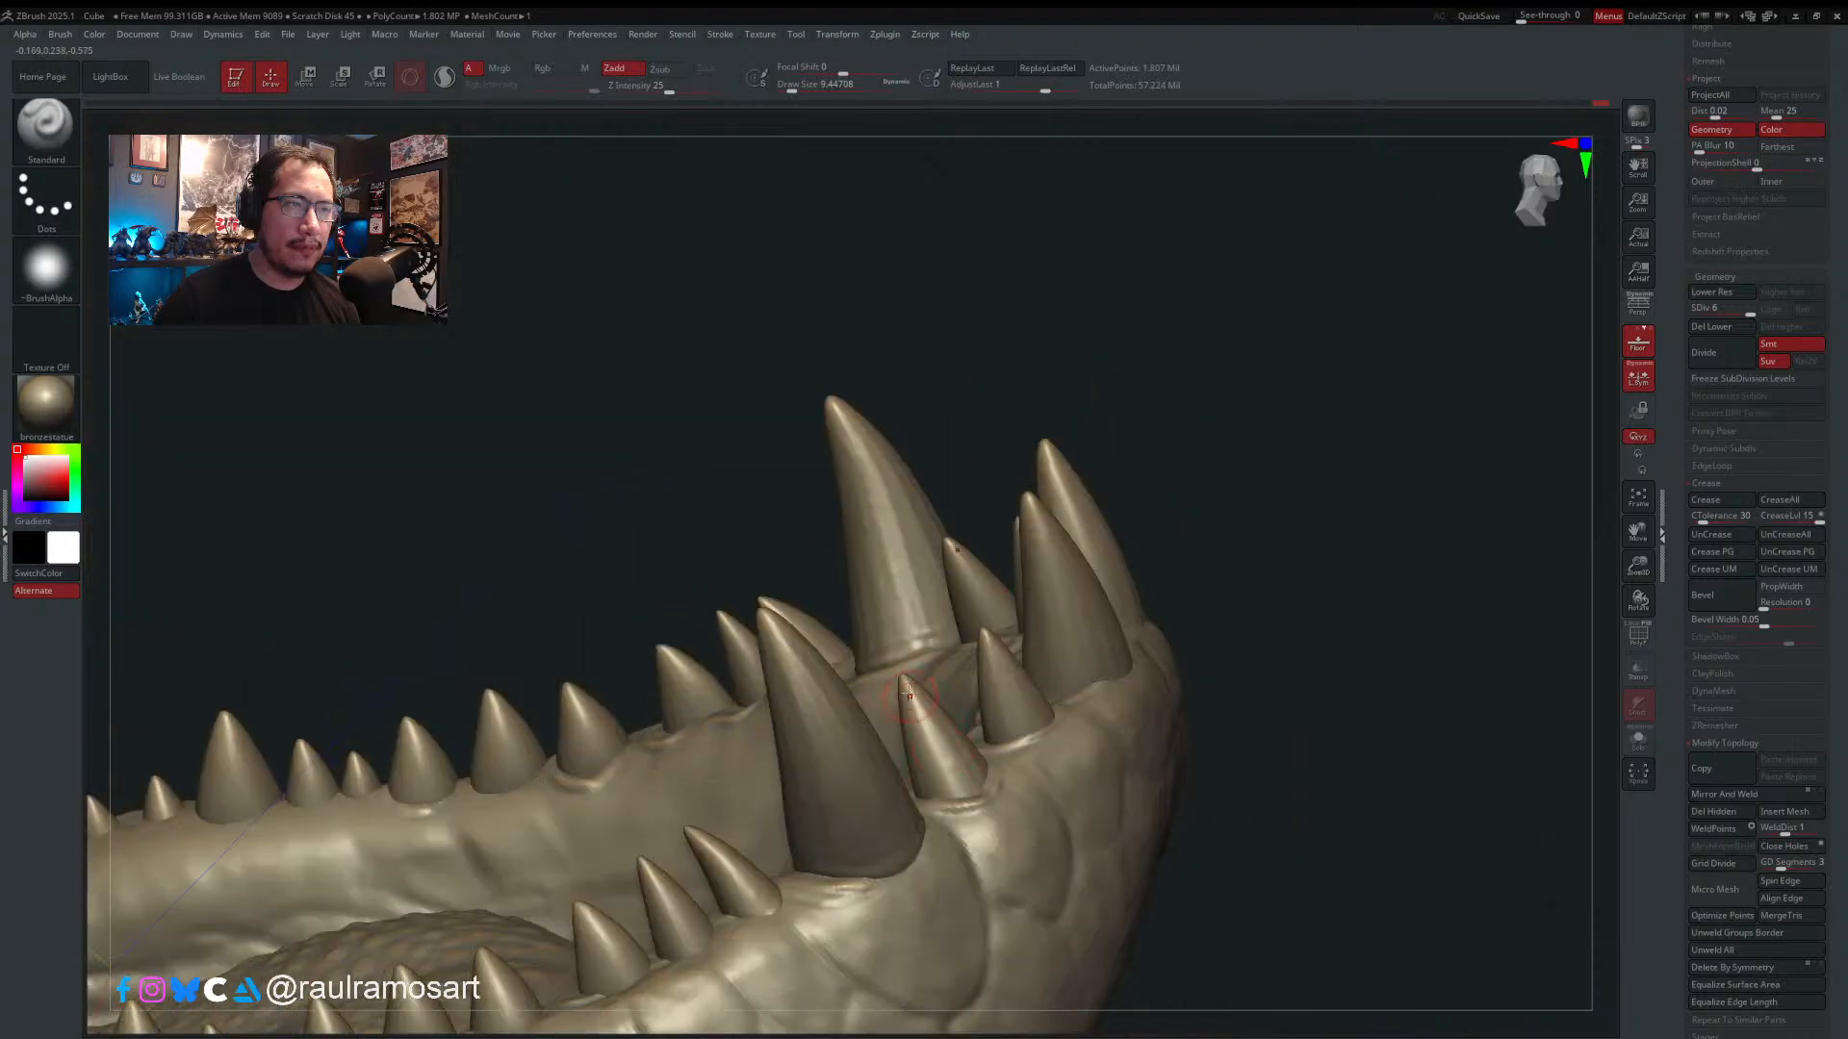
right_drag(919, 787, 1475, 686)
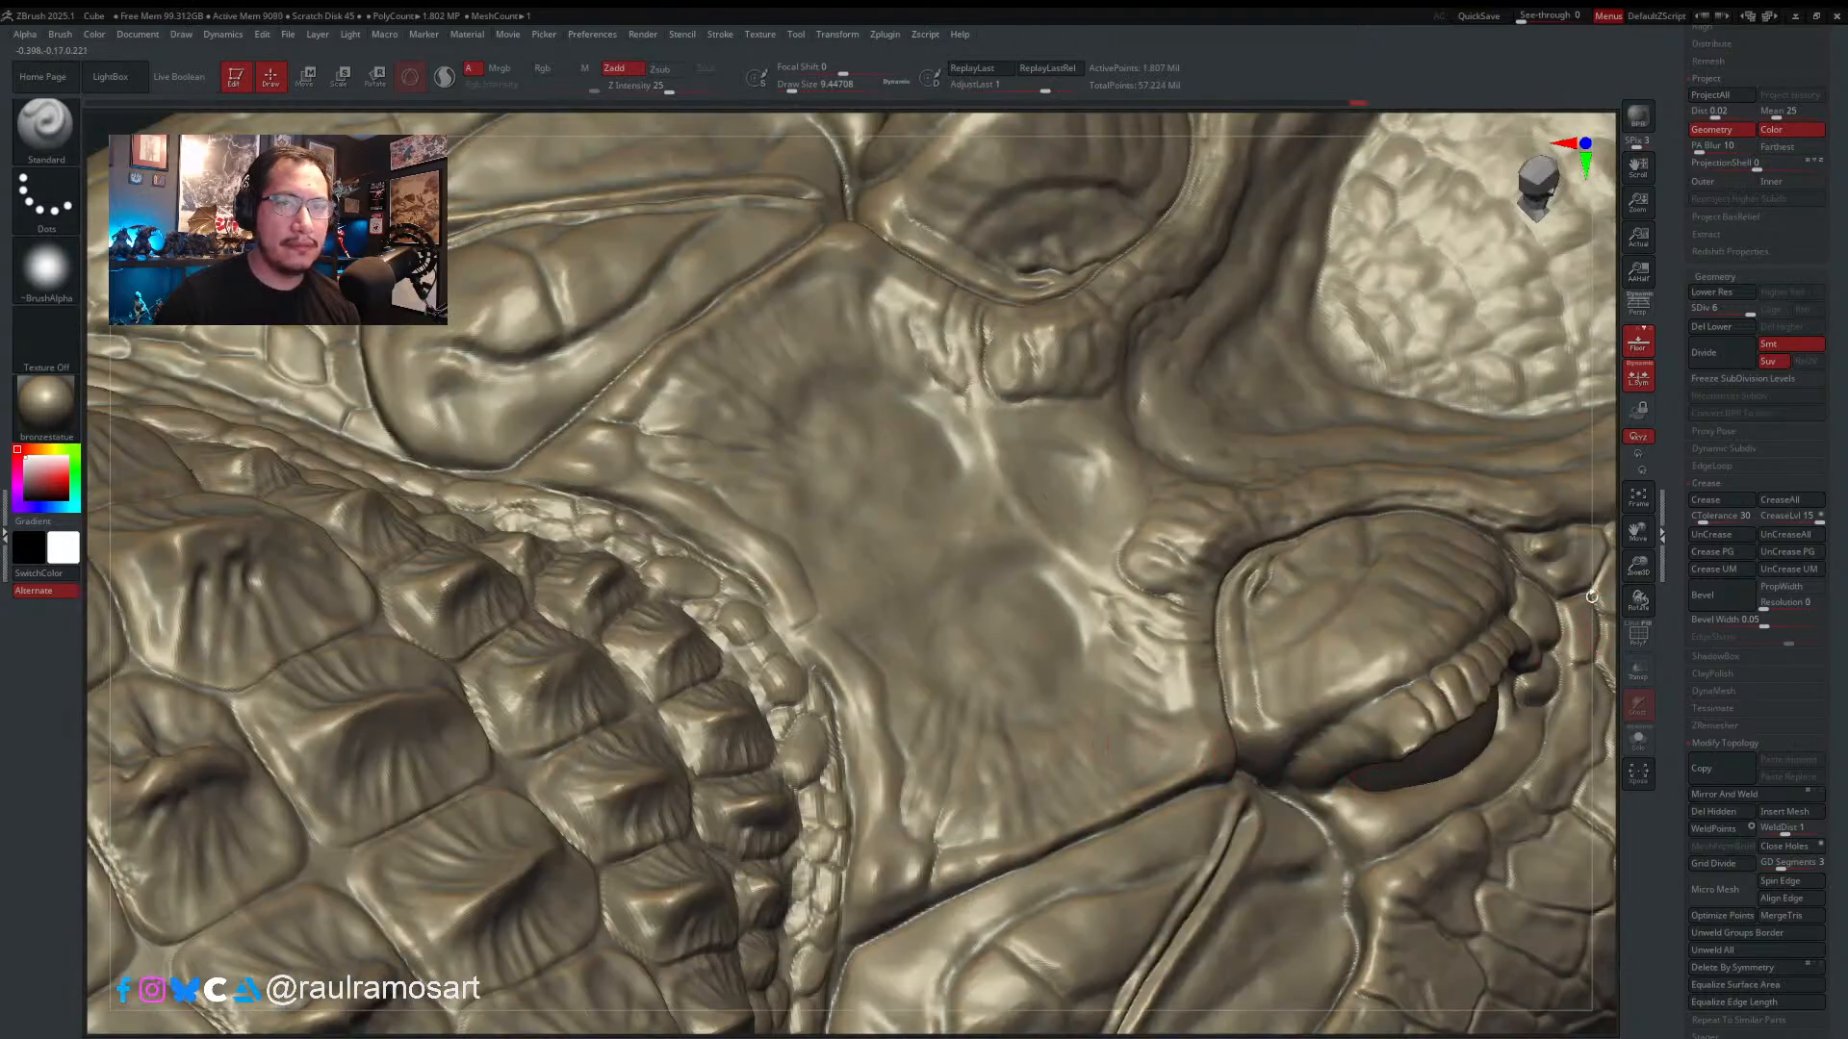
- Set the draw size to about 6.6 and sculpt lengthwise strokes on the small teeth just behind the large front tooth
mouse_move(1591, 596)
right_down()
mouse_move(1575, 578)
mouse_move(1376, 674)
mouse_move(726, 671)
right_up()
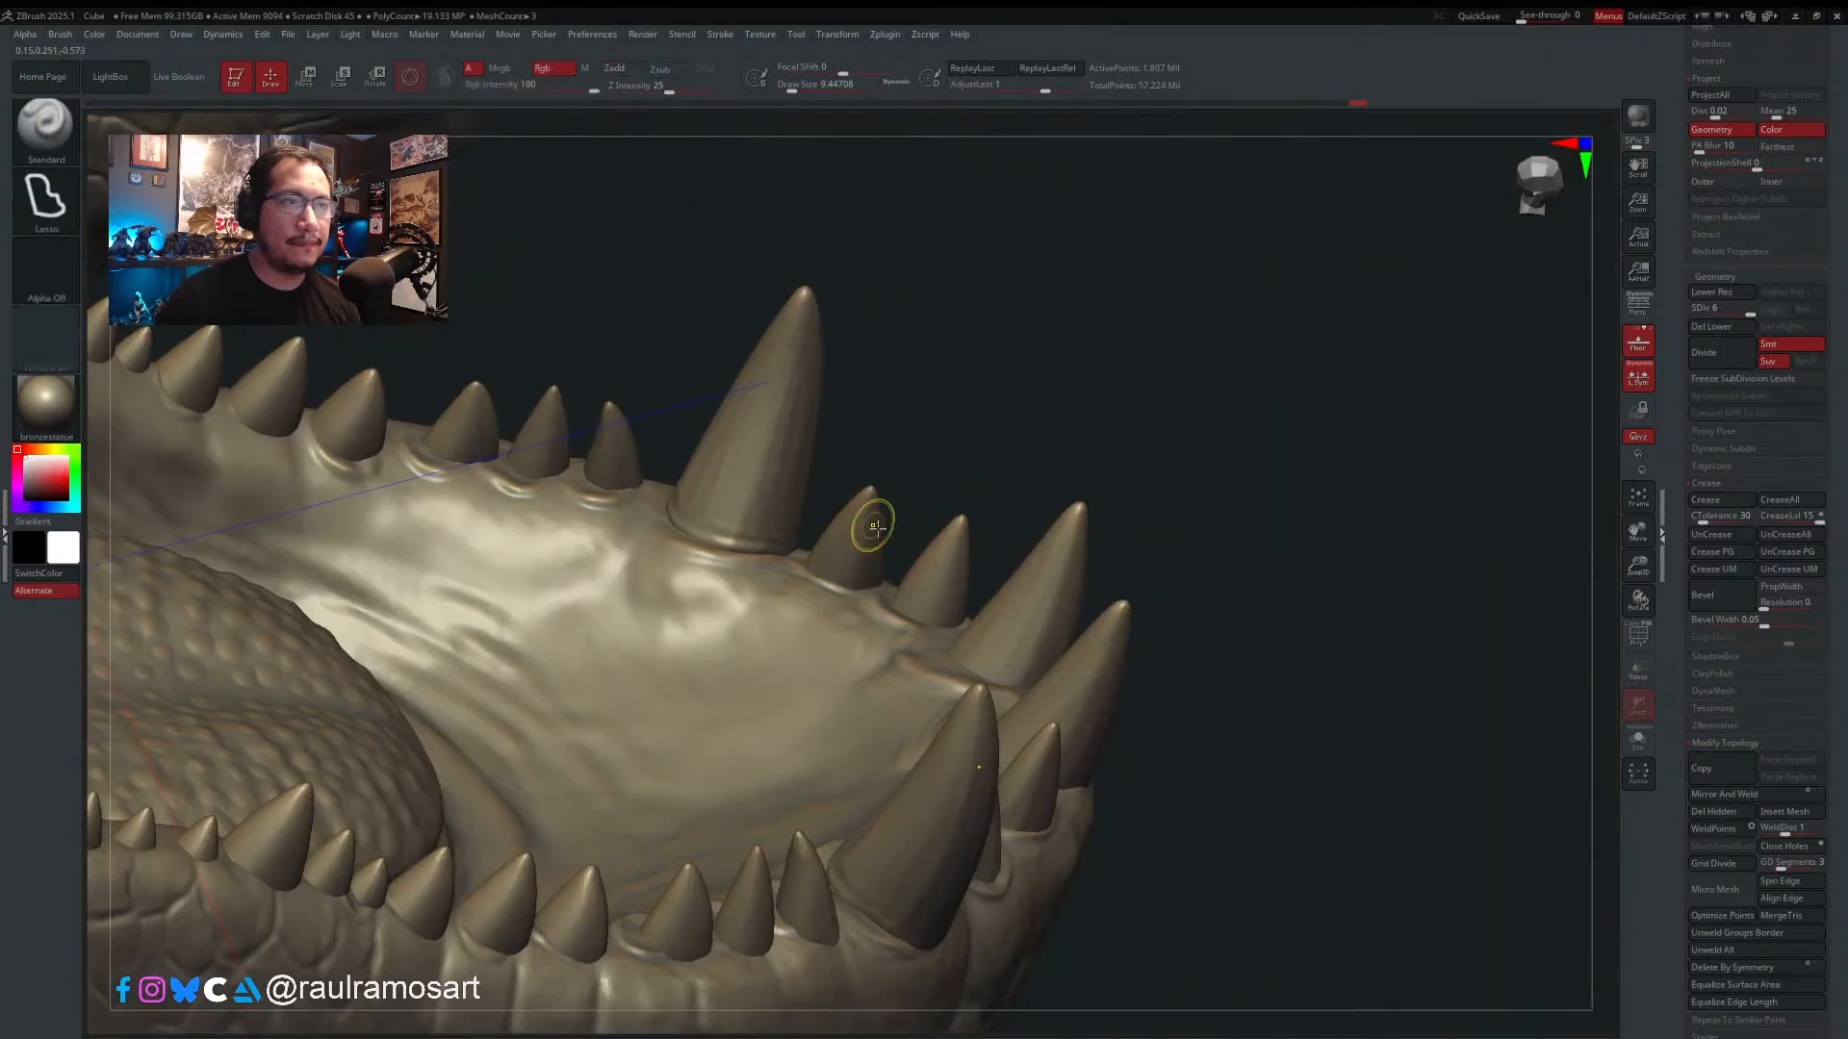
ctrl+right_drag(876, 529, 977, 578)
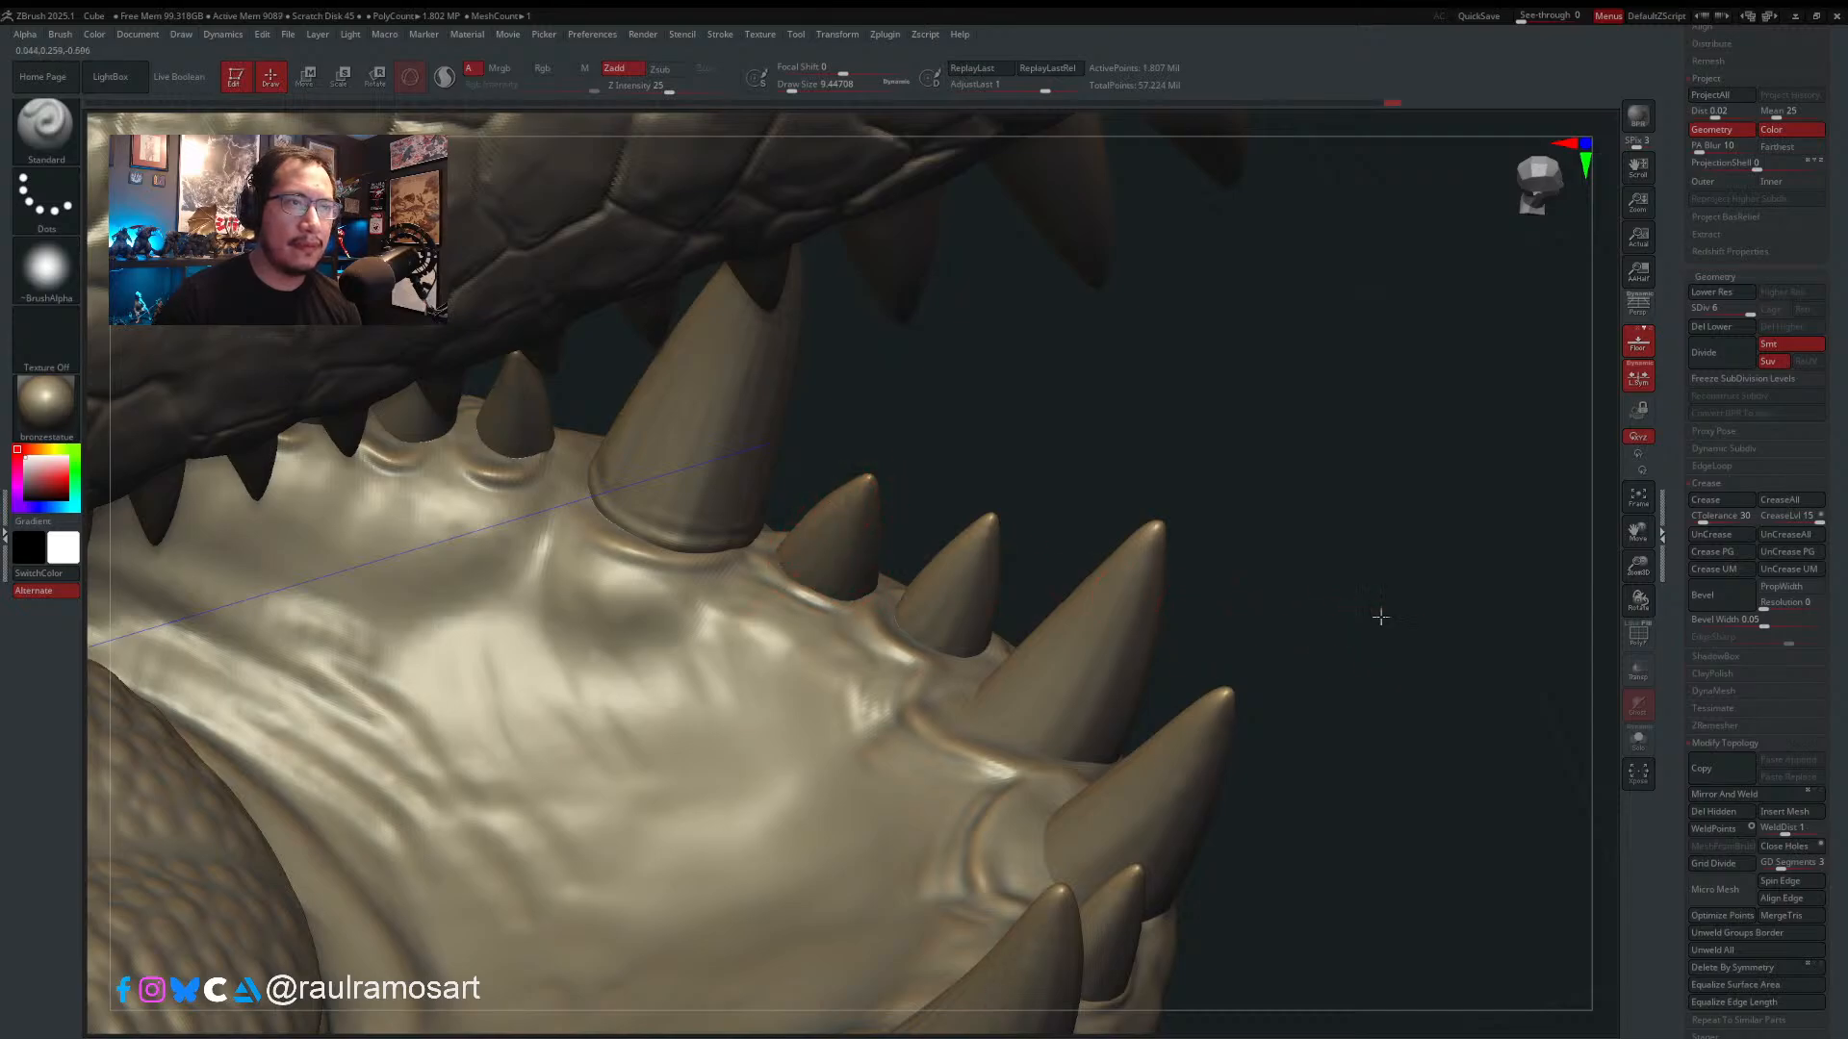
right_drag(1382, 616, 760, 539)
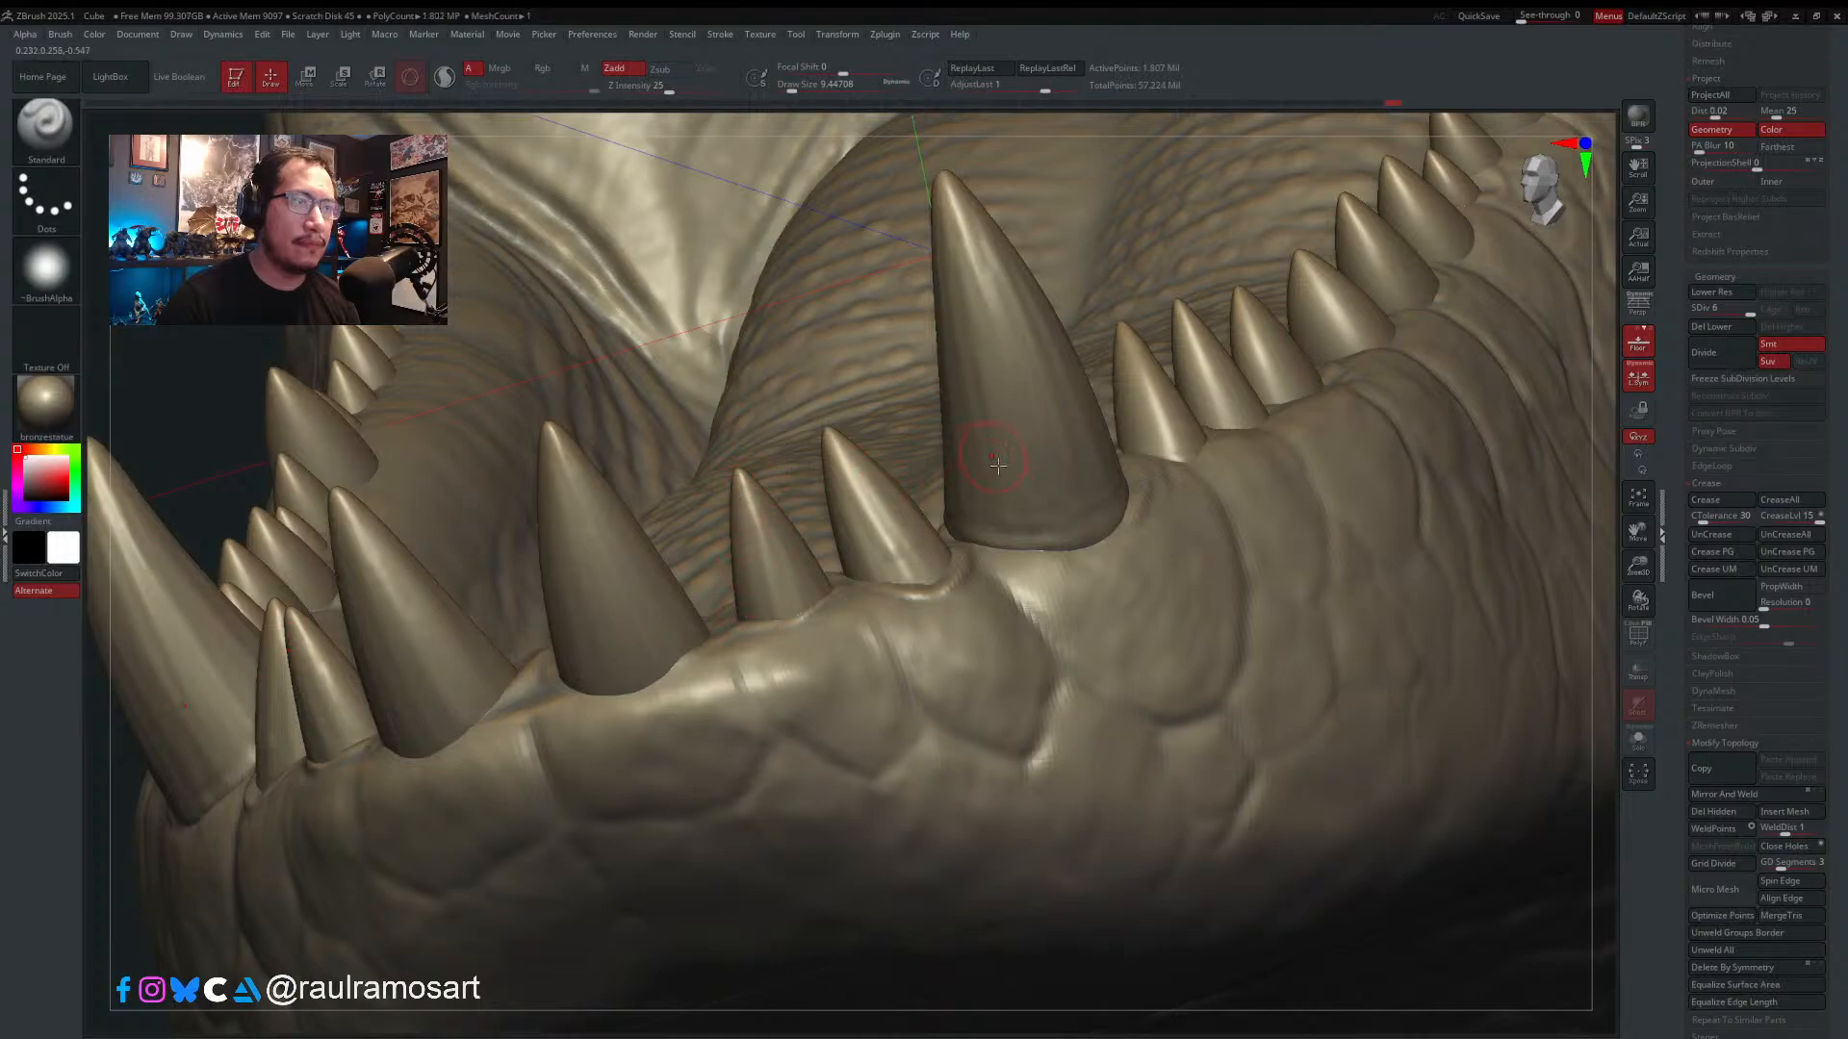
mouse_move(744, 608)
right_down()
mouse_move(866, 628)
mouse_move(842, 498)
right_up()
key(bracketleft)
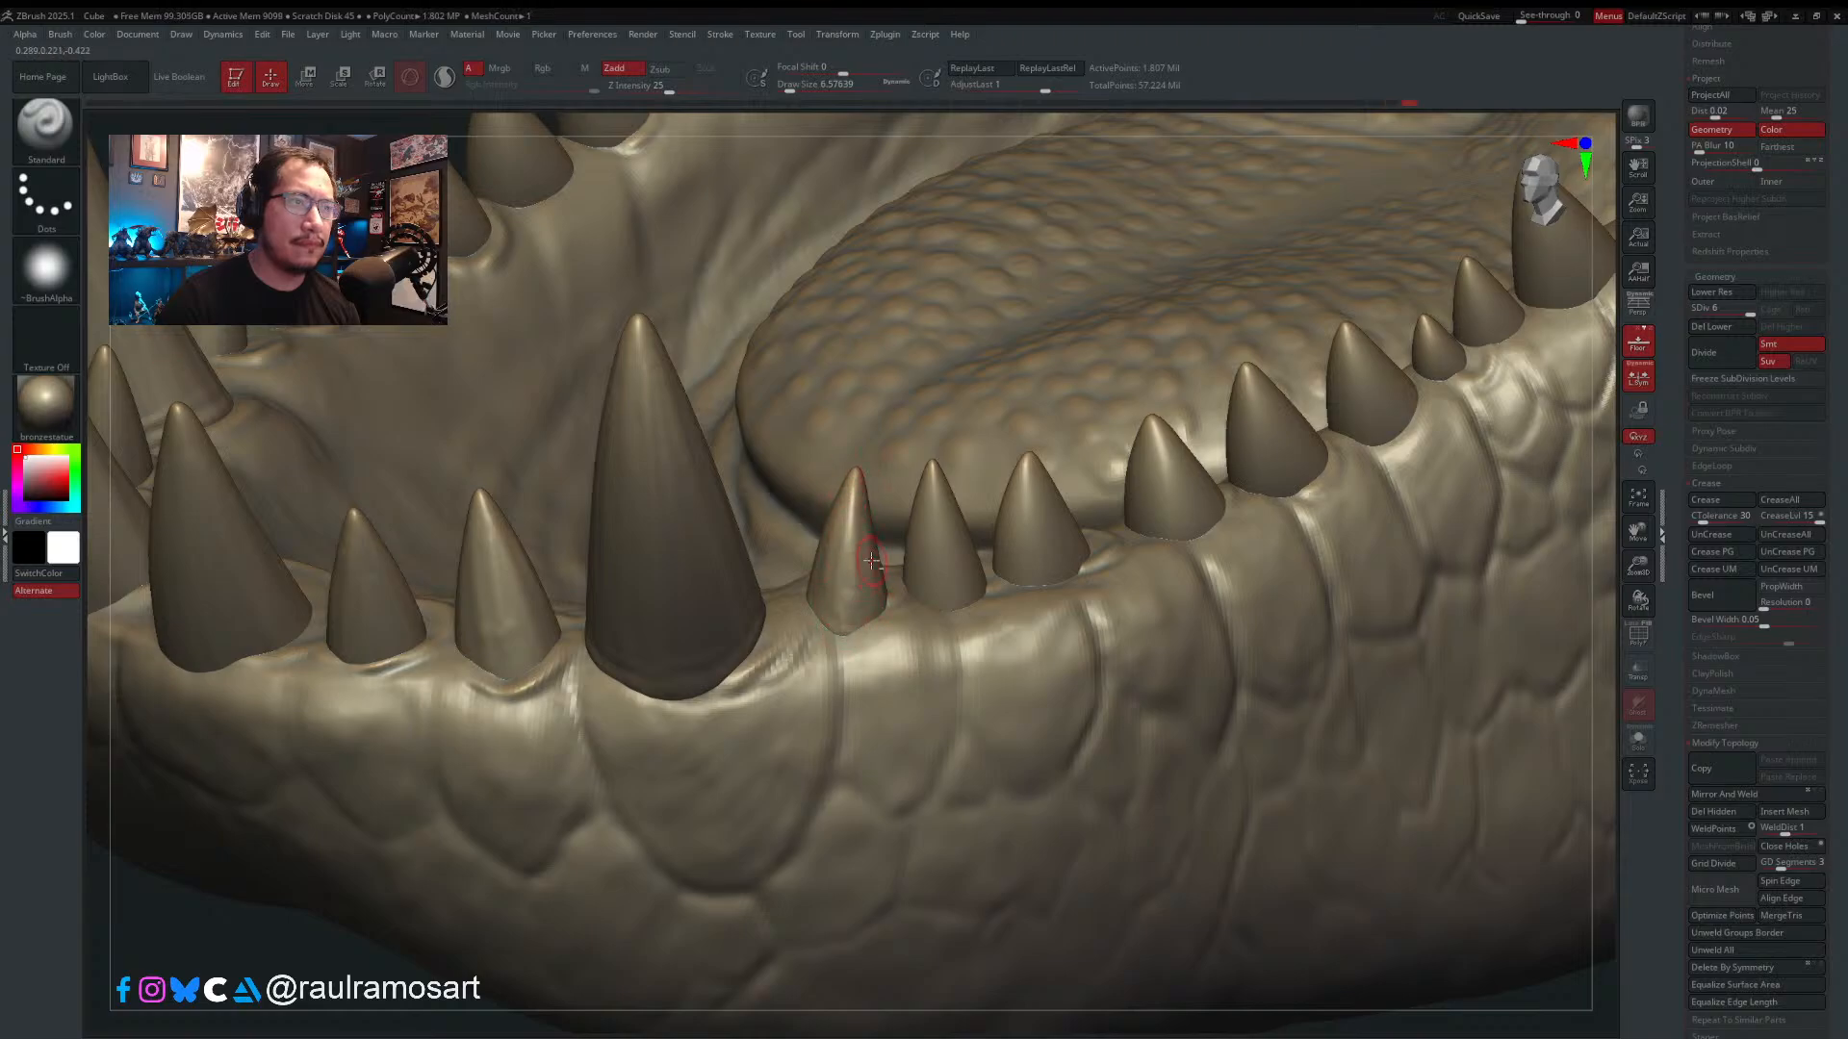
right_drag(871, 561, 780, 666)
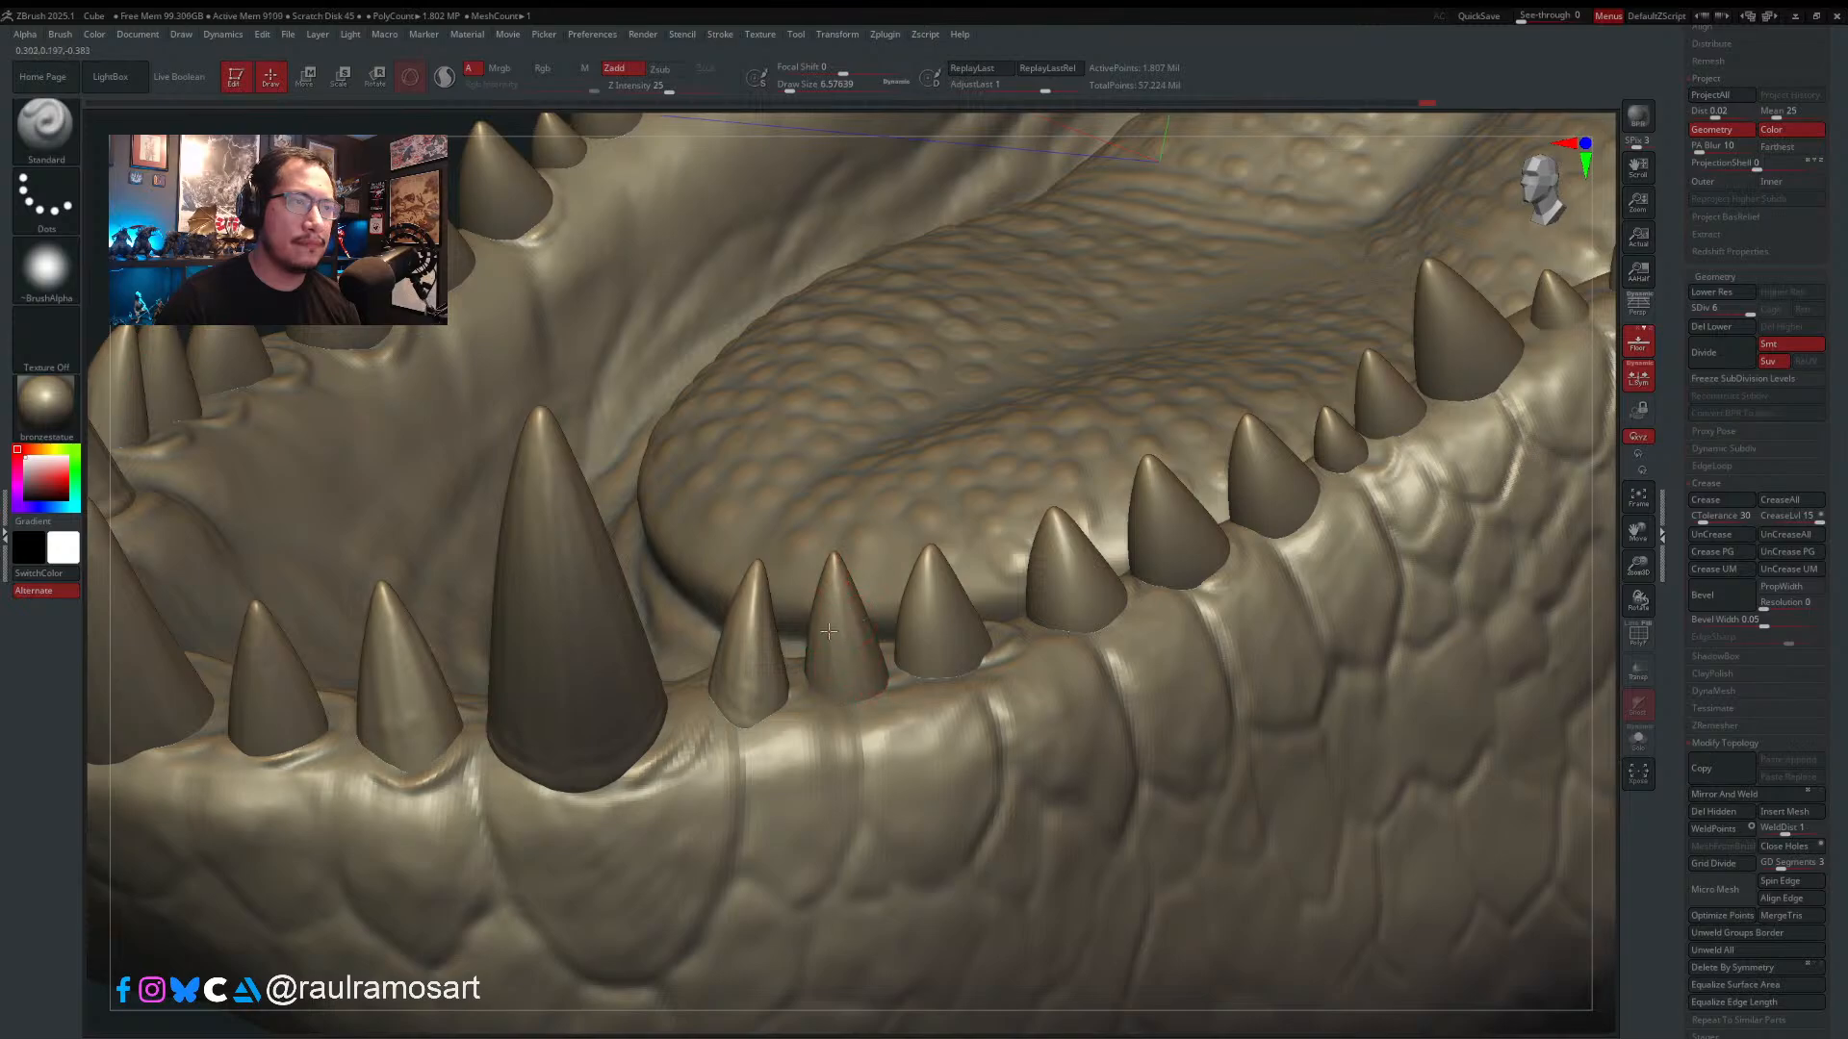
right_drag(827, 631, 872, 601)
key(super)
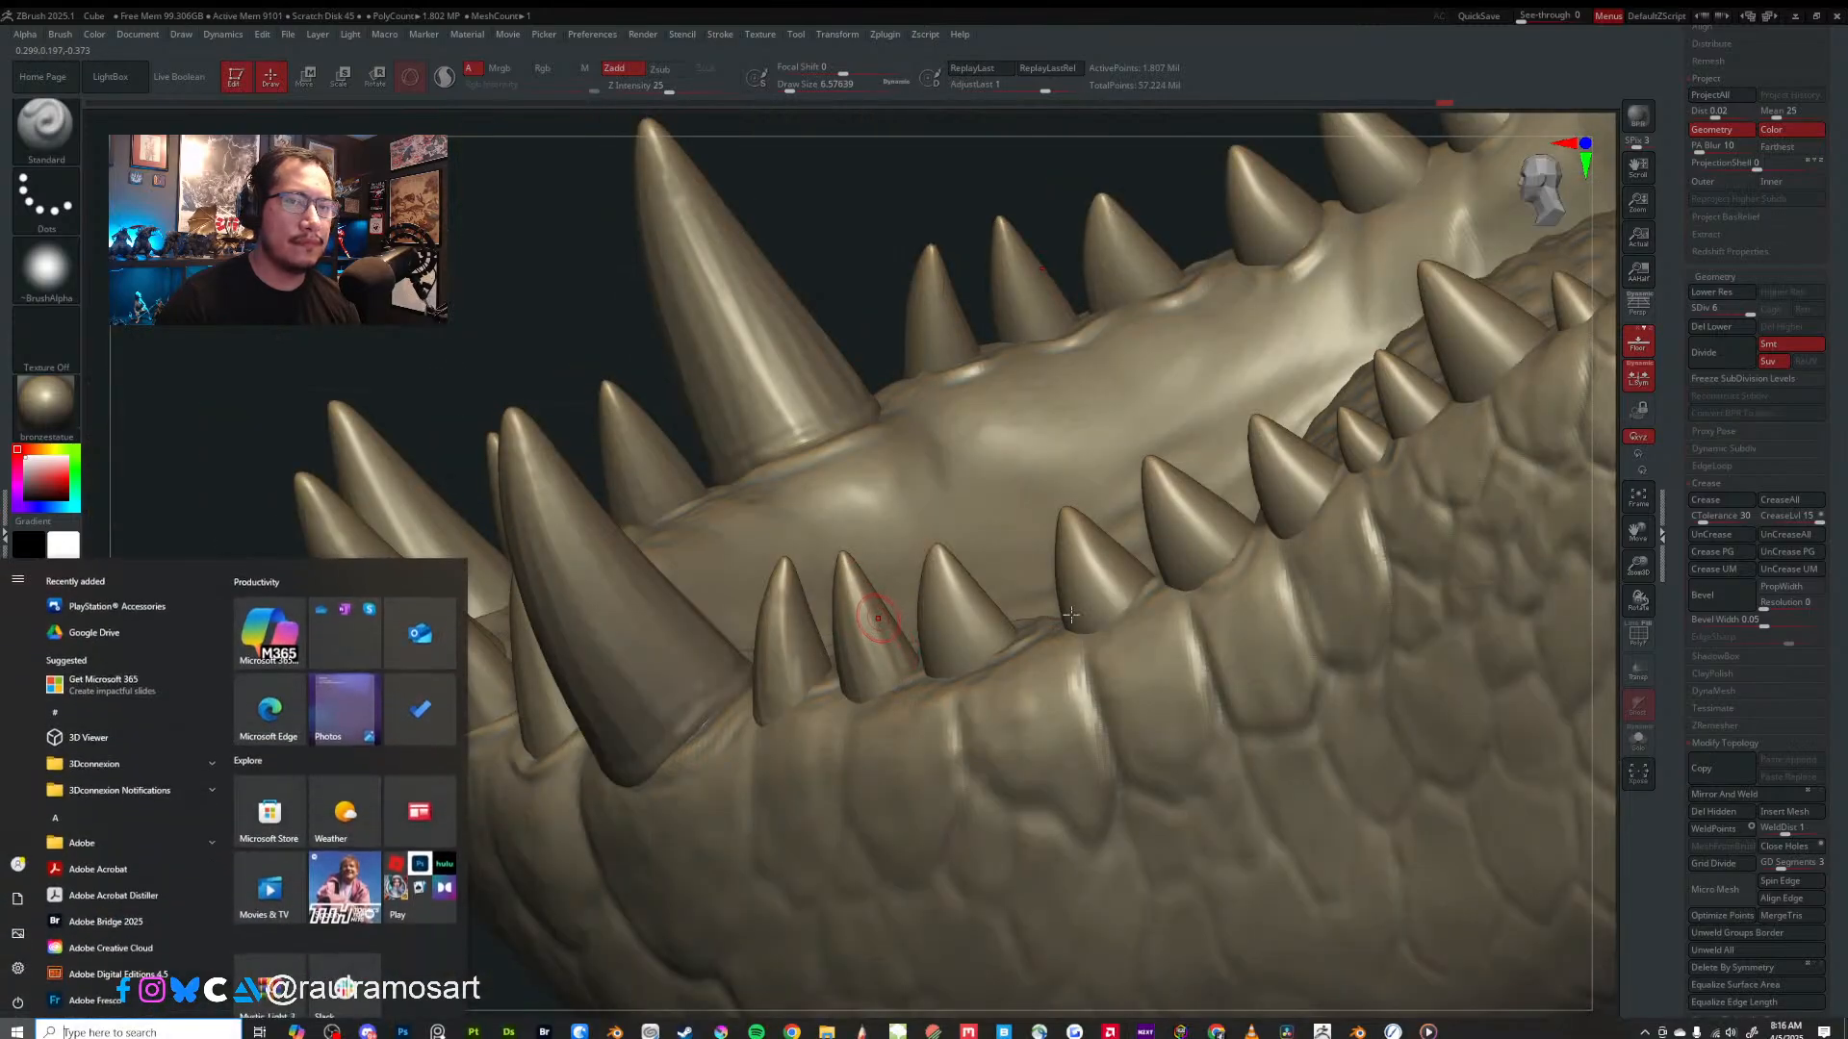
key(super)
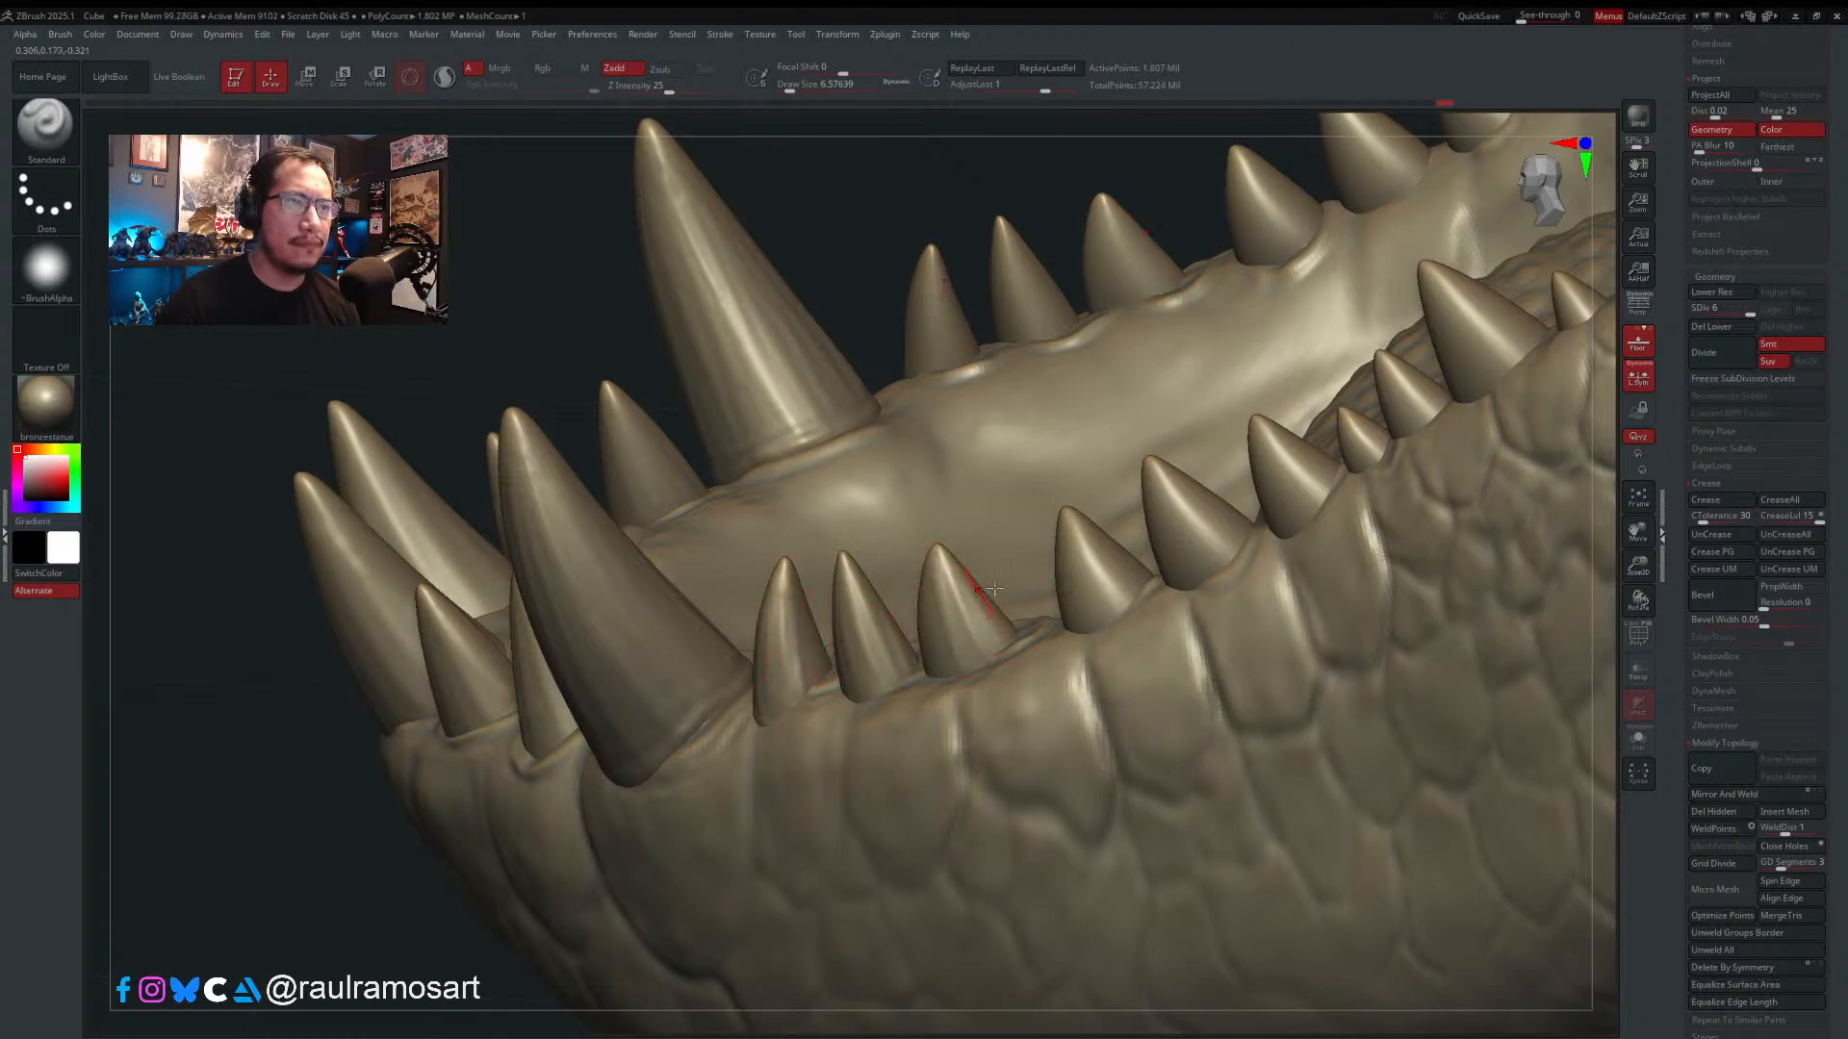
- Sculpt lengthwise strokes on the medium-sized lower teeth farther back, up to the tiny tooth at mid-jaw
right_drag(994, 588, 938, 563)
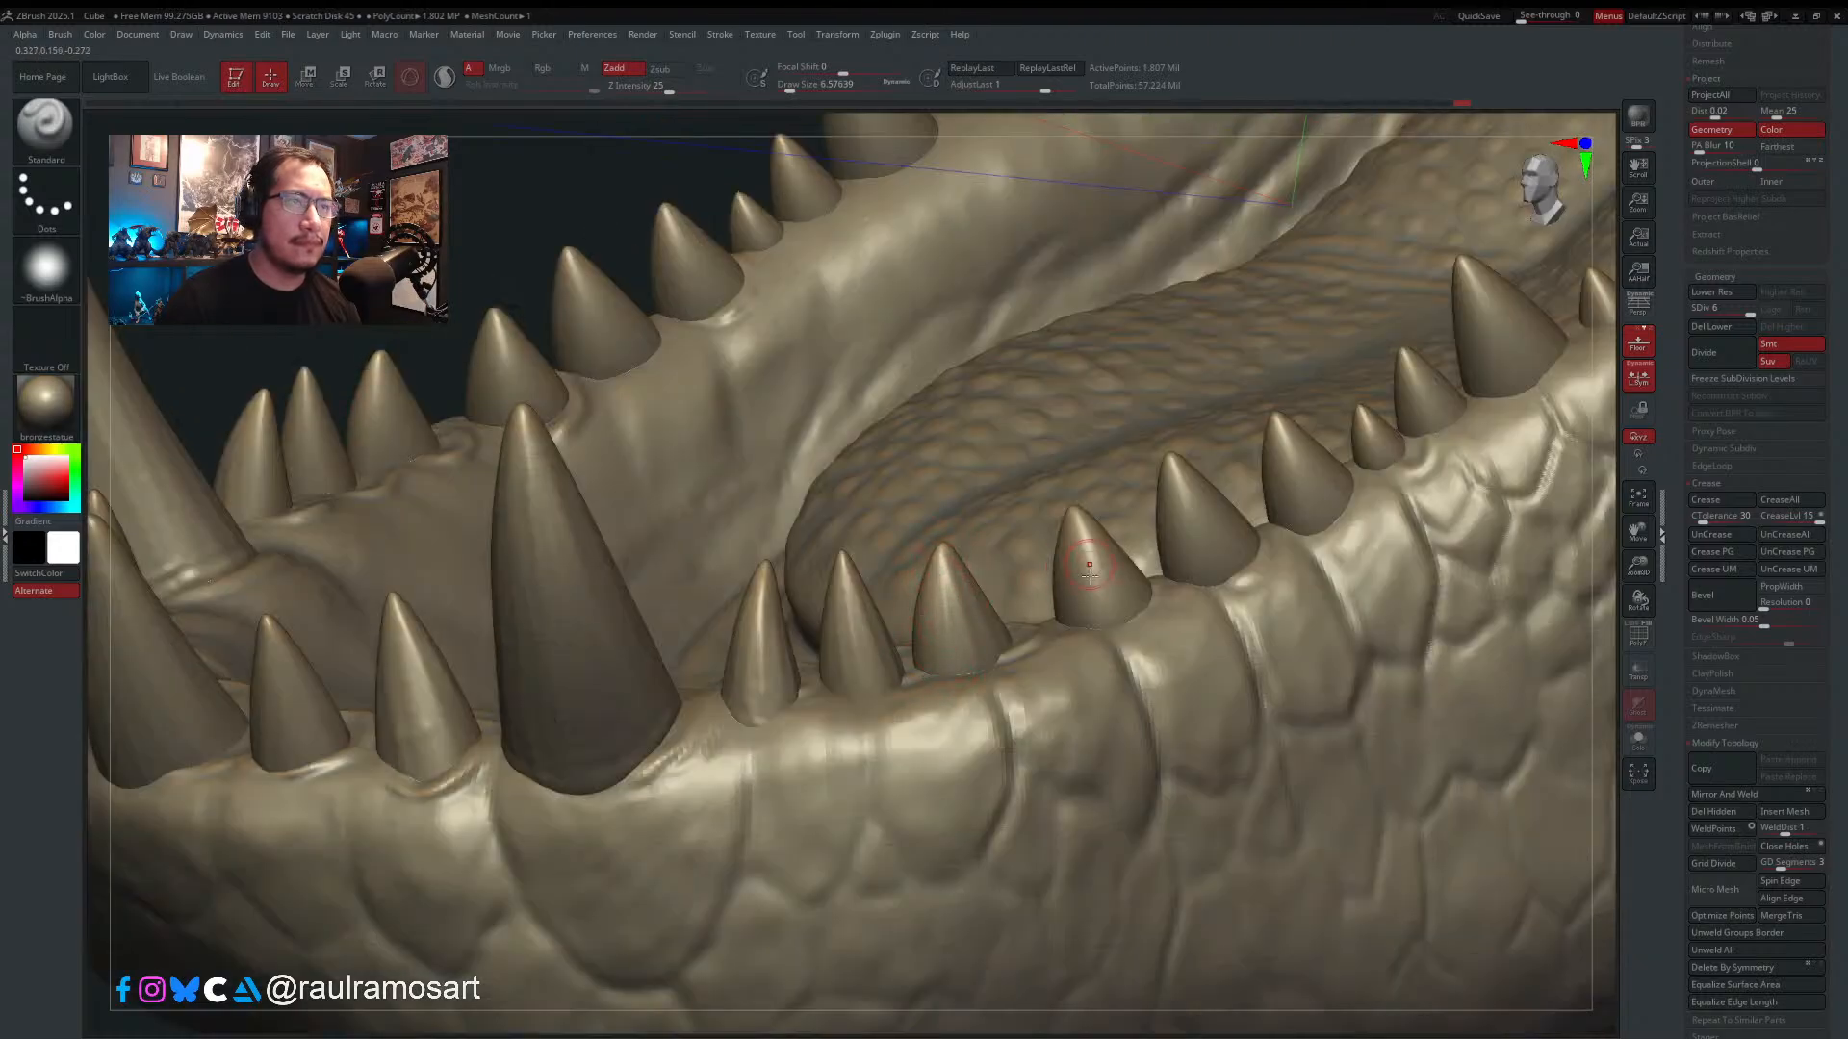
right_drag(1071, 538, 935, 477)
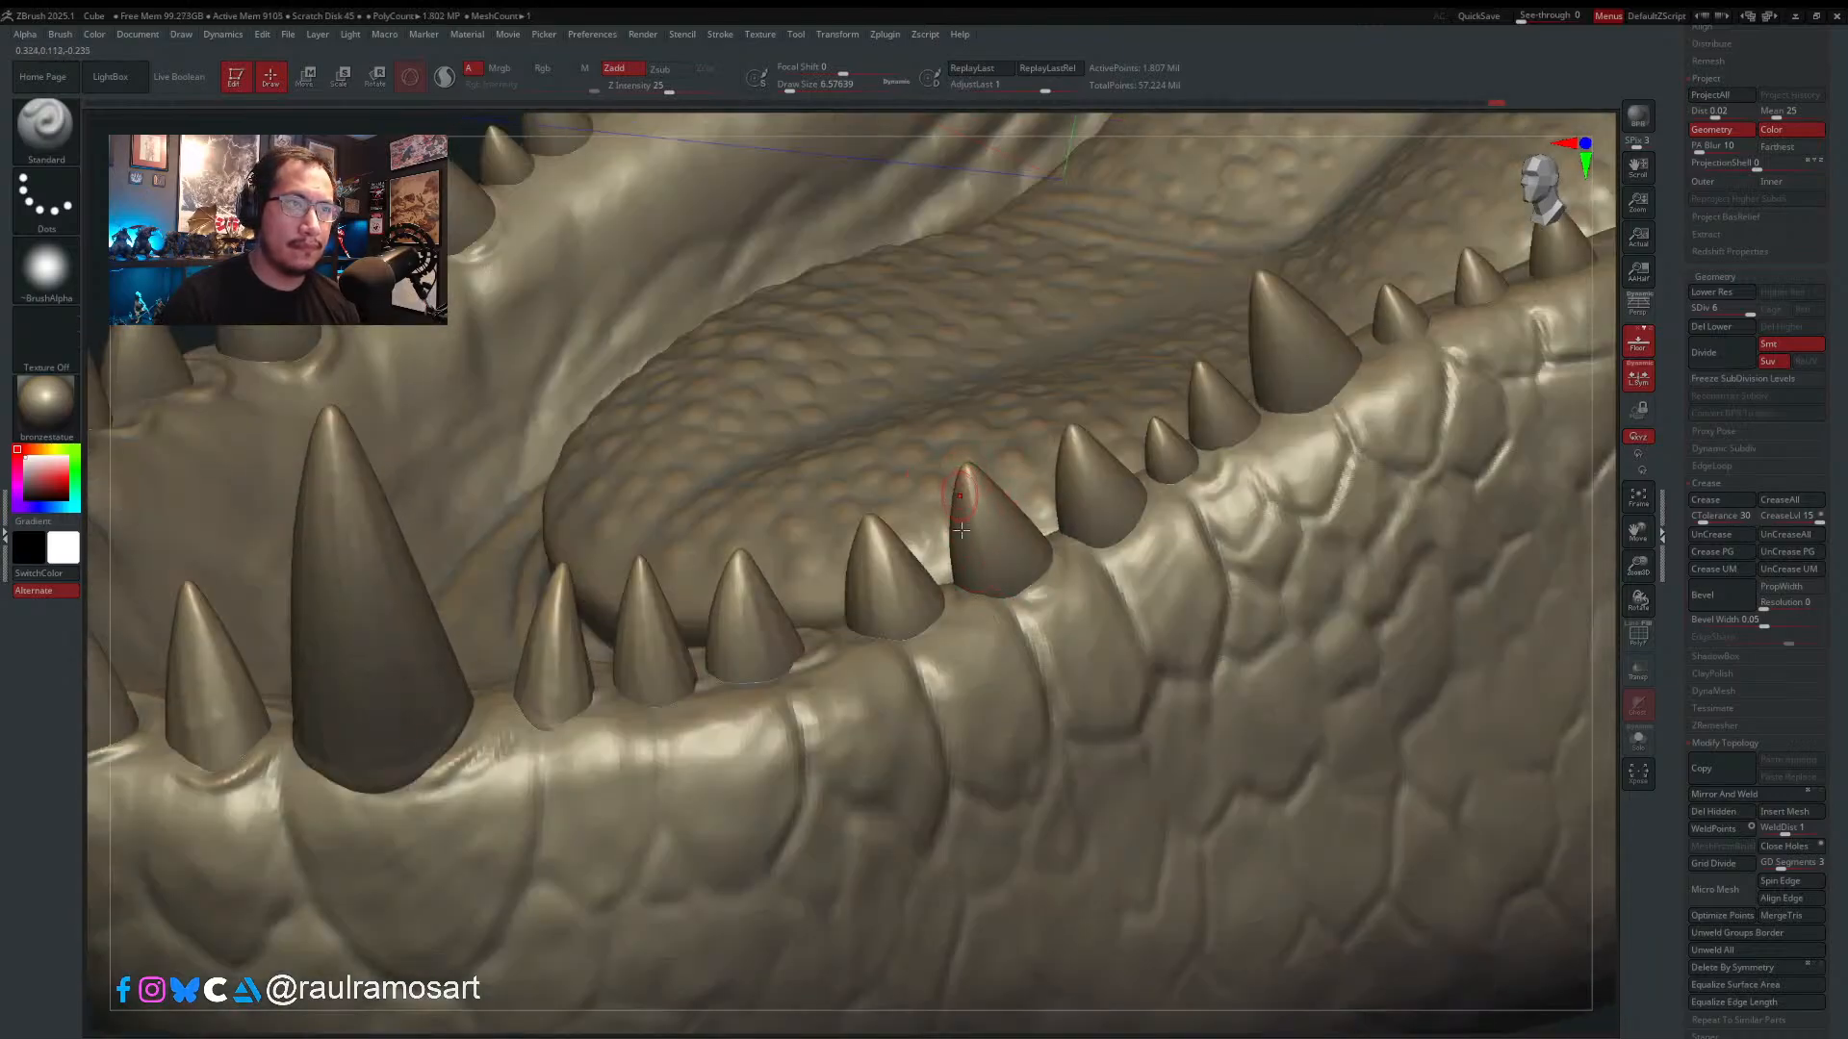
right_drag(1005, 524, 999, 485)
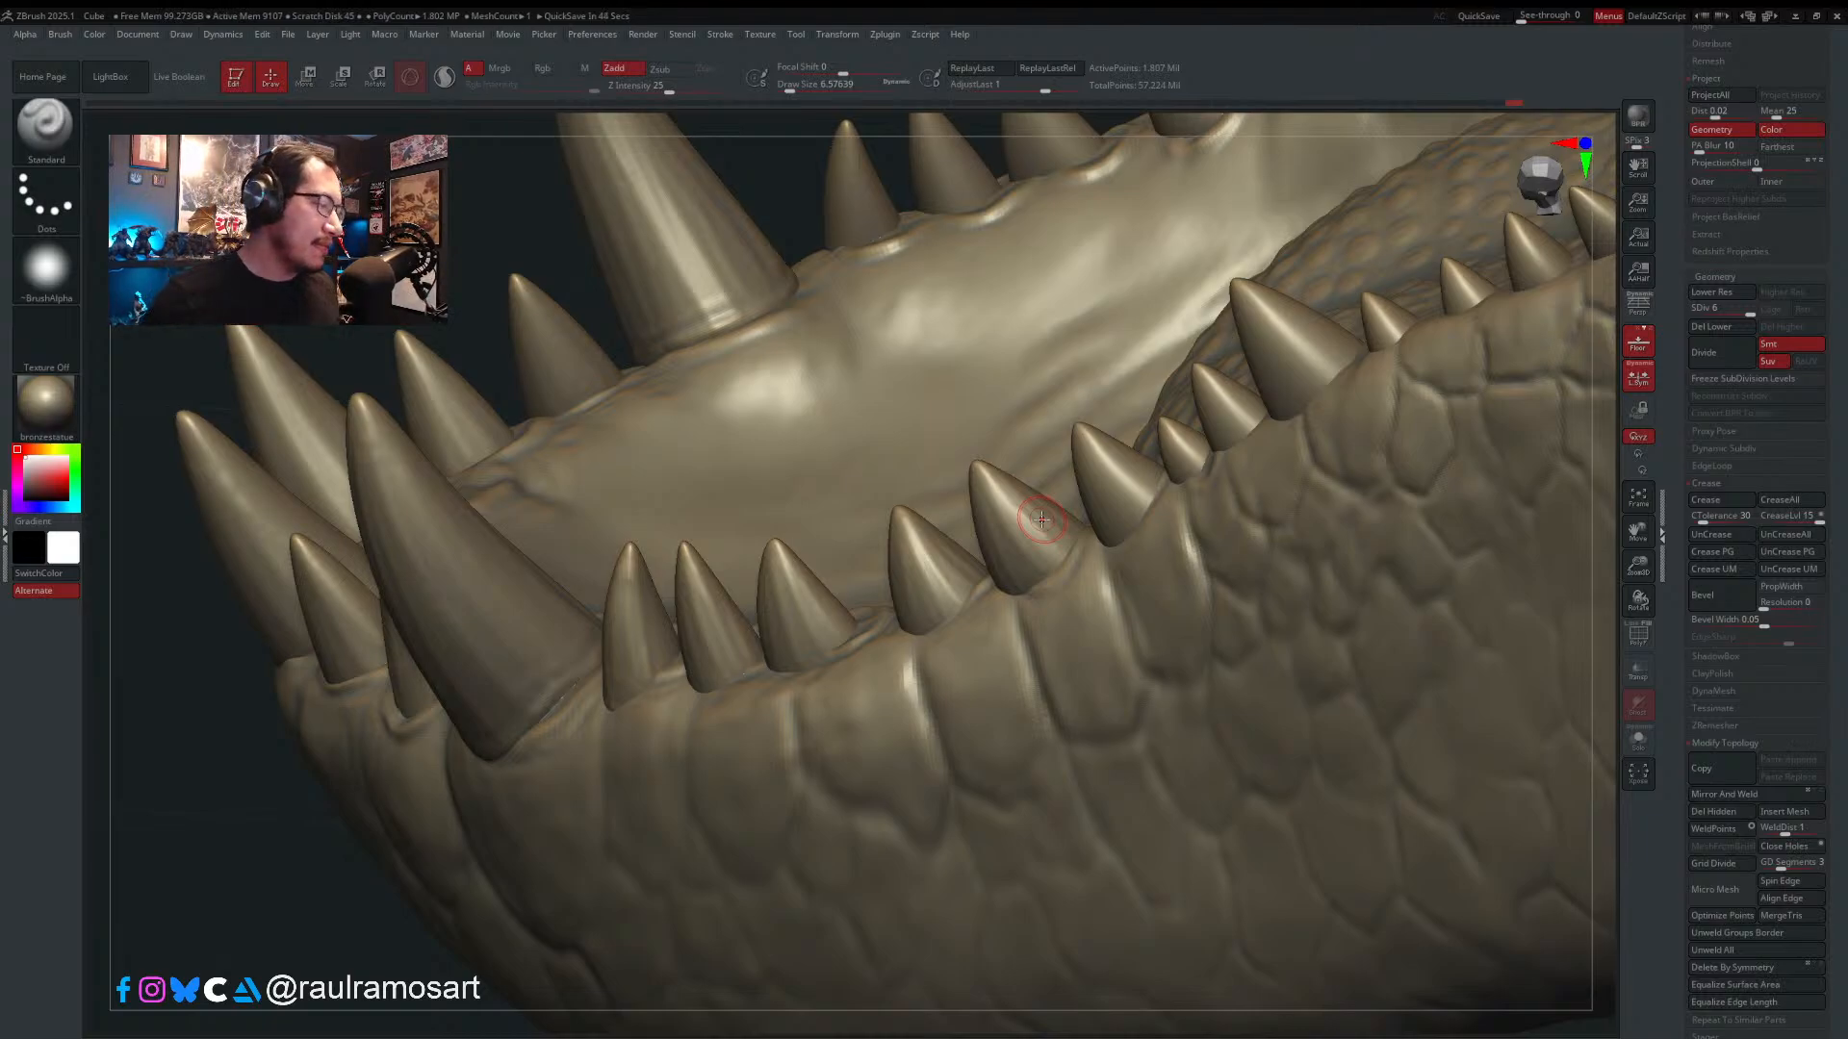
mouse_move(1094, 539)
right_down()
mouse_move(1118, 481)
mouse_move(943, 525)
mouse_move(909, 561)
right_up()
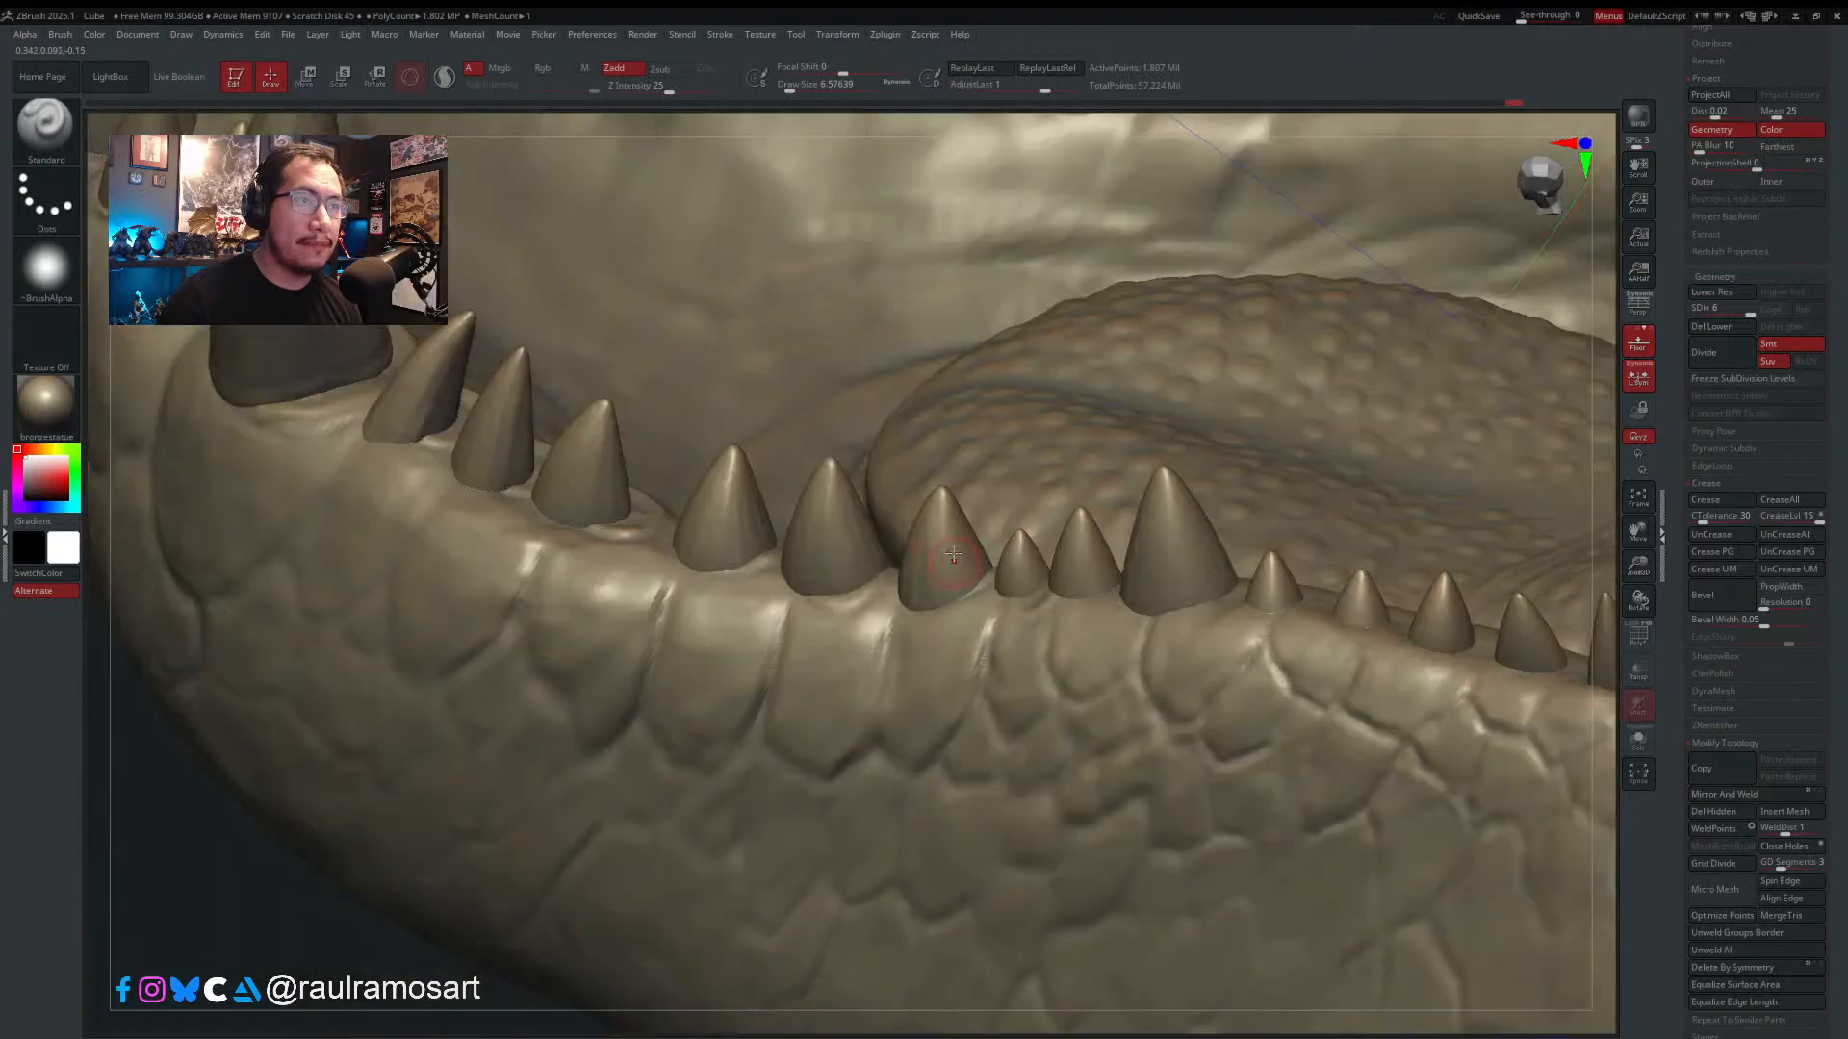
- Sculpt lengthwise strokes on the two small teeth just in front of the large mid-jaw tooth
right_drag(960, 505, 946, 624)
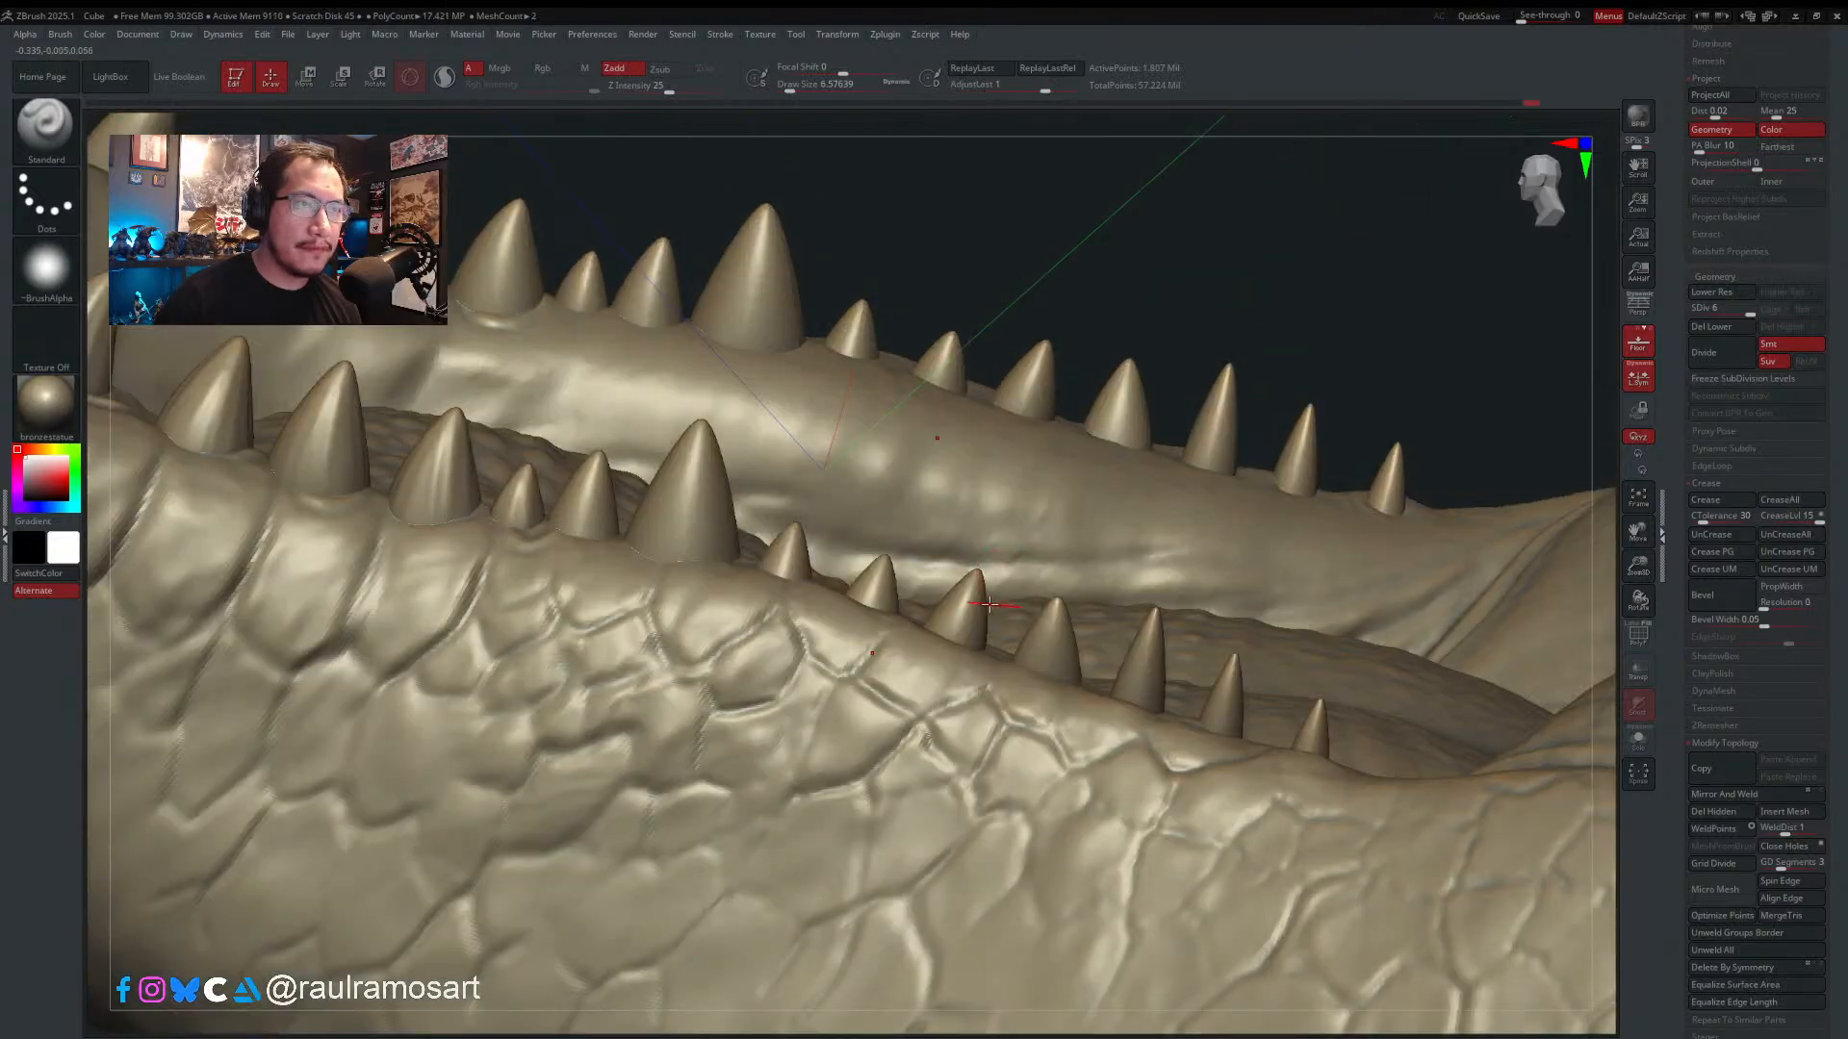
drag(514, 492, 524, 471)
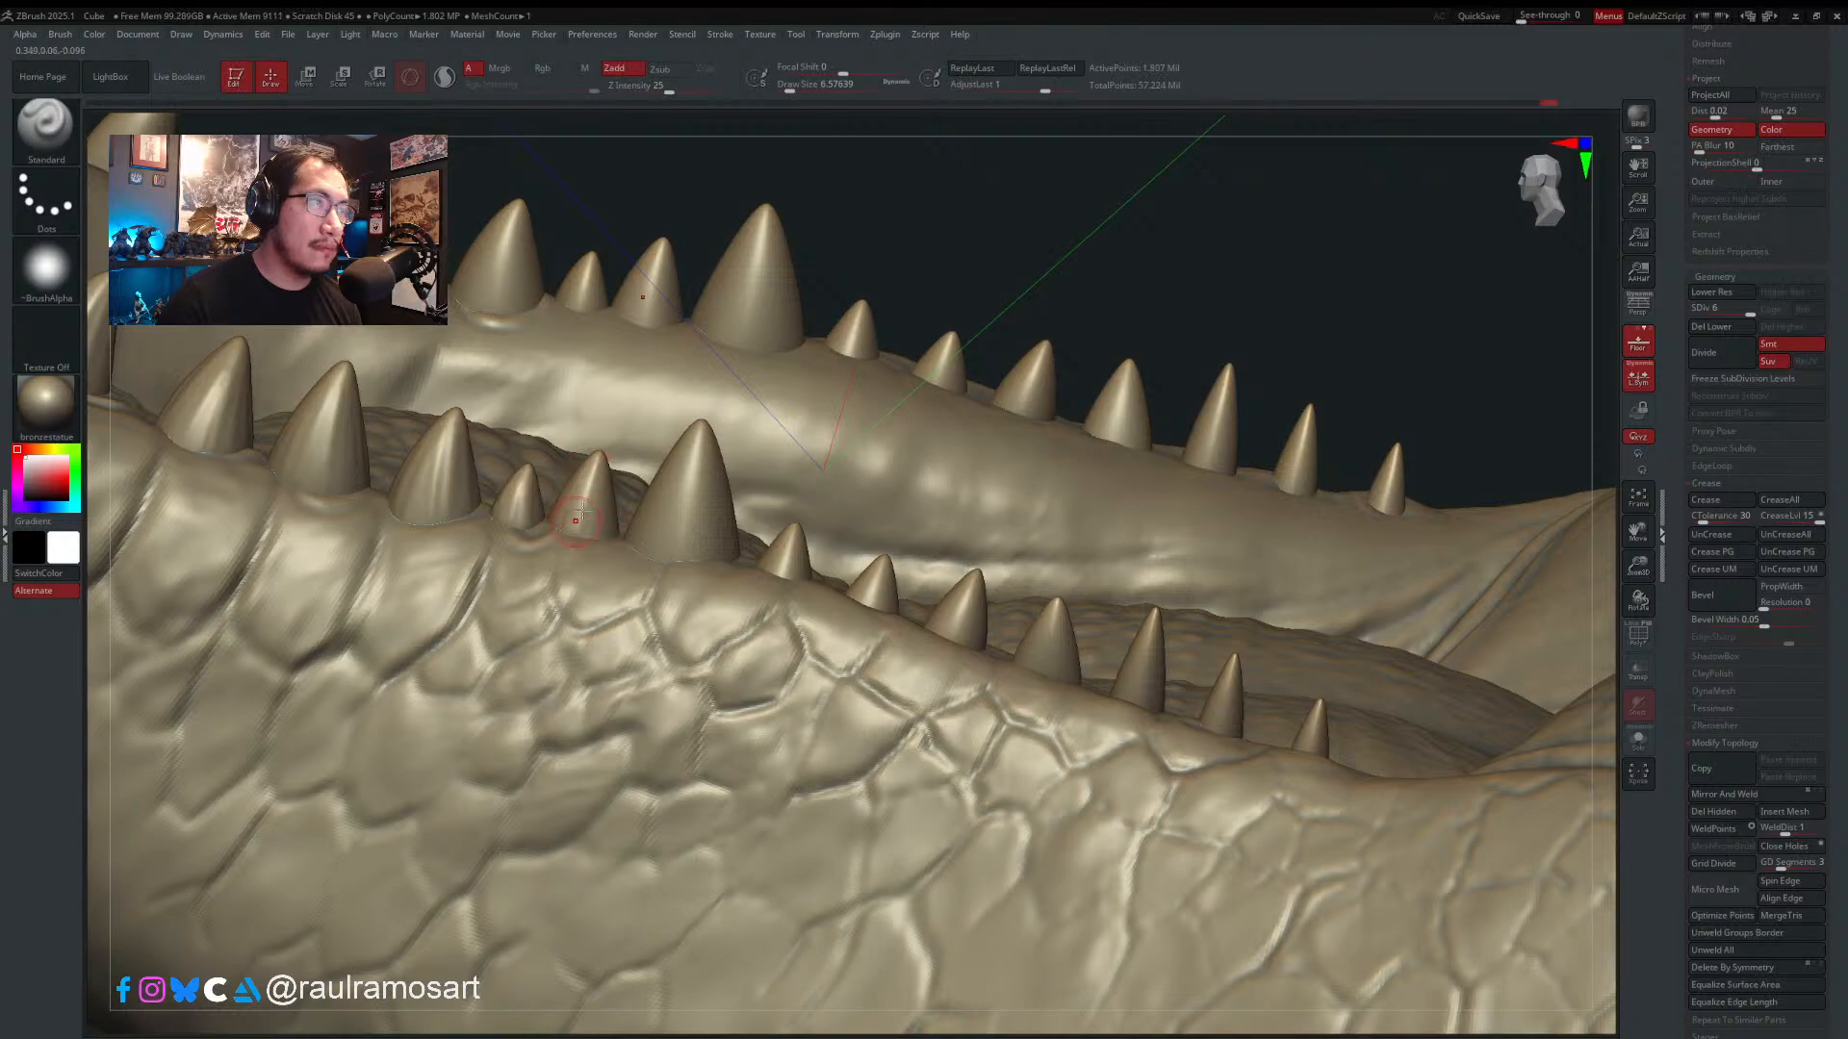
mouse_move(582, 516)
mouse_down()
mouse_move(592, 487)
mouse_move(696, 429)
mouse_up()
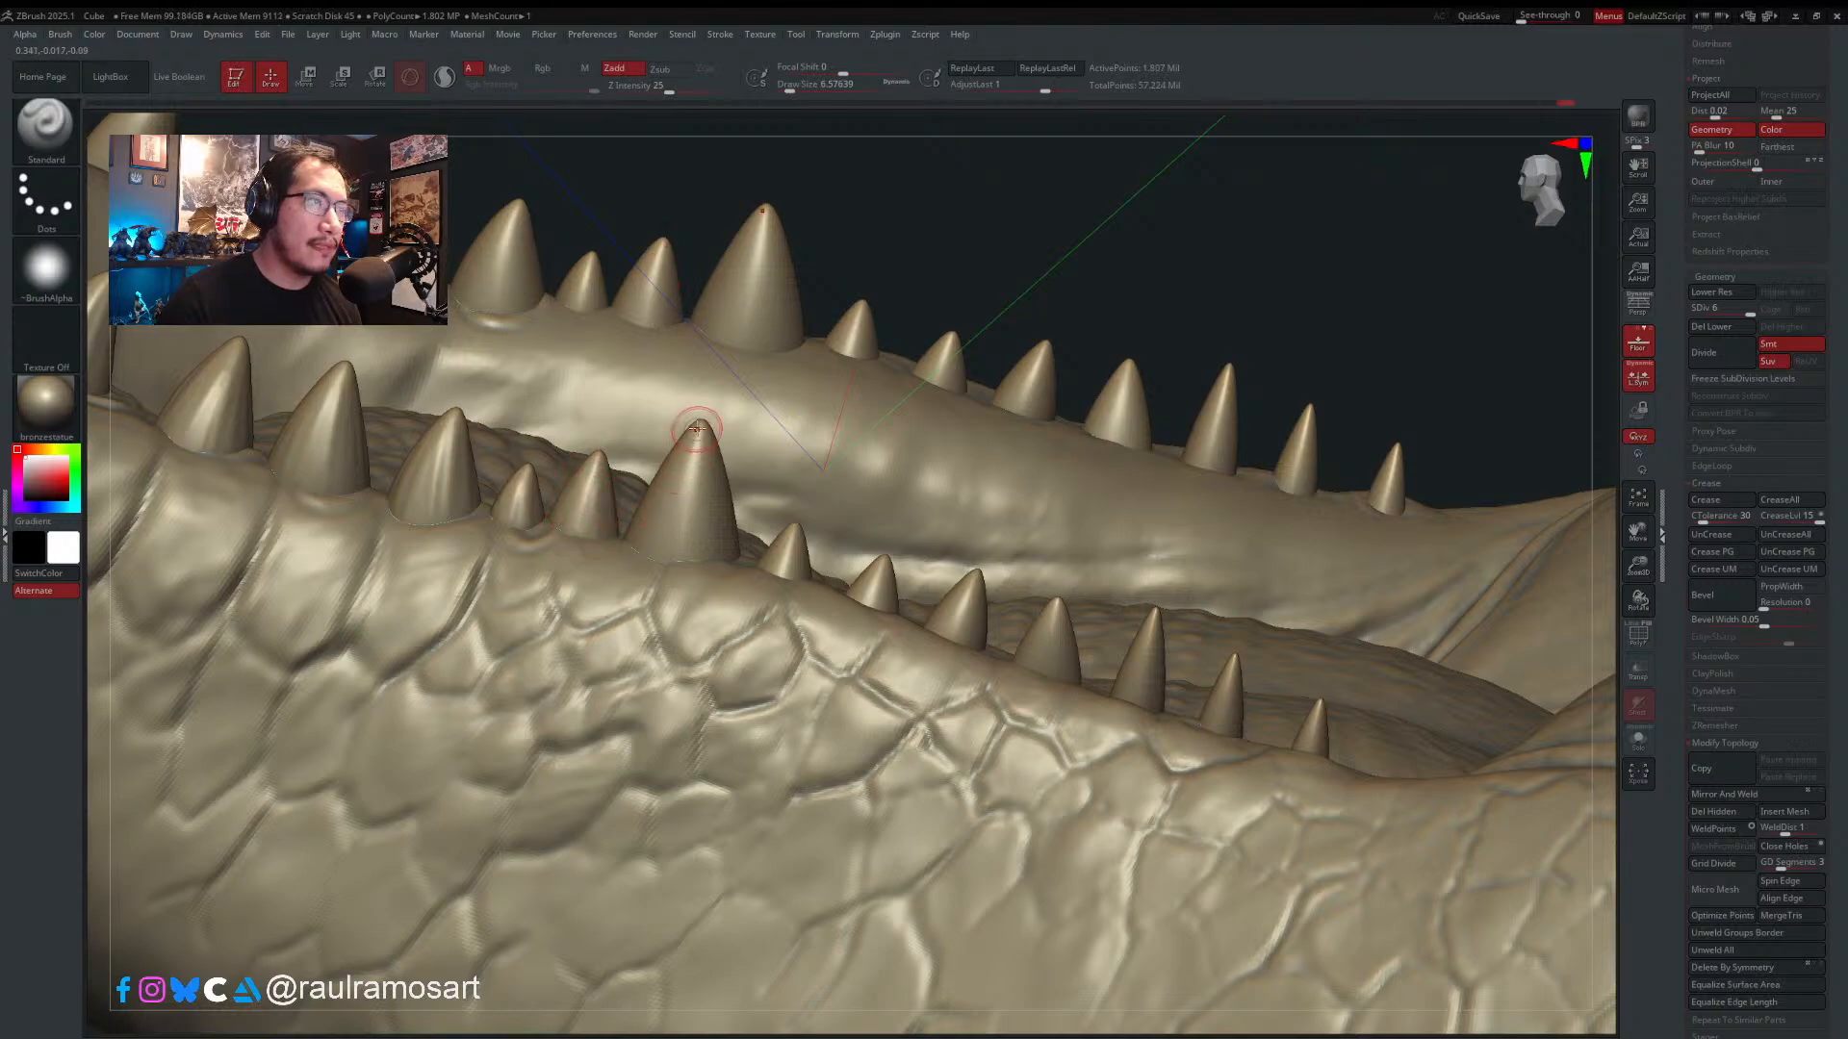
- Set the draw size to about 8.4 and sculpt lengthwise ridges on the large mid-jaw tooth
alt+right_drag(673, 510, 745, 593)
right_drag(656, 547, 745, 536)
key(s)
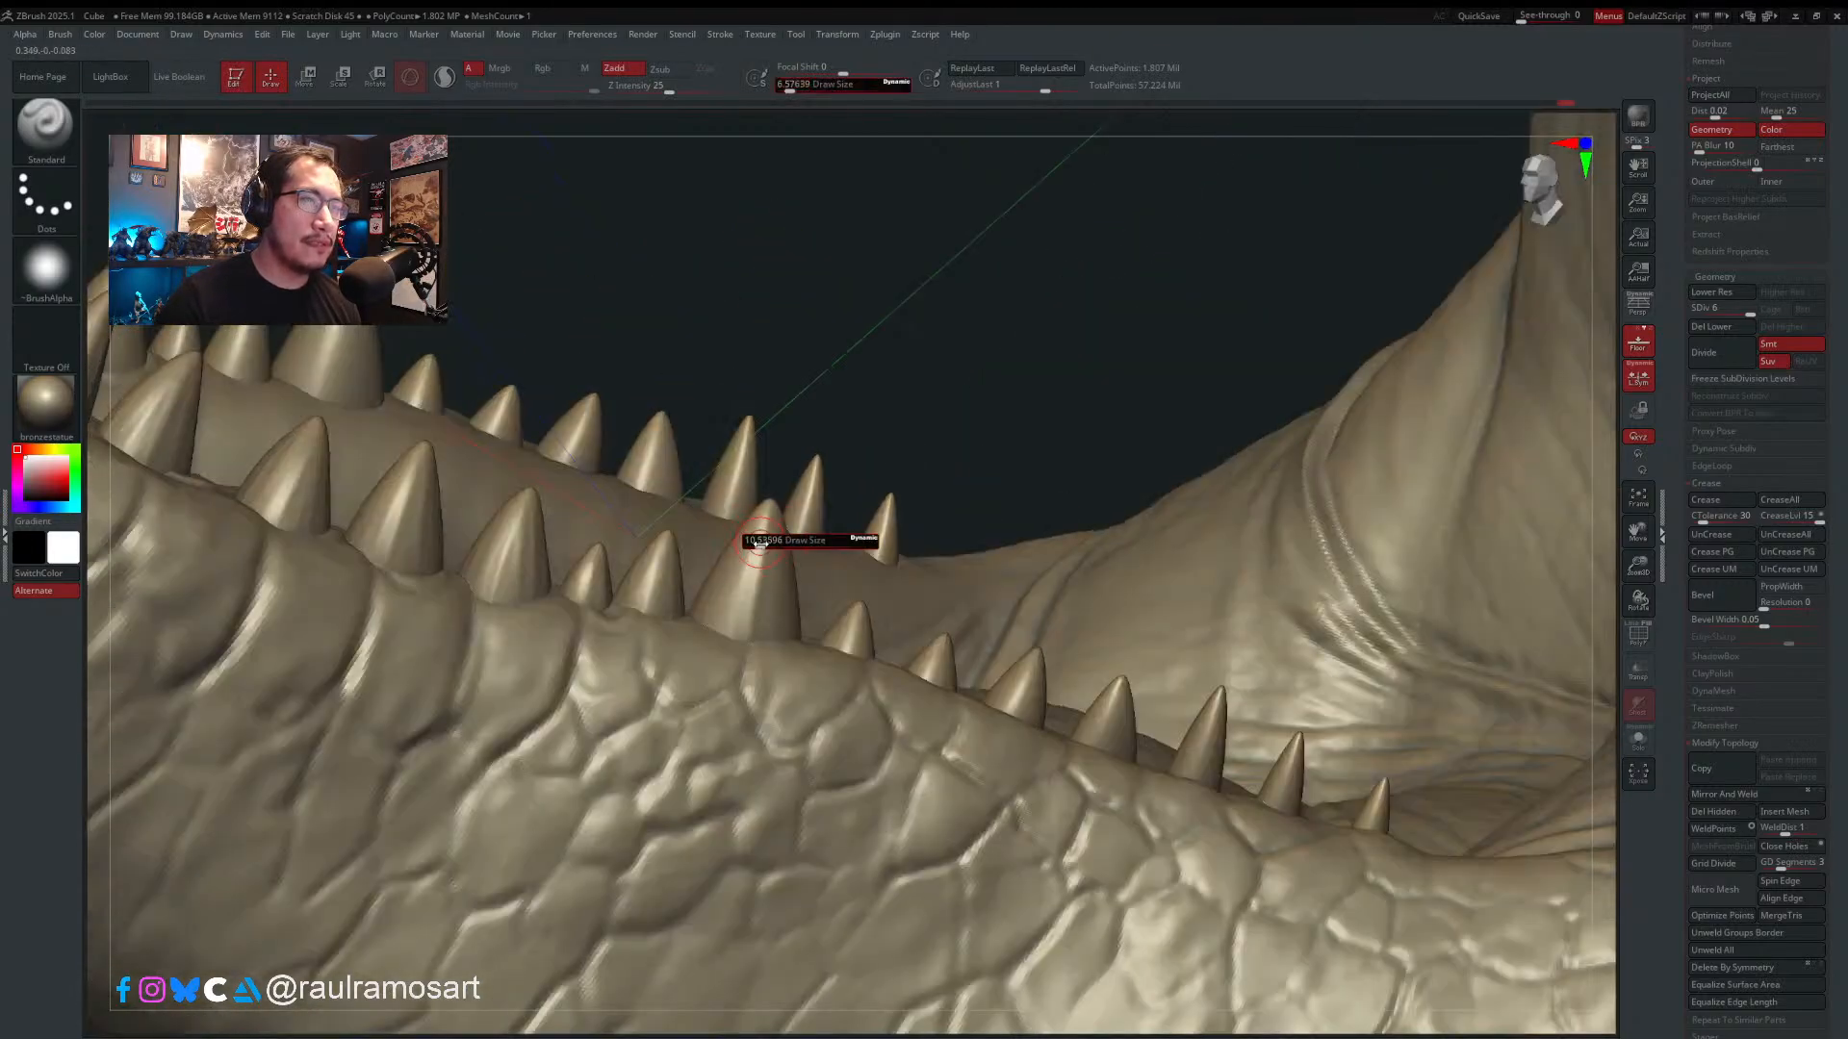
drag(758, 546, 760, 546)
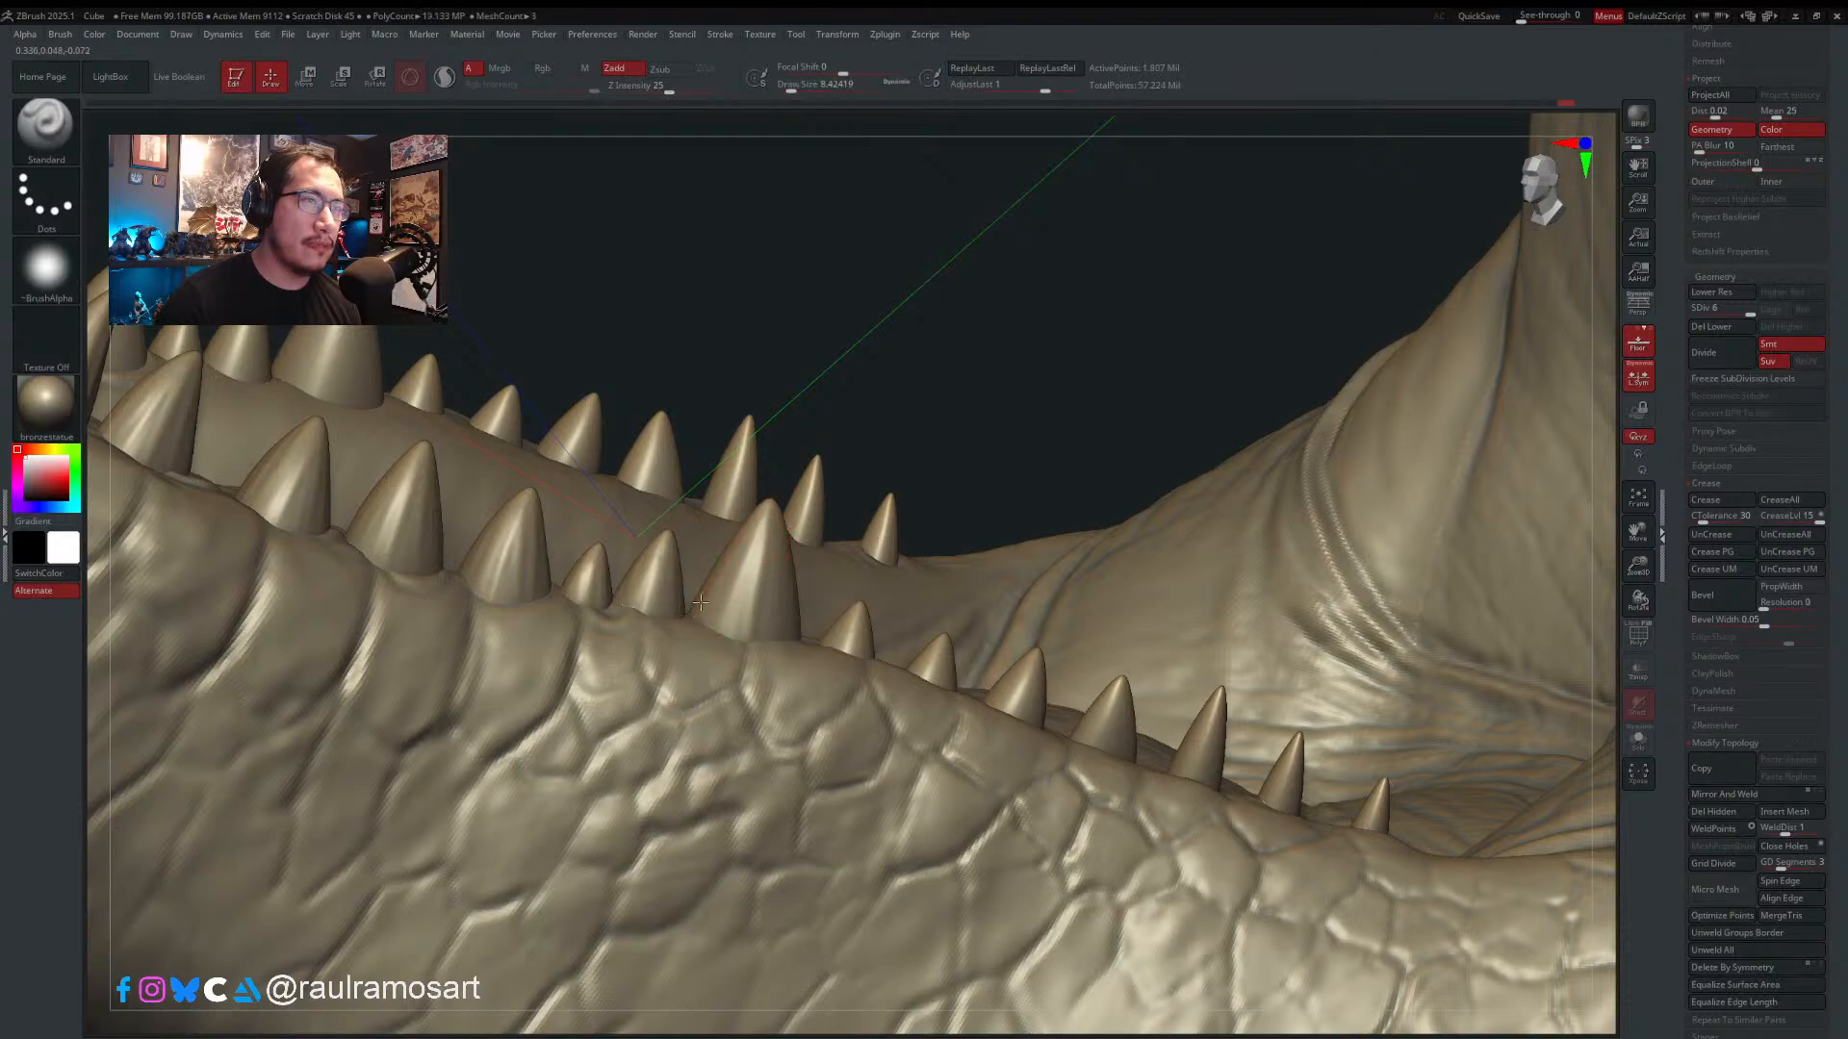
drag(700, 602, 754, 535)
right_drag(735, 602, 685, 667)
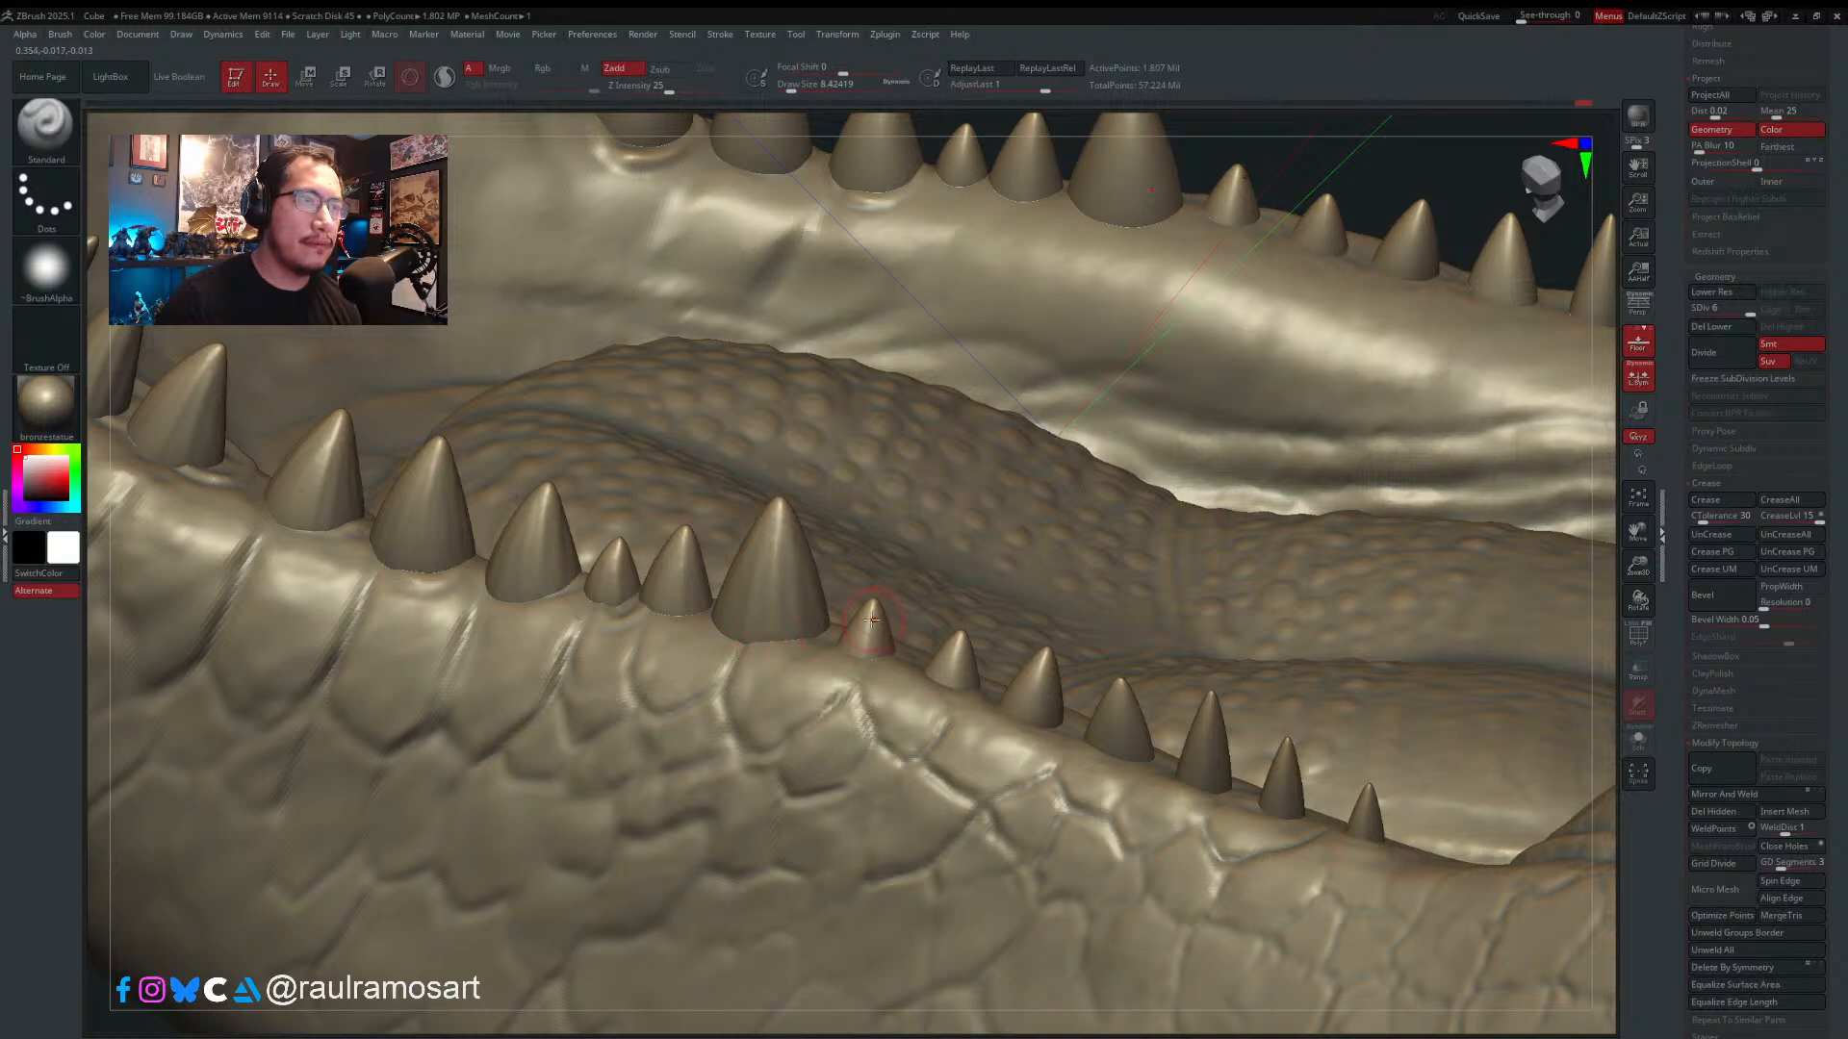
- Set the draw size to about 5.8 and sculpt lengthwise strokes on the small teeth directly behind the large mid-jaw tooth
key(s)
drag(874, 624, 870, 624)
mouse_move(860, 631)
right_down()
mouse_move(882, 616)
mouse_move(886, 645)
mouse_move(828, 607)
mouse_move(812, 559)
mouse_move(837, 573)
right_up()
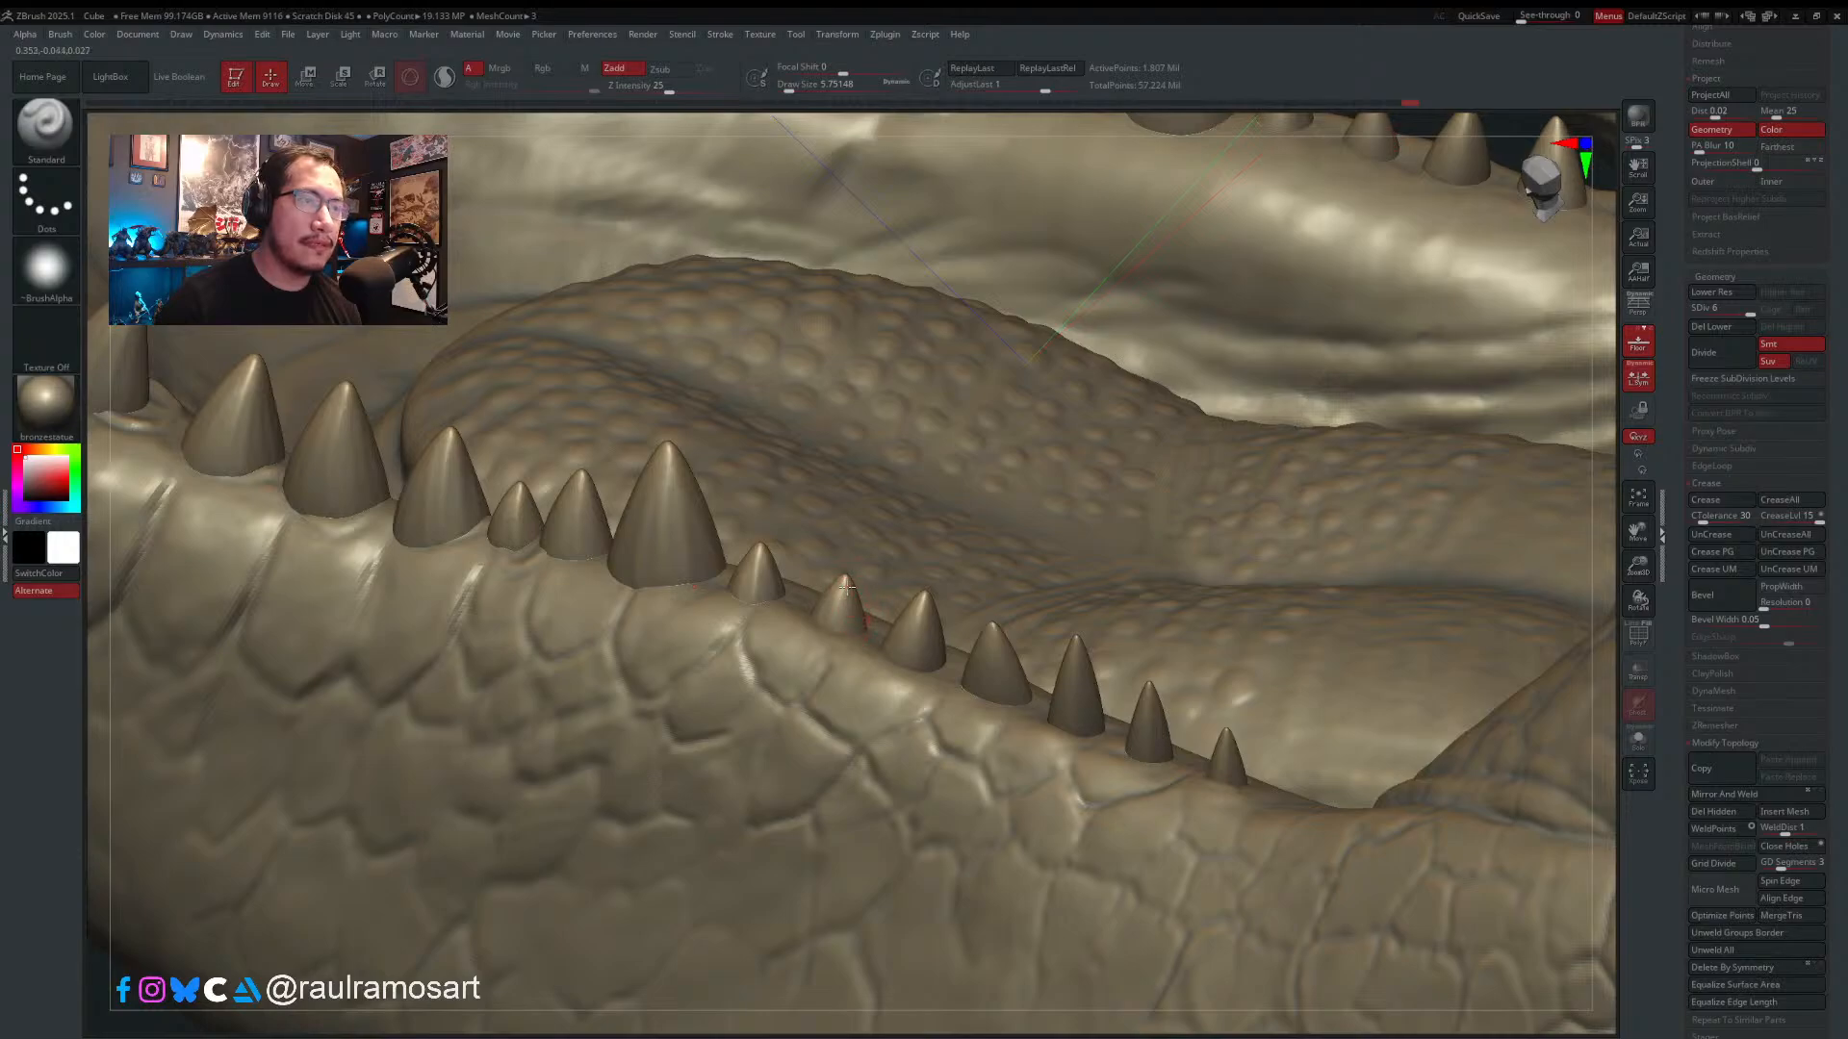
mouse_move(865, 654)
right_down()
mouse_move(897, 609)
mouse_move(907, 627)
right_up()
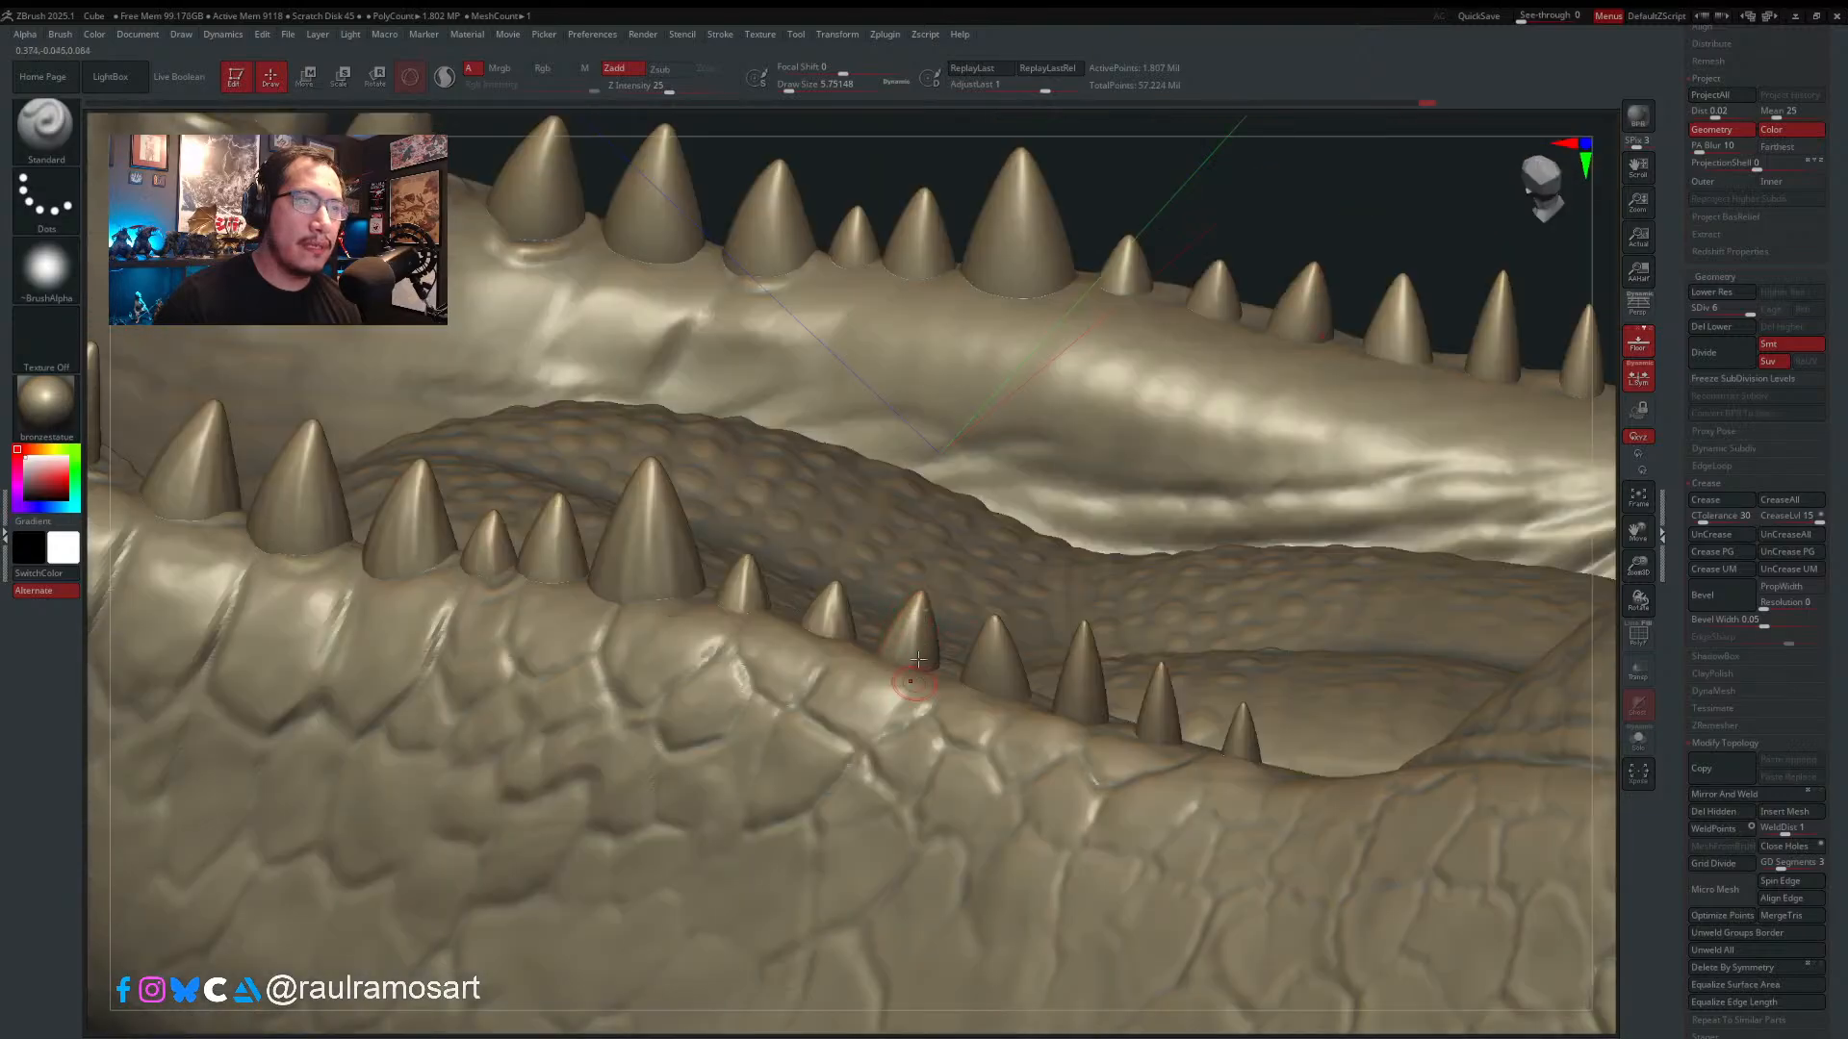
- Set the draw size to about 9.4 and sculpt lengthwise strokes on the fourth tooth from the back of the row
right_drag(921, 558, 849, 549)
key(s)
drag(847, 552, 853, 552)
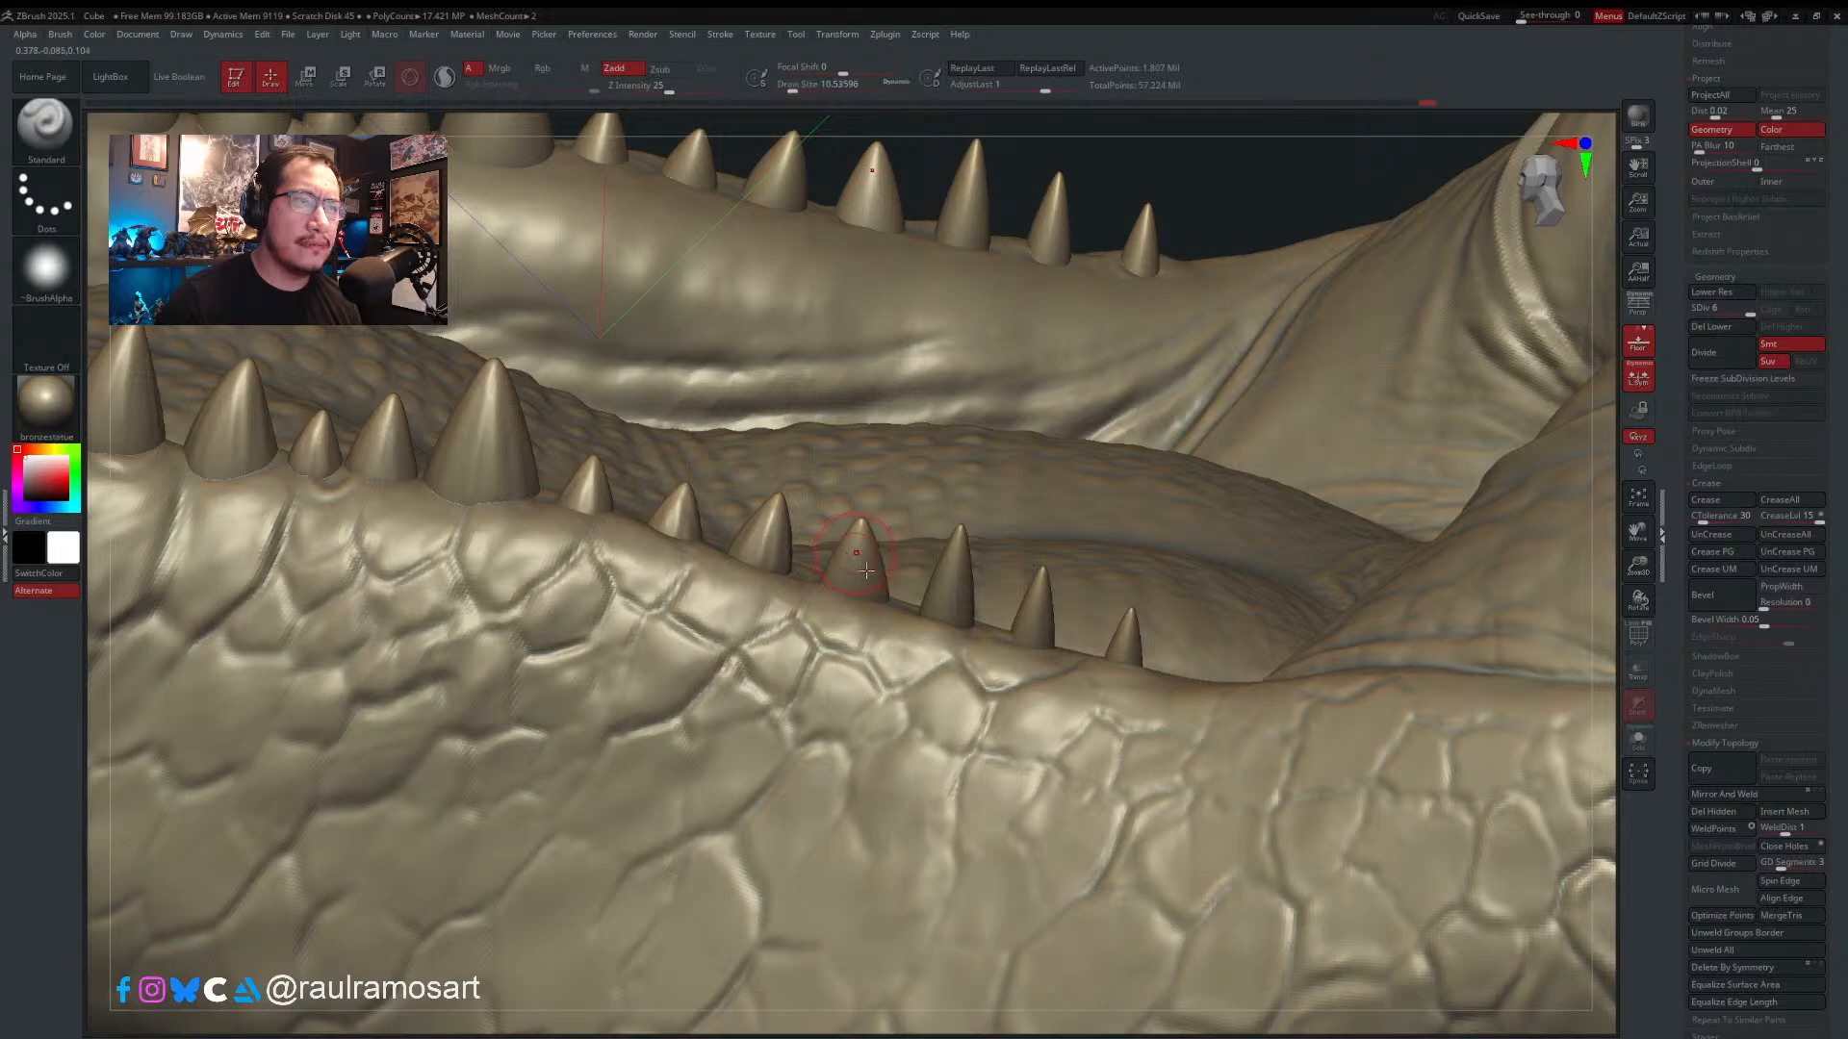
right_drag(856, 548, 854, 551)
key(s)
drag(854, 553, 848, 552)
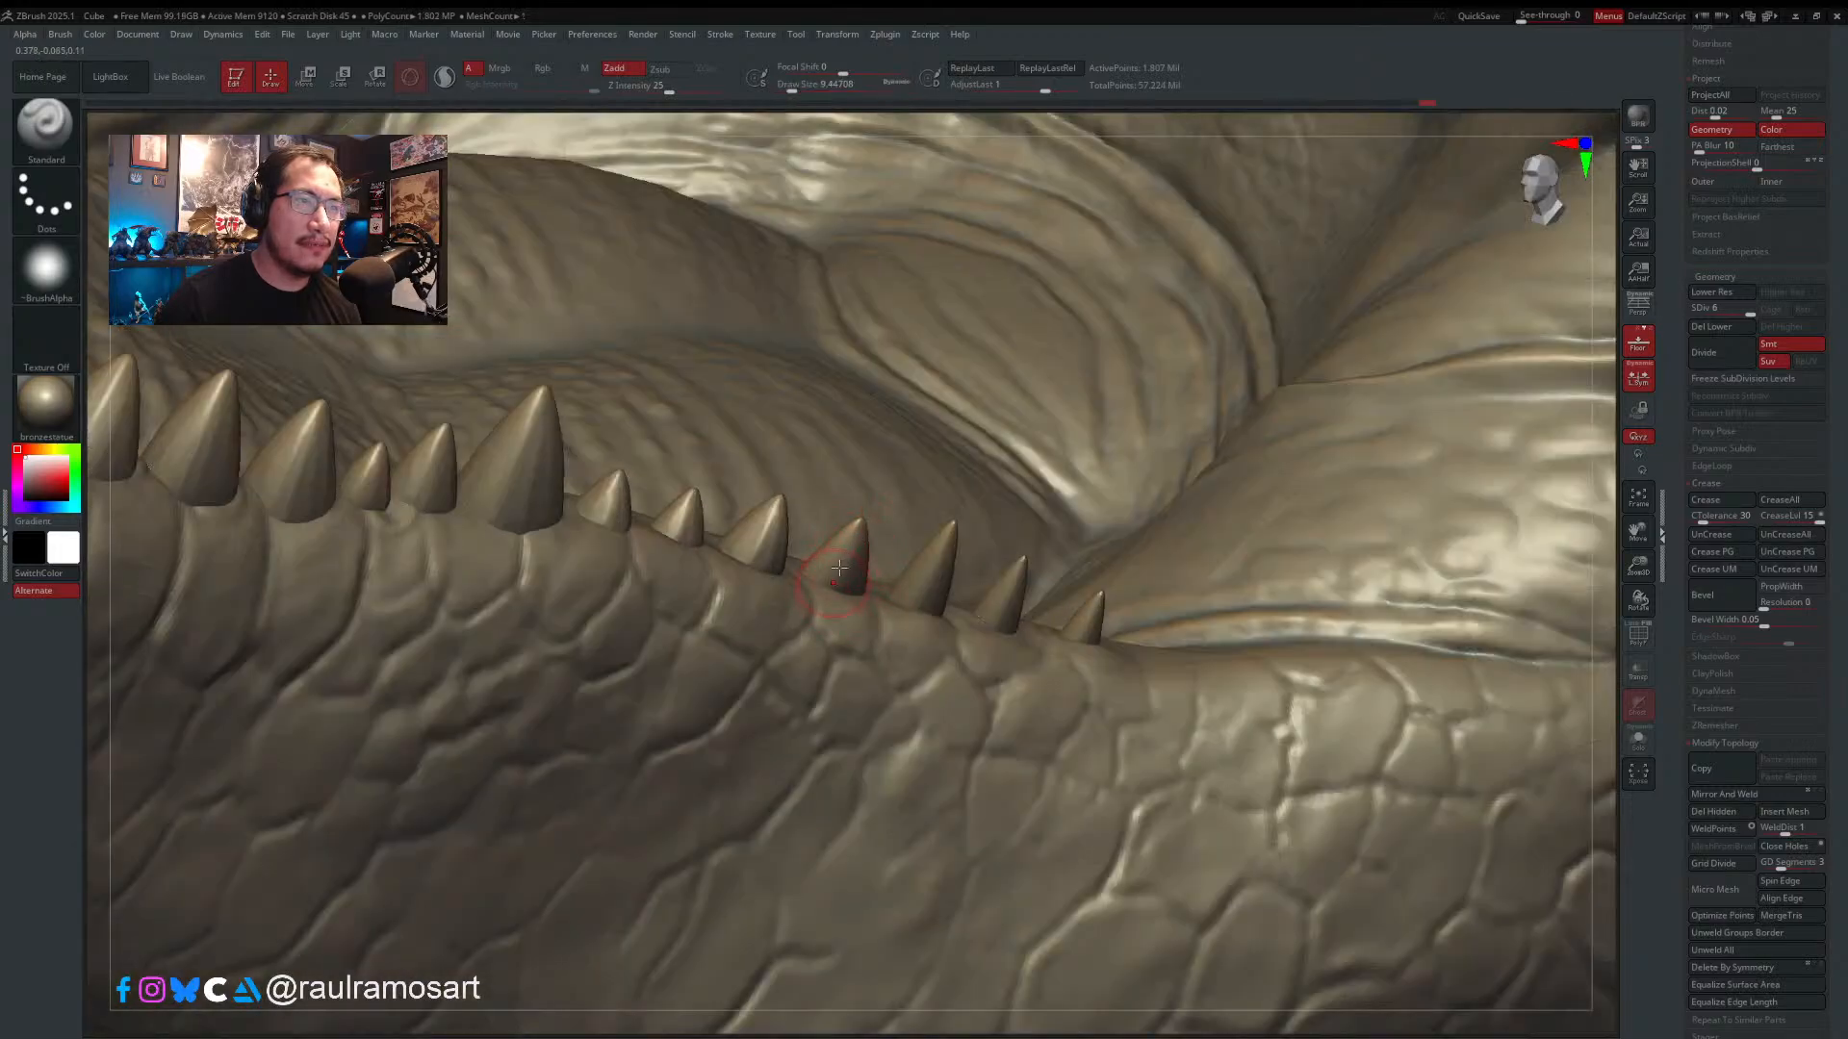
right_drag(847, 537, 866, 536)
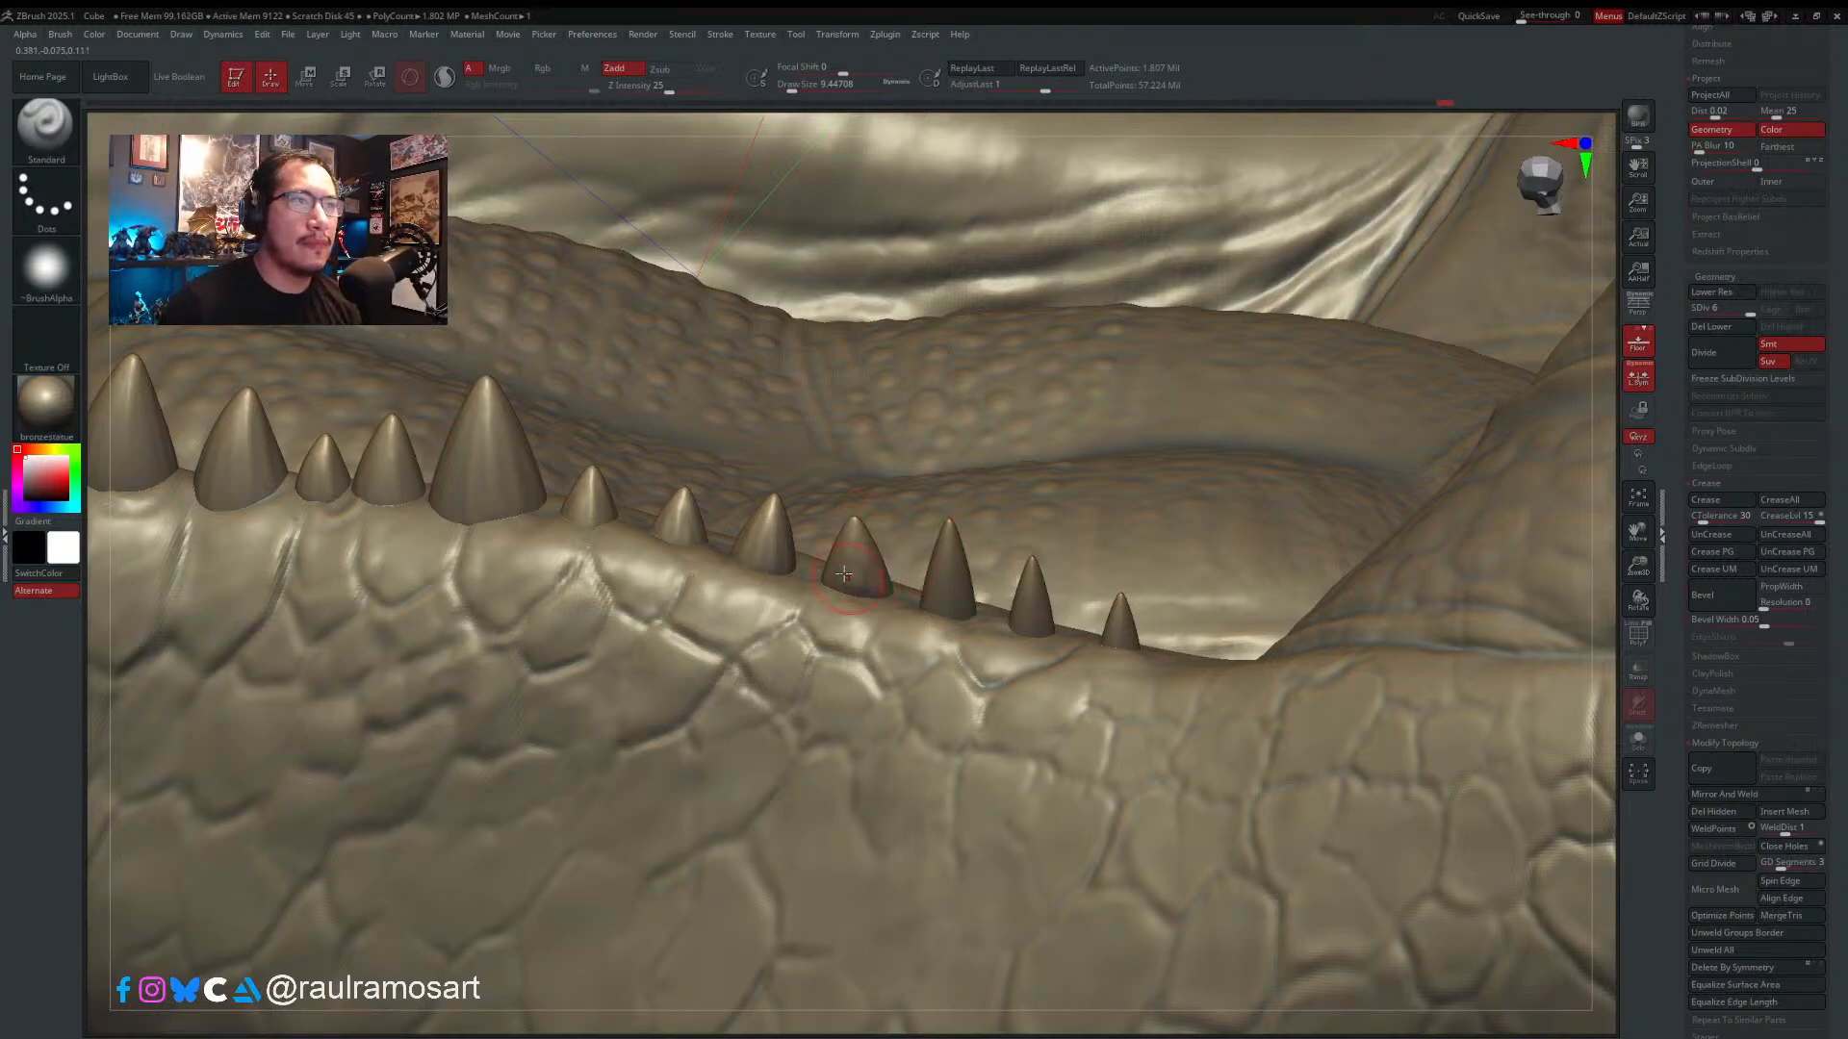
mouse_move(845, 575)
right_down()
mouse_move(849, 515)
mouse_move(844, 550)
mouse_move(841, 535)
mouse_move(870, 576)
mouse_move(907, 581)
mouse_move(884, 613)
right_up()
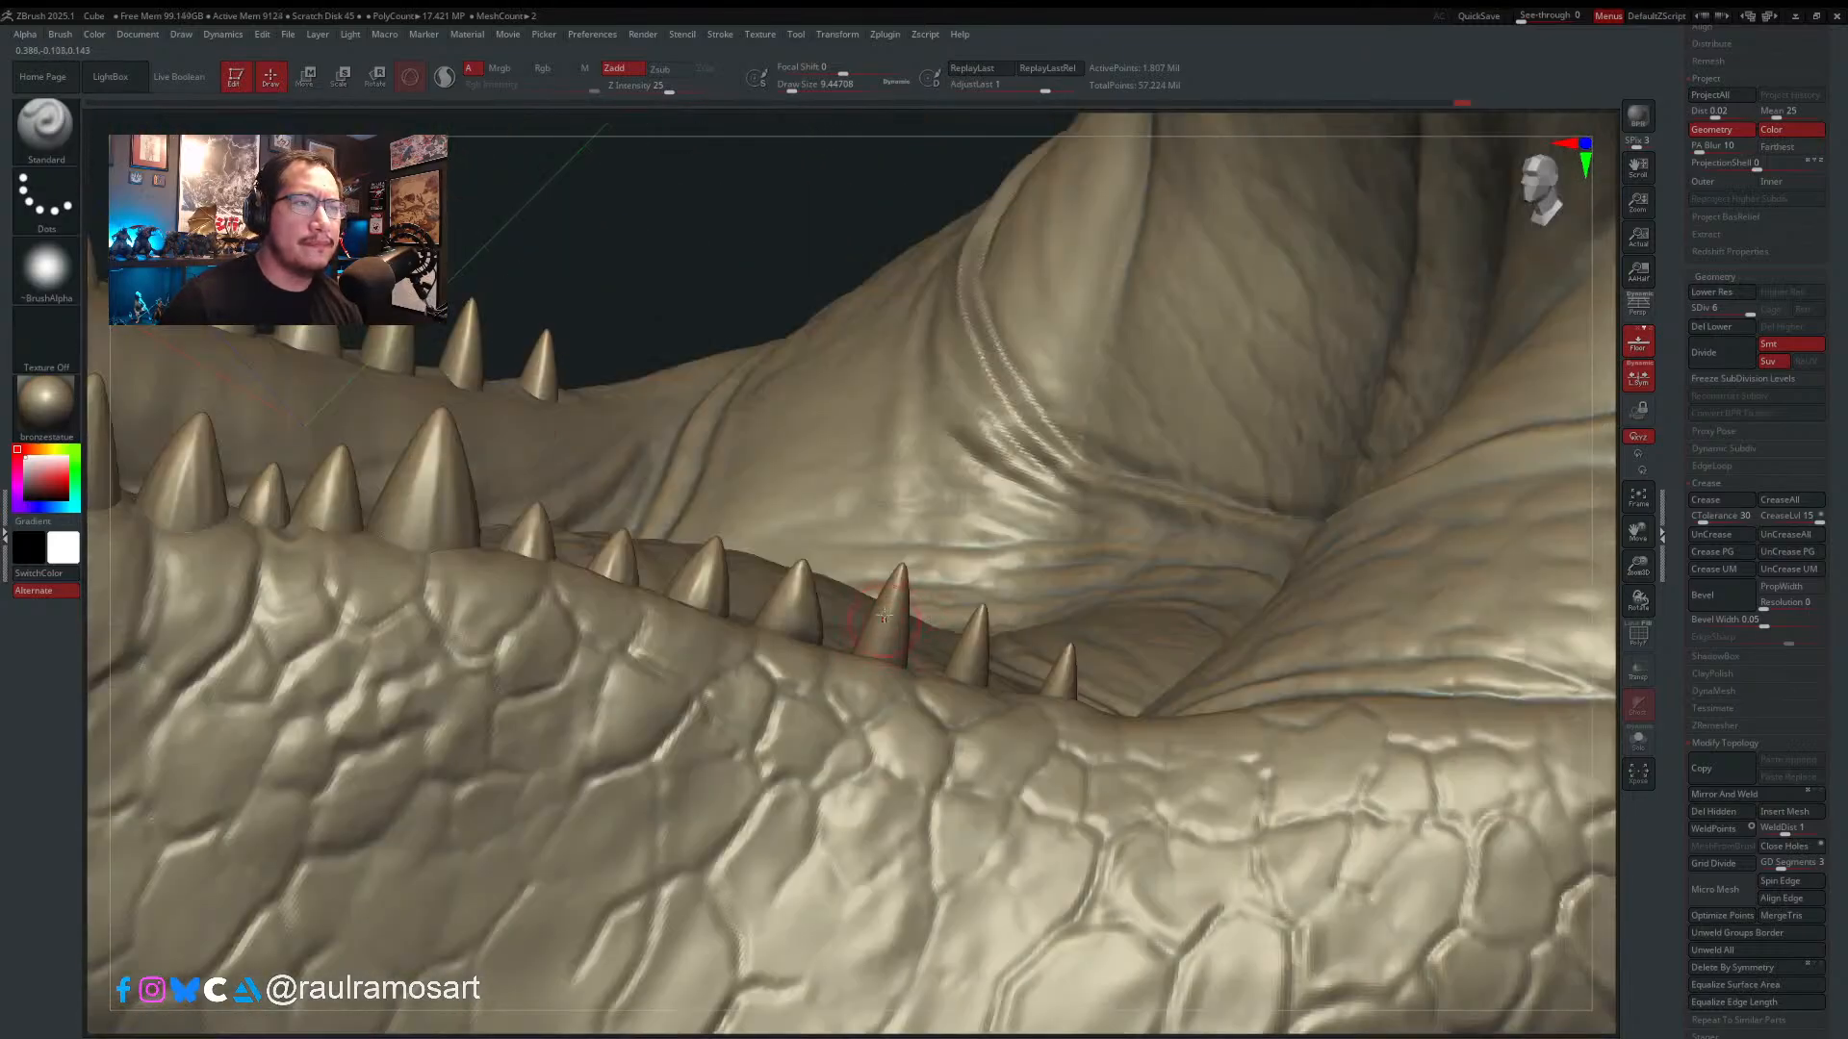
- Set the draw size to about 6.6 and sculpt lengthwise strokes on the last three teeth near the jaw corner
key(s)
drag(885, 614, 881, 614)
mouse_move(887, 614)
right_down()
mouse_move(900, 639)
mouse_move(862, 529)
mouse_move(966, 760)
right_up()
key(s)
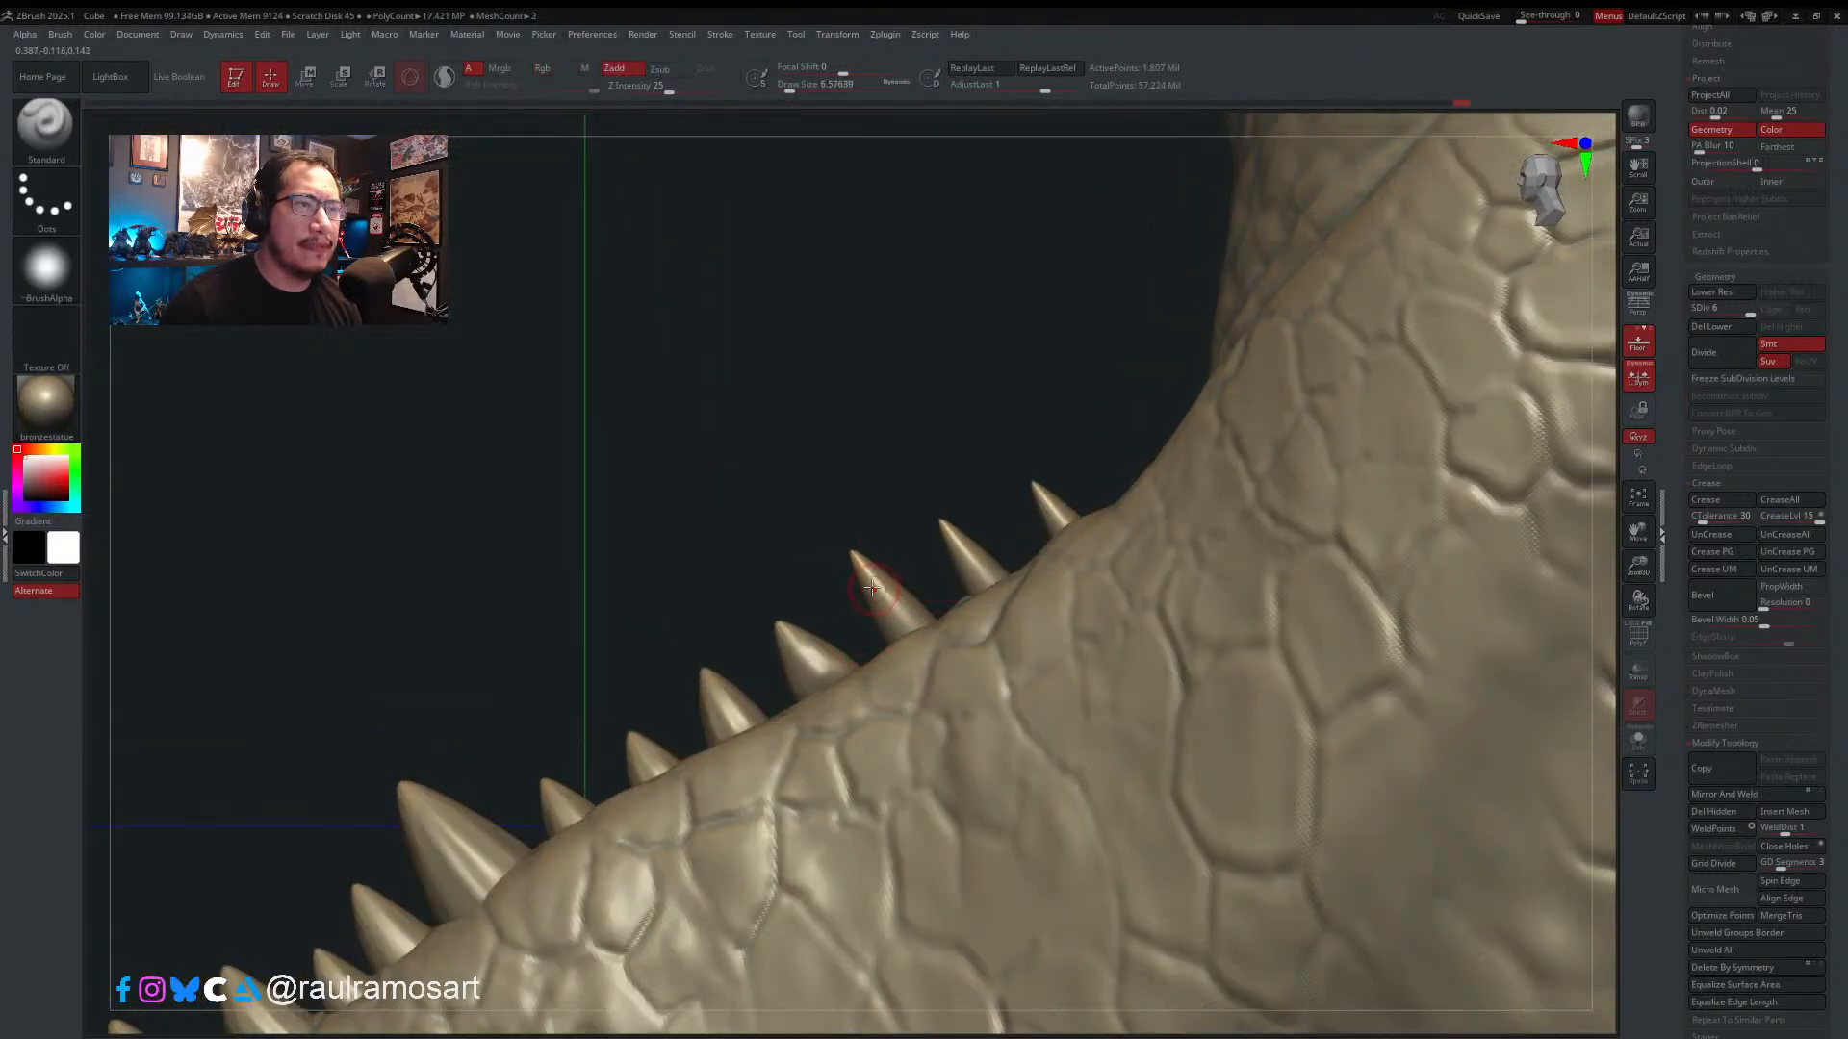
mouse_move(907, 607)
right_down()
mouse_move(895, 535)
mouse_move(901, 585)
right_up()
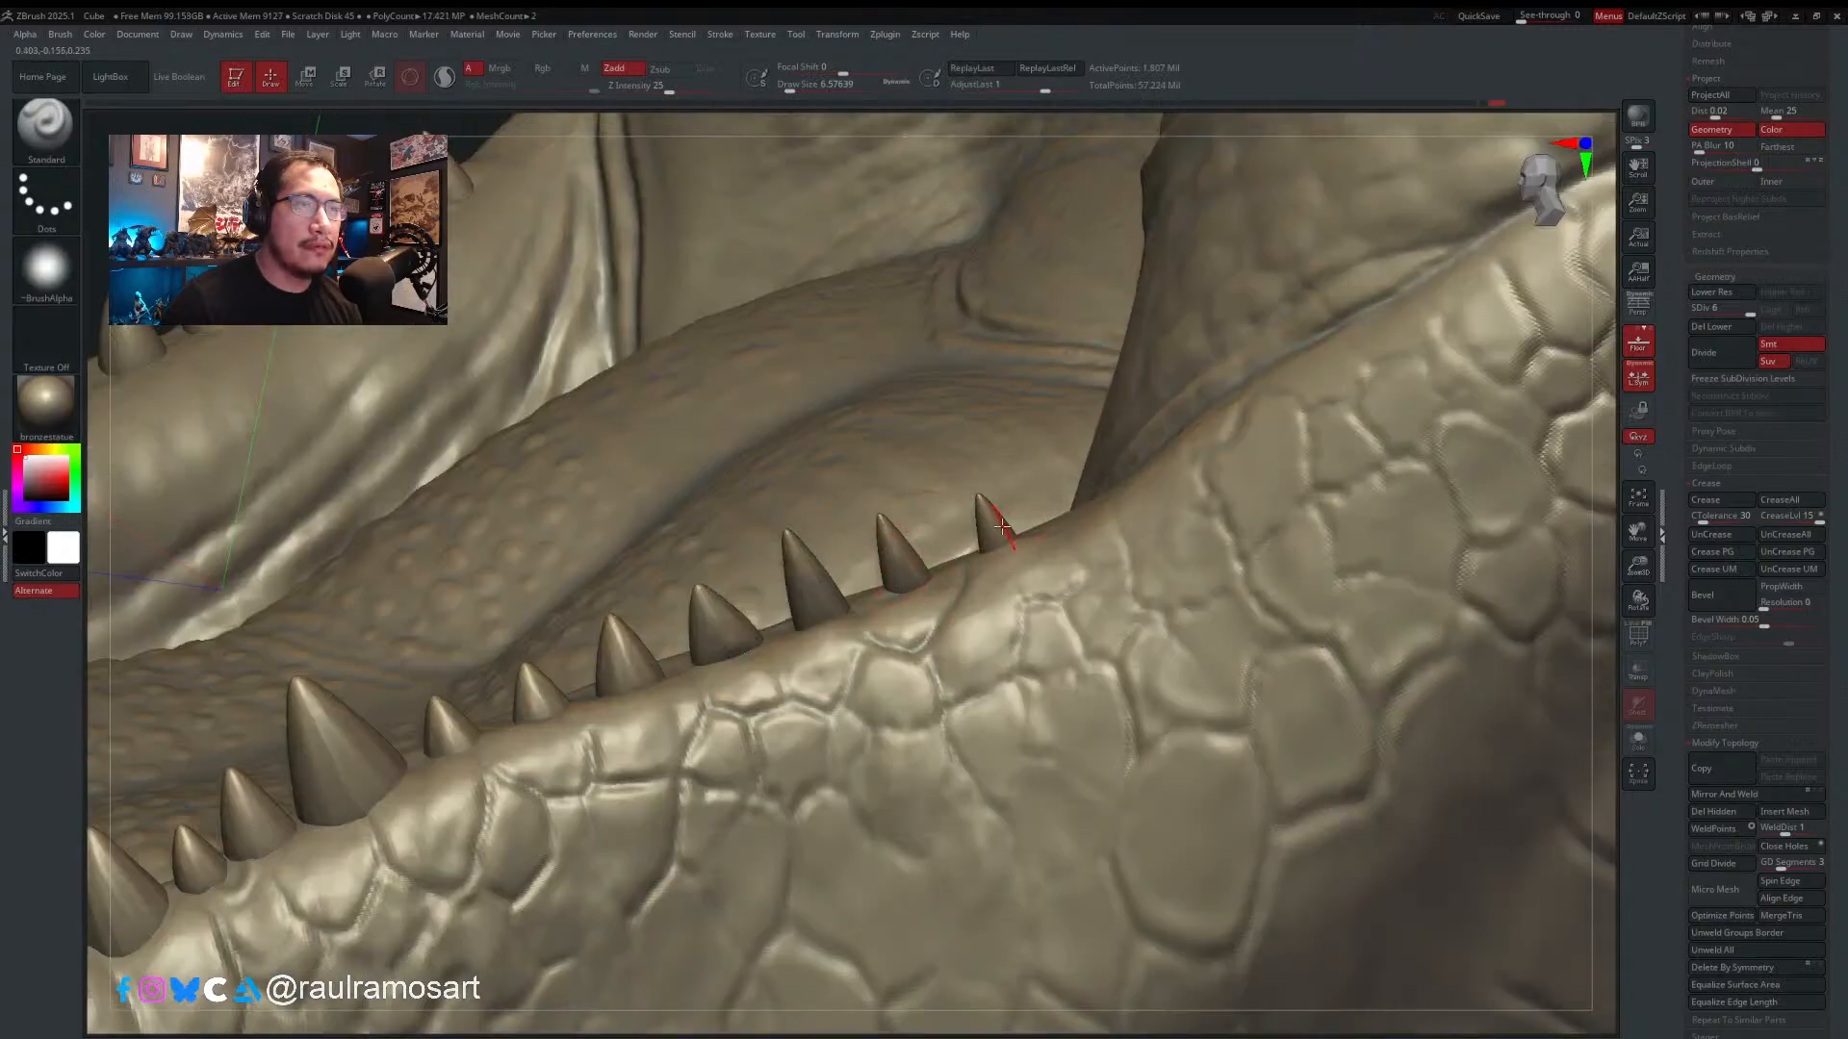
mouse_move(991, 513)
right_down()
mouse_move(983, 537)
mouse_move(991, 508)
mouse_move(1019, 540)
mouse_move(998, 474)
mouse_move(947, 546)
right_up()
- Lower the teeth's subdivision level to 3 and check the polygroup display at the back of the jaw
drag(1747, 315, 1676, 316)
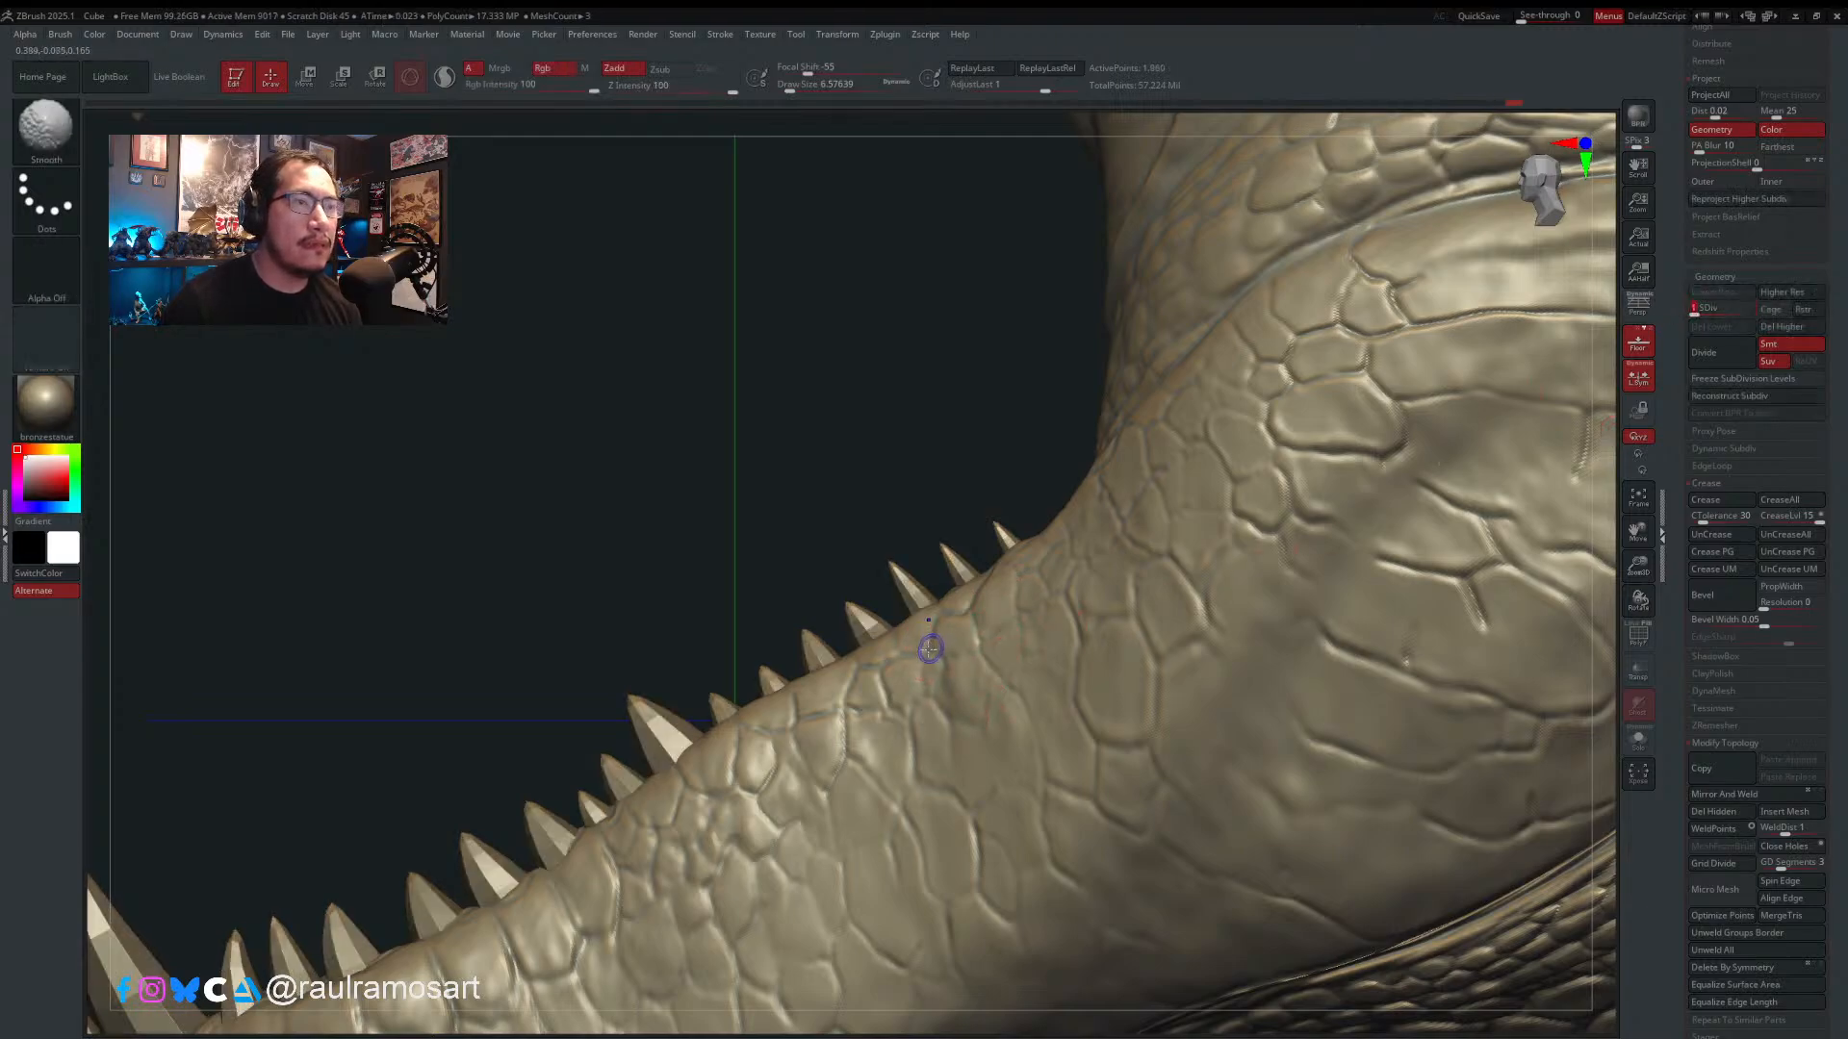
key(shift+f)
key(shift+f)
drag(1818, 257, 1830, 470)
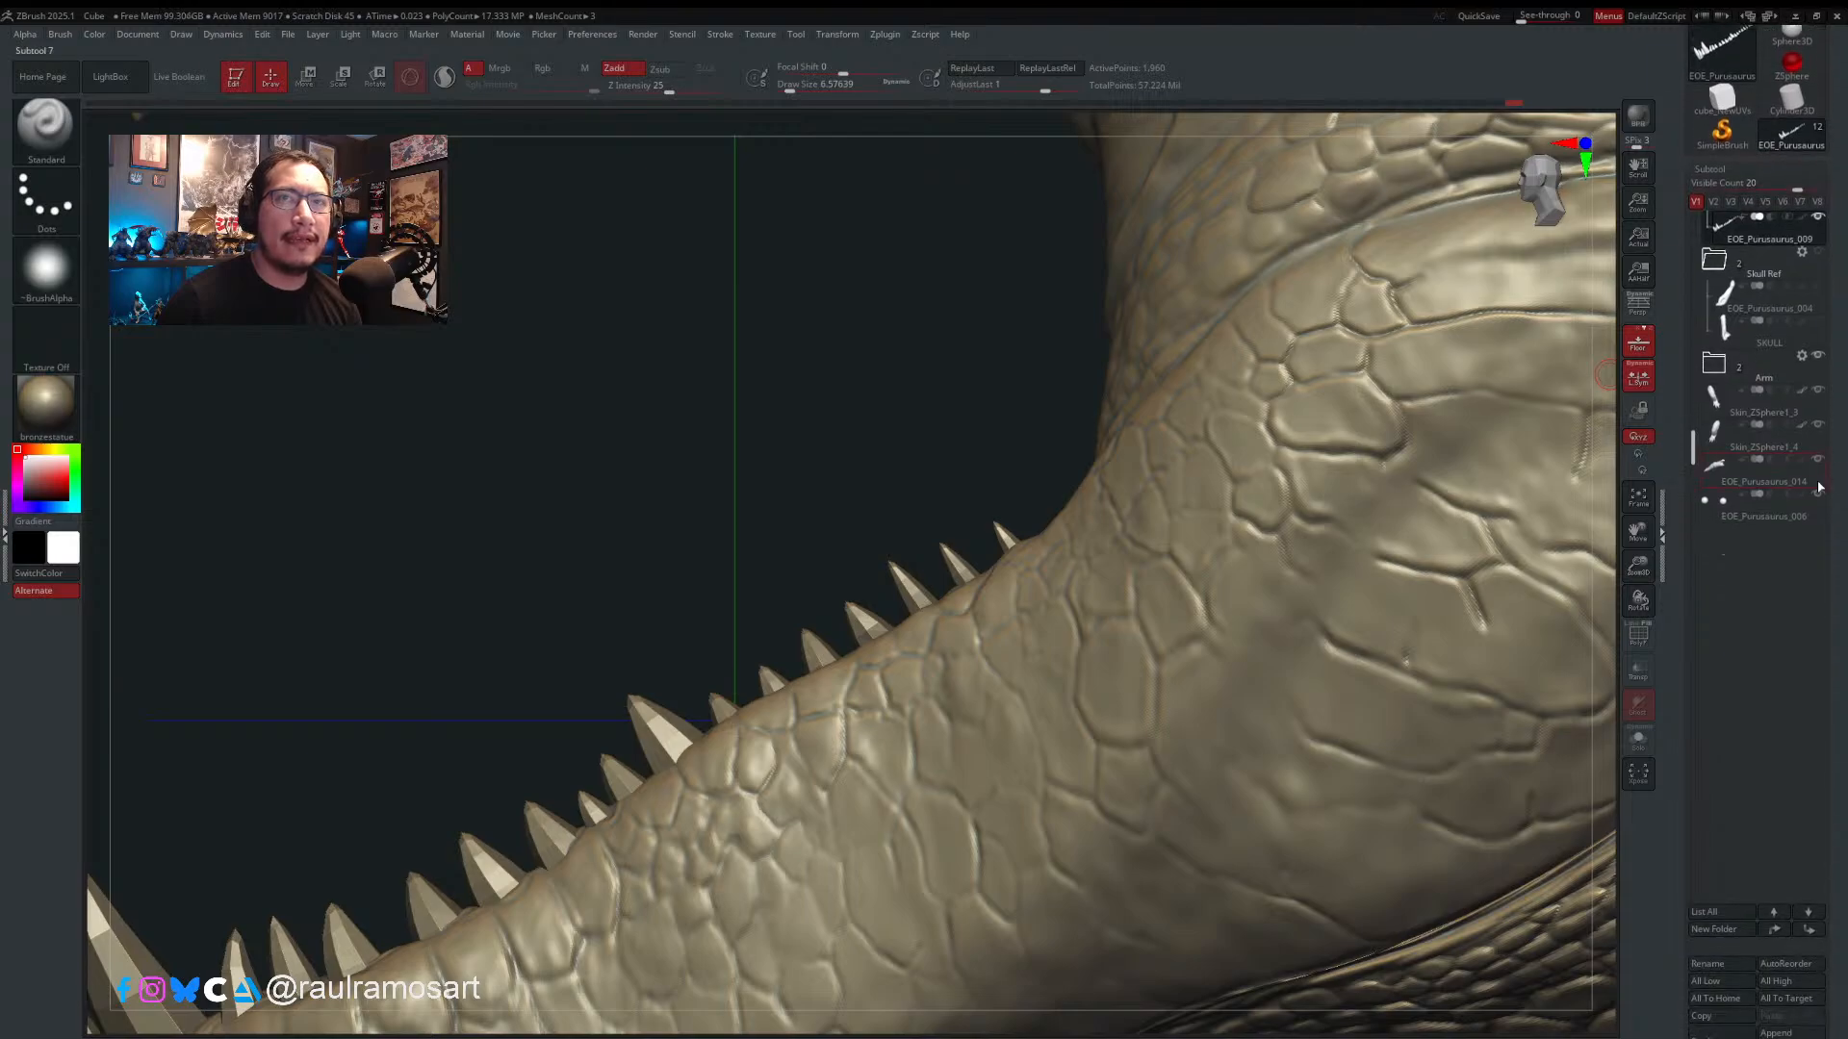
mouse_move(922, 592)
ctrl+right_down()
mouse_move(1054, 602)
mouse_move(1156, 571)
ctrl+right_up()
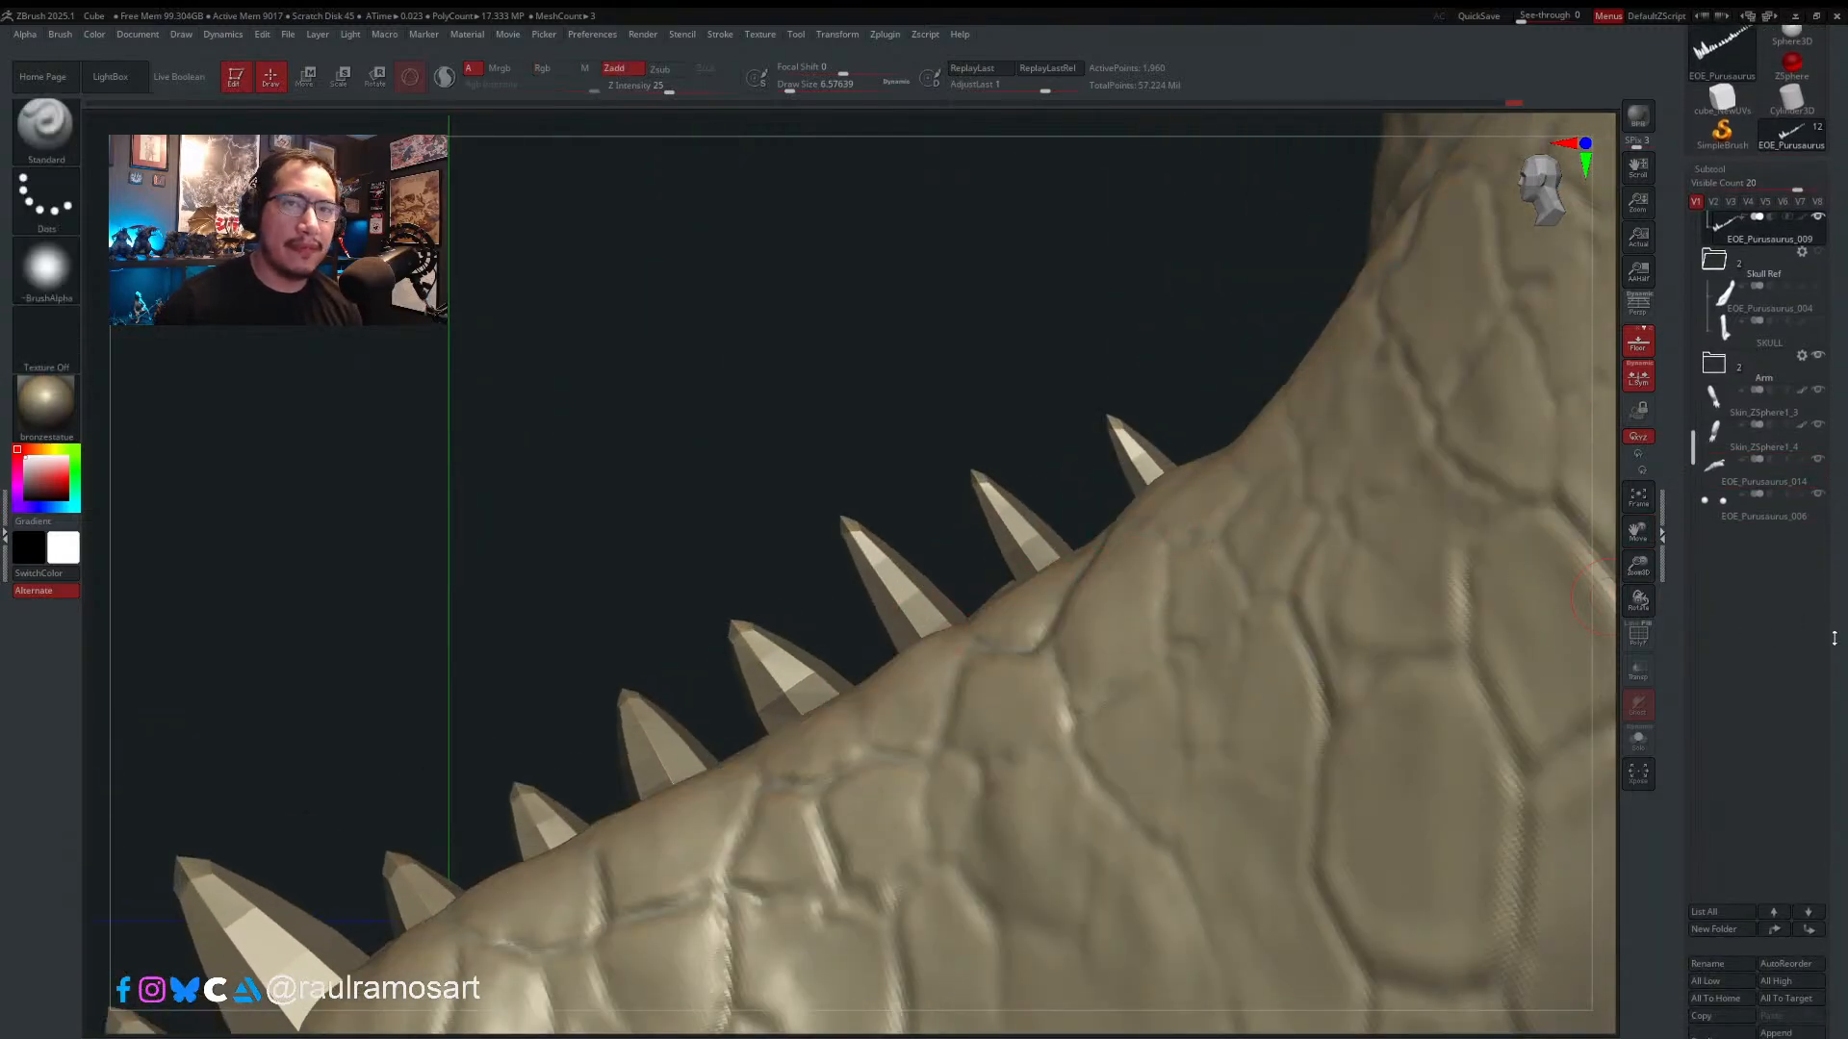
drag(1833, 639, 1821, 428)
drag(1706, 784, 1719, 789)
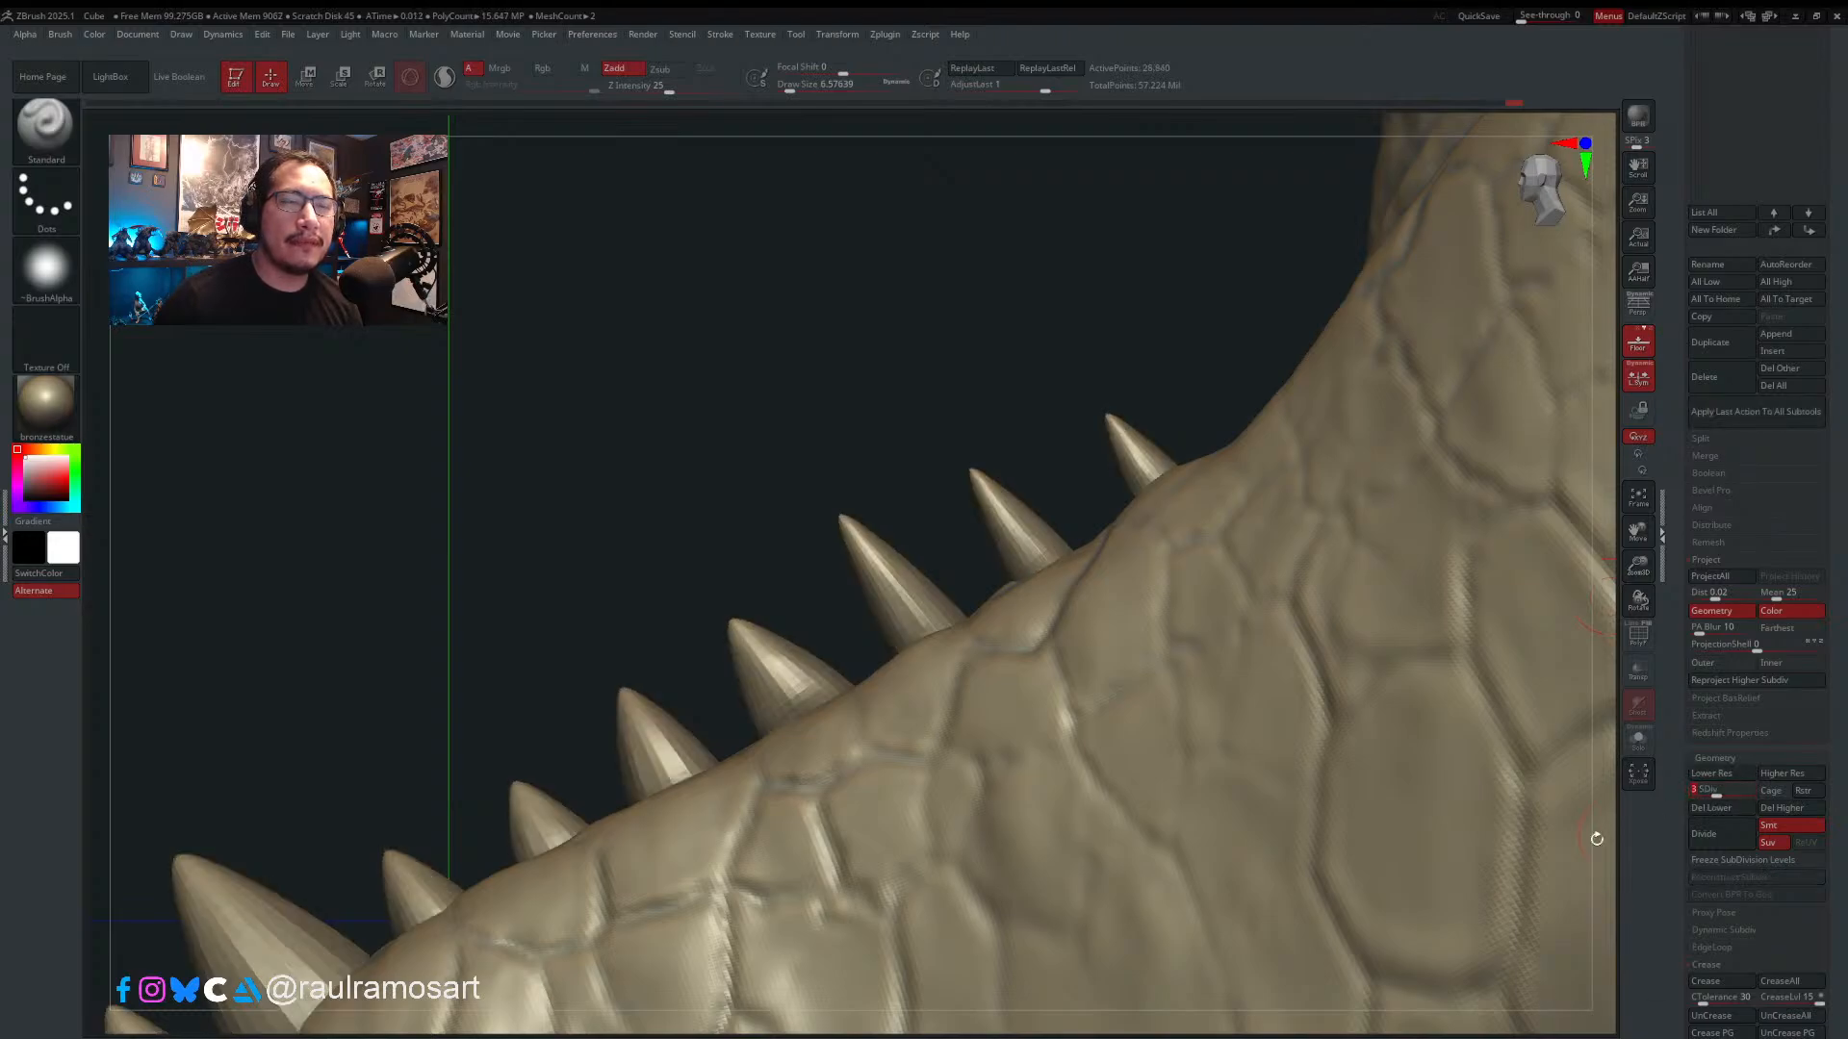
key(shift+f)
key(shift+f)
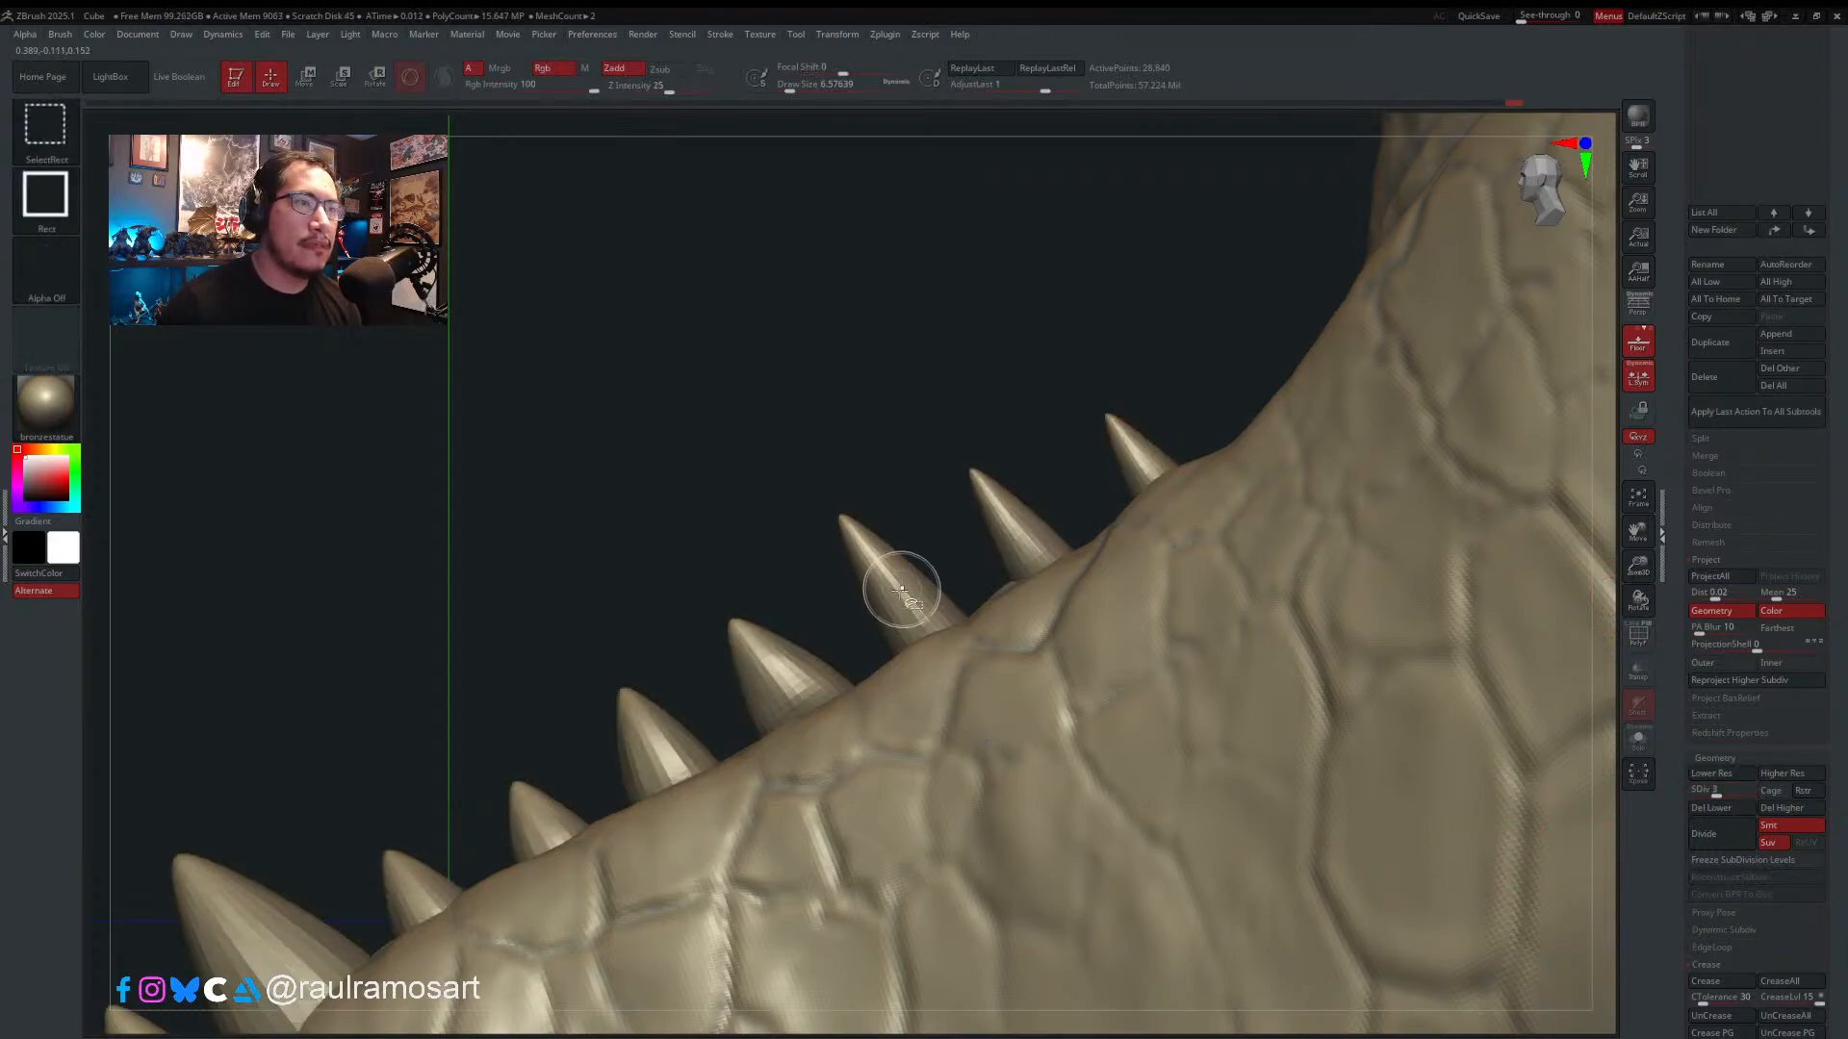
- Mask every lower tooth except the third from the back and activate the Move gizmo
ctrl+shift+click(901, 588)
ctrl+click(909, 510)
ctrl+shift+click(907, 486)
ctrl+click(897, 451)
key(w)
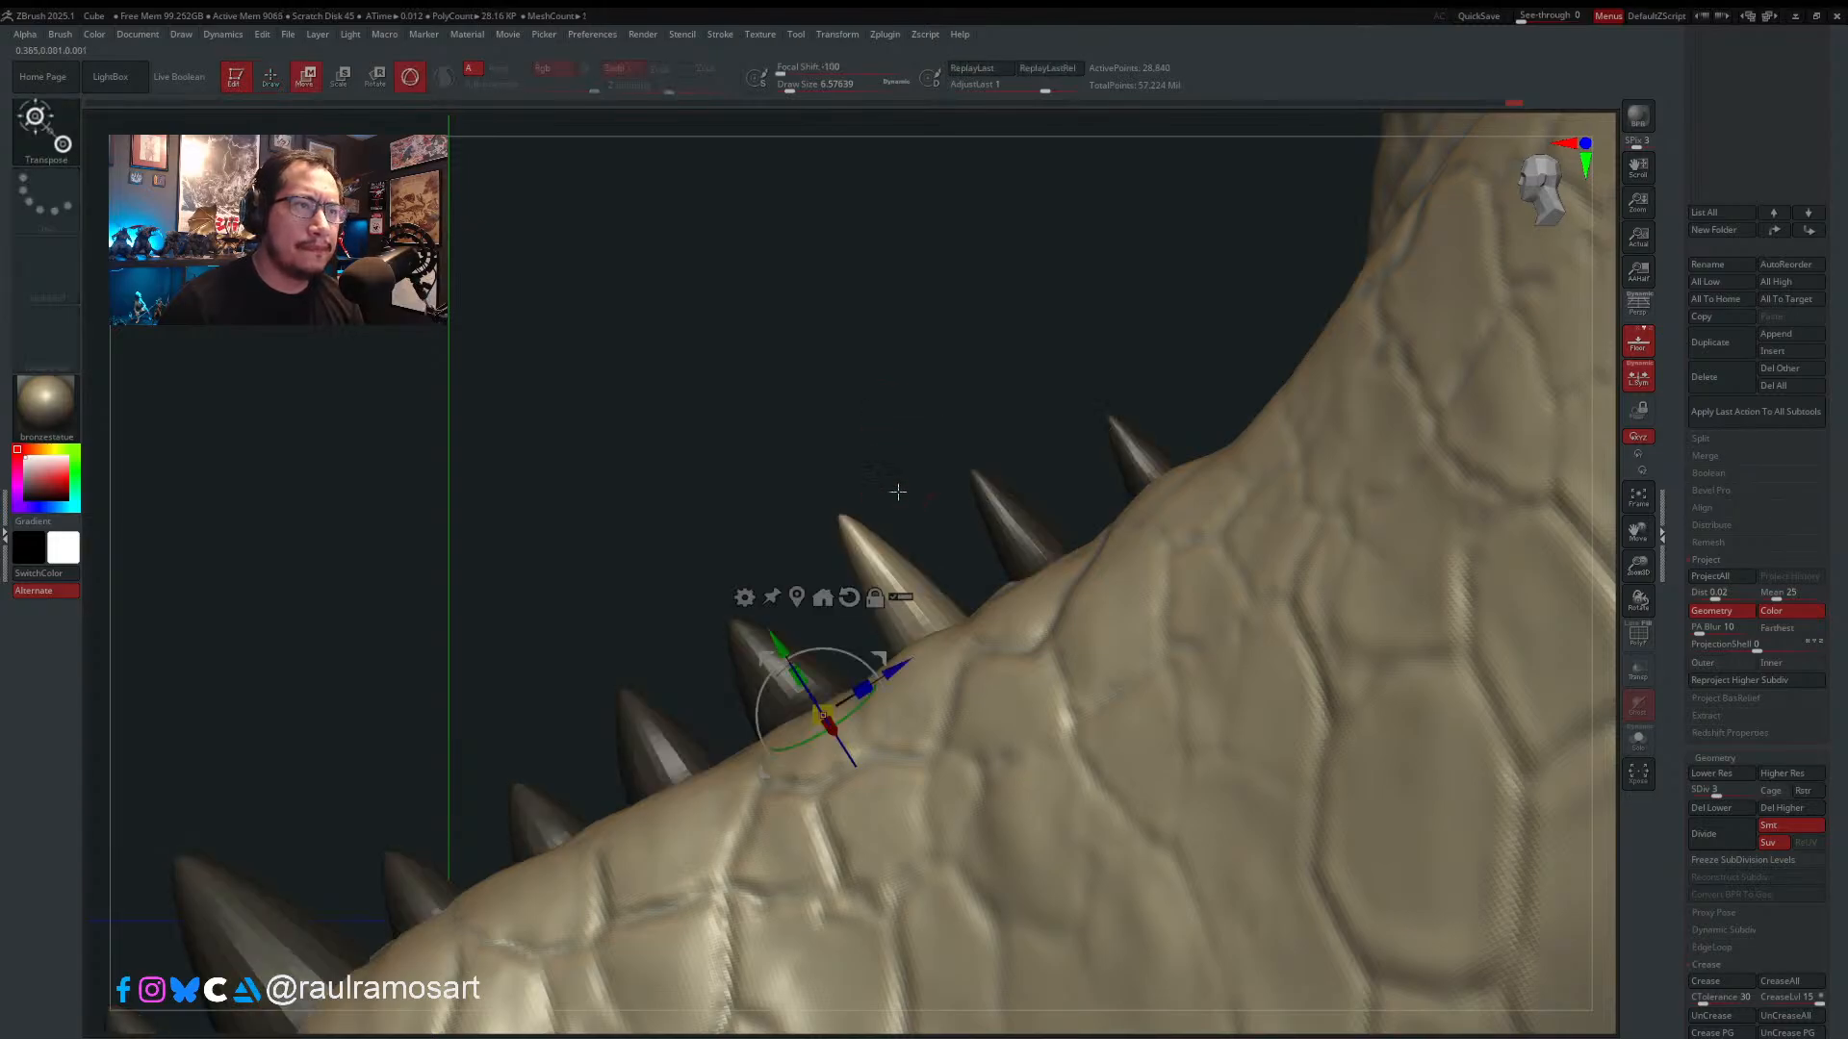
- Place the gizmo at the unmasked tooth's base, sink the tooth deeper into the gum and tilt it more upright
alt+drag(884, 642, 1002, 582)
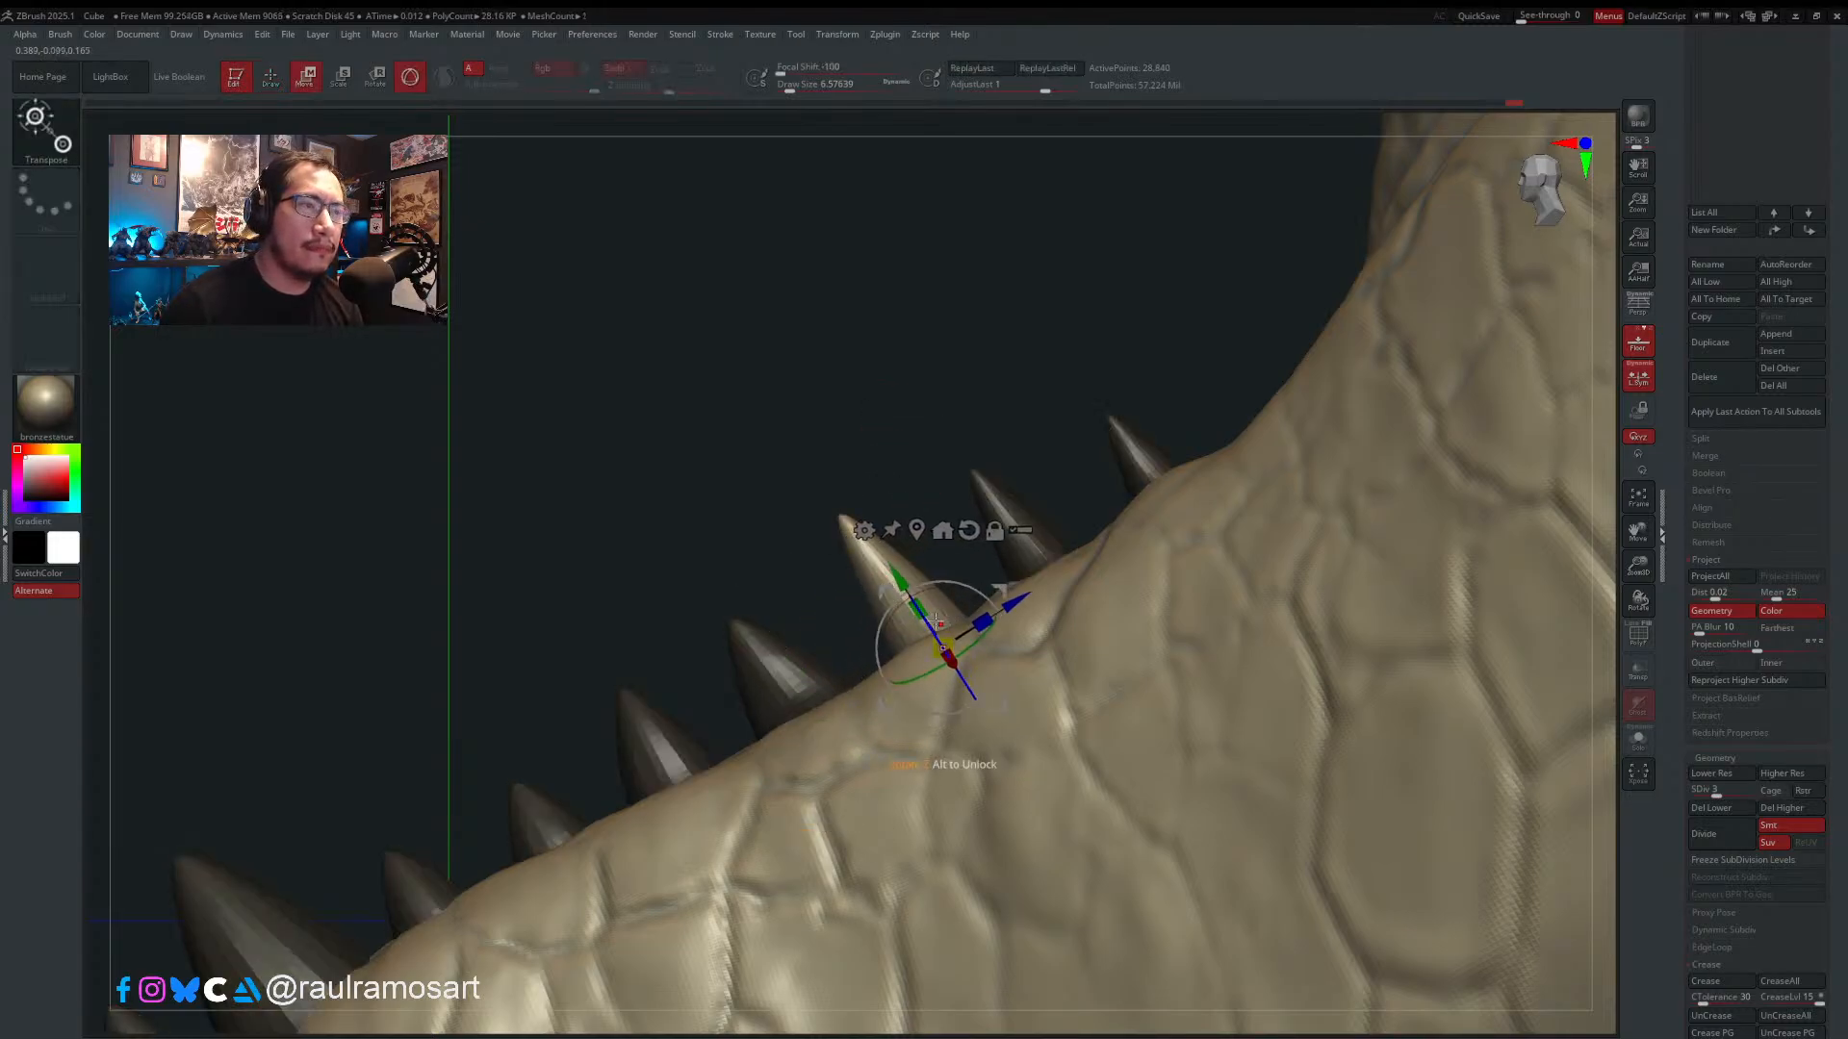
drag(1056, 773, 1110, 853)
alt+drag(1016, 605, 1009, 612)
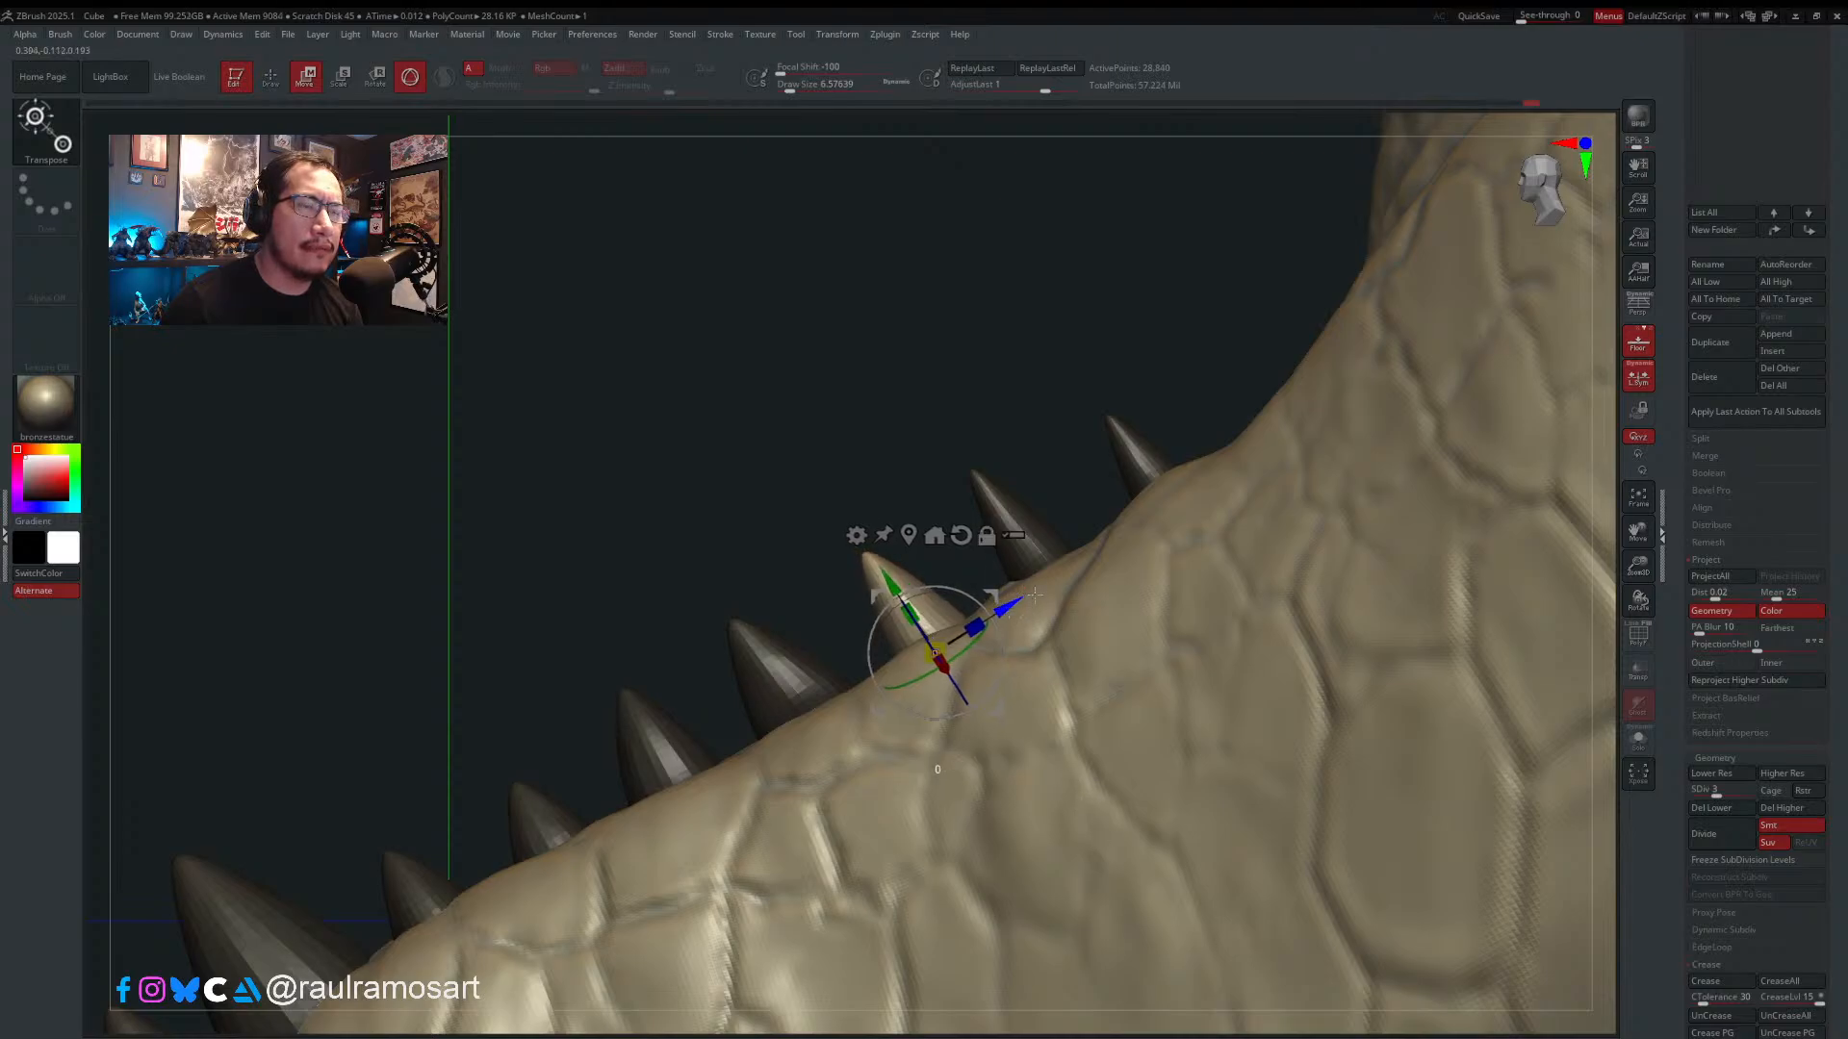
right_drag(1030, 751, 1203, 741)
drag(990, 662, 1130, 703)
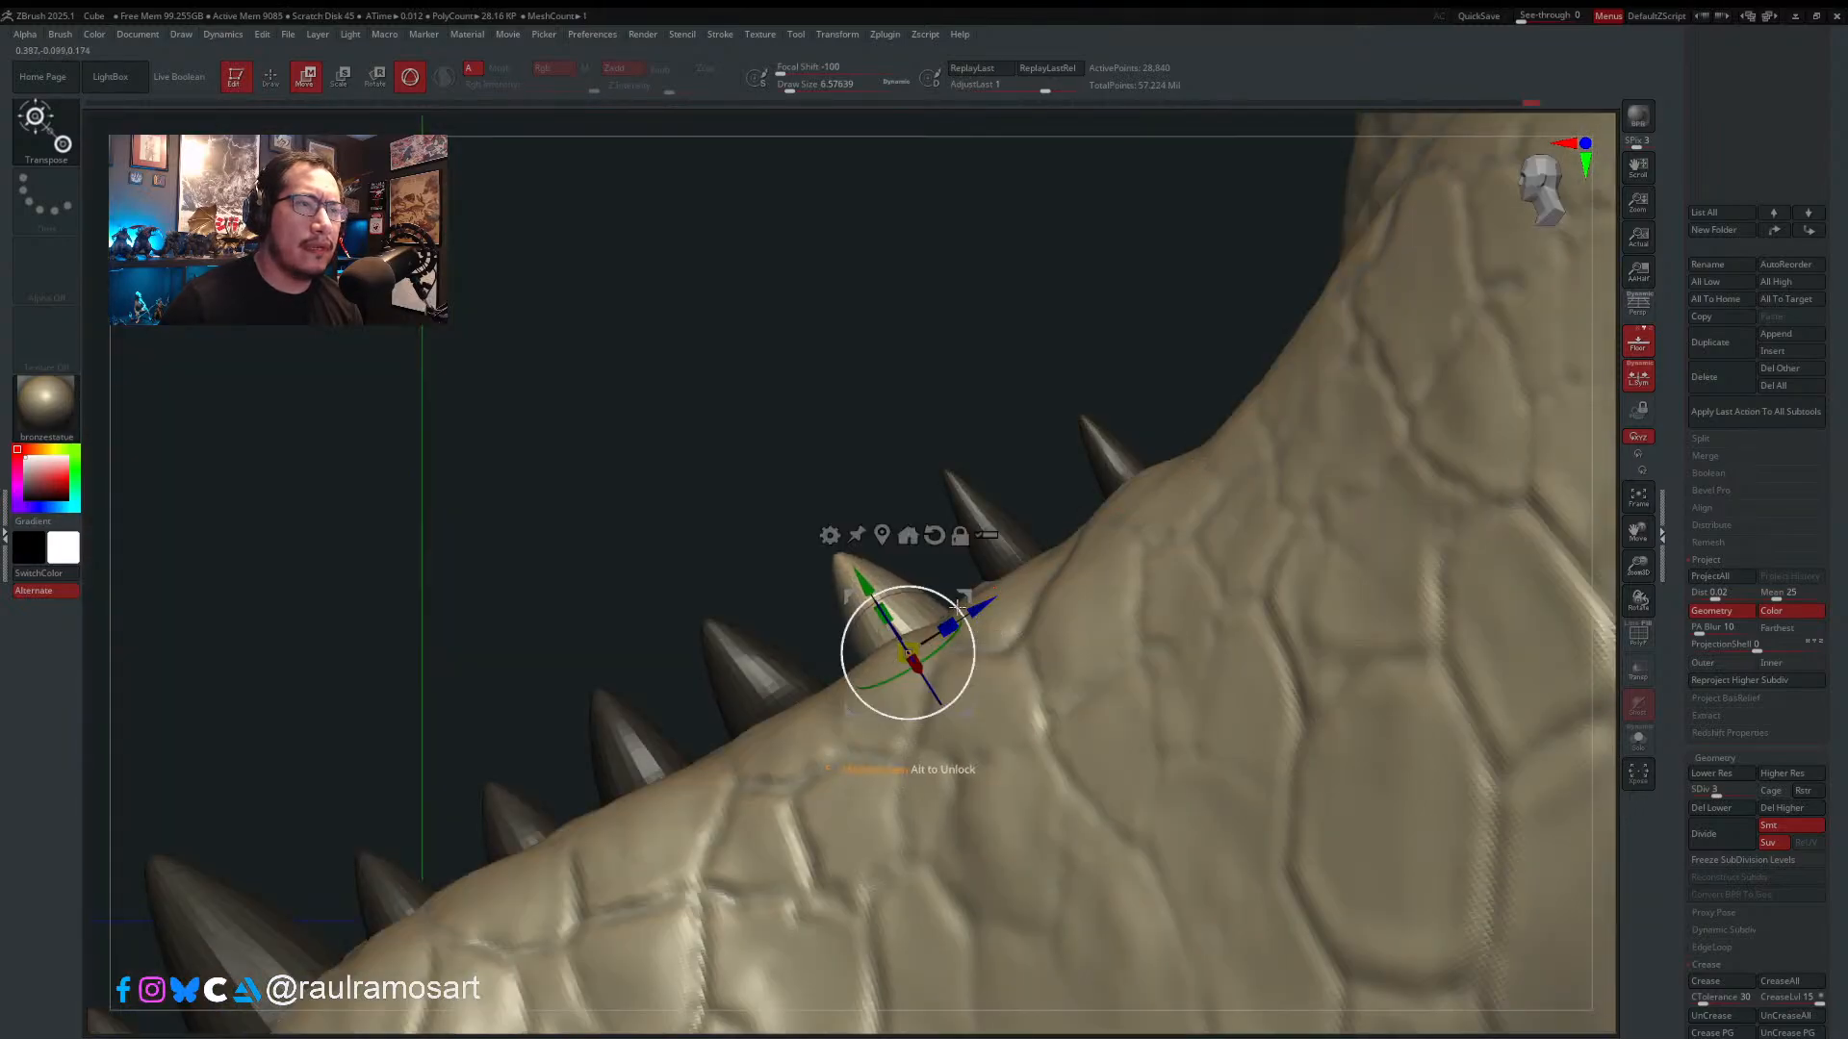
drag(960, 616, 966, 624)
drag(876, 582, 881, 592)
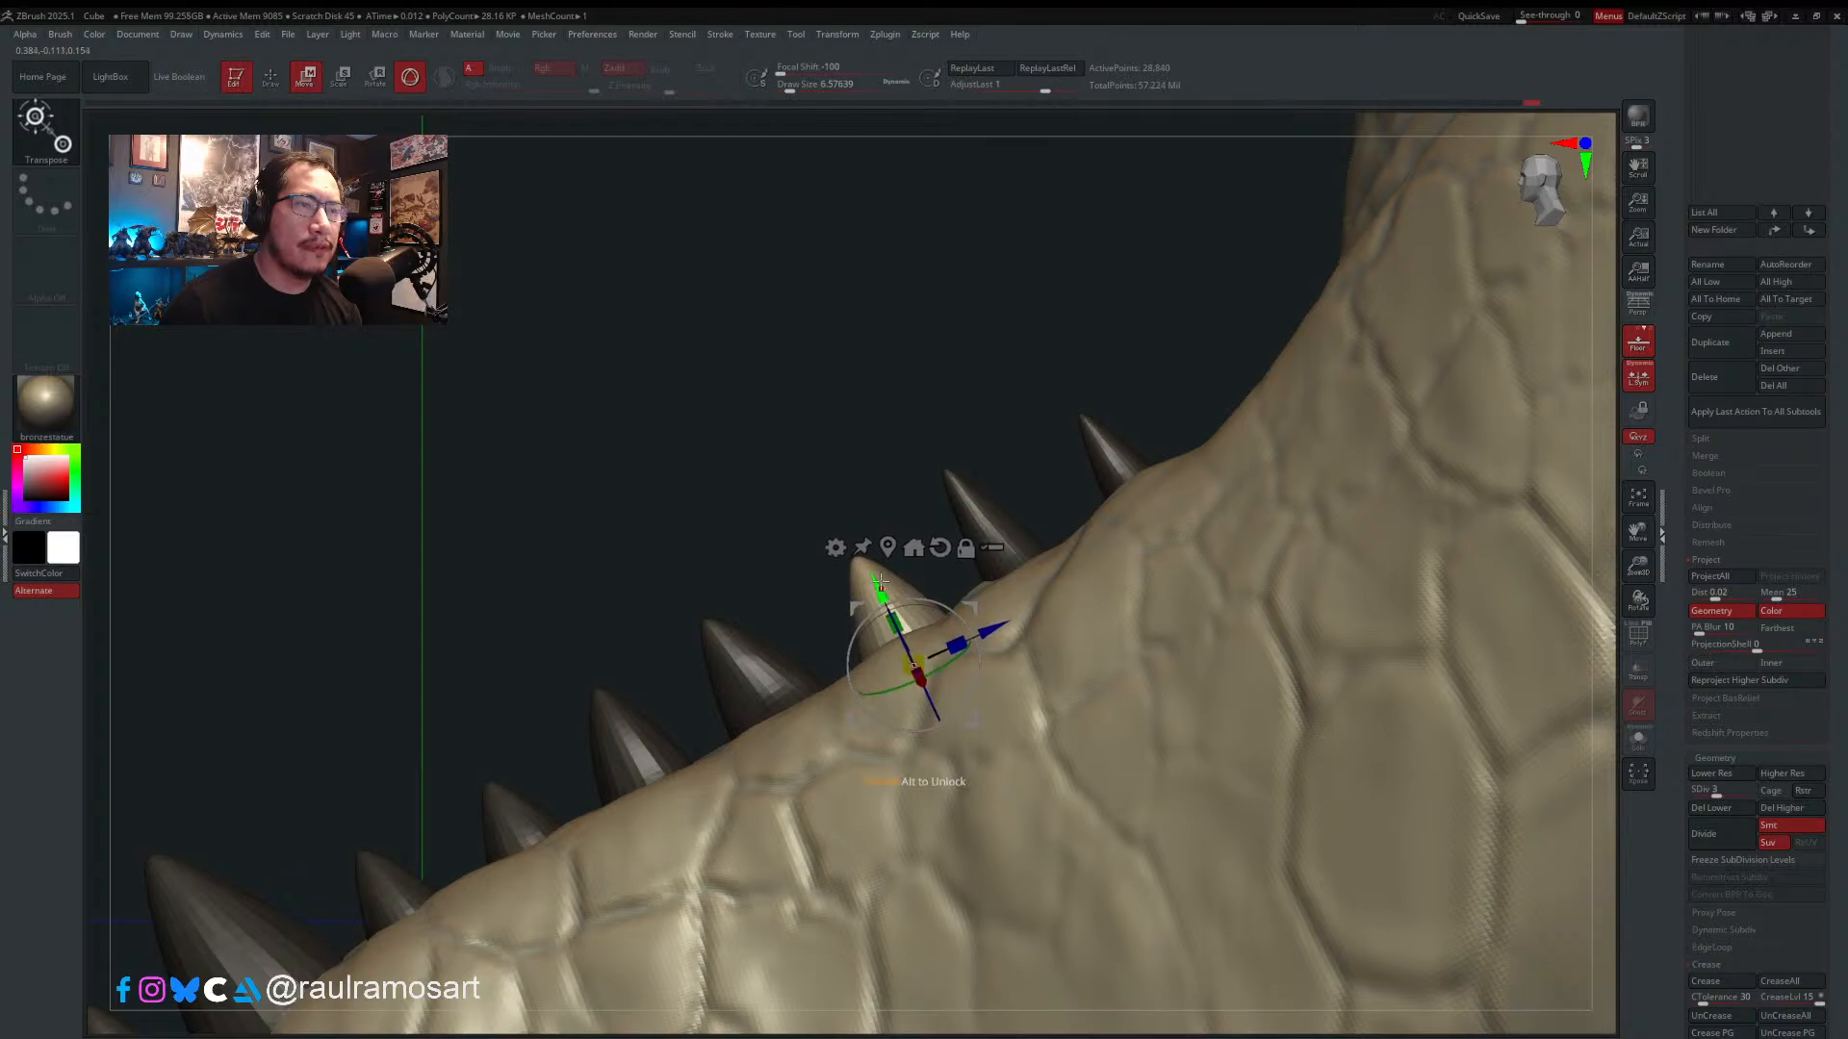
- Clear the mask, mask every lower tooth except the second from the back, and activate the Move gizmo
key(q)
ctrl+drag(997, 430, 1013, 457)
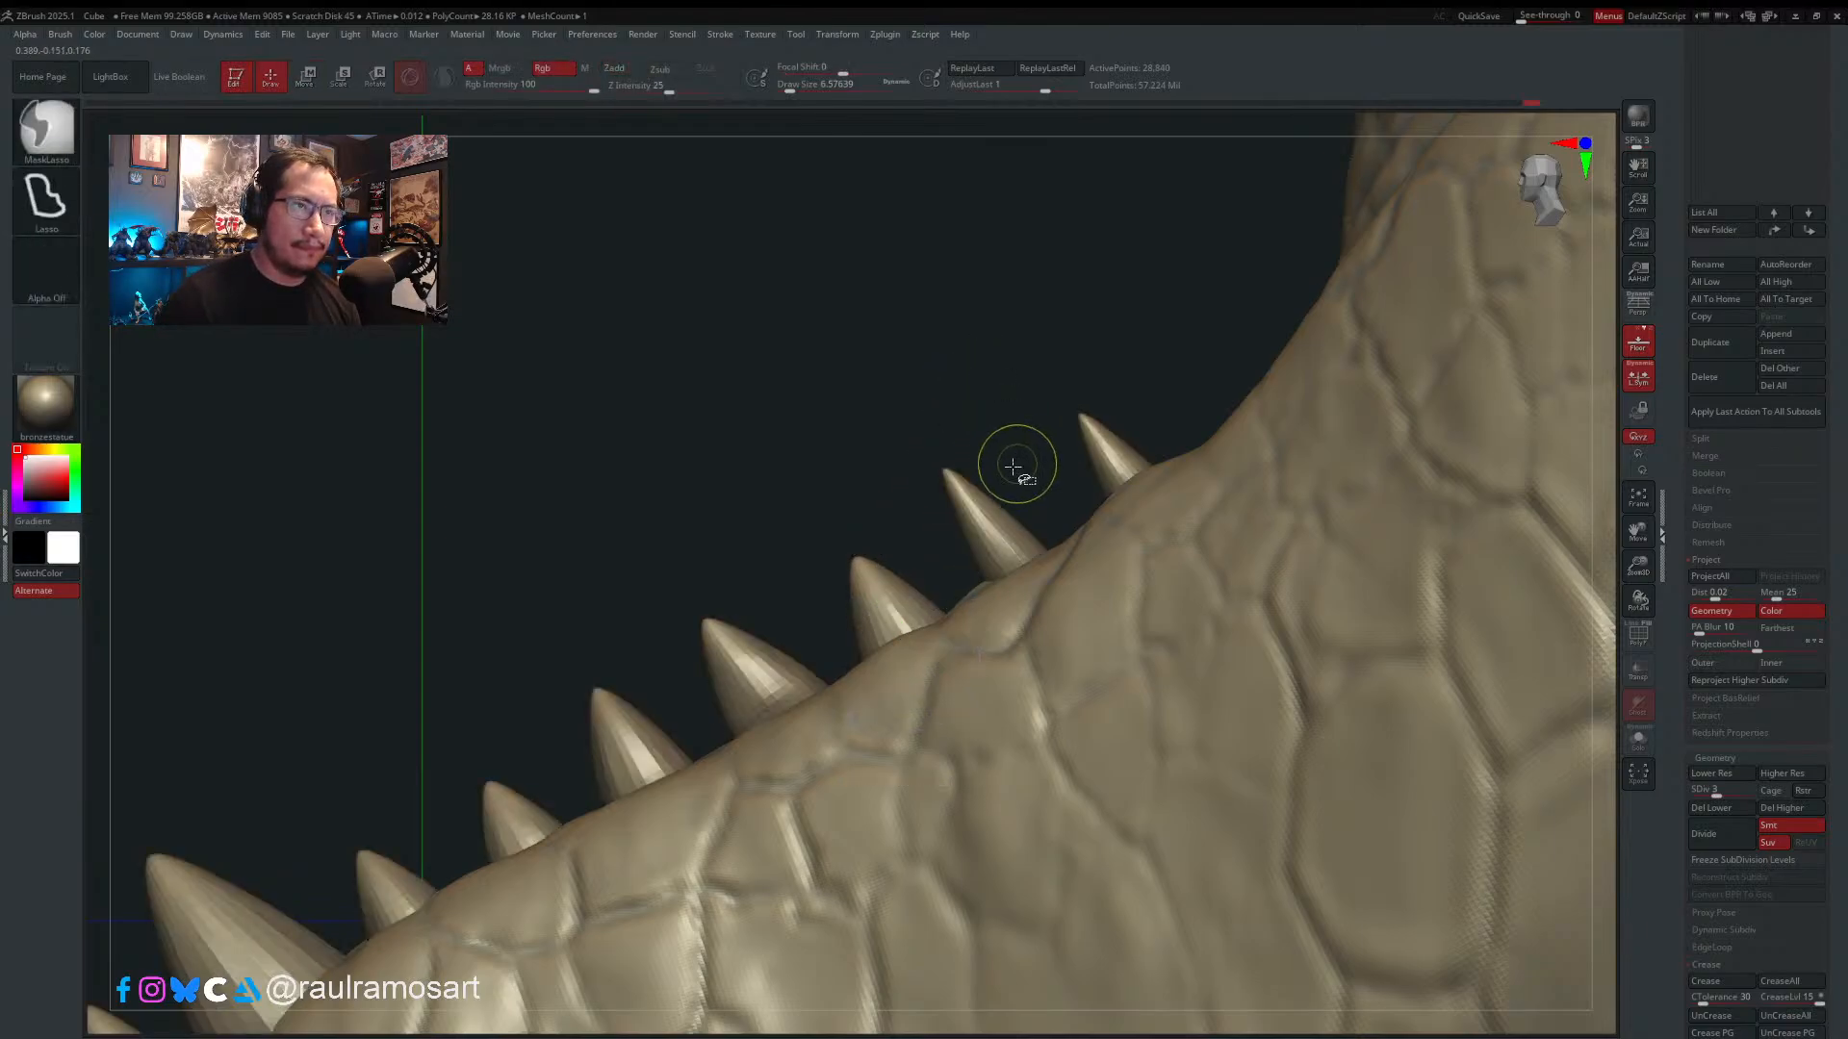
ctrl+shift+click(1003, 510)
ctrl+click(1005, 427)
ctrl+shift+click(1005, 426)
ctrl+click(1008, 429)
key(w)
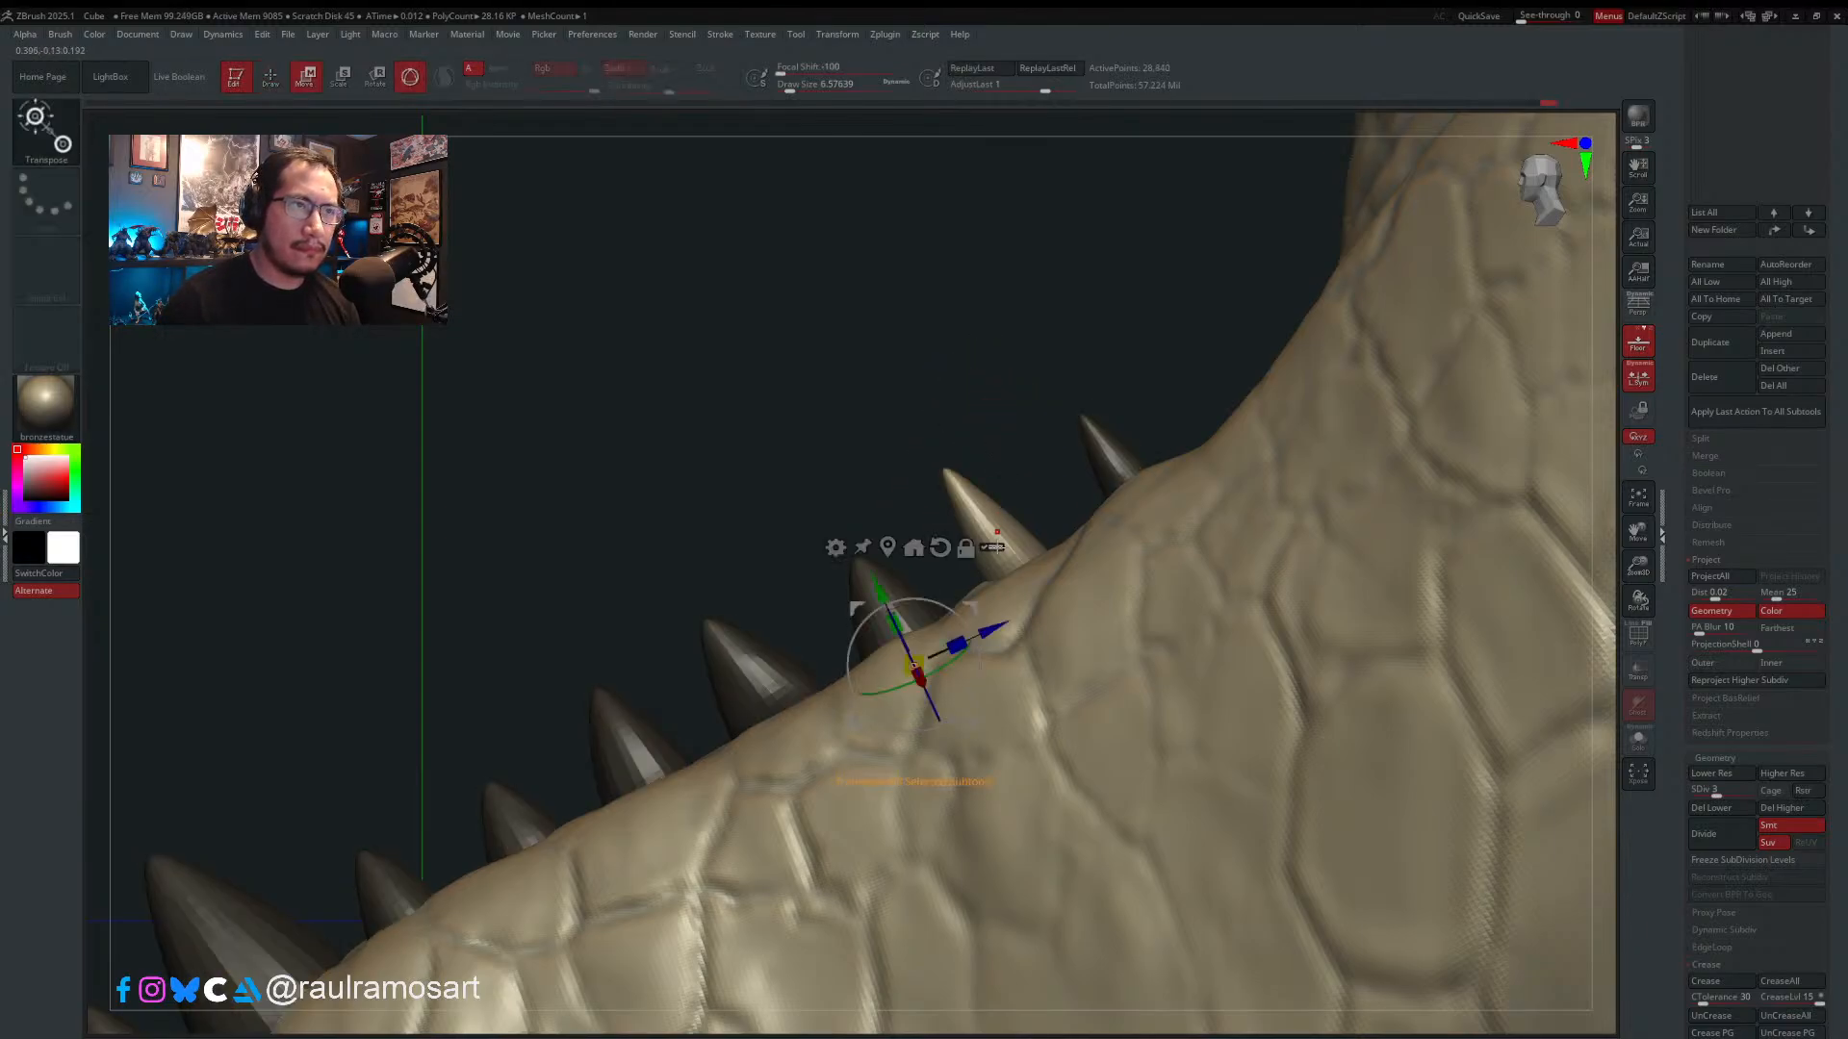
- Place the gizmo at the unmasked tooth's base, nudge the tooth outward and tilt it more upright
alt+click(889, 550)
alt+drag(1055, 501, 1063, 619)
right_drag(1029, 621, 1079, 587)
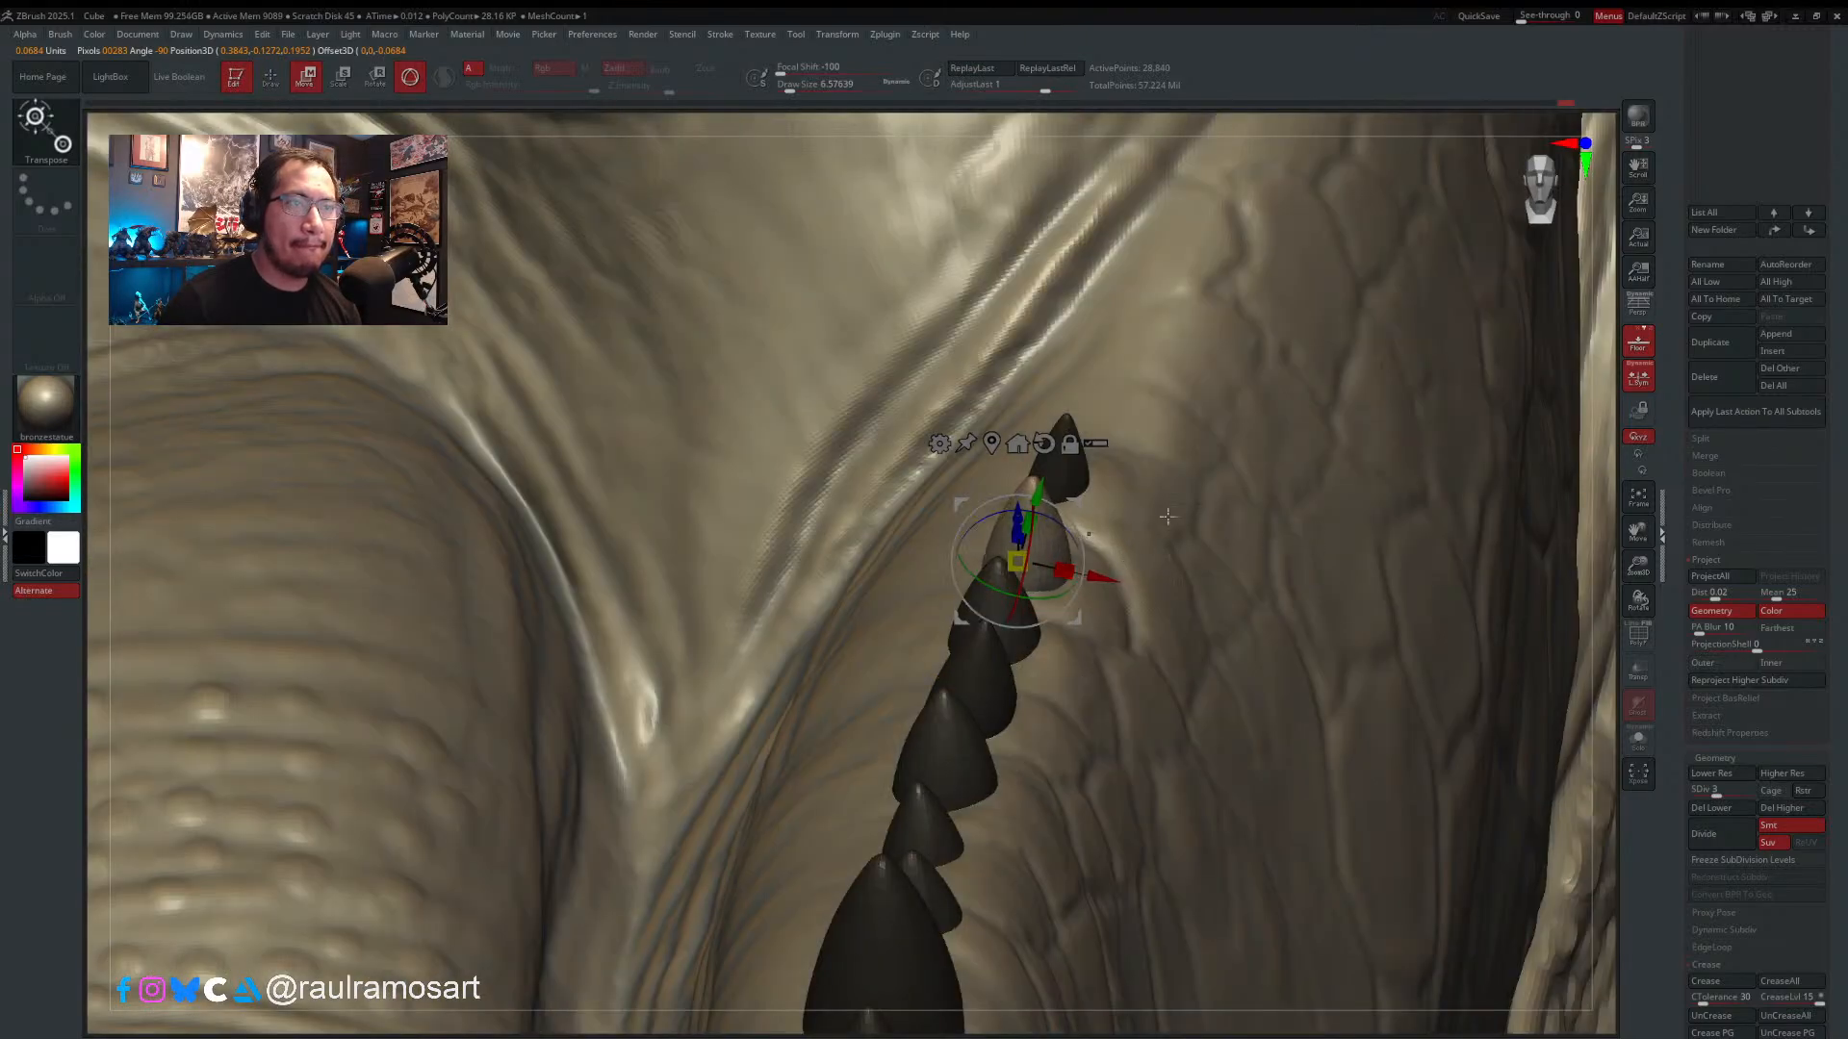
drag(1058, 522, 1122, 567)
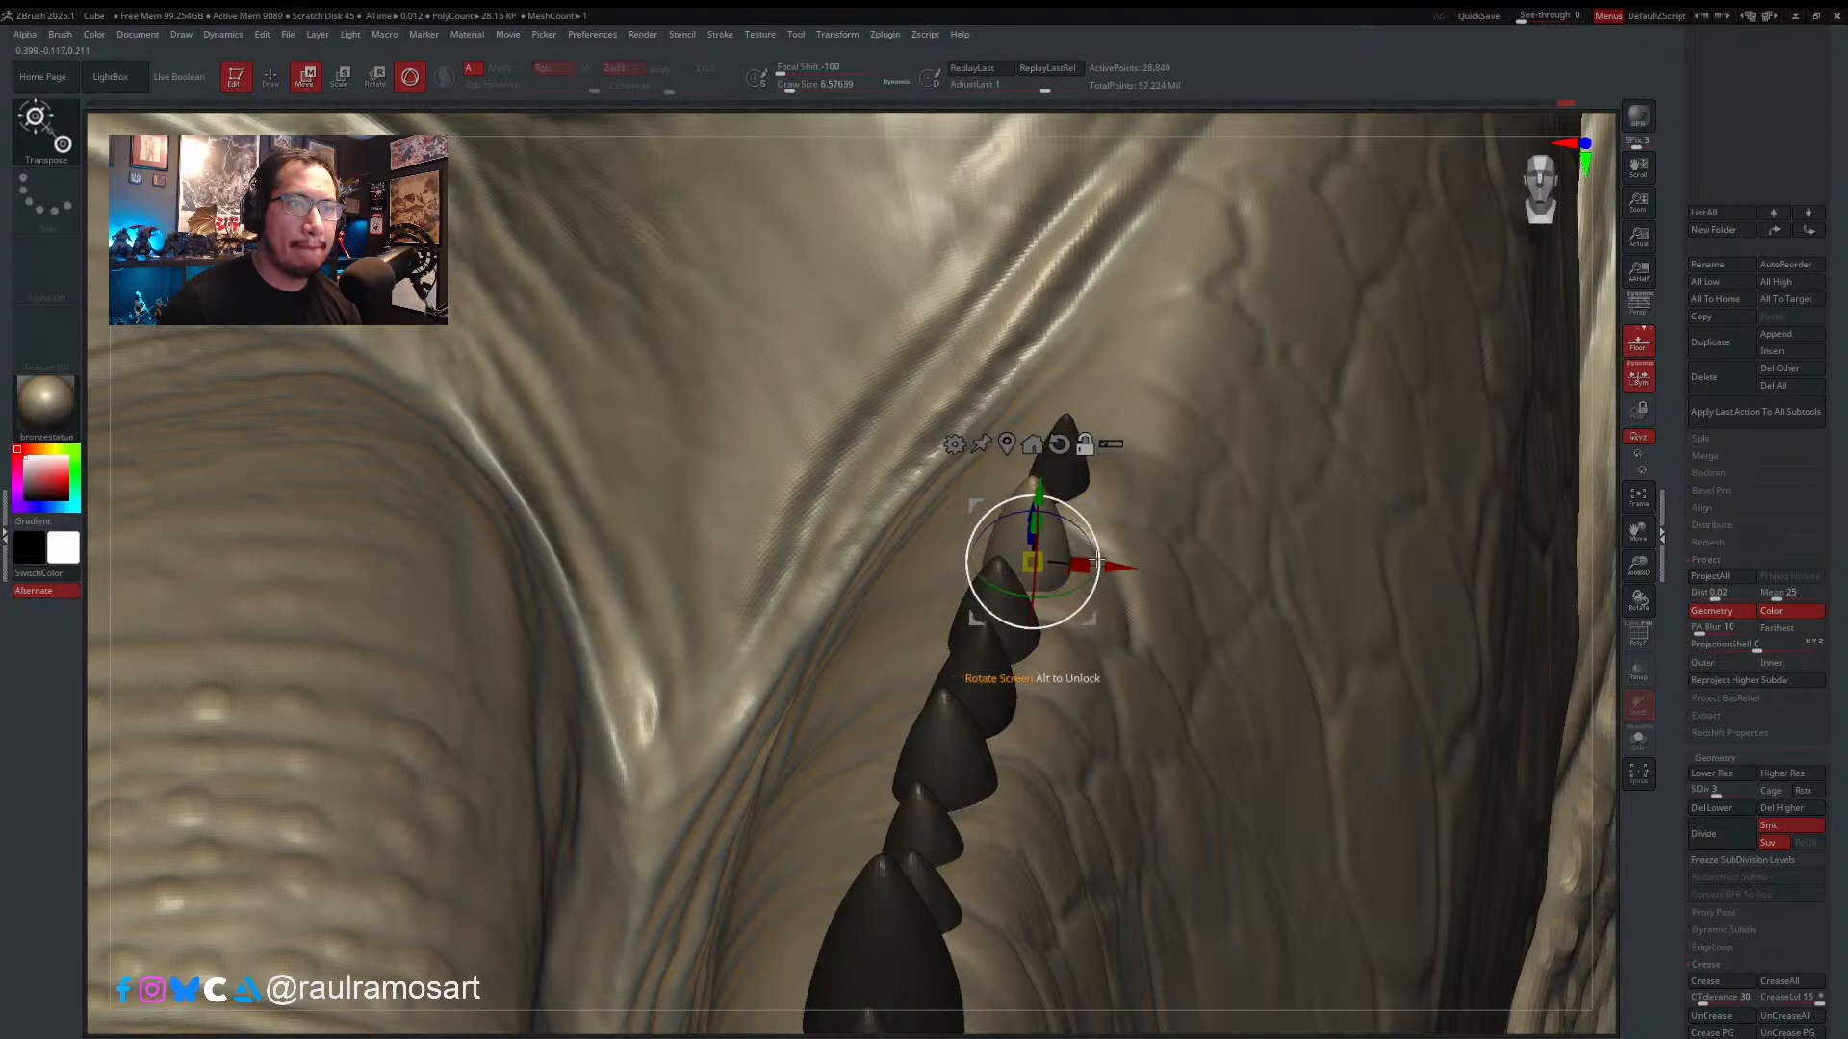
right_drag(1085, 565, 1031, 515)
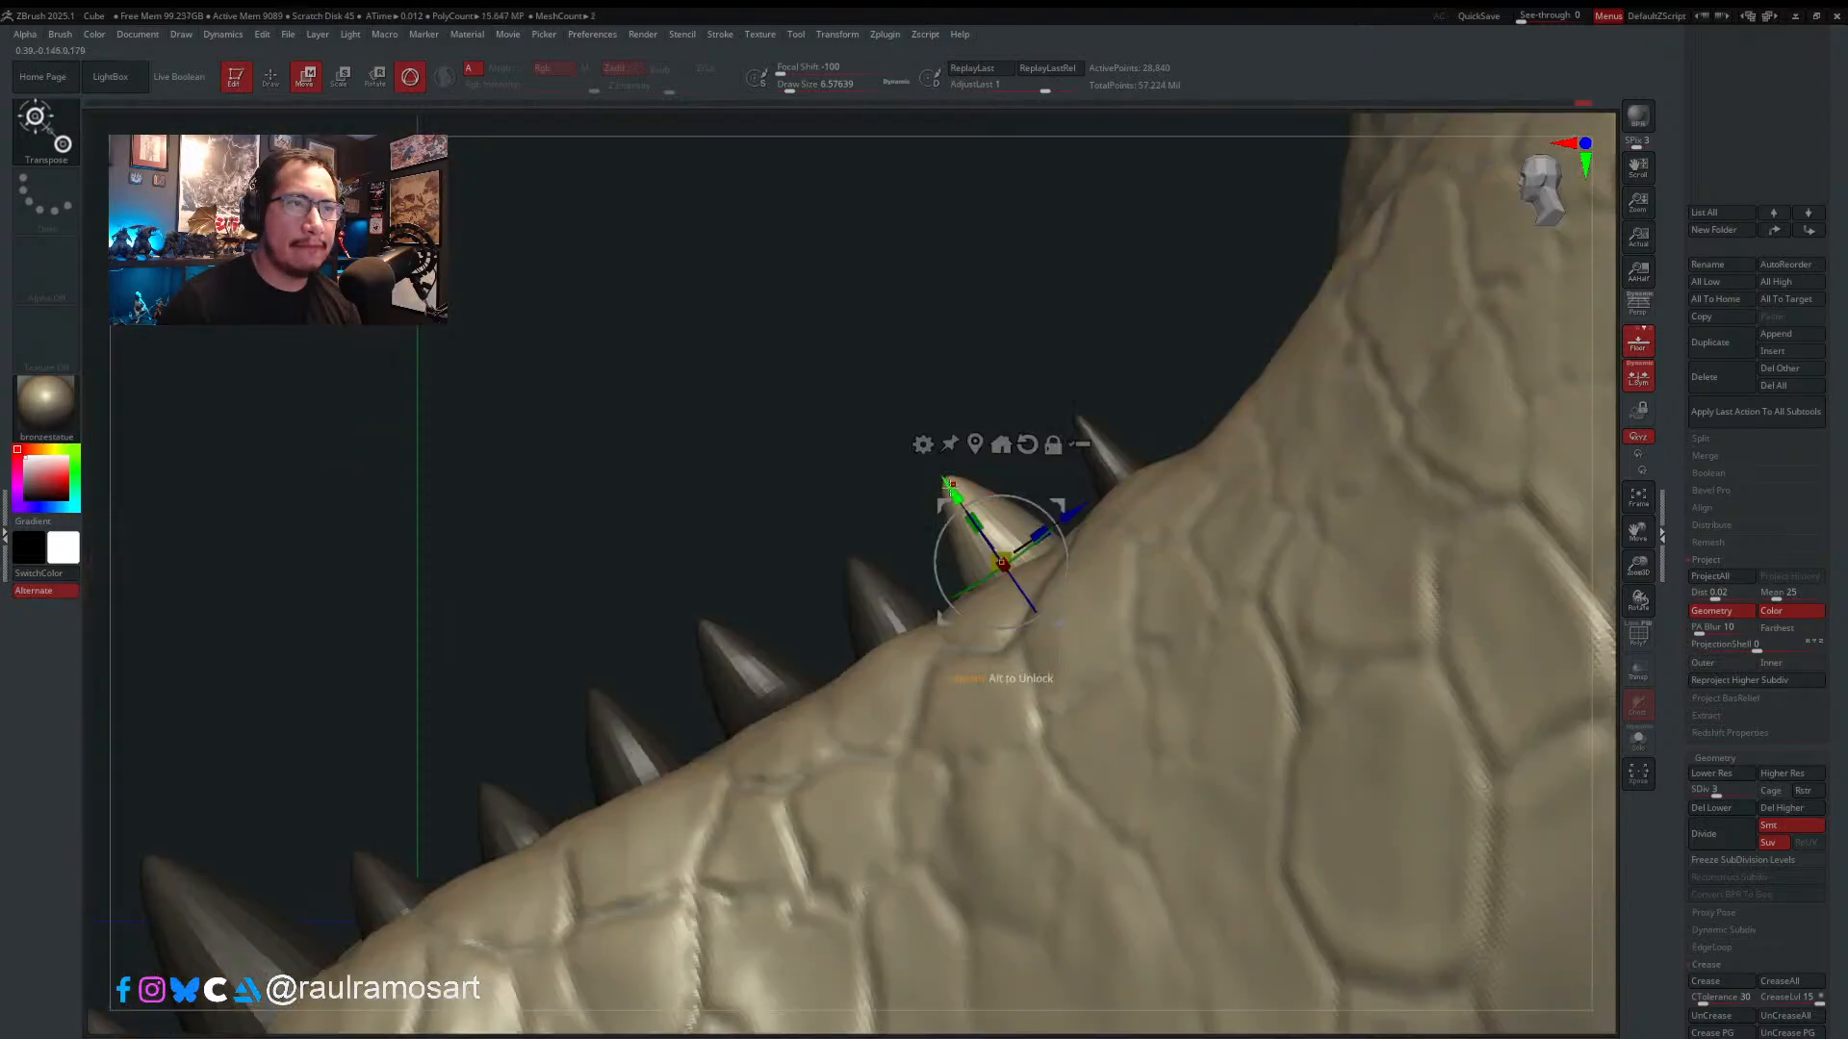
mouse_move(1034, 505)
mouse_down()
mouse_move(973, 503)
mouse_move(1037, 458)
mouse_up()
- Mask every lower tooth except the rearmost one at the jaw corner and activate the Move gizmo
key(q)
ctrl+right_drag(1034, 452, 1143, 727)
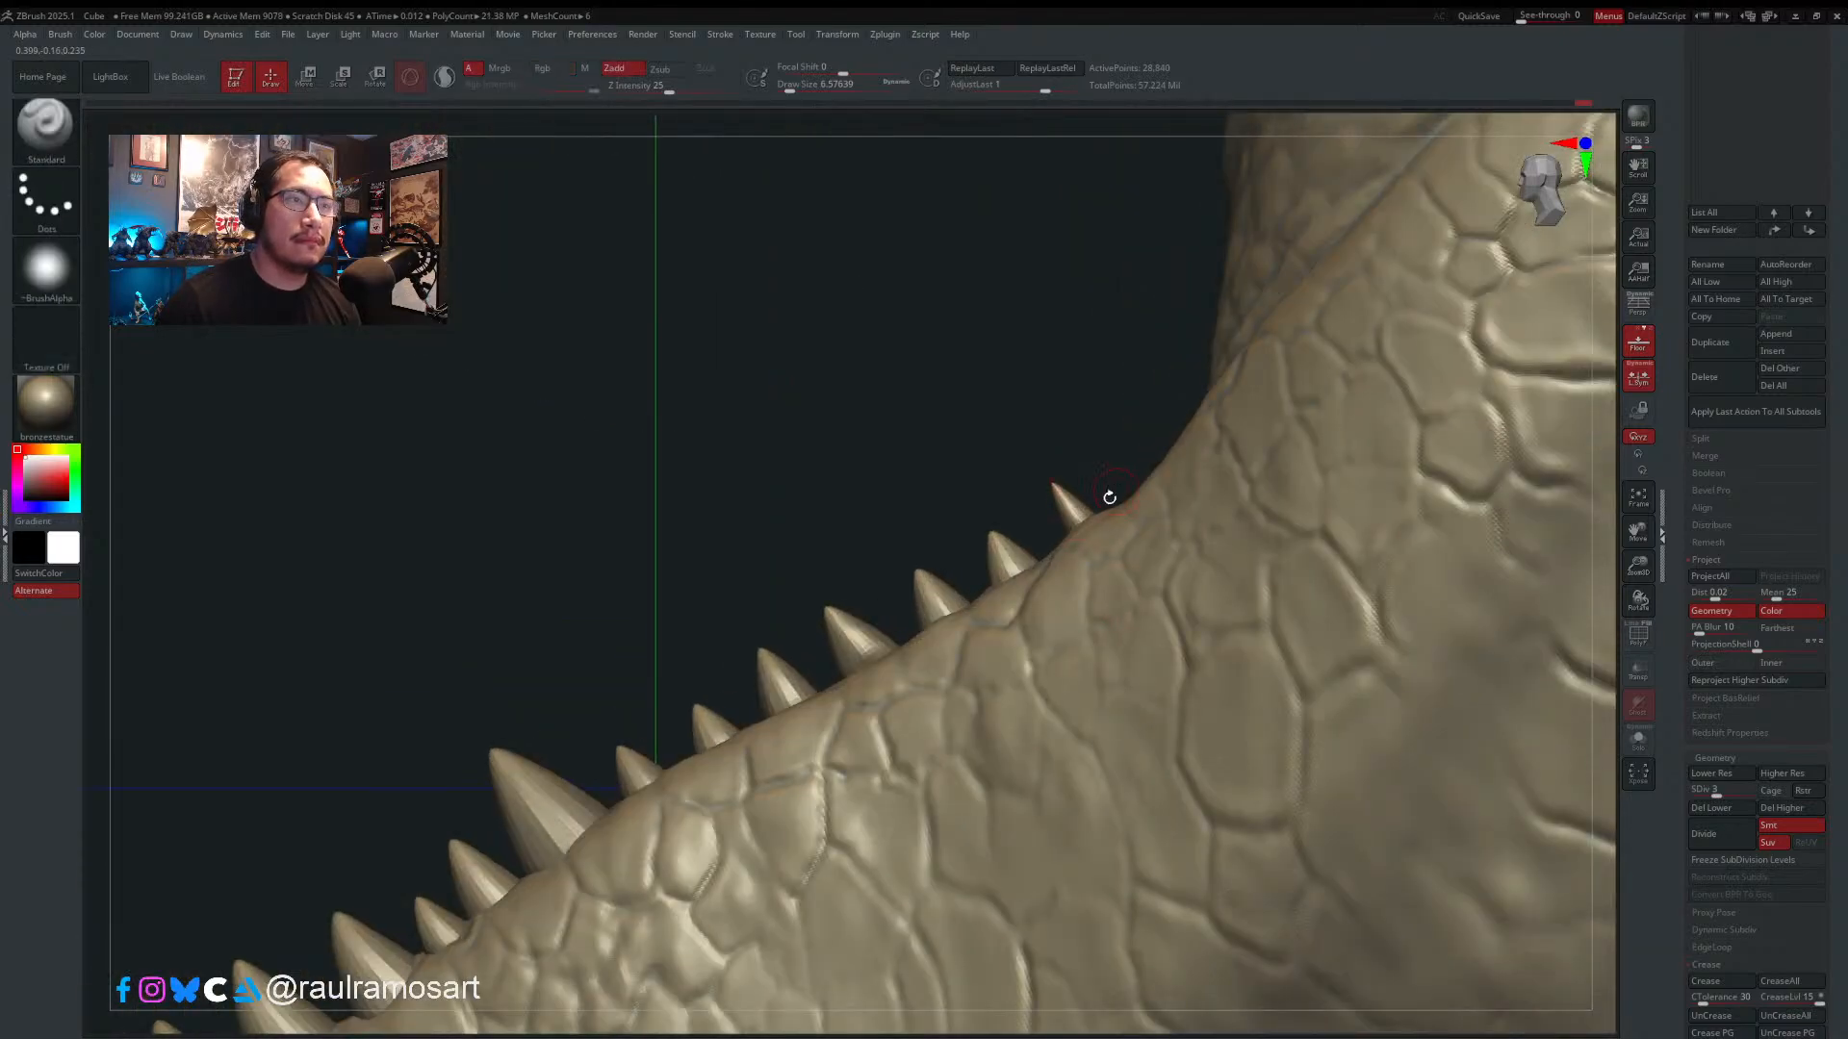
ctrl+shift+click(1070, 508)
ctrl+click(1071, 435)
ctrl+shift+click(1072, 429)
ctrl+click(1085, 421)
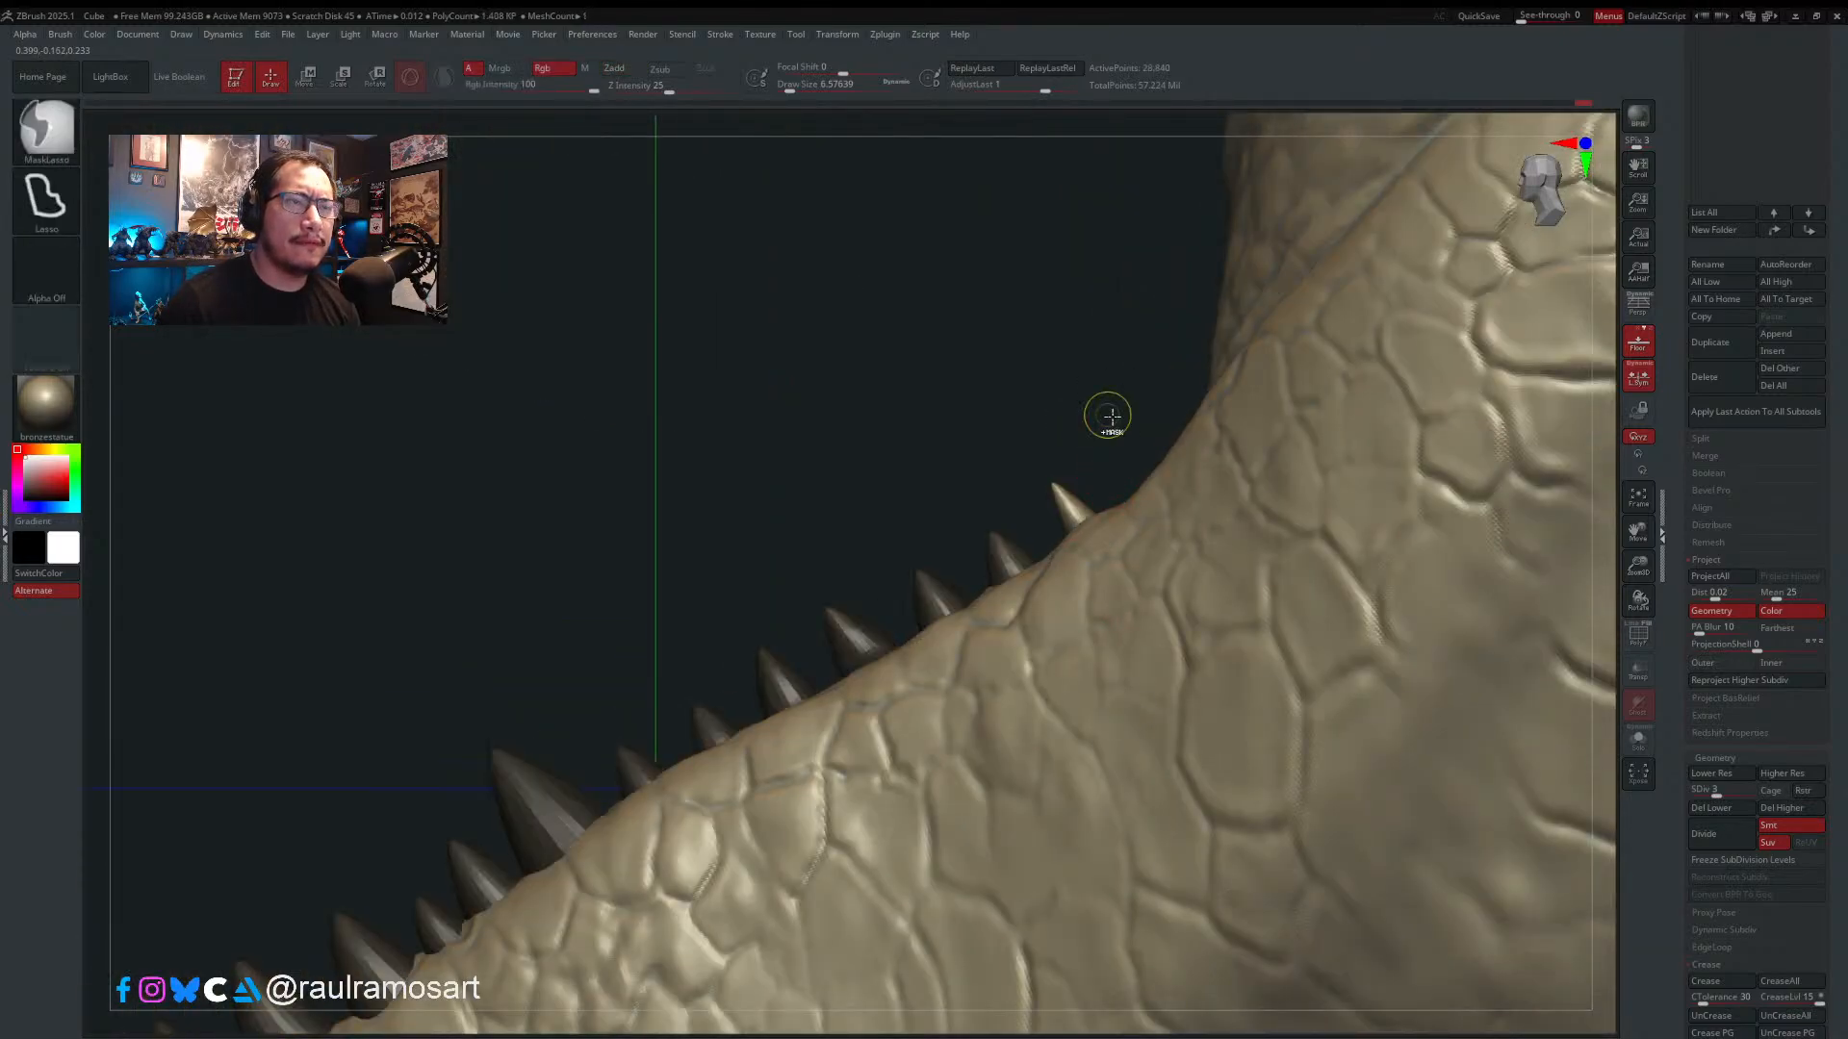
ctrl+right_drag(1106, 417, 1123, 531)
key(w)
- Place the gizmo at the rearmost tooth's base, widen and reposition the tooth in the gum, and clear the mask
alt+drag(1026, 620, 1114, 542)
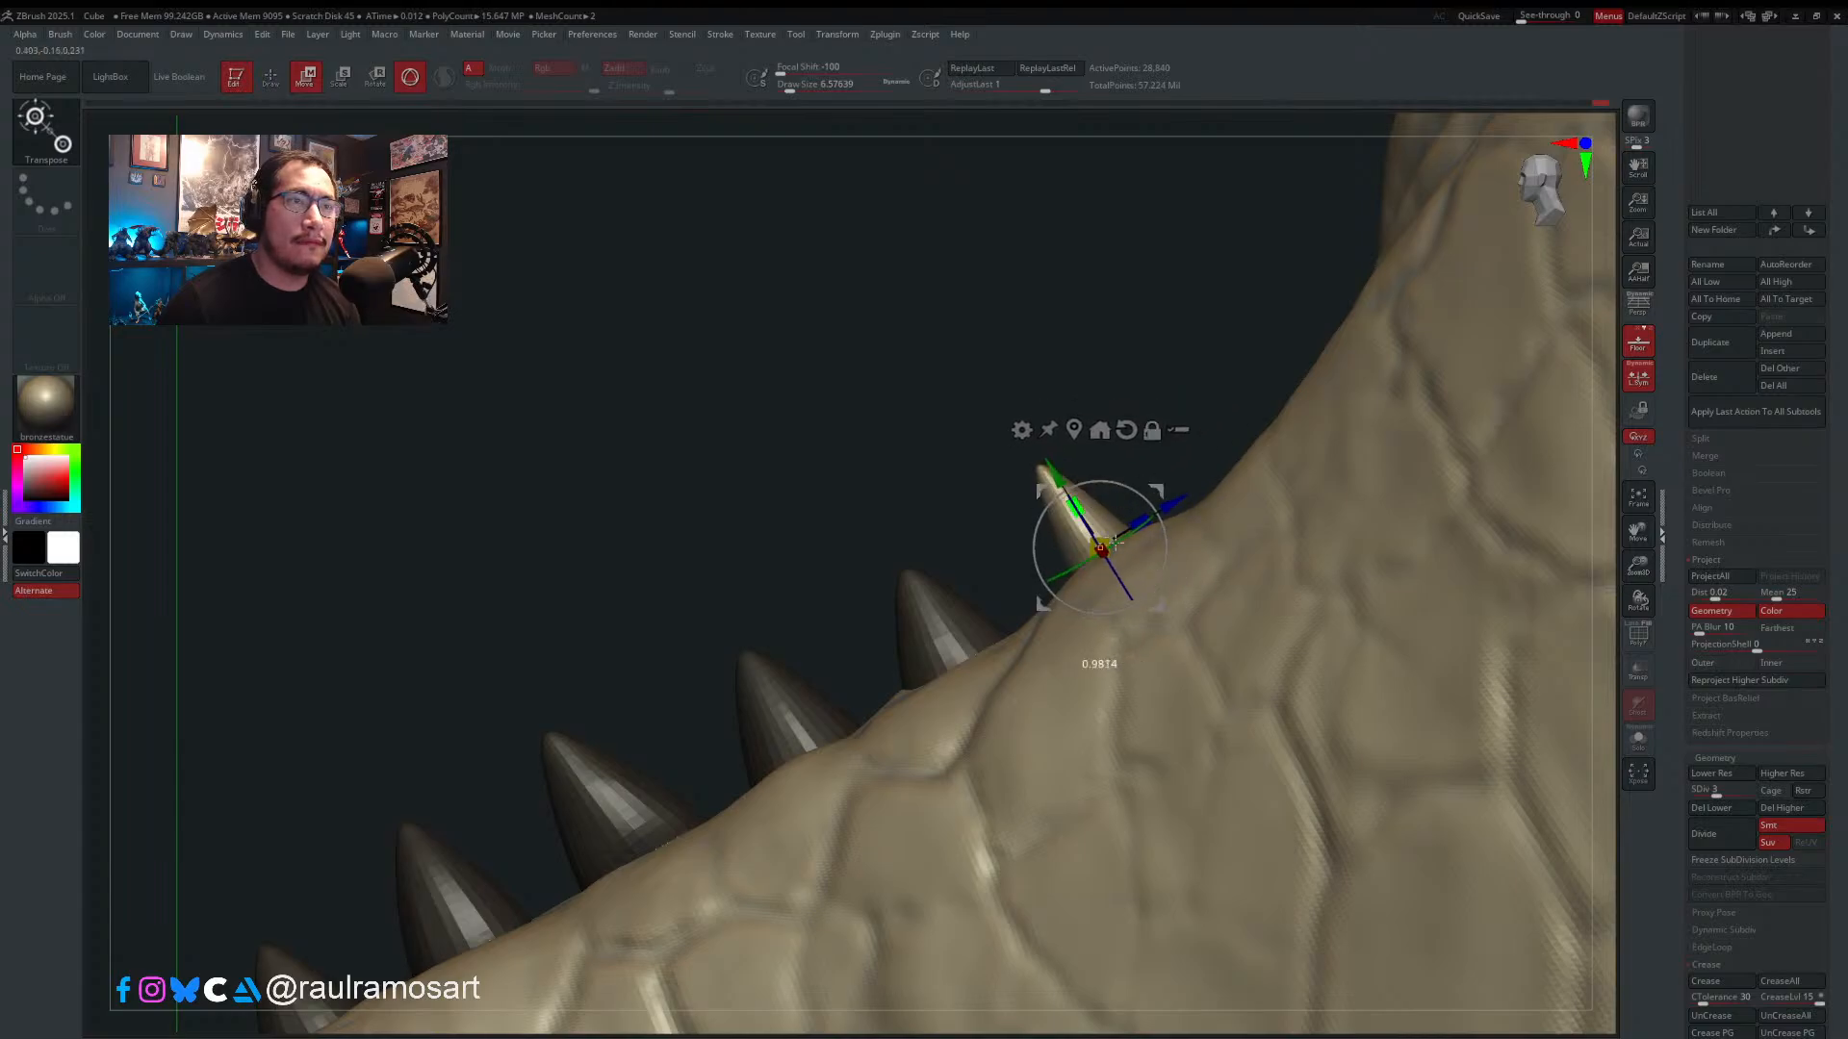
drag(1234, 689, 1249, 710)
drag(1141, 522, 1317, 416)
right_drag(1088, 515, 1247, 506)
drag(1172, 524, 1222, 555)
right_drag(1222, 567, 1087, 664)
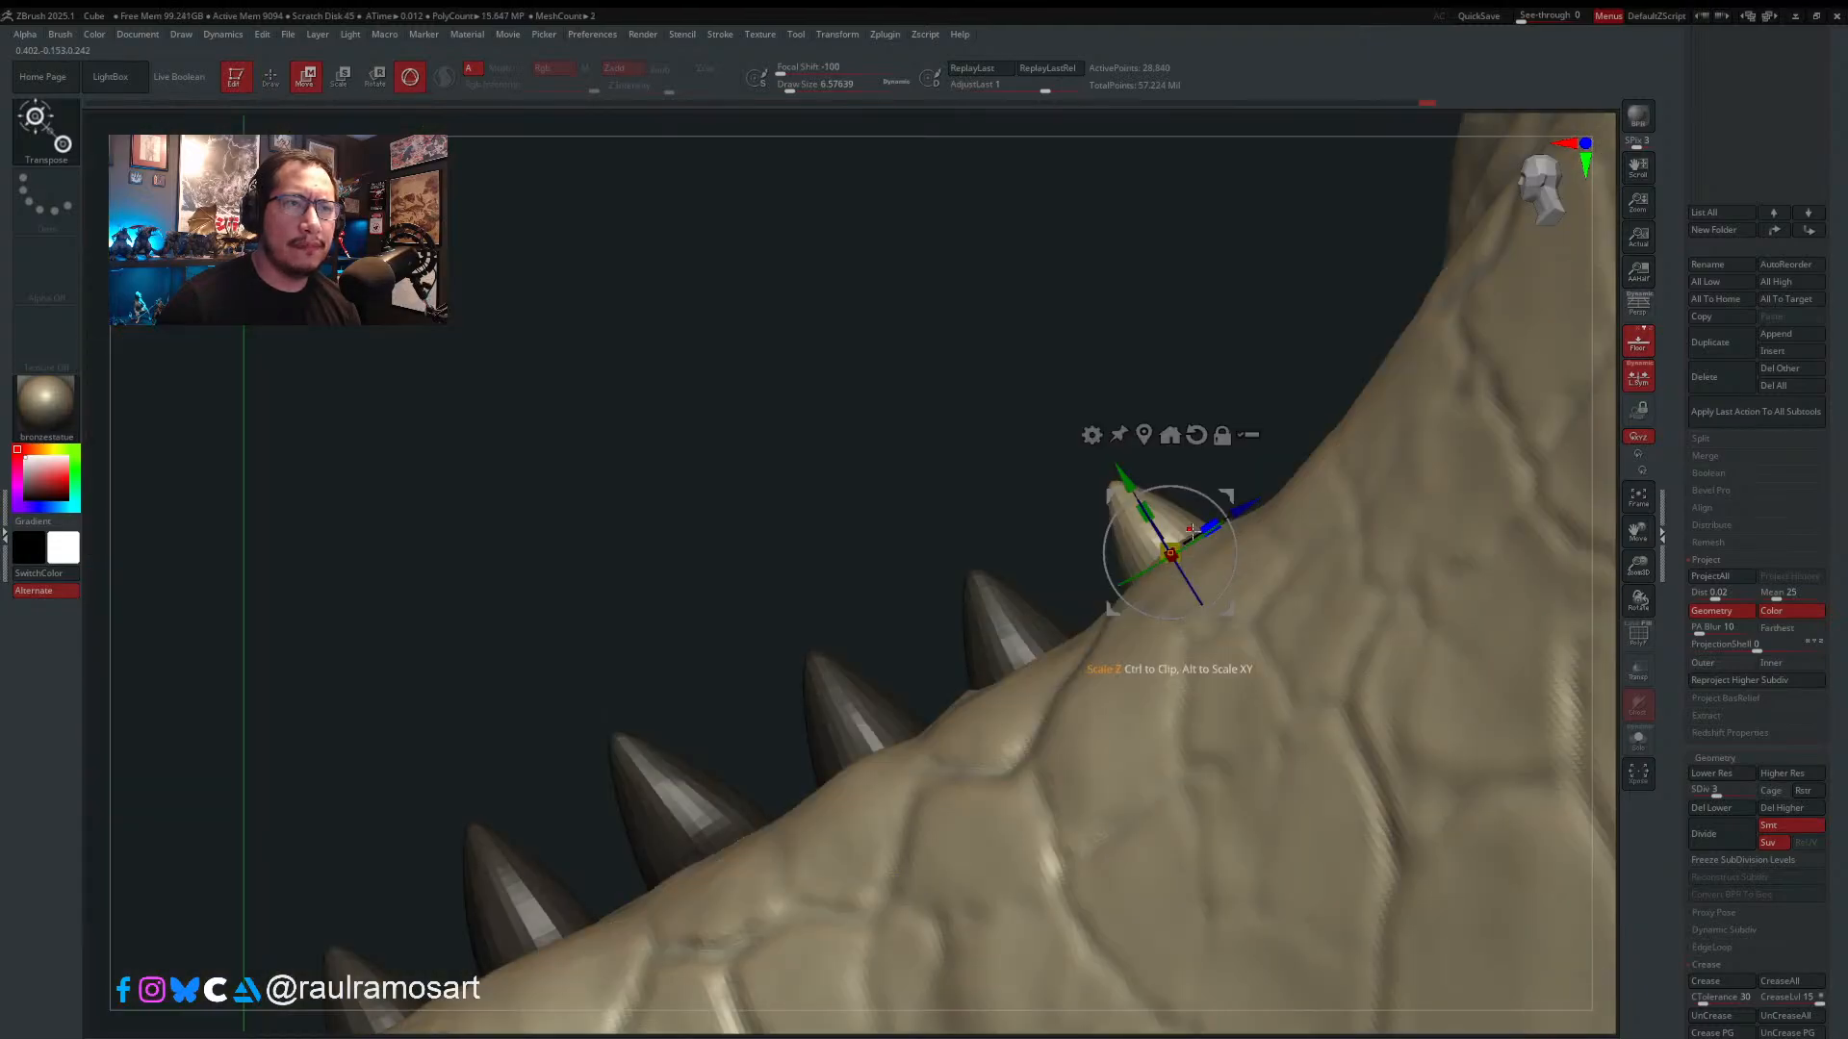
drag(1207, 532, 1211, 535)
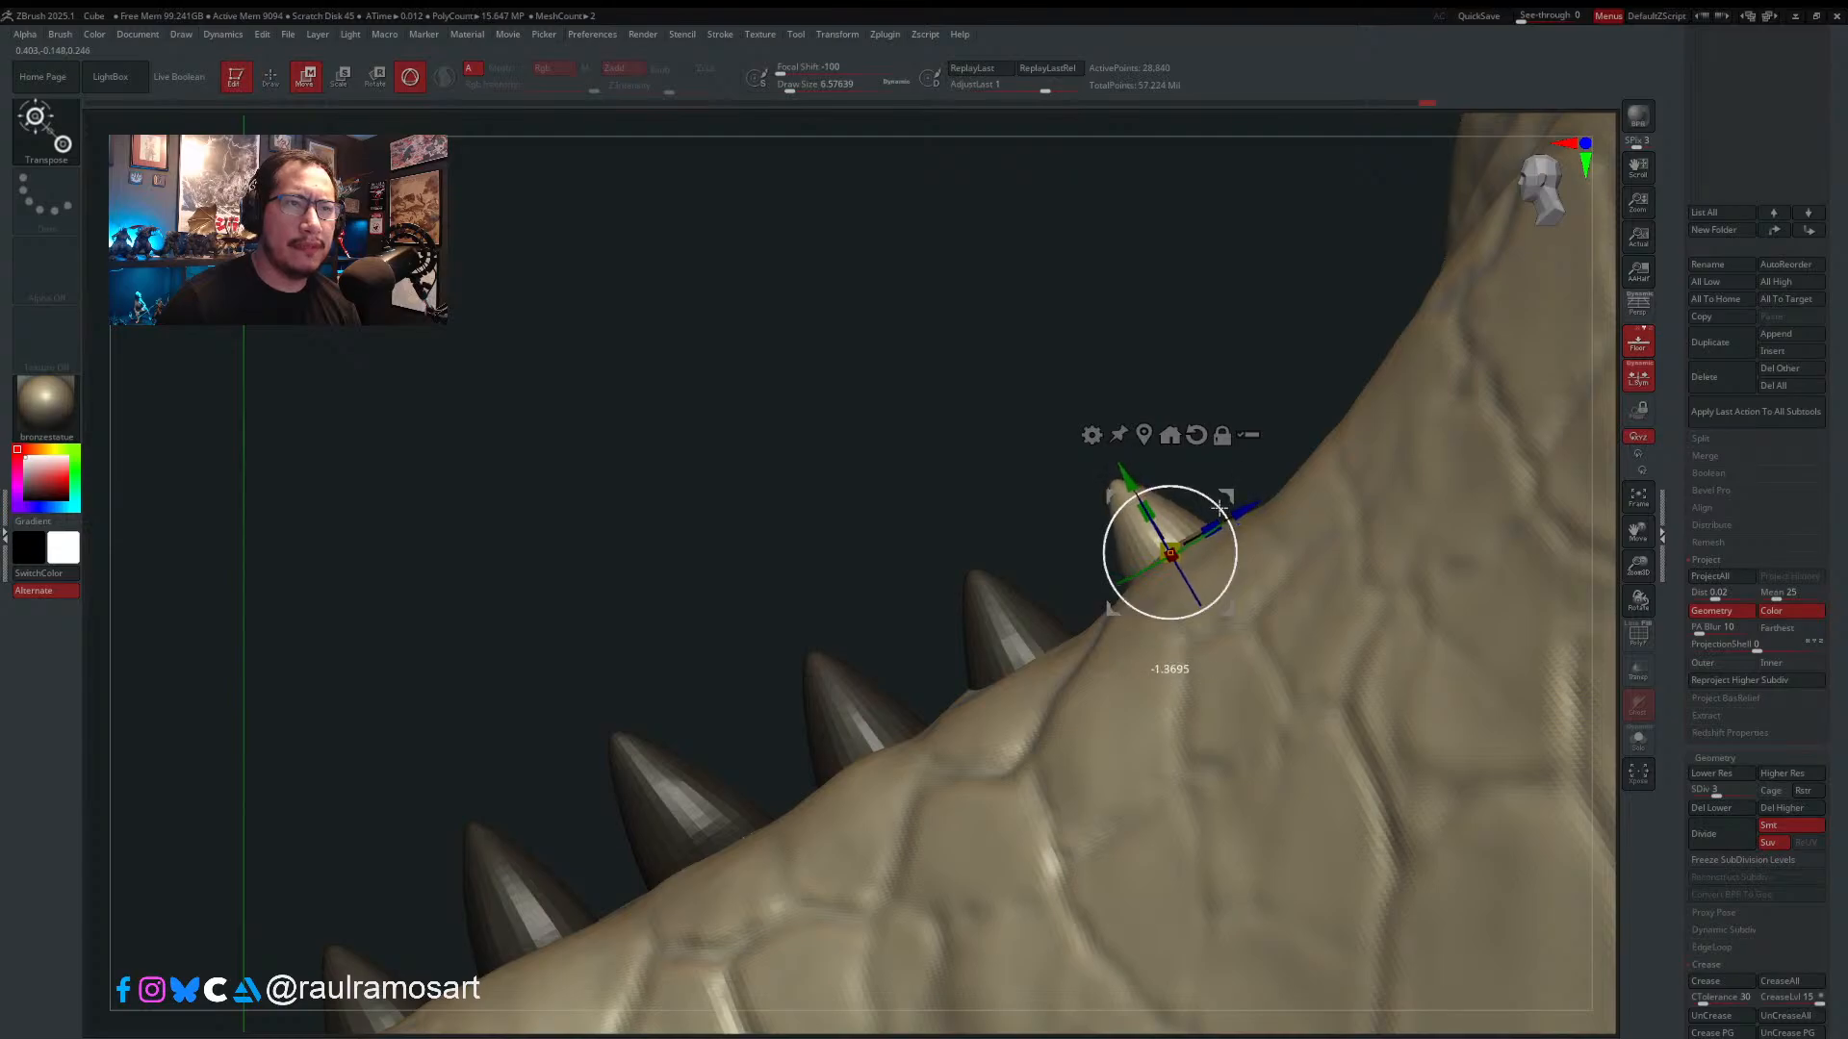
drag(1140, 486, 1144, 492)
key(q)
ctrl+drag(989, 532, 974, 510)
mouse_move(962, 481)
ctrl+right_down()
mouse_move(928, 372)
mouse_move(905, 377)
mouse_move(1035, 598)
ctrl+right_up()
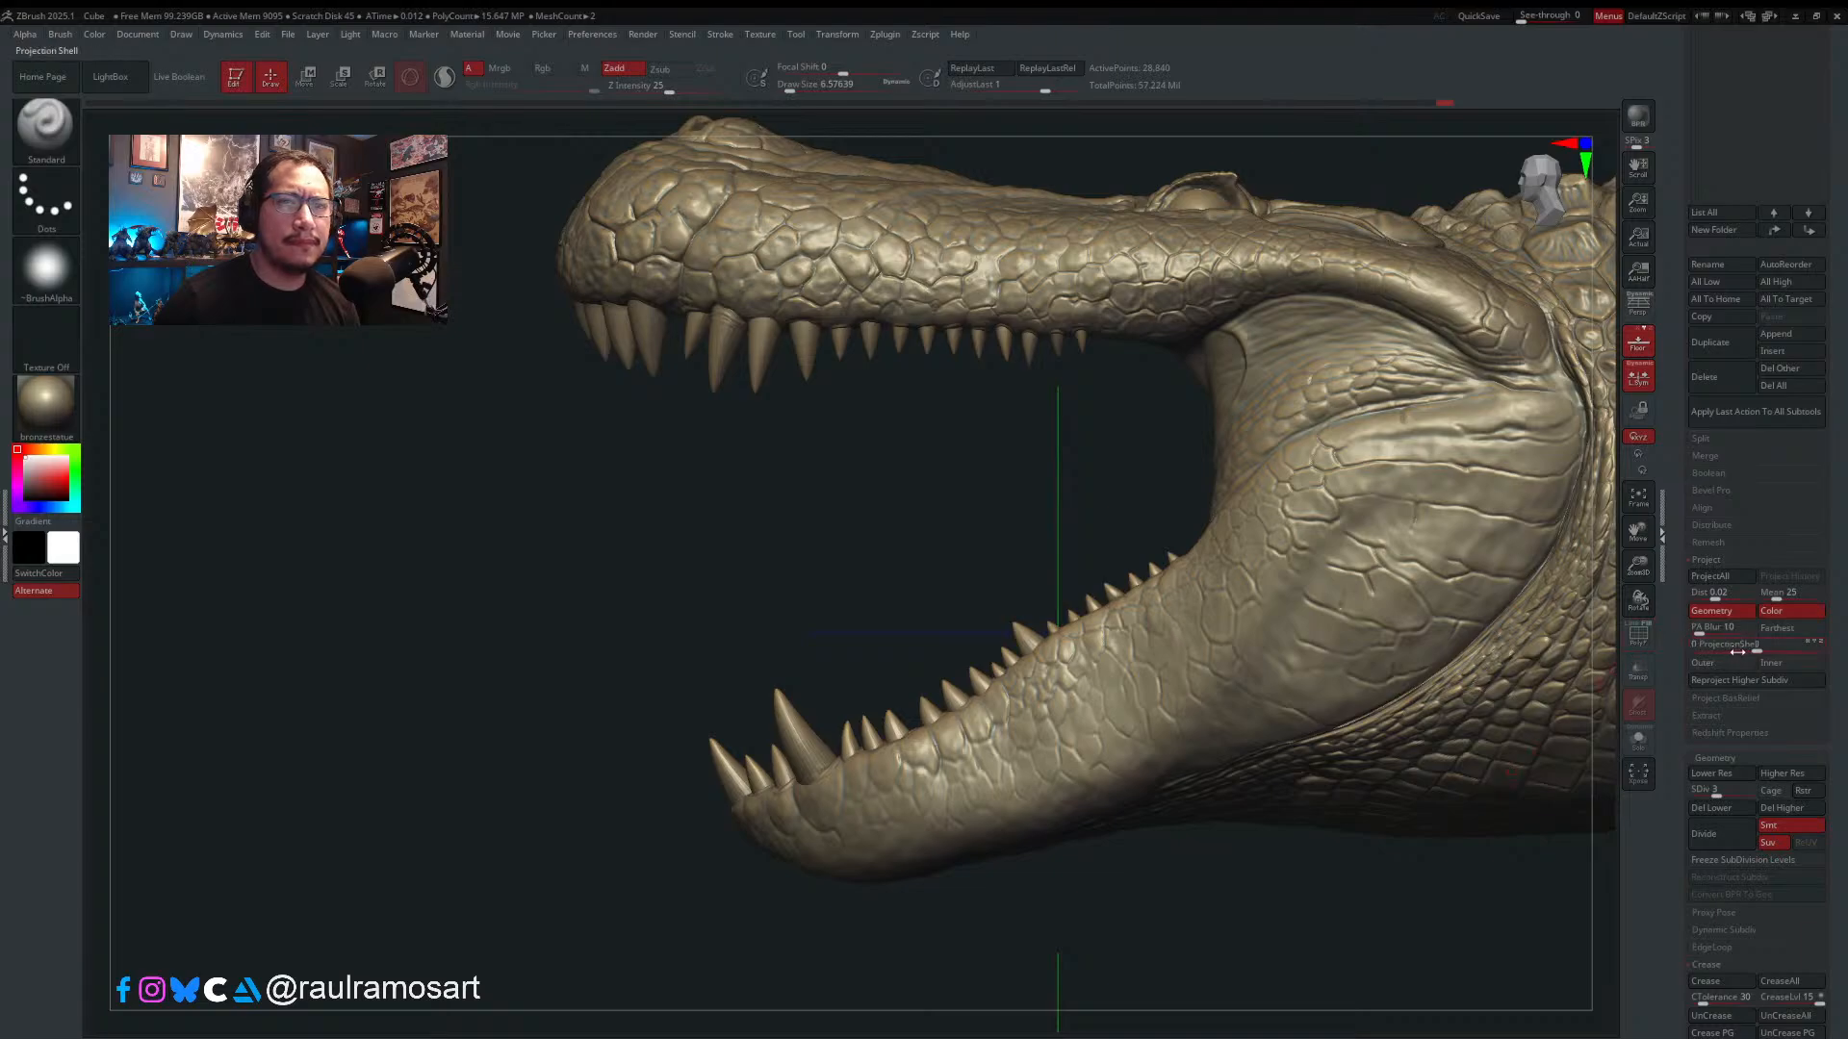
- Raise the teeth to subdivision level 6 and set the draw size to about 4.3 for the rear teeth
click(1748, 792)
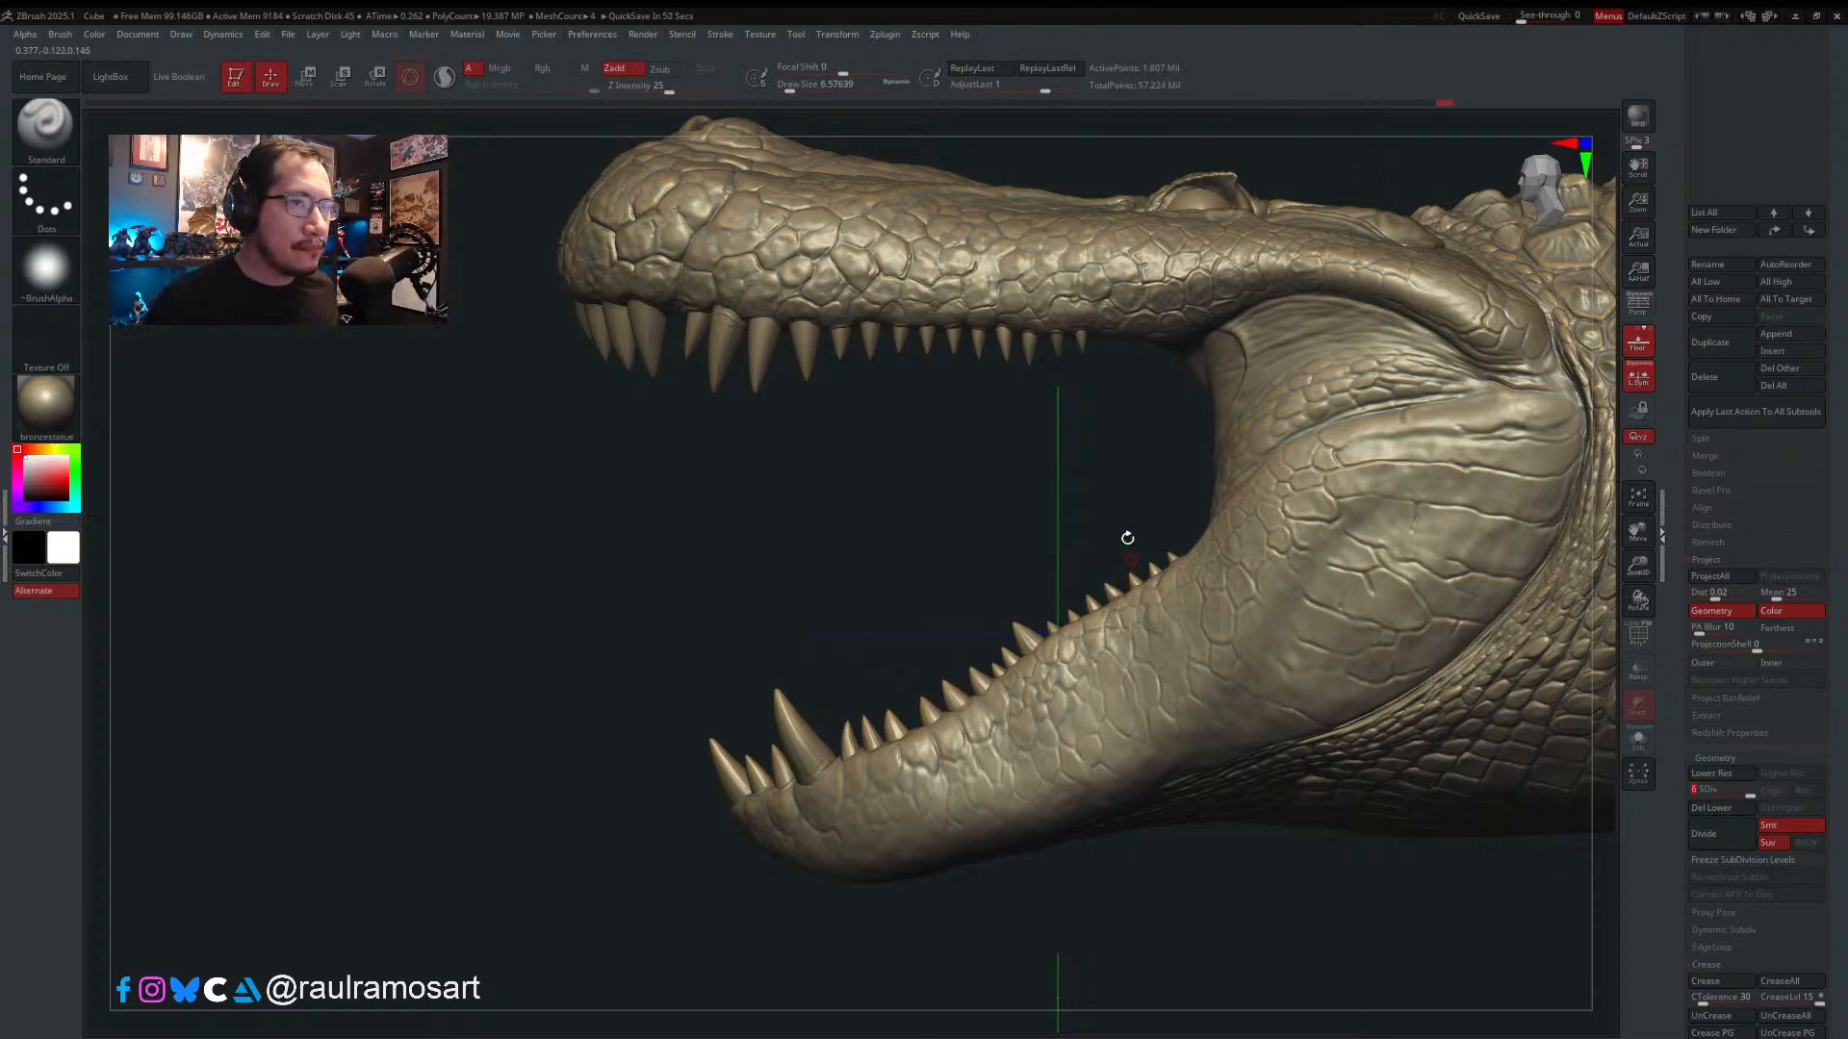
ctrl+right_drag(1143, 595, 1015, 608)
key(s)
drag(1004, 605, 999, 605)
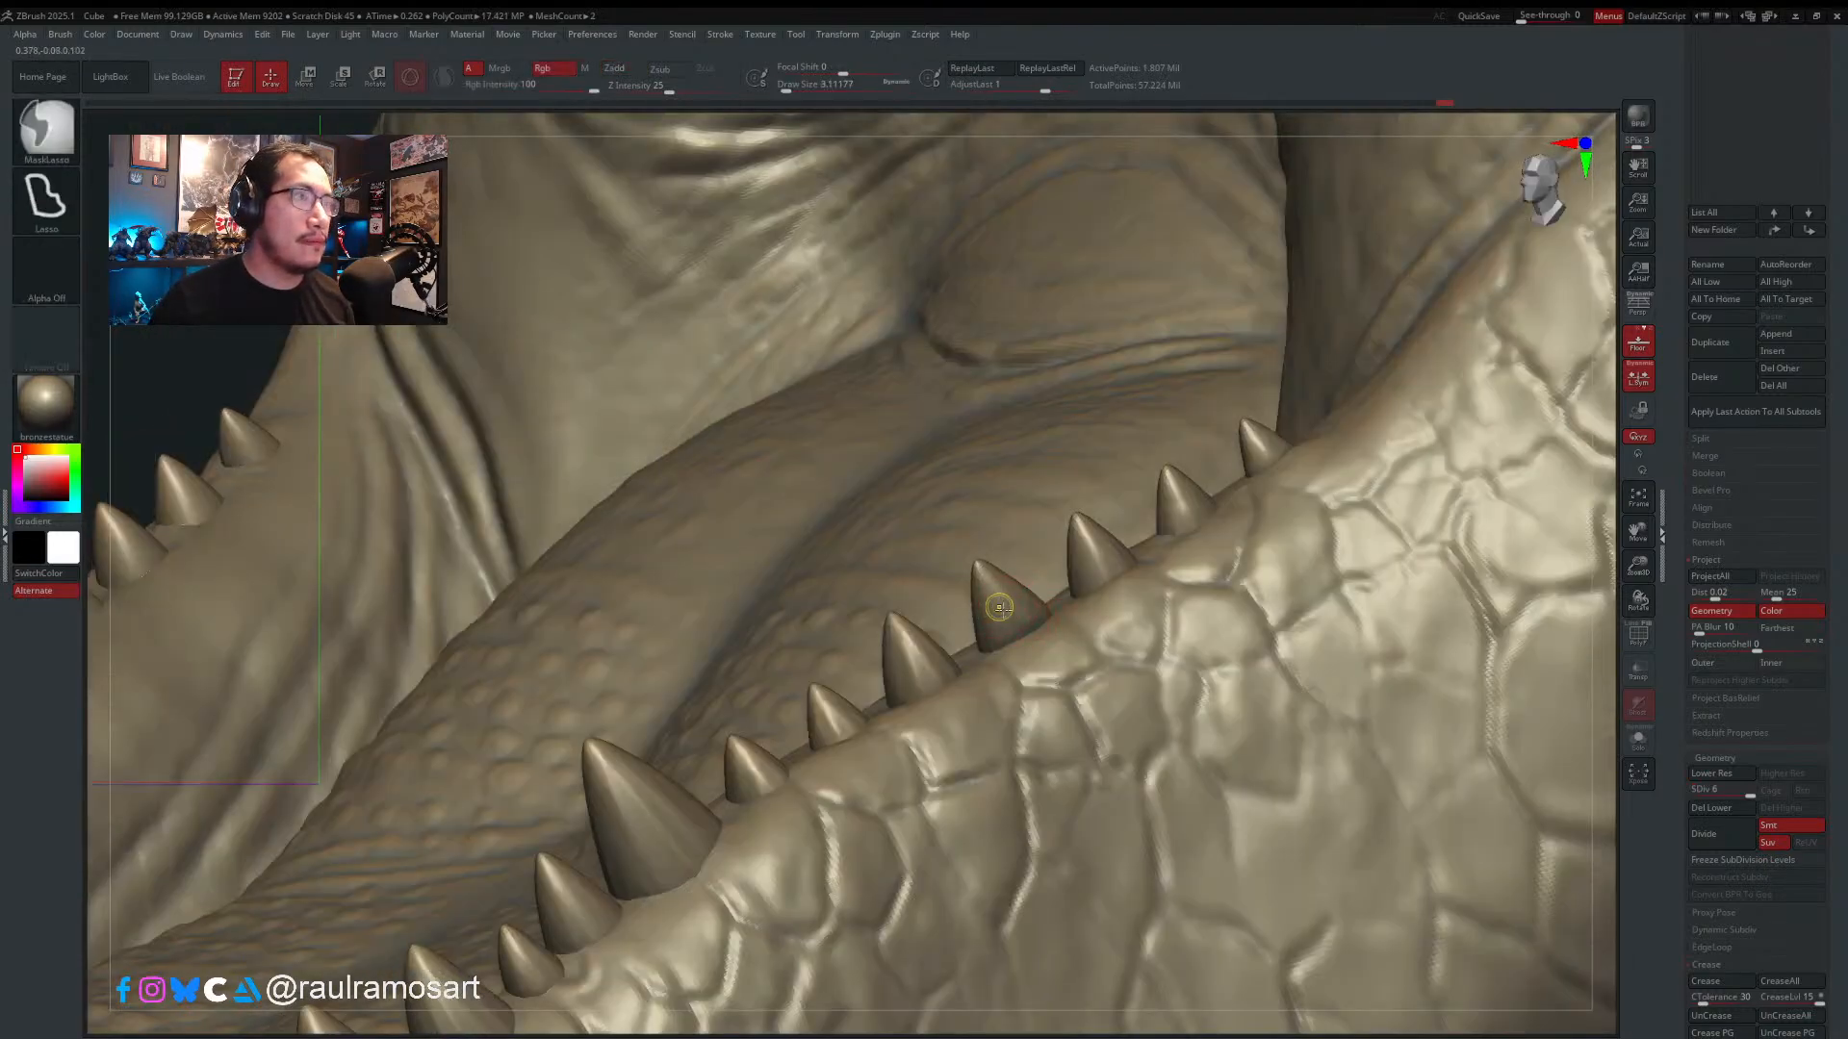
ctrl+right_drag(995, 606, 1009, 614)
key(s)
drag(984, 593, 982, 593)
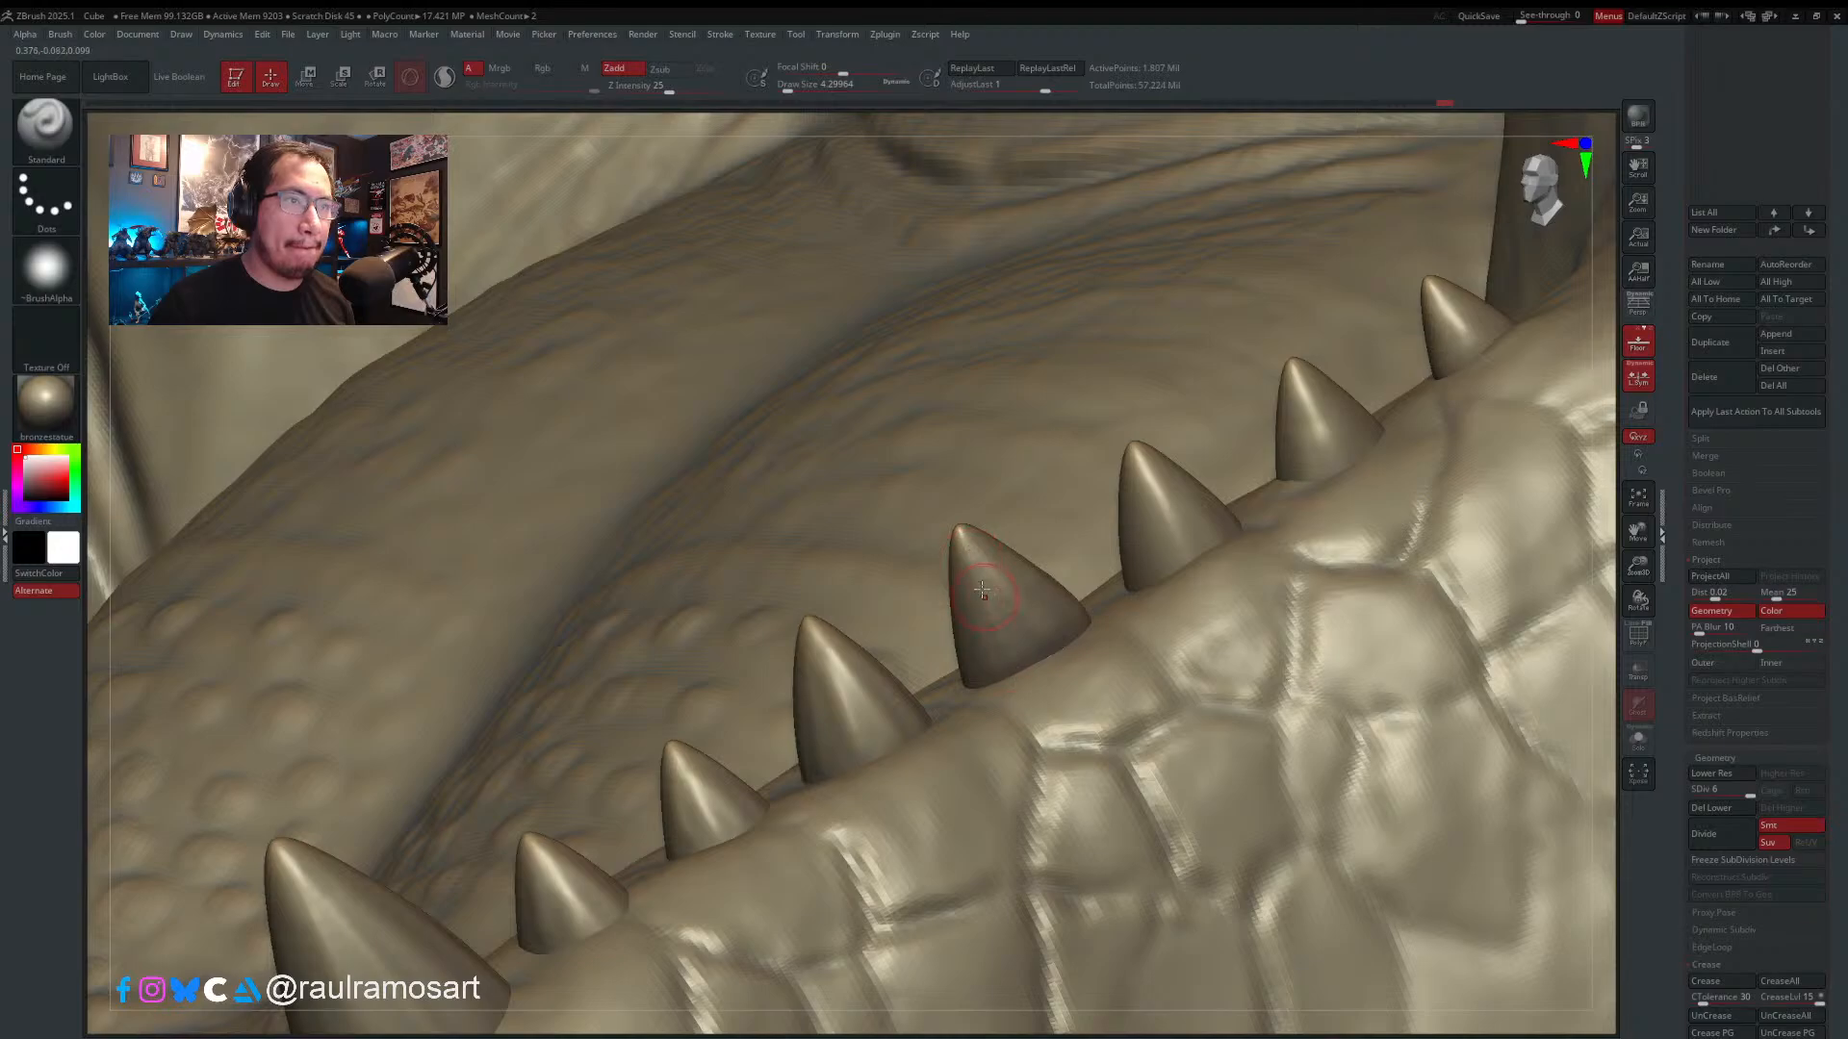
- Sculpt lengthwise ridge strokes on the outer faces of the rear lower teeth
right_drag(1005, 614, 972, 589)
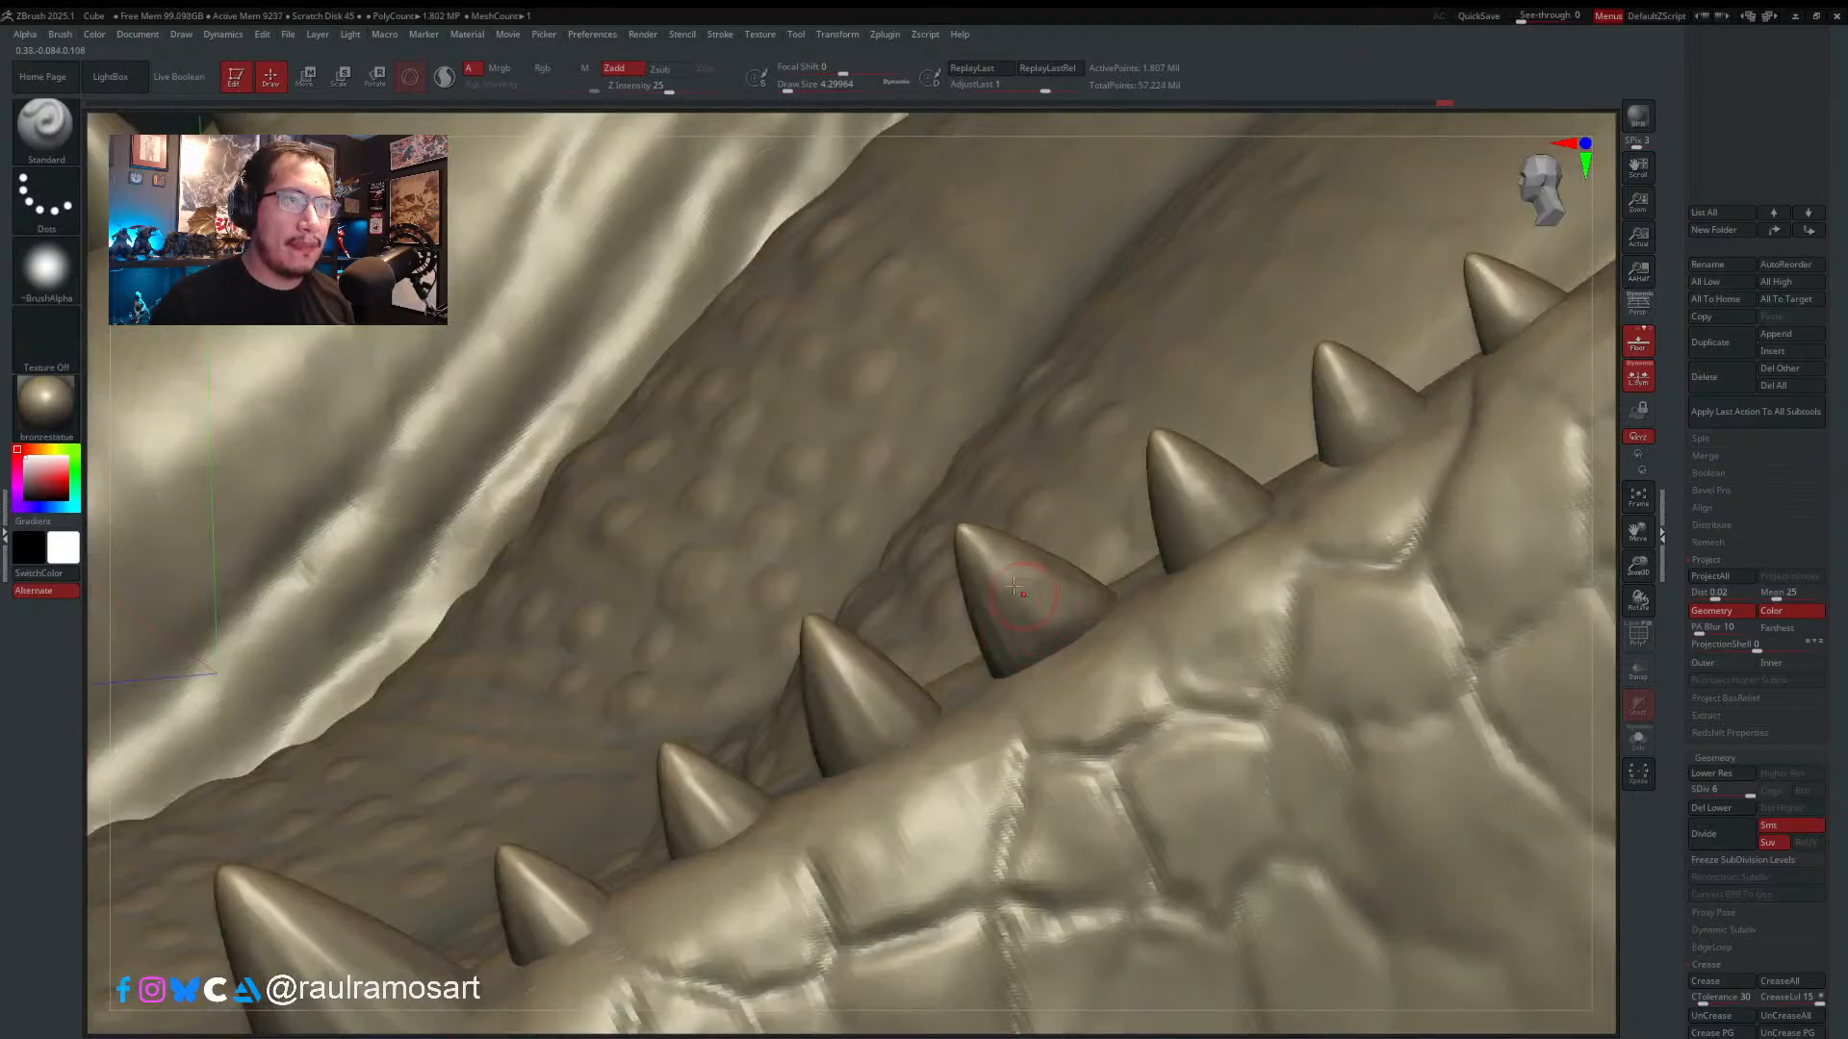
mouse_move(1012, 585)
mouse_down()
mouse_move(1010, 612)
mouse_move(1018, 575)
mouse_up()
mouse_move(1007, 545)
right_down()
mouse_move(1084, 616)
mouse_move(1126, 610)
mouse_move(1150, 739)
mouse_move(1011, 577)
mouse_move(886, 476)
mouse_move(953, 536)
mouse_move(834, 660)
right_up()
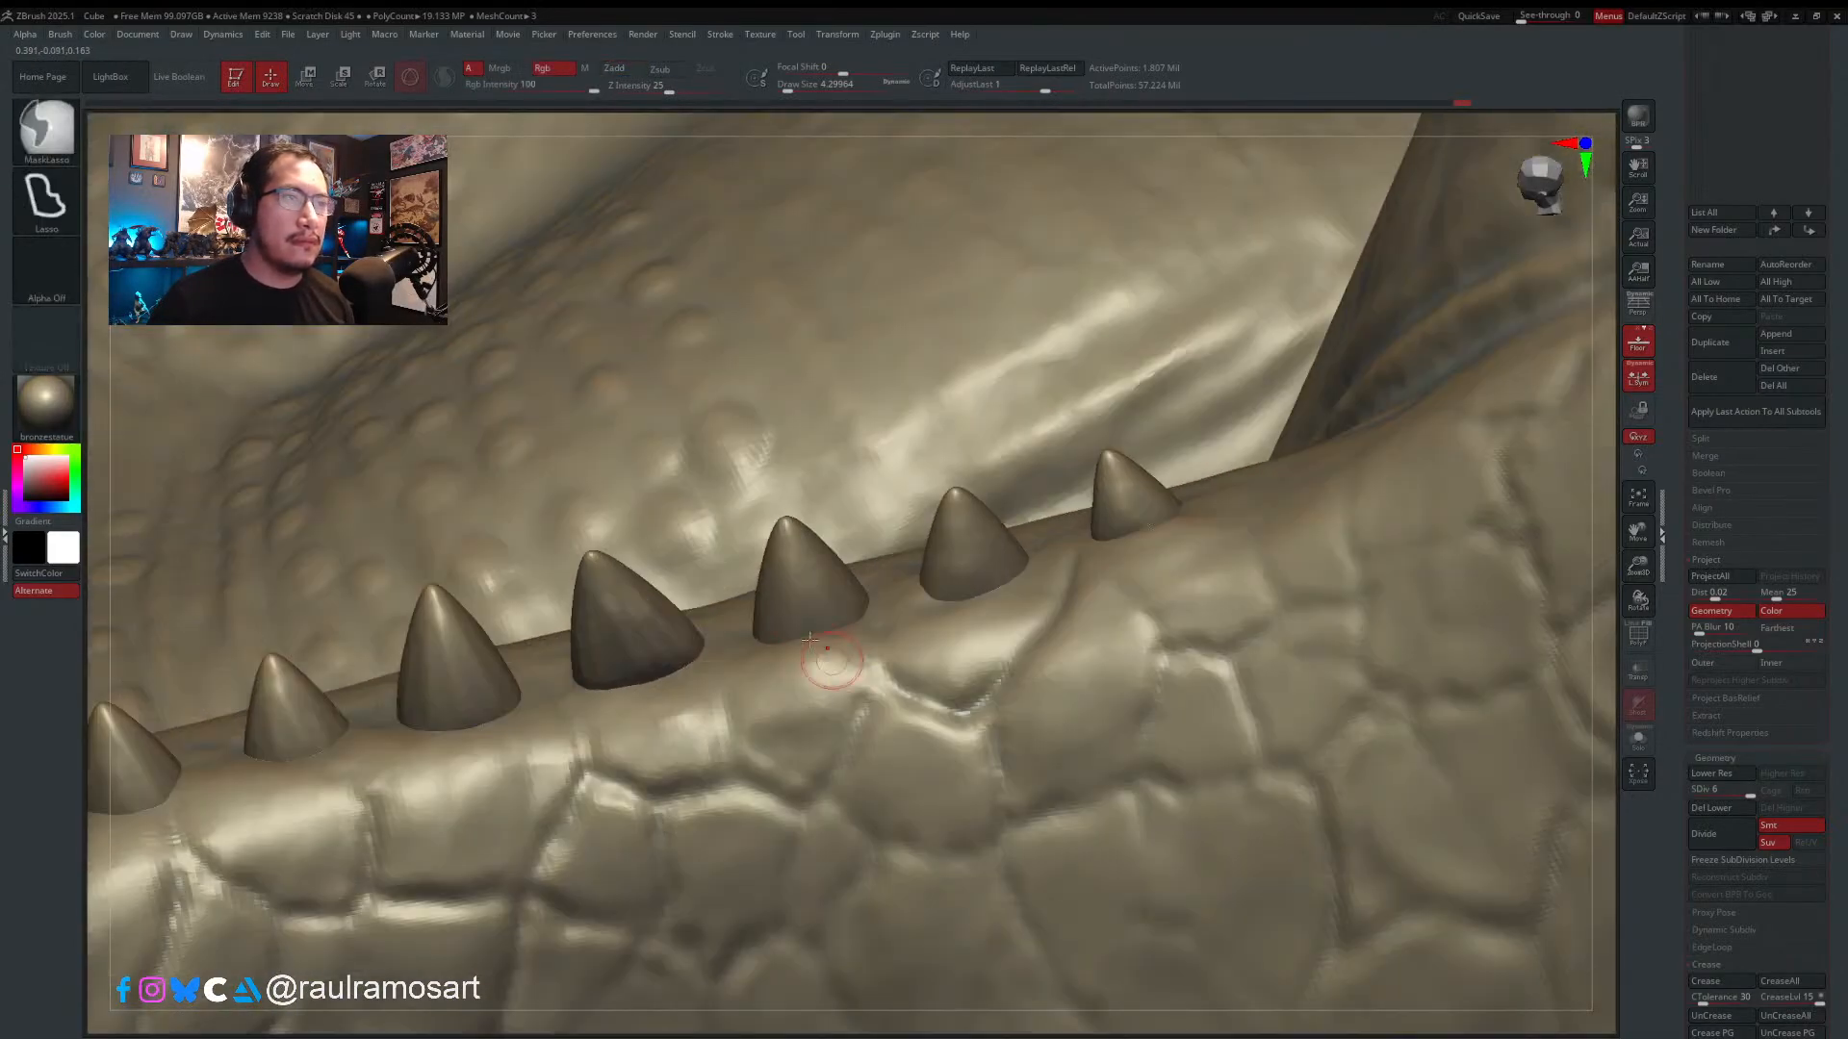
right_drag(791, 550, 780, 544)
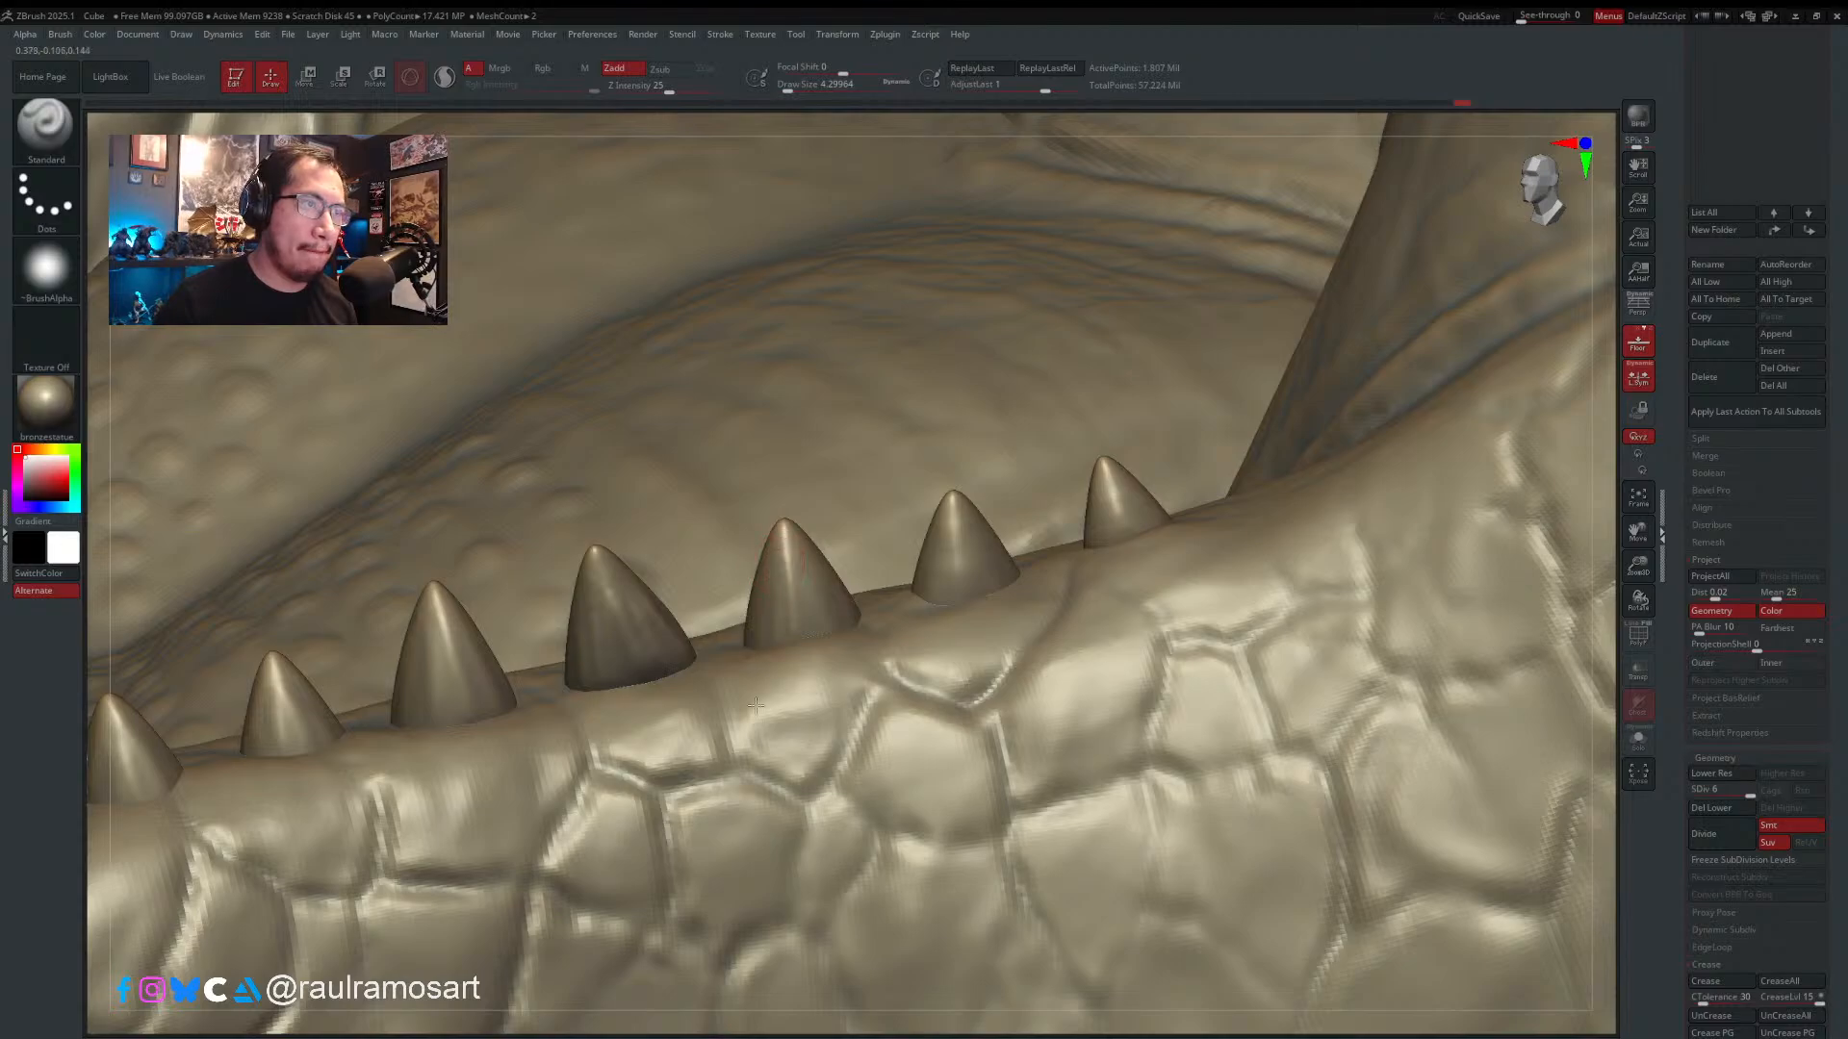
right_drag(849, 607, 799, 550)
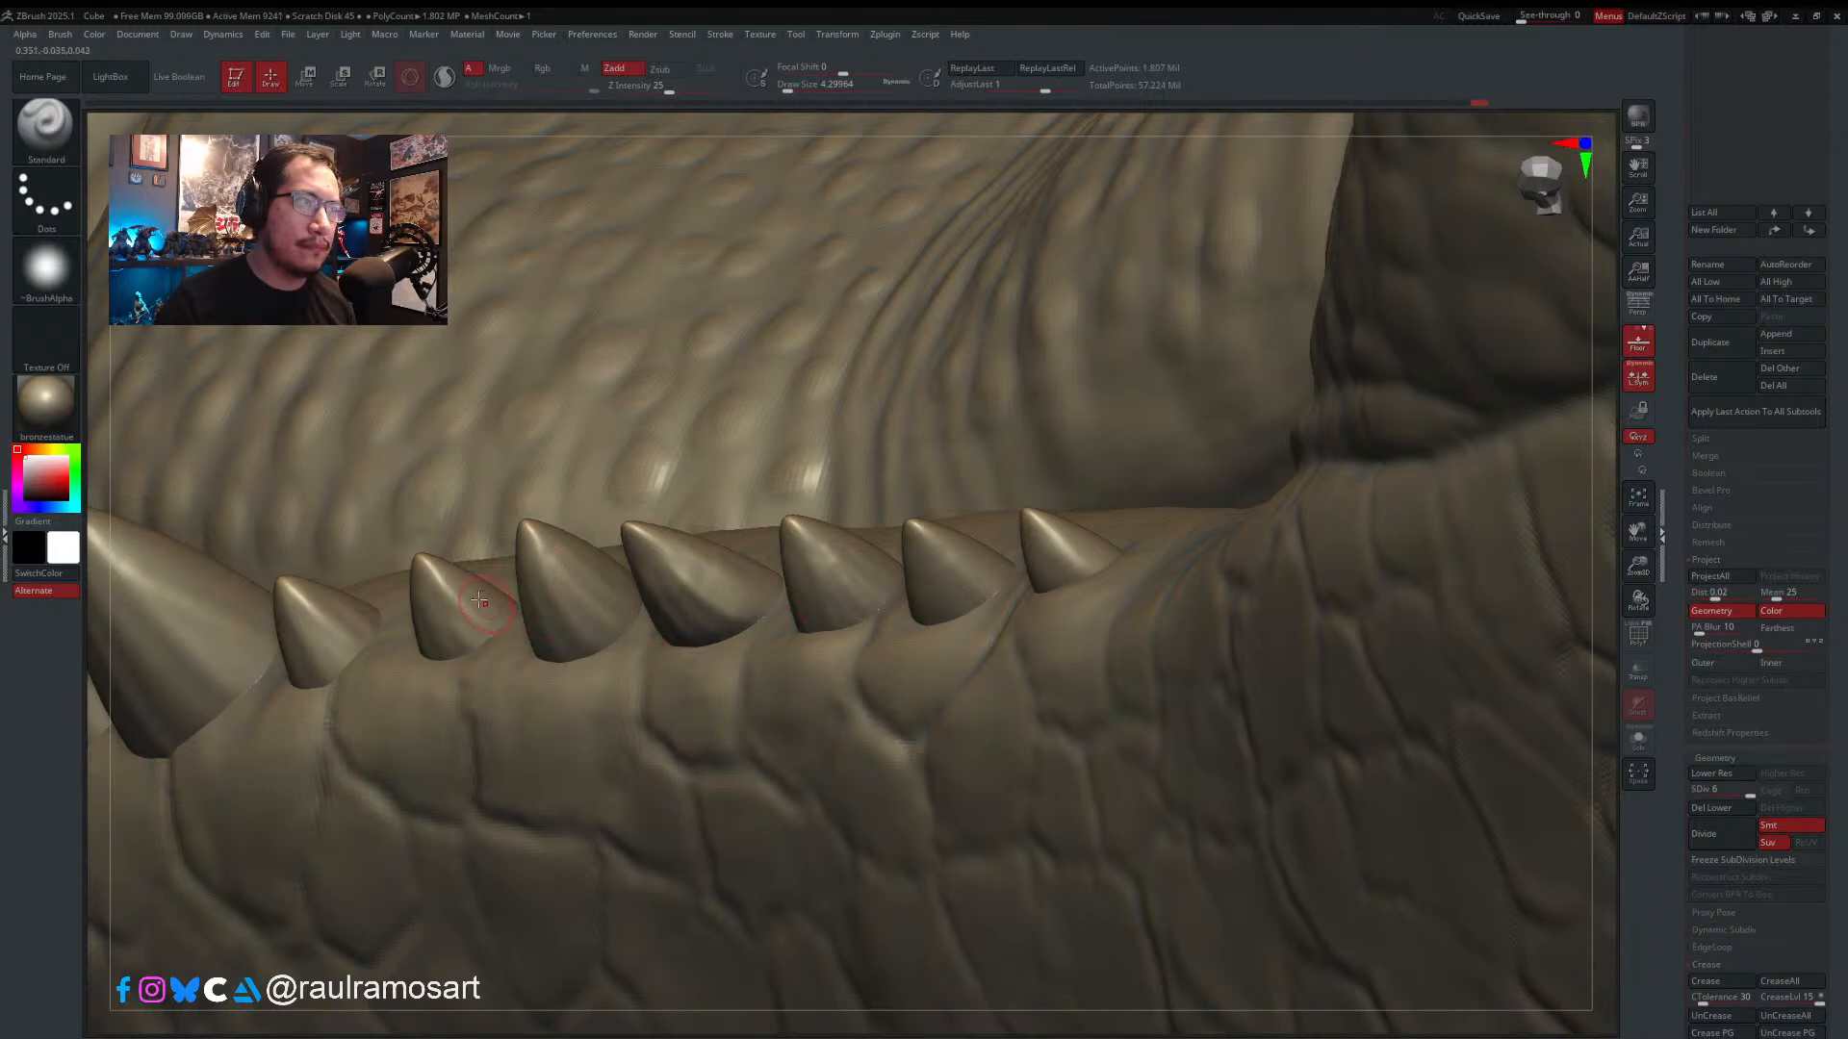
right_drag(926, 605, 890, 554)
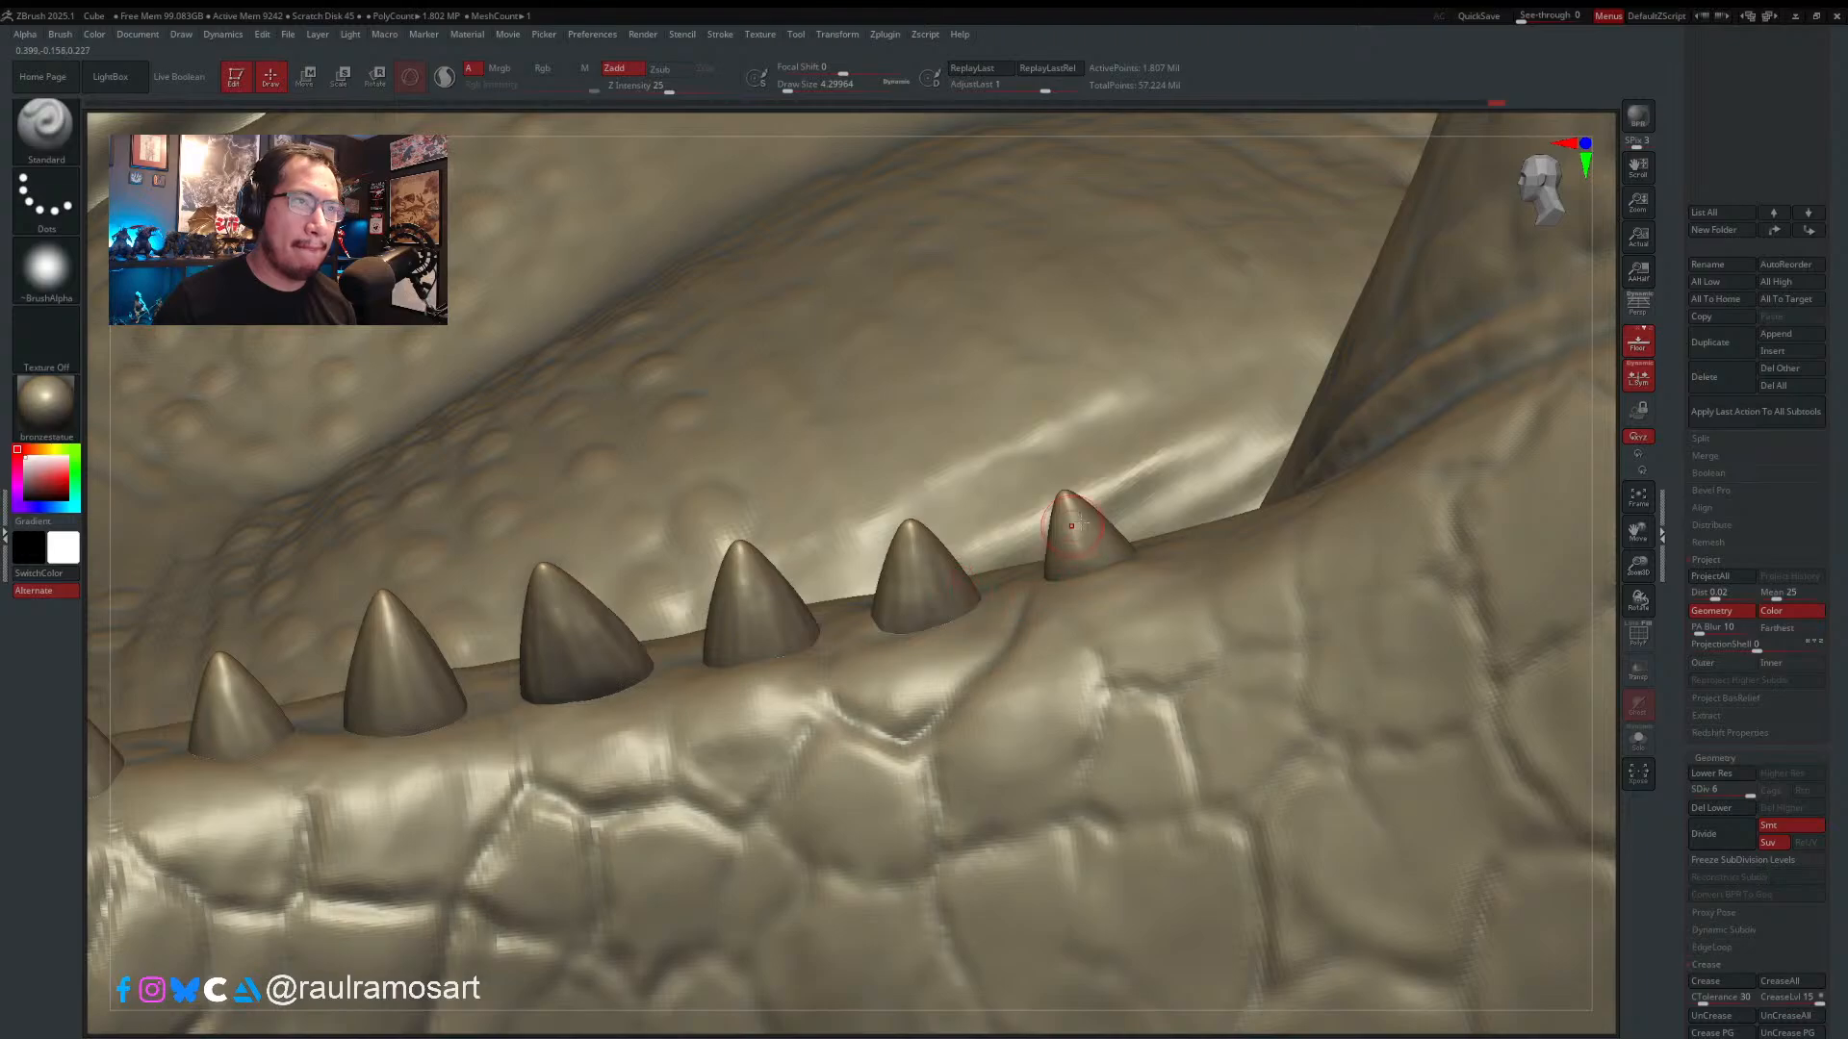
- Sculpt lengthwise ridge strokes on the inner faces of the rear lower teeth on the opposite side of the jaw
mouse_move(1071, 525)
right_down()
mouse_move(1155, 563)
mouse_move(1135, 502)
mouse_move(1146, 380)
right_up()
alt+right_drag(1105, 296, 1022, 520)
ctrl+right_drag(1022, 519, 947, 382)
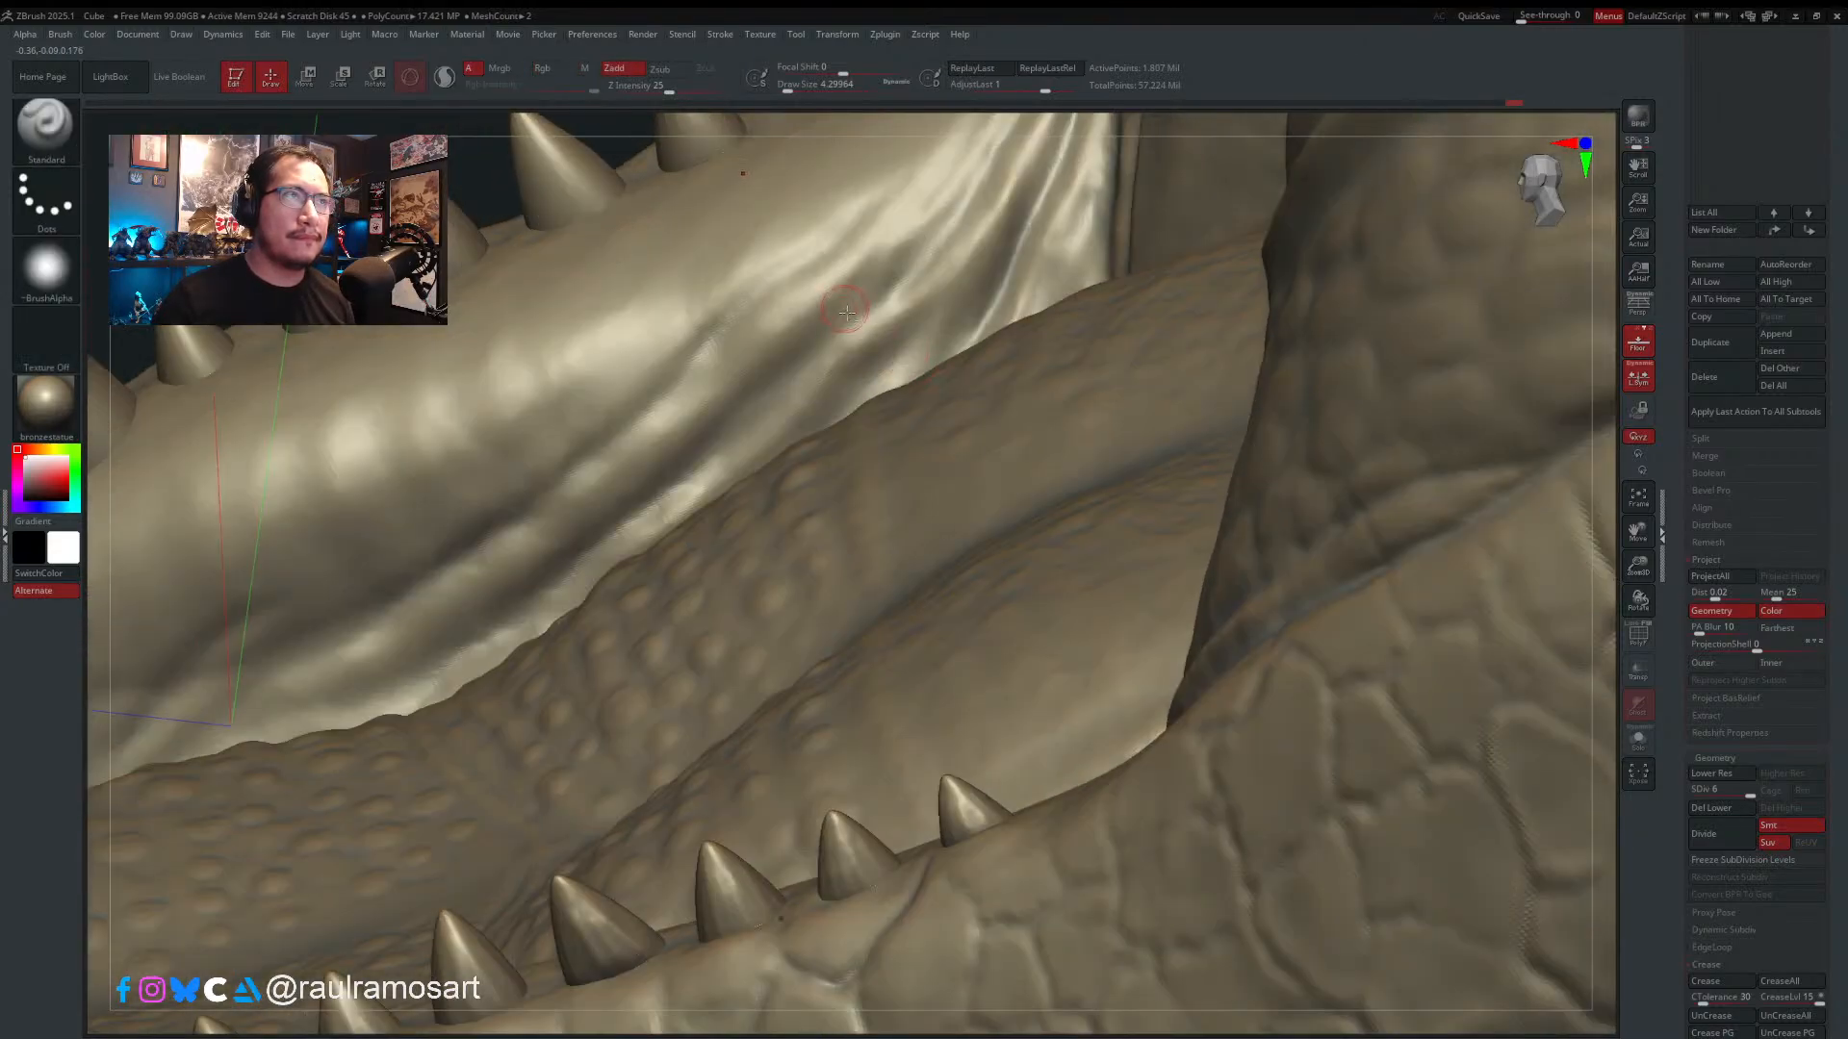
right_drag(846, 313, 1030, 289)
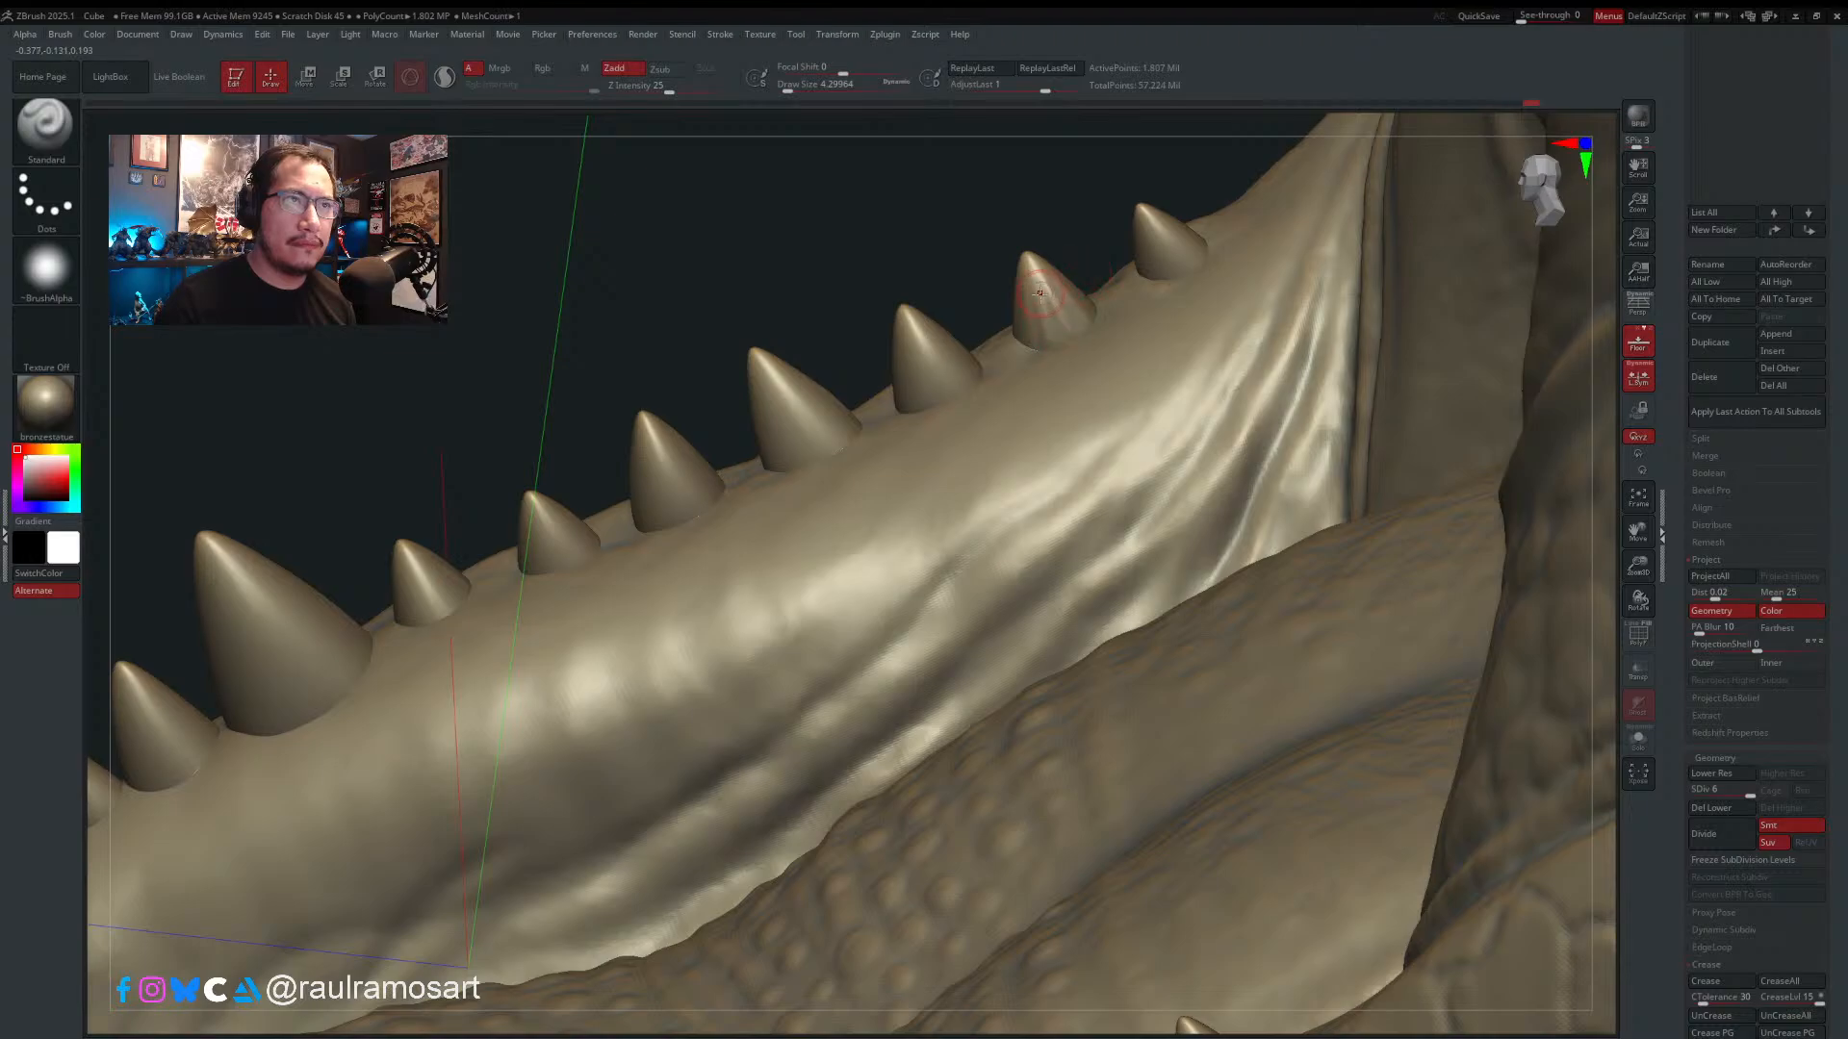
right_drag(1084, 328, 1143, 239)
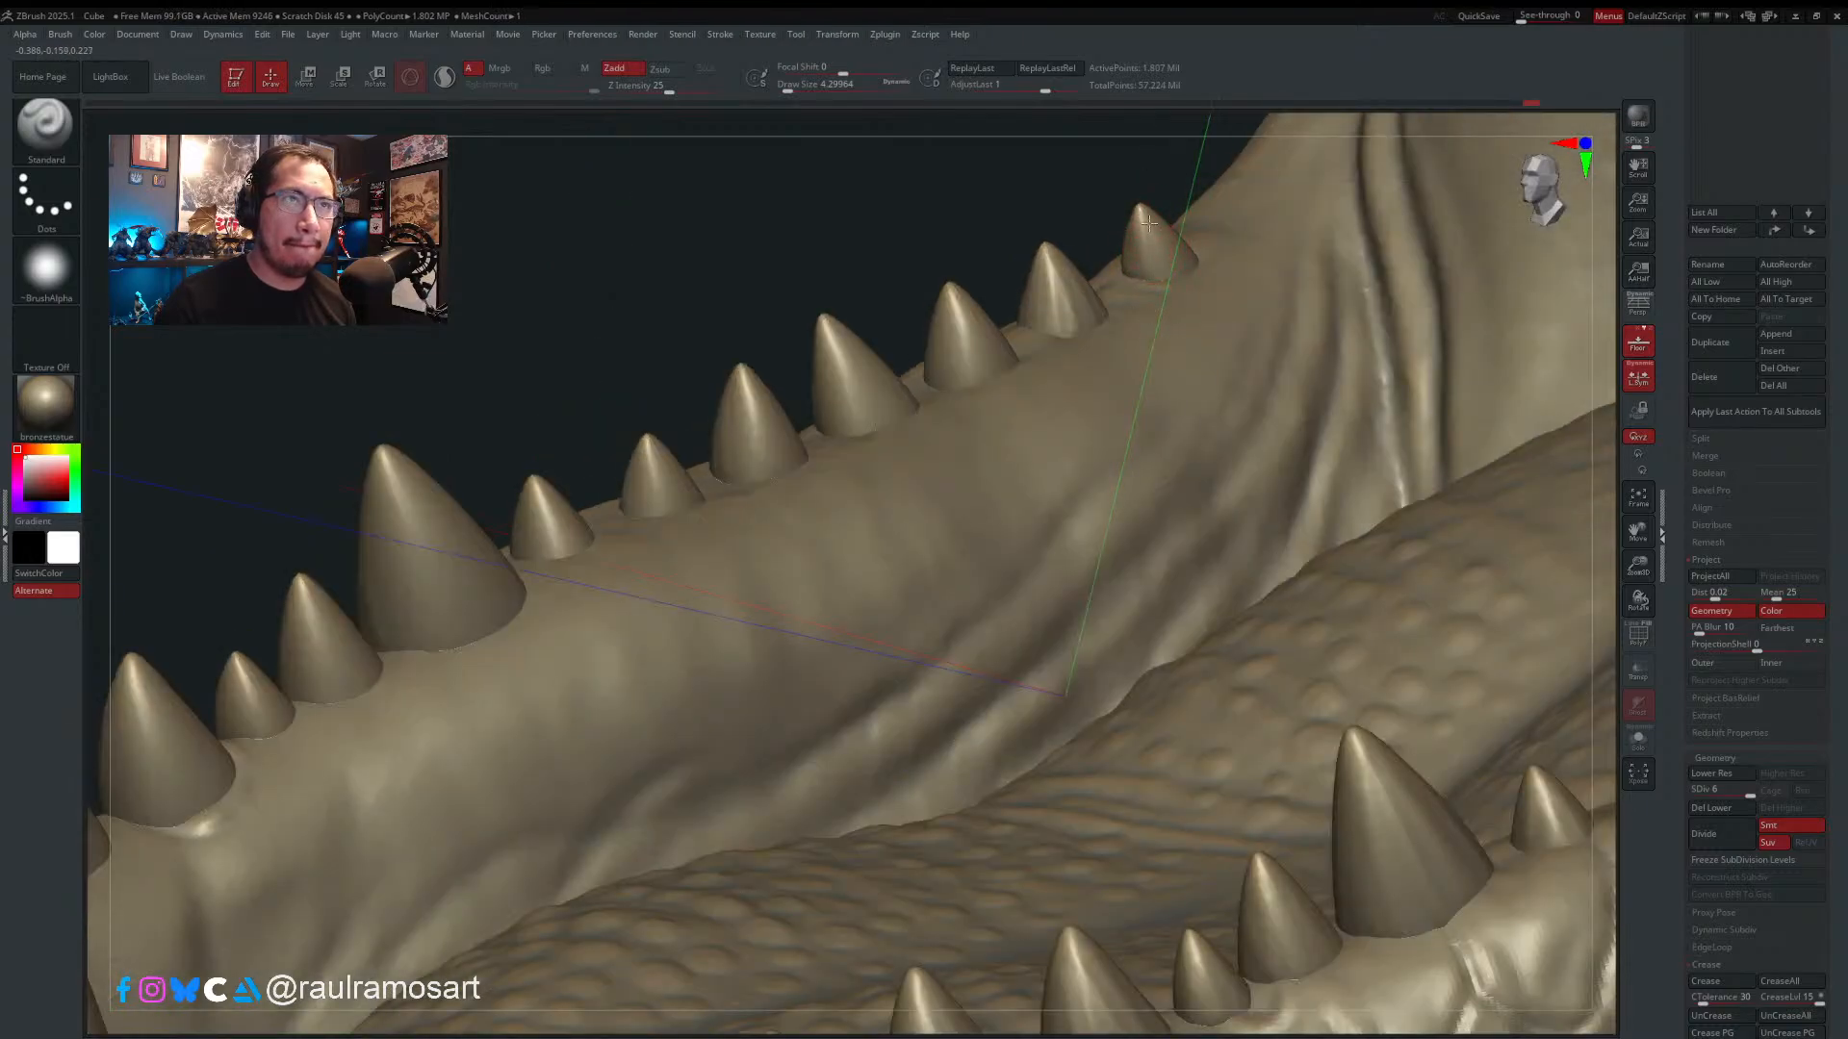
right_drag(1156, 269, 1153, 249)
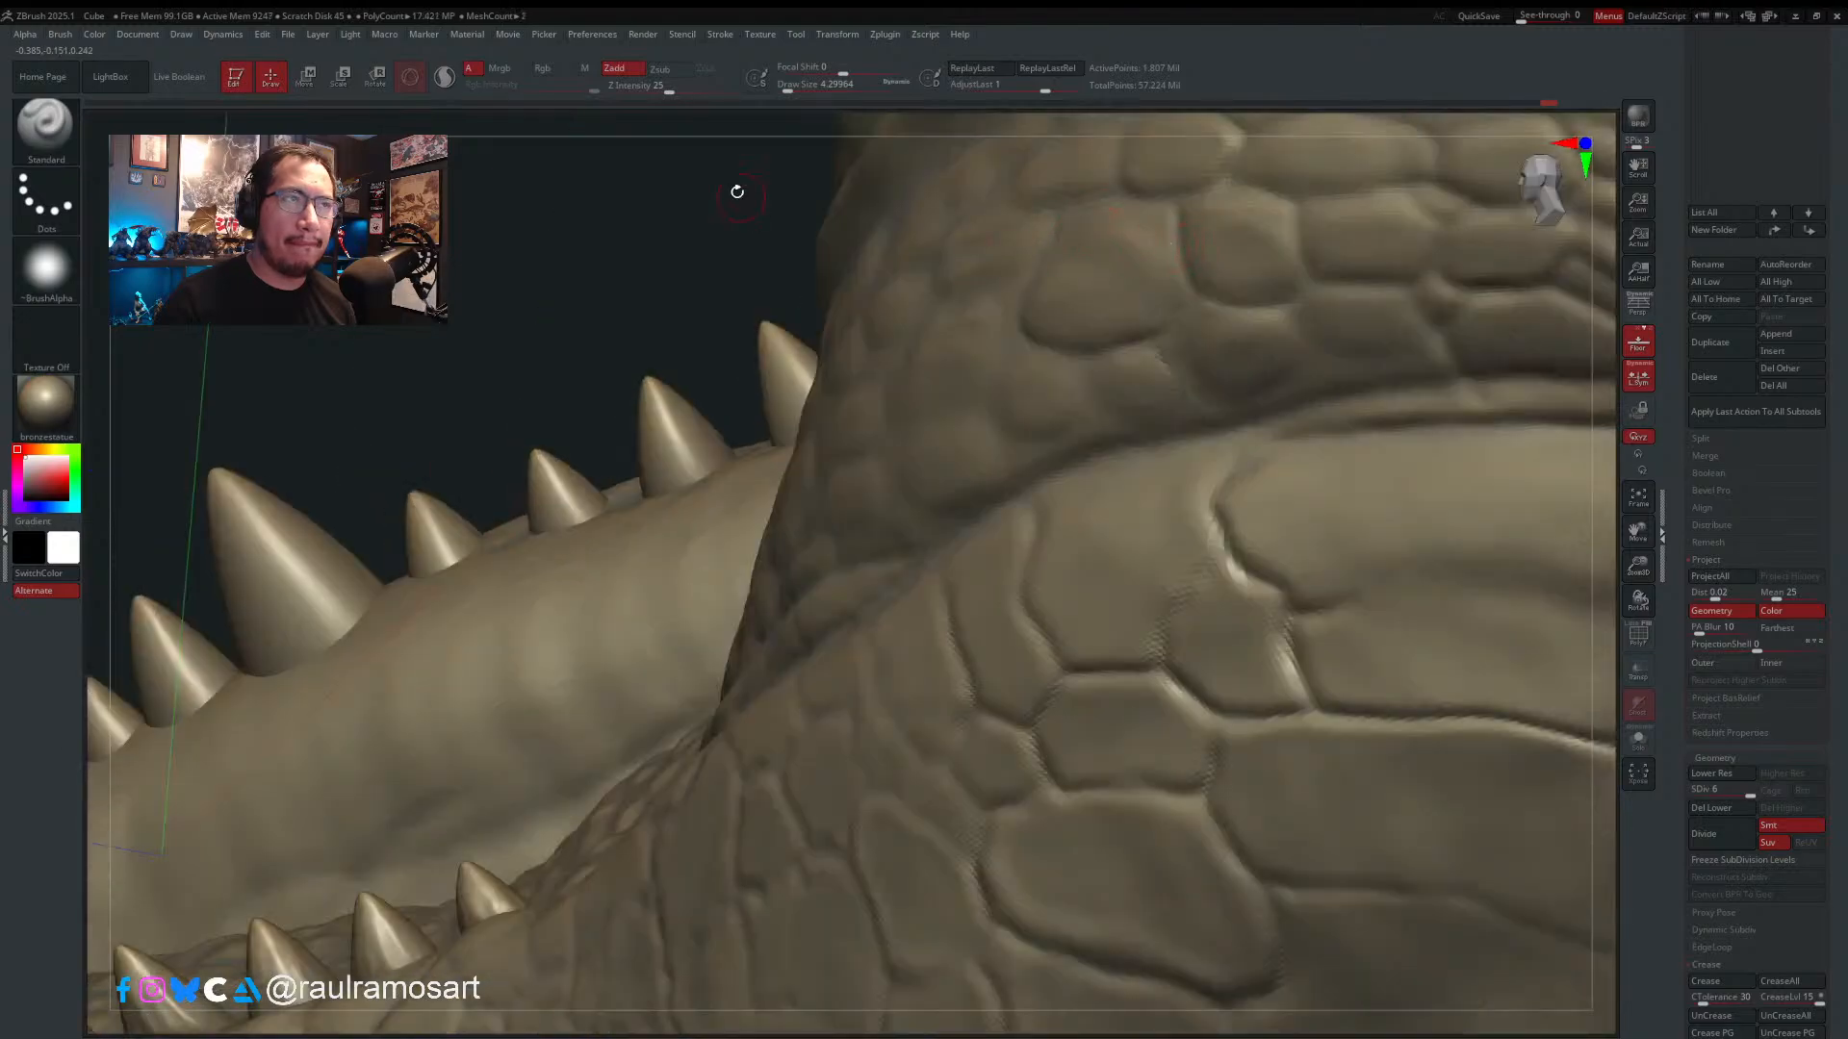
right_drag(737, 192, 808, 219)
alt+right_drag(913, 340, 1069, 390)
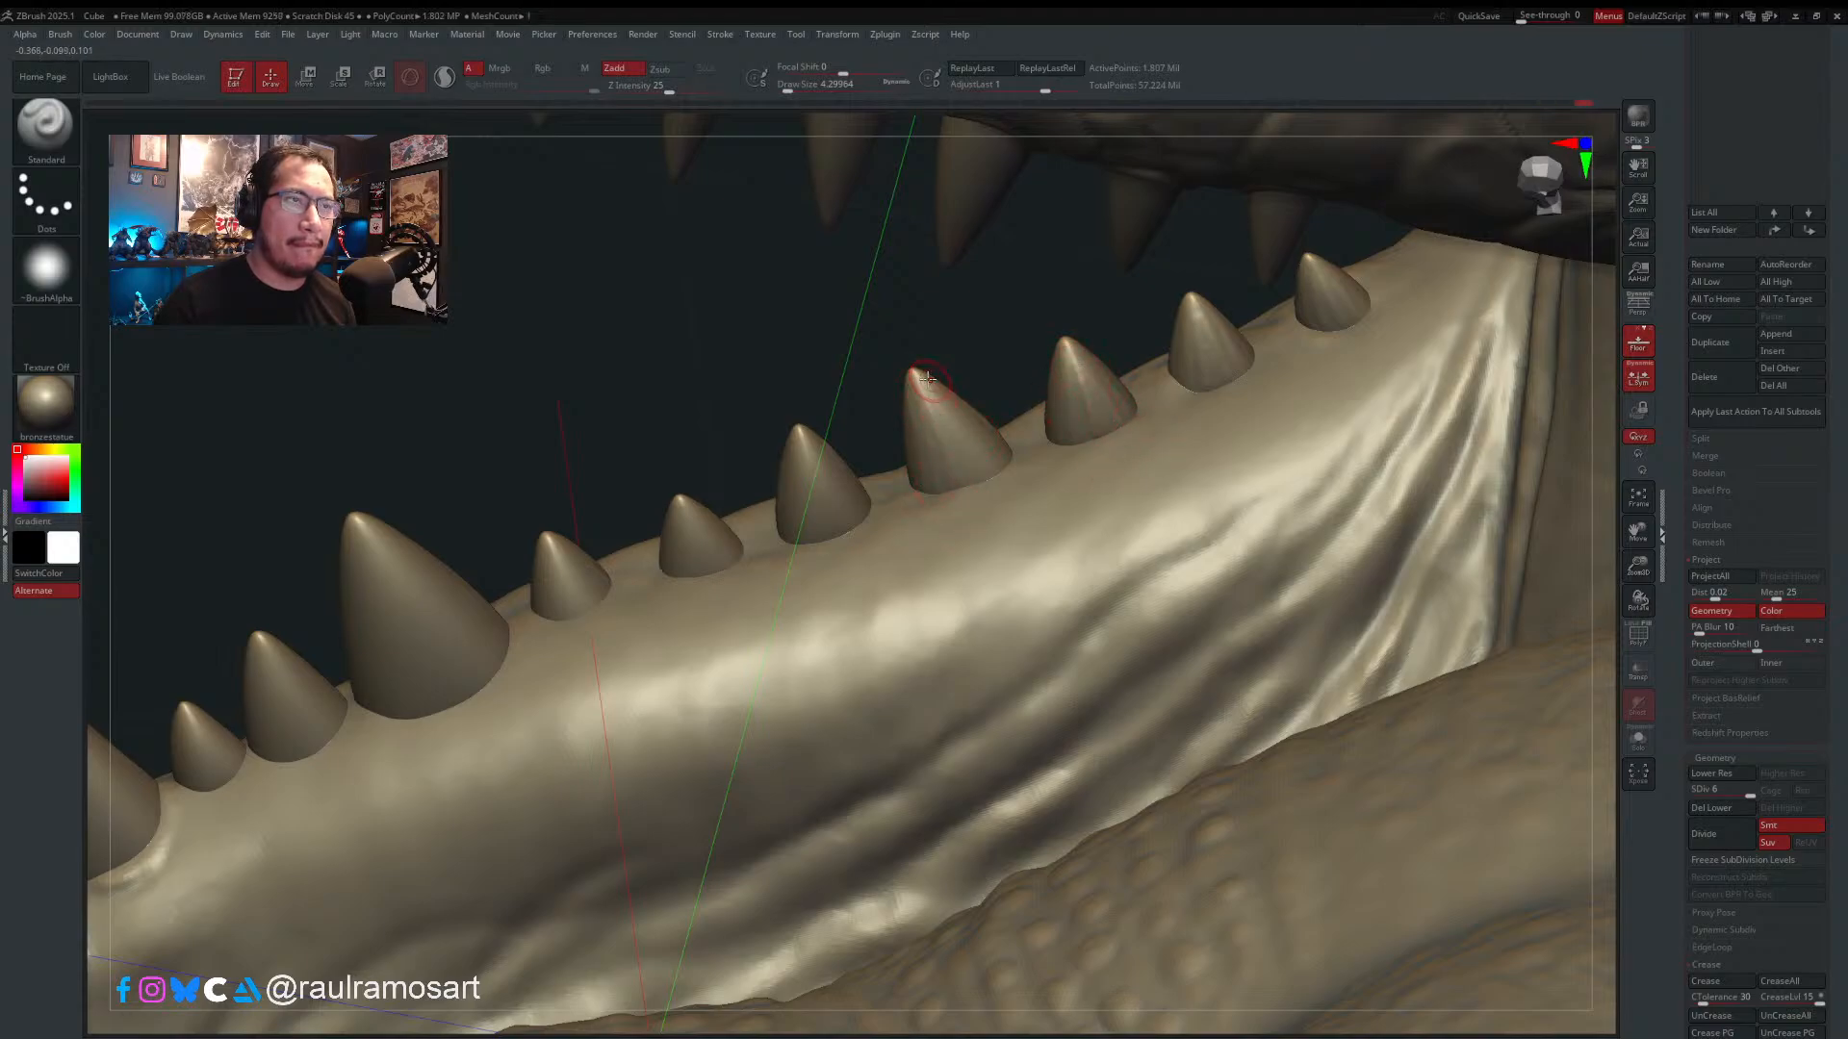
mouse_move(991, 511)
right_down()
mouse_move(940, 433)
mouse_move(940, 585)
mouse_move(997, 427)
mouse_move(808, 466)
right_up()
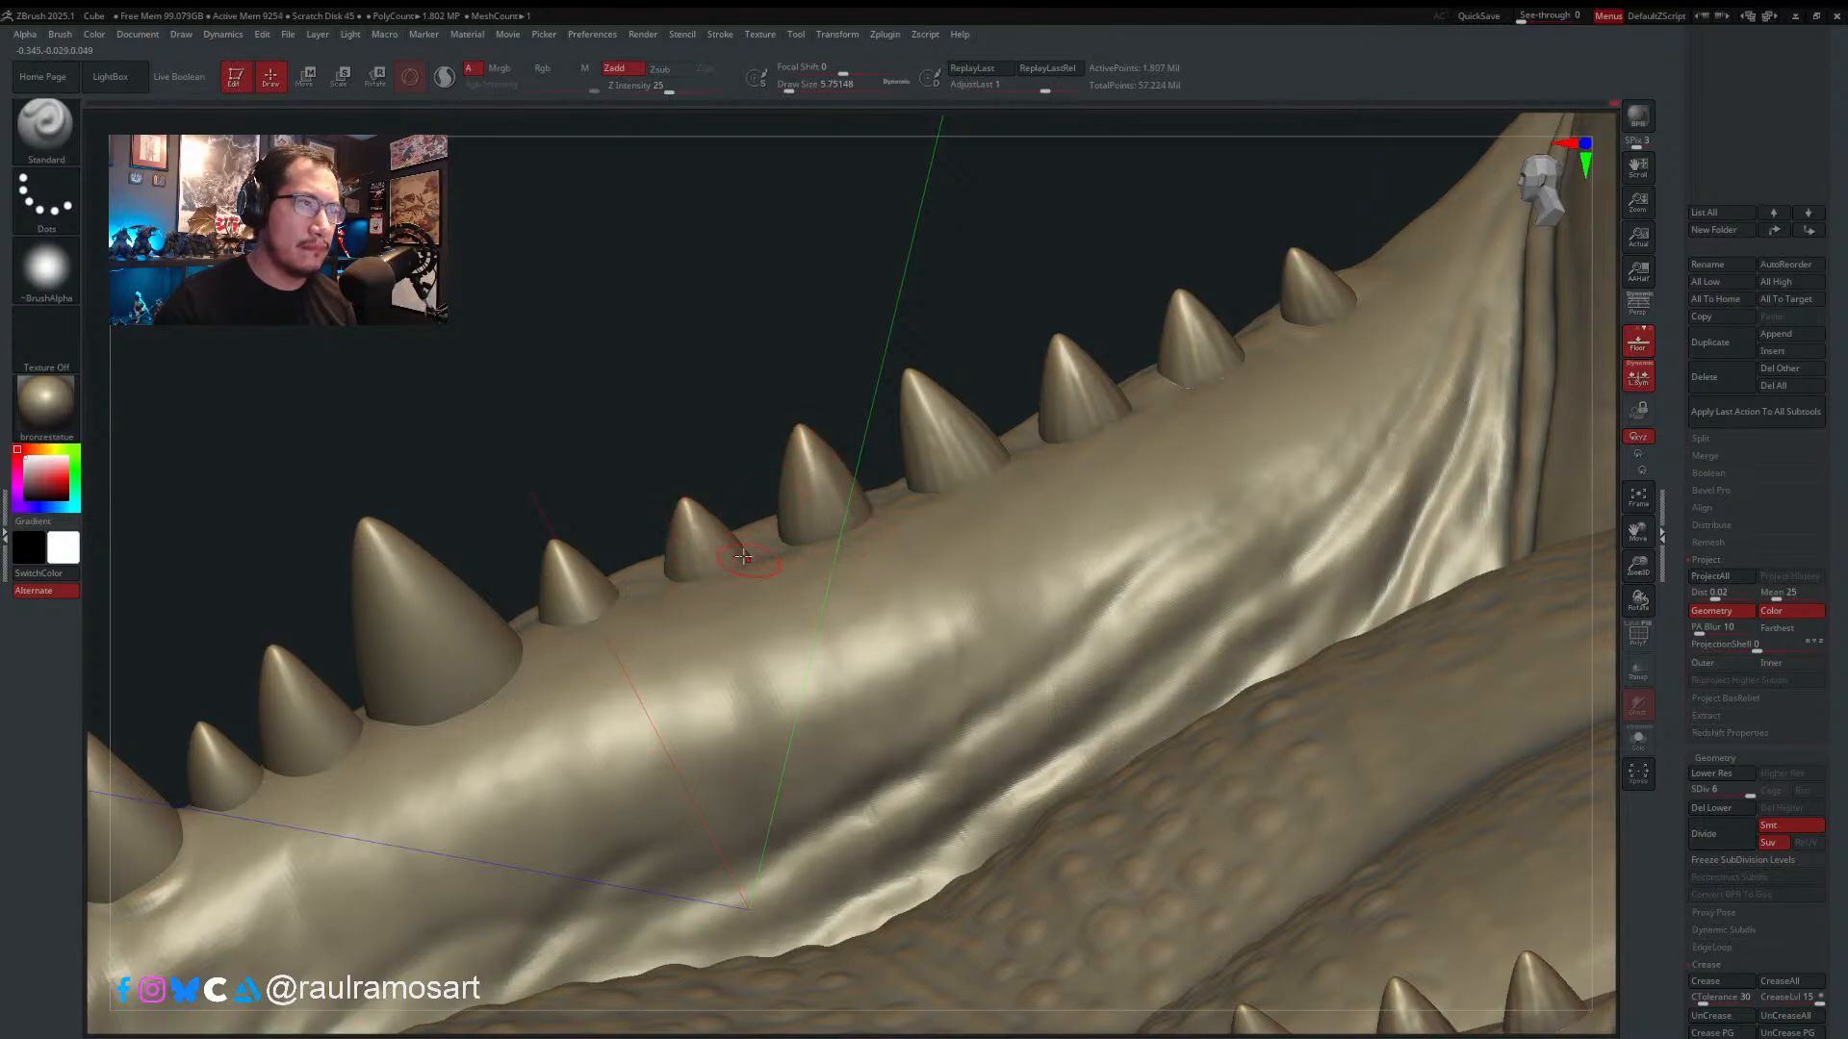
- With a draw size of about 5.75, sculpt lengthwise ridges on the inner faces of the large mid-jaw tooth and the two smaller teeth ahead
right_drag(743, 556, 976, 447)
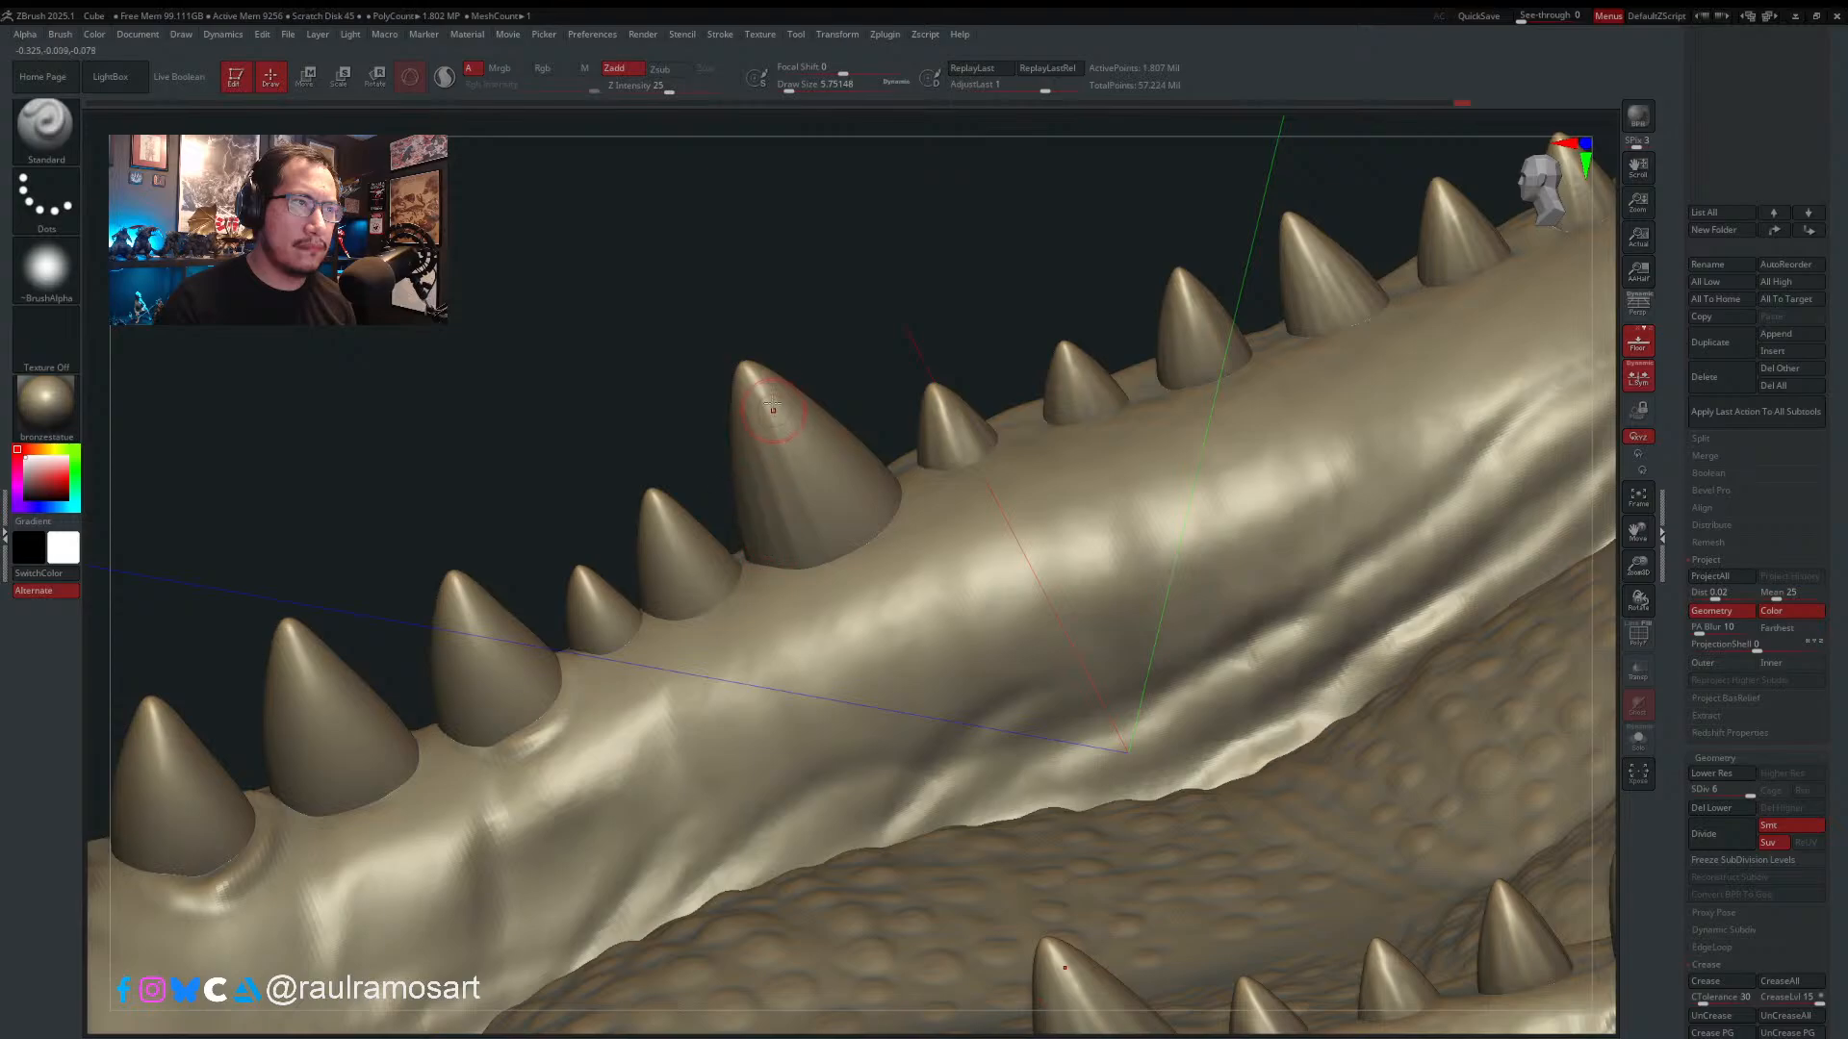
mouse_move(799, 433)
right_down()
mouse_move(861, 452)
mouse_move(842, 505)
right_up()
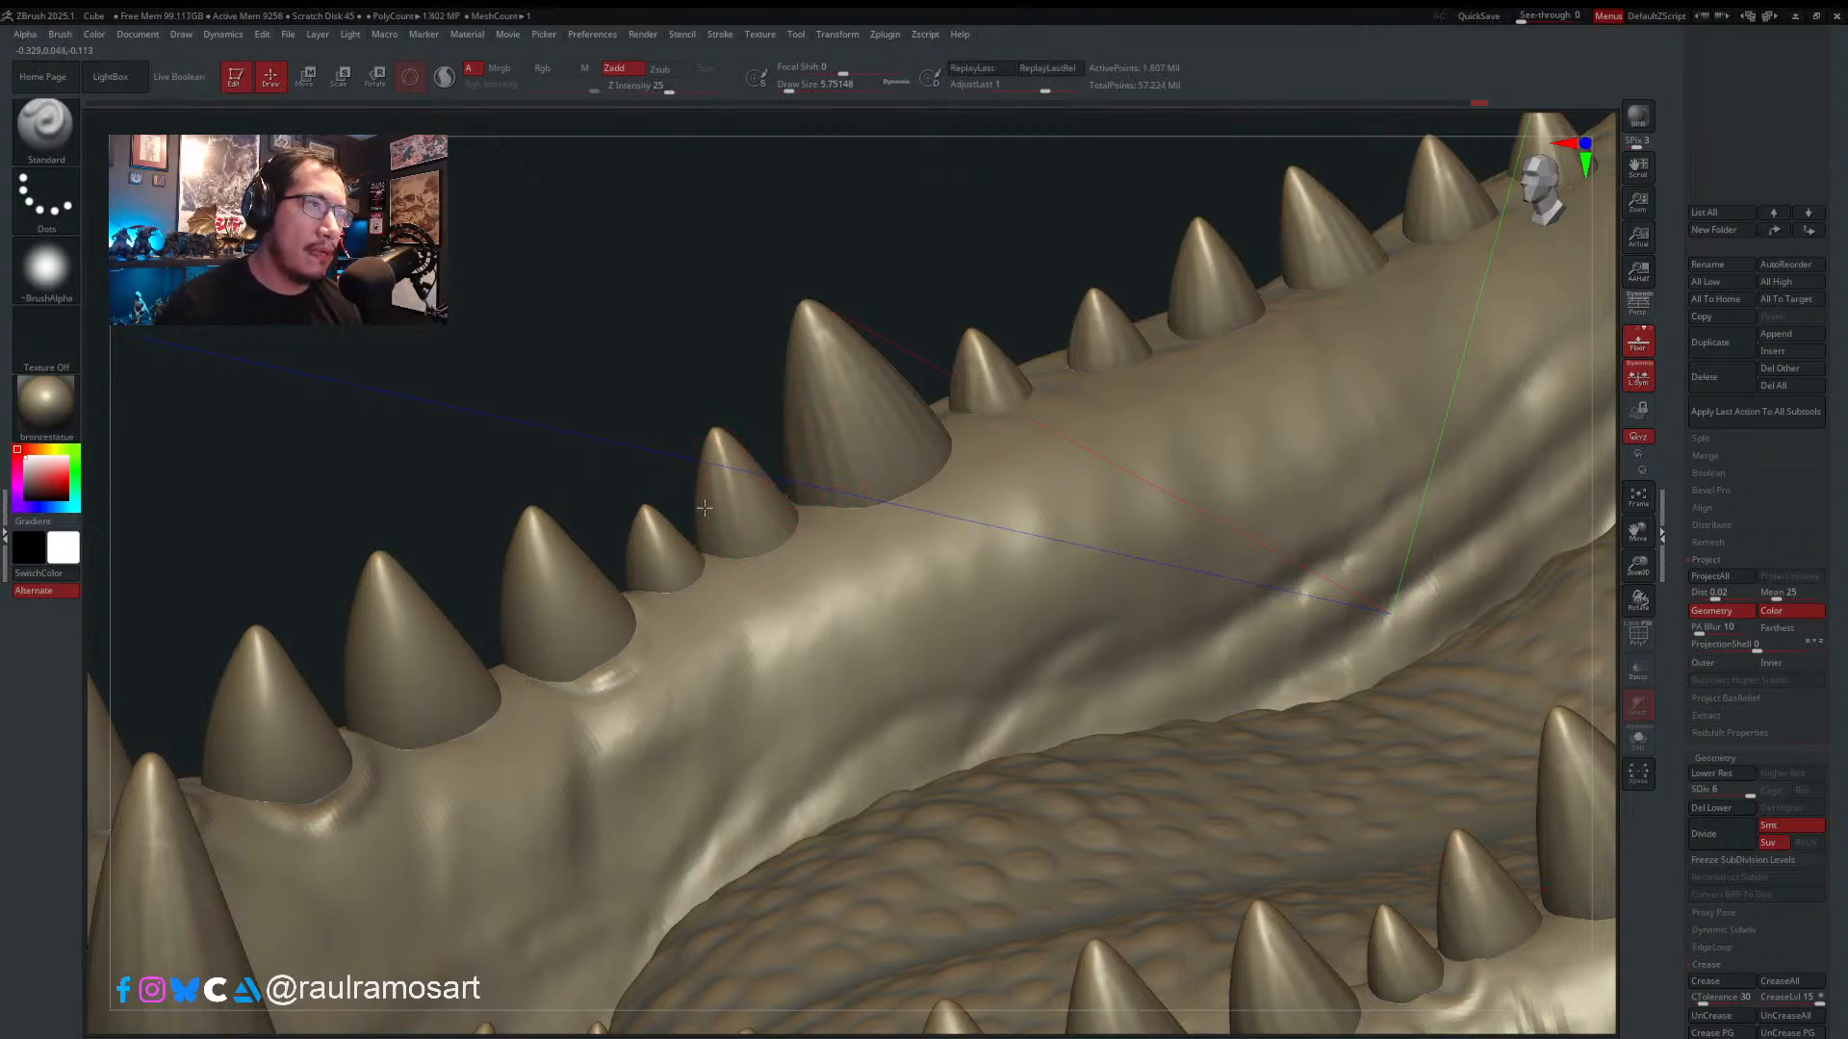
right_drag(744, 505, 766, 475)
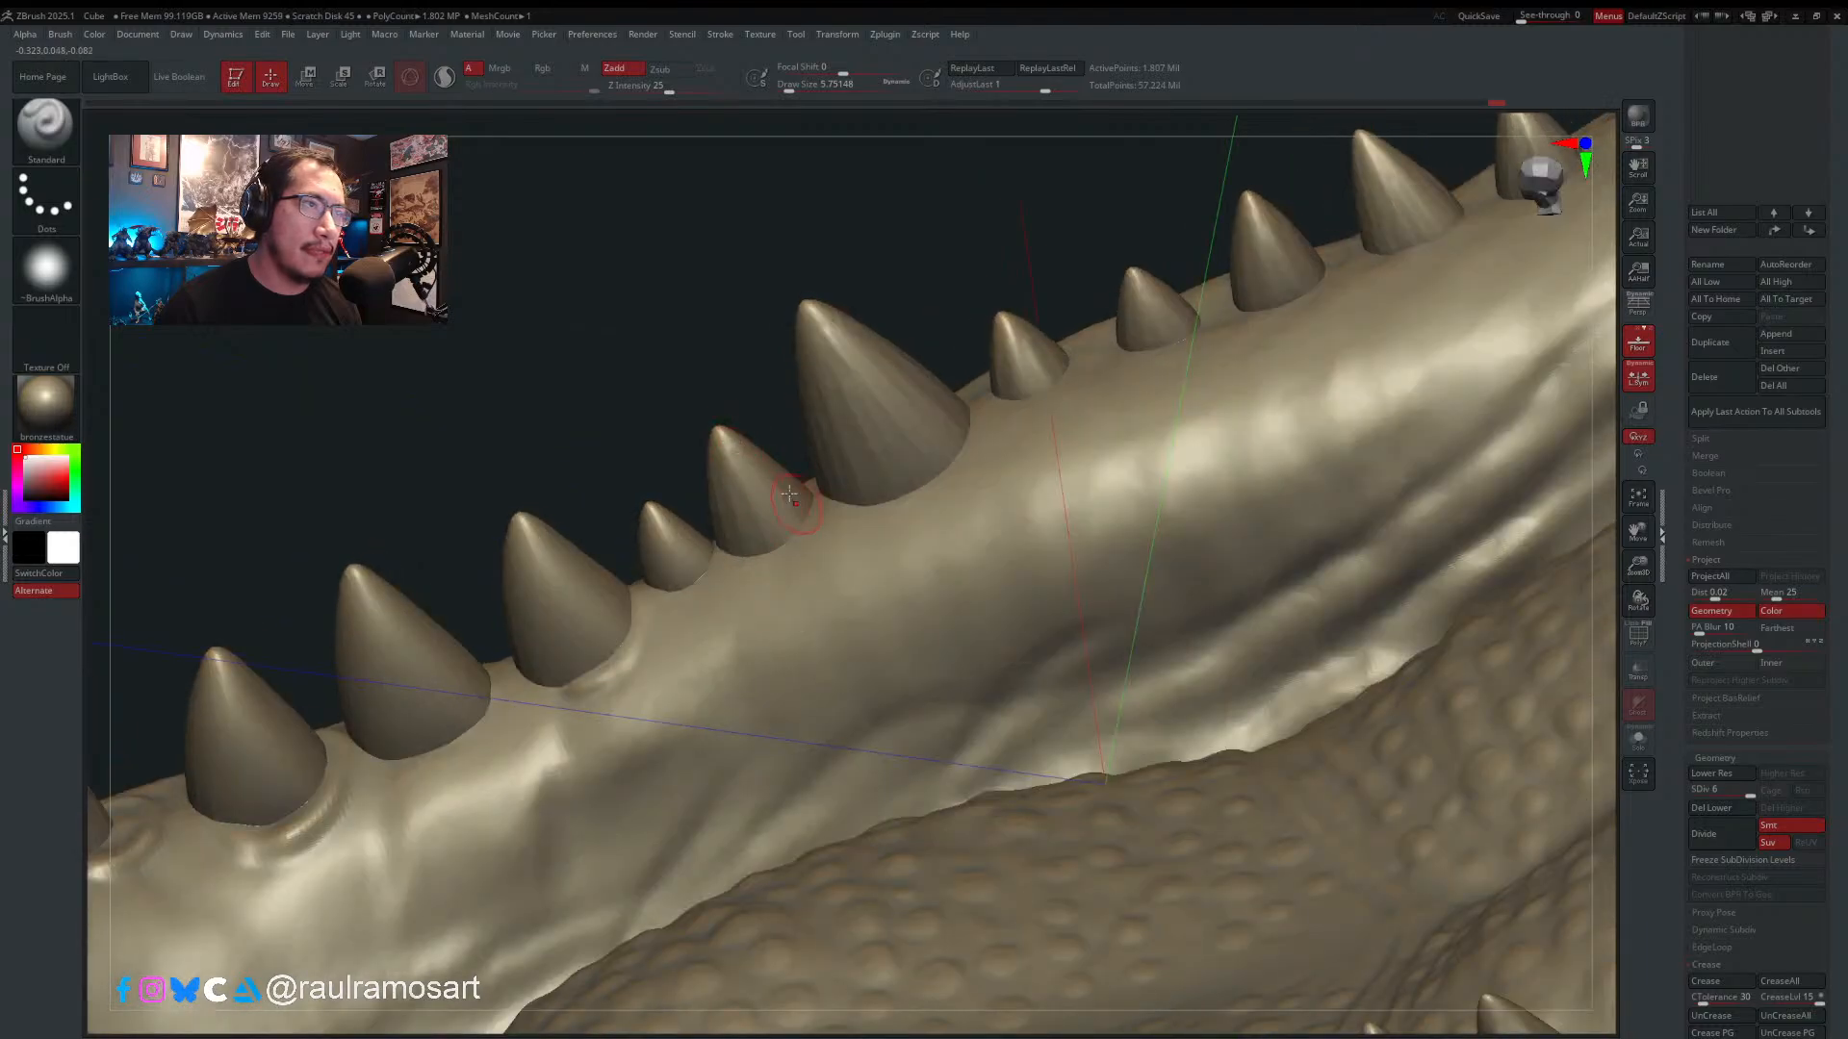
right_drag(650, 532, 644, 518)
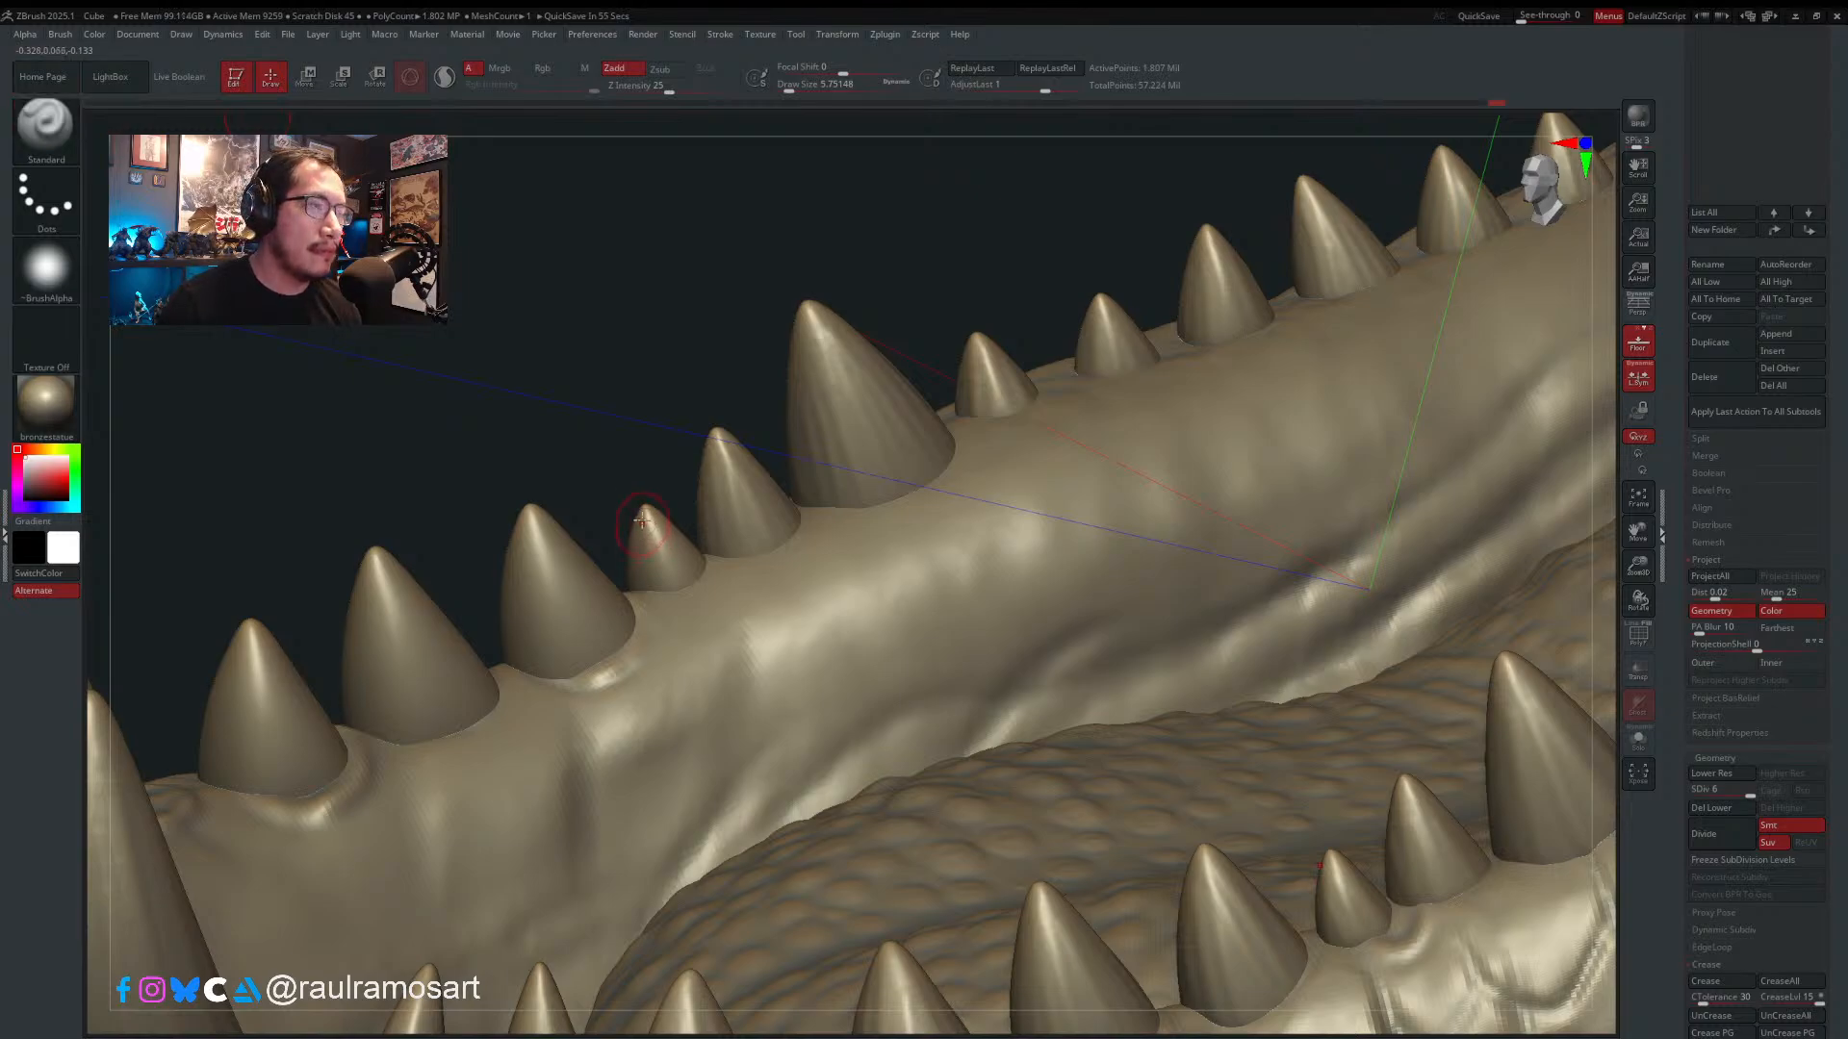
- Sculpt lengthwise ridges on the inner face of the third tooth ahead of the large mid-jaw tooth
right_drag(708, 578, 896, 515)
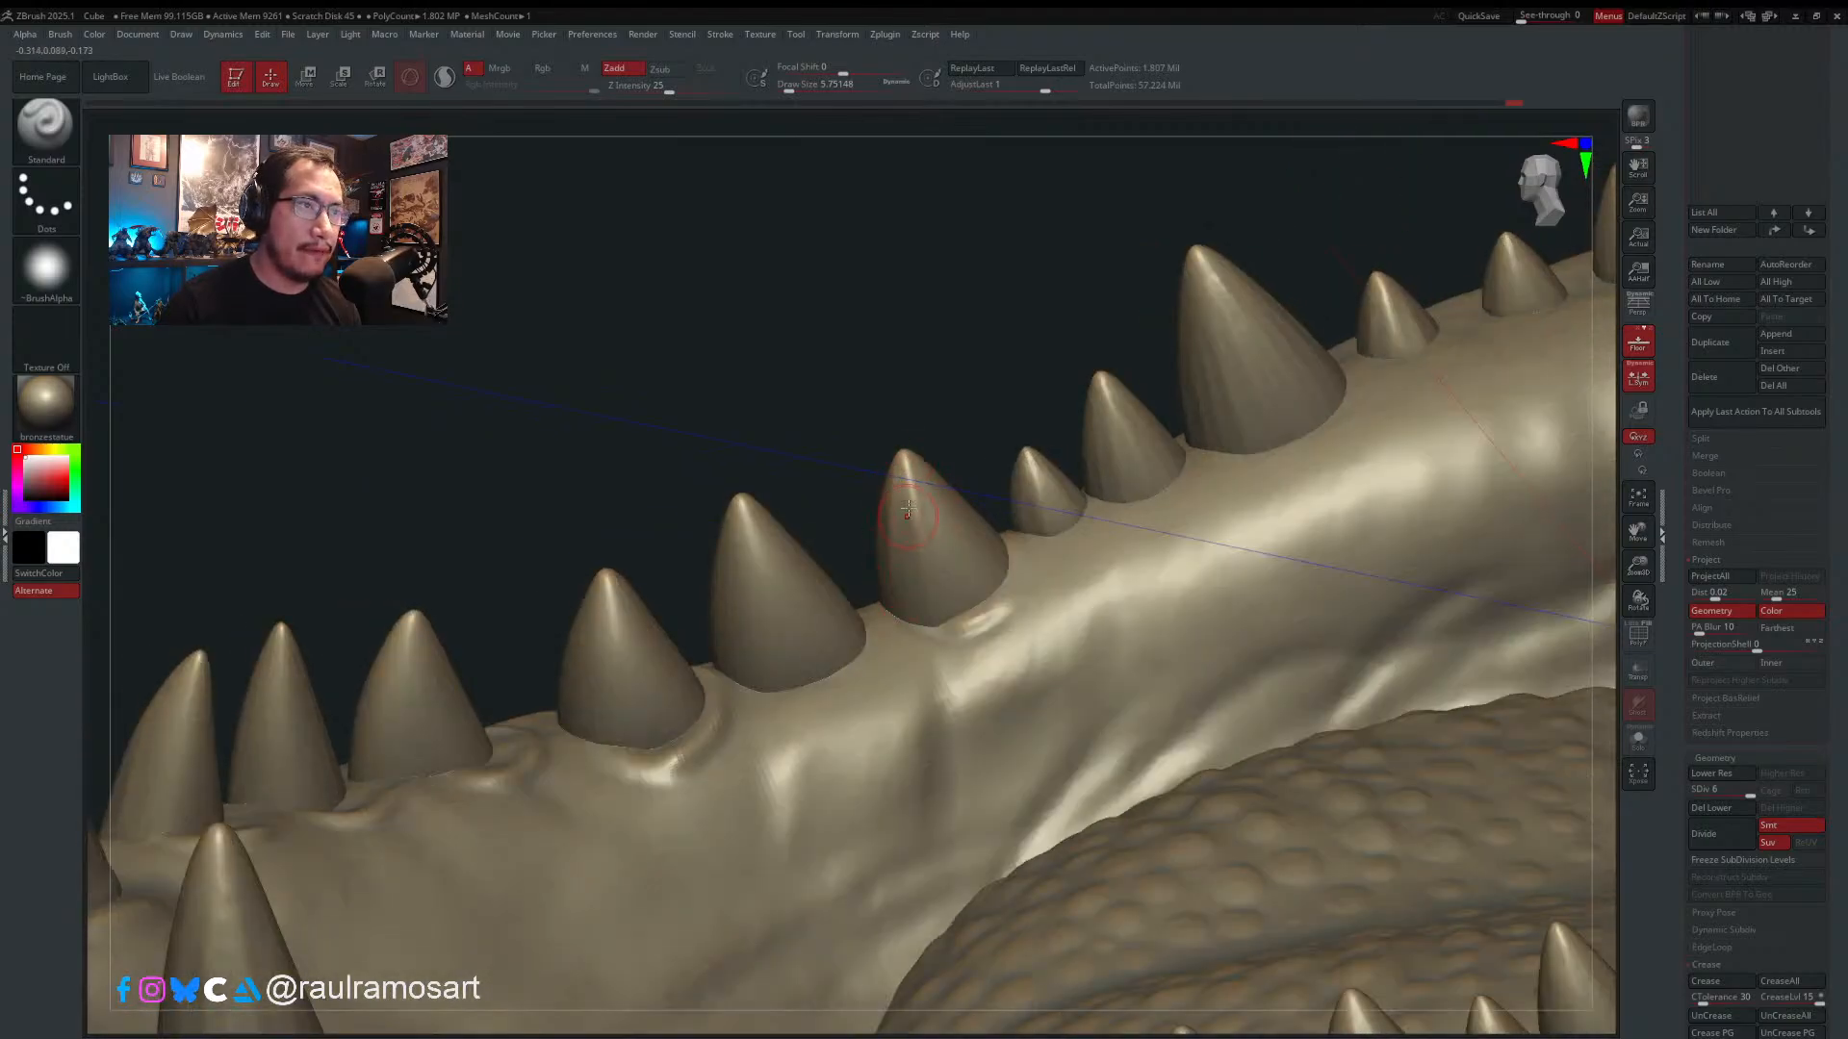
right_drag(931, 494, 969, 500)
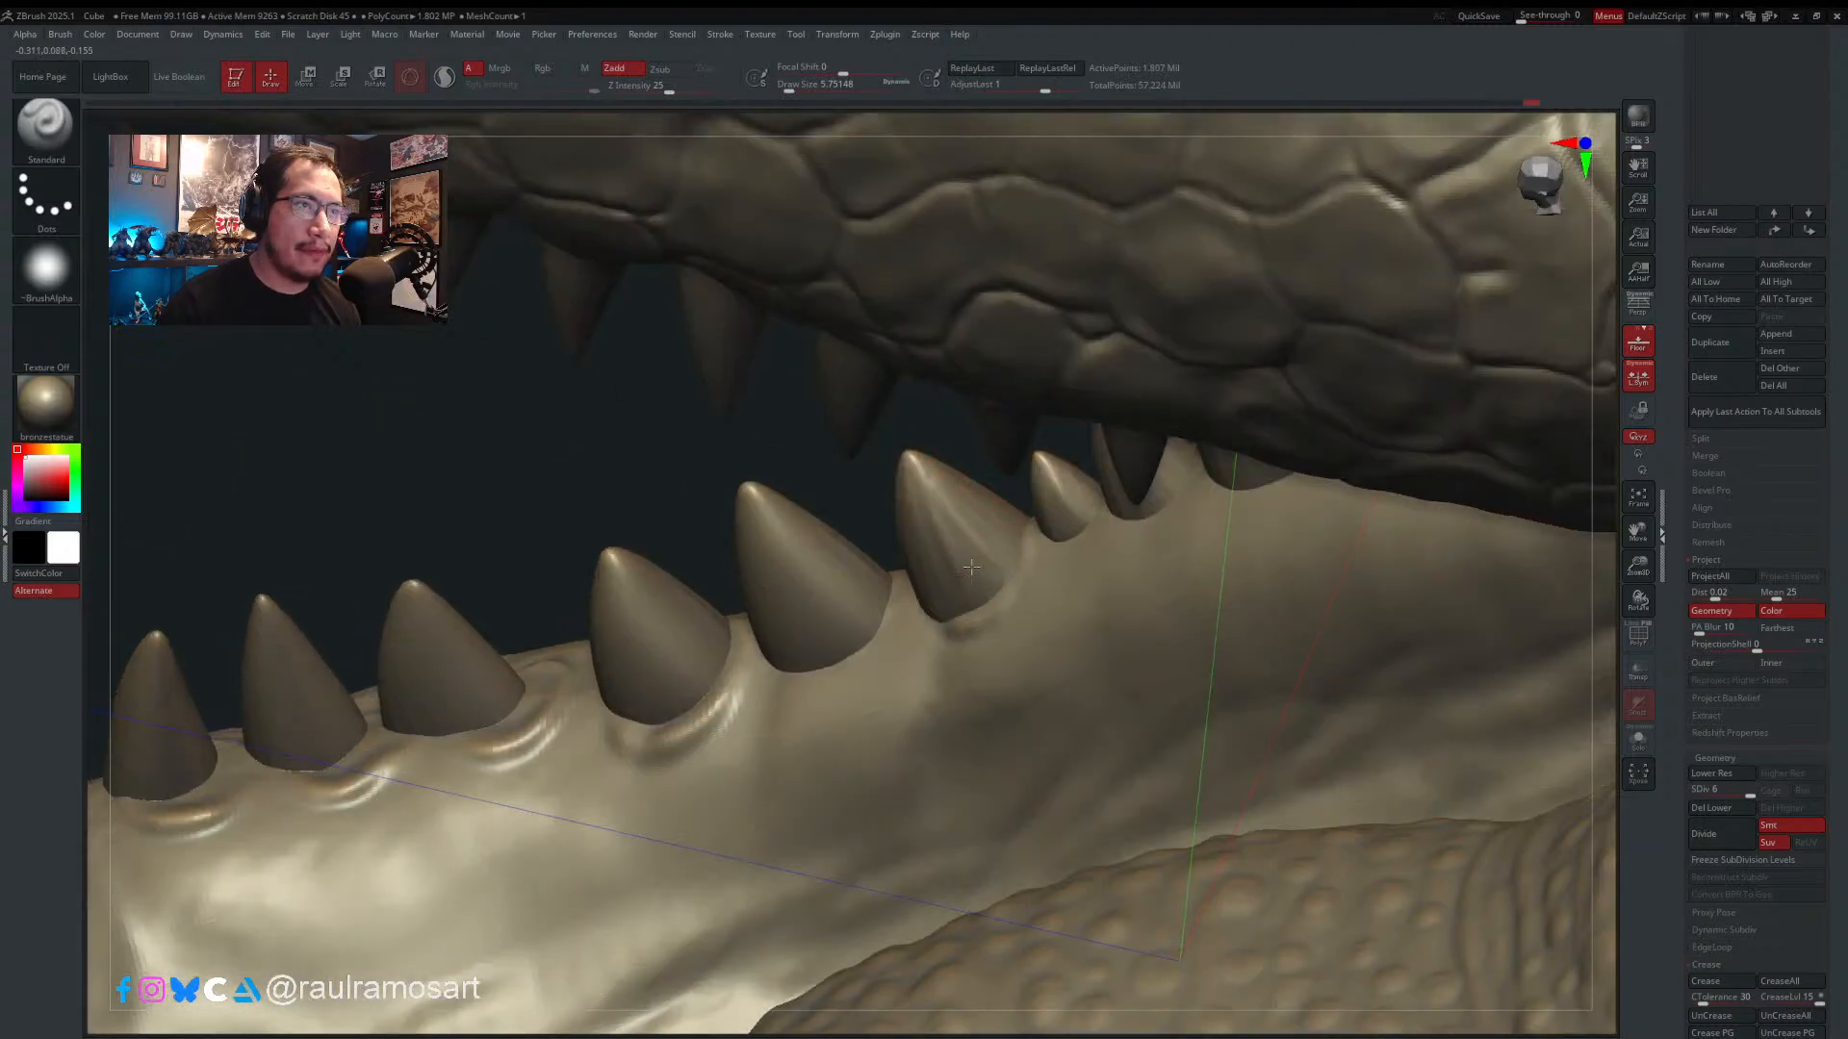
mouse_move(971, 568)
right_down()
mouse_move(929, 527)
mouse_move(948, 466)
right_up()
drag(908, 470, 858, 582)
right_drag(818, 563, 833, 589)
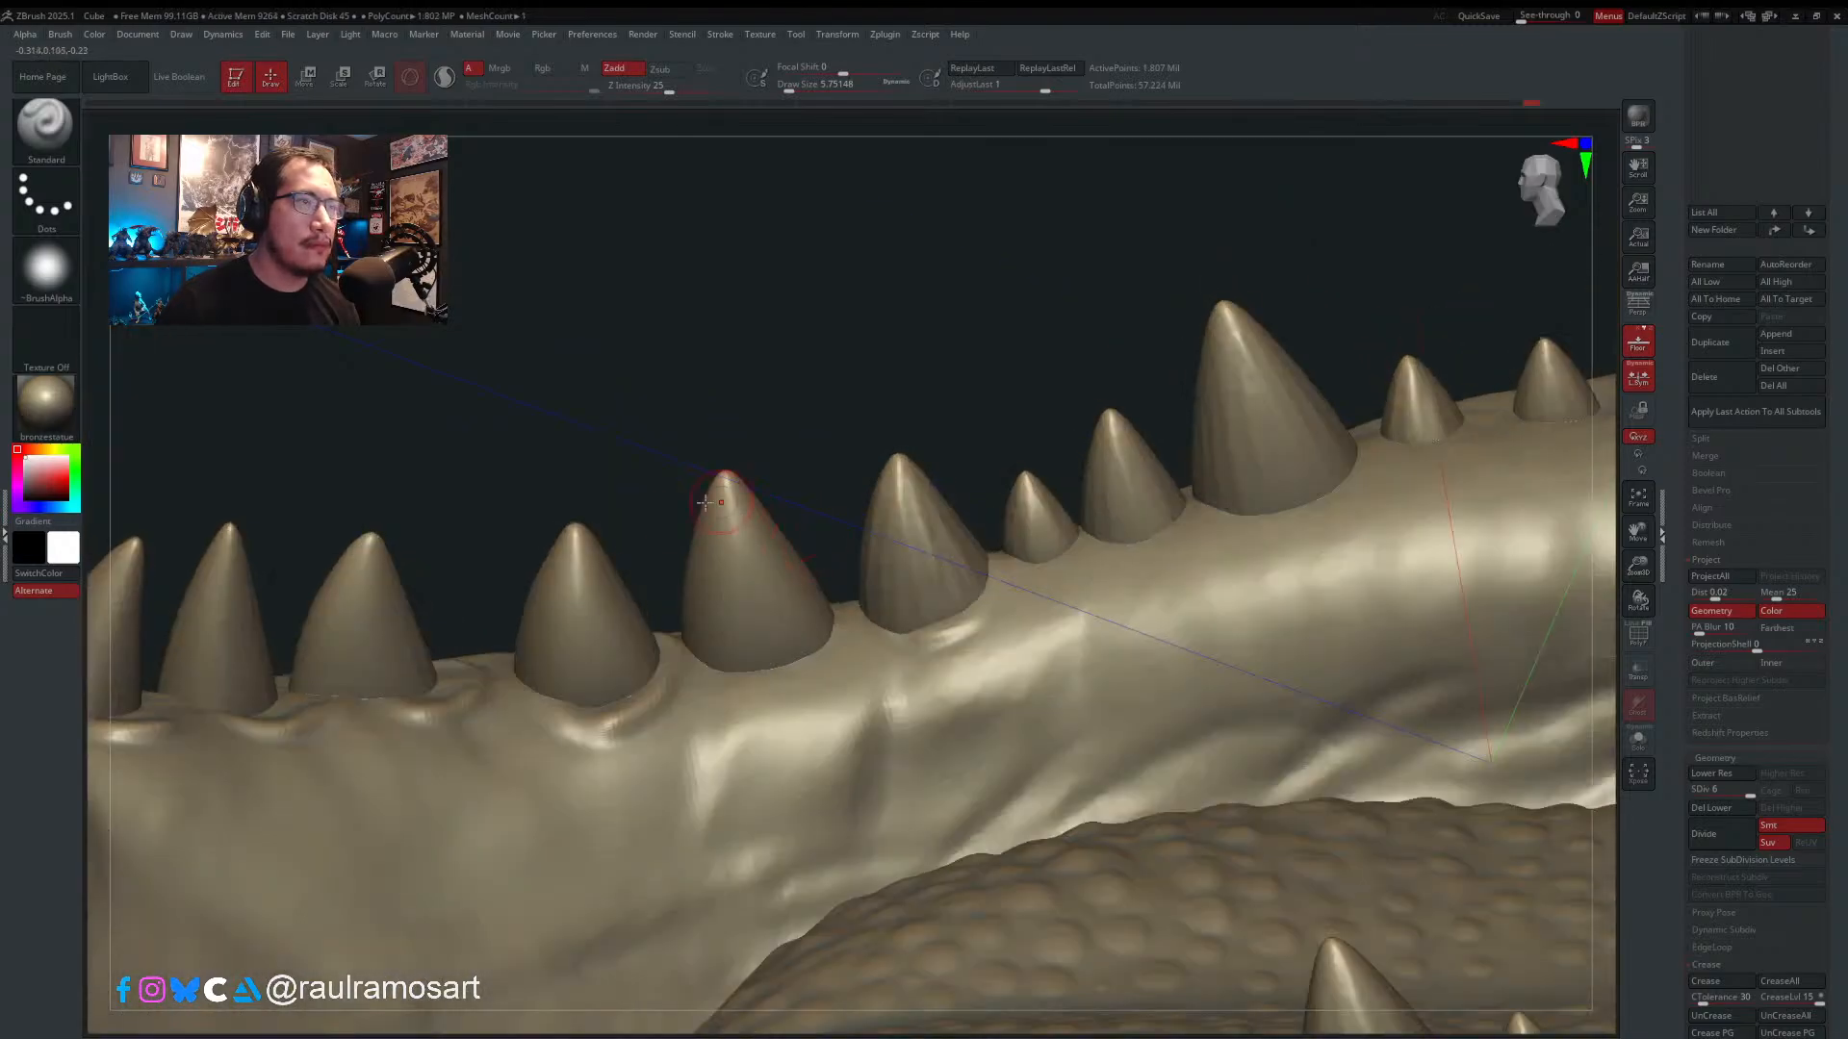
- Sculpt lengthwise ridges on the inner face of the fourth tooth ahead of the large mid-jaw tooth
key(s)
key(s)
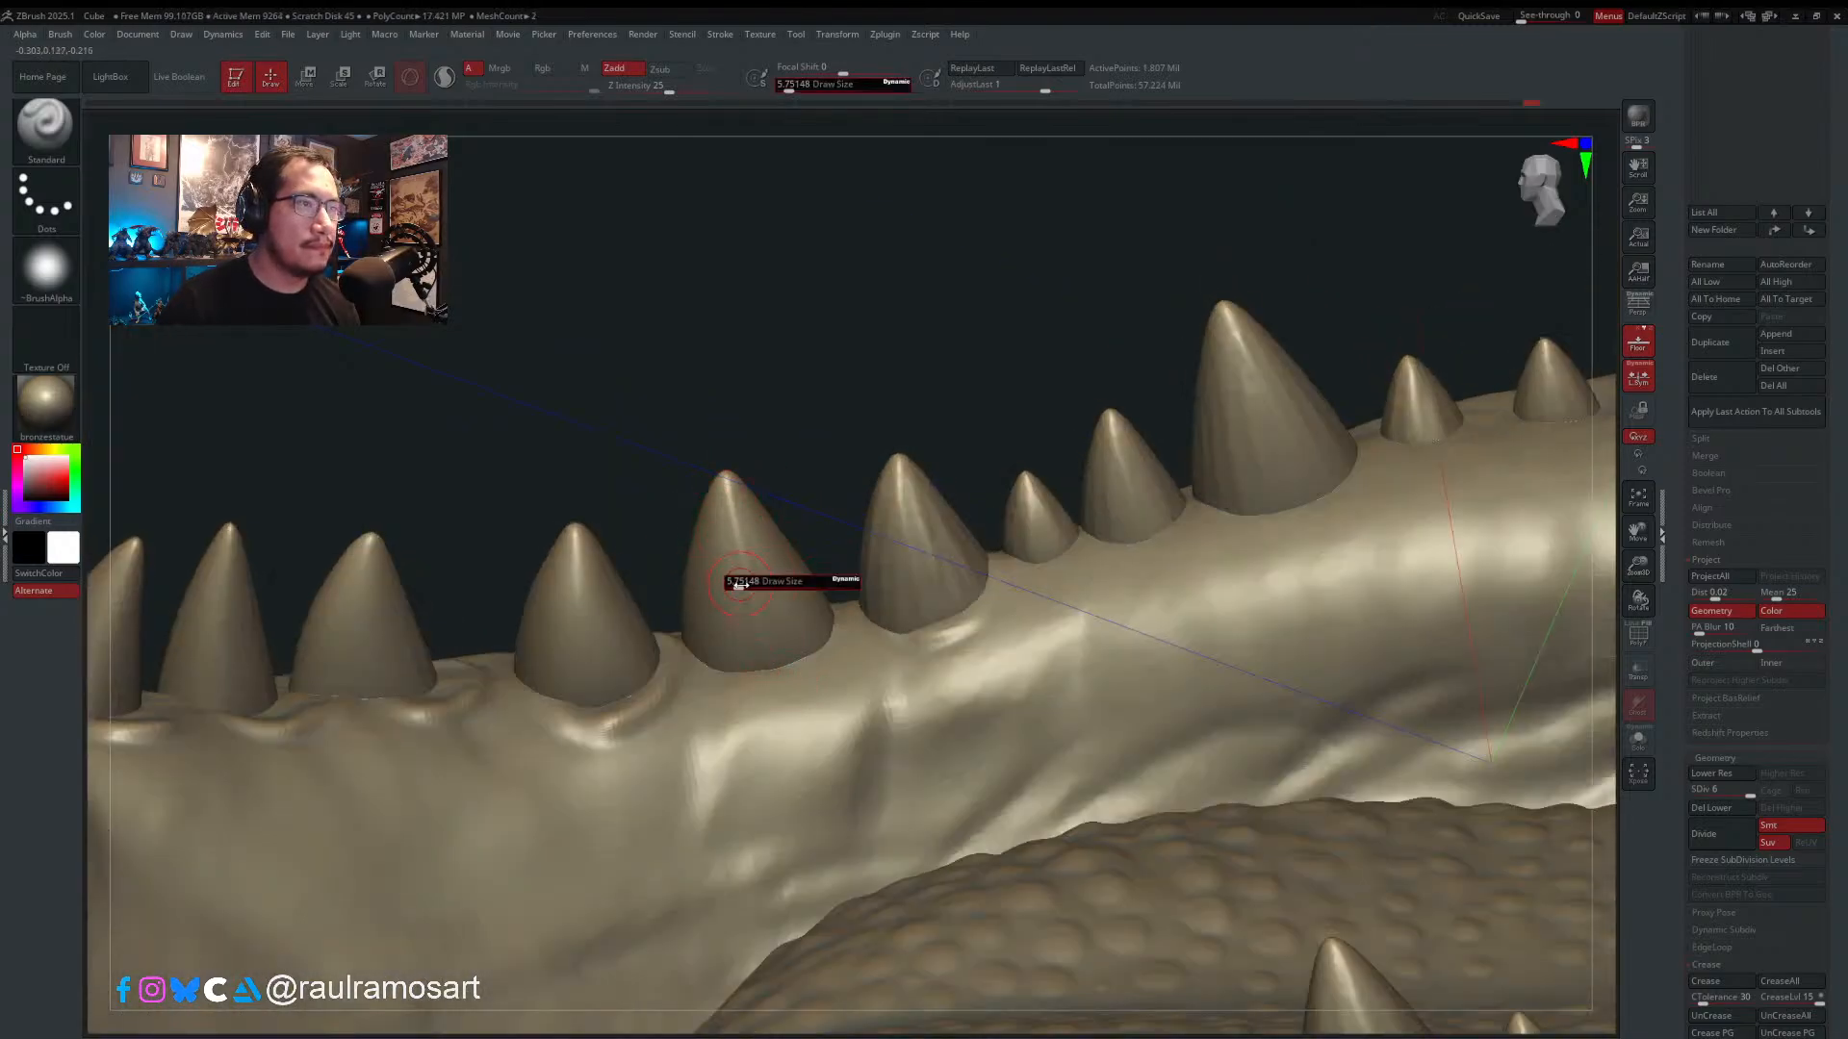
mouse_move(739, 584)
mouse_down()
mouse_move(738, 616)
mouse_move(741, 589)
mouse_up()
right_drag(742, 577, 766, 536)
key(s)
drag(767, 536, 762, 536)
mouse_move(734, 479)
mouse_down()
mouse_move(791, 606)
mouse_move(833, 620)
mouse_up()
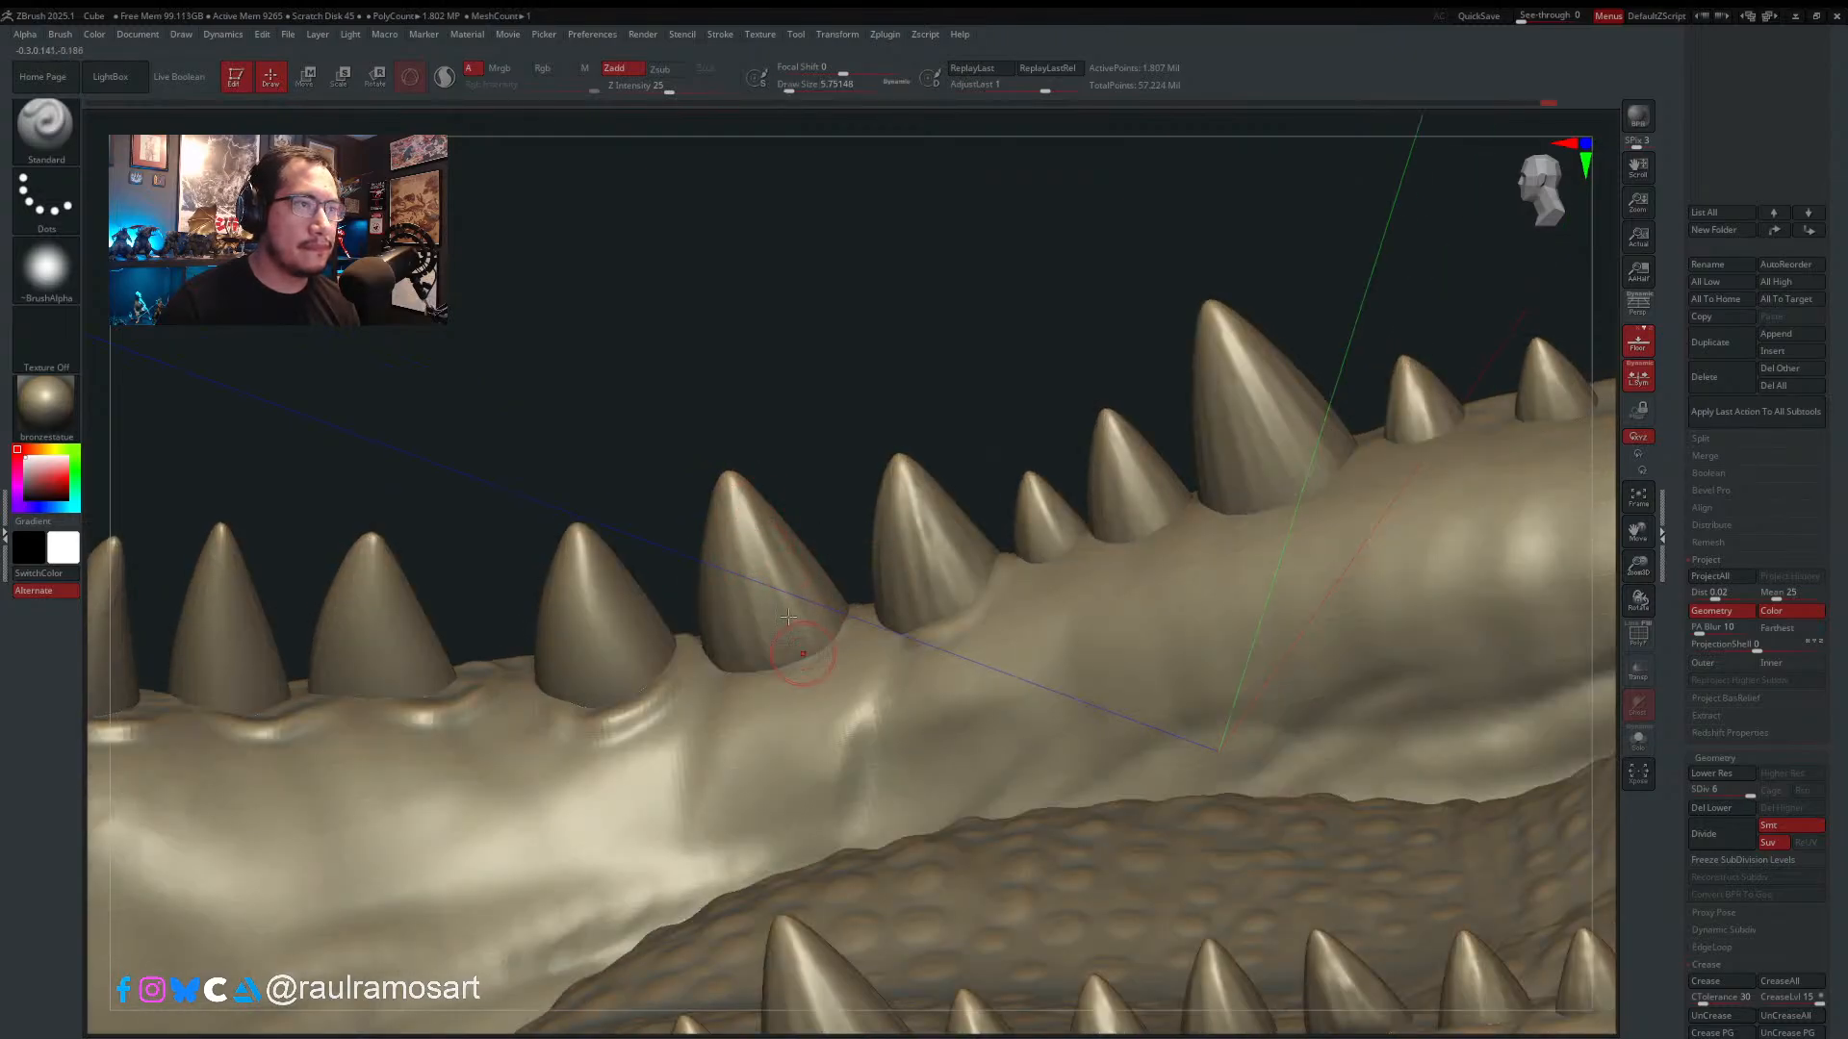
- Sculpt lengthwise ridges on the inner face of the fifth tooth ahead of the large mid-jaw tooth
right_drag(776, 589, 915, 536)
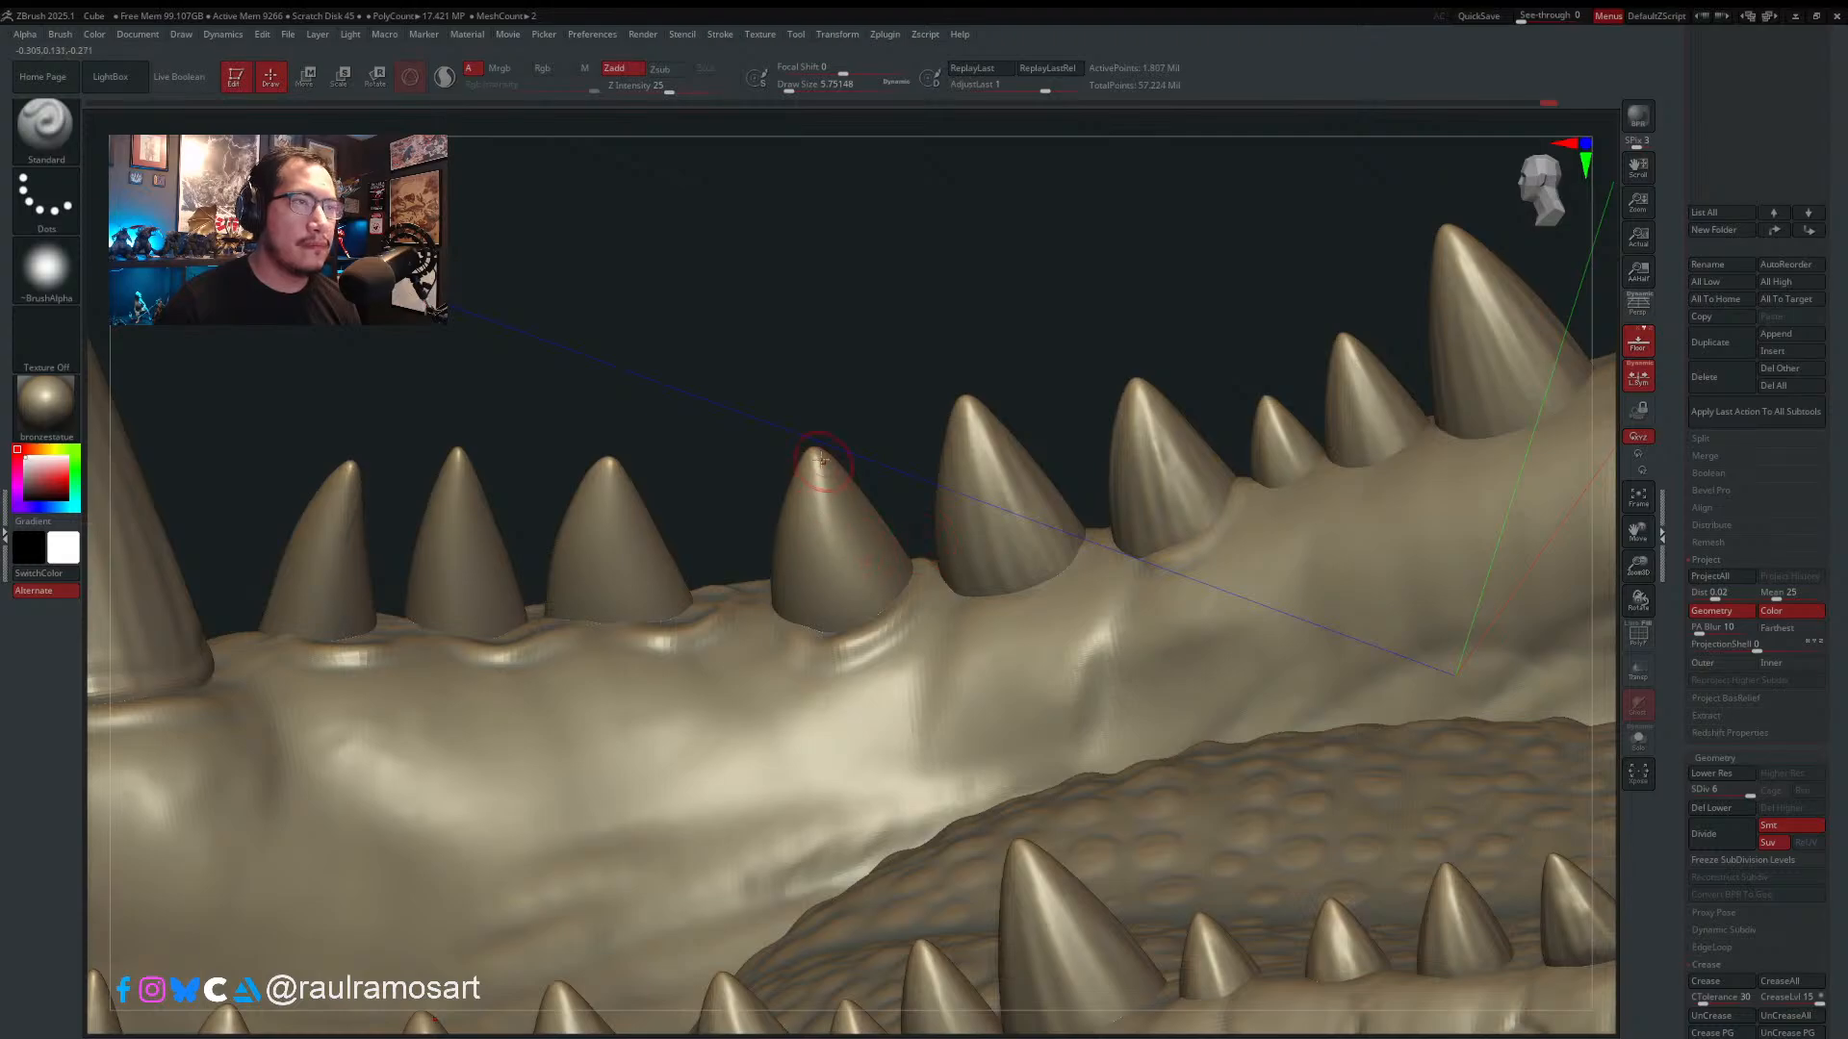
right_drag(799, 491, 786, 475)
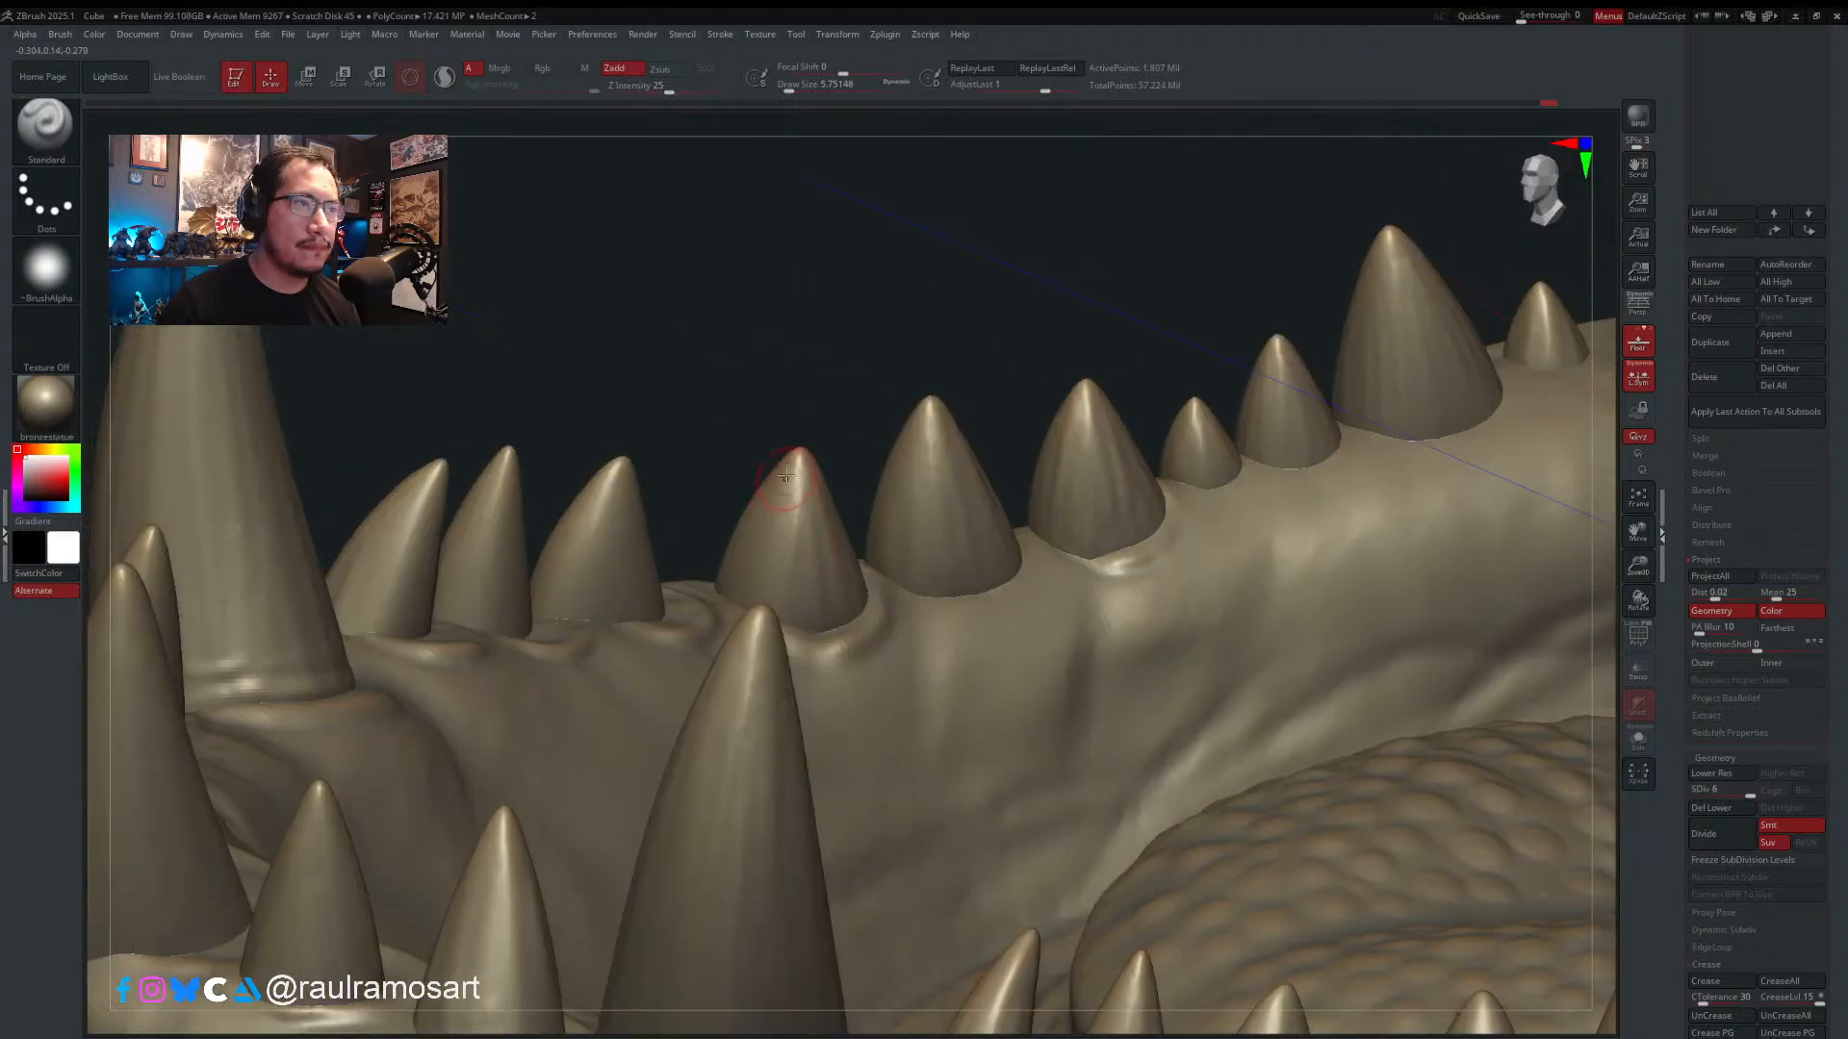
right_drag(771, 594, 830, 535)
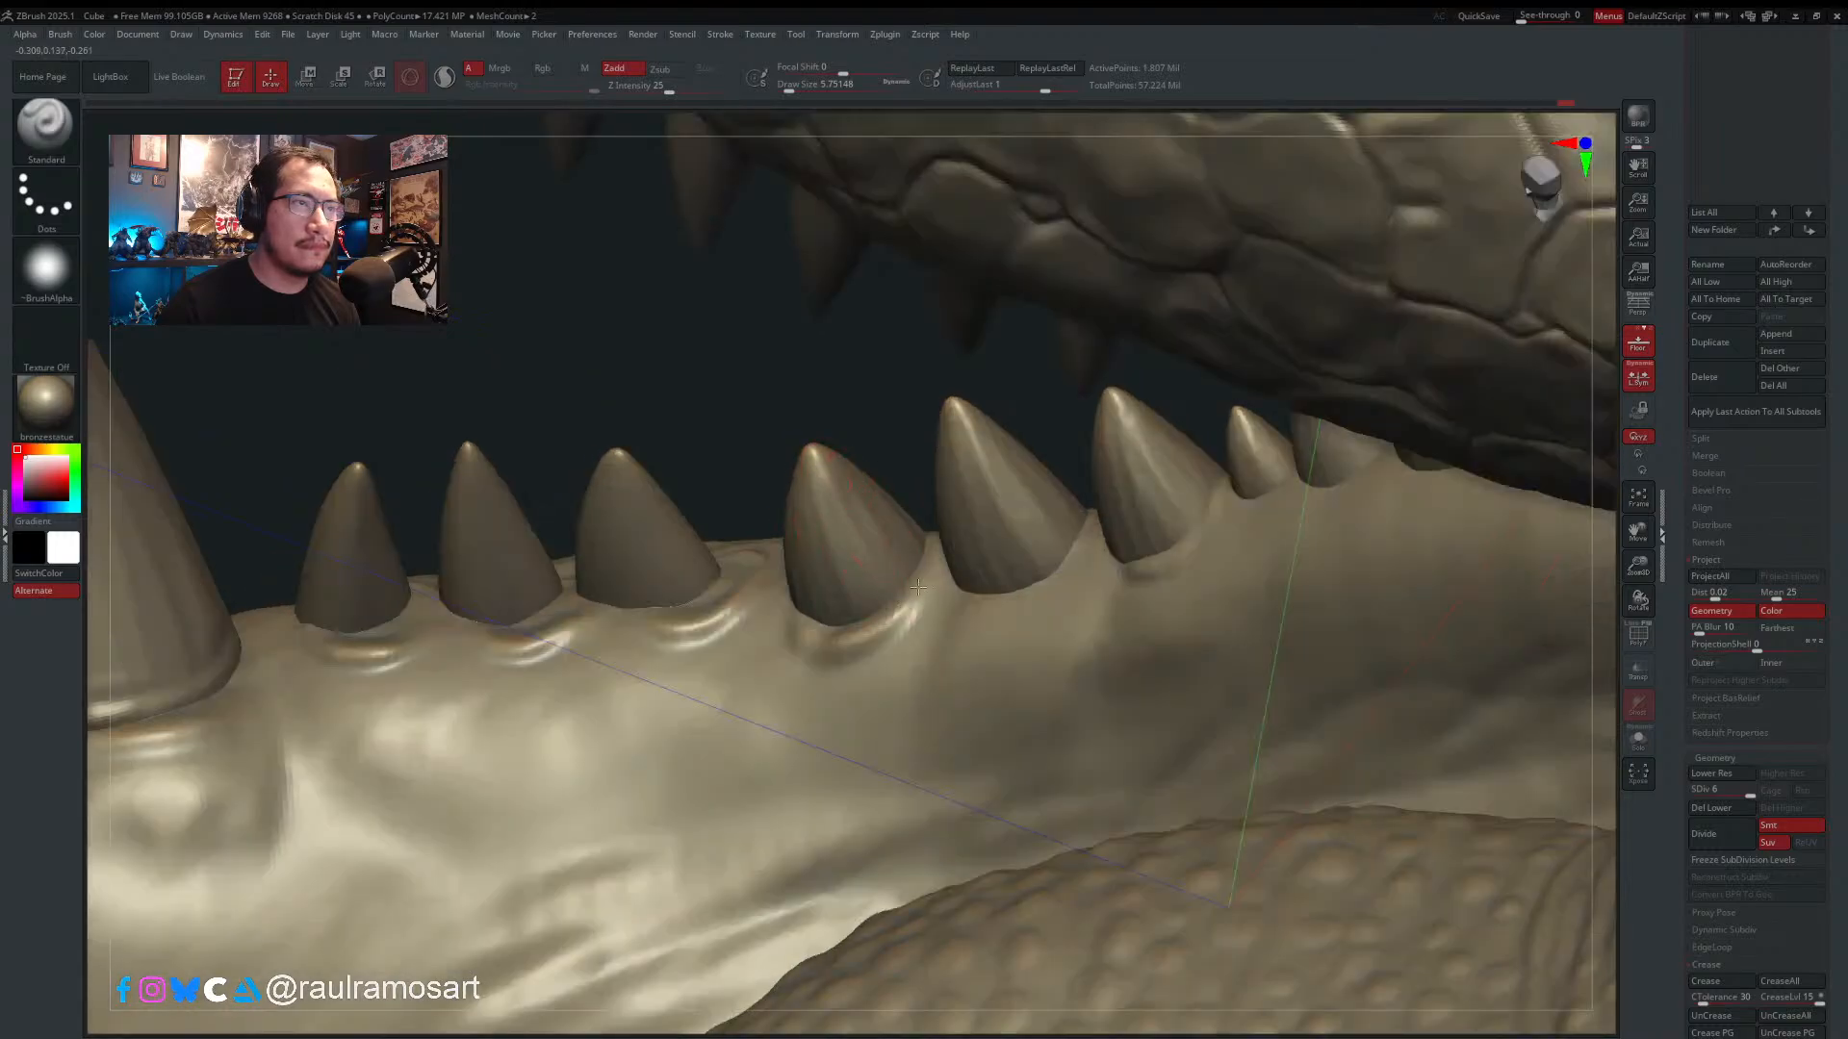
right_drag(918, 587, 869, 604)
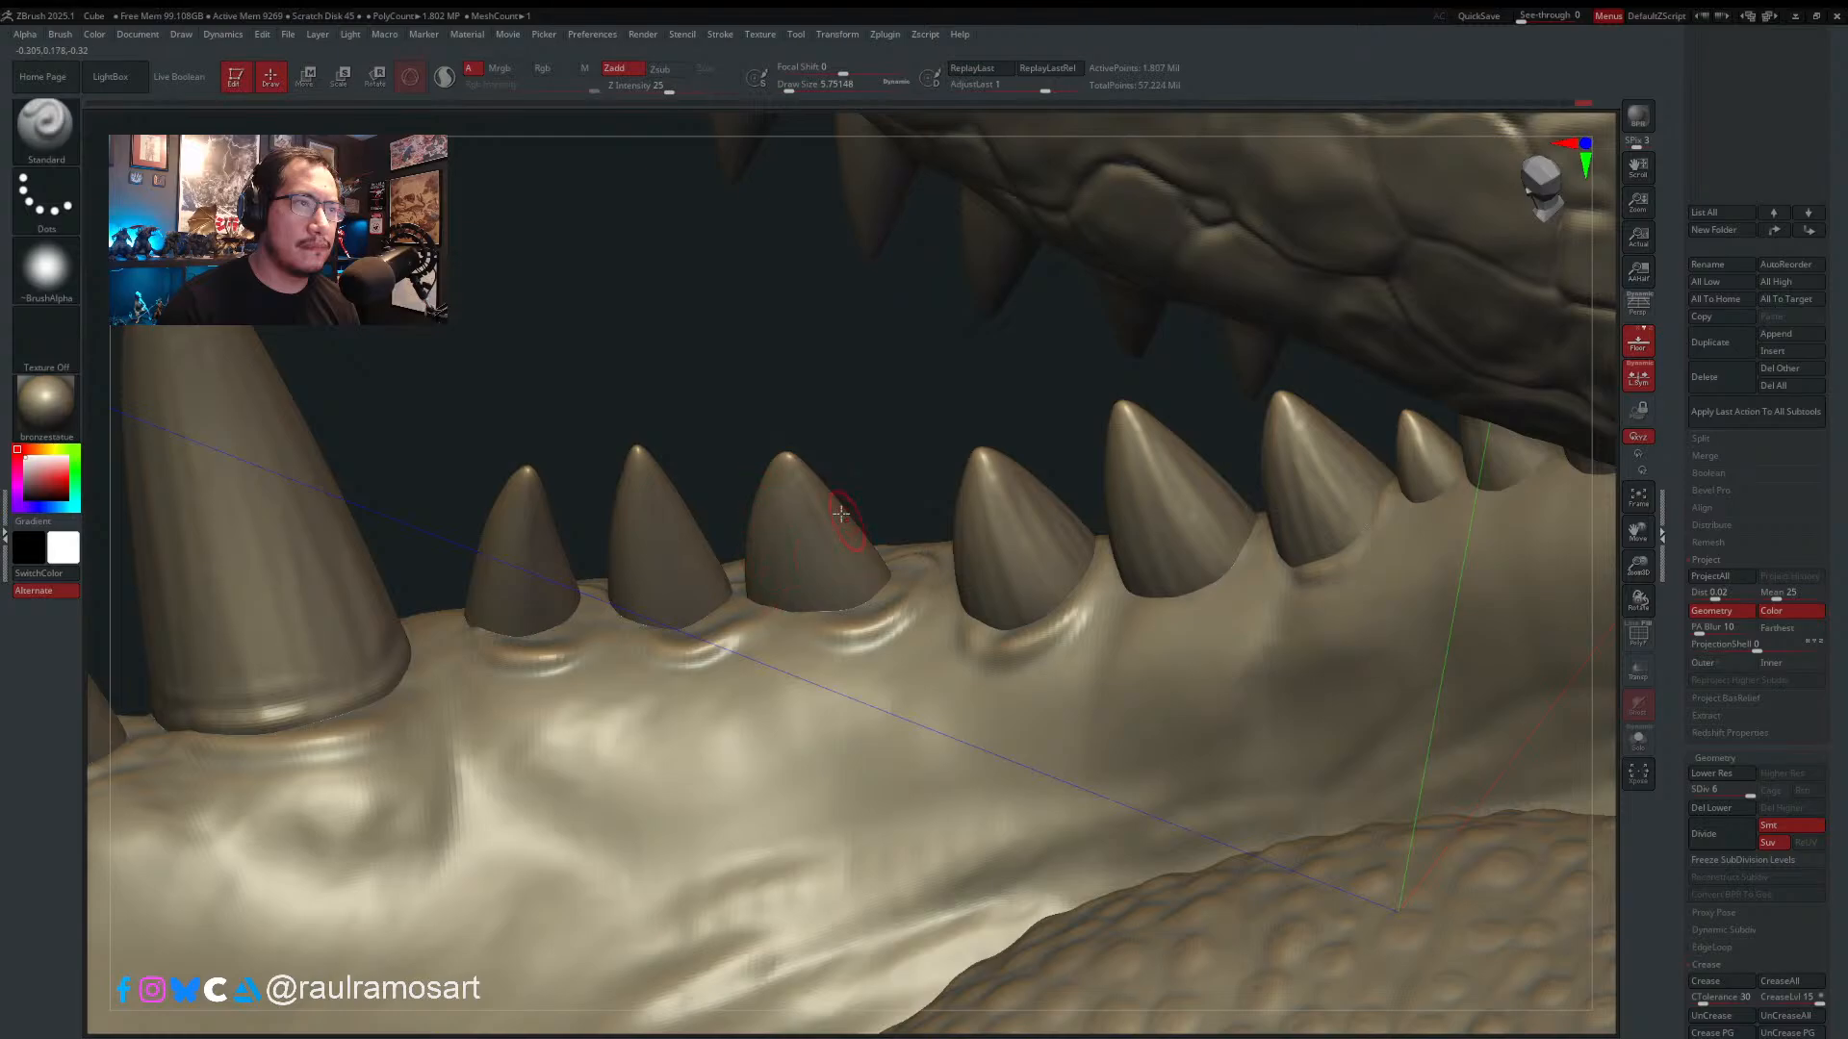
- Sculpt lengthwise ridges on the inner faces of the three small teeth just behind the large front fang
alt+right_drag(891, 551, 1111, 548)
key(s)
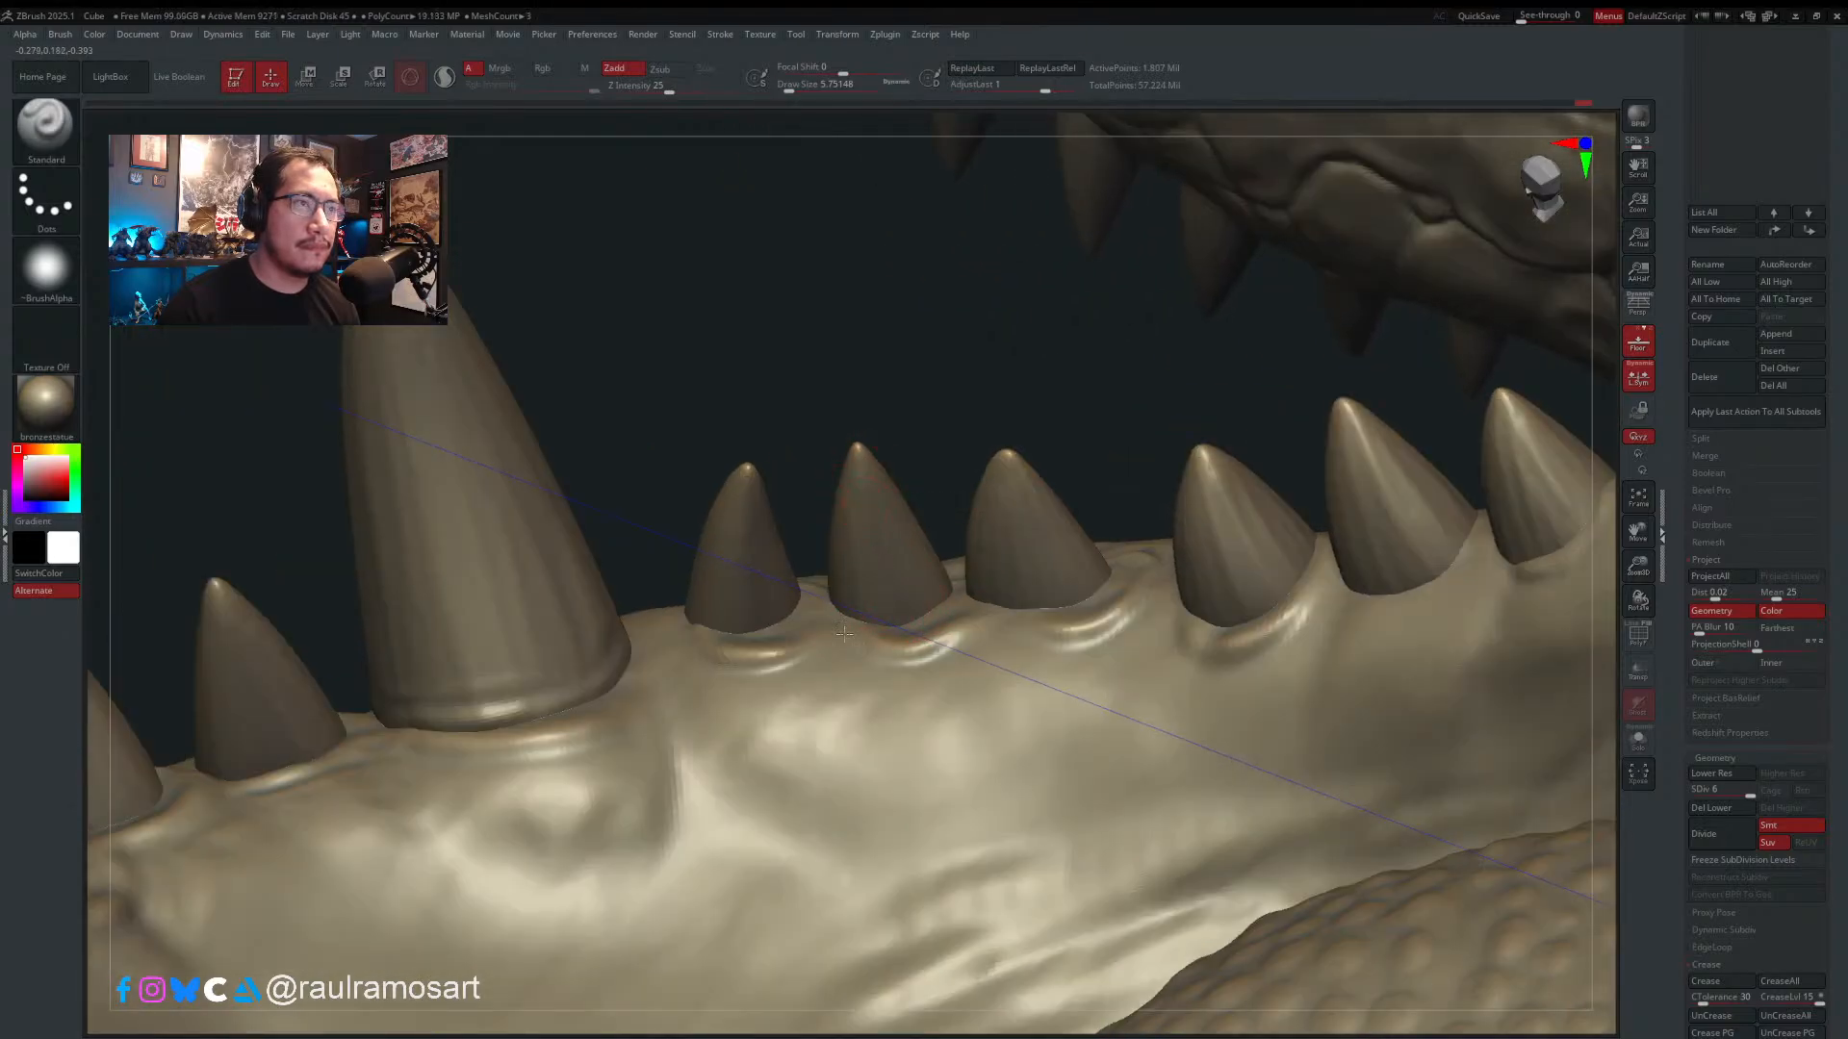
right_drag(930, 514, 777, 479)
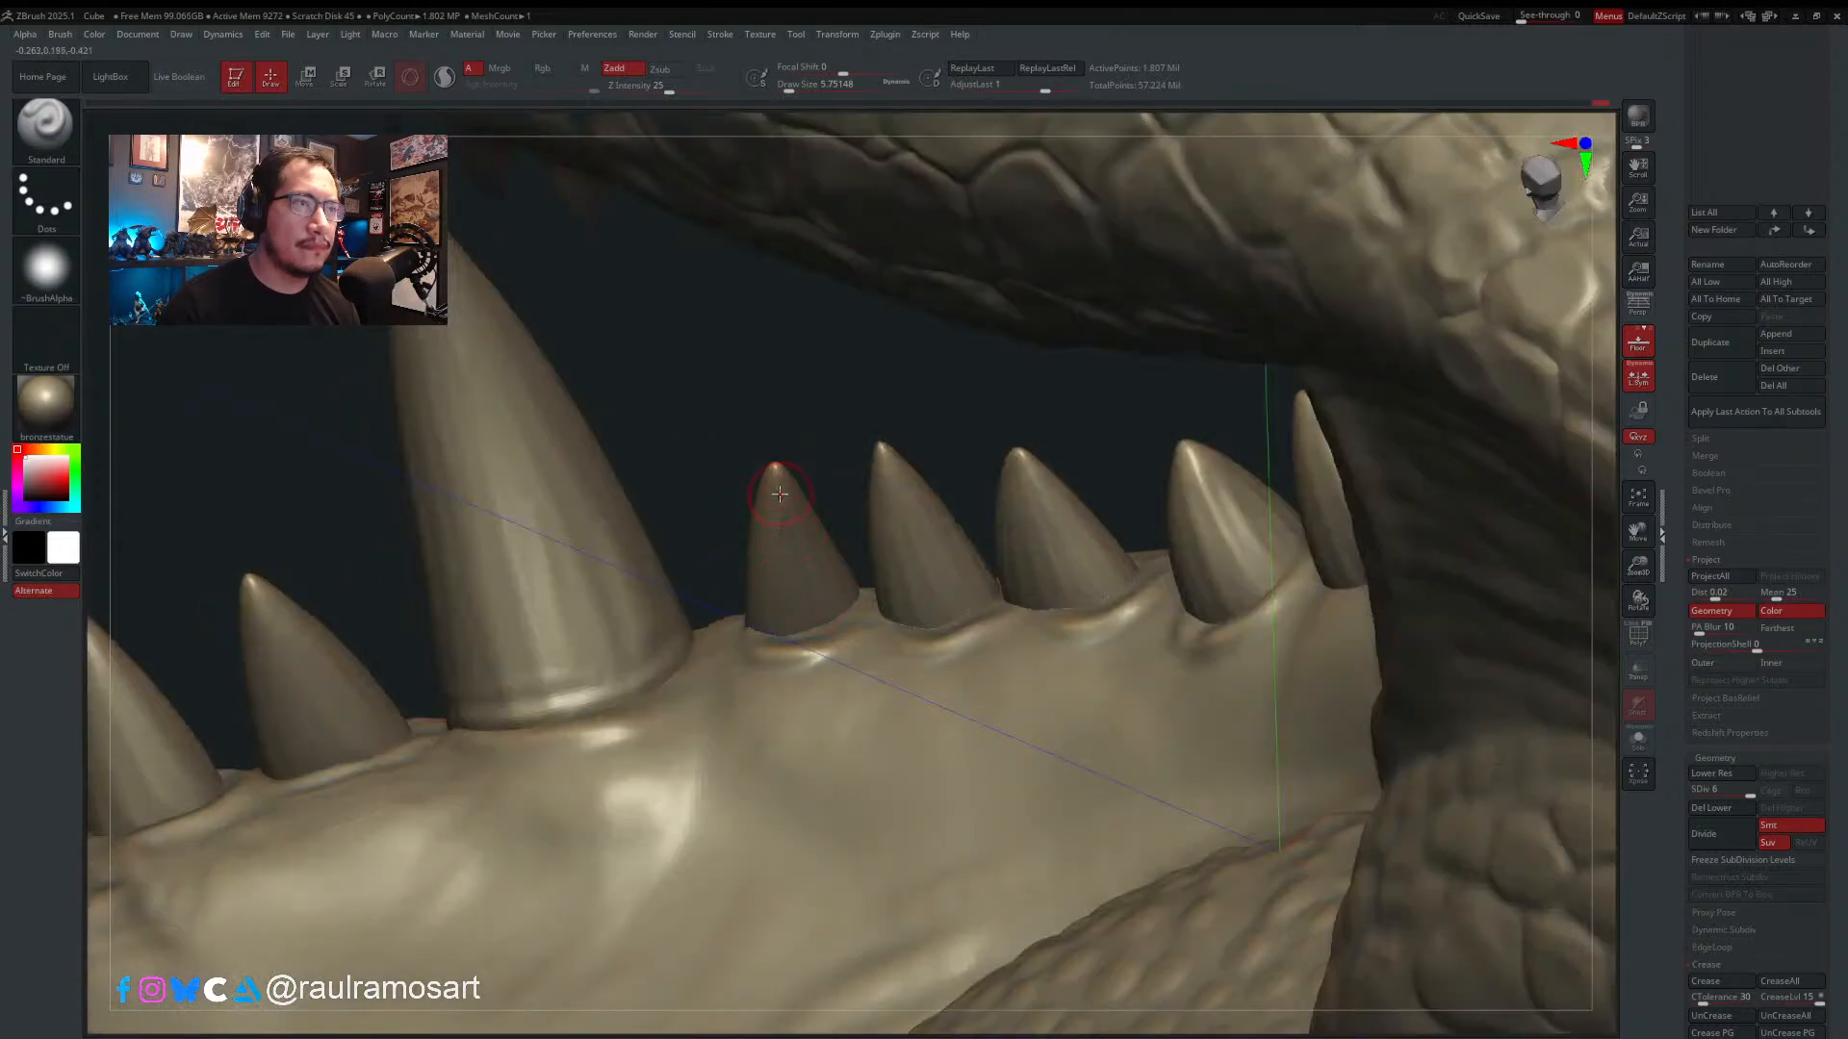
right_drag(789, 638, 817, 583)
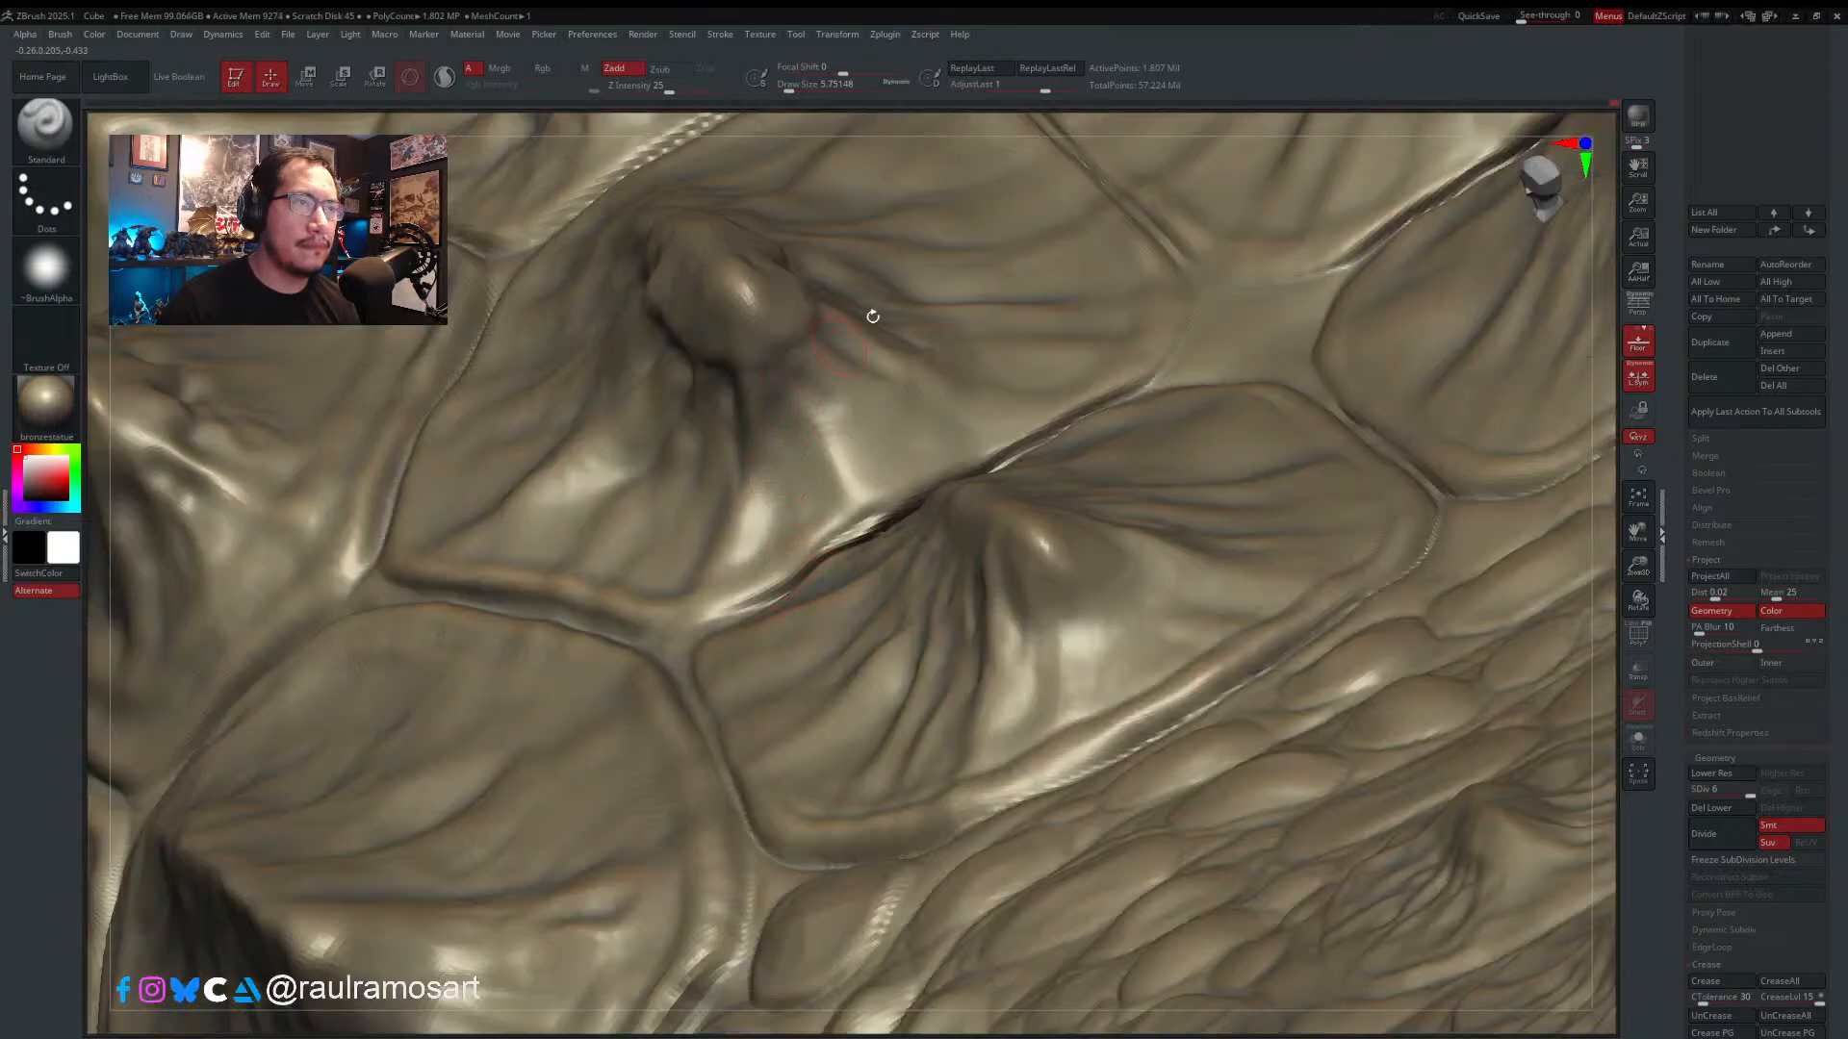
right_drag(1110, 132, 994, 232)
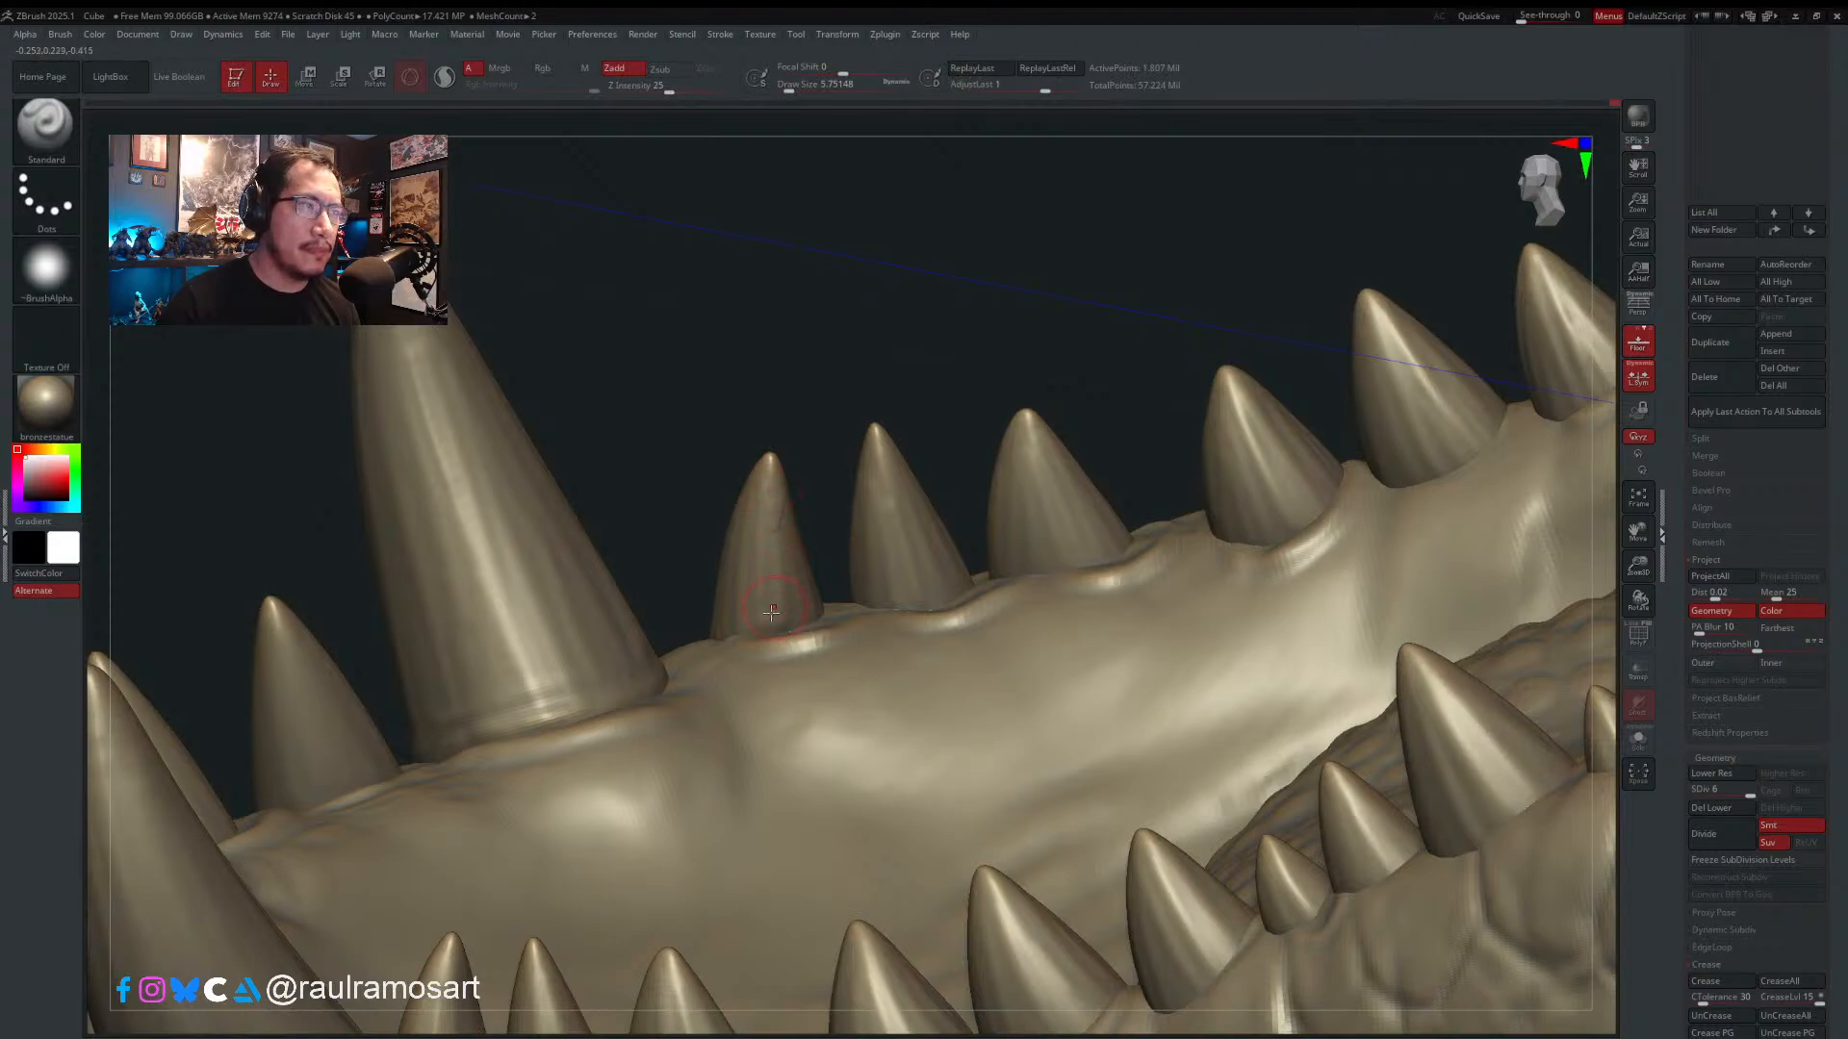
right_drag(772, 613, 699, 664)
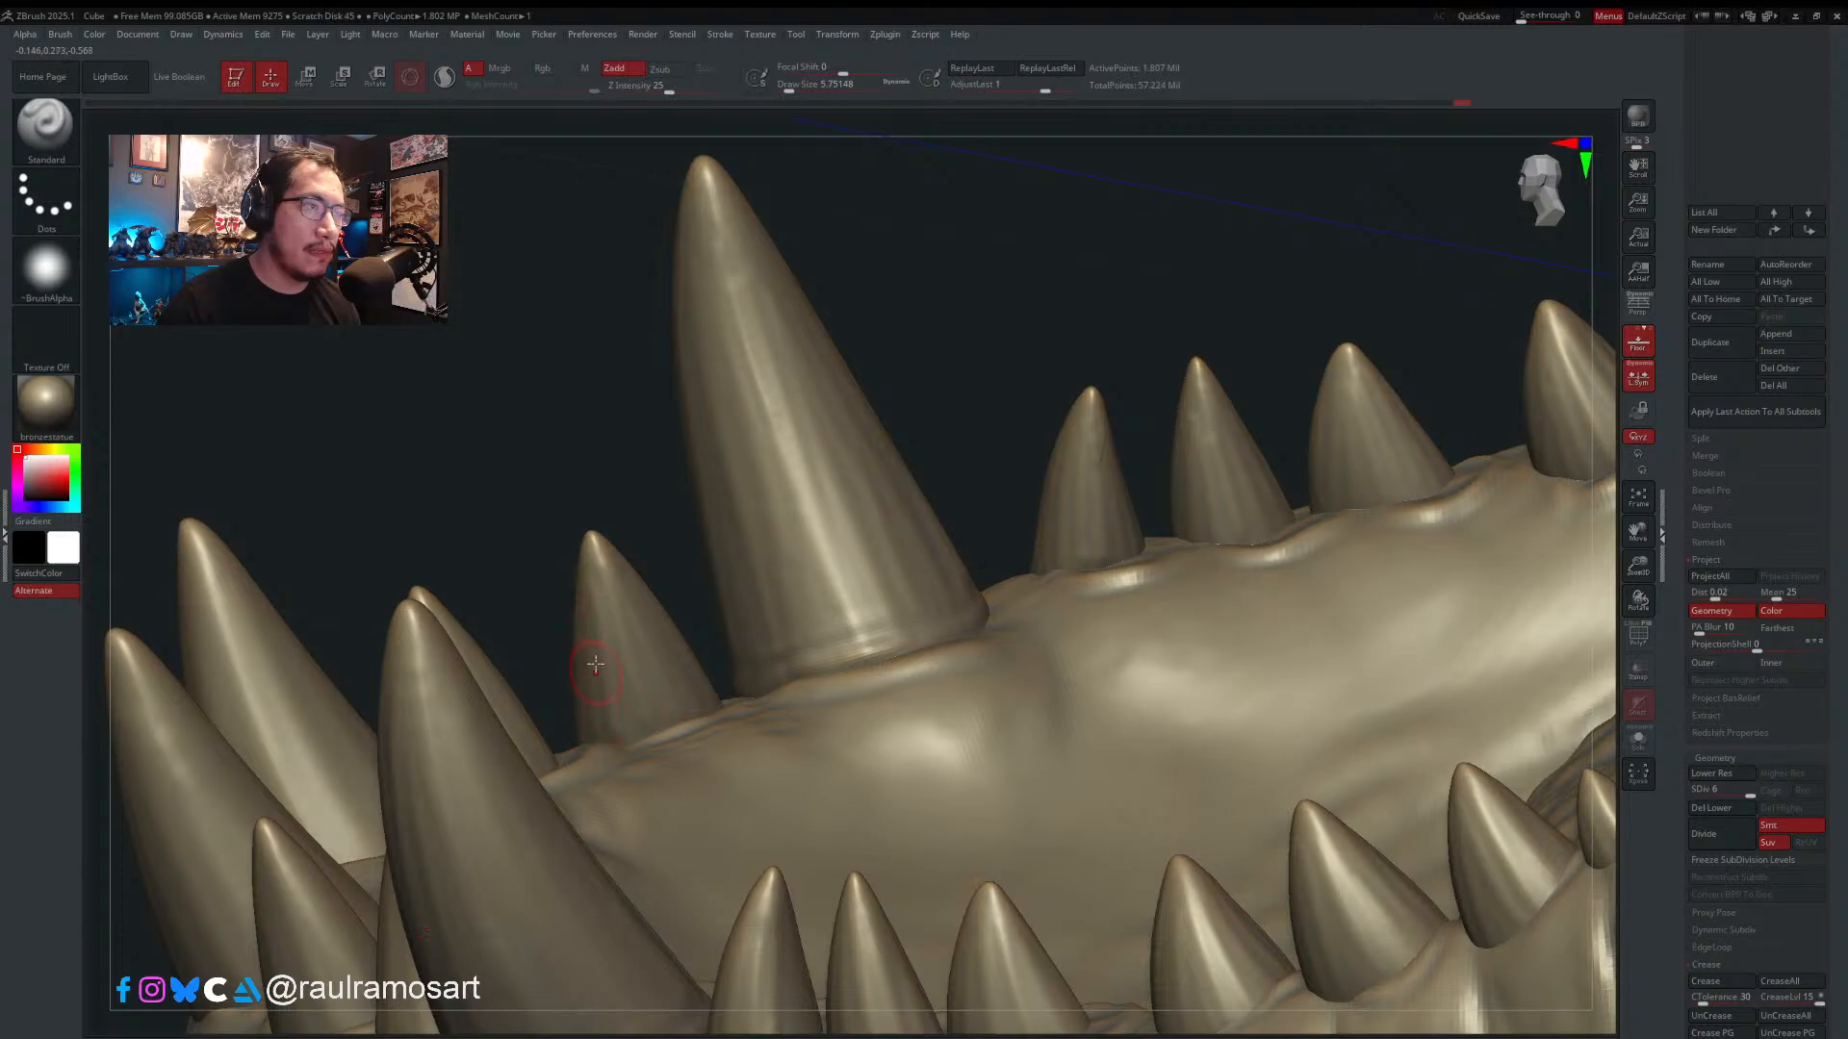
mouse_move(665, 556)
alt+right_down()
mouse_move(797, 495)
mouse_move(620, 620)
mouse_move(949, 558)
alt+right_up()
key(s)
drag(621, 529, 734, 695)
key(ctrl+z)
mouse_move(652, 544)
right_down()
mouse_move(594, 540)
mouse_move(637, 570)
mouse_move(646, 545)
right_up()
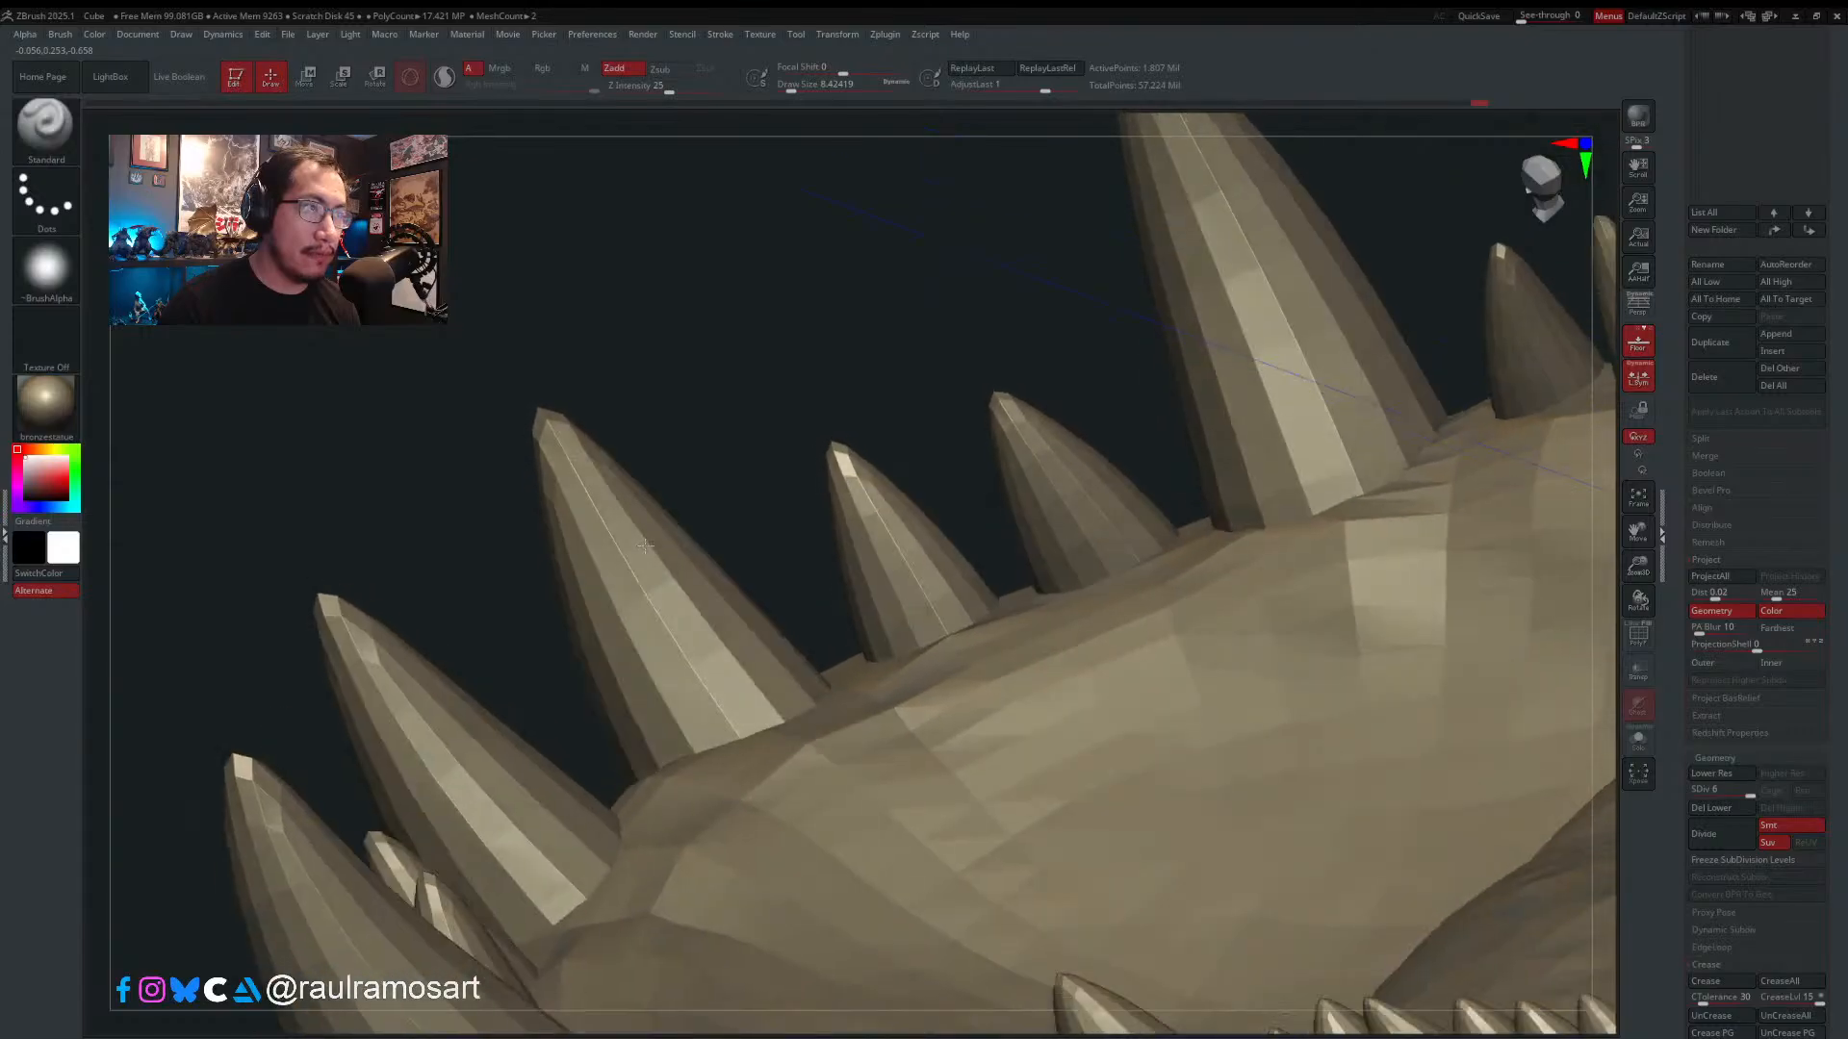
mouse_move(895, 510)
right_down()
mouse_move(910, 524)
mouse_move(874, 488)
mouse_move(798, 531)
mouse_move(640, 544)
right_up()
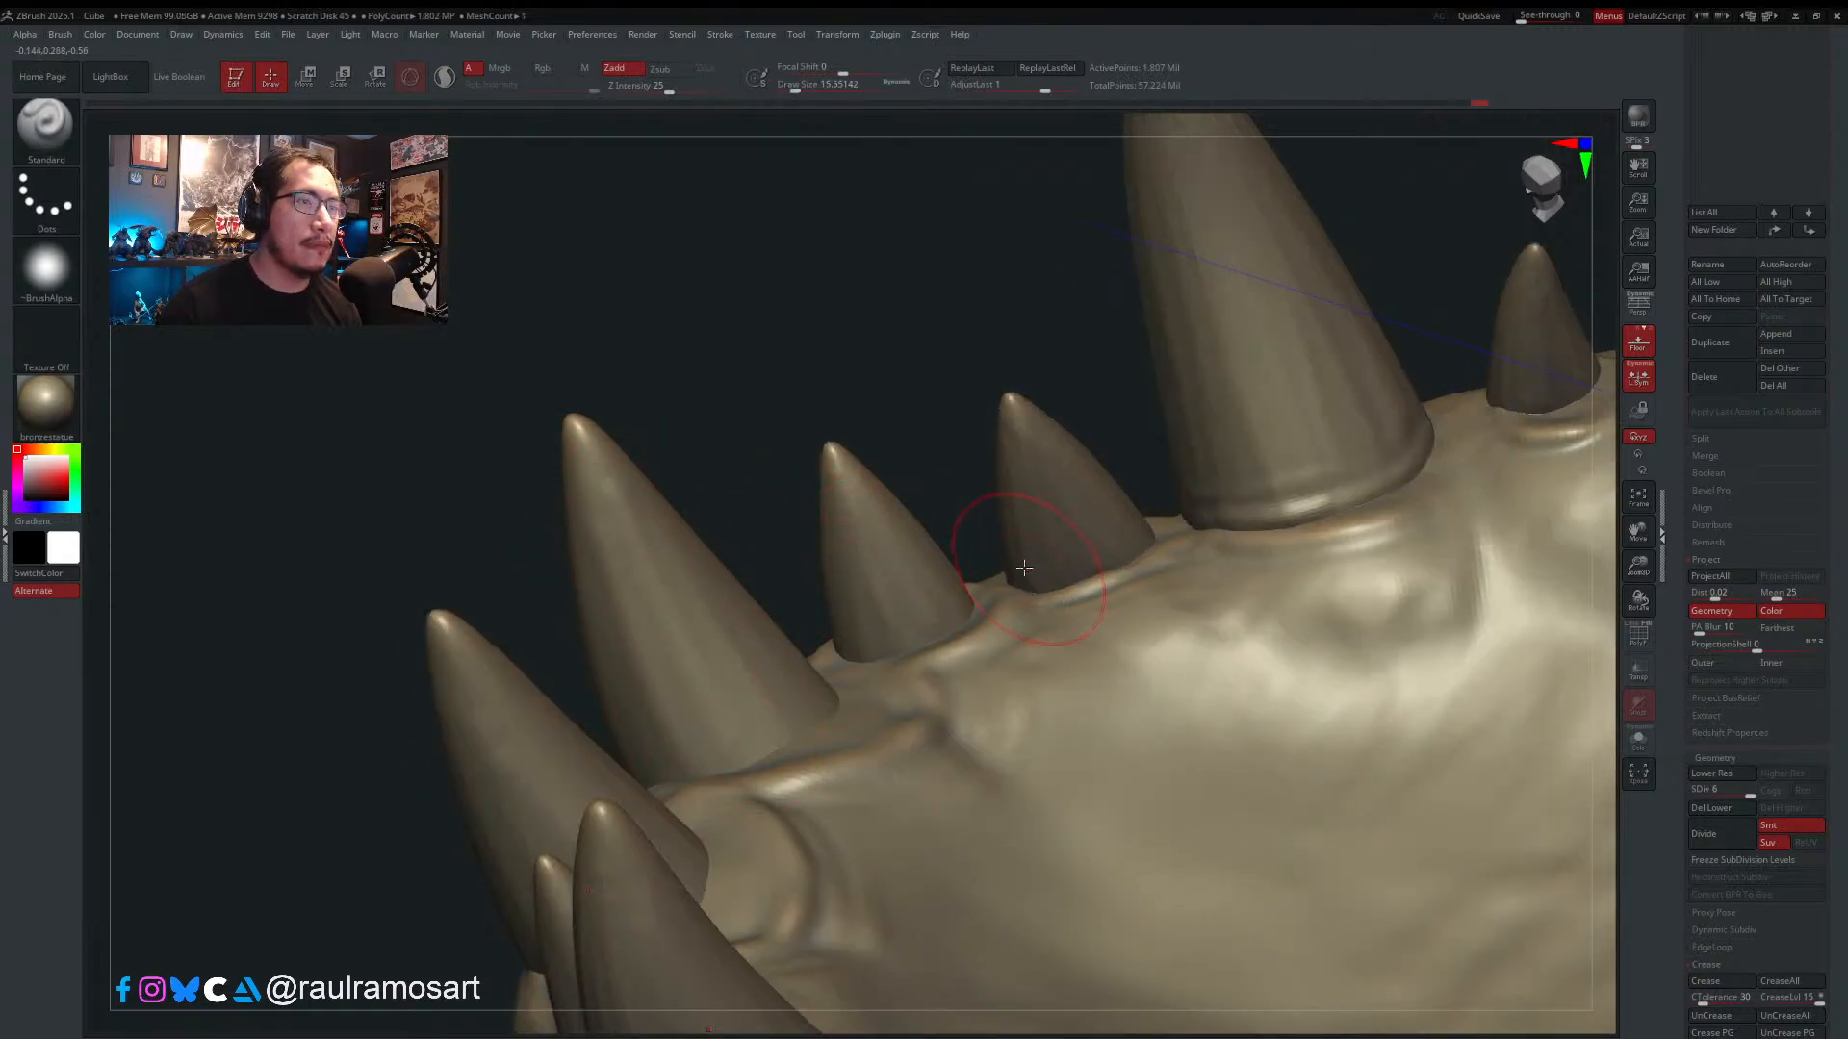
right_drag(1024, 568, 1117, 347)
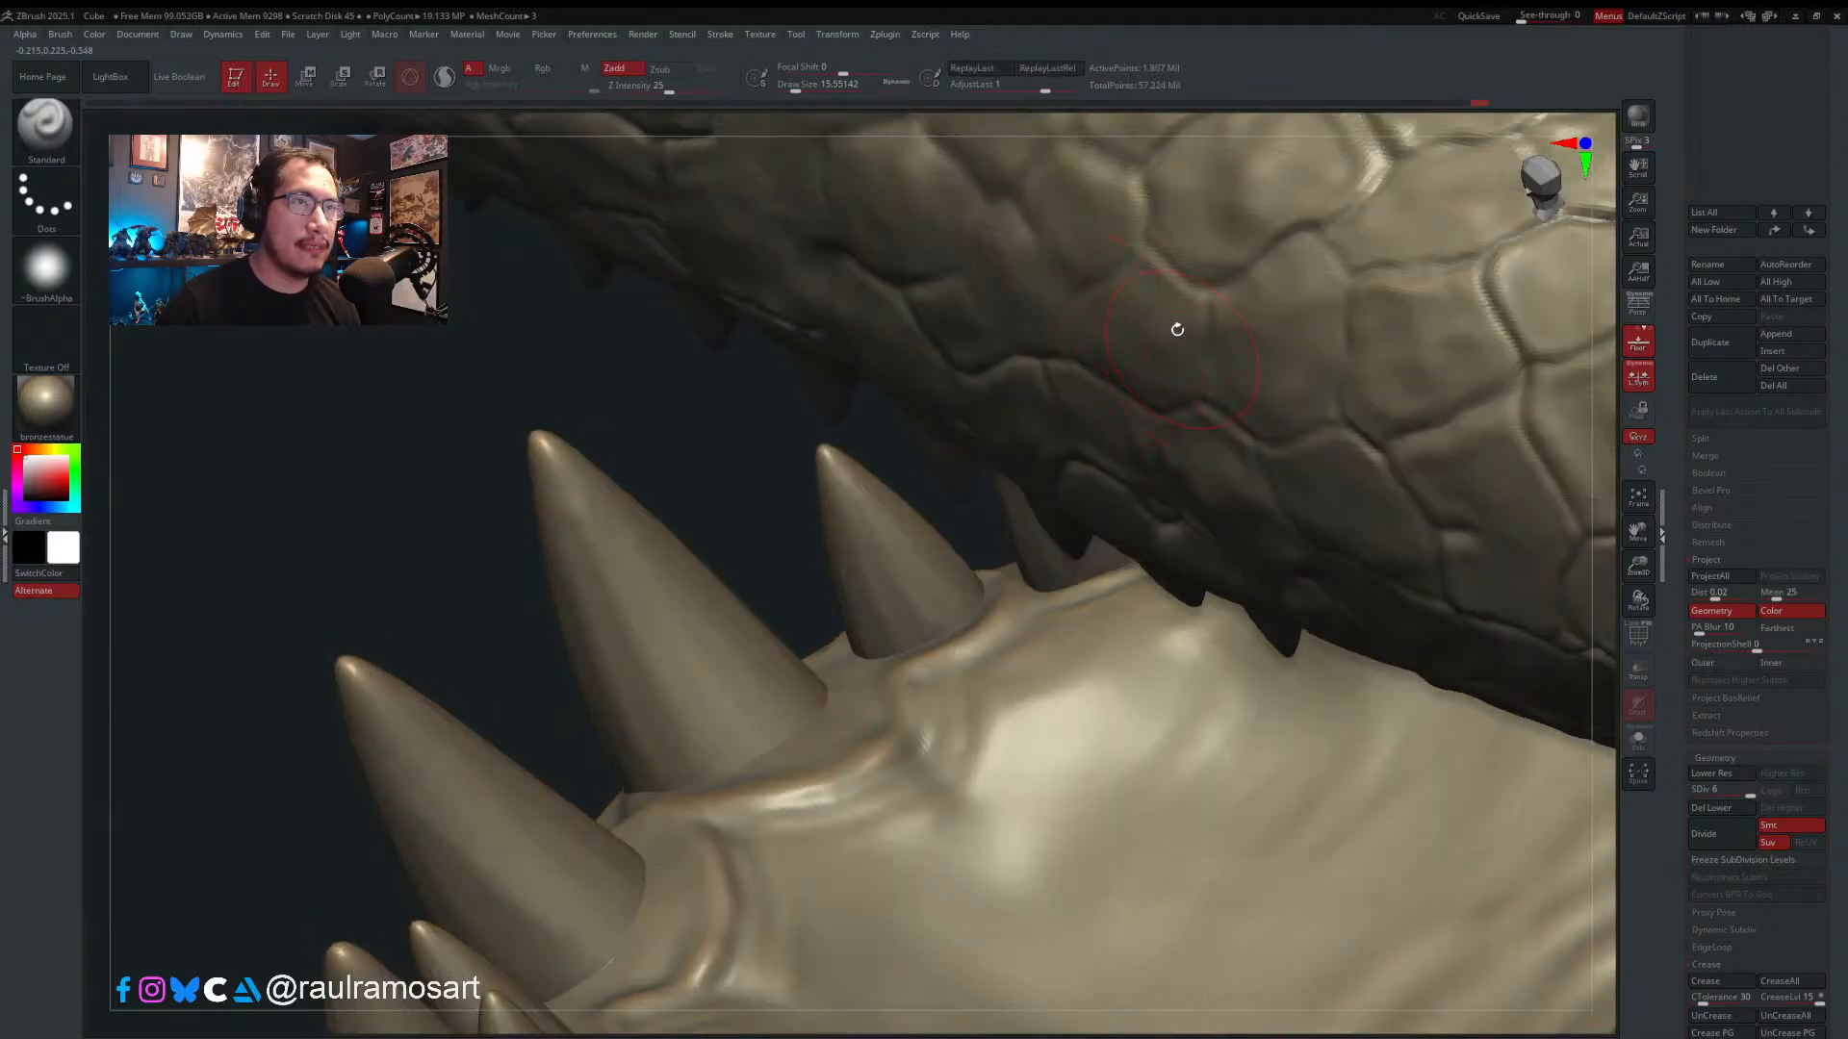
right_drag(1113, 338, 1070, 404)
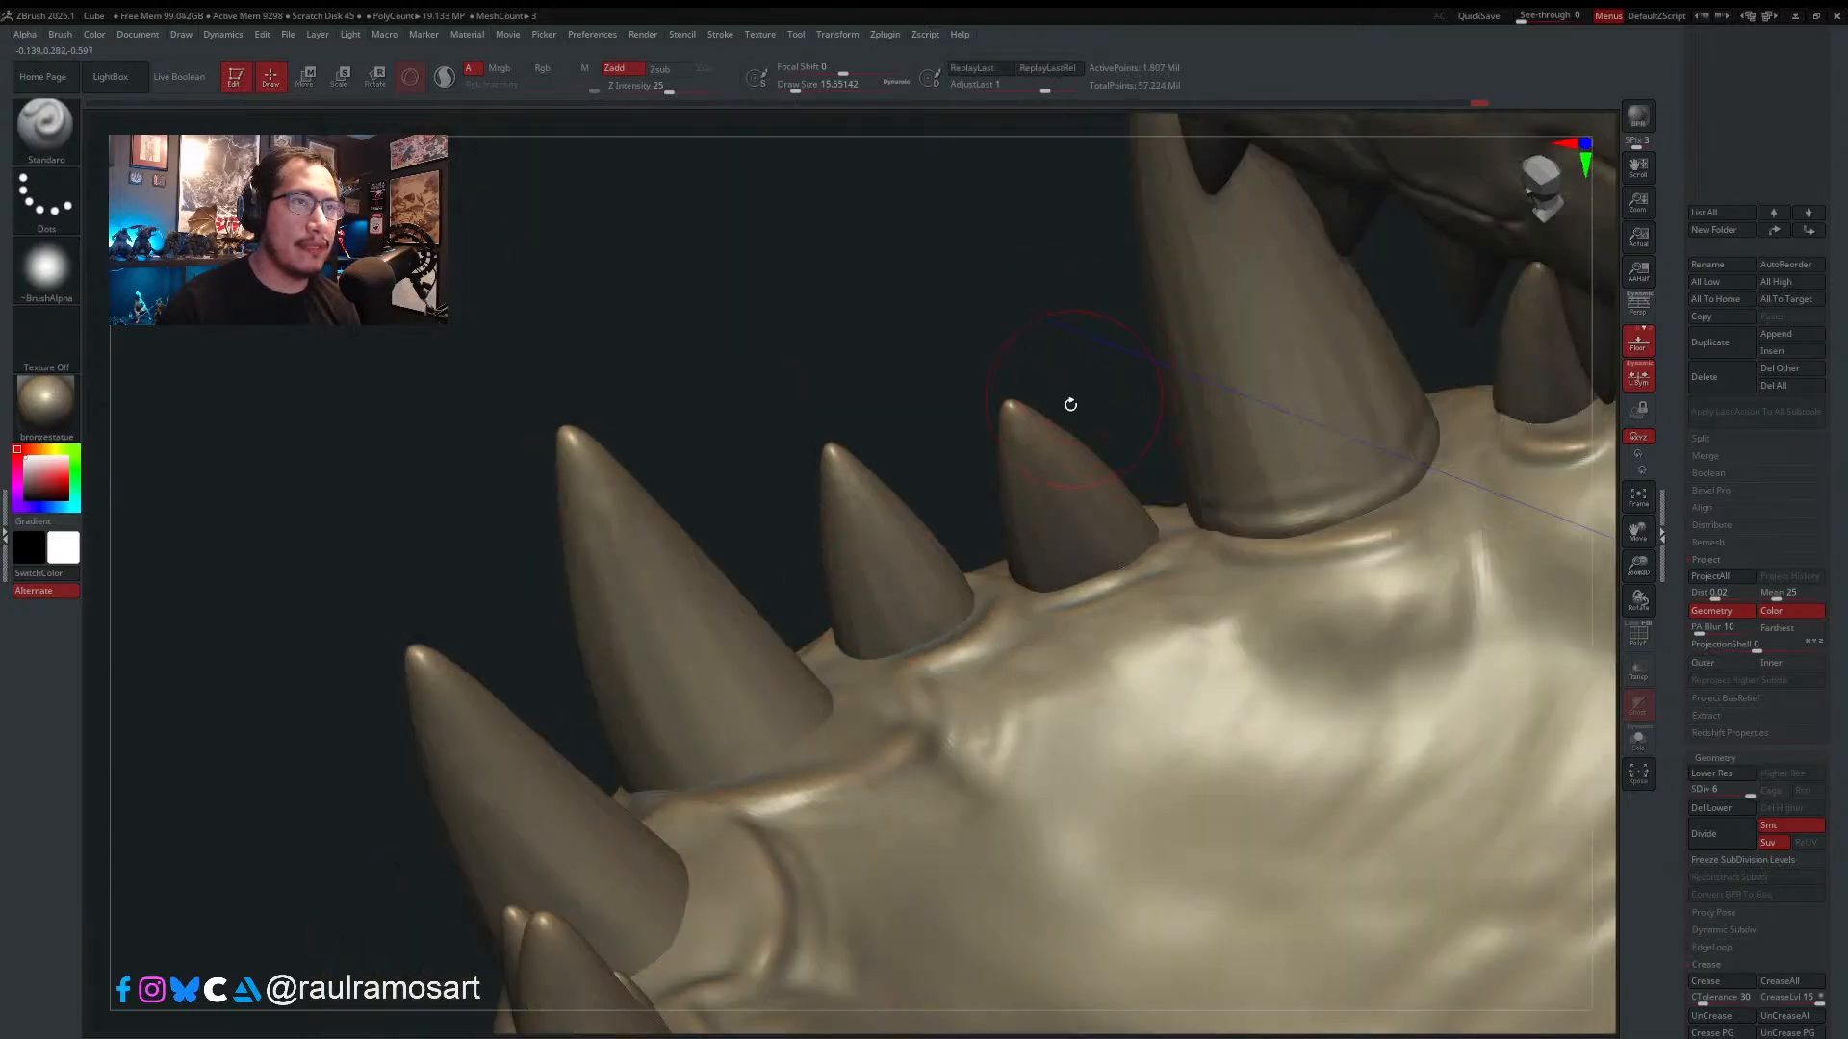
- With a draw size of about 10.5, sculpt a horizontal ring across the outer base of the large front fang
mouse_move(1339, 170)
right_down()
mouse_move(1011, 425)
mouse_move(827, 236)
right_up()
mouse_move(914, 519)
ctrl+right_down()
mouse_move(924, 384)
mouse_move(948, 460)
mouse_move(853, 709)
ctrl+right_up()
alt+right_drag(809, 866, 1060, 524)
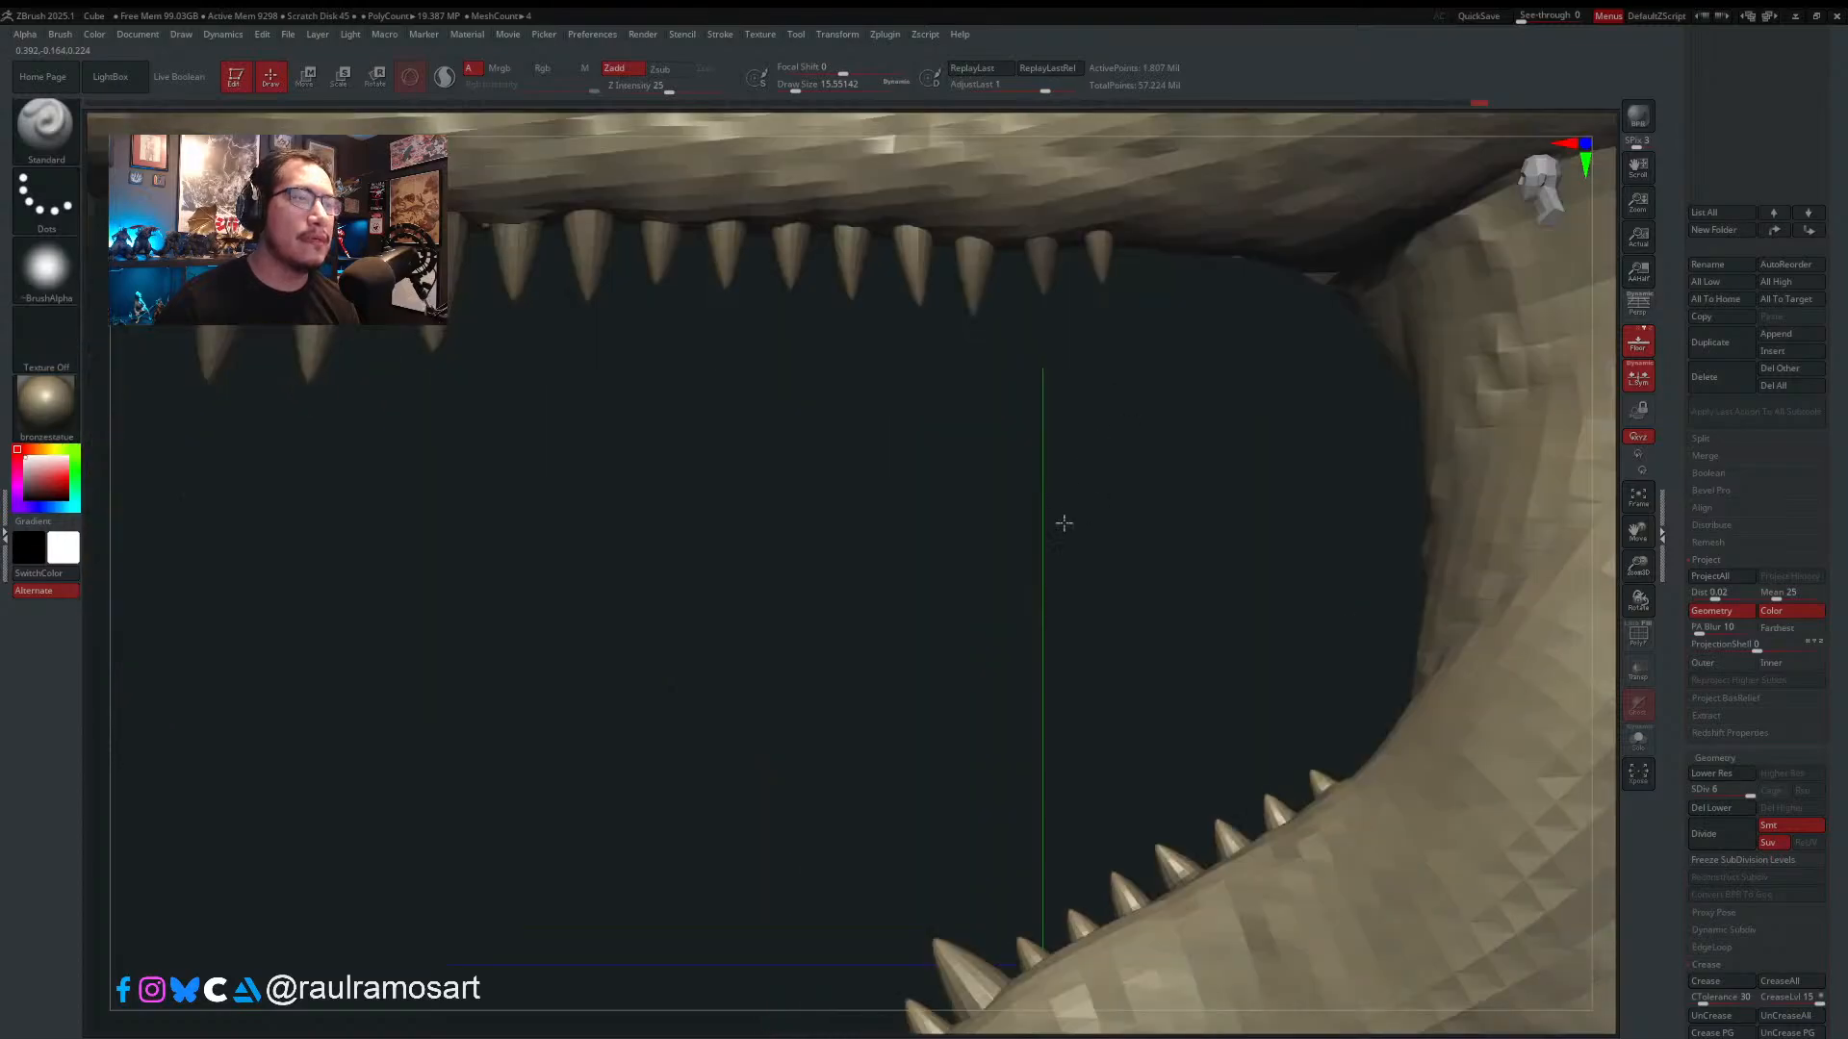
ctrl+right_drag(1001, 674, 973, 574)
mouse_move(1020, 501)
alt+right_down()
mouse_move(989, 381)
mouse_move(994, 135)
alt+right_up()
ctrl+right_drag(897, 649, 907, 803)
ctrl+right_drag(983, 627, 982, 703)
key(s)
drag(935, 598, 926, 598)
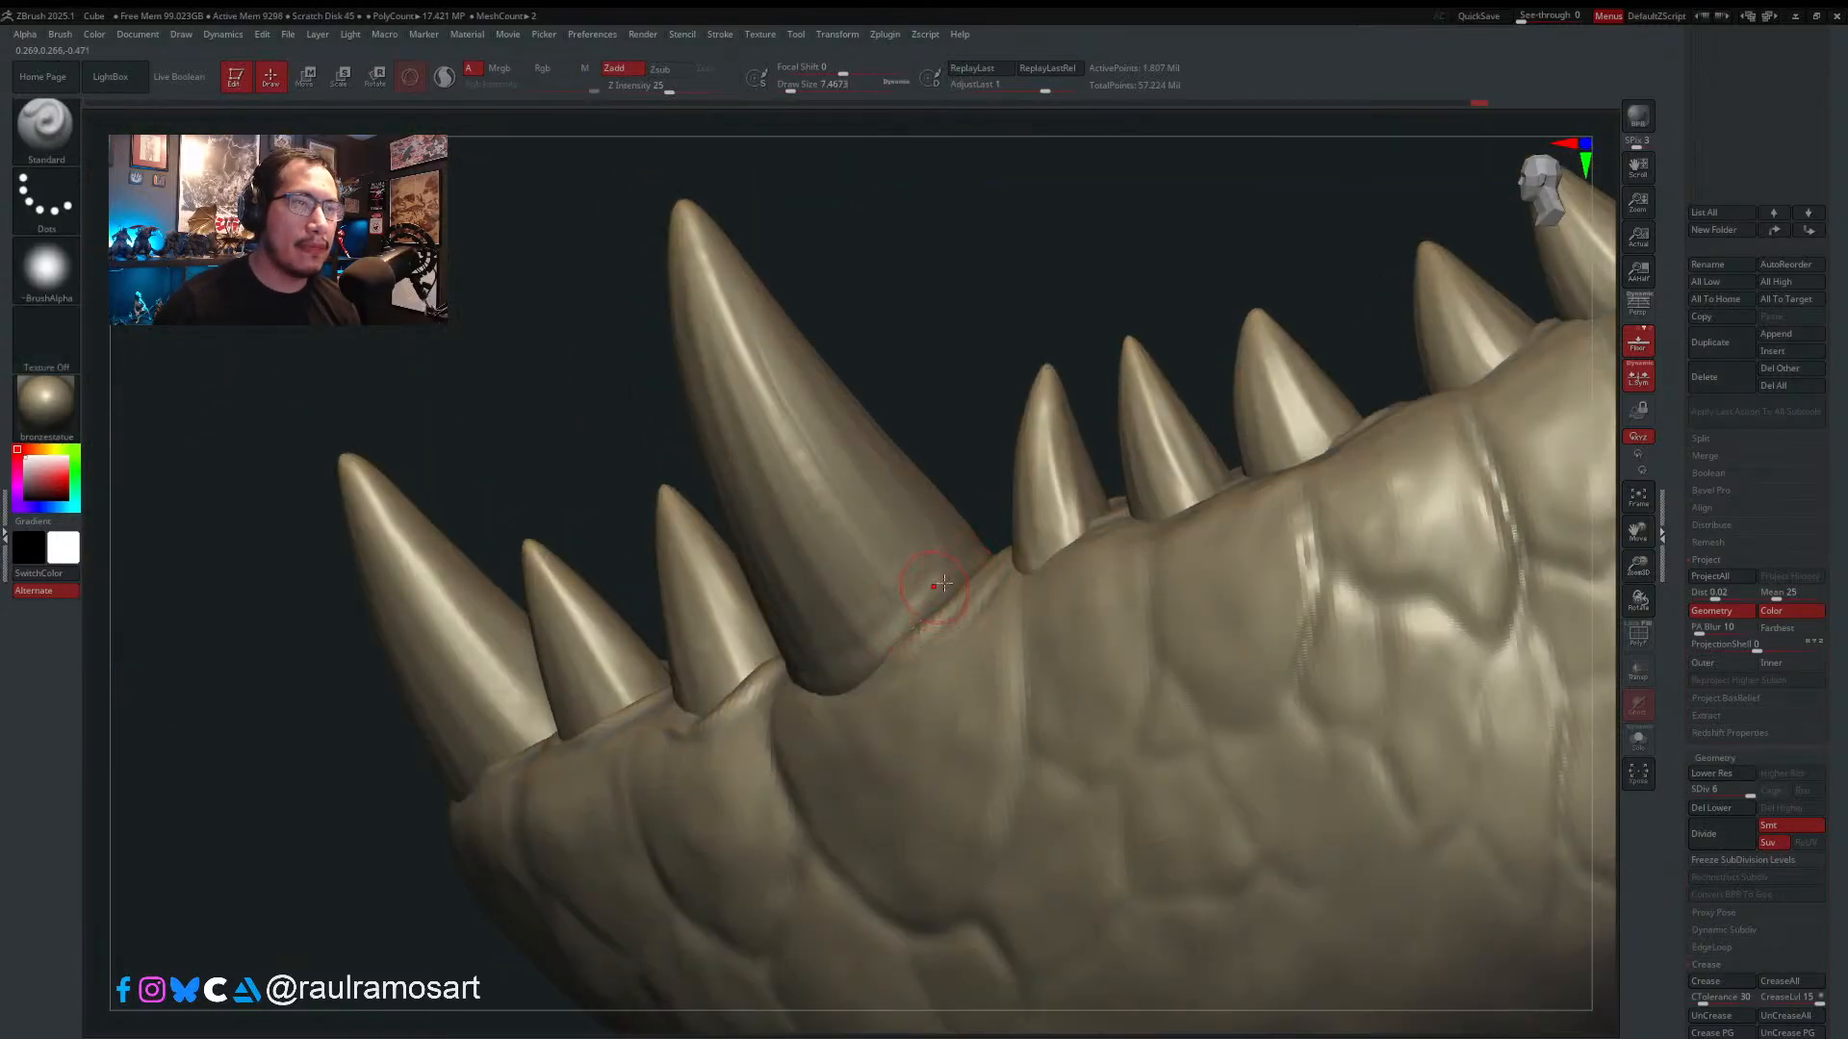
mouse_move(928, 598)
right_down()
mouse_move(943, 678)
mouse_move(958, 674)
right_up()
key(s)
drag(949, 581, 873, 682)
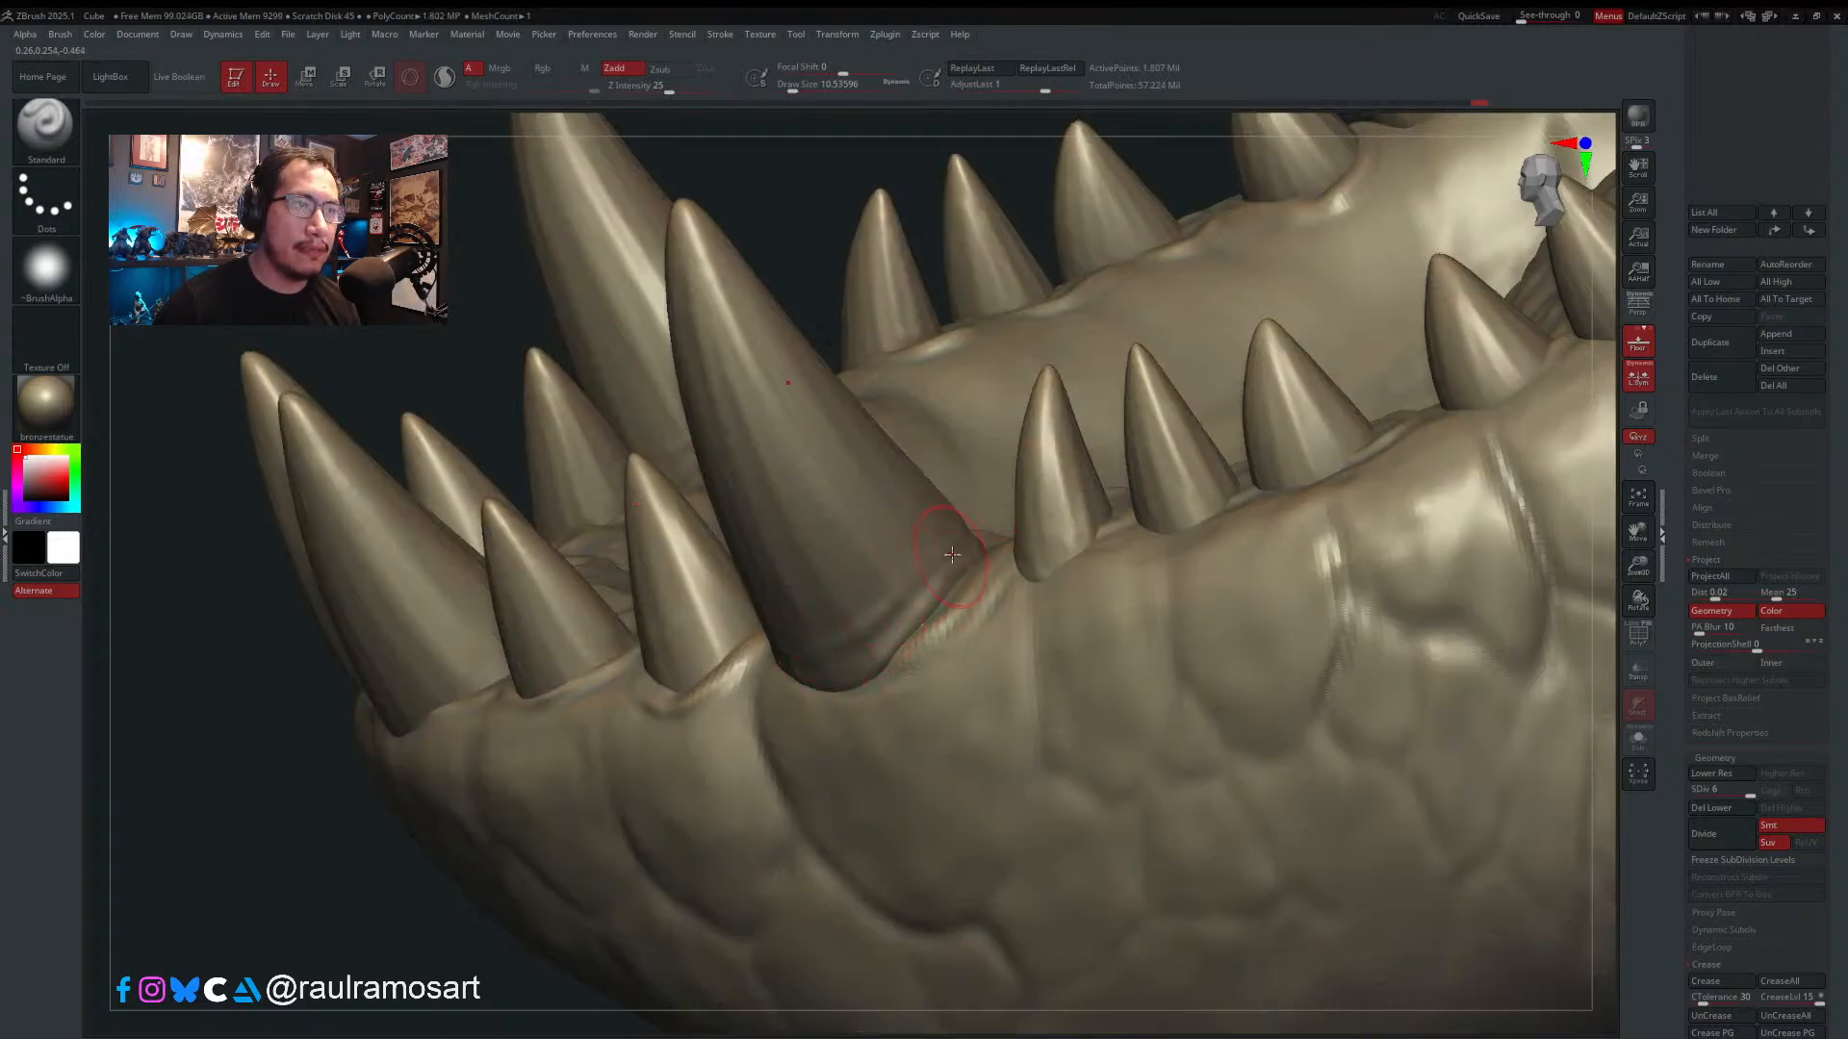
- With a draw size of about 8.4, add finer horizontal ridges around the outer base of the large front fang
right_drag(952, 554, 904, 564)
key(s)
drag(916, 573, 913, 574)
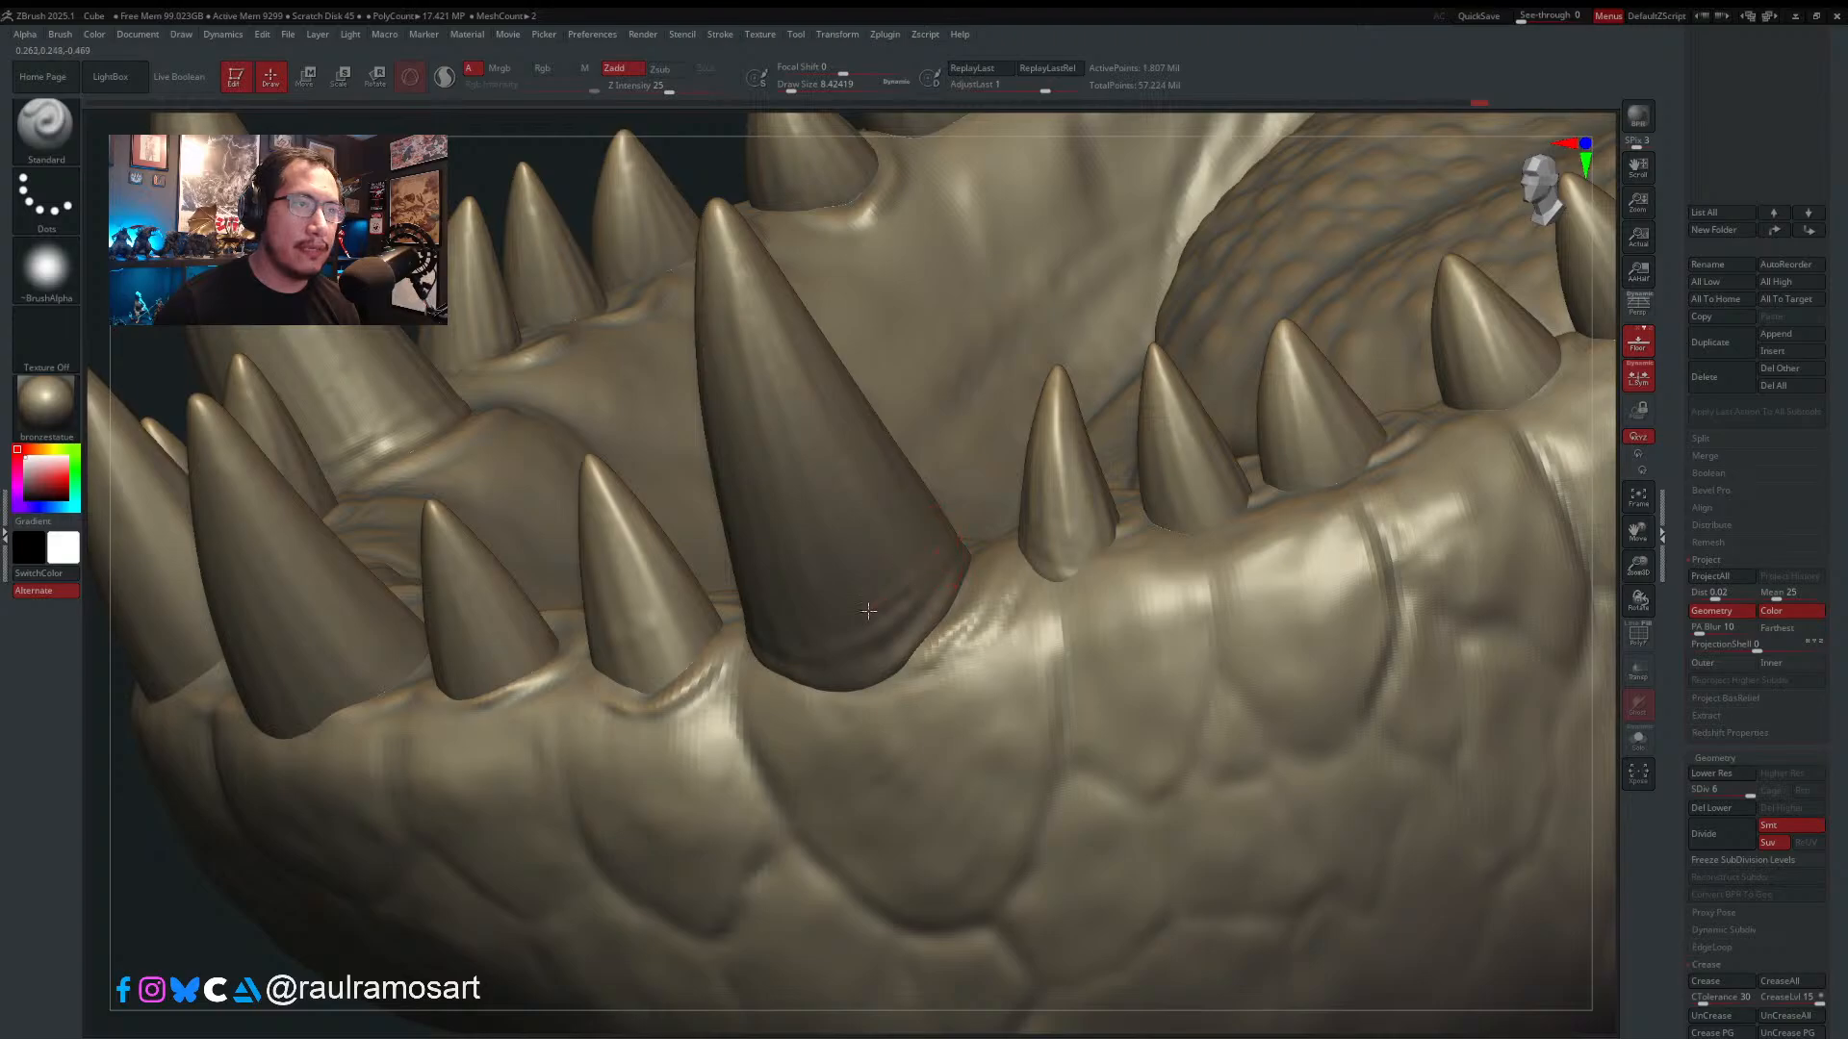
mouse_move(868, 611)
right_down()
mouse_move(911, 532)
mouse_move(853, 624)
right_up()
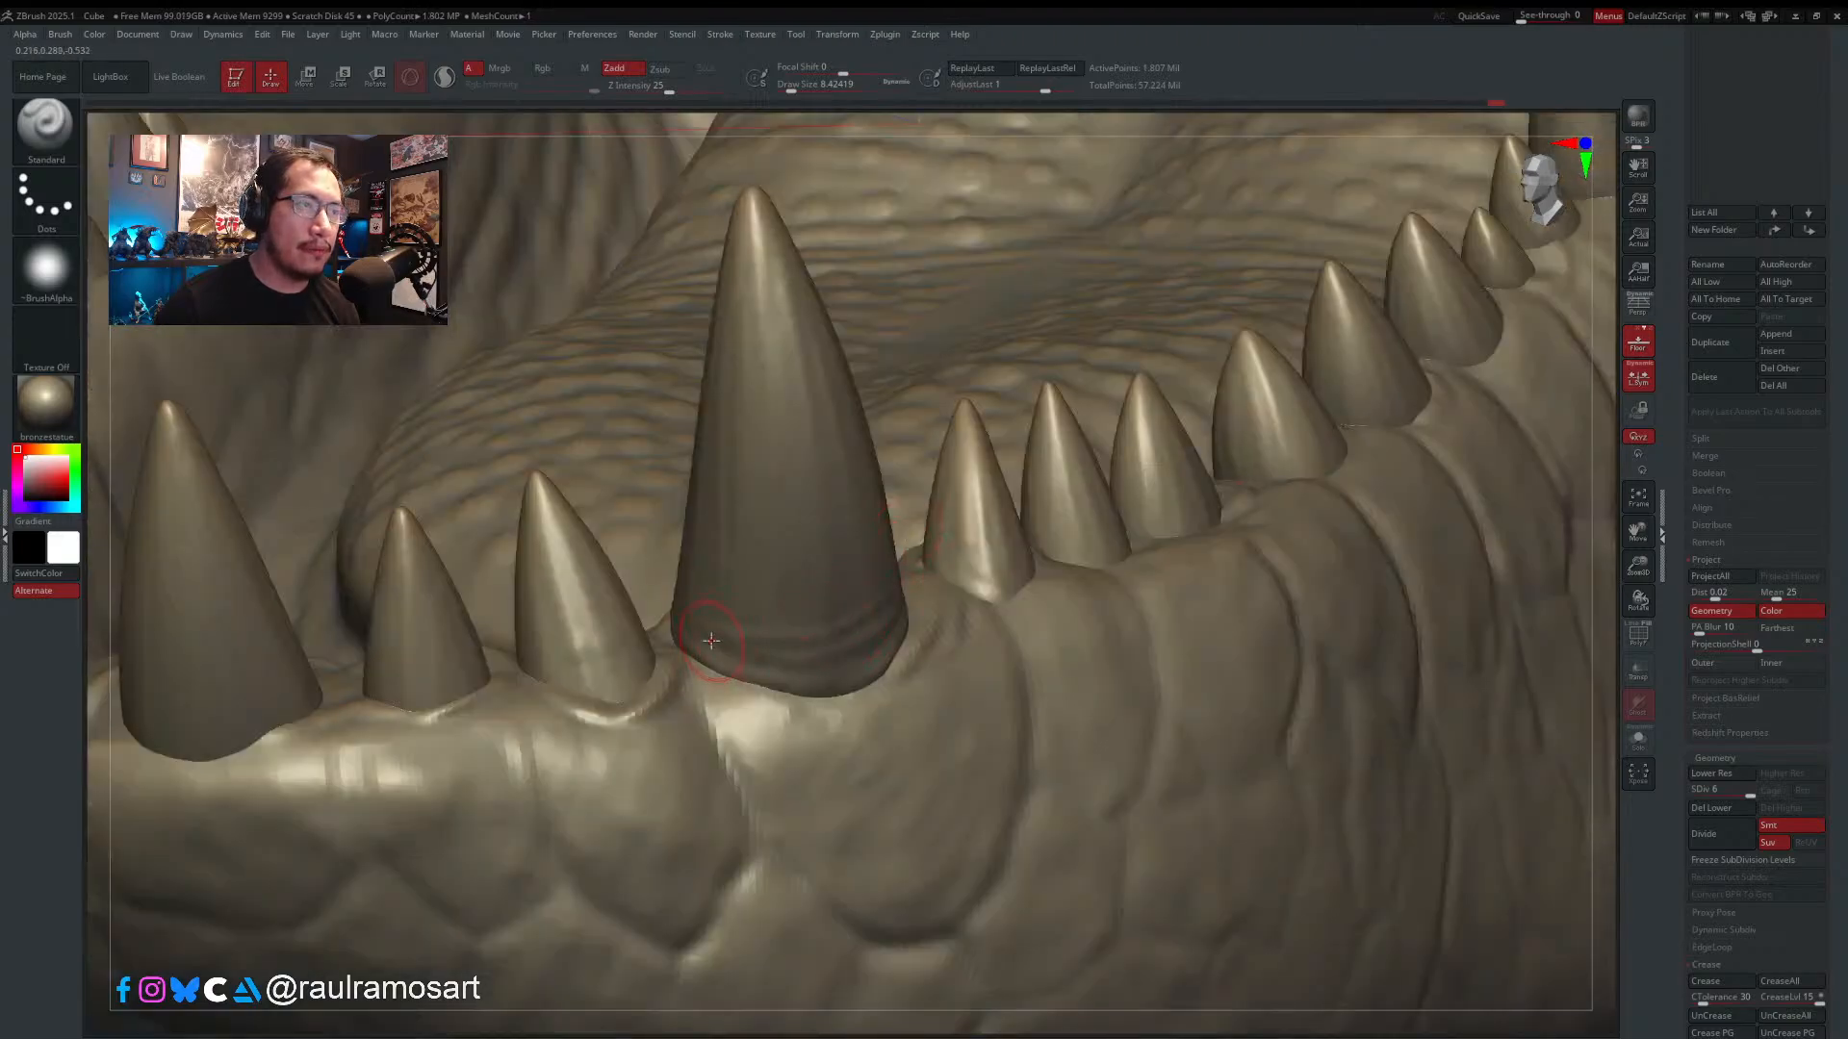
- Sculpt horizontal rings around the bases of the two small teeth ahead of the front fang, reducing the draw size to about 4.9
mouse_move(770, 702)
right_down()
mouse_move(998, 586)
mouse_move(1077, 592)
right_up()
key(s)
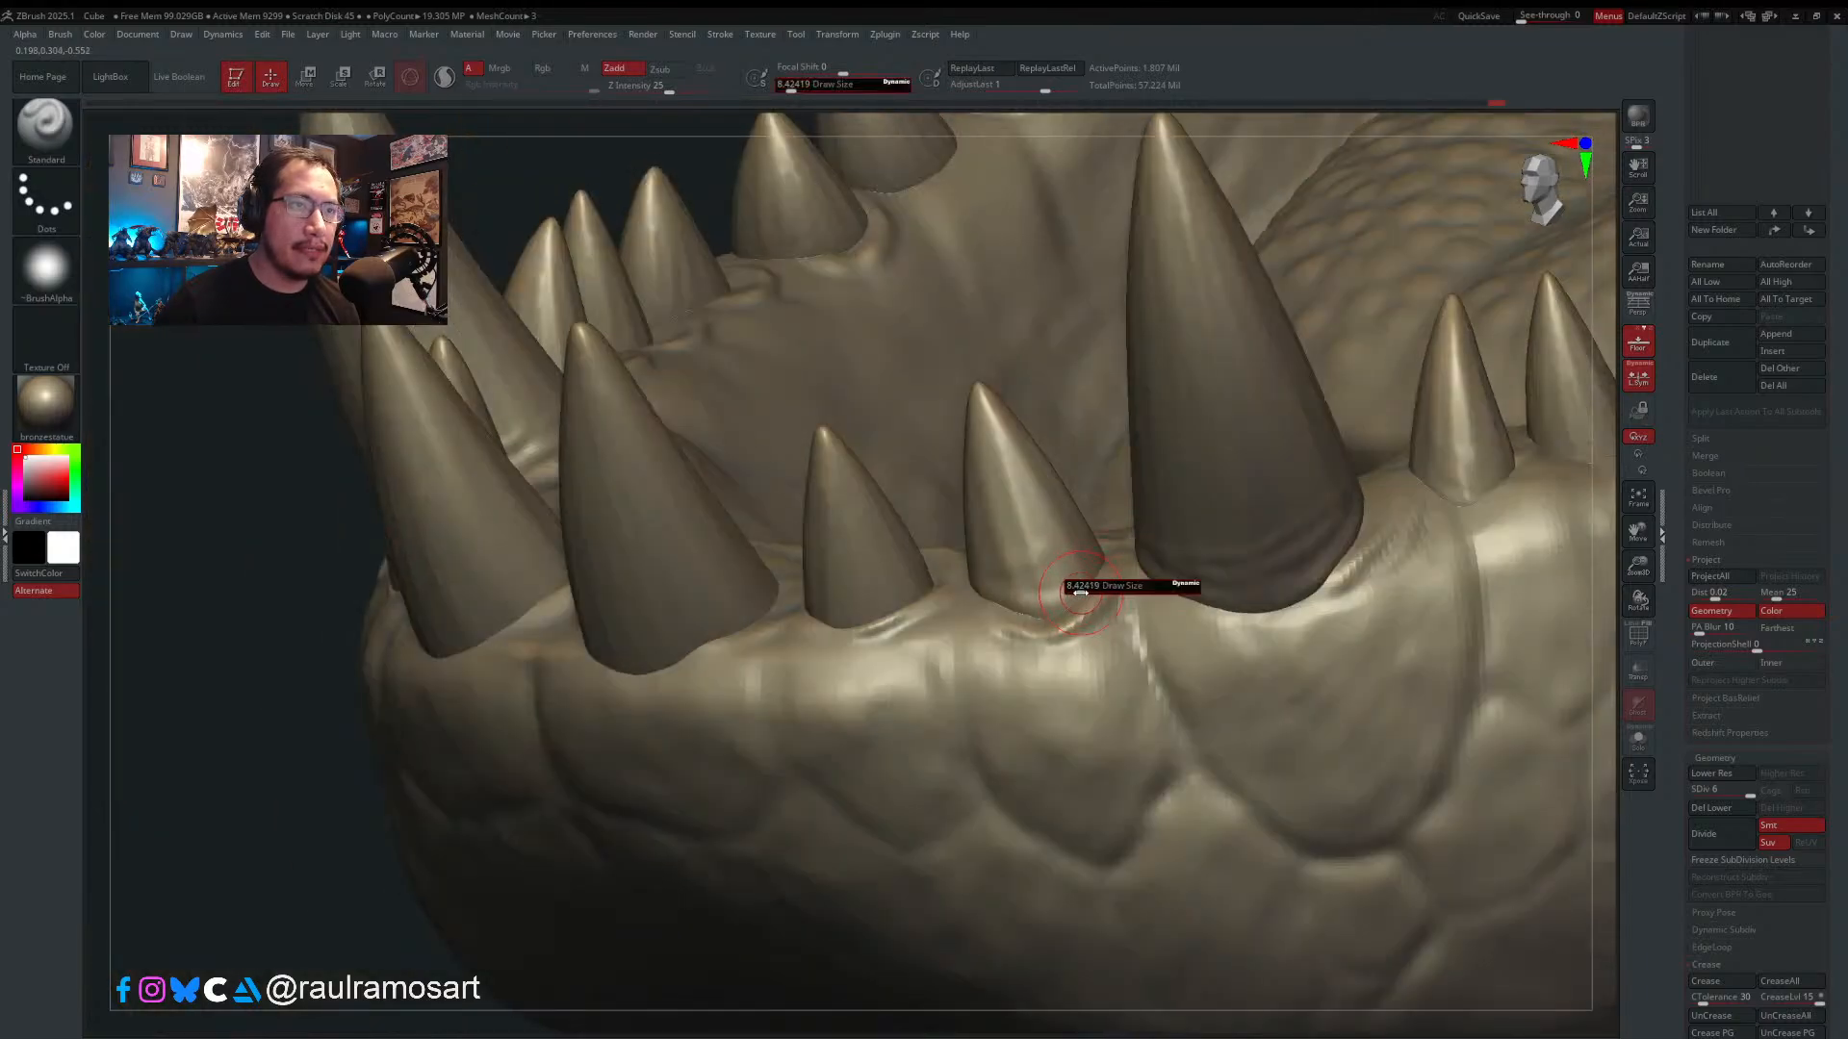
mouse_move(1035, 587)
right_down()
mouse_move(1055, 613)
mouse_move(1078, 596)
mouse_move(998, 578)
mouse_move(990, 556)
right_up()
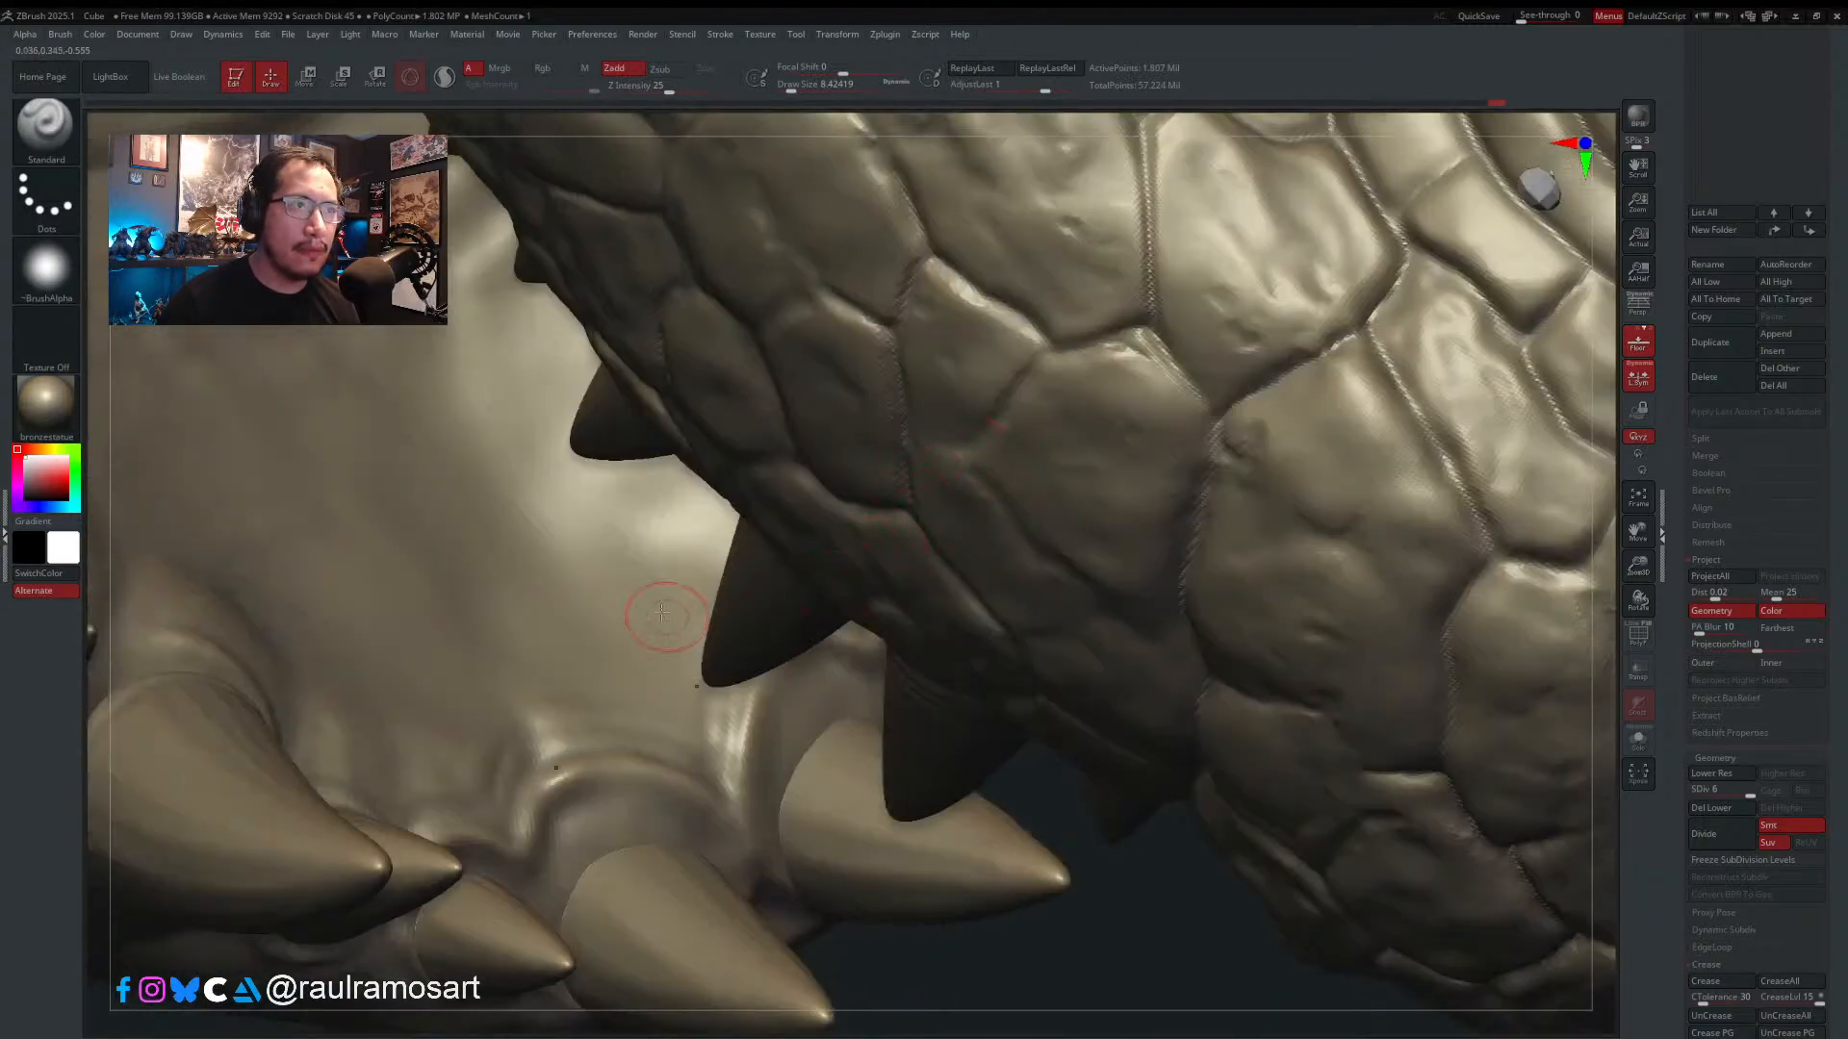
right_drag(956, 471, 934, 474)
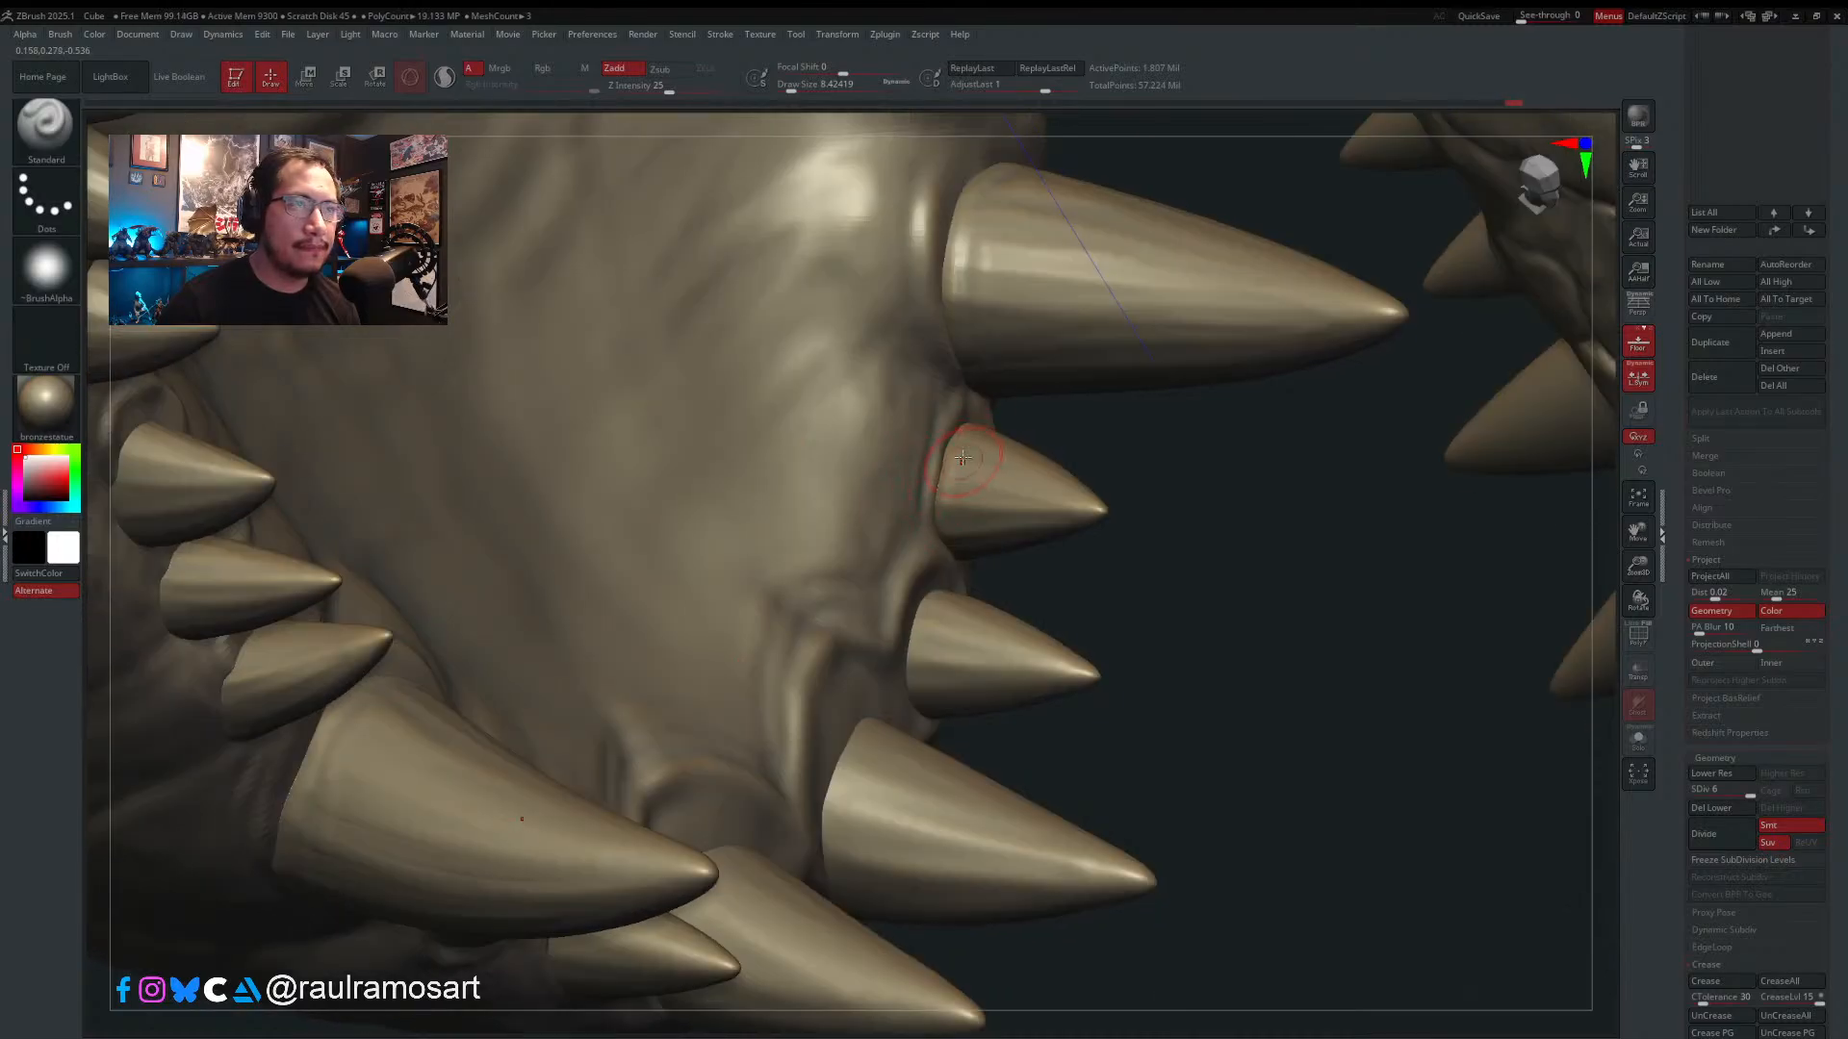
right_drag(965, 545, 960, 558)
right_drag(910, 630, 1043, 661)
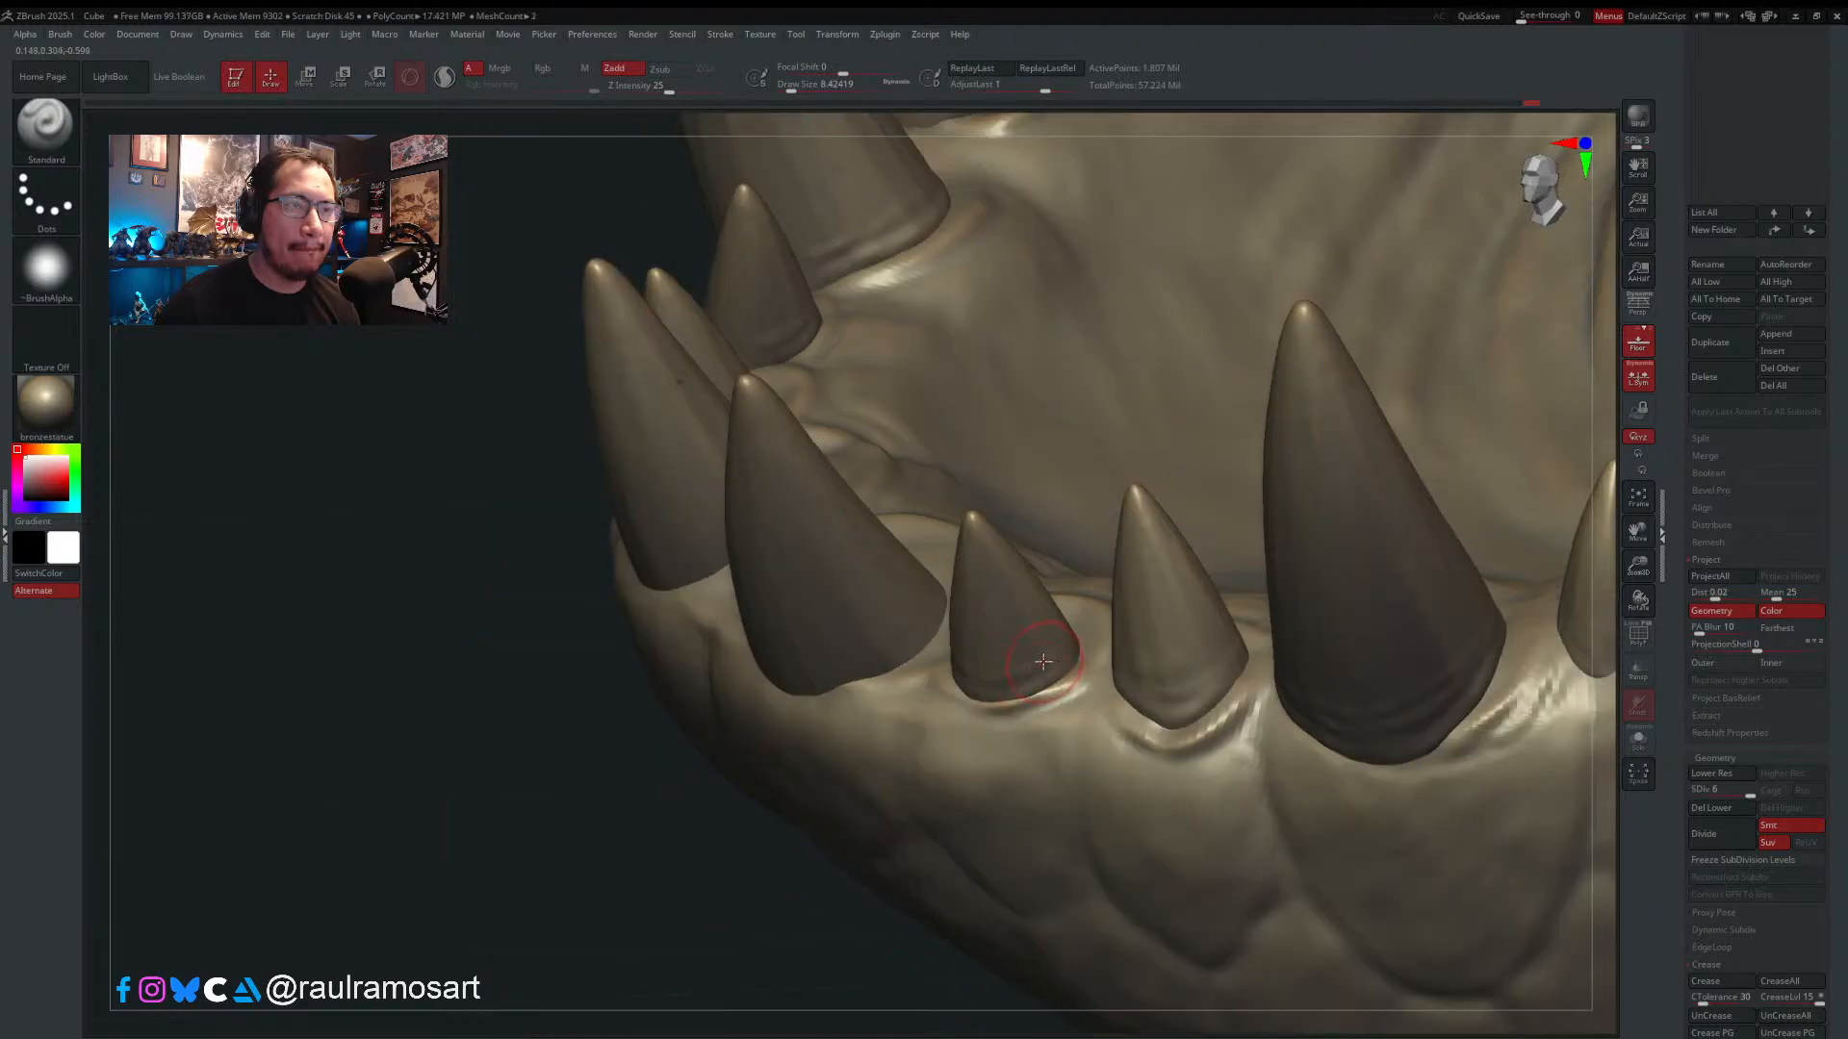
key(s)
drag(1012, 663, 983, 696)
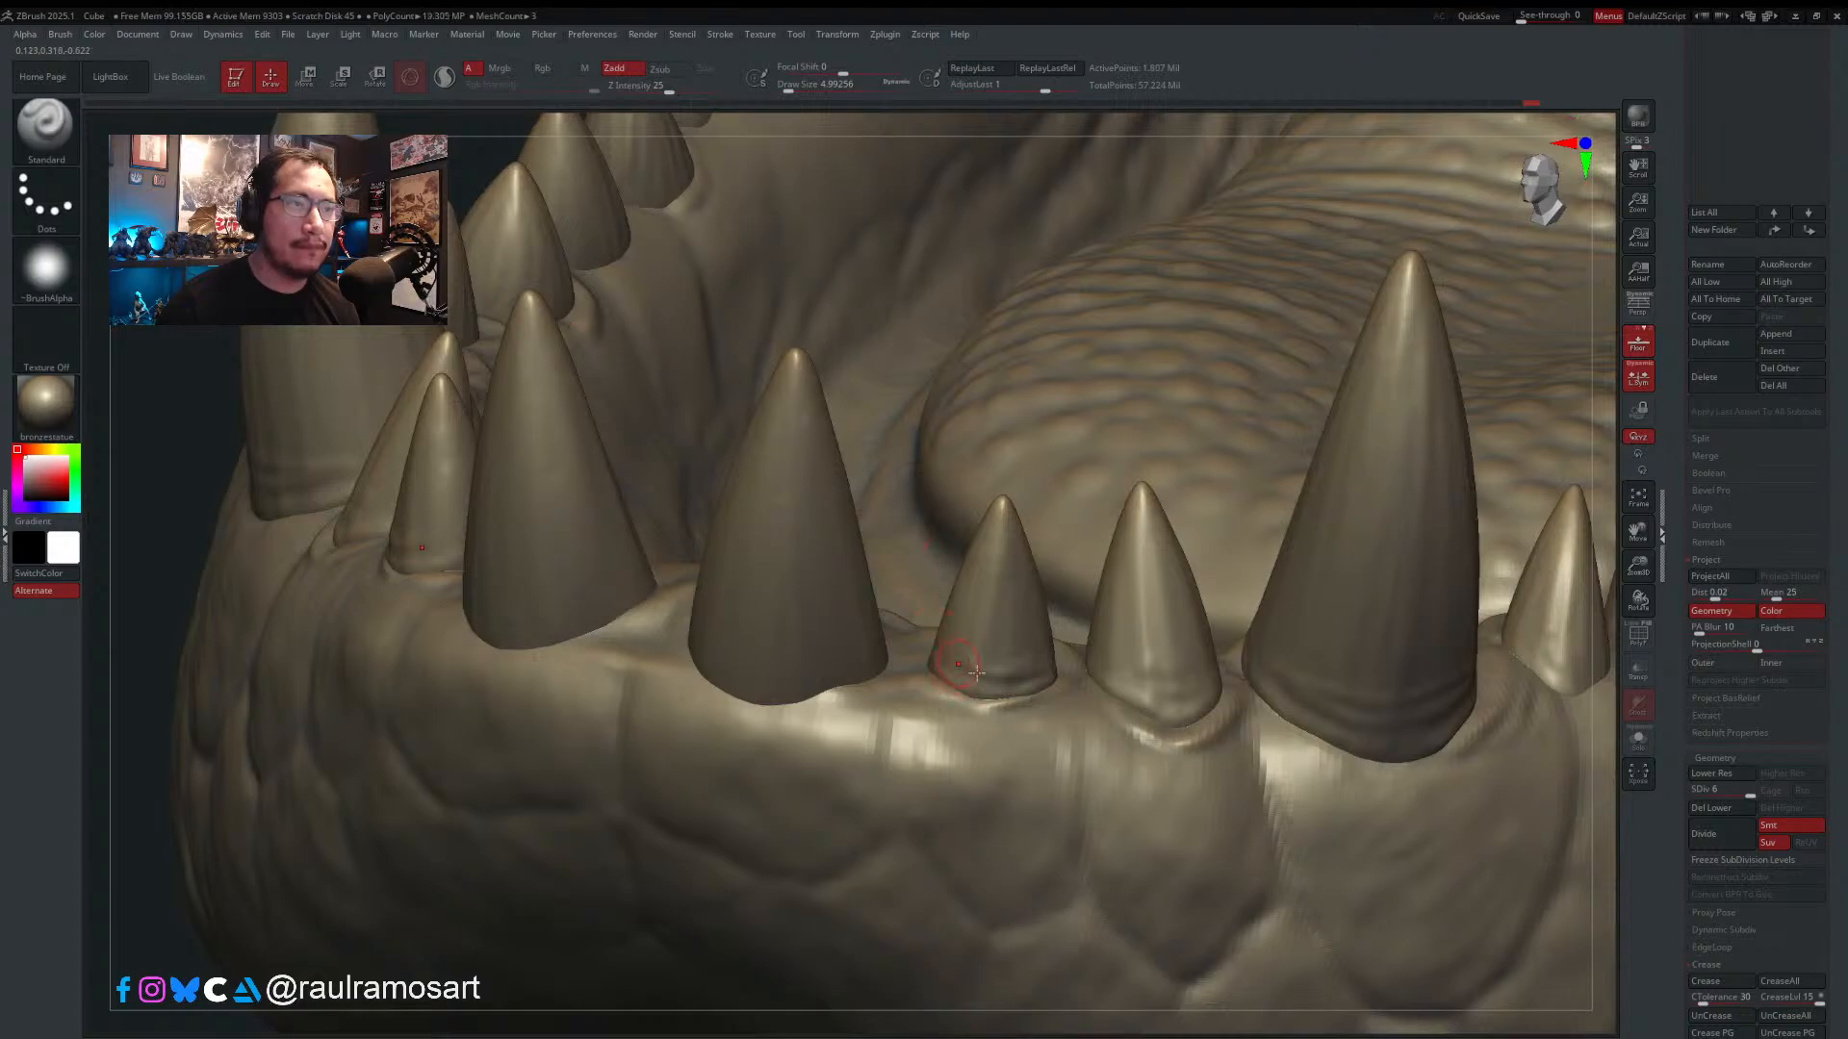
- With a draw size of about 8.4, sculpt horizontal rings around the gum-line bases of the foremost lower teeth
right_drag(991, 646, 694, 712)
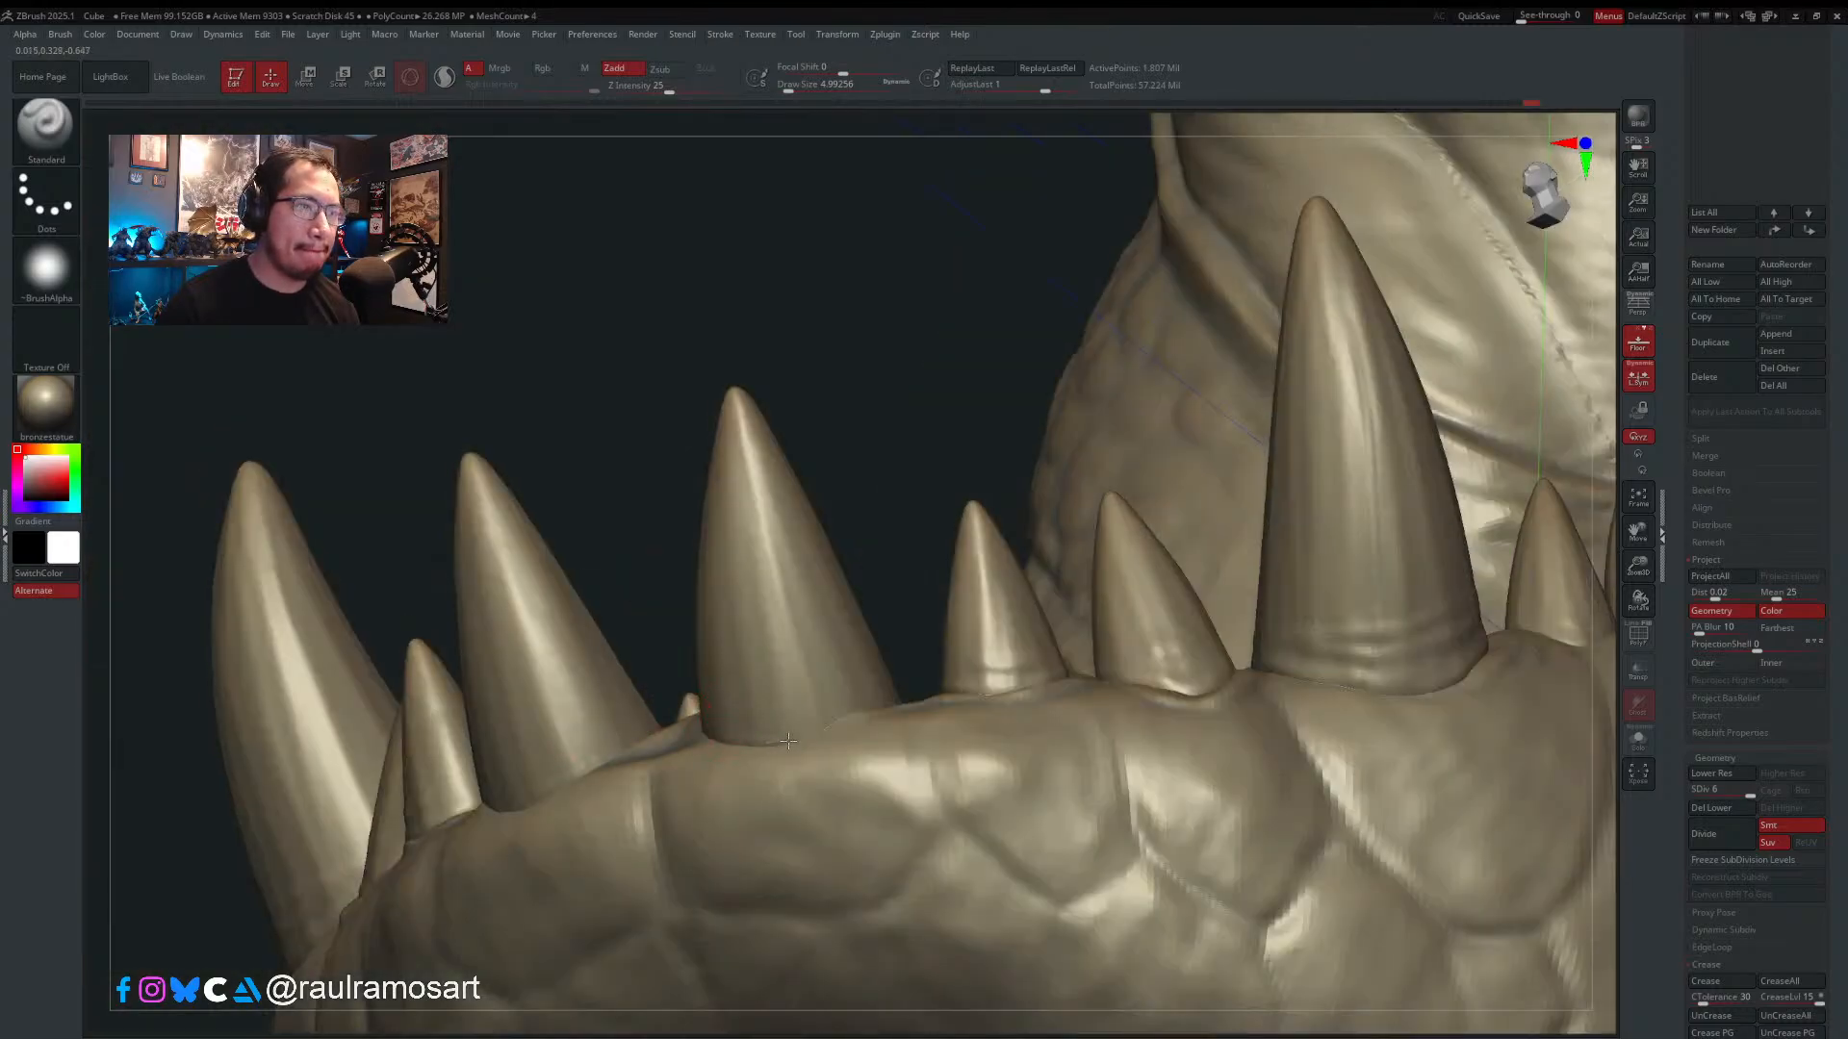
mouse_move(856, 689)
right_down()
mouse_move(837, 698)
mouse_move(852, 708)
right_up()
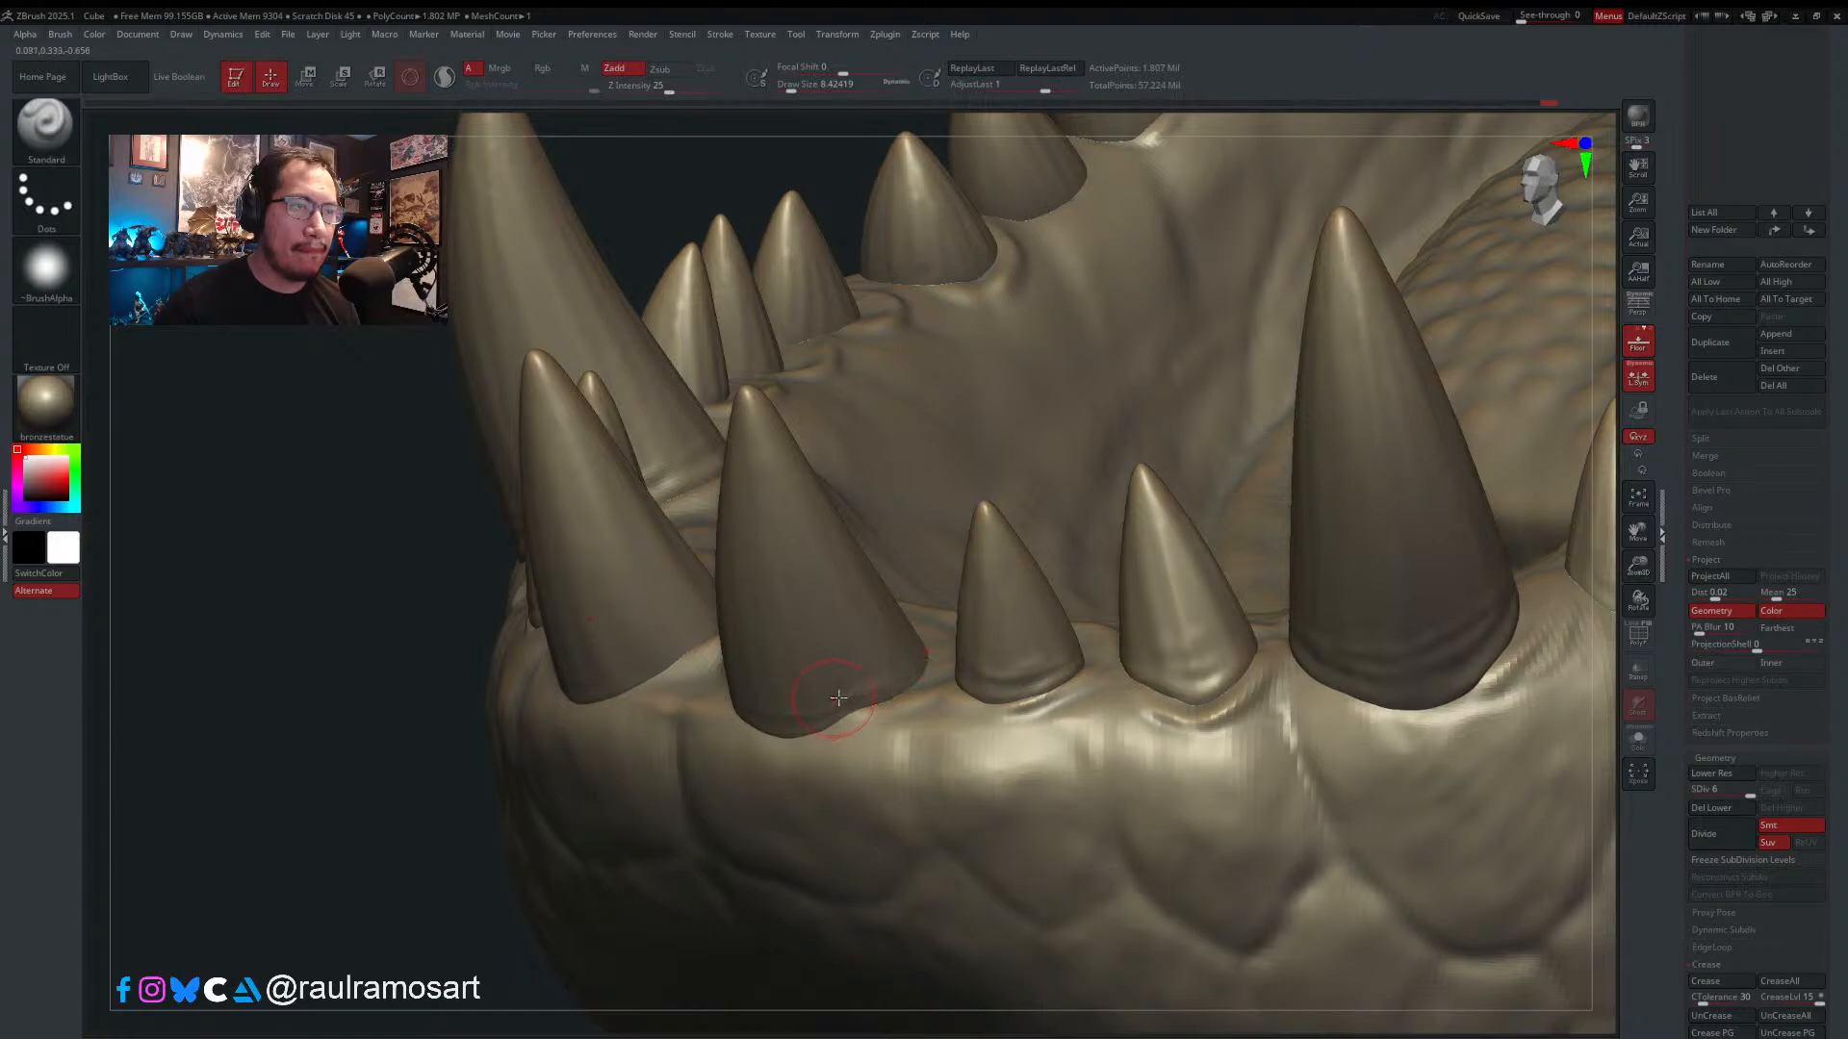
mouse_move(778, 712)
right_down()
mouse_move(751, 718)
mouse_move(775, 697)
mouse_move(784, 720)
right_up()
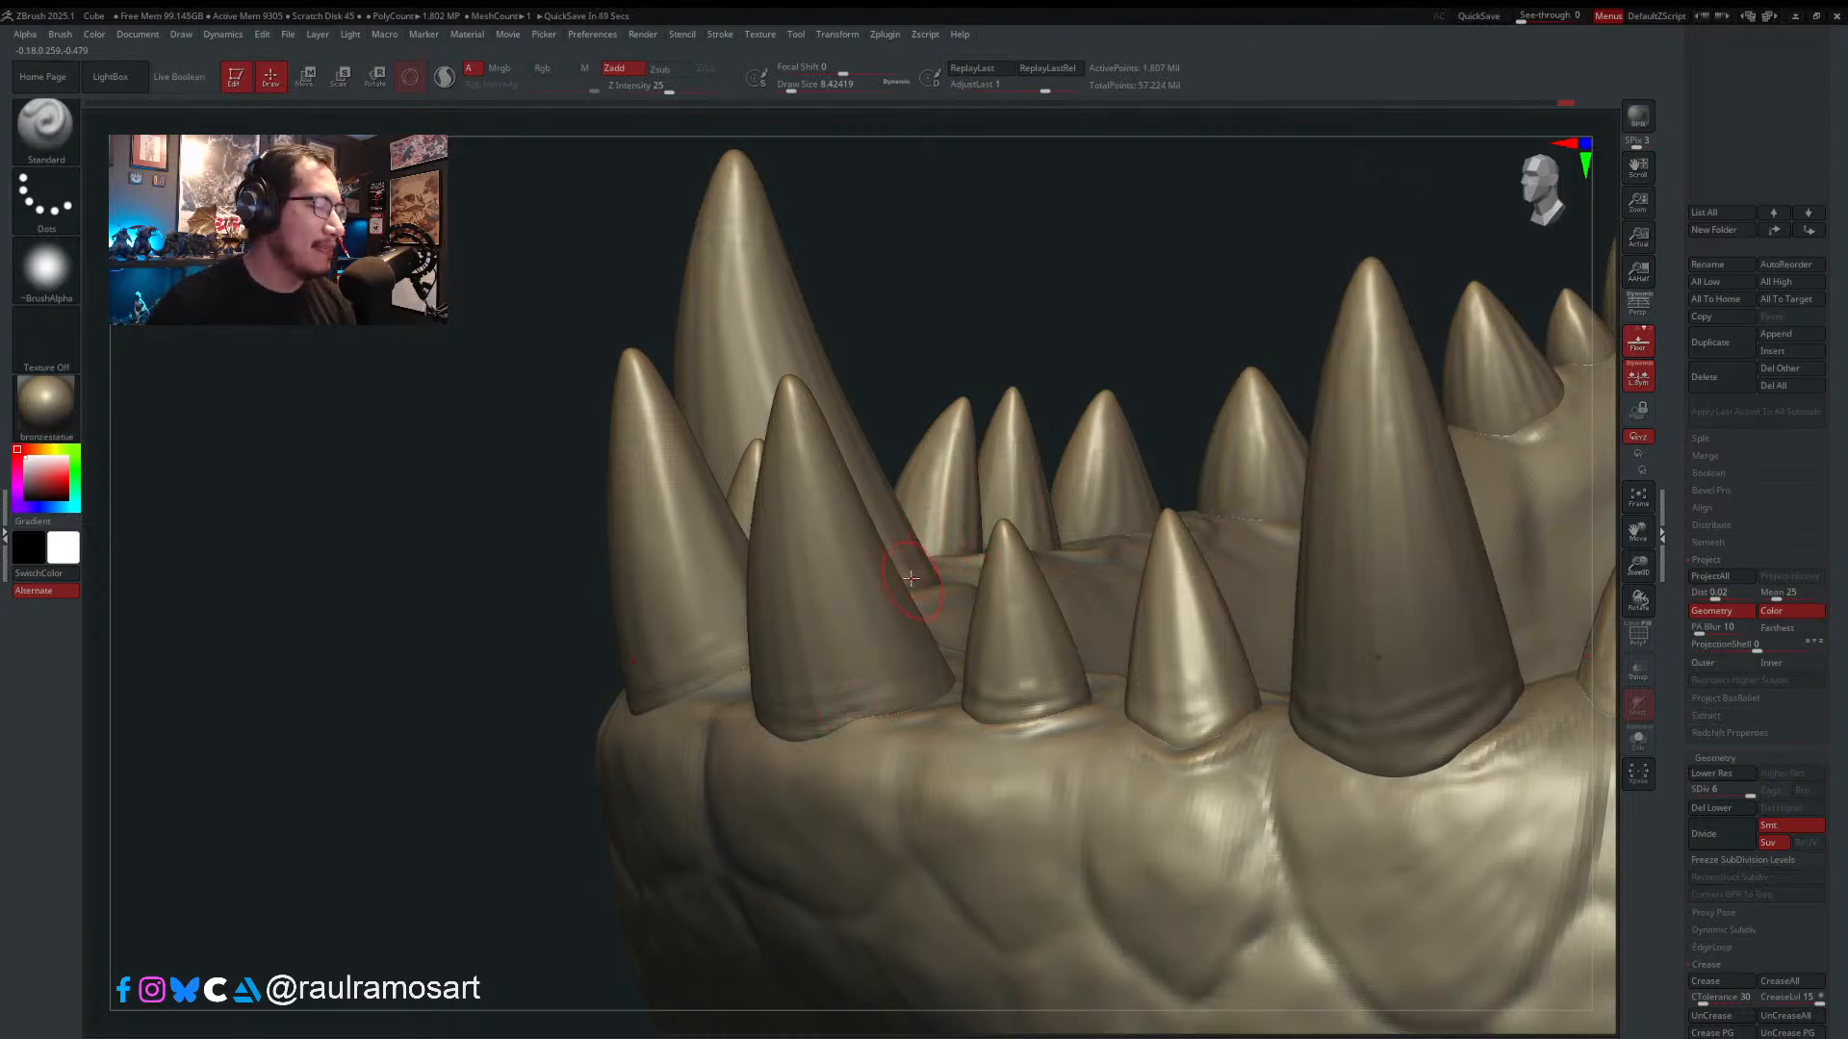
mouse_move(850, 572)
right_down()
mouse_move(867, 640)
mouse_move(898, 671)
right_up()
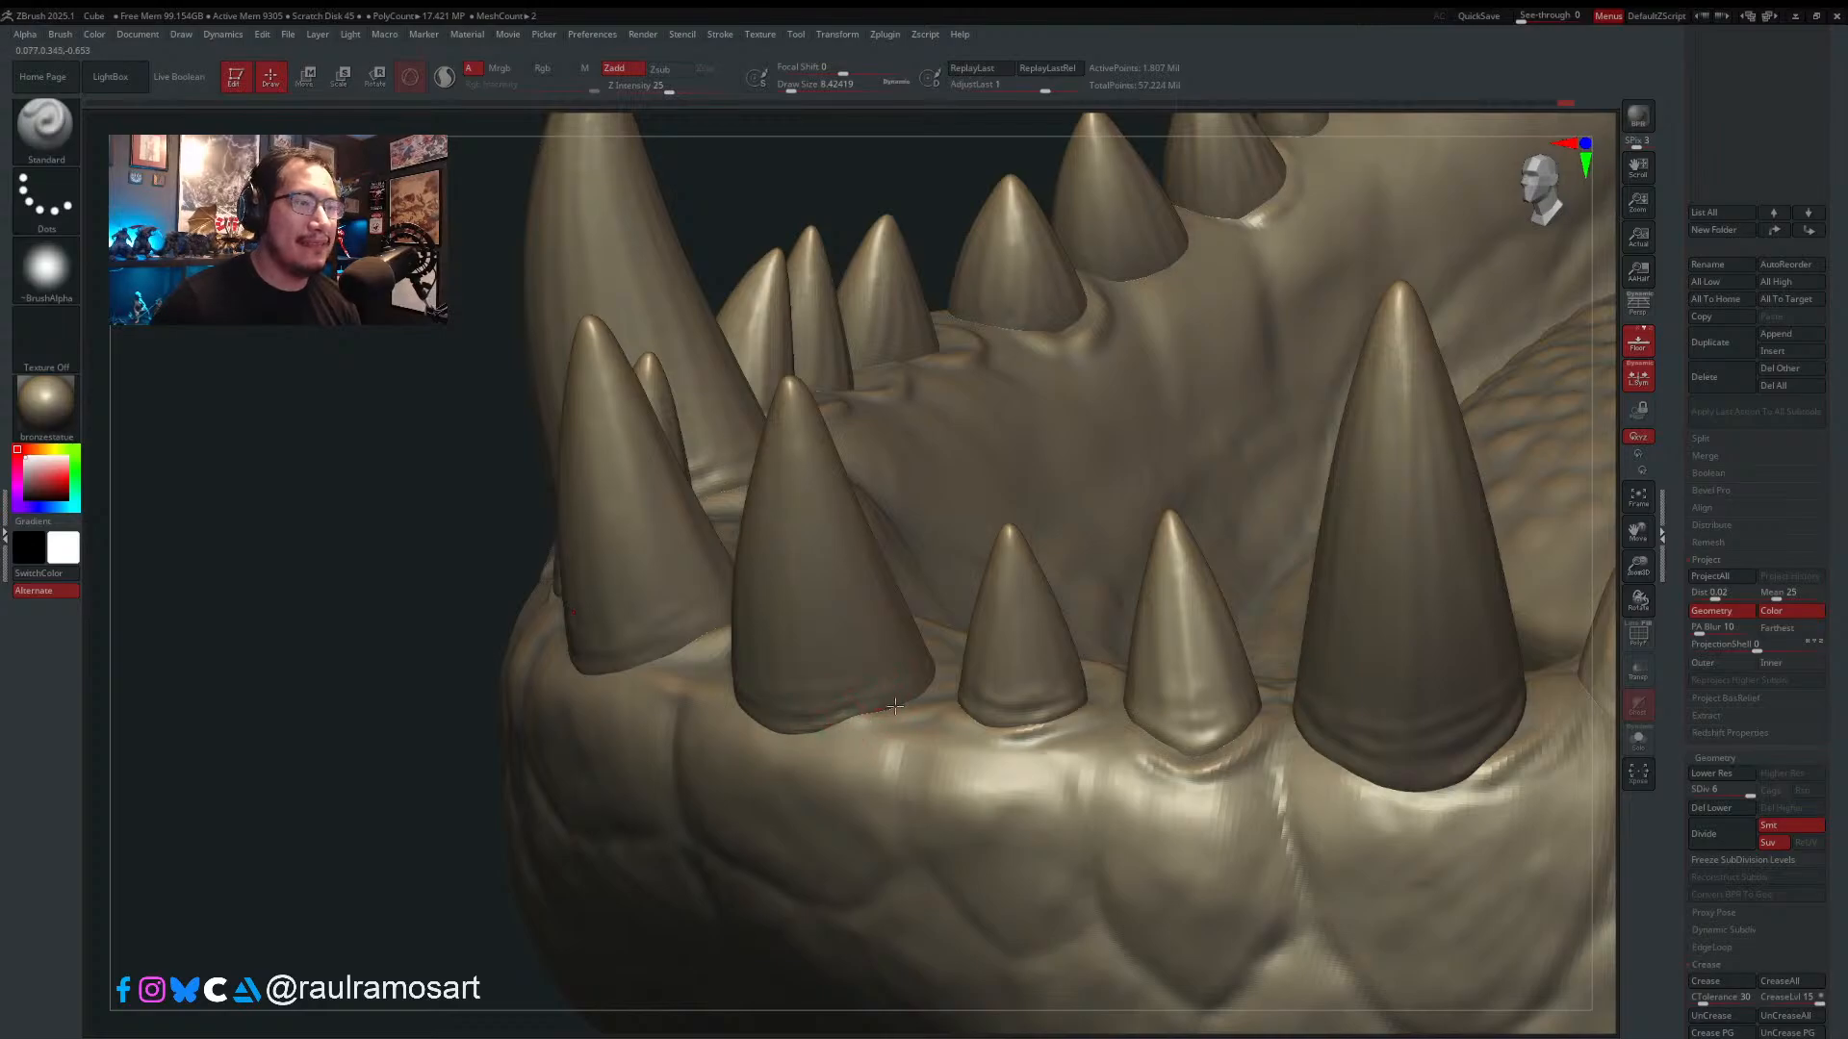
mouse_move(794, 736)
right_down()
mouse_move(778, 698)
mouse_move(669, 655)
mouse_move(847, 587)
right_up()
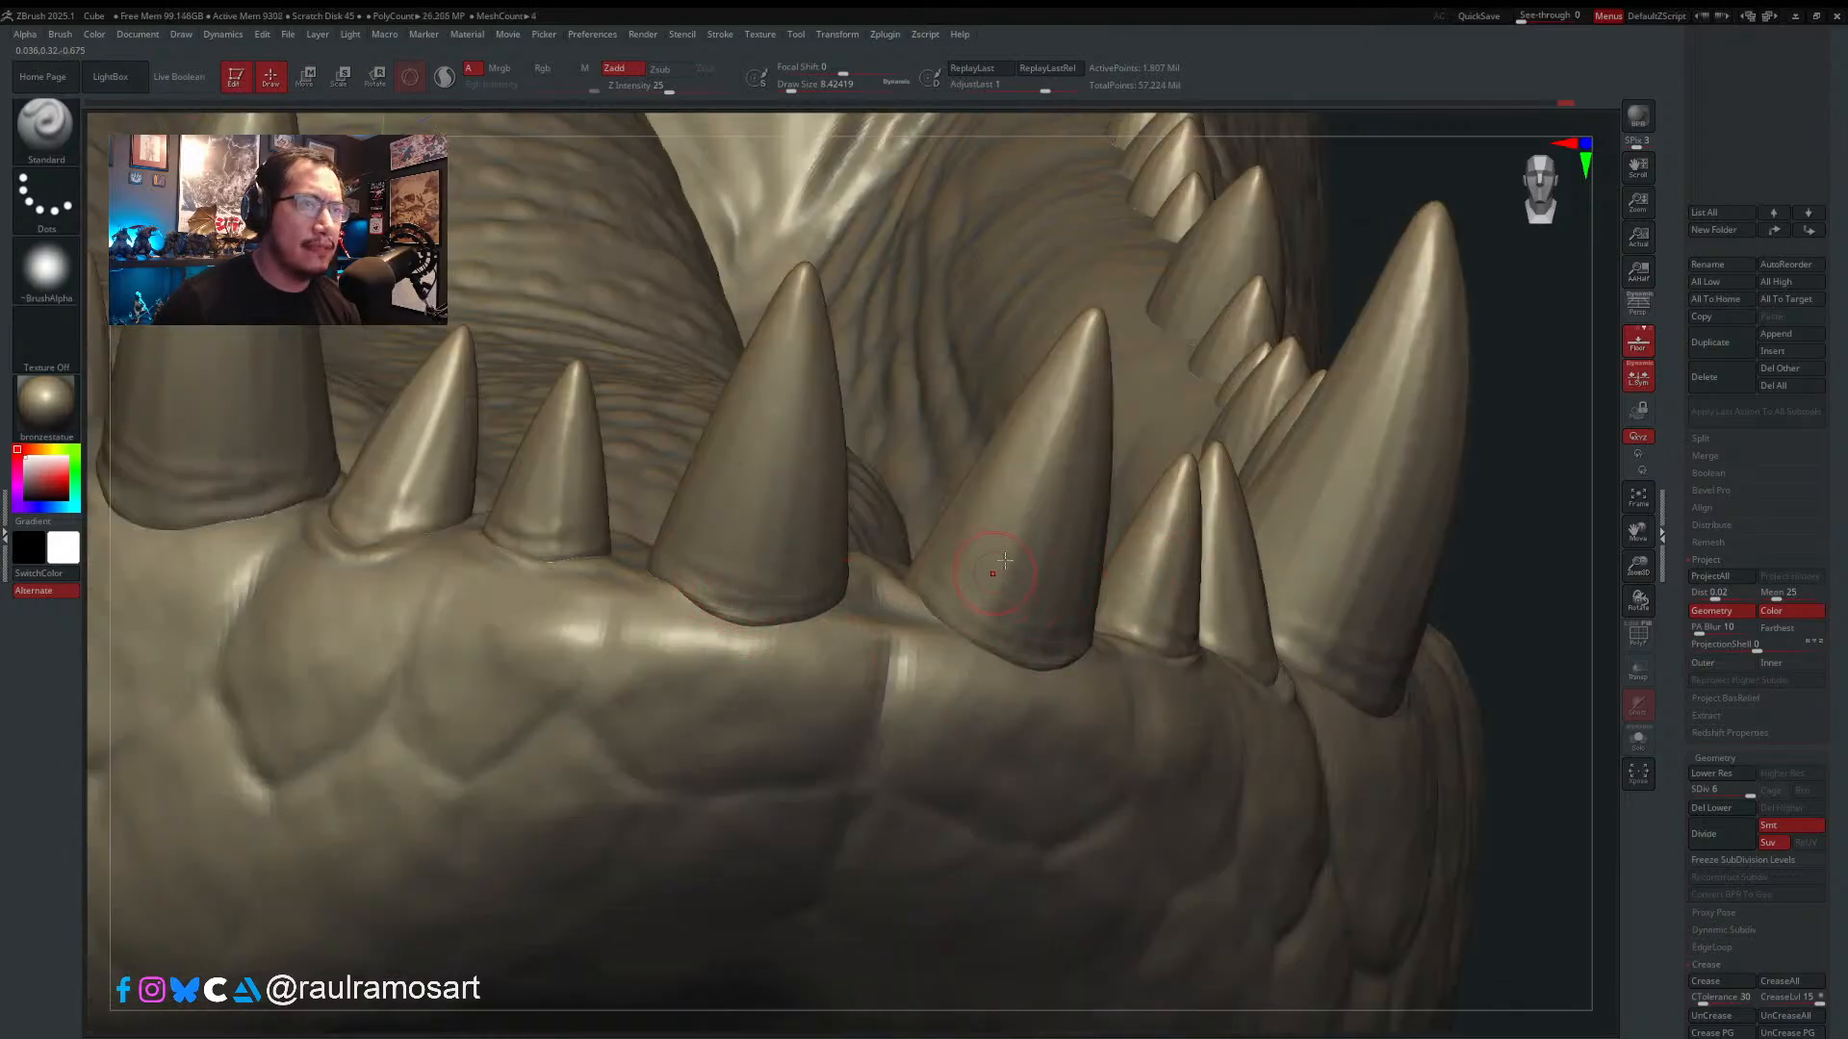
- With a draw size of about 4.3, sculpt lengthwise ridges on the outer faces of the foremost lower teeth
right_drag(1005, 560, 1022, 545)
key(s)
drag(988, 579, 1061, 385)
drag(1022, 469, 1039, 424)
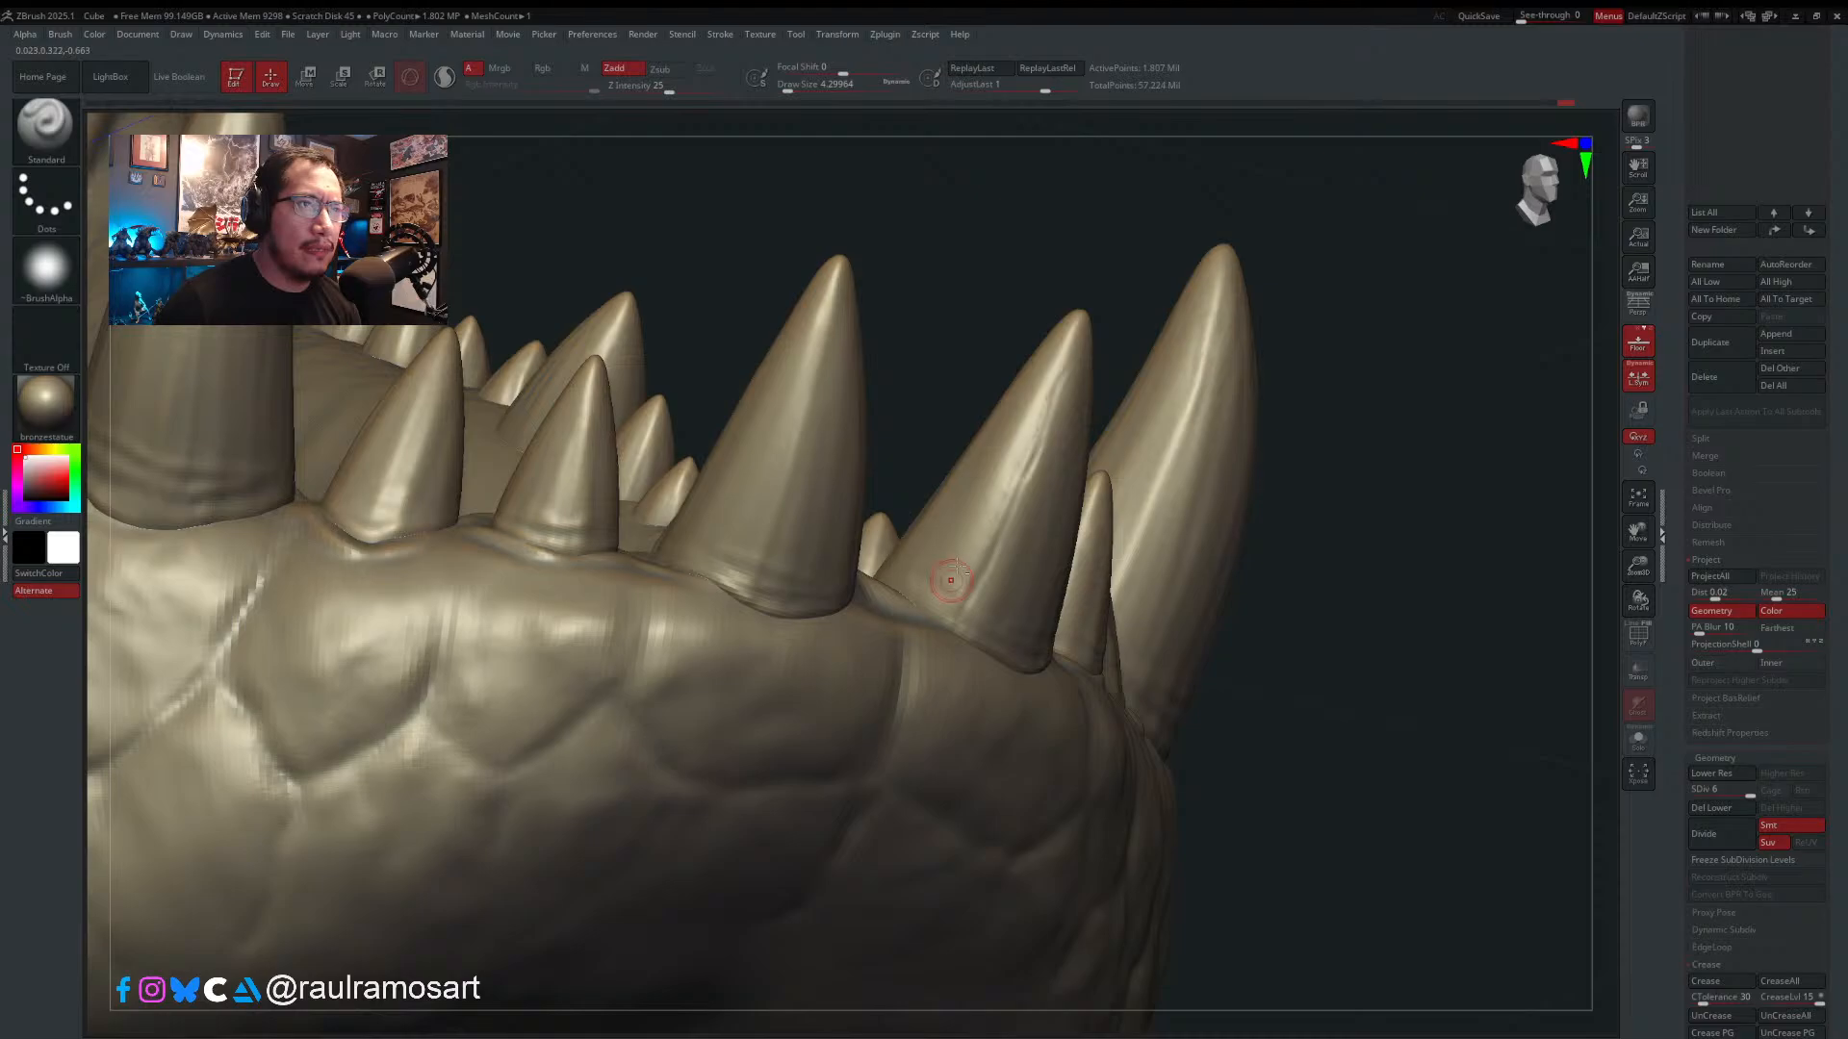
right_drag(1014, 475, 919, 702)
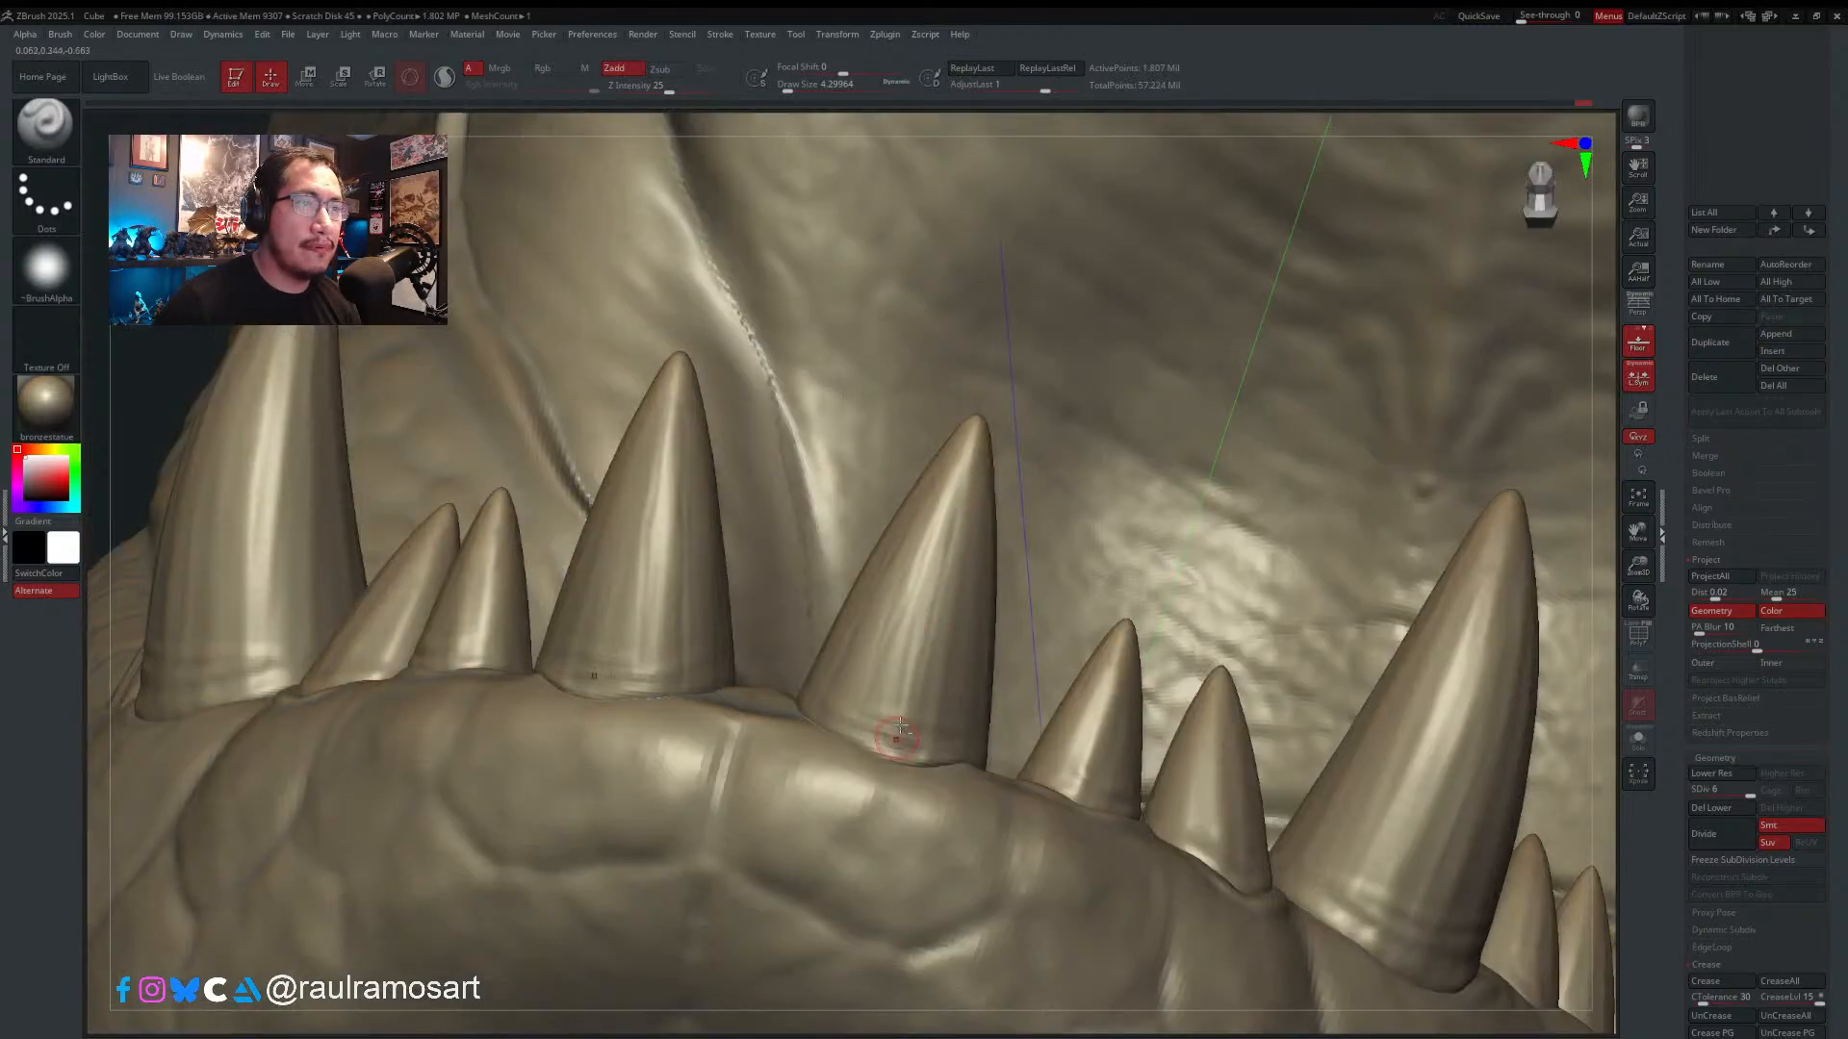
right_drag(977, 572, 984, 675)
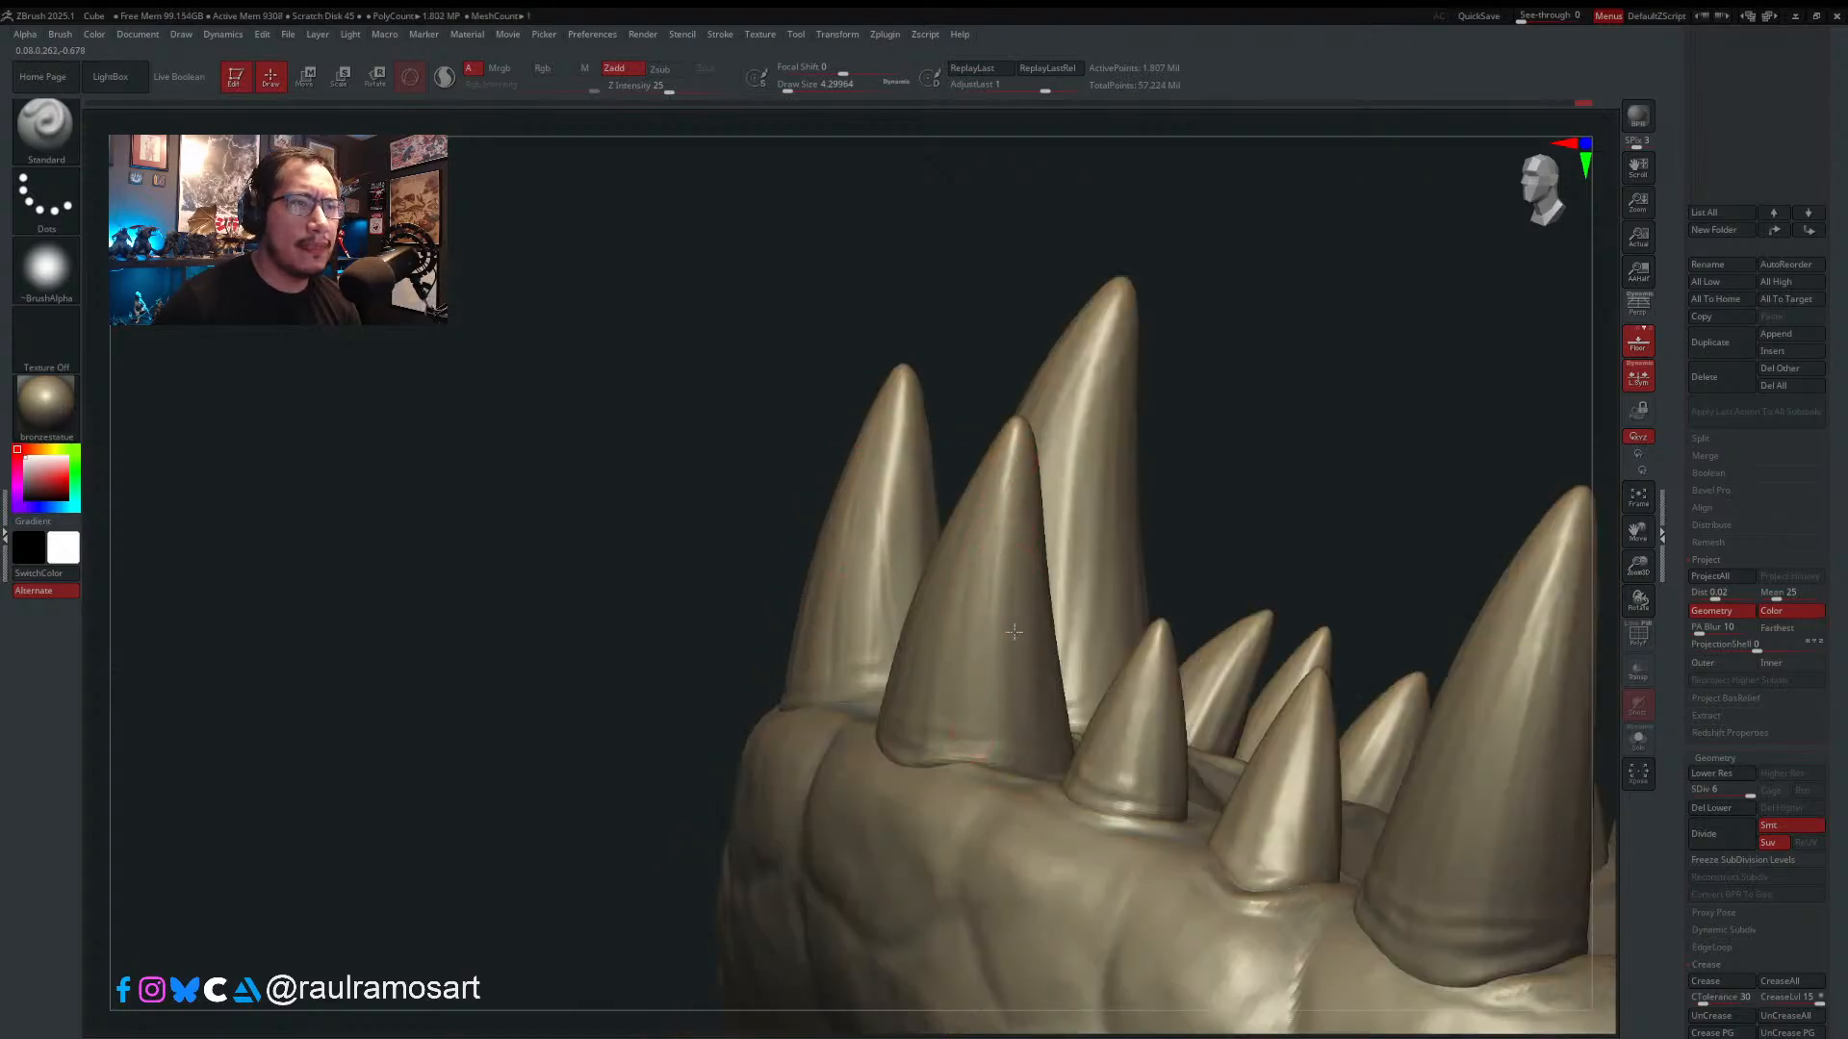
right_drag(1004, 758, 974, 749)
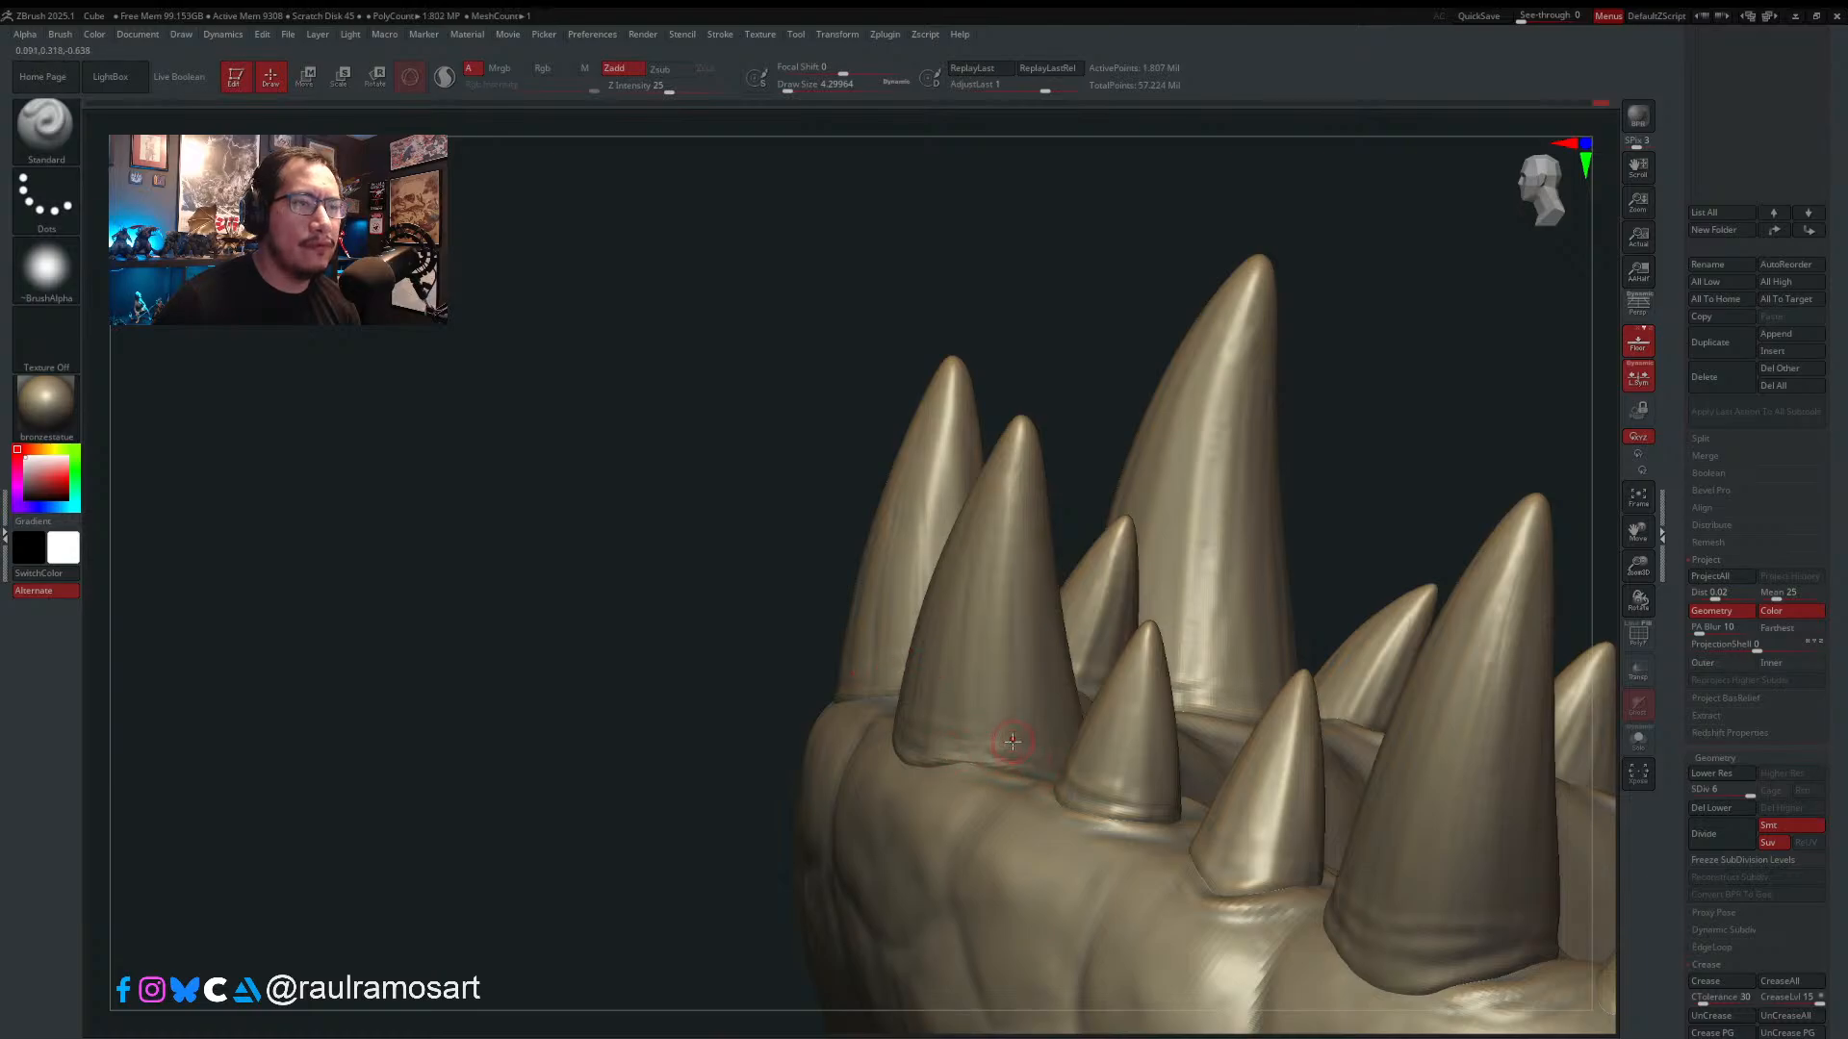
right_drag(1010, 732, 963, 583)
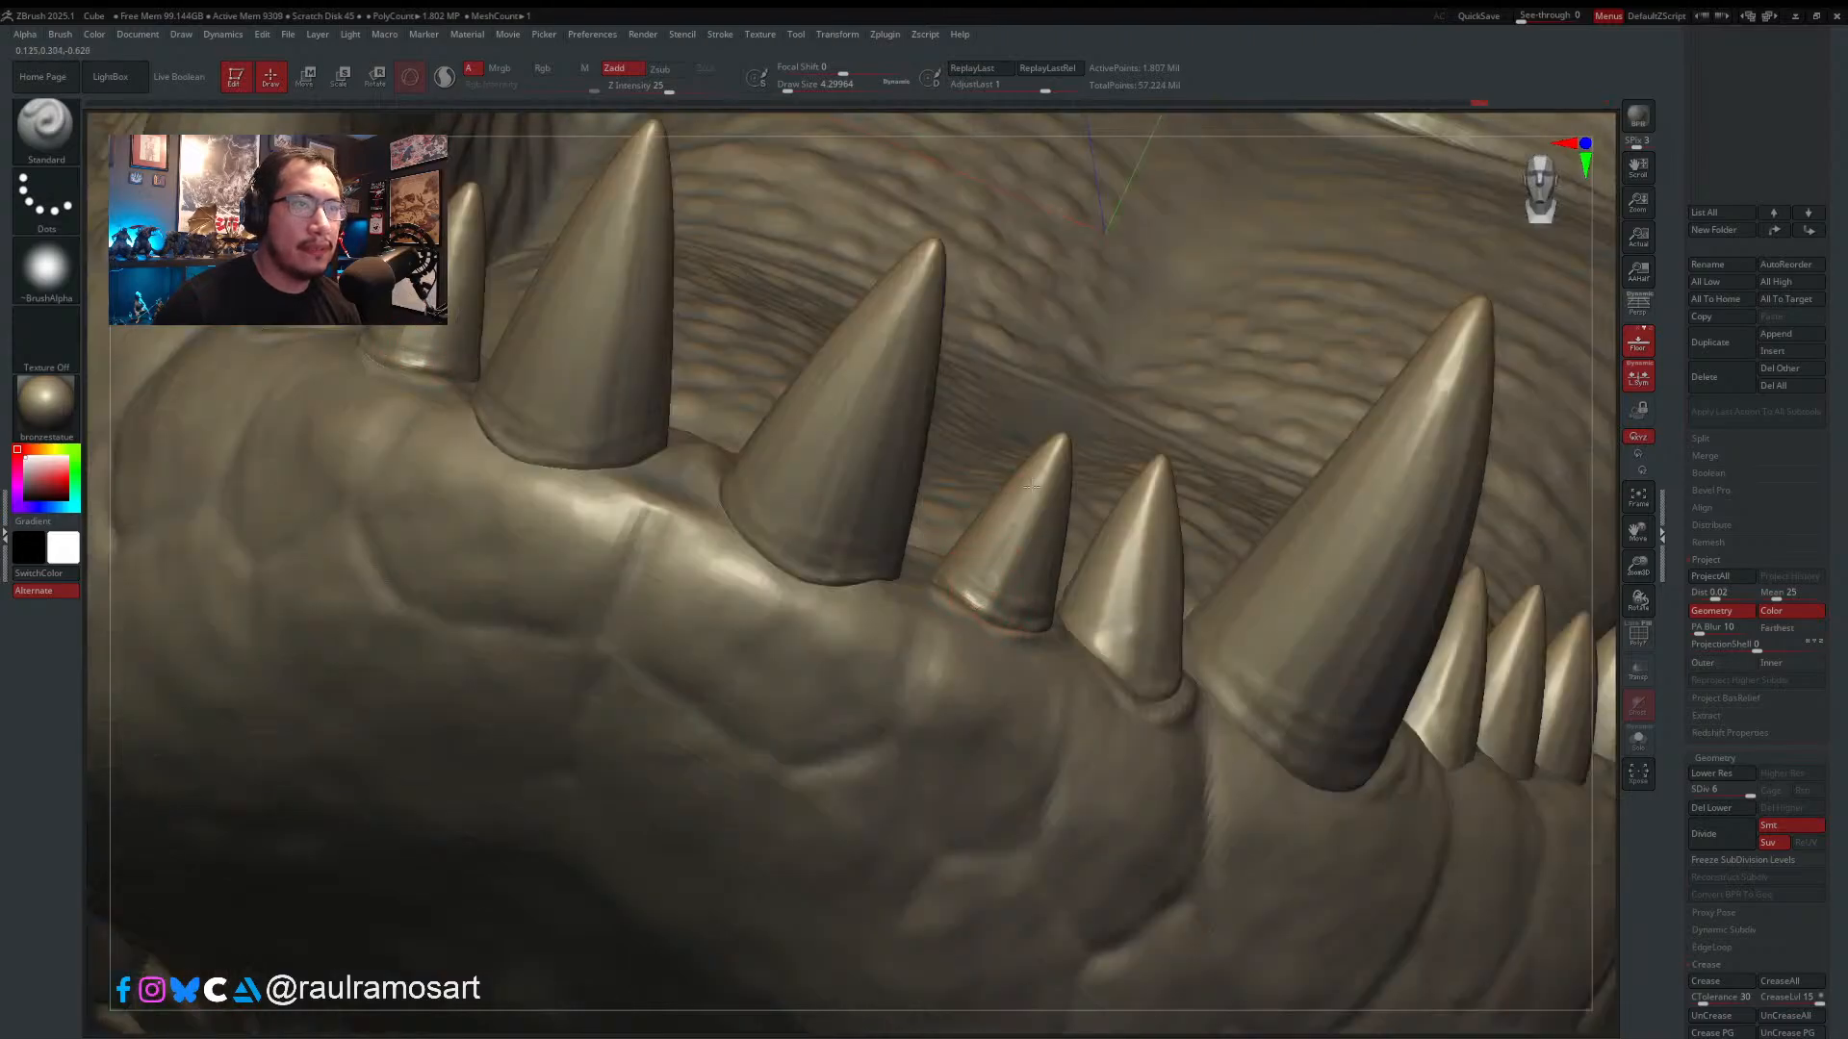
- Sculpt horizontal rings around the inner bases of the foremost lower teeth with a draw size of about 8.4
right_drag(994, 520, 1081, 585)
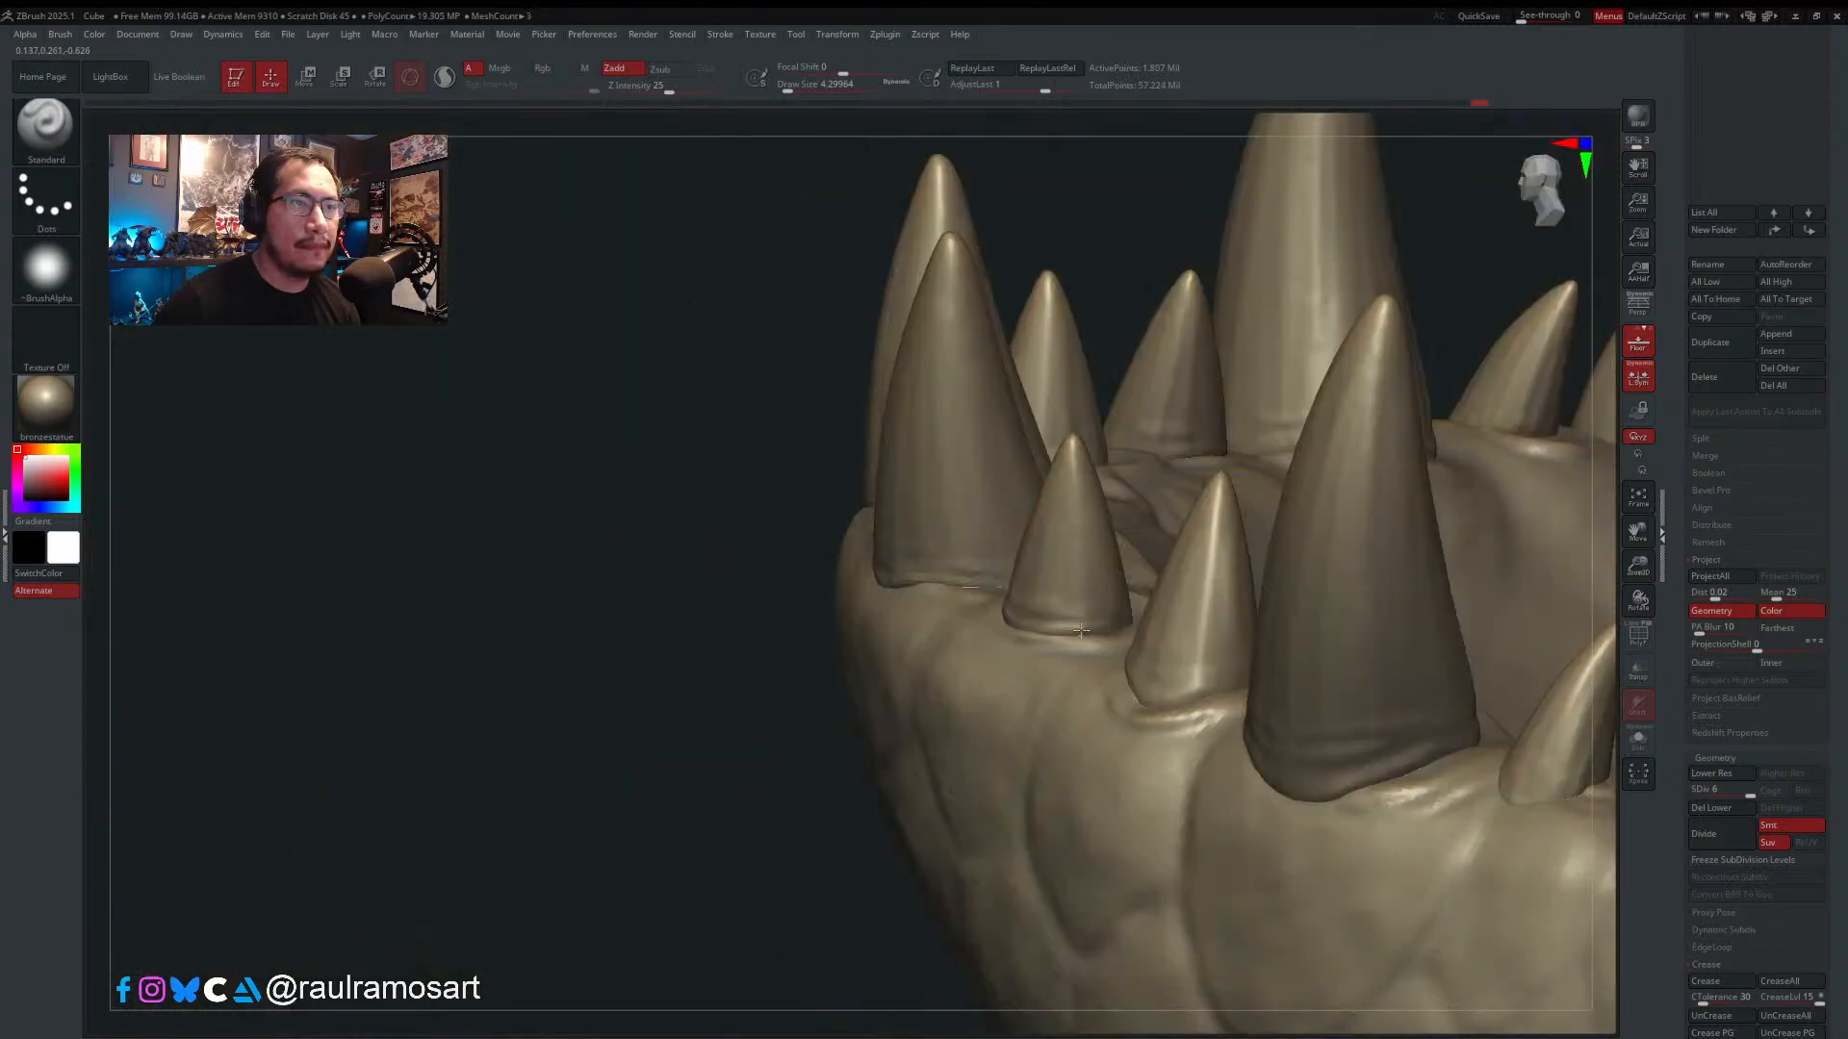
right_drag(1105, 515, 1107, 380)
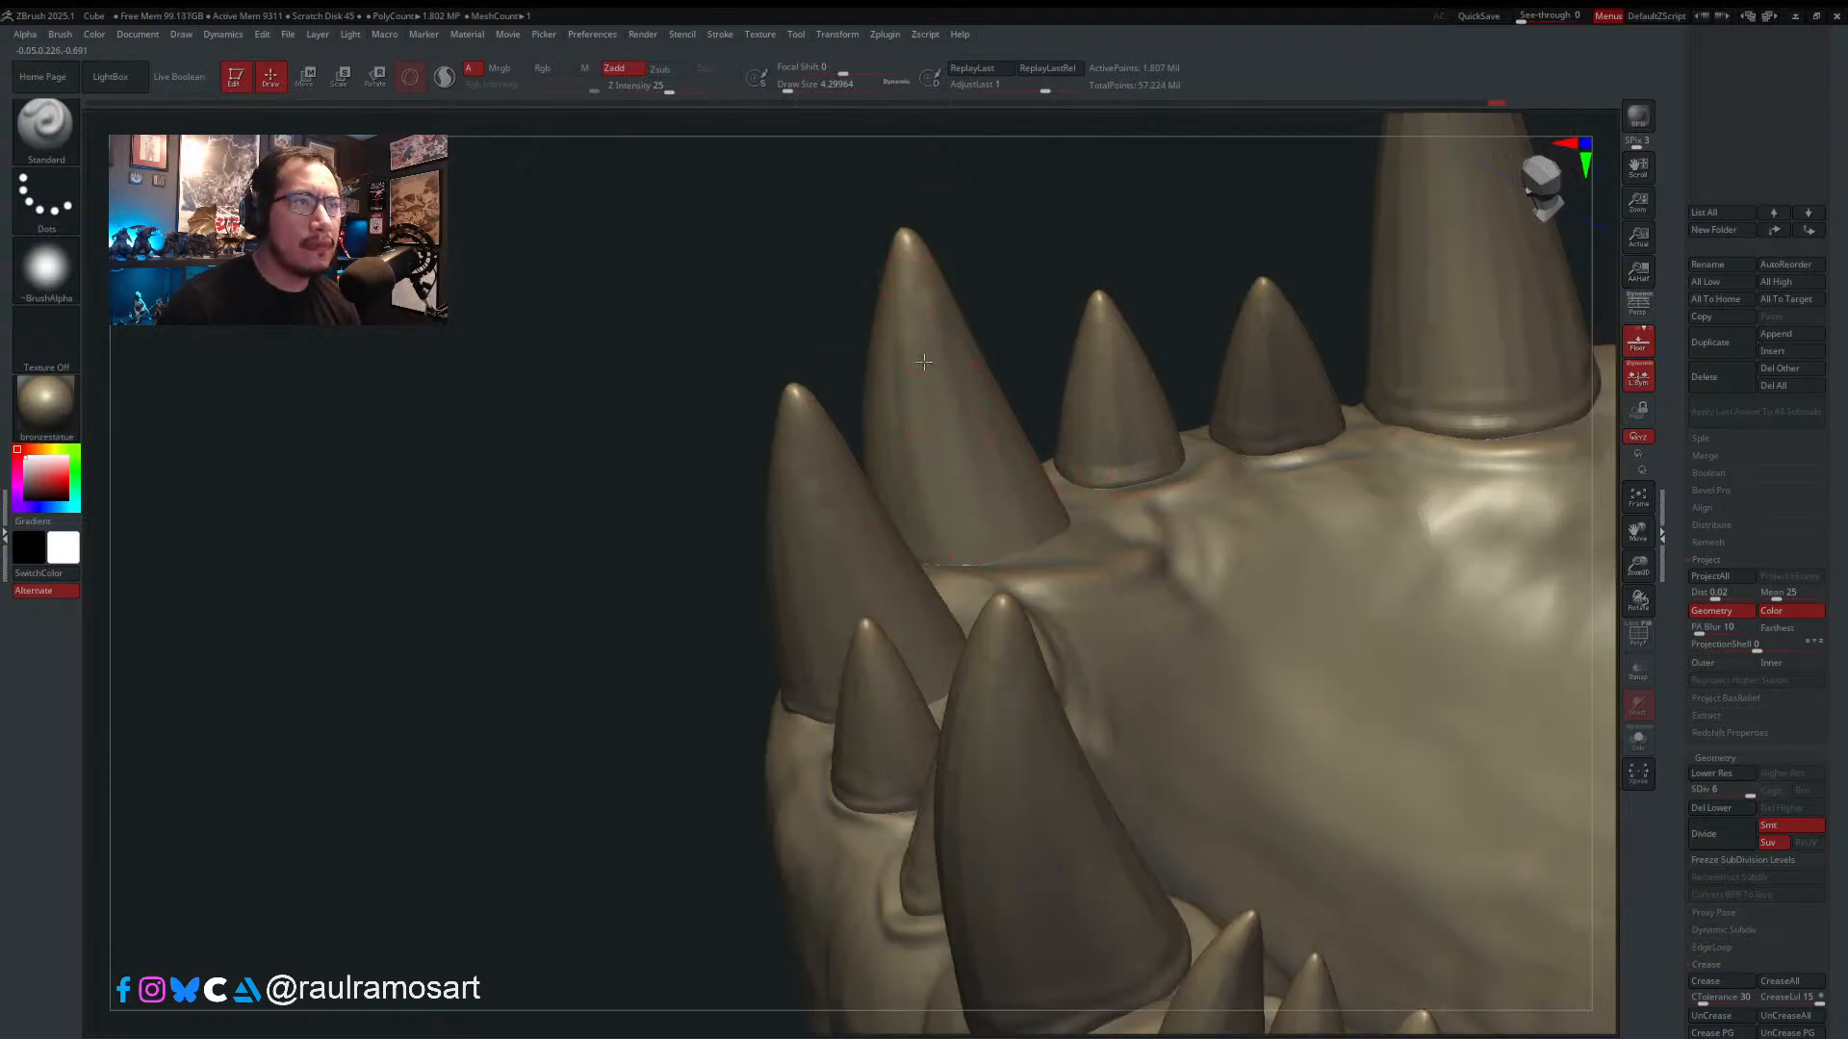
right_drag(1000, 536, 944, 376)
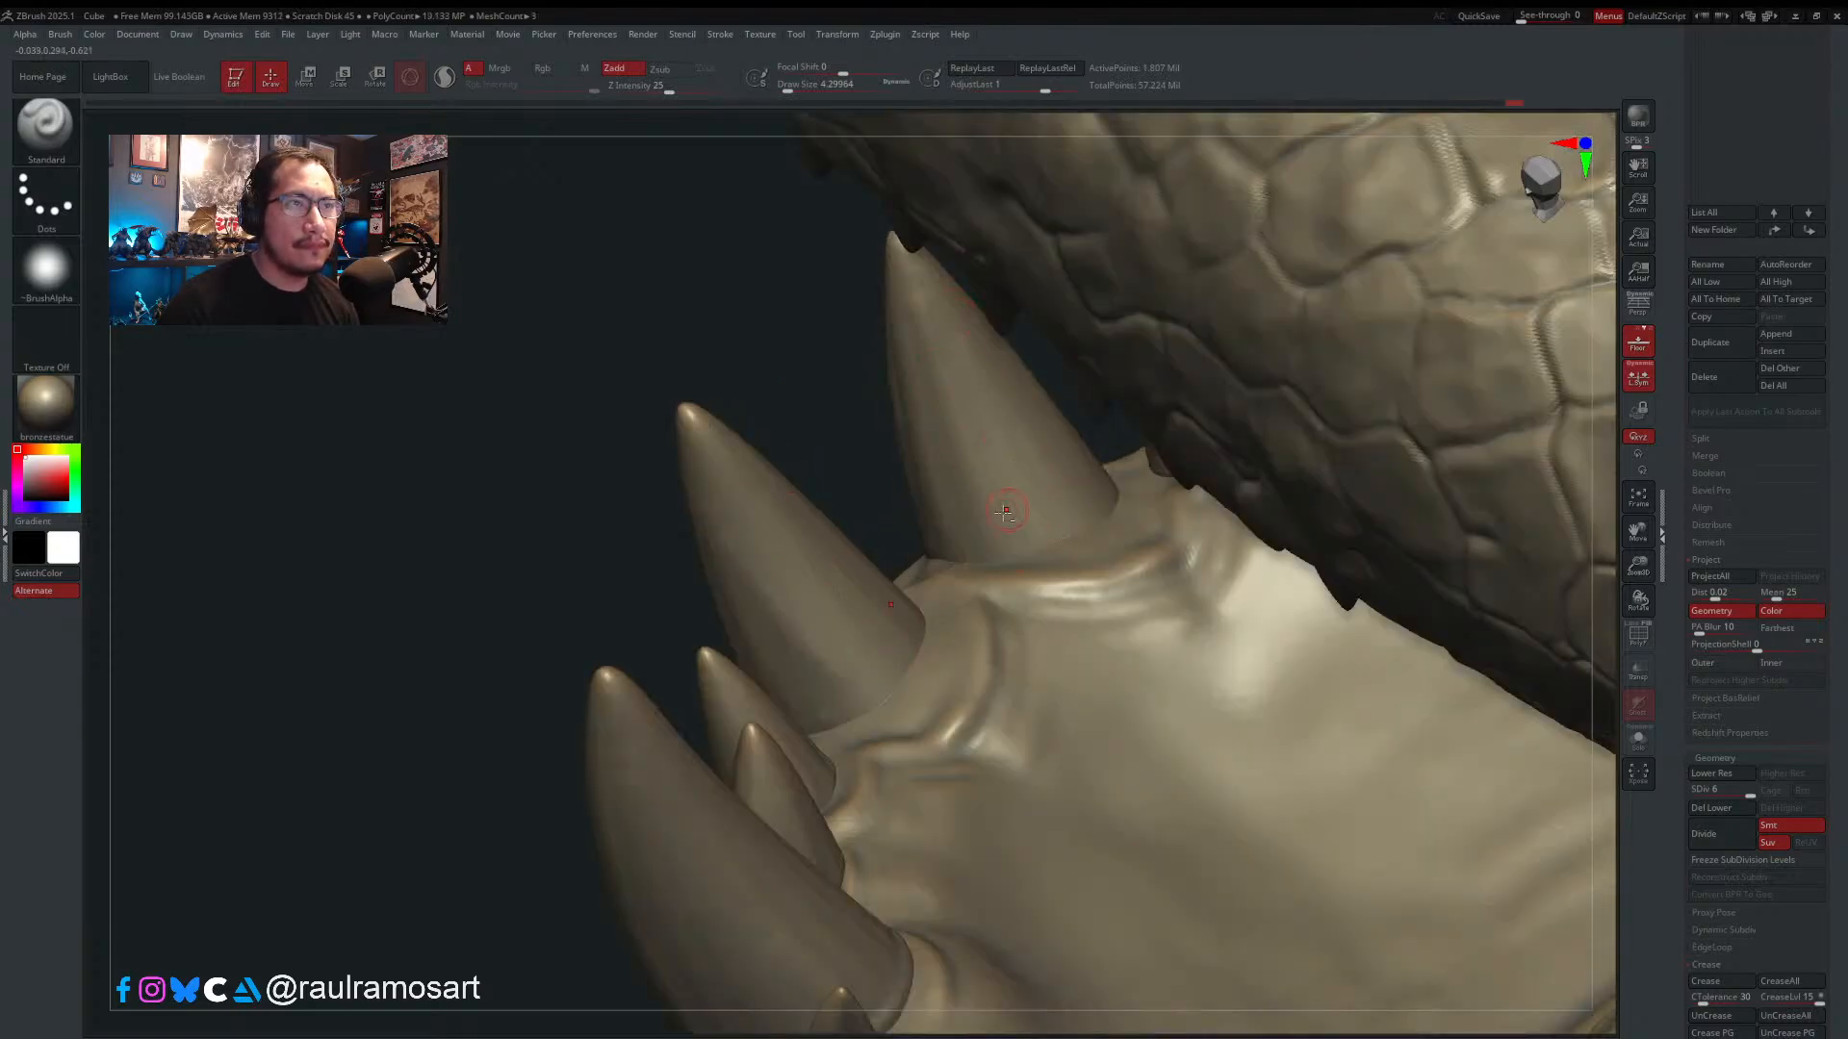
key(s)
mouse_move(1003, 512)
mouse_down()
mouse_move(1101, 520)
mouse_move(925, 548)
mouse_move(1094, 517)
mouse_move(1043, 549)
mouse_up()
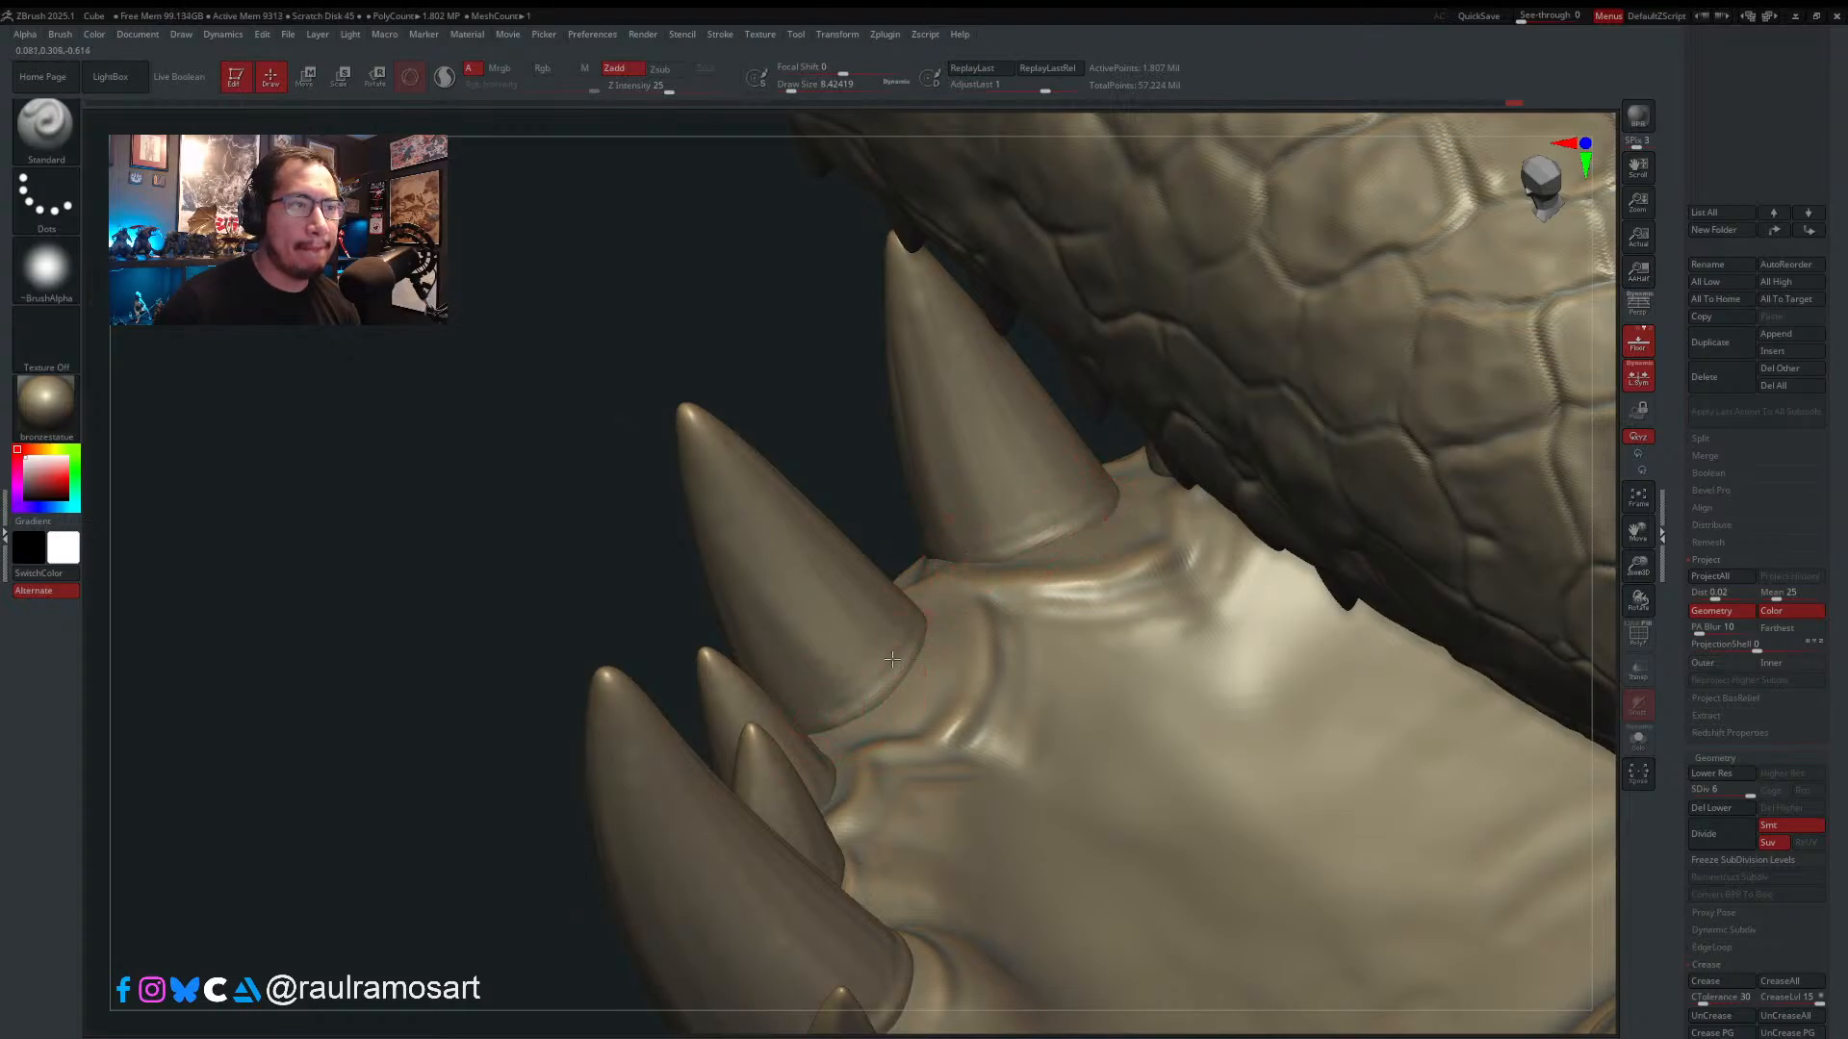
- With a draw size of about 6.6, sculpt horizontal rings around the outer bases of the three small teeth behind the large front fang
mouse_move(905, 721)
right_down()
mouse_move(799, 604)
mouse_move(770, 664)
mouse_move(717, 694)
right_up()
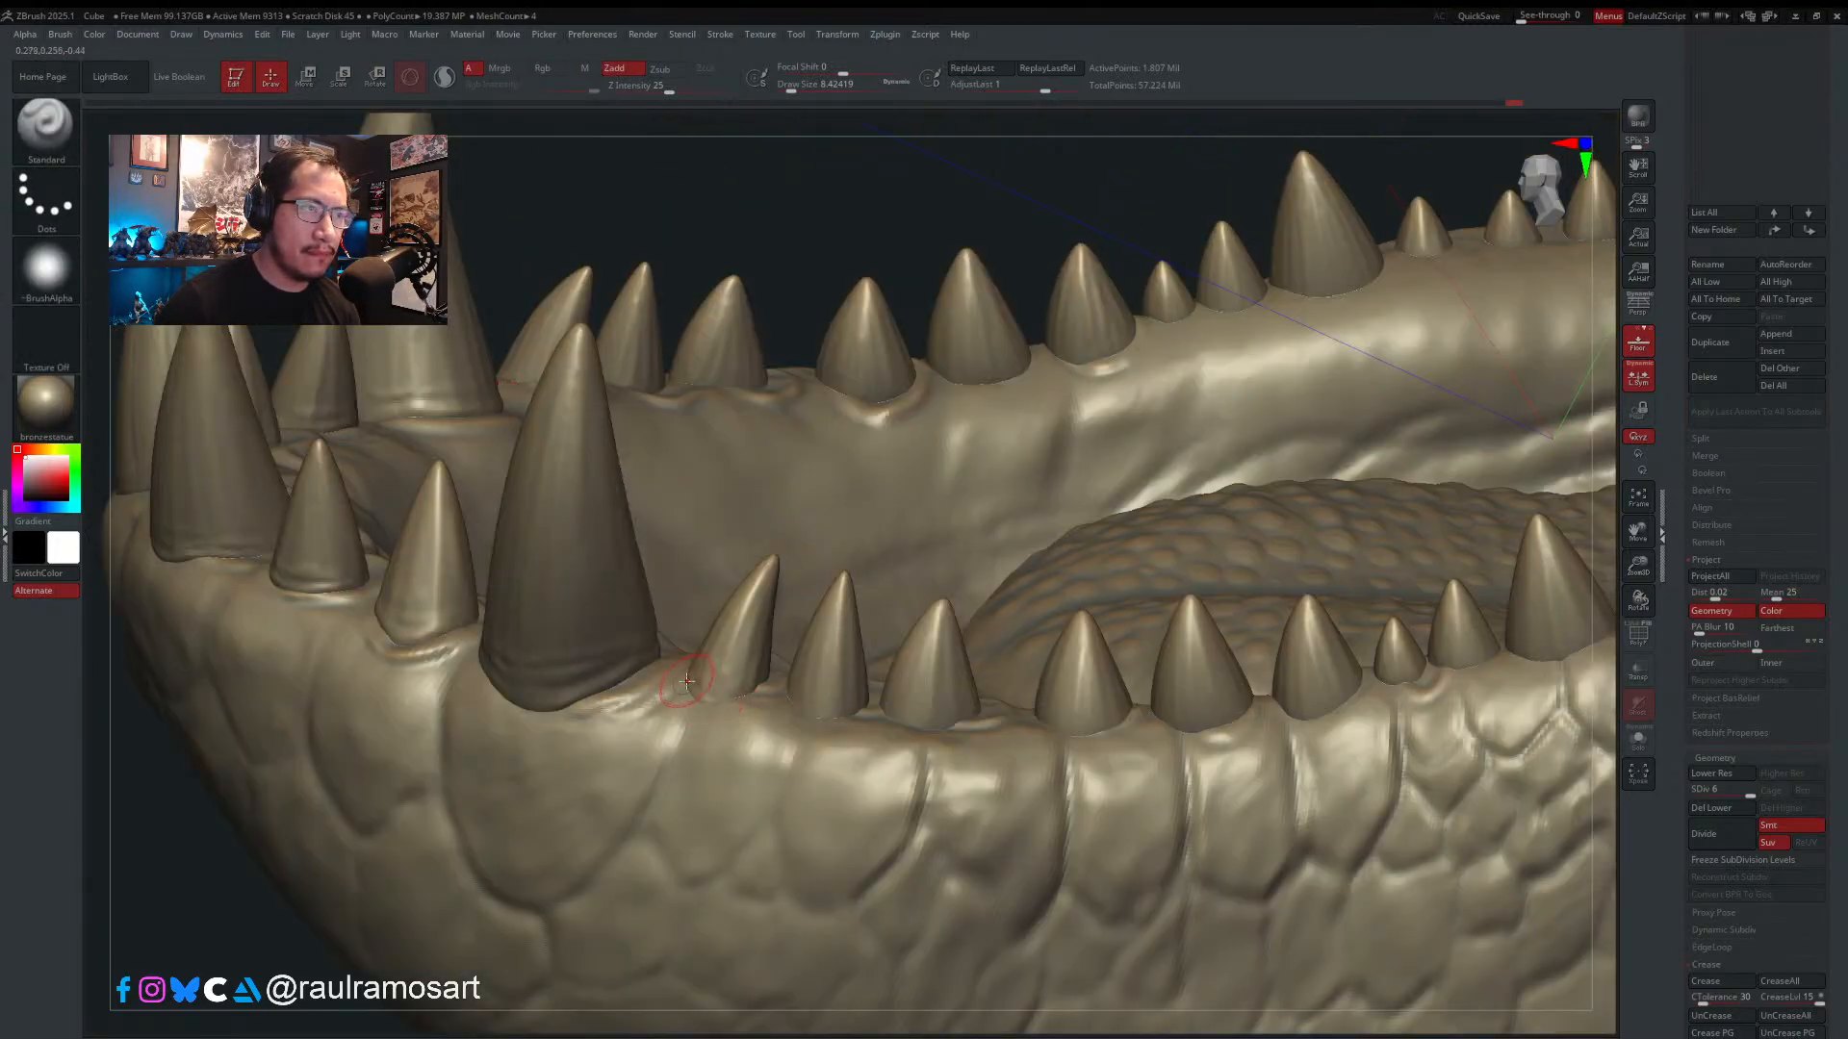
key(s)
mouse_move(730, 690)
mouse_down()
mouse_move(752, 684)
mouse_move(684, 680)
mouse_up()
key(s)
drag(823, 700, 808, 690)
key(s)
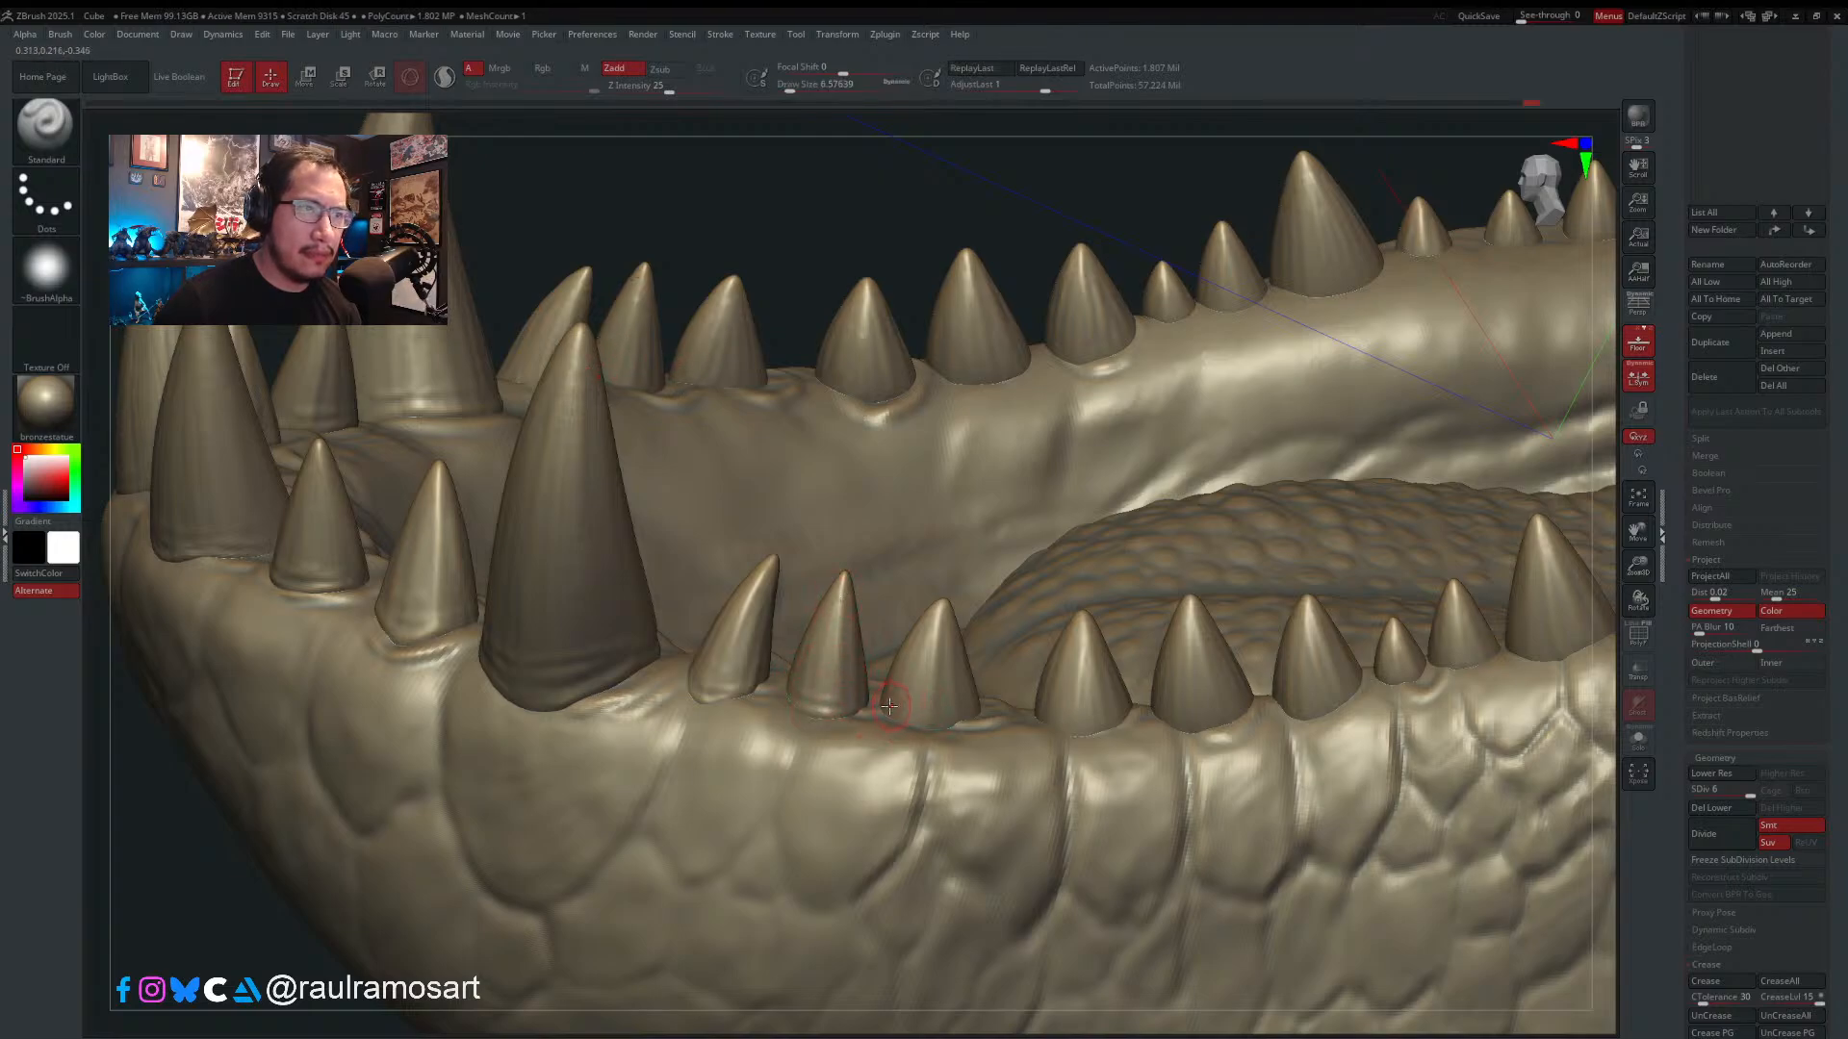
mouse_move(888, 705)
mouse_down()
mouse_move(932, 726)
mouse_move(983, 710)
mouse_move(884, 696)
mouse_up()
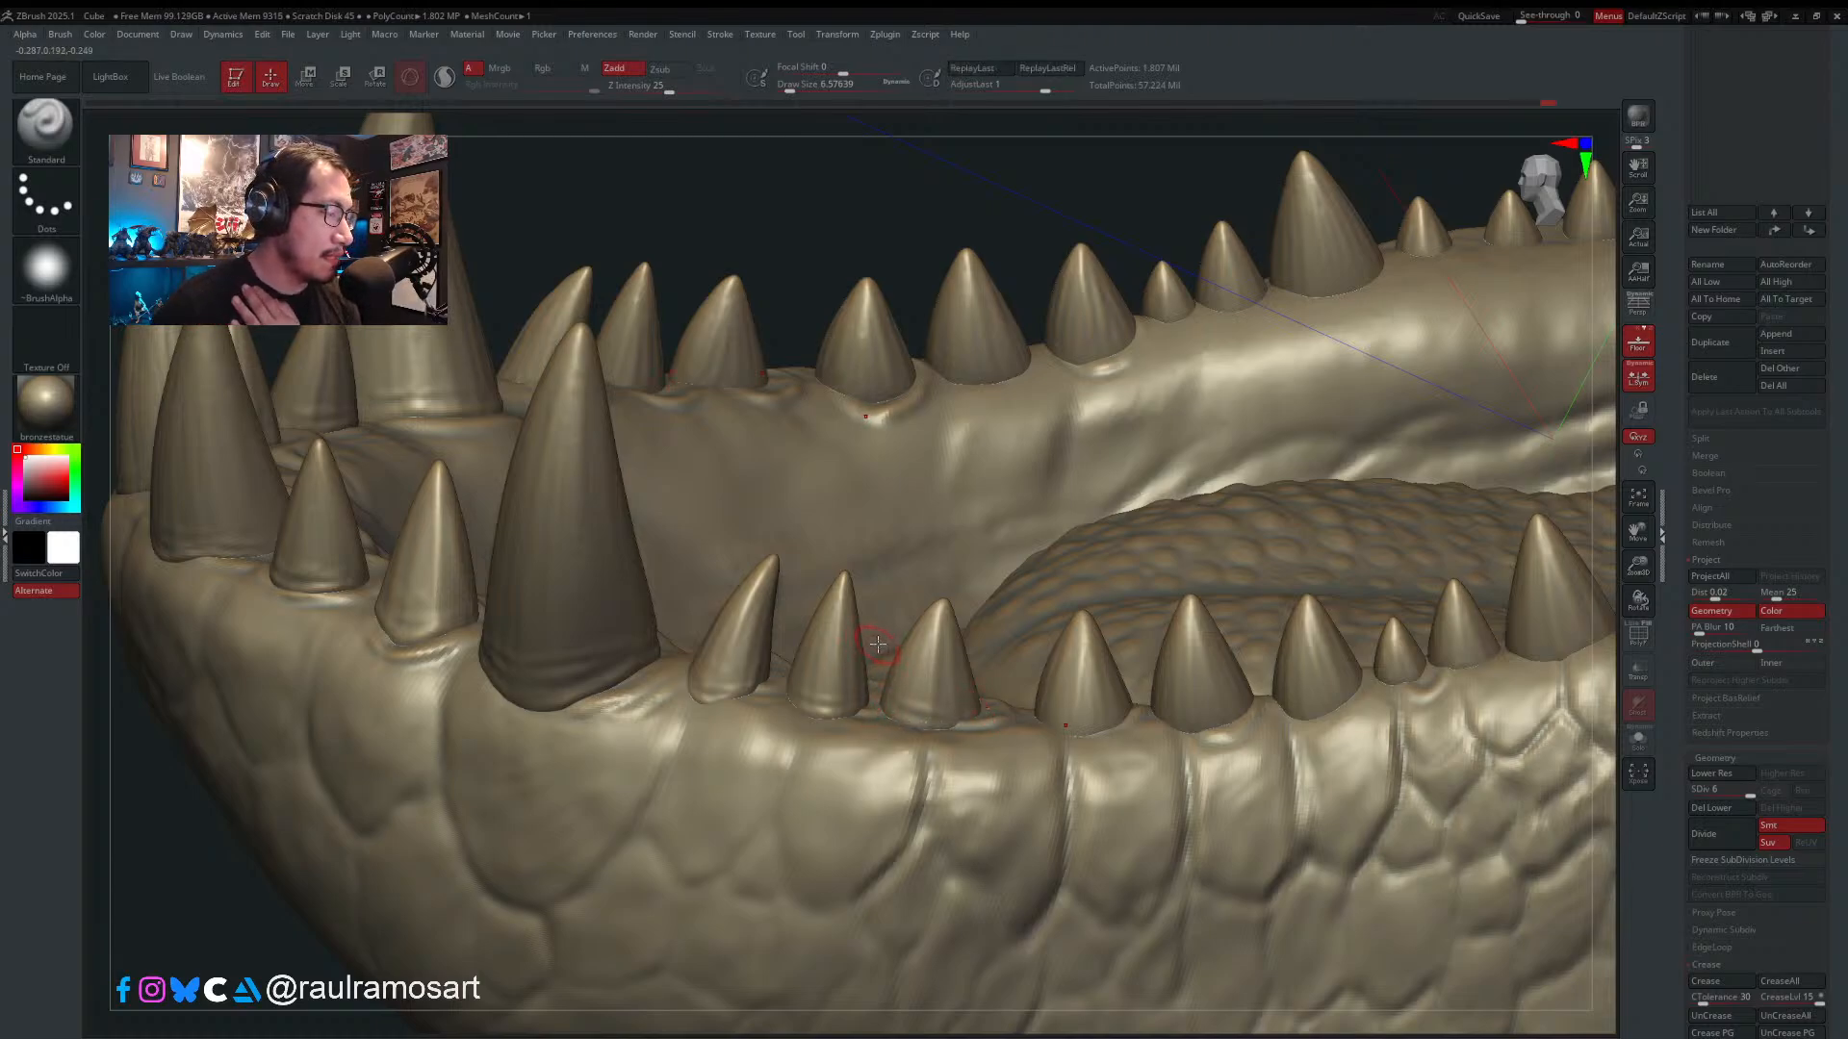
- With a draw size of about 3.7, sculpt rings around the outer bases of the next three medium teeth along the lower jaw
mouse_move(924, 675)
right_down()
mouse_move(938, 708)
mouse_move(968, 712)
mouse_move(915, 639)
mouse_move(958, 617)
right_up()
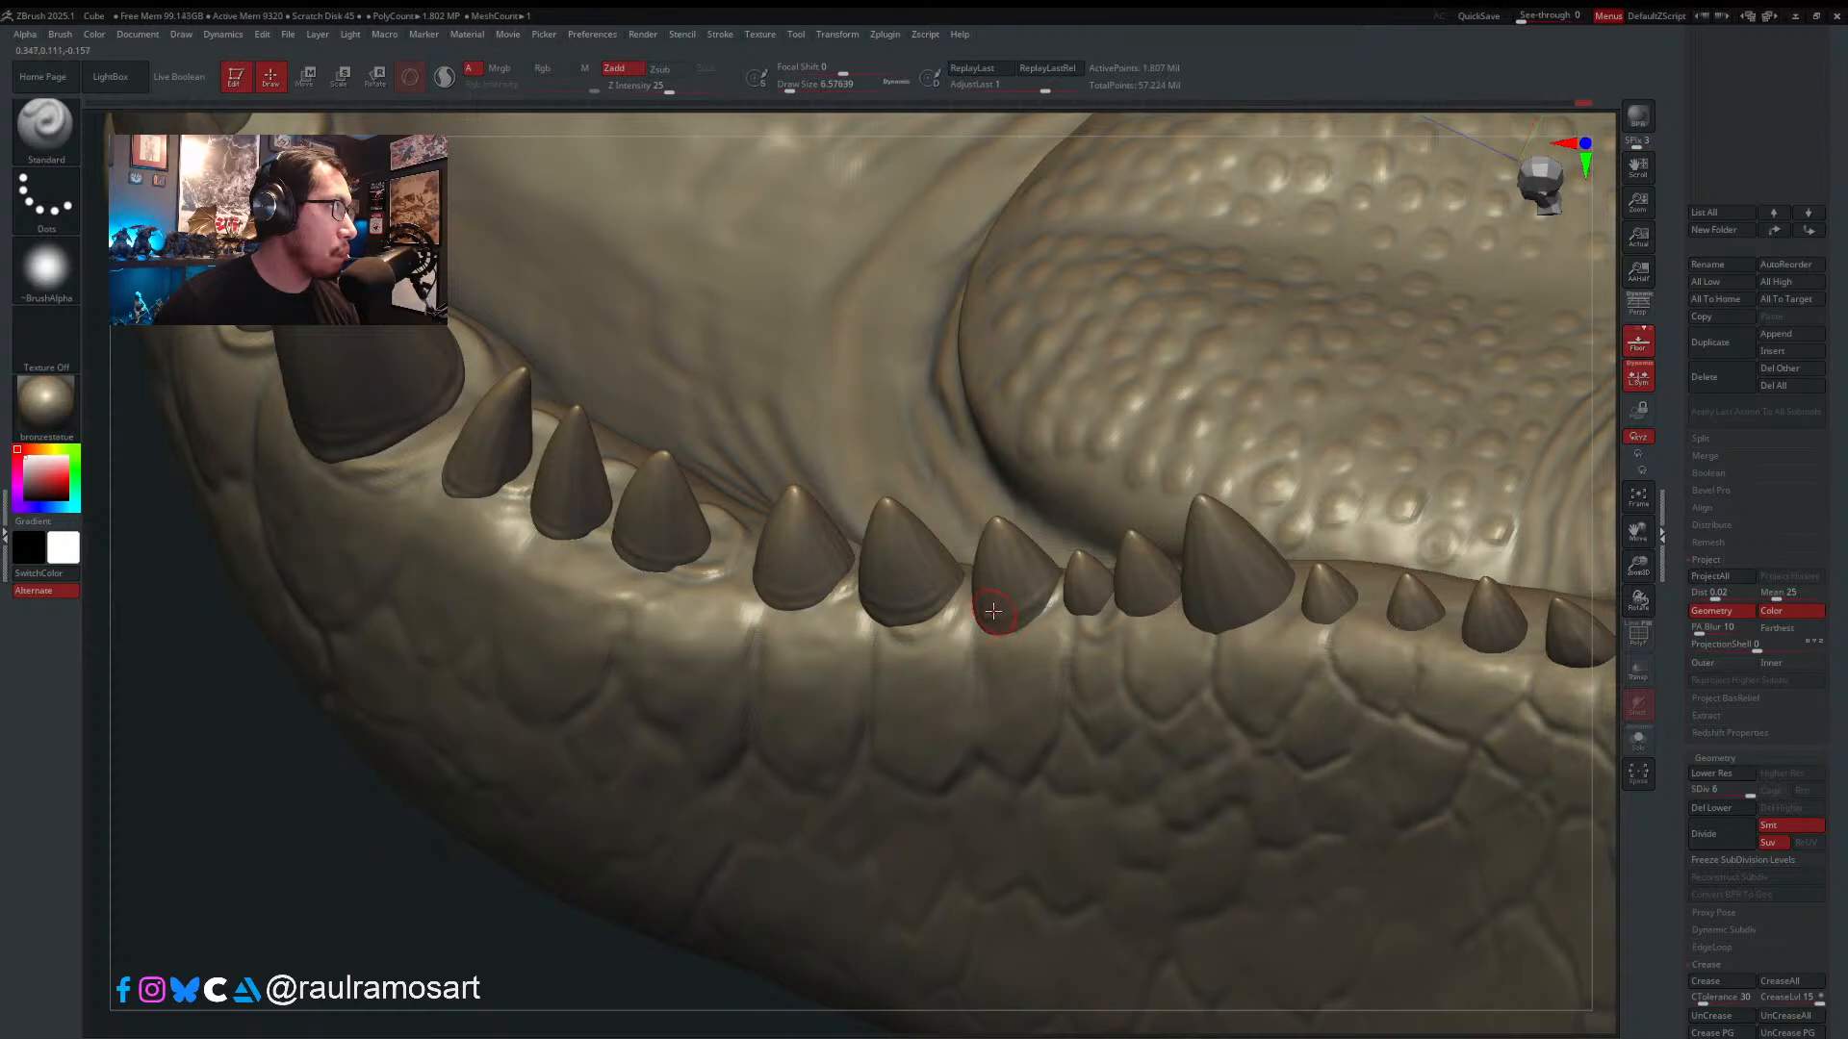
right_drag(993, 611, 990, 500)
key(s)
click(986, 625)
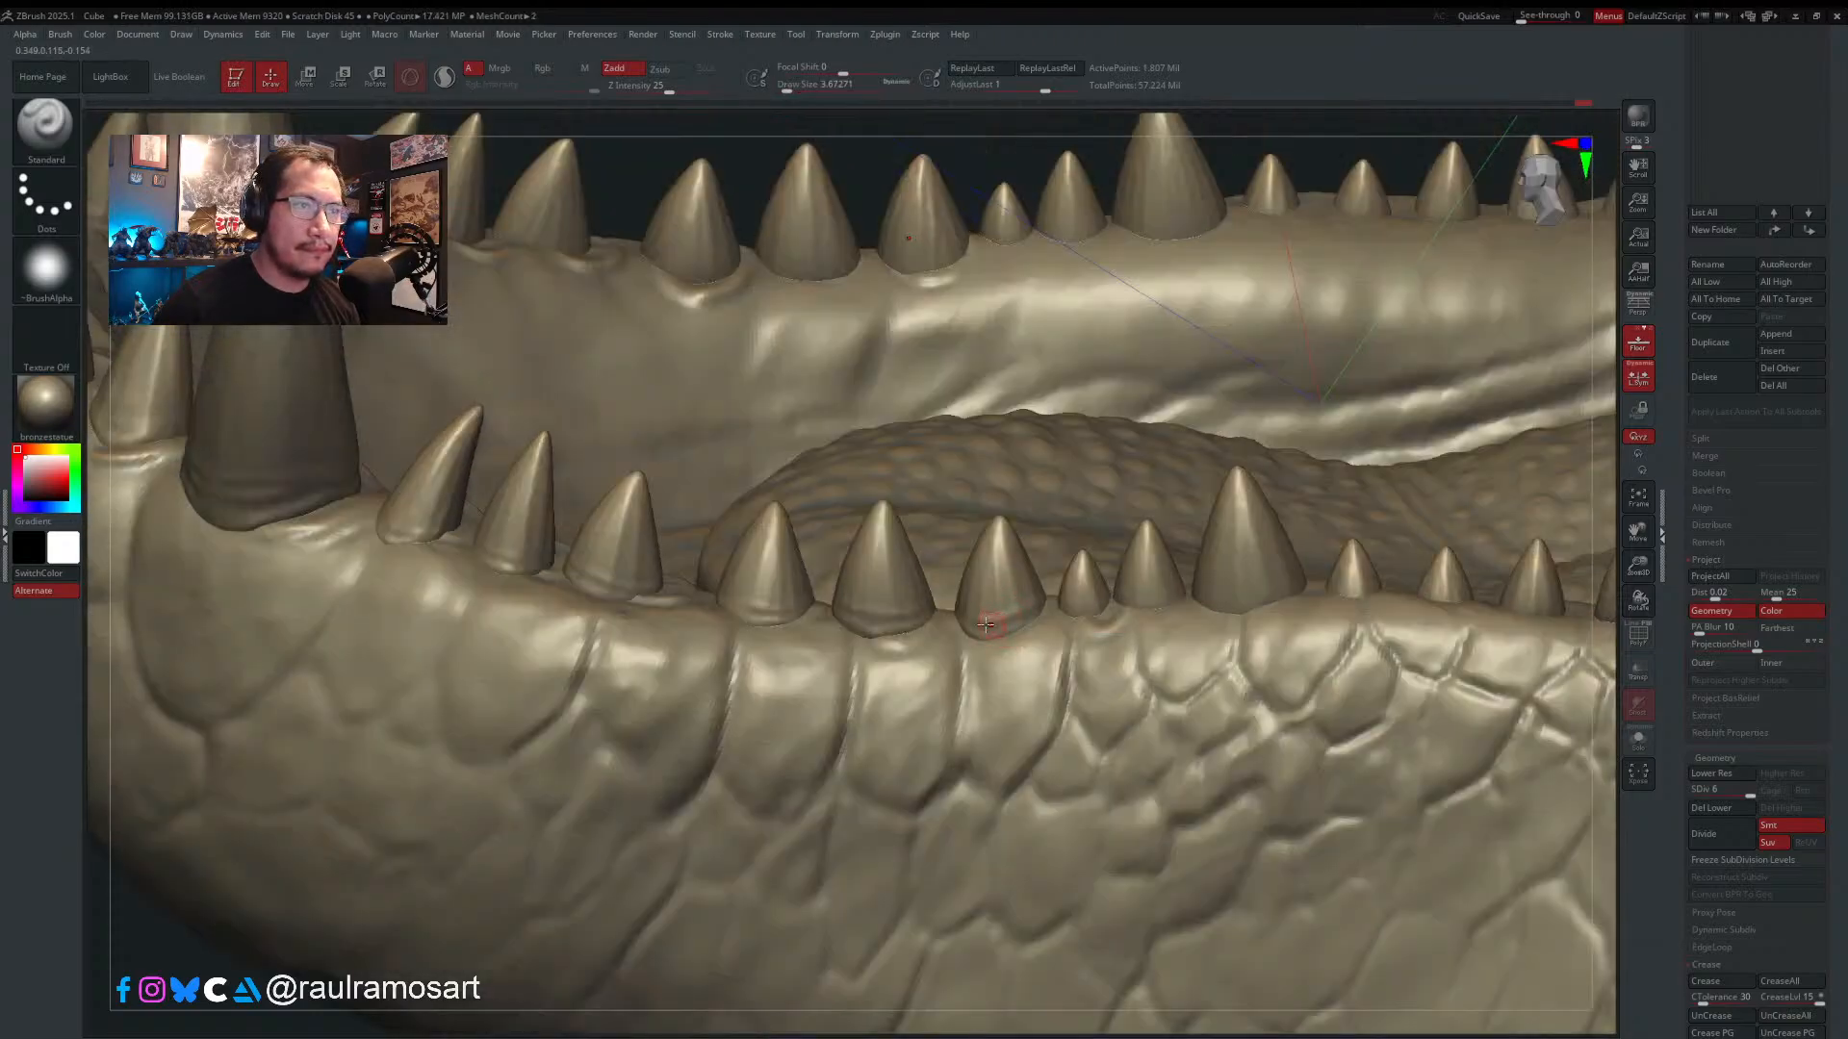
mouse_move(1020, 602)
mouse_down()
mouse_move(837, 608)
mouse_move(884, 633)
mouse_move(841, 624)
mouse_move(930, 618)
mouse_up()
drag(796, 613, 728, 603)
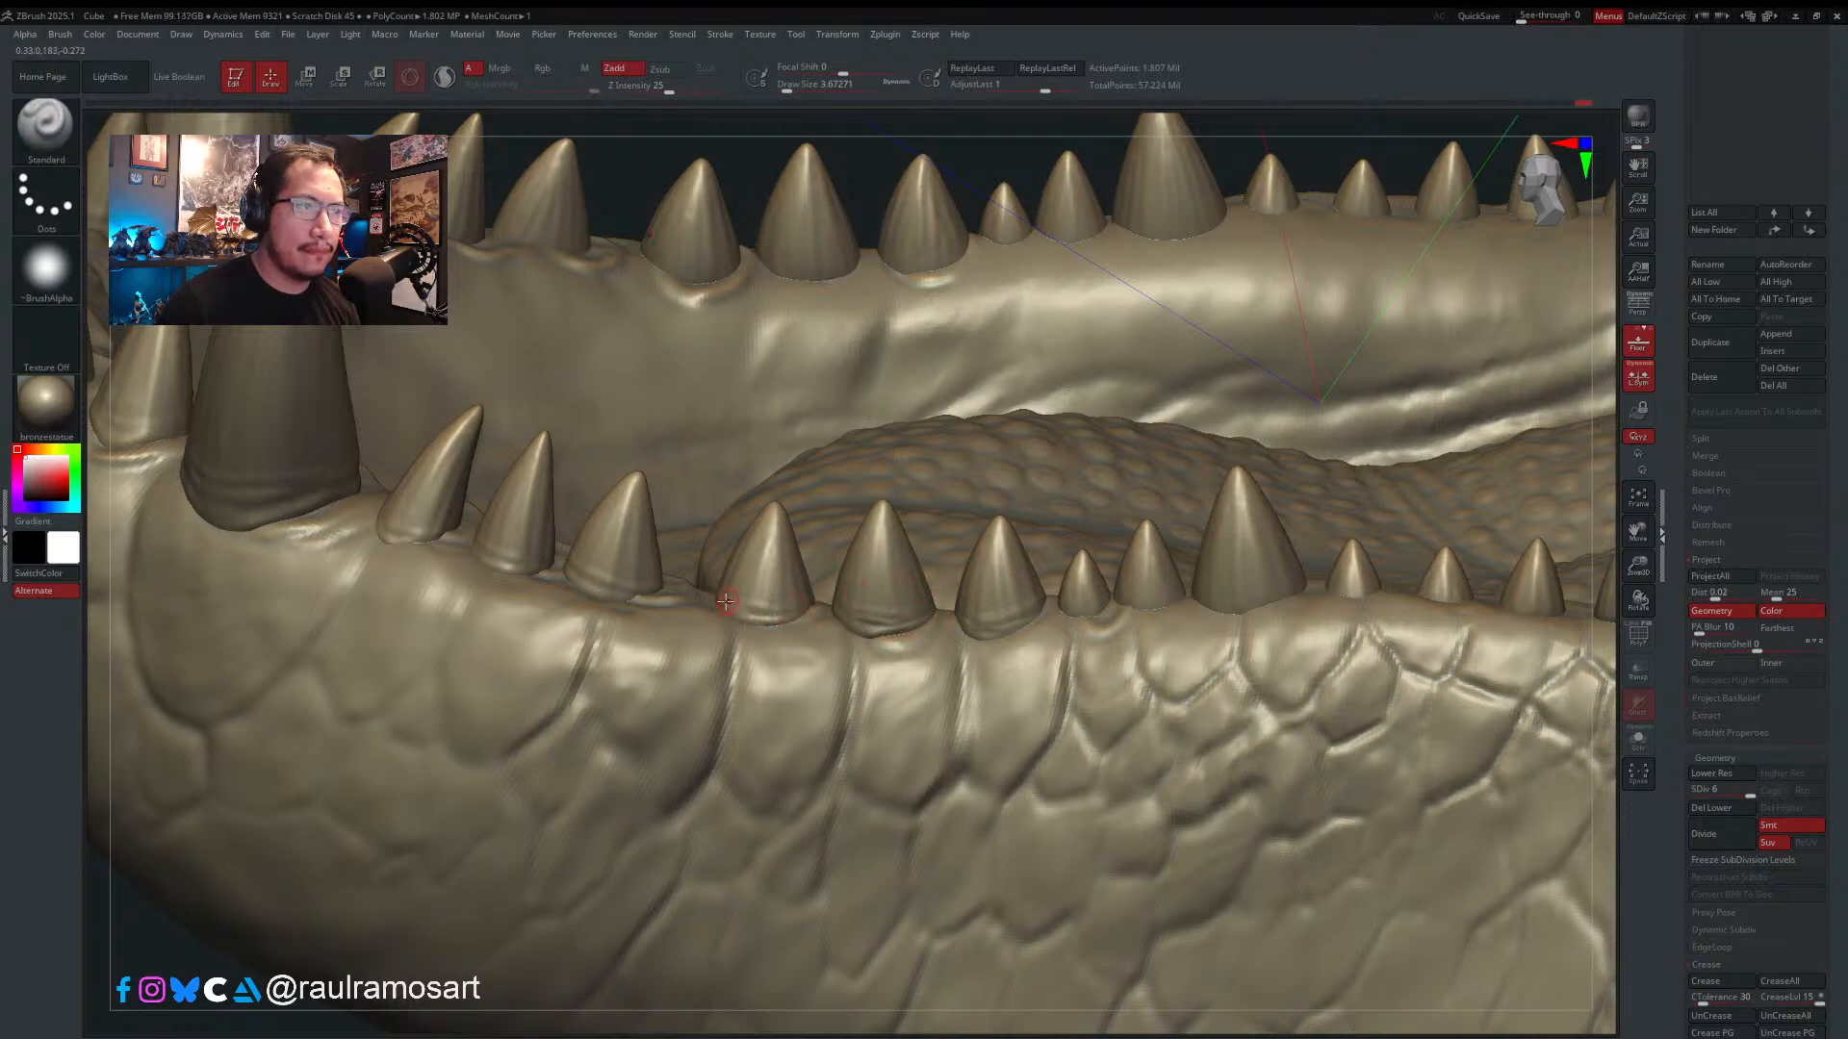
- Continue the outer base rings onto the two small teeth and the larger mid-jaw tooth behind them
alt+right_drag(1095, 607, 770, 611)
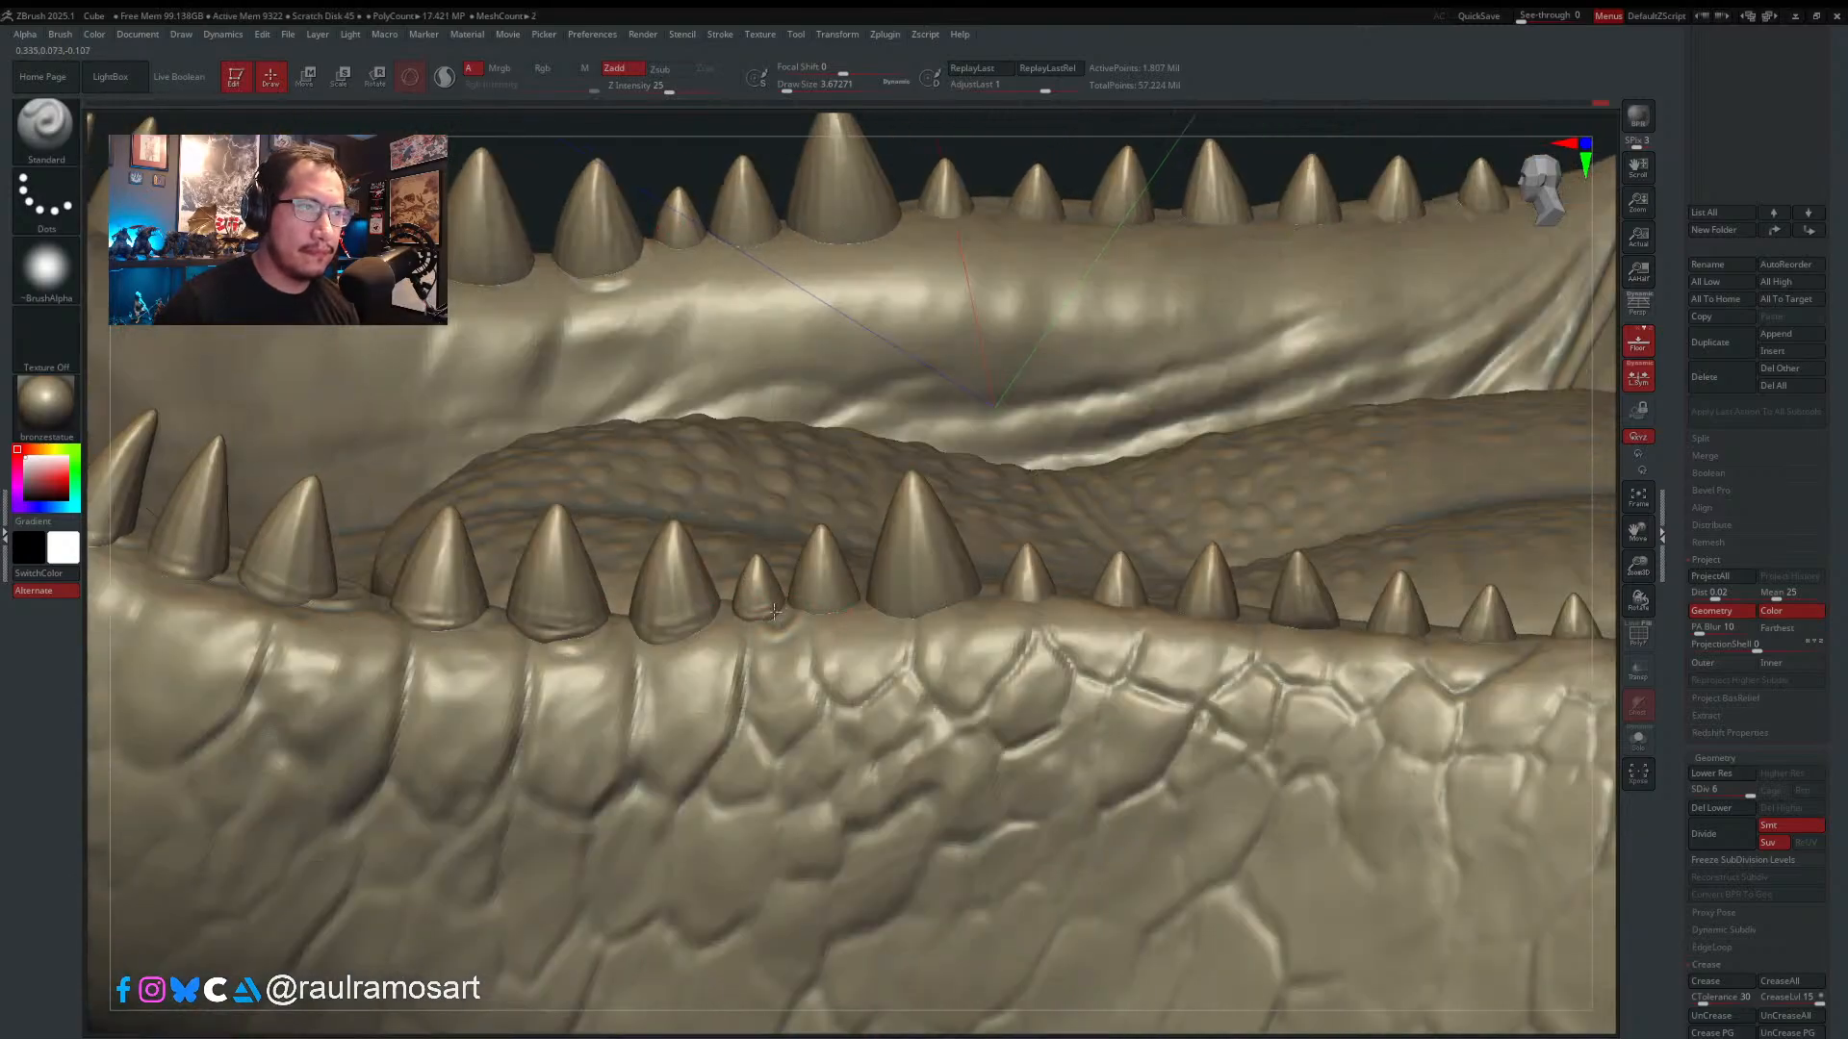
drag(774, 611, 922, 612)
mouse_move(1006, 612)
right_down()
mouse_move(943, 608)
mouse_move(970, 591)
mouse_move(890, 603)
mouse_move(981, 577)
right_up()
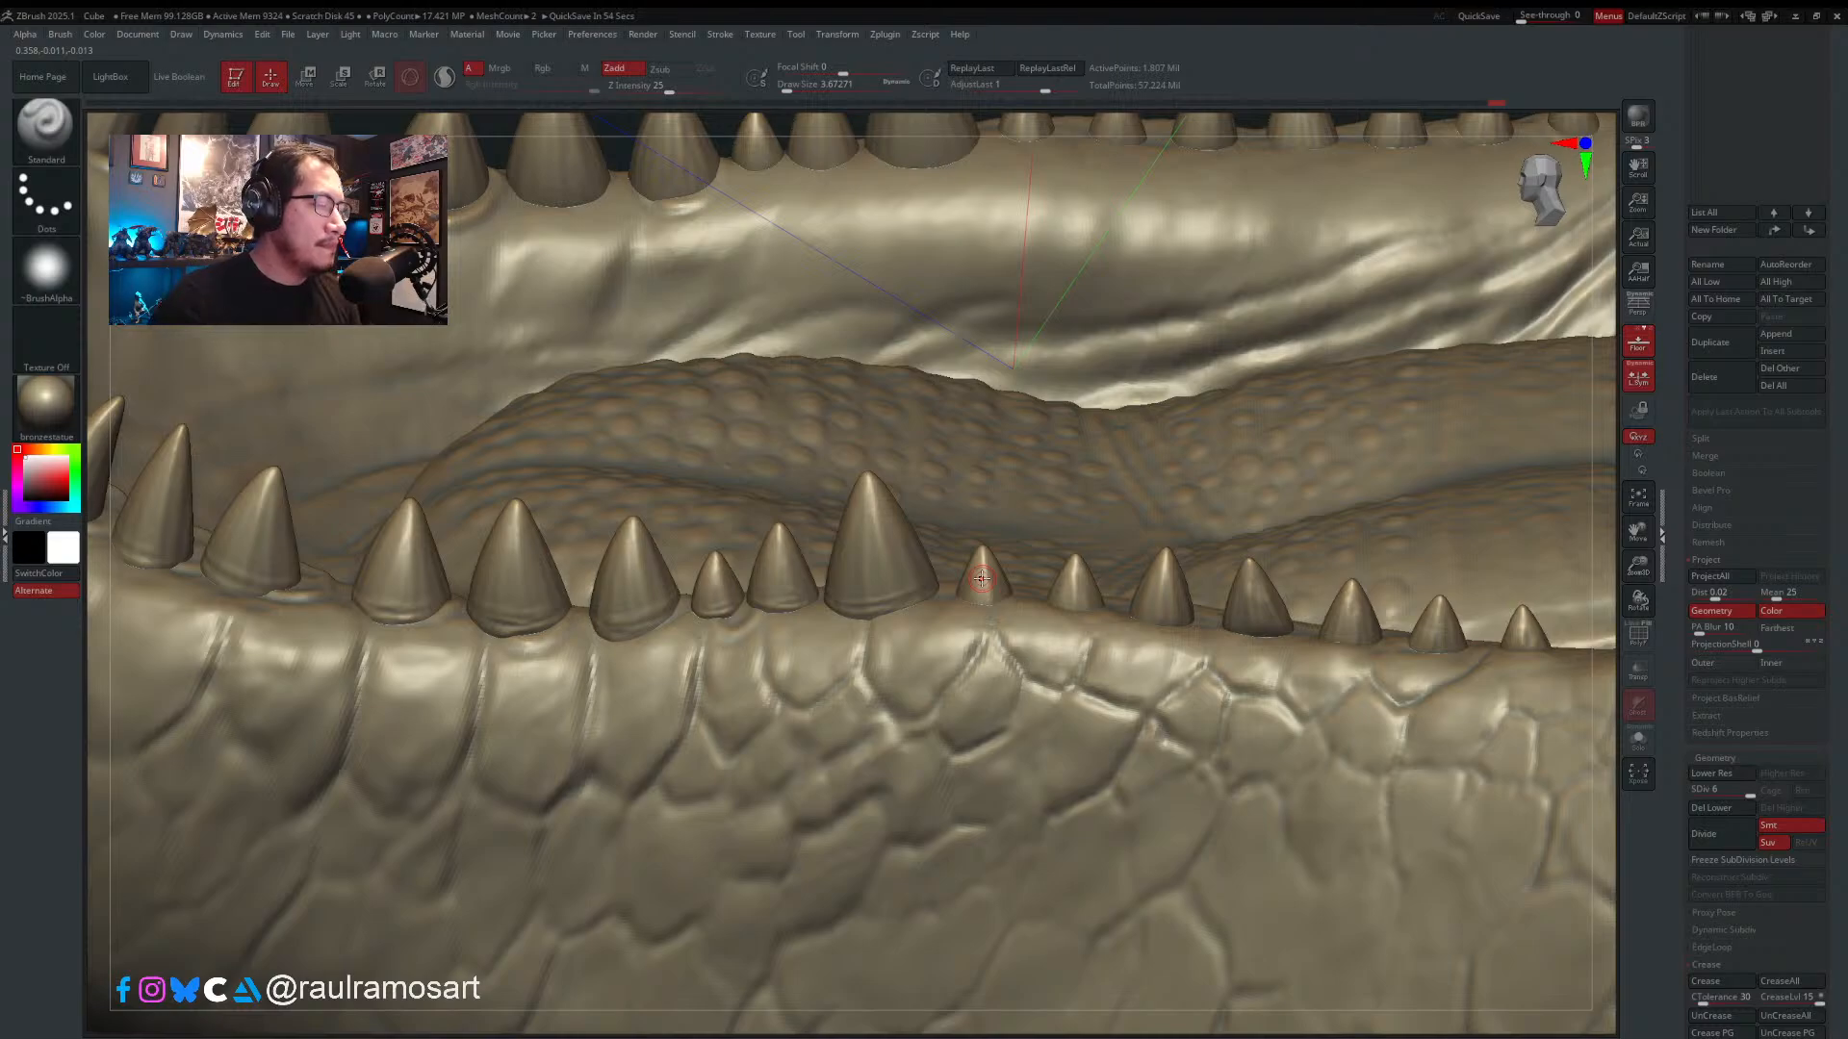
right_drag(986, 583, 982, 544)
- Sculpt horizontal rings around the inner bases of the rear lower teeth, working forward to the larger mid-jaw tooth
mouse_move(981, 543)
ctrl+right_down()
mouse_move(984, 608)
mouse_move(849, 539)
mouse_move(958, 570)
mouse_move(1035, 563)
mouse_move(866, 529)
mouse_move(983, 549)
mouse_move(887, 577)
mouse_move(1282, 602)
mouse_move(1155, 557)
mouse_move(866, 619)
mouse_move(894, 618)
mouse_move(844, 657)
mouse_move(826, 649)
mouse_move(887, 617)
mouse_move(855, 635)
mouse_move(923, 524)
mouse_move(903, 572)
mouse_move(929, 574)
mouse_move(892, 567)
ctrl+right_up()
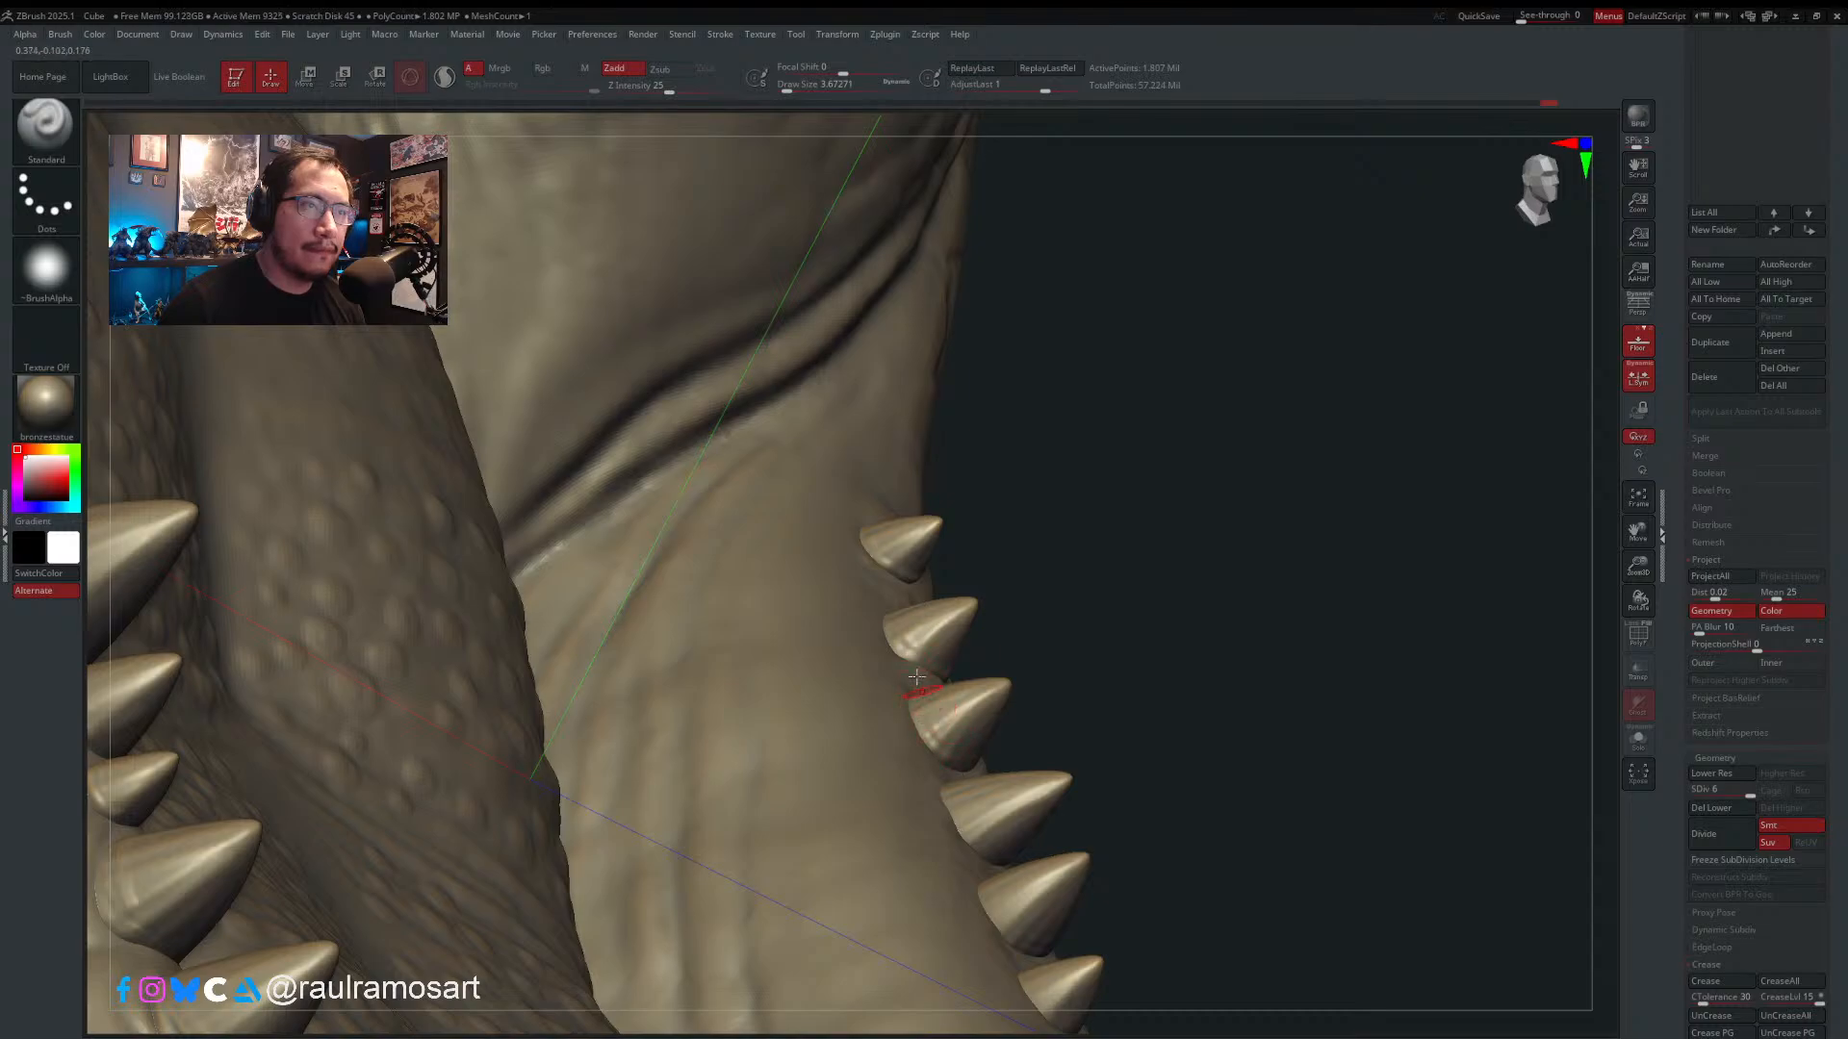
right_drag(919, 694, 877, 519)
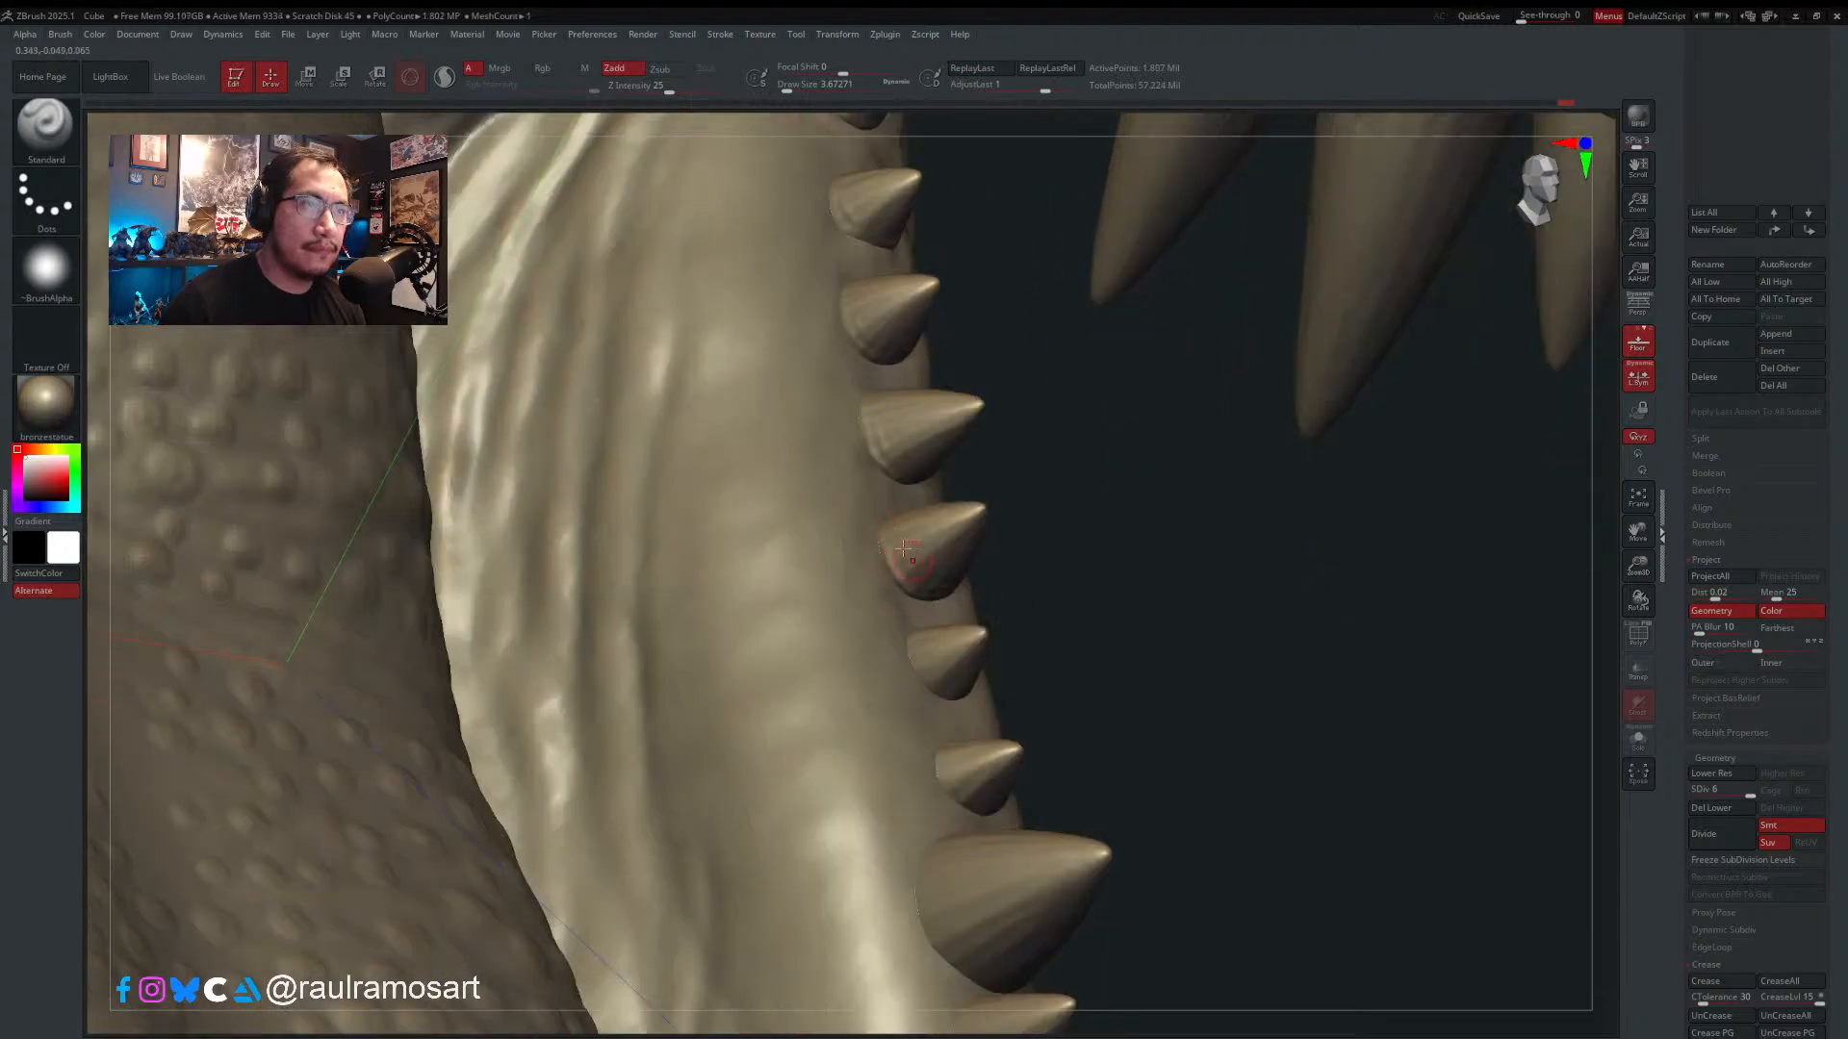
right_drag(888, 556, 909, 574)
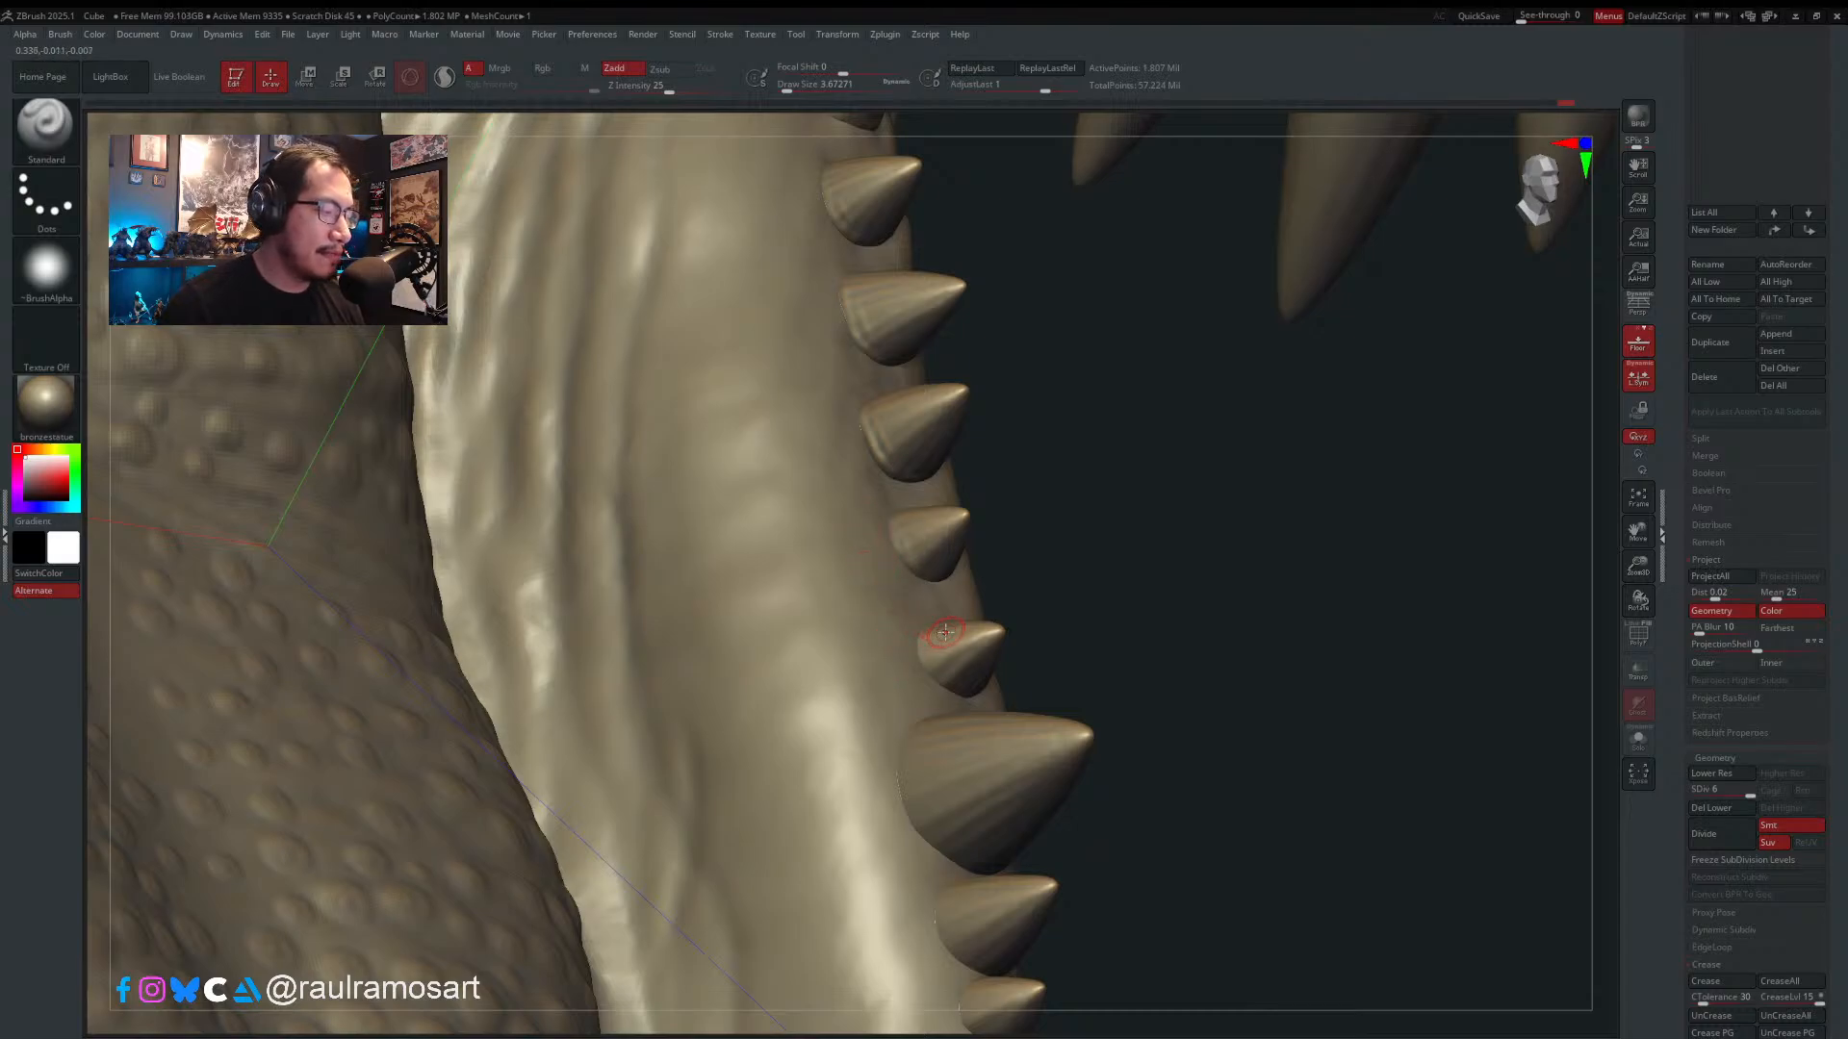
alt+right_drag(948, 632, 899, 530)
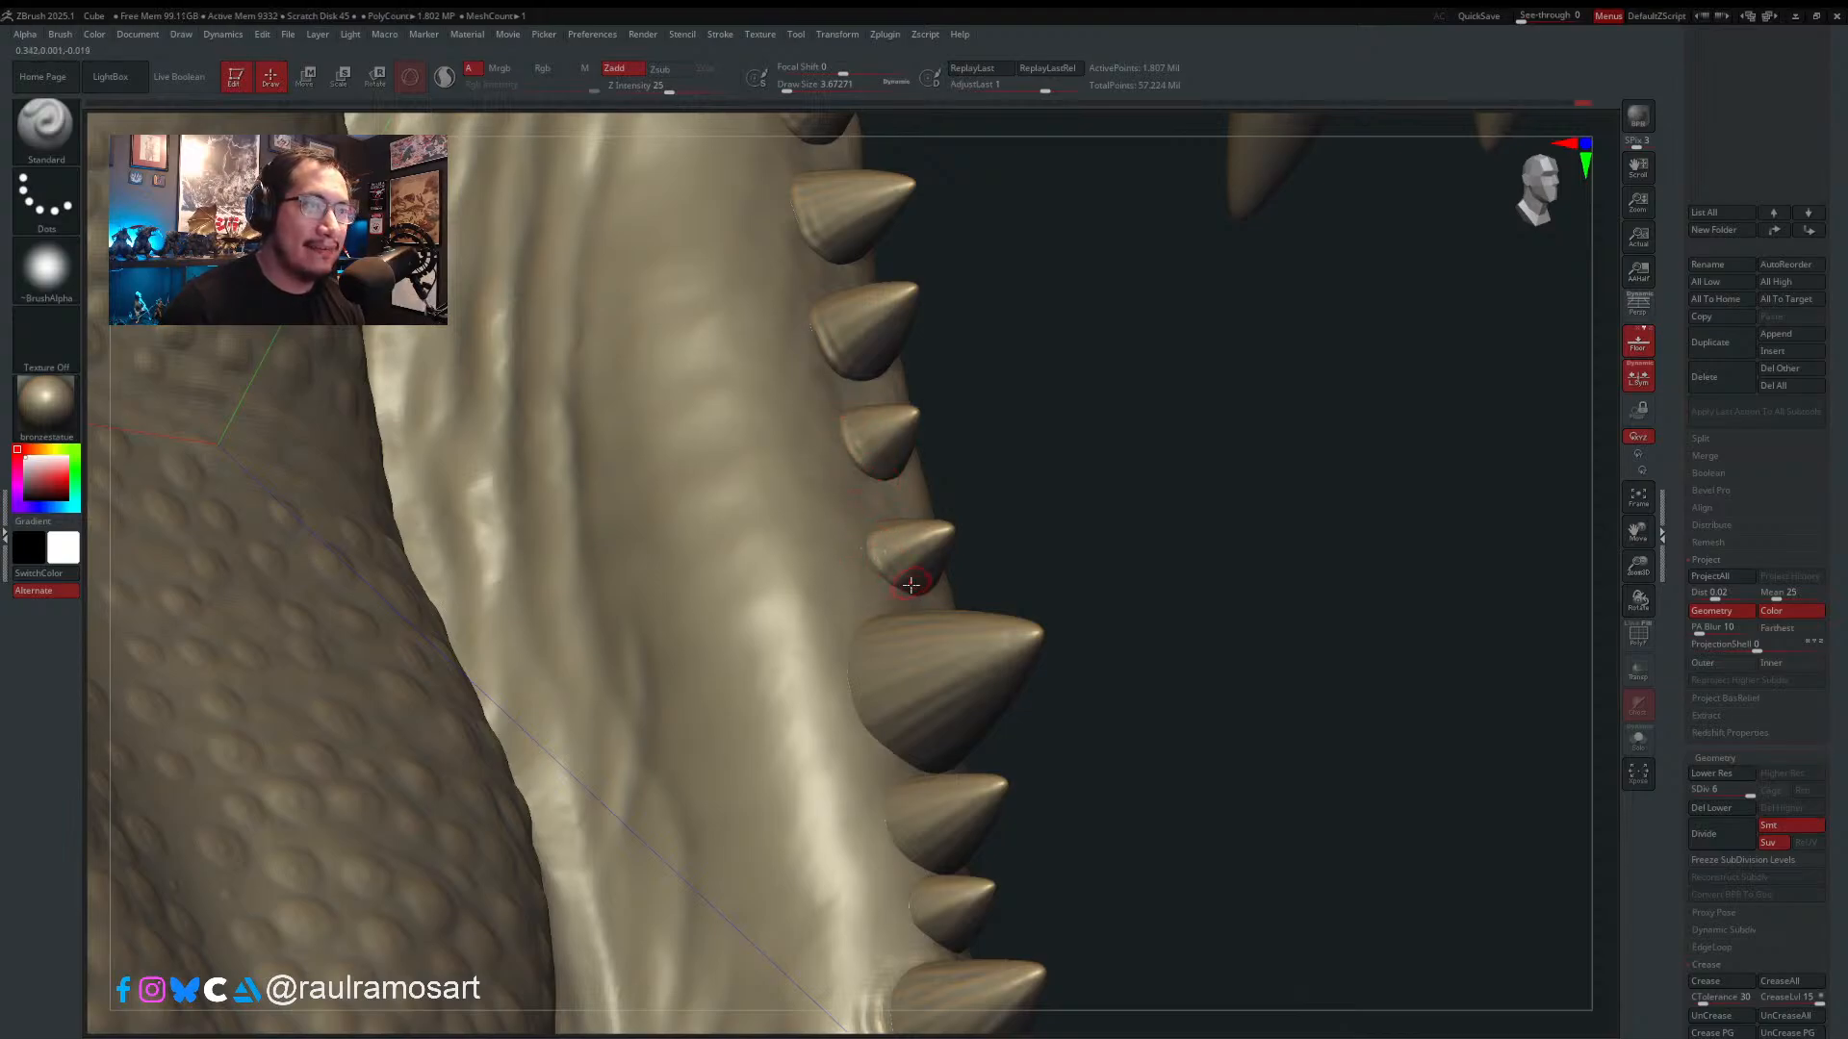
alt+right_drag(892, 626, 886, 501)
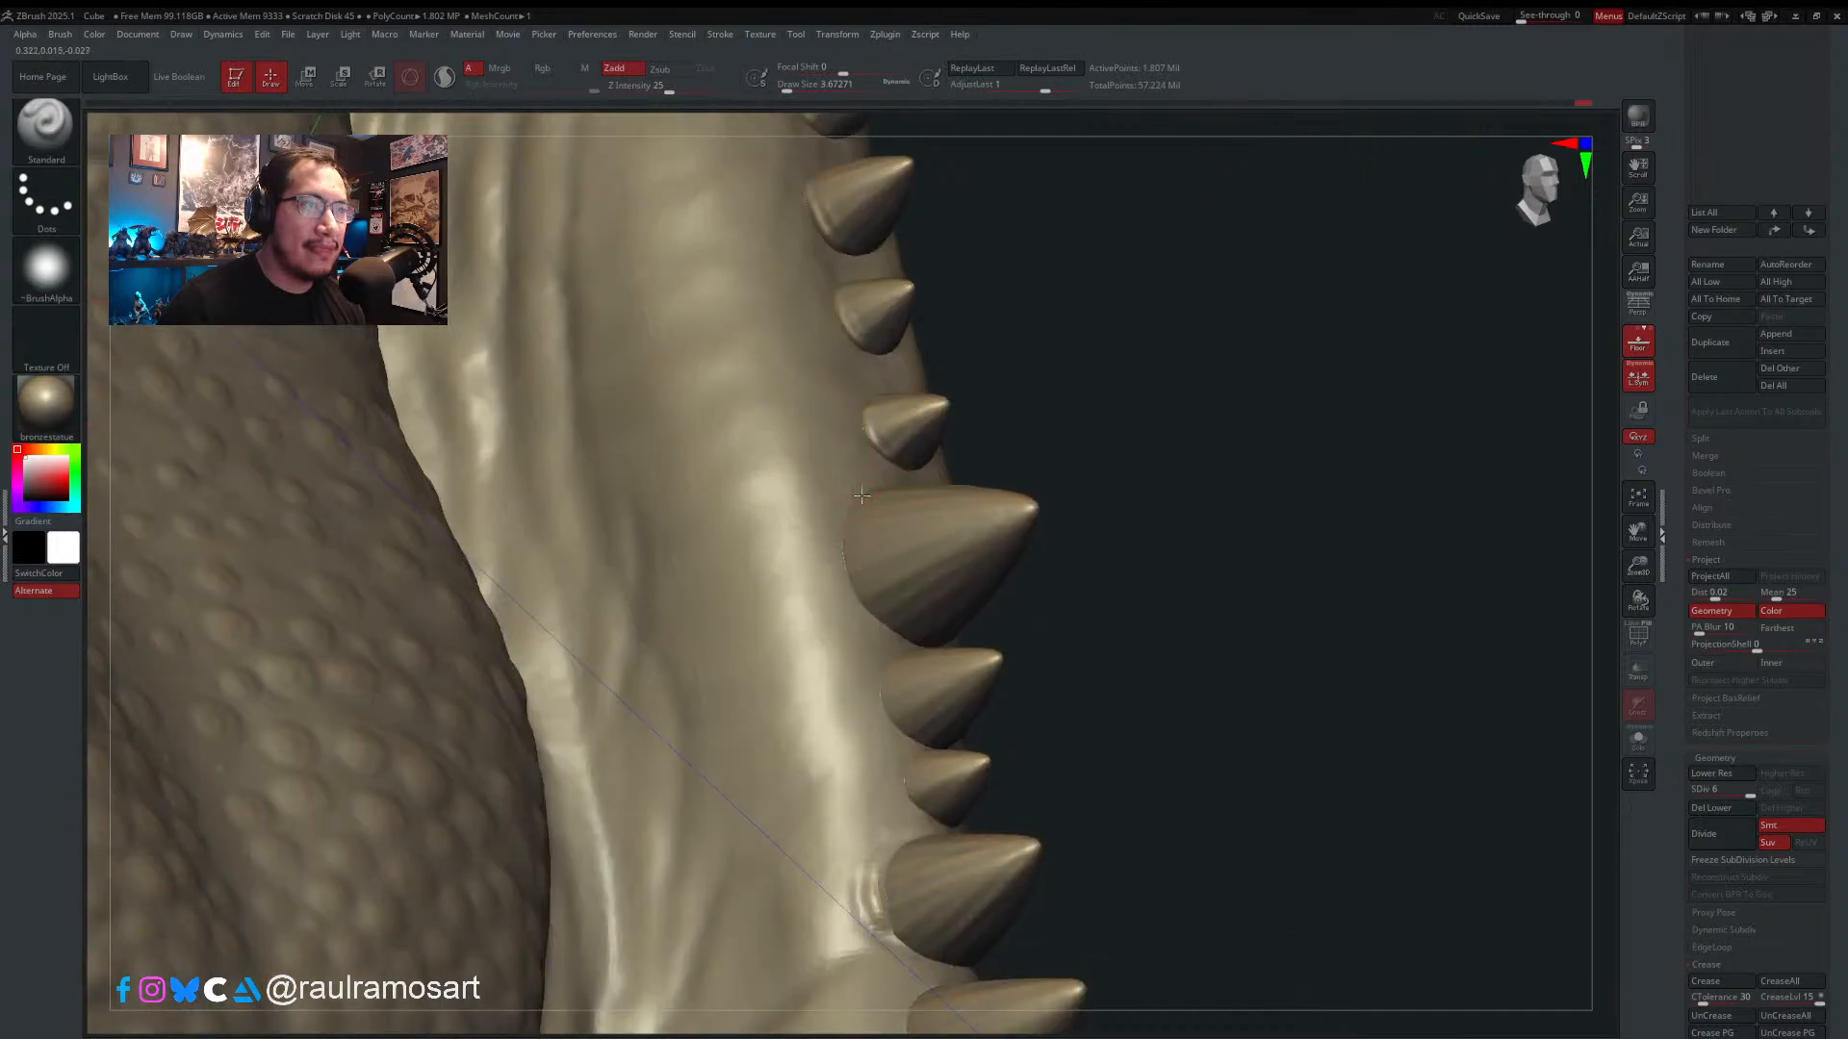
key(s)
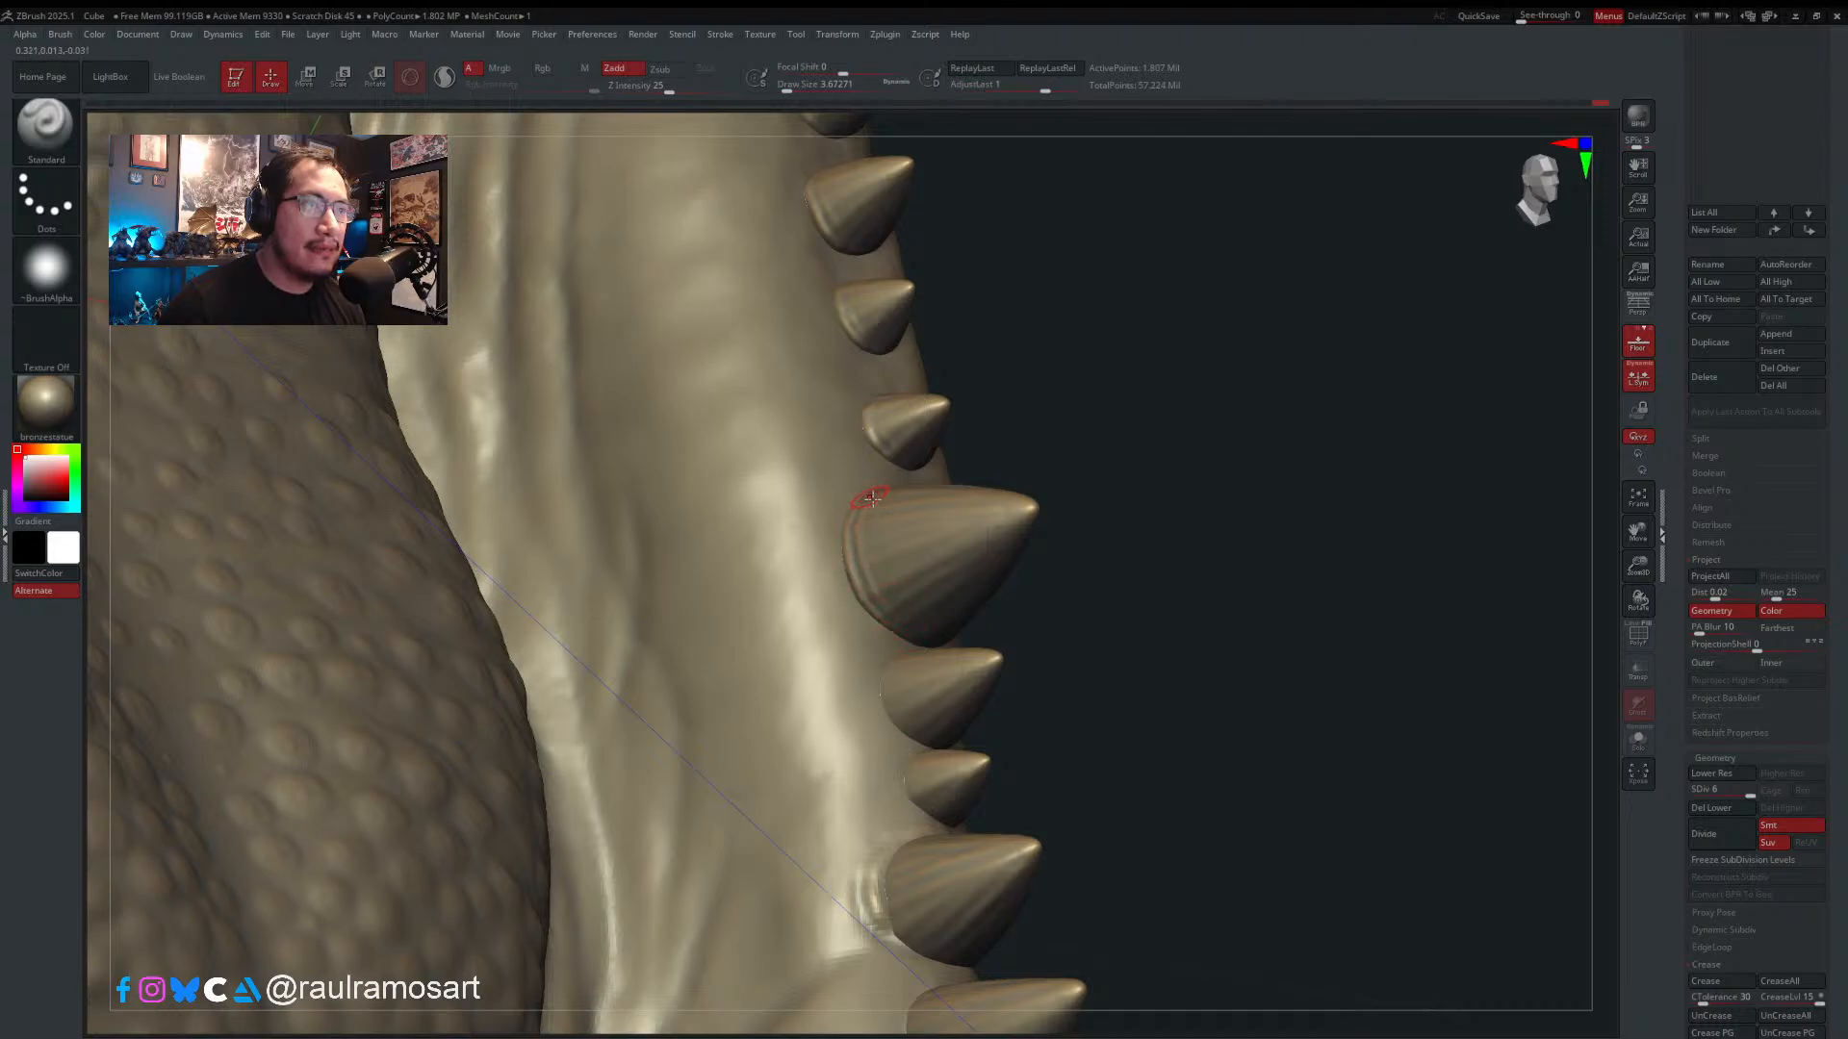
- Add inner base rings to the two small teeth ahead of the larger mid-jaw tooth and to the medium tooth beyond them
right_drag(893, 584, 891, 498)
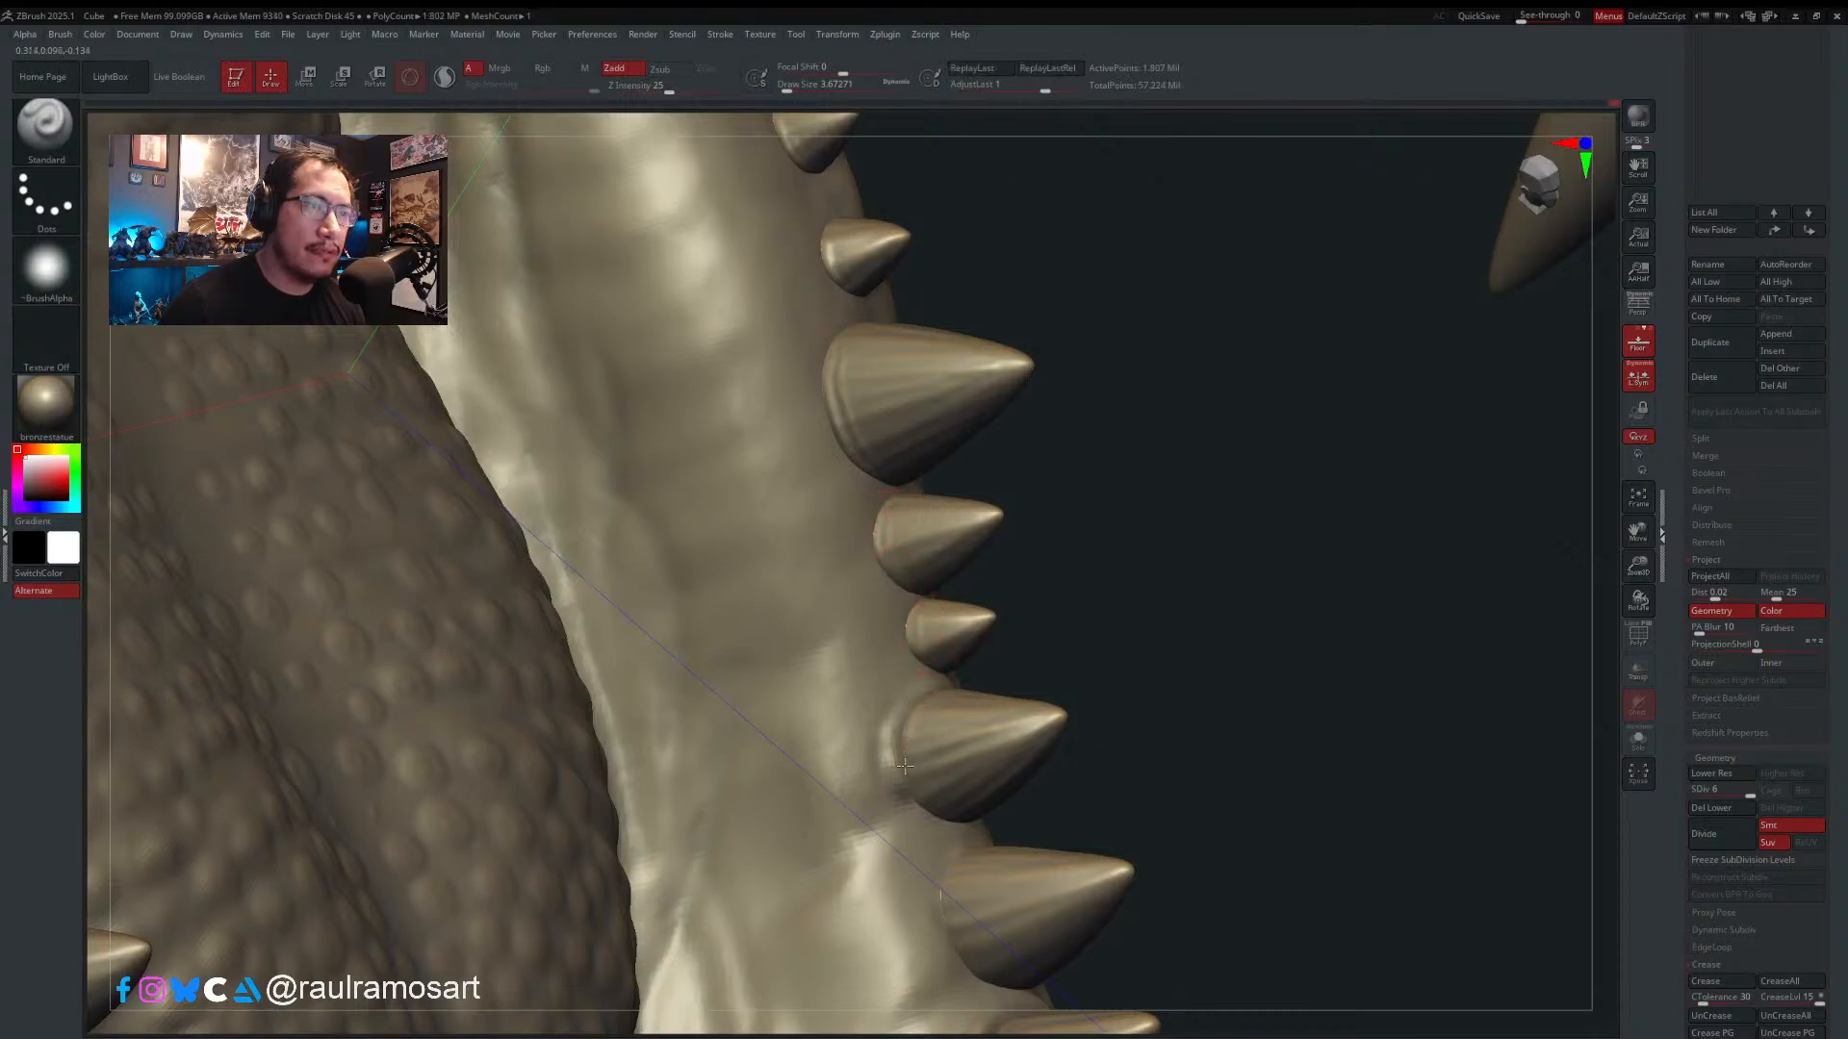
right_drag(907, 724, 905, 606)
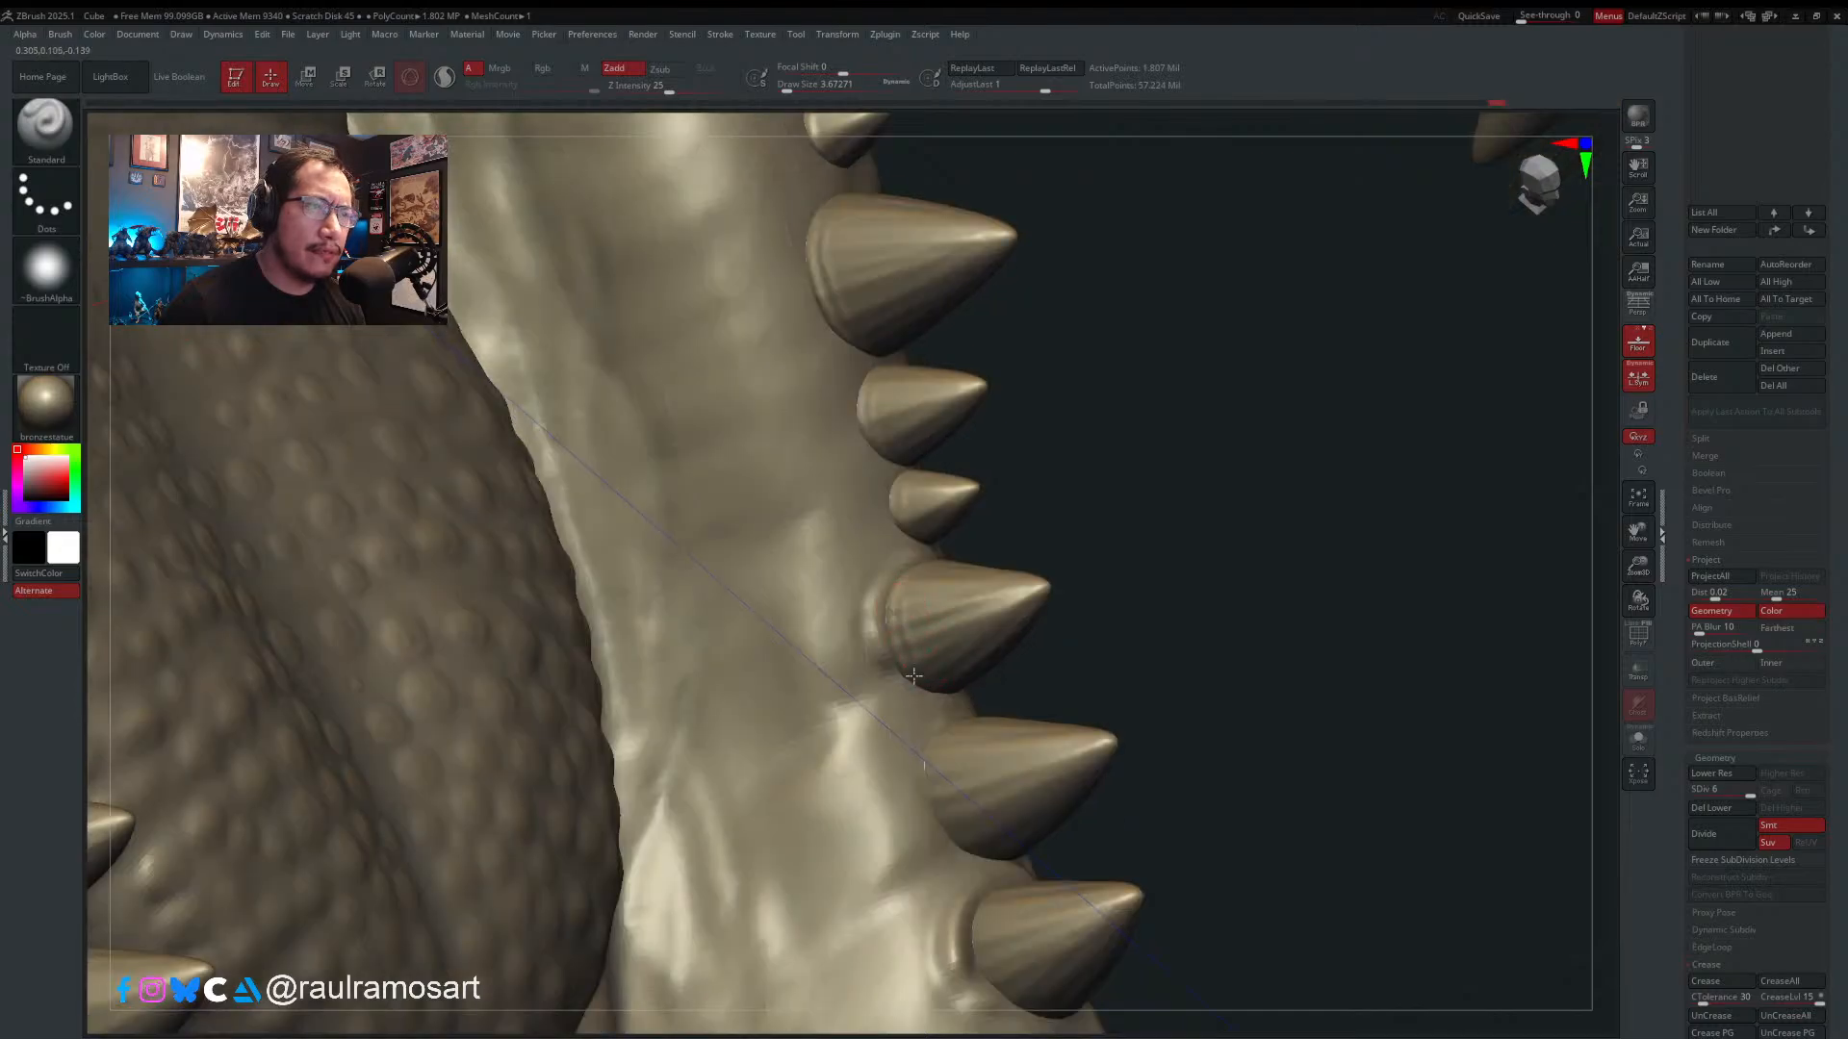
mouse_move(913, 676)
right_down()
mouse_move(932, 575)
mouse_move(839, 408)
mouse_move(844, 437)
right_up()
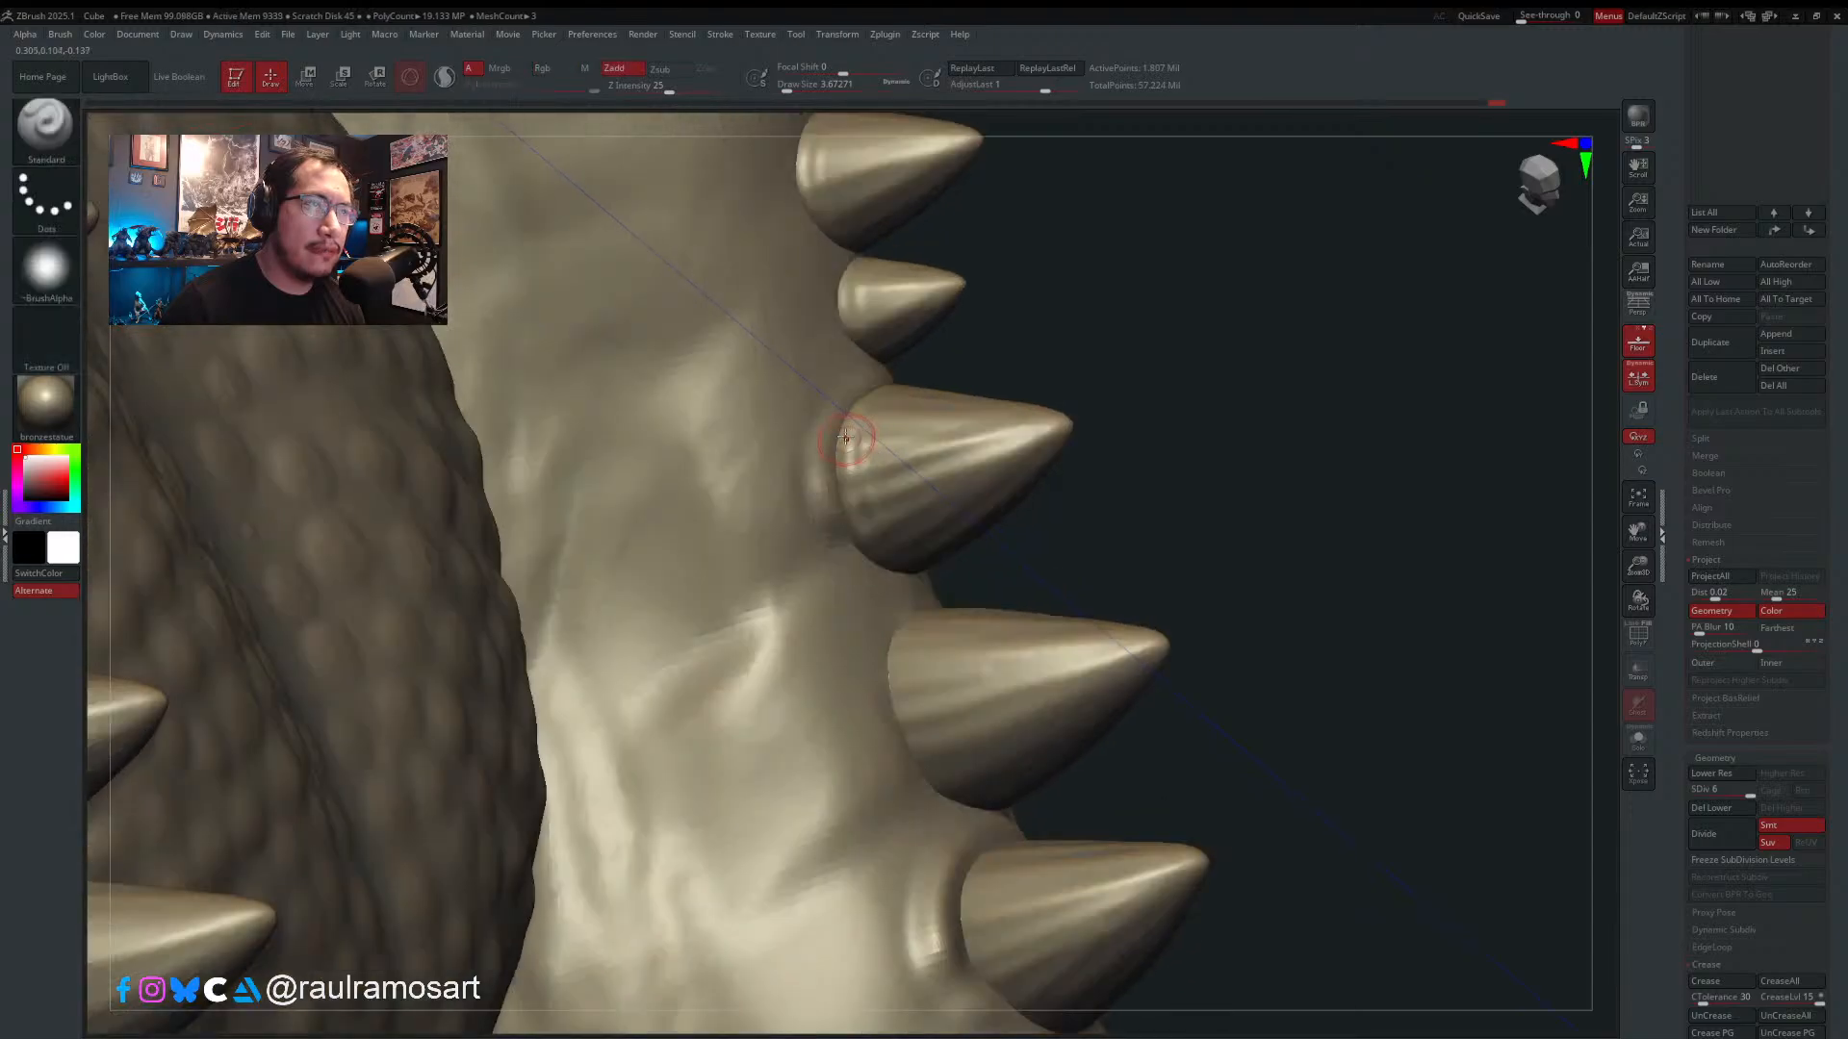
alt+right_drag(904, 621, 854, 486)
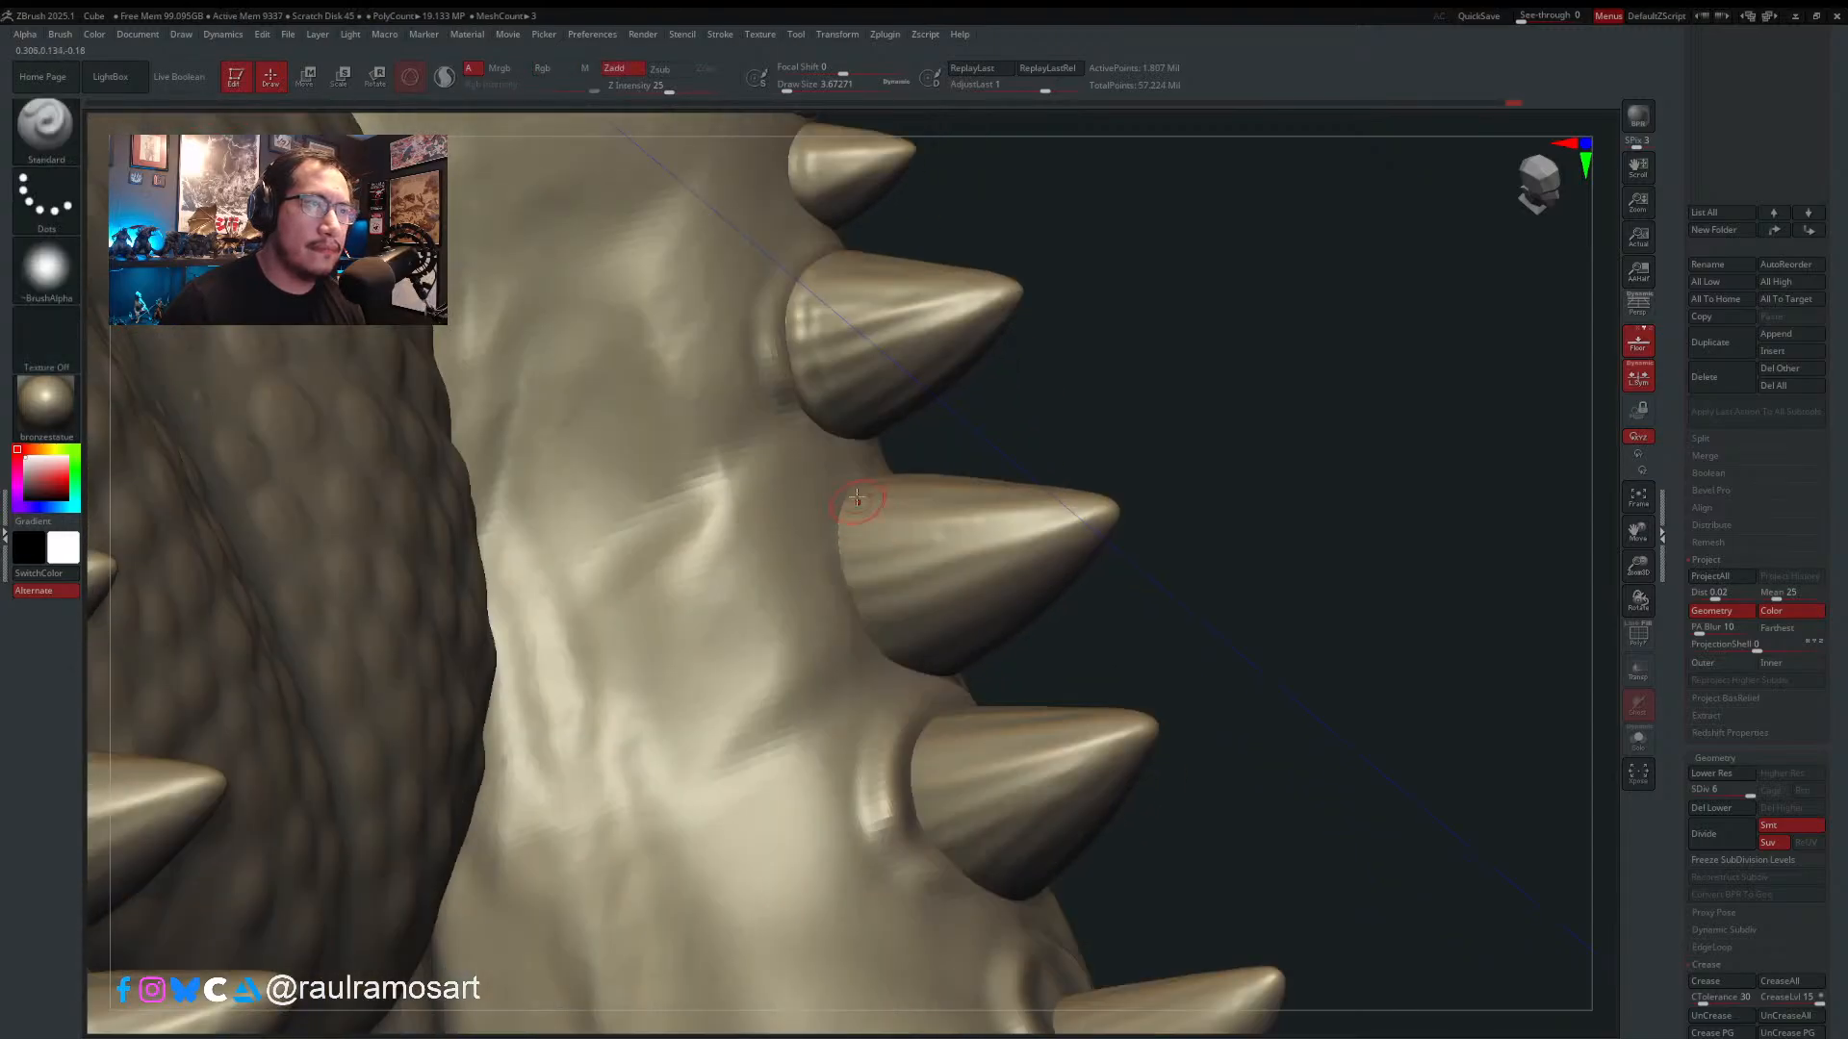
- Sculpt layered horizontal rings around the inner bases of the next two medium teeth toward the front of the lower jaw
mouse_move(862, 499)
mouse_down()
mouse_move(842, 581)
mouse_move(916, 672)
mouse_up()
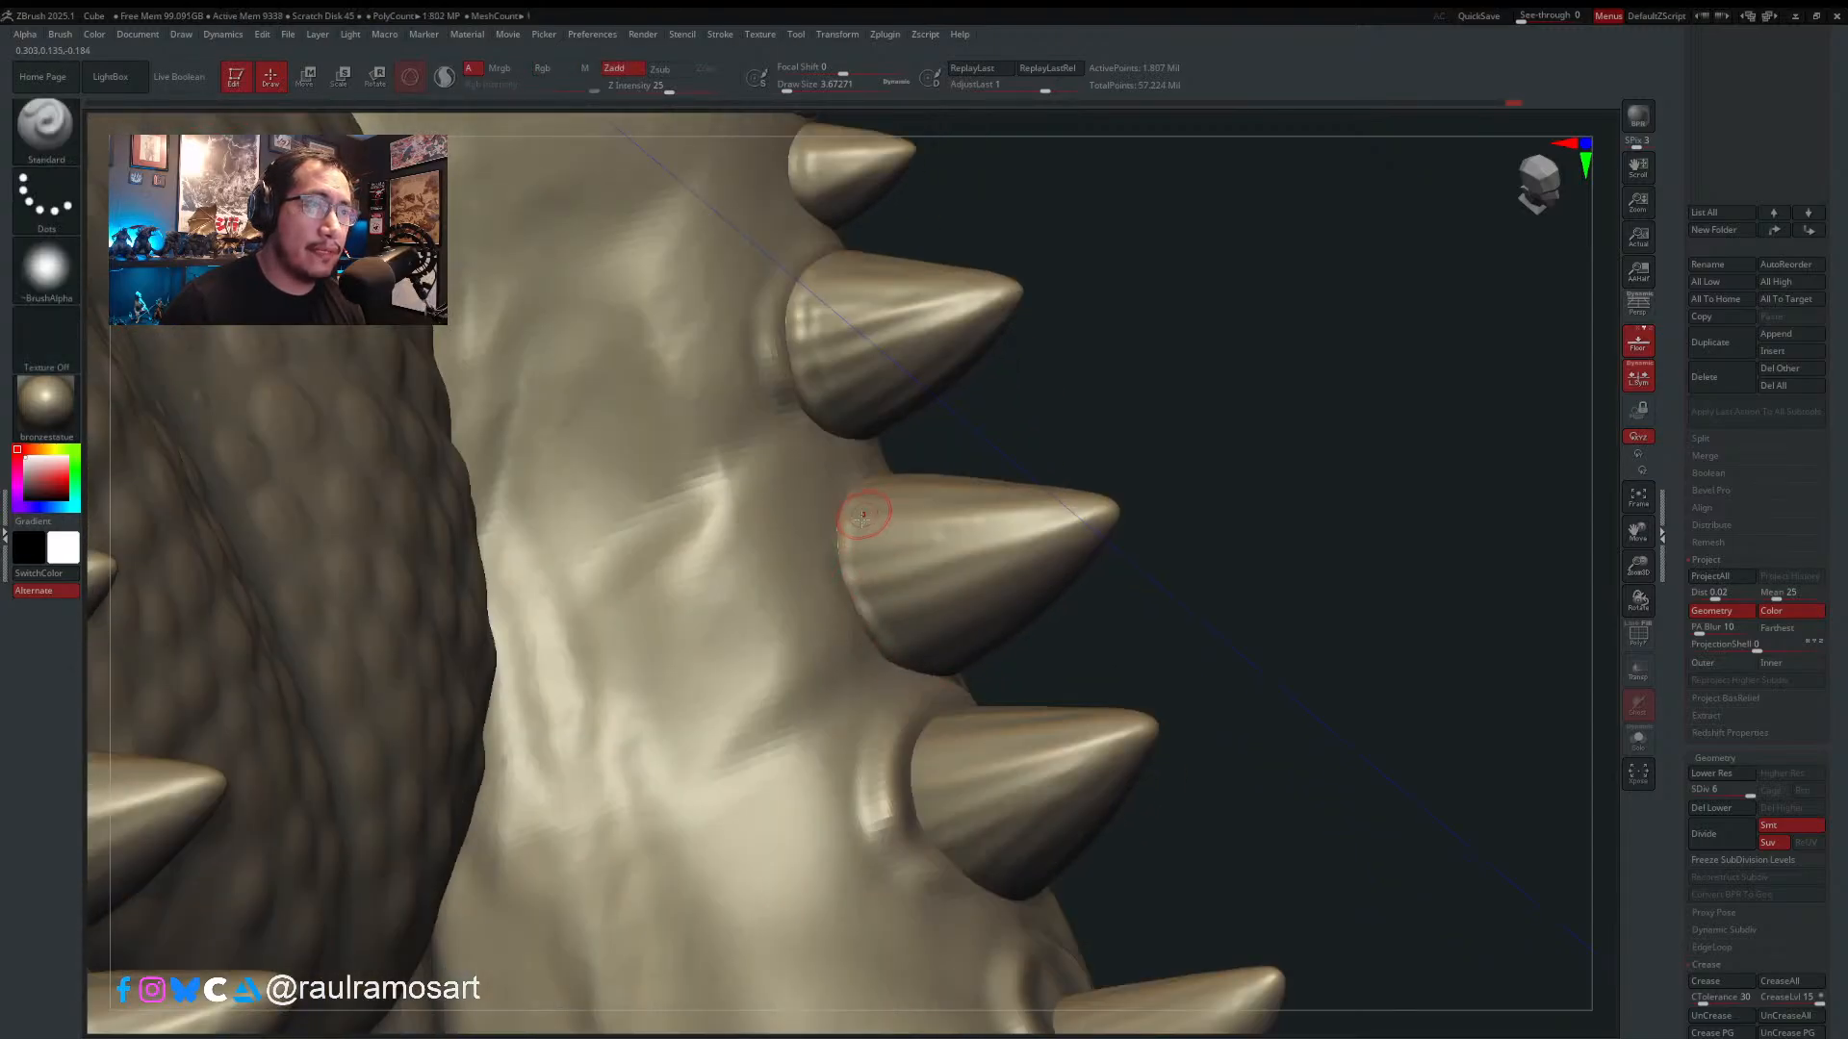
drag(872, 496, 890, 631)
mouse_move(853, 489)
mouse_down()
mouse_move(851, 568)
mouse_move(904, 652)
mouse_up()
alt+right_drag(921, 722, 847, 539)
mouse_move(857, 541)
mouse_down()
mouse_move(847, 640)
mouse_move(925, 692)
mouse_up()
mouse_move(862, 548)
mouse_down()
mouse_move(847, 573)
mouse_move(922, 711)
mouse_up()
right_drag(873, 645, 938, 691)
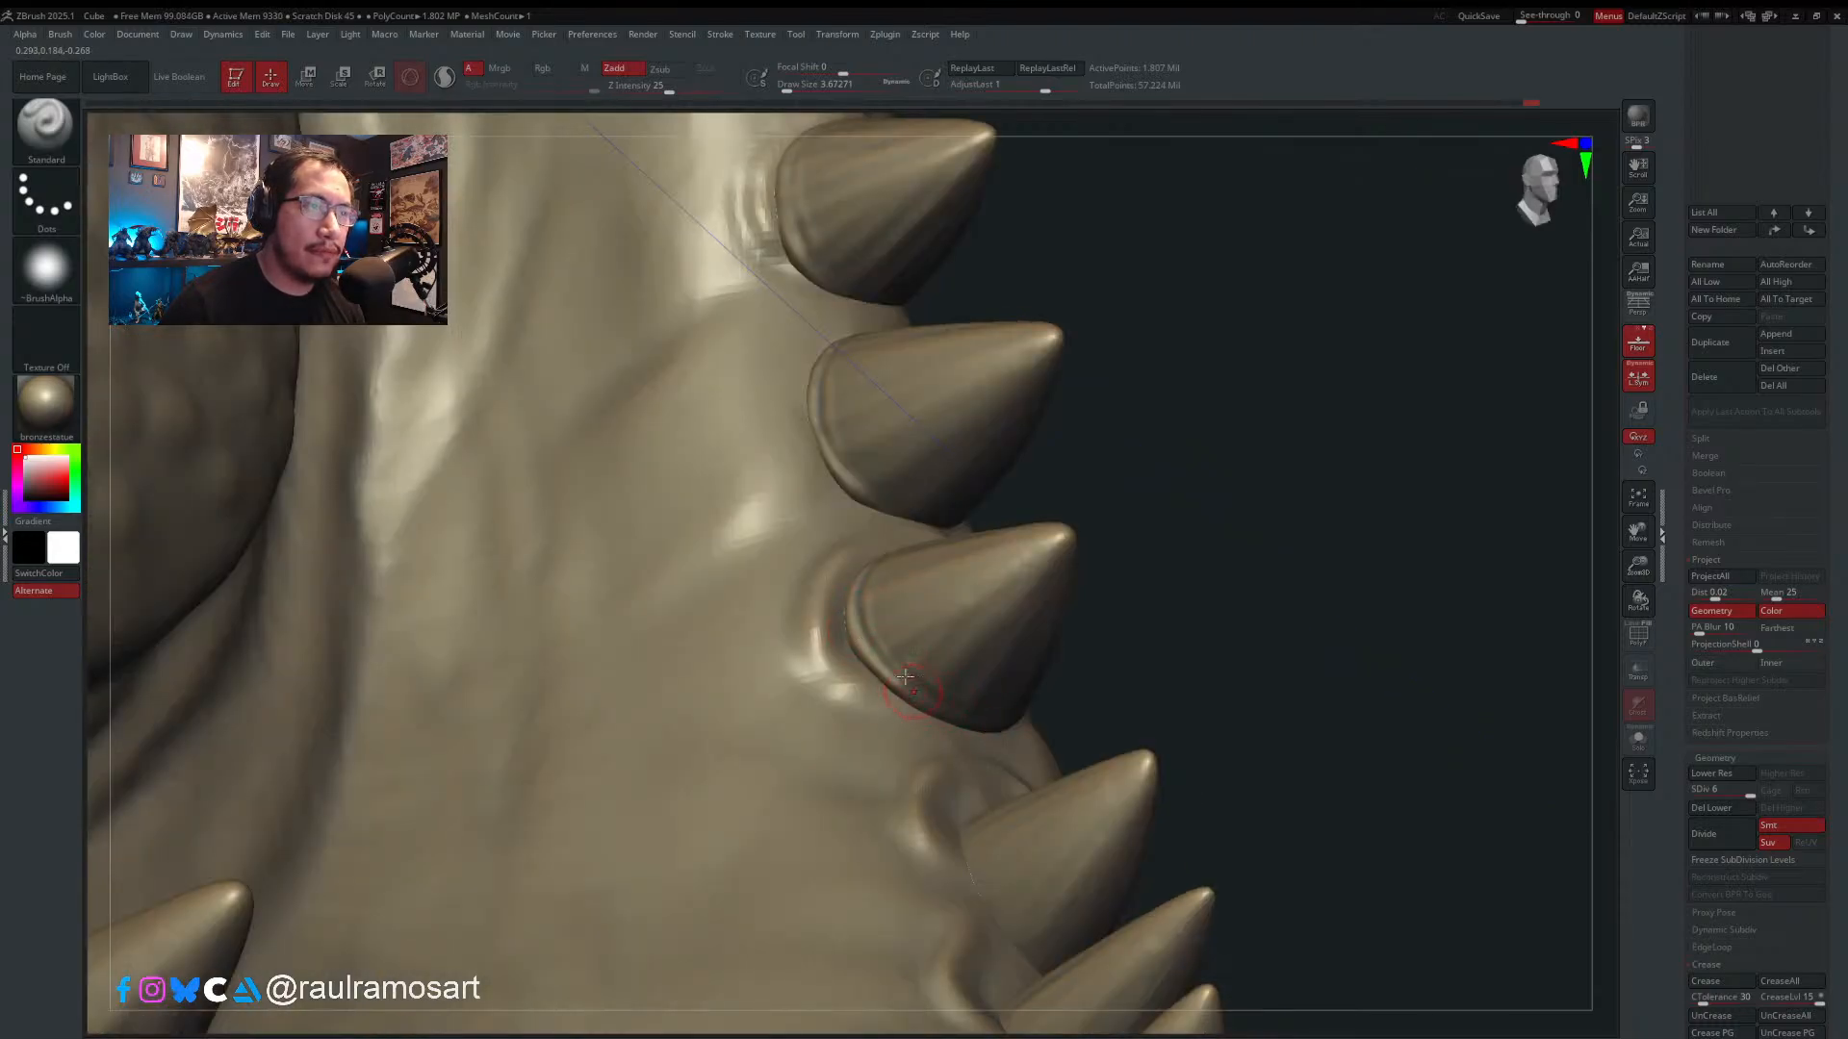
right_drag(905, 677, 932, 688)
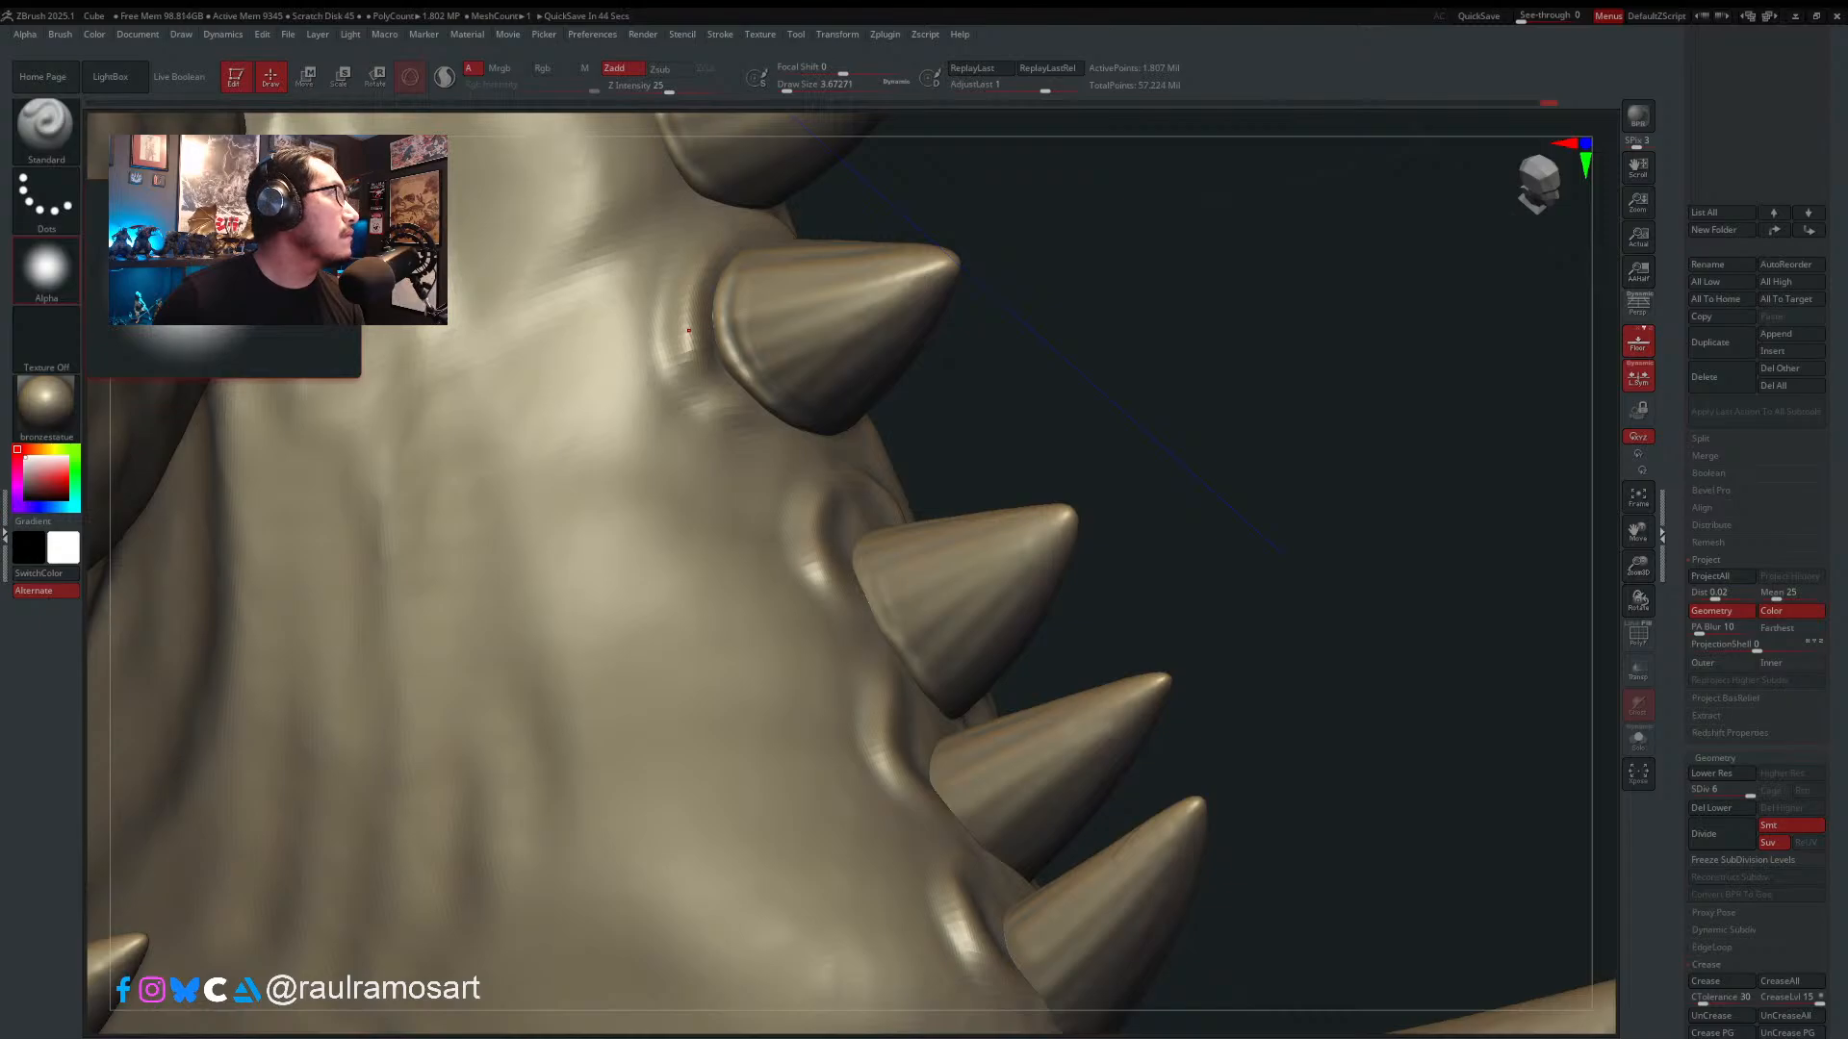
- Switch to the browser and examine the Final Fantasy 16 chocobo image results, enlarging several pictures, and close the browser
drag(0, 87, 636, 148)
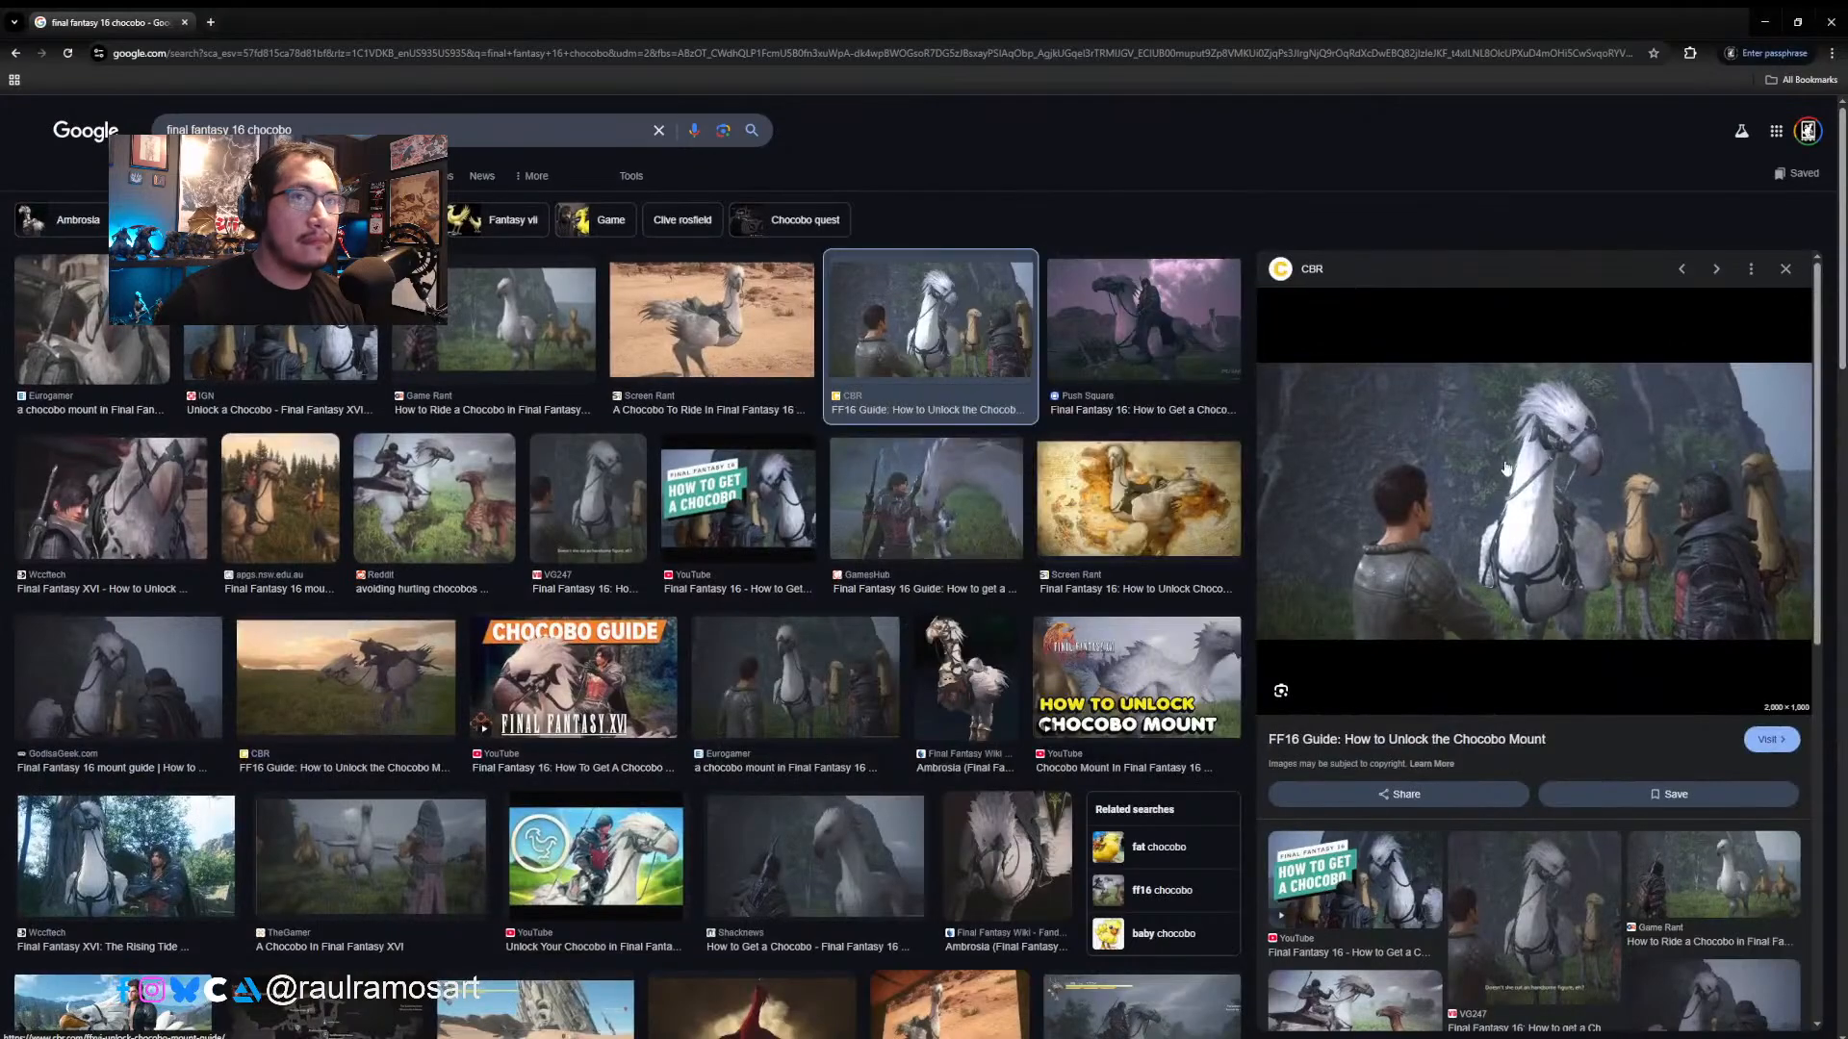
scroll(1054, 607, down, 1)
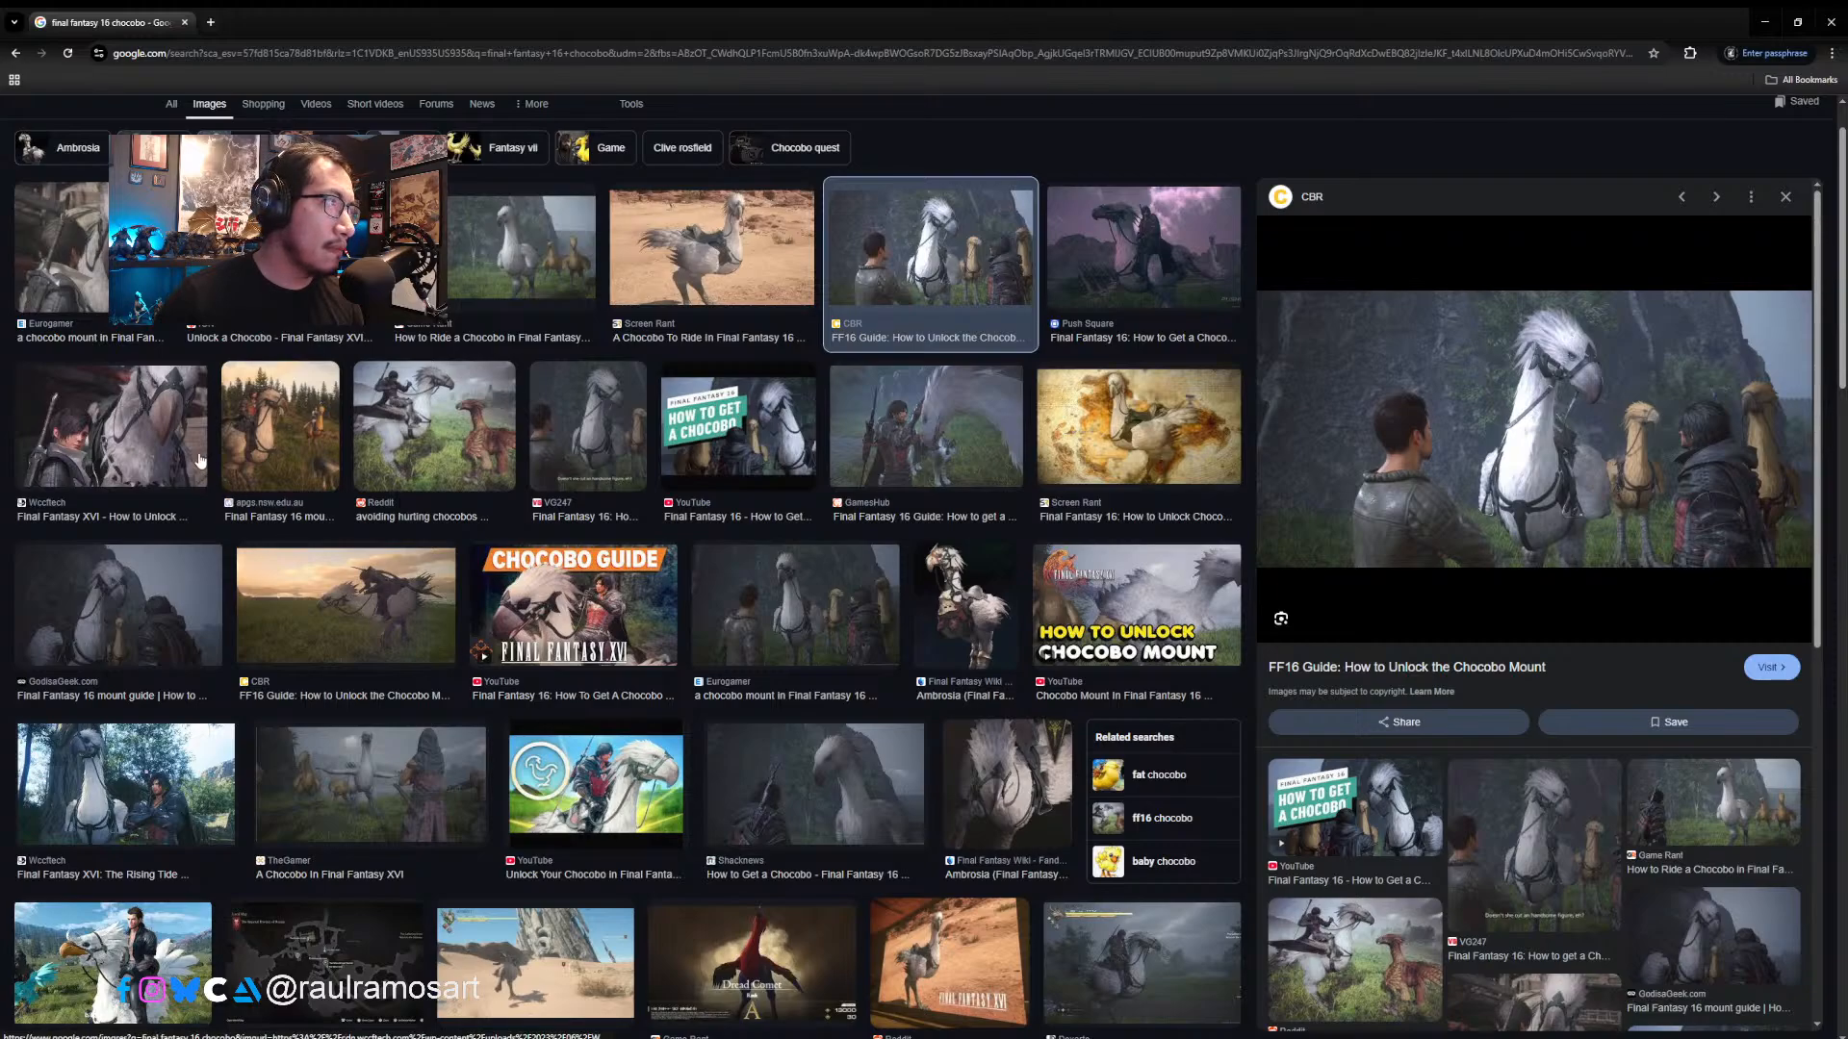
click(756, 258)
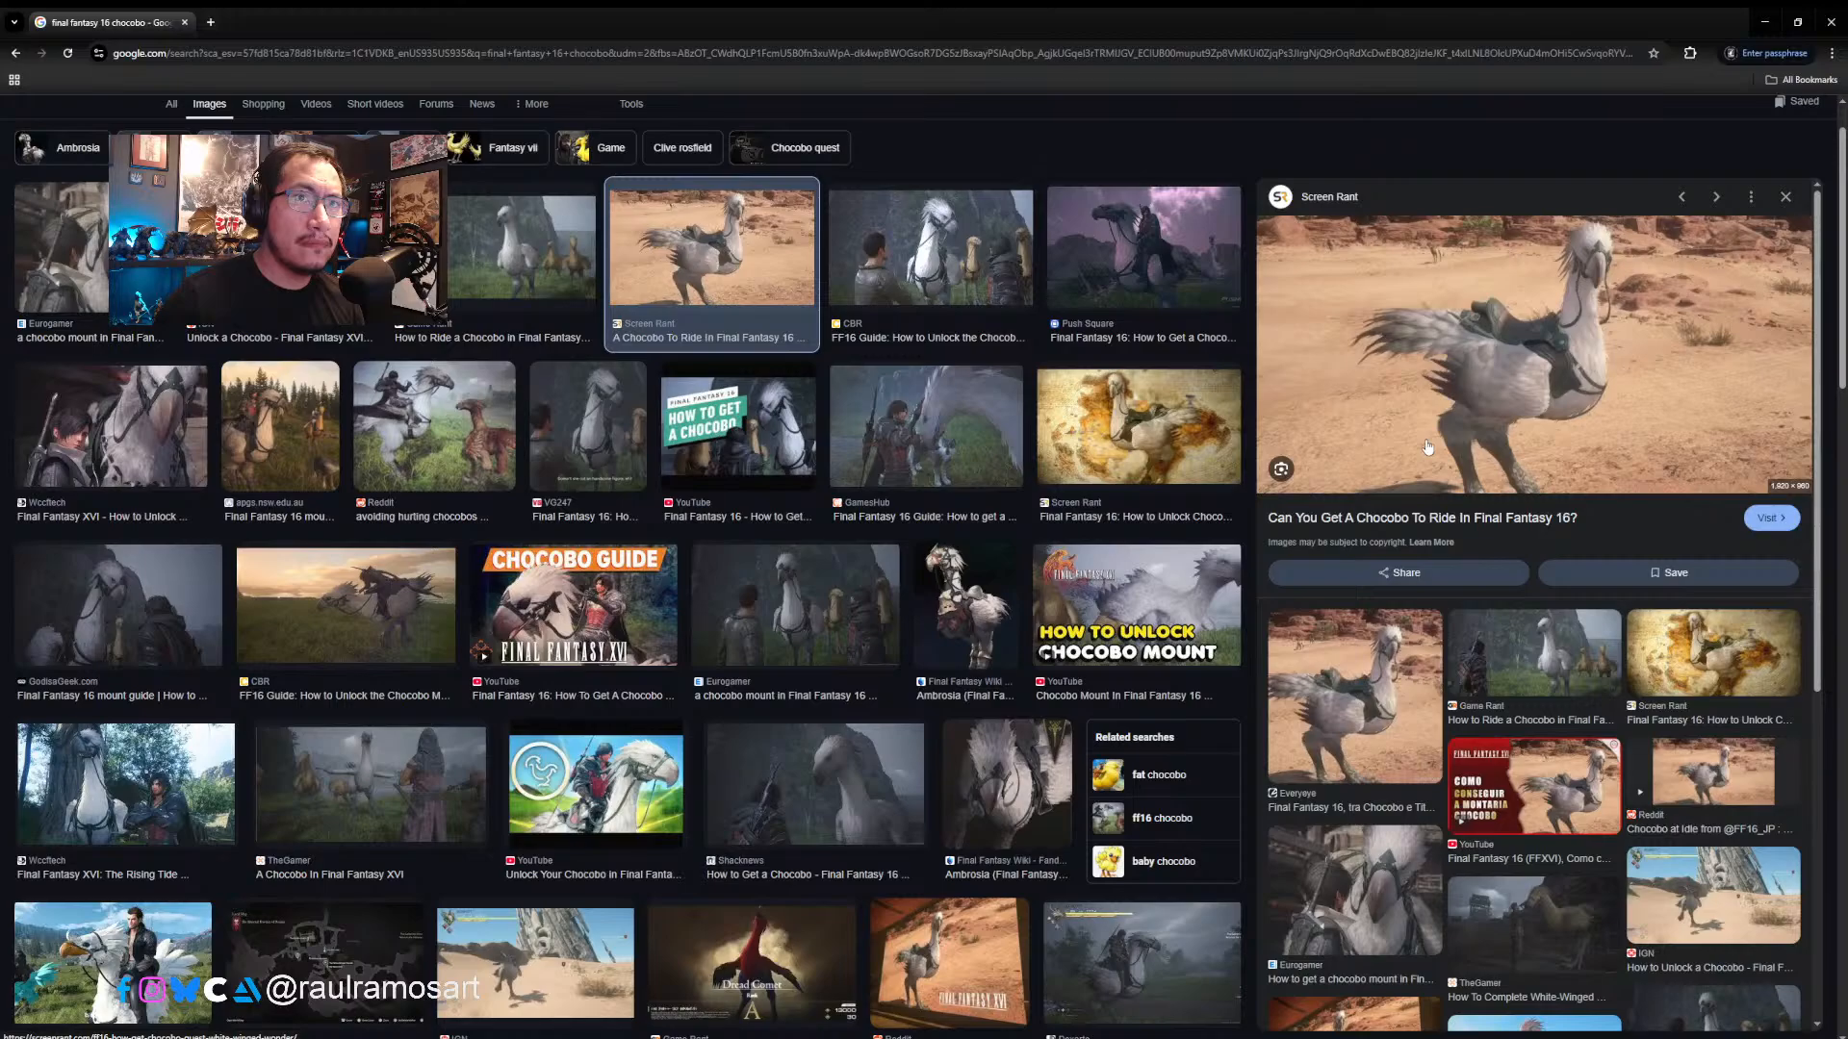
scroll(1428, 448, down, 3)
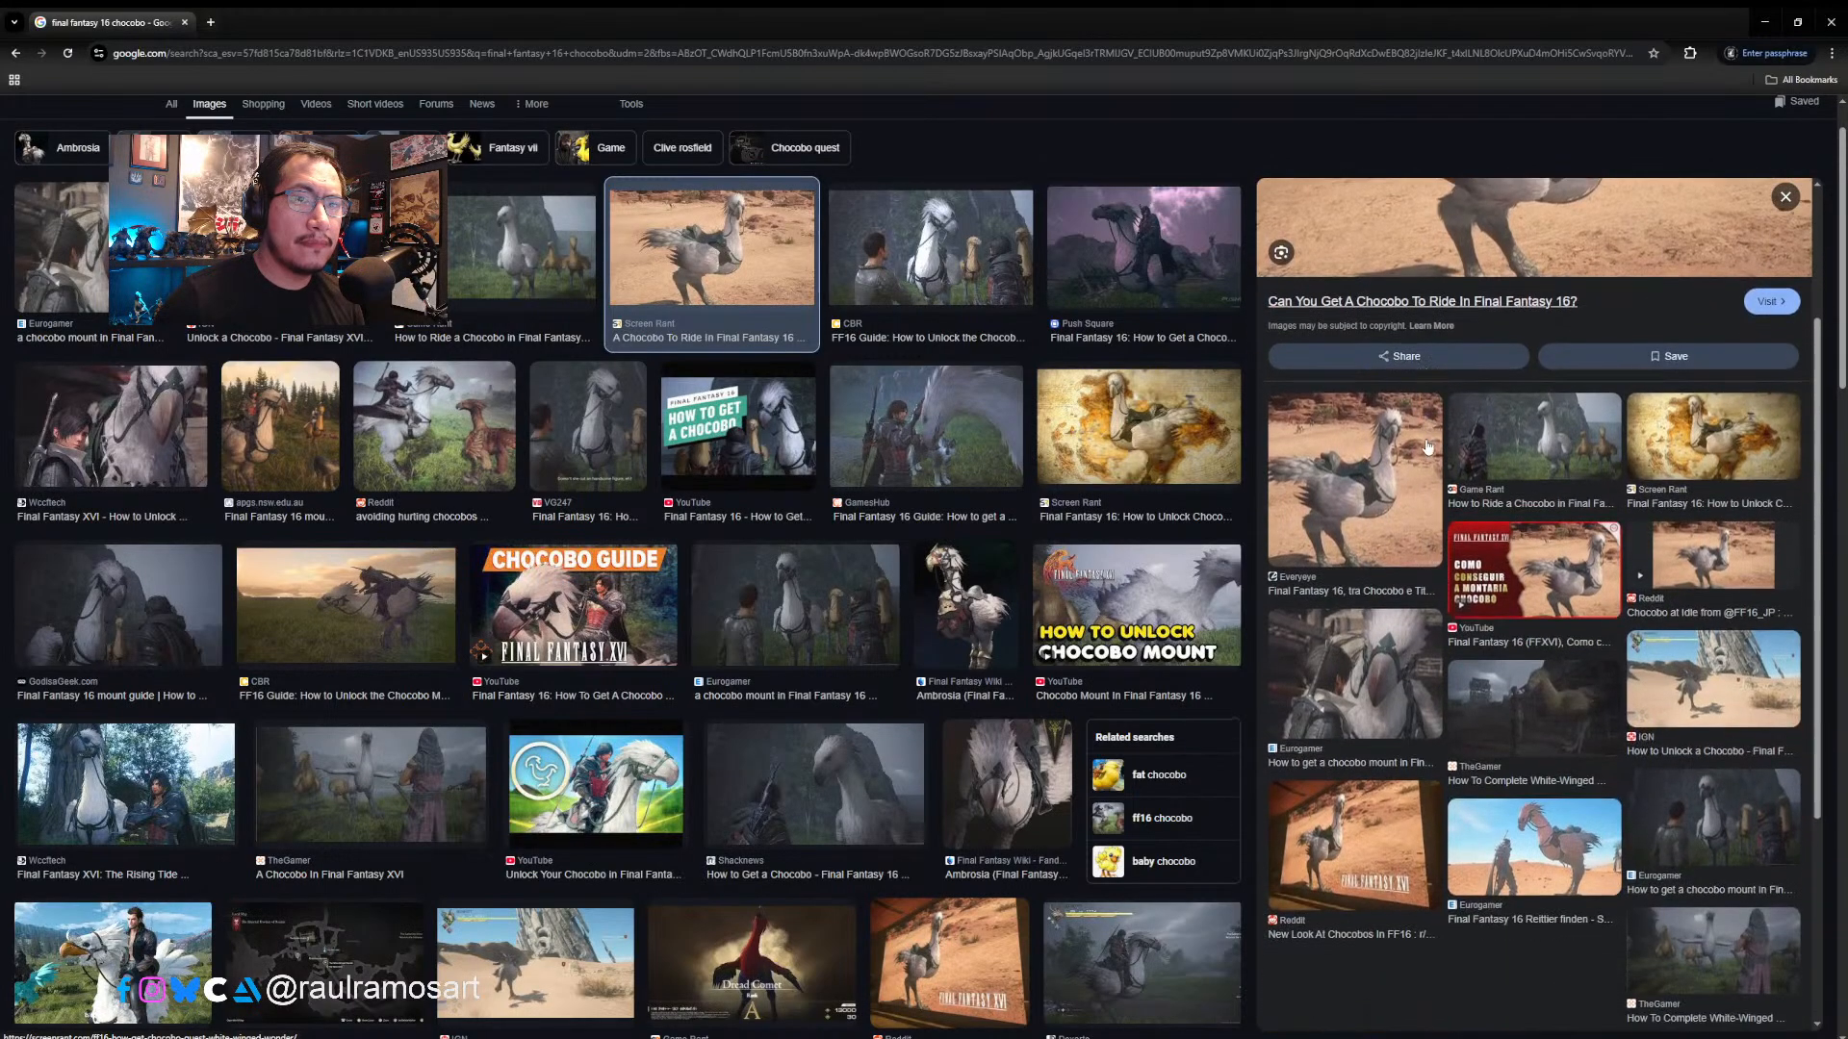
scroll(967, 767, down, 5)
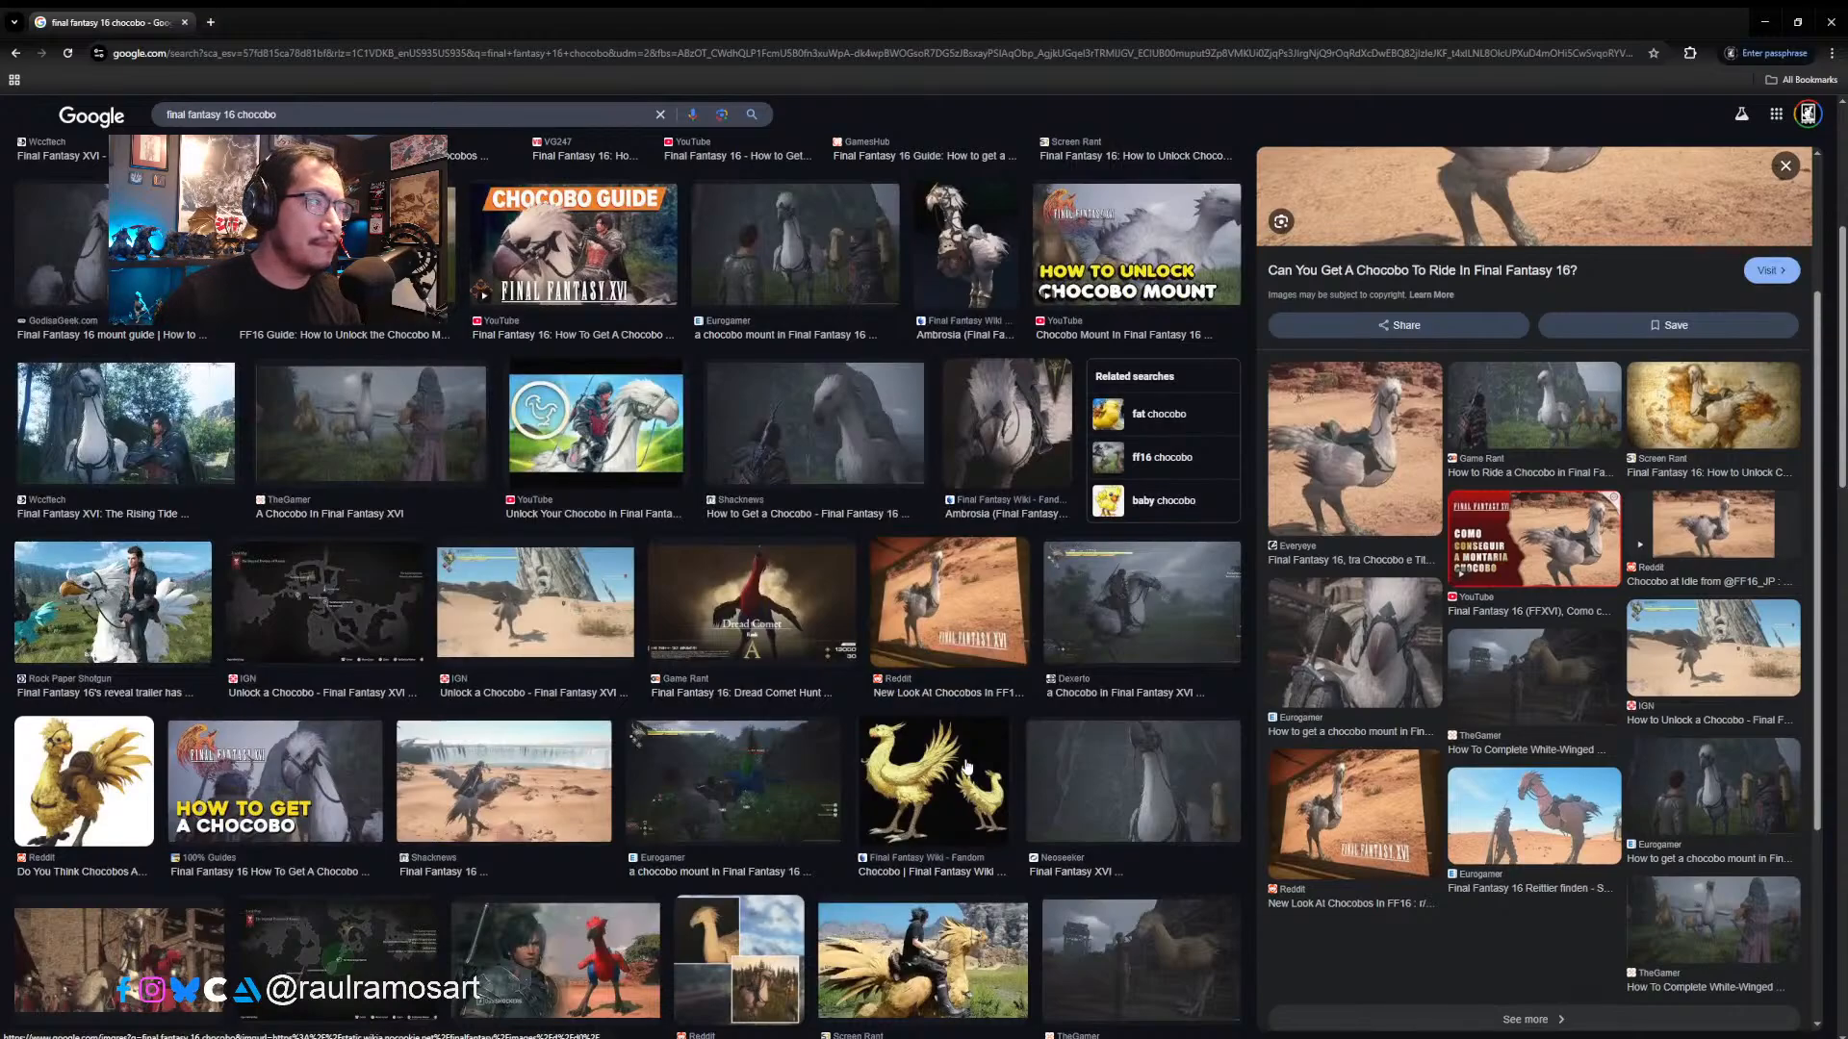
click(112, 808)
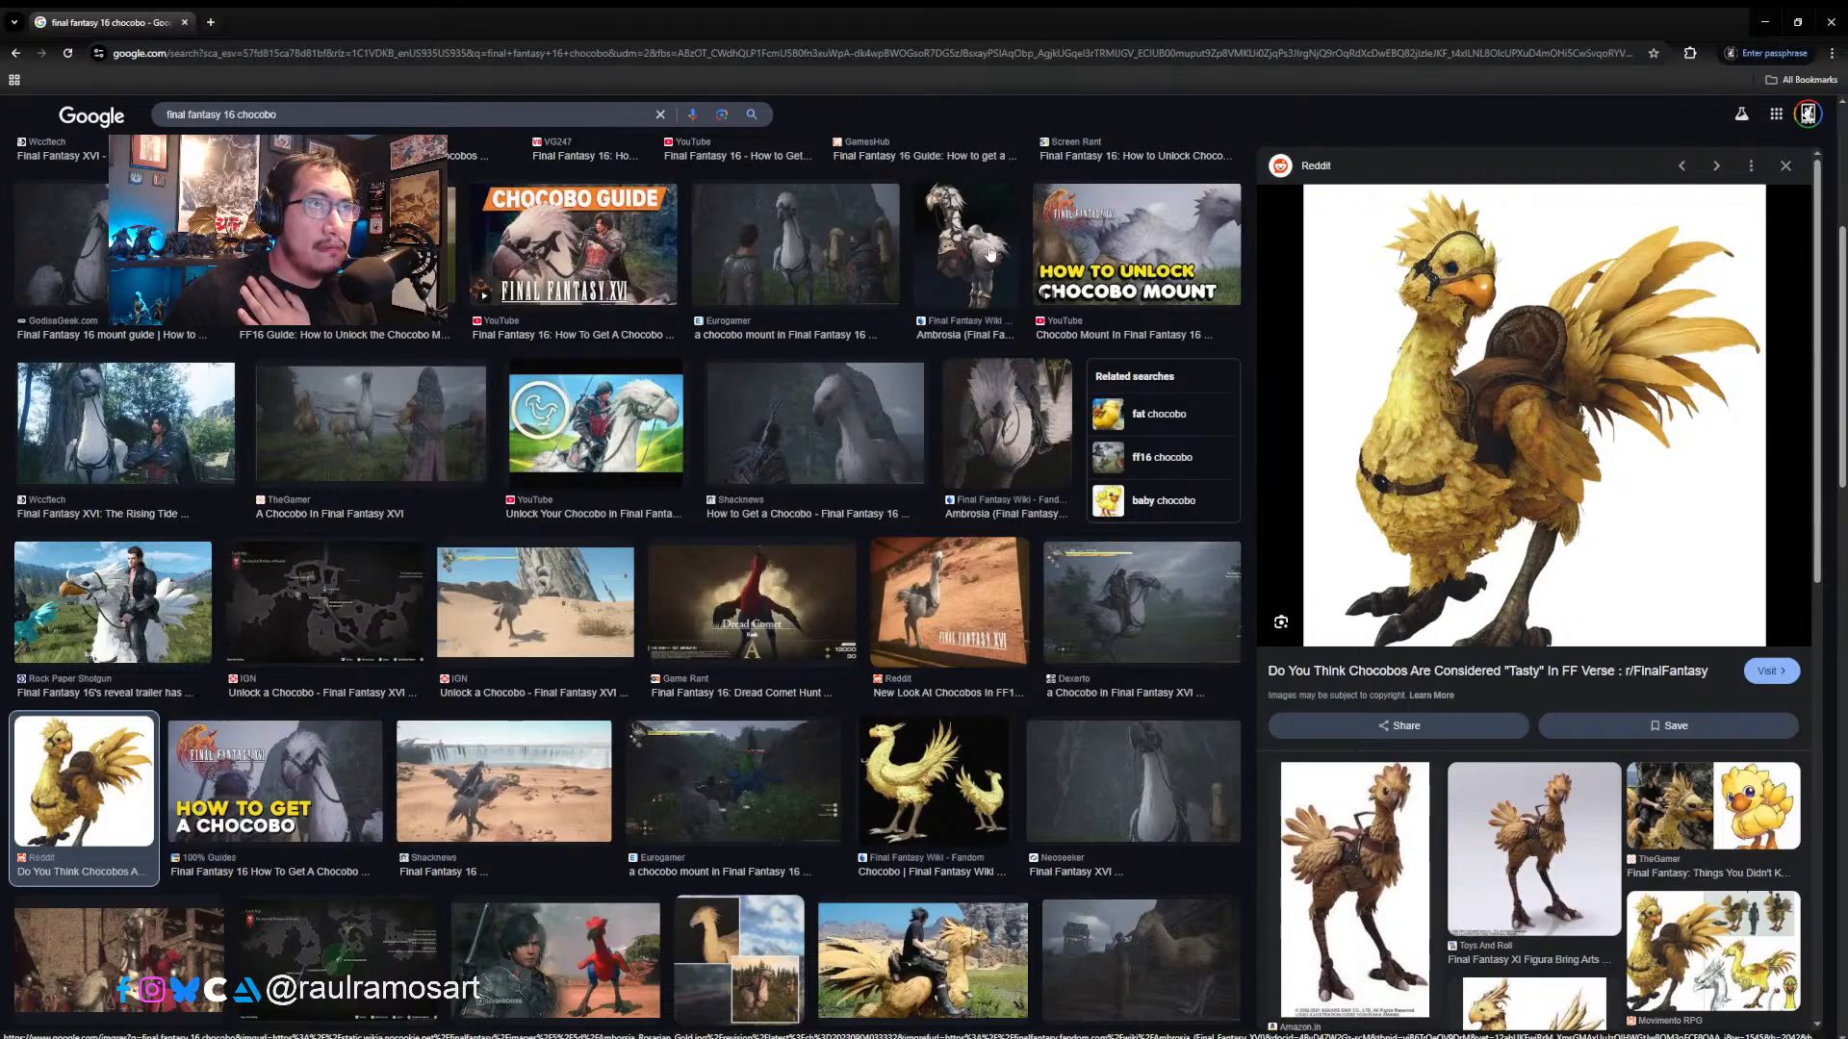
click(1155, 255)
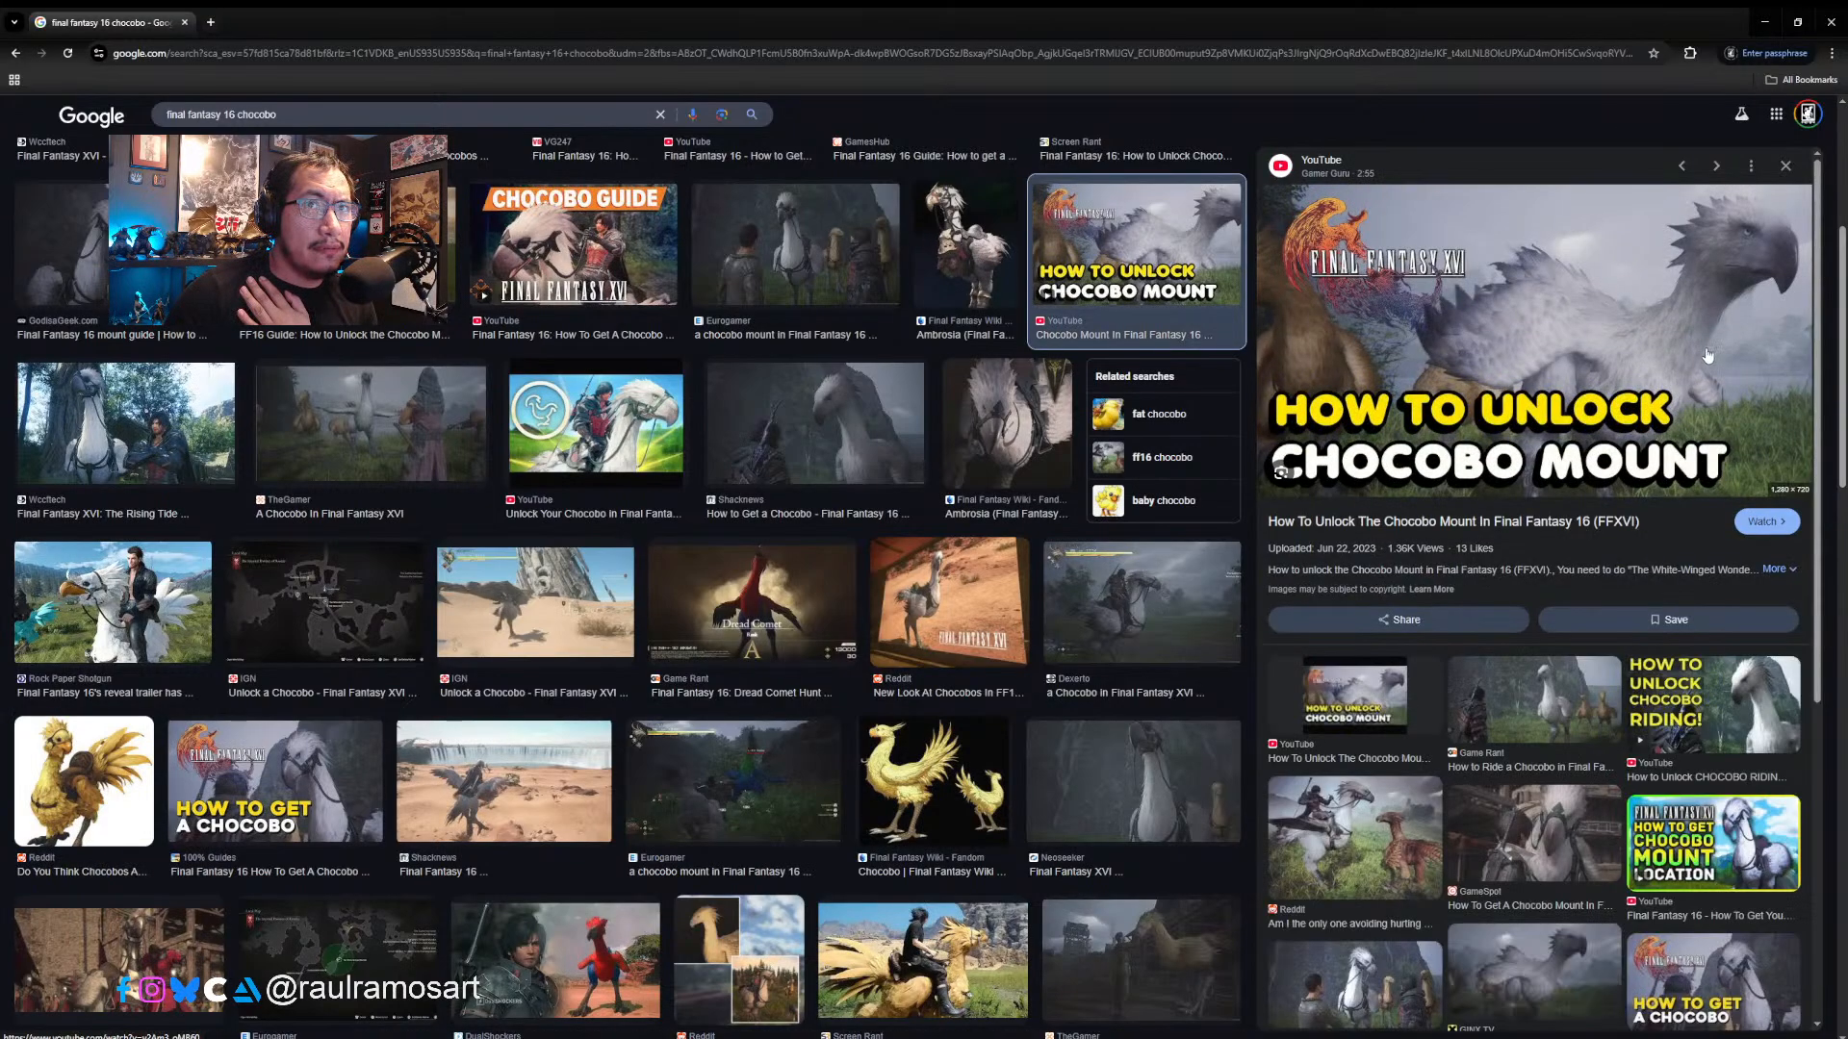
click(1833, 20)
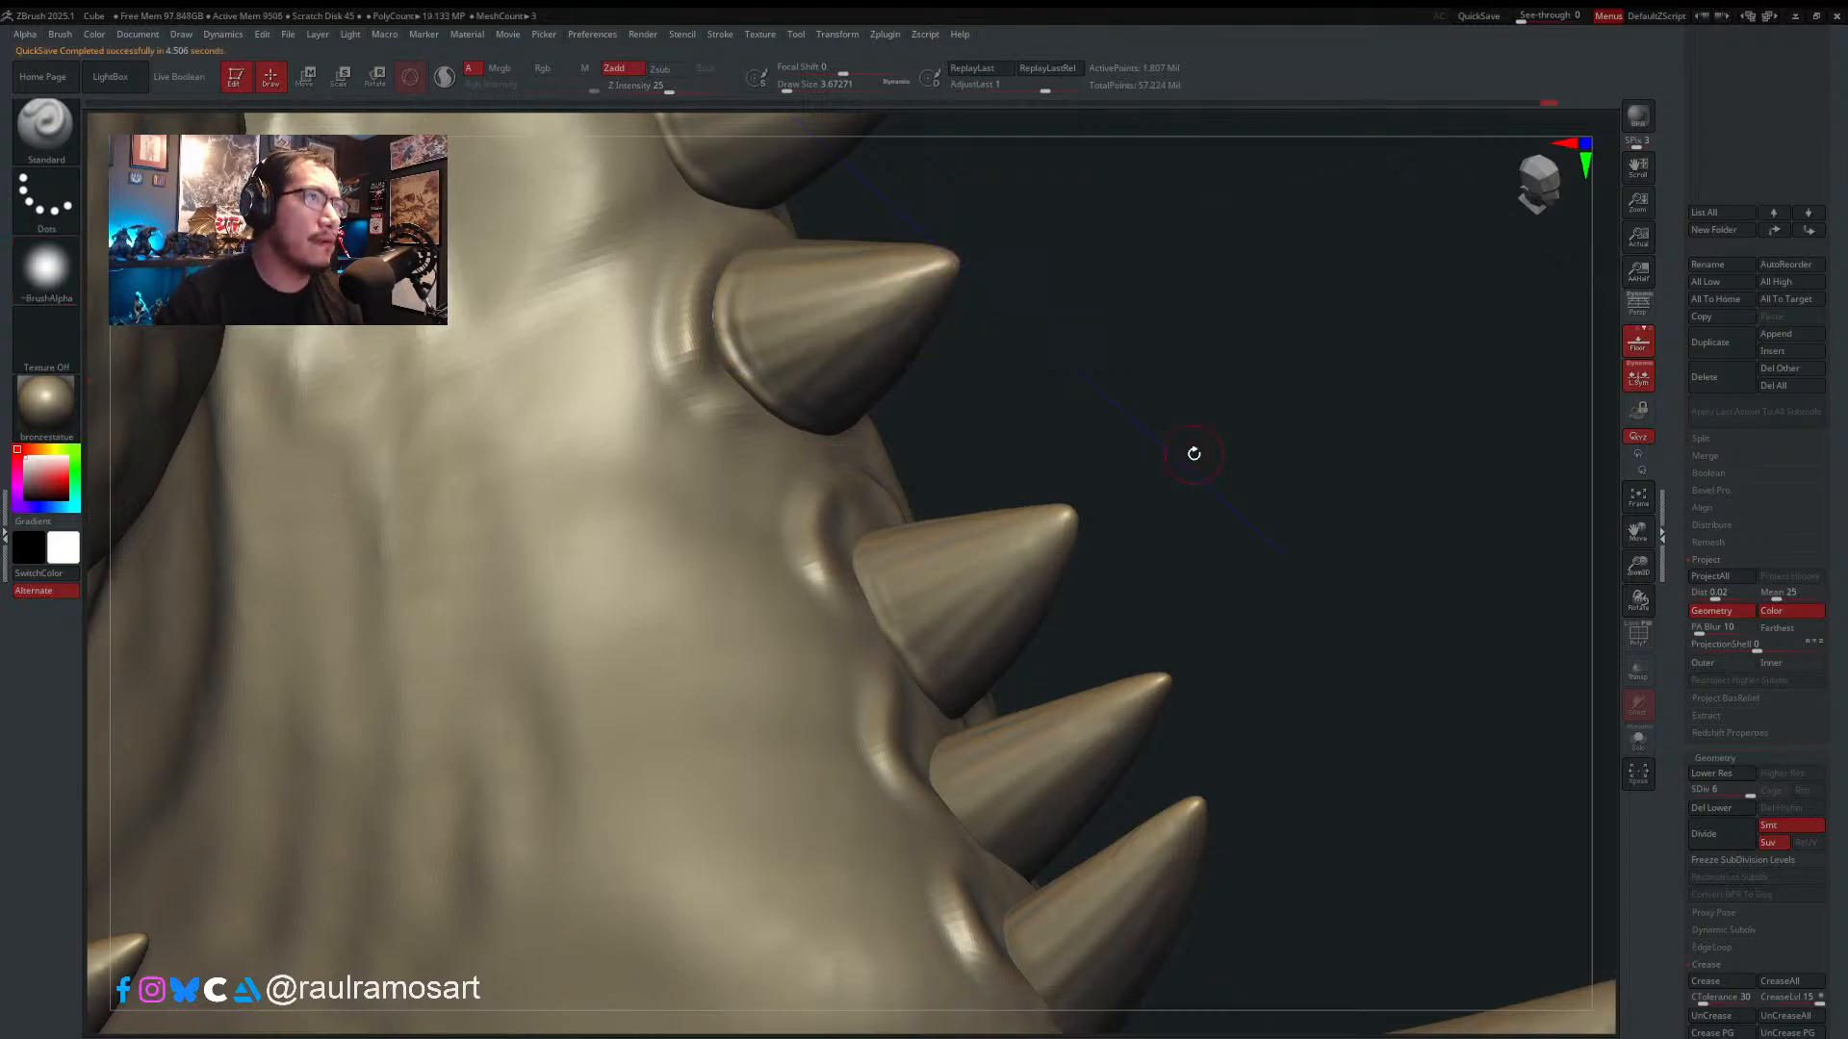
- Refine the horizontal rings around the inner bases of the medium lower teeth, working back from the front of the jaw
mouse_move(1315, 404)
mouse_down()
mouse_move(1191, 334)
mouse_move(803, 360)
mouse_up()
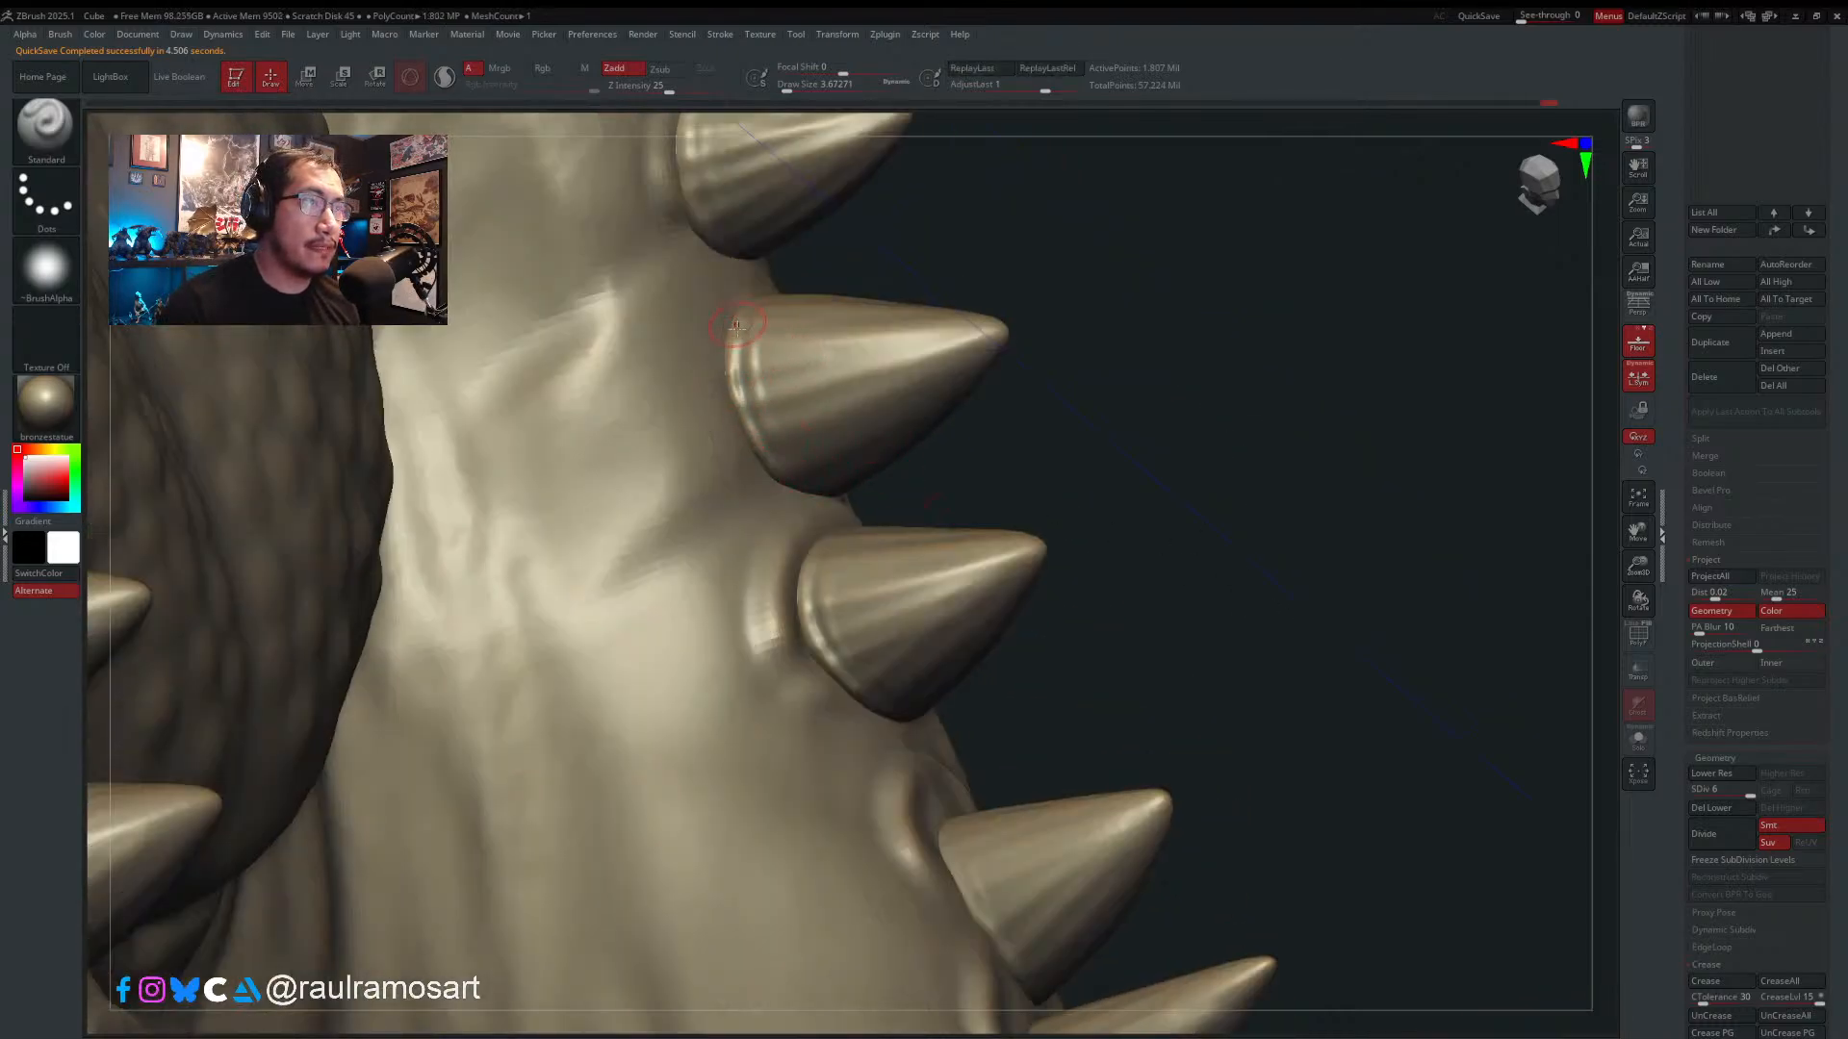
alt+right_drag(761, 266, 800, 481)
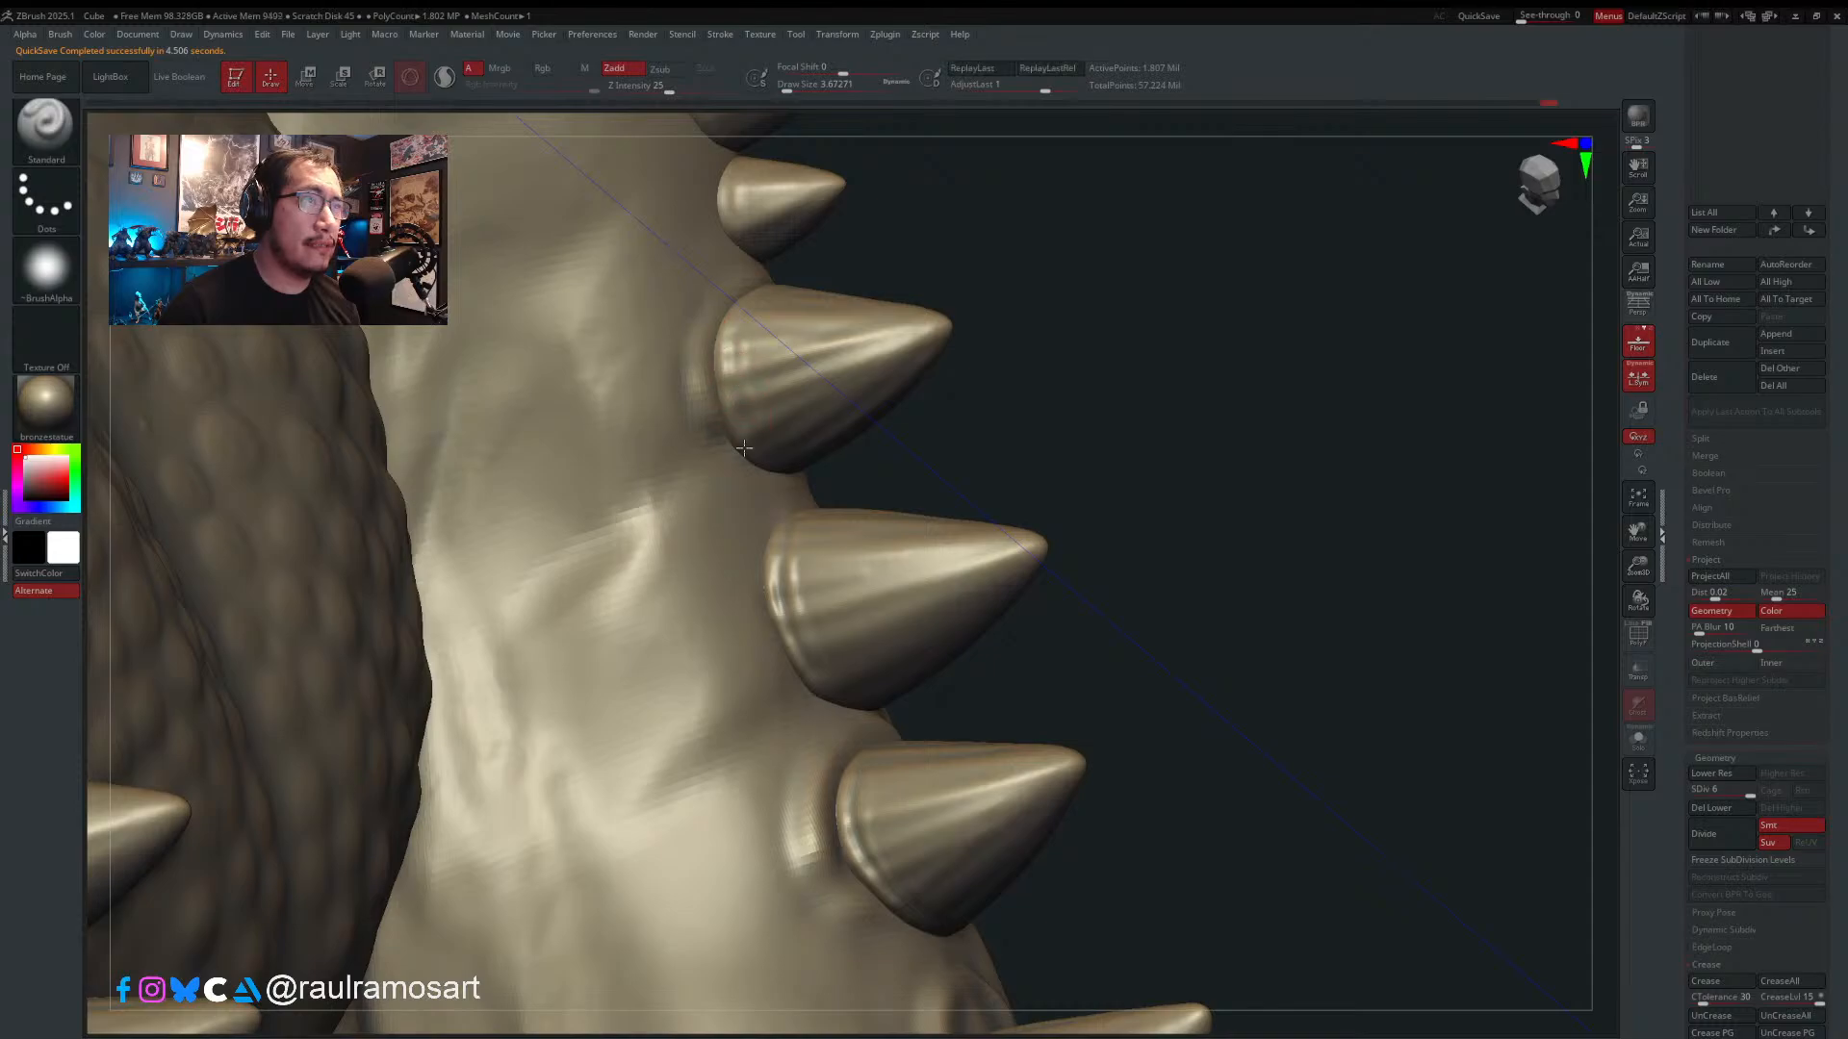
drag(756, 303, 777, 451)
alt+right_drag(739, 318, 754, 465)
drag(735, 320, 741, 380)
alt+right_drag(741, 322, 780, 471)
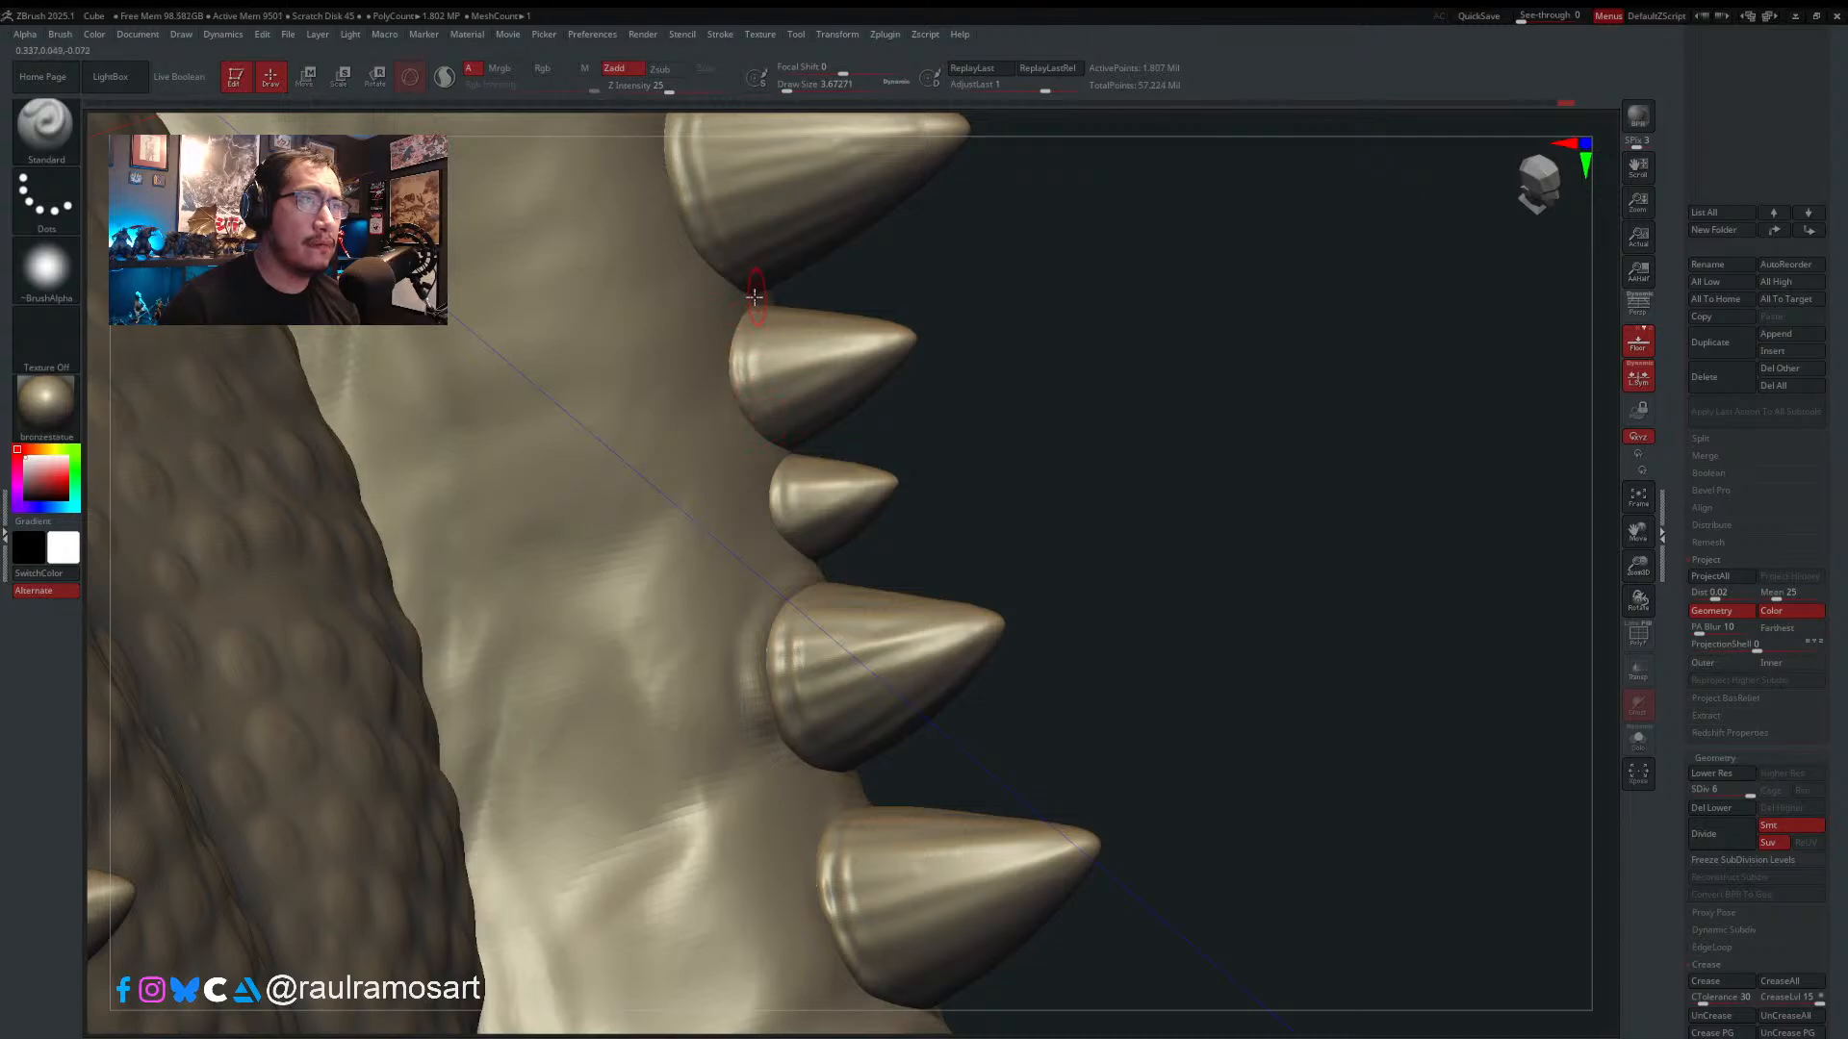
- Continue the inner base rings on the small teeth behind the larger mid-jaw tooth, reducing the brush's draw size to 1.82491
alt+right_drag(750, 284, 728, 357)
alt+right_drag(661, 180, 722, 430)
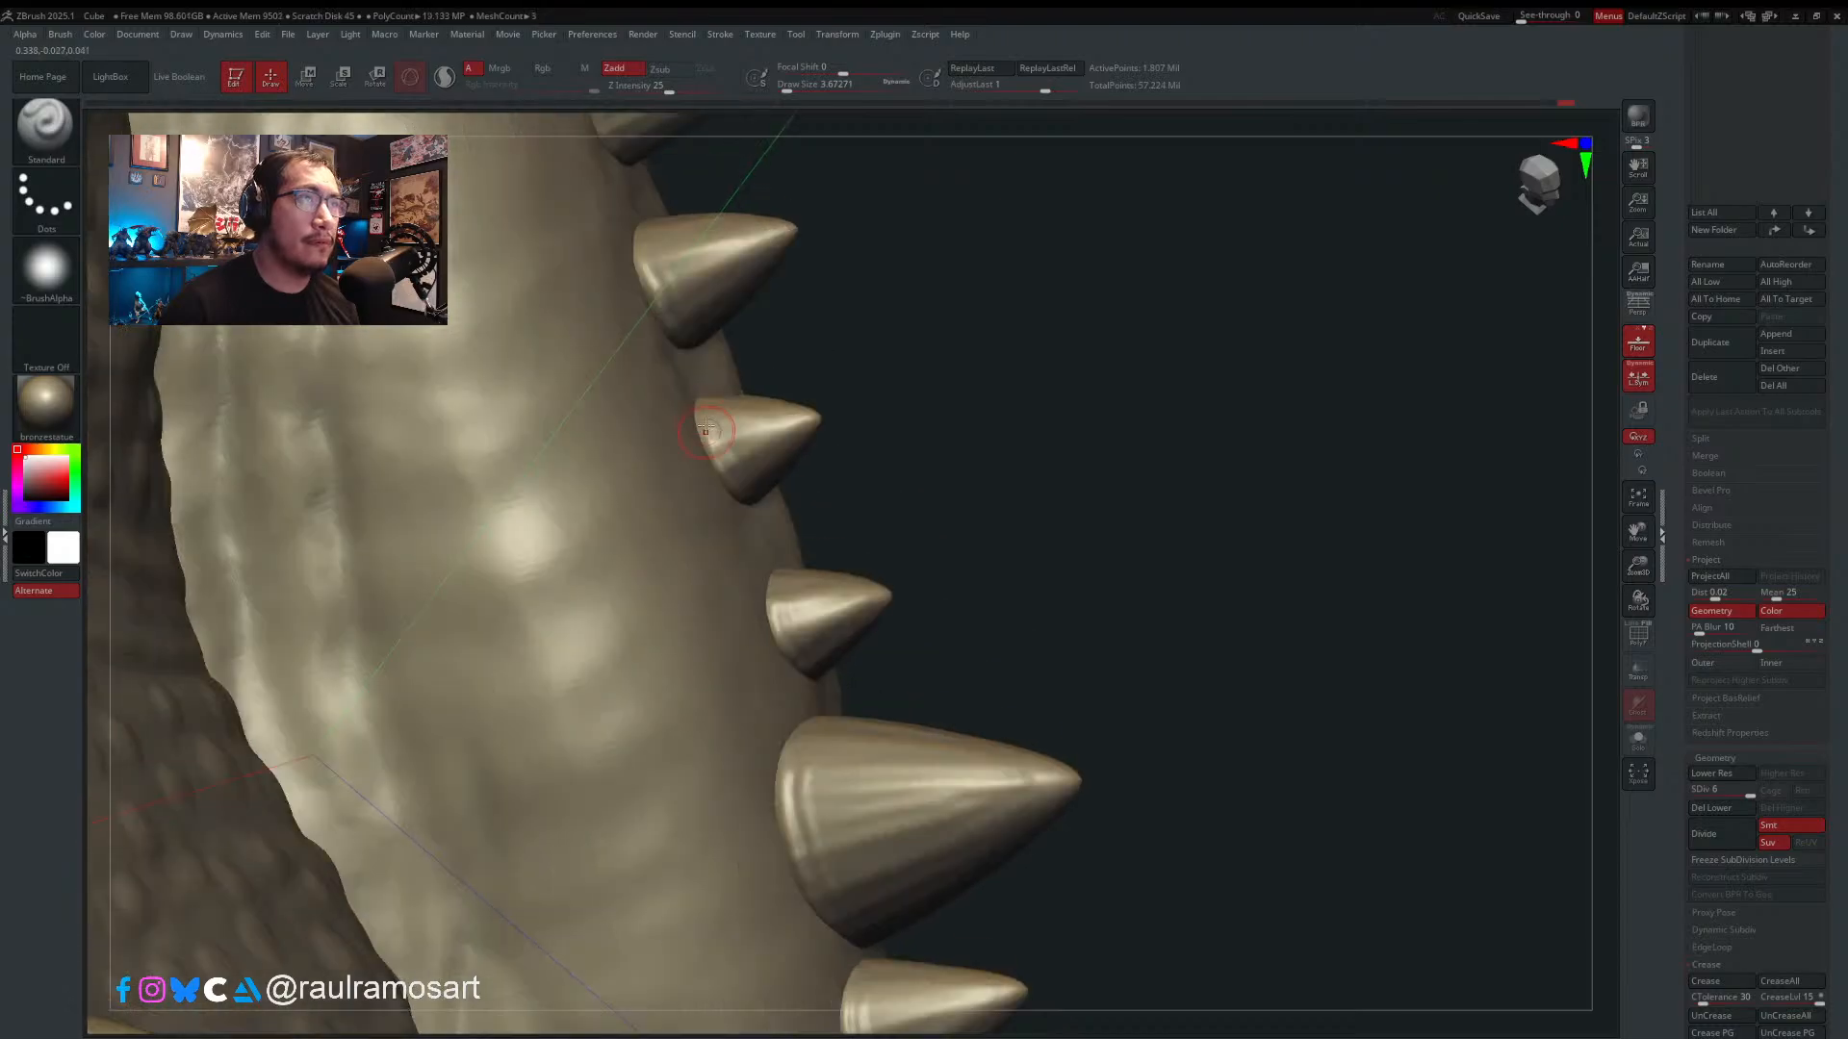
drag(704, 388, 711, 432)
alt+right_drag(666, 382, 697, 584)
alt+right_drag(630, 276, 715, 560)
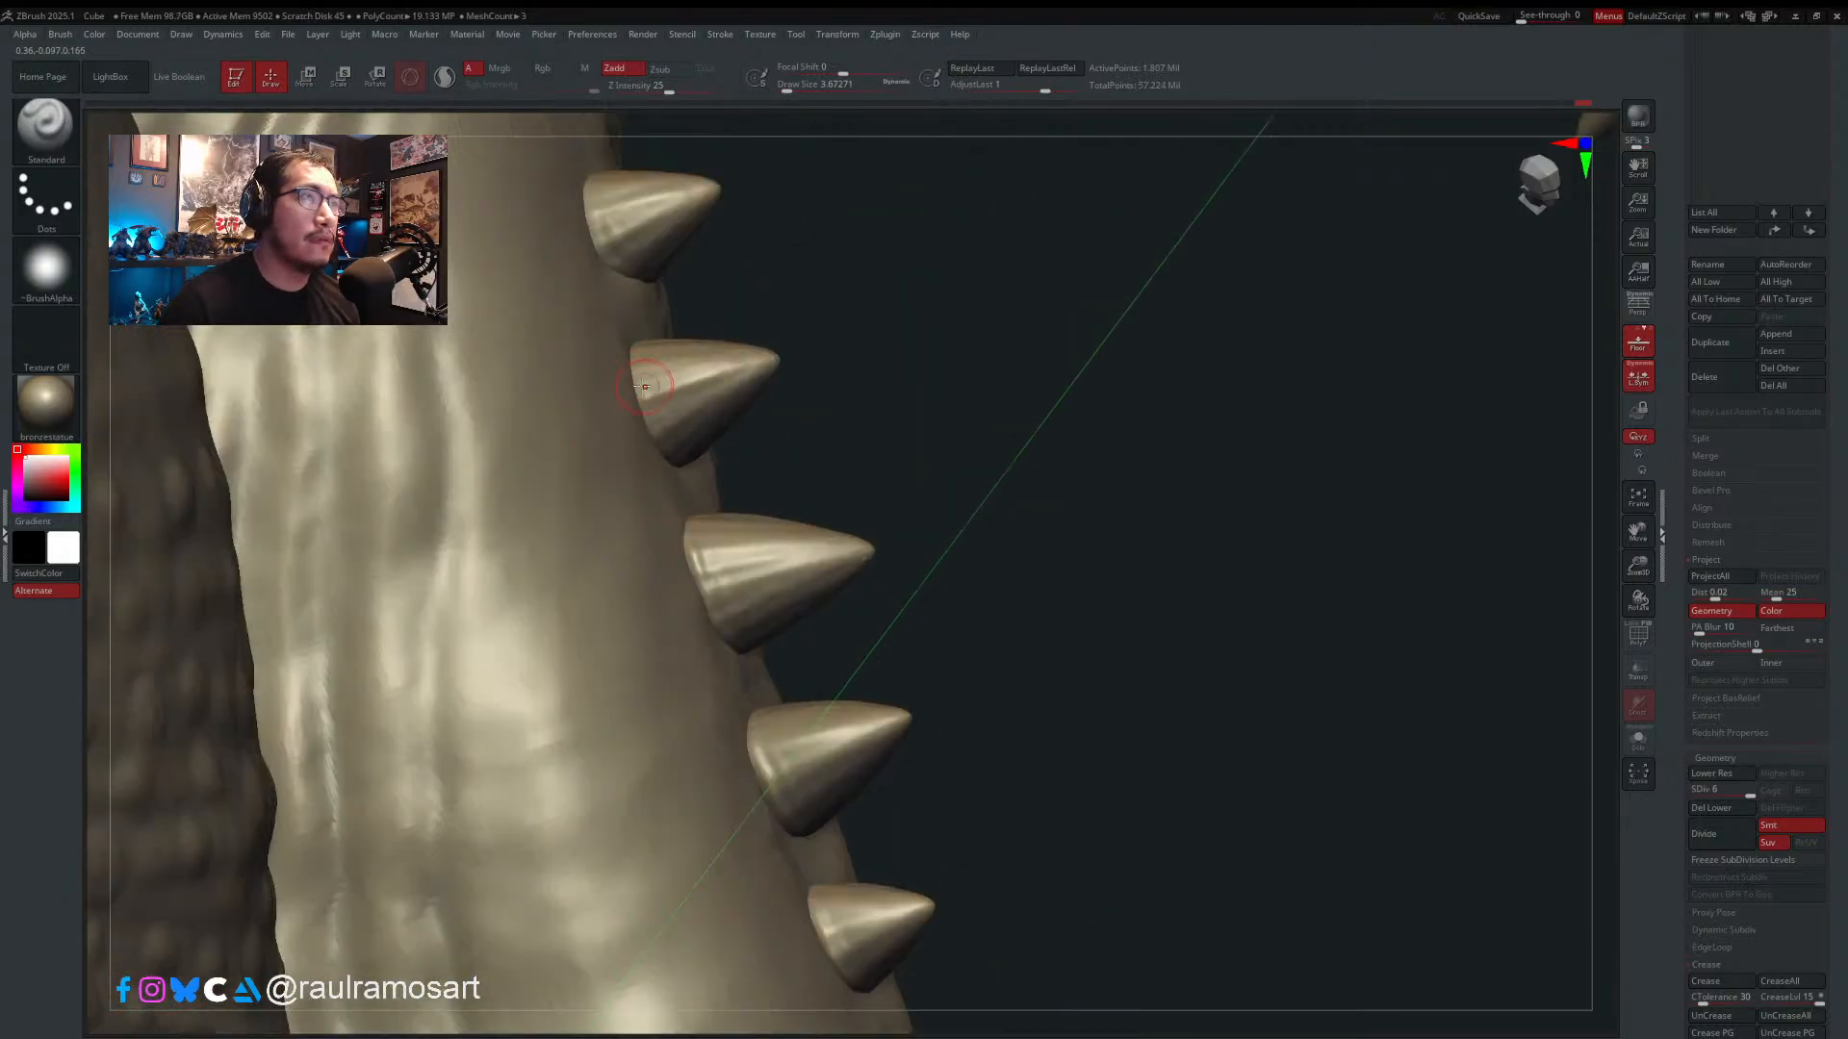
mouse_move(609, 228)
alt+right_down()
mouse_move(687, 529)
mouse_move(733, 581)
alt+right_up()
key(s)
click(686, 525)
- Set the draw size to 2.61882 and sculpt layered rings around the outer base of the small tooth directly behind the large front fang
mouse_move(971, 795)
right_down()
mouse_move(662, 529)
mouse_move(897, 402)
mouse_move(851, 383)
mouse_move(644, 405)
right_up()
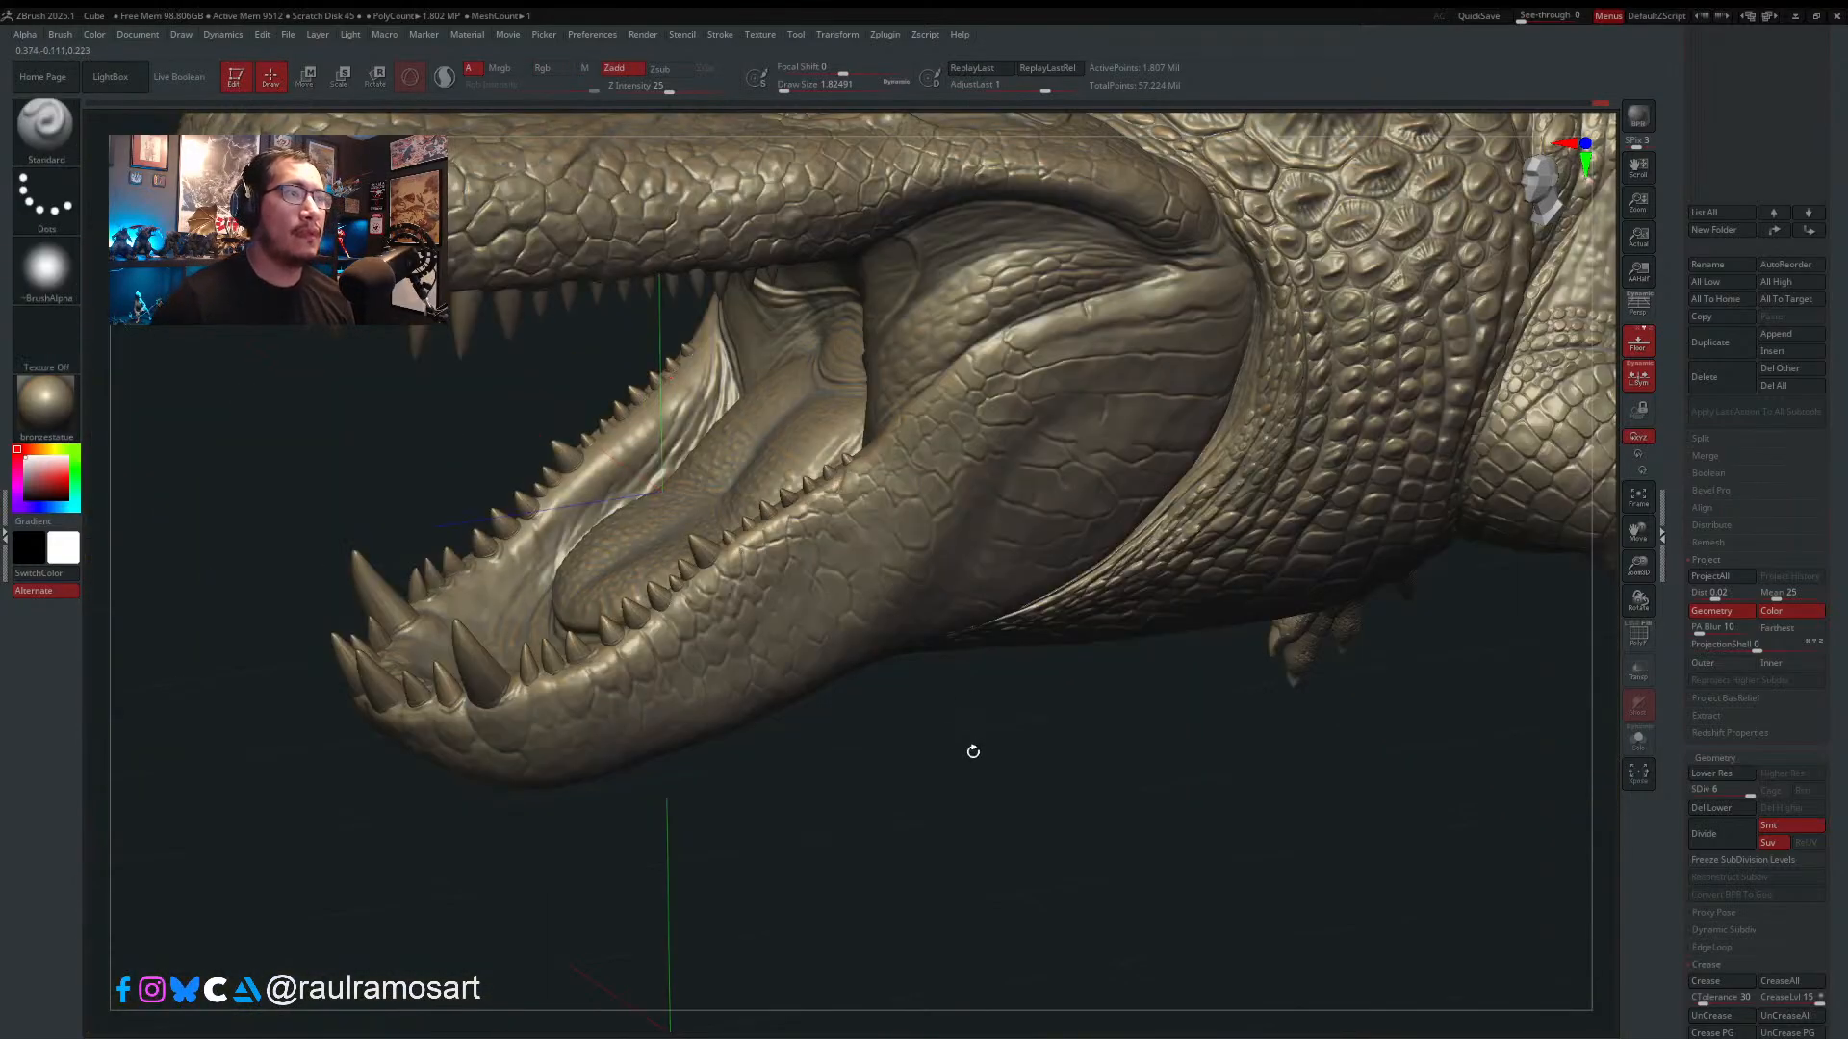
mouse_move(973, 751)
right_down()
mouse_move(936, 680)
mouse_move(908, 762)
right_up()
key(s)
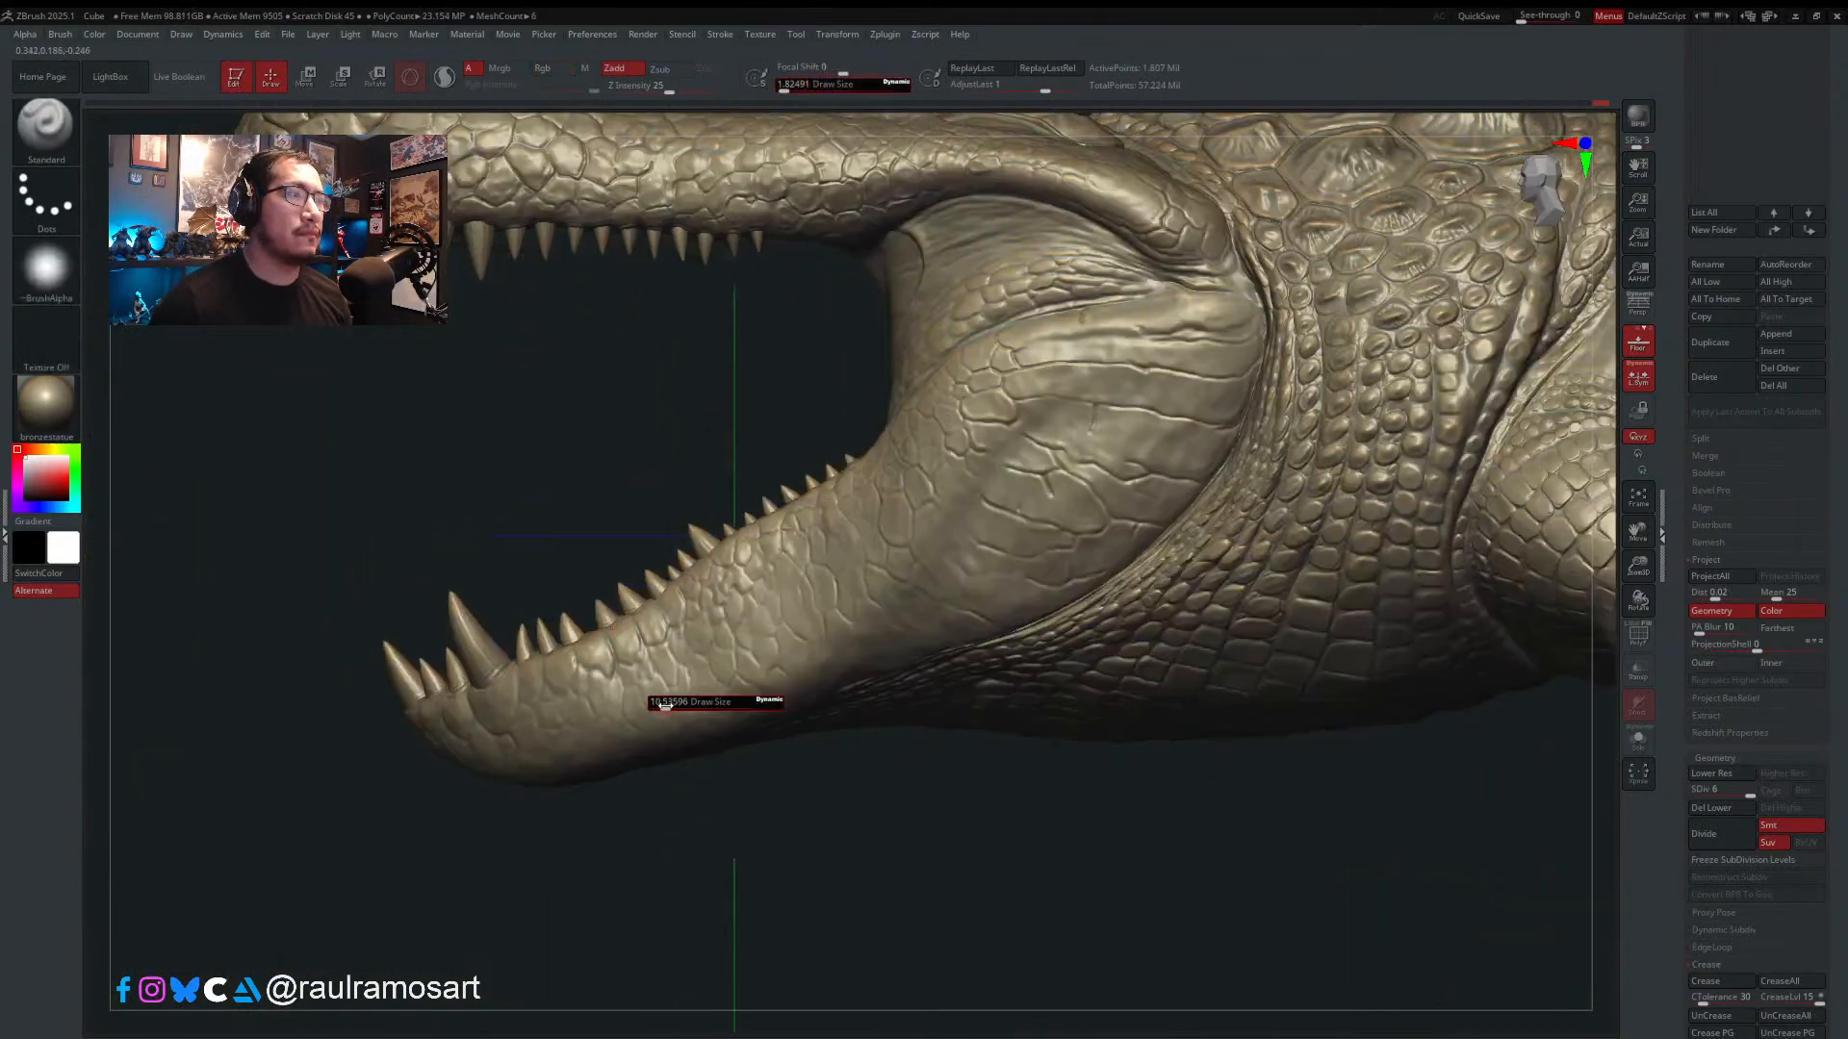
click(667, 705)
alt+right_drag(541, 655, 815, 417)
key(s)
click(758, 378)
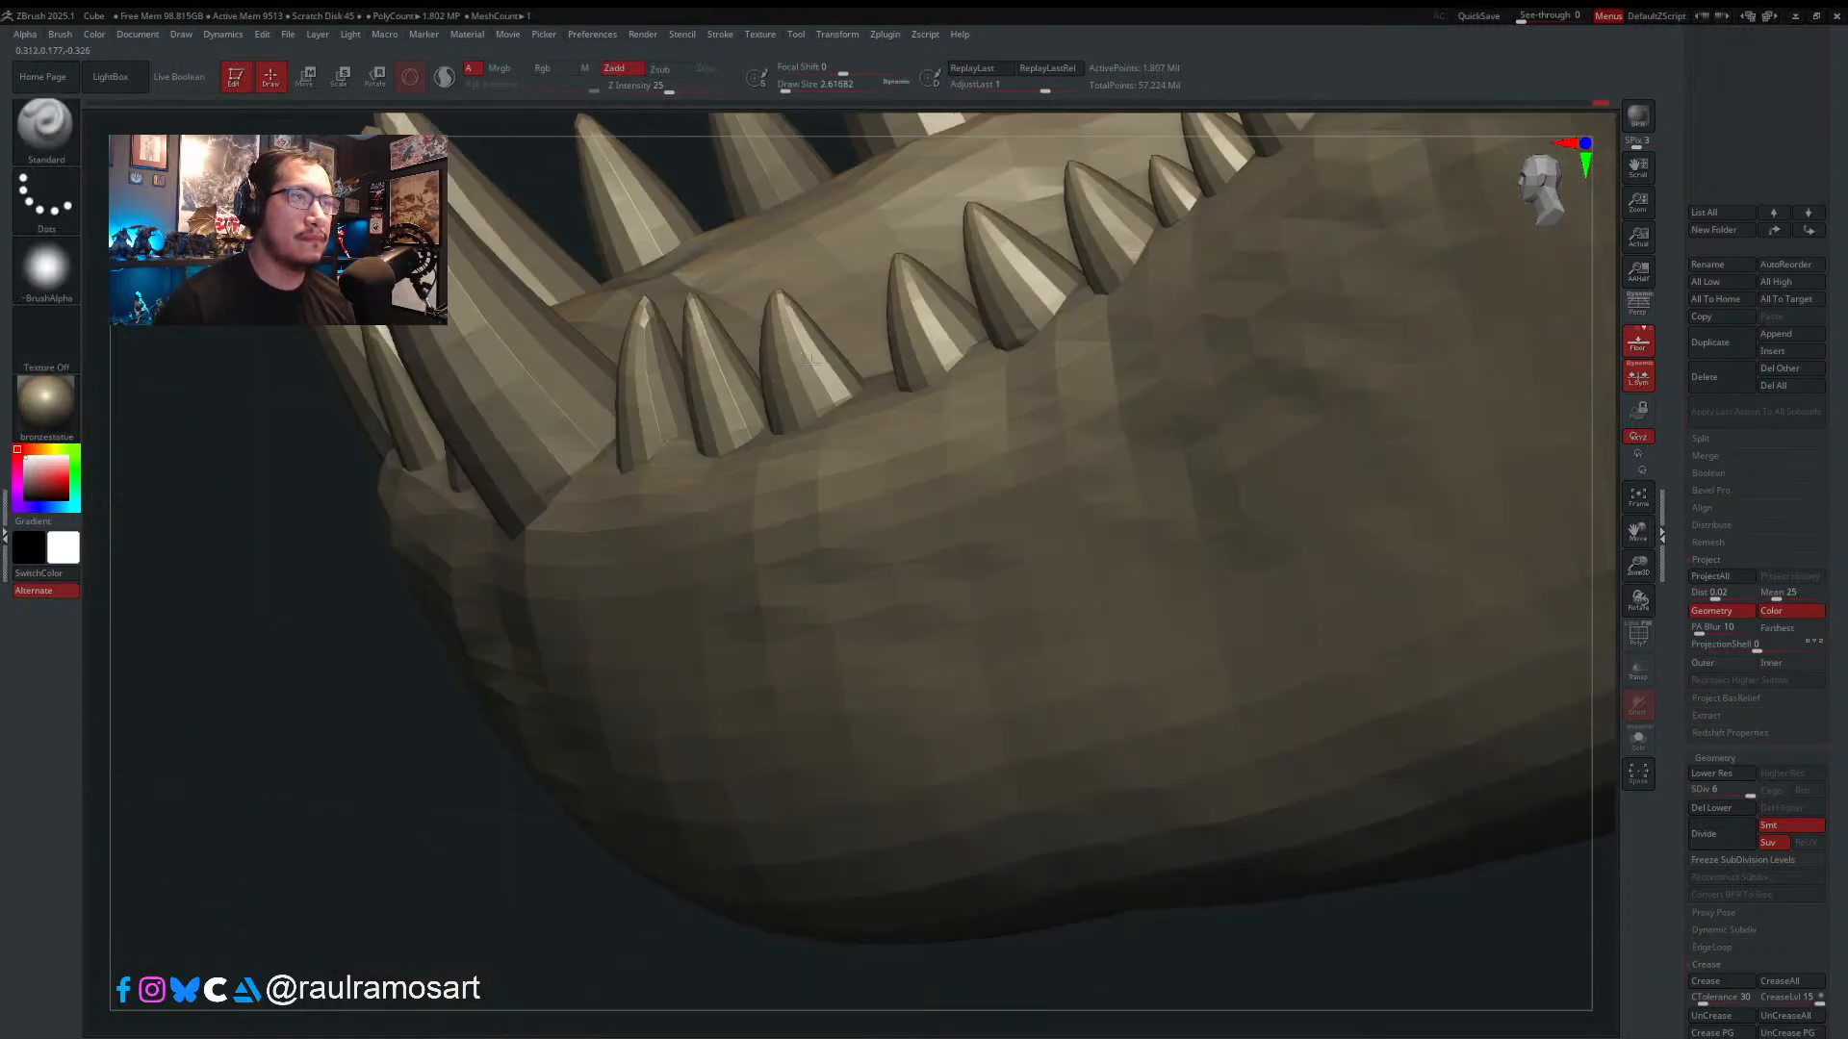
right_drag(806, 327, 663, 337)
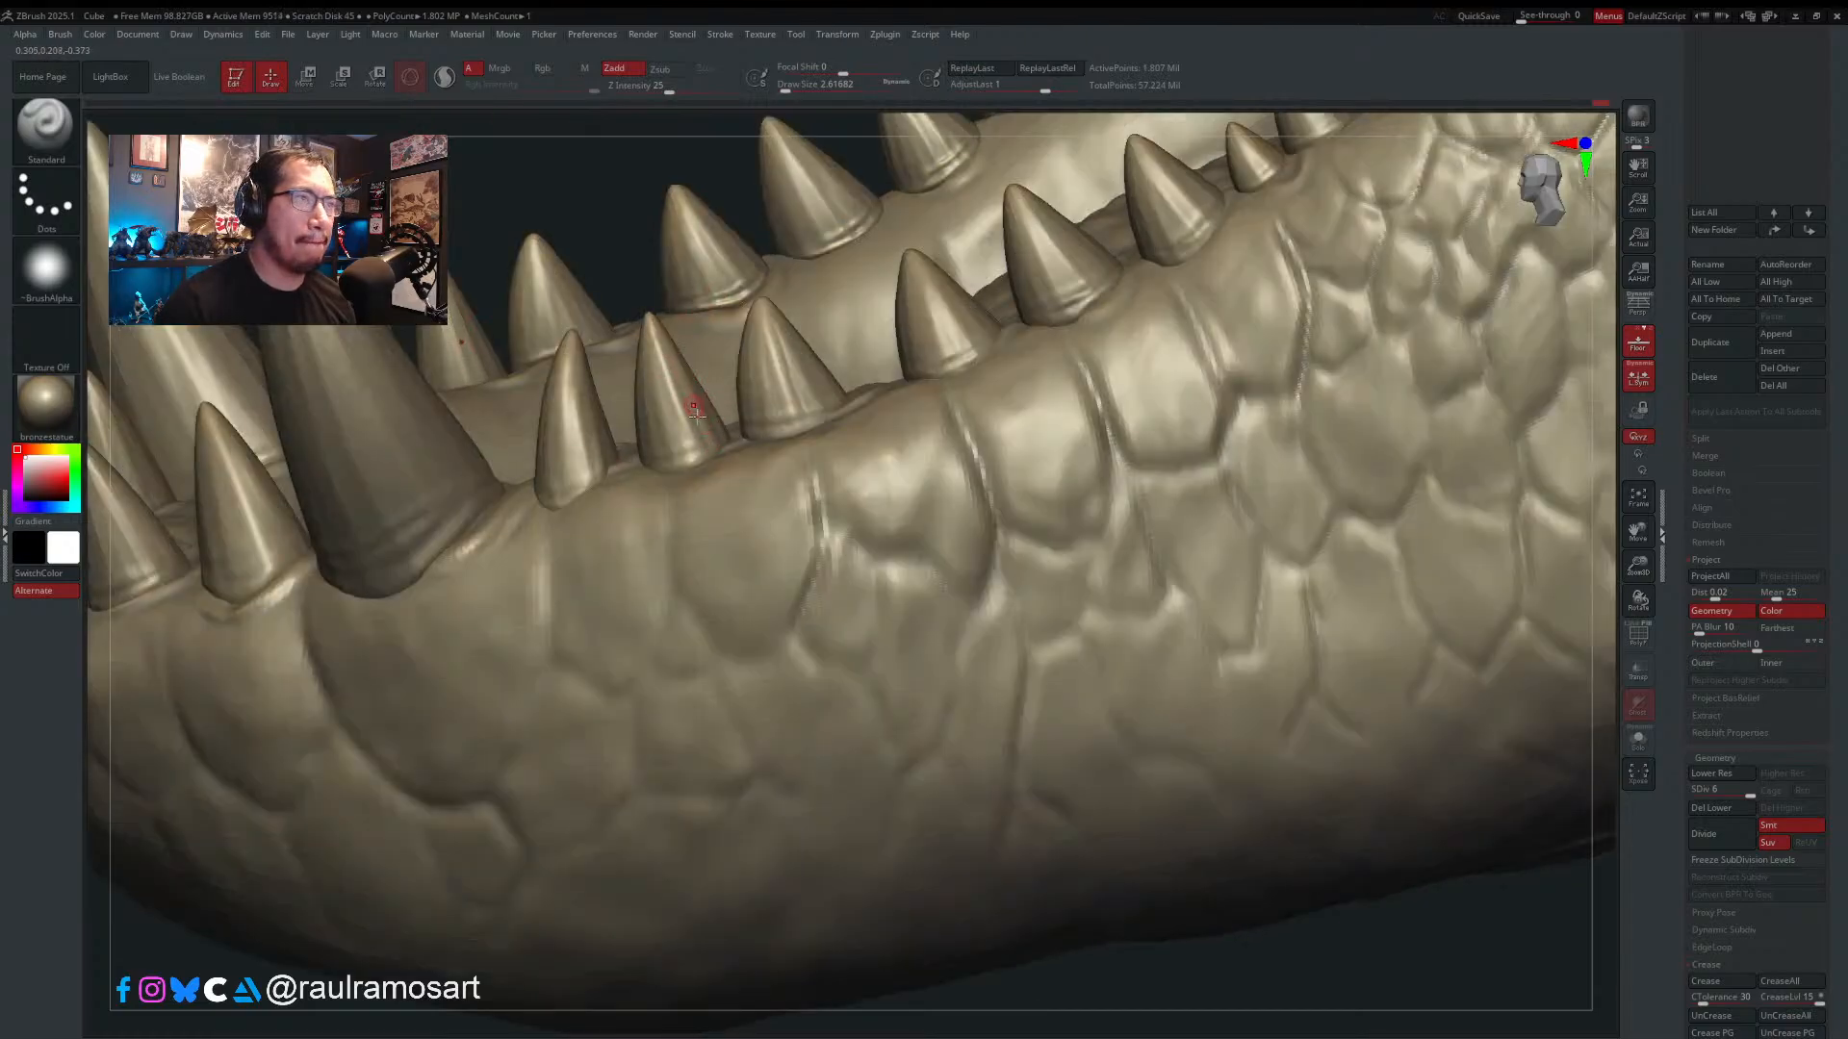
mouse_move(695, 412)
right_down()
mouse_move(649, 351)
mouse_move(634, 369)
right_up()
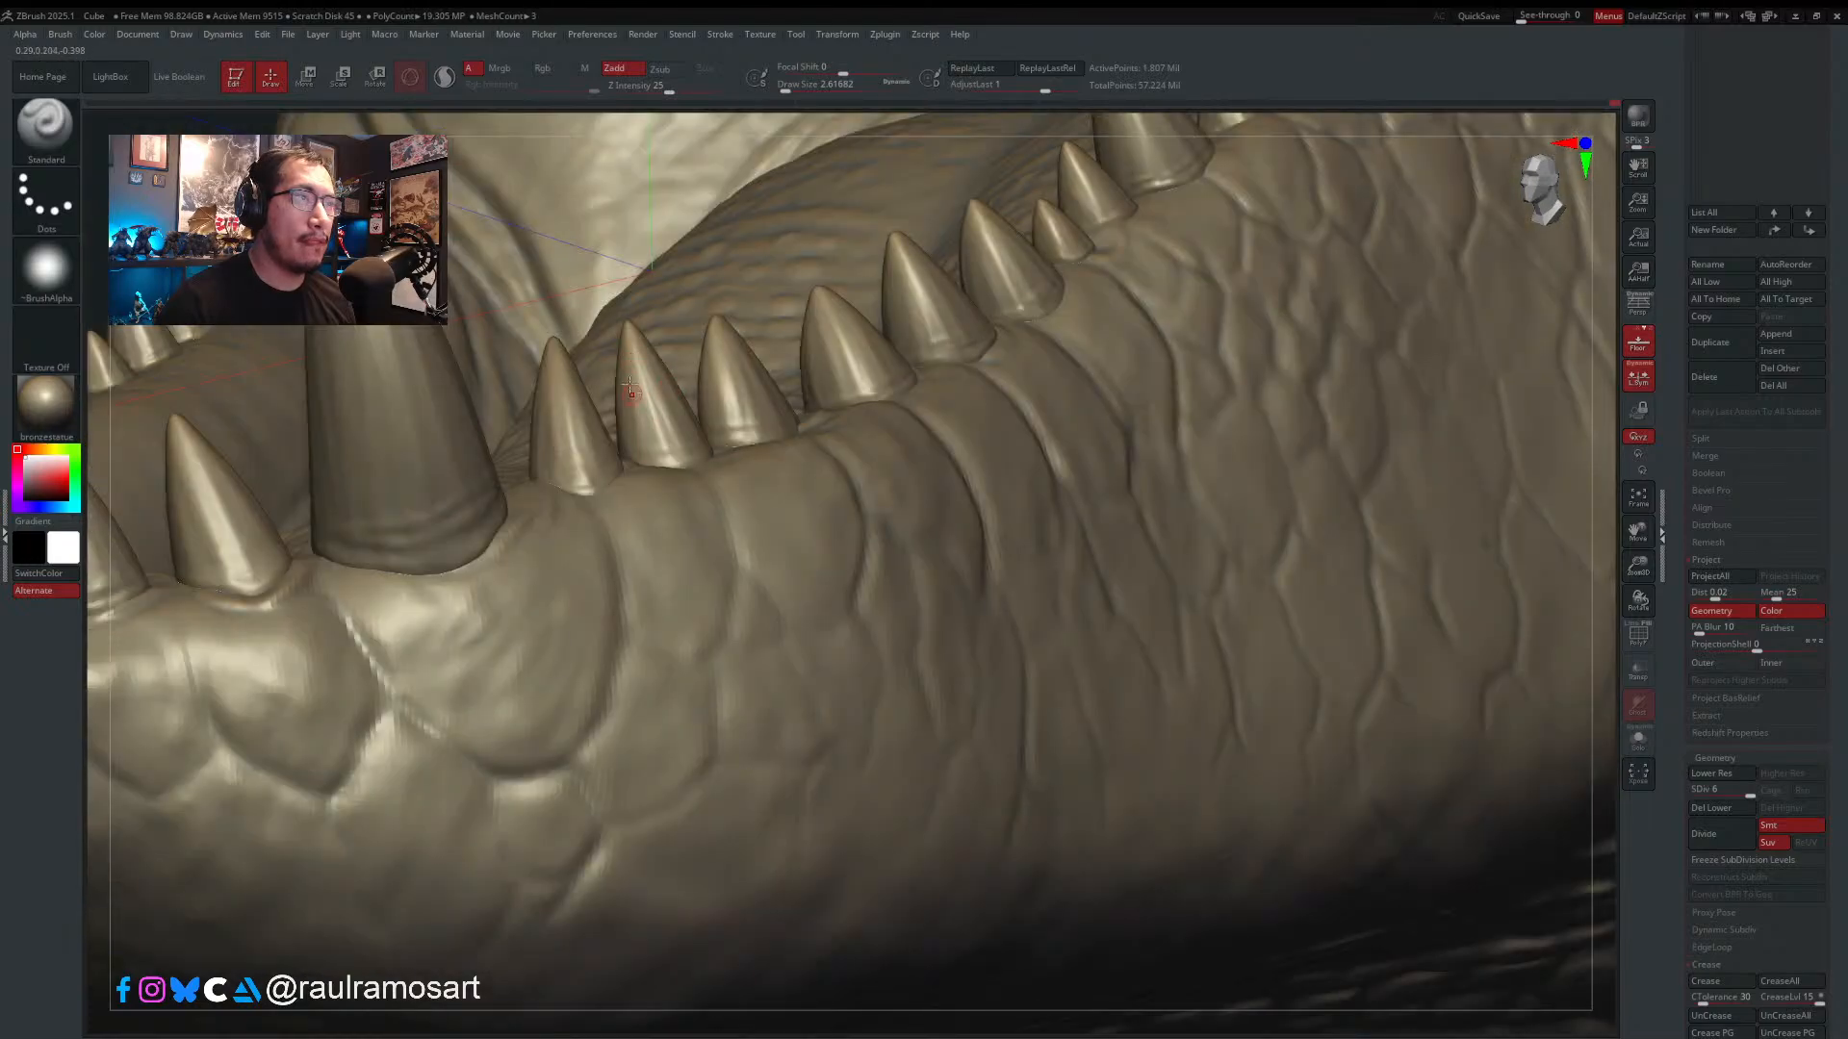
right_drag(630, 438, 623, 460)
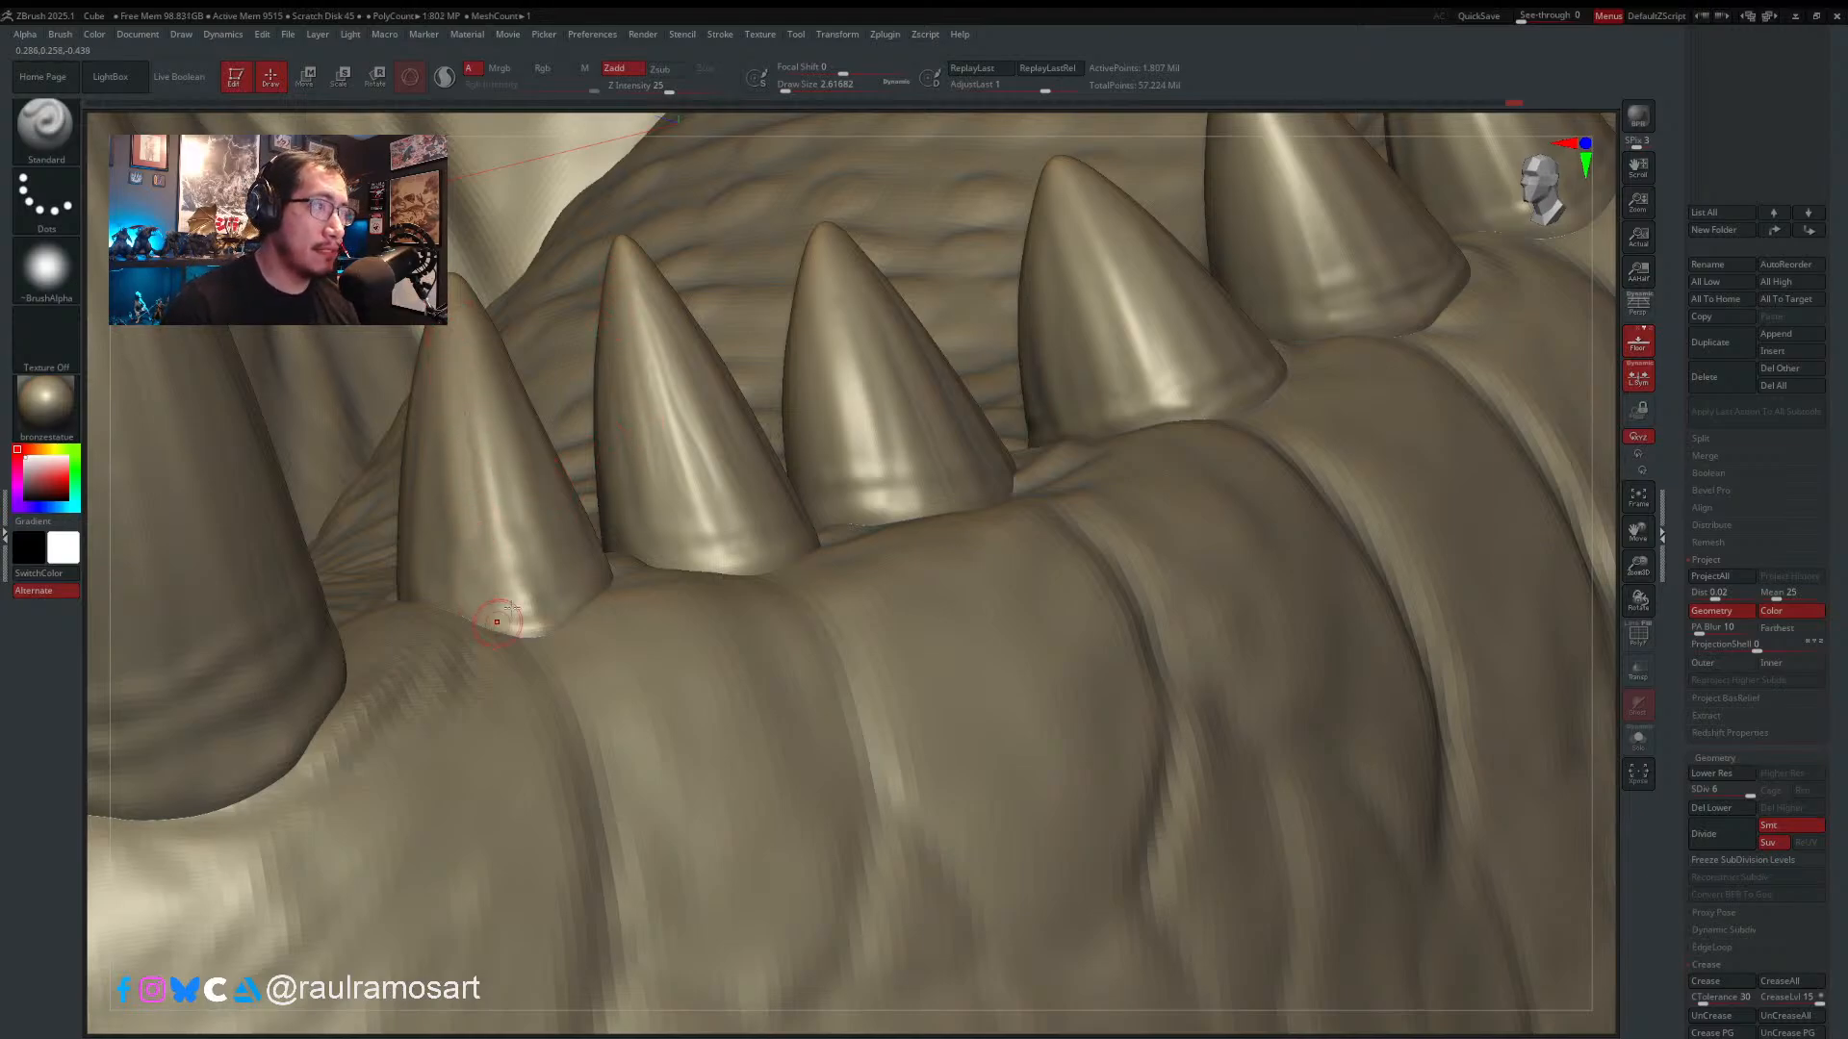
right_drag(495, 619, 445, 578)
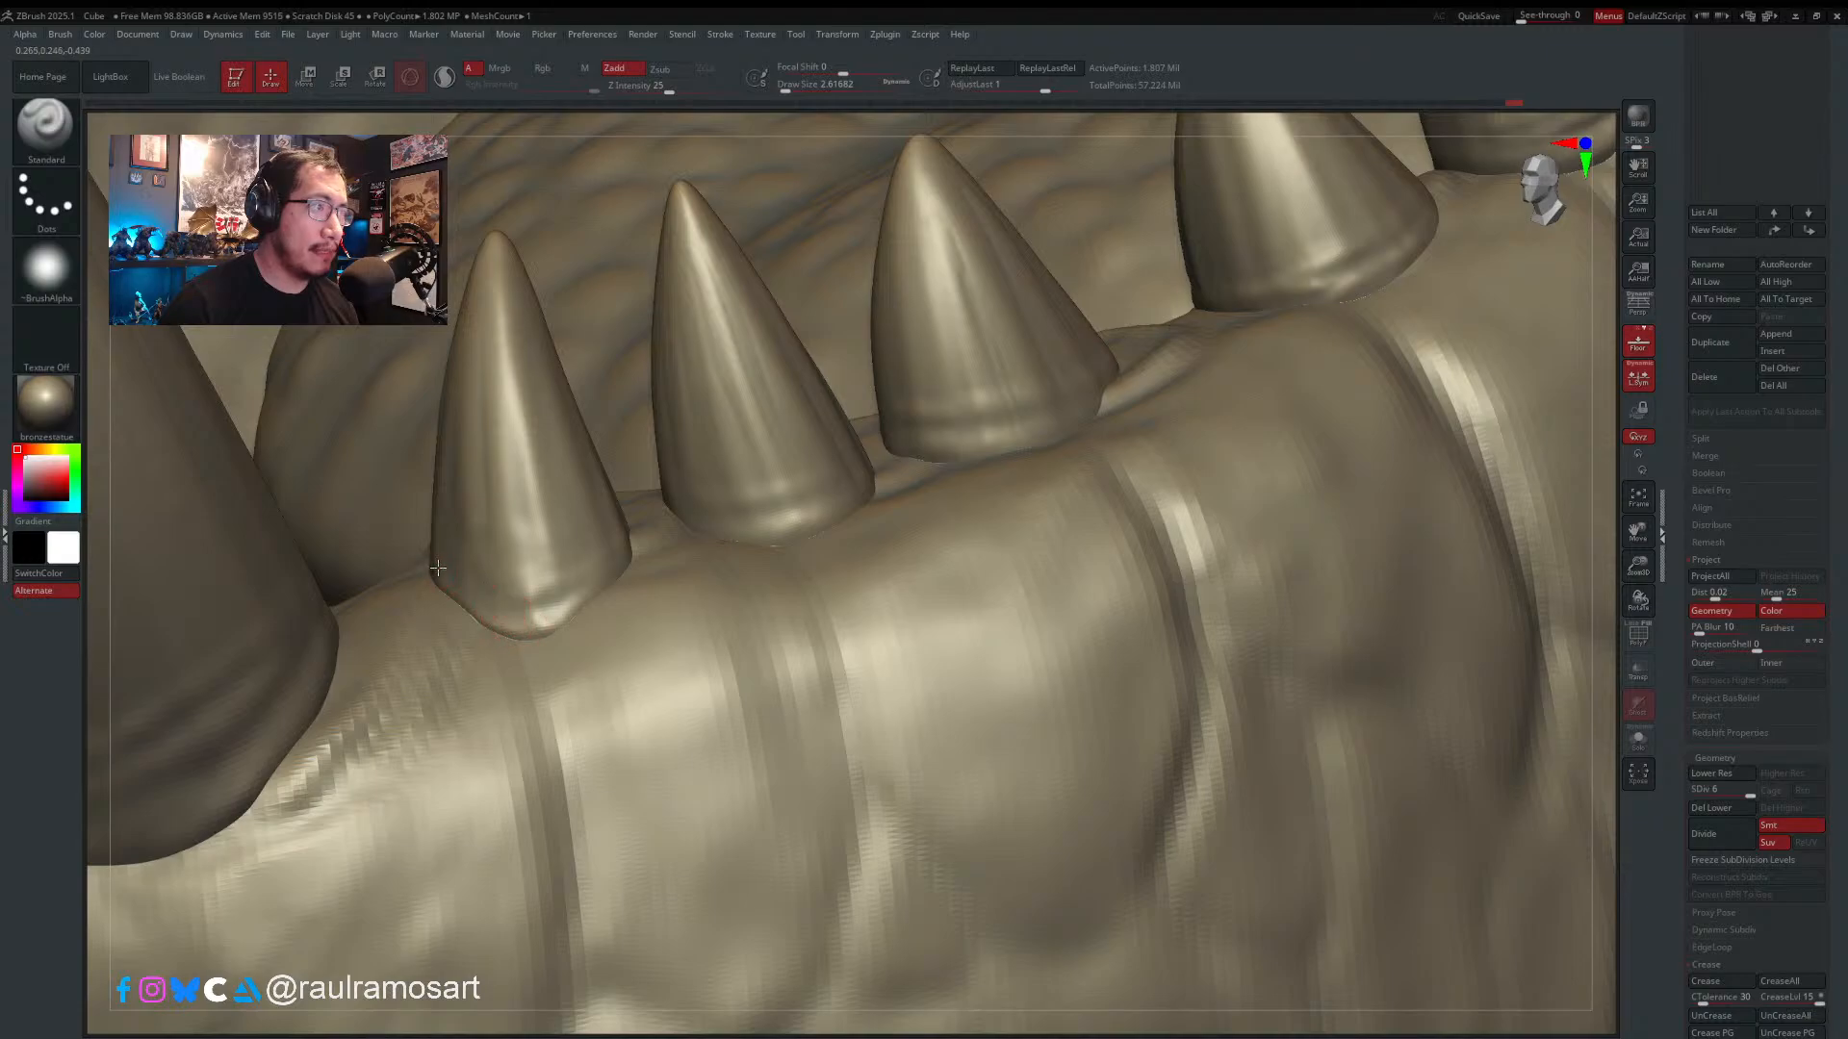
mouse_move(583, 556)
right_down()
mouse_move(662, 561)
mouse_move(654, 530)
right_up()
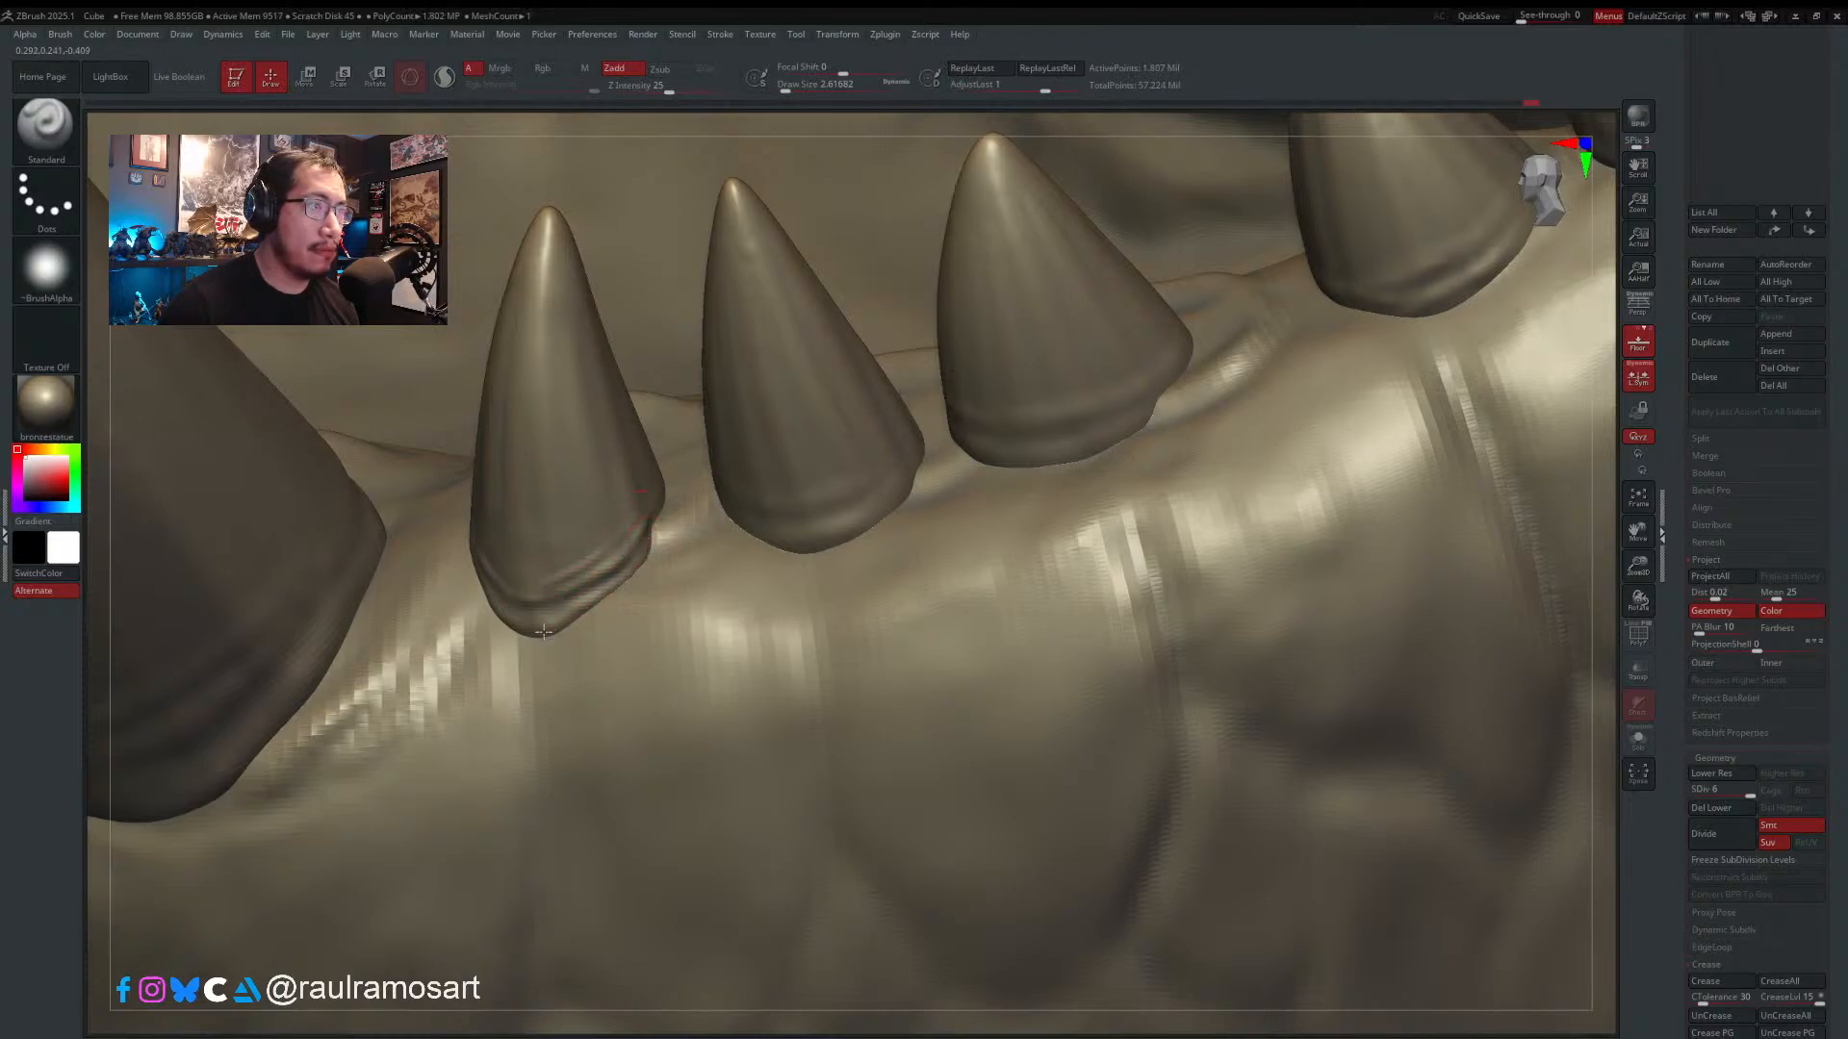
right_drag(548, 620, 484, 604)
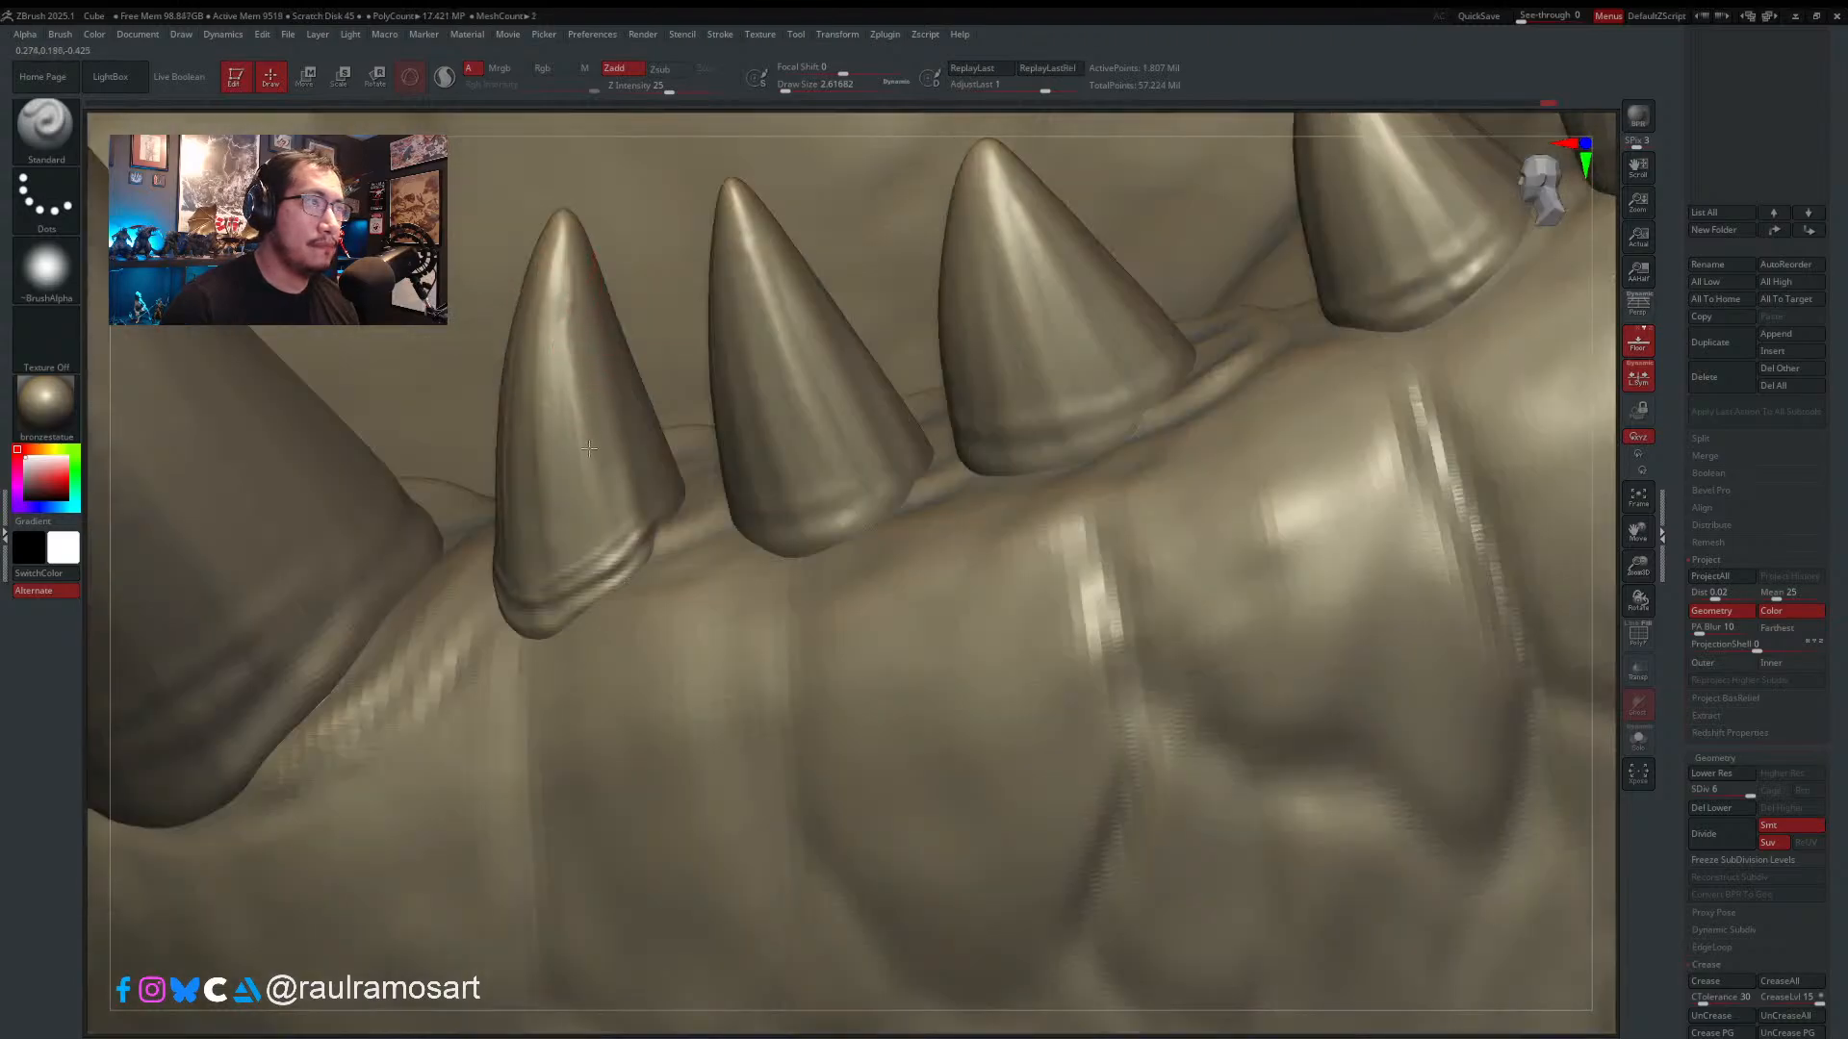
- Sculpt and smooth lengthwise ridges on the outer face of the small tooth directly behind the large front fang
drag(589, 449, 576, 385)
shift+drag(573, 311, 581, 441)
drag(561, 255, 561, 373)
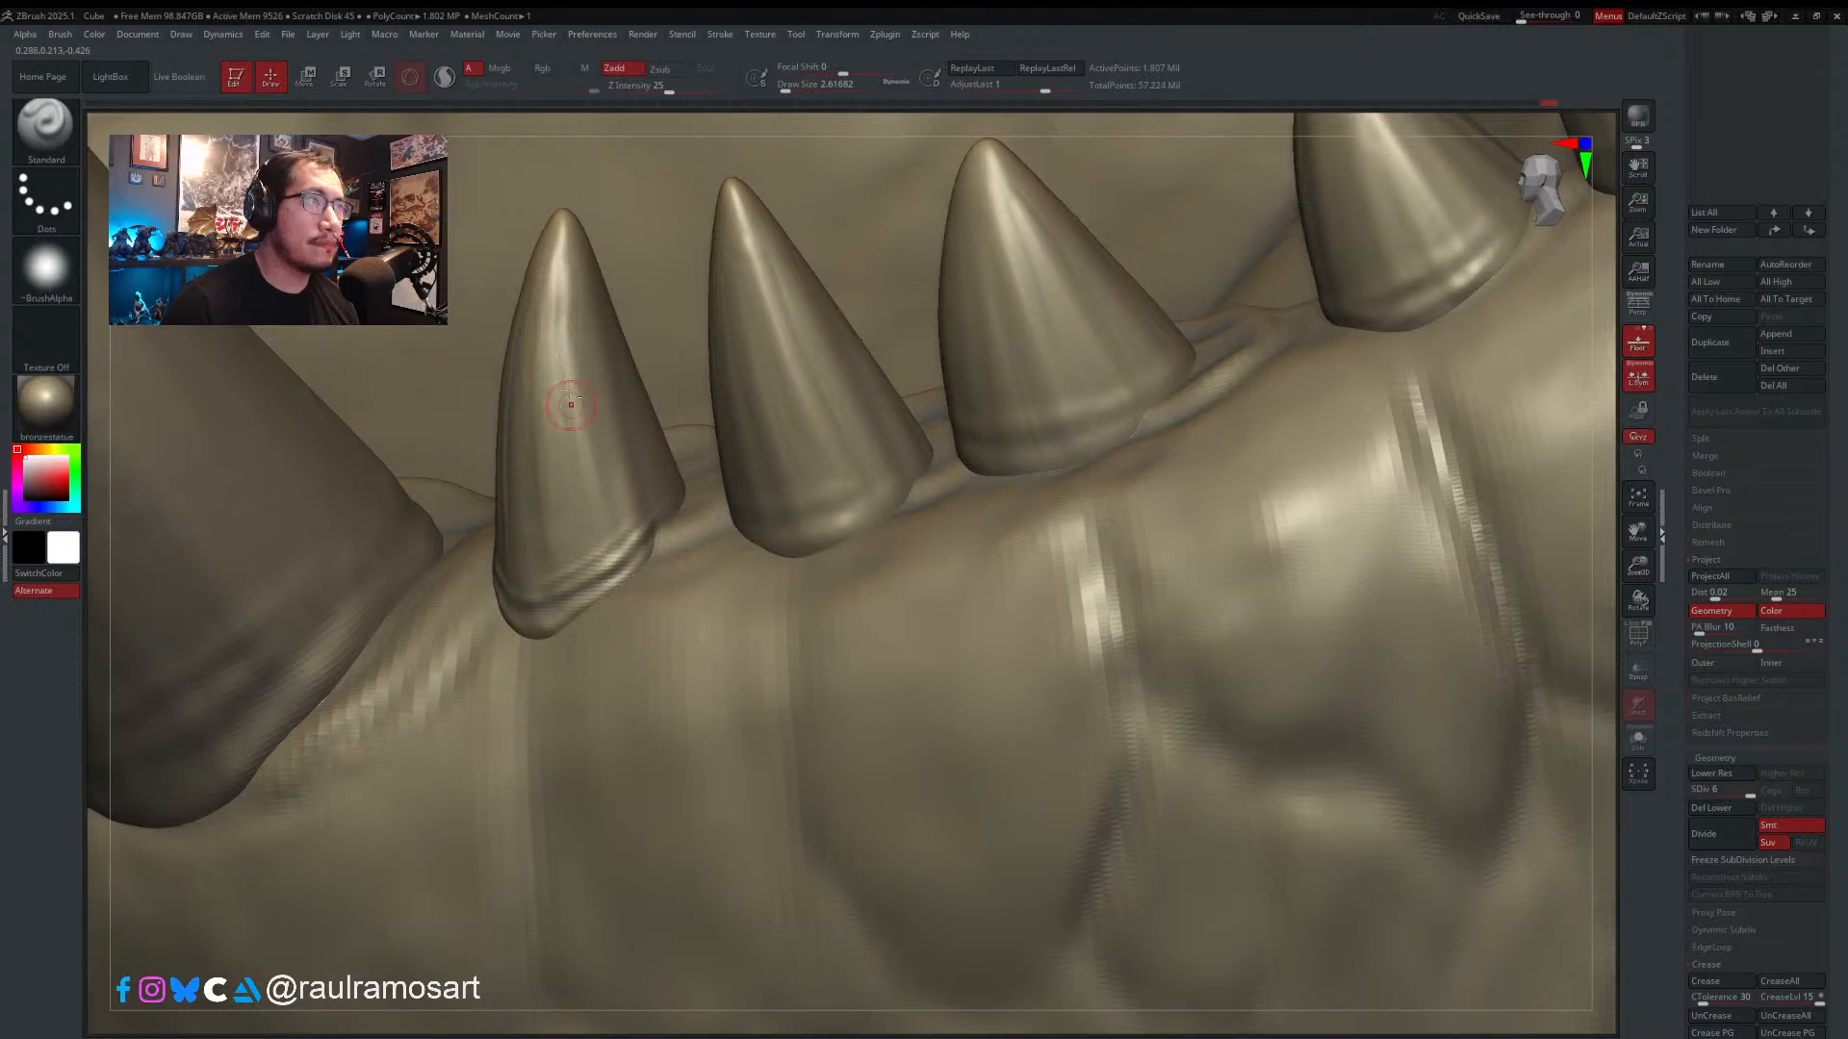
ctrl+right_drag(619, 461, 539, 460)
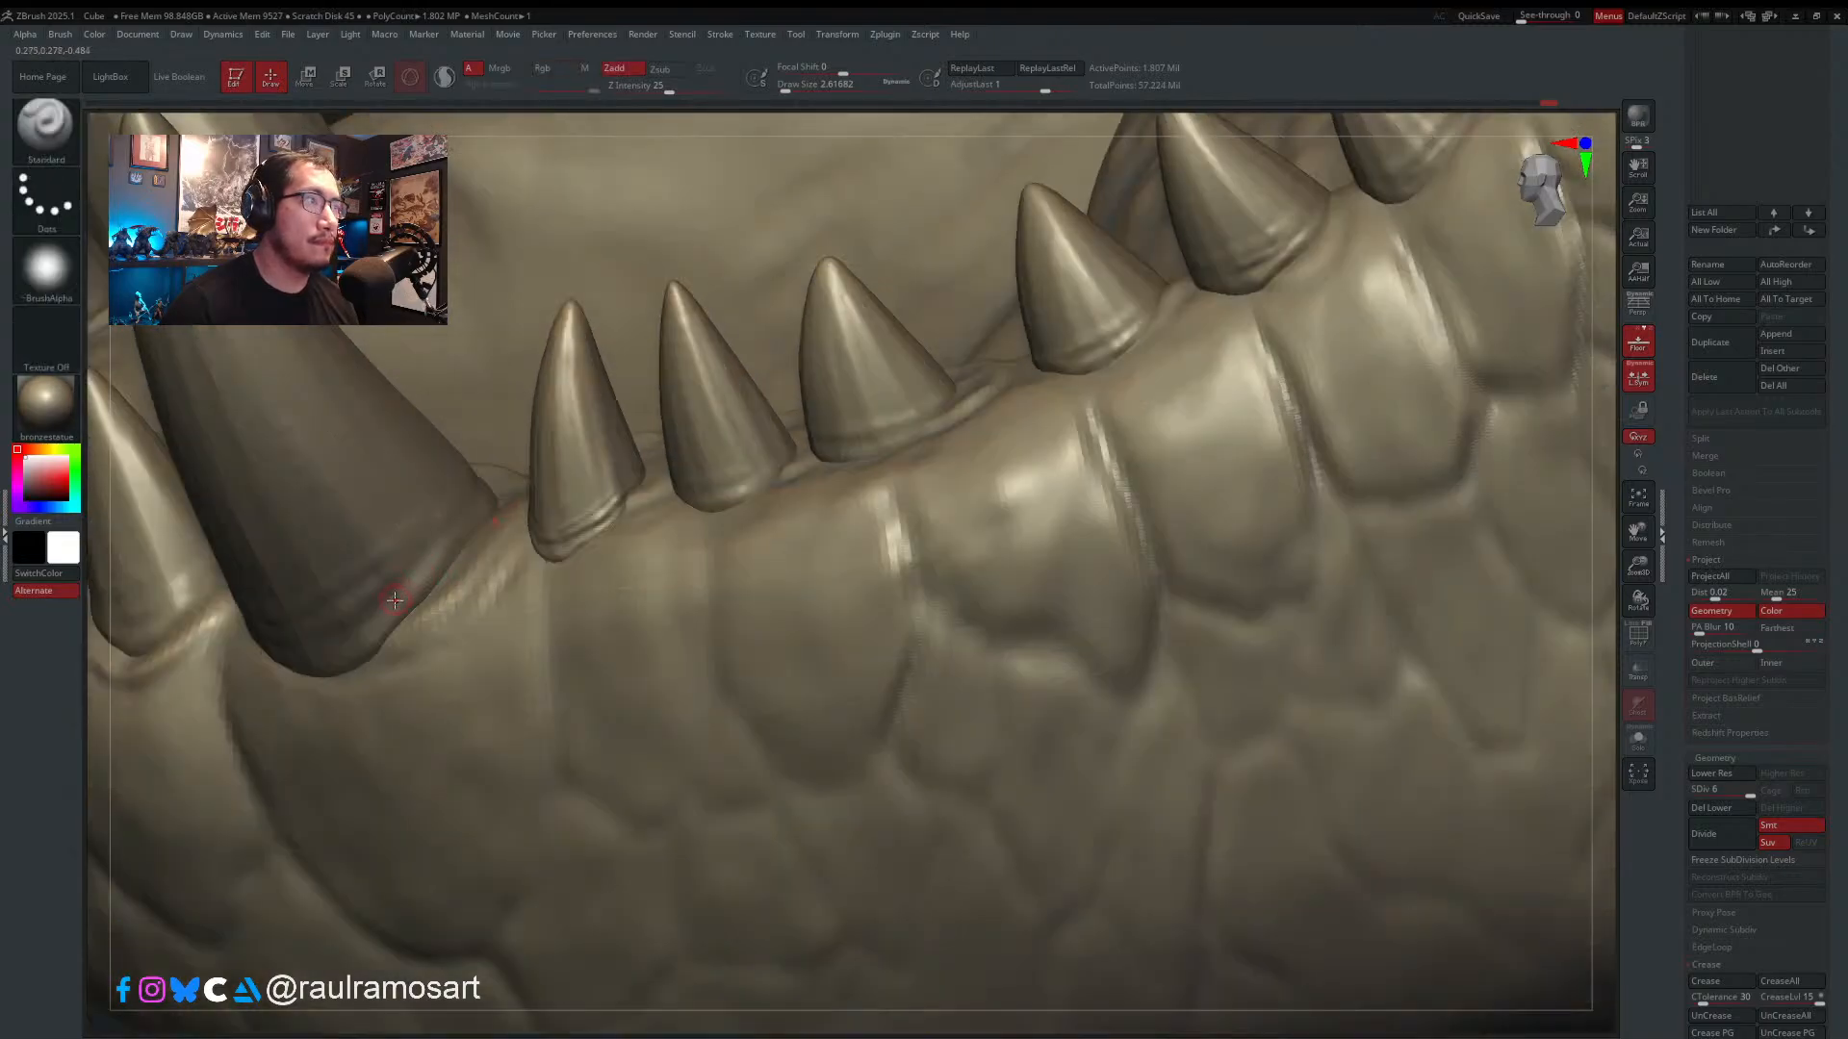
- Increase the draw size to 3.11177 and deepen the horizontal rings around the outer base of the large front fang
right_drag(396, 601, 352, 589)
key(bracketright)
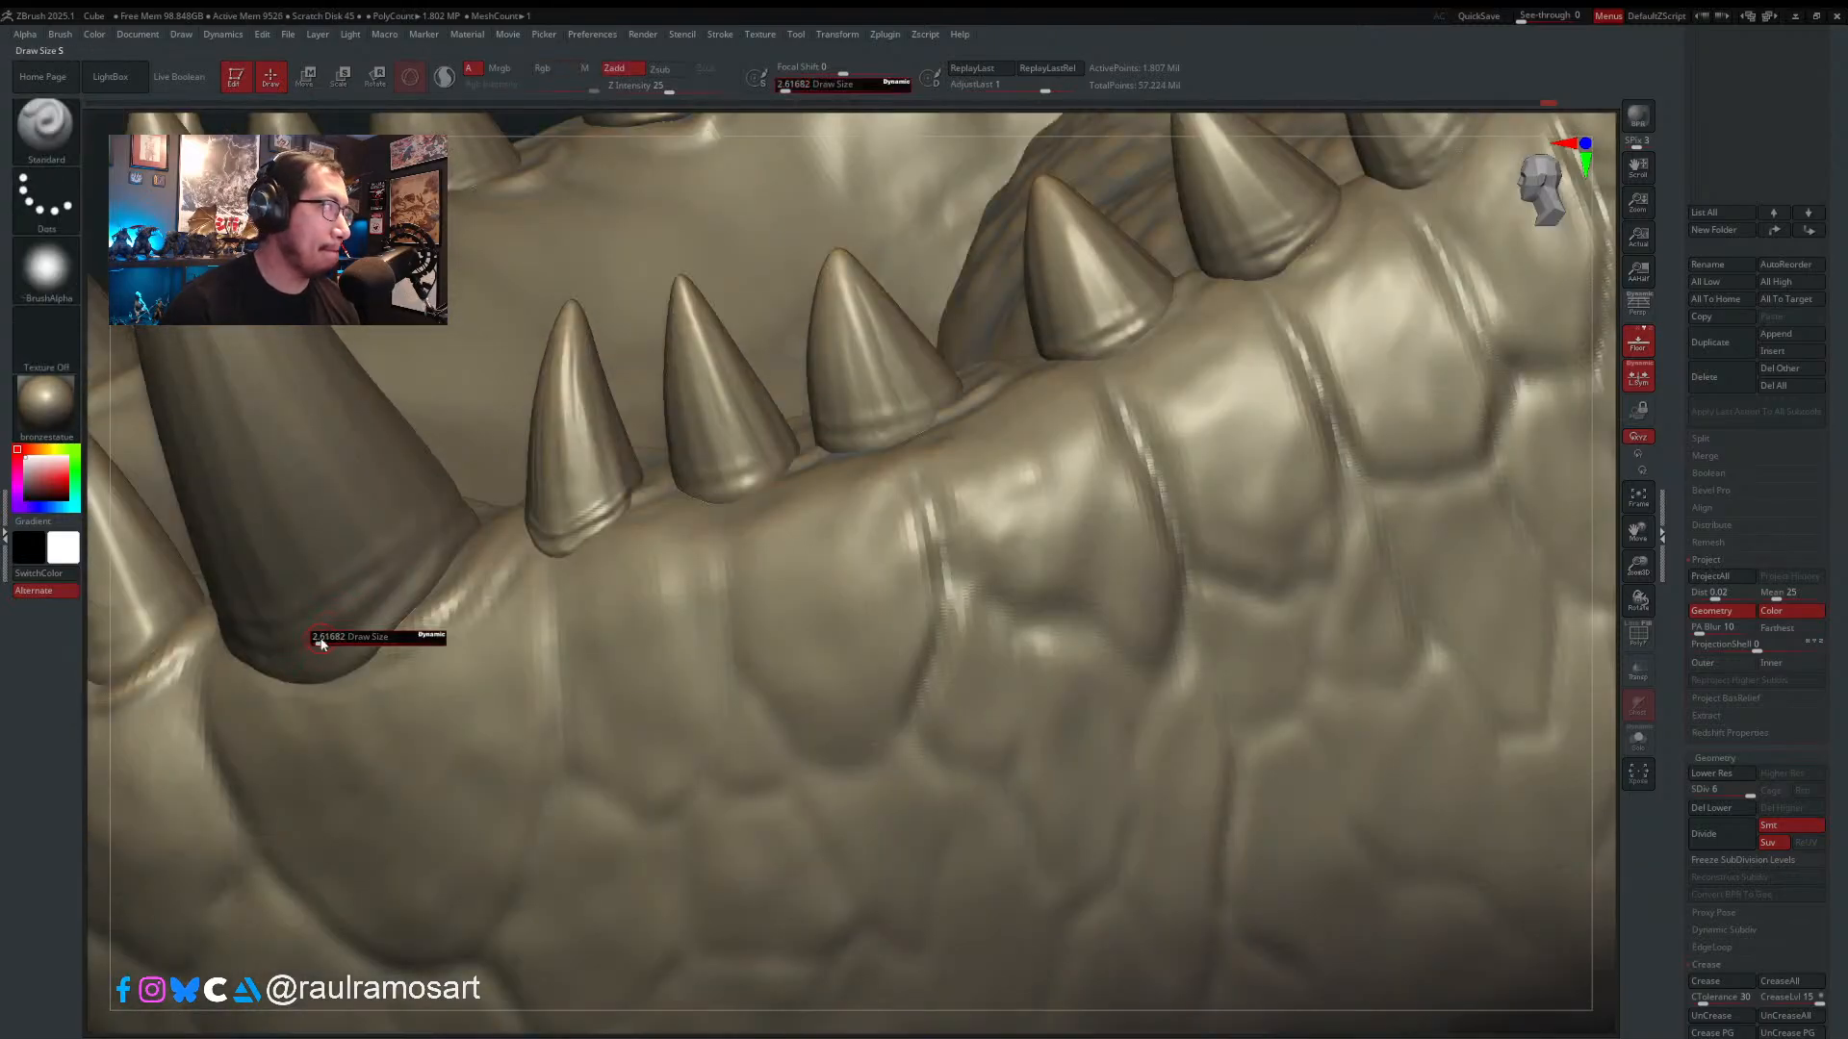
key(bracketright)
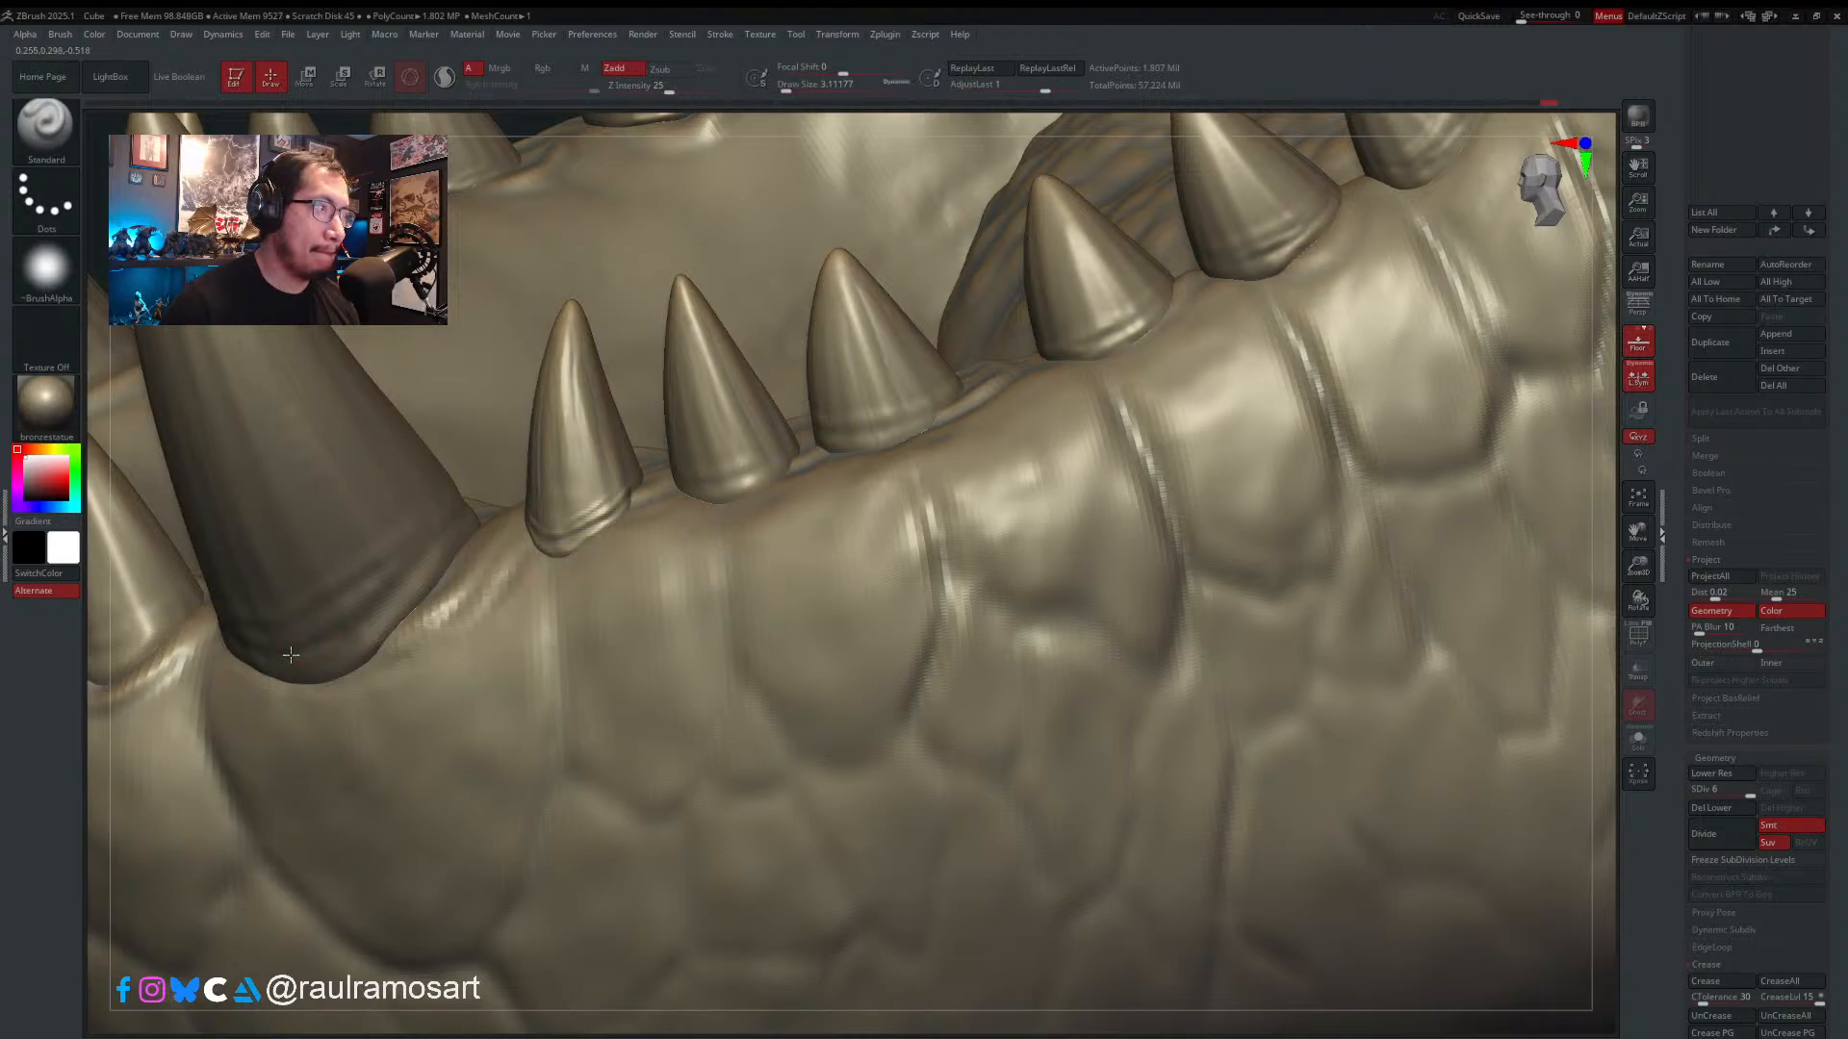
right_drag(453, 524, 578, 545)
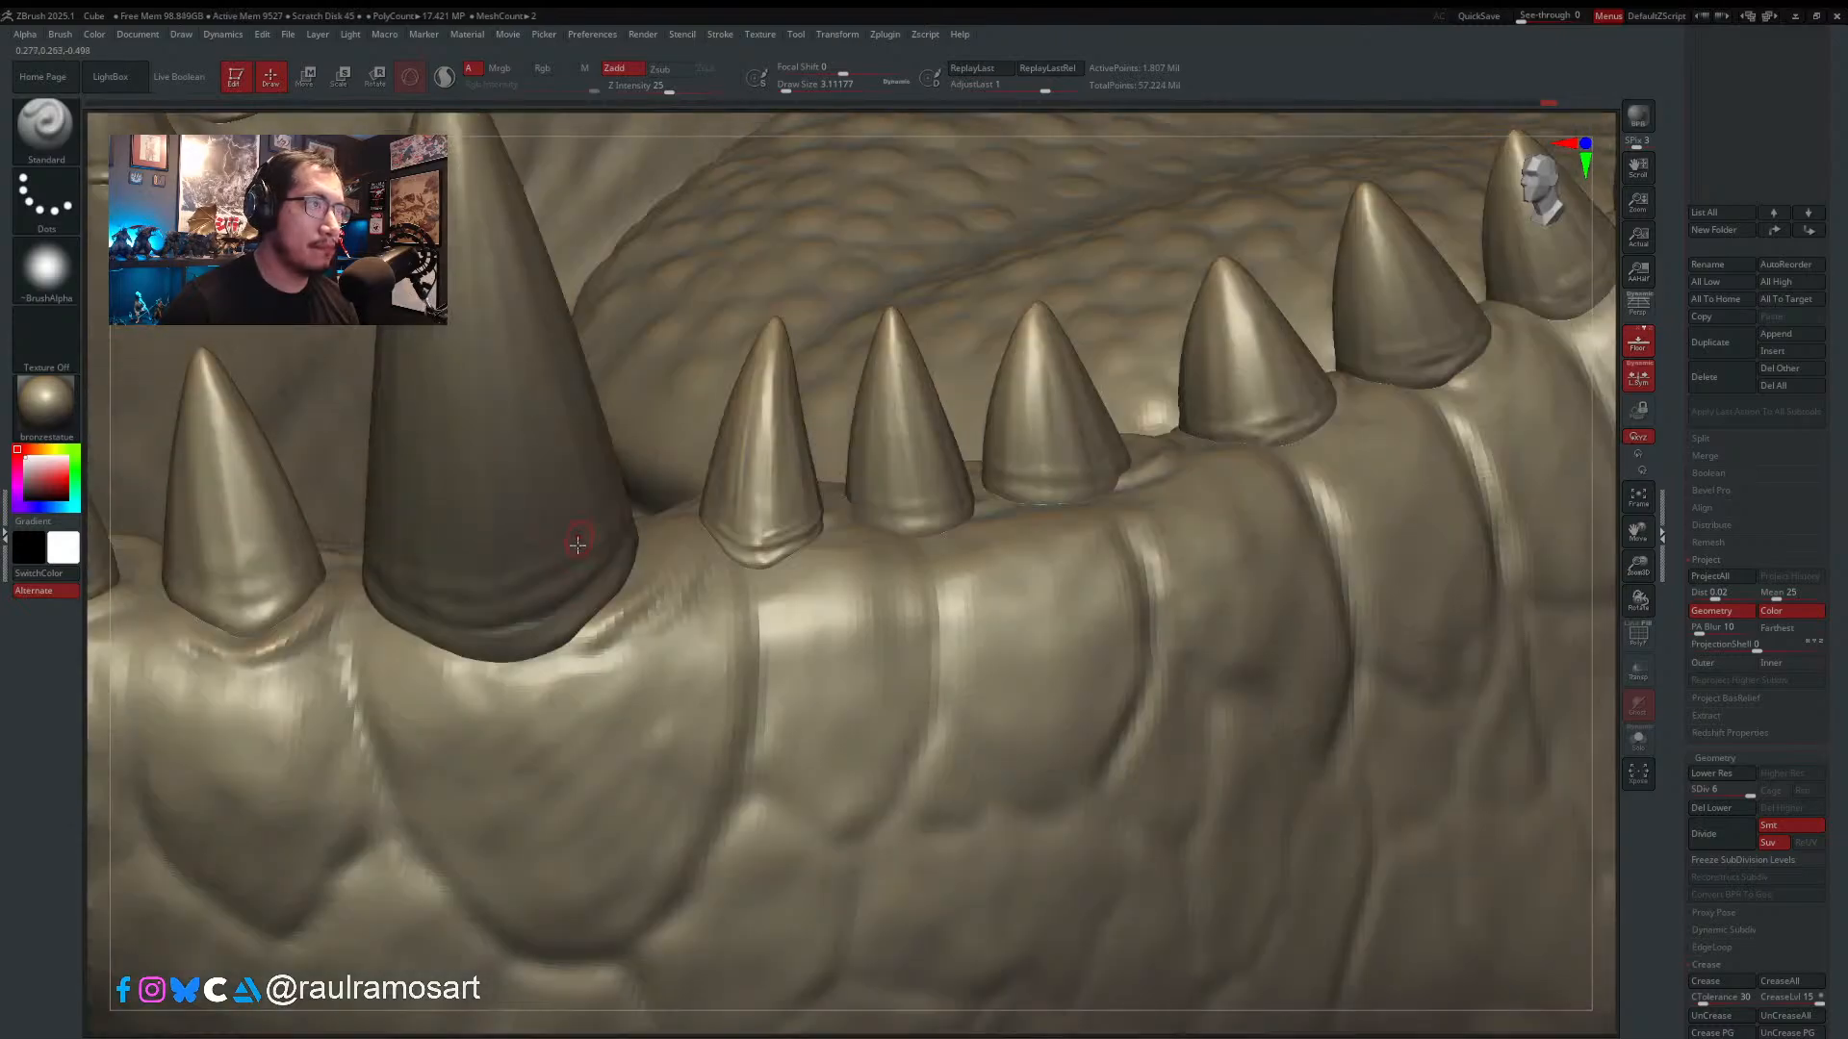
- Sculpt fine lengthwise ridges on the large lower front tooth with the Standard brush, using draw sizes of about 9.4 and 4.3
right_drag(429, 597, 433, 579)
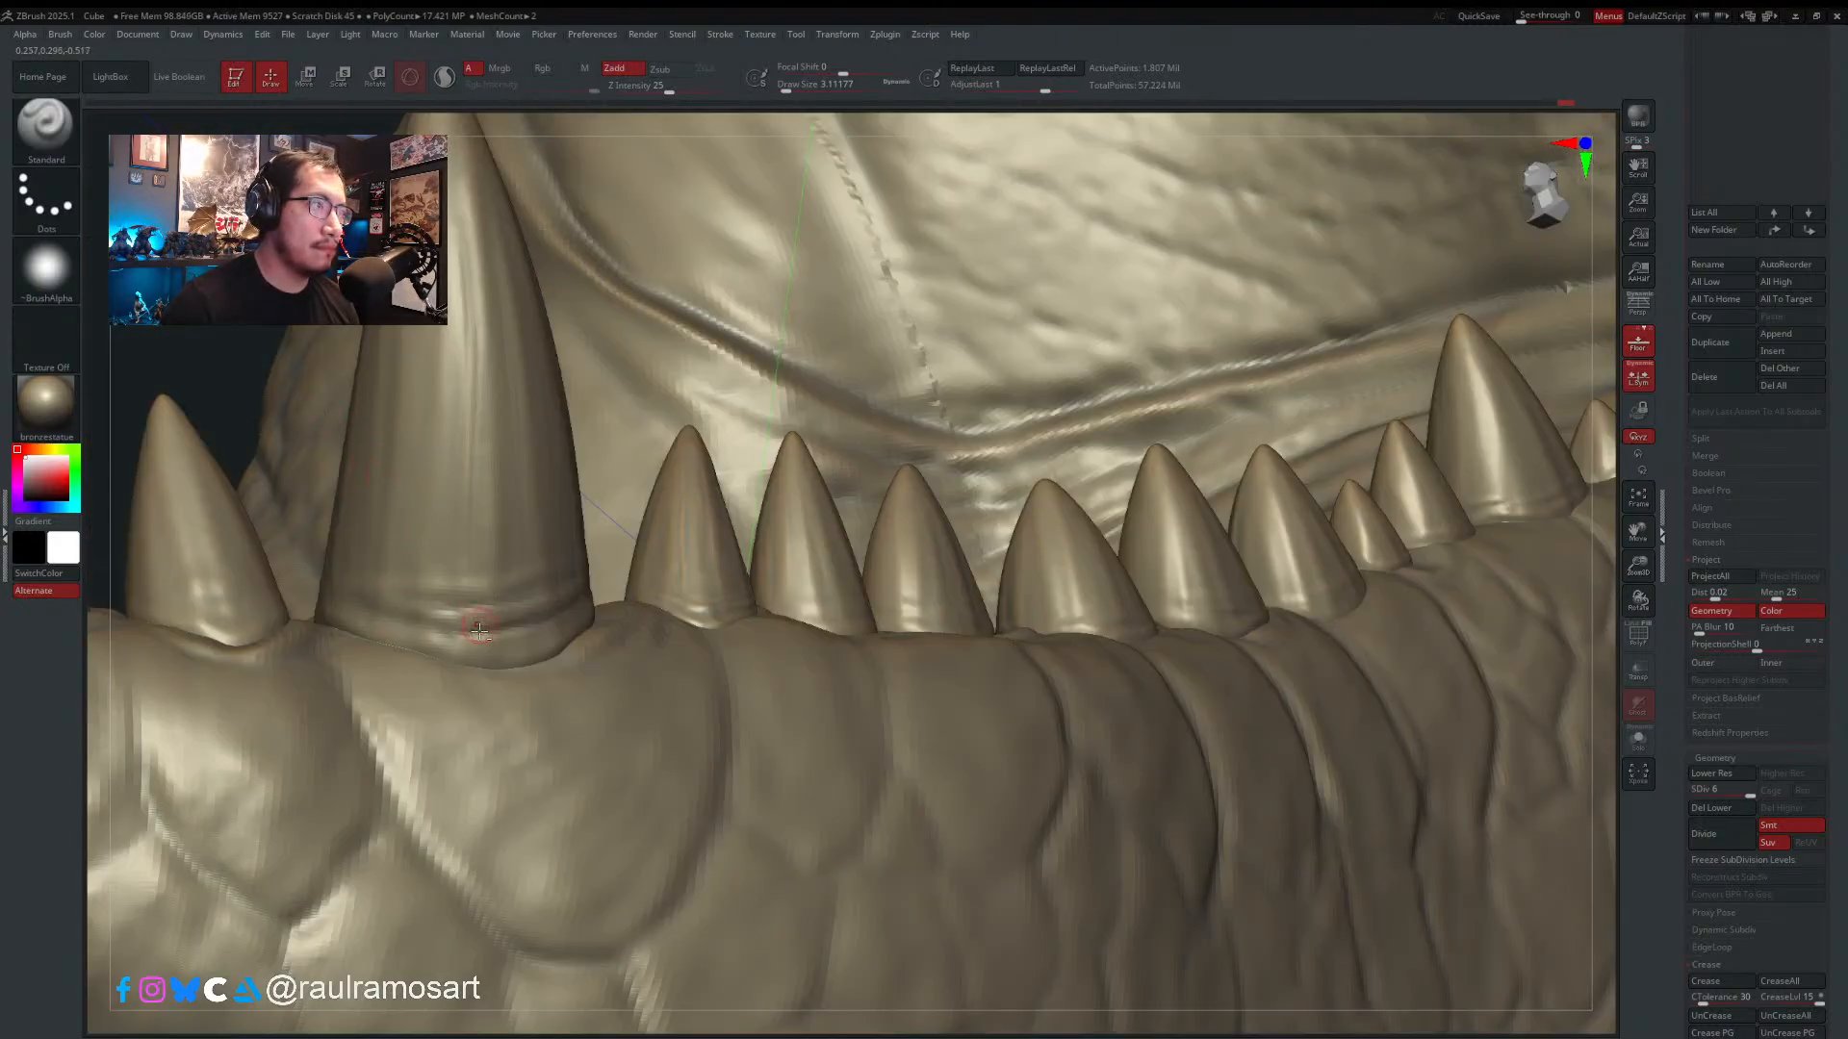
key(s)
drag(368, 628, 374, 629)
mouse_move(508, 663)
right_down()
mouse_move(457, 651)
mouse_move(509, 656)
mouse_move(599, 503)
mouse_move(619, 302)
right_up()
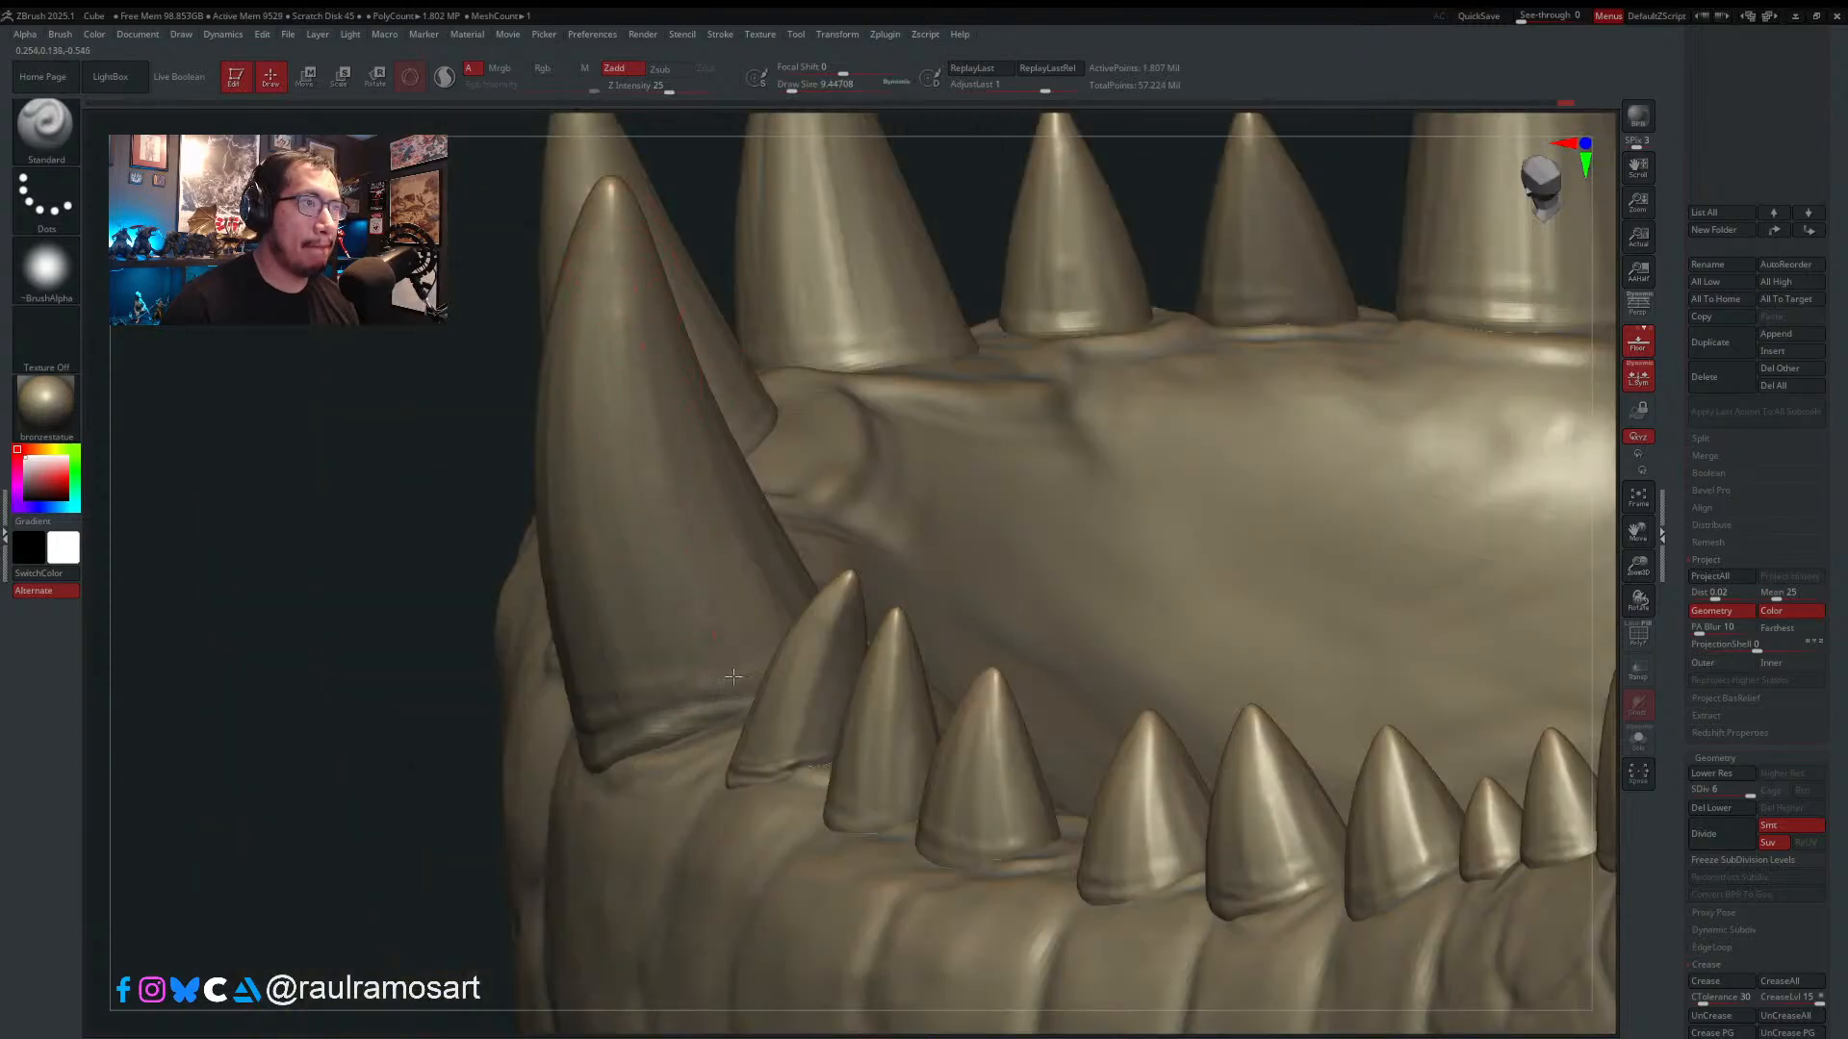
mouse_move(669, 433)
right_down()
mouse_move(664, 394)
mouse_move(660, 412)
right_up()
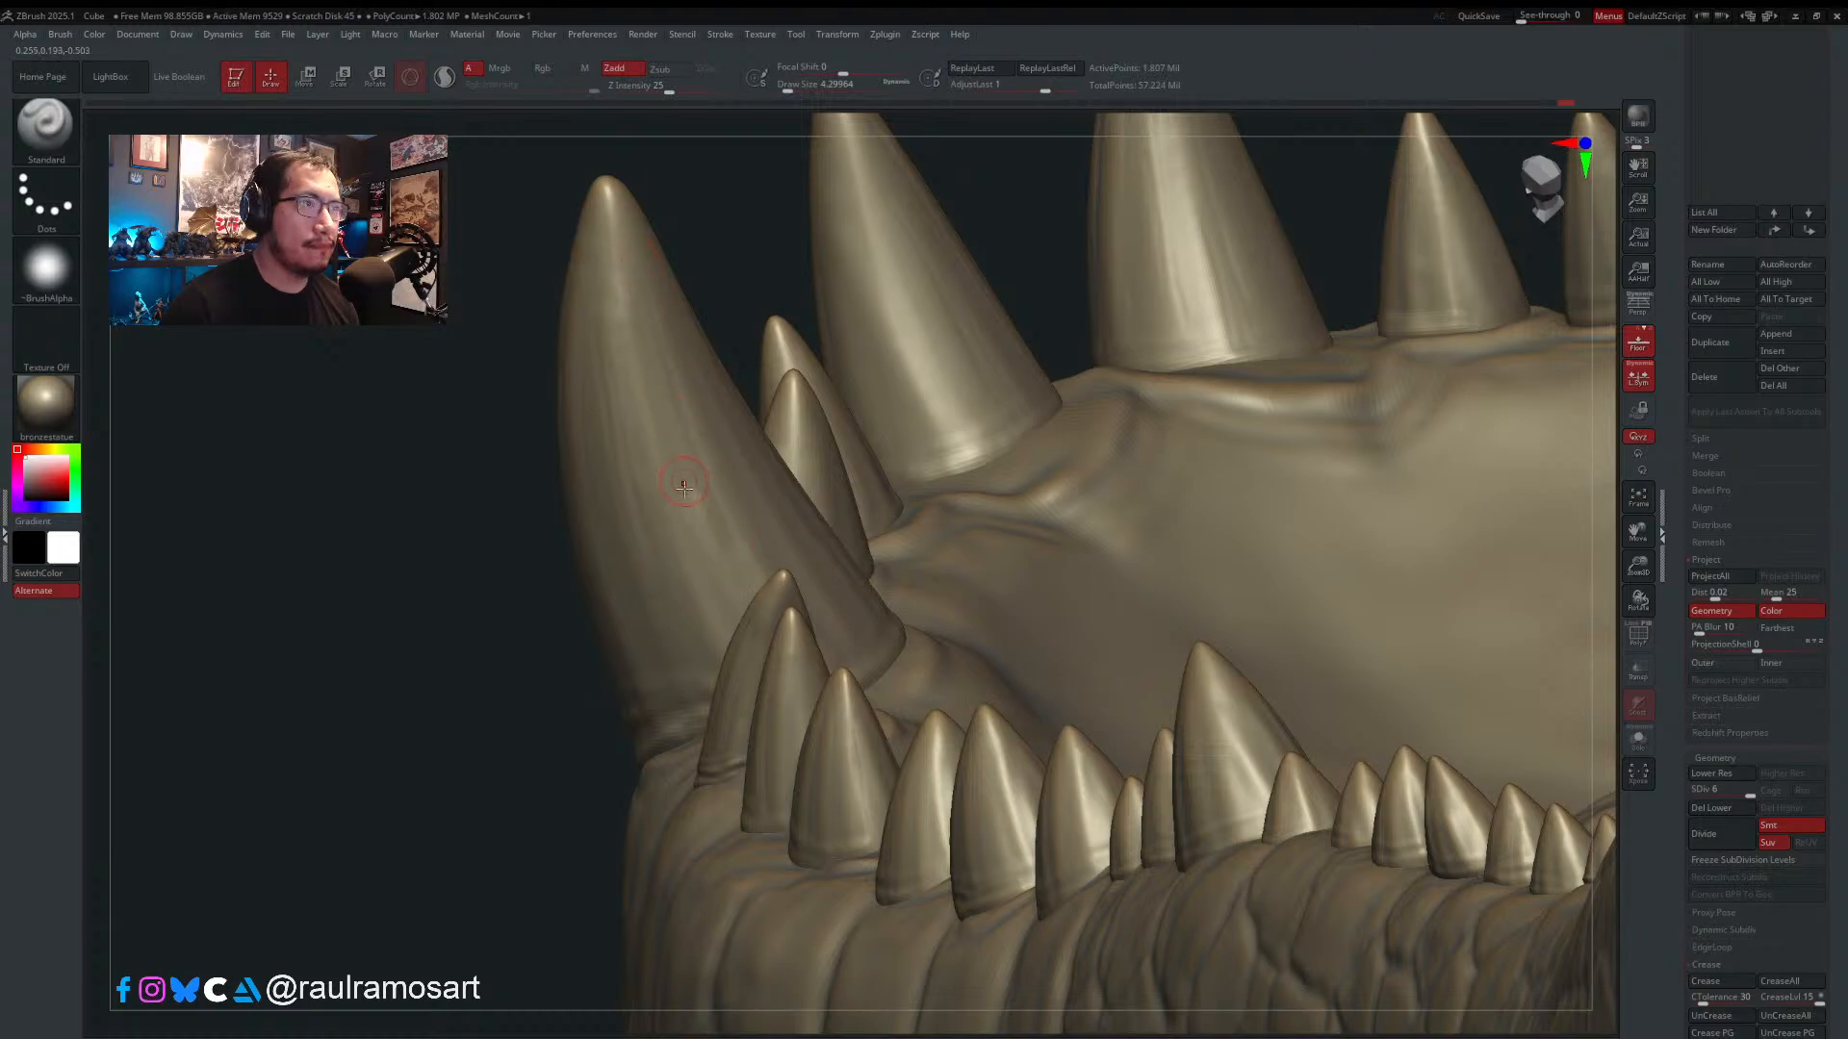
right_drag(684, 488, 749, 550)
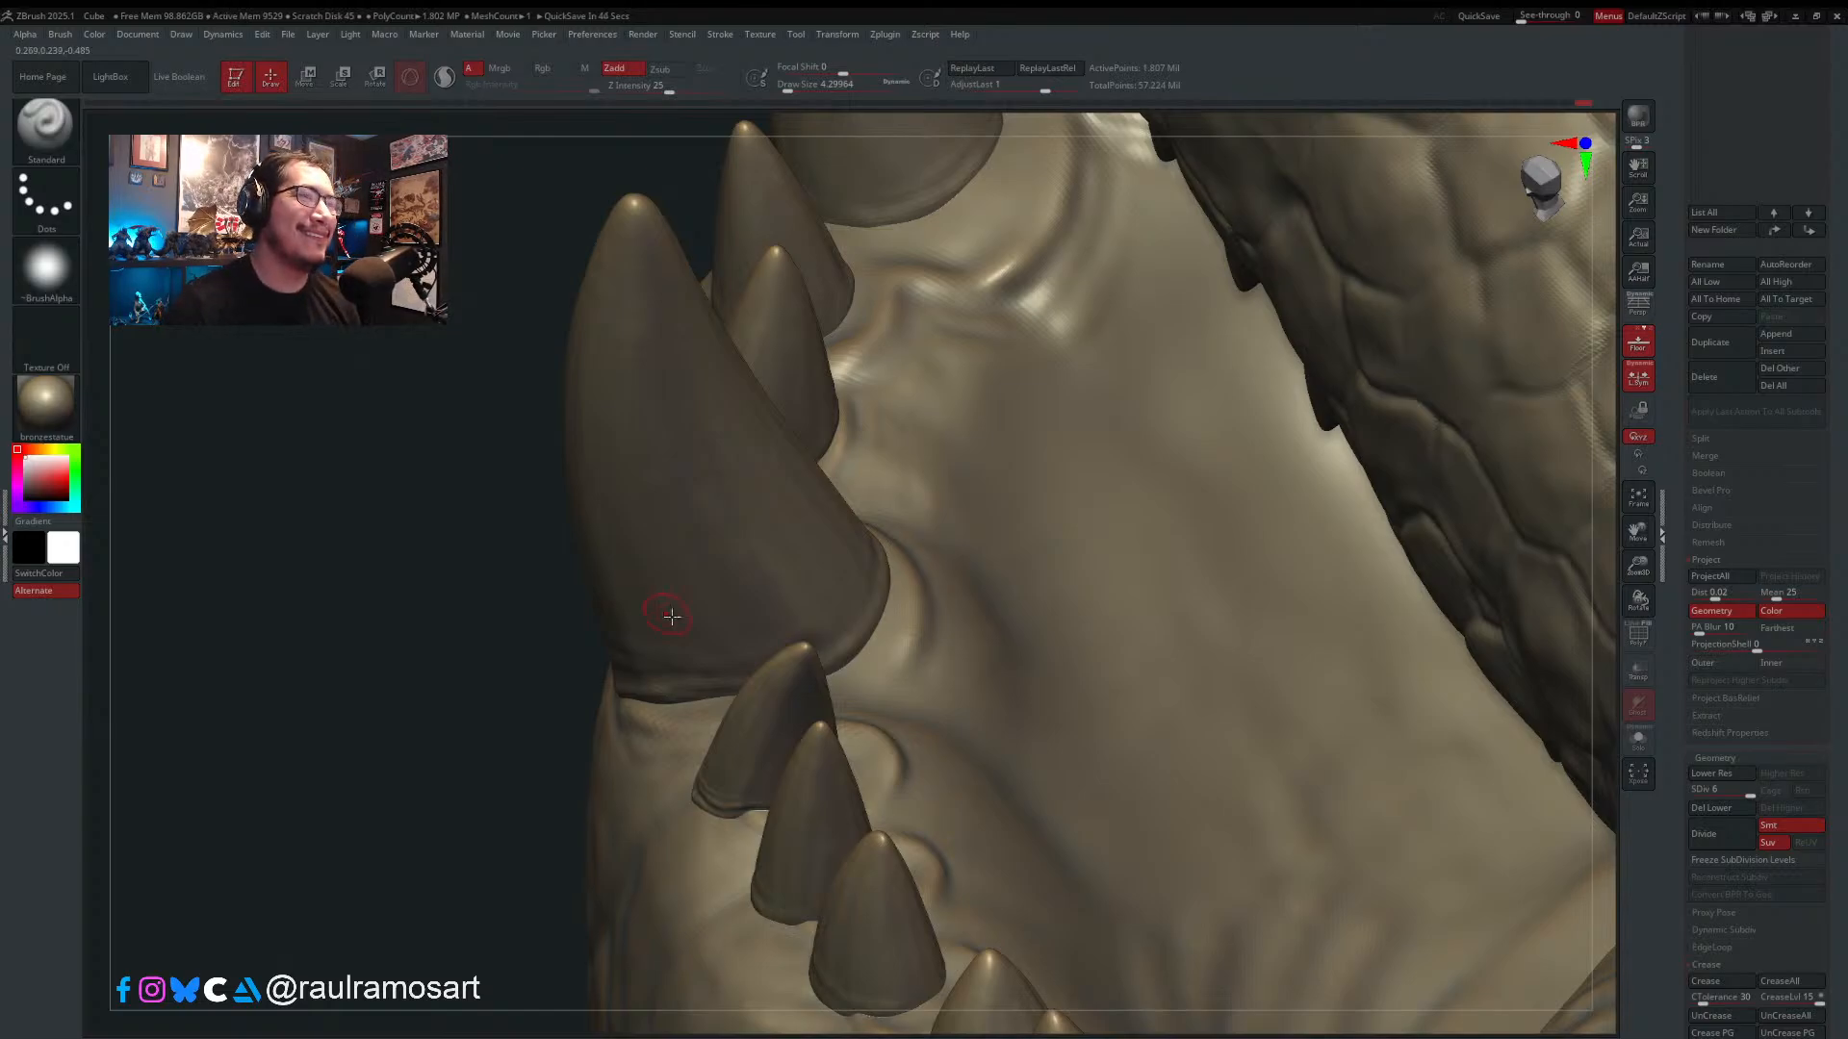
right_drag(693, 580, 674, 501)
mouse_move(658, 621)
right_down()
mouse_move(671, 658)
mouse_move(592, 675)
right_up()
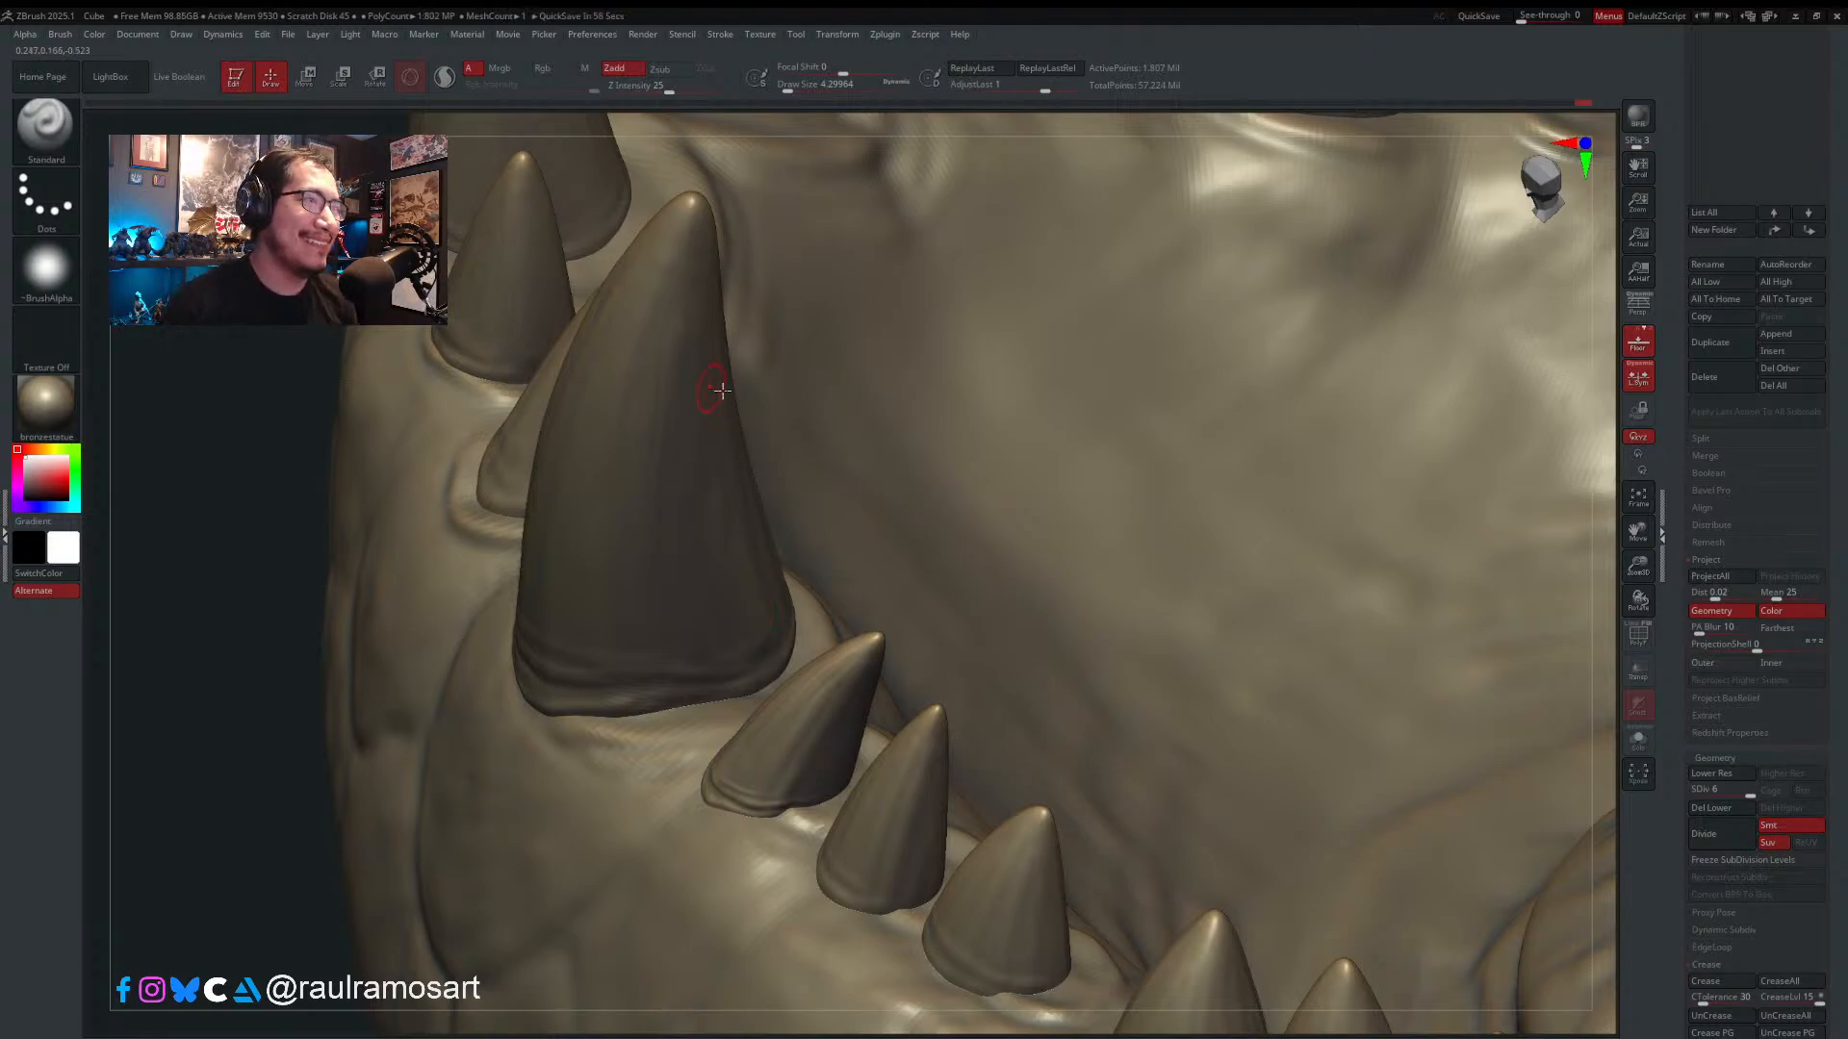
- Sculpt broader ridges on the large lower tooth at a draw size of about 11.7, and reset the brush to about 4.3
right_drag(685, 440, 672, 431)
key(s)
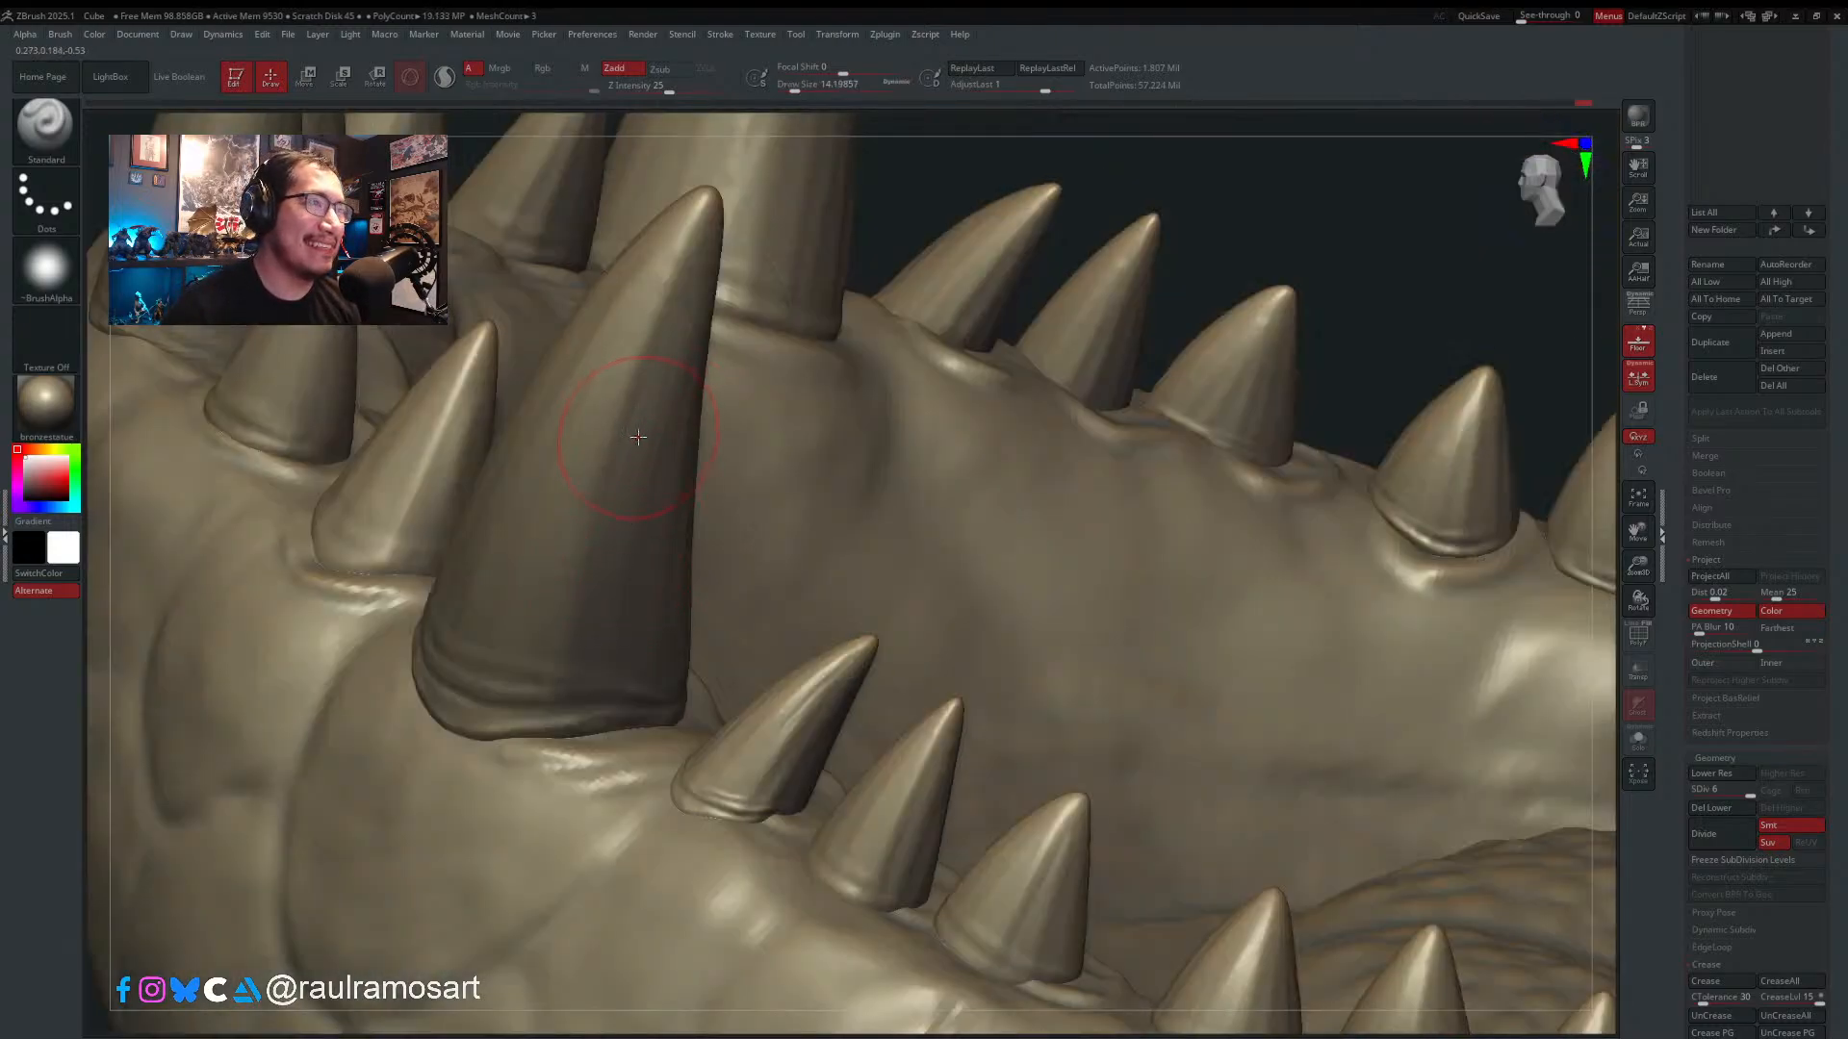
key(s)
drag(638, 436, 635, 436)
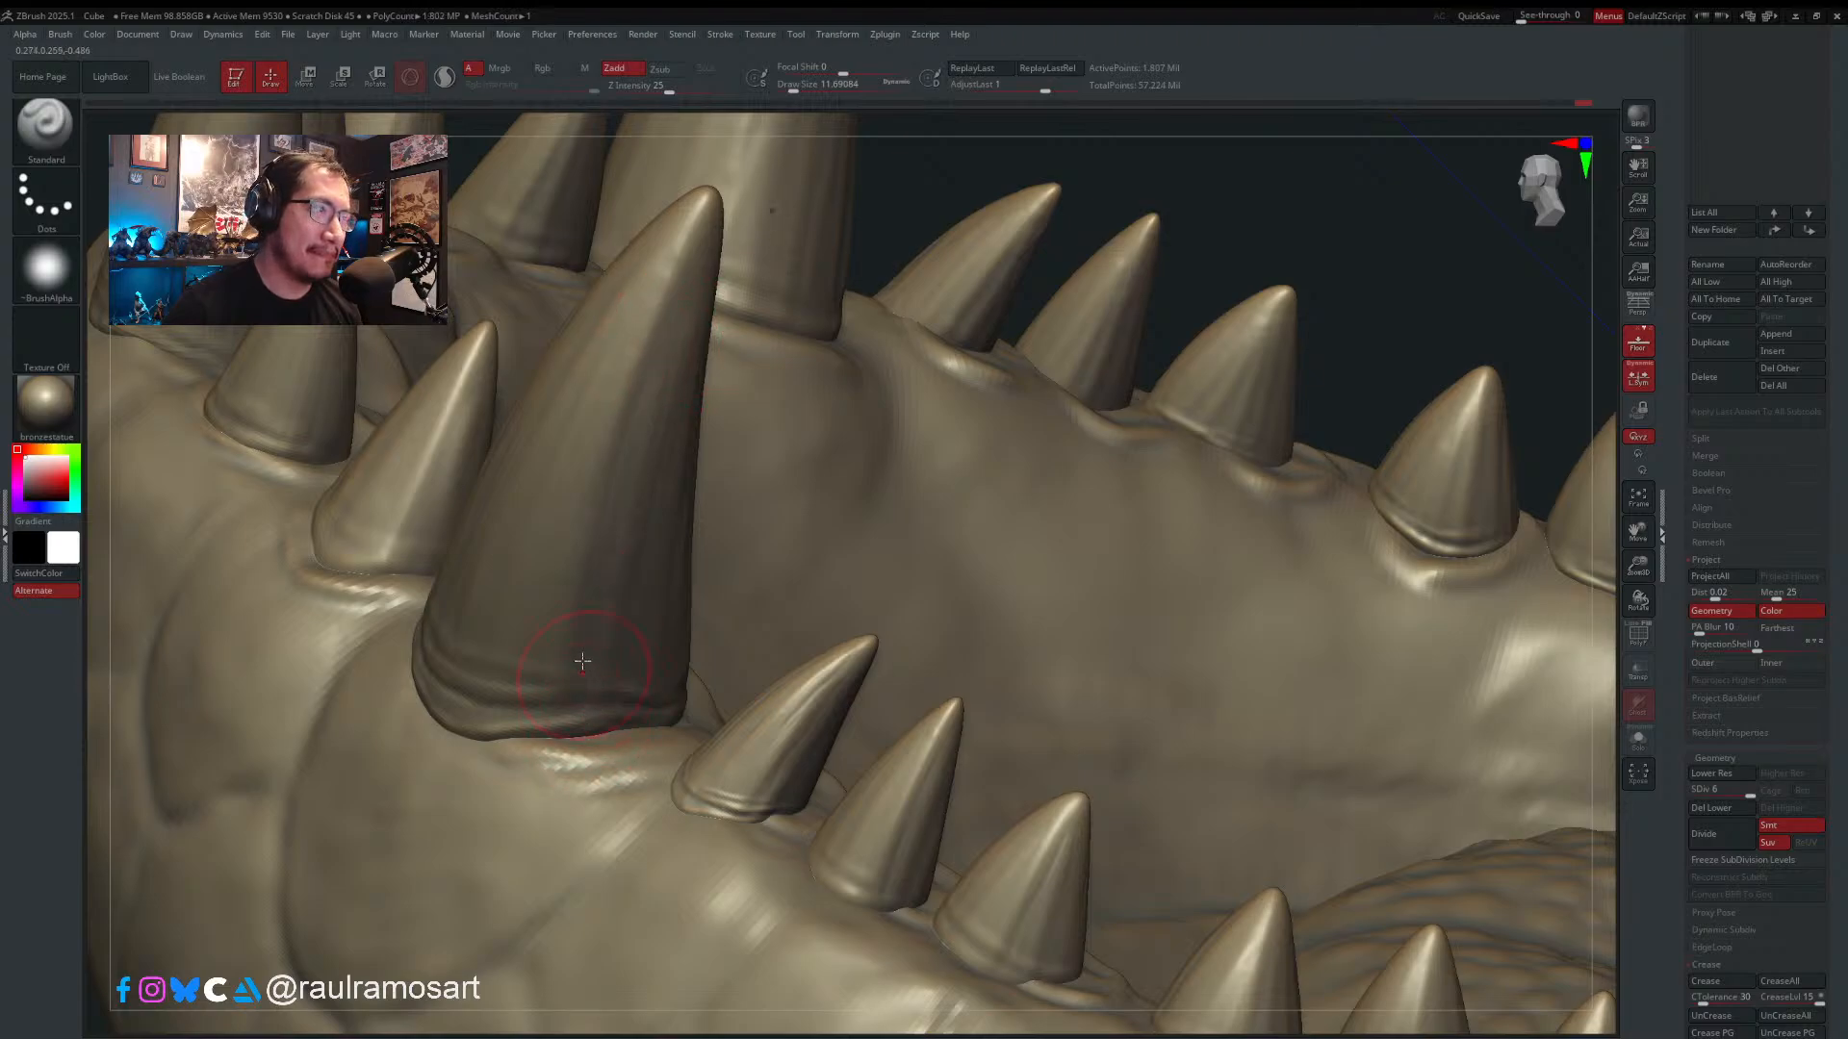
mouse_move(658, 635)
right_down()
mouse_move(542, 584)
mouse_move(544, 608)
mouse_move(522, 608)
right_up()
key(s)
click(540, 582)
drag(520, 583, 616, 614)
mouse_move(618, 610)
right_down()
mouse_move(562, 627)
mouse_move(741, 447)
mouse_move(818, 481)
mouse_move(846, 542)
right_up()
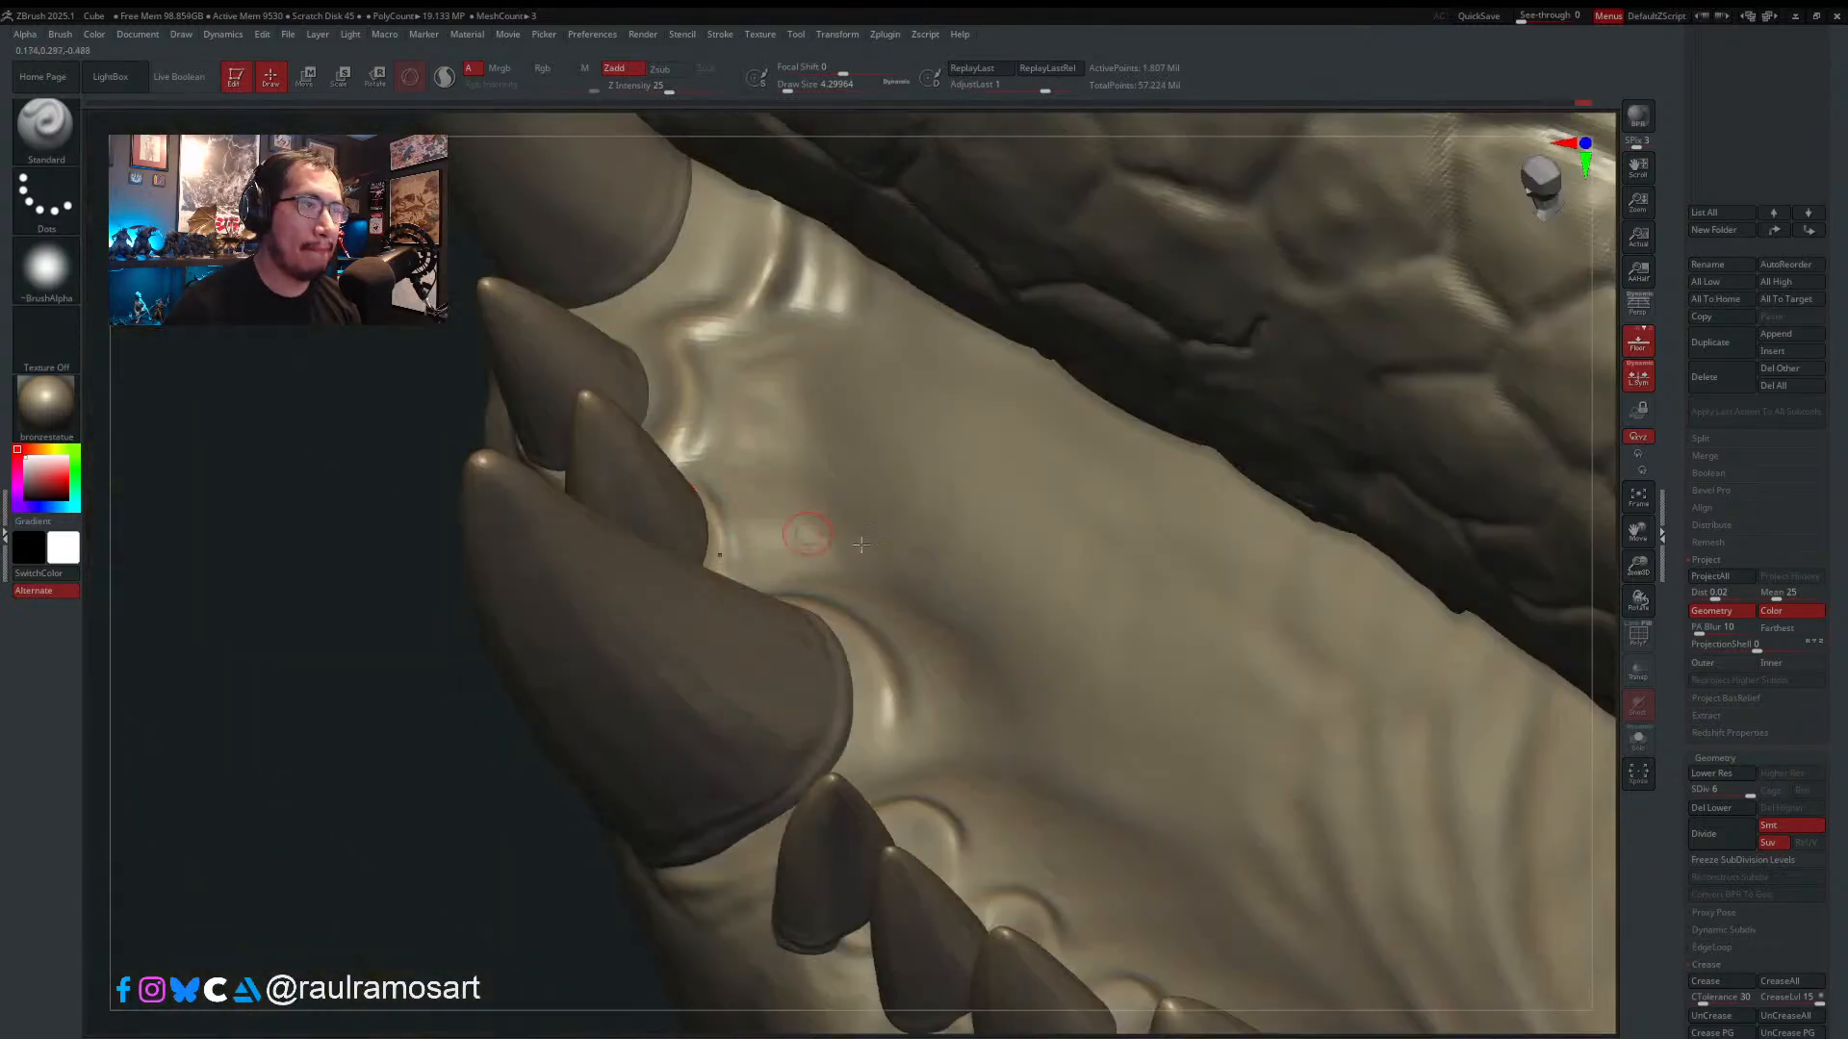
- Isolate the teeth with Solo and sculpt subtle ridges above the gum-line rings of the front teeth
click(1640, 742)
mouse_move(739, 504)
right_down()
mouse_move(579, 635)
mouse_move(578, 618)
right_up()
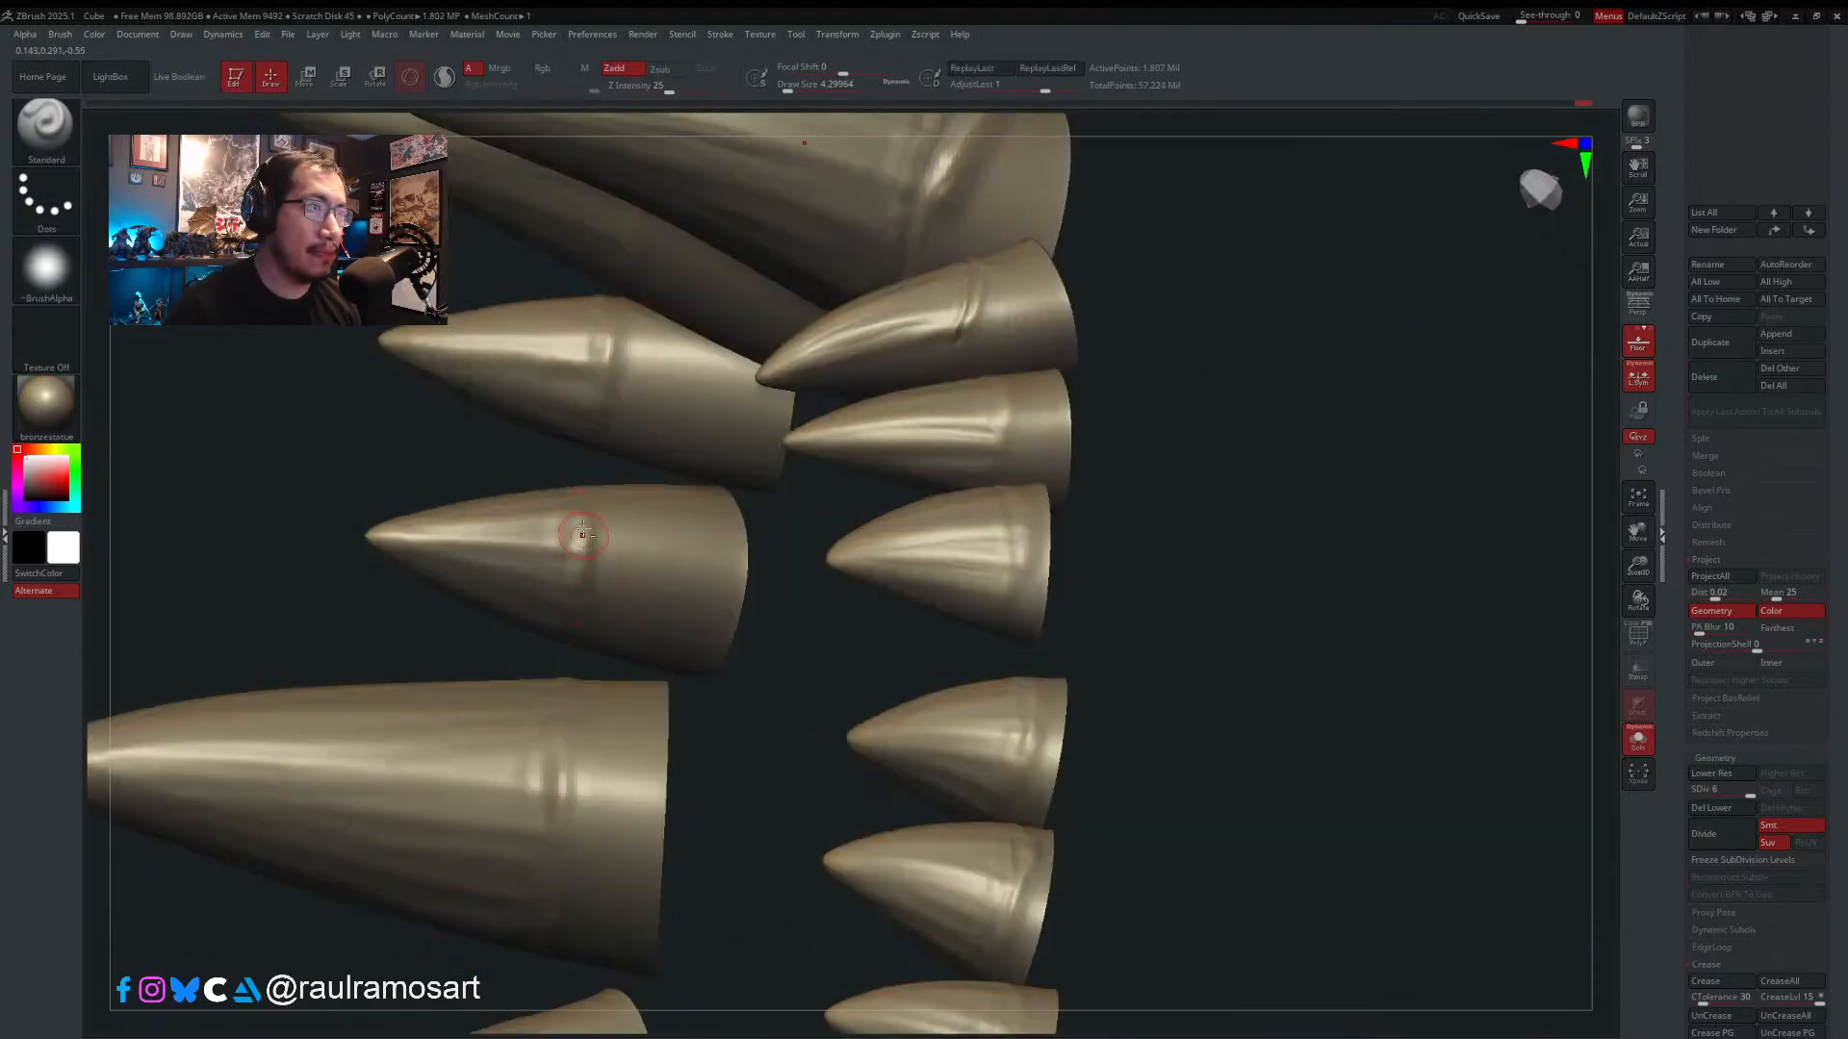
right_drag(570, 528, 589, 531)
drag(581, 538, 586, 524)
alt+right_drag(614, 496, 638, 645)
mouse_move(631, 520)
mouse_down()
mouse_move(616, 497)
mouse_move(617, 538)
mouse_up()
right_drag(608, 593, 550, 570)
right_drag(603, 452, 527, 424)
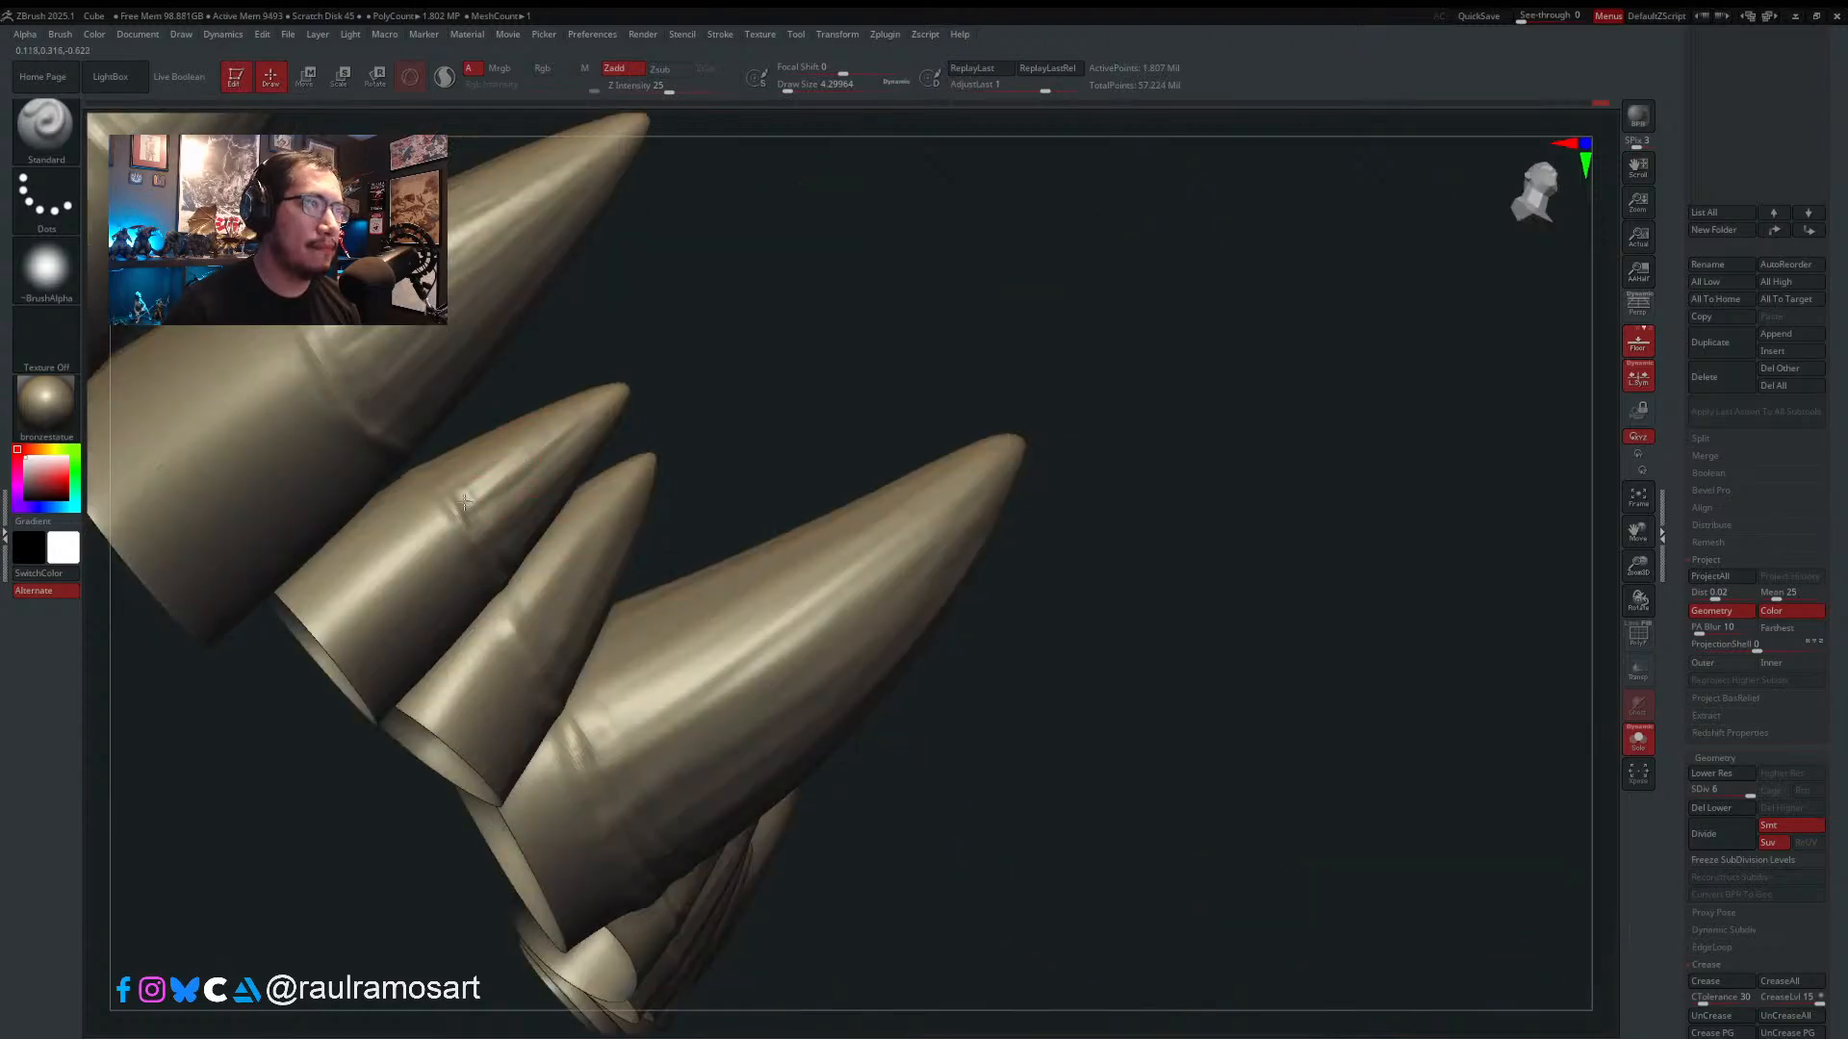
- Sculpt lengthwise streaks on the remaining isolated teeth and turn Solo off to show the full model
right_drag(510, 527, 493, 657)
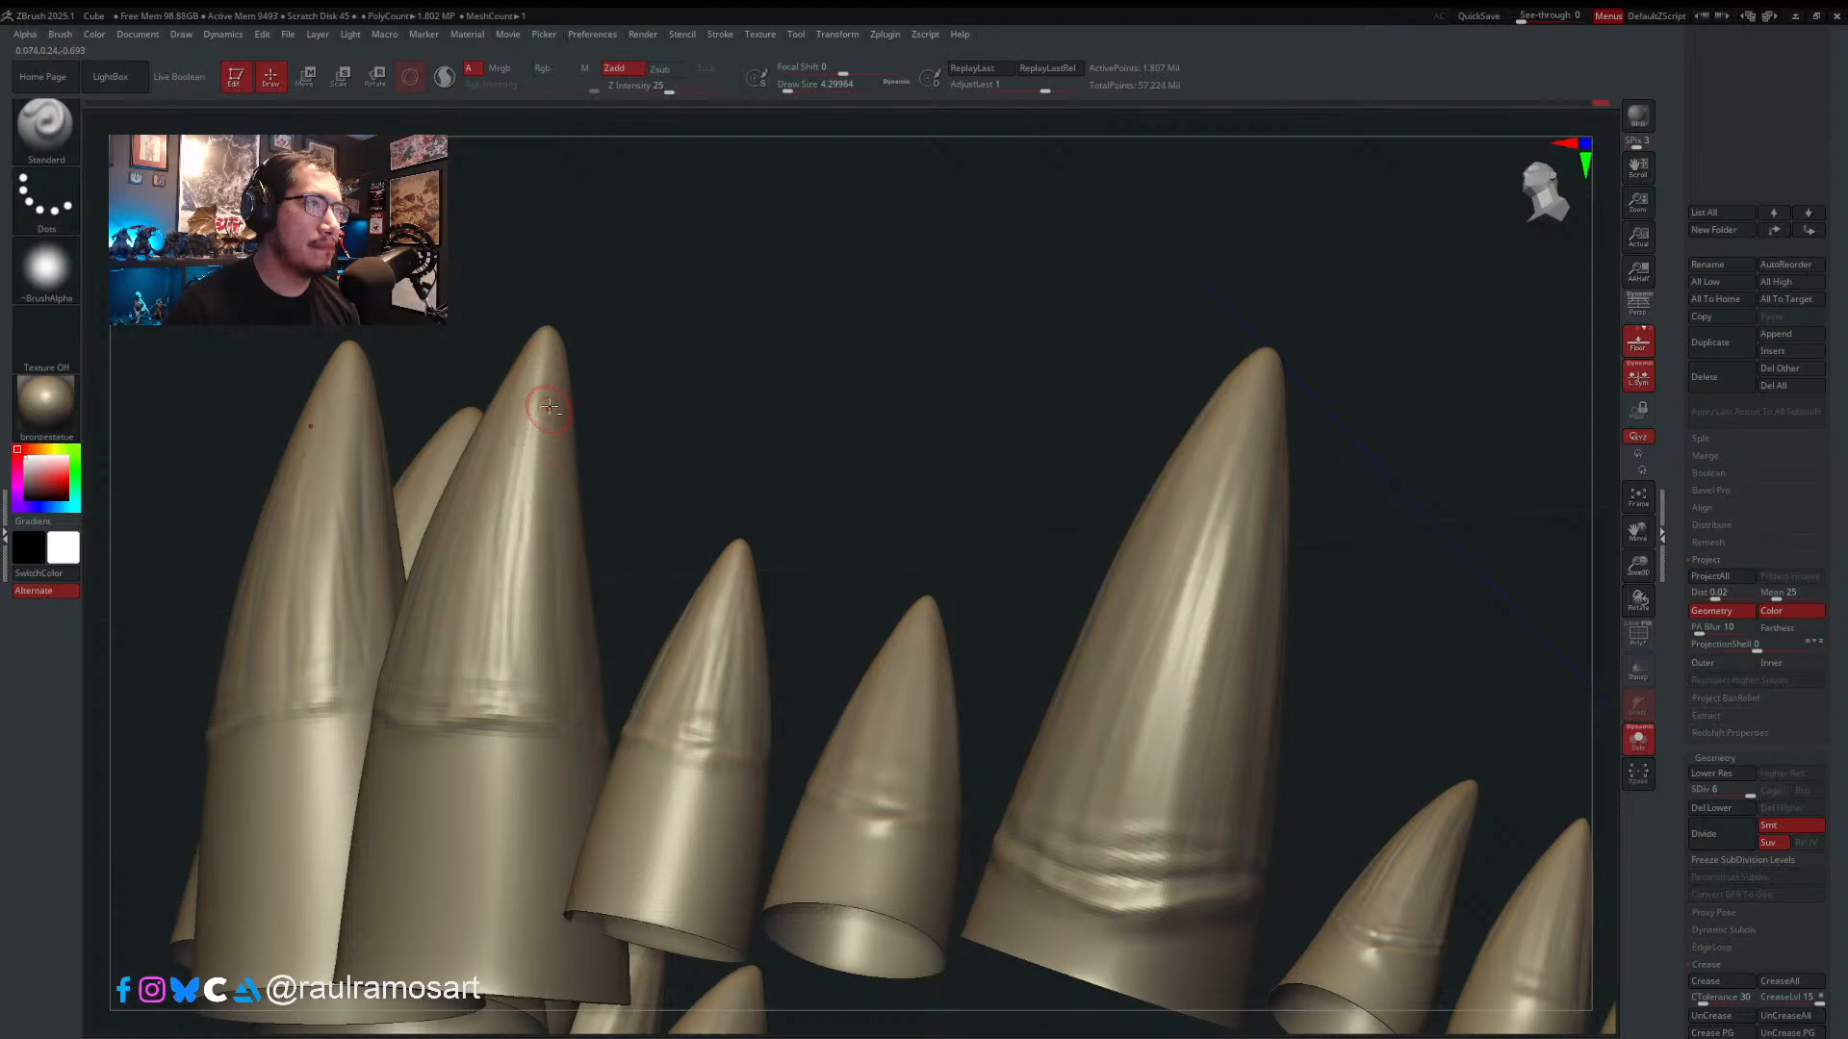
right_drag(532, 689, 428, 749)
right_drag(703, 658, 633, 726)
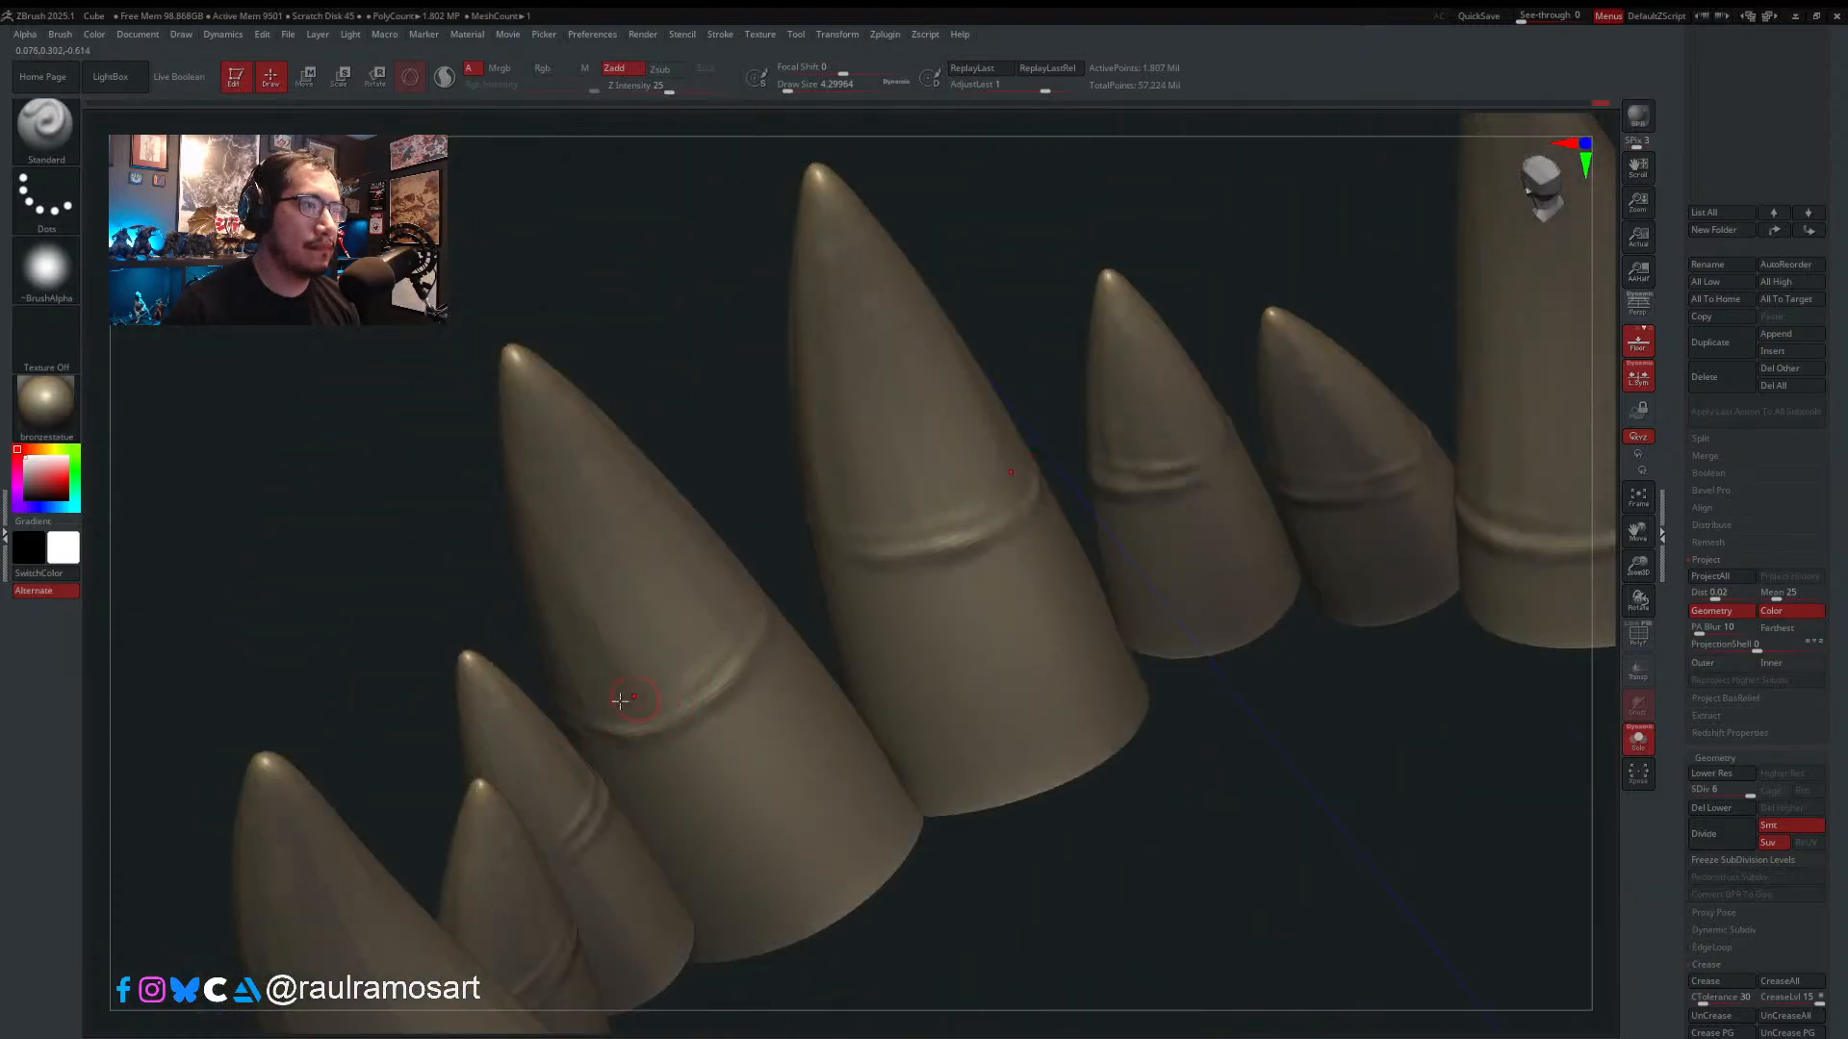
right_drag(754, 627, 1479, 570)
click(1638, 752)
- Sculpt light ridges on the smaller teeth midway along the lower jaw, using a draw size of about 5.75
right_drag(1088, 668, 788, 479)
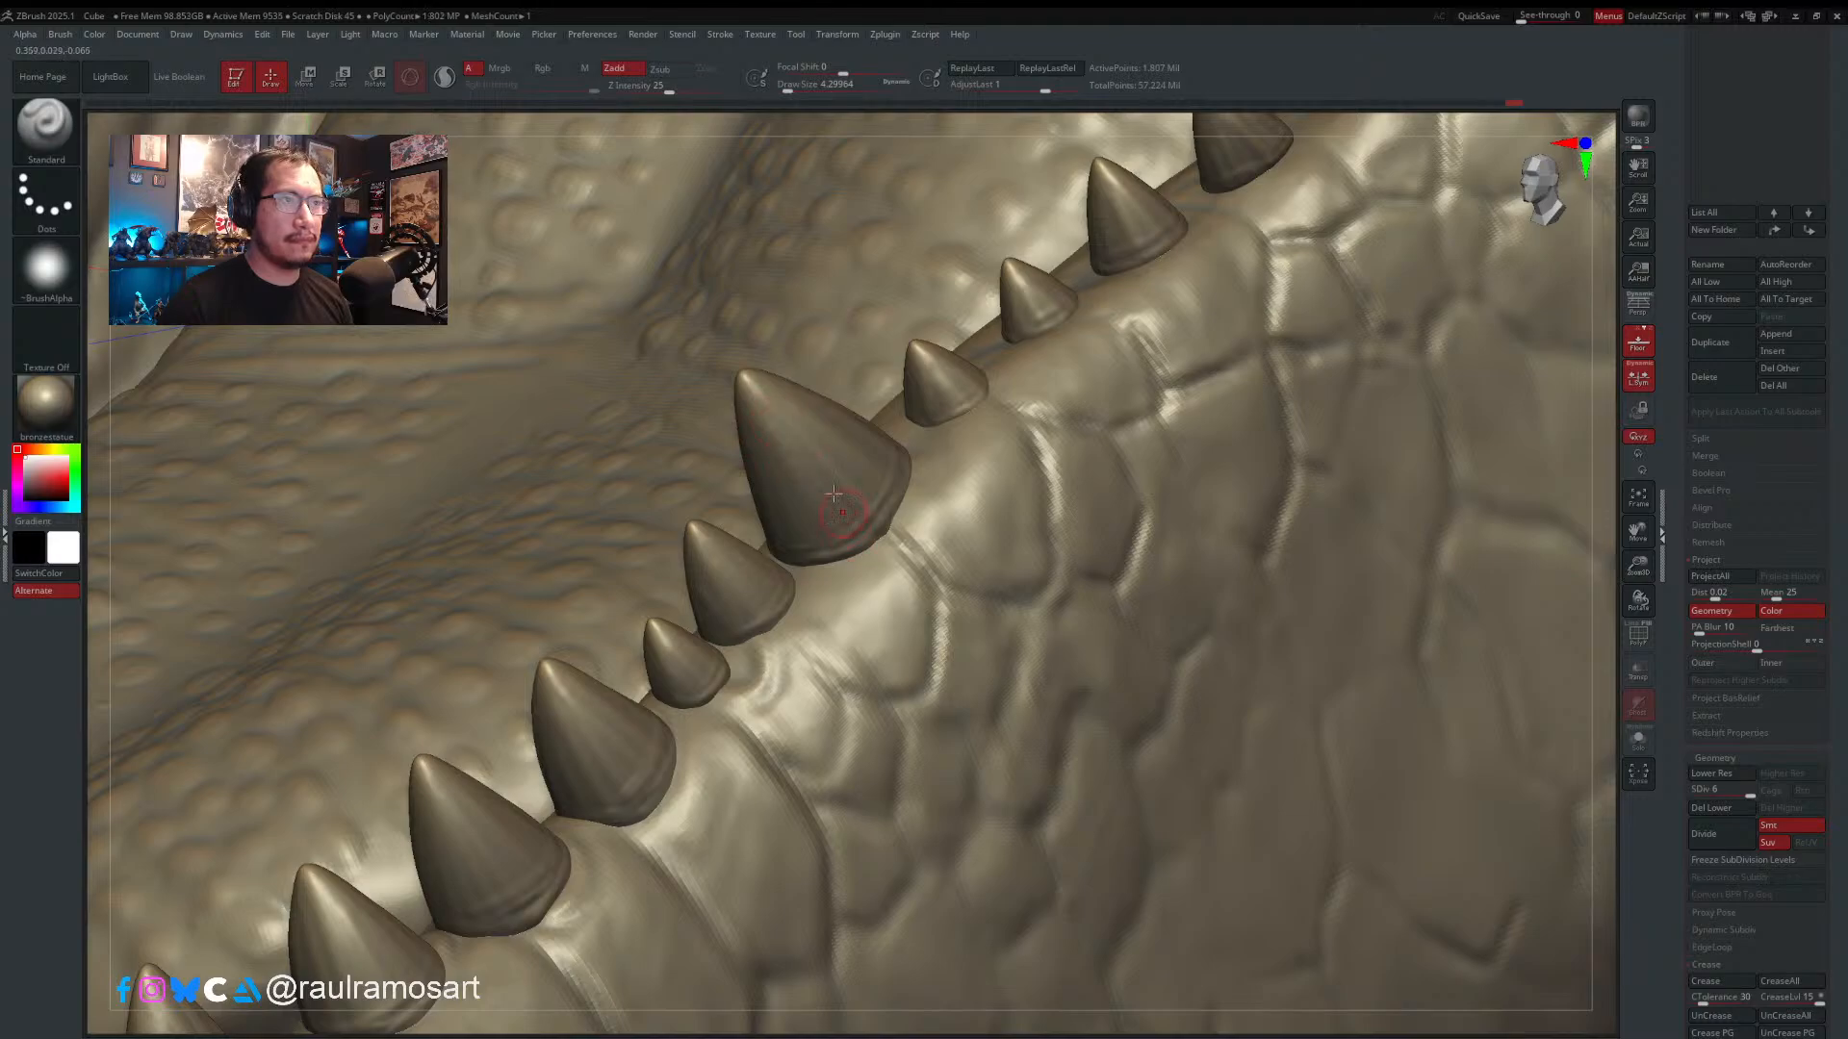
mouse_move(818, 441)
right_down()
mouse_move(813, 426)
mouse_move(783, 458)
mouse_move(810, 536)
mouse_move(795, 429)
right_up()
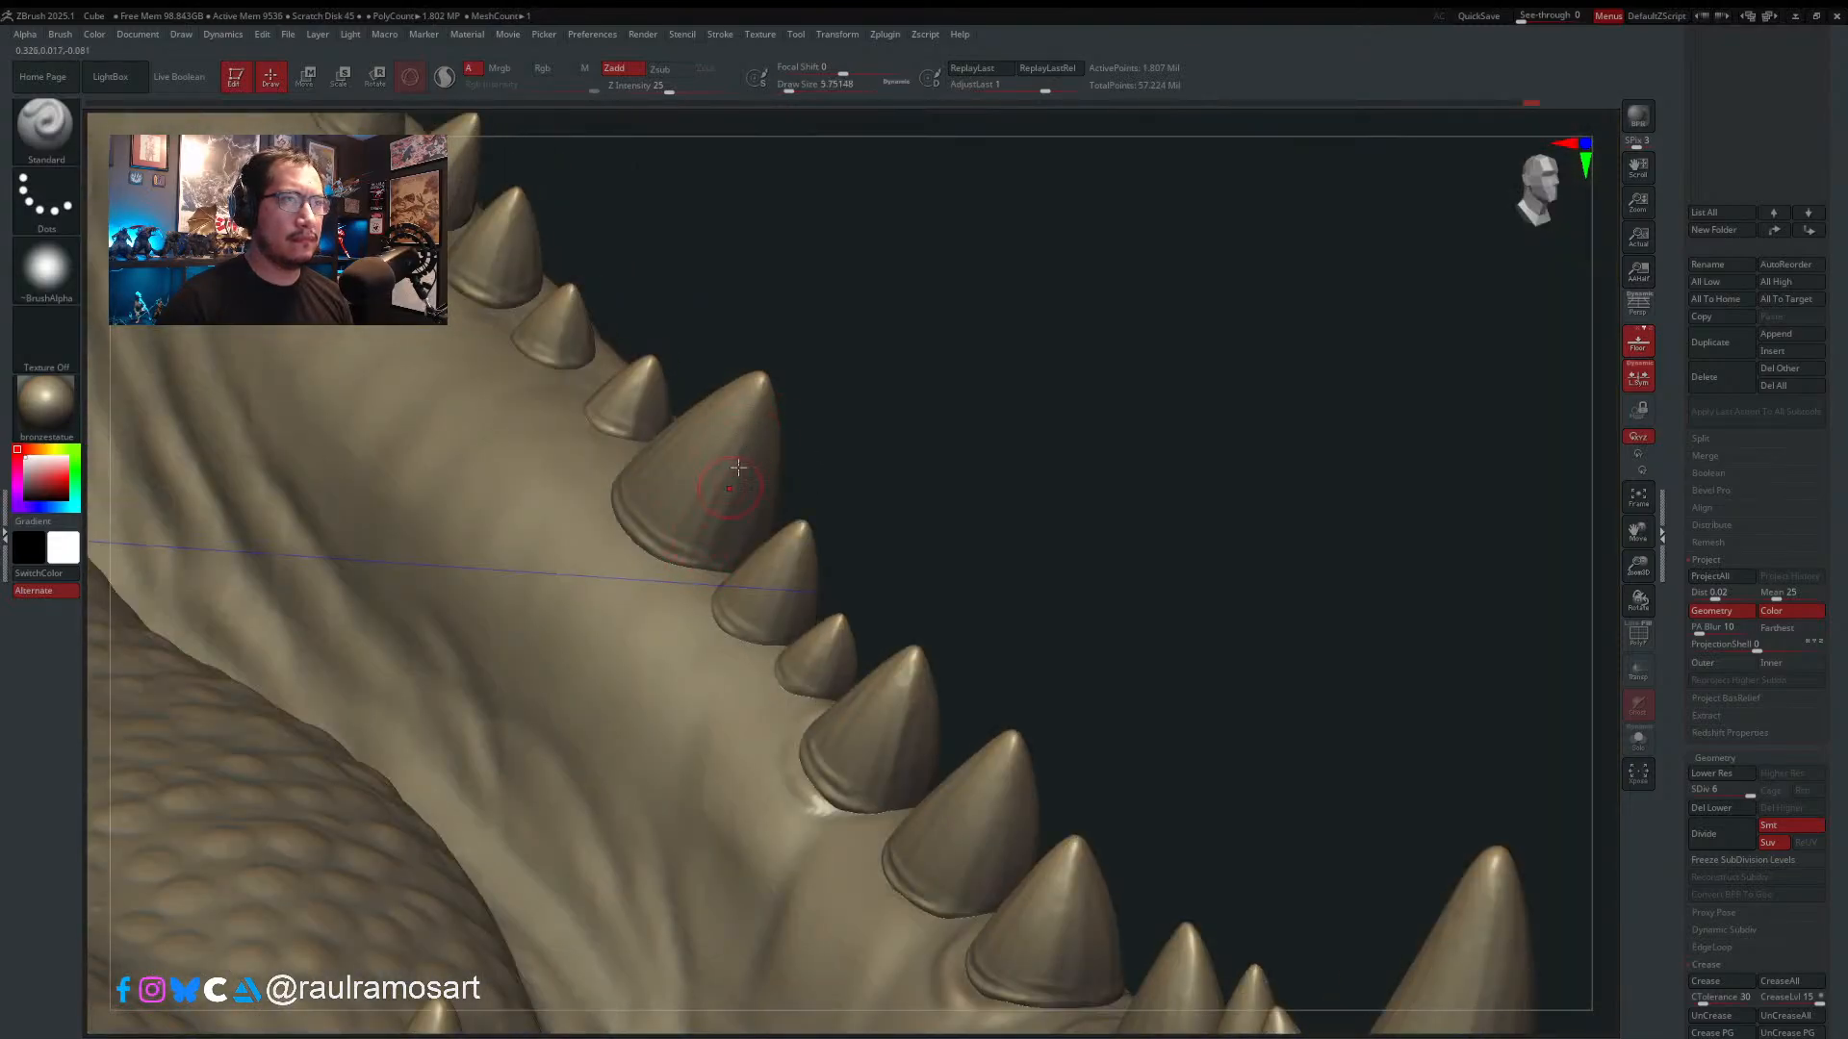
right_drag(721, 486, 720, 460)
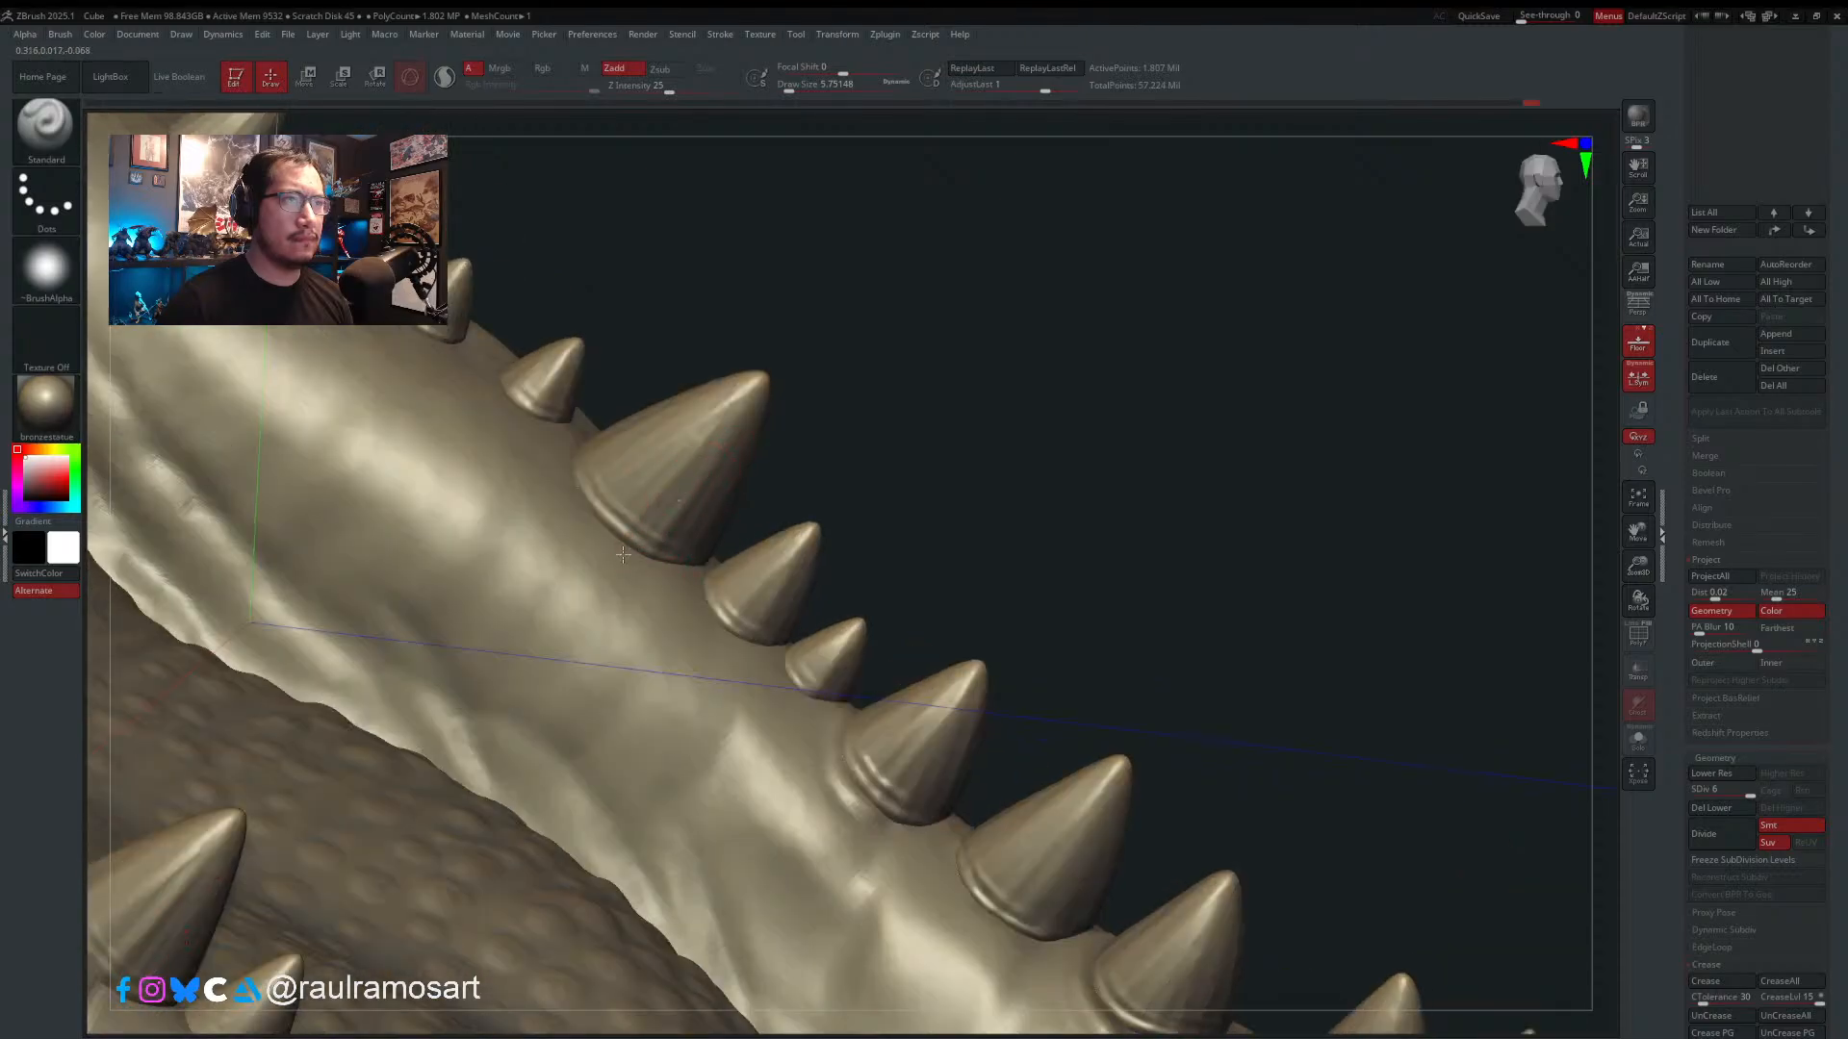
right_drag(621, 501, 616, 452)
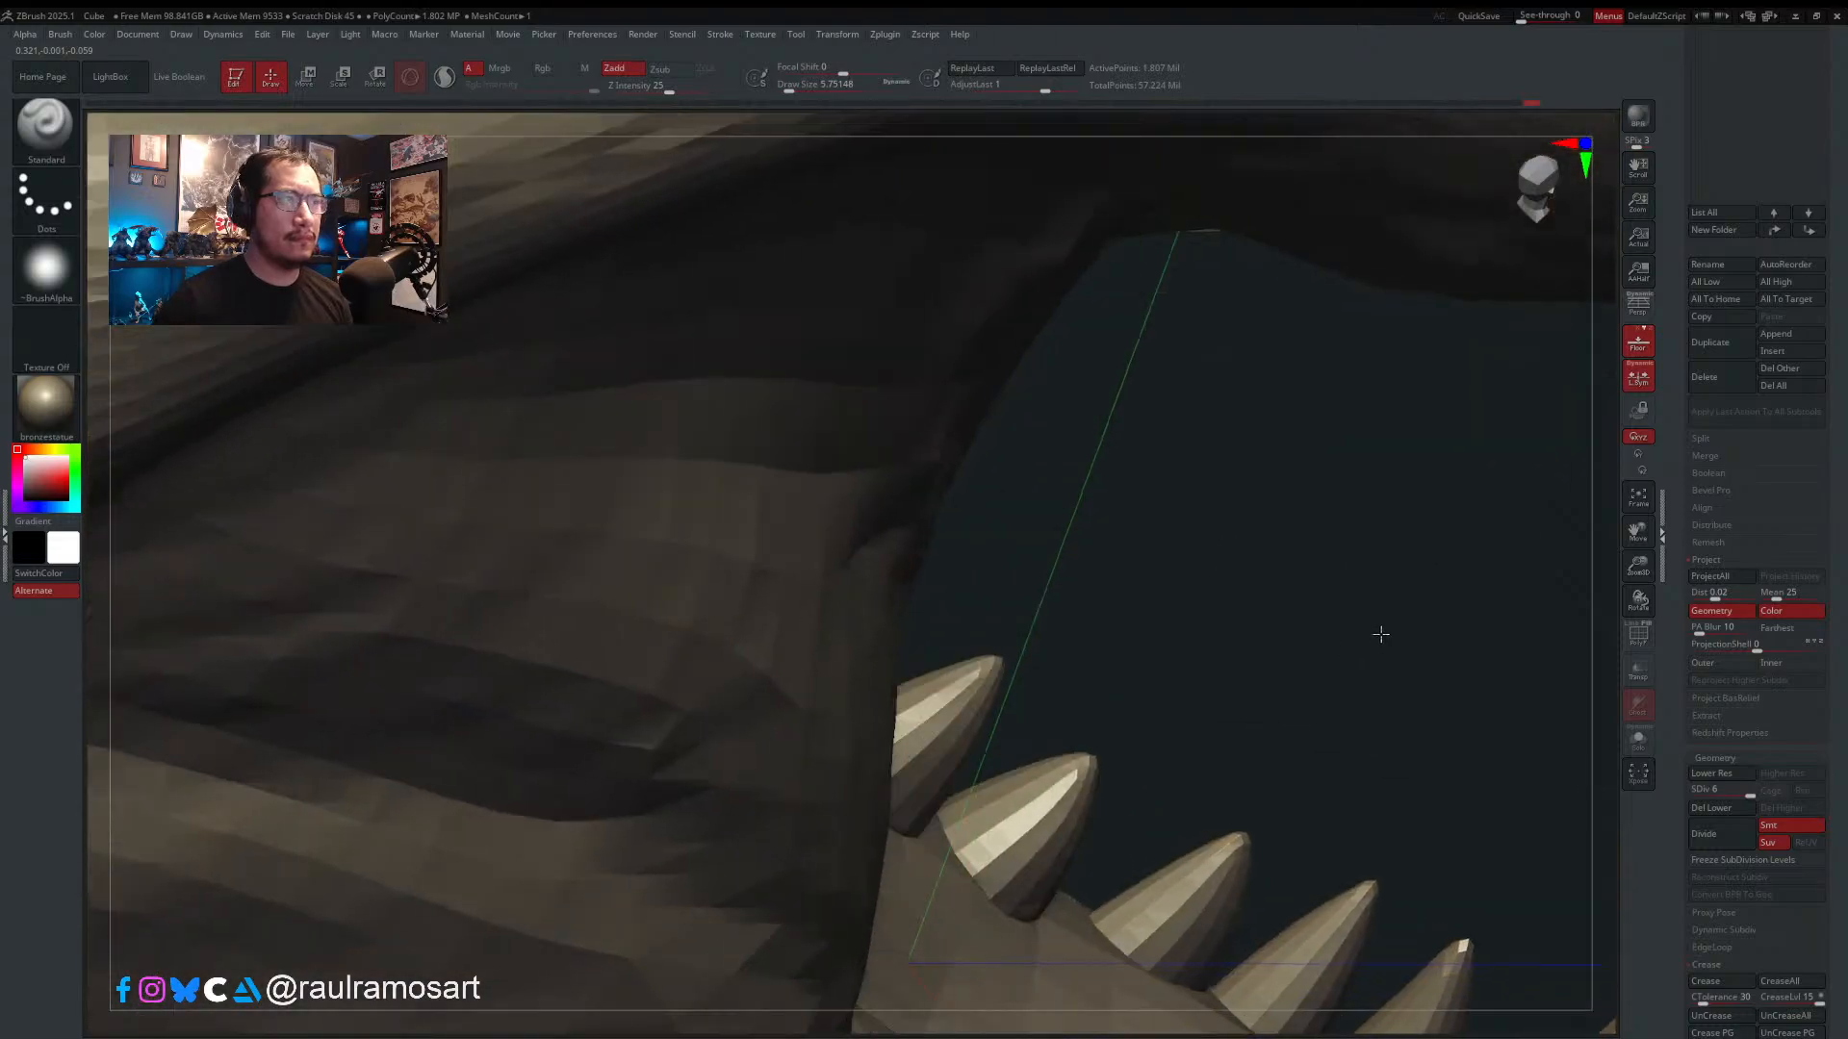
- Examine the teeth and open jaws in context on the whole creature from the side and the front
right_drag(1072, 524, 621, 425)
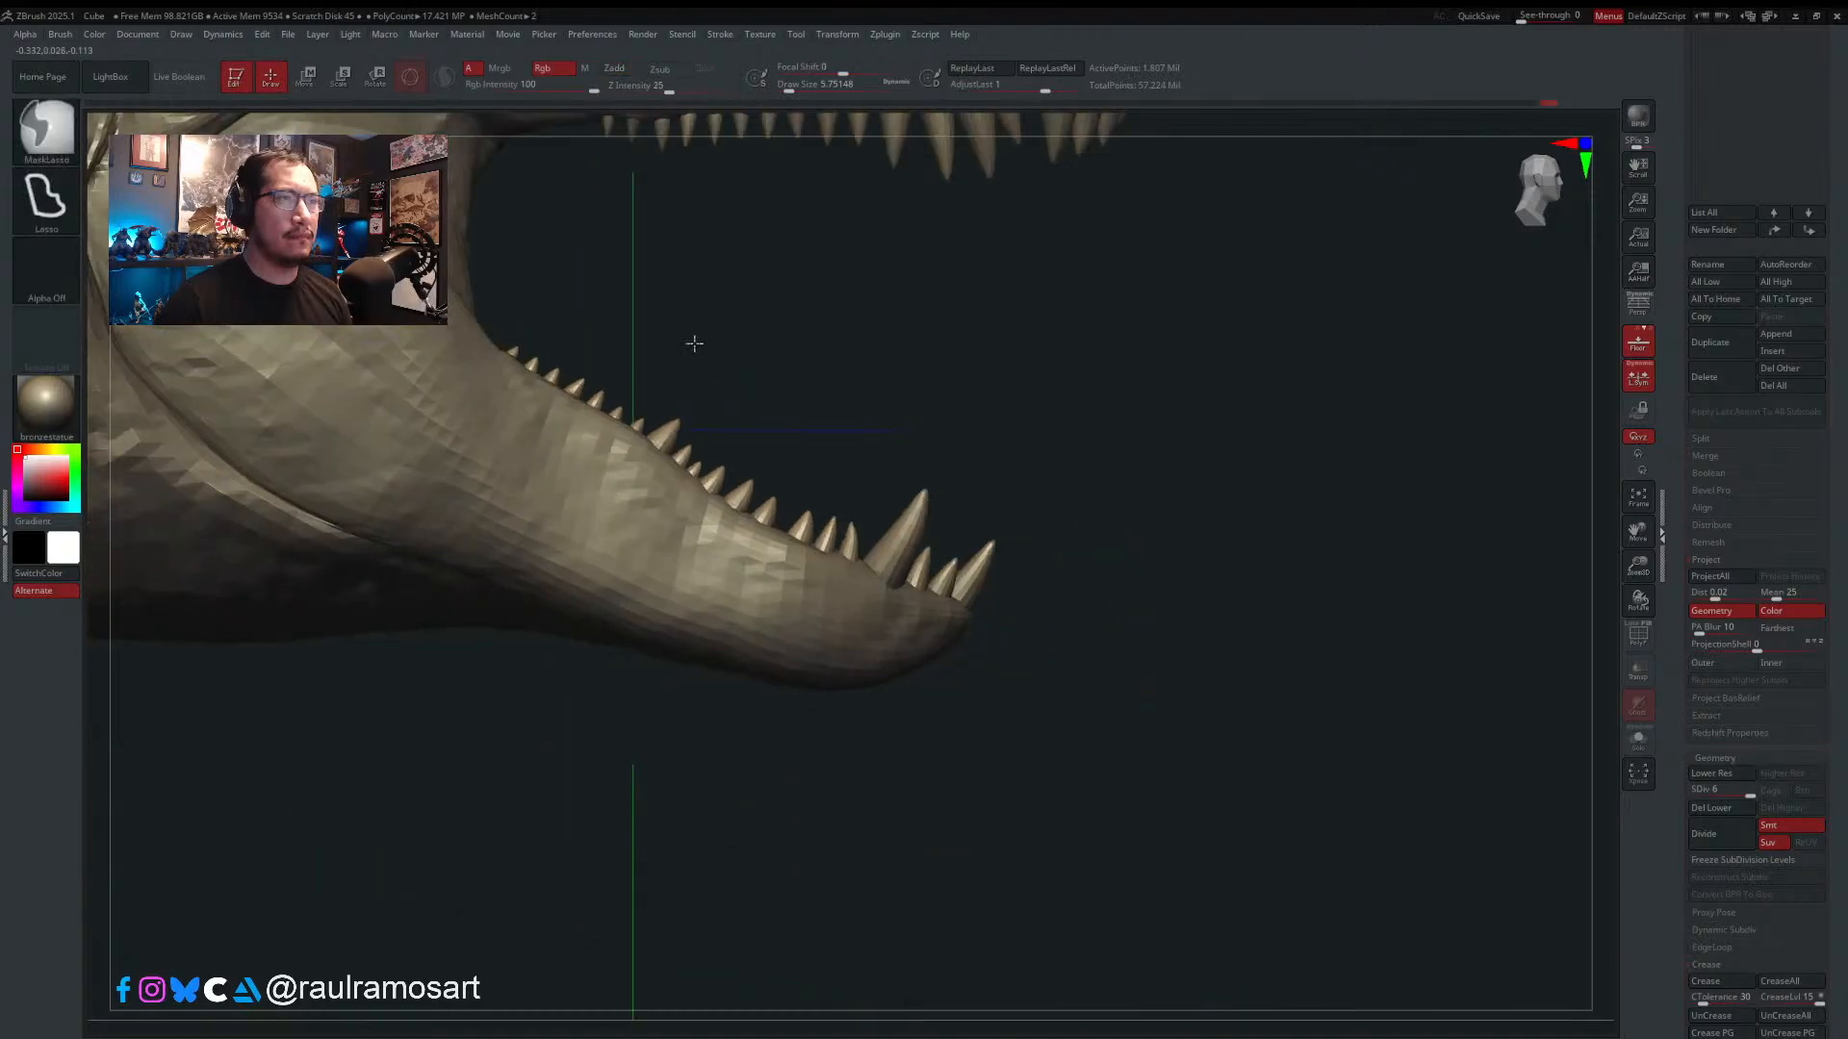
right_drag(693, 343, 711, 443)
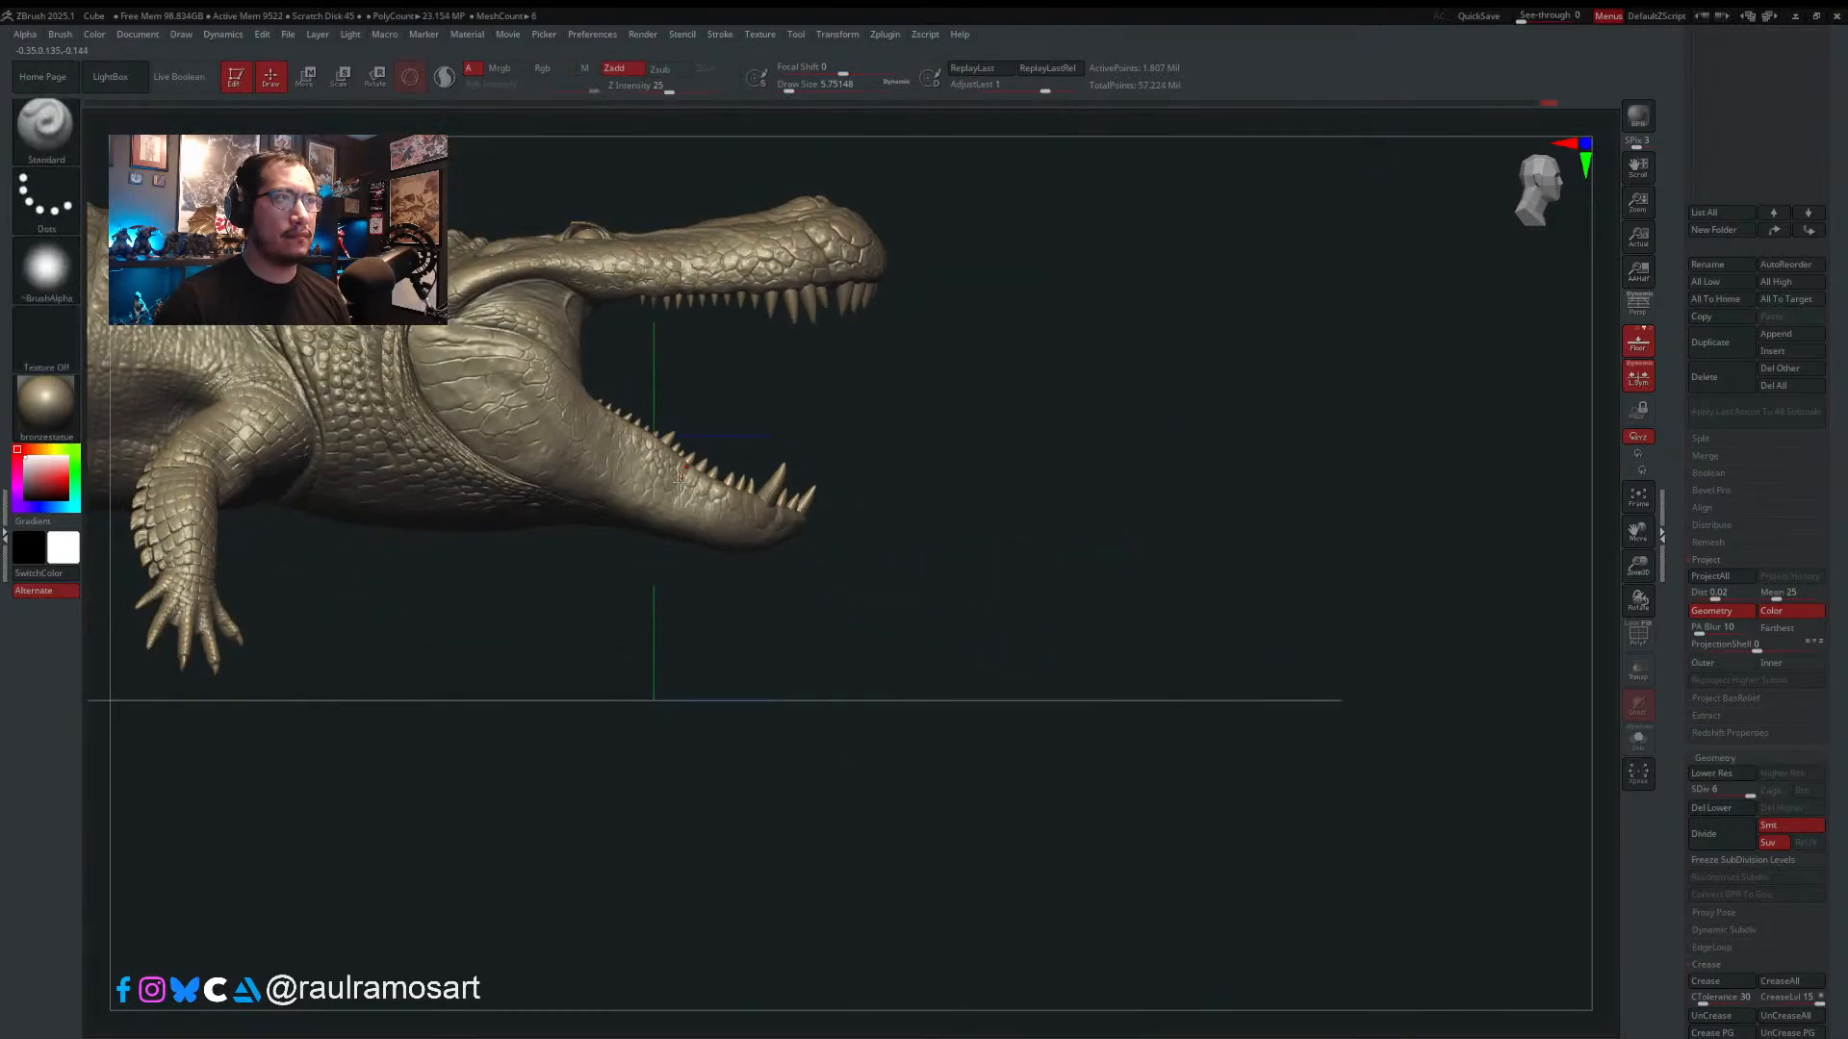
mouse_move(681, 478)
right_down()
mouse_move(609, 484)
mouse_move(687, 408)
right_up()
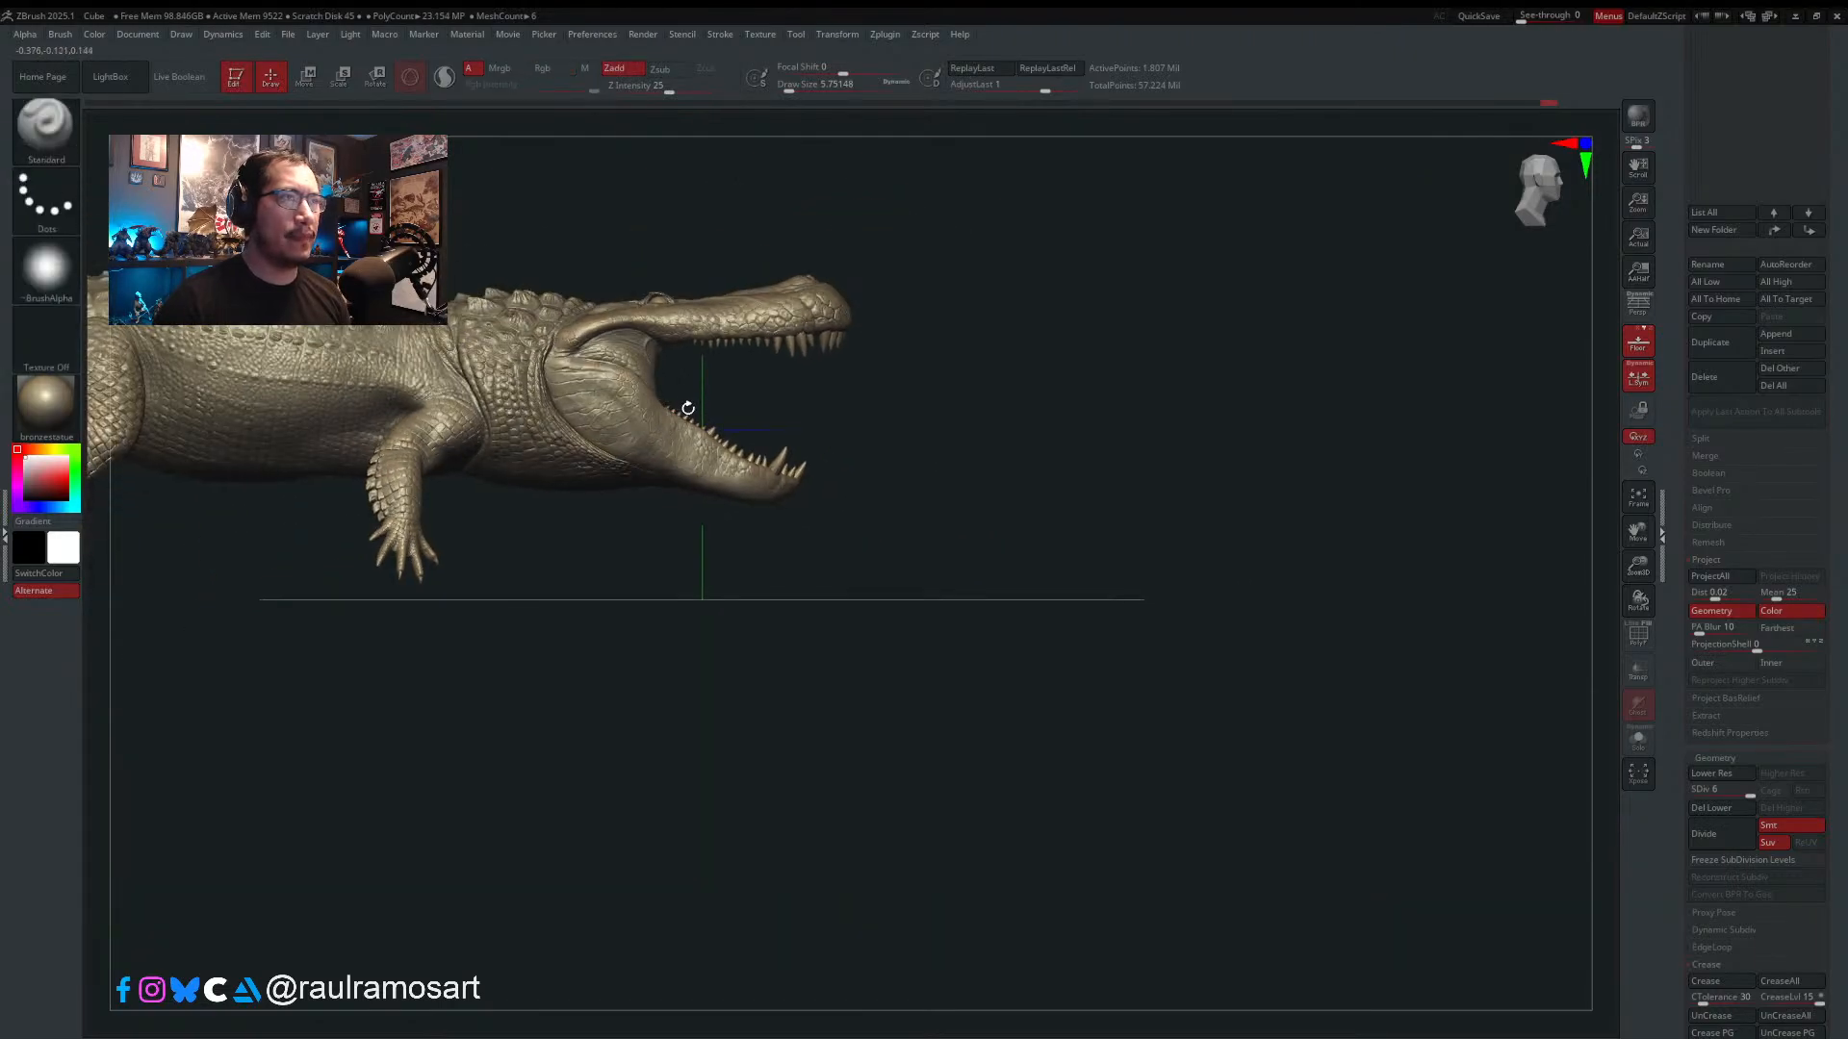
key(super)
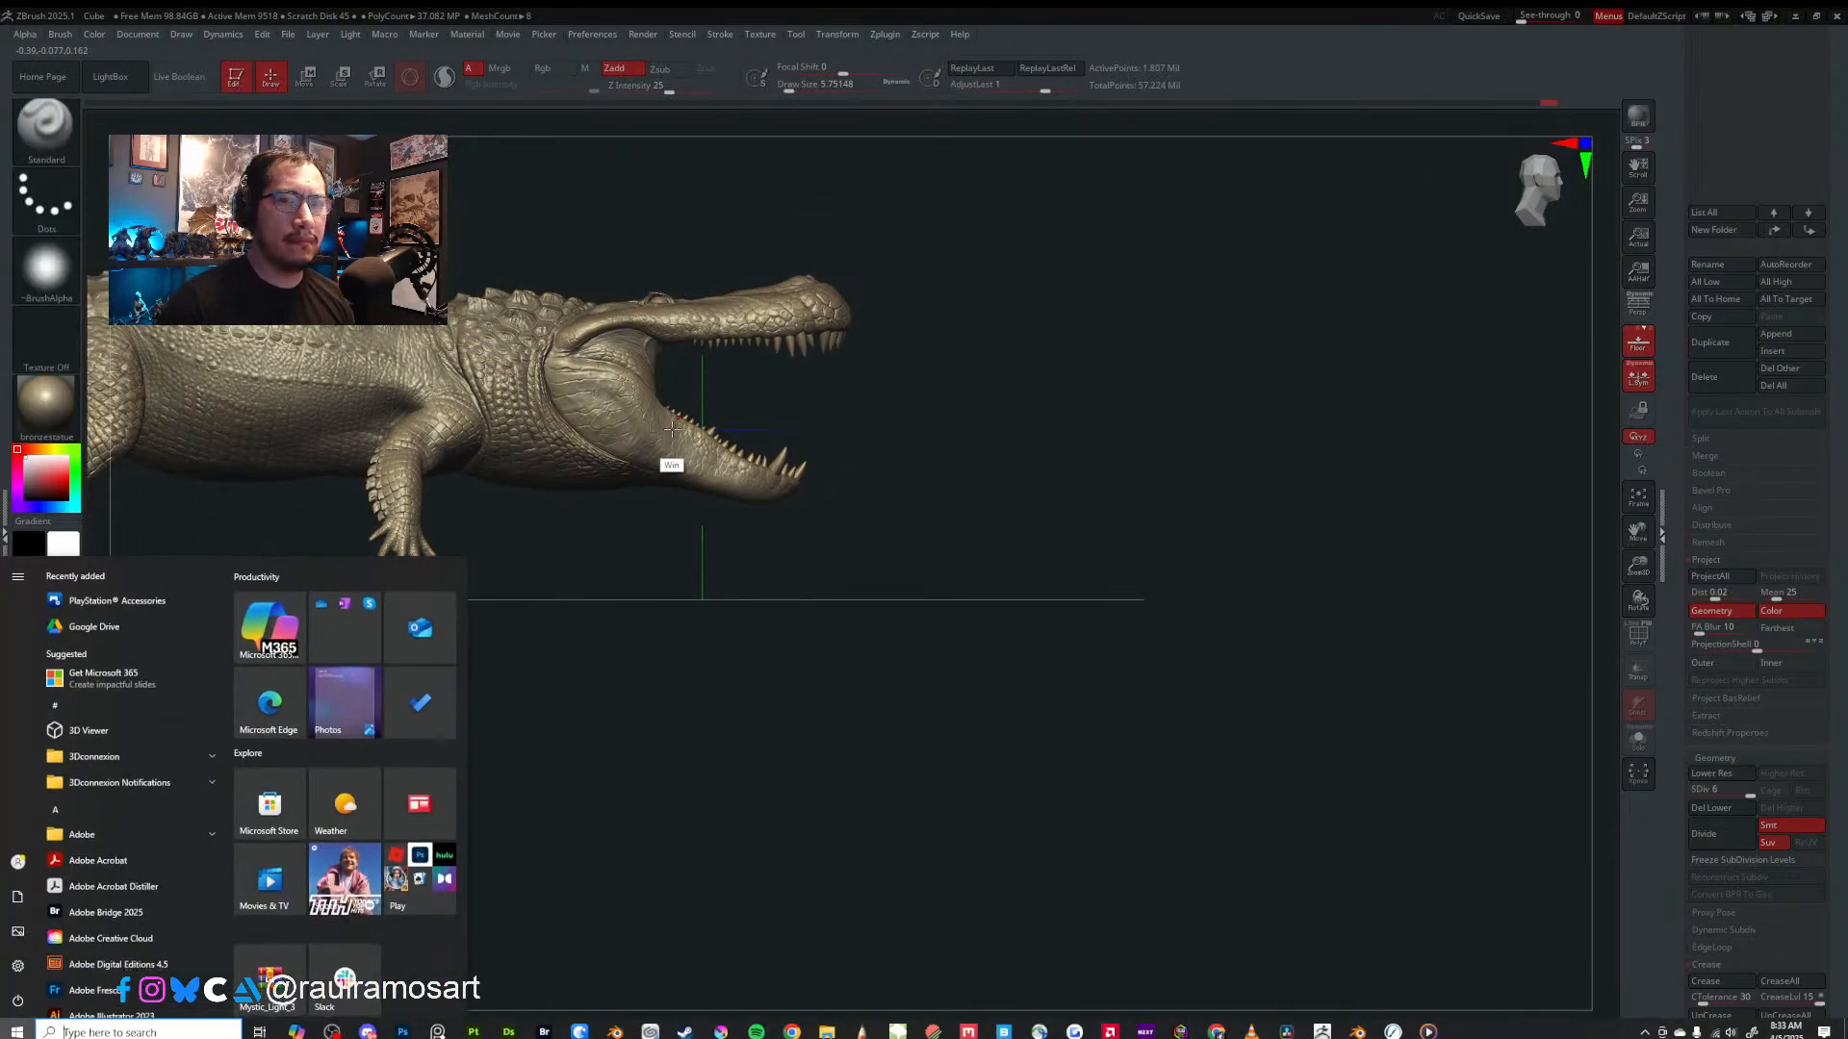
key(super)
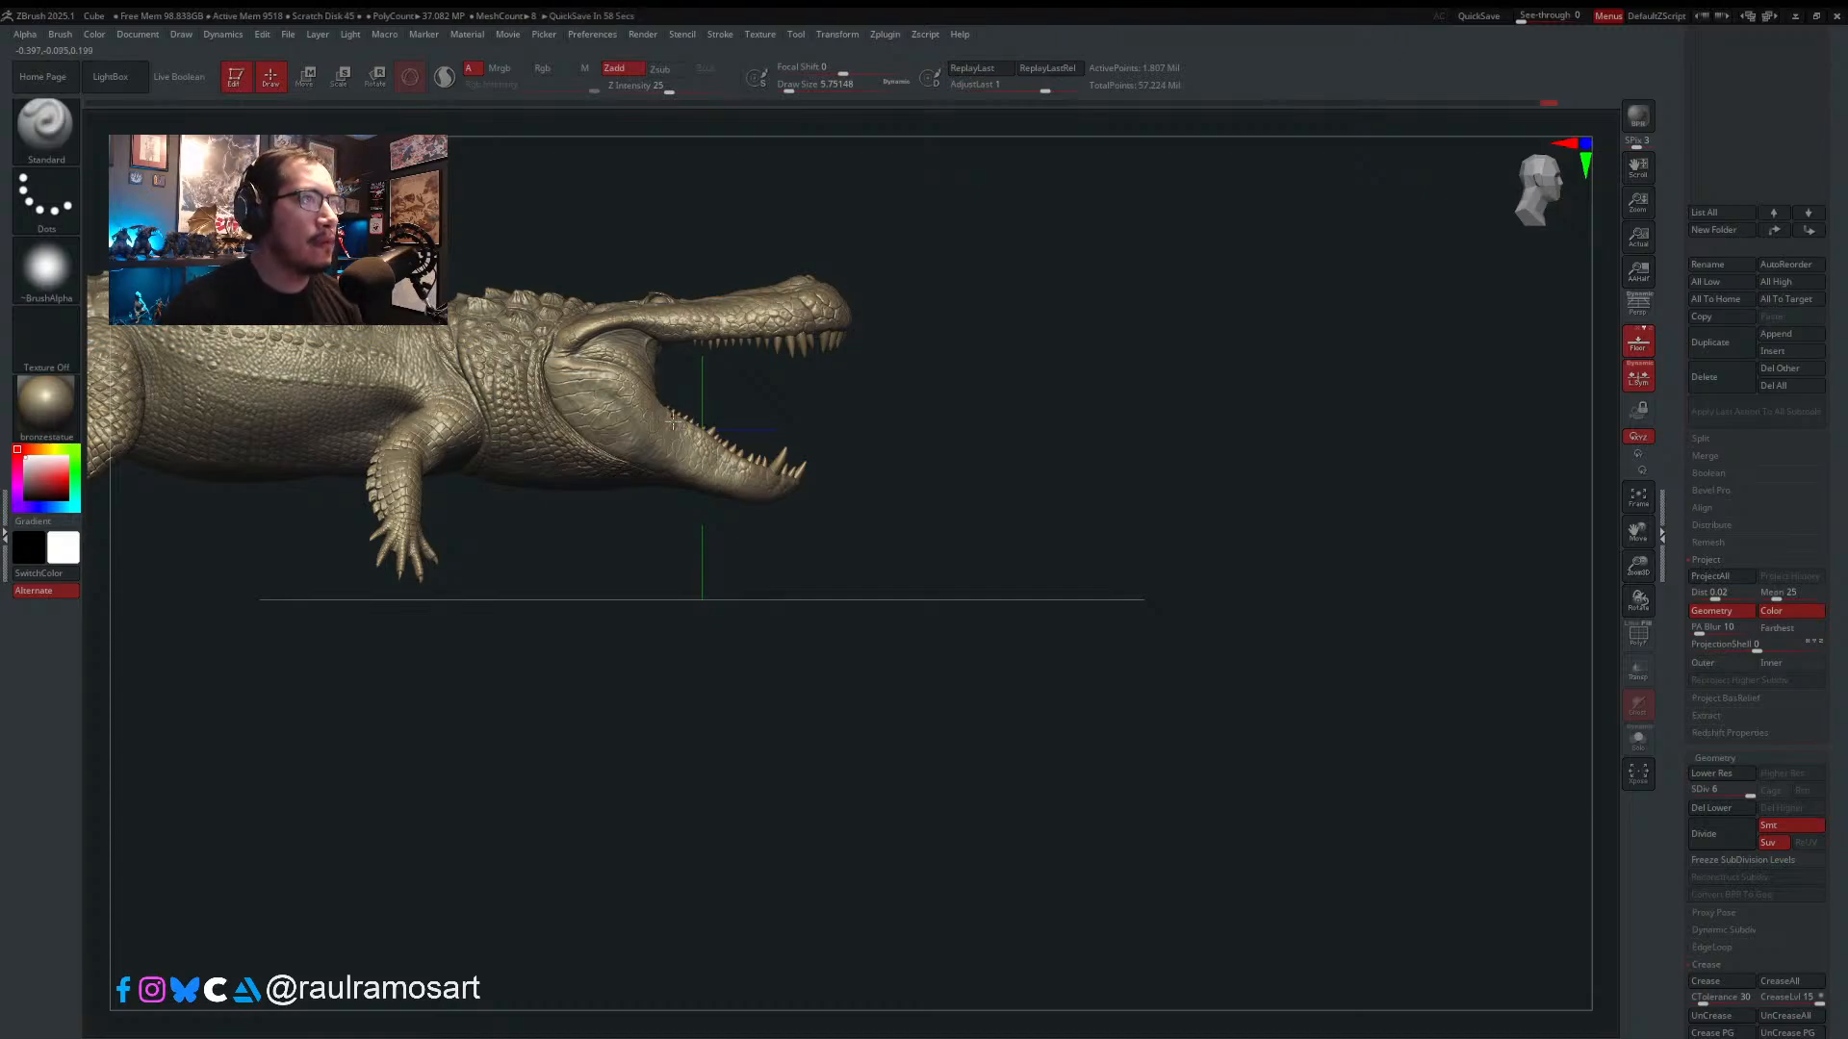
alt+right_drag(784, 364, 654, 397)
alt+right_drag(650, 541, 694, 763)
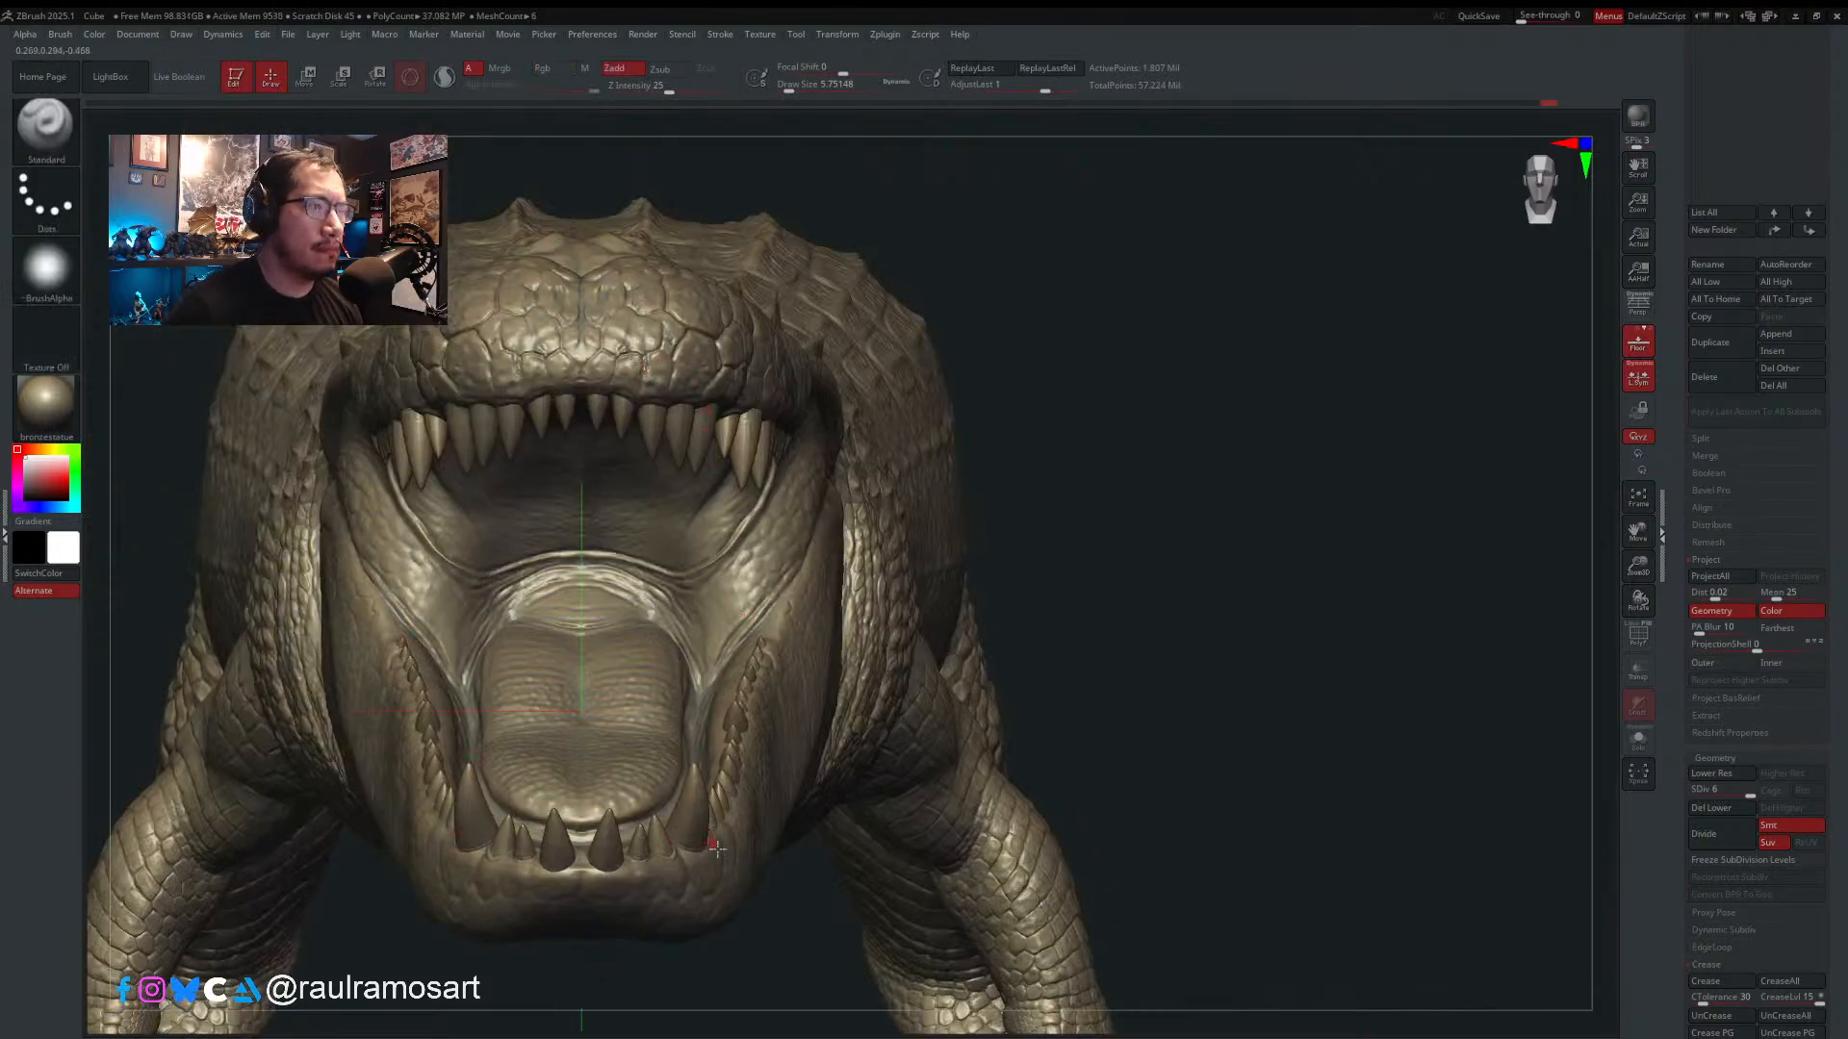
- Sculpt fine ridges on the front lower teeth with the draw size reduced to about 4.3
alt+right_drag(717, 845, 707, 430)
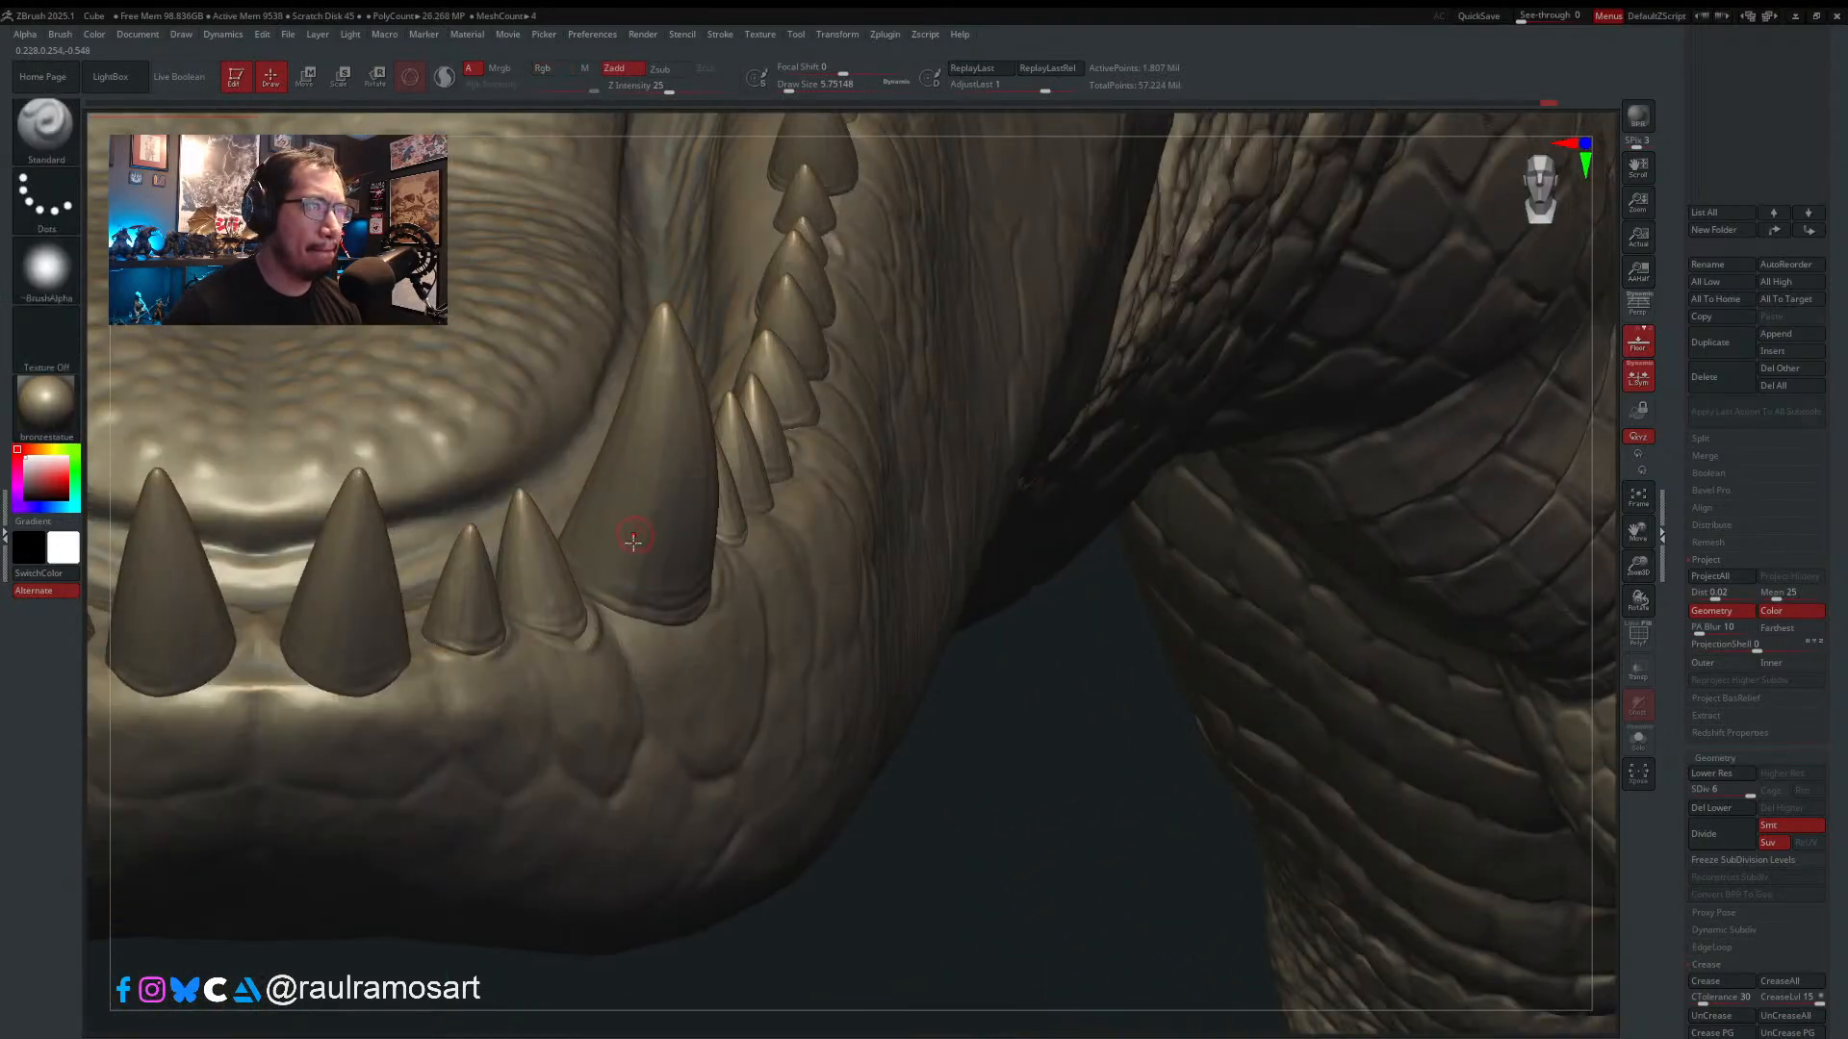
key(s)
click(626, 556)
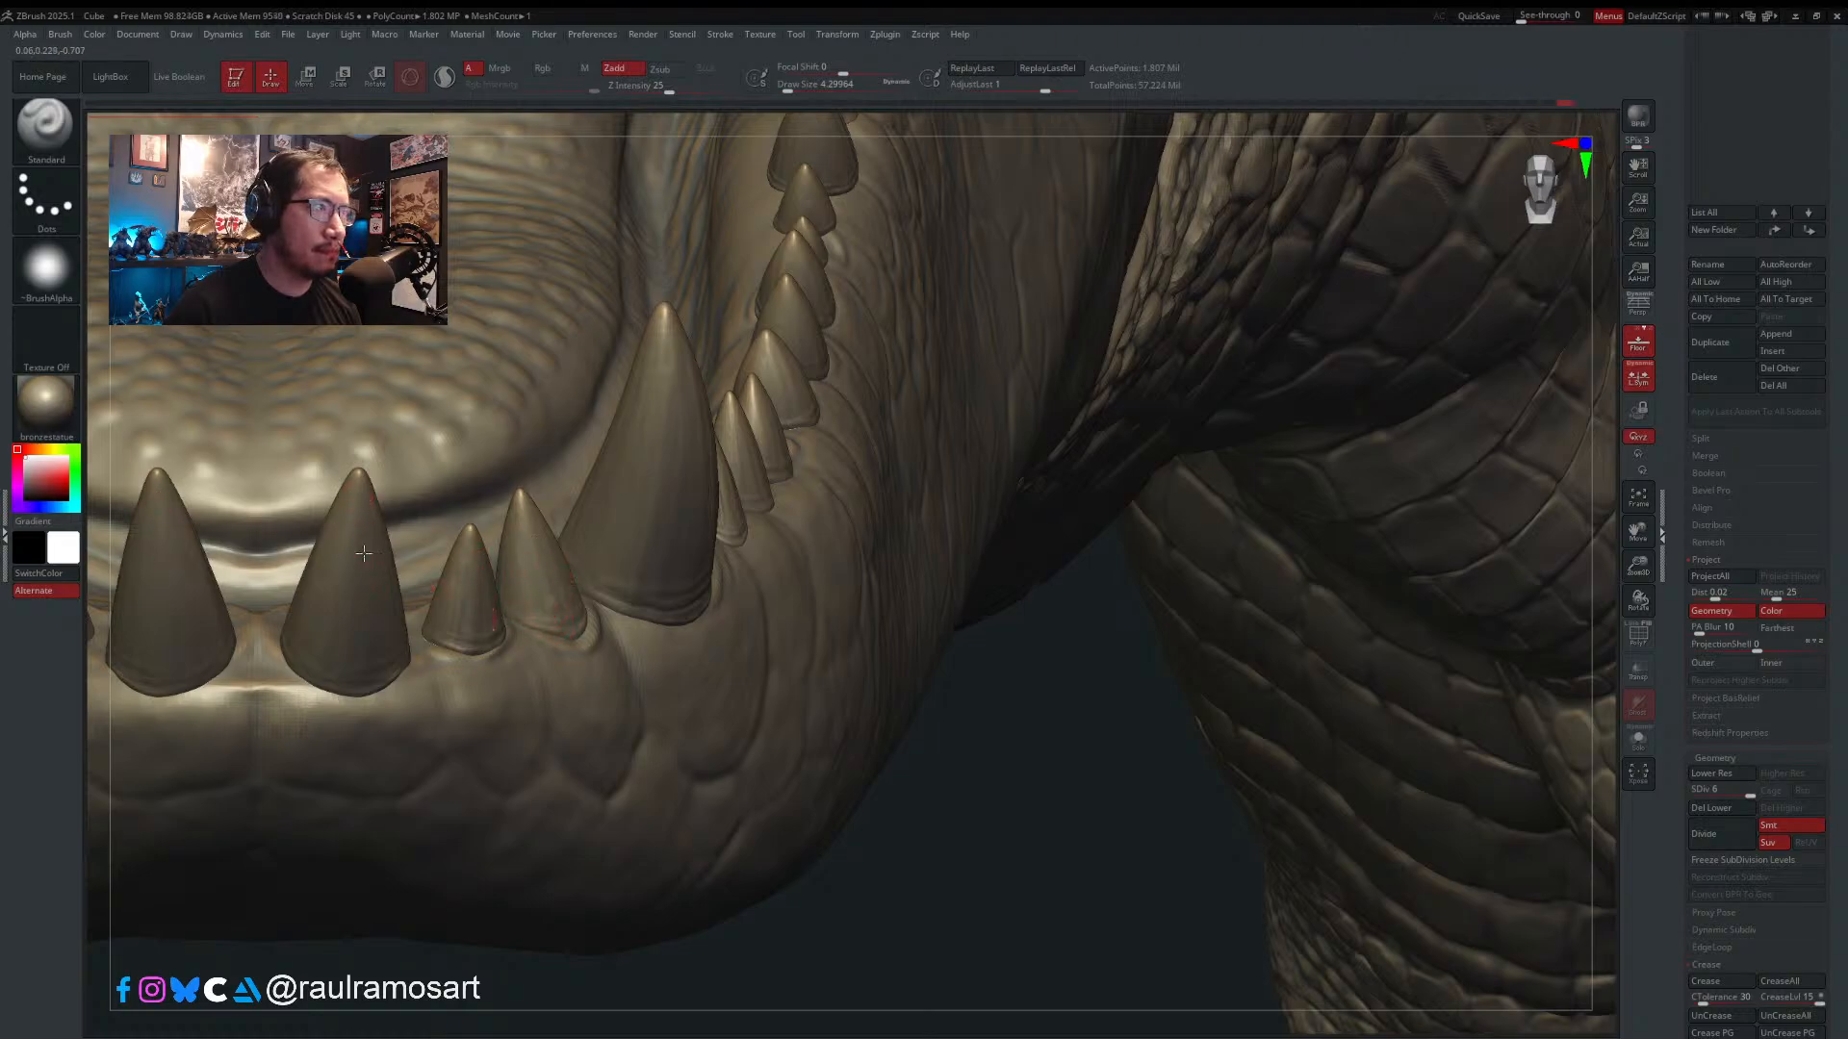
- Make the upper jaw's teeth the active subtool
ctrl+right_drag(391, 624, 490, 385)
ctrl+right_drag(567, 491, 563, 385)
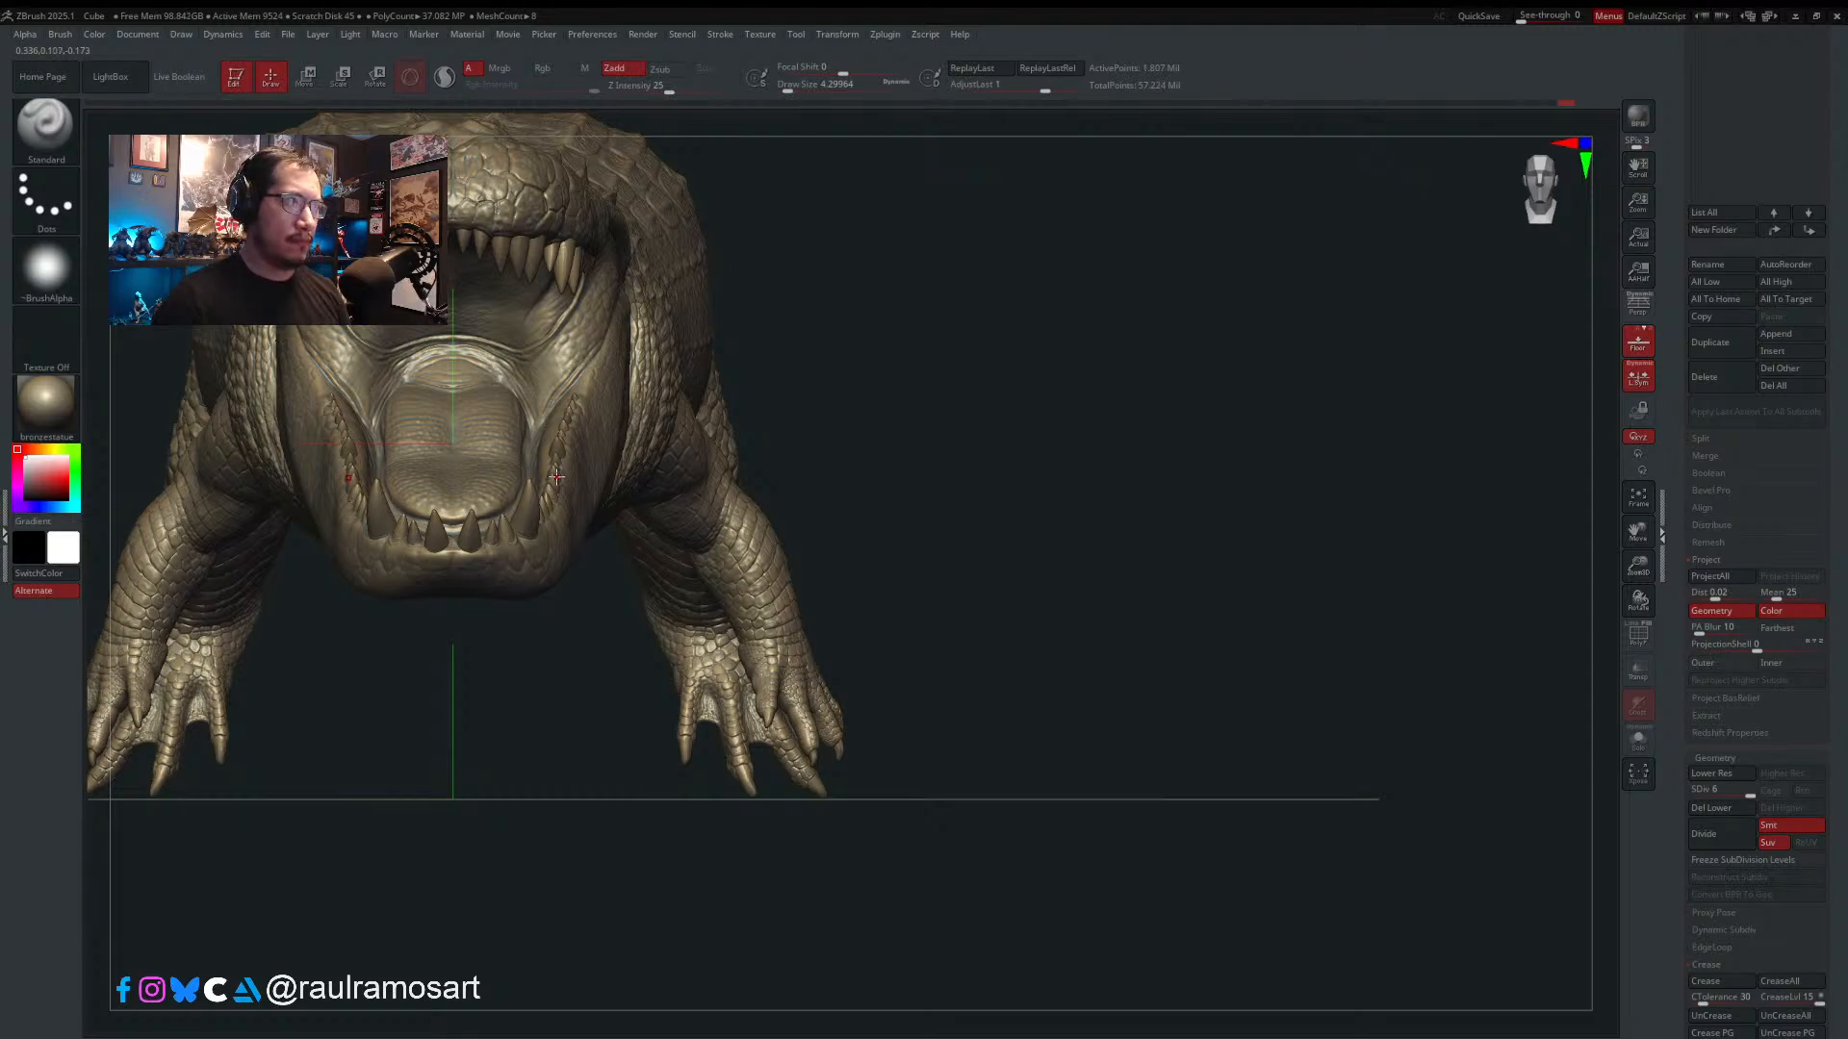
mouse_move(561, 471)
right_down()
mouse_move(547, 401)
mouse_move(628, 387)
mouse_move(521, 449)
mouse_move(453, 441)
mouse_move(694, 410)
mouse_move(879, 352)
right_up()
ctrl+right_drag(674, 385, 413, 520)
alt+right_drag(688, 437, 1251, 350)
alt+click(683, 381)
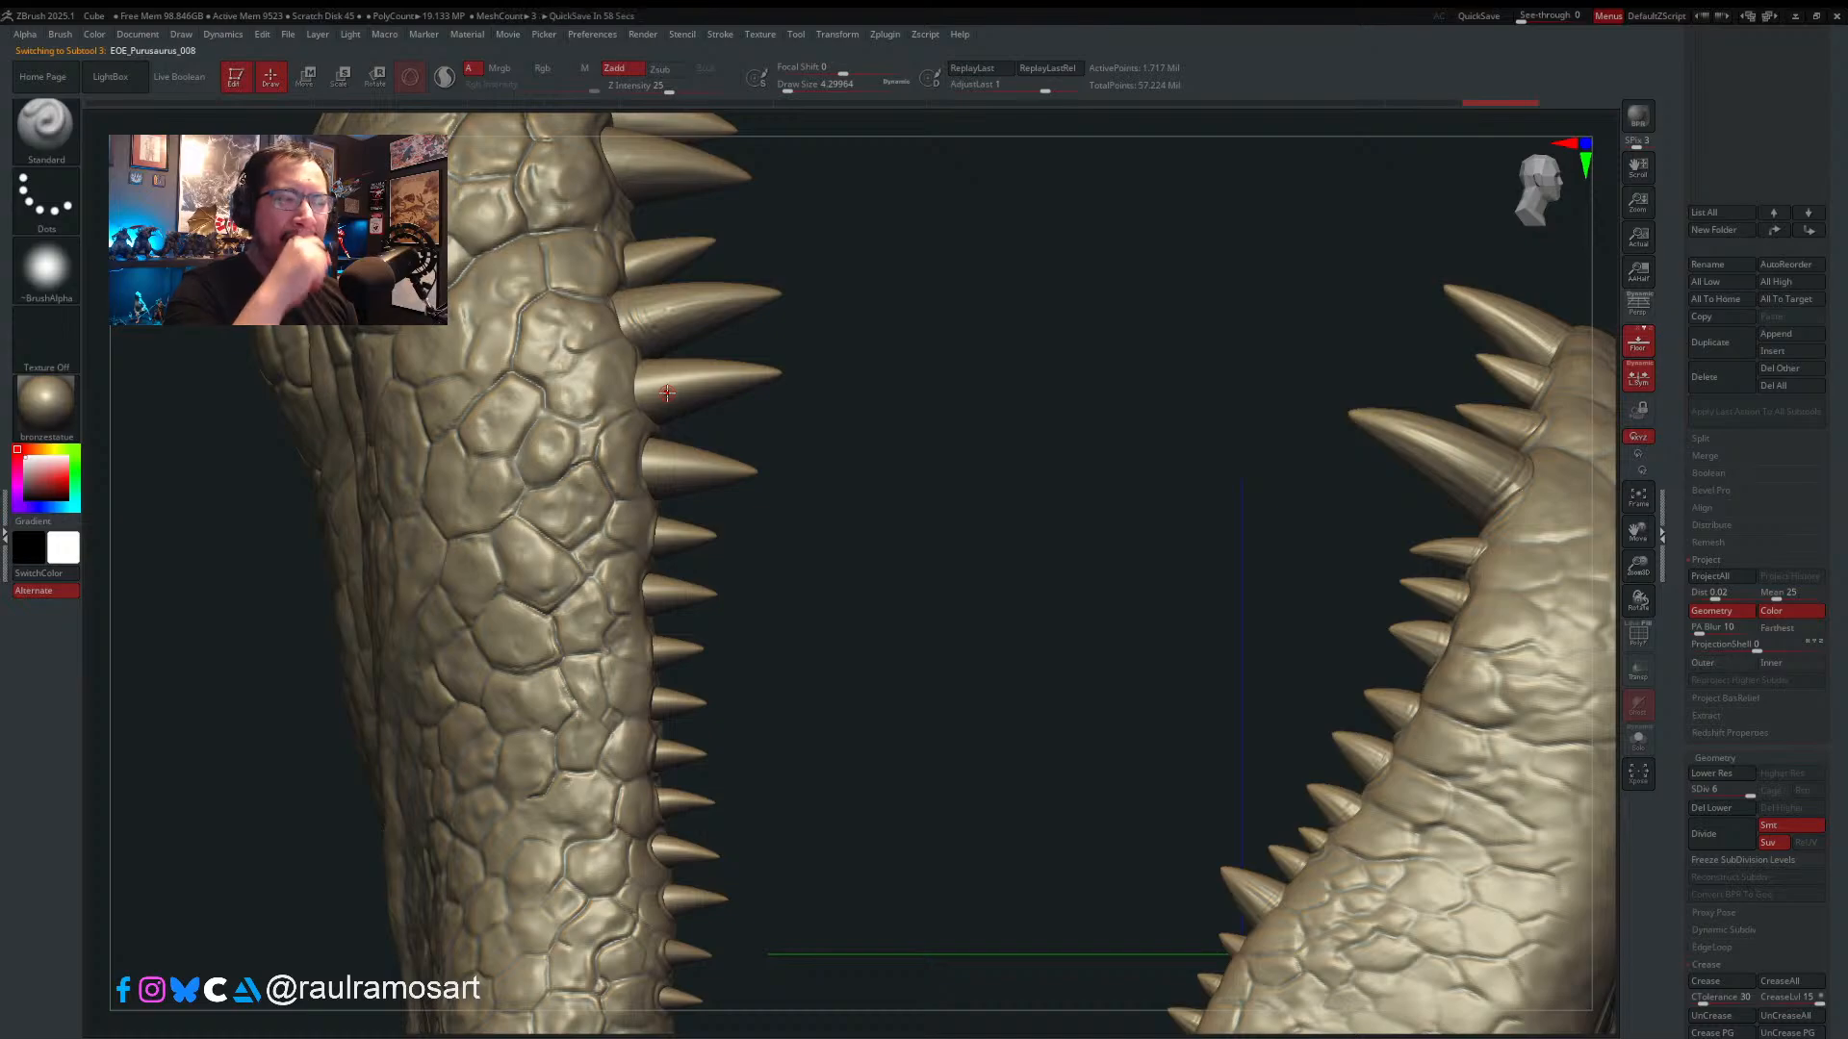
- Sculpt ridges on the large front teeth of the upper jaw with a draw size of about 8.4
mouse_move(844, 400)
mouse_down()
mouse_move(1021, 427)
mouse_move(799, 433)
mouse_up()
key(s)
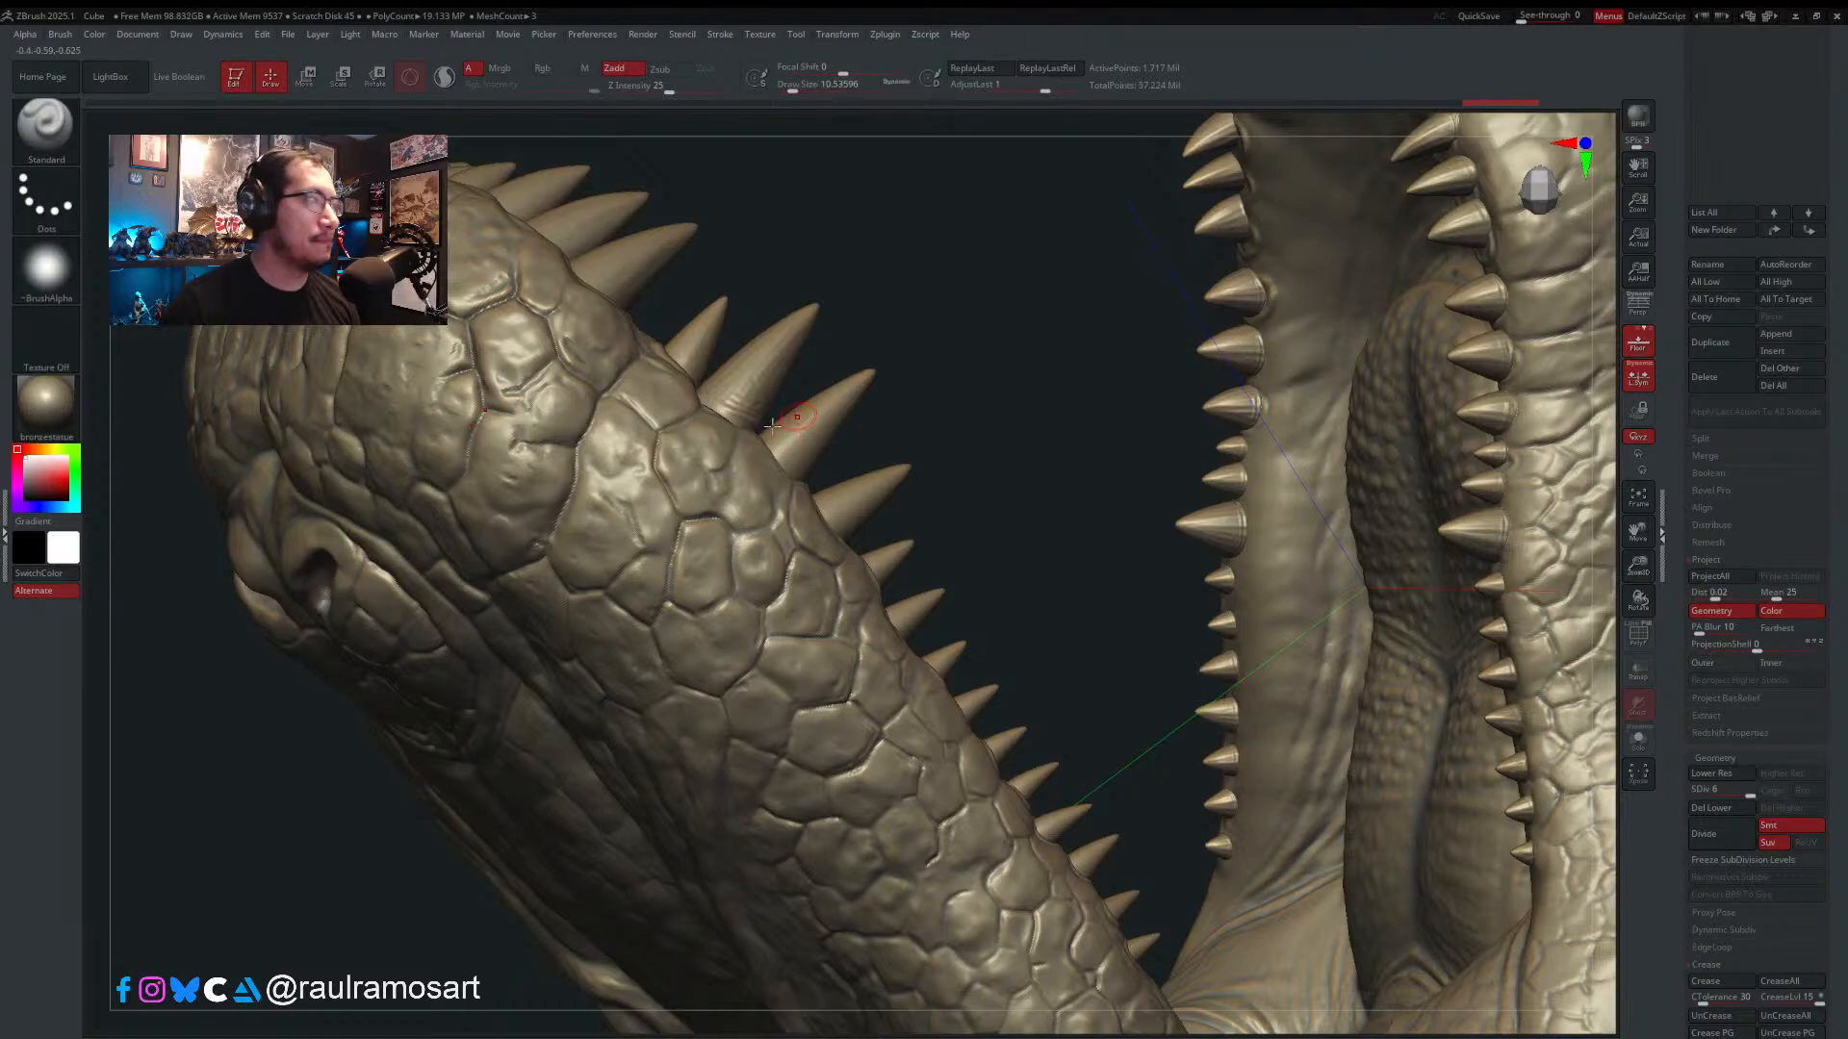
mouse_move(811, 432)
alt+right_down()
mouse_move(713, 444)
mouse_move(707, 418)
mouse_move(684, 450)
alt+right_up()
key(s)
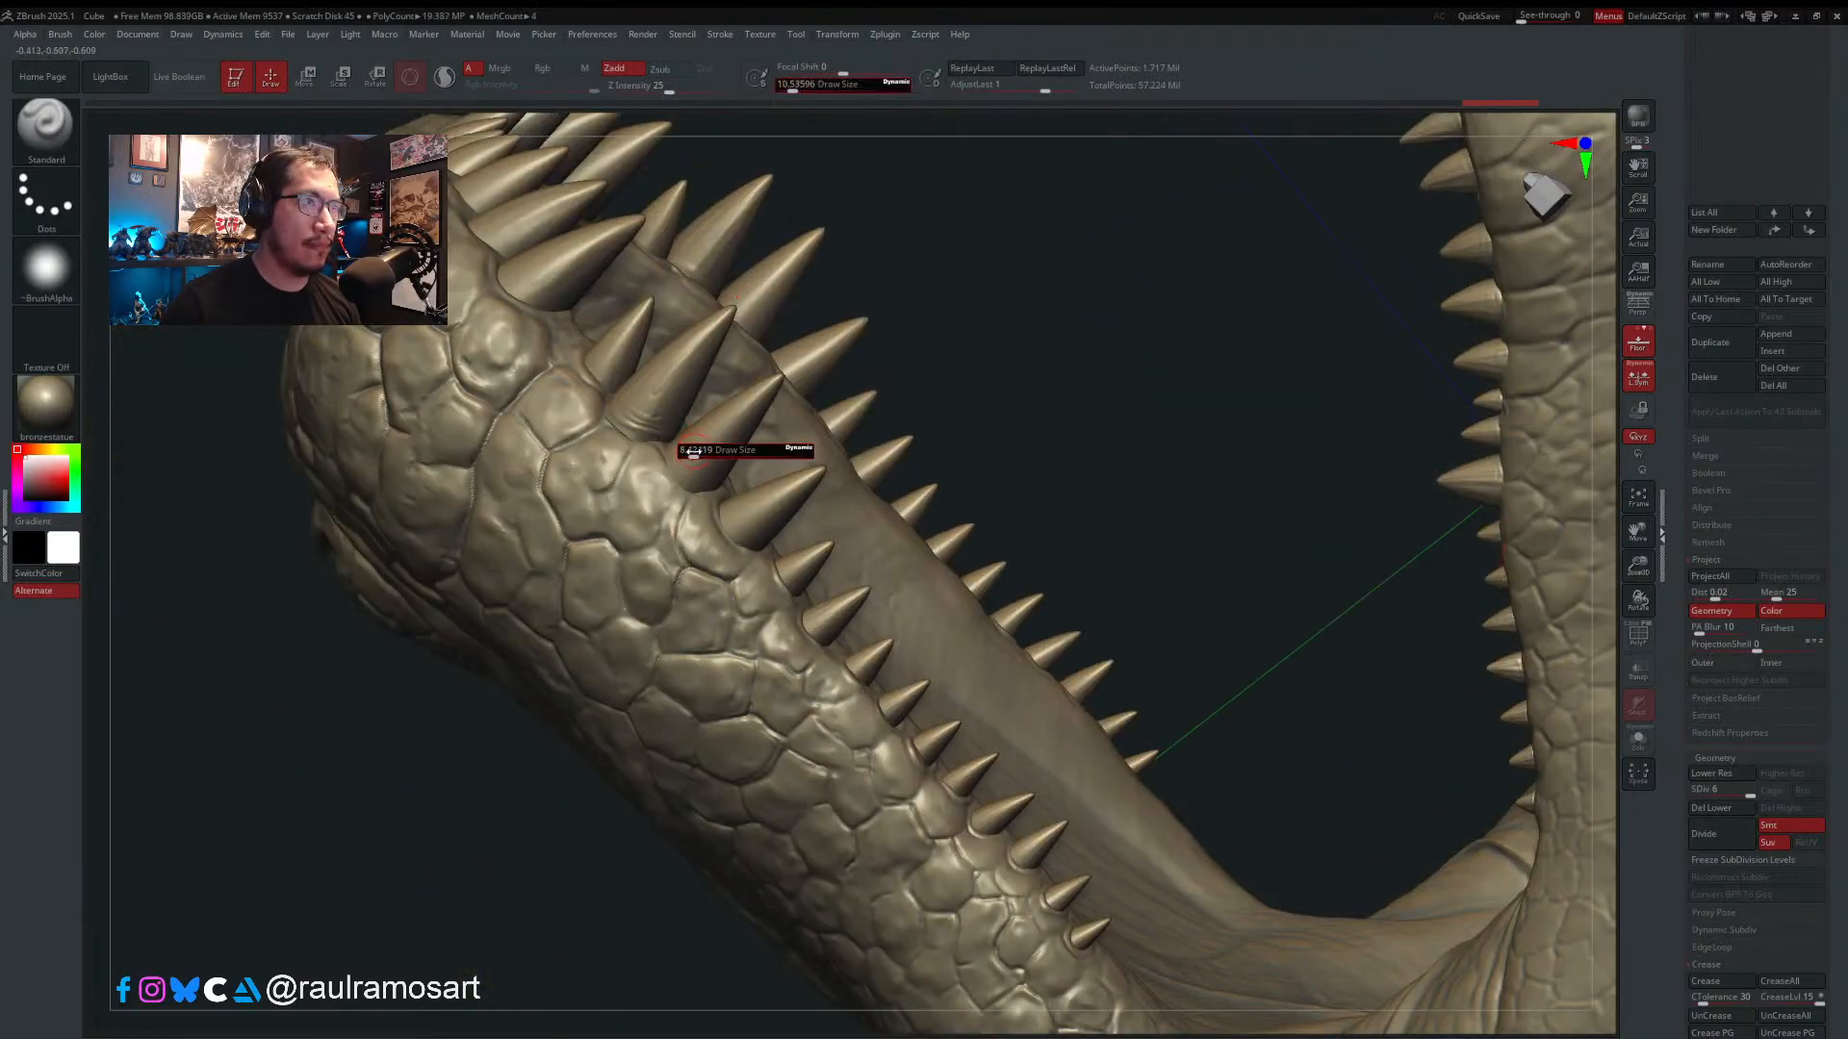
drag(687, 451, 684, 452)
mouse_move(685, 450)
right_down()
mouse_move(719, 424)
mouse_move(745, 448)
right_up()
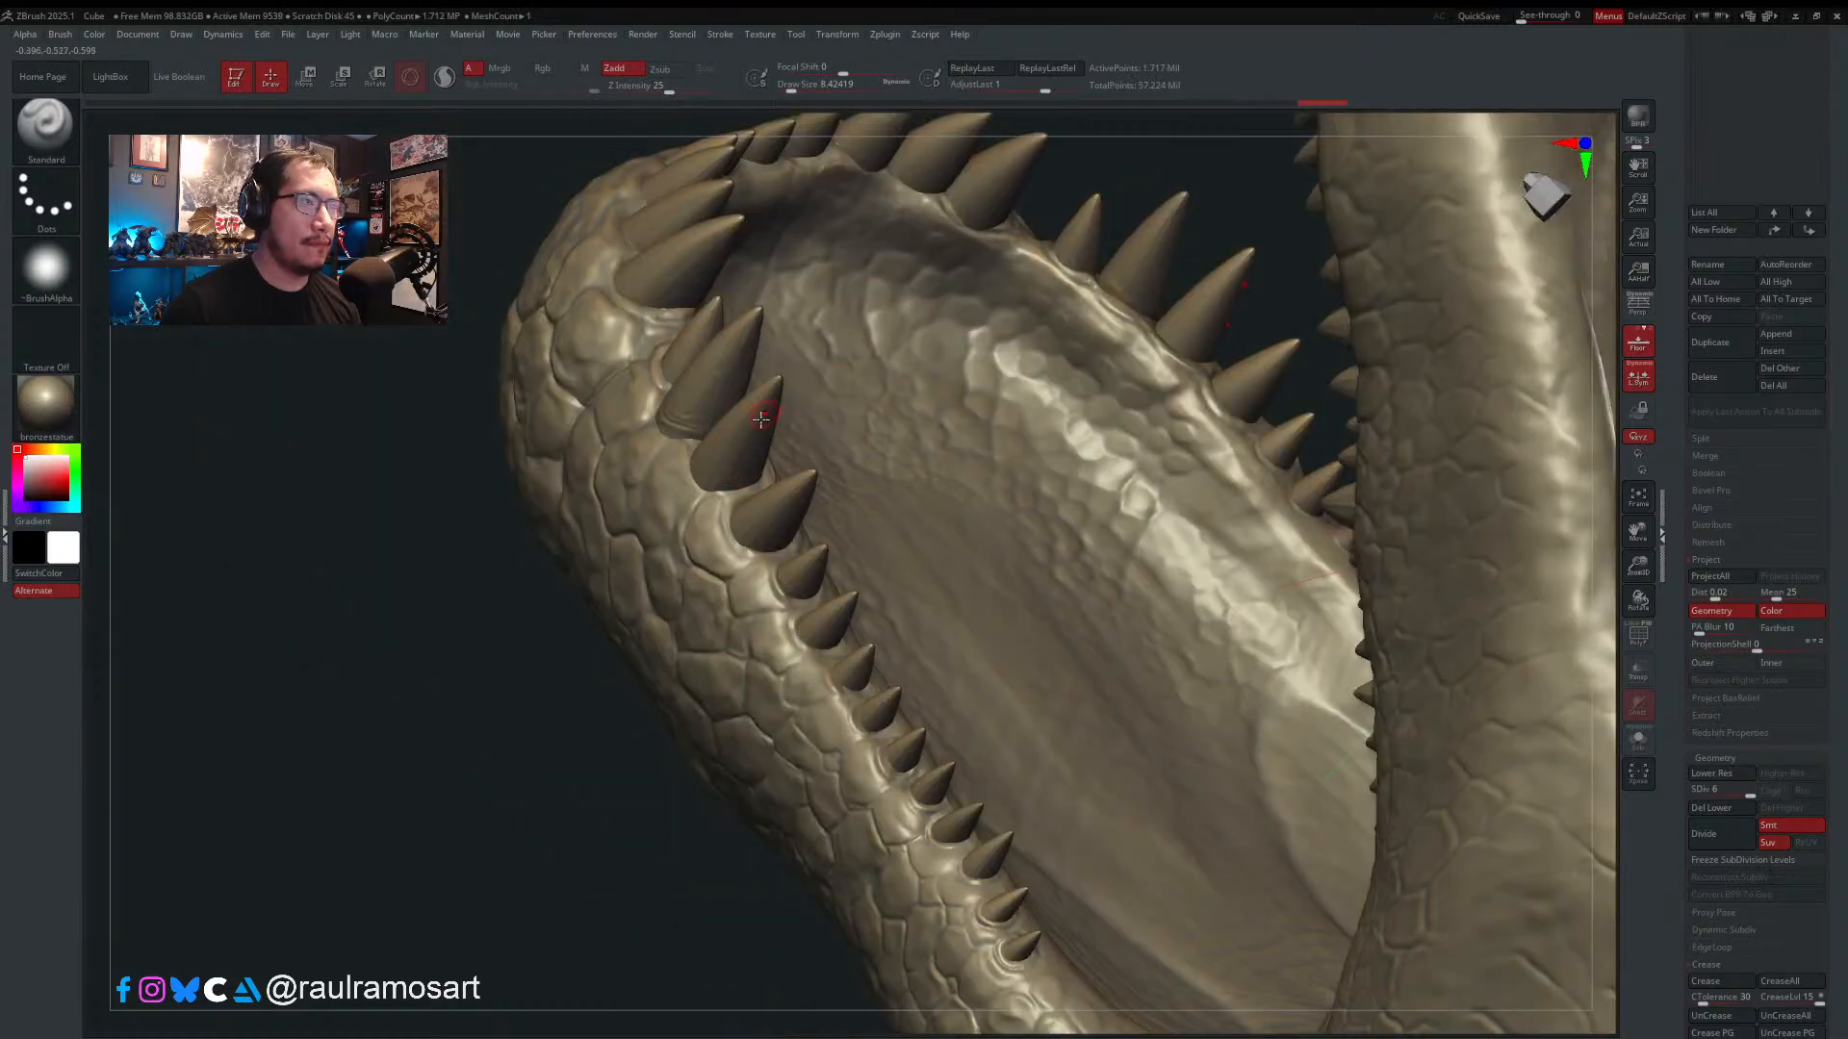
mouse_move(719, 471)
right_down()
mouse_move(767, 393)
mouse_move(739, 466)
mouse_move(736, 389)
right_up()
- Sculpt more surface variation on the larger upper teeth, enlarging the brush to about 11.7 and returning it to about 8.4
key(s)
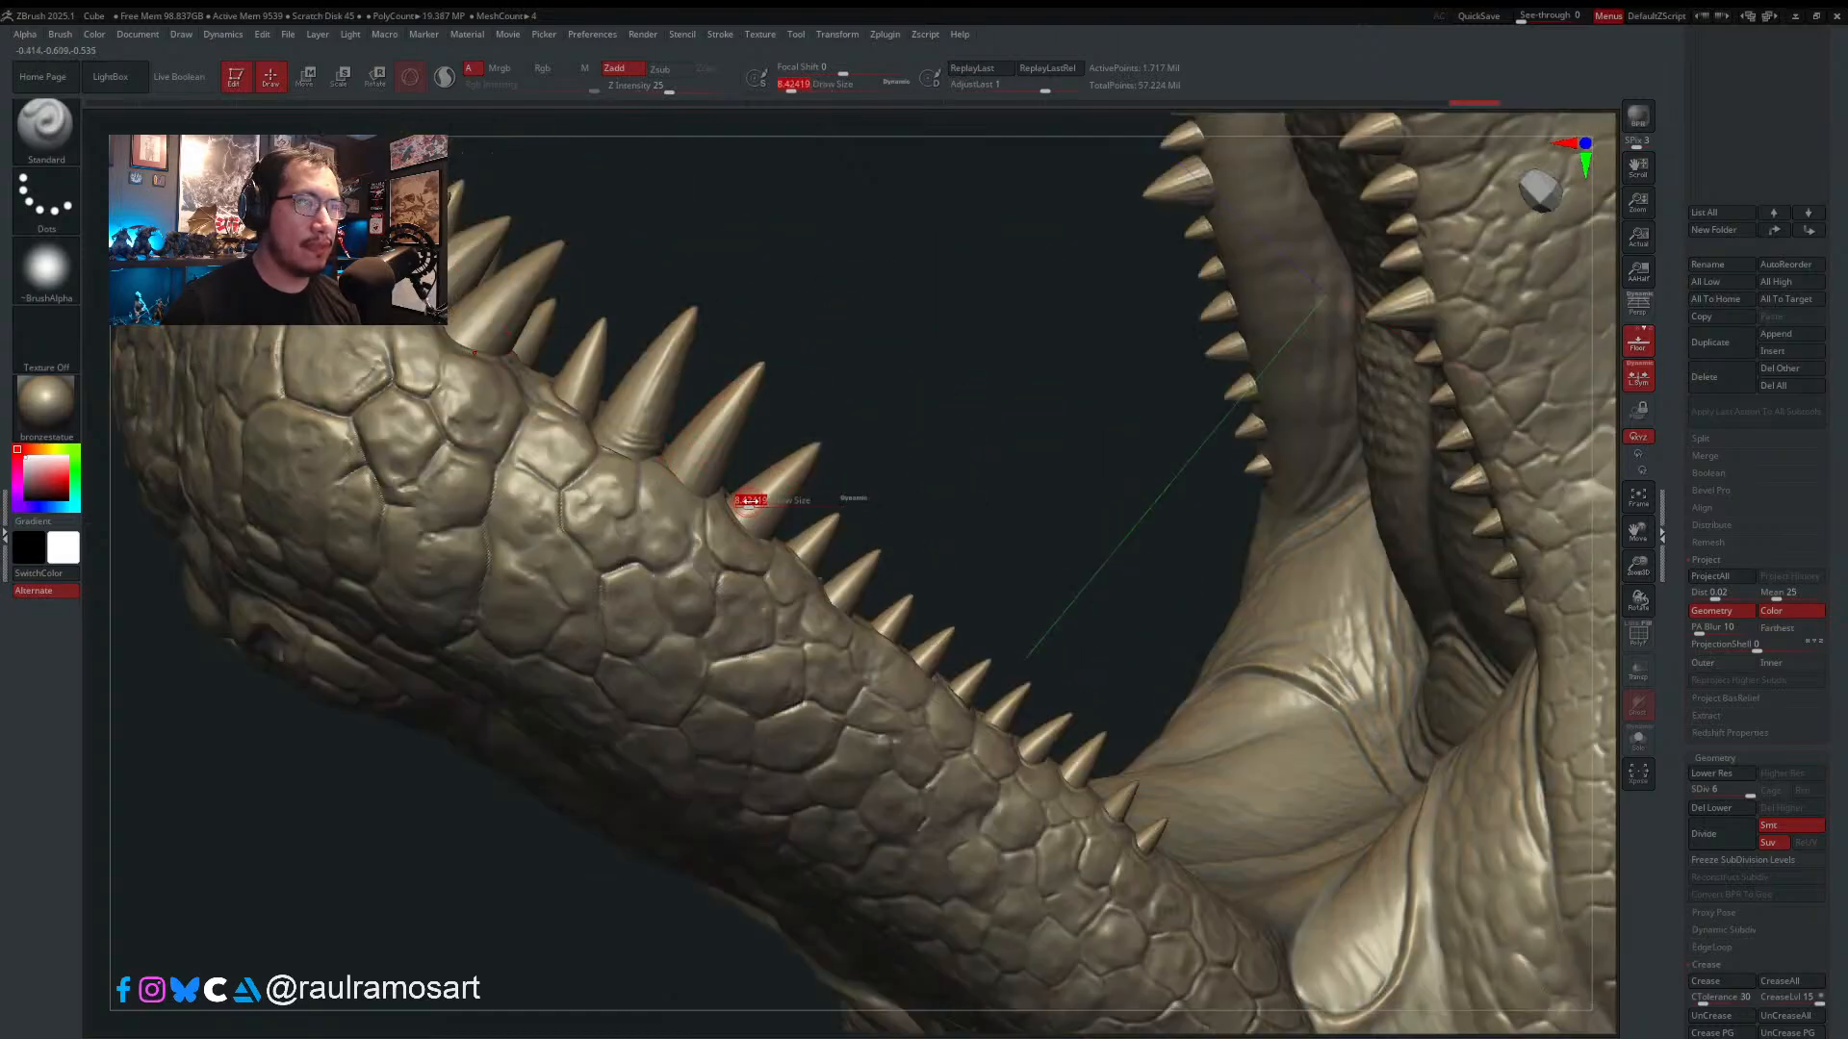
drag(751, 502, 755, 502)
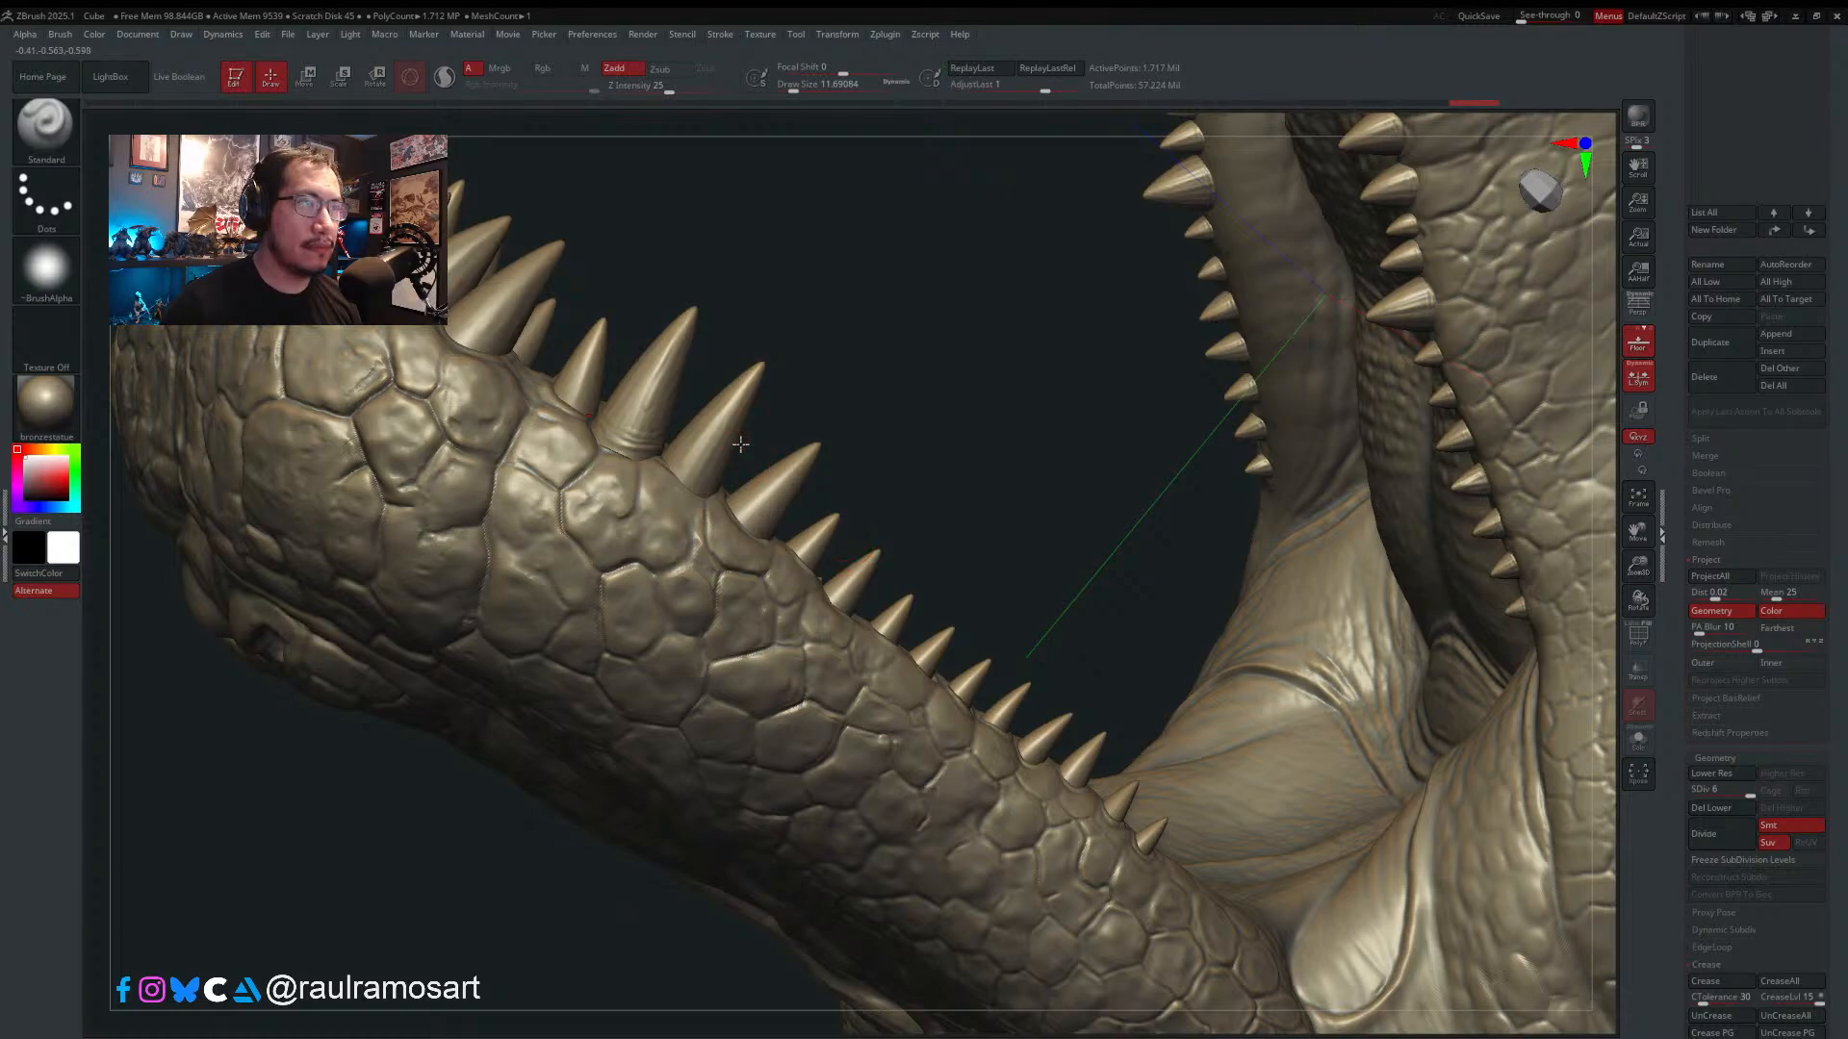
right_drag(740, 443, 703, 431)
key(s)
drag(701, 435, 728, 469)
mouse_move(753, 409)
right_down()
mouse_move(795, 462)
mouse_move(787, 481)
right_up()
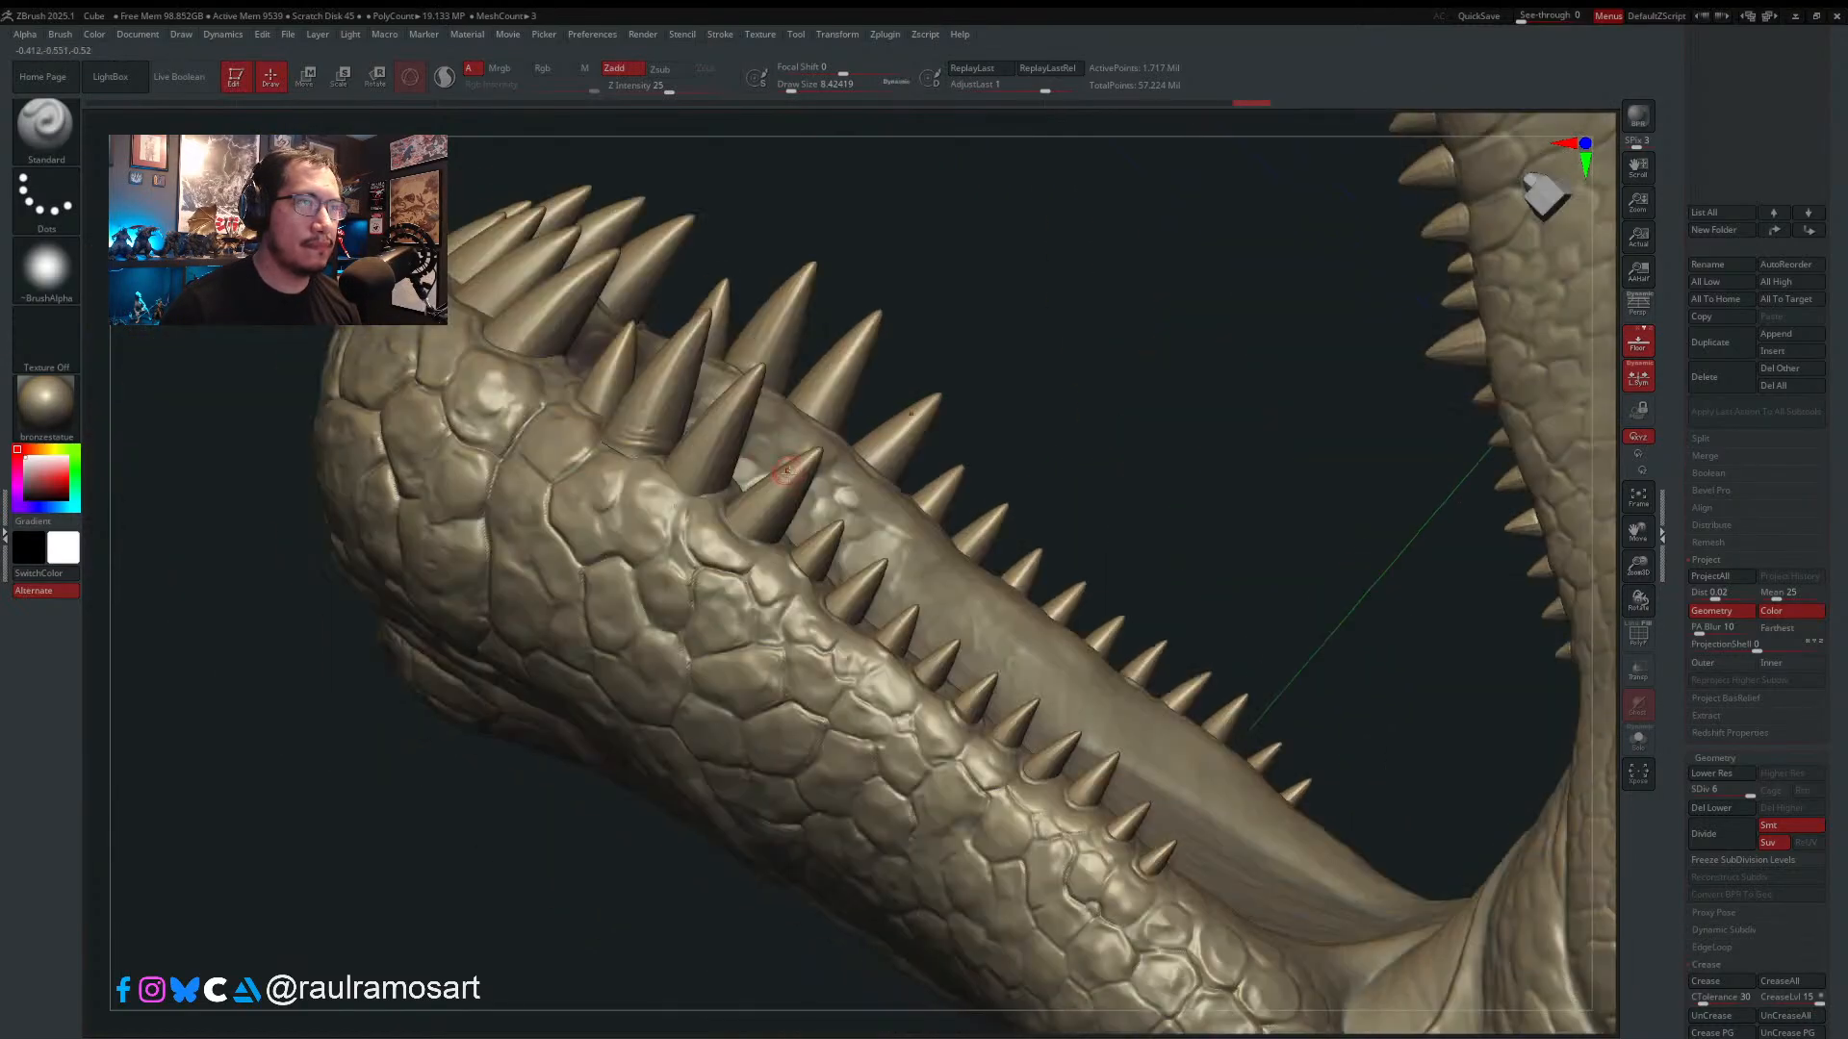
- Sculpt short lengthwise strokes on the smaller upper teeth, working from the large teeth towards the back of the jaw
mouse_move(763, 553)
mouse_down()
mouse_move(787, 516)
mouse_move(803, 574)
mouse_move(830, 542)
mouse_up()
mouse_move(849, 562)
alt+right_down()
mouse_move(734, 467)
mouse_move(743, 508)
alt+right_up()
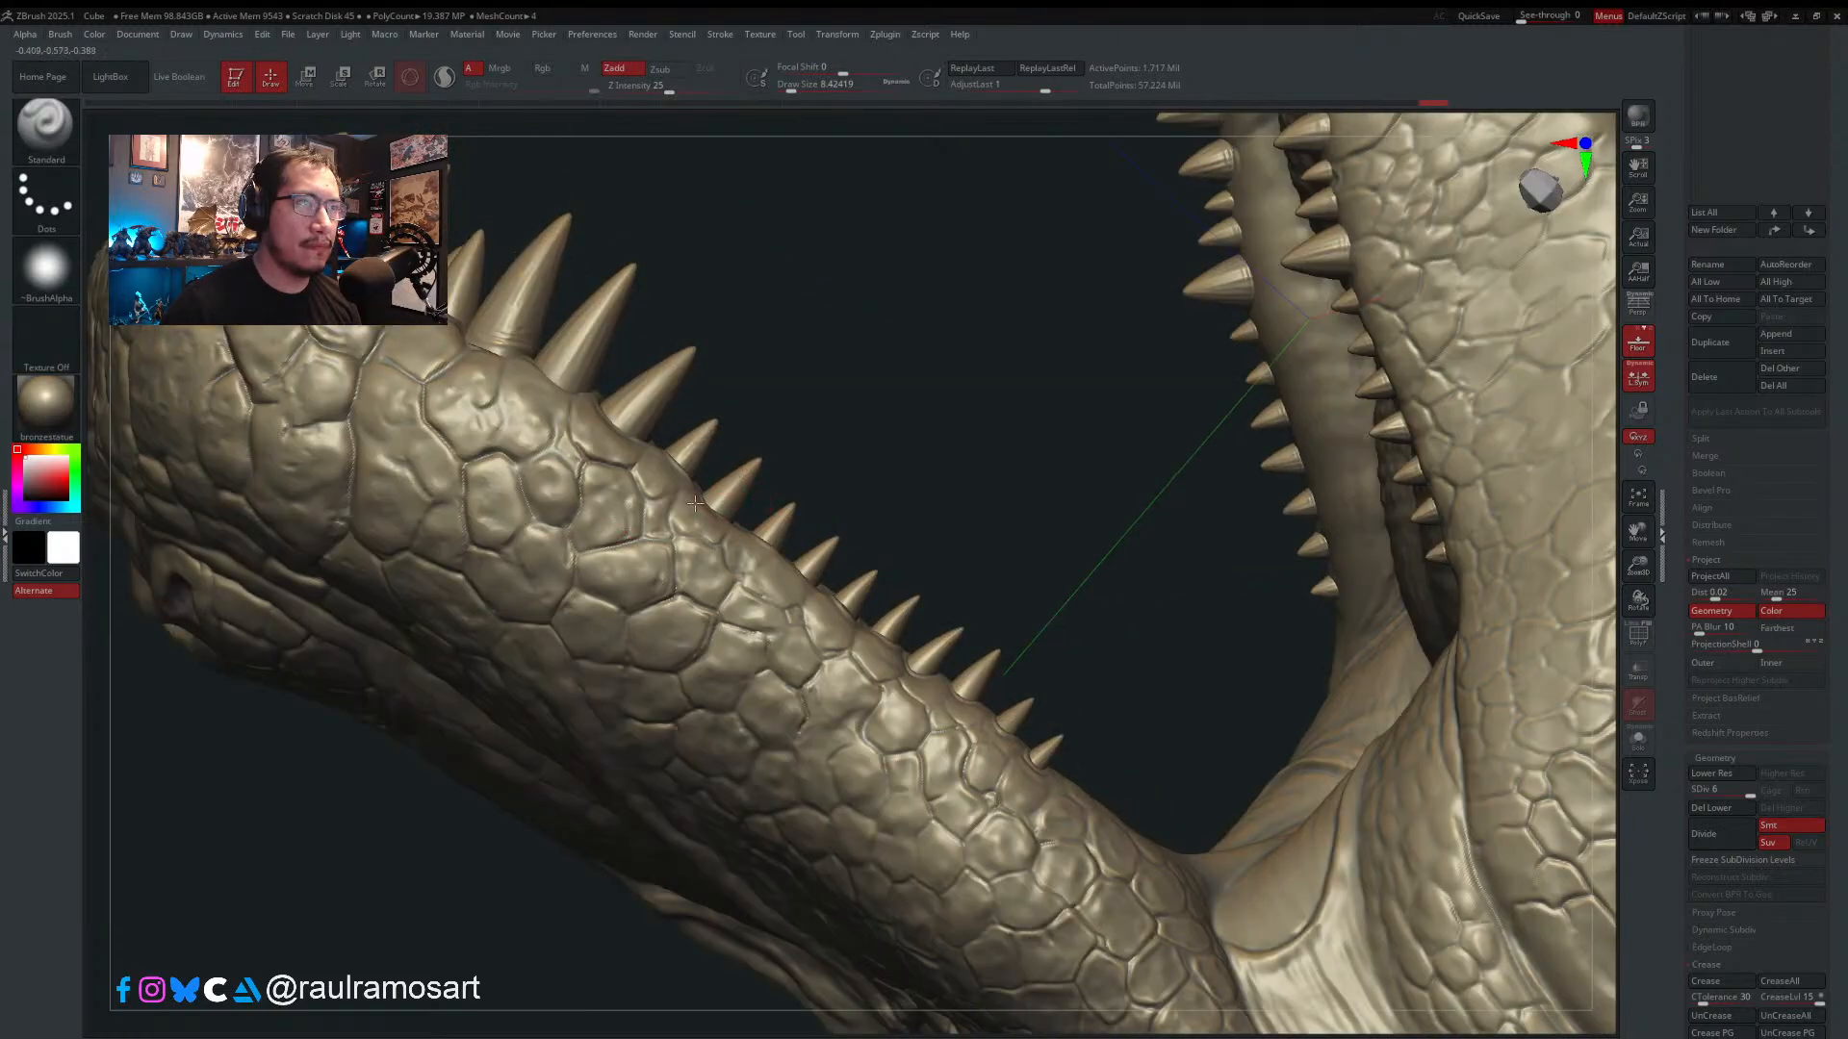
drag(746, 481, 755, 465)
mouse_move(728, 518)
right_down()
mouse_move(756, 483)
mouse_move(779, 525)
right_up()
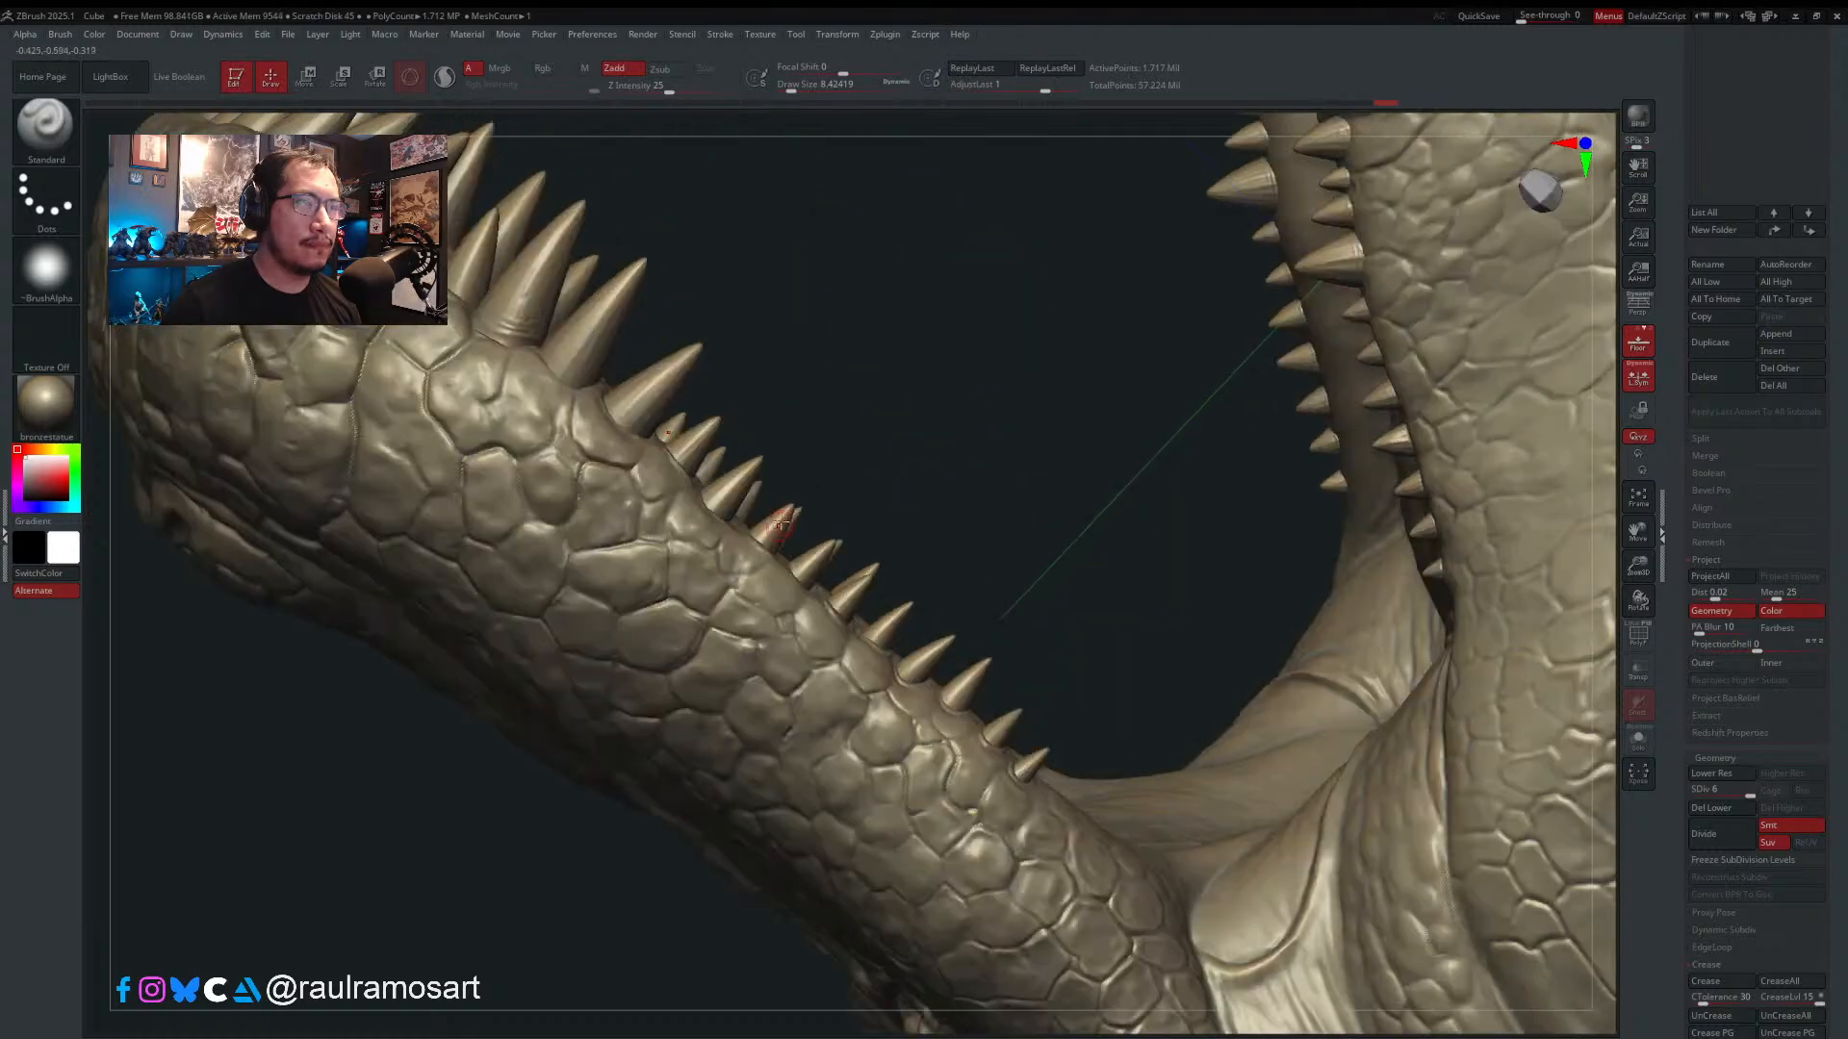
drag(754, 536, 787, 510)
drag(811, 577, 801, 597)
ctrl+right_drag(820, 558, 823, 551)
mouse_move(821, 555)
mouse_down()
mouse_move(789, 591)
mouse_move(873, 597)
mouse_up()
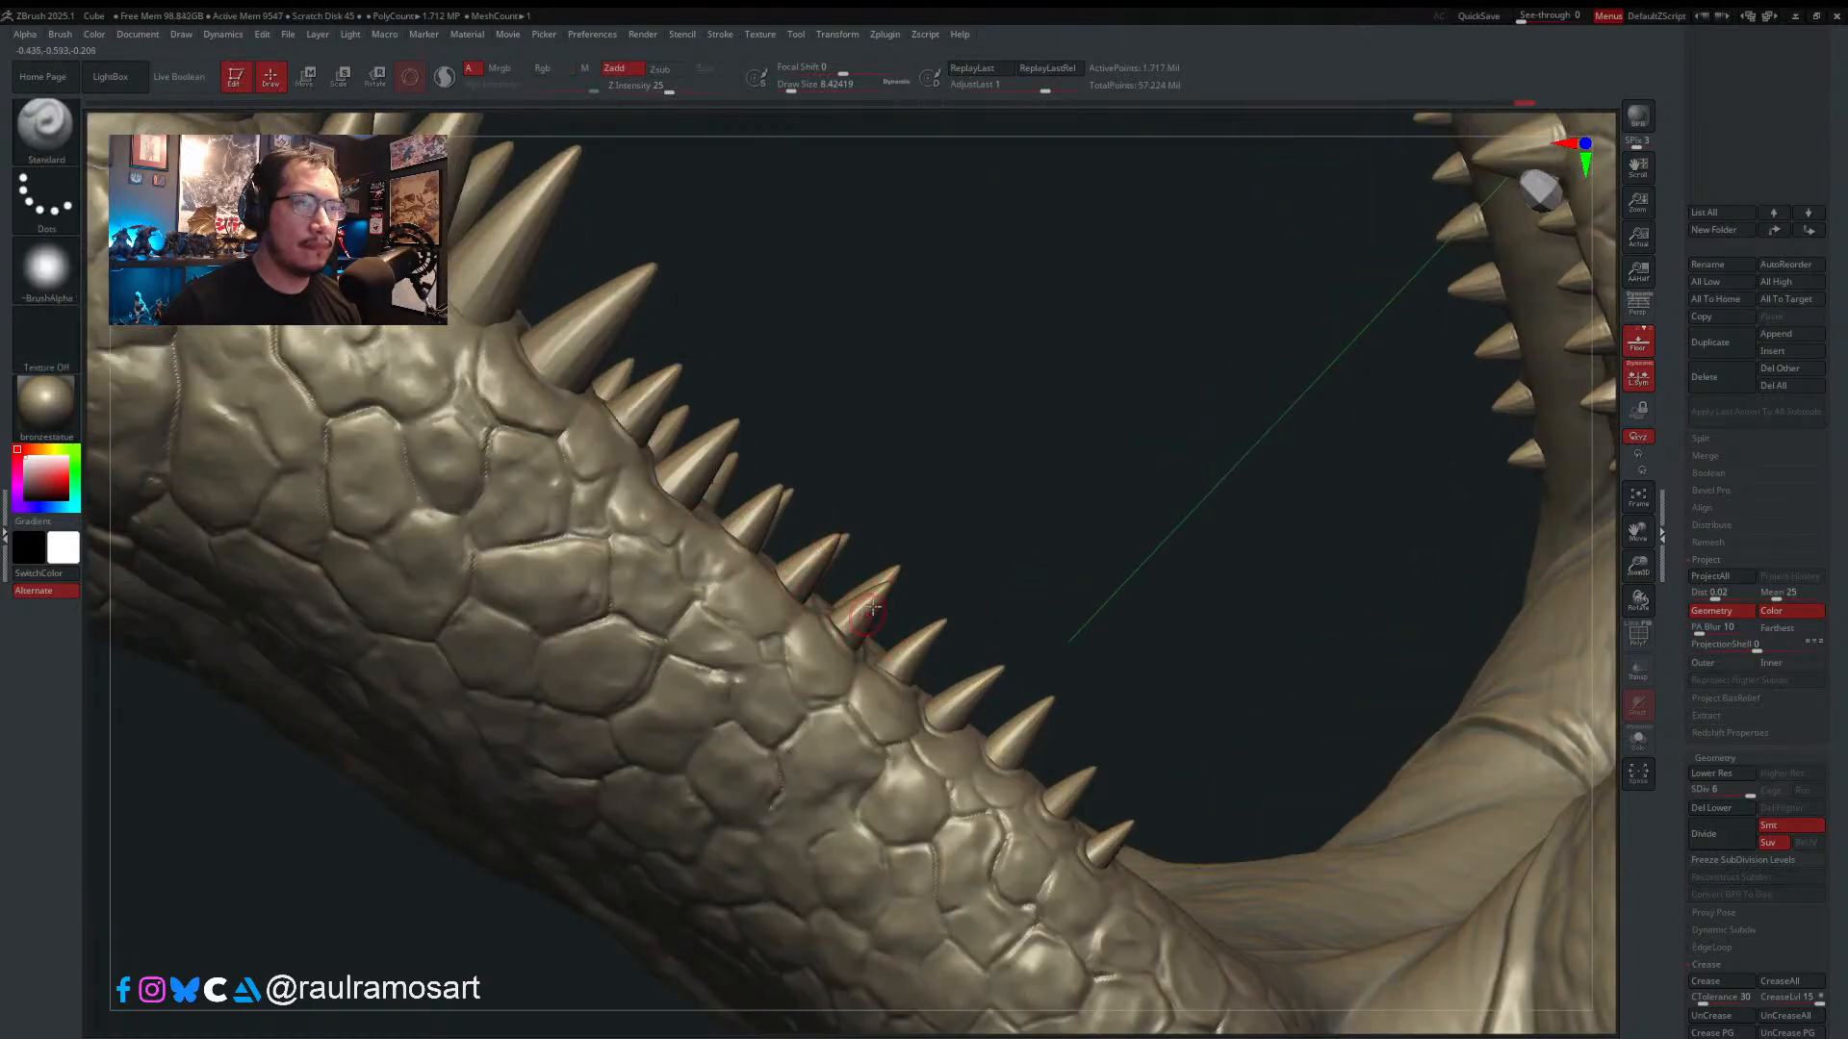
- Undo the last stroke and sculpt fresh surface strokes on the small mid-row upper teeth, keeping the draw size at about 8.4
key(ctrl+z)
alt+right_drag(872, 608, 742, 509)
key(s)
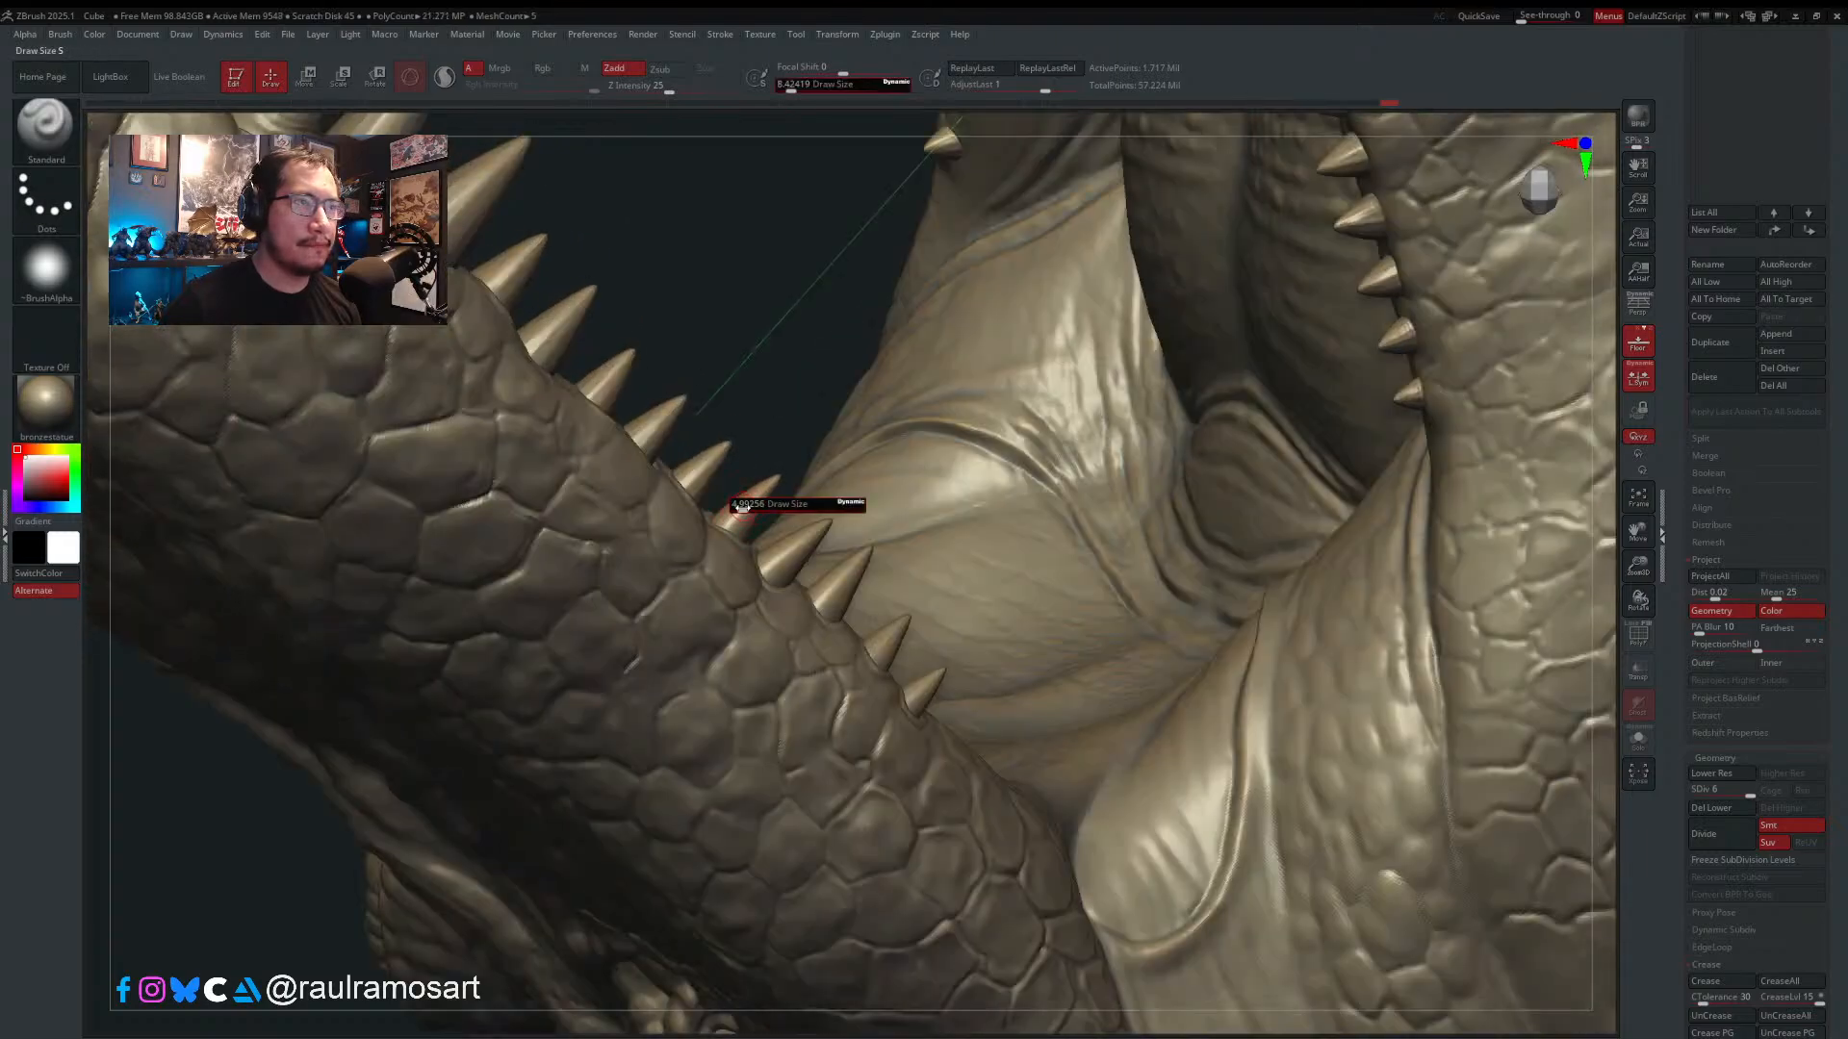
click(742, 508)
drag(735, 531, 771, 490)
key(s)
right_drag(771, 490, 775, 519)
click(763, 505)
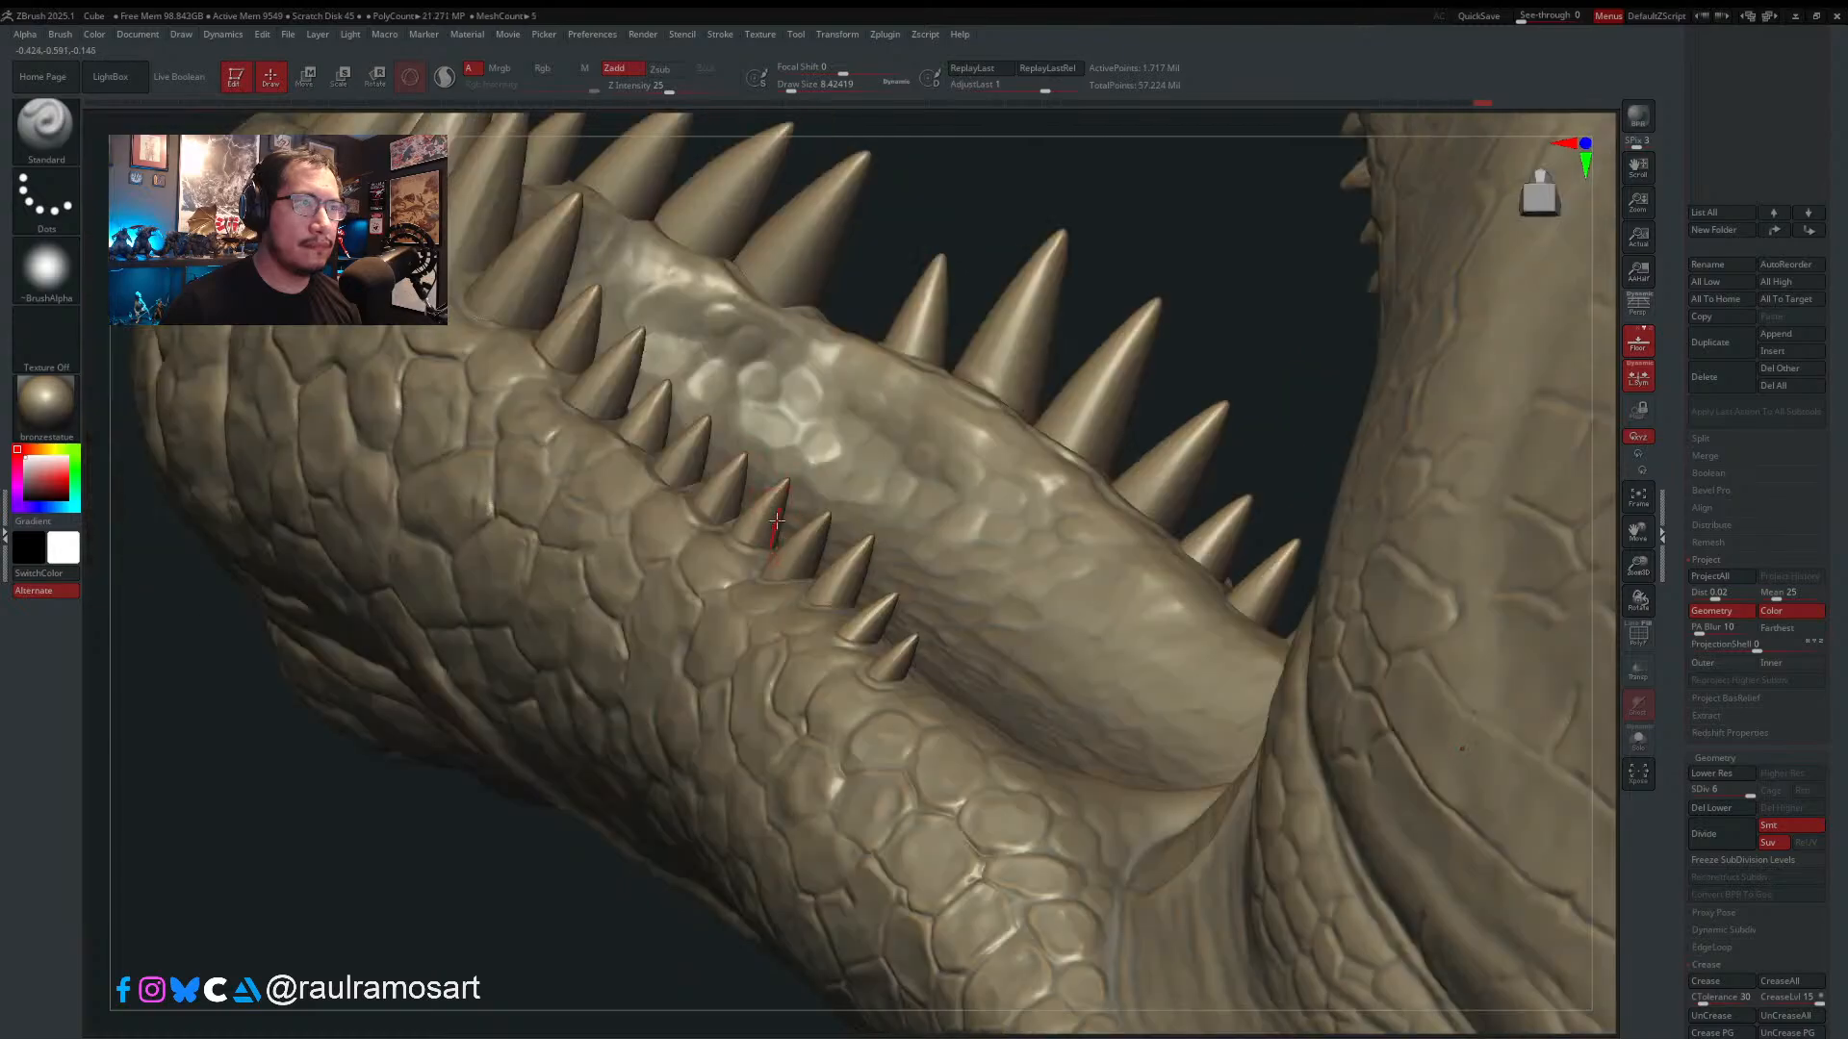
drag(774, 537, 778, 530)
mouse_move(778, 530)
right_down()
mouse_move(1028, 514)
mouse_move(719, 529)
mouse_move(642, 510)
mouse_move(676, 508)
right_up()
drag(680, 486, 632, 529)
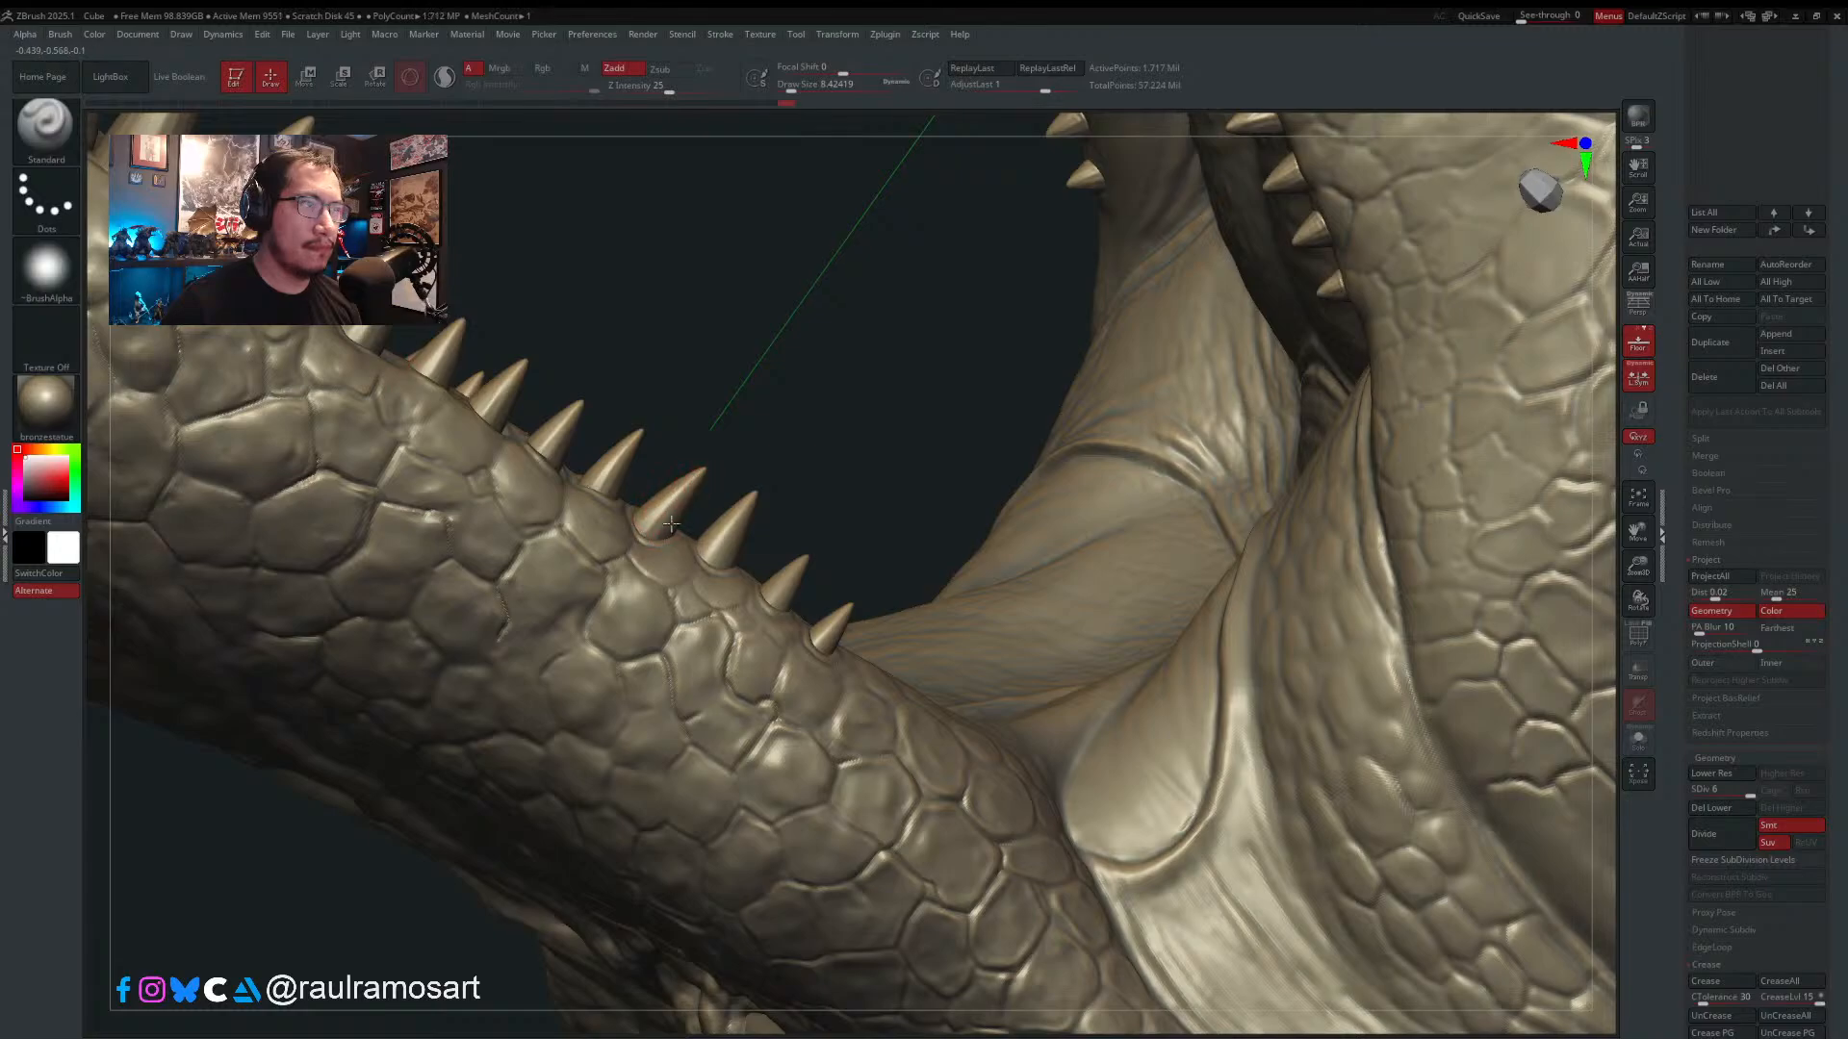
- Sculpt fine strokes on the rearmost small upper teeth, from tooth to tooth up to the corner of the jaw
mouse_move(686, 494)
right_down()
mouse_move(702, 479)
mouse_move(784, 518)
right_up()
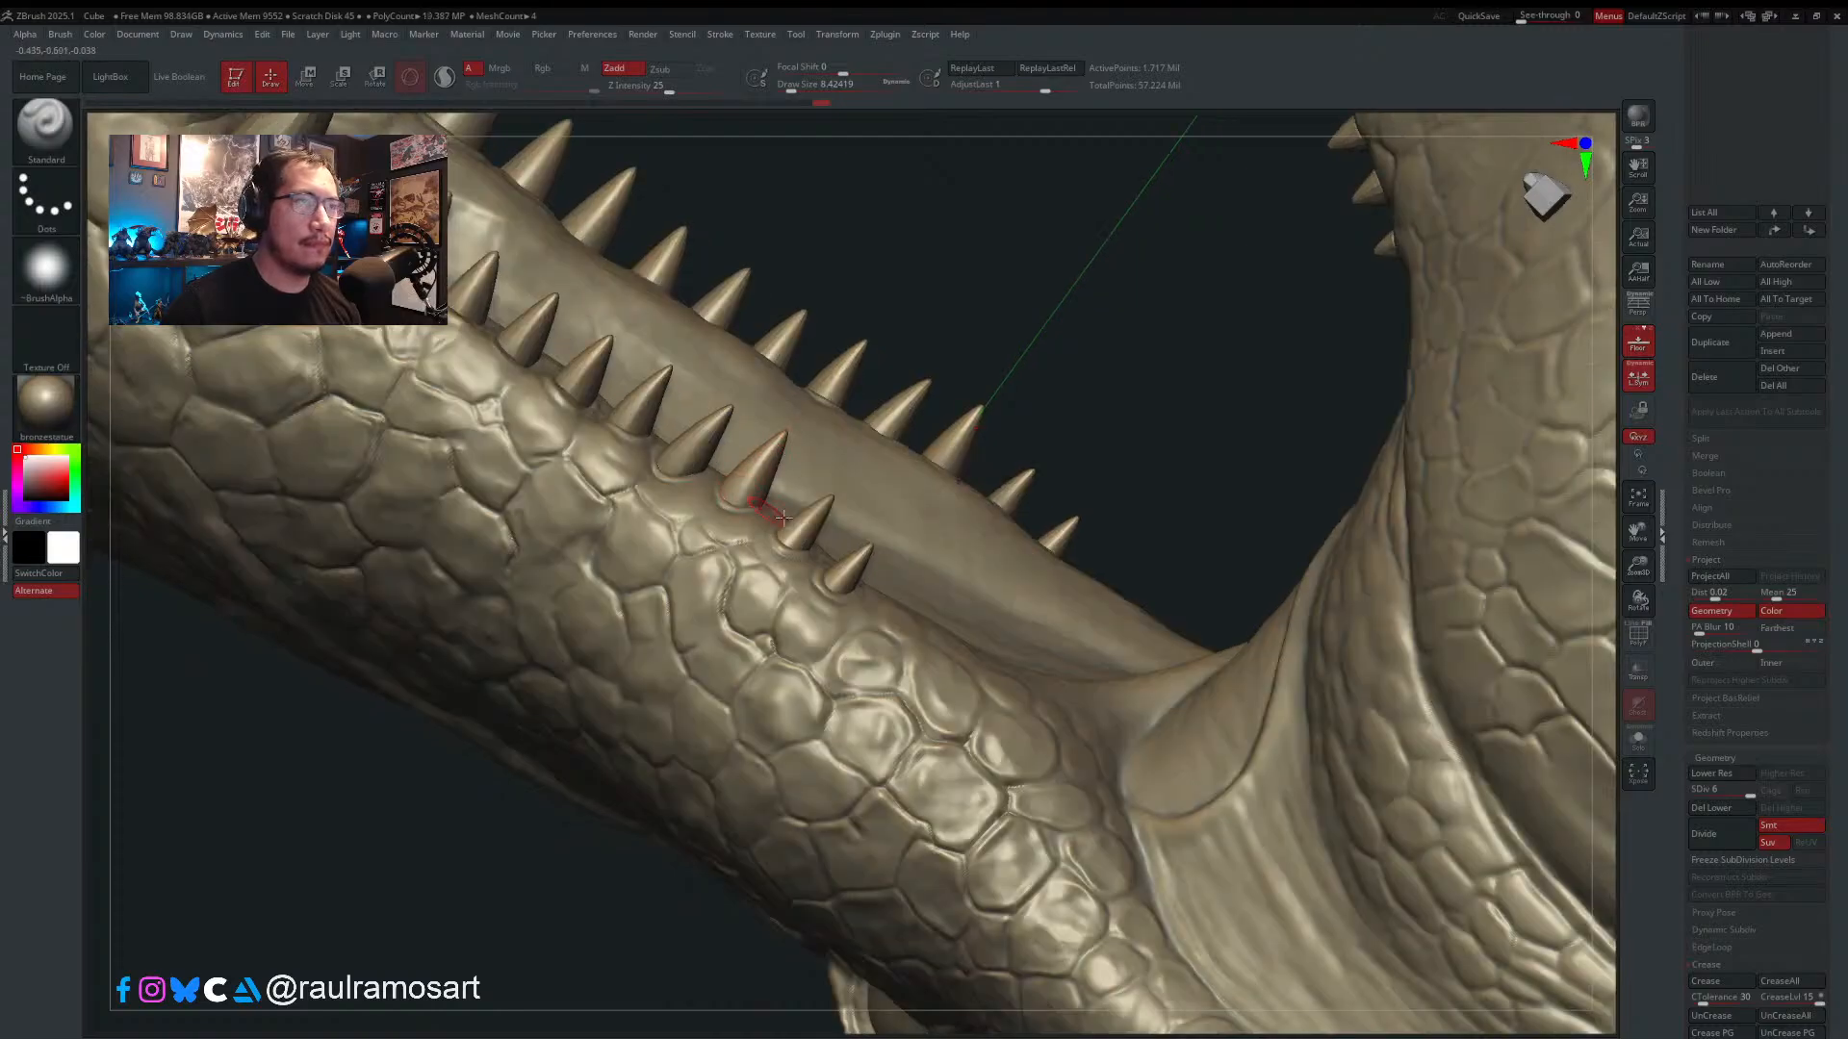
drag(734, 494, 763, 448)
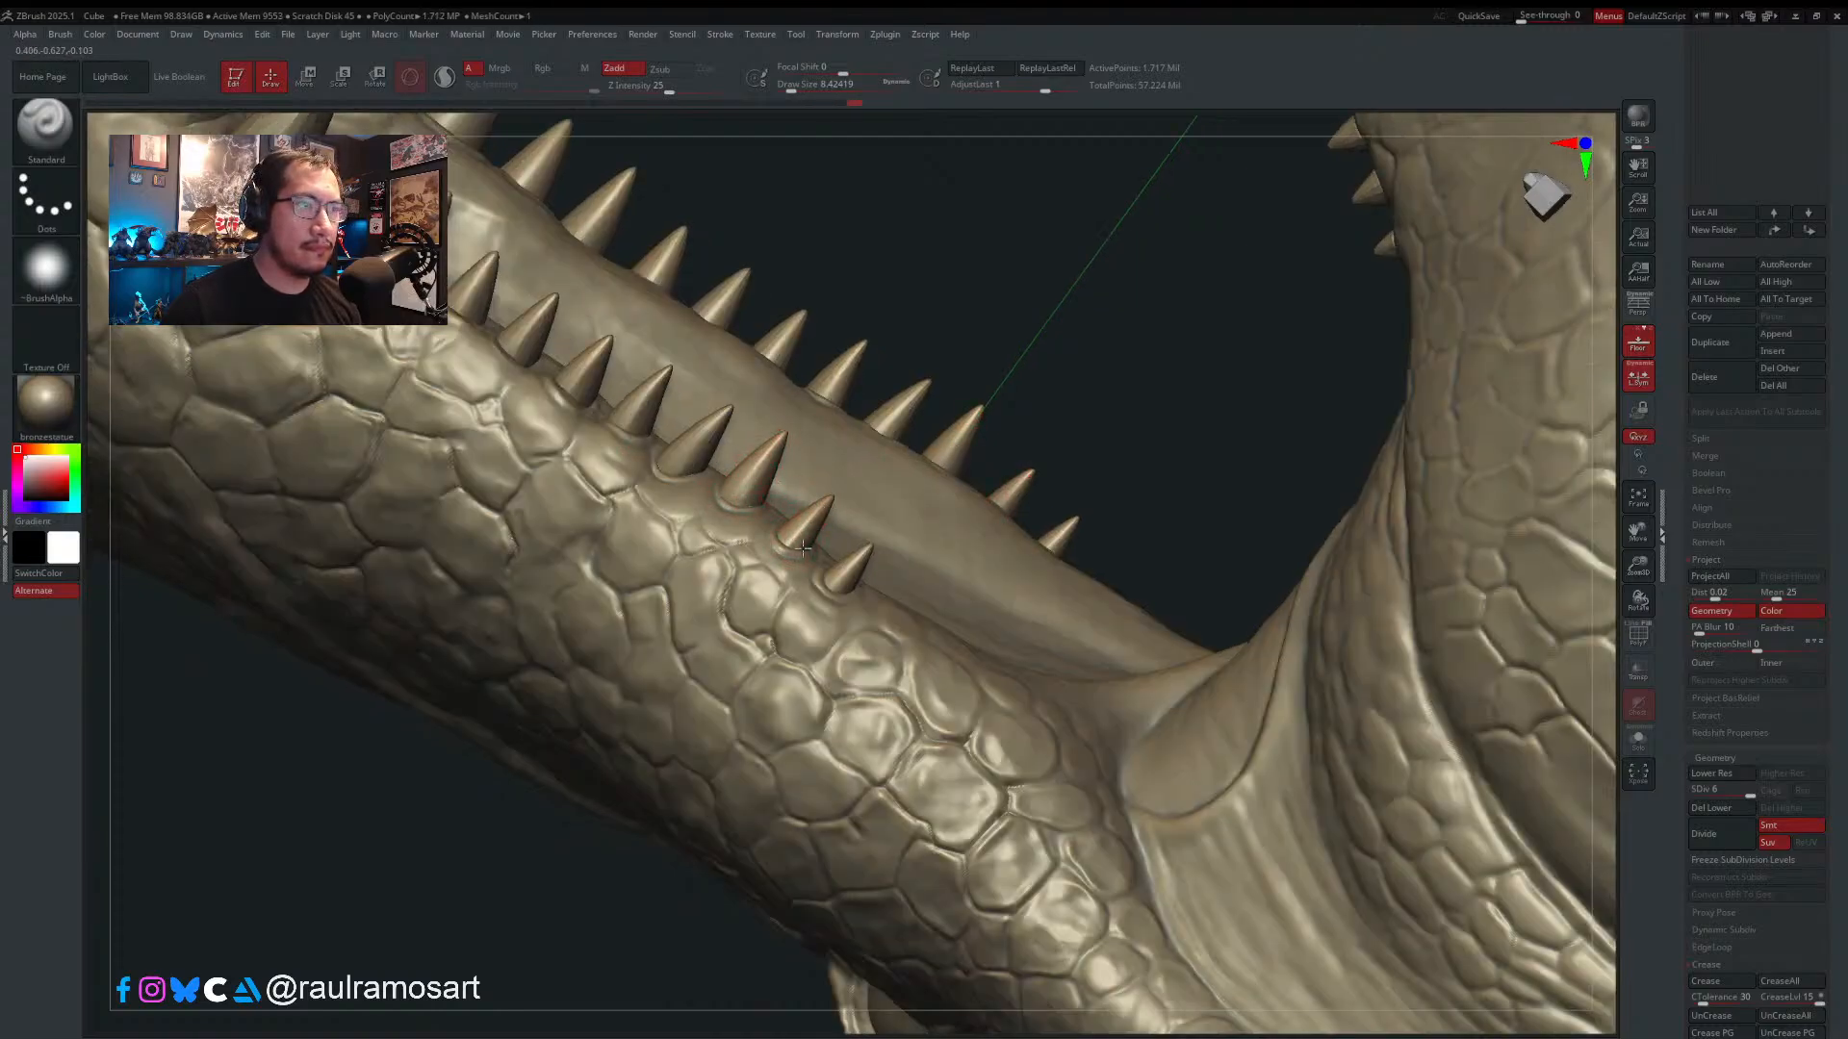
right_drag(819, 505, 809, 507)
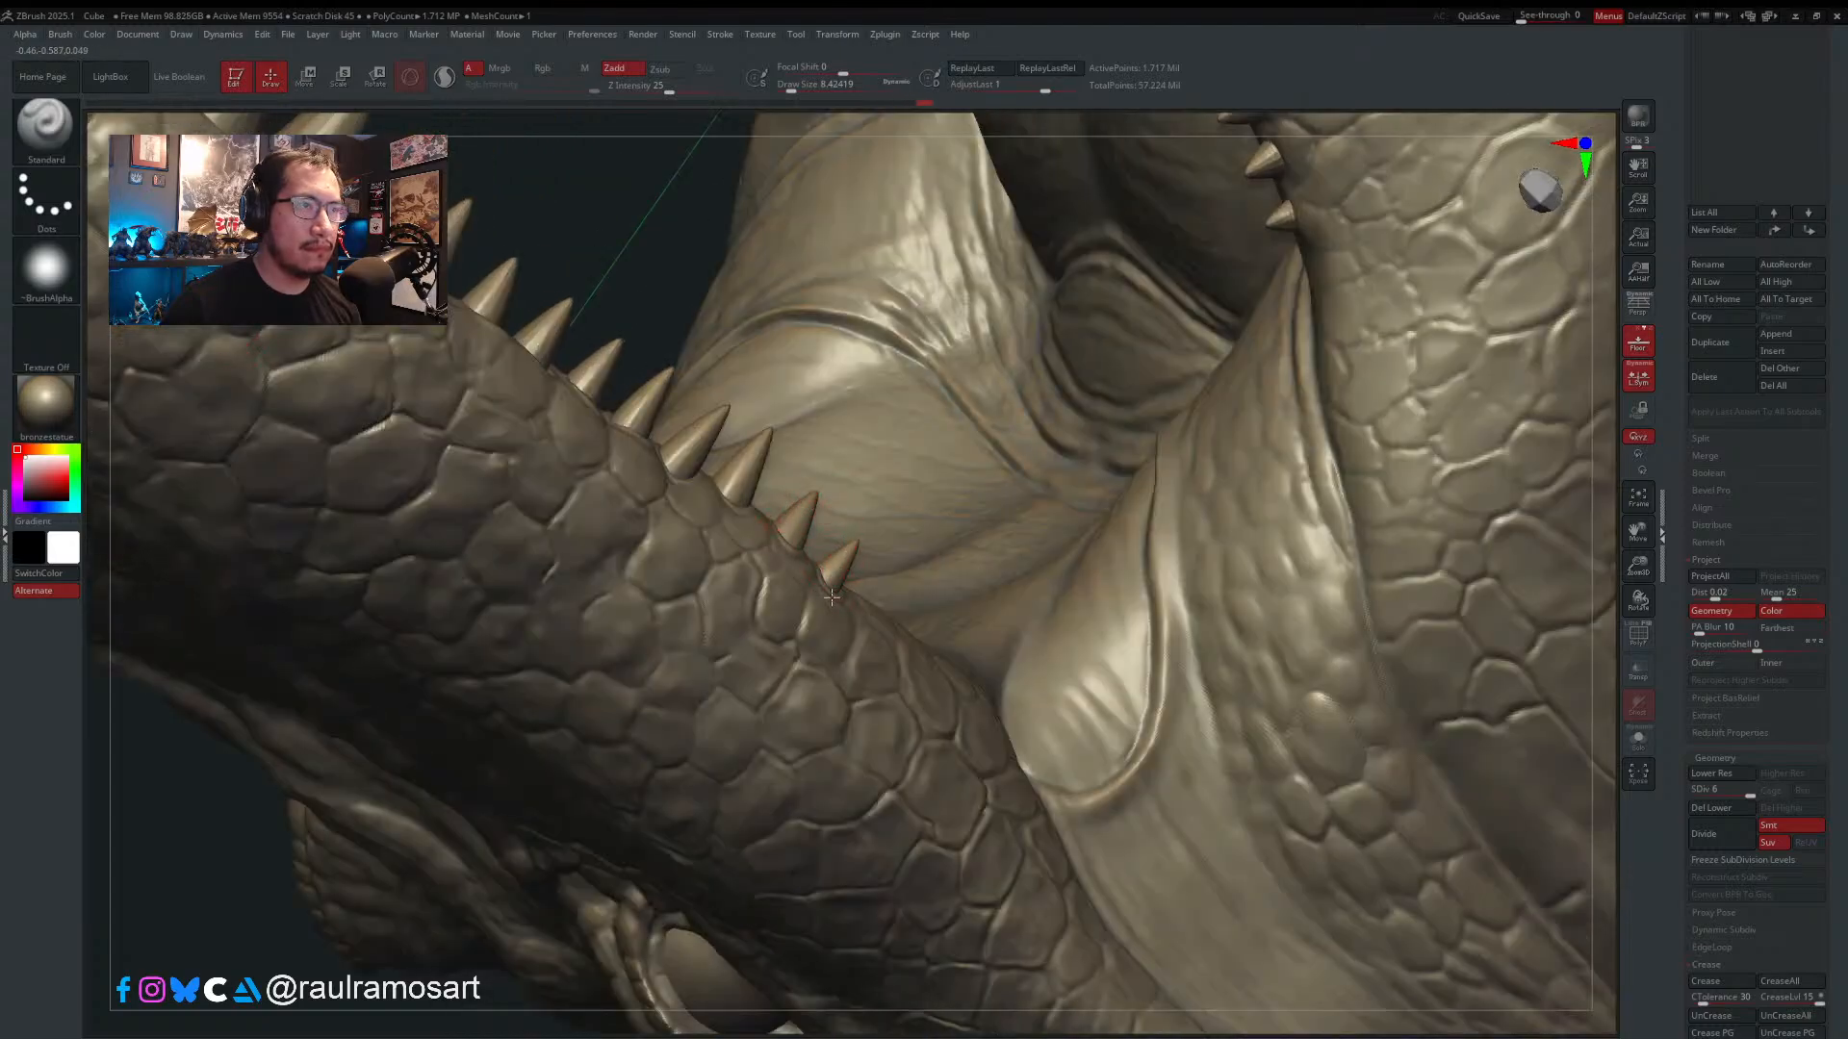
mouse_move(832, 596)
right_down()
mouse_move(813, 534)
mouse_move(794, 575)
mouse_move(684, 473)
mouse_move(825, 496)
right_up()
ctrl+right_drag(528, 489, 535, 578)
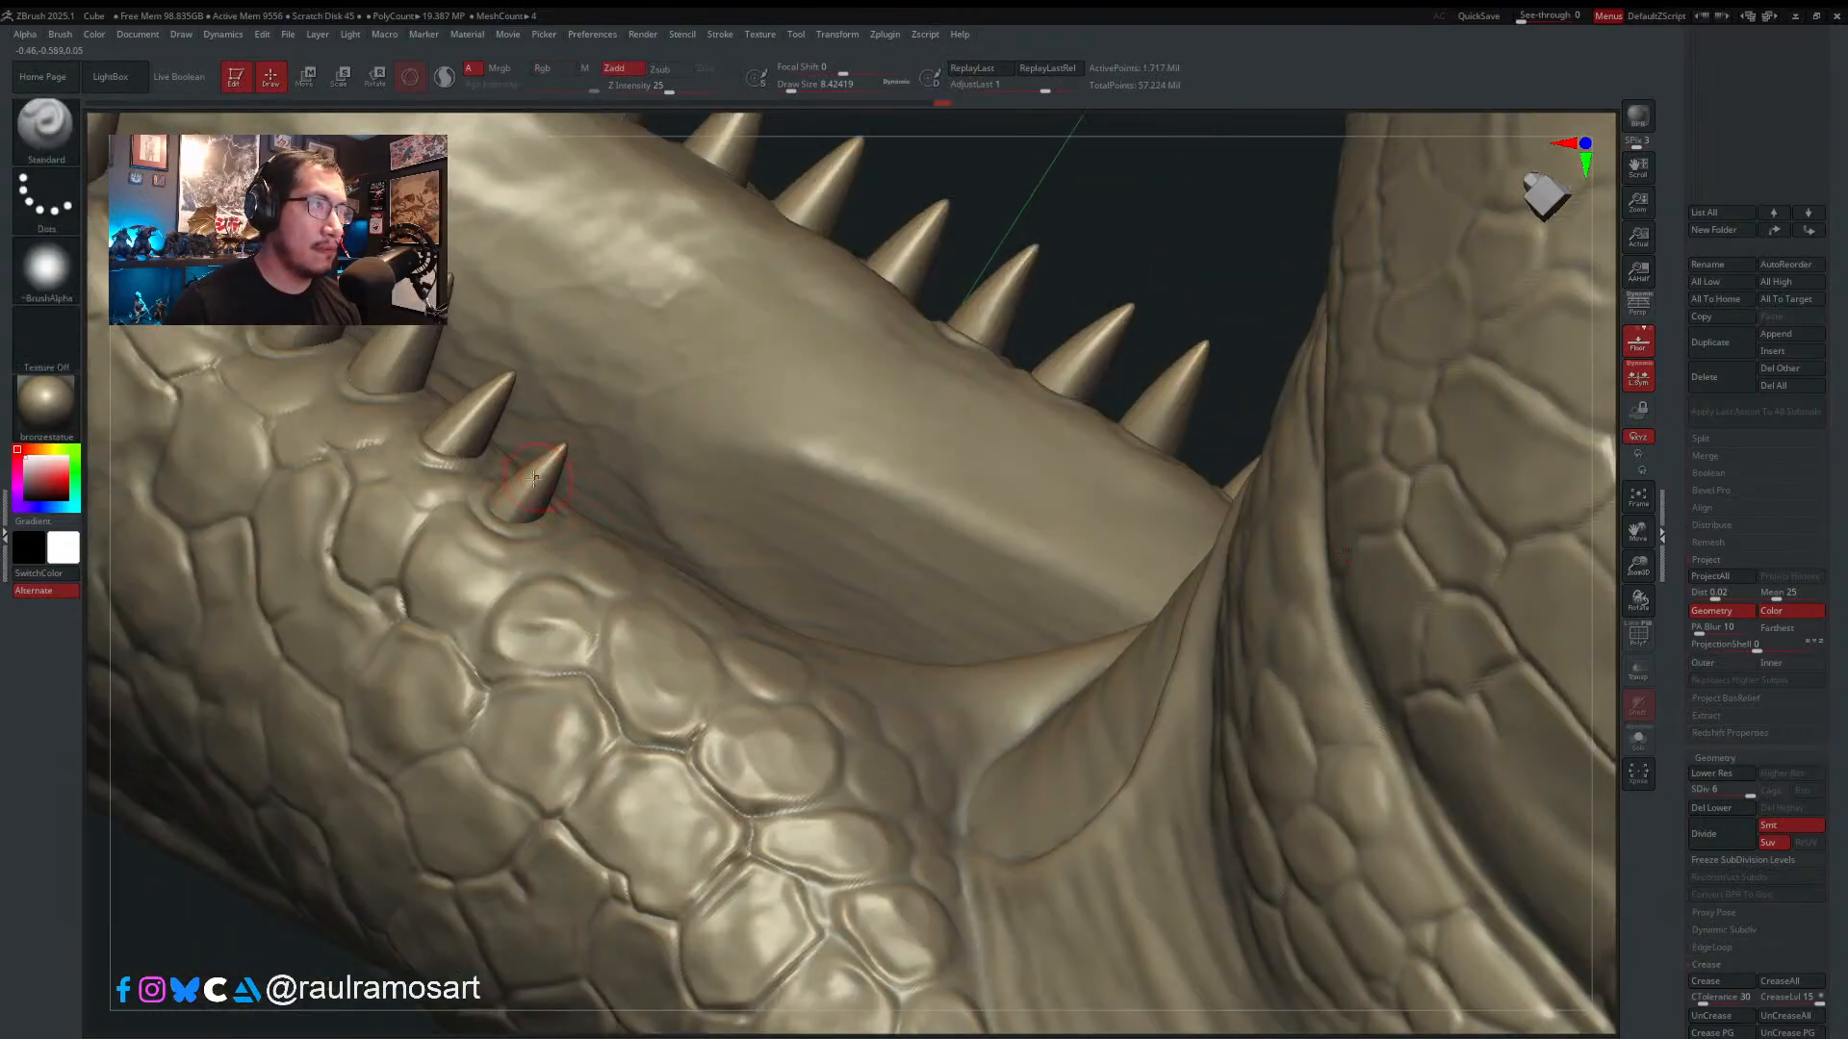
drag(495, 520, 523, 514)
mouse_move(535, 501)
ctrl+right_down()
mouse_move(578, 293)
mouse_move(603, 494)
mouse_move(606, 321)
mouse_move(672, 383)
ctrl+right_up()
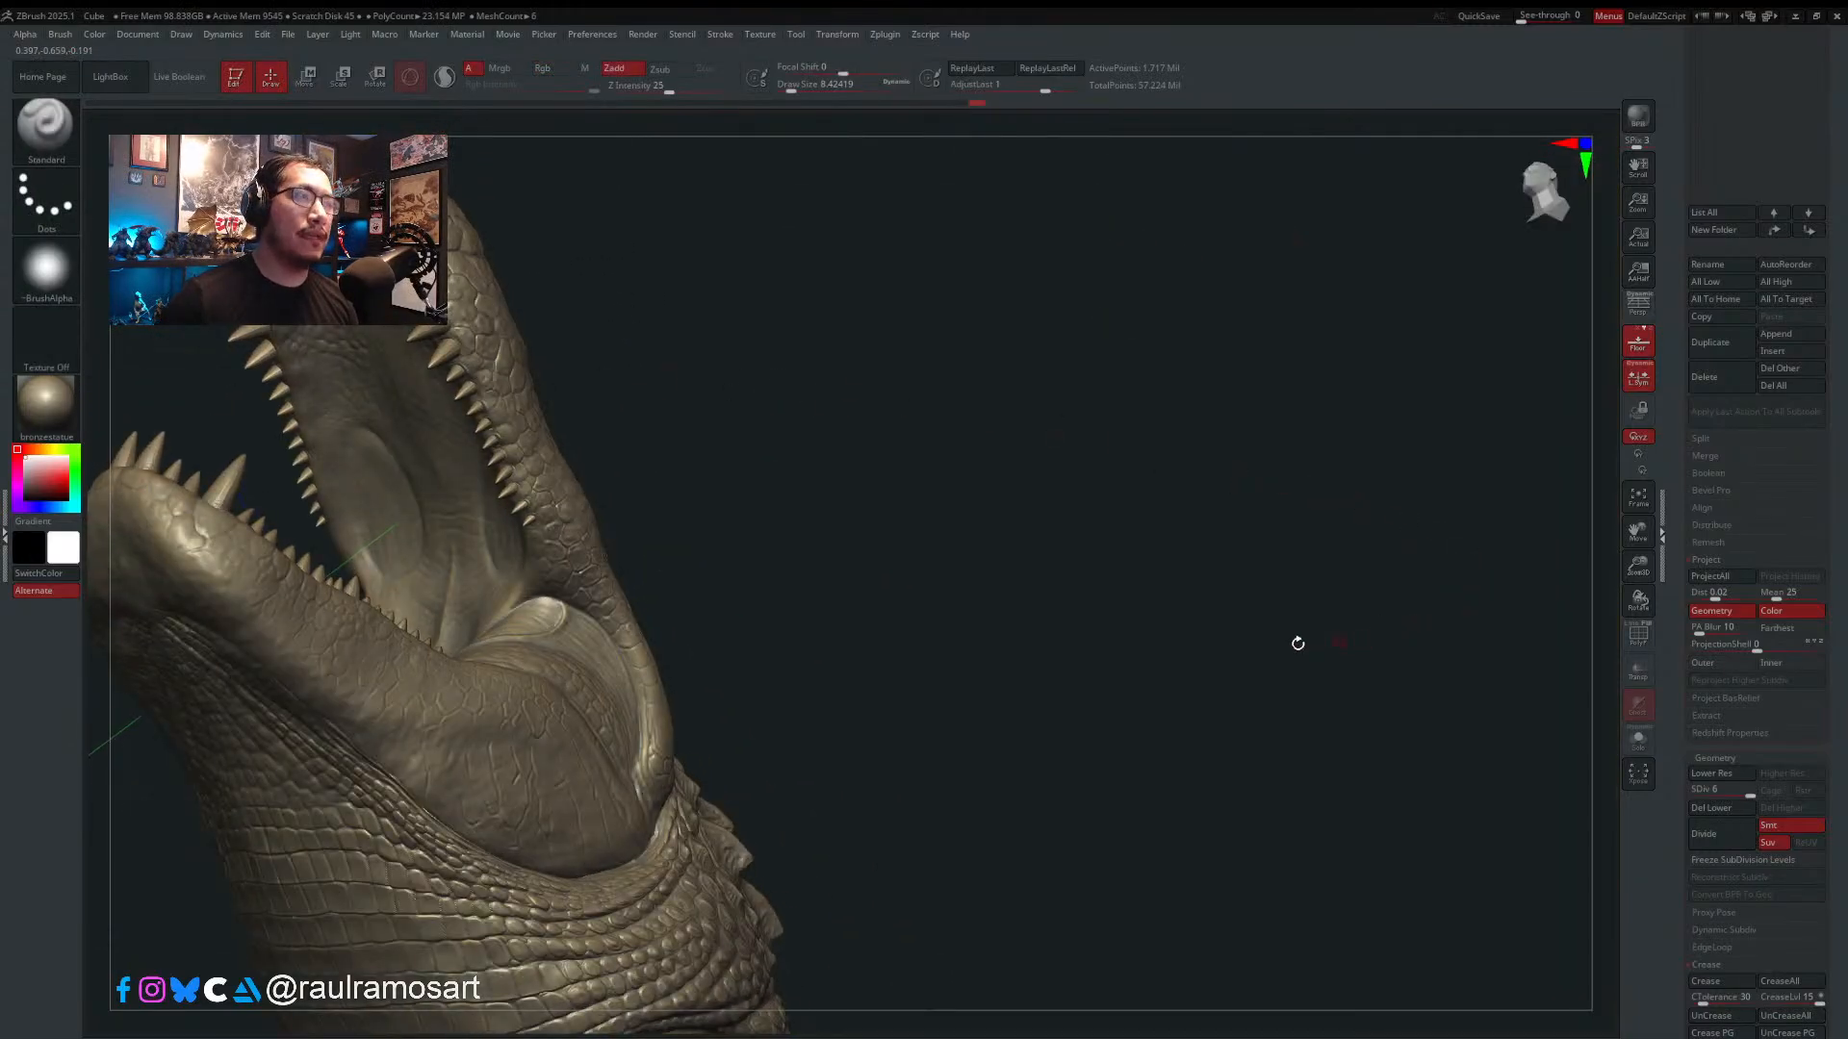
- Isolate the upper teeth and sculpt lengthwise ridges on their exposed surfaces, adjusting the draw size to about 15.6 and finally 10.5
click(1639, 741)
right_drag(1126, 610, 727, 476)
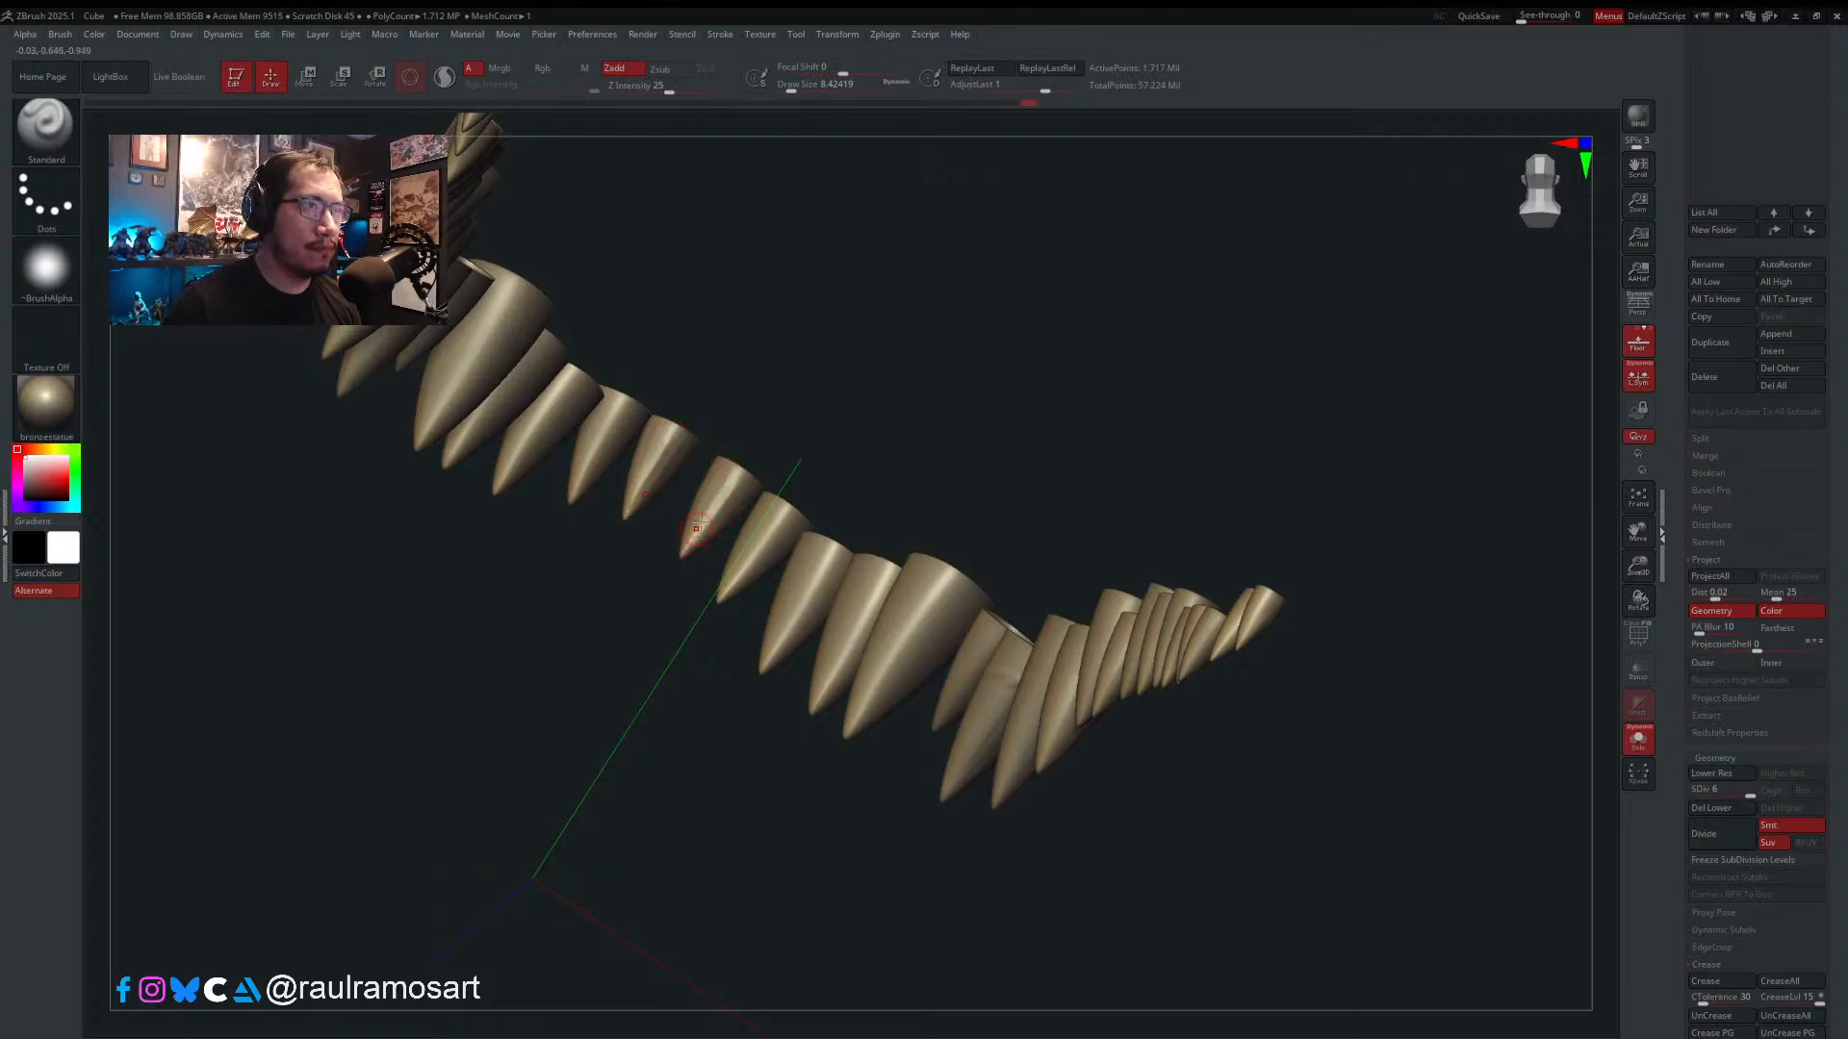
mouse_move(583, 443)
right_down()
mouse_move(606, 417)
mouse_move(627, 426)
mouse_move(614, 433)
right_up()
key(s)
drag(627, 442, 633, 441)
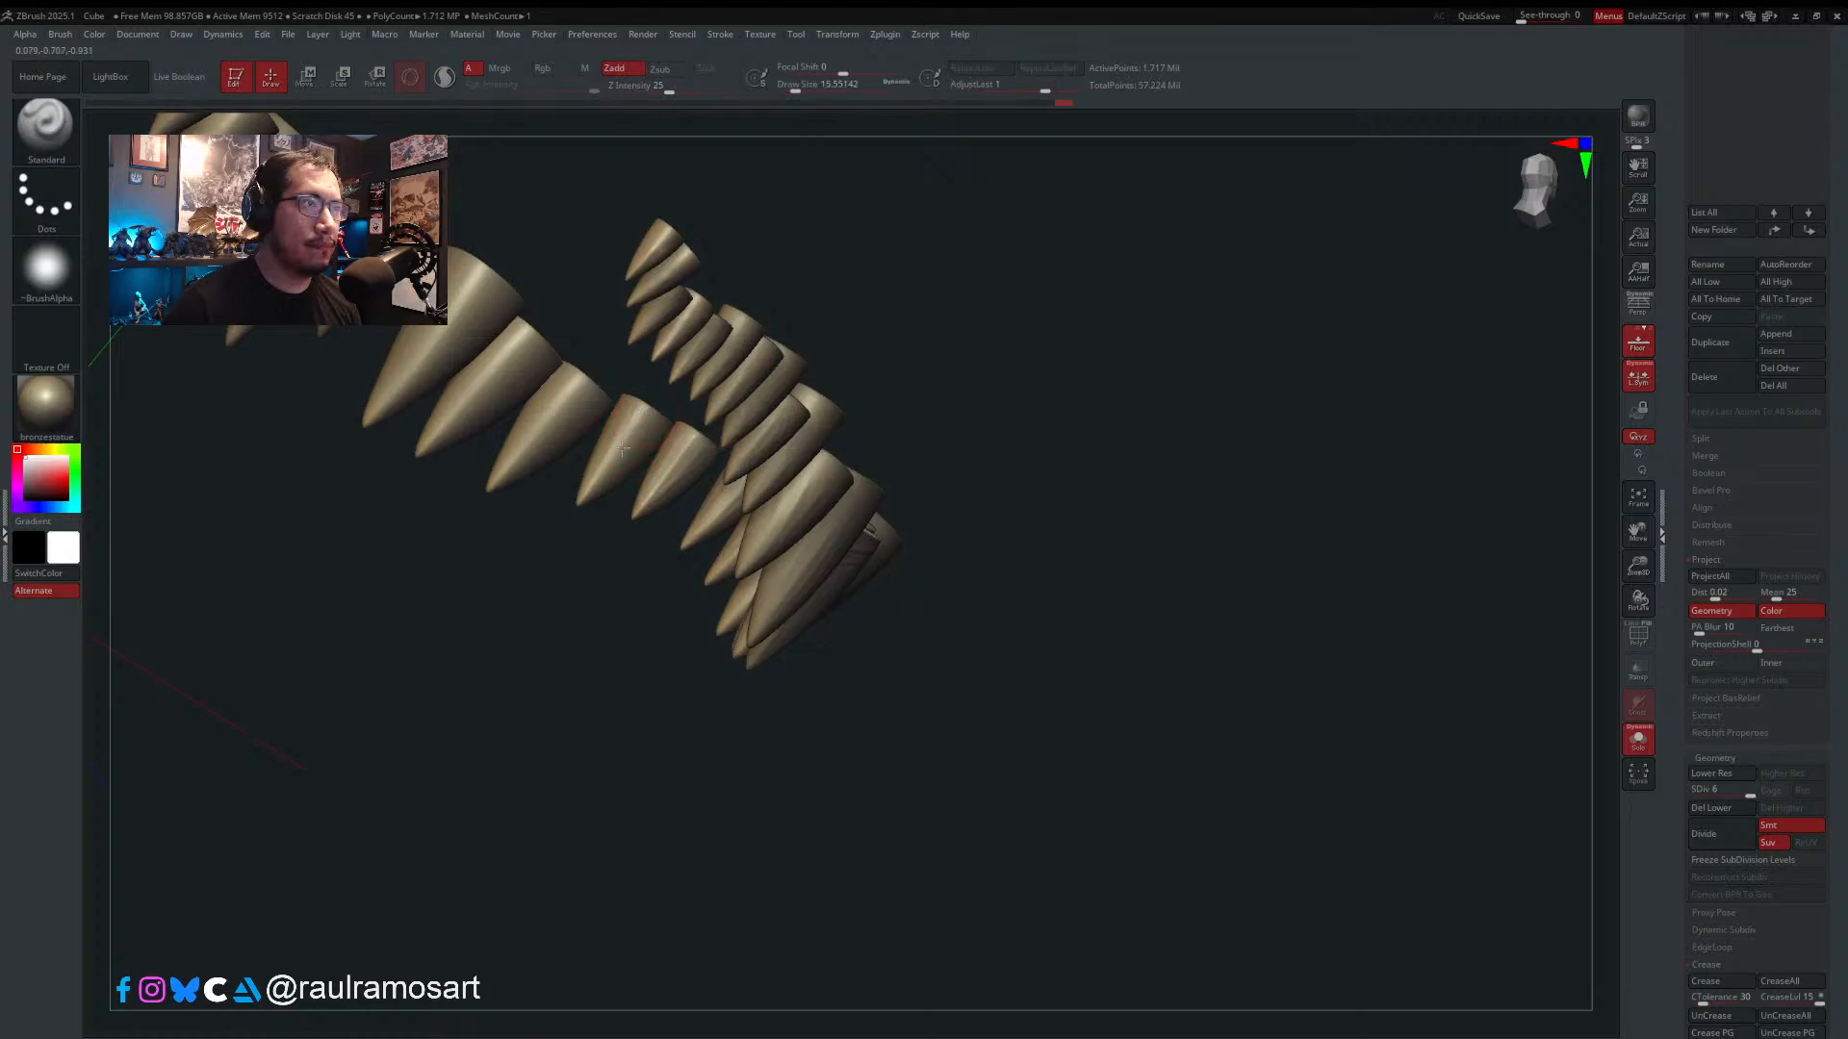
key(s)
click(633, 447)
drag(571, 380, 531, 443)
drag(589, 387, 548, 423)
mouse_move(596, 664)
mouse_down()
mouse_move(760, 789)
mouse_move(792, 742)
mouse_move(770, 689)
mouse_move(601, 501)
mouse_up()
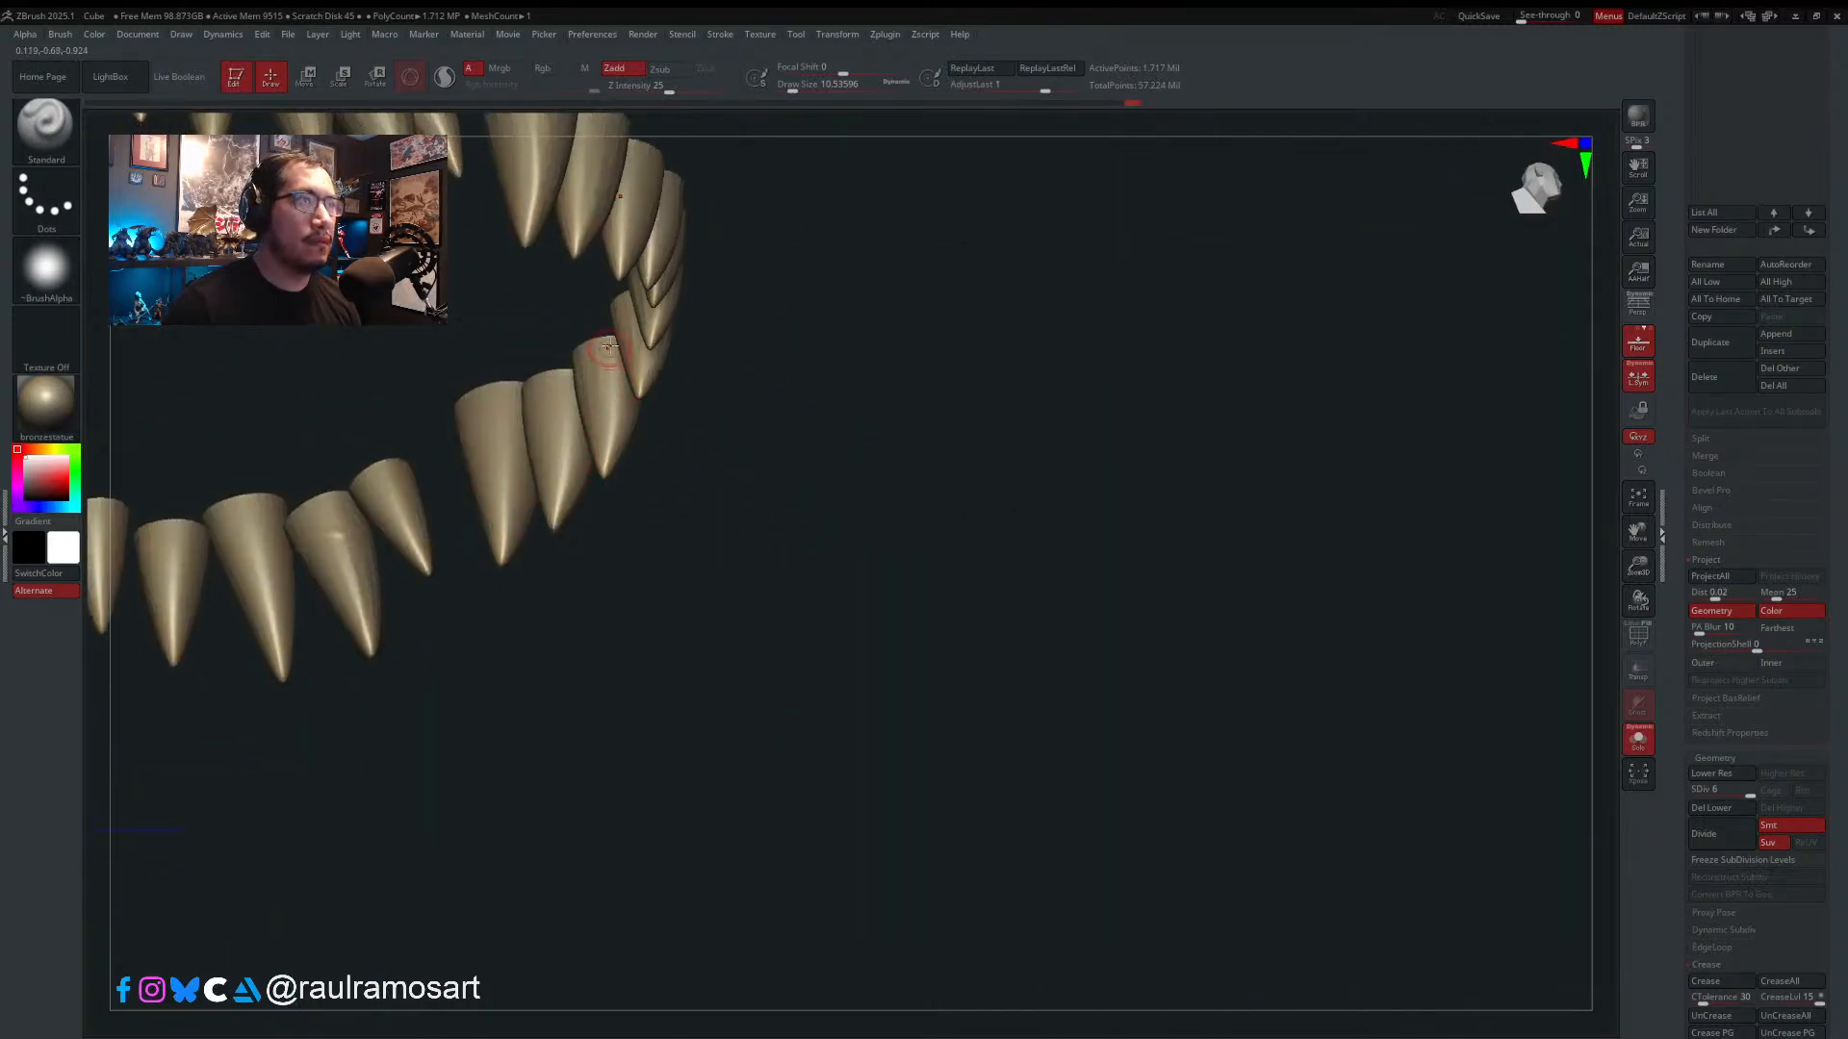
- Sculpt lengthwise ridges around the isolated larger upper teeth with a draw size of about 10.5, covering them from several sides
right_drag(624, 417, 527, 406)
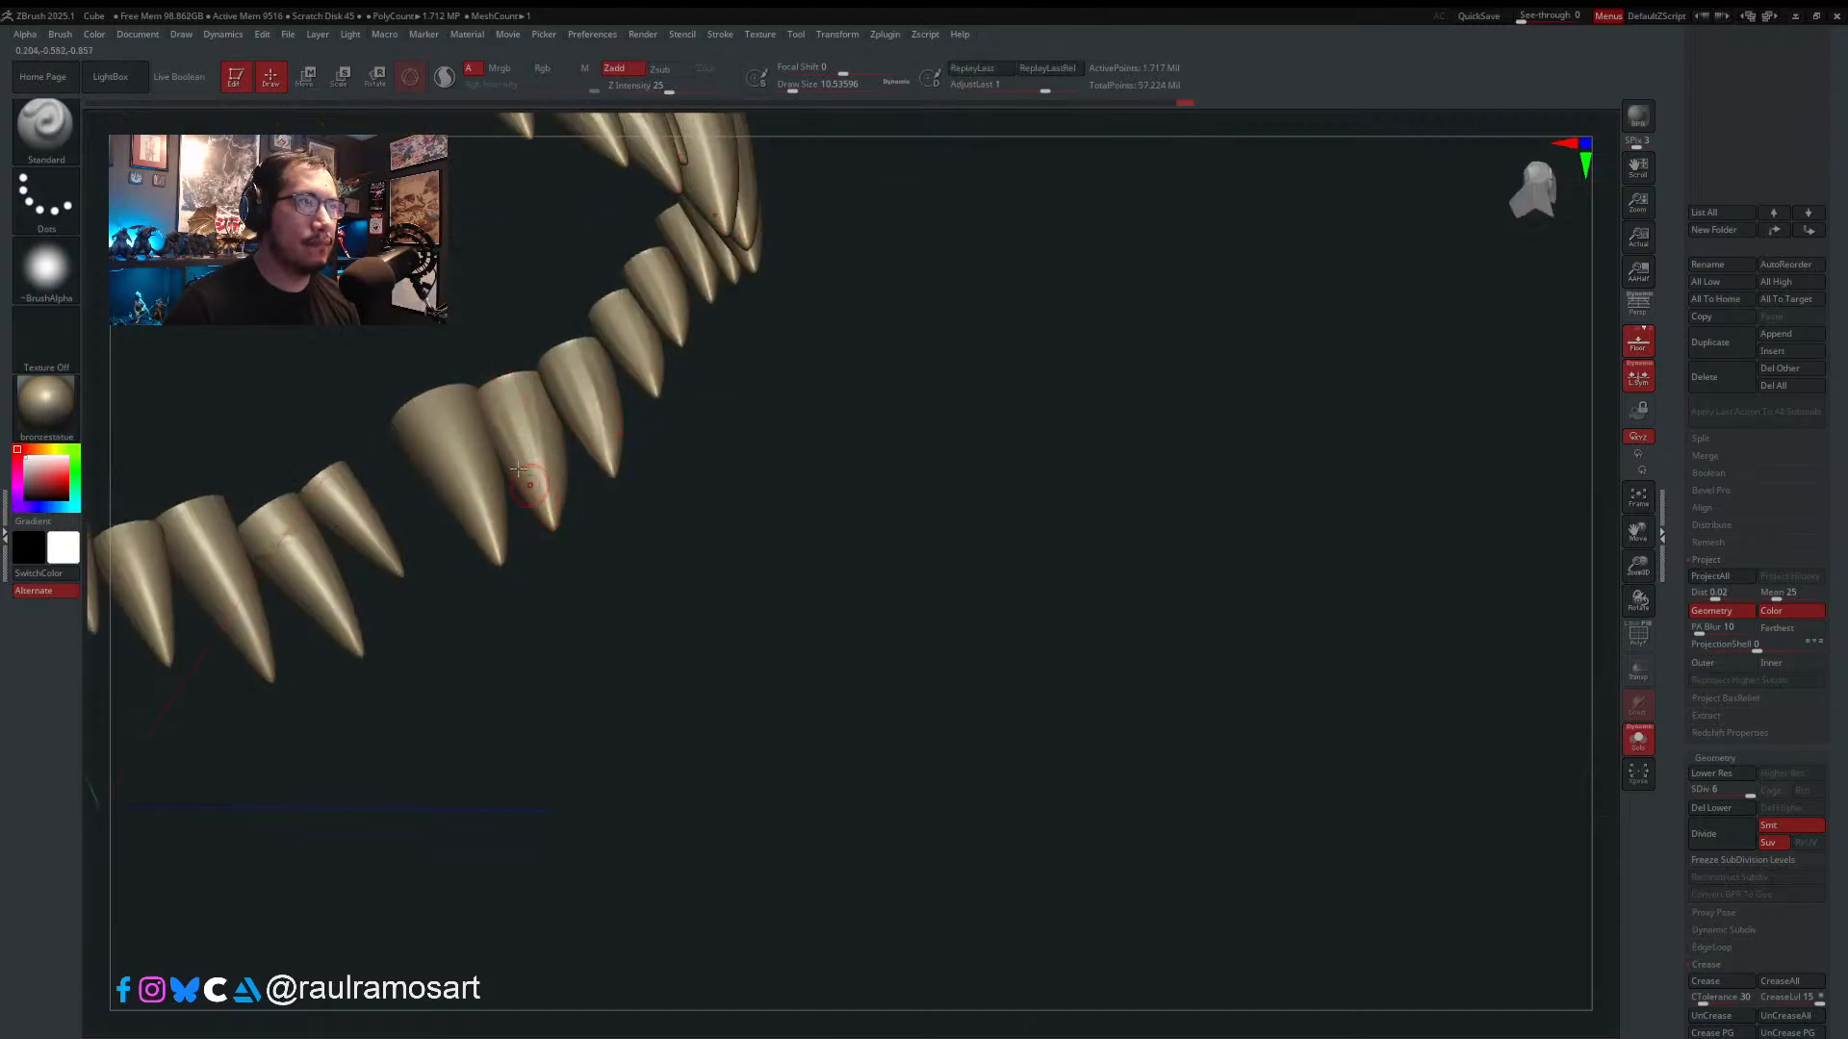
mouse_move(555, 424)
right_down()
mouse_move(606, 370)
mouse_move(574, 441)
right_up()
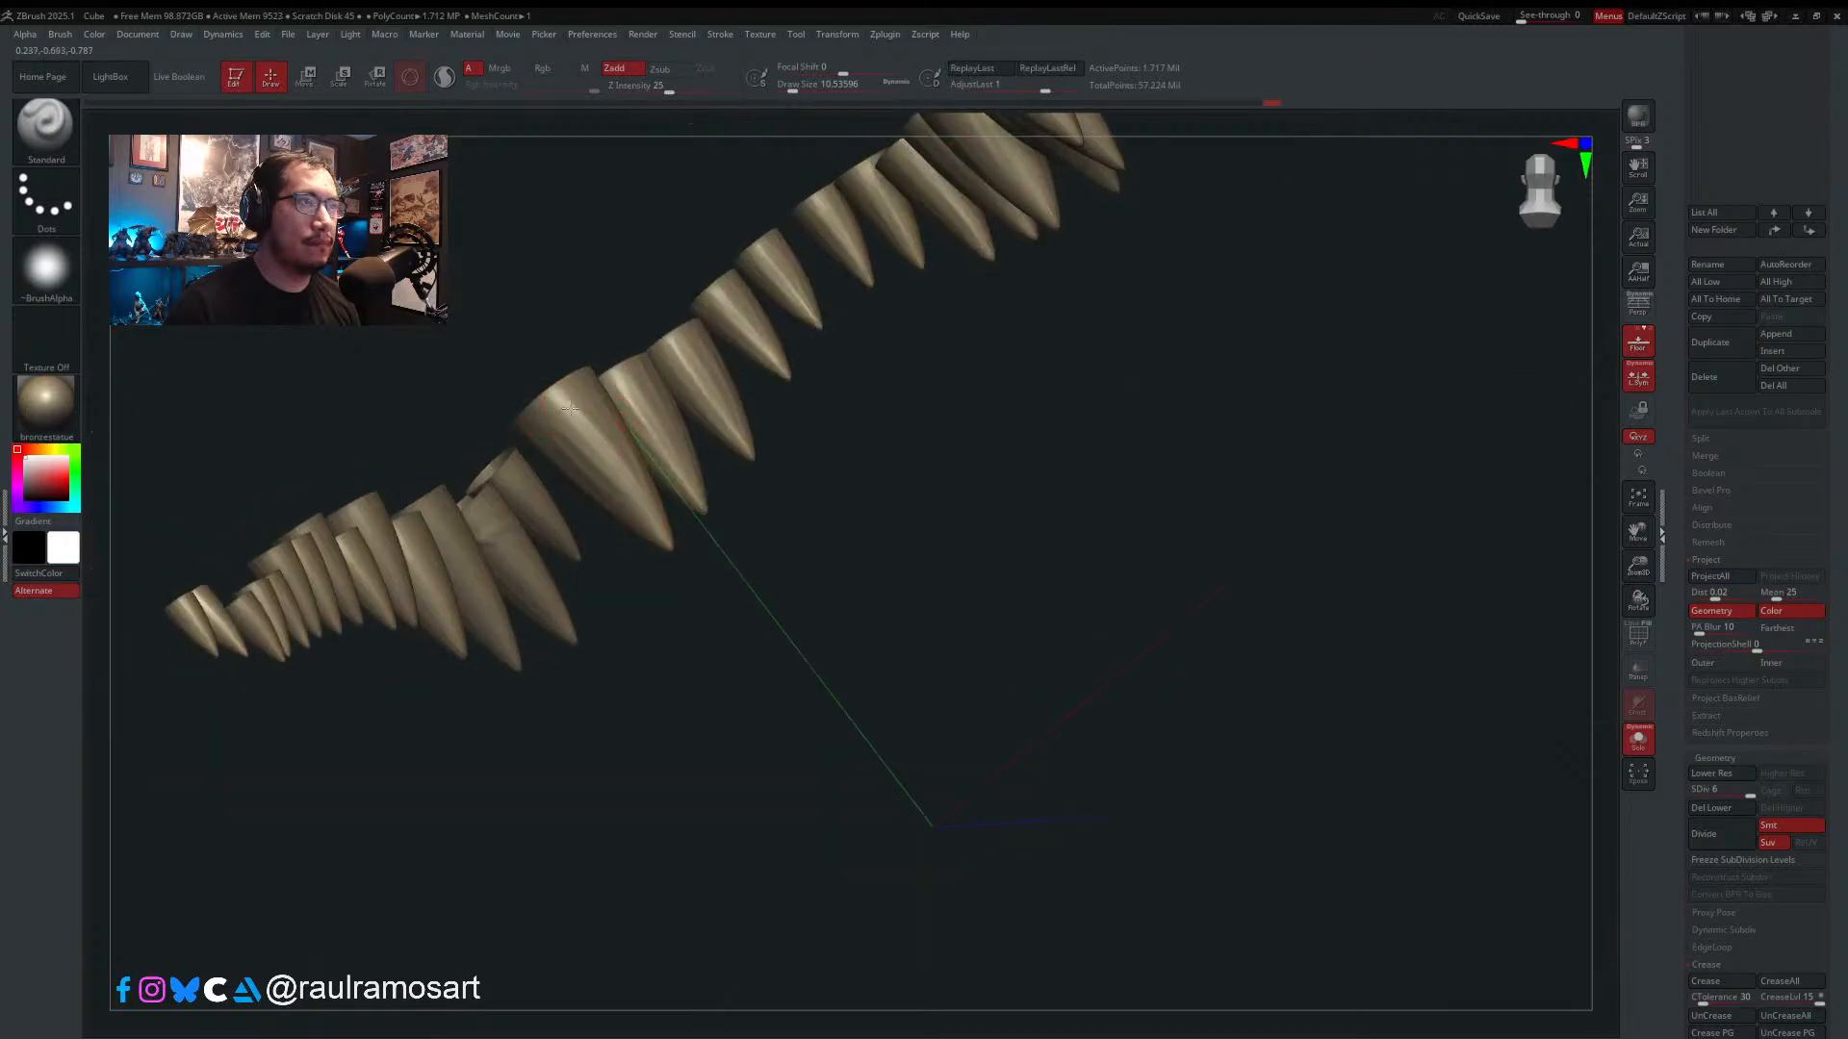
right_drag(602, 460, 516, 478)
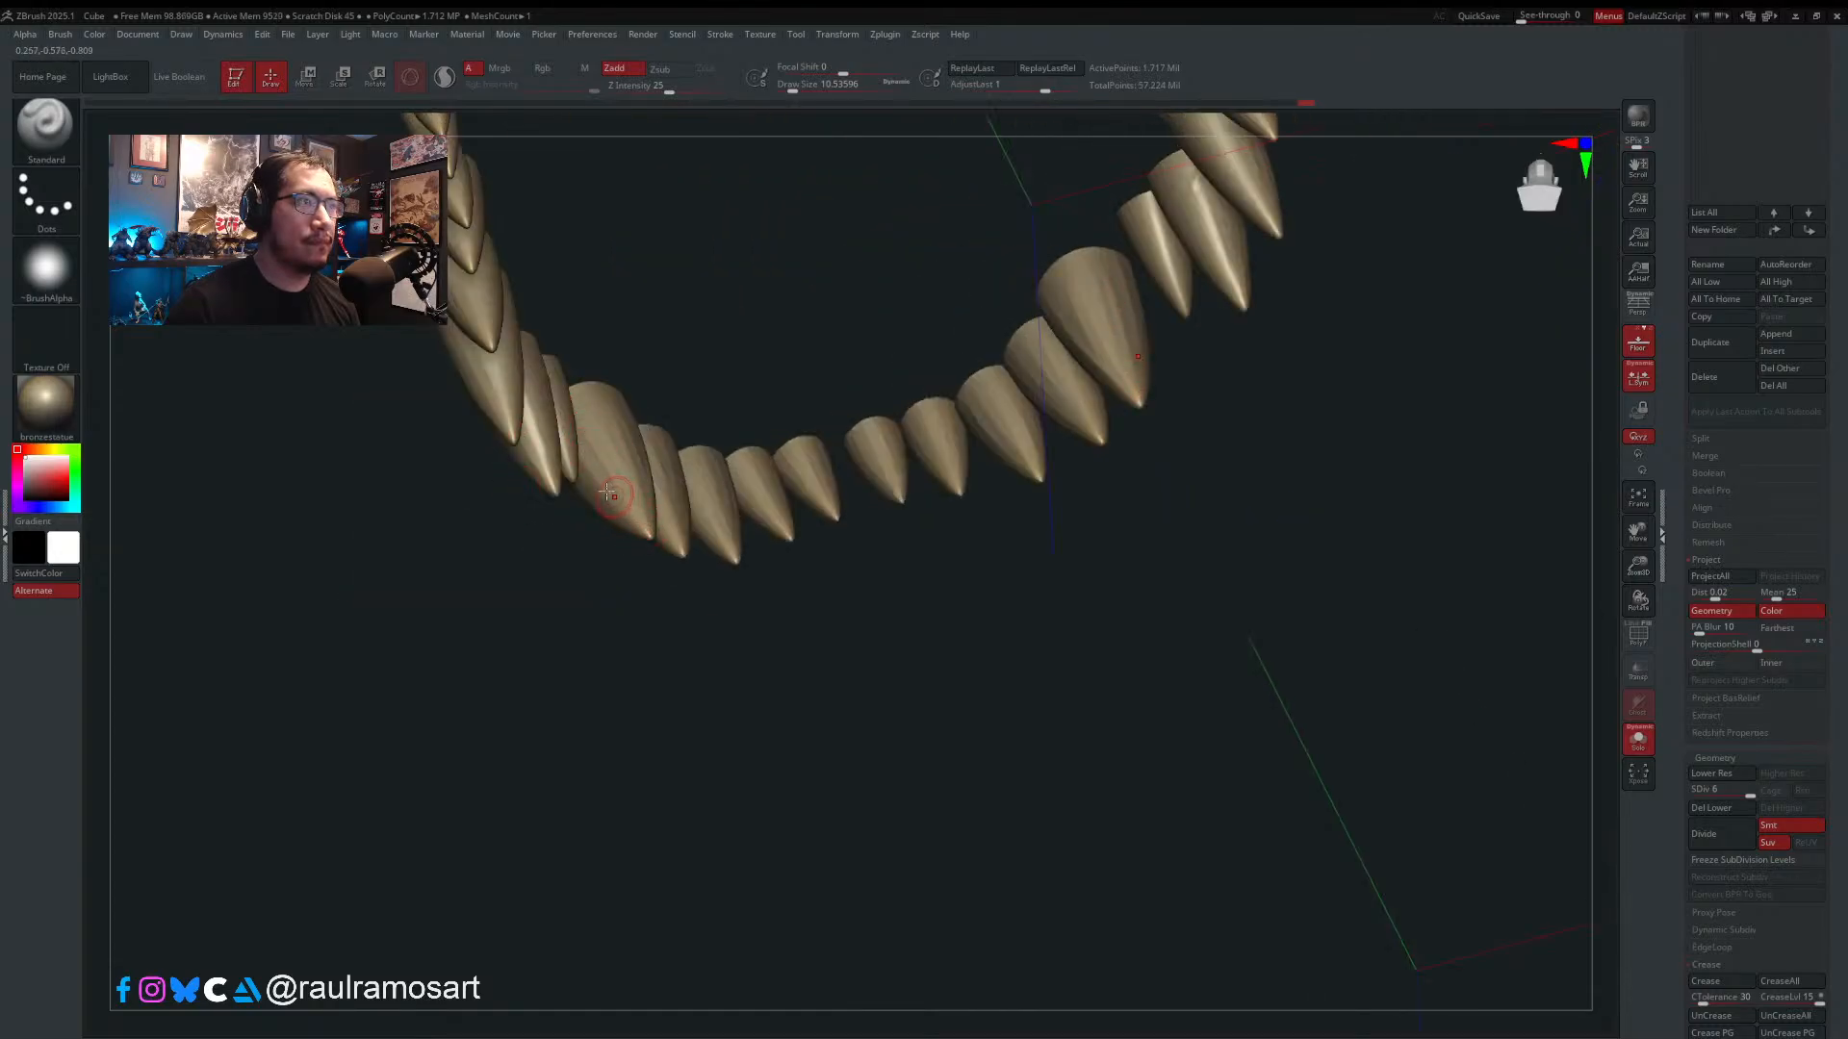
right_drag(630, 510, 504, 502)
drag(440, 468, 468, 450)
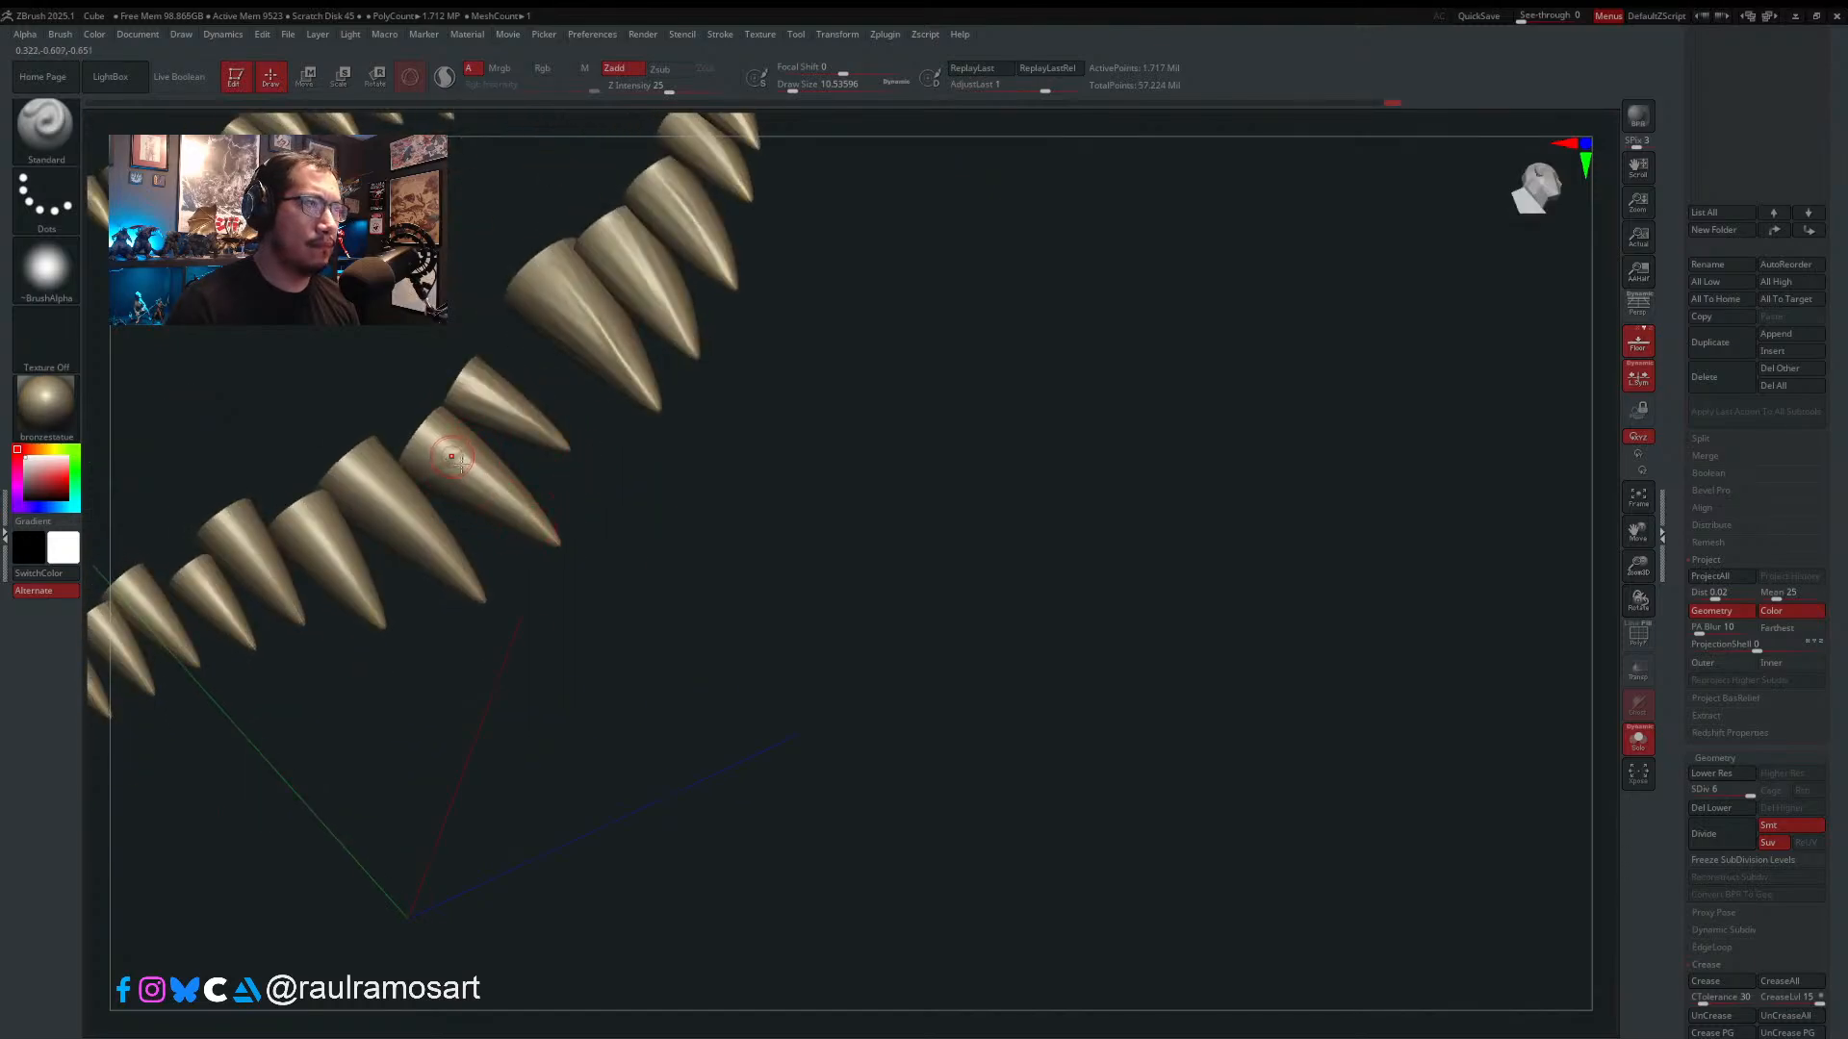
mouse_move(536, 475)
alt+right_down()
mouse_move(640, 440)
mouse_move(599, 508)
mouse_move(649, 560)
mouse_move(585, 492)
alt+right_up()
right_drag(612, 563, 662, 467)
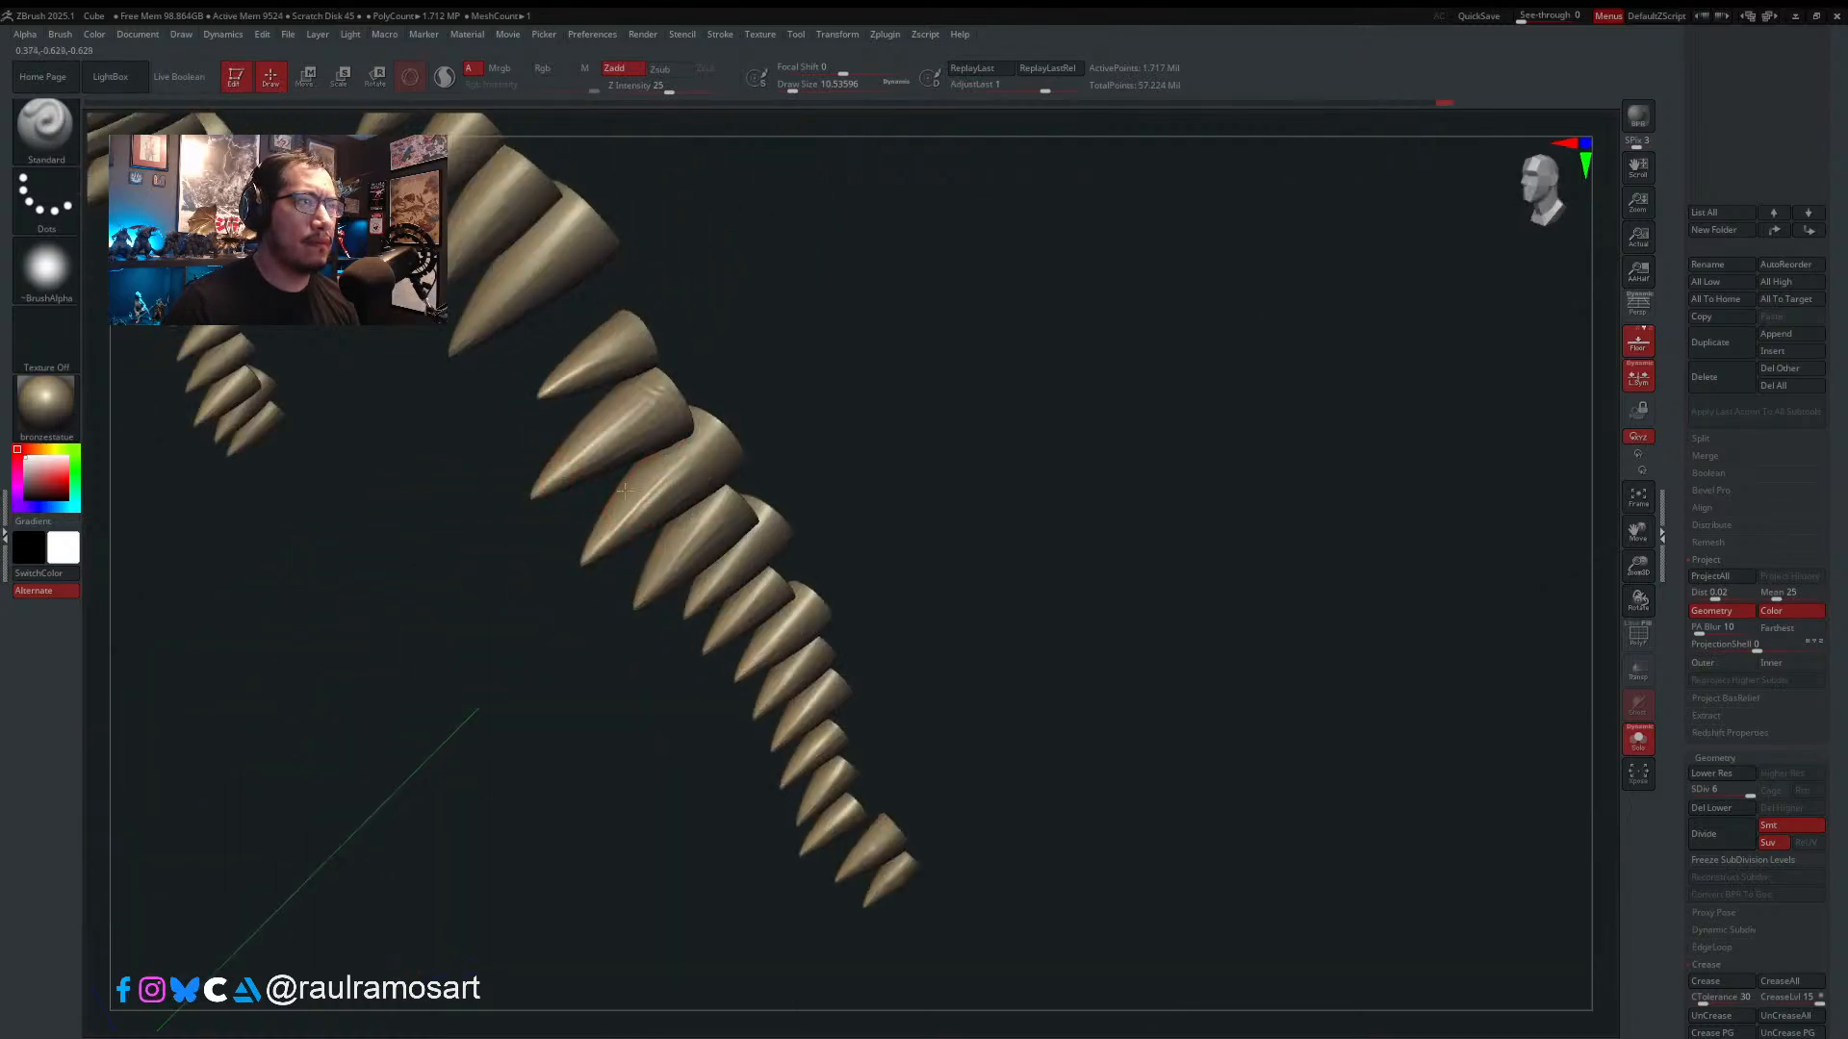
mouse_move(616, 524)
right_down()
mouse_move(626, 598)
mouse_move(618, 494)
mouse_move(664, 525)
mouse_move(614, 458)
mouse_move(552, 527)
mouse_move(615, 501)
mouse_move(608, 544)
mouse_move(507, 586)
mouse_move(592, 529)
right_up()
- Sculpt finer ridges on the isolated medium and small teeth, setting the draw size to about 4.3 and finally 5.8
key(s)
click(503, 586)
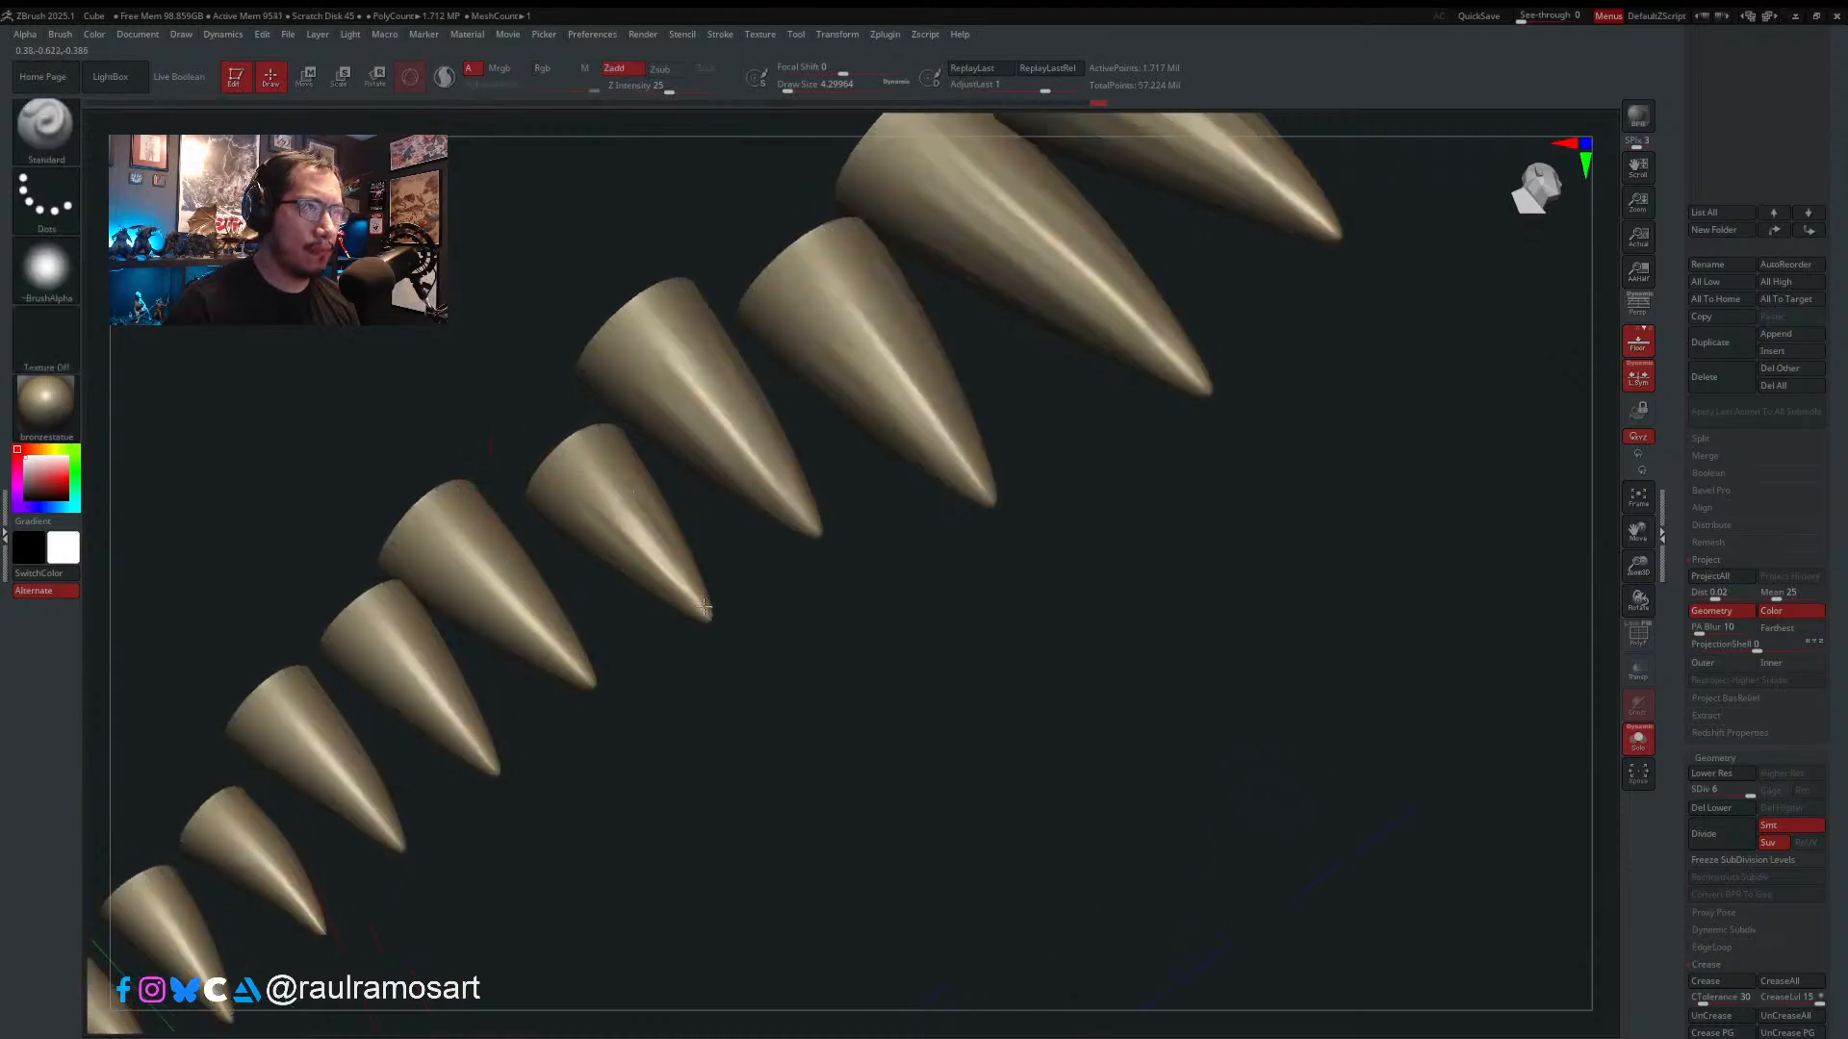
key(s)
click(501, 577)
mouse_move(493, 563)
right_down()
mouse_move(483, 534)
mouse_move(568, 587)
mouse_move(586, 591)
mouse_move(553, 561)
mouse_move(584, 534)
mouse_move(610, 565)
mouse_move(553, 529)
mouse_move(535, 482)
right_up()
key(s)
click(565, 575)
key(s)
click(576, 519)
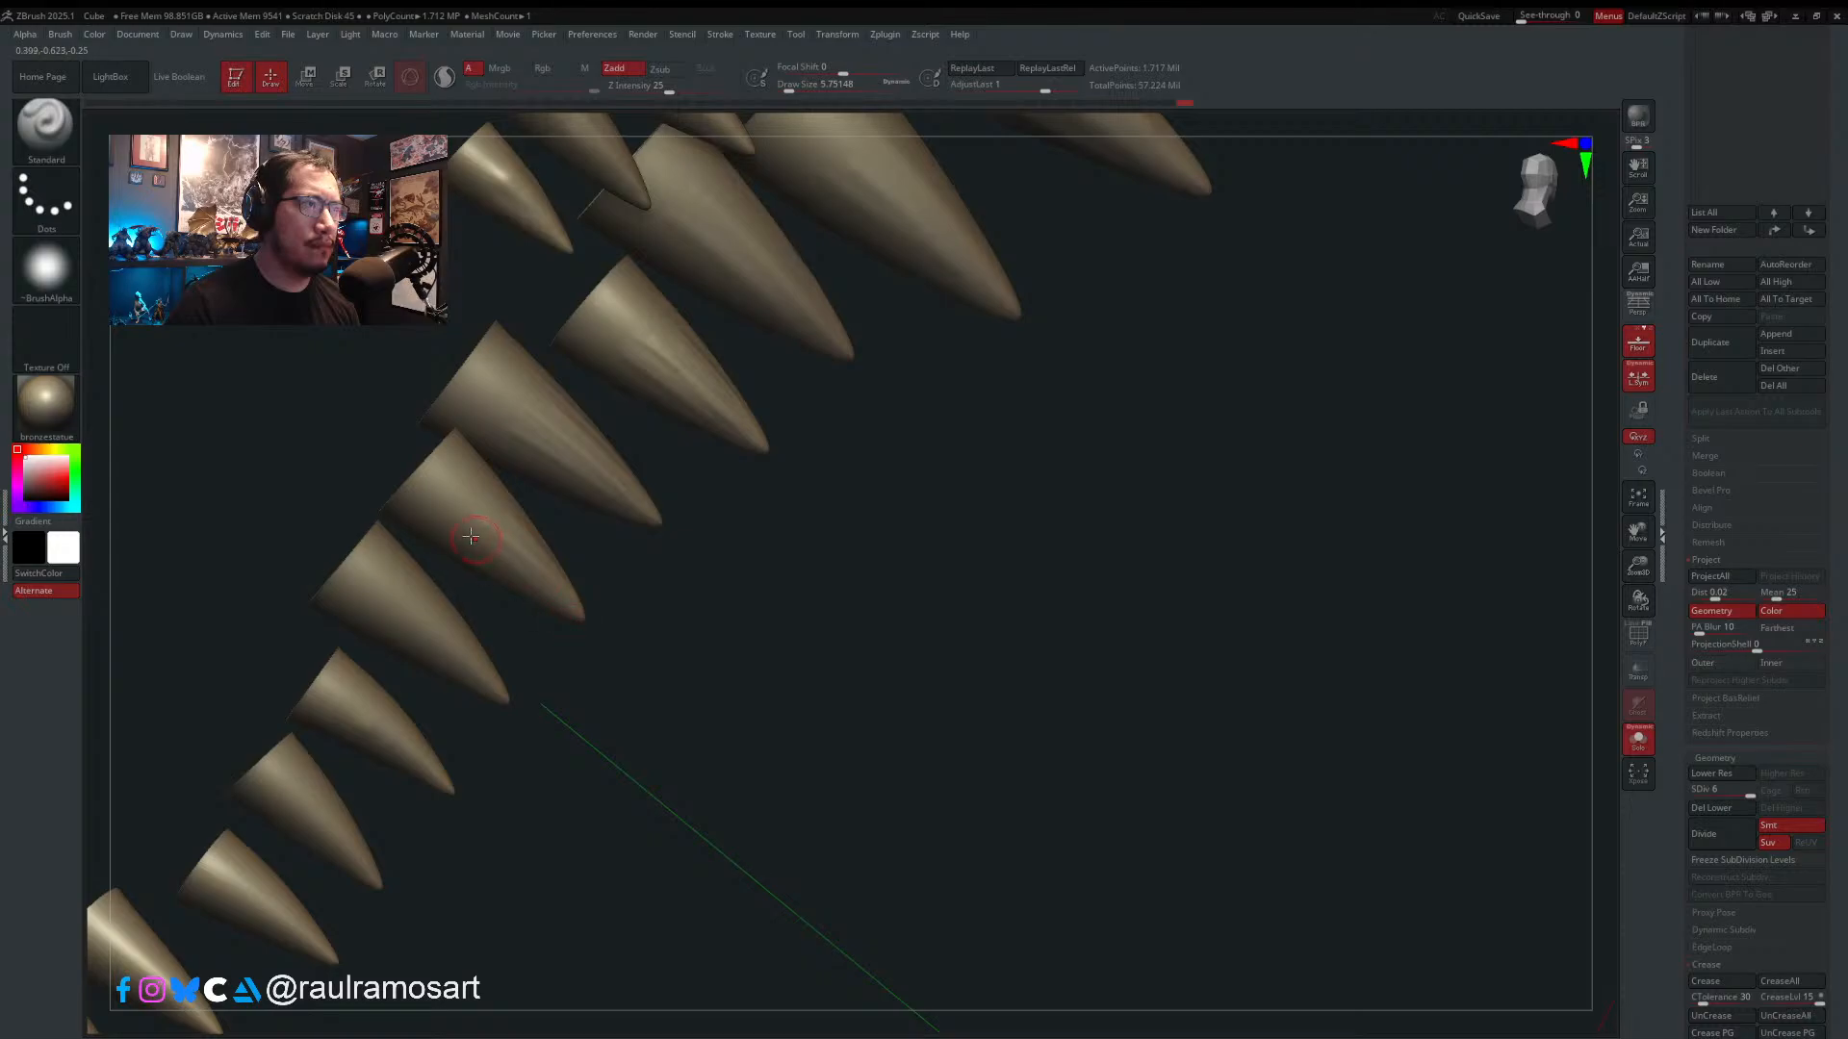
- Sculpt fine lengthwise ridges on the remaining small teeth at the back of the isolated row with a draw size of about 5.8
right_drag(470, 537, 438, 568)
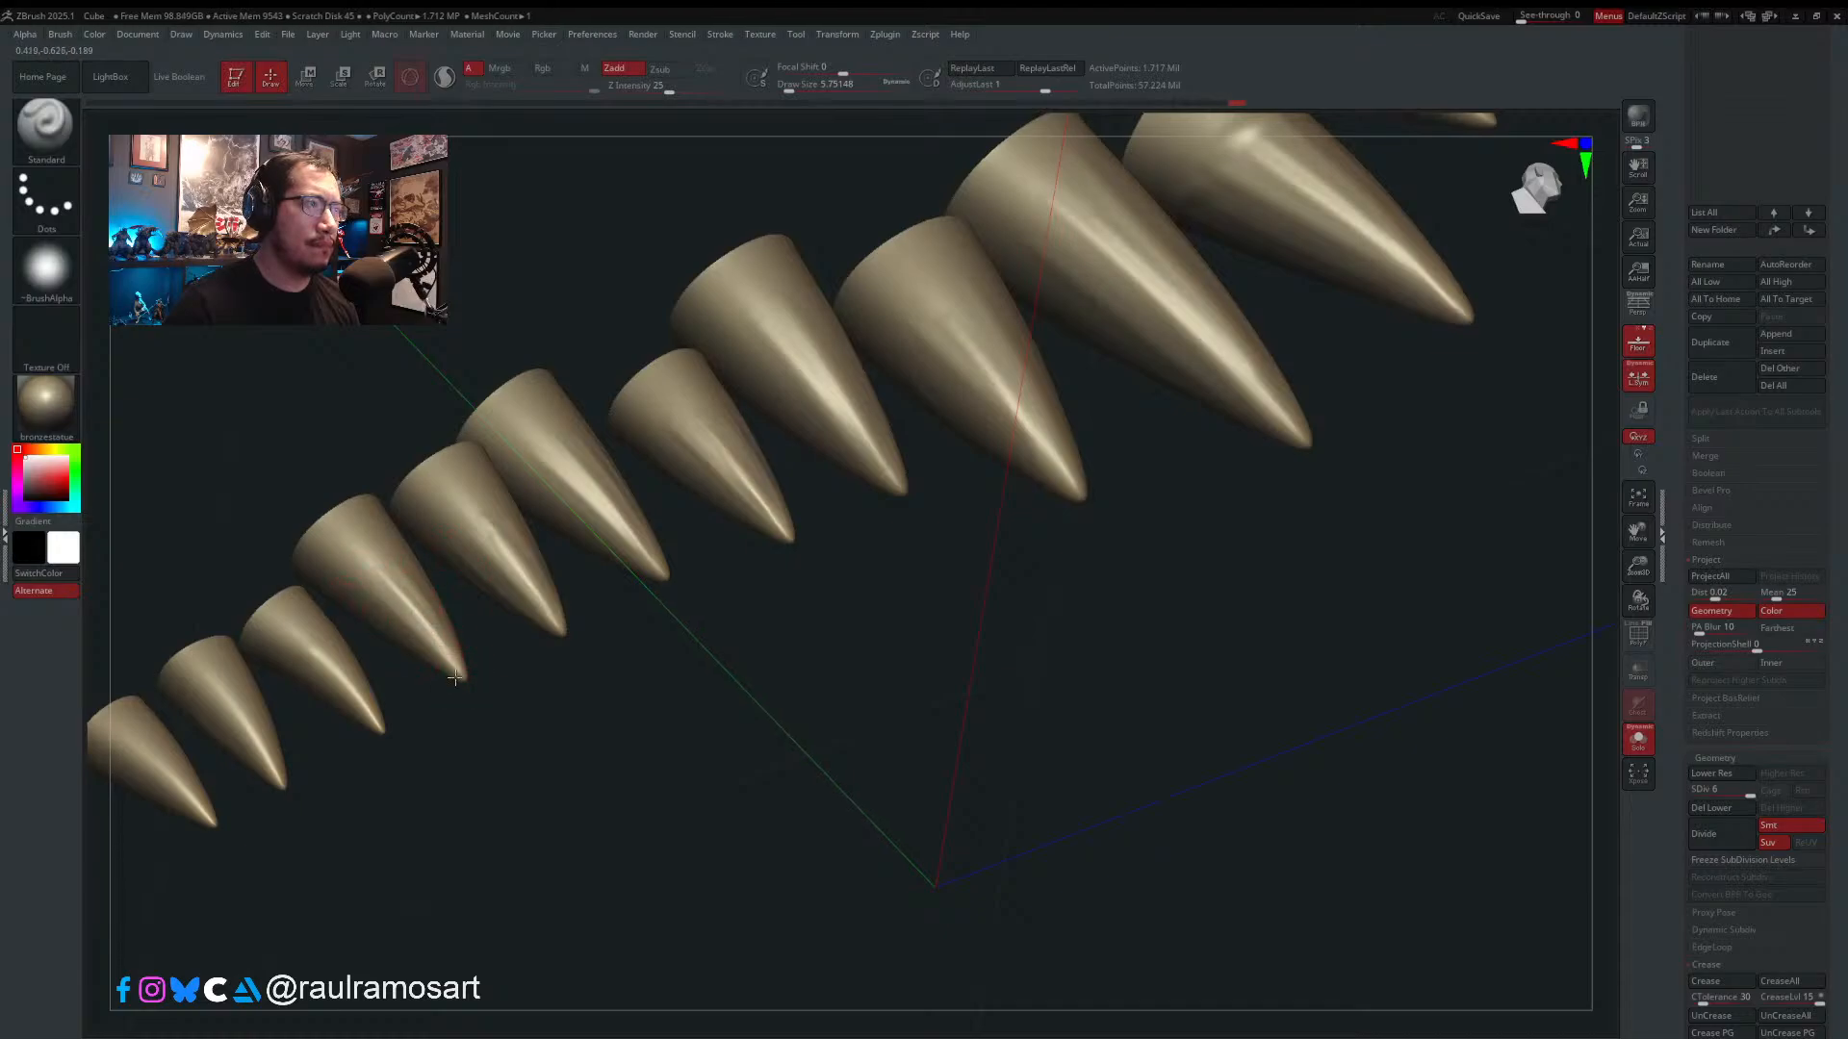
right_drag(443, 659, 965, 563)
mouse_move(988, 500)
right_down()
mouse_move(445, 627)
mouse_move(416, 568)
mouse_move(350, 580)
mouse_move(344, 559)
mouse_move(364, 546)
mouse_move(345, 557)
mouse_move(343, 533)
mouse_move(380, 416)
mouse_move(321, 482)
mouse_move(338, 495)
mouse_move(297, 506)
right_up()
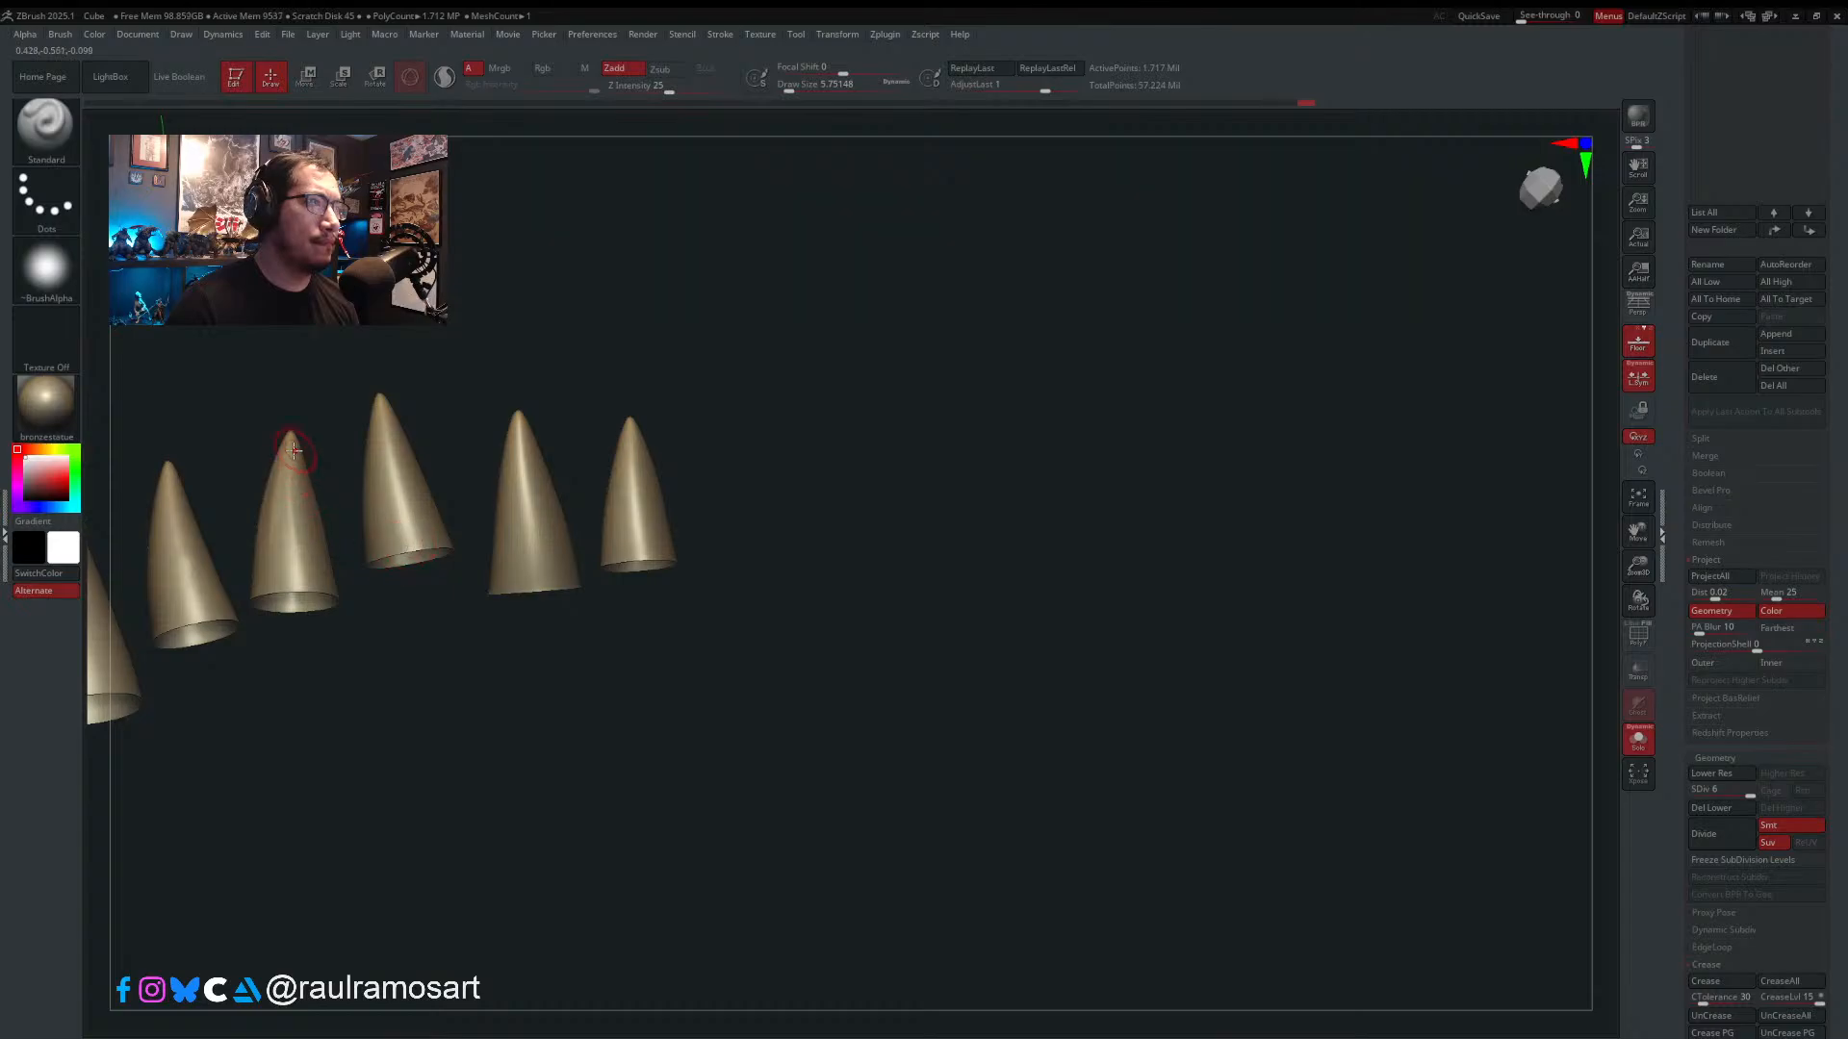
right_drag(187, 582, 448, 412)
right_drag(602, 346, 598, 384)
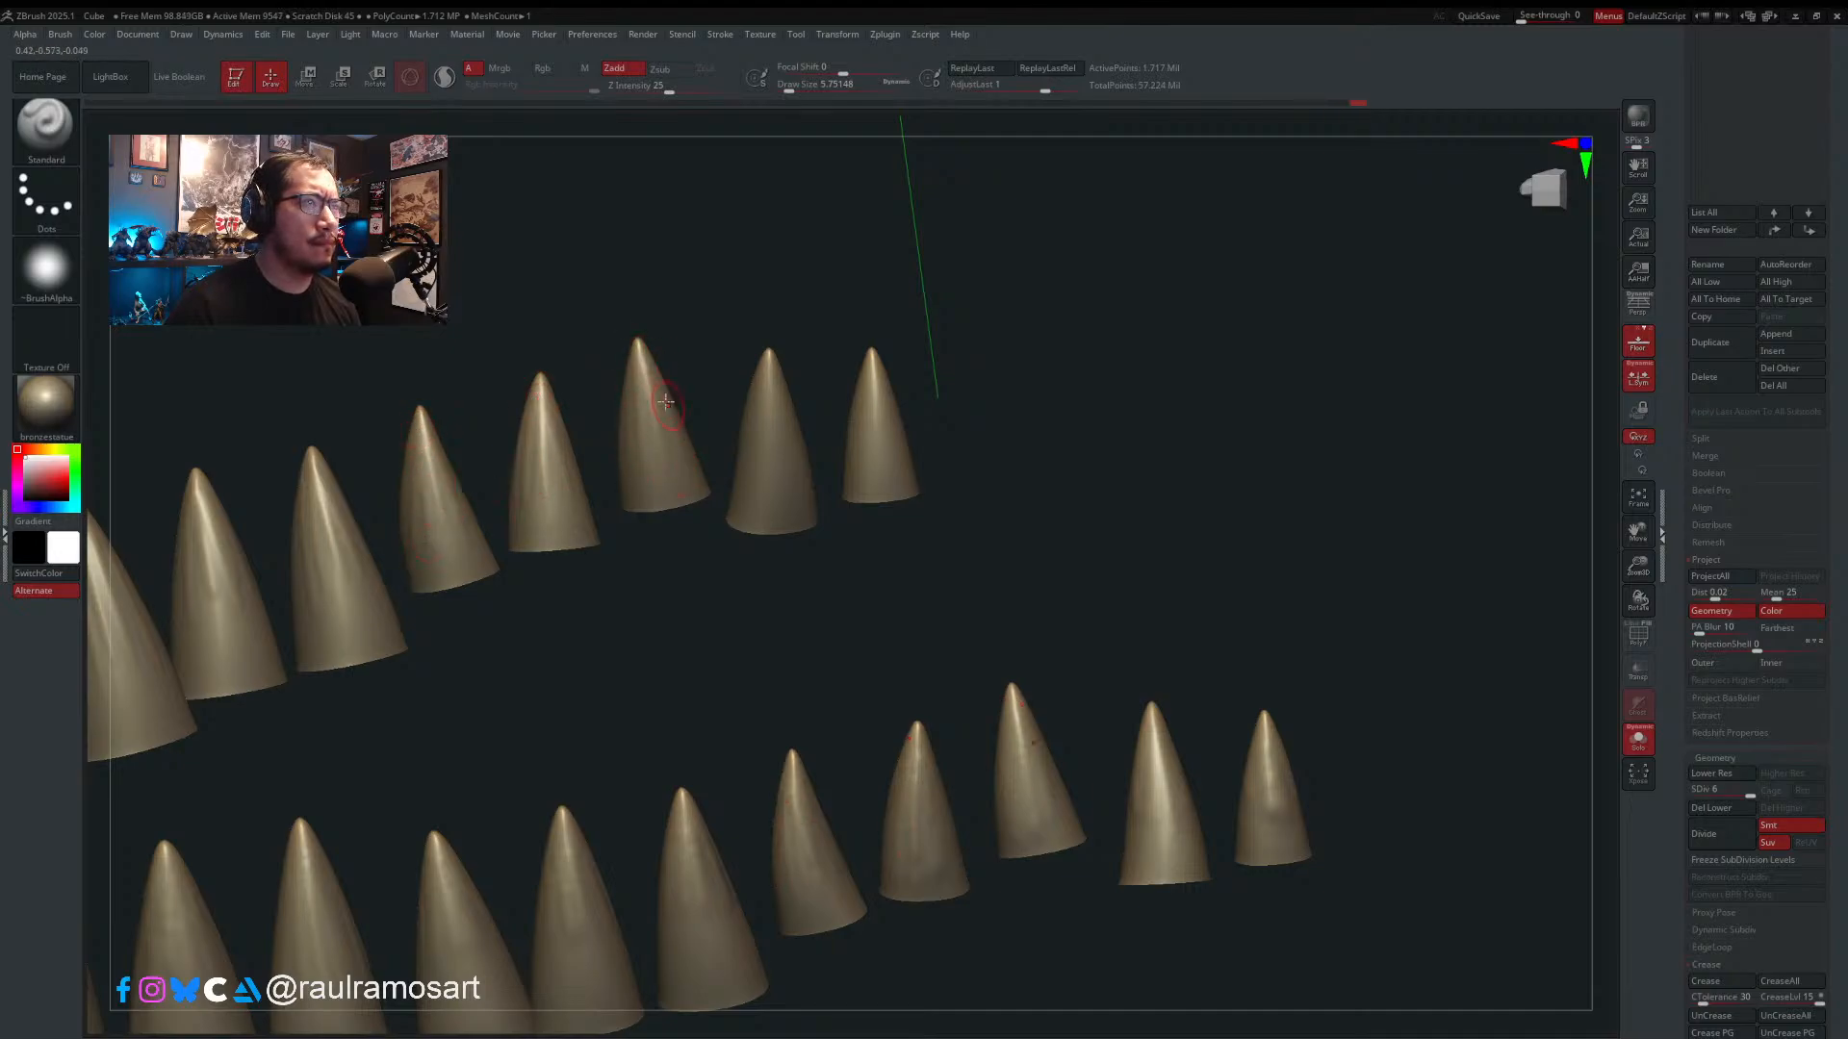
right_drag(662, 404, 639, 372)
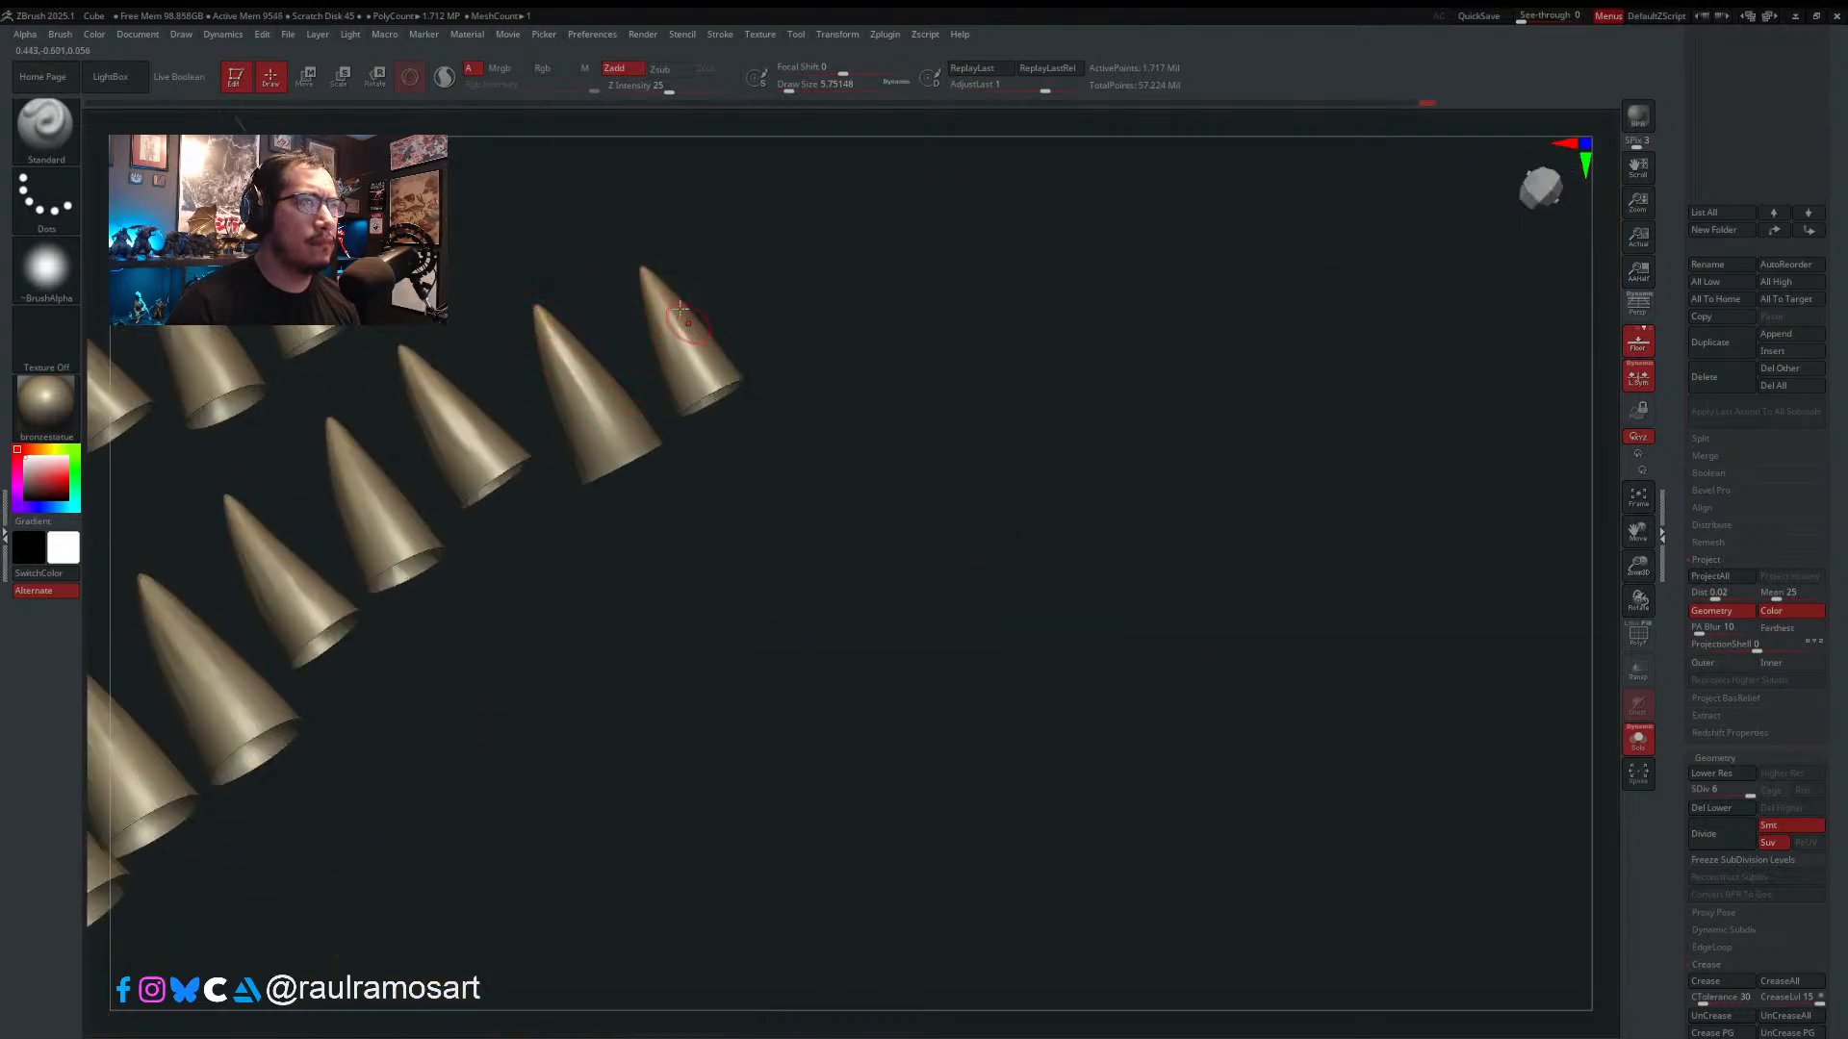
- Show the whole model again and sculpt ridges on the front upper teeth with a draw size of about 7.5
click(1637, 740)
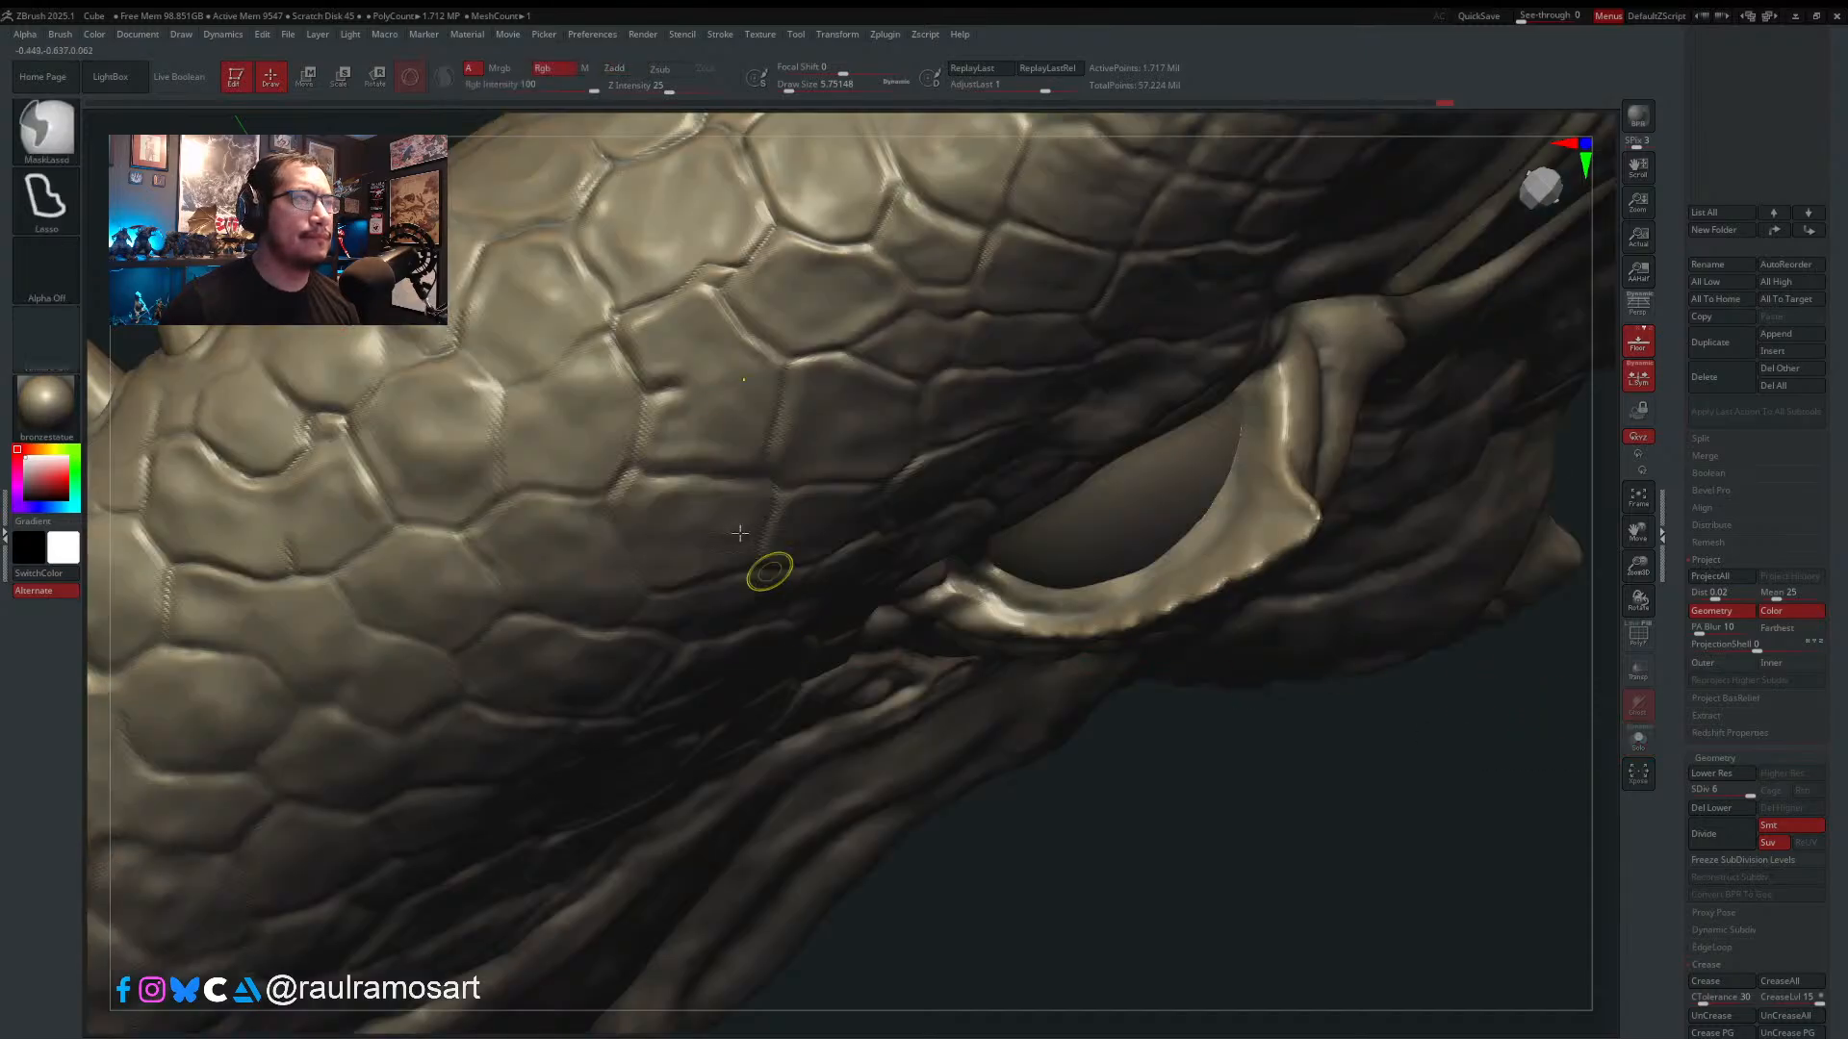
ctrl+right_drag(771, 574, 1014, 664)
mouse_move(737, 397)
alt+right_down()
mouse_move(738, 475)
mouse_move(575, 397)
alt+right_up()
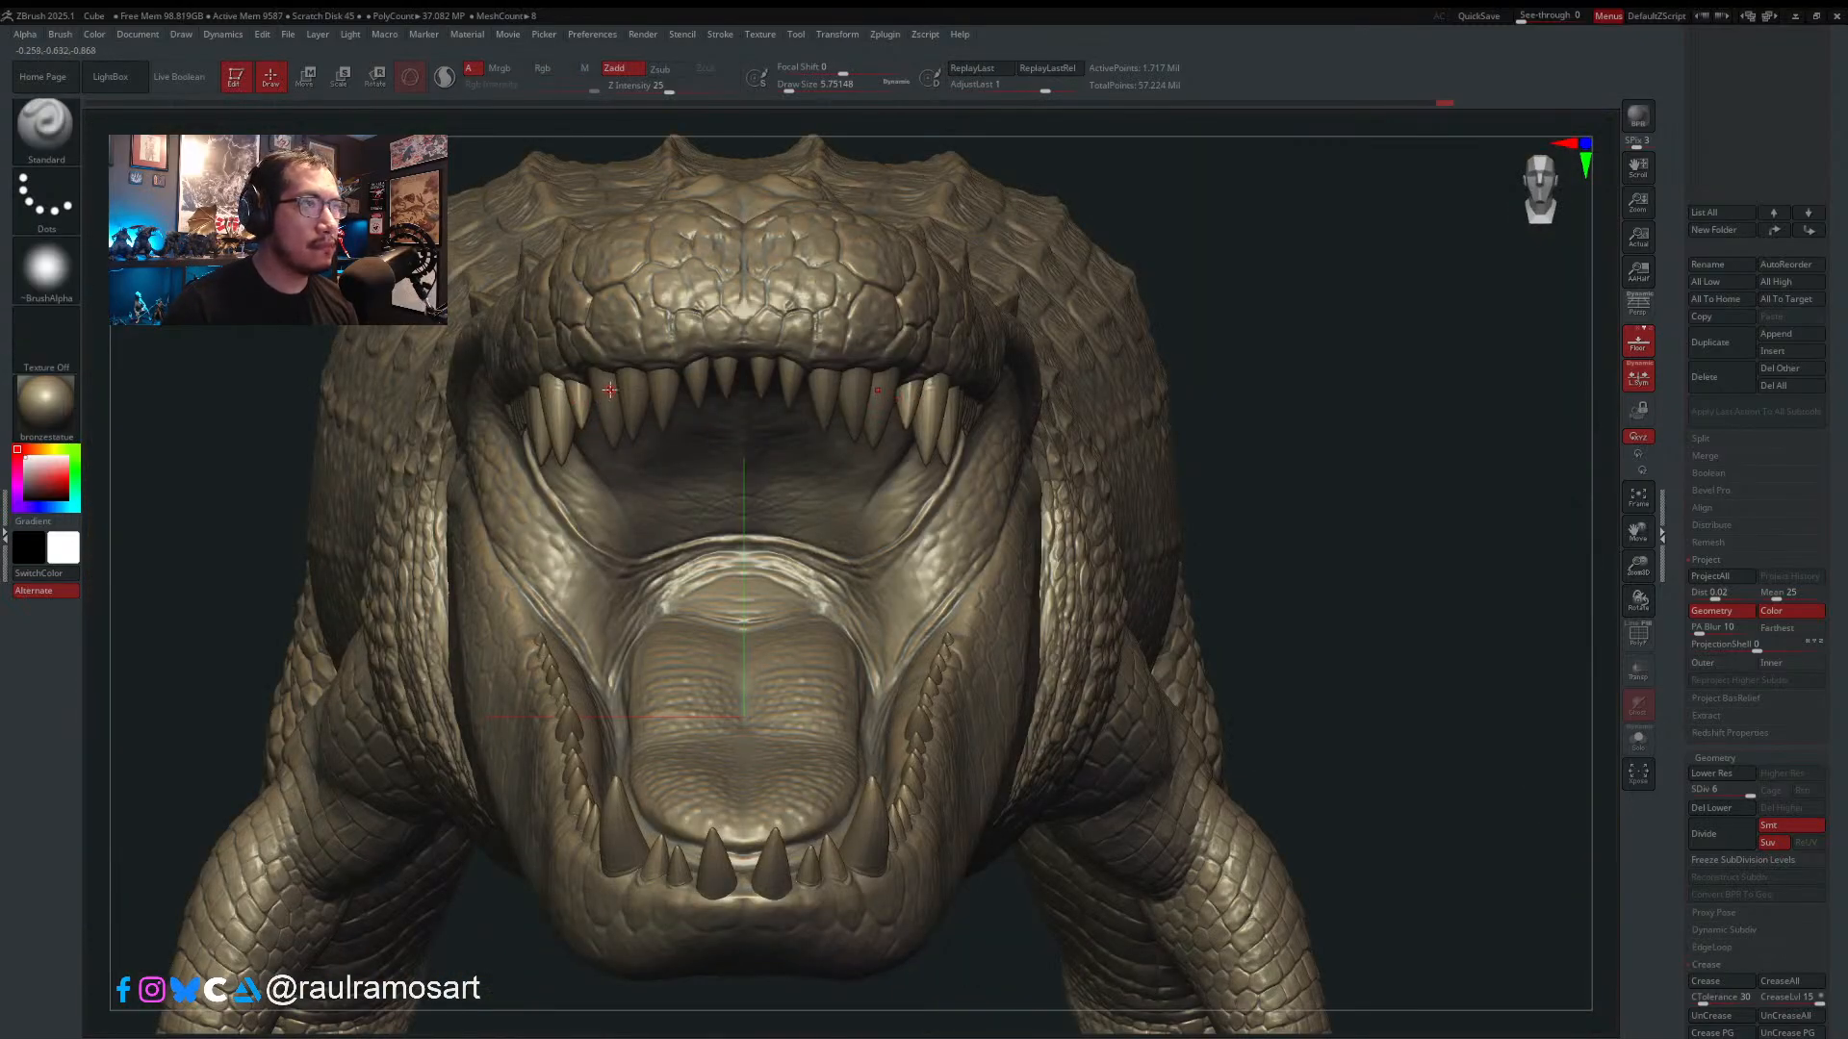
mouse_move(731, 374)
ctrl+right_down()
mouse_move(902, 387)
mouse_move(631, 439)
ctrl+right_up()
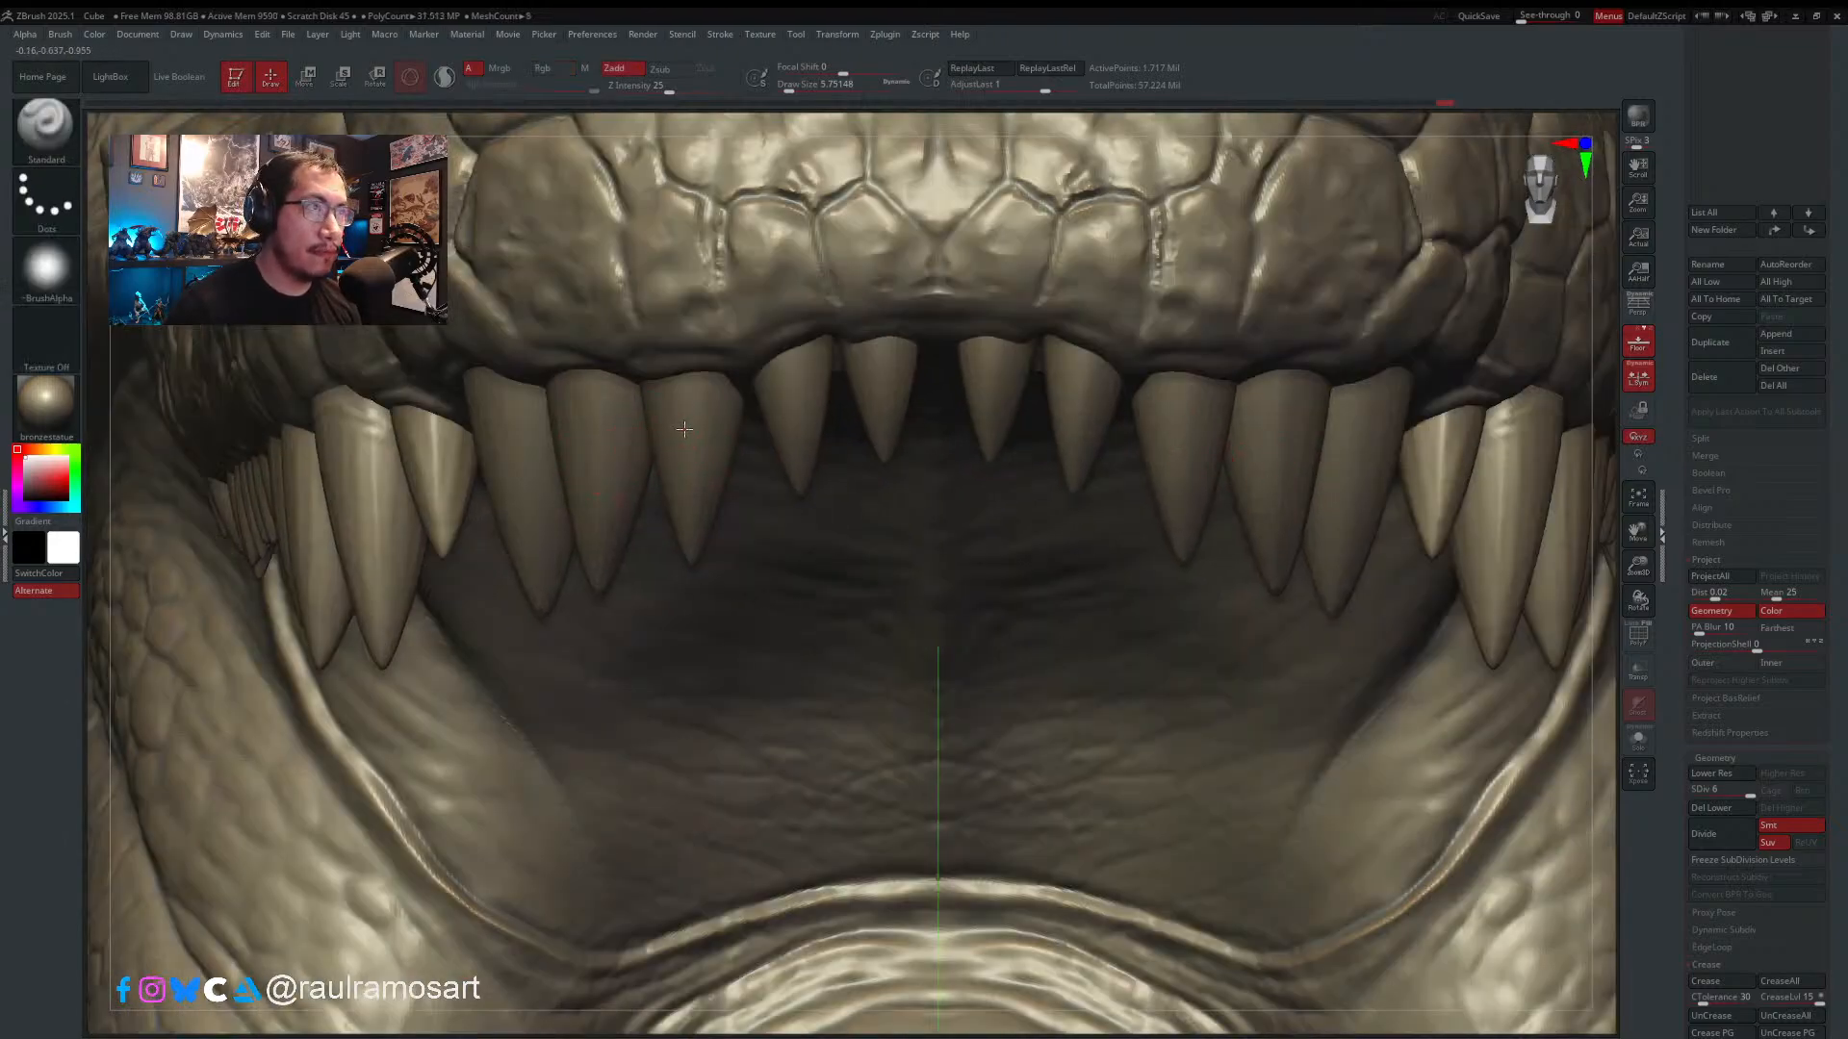
key(s)
drag(685, 423, 686, 423)
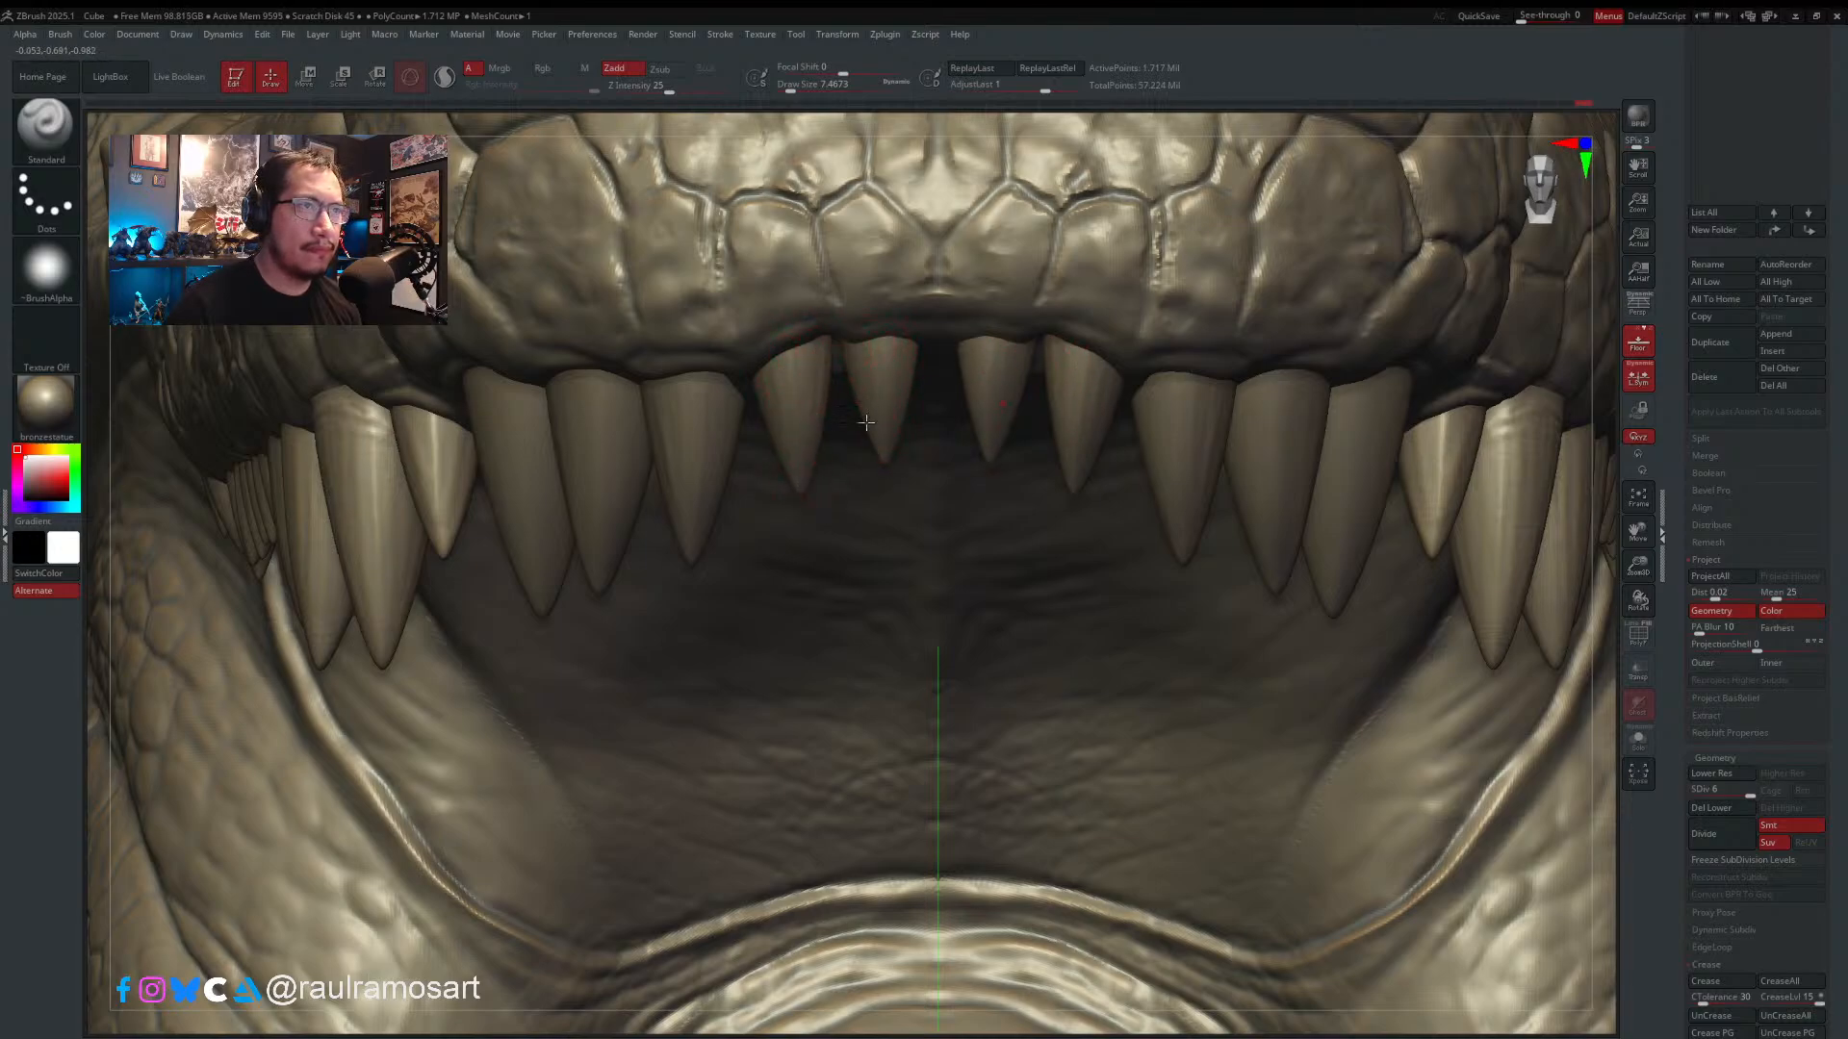
mouse_move(910, 388)
right_down()
mouse_move(904, 236)
mouse_move(849, 813)
right_up()
right_drag(751, 233, 767, 559)
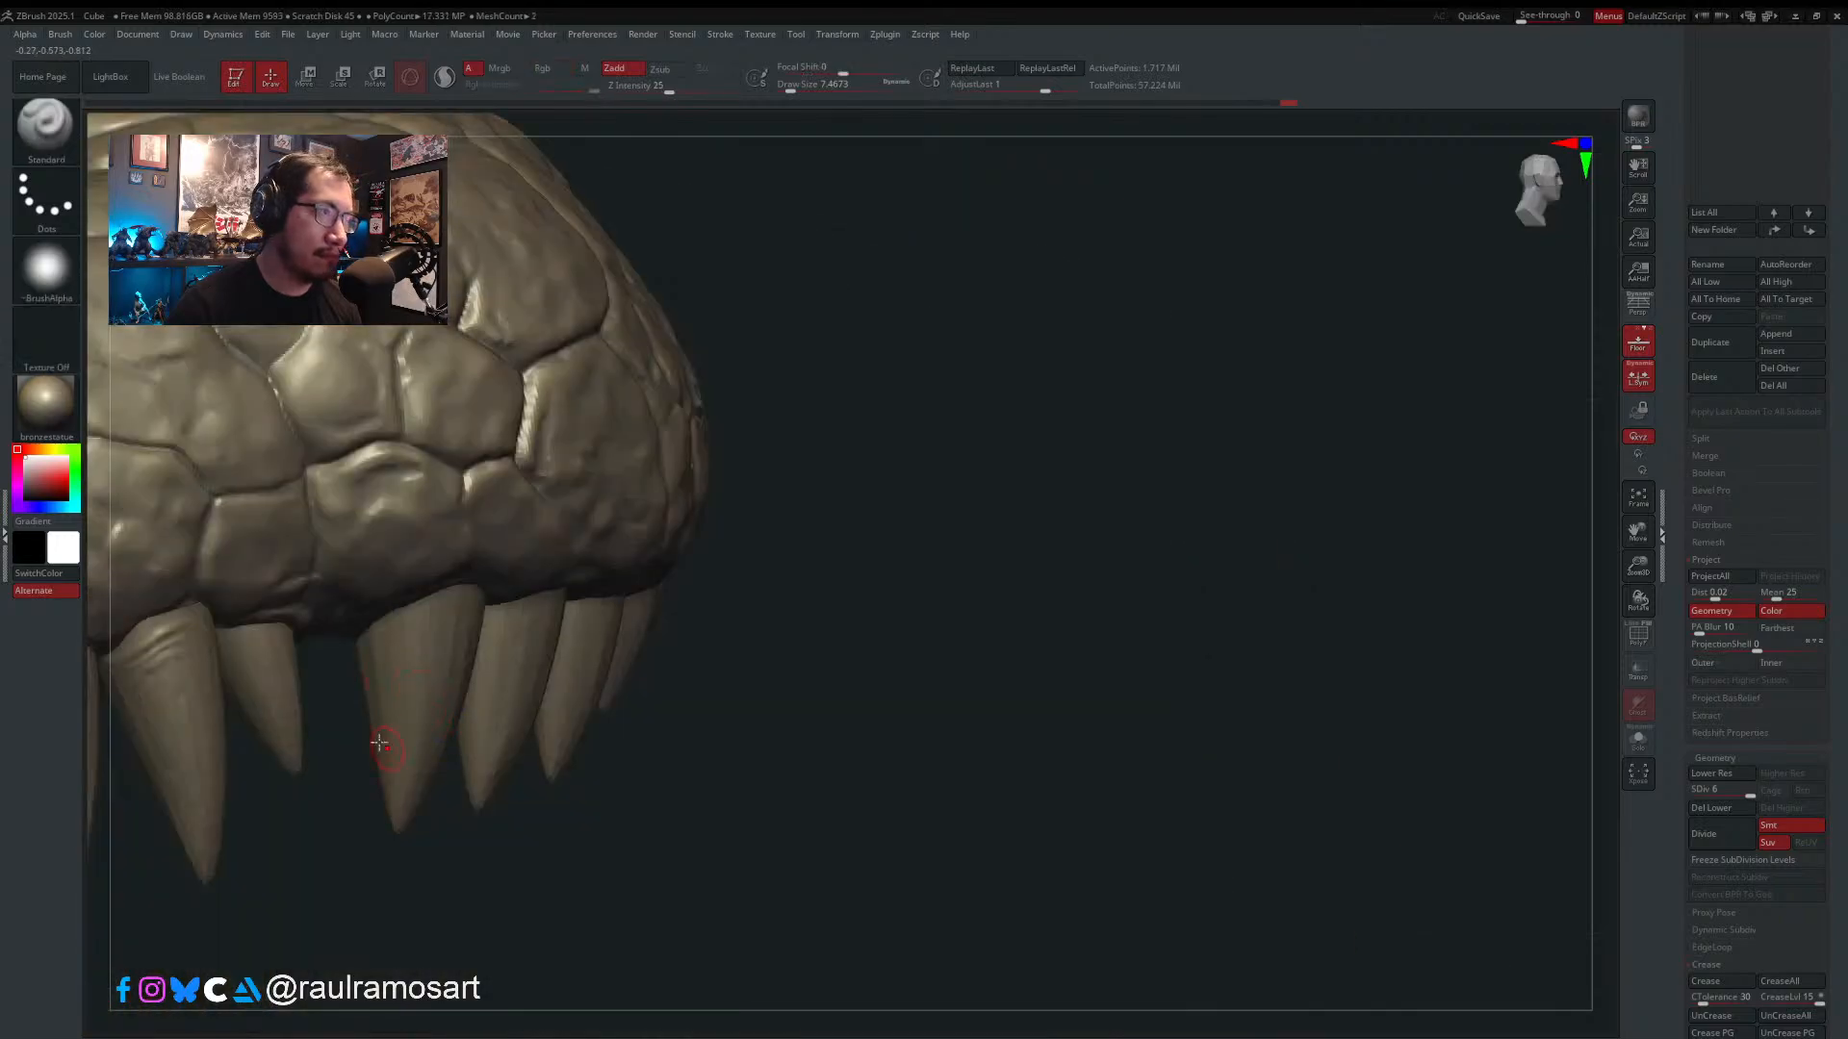
- Sculpt small creases across the base of the large upper side tooth, adjusting the draw size between about 11.7 and 1.8 and ending at 5.0
key(s)
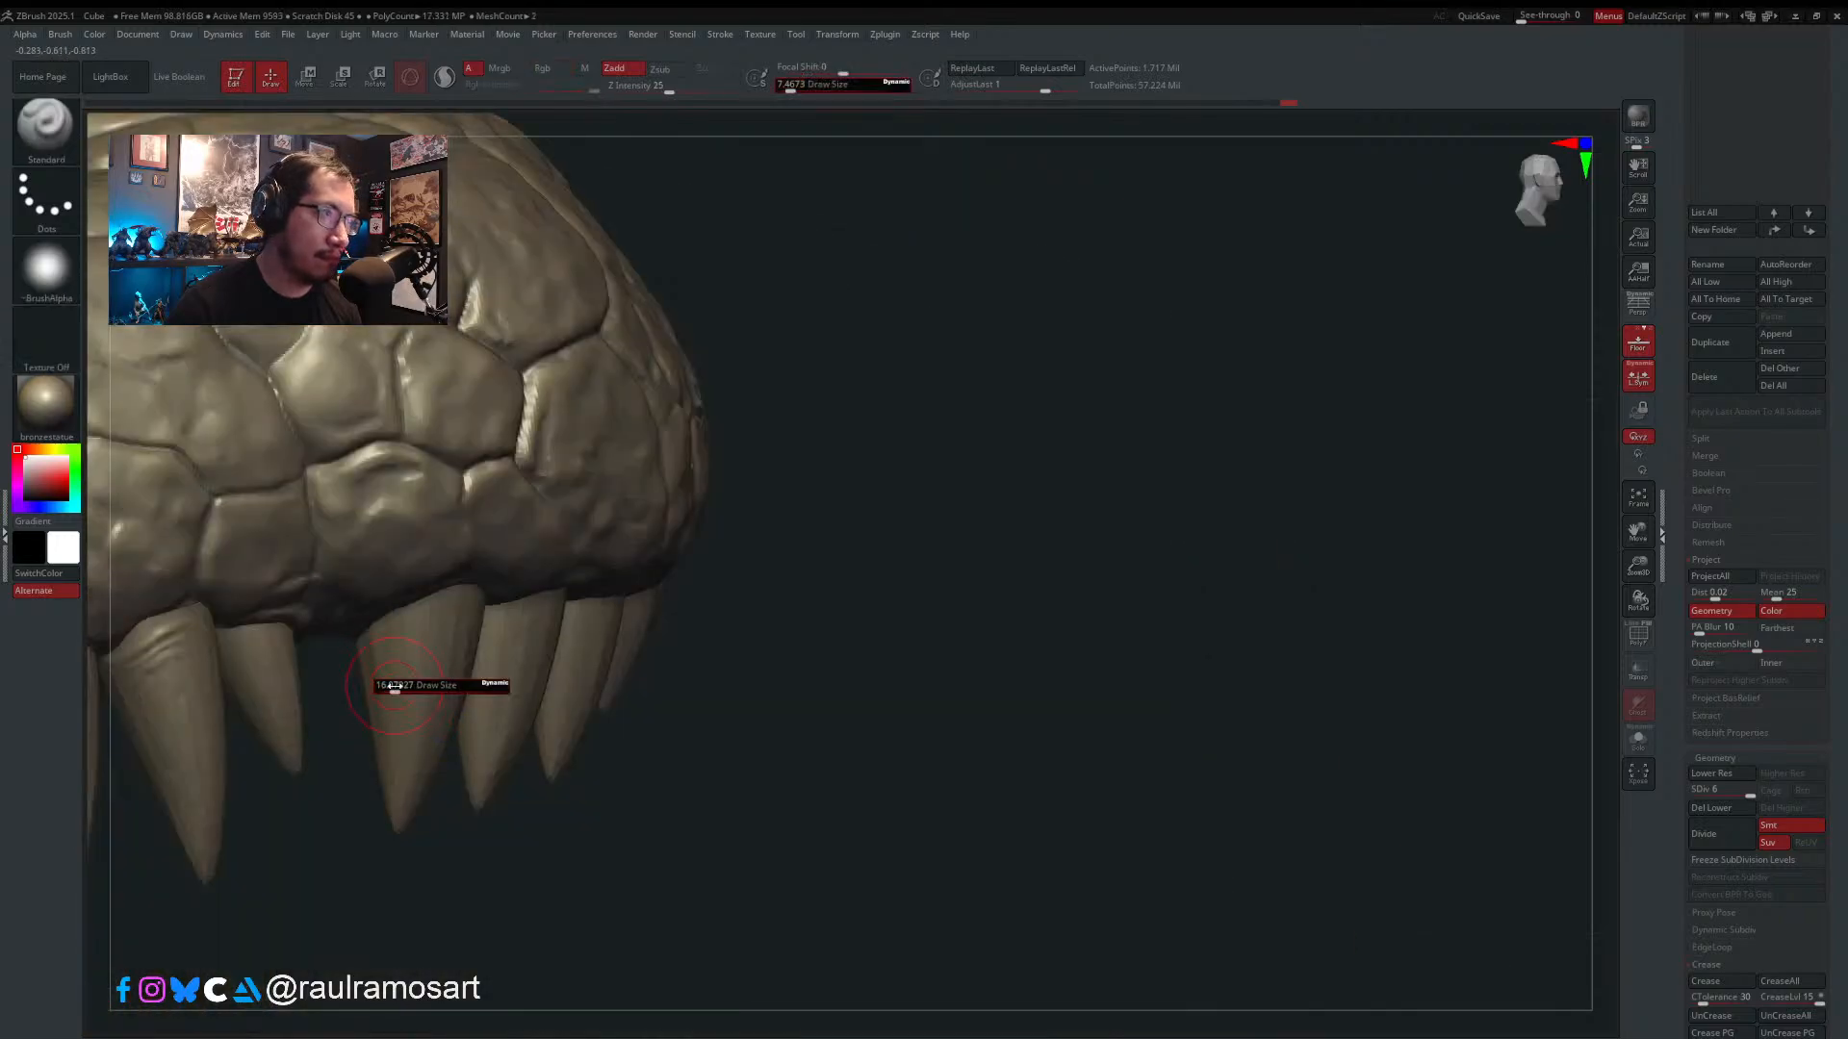
drag(394, 687, 389, 682)
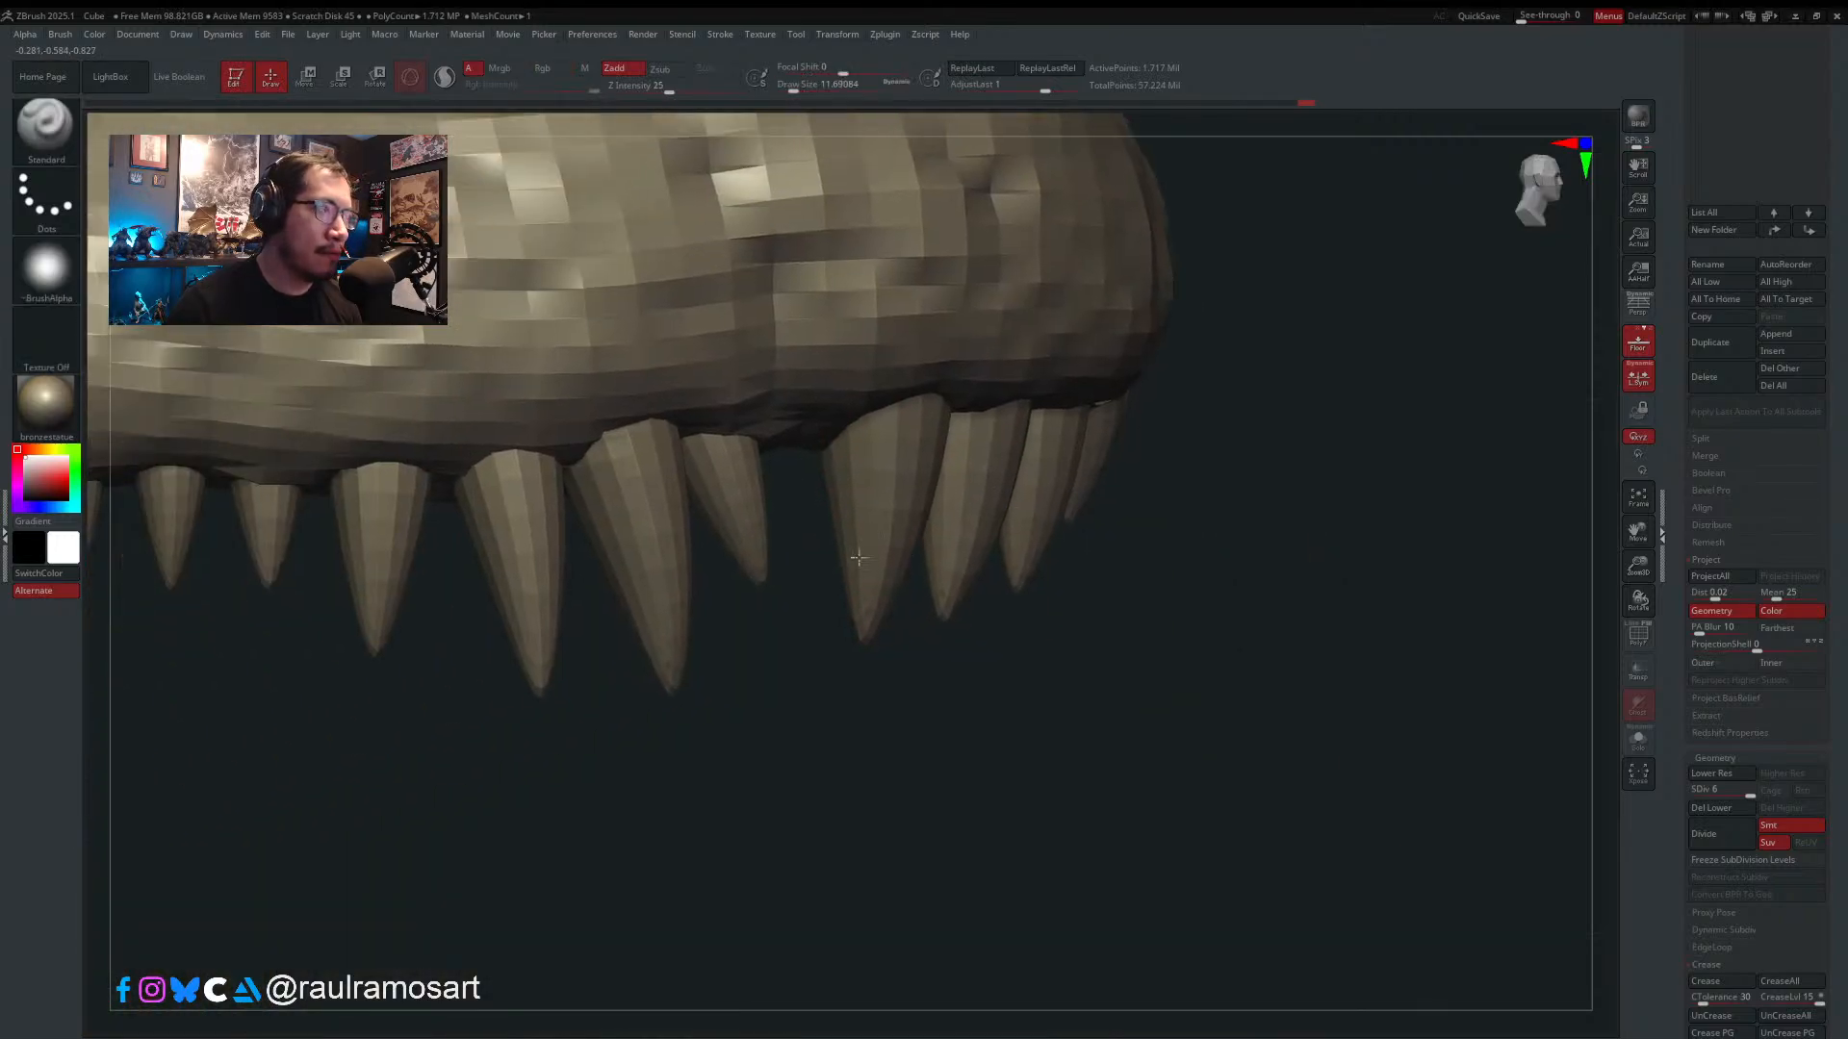
key(s)
click(657, 527)
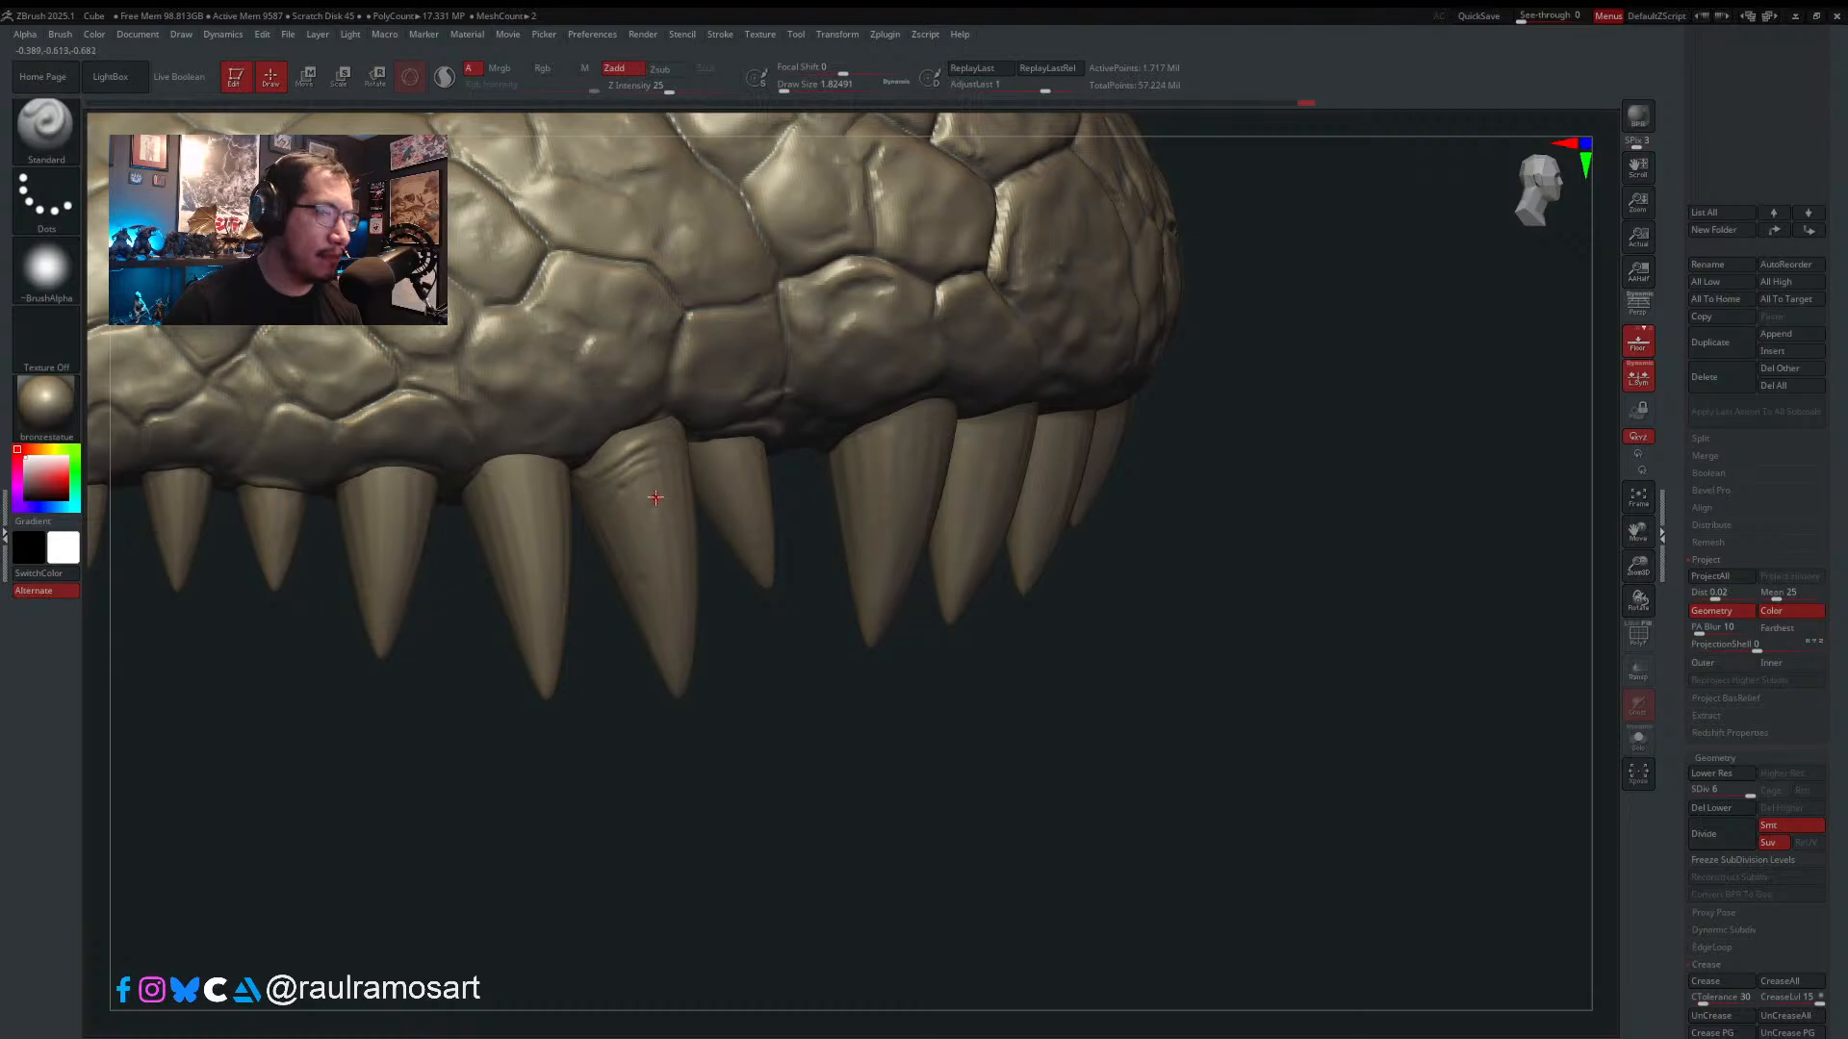
key(s)
click(658, 513)
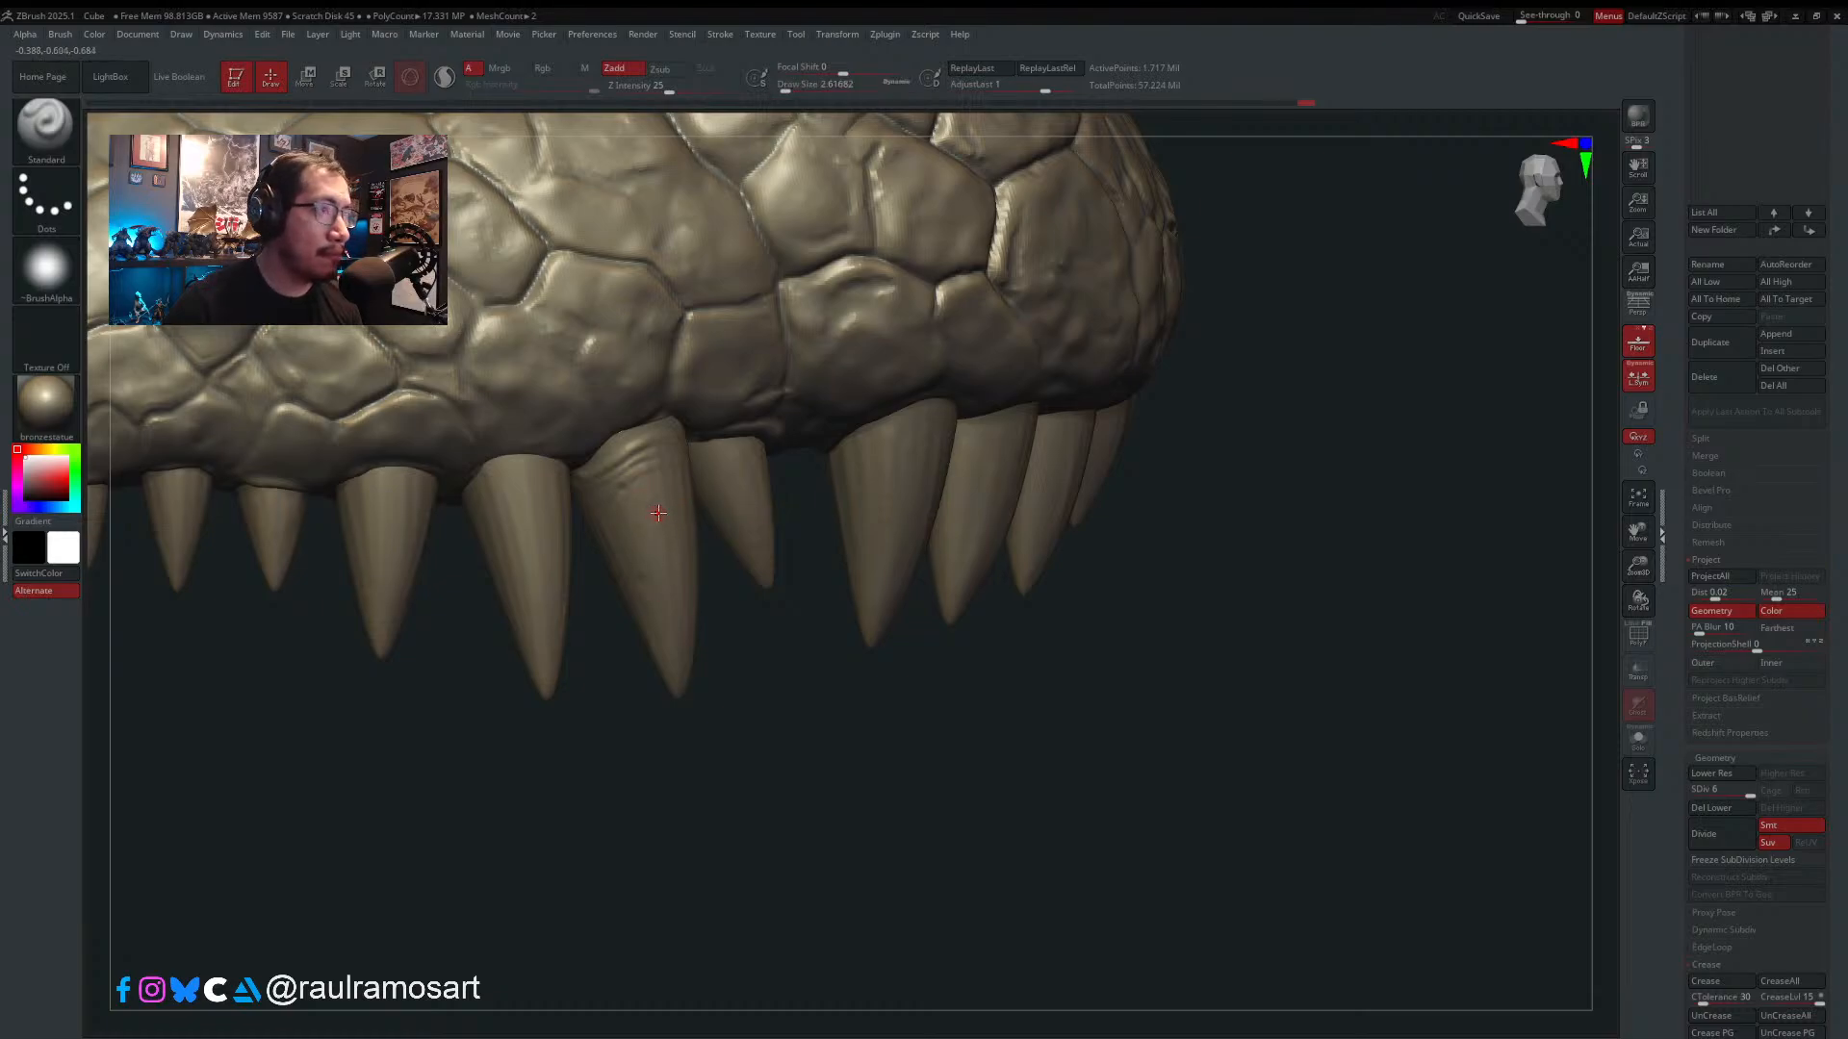
key(s)
click(617, 448)
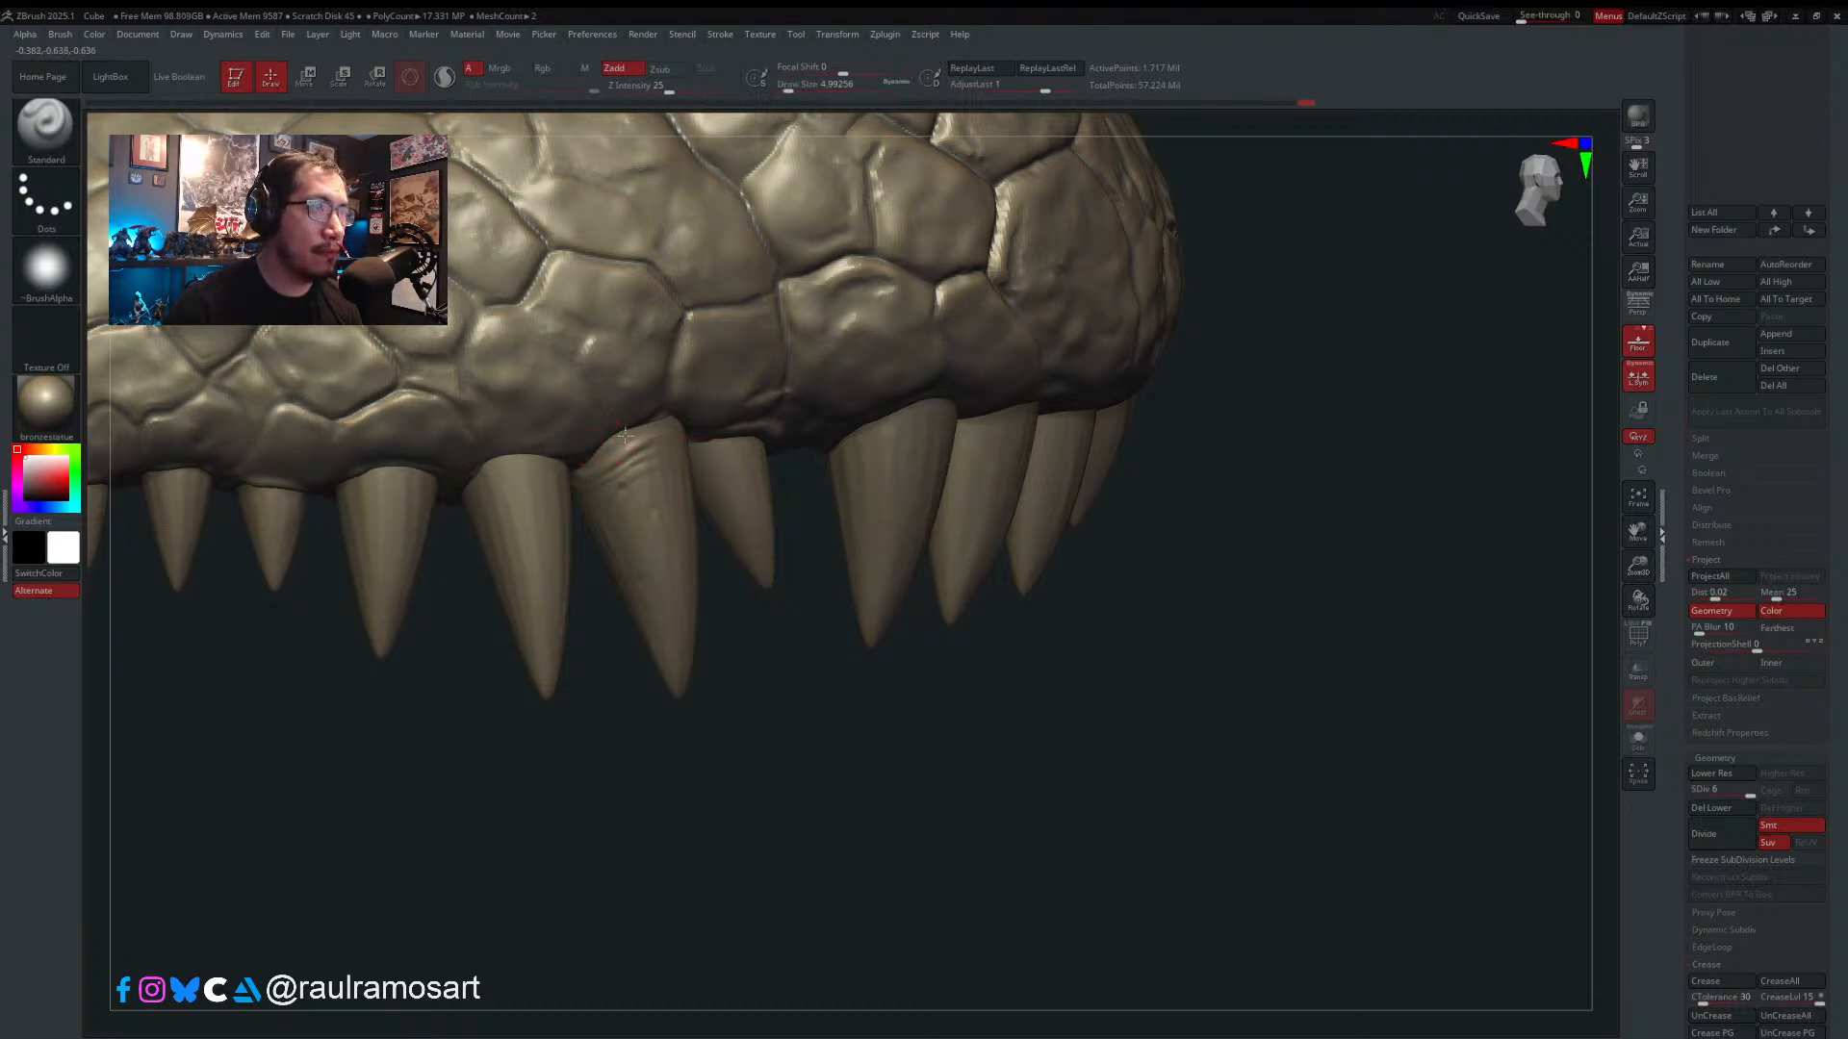
- Sculpt small creases across the base of the large front upper tooth with a draw size of about 7.5
key(s)
click(651, 424)
key(s)
click(747, 470)
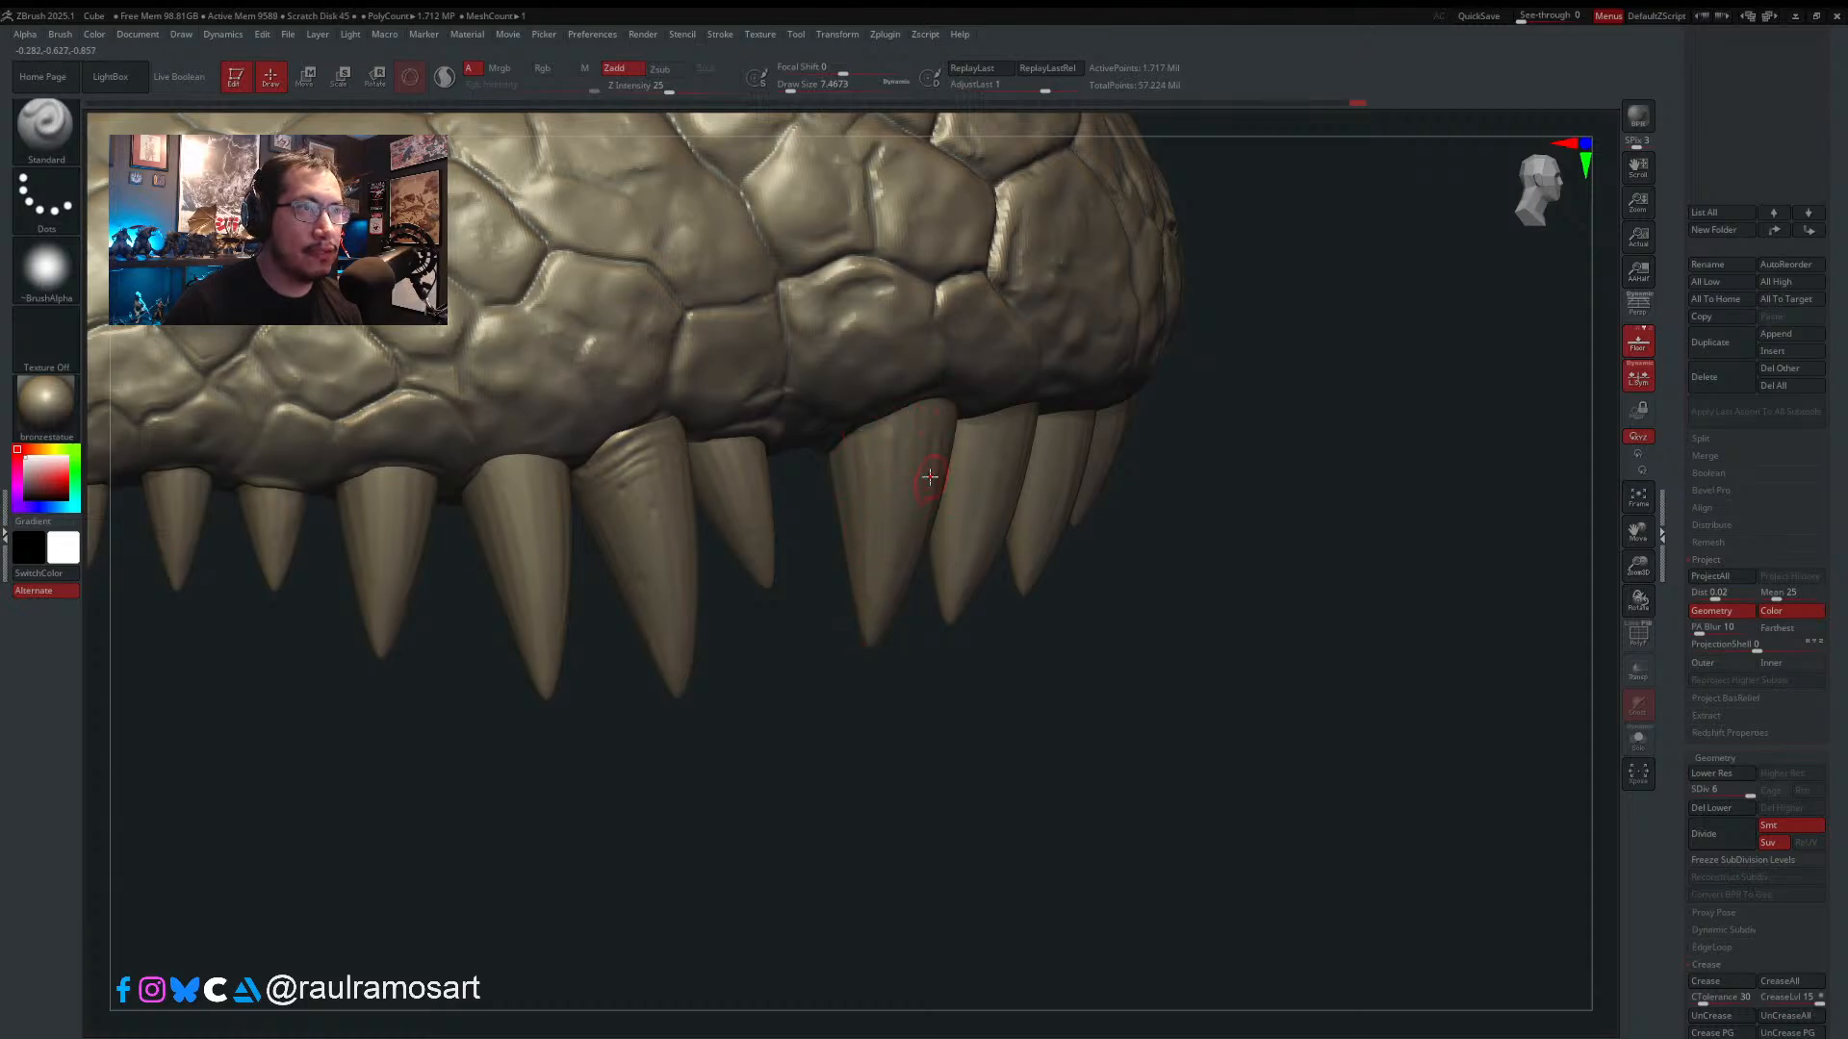
right_drag(910, 450, 782, 441)
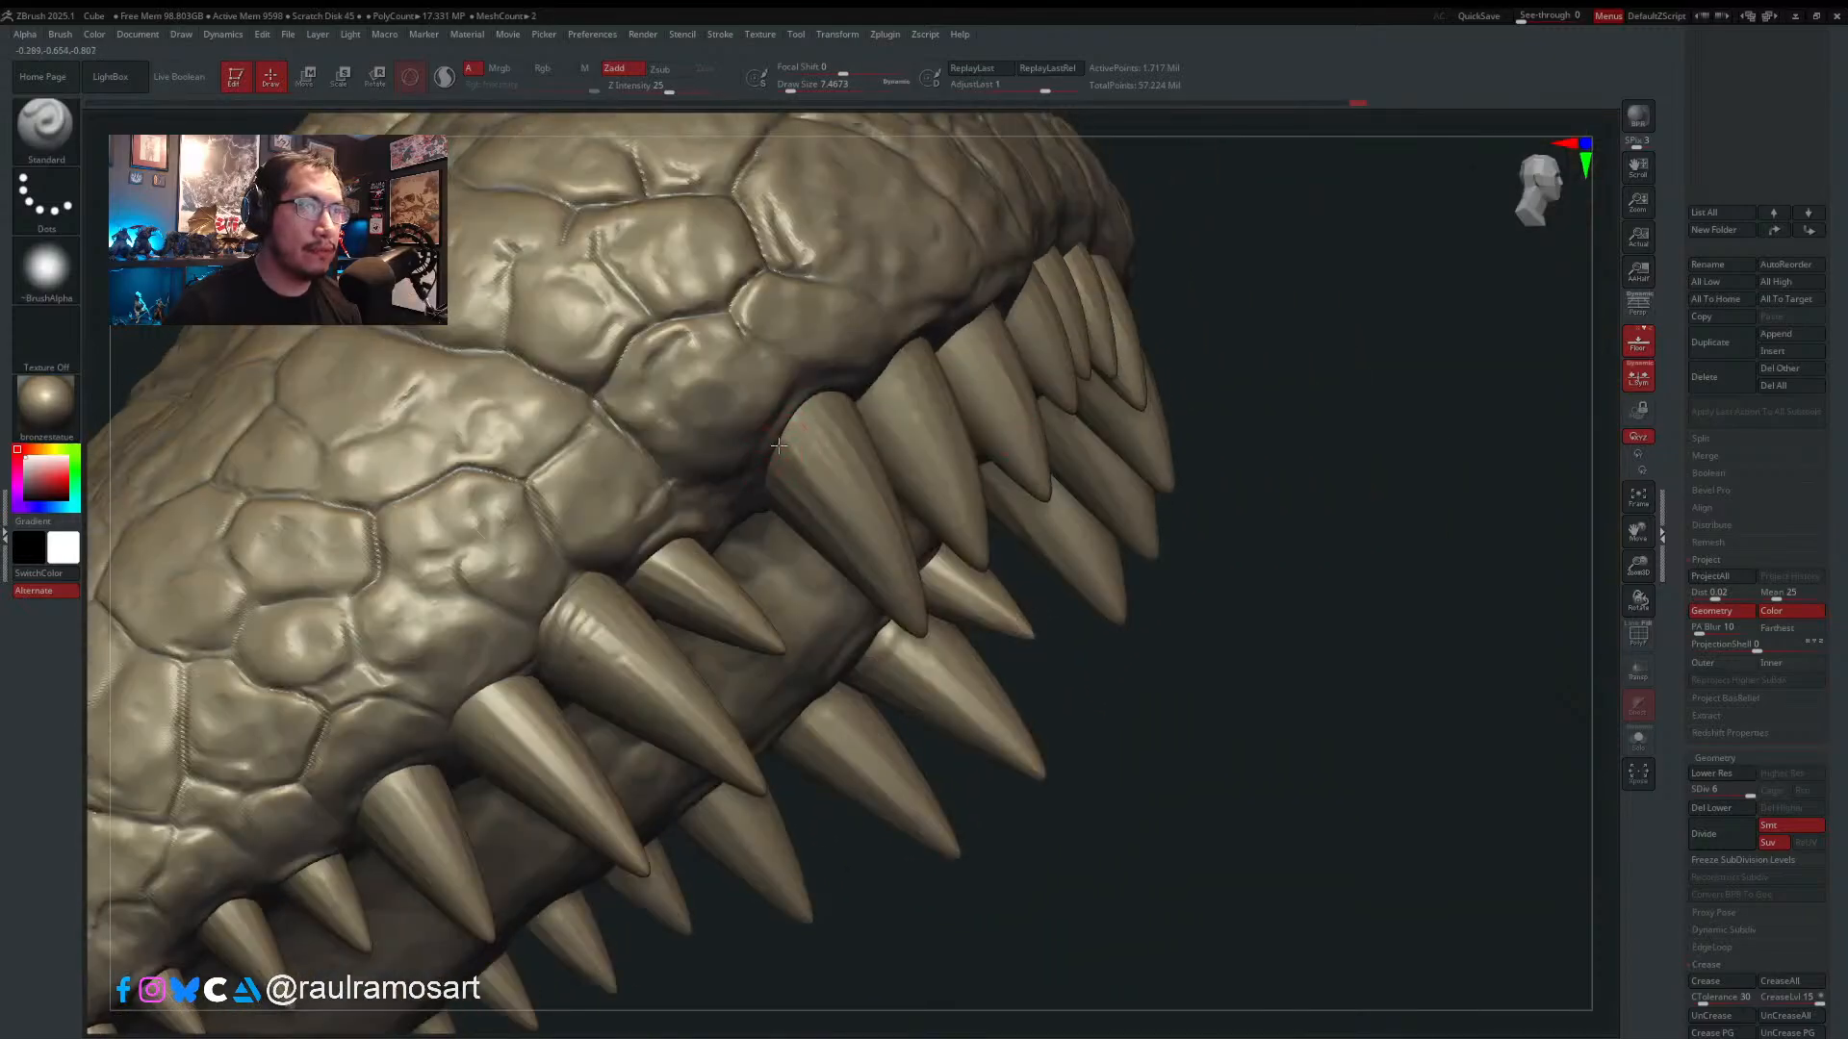
mouse_move(780, 462)
mouse_down()
mouse_move(797, 421)
mouse_move(840, 404)
mouse_up()
right_drag(778, 438, 887, 394)
drag(840, 416, 873, 408)
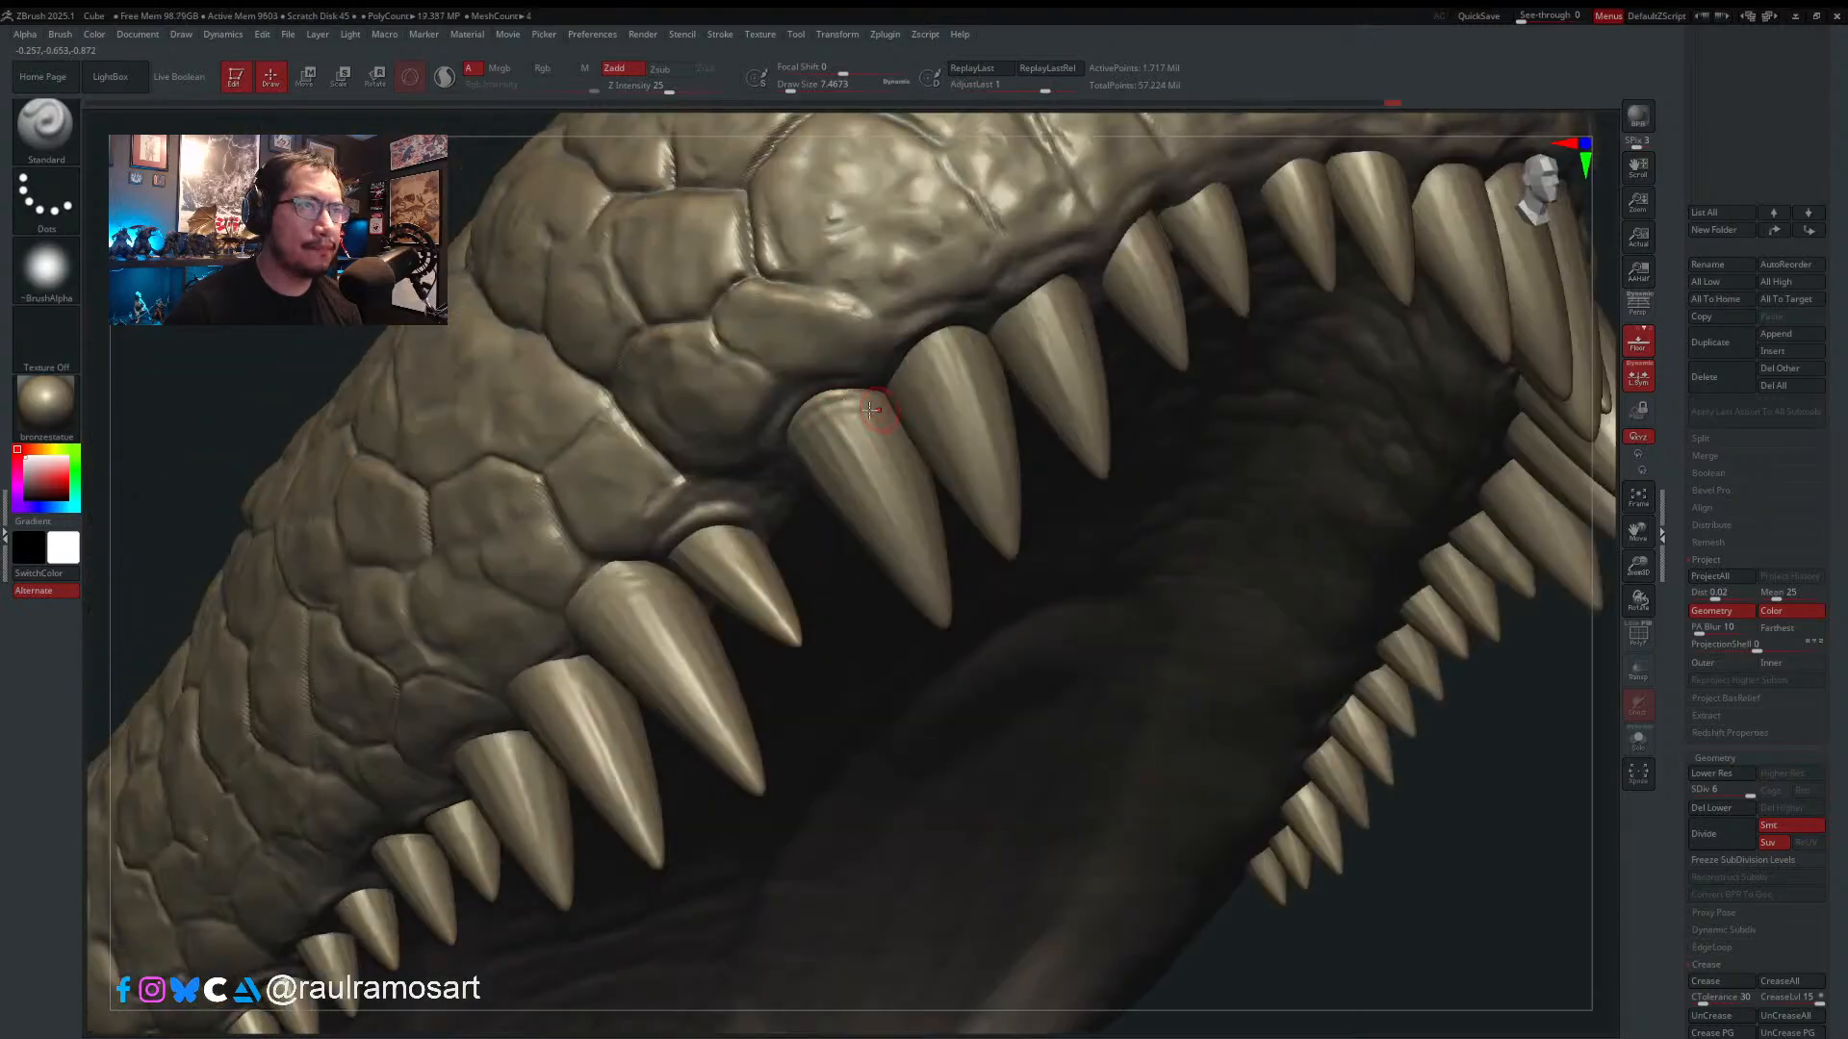
- Sculpt creases at the base of the small upper tooth behind the large front tooth, keeping the draw size at about 7.5
mouse_move(874, 408)
right_down()
mouse_move(810, 465)
mouse_move(645, 528)
right_up()
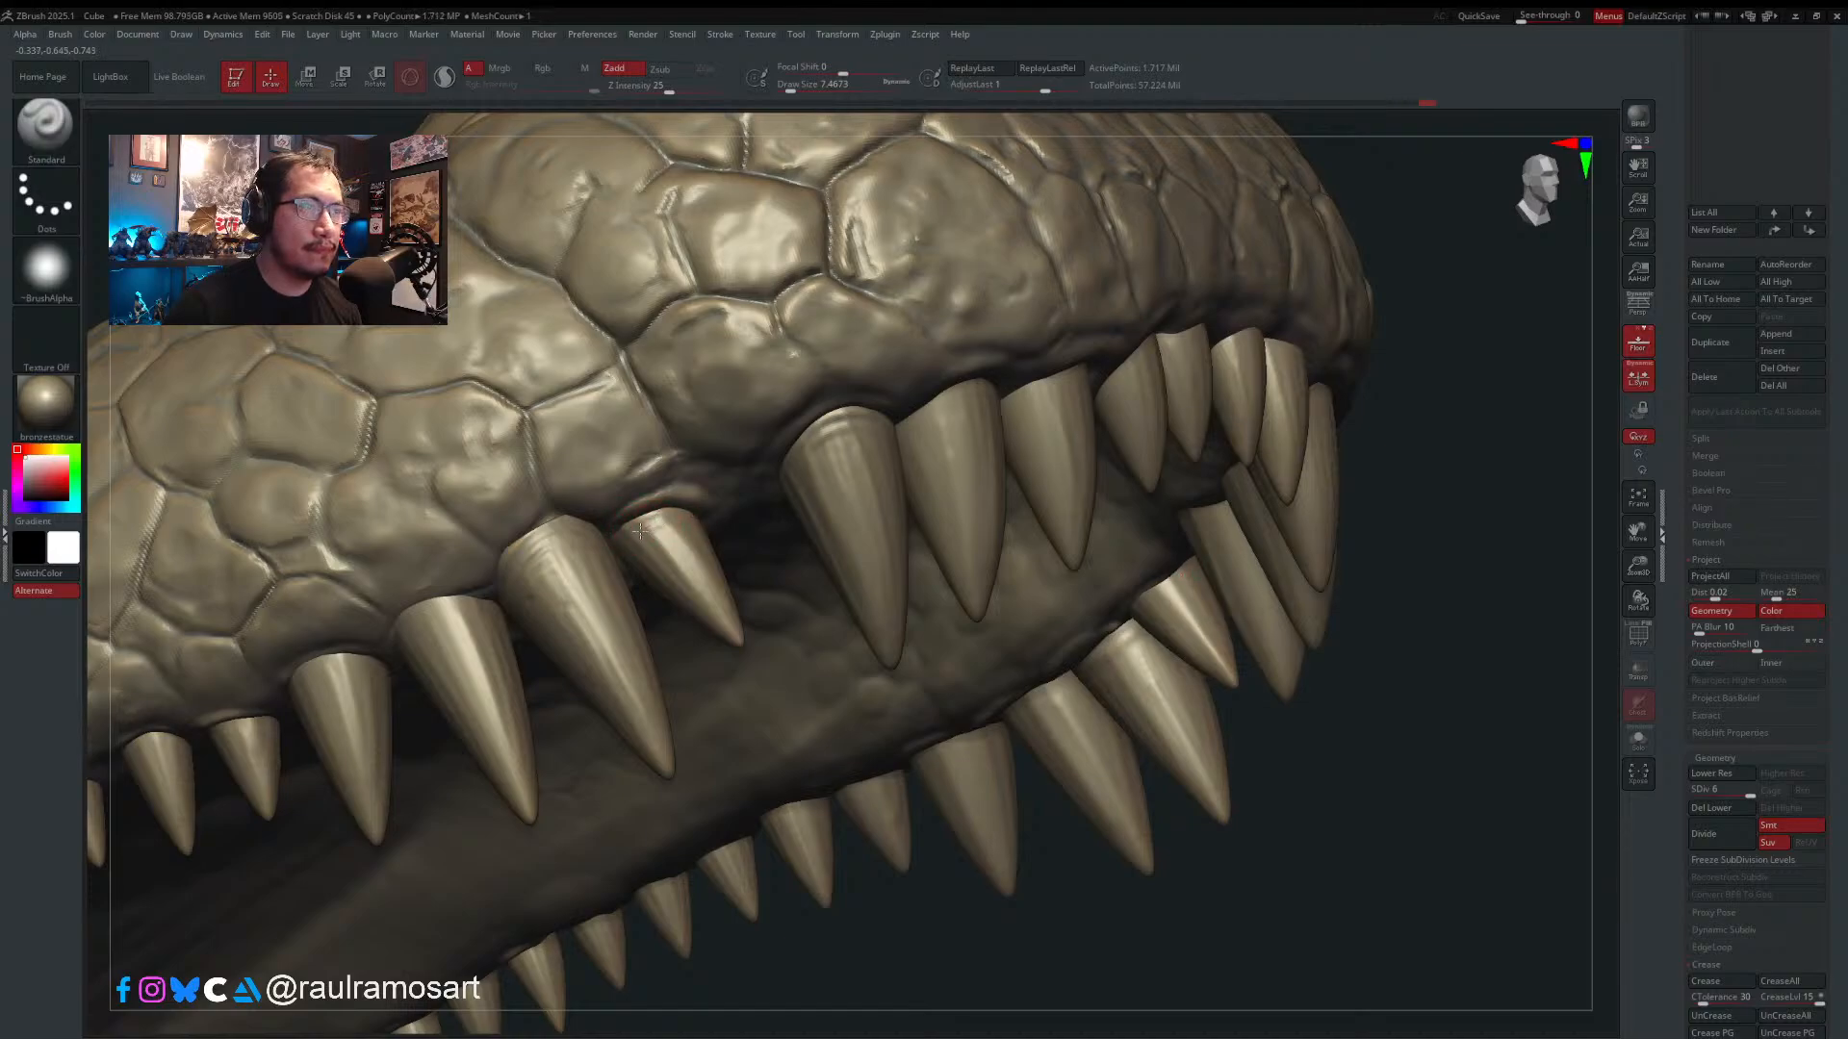
mouse_move(655, 511)
right_down()
mouse_move(717, 525)
mouse_move(676, 469)
right_up()
mouse_move(686, 456)
mouse_down()
mouse_move(772, 457)
mouse_move(682, 459)
mouse_up()
mouse_move(719, 438)
right_down()
mouse_move(858, 516)
mouse_move(884, 480)
mouse_move(818, 553)
mouse_move(755, 565)
mouse_move(760, 522)
right_up()
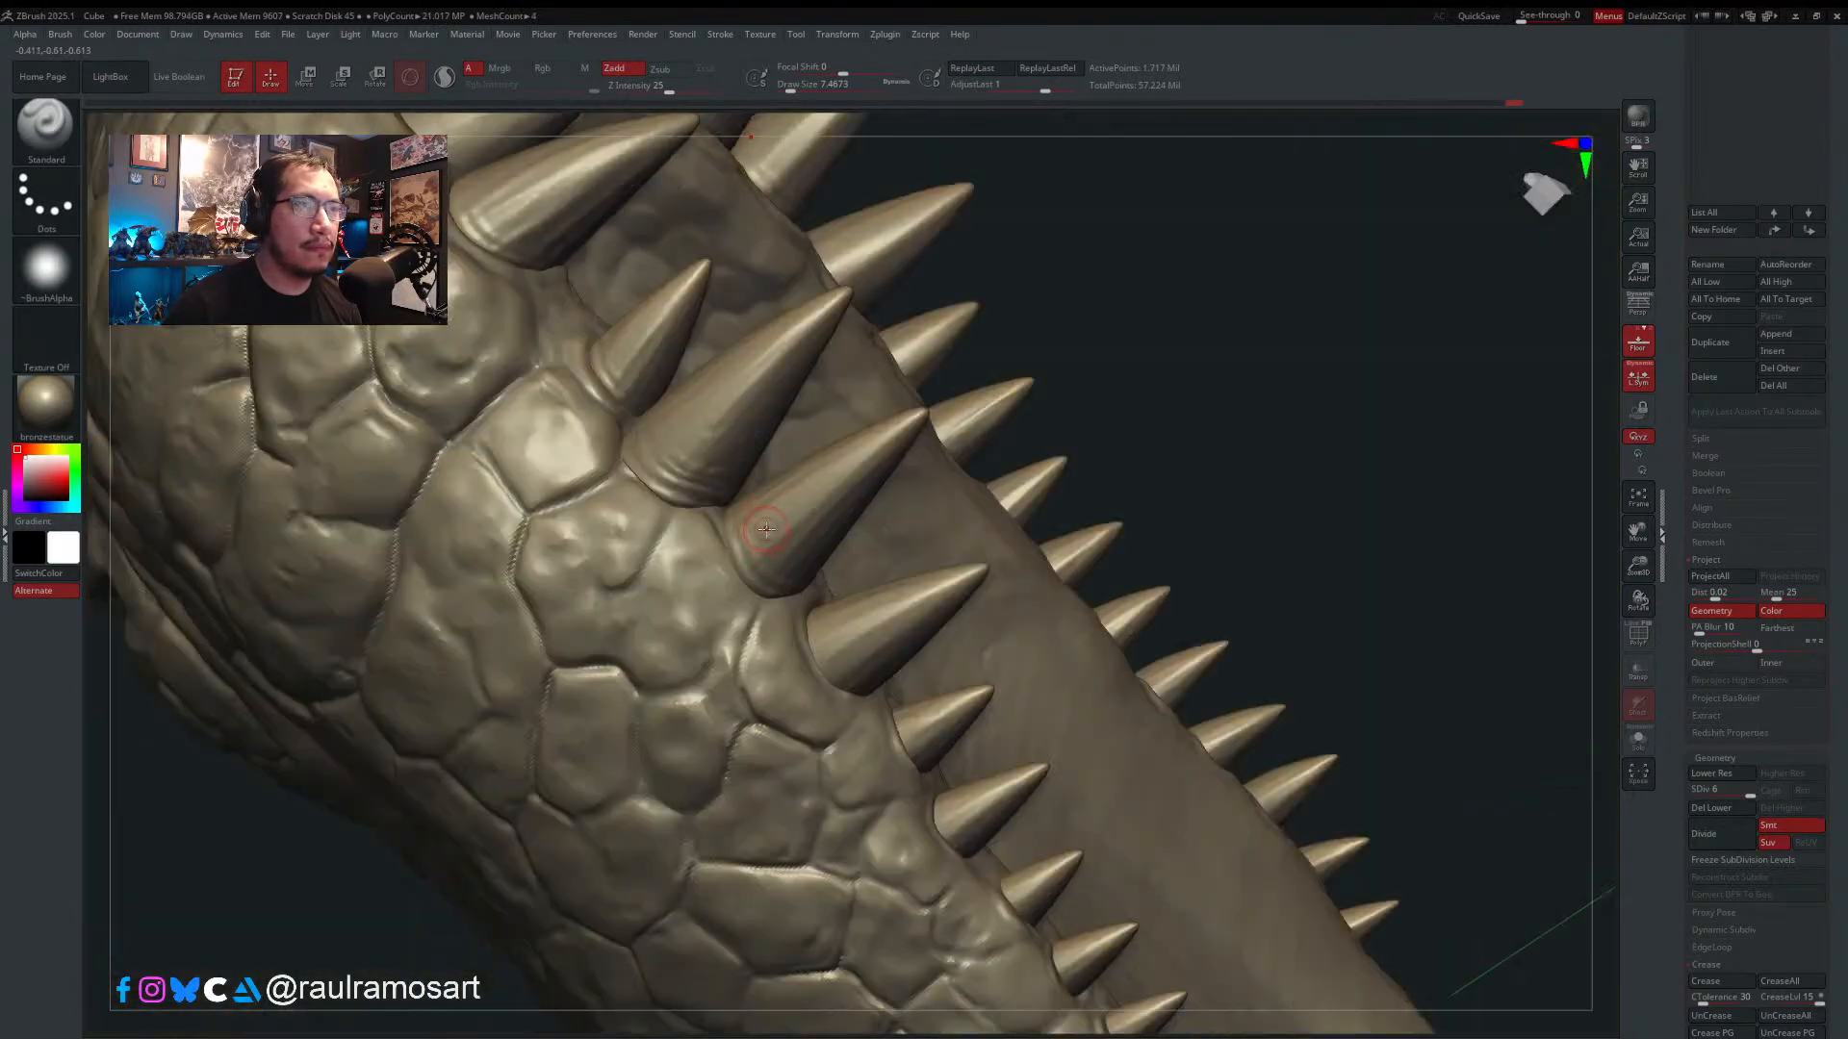
- Undo the latest strokes and sculpt tiny surface marks on the next upper side tooth with a draw size of about 2.6
key(ctrl+z)
key(s)
drag(766, 540, 763, 540)
key(ctrl+z)
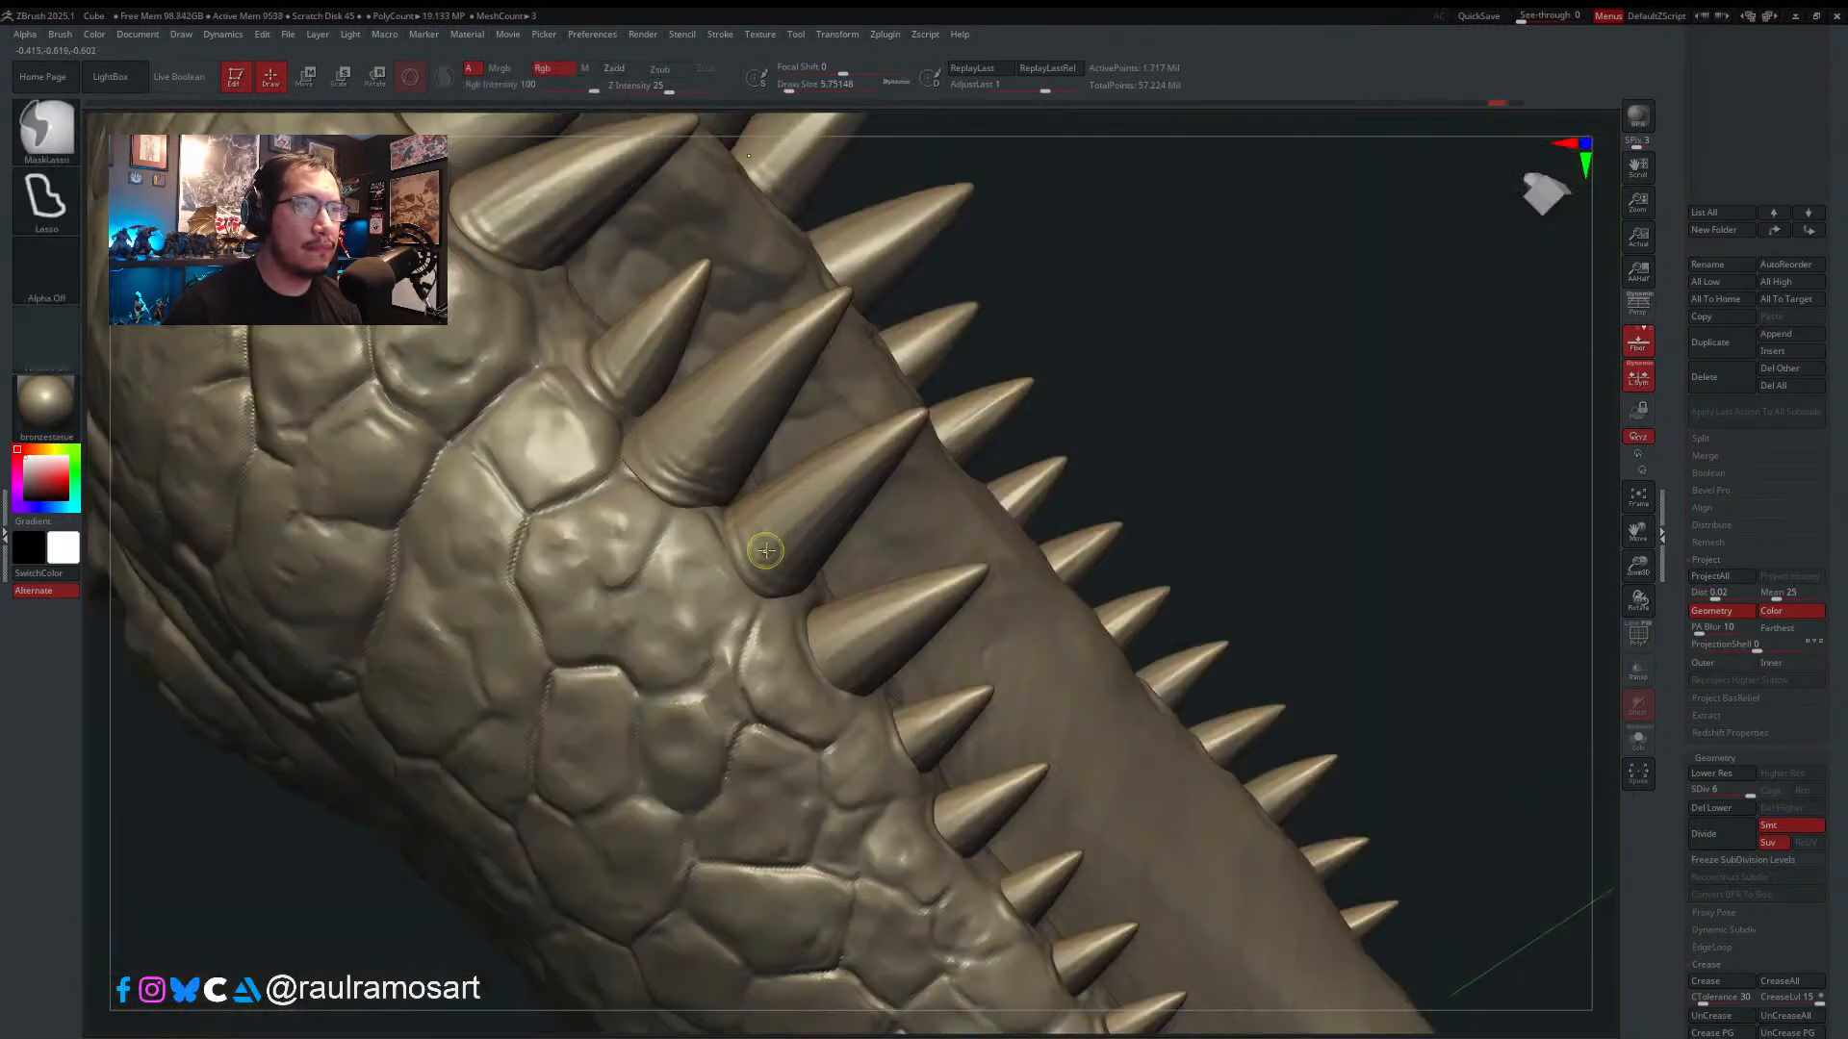
key(s)
drag(858, 471, 854, 471)
click(854, 474)
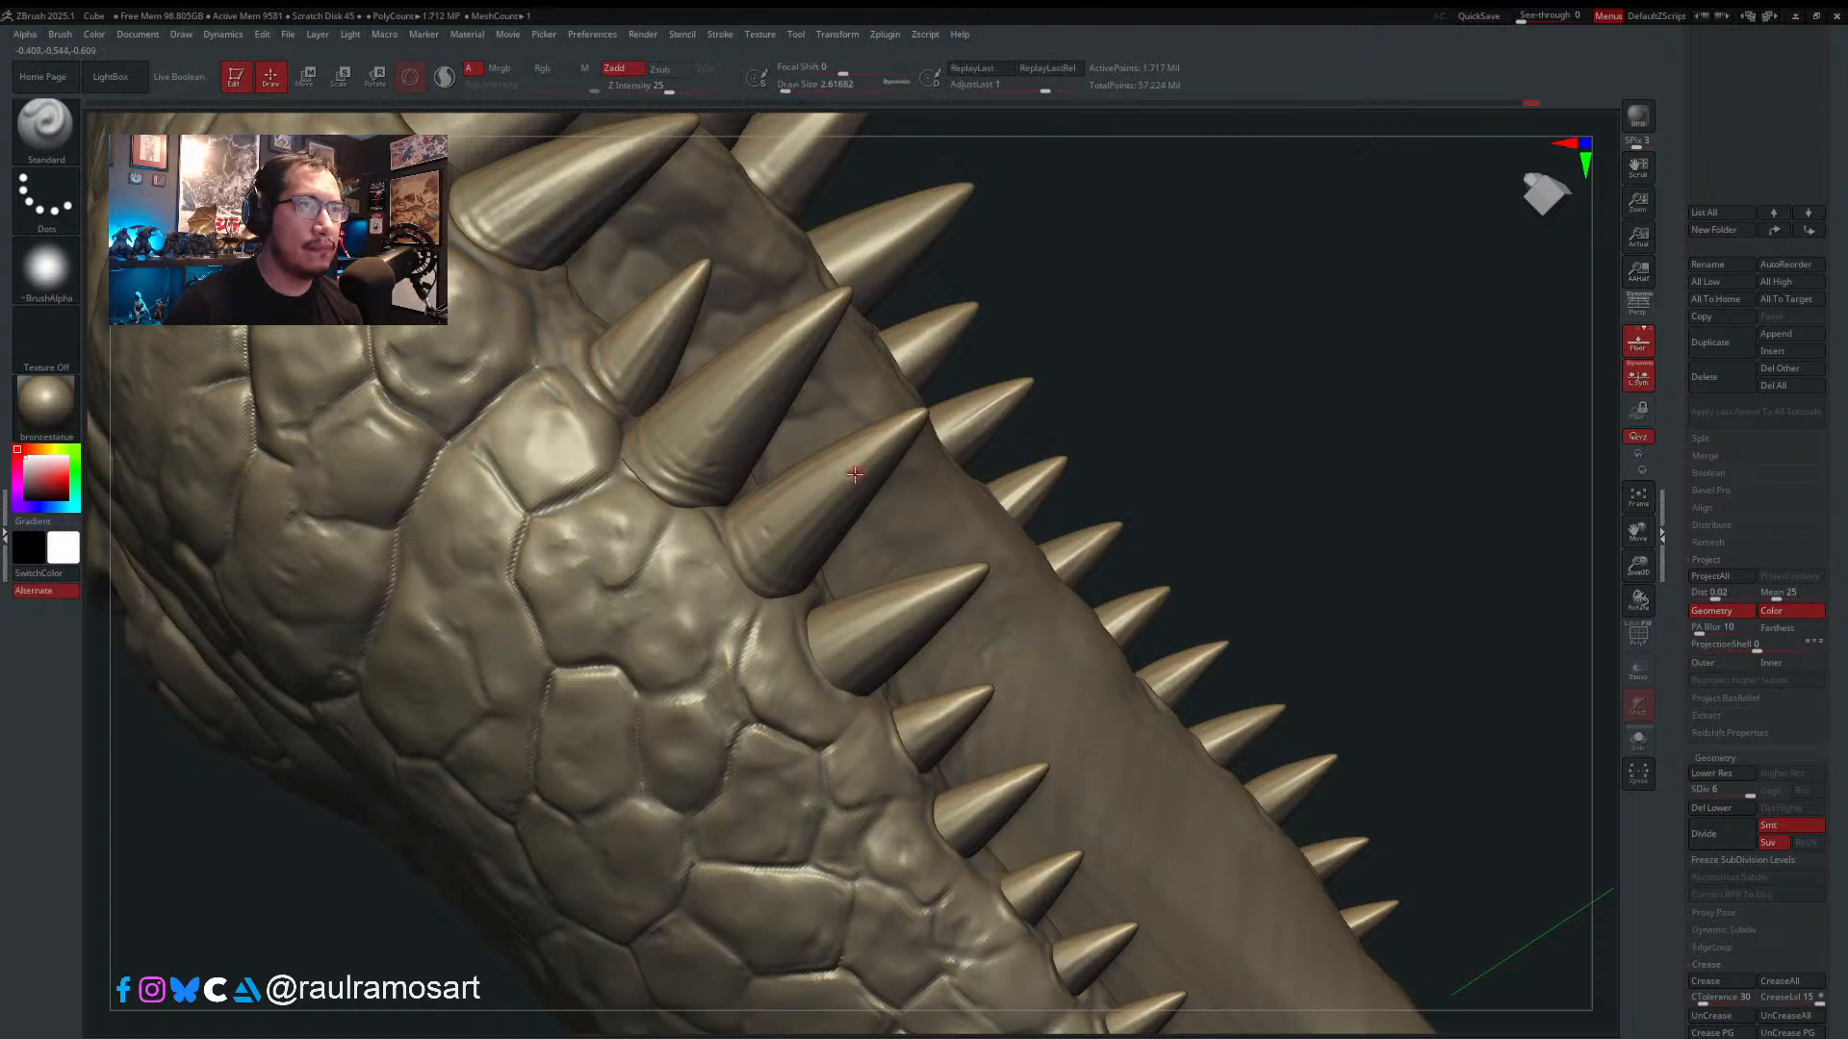
- Sculpt base creases on the next medium and small upper side teeth with a draw size of about 6.6
right_drag(844, 537, 738, 524)
drag(732, 513, 741, 513)
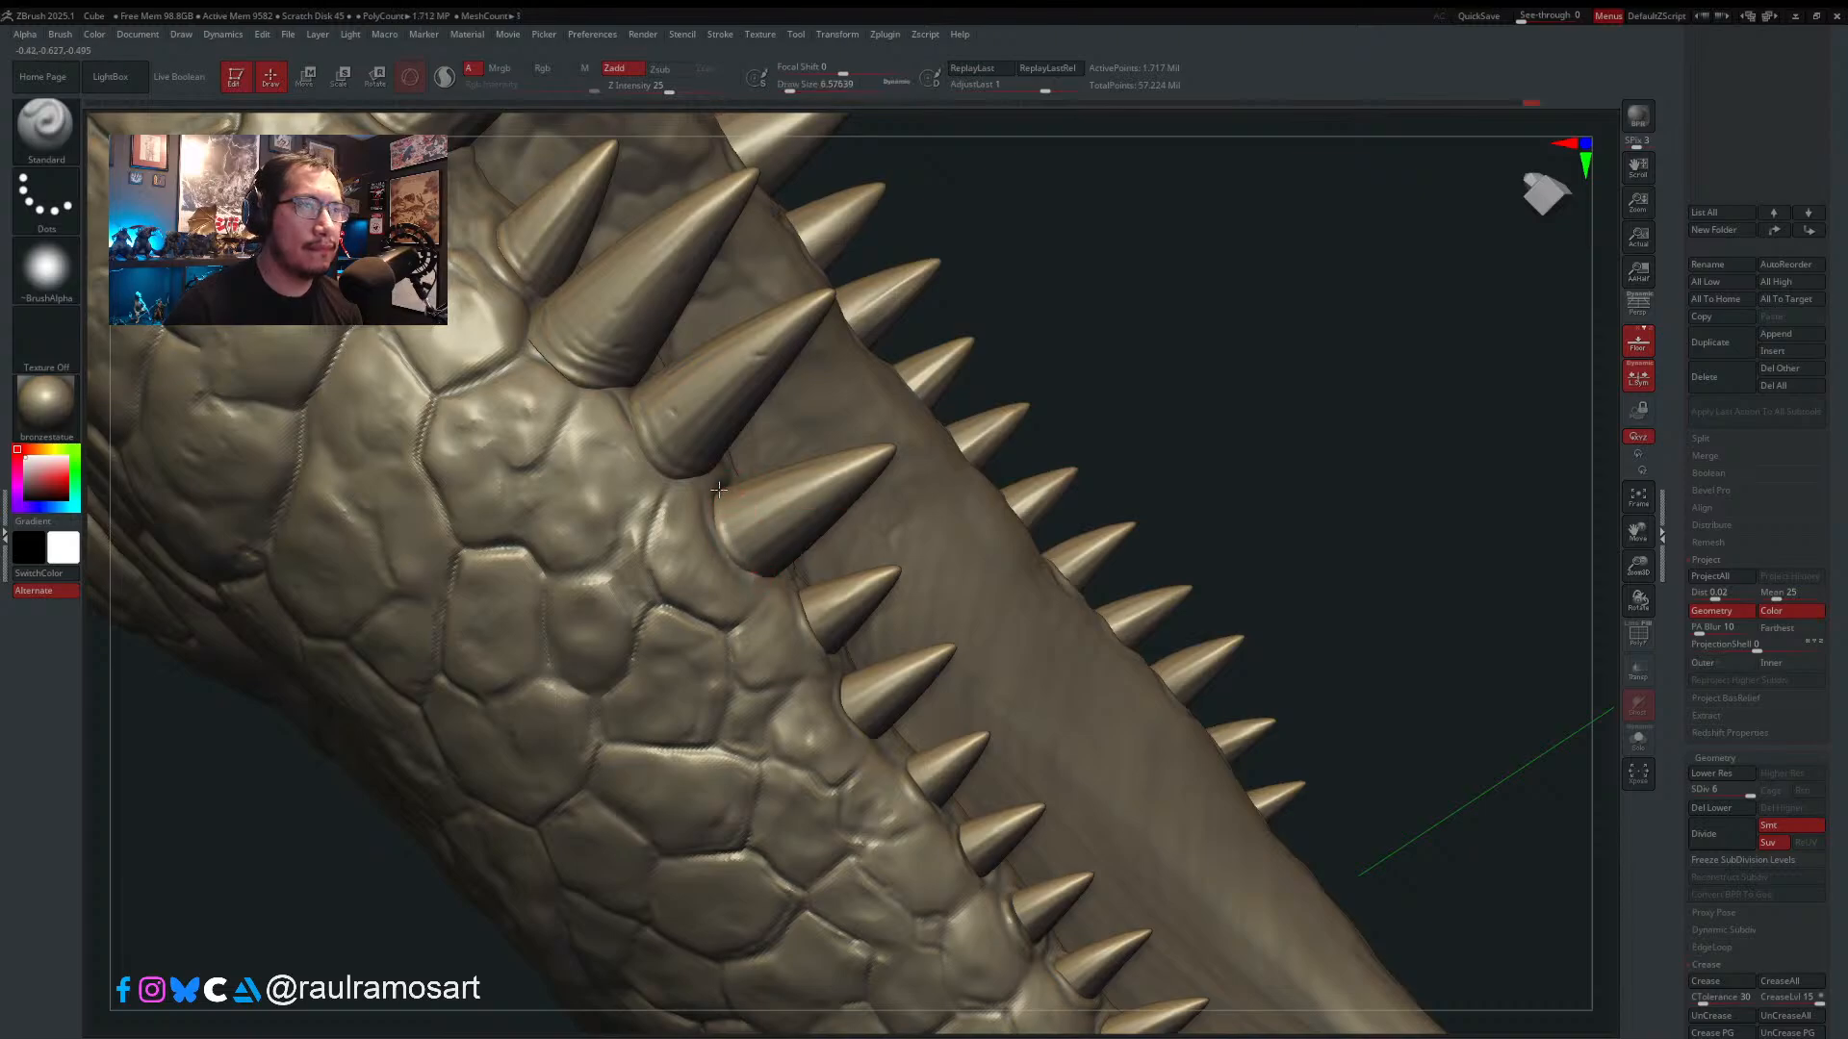
mouse_move(825, 570)
right_down()
mouse_move(768, 549)
mouse_move(730, 451)
mouse_move(884, 635)
right_up()
drag(880, 639, 887, 628)
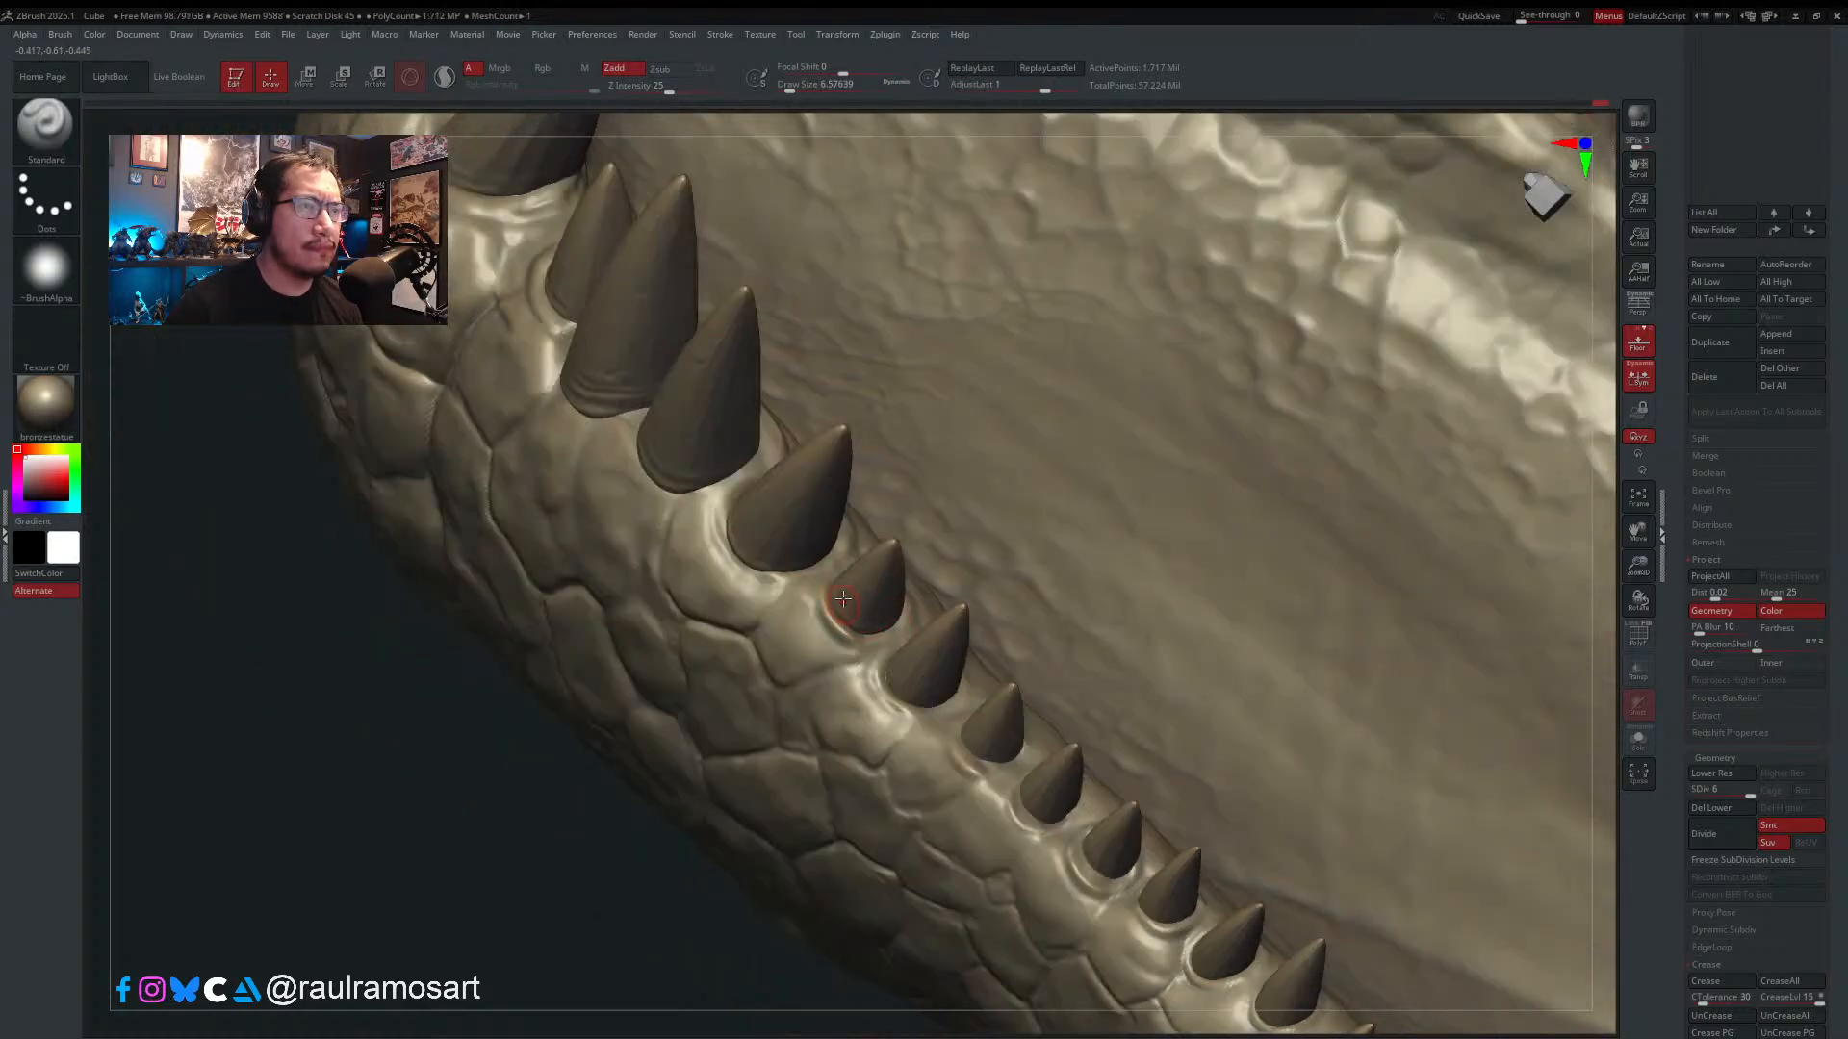
right_drag(856, 603, 840, 606)
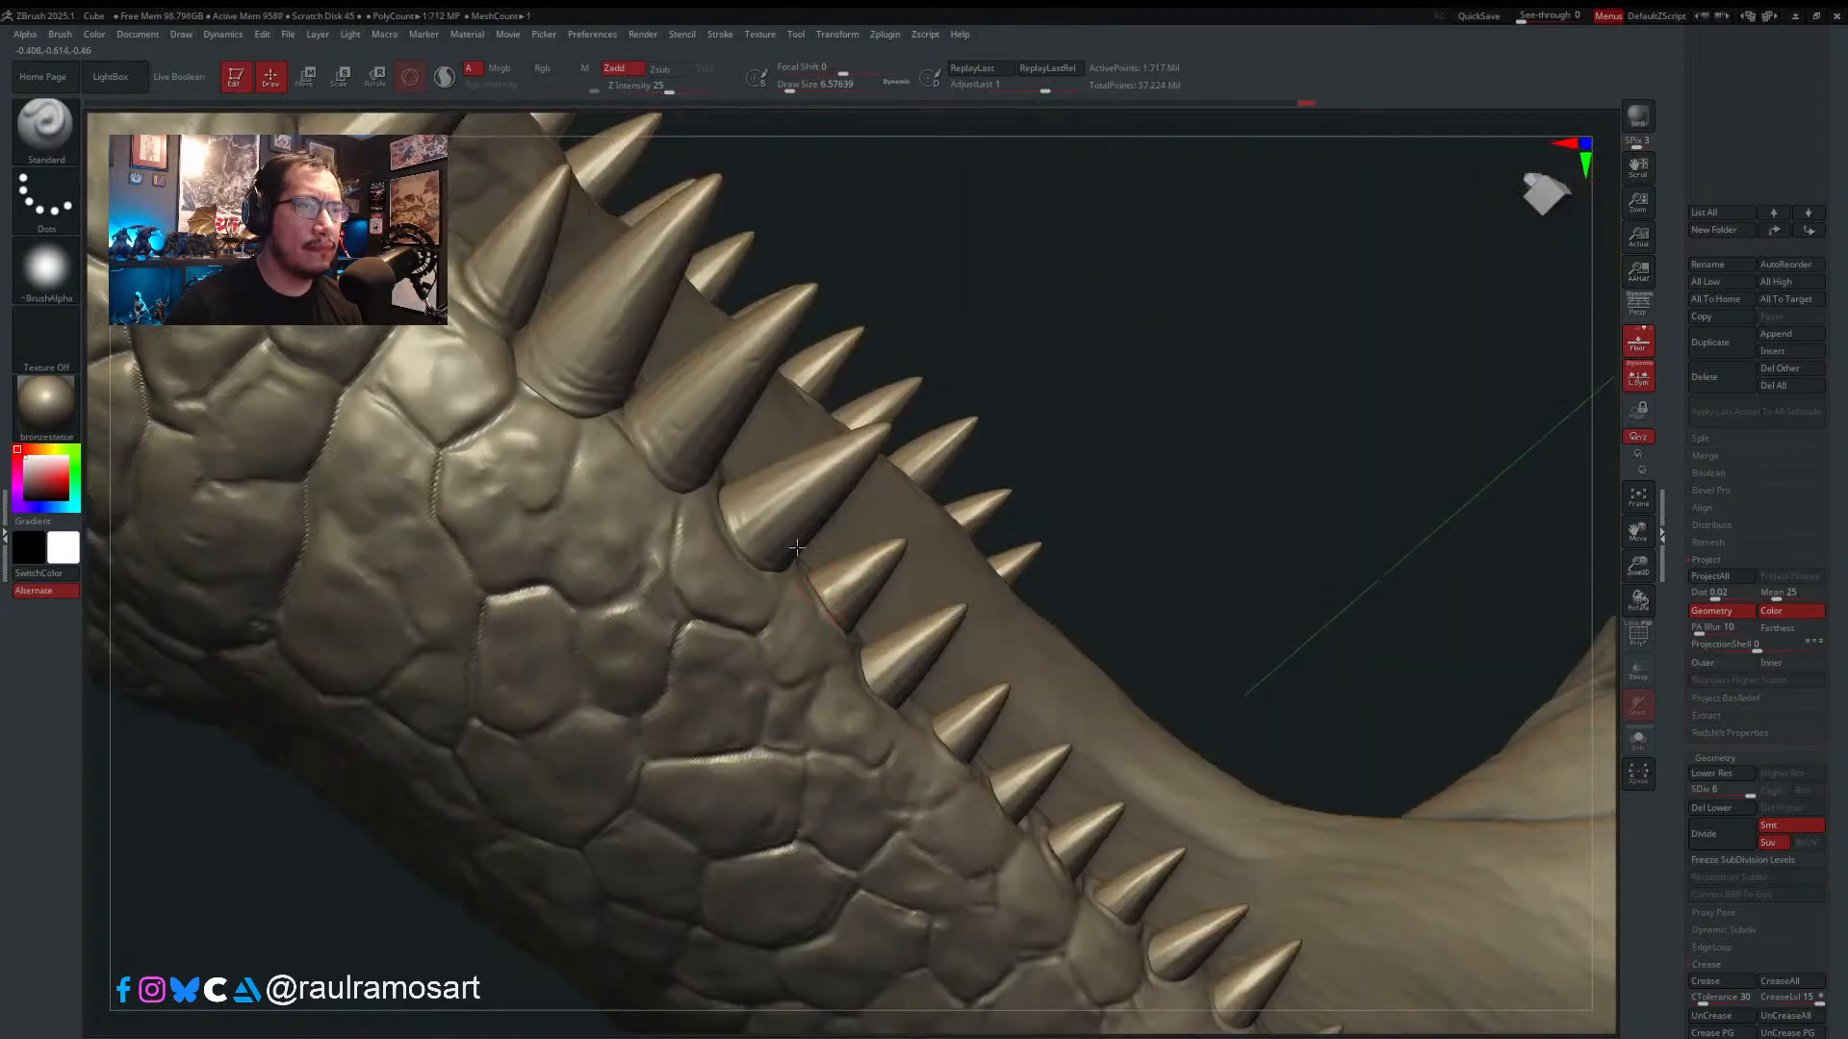
mouse_move(797, 547)
right_down()
mouse_move(848, 627)
mouse_move(813, 389)
right_up()
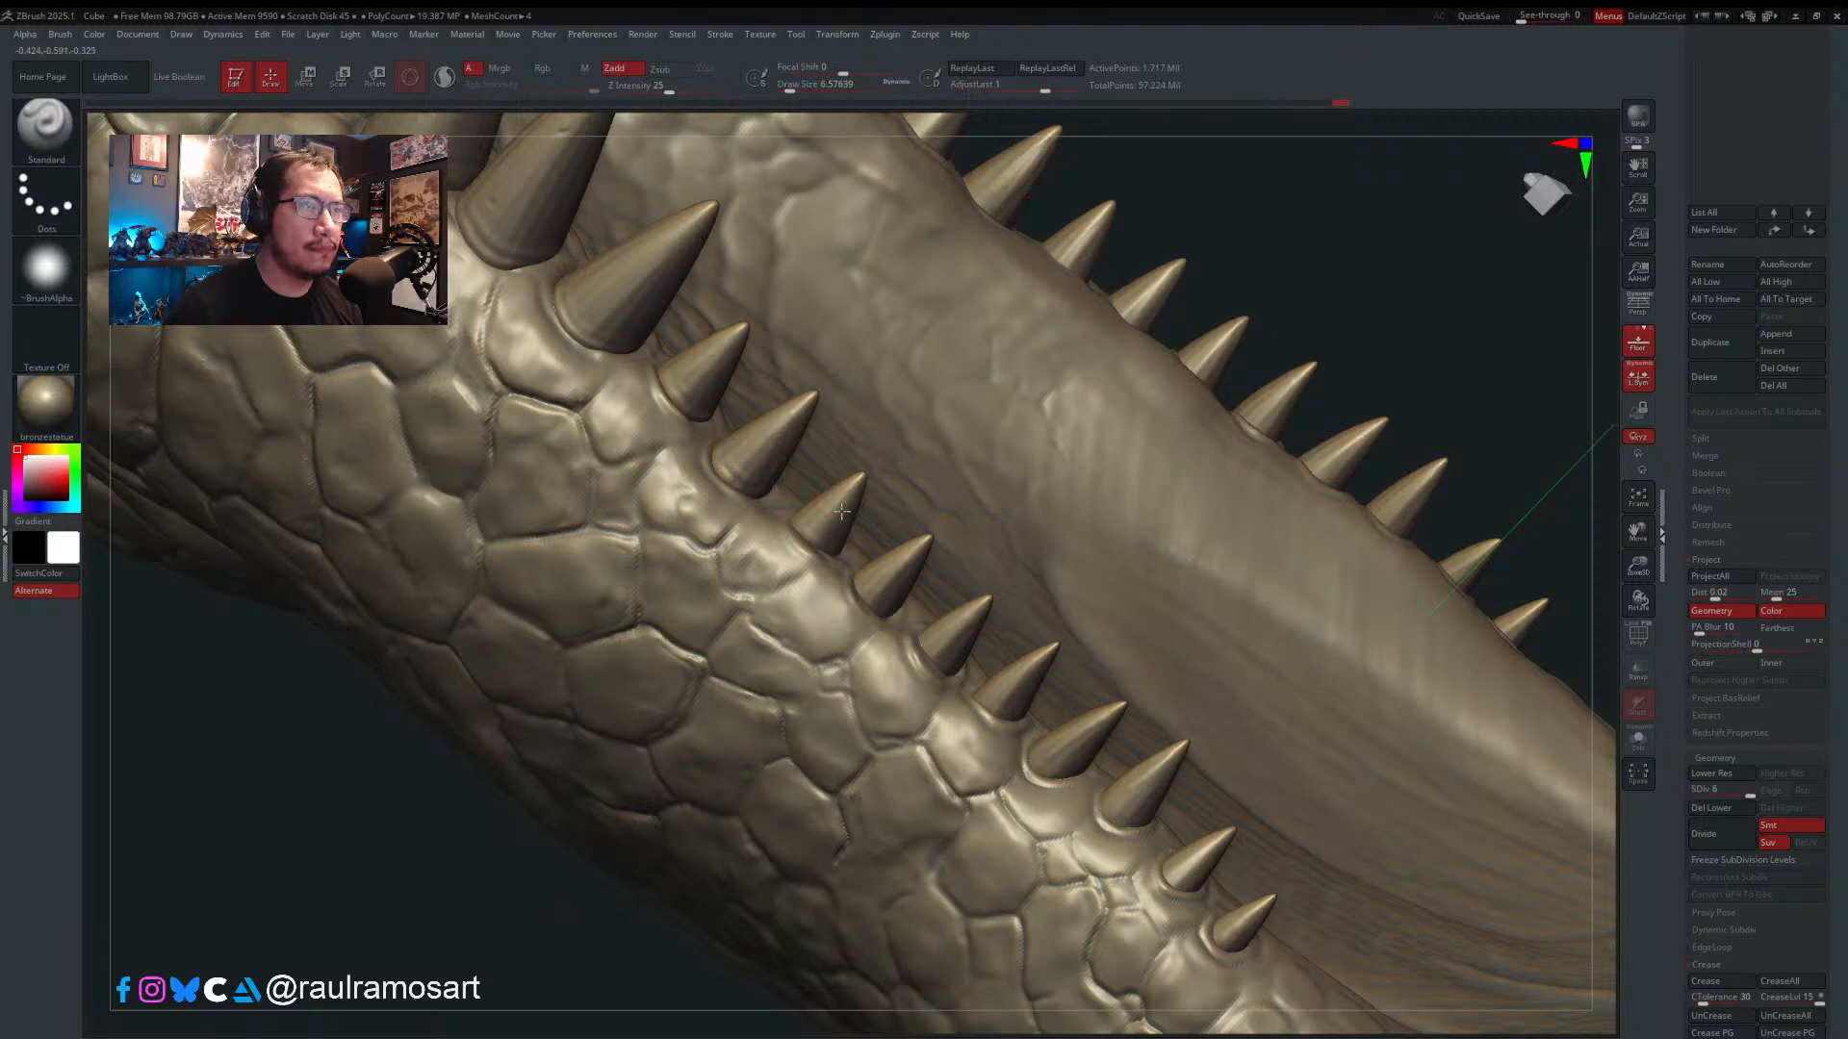
- Sculpt base creases along the row of small upper teeth further back, keeping the draw size at about 6.6
right_drag(841, 512, 890, 495)
right_drag(946, 660, 959, 669)
drag(935, 637, 977, 663)
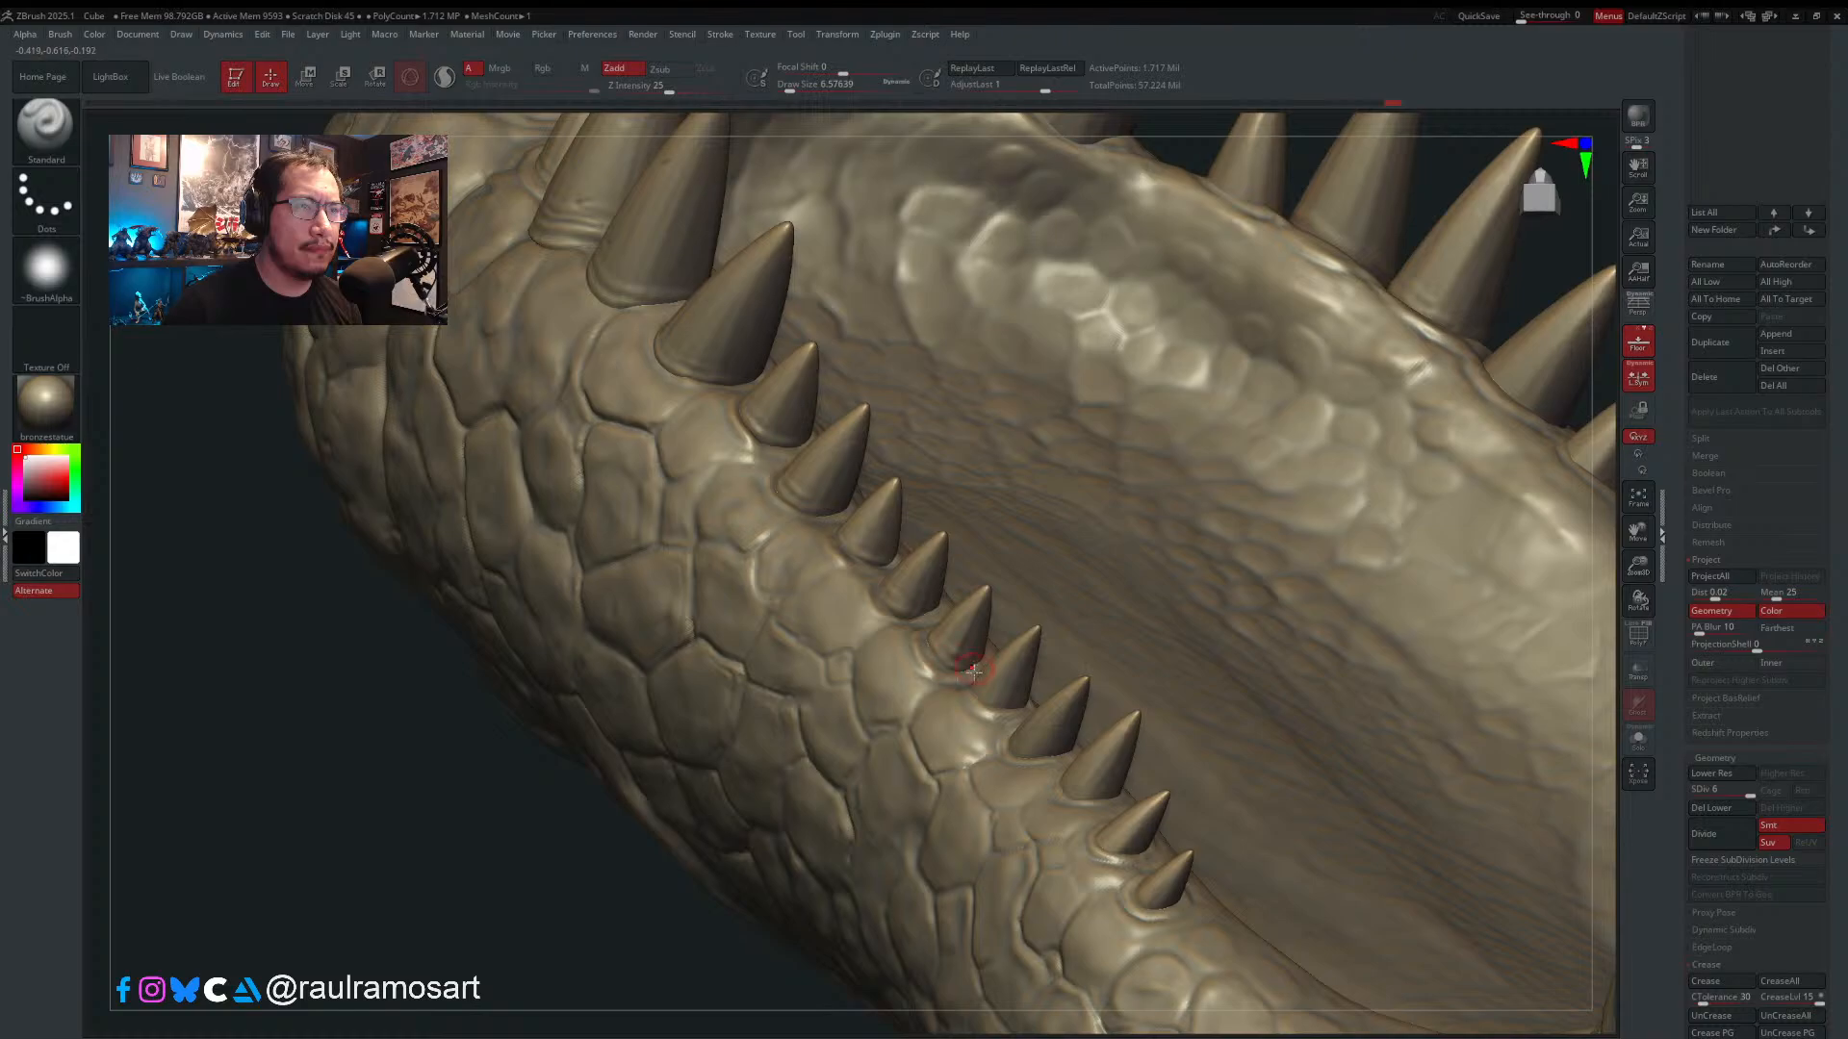
right_drag(972, 670, 839, 561)
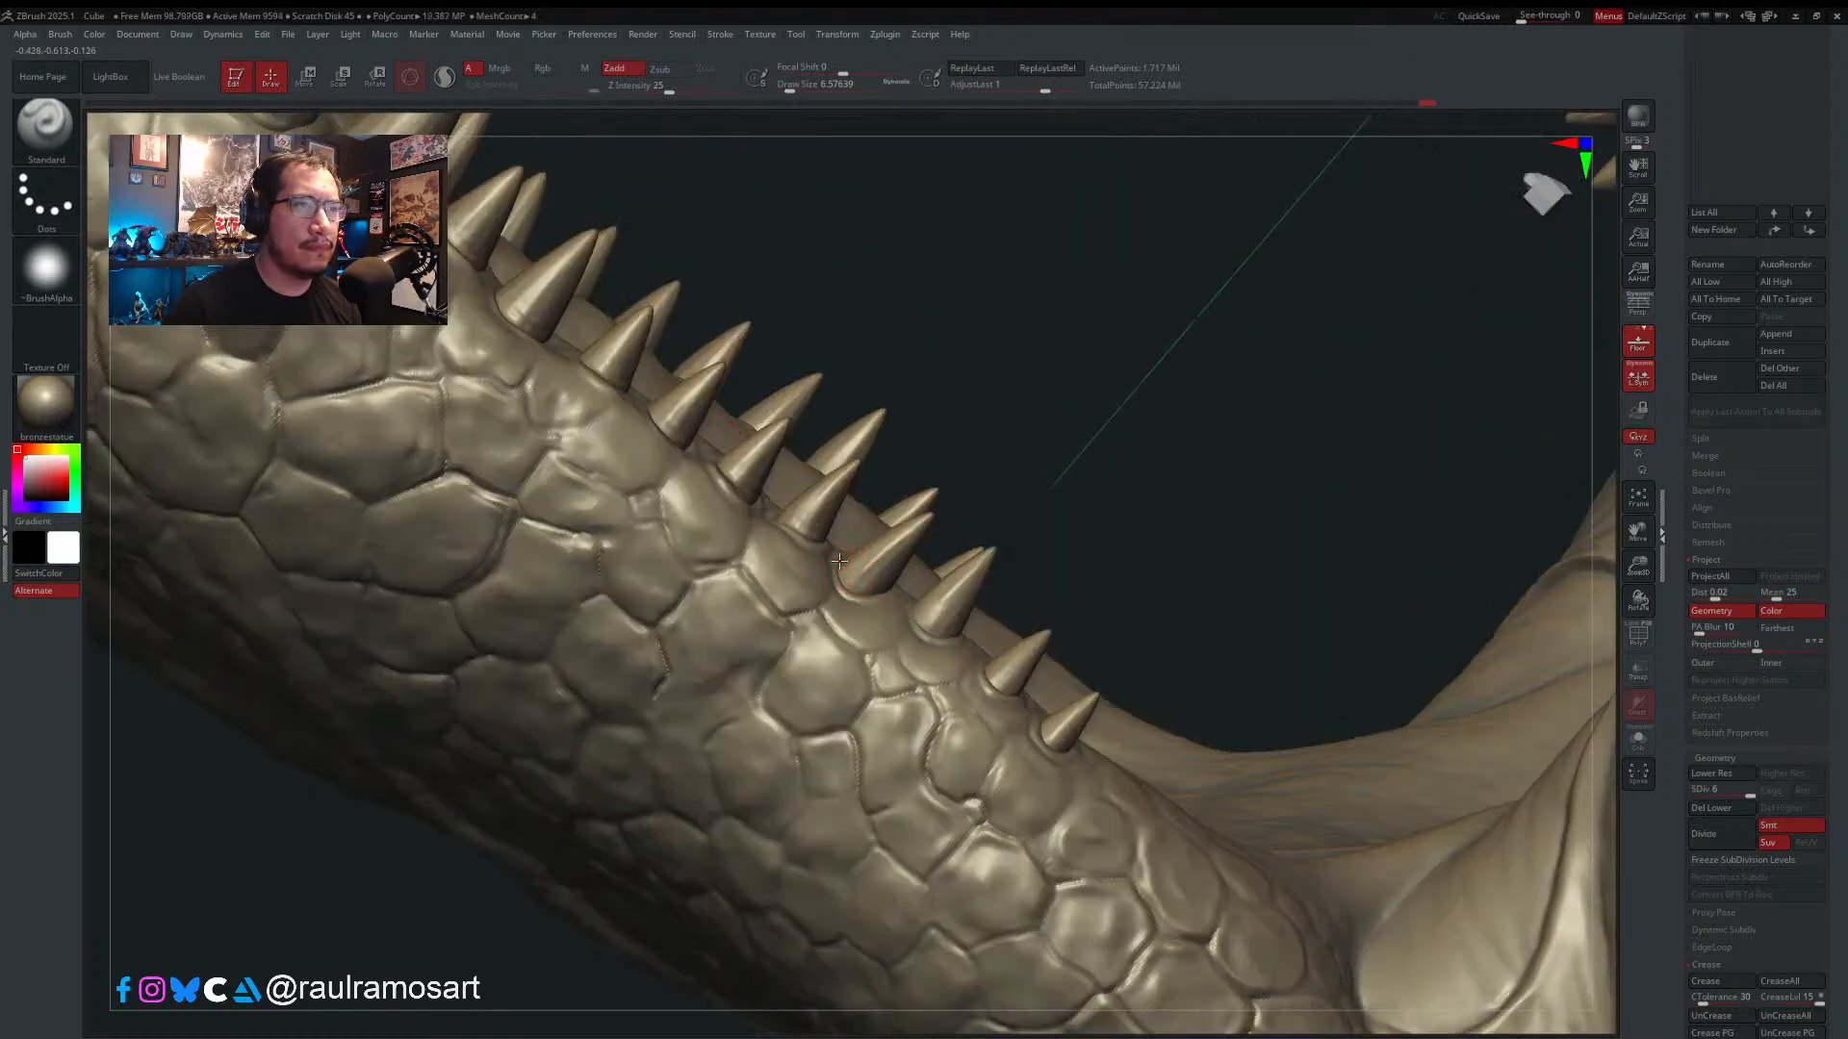
drag(838, 563, 932, 625)
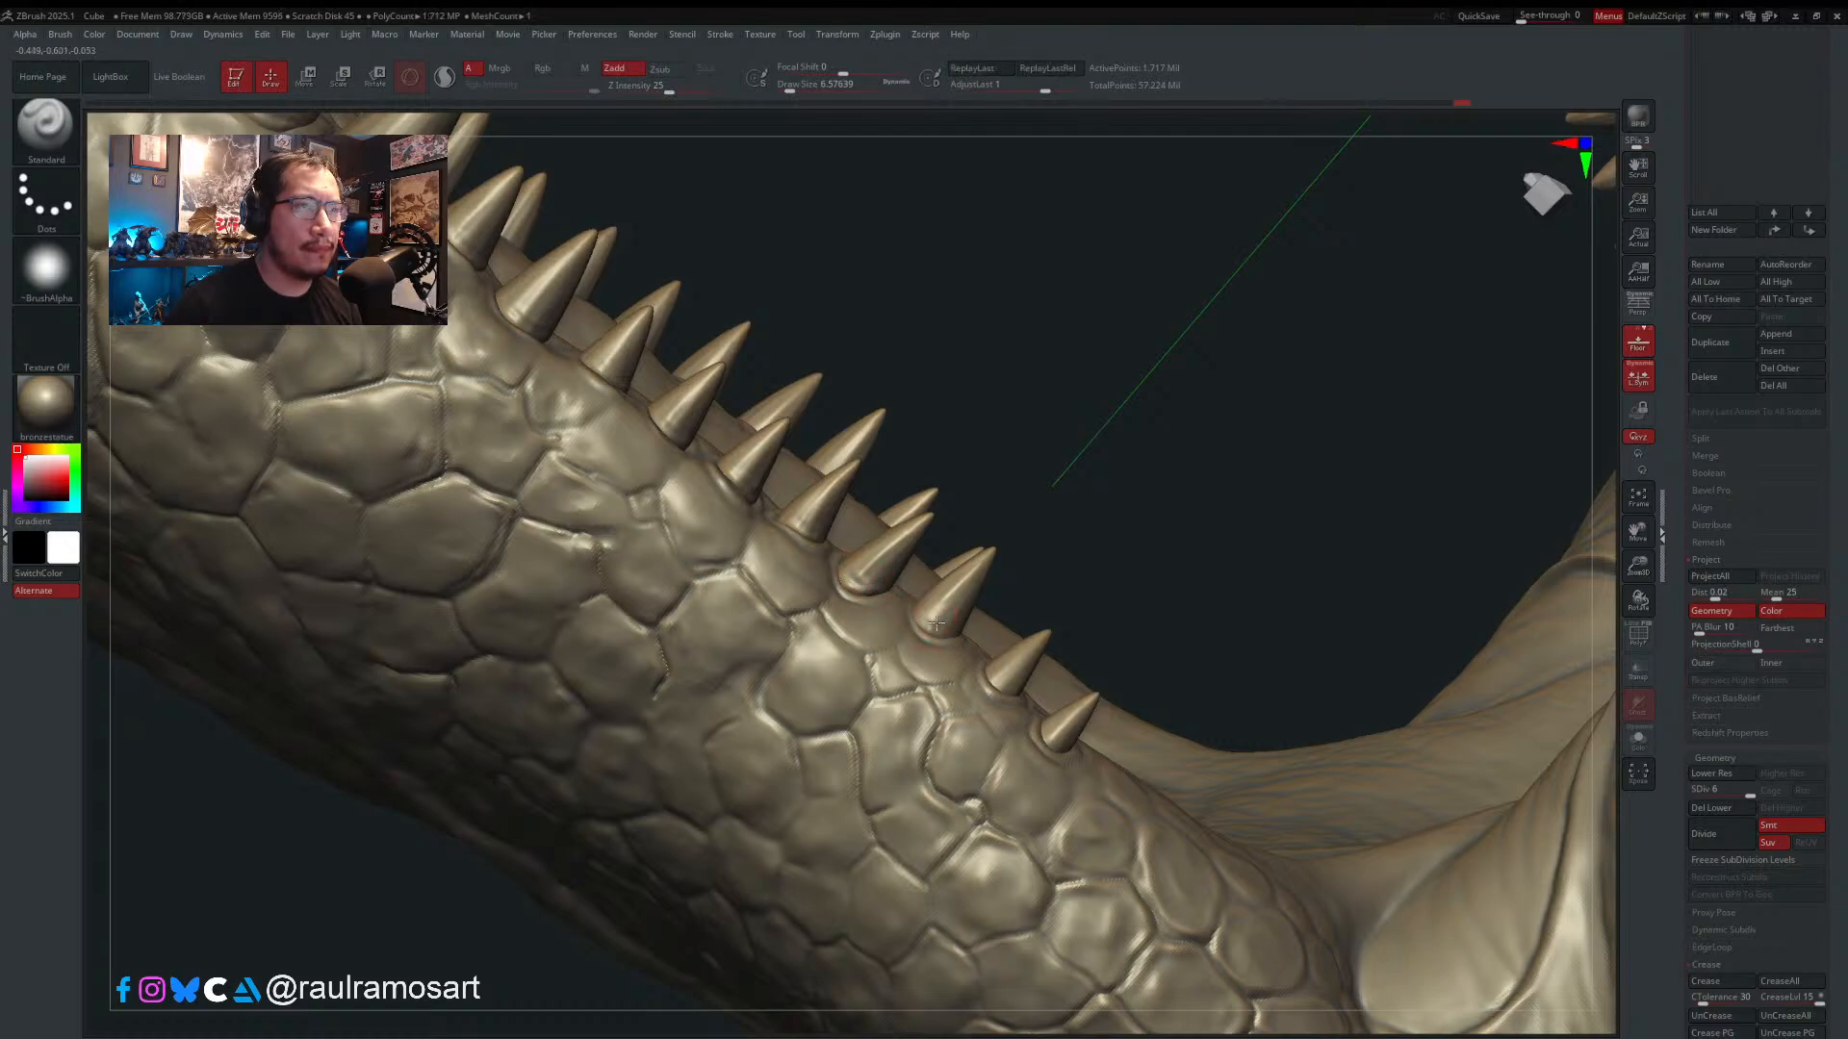
- Sculpt finer creases around the bases of the third-last and second-last upper teeth with a draw size of about 2.6
ctrl+right_drag(929, 619, 924, 712)
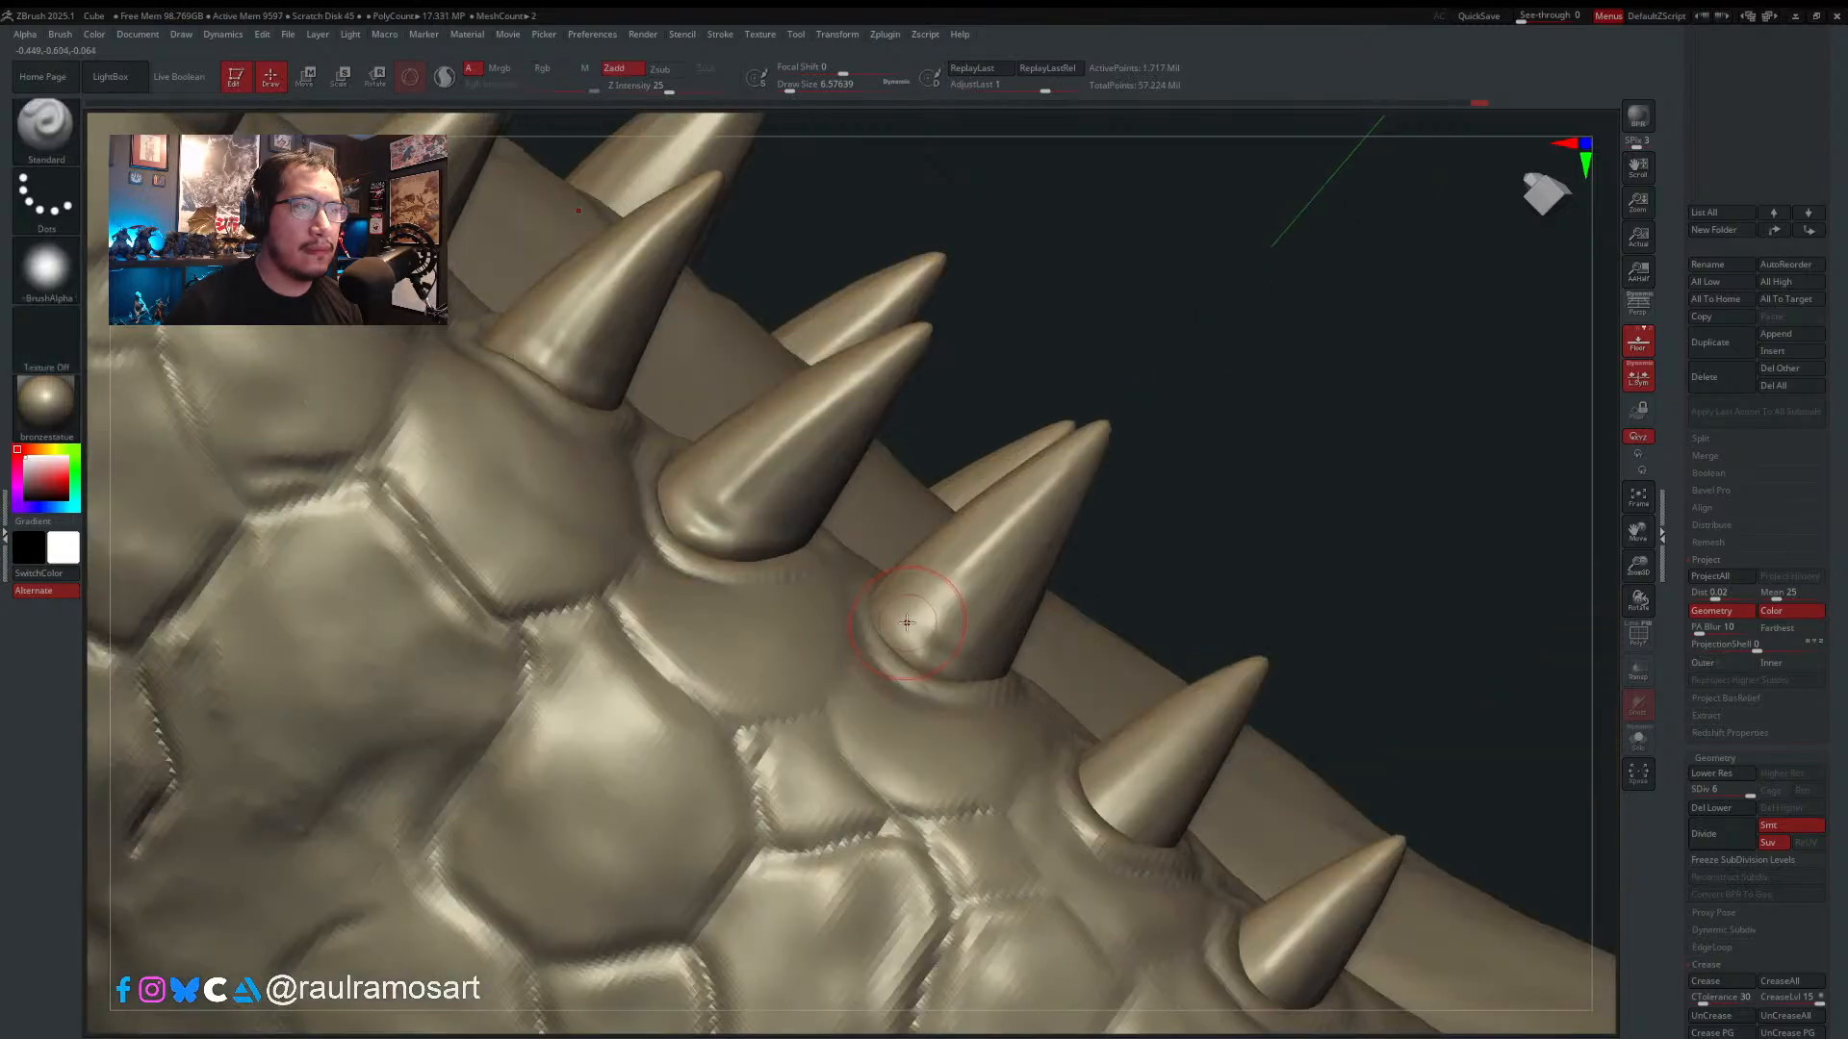
key(s)
mouse_move(904, 622)
mouse_down()
mouse_move(875, 588)
mouse_move(932, 643)
mouse_move(921, 621)
mouse_up()
key(s)
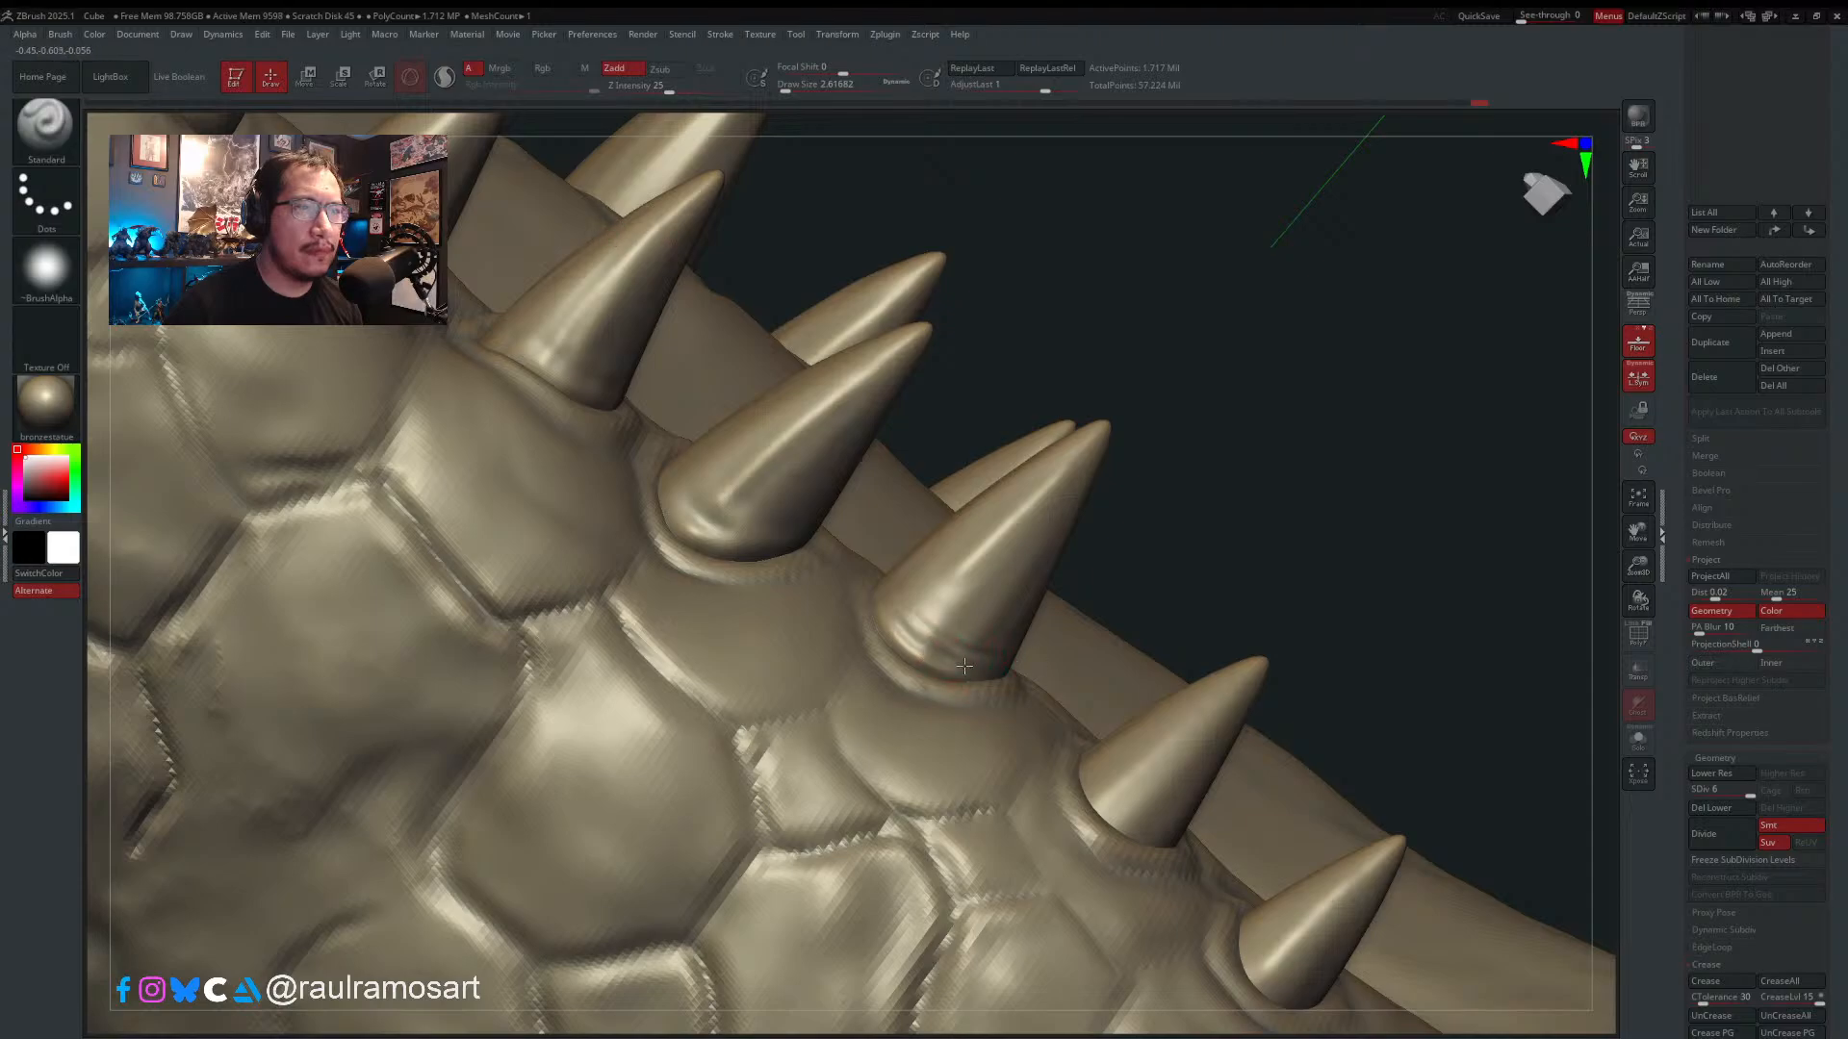
alt+right_drag(949, 660, 730, 508)
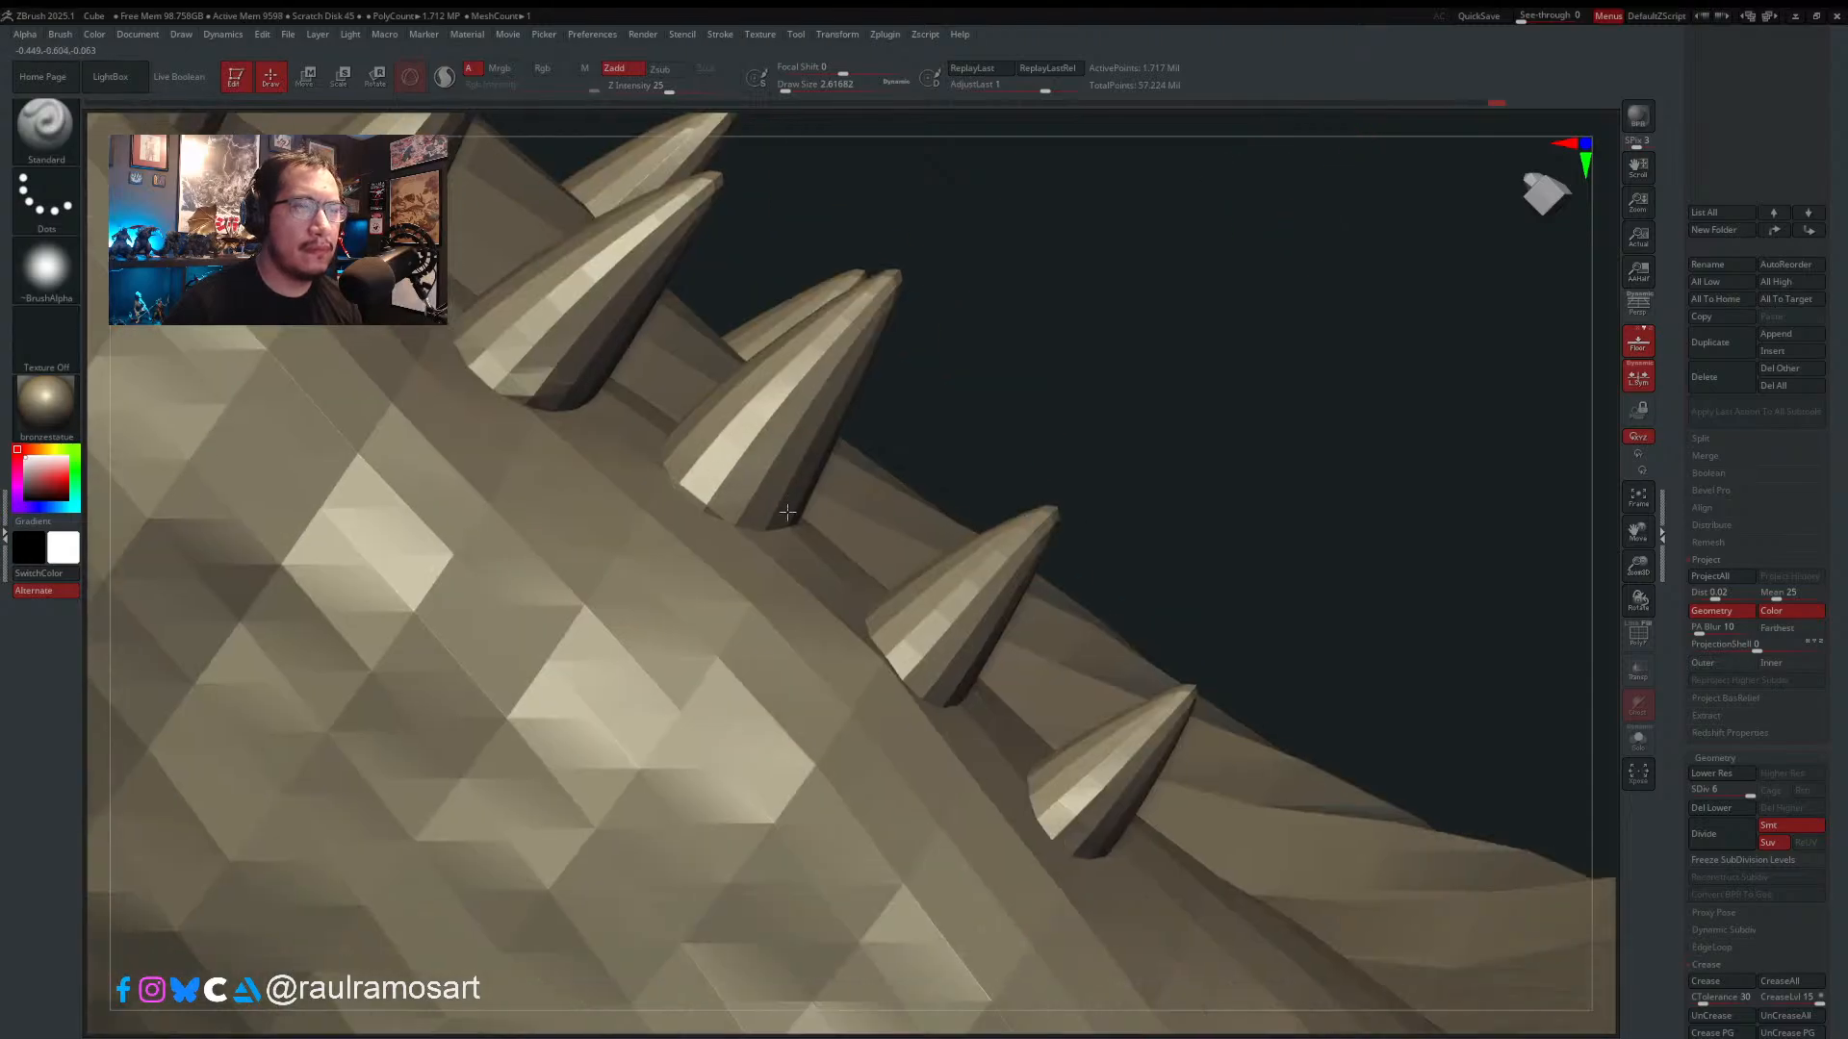
mouse_move(859, 611)
mouse_down()
mouse_move(883, 661)
mouse_move(951, 691)
mouse_up()
drag(874, 618, 955, 693)
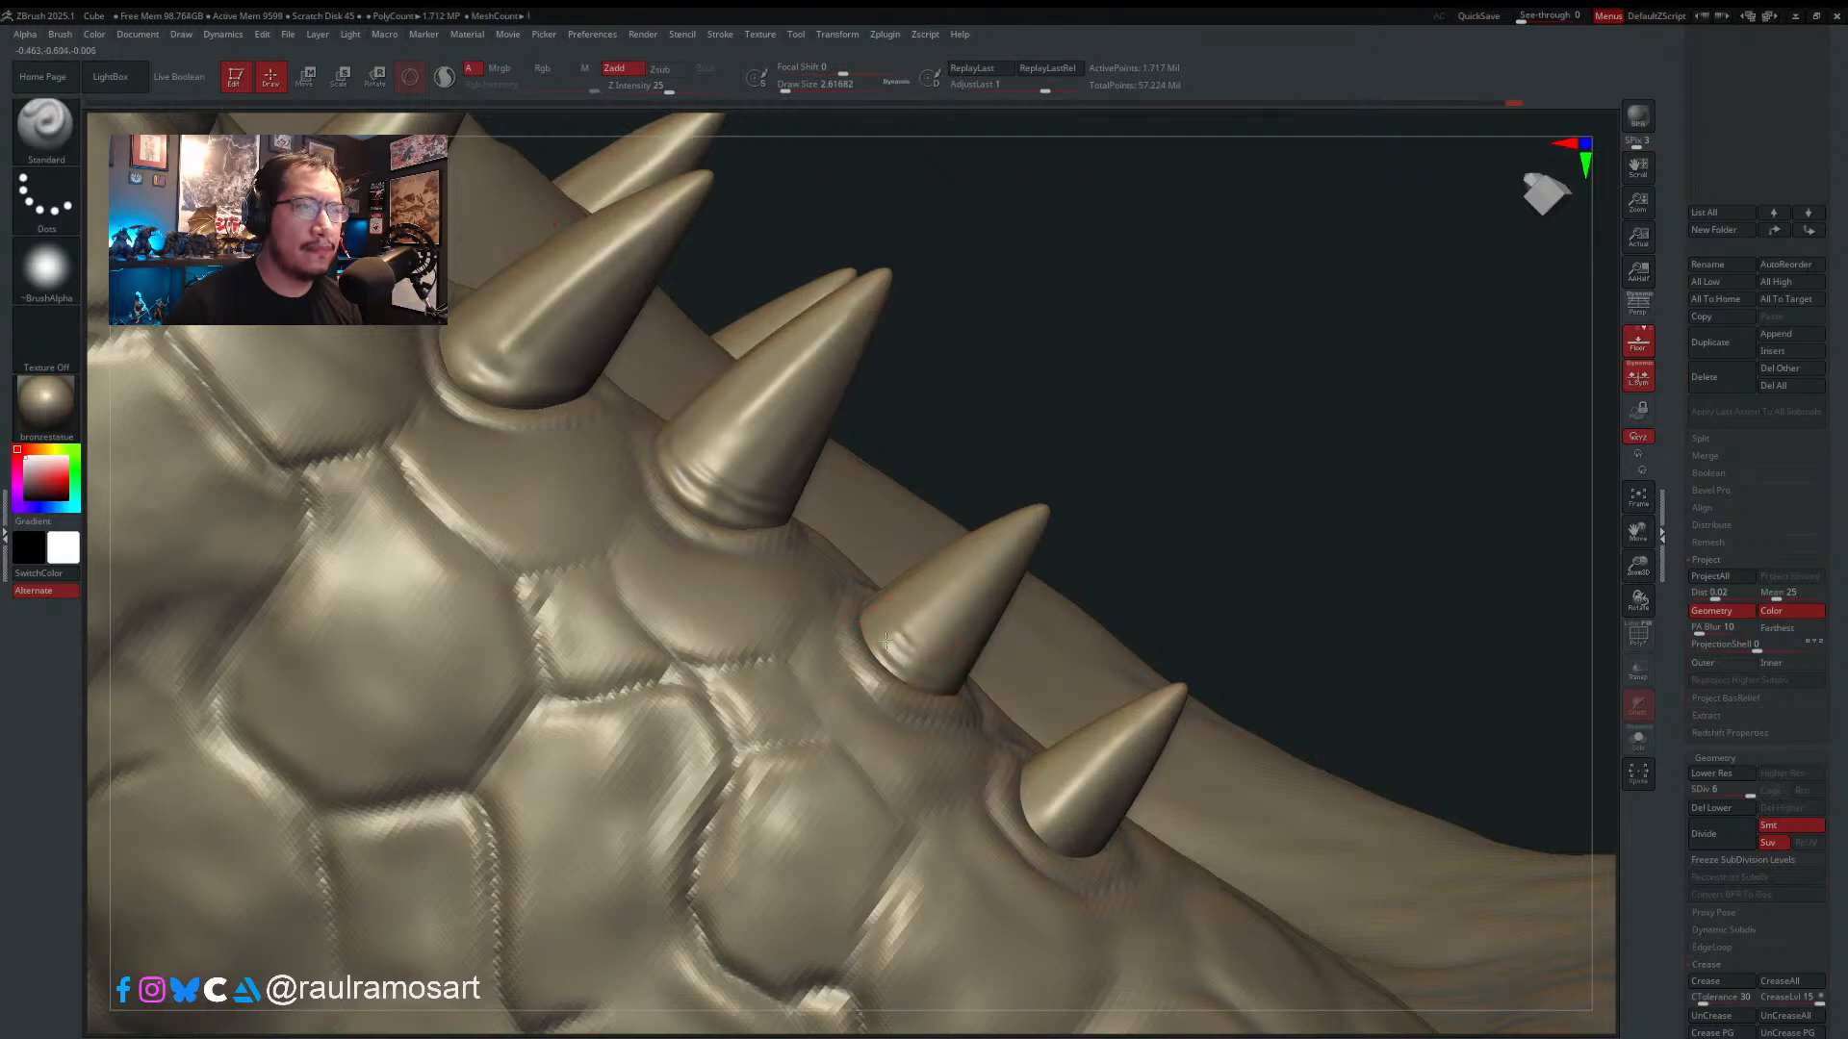
- Sculpt fine creases around the base of the rearmost upper tooth with a draw size of about 2.6
mouse_move(895, 642)
alt+right_down()
mouse_move(812, 562)
mouse_move(760, 472)
alt+right_up()
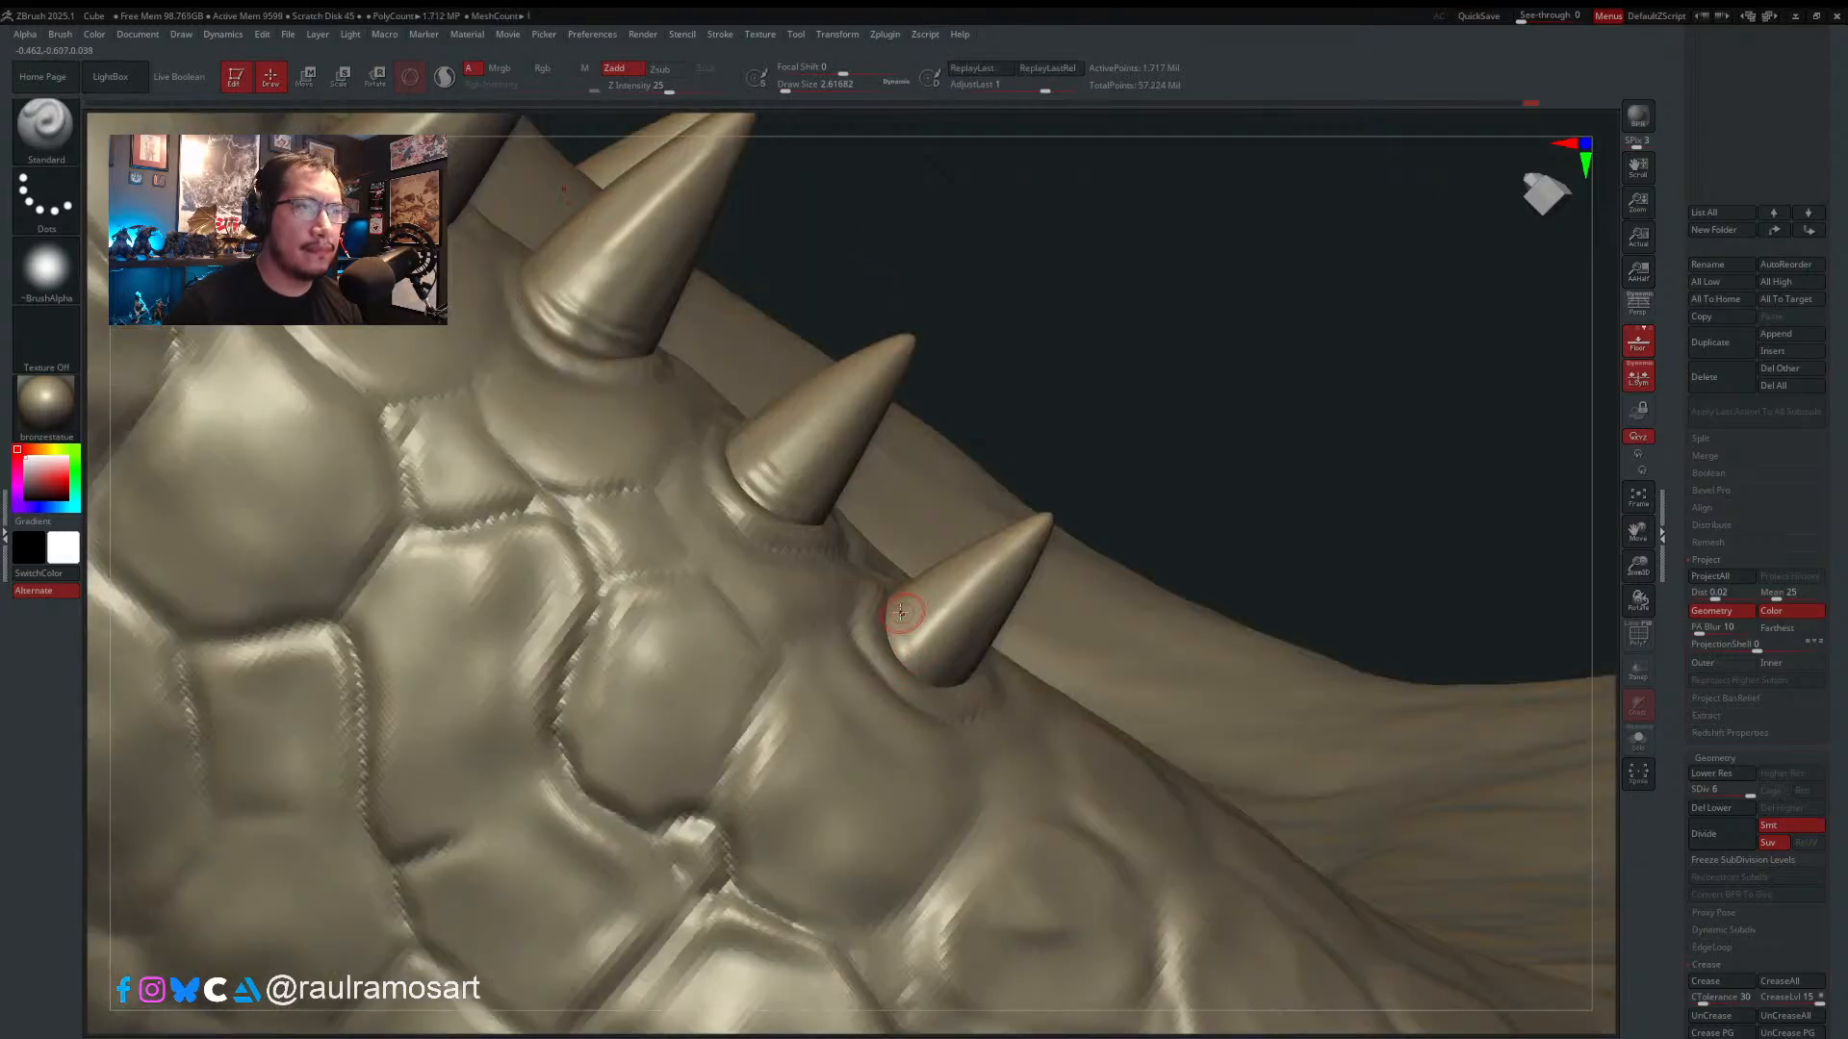
mouse_move(890, 631)
mouse_down()
mouse_move(904, 658)
mouse_move(963, 660)
mouse_up()
right_drag(924, 636, 960, 668)
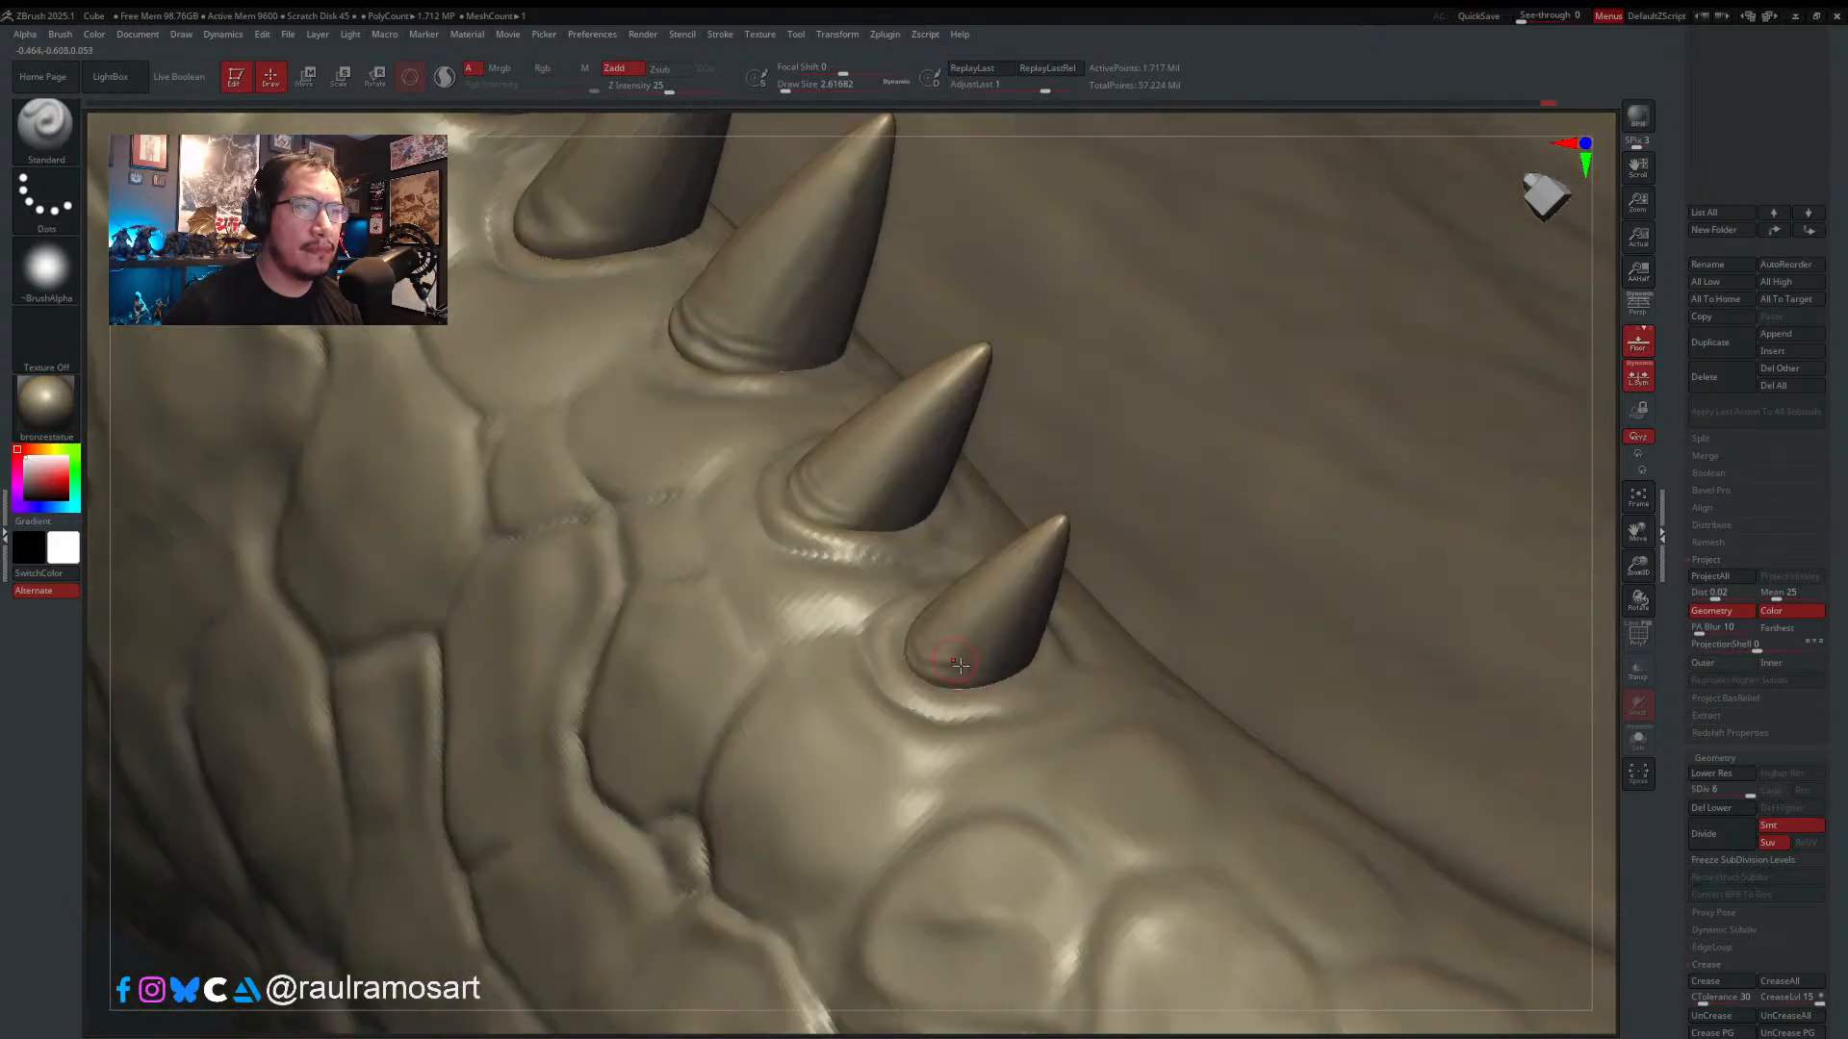
mouse_move(953, 668)
mouse_down()
mouse_move(1005, 671)
mouse_move(902, 668)
mouse_up()
right_drag(890, 635, 948, 656)
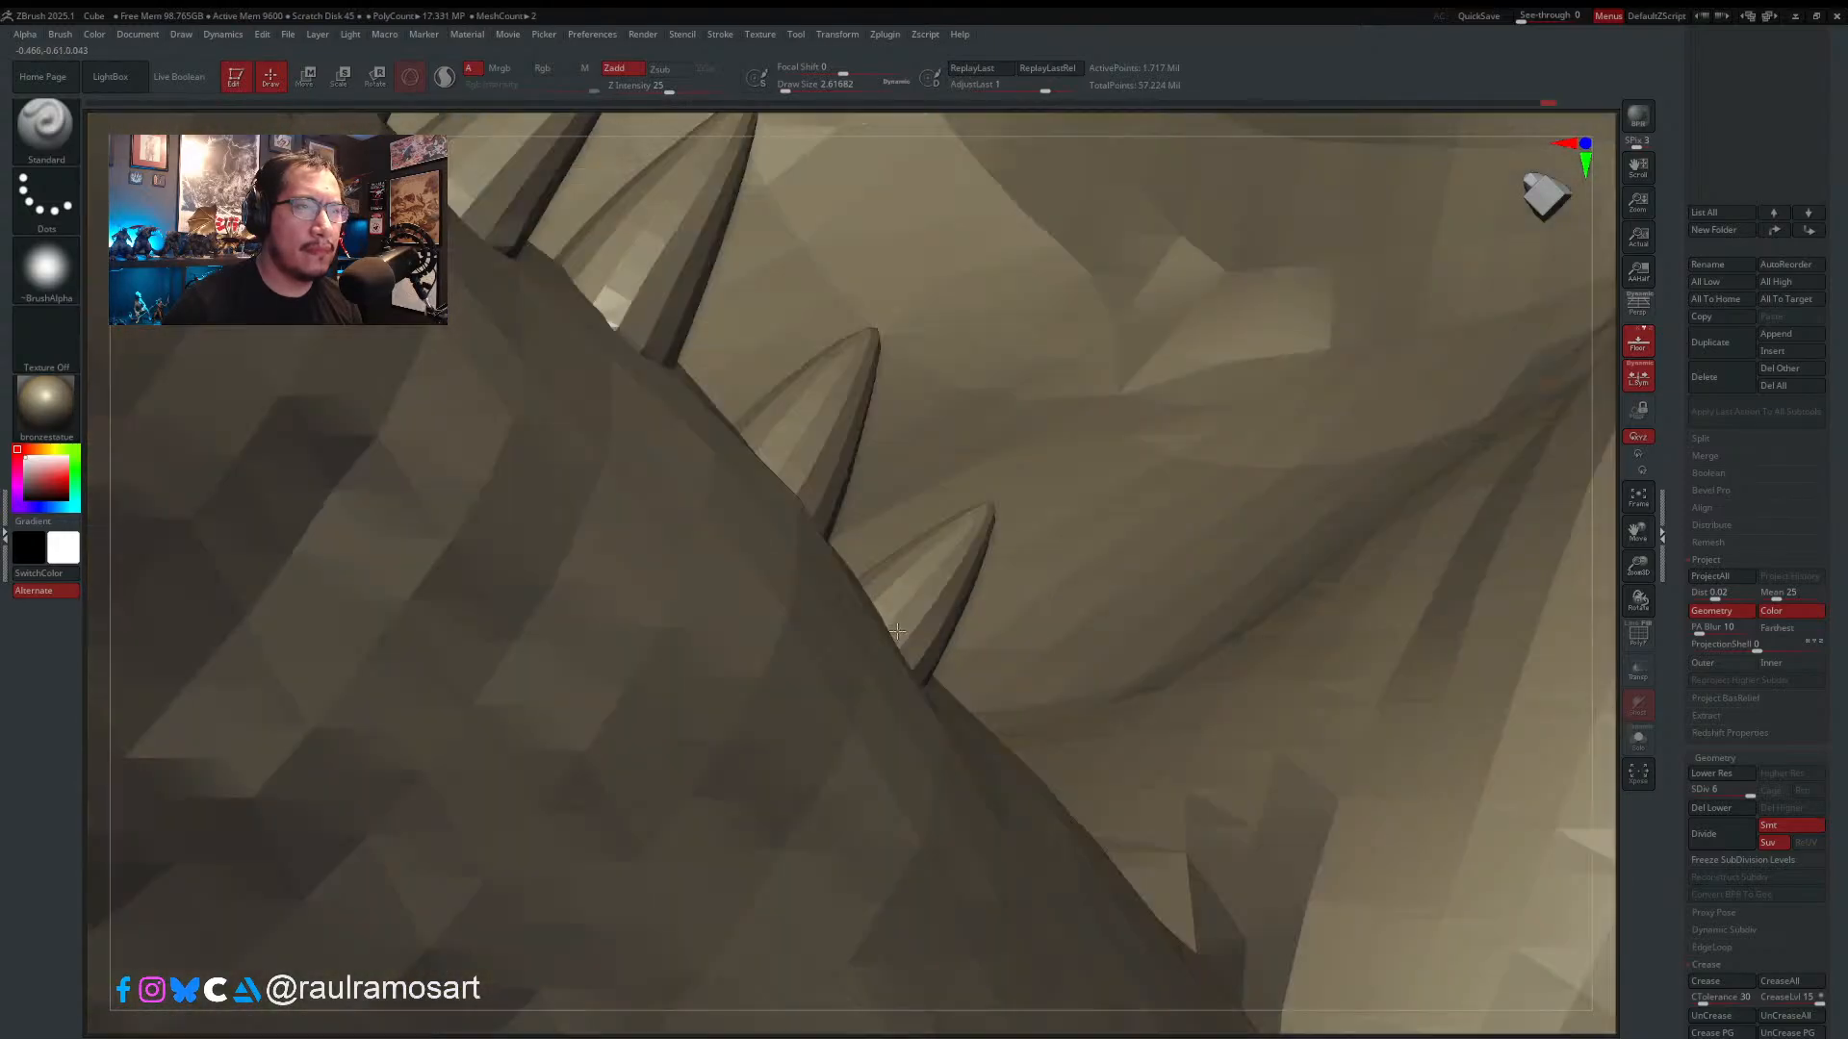
drag(904, 655, 879, 588)
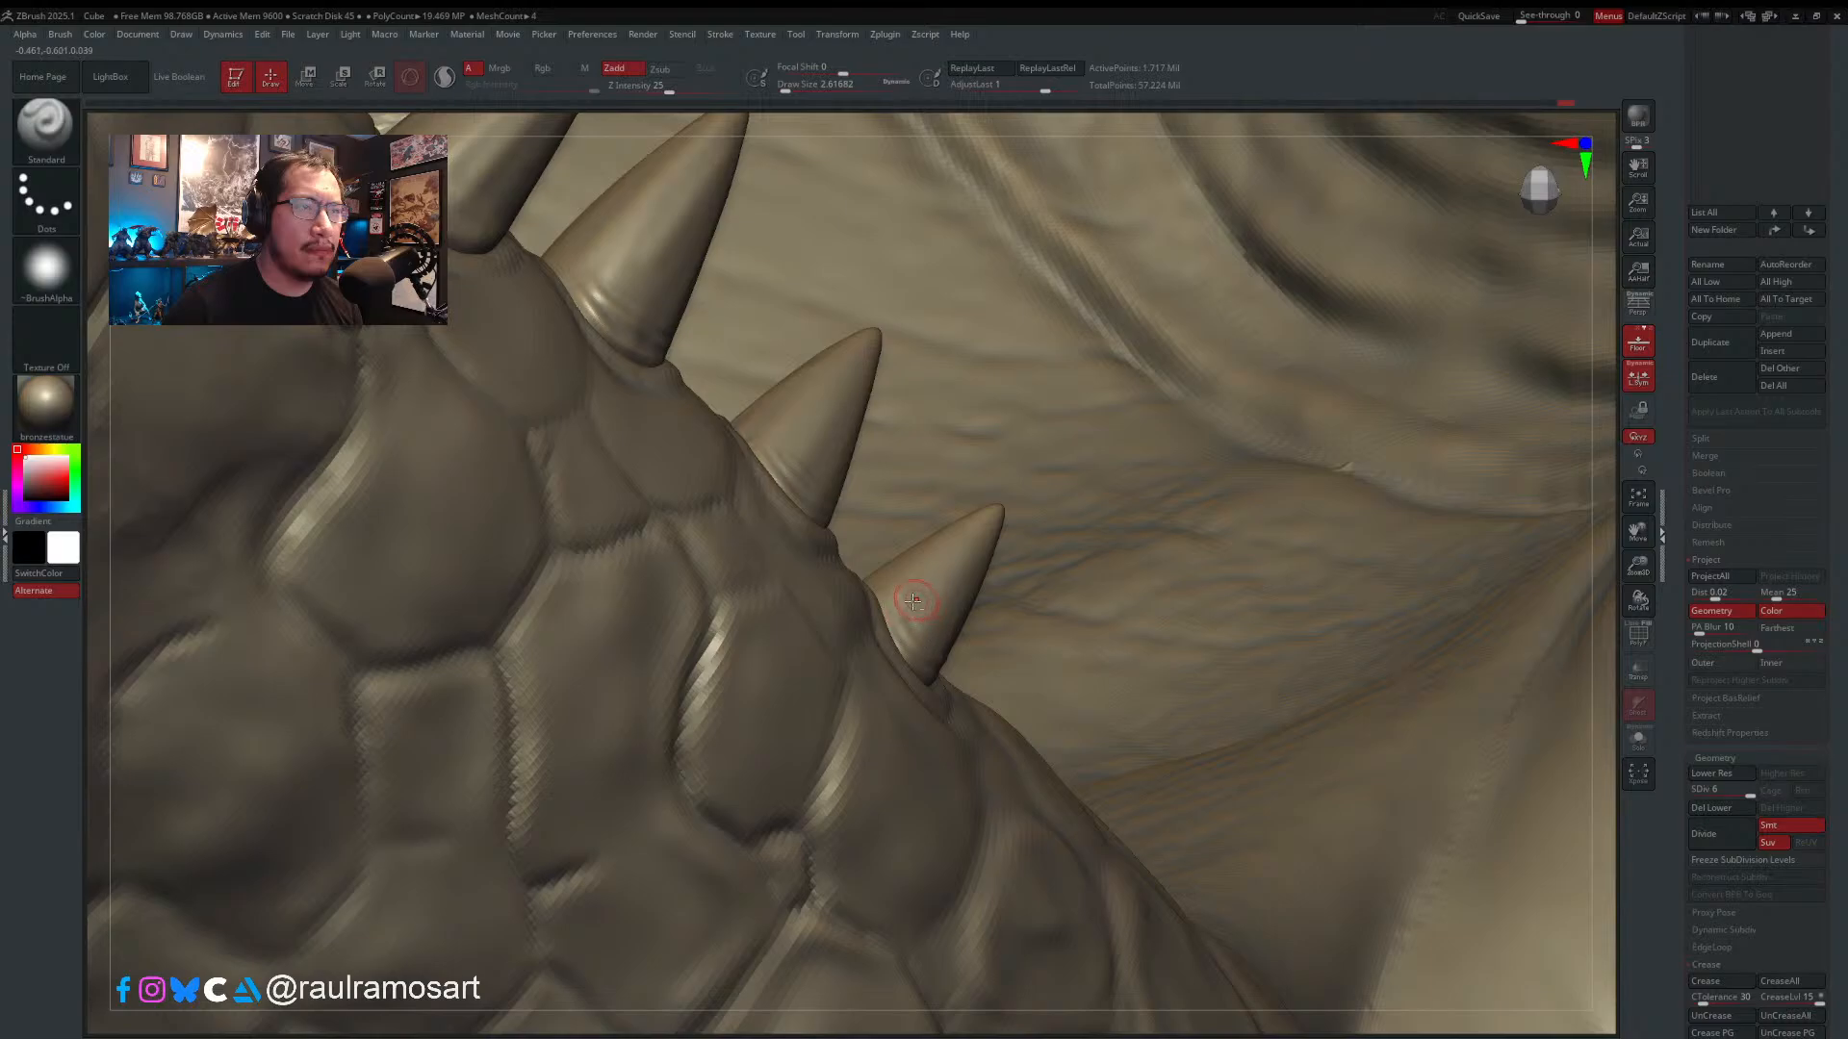
- Sculpt lengthwise ridges on the outer and inner sides of the rearmost upper tooth, setting the draw size to about 2.6 and finally 3.7
right_drag(913, 602, 899, 598)
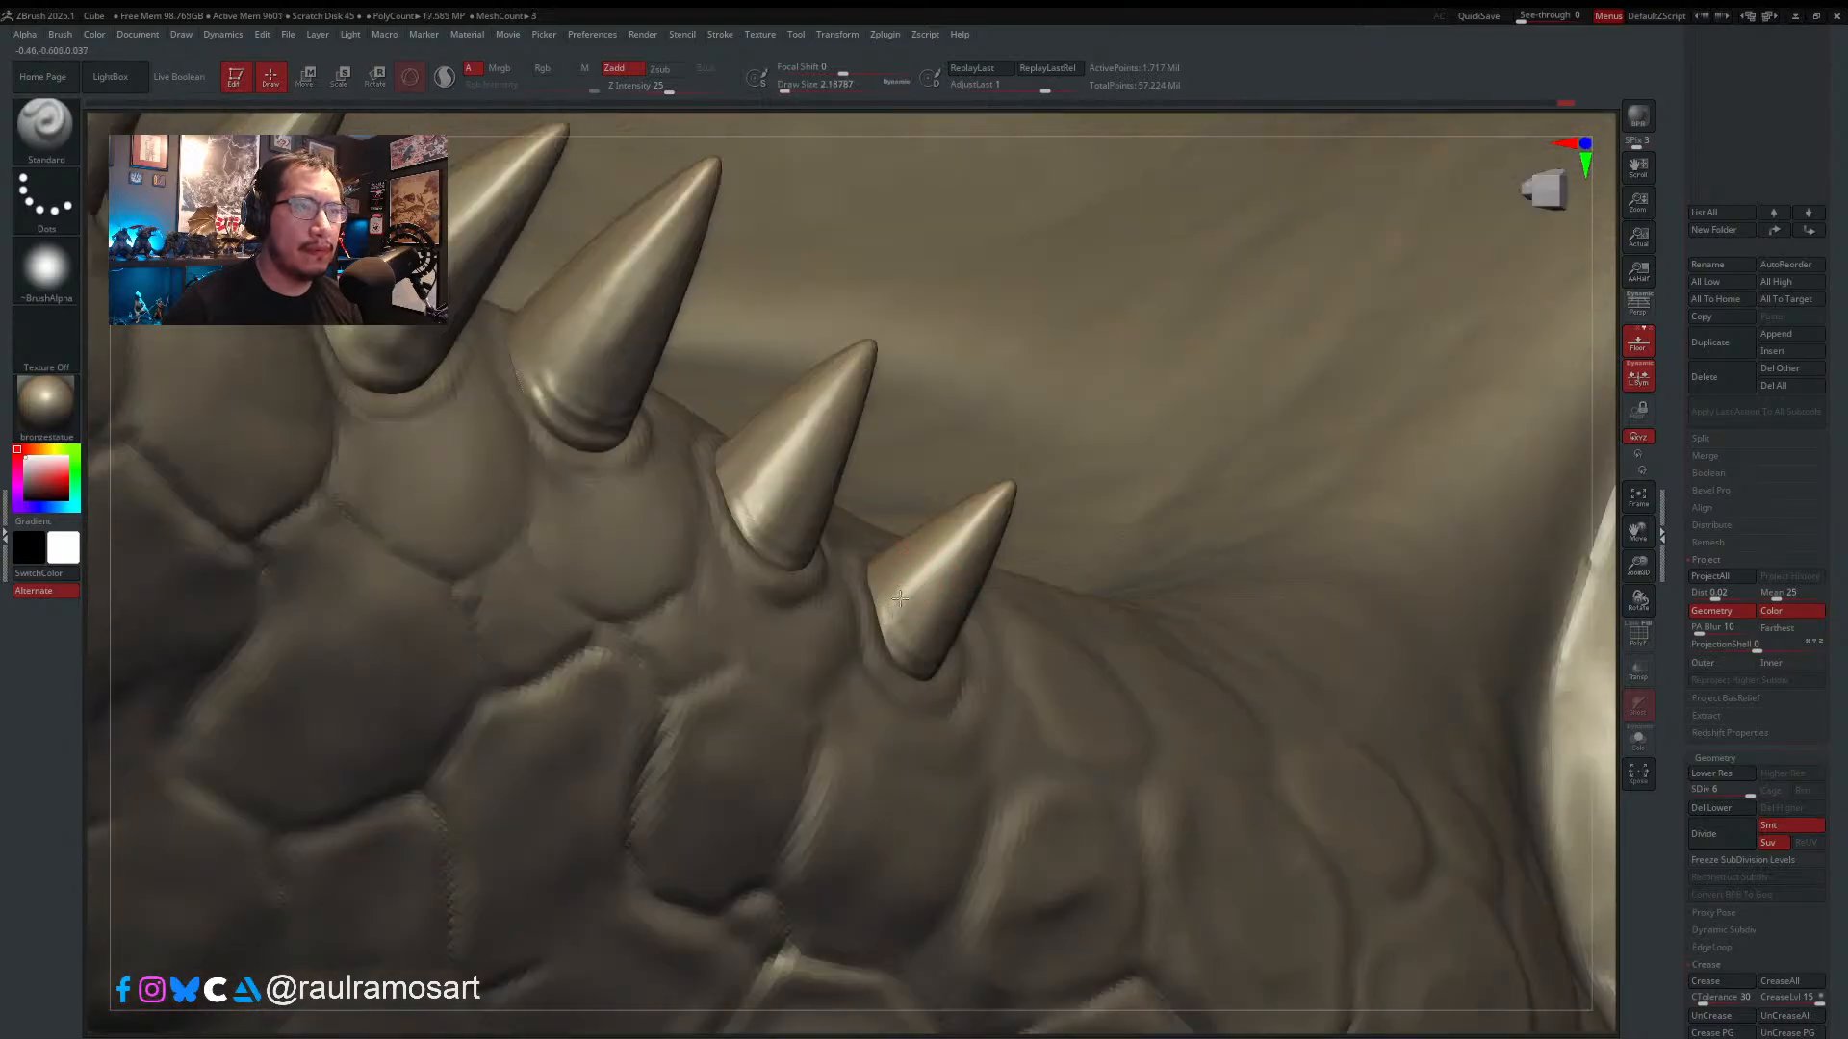
key(s)
mouse_move(900, 598)
mouse_down()
mouse_move(970, 527)
mouse_move(959, 543)
mouse_up()
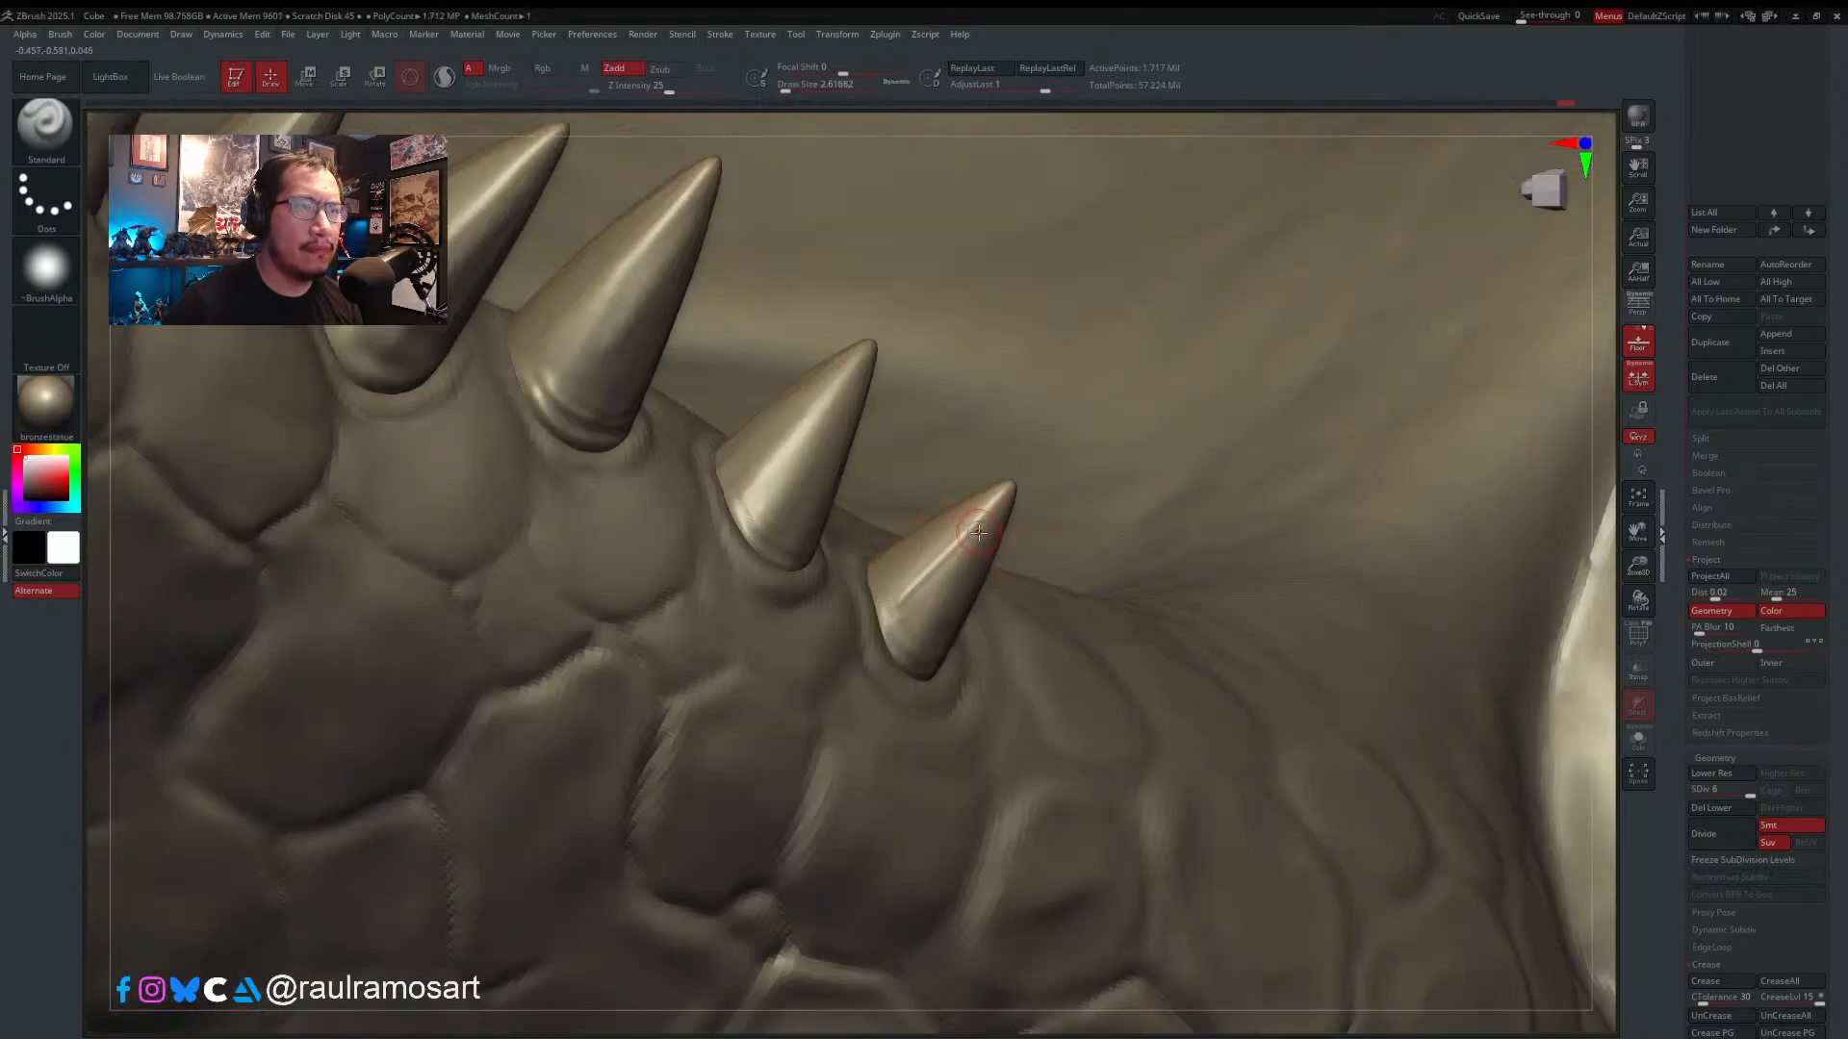
key(super)
key(super)
key(s)
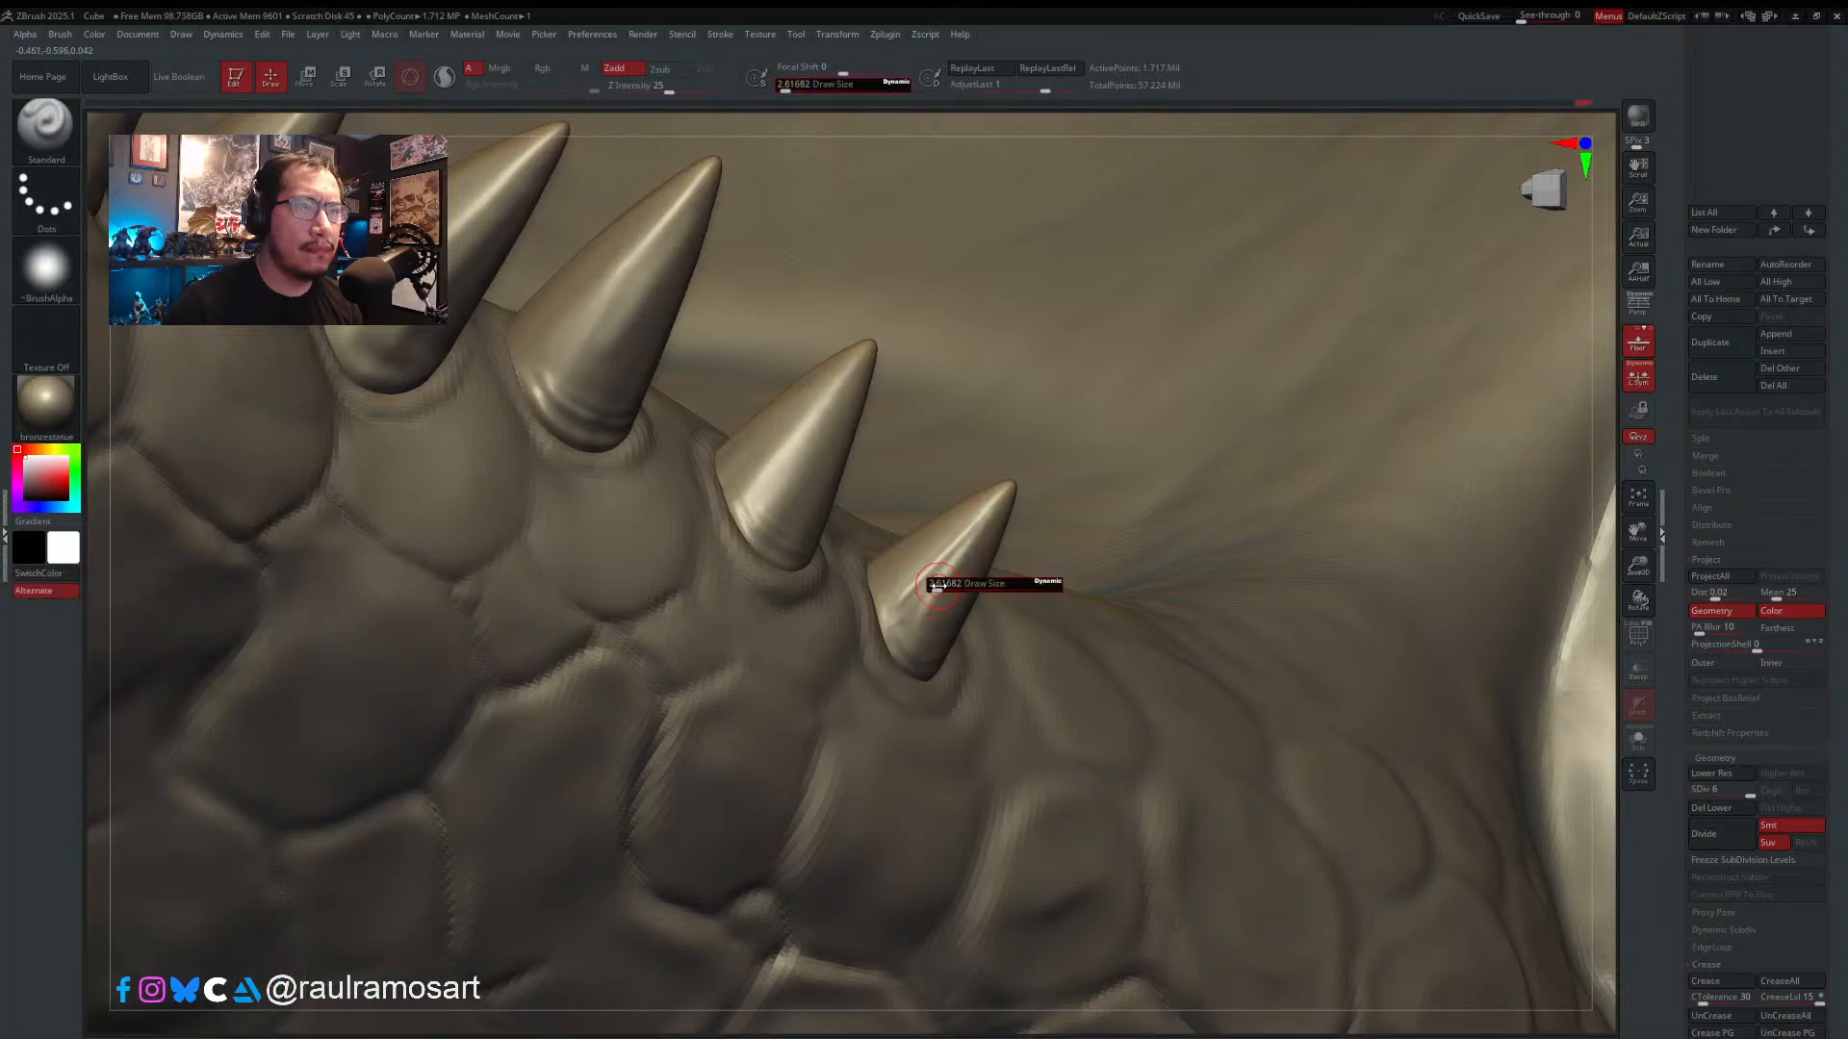
drag(938, 586, 942, 586)
mouse_move(930, 595)
right_down()
mouse_move(878, 528)
mouse_move(974, 572)
right_up()
key(s)
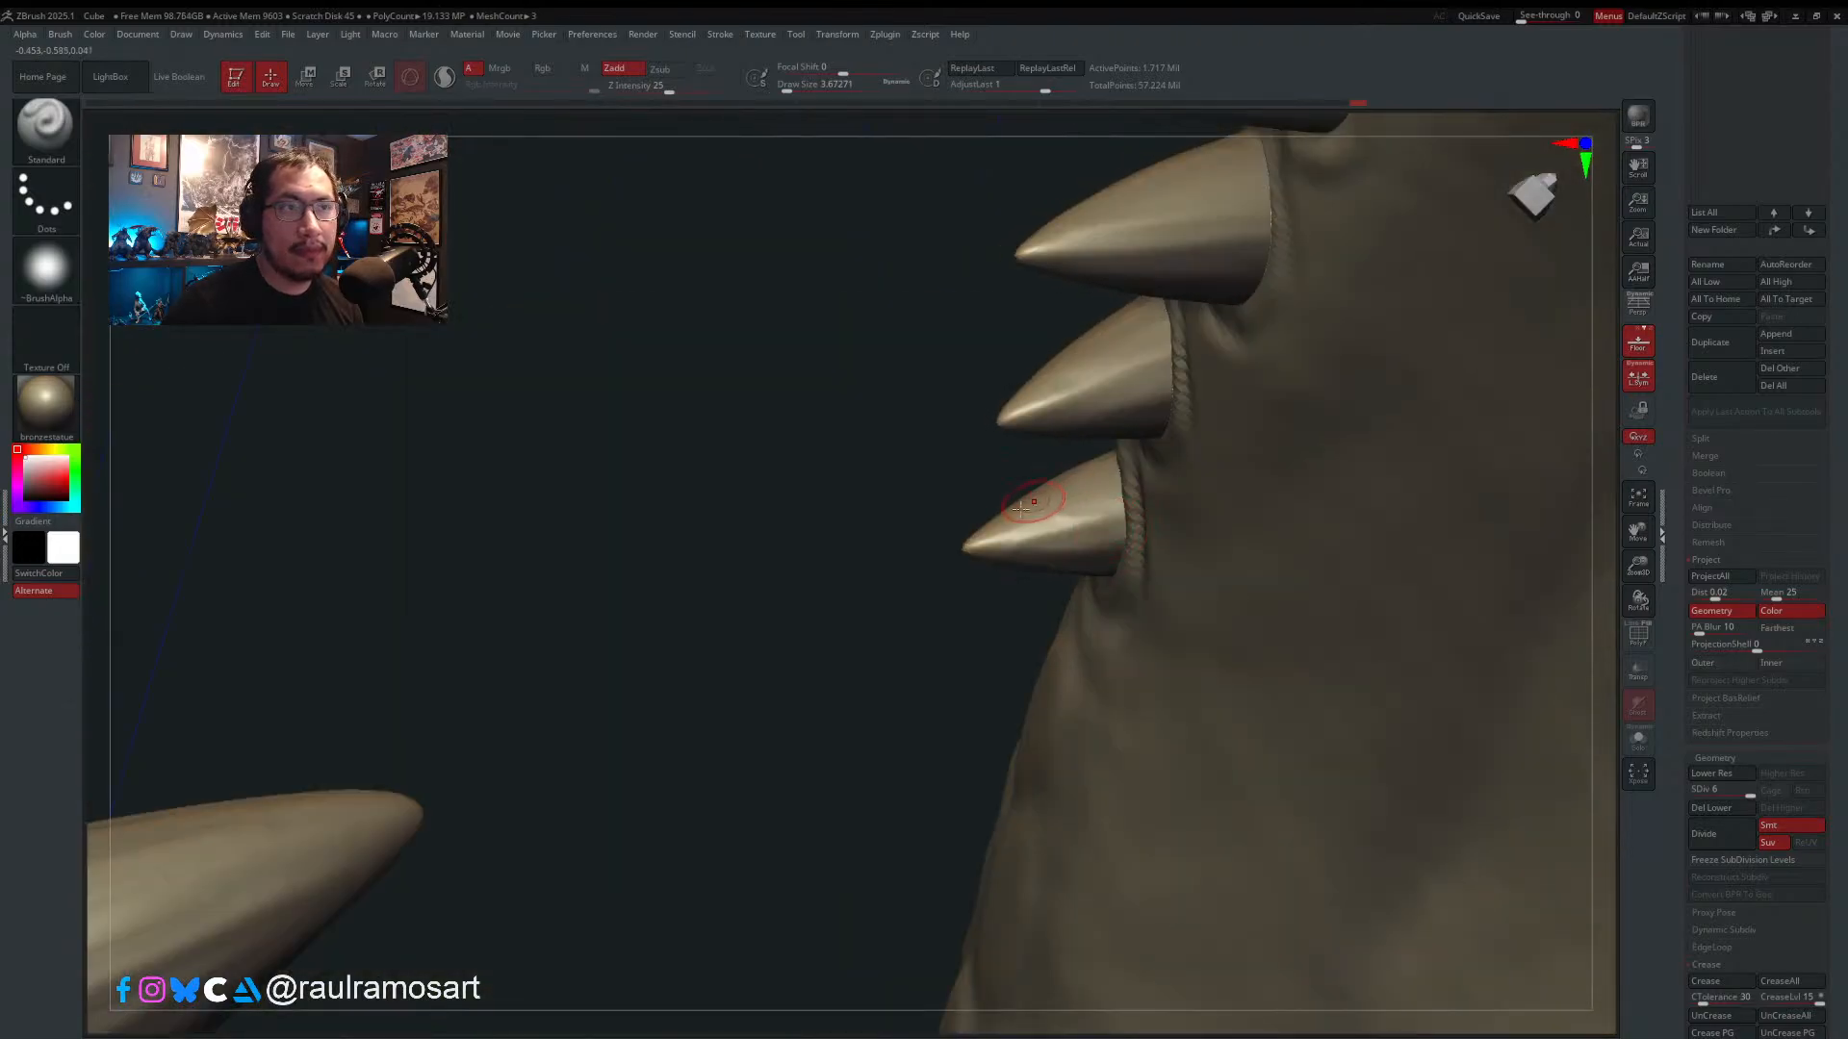
drag(1002, 528, 1053, 502)
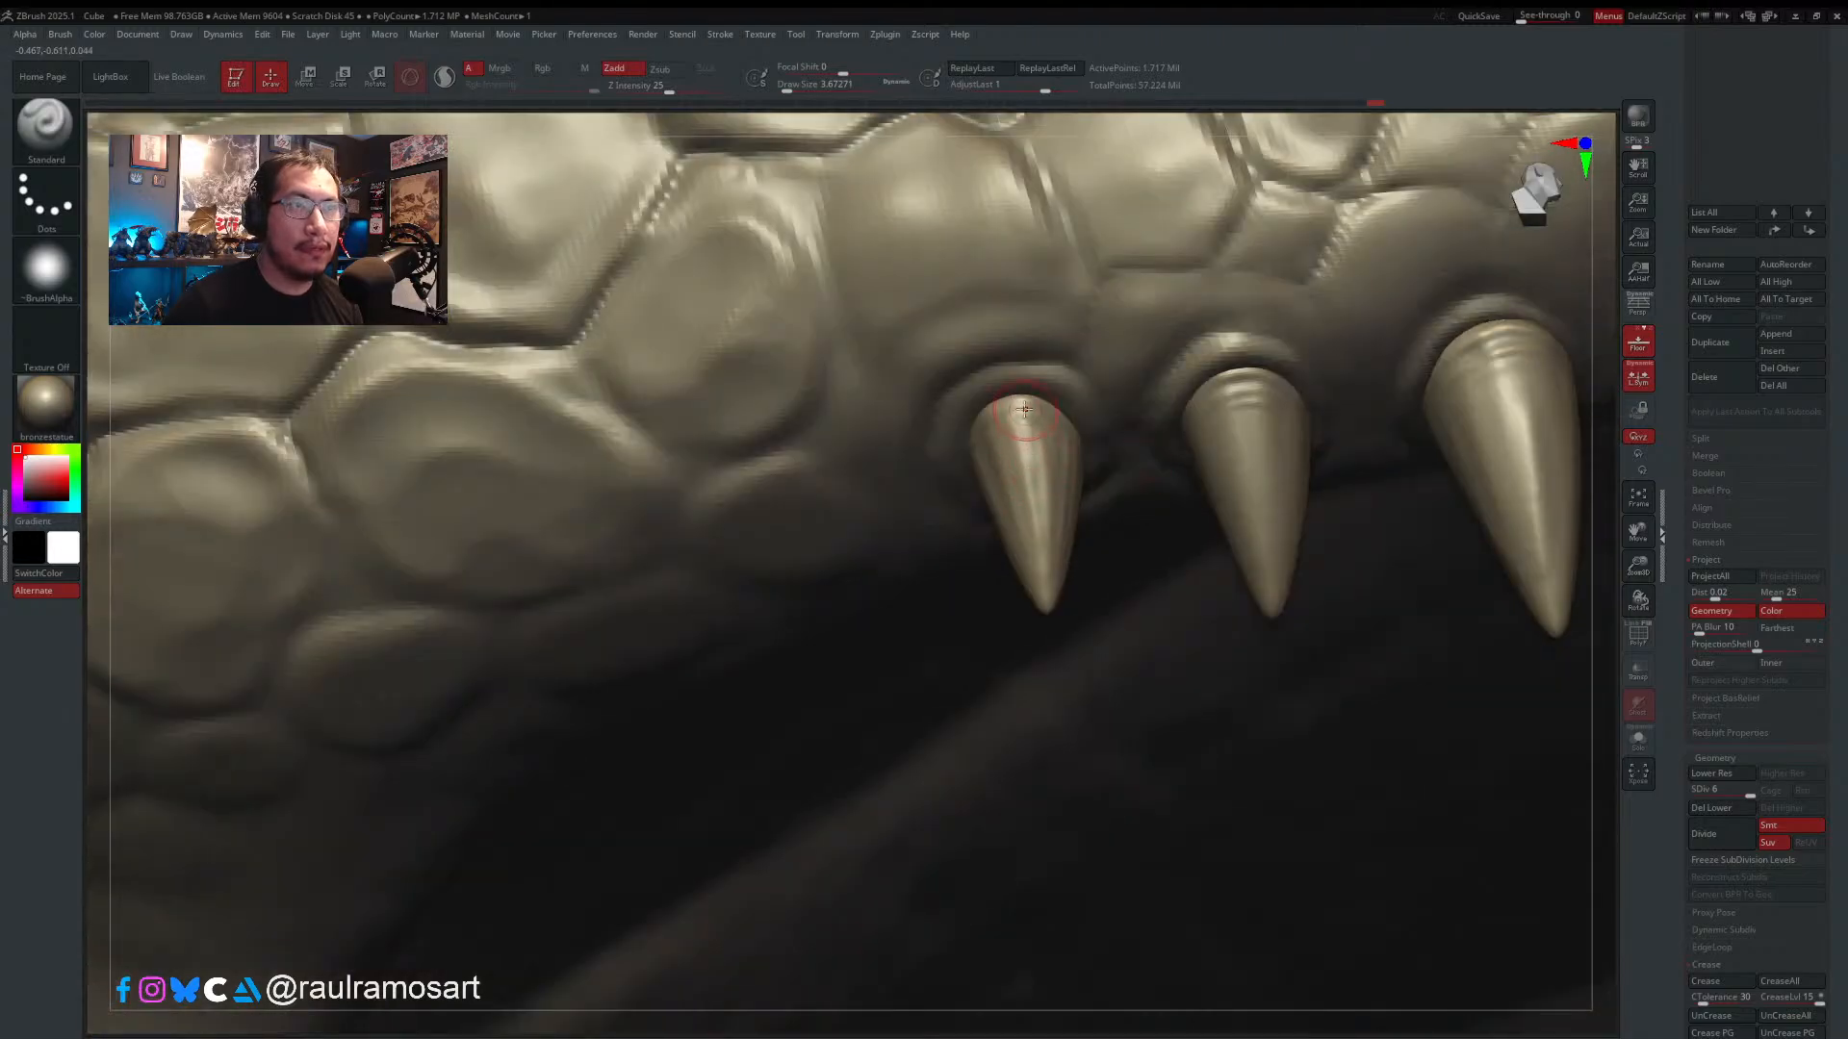
- Refine the base creases on the fourth- and fifth-last upper teeth, adjusting the draw size between about 1.5 and 2.6
key(ctrl)
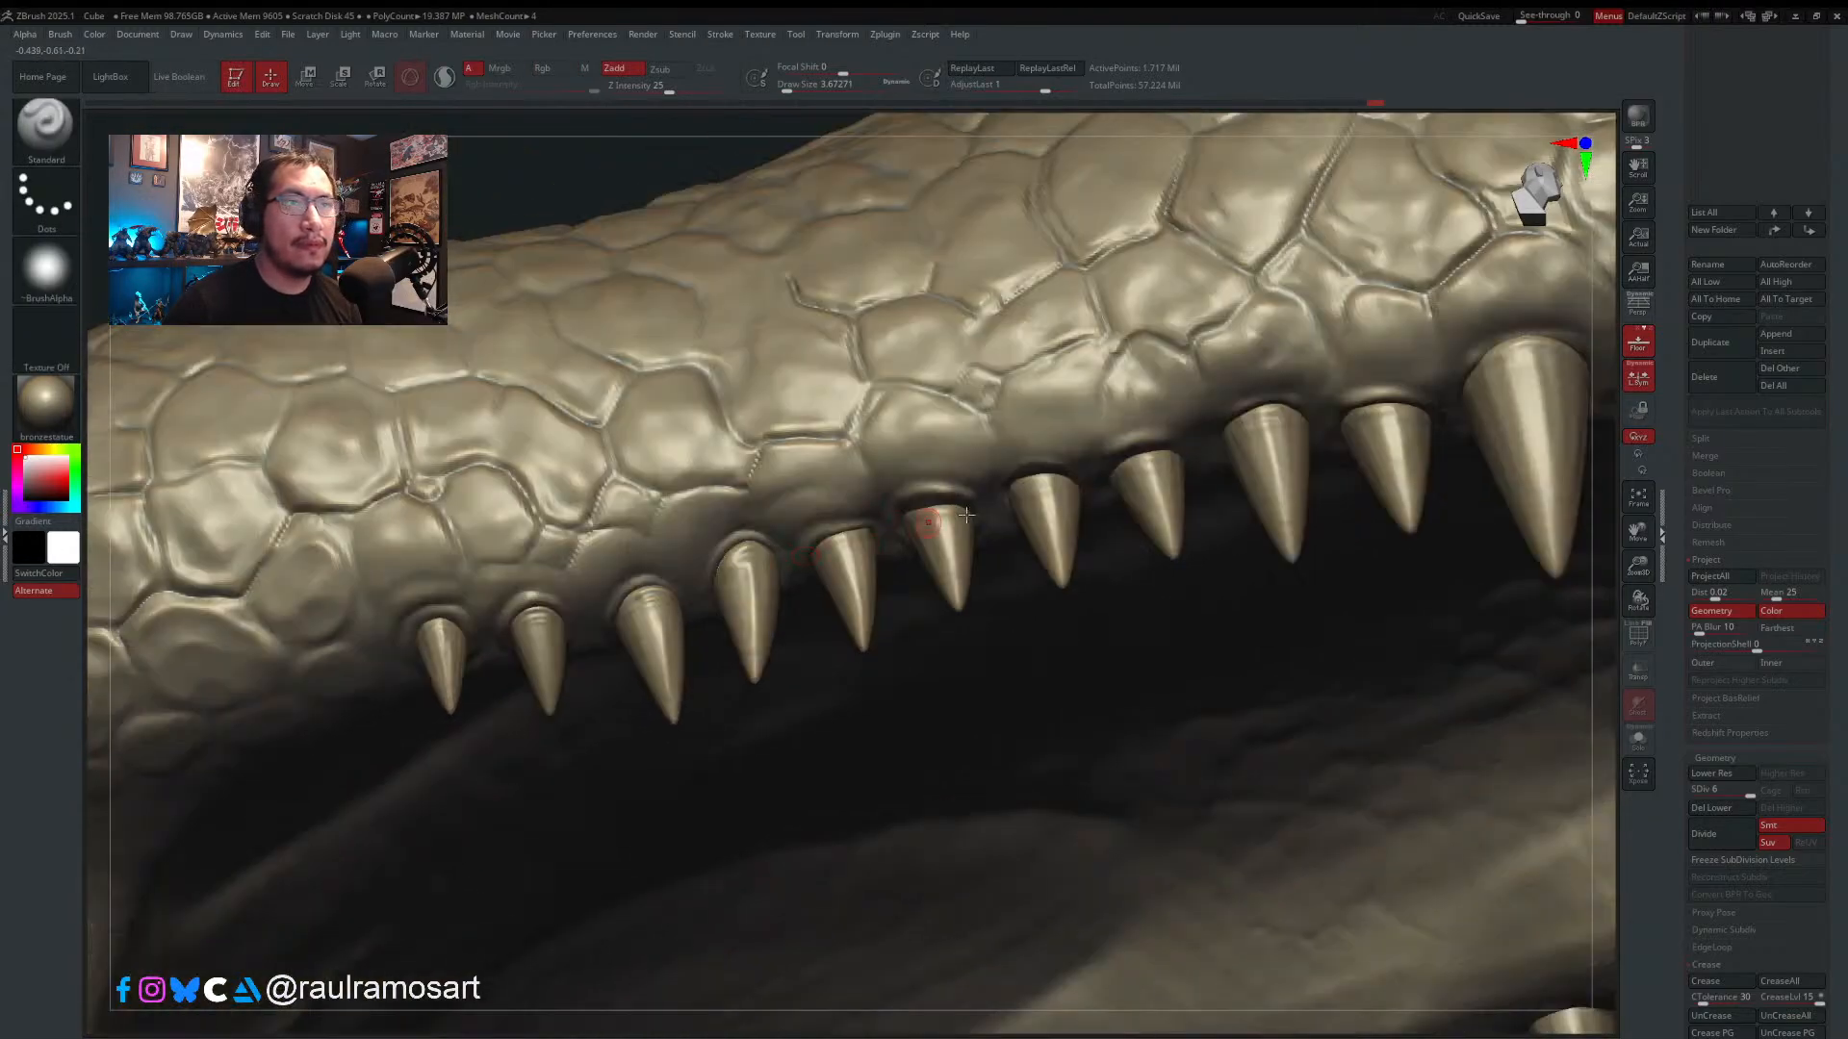
key(ctrl)
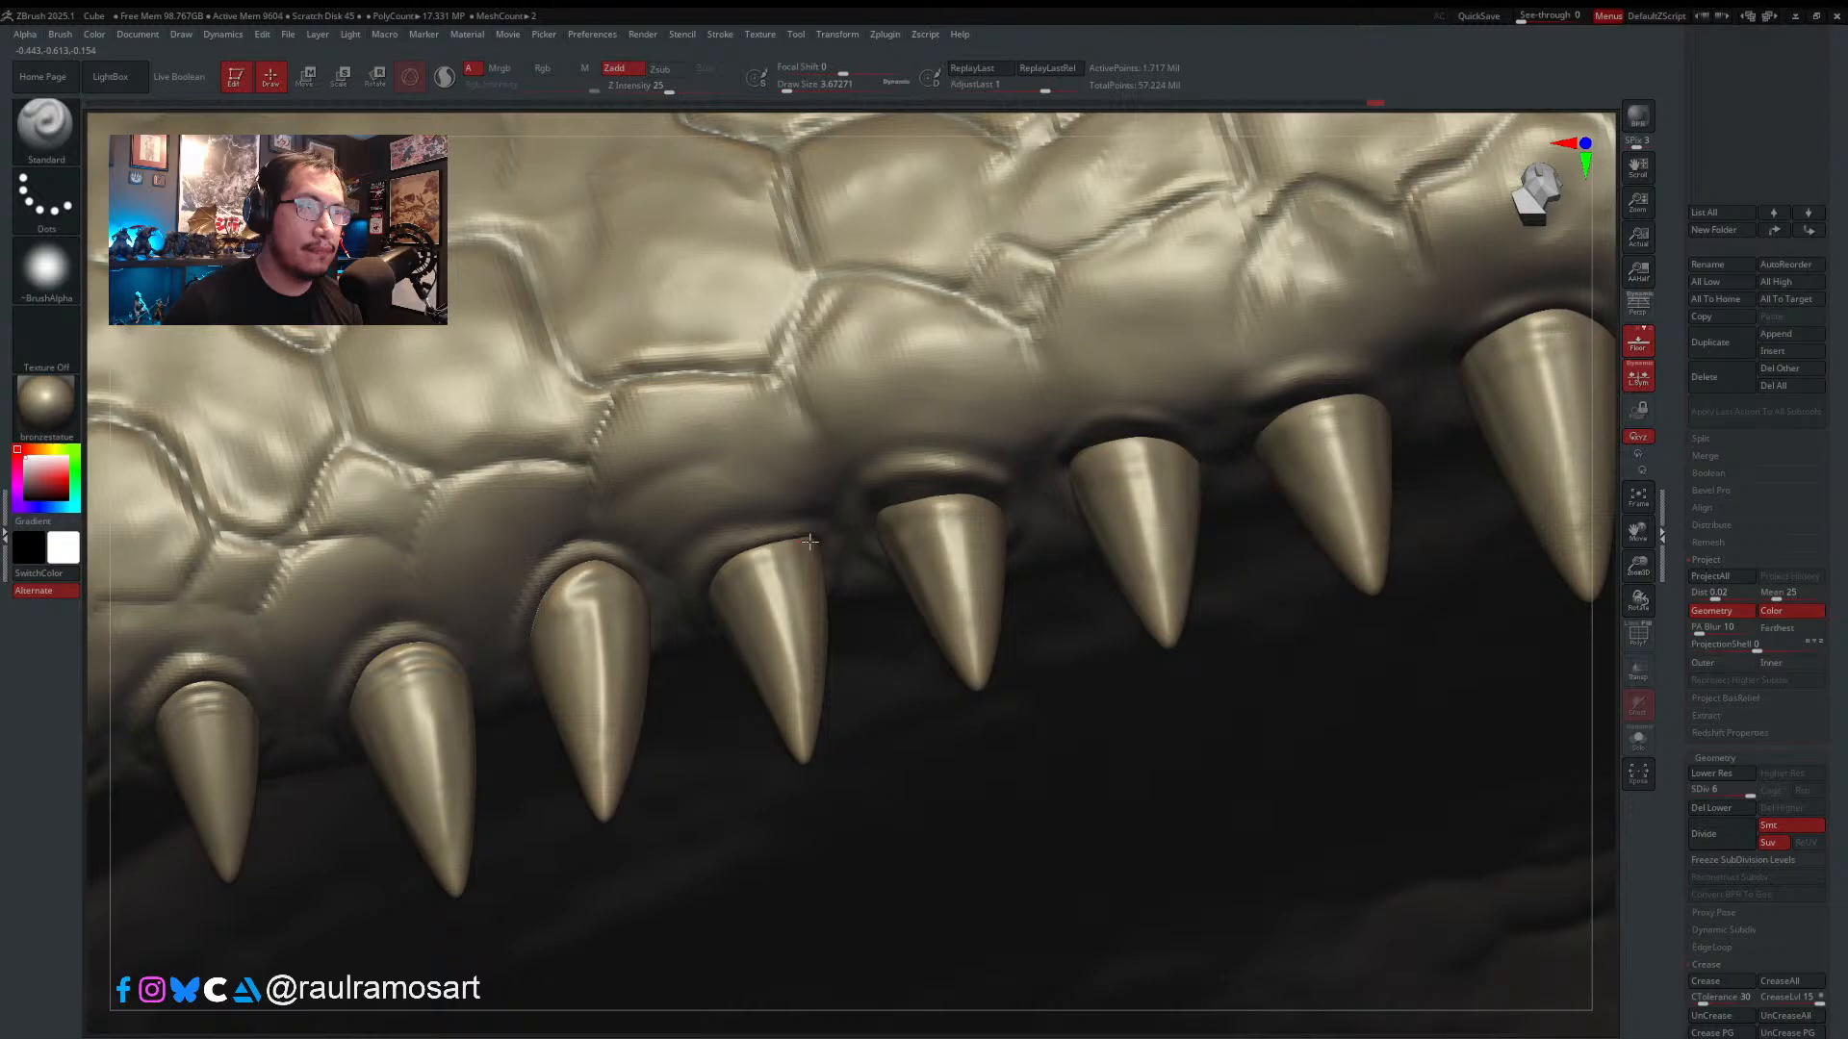
key(s)
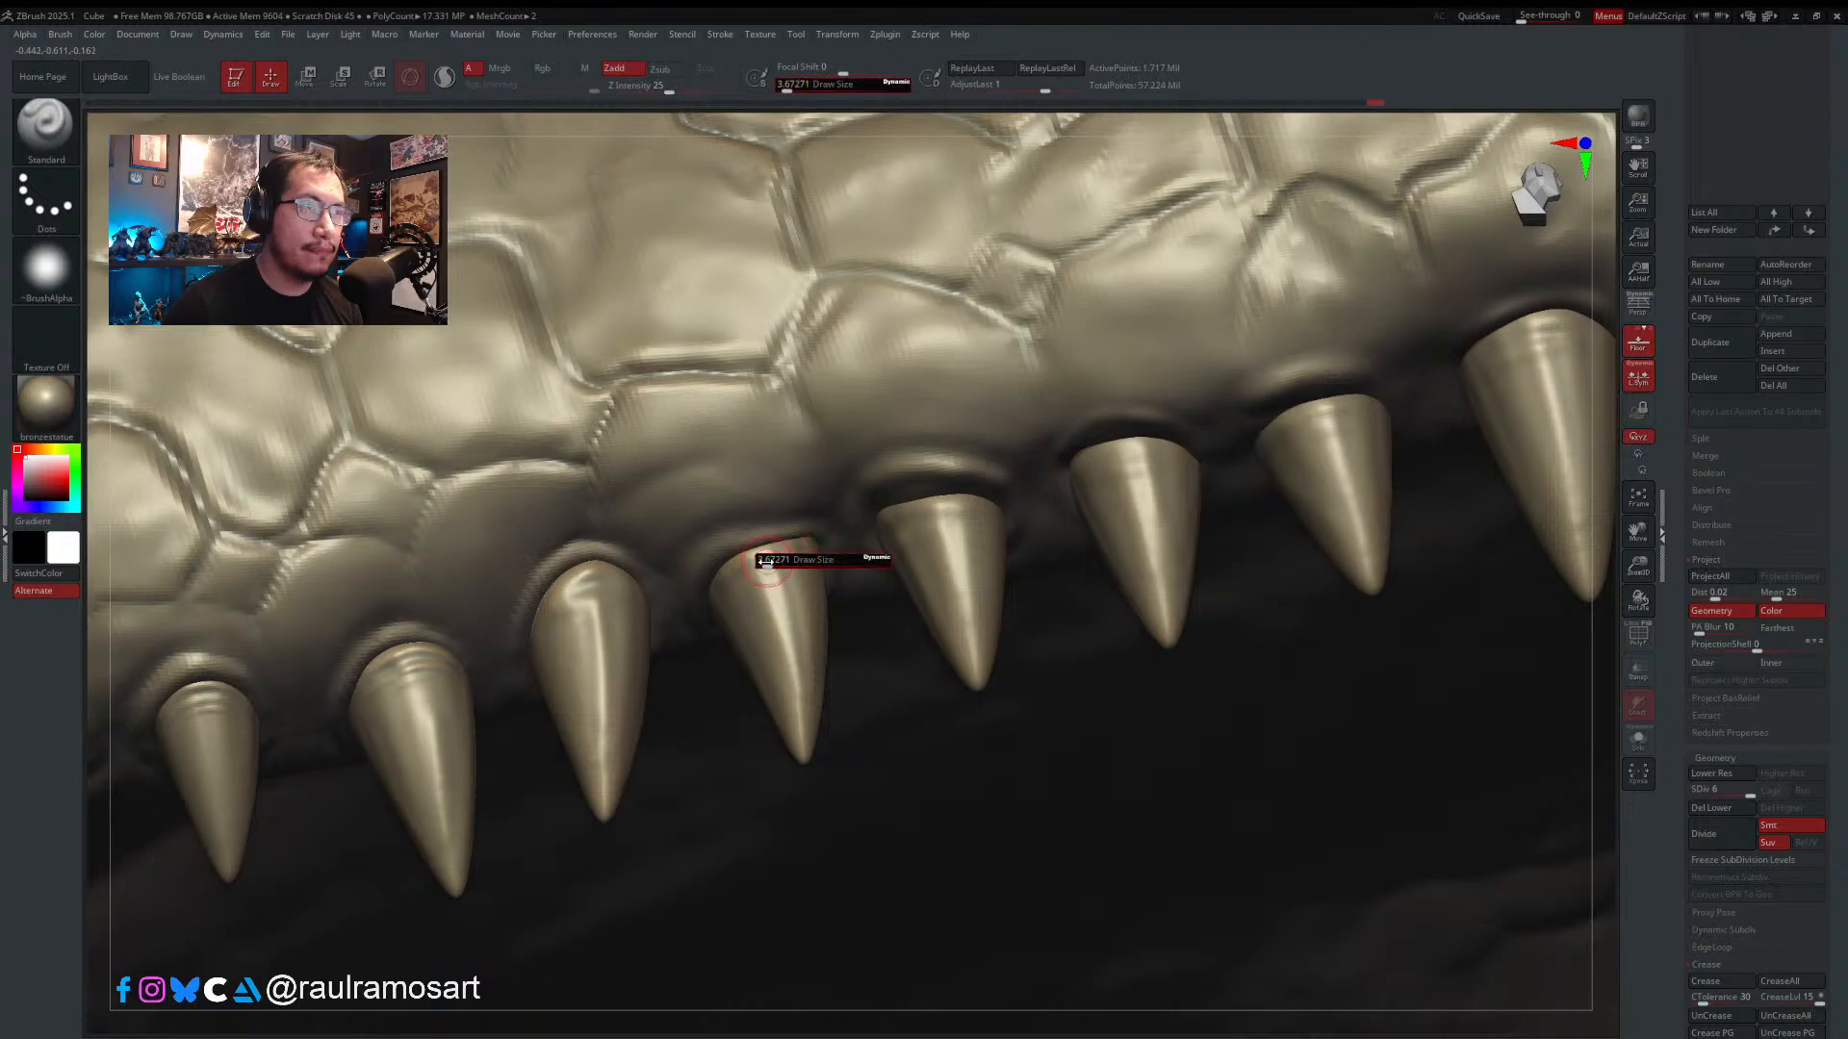
drag(763, 564, 728, 586)
key(s)
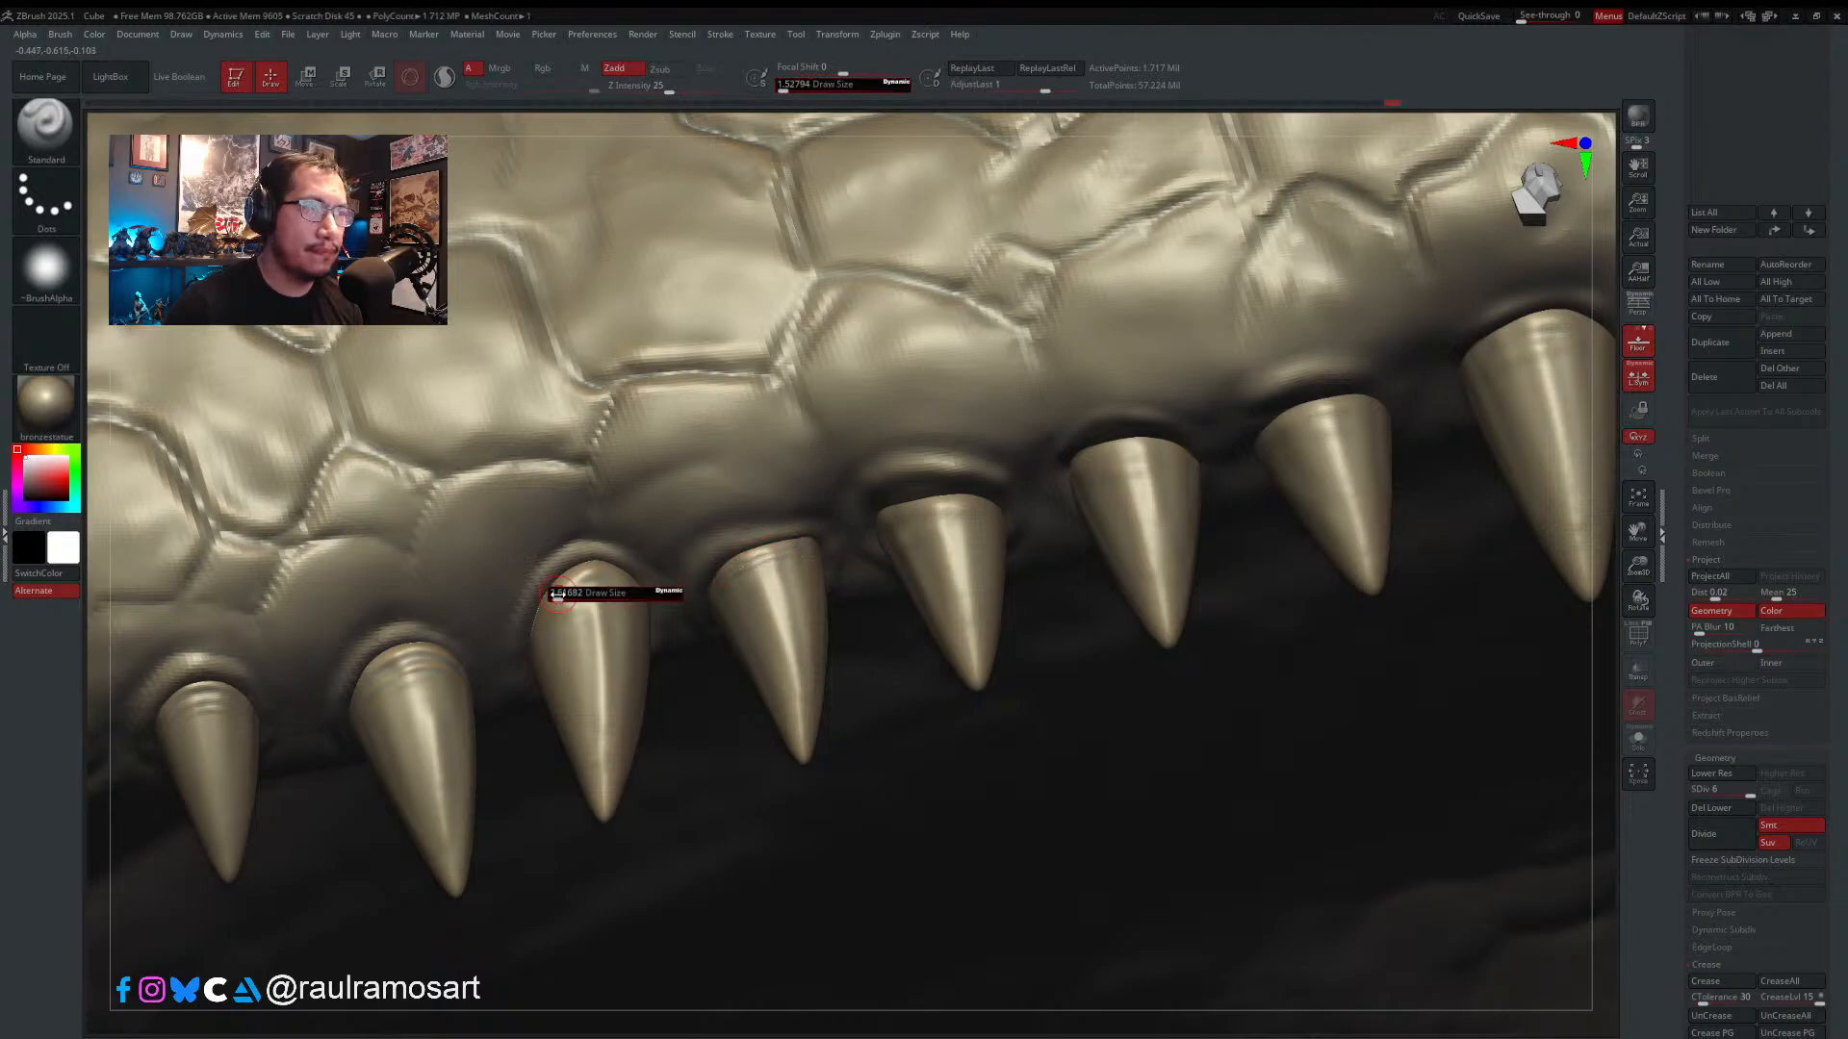
drag(574, 592, 616, 586)
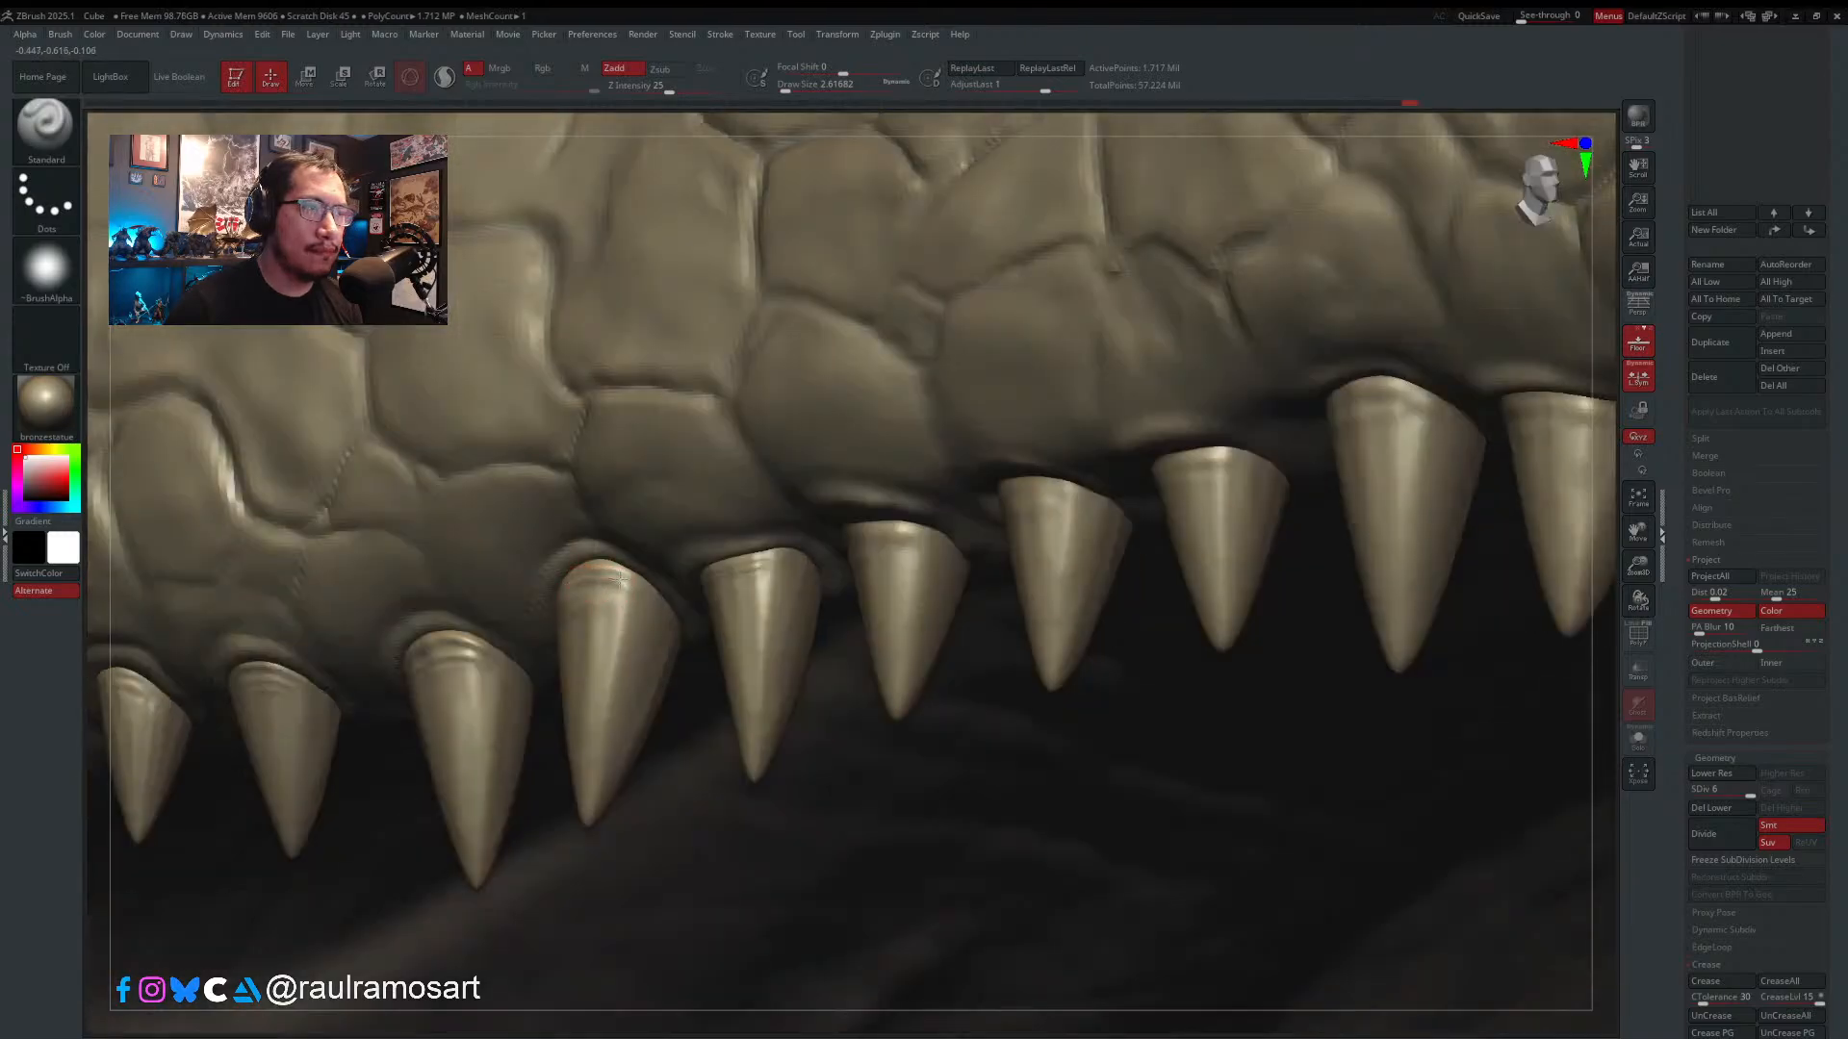
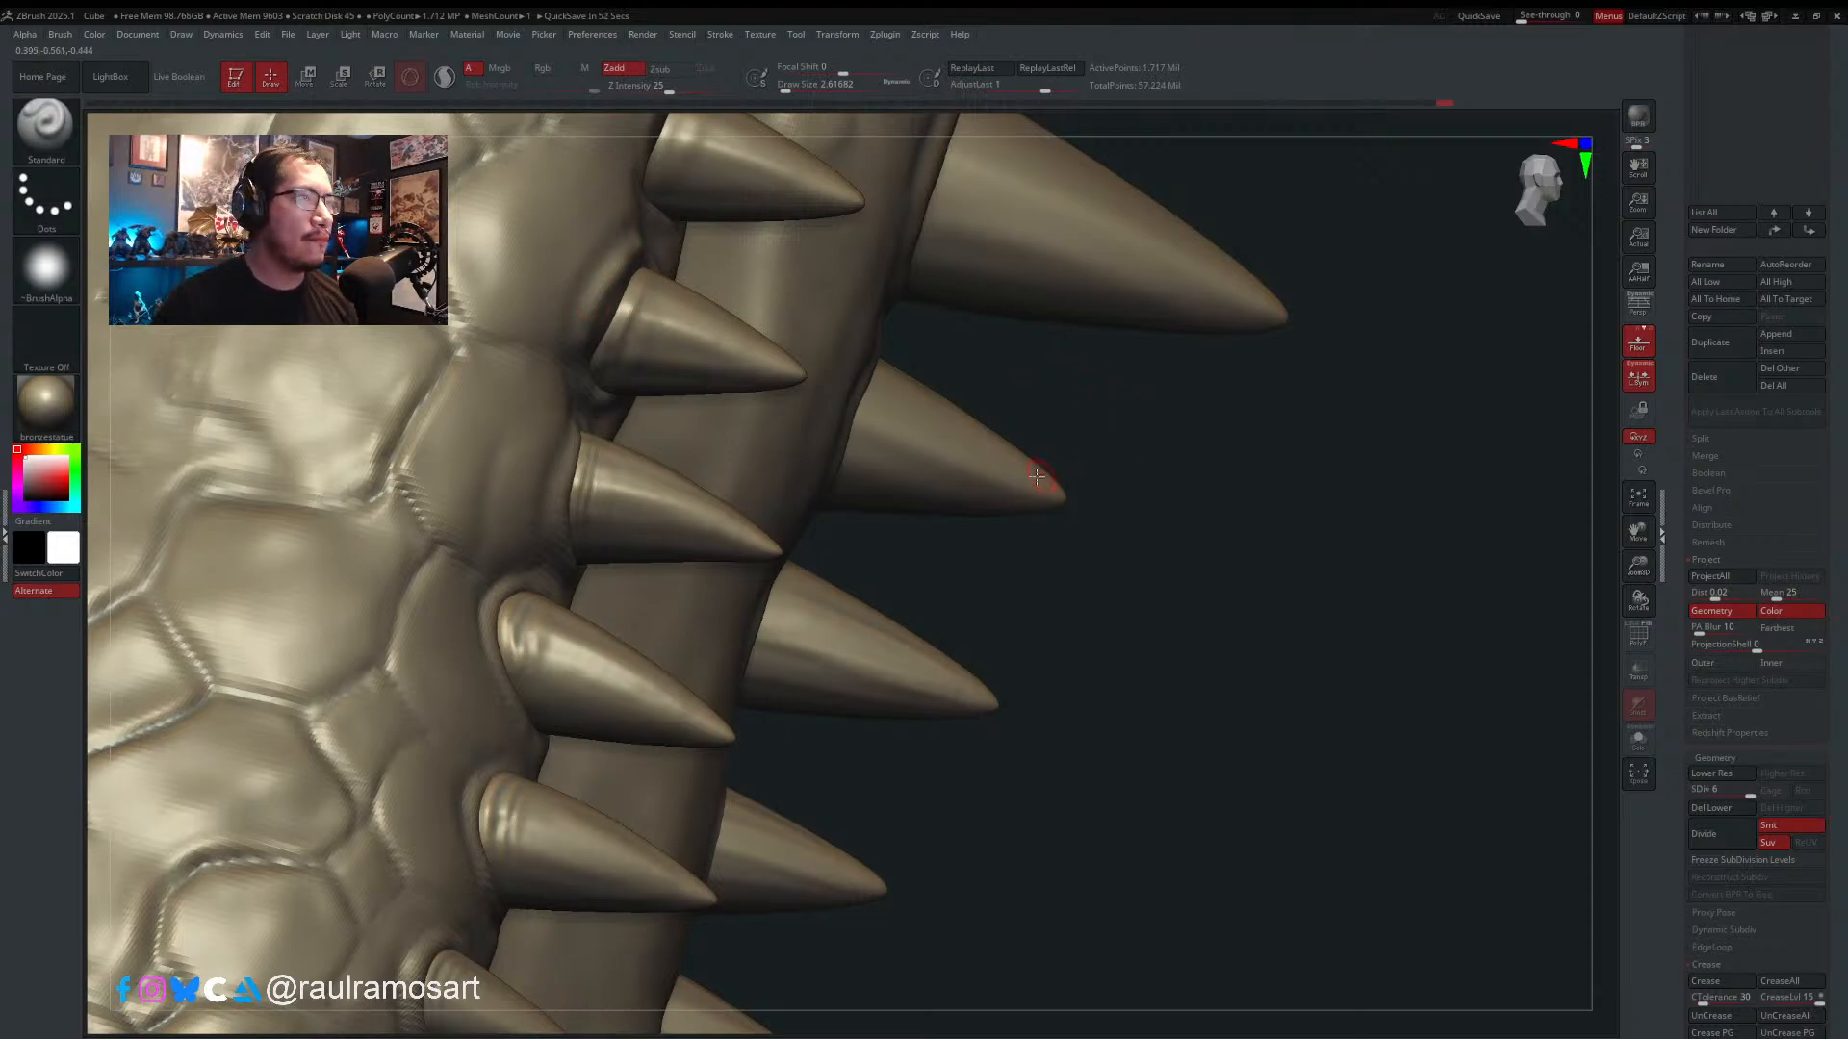
- Sculpt lengthwise ridges on one of the small back upper teeth with a draw size of about 3.7
mouse_move(605, 493)
right_down()
mouse_move(646, 469)
mouse_move(709, 487)
mouse_move(627, 504)
right_up()
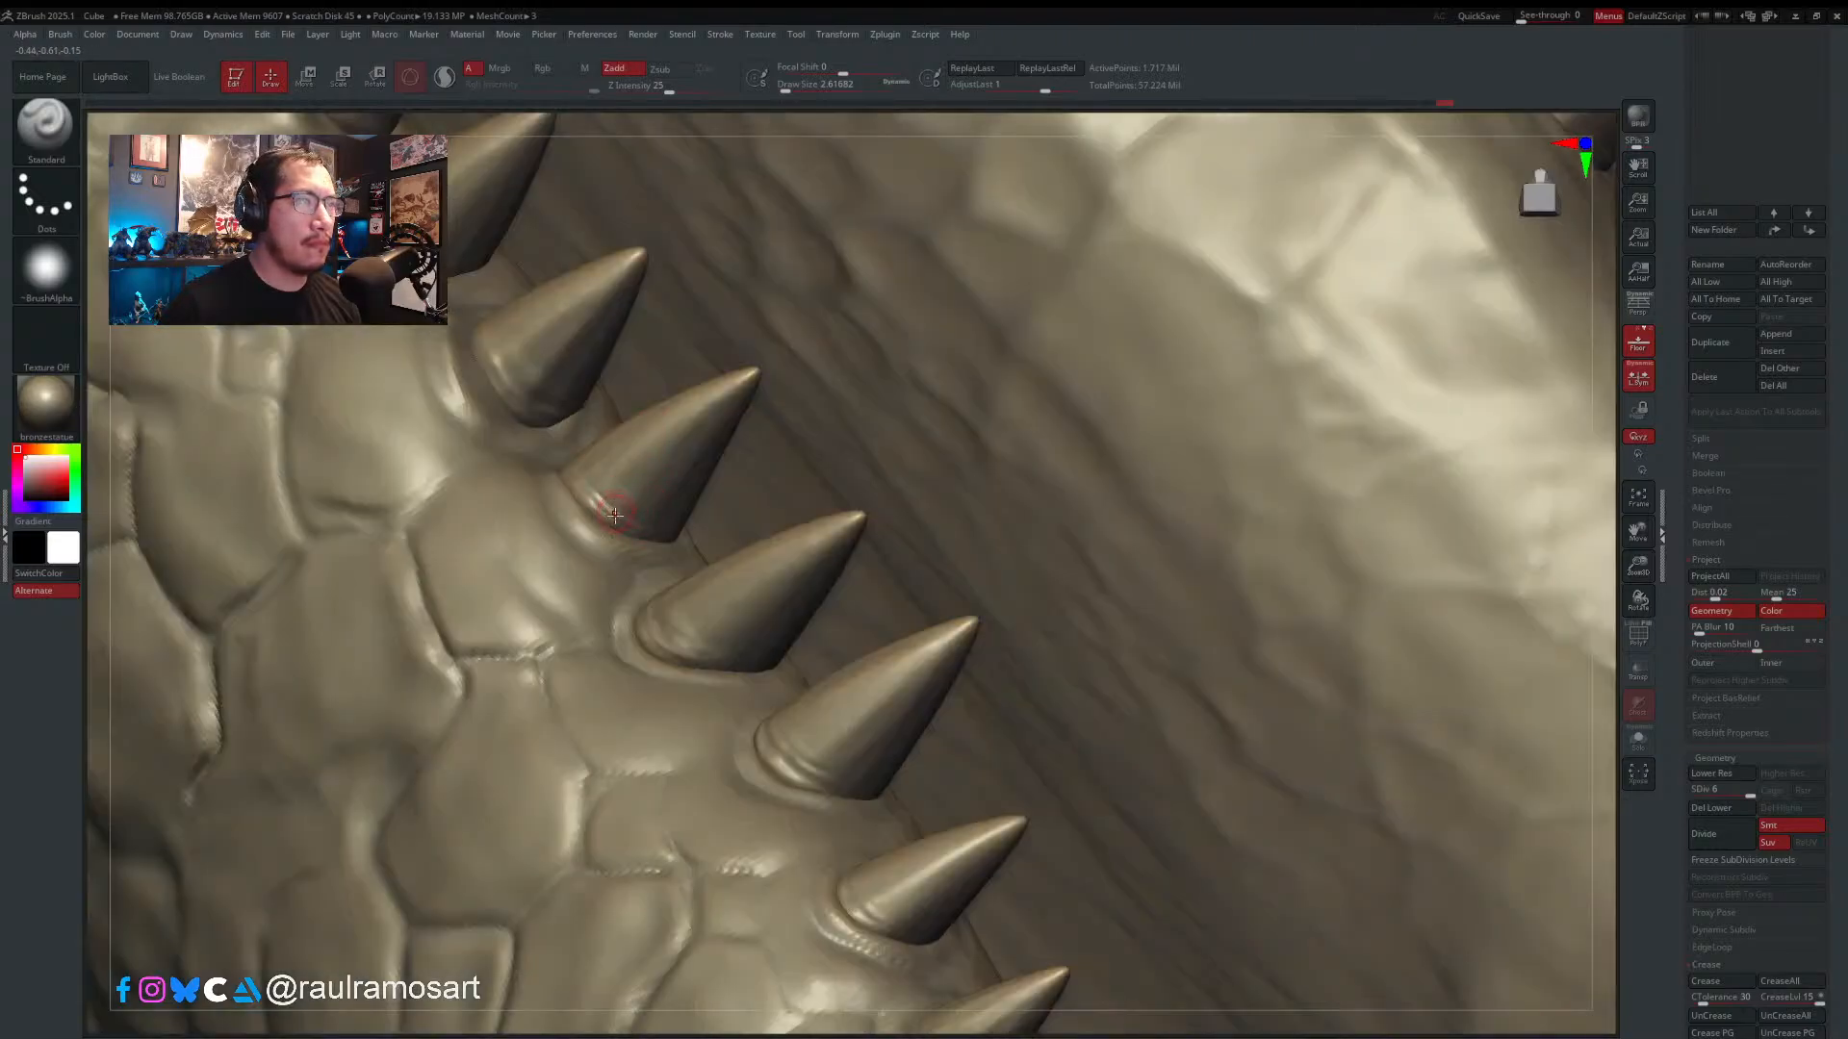
key(s)
click(679, 436)
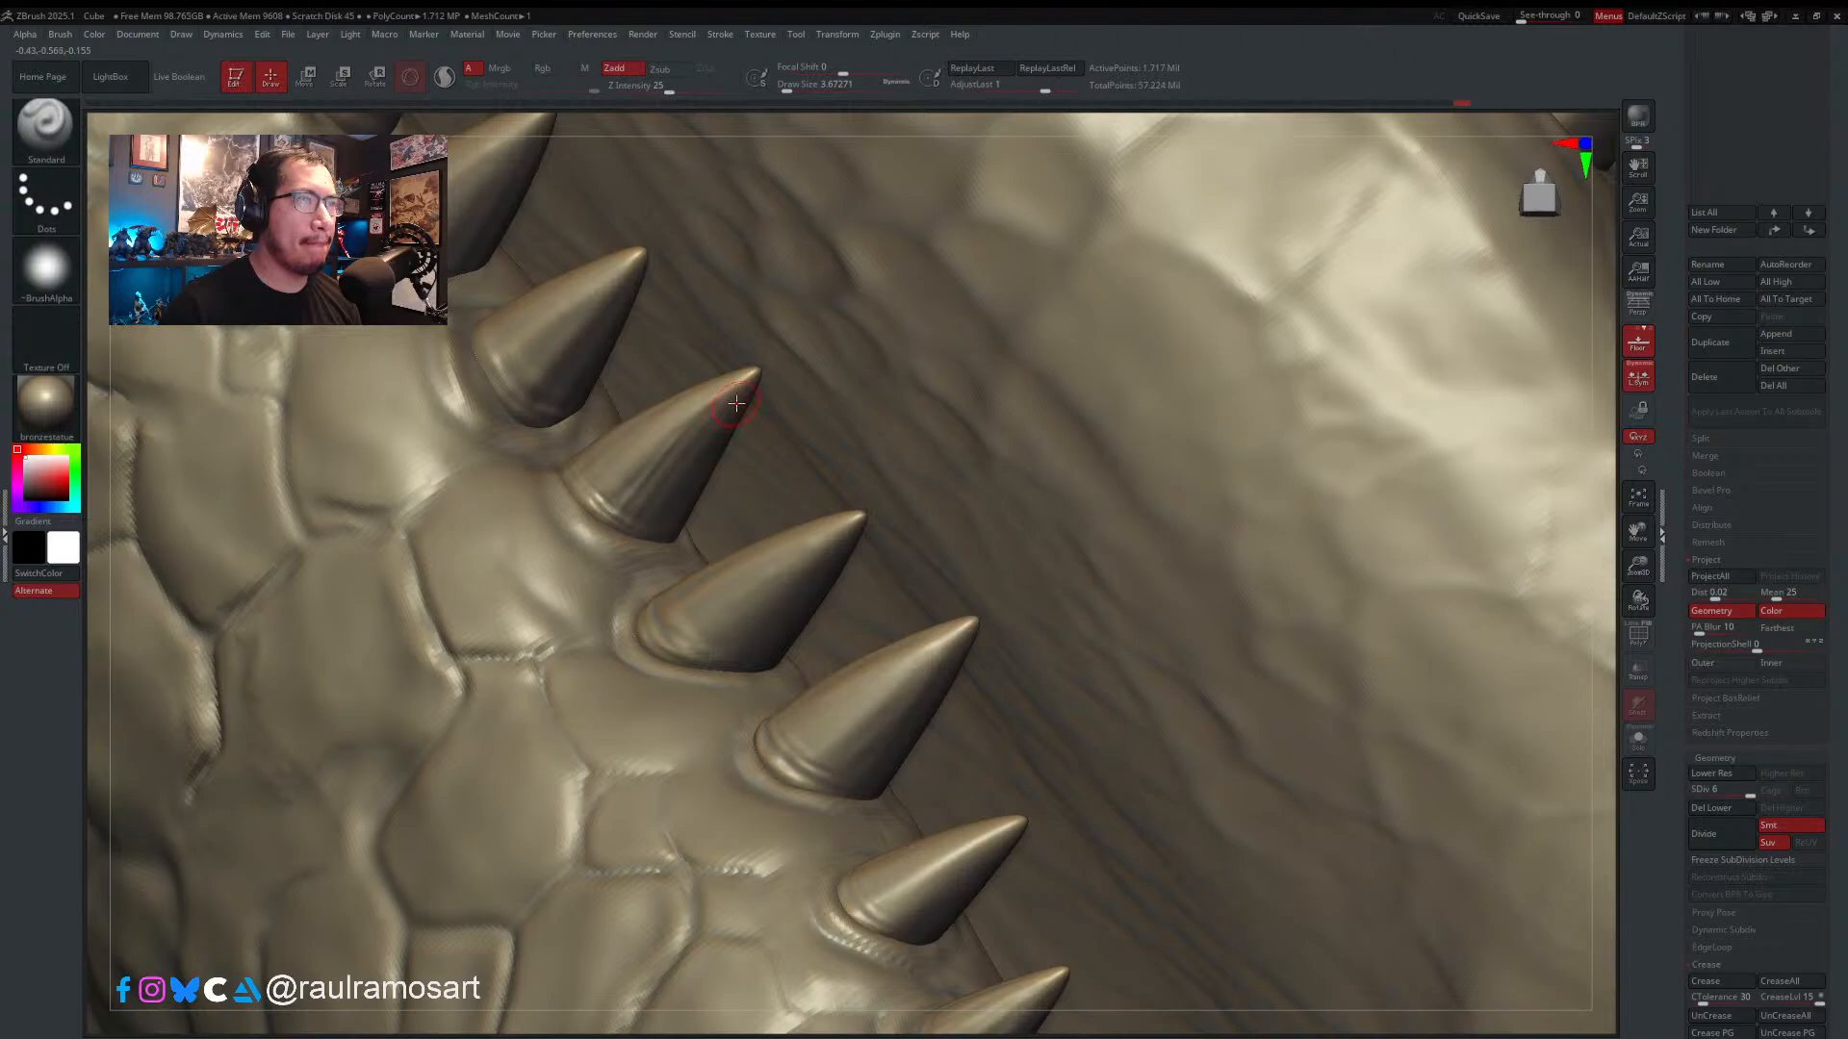
- Sculpt base creases and lengthwise ridges on the next small back teeth, using draw sizes of about 2.2 and 3.1
right_drag(624, 547, 750, 472)
alt+right_drag(548, 431, 593, 535)
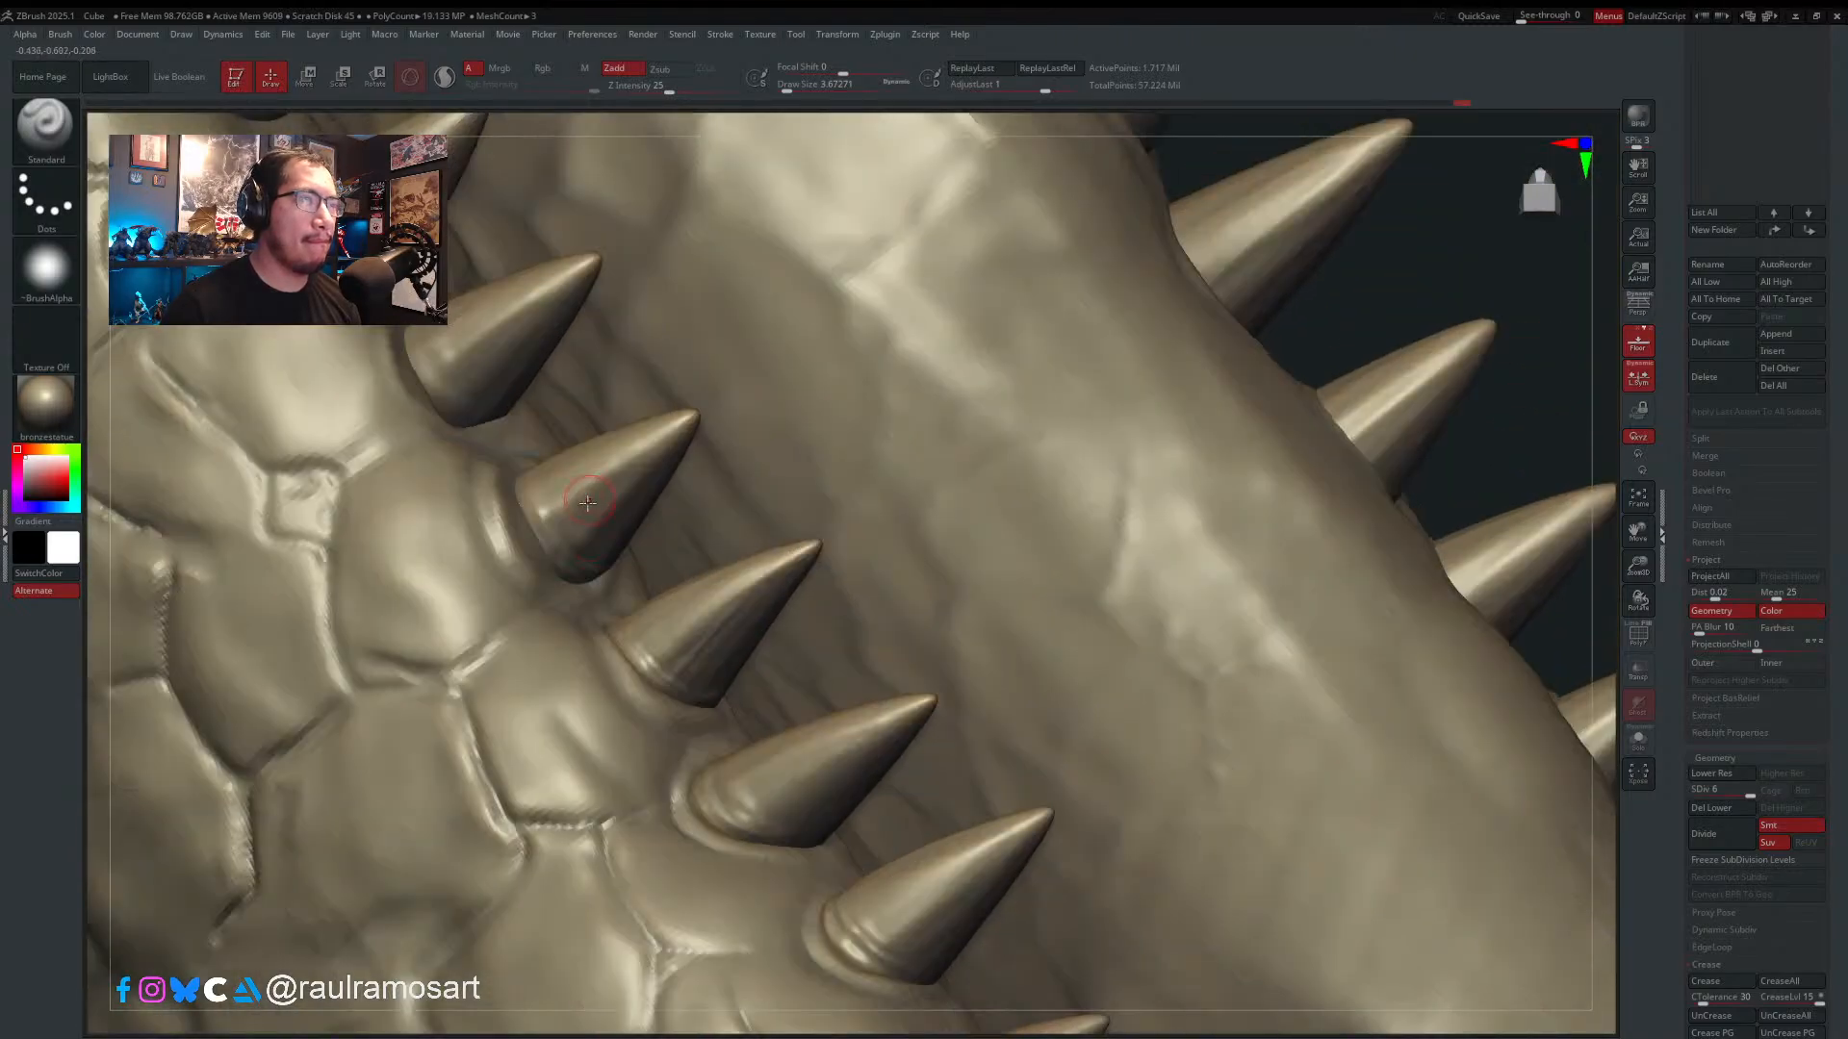
key(s)
click(580, 528)
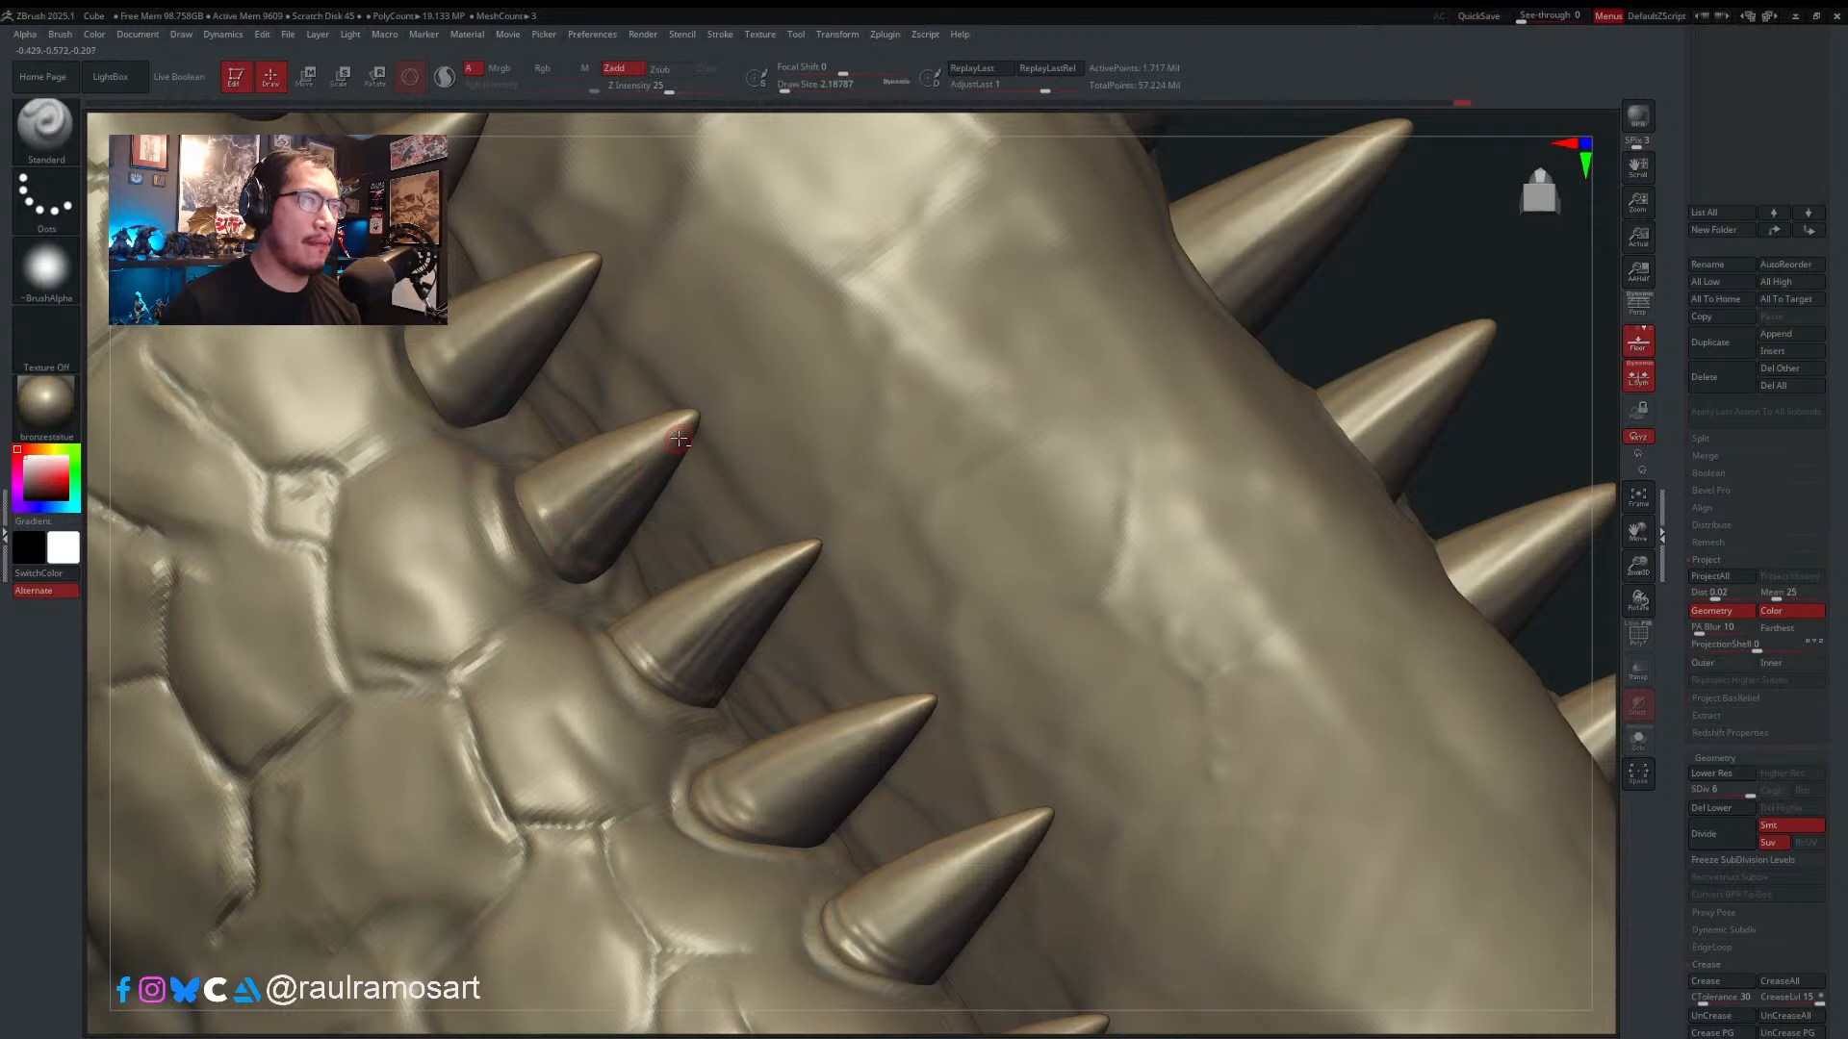
mouse_move(590, 487)
right_down()
mouse_move(543, 501)
mouse_move(659, 512)
mouse_move(698, 452)
right_up()
key(s)
click(639, 473)
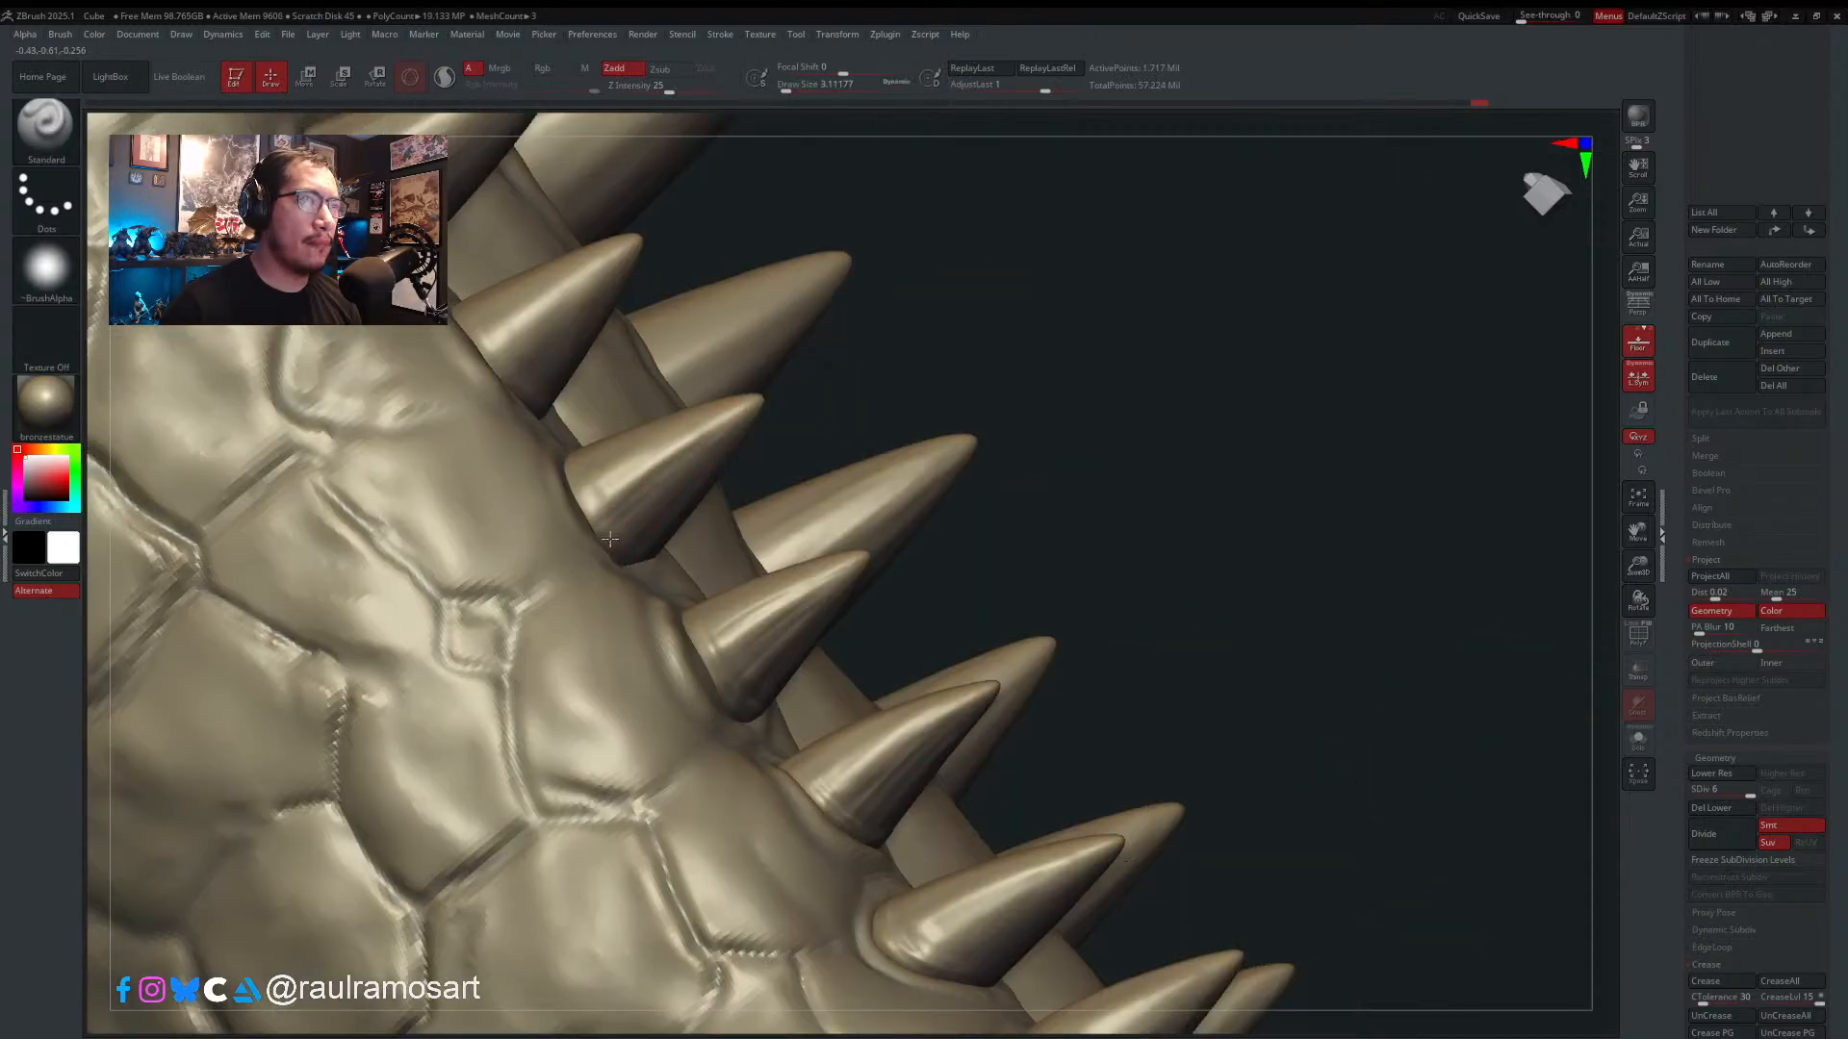
right_drag(629, 561, 599, 524)
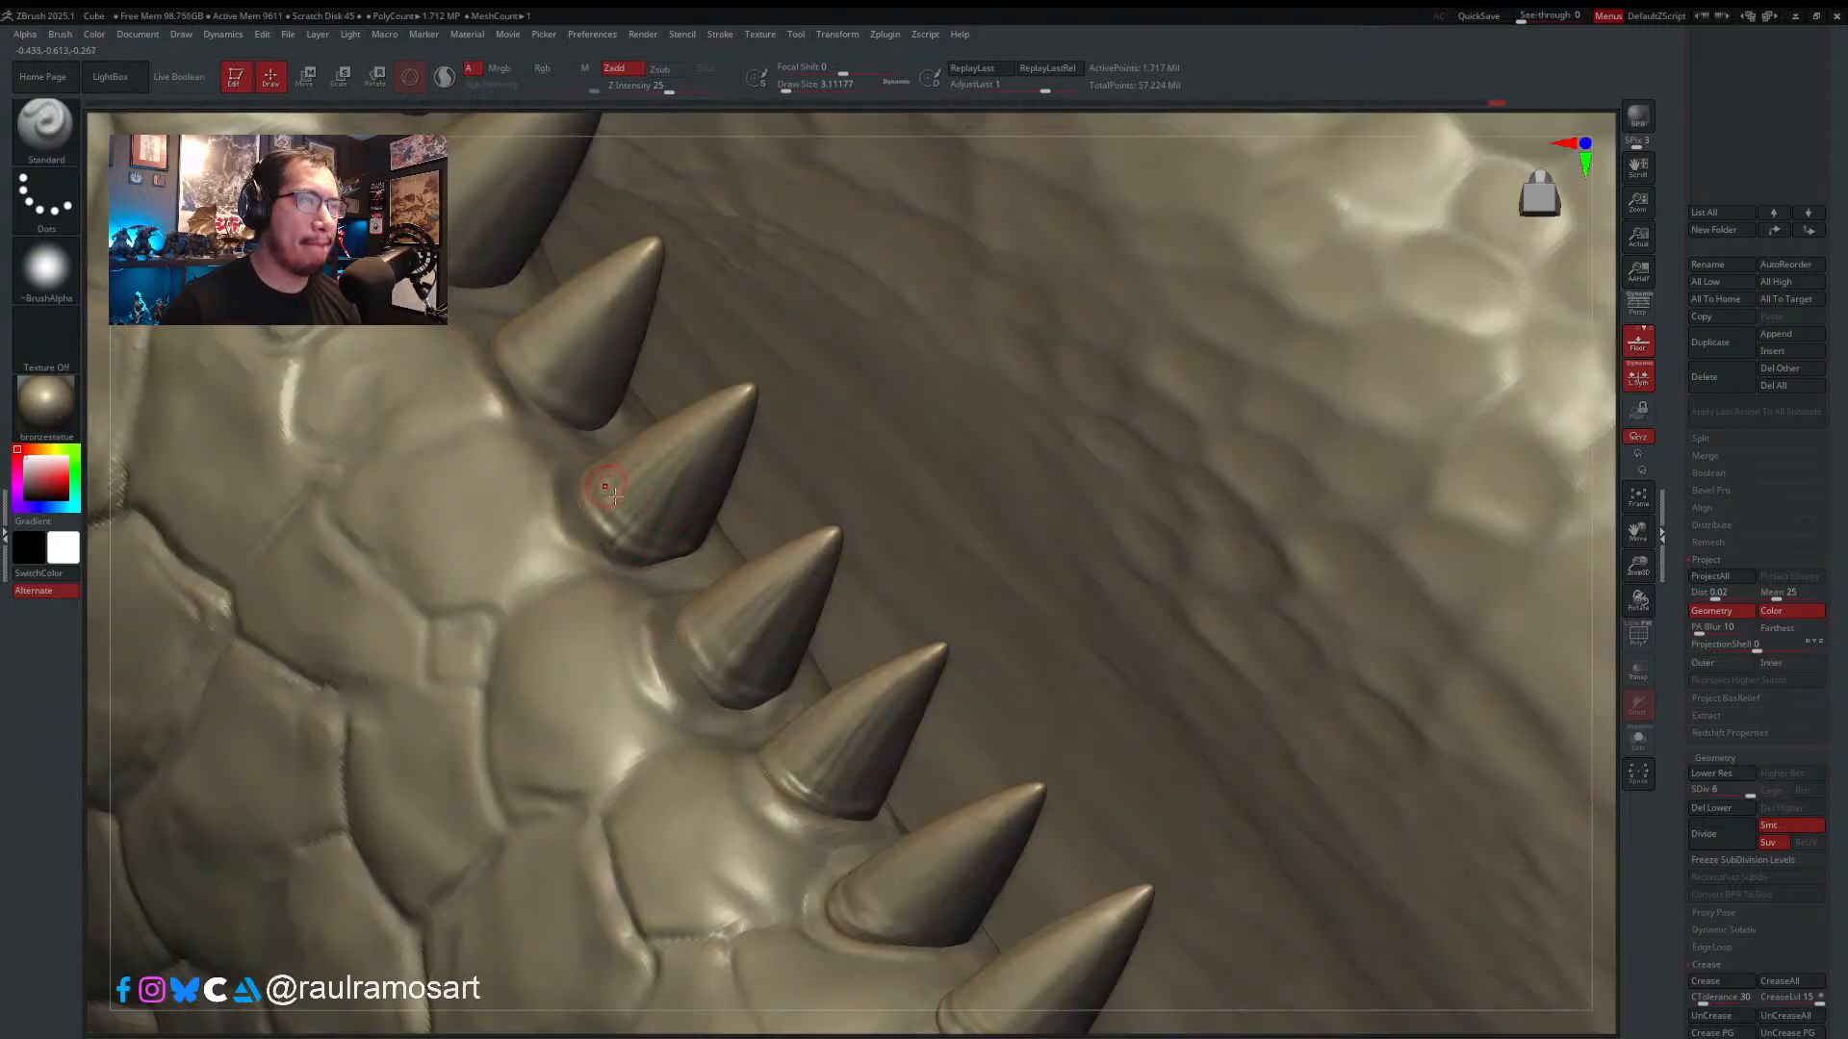
right_drag(611, 545, 577, 478)
- Sculpt a crease around the base of a large front upper tooth with a draw size of about 6.6
mouse_move(541, 414)
right_down()
mouse_move(597, 576)
mouse_move(674, 622)
mouse_move(710, 620)
mouse_move(720, 539)
mouse_move(816, 606)
mouse_move(972, 536)
mouse_move(784, 688)
right_up()
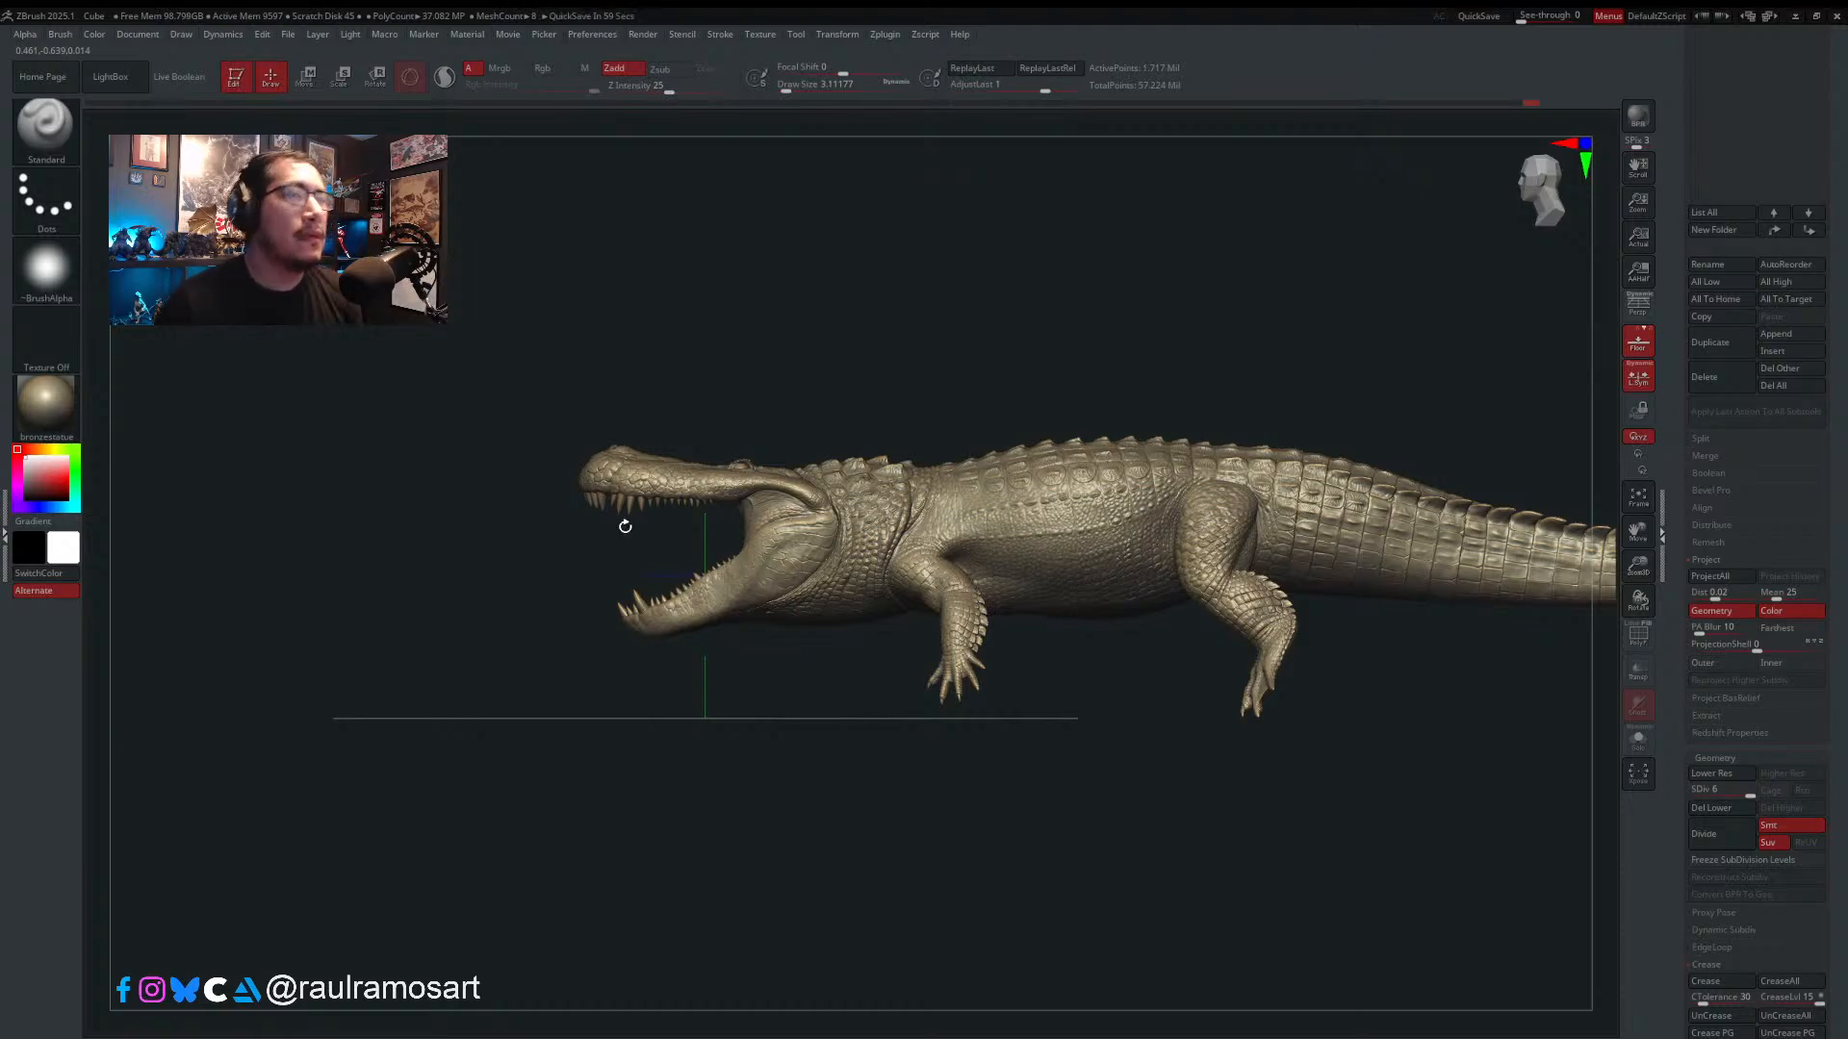
ctrl+right_drag(728, 505, 701, 466)
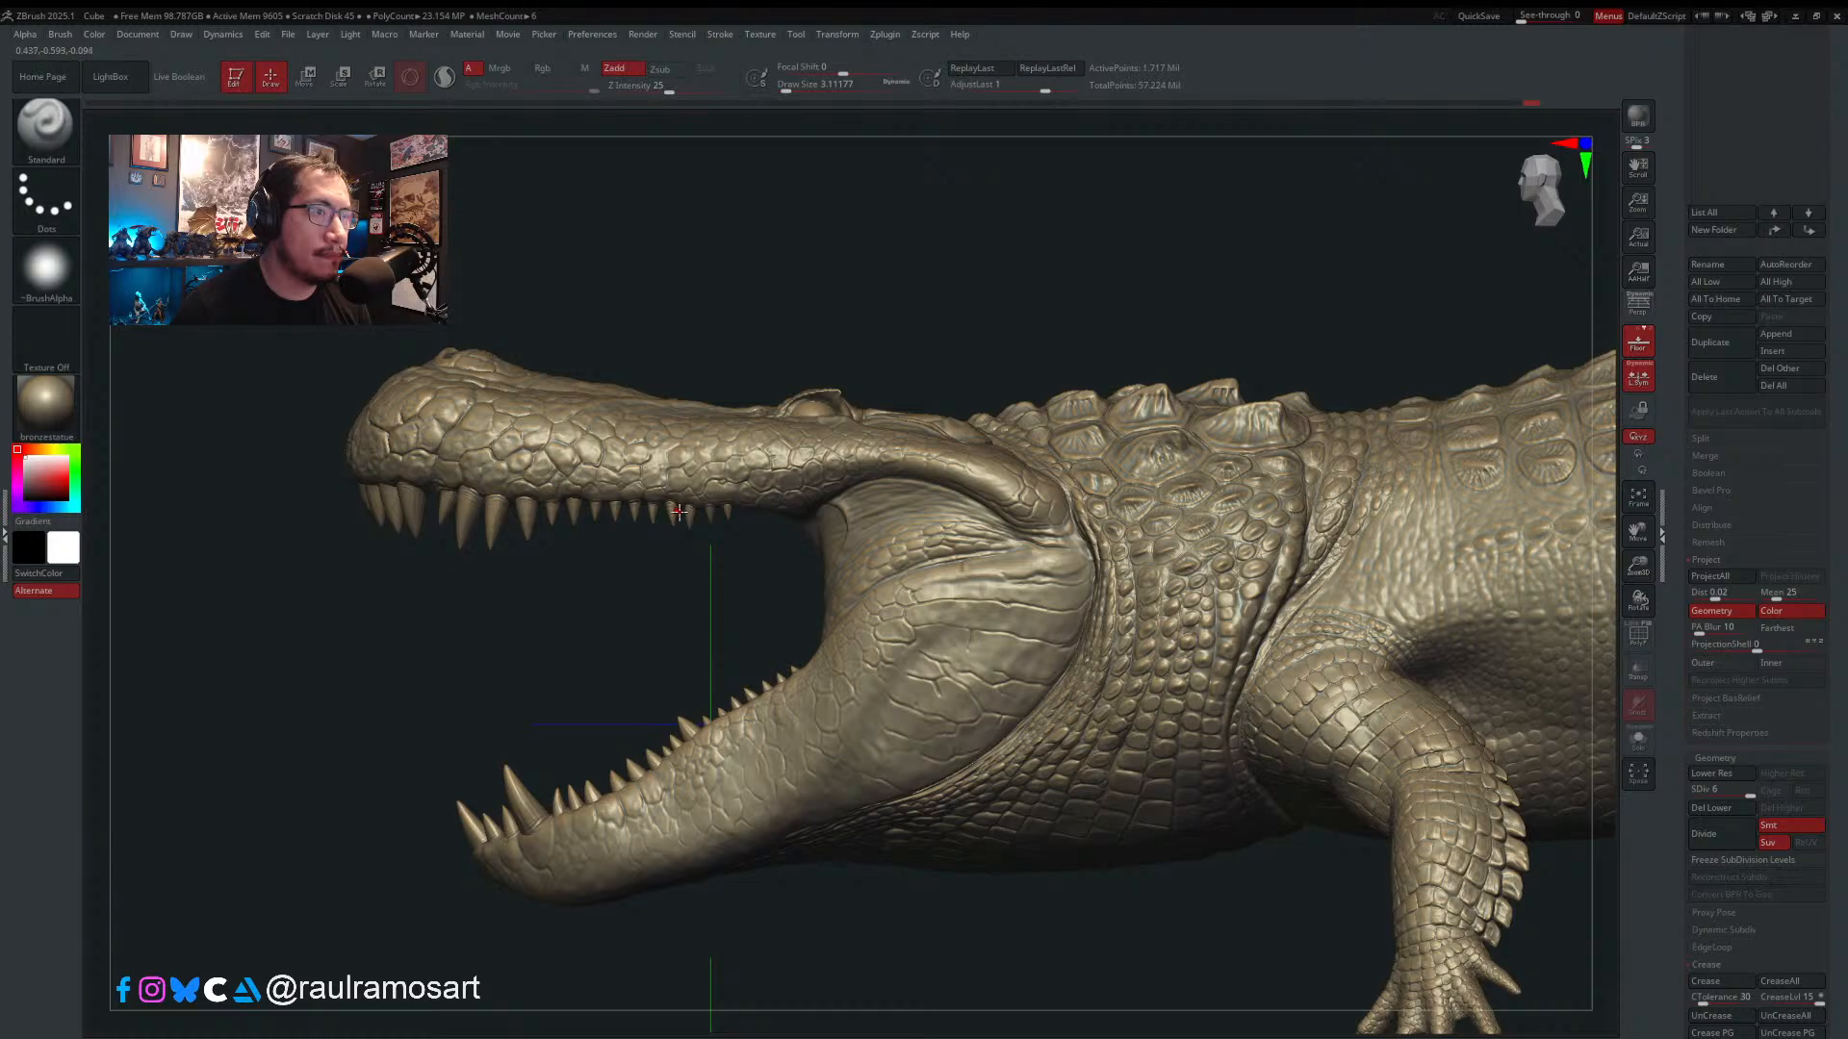
right_drag(682, 518, 689, 388)
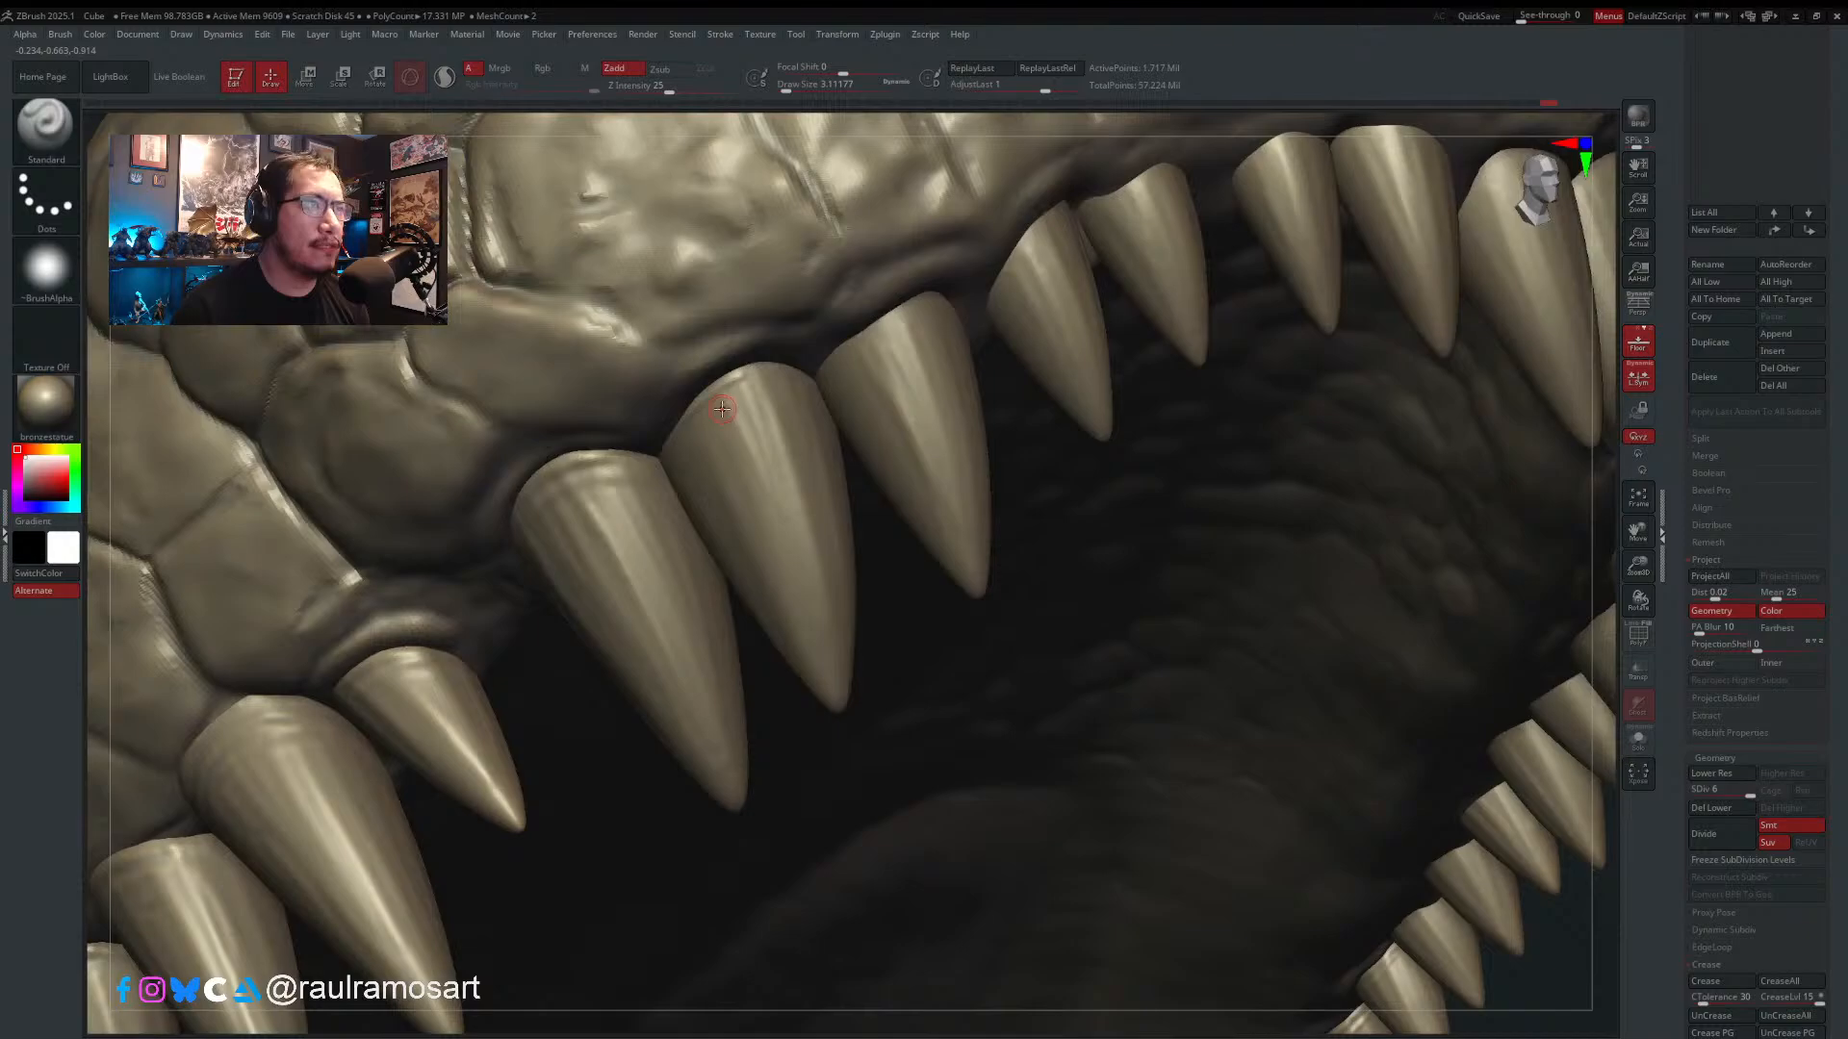
key(s)
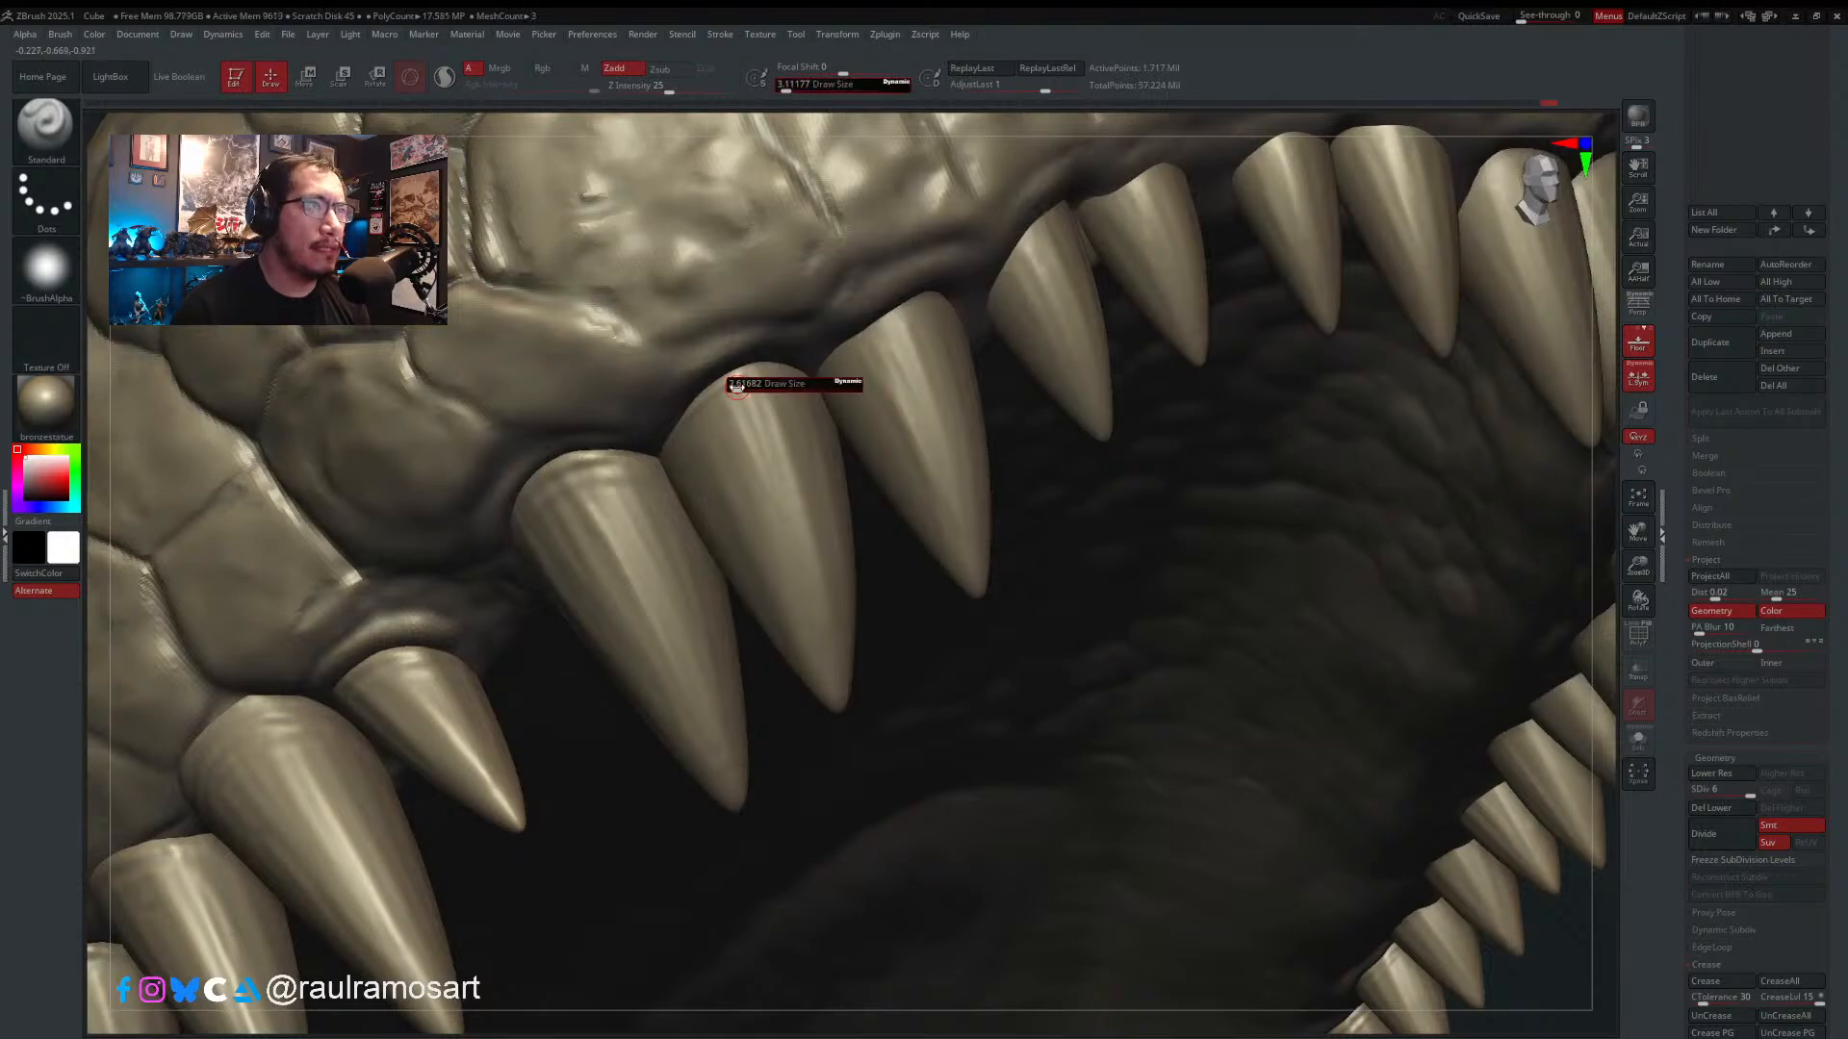
mouse_move(736, 386)
mouse_down()
mouse_move(696, 424)
mouse_move(753, 383)
mouse_up()
key(s)
right_drag(754, 383, 707, 418)
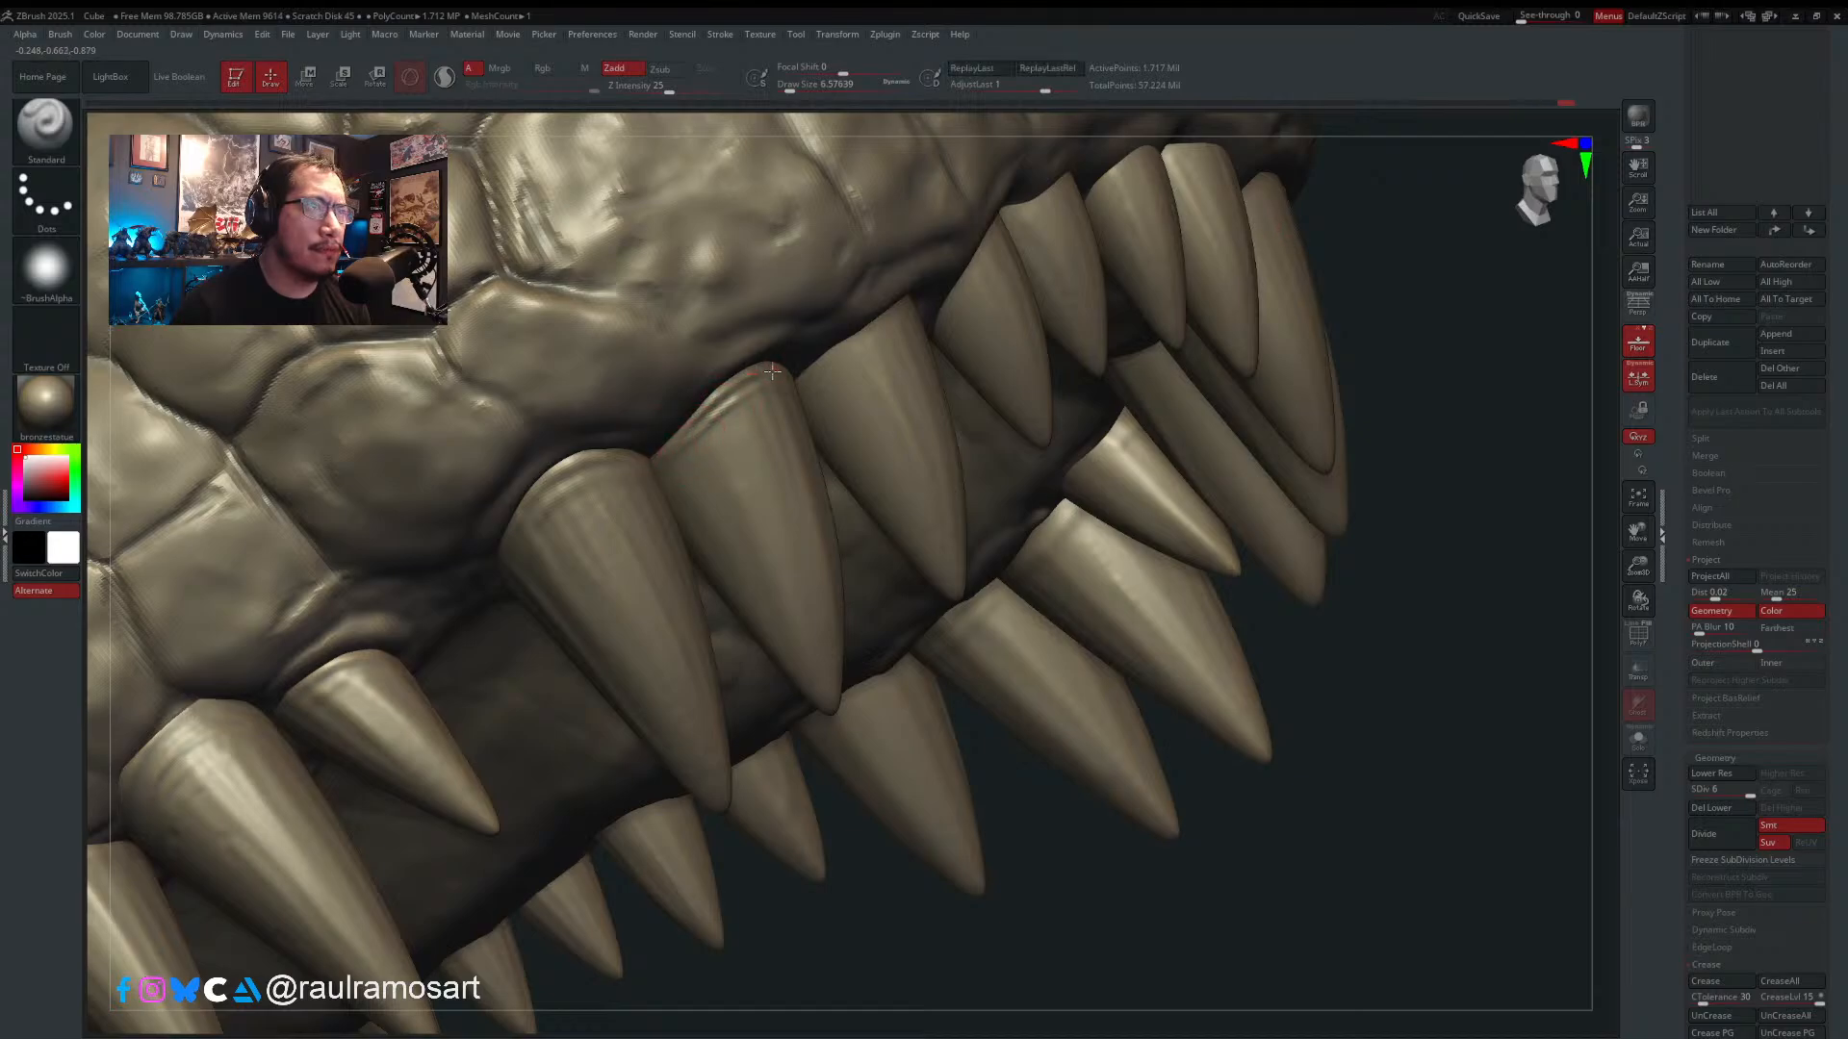
- Sculpt lengthwise ridges on the adjacent front upper teeth, setting the draw size to about 7.5
key(s)
drag(760, 400, 744, 398)
right_drag(690, 465, 659, 473)
right_drag(693, 419, 878, 338)
mouse_move(829, 370)
mouse_down()
mouse_move(921, 304)
mouse_move(877, 340)
mouse_up()
key(s)
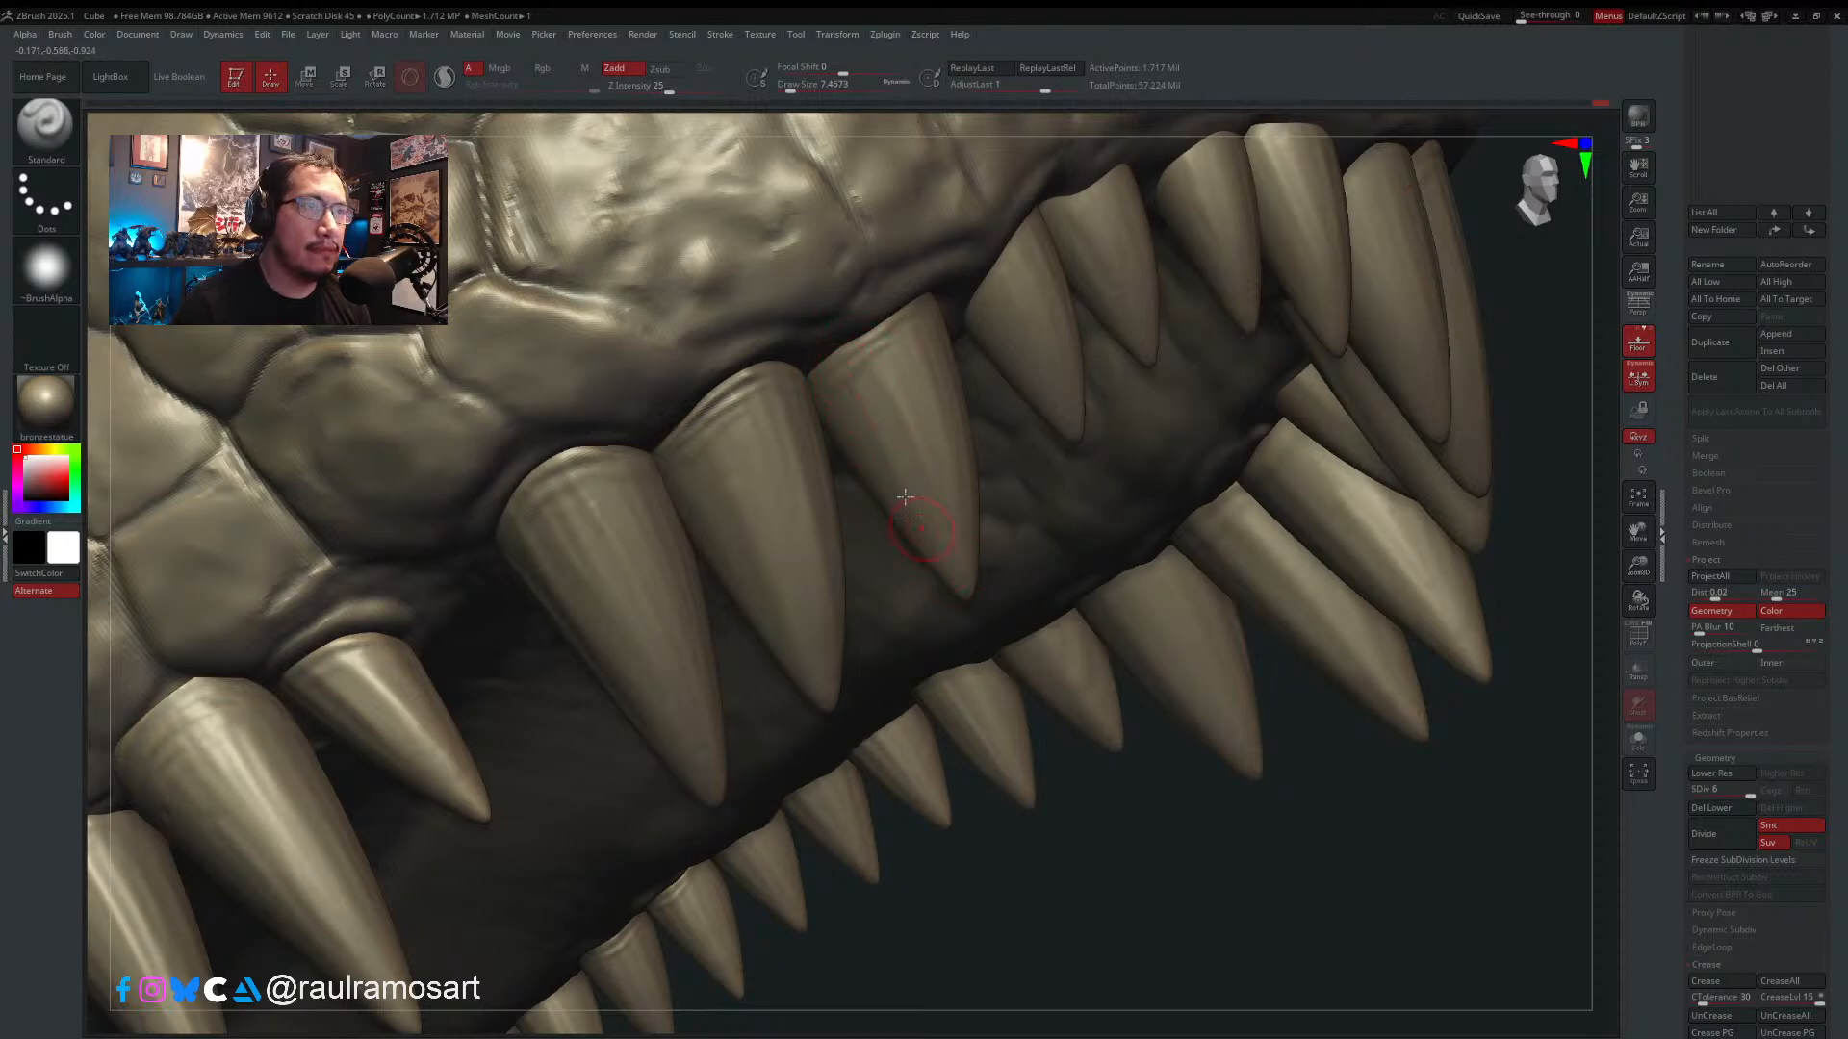
drag(930, 556, 921, 517)
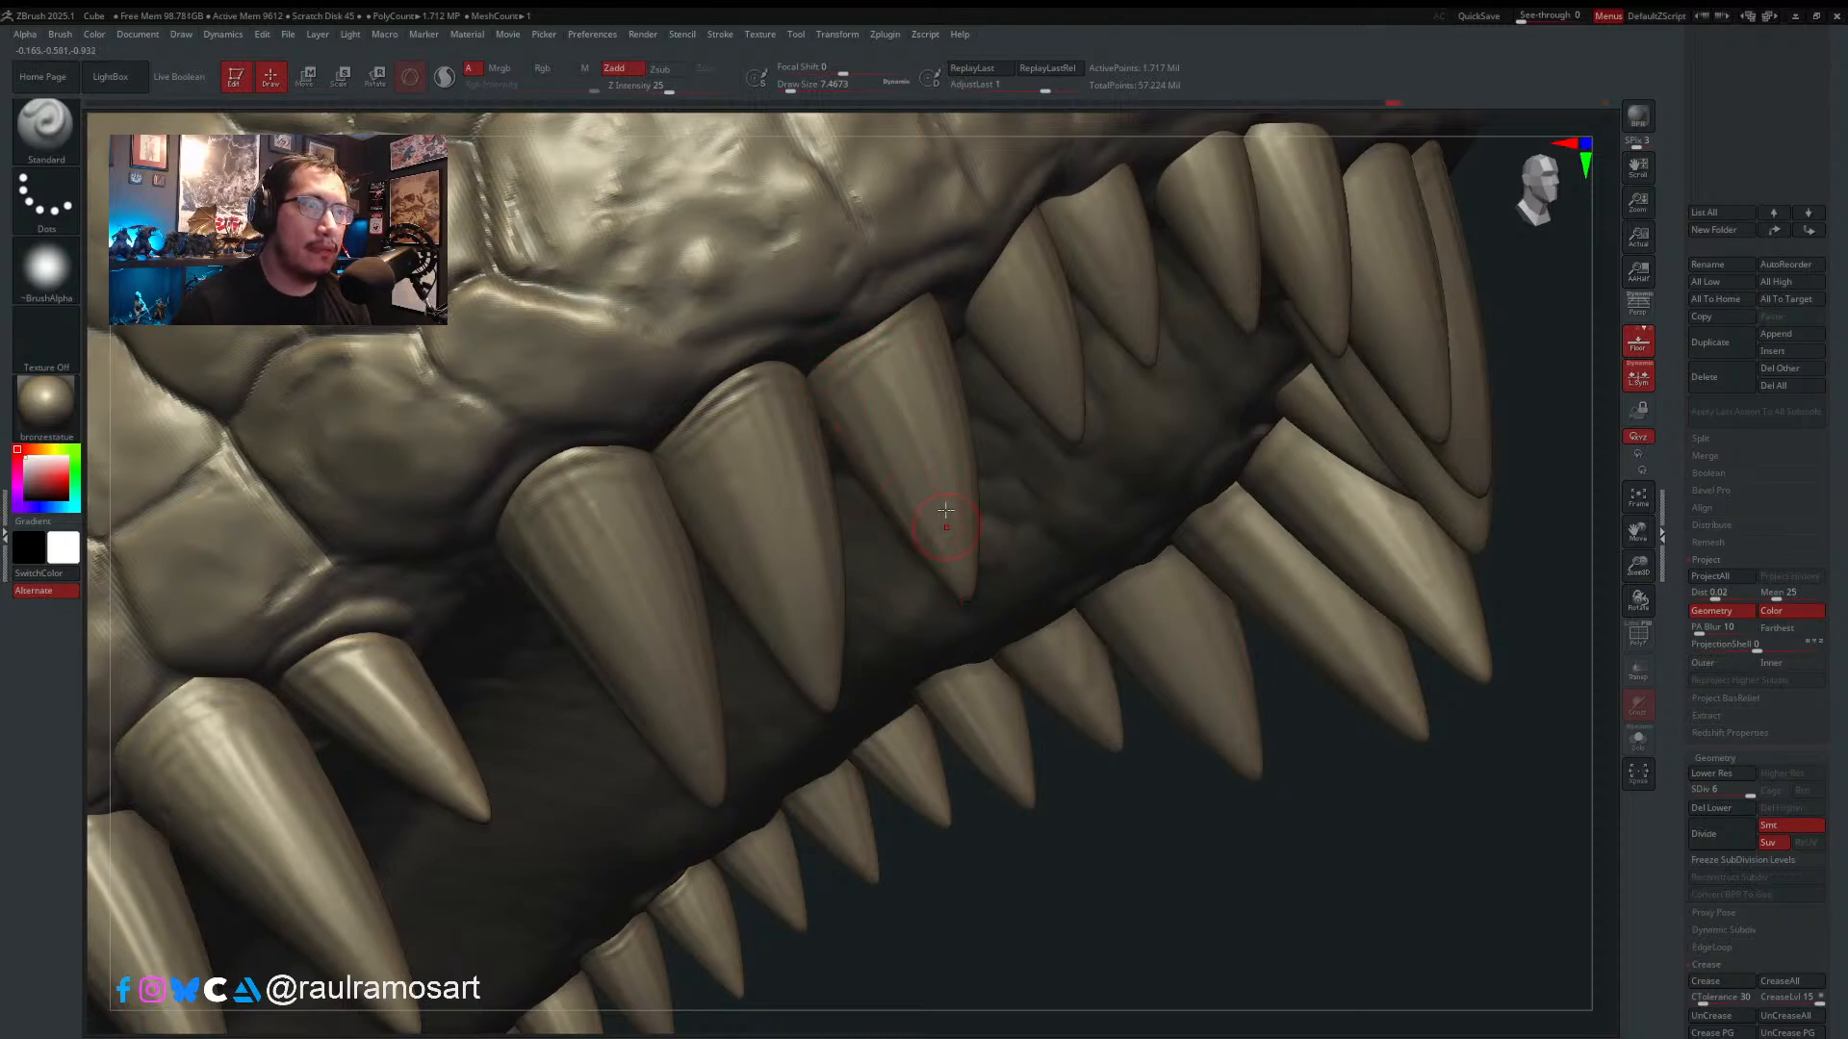
right_drag(955, 548, 784, 470)
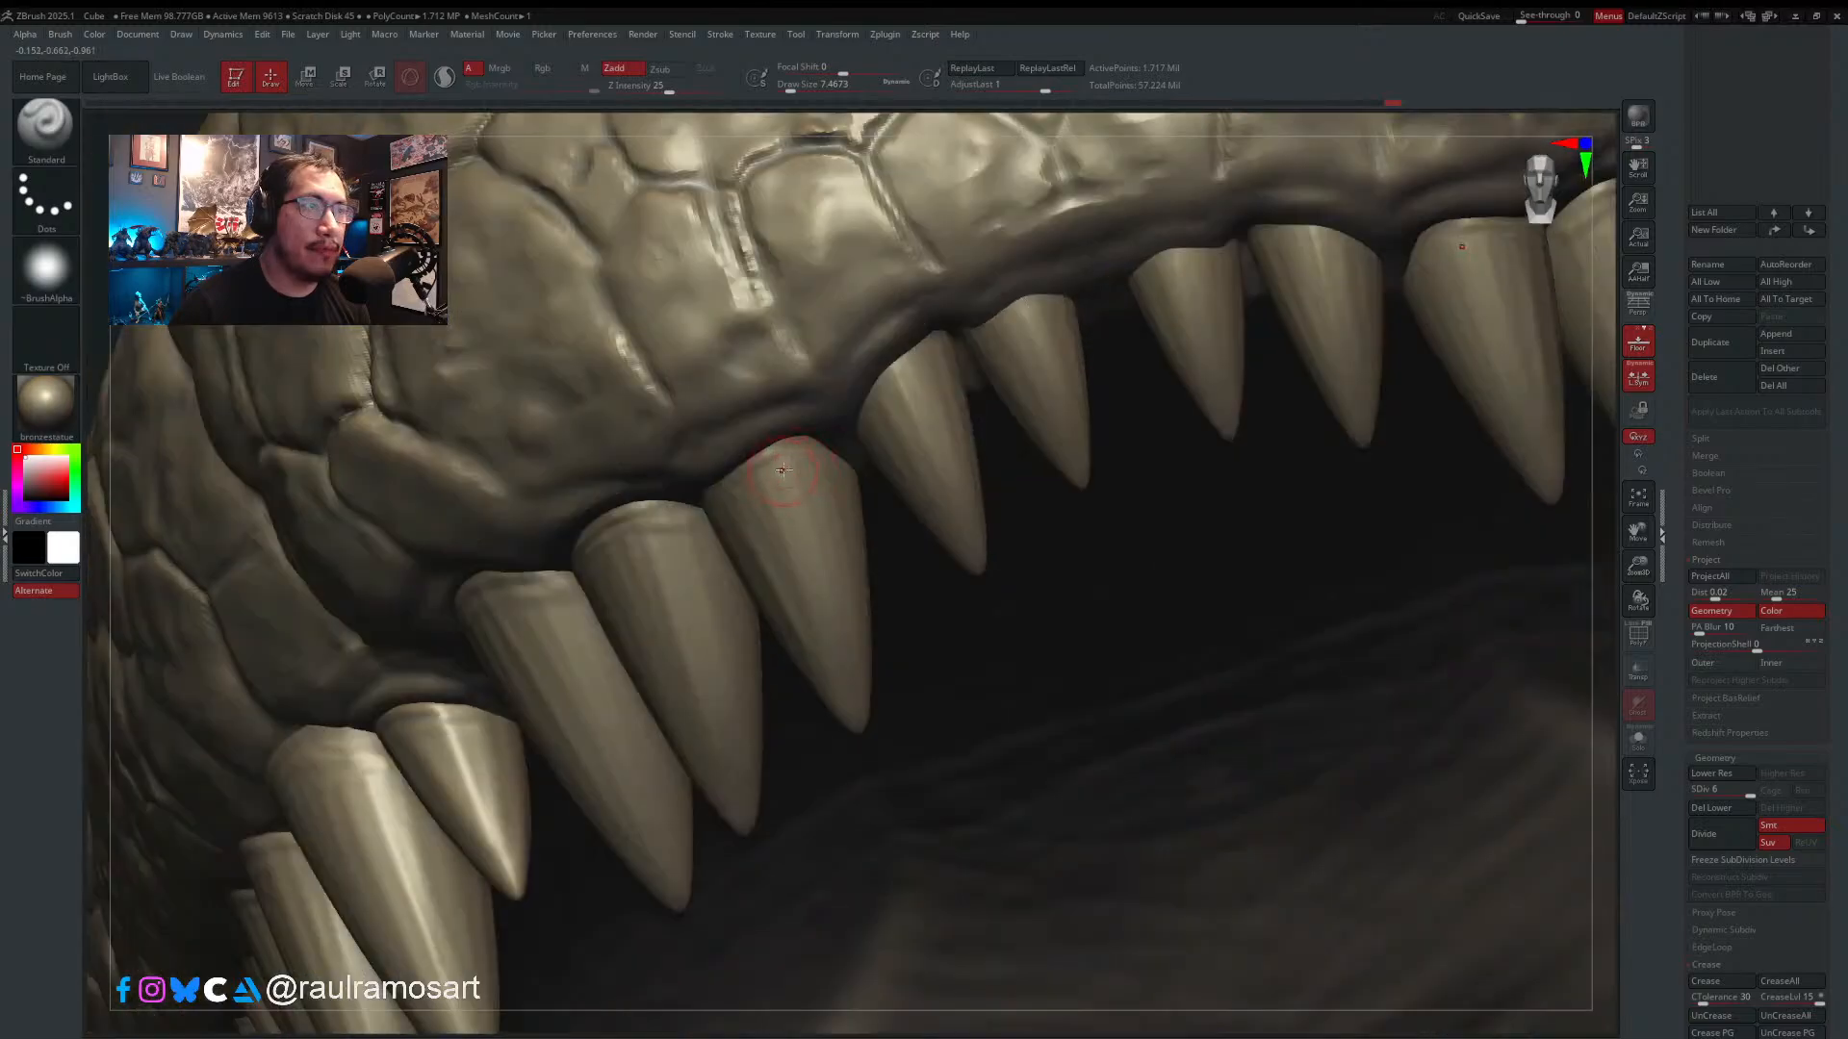
- Sculpt base creases on the large front upper tooth and its smaller neighbour toward the snout tip, using draw sizes of about 8.4 and 7.5
key(s)
mouse_move(741, 483)
mouse_down()
mouse_move(809, 458)
mouse_move(800, 443)
mouse_up()
key(s)
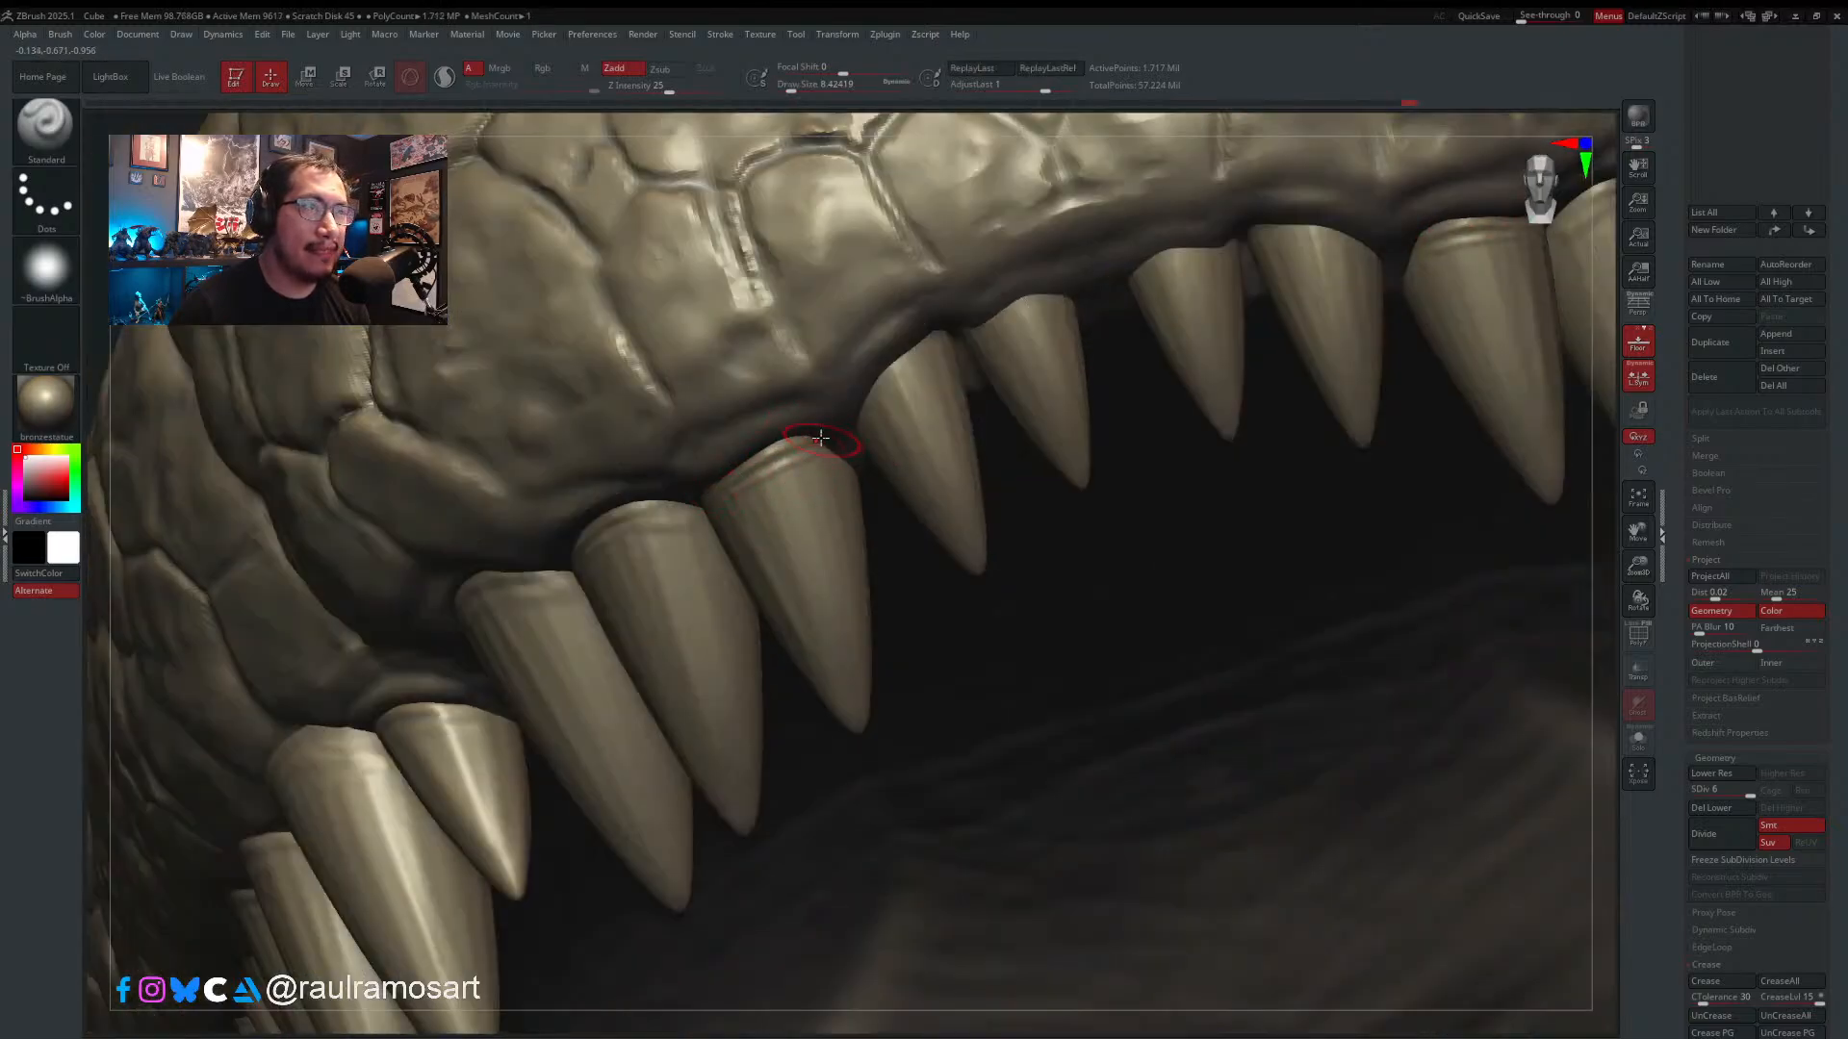
right_drag(825, 424, 844, 412)
key(s)
mouse_move(900, 391)
mouse_down()
mouse_move(892, 371)
mouse_move(913, 380)
mouse_up()
key(s)
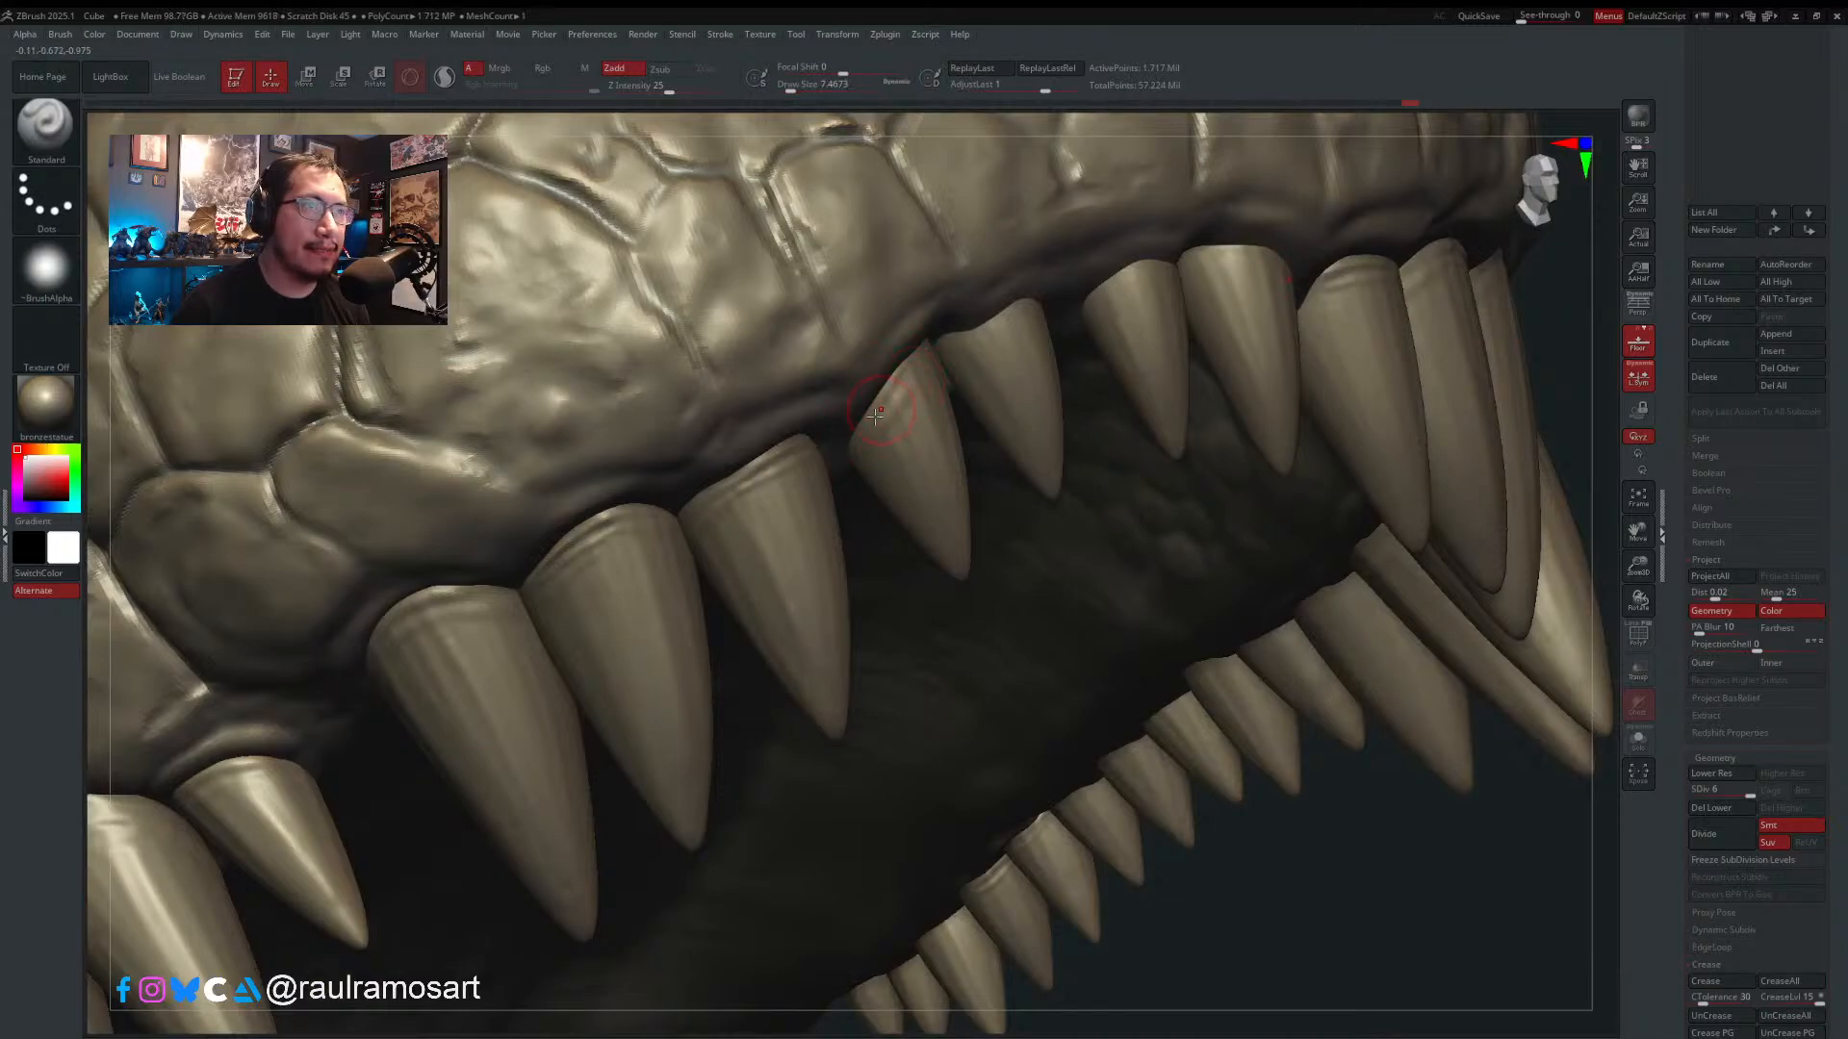
right_drag(921, 366, 864, 362)
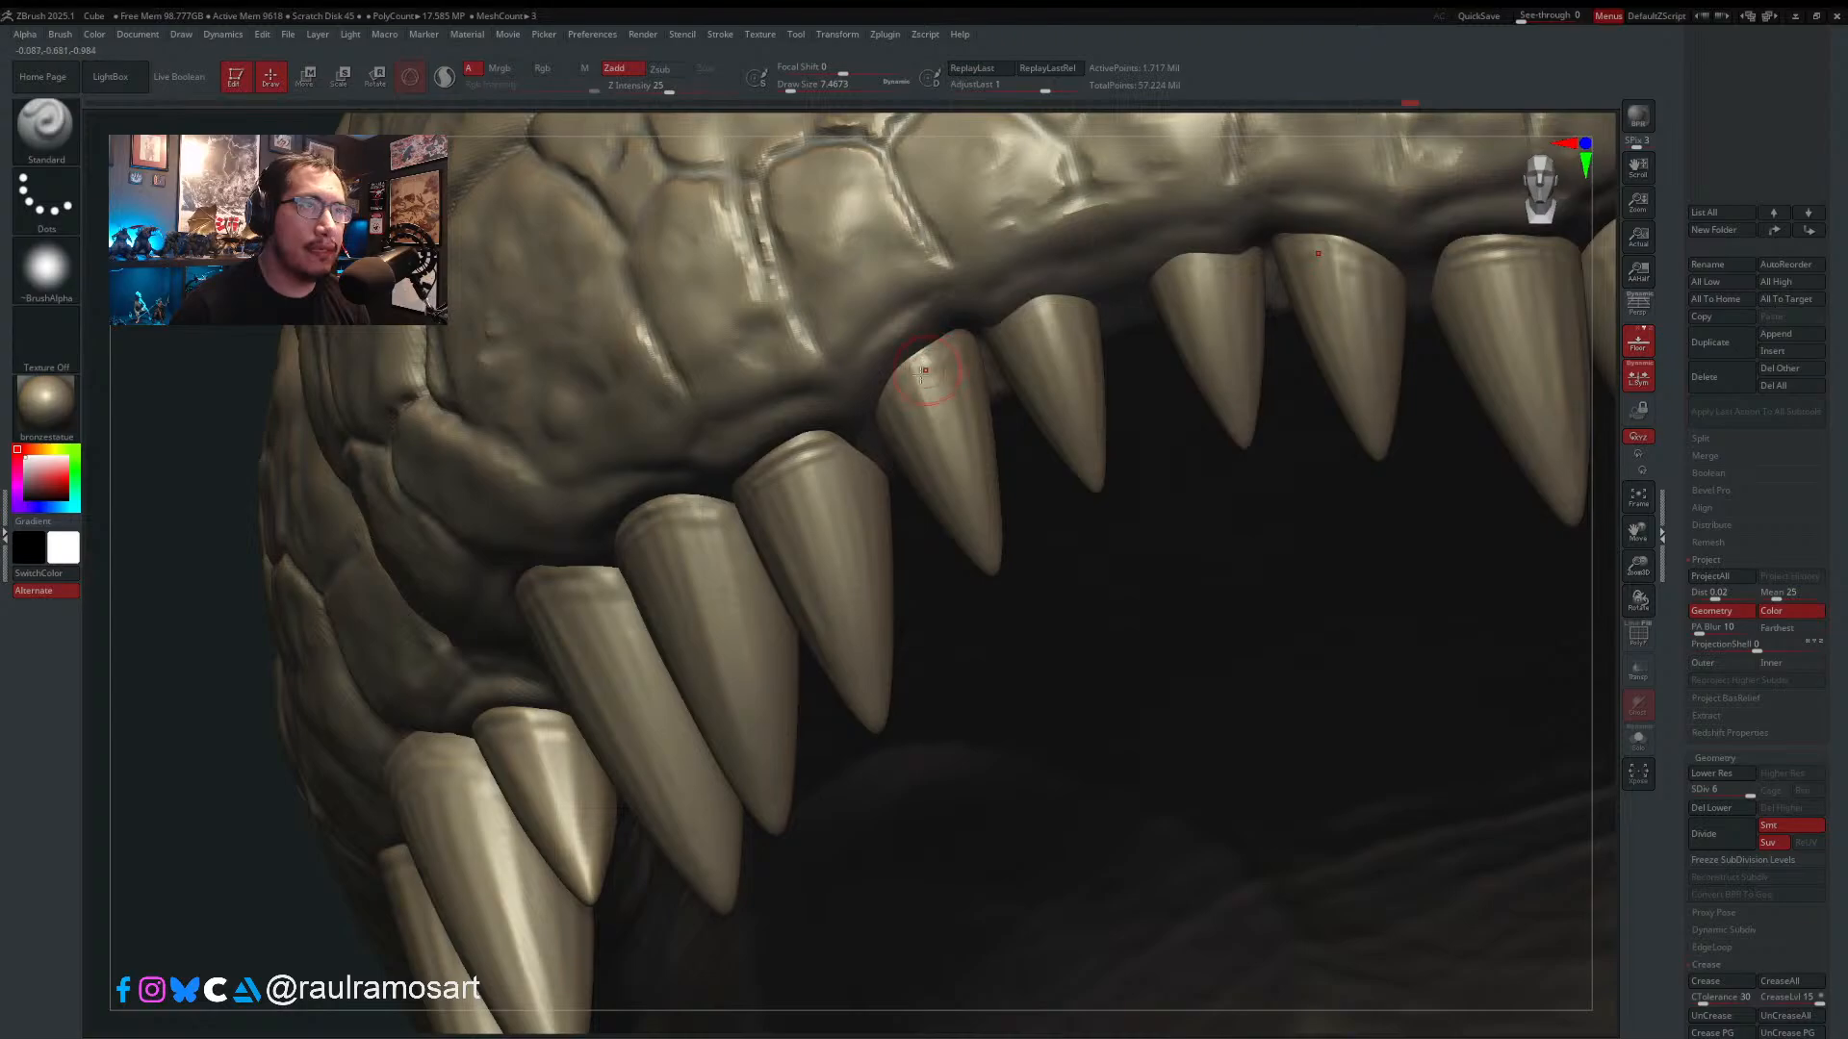
right_drag(921, 353, 850, 397)
- Sculpt the base crease and lengthwise ridges on the small tooth nearest the snout centre with a draw size of about 6.6
key(s)
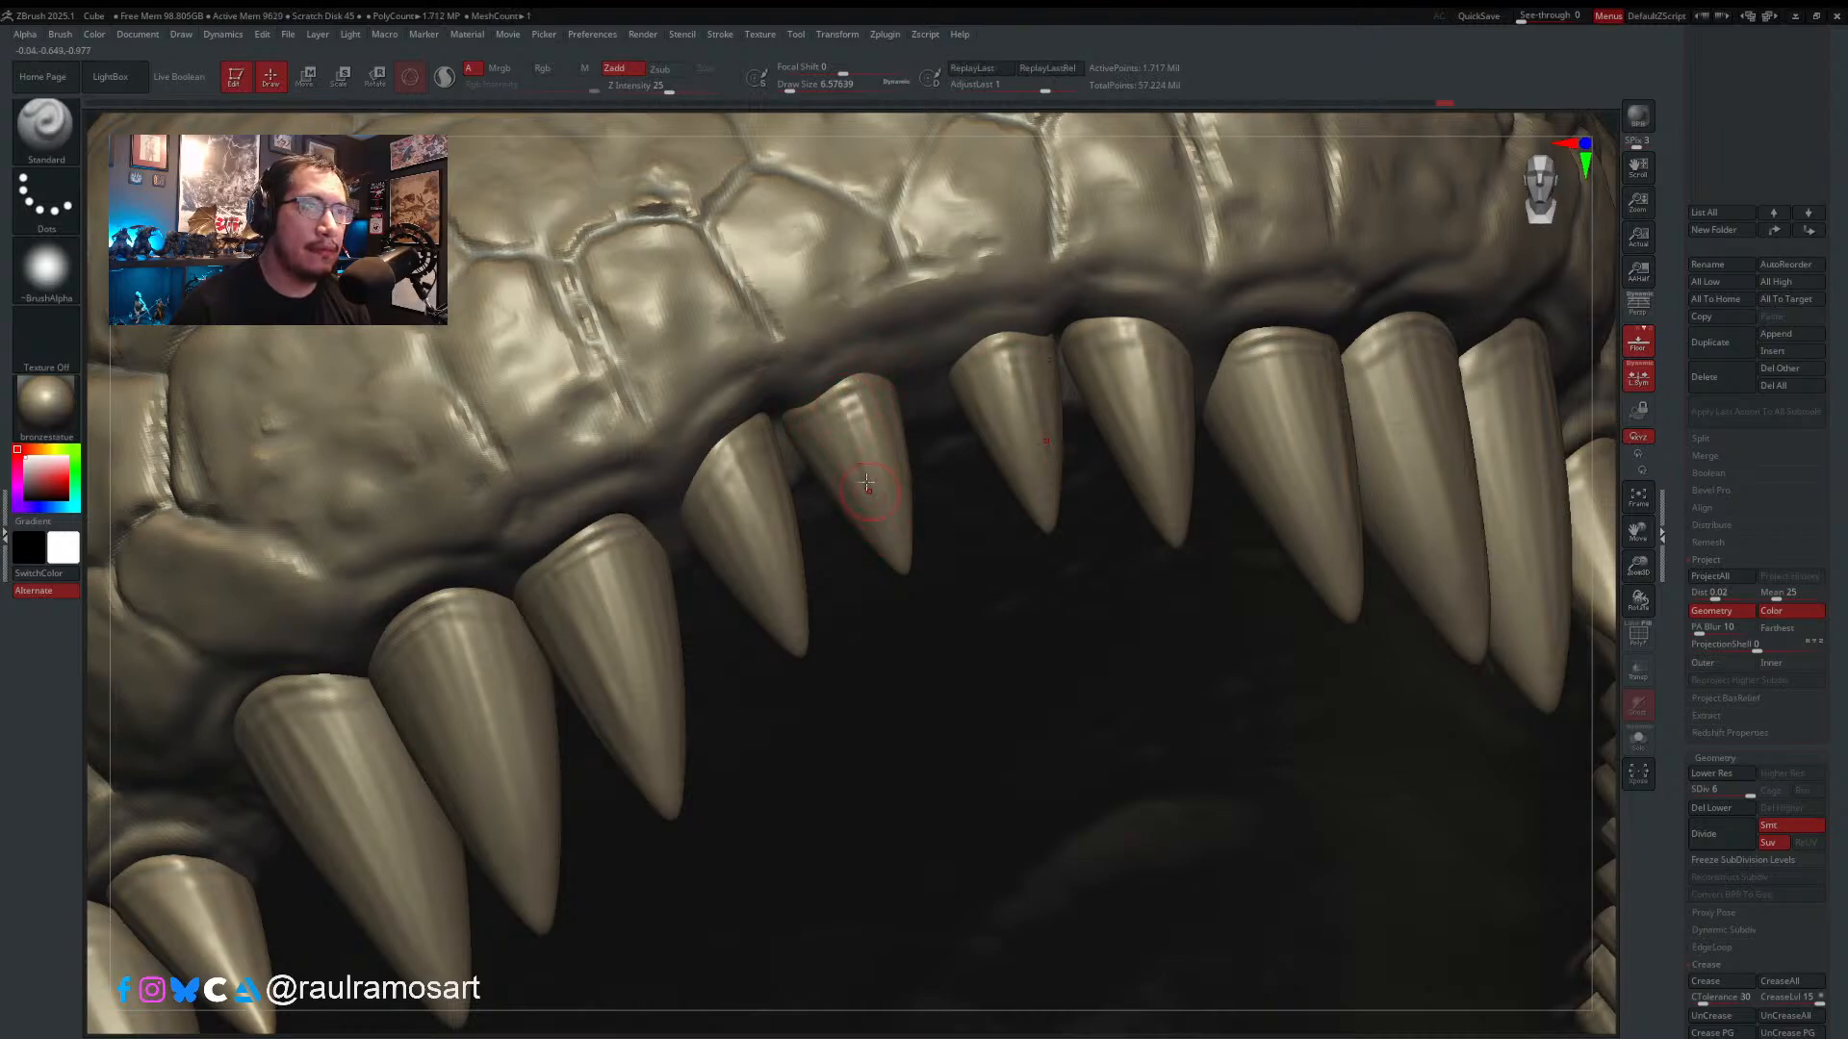
right_drag(866, 483, 829, 416)
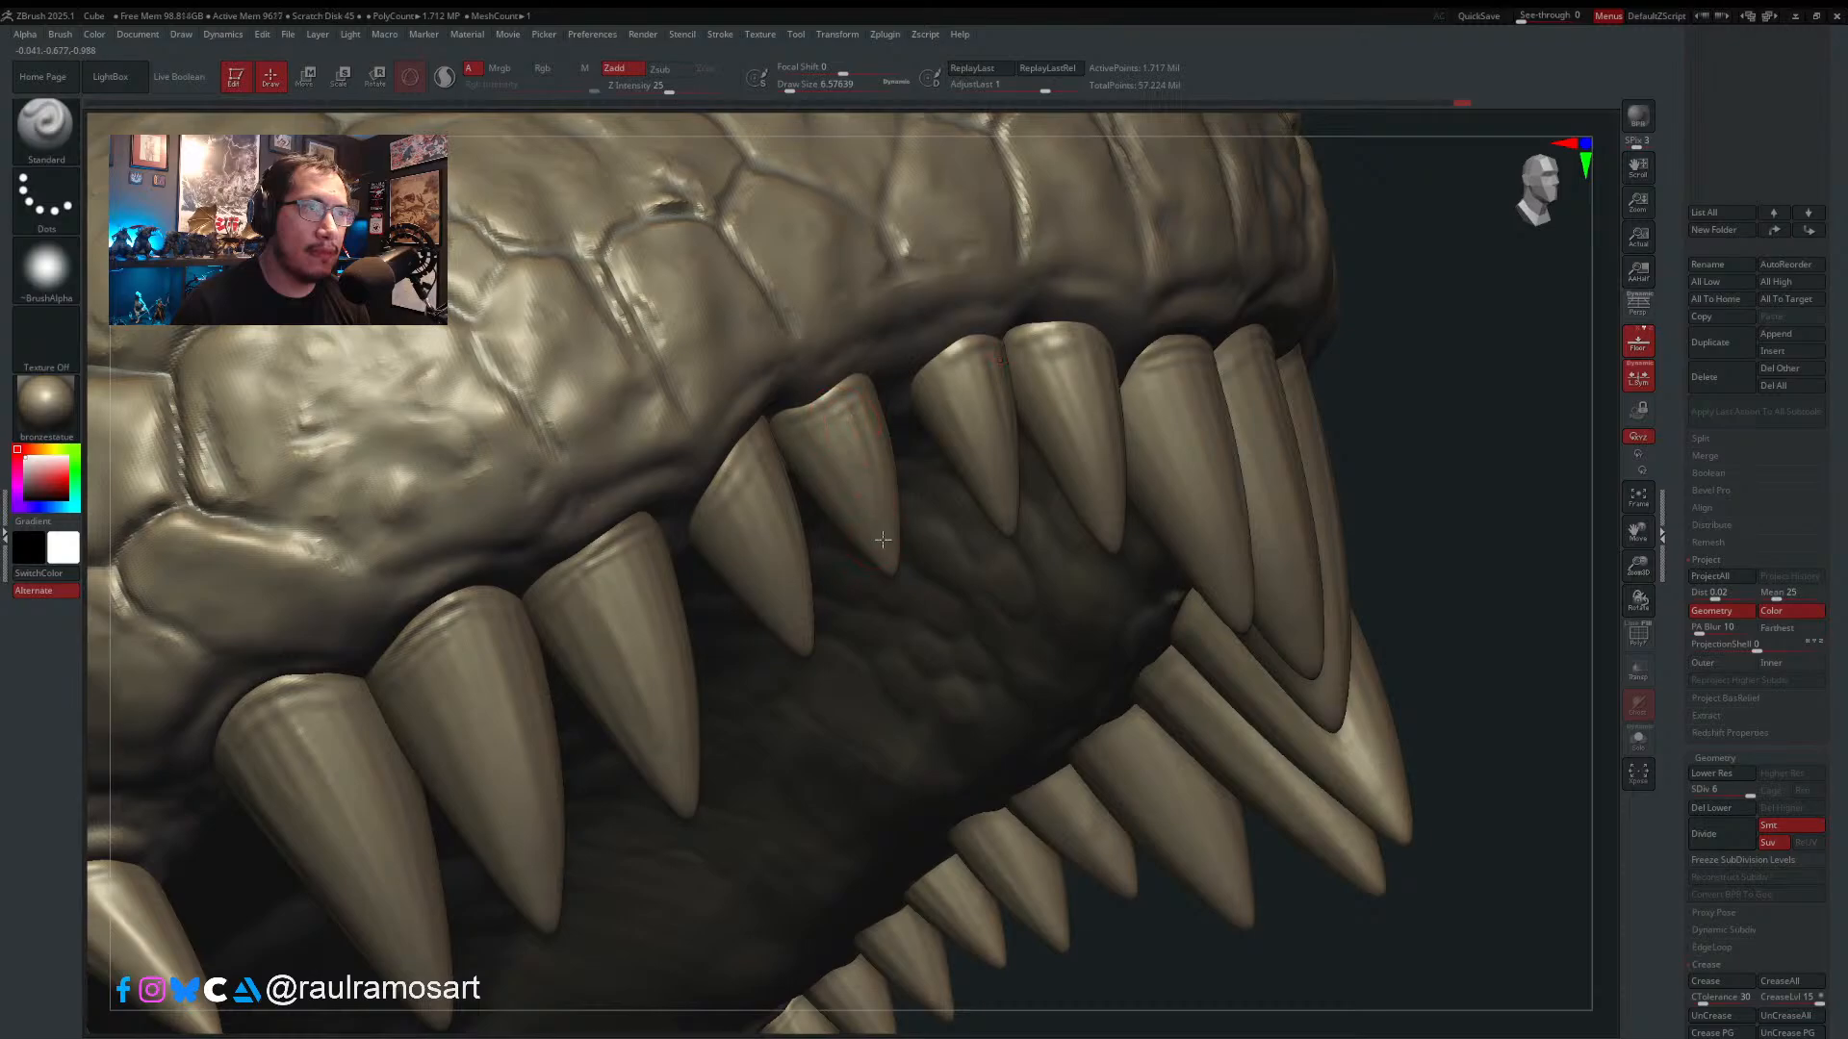
right_drag(773, 423, 871, 390)
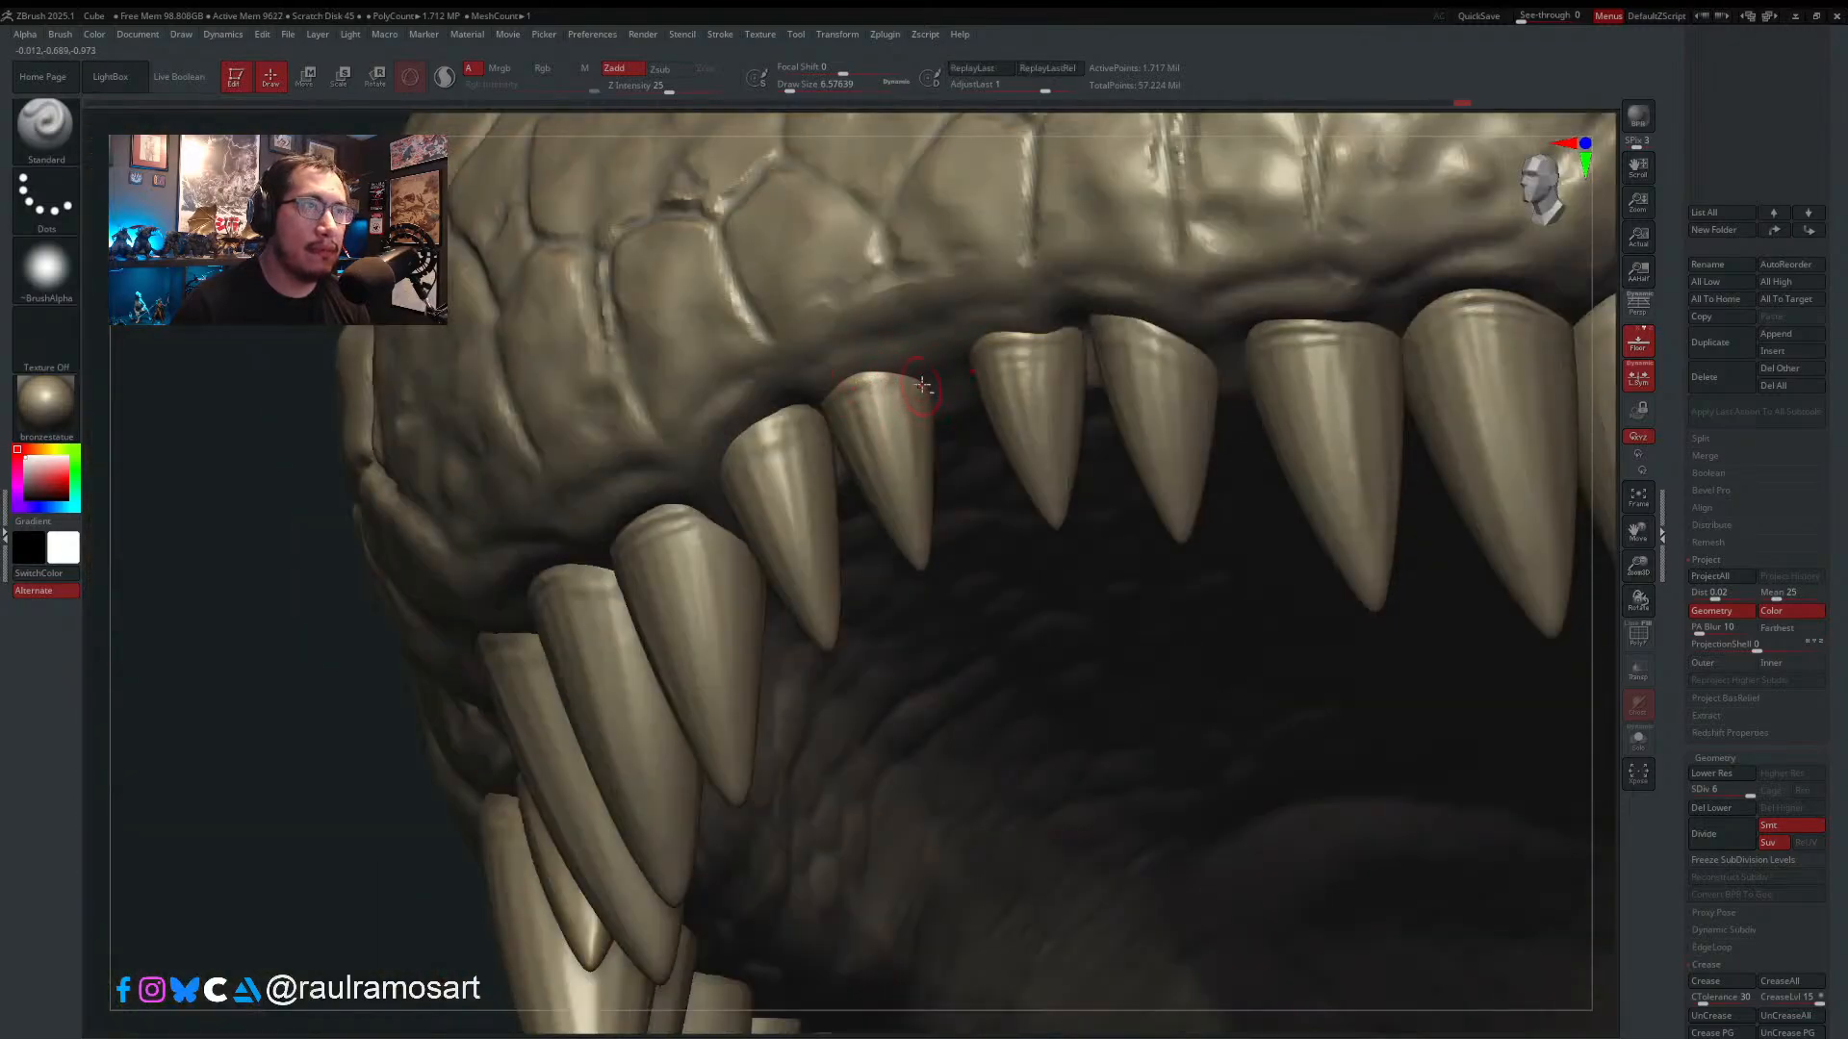
- Refine the bases and surfaces of the small front upper teeth from below, using draw sizes of about 3.1 and 7.5
key(s)
drag(895, 383, 852, 378)
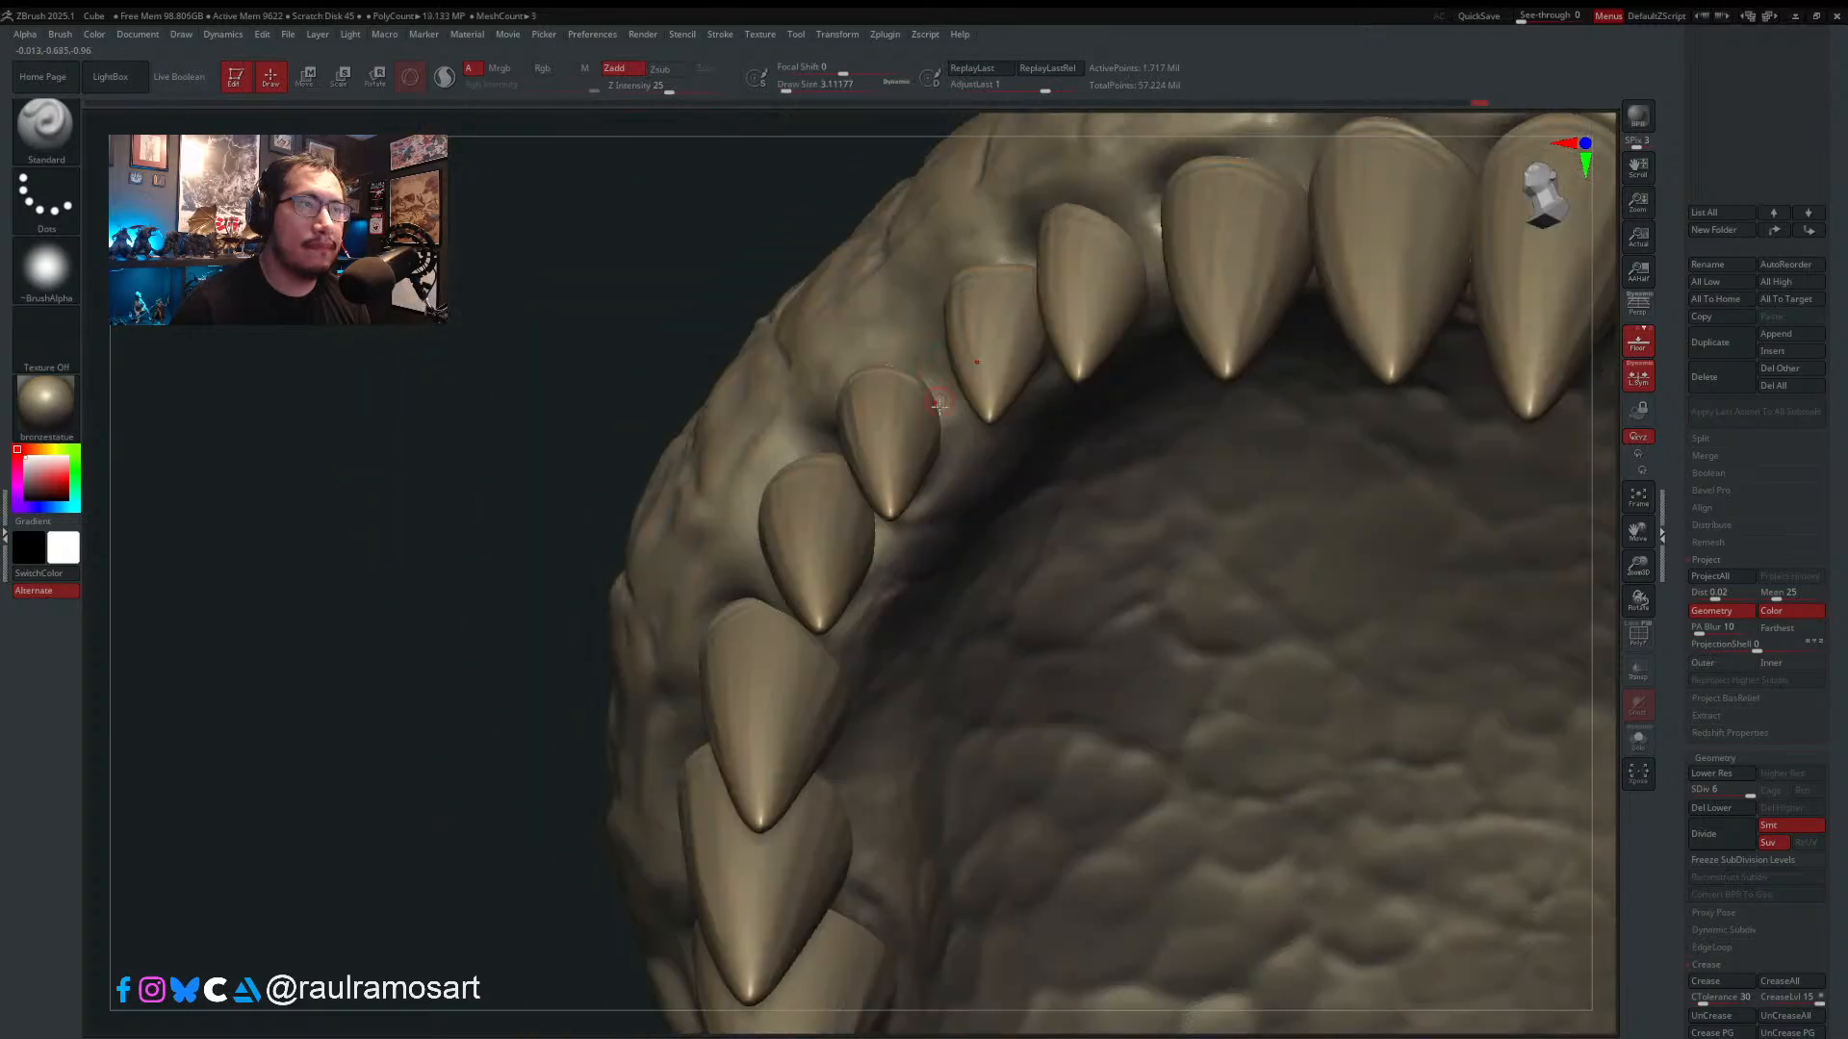
key(s)
drag(916, 396, 922, 382)
right_drag(929, 462, 929, 348)
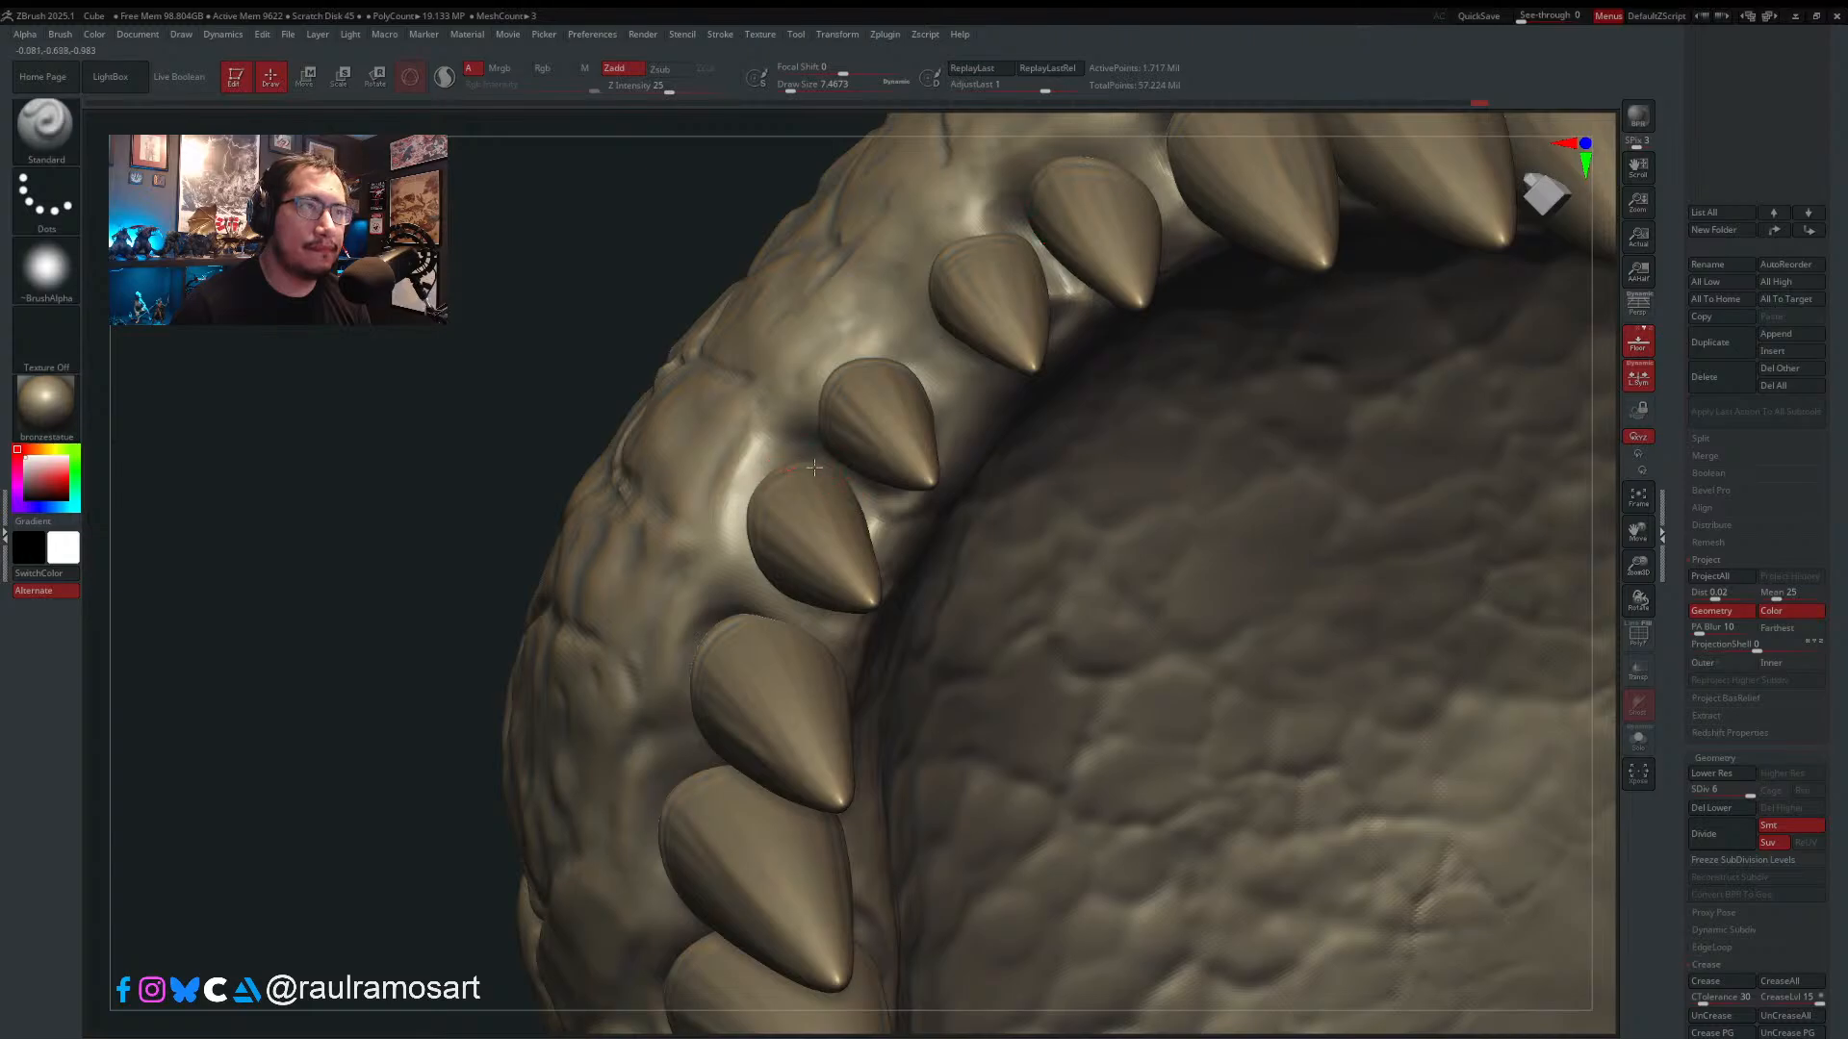
- Switch to the Purusaurus skin subtool and sculpt a gum rim around a small front upper tooth with a draw size of about 4.3
right_drag(847, 481, 838, 478)
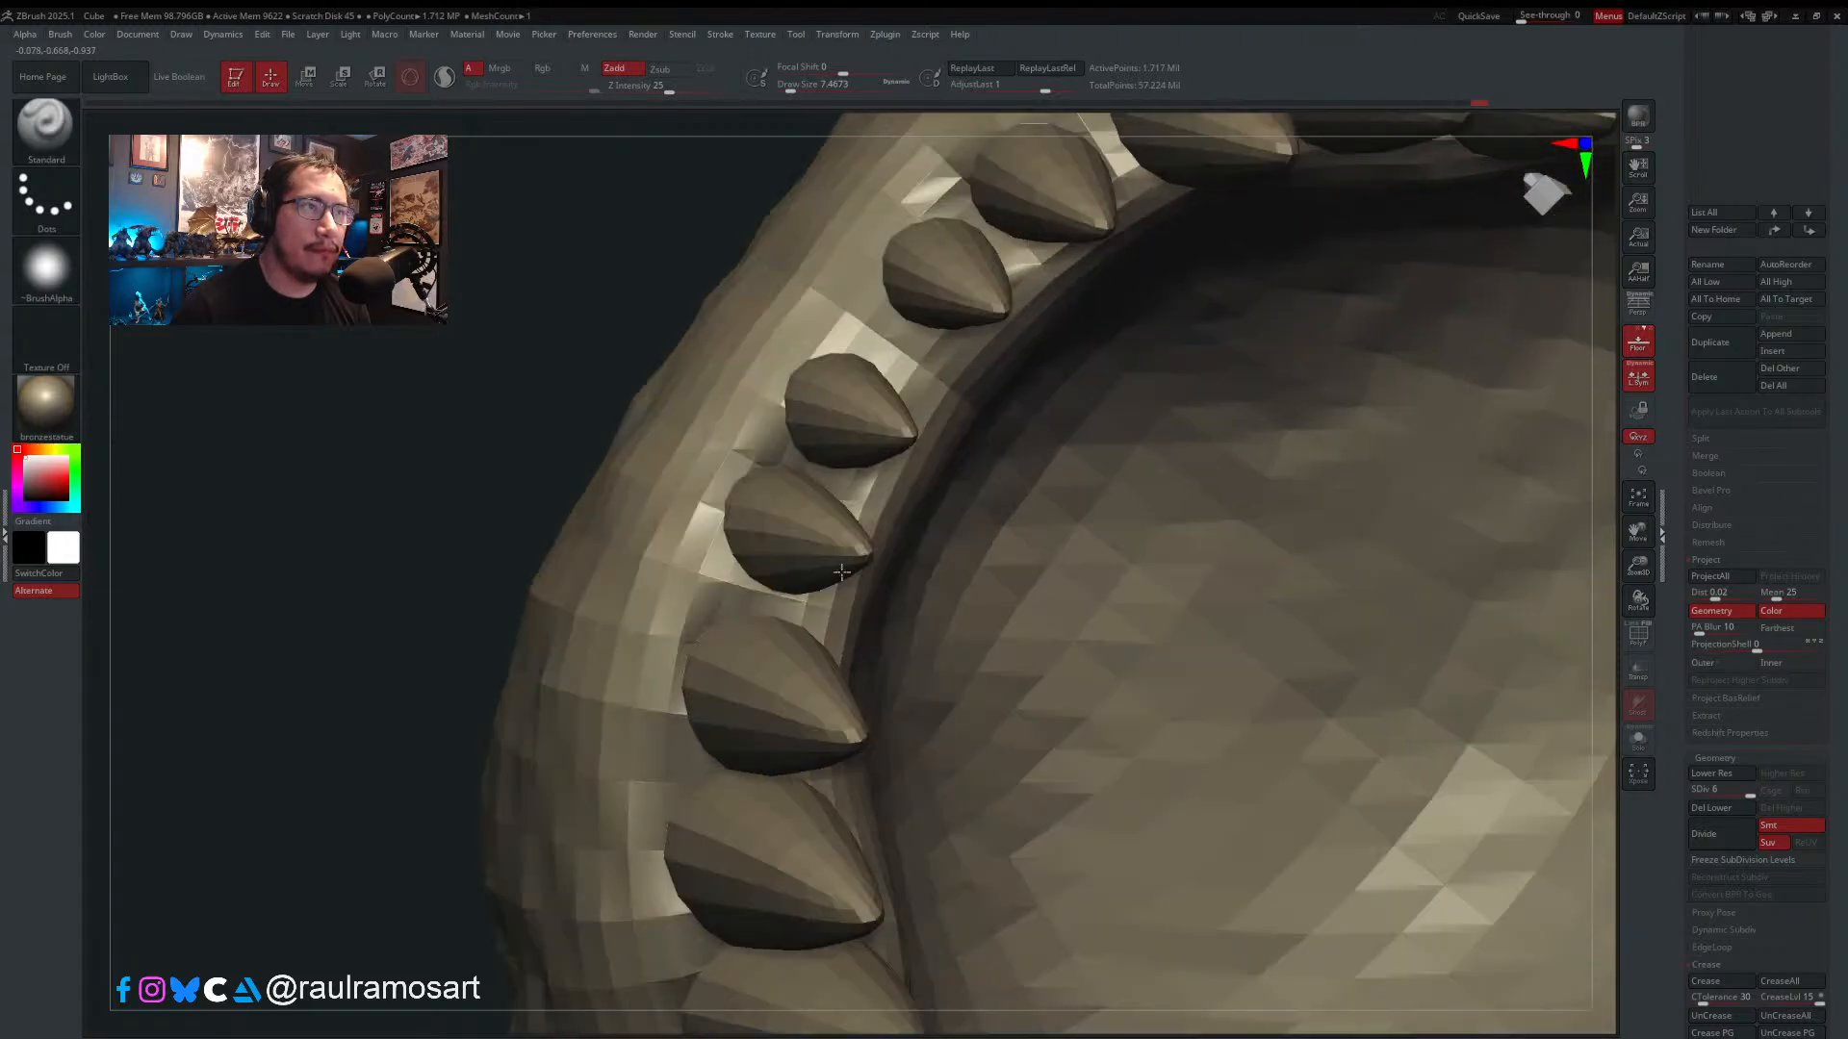
right_drag(673, 409, 660, 397)
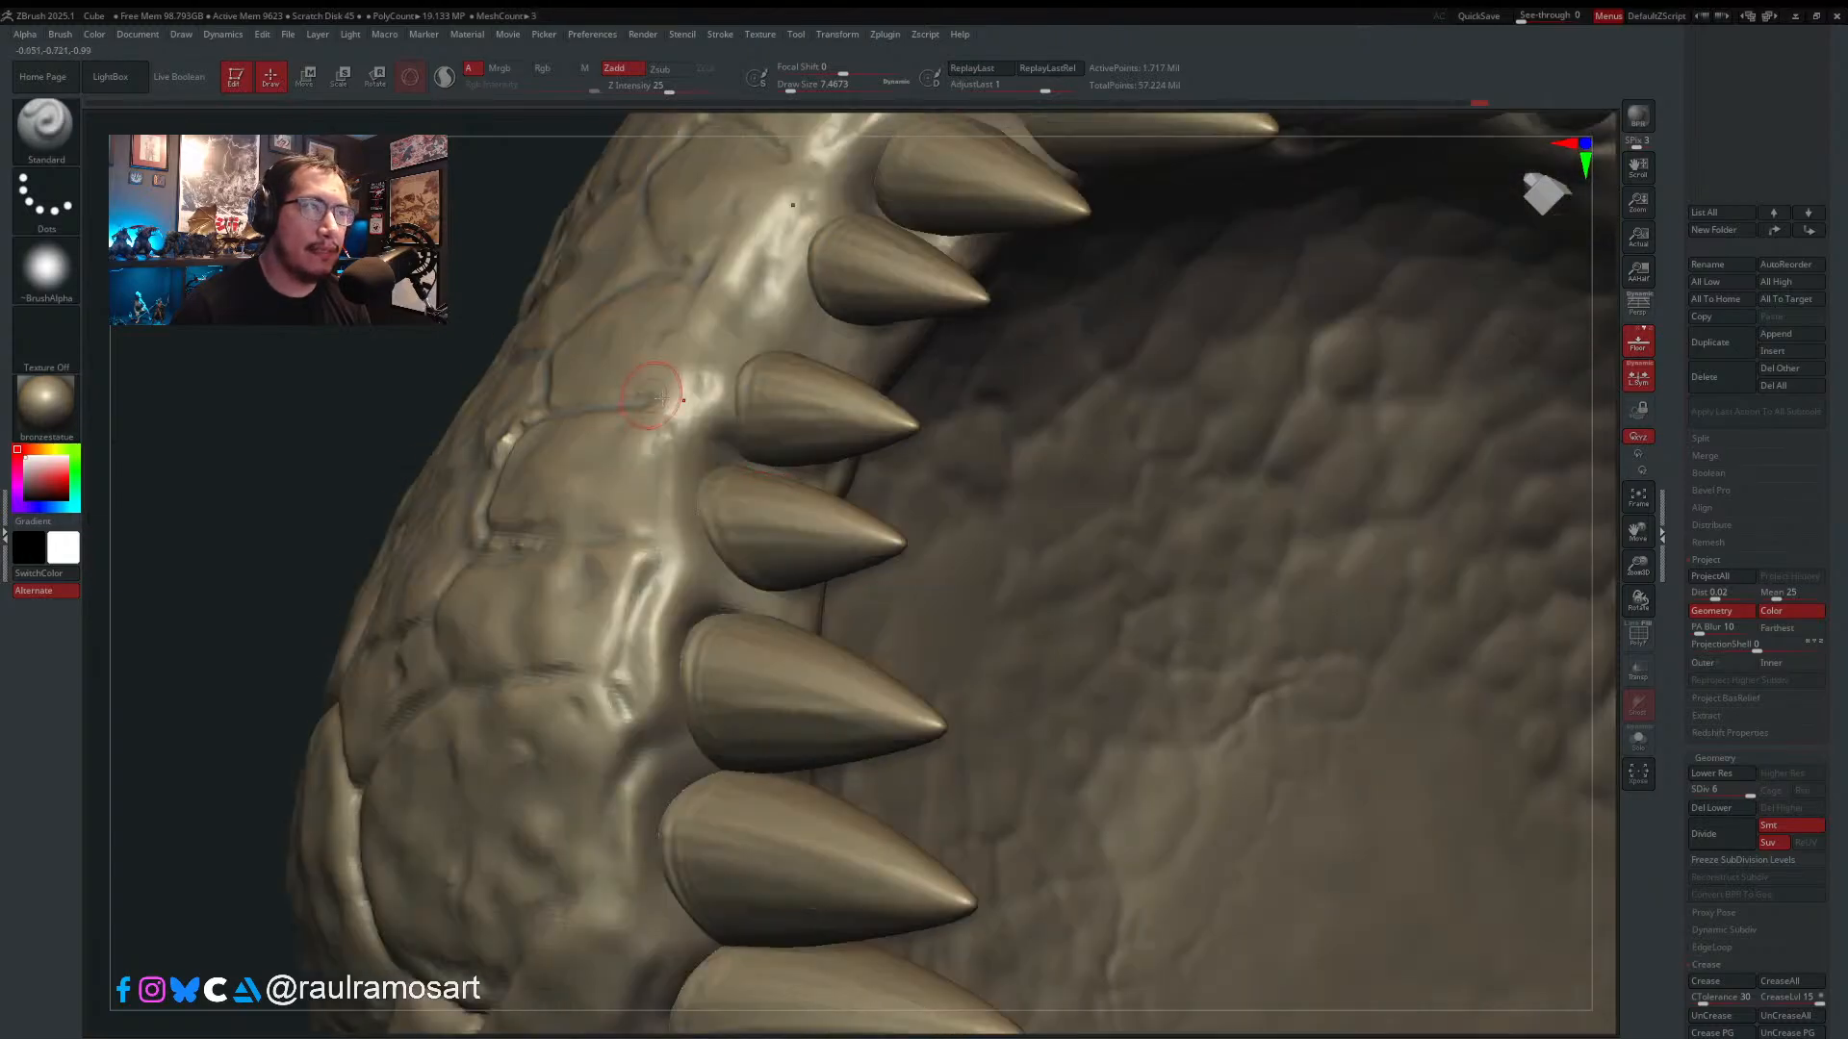
alt+click(664, 501)
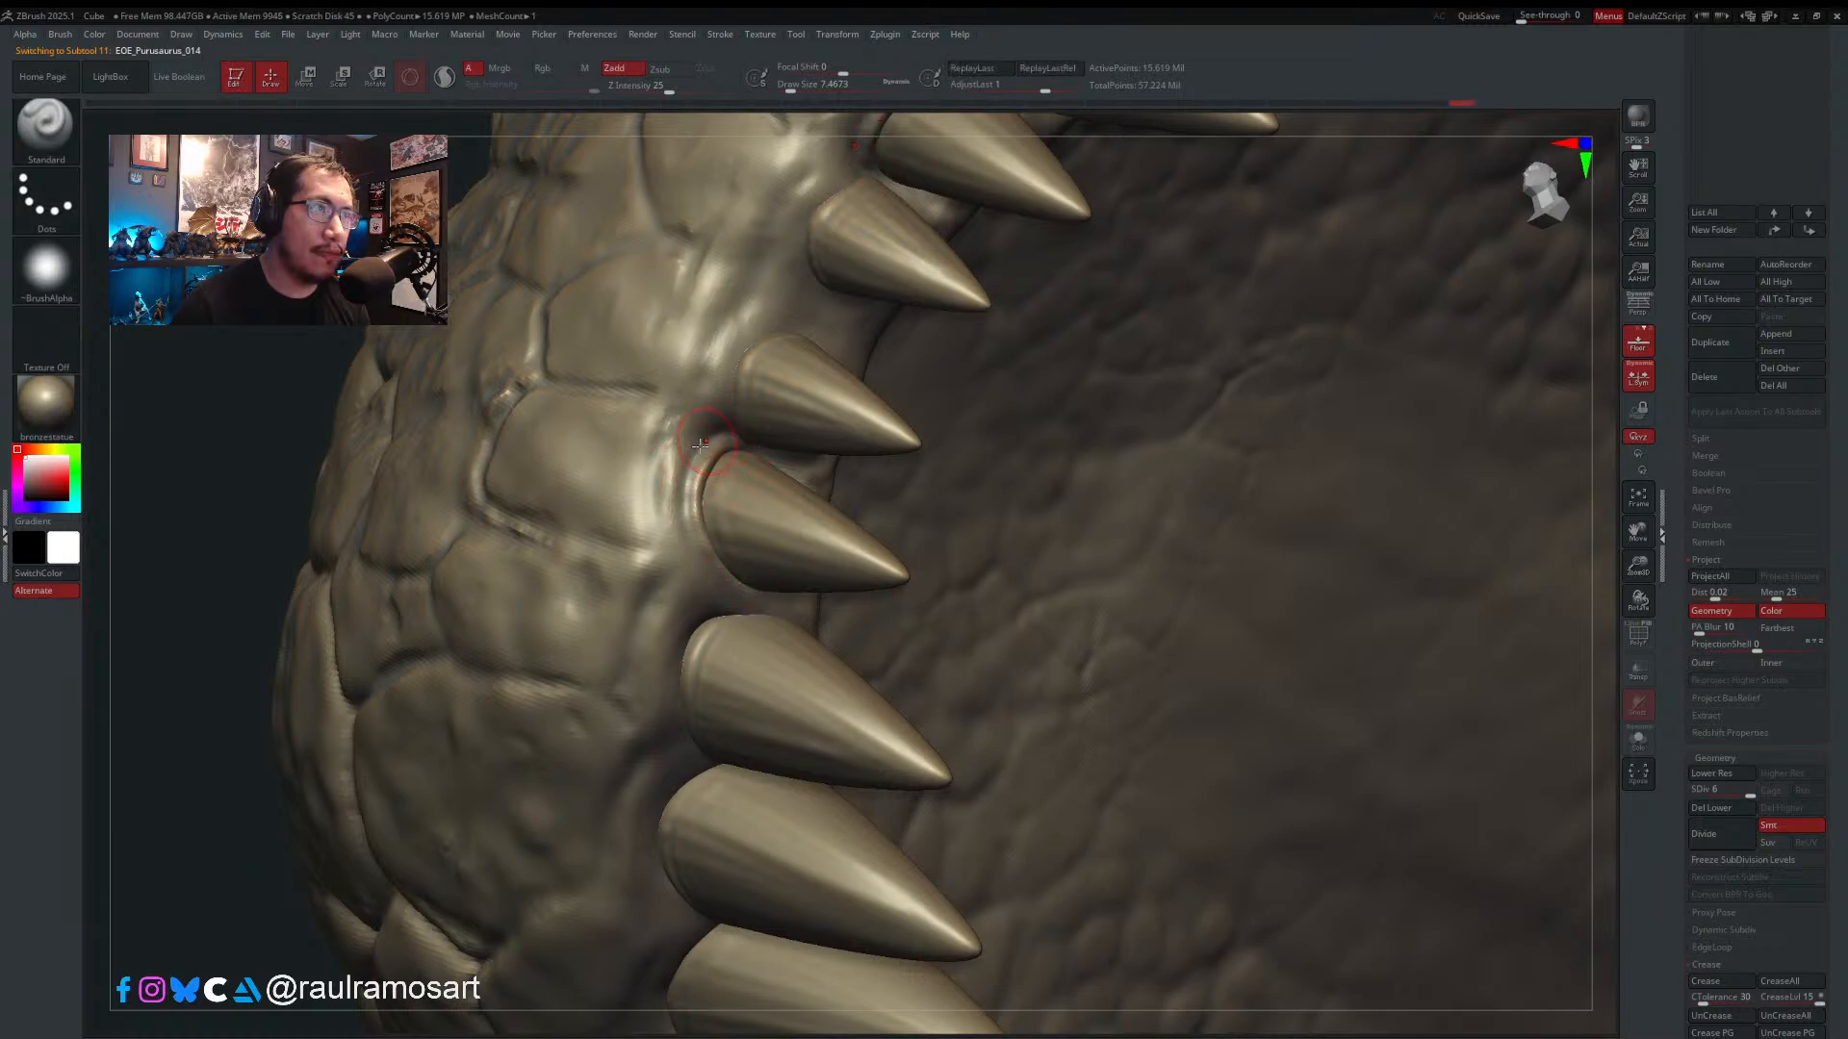
key(s)
click(687, 488)
drag(692, 520, 722, 438)
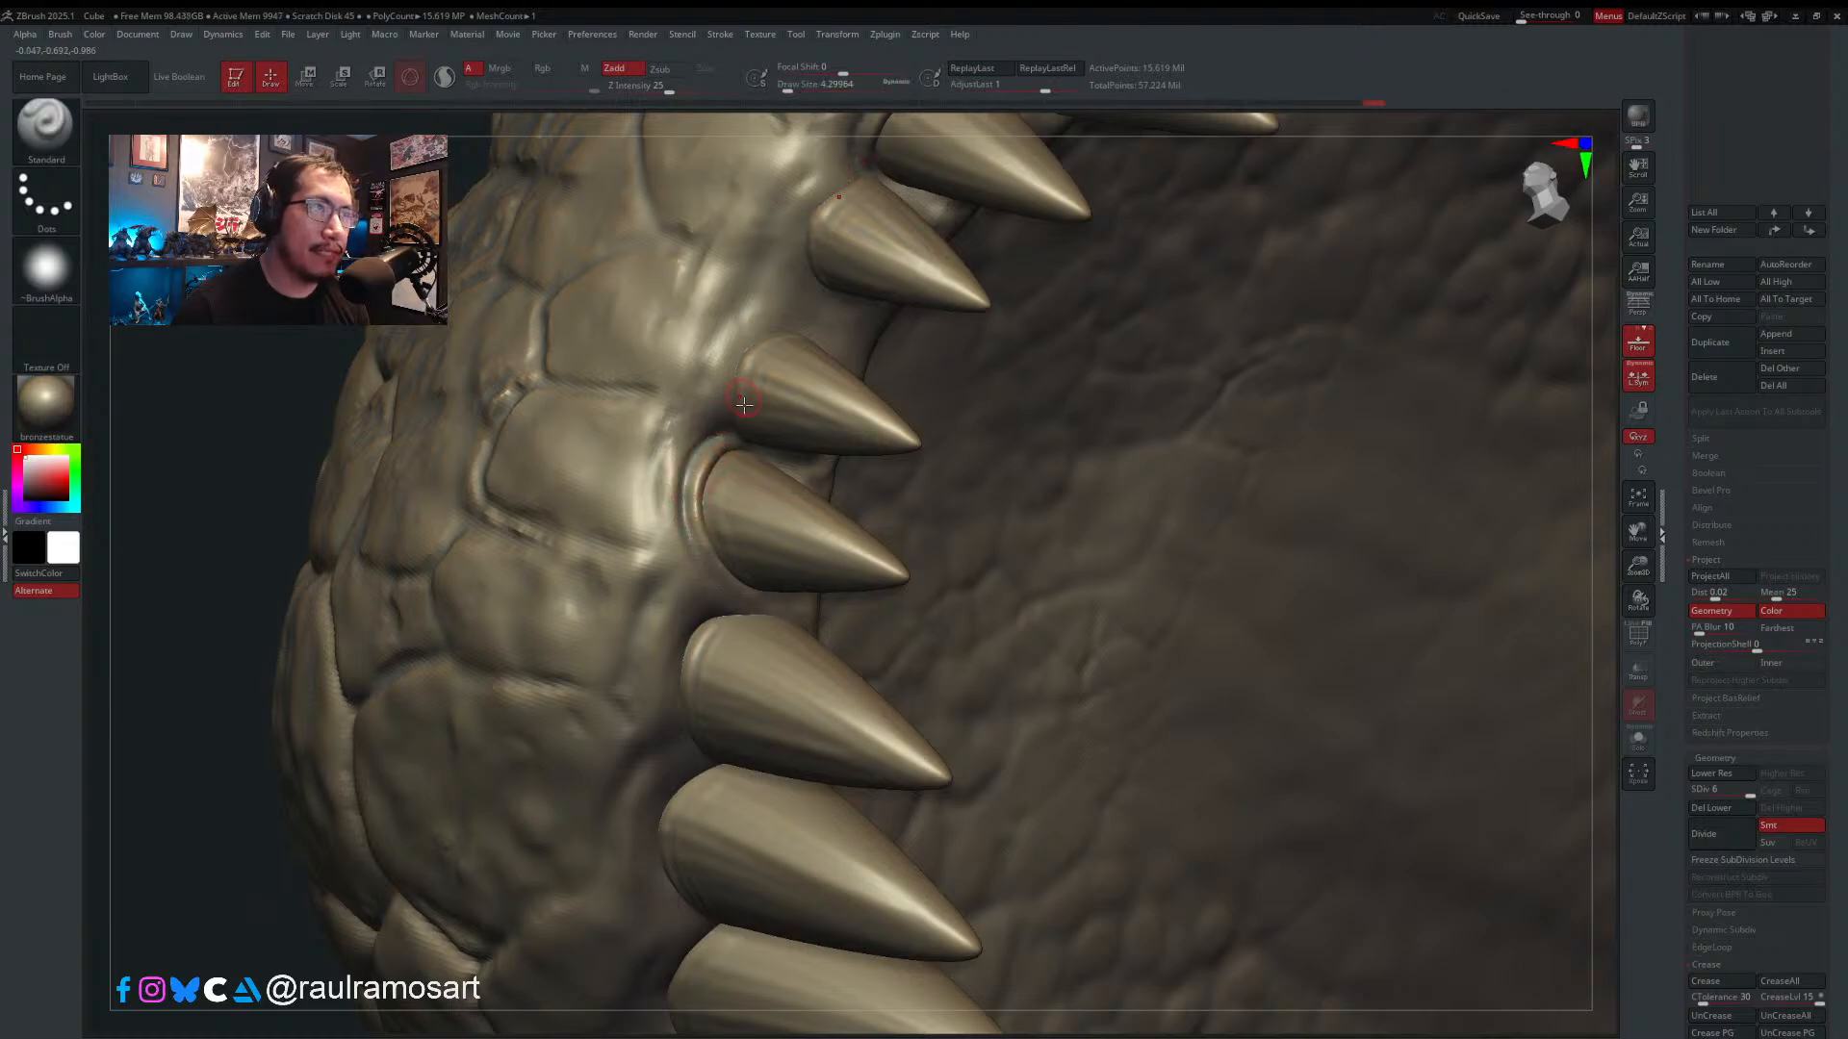
- Sculpt gum rims around the outer bases of the frontmost small upper teeth with a draw size of about 6.6
mouse_move(743, 405)
alt+right_down()
mouse_move(749, 505)
mouse_move(742, 470)
alt+right_up()
key(s)
click(749, 483)
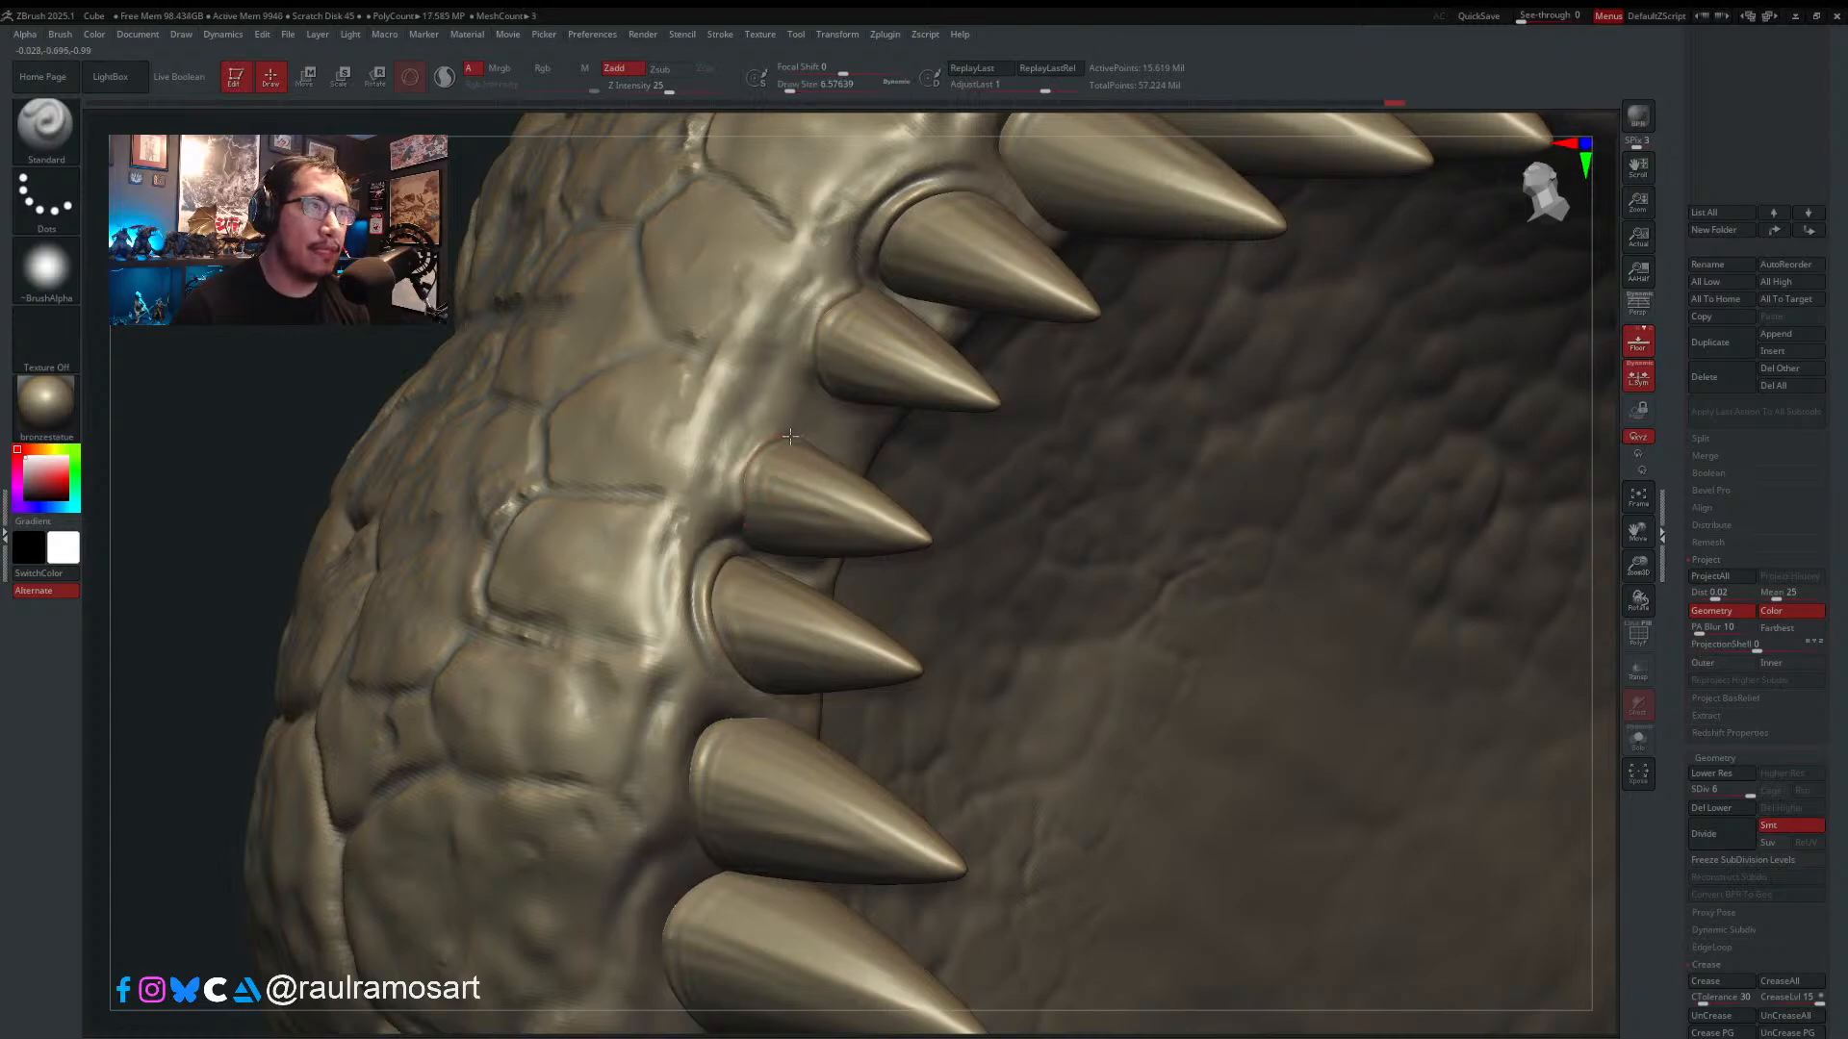
mouse_move(736, 484)
mouse_down()
mouse_move(737, 518)
mouse_move(773, 438)
mouse_up()
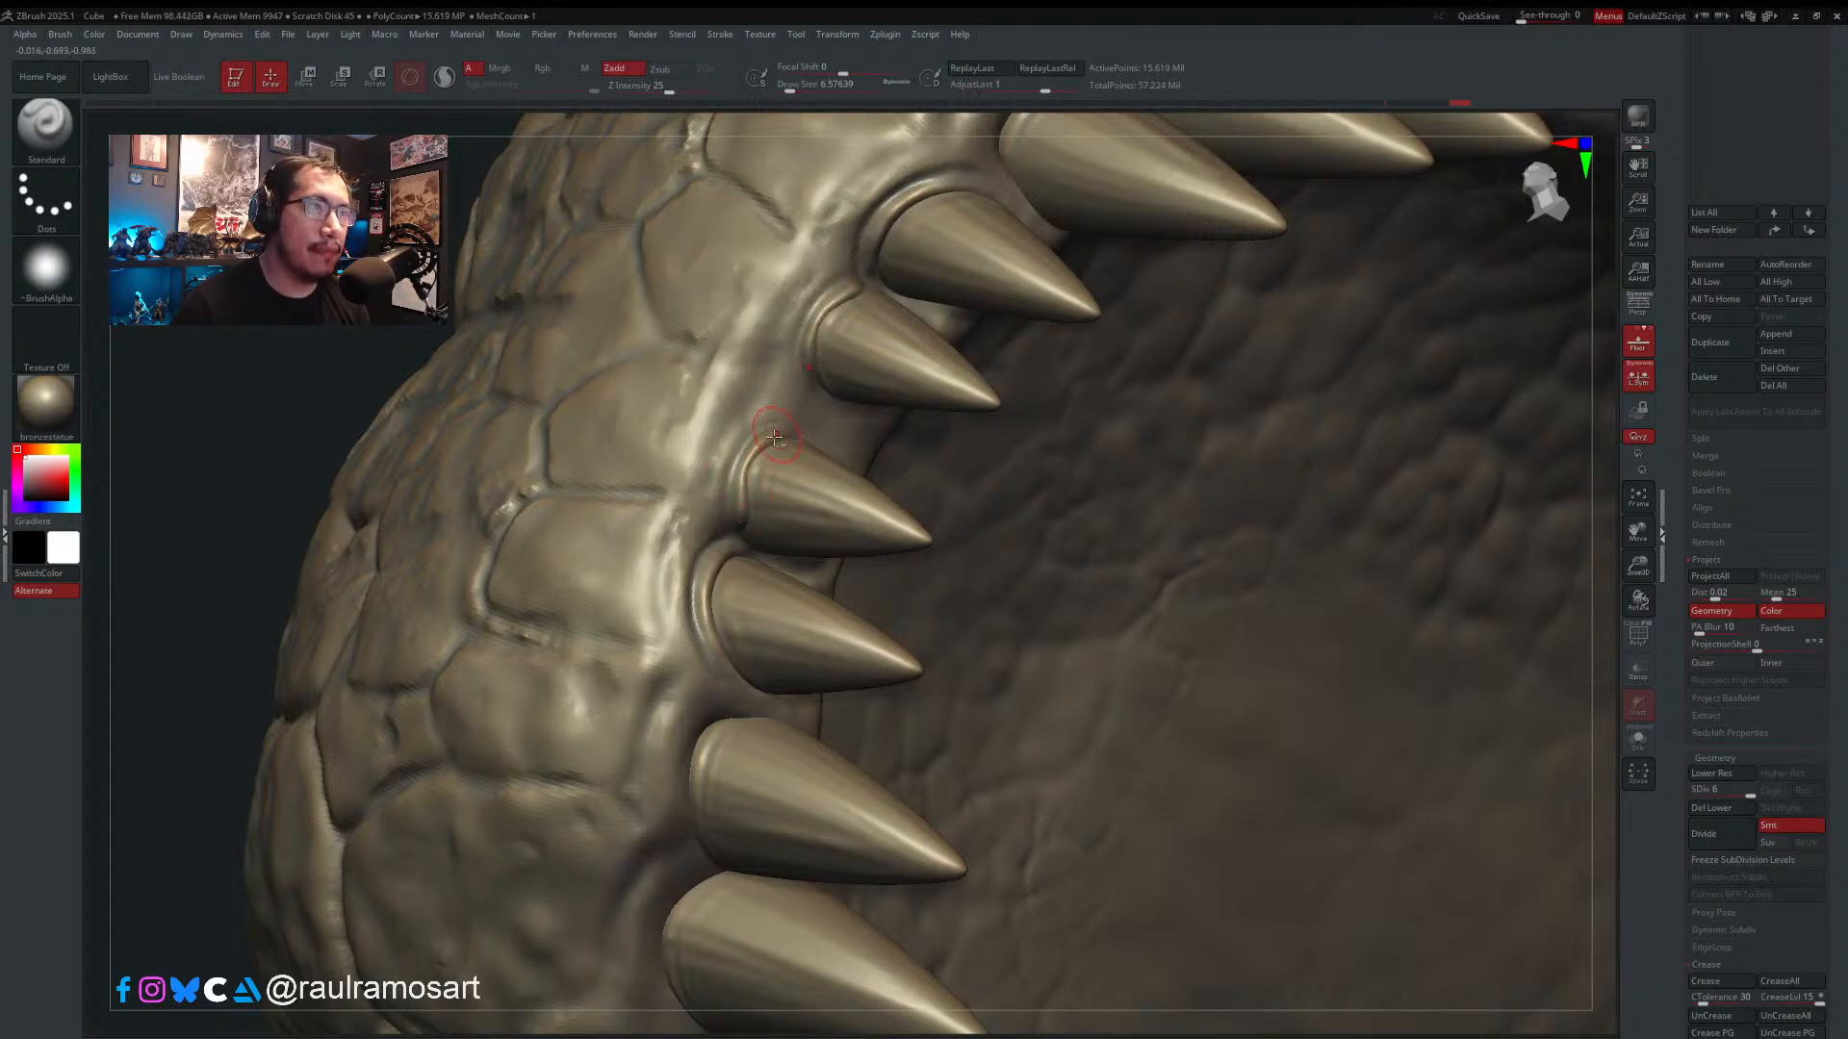
- Extend the gum rims around the inner sides of the small front upper teeth
right_drag(793, 432, 739, 434)
mouse_move(776, 438)
mouse_down()
mouse_move(814, 442)
mouse_move(850, 480)
mouse_up()
right_drag(852, 492, 841, 476)
mouse_move(840, 475)
mouse_down()
mouse_move(823, 546)
mouse_move(773, 557)
mouse_up()
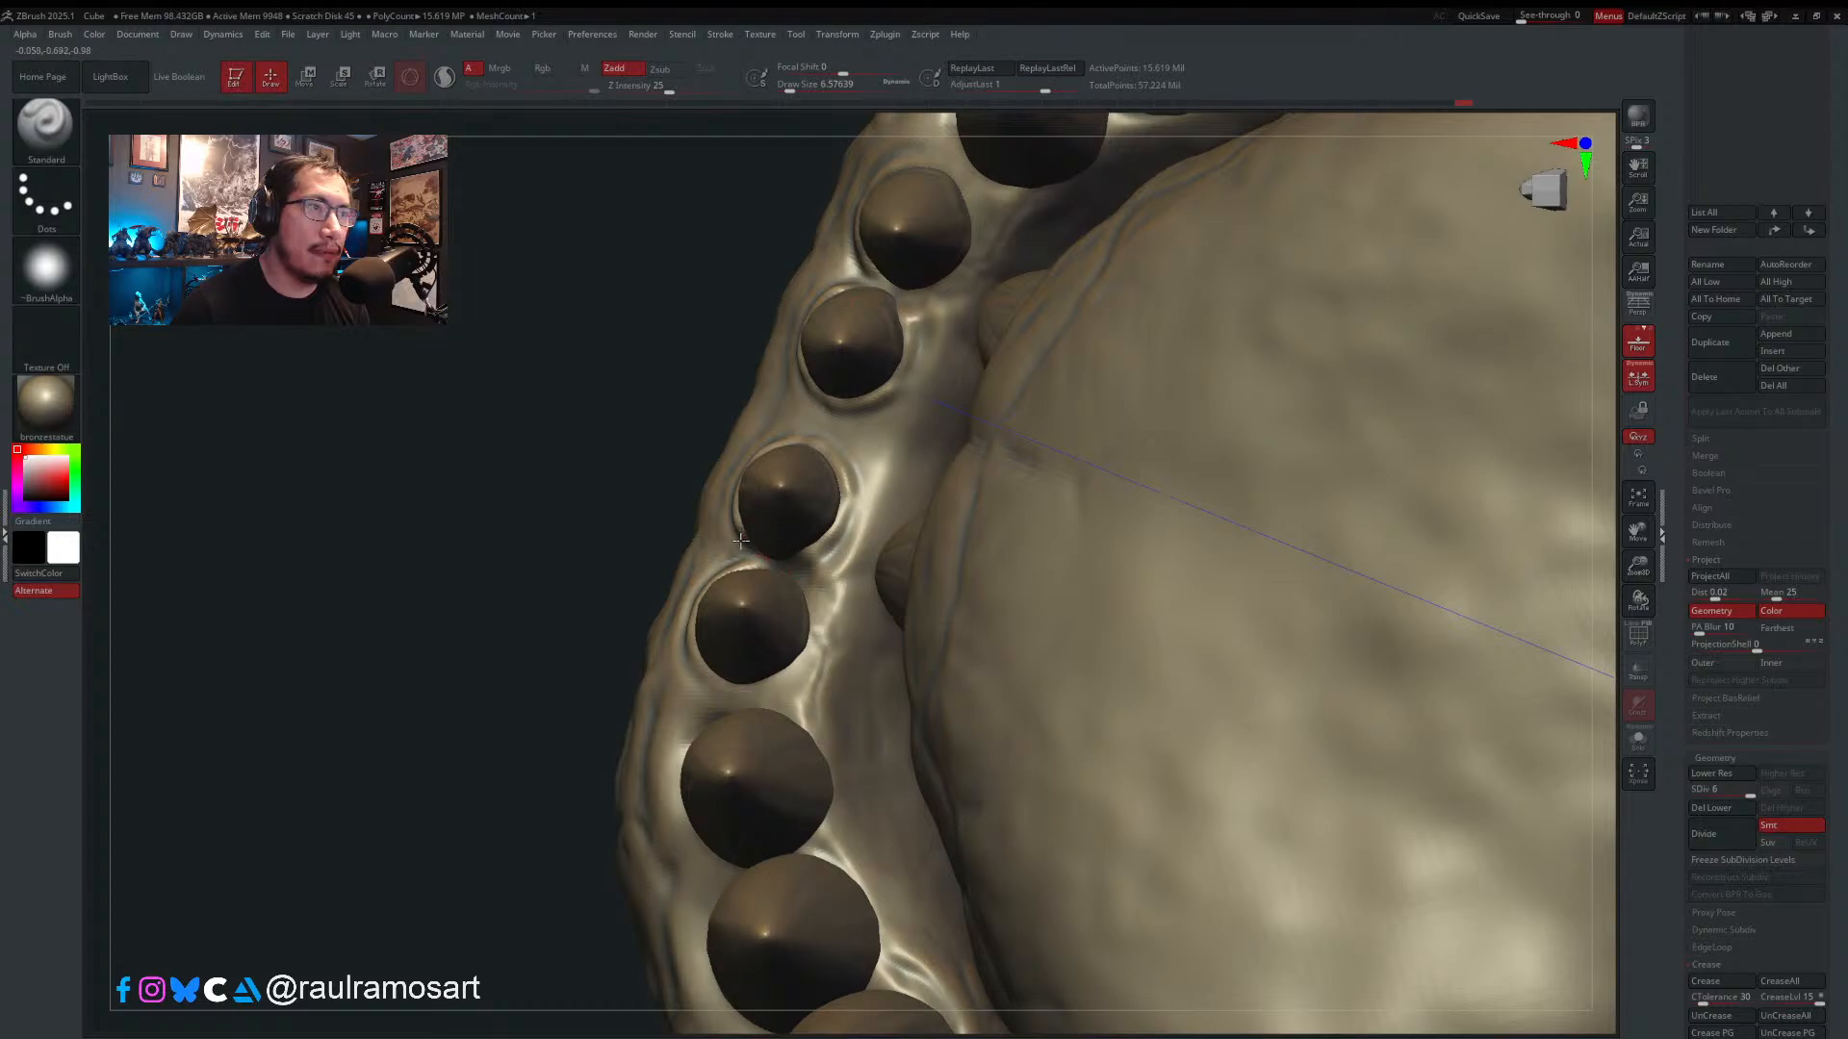
mouse_move(847, 452)
right_down()
mouse_move(774, 416)
mouse_move(714, 485)
right_up()
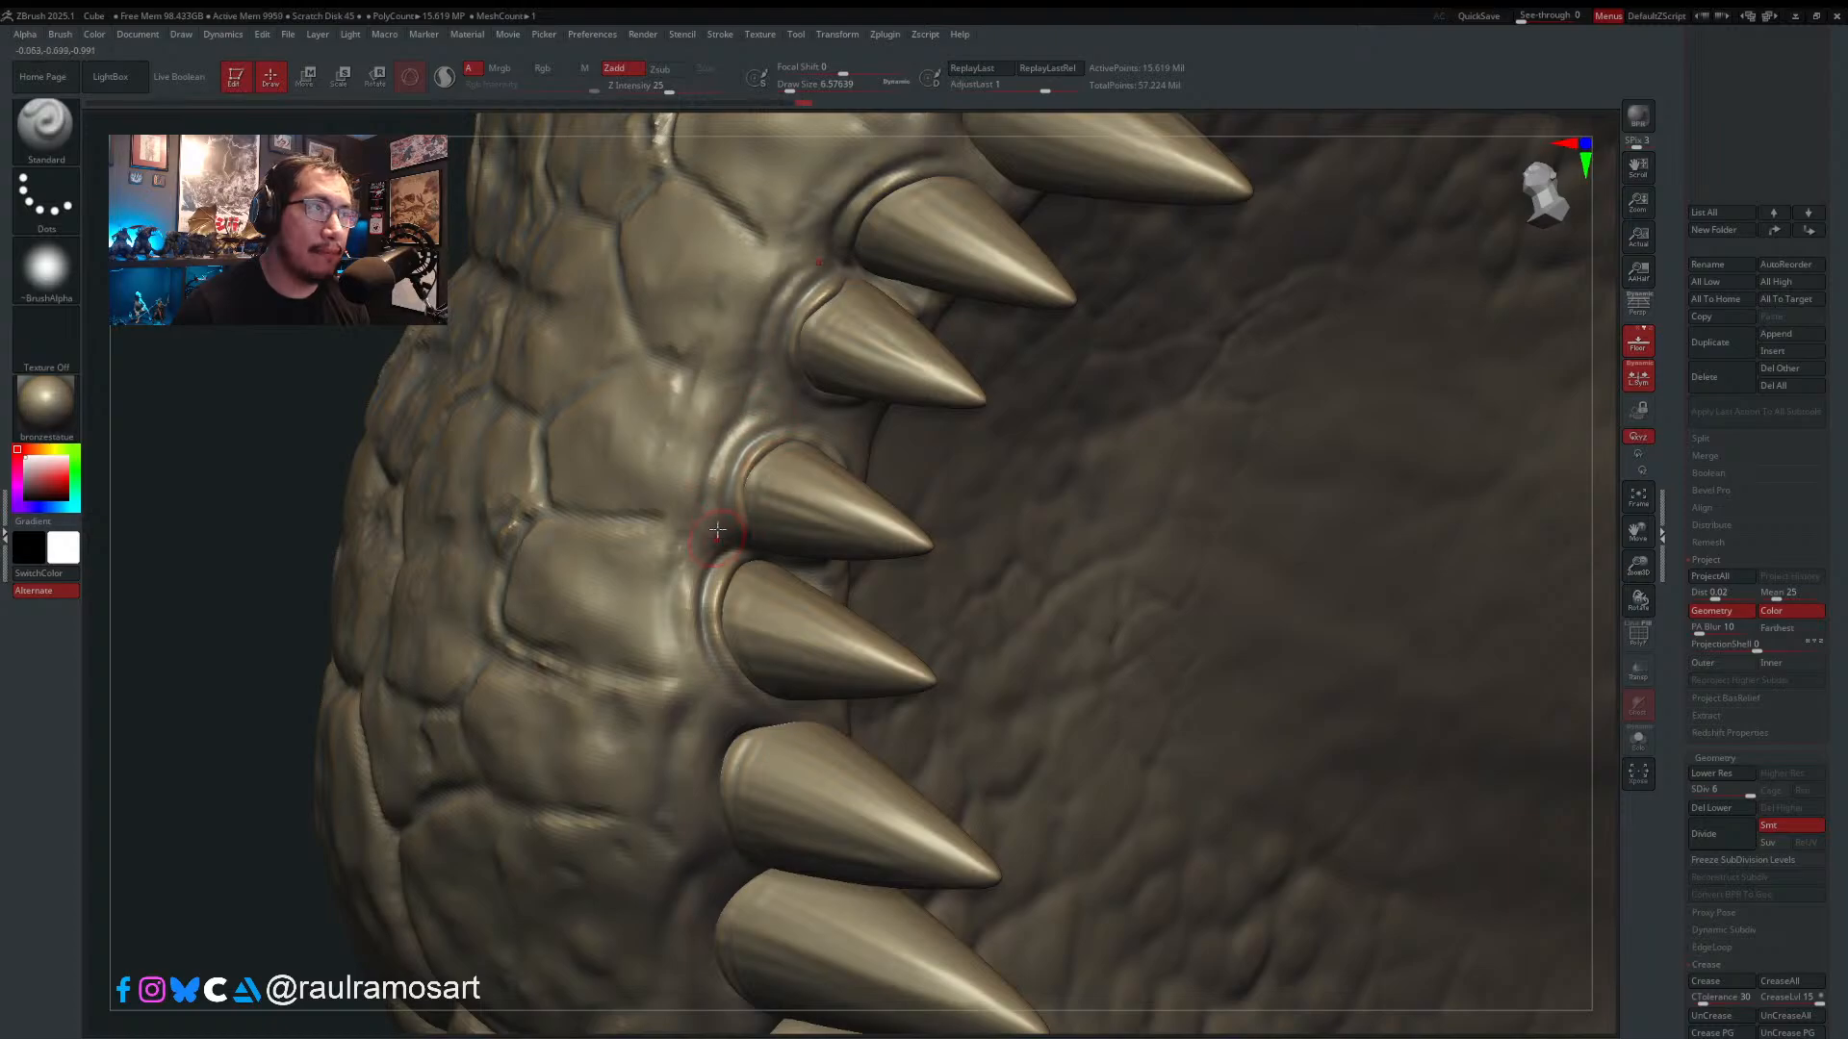
- Sculpt gum rims around the outer bases of the larger upper teeth behind the small front pair
mouse_move(717, 530)
right_down()
mouse_move(709, 441)
mouse_move(712, 511)
mouse_move(755, 539)
right_up()
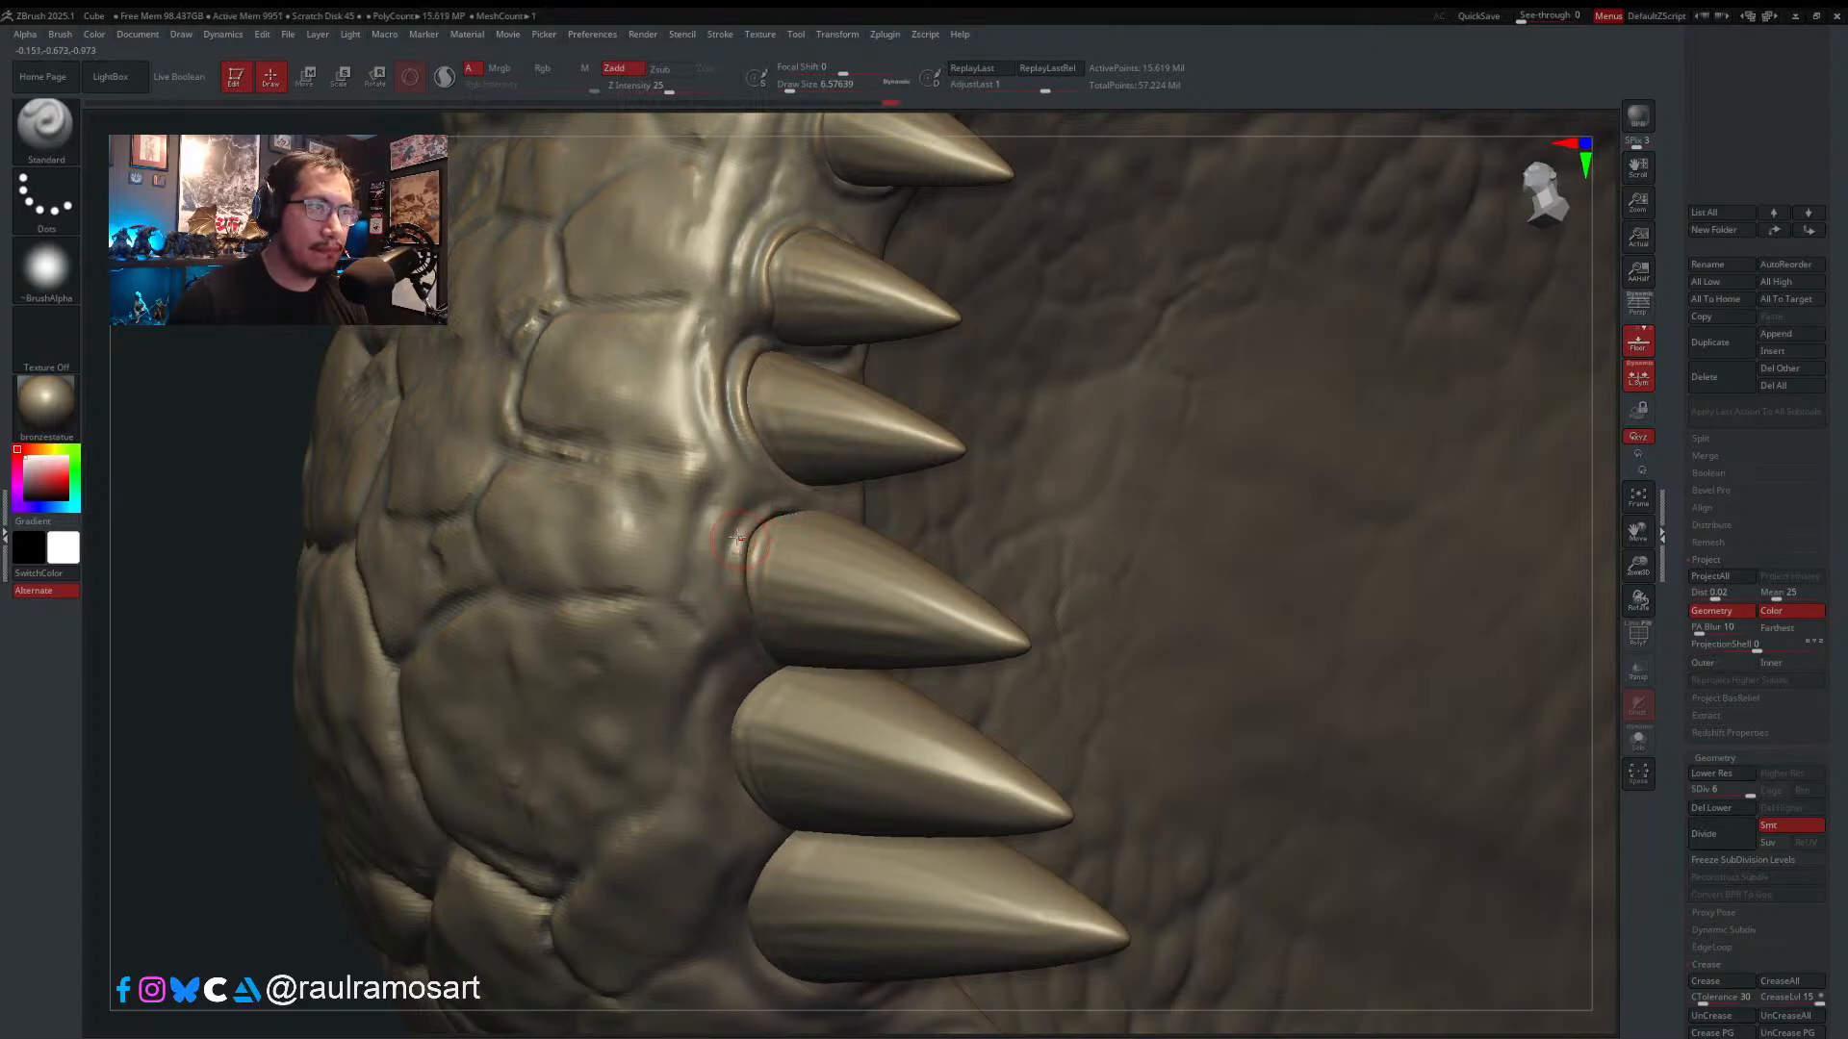
drag(737, 625, 743, 639)
alt+right_drag(745, 637, 739, 465)
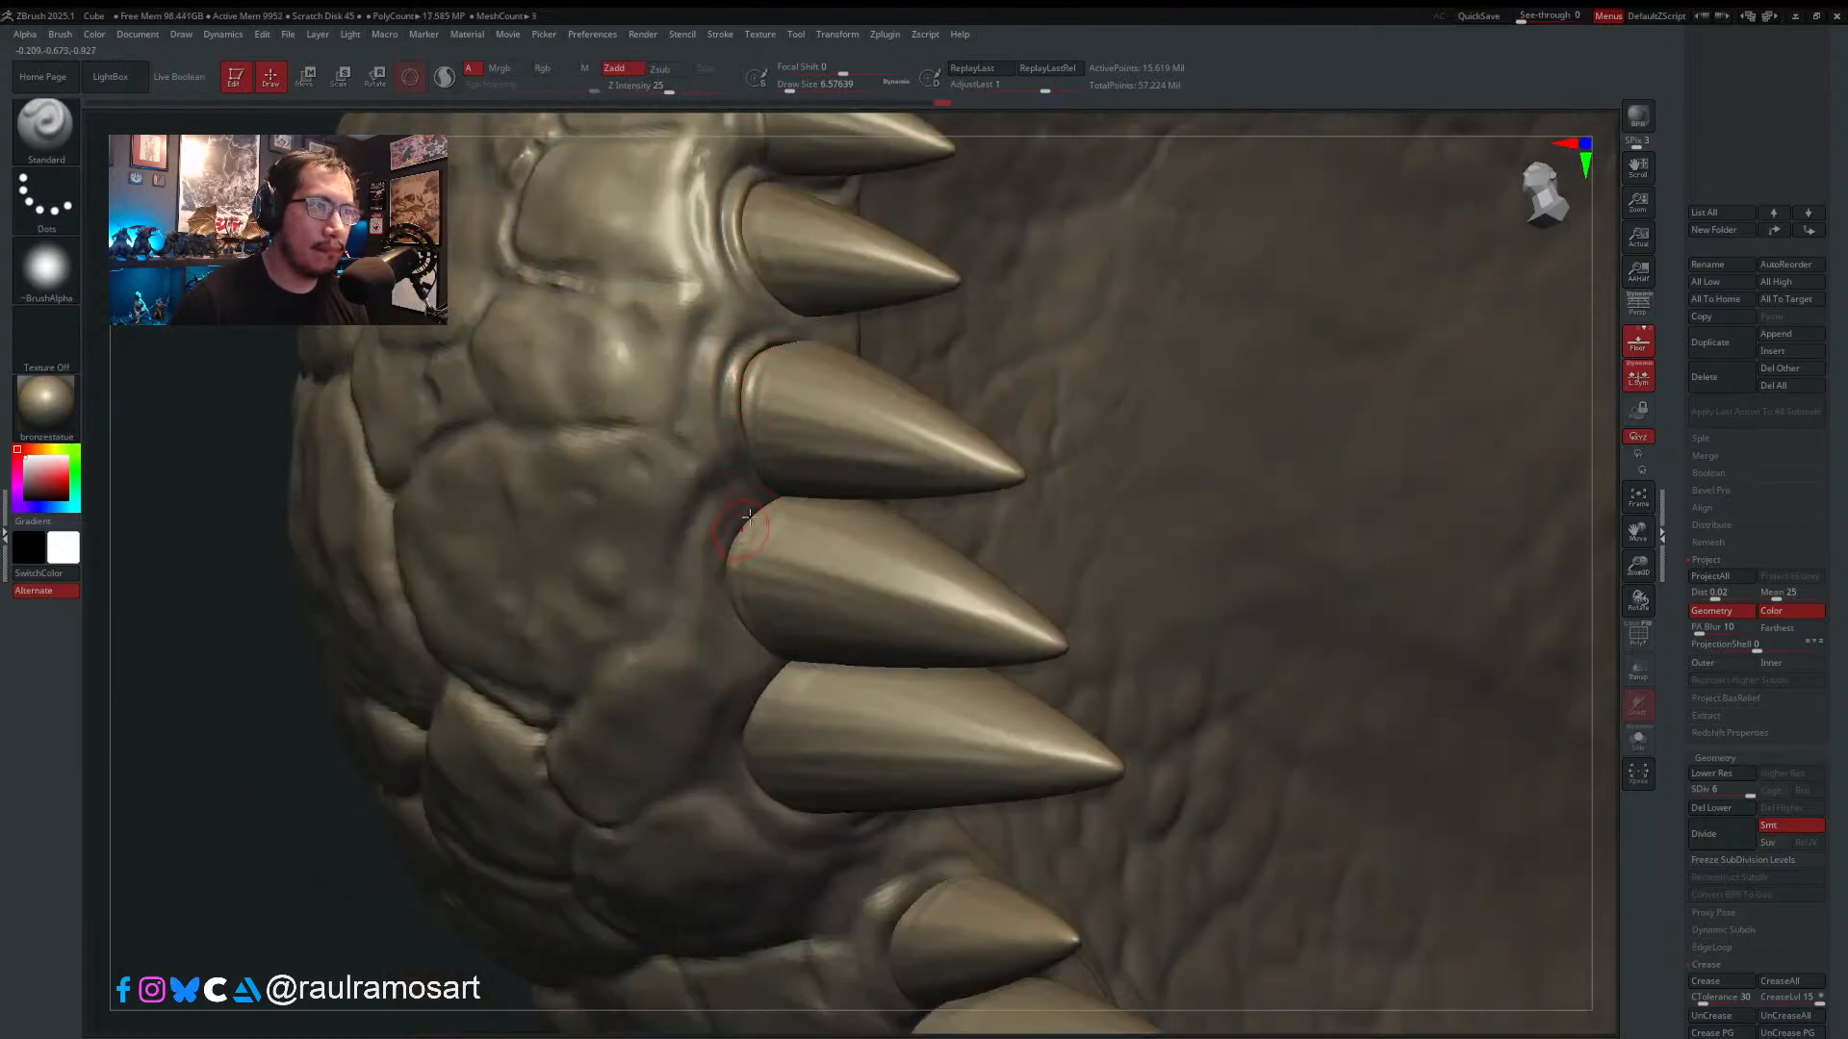
mouse_move(748, 517)
mouse_down()
mouse_move(727, 601)
mouse_move(761, 659)
mouse_up()
- Sculpt fine folds and creases between the gum rims and snout scales beside the larger front upper teeth with a draw size of about 5
key(s)
drag(733, 579, 699, 571)
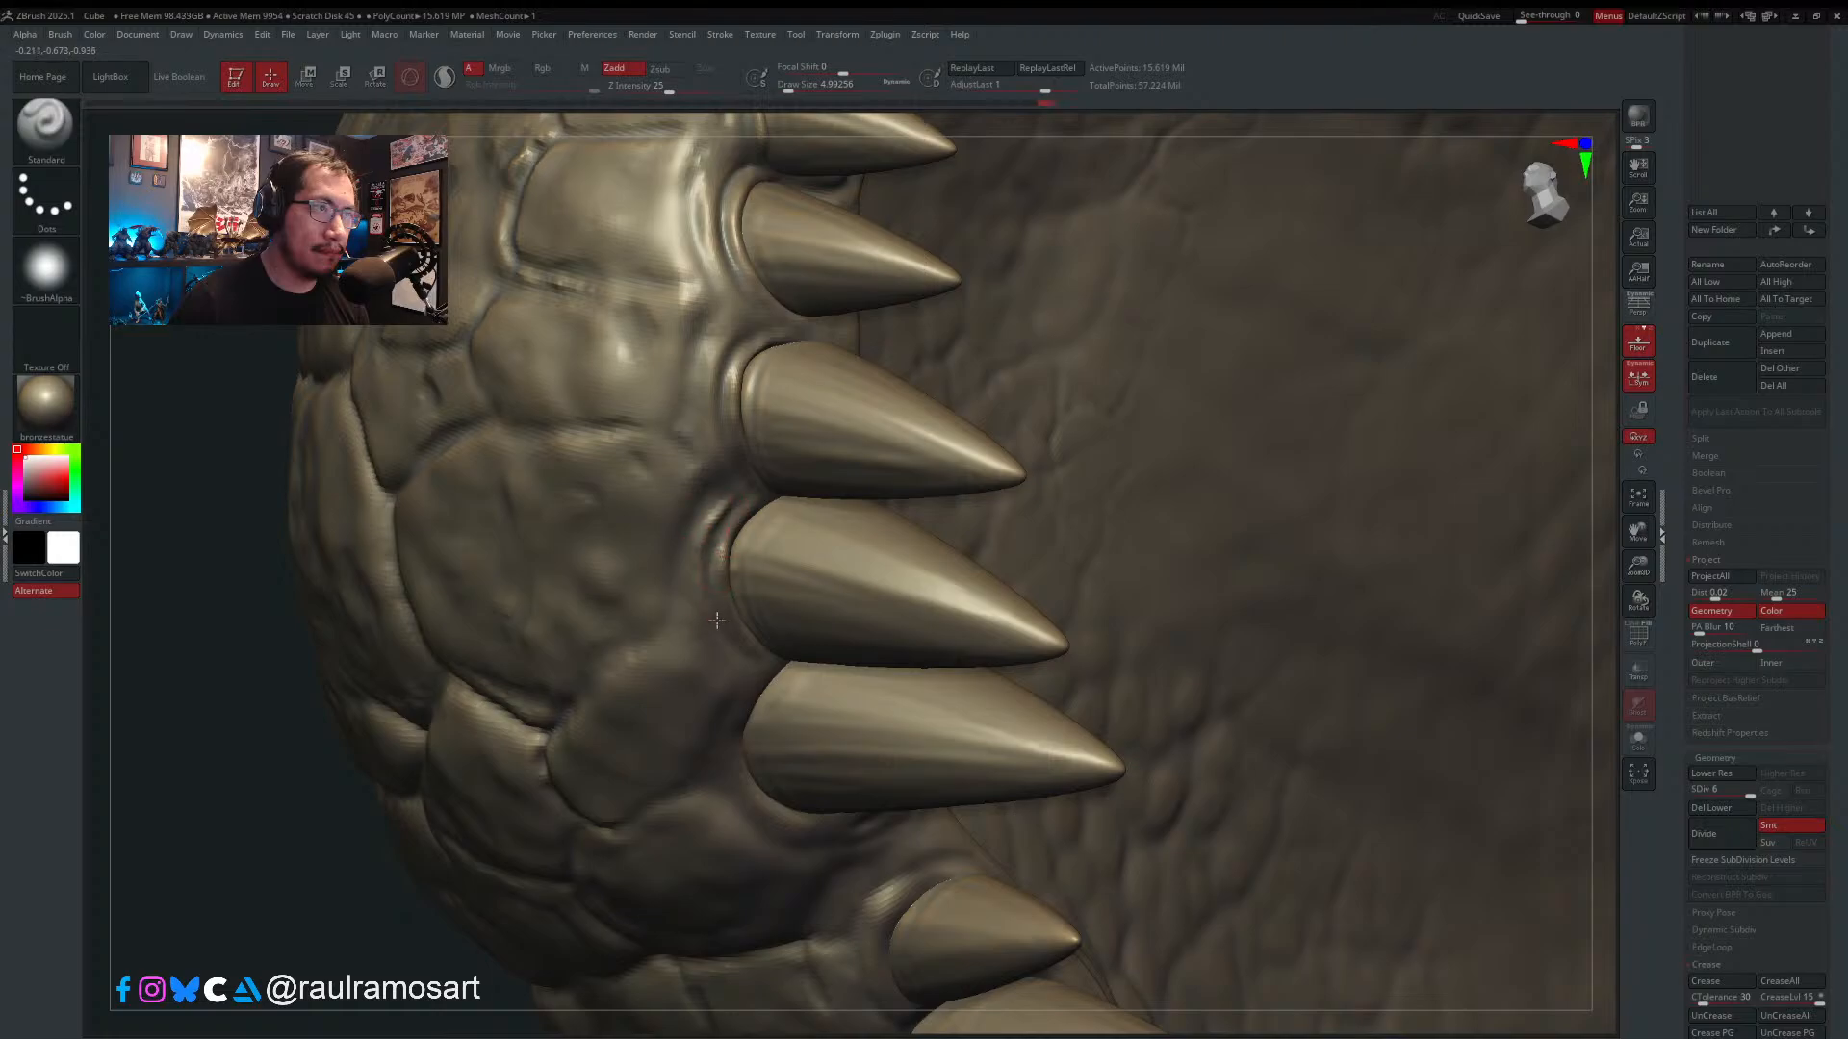
right_drag(715, 613, 747, 553)
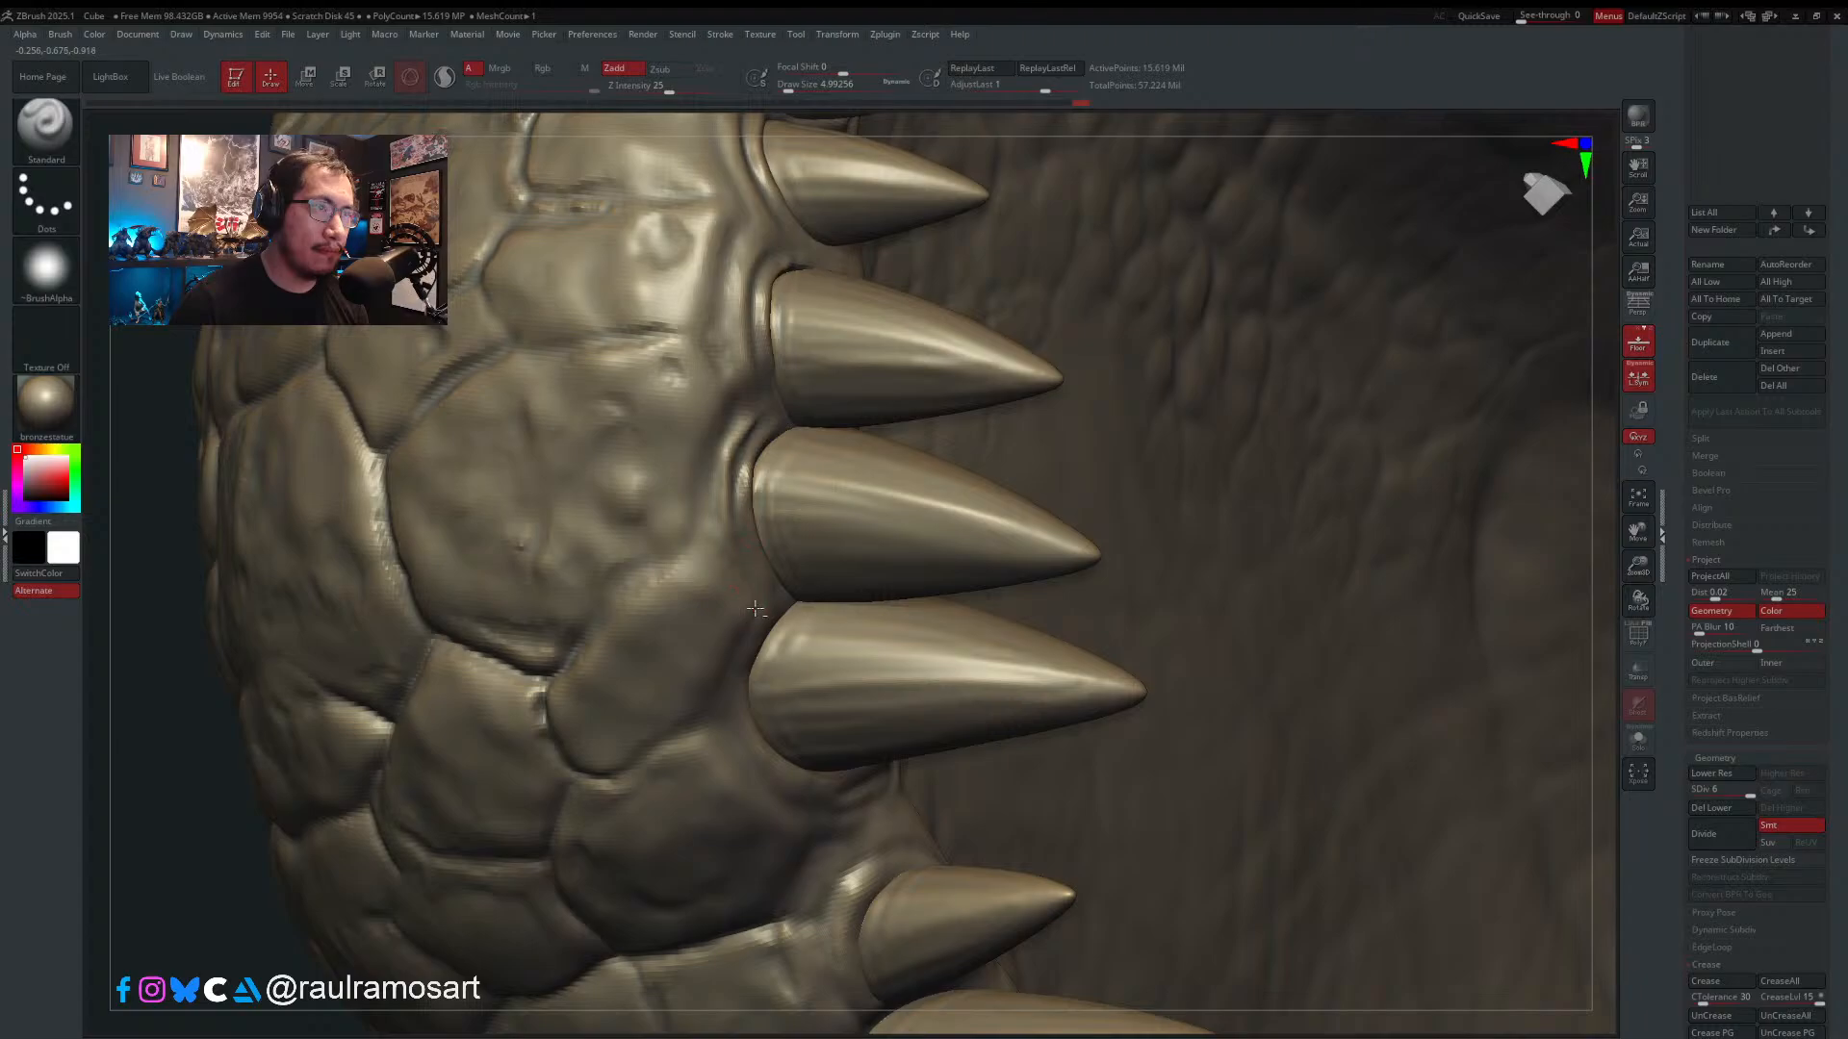
mouse_move(755, 609)
mouse_down()
mouse_move(753, 582)
mouse_move(685, 554)
mouse_move(704, 486)
mouse_up()
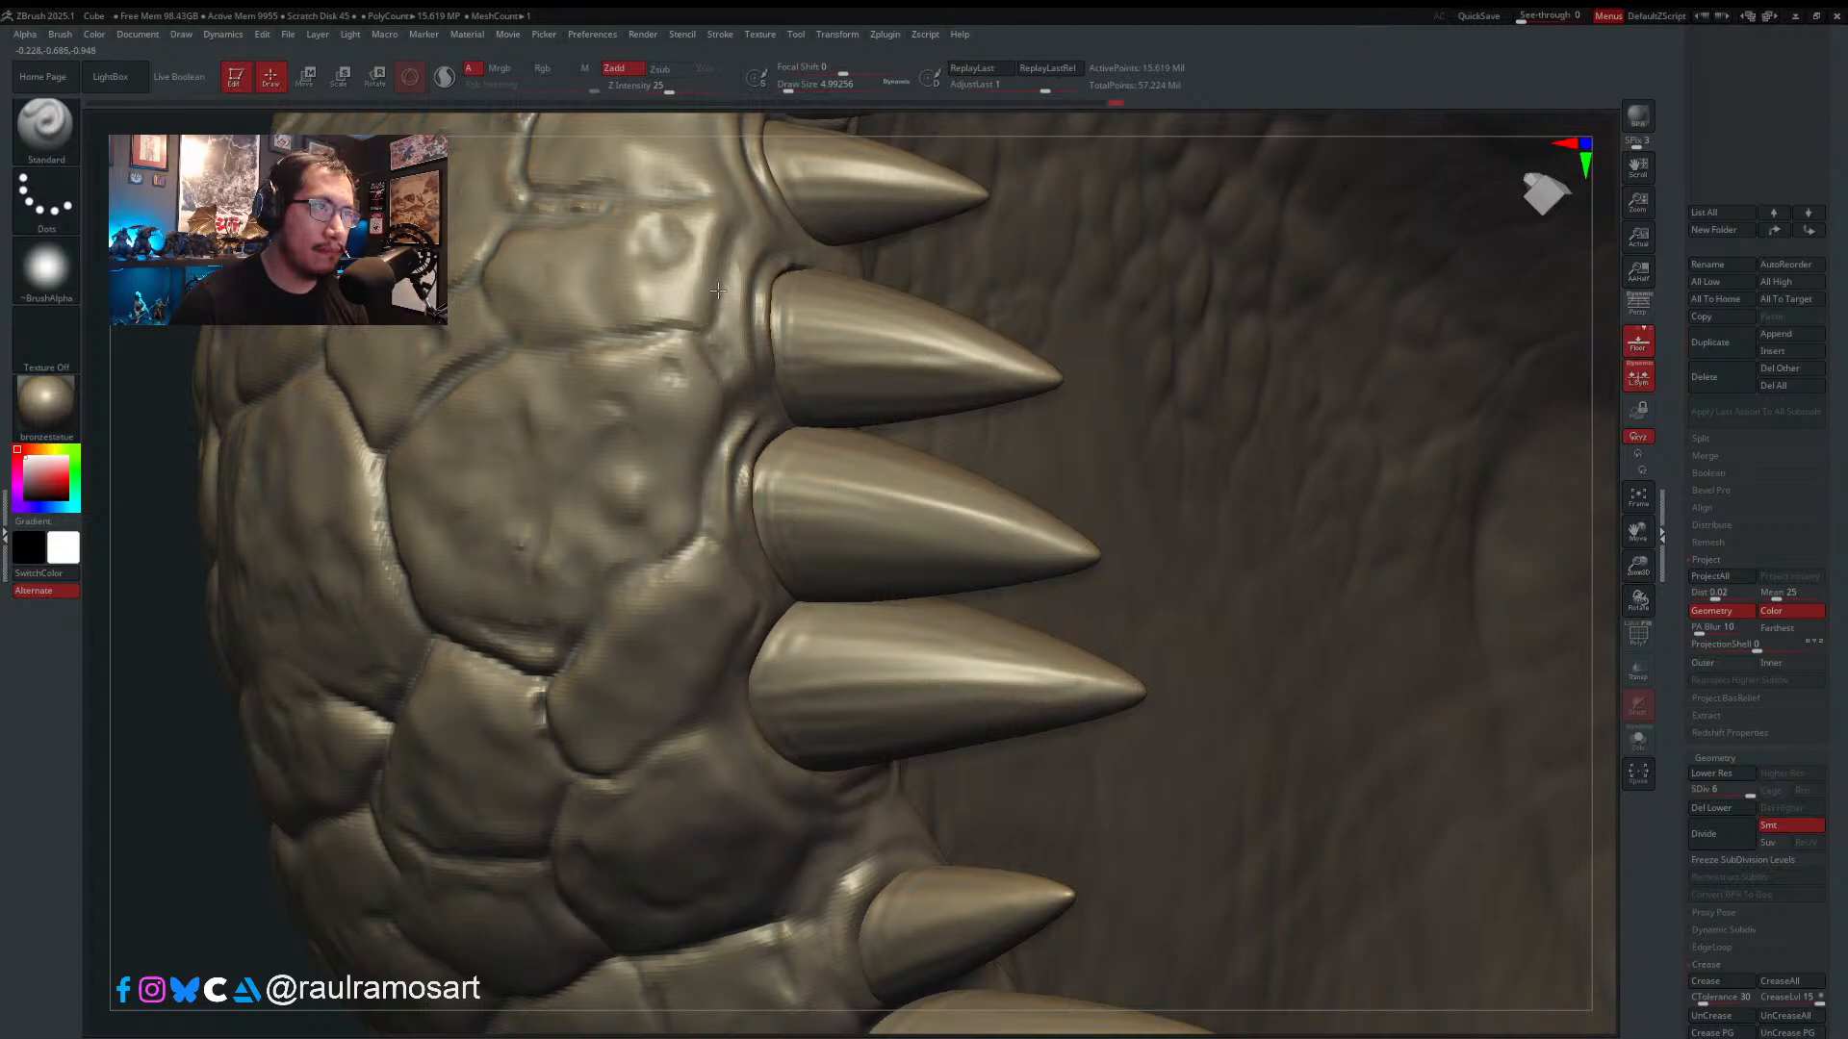
alt+right_drag(756, 373, 789, 465)
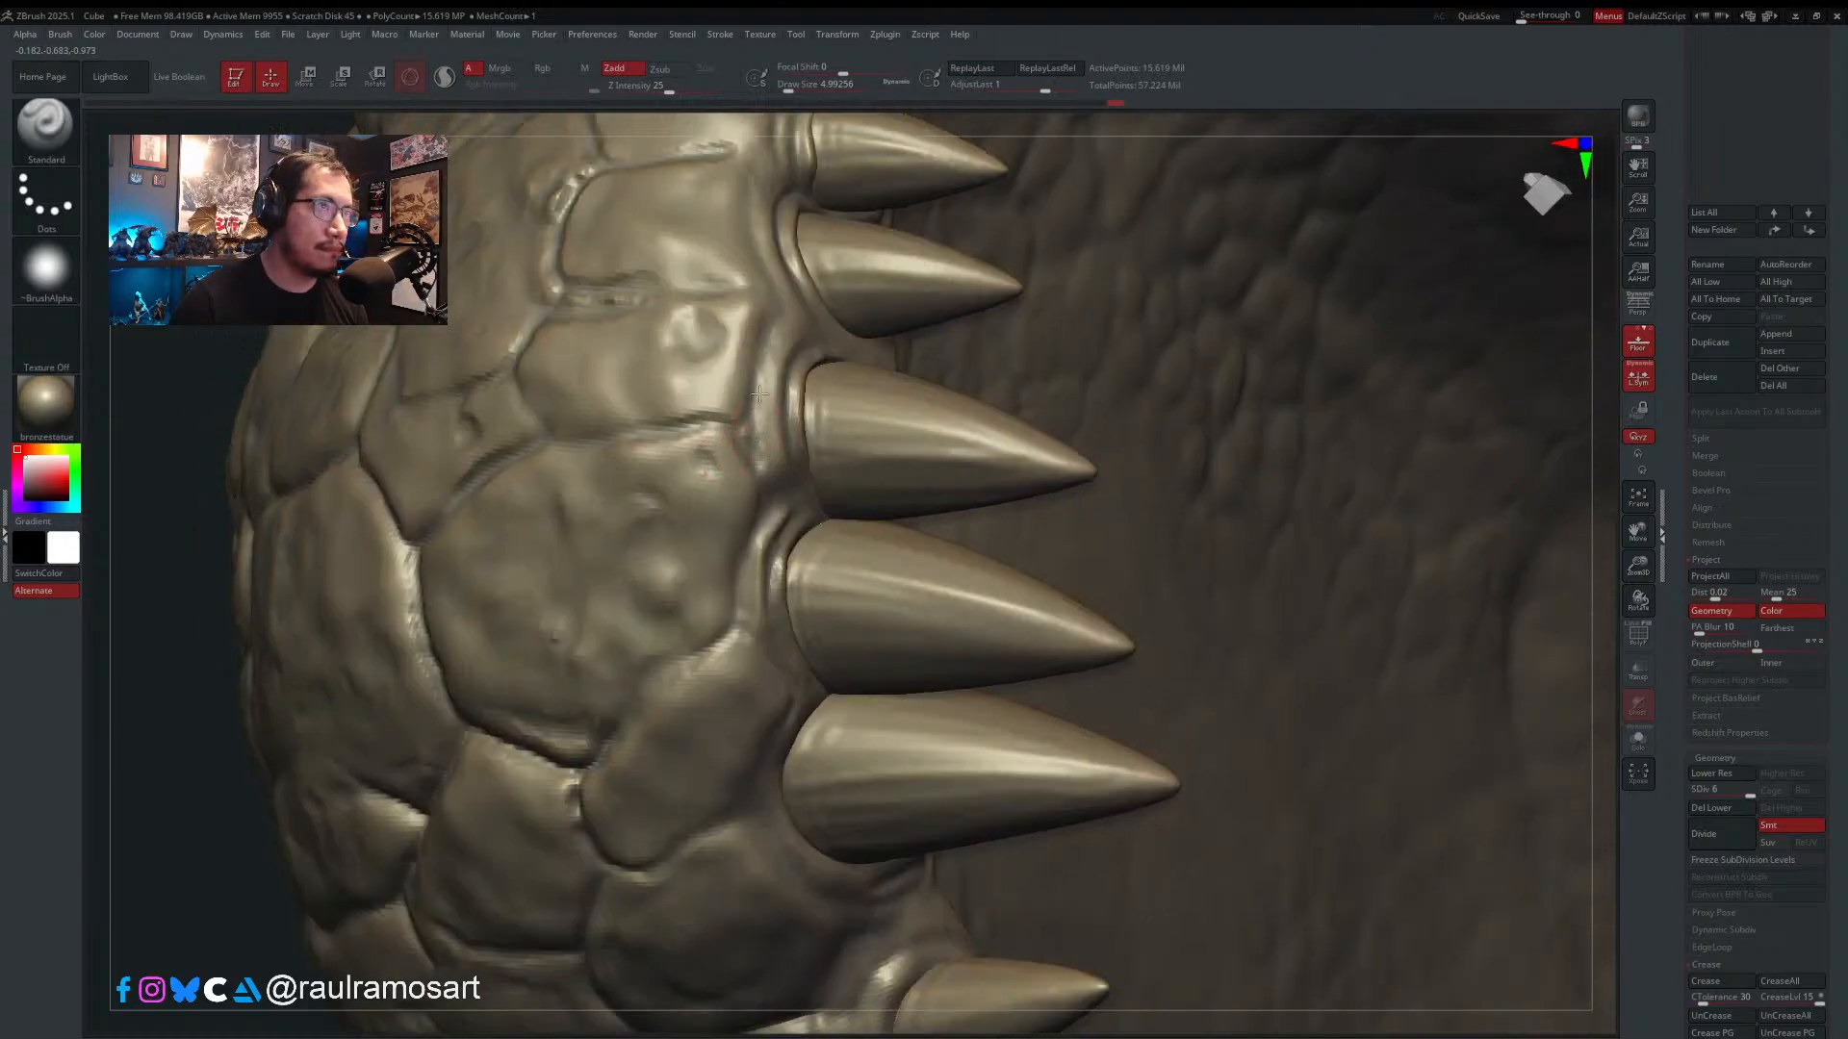
mouse_move(762, 438)
mouse_down()
mouse_move(780, 341)
mouse_move(763, 472)
mouse_up()
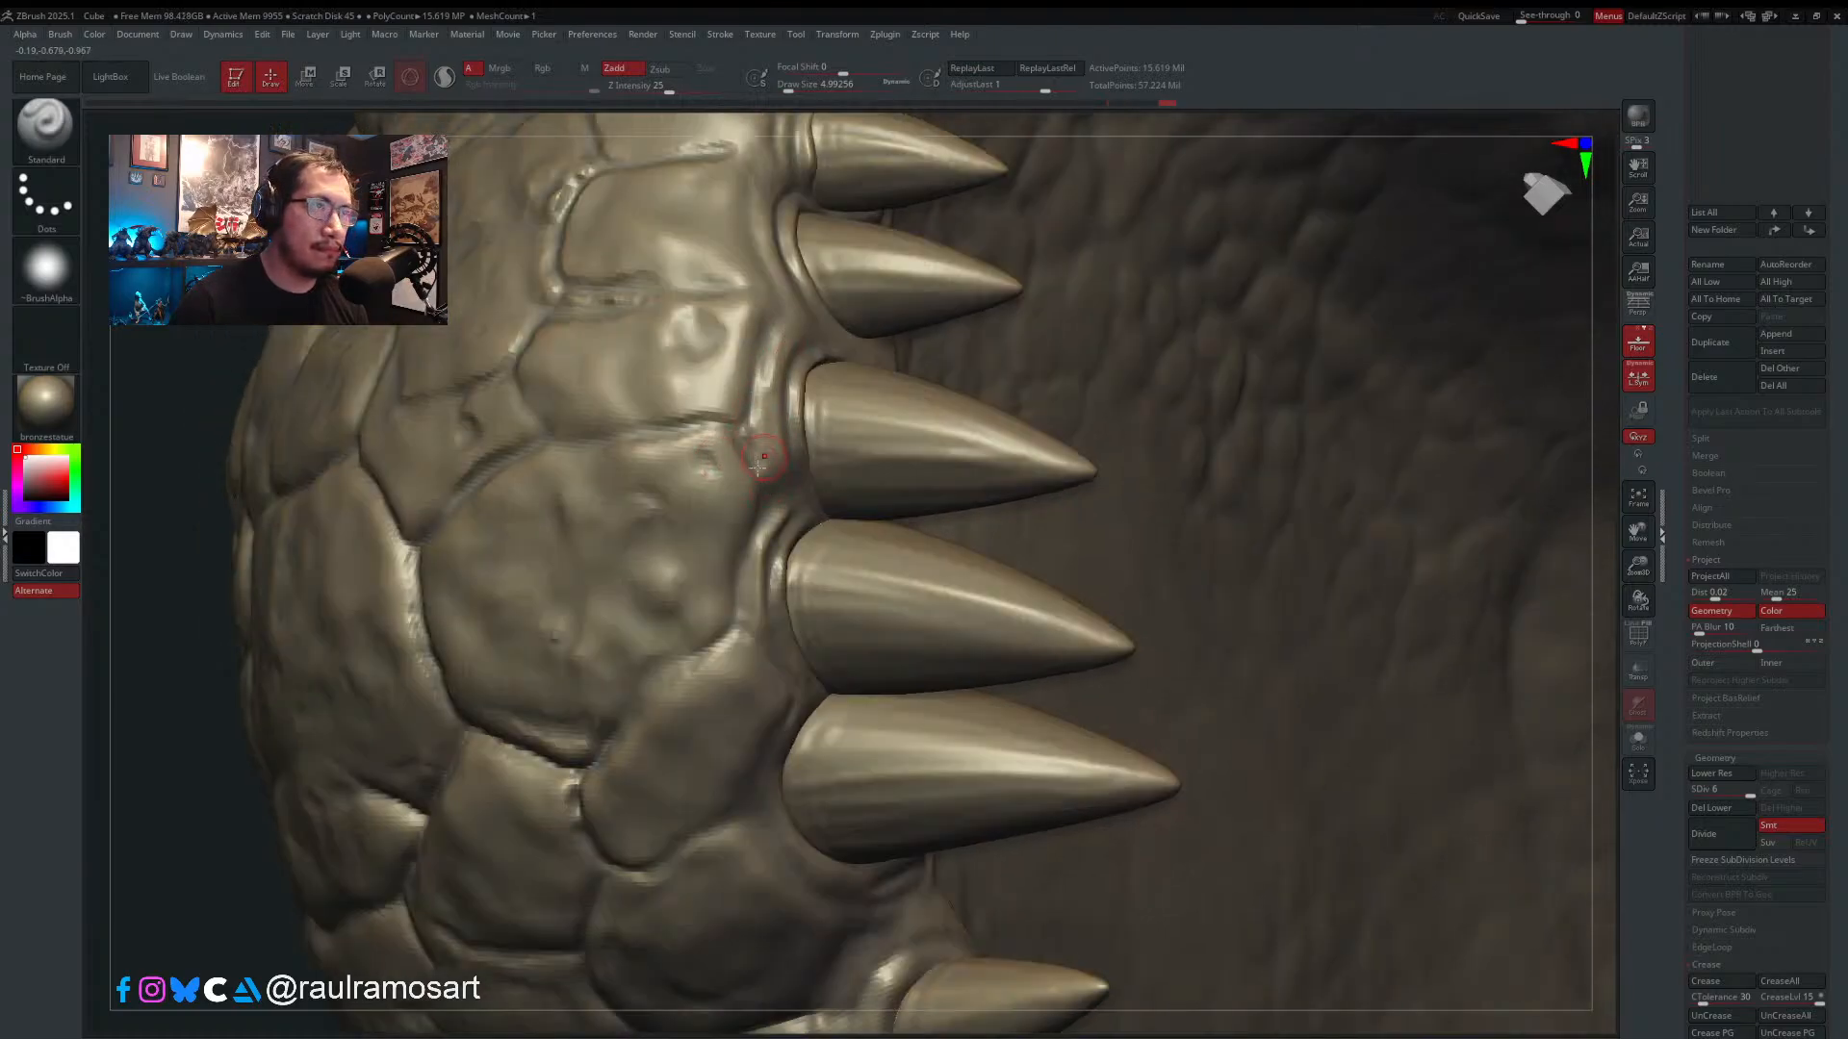
- Finish the gum folds beside the larger front upper teeth and build the rim around the small tooth behind them, draw size about 9.4
mouse_move(810, 381)
mouse_down()
mouse_move(806, 453)
mouse_move(803, 423)
mouse_up()
mouse_move(817, 495)
ctrl+right_down()
mouse_move(831, 429)
mouse_move(816, 469)
mouse_move(807, 408)
mouse_move(826, 563)
ctrl+right_up()
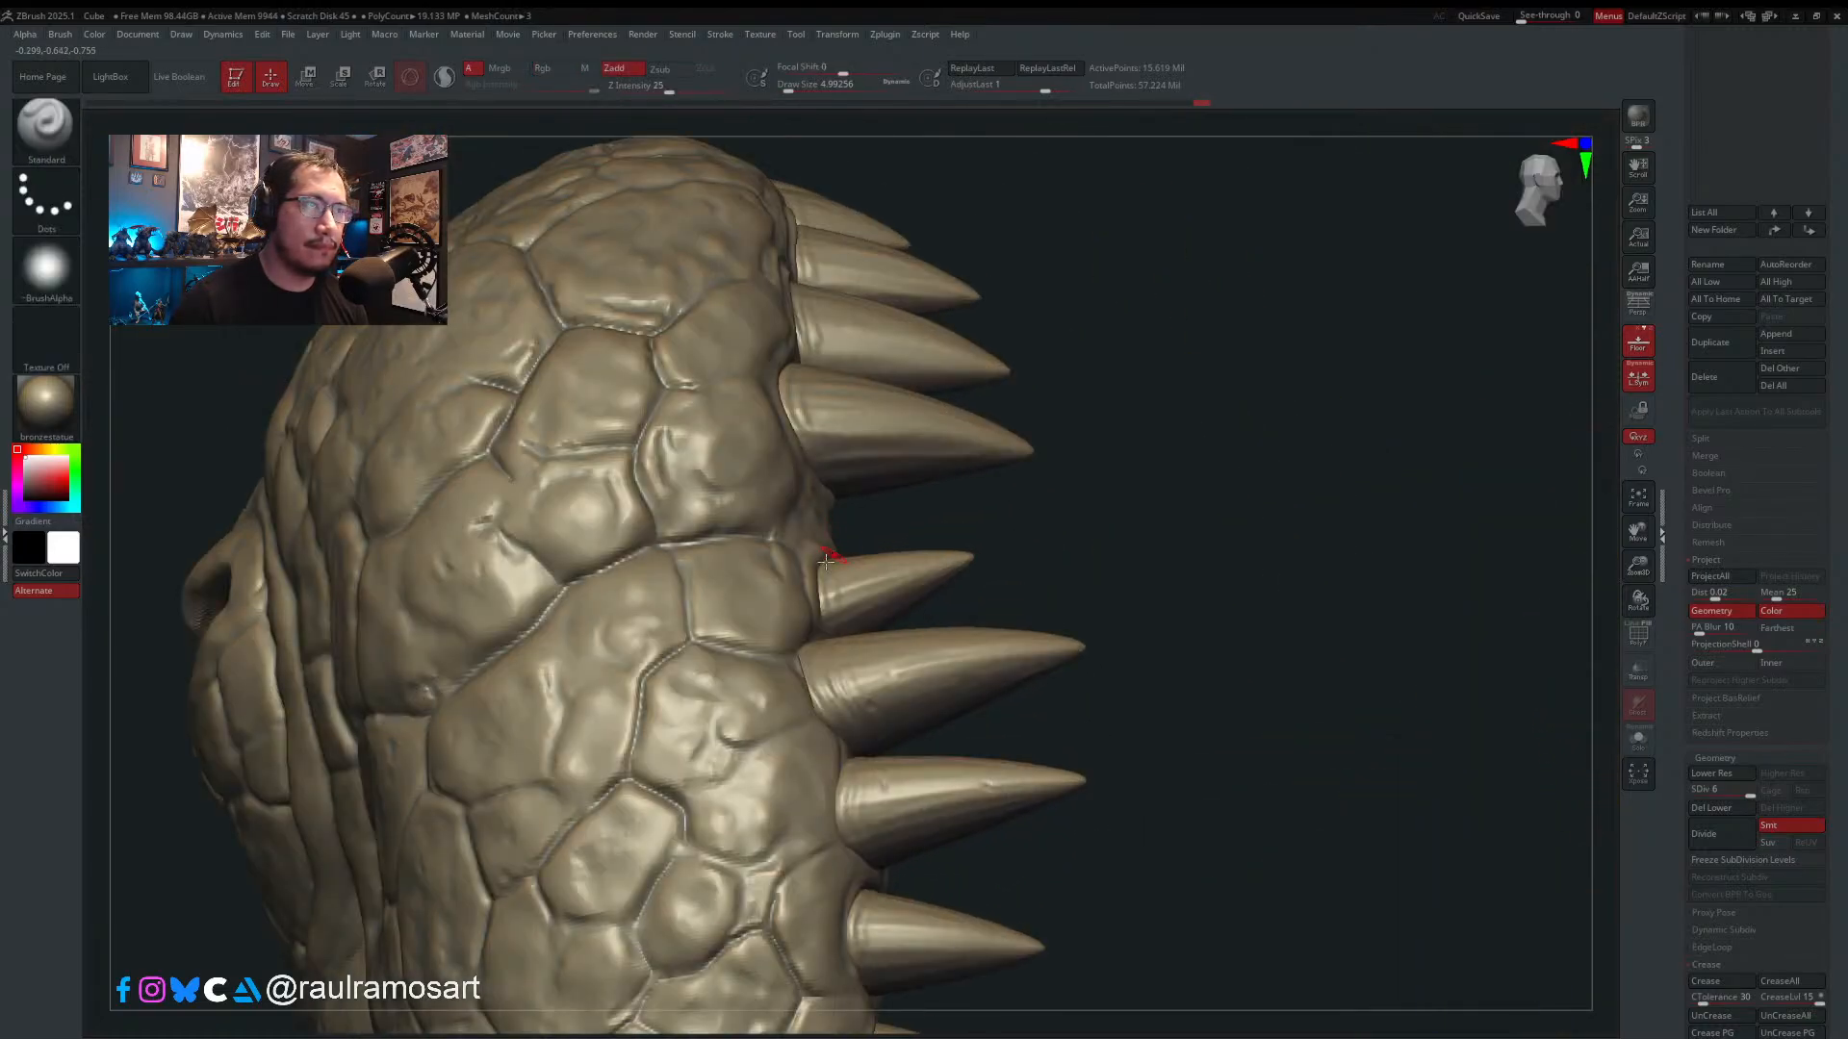
key(s)
drag(813, 541, 817, 540)
right_drag(801, 642, 804, 649)
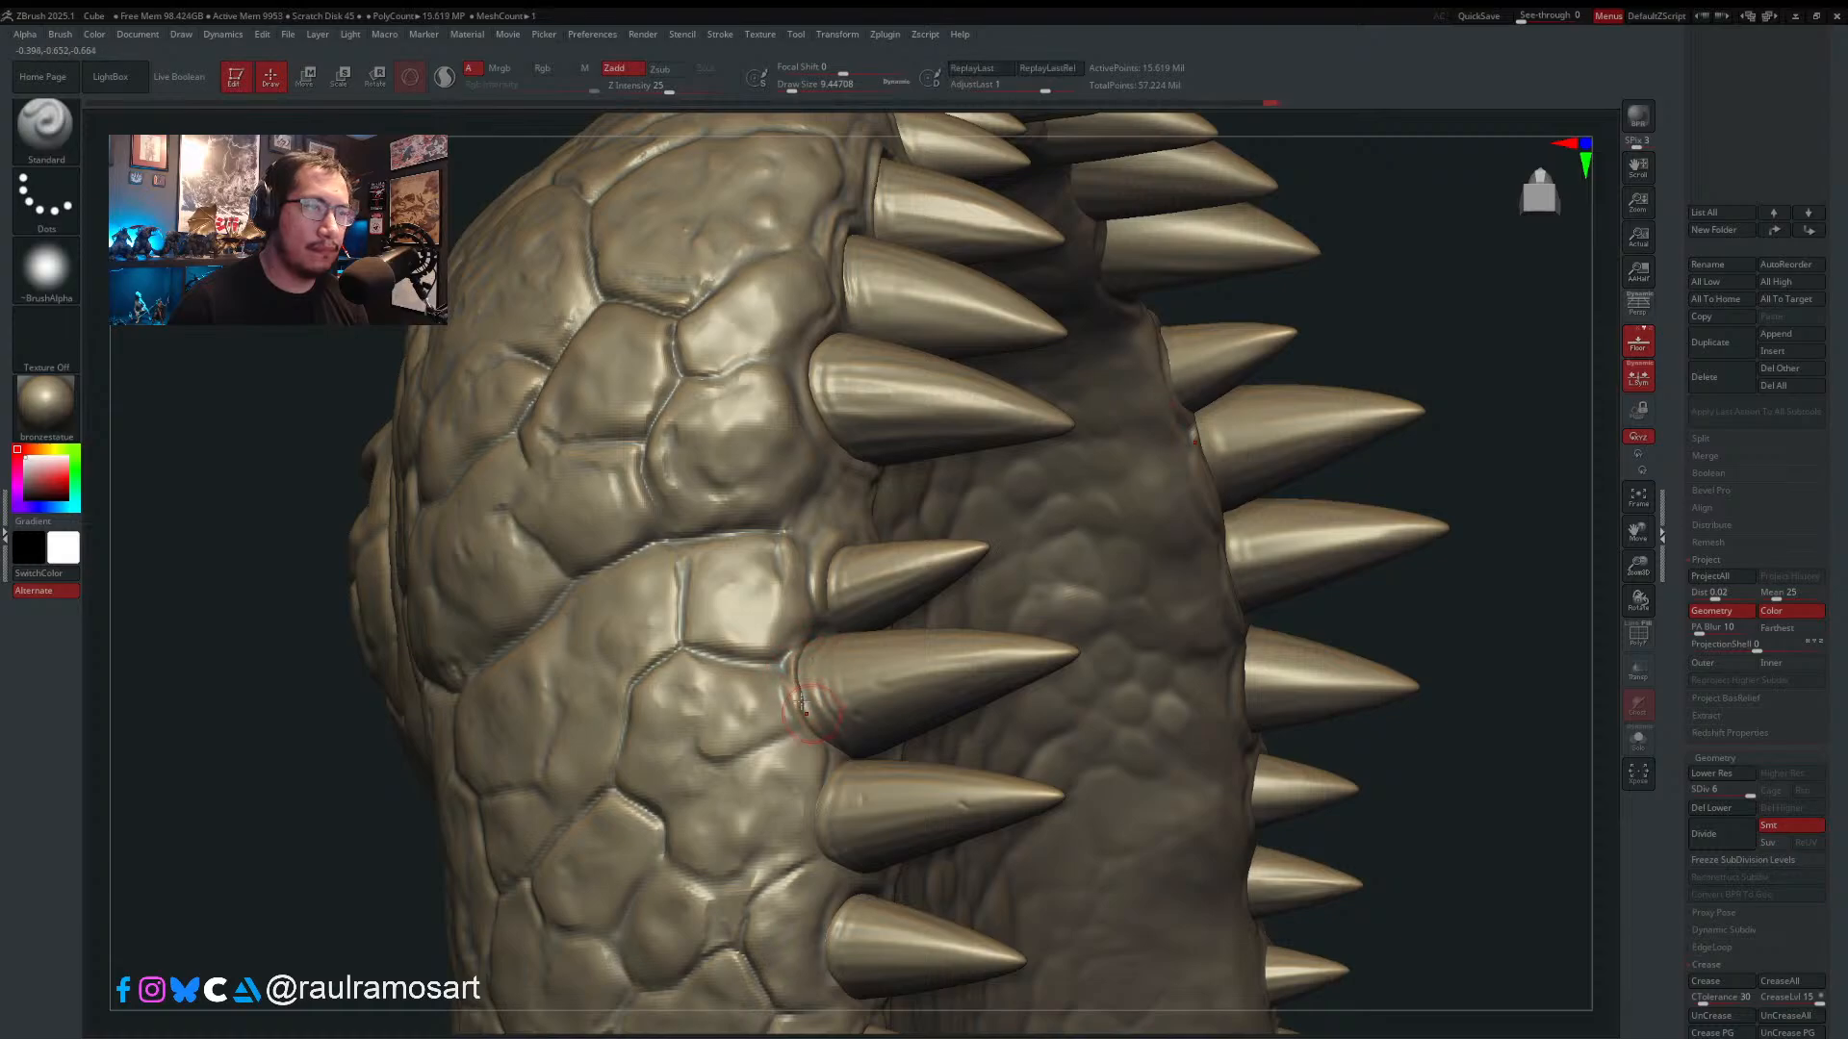
- Sculpt gum rims around the outer bases of the large upper teeth behind the small one with a draw size of about 10.5
right_drag(818, 693, 799, 606)
key(s)
mouse_move(799, 600)
mouse_down()
mouse_move(805, 669)
mouse_move(818, 530)
mouse_up()
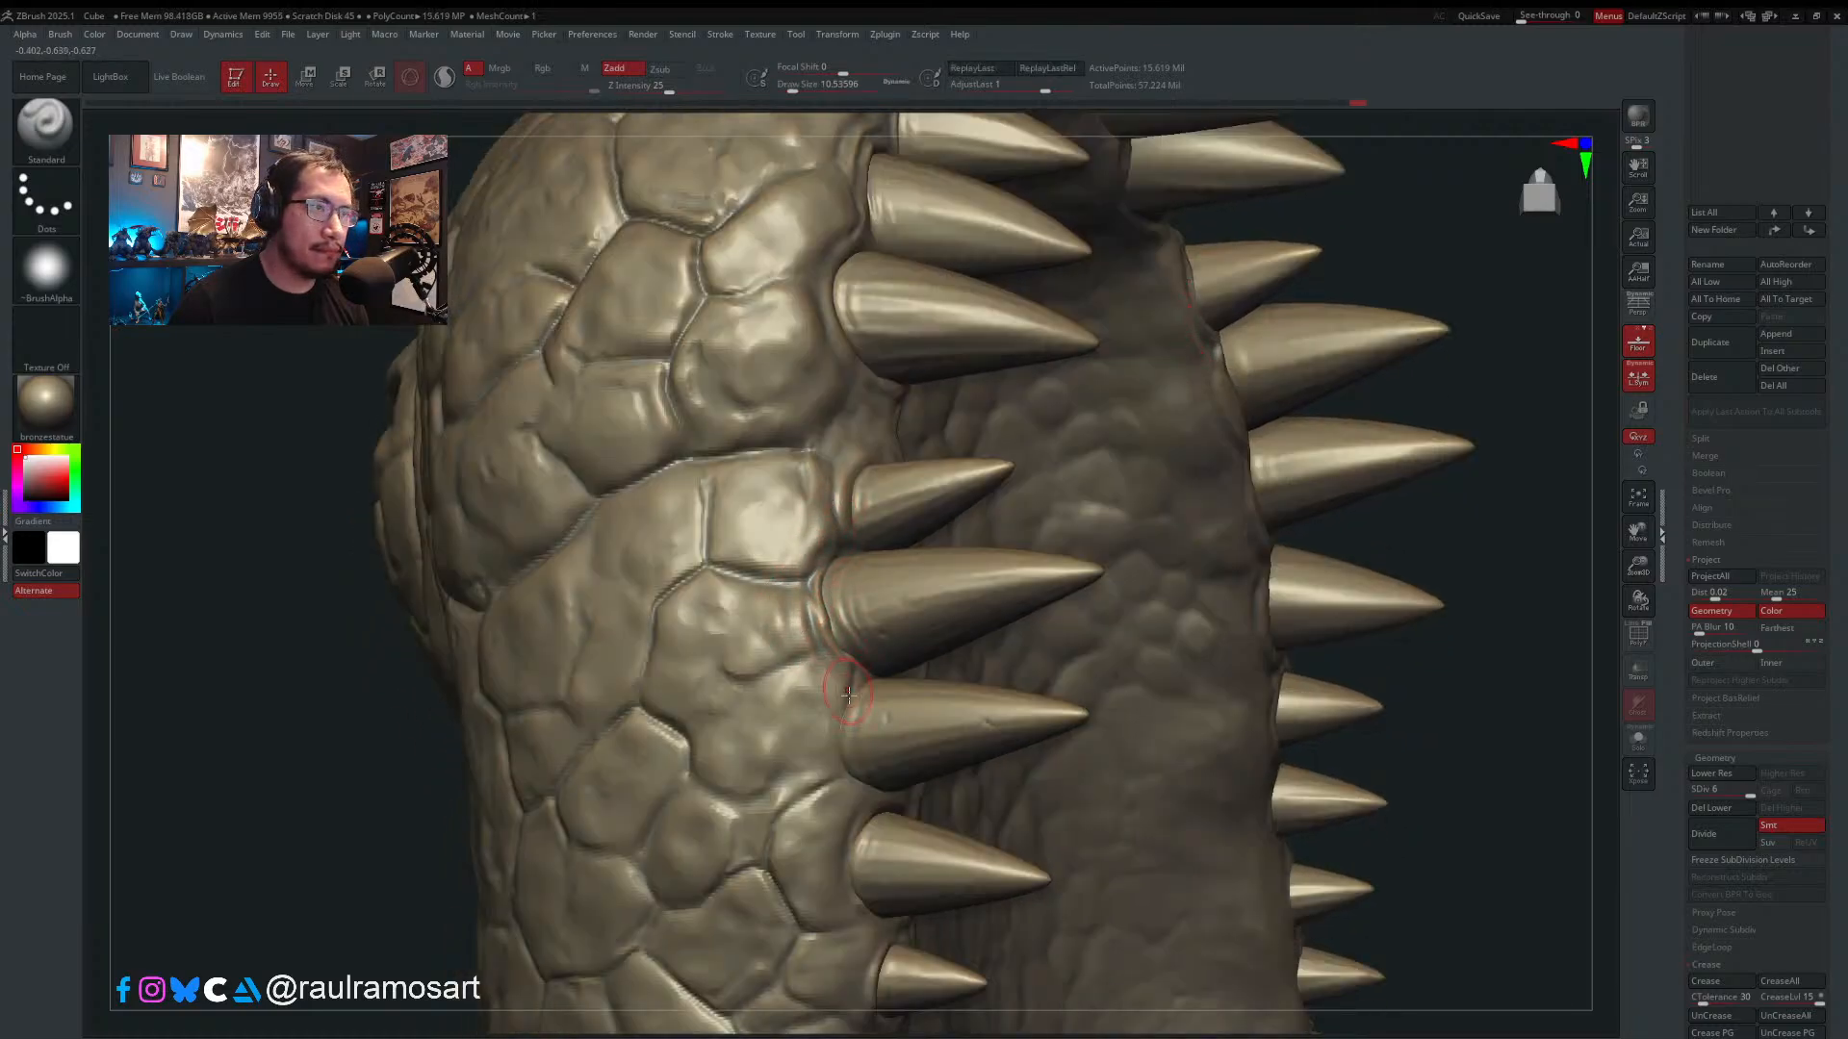
drag(850, 684, 855, 785)
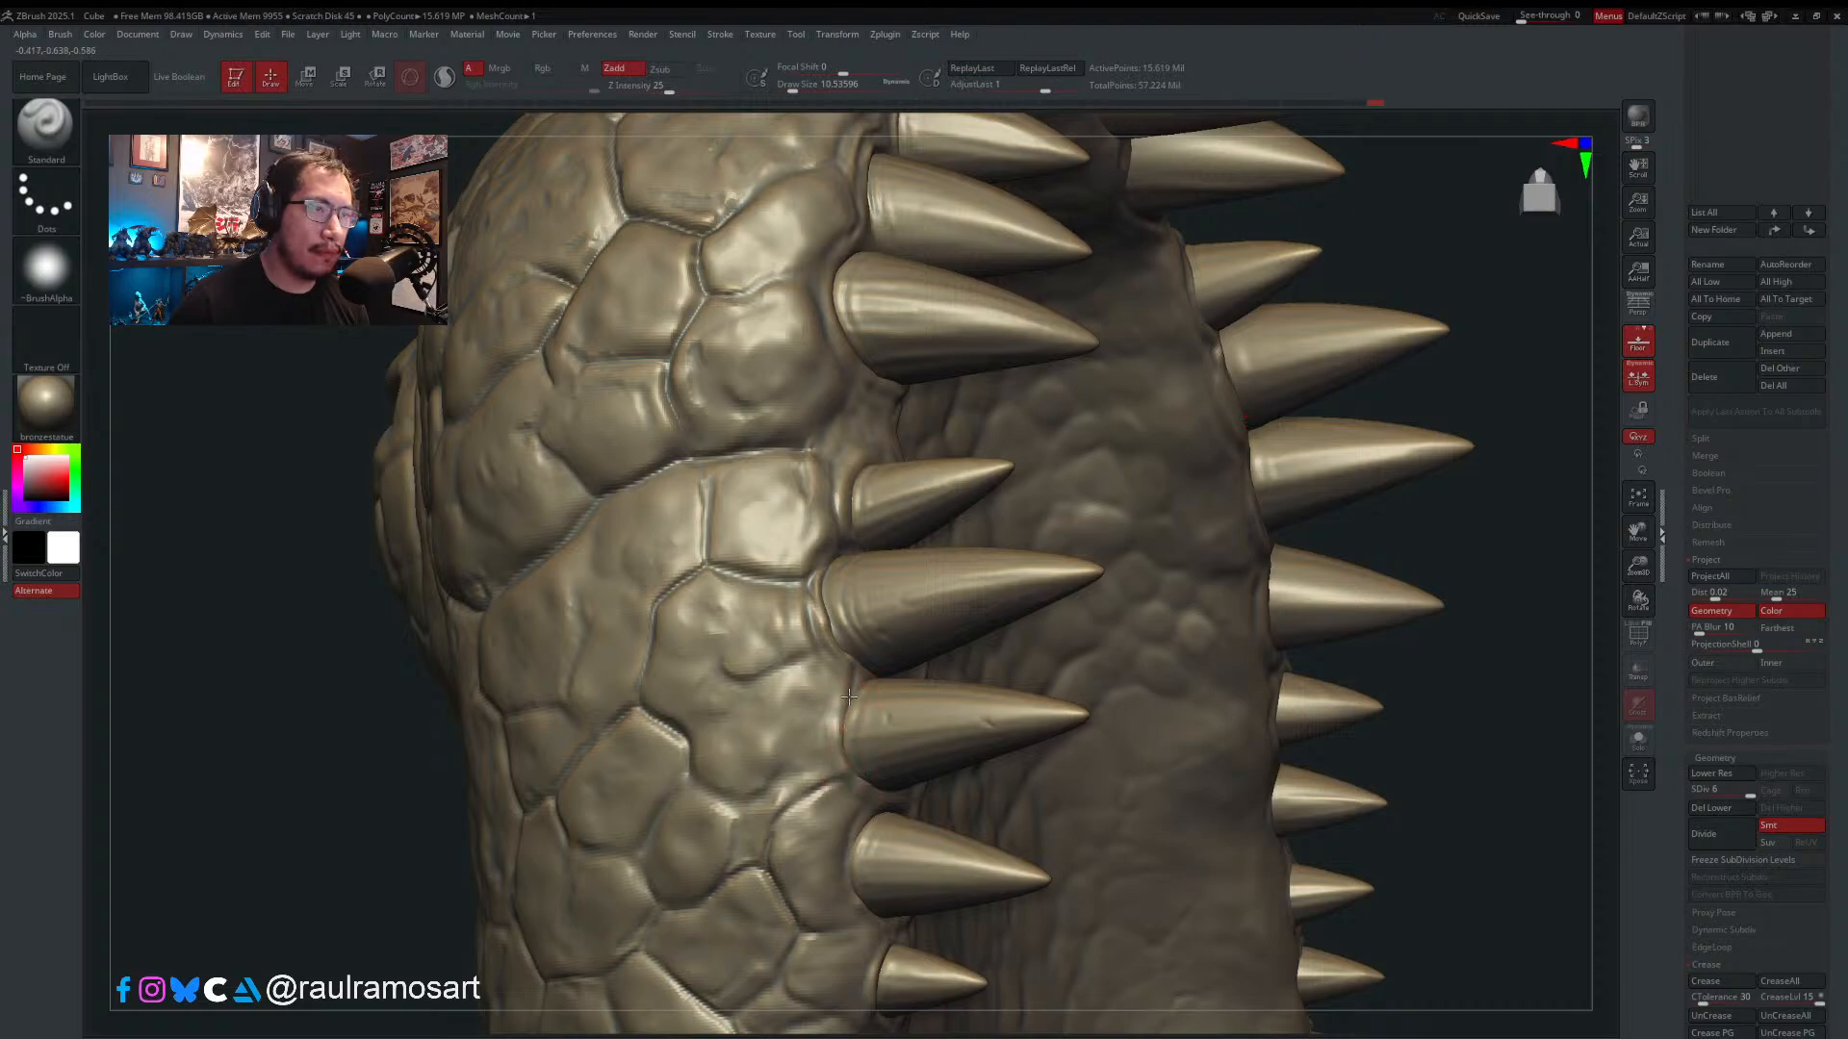
mouse_move(848, 696)
mouse_down()
mouse_move(828, 746)
mouse_move(852, 791)
mouse_move(849, 691)
mouse_up()
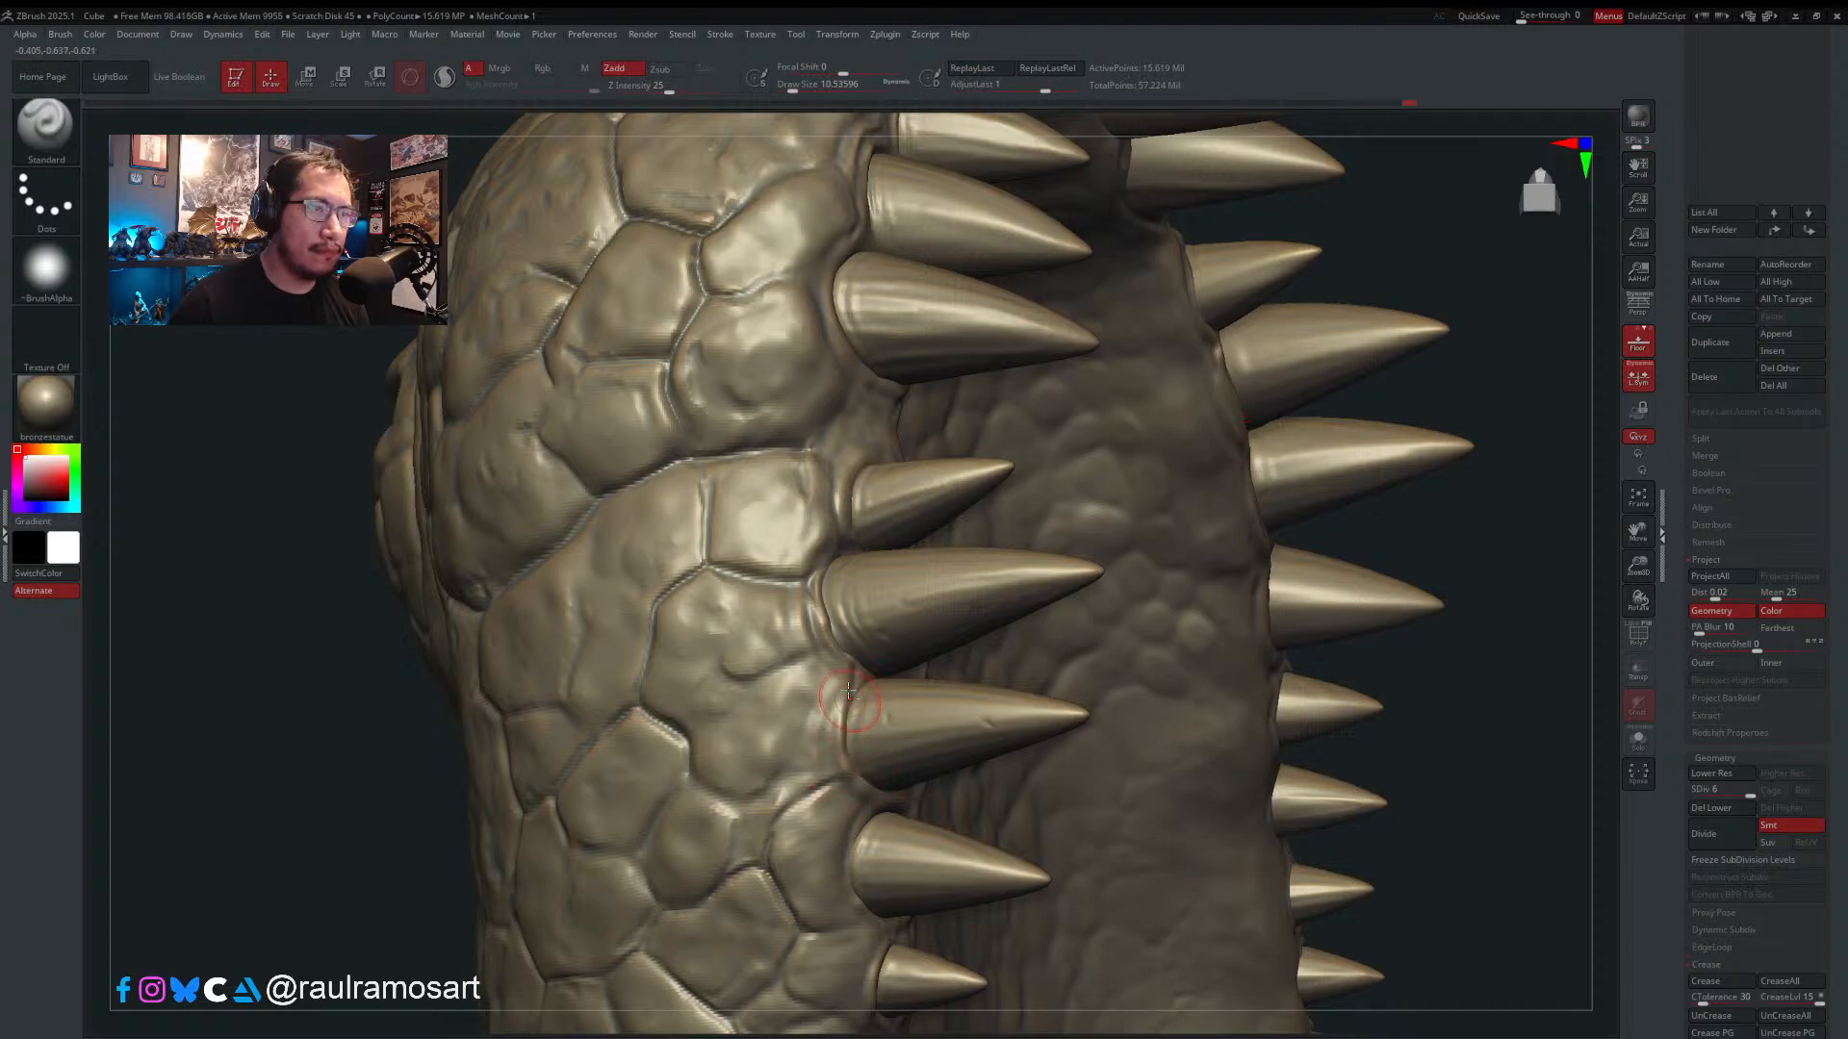
- Extend the gum rims and the folds between teeth along the middle upper teeth toward the back of the jaw
alt+right_drag(849, 691, 836, 535)
right_drag(837, 647, 905, 654)
mouse_move(851, 658)
mouse_down()
mouse_move(836, 714)
mouse_move(859, 758)
mouse_up()
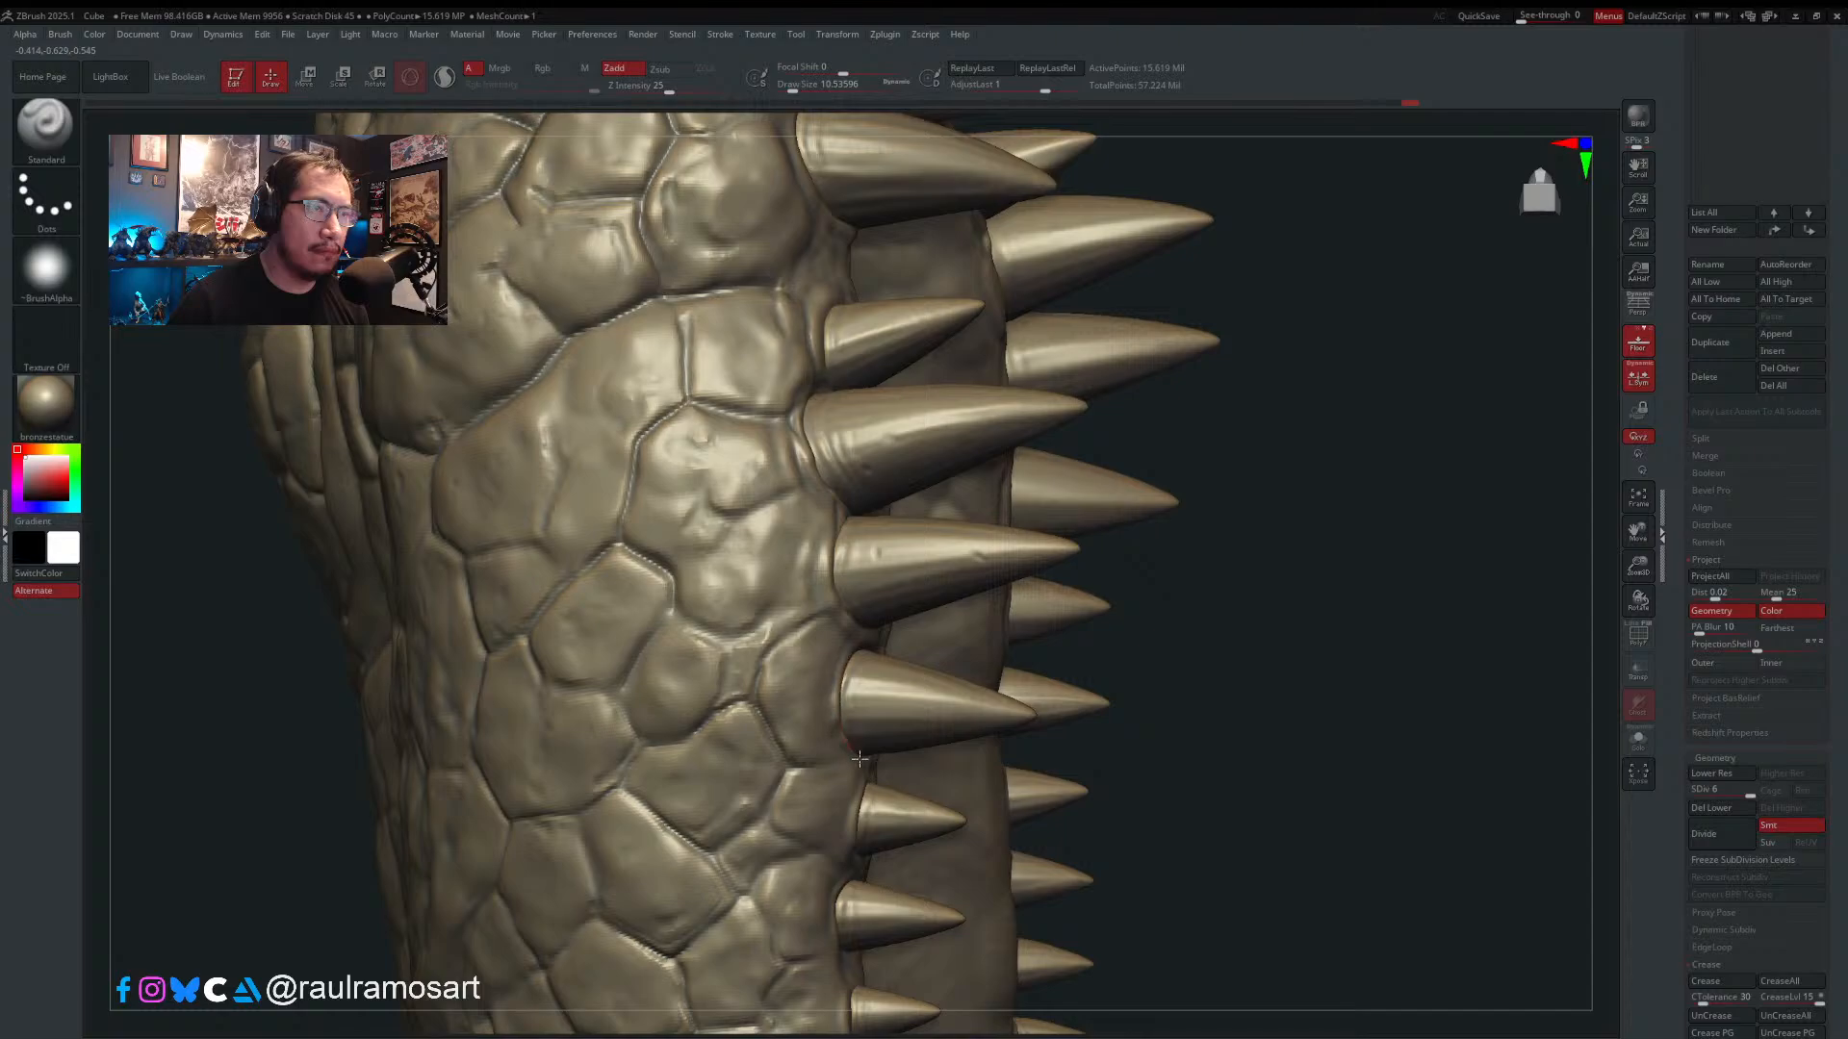
drag(851, 635, 827, 727)
drag(829, 664, 867, 771)
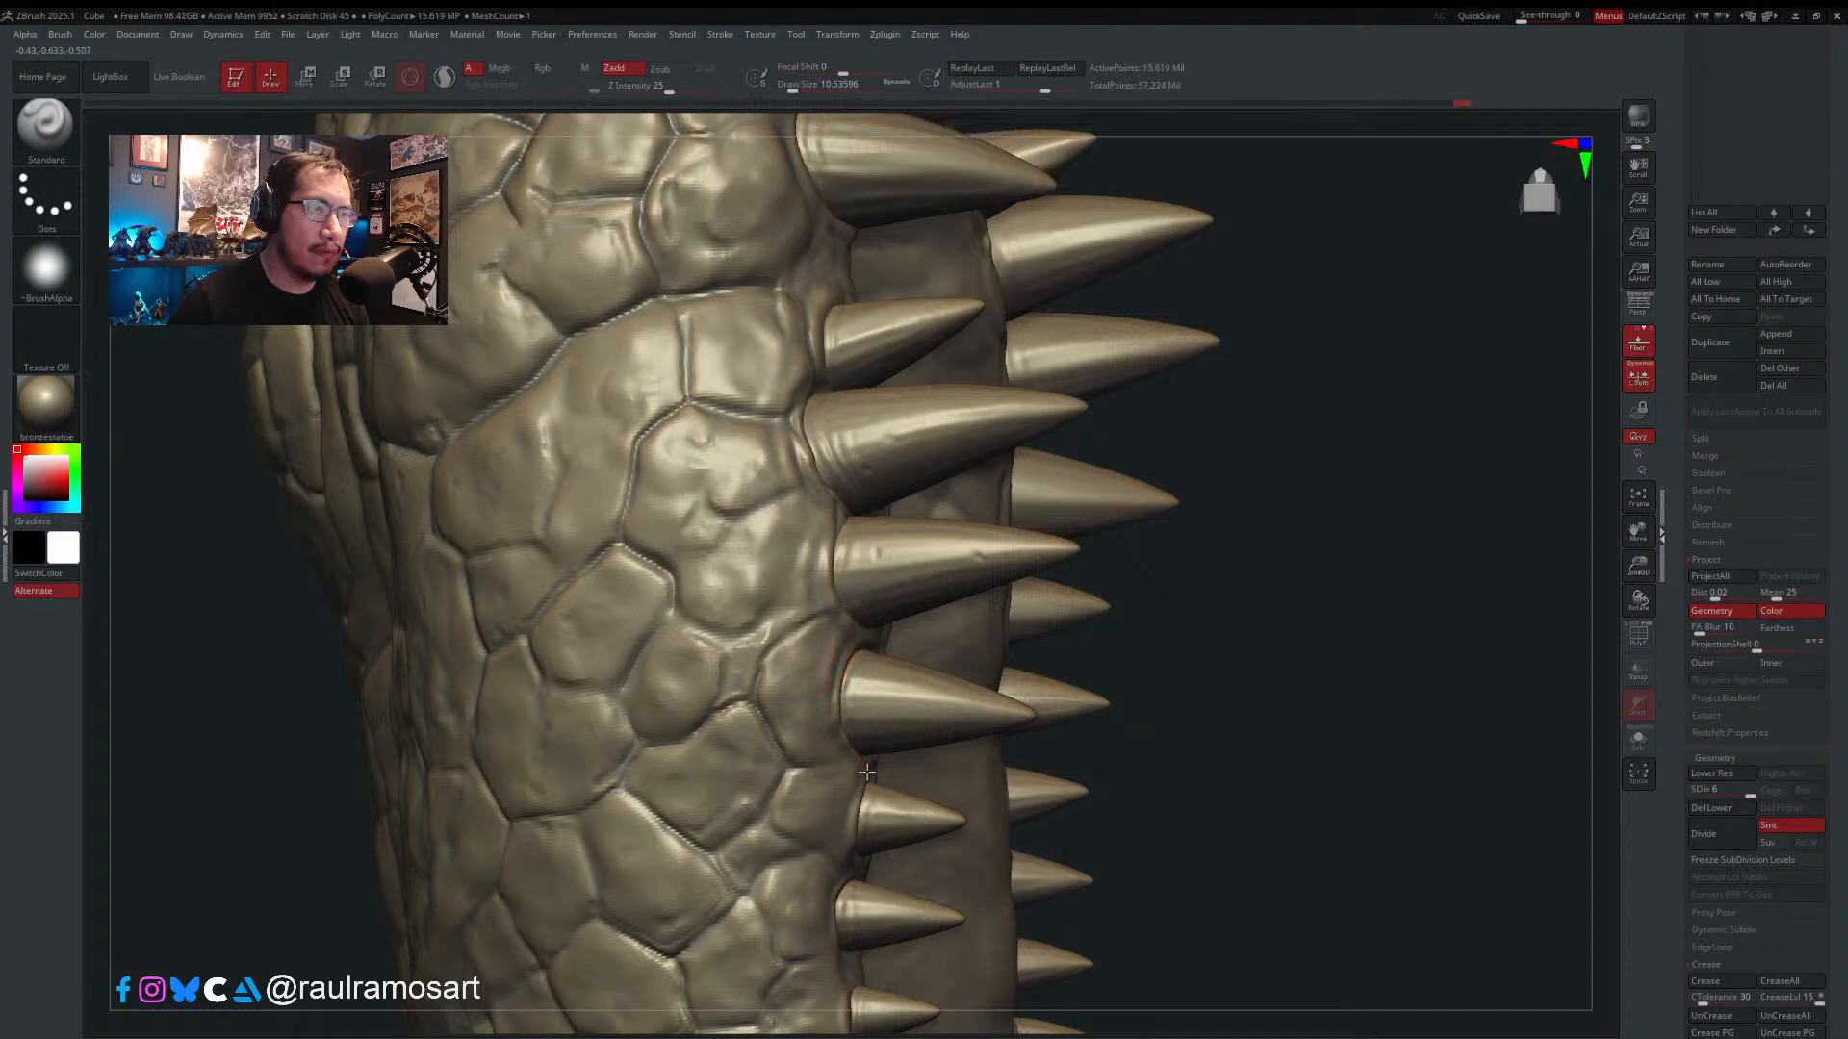
alt+right_drag(867, 771, 840, 647)
mouse_move(840, 649)
mouse_down()
mouse_move(835, 720)
mouse_move(827, 674)
mouse_up()
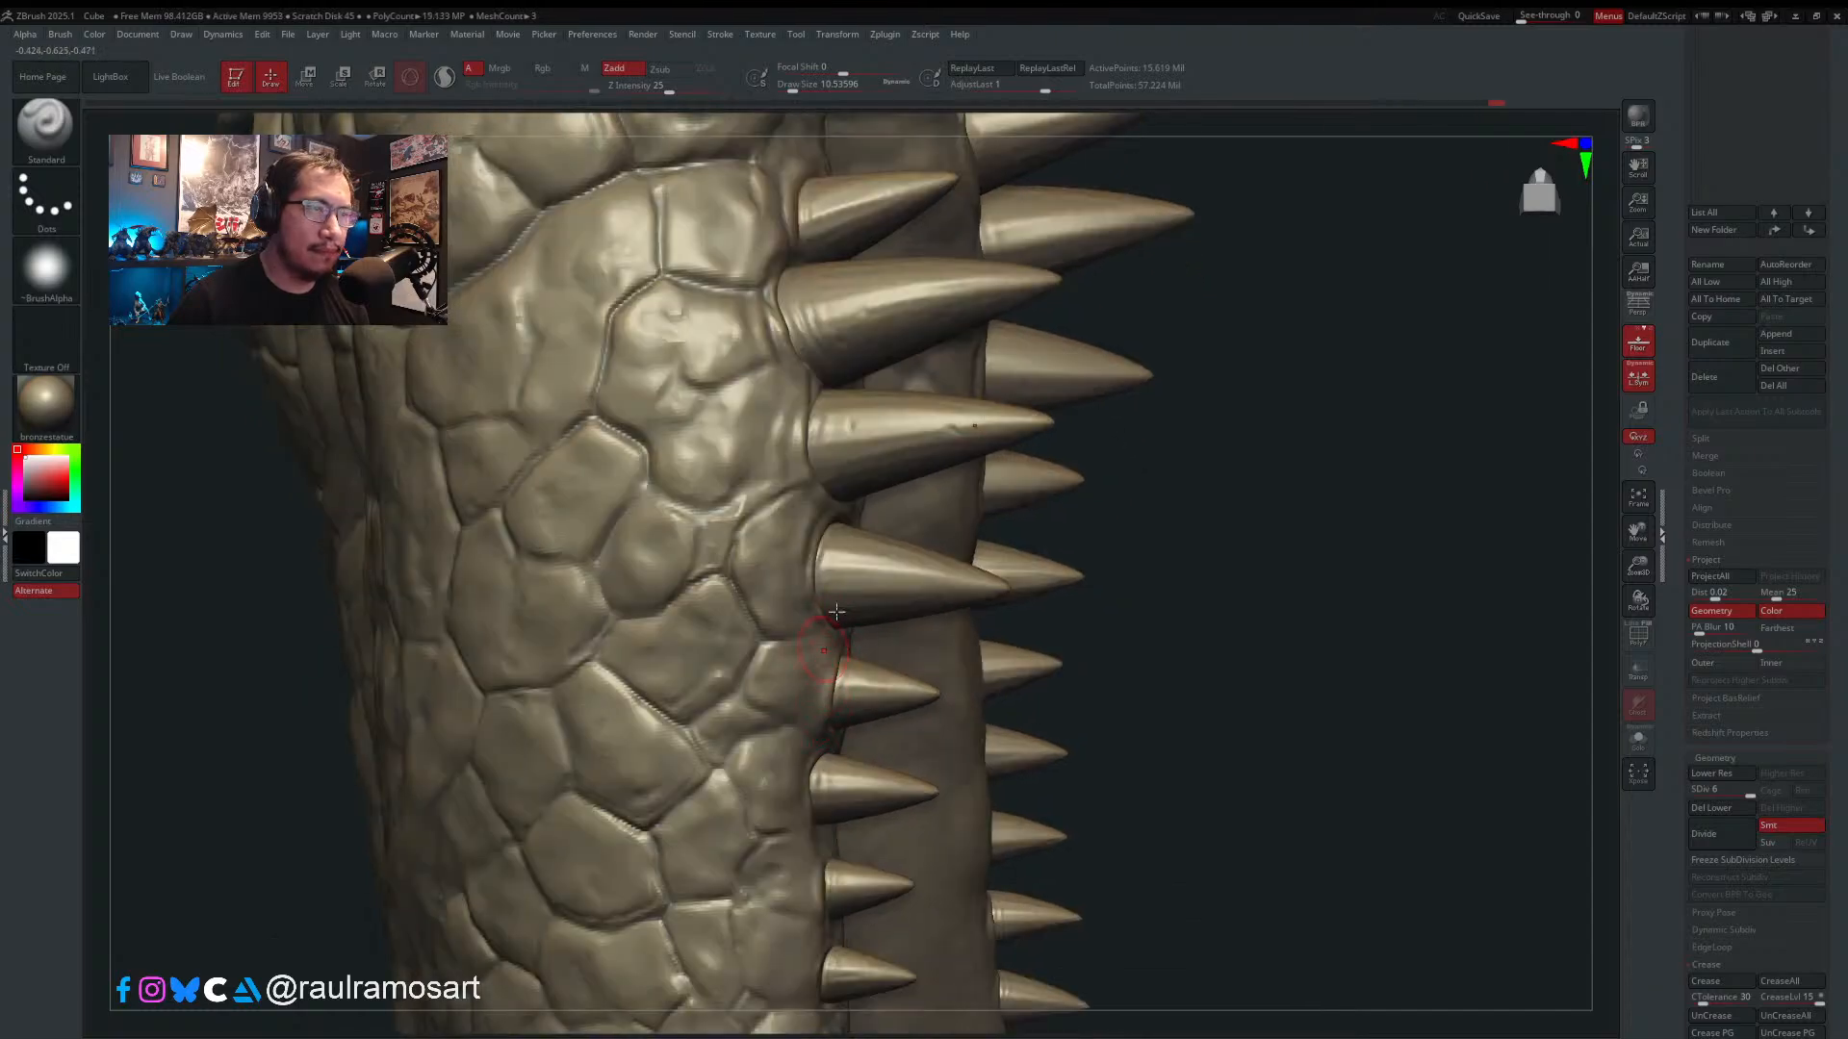
alt+right_drag(837, 617, 837, 495)
mouse_move(824, 623)
mouse_down()
mouse_move(811, 703)
mouse_move(811, 676)
mouse_up()
alt+right_drag(811, 677, 812, 574)
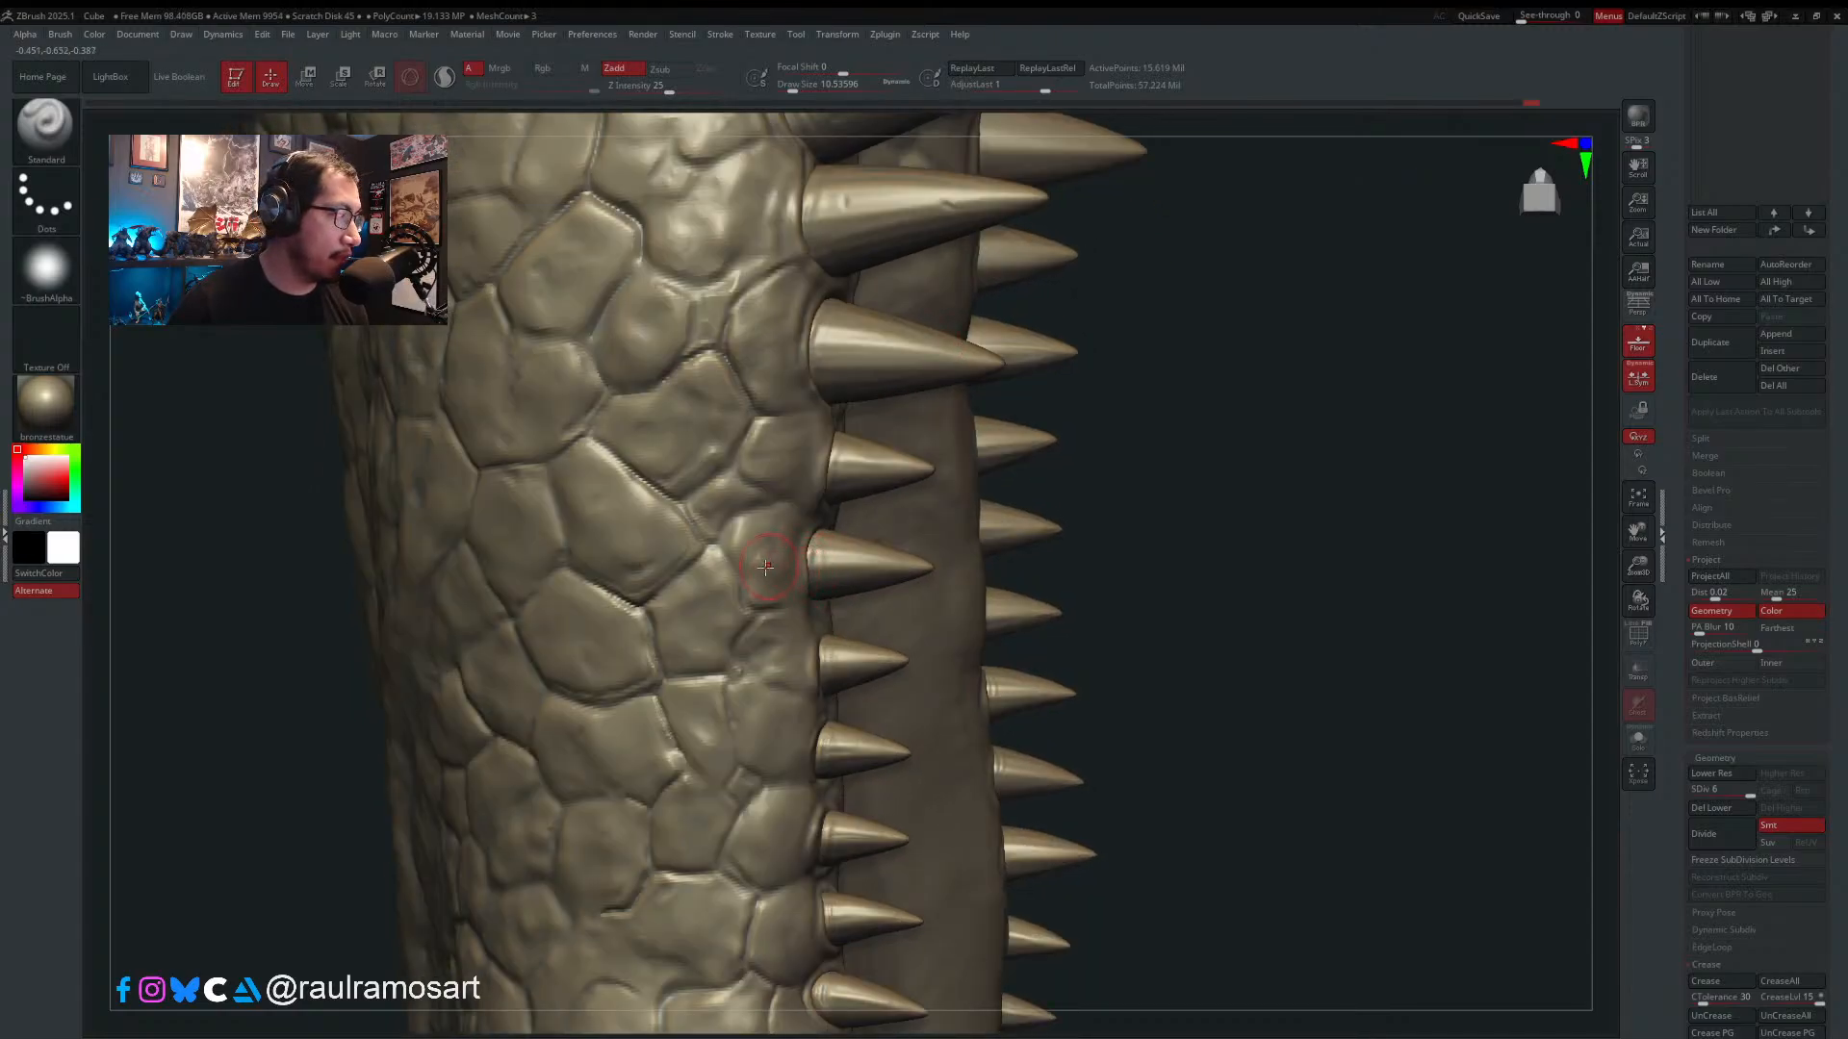
- Sculpt finer gum rims around the smaller middle upper teeth with a draw size of about 7.5
key(s)
mouse_move(811, 549)
mouse_down()
mouse_move(798, 573)
mouse_move(811, 540)
mouse_move(819, 606)
mouse_up()
key(s)
right_drag(819, 606, 764, 602)
key(s)
mouse_move(813, 596)
mouse_down()
mouse_move(783, 570)
mouse_move(787, 592)
mouse_up()
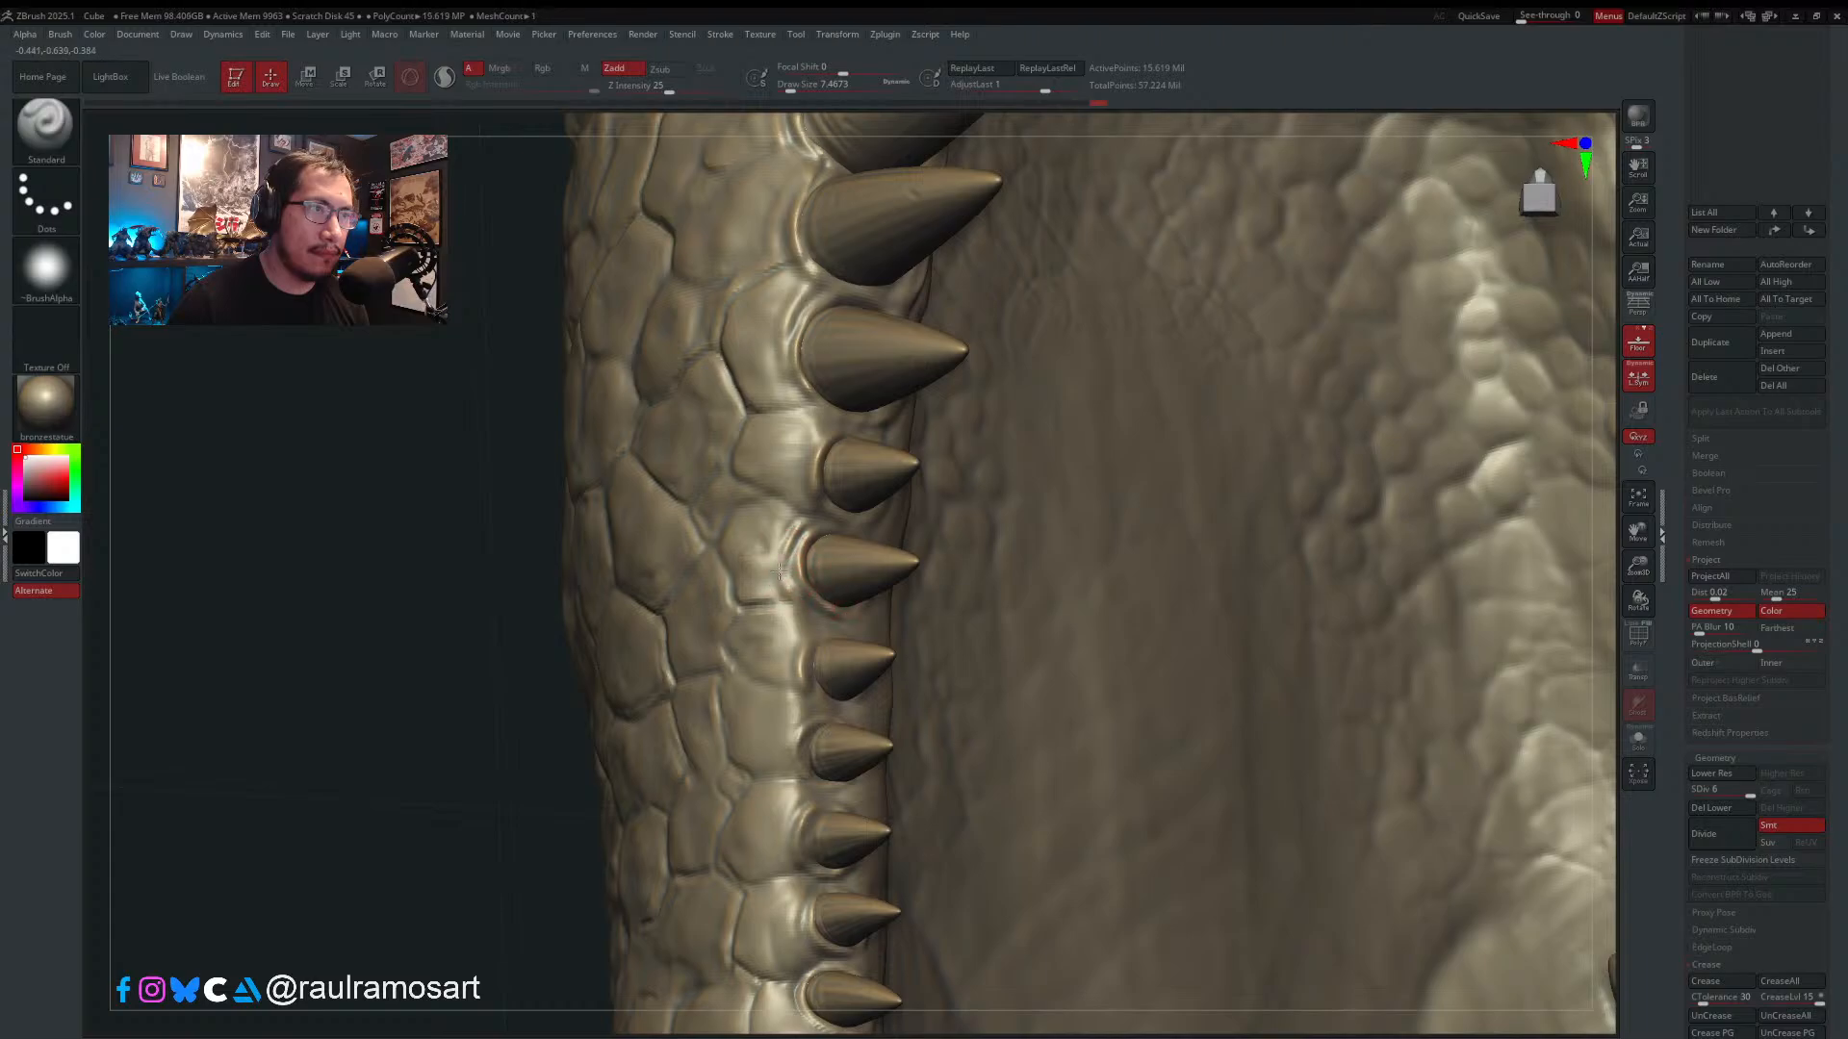
right_drag(768, 548, 808, 544)
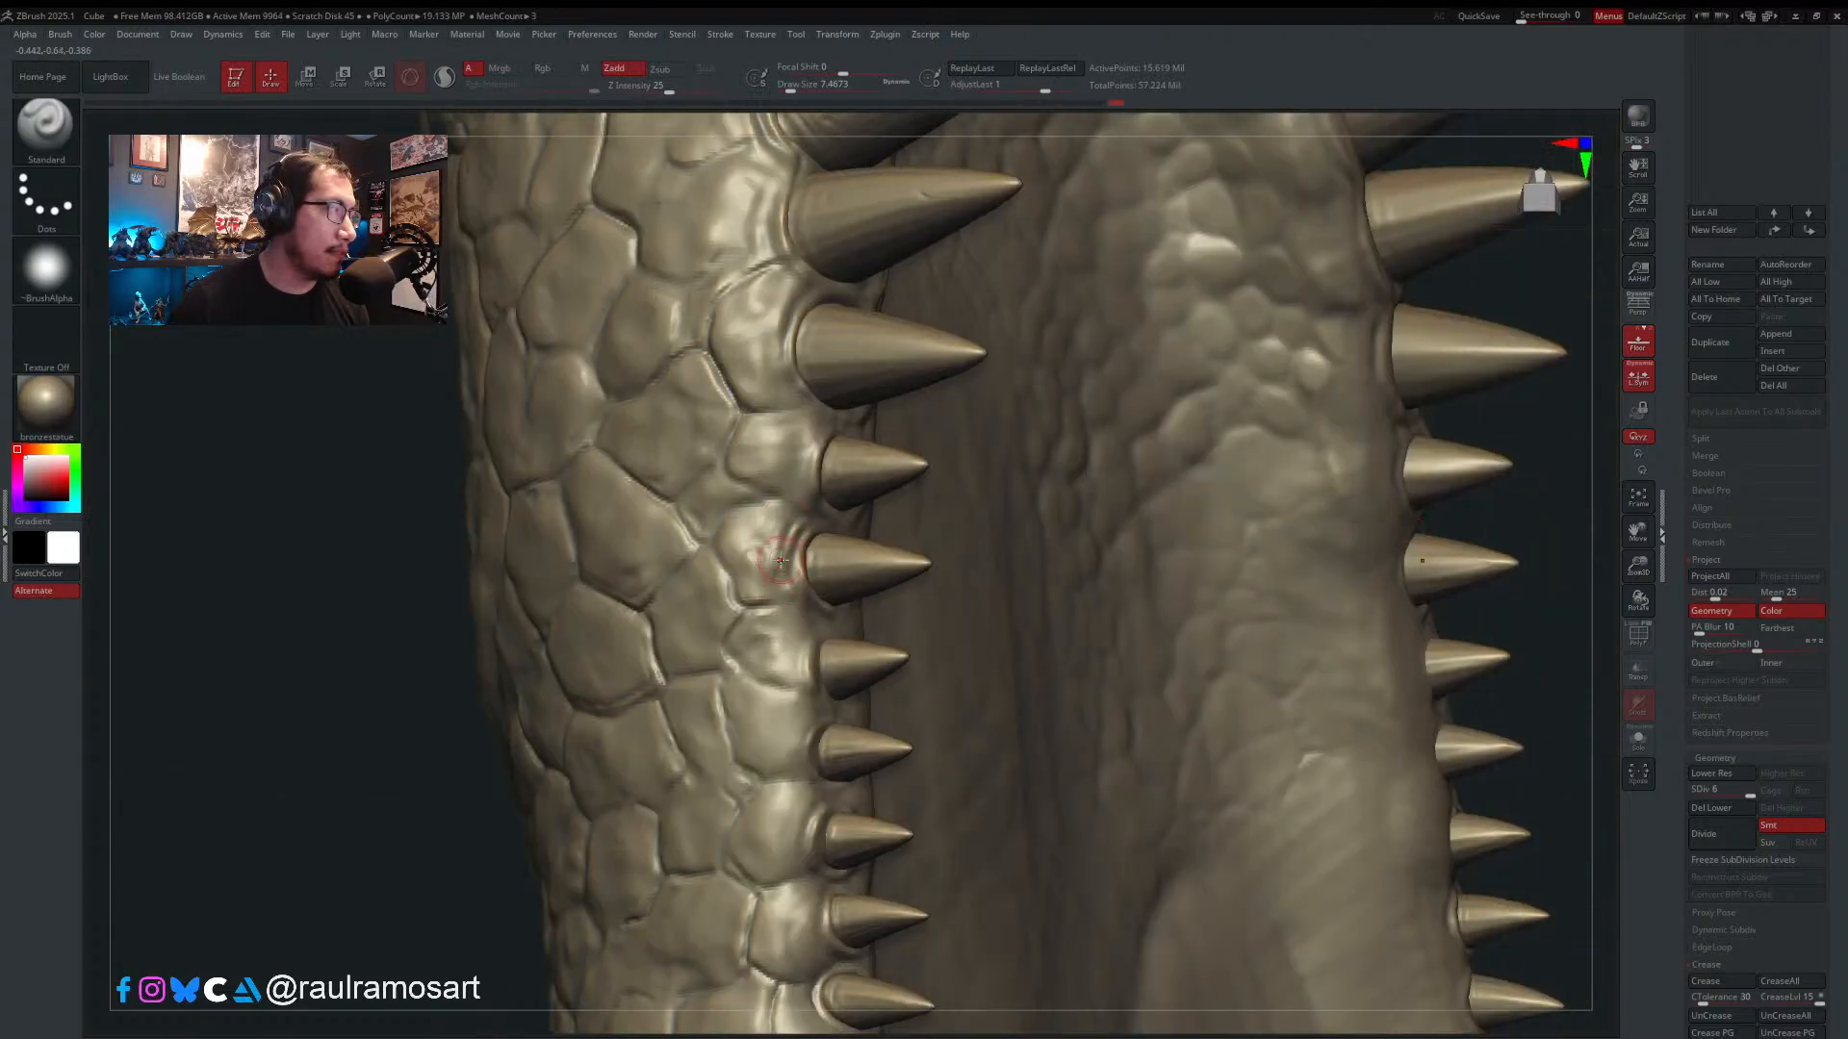
- Examine the crocodile reference photos and circle the gum areas where the upper teeth emerge
right_drag(0, 866, 934, 624)
middle_drag(954, 530, 884, 597)
scroll(884, 596, down, 2)
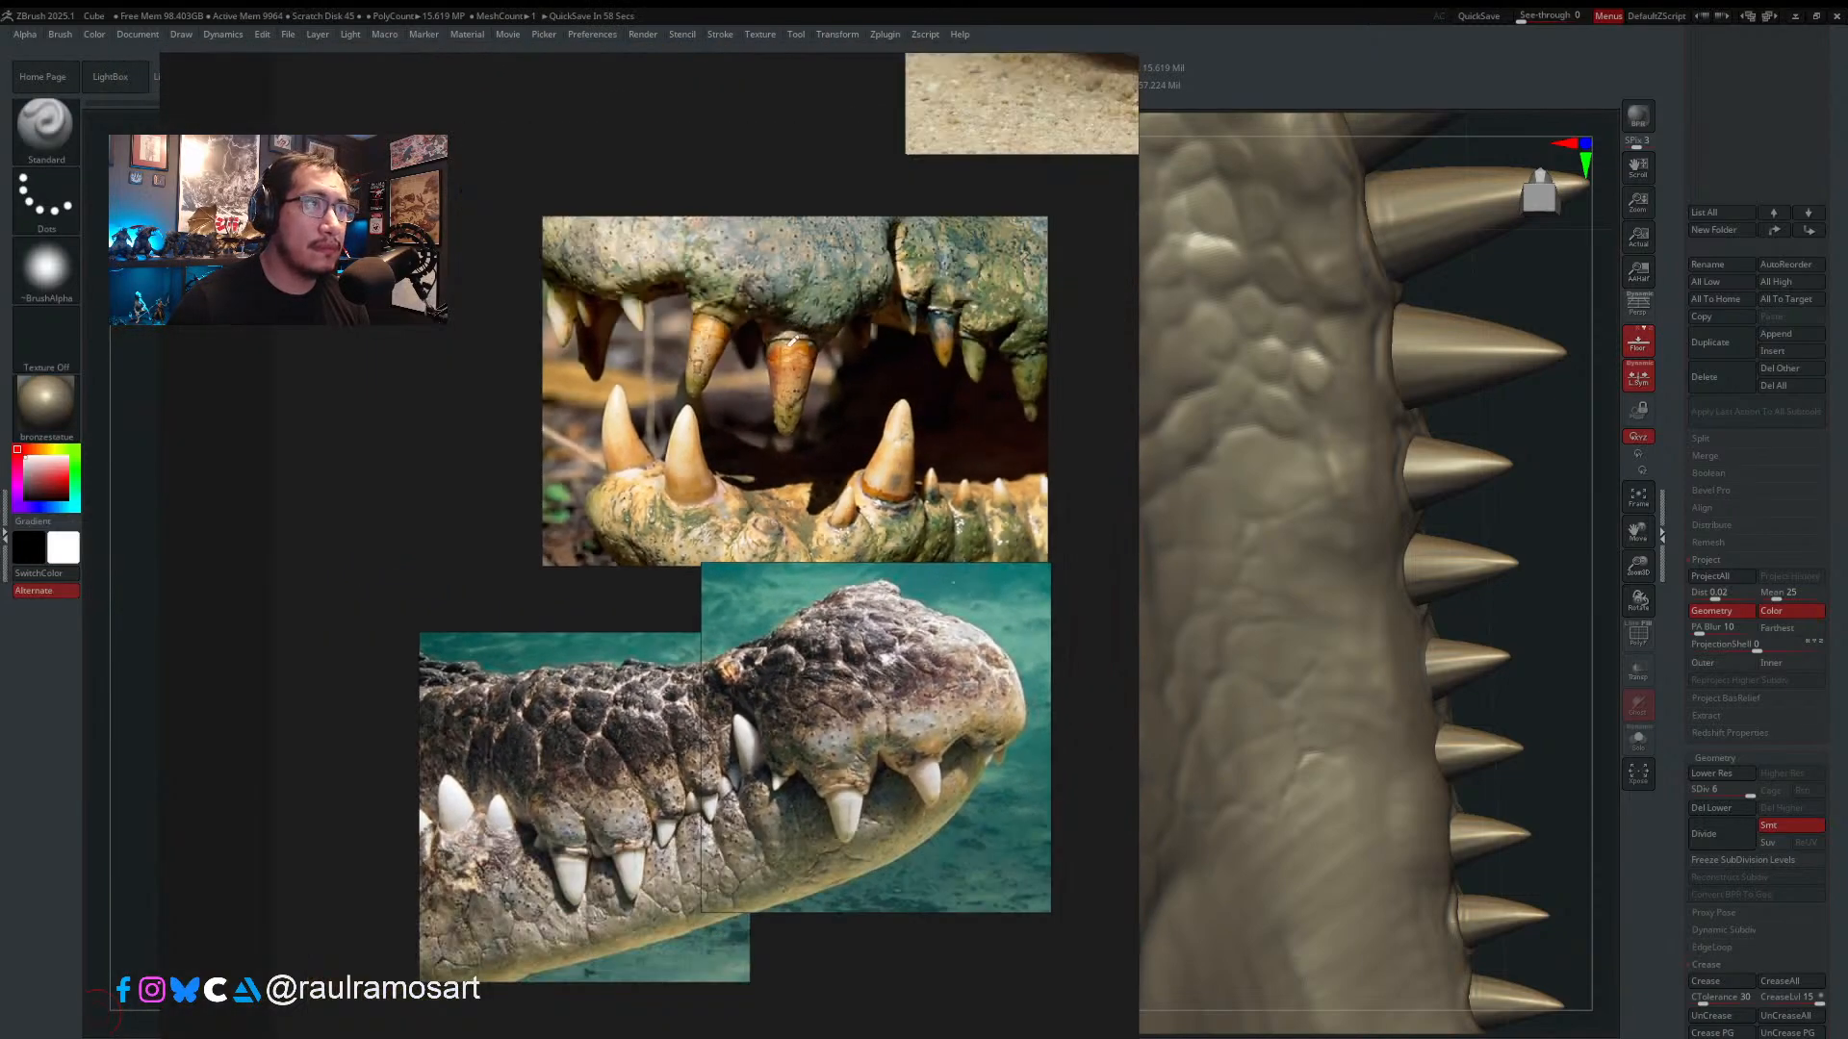
mouse_move(777, 322)
mouse_down()
mouse_move(855, 354)
mouse_move(804, 325)
mouse_move(680, 312)
mouse_up()
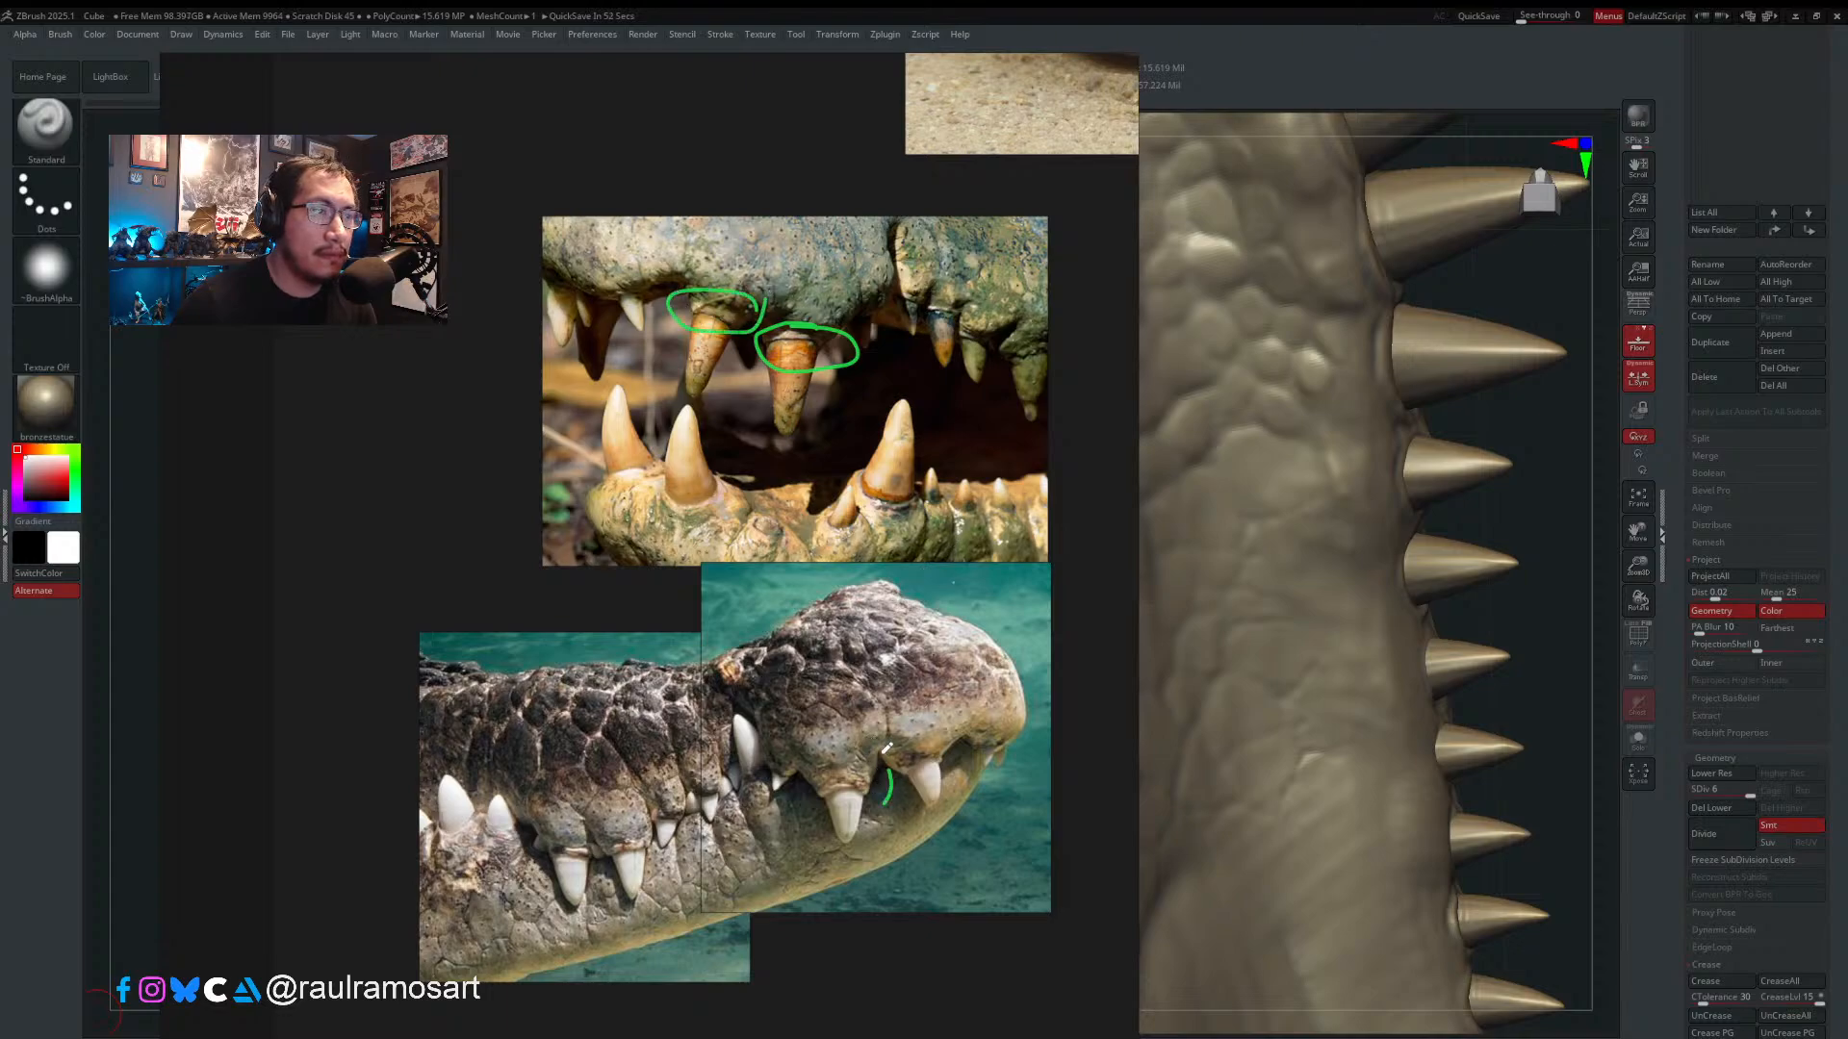
drag(798, 768, 892, 788)
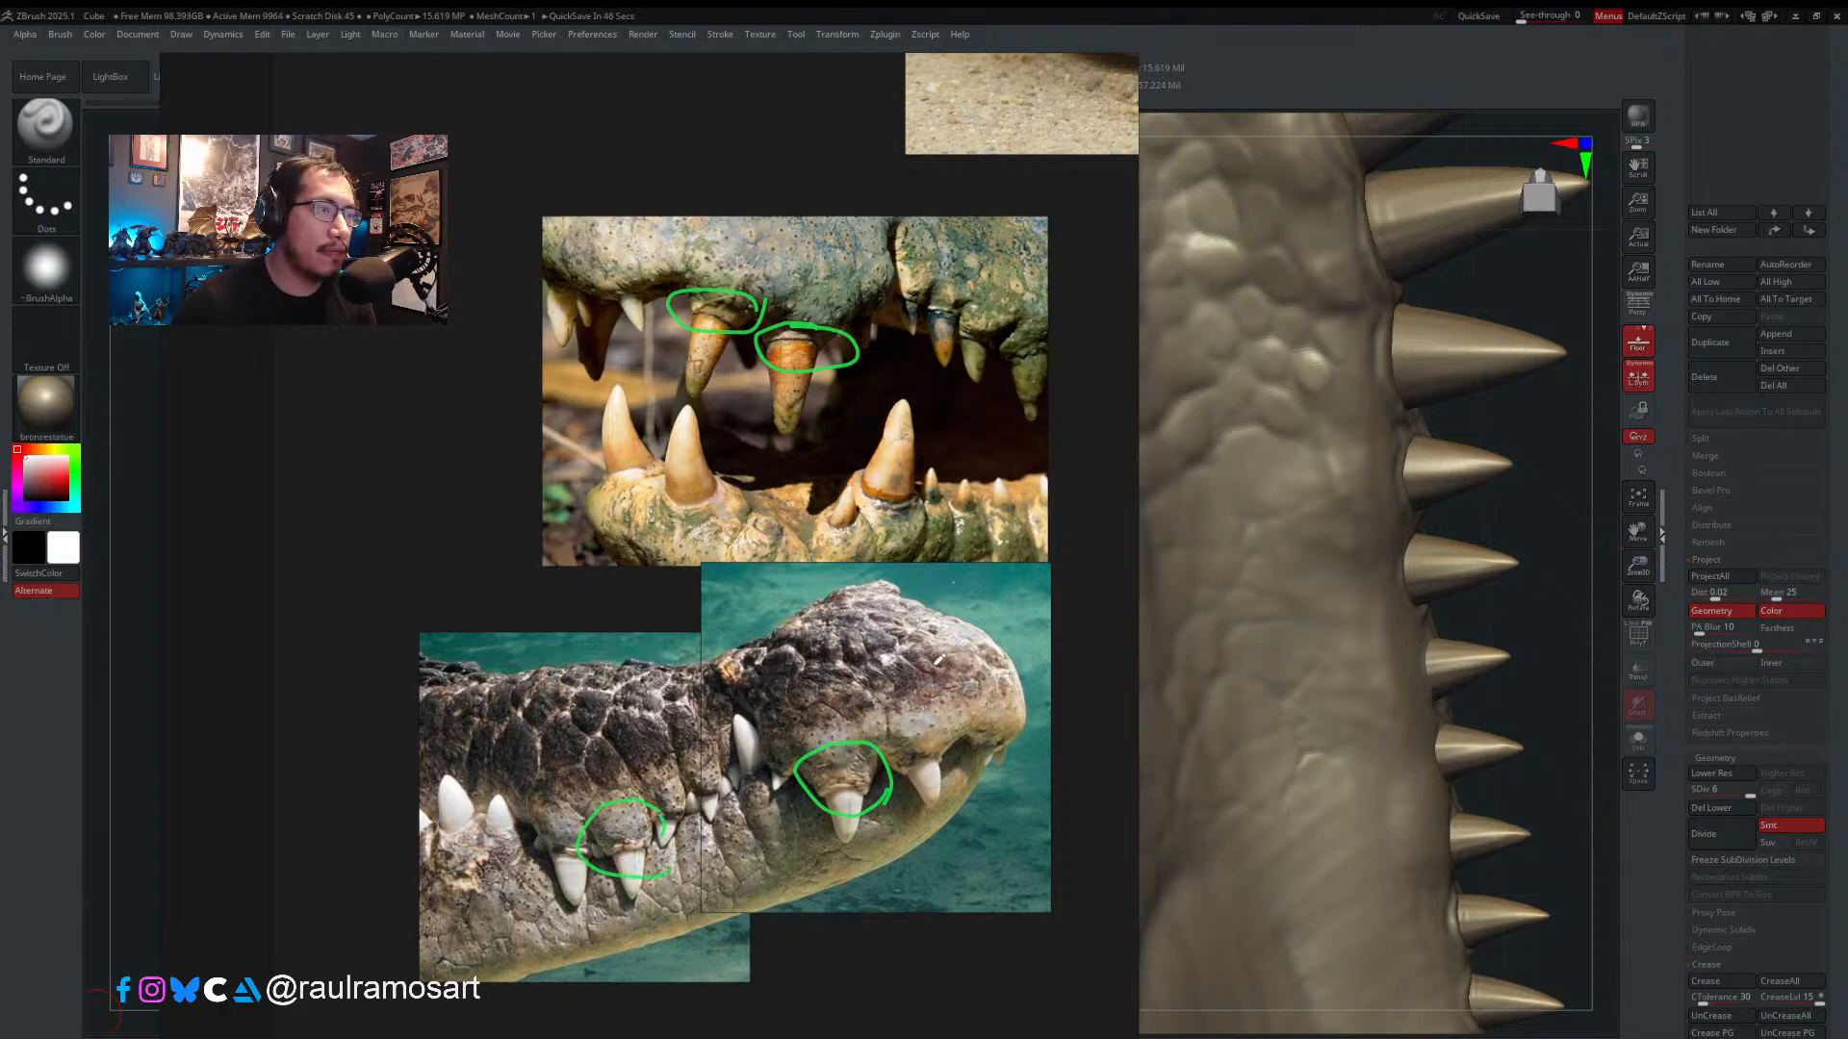
right_drag(940, 660, 0, 858)
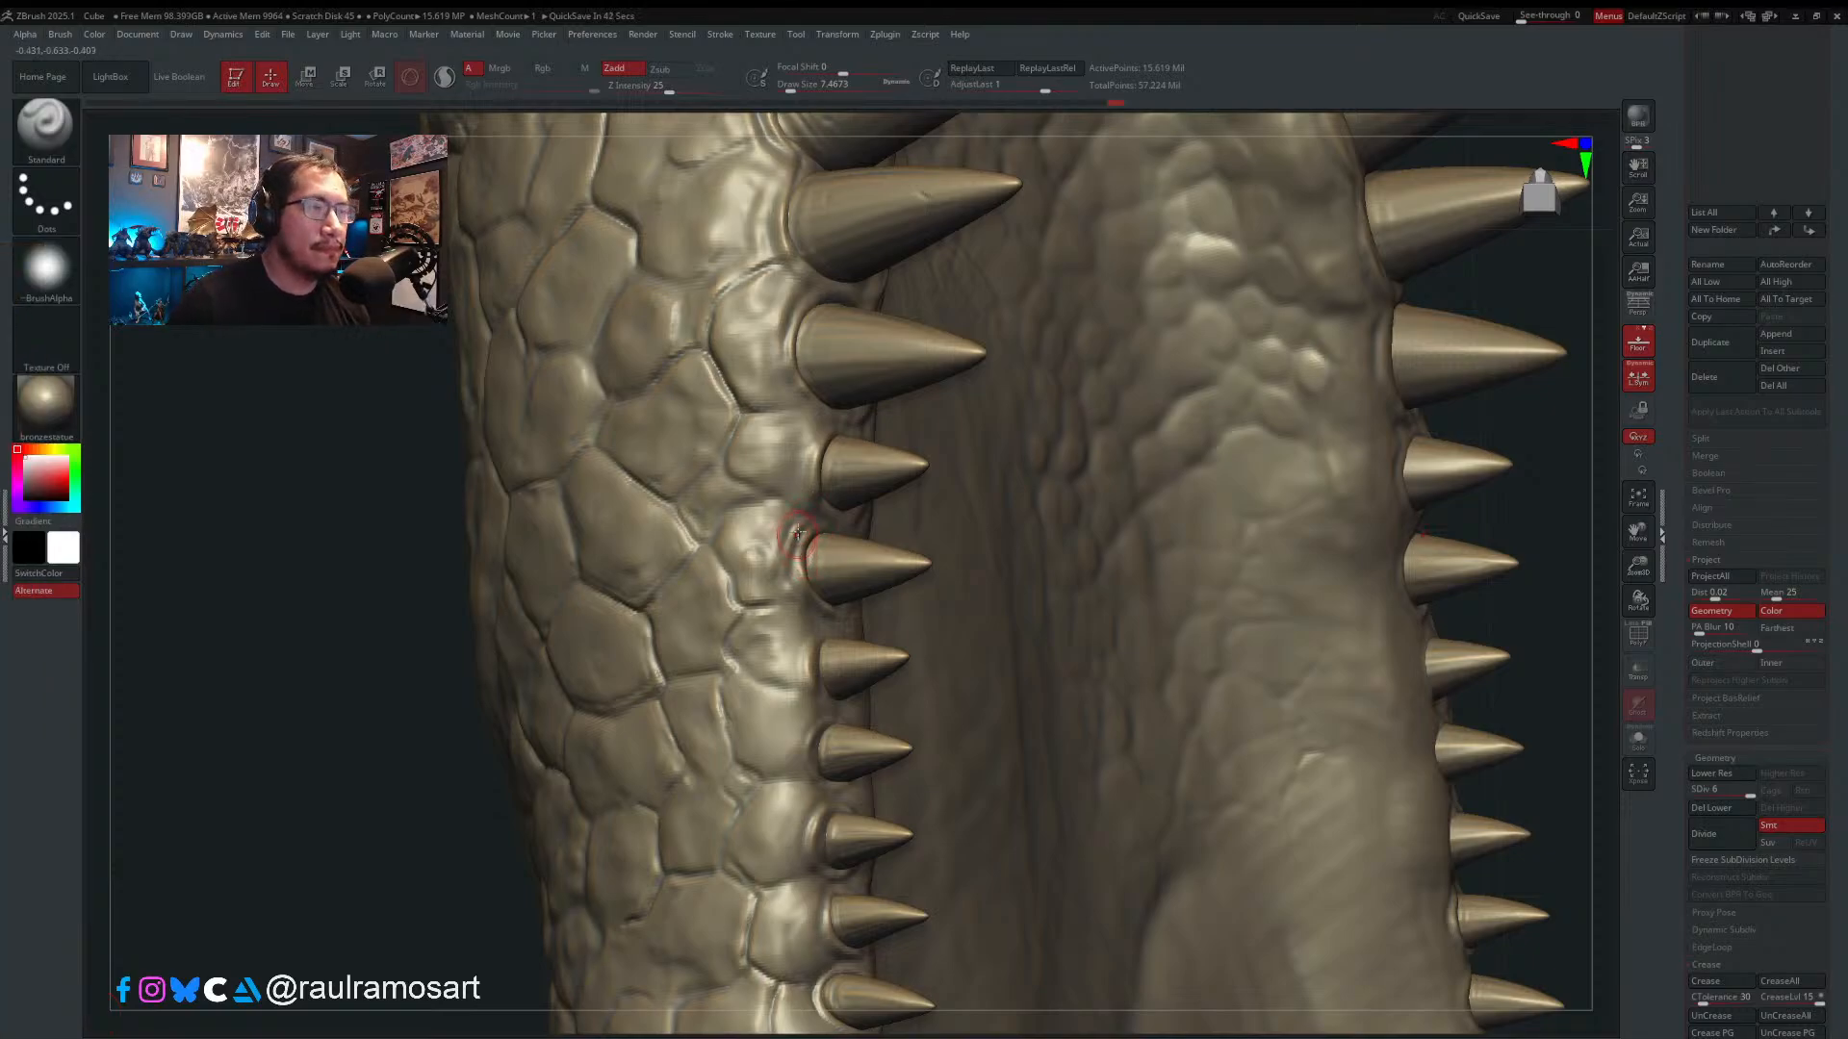
- Sculpt gum rims around the outer bases of the small rear upper teeth, matching their neighbouring scales
mouse_move(808, 666)
right_down()
mouse_move(847, 664)
mouse_move(848, 623)
mouse_move(813, 636)
mouse_move(810, 619)
right_up()
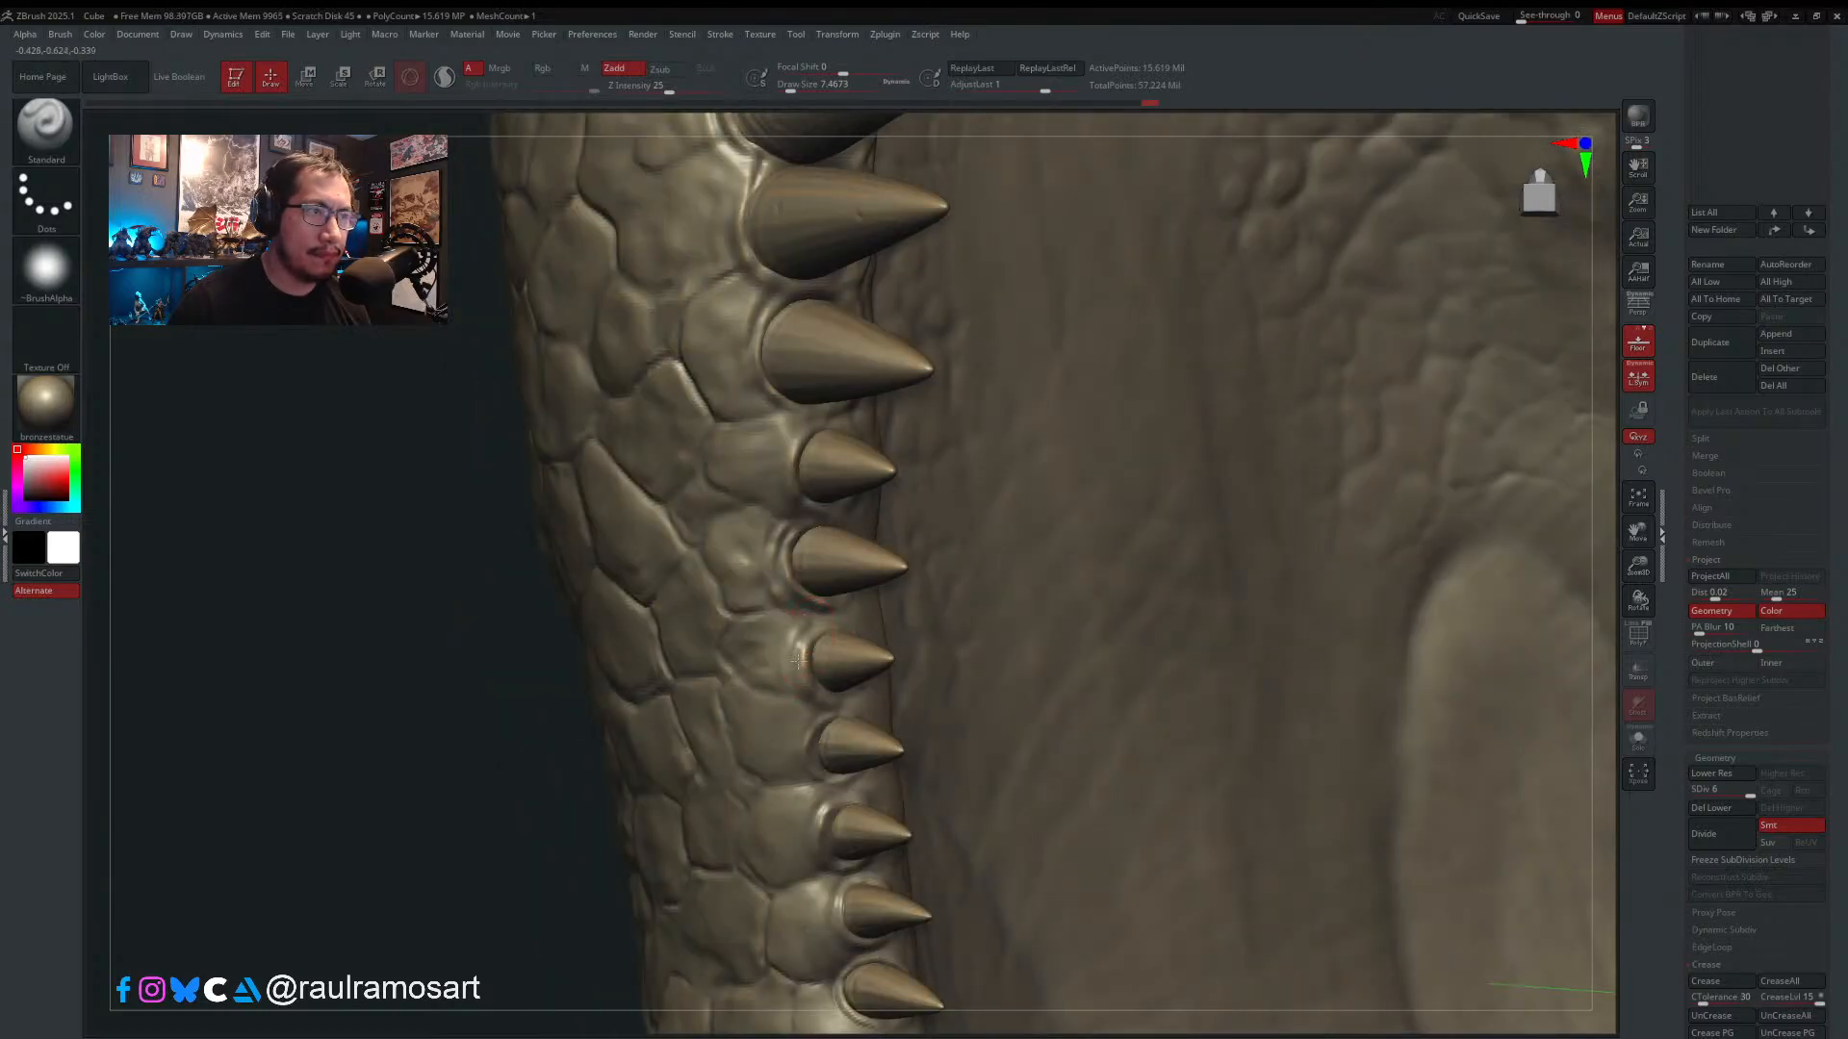
mouse_move(814, 686)
right_down()
mouse_move(826, 583)
mouse_move(816, 626)
right_up()
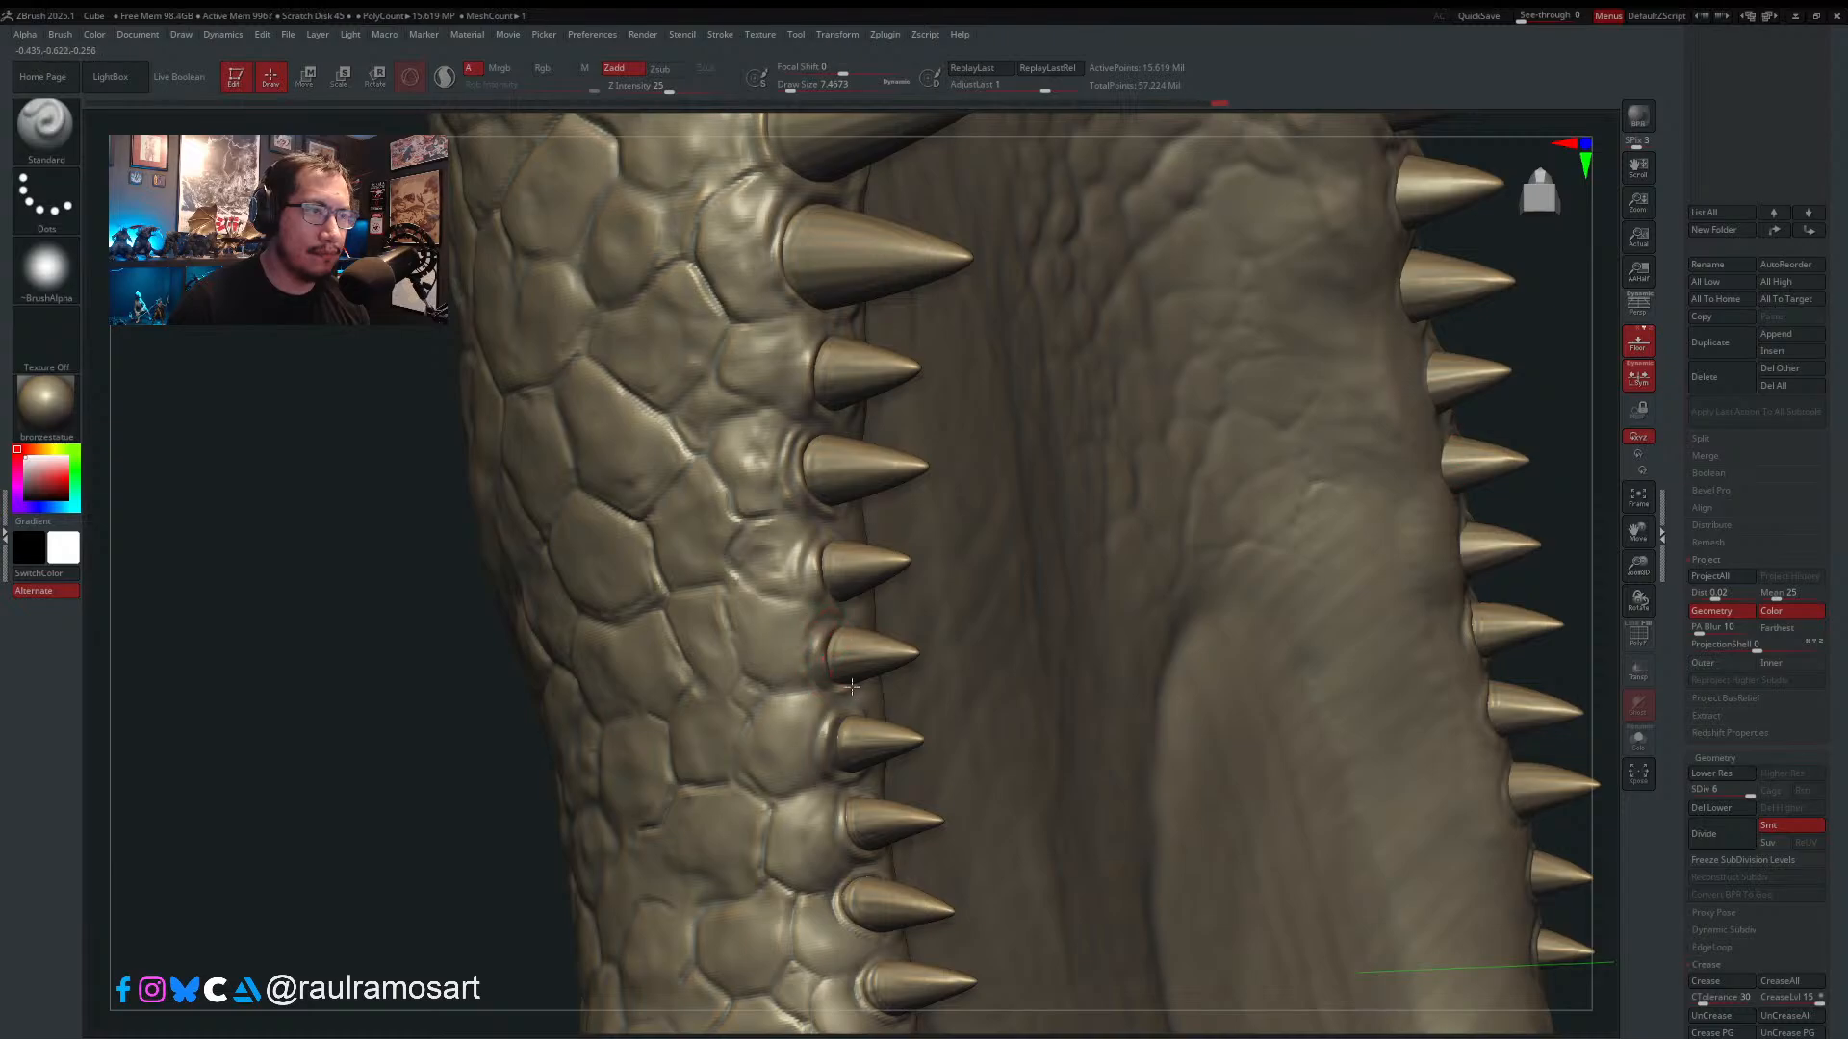
right_drag(837, 633, 826, 575)
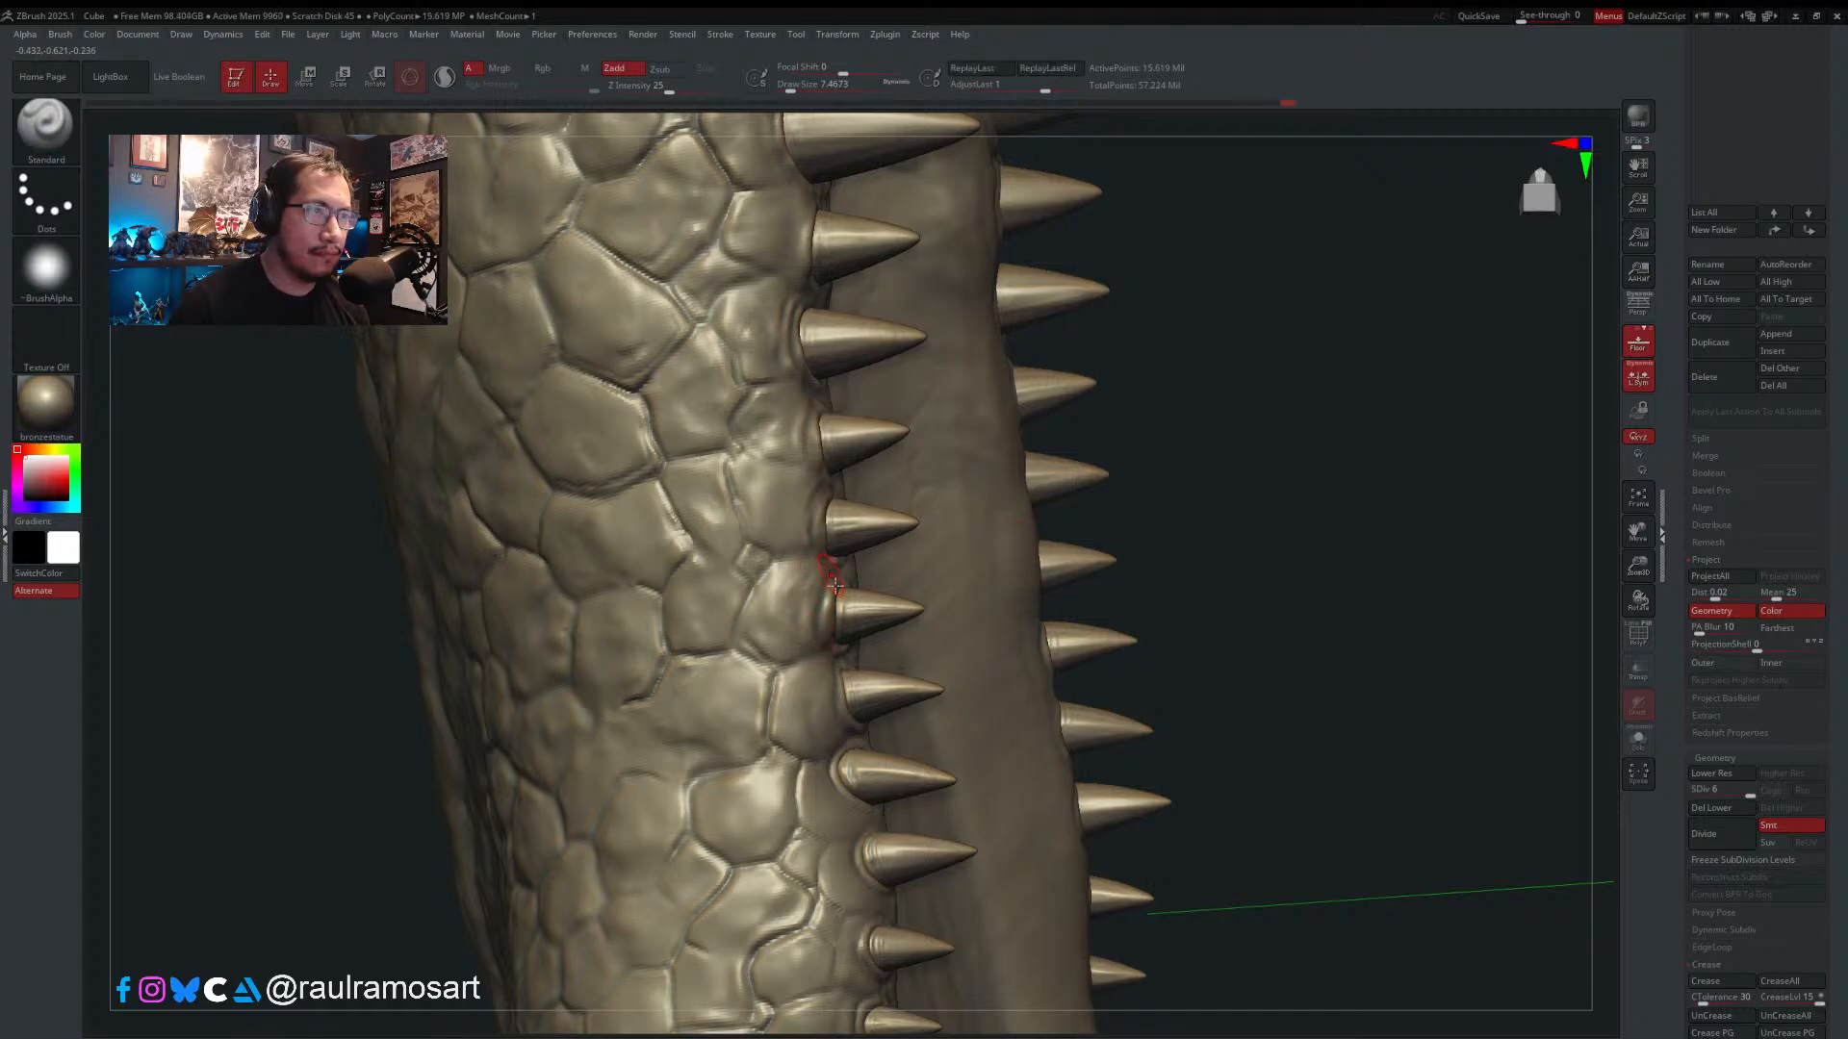
right_drag(842, 697, 829, 671)
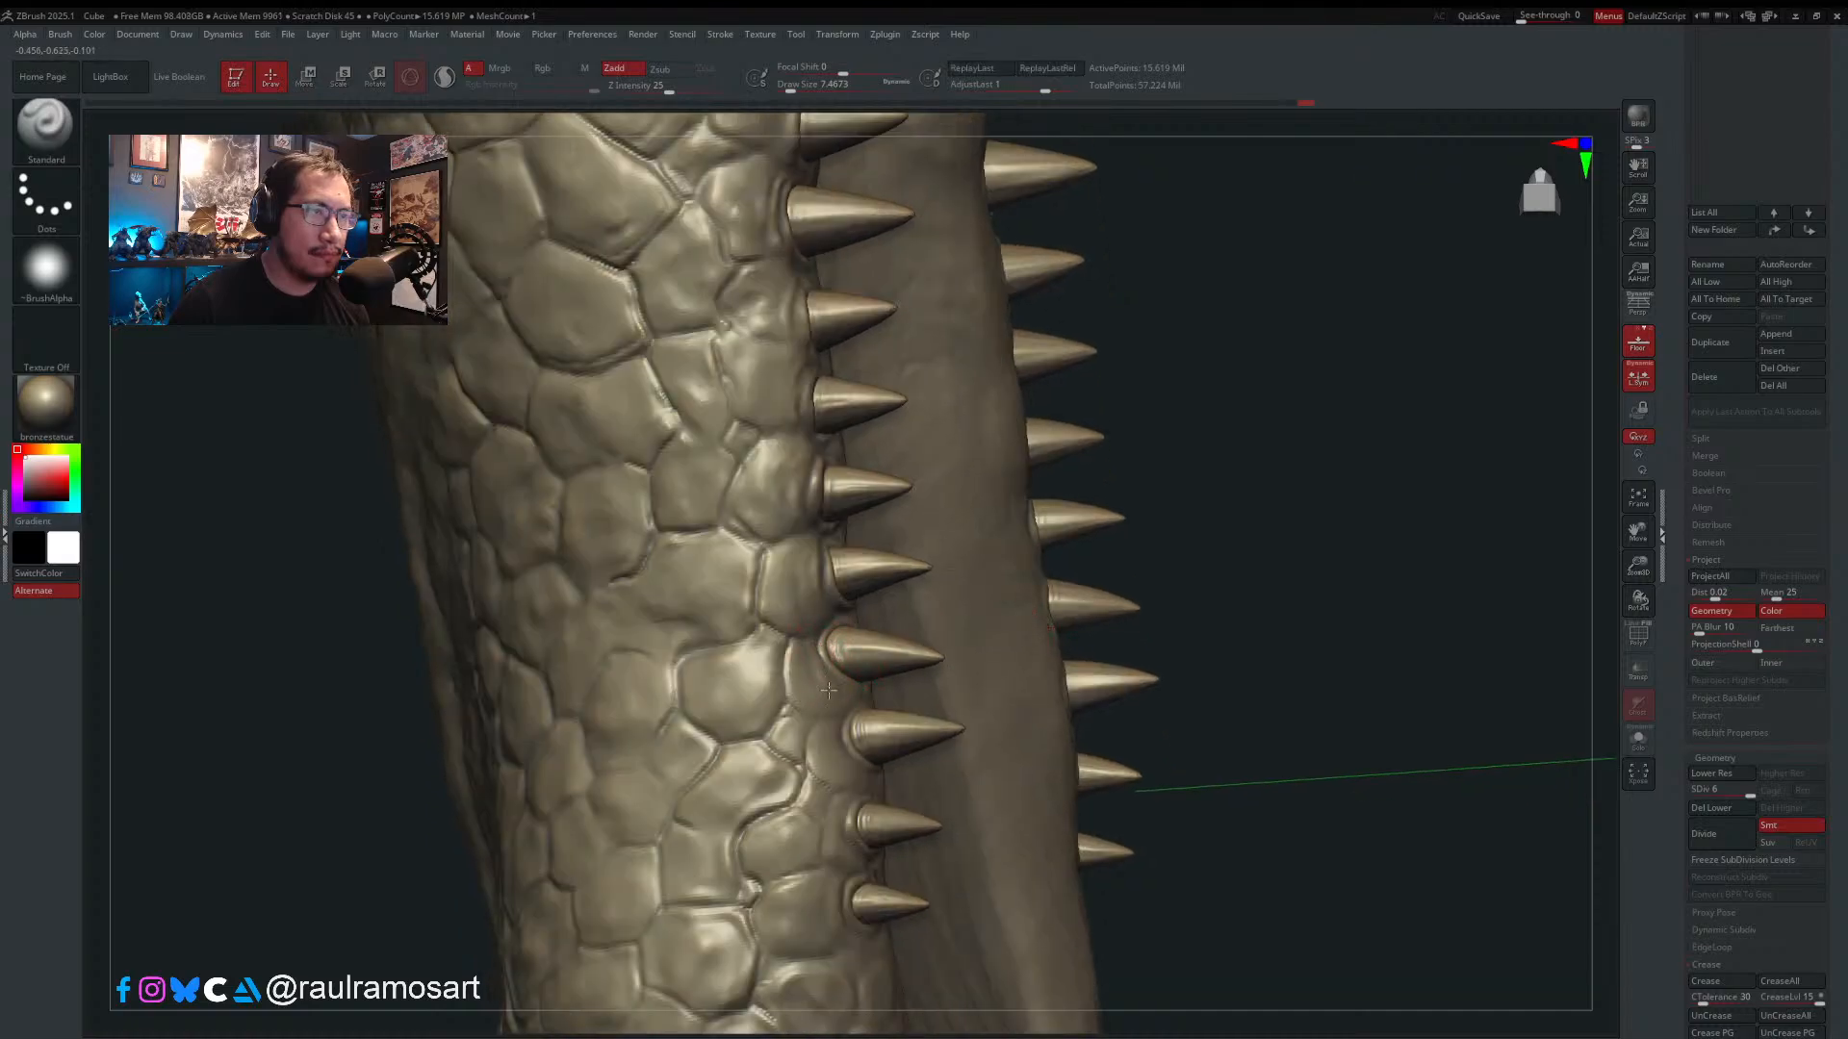
mouse_move(849, 712)
right_down()
mouse_move(789, 547)
mouse_move(853, 462)
mouse_move(888, 483)
right_up()
alt+right_drag(892, 534, 917, 675)
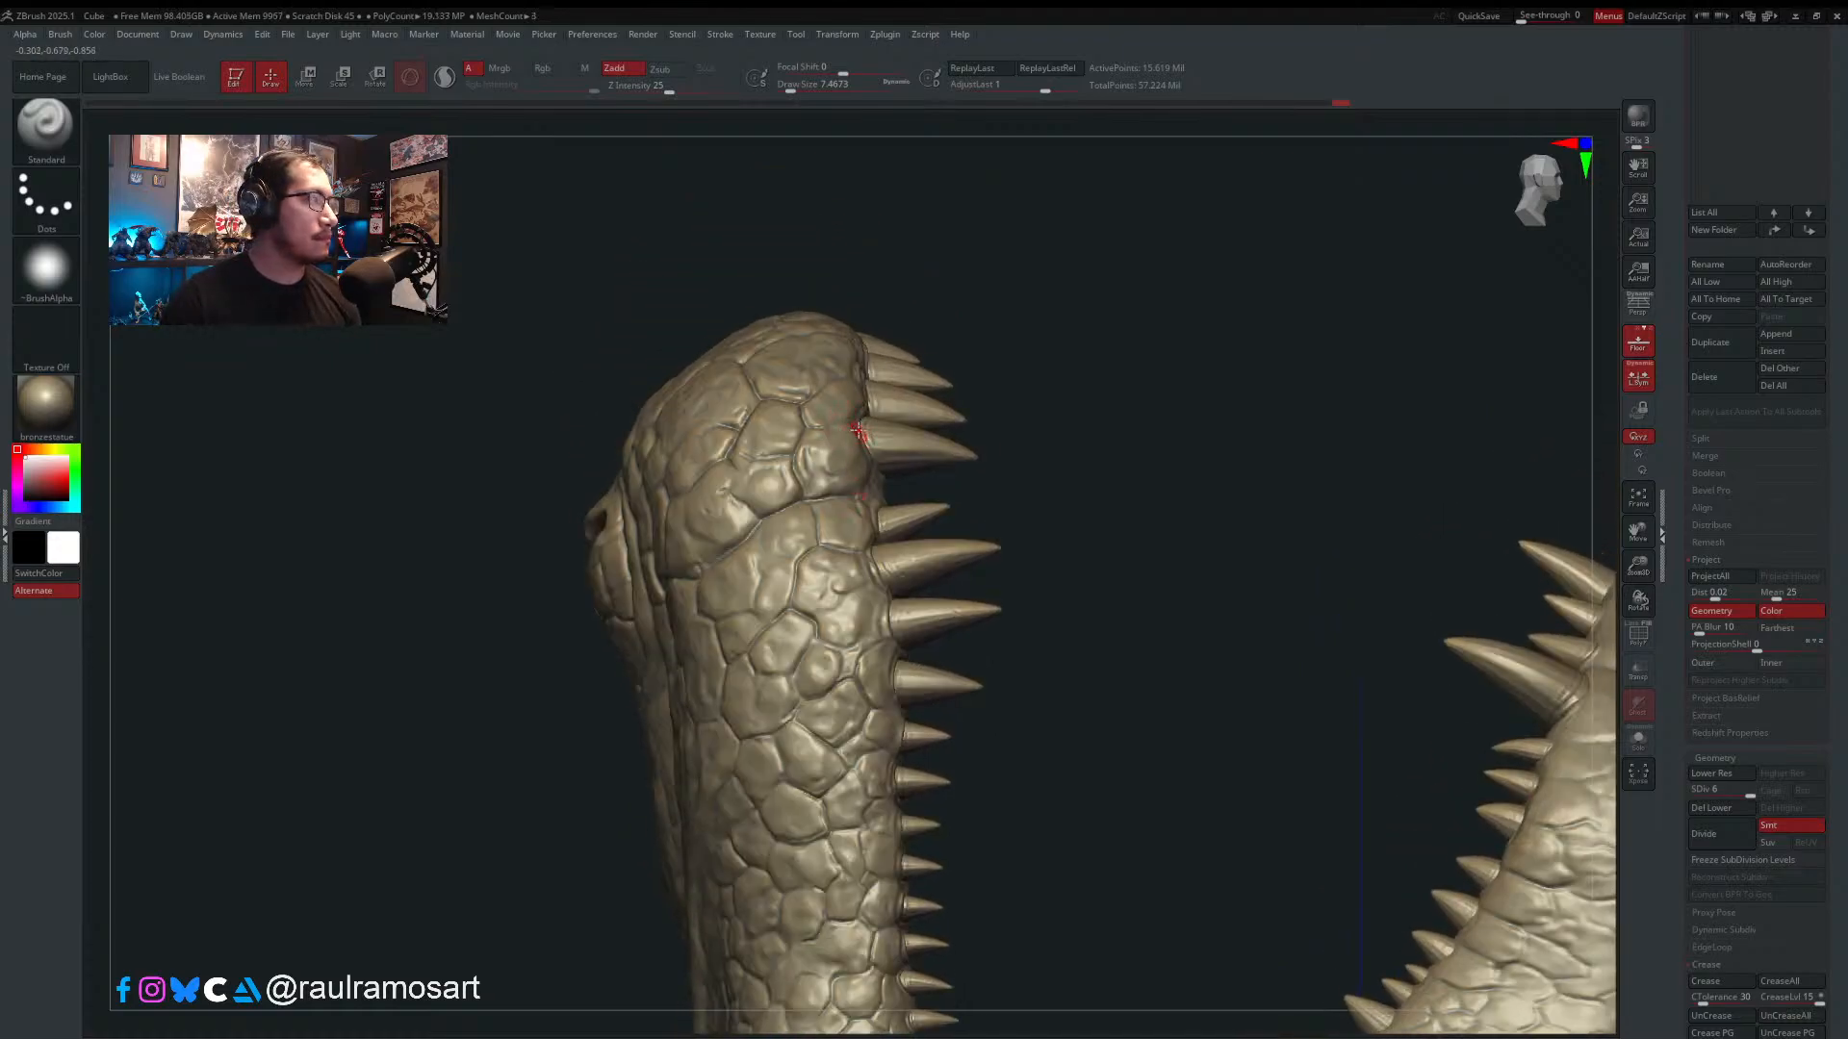
- Refine the gum rims and folds between the large front upper teeth with a draw size of about 8.4
ctrl+right_drag(864, 436, 871, 532)
key(s)
click(852, 380)
right_drag(854, 381, 772, 396)
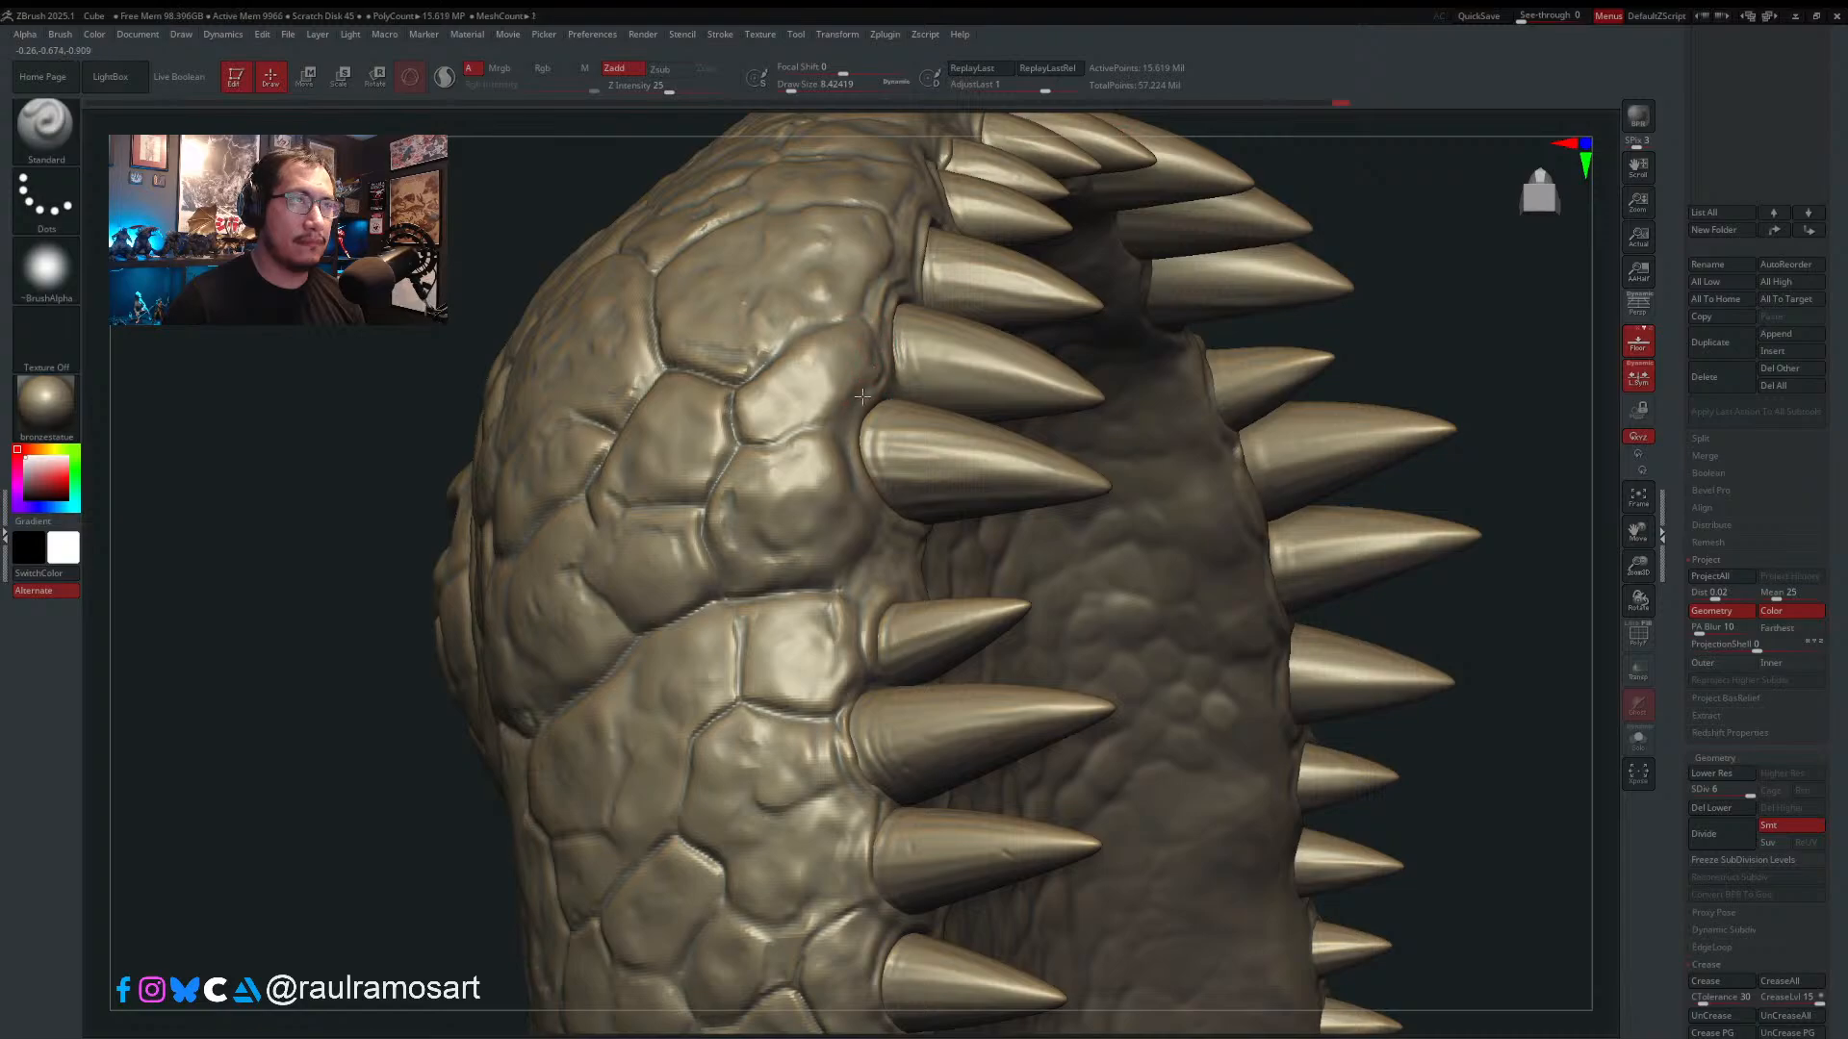
drag(894, 347, 903, 350)
right_drag(905, 350, 884, 396)
drag(870, 419, 909, 375)
right_drag(909, 377, 881, 402)
drag(932, 286, 917, 329)
right_drag(917, 329, 889, 463)
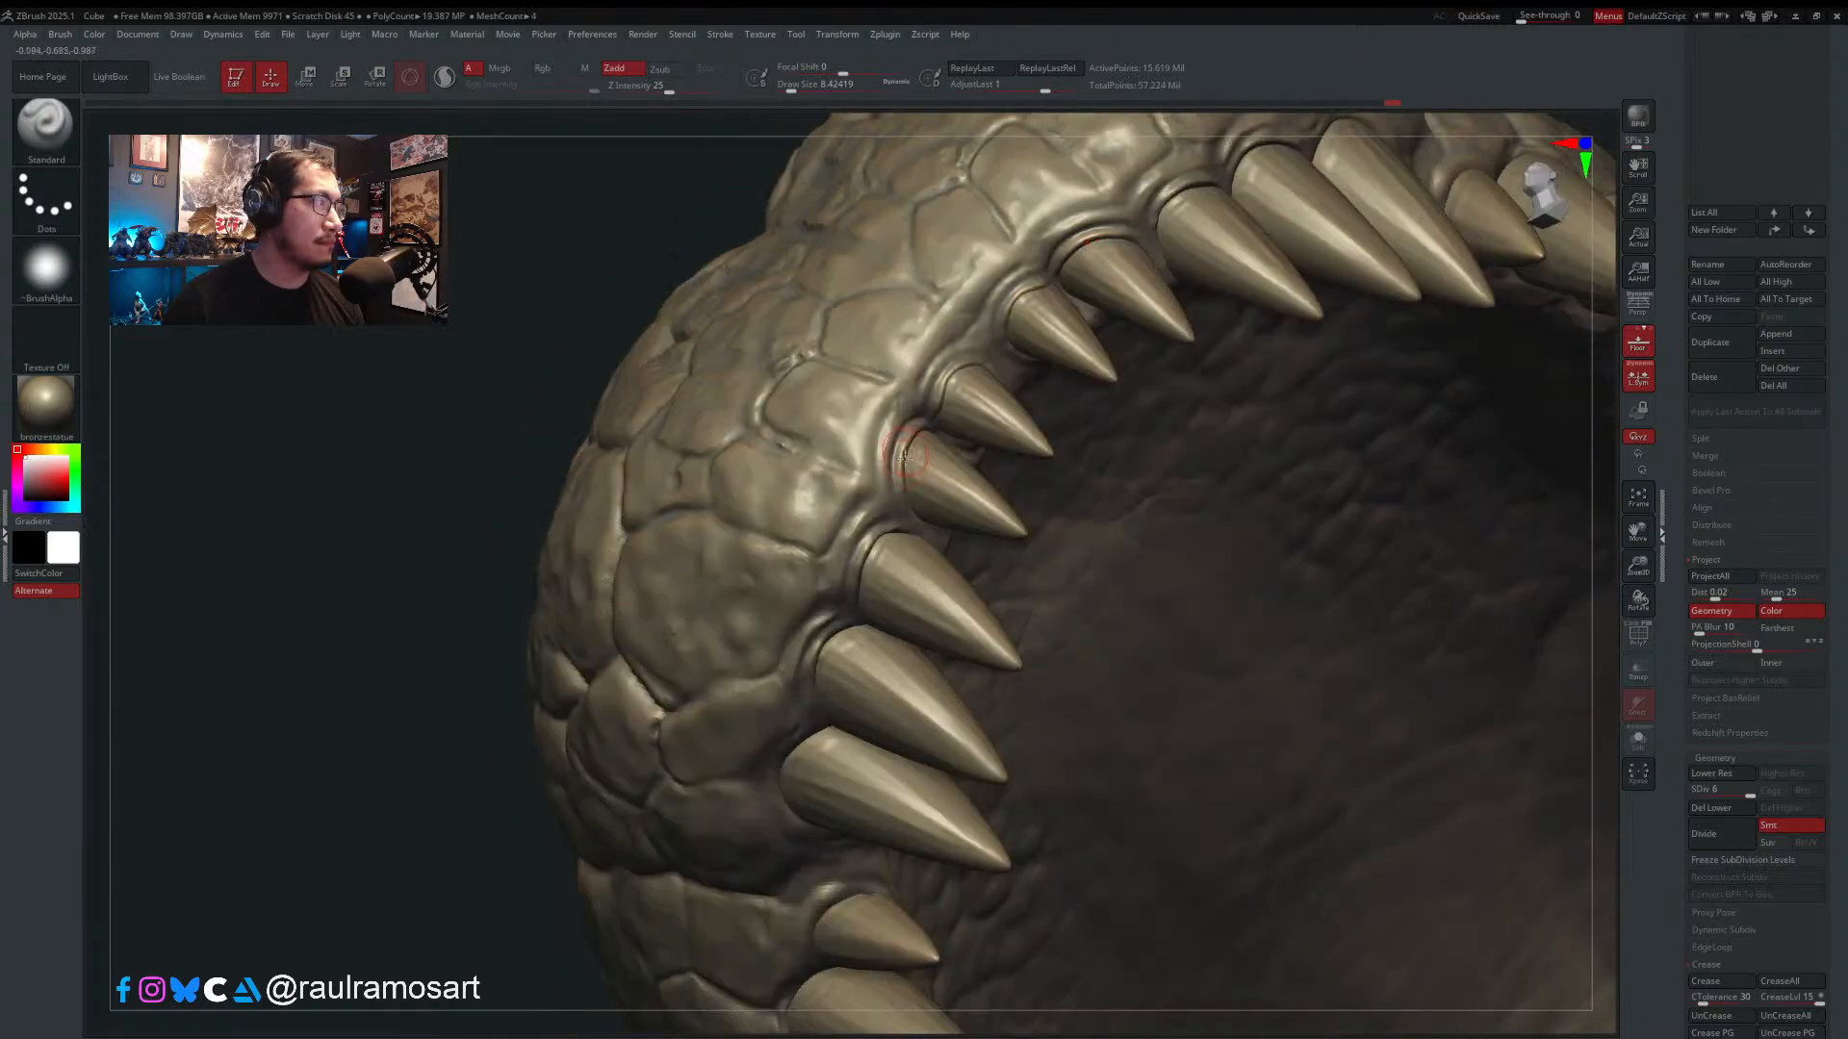
- Sculpt fine creases between the gum rims and snout scales at the frontmost upper teeth with a draw size of about 4.3
key(s)
mouse_move(889, 465)
mouse_down()
mouse_move(903, 433)
mouse_move(879, 460)
mouse_up()
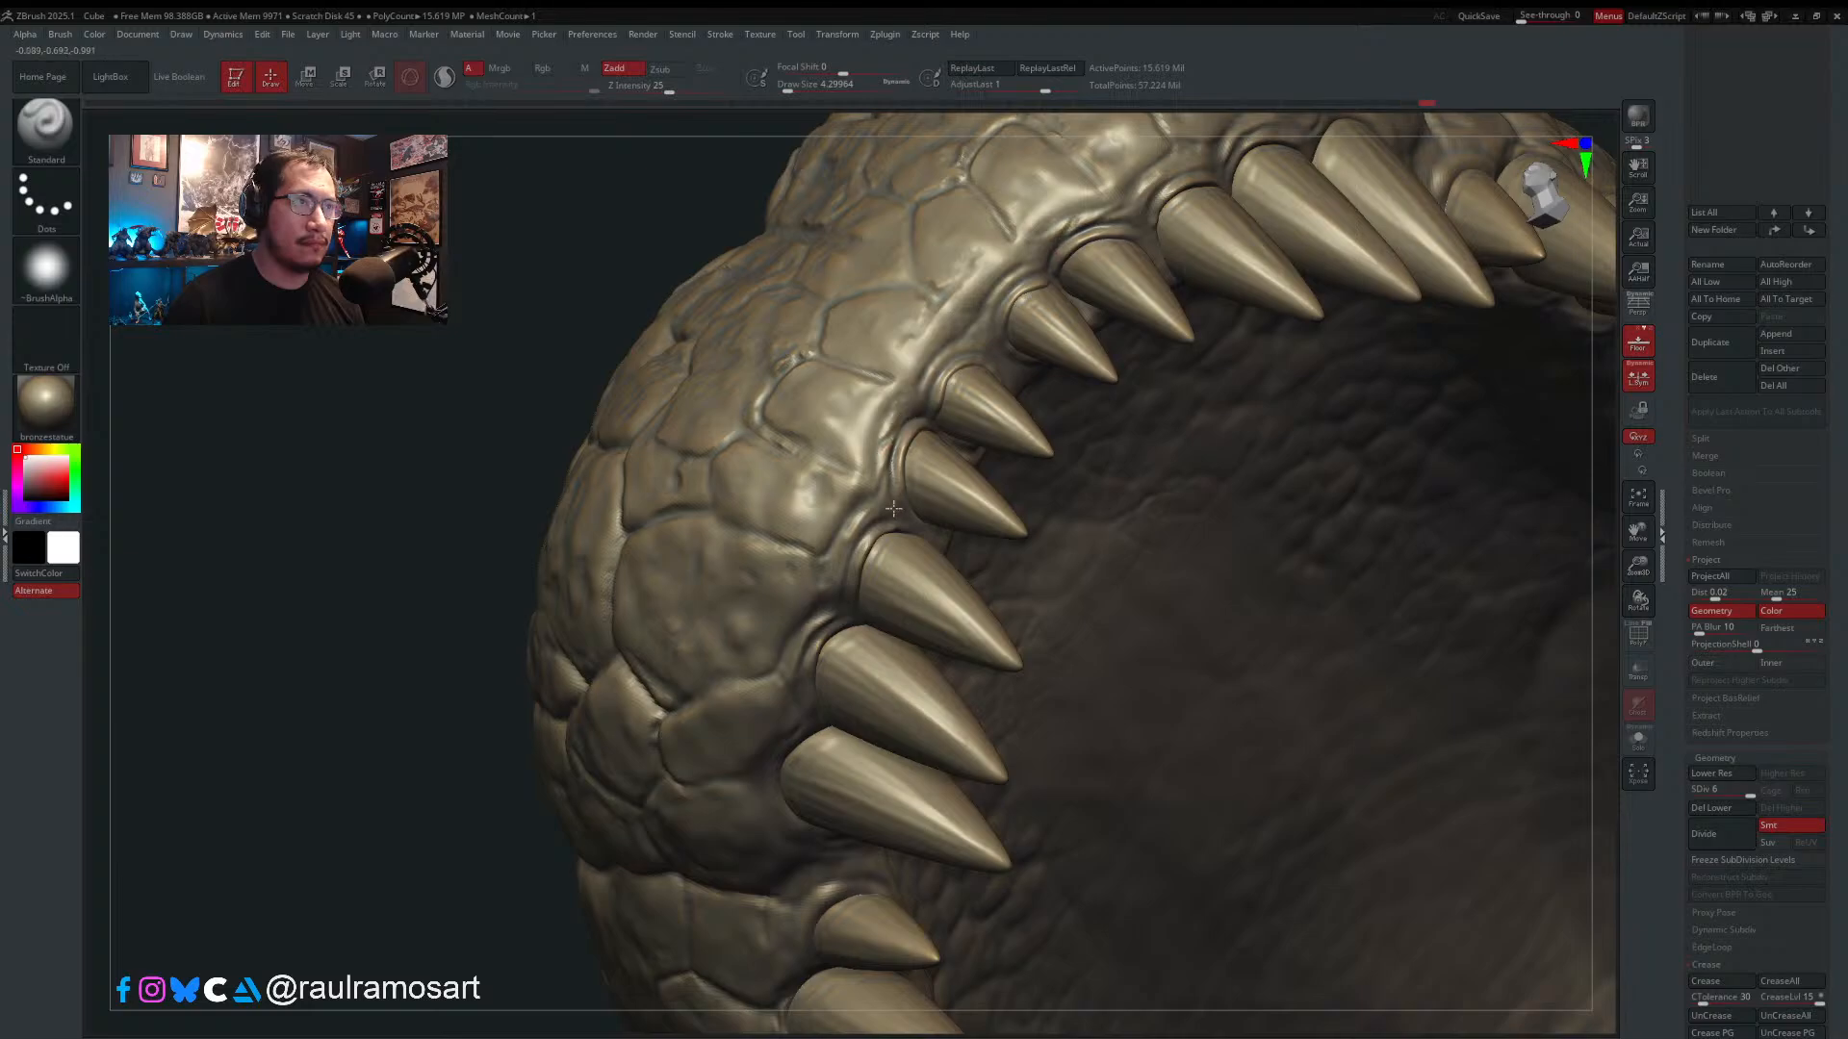
right_drag(936, 450, 896, 466)
drag(906, 441, 924, 418)
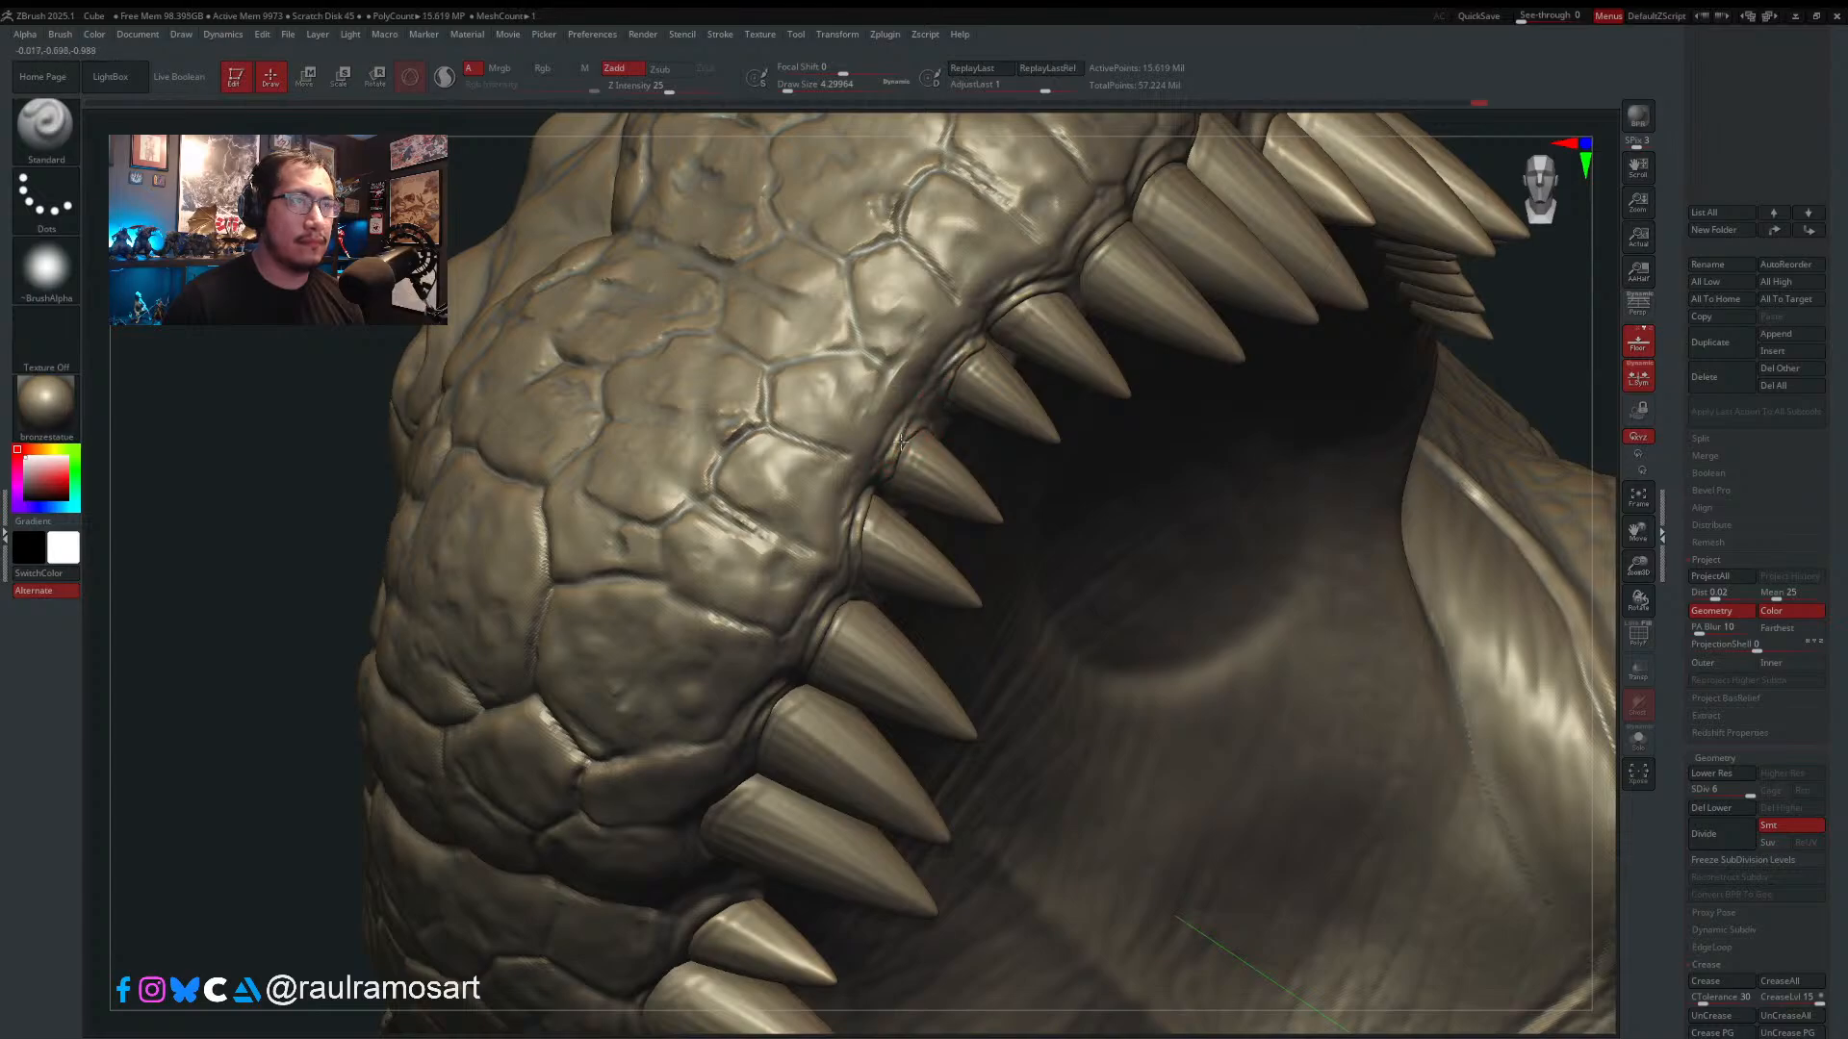
drag(901, 442, 892, 472)
- Sculpt bumps and edge creases on a scale midway along the upper jaw's side with draw sizes of about 8.4 and 5.8
key(s)
mouse_move(913, 393)
ctrl+right_down()
mouse_move(890, 252)
mouse_move(956, 292)
mouse_move(962, 359)
ctrl+right_up()
click(903, 368)
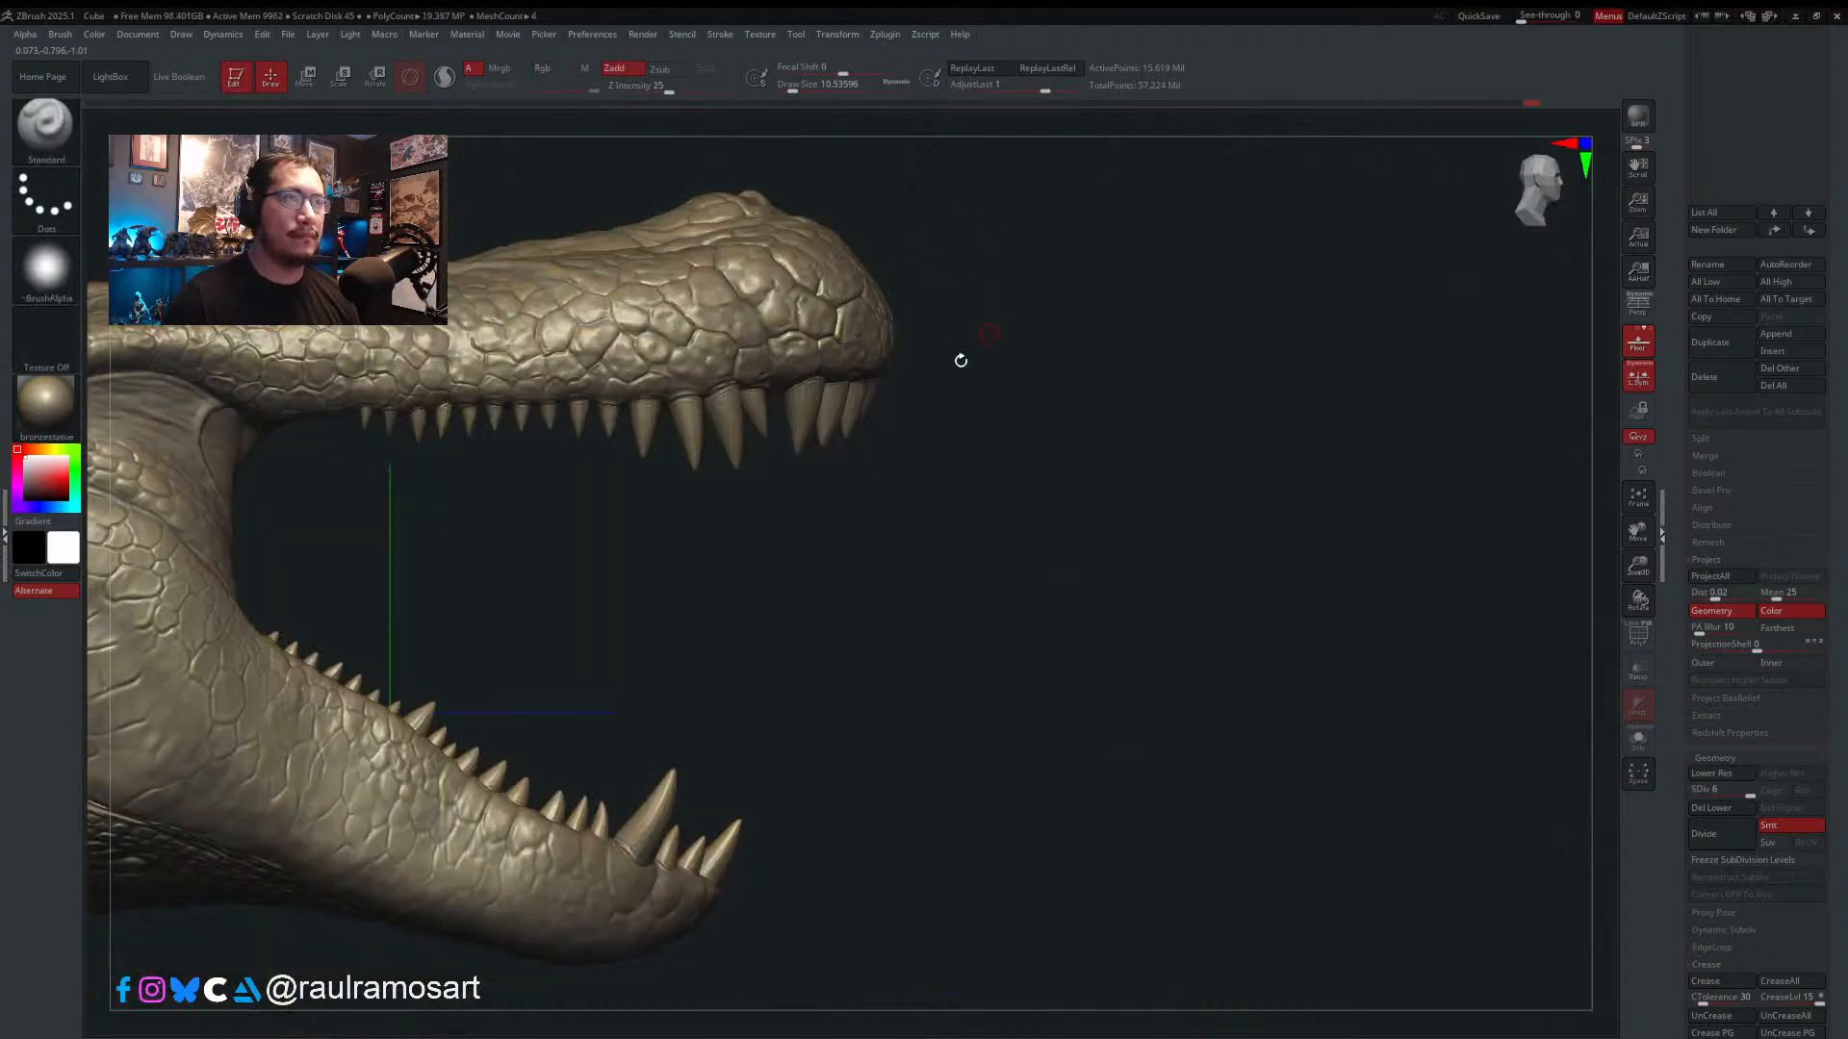
alt+right_drag(1022, 537, 1408, 520)
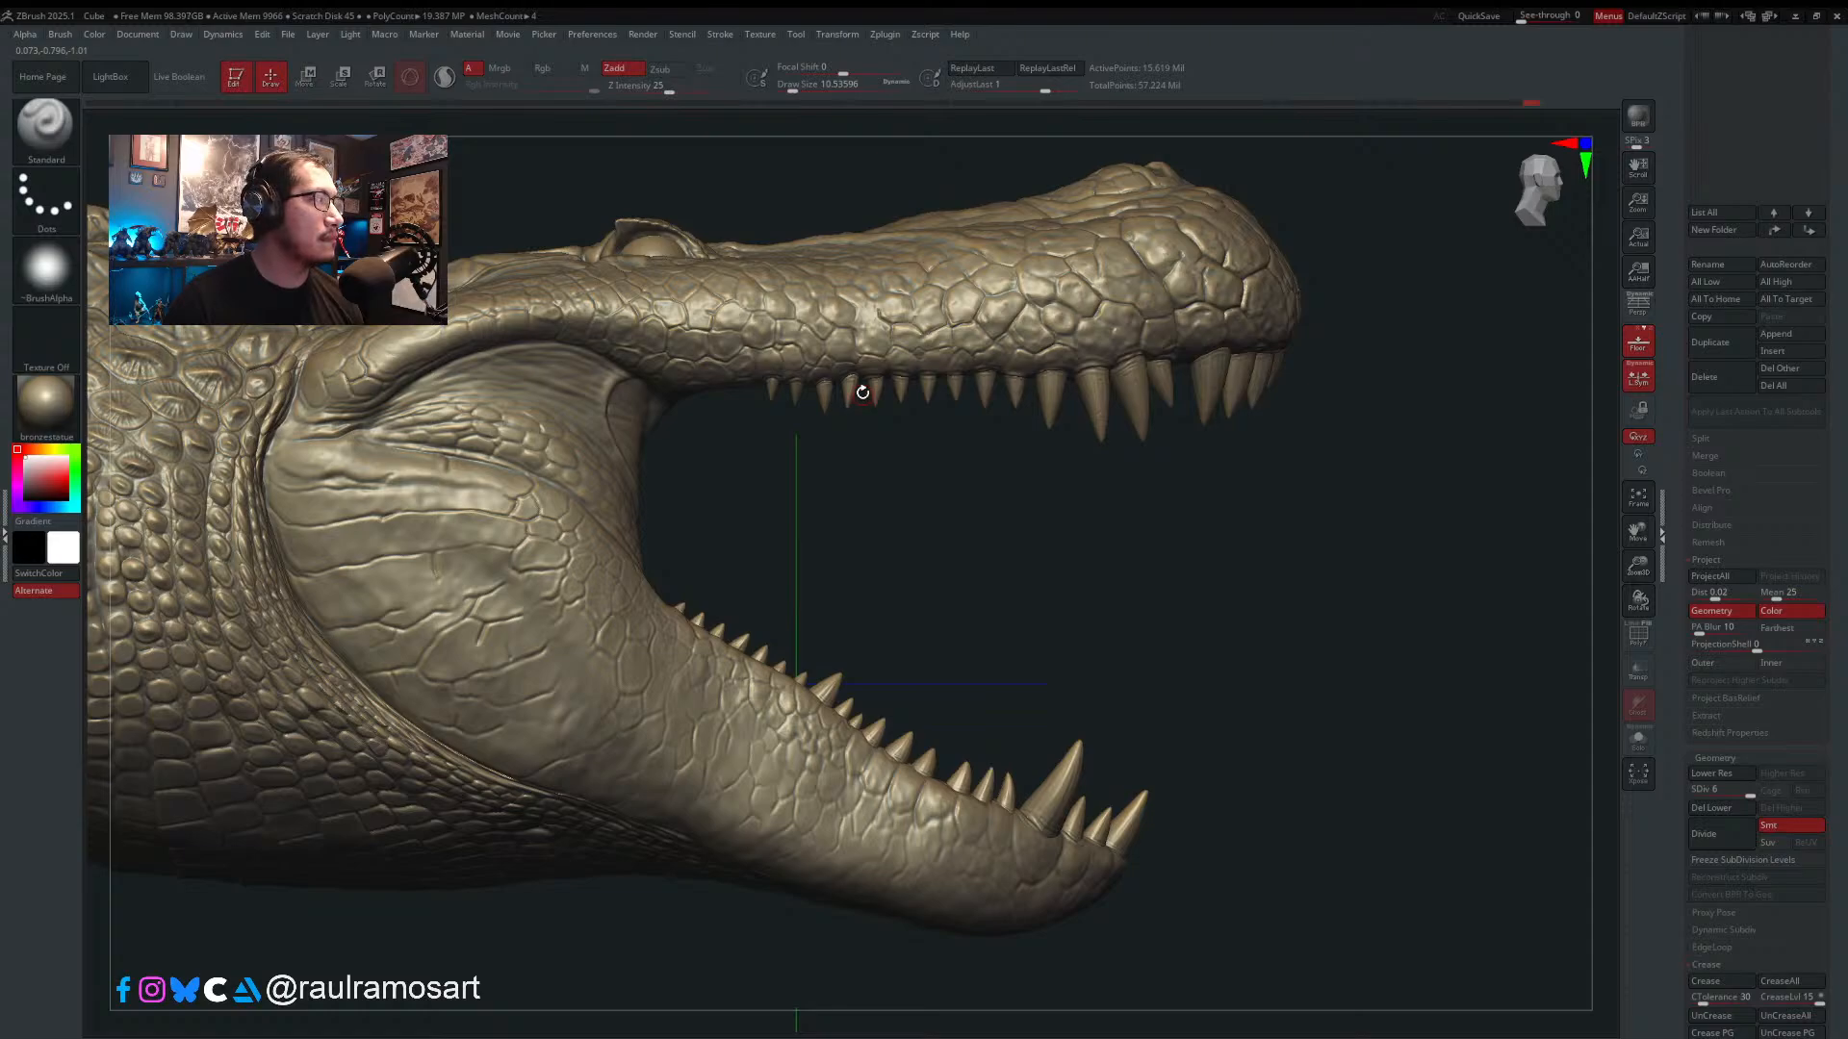
ctrl+right_drag(875, 302, 841, 361)
key(s)
drag(789, 351, 787, 352)
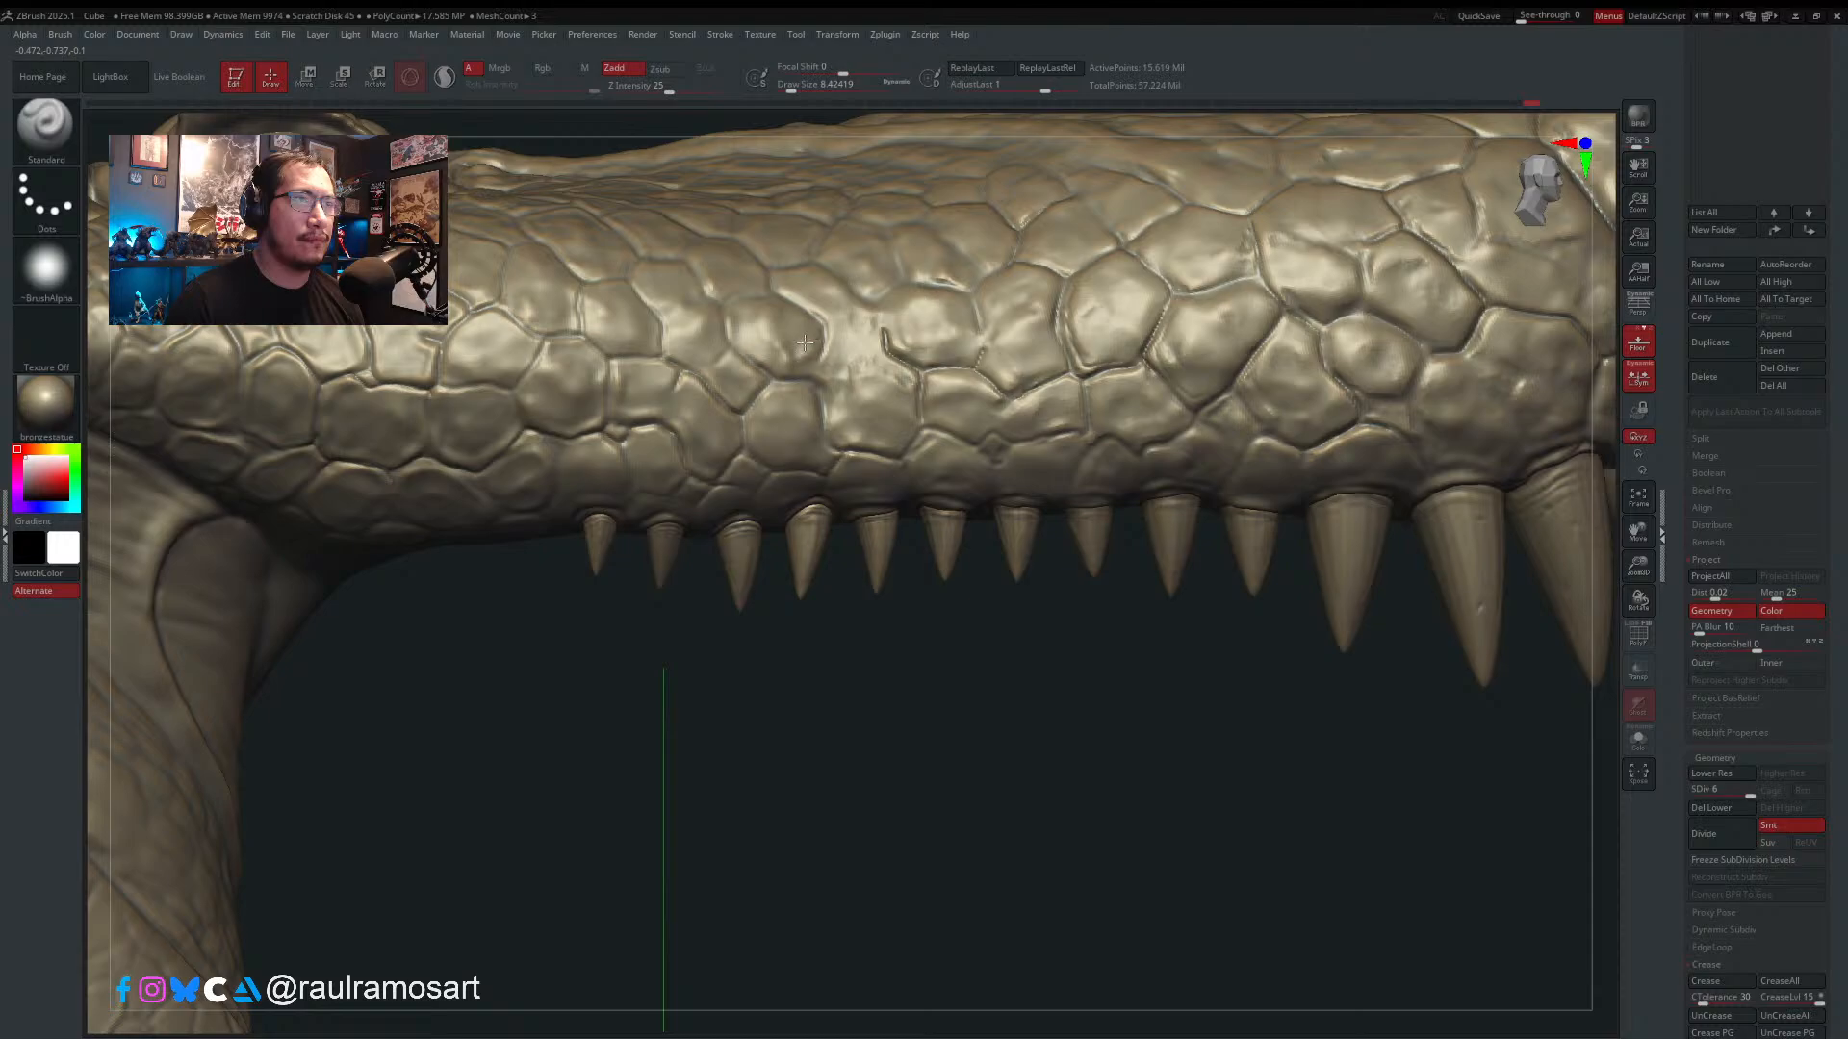
mouse_move(811, 355)
mouse_down()
mouse_move(825, 328)
mouse_move(815, 382)
mouse_up()
key(s)
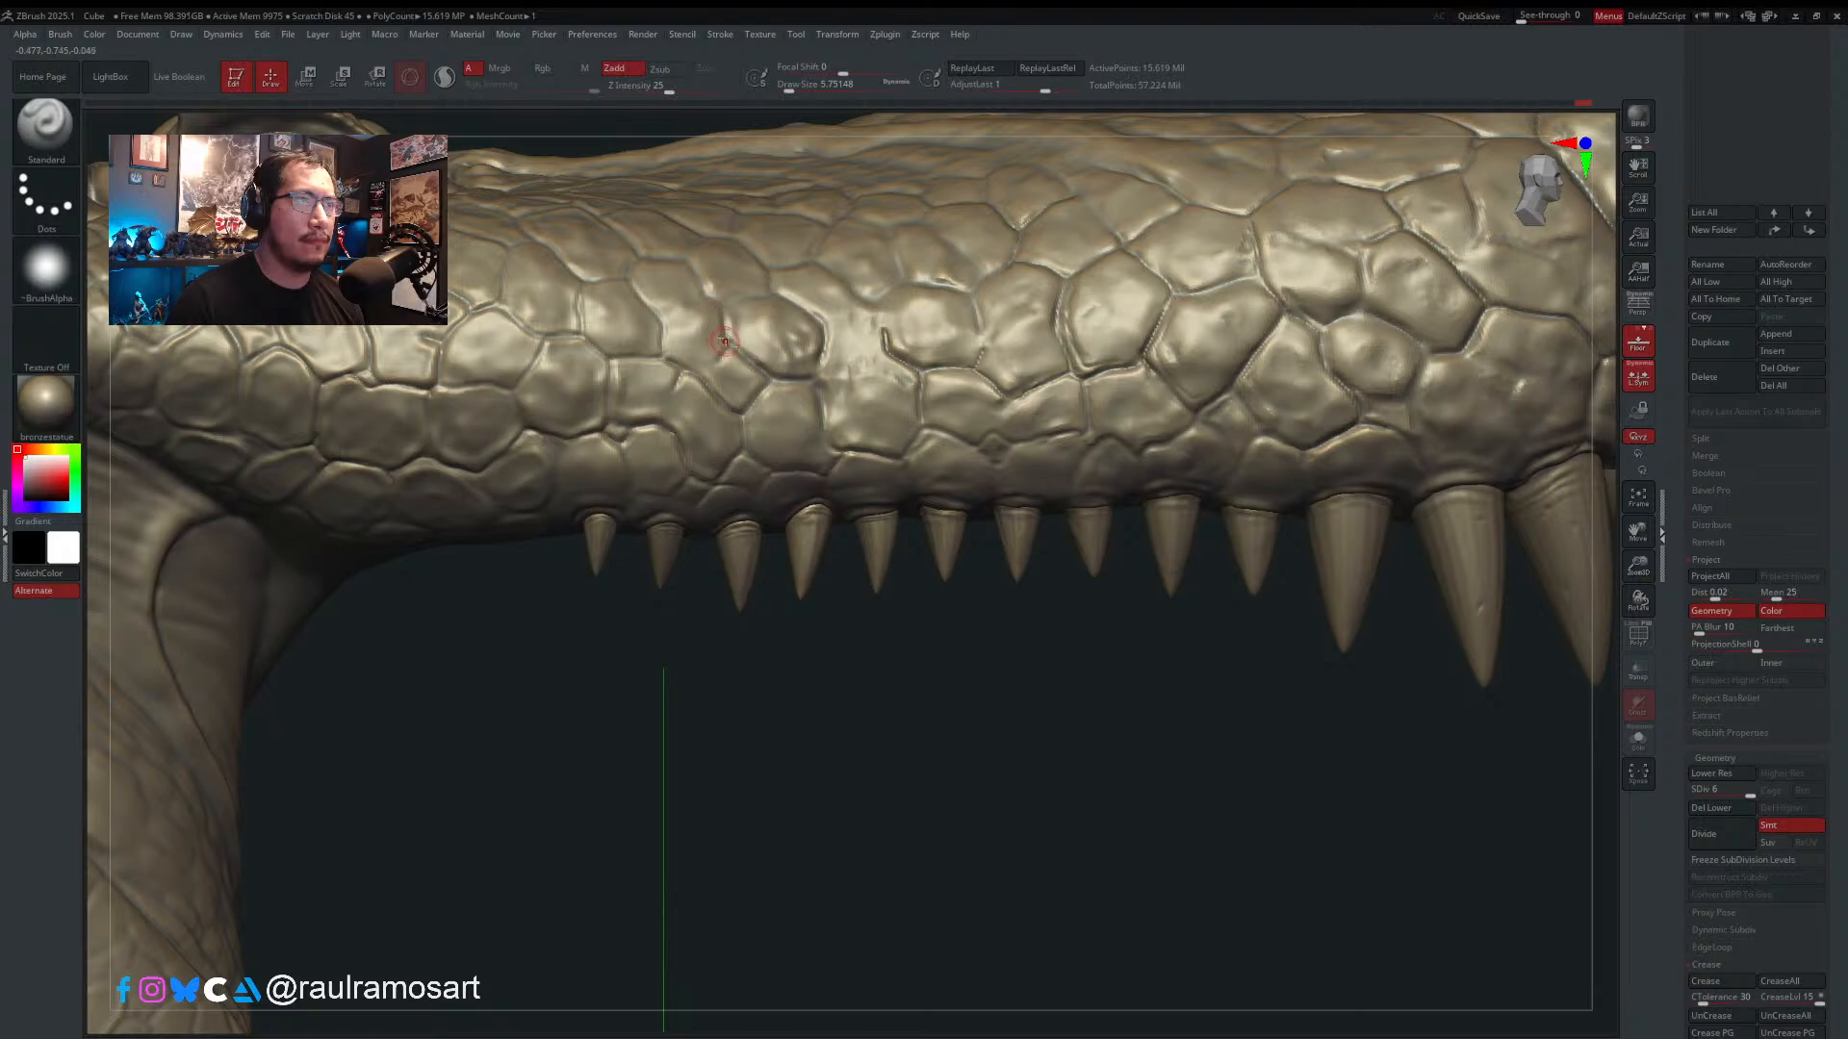
right_drag(724, 341, 765, 388)
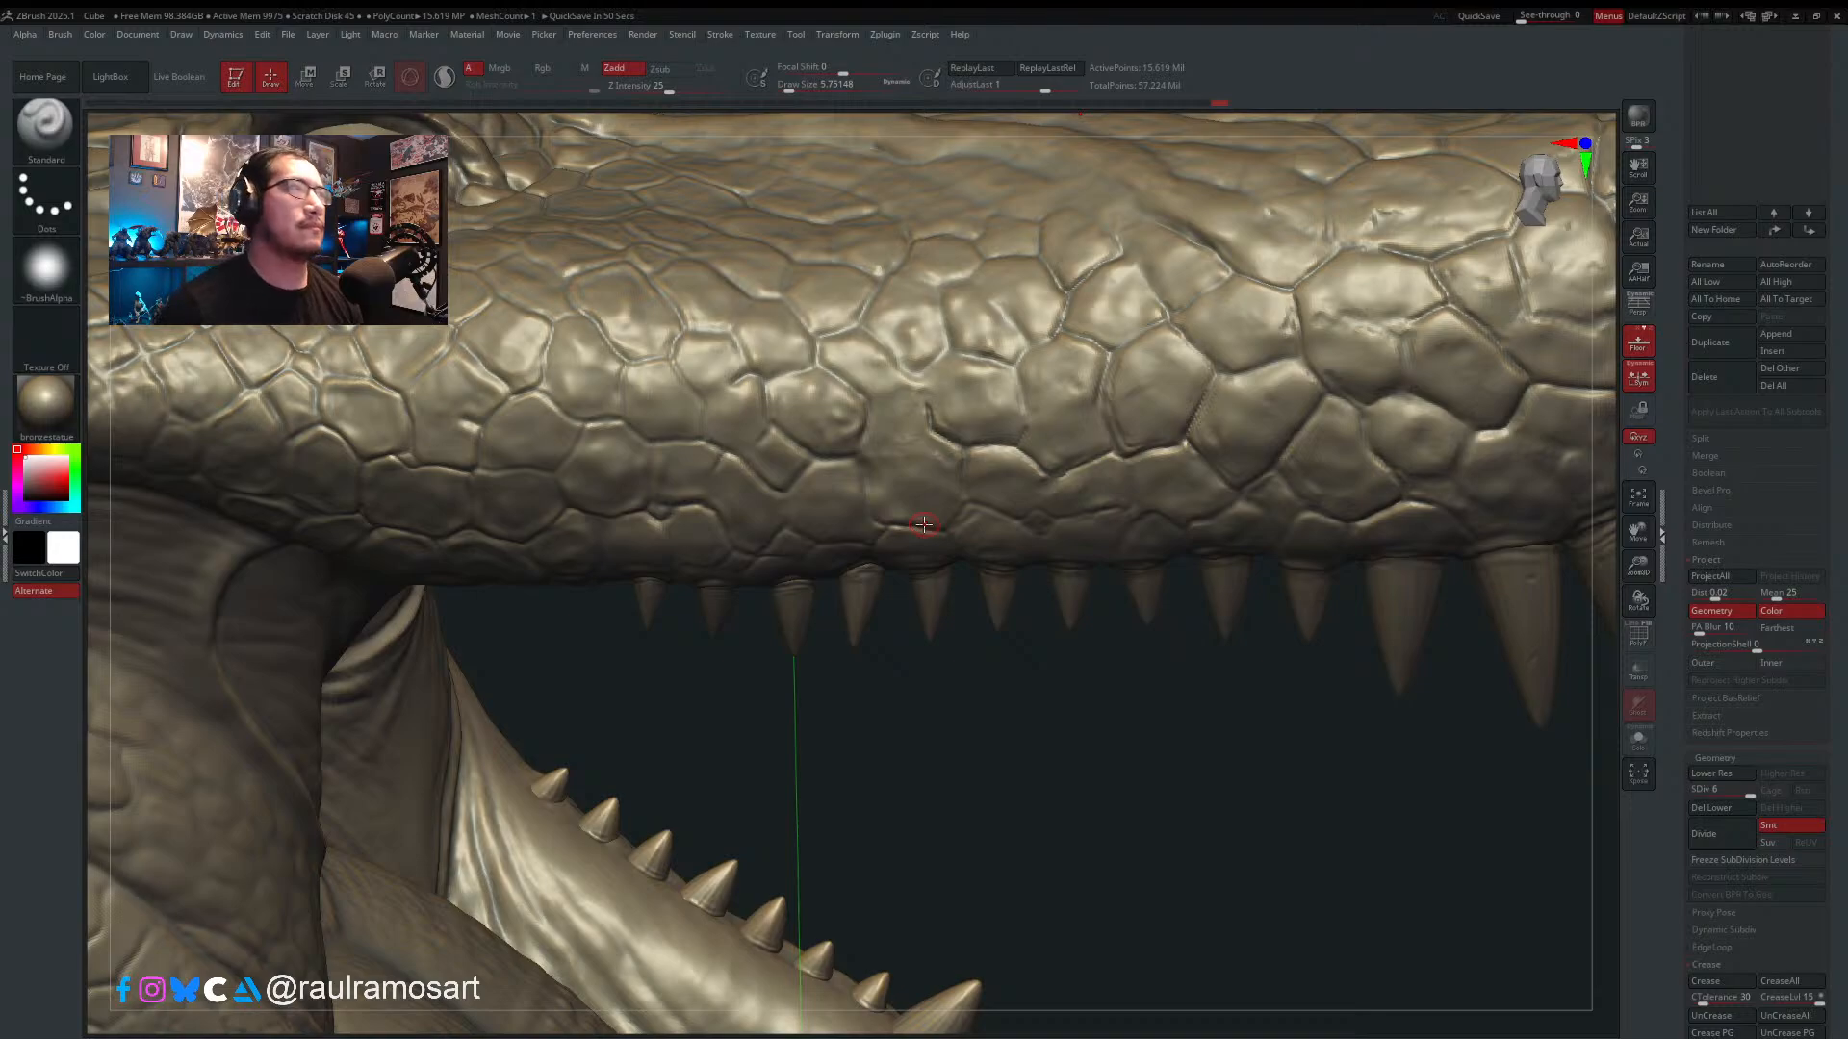
right_drag(1035, 766, 943, 565)
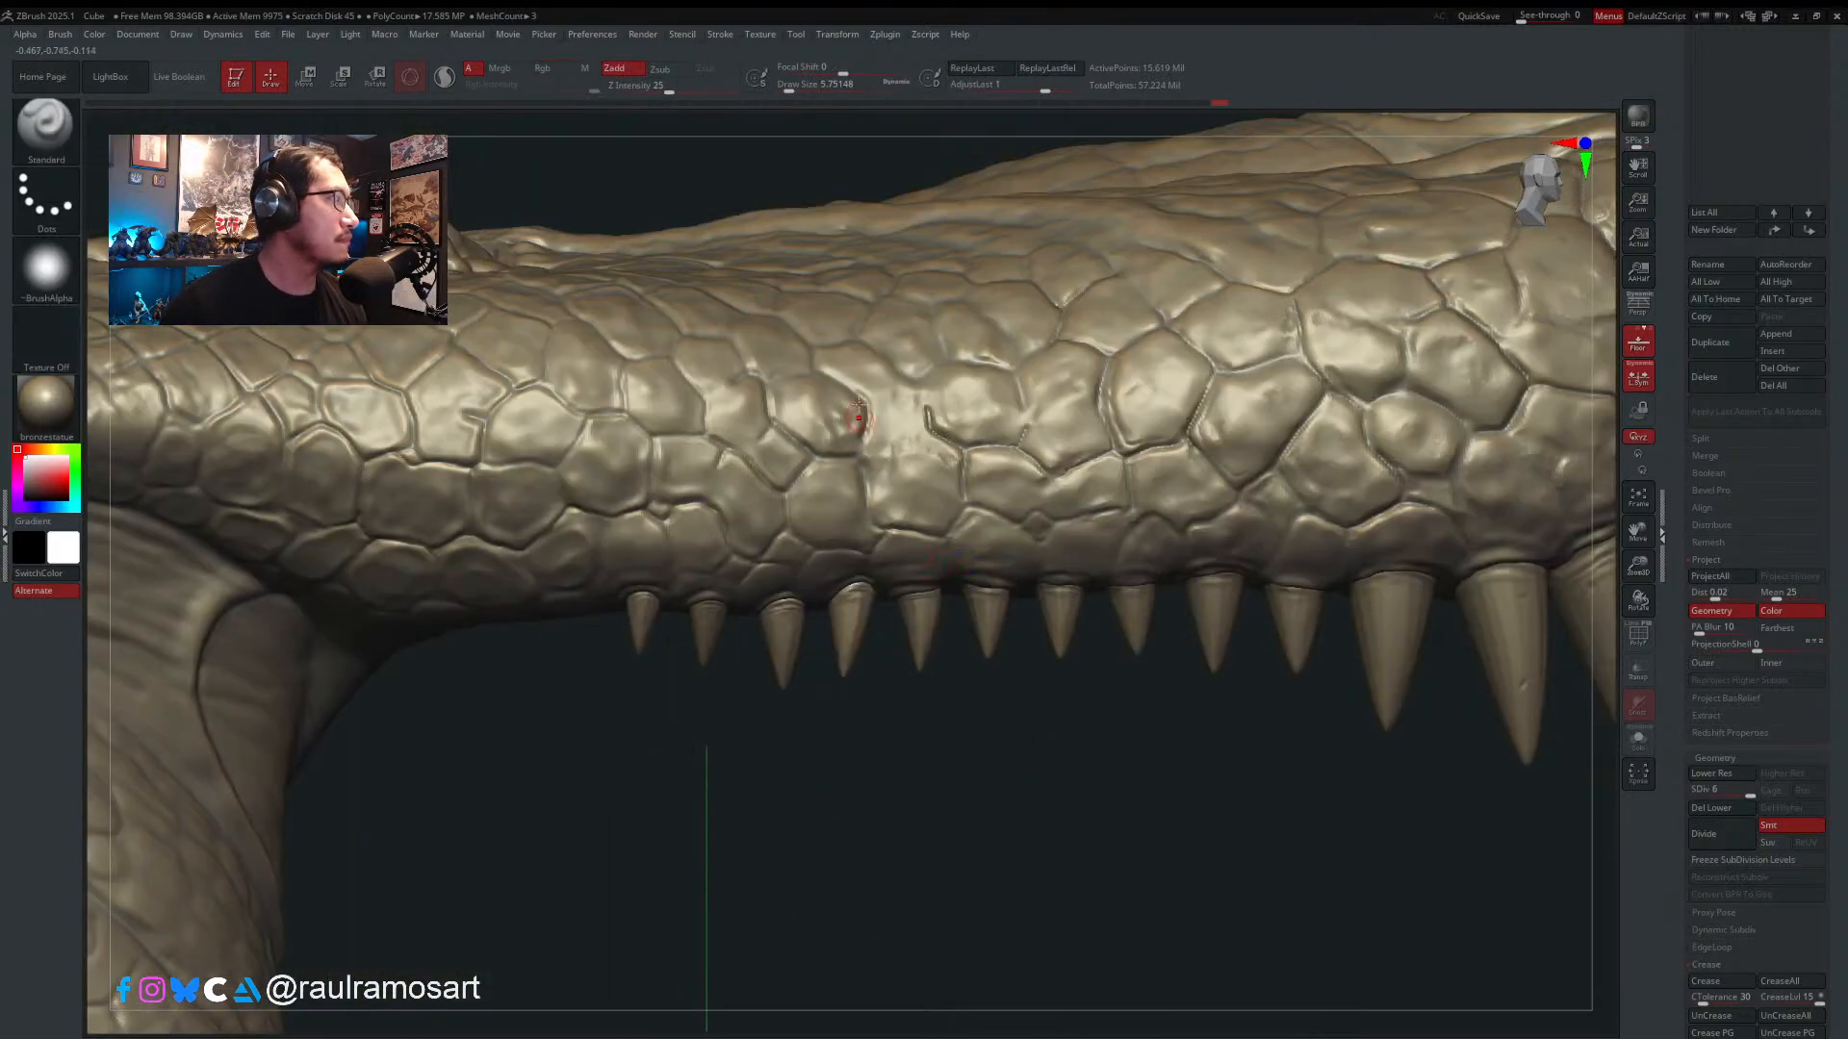
- Sculpt small bumps on the scale above the previously detailed one, below the eye ridge, with a draw size of about 7.5
mouse_move(864, 416)
alt+right_down()
mouse_move(884, 434)
mouse_move(820, 462)
alt+right_up()
key(s)
drag(820, 460, 824, 460)
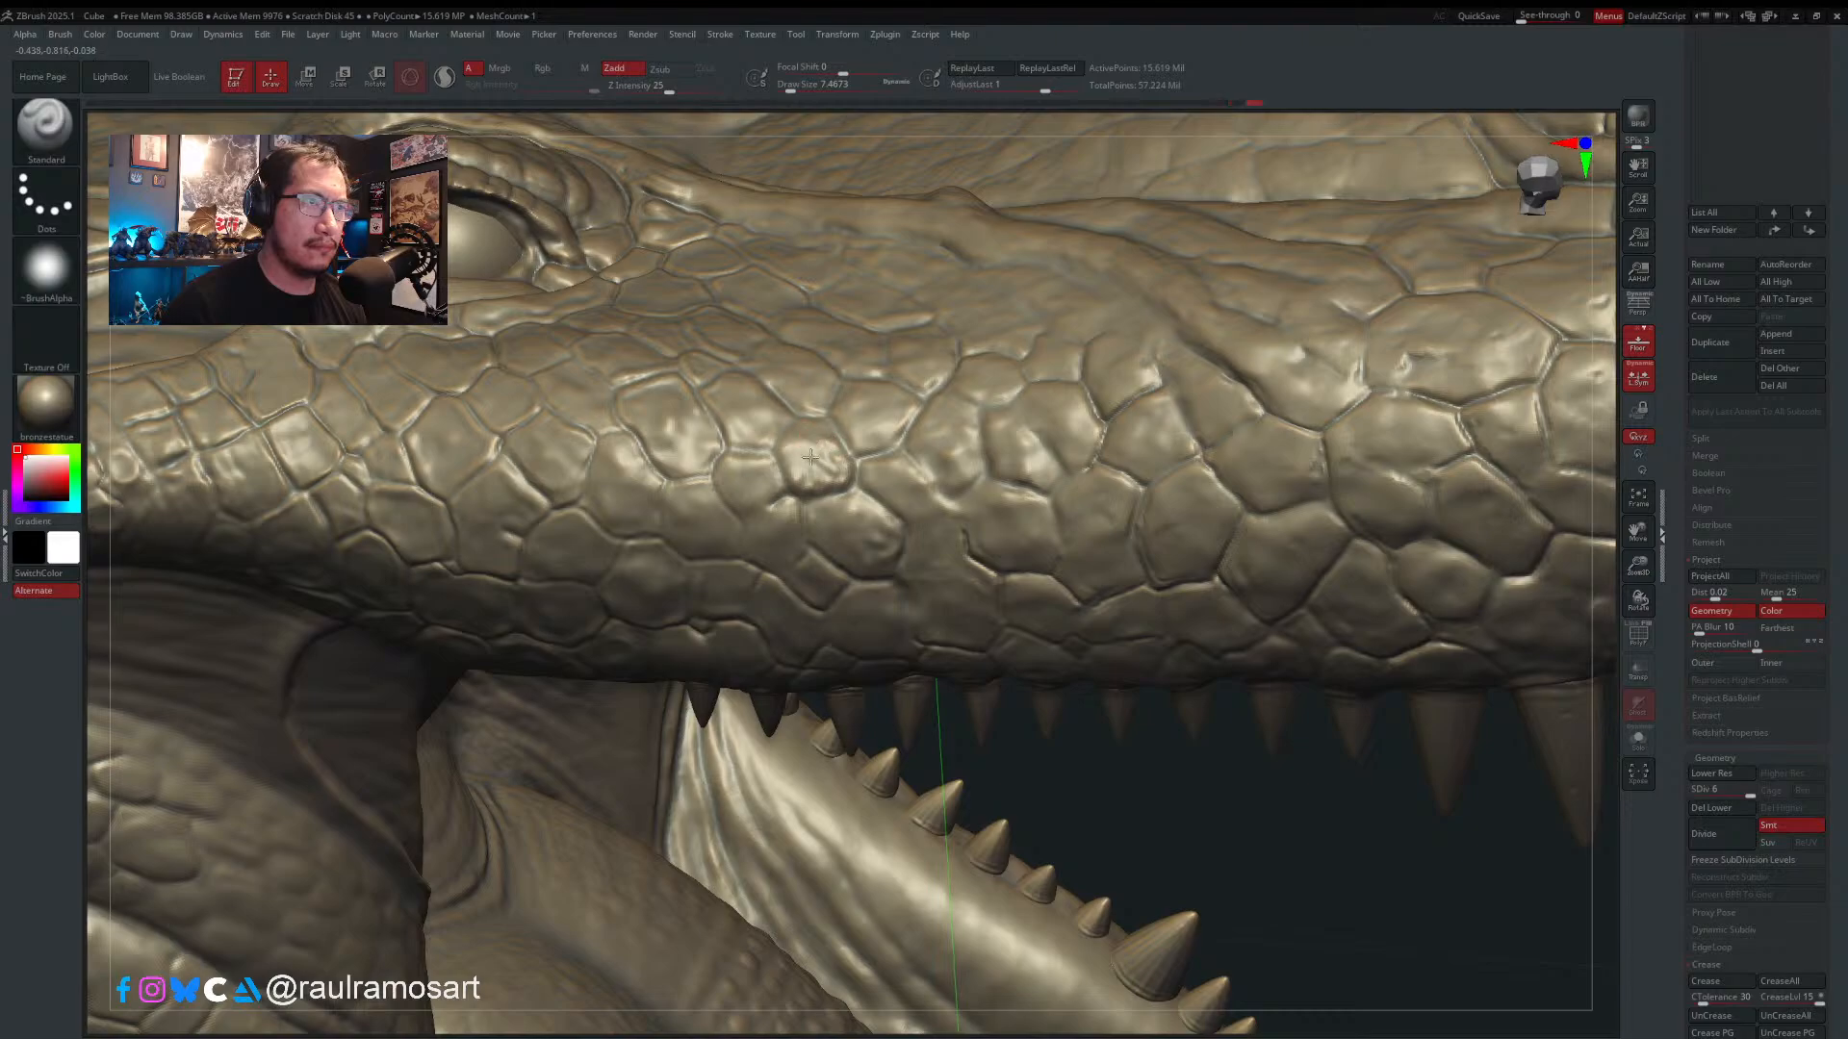
alt+right_drag(816, 462, 865, 472)
- Sculpt broader bumps on the scales midway along the upper jaw's side with a draw size of about 11.7
key(s)
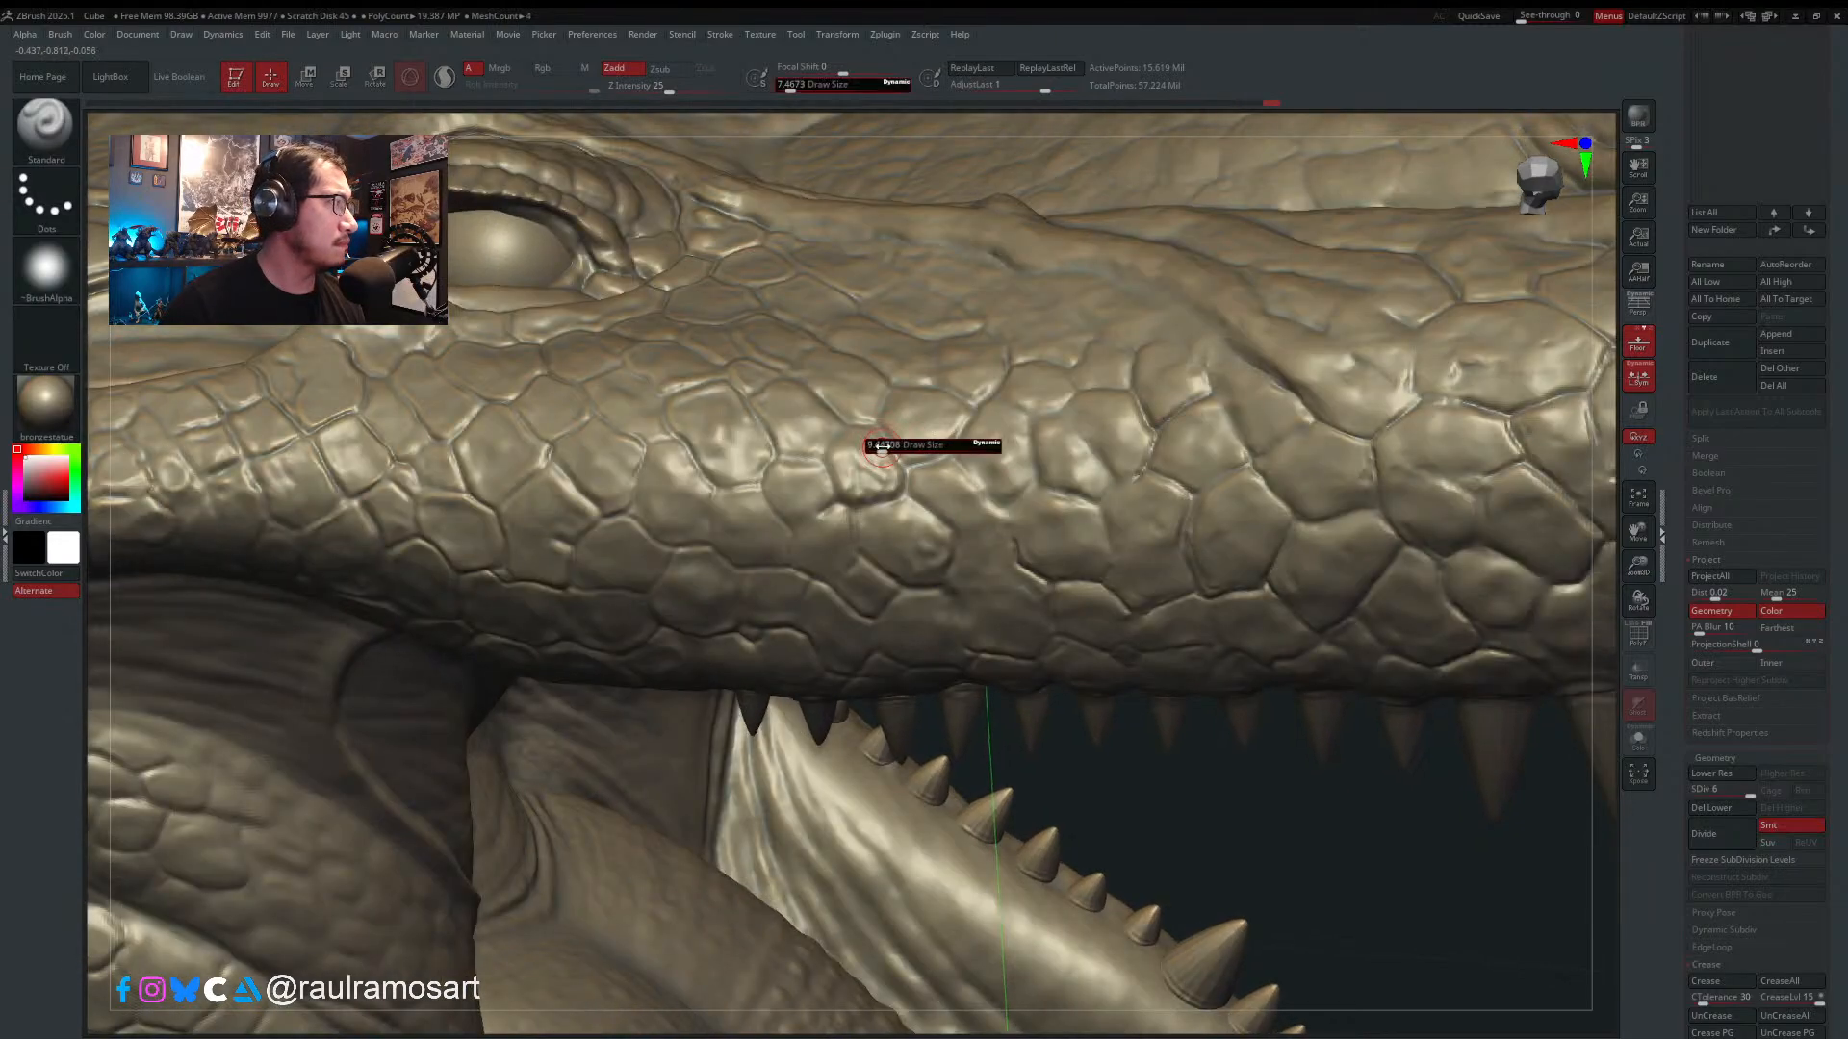
drag(877, 448, 843, 485)
mouse_move(847, 495)
right_down()
mouse_move(870, 447)
mouse_move(886, 466)
right_up()
drag(821, 481, 814, 486)
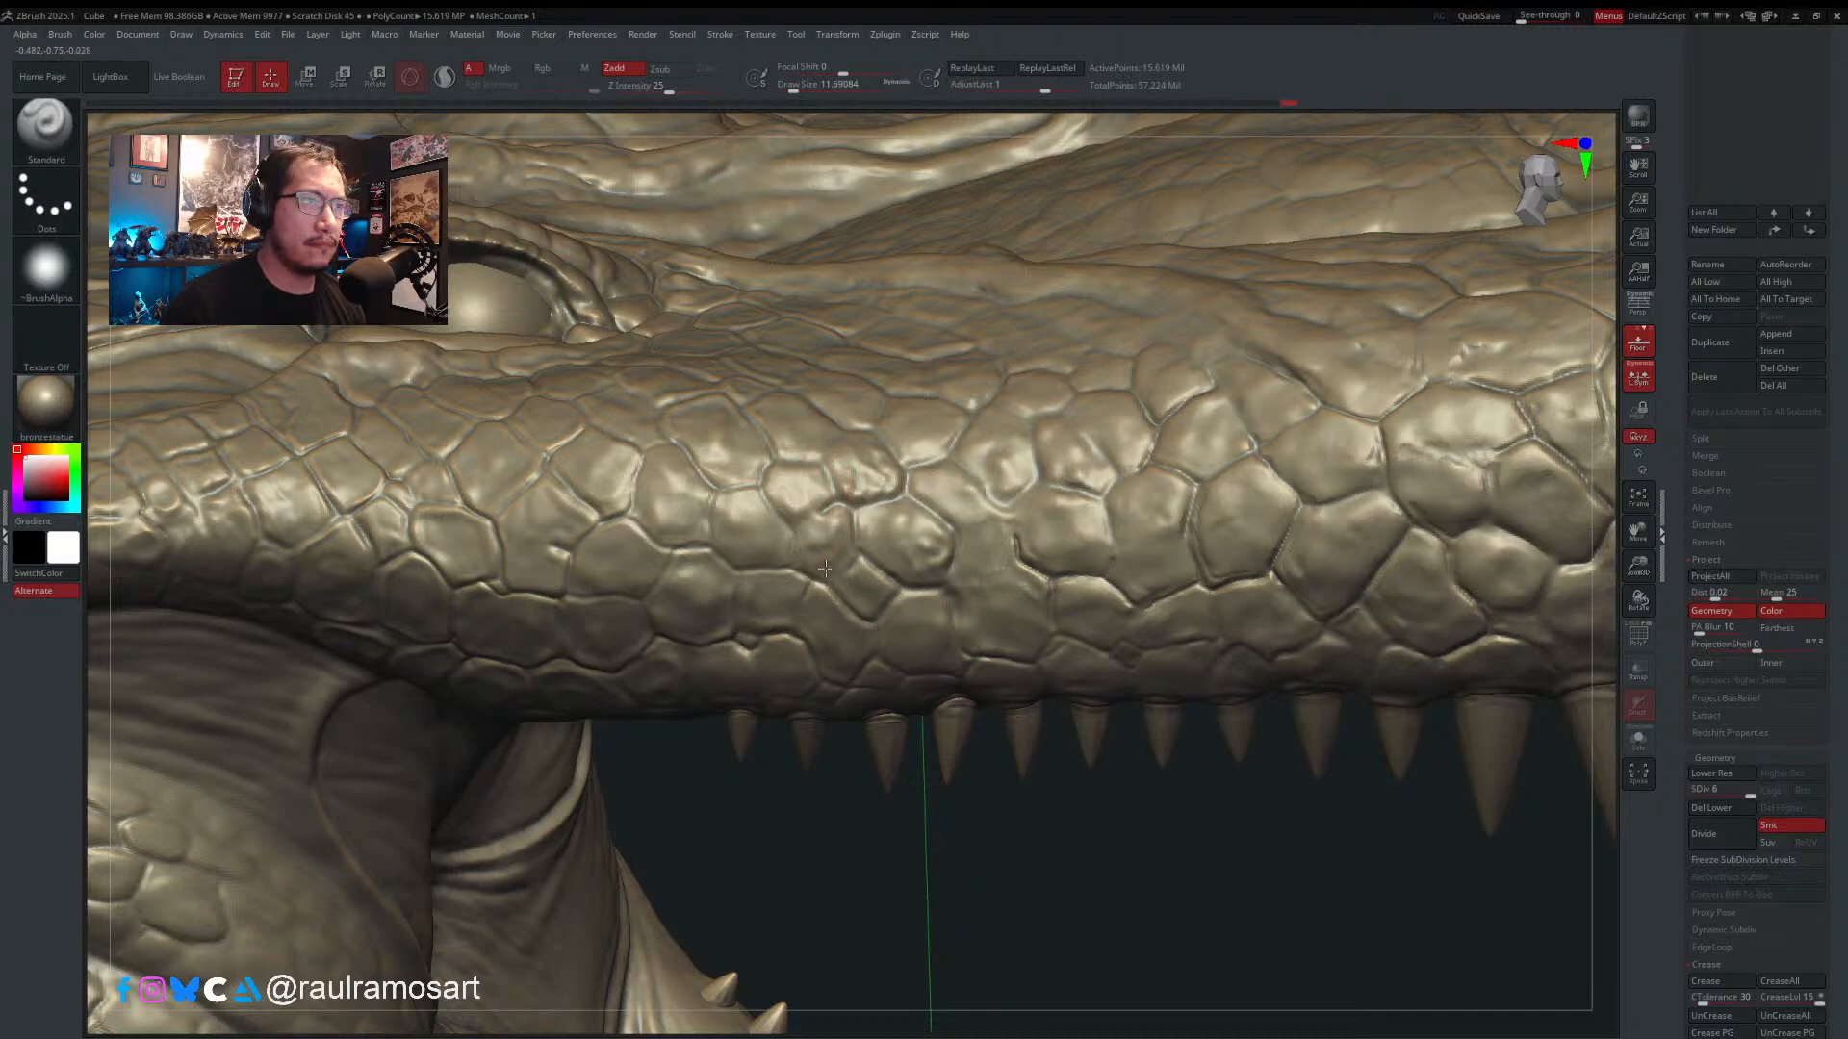
right_drag(809, 529, 760, 507)
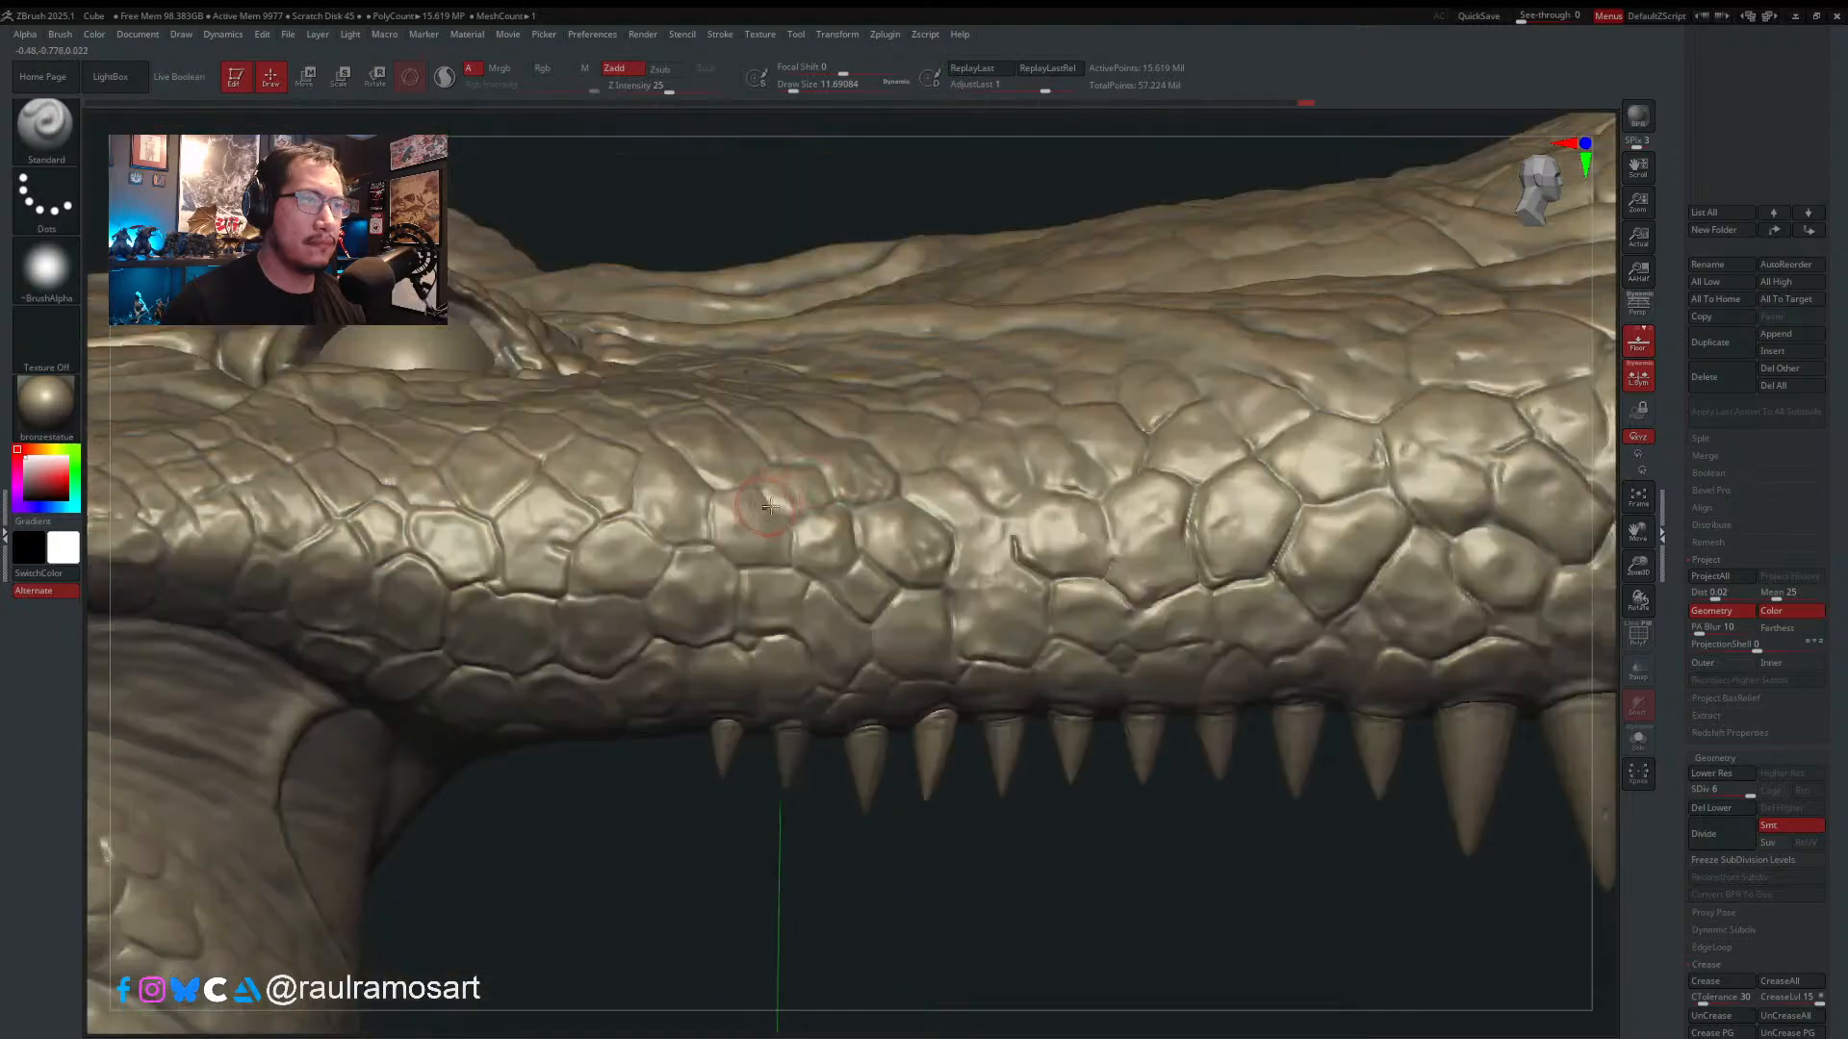
- Sculpt finer bumps and edge creases on the neighbouring upper-jaw scales toward the eye with a draw size of about 8.4
key(s)
drag(761, 508, 755, 512)
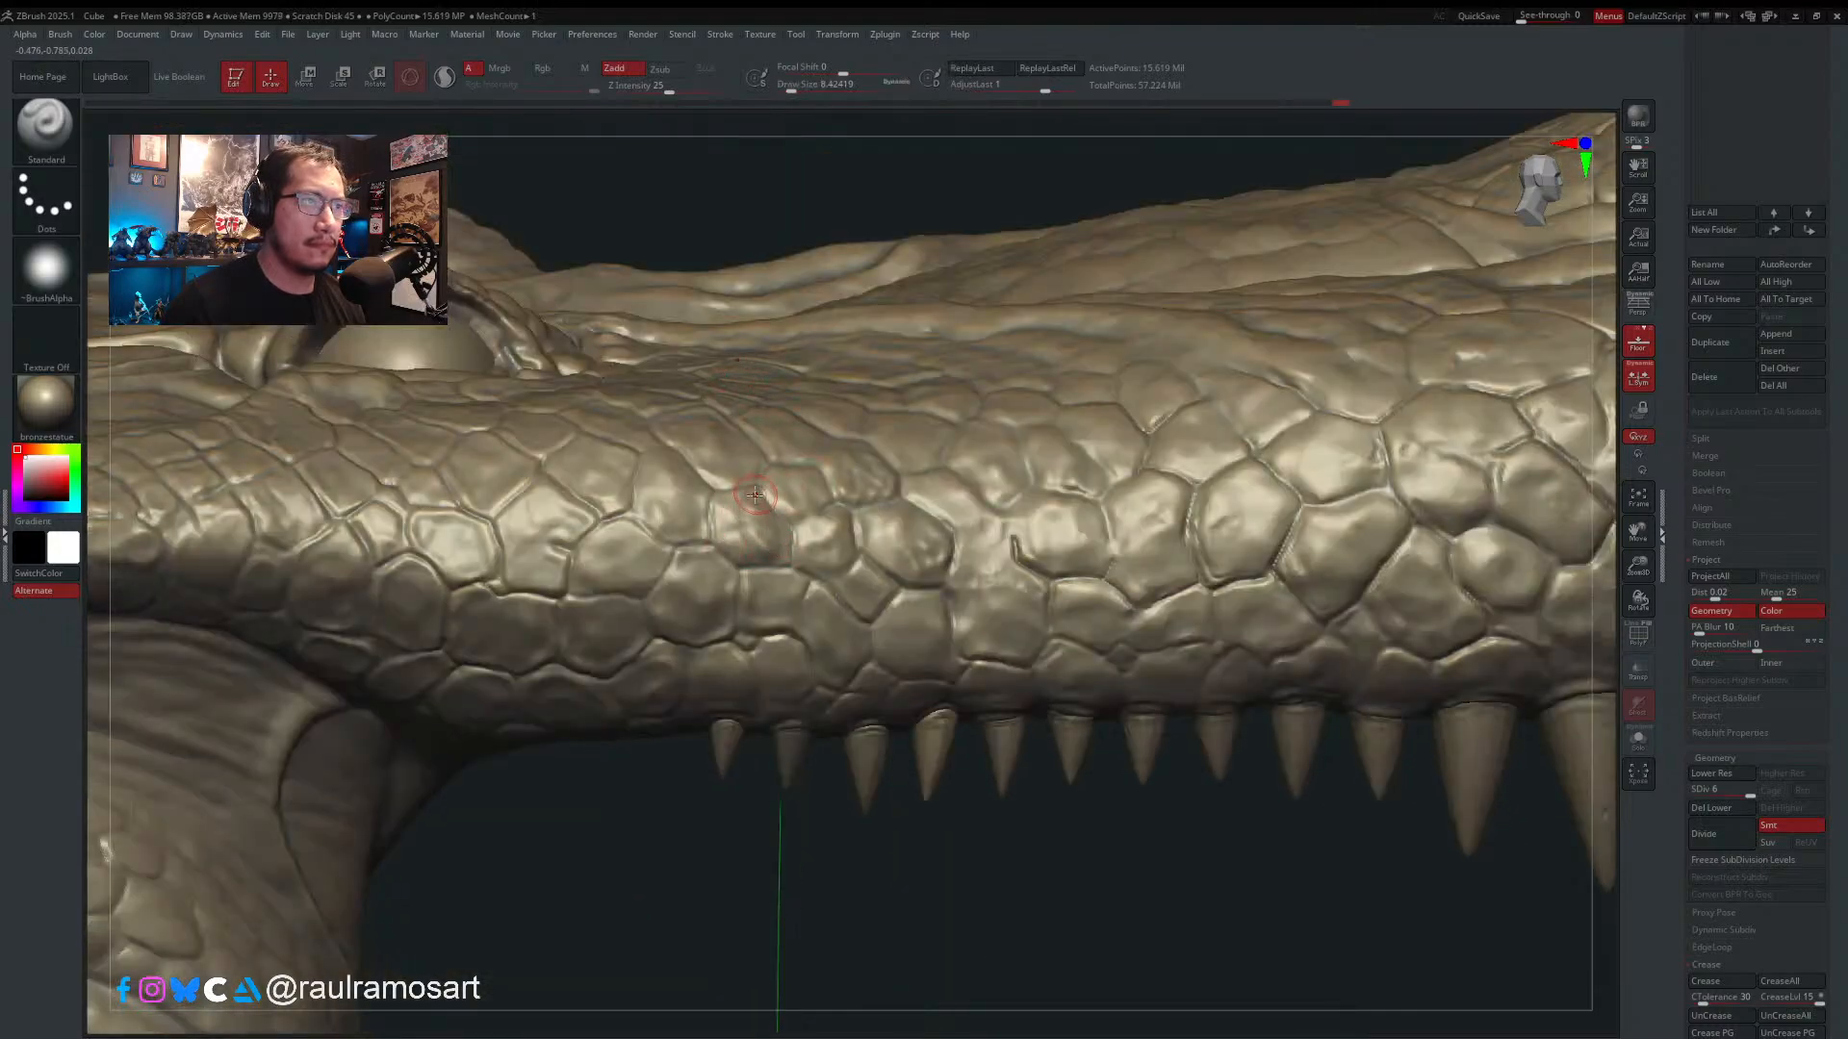
right_drag(755, 495, 750, 497)
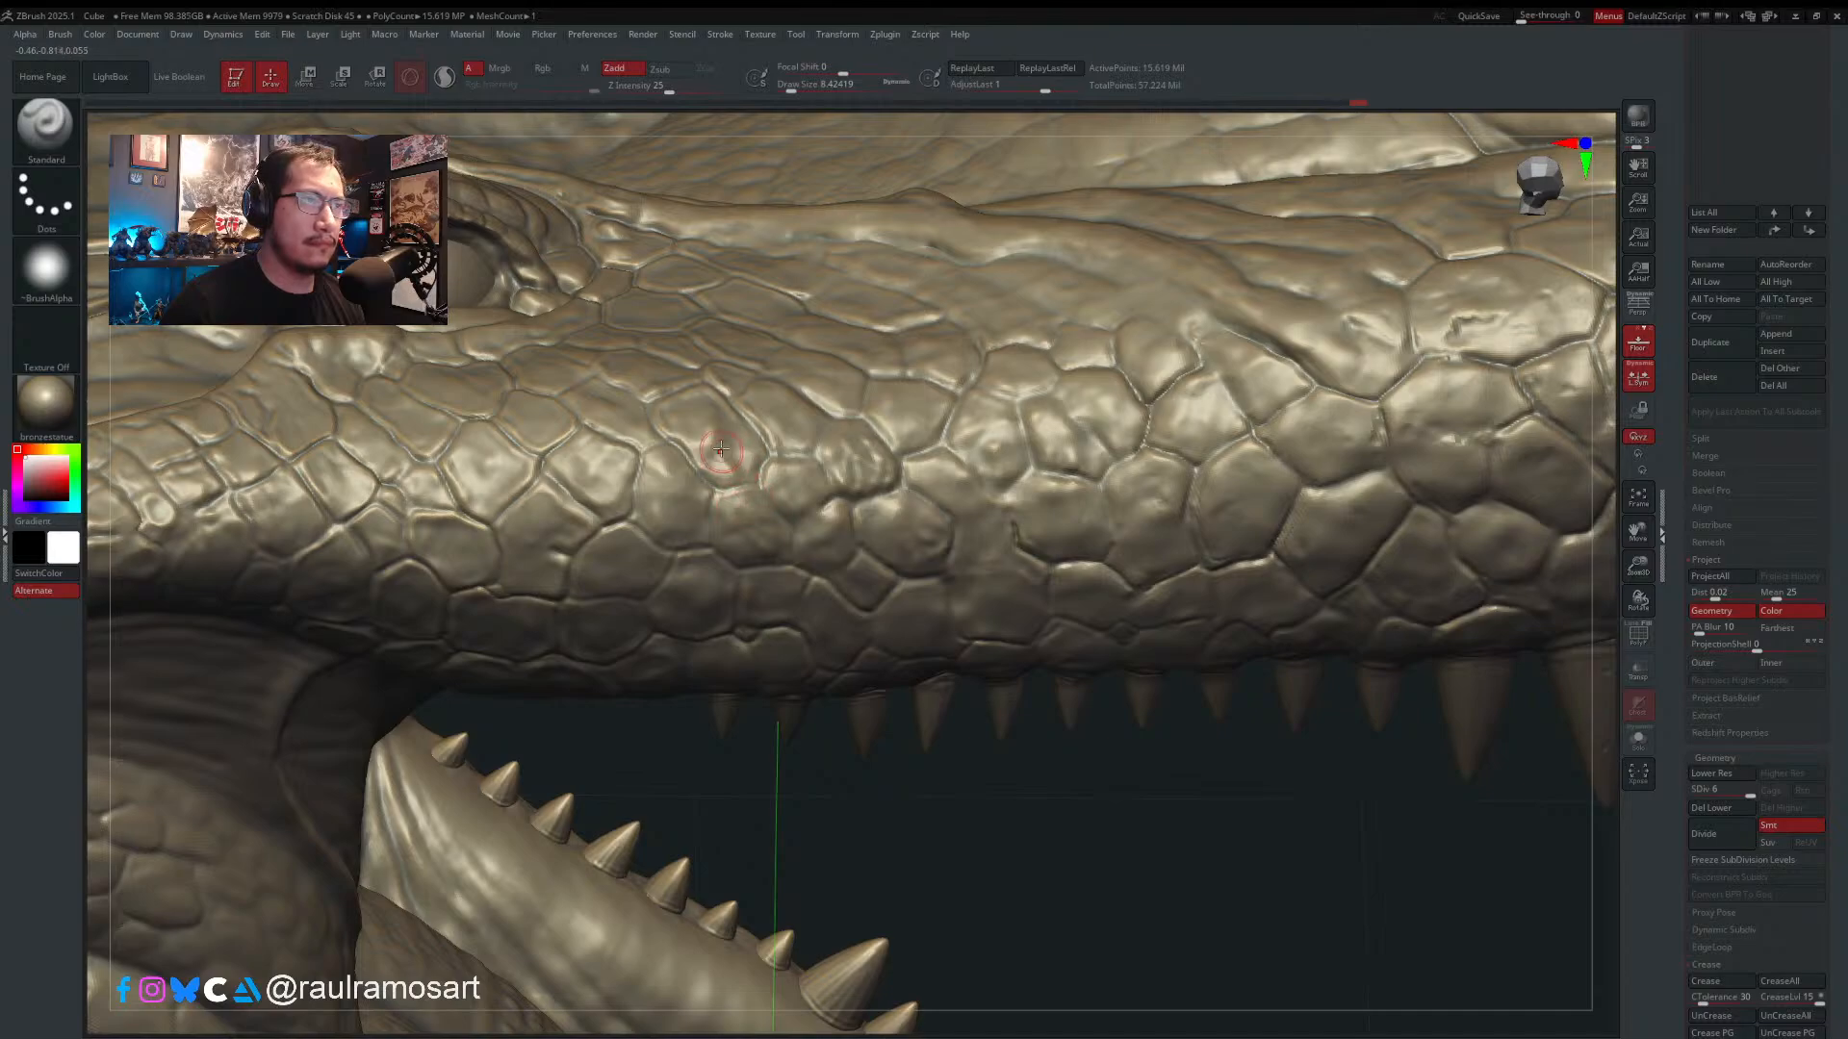
right_drag(734, 419, 736, 463)
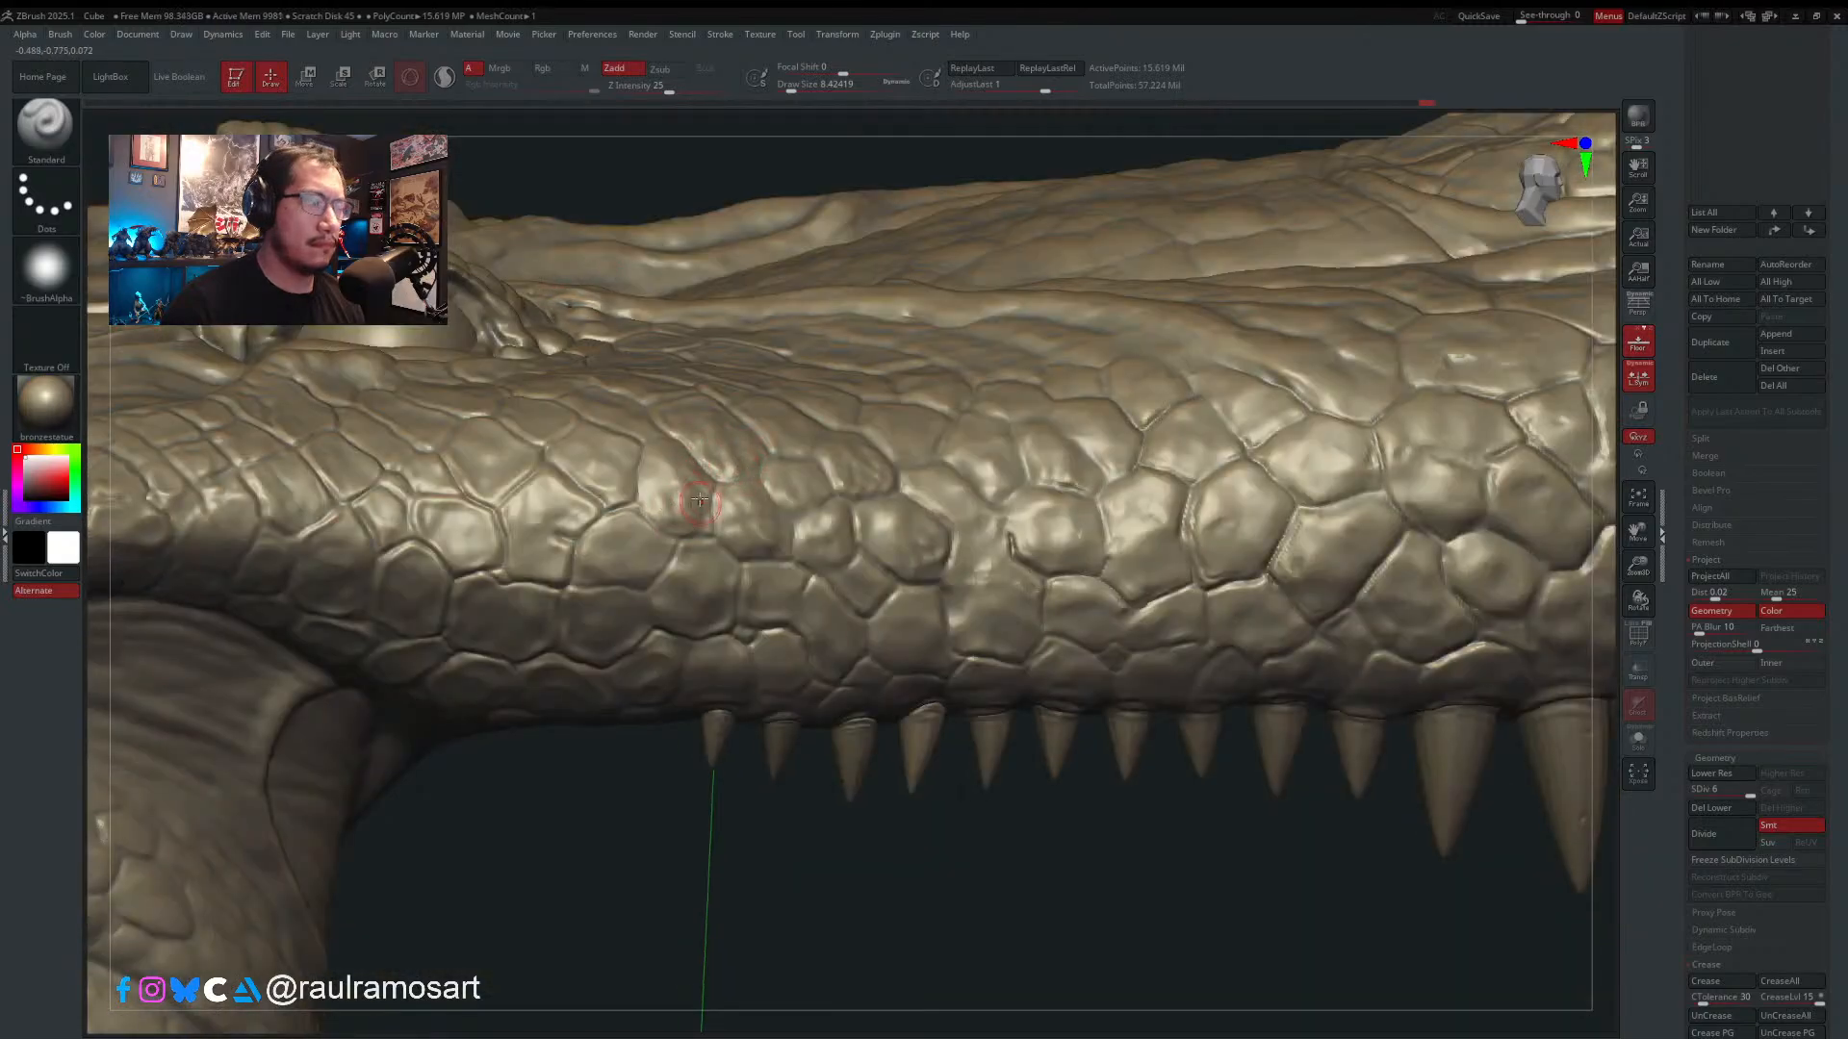
right_drag(673, 494, 1006, 539)
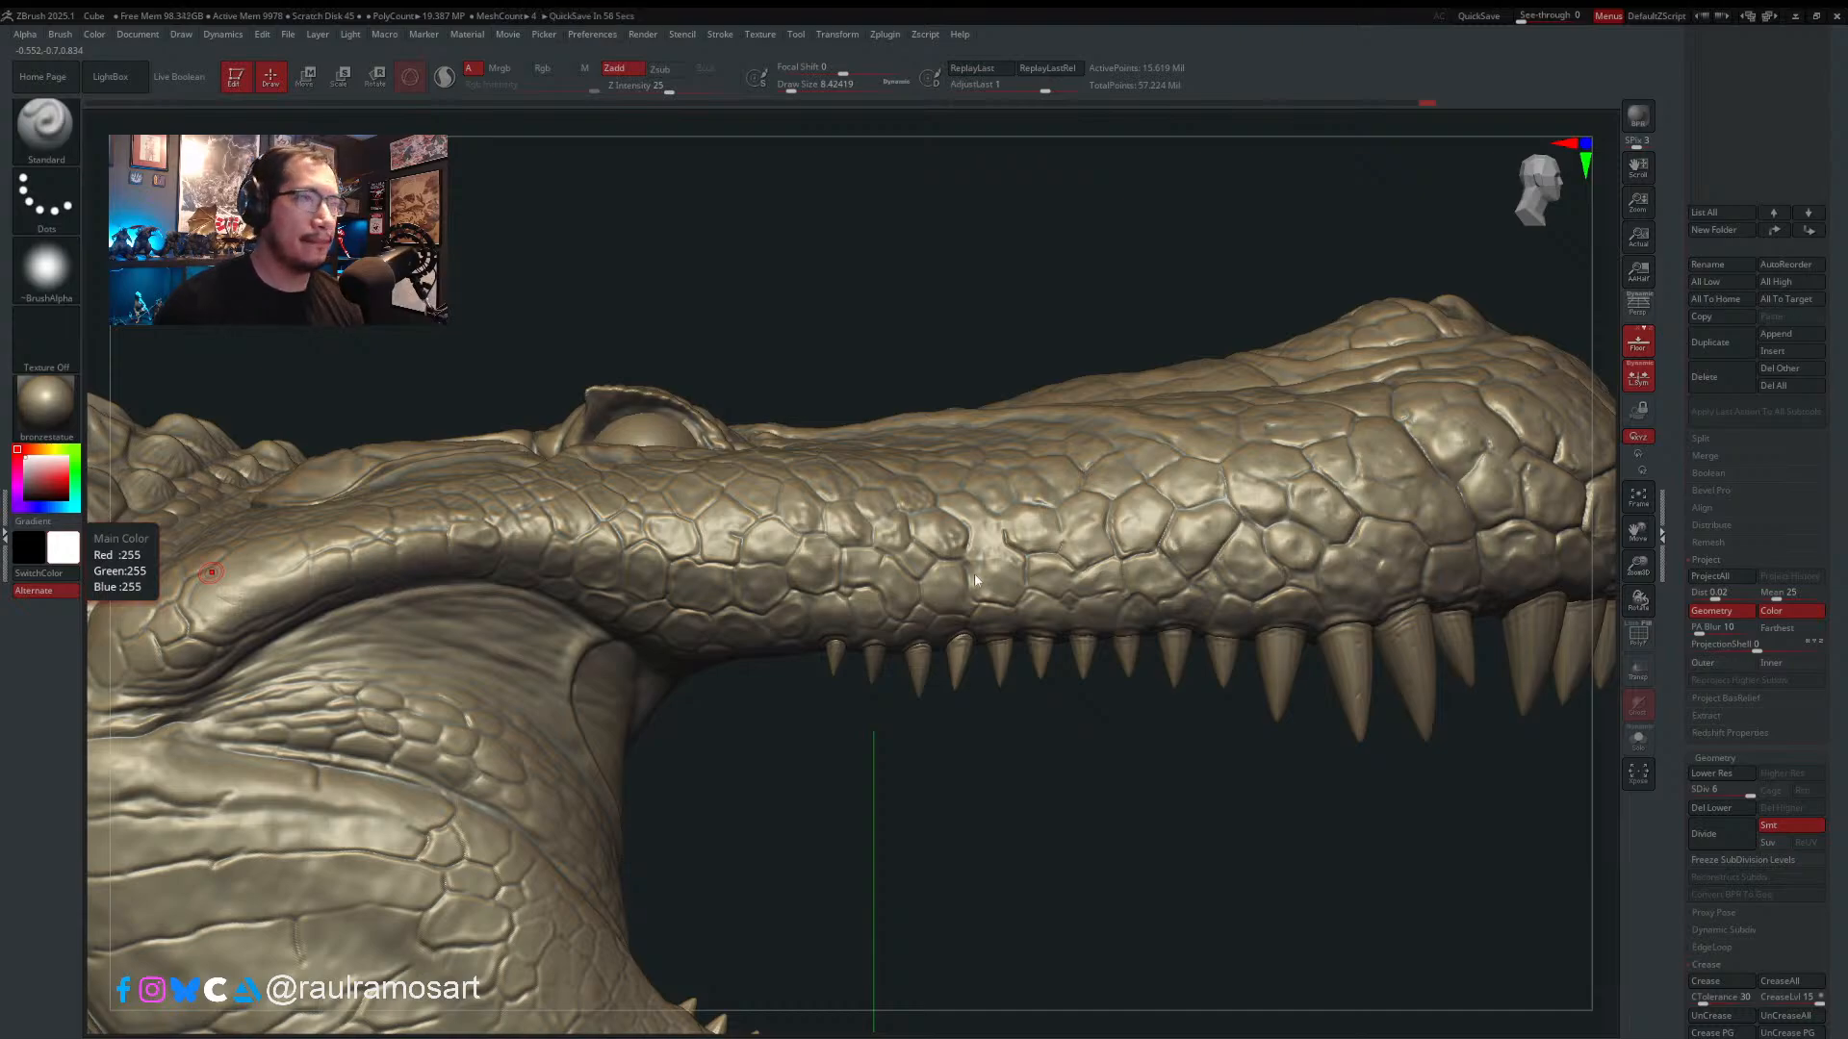
- Sculpt gum rims around the outer base of the large front lower fang and its neighbouring tooth with a draw size of about 11.7
right_drag(1043, 755, 1109, 627)
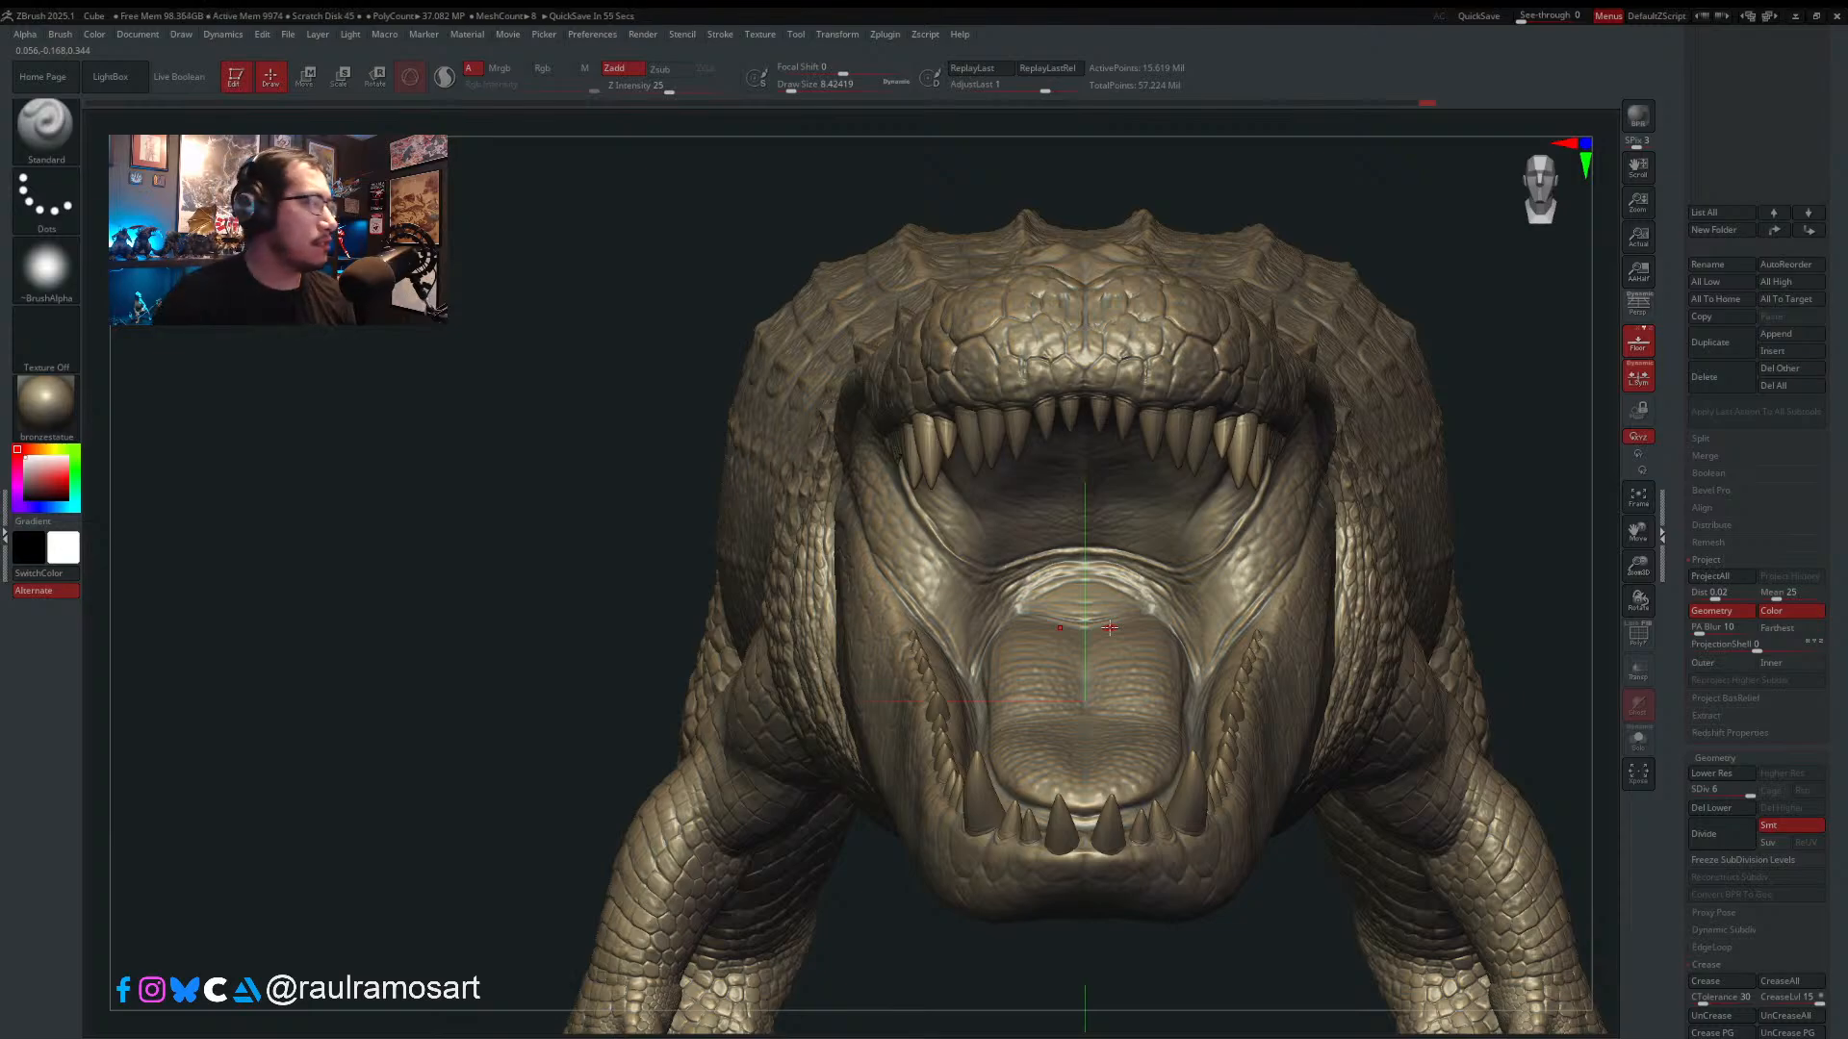
mouse_move(1167, 813)
right_down()
mouse_move(1242, 933)
mouse_move(1193, 767)
mouse_move(953, 684)
mouse_move(982, 677)
mouse_move(948, 760)
mouse_move(962, 685)
right_up()
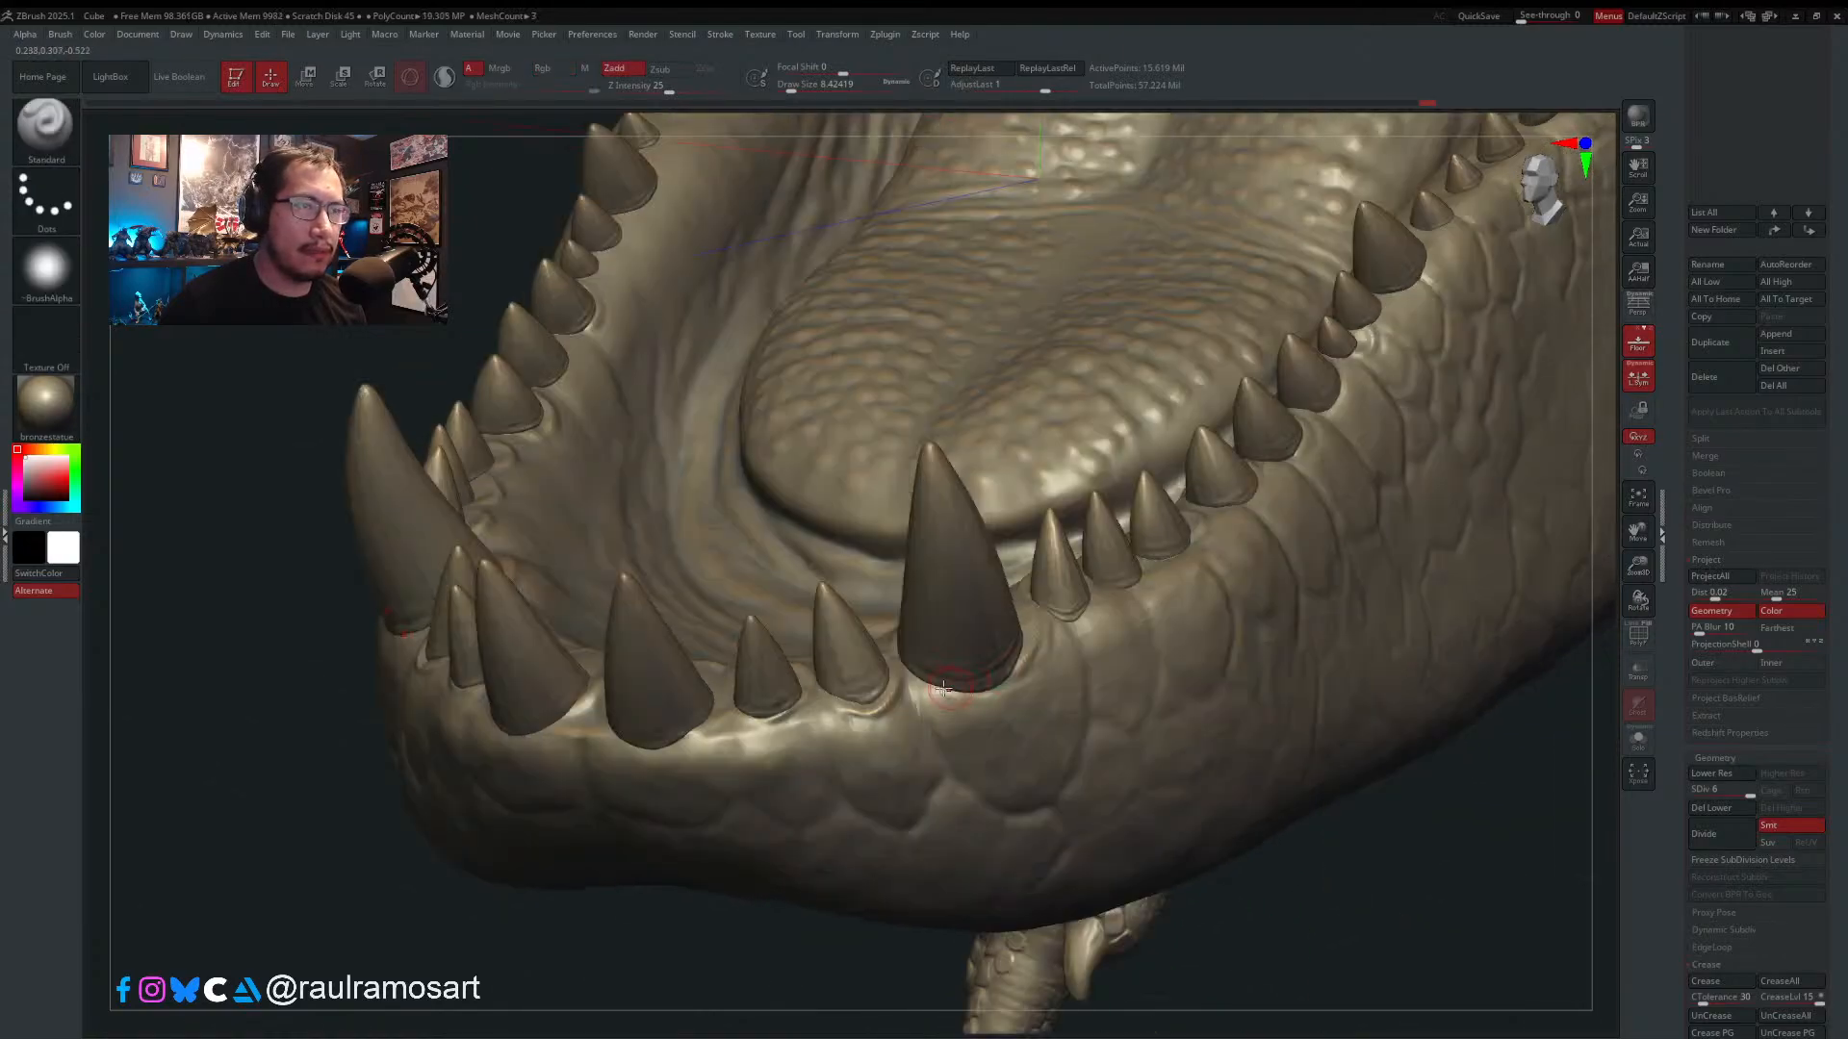
key(s)
drag(916, 690, 995, 694)
right_drag(995, 694, 992, 681)
mouse_move(1039, 649)
mouse_down()
mouse_move(953, 718)
mouse_move(1062, 642)
mouse_up()
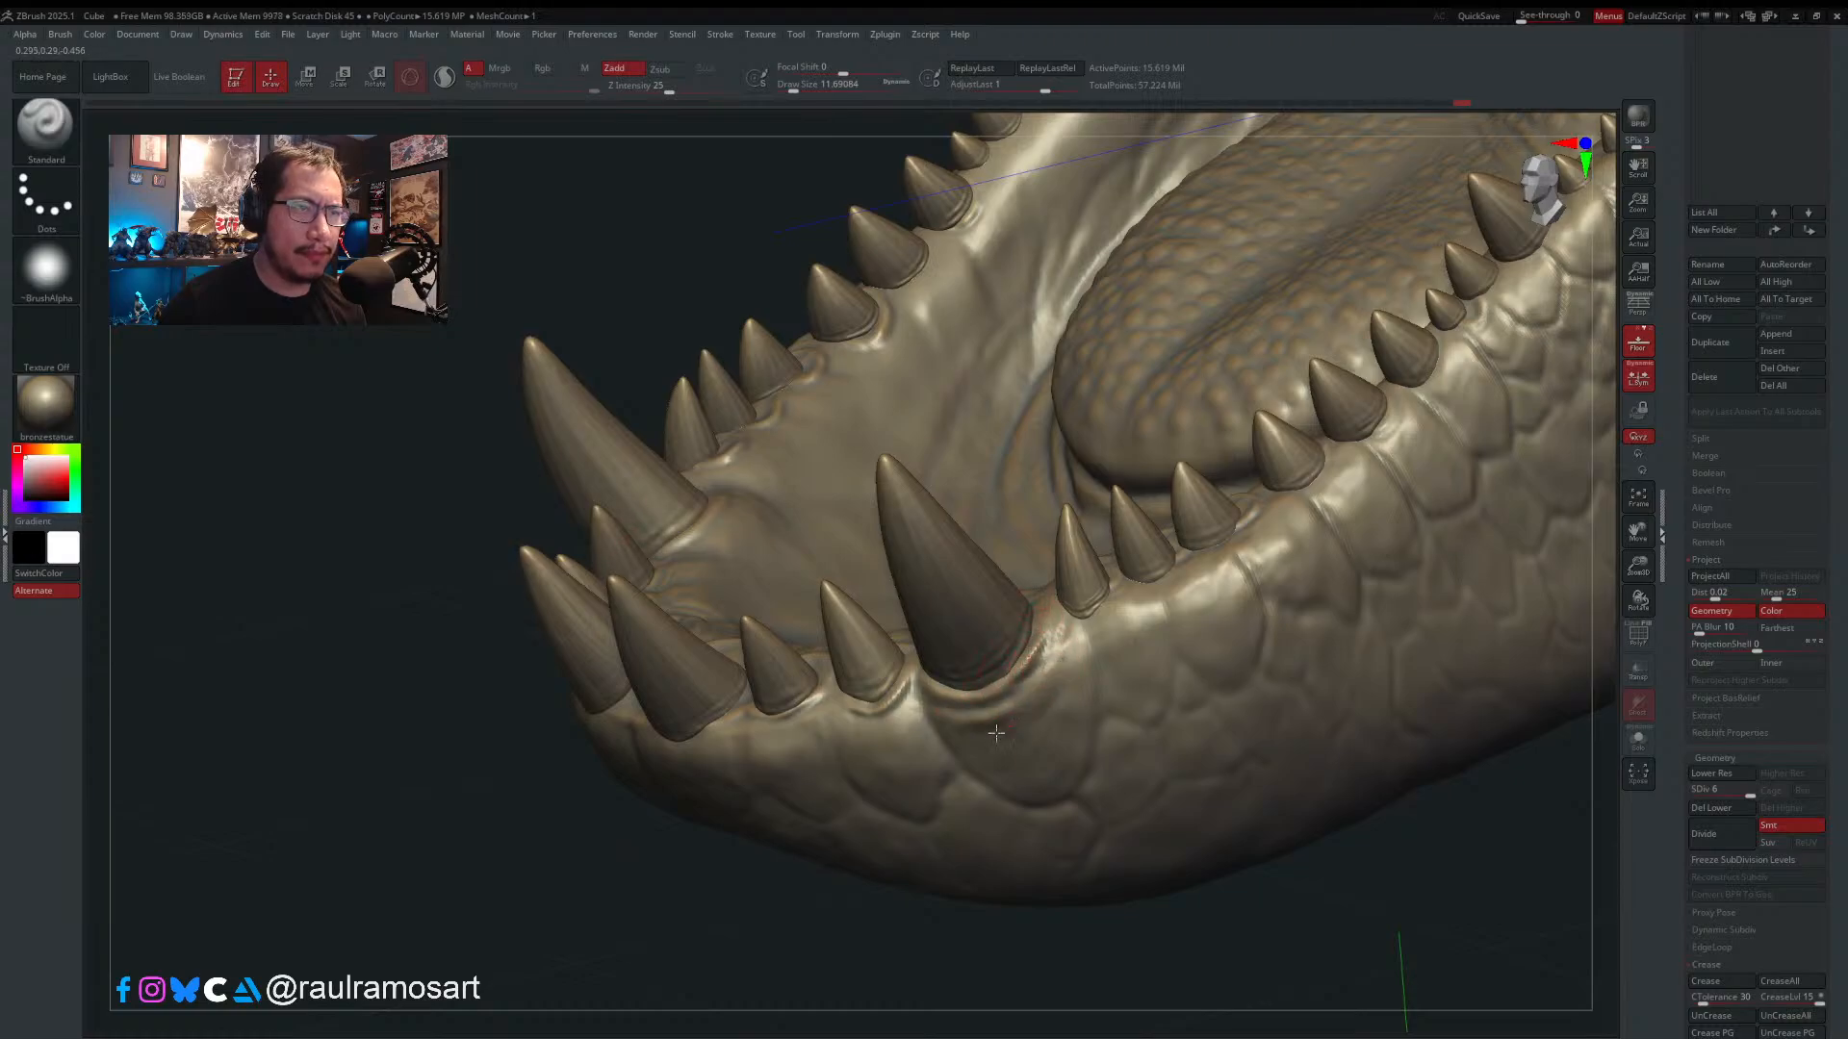
right_drag(1023, 701, 939, 667)
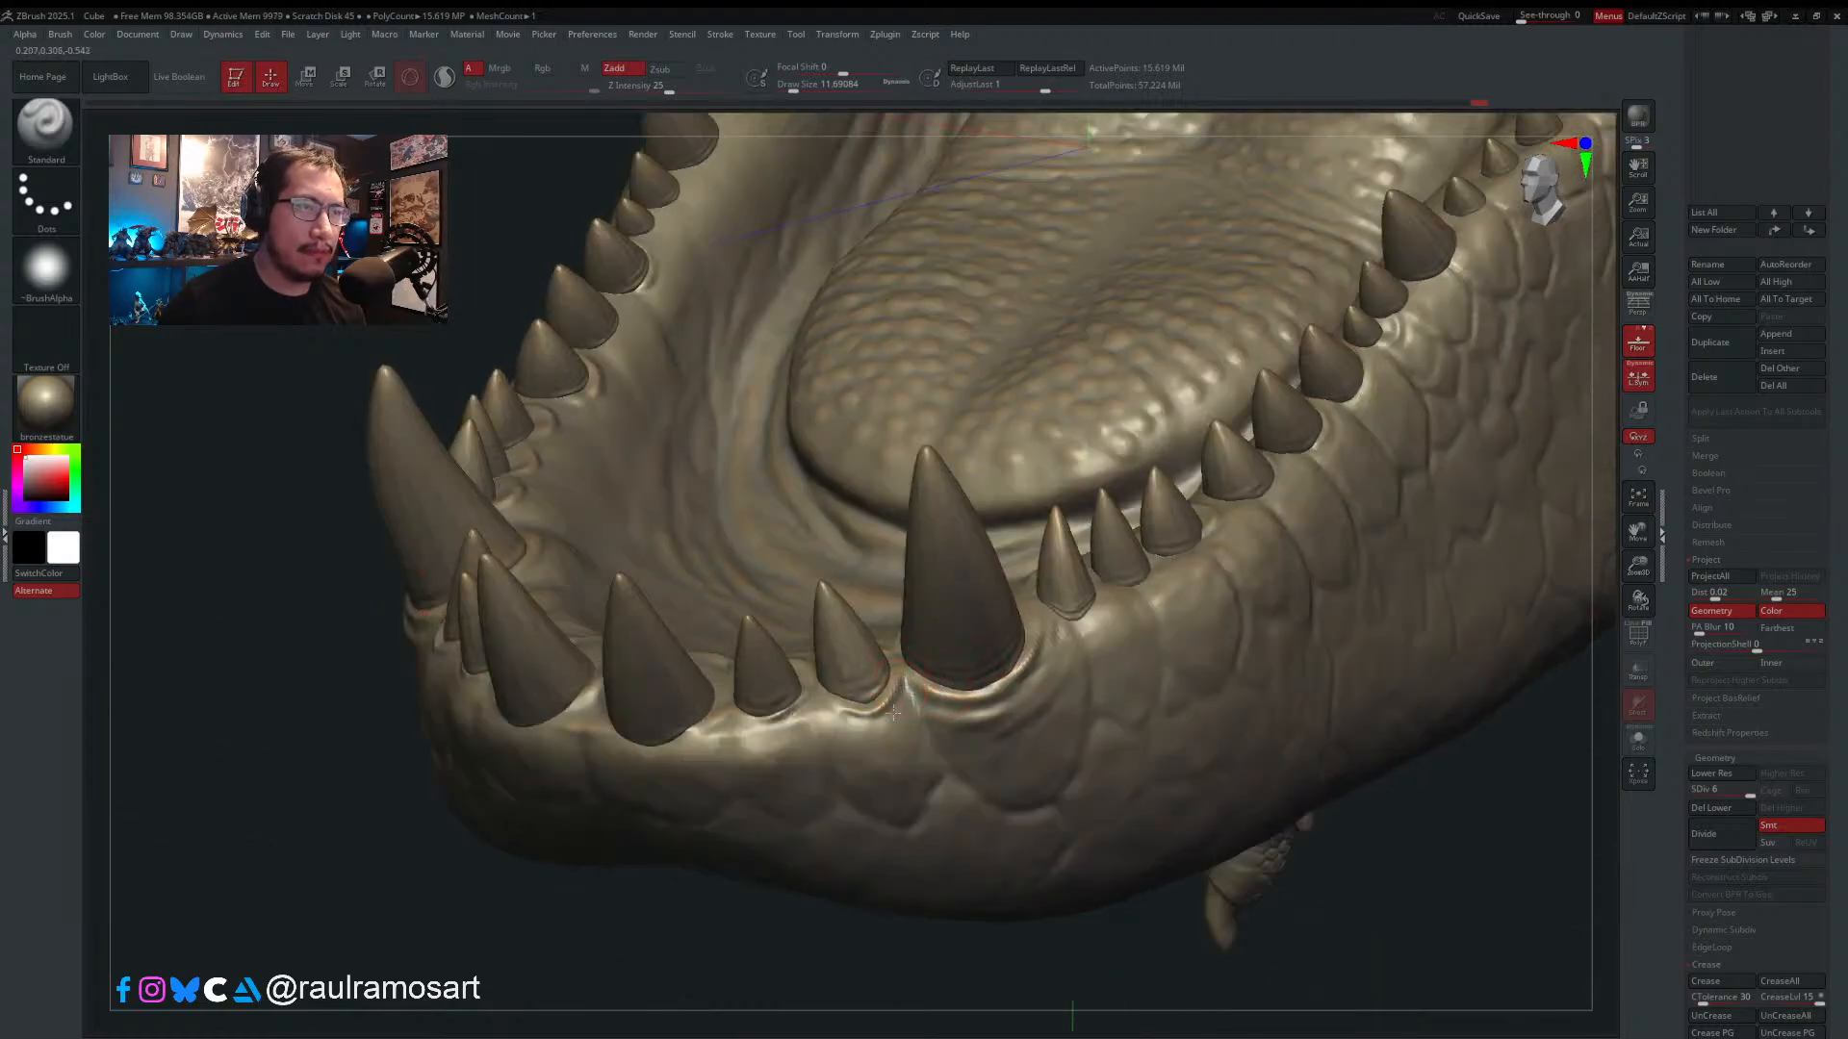
drag(893, 713, 824, 691)
right_drag(839, 735, 895, 755)
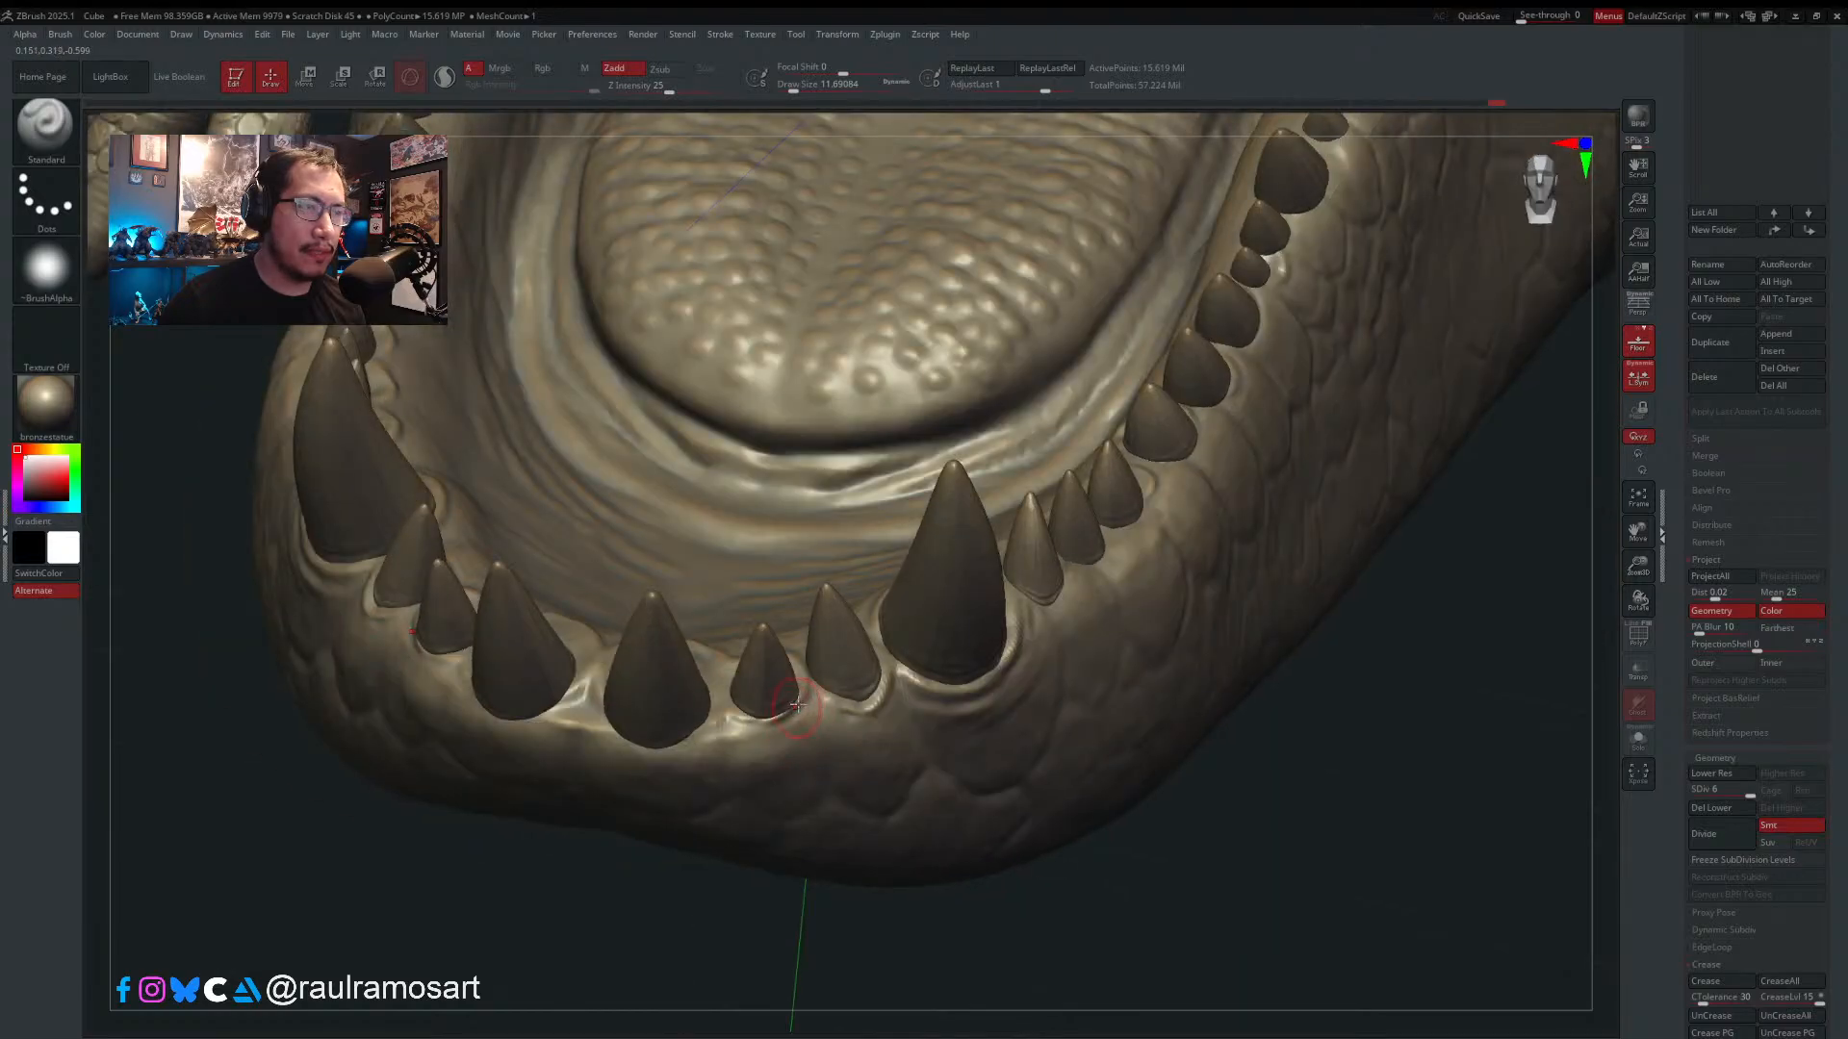
- Sculpt gum rims and folds under the frontmost lower teeth with a draw size of about 10.5
key(s)
mouse_move(805, 709)
mouse_down()
mouse_move(627, 746)
mouse_move(586, 695)
mouse_move(662, 756)
mouse_move(713, 715)
mouse_move(703, 749)
mouse_up()
key(s)
right_drag(671, 719, 676, 630)
mouse_move(680, 757)
mouse_down()
mouse_move(622, 762)
mouse_move(581, 717)
mouse_move(677, 766)
mouse_up()
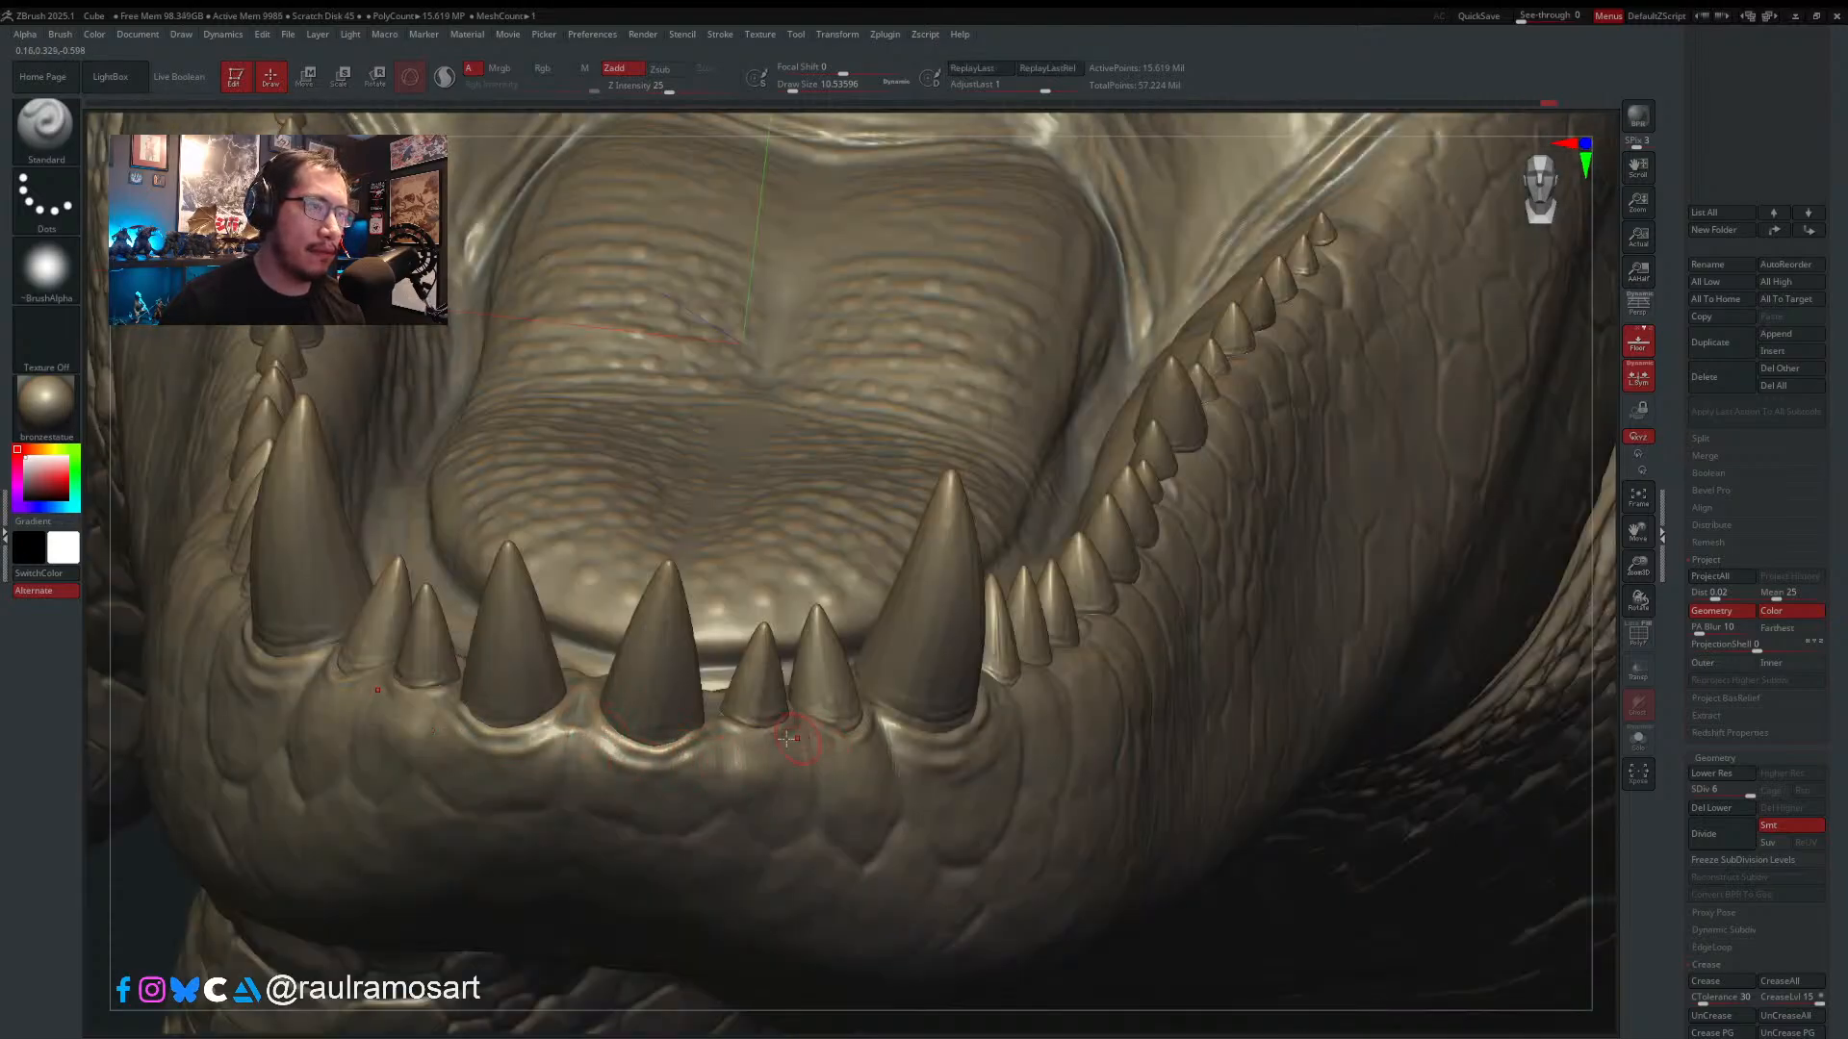
- Build up and smooth the inner gum behind the front lower teeth with the Clean_BuildUp_A brush at a draw size of about 18.5
right_drag(775, 697, 805, 631)
right_drag(659, 556, 654, 570)
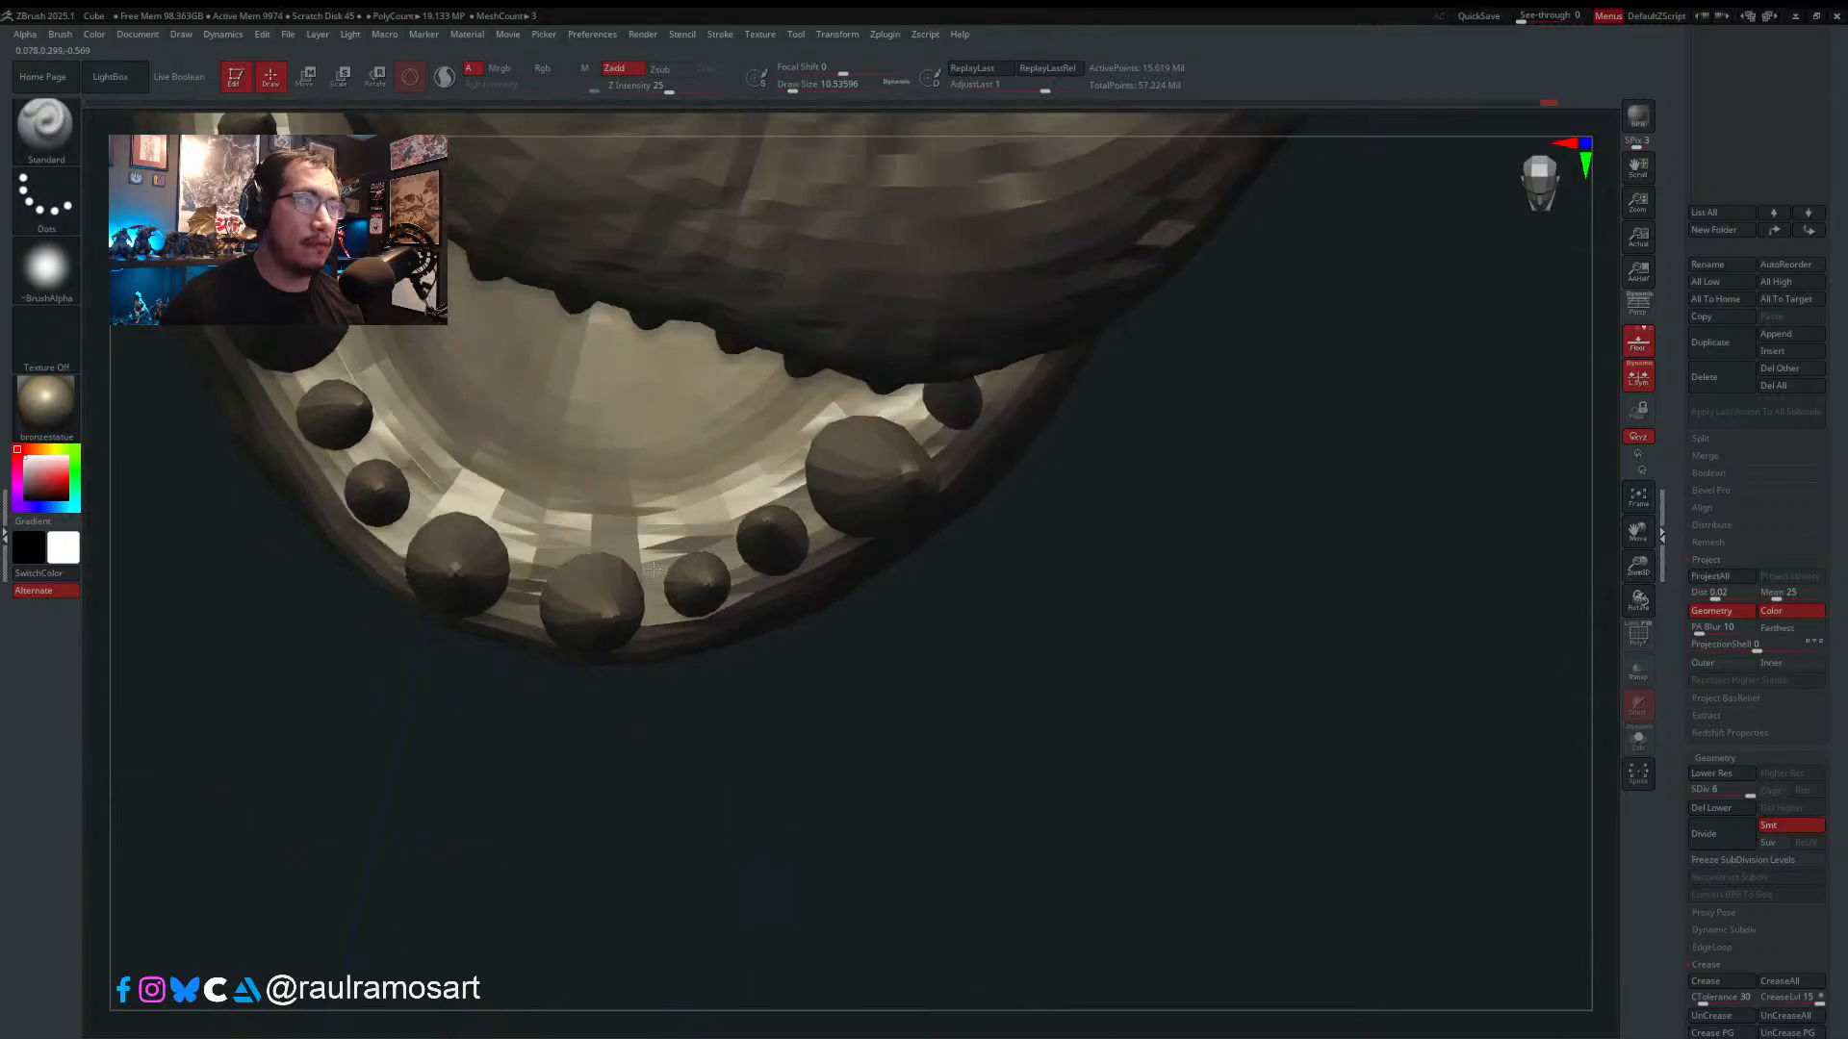
key(b)
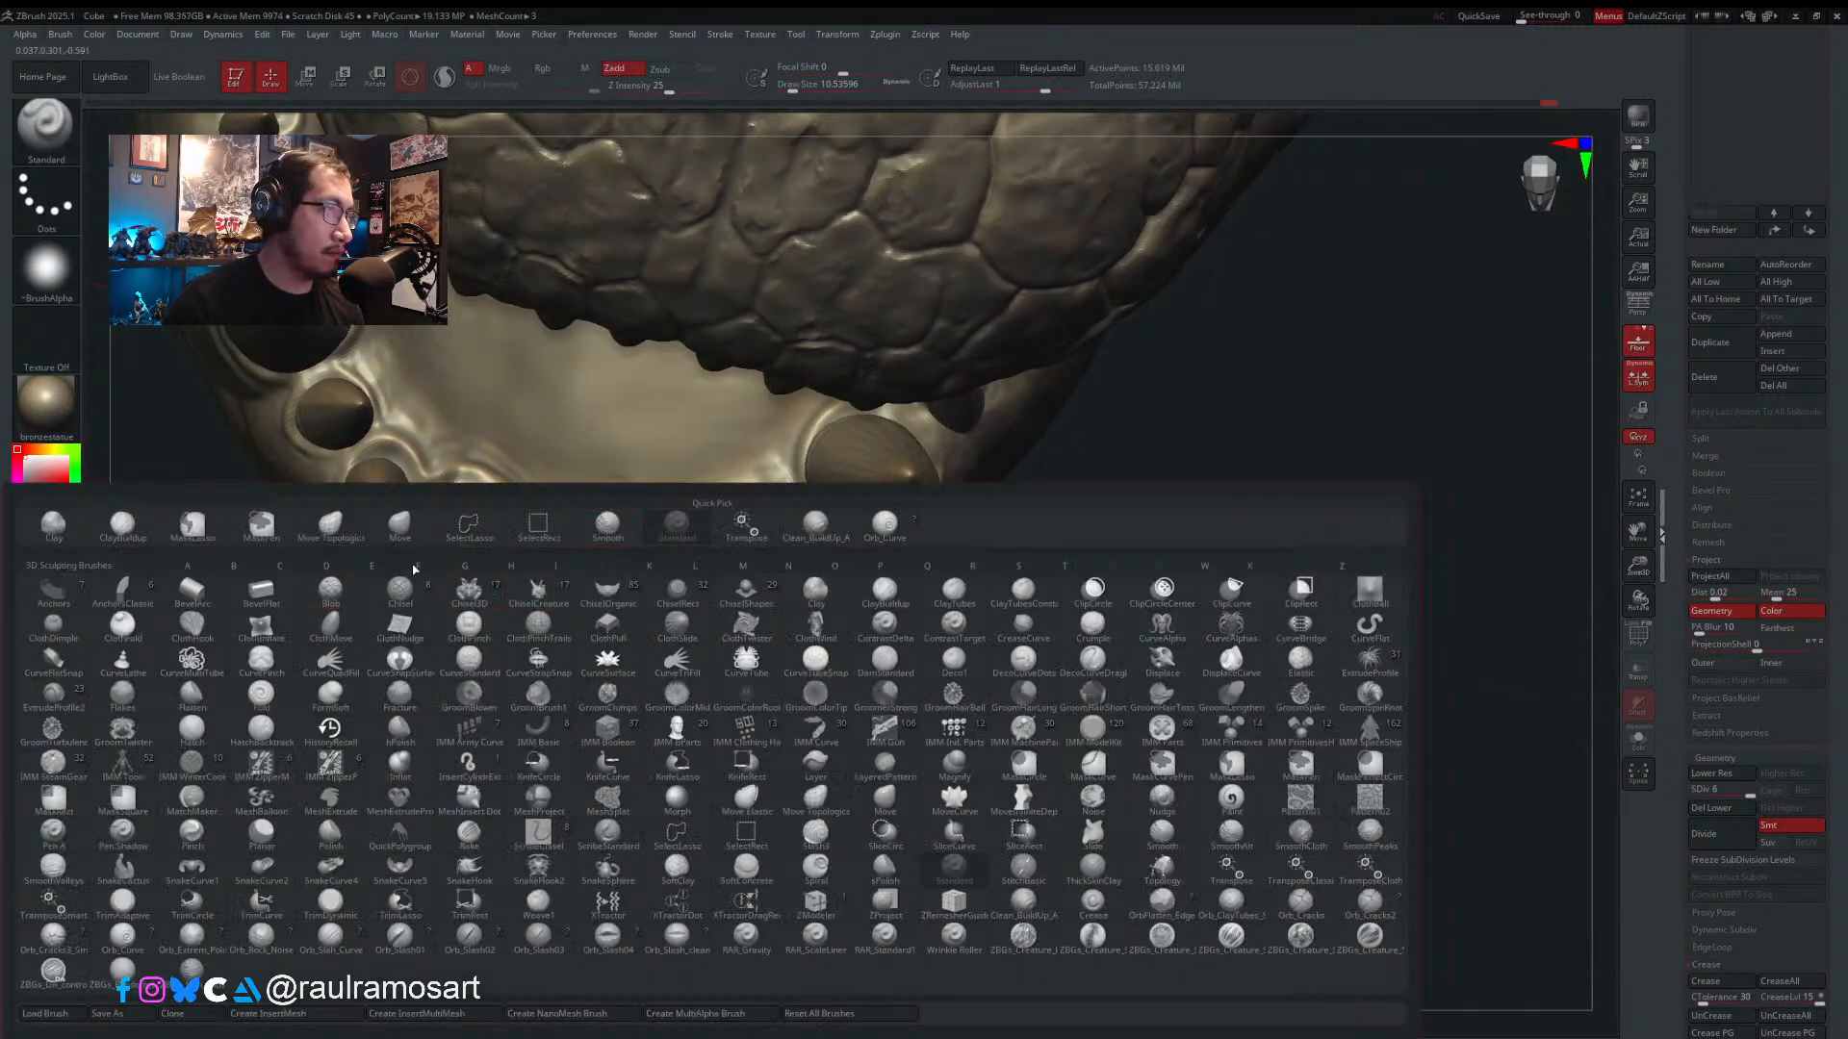
click(815, 524)
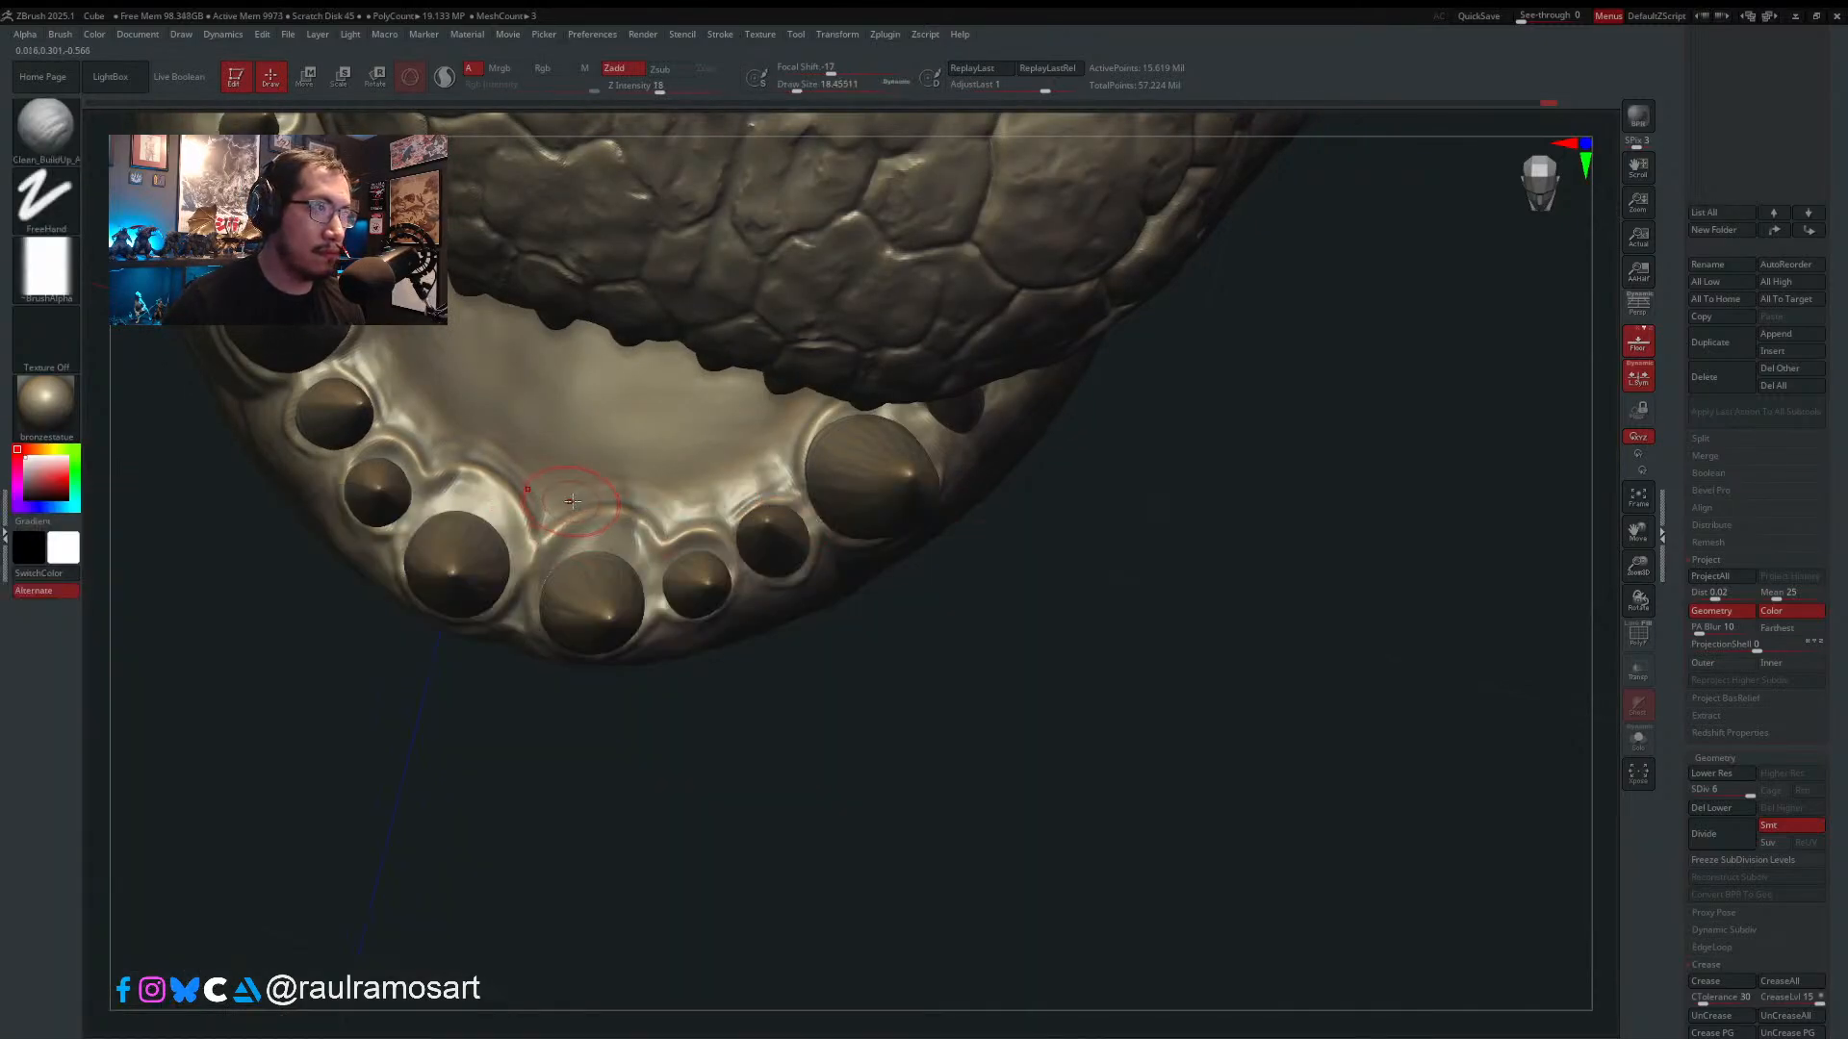
mouse_move(587, 517)
mouse_down()
mouse_move(658, 560)
mouse_move(643, 541)
mouse_move(544, 550)
mouse_move(619, 520)
mouse_move(601, 539)
mouse_move(572, 497)
mouse_move(707, 527)
mouse_move(730, 479)
mouse_up()
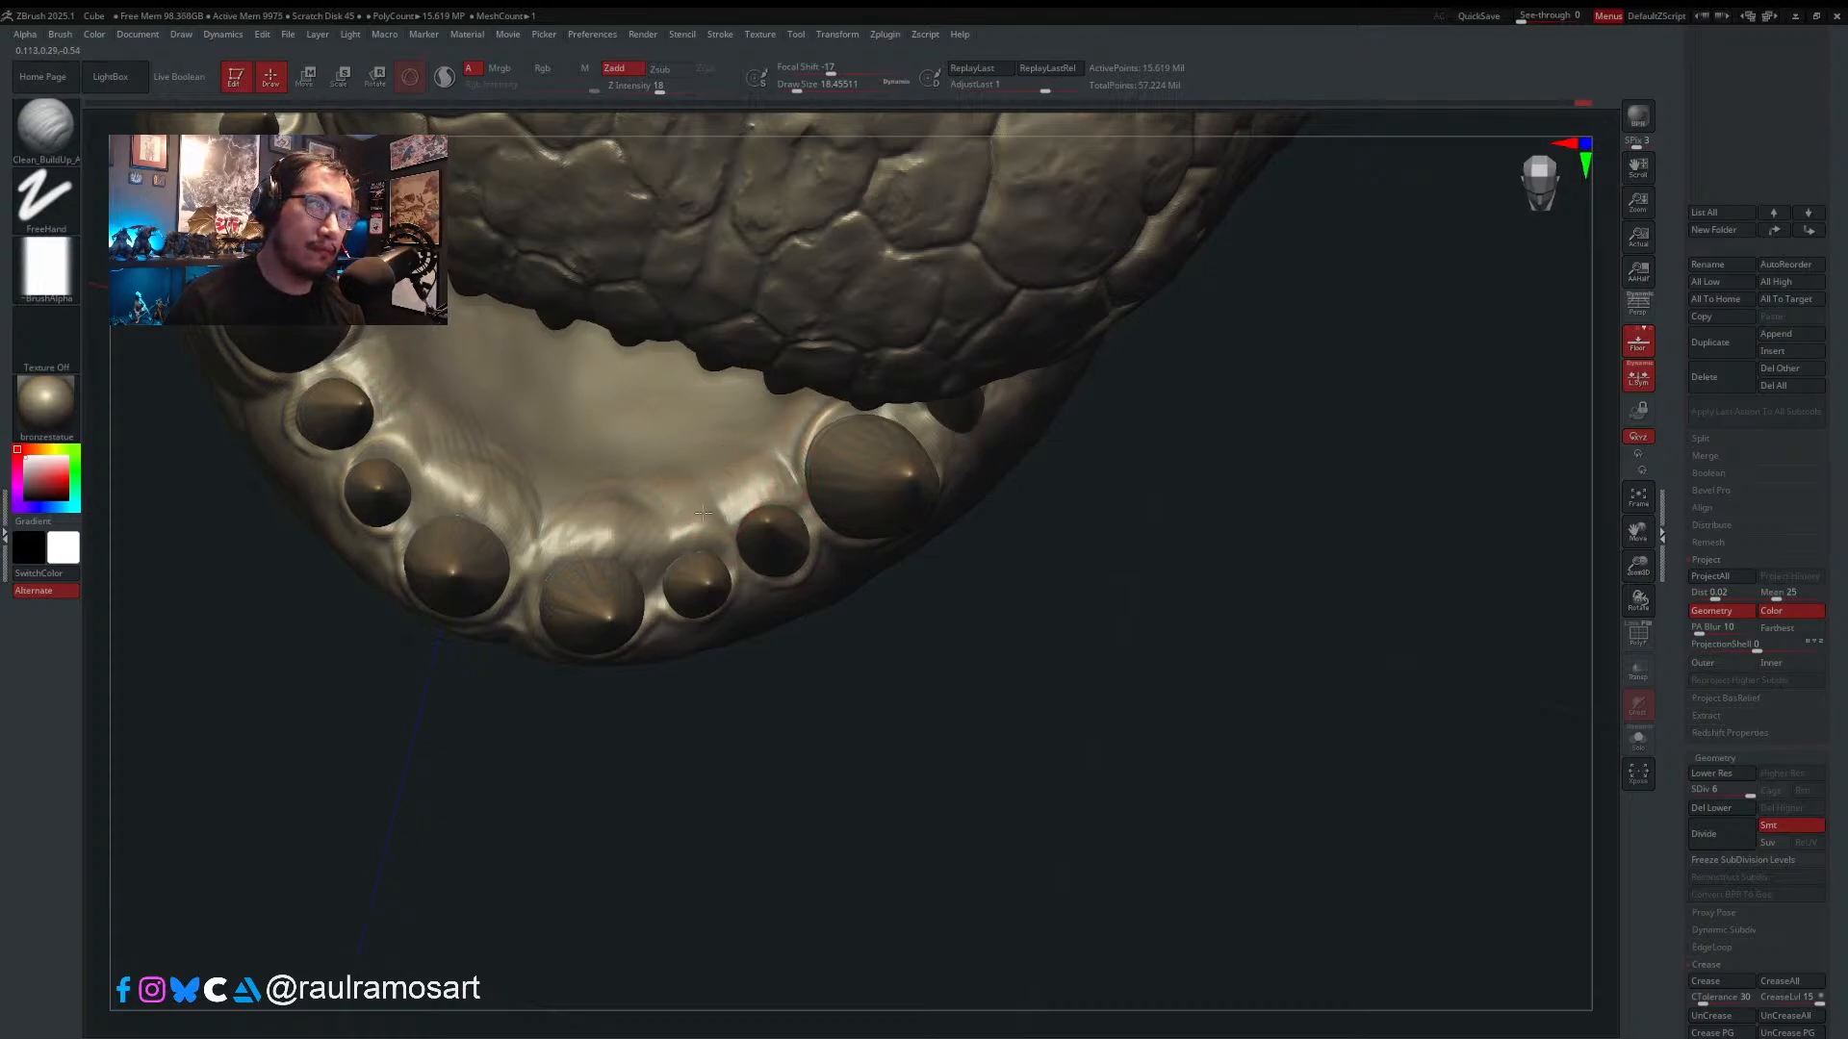
mouse_move(684, 535)
mouse_down()
mouse_move(576, 539)
mouse_move(620, 535)
mouse_up()
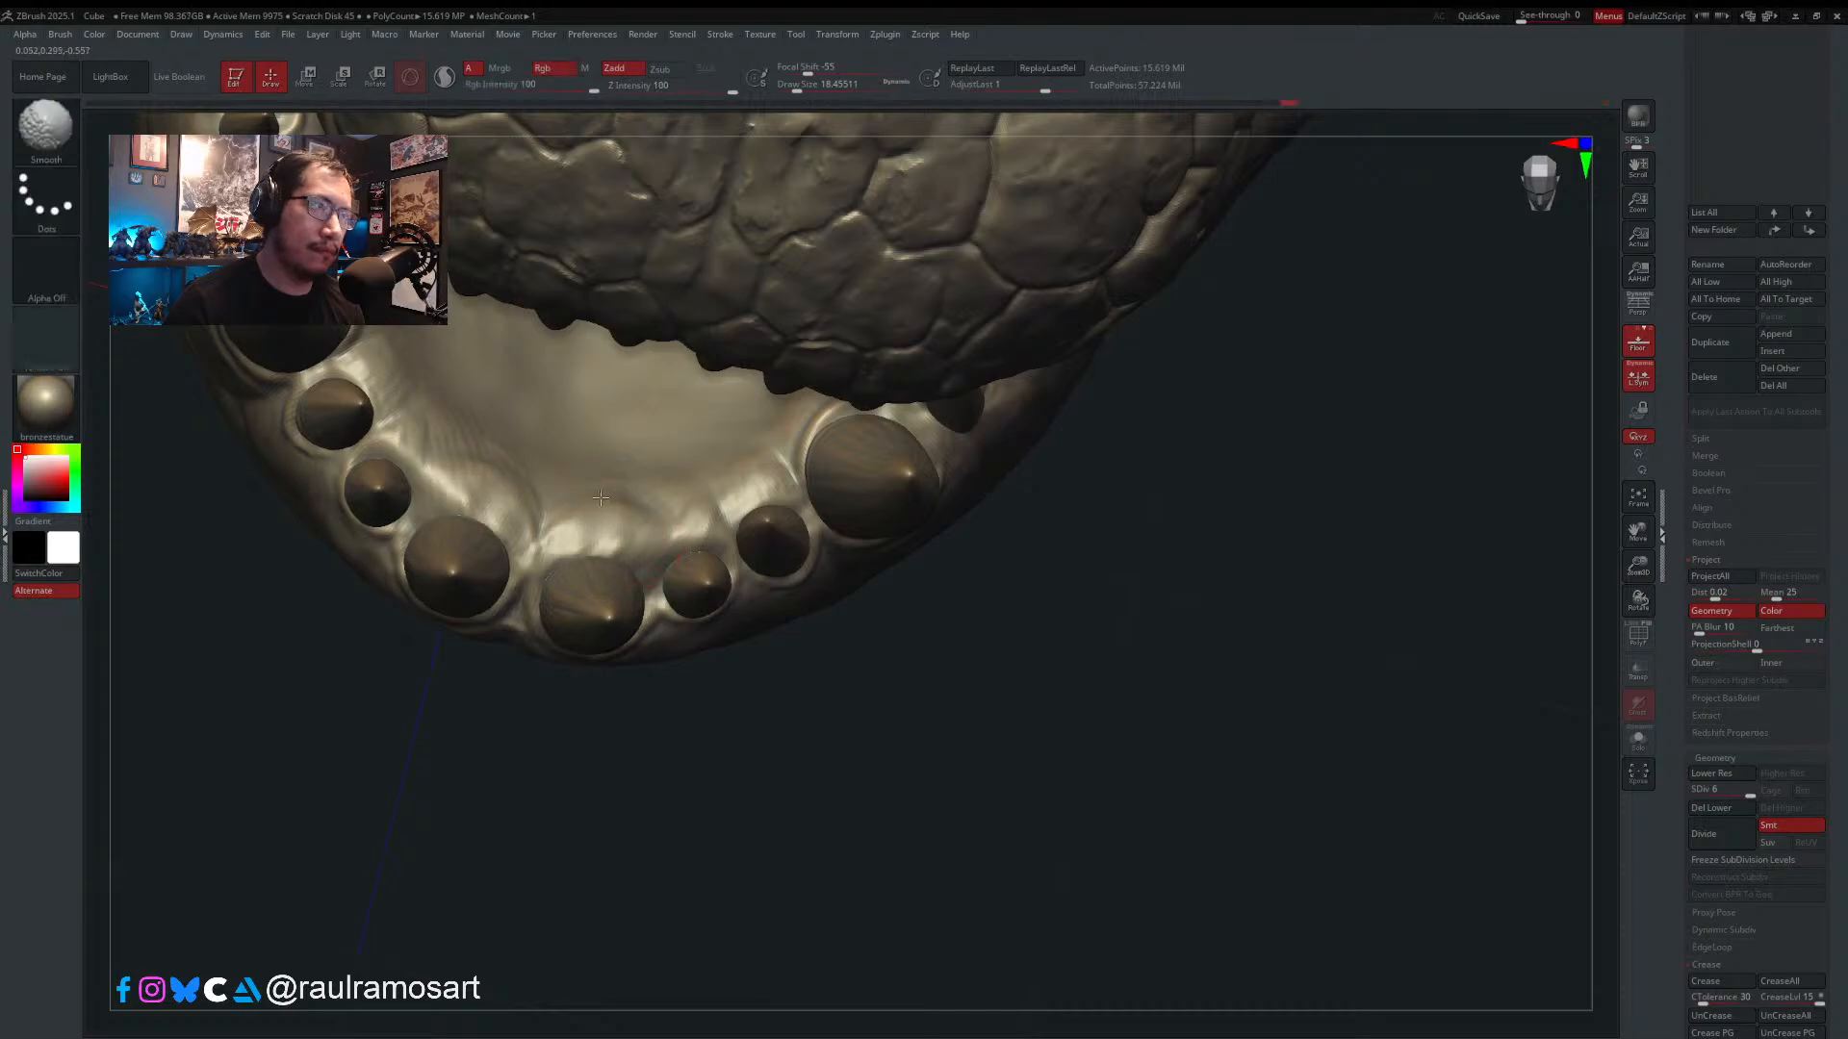
key(shift)
right_drag(700, 544, 651, 516)
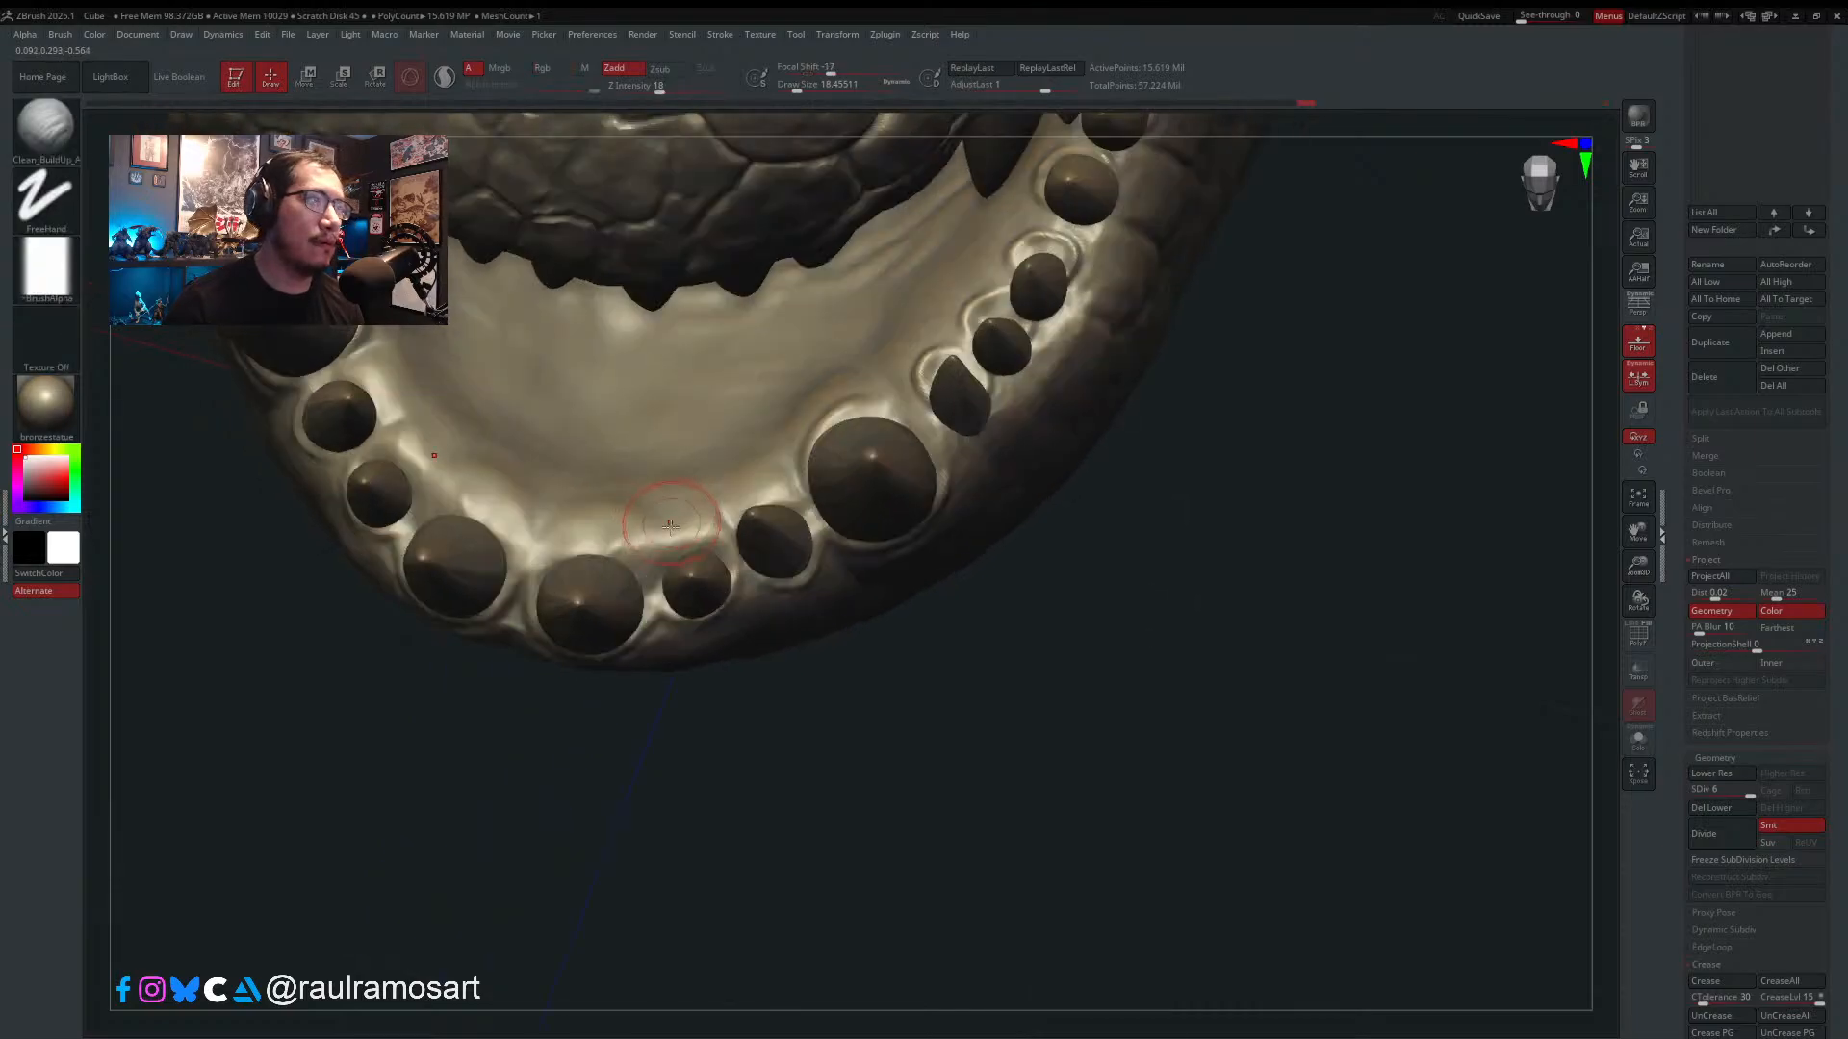
- Sculpt gum rims around the inner bases of the front lower teeth with the Standard brush at a draw size of about 9.4
key(b)
key(s)
key(t)
key(s)
drag(469, 528, 508, 556)
key(s)
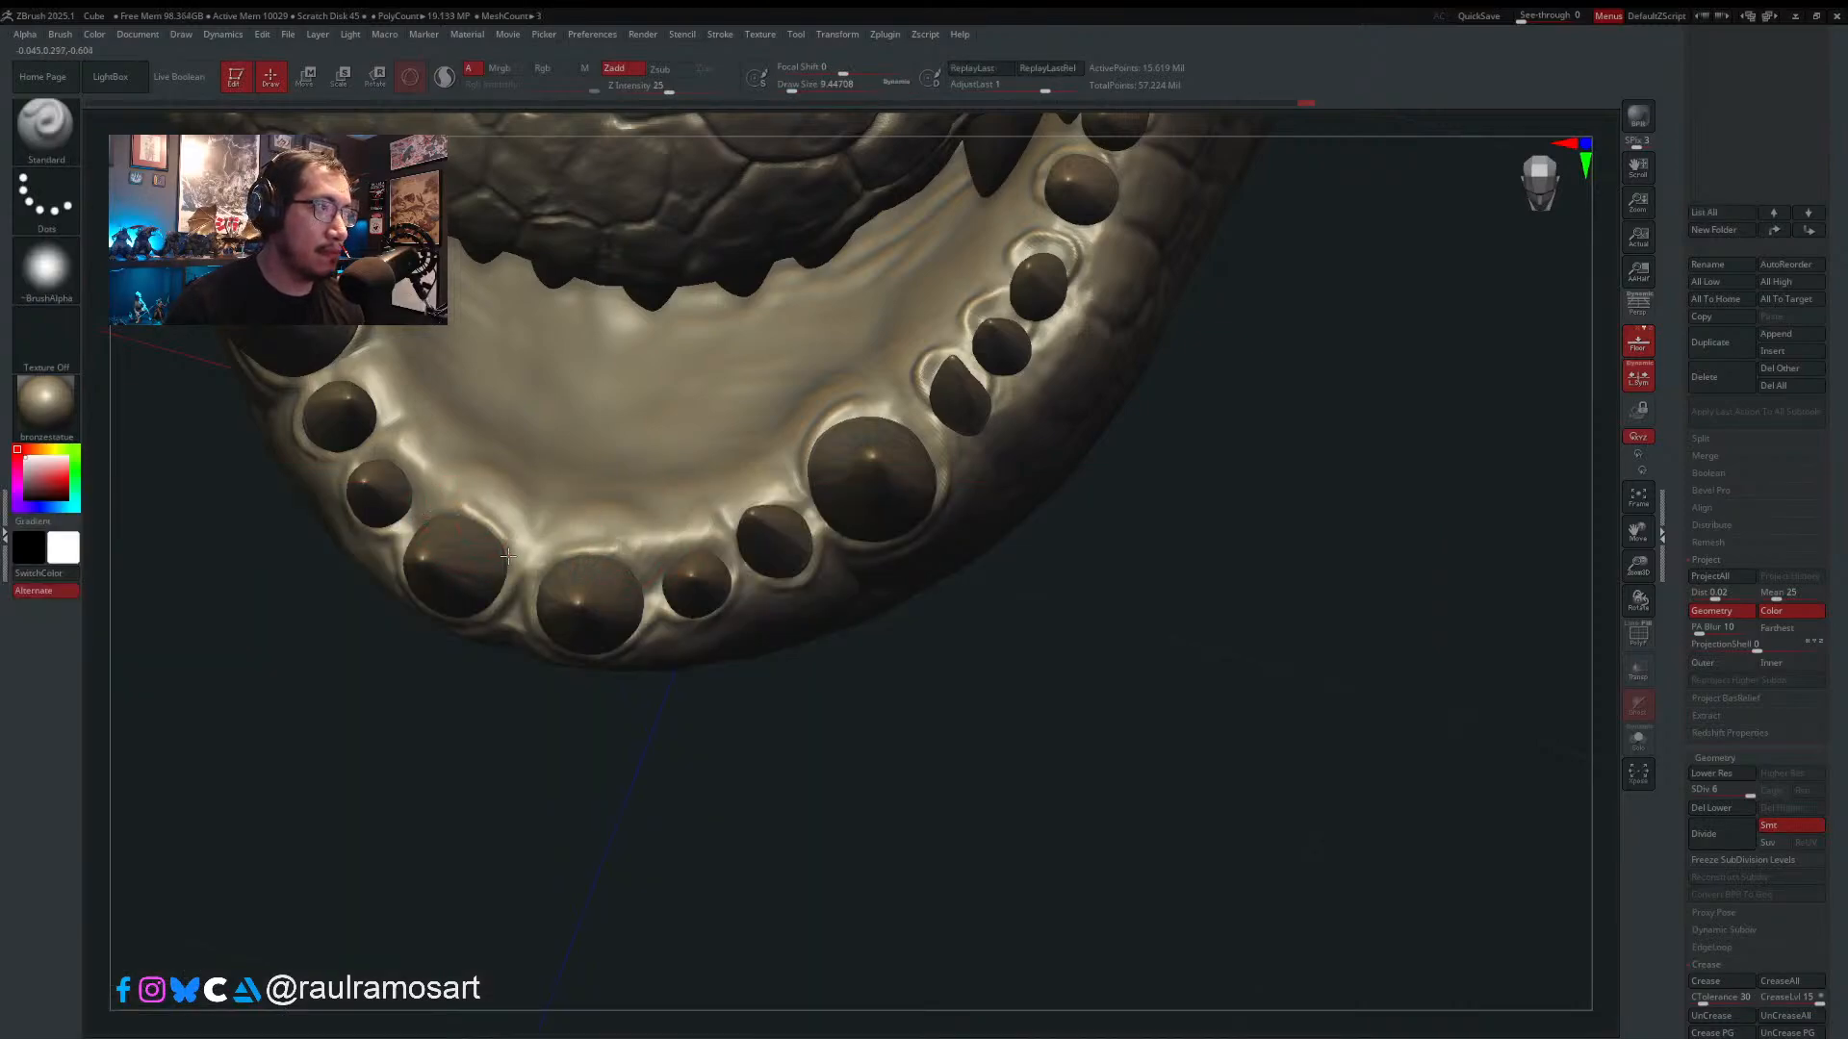
mouse_move(510, 557)
right_down()
mouse_move(551, 543)
mouse_move(558, 505)
right_up()
drag(460, 510, 403, 549)
right_drag(426, 488, 531, 560)
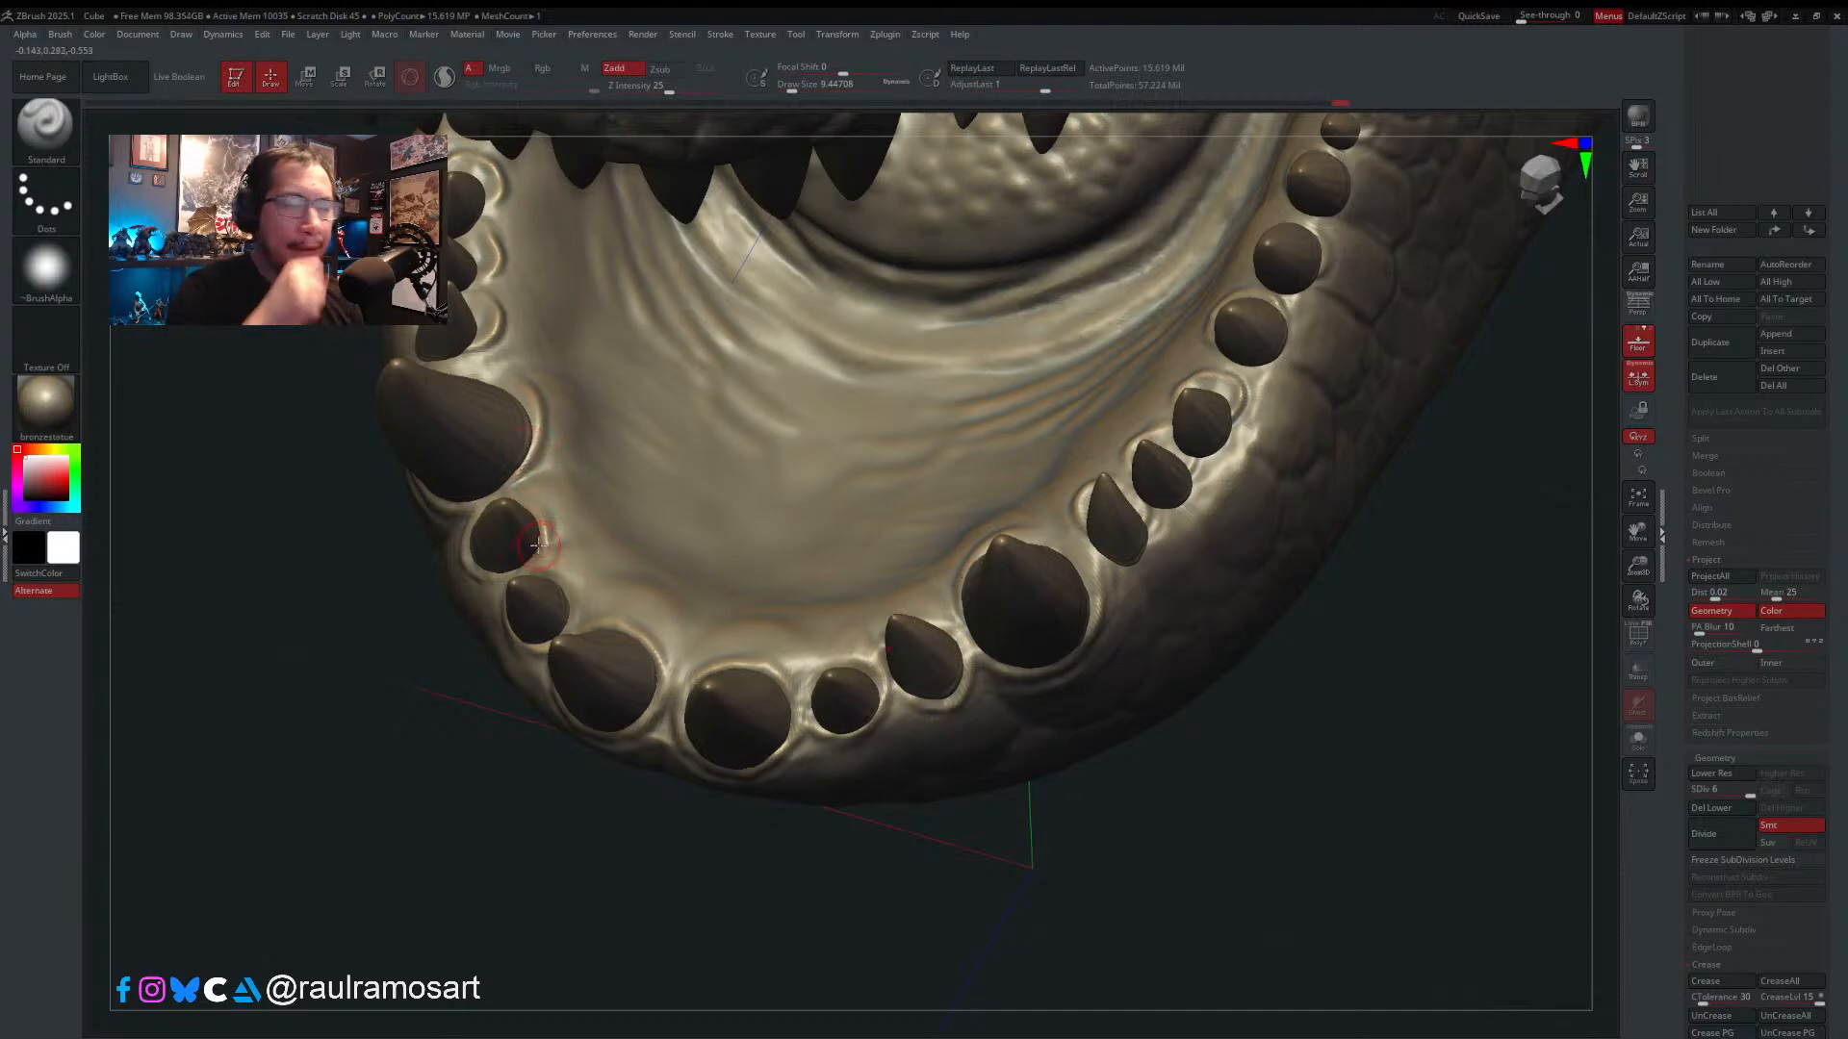
- Sculpt outer gum folds around the small front lower teeth and the large fang with draw sizes of about 6.6 and 7.5
right_drag(537, 544, 673, 525)
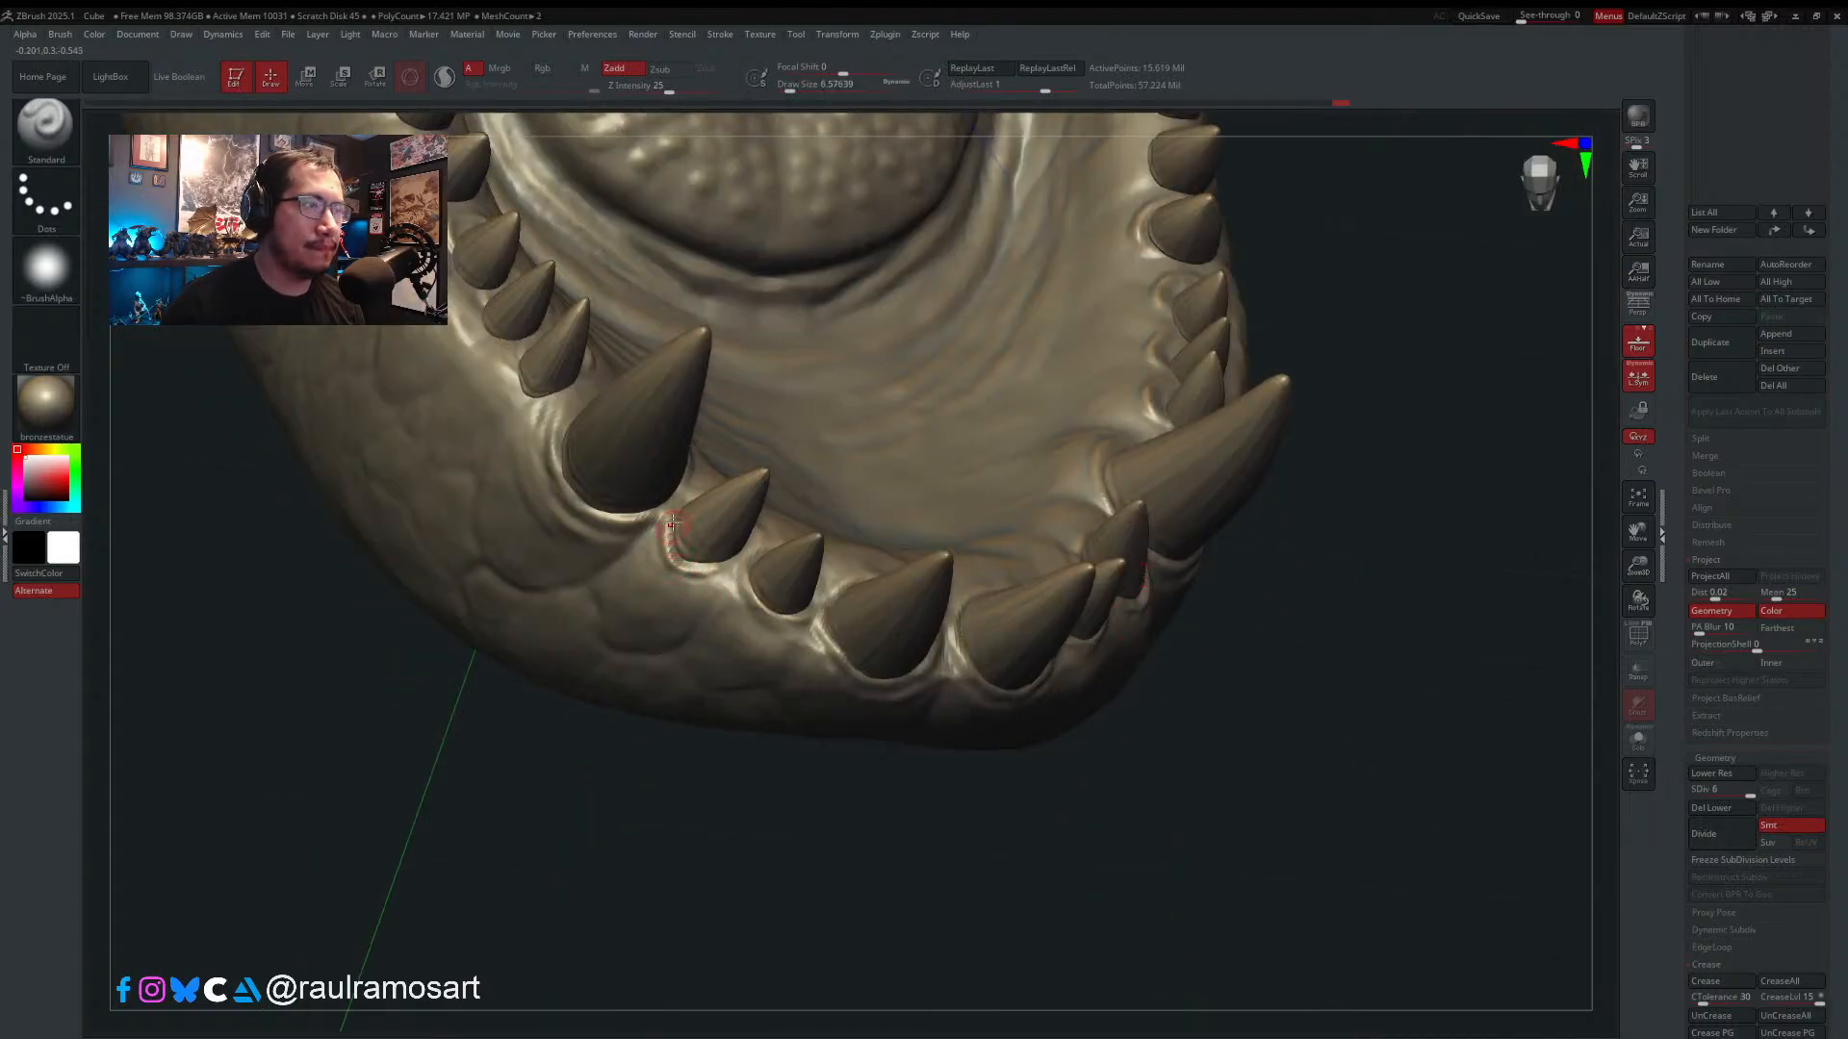
drag(667, 539, 715, 567)
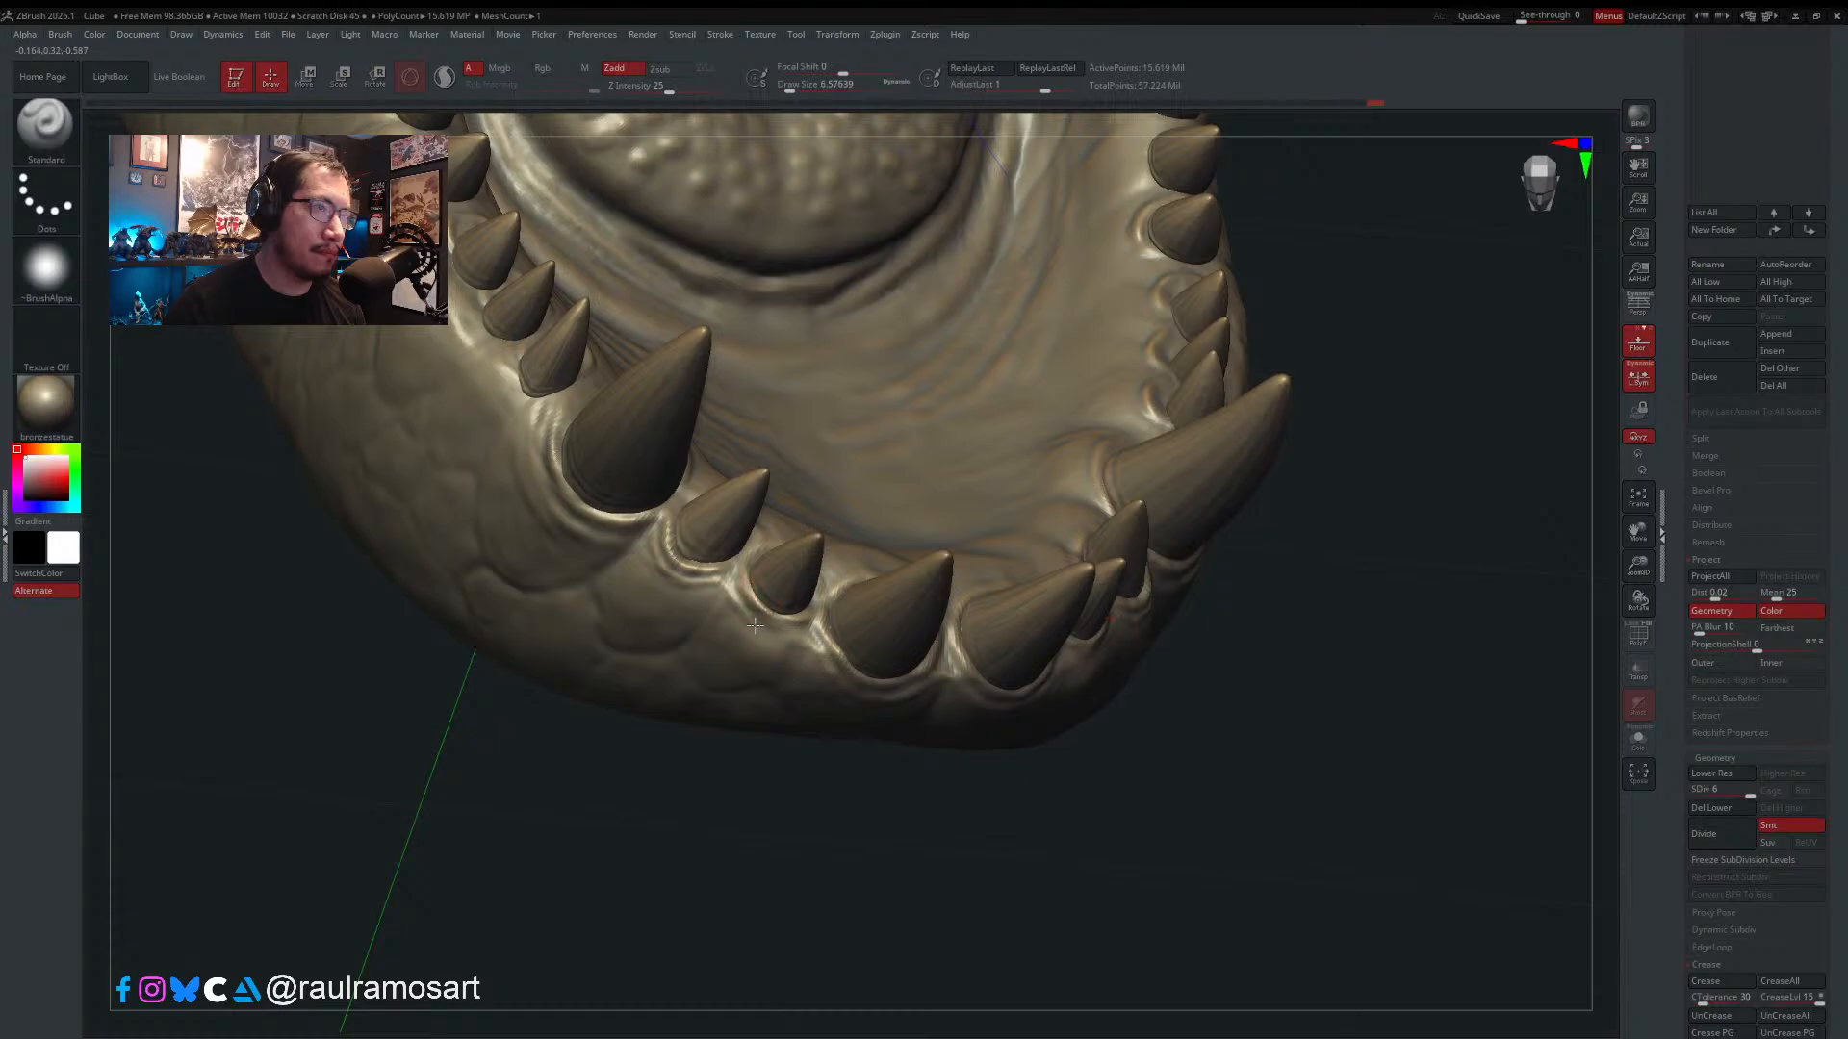
mouse_move(568, 464)
alt+right_down()
mouse_move(693, 590)
mouse_move(765, 579)
alt+right_up()
key(s)
drag(662, 583, 666, 582)
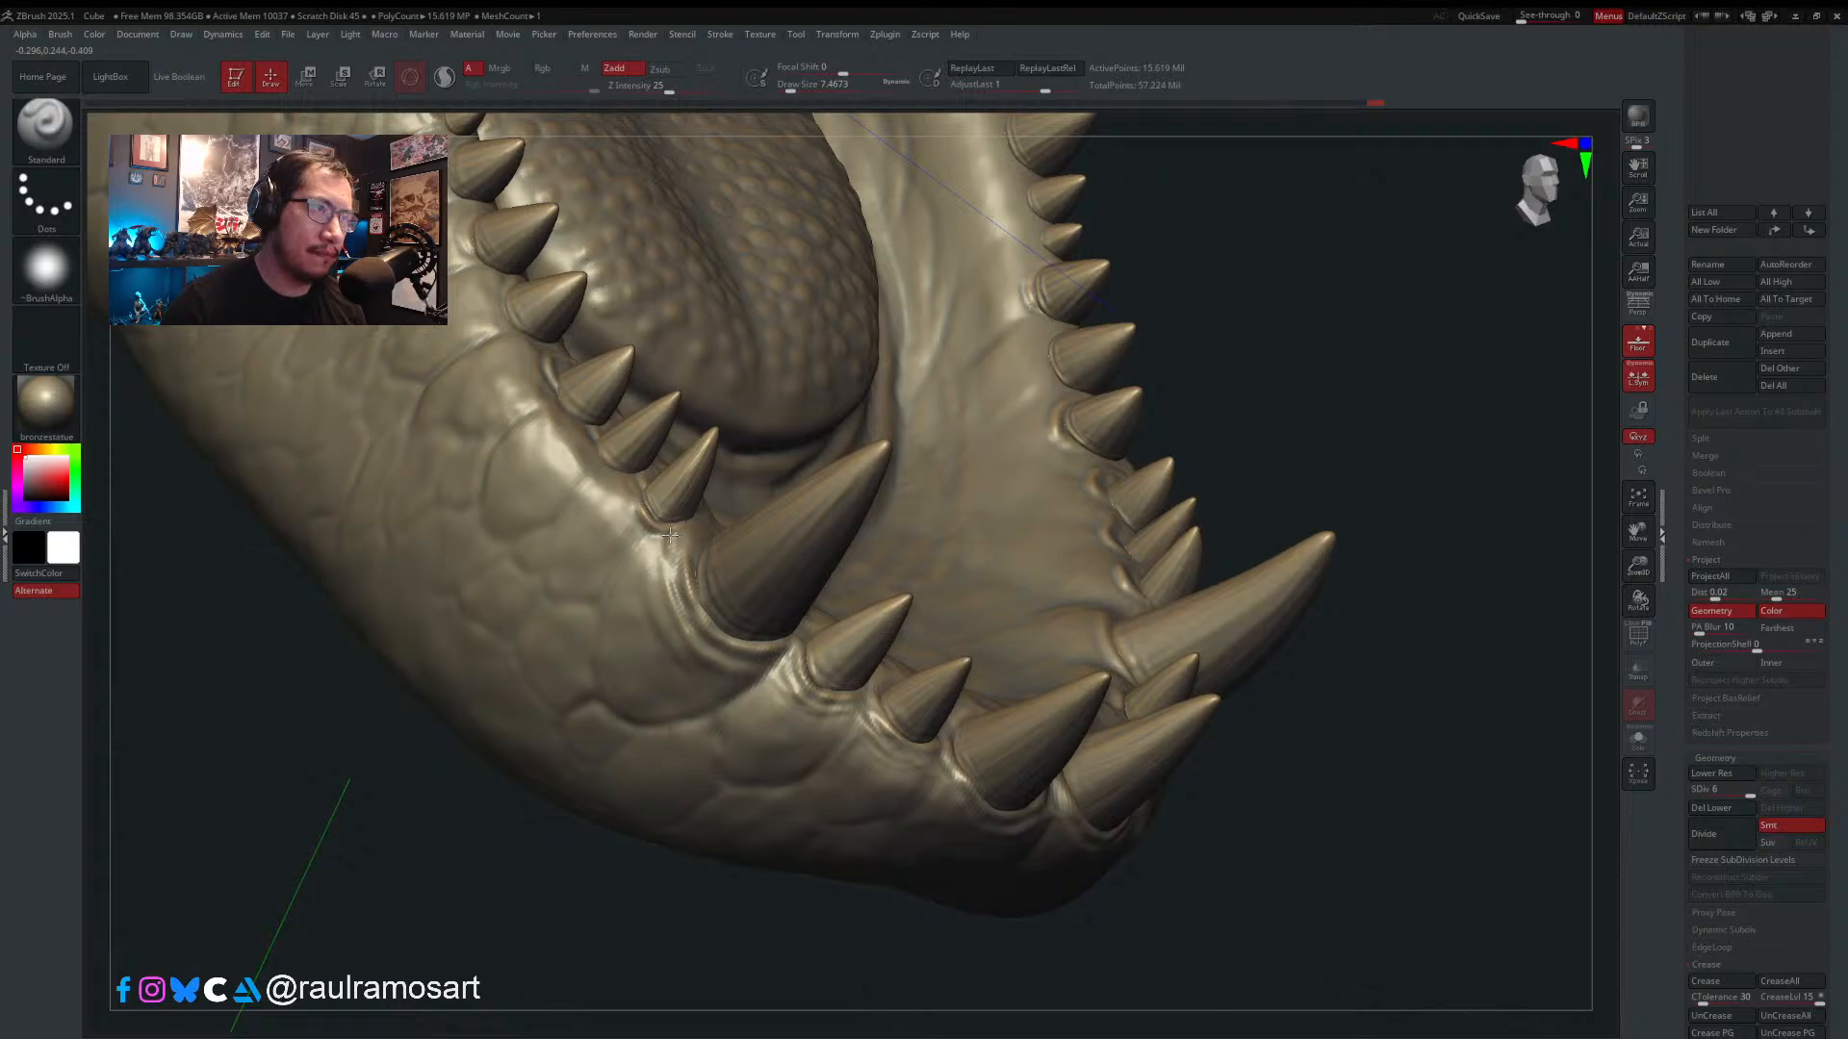
drag(619, 511, 639, 542)
alt+right_drag(654, 535, 767, 672)
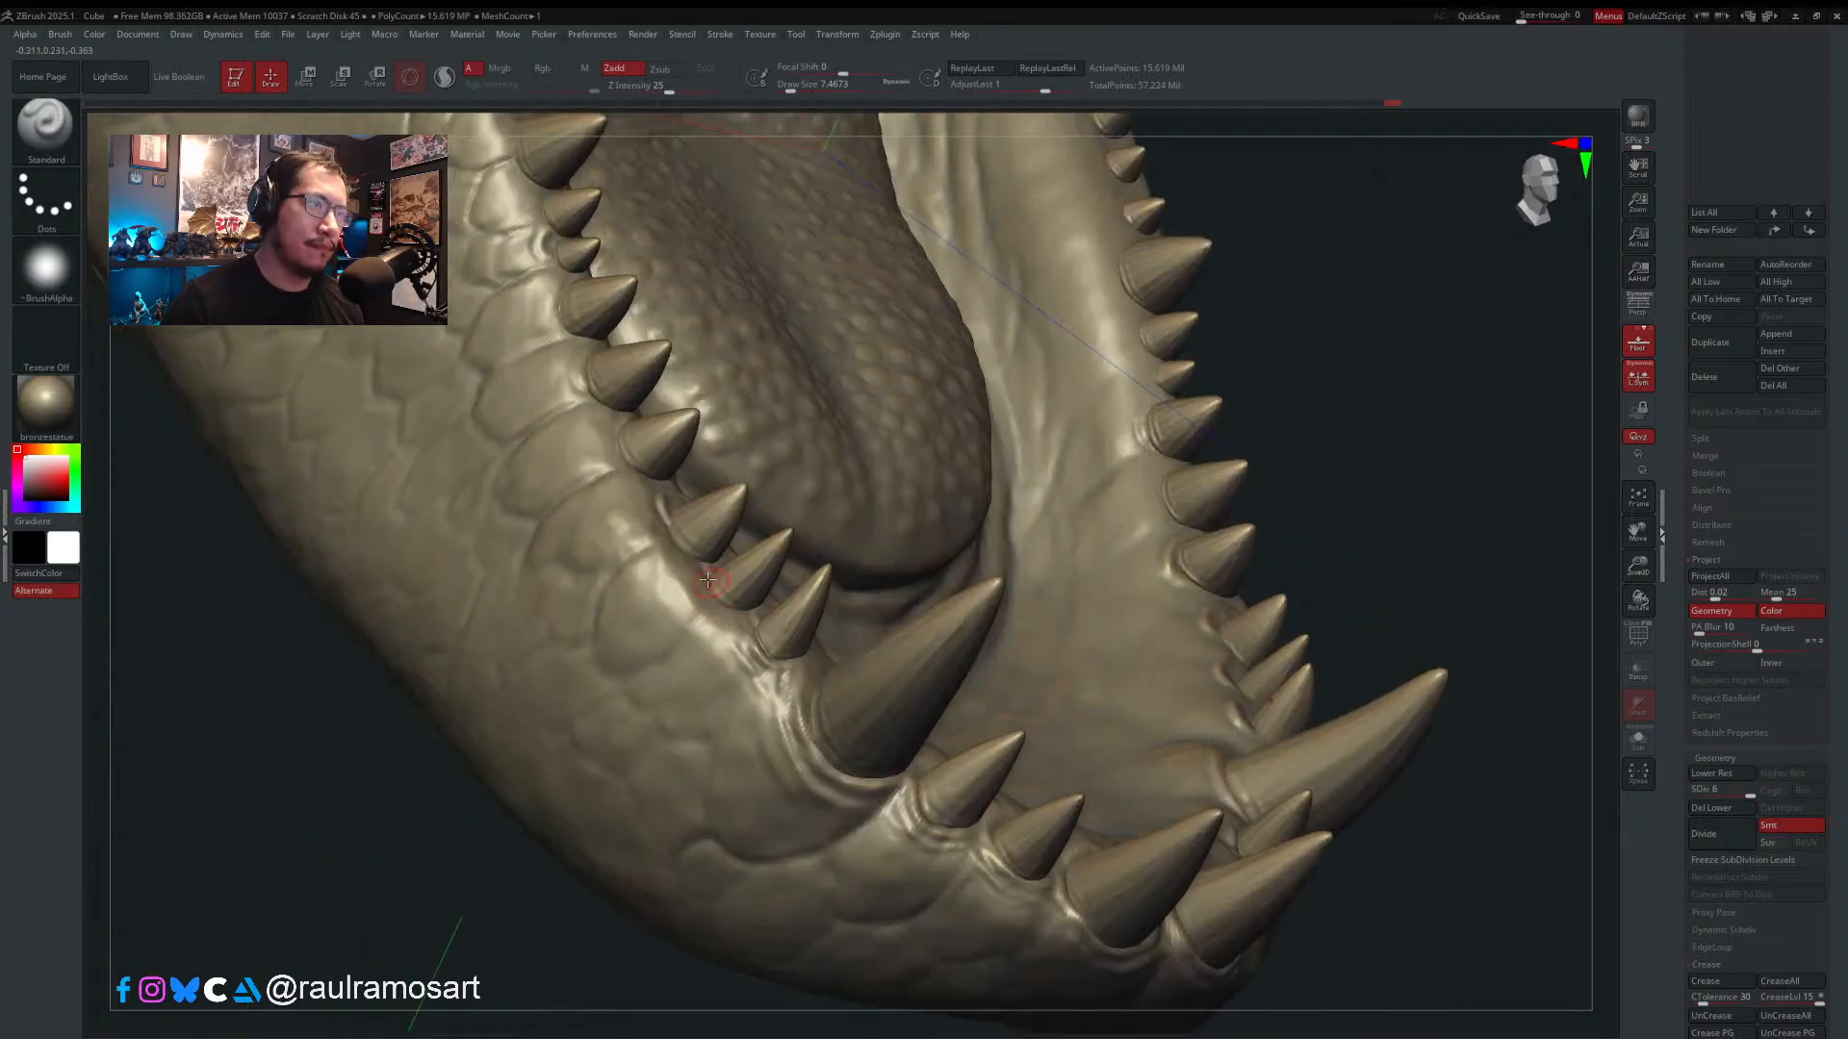
- Sculpt broader gum folds outside the small lower teeth behind the large fang with a draw size of about 12.9
right_drag(716, 606, 710, 579)
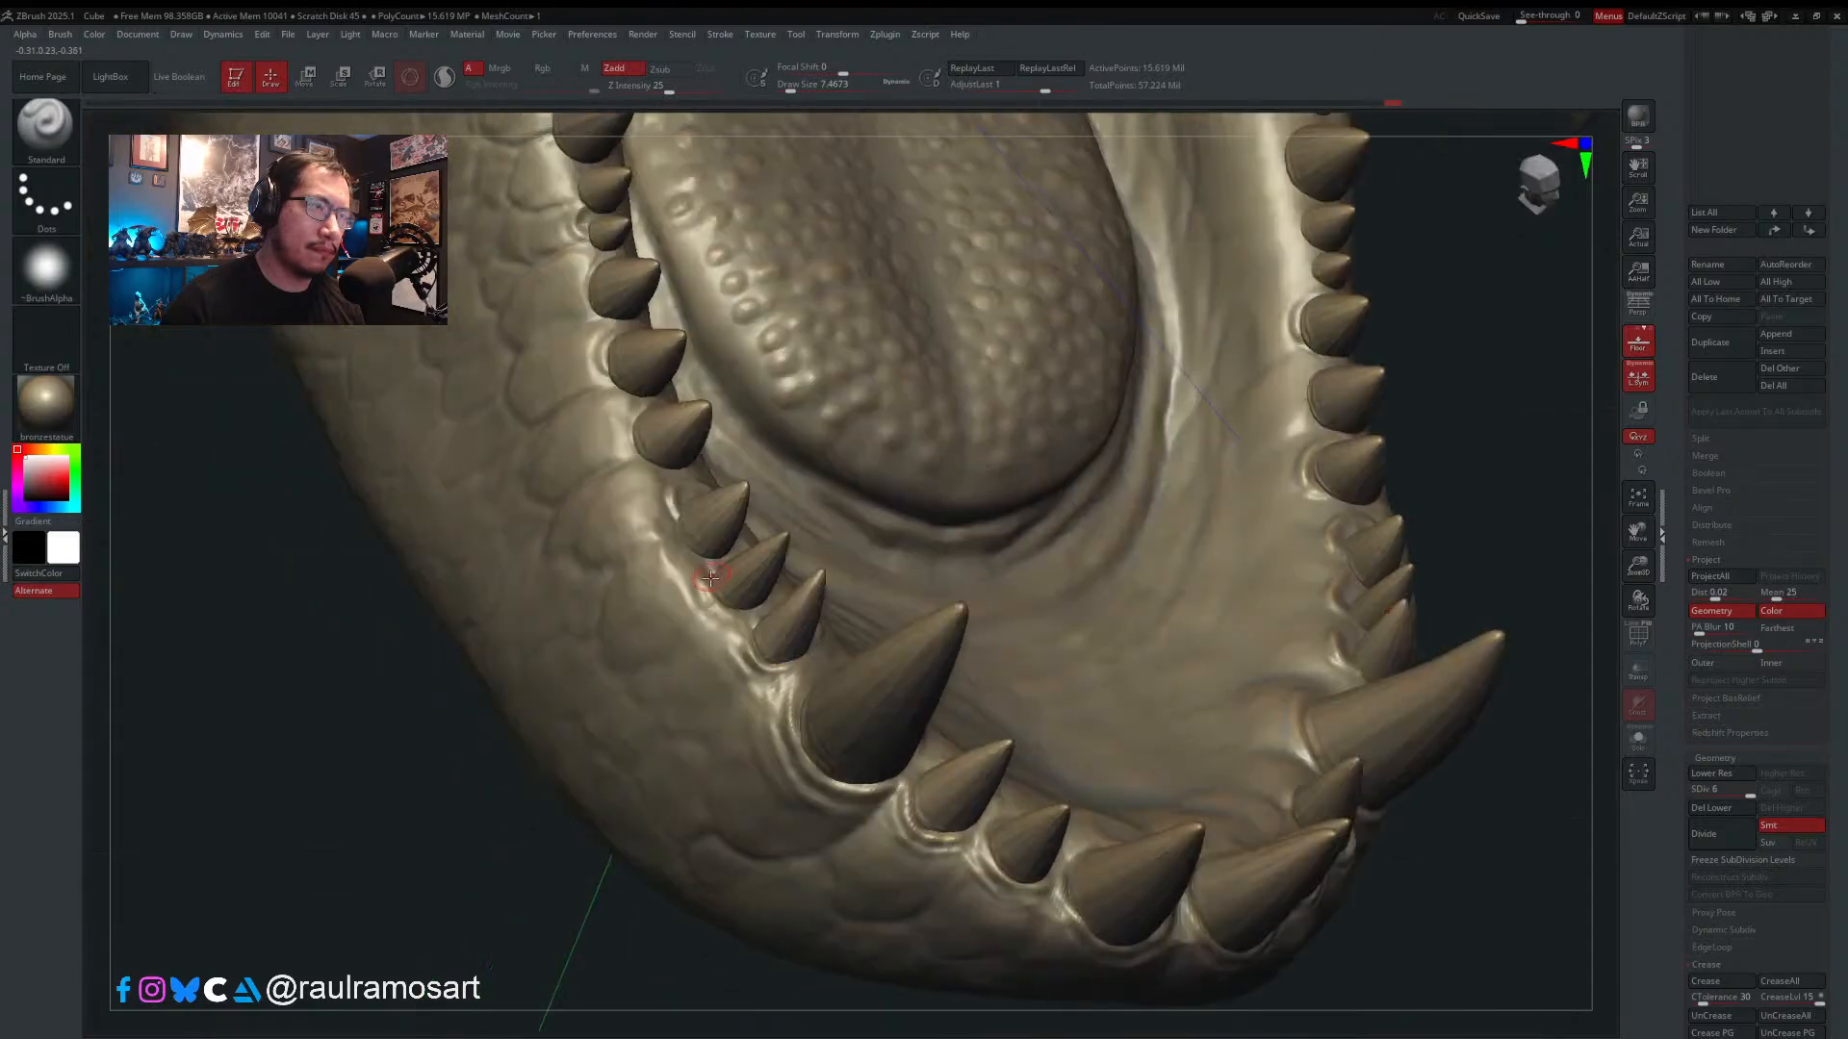
key(s)
drag(705, 579, 709, 570)
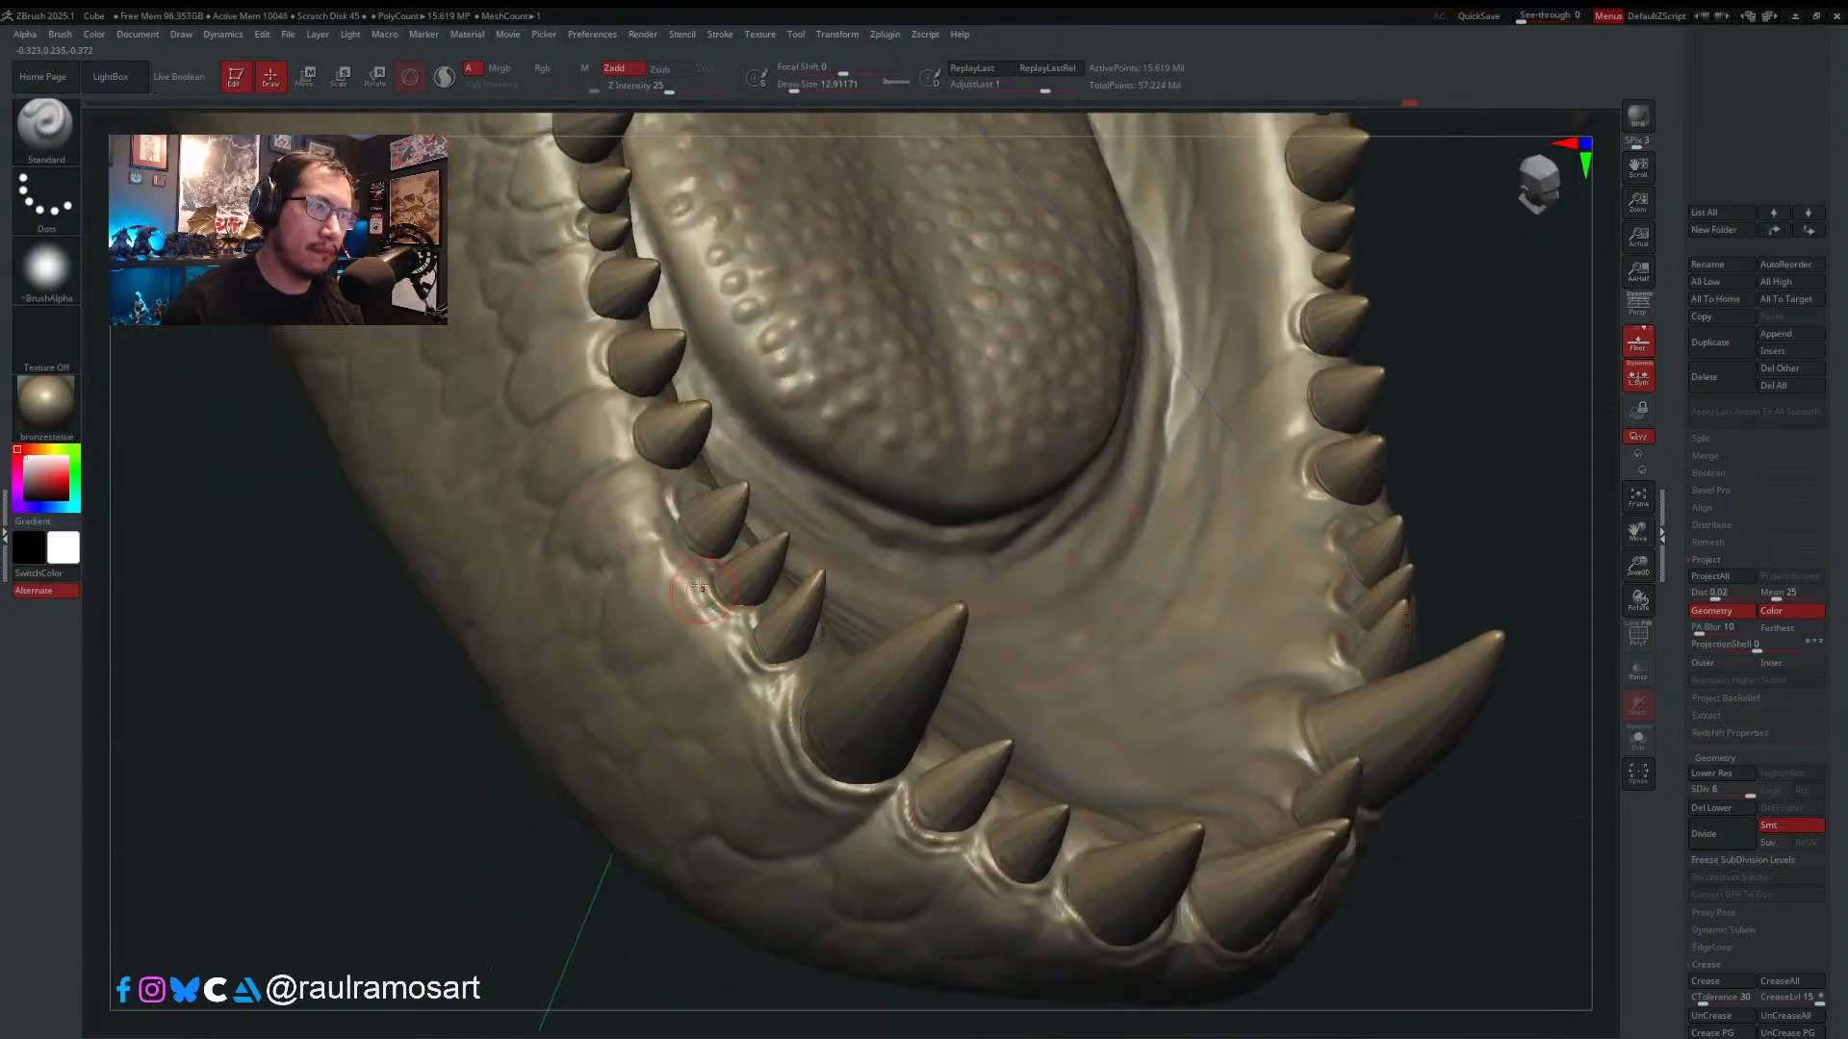
right_drag(676, 568, 669, 503)
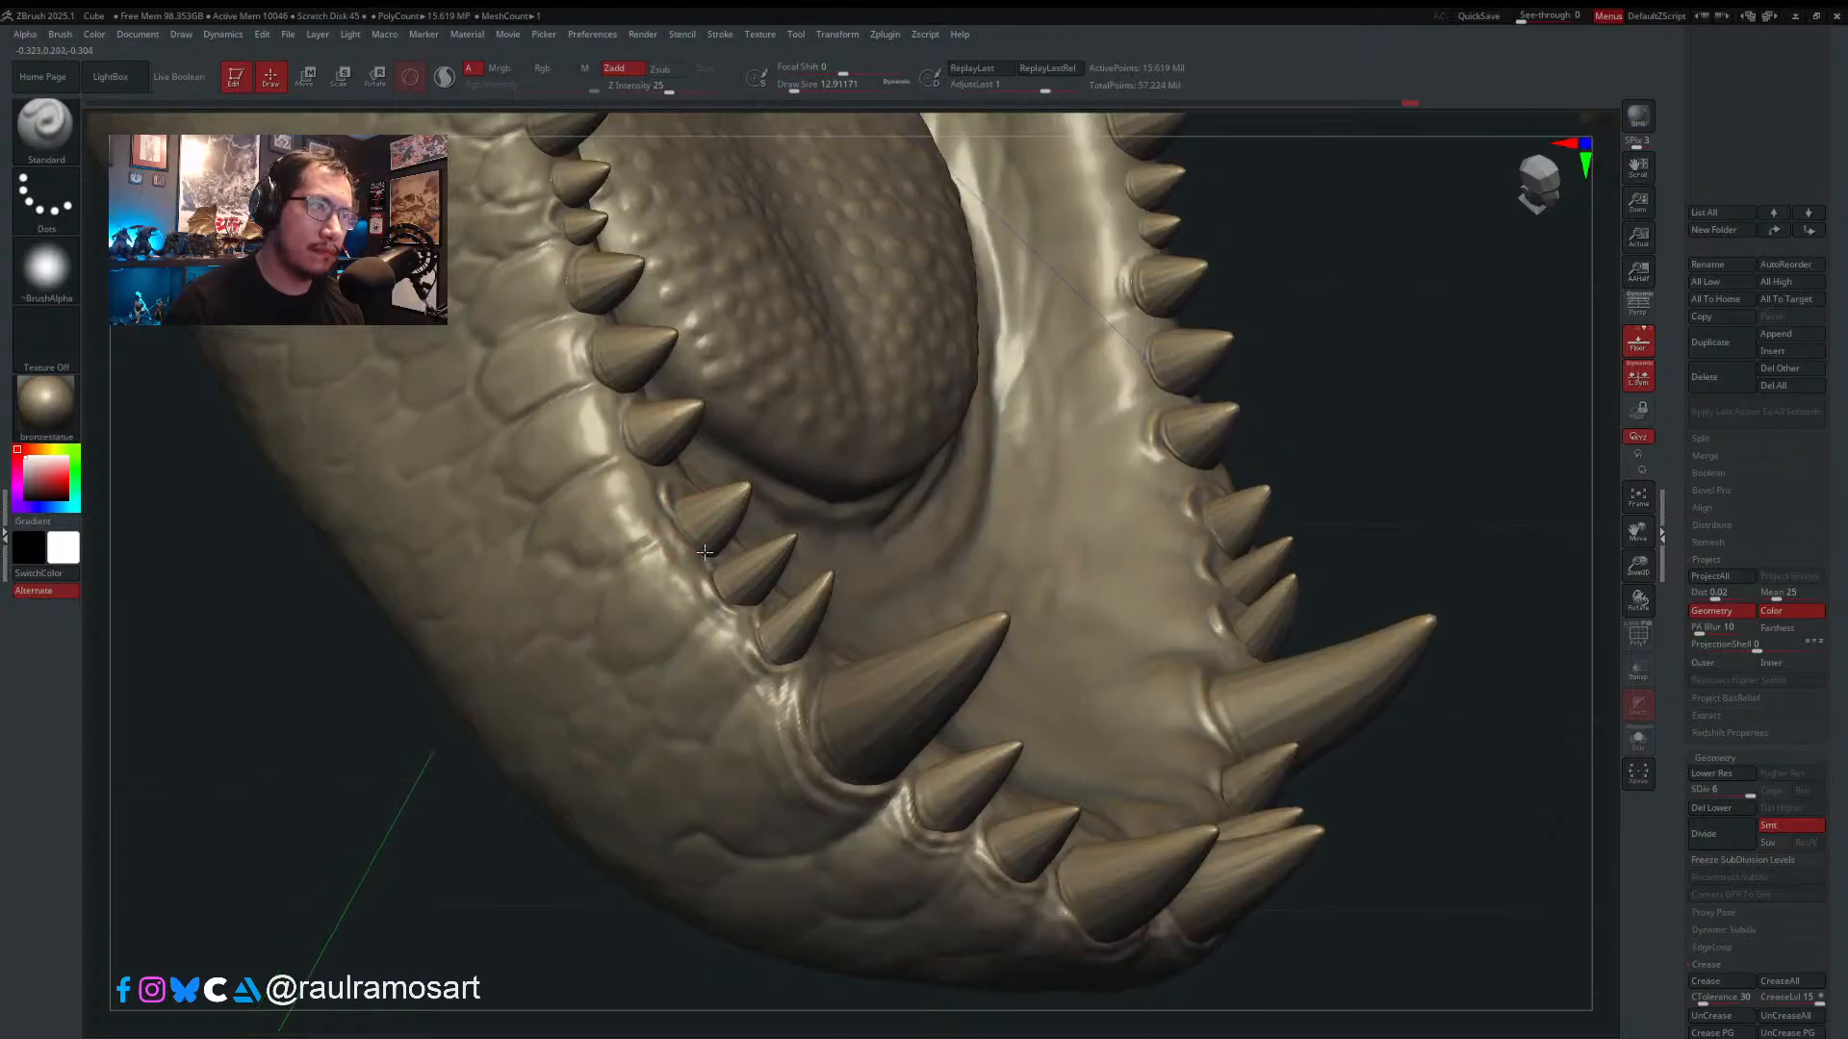
drag(671, 504, 680, 537)
- Refine the gum rims around the three small lower teeth behind the large fang with draw sizes of about 8.4 and 5
mouse_move(679, 537)
ctrl+right_down()
mouse_move(688, 433)
mouse_move(1007, 540)
mouse_move(1179, 720)
mouse_move(1217, 648)
mouse_move(1310, 555)
ctrl+right_up()
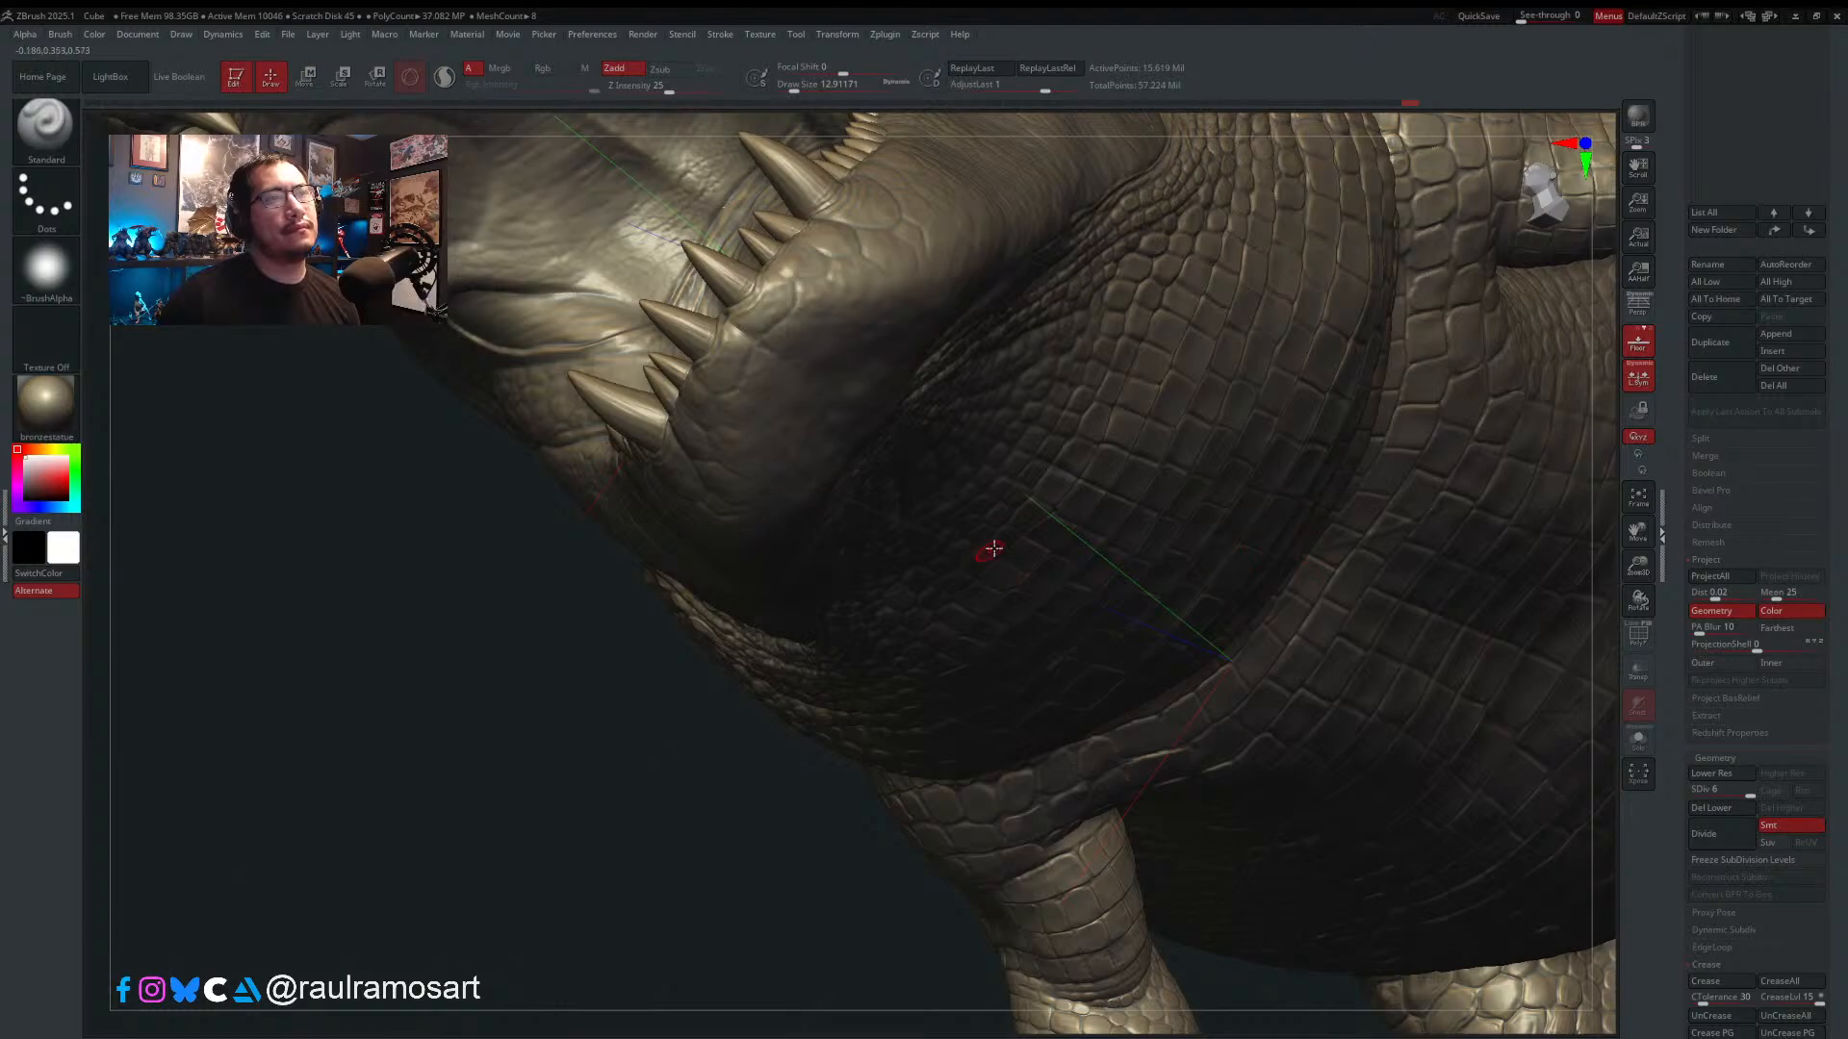
mouse_move(993, 548)
right_down()
mouse_move(1011, 771)
mouse_move(1035, 787)
right_up()
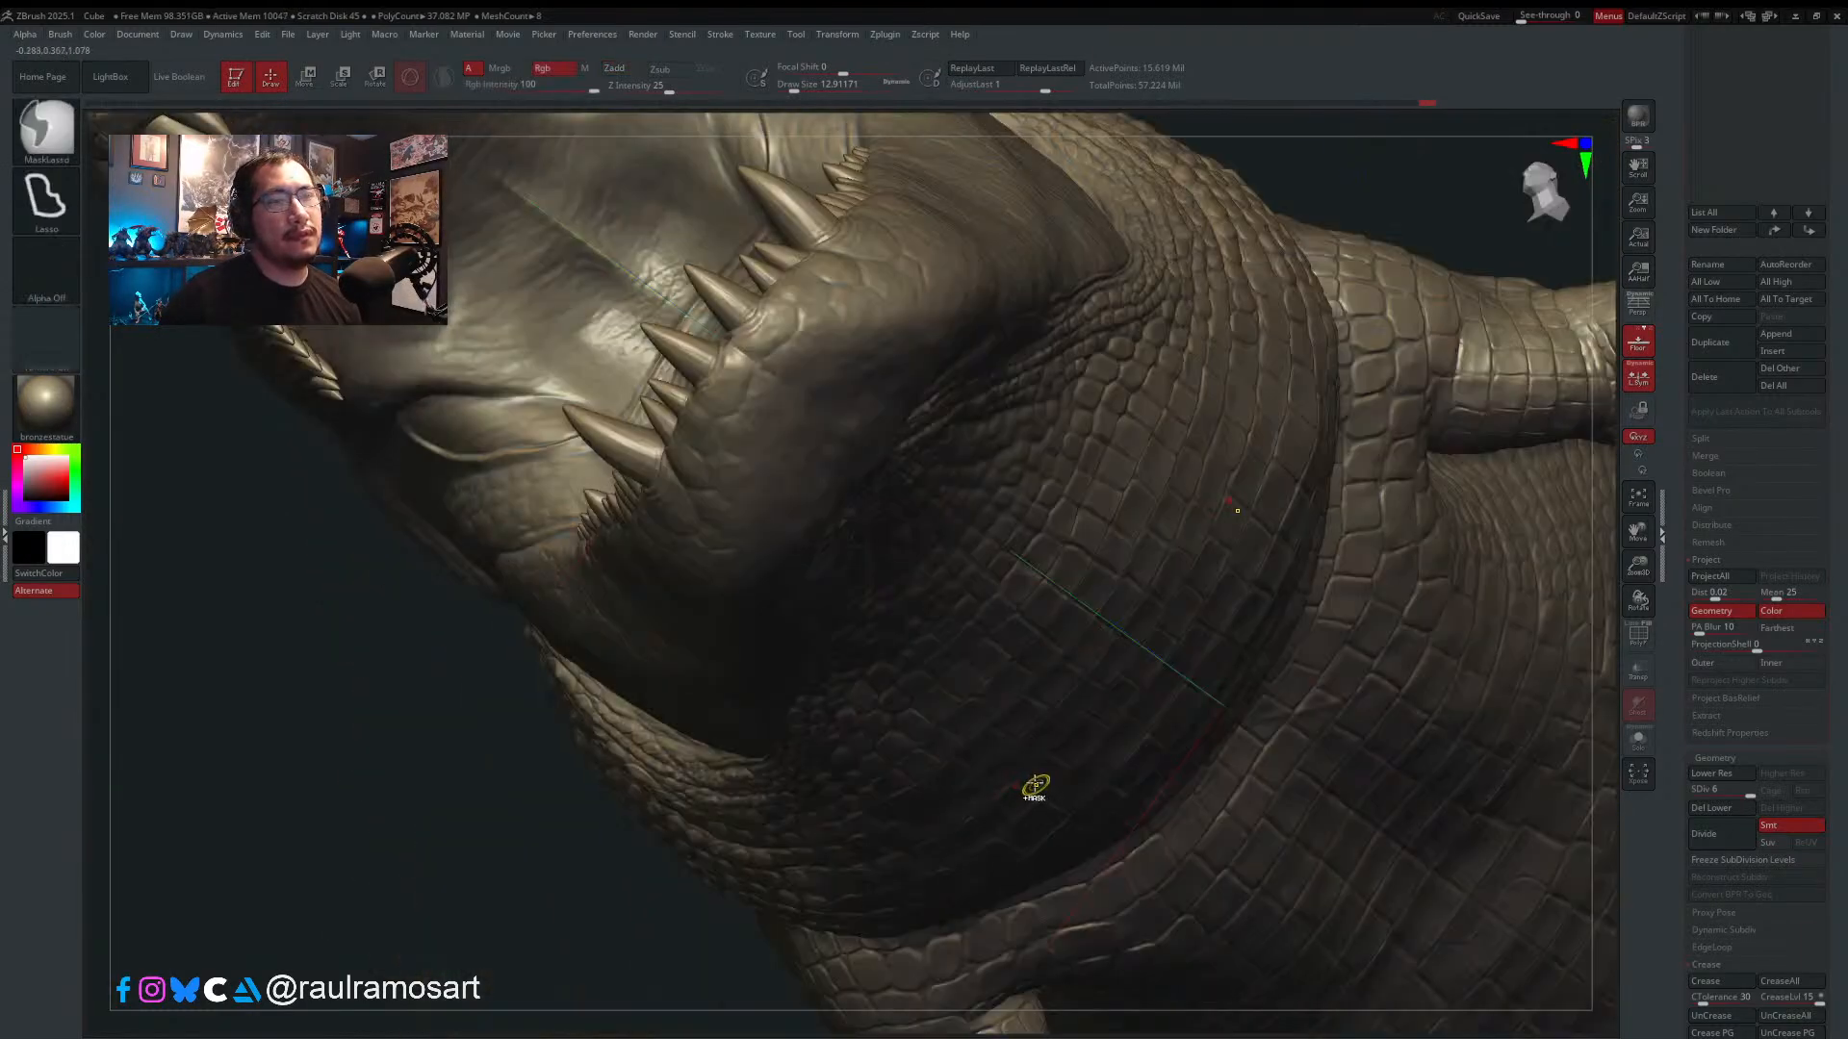
mouse_move(1258, 792)
right_down()
mouse_move(1068, 616)
mouse_move(886, 379)
mouse_move(854, 515)
mouse_move(879, 472)
right_up()
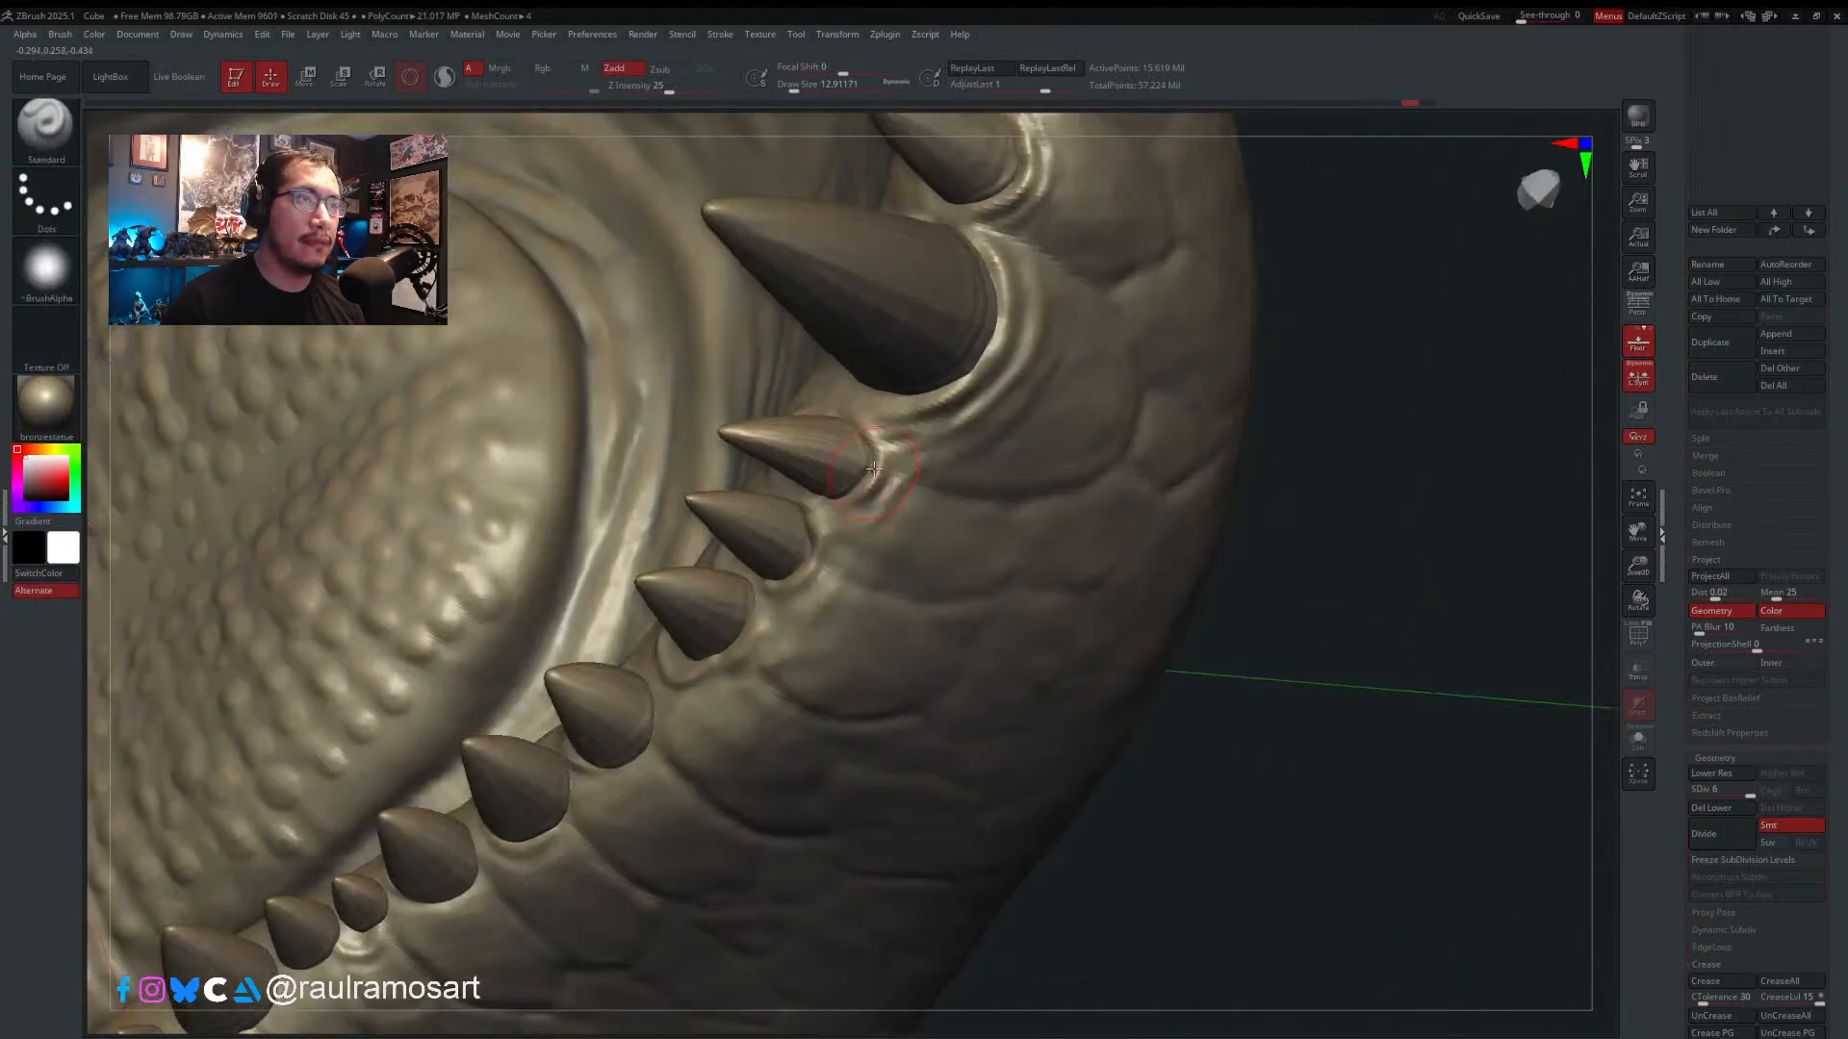
key(s)
mouse_move(877, 460)
mouse_down()
mouse_move(845, 501)
mouse_move(875, 489)
mouse_up()
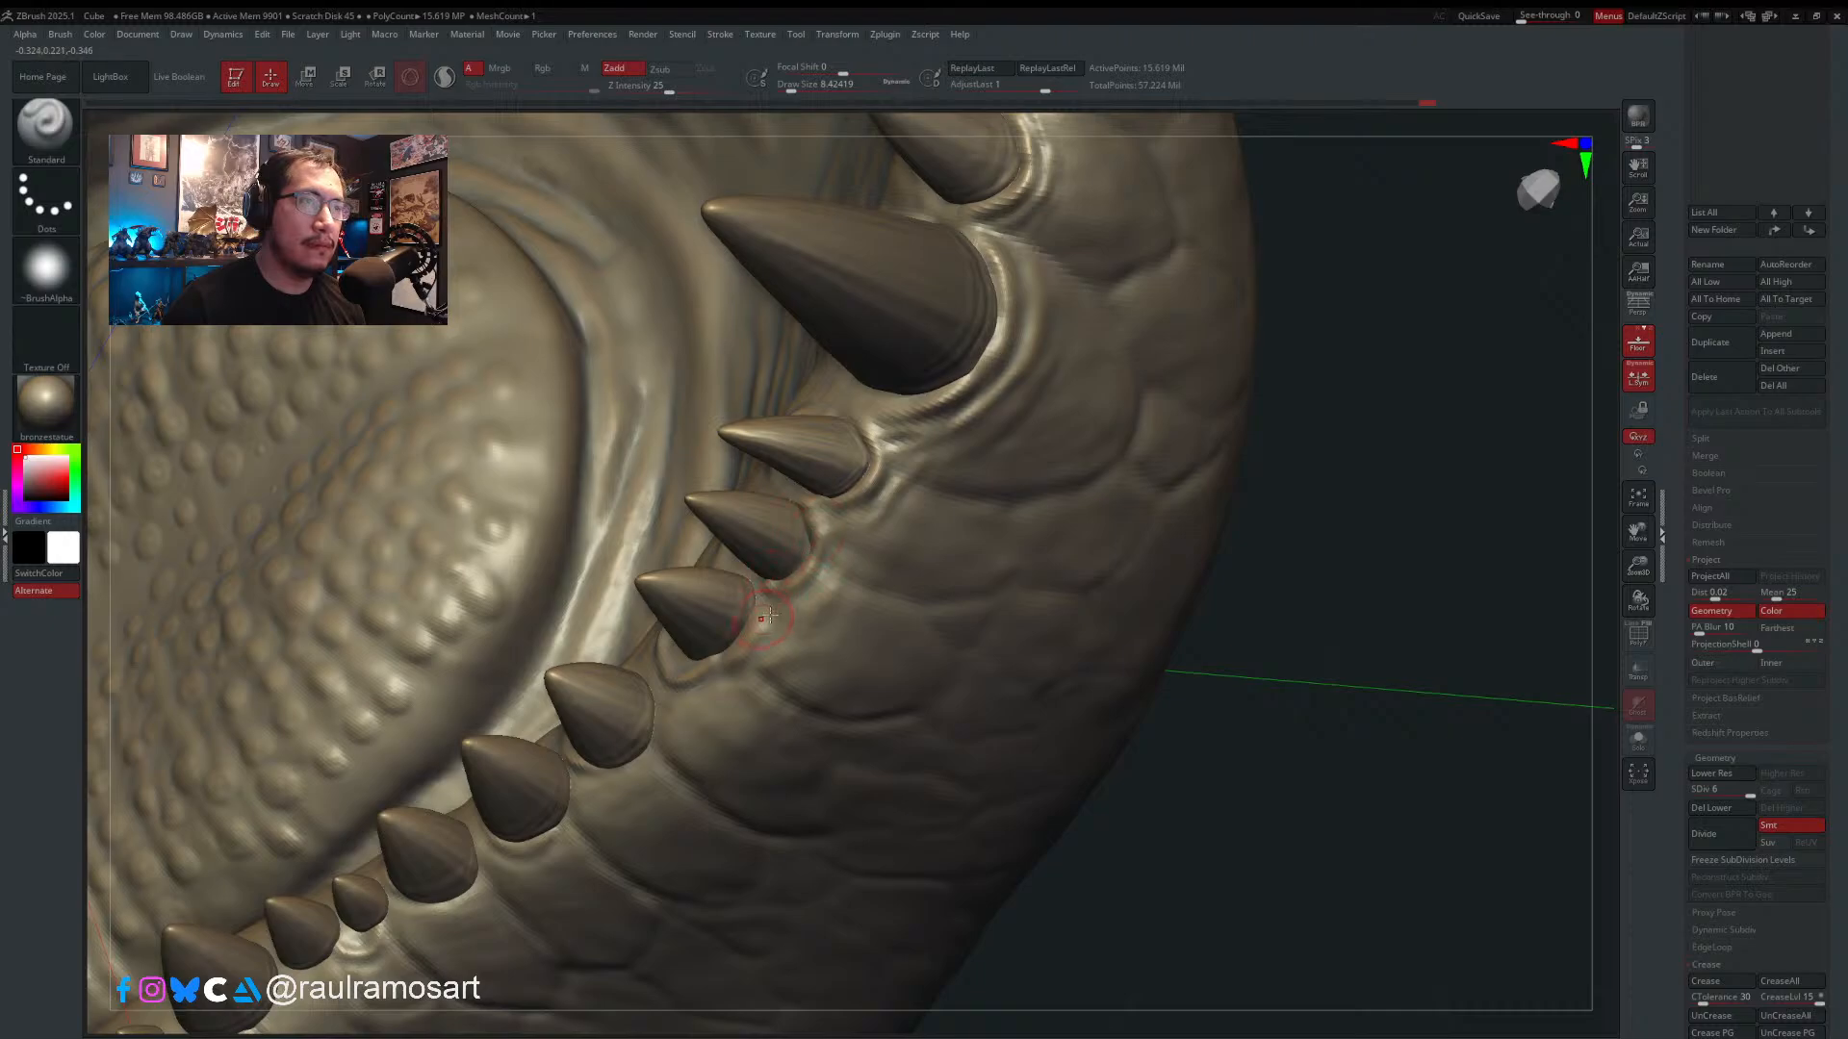
key(s)
drag(761, 623, 747, 624)
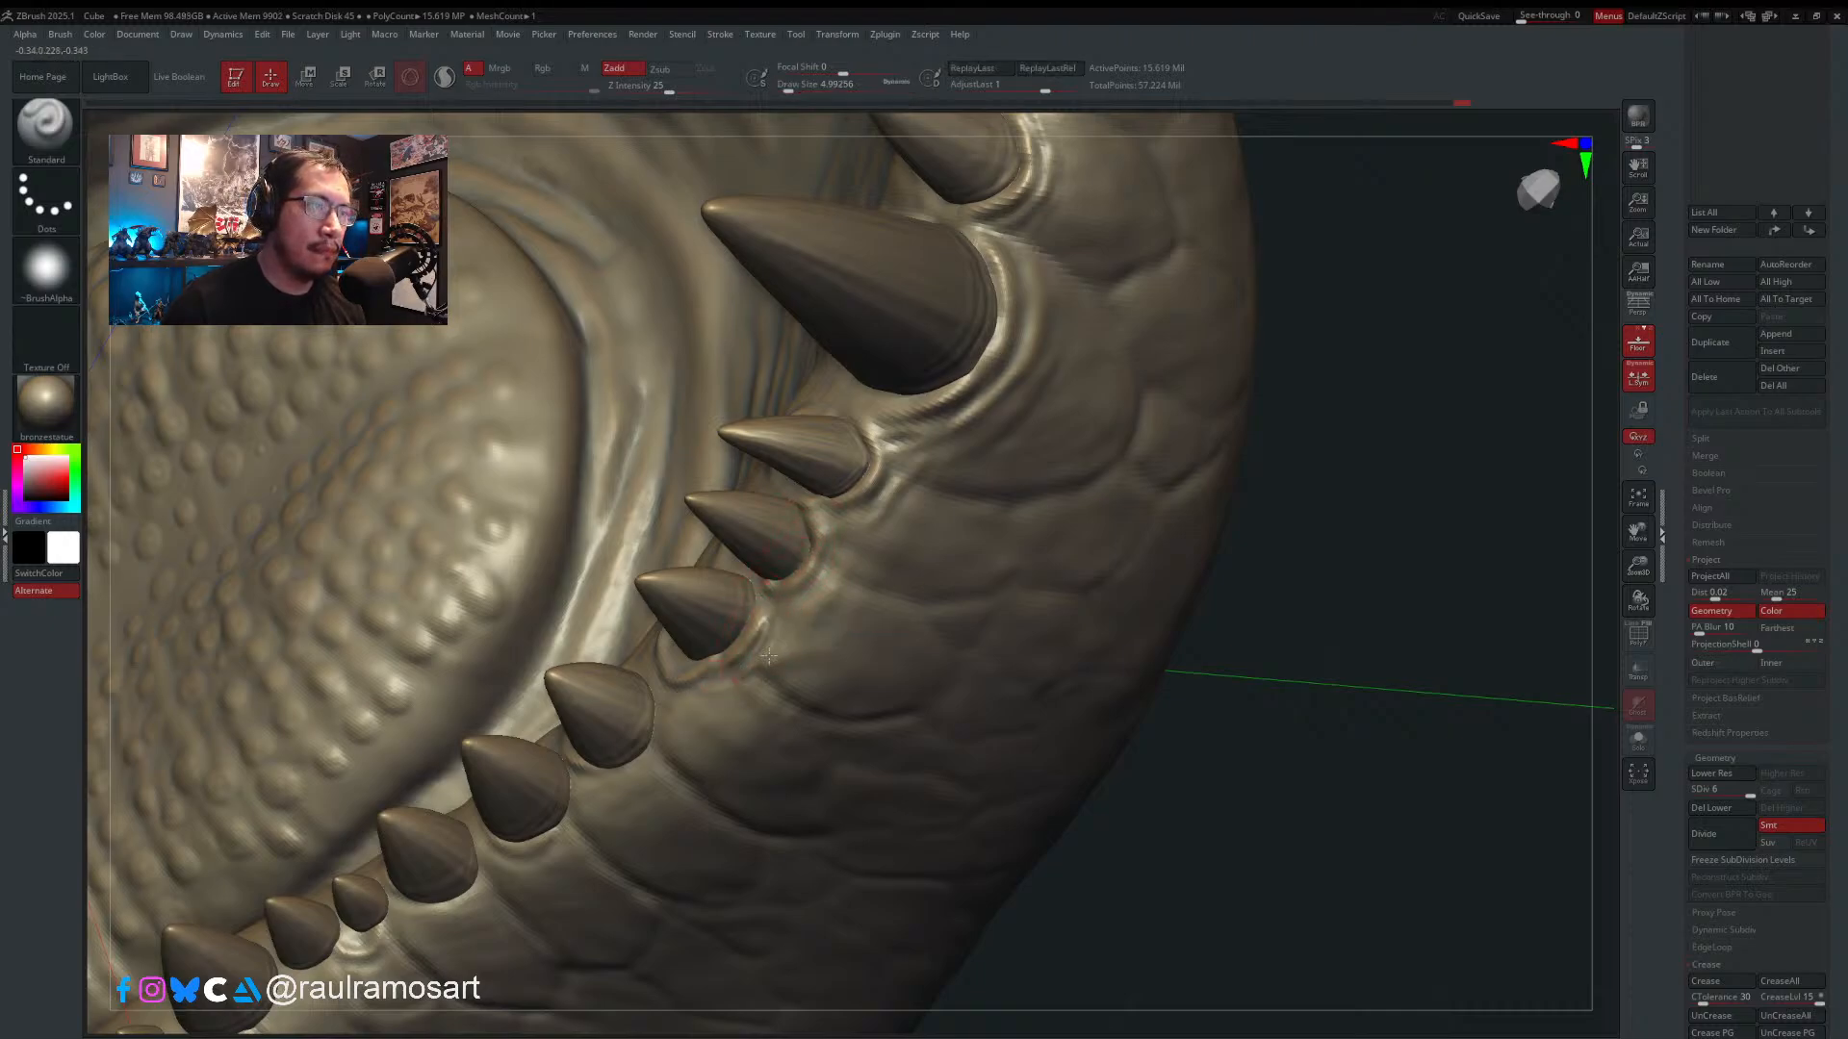
- Sculpt gum rims around the outer bases of the medium lower teeth along the middle of the jaw with a draw size of about 8.4
alt+right_drag(726, 686, 895, 545)
key(s)
drag(808, 584, 816, 583)
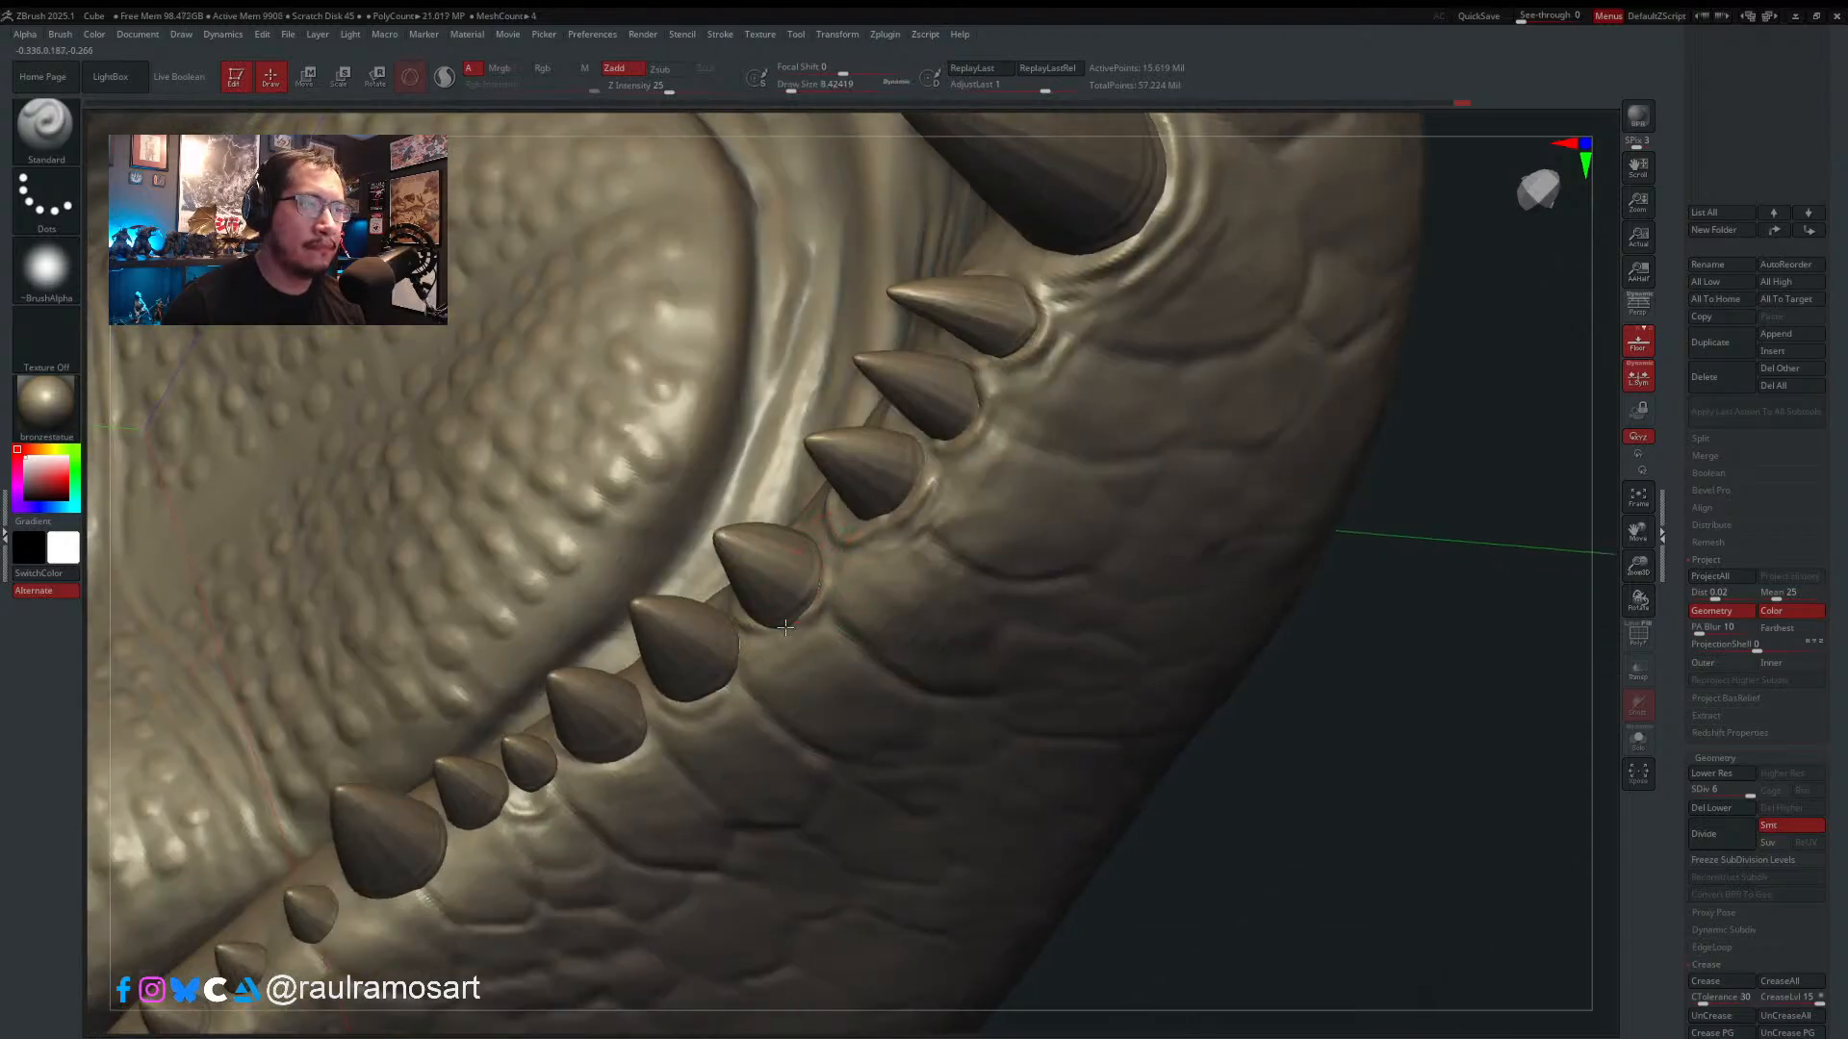
mouse_move(785, 628)
mouse_down()
mouse_move(827, 579)
mouse_move(834, 610)
mouse_move(772, 641)
mouse_move(808, 595)
mouse_up()
right_drag(803, 606, 858, 537)
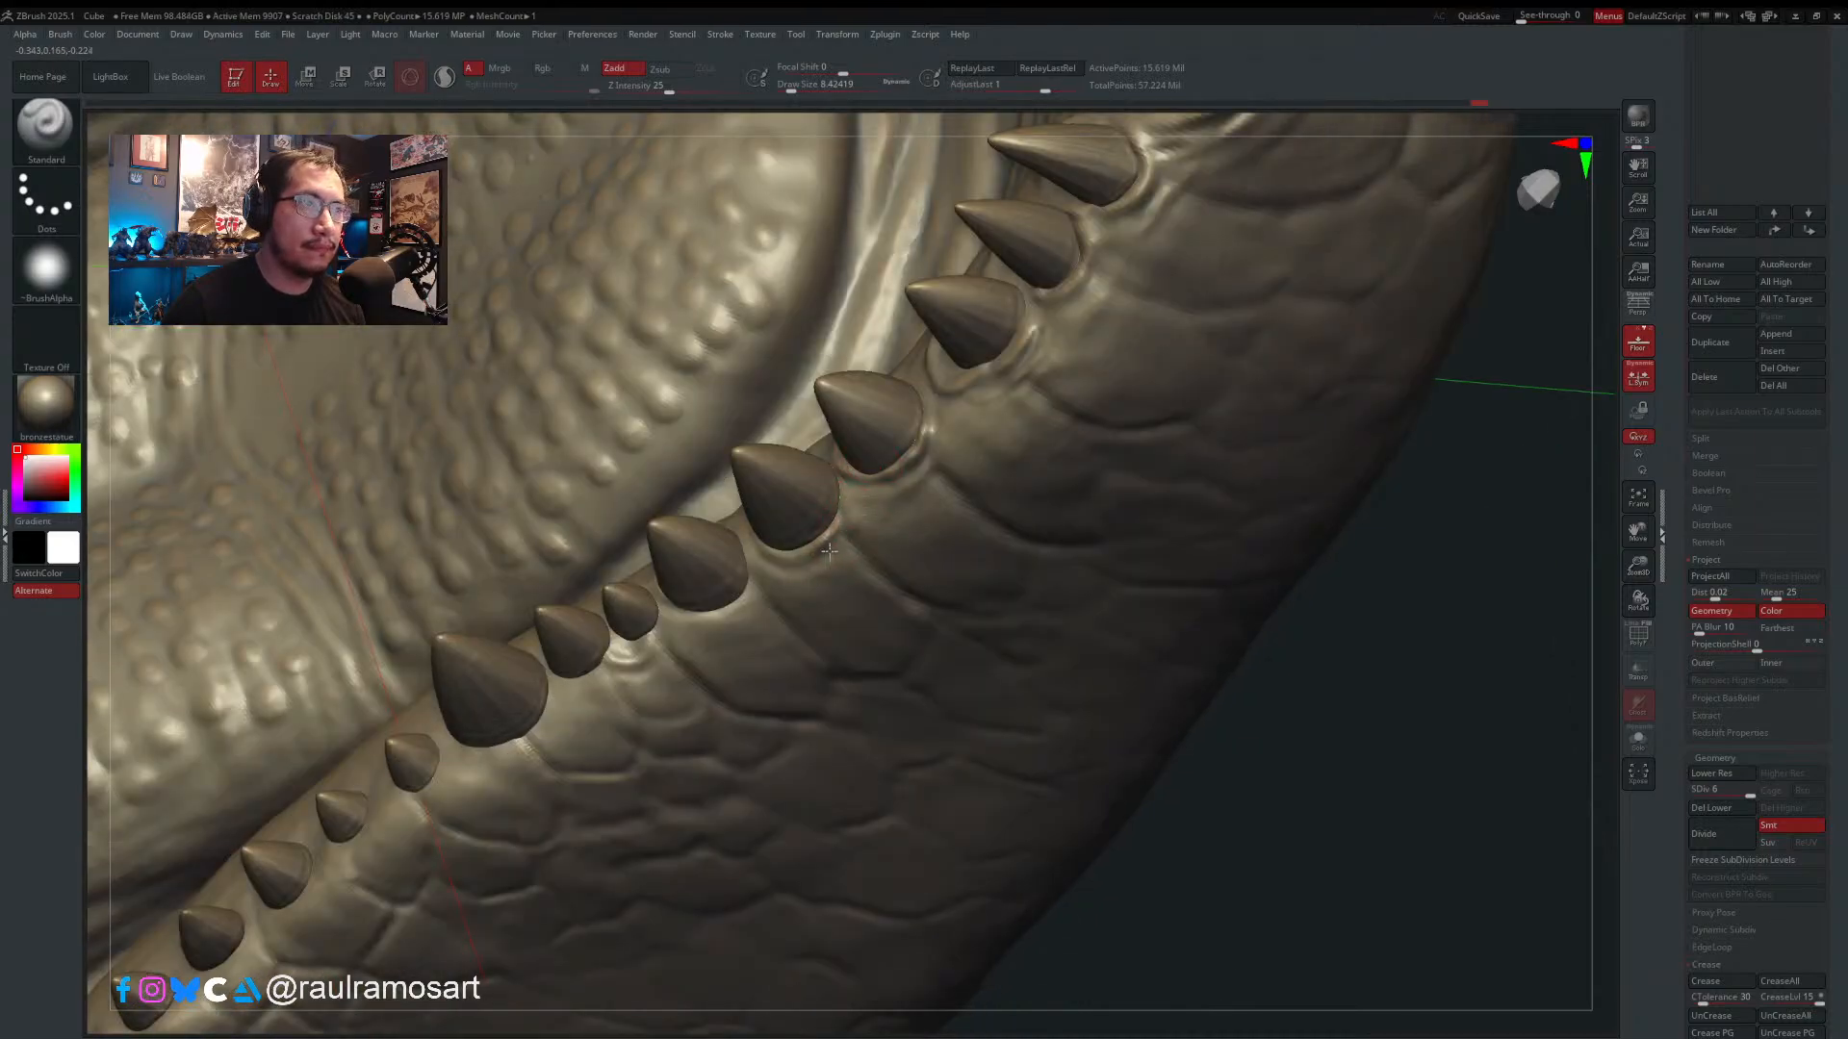
key(s)
mouse_move(858, 506)
mouse_down()
mouse_move(697, 611)
mouse_move(757, 587)
mouse_up()
- Sculpt finer gum rims around the two small lower teeth and the large tooth behind them with draw sizes of about 3.1 and 5.8
key(s)
key(s)
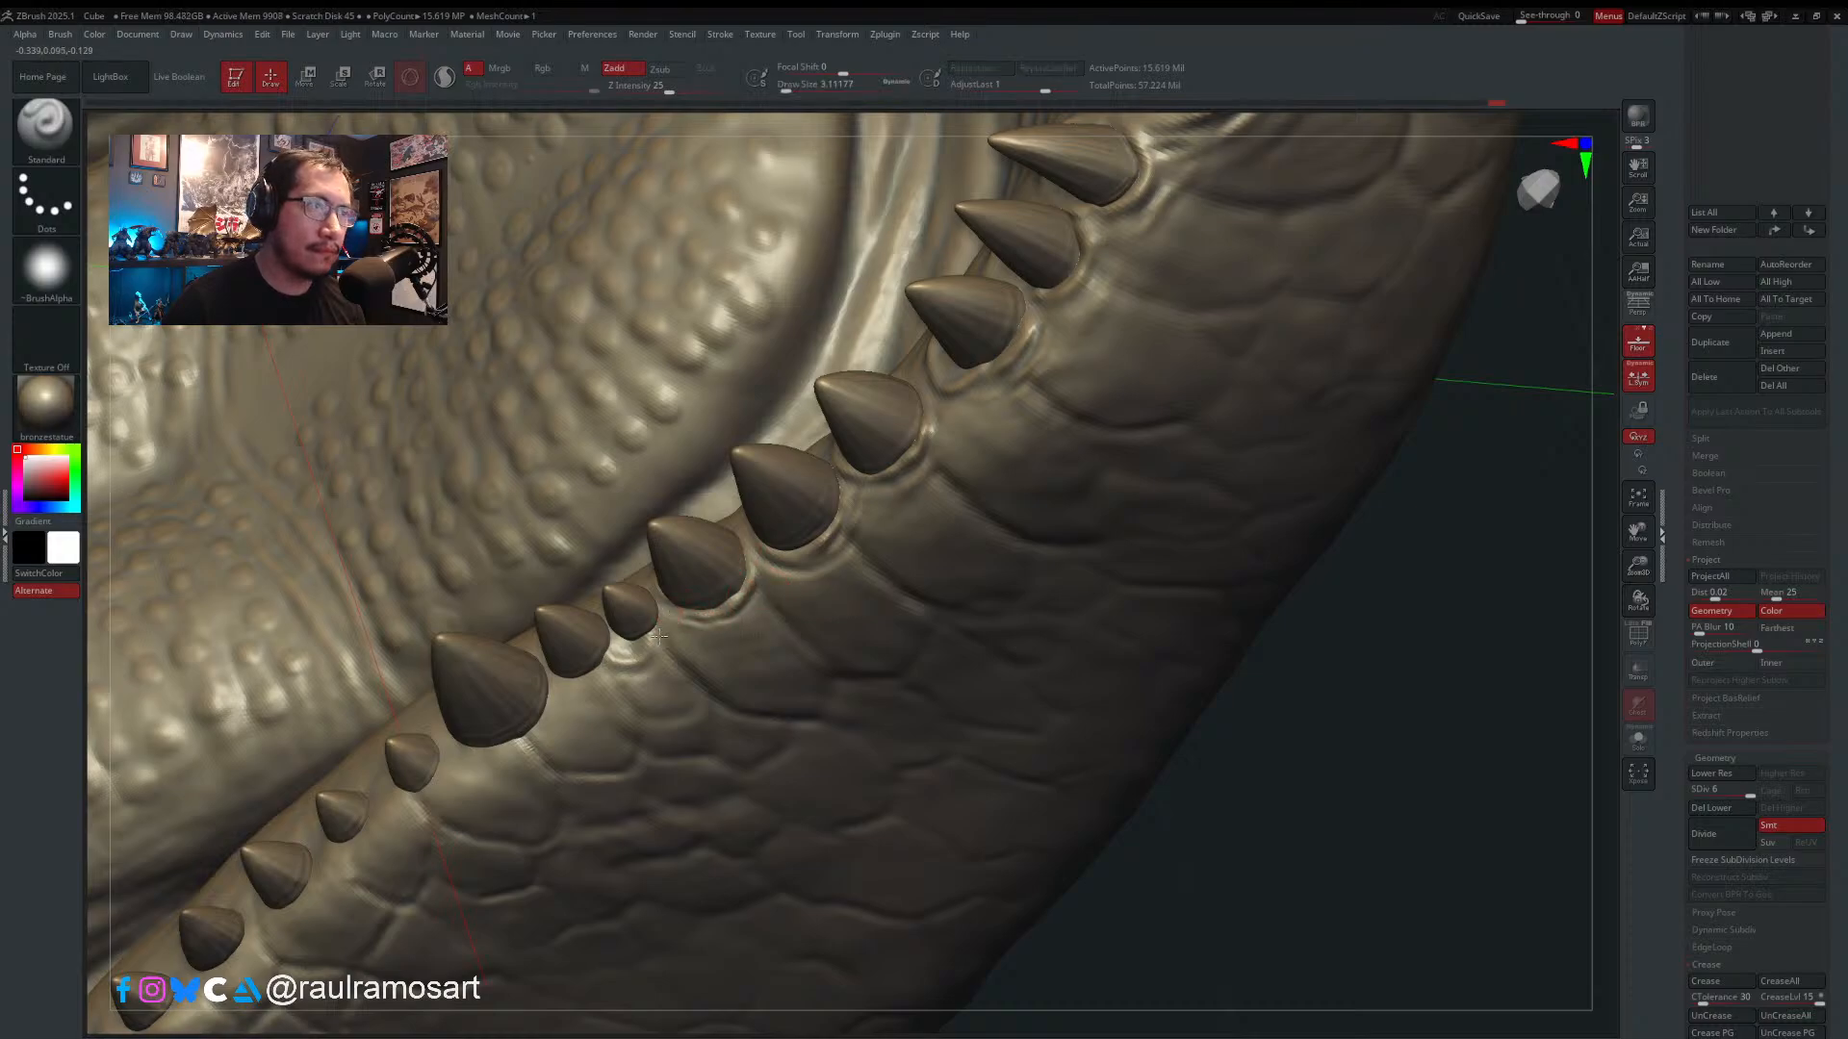
key(s)
drag(664, 616, 688, 616)
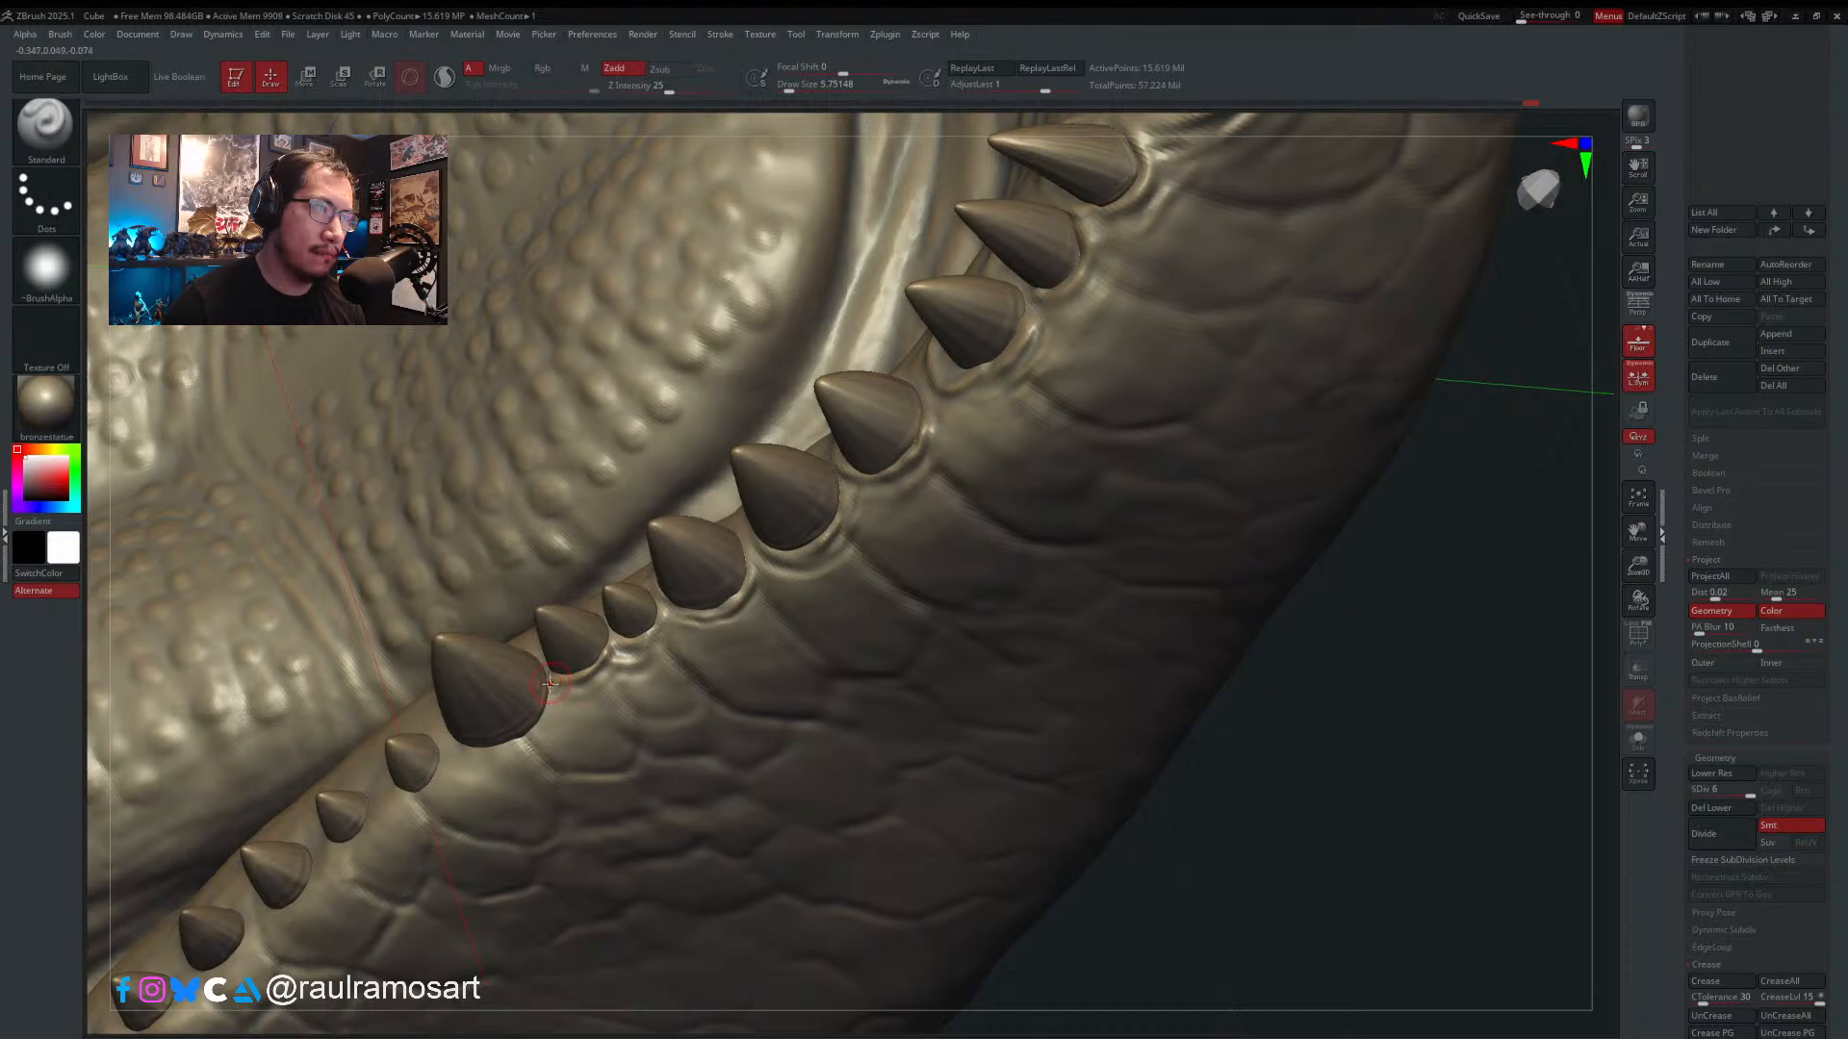
key(s)
mouse_move(549, 684)
mouse_down()
mouse_move(491, 744)
mouse_move(542, 683)
mouse_up()
mouse_move(453, 745)
mouse_down()
mouse_move(553, 695)
mouse_move(494, 767)
mouse_move(564, 720)
mouse_move(466, 769)
mouse_up()
- Sculpt gum rims around the small lower teeth behind the large mid-jaw tooth with draw sizes of about 5 and 6.6
mouse_move(697, 618)
alt+right_down()
mouse_move(709, 606)
mouse_move(639, 494)
mouse_move(615, 404)
alt+right_up()
mouse_move(994, 639)
right_down()
mouse_move(1180, 645)
mouse_move(1204, 615)
right_up()
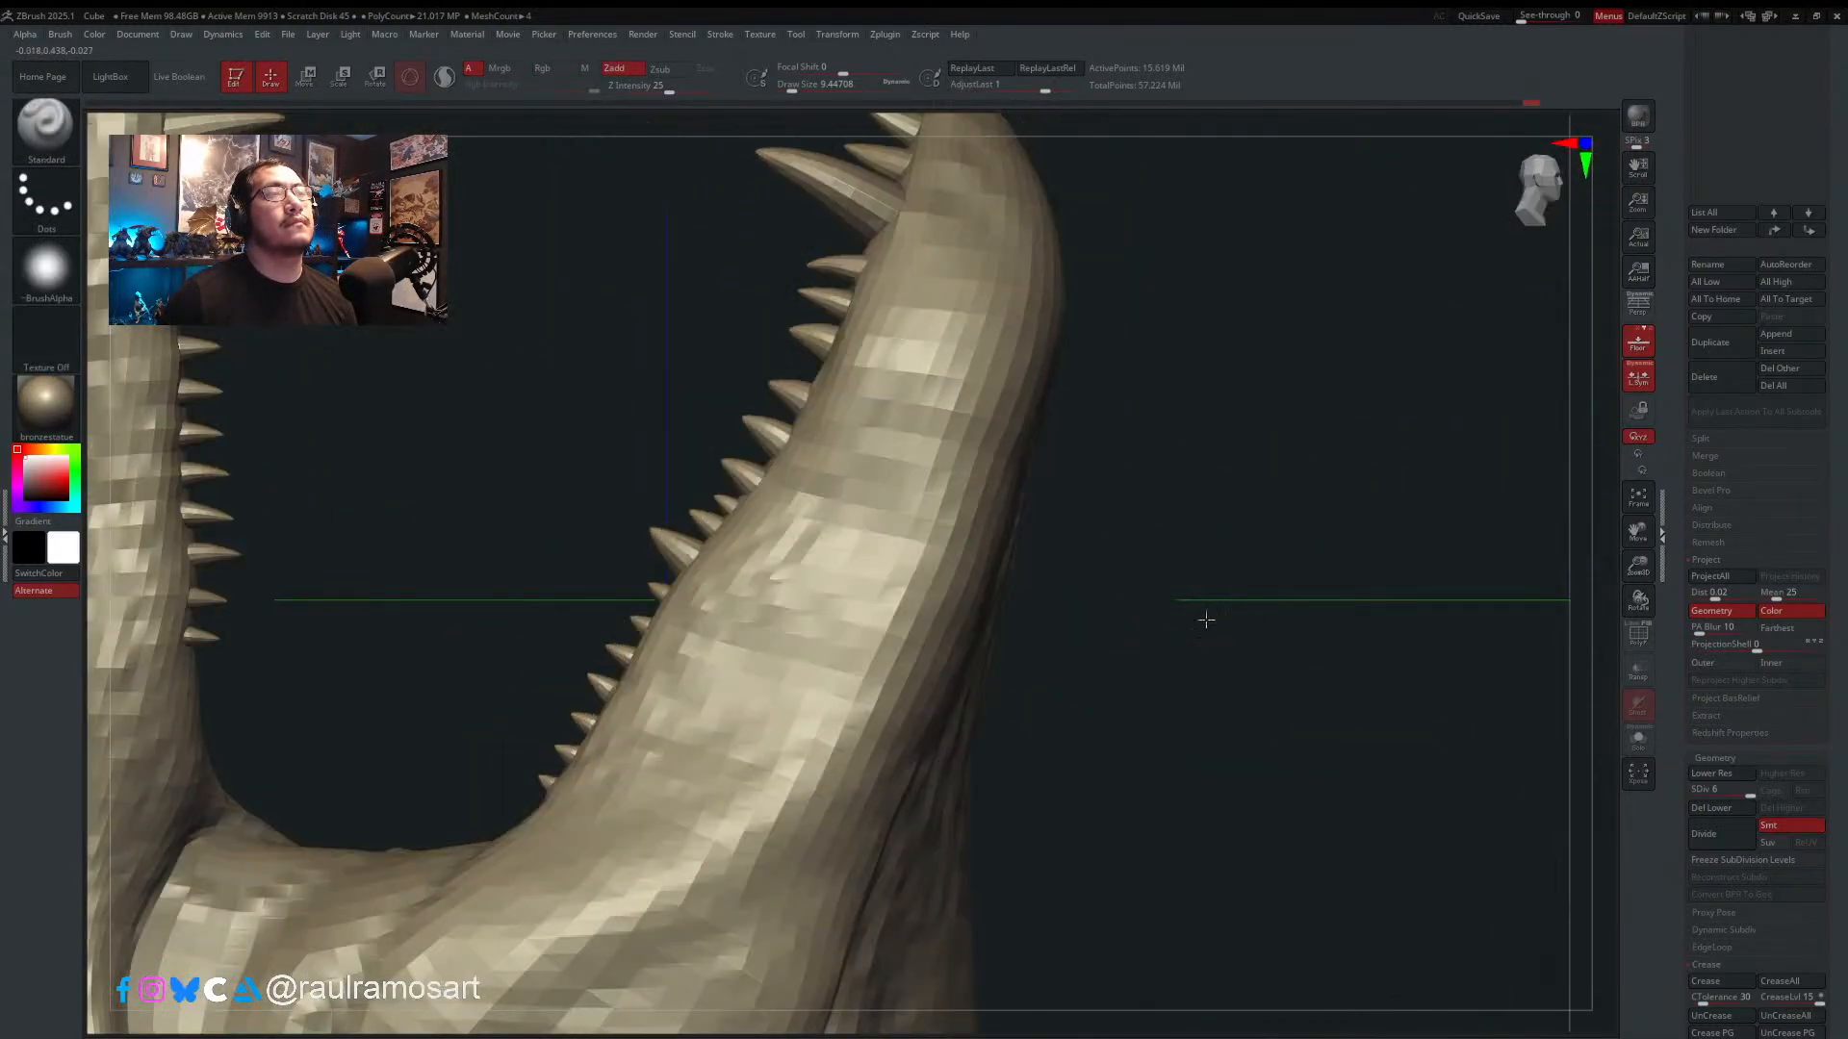
mouse_move(734, 534)
right_down()
mouse_move(778, 511)
mouse_move(837, 409)
mouse_move(791, 453)
mouse_move(782, 553)
mouse_move(767, 537)
right_up()
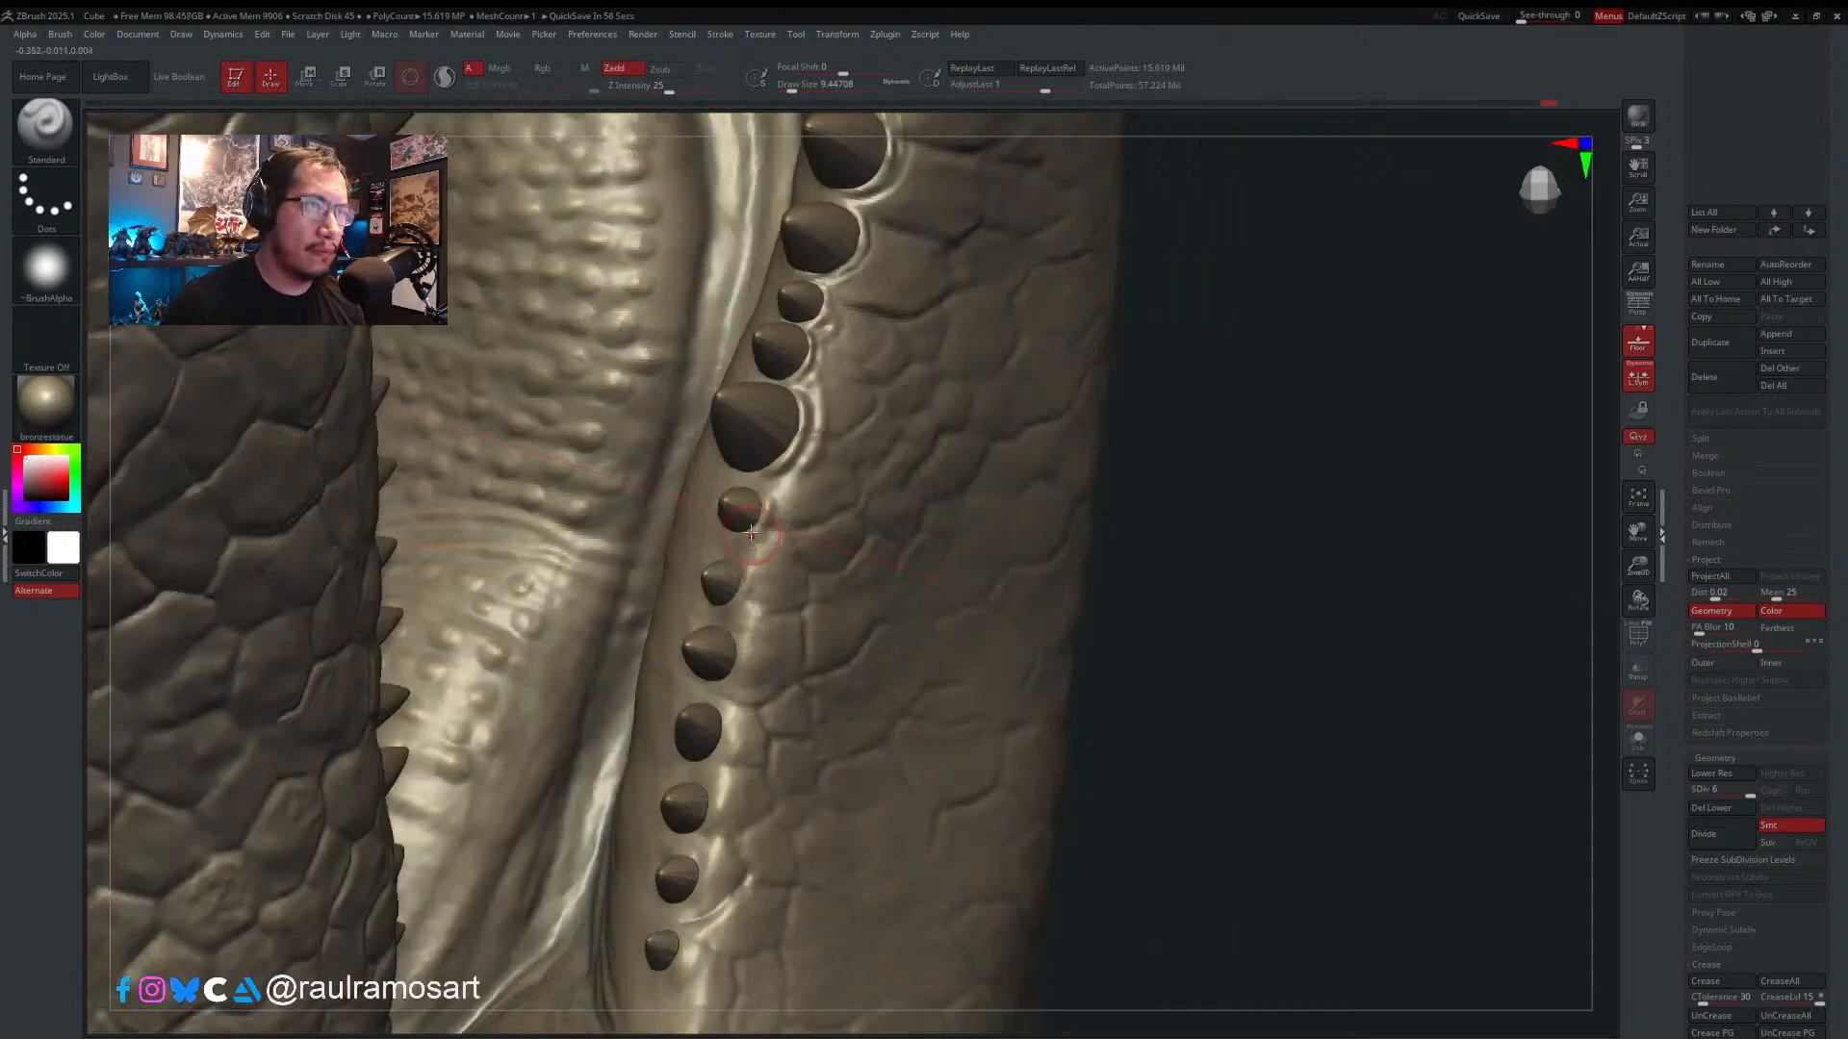
key(s)
click(752, 531)
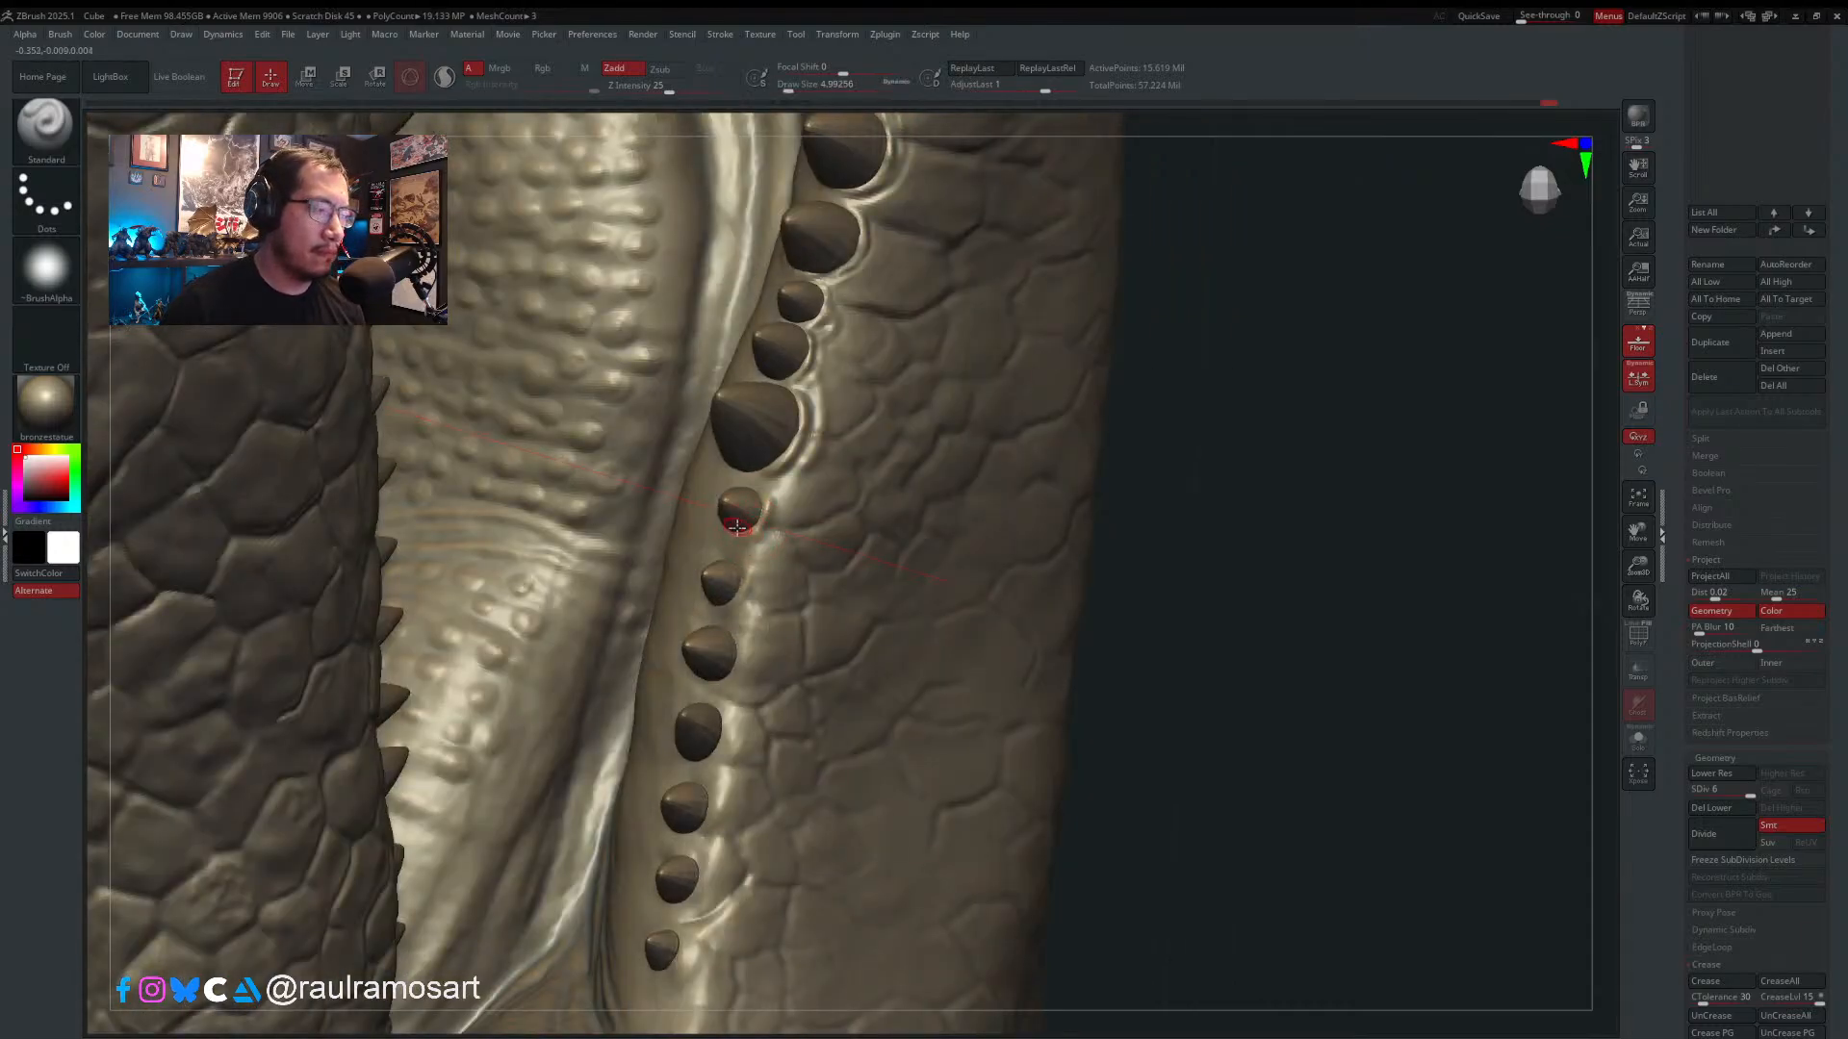
key(s)
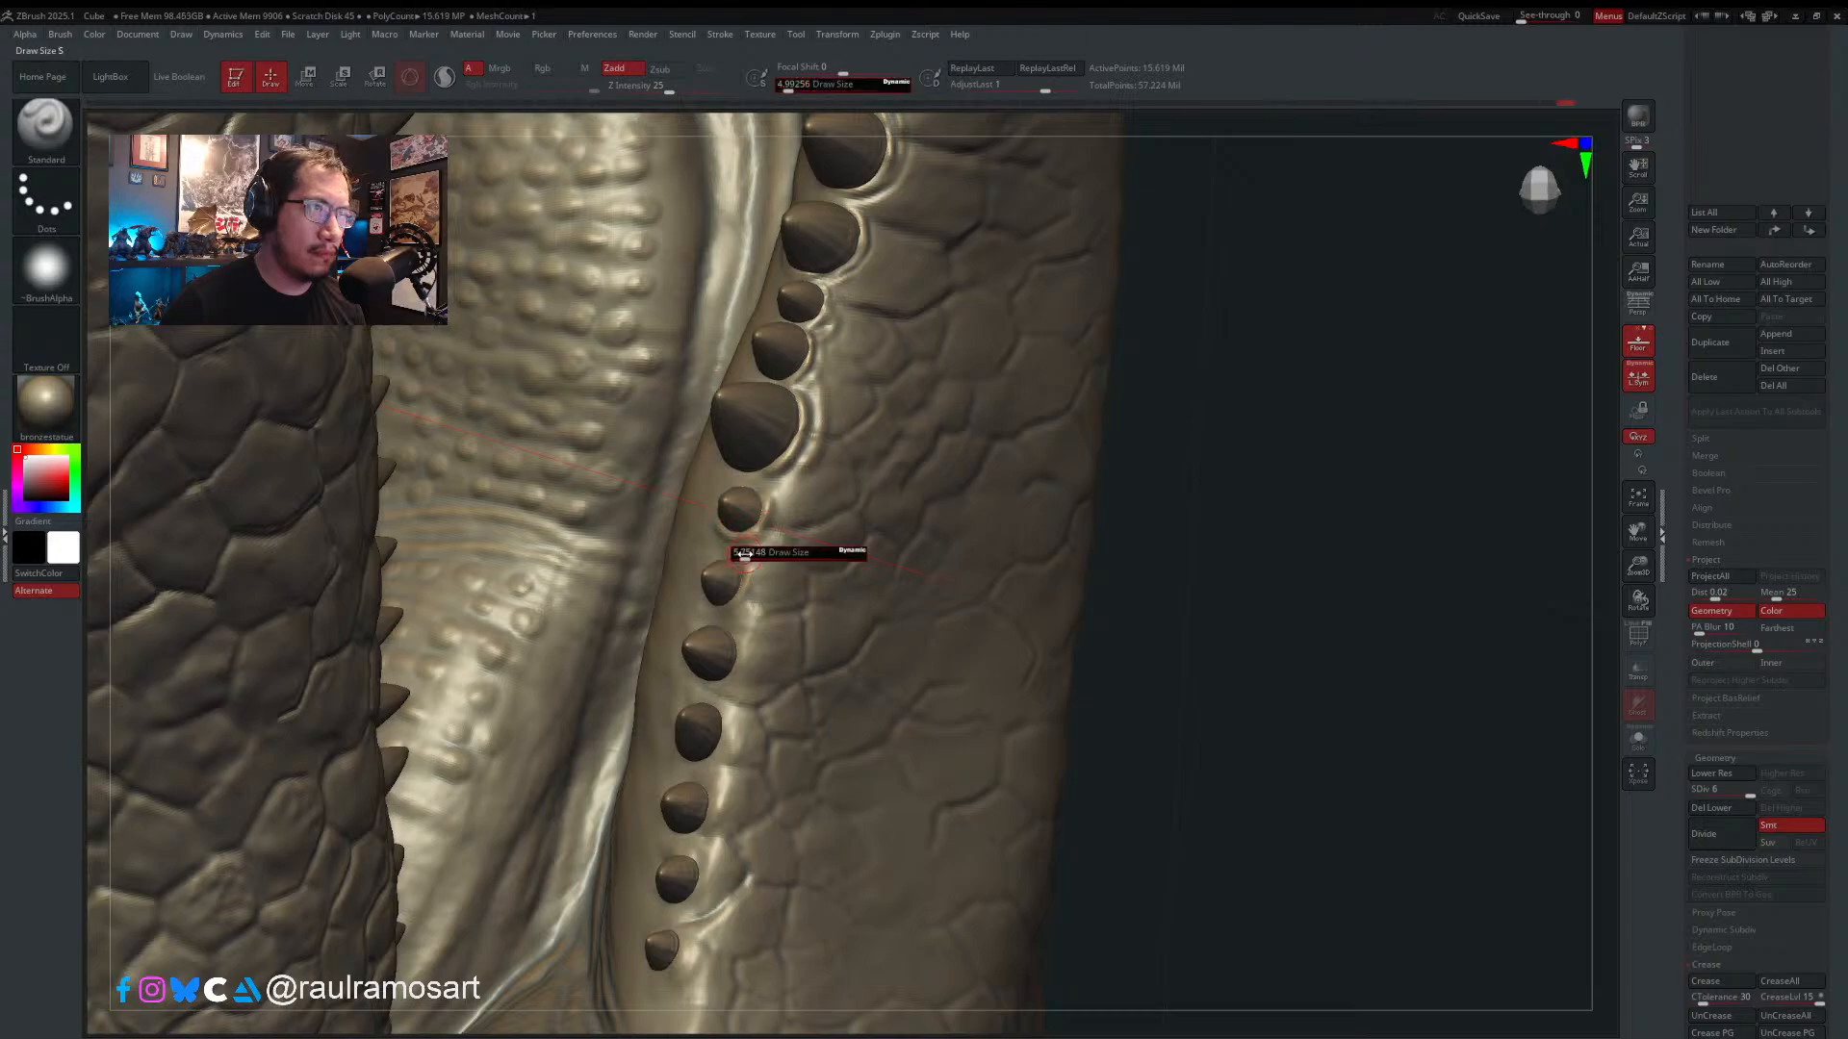
click(730, 557)
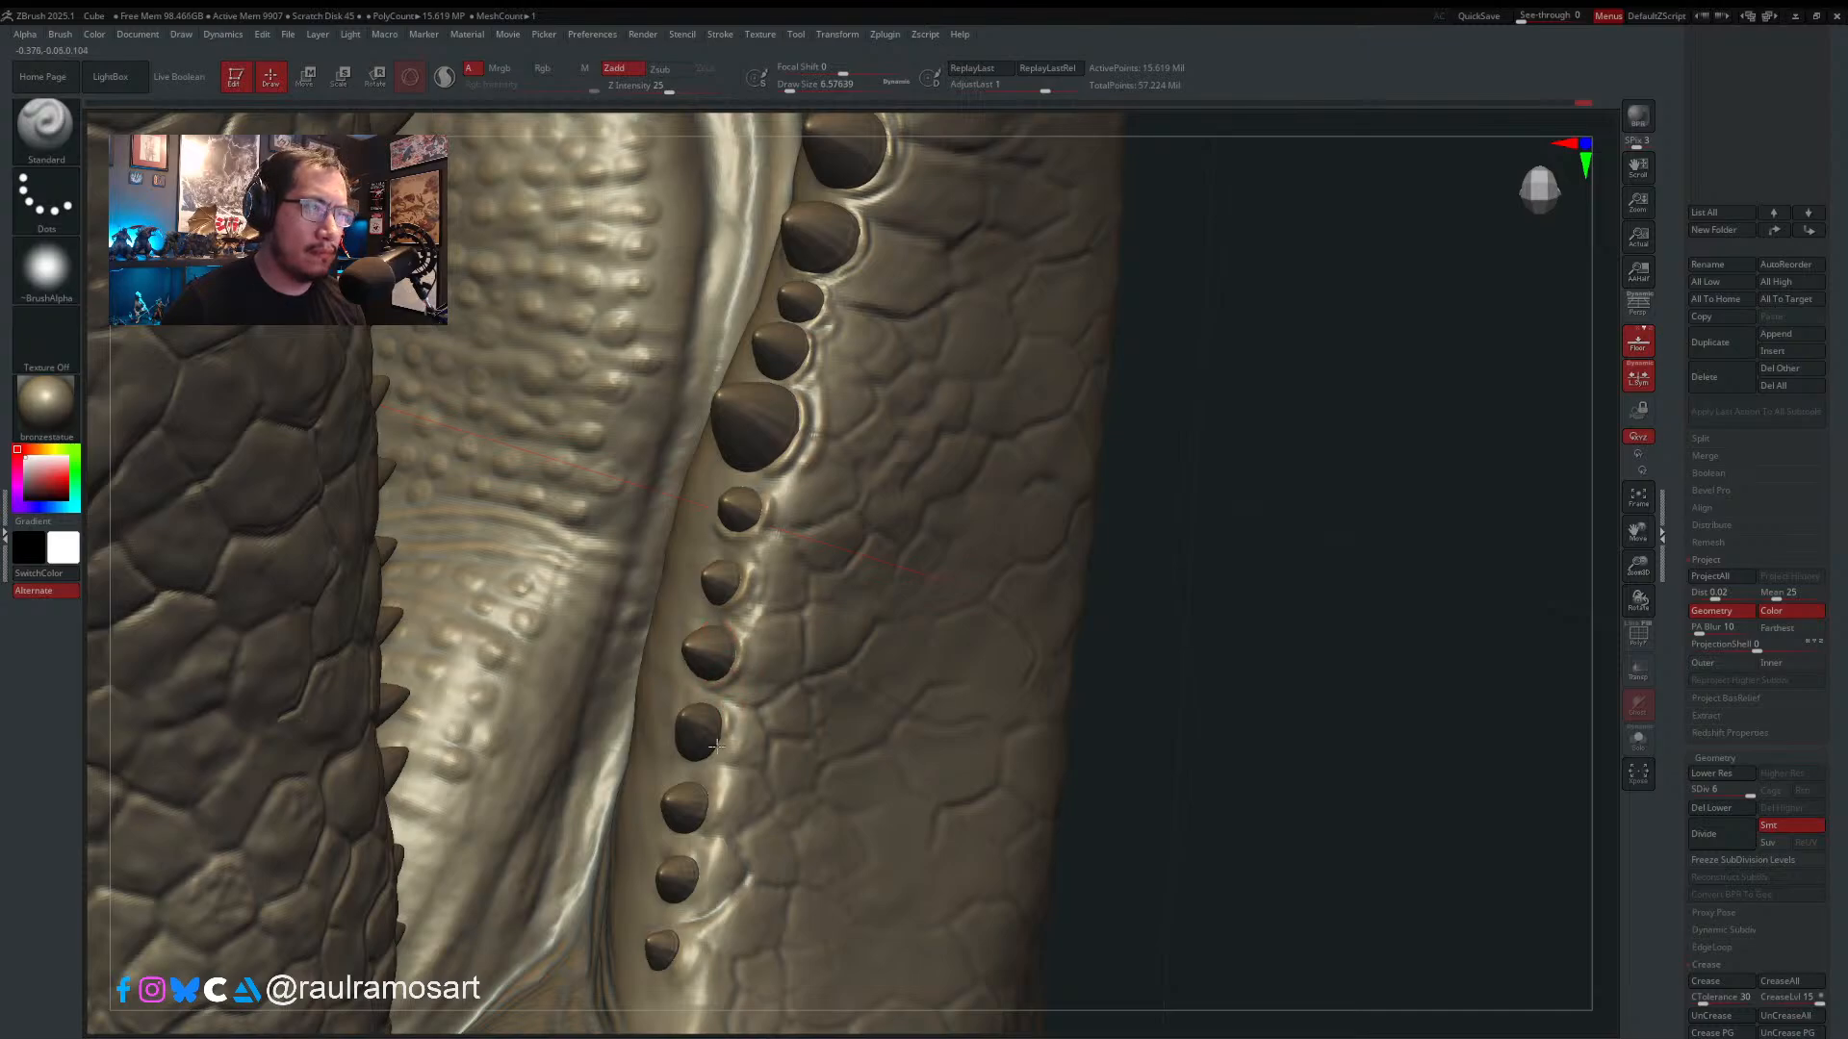
- Extend the gum rims around the rearmost lower teeth and shape the gum behind the last one, starting at a draw size of about 6.6
alt+right_drag(716, 717, 749, 621)
right_drag(750, 621, 808, 631)
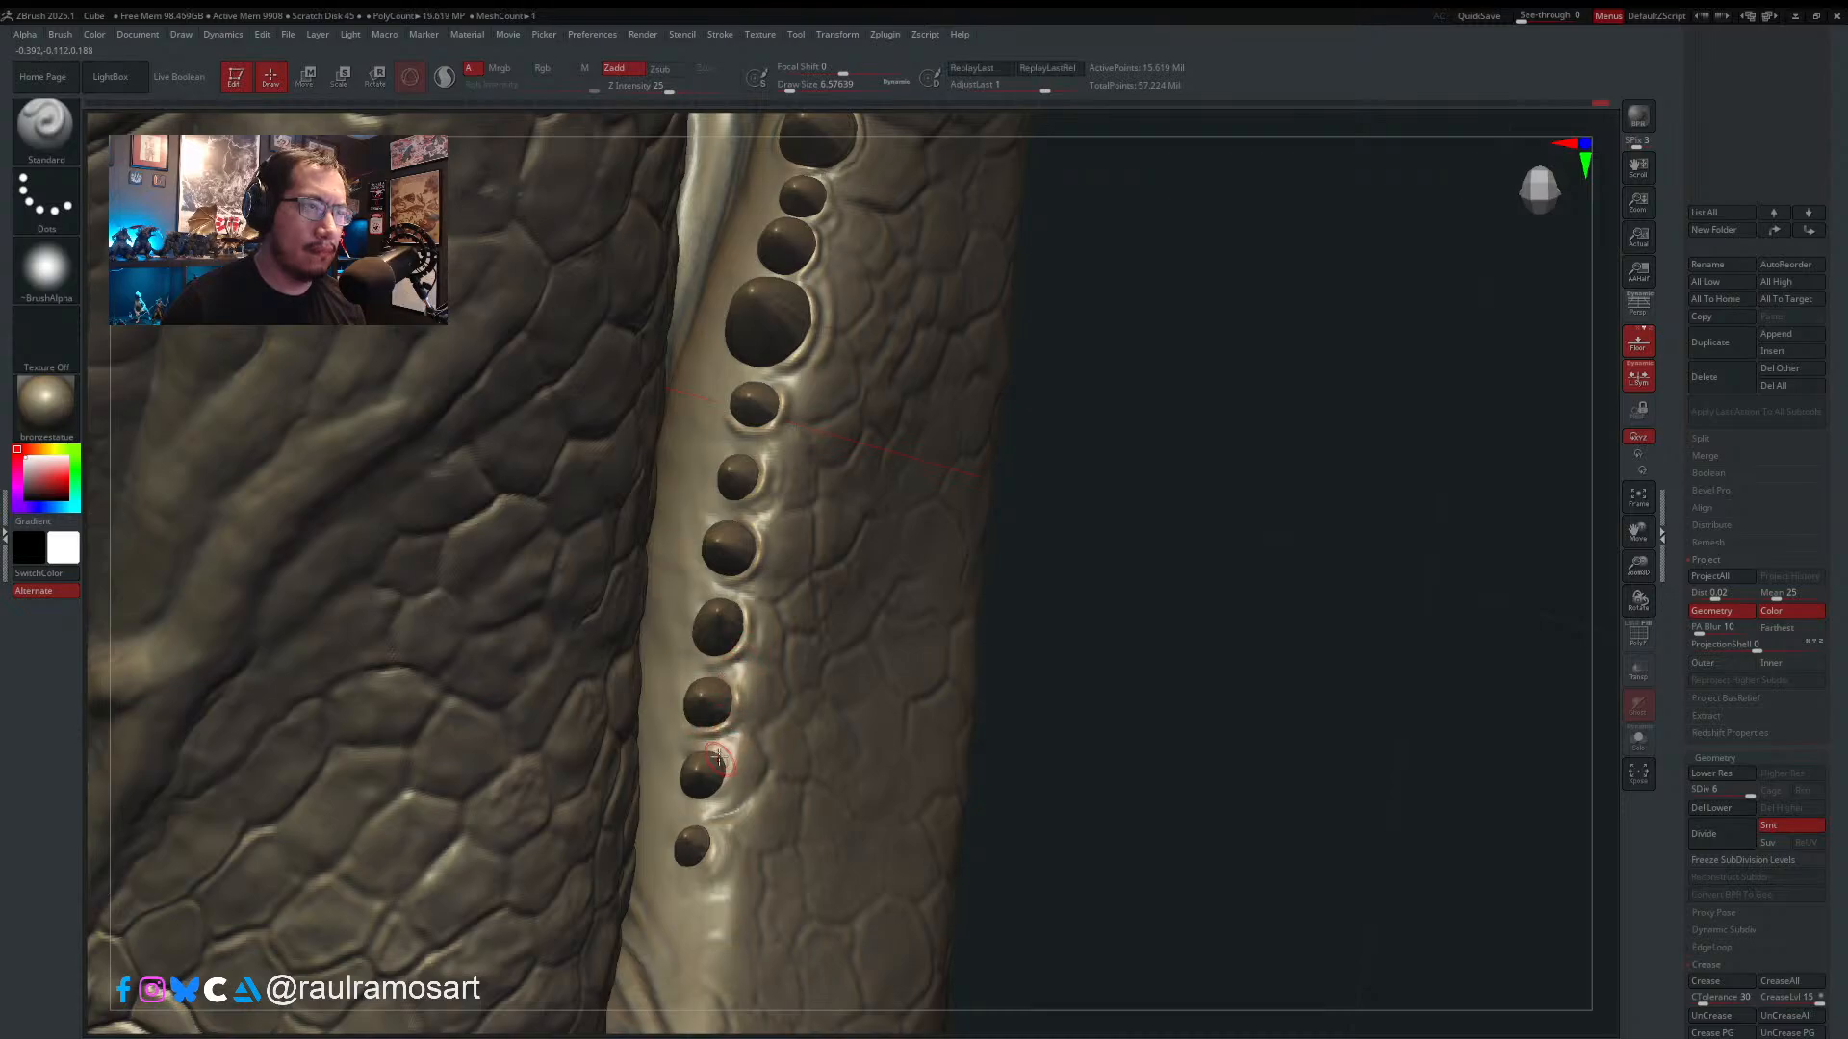
right_drag(719, 761, 724, 763)
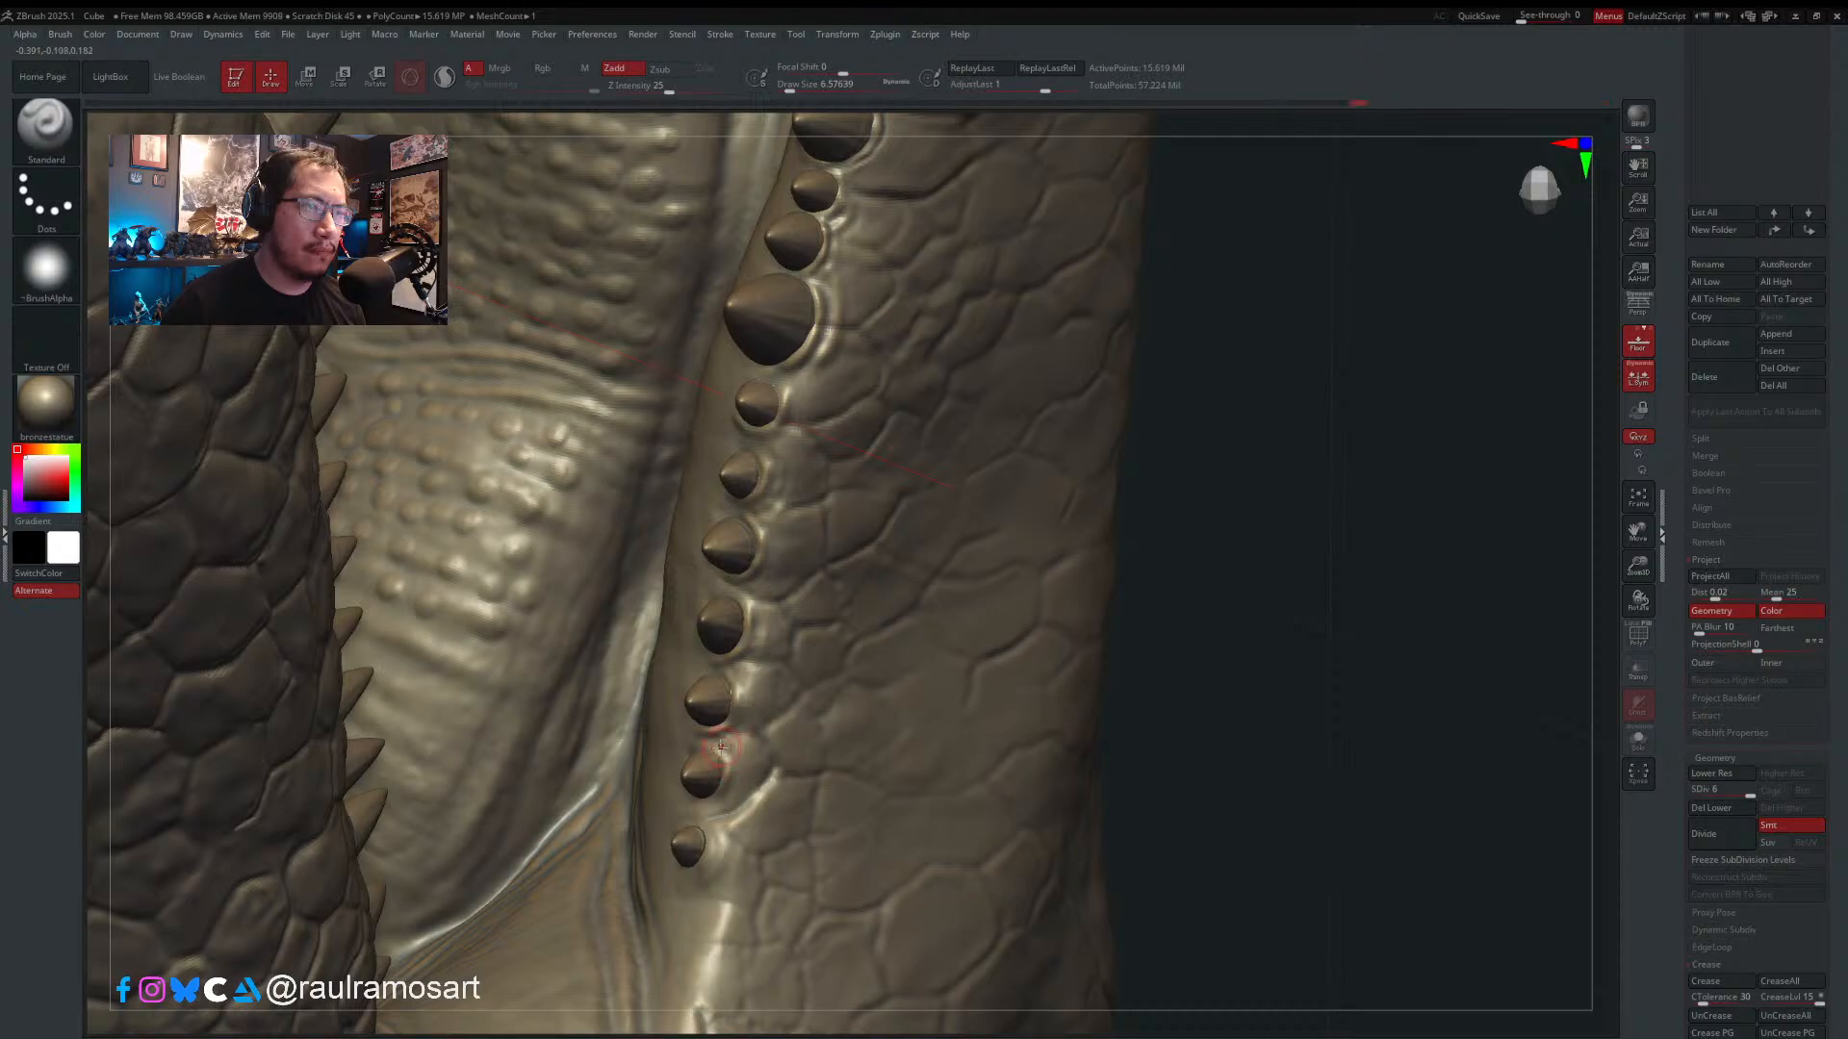
right_drag(705, 791, 748, 650)
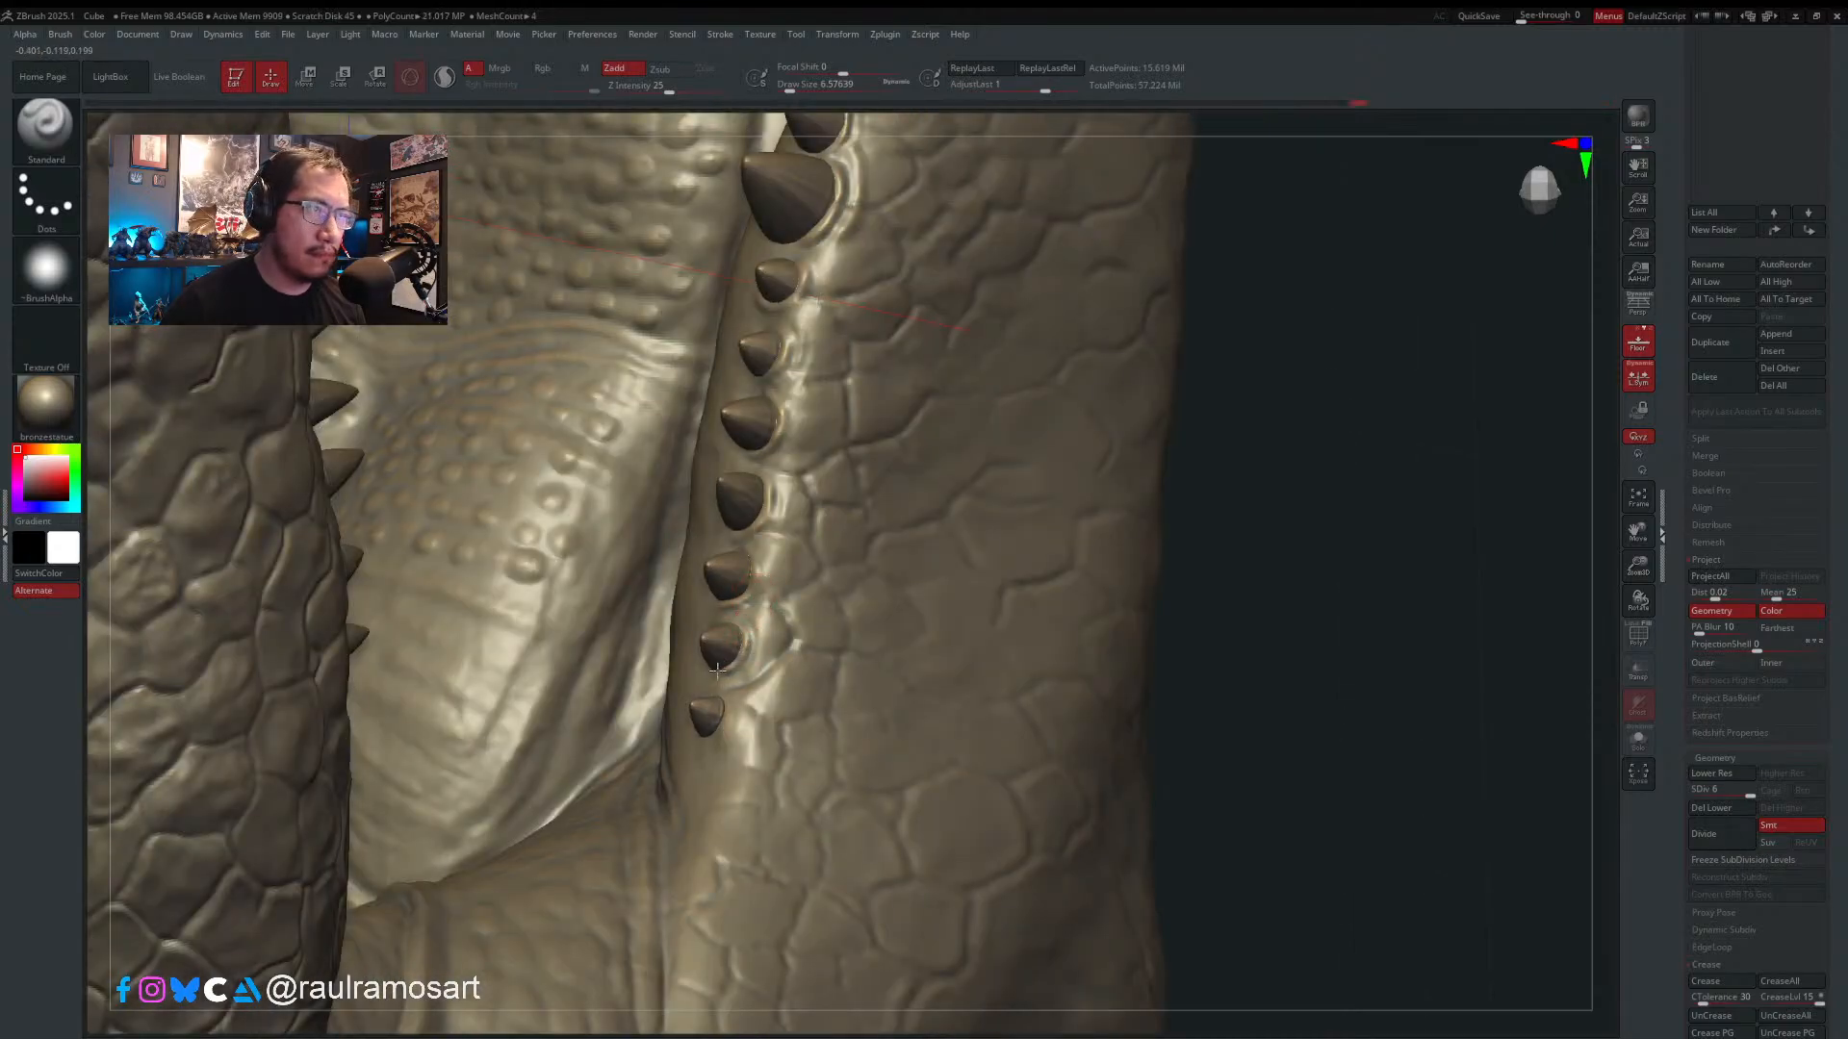
key(s)
drag(718, 738, 723, 738)
right_drag(706, 740, 728, 743)
key(s)
mouse_move(704, 748)
mouse_down()
mouse_move(724, 777)
mouse_move(721, 852)
mouse_up()
- Smooth the chin underside where the throat scales converge, using a draw size of about 51
mouse_move(718, 847)
ctrl+right_down()
mouse_move(709, 414)
mouse_move(796, 548)
mouse_move(750, 446)
ctrl+right_up()
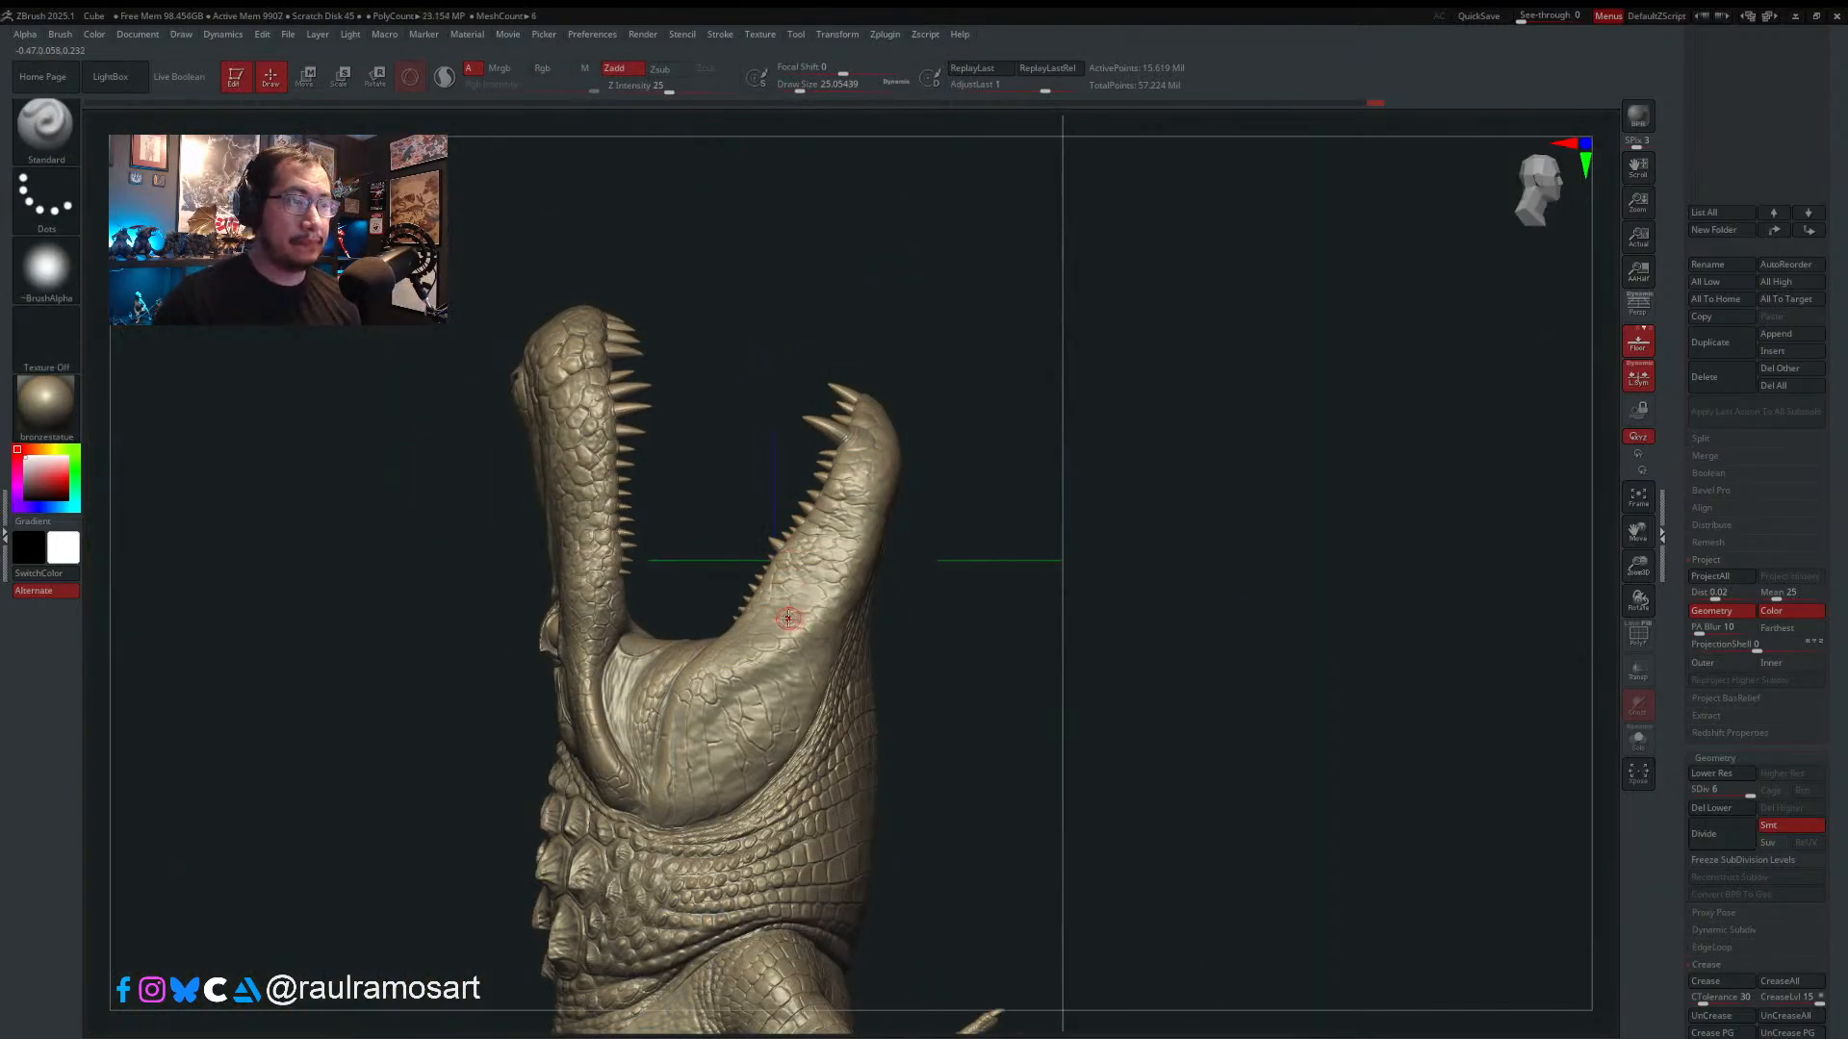
key(super)
key(super)
mouse_move(1005, 524)
right_down()
mouse_move(865, 501)
mouse_move(943, 556)
mouse_move(938, 589)
mouse_move(1051, 506)
mouse_move(924, 534)
mouse_move(922, 578)
mouse_move(993, 505)
mouse_move(952, 494)
right_up()
key(s)
drag(952, 493, 959, 494)
key(shift)
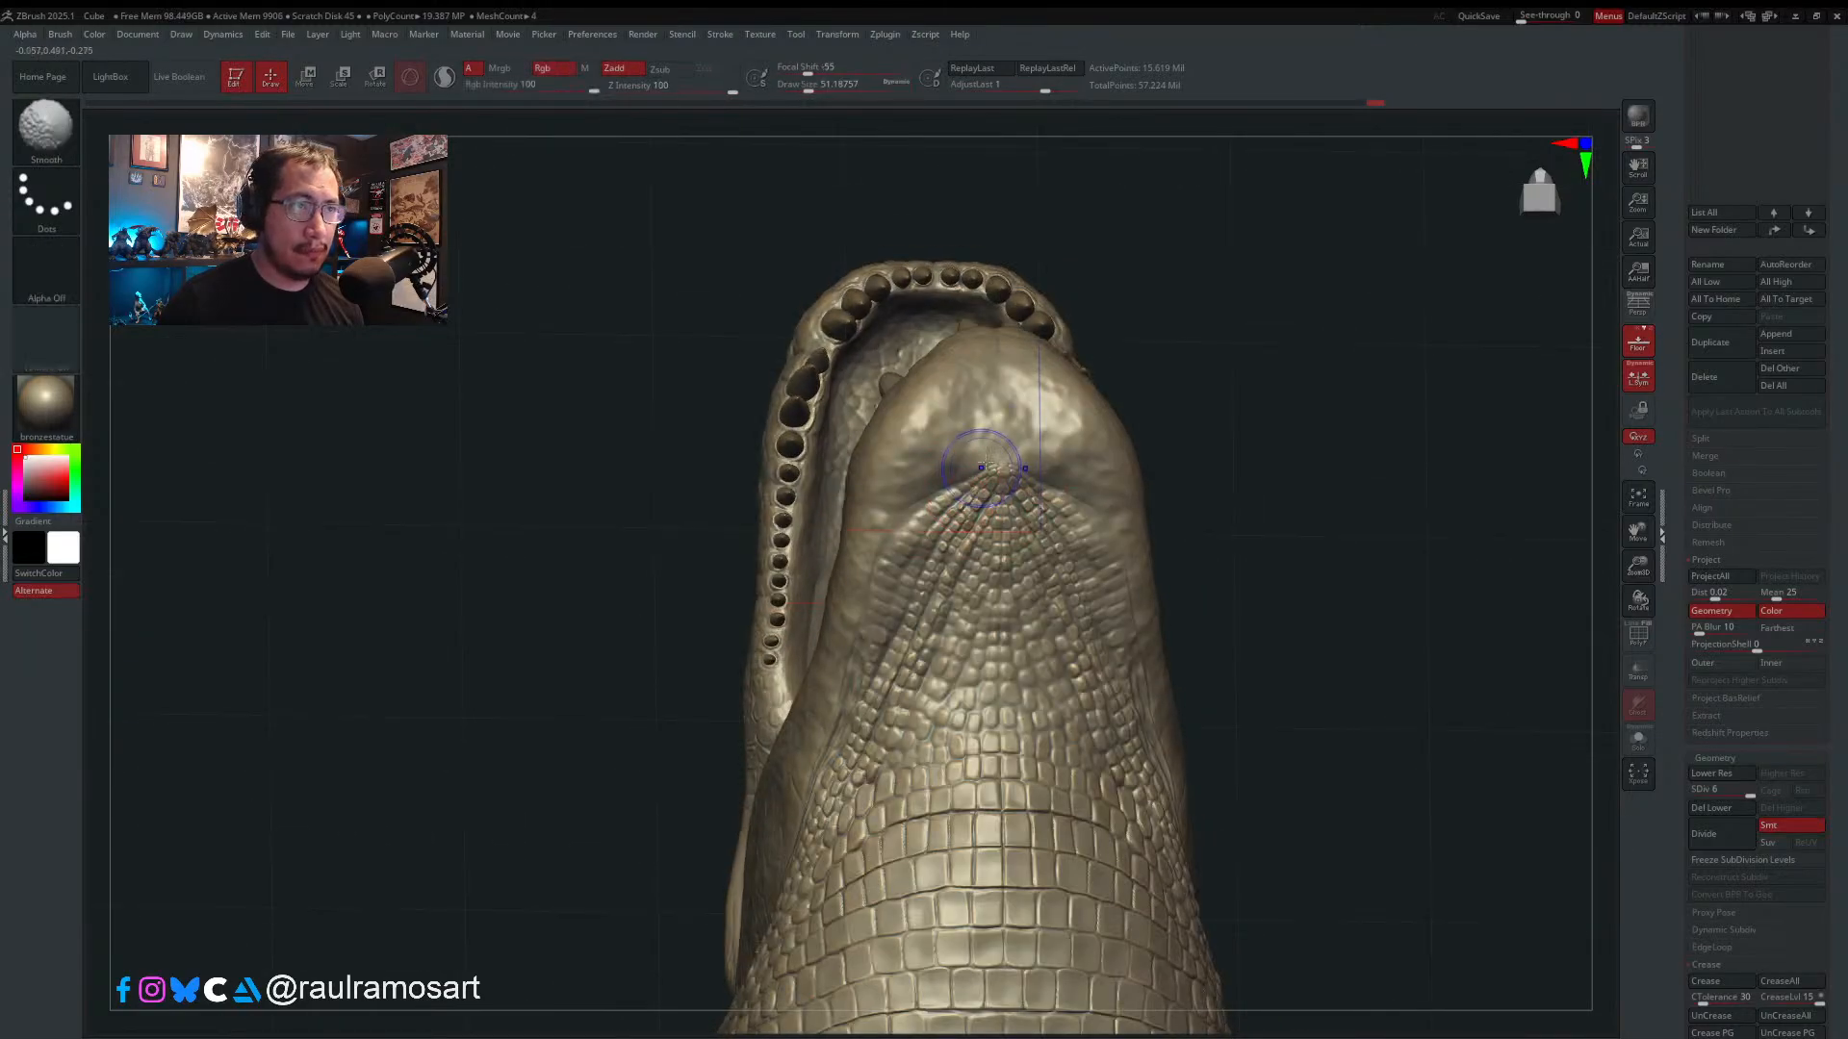
mouse_move(877, 603)
right_down()
mouse_move(842, 616)
mouse_move(857, 623)
right_up()
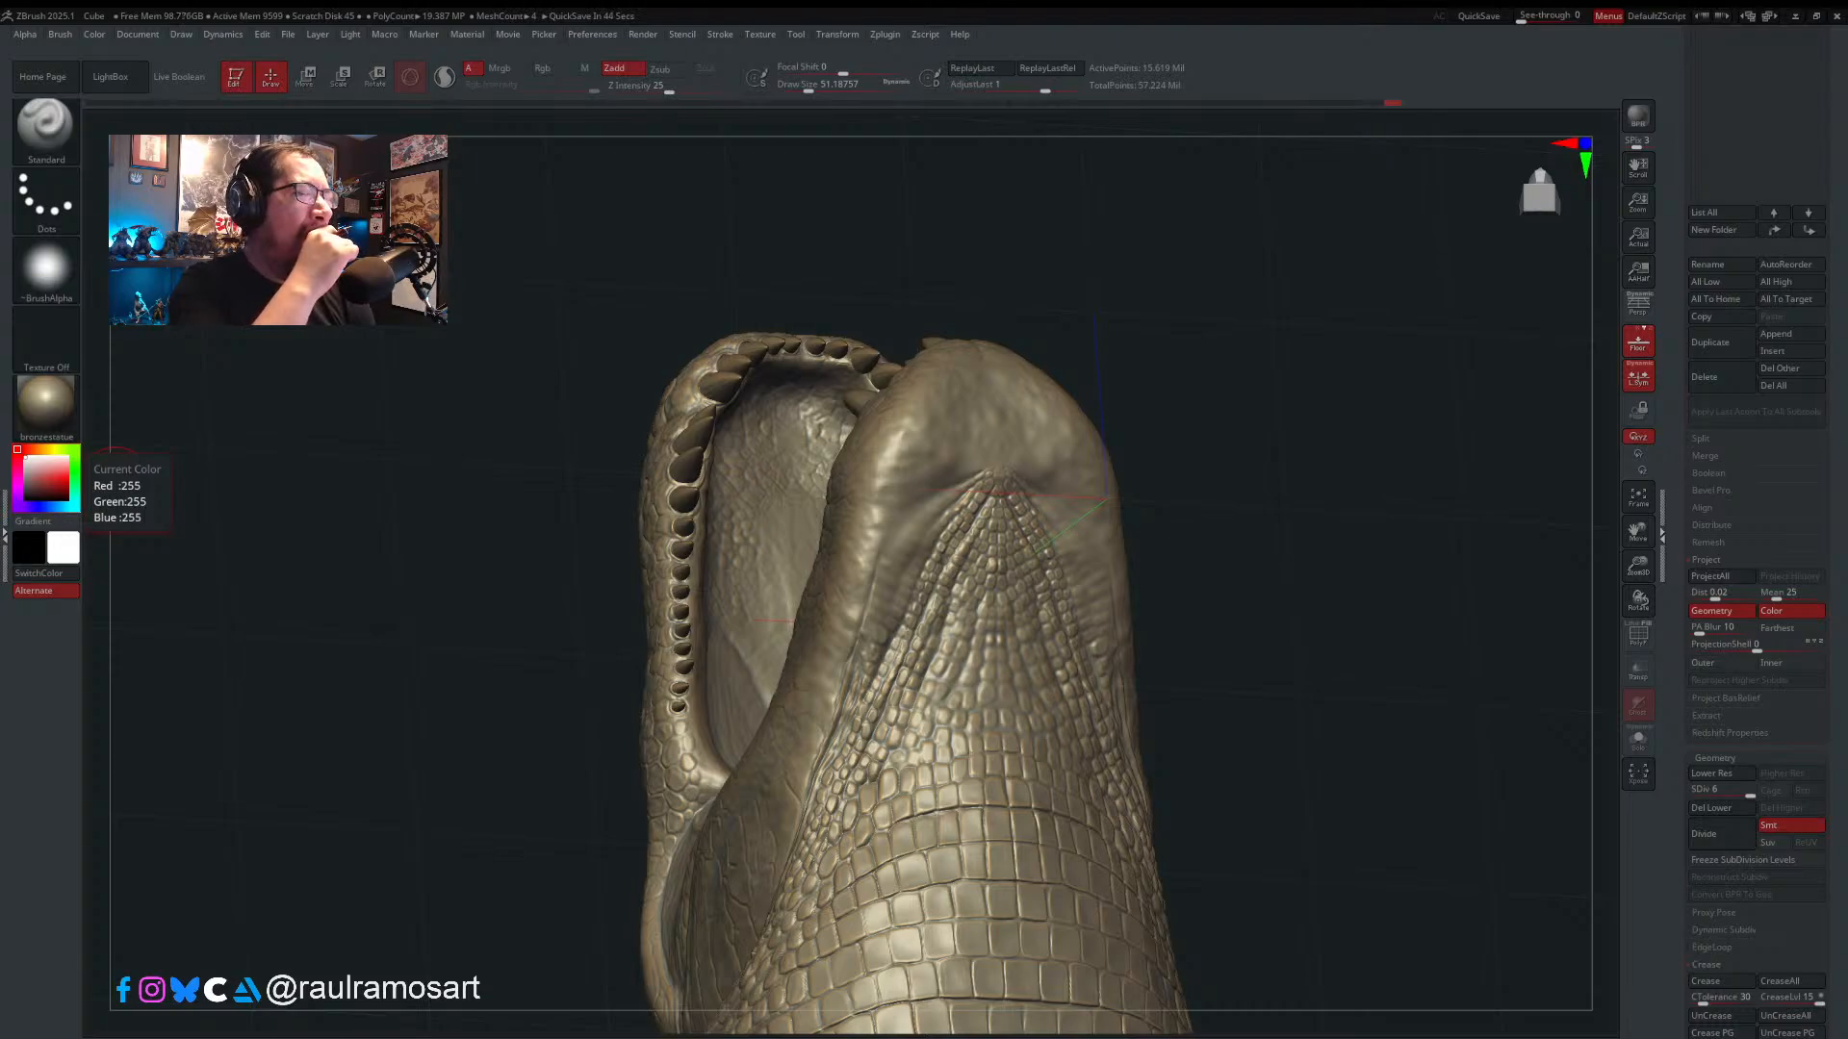
- Build up skin folds along both edges of the throat scales below the chin with the Clean_BuildUp brush at a draw size of about 41.4
right_drag(1300, 511, 1222, 553)
right_drag(1031, 596, 1009, 522)
key(b)
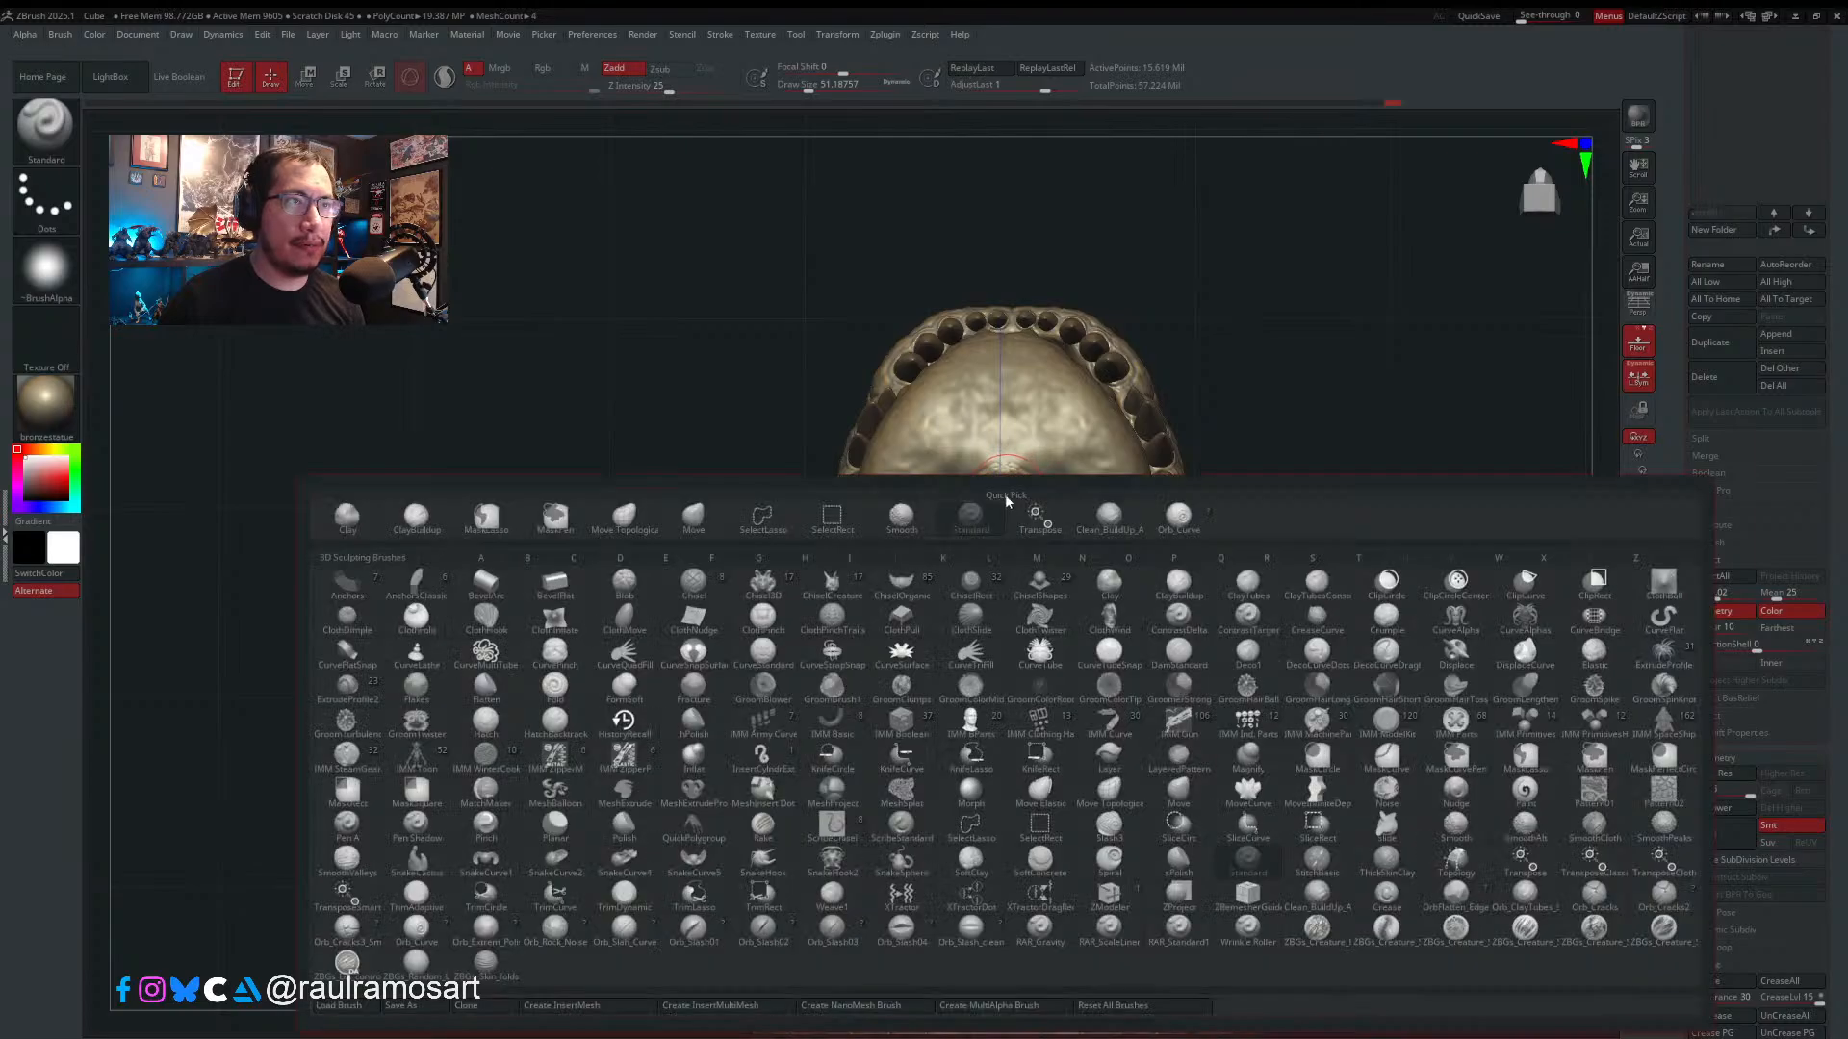
click(1110, 519)
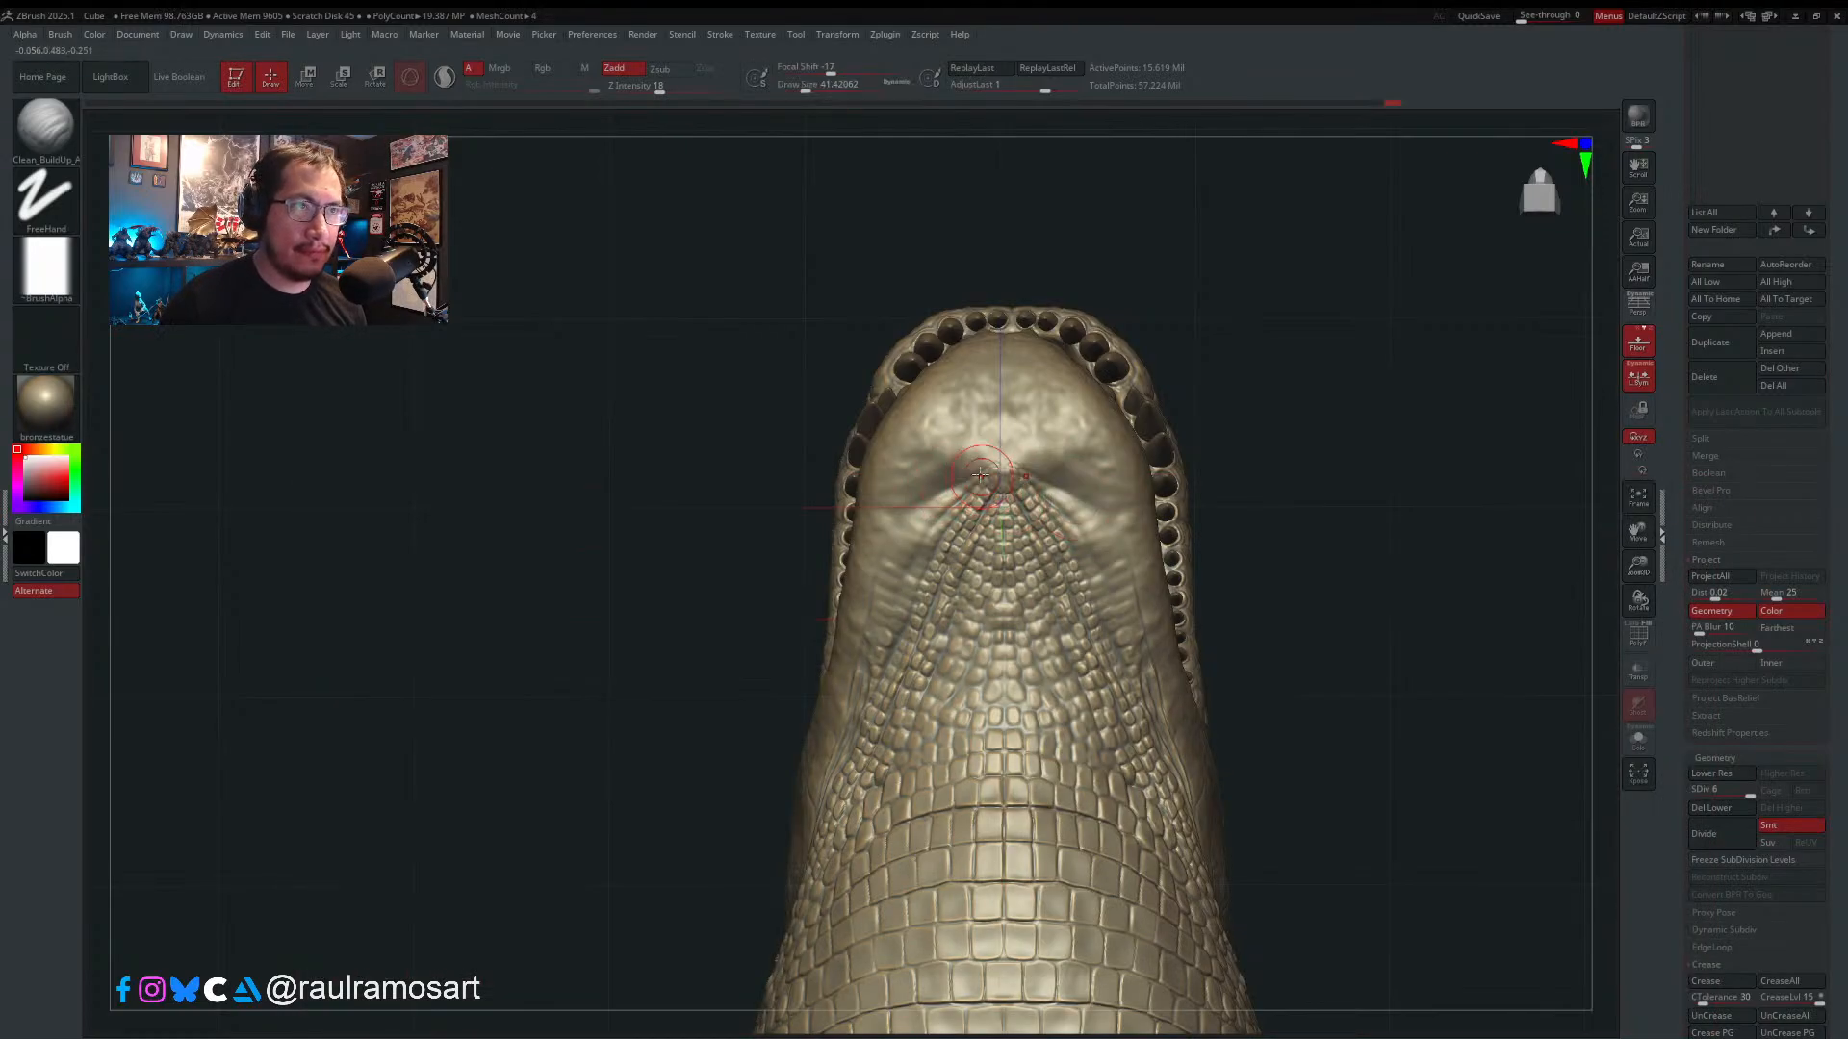
mouse_move(962, 497)
mouse_down()
mouse_move(974, 483)
mouse_move(919, 539)
mouse_up()
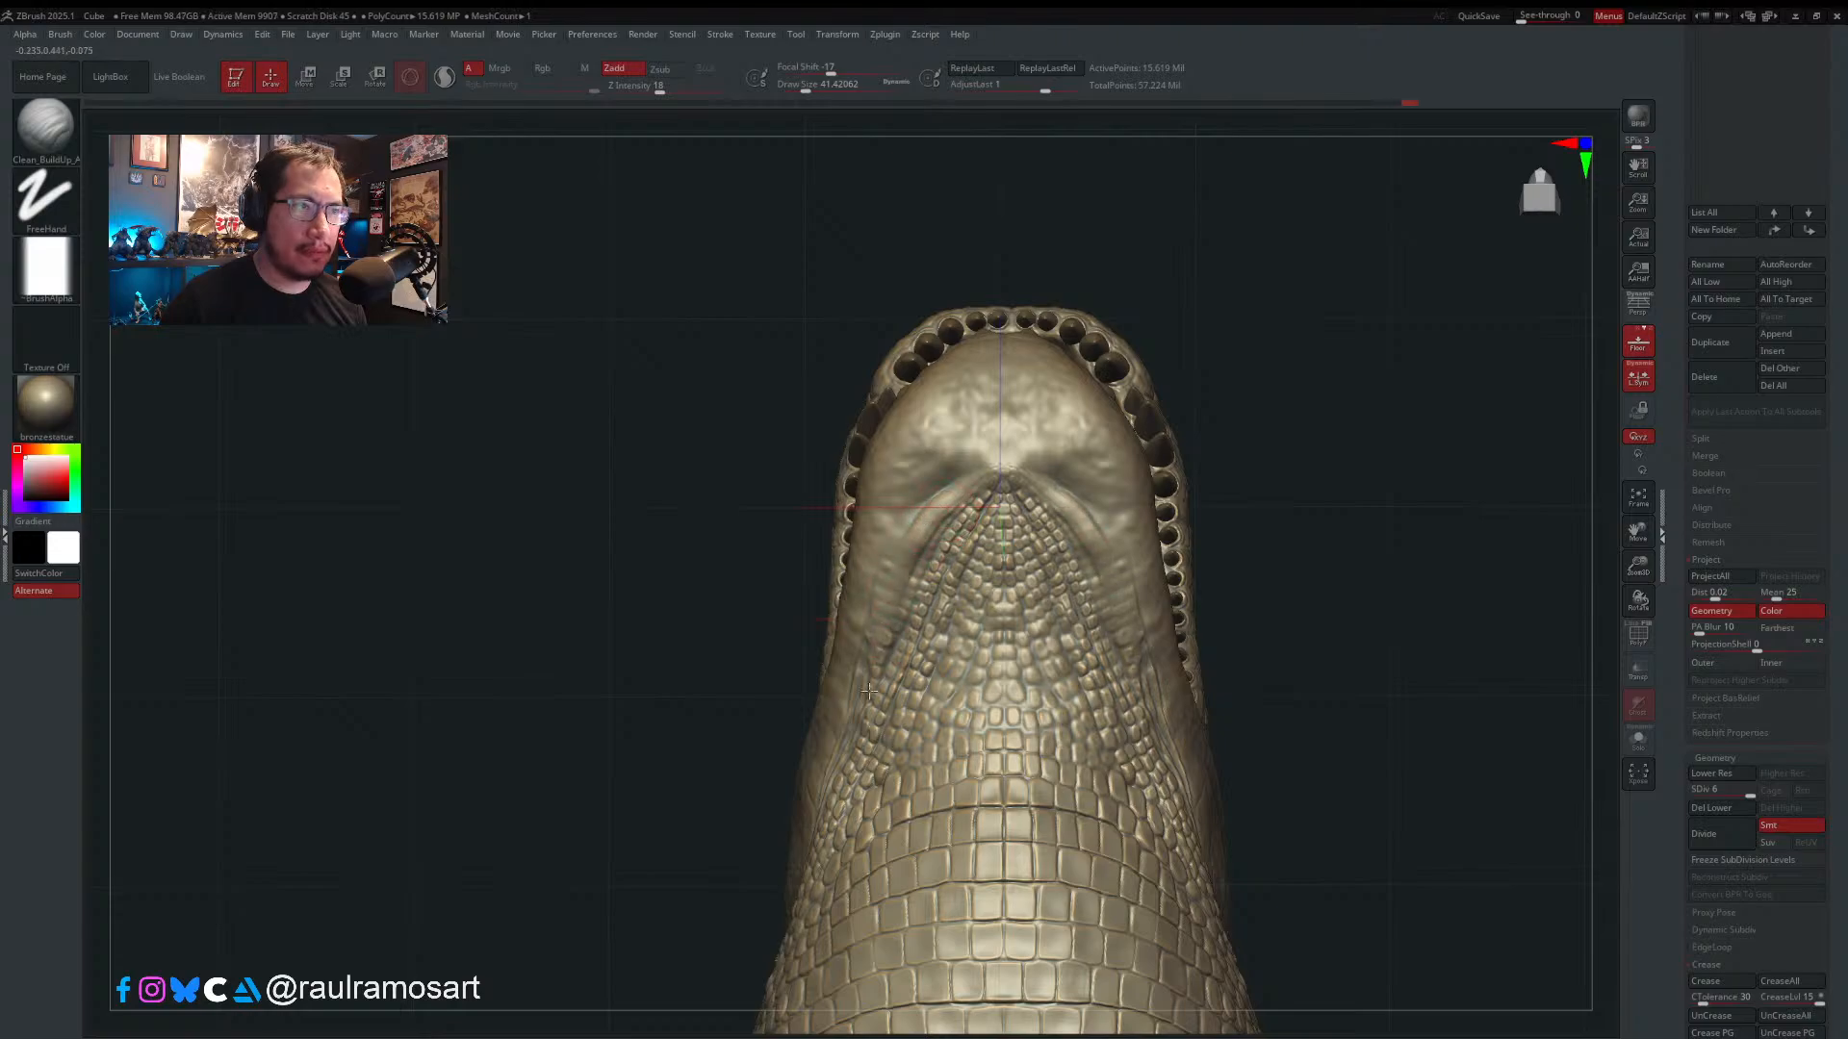
drag(986, 494, 906, 617)
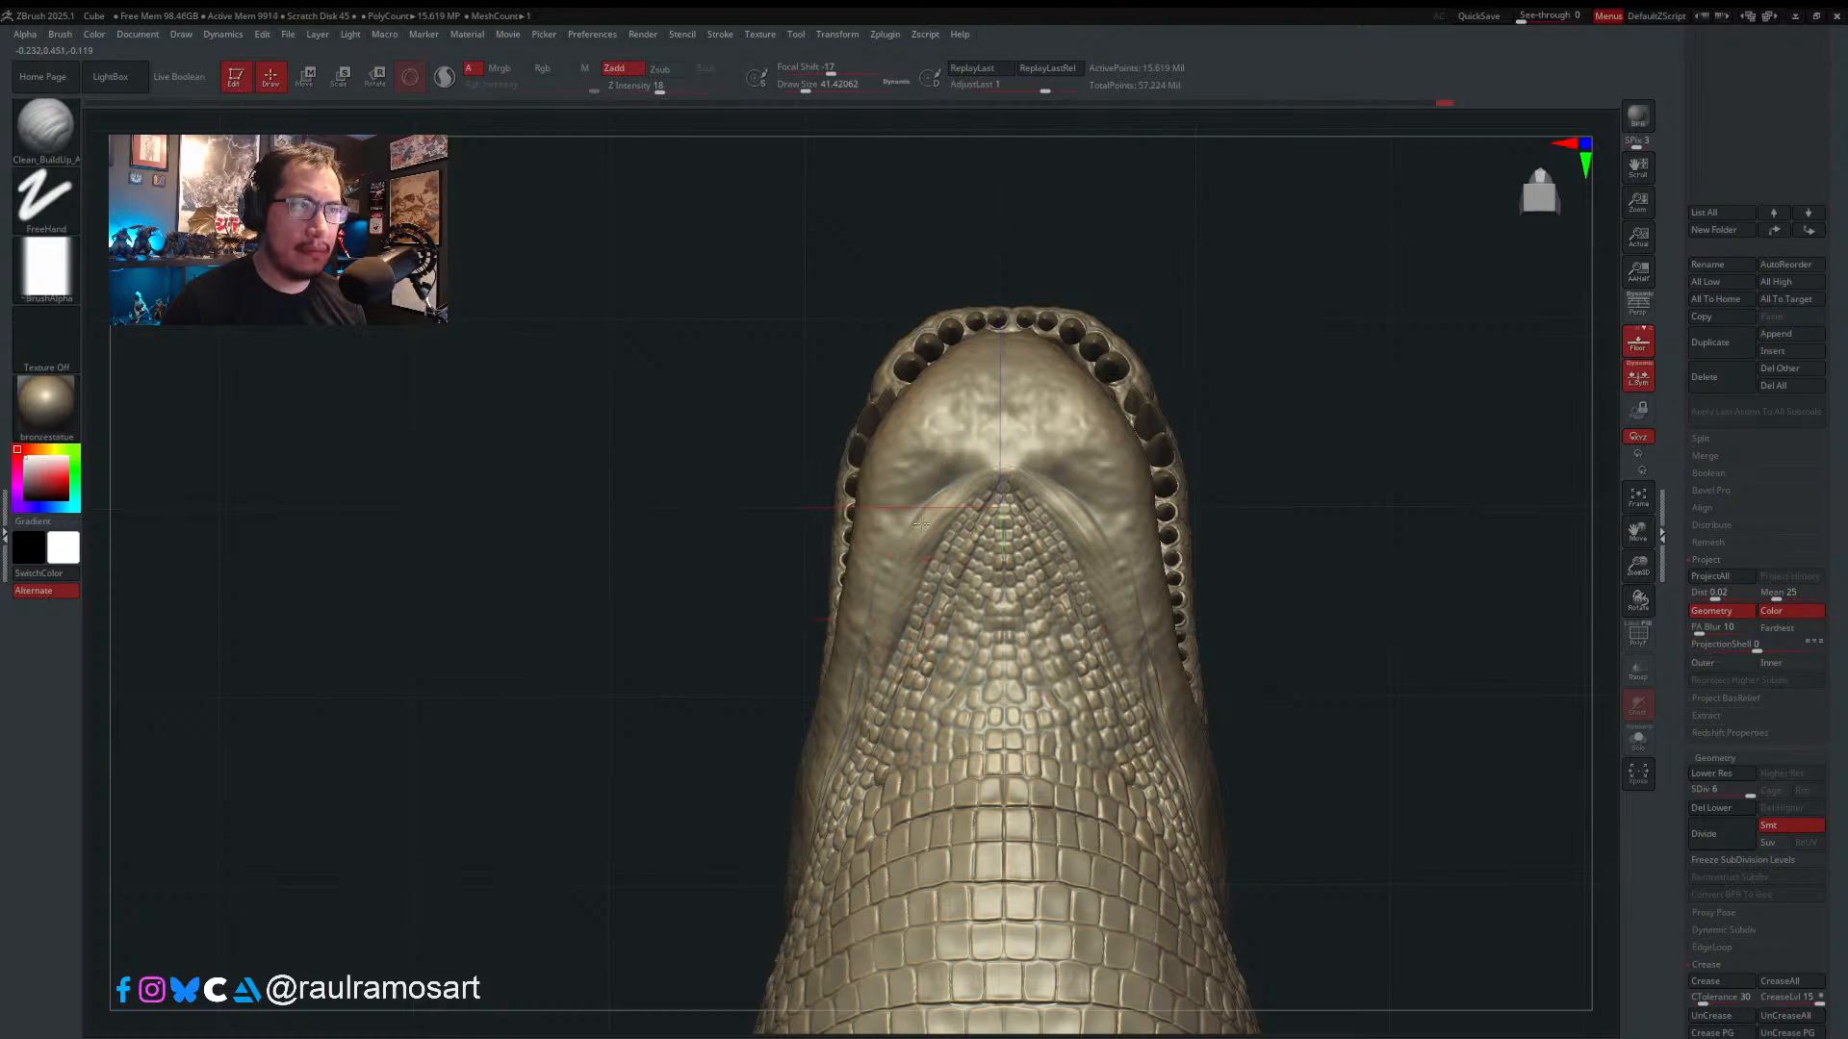
- Add broader volume along the underside and side of the lower jaw with the Clean_BuildUp brush at a draw size of about 56.5
right_drag(905, 591, 912, 492)
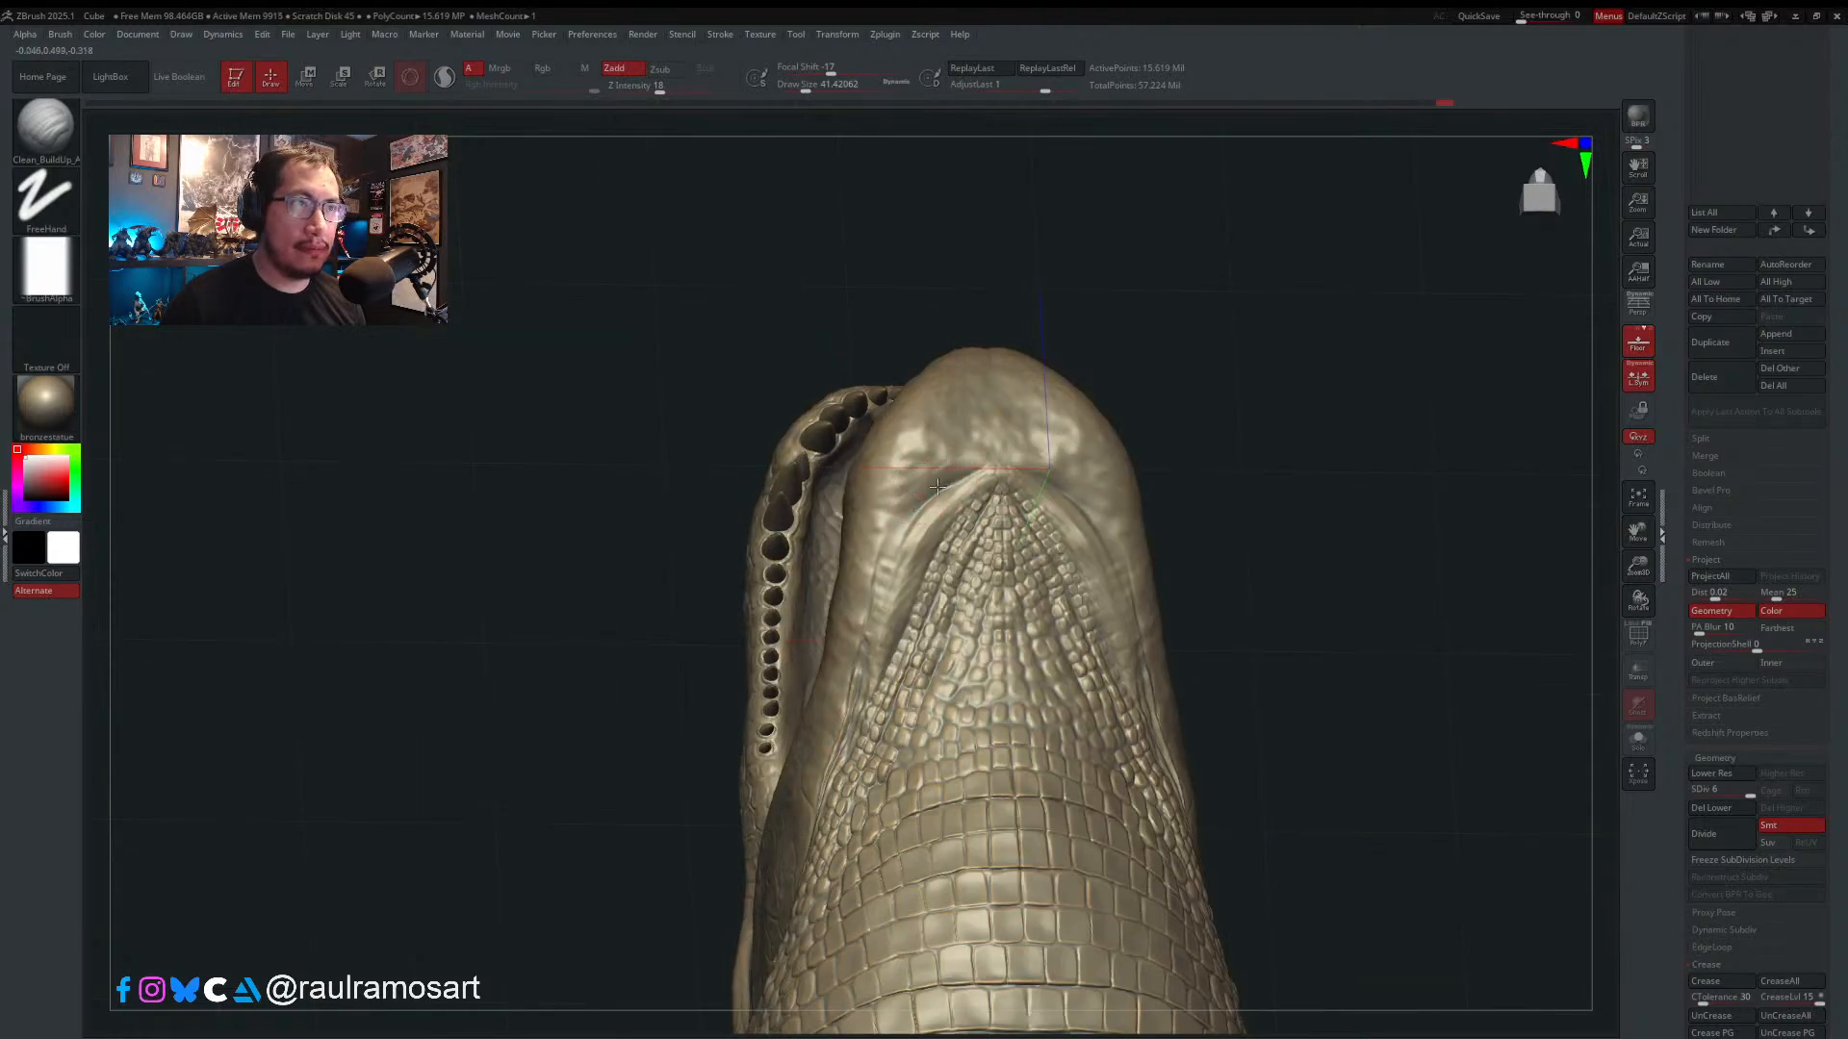
right_drag(884, 575, 906, 545)
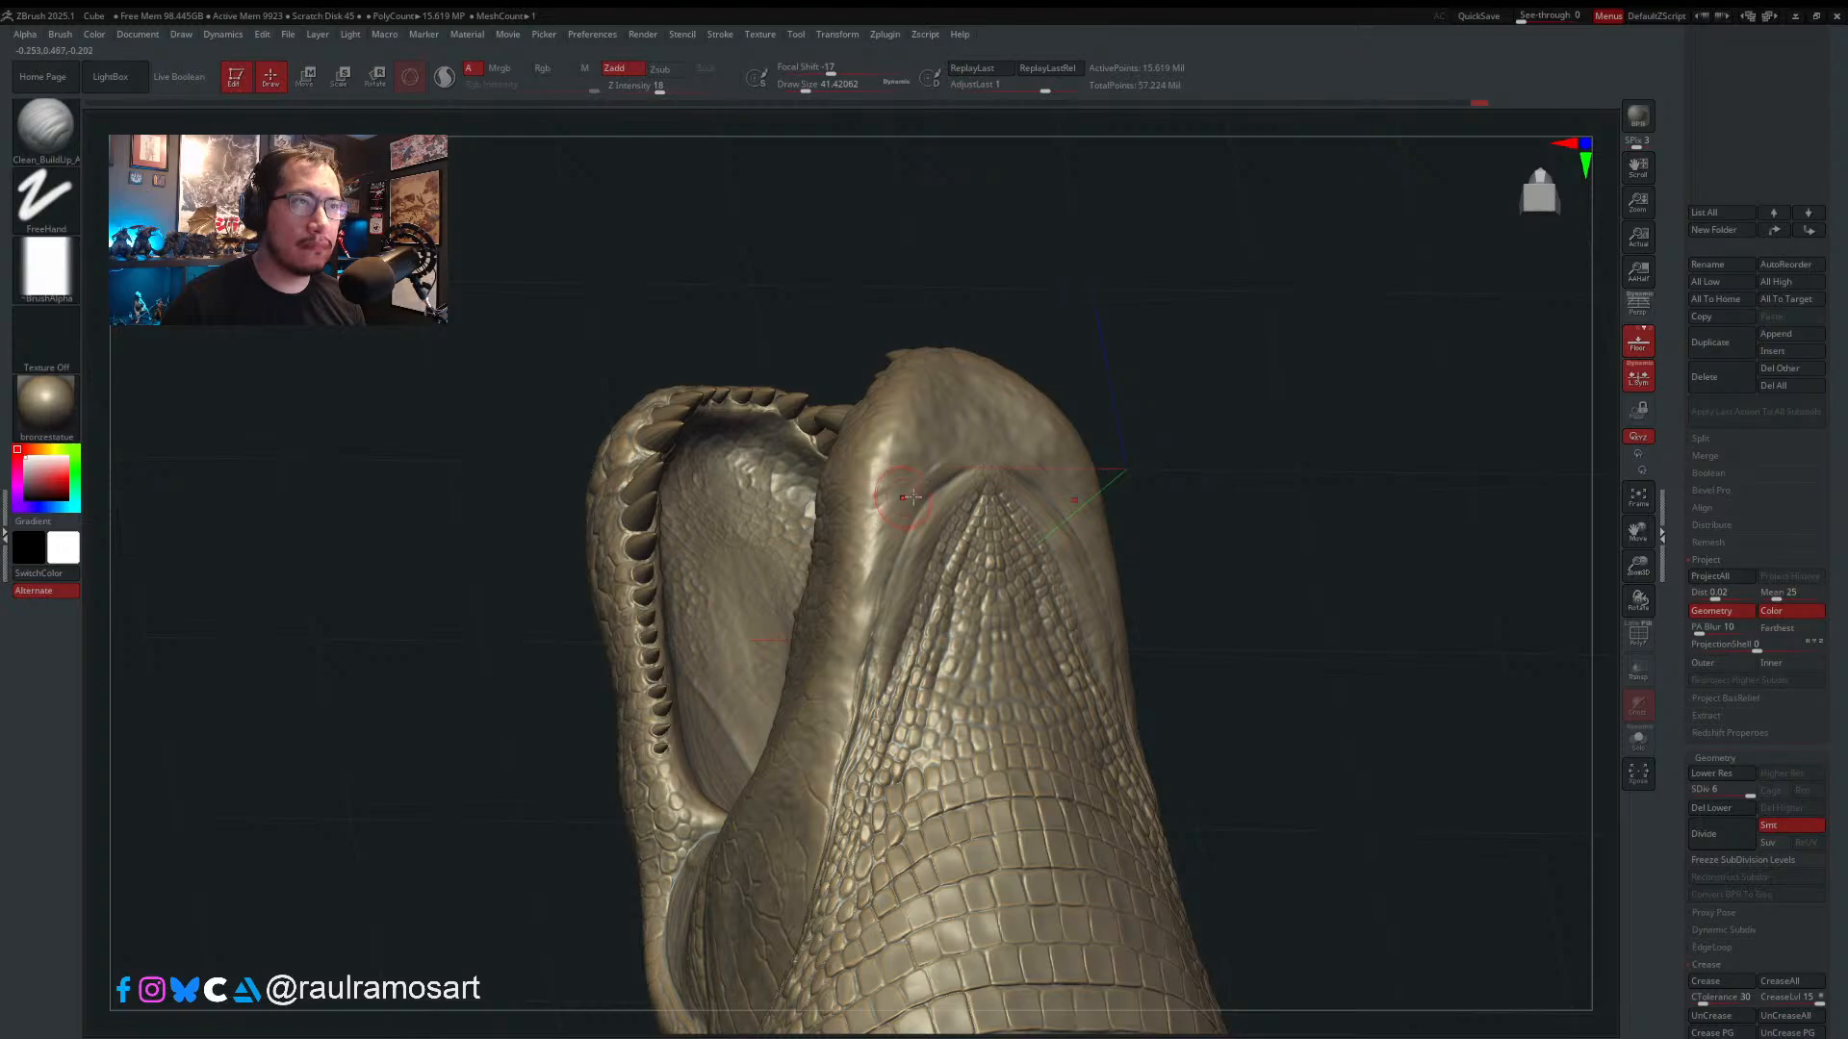
right_drag(913, 497, 912, 451)
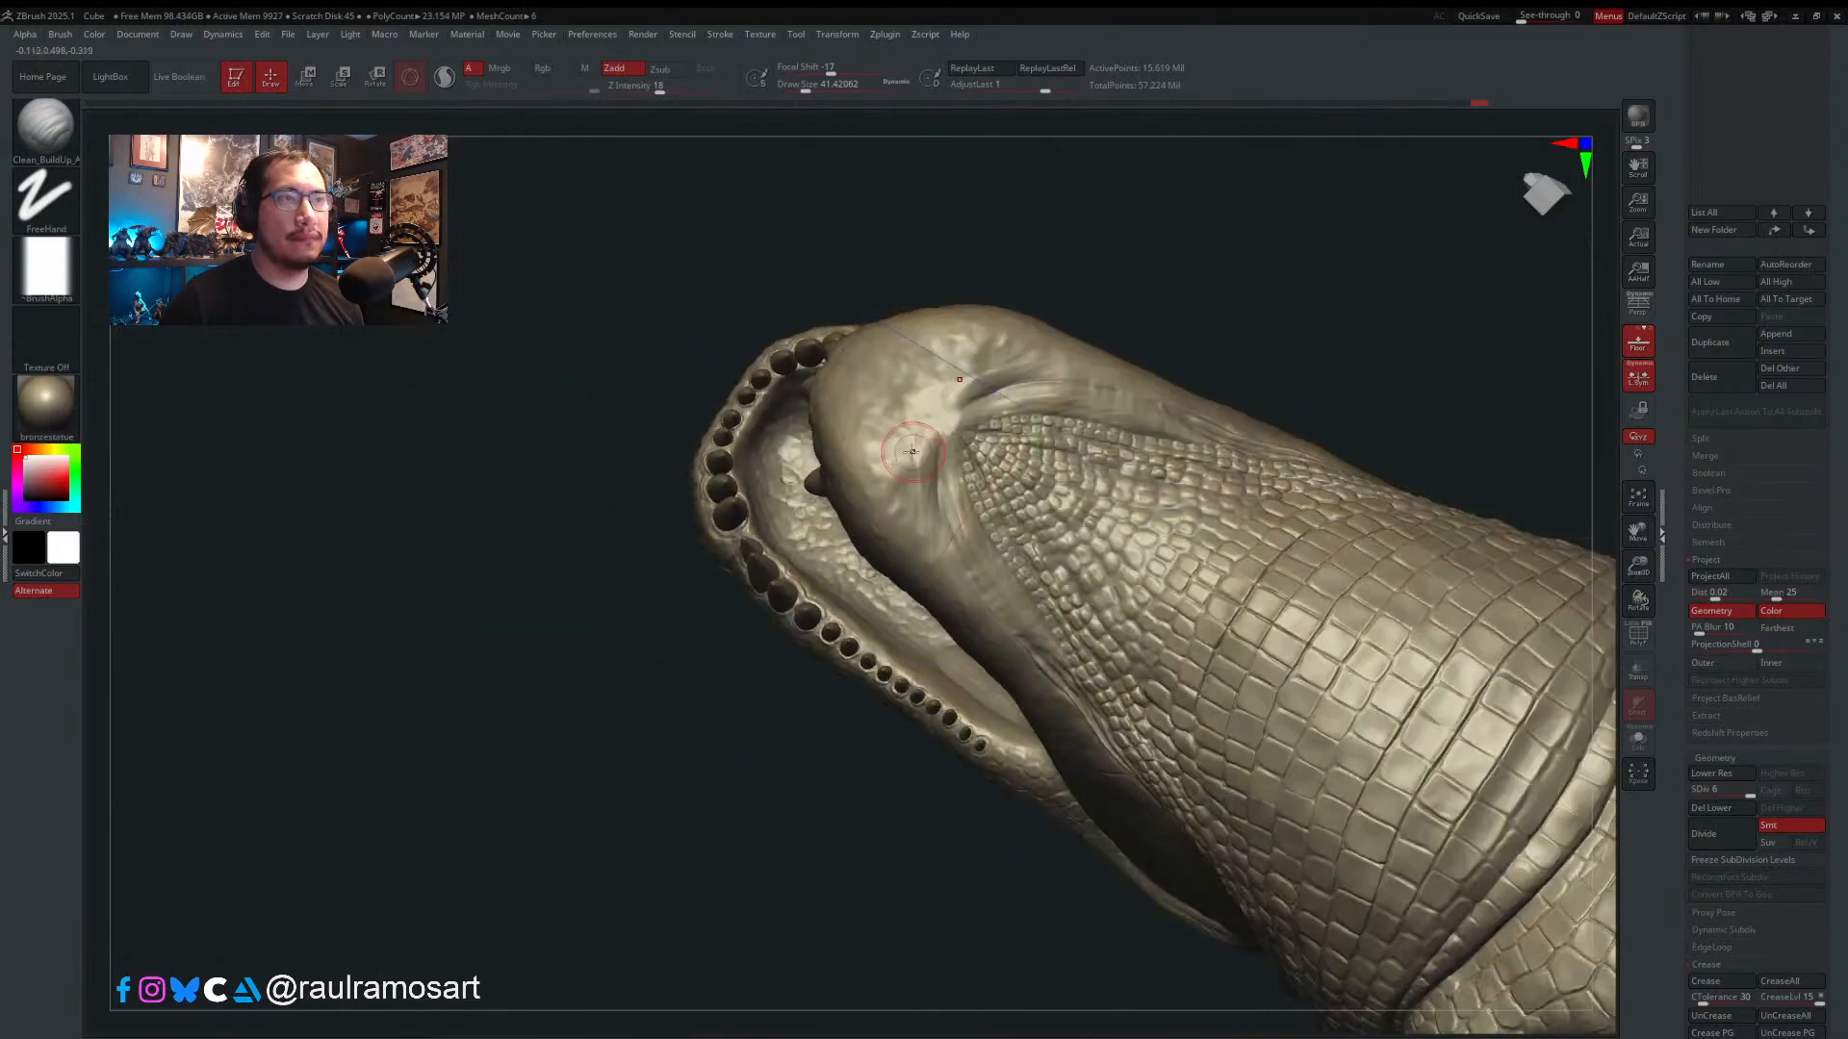
key(s)
mouse_move(913, 451)
mouse_down()
mouse_move(927, 554)
mouse_move(914, 444)
mouse_move(895, 468)
mouse_move(932, 436)
mouse_move(877, 462)
mouse_move(924, 452)
mouse_move(938, 501)
mouse_up()
right_drag(967, 596, 902, 539)
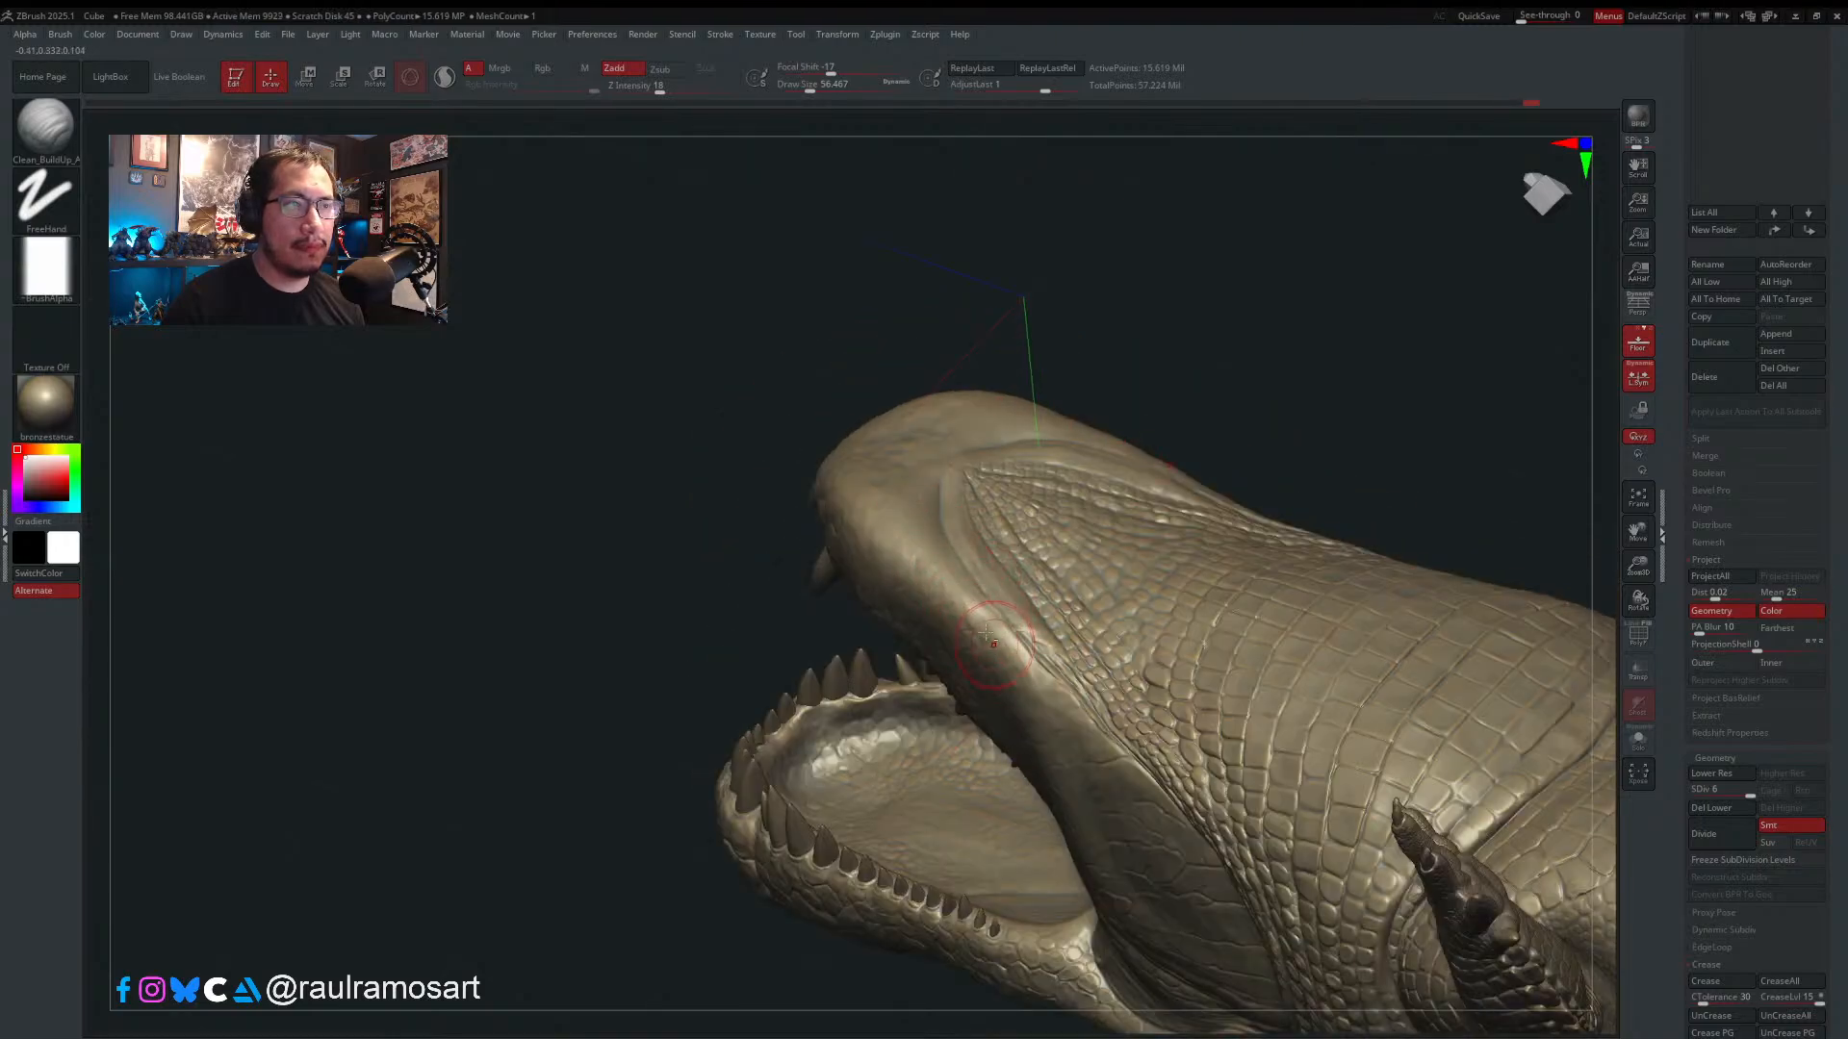
right_drag(968, 608, 993, 616)
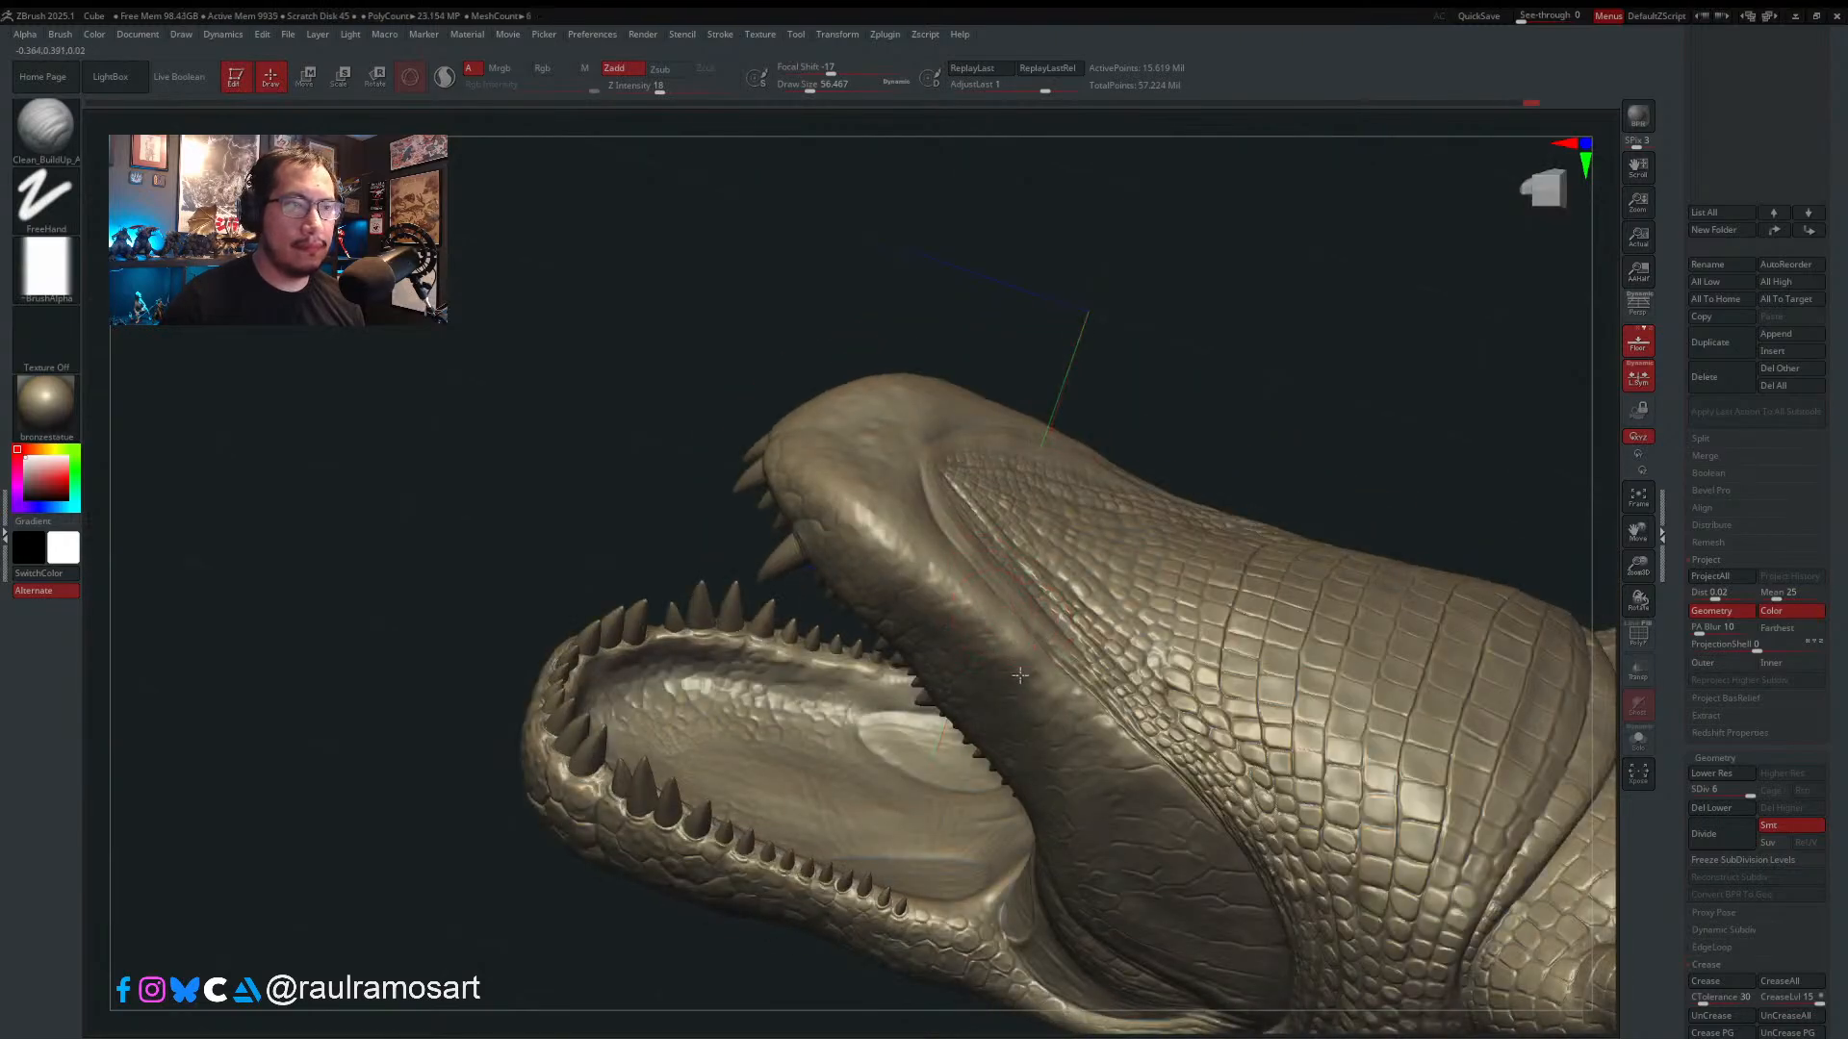
mouse_move(1092, 707)
ctrl+right_down()
mouse_move(991, 458)
mouse_move(1000, 577)
mouse_move(1034, 616)
mouse_move(1110, 818)
mouse_move(1191, 874)
mouse_move(1180, 783)
ctrl+right_up()
mouse_move(1111, 481)
ctrl+right_down()
mouse_move(1096, 551)
mouse_move(1126, 575)
mouse_move(1105, 550)
mouse_move(1097, 587)
ctrl+right_up()
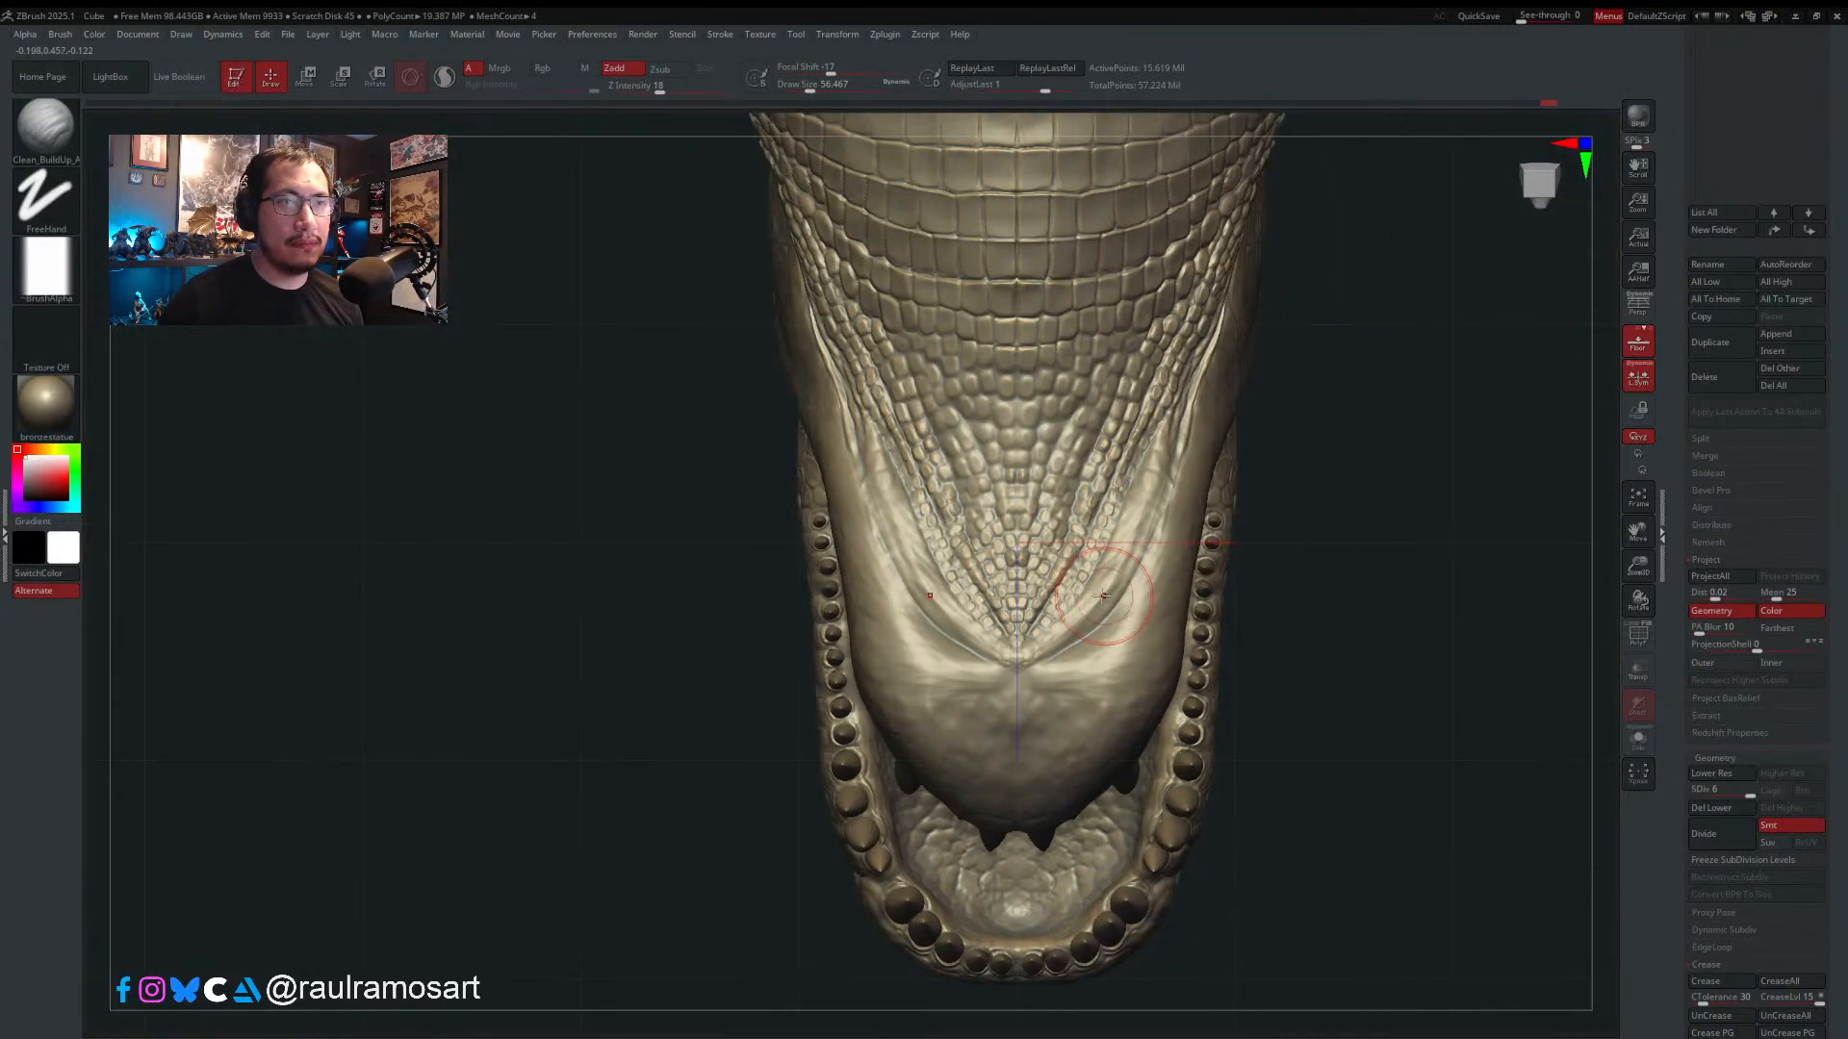
- Carve creases between the skin folds beside the throat scales with the DamStandard brush at a draw size of about 39
key(b)
key(d)
key(s)
key(s)
mouse_move(1051, 633)
mouse_down()
mouse_move(1060, 652)
mouse_move(1107, 612)
mouse_move(1151, 522)
mouse_up()
key(s)
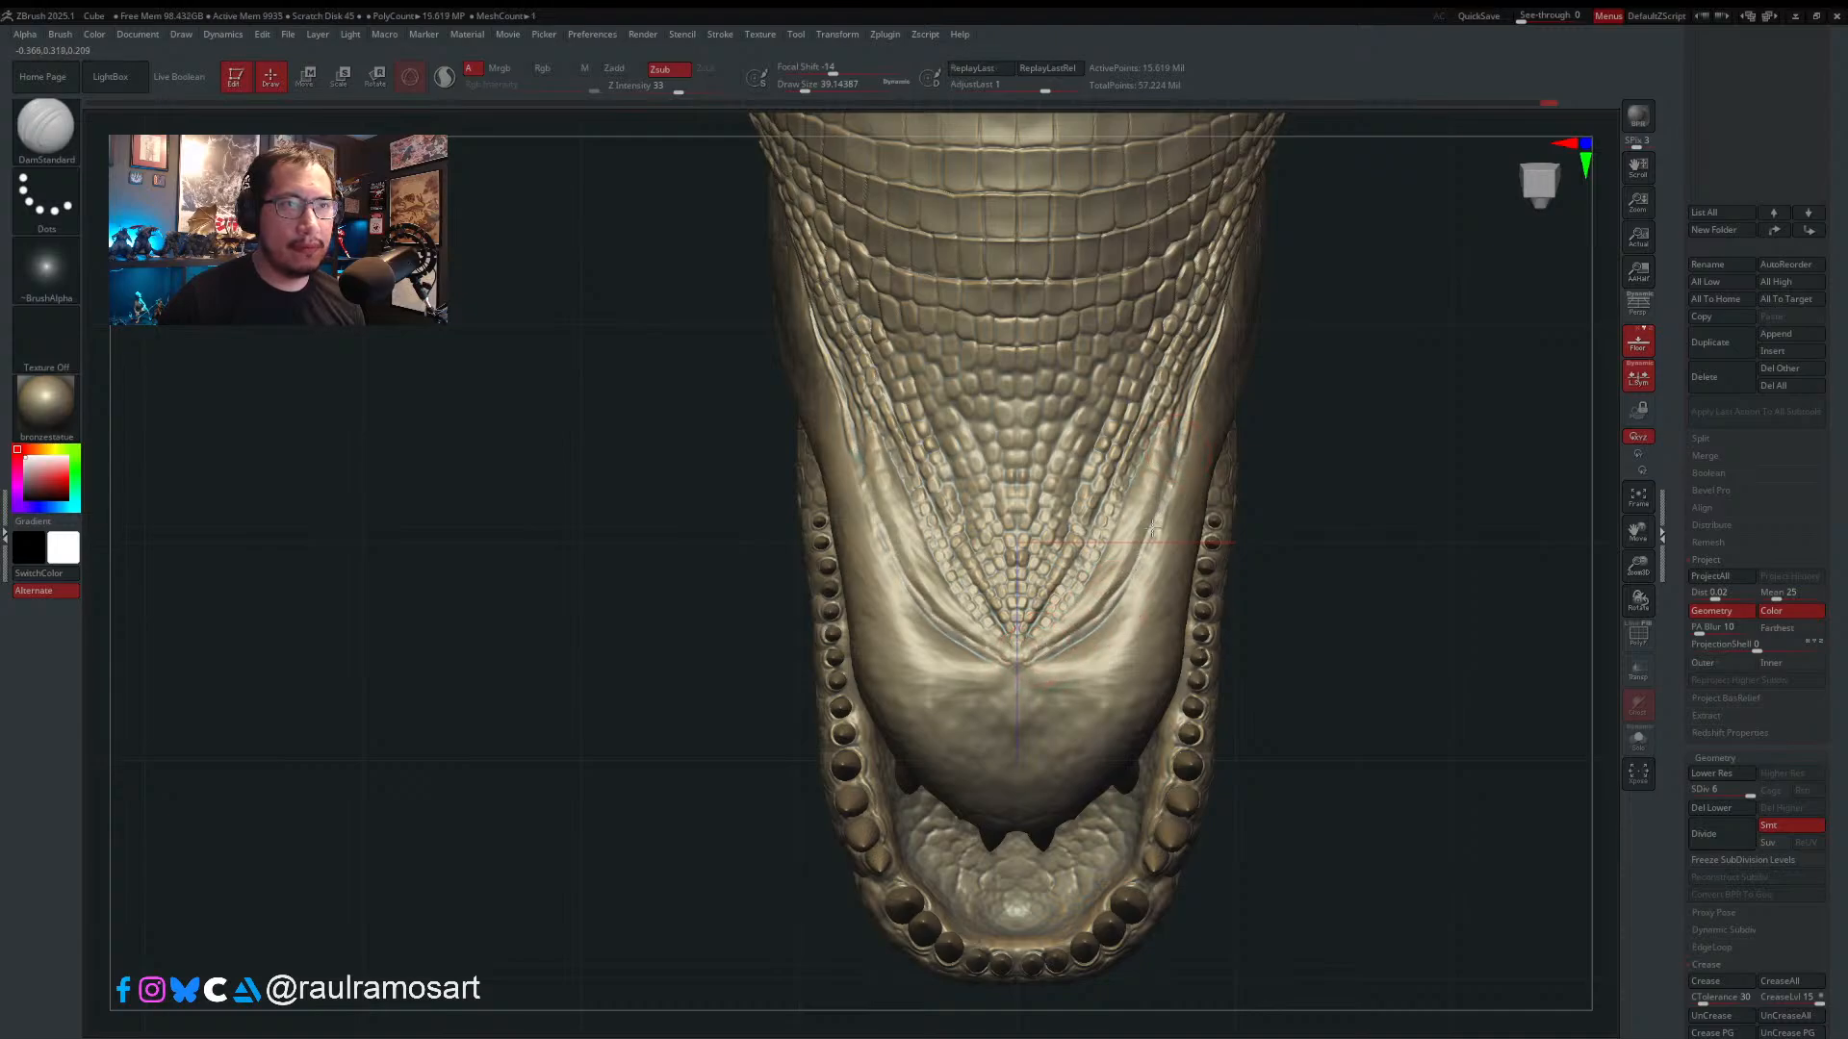
mouse_move(1023, 660)
mouse_down()
mouse_move(1078, 630)
mouse_move(1130, 520)
mouse_up()
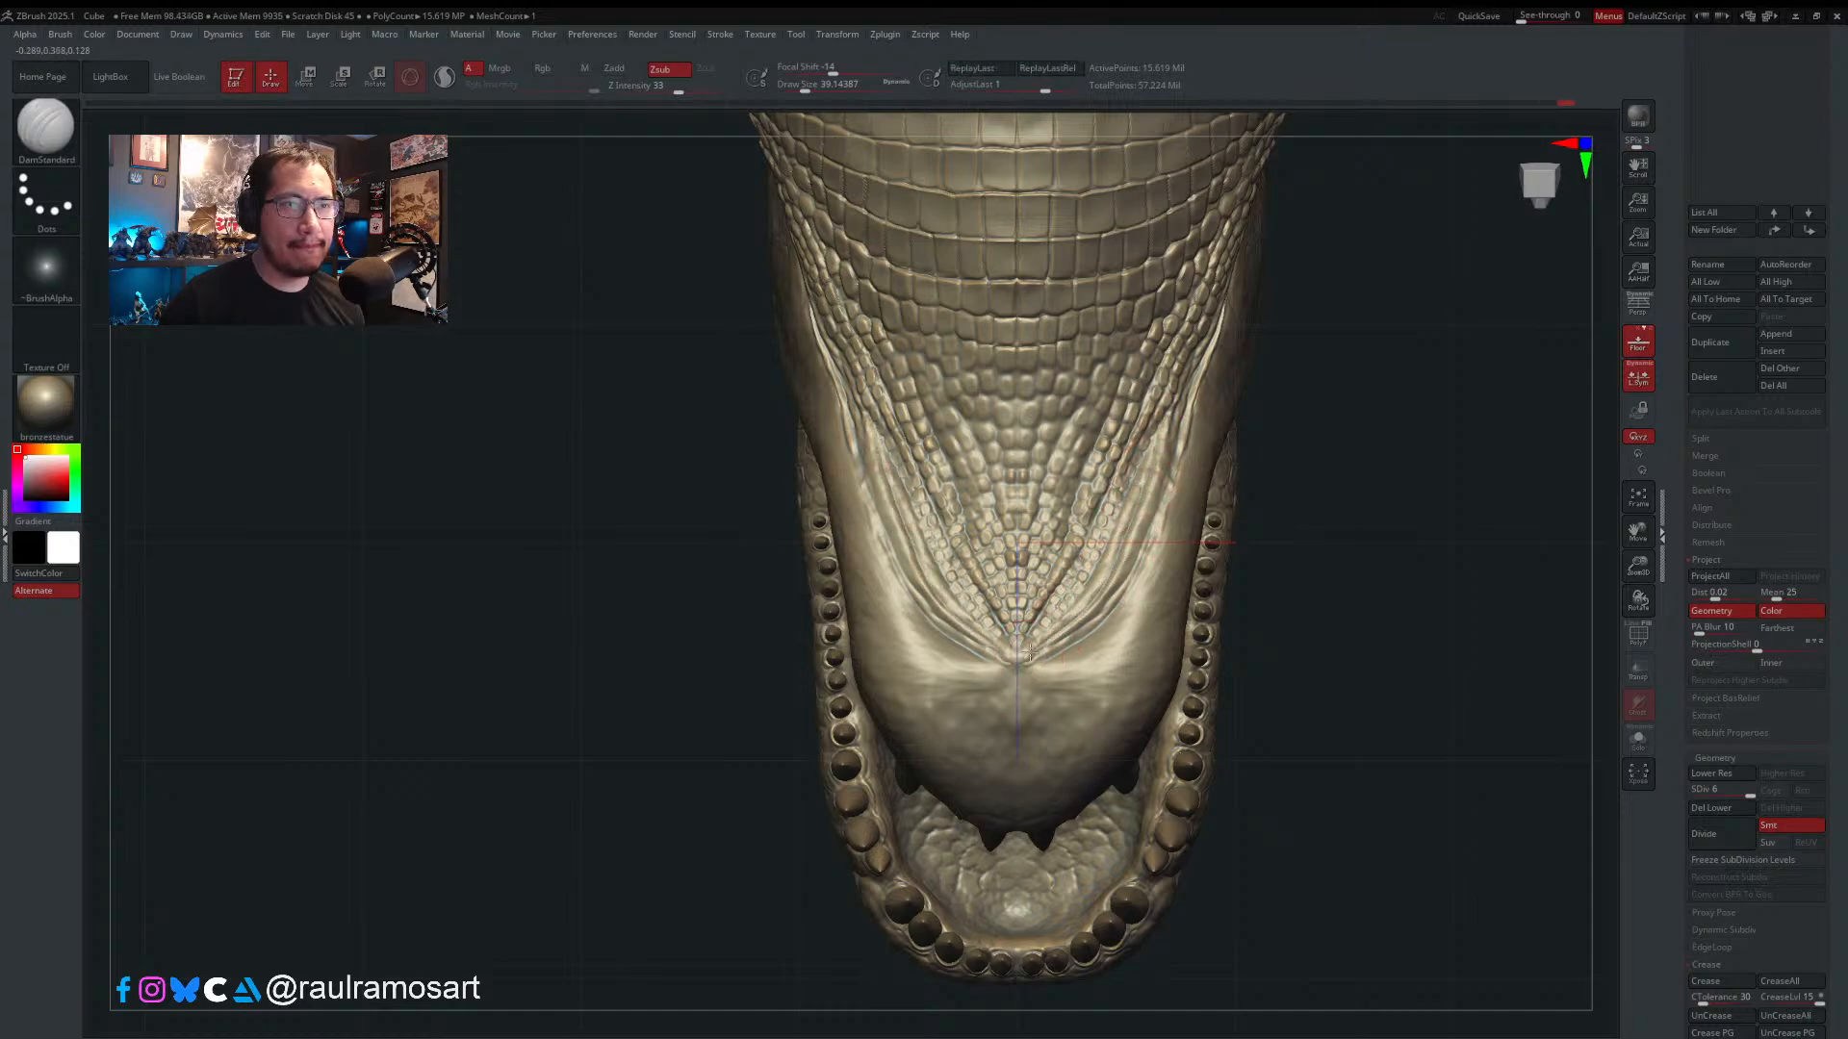
- Flatten the chin and the folds beside the throat scales with the TrimDynamic brush at a draw size of about 51, undoing an unwanted stroke
key(b)
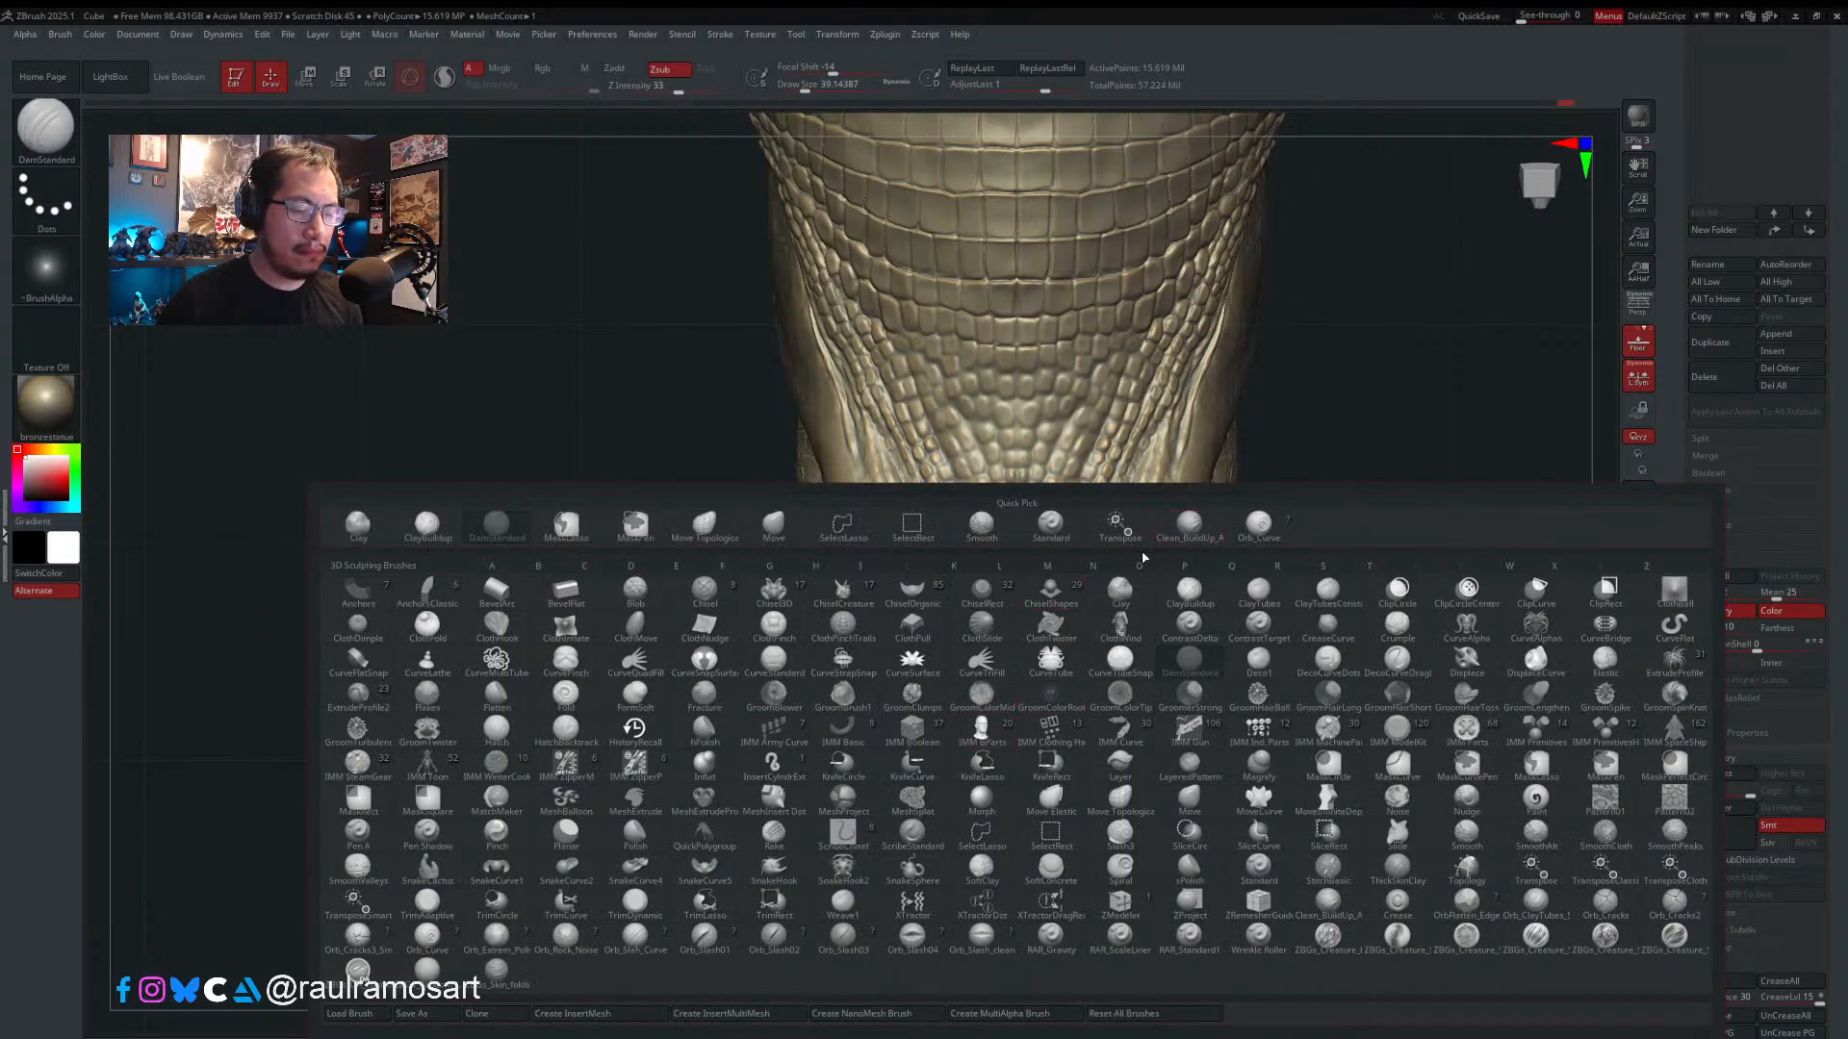
key(t)
key(d)
key(s)
mouse_move(1024, 645)
mouse_down()
mouse_move(1062, 670)
mouse_move(1100, 598)
mouse_up()
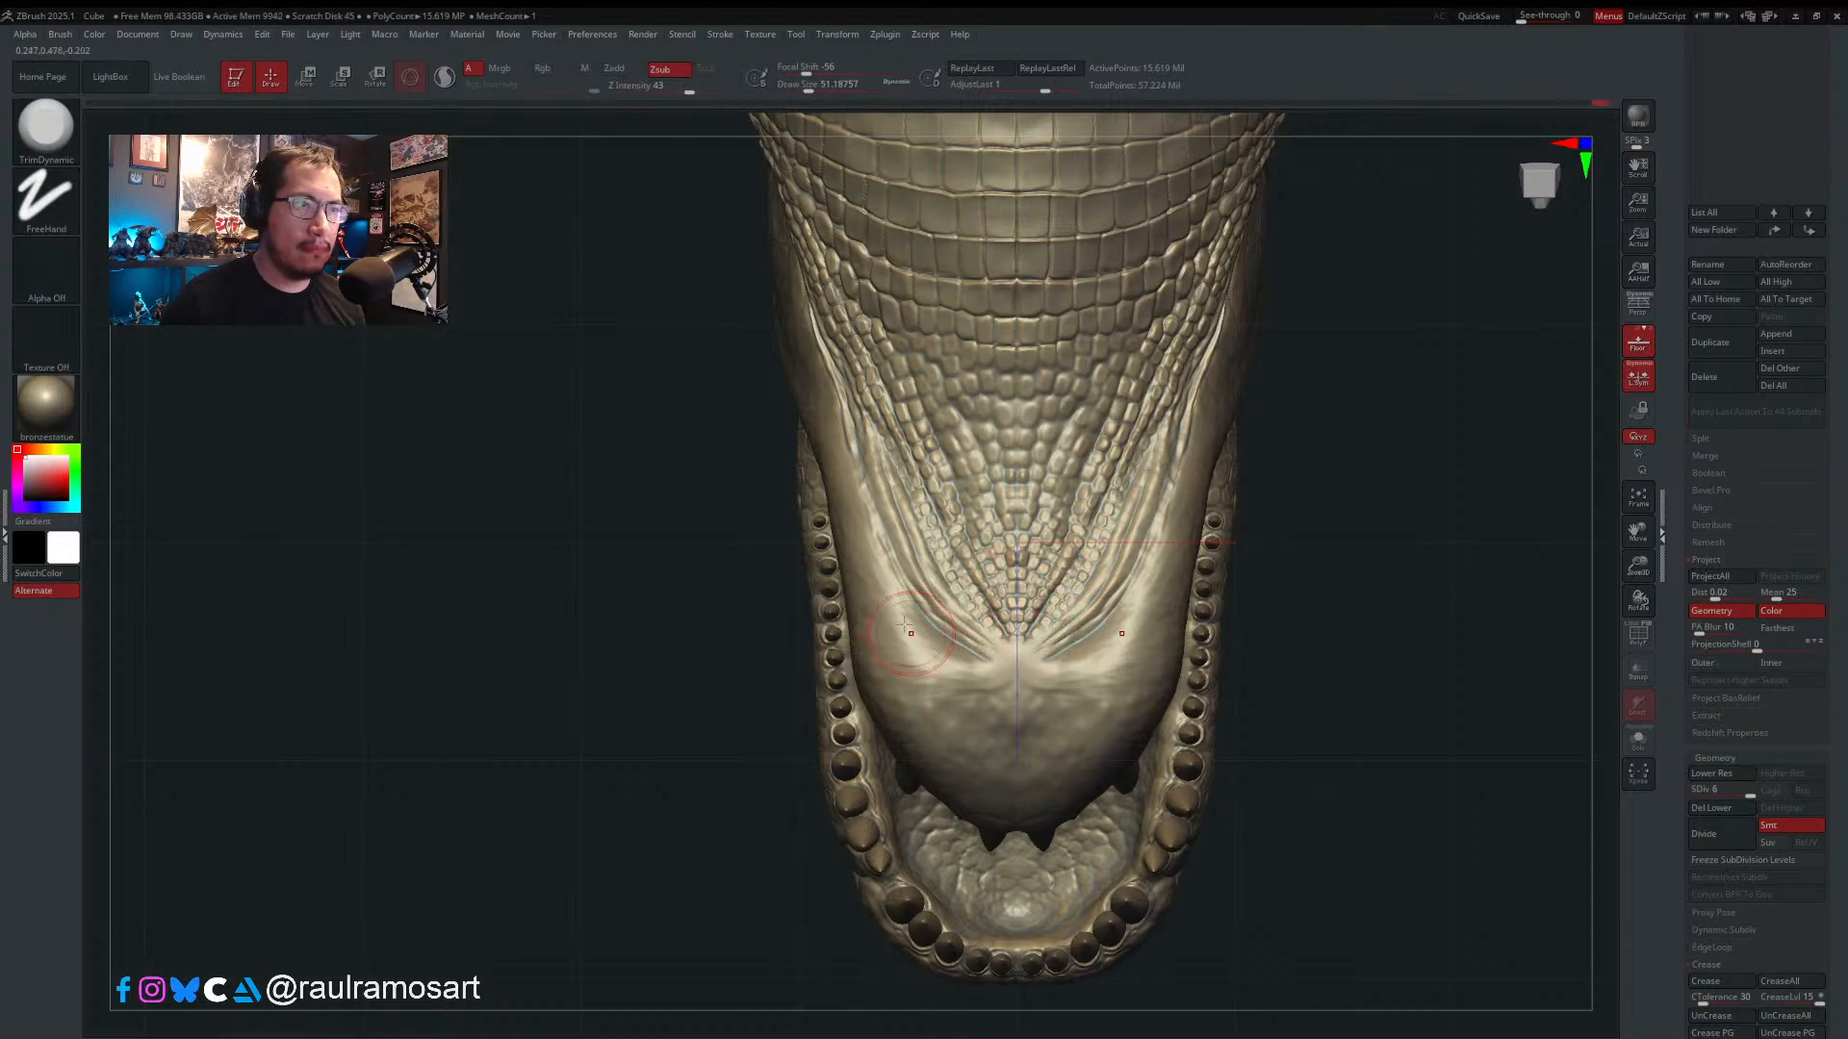
key(ctrl+z)
mouse_move(925, 689)
mouse_down()
mouse_move(947, 714)
mouse_move(1007, 708)
mouse_up()
drag(912, 586, 877, 495)
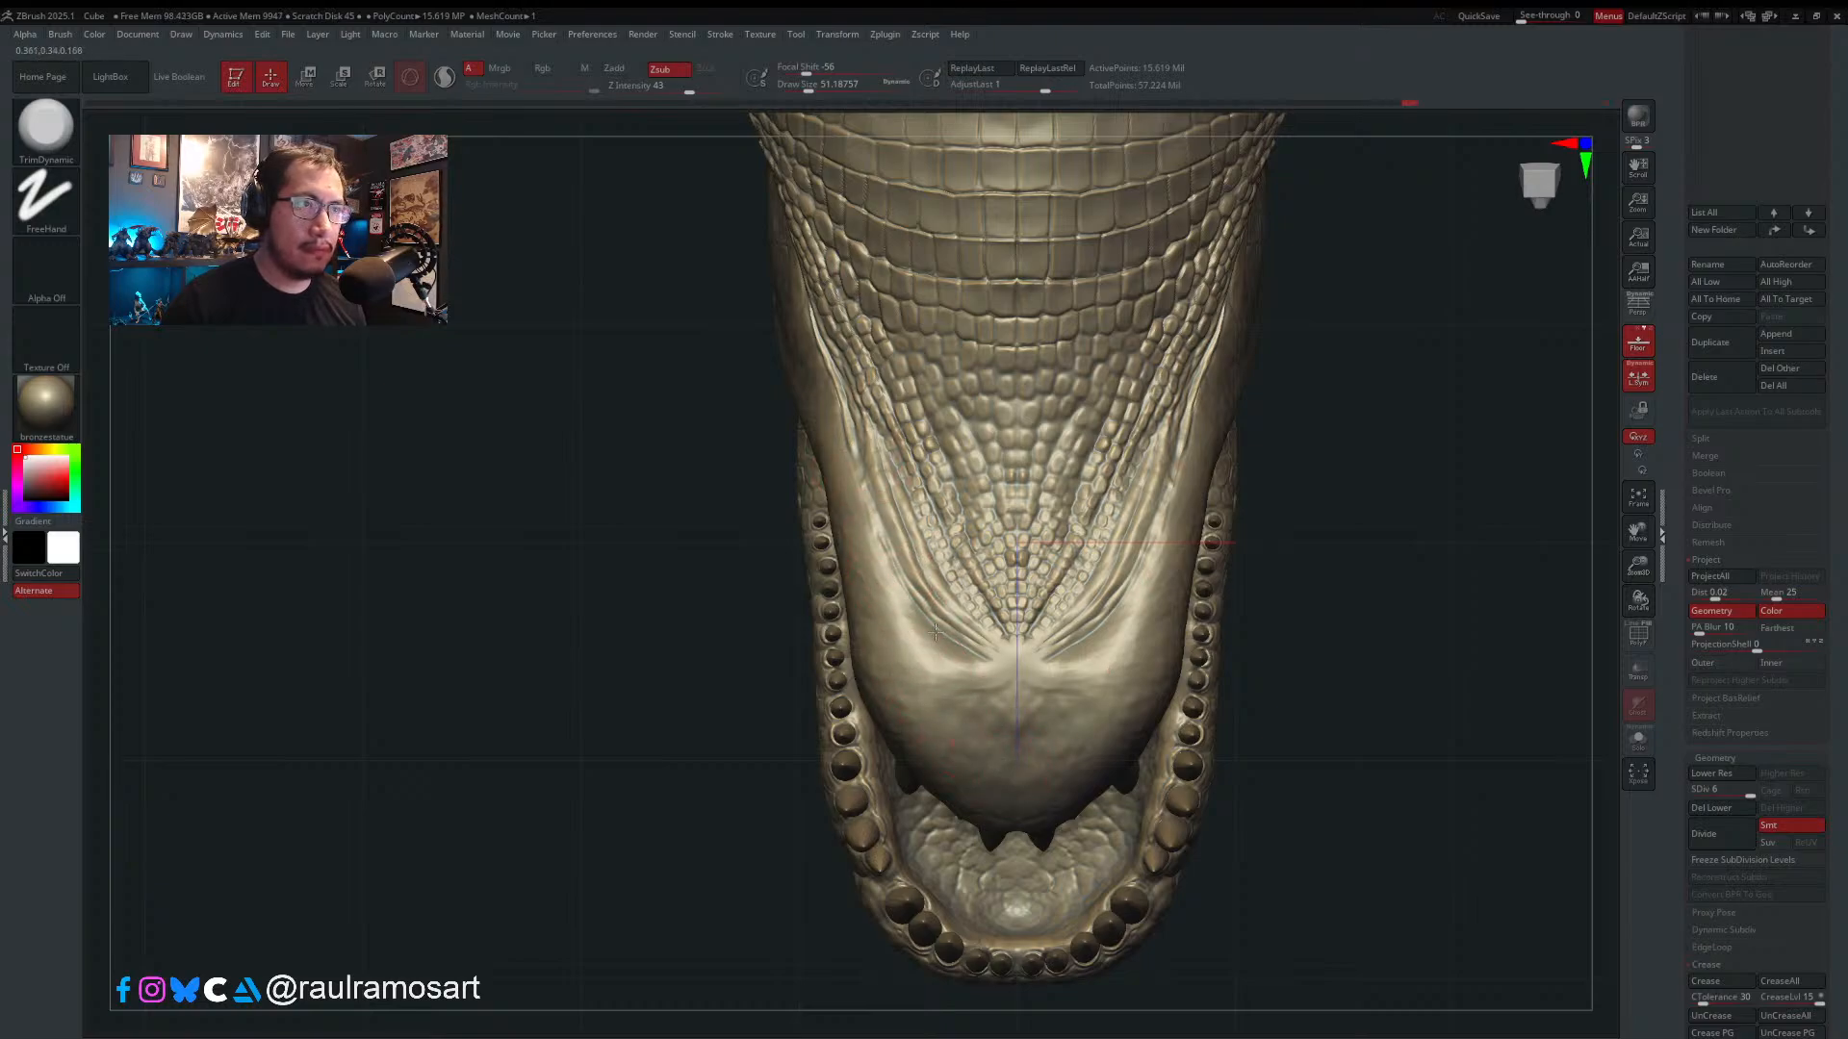
drag(935, 632, 980, 608)
- Reshape the throat scale edges and neighbouring folds with the Move brush at draw sizes of about 51 and 71
key(b)
key(m)
key(v)
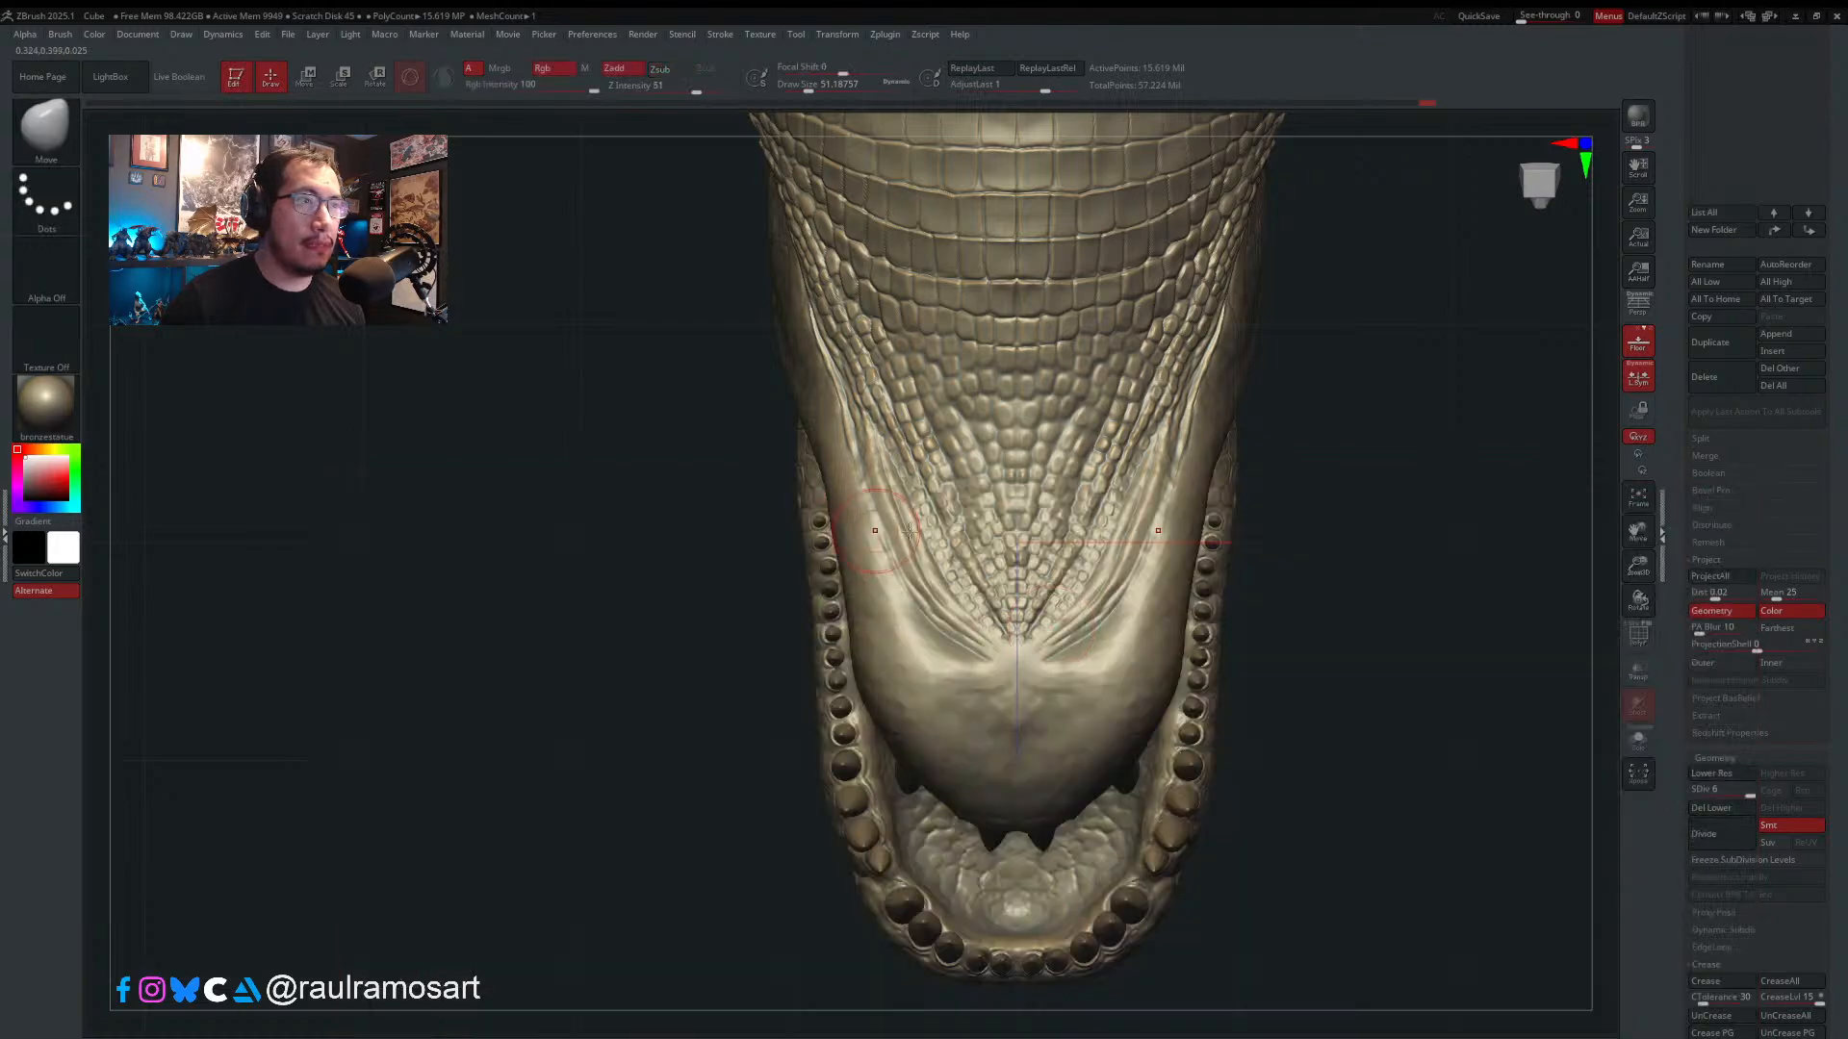
key(s)
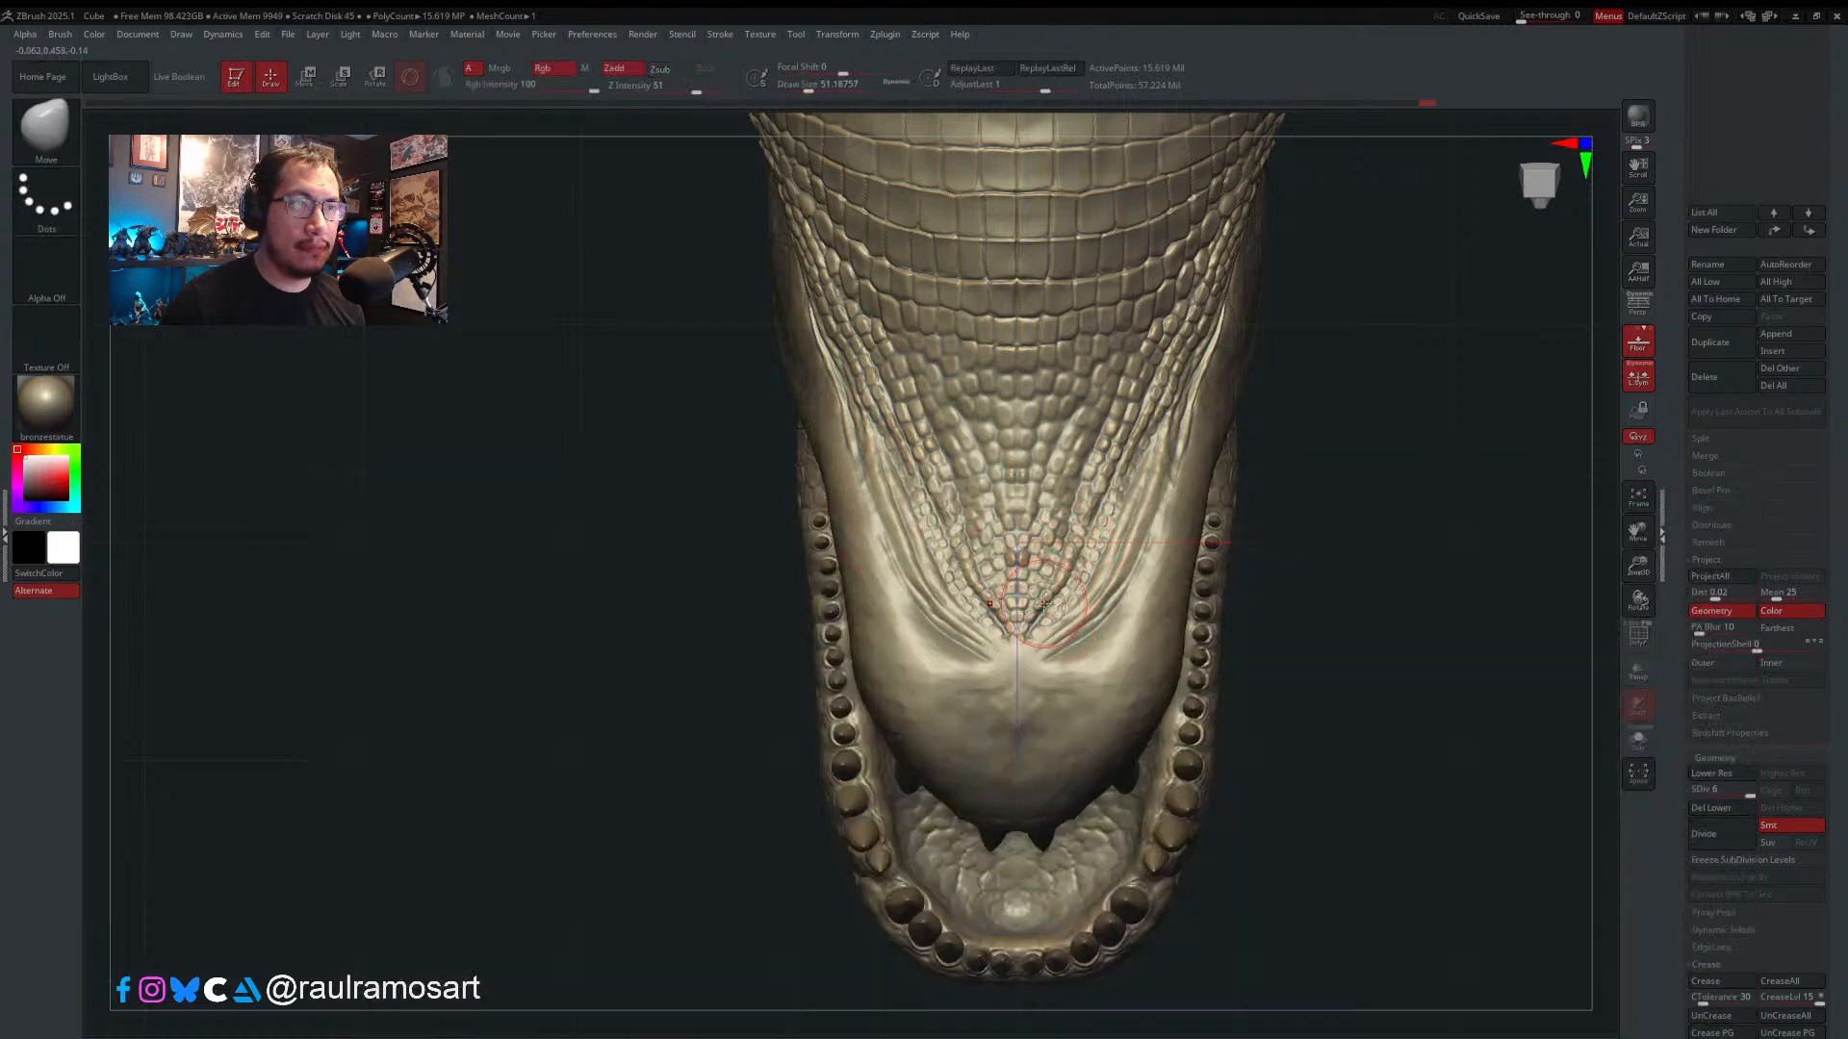
drag(1039, 606, 1126, 438)
key(bracketright)
mouse_move(1093, 526)
mouse_down()
mouse_move(1064, 603)
mouse_move(1099, 541)
mouse_up()
mouse_move(1105, 512)
mouse_down()
mouse_move(1141, 430)
mouse_move(1109, 502)
mouse_up()
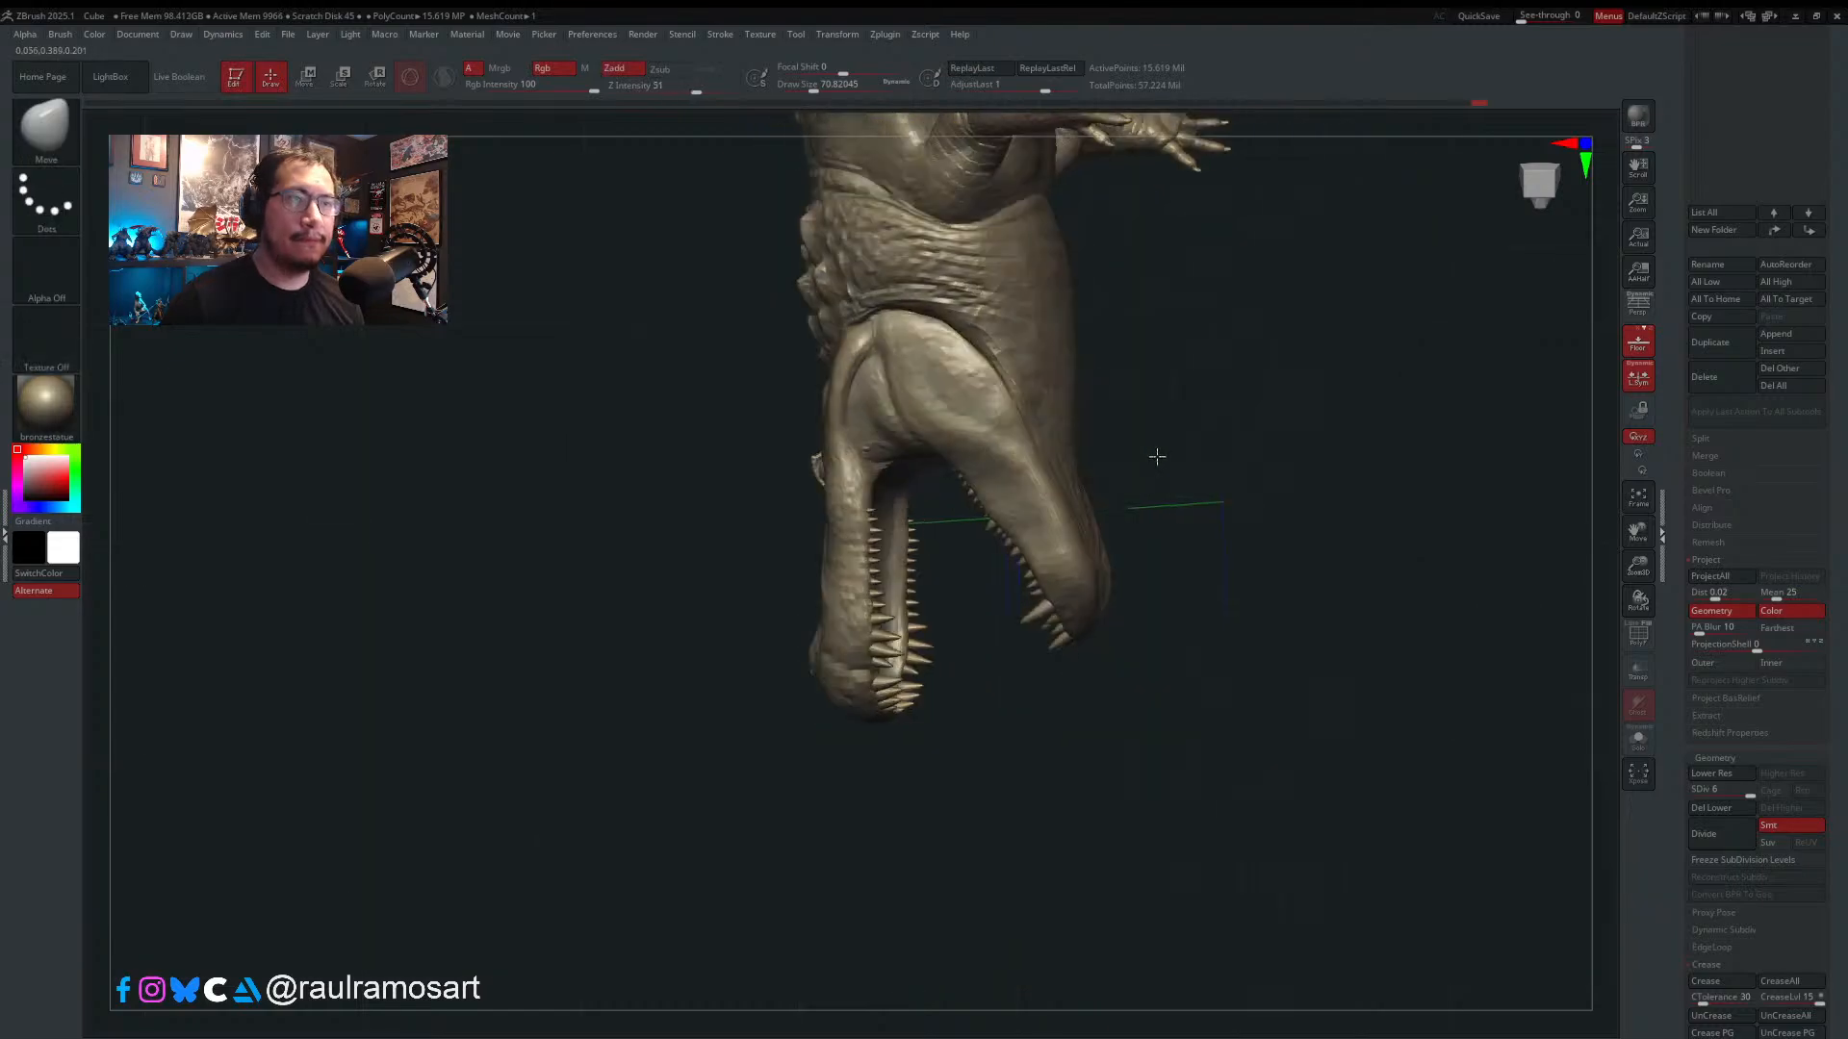
- Set the draw size to about 33 and switch to the Orb_Curve brush for the throat scales under the chin
drag(1156, 456, 1357, 502)
right_drag(1363, 499, 1366, 452)
ctrl+right_drag(1367, 453, 1348, 597)
key(s)
drag(1014, 383, 987, 389)
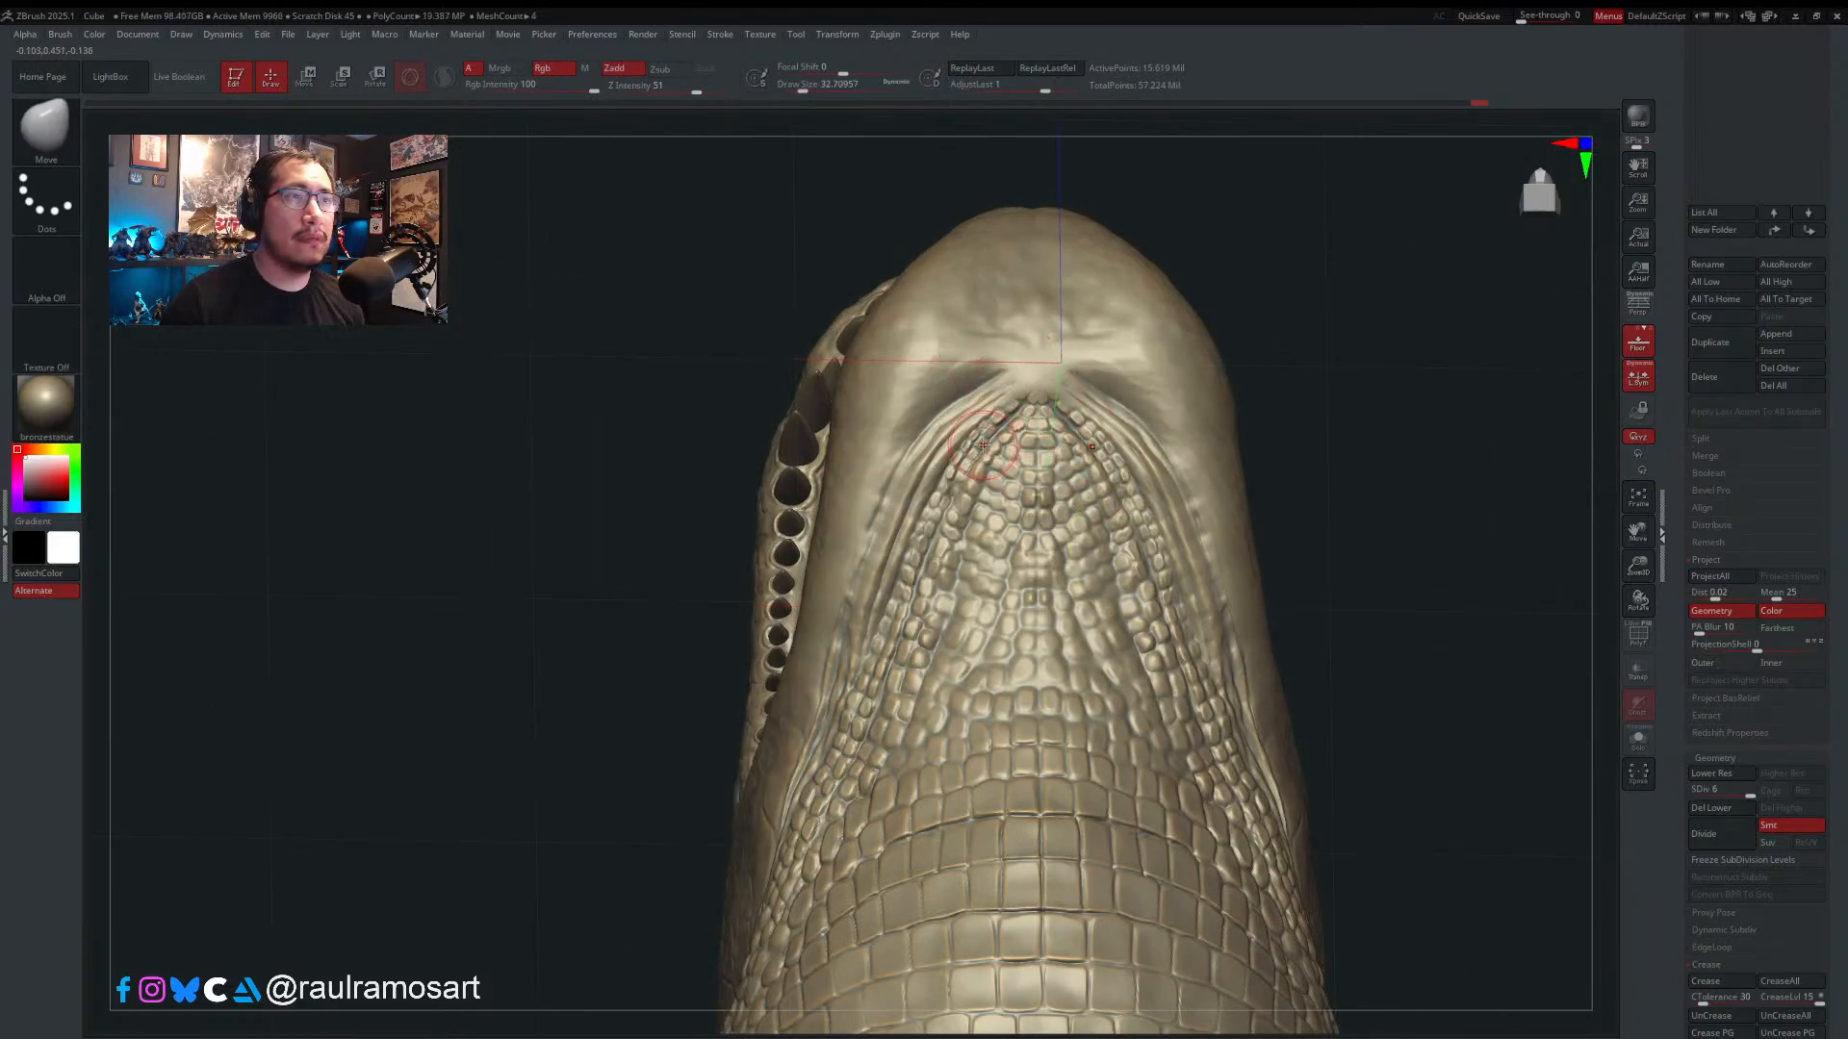
key(b)
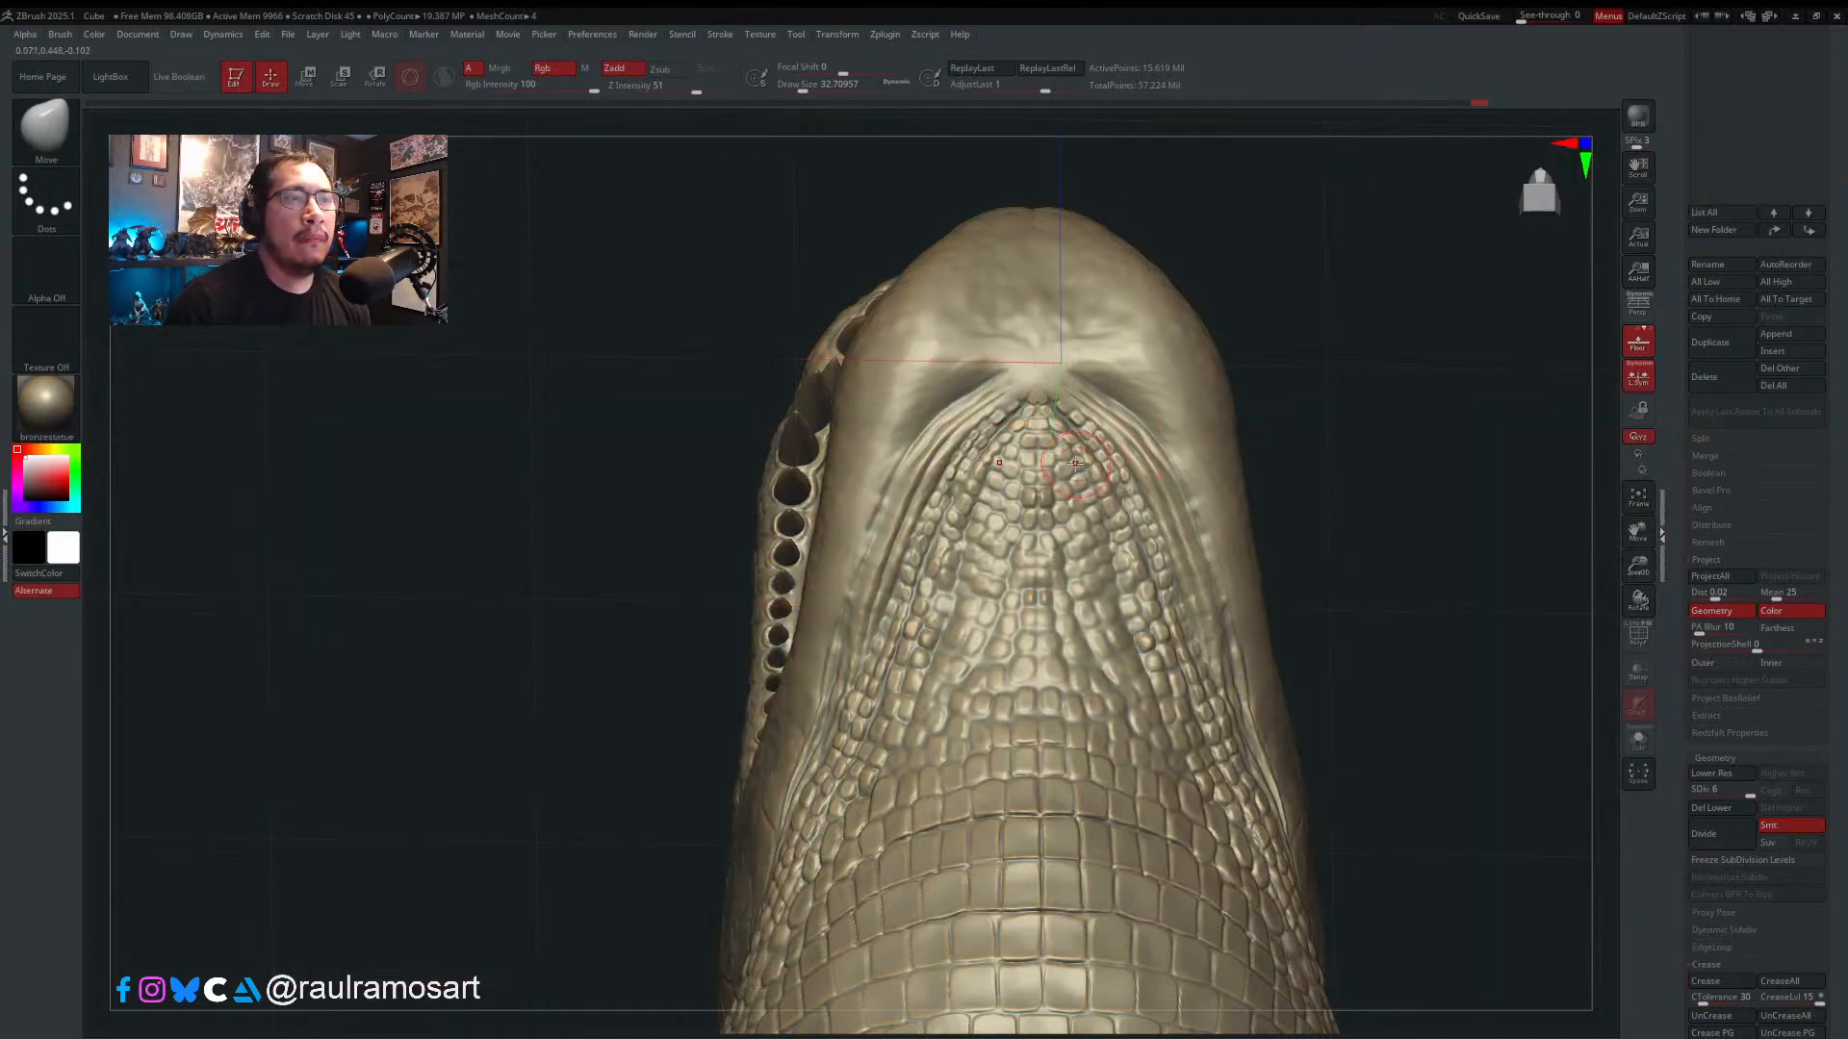
key(b)
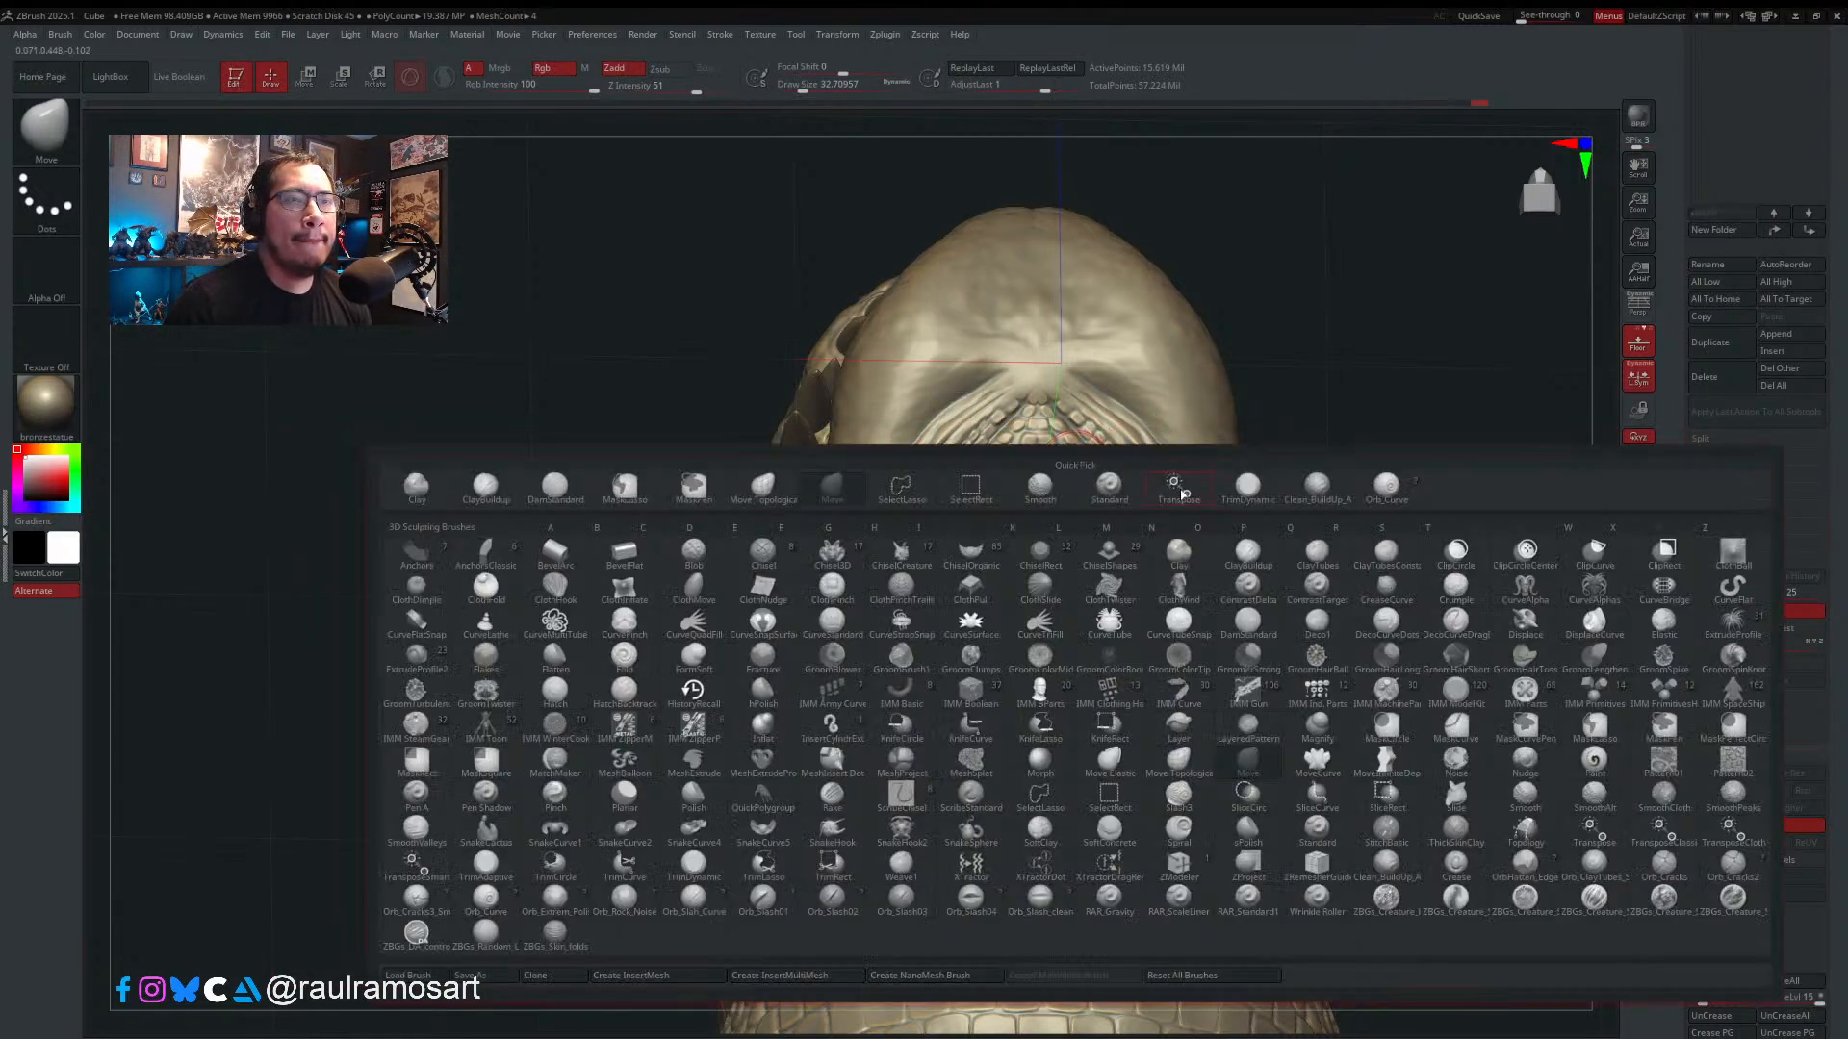
click(1385, 489)
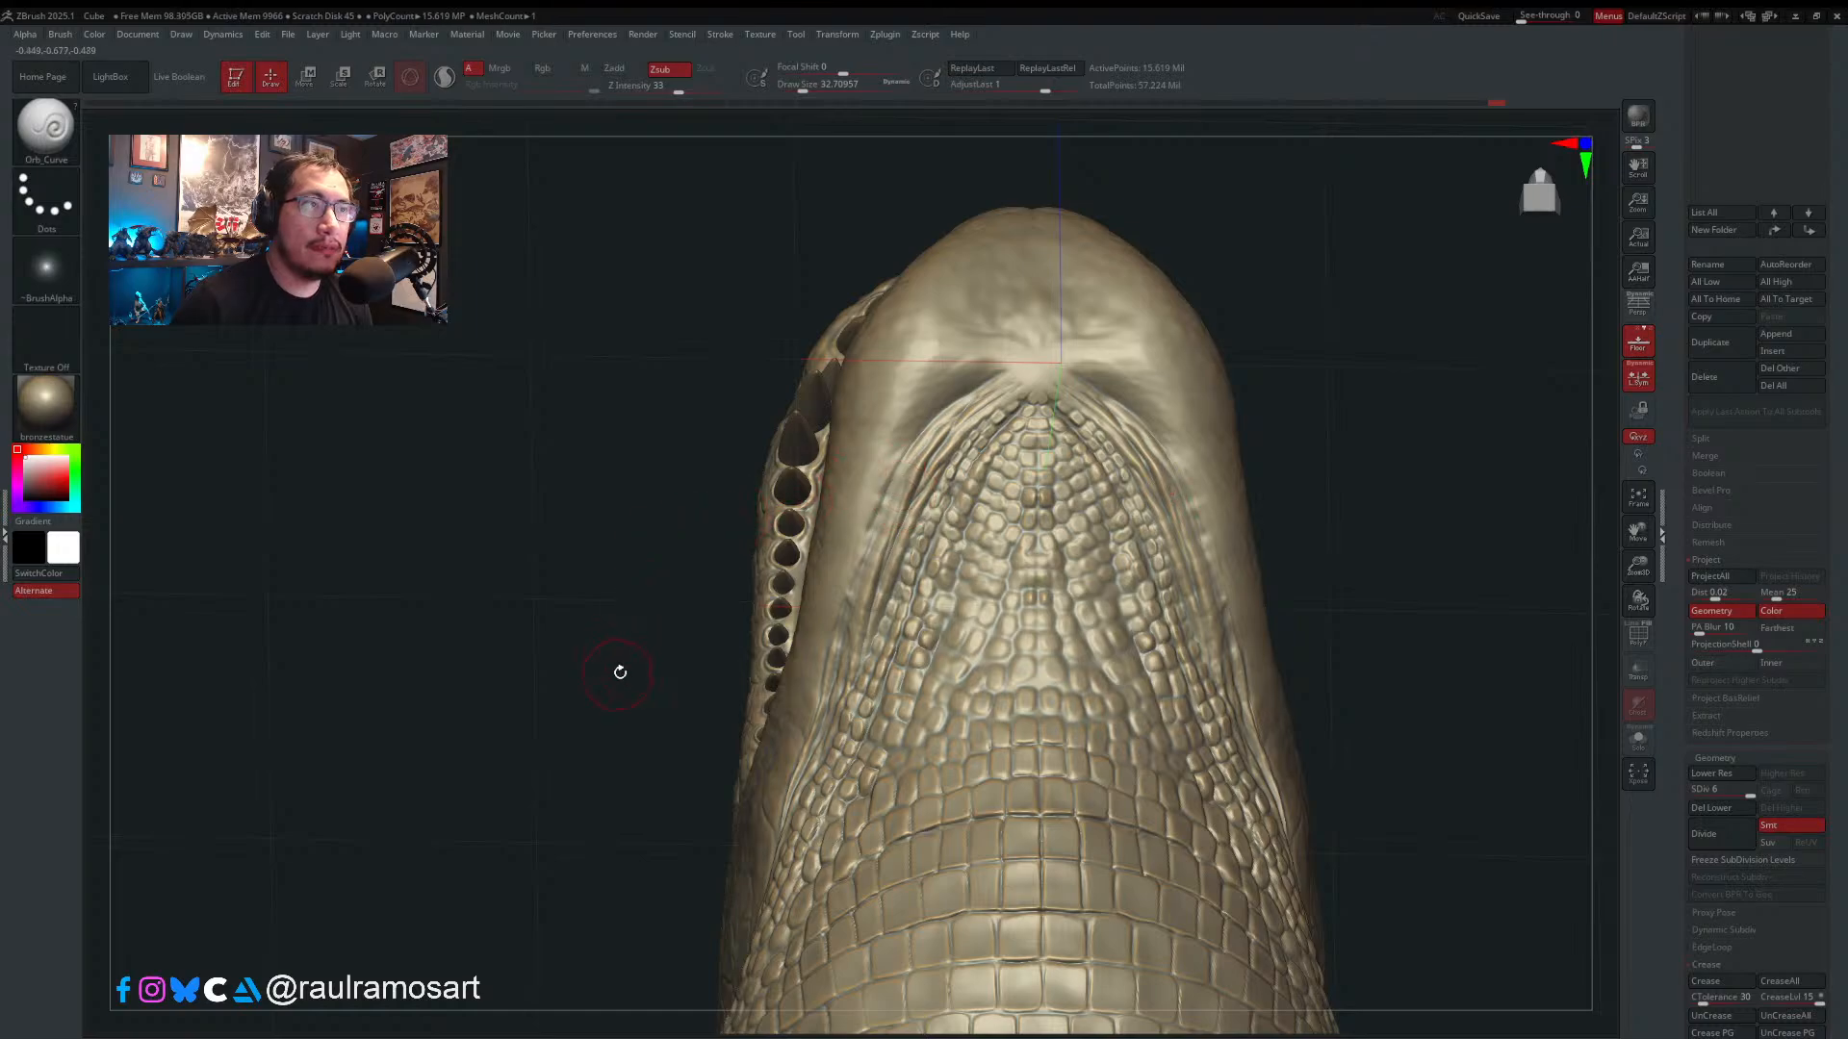
- Examine the lower jaw, cheek, snout and whole-body silhouette from below, above, the side and the front
mouse_move(913, 409)
right_down()
mouse_move(939, 474)
mouse_move(866, 558)
right_up()
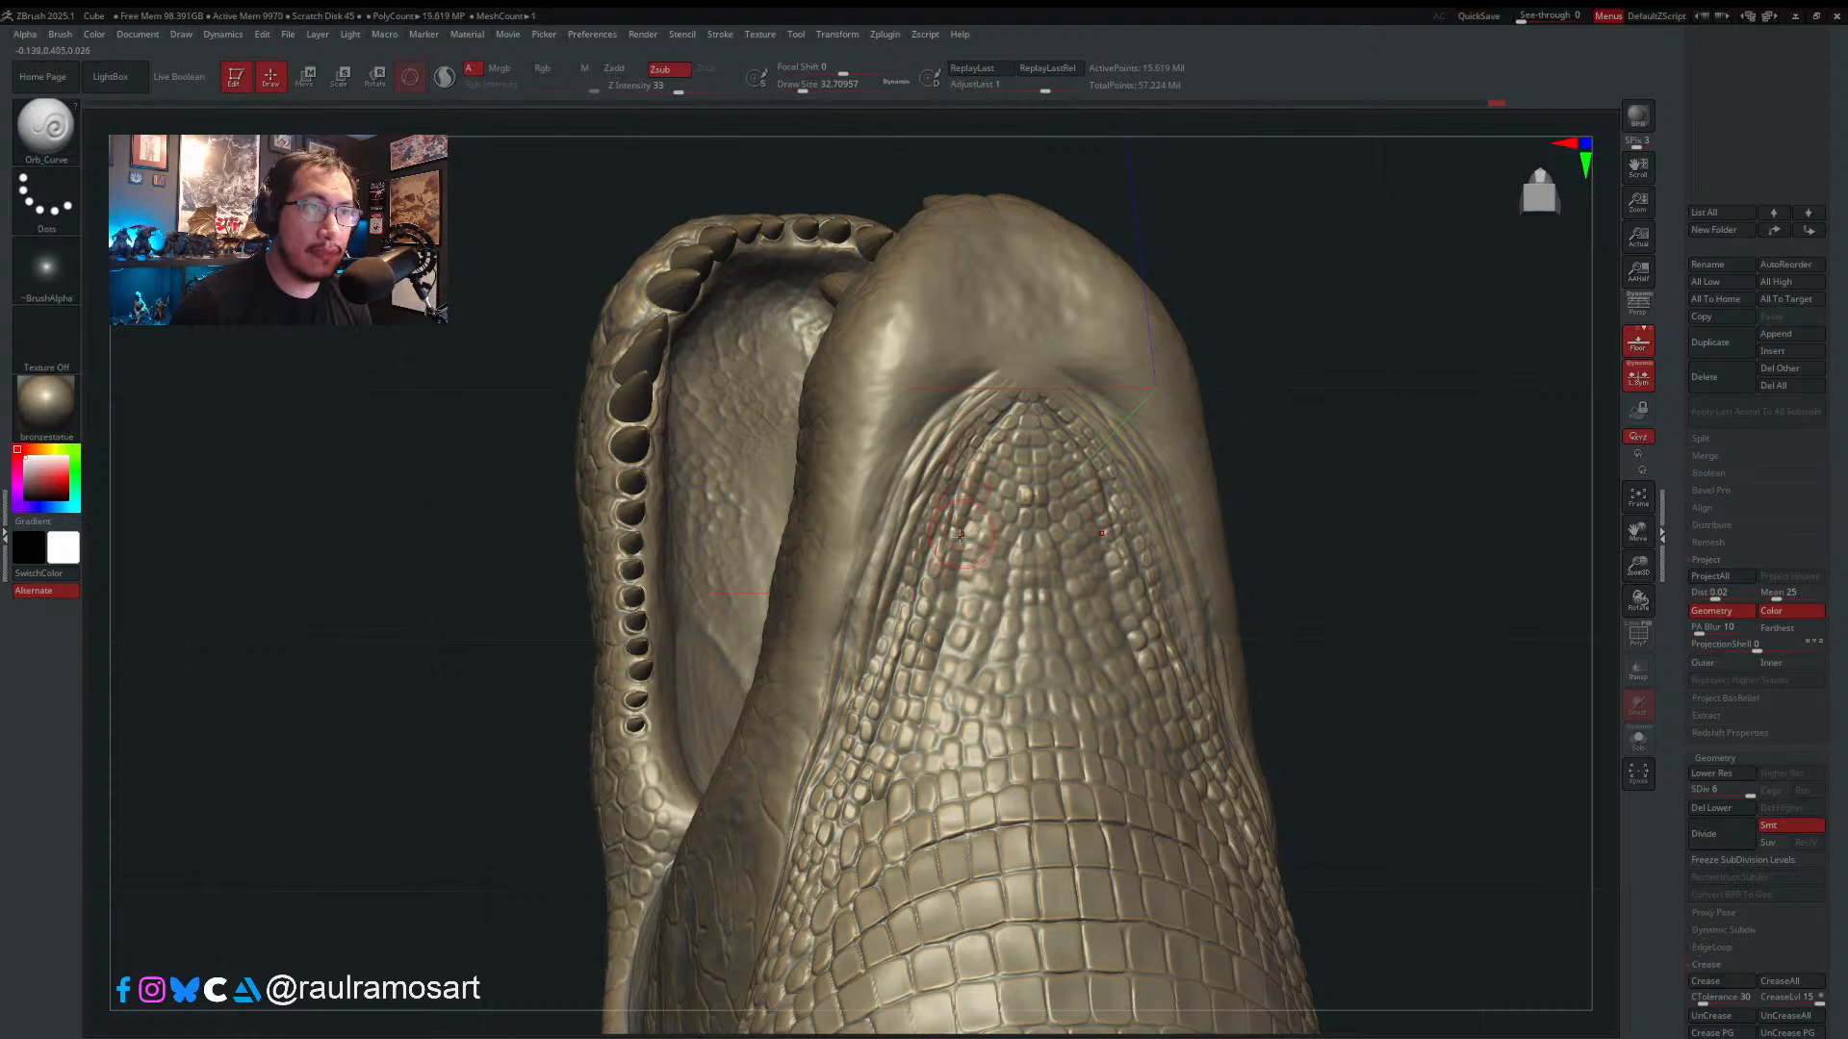
mouse_move(968, 578)
right_down()
mouse_move(988, 530)
mouse_move(967, 549)
right_up()
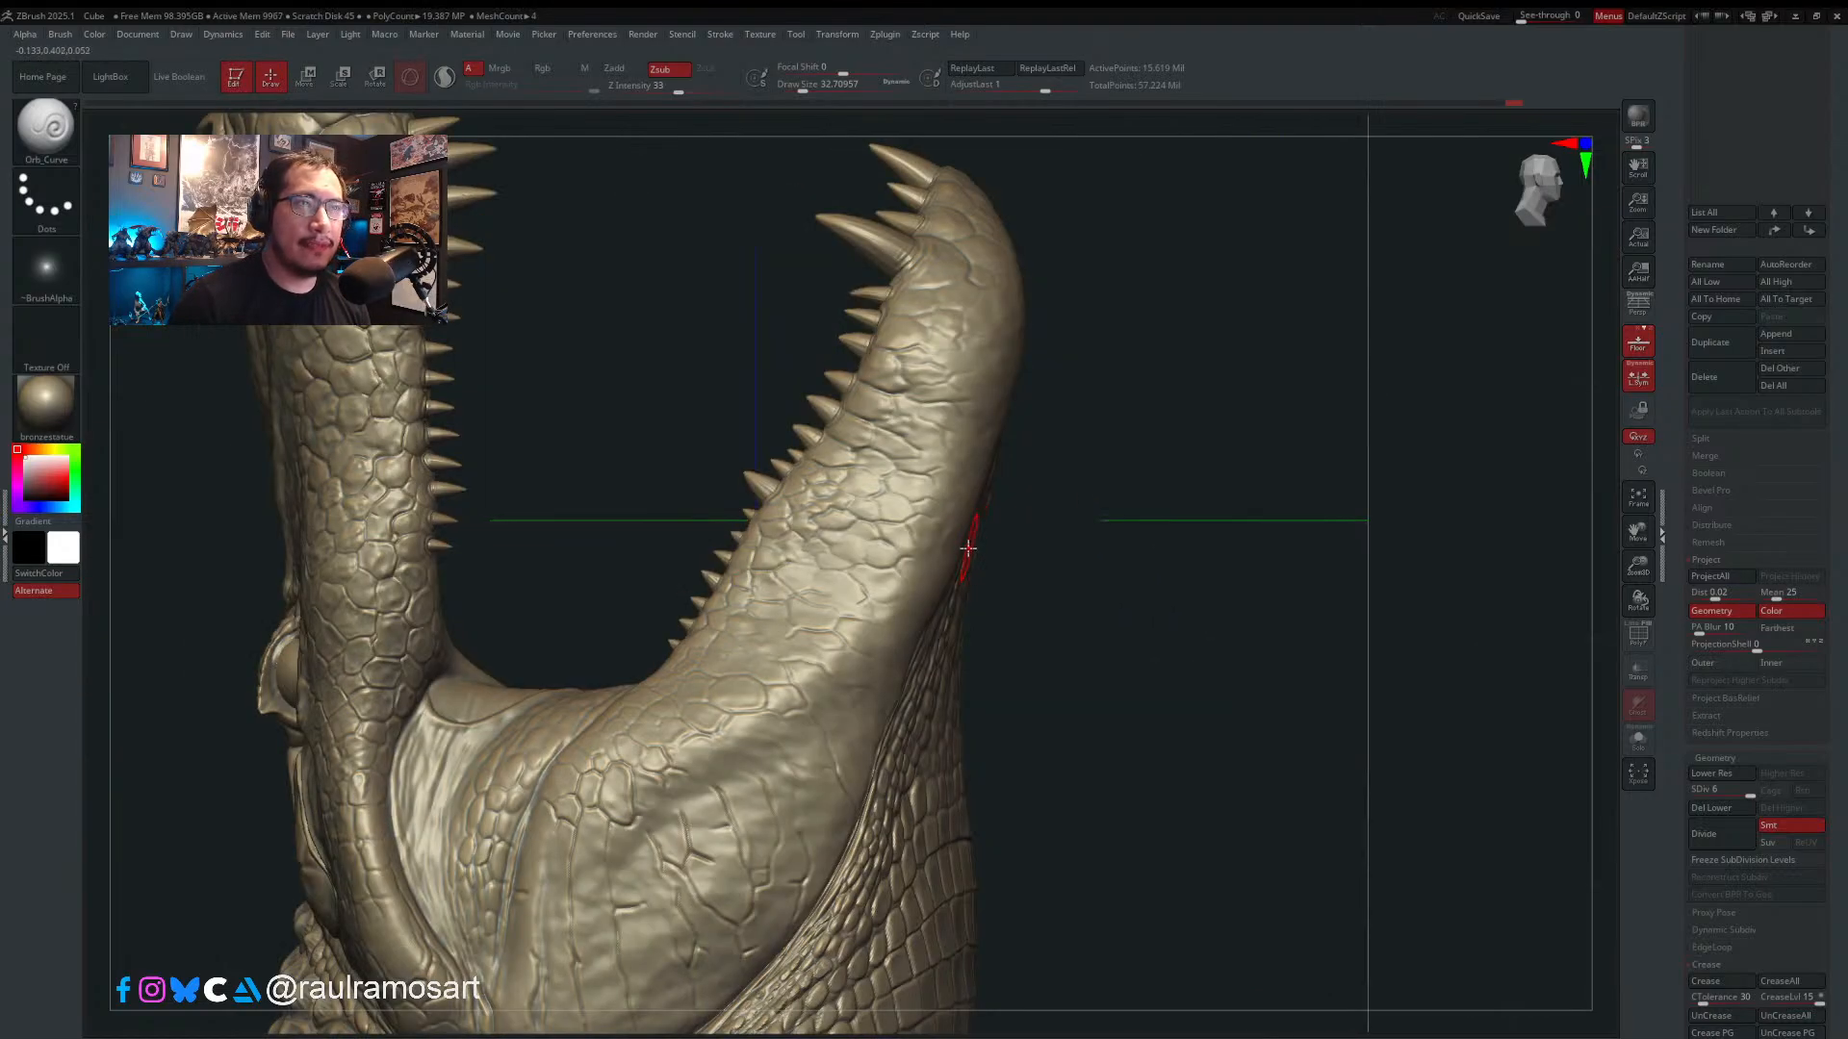
right_drag(908, 679, 940, 540)
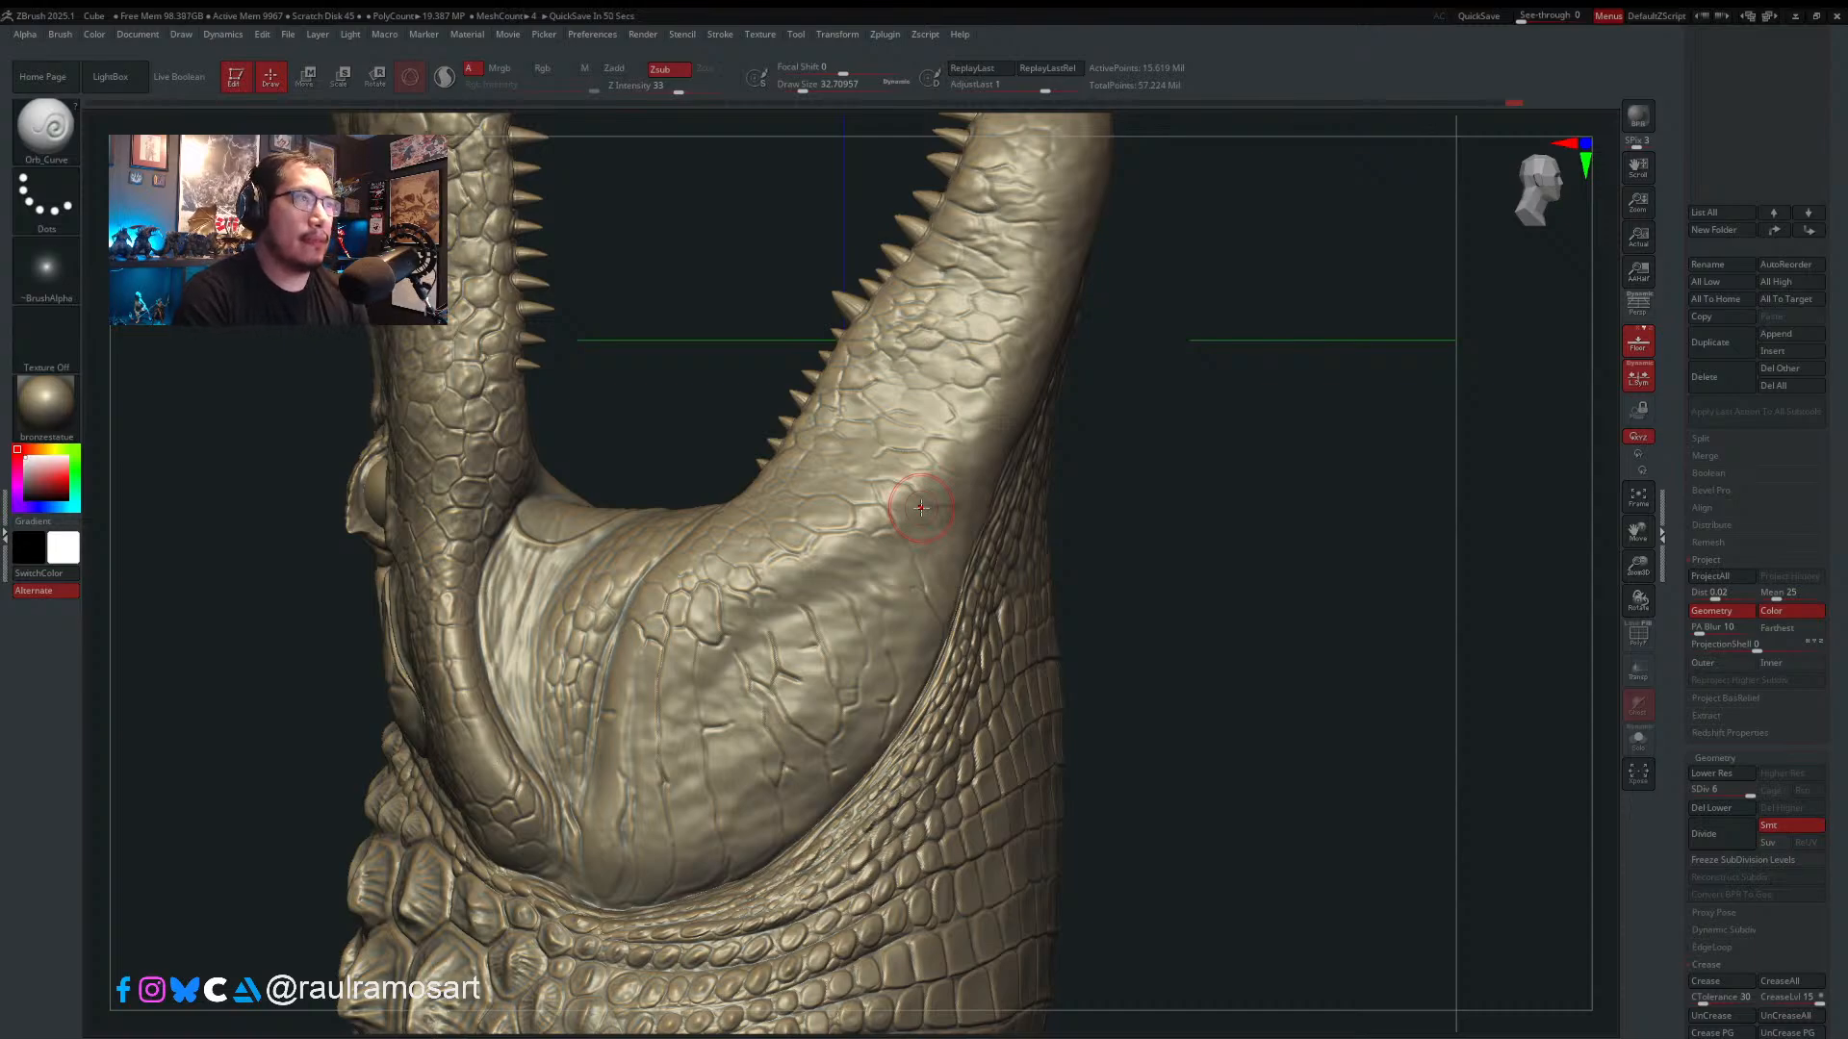
mouse_move(730, 309)
mouse_down()
mouse_move(771, 484)
mouse_move(743, 431)
mouse_up()
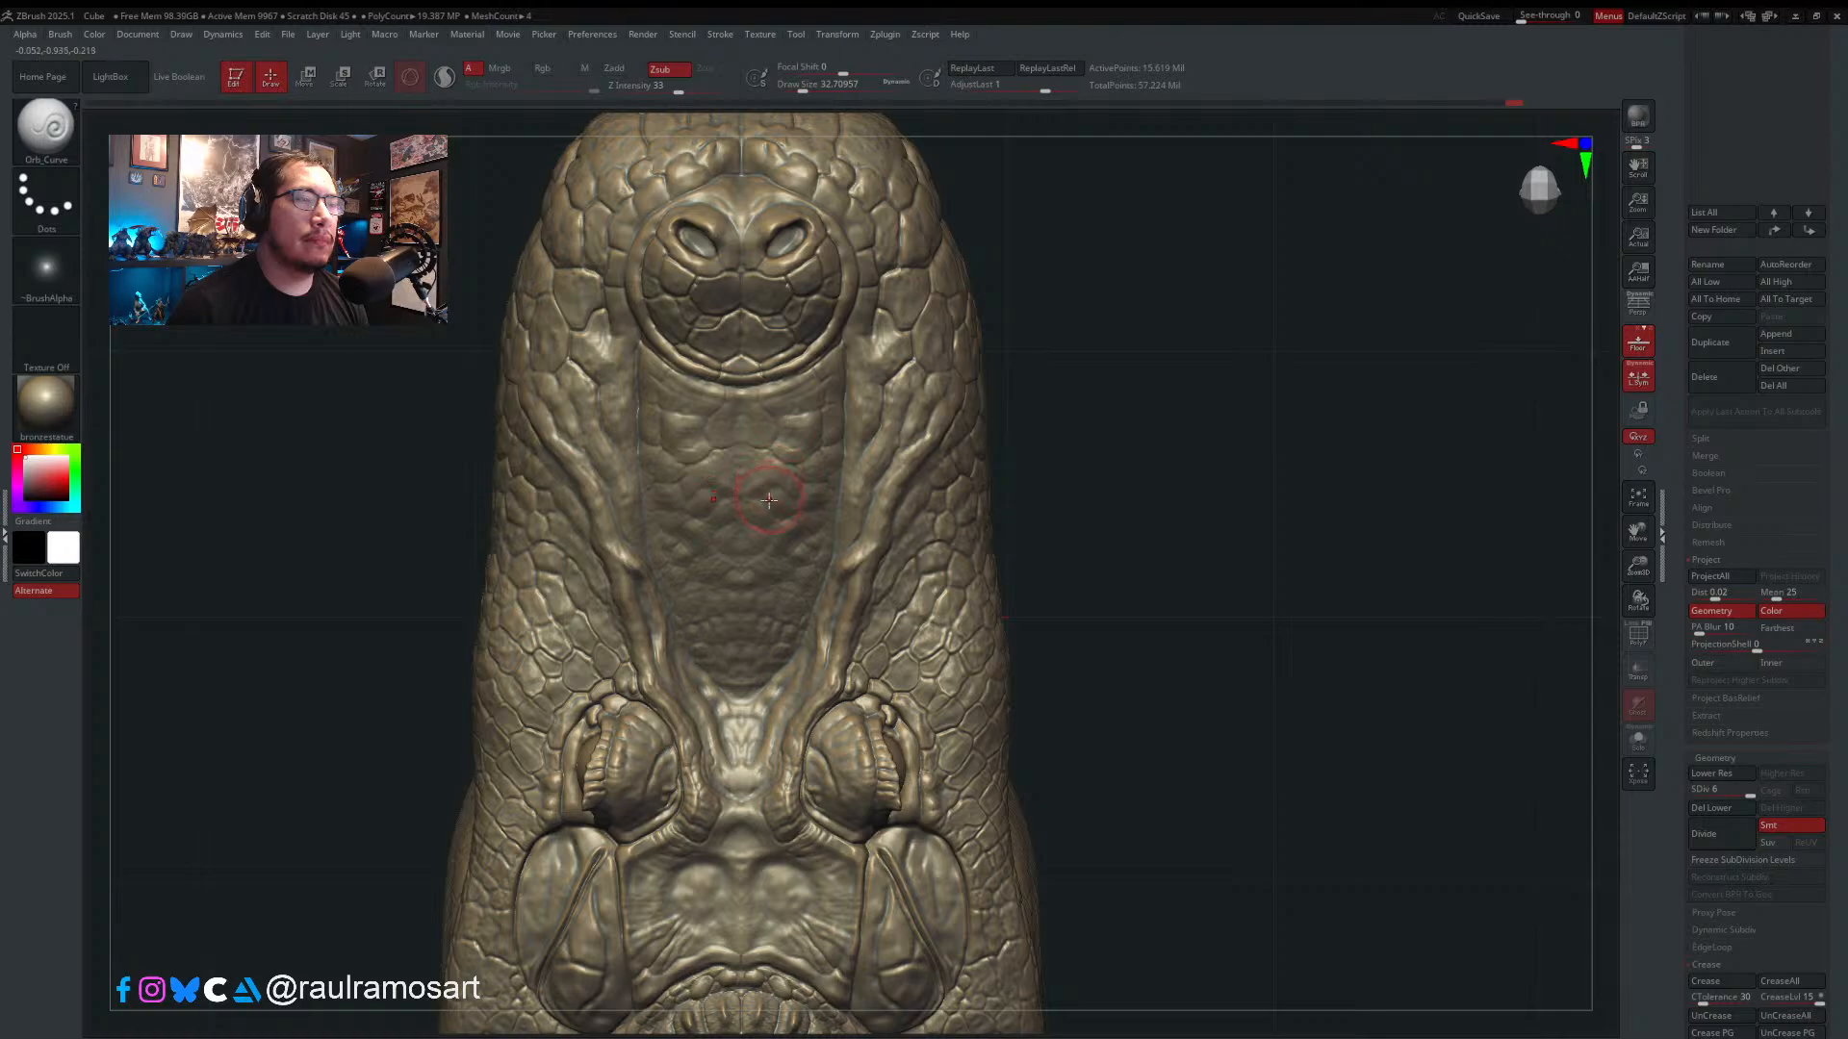
mouse_move(770, 495)
ctrl+right_down()
mouse_move(597, 352)
mouse_move(788, 441)
mouse_move(722, 397)
mouse_move(780, 450)
mouse_move(737, 426)
ctrl+right_up()
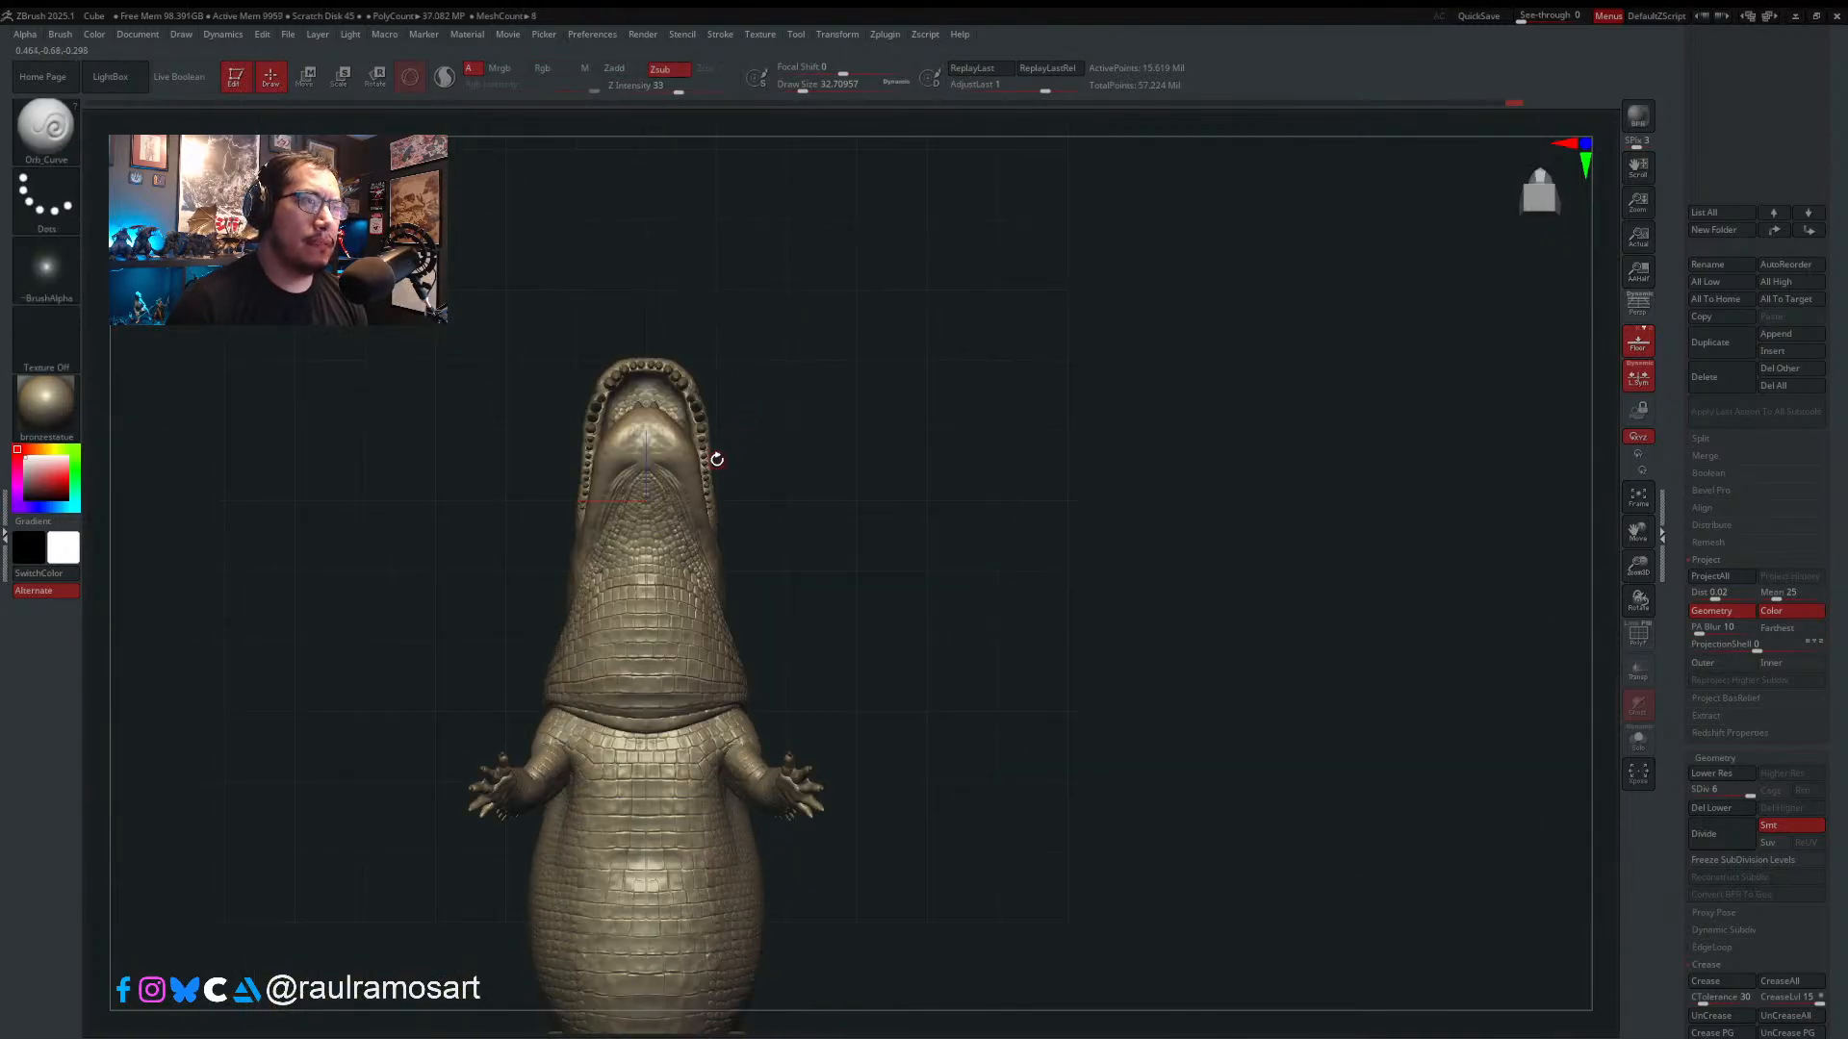
mouse_move(724, 536)
right_down()
mouse_move(722, 429)
mouse_move(760, 452)
mouse_move(801, 409)
mouse_move(766, 394)
mouse_move(747, 251)
mouse_move(776, 323)
right_up()
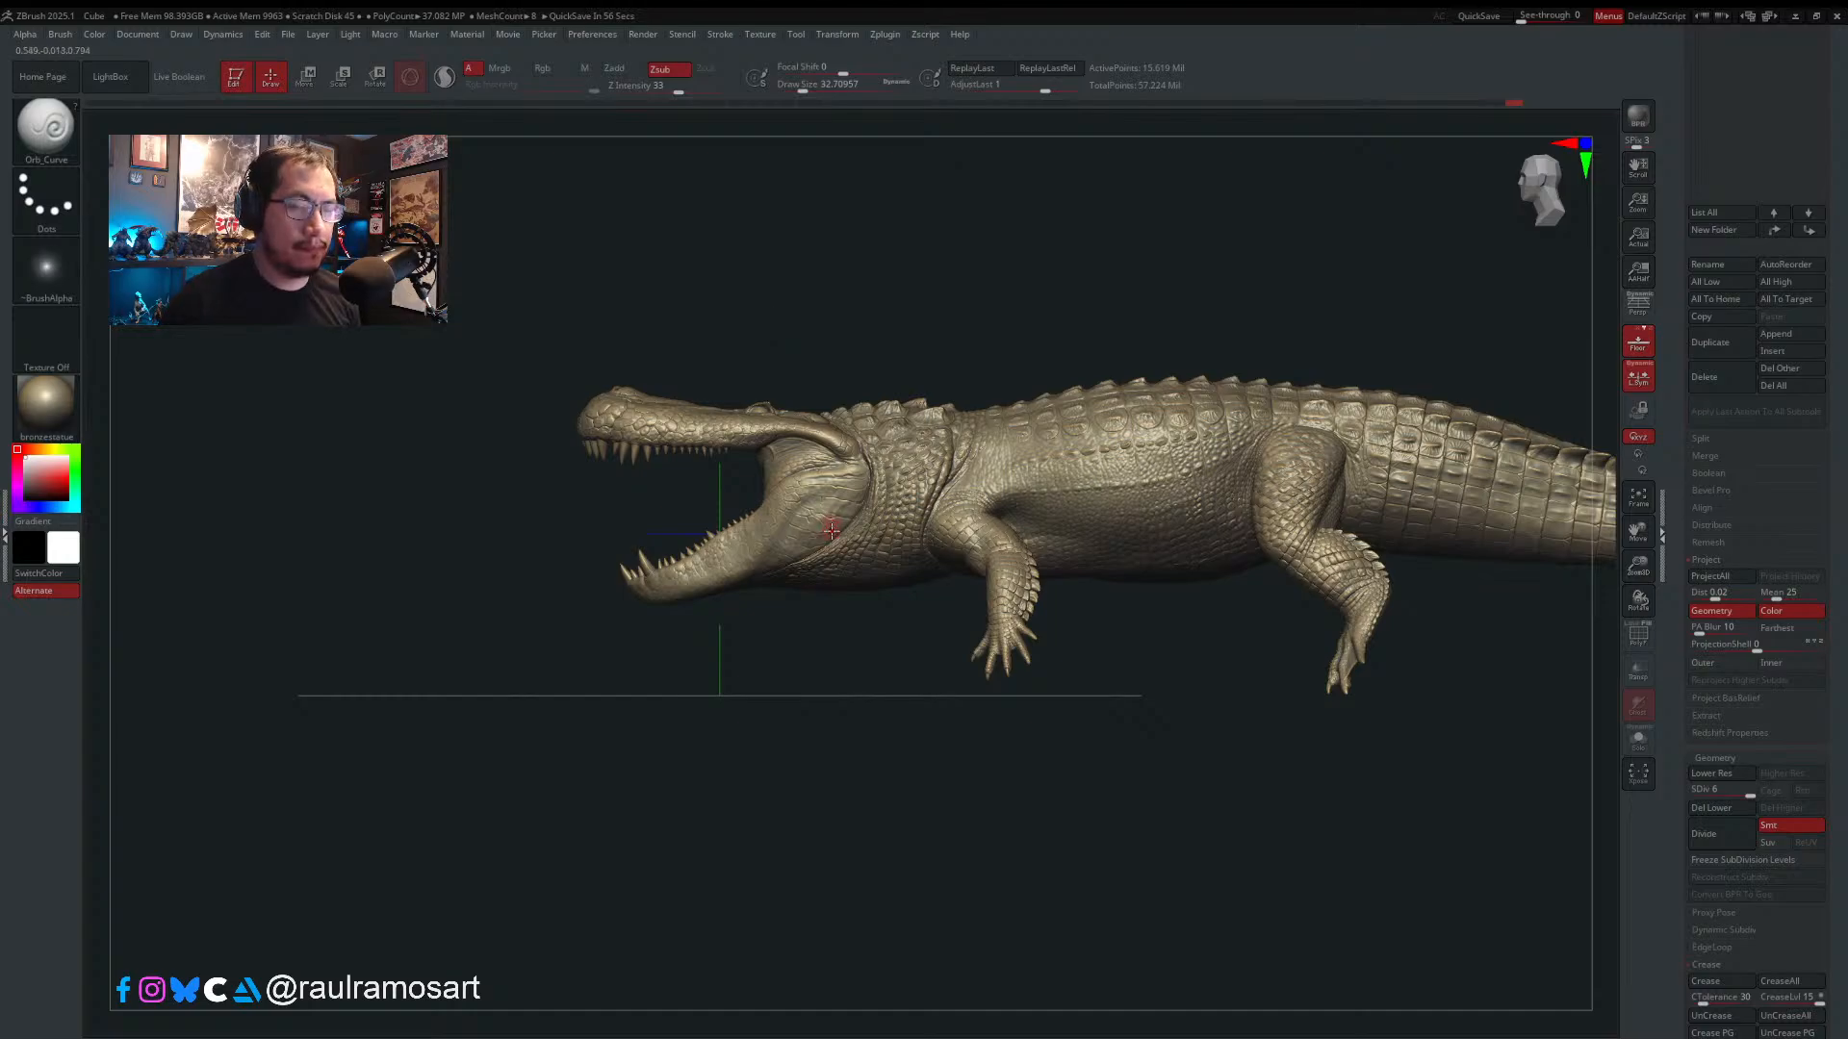
key(super)
key(super)
right_drag(915, 540, 752, 501)
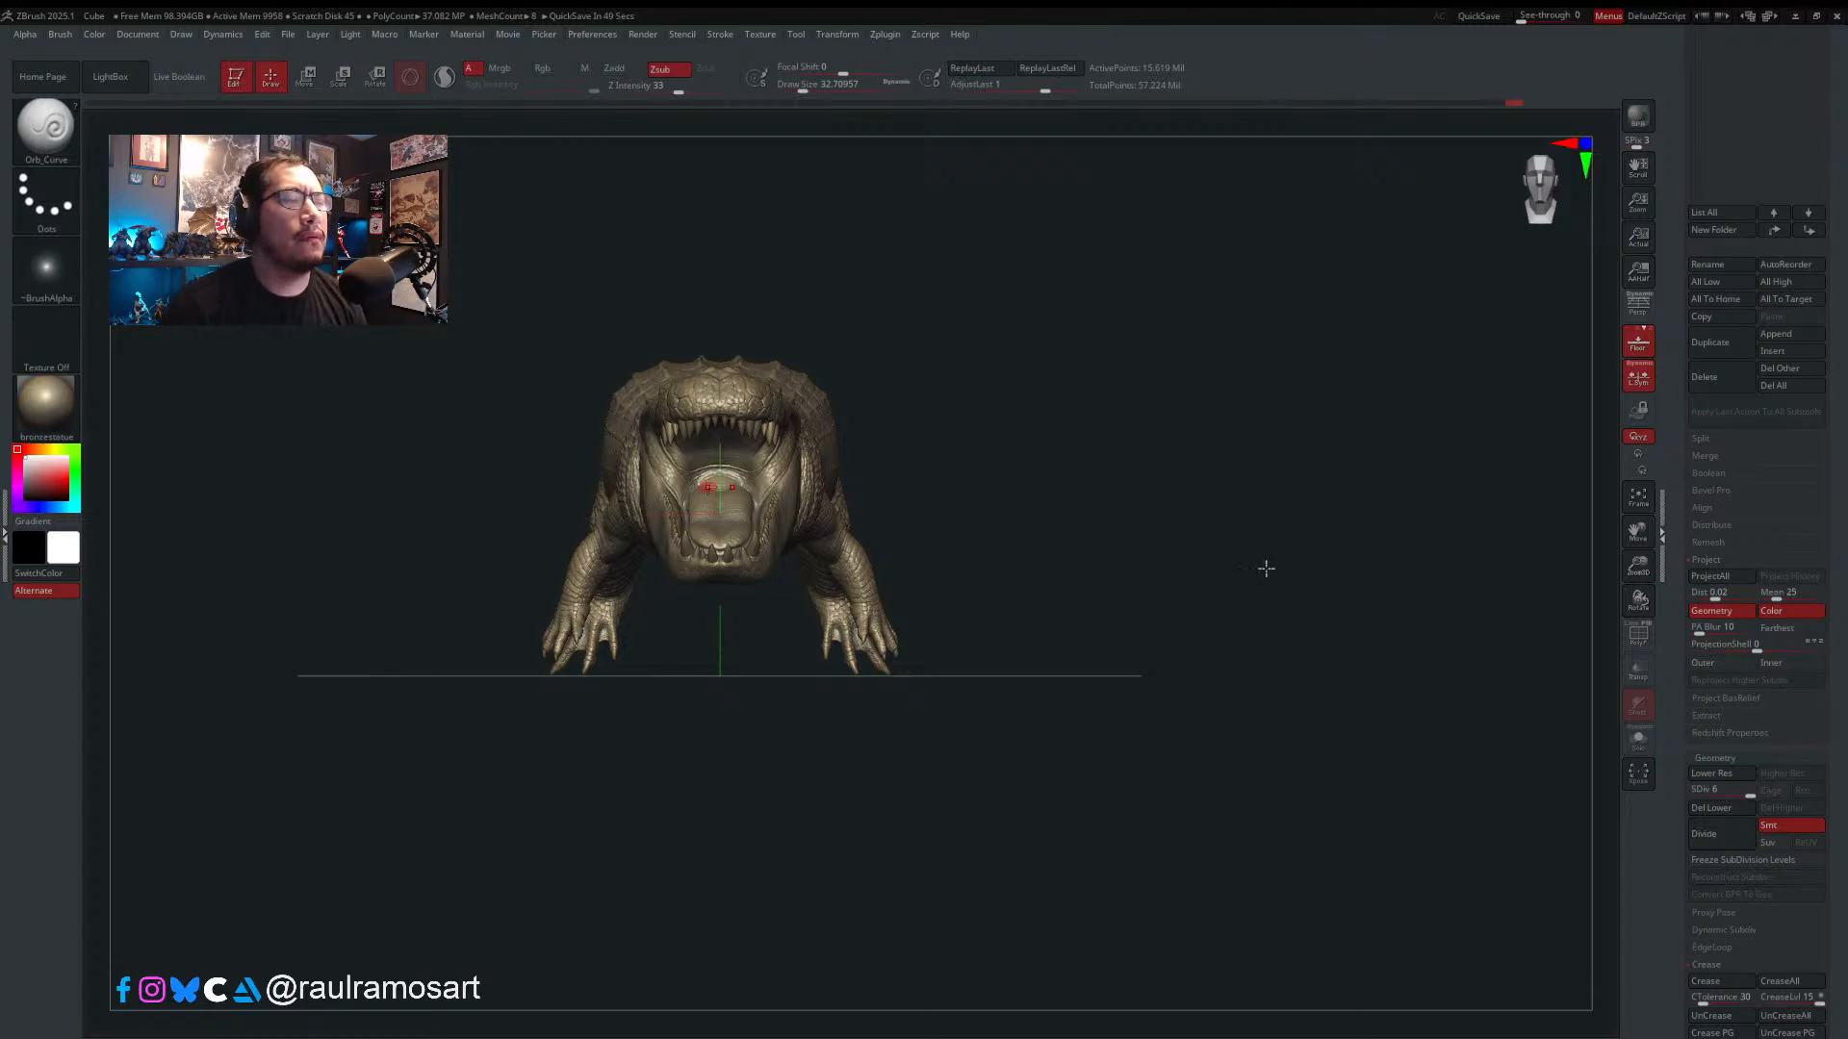
drag(1265, 568, 1309, 755)
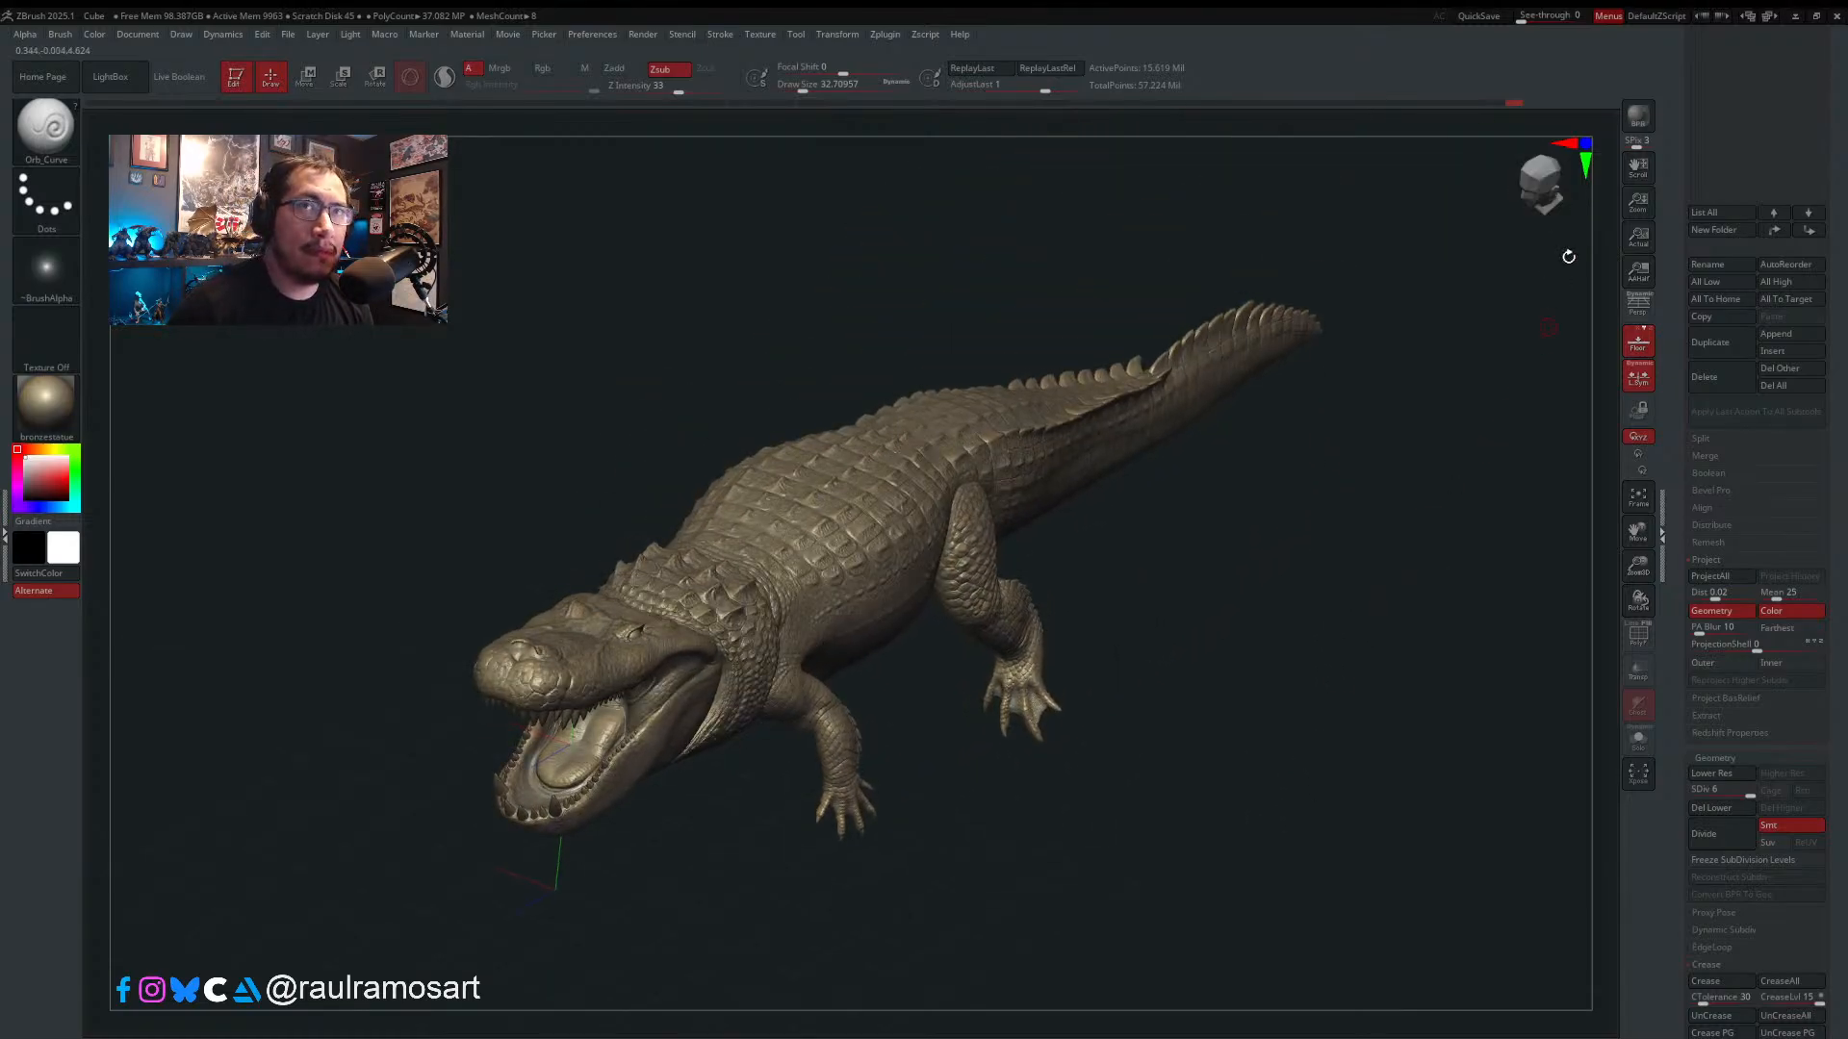
- Preview the full body in shadowed renders from a three-quarter front angle without and with perspective, finishing from above with perspective off
key(shift+r)
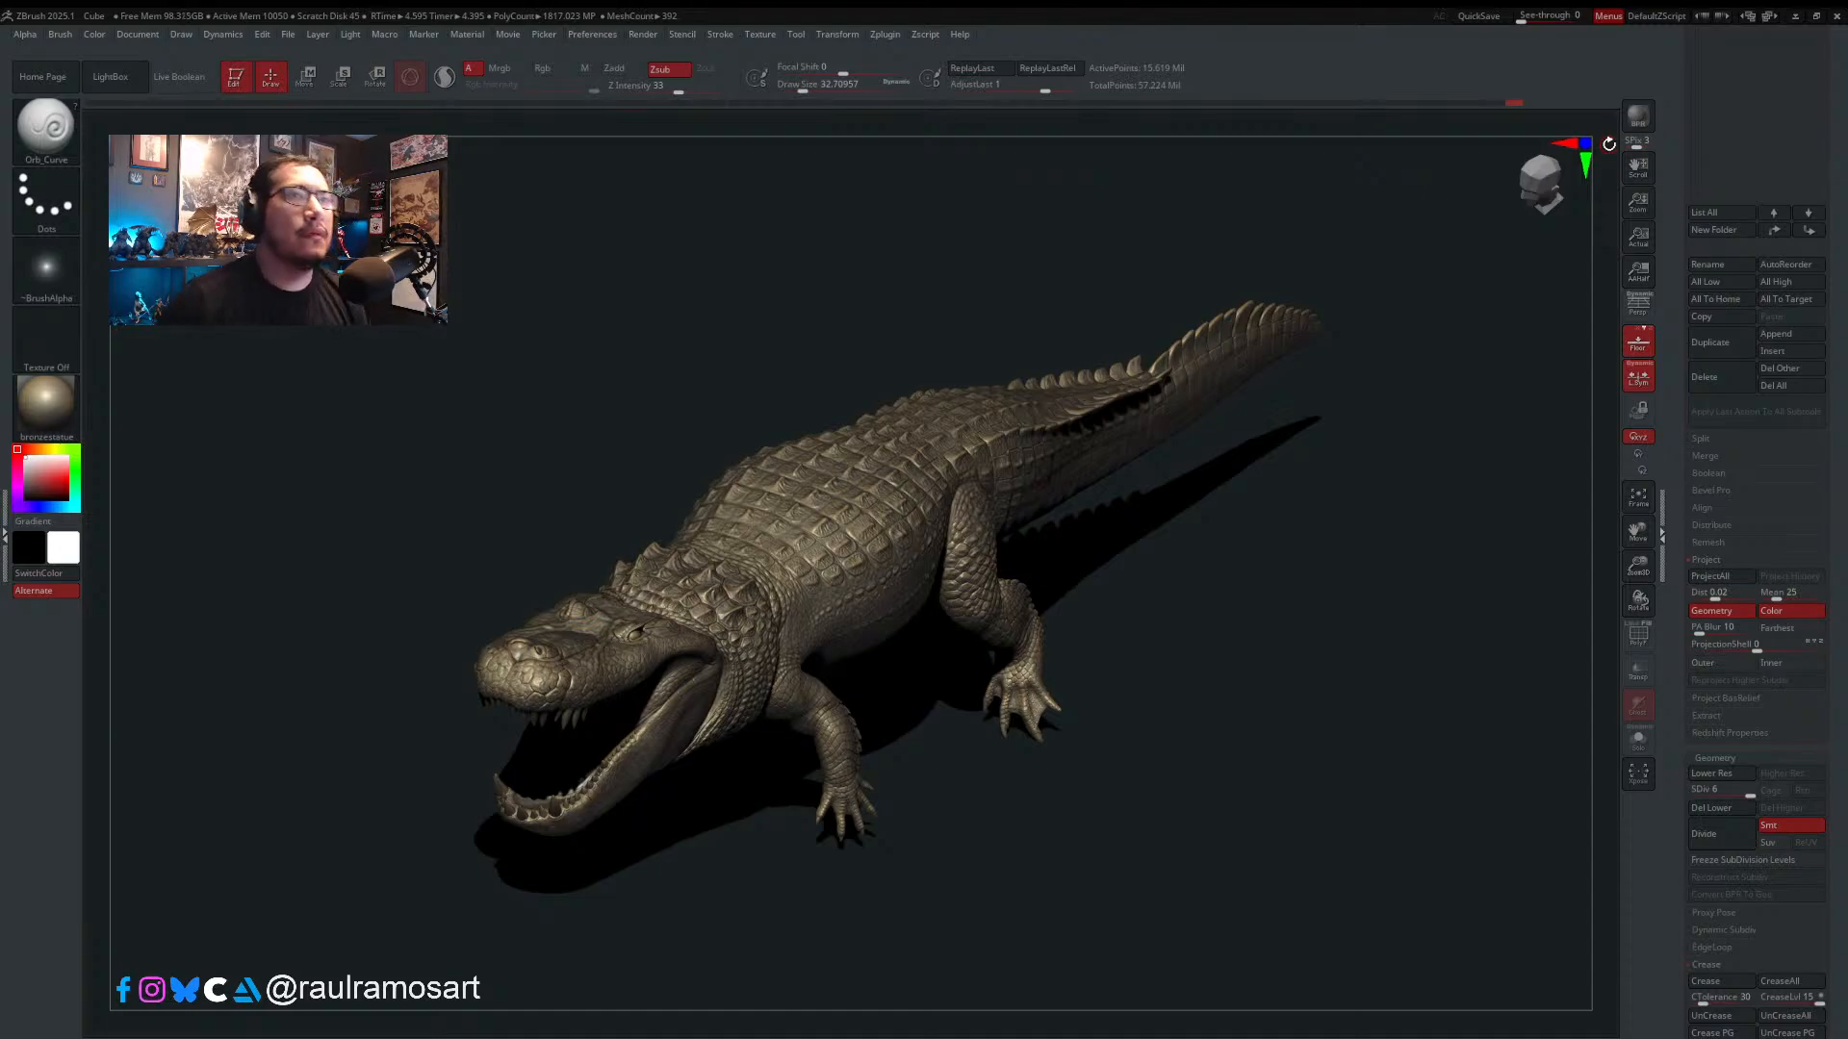
drag(1202, 808, 1051, 592)
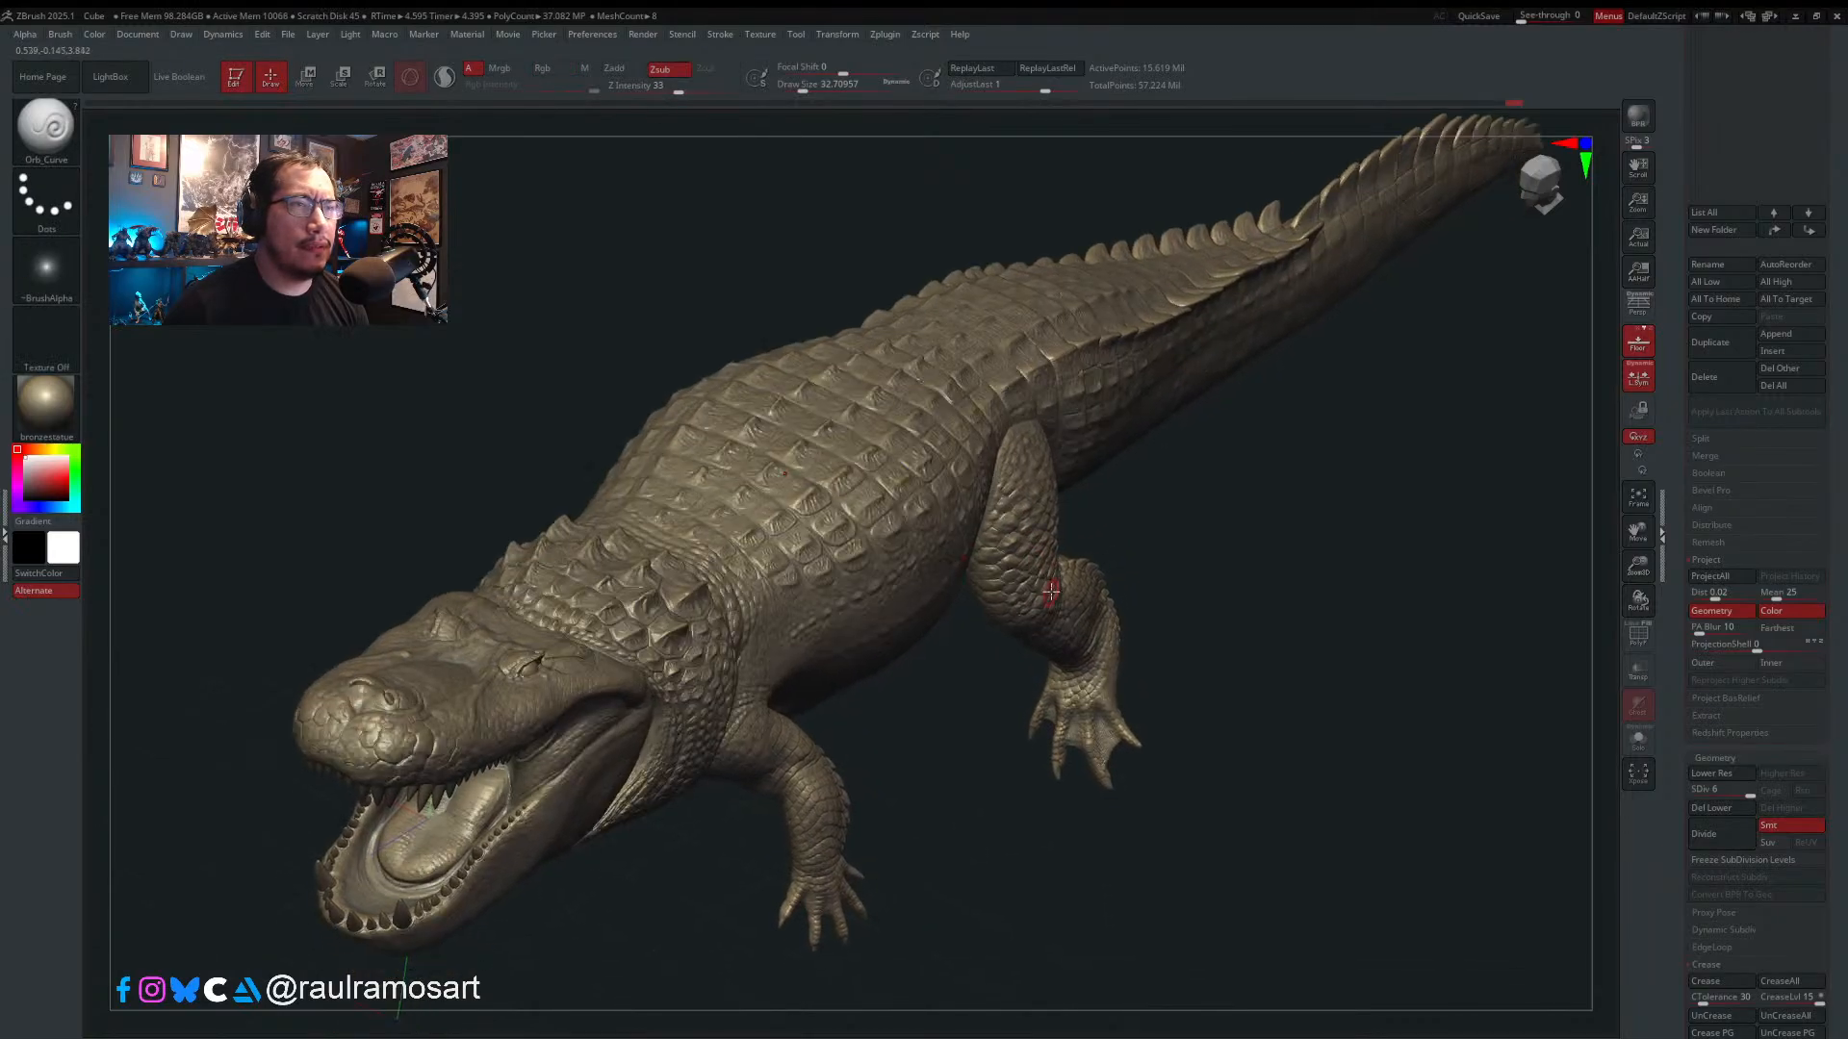
drag(1387, 434, 1393, 511)
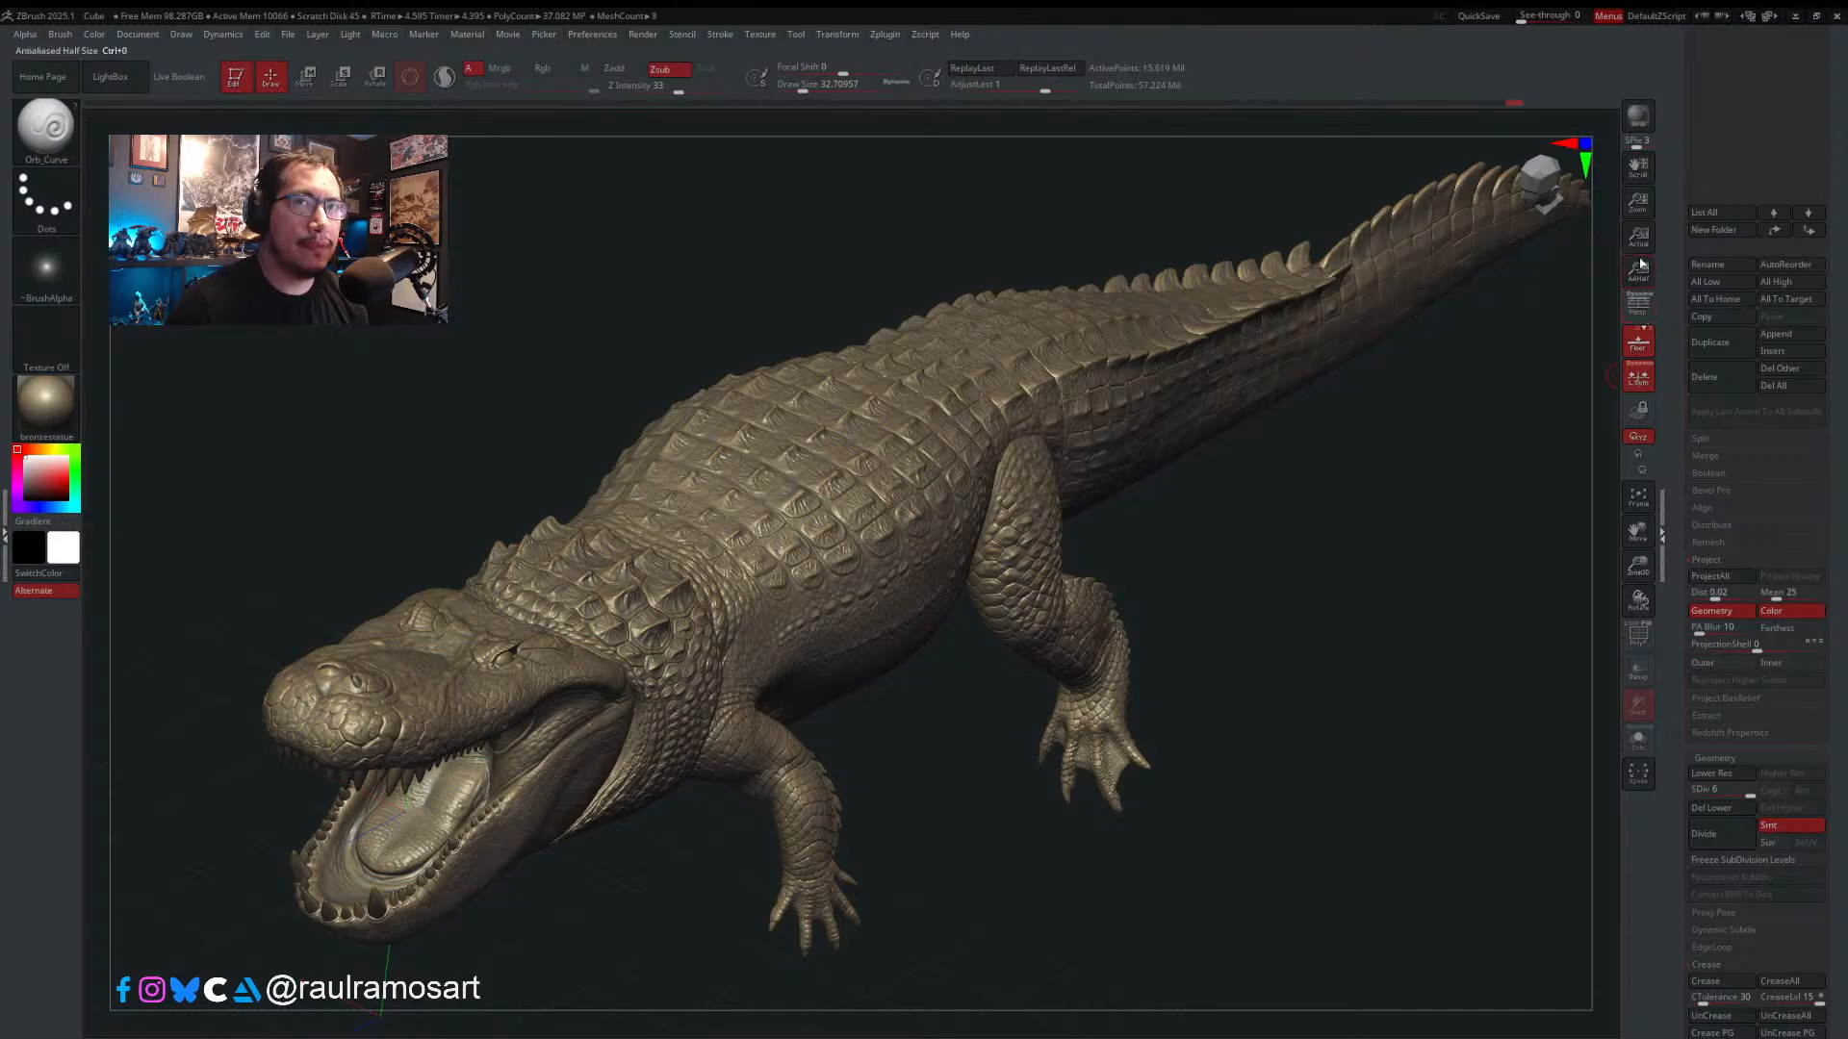
click(1643, 312)
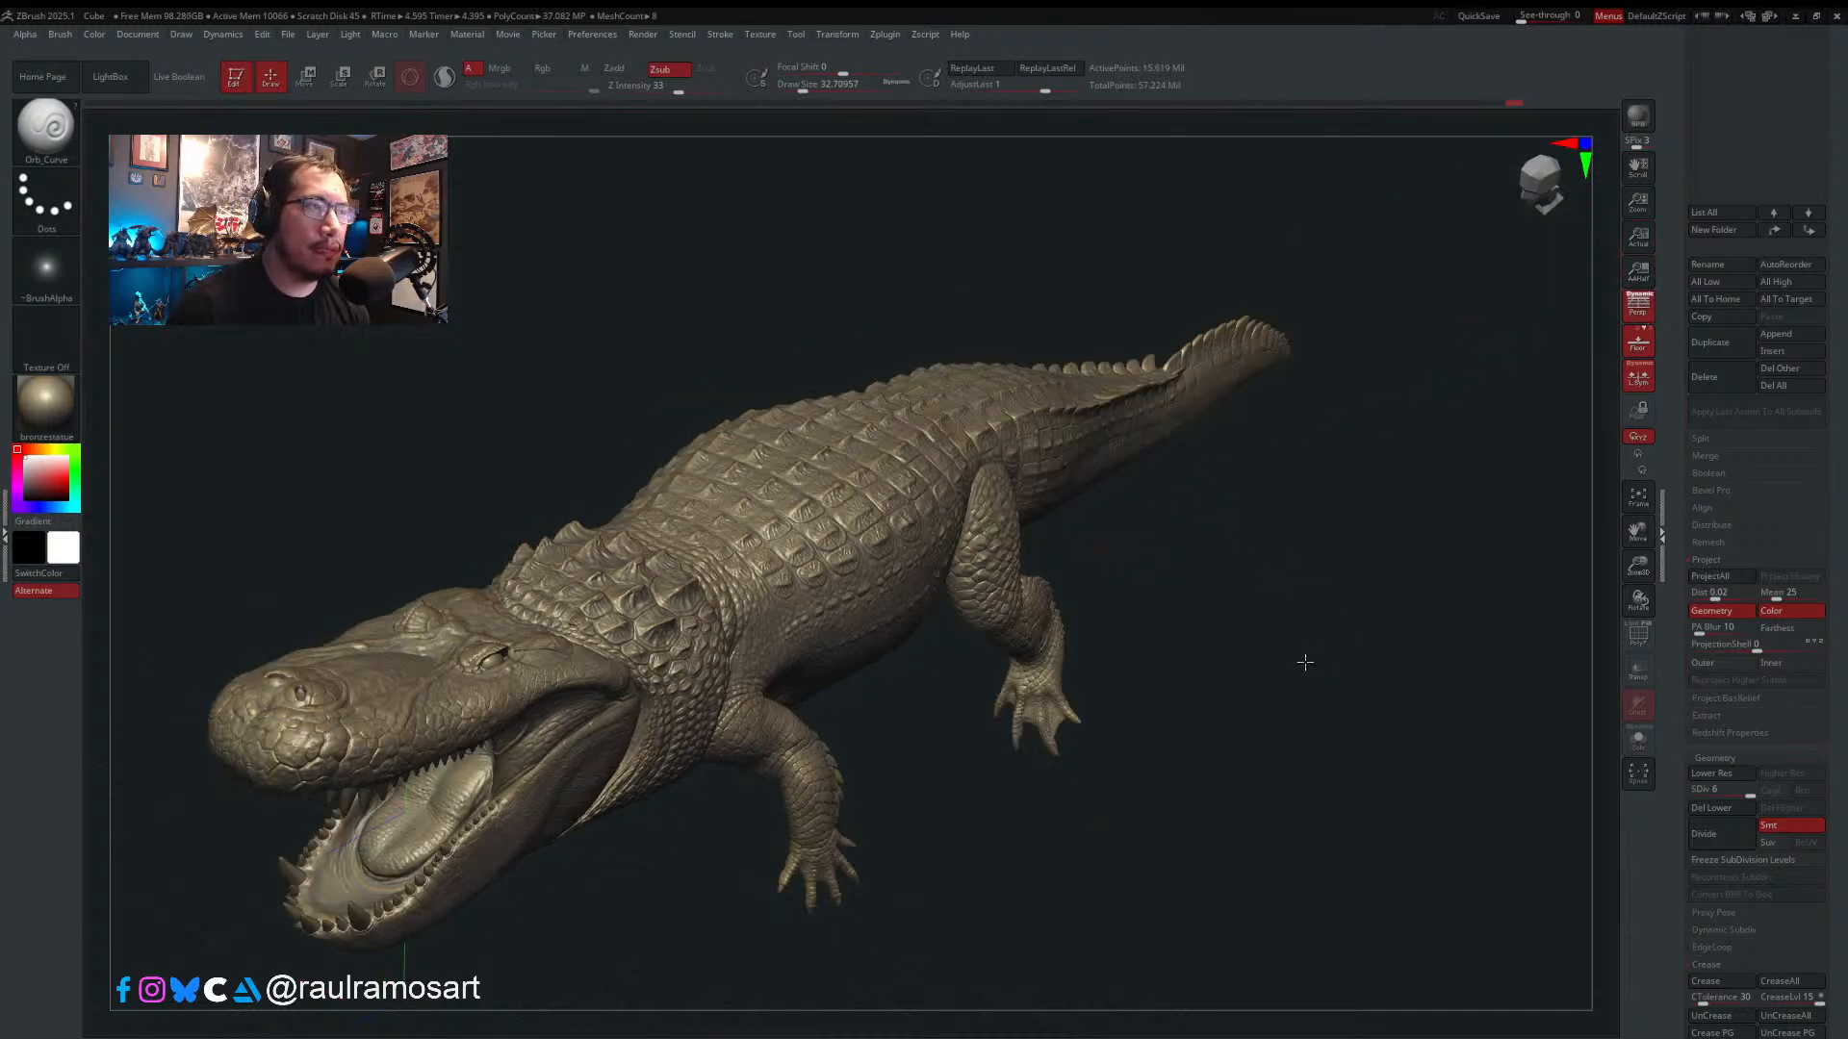
alt+drag(1305, 662, 1440, 660)
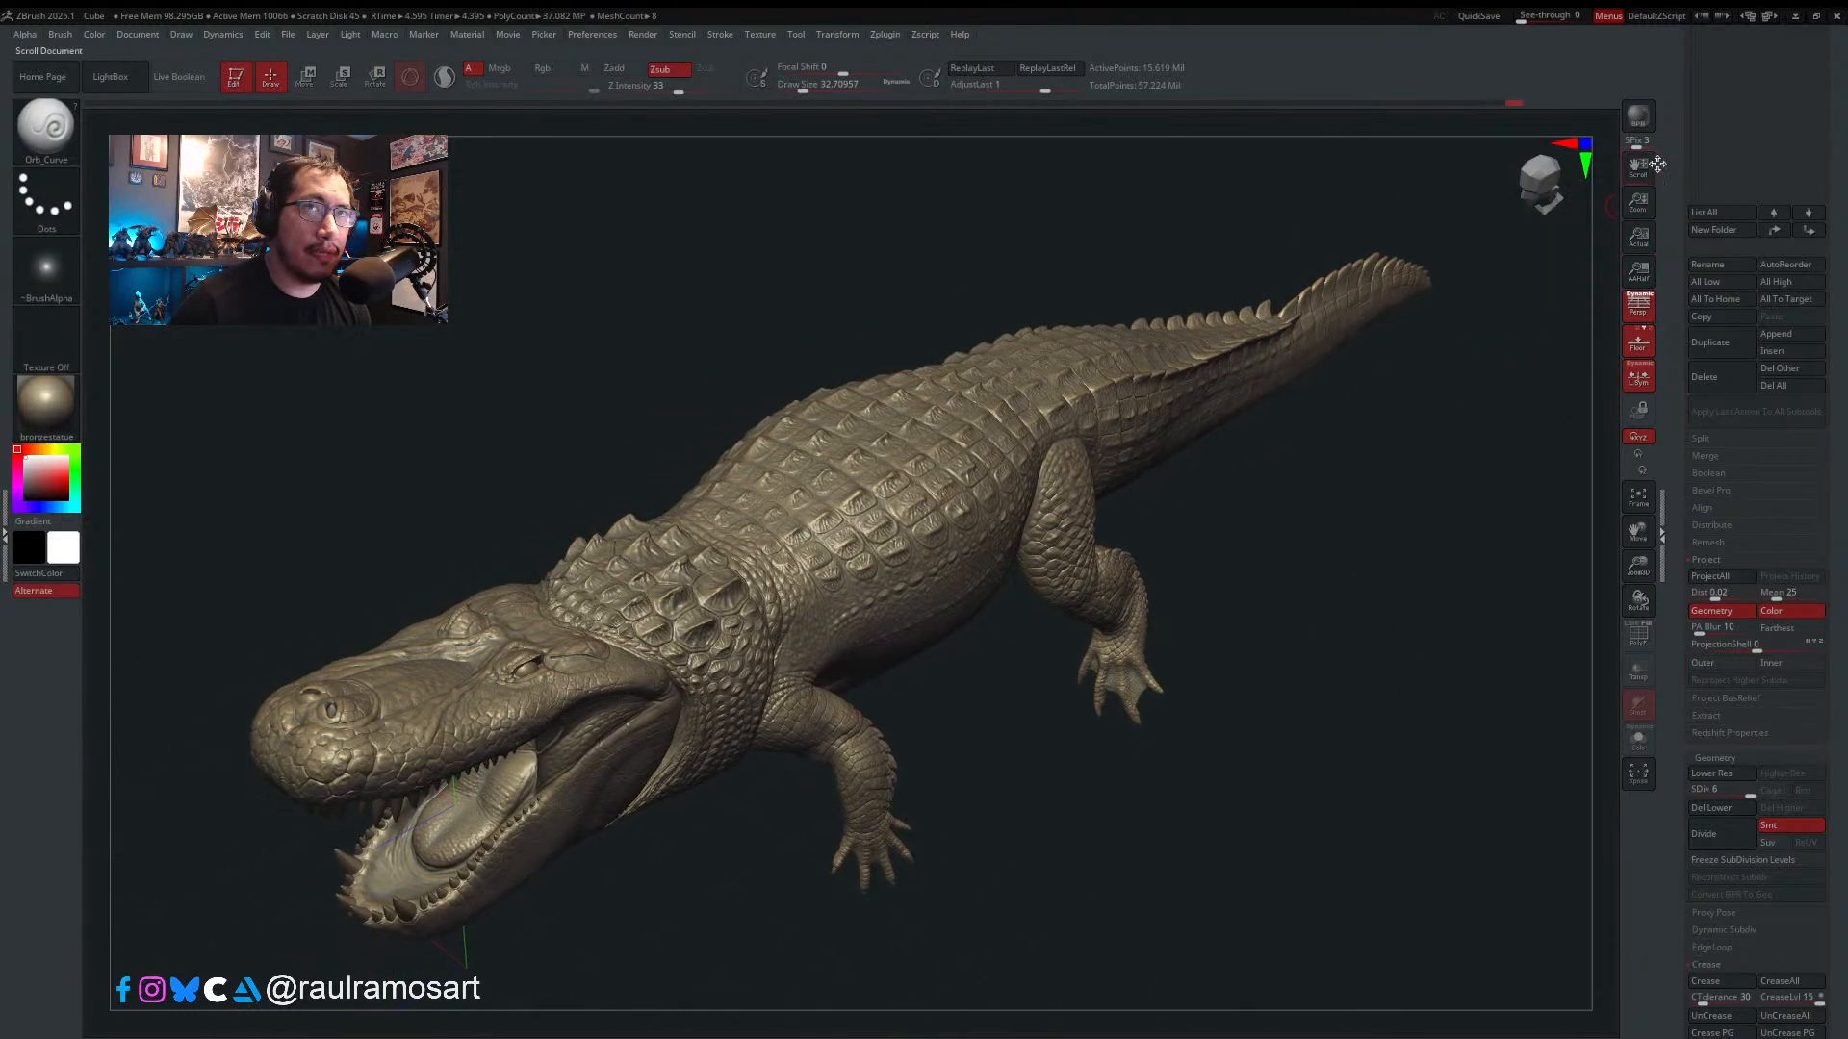
click(1642, 119)
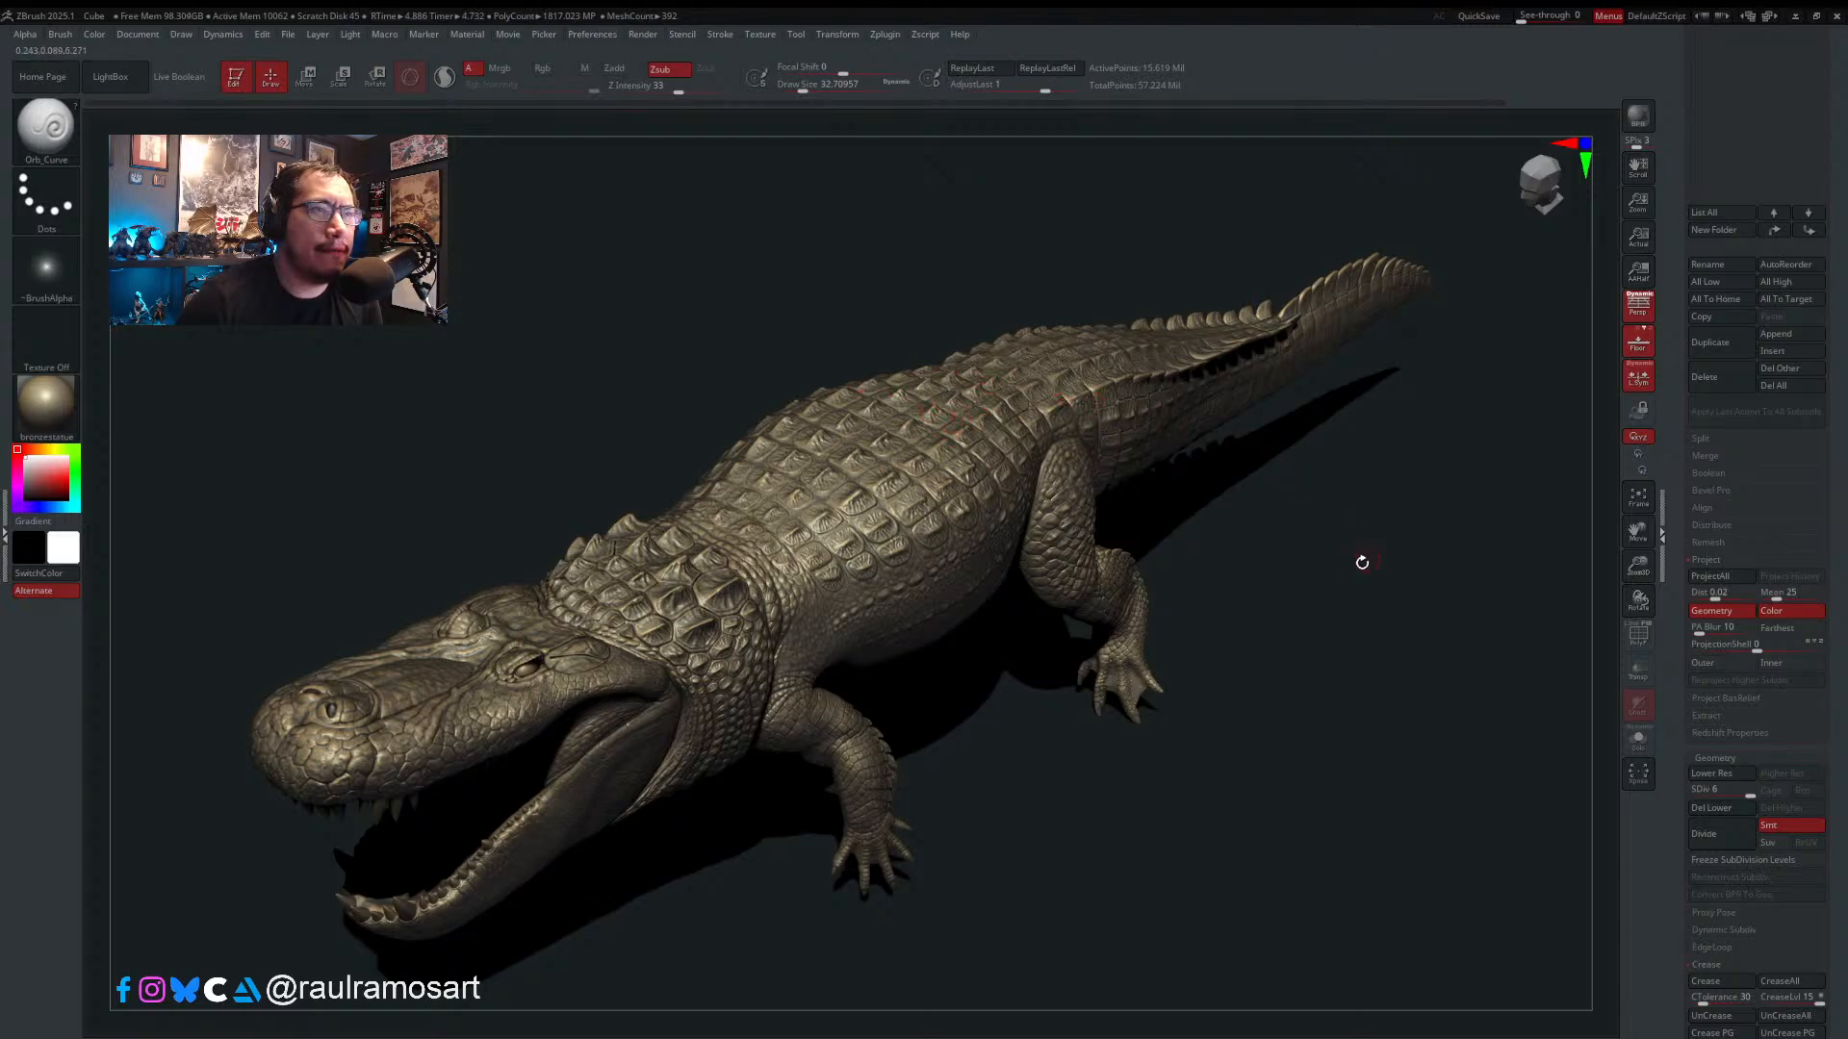
drag(1361, 561, 1345, 561)
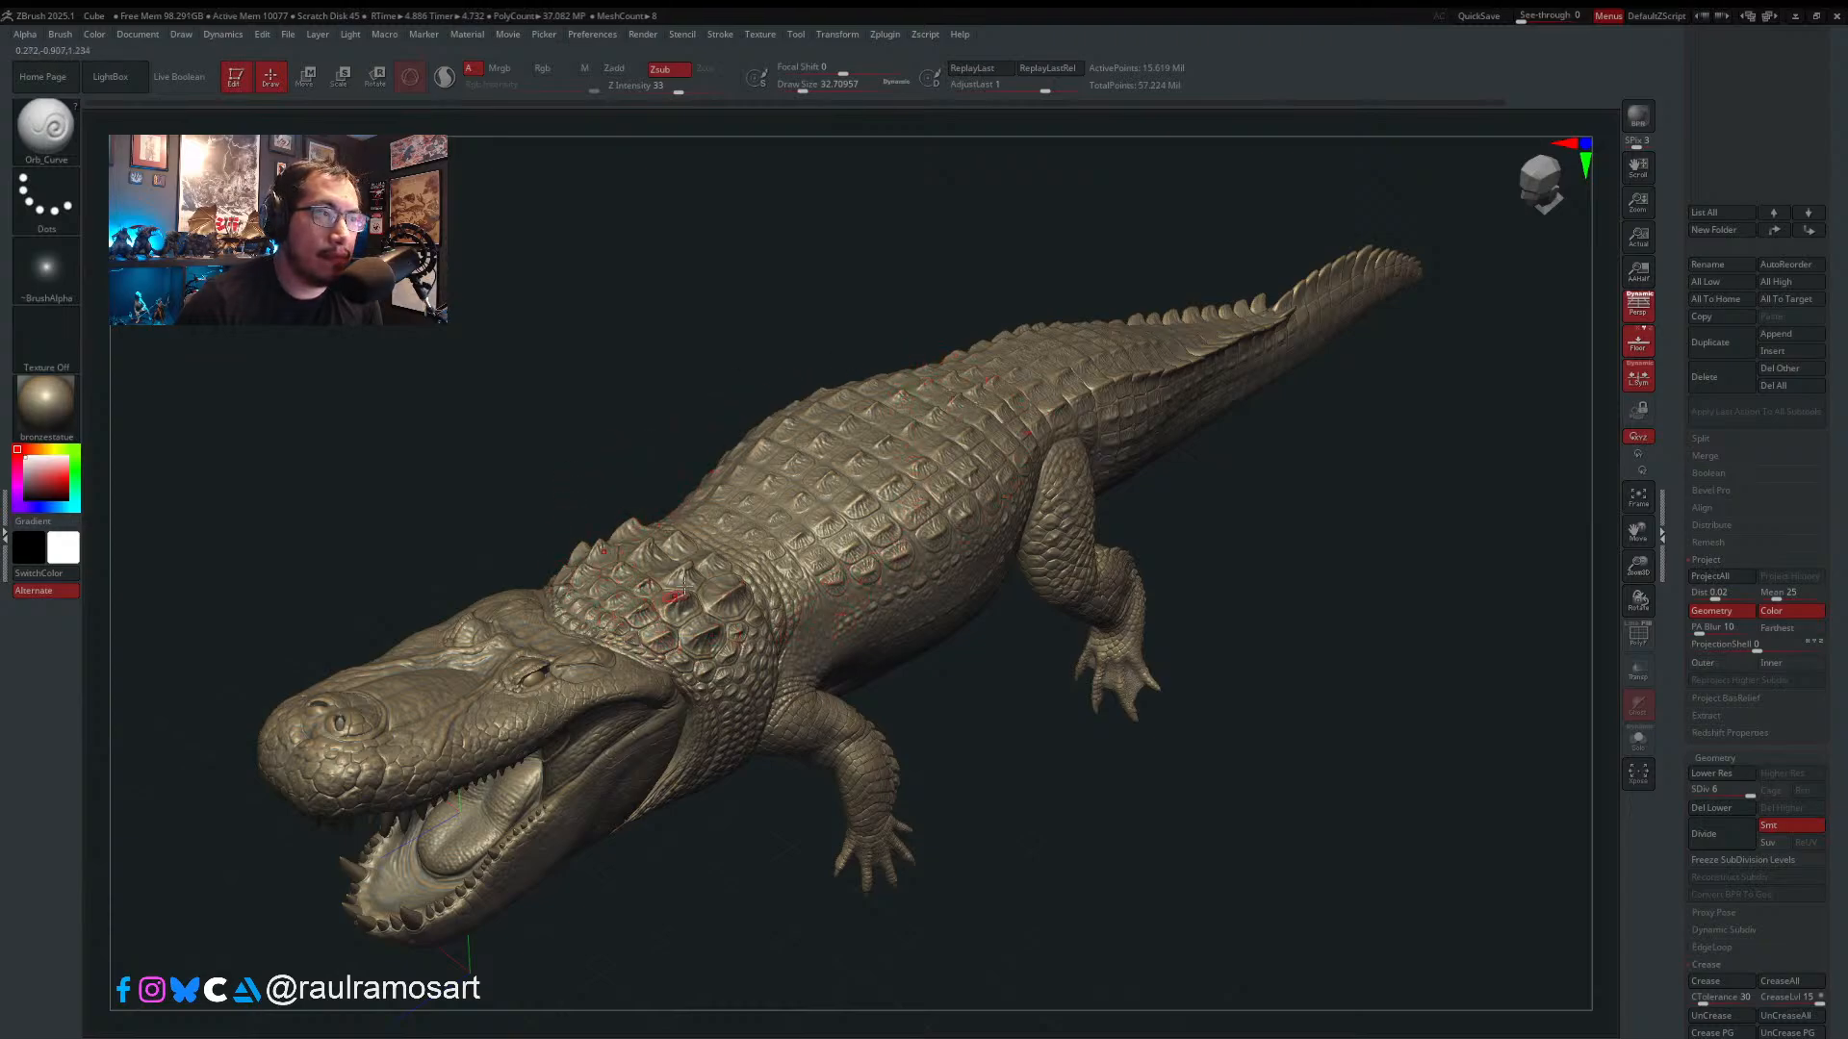
drag(1202, 433, 1552, 370)
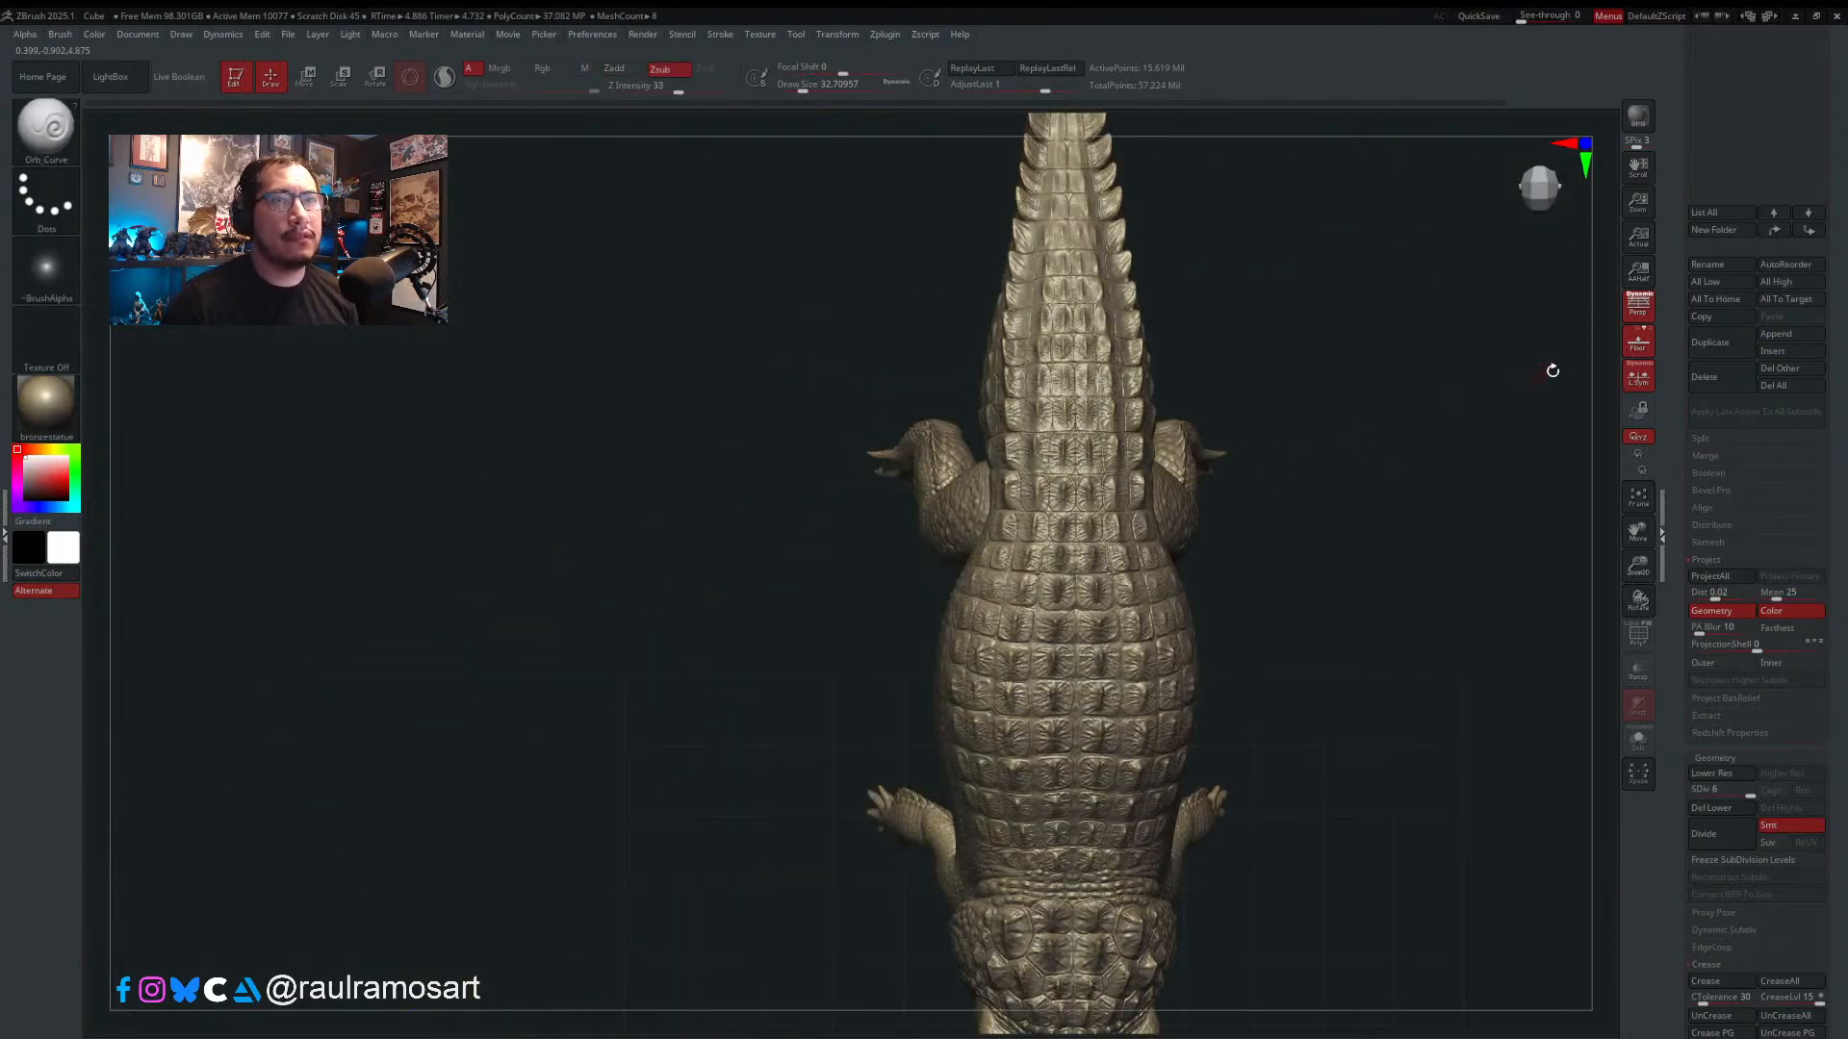
click(1640, 316)
- Raise ridges on the scutes at the base of the tail with the Standard brush at a draw size of about 17
ctrl+right_drag(1193, 259, 1193, 384)
alt+right_drag(1194, 308, 955, 500)
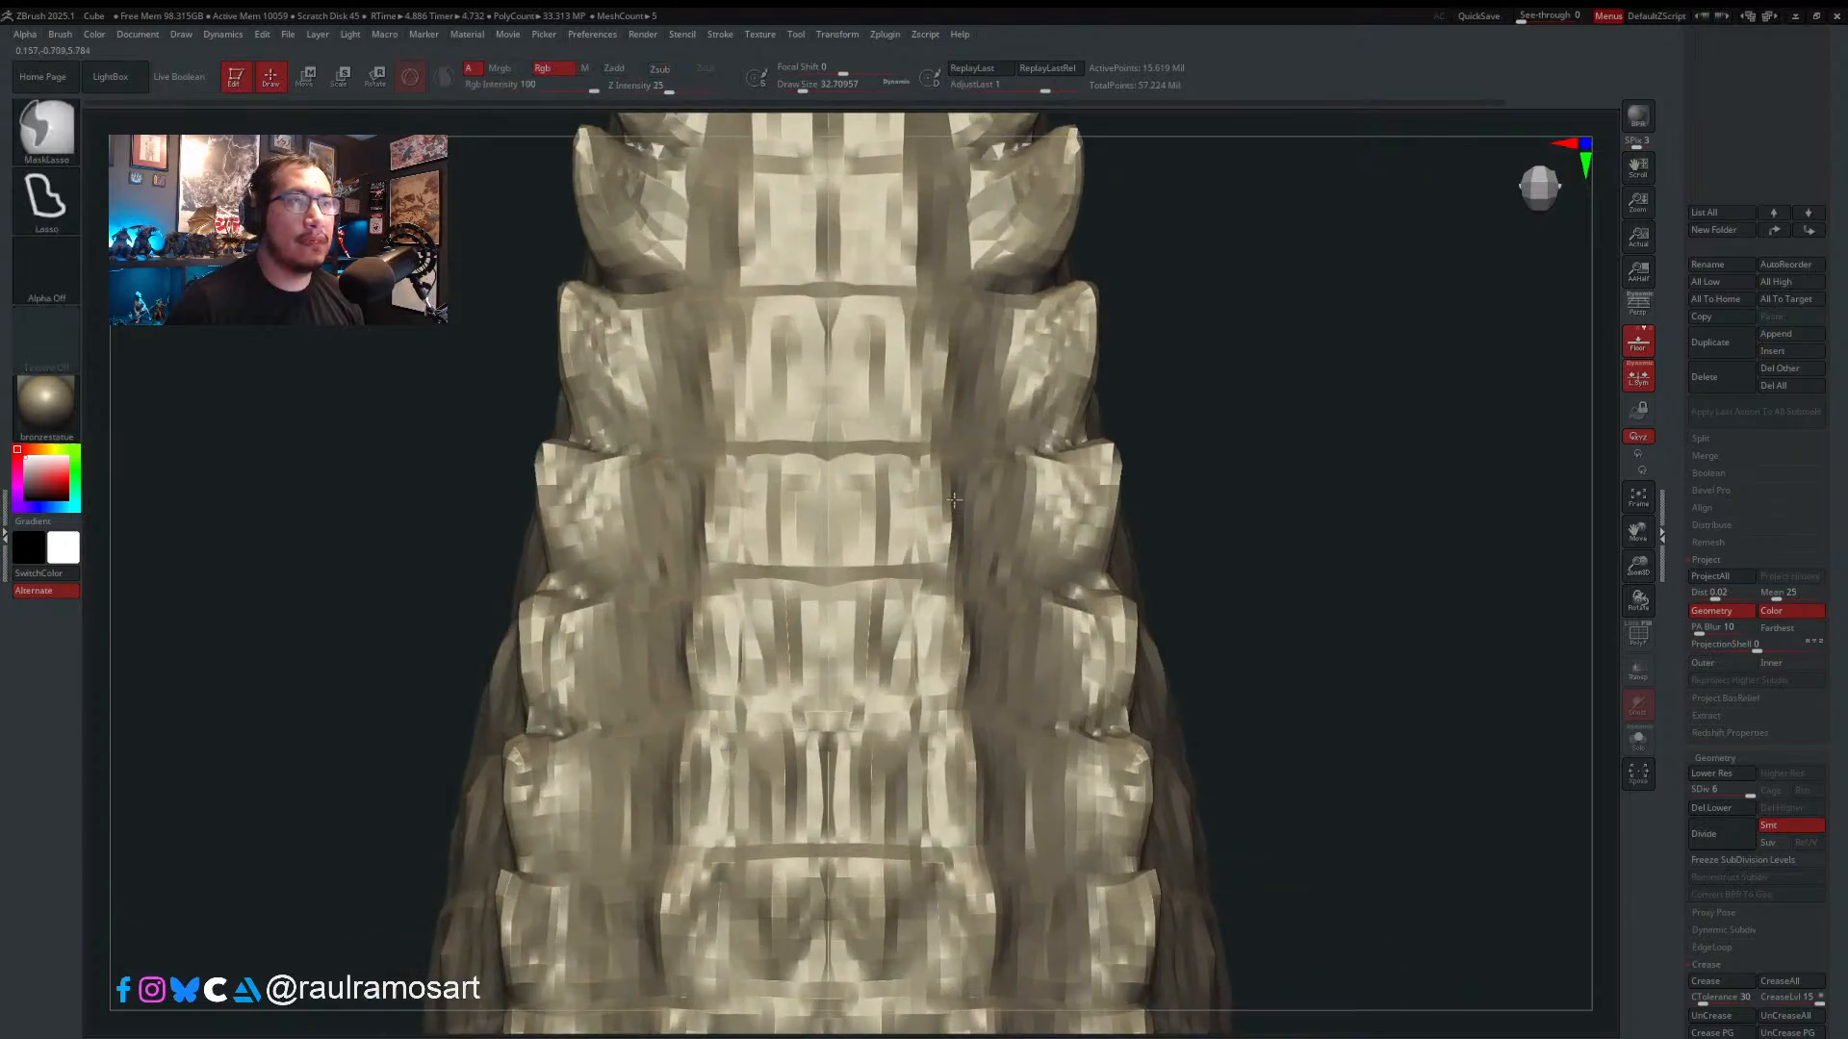
key(b)
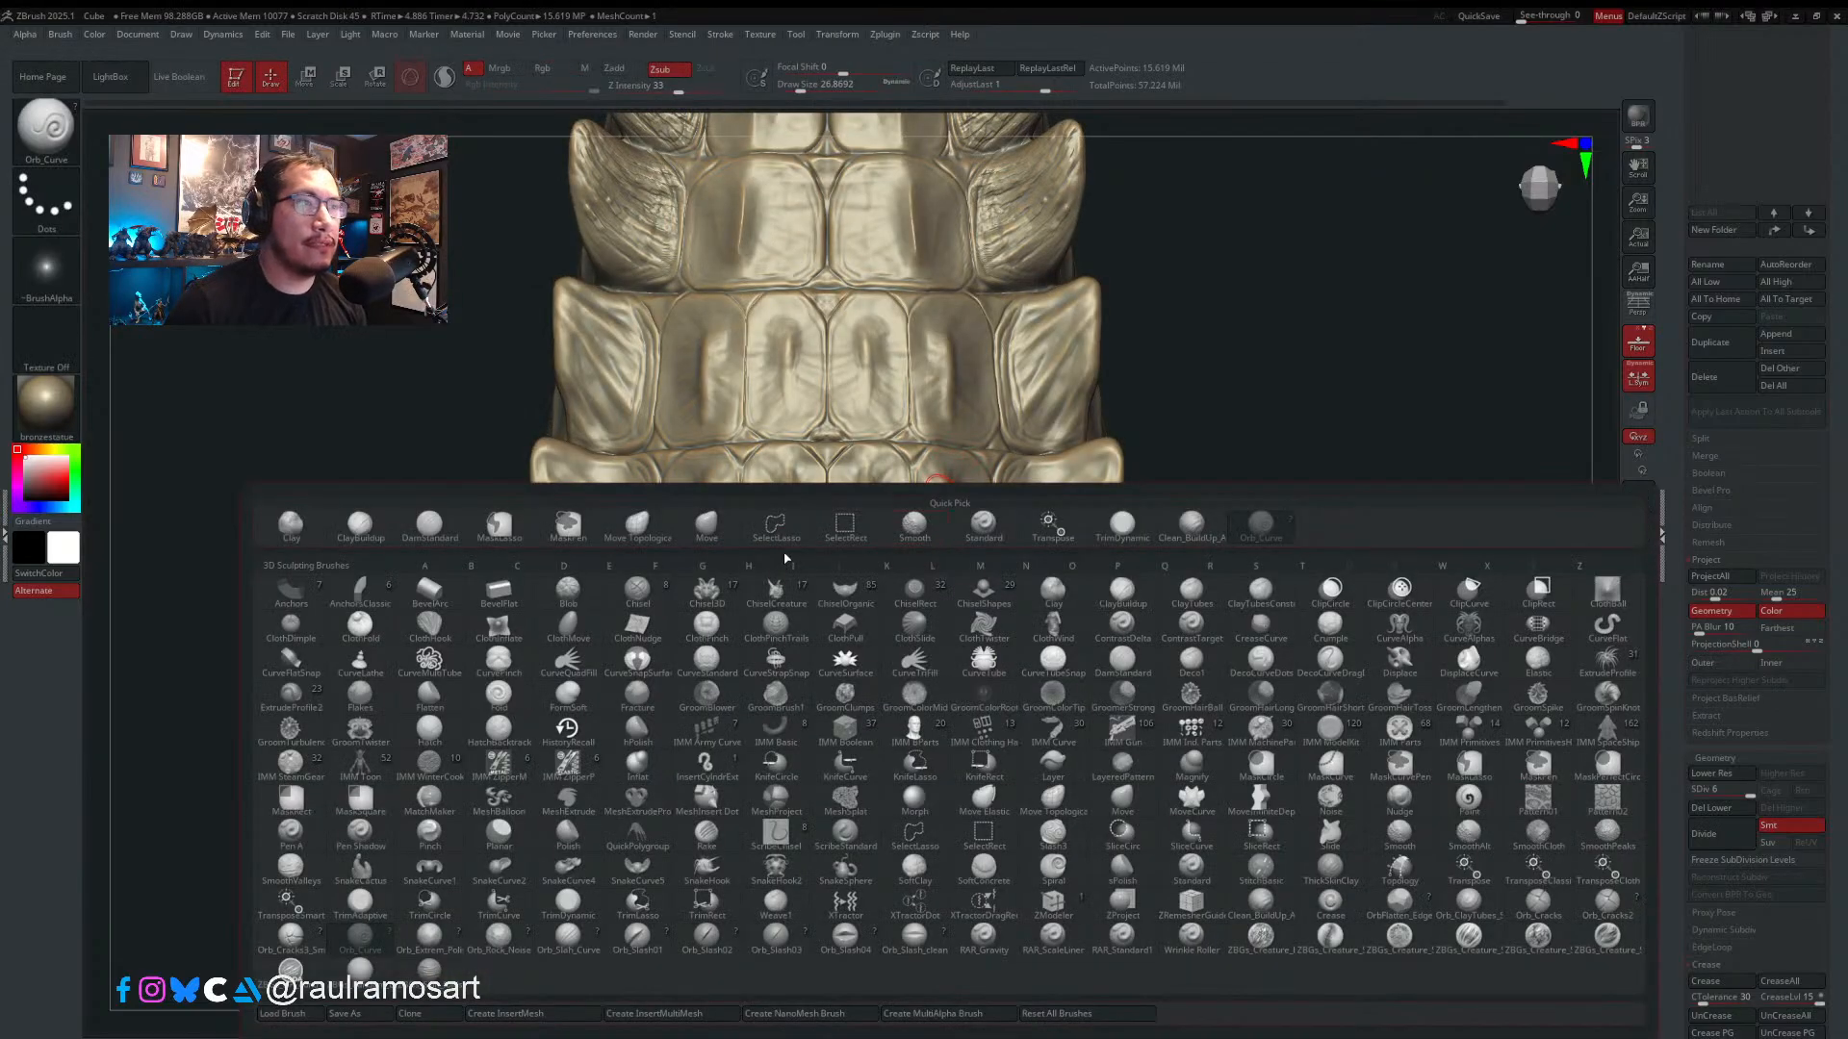
click(999, 532)
key(s)
mouse_move(933, 489)
mouse_down()
mouse_move(949, 539)
mouse_move(1070, 533)
mouse_move(1109, 501)
mouse_move(1113, 444)
mouse_up()
key(s)
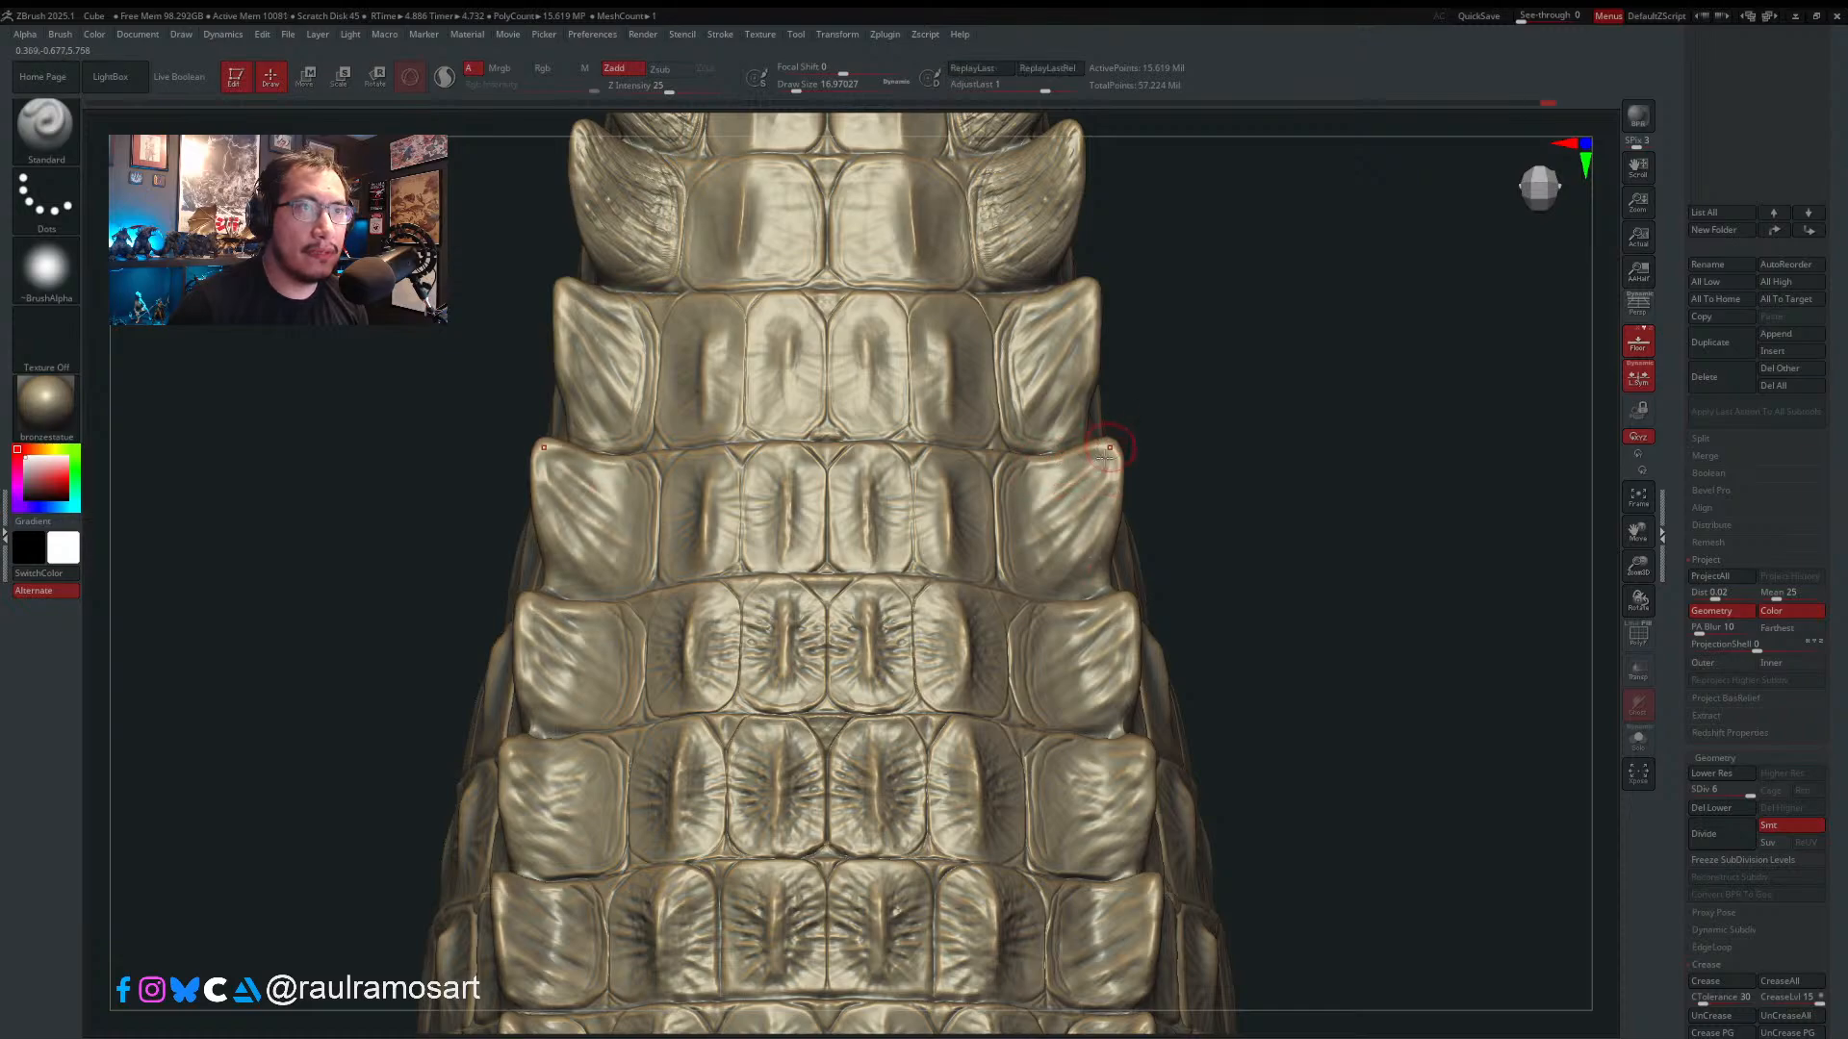
alt+right_drag(1048, 393, 1012, 538)
mouse_move(997, 575)
mouse_down()
mouse_move(1059, 440)
mouse_move(1021, 519)
mouse_up()
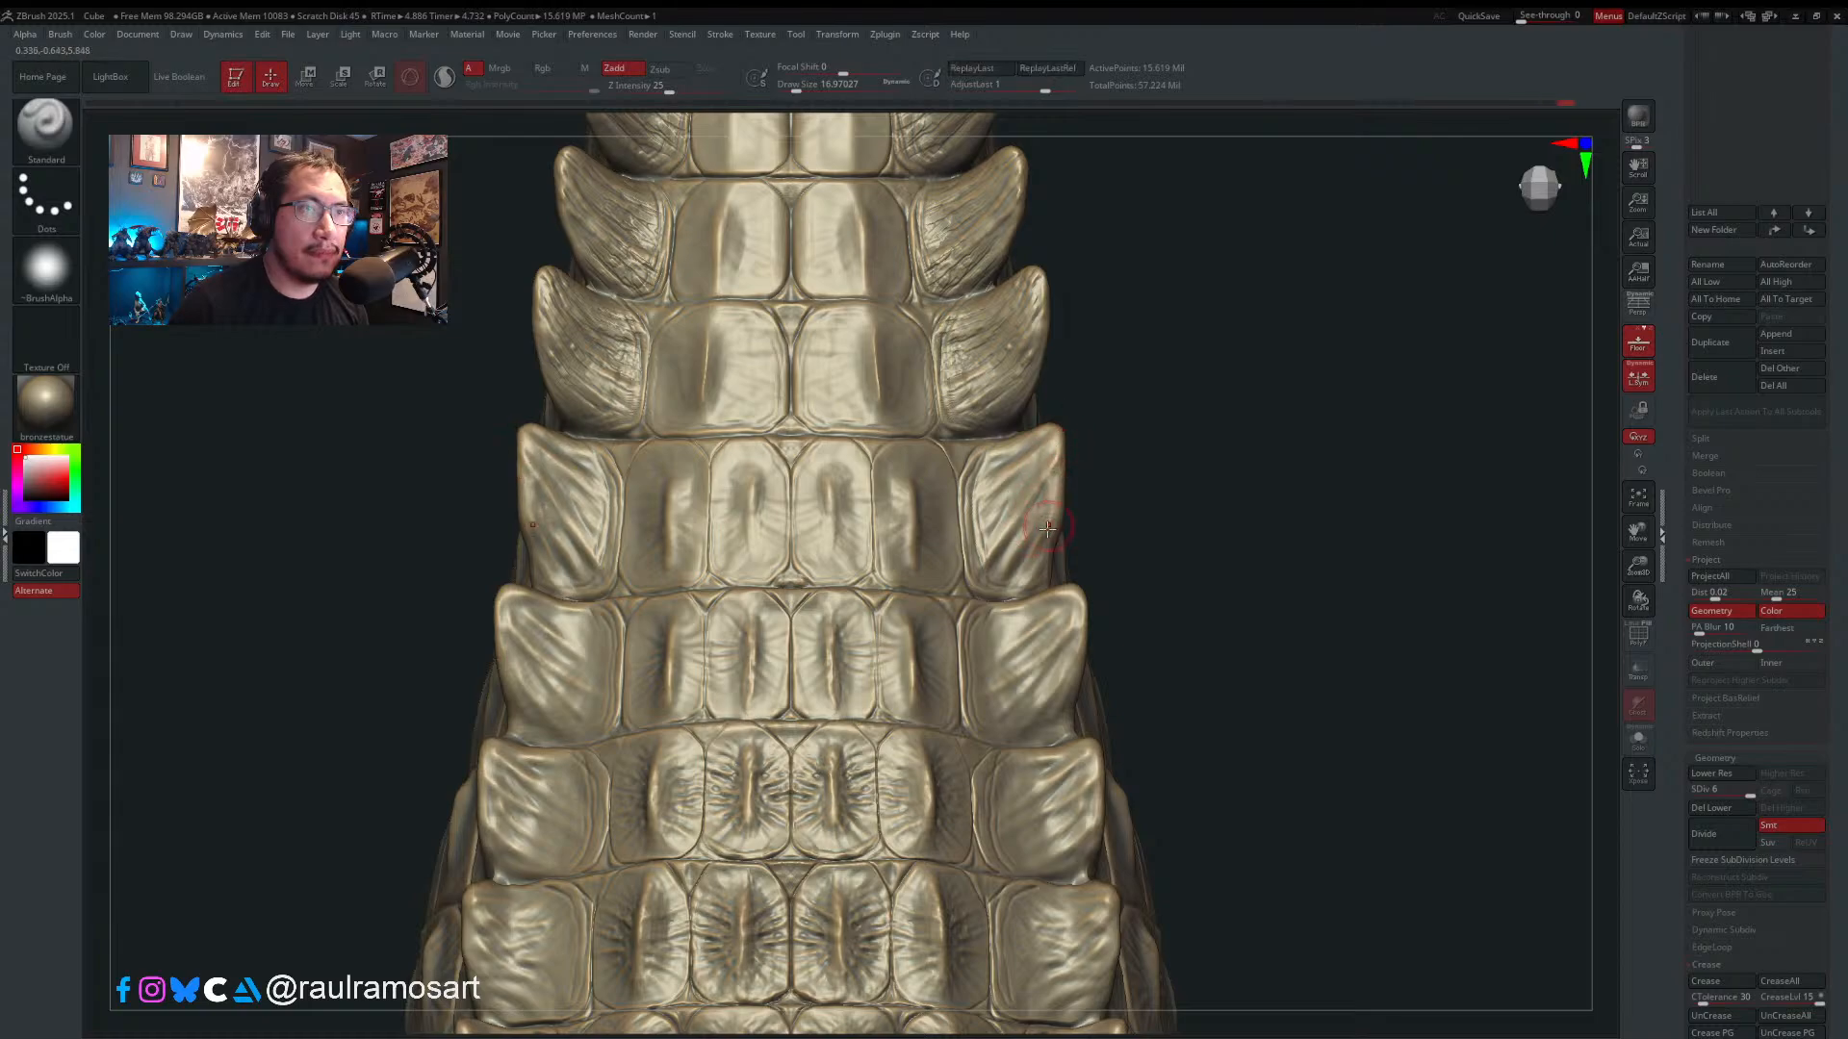
drag(914, 497, 915, 541)
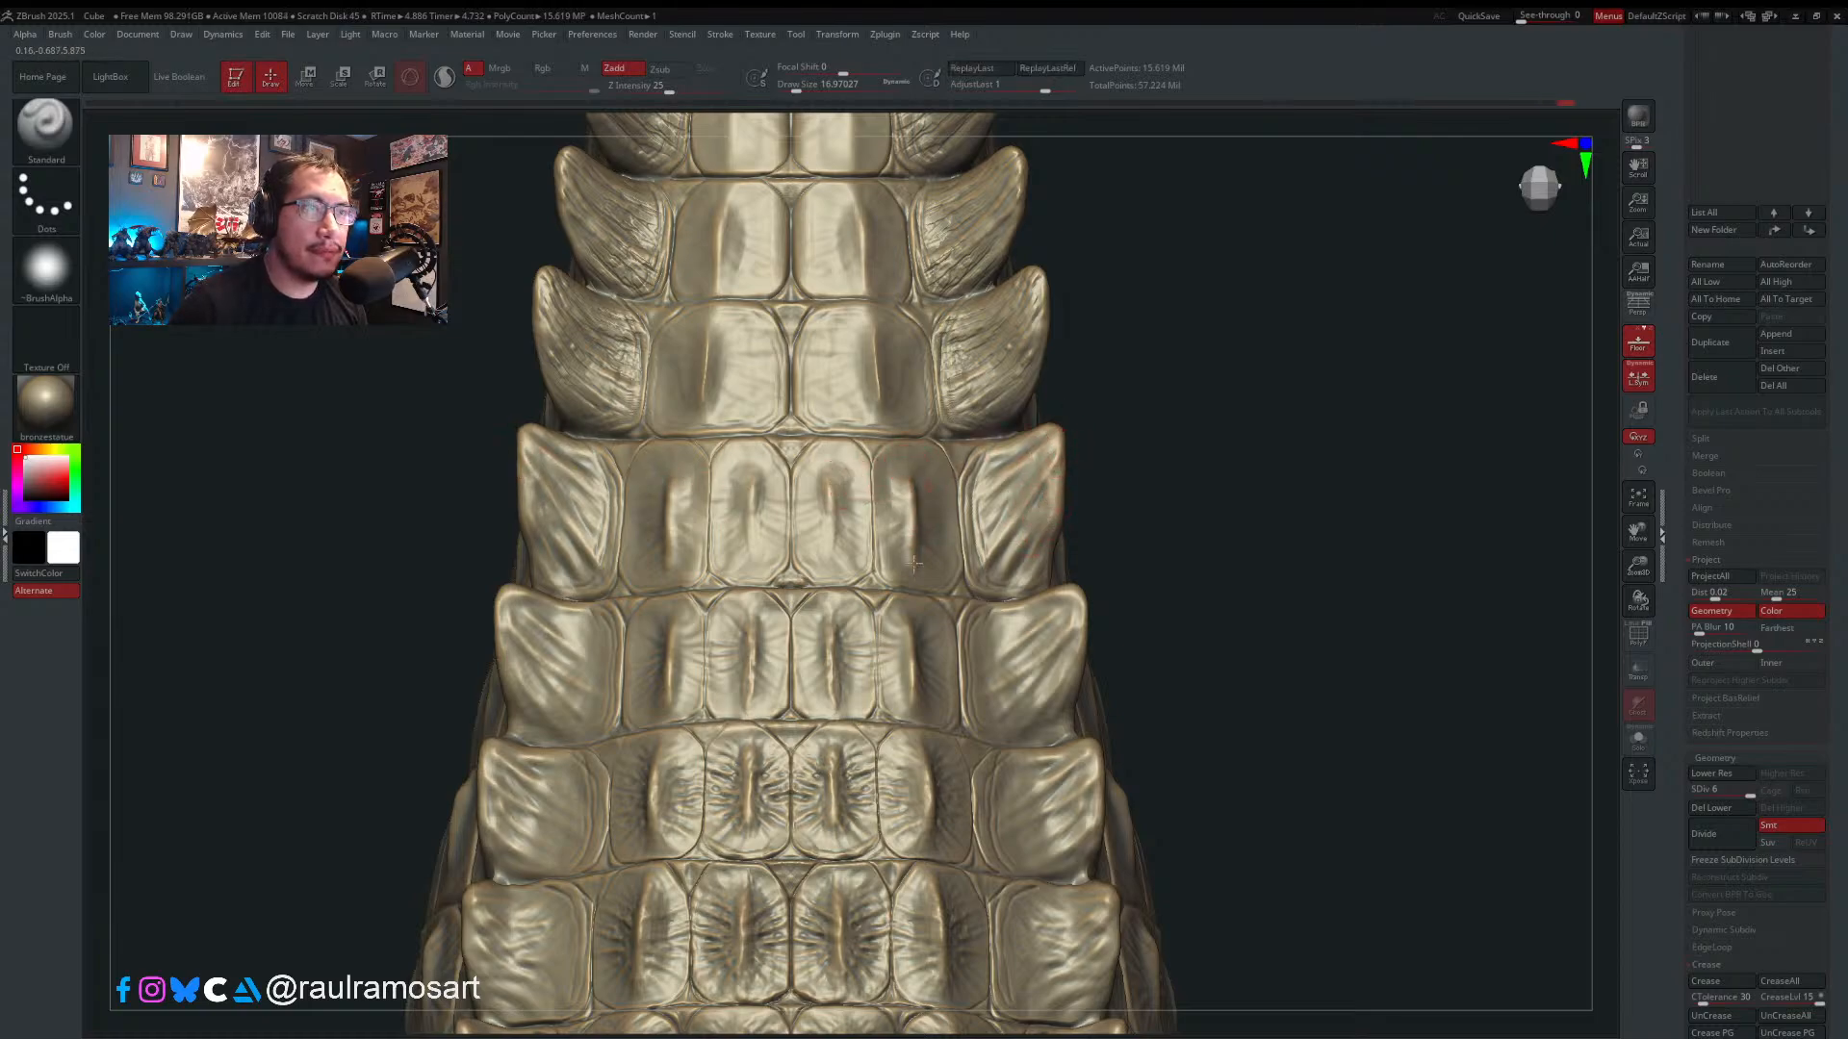
drag(829, 484, 835, 547)
- Sharpen the lengthwise keels on the paired central scutes further along the tail at a draw size of about 17
alt+right_drag(854, 382, 846, 541)
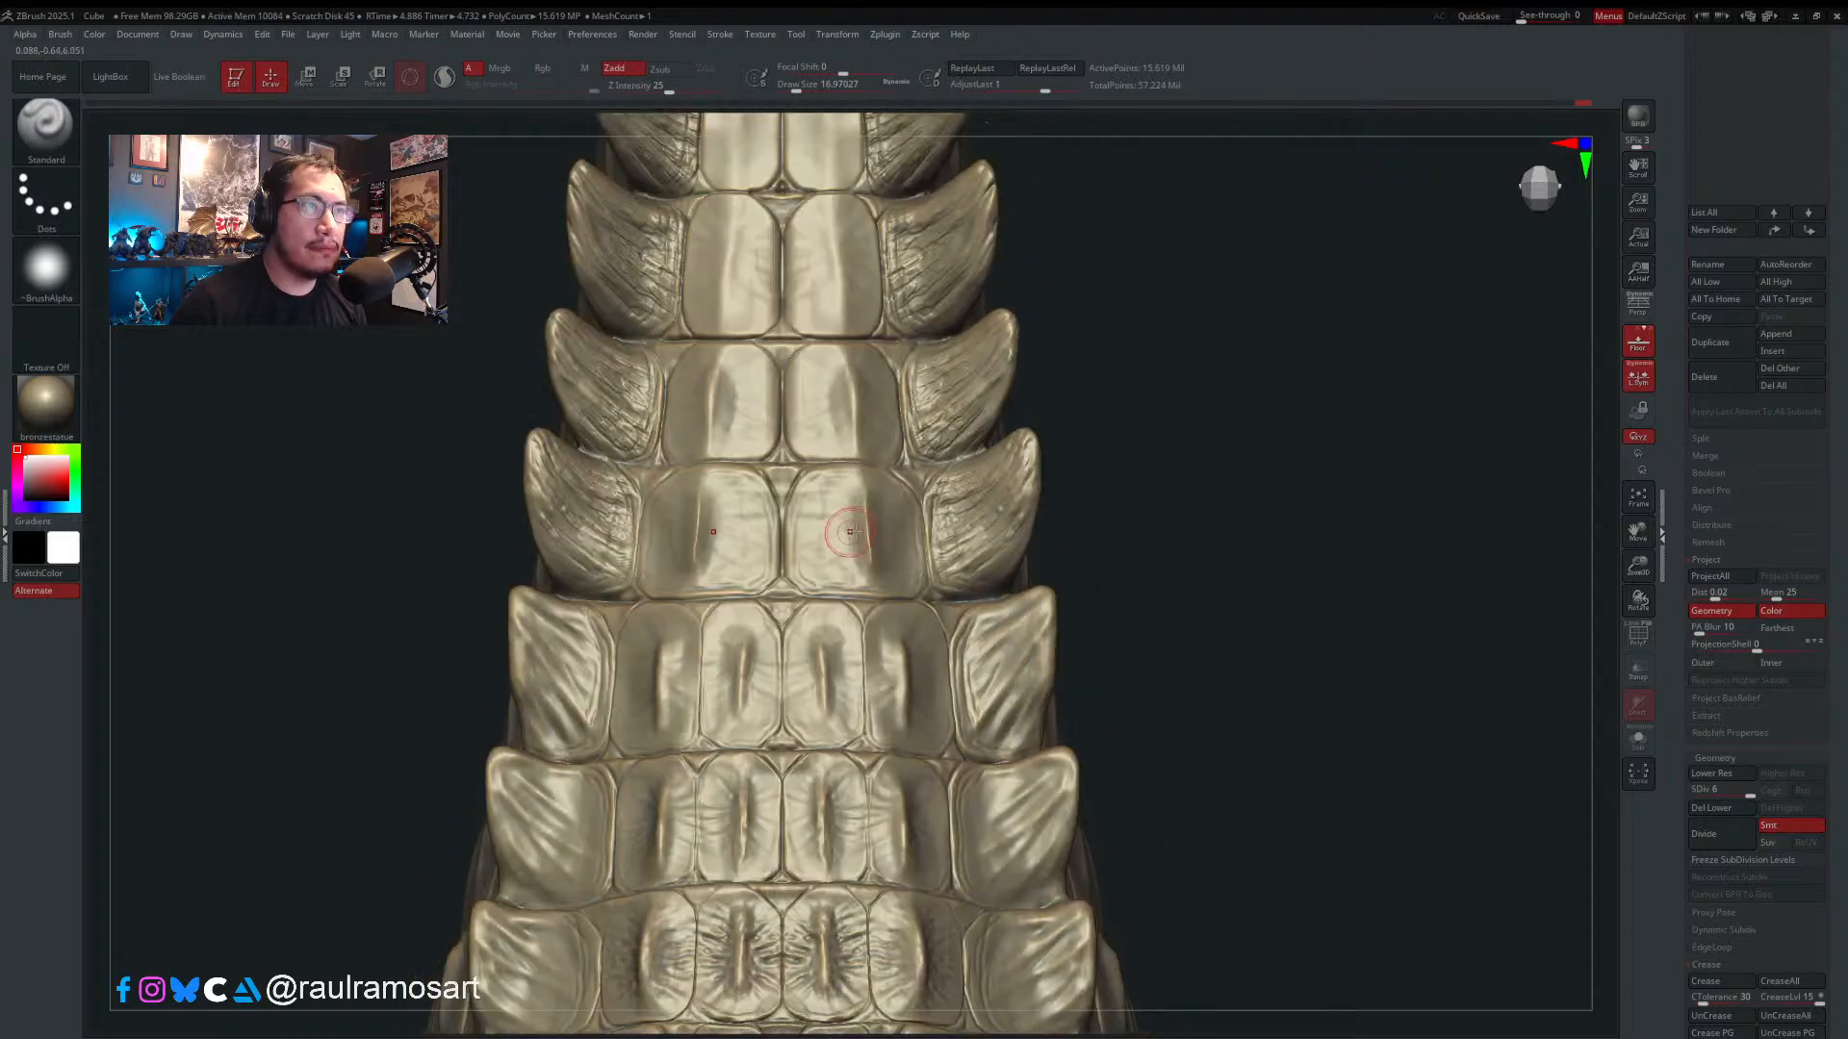
drag(862, 487, 873, 577)
drag(847, 364, 843, 418)
alt+right_drag(840, 277, 843, 494)
drag(835, 438, 840, 494)
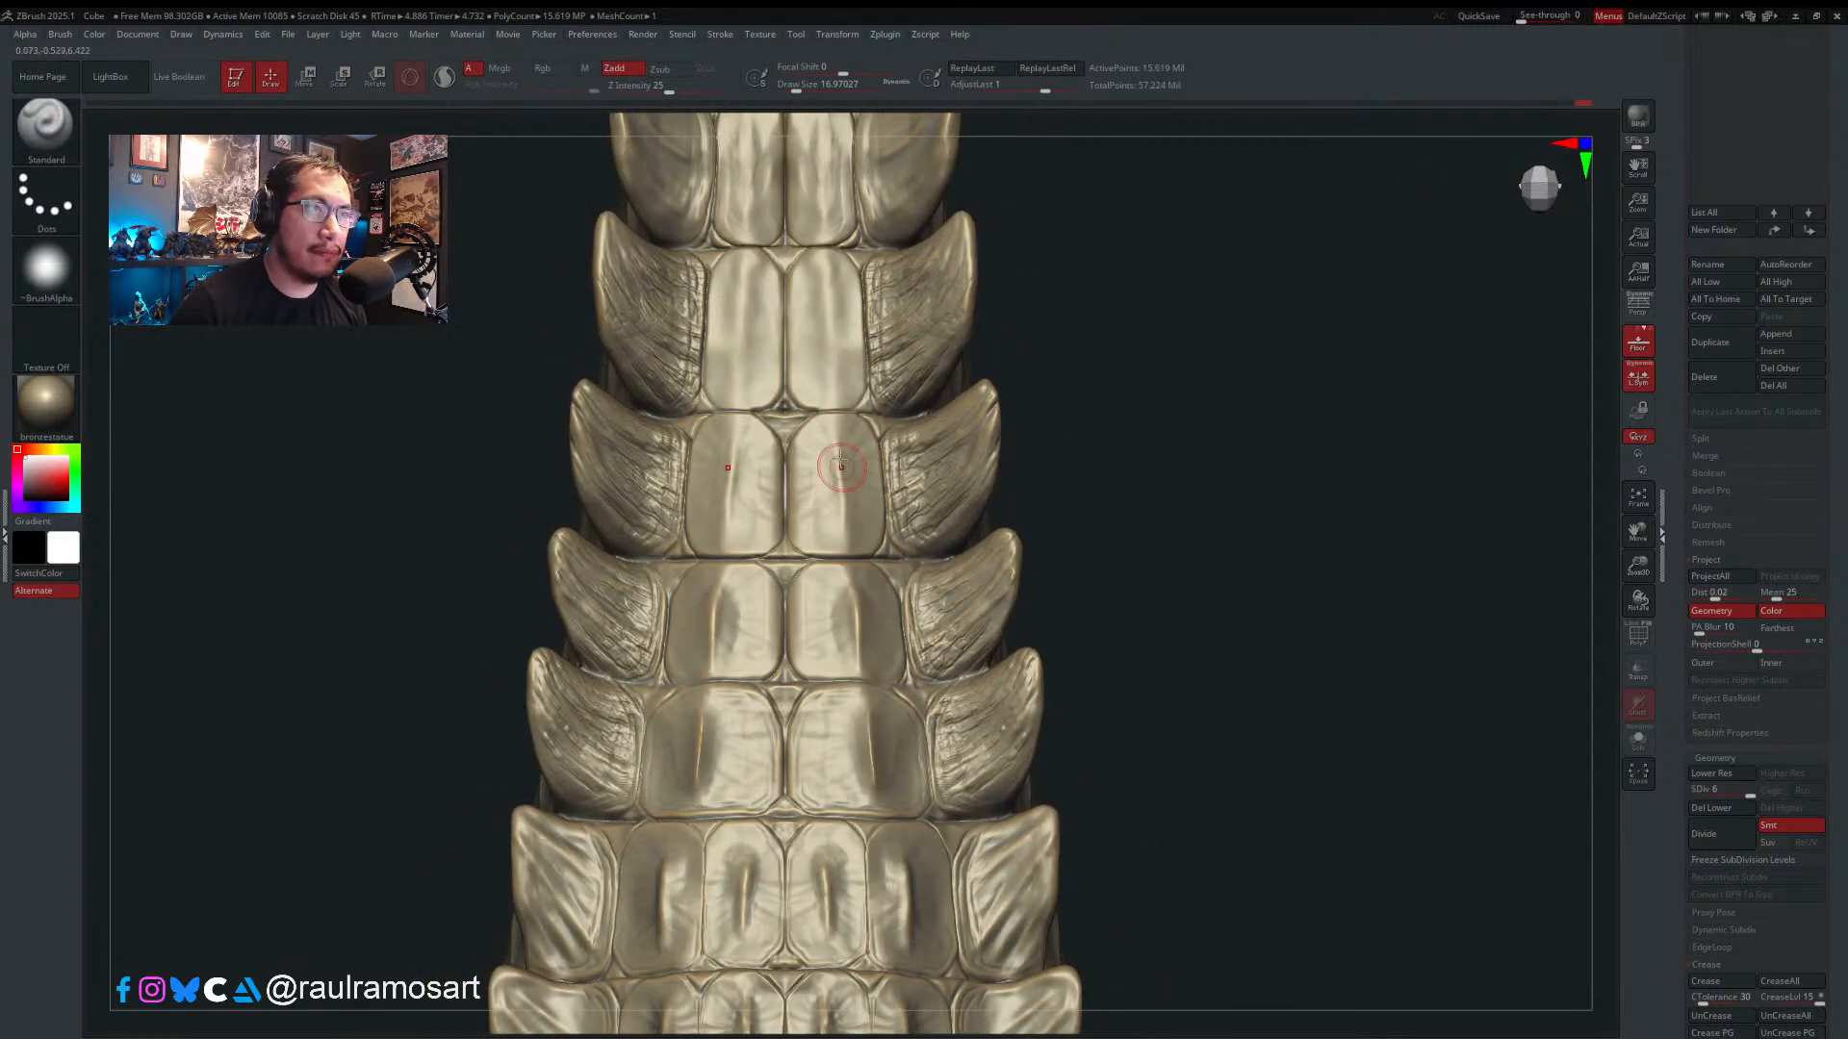
alt+right_drag(820, 309, 821, 464)
drag(832, 432, 833, 528)
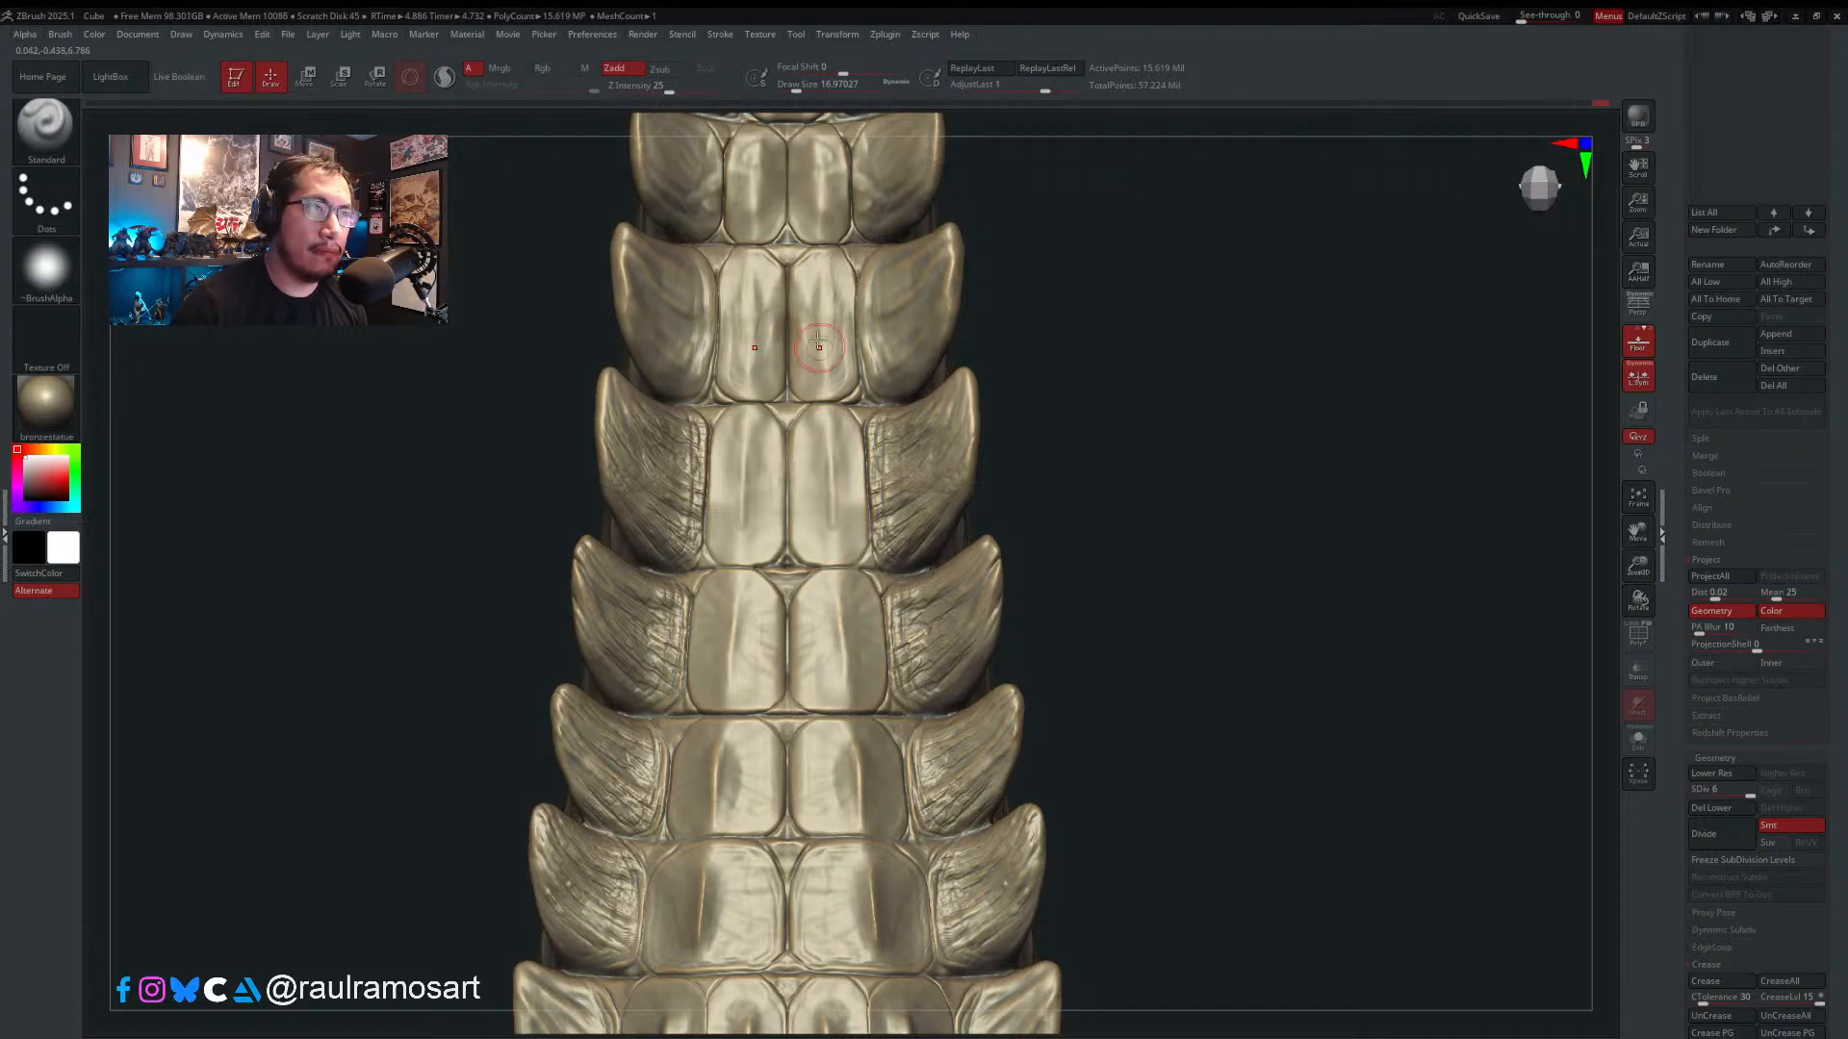
- Build up the keels on the narrower central scutes toward the tail tip with the Standard brush at a draw size of about 20
key(s)
drag(824, 318, 828, 370)
alt+right_drag(828, 260, 821, 502)
drag(823, 399, 818, 461)
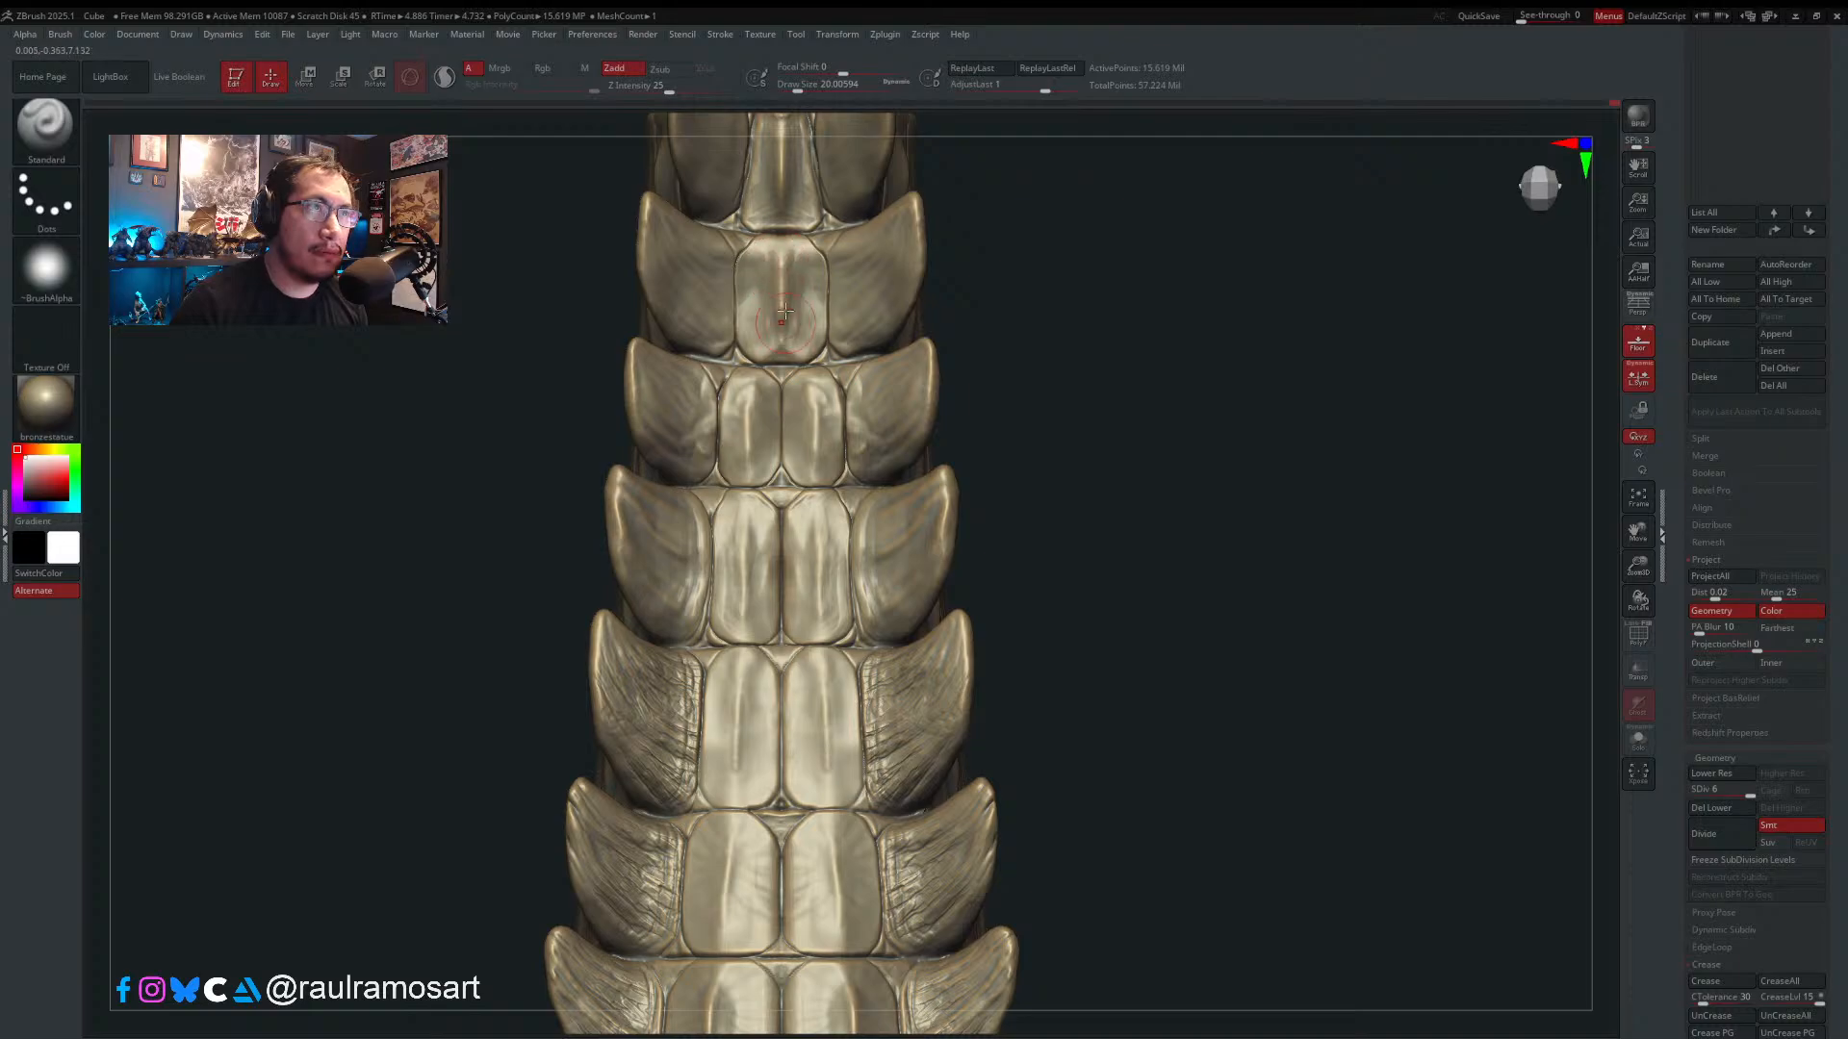
- Add fine striations to the pointed side scutes of the tail with the Standard brush at draw sizes of about 13 and 8.4
alt+right_drag(774, 278, 741, 467)
key(s)
drag(743, 462, 722, 460)
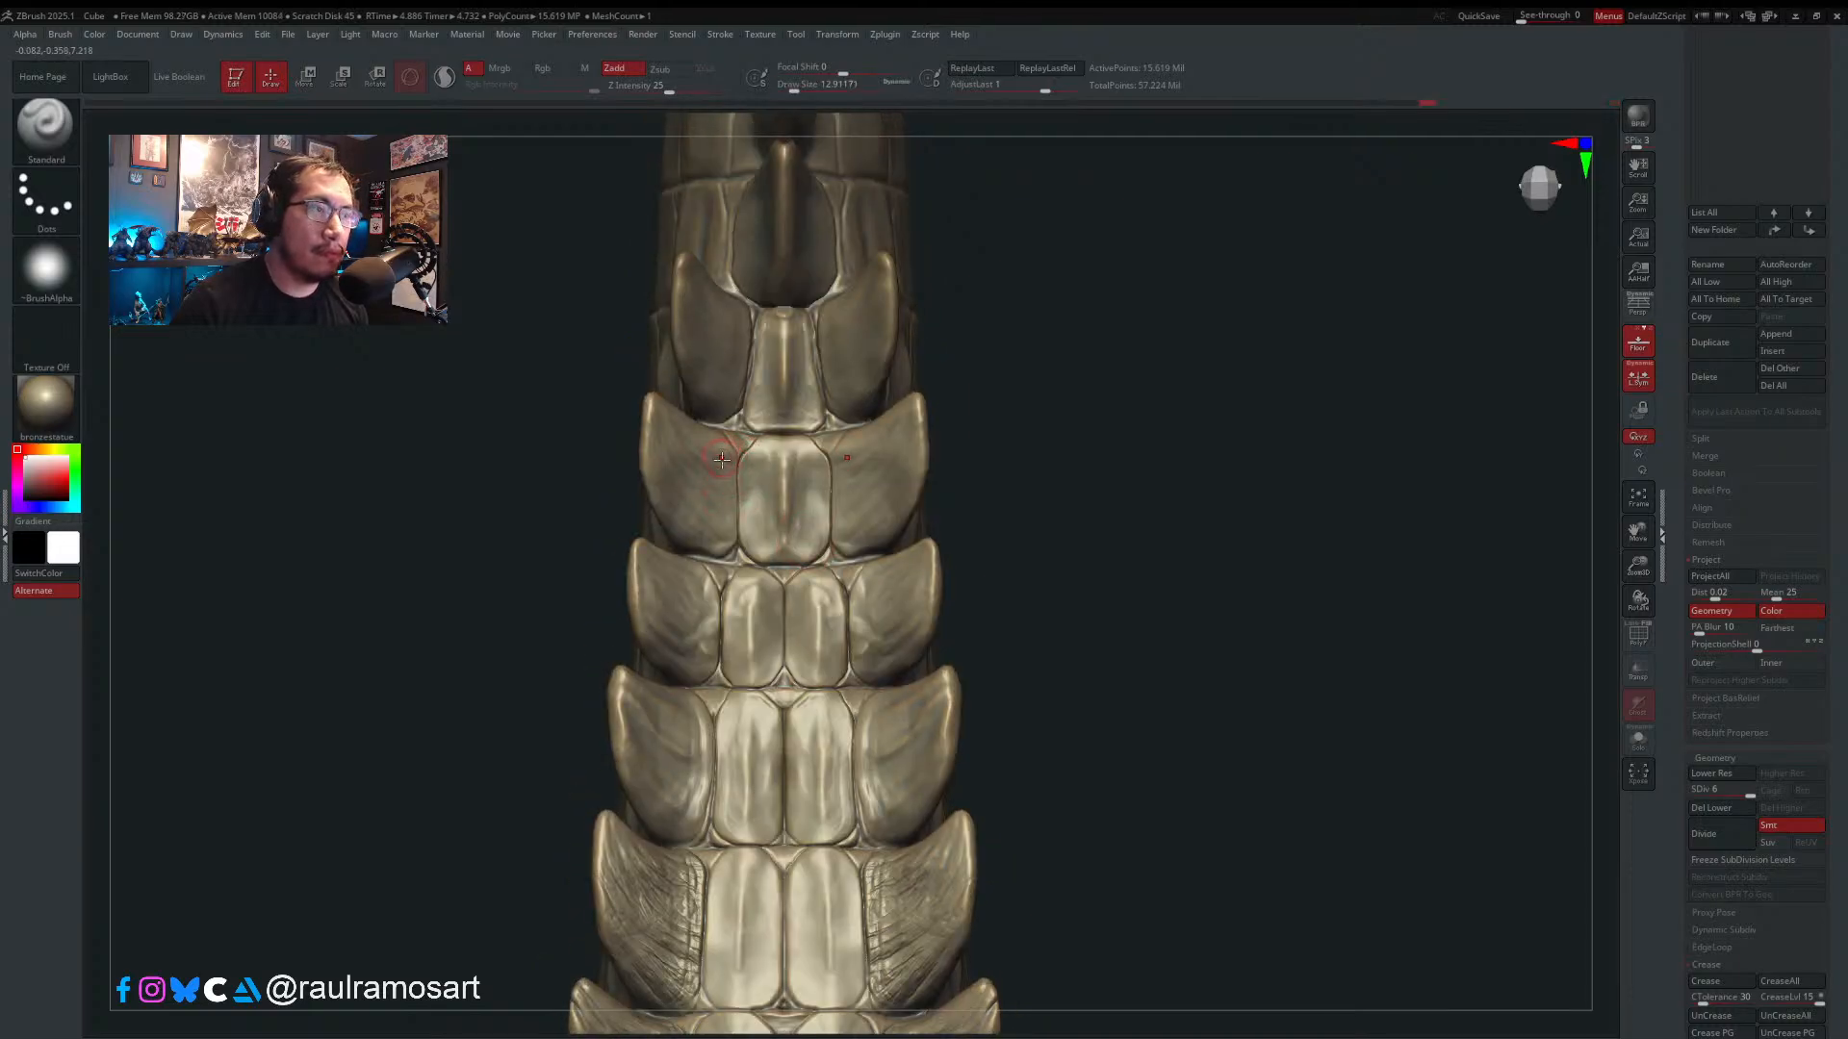
alt+right_drag(683, 866, 686, 813)
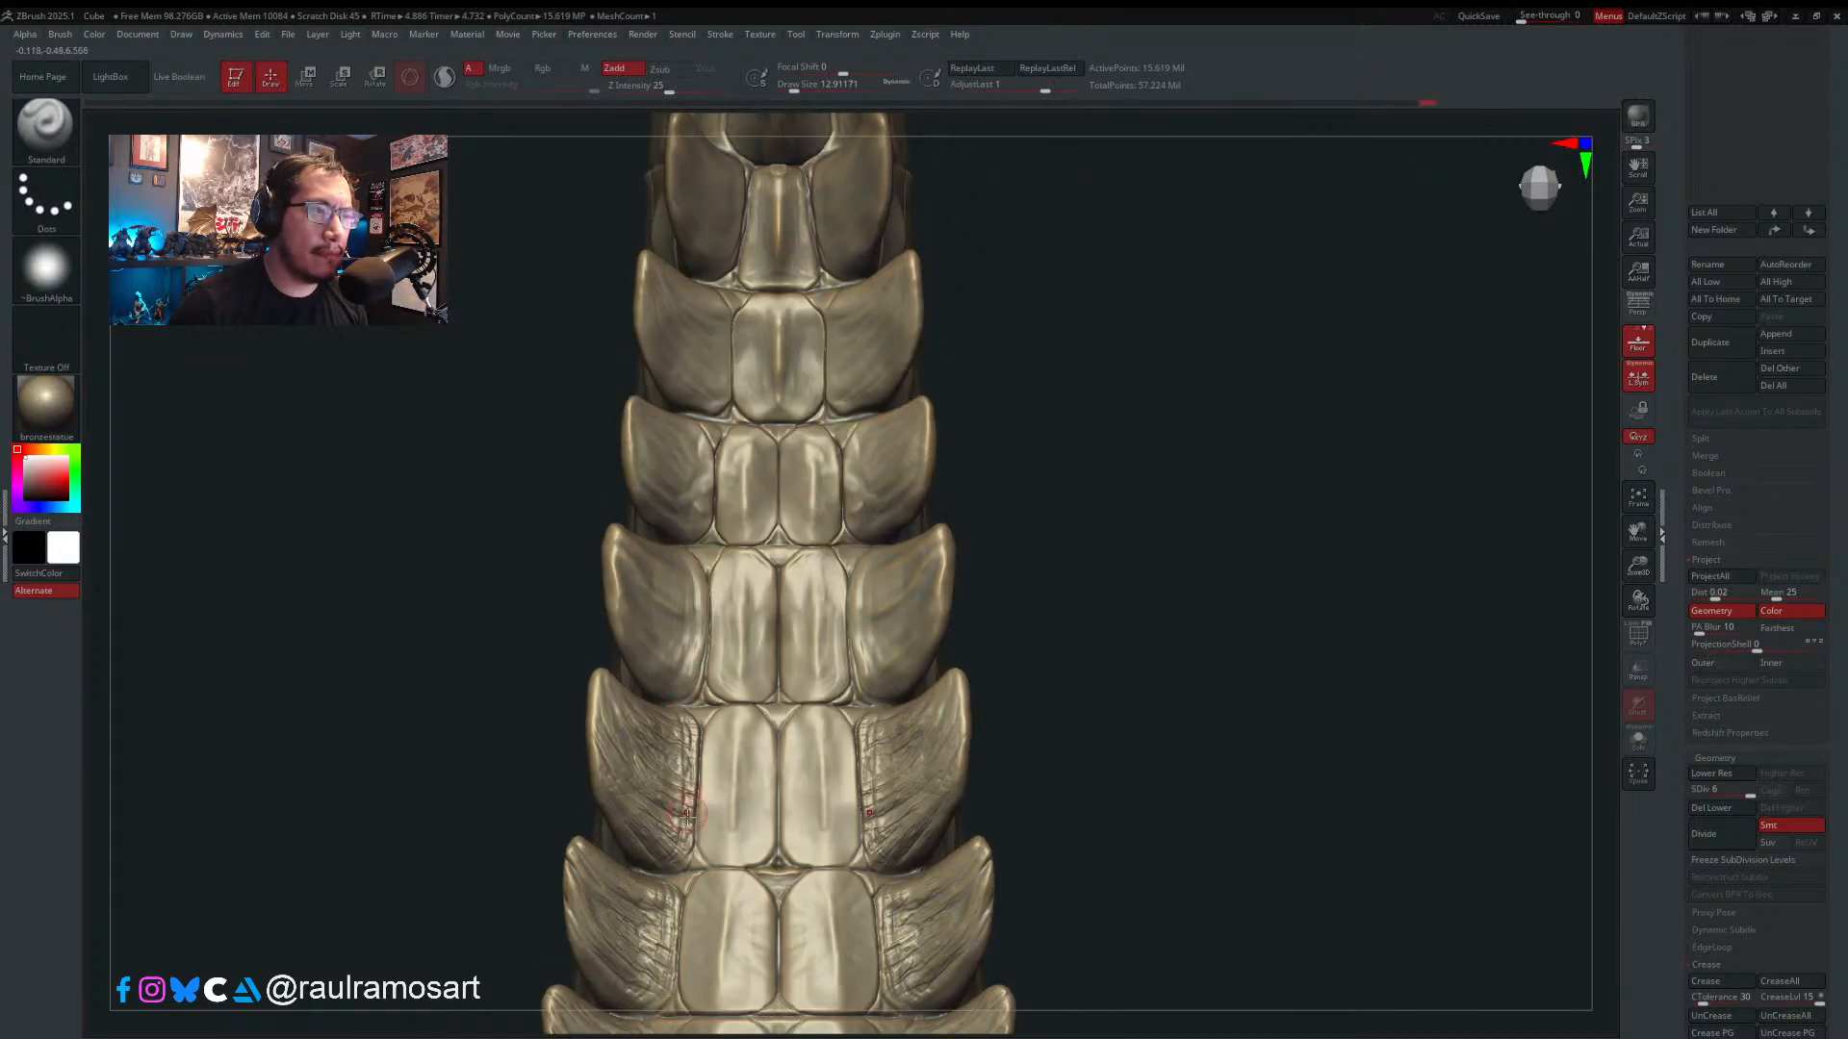
alt+right_drag(656, 751, 671, 688)
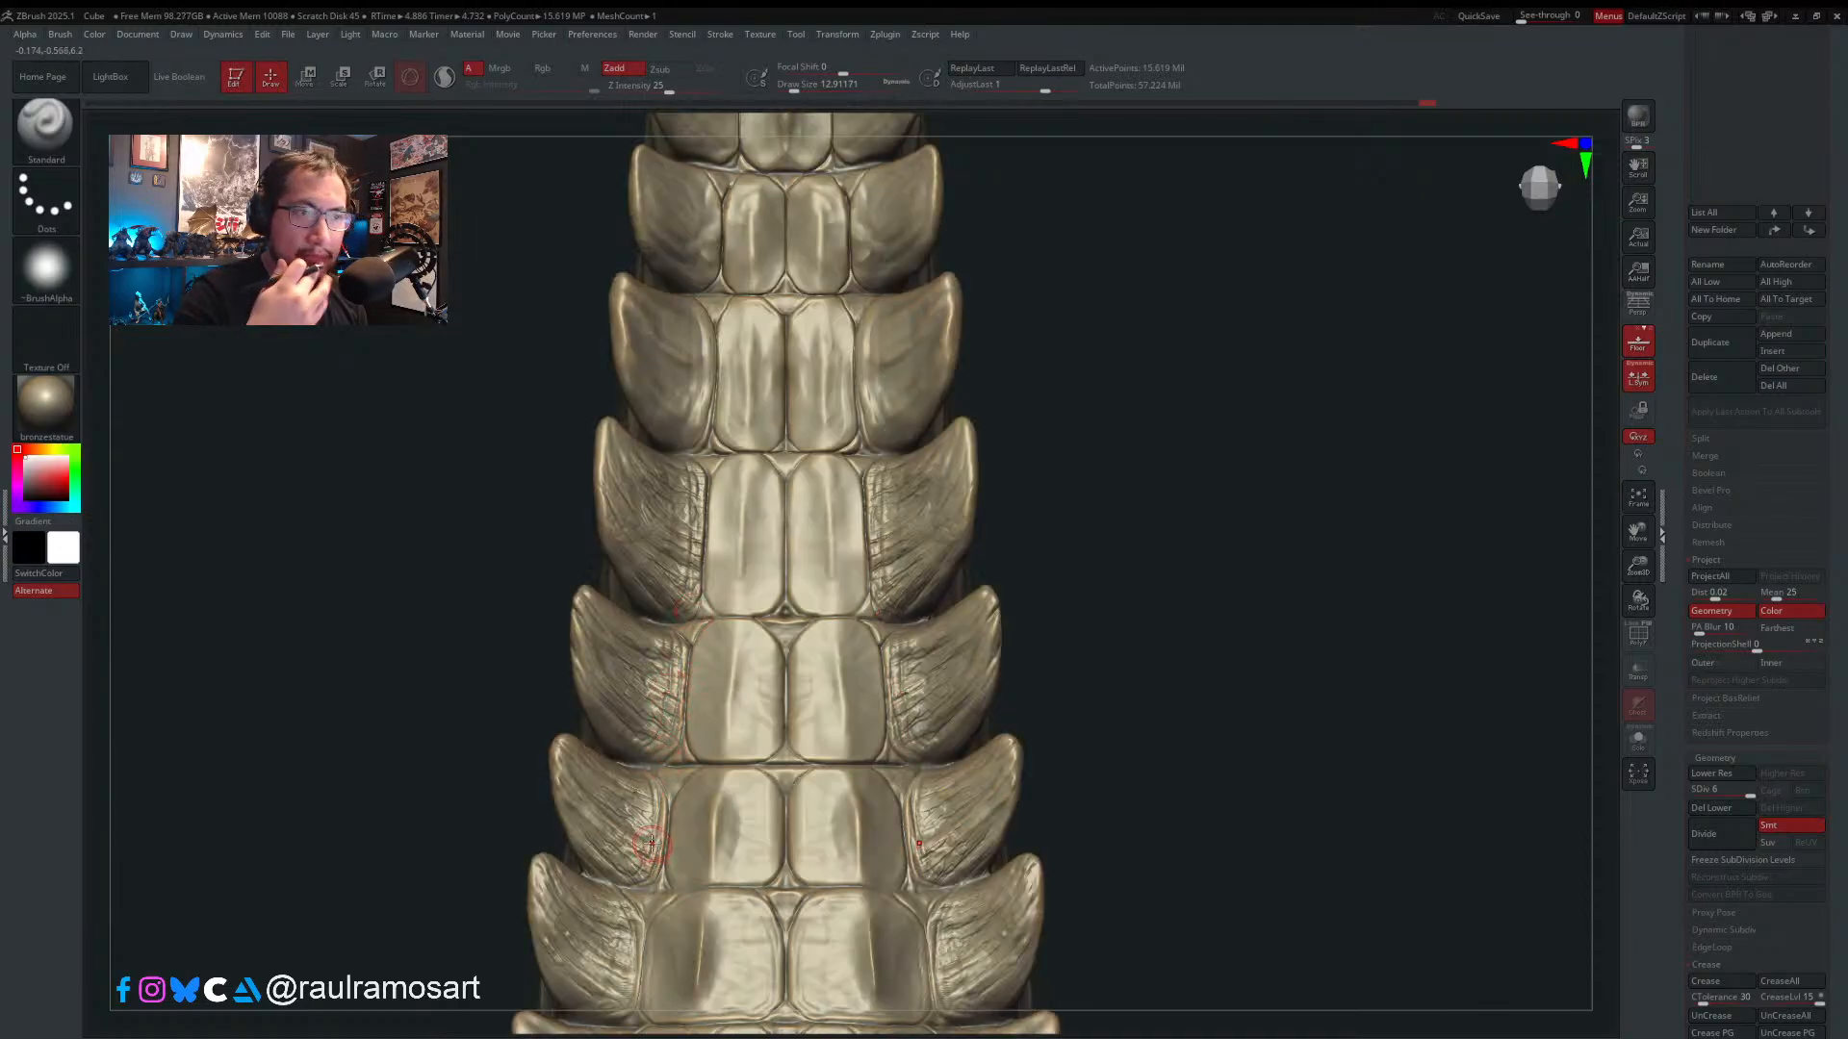
alt+right_drag(870, 396, 859, 579)
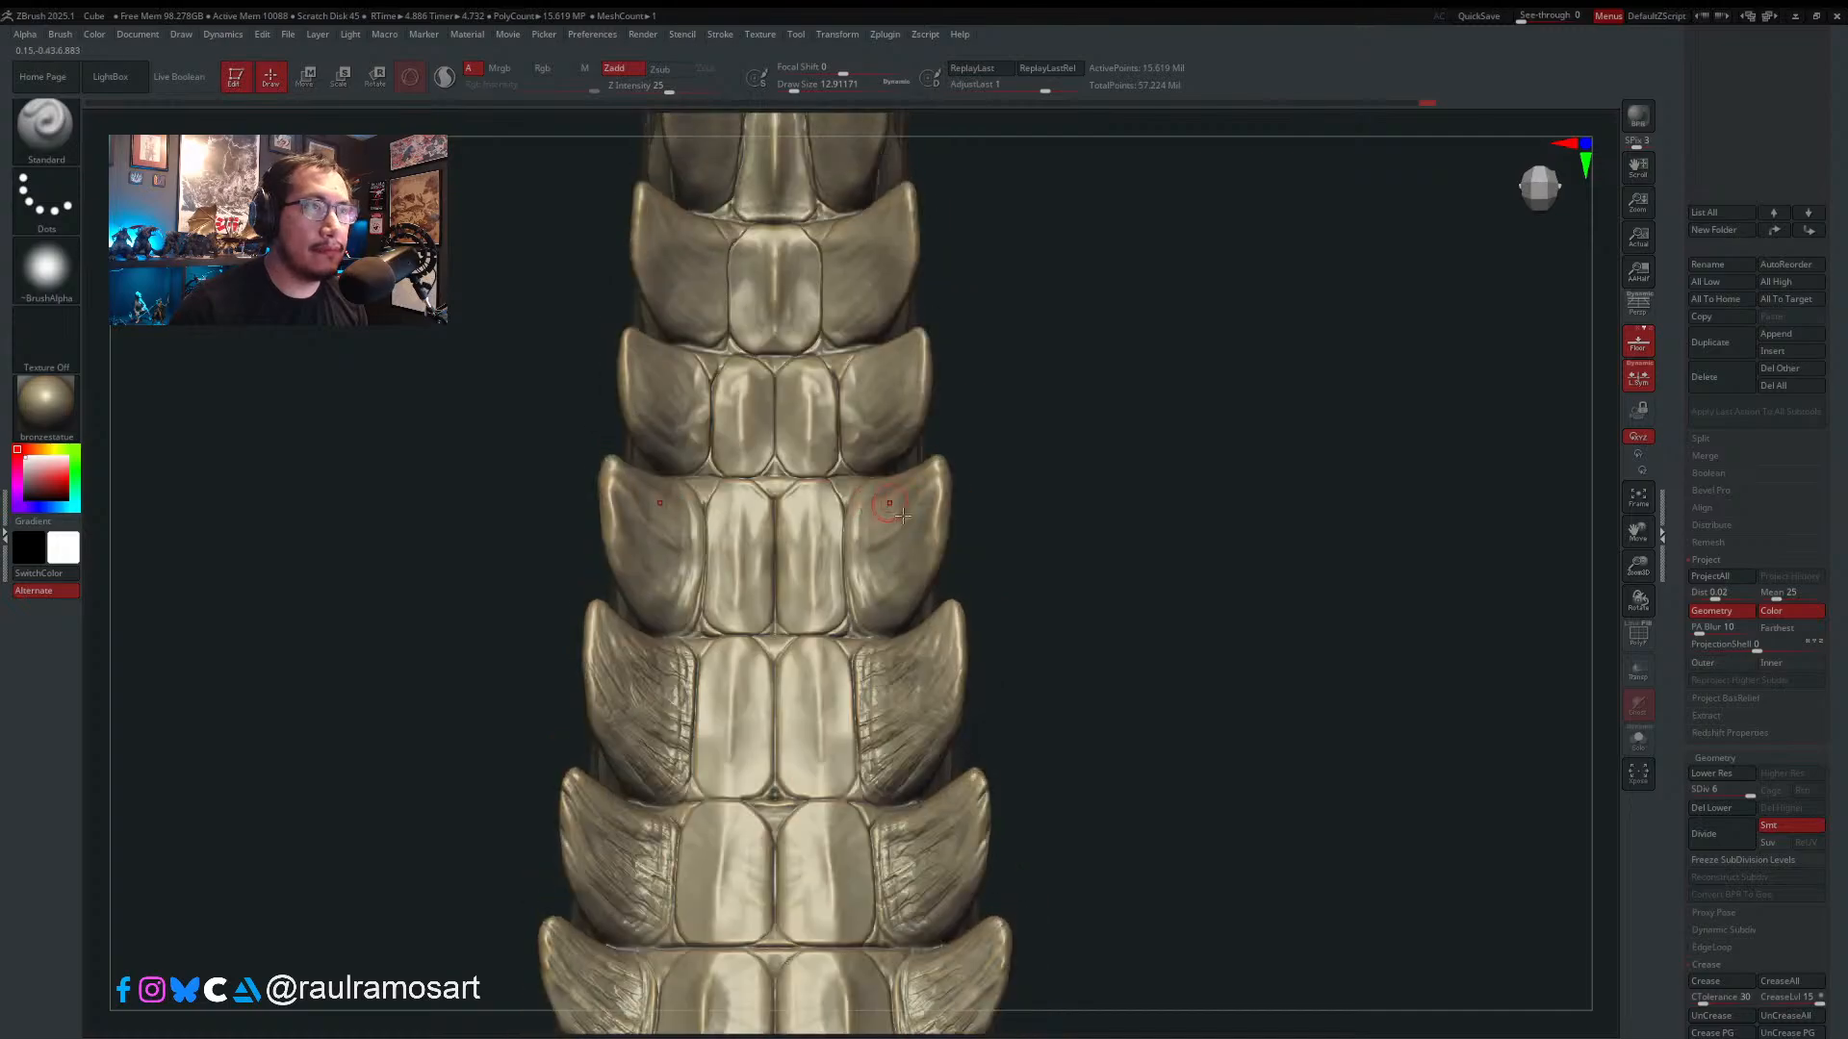
key(s)
drag(868, 554, 864, 555)
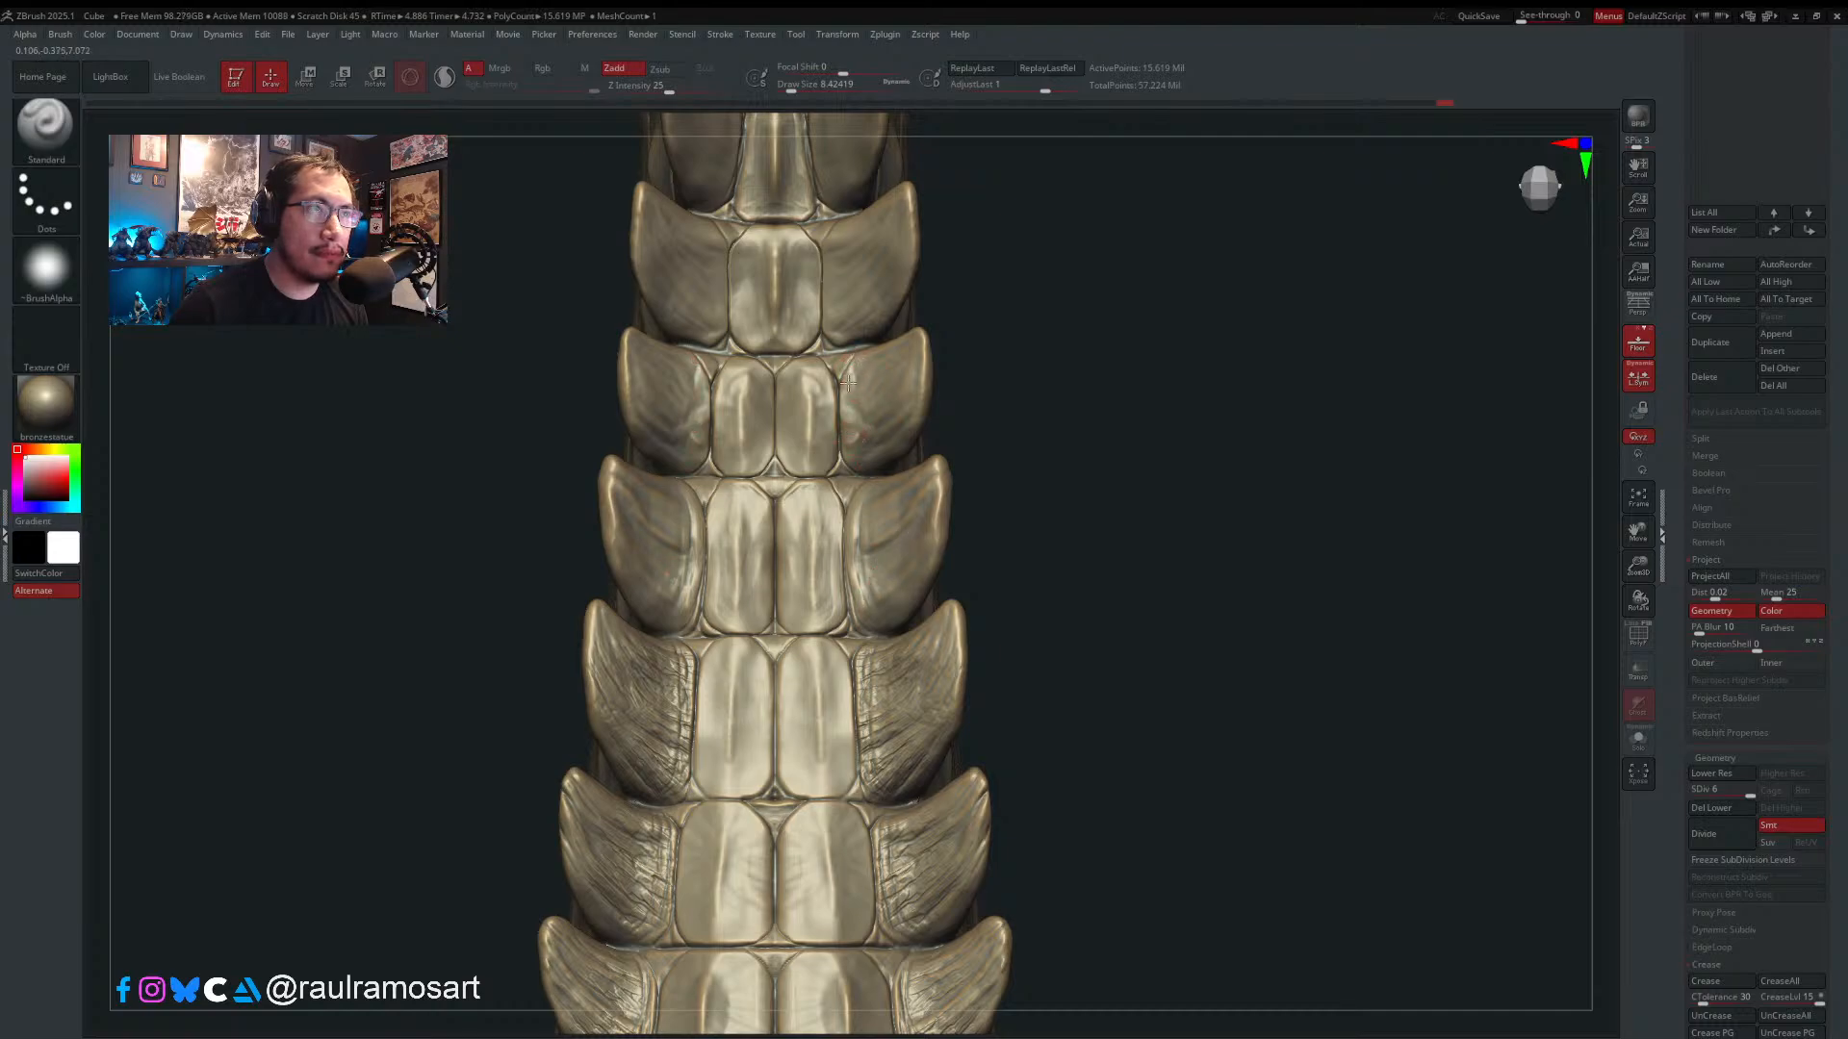
mouse_move(894, 799)
alt+right_down()
mouse_move(972, 476)
mouse_move(1013, 612)
alt+right_up()
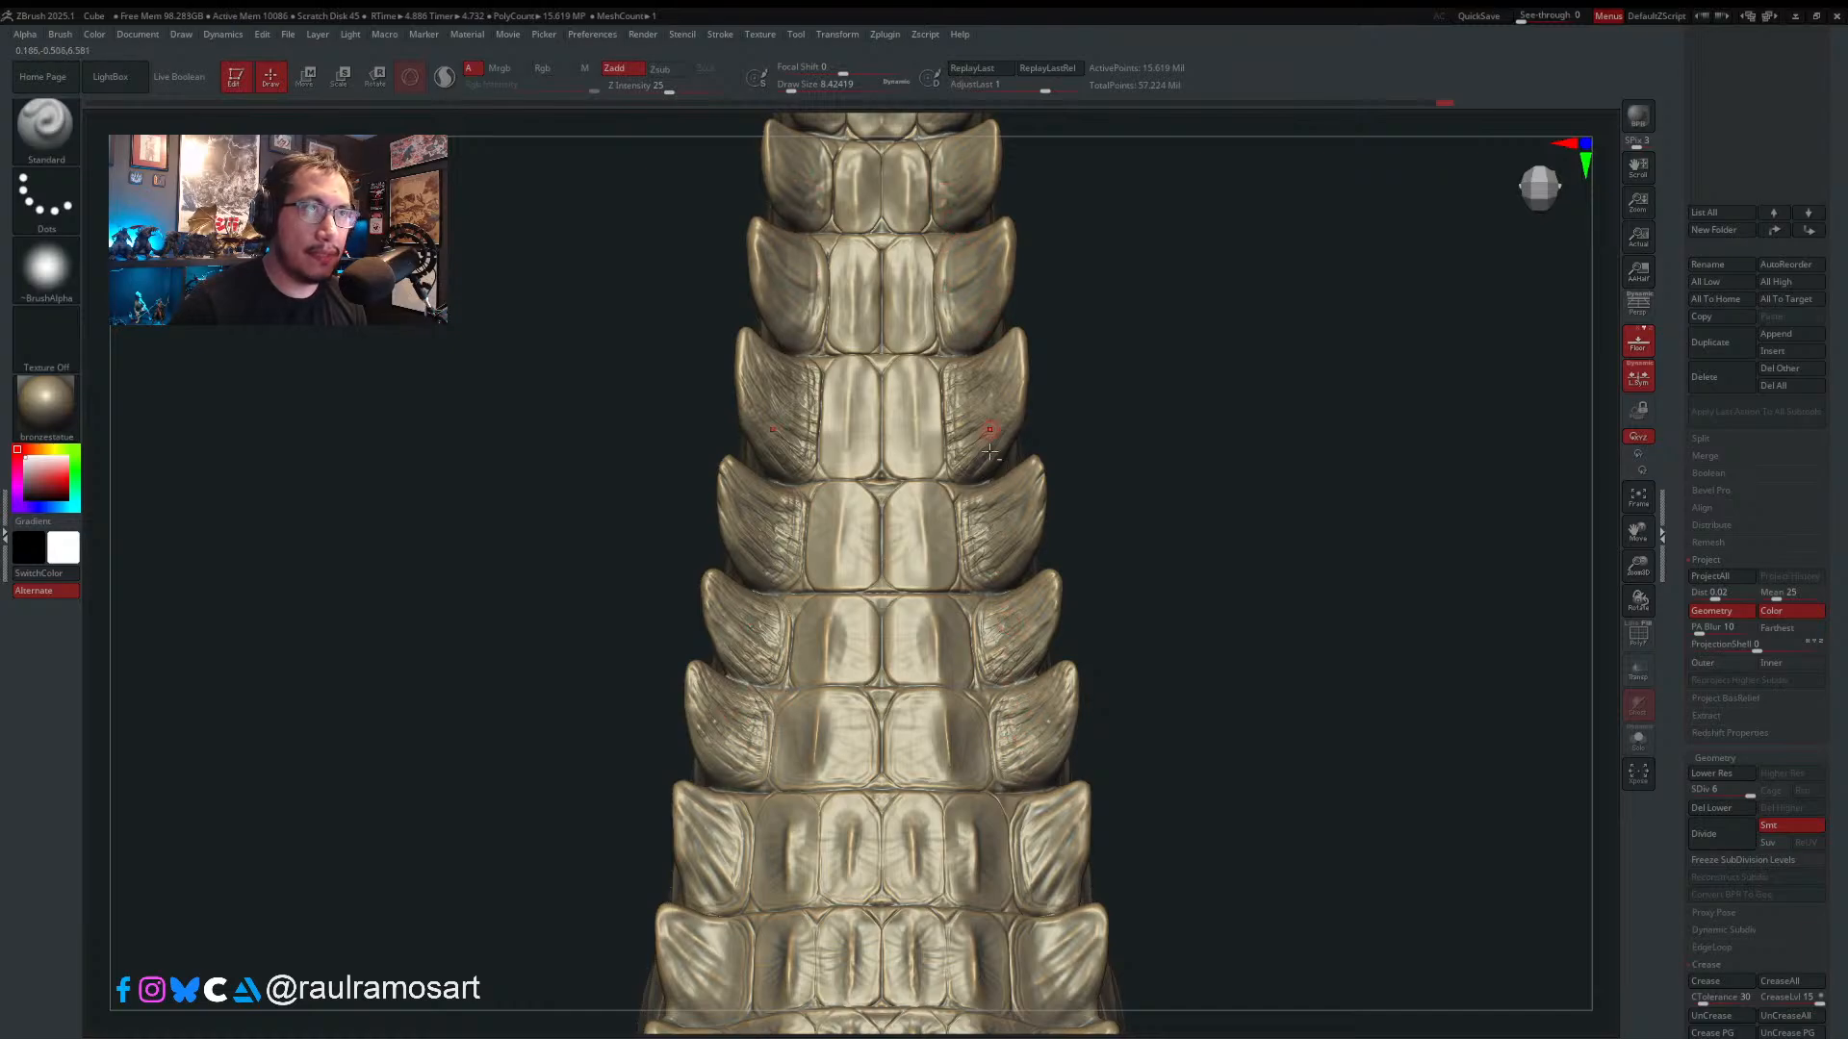
- Deepen the crease at the base of a pointed side scute on the tail with the Orb_Curve brush at a draw size of about 8.4
mouse_move(989, 452)
right_down()
mouse_move(981, 374)
mouse_move(958, 464)
mouse_move(969, 594)
mouse_move(916, 646)
mouse_move(952, 590)
mouse_move(891, 568)
right_up()
key(shift)
key(b)
key(d)
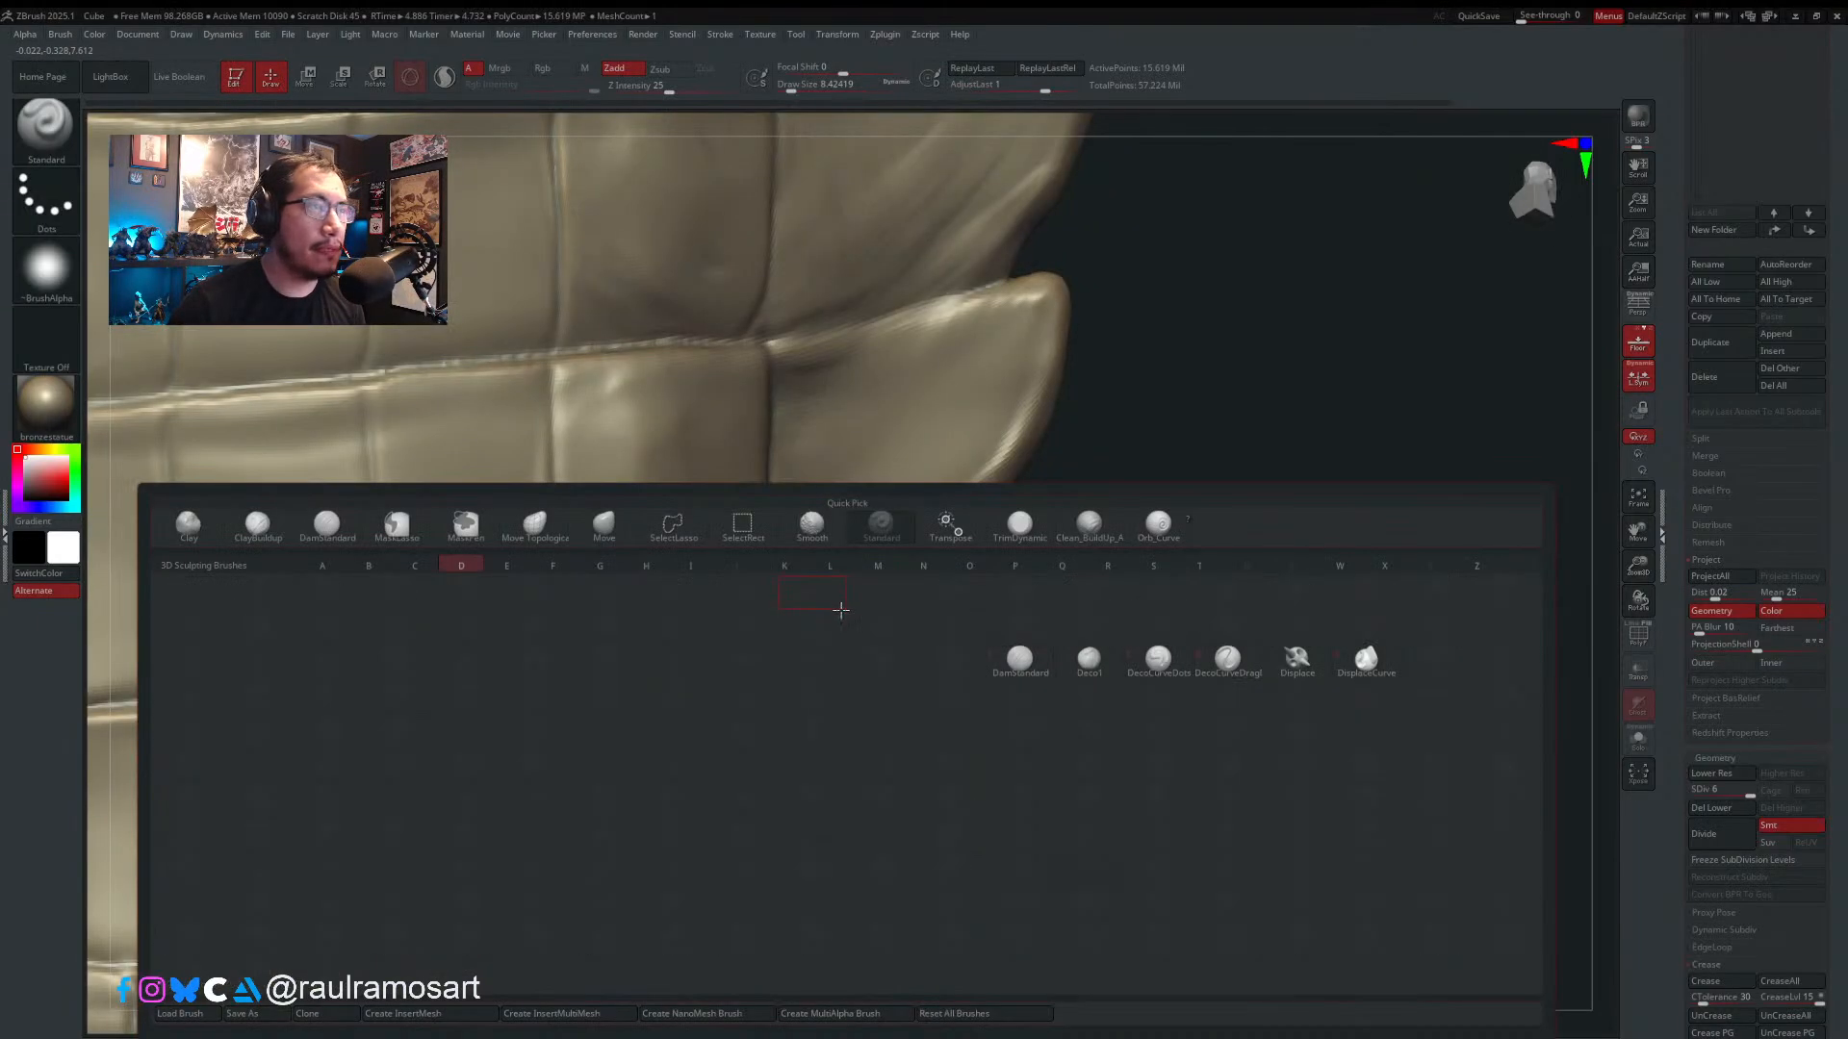
key(s)
key(b)
click(1180, 529)
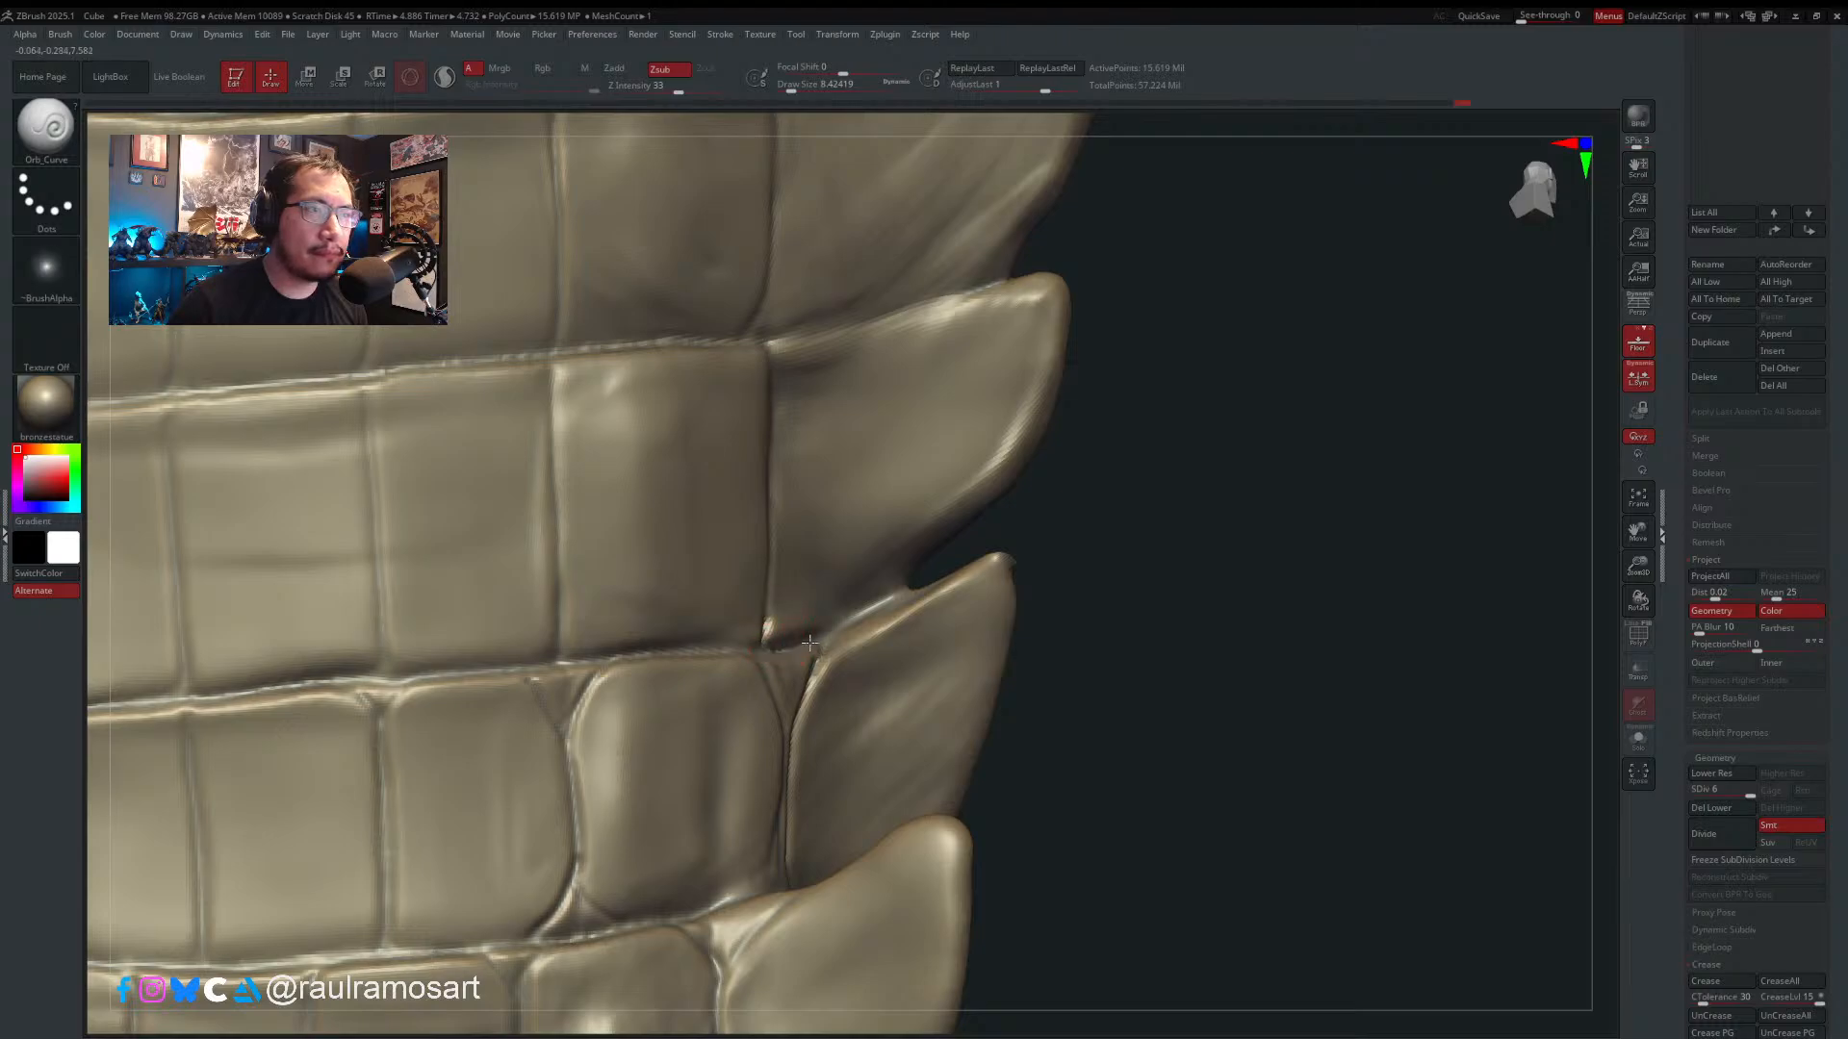
drag(810, 643, 918, 581)
- Carve the seams around the neighbouring side scute with the Orb_Curve brush at a draw size of about 14.2
alt+right_drag(934, 546, 897, 784)
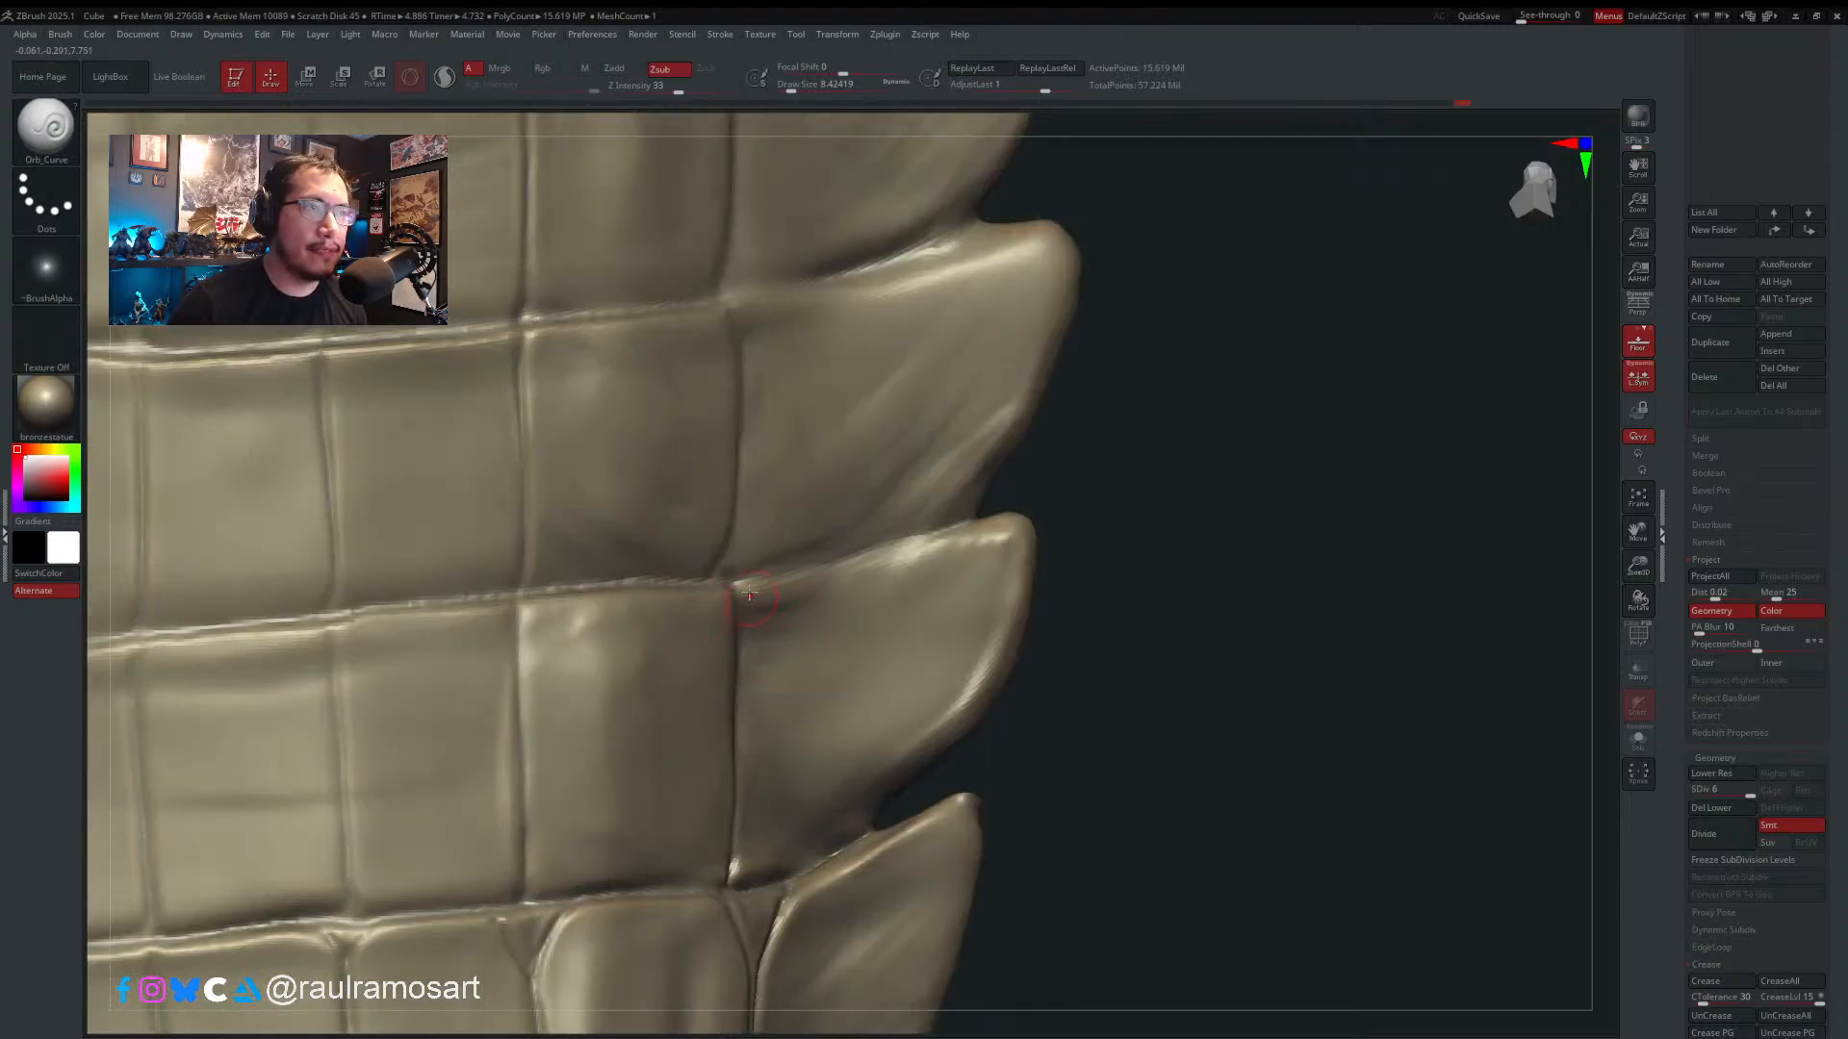
key(s)
drag(749, 587, 770, 587)
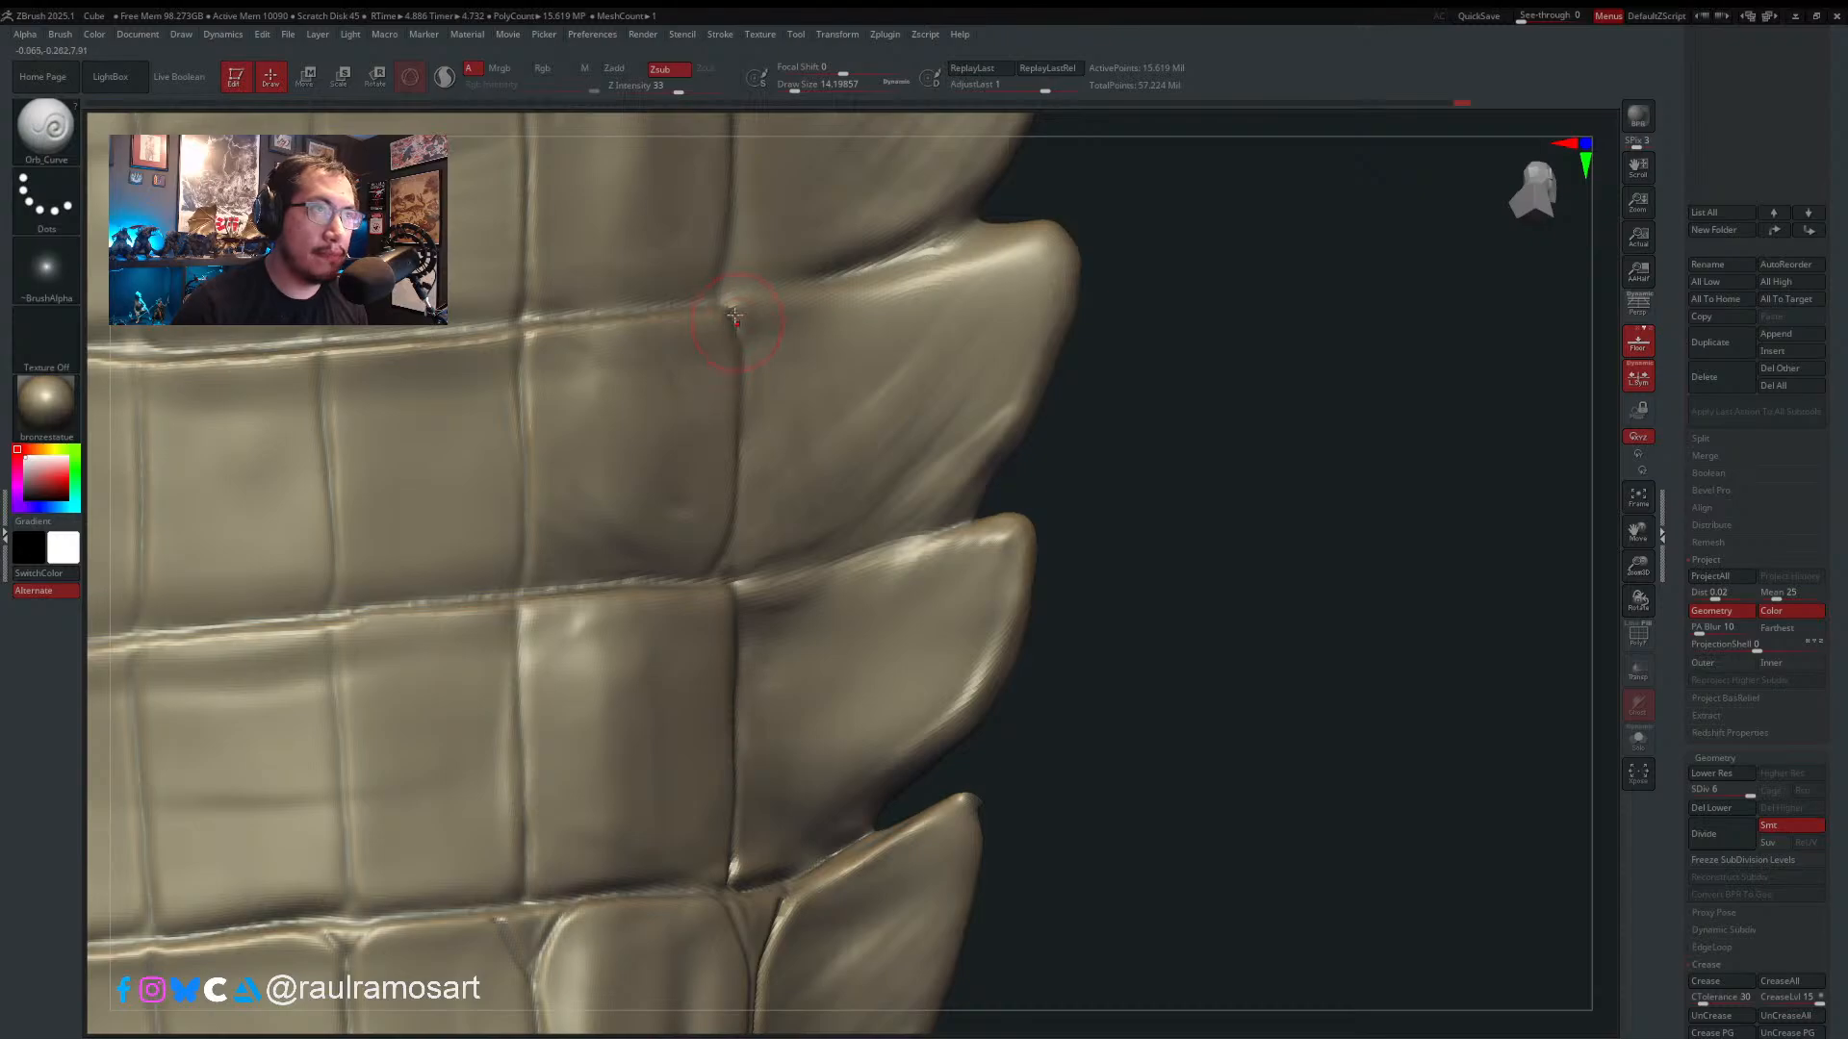
mouse_move(734, 316)
mouse_down()
mouse_move(725, 574)
mouse_move(985, 510)
mouse_up()
- Cut sharper creases between the successive side scutes up the tail with the Orb_Curve brush at a draw size of about 11.7
key(s)
right_drag(903, 593, 722, 547)
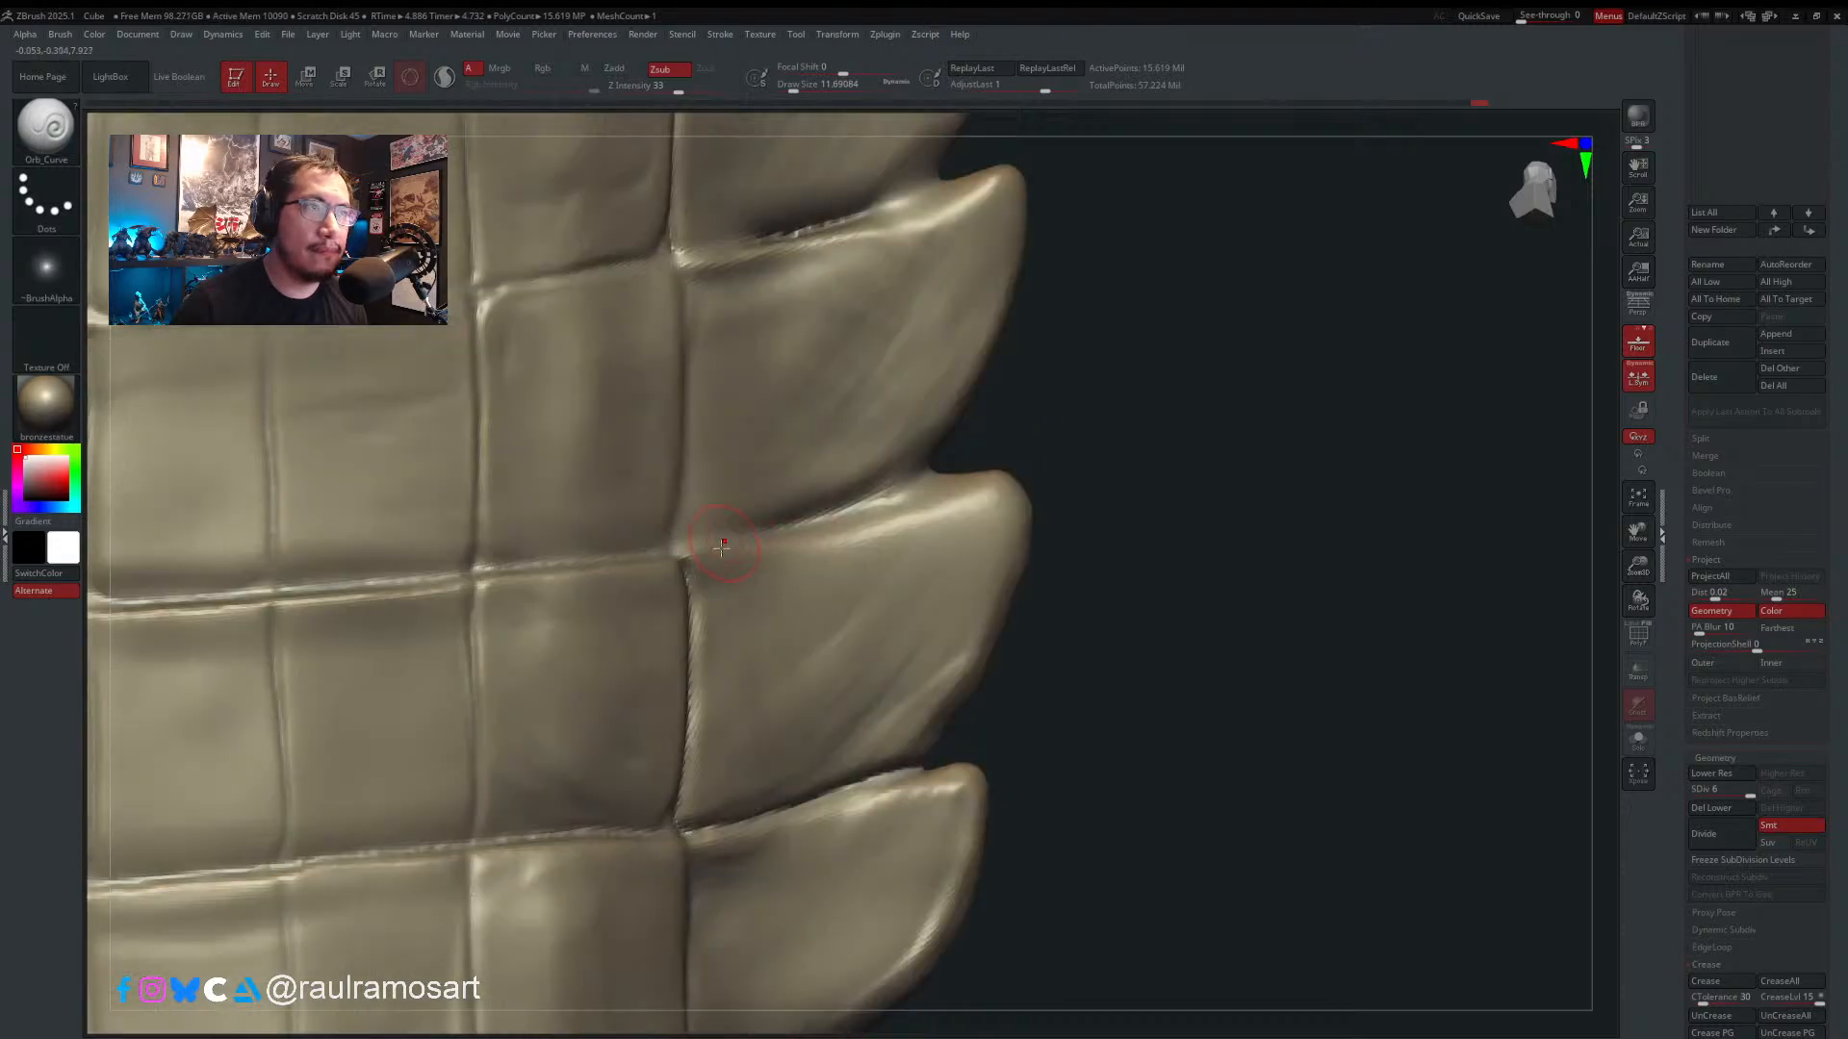
mouse_move(697, 544)
mouse_down()
mouse_move(876, 492)
mouse_move(961, 426)
mouse_up()
mouse_move(961, 427)
right_down()
mouse_move(763, 677)
mouse_move(649, 767)
right_up()
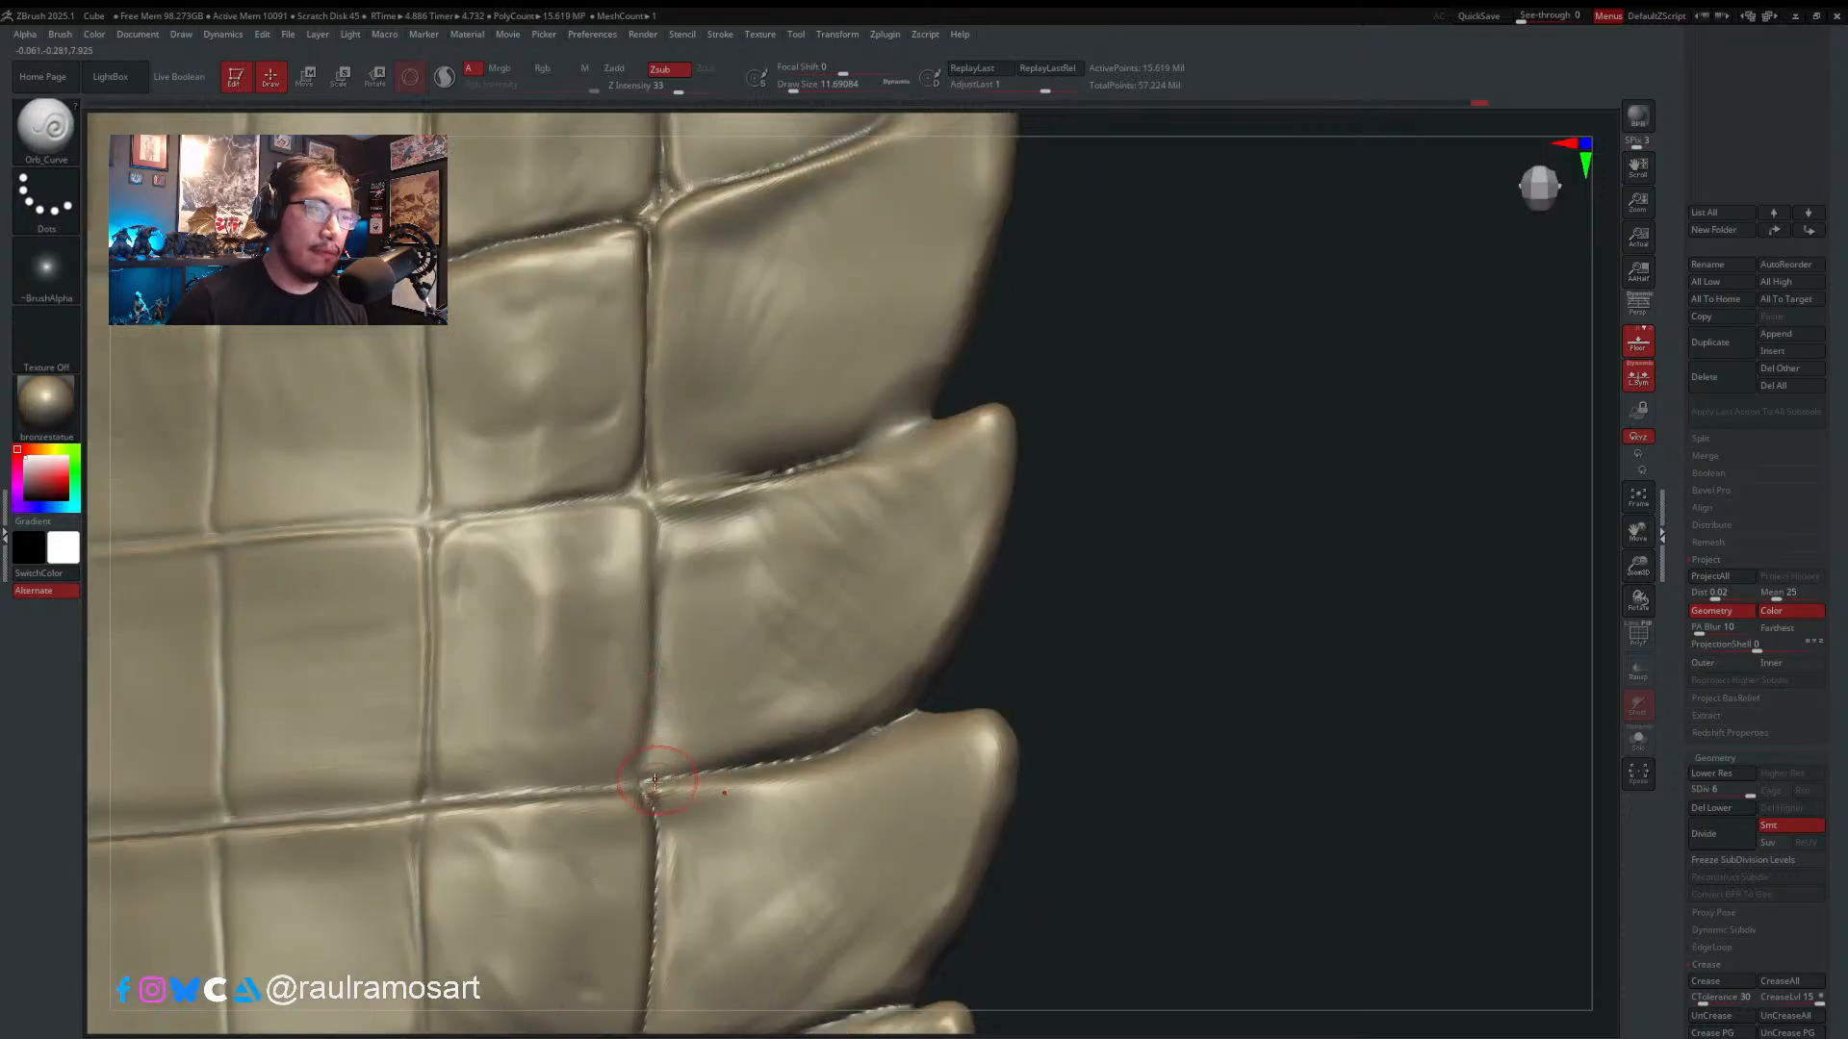
drag(648, 766, 658, 495)
right_drag(693, 529, 714, 578)
mouse_move(663, 502)
mouse_down()
mouse_move(895, 411)
mouse_move(927, 377)
mouse_up()
mouse_move(866, 539)
right_down()
mouse_move(771, 597)
mouse_move(808, 519)
right_up()
right_drag(809, 519, 1007, 802)
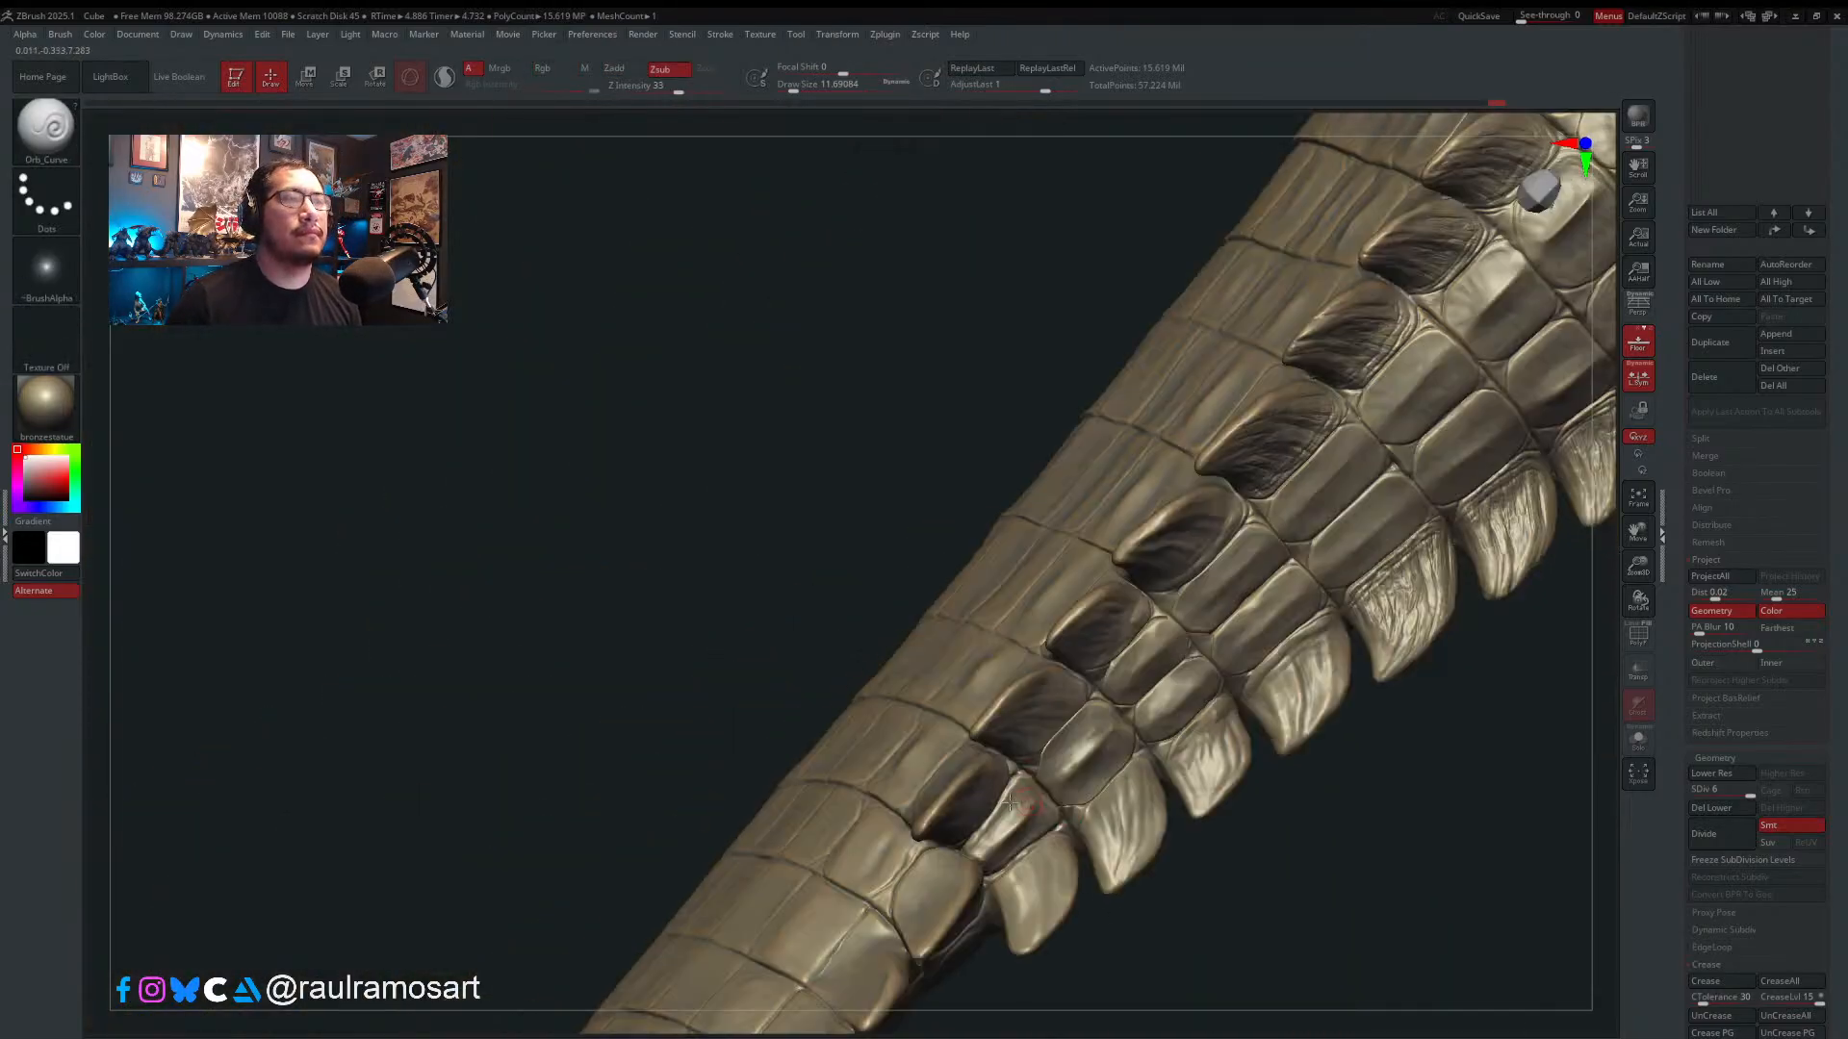
- Build up the trailing edge and tip of a pointed tail scute in side view with the Clean_BuildUp brush at a draw size of about 10.5
mouse_move(815, 741)
right_down()
mouse_move(786, 756)
mouse_move(953, 827)
mouse_move(914, 578)
mouse_move(928, 603)
mouse_move(774, 489)
mouse_move(736, 496)
mouse_move(755, 652)
mouse_move(770, 492)
right_up()
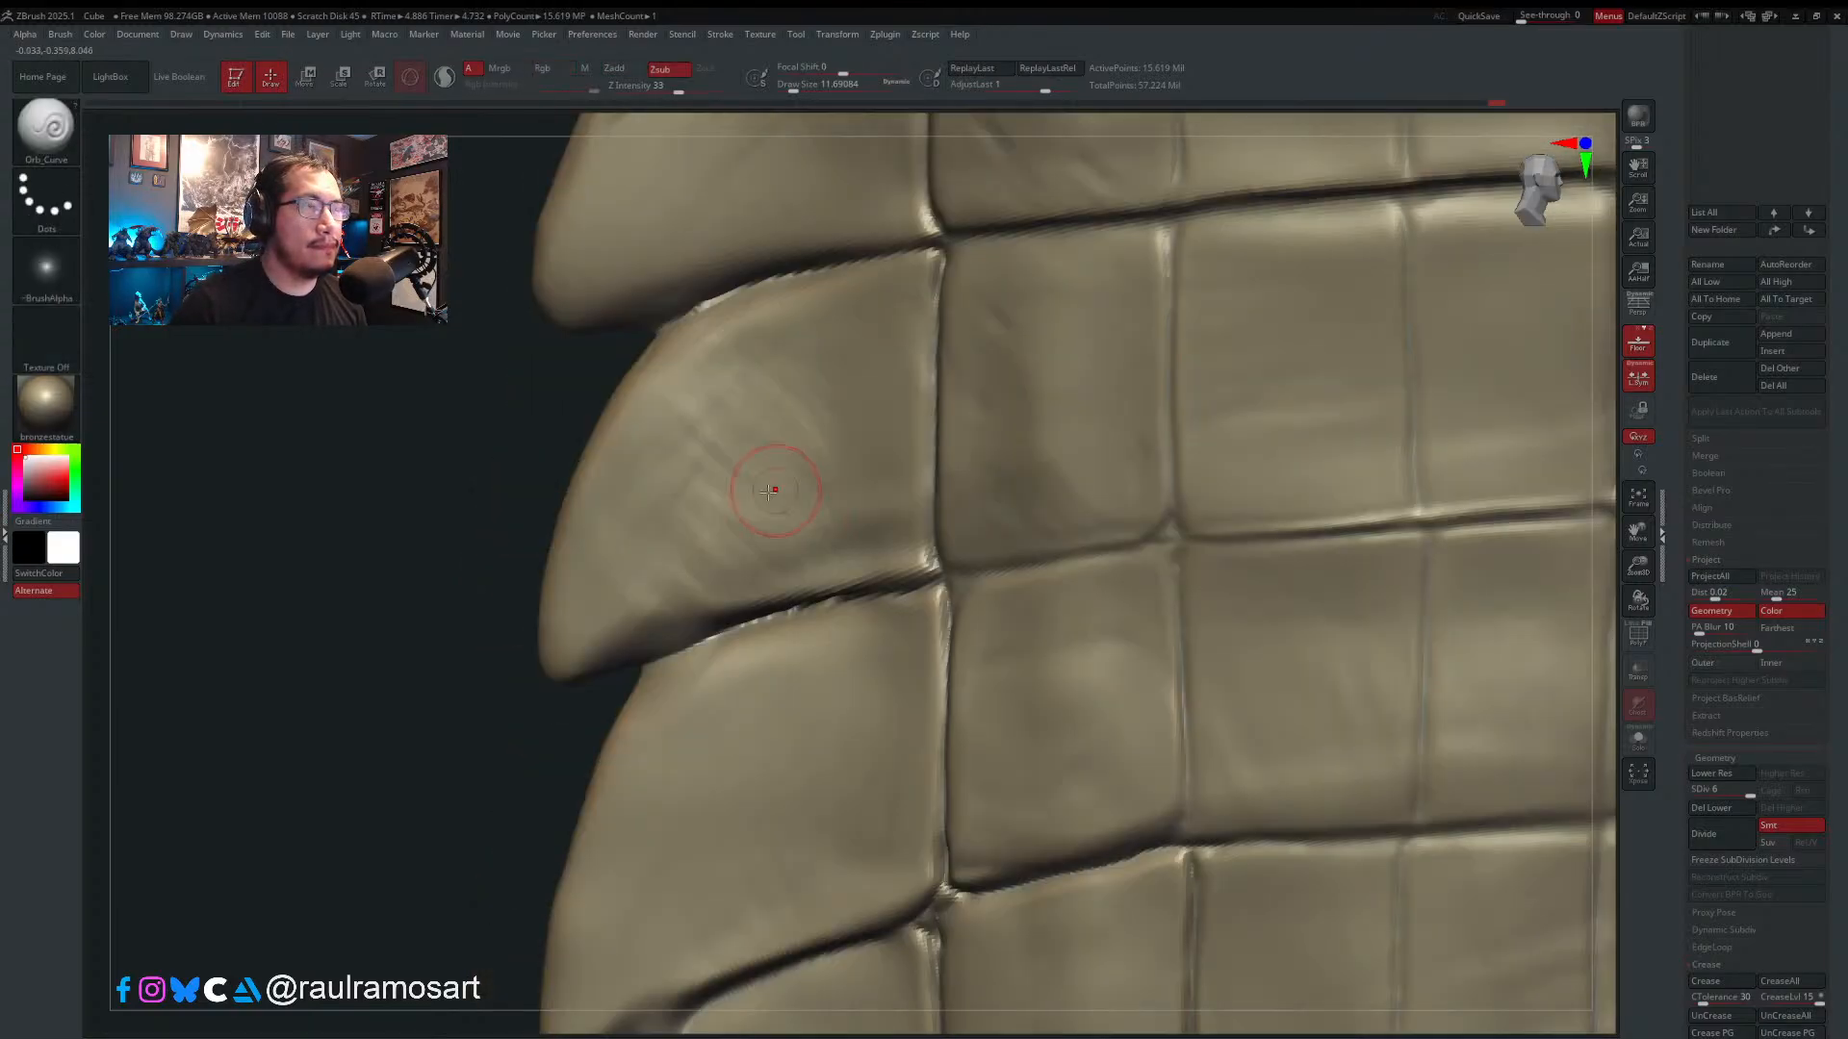
alt+right_drag(734, 594, 734, 495)
key(b)
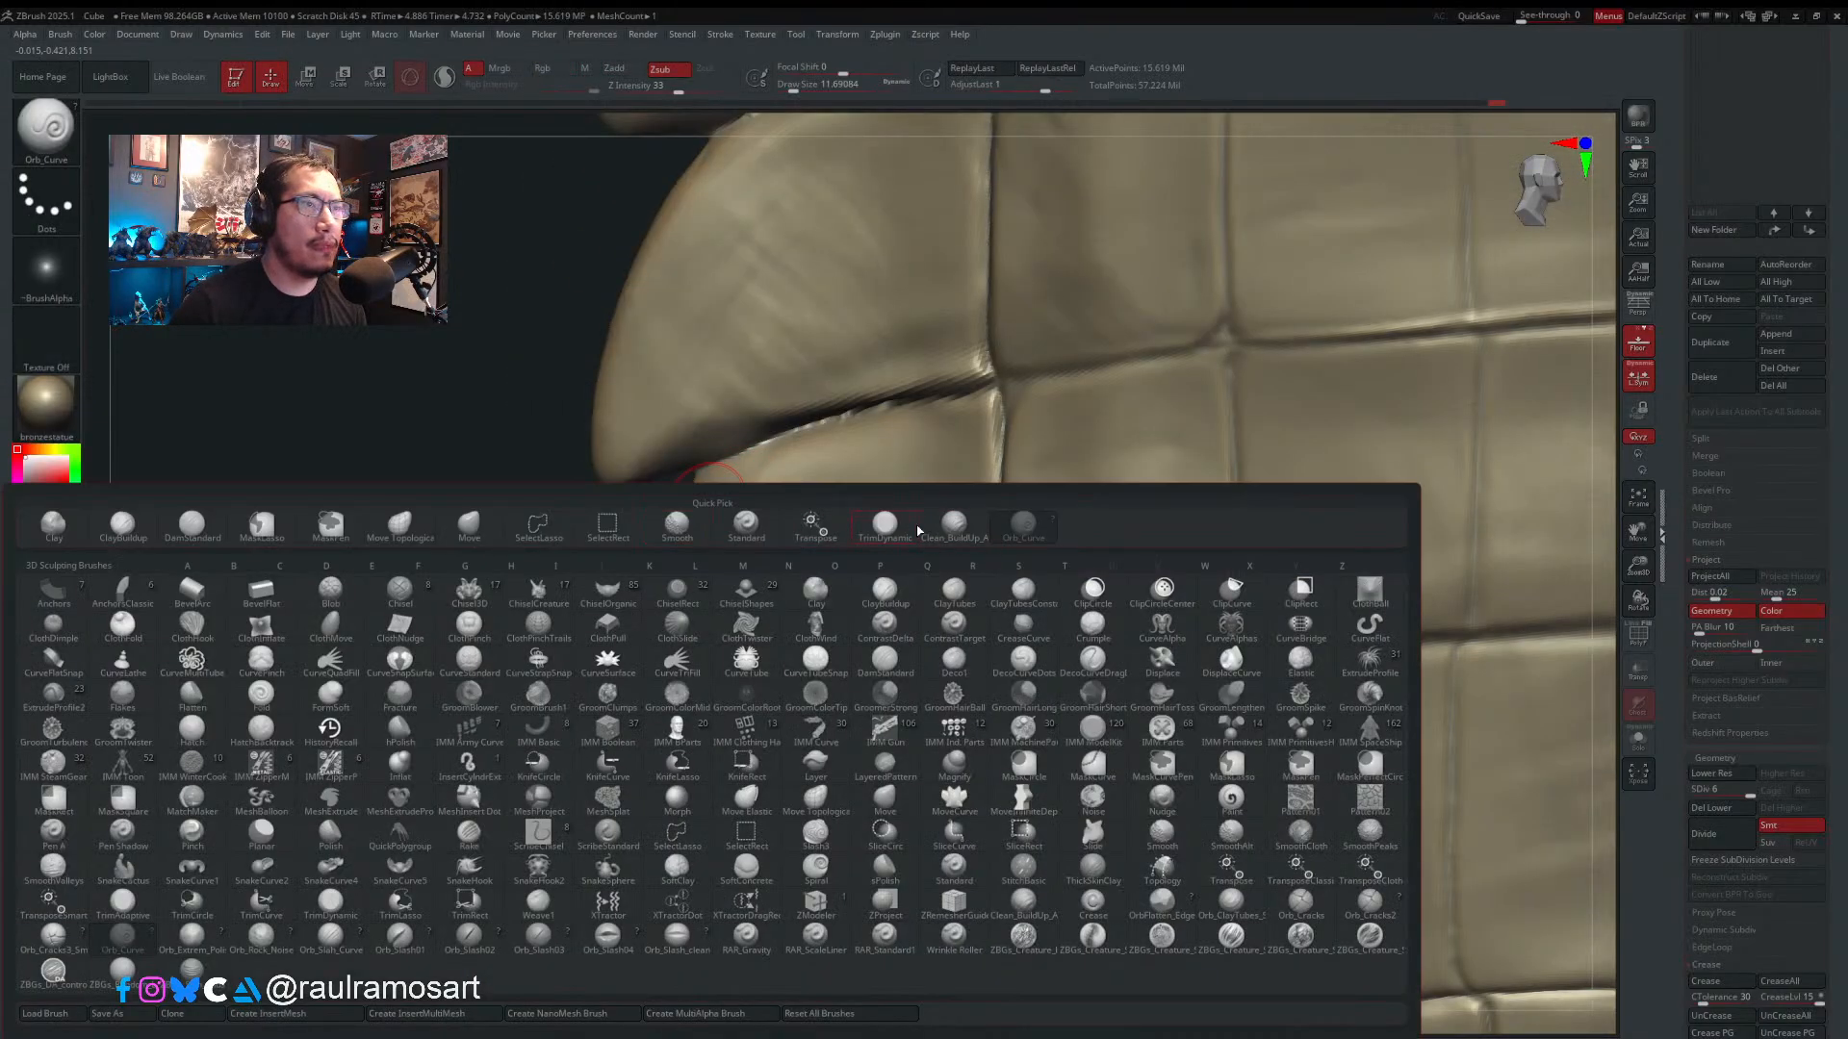
click(952, 532)
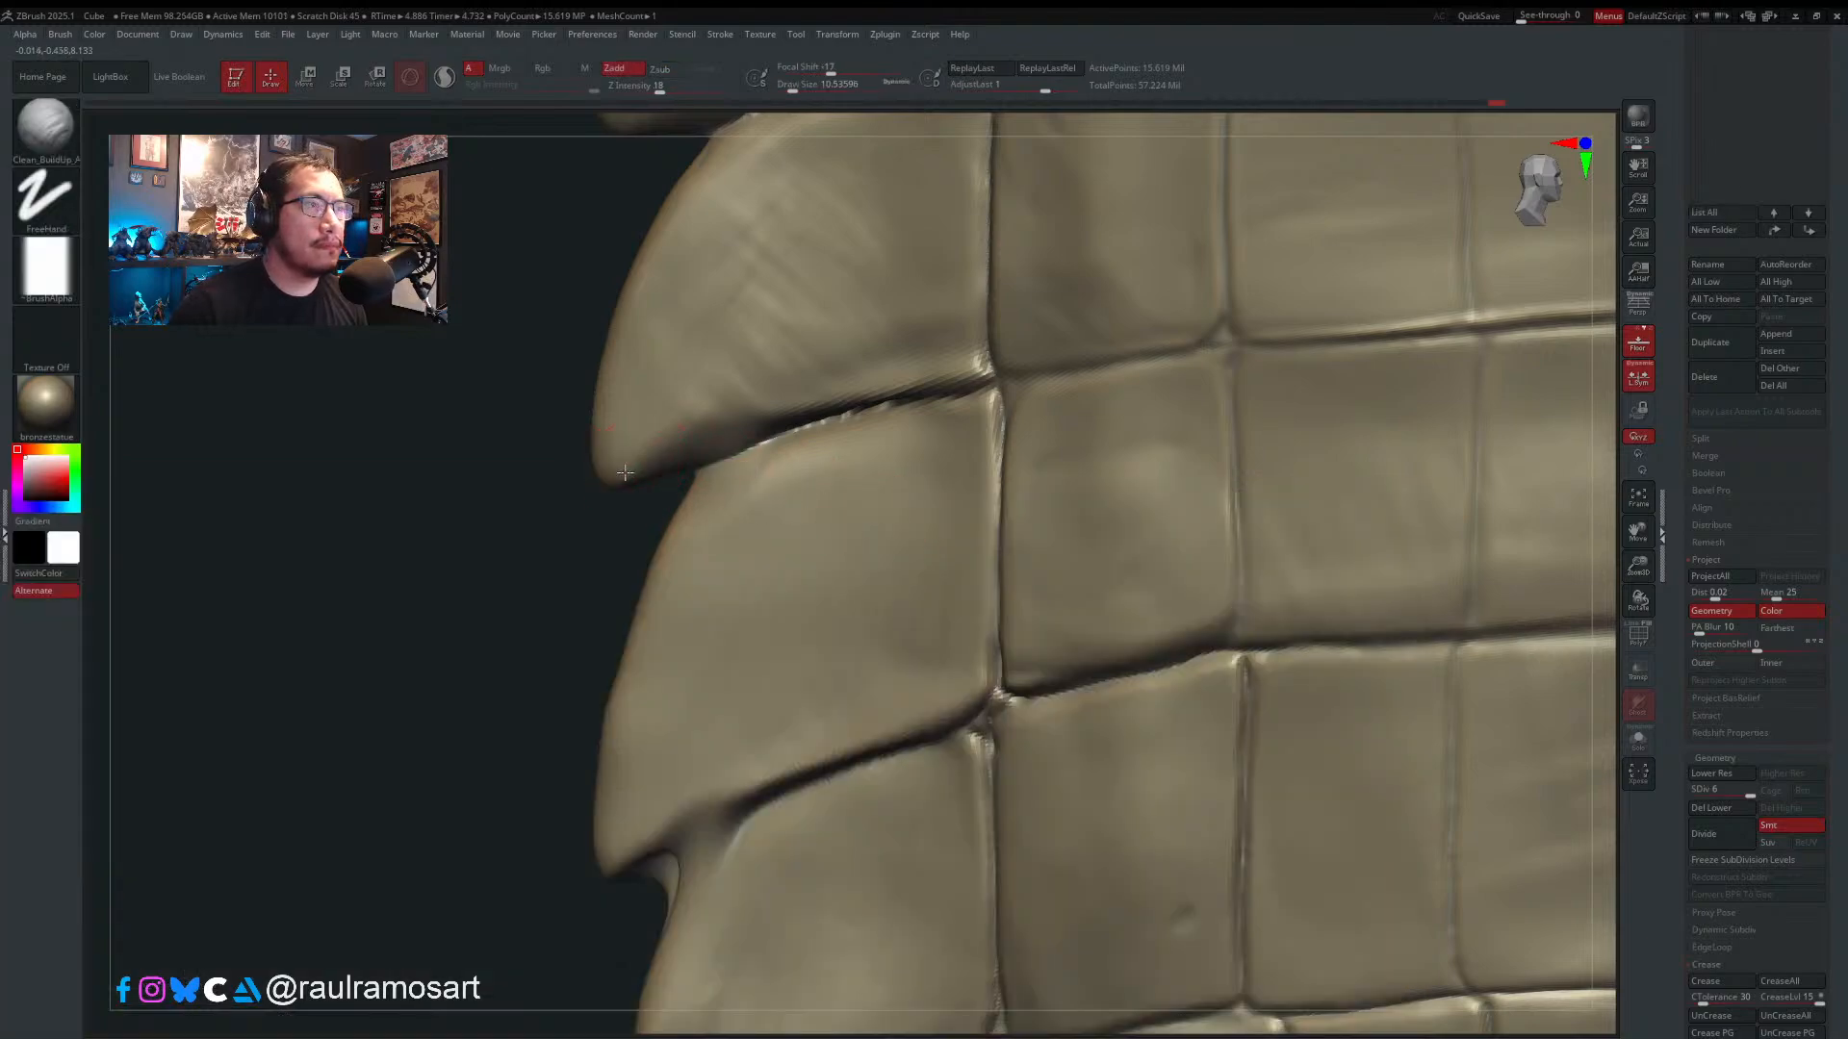
mouse_move(717, 415)
mouse_down()
mouse_move(755, 427)
mouse_move(859, 395)
mouse_move(639, 457)
mouse_up()
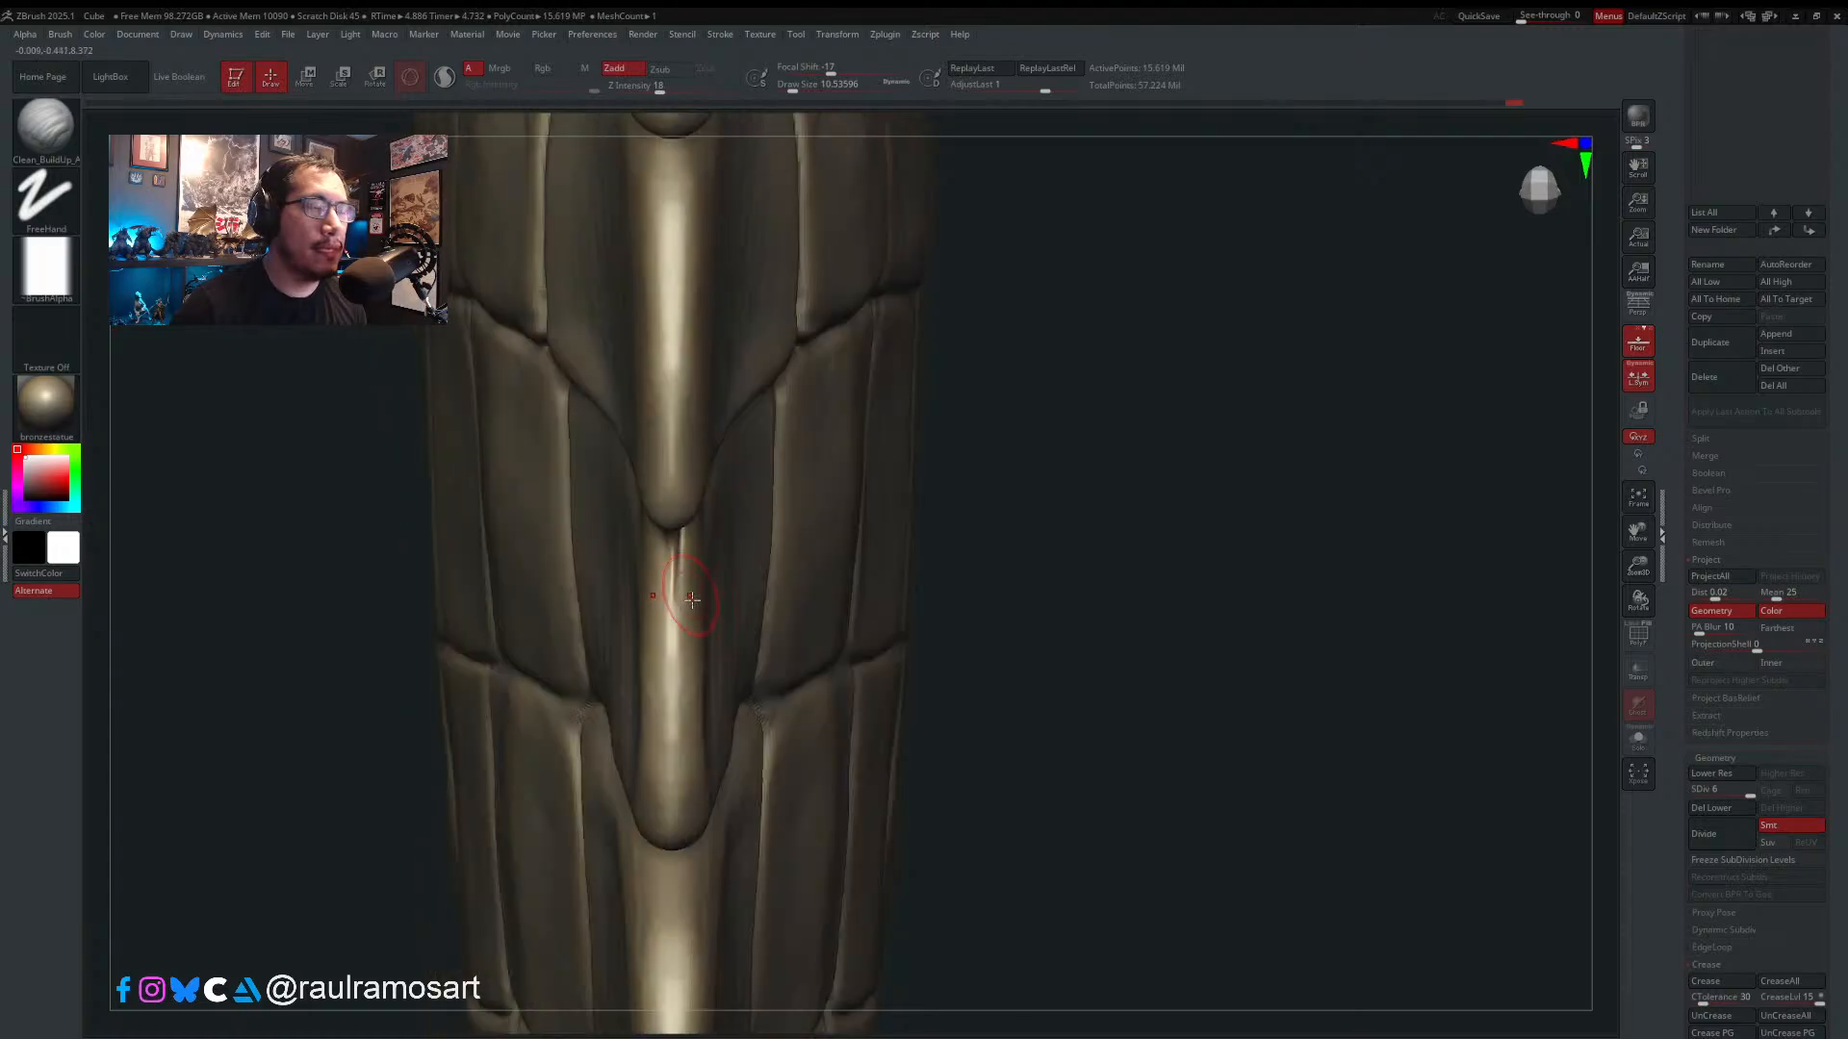
- Raise and smooth a ridge along the narrow central crest spine of the tail, using draw sizes of about 10.5 and 17
key(shift)
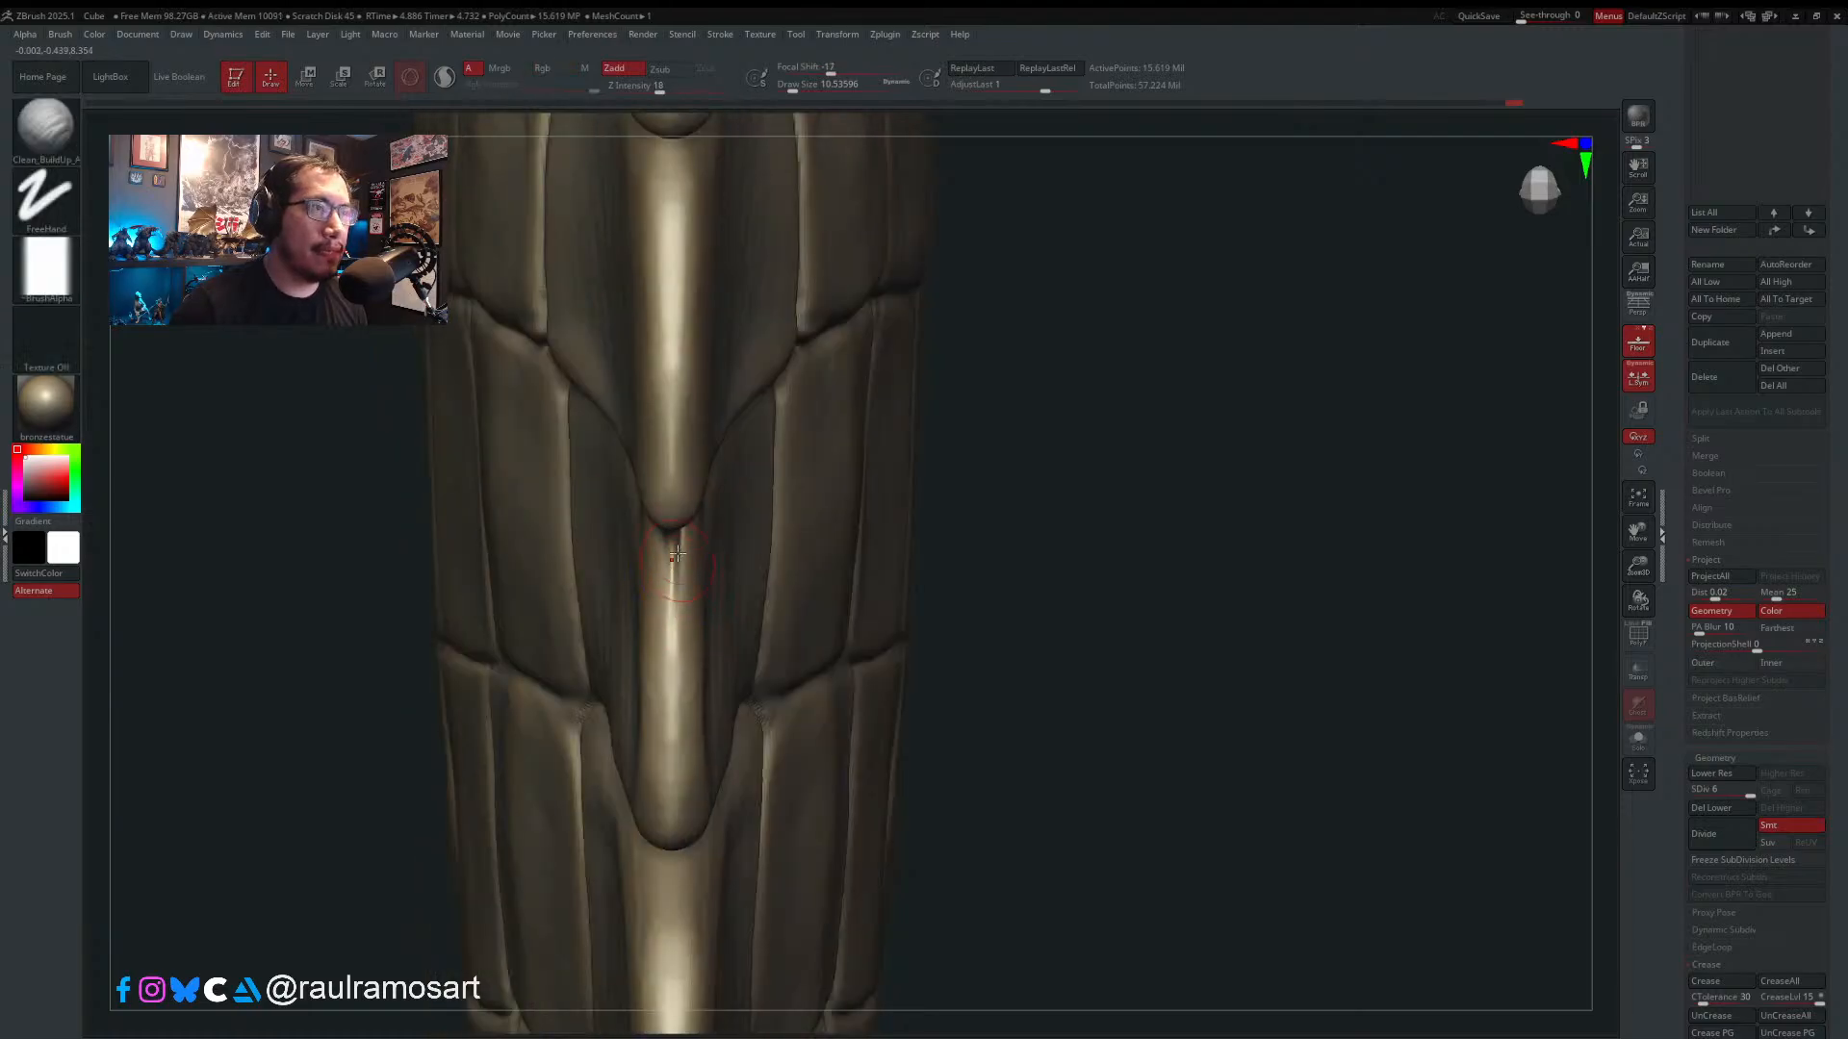
drag(673, 554, 674, 681)
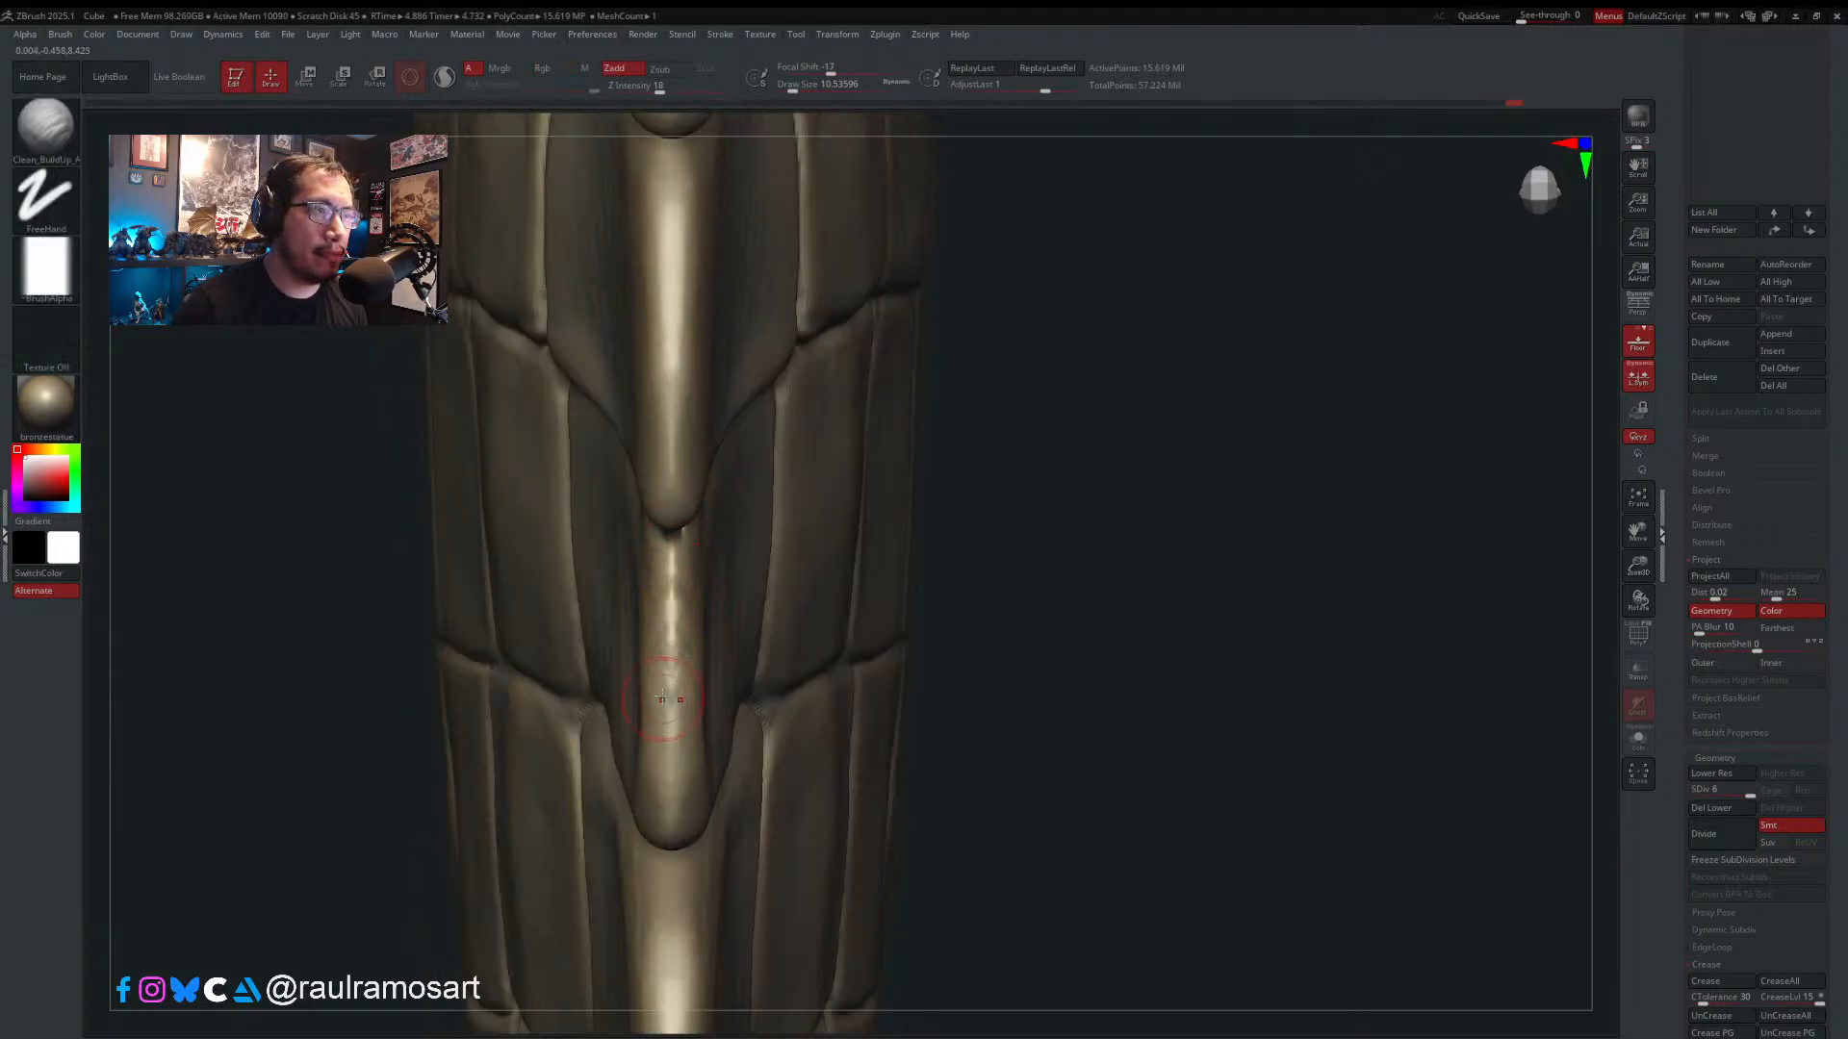
alt+right_drag(690, 673, 709, 573)
key(s)
drag(702, 572, 707, 571)
drag(692, 564, 679, 719)
drag(698, 486, 685, 639)
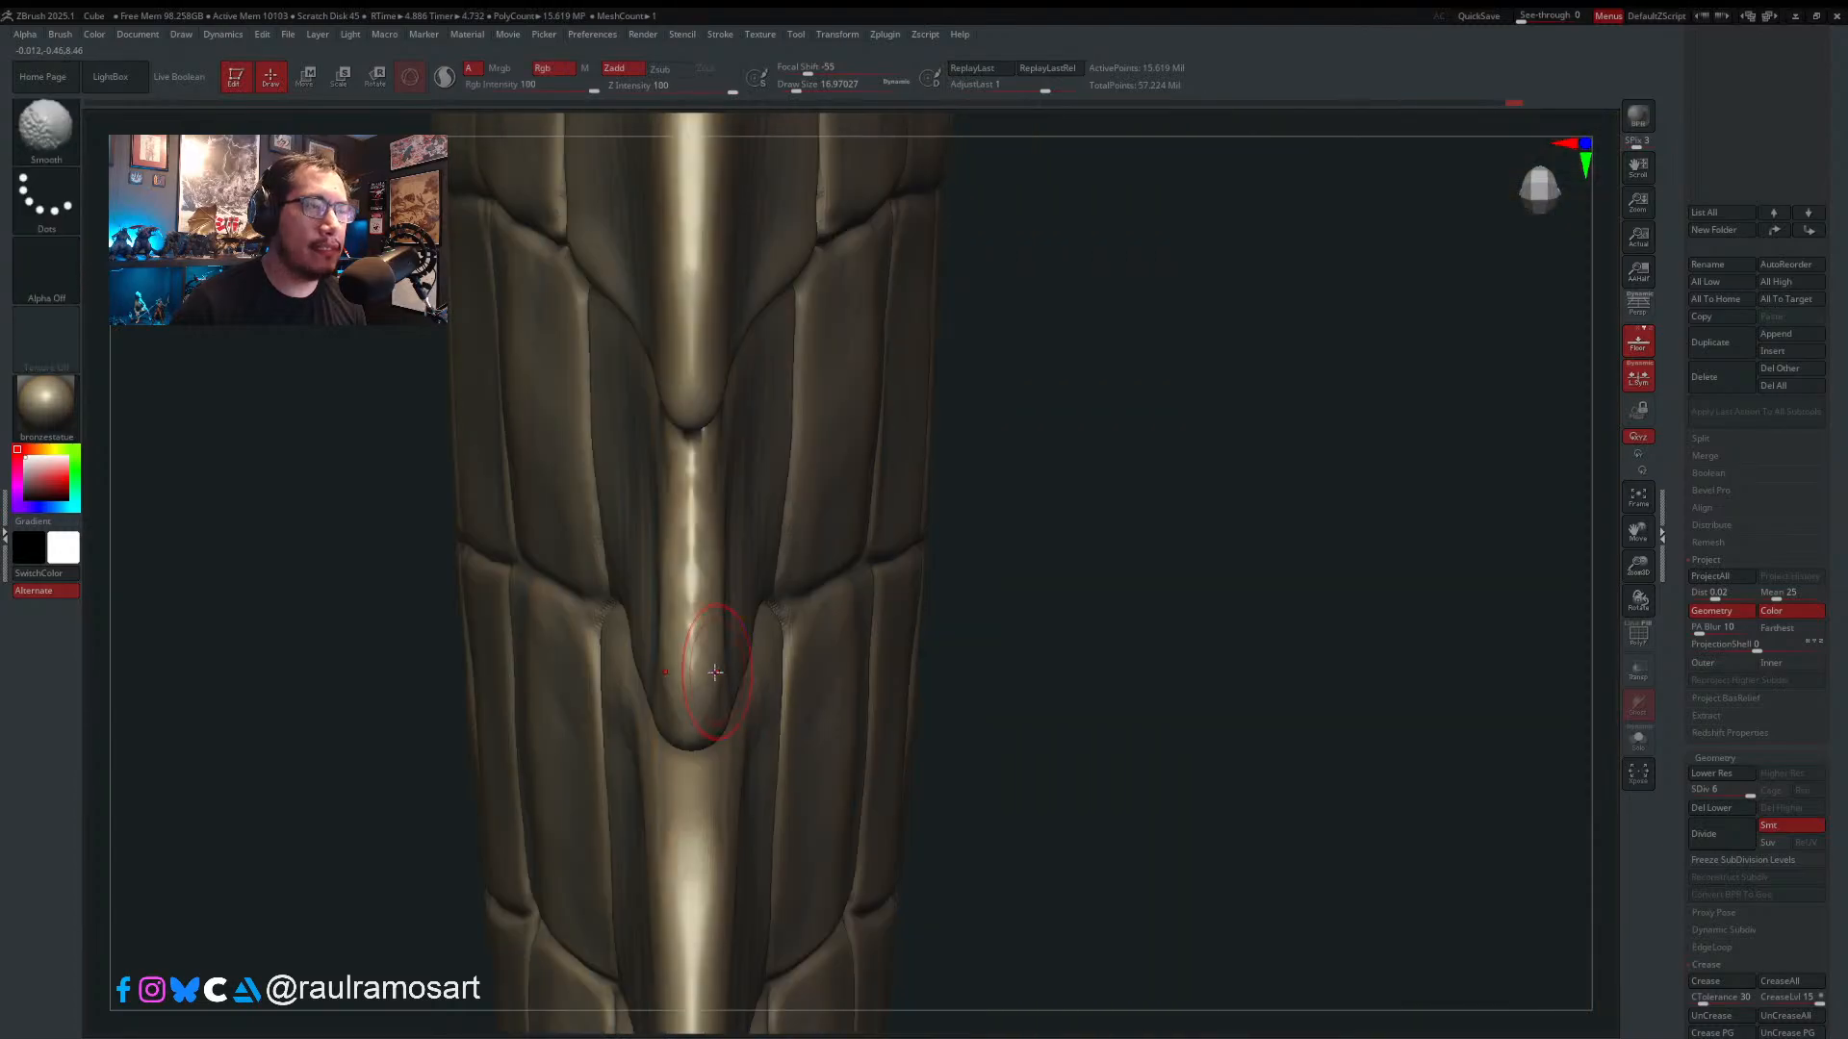
- Build up the lower end of the same crest spine, then enlarge the Clean_BuildUp draw size to about 21.6 at the next spine
key(s)
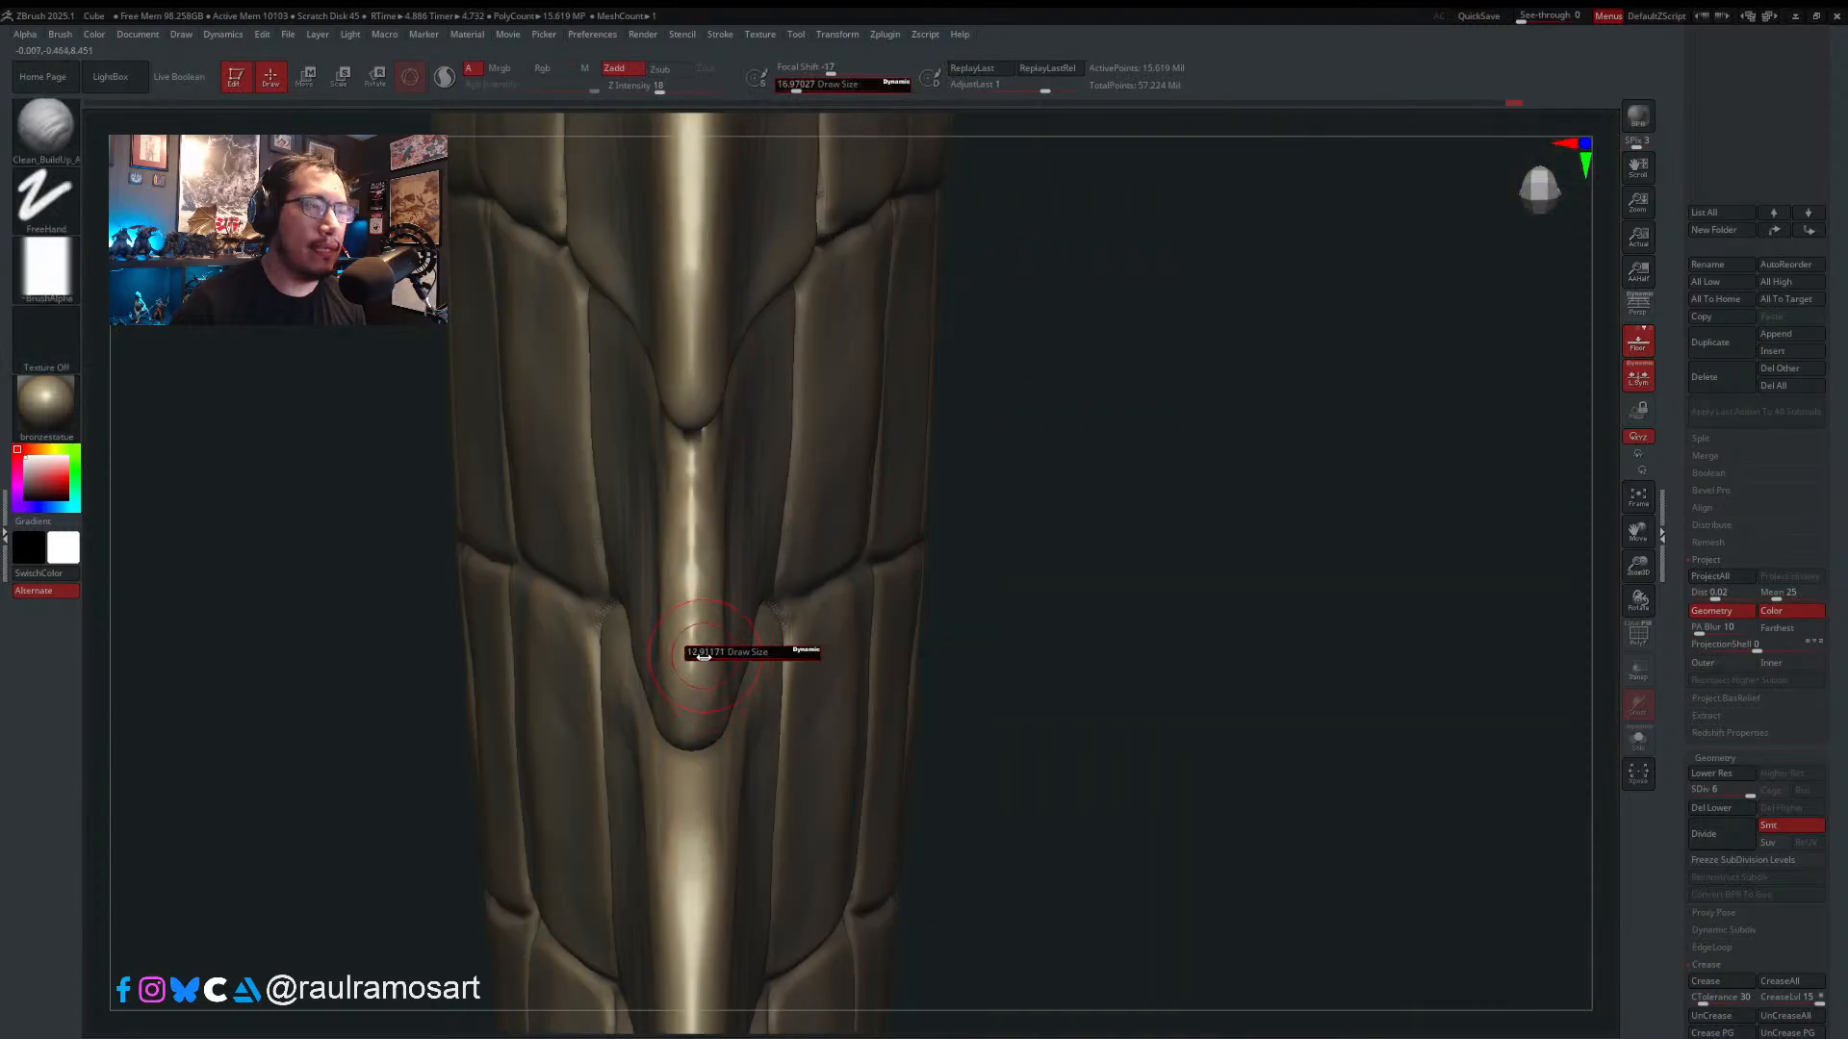
drag(685, 648, 679, 650)
drag(702, 713, 713, 715)
mouse_move(717, 709)
alt+right_down()
mouse_move(702, 562)
mouse_move(729, 380)
alt+right_up()
key(s)
drag(723, 550, 729, 538)
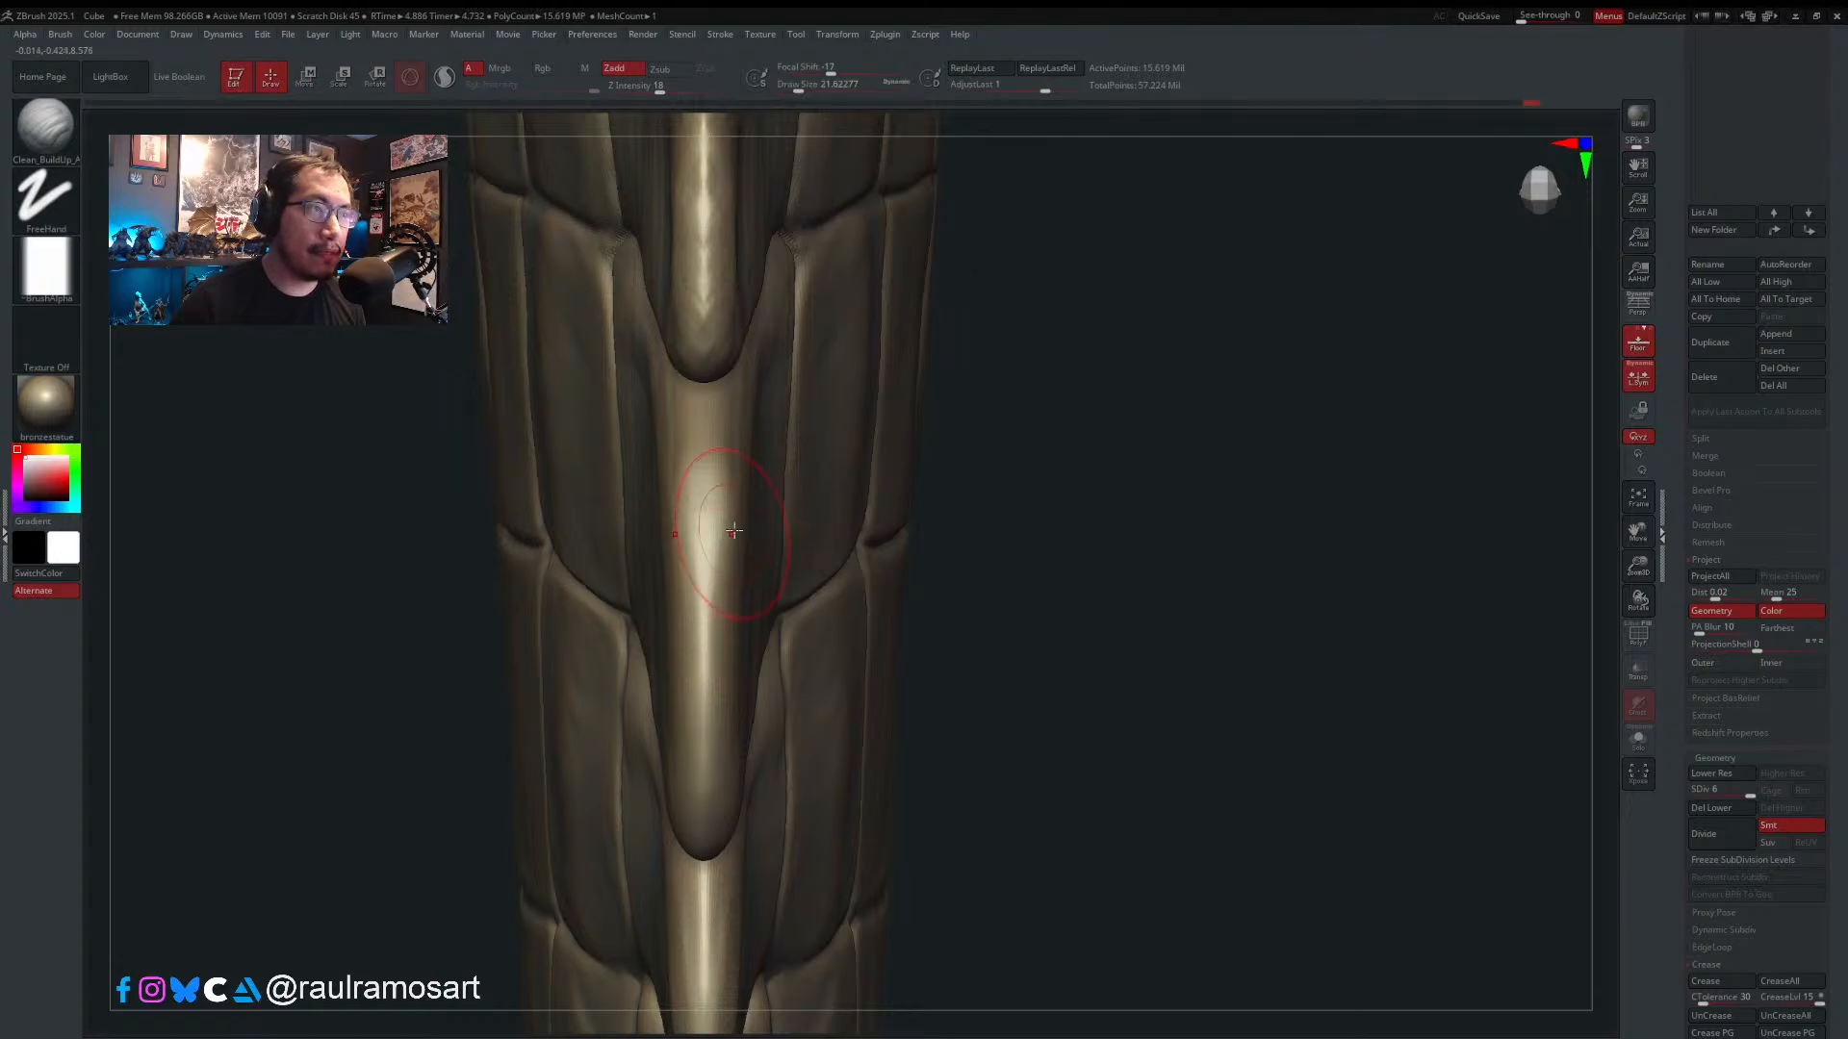
- Pull the outer edge and tip of a tail crest spike slightly outward with the Move brush at a draw size of about 34.8
right_drag(729, 528, 681, 524)
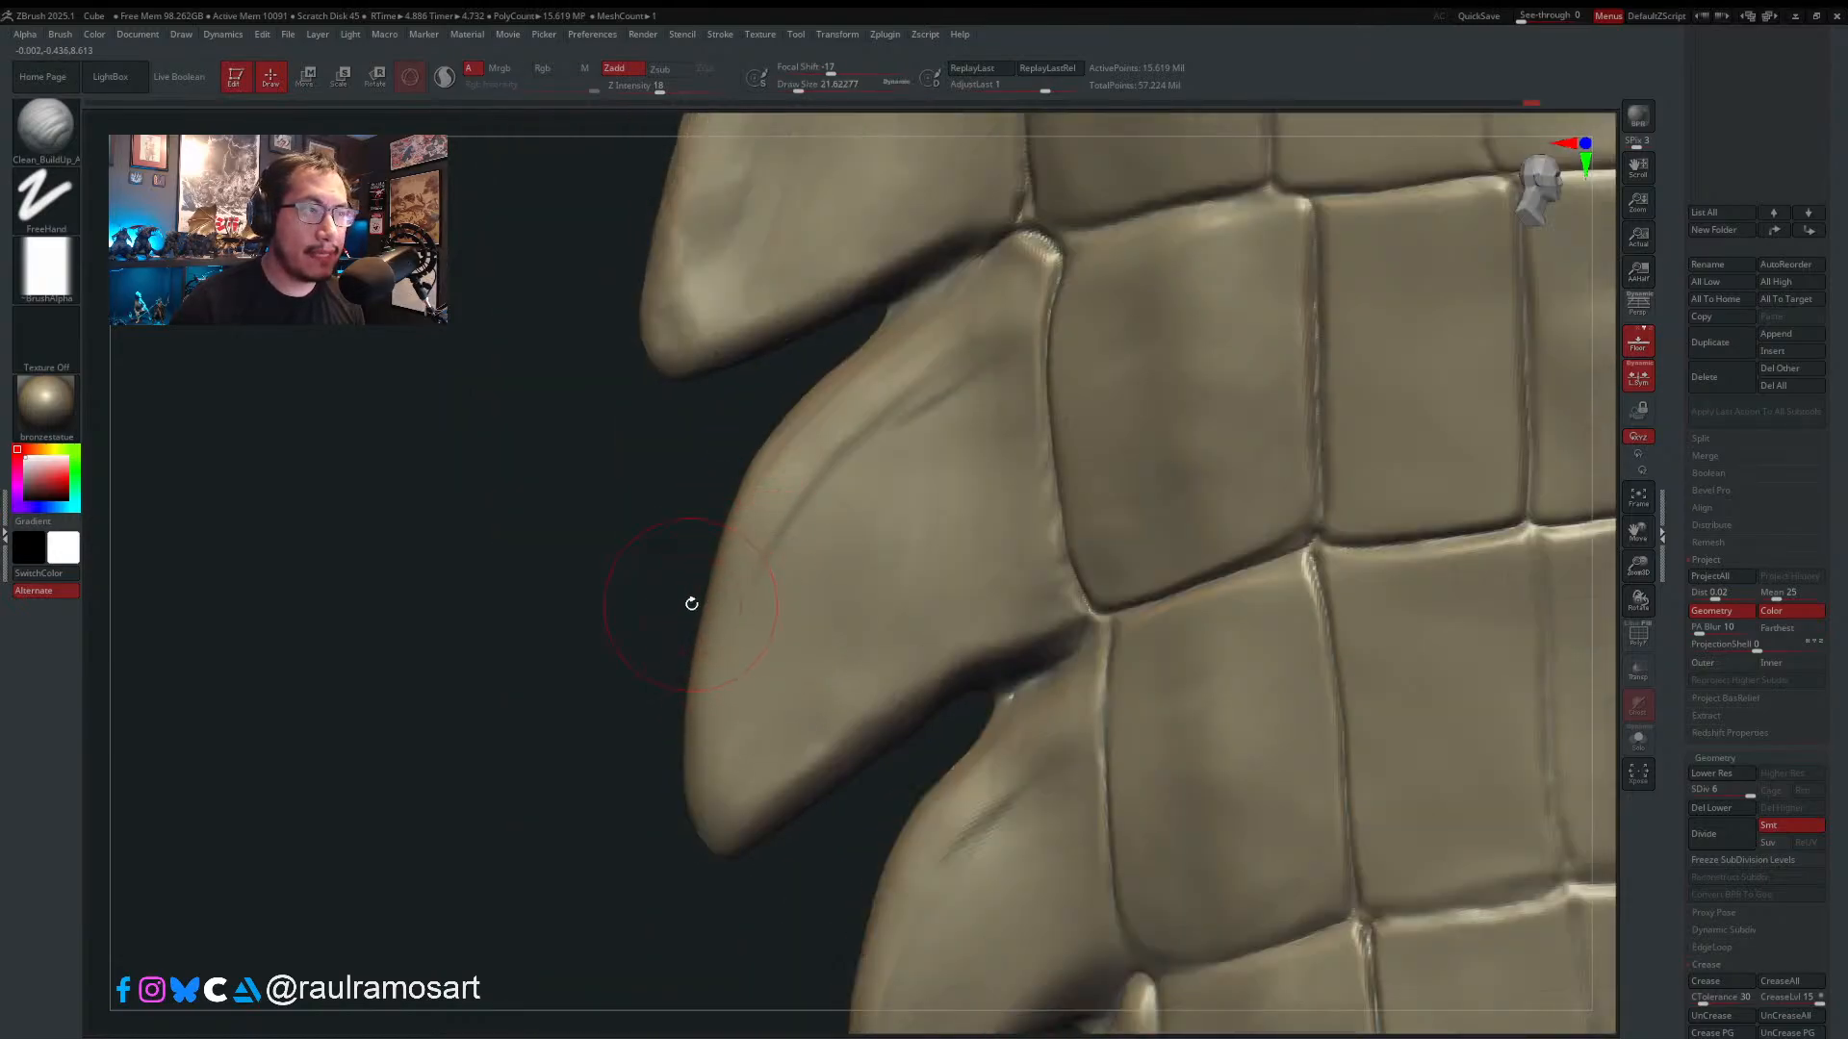
key(b)
key(m)
key(v)
key(s)
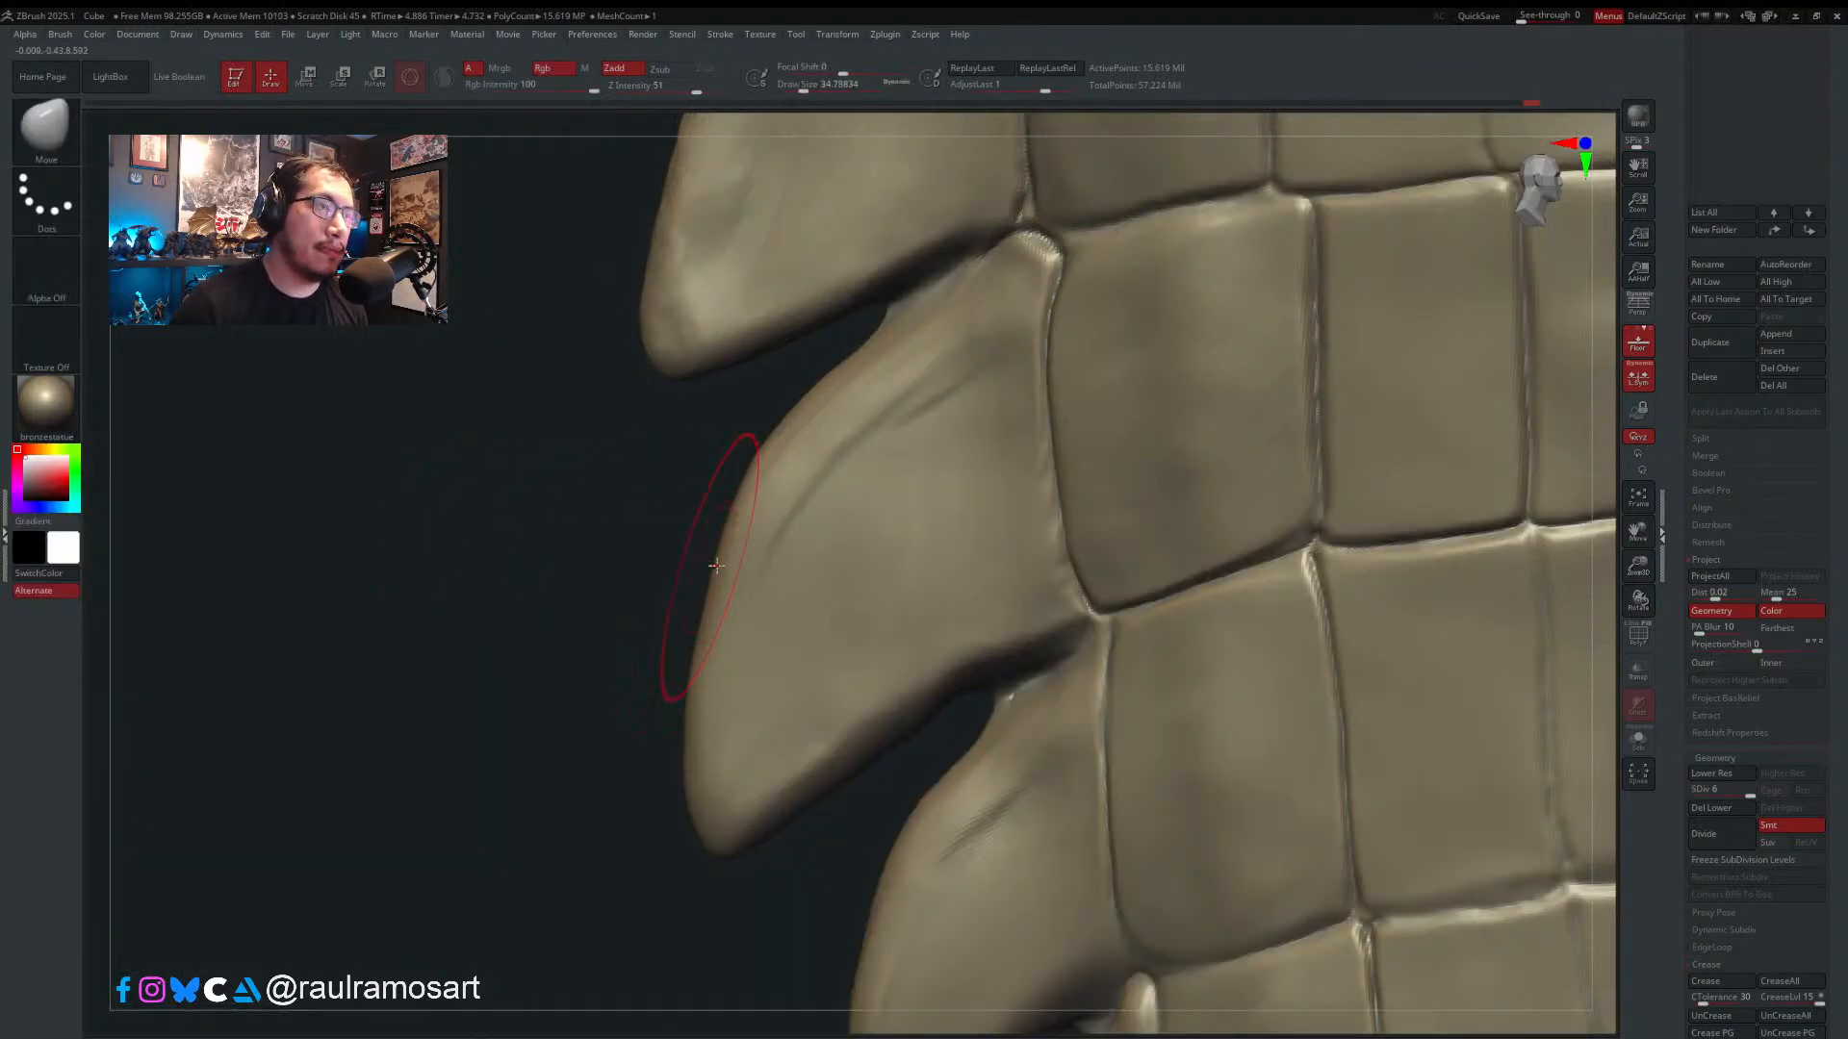
drag(716, 566, 709, 564)
drag(702, 673, 696, 681)
drag(709, 781, 703, 786)
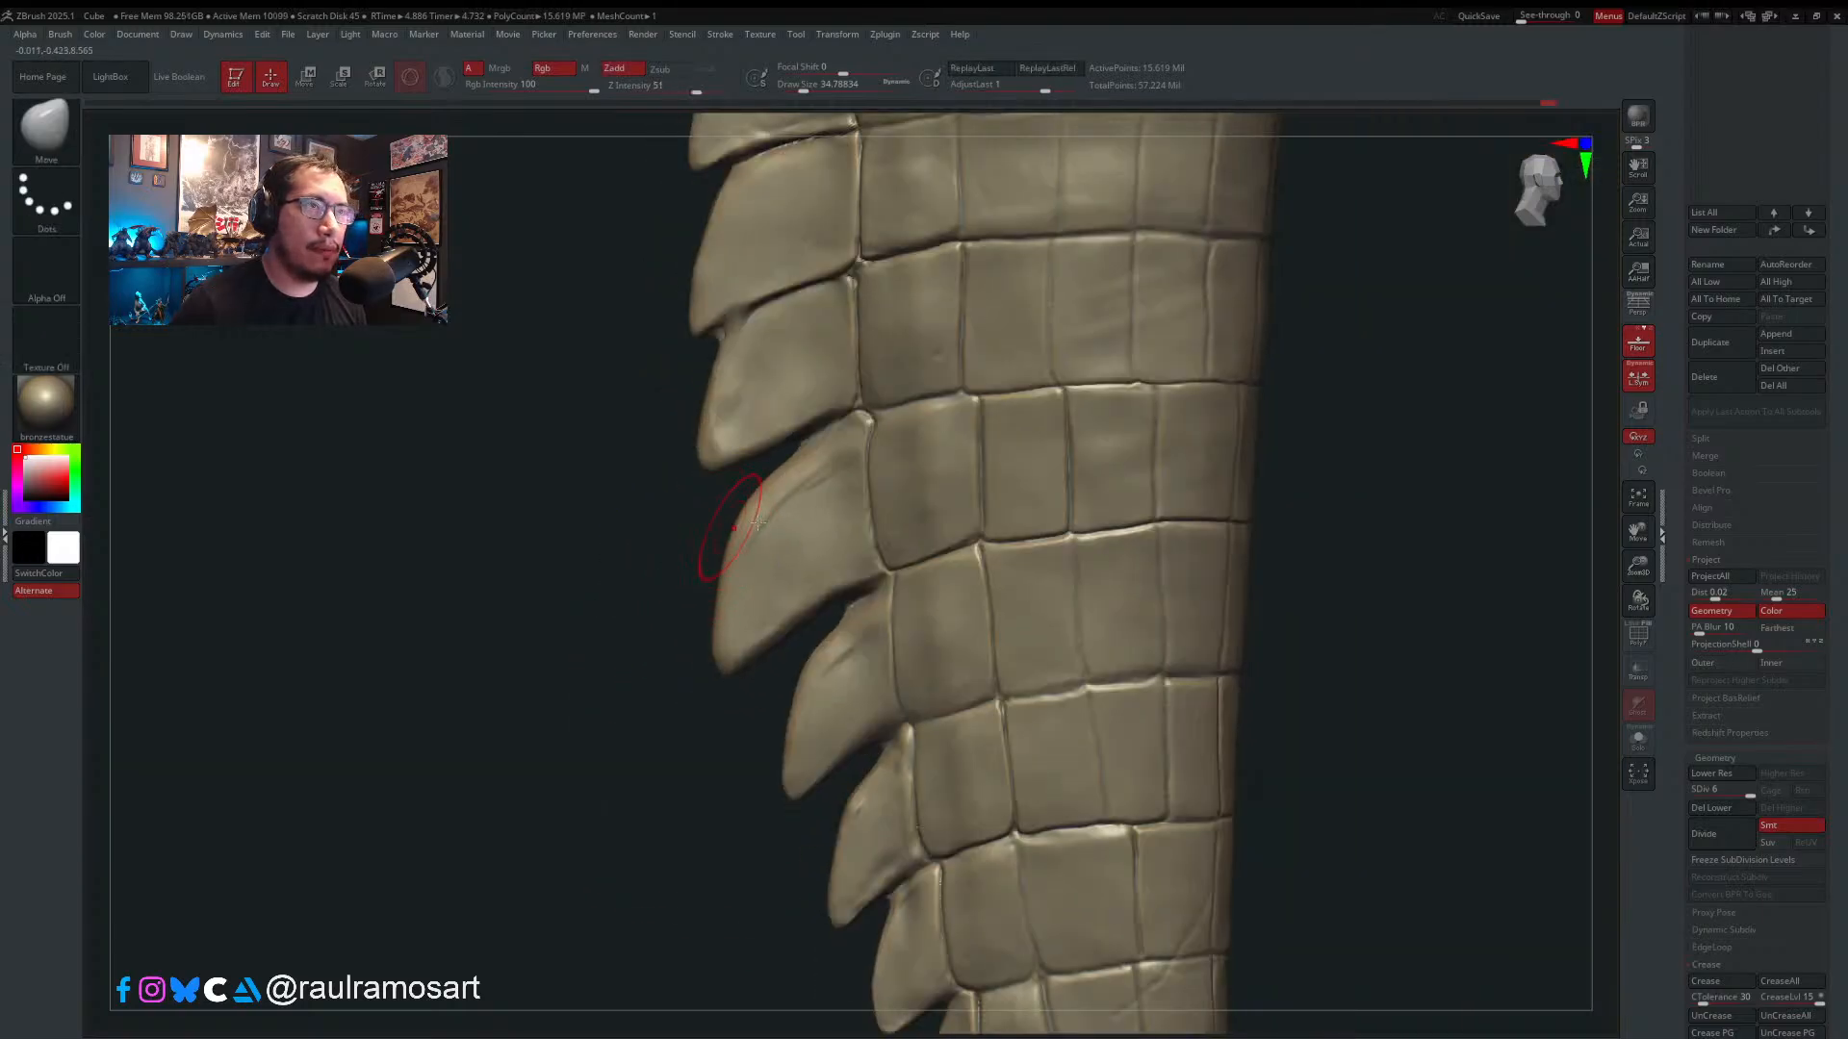
- Examine the scutes along the tail from above and at an angle, reducing the Move draw size to about 18.5
mouse_move(758, 522)
shift+right_down()
mouse_move(785, 493)
mouse_move(766, 693)
shift+right_up()
alt+right_drag(1014, 393, 1034, 741)
alt+right_drag(1010, 512, 1017, 855)
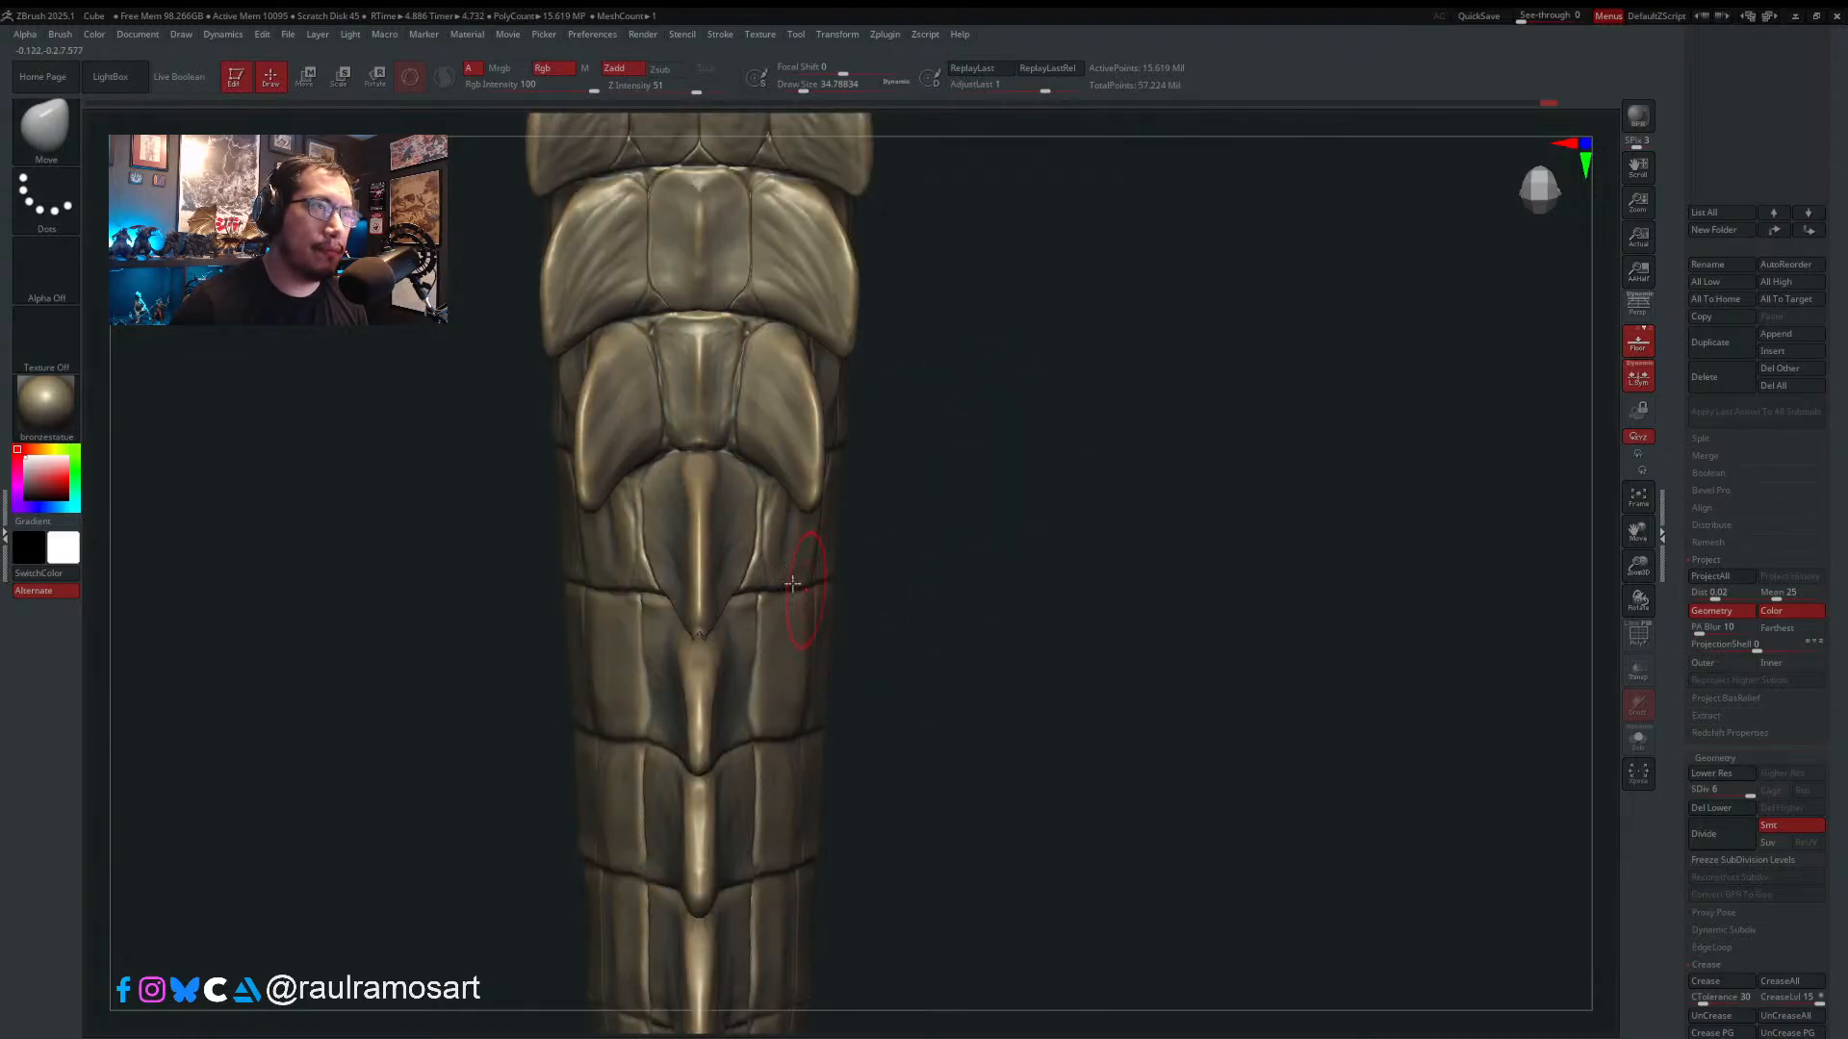
alt+right_drag(841, 445, 836, 677)
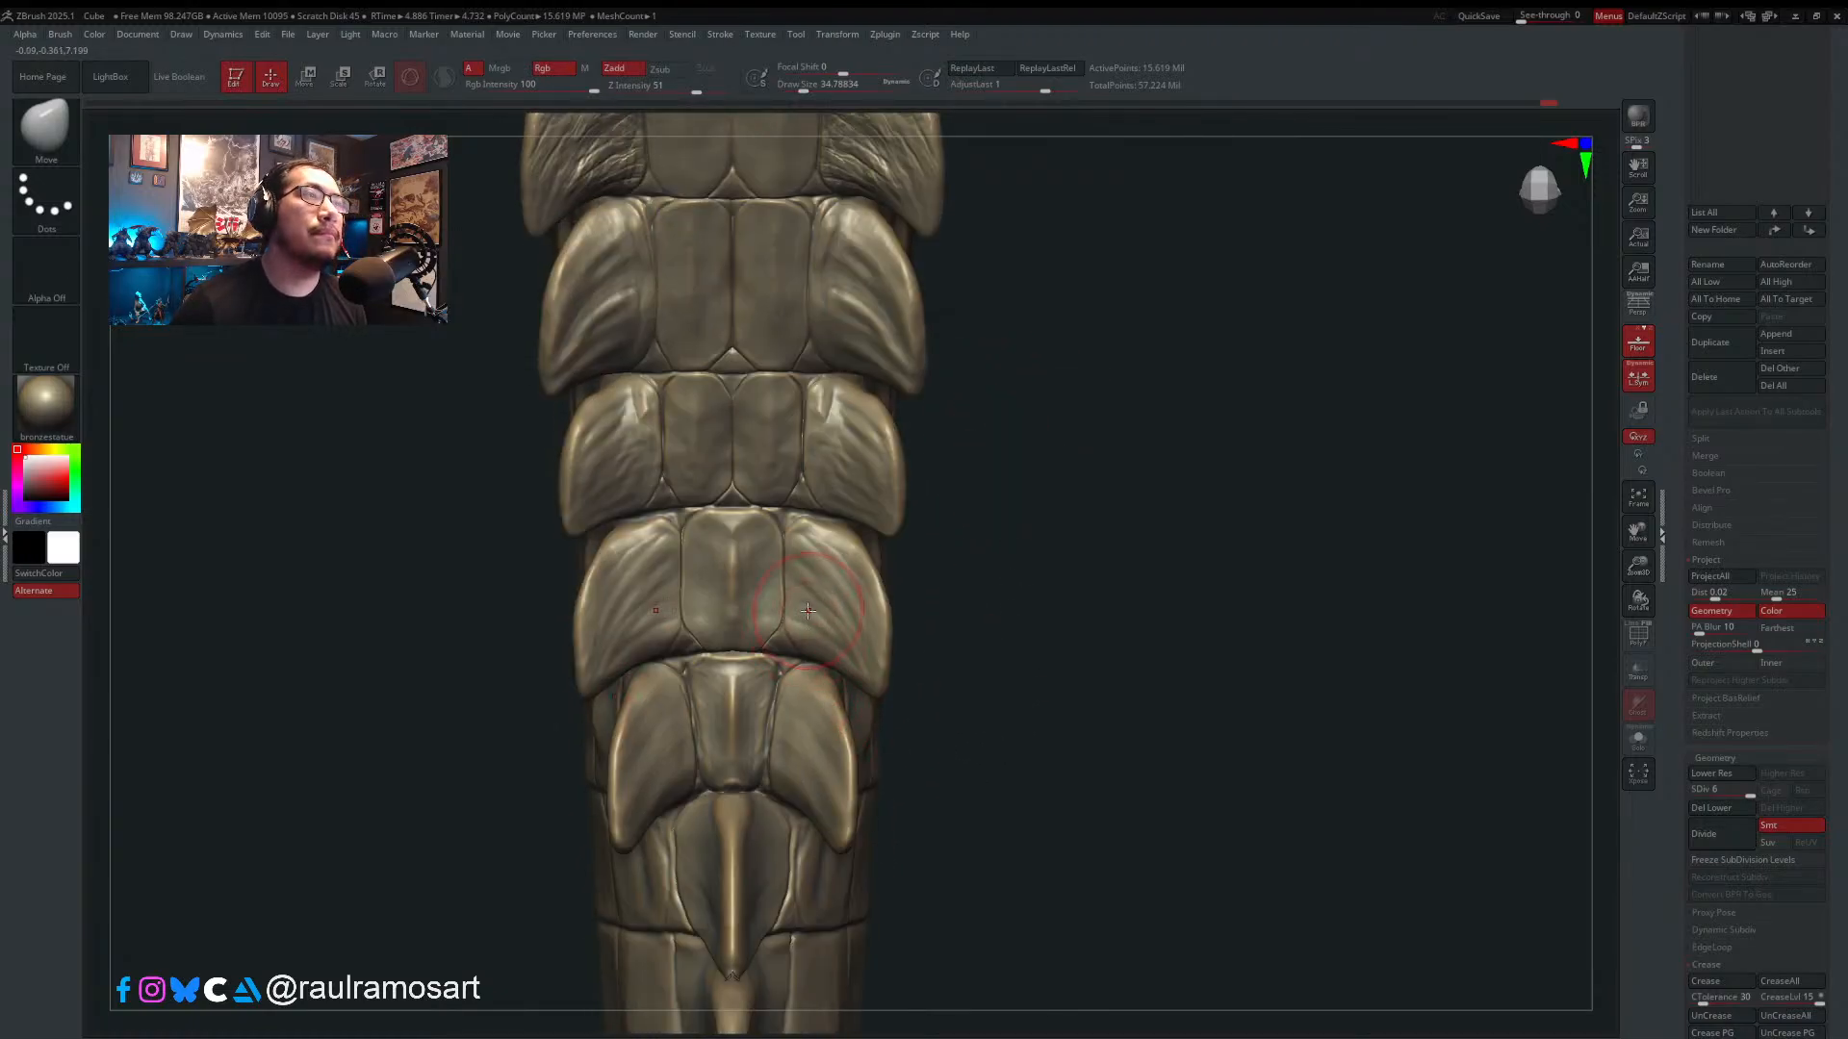
mouse_move(573, 334)
right_down()
mouse_move(789, 339)
mouse_move(760, 358)
right_up()
key(s)
drag(574, 342, 565, 344)
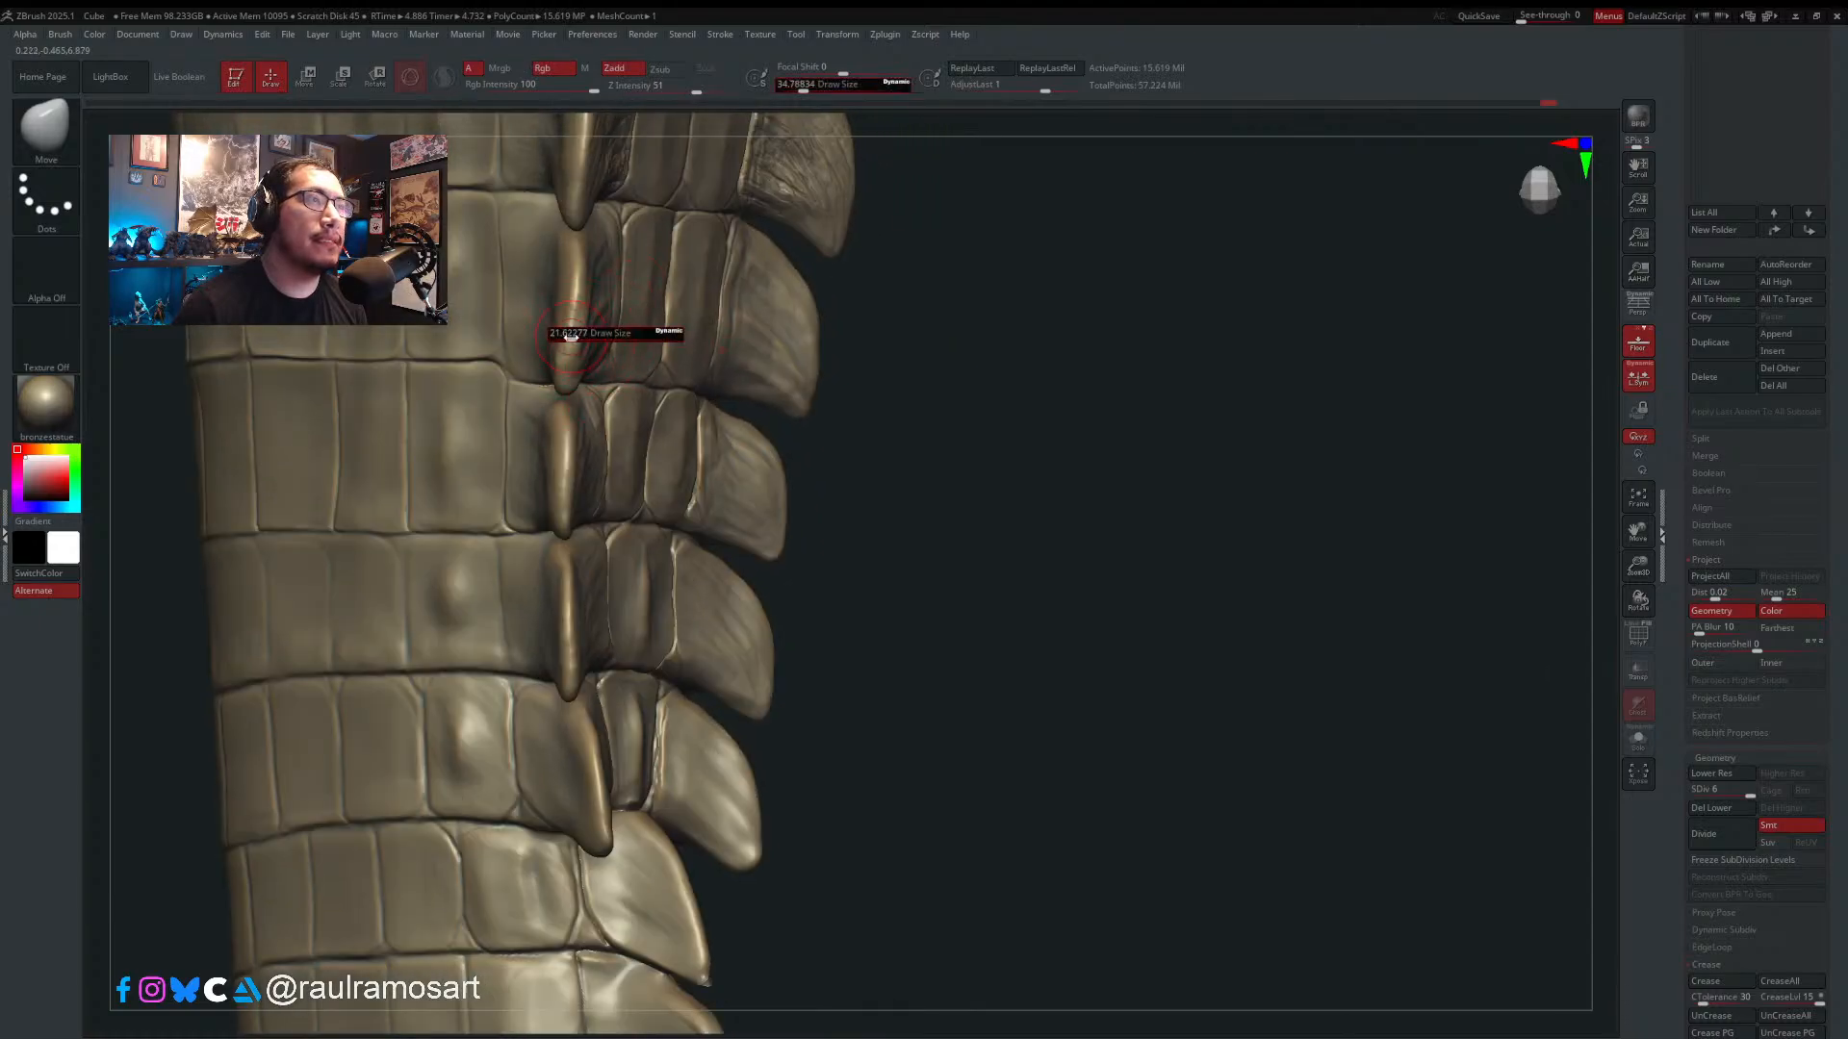
right_drag(579, 476, 574, 628)
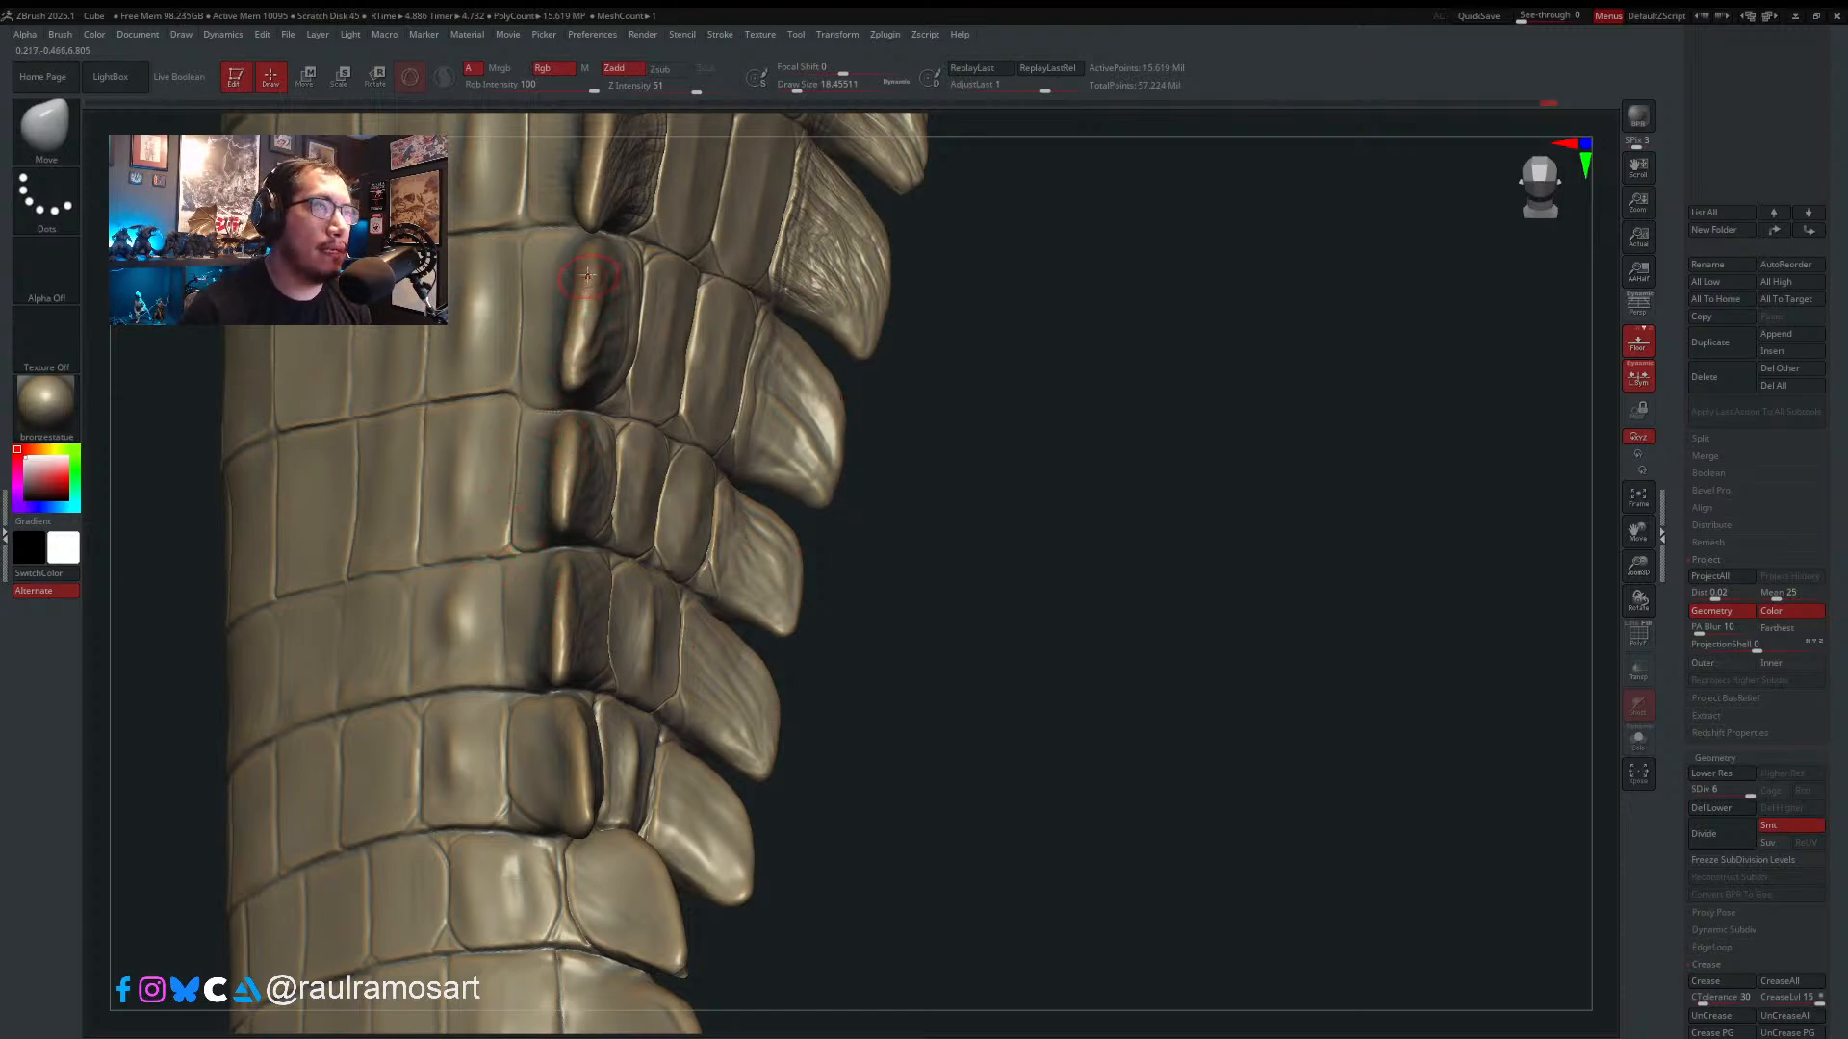
mouse_move(587, 275)
right_down()
mouse_move(585, 453)
mouse_move(581, 316)
mouse_move(639, 329)
mouse_move(578, 301)
mouse_move(649, 507)
right_up()
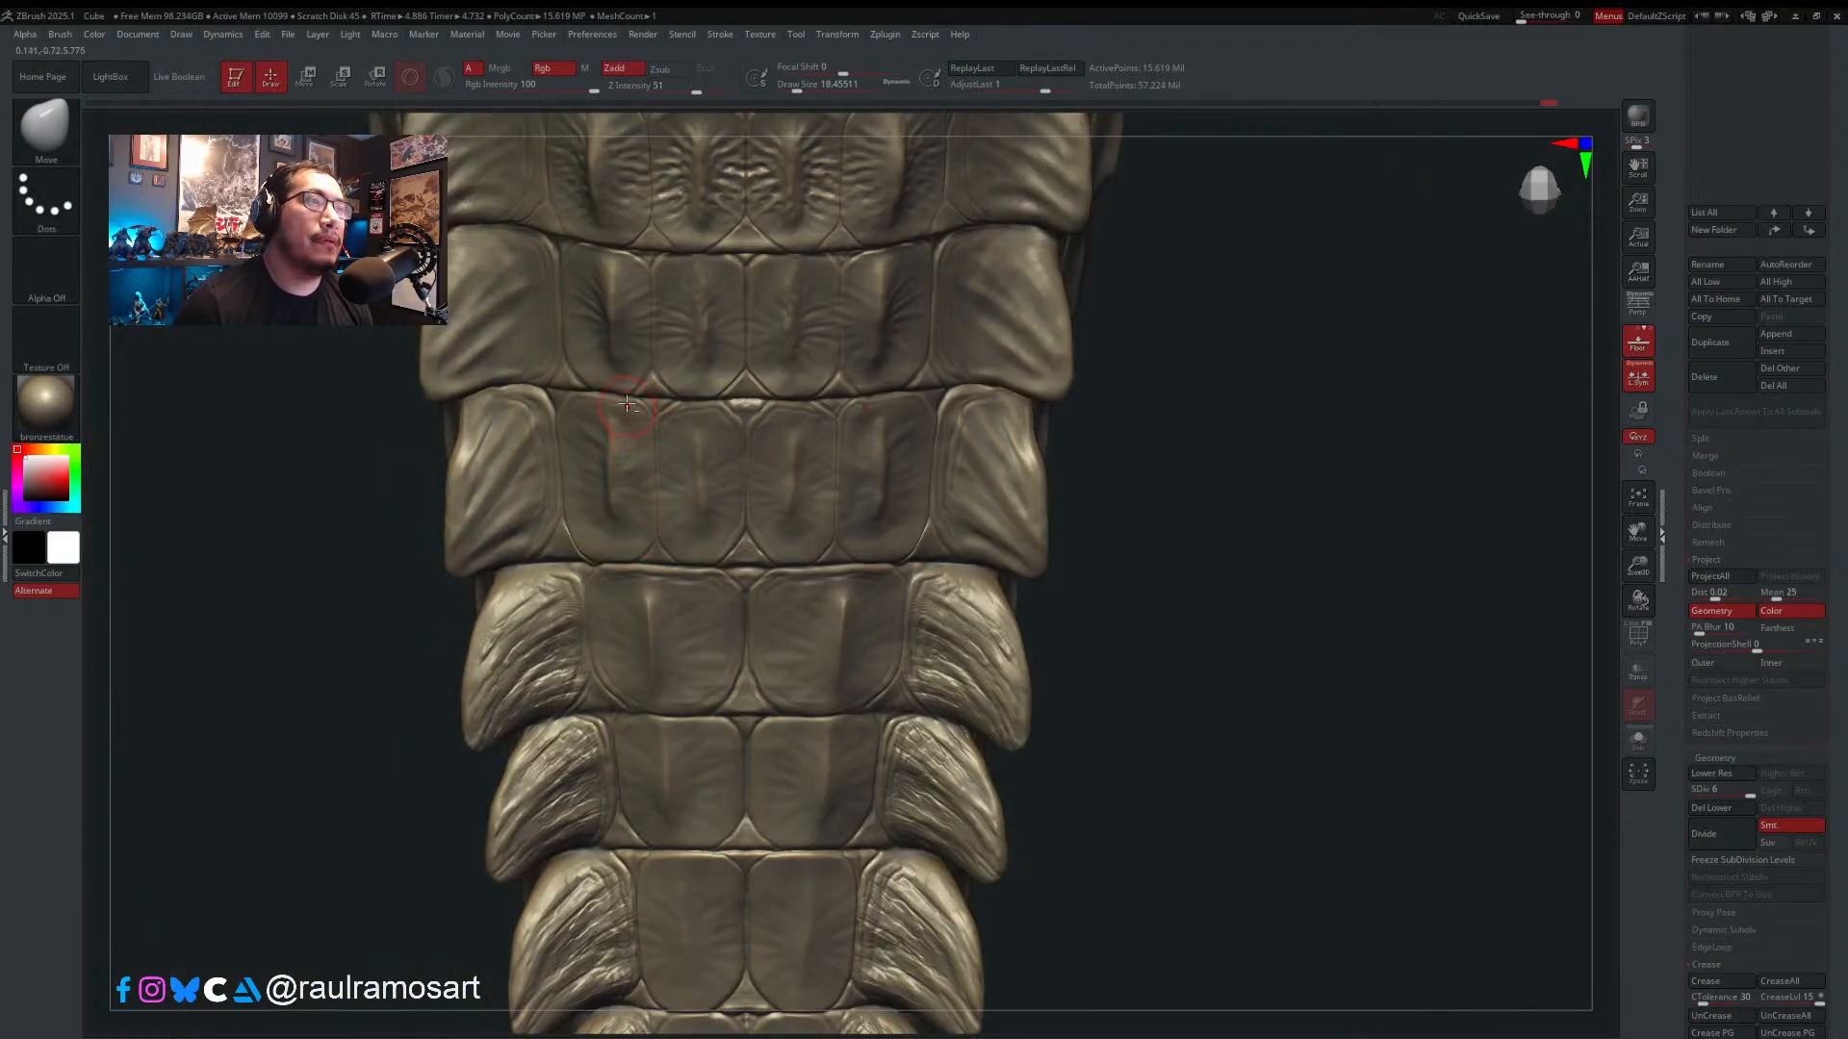
right_drag(626, 404, 571, 436)
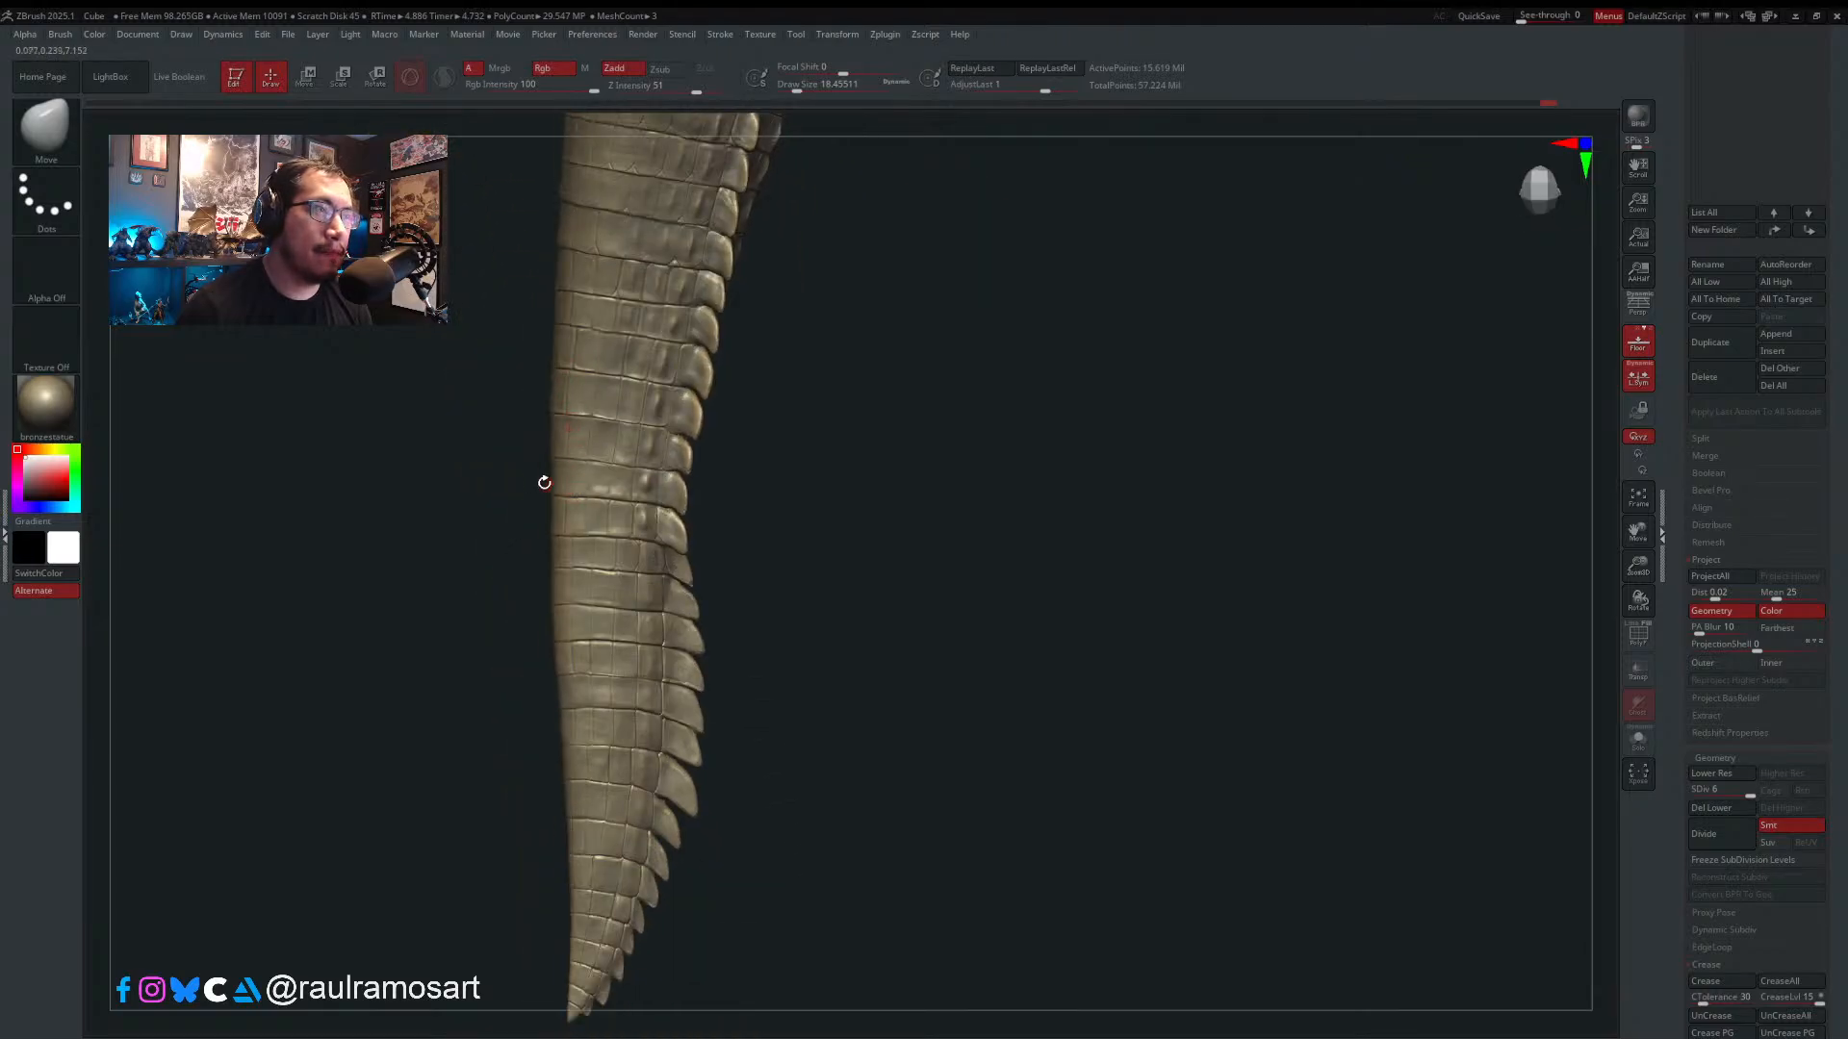
- Examine the tail's silhouette from the side and above out to its tip, with the Move draw size at about 331 and 112
key(s)
drag(544, 484, 597, 490)
alt+right_drag(640, 486, 606, 616)
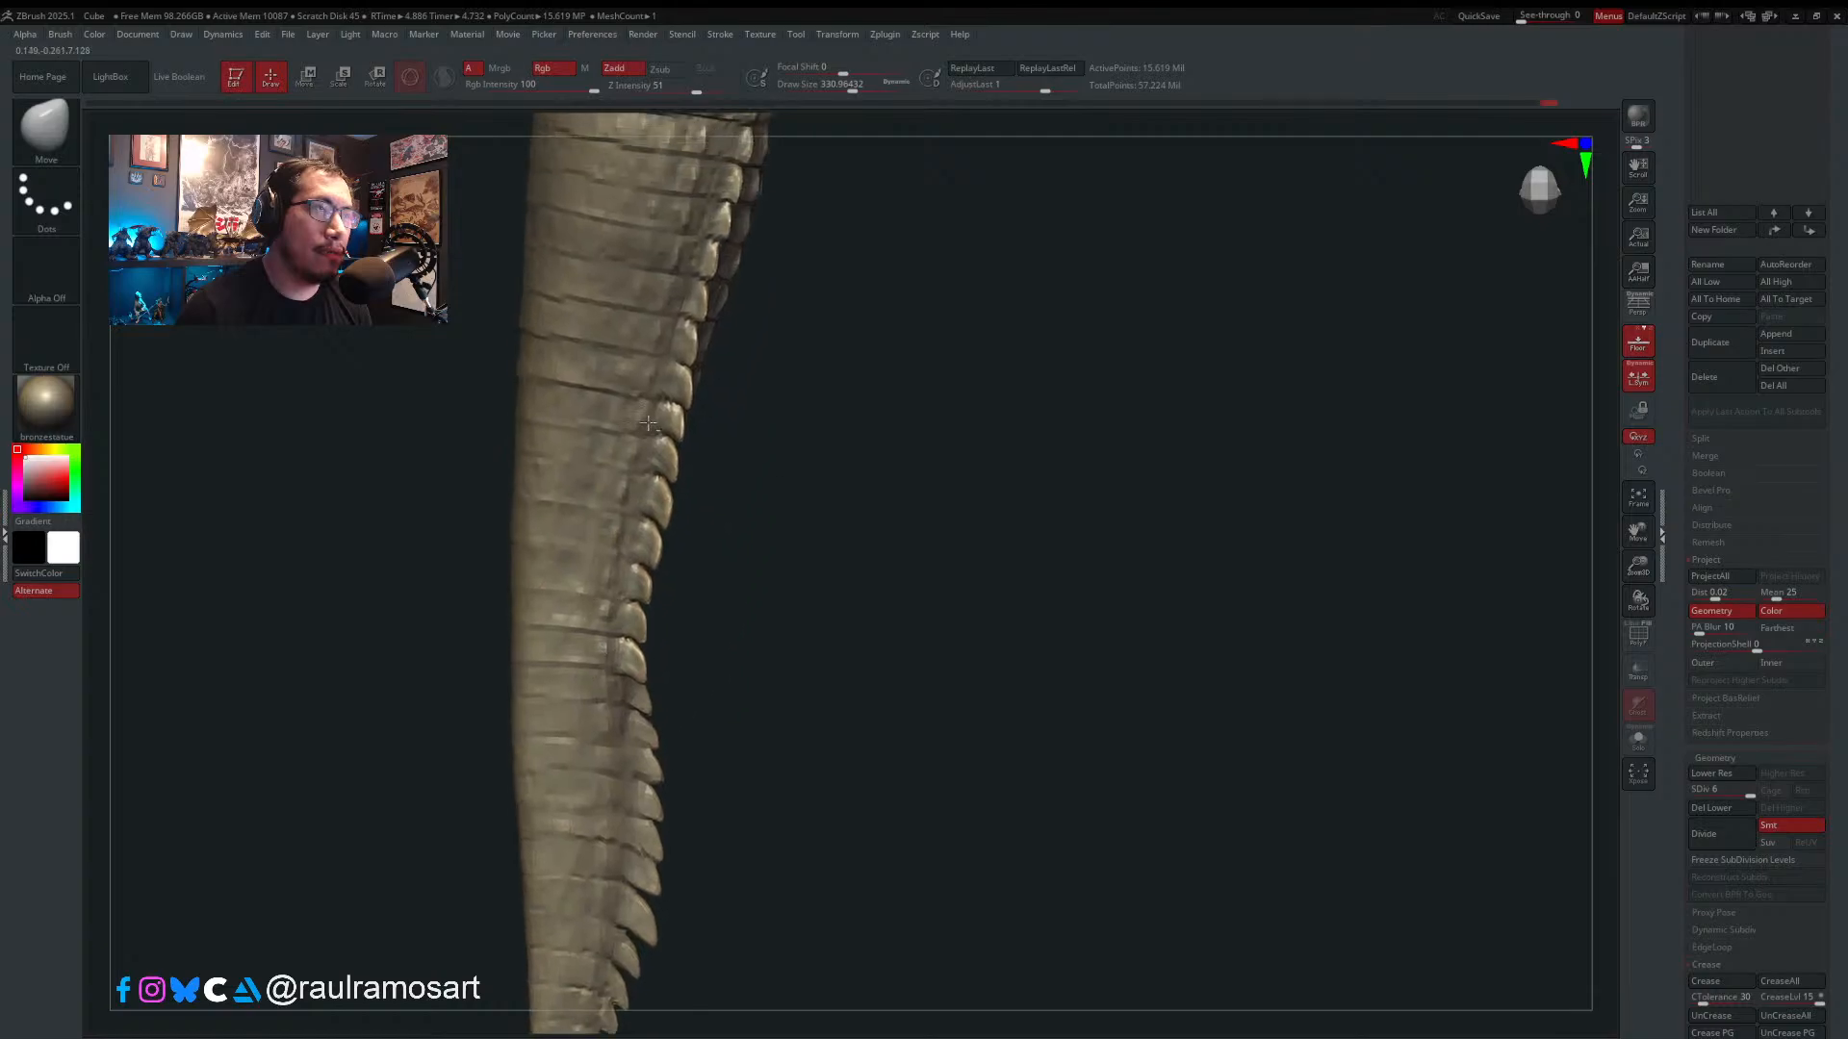
mouse_move(664, 347)
alt+right_down()
mouse_move(640, 611)
mouse_move(653, 393)
mouse_move(635, 548)
alt+right_up()
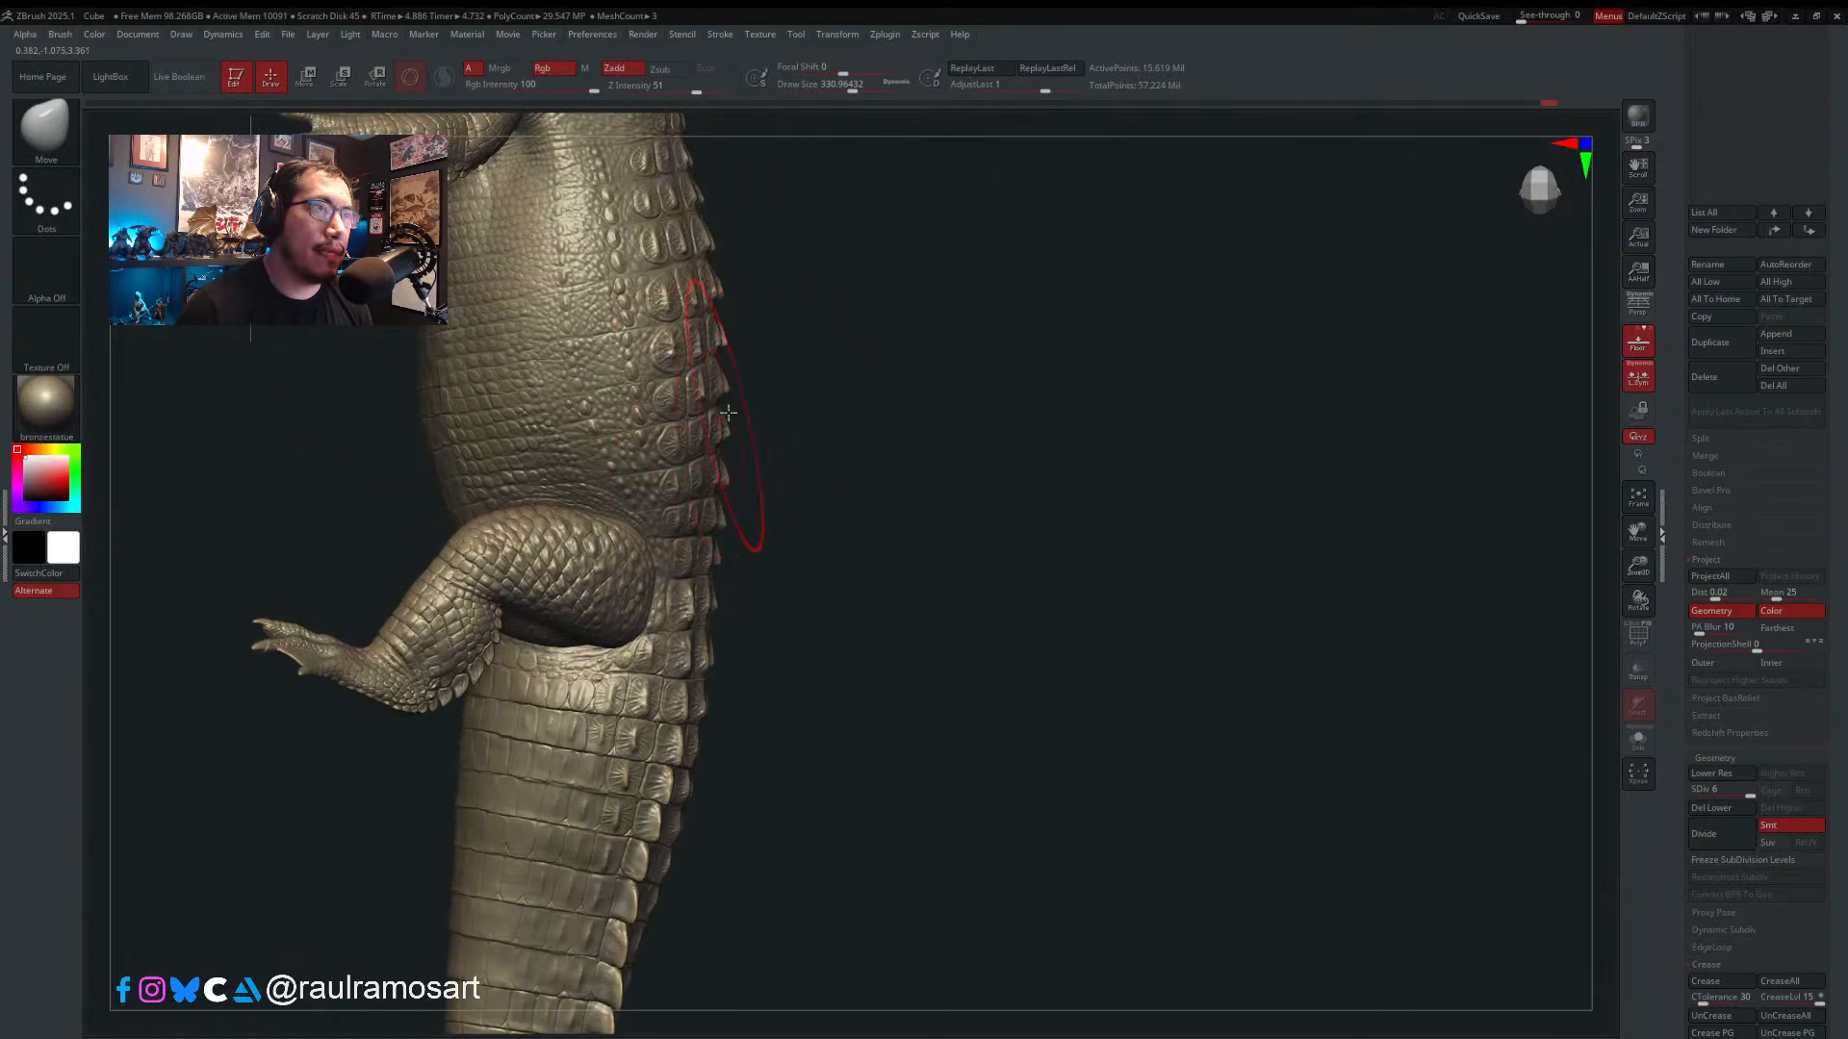
key(s)
drag(745, 408, 730, 409)
alt+right_drag(701, 476, 657, 281)
right_drag(625, 605, 500, 597)
mouse_move(710, 654)
alt+right_down()
mouse_move(707, 568)
mouse_move(642, 337)
alt+right_up()
key(s)
drag(691, 451, 677, 452)
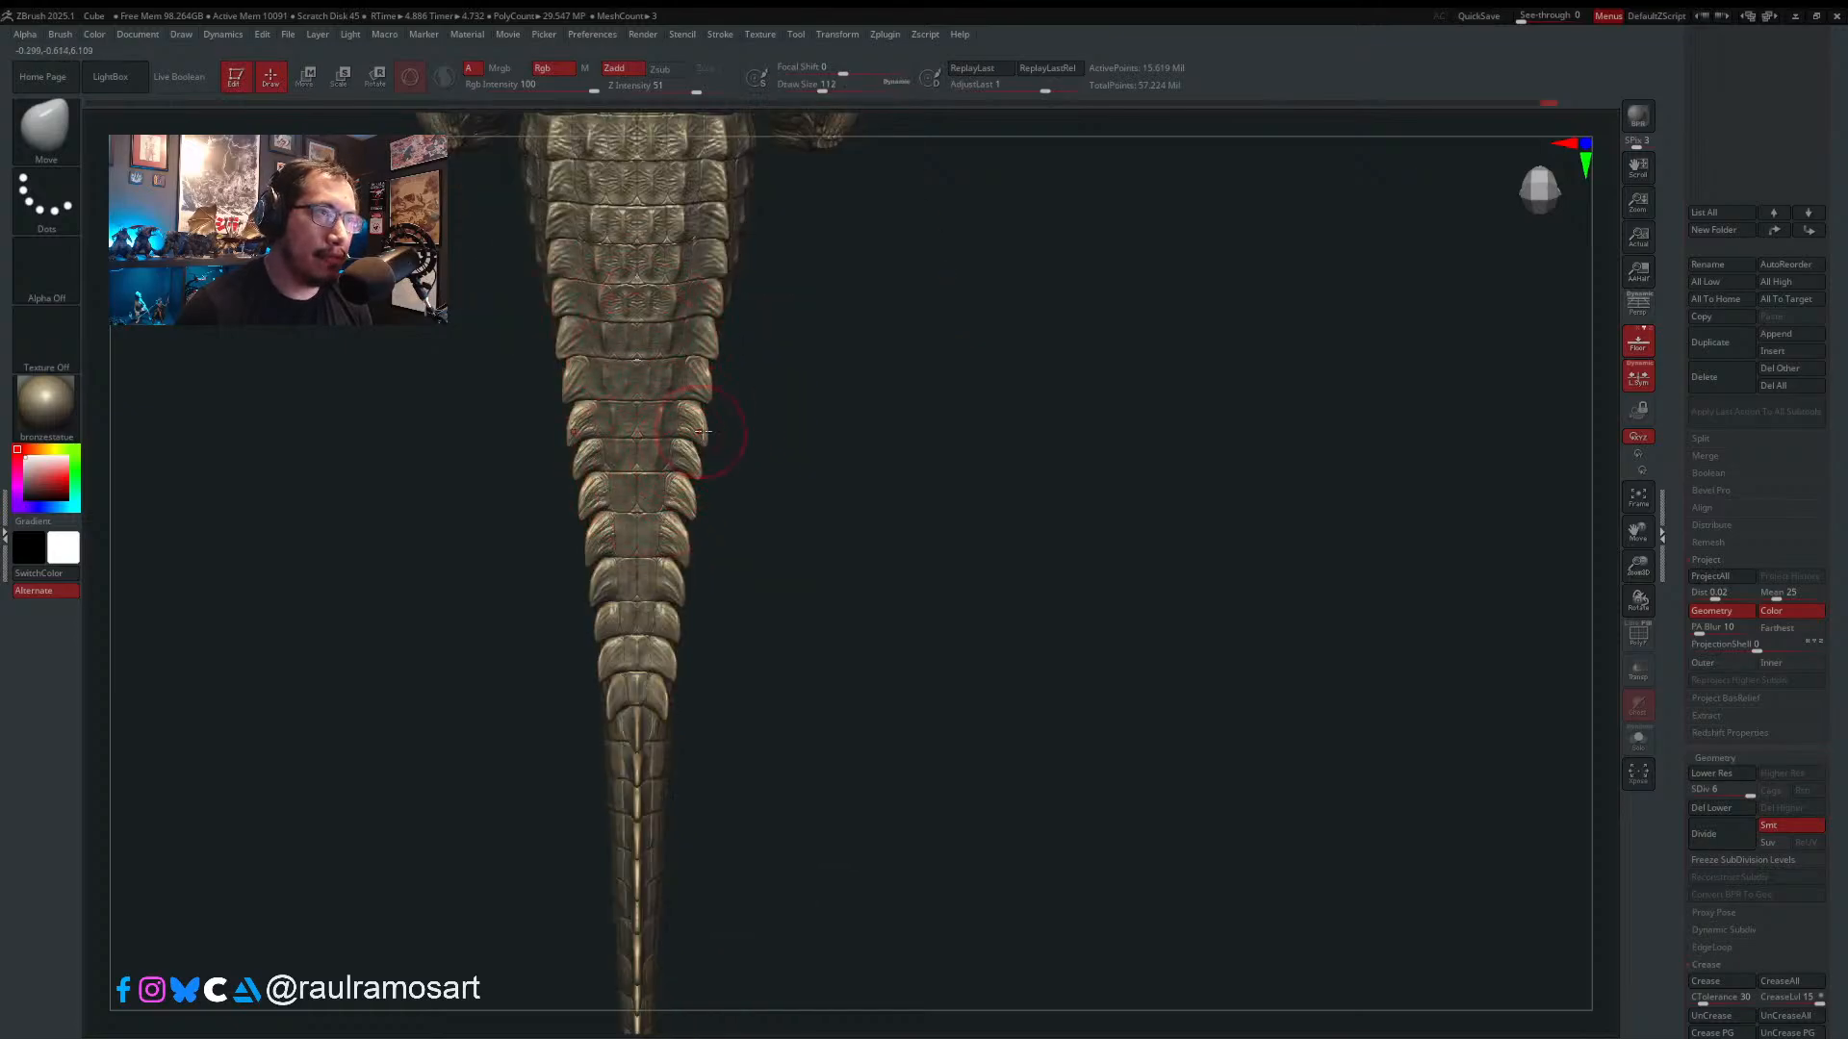
alt+right_drag(699, 495, 703, 291)
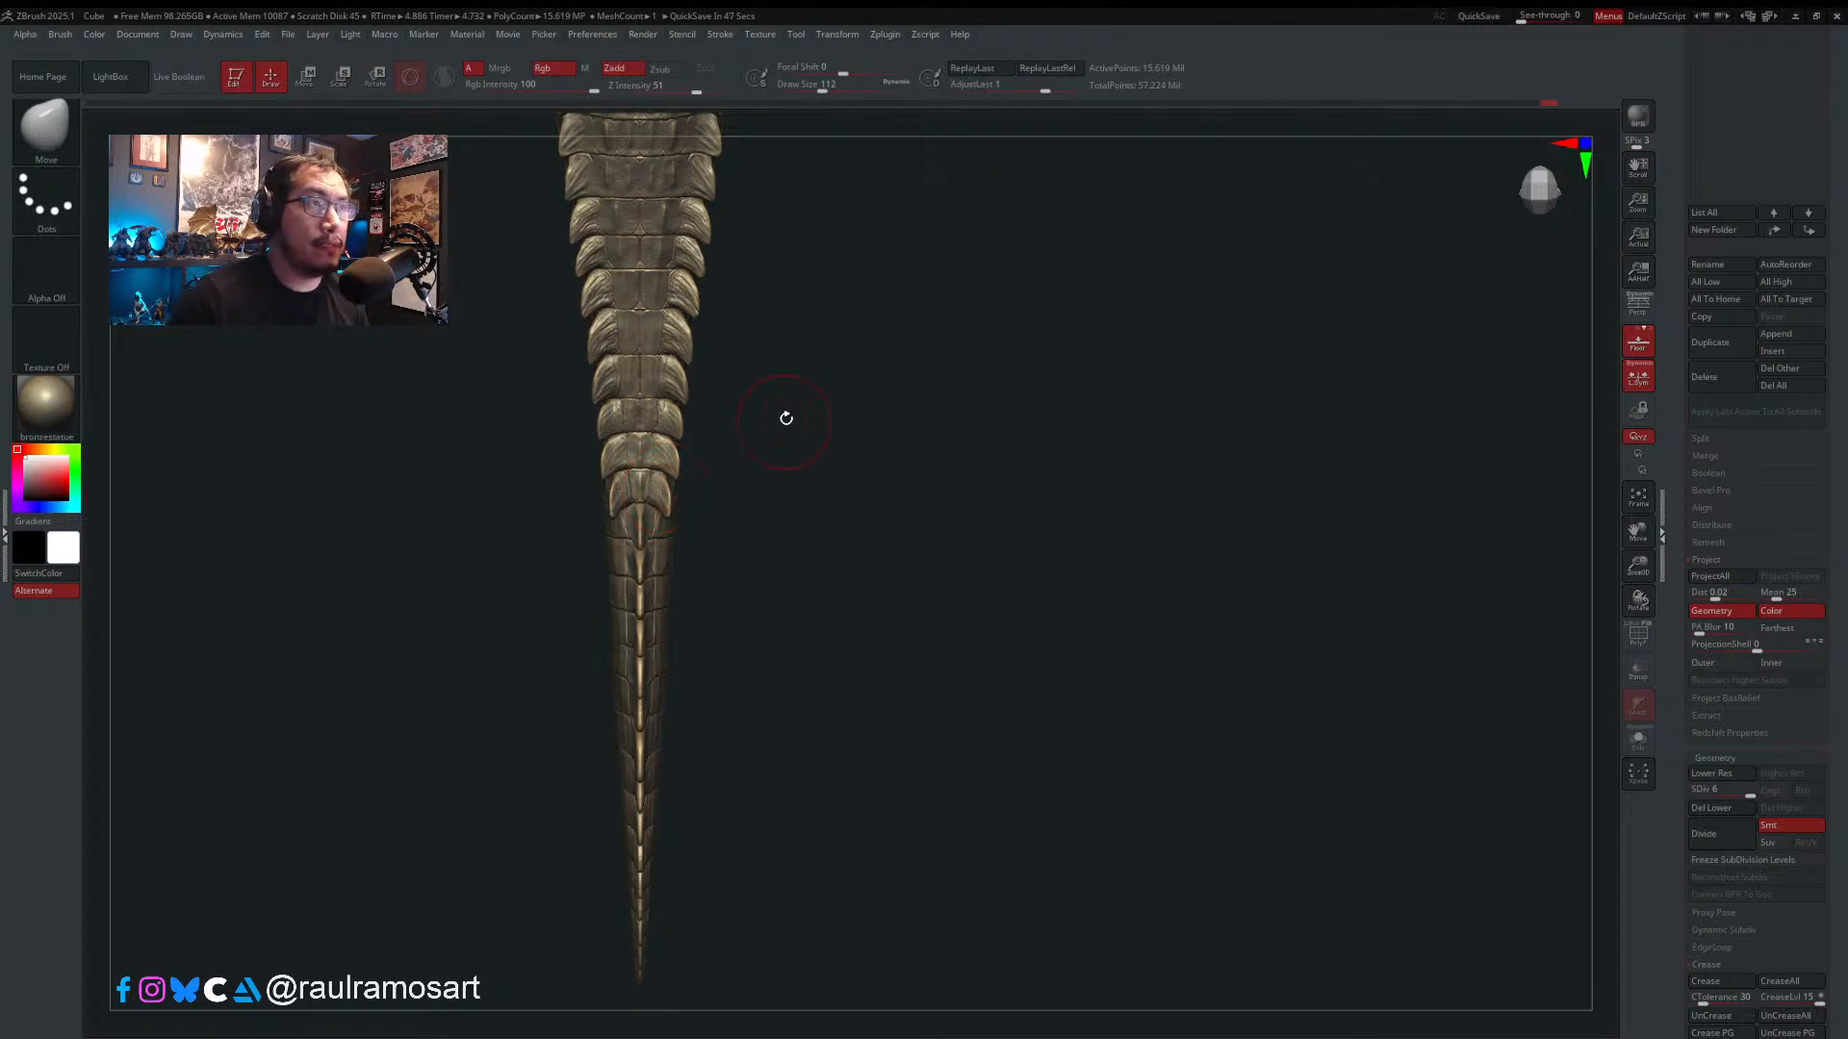
- Examine the scutes on the back, the neck and the open jaws from above and the side, with the draw size at about 62
mouse_move(804, 400)
alt+mouse_down()
mouse_move(884, 866)
mouse_move(783, 640)
alt+mouse_up()
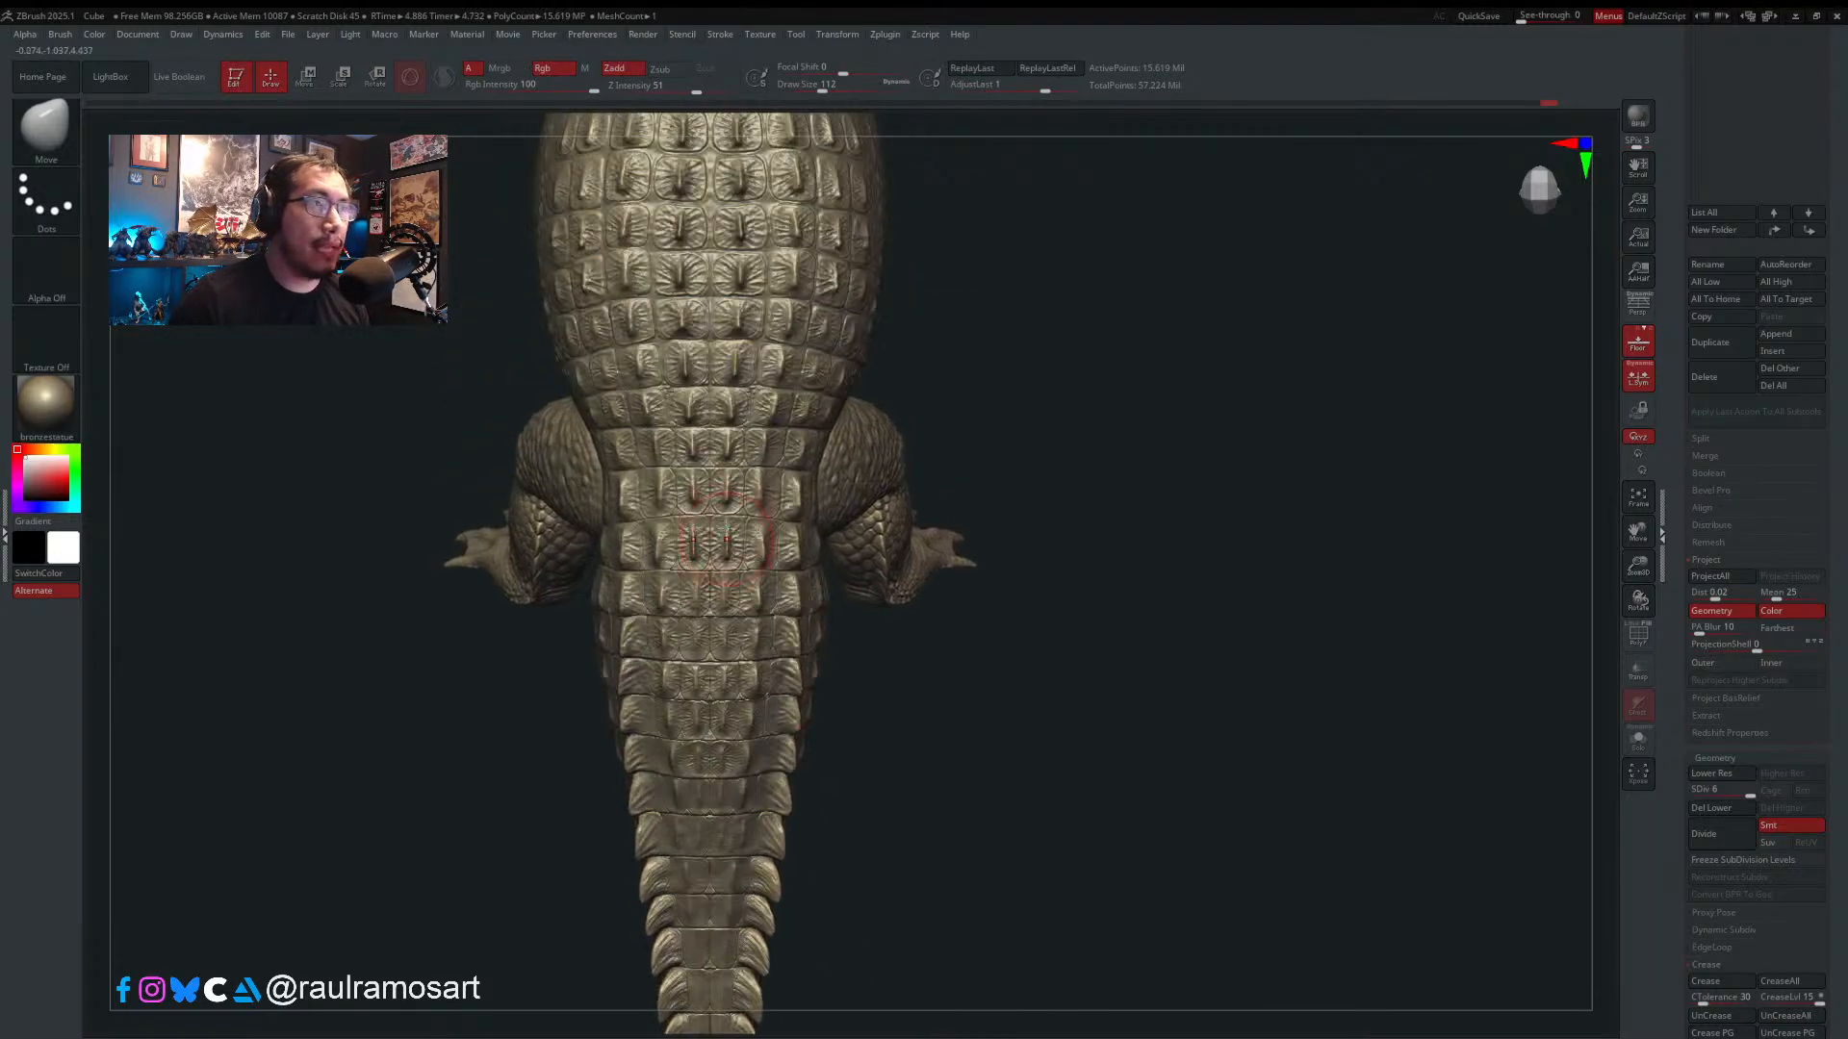
key(s)
drag(767, 474, 757, 473)
alt+right_drag(781, 224, 776, 453)
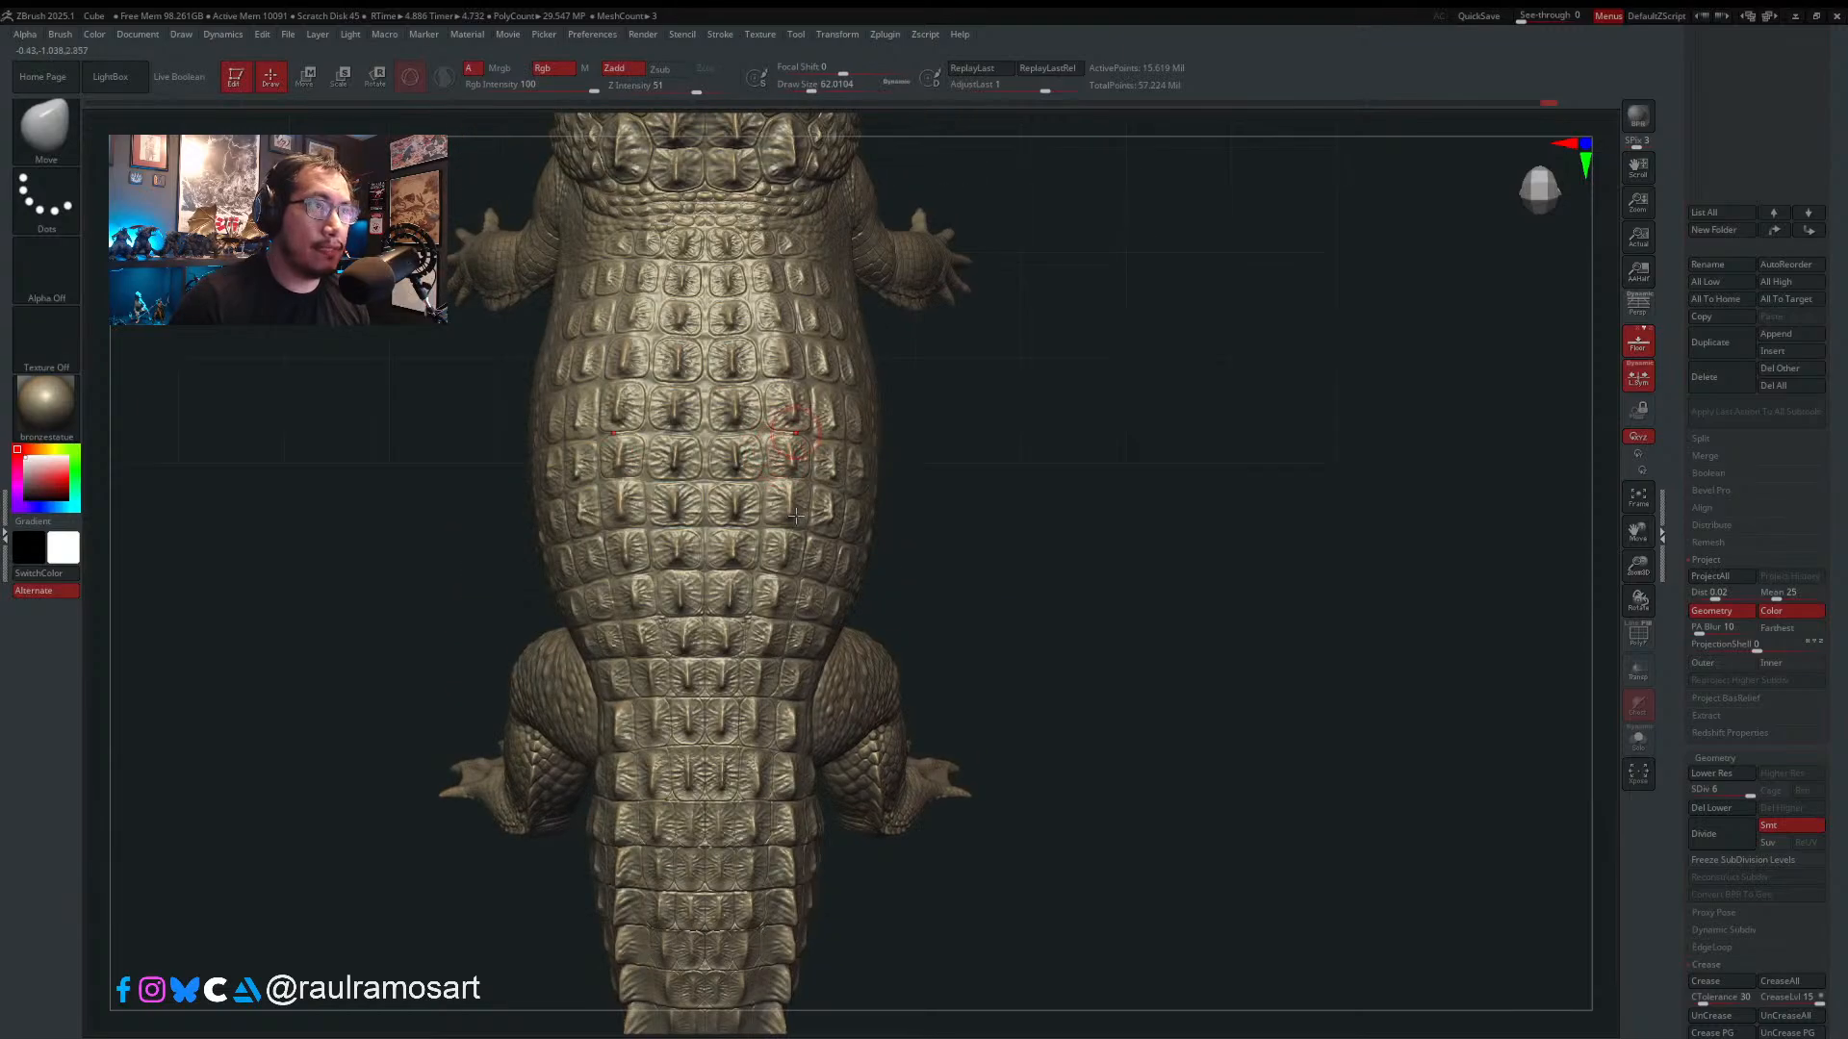
alt+right_drag(795, 516, 781, 691)
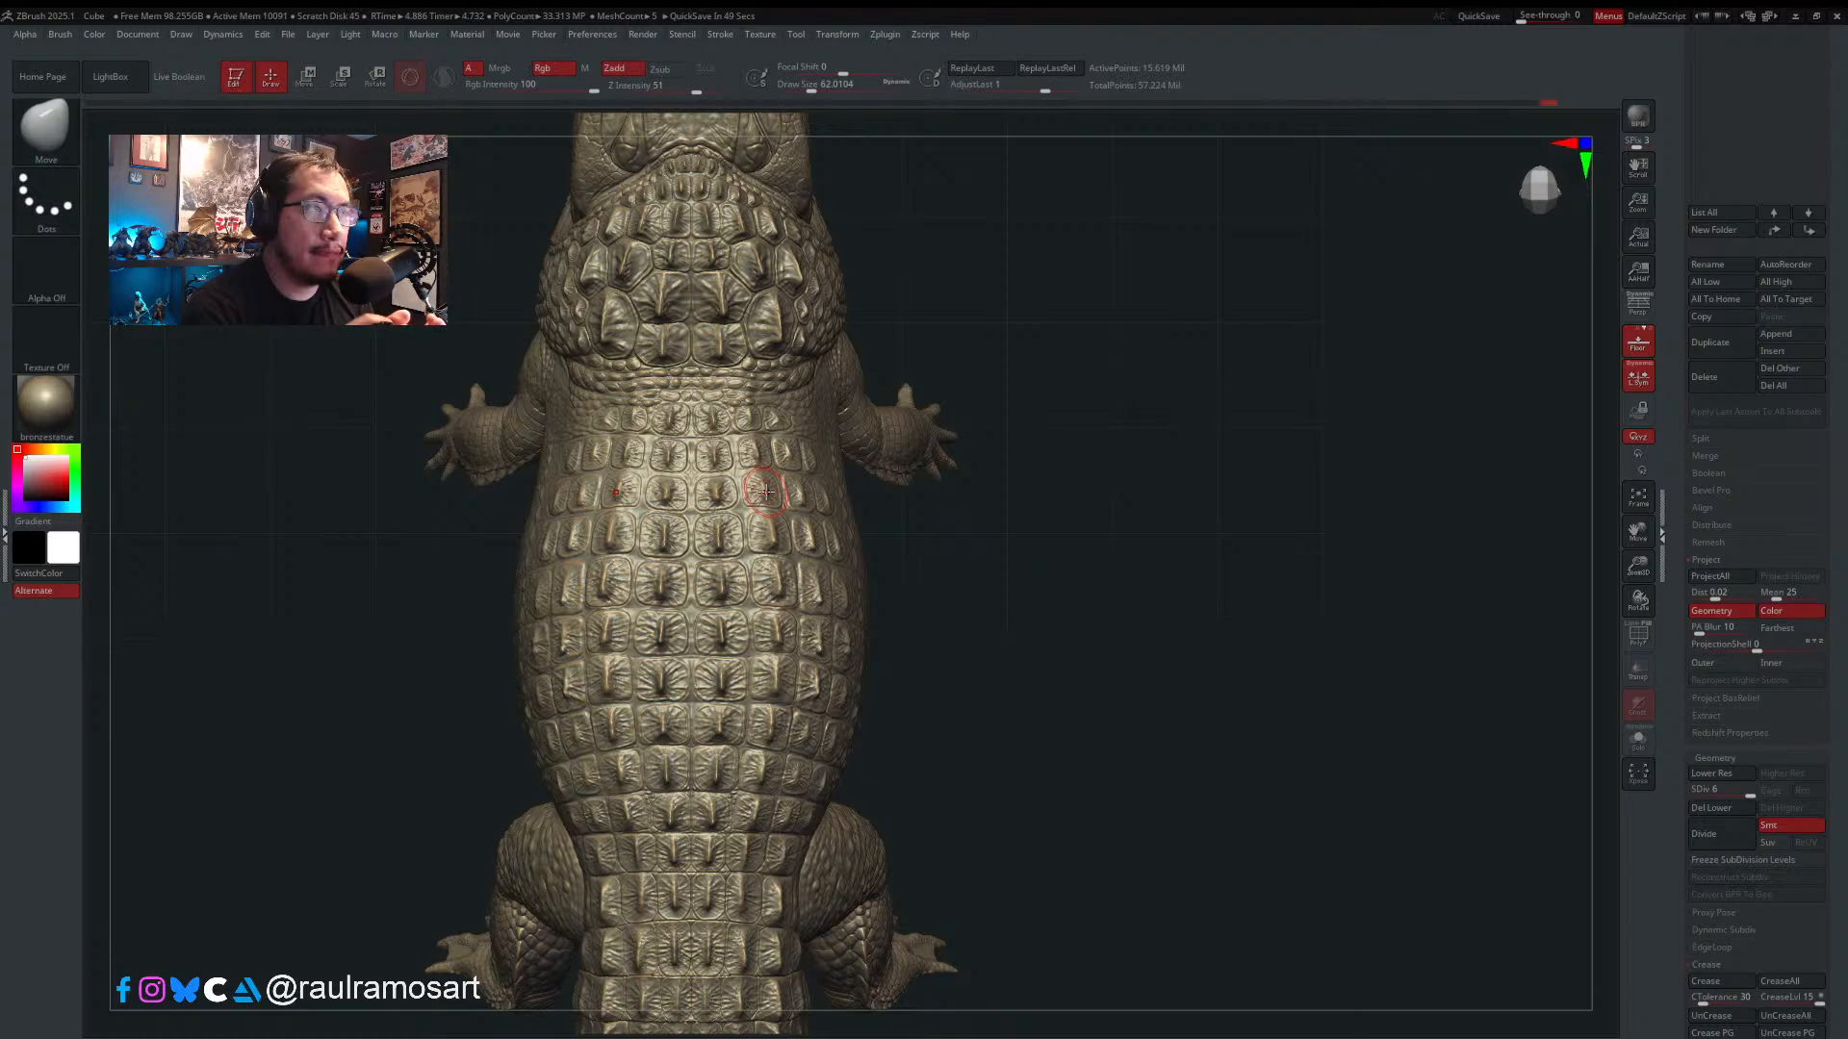
mouse_move(945, 255)
mouse_down()
mouse_move(952, 625)
mouse_move(721, 446)
mouse_up()
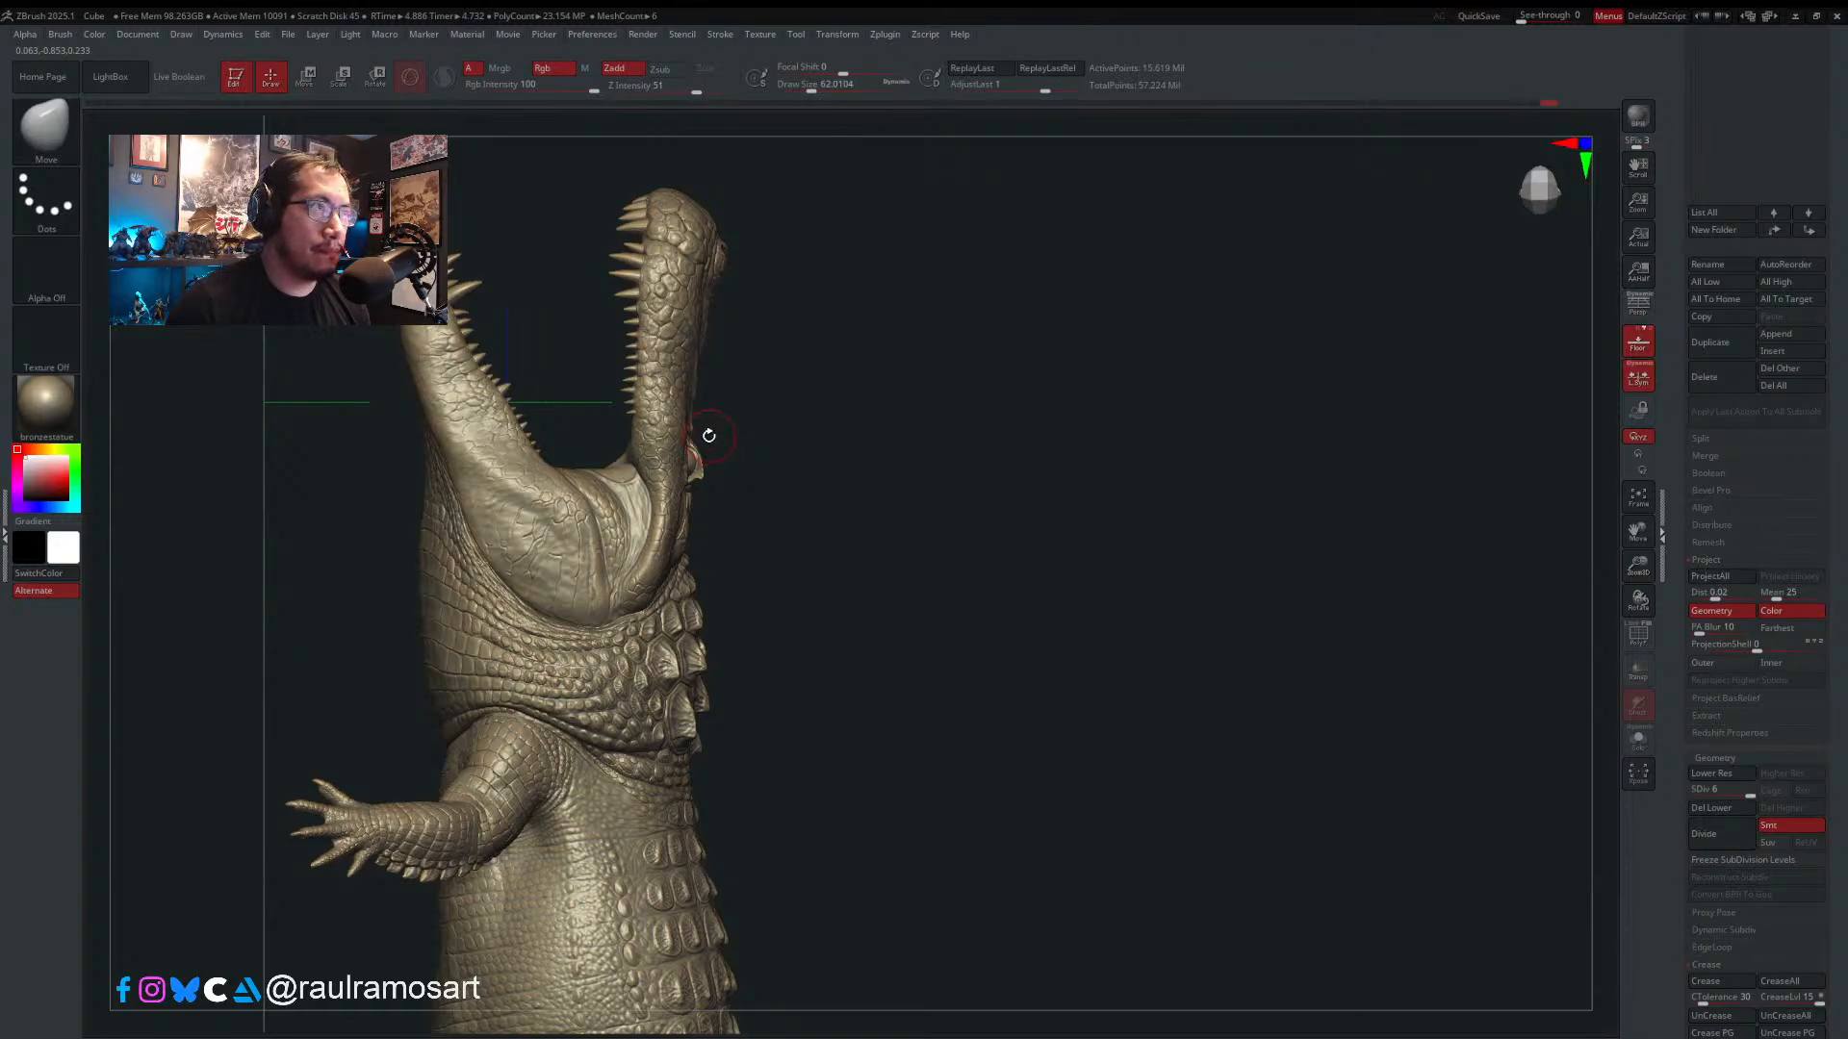
alt+right_drag(631, 639, 717, 465)
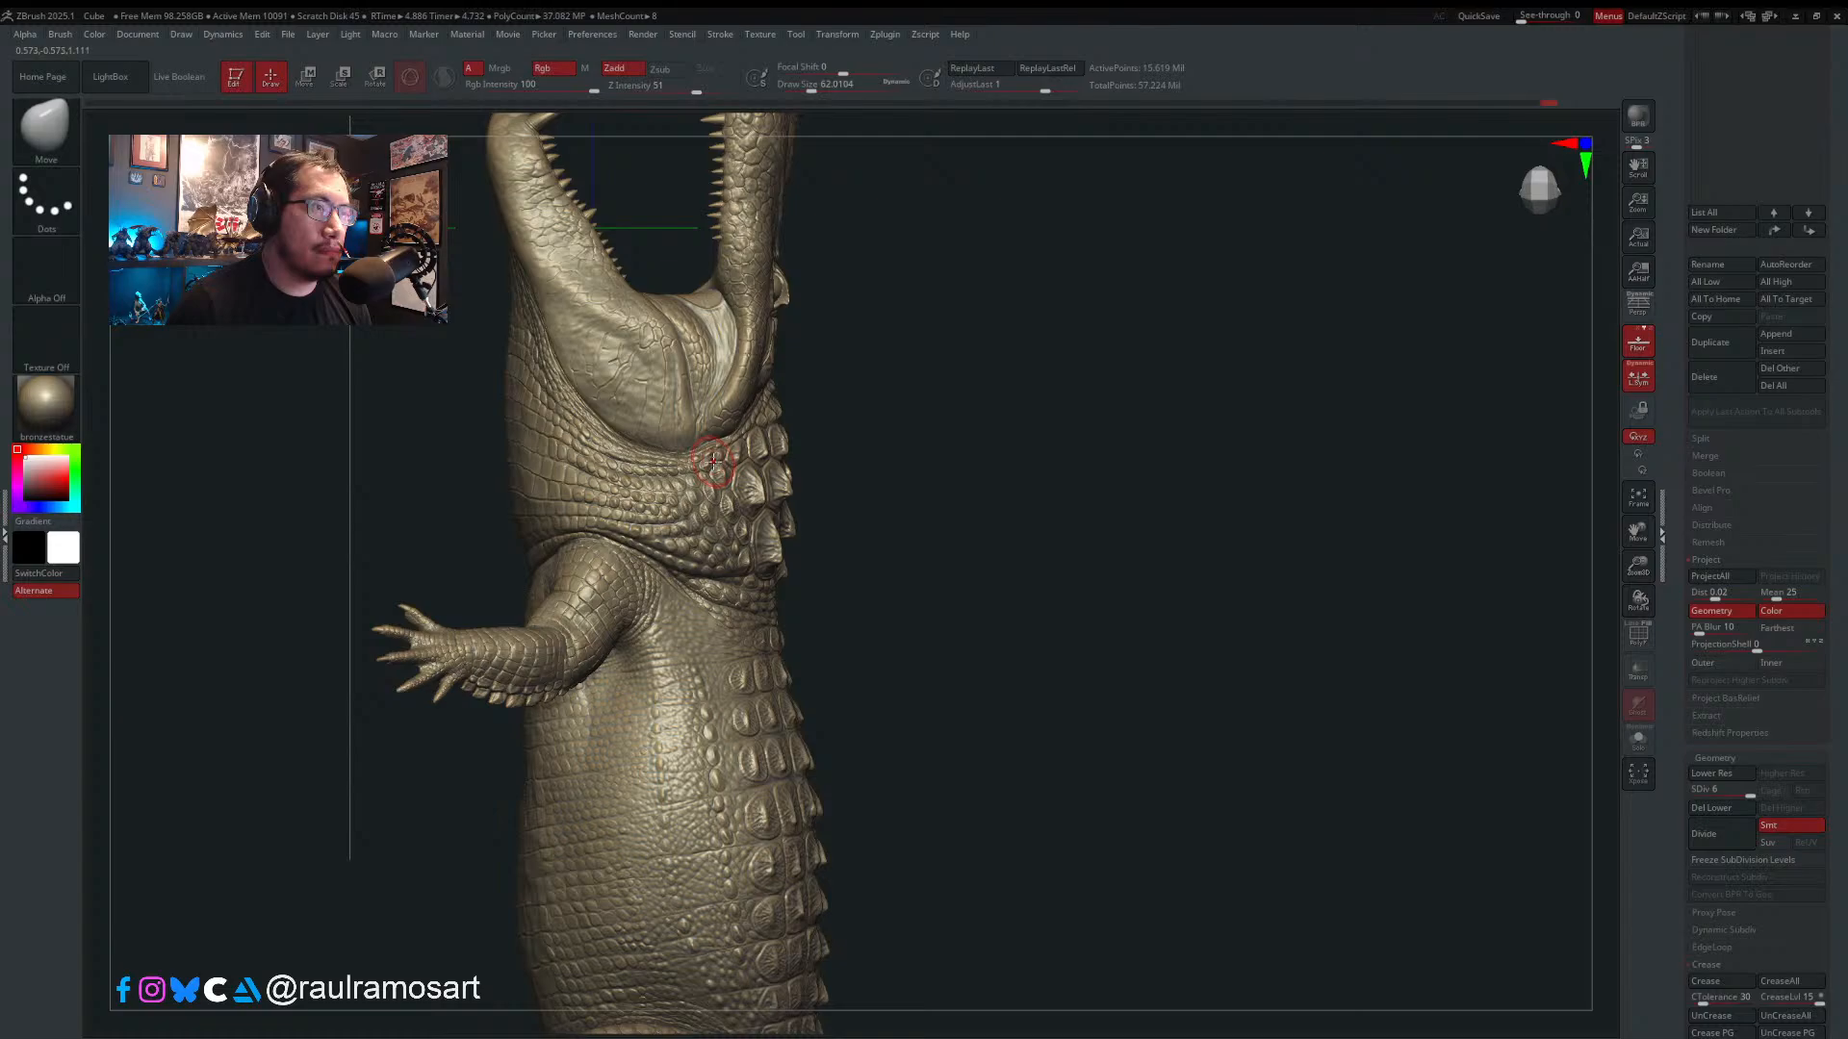
alt+right_drag(716, 737, 648, 536)
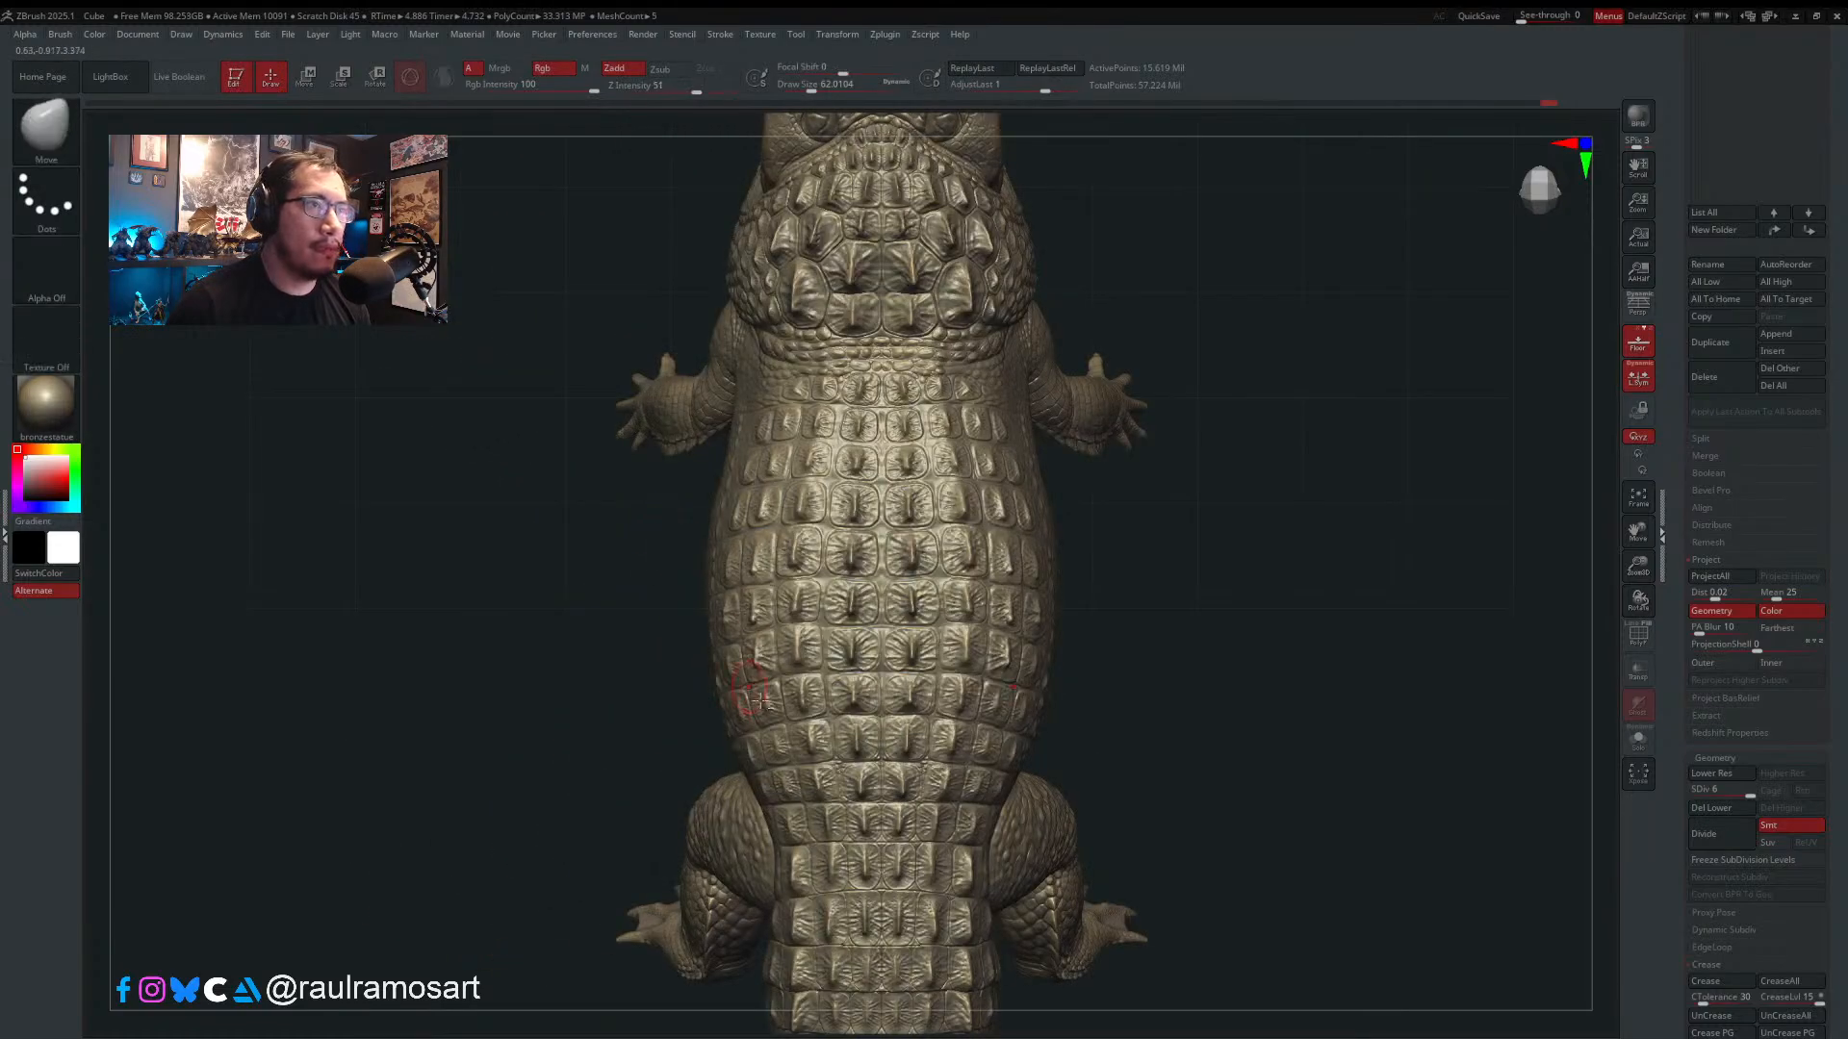
- Examine the scutes along the back and tail from above and at an angle, reducing the Move draw size to about 17
alt+right_drag(760, 703, 753, 360)
alt+right_drag(858, 722, 814, 348)
mouse_move(844, 681)
alt+right_down()
mouse_move(798, 607)
mouse_move(798, 505)
alt+right_up()
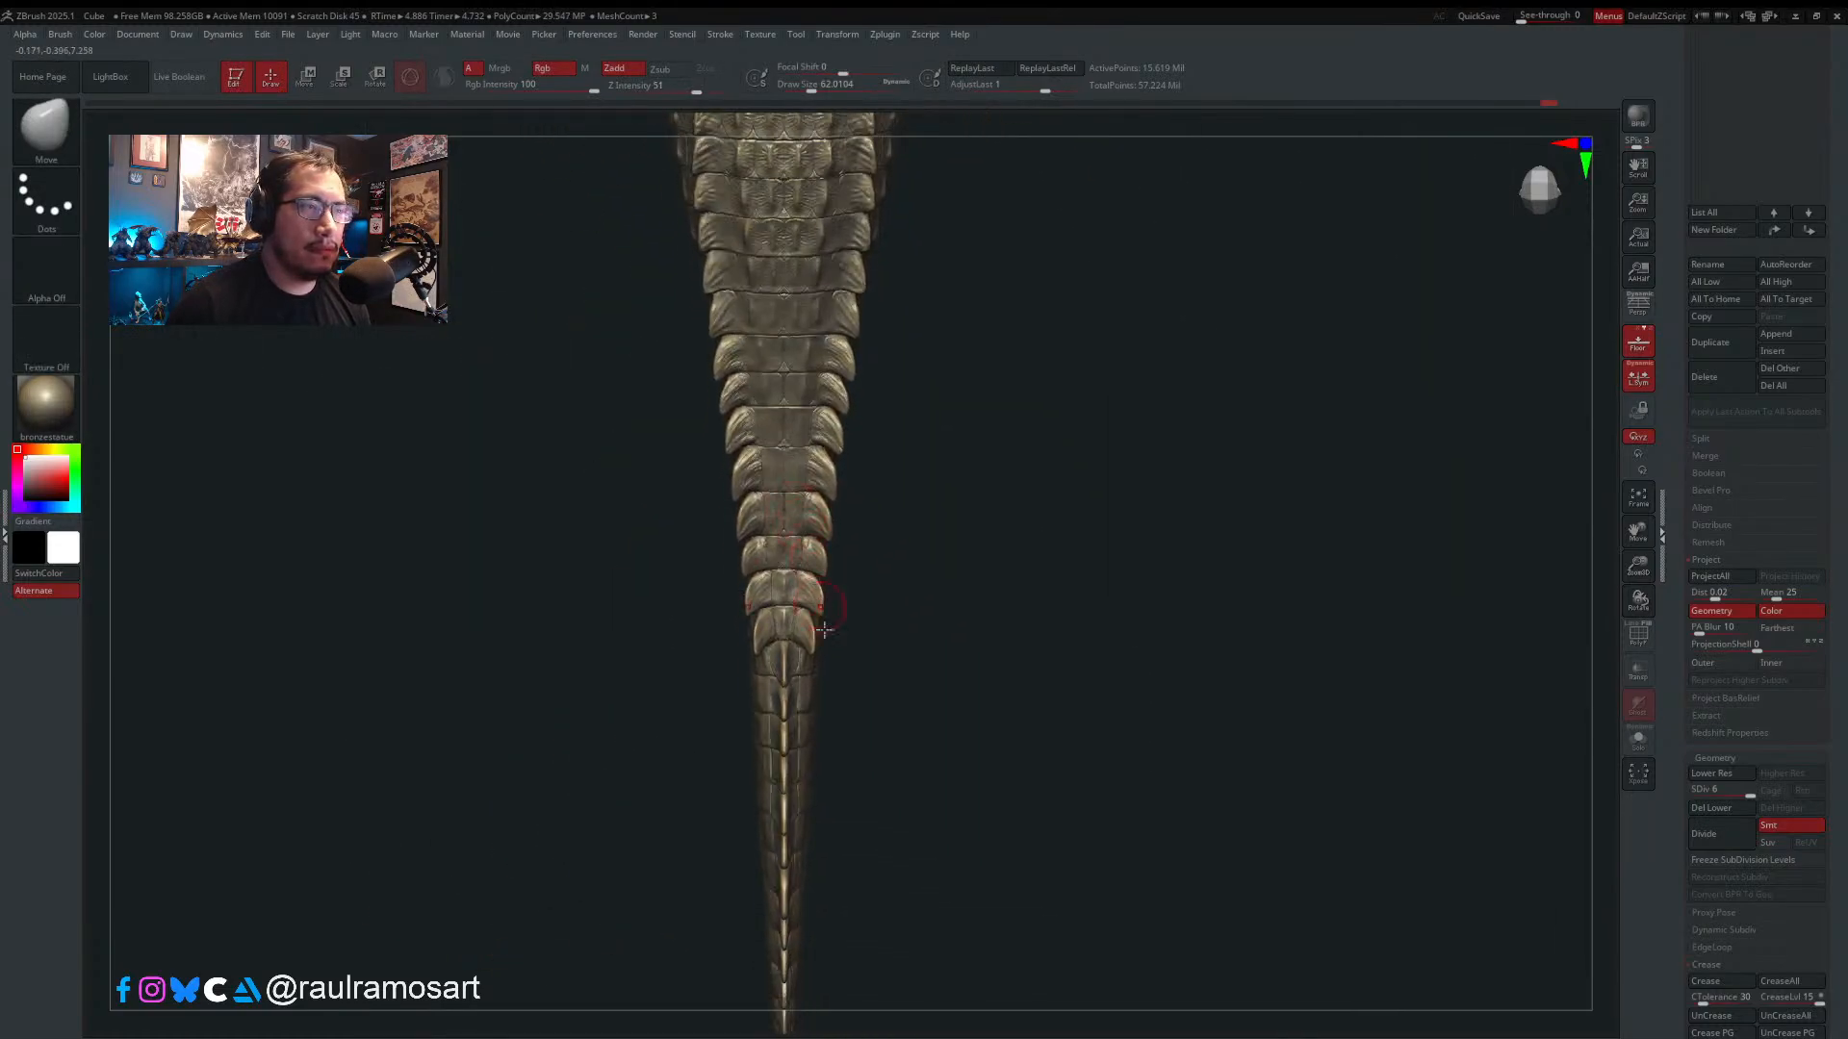
right_drag(823, 631, 346, 405)
mouse_move(1218, 457)
right_down()
mouse_move(948, 396)
mouse_move(938, 502)
mouse_move(875, 504)
mouse_move(788, 644)
mouse_move(774, 577)
mouse_move(776, 626)
mouse_move(817, 689)
mouse_move(747, 664)
right_up()
key(s)
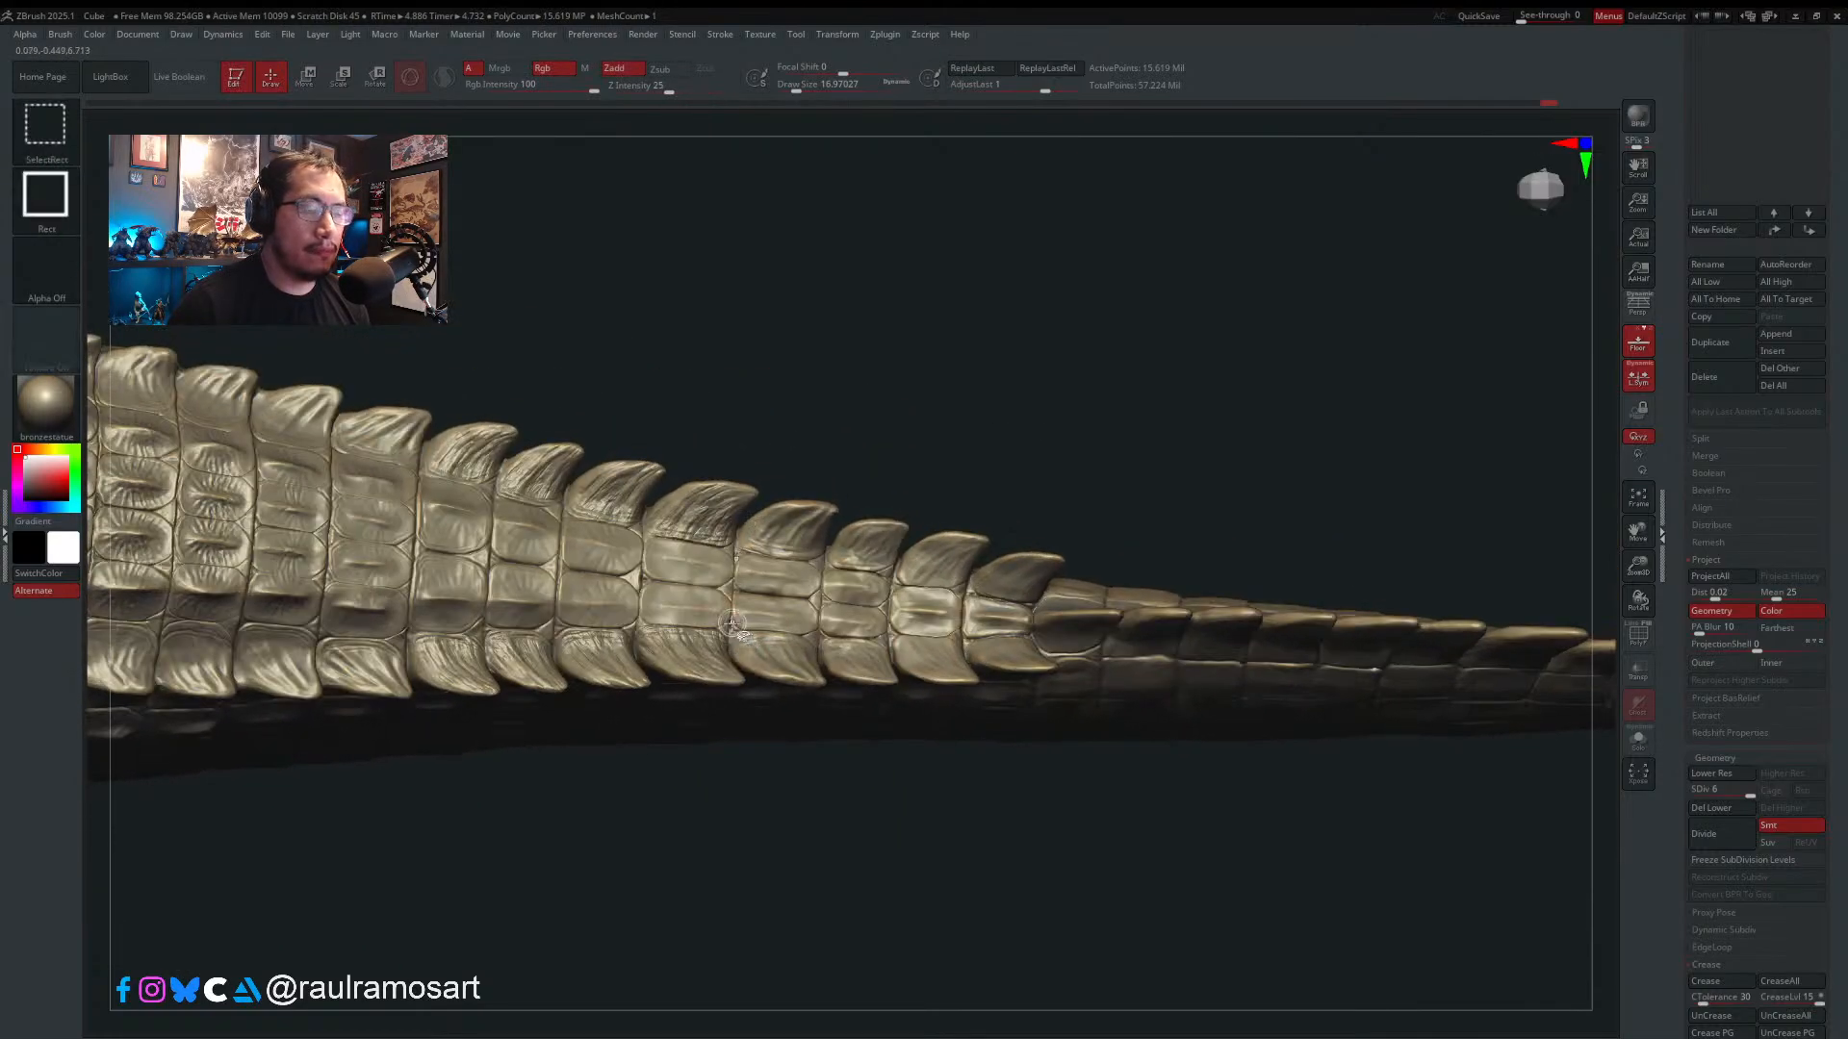
ctrl+shift+click(728, 590)
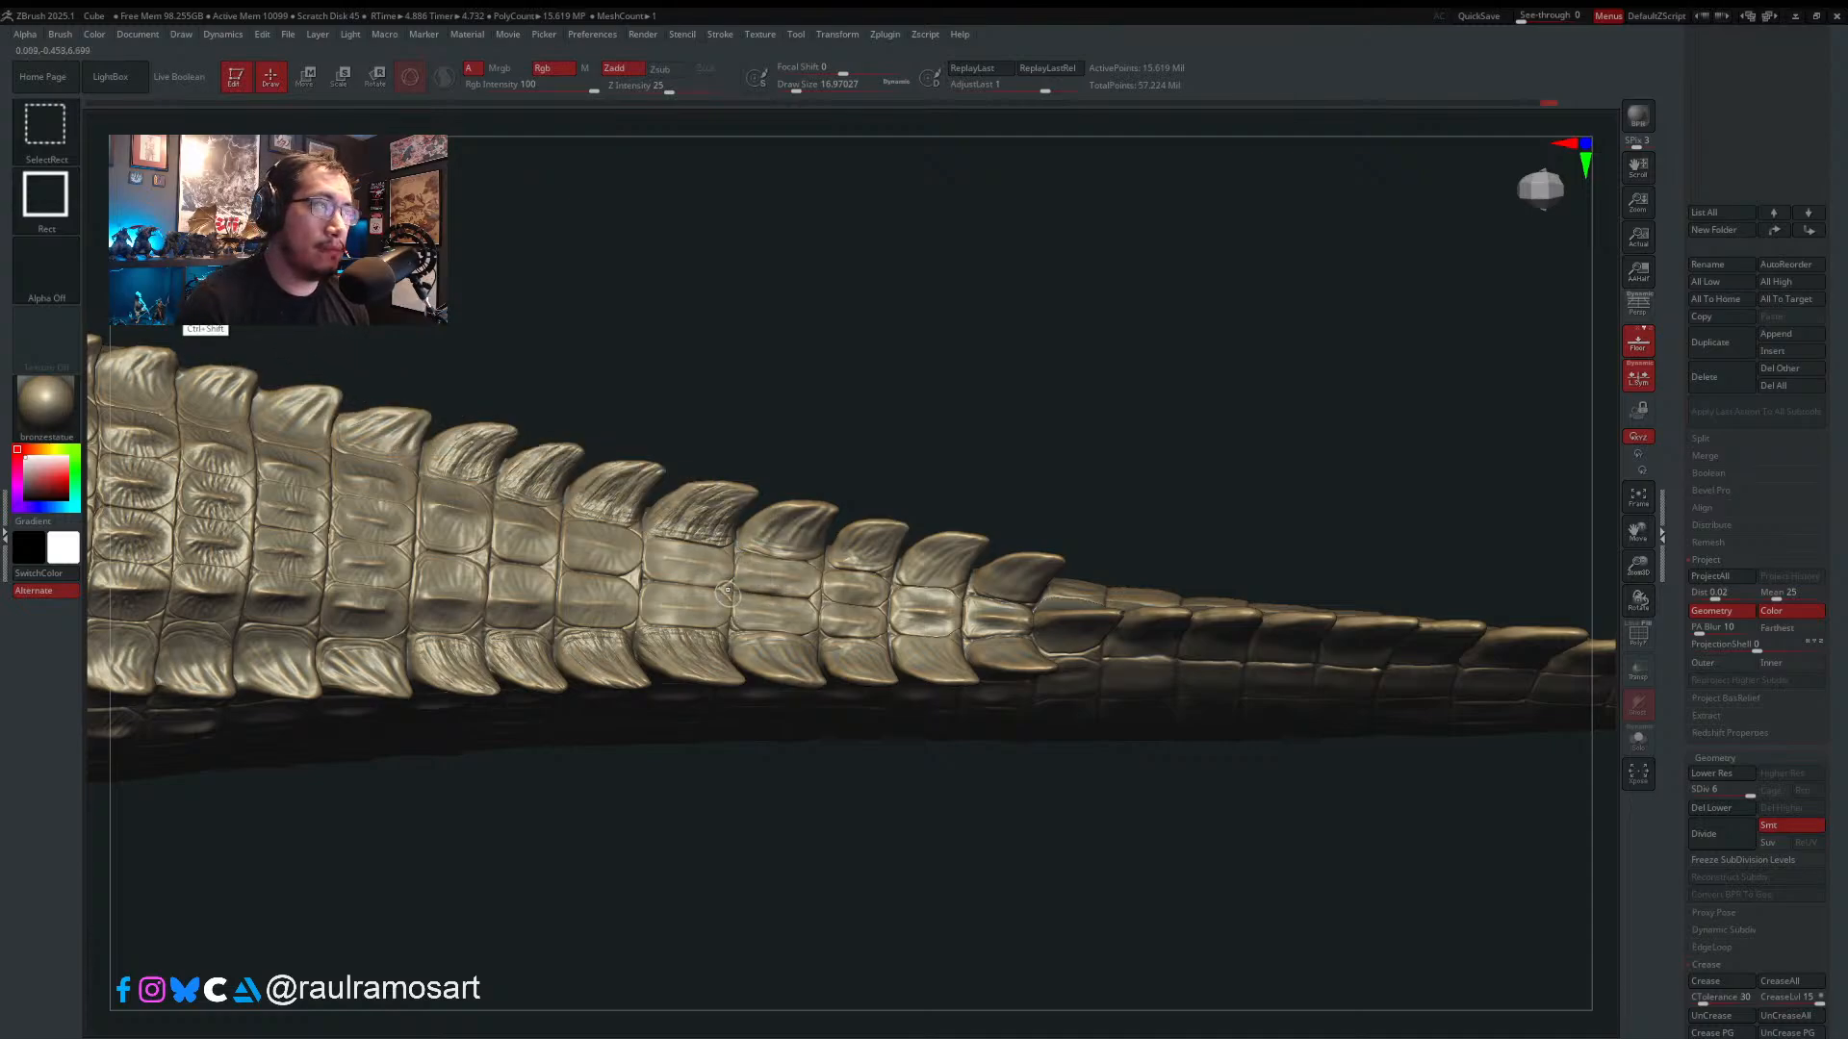
mouse_move(167, 259)
ctrl+shift+mouse_down()
mouse_move(1104, 770)
mouse_move(1233, 811)
ctrl+shift+mouse_up()
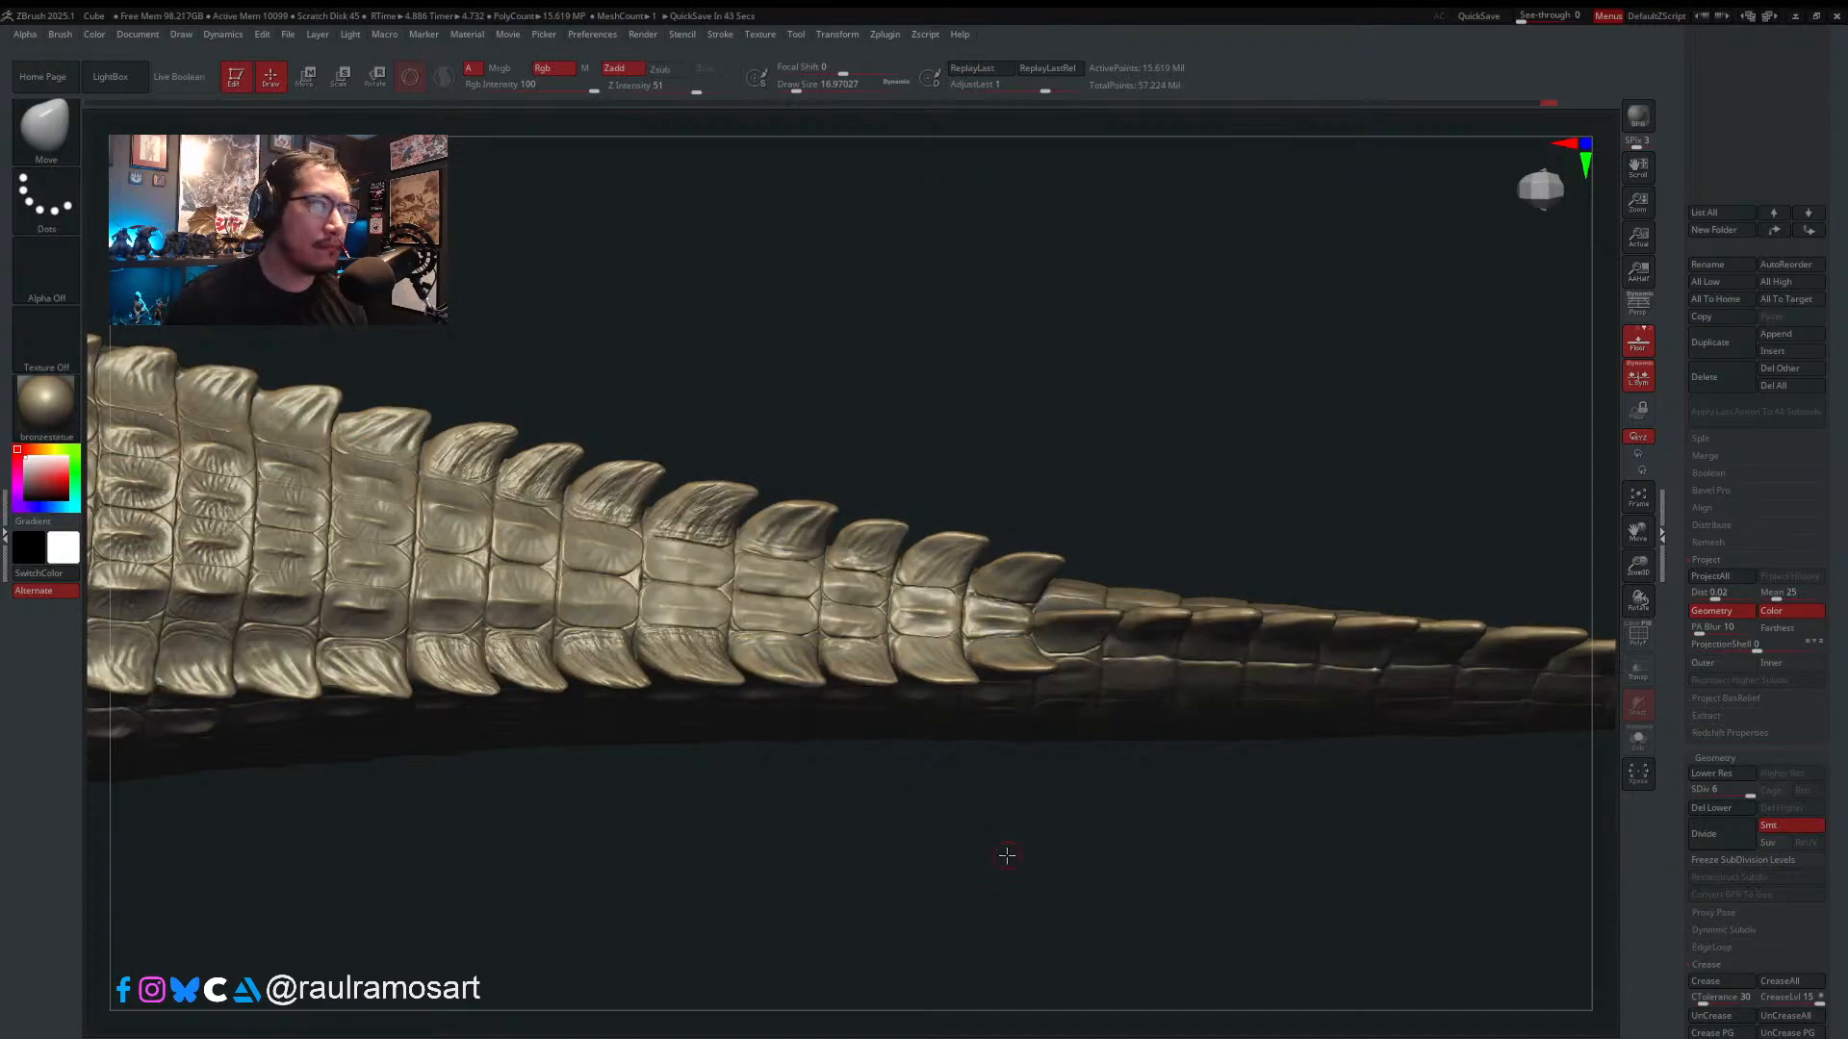
- Examine the tail's flank, the body's side profile and the scales and creases of the open jaws from the side
drag(734, 891, 704, 707)
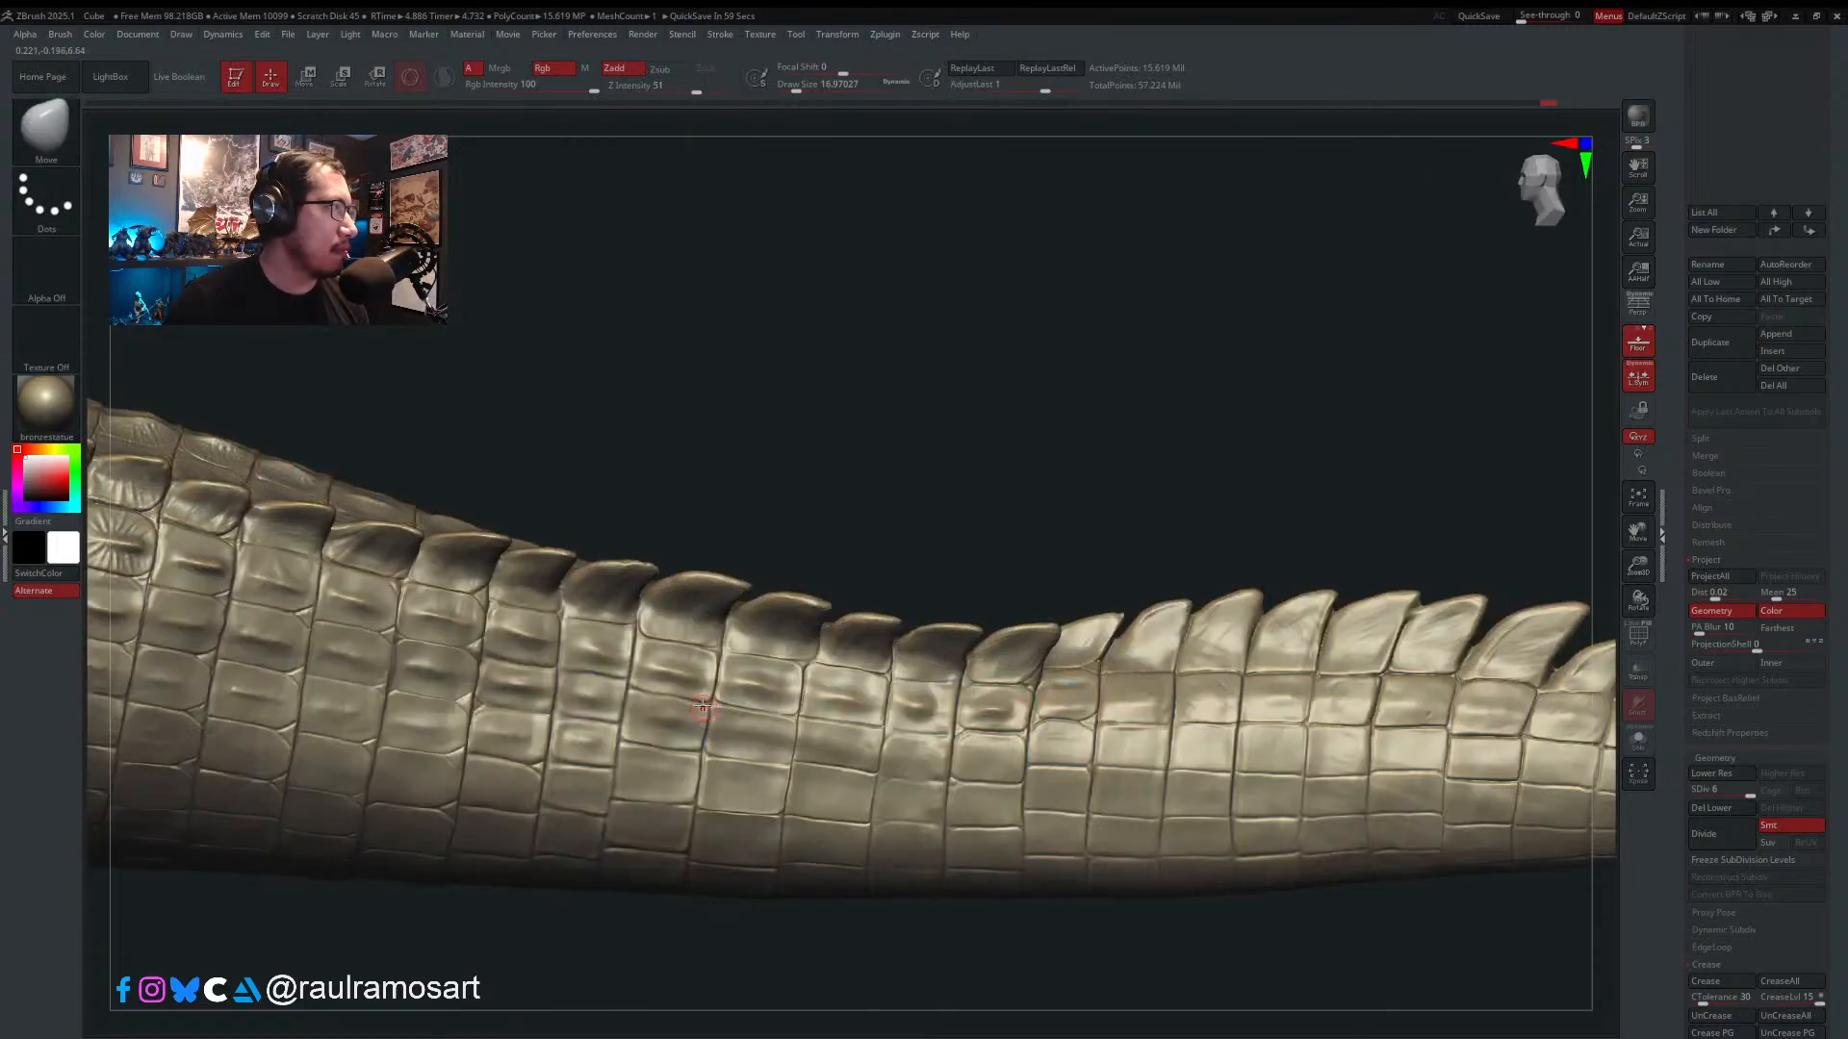
ctrl+right_drag(705, 728, 867, 671)
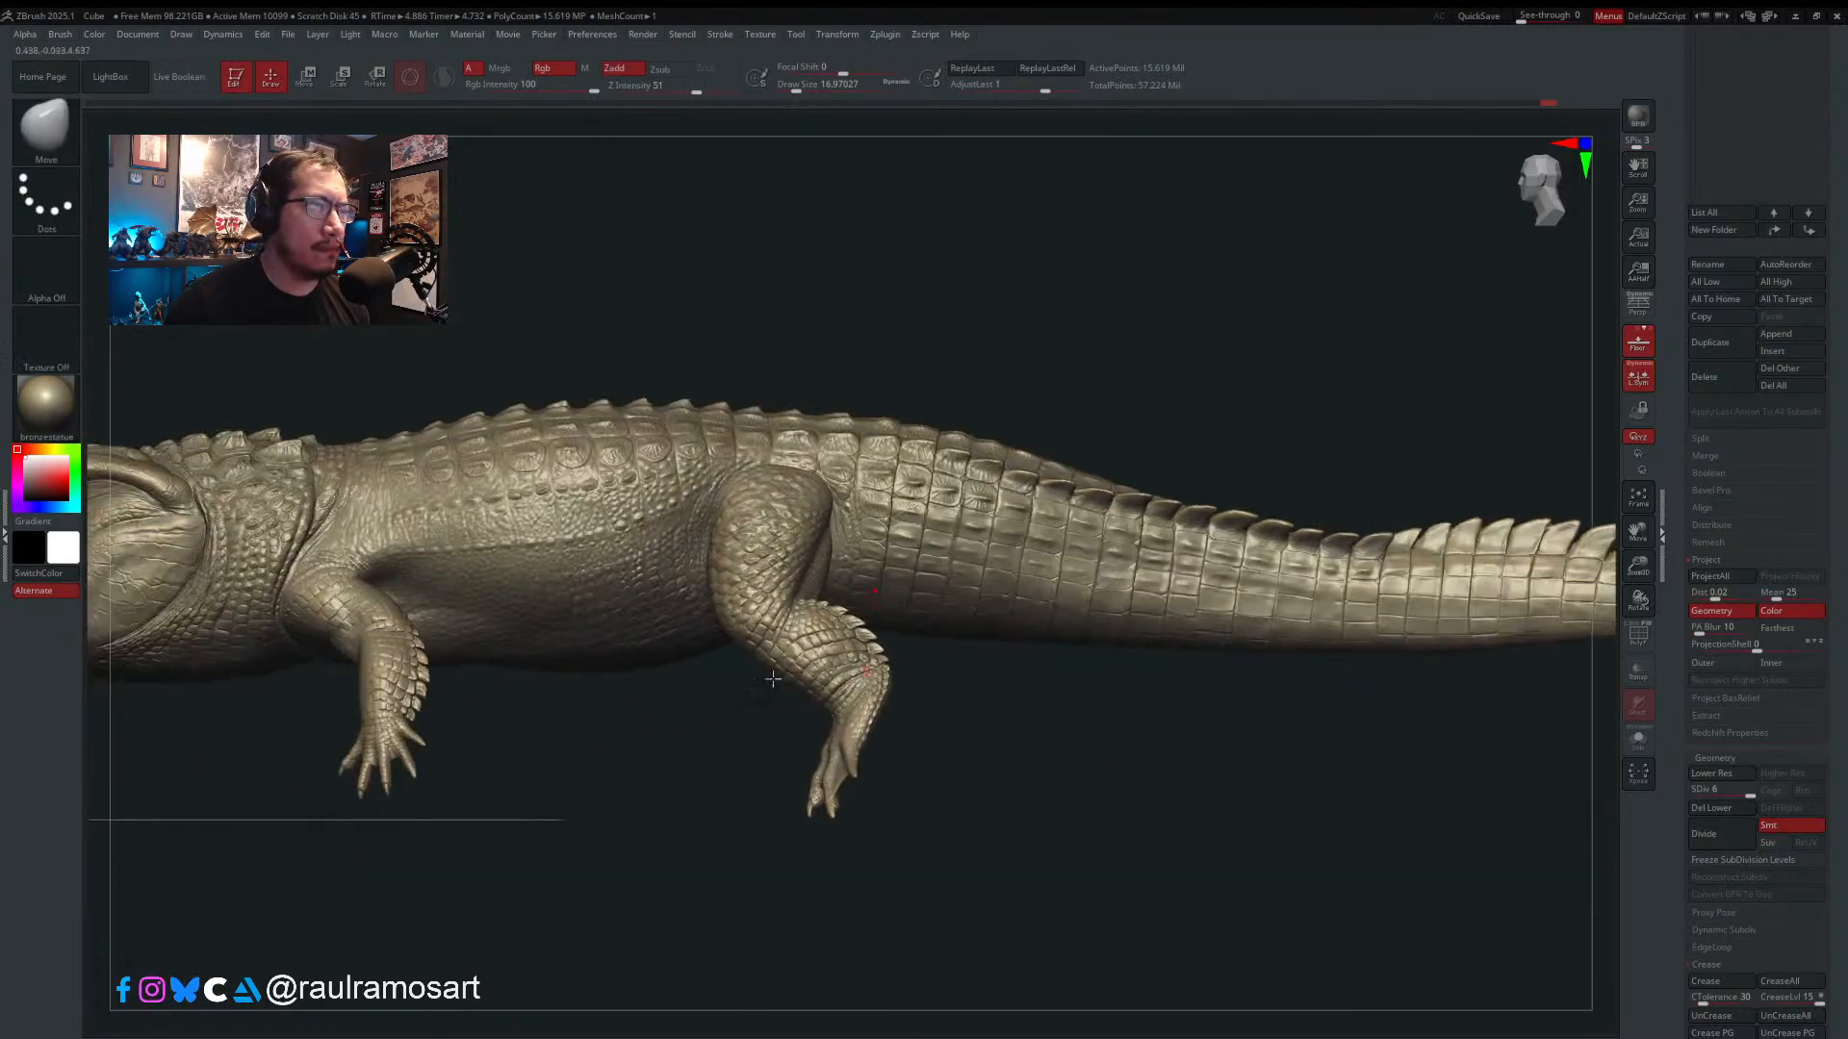
alt+right_drag(687, 672, 971, 700)
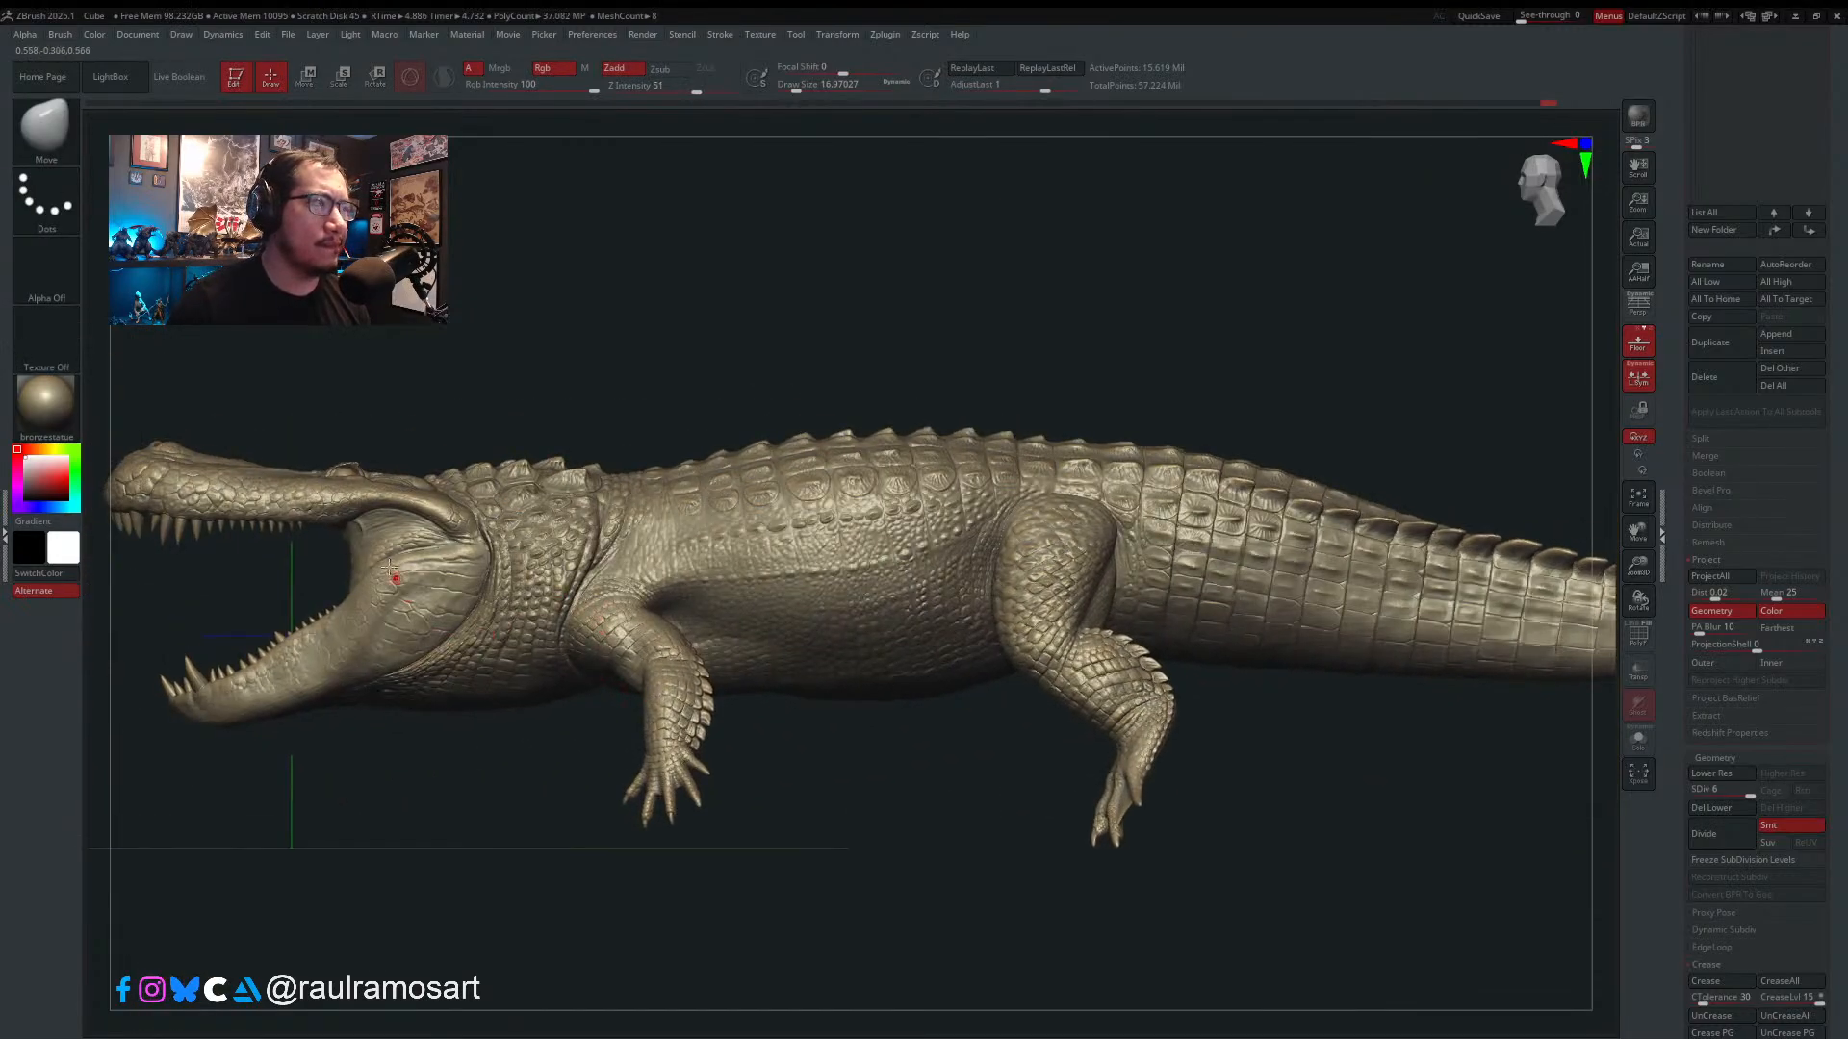
mouse_move(394, 571)
right_down()
mouse_move(462, 563)
mouse_move(400, 460)
mouse_move(476, 549)
mouse_move(557, 515)
right_up()
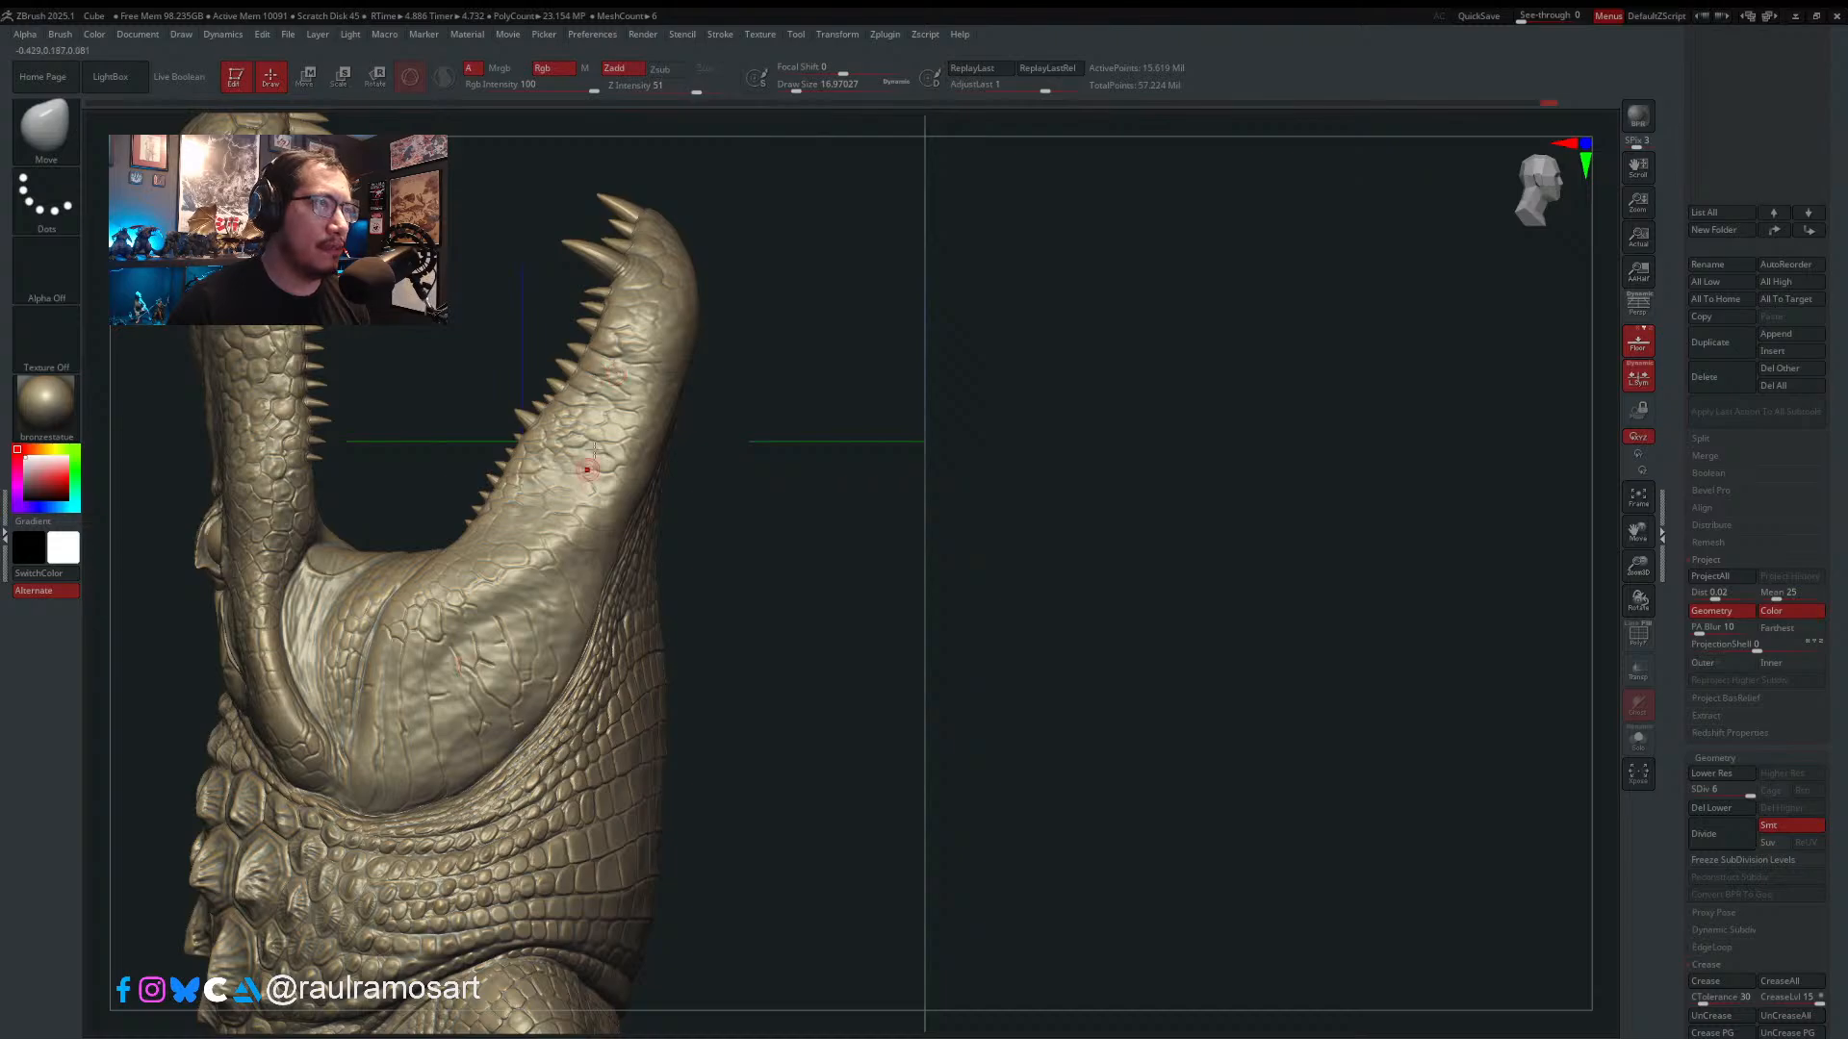
right_drag(559, 433, 688, 616)
alt+right_drag(611, 738, 1040, 815)
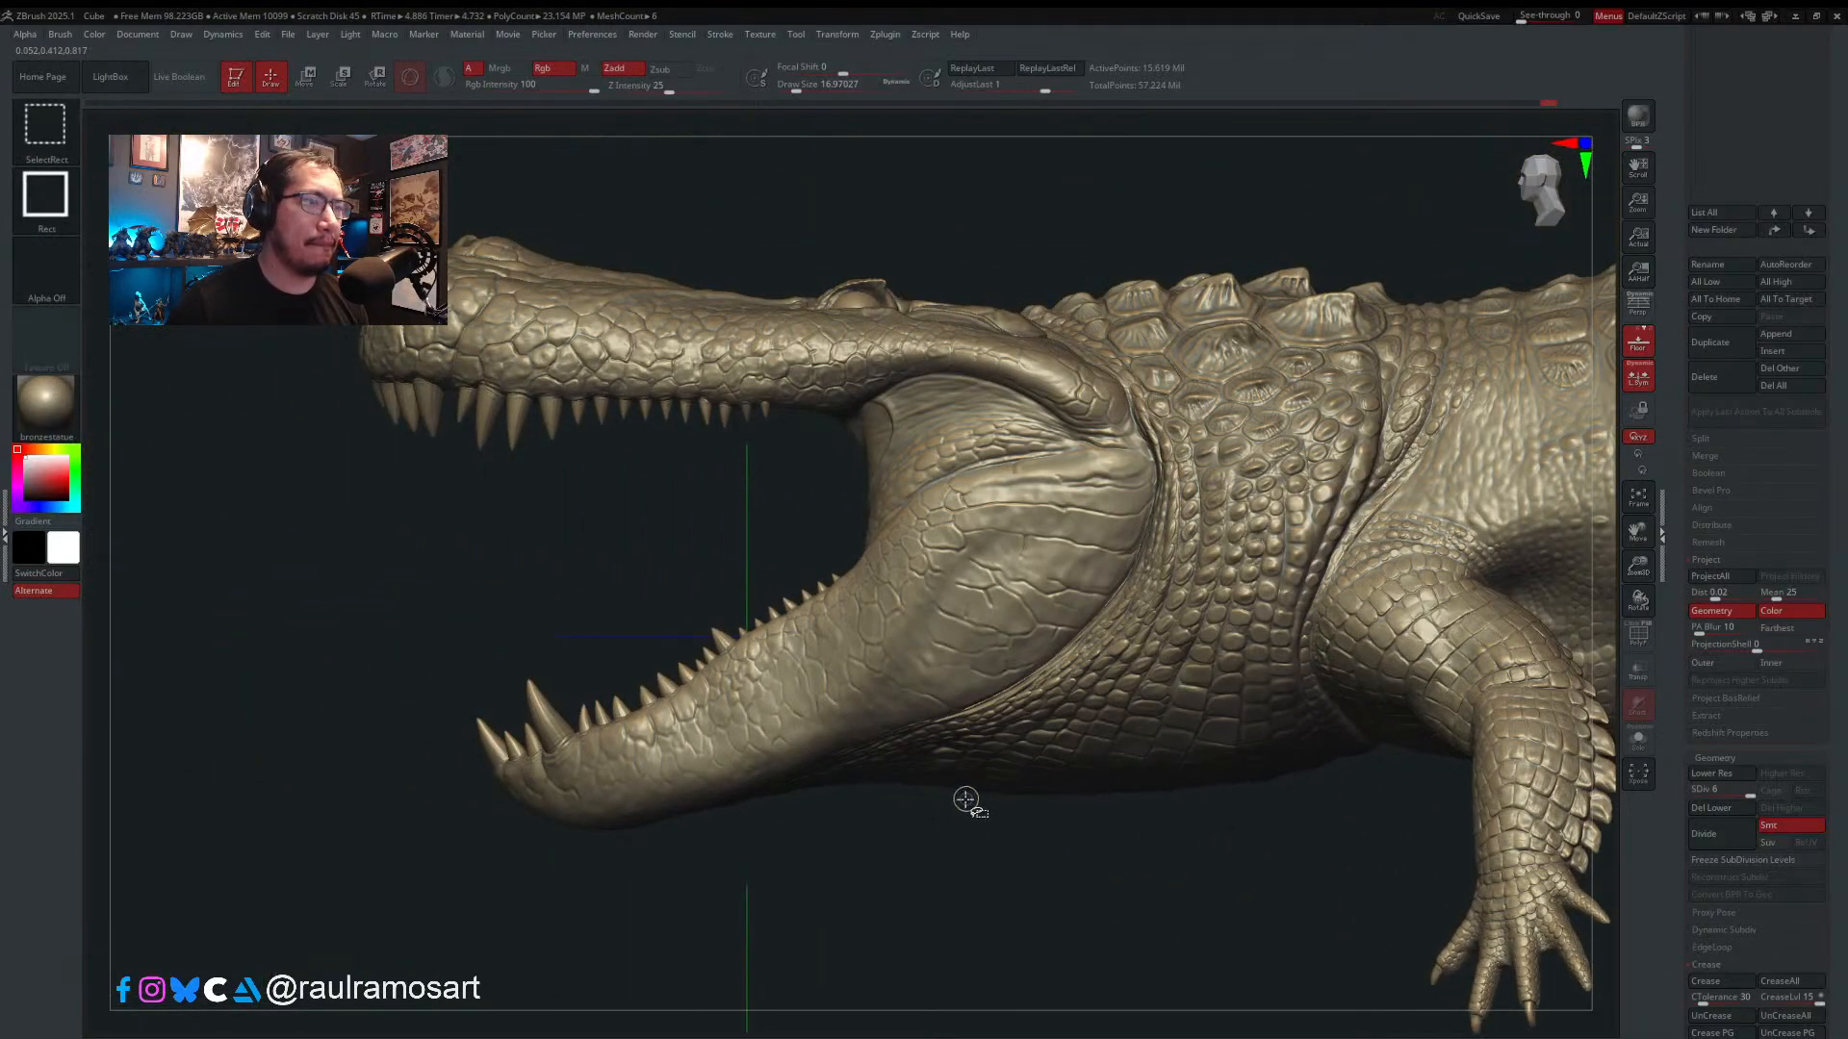
key(ctrl+shift+c)
drag(376, 437, 1201, 861)
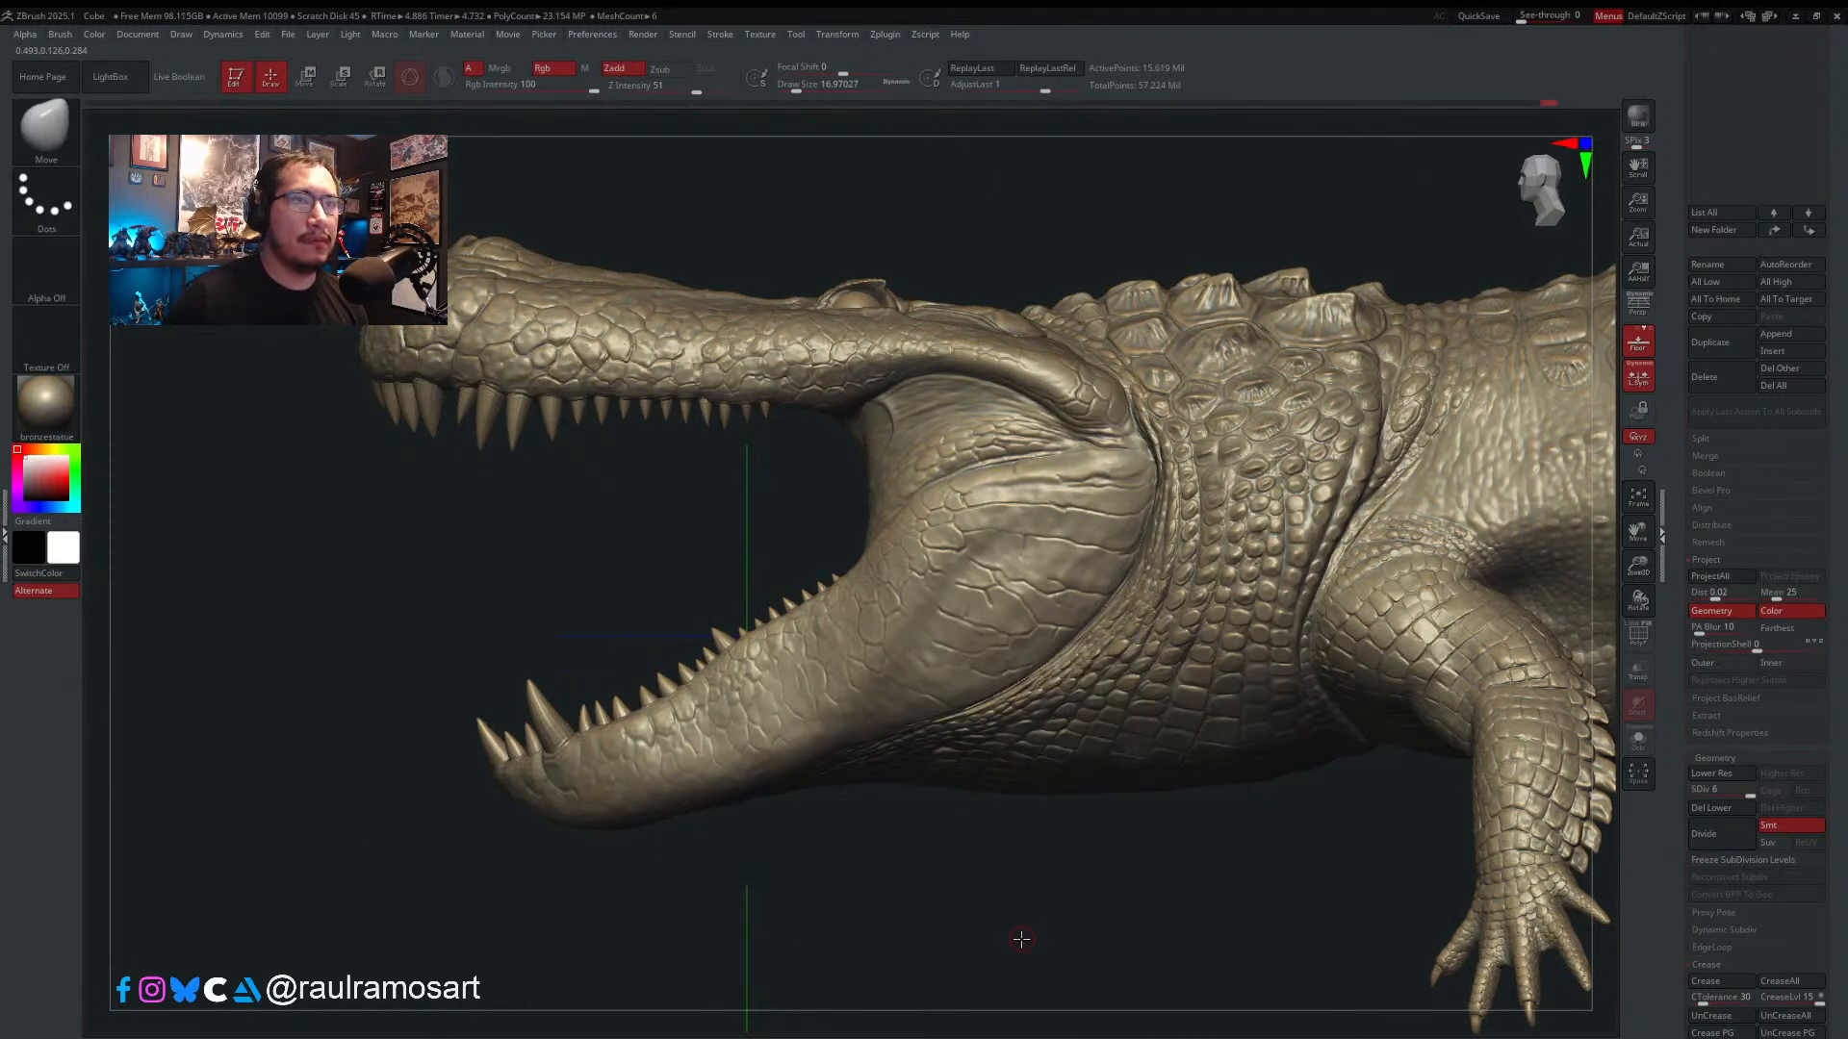
- Examine the neck, shoulder and flank scales from the side and up close, with the Move draw size at about 34.8 and 25
alt+drag(1196, 801, 519, 709)
ctrl+right_drag(1056, 579, 1020, 459)
key(s)
drag(1008, 414, 1022, 415)
right_drag(1042, 417, 1097, 457)
key(s)
drag(1138, 385, 1132, 385)
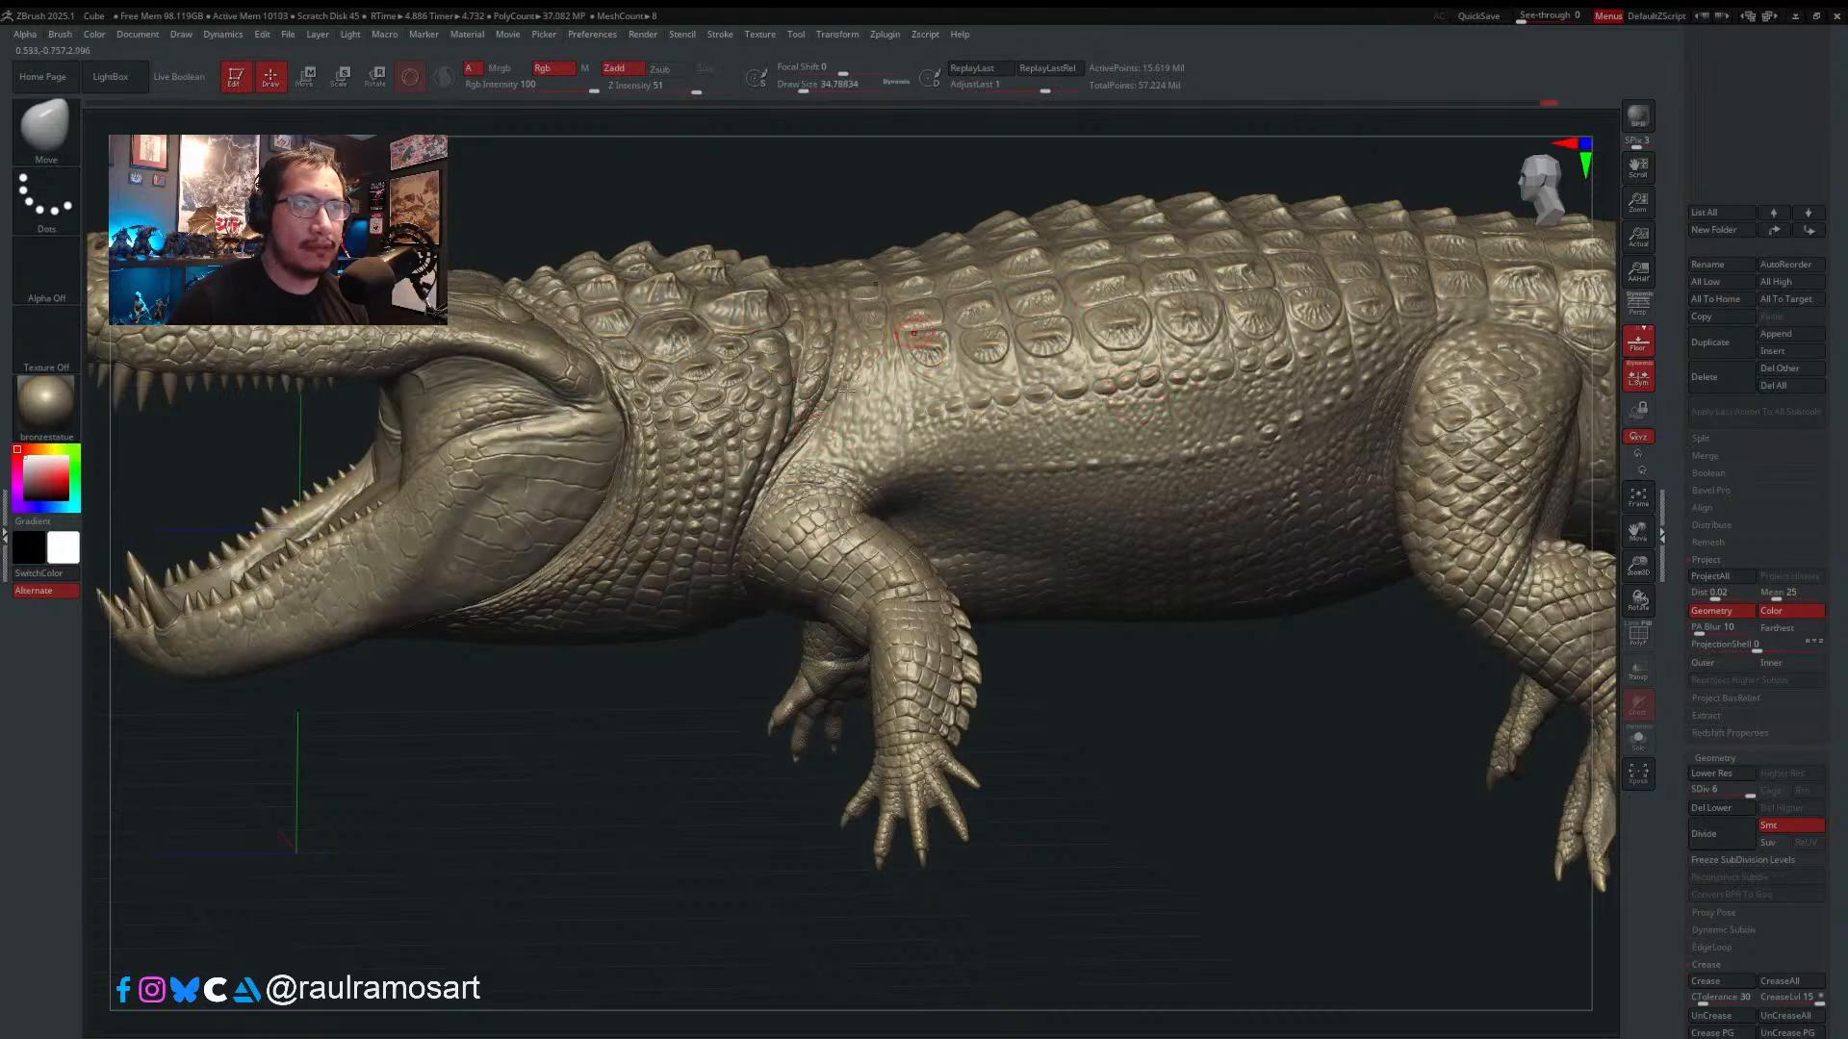
right_drag(856, 418, 864, 456)
key(s)
drag(855, 420, 849, 419)
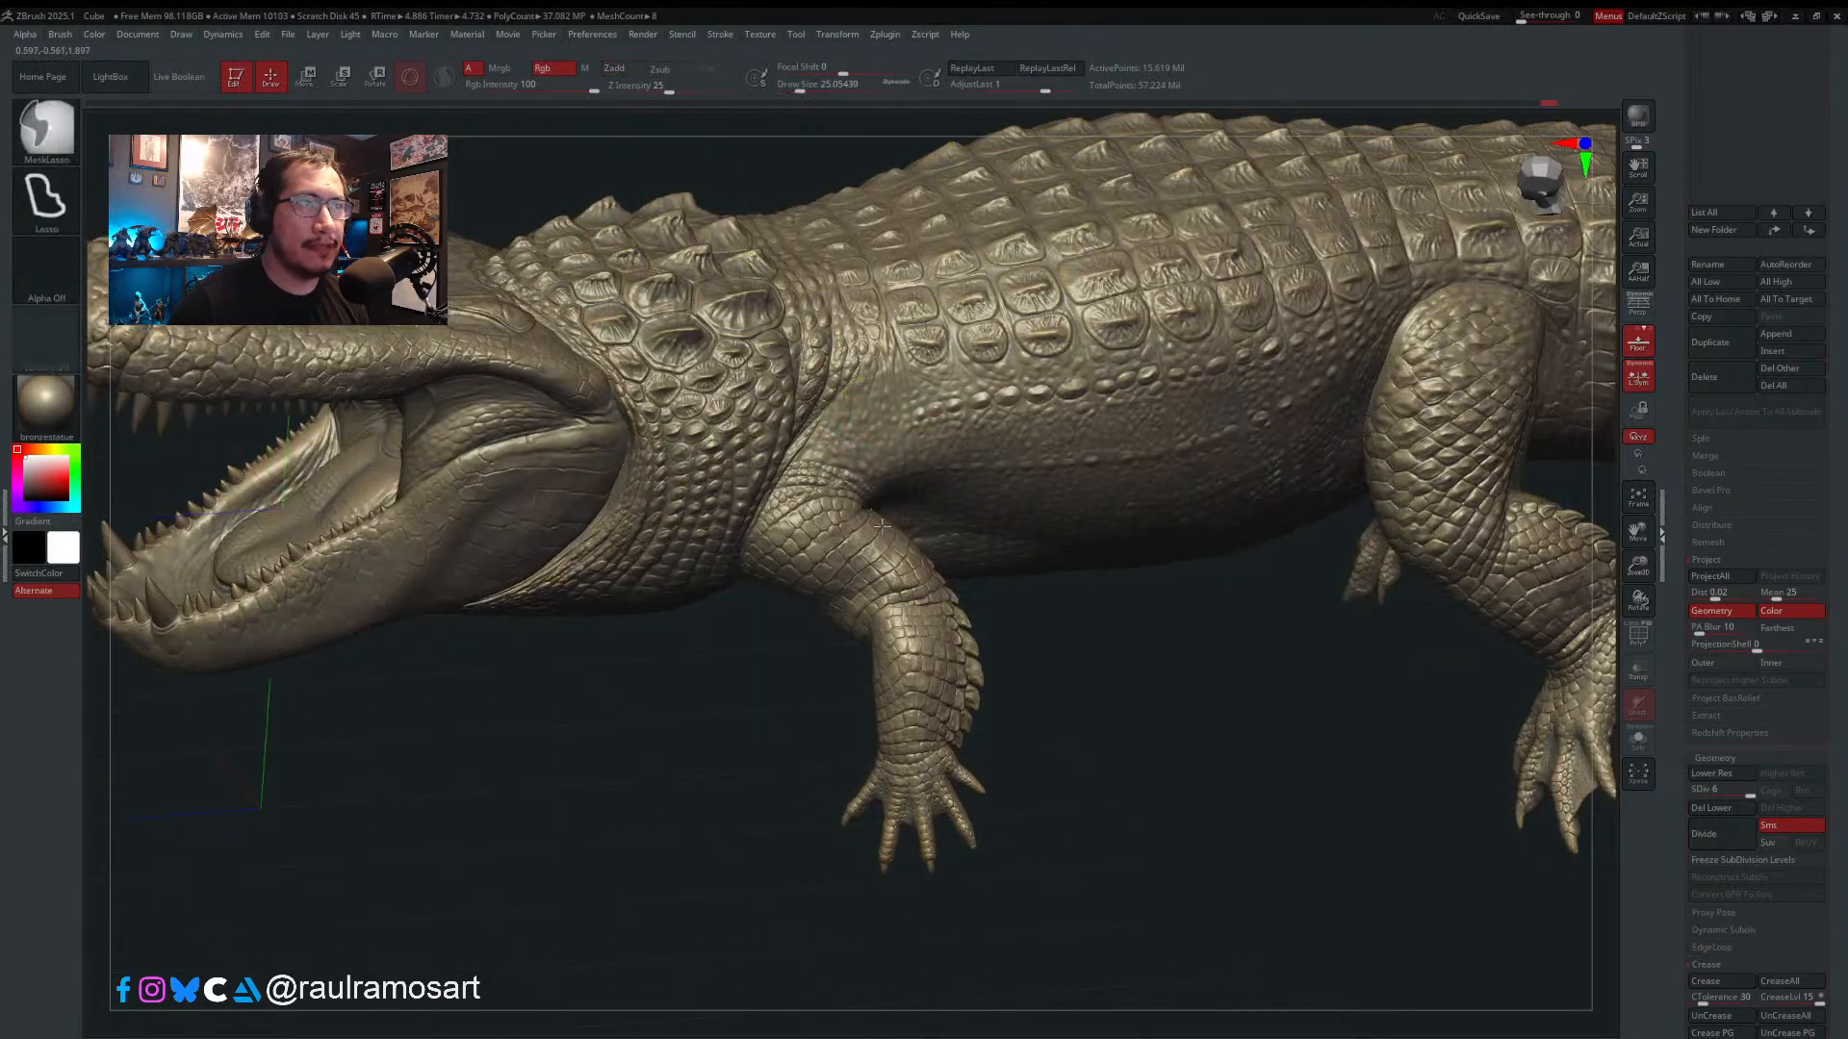
ctrl+right_drag(853, 390, 868, 452)
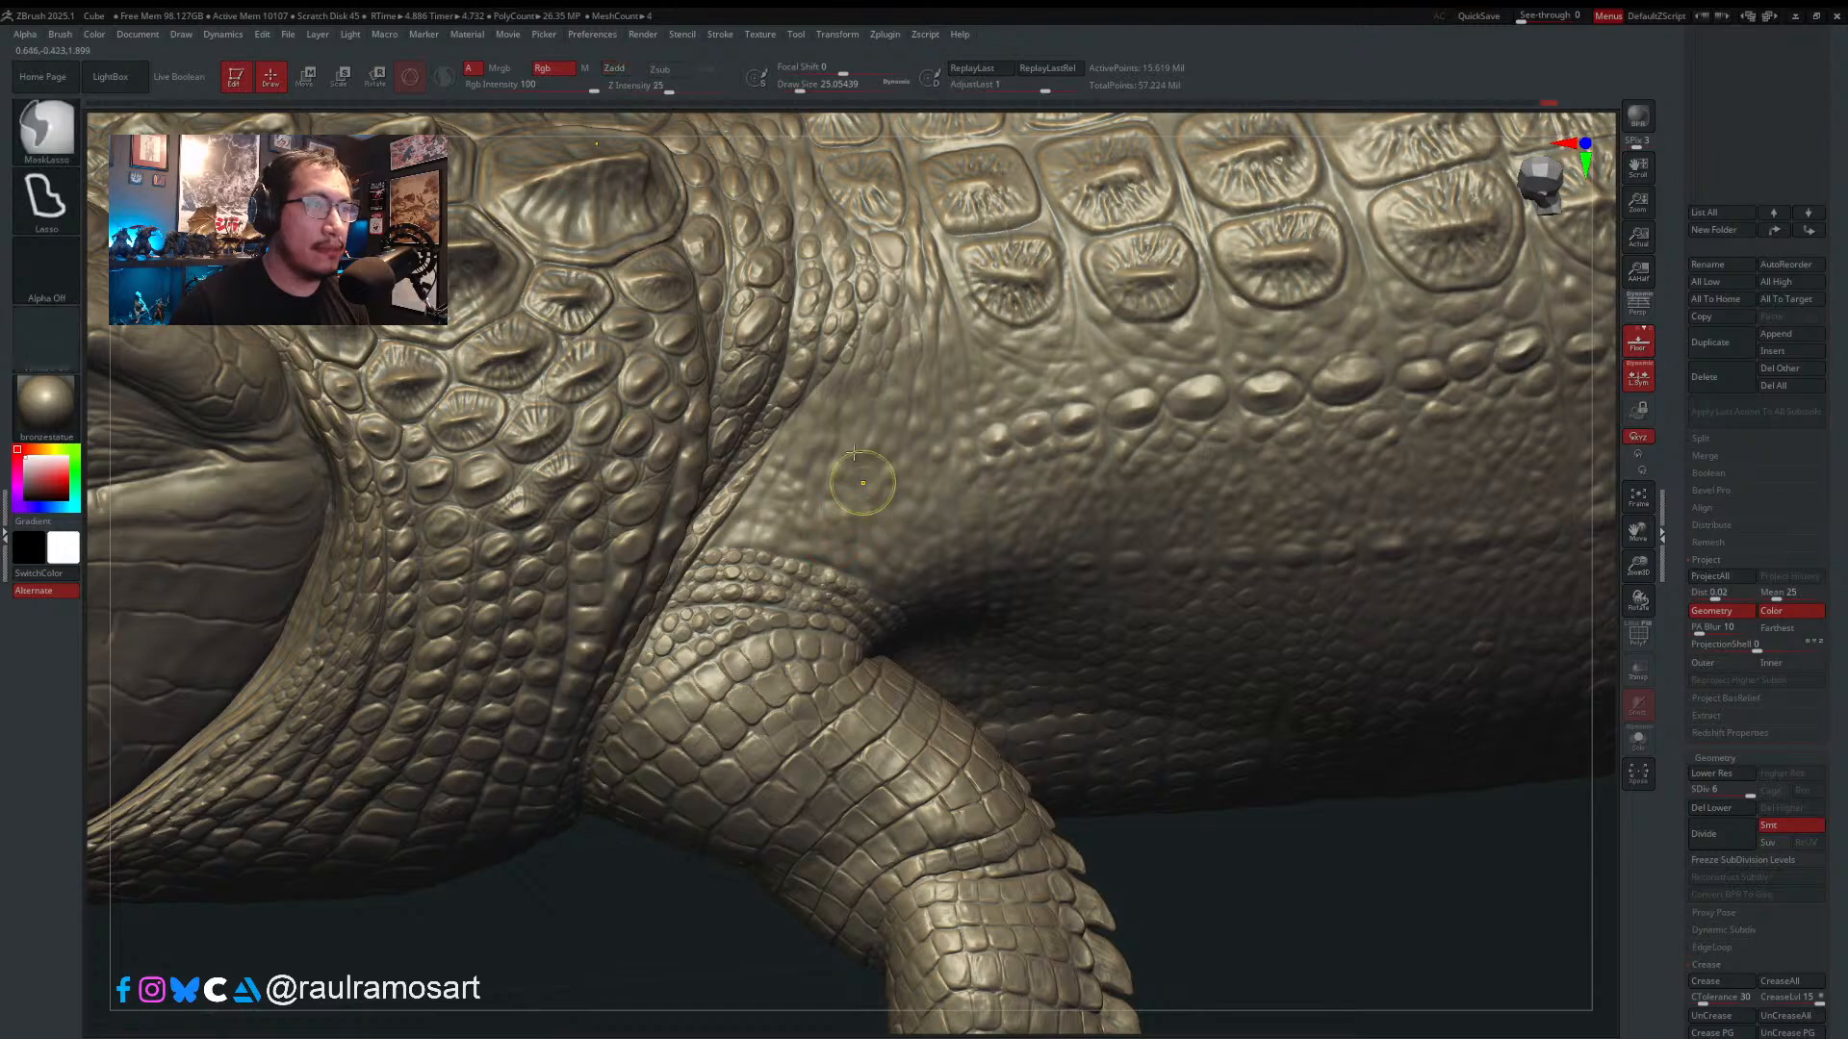
ctrl+right_drag(845, 527, 817, 478)
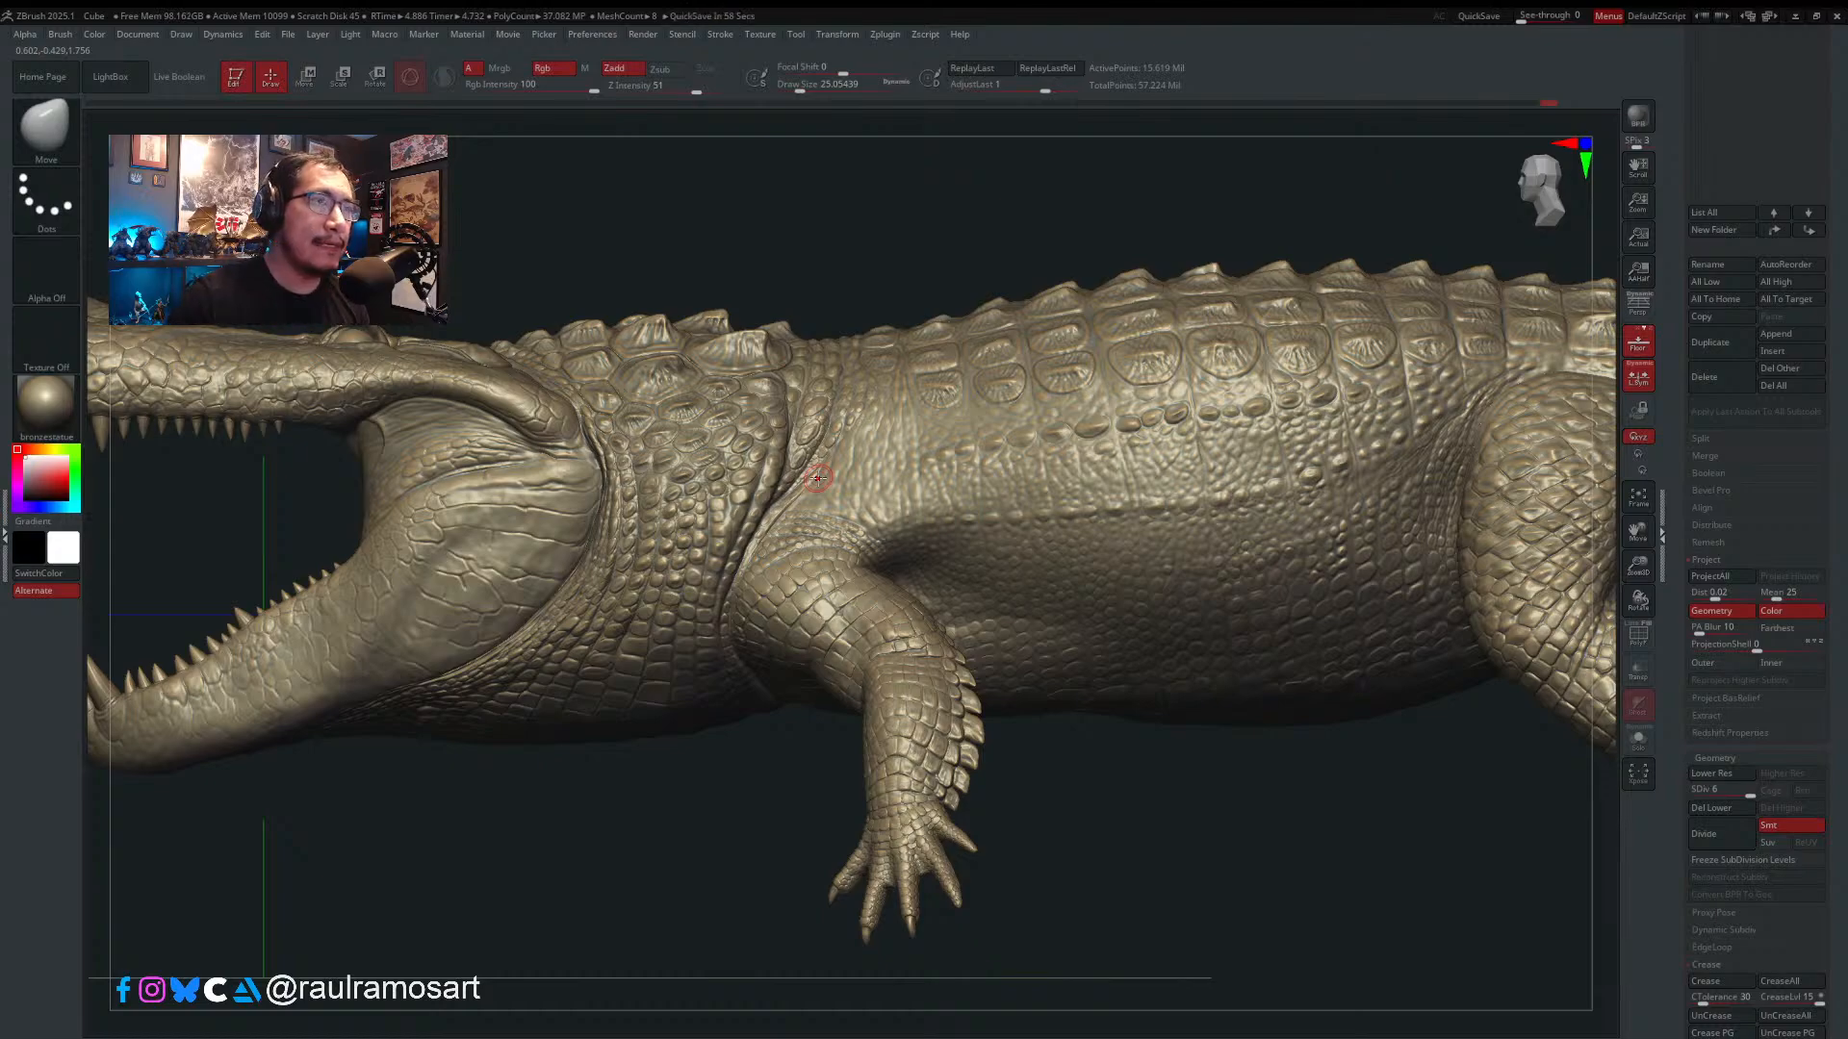
- Examine the open mouth from the front and the whole body in a three-quarter view
mouse_move(45, 404)
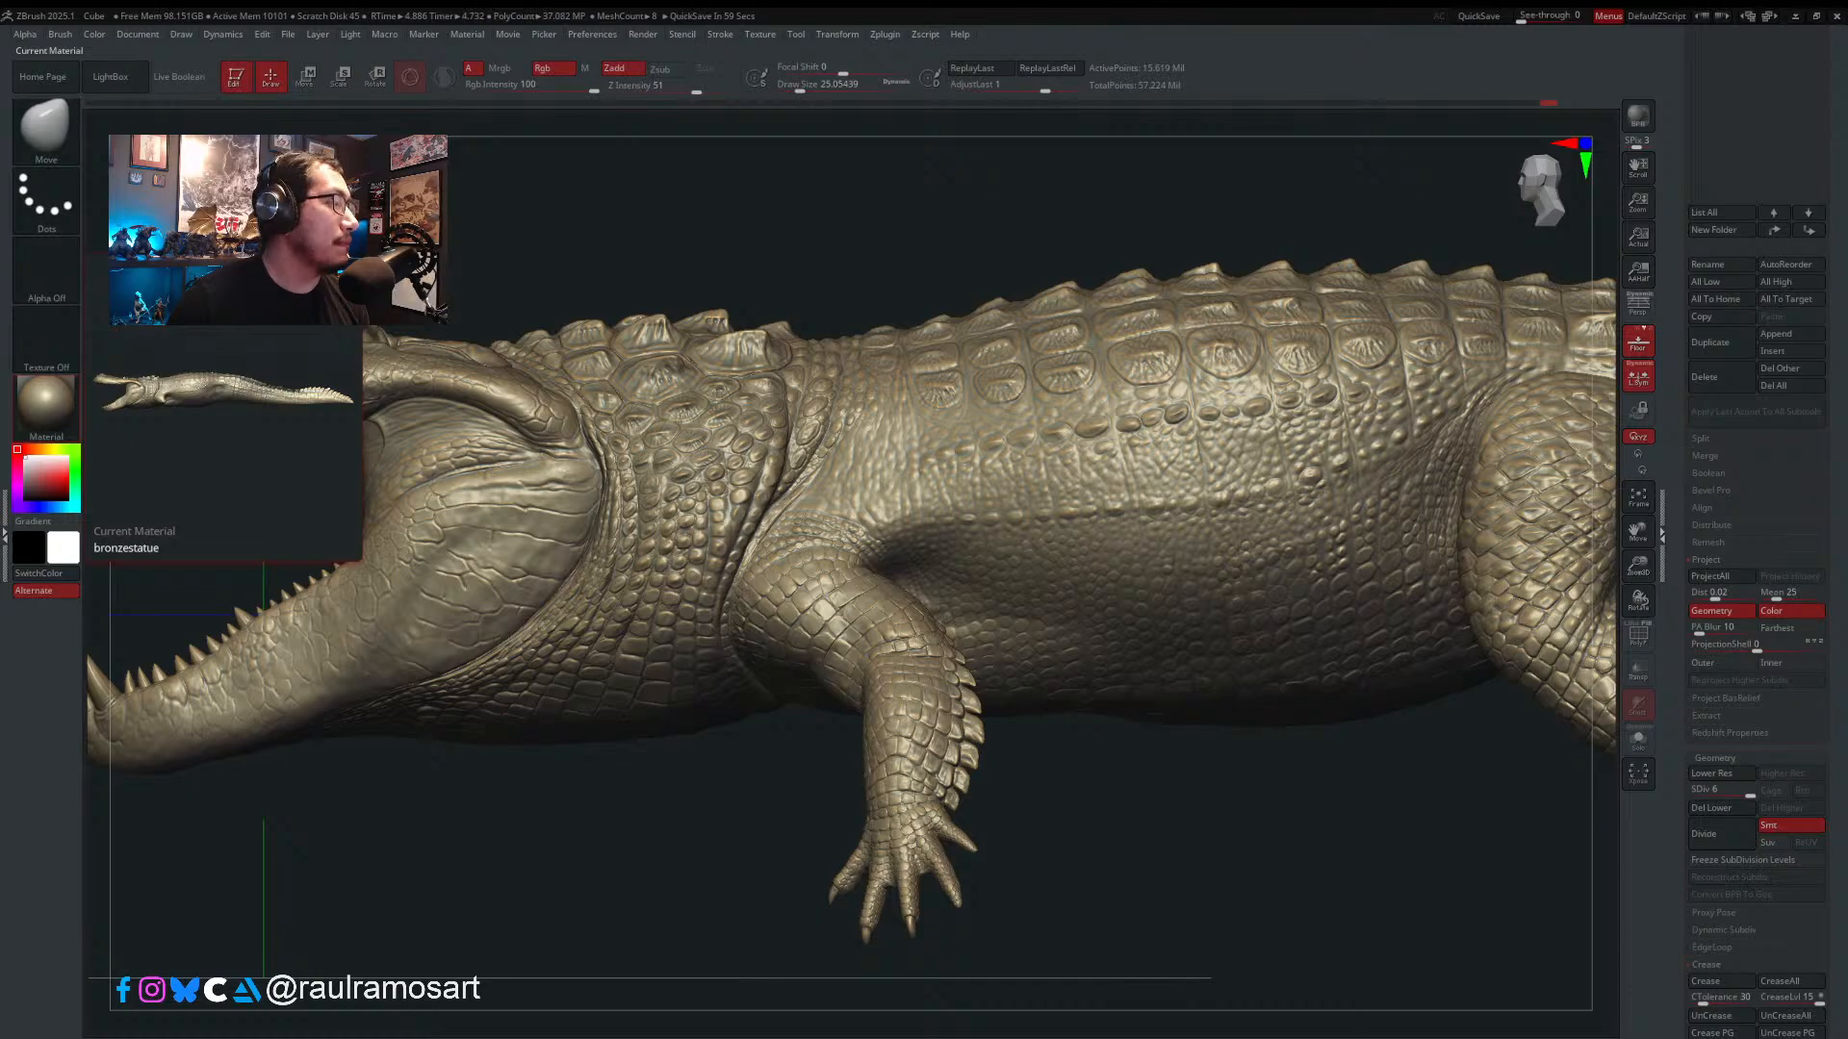
key(super)
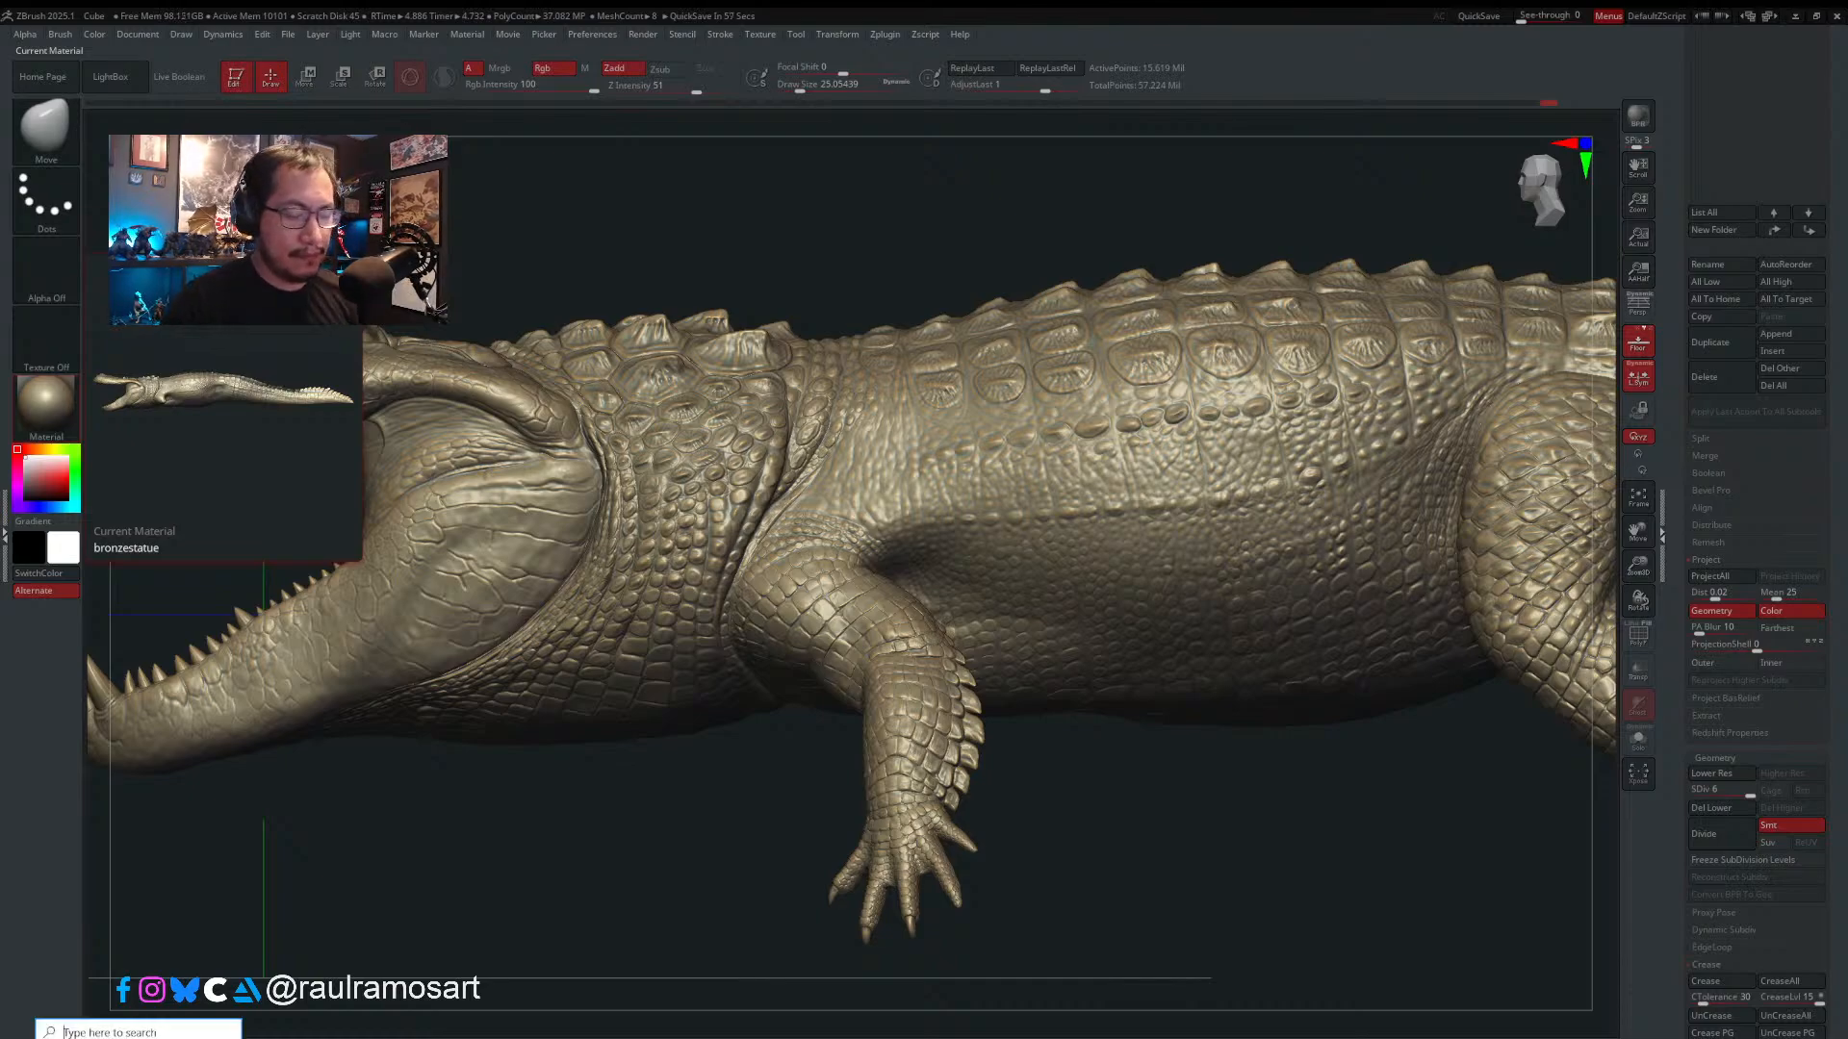
key(super)
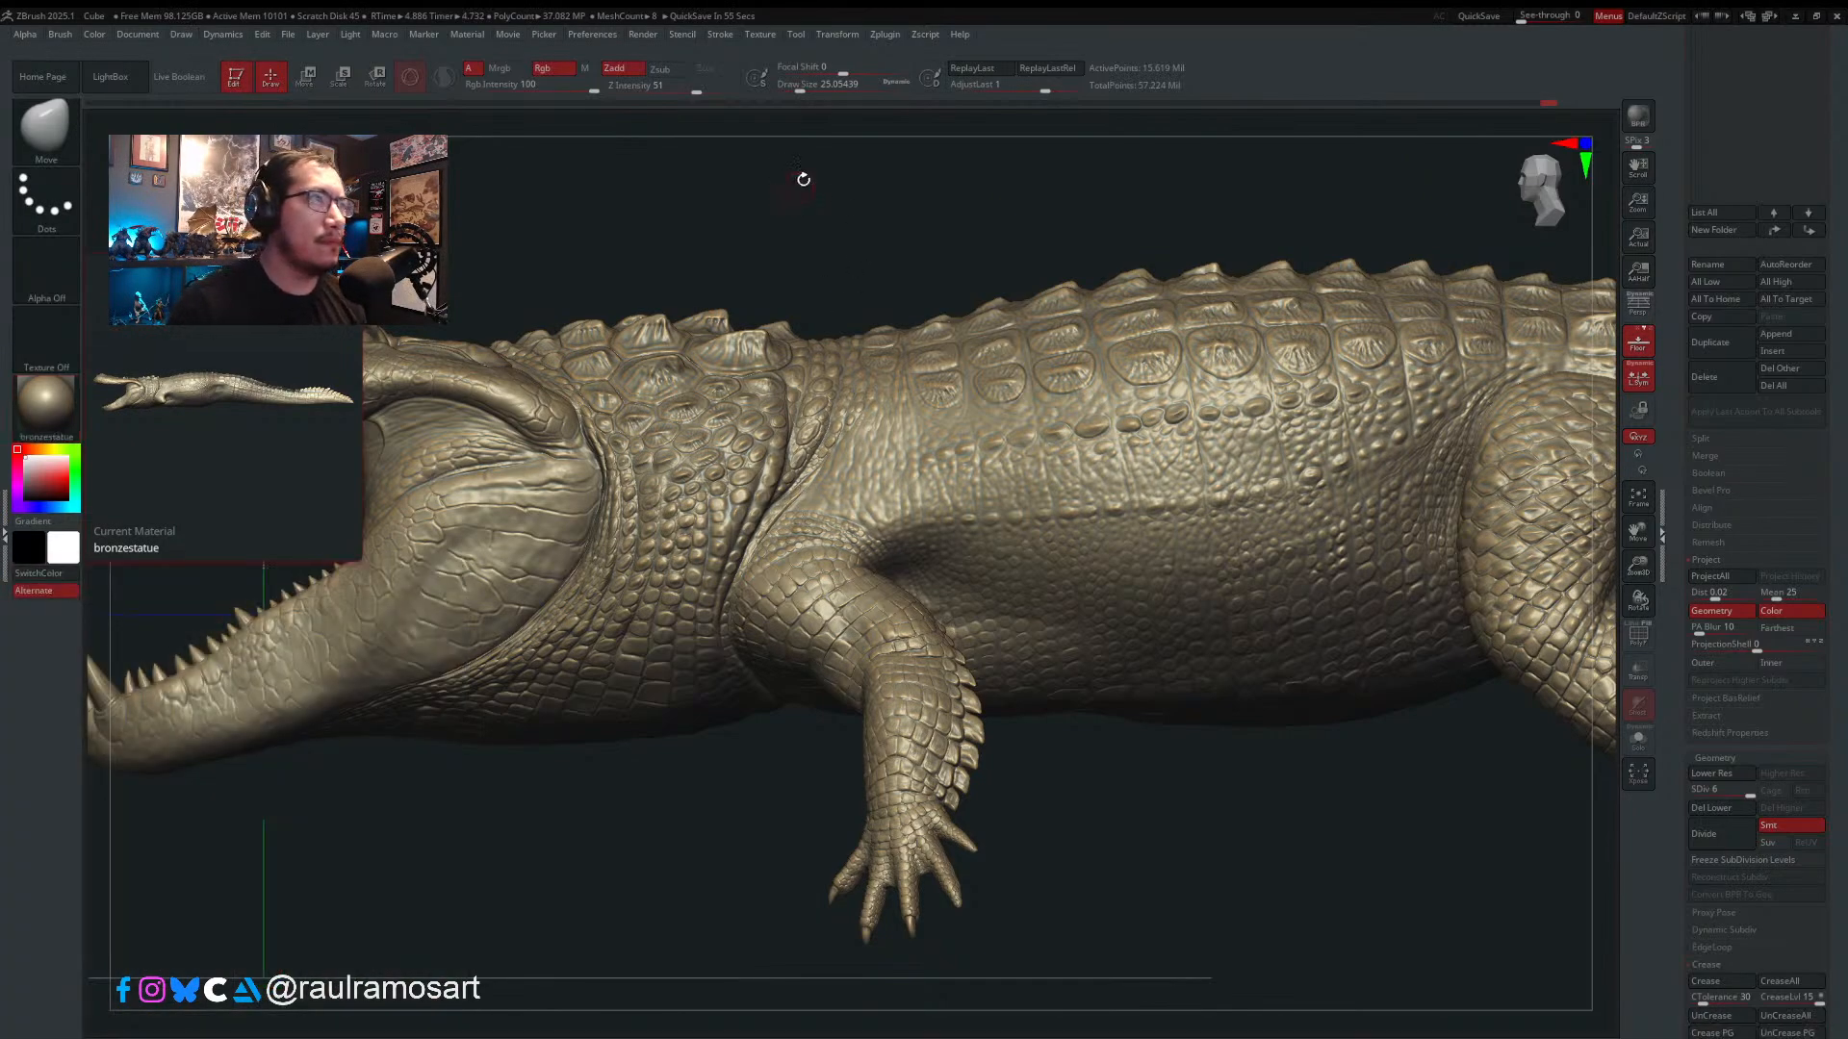
drag(706, 277, 755, 259)
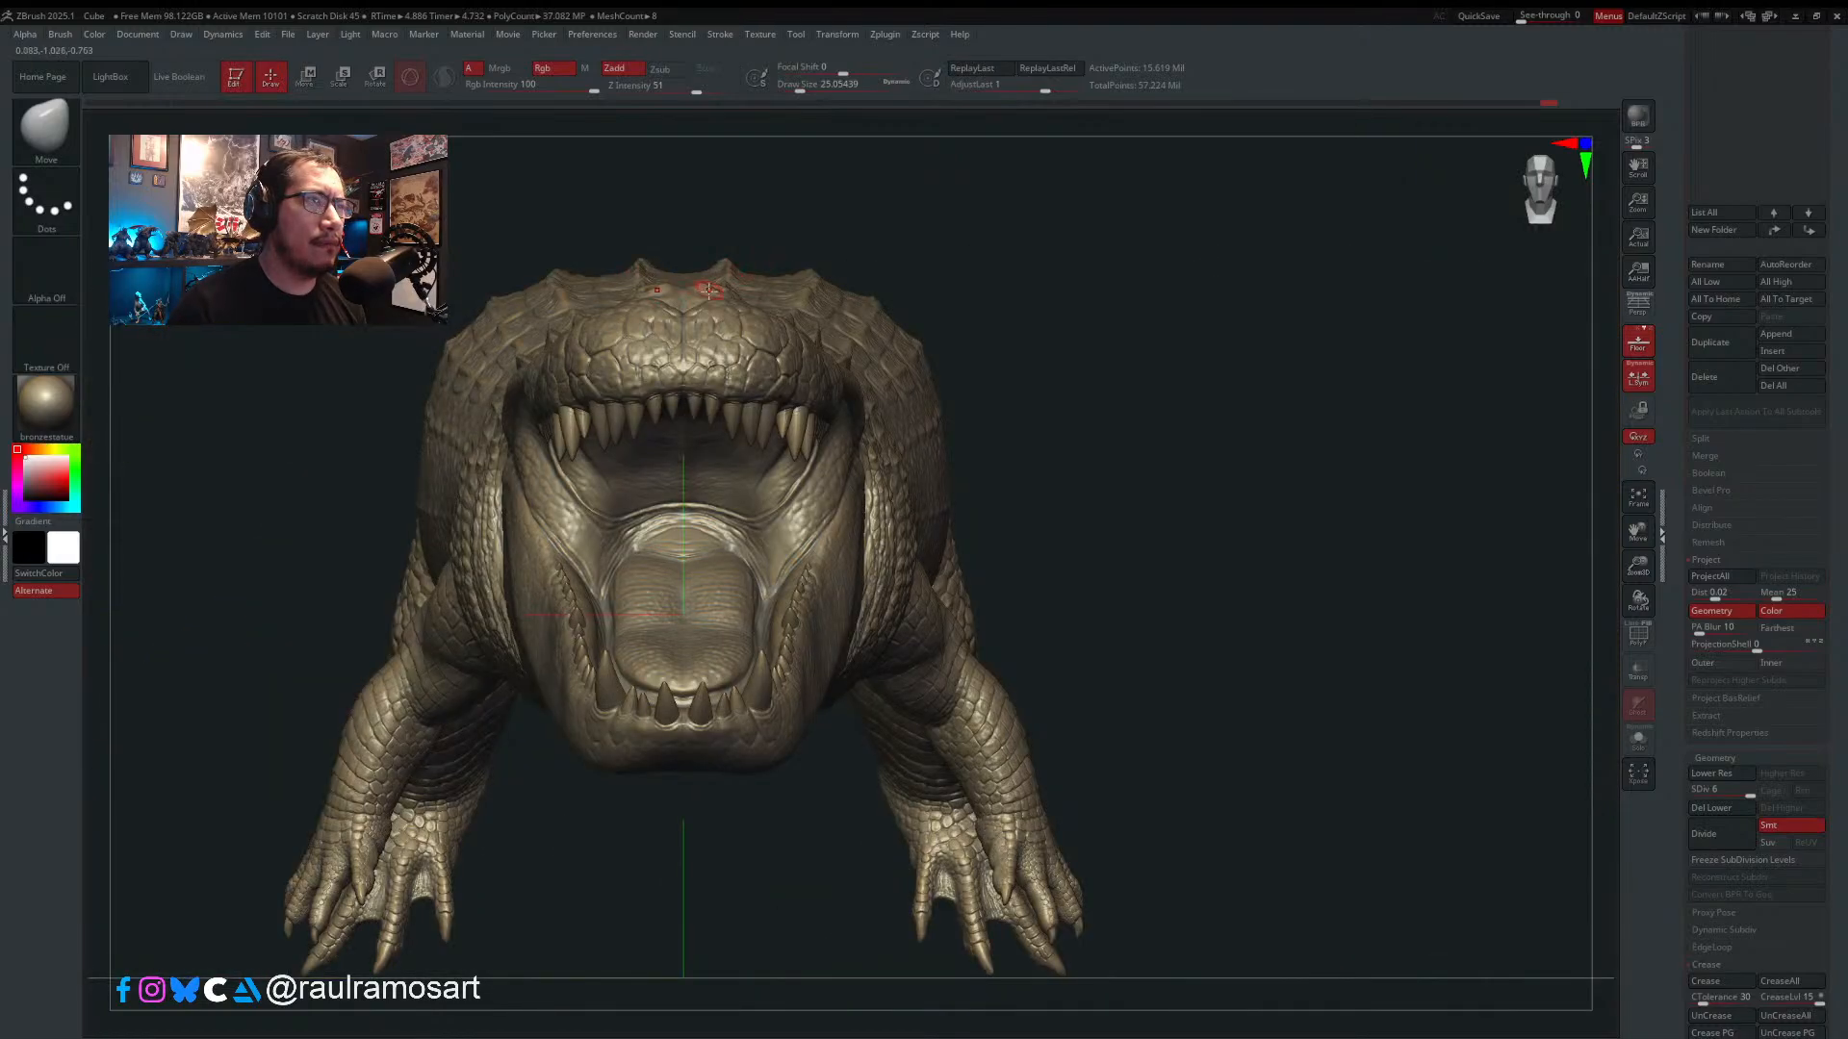
right_drag(666, 375, 584, 384)
alt+right_drag(1339, 483, 908, 478)
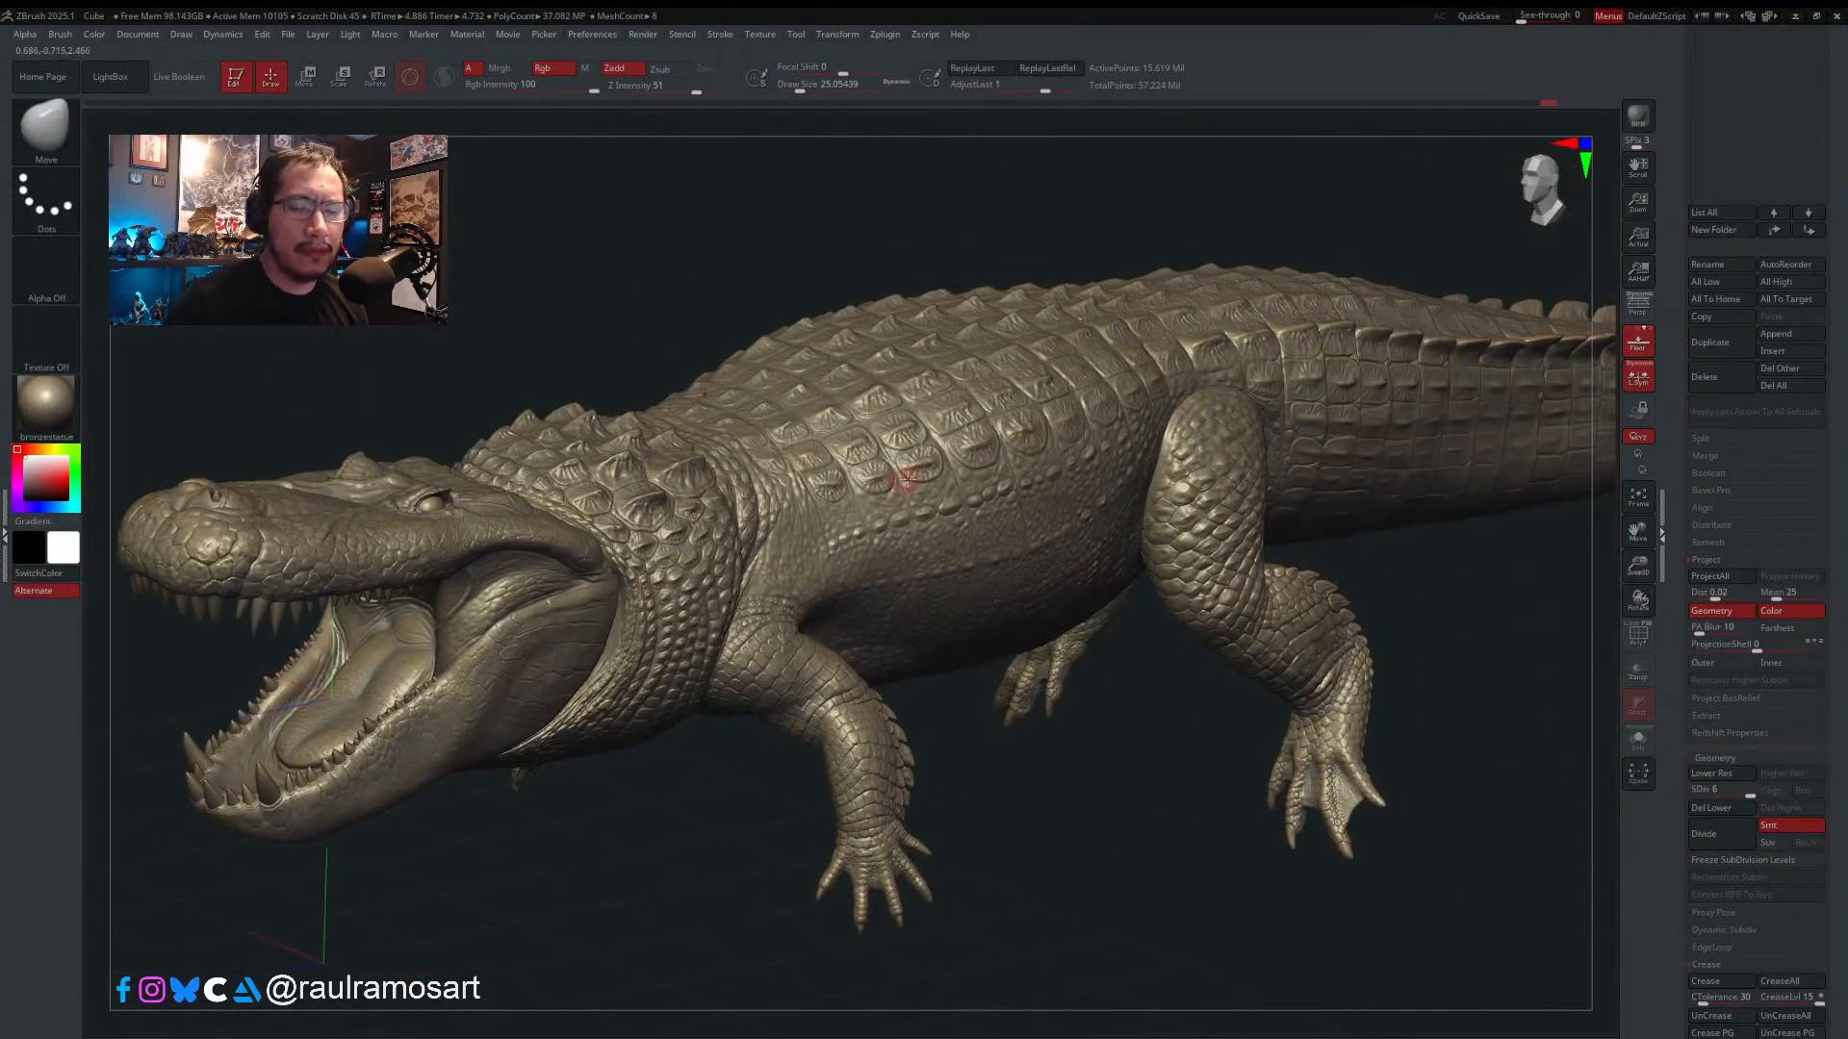